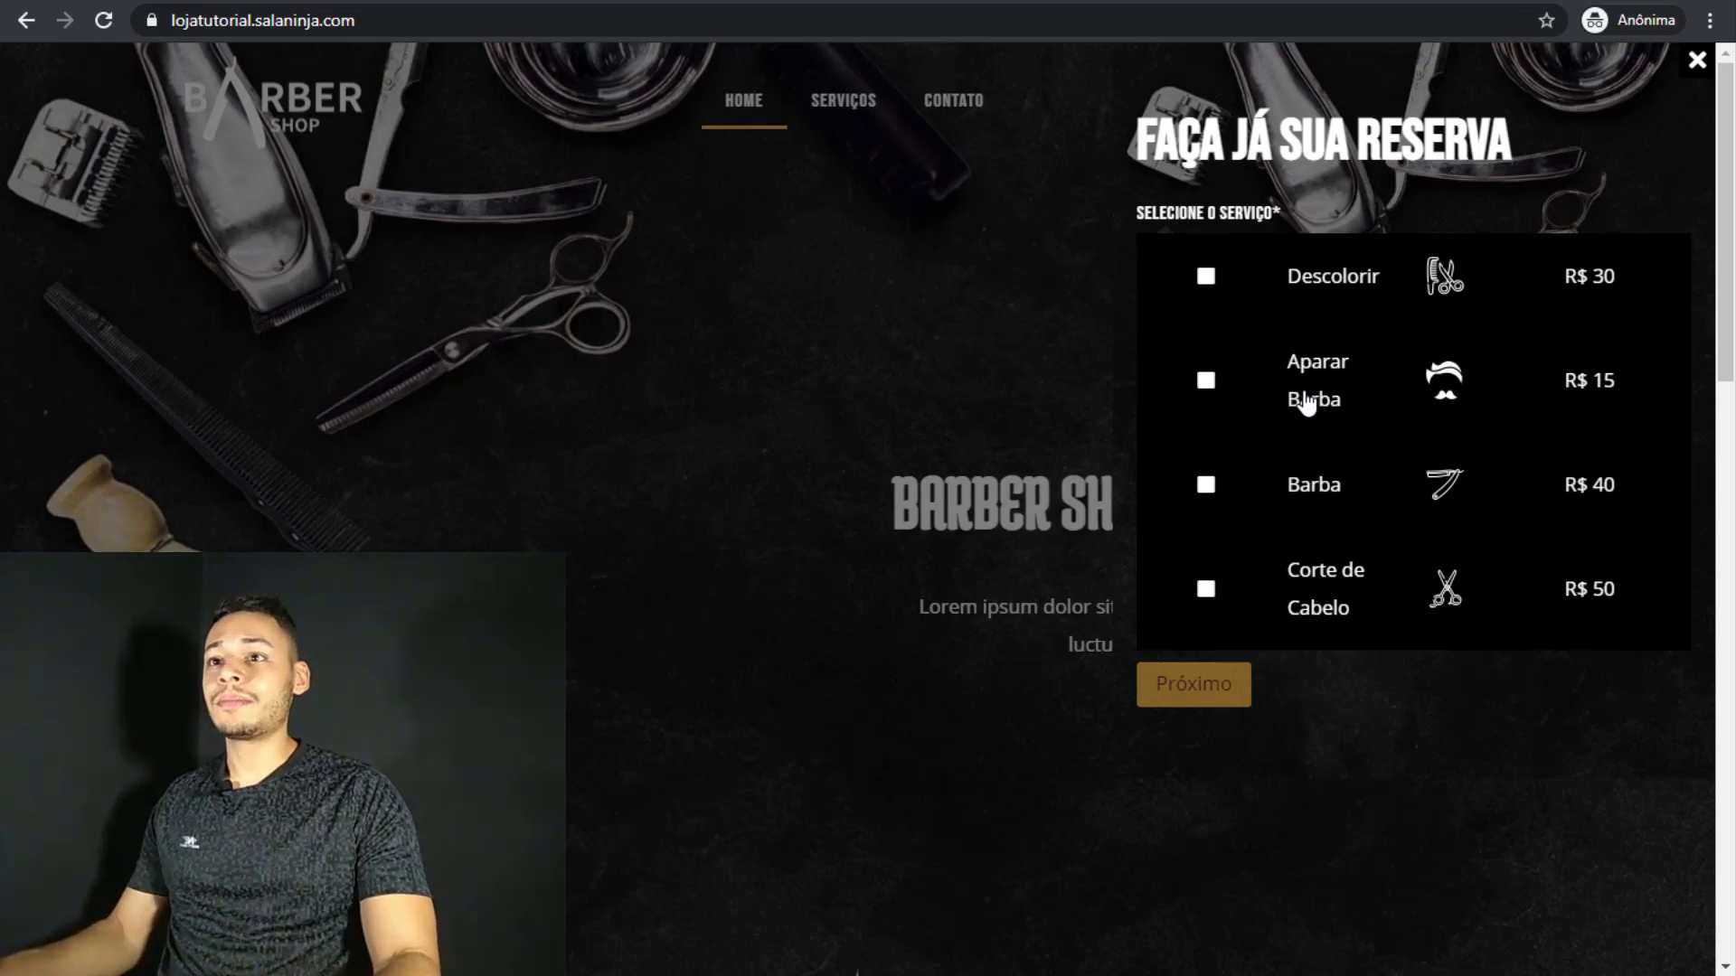
- Book Corte de Cabelo with barber Drake on 18 March at 14:00-15:00
click(1317, 604)
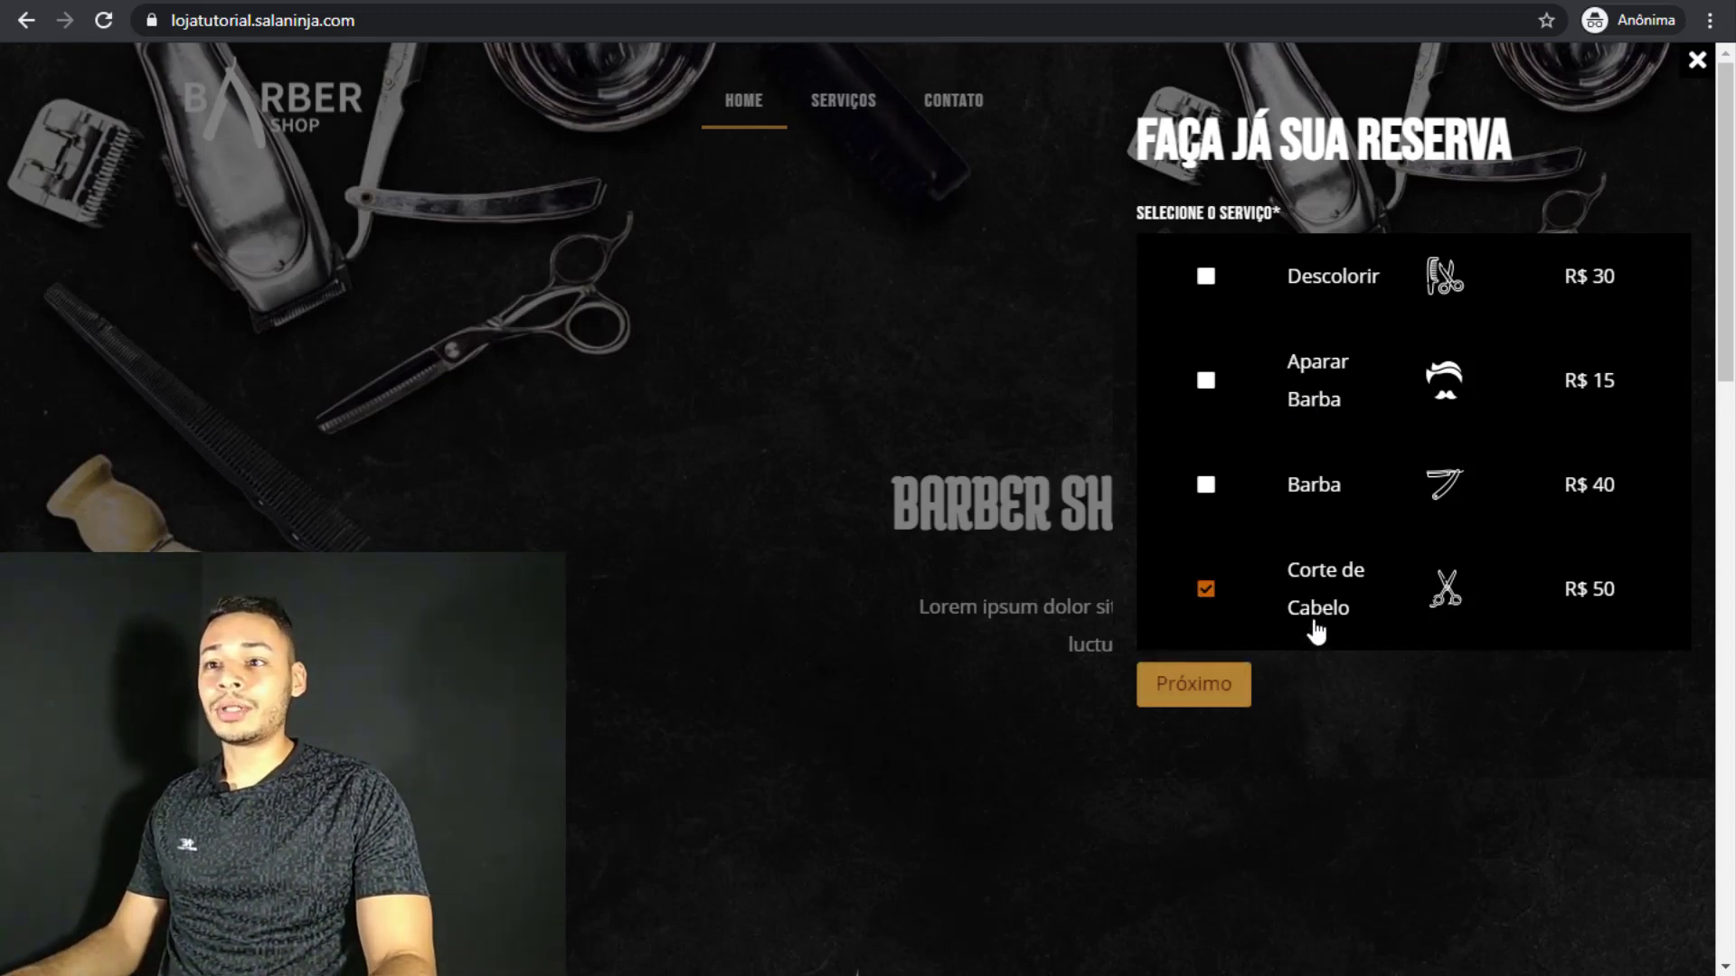
click(1223, 692)
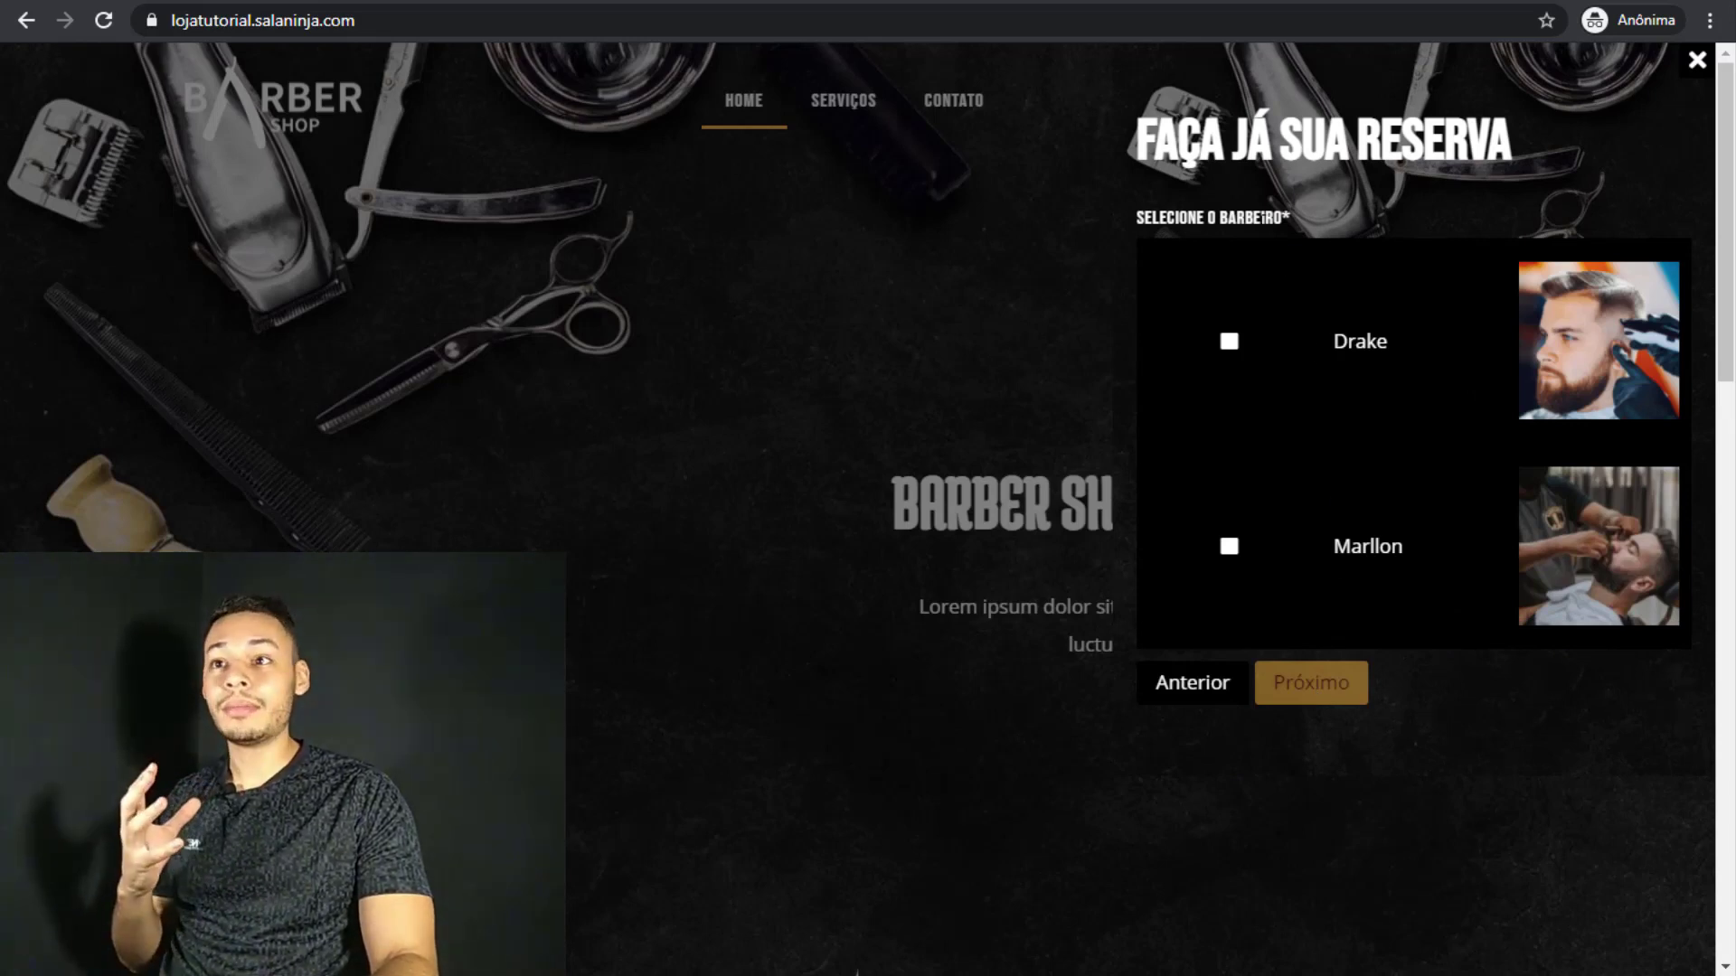
click(1239, 351)
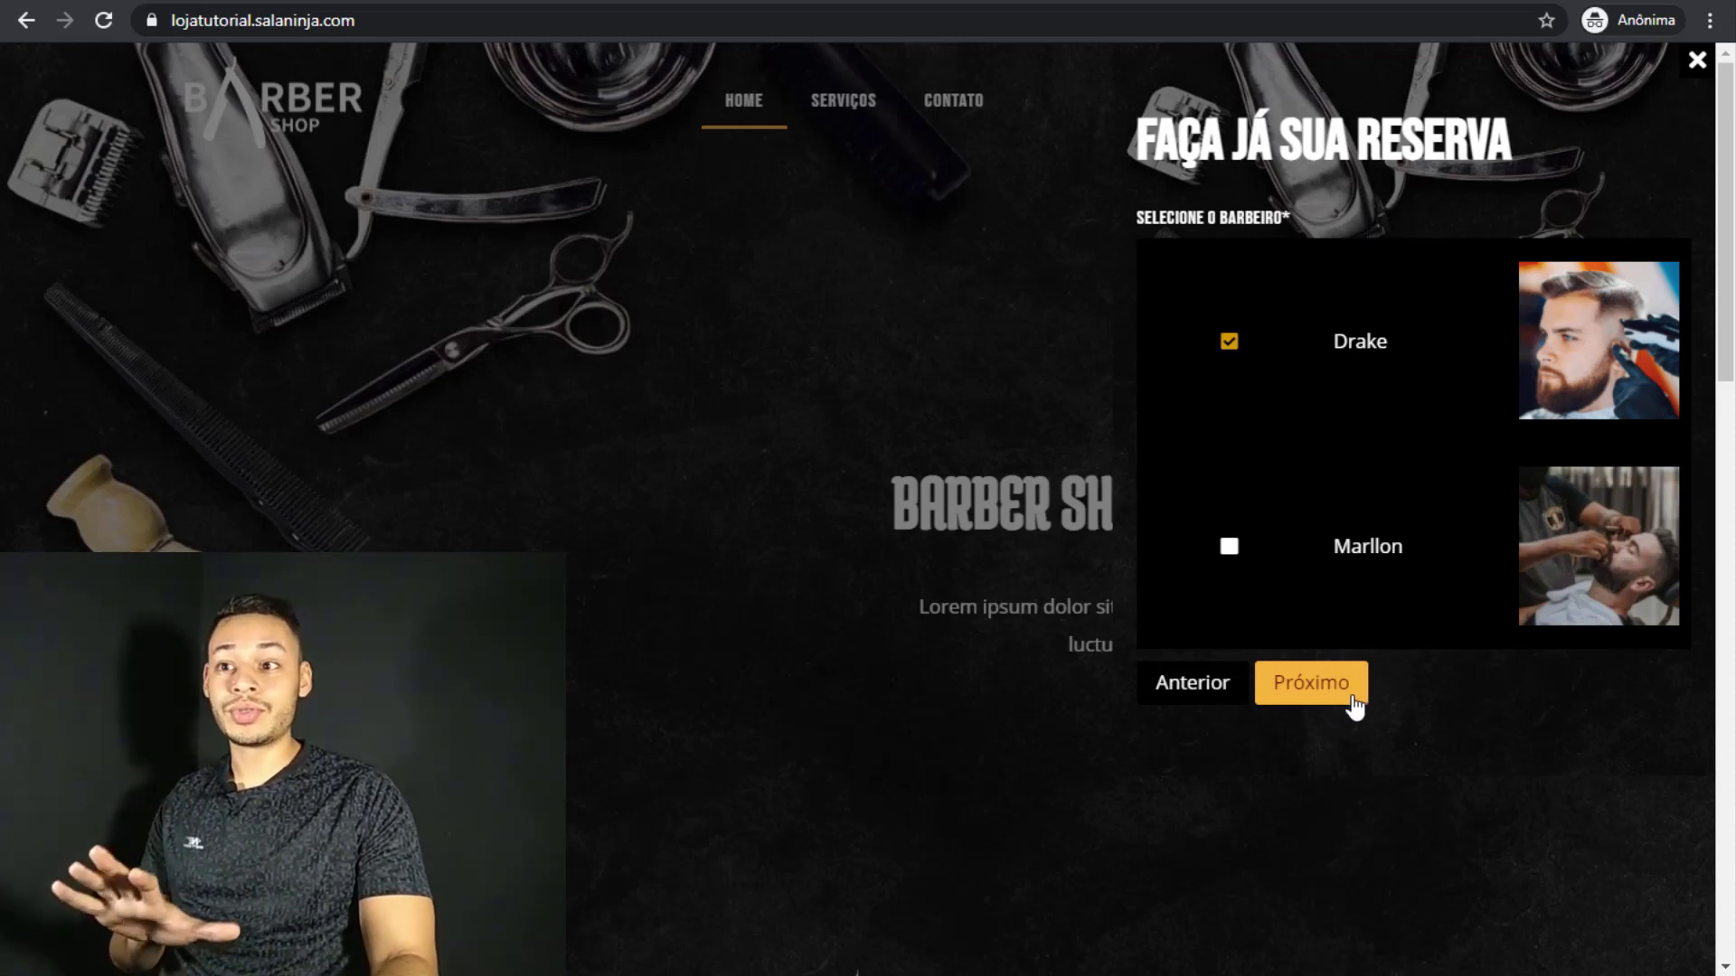
click(1353, 694)
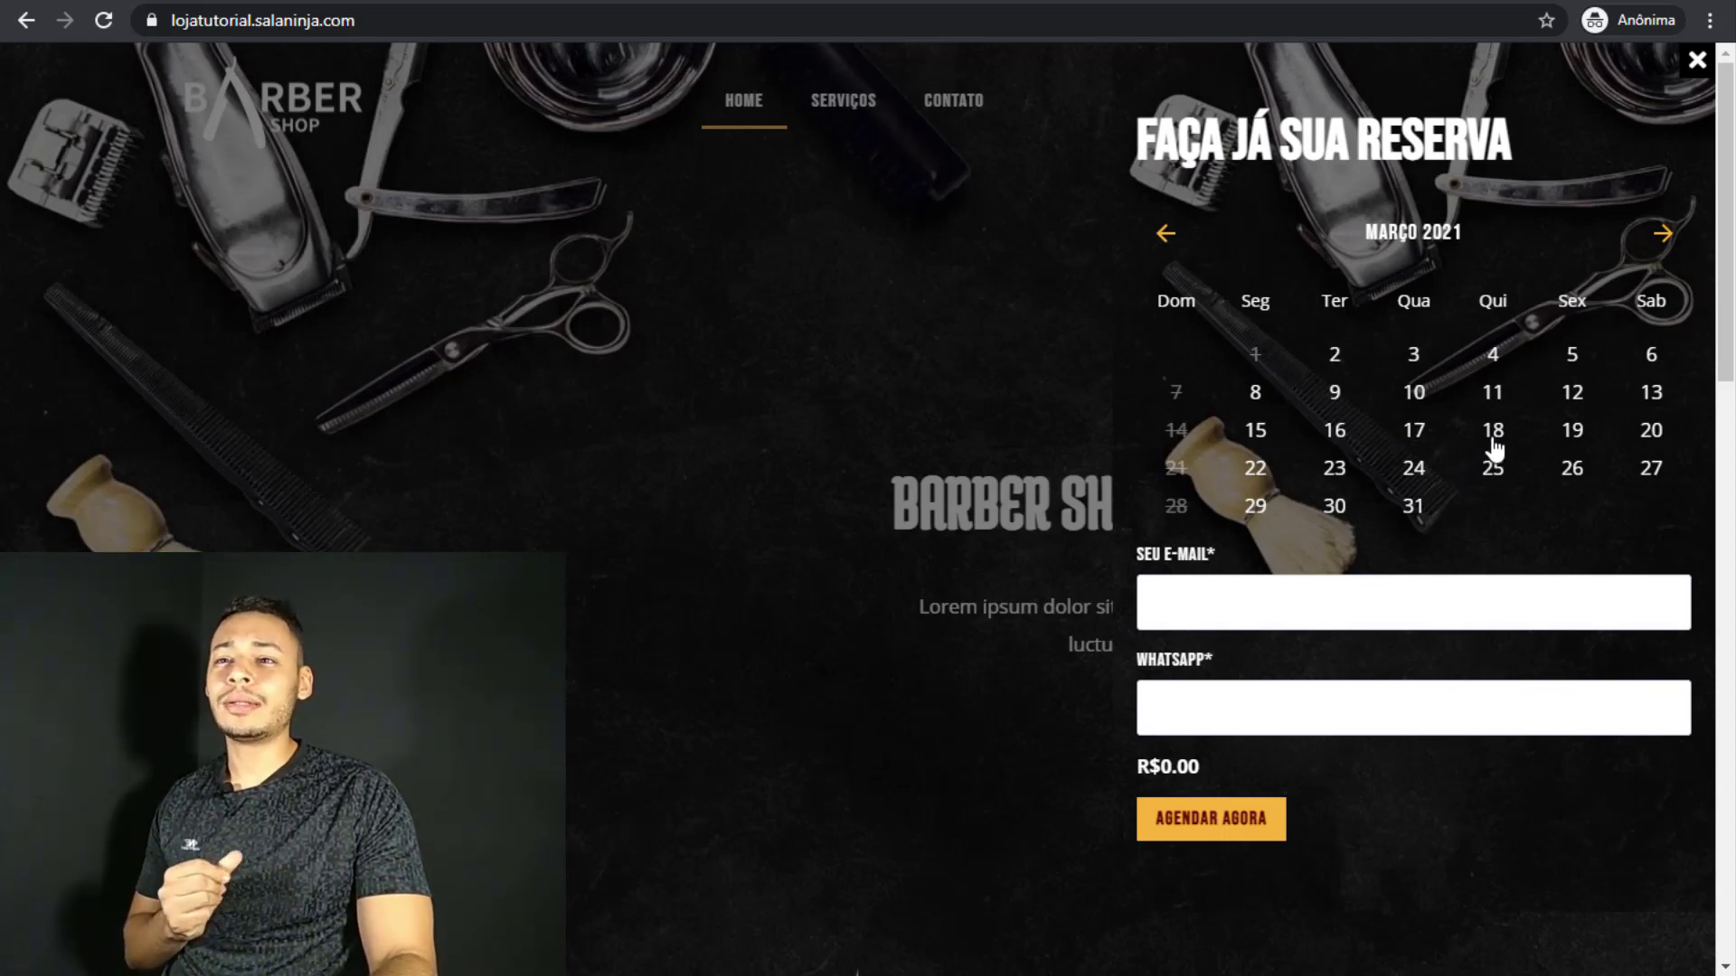
click(1492, 434)
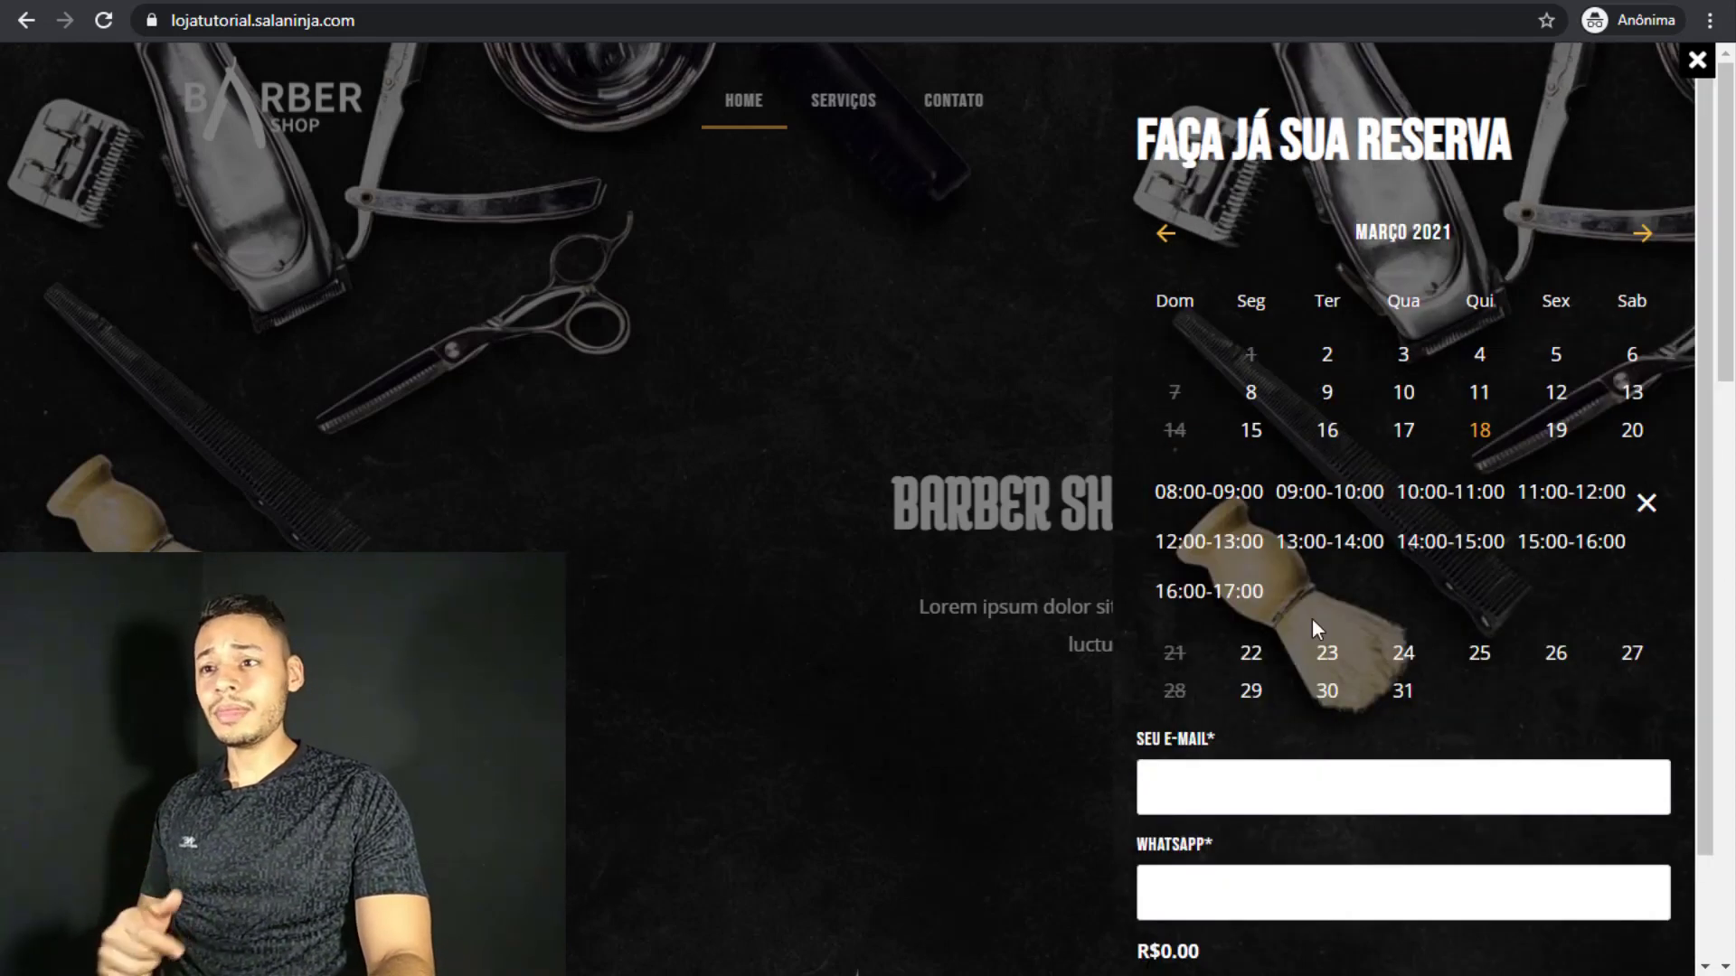
scroll(1284, 569, down, 1)
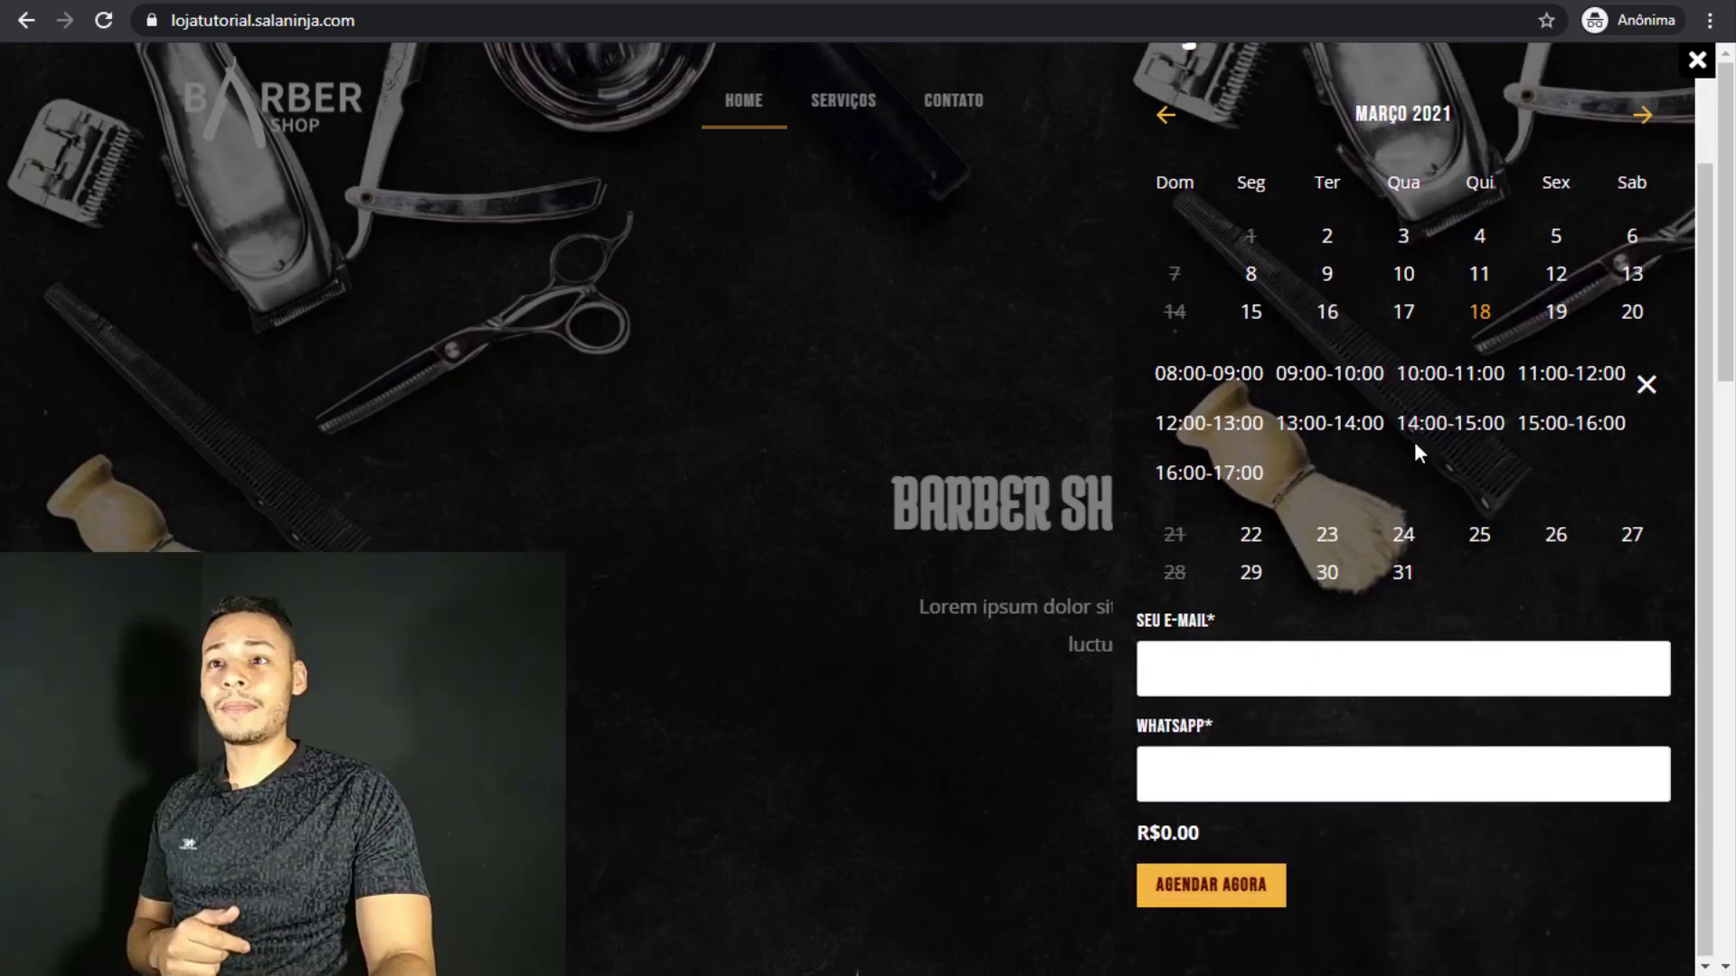
click(1447, 432)
- Move through the e-mail and WhatsApp fields and highlight the R$50.00 total
click(1243, 651)
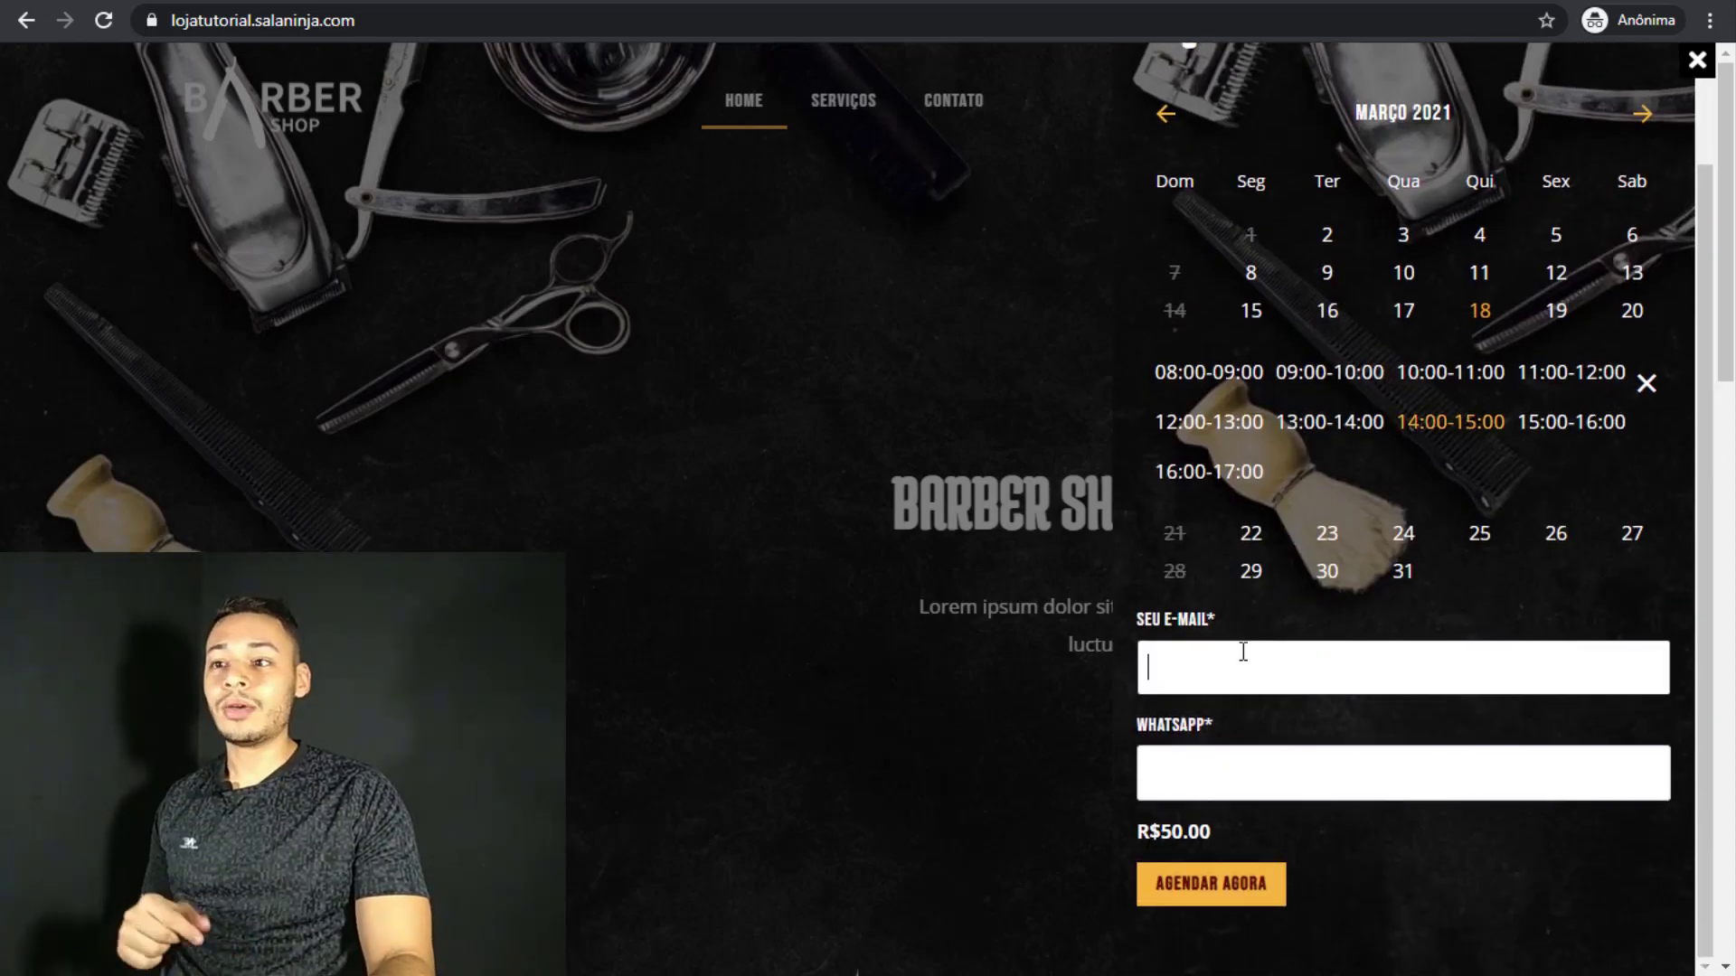
click(1257, 792)
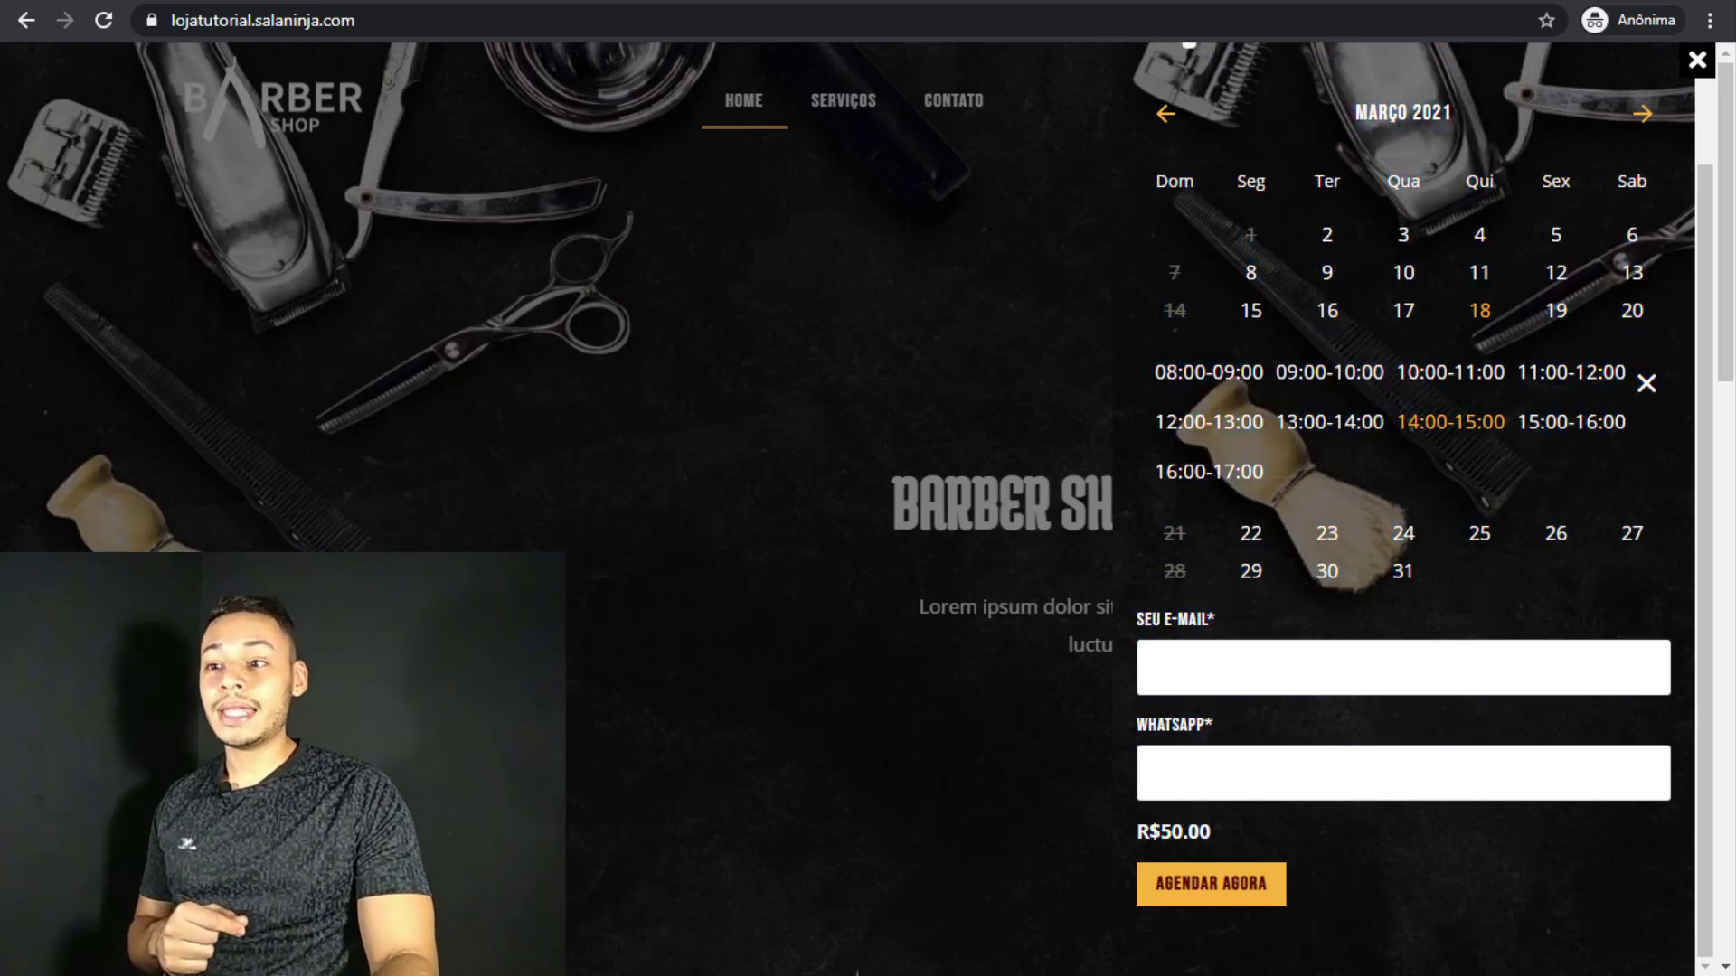
triple_click(1218, 824)
click(1202, 855)
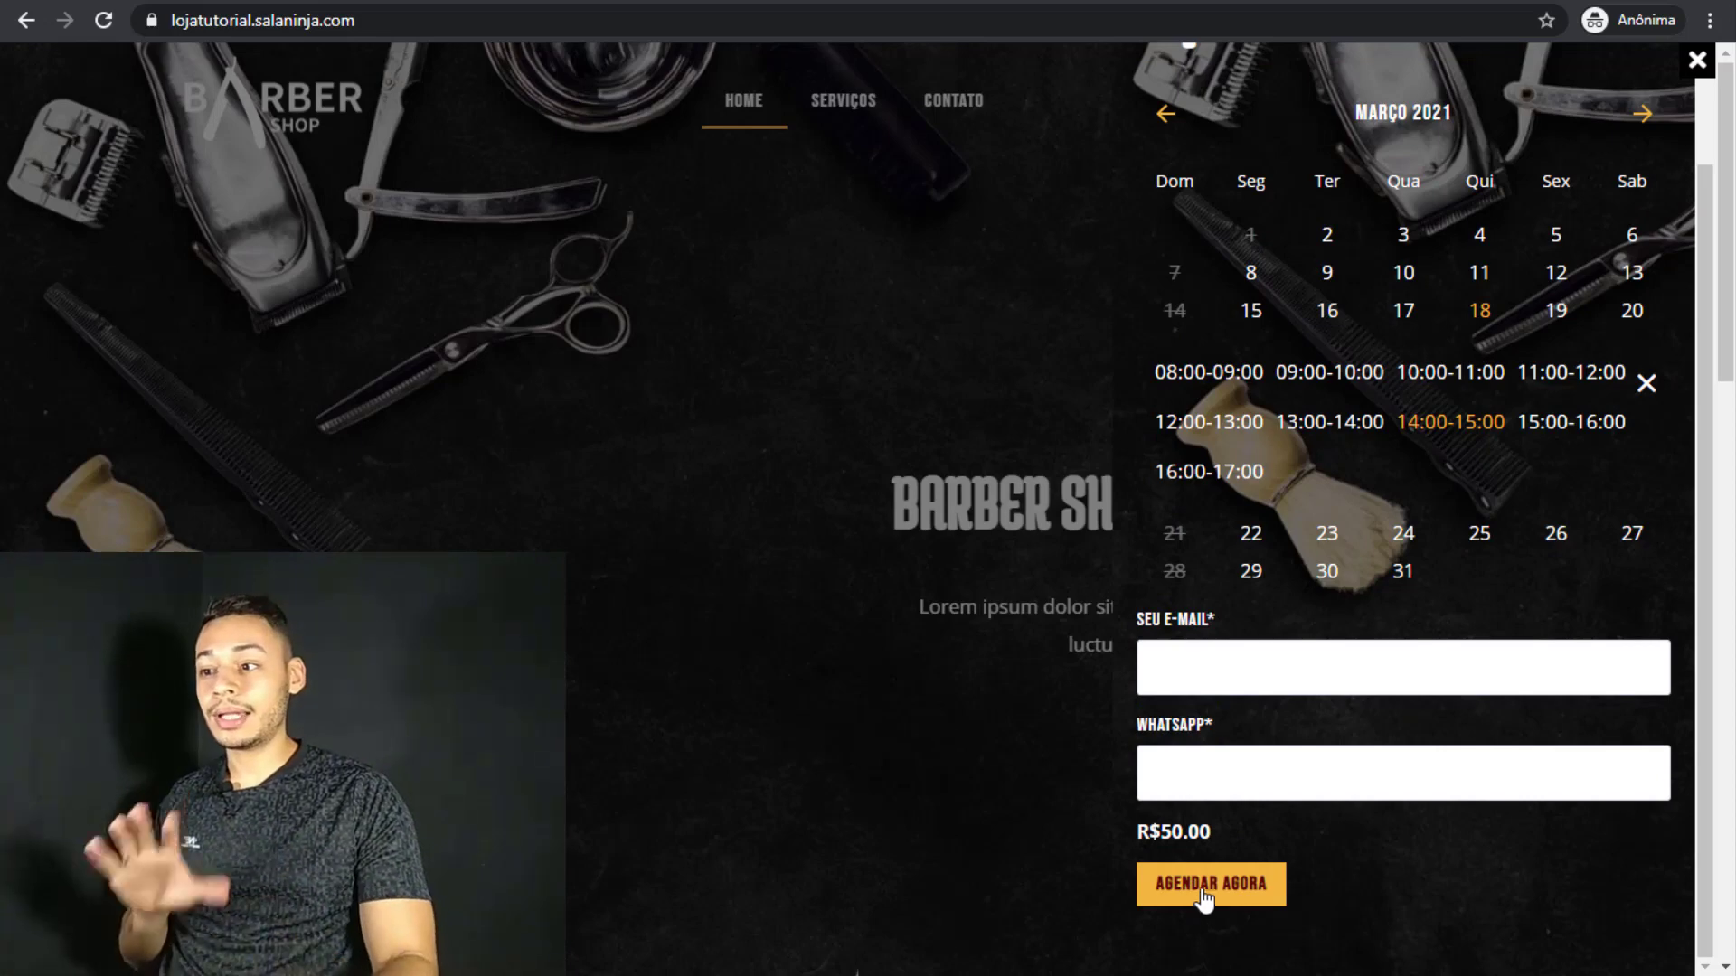
- Switch to Gmail and highlight the confirmation's subject, message and booked date and time
mouse_move(779, 972)
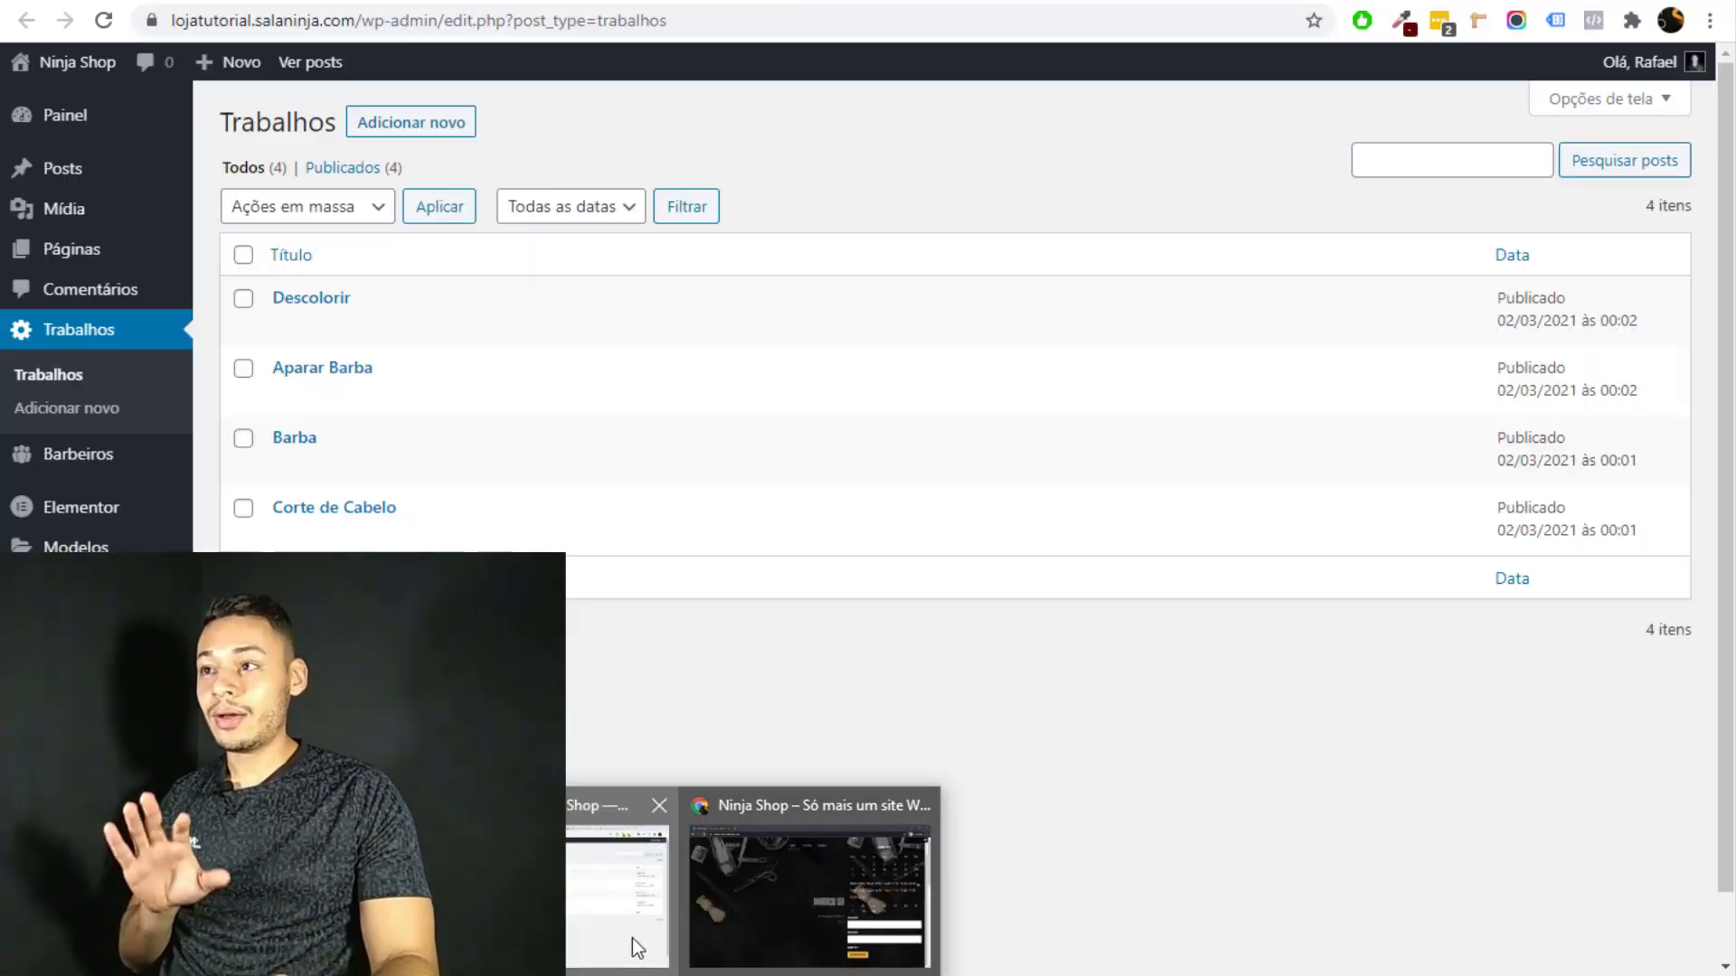
click(624, 904)
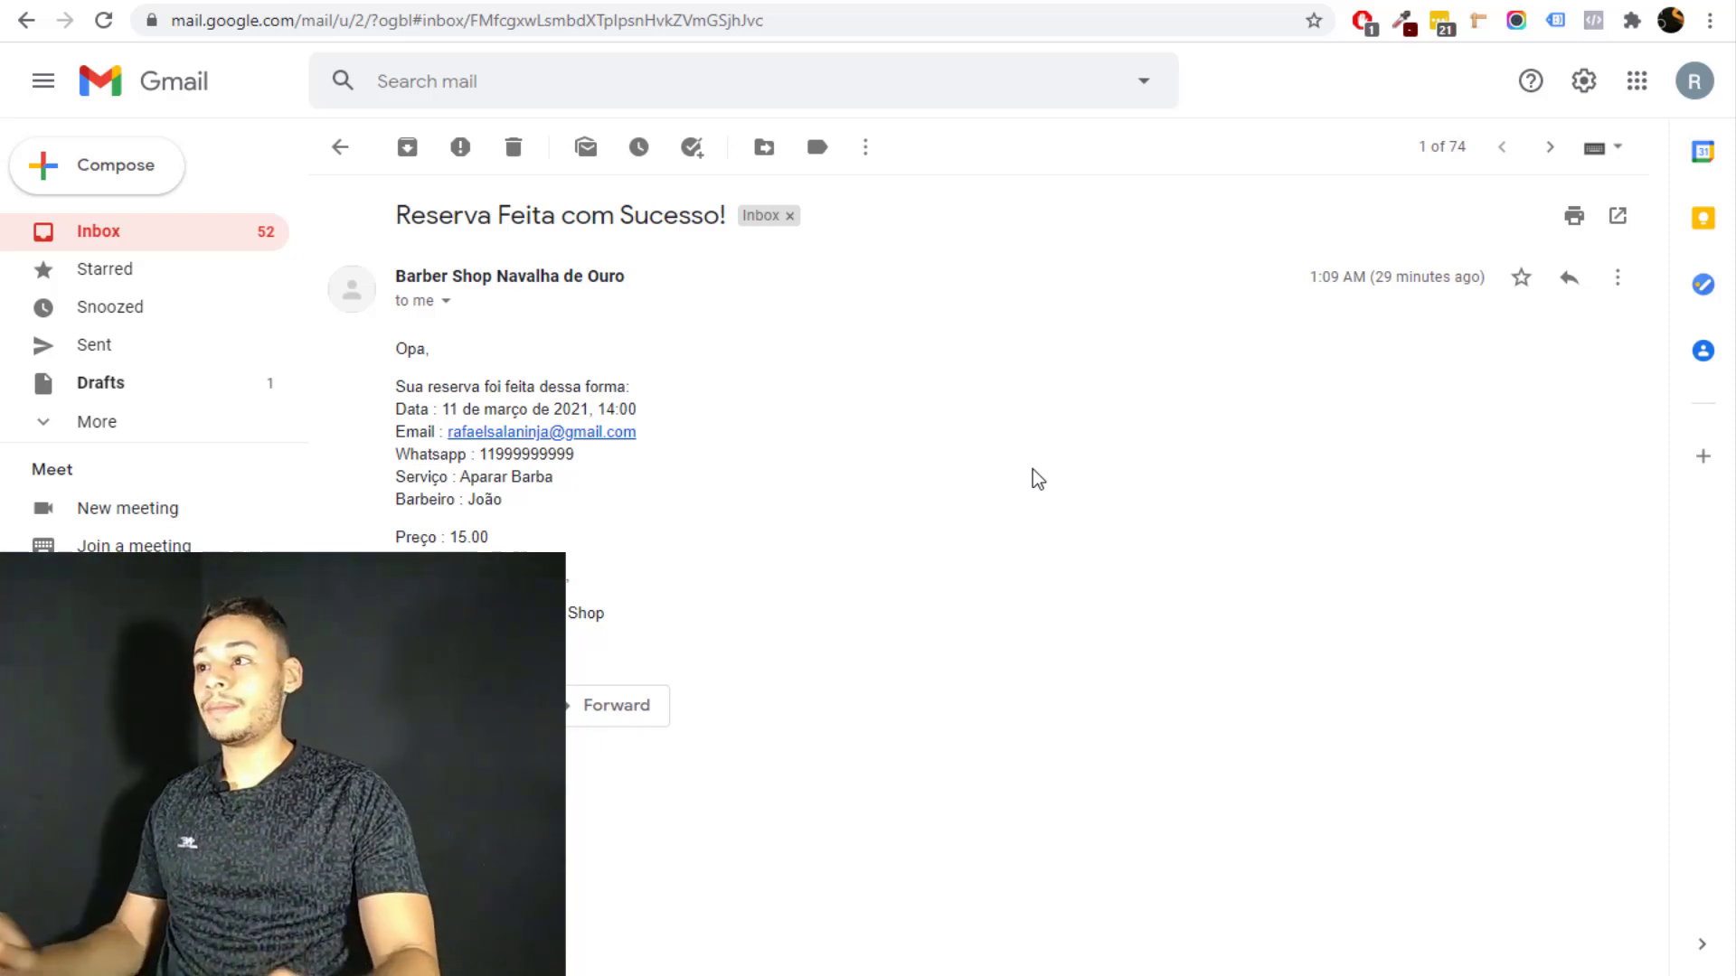
drag(449, 386, 588, 386)
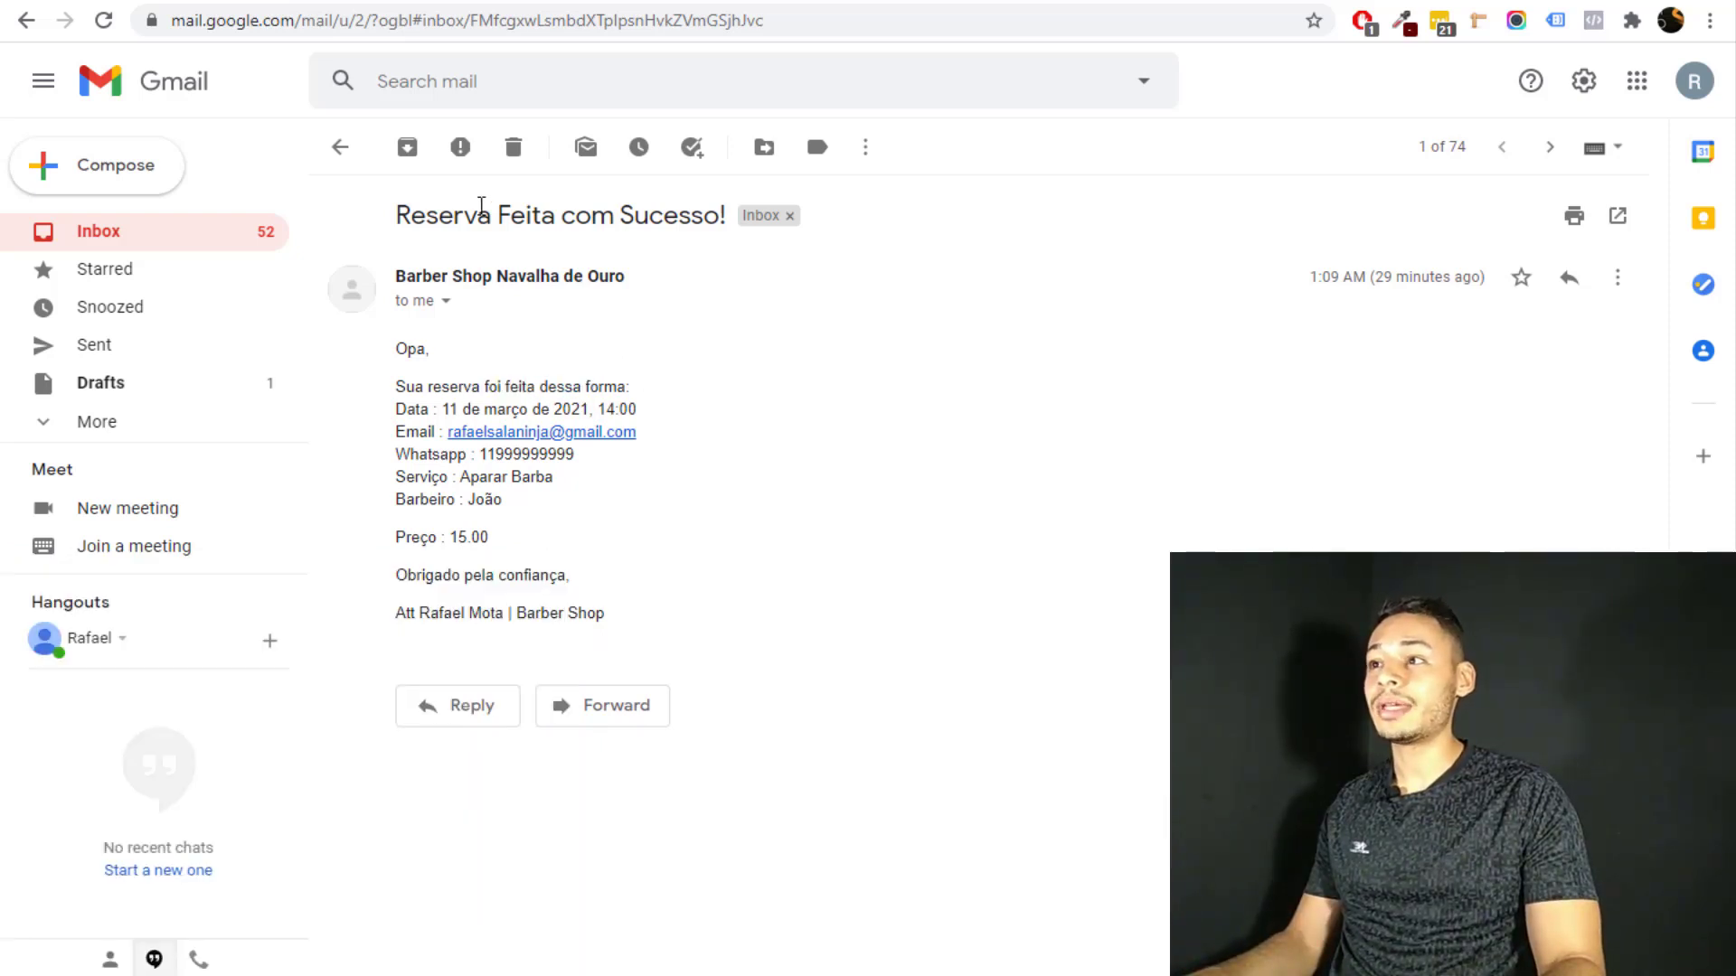
drag(468, 215, 670, 242)
click(670, 244)
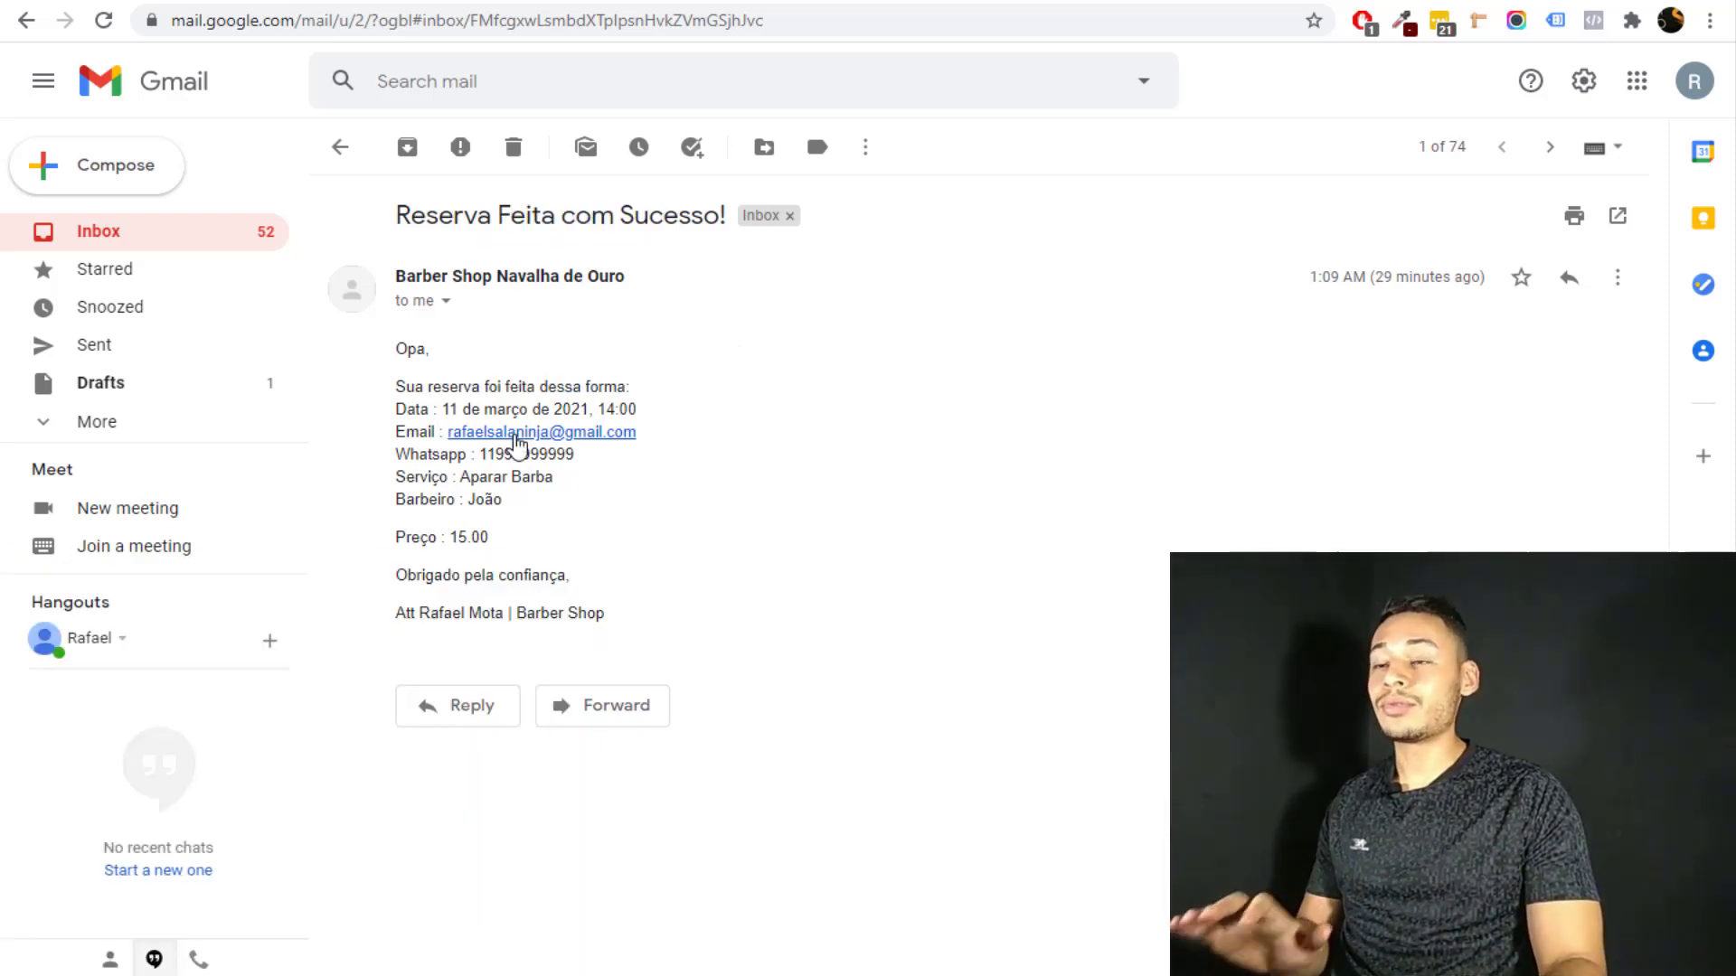
drag(465, 412, 638, 411)
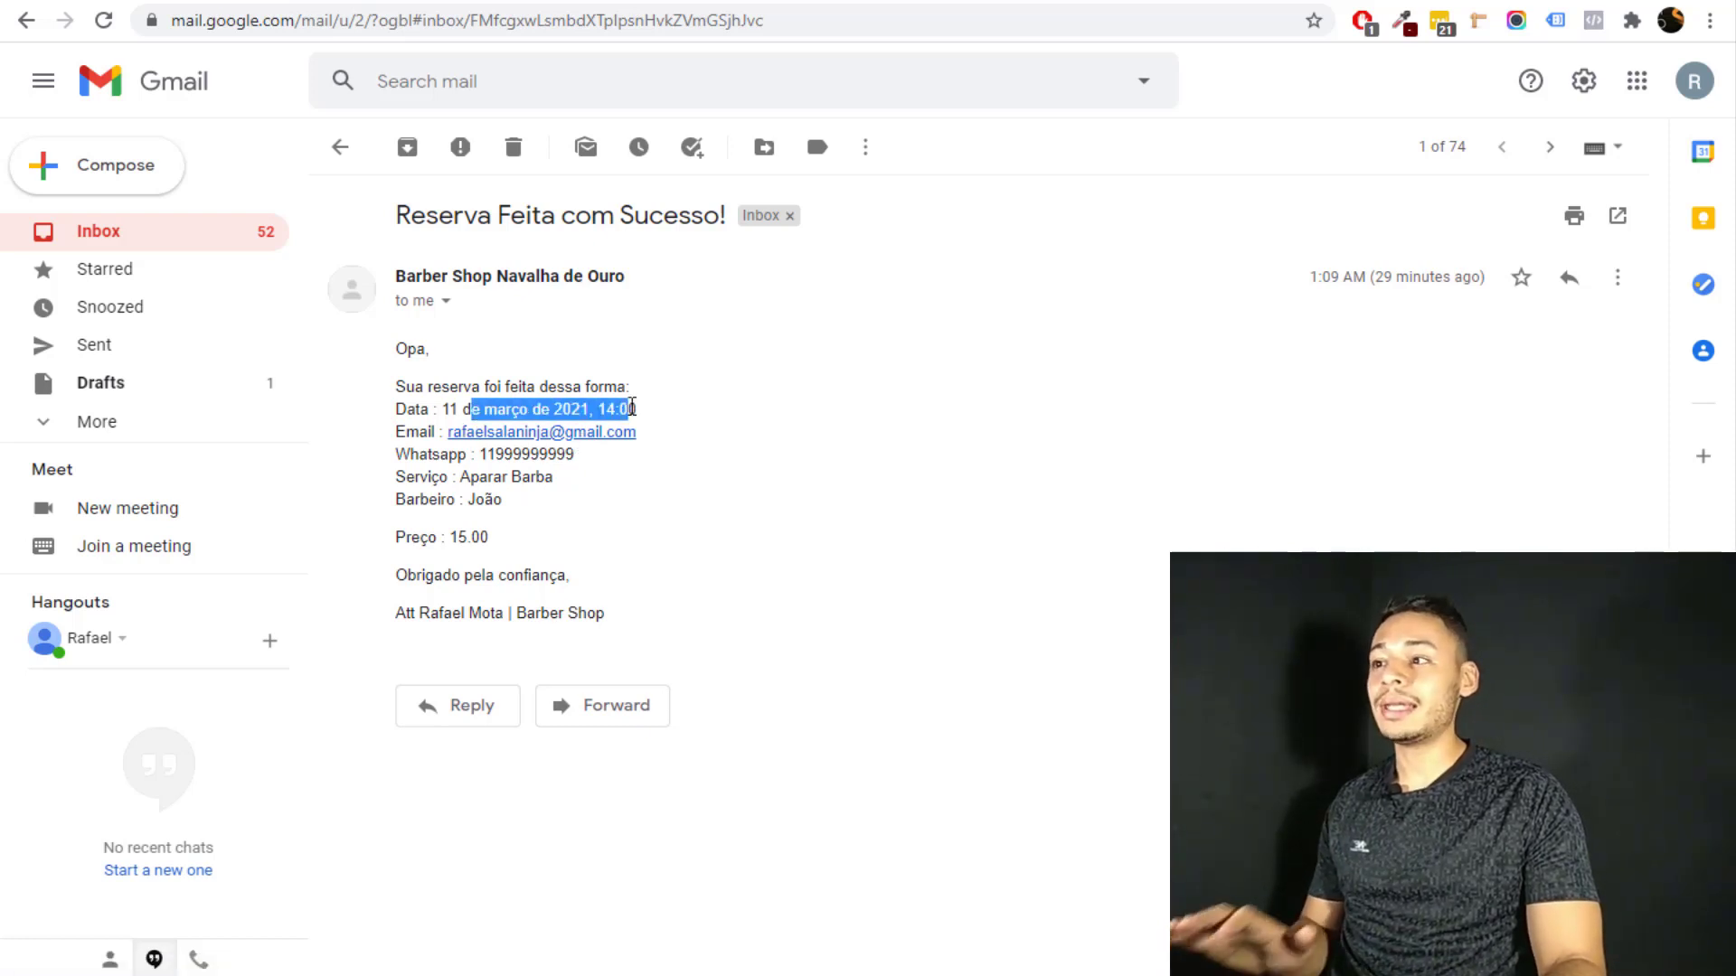
click(483, 474)
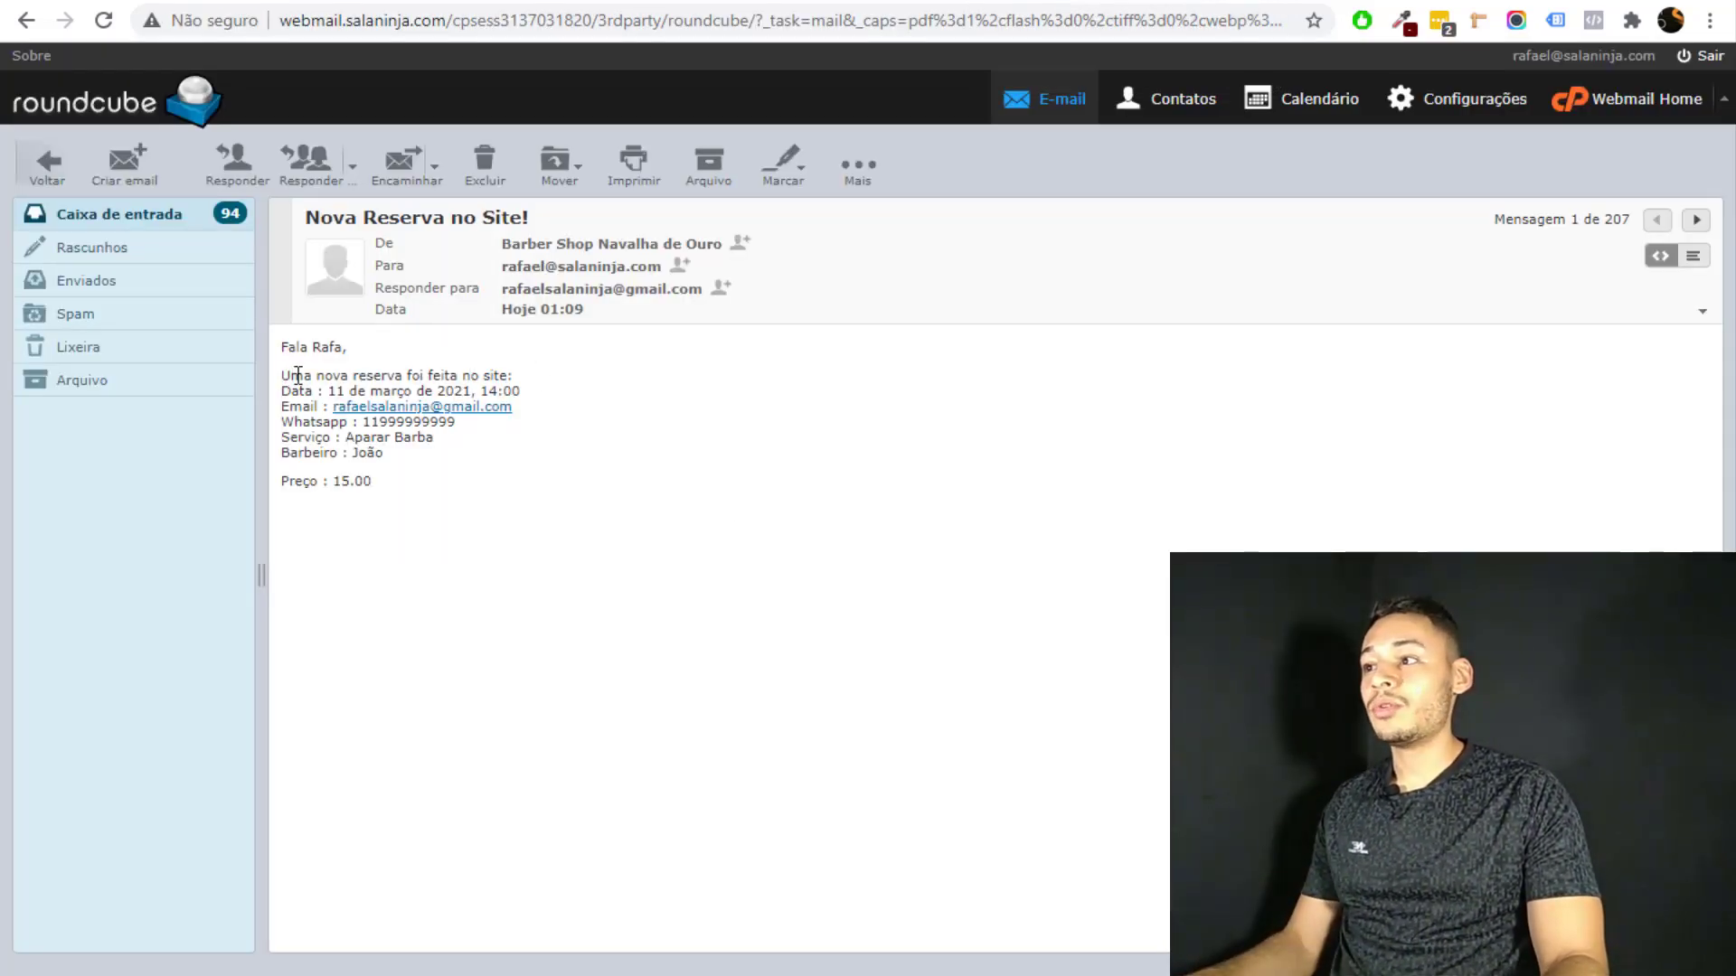
- Highlight the new-booking lines of the Nova Reserva no Site! notice, then switch to the WordPress appointments tab
drag(282, 375, 495, 371)
click(572, 378)
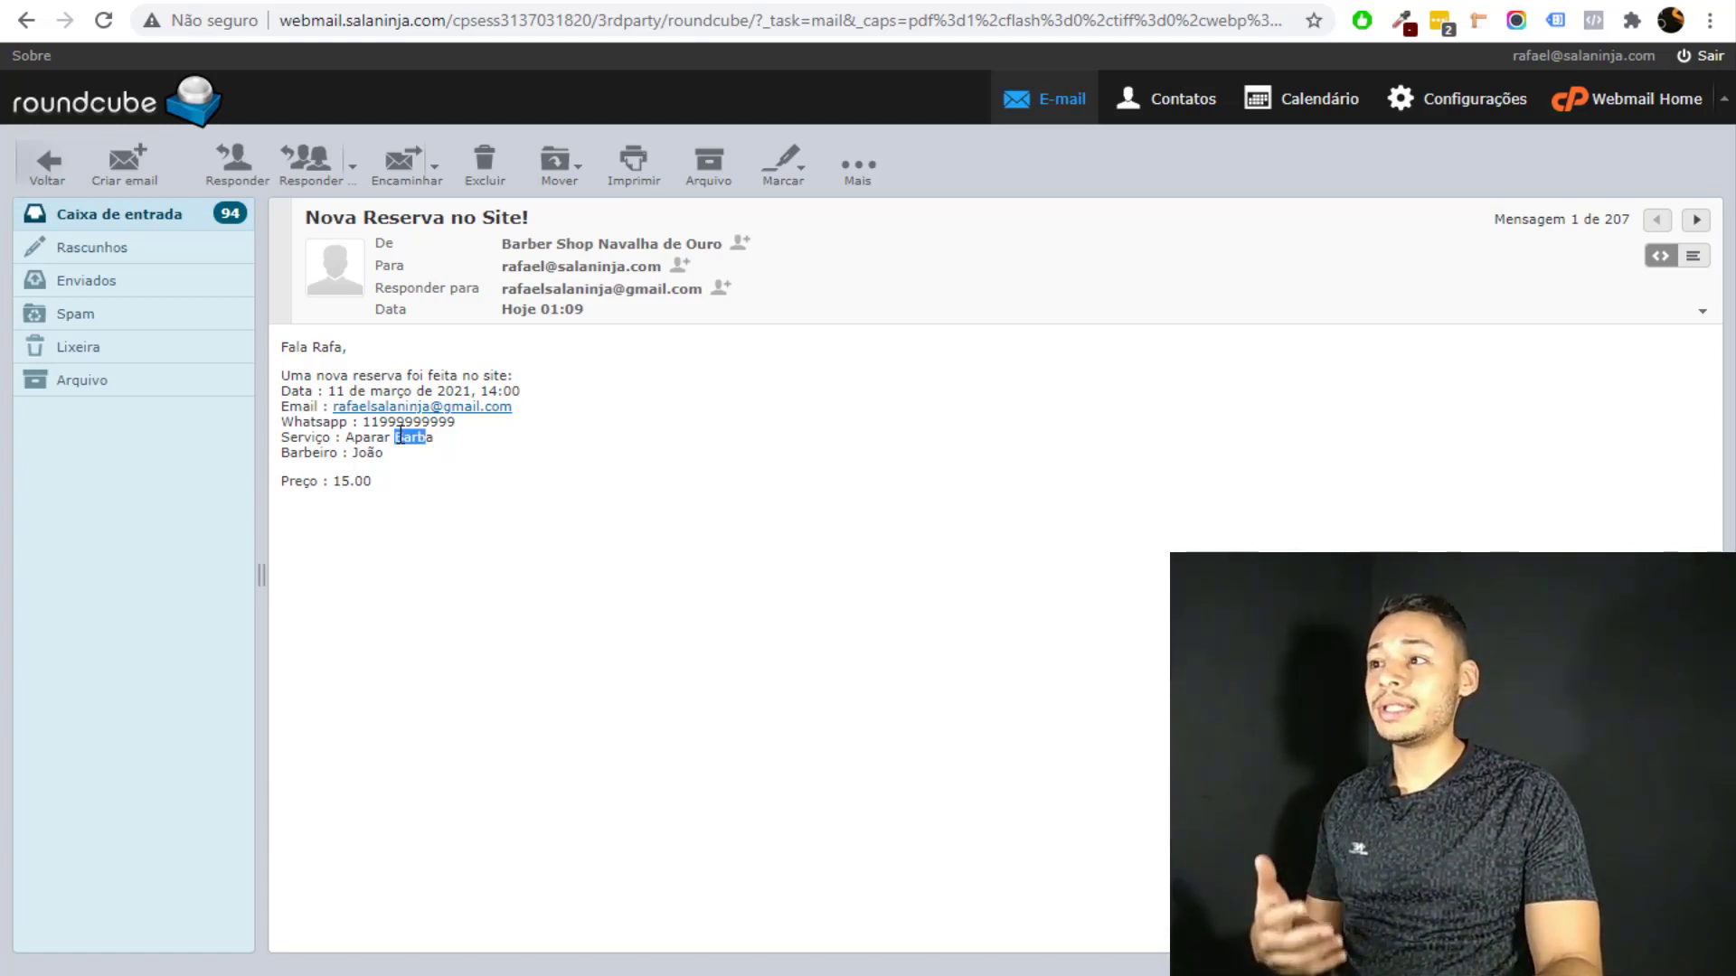
click(657, 423)
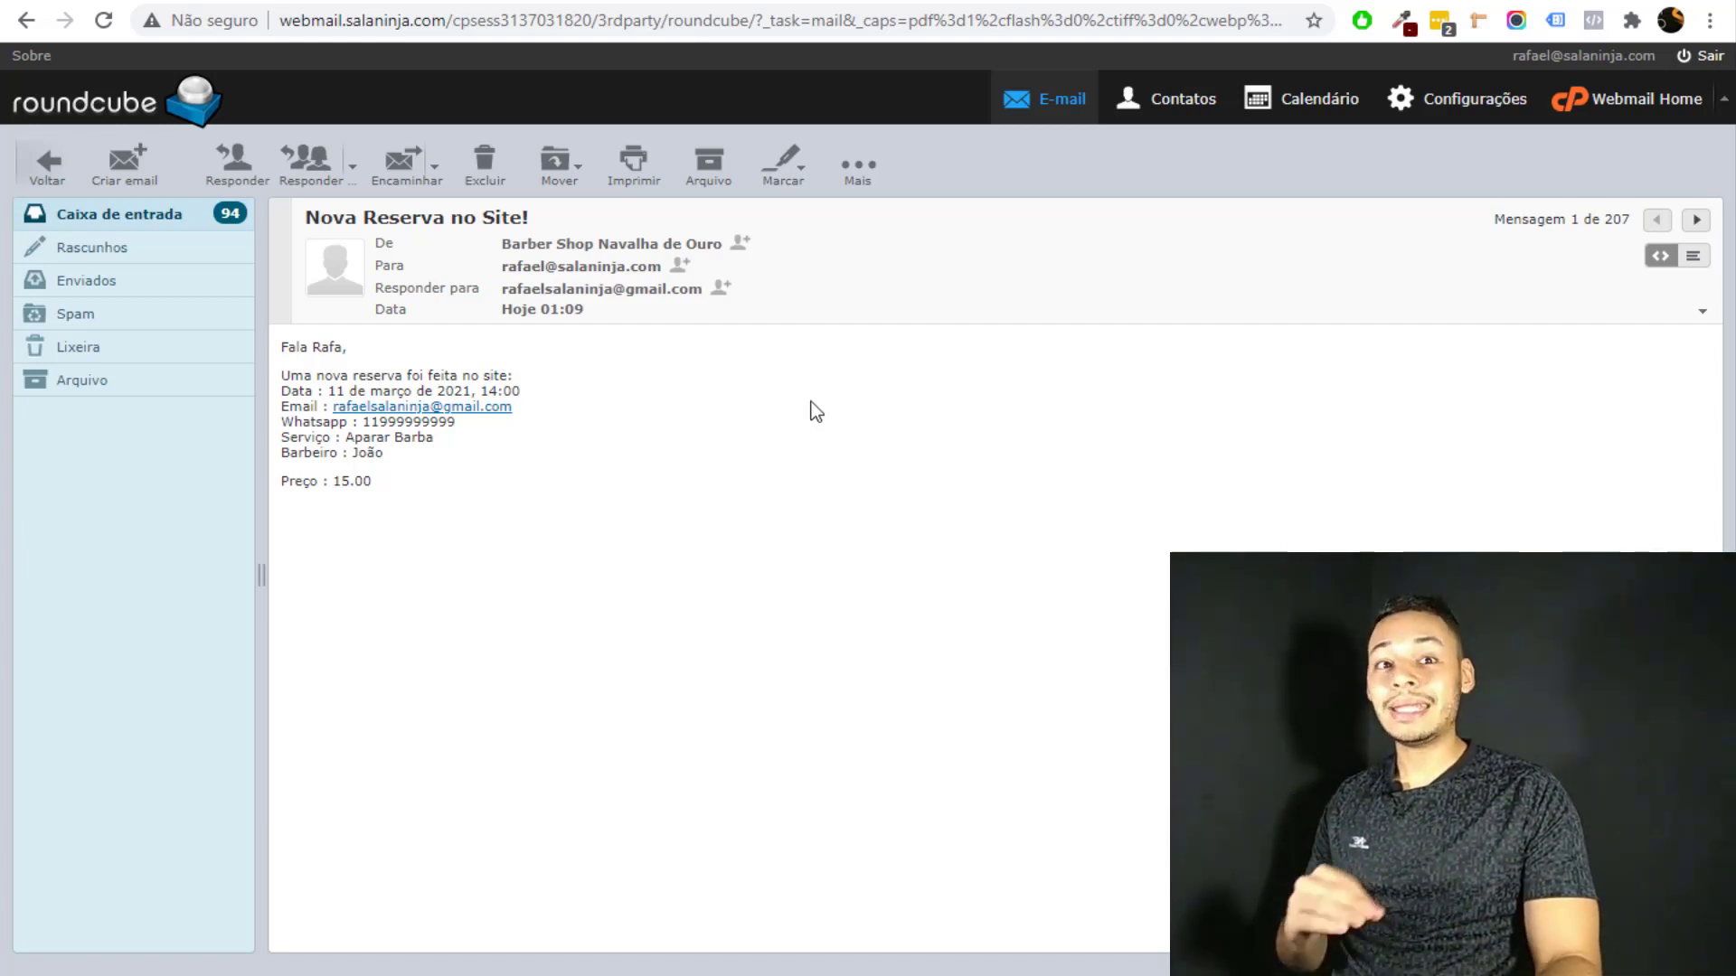
key(ctrl+Tab)
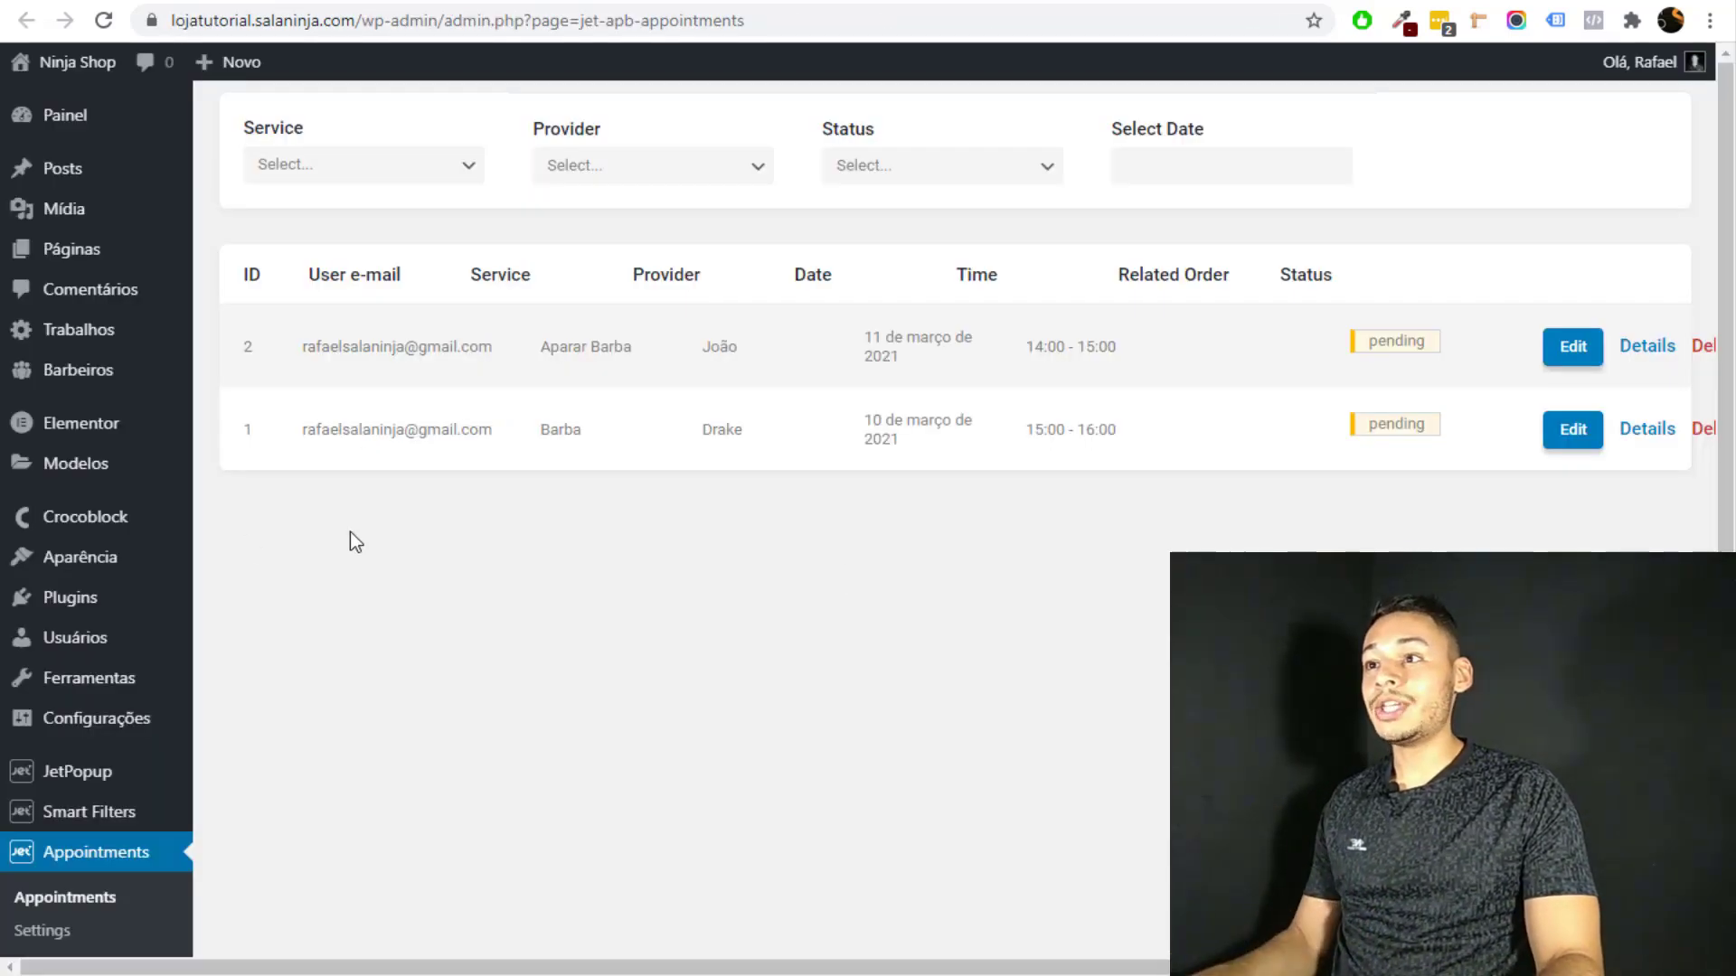
- Scroll through the Appointments page to review the two pending bookings
scroll(469, 361, down, 1)
scroll(542, 515, up, 1)
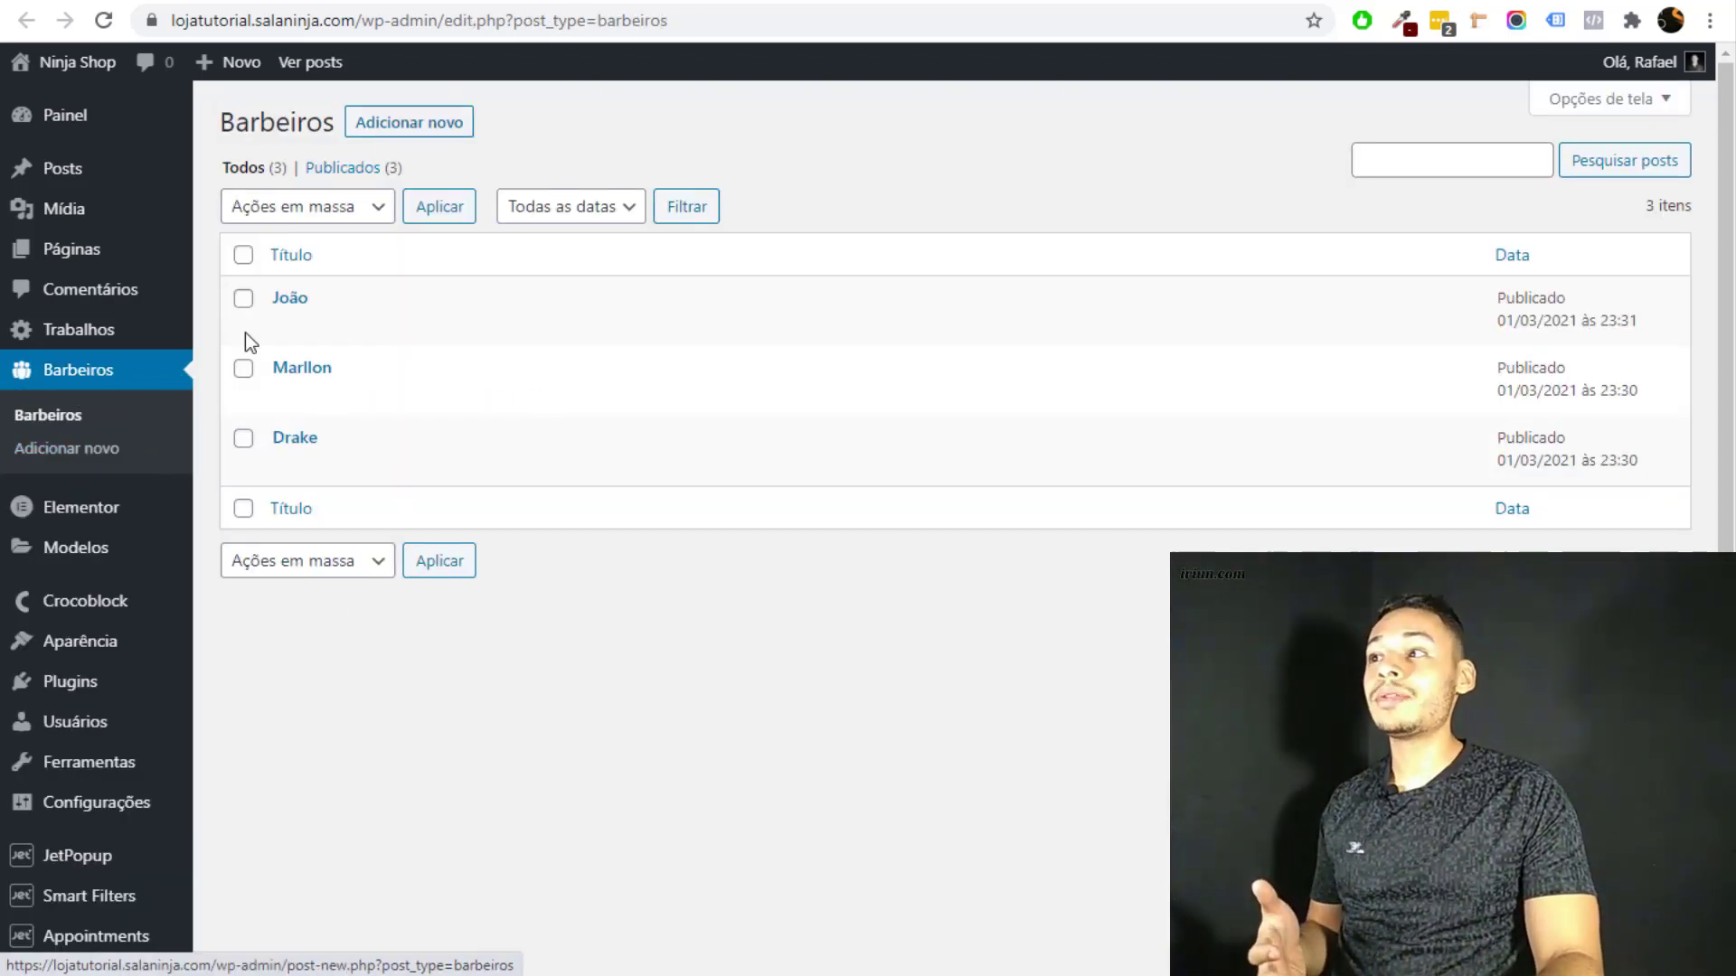
- Open the Trabalhos list showing the four published services
click(79, 329)
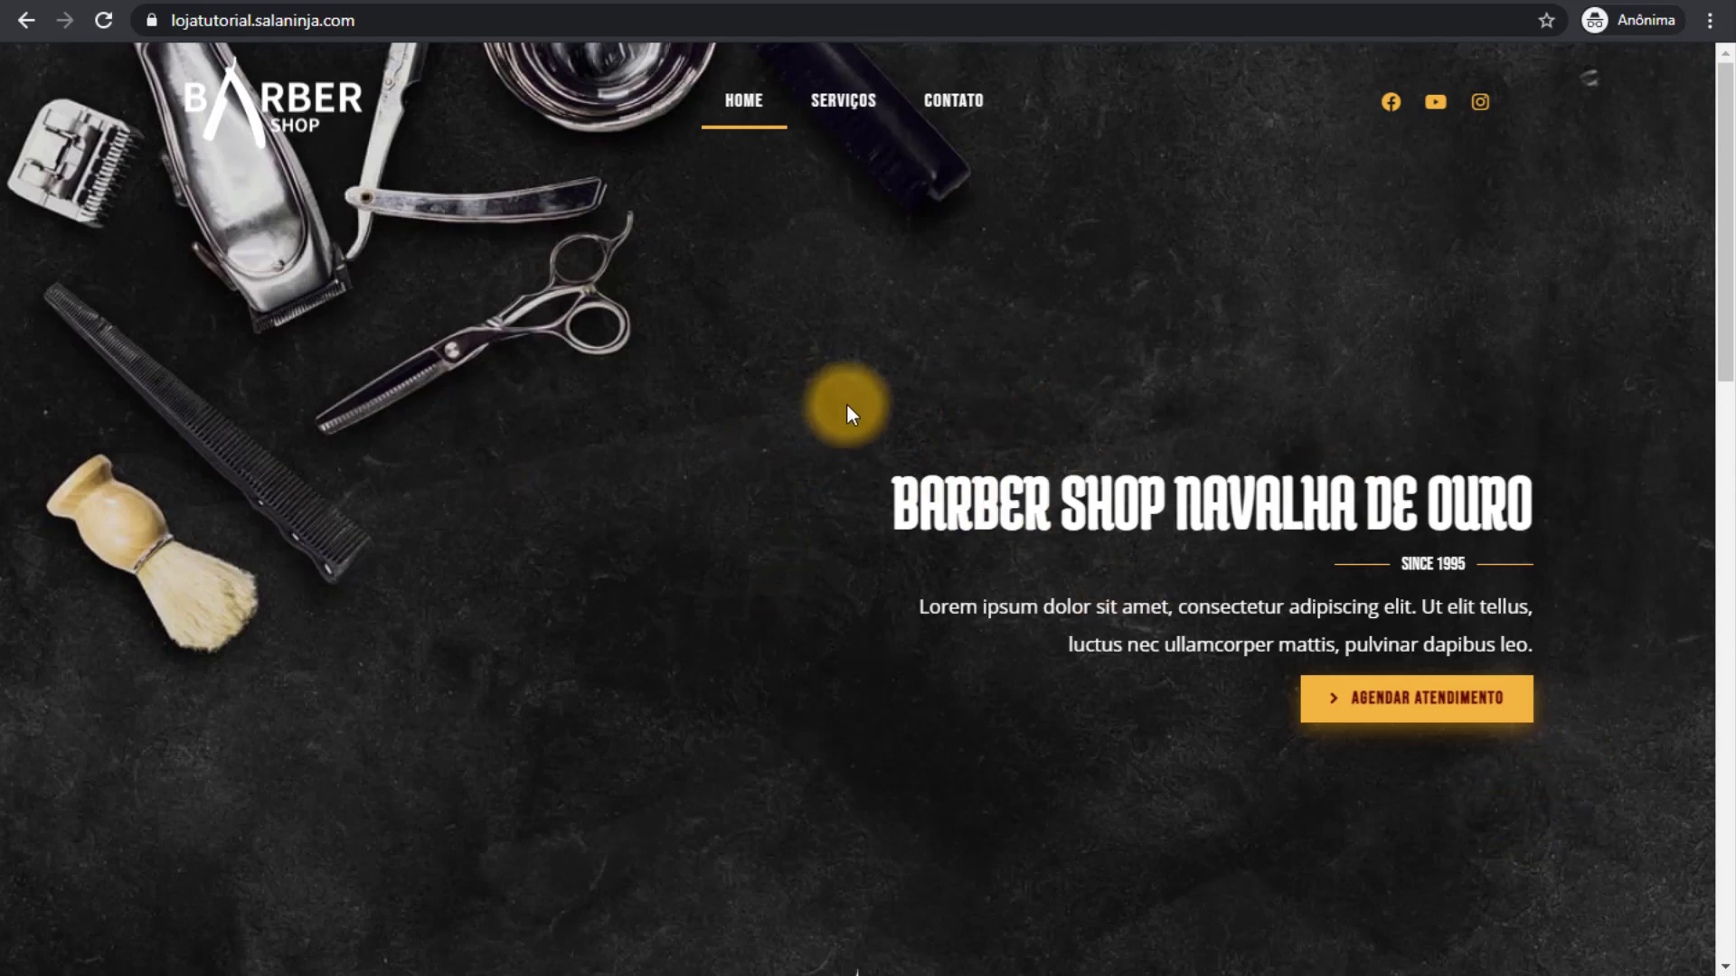
- Scroll the homepage down to the Fotos carousel and back up
scroll(846, 403, down, 10)
scroll(779, 317, down, 7)
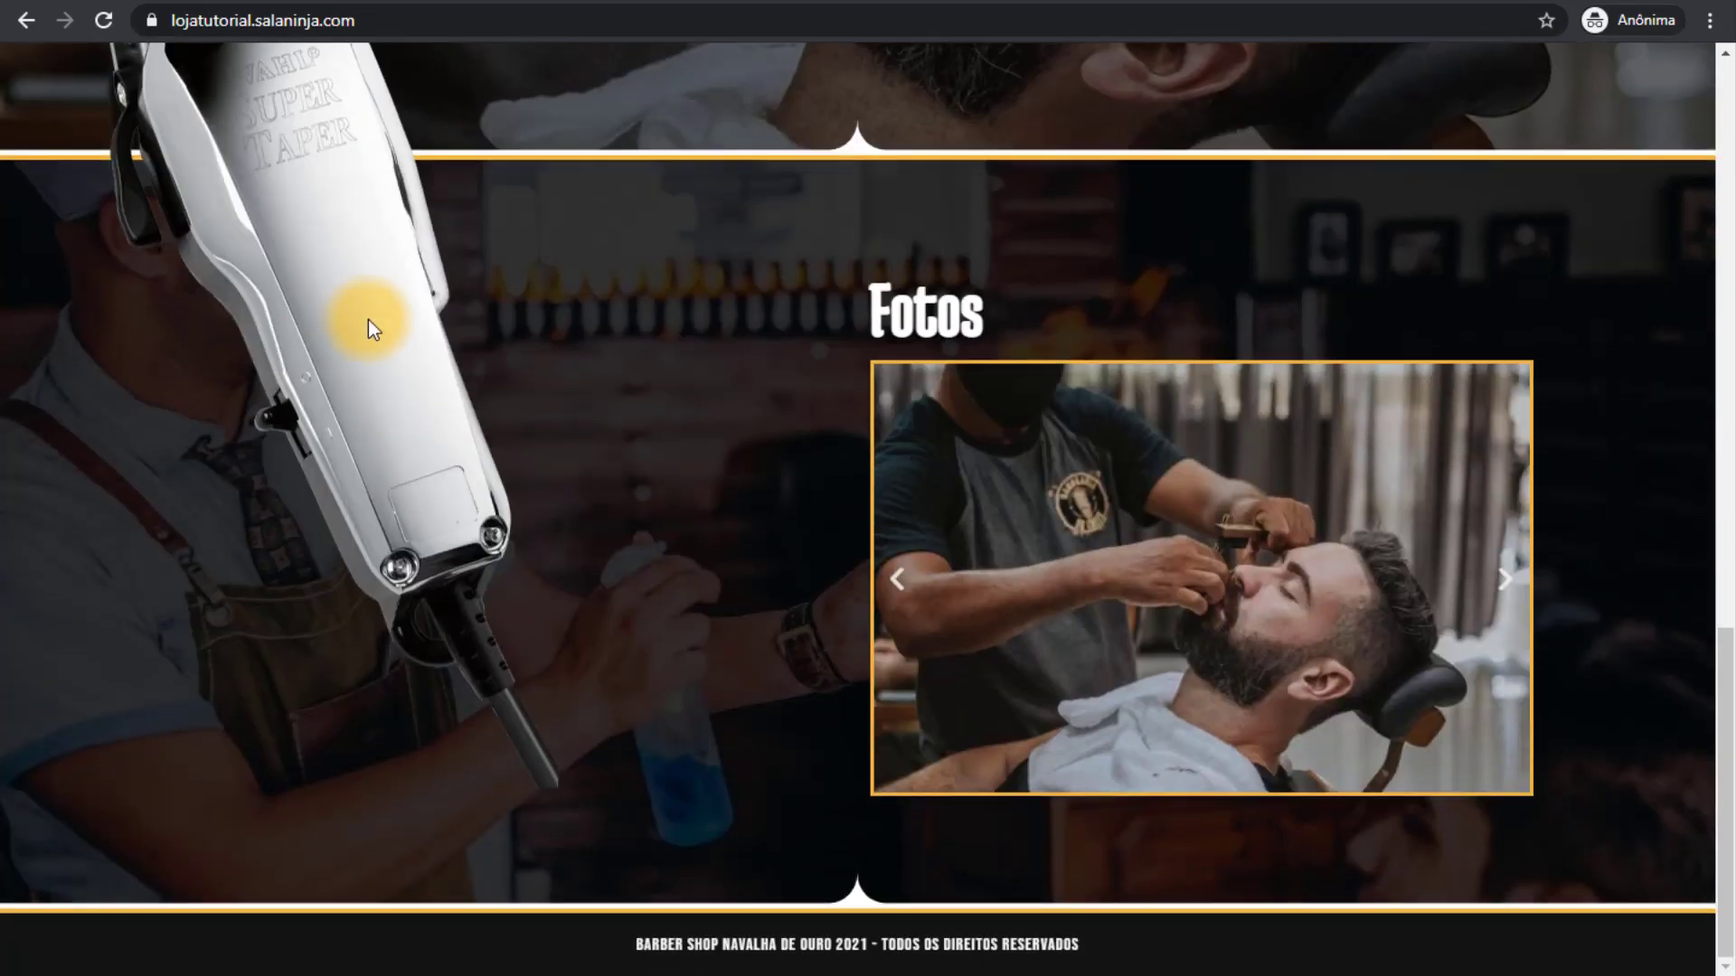
scroll(773, 398, up, 17)
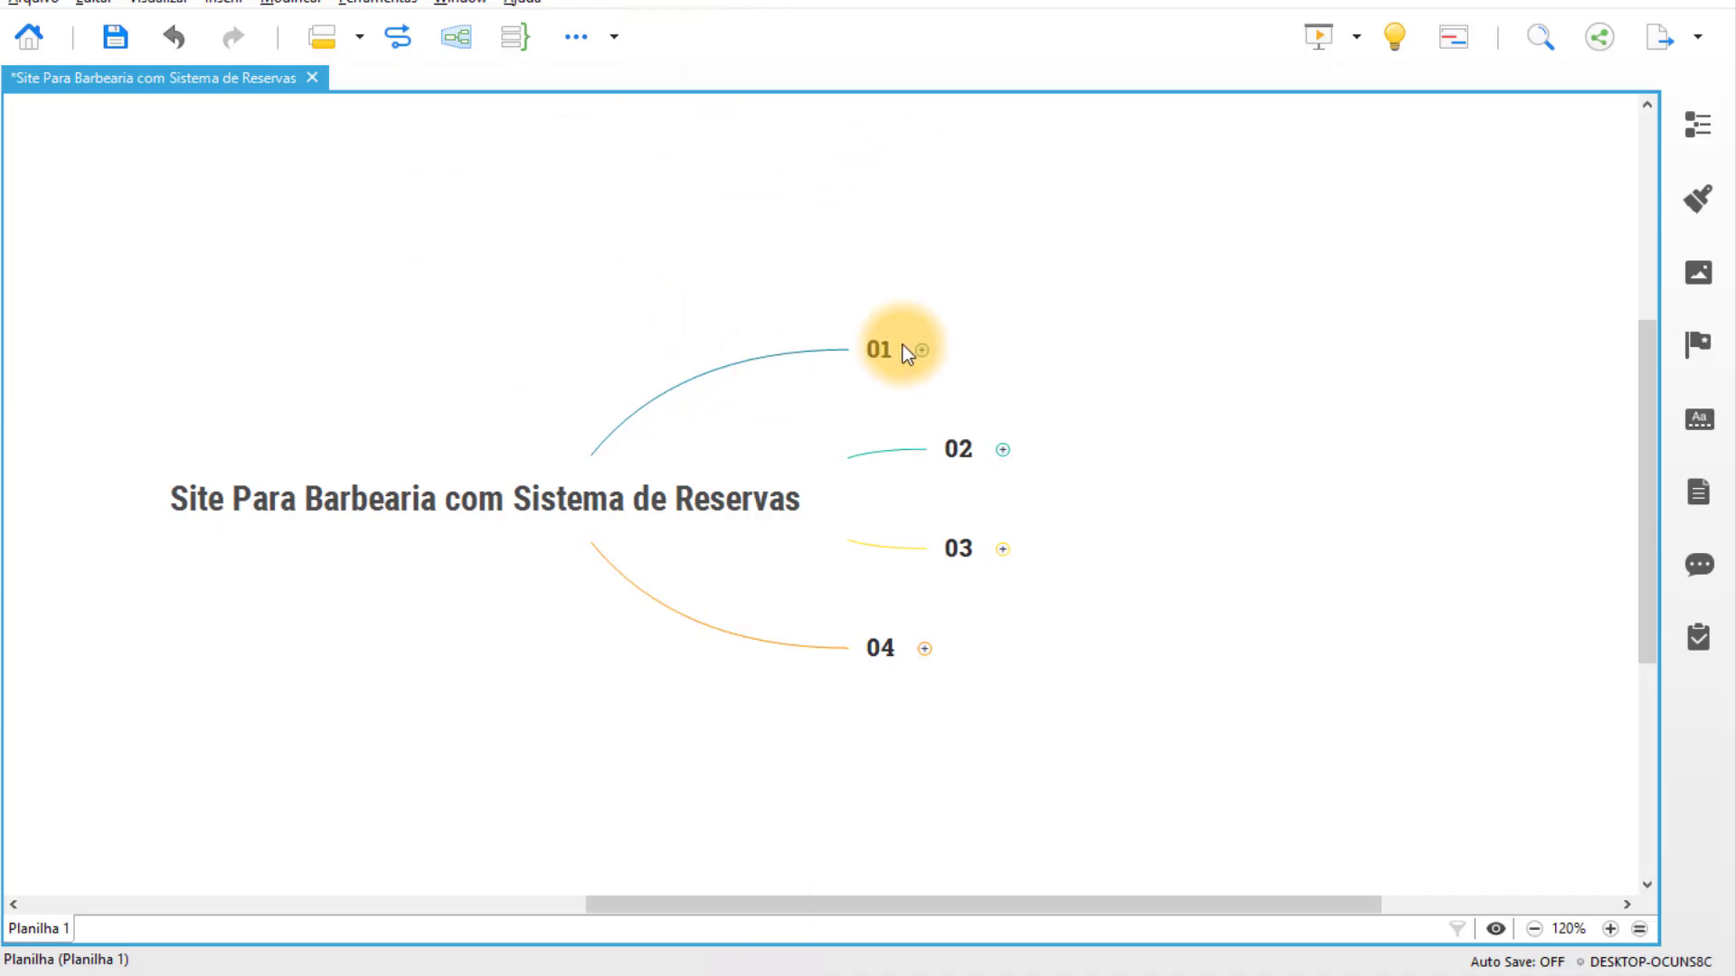
drag(1246, 486, 1240, 500)
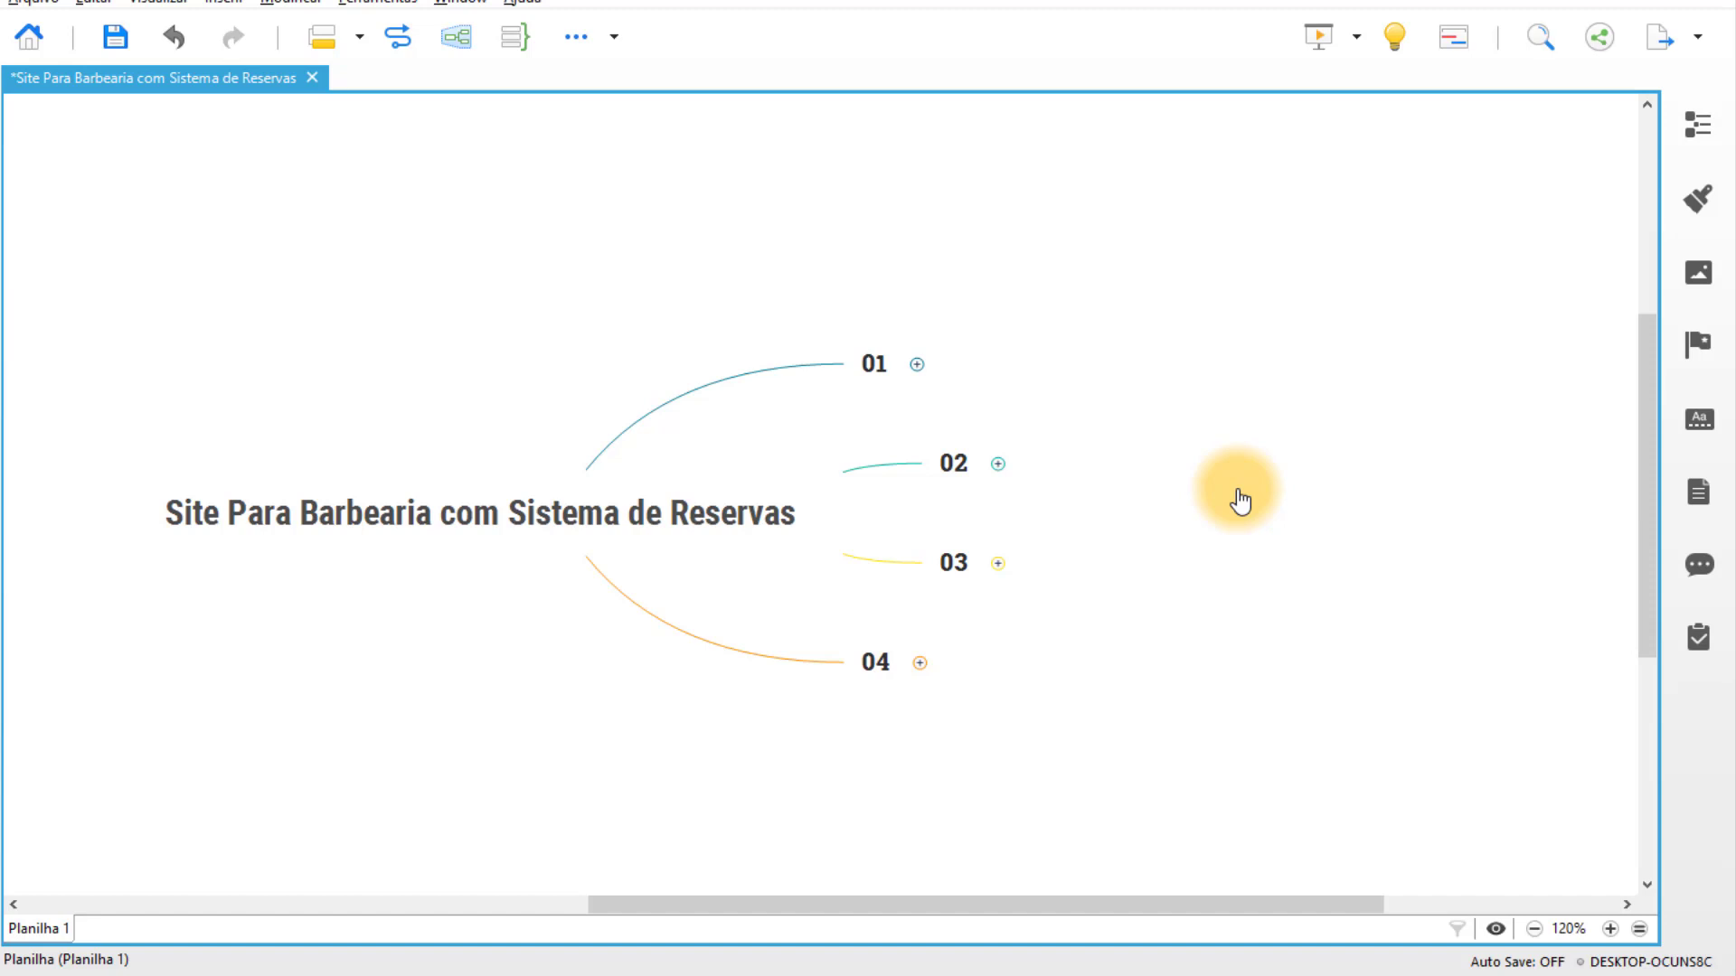
- Expand topics 01, 02, 03 and 04 to show their subtopics
click(960, 380)
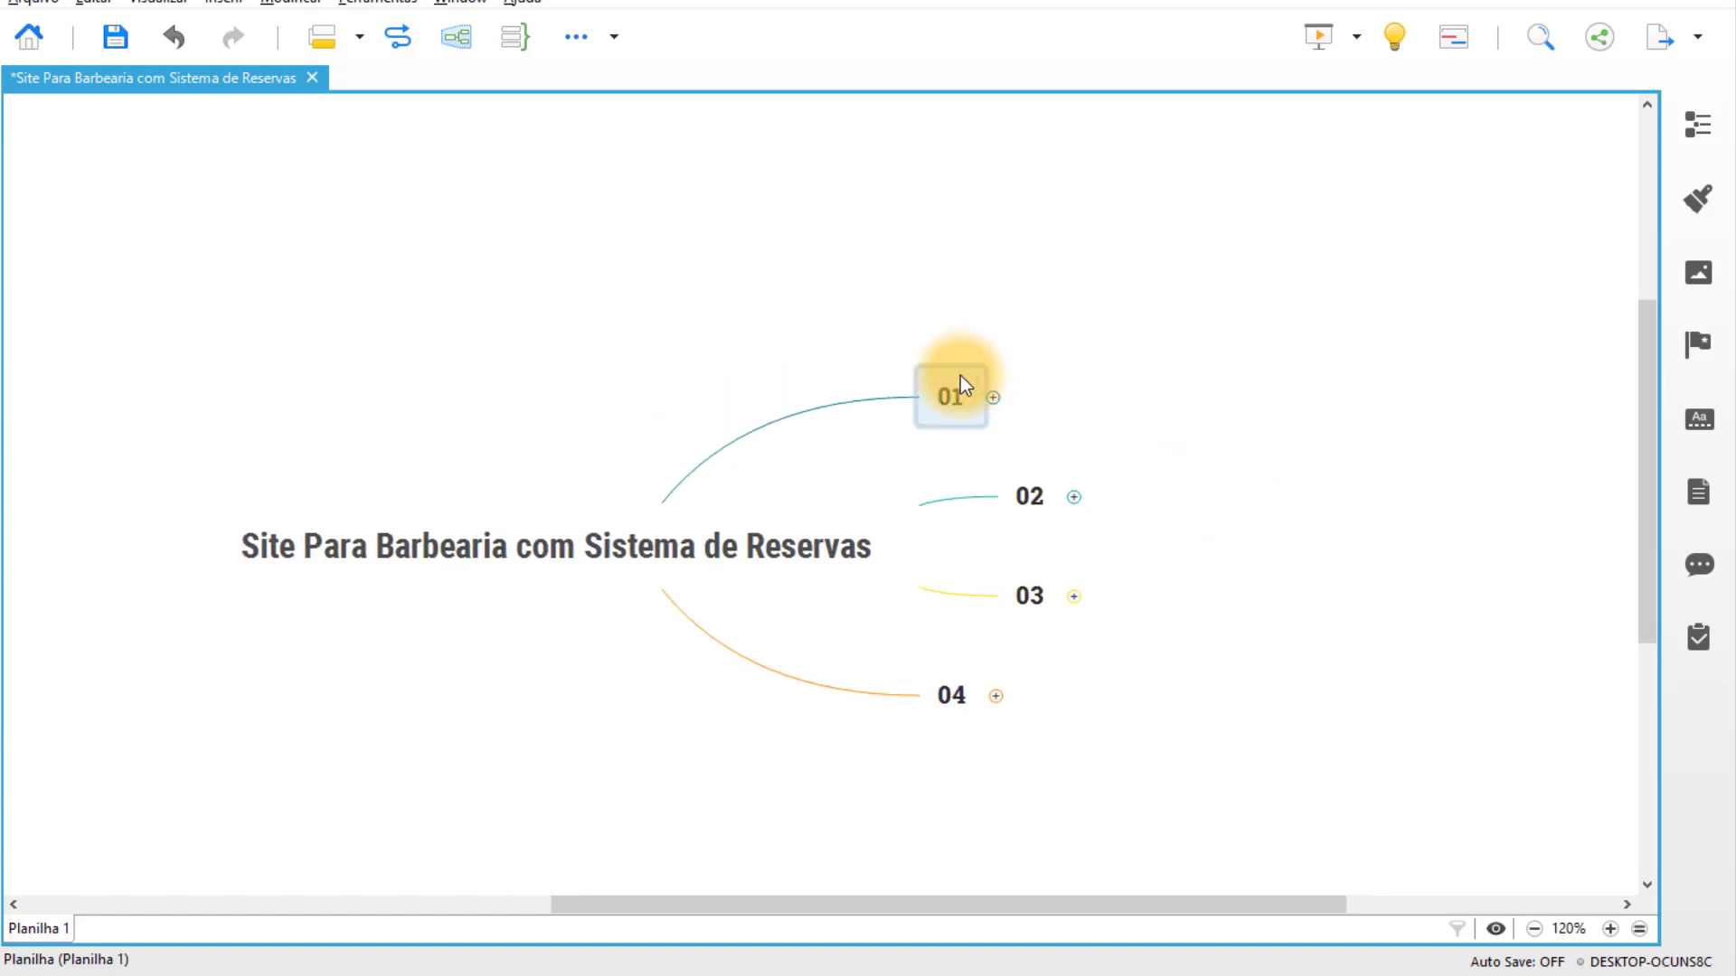
click(992, 399)
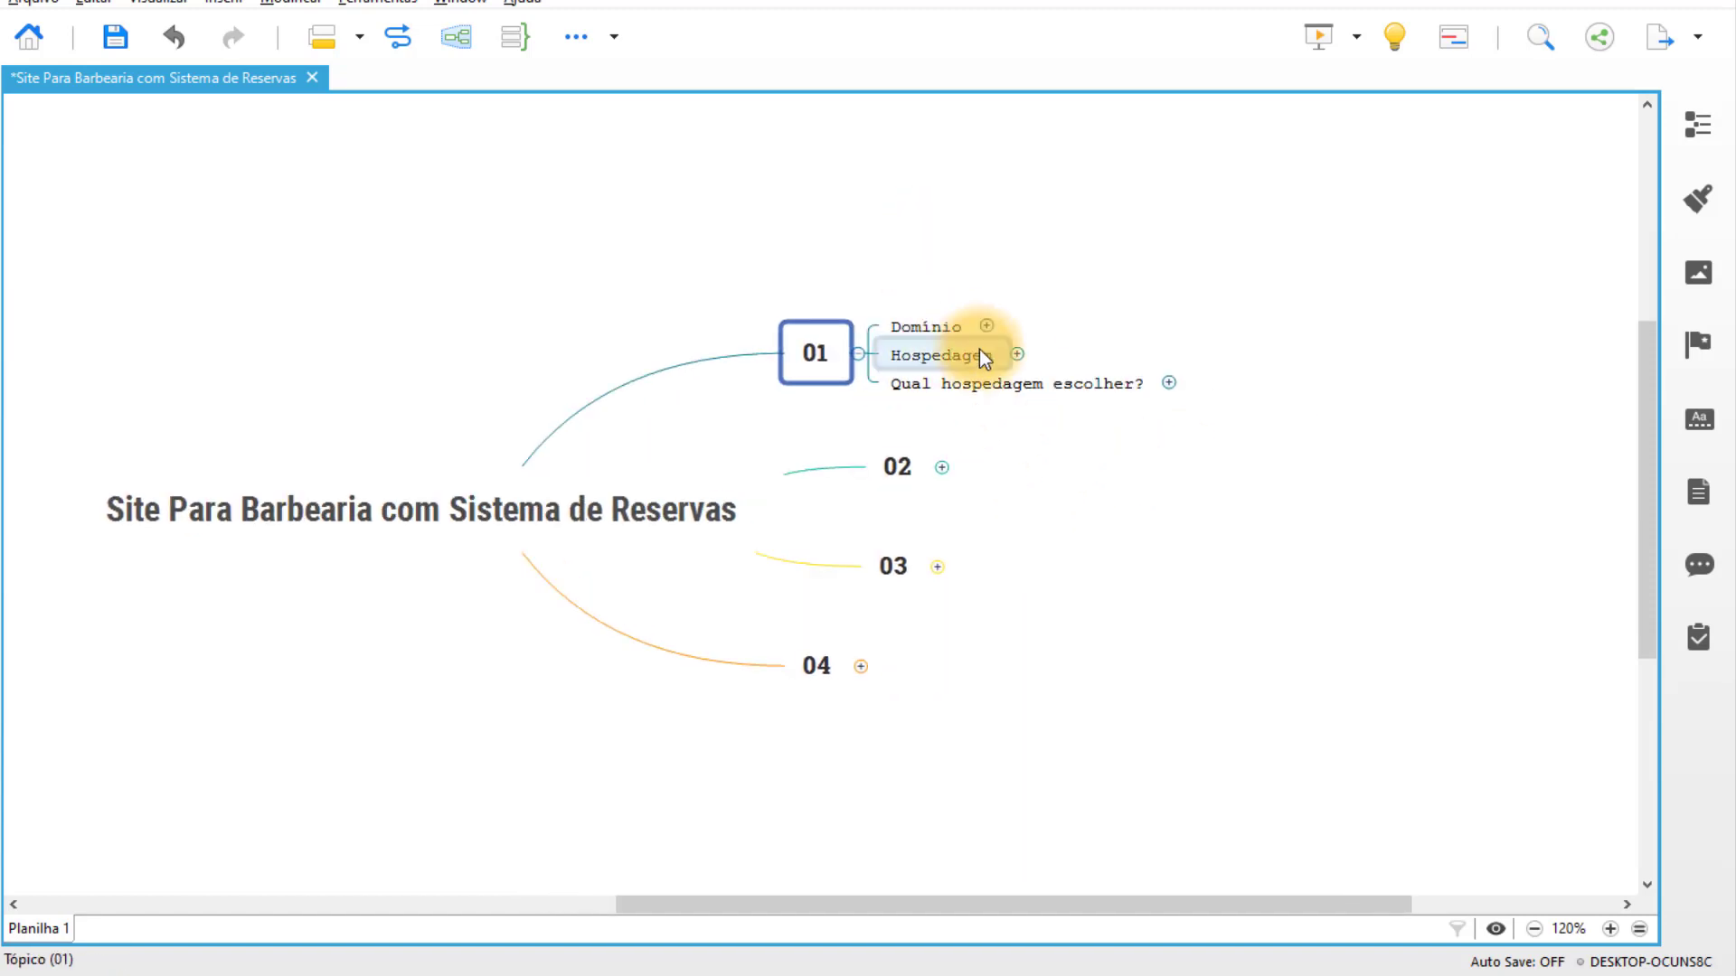
click(1114, 514)
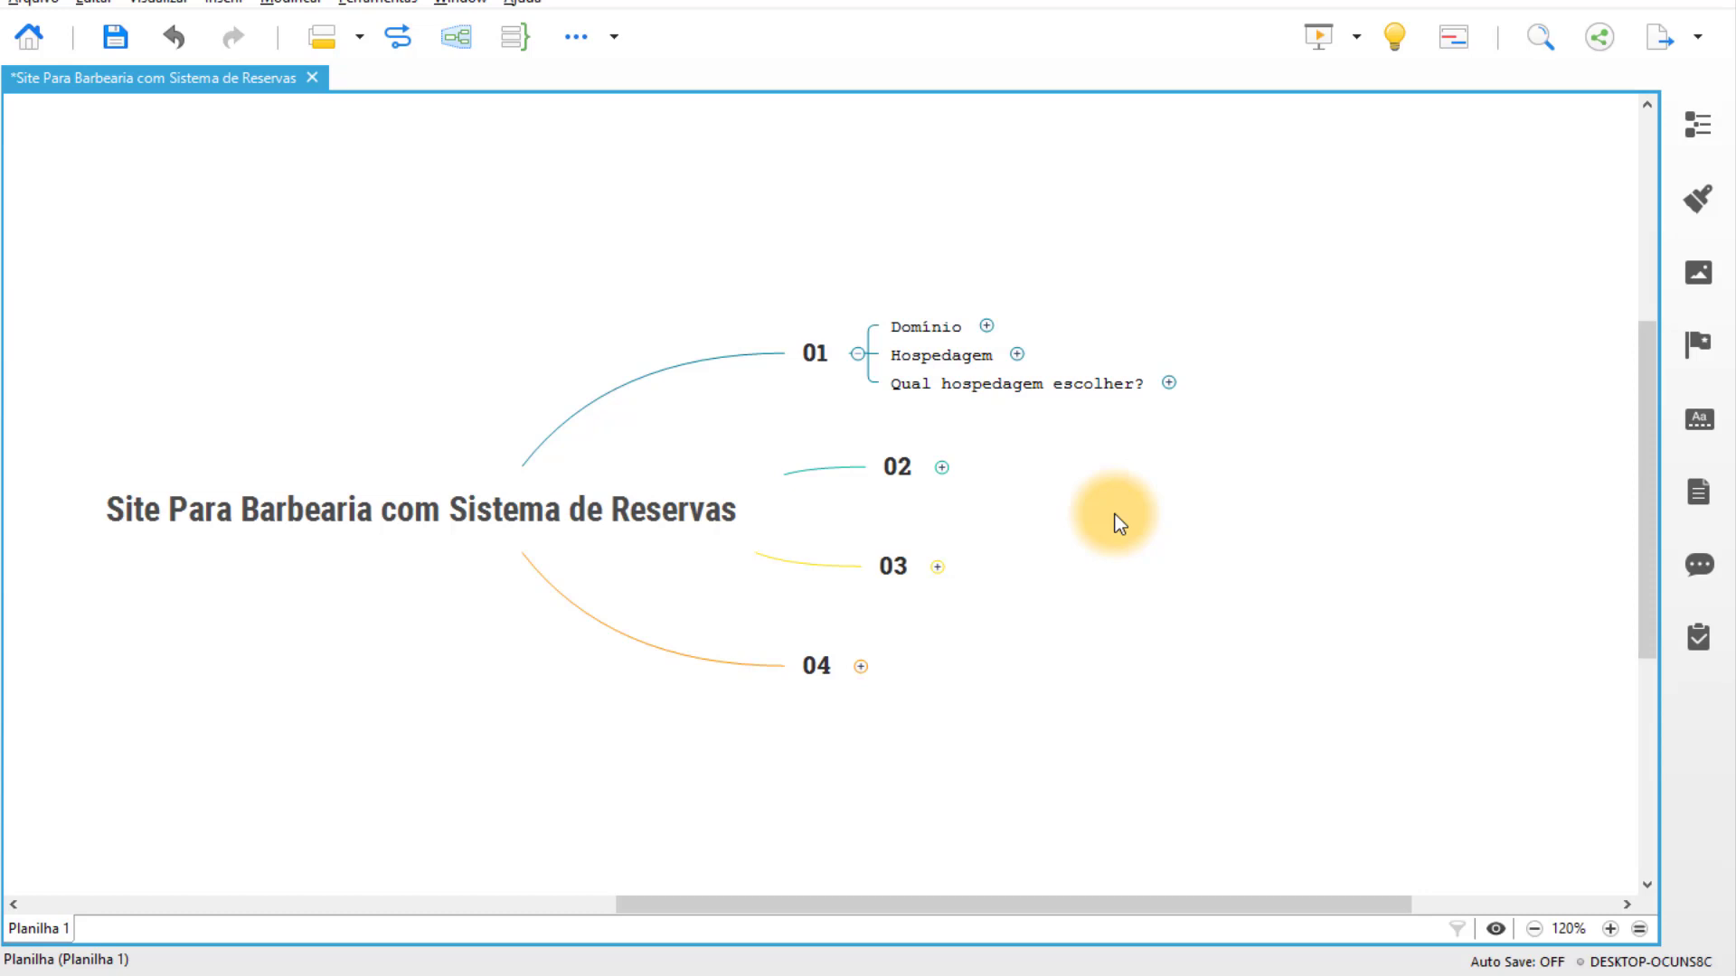
click(941, 467)
click(1199, 607)
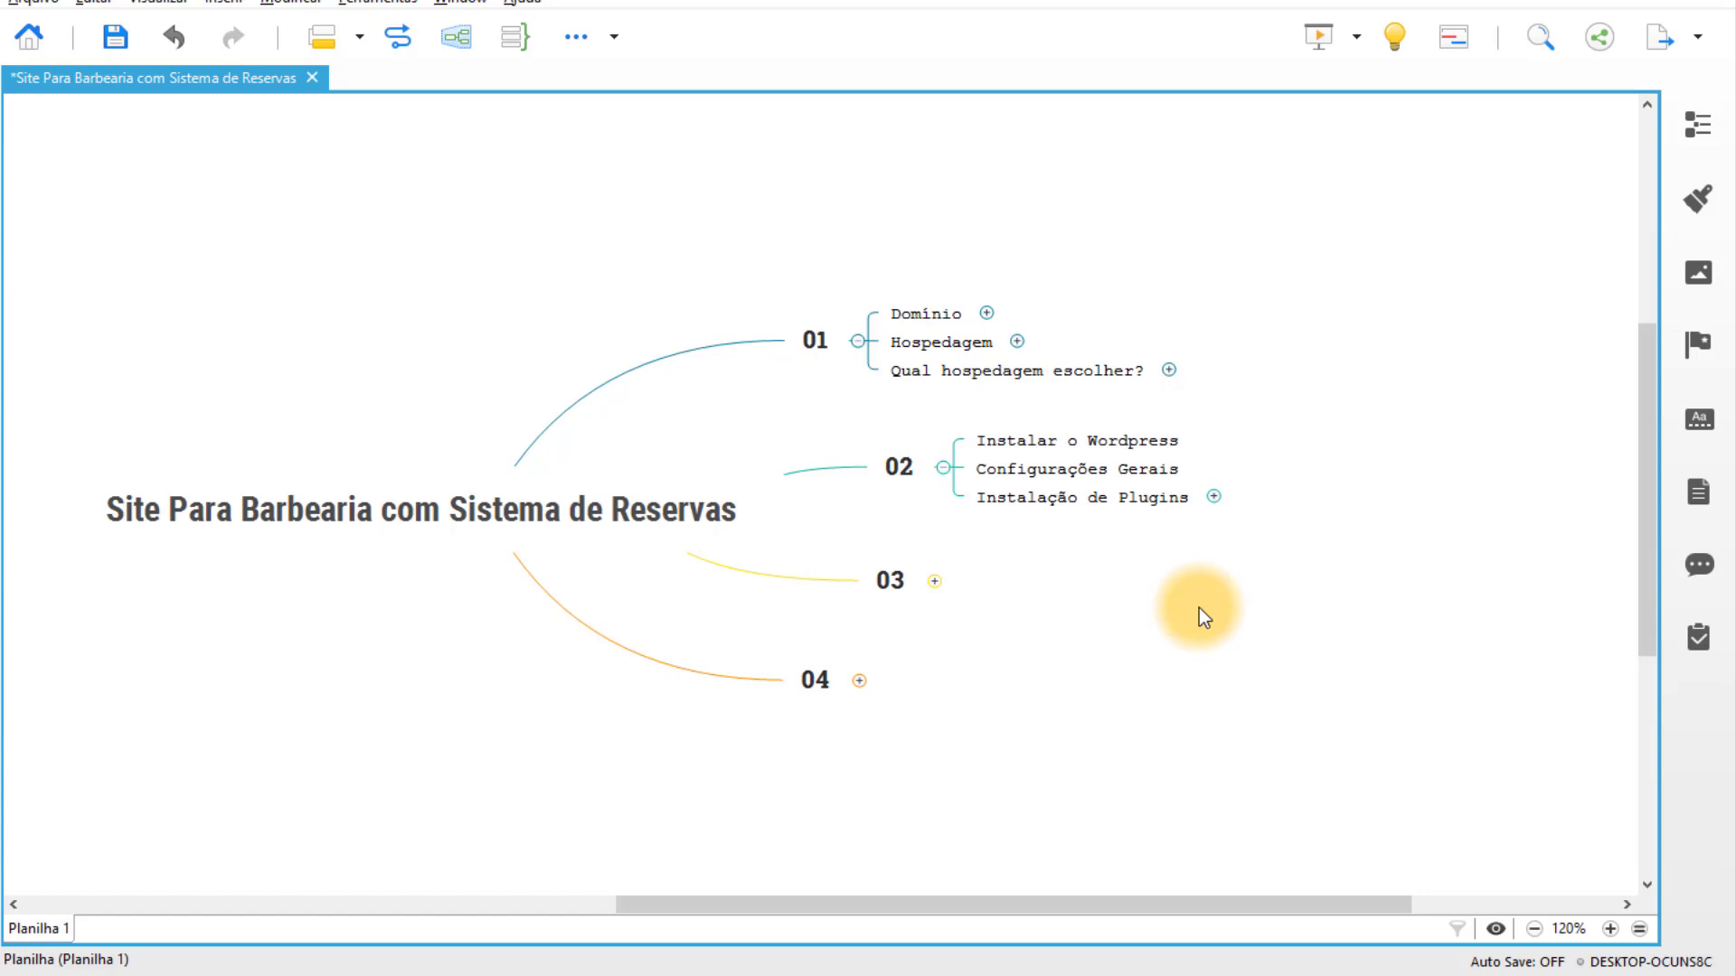
click(935, 582)
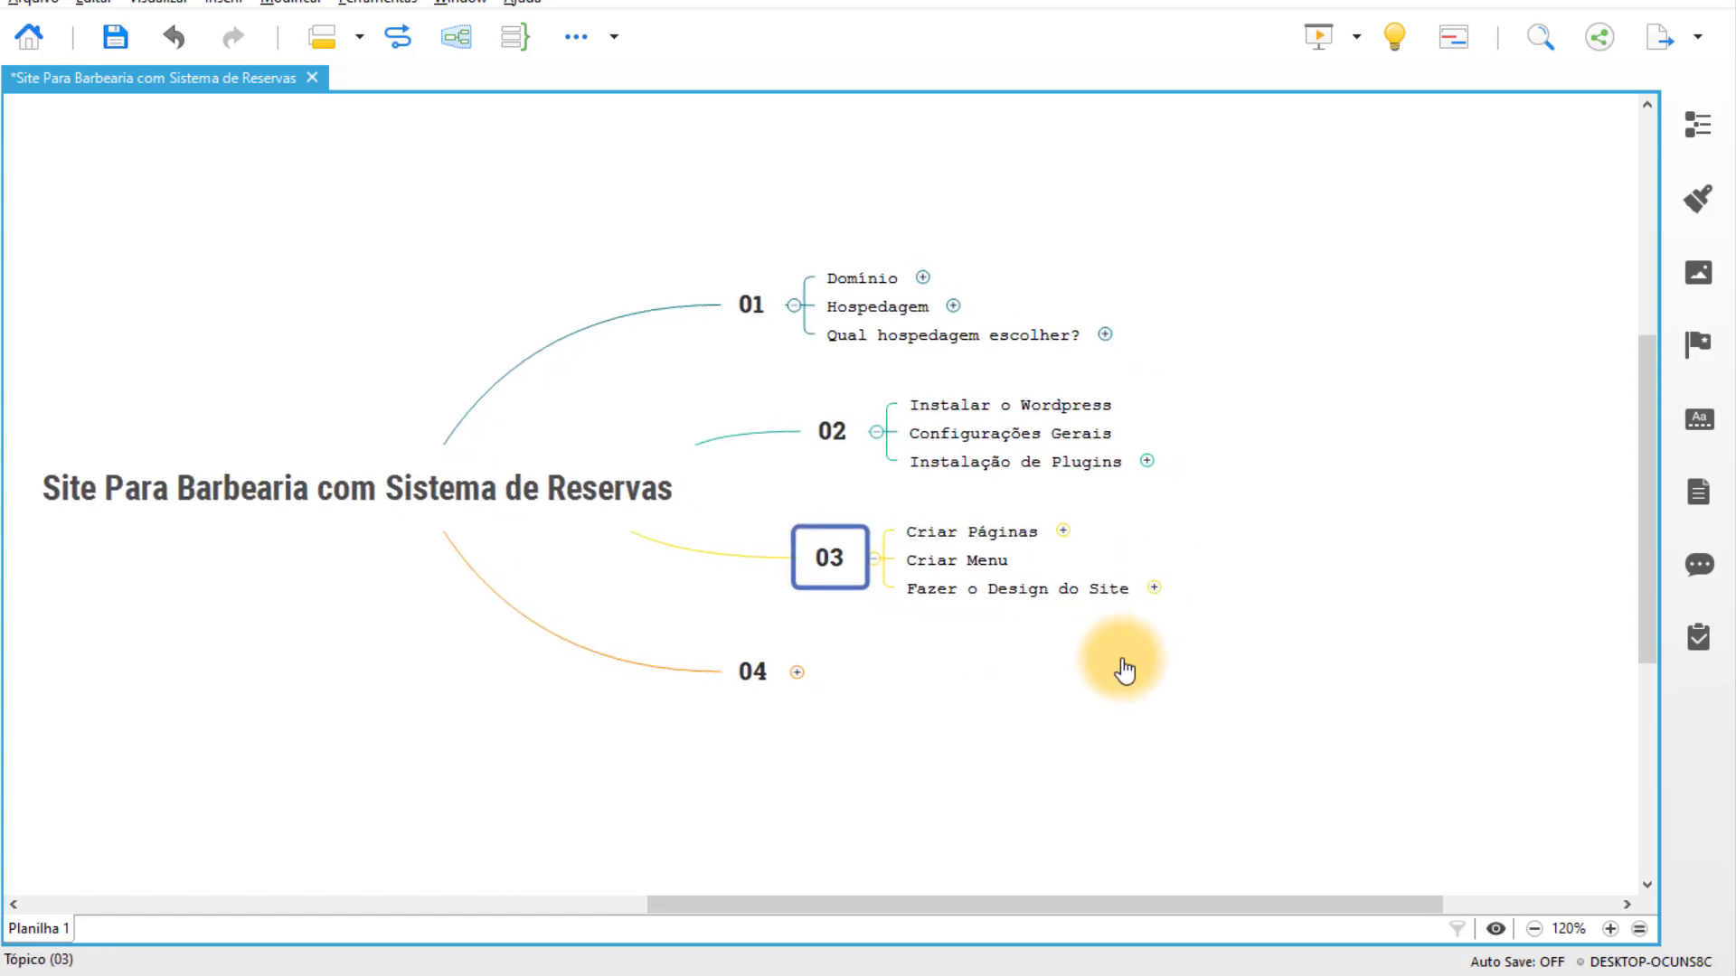
click(1153, 656)
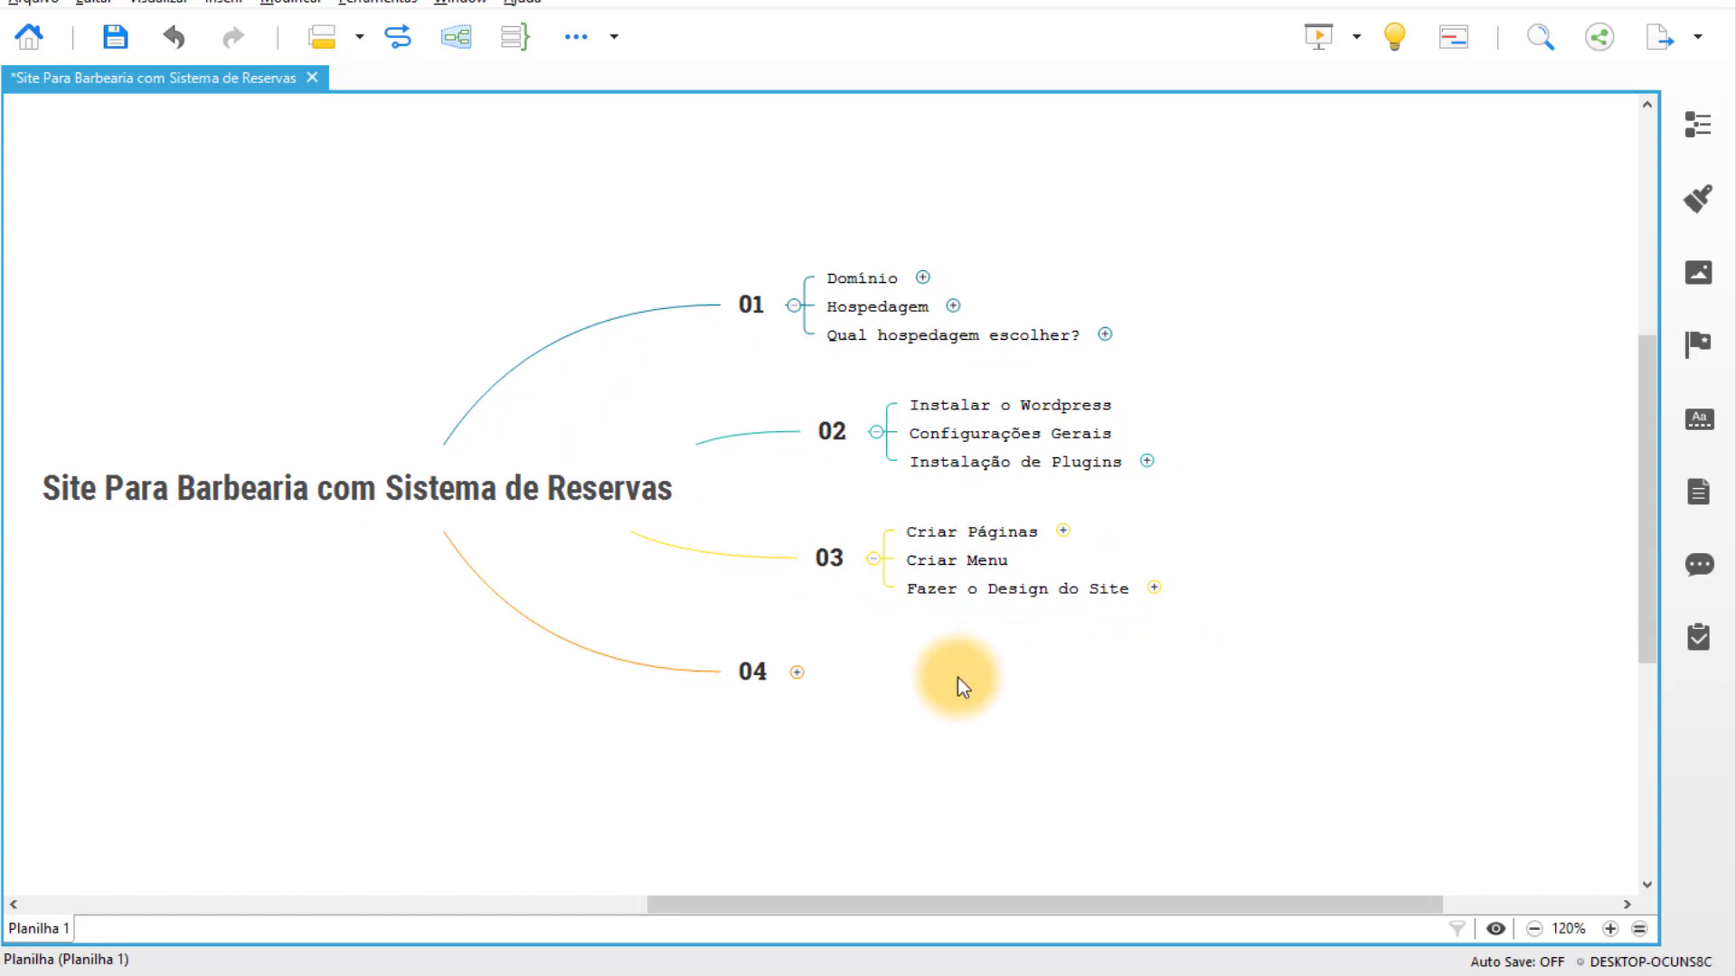
click(797, 672)
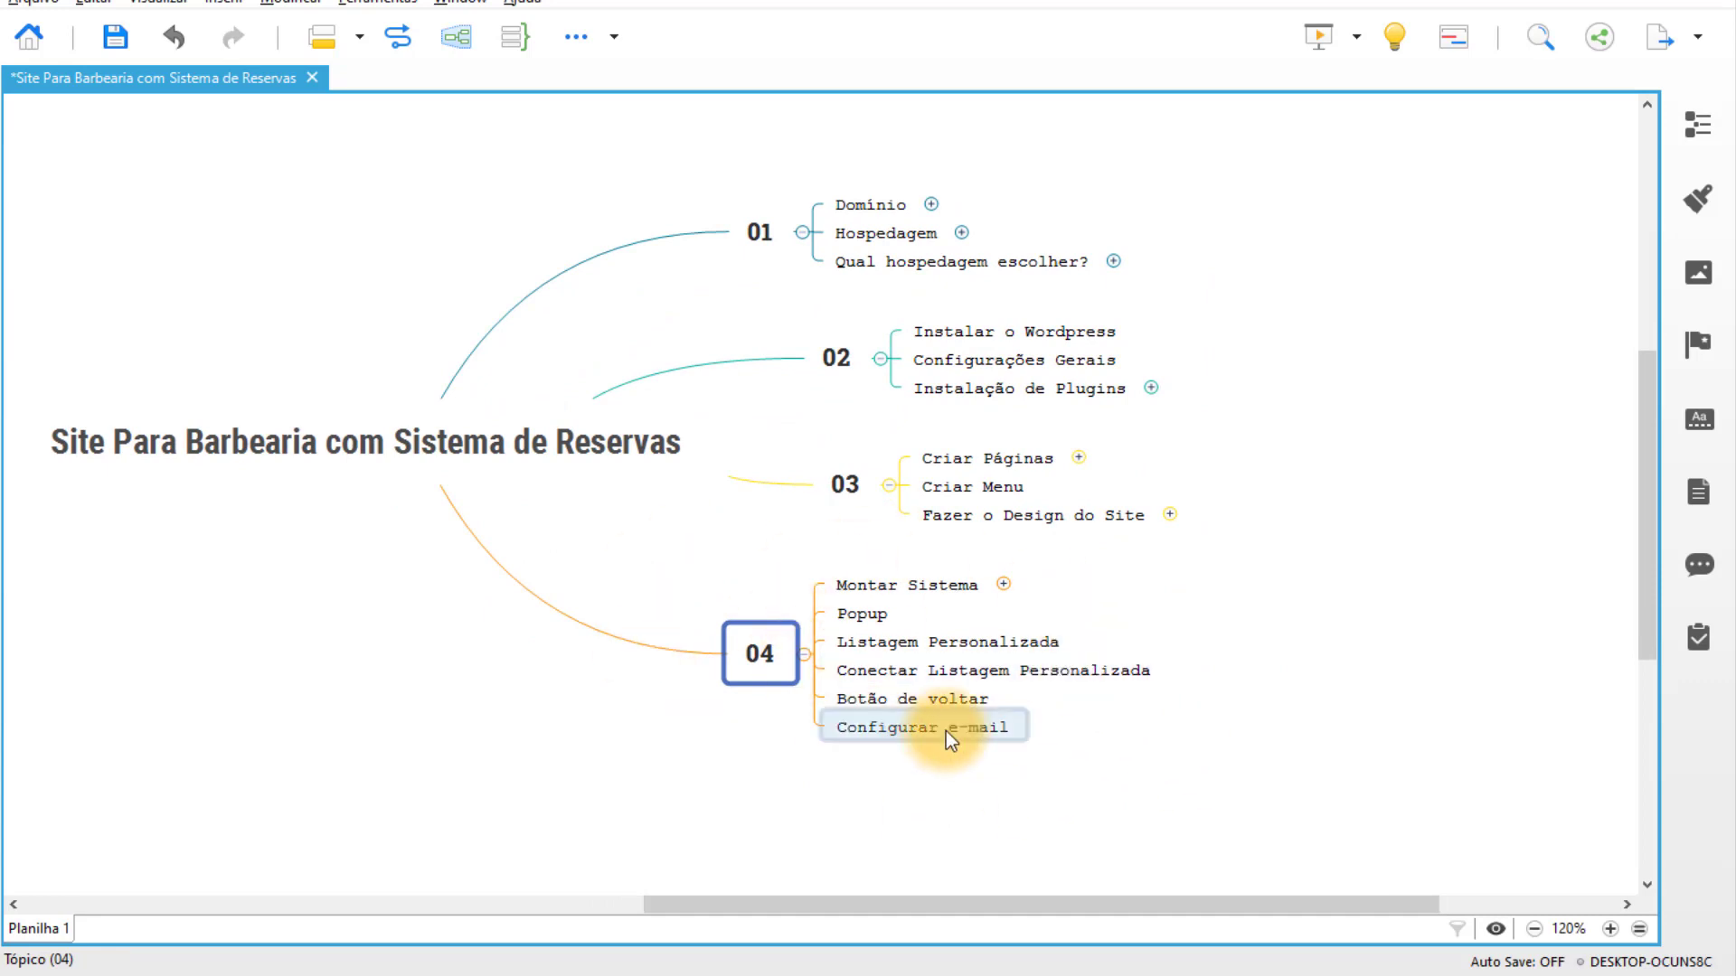
- Collapse topics 04, 03 and 02 and pan the map around topic 01's branch
click(806, 654)
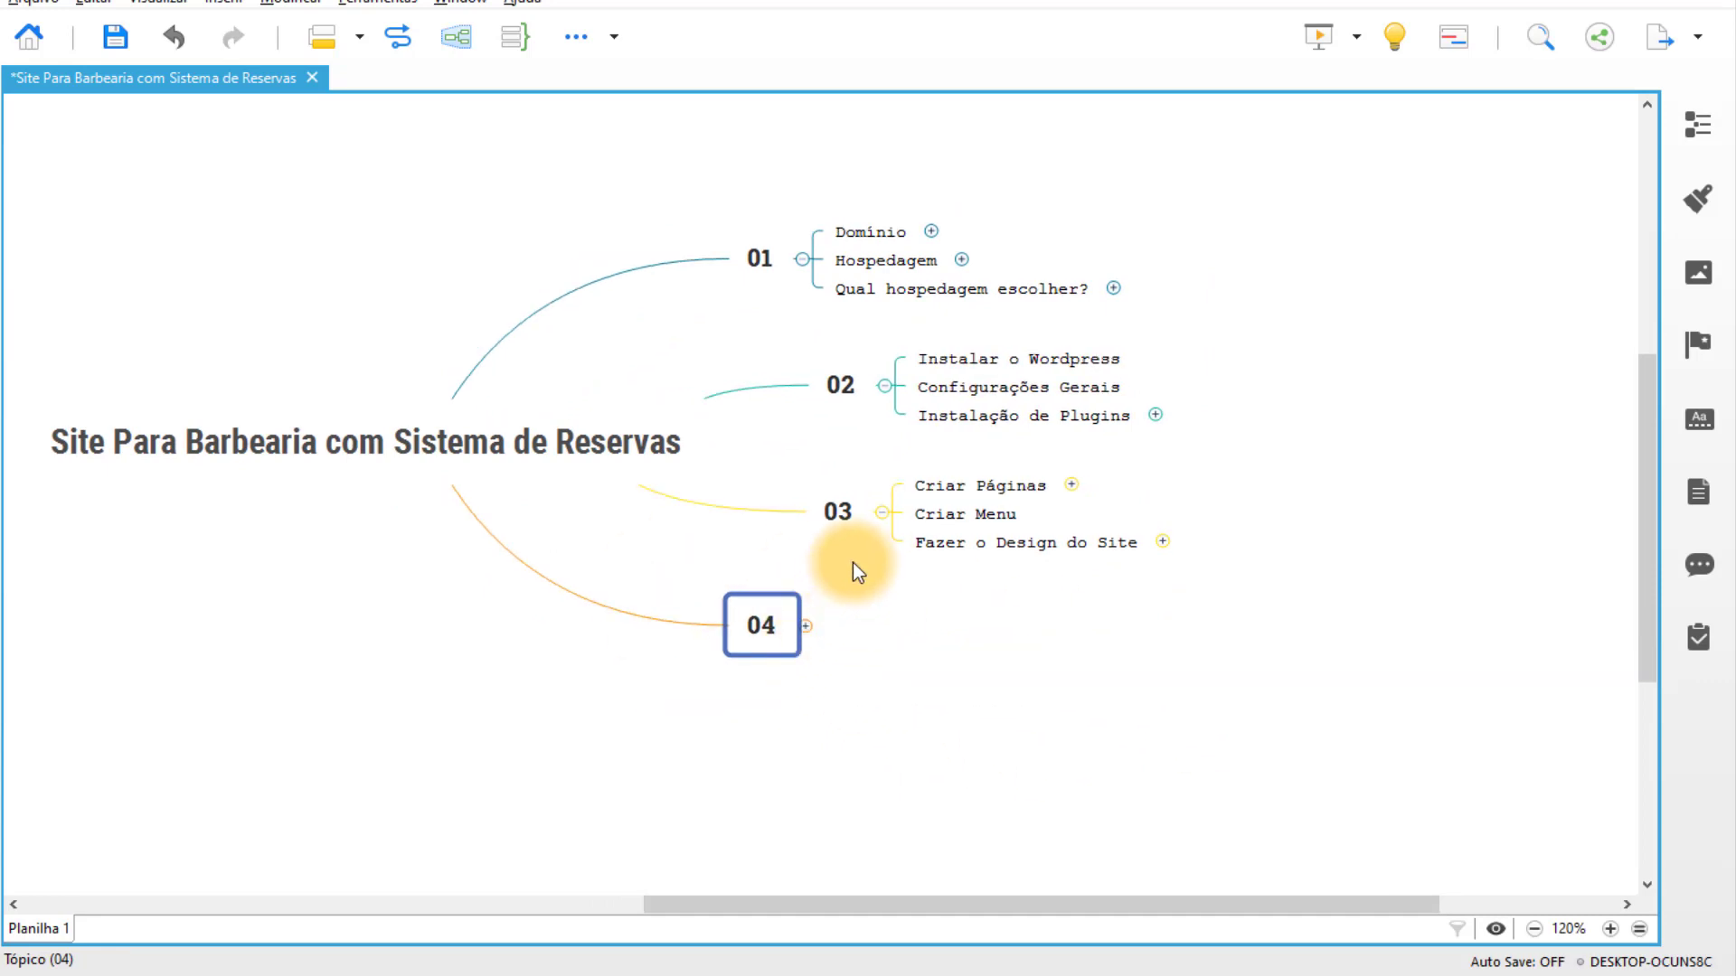
click(886, 513)
click(889, 400)
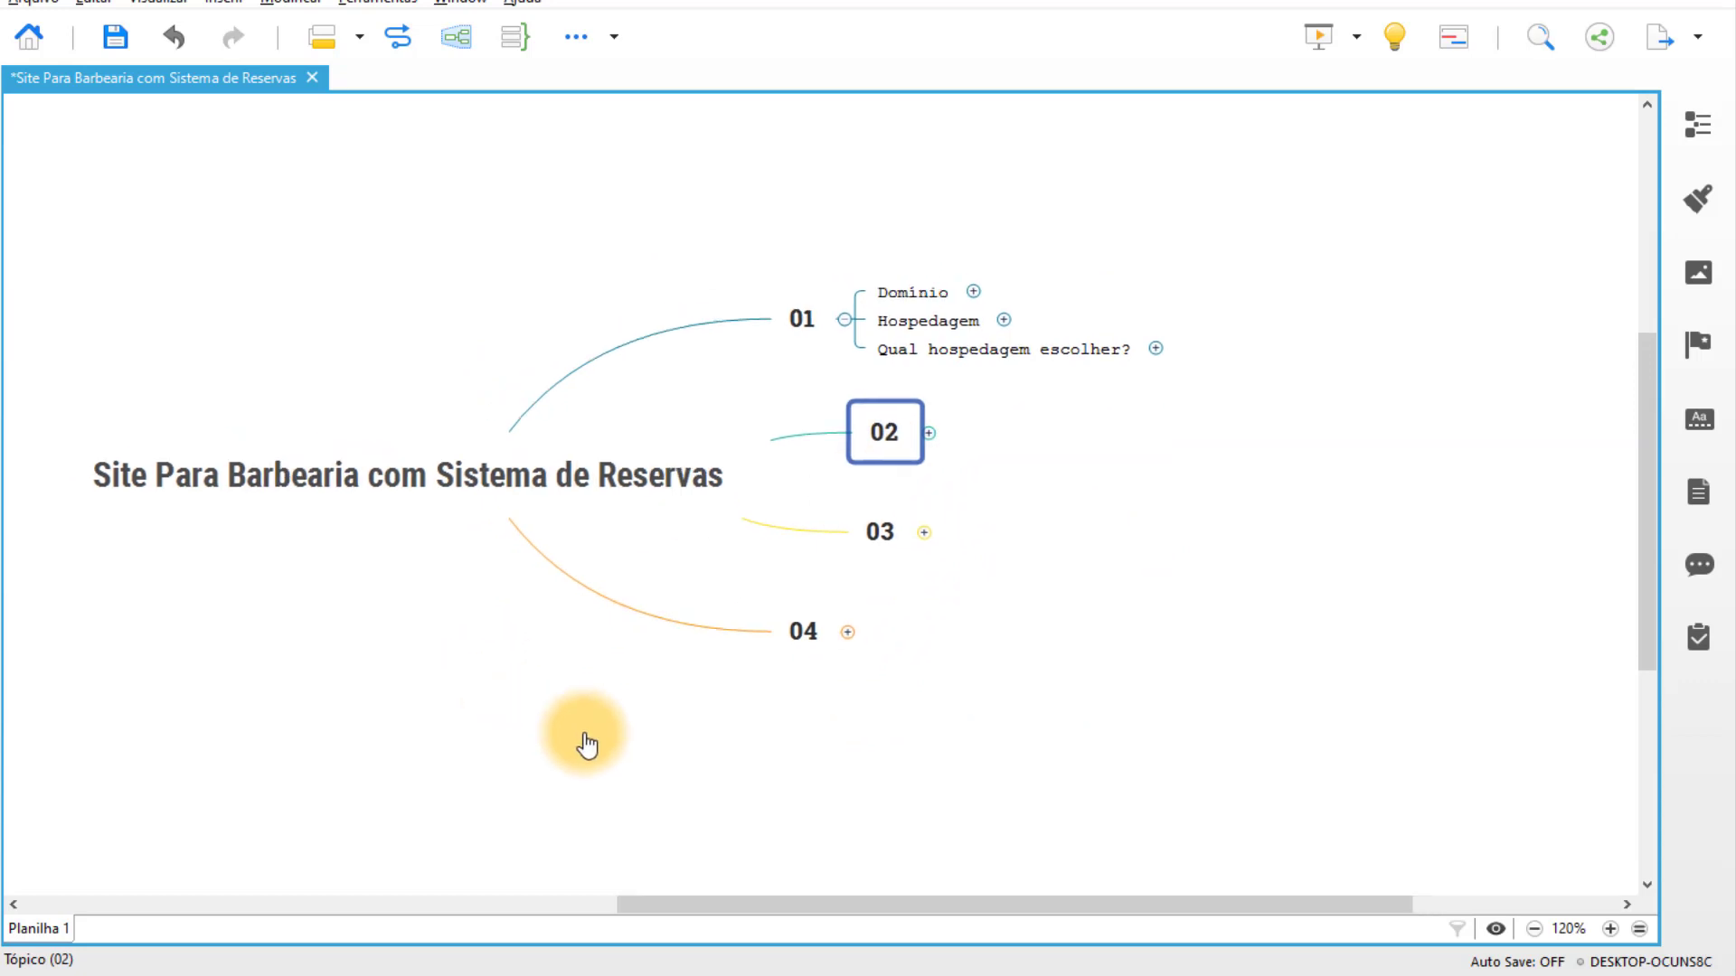
click(1239, 477)
drag(1238, 477, 1171, 513)
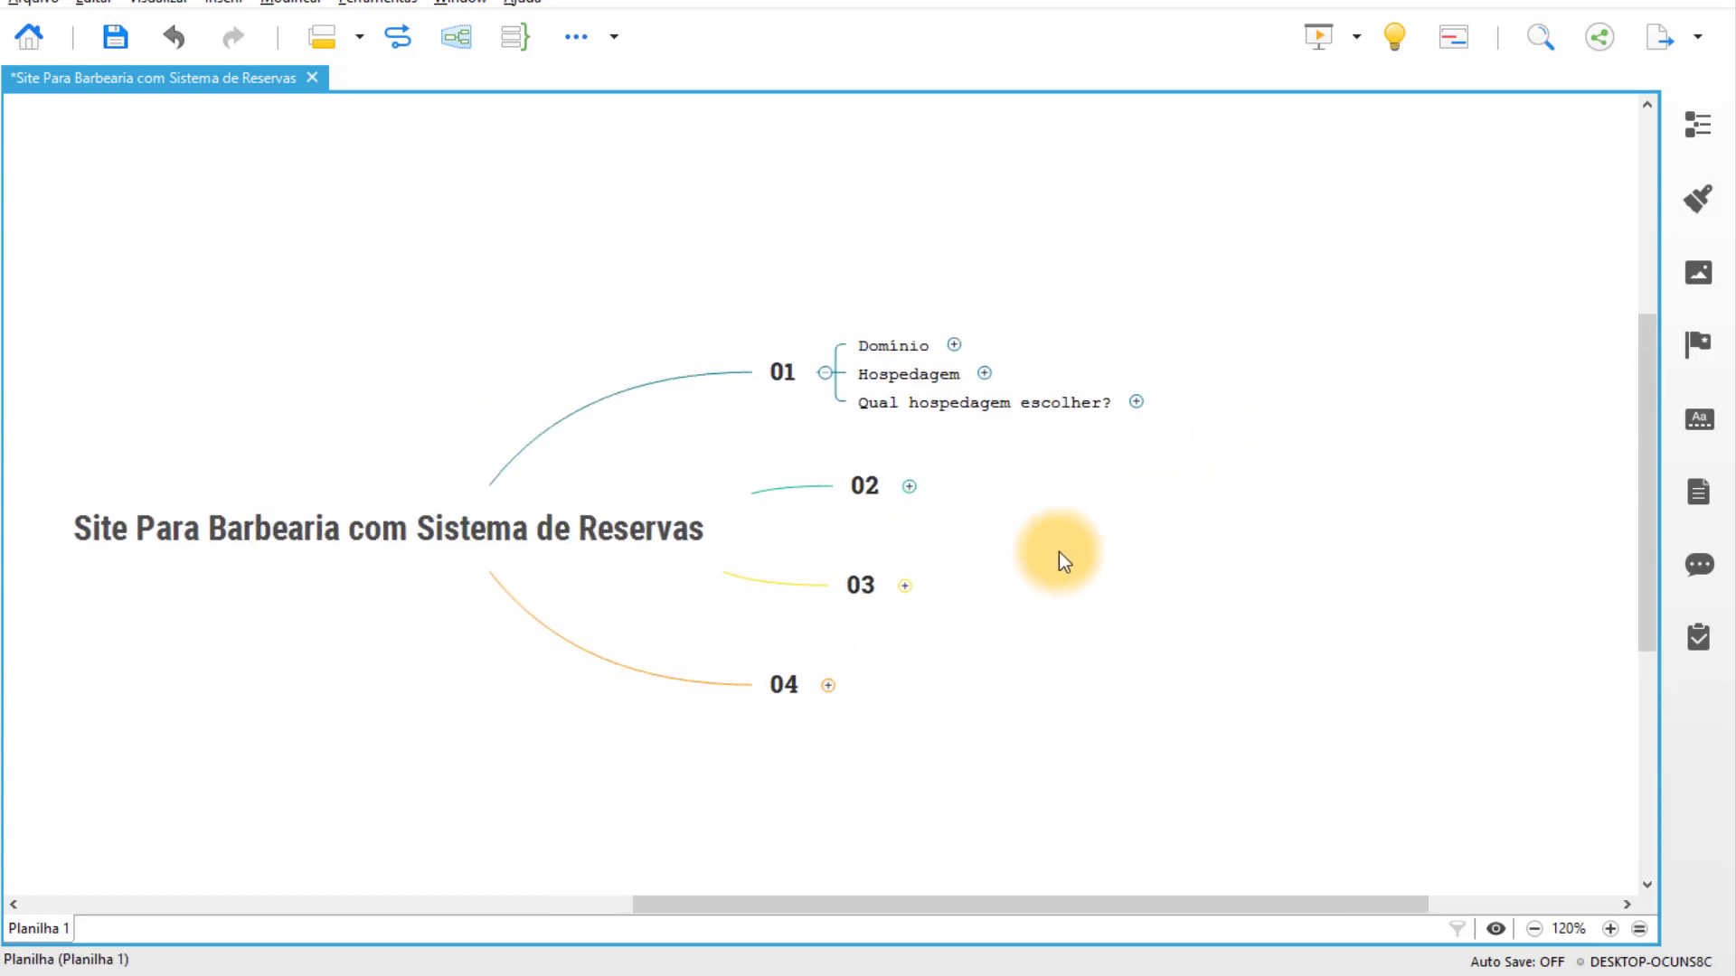
drag(1059, 552, 1124, 518)
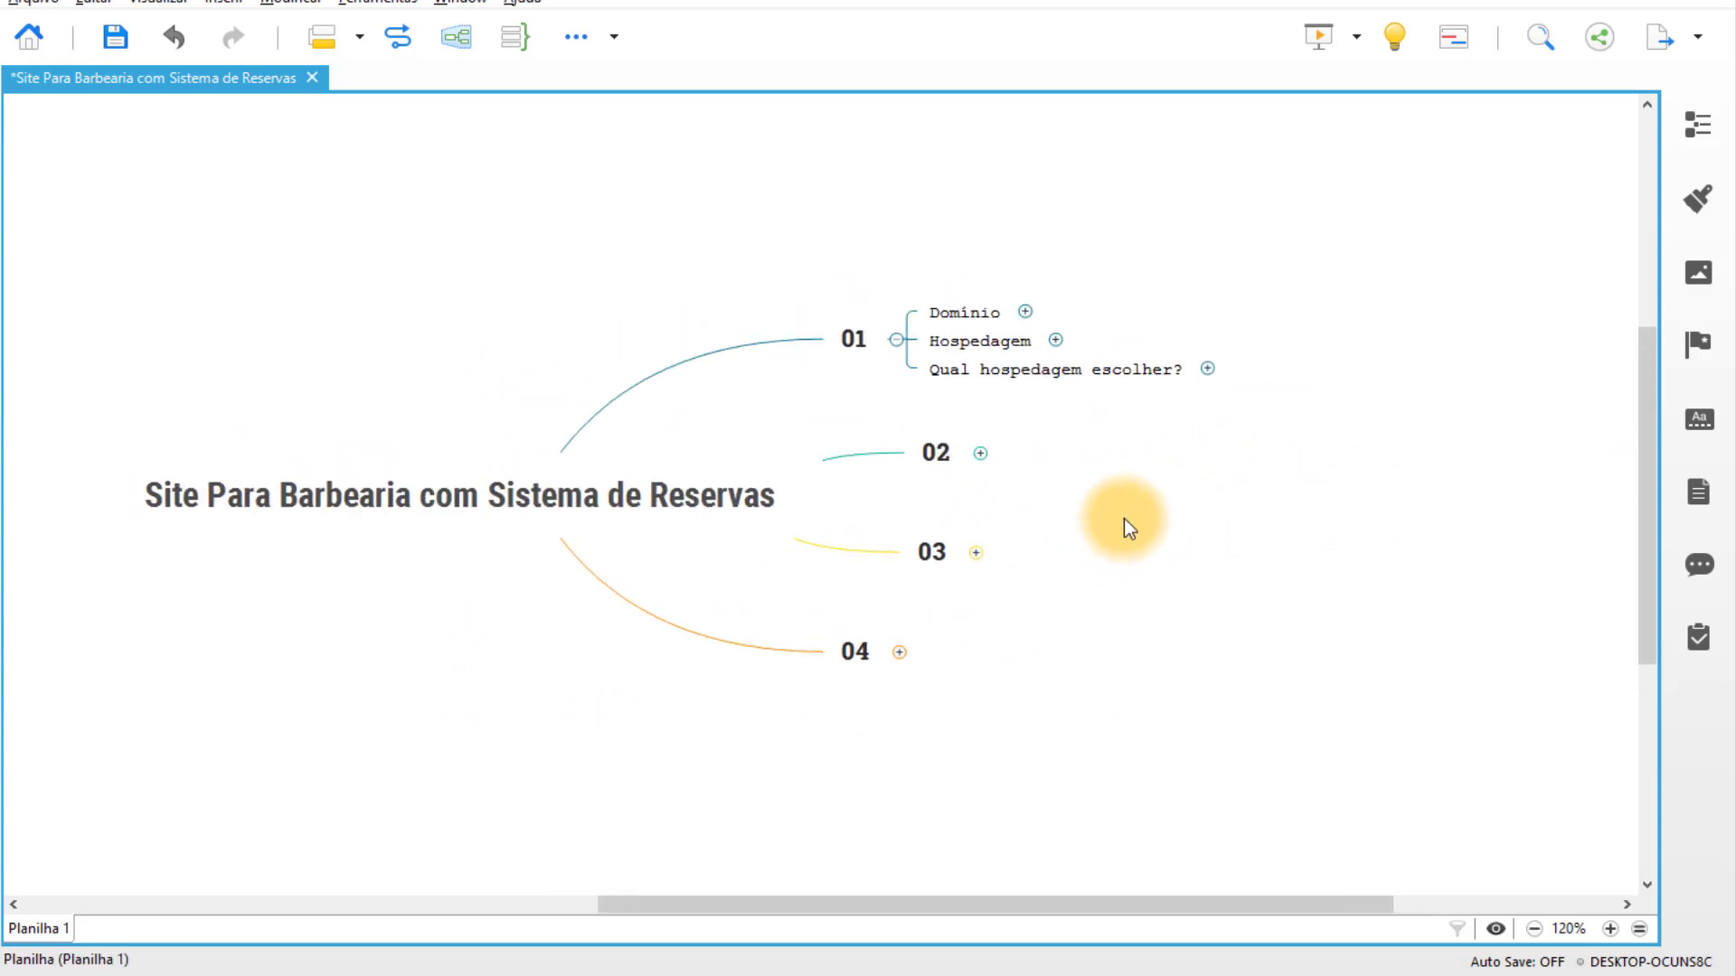
- Expand Domínio and Exemplos to show the four example domains, then expand Hospedagem
click(1025, 312)
drag(1316, 542, 1187, 565)
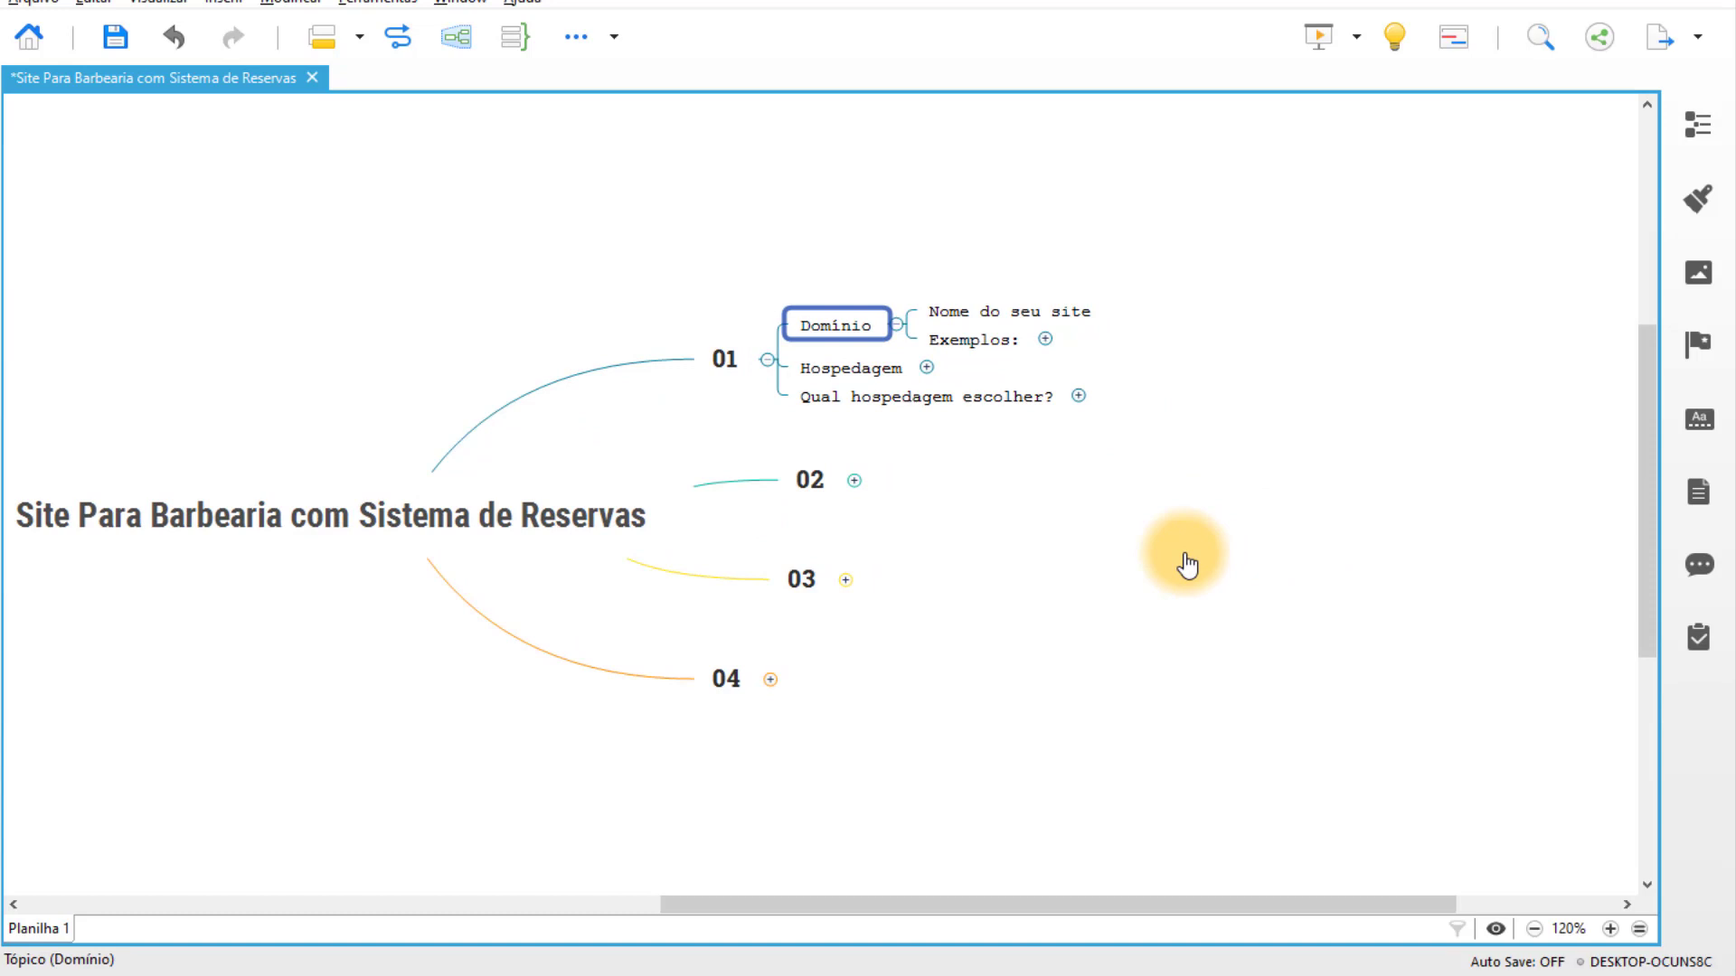
click(1045, 339)
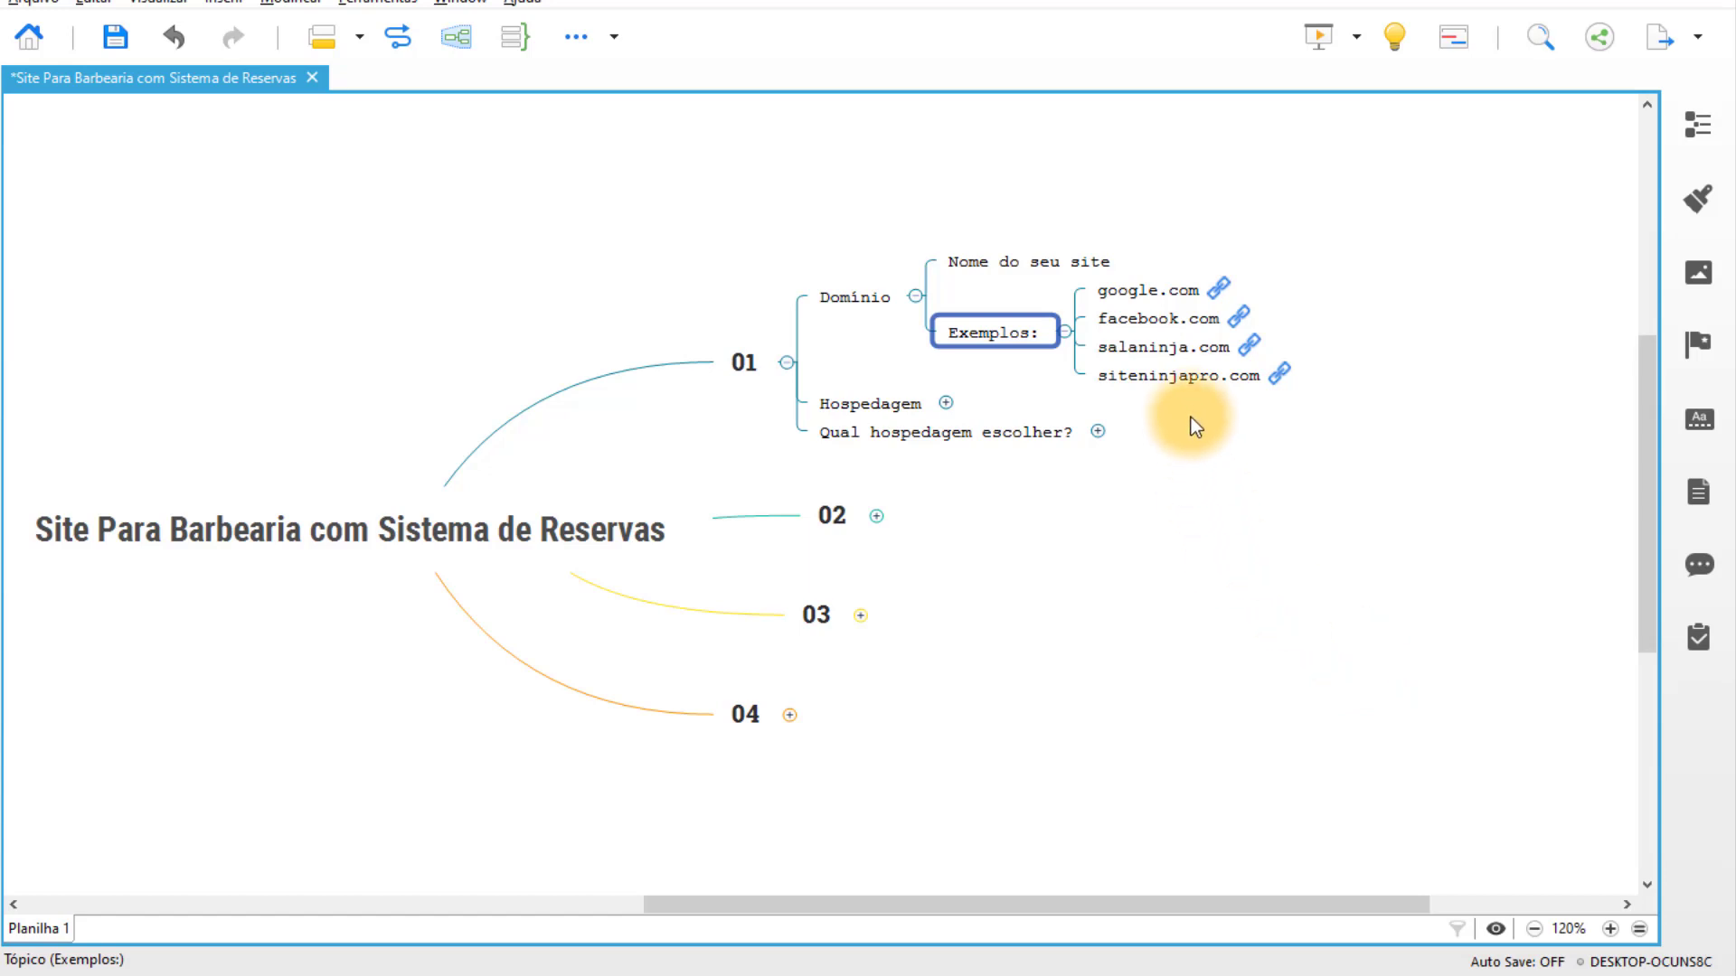
drag(1224, 490, 1271, 522)
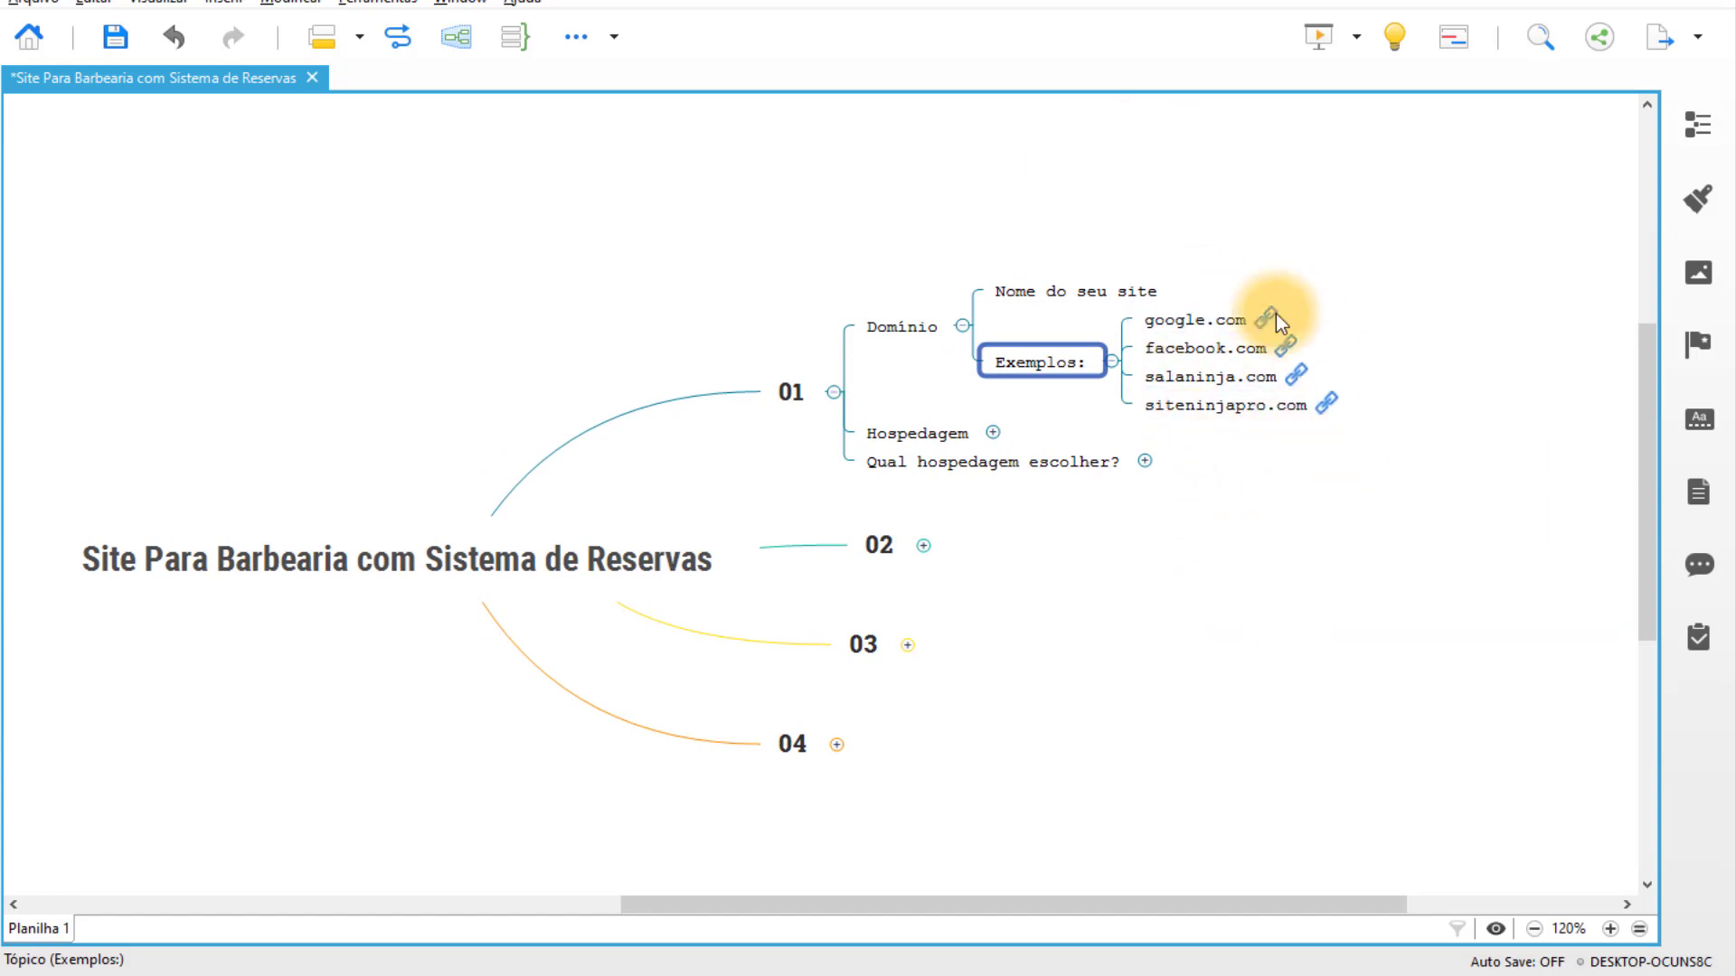
click(1305, 513)
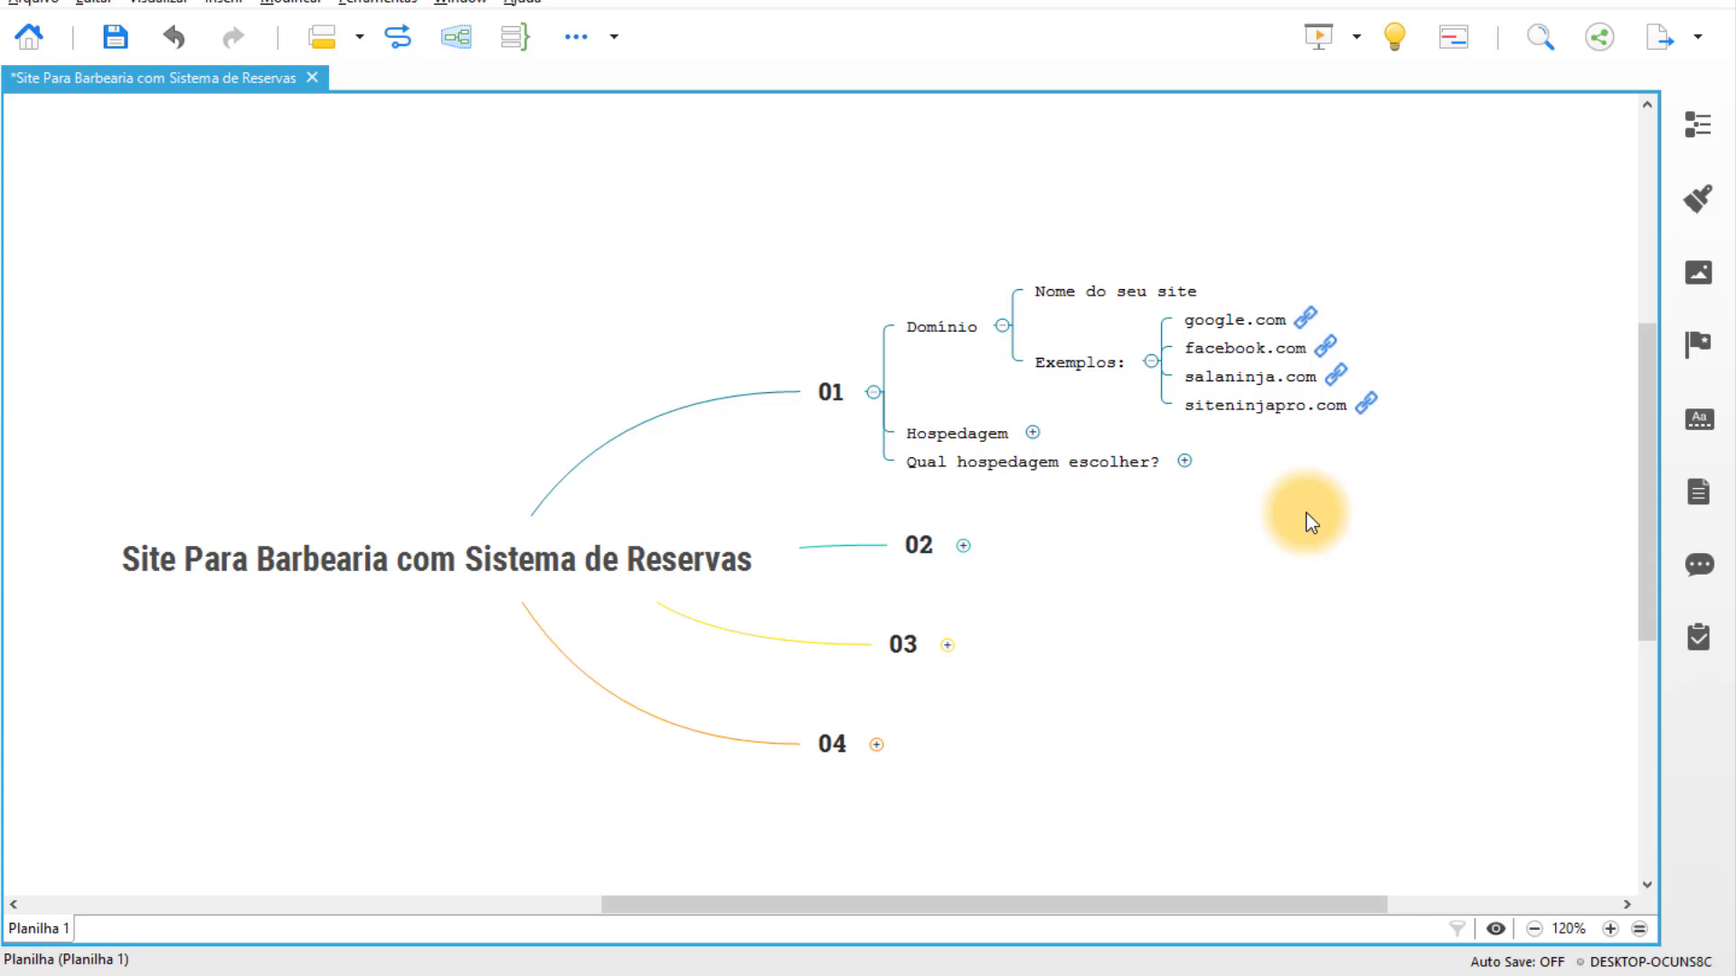
click(1032, 432)
drag(1162, 571, 1052, 590)
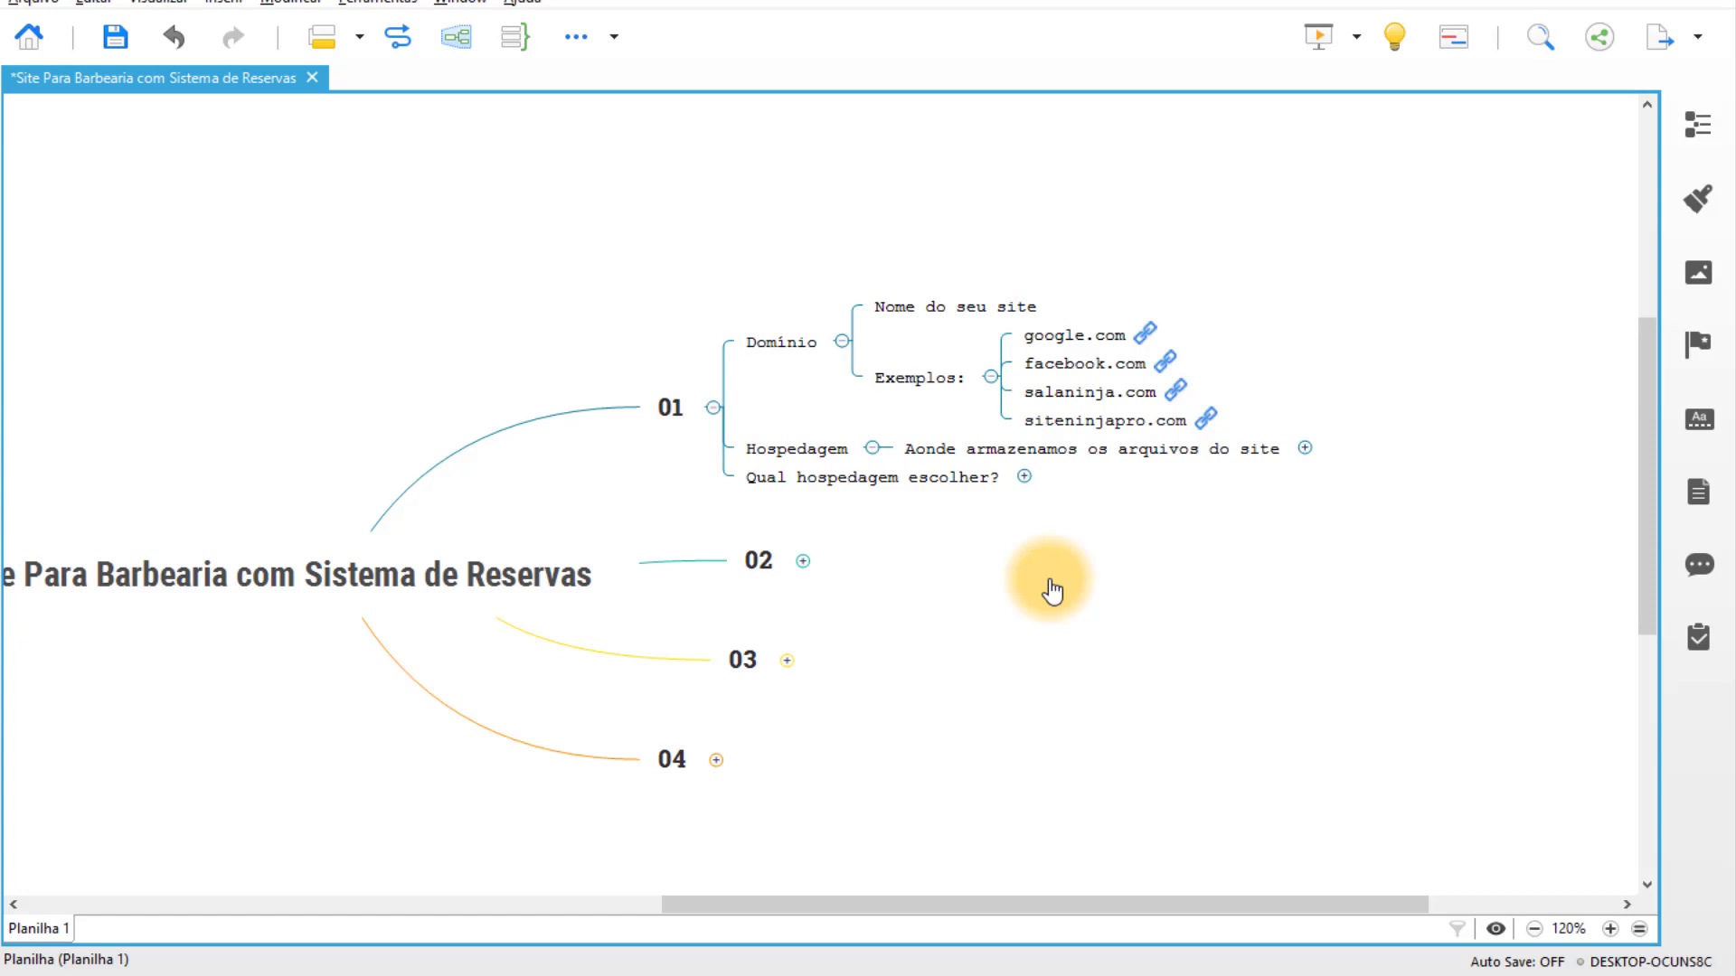
mouse_move(667, 961)
click(784, 892)
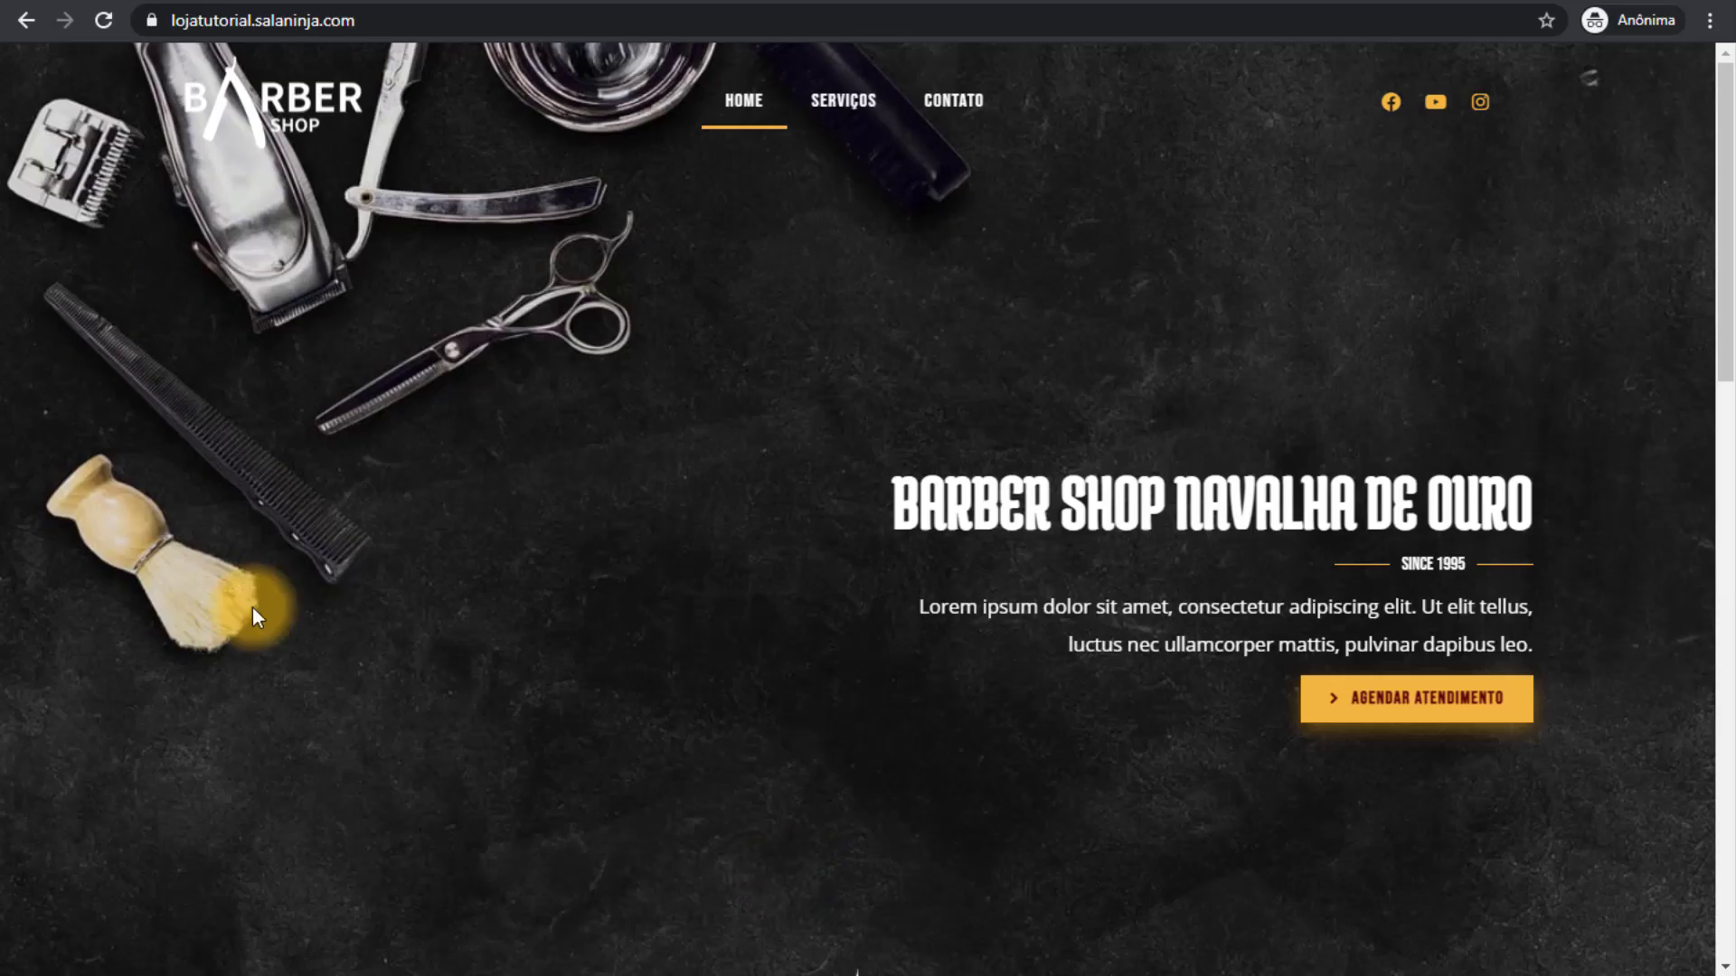
scroll(493, 264, down, 14)
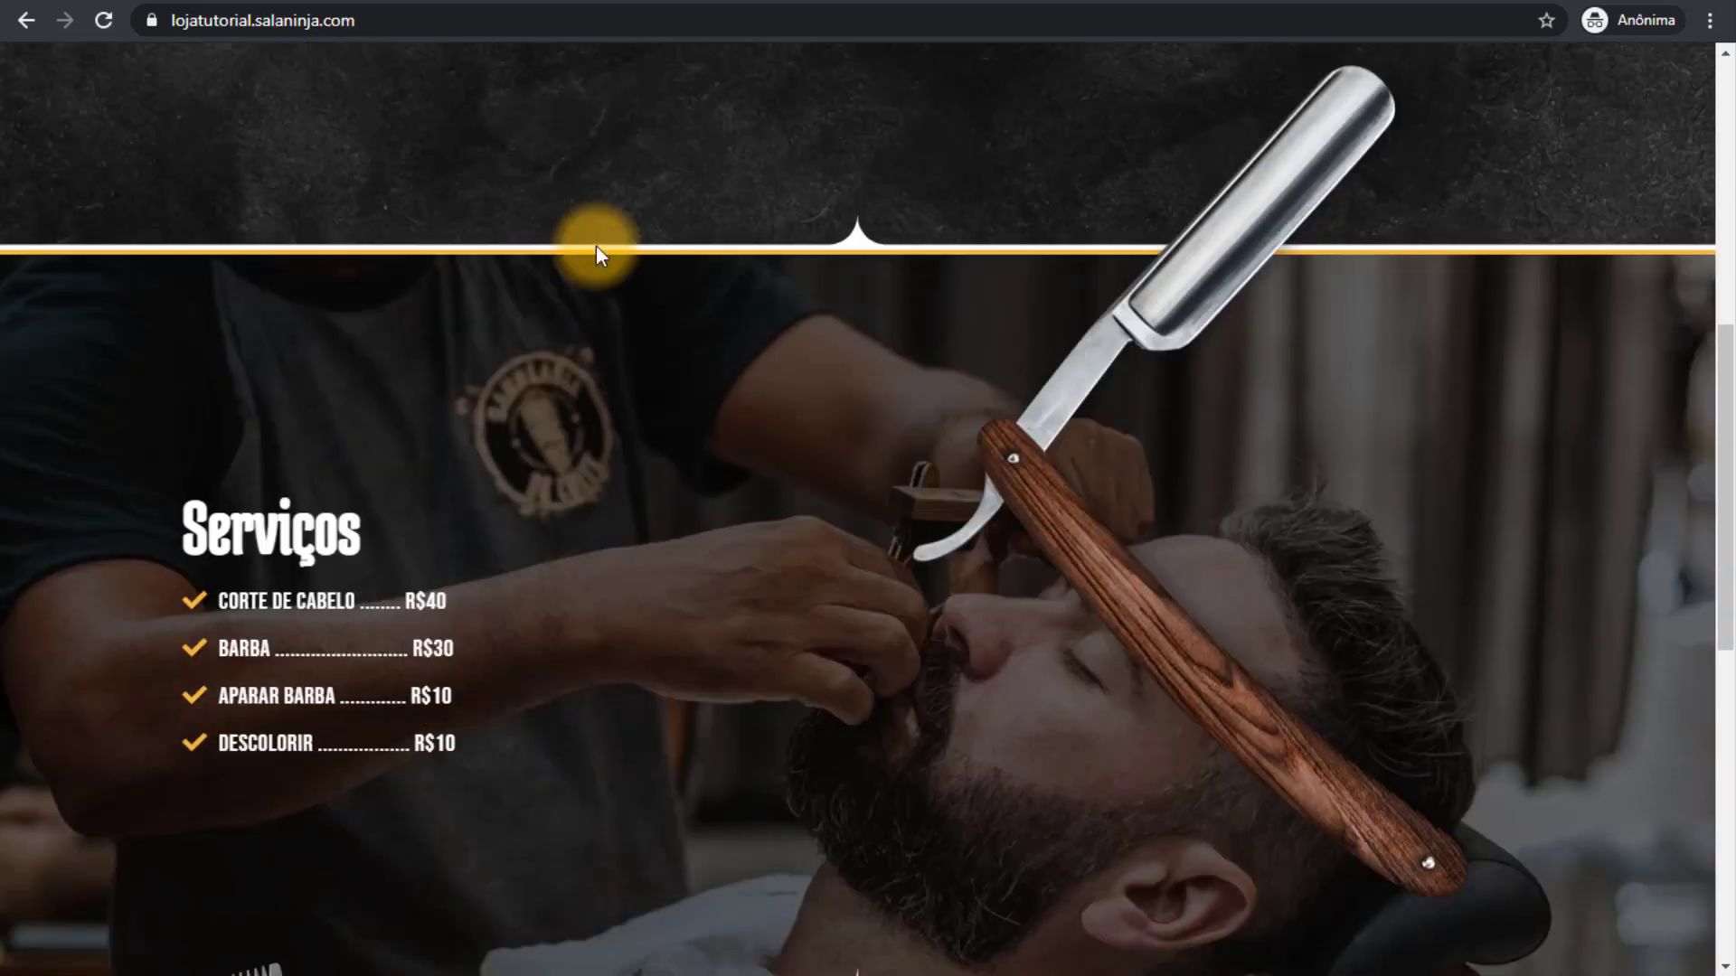
scroll(486, 346, down, 2)
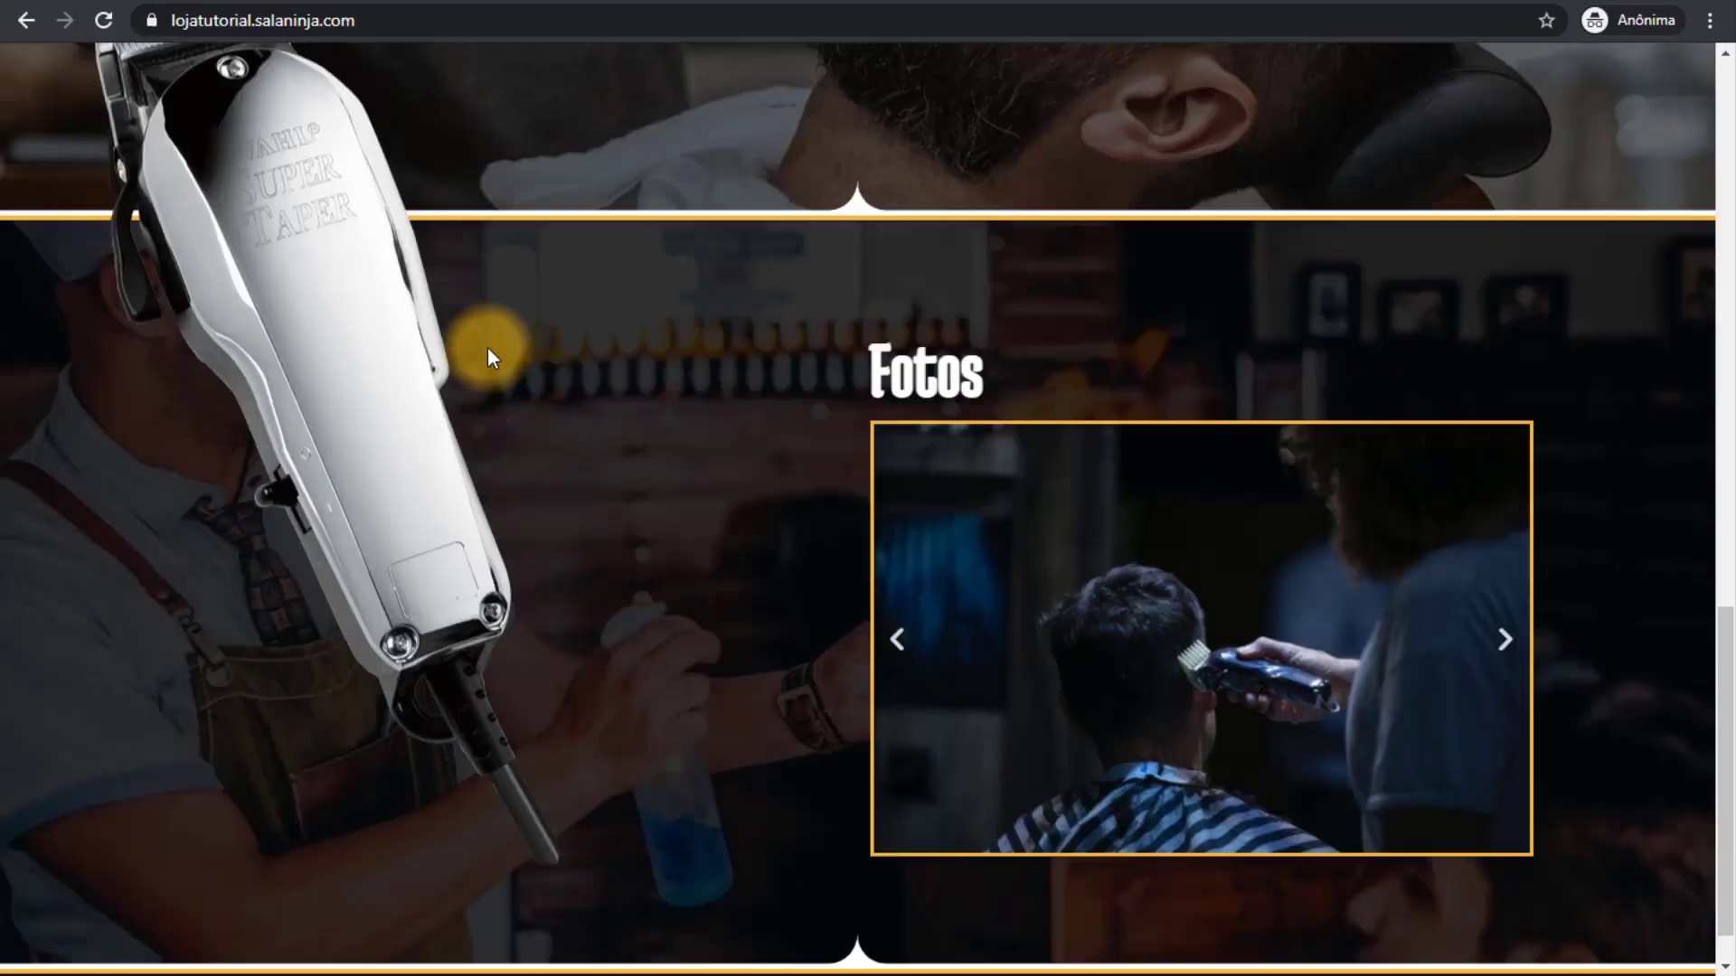
scroll(616, 392, up, 16)
scroll(616, 393, up, 1)
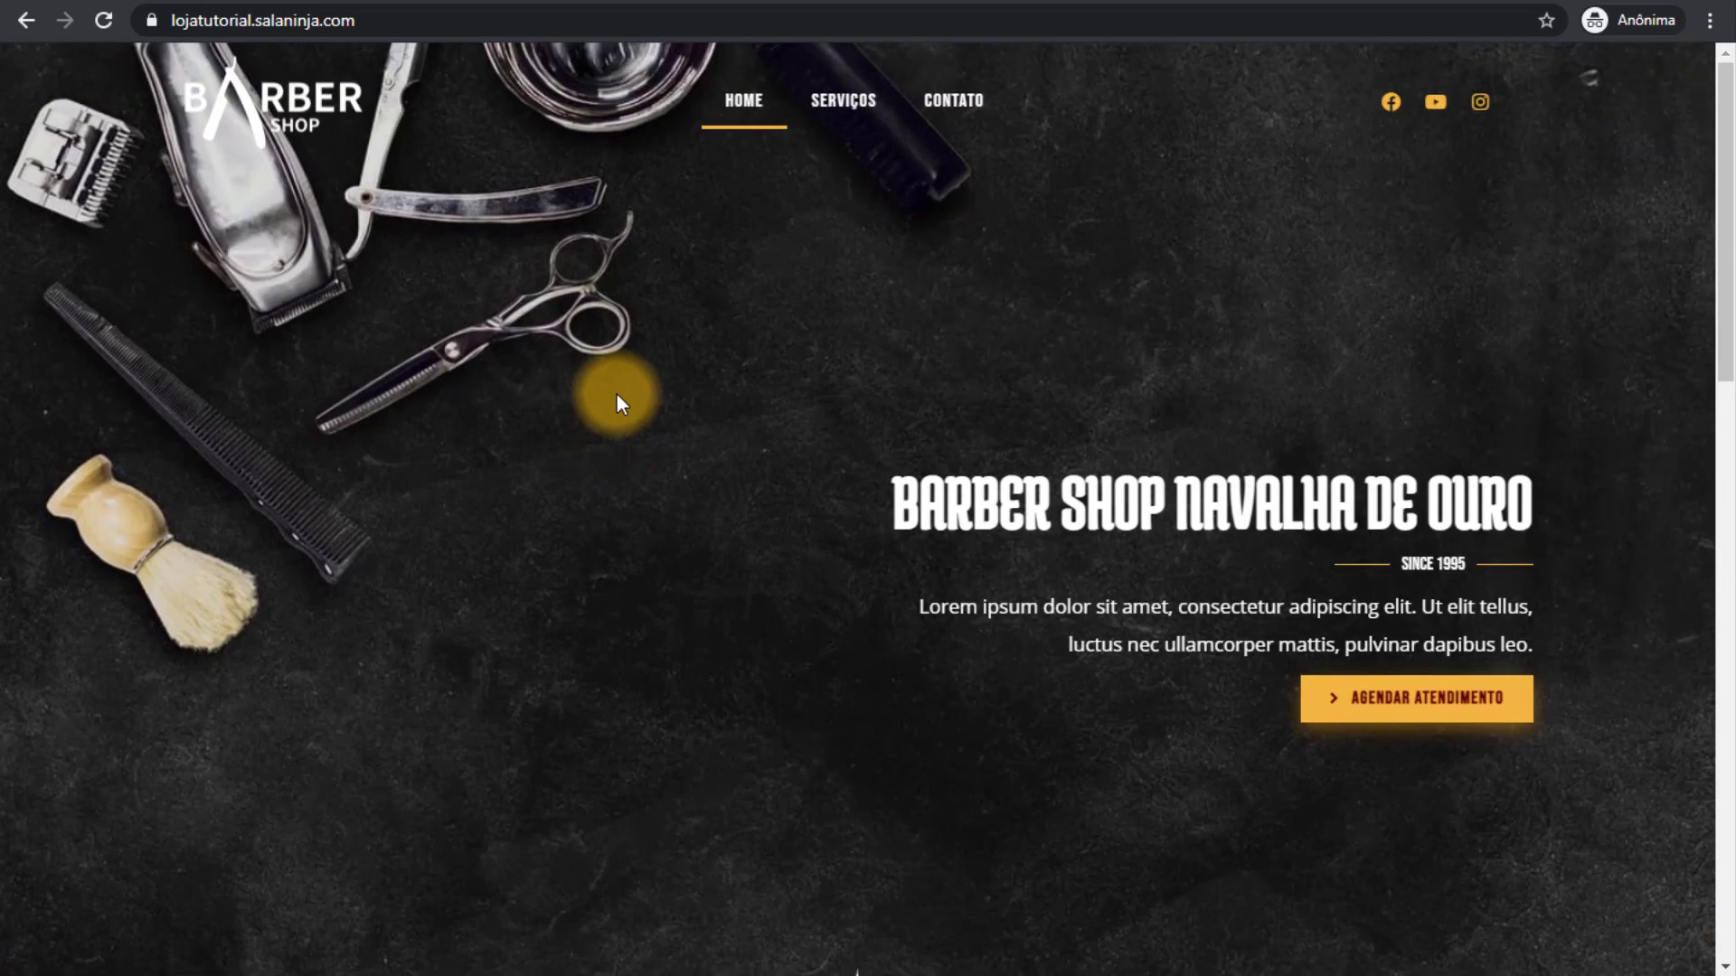
click(764, 975)
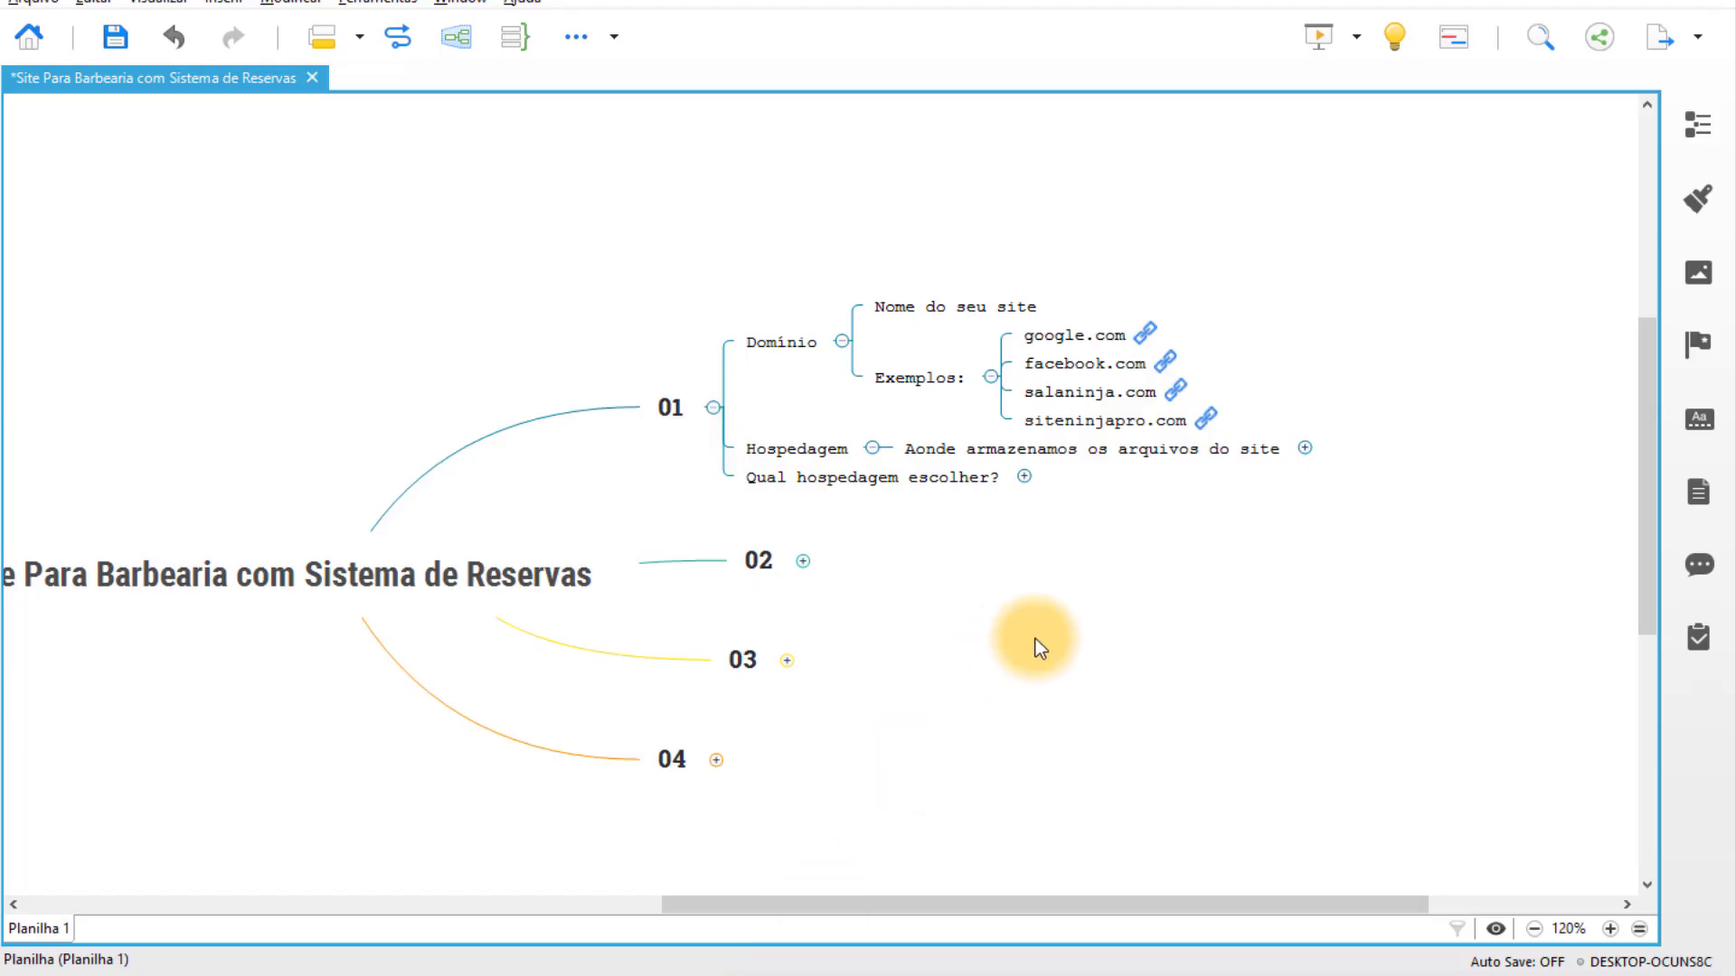
- Expand Aonde armazenamos os arquivos do site and point out the salaninja.com and siteninjapro.com examples
click(1307, 450)
click(1306, 448)
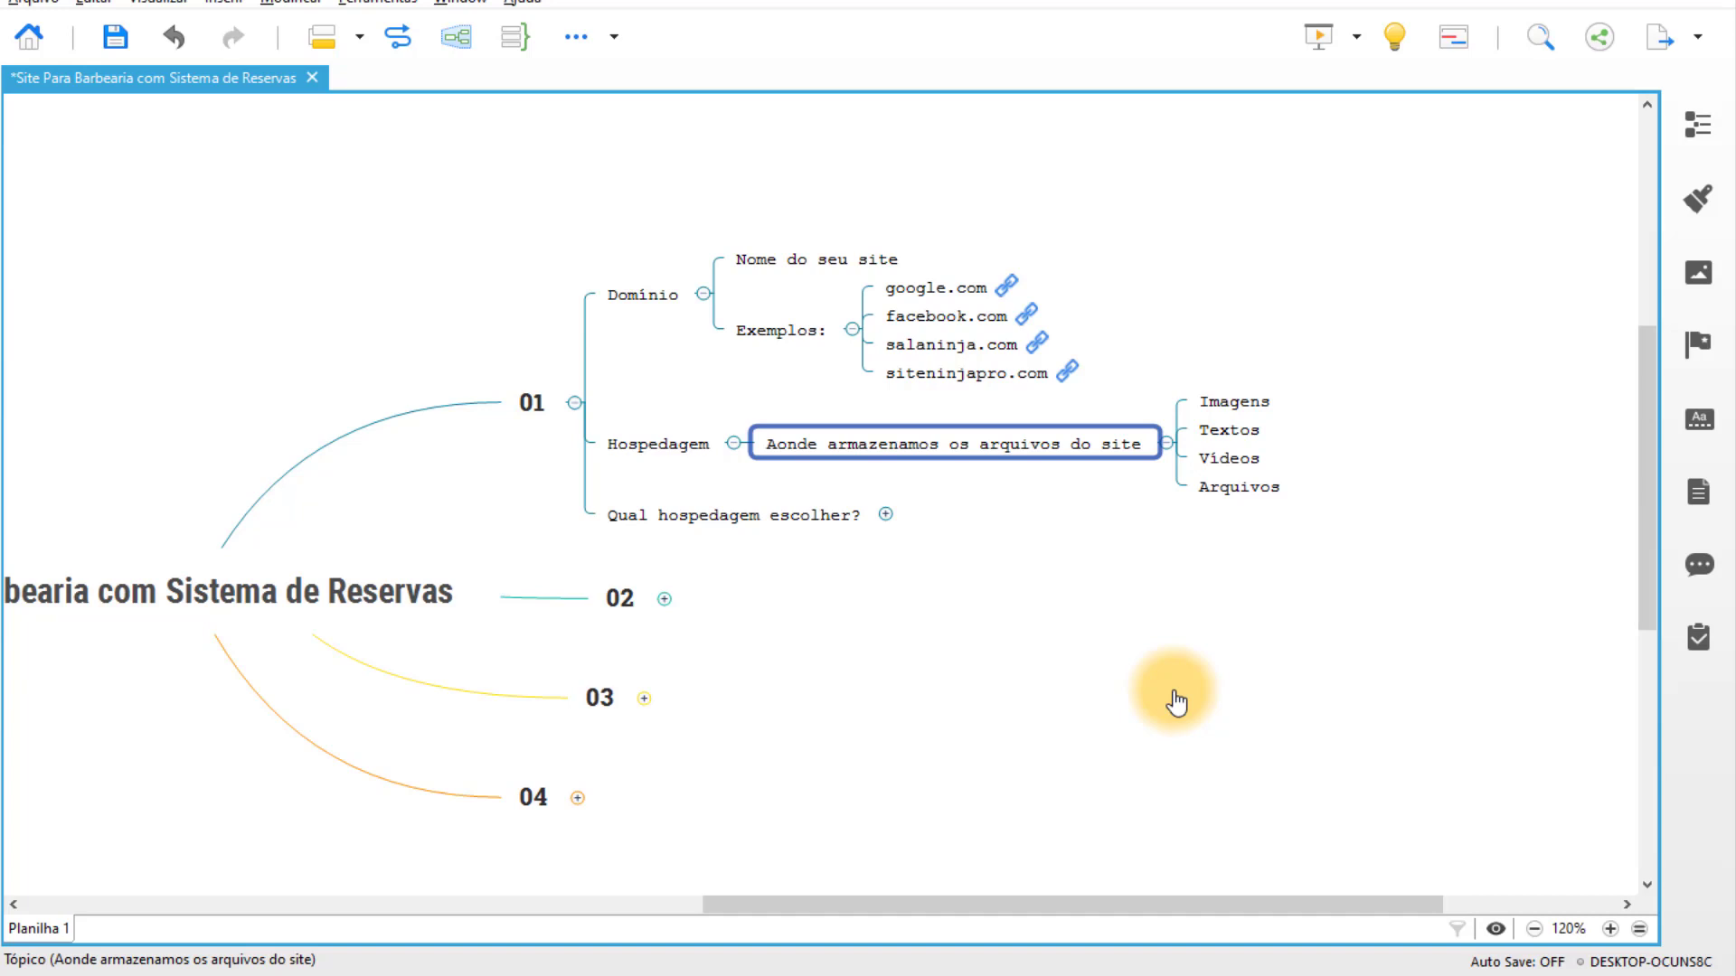
drag(729, 600, 922, 590)
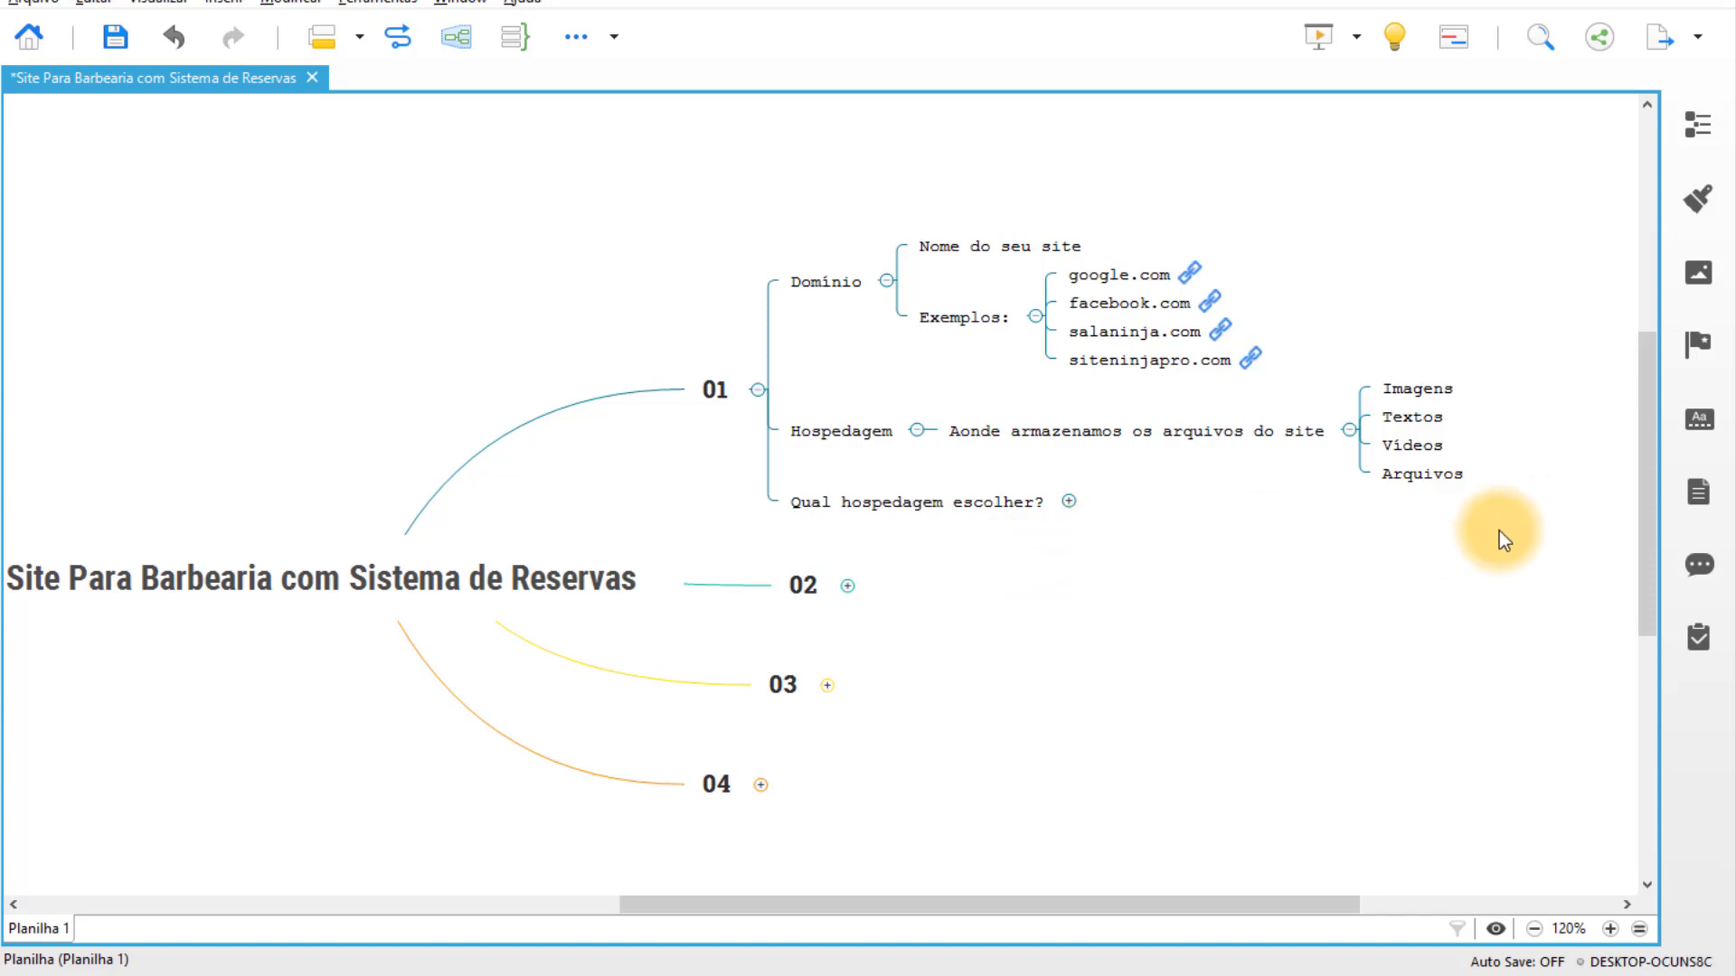
drag(1192, 383, 1160, 331)
click(1268, 520)
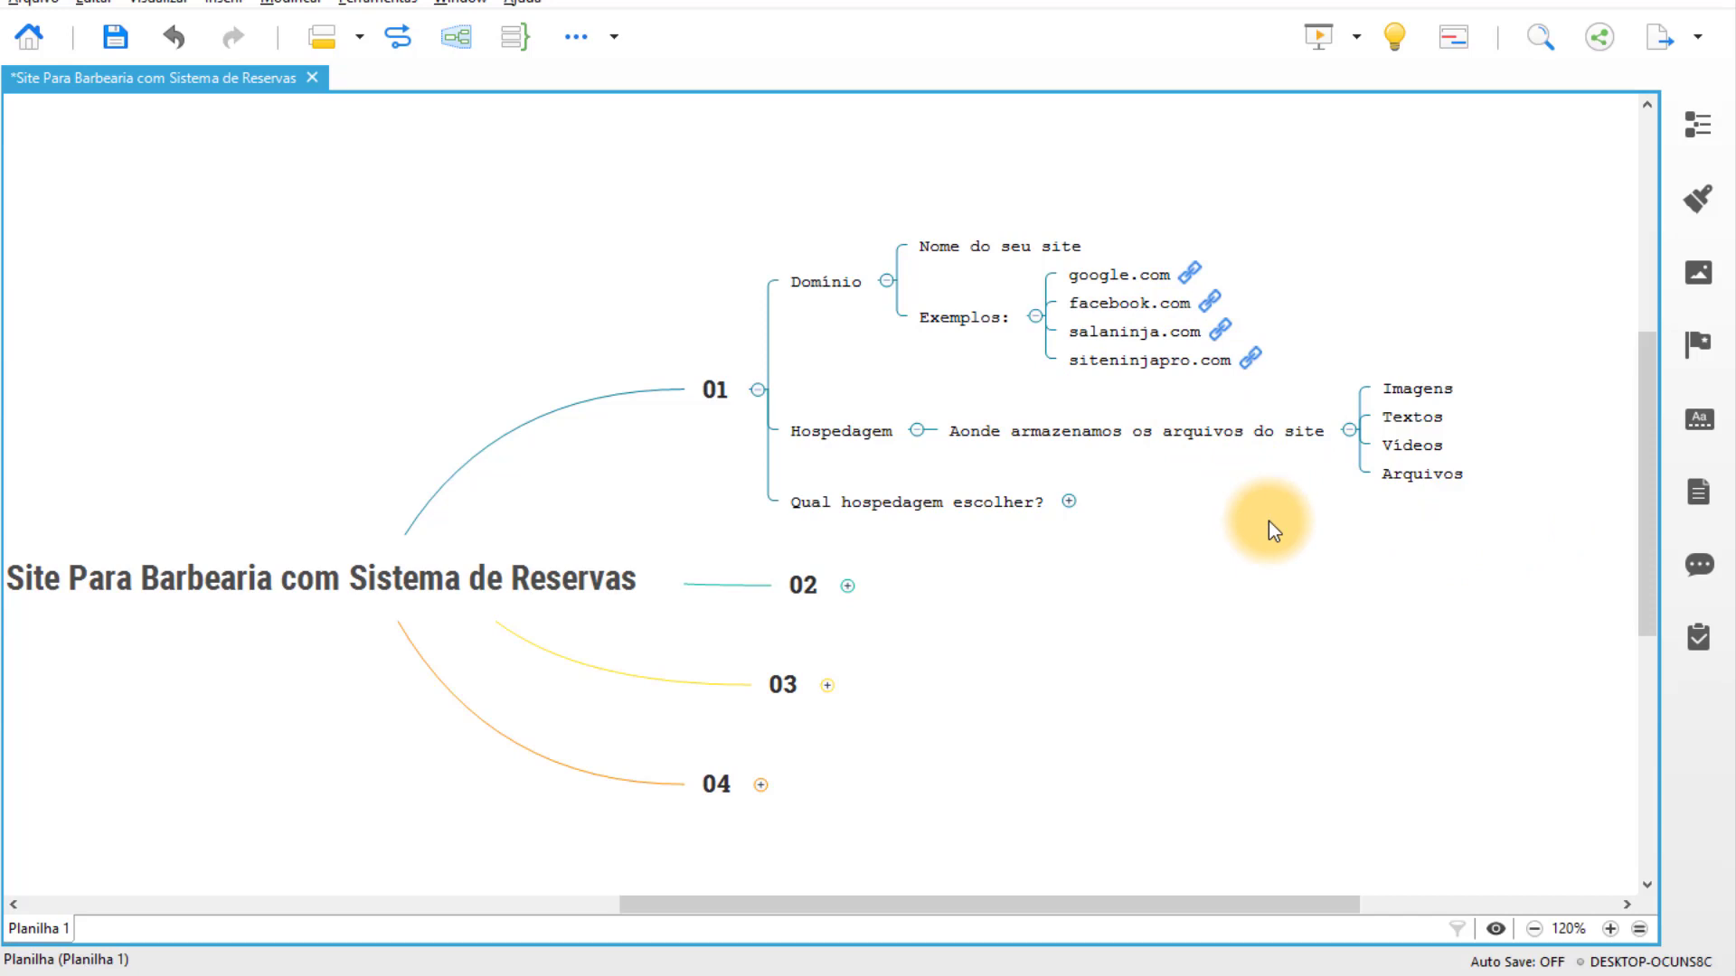
- Expand Qual hospedagem escolher? and point out Custo benefício, Suporte and Velocidade
click(1069, 501)
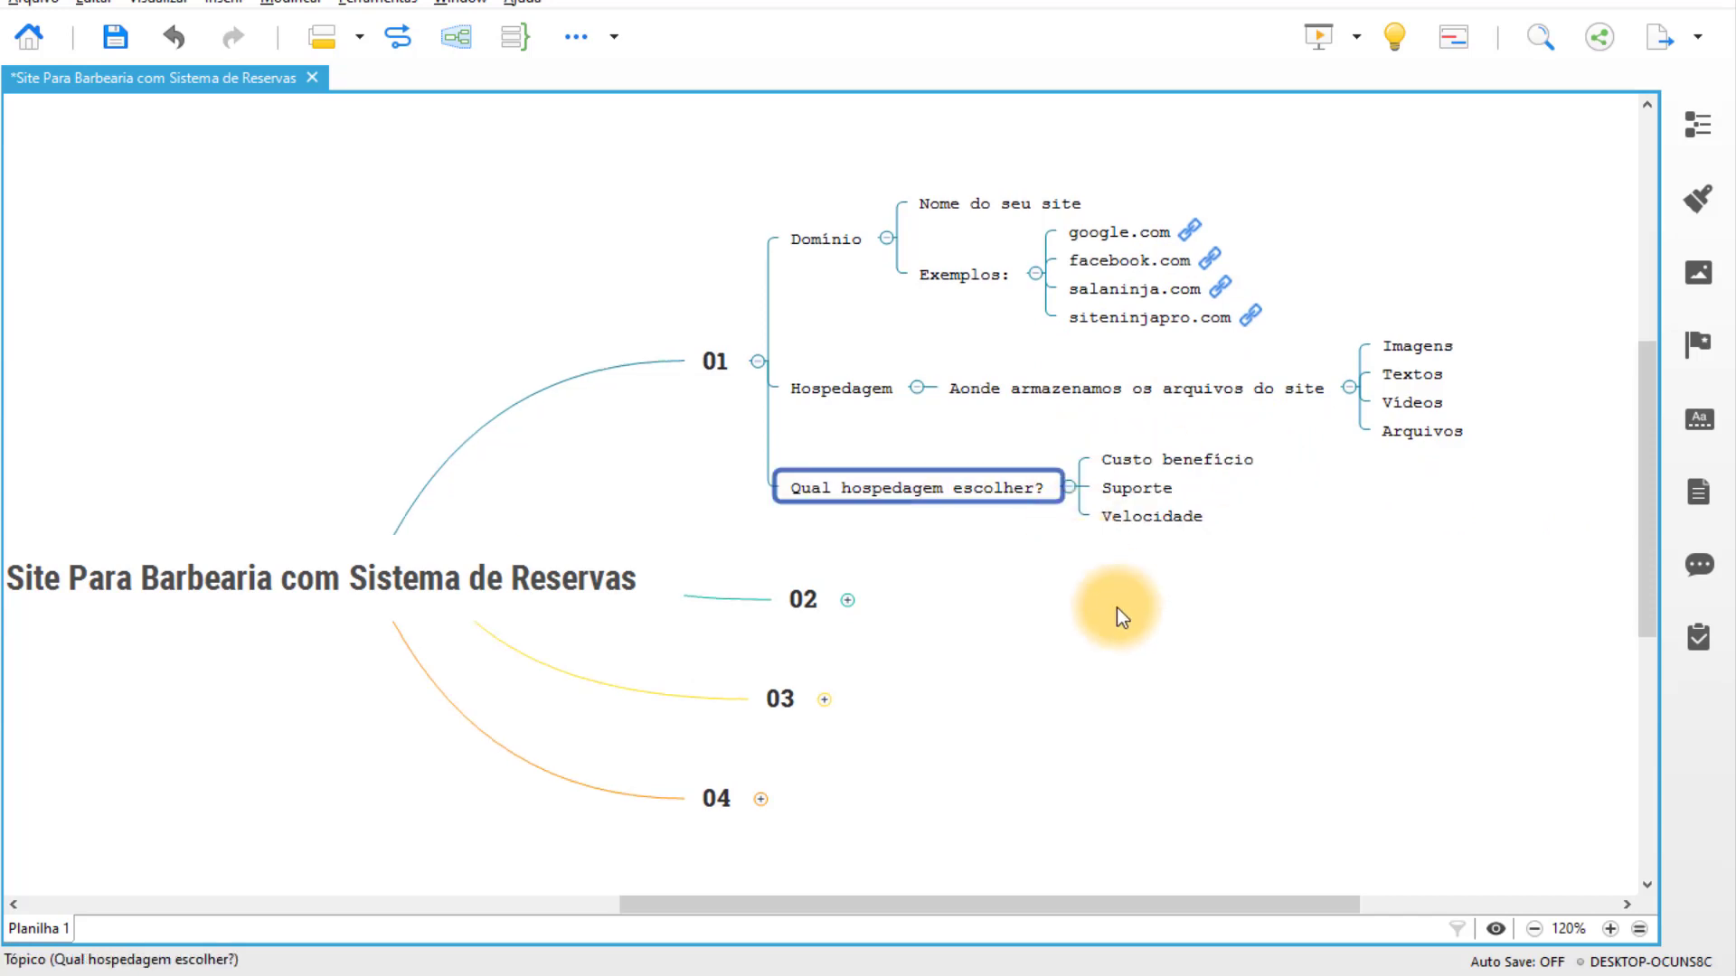
click(1184, 667)
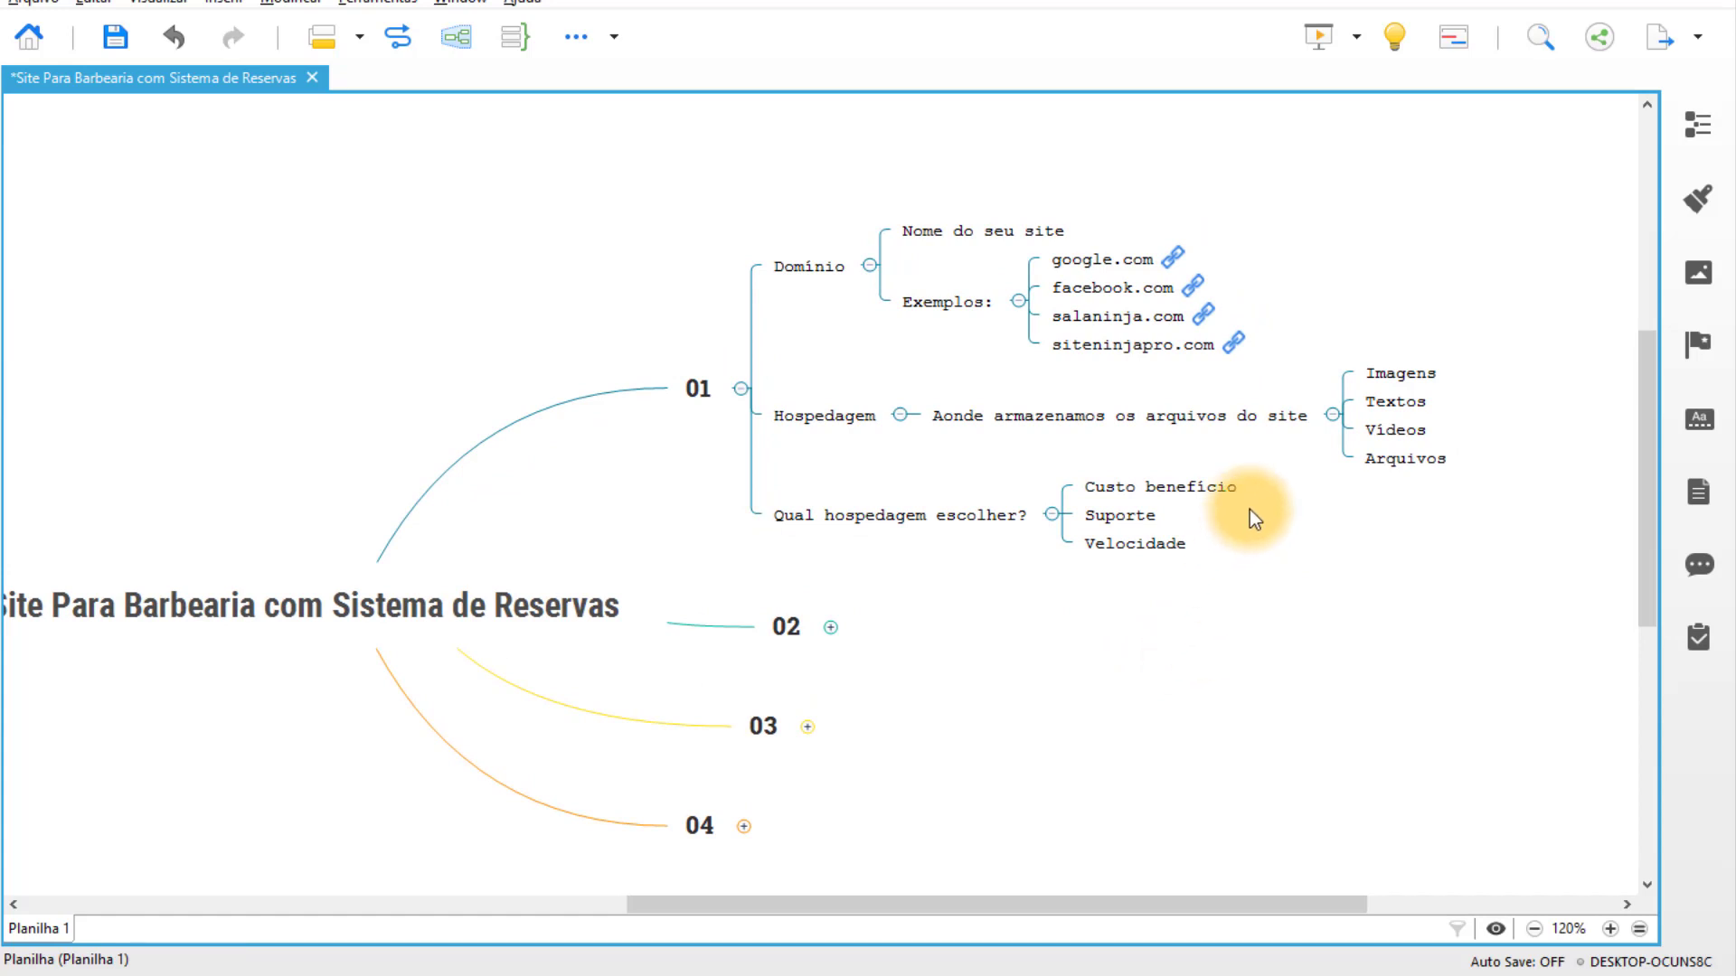
click(1201, 484)
click(1275, 555)
click(1162, 514)
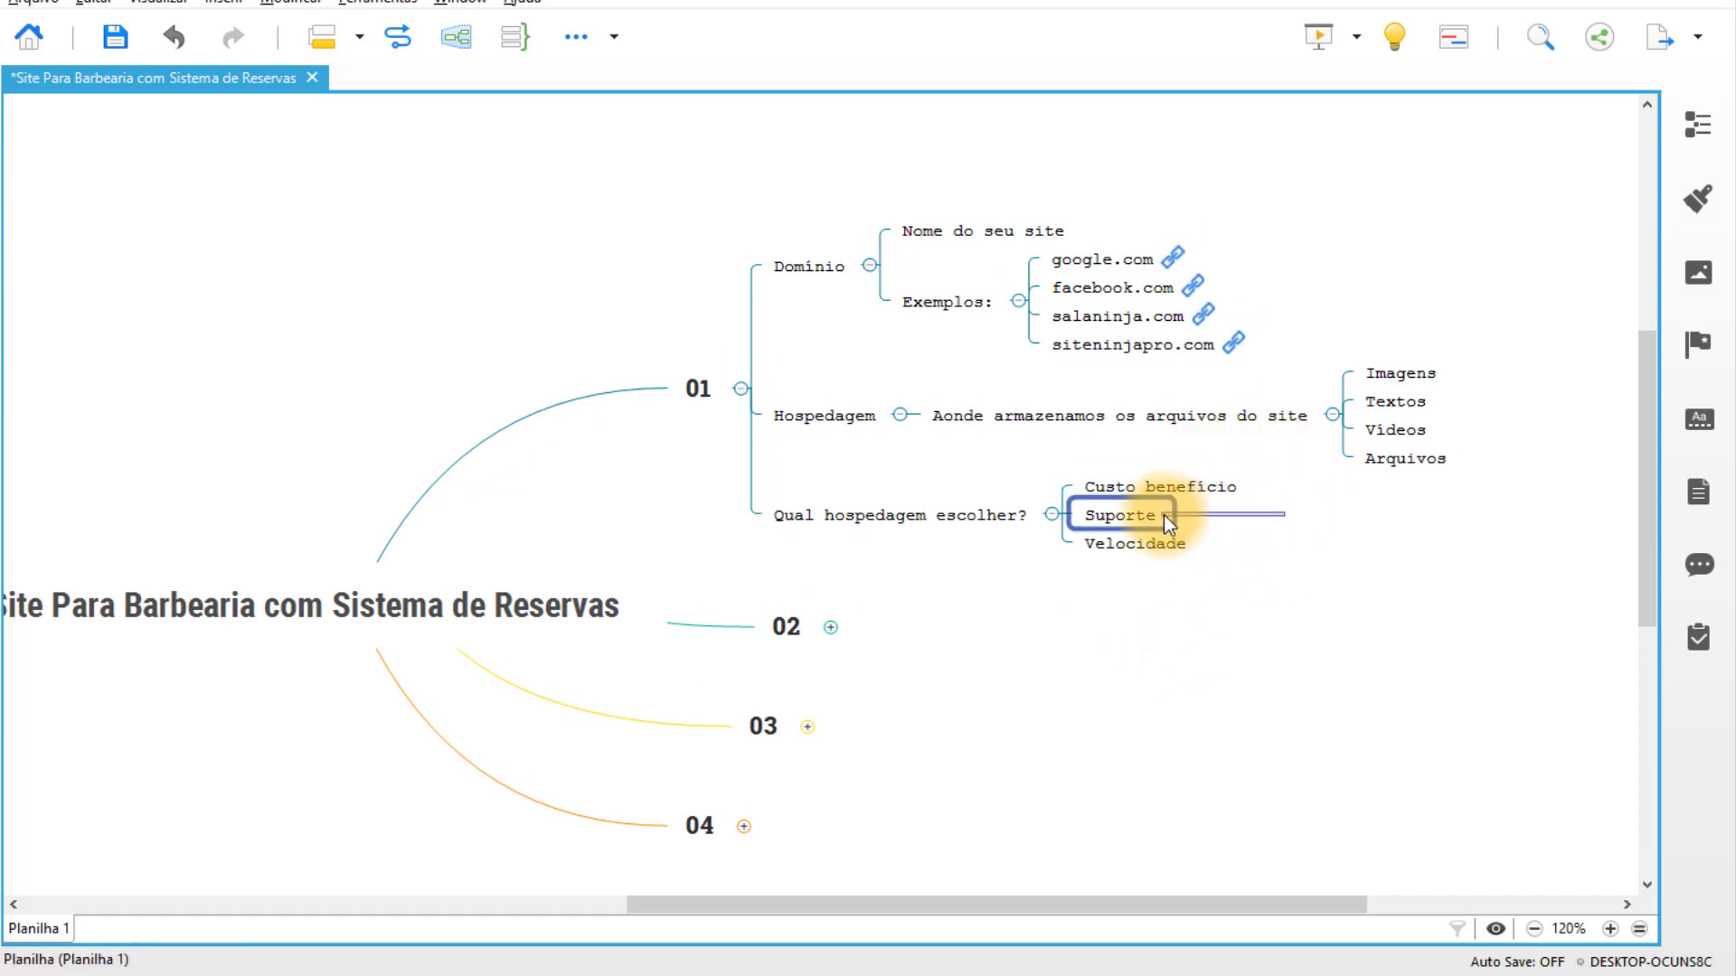
click(1294, 570)
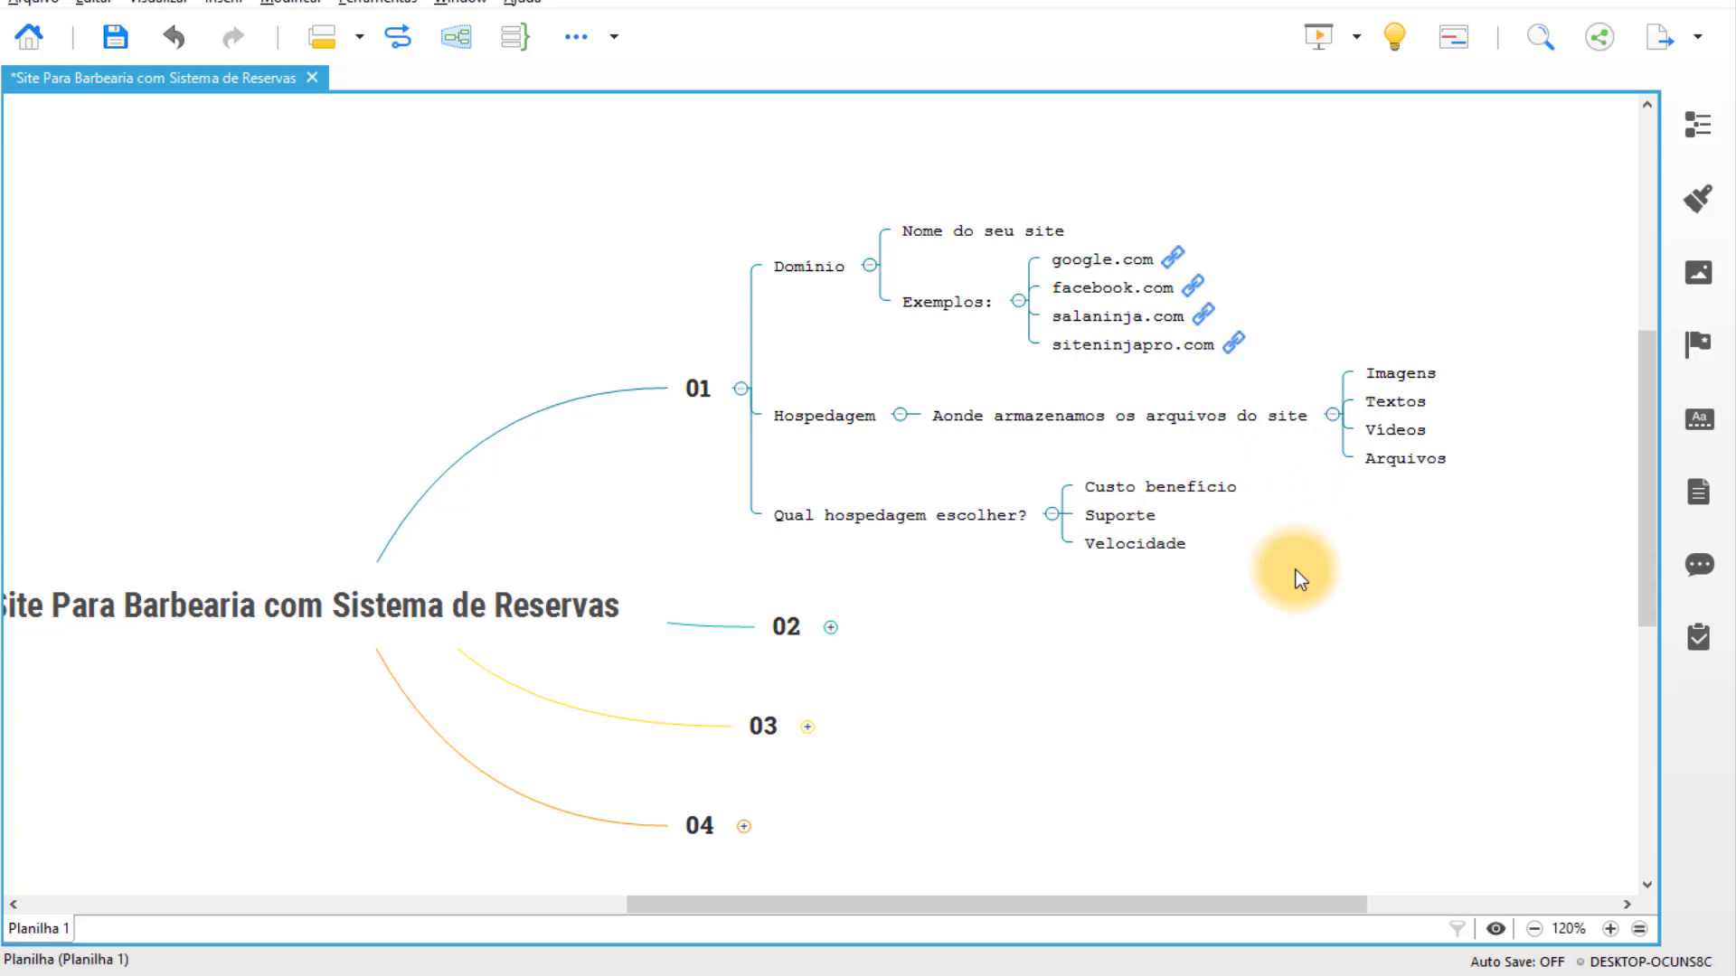
drag(1234, 591, 1148, 551)
click(1201, 631)
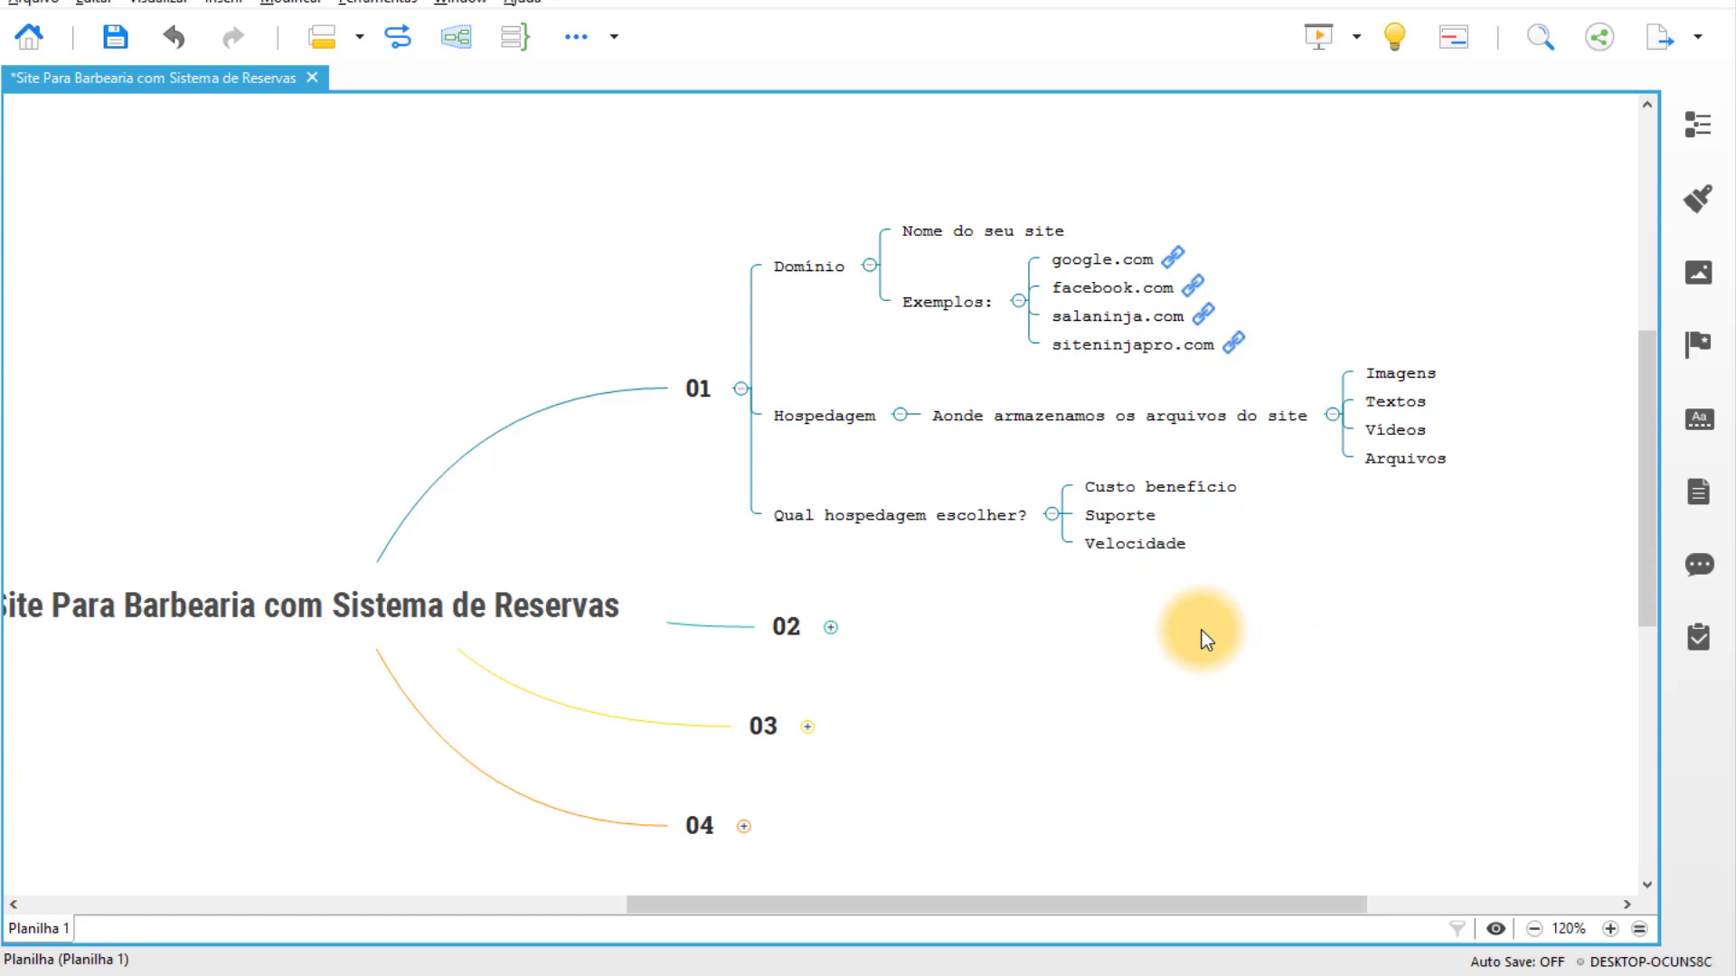
drag(1206, 631, 1081, 474)
click(1188, 629)
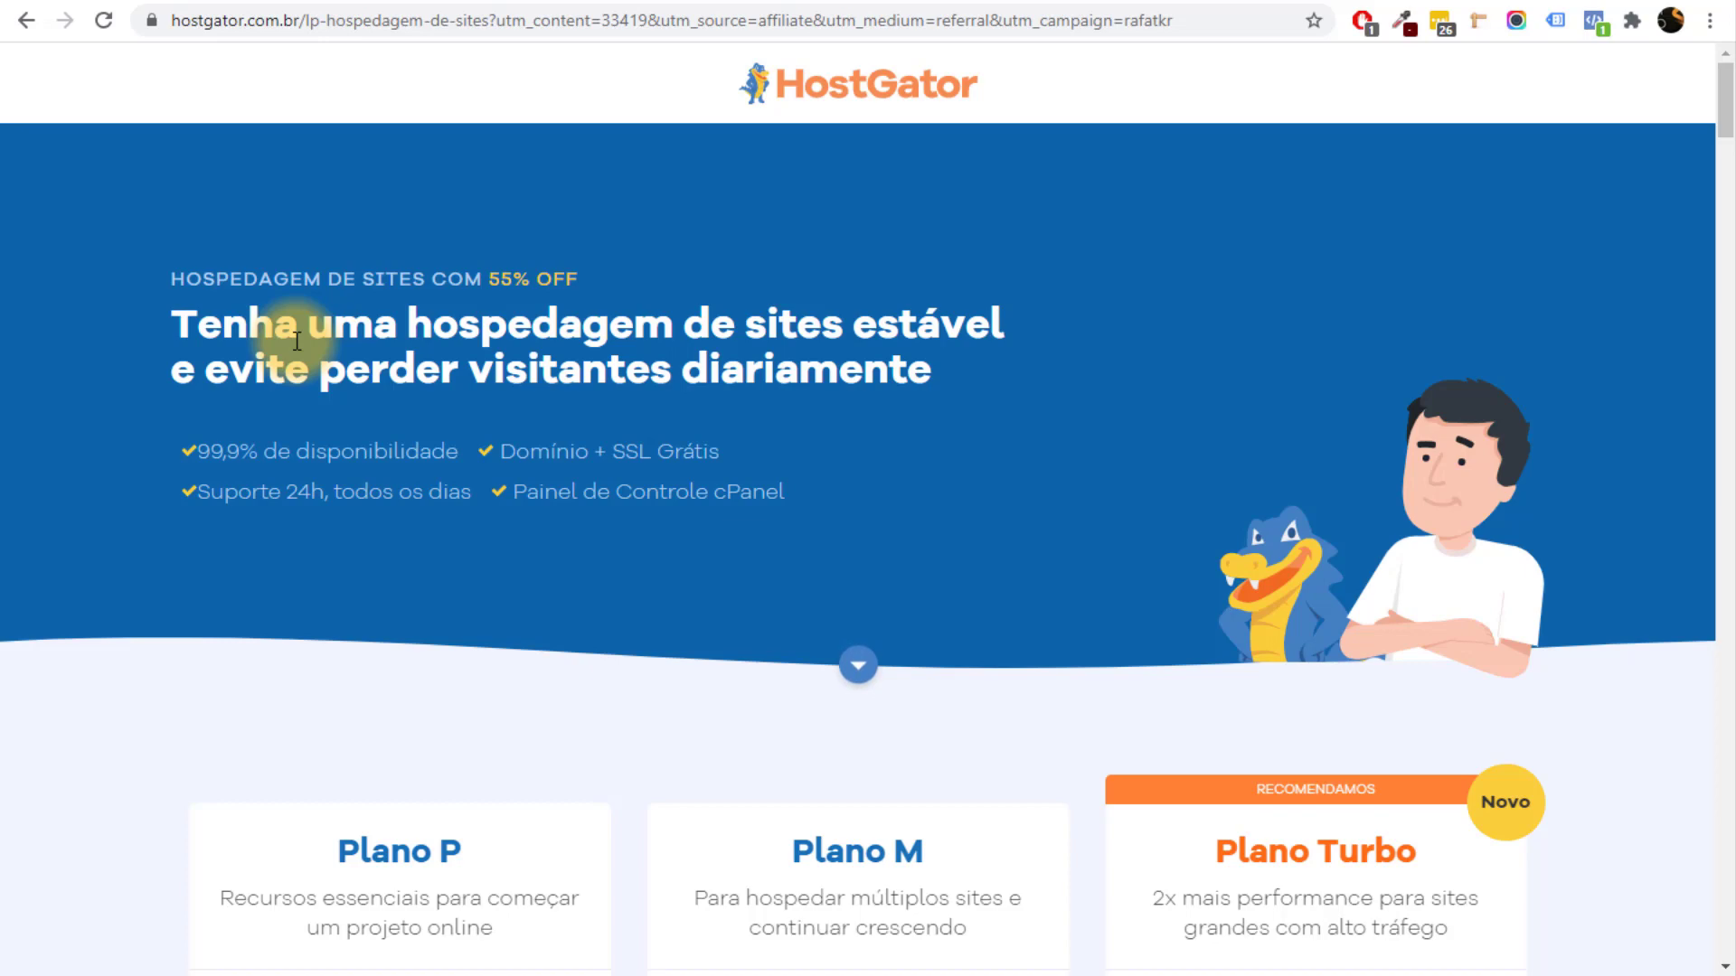
- Scroll the HostGator page and point out the Hospedagem and Domínio topics in the mind map
scroll(479, 409, down, 2)
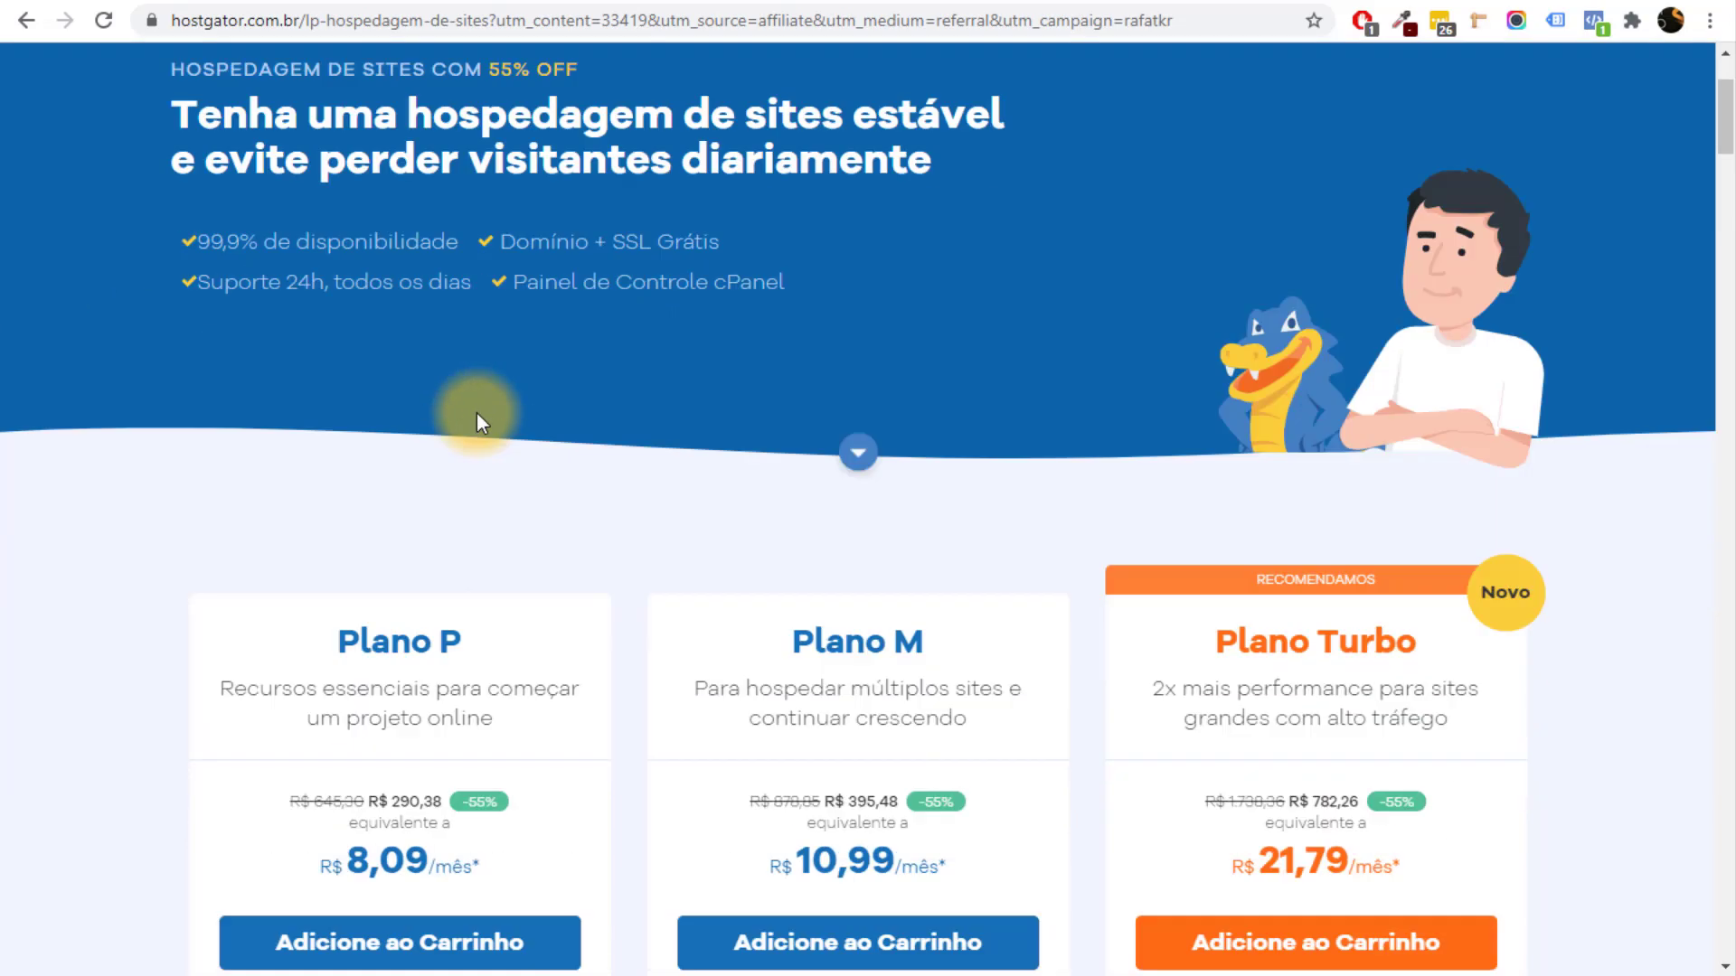
scroll(560, 416, up, 2)
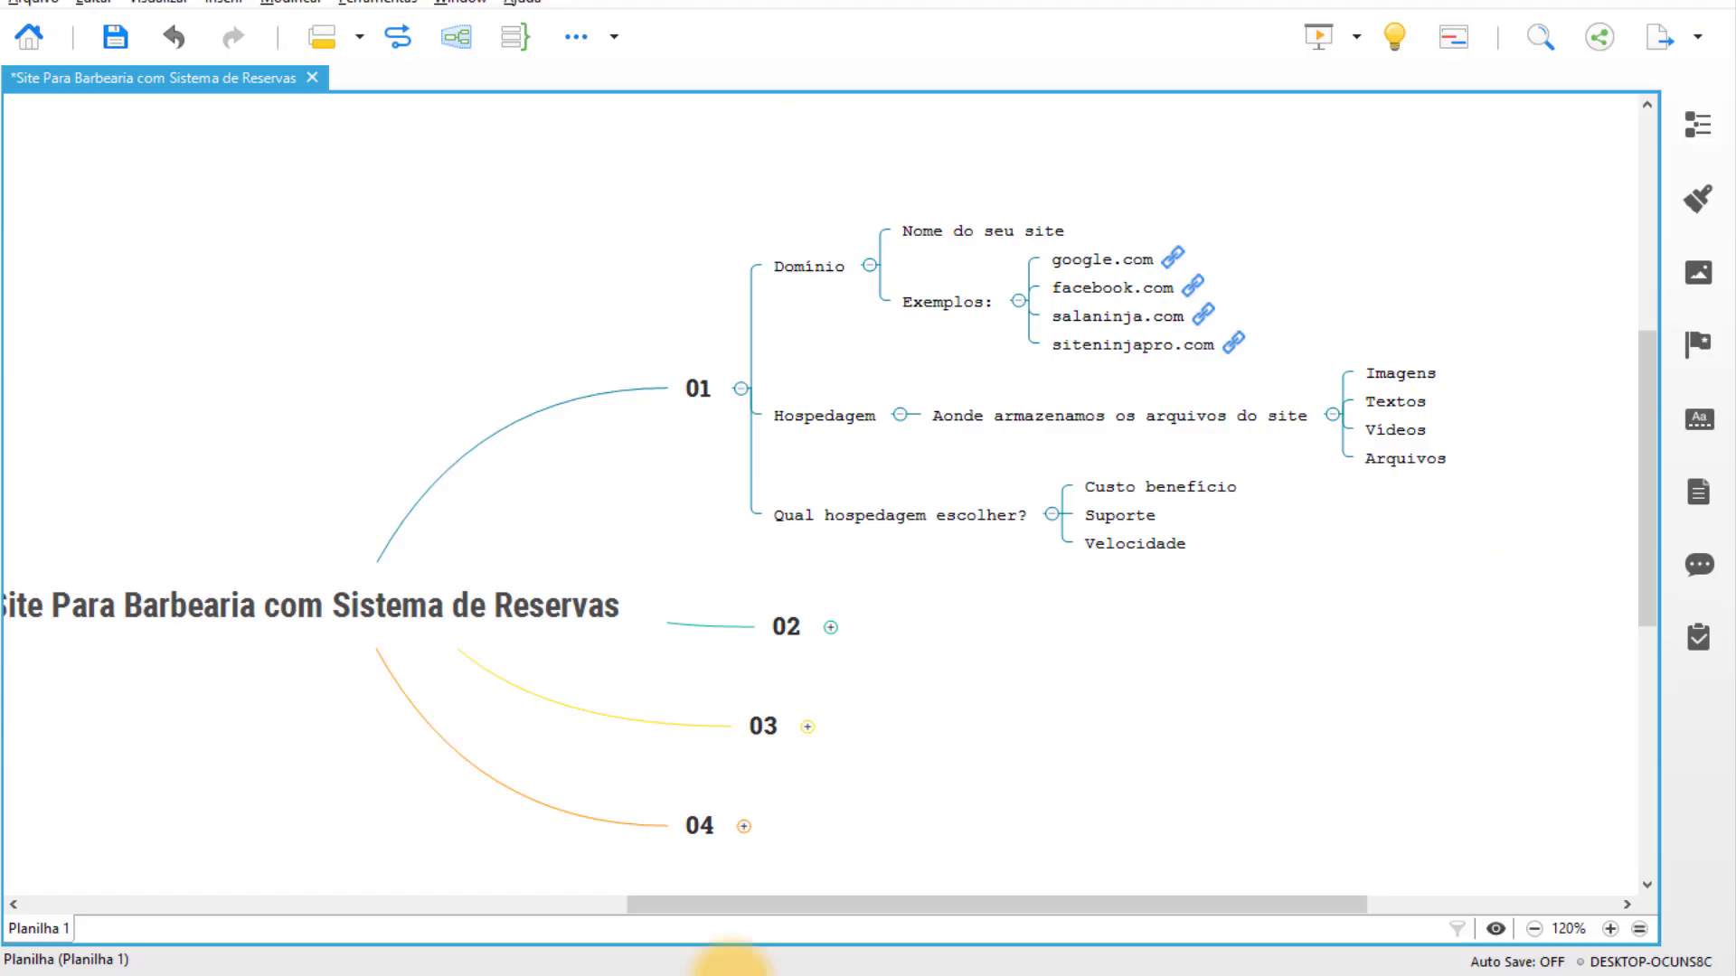
click(811, 420)
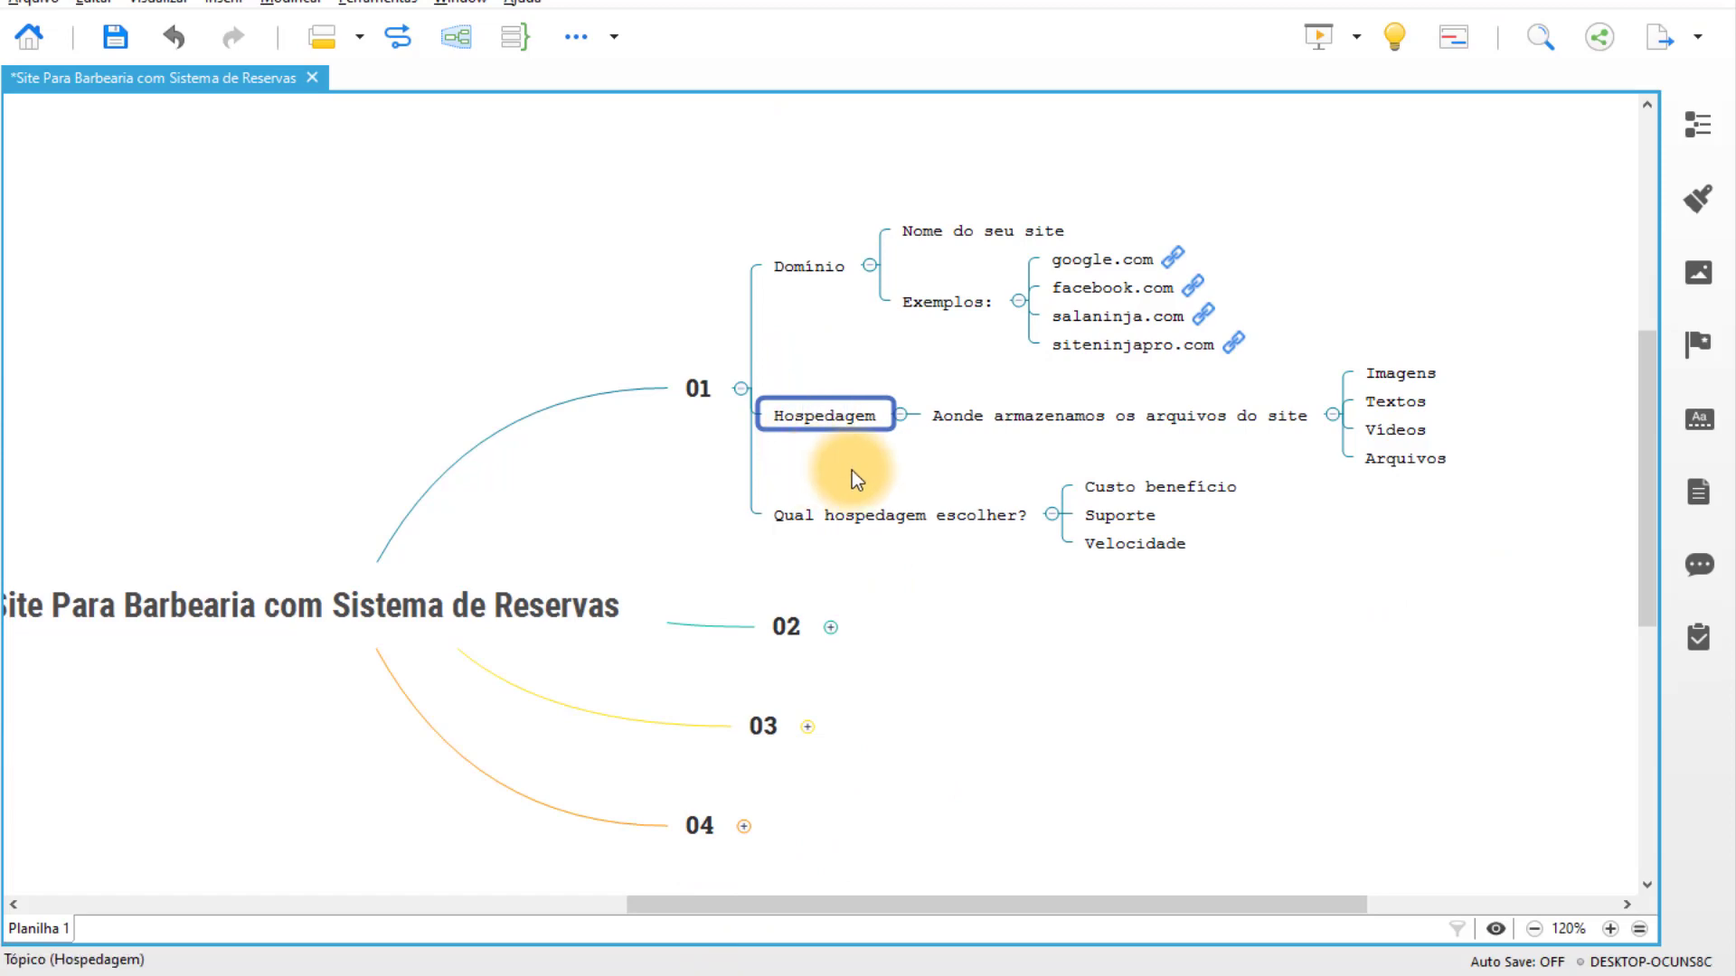
click(808, 266)
click(1048, 765)
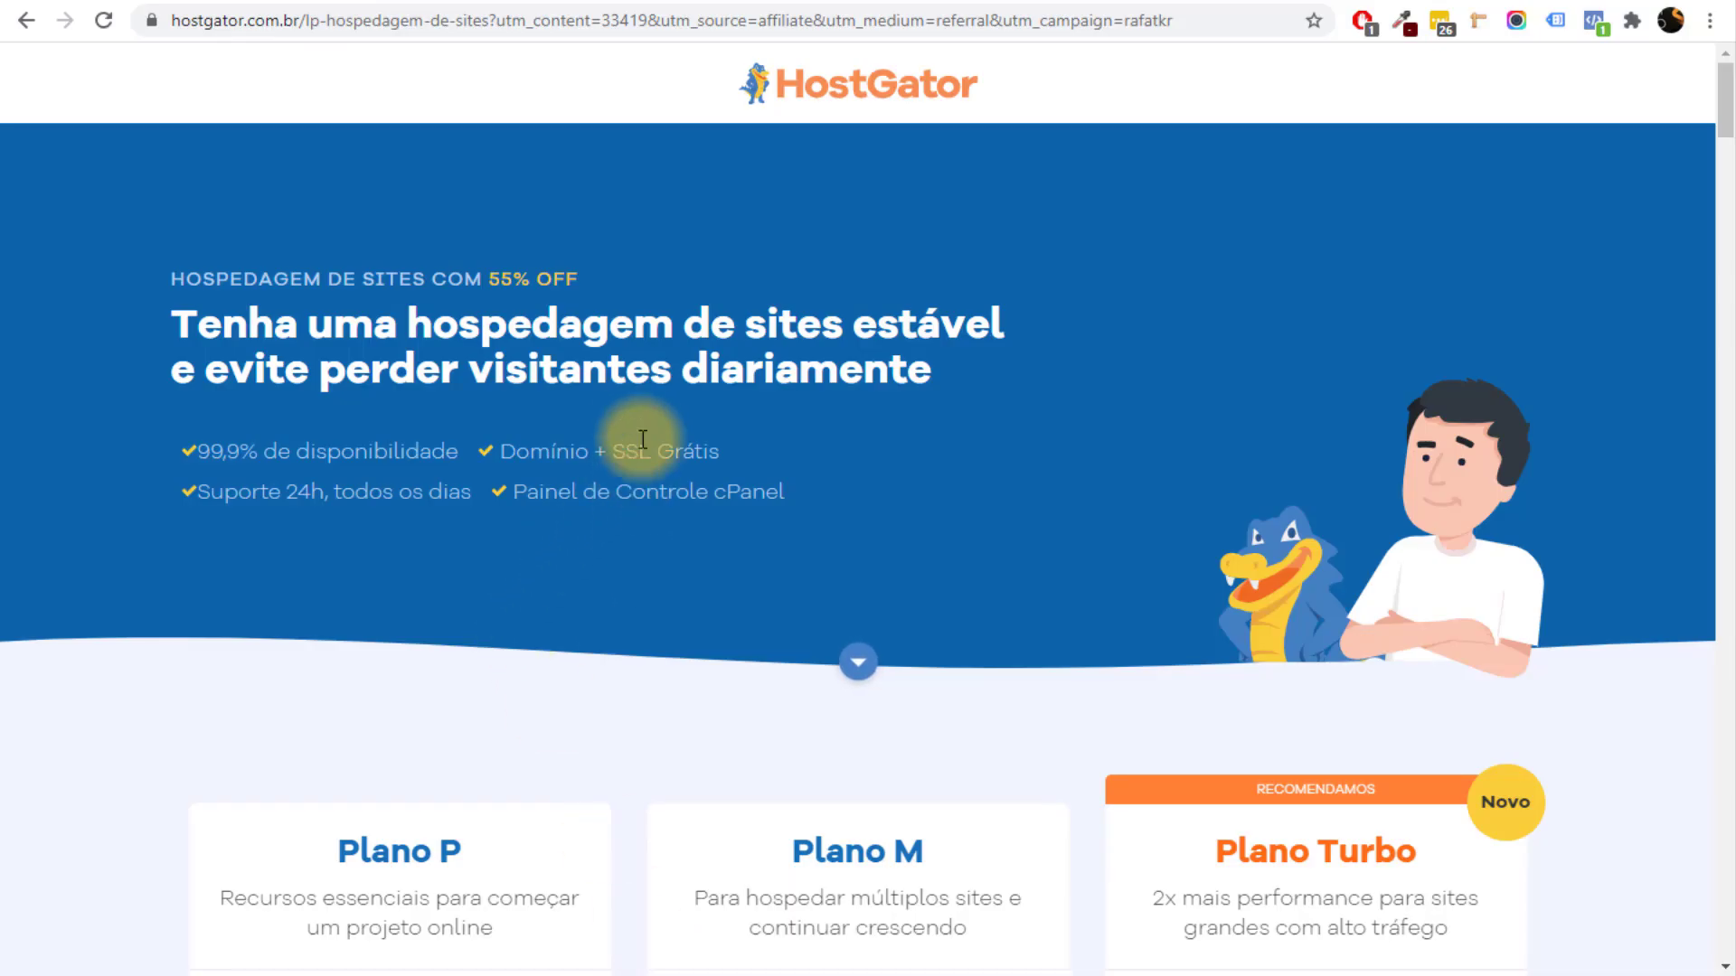
- Highlight the SSL Grátis and 24h support features on the HostGator hosting page
drag(610, 451, 741, 456)
click(755, 464)
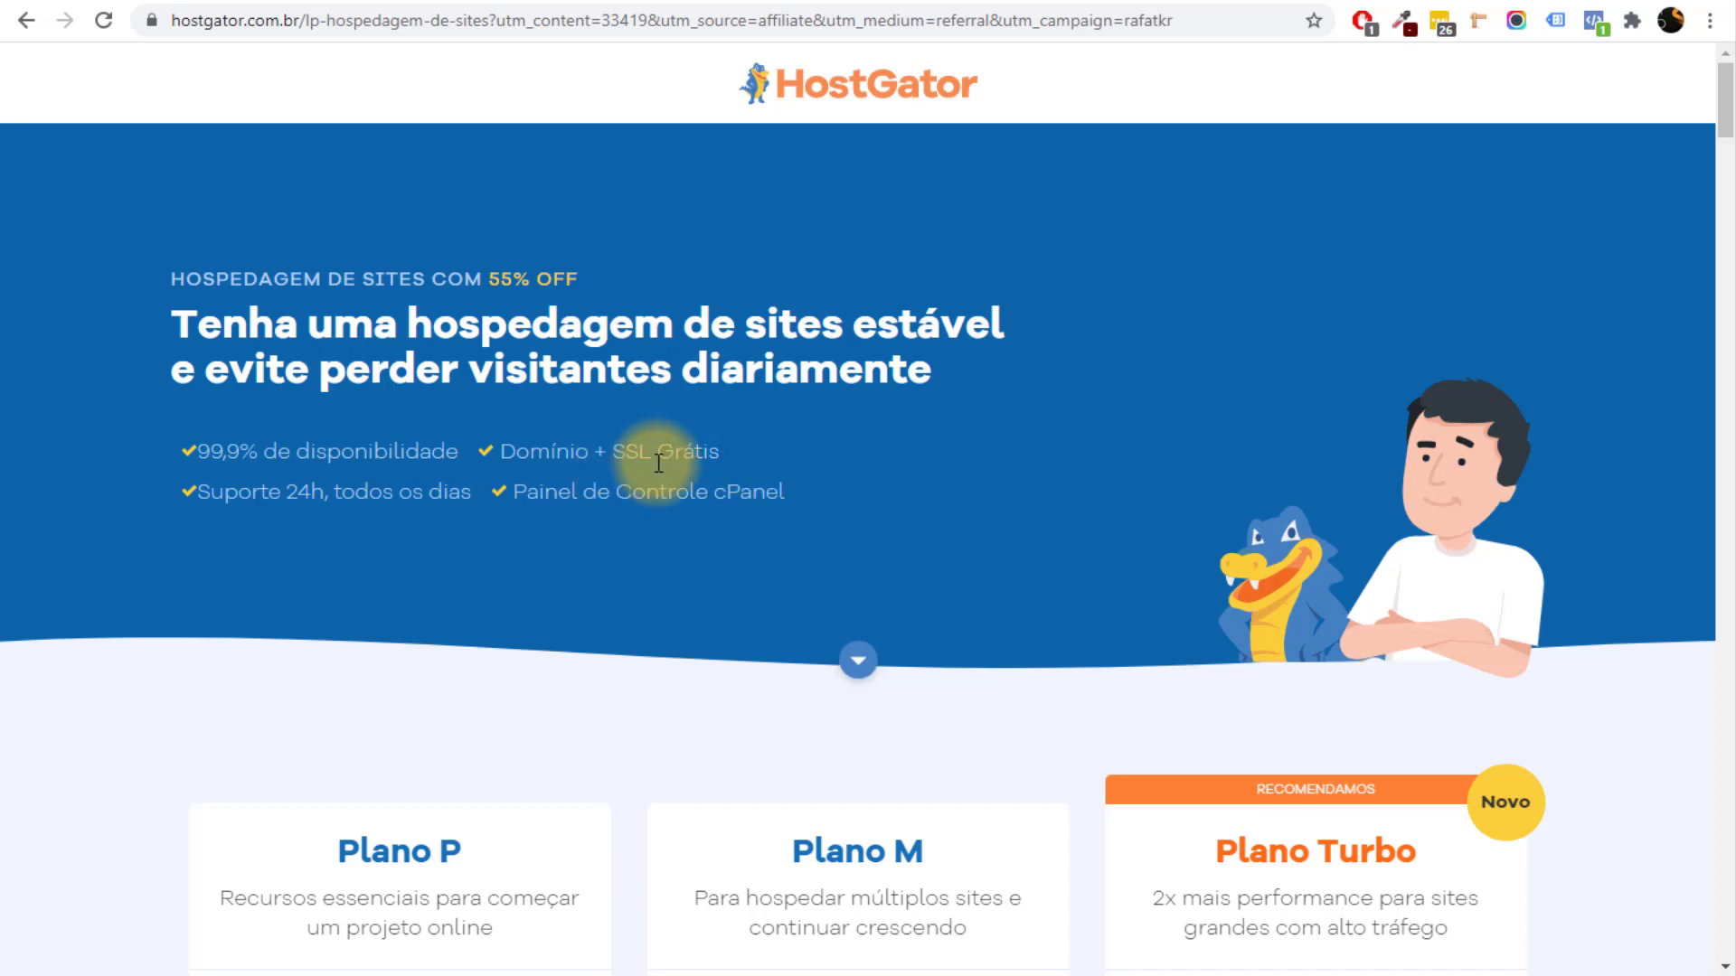
drag(612, 451, 756, 461)
click(756, 461)
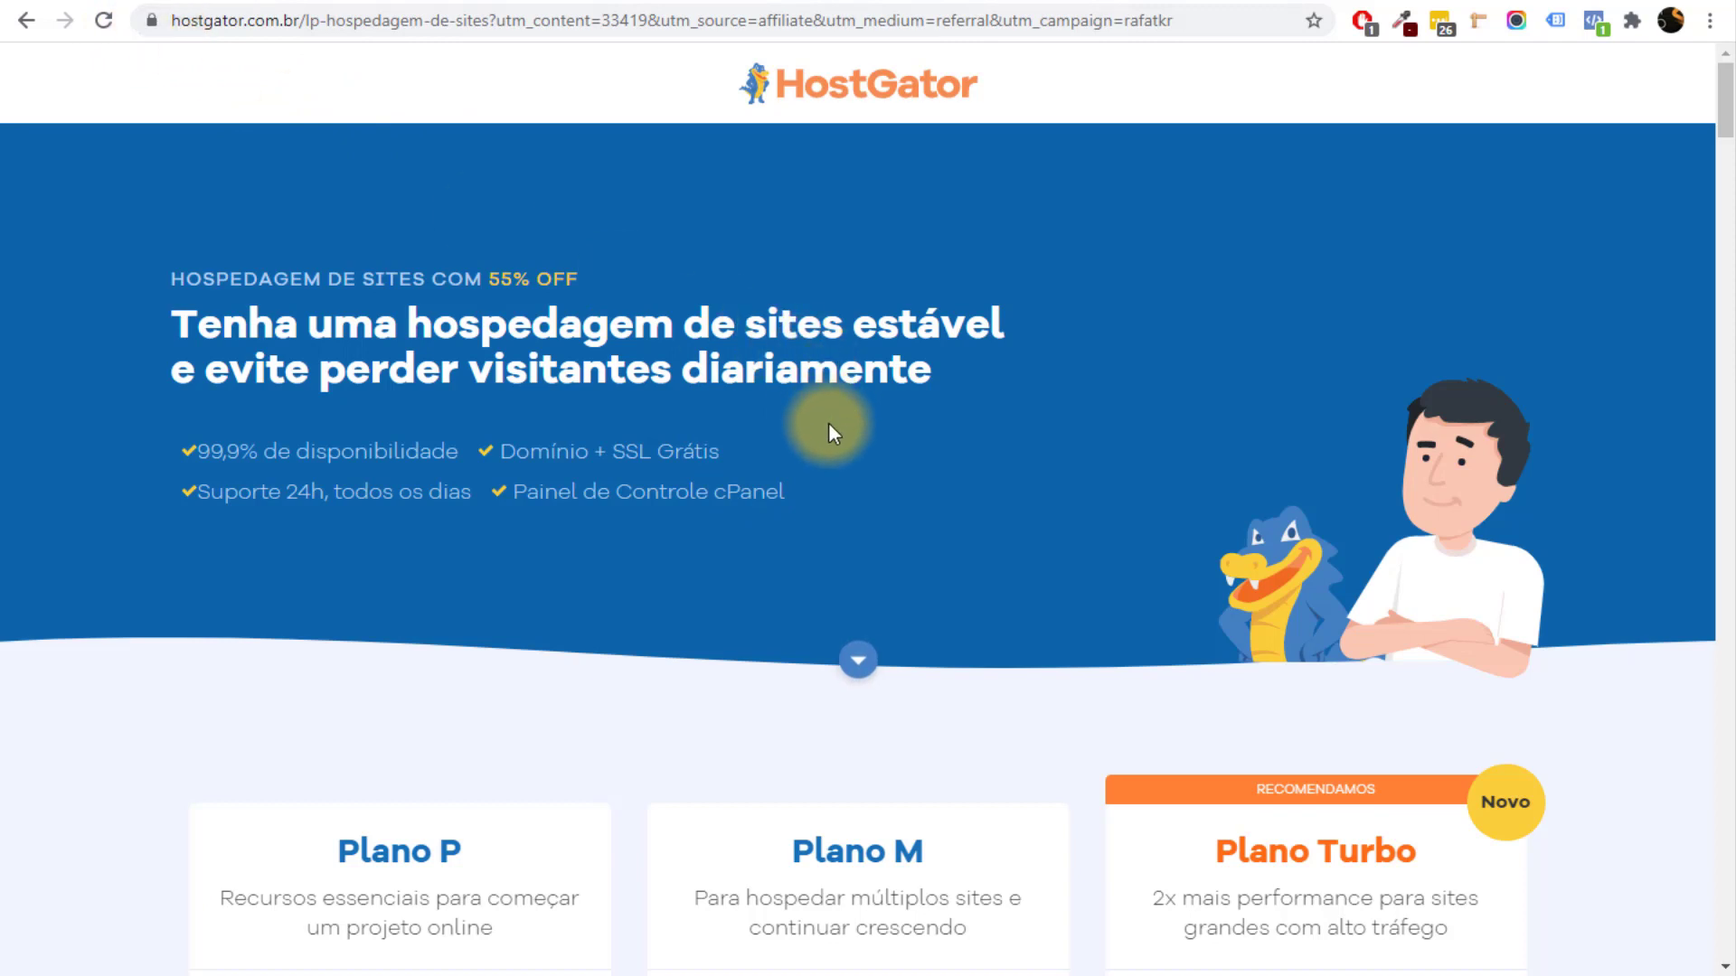
scroll(795, 443, down, 1)
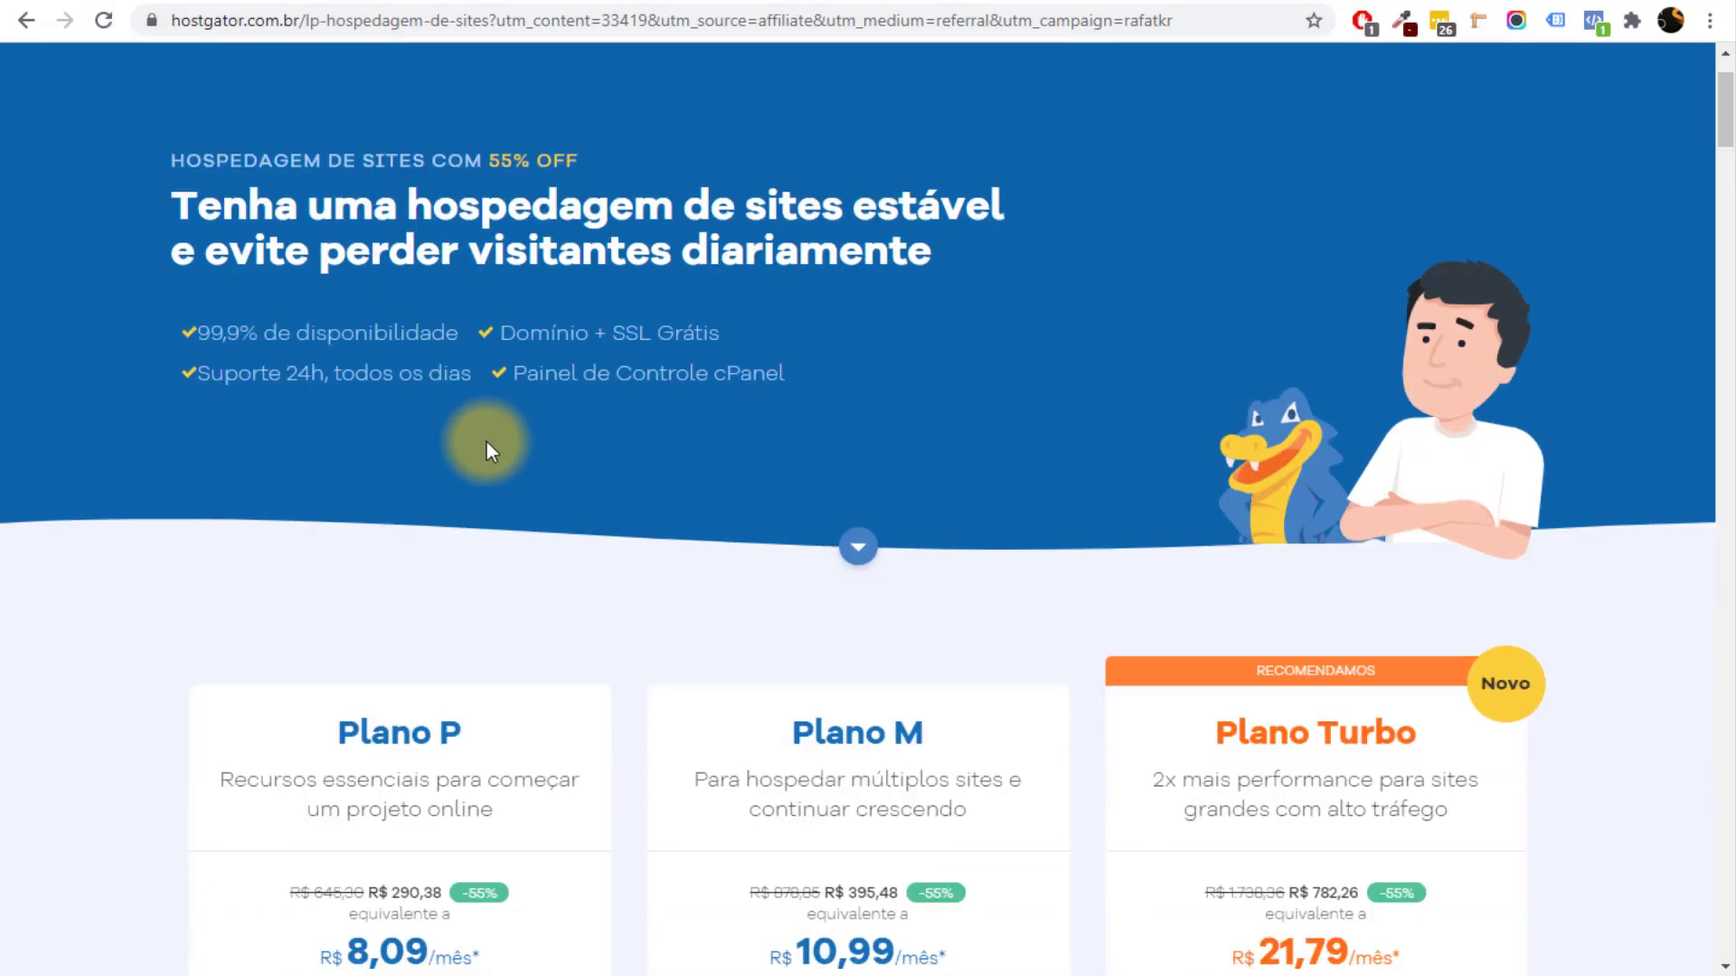
drag(158, 378, 310, 376)
click(550, 486)
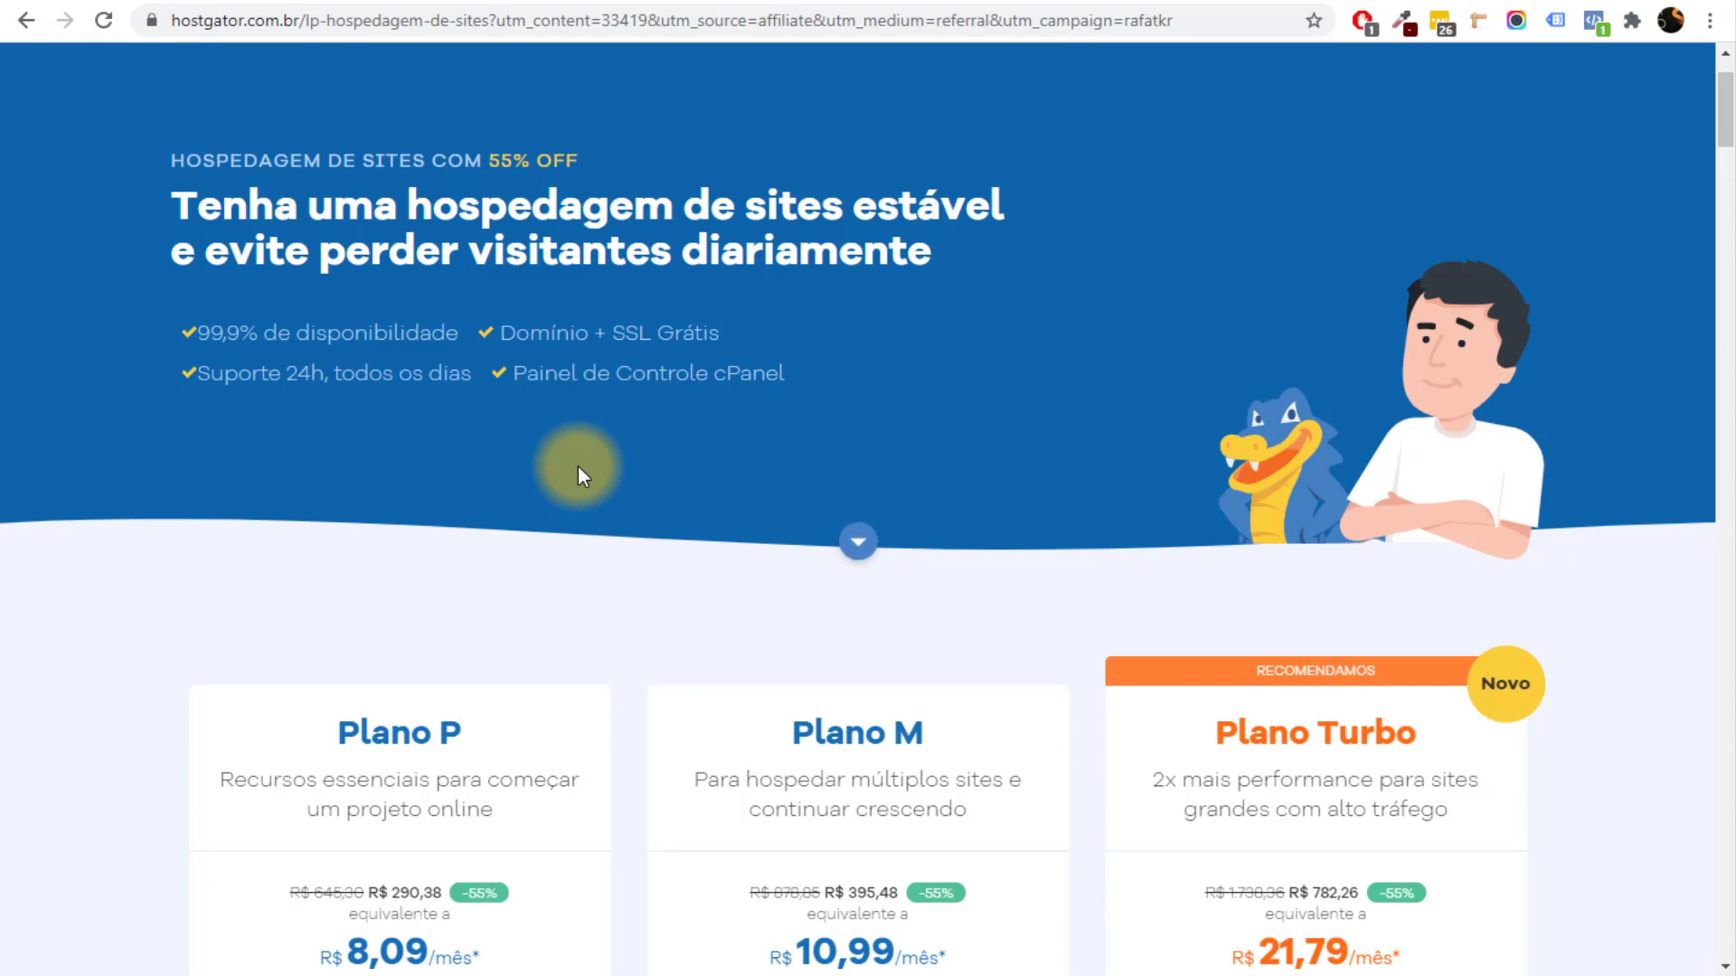
- Review the three plan cards and add Plano M to the cart, landing on 3 anos at R$ 10,99/mês
scroll(578, 465, down, 6)
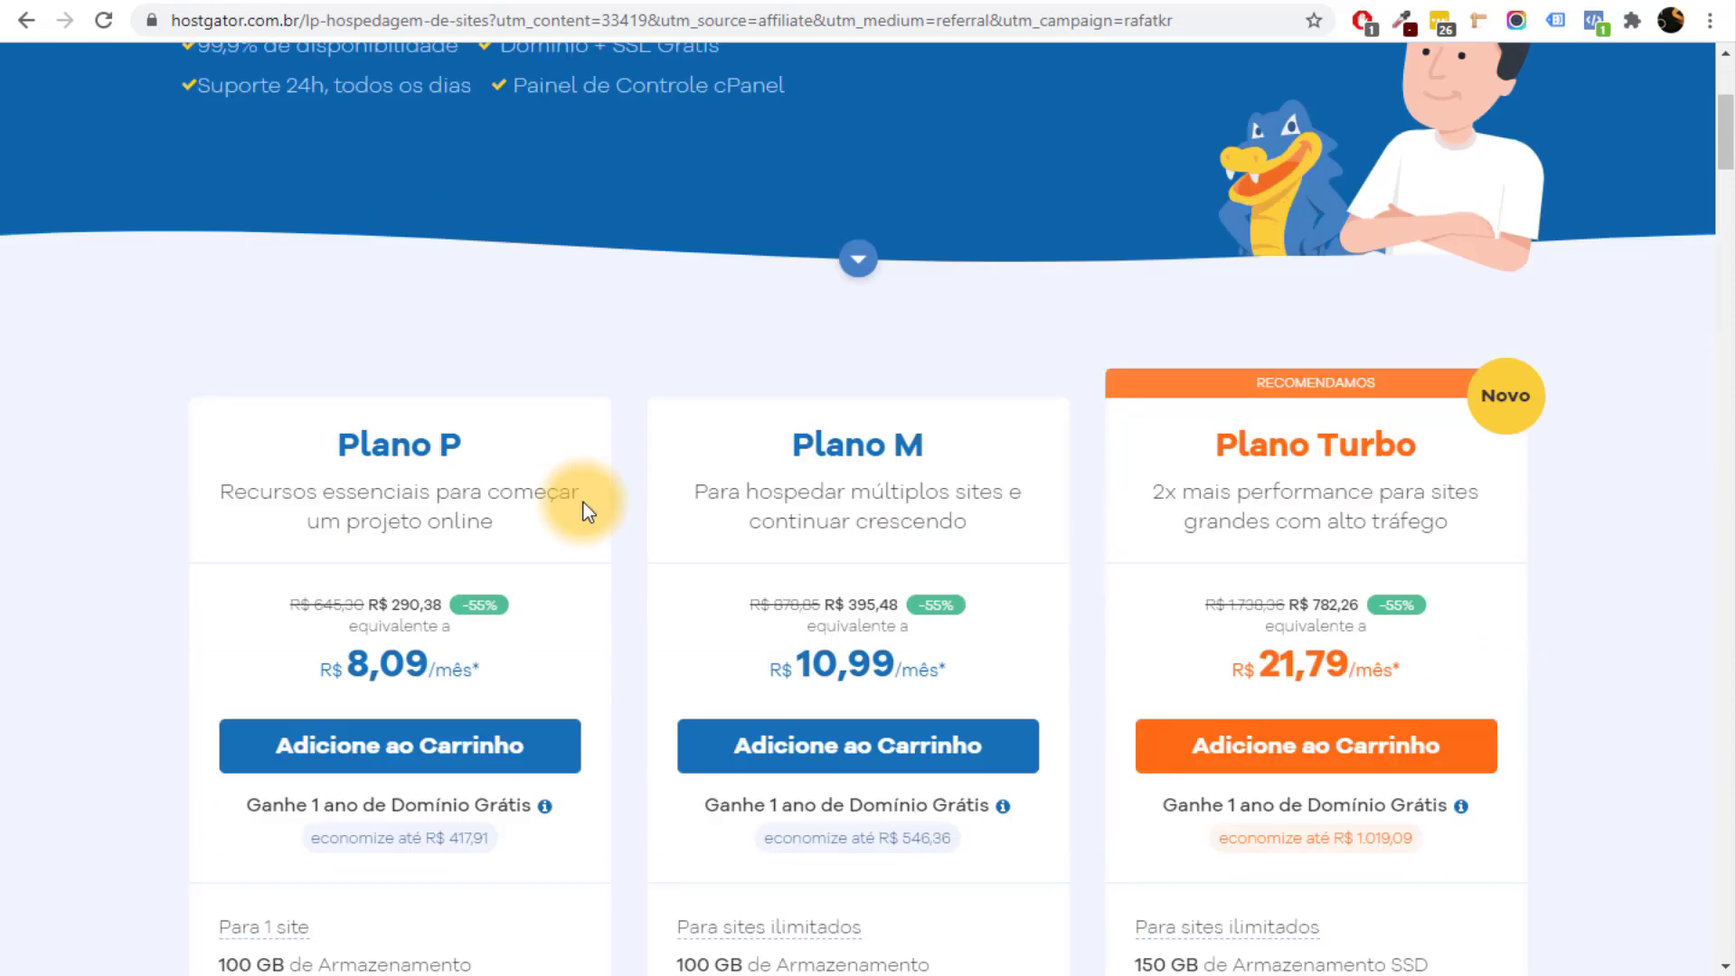
scroll(573, 155, up, 1)
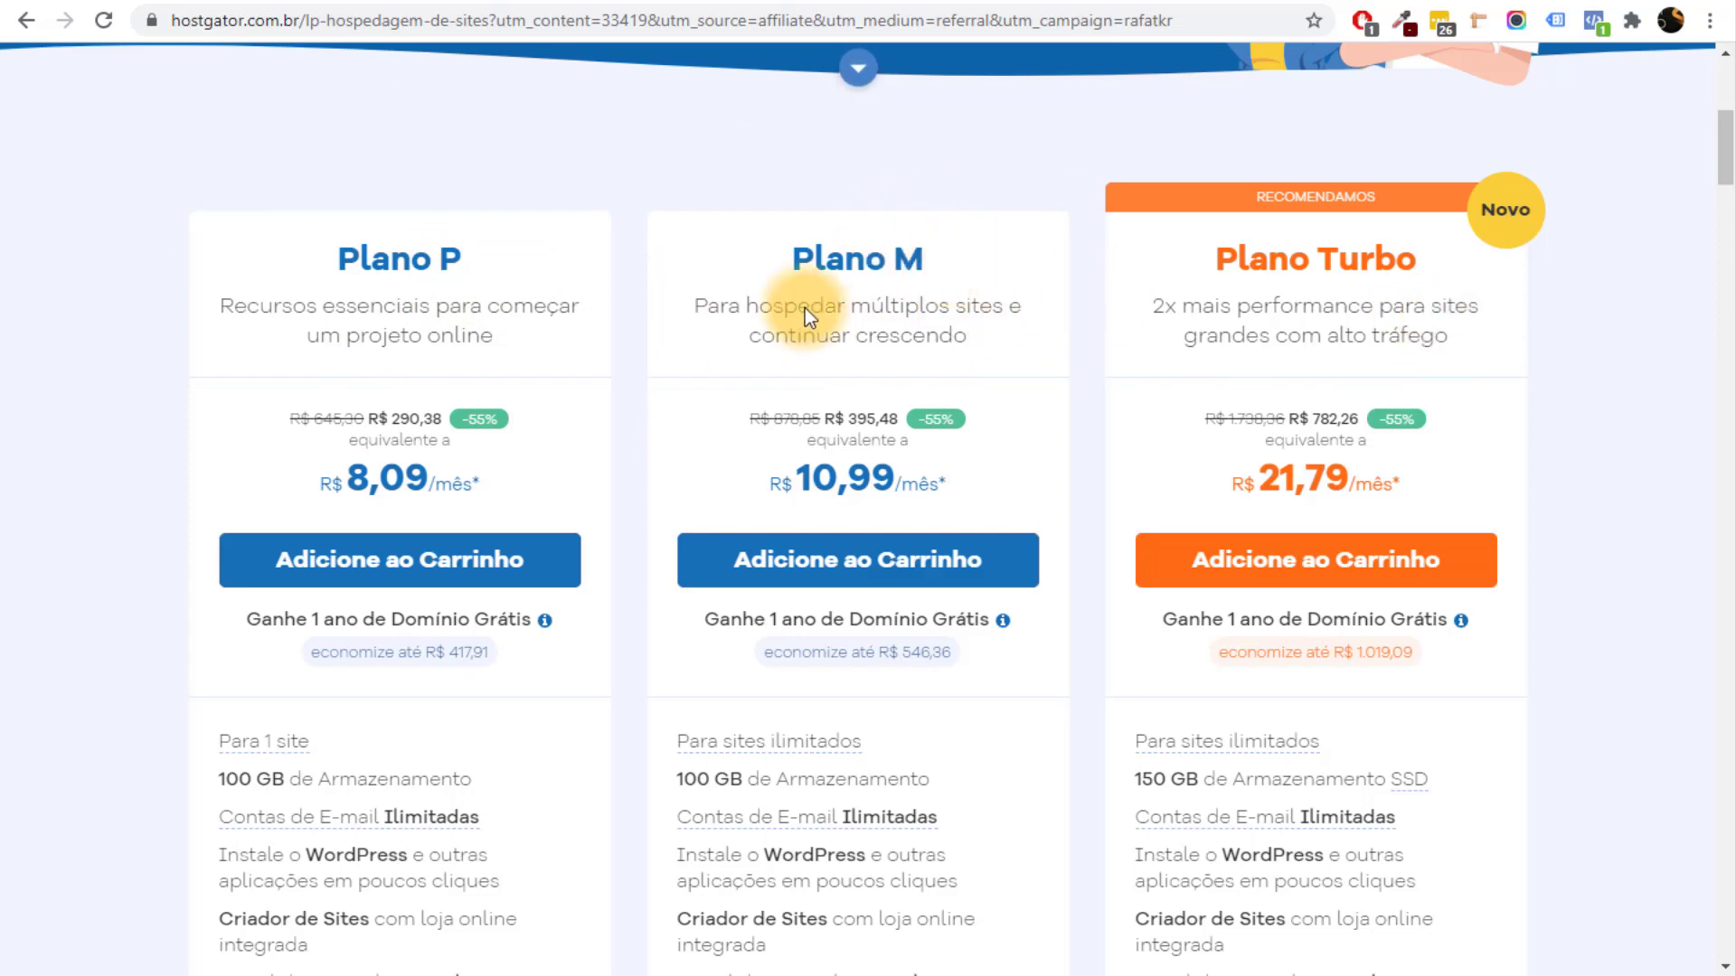
scroll(914, 239, down, 2)
scroll(921, 270, up, 2)
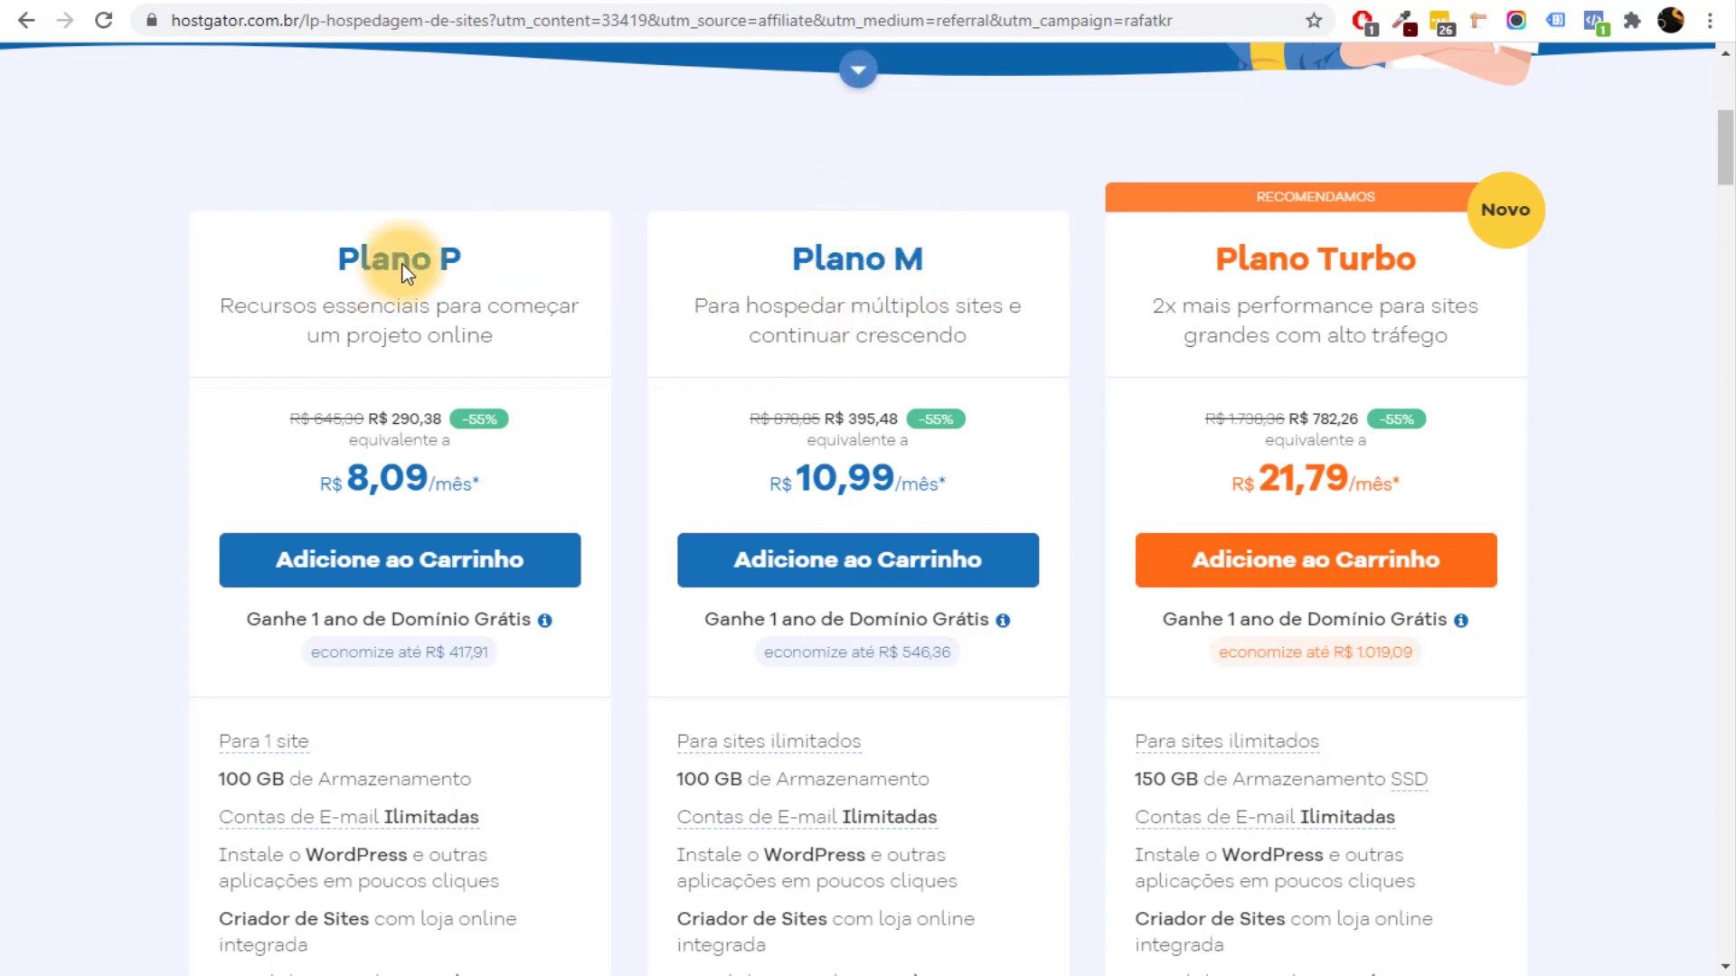
scroll(470, 289, down, 3)
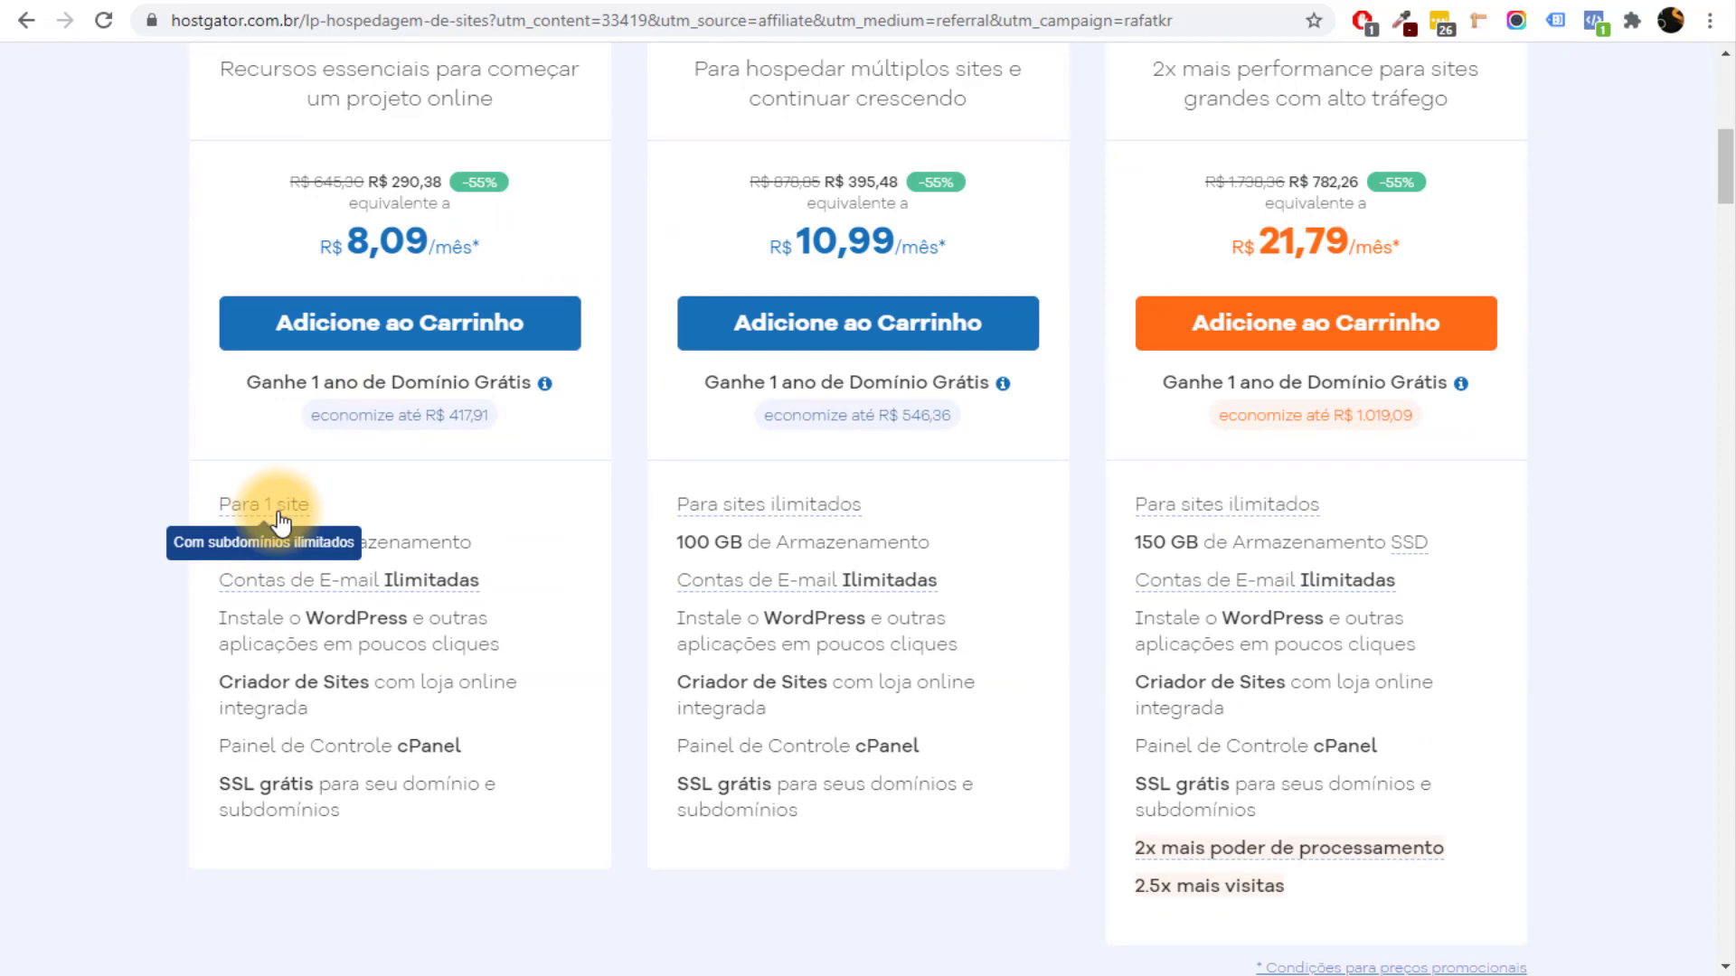
scroll(587, 605, up, 1)
scroll(590, 613, up, 2)
scroll(513, 406, down, 1)
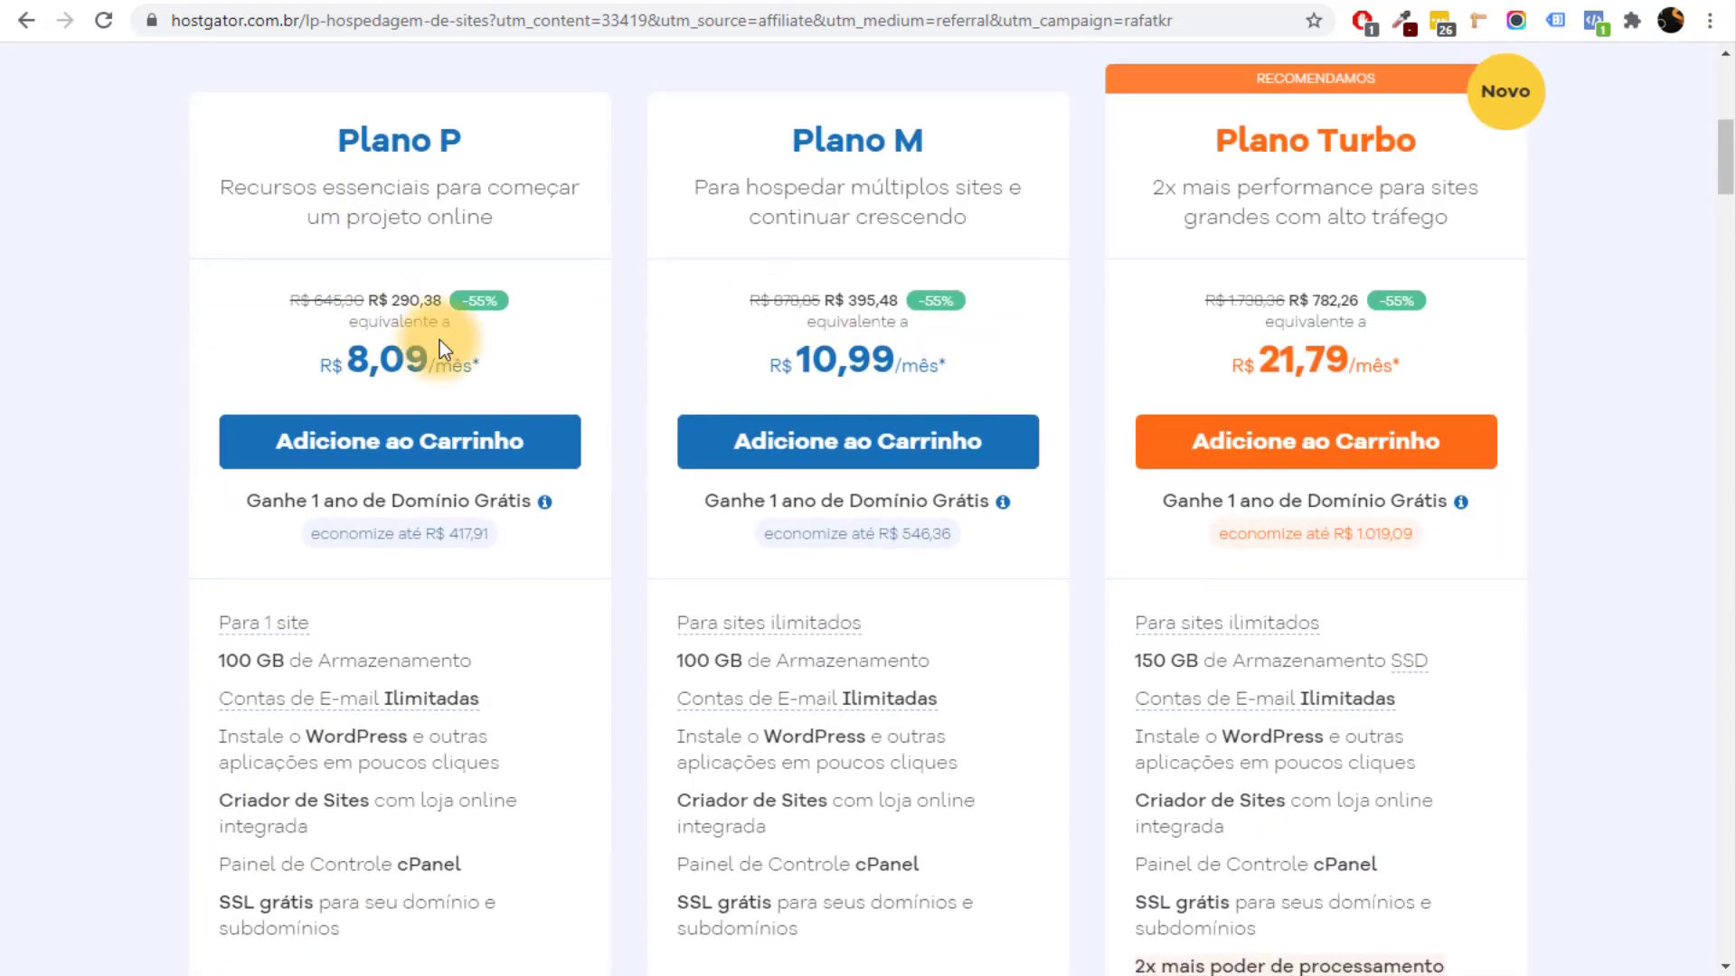
scroll(797, 170, down, 1)
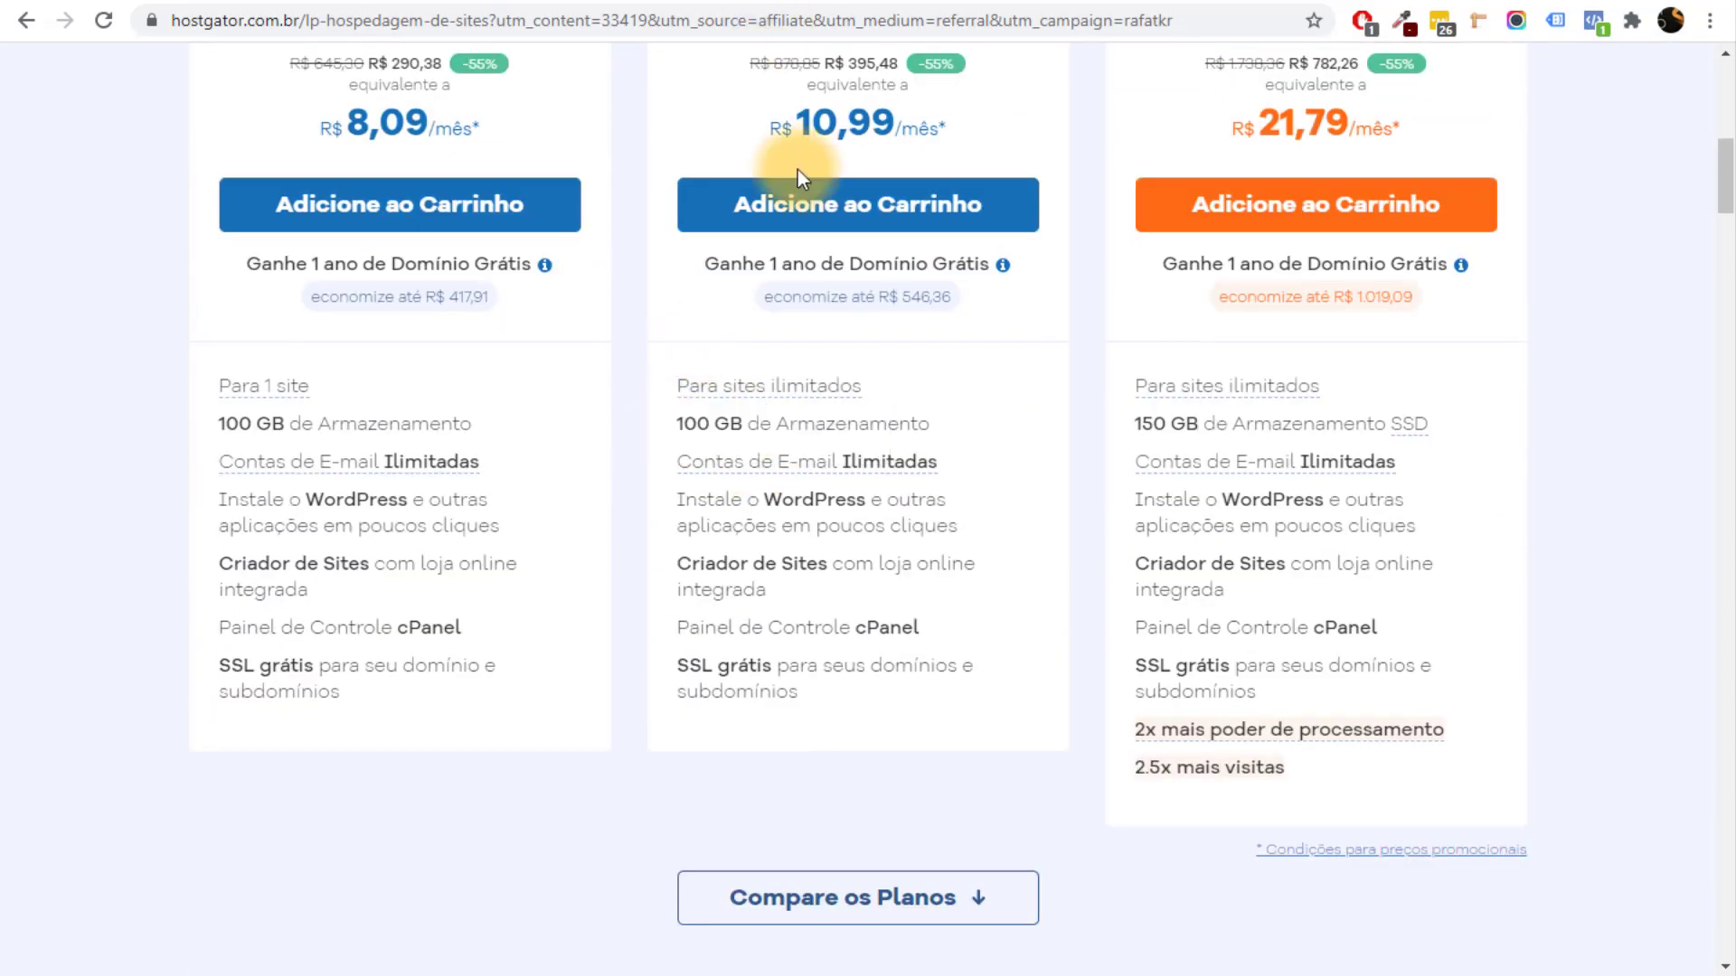
scroll(913, 210, up, 1)
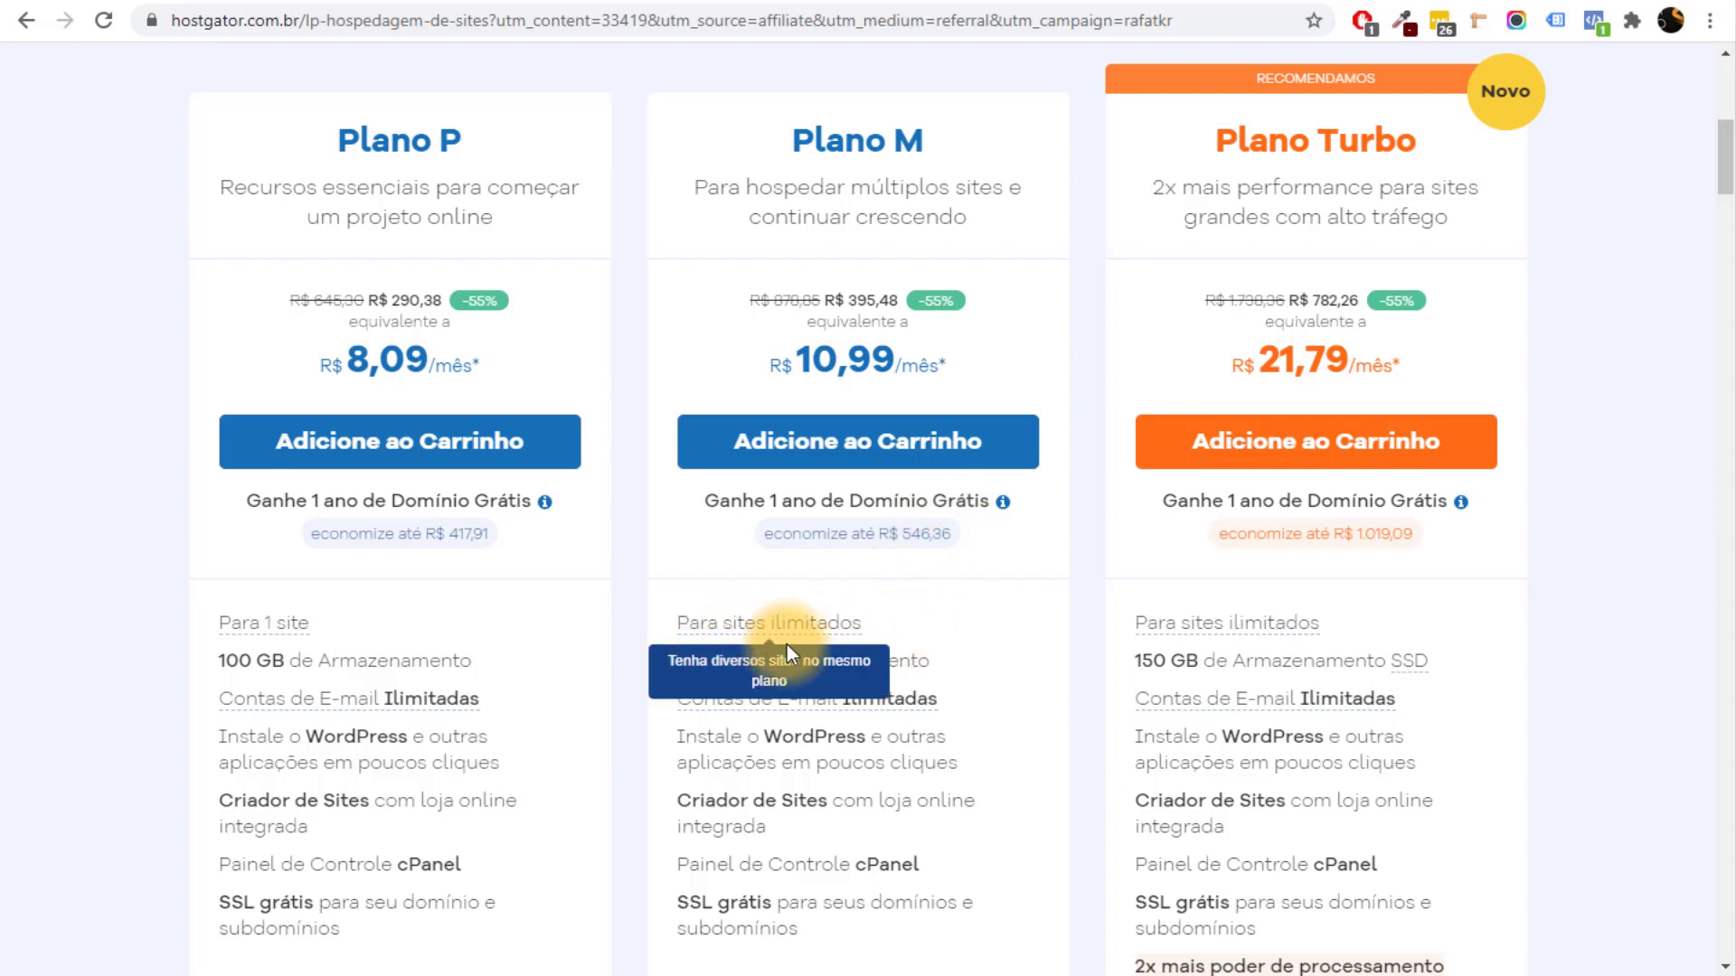
scroll(1072, 604, up, 2)
scroll(1337, 240, up, 1)
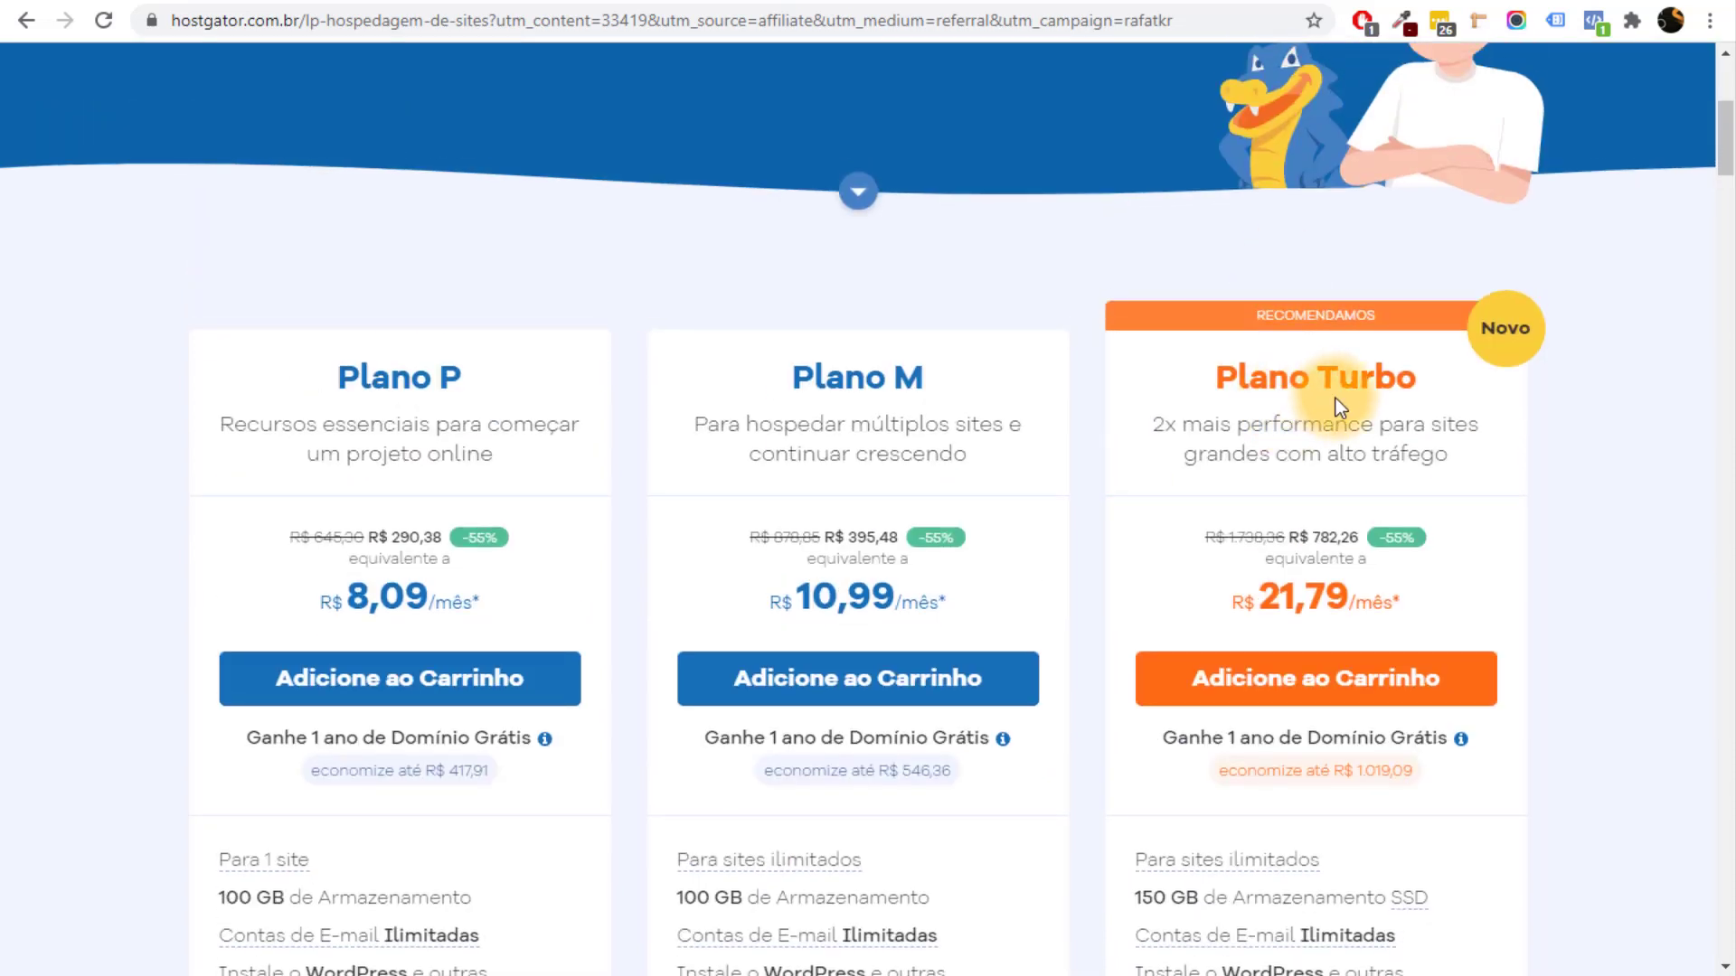
scroll(1336, 397, down, 1)
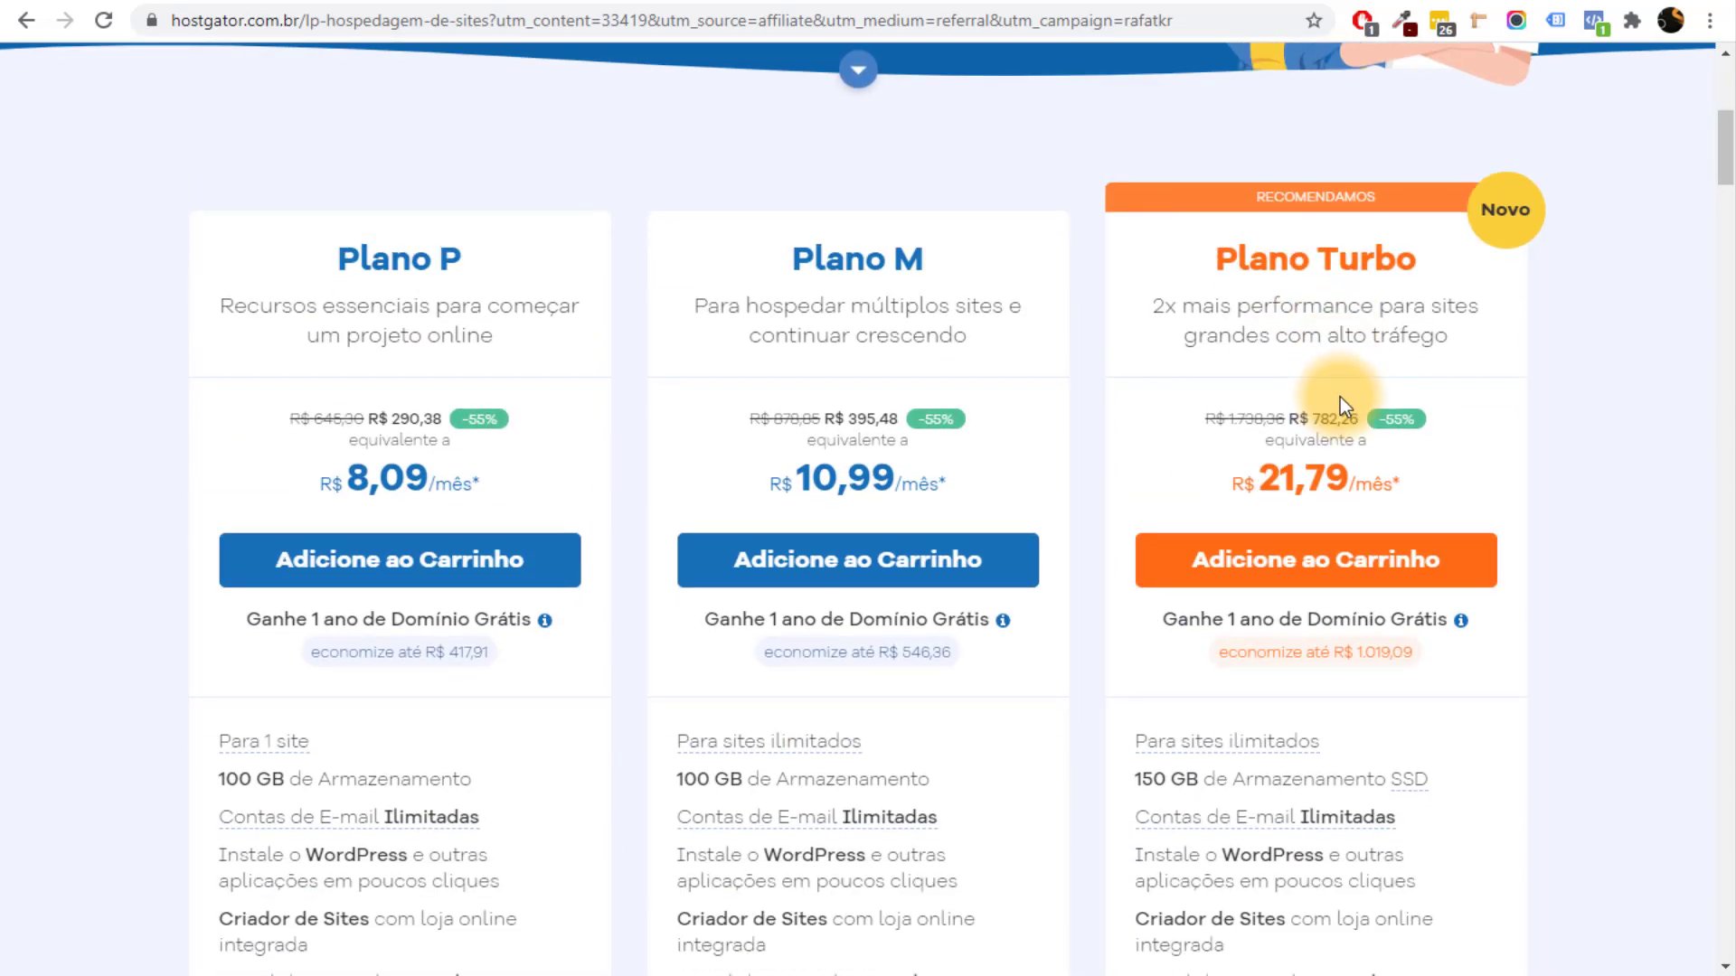
scroll(1348, 389, down, 2)
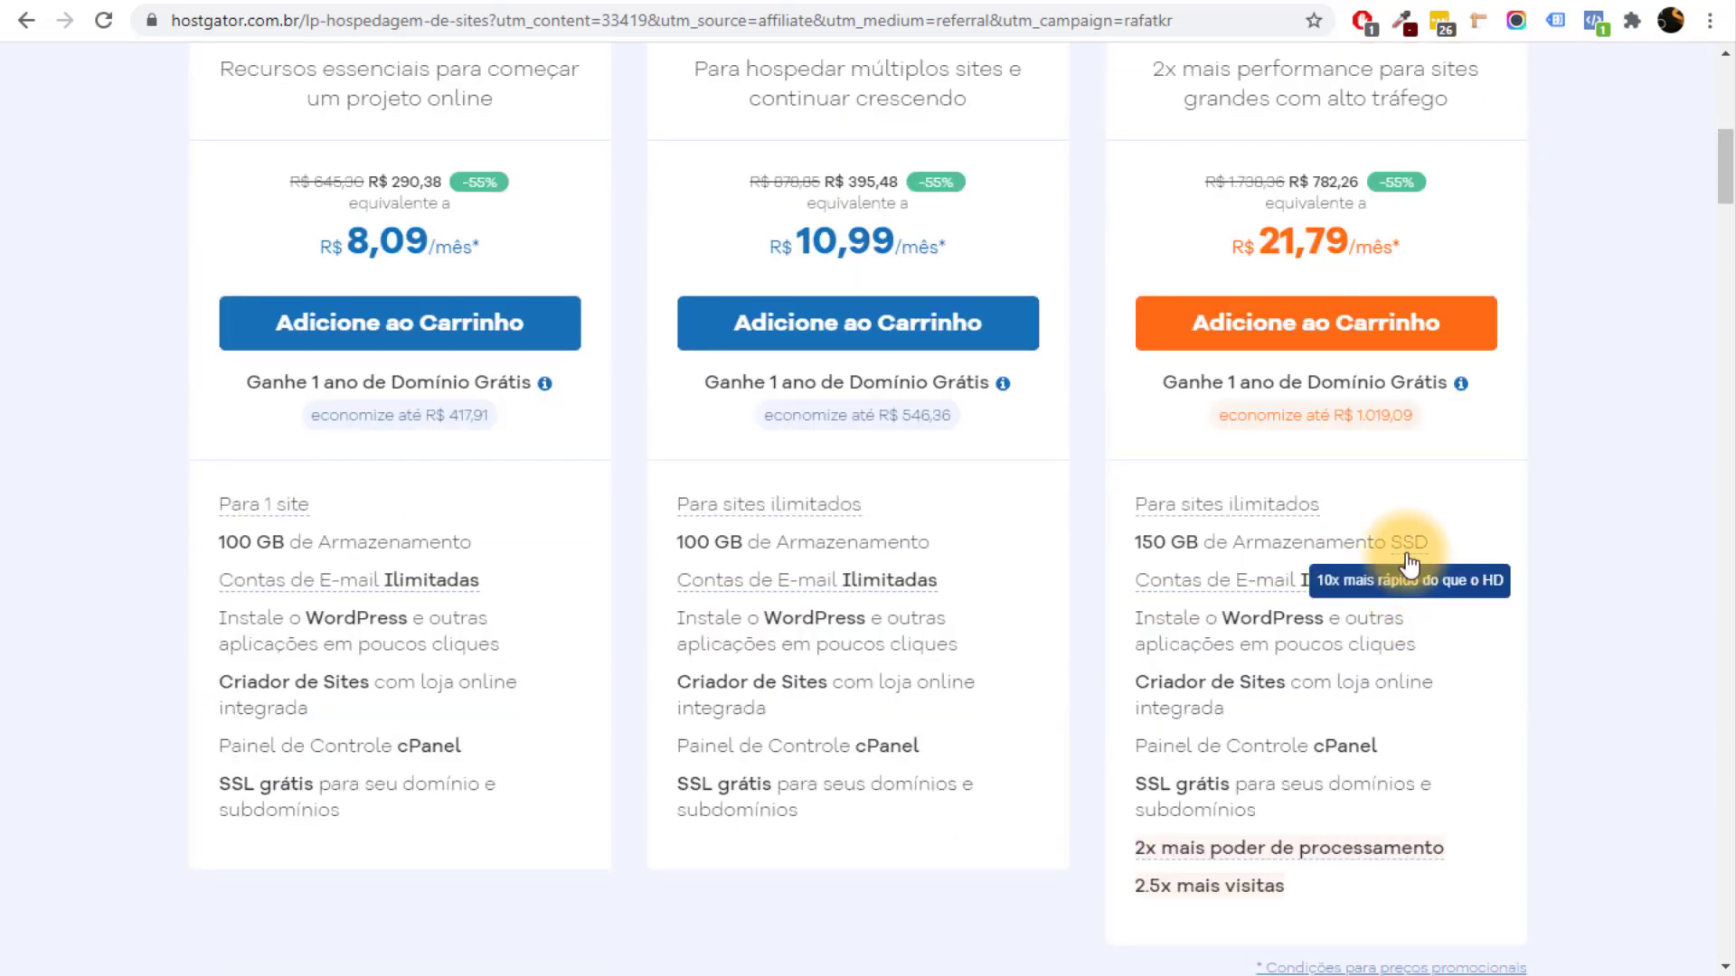
scroll(1589, 434, up, 1)
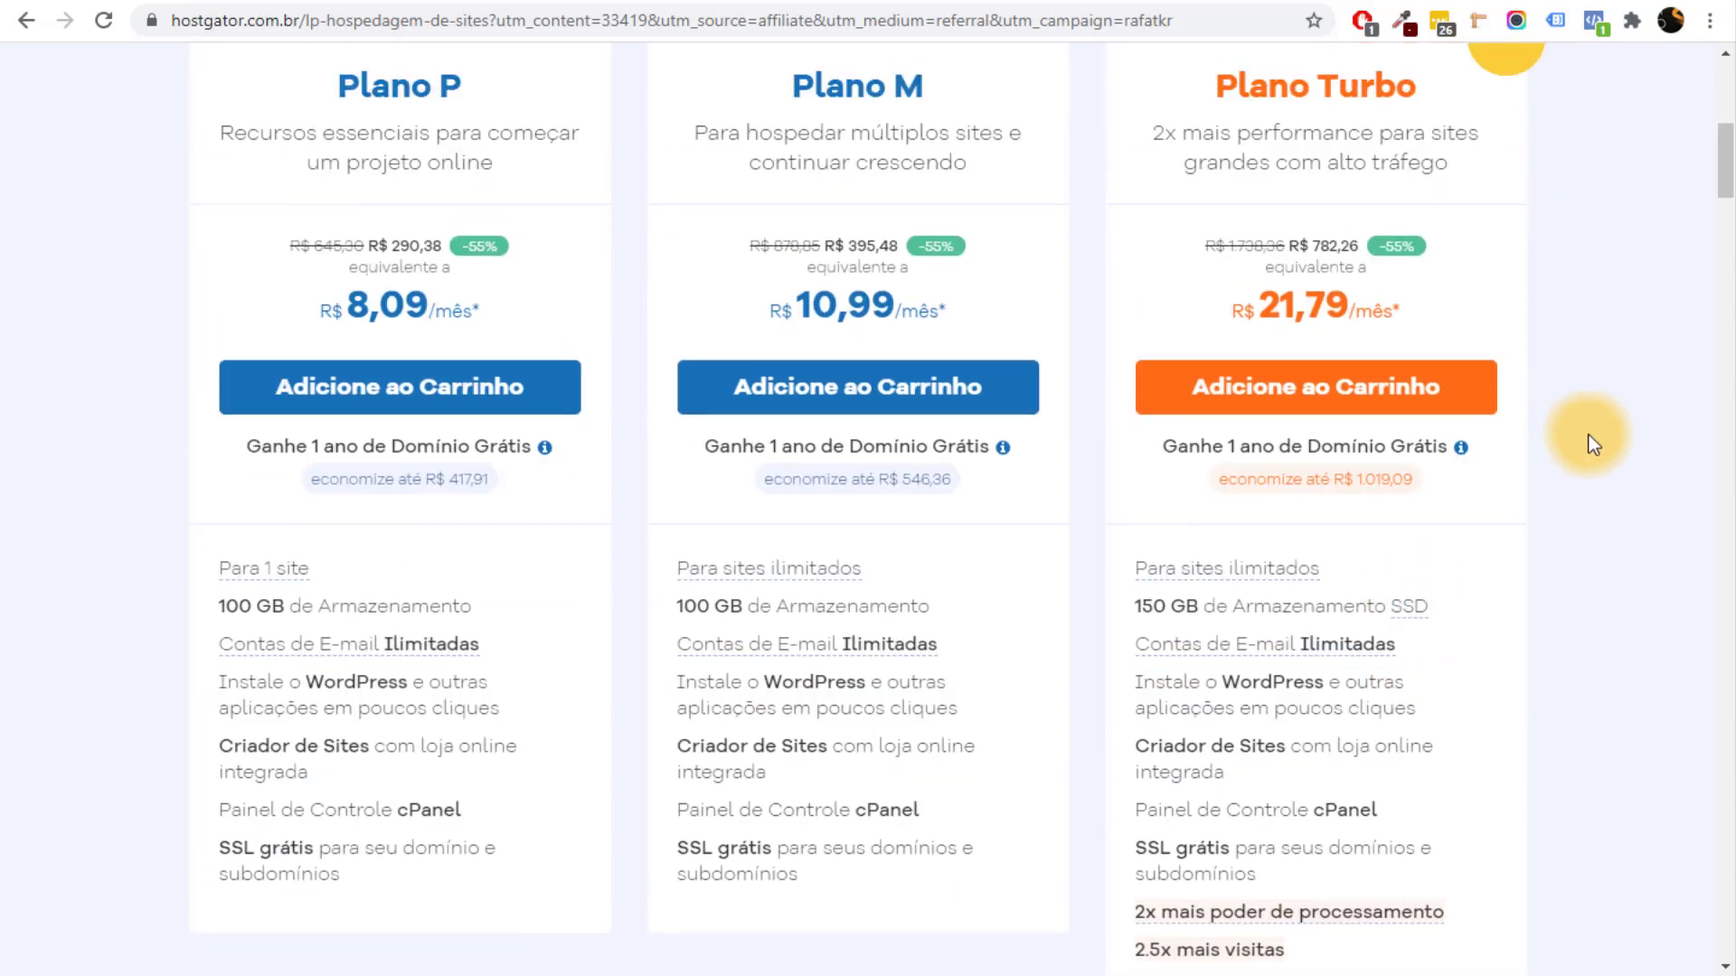
scroll(1588, 434, up, 1)
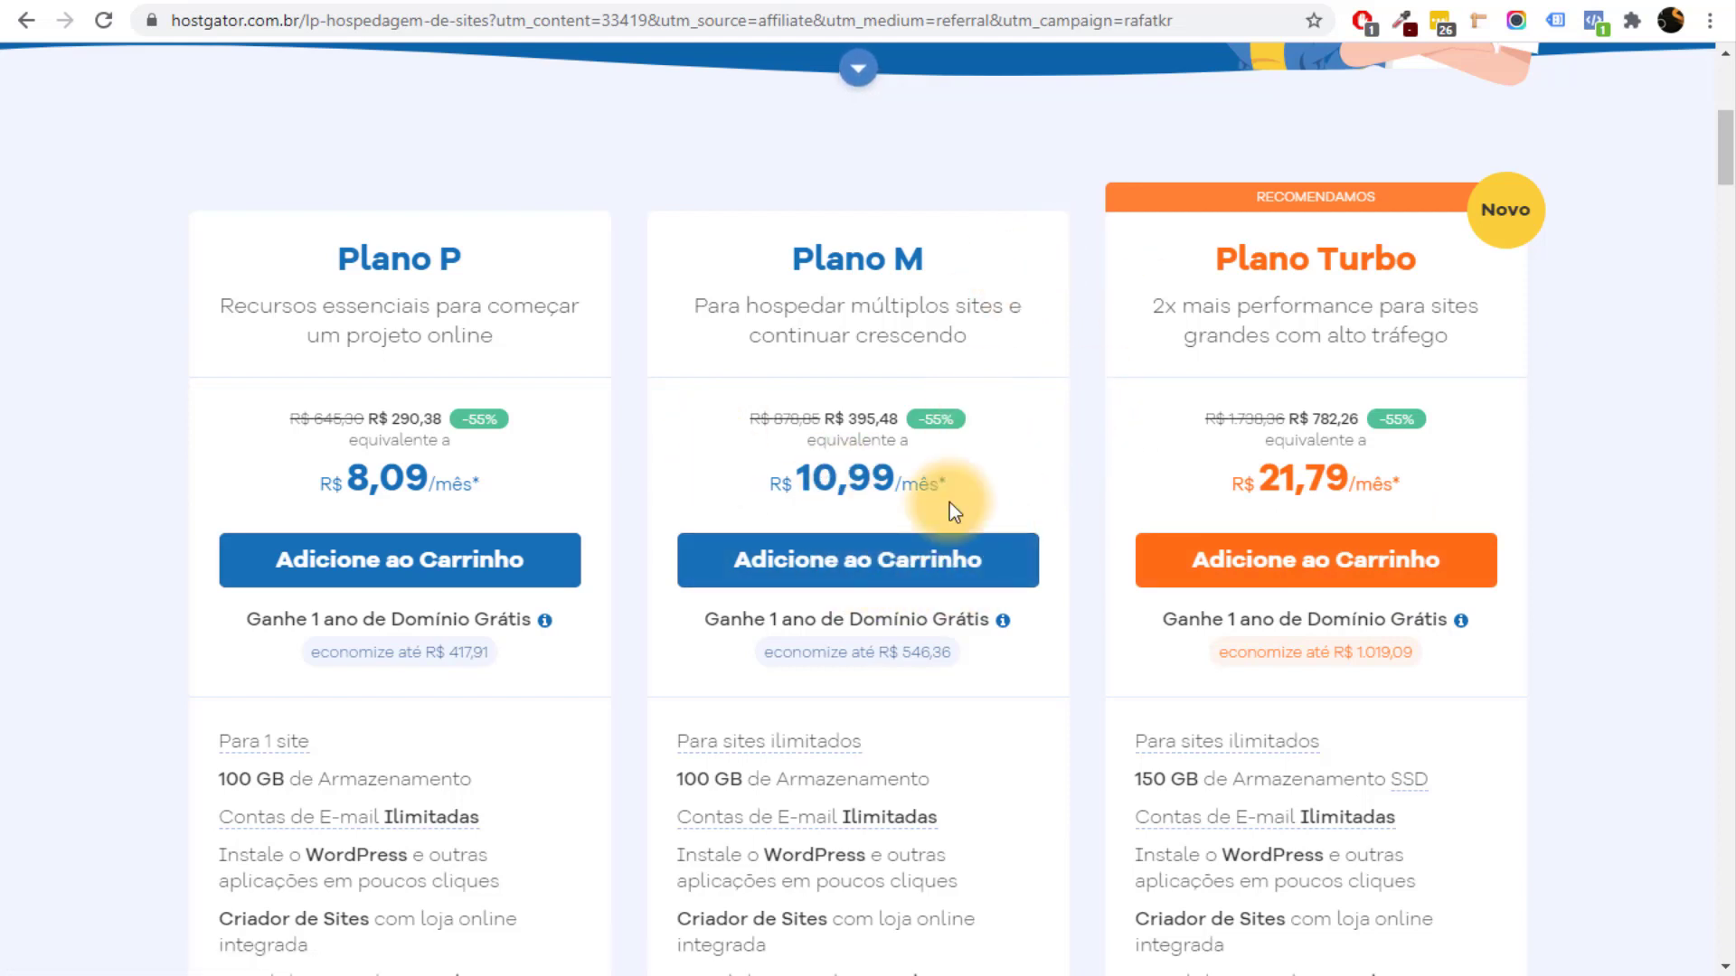
click(897, 564)
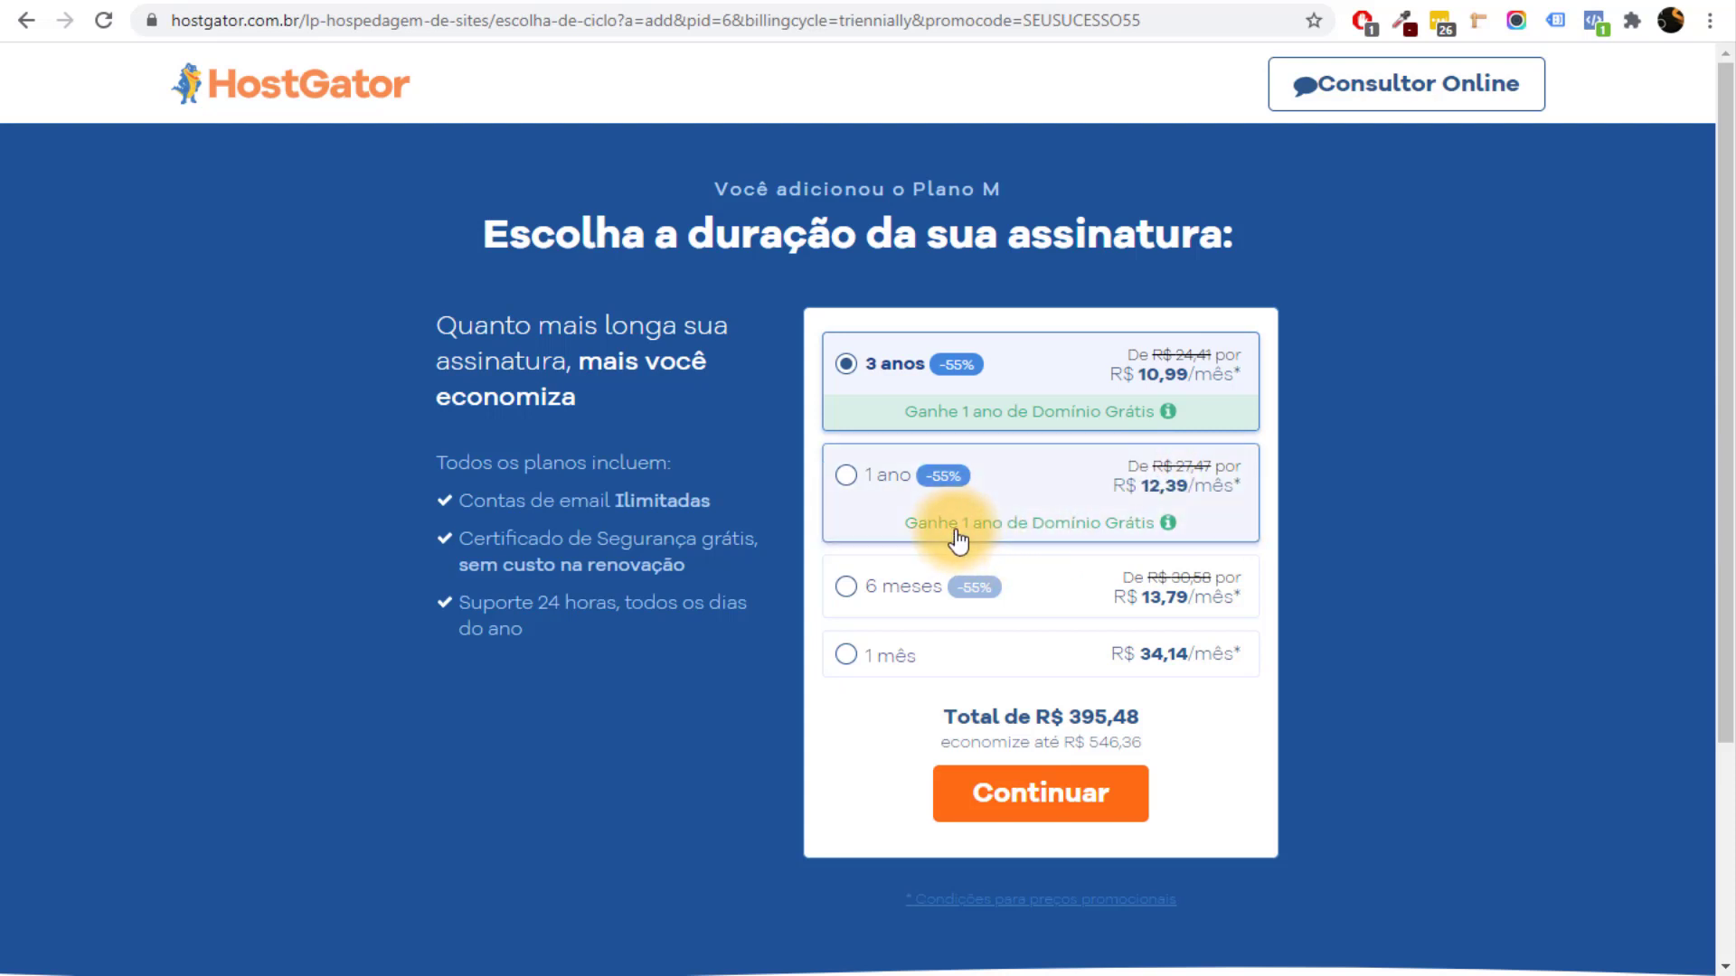
- Choose the 1 ano billing cycle at R$ 12,39/mês so the total becomes R$ 148,35
click(1070, 508)
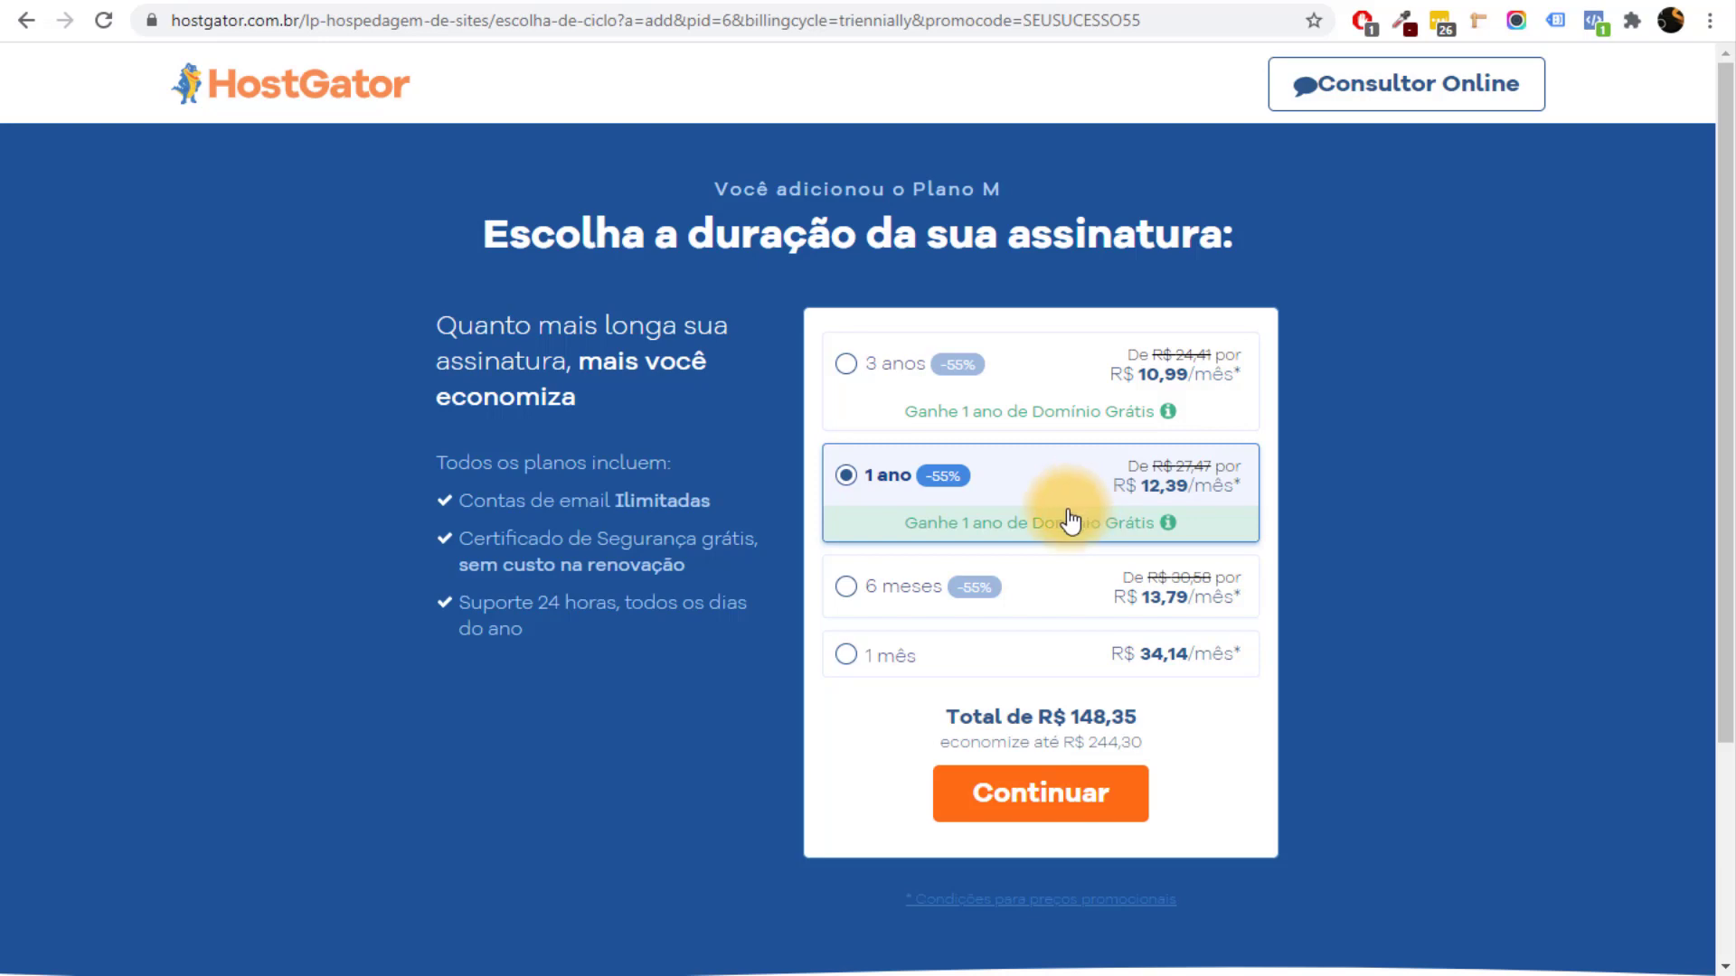
scroll(1082, 513, down, 2)
scroll(1104, 615, up, 1)
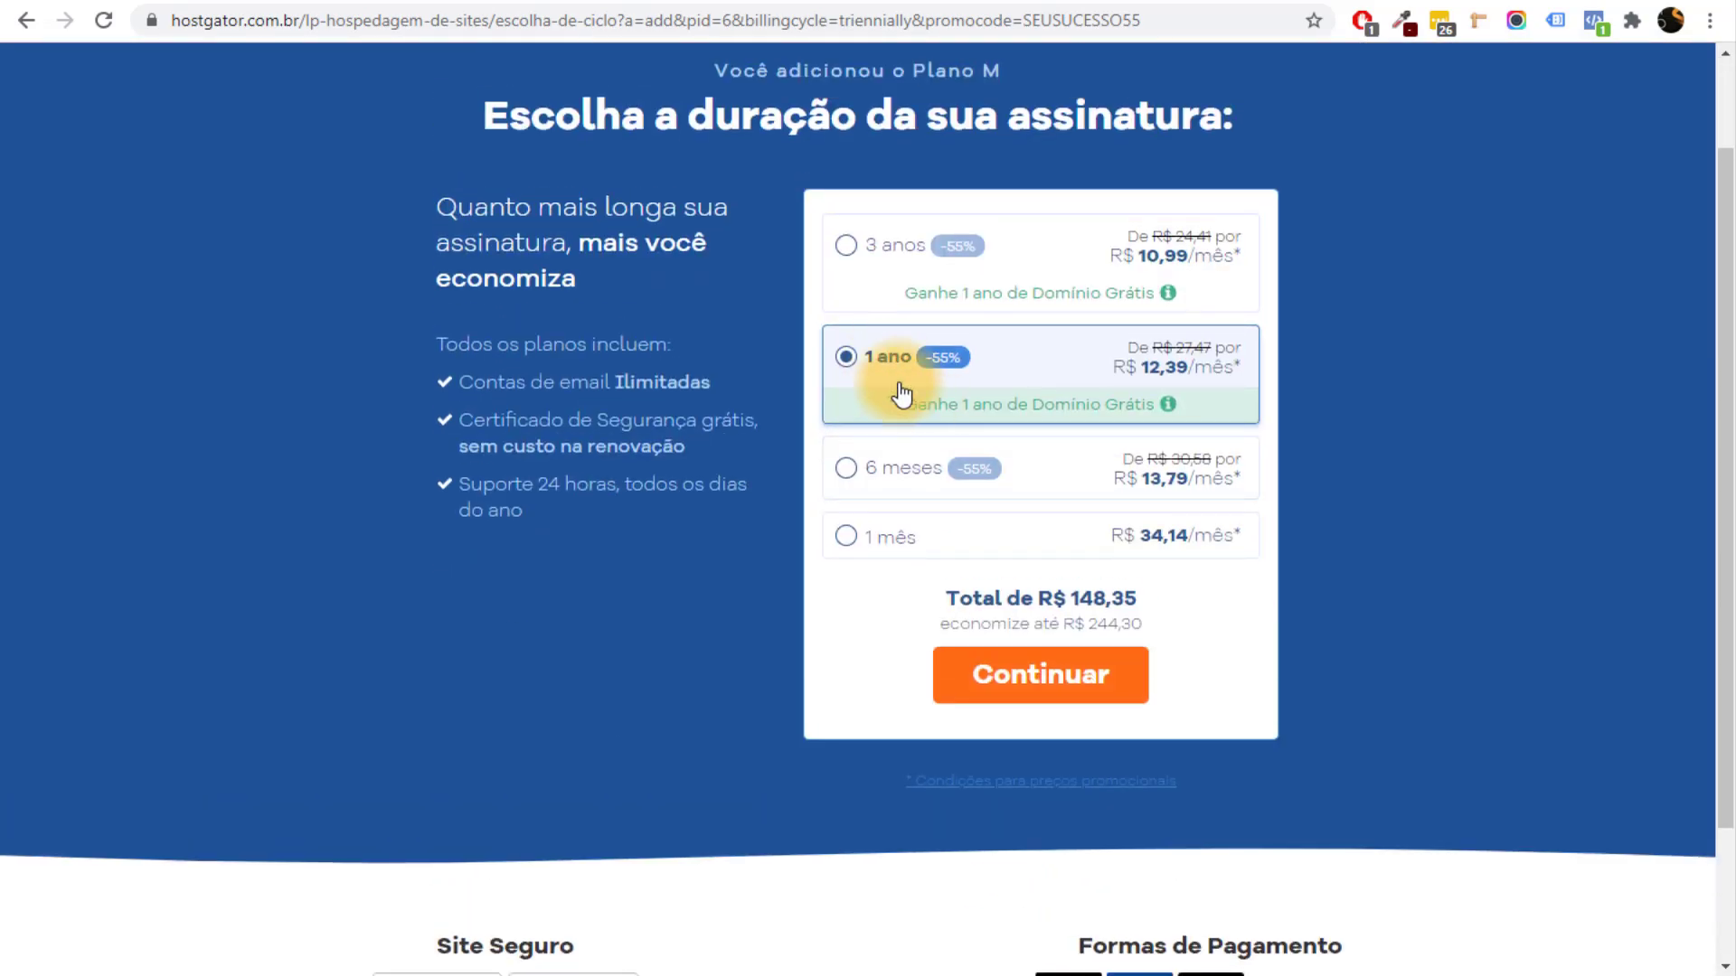
- Proceed to checkout and register the new domain nomedodominioteste.com with the .com extension
click(1048, 685)
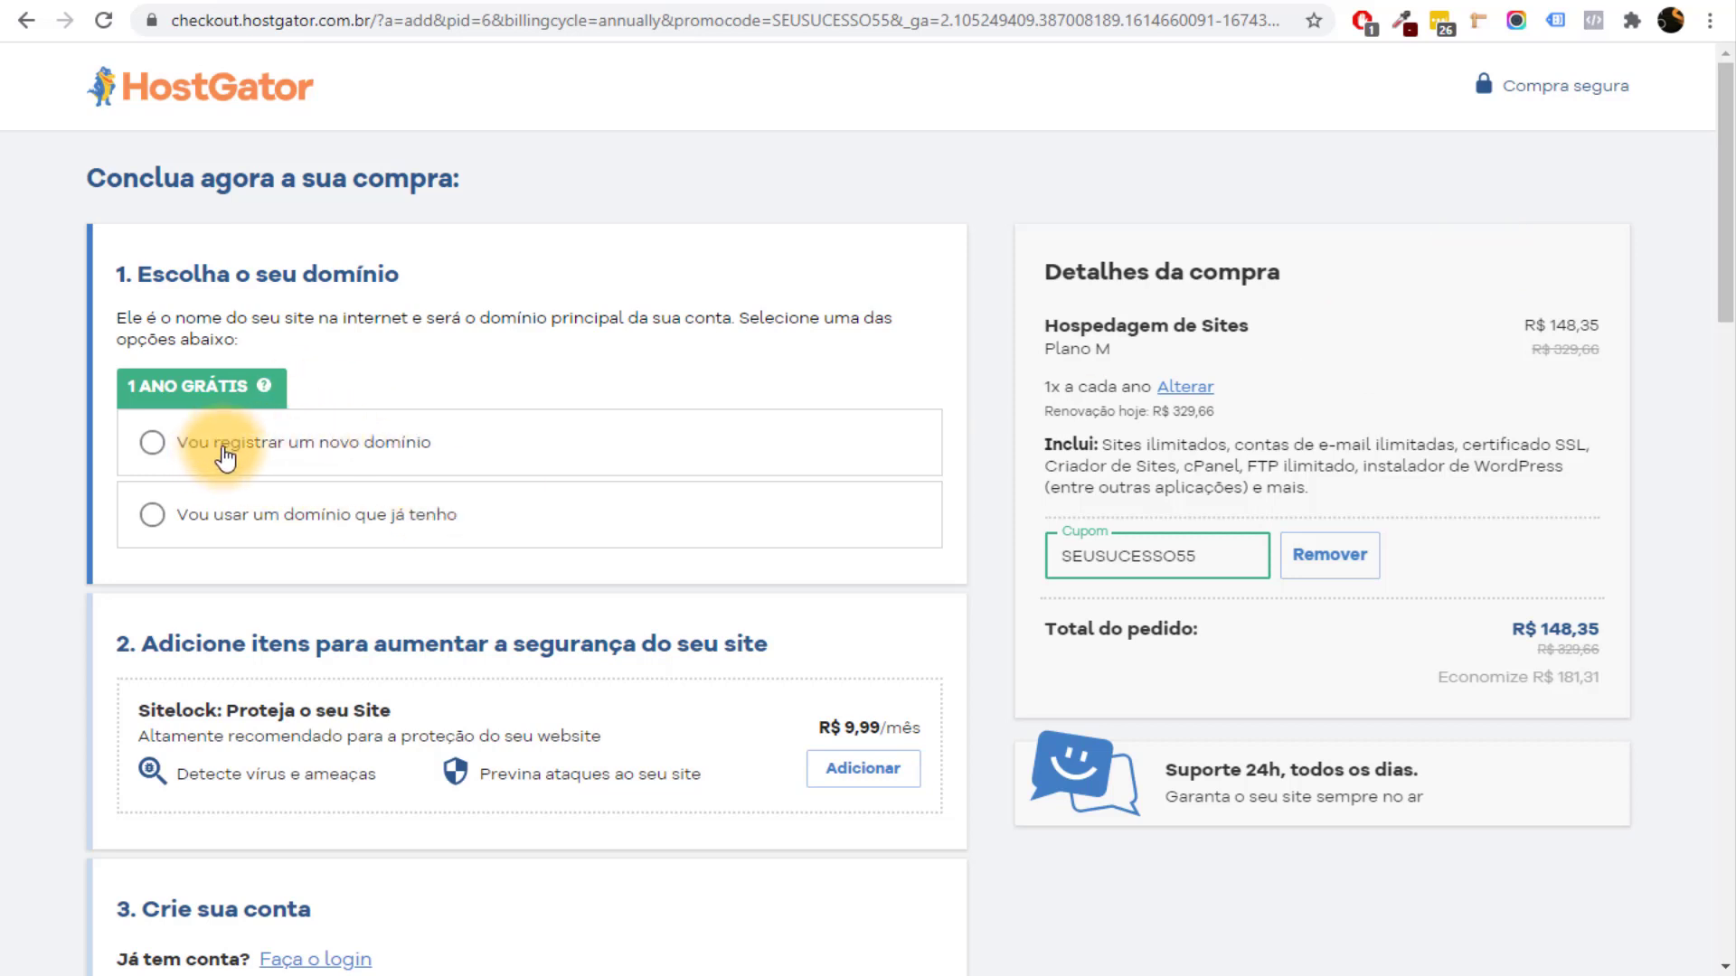
click(387, 460)
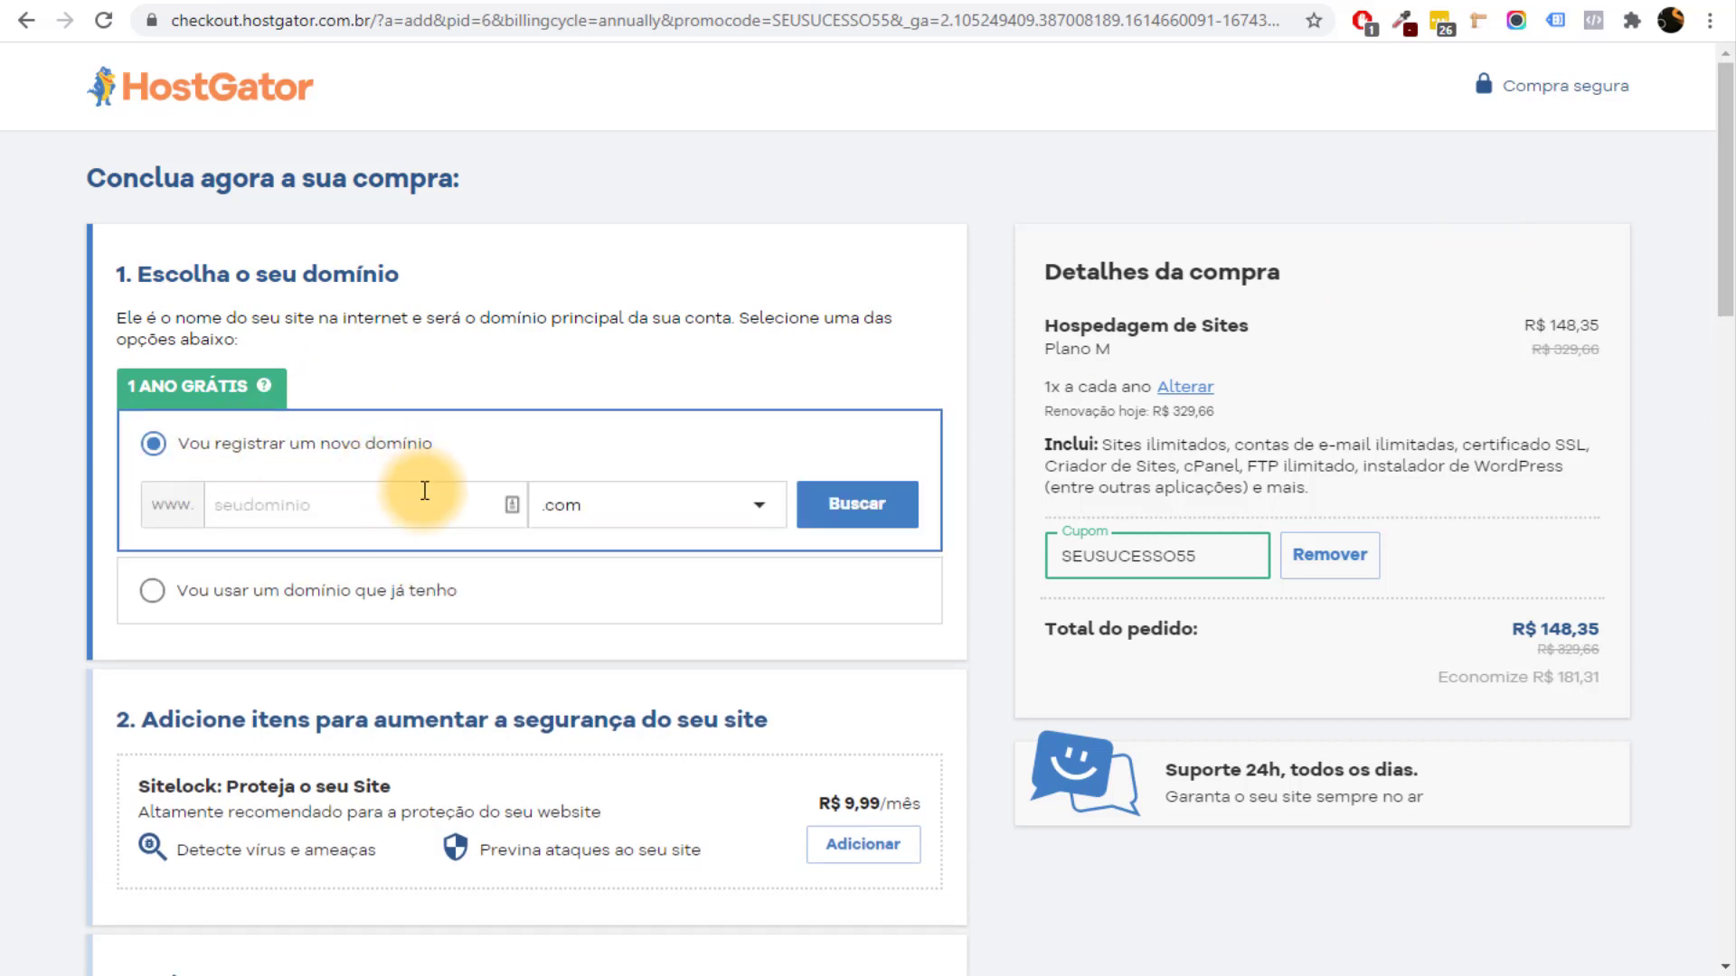
click(376, 501)
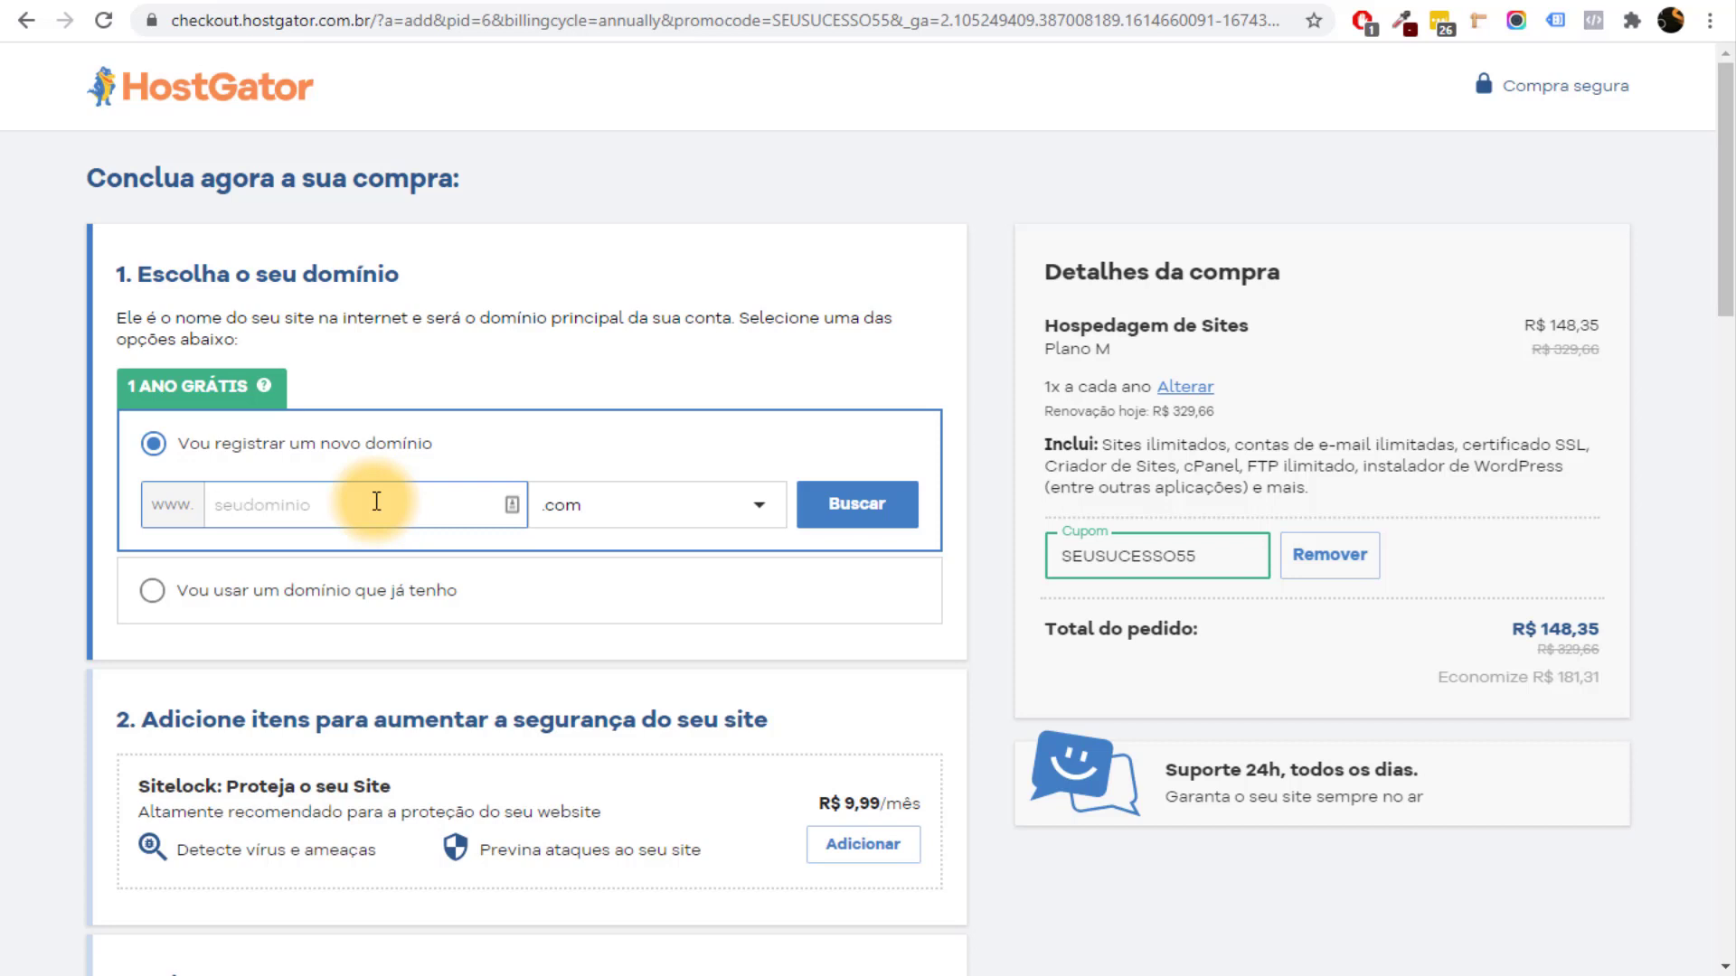
text(nomedodominioteste)
click(687, 515)
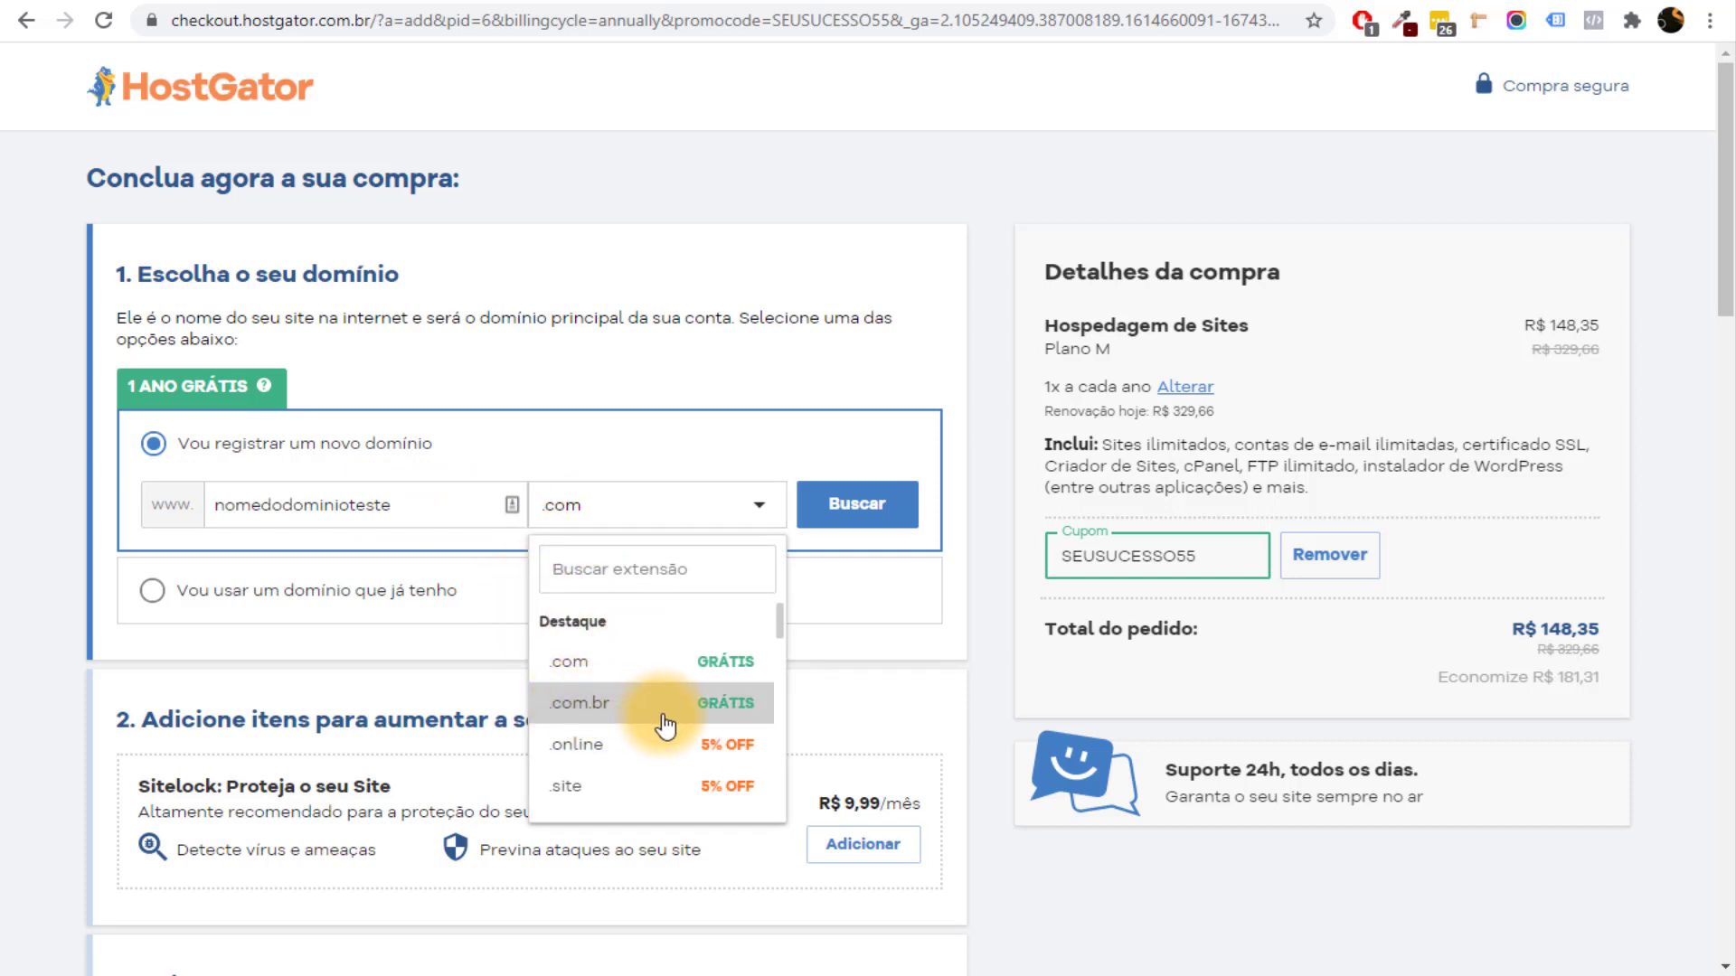
click(642, 673)
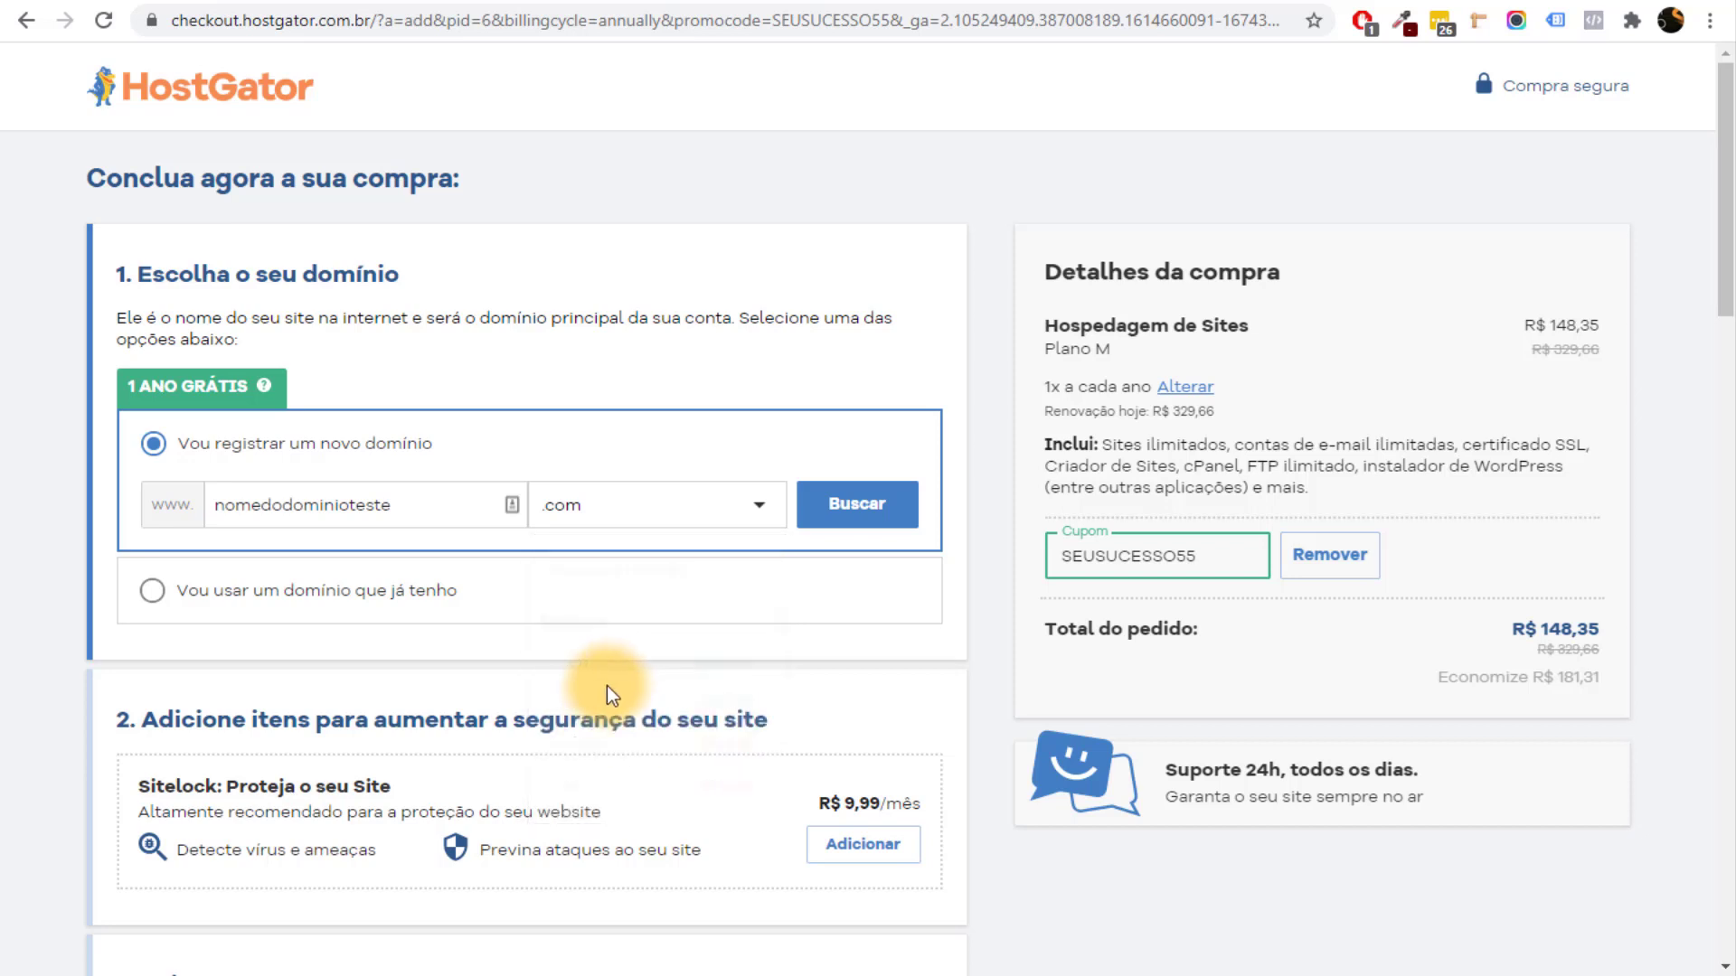
click(870, 513)
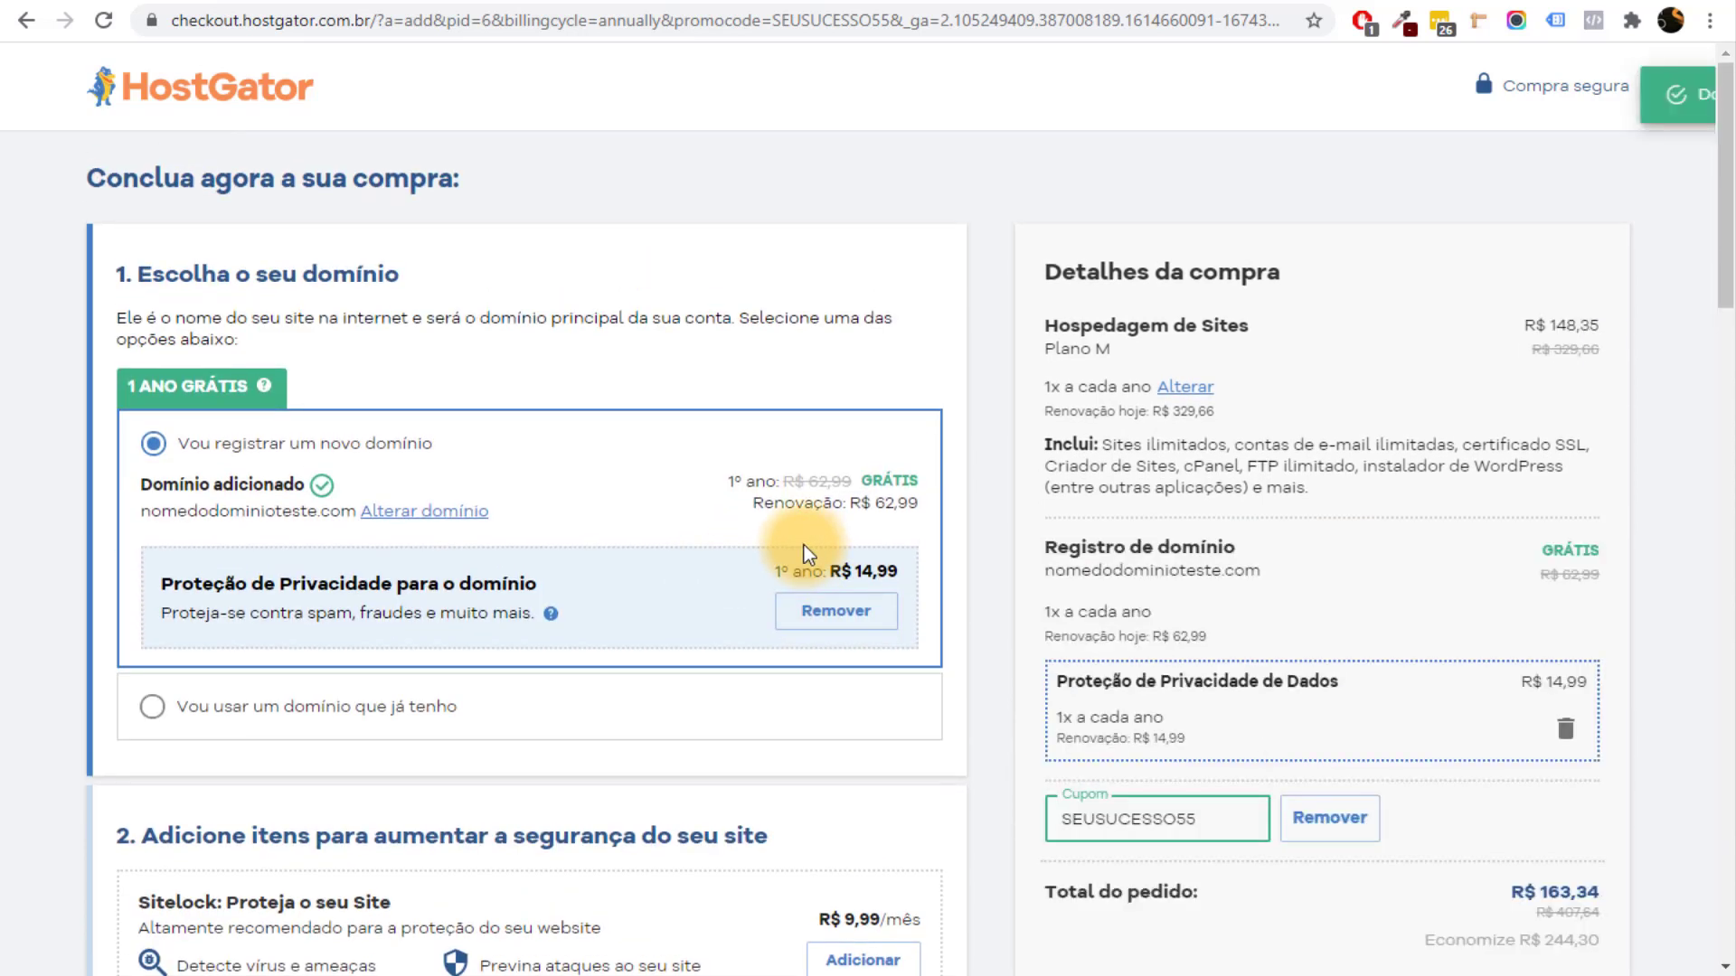
- Remove the R$ 14,99 privacy protection add-on, leaving the total at R$ 148,35
drag(853, 571, 908, 573)
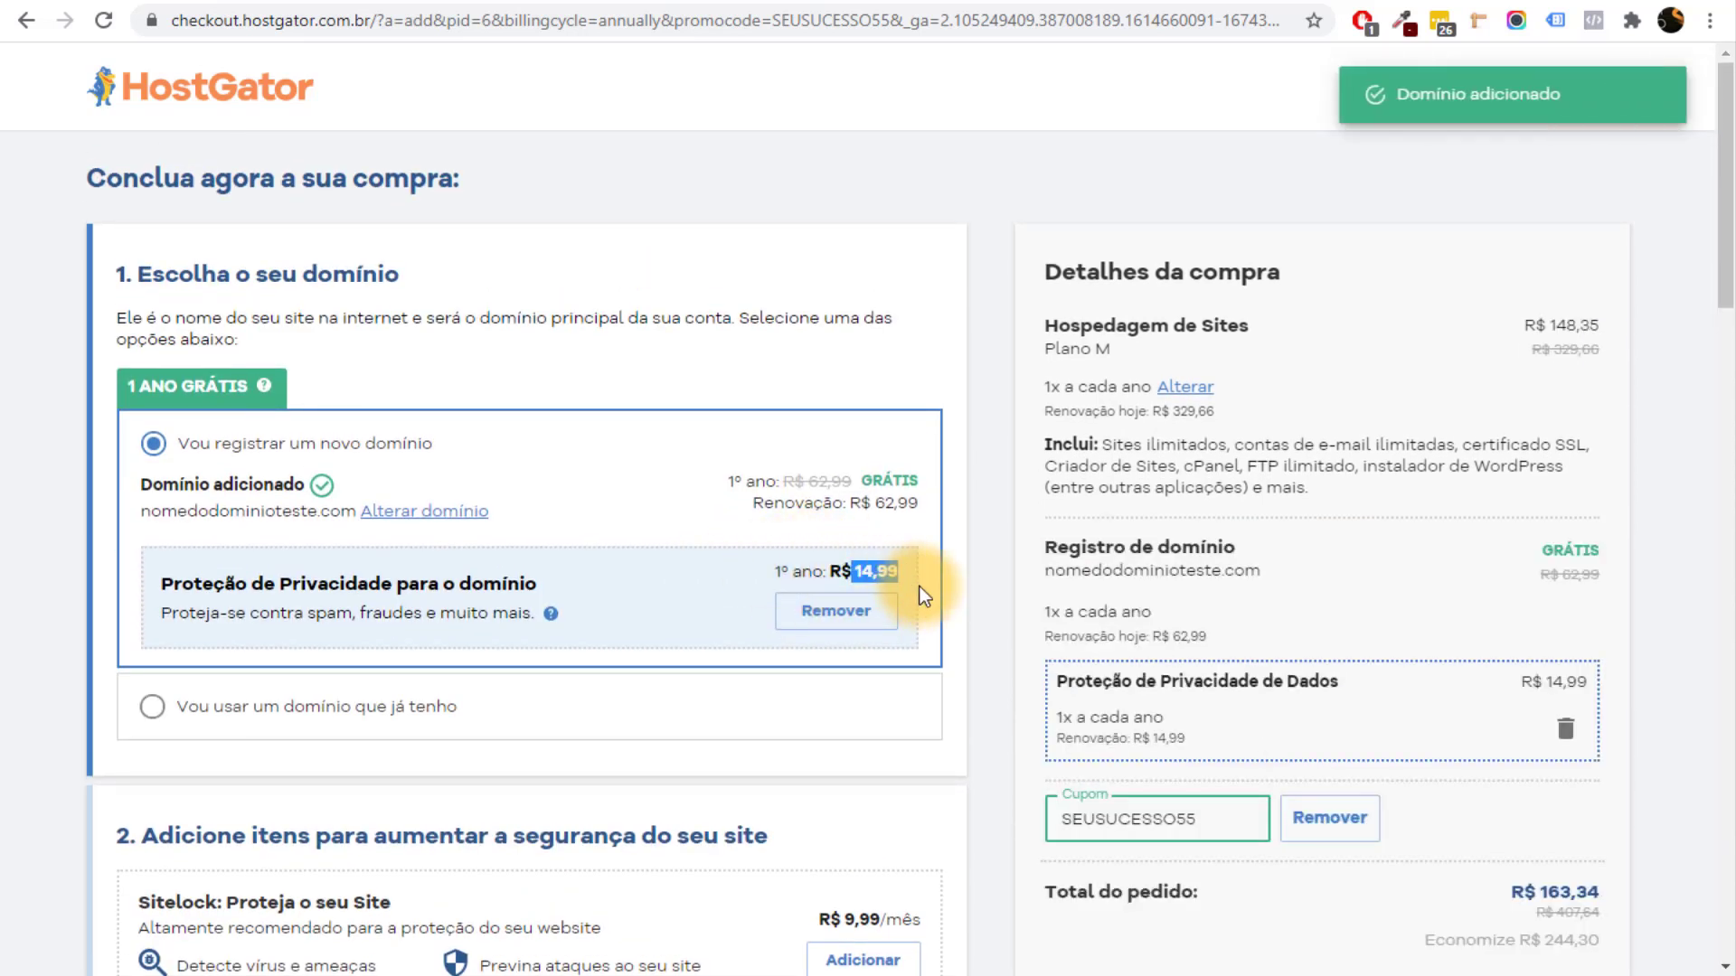
click(377, 581)
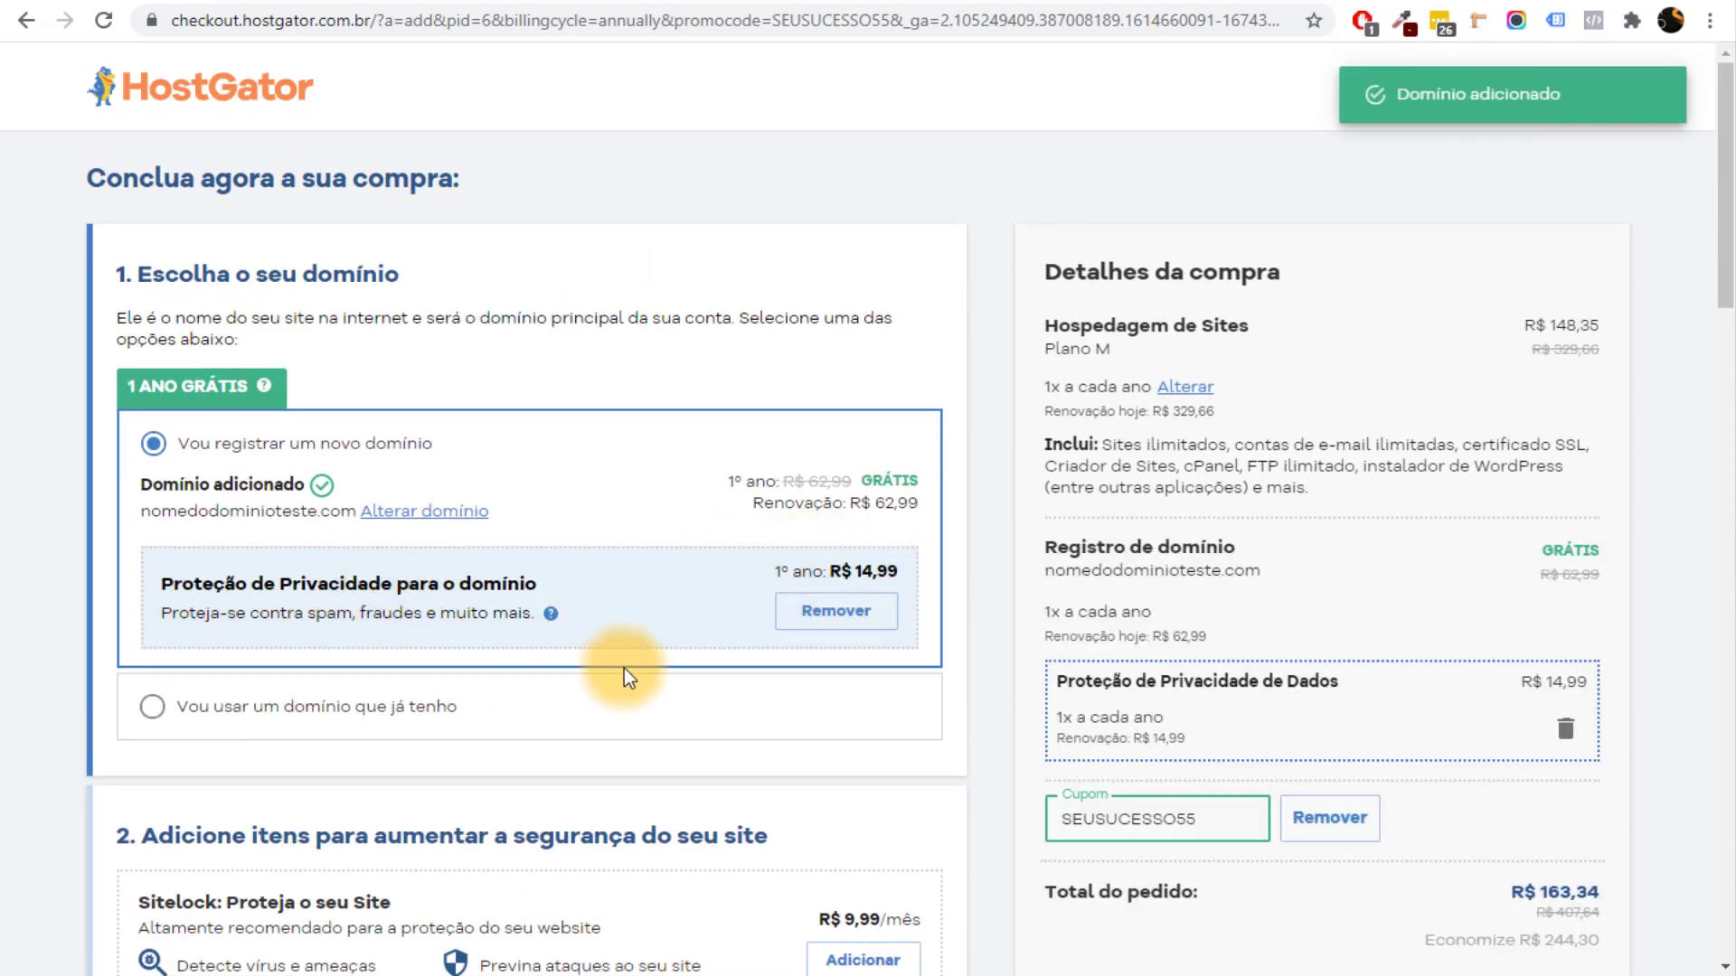
click(838, 620)
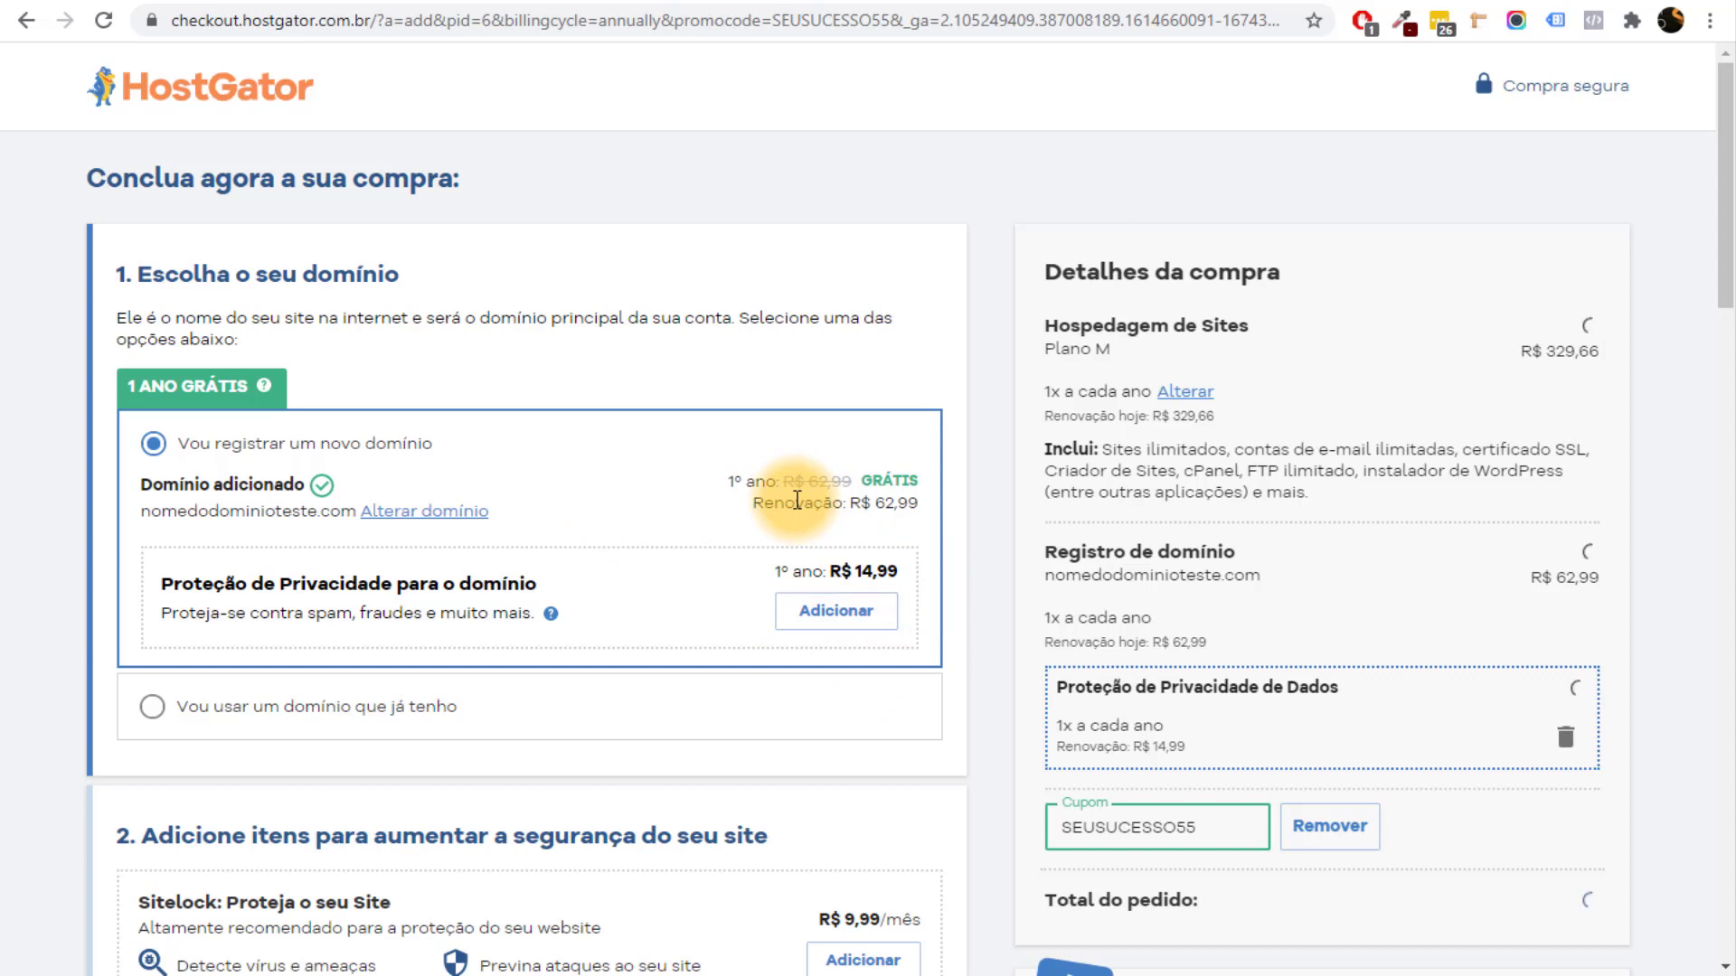
scroll(891, 562, down, 1)
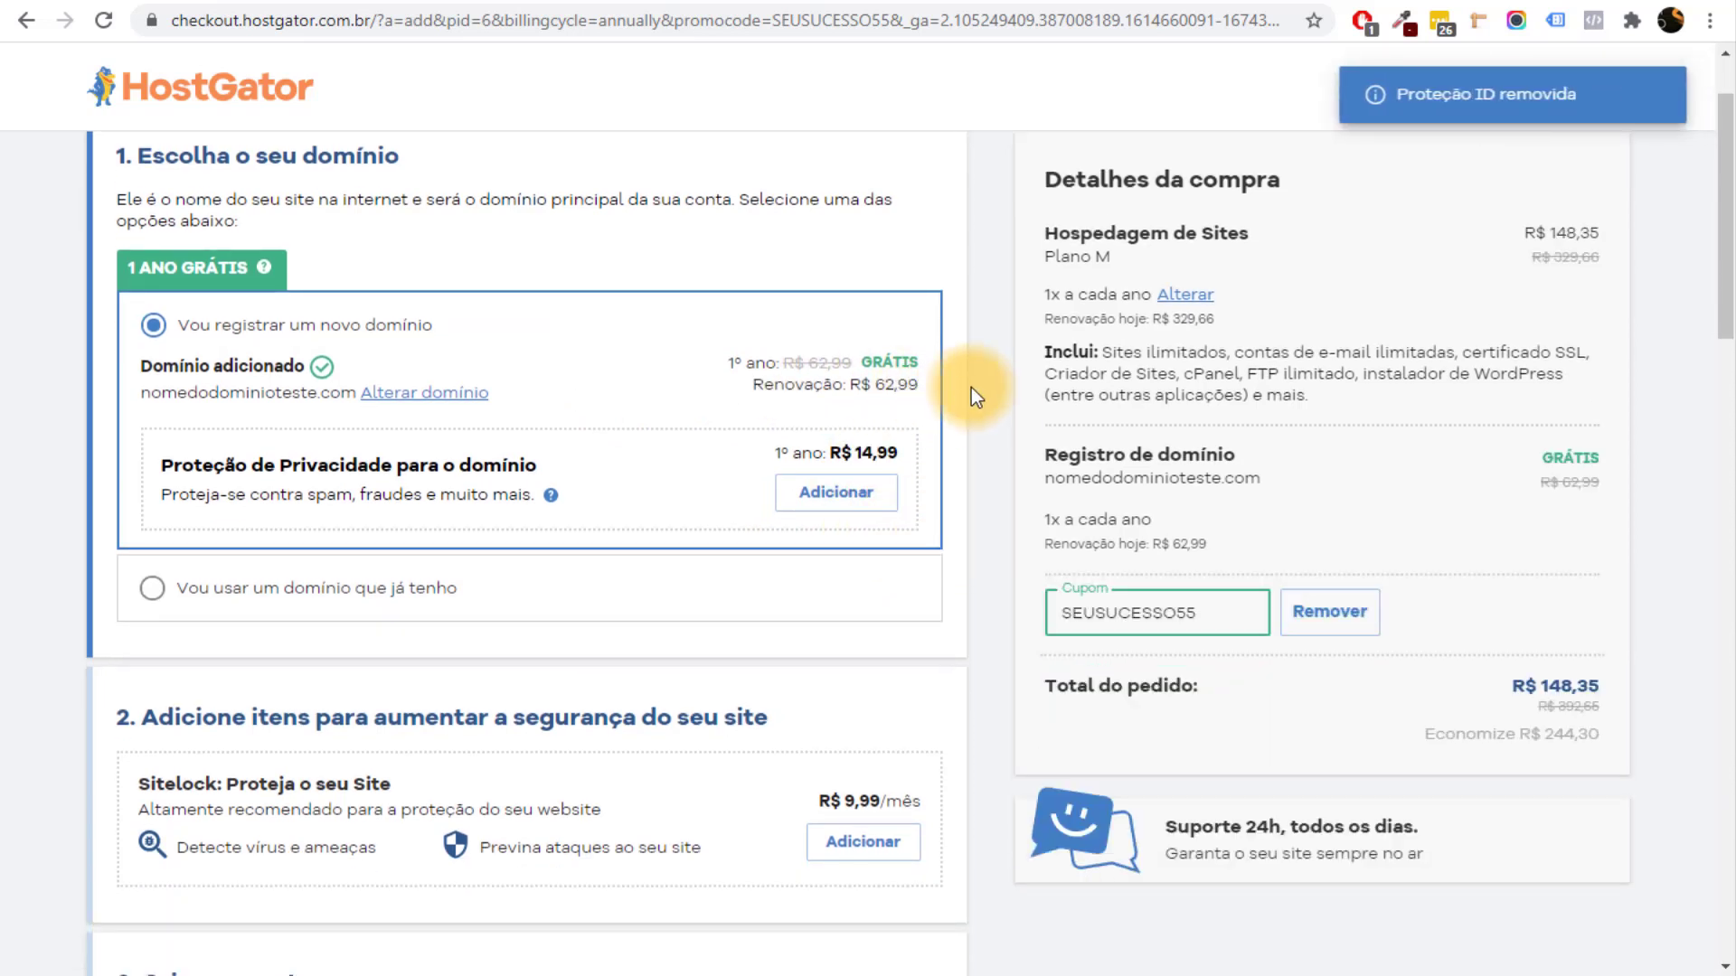
scroll(763, 371, down, 5)
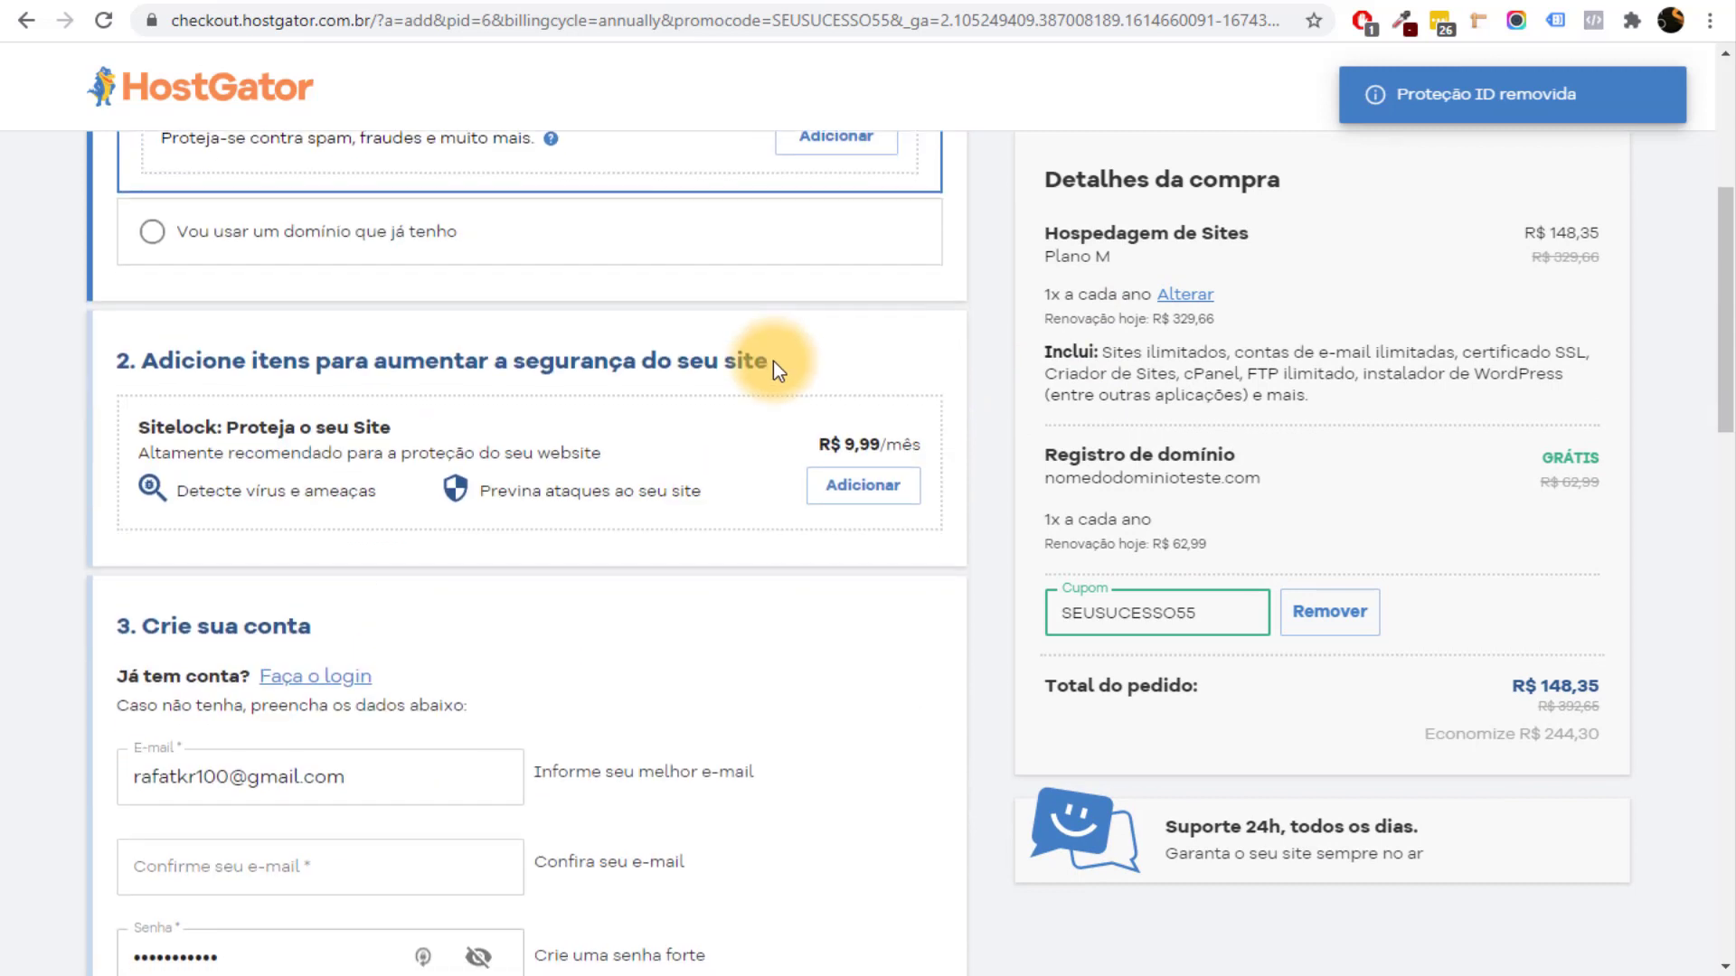
scroll(773, 360, down, 1)
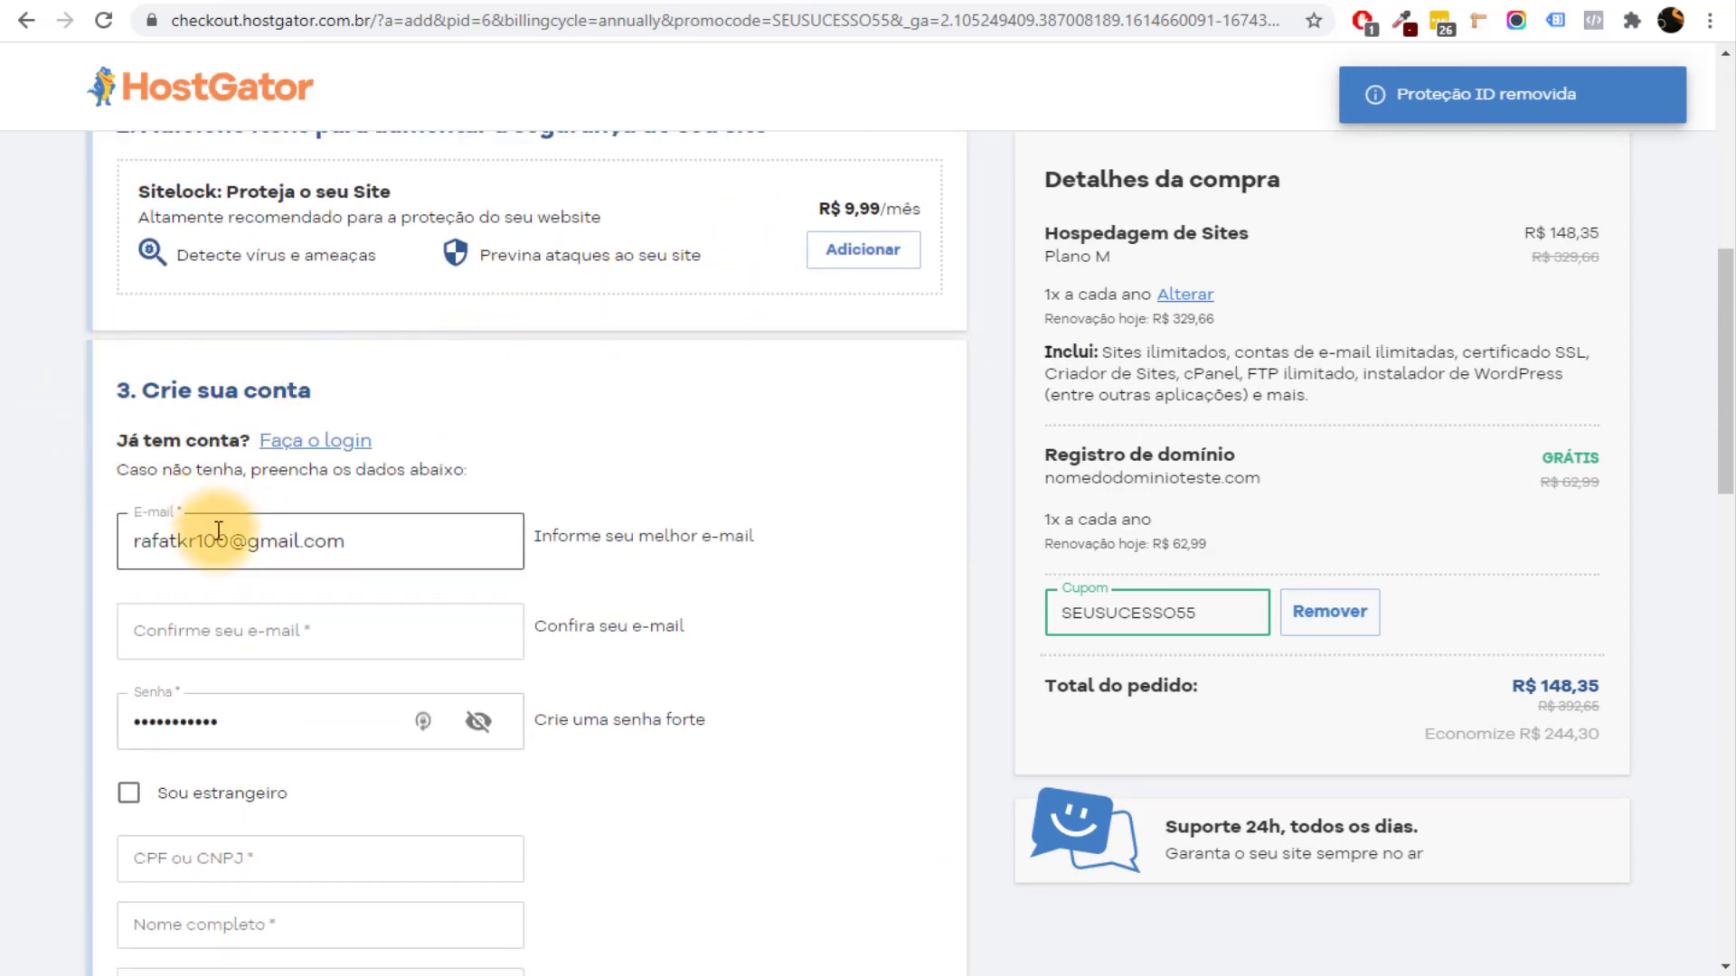
drag(372, 548, 9, 543)
key(ctrl+x)
click(279, 624)
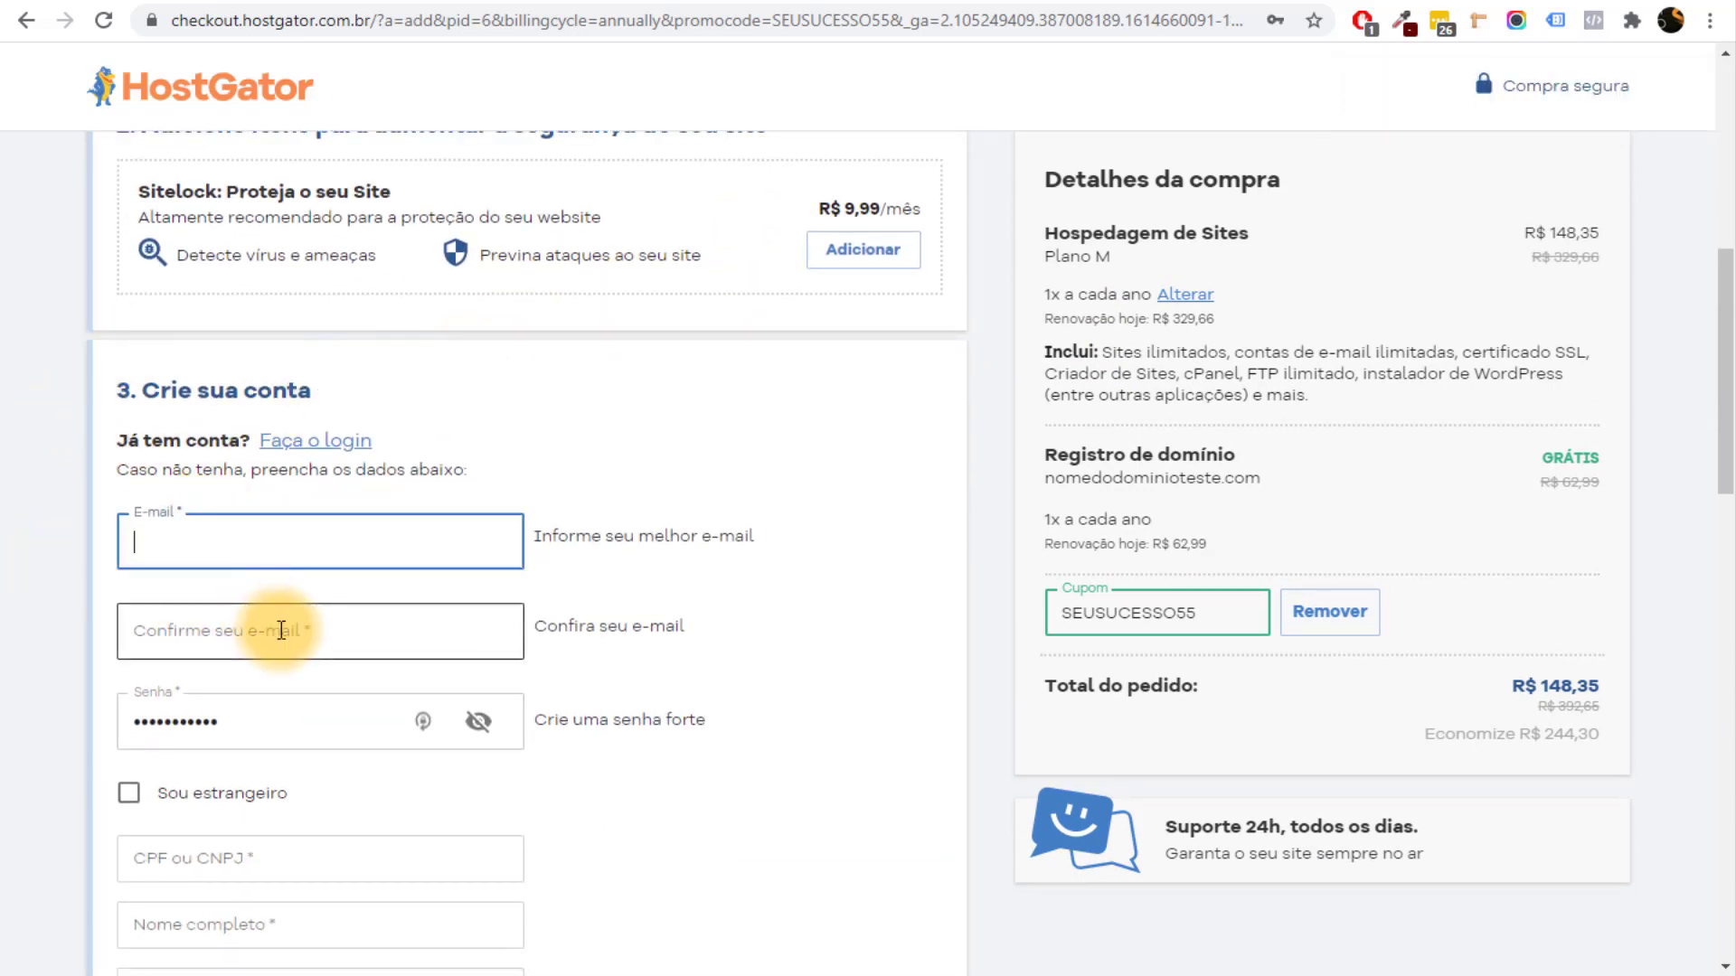
scroll(244, 612, down, 4)
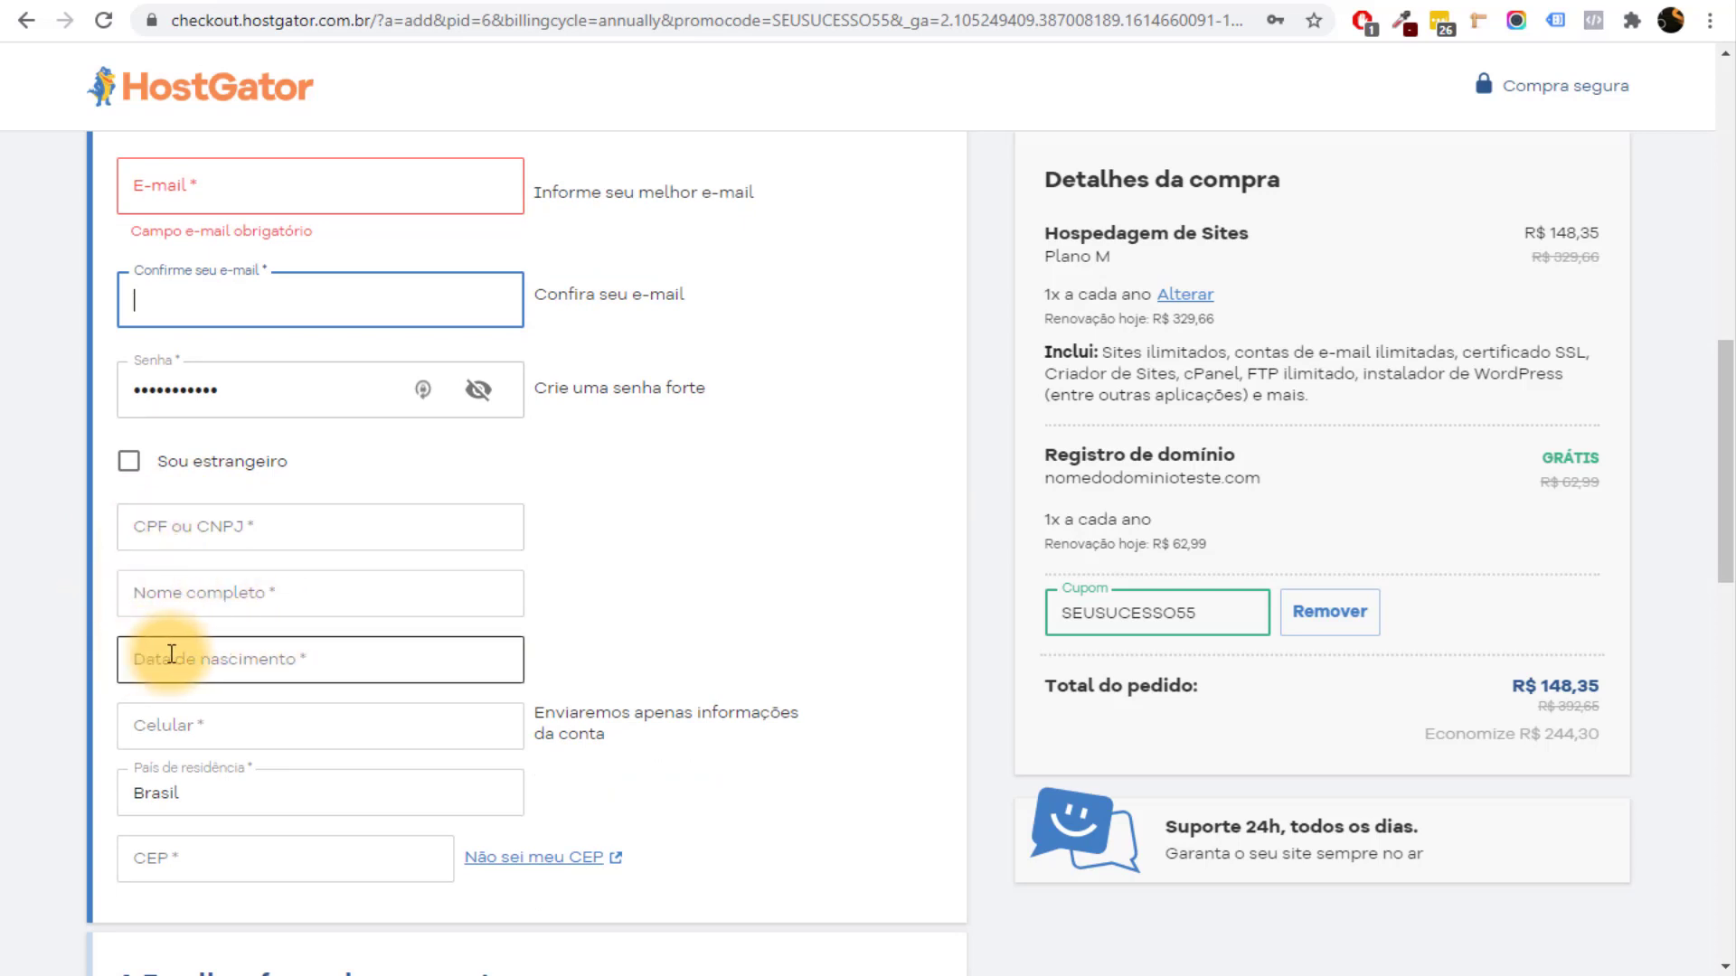
scroll(285, 660, down, 1)
scroll(285, 661, down, 2)
scroll(349, 240, up, 2)
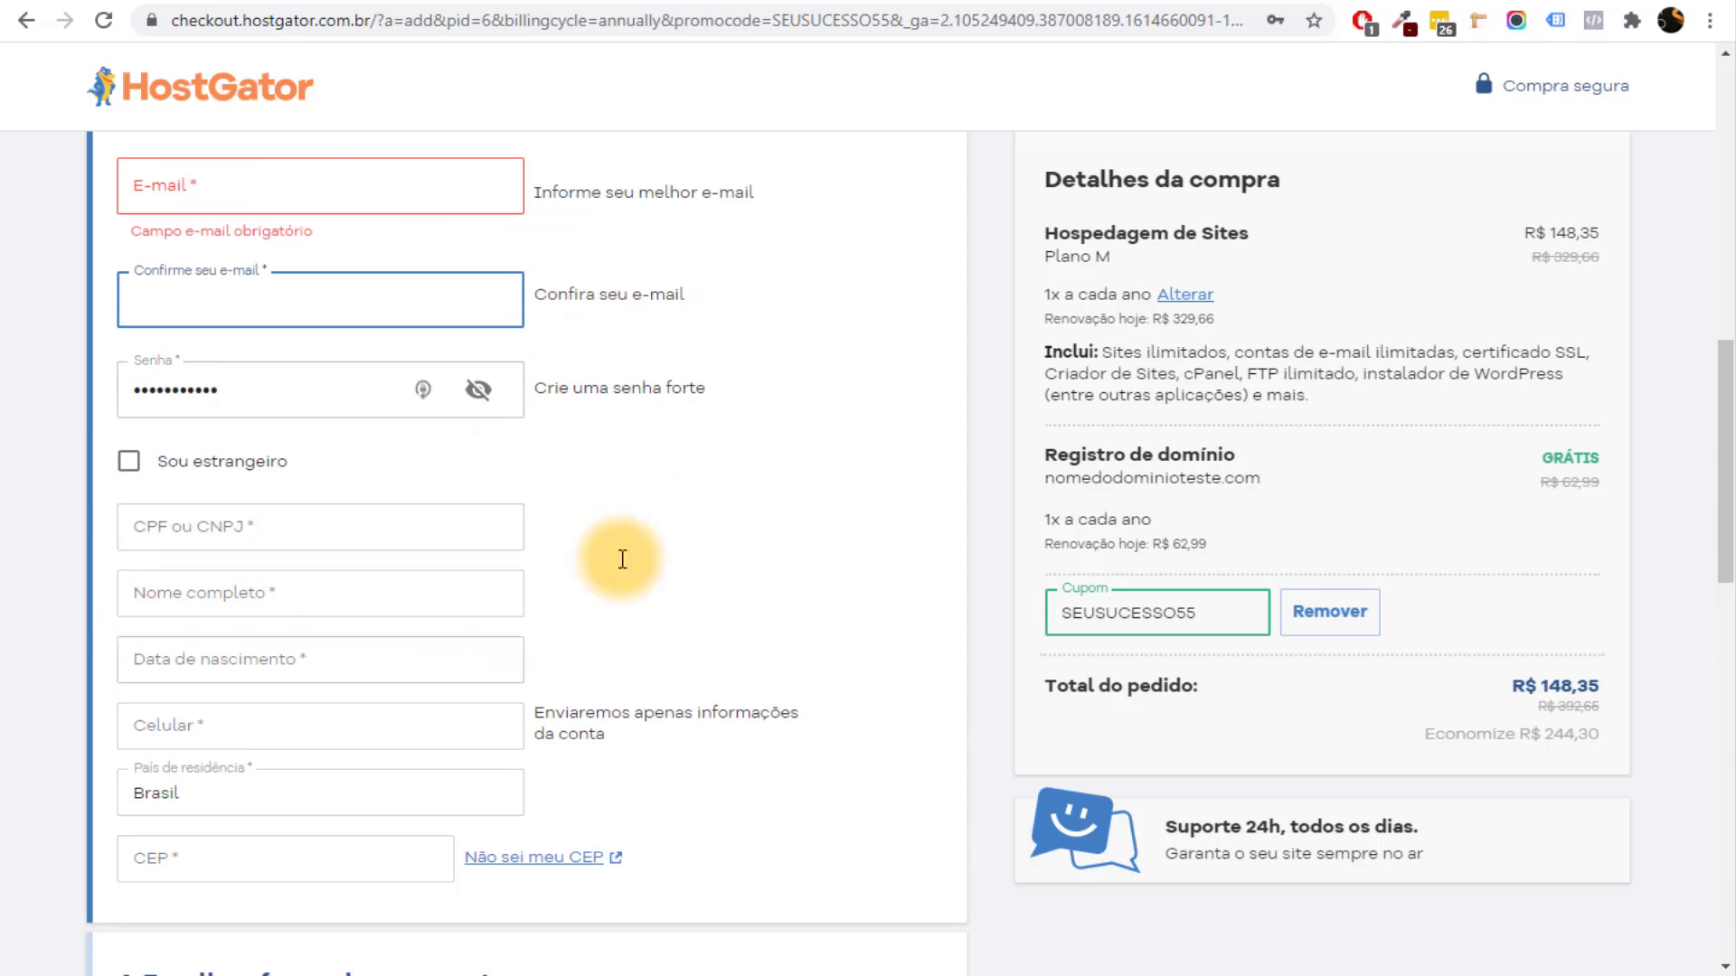
scroll(356, 504, down, 8)
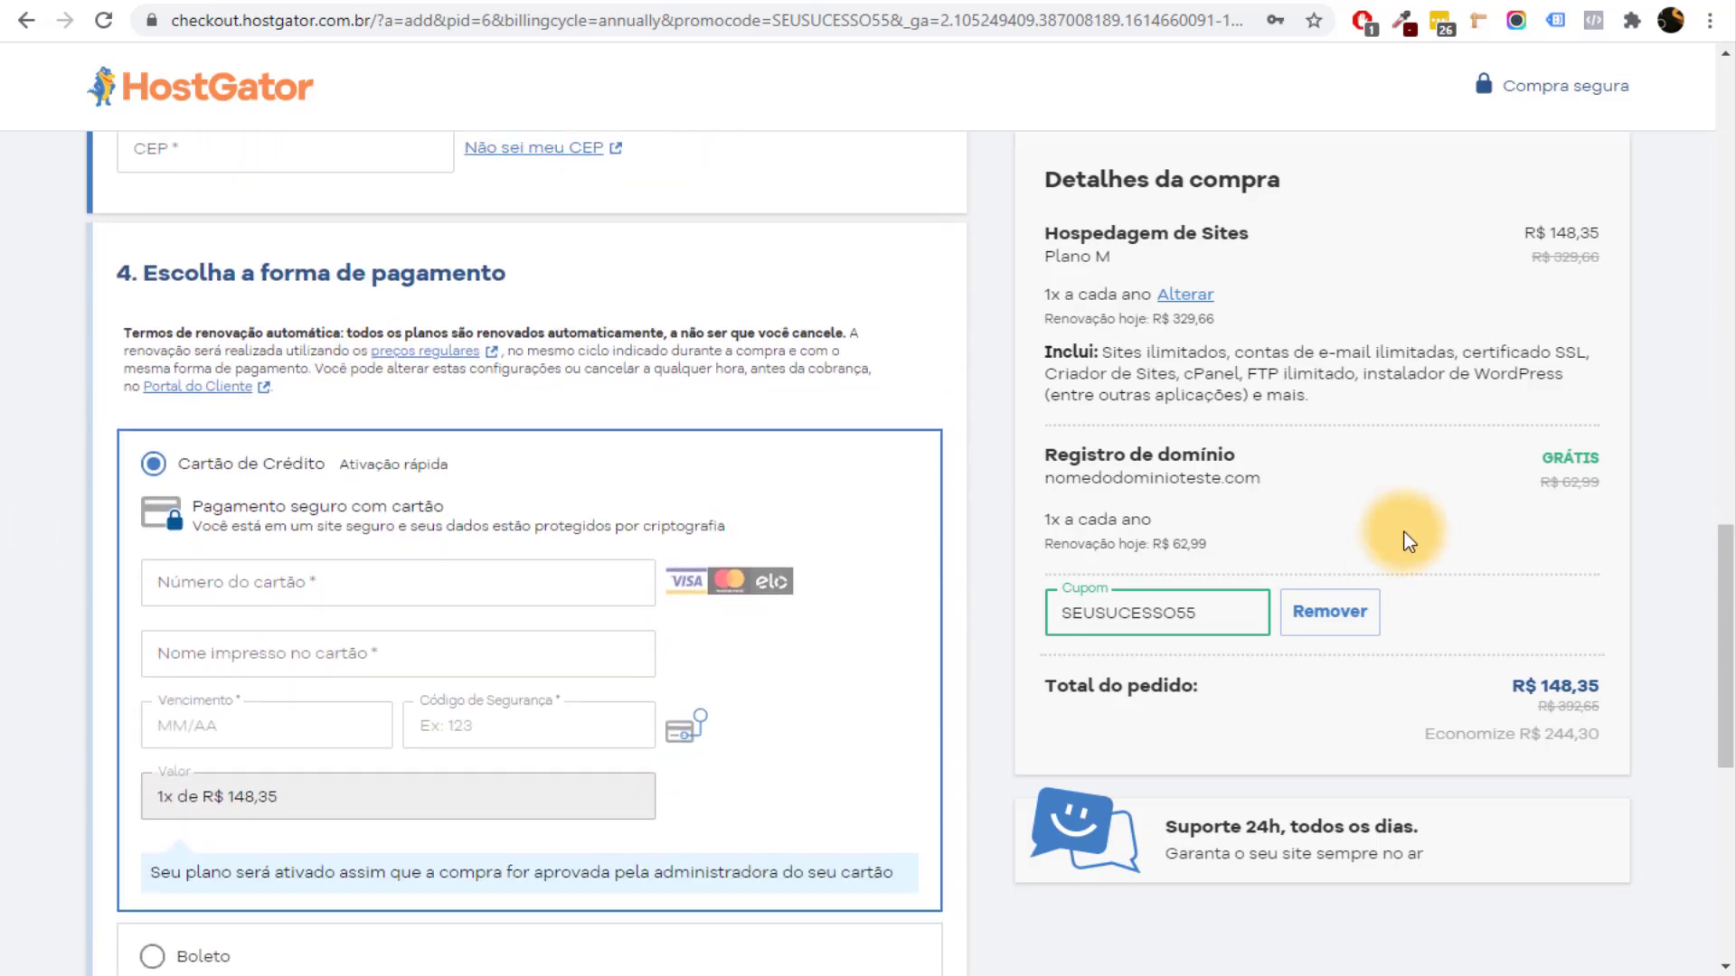
- Review the order summary's Plano M hosting item and free domain name
scroll(1419, 538, up, 4)
scroll(1431, 539, down, 5)
scroll(1300, 475, up, 1)
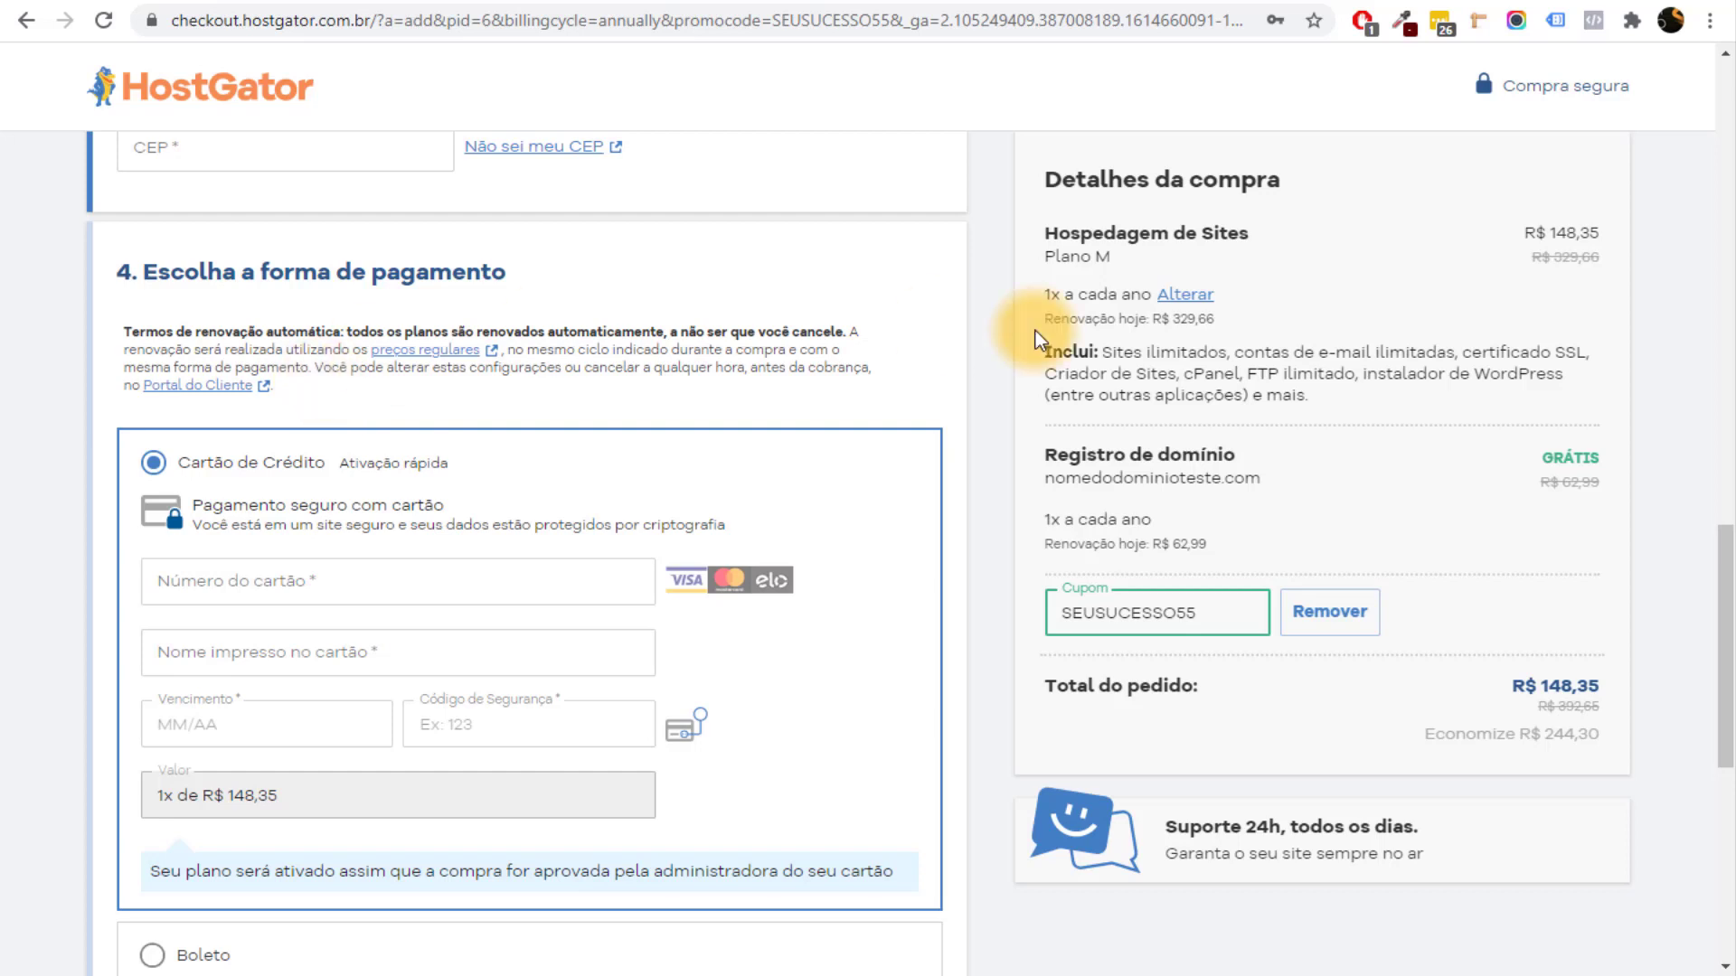
drag(1070, 258, 1125, 258)
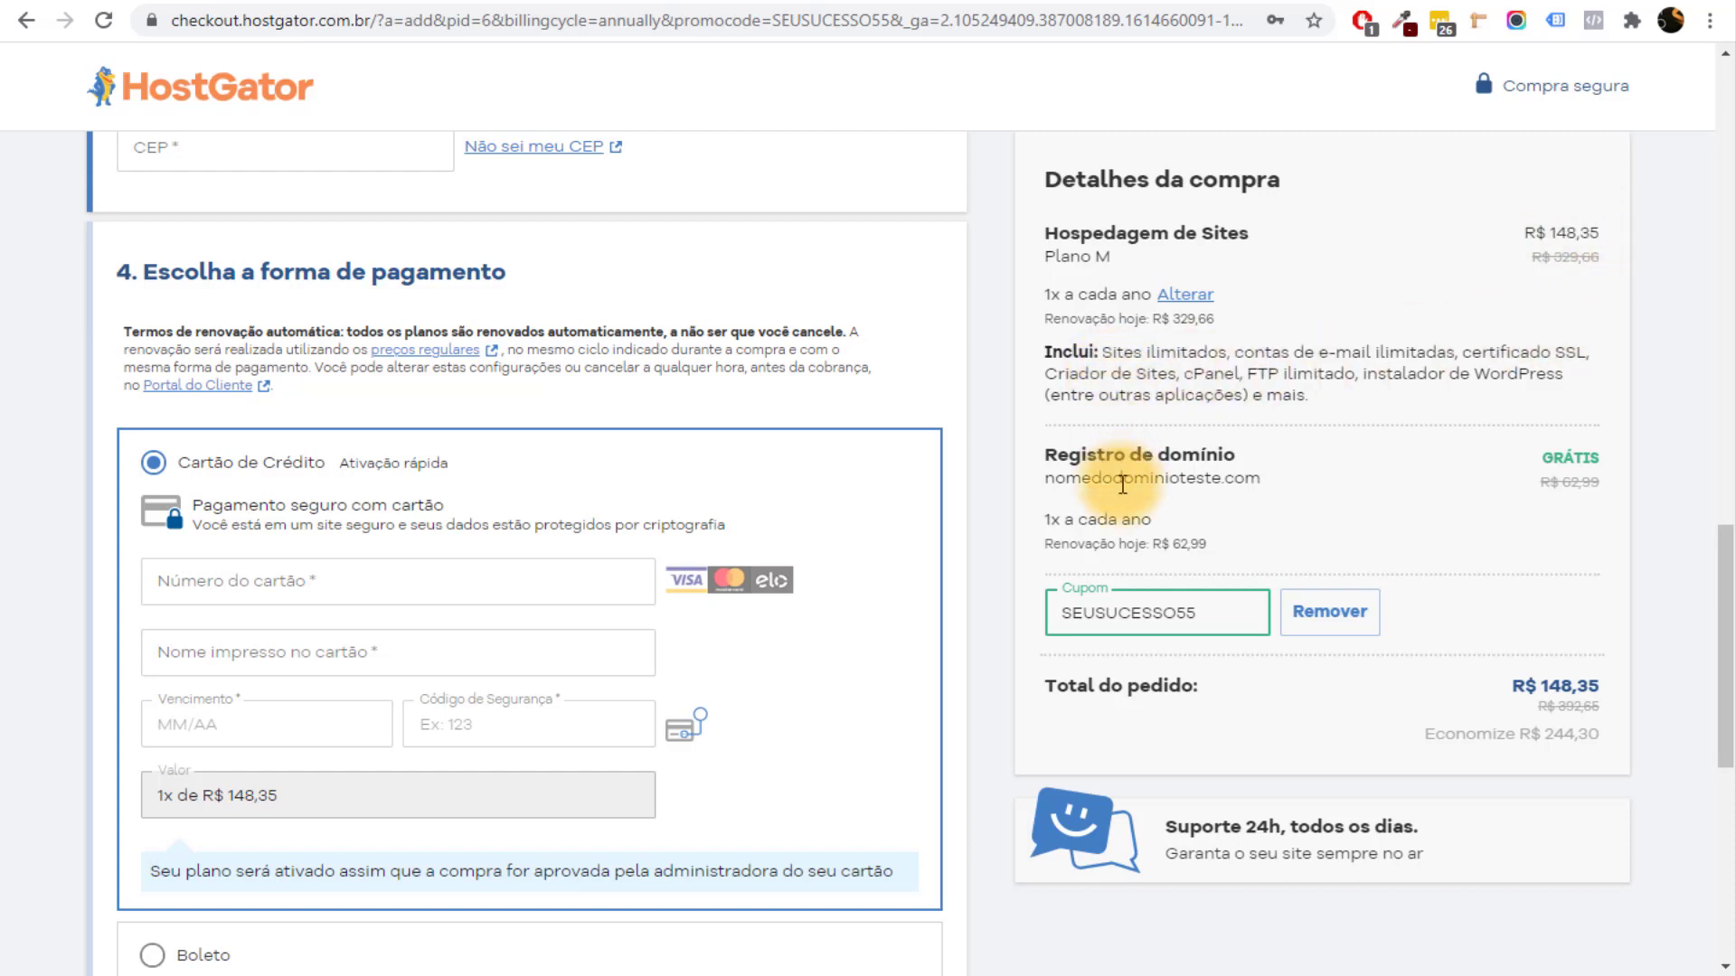
drag(1050, 481, 1309, 485)
click(1309, 486)
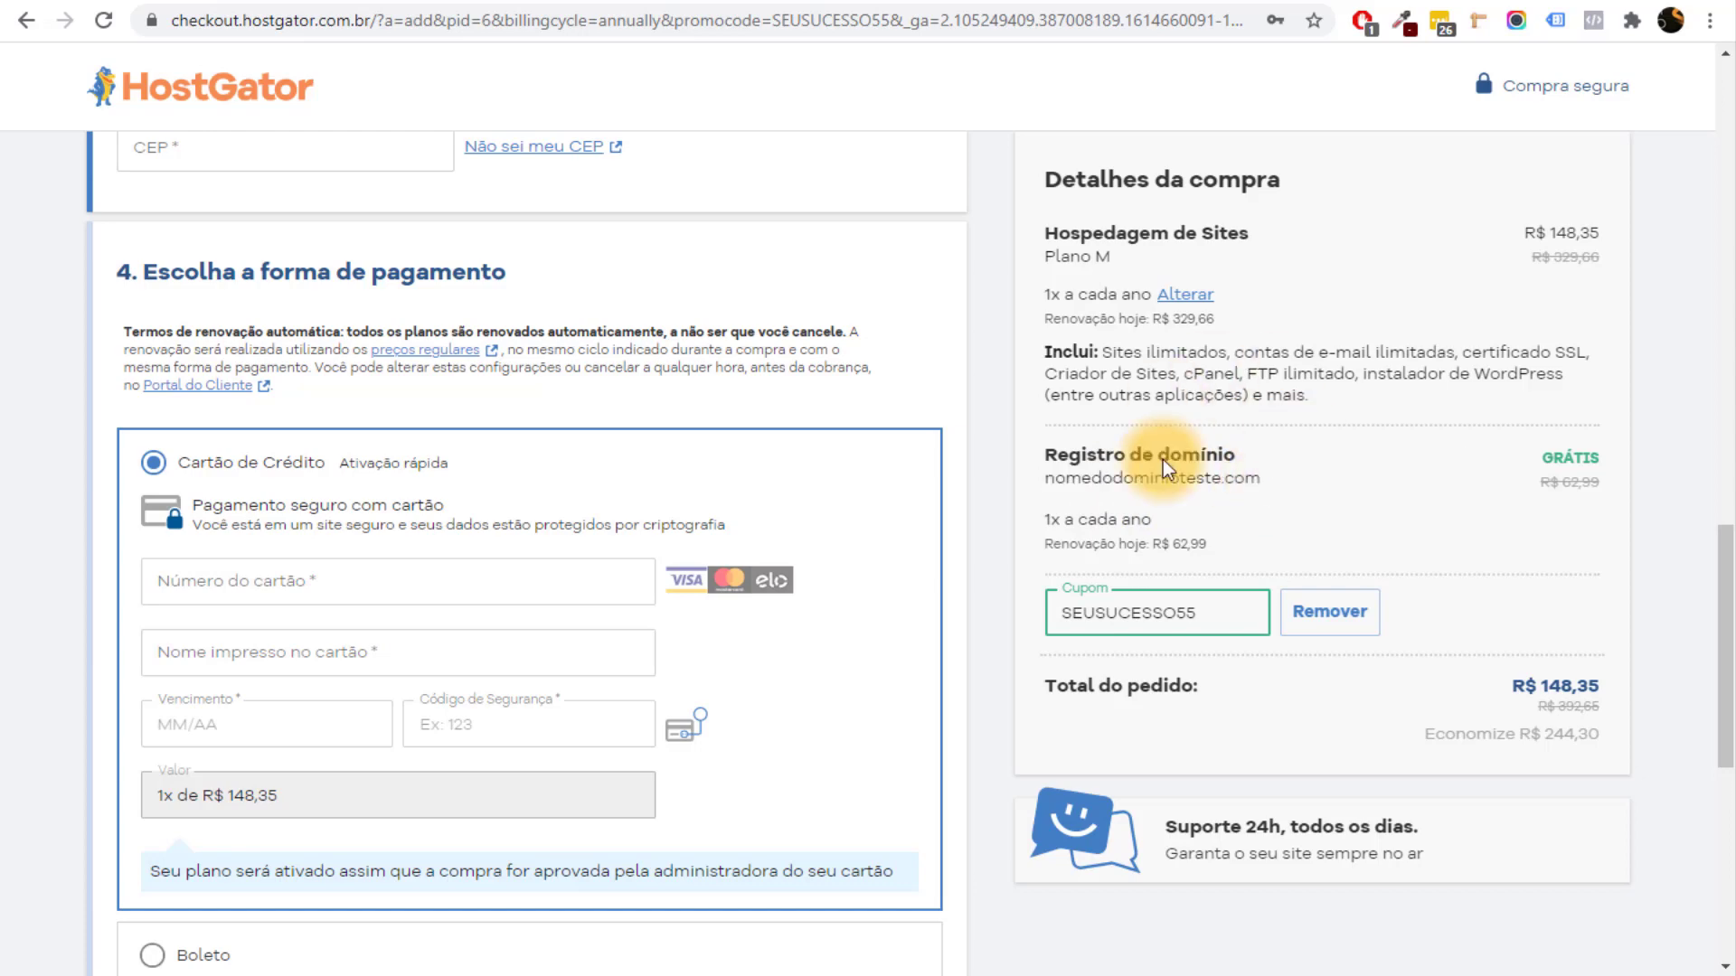
scroll(181, 580, down, 3)
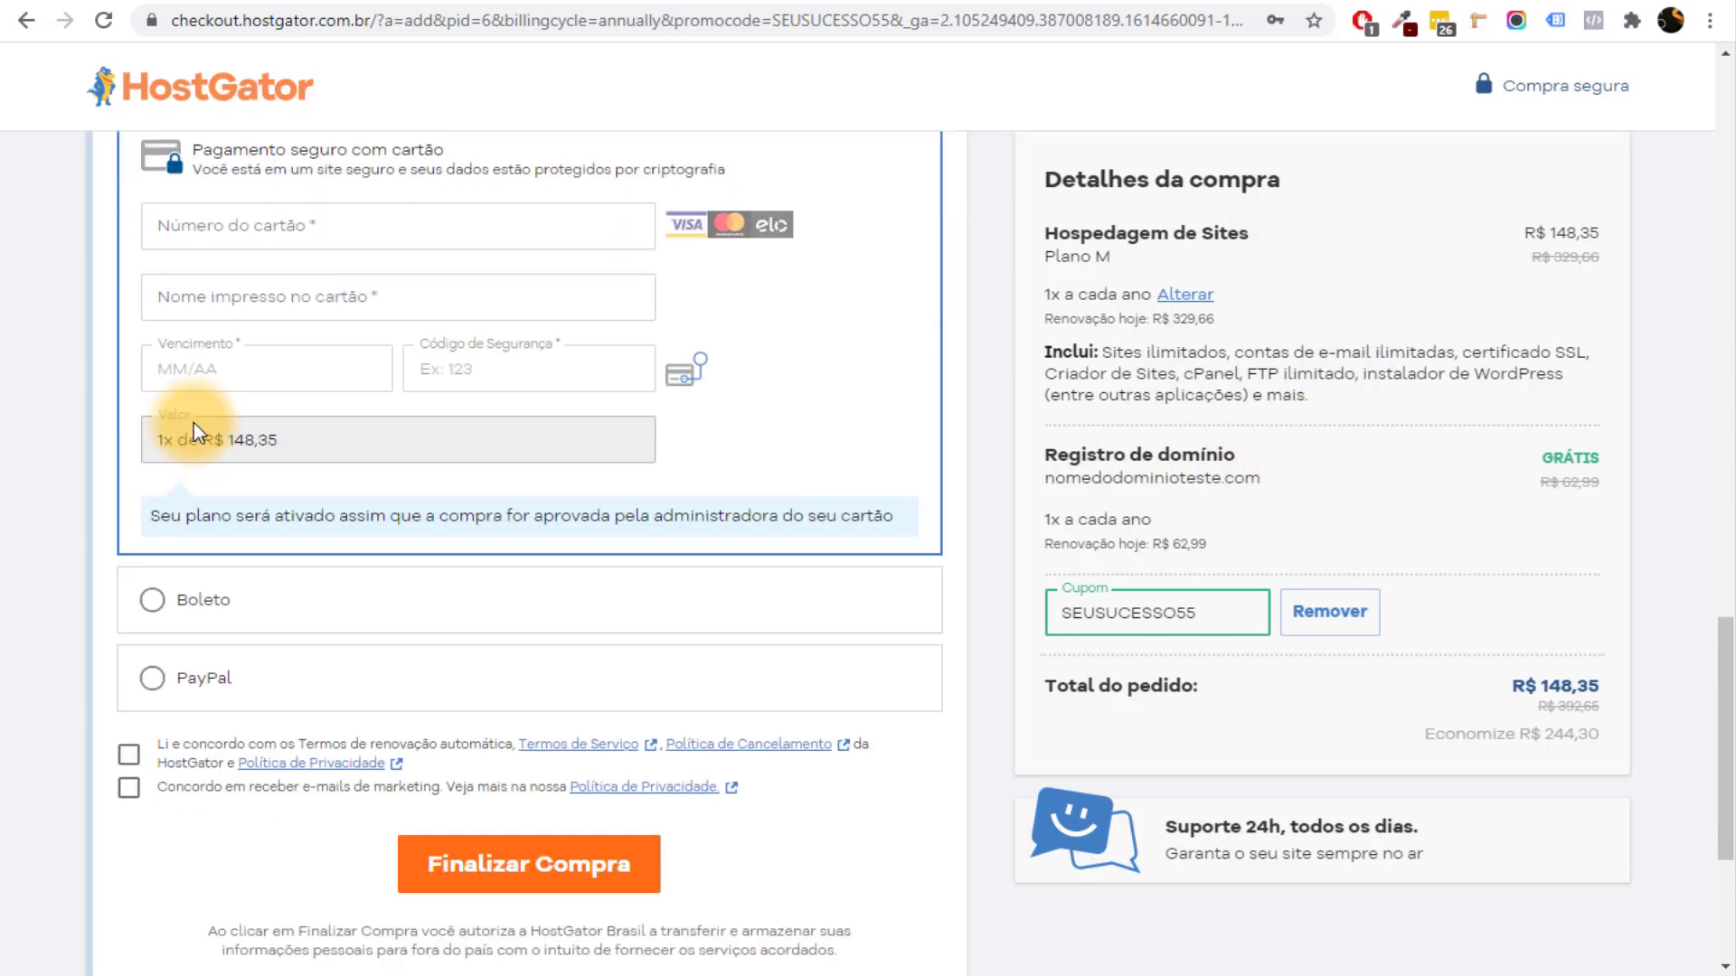
scroll(193, 423, up, 1)
scroll(165, 465, down, 1)
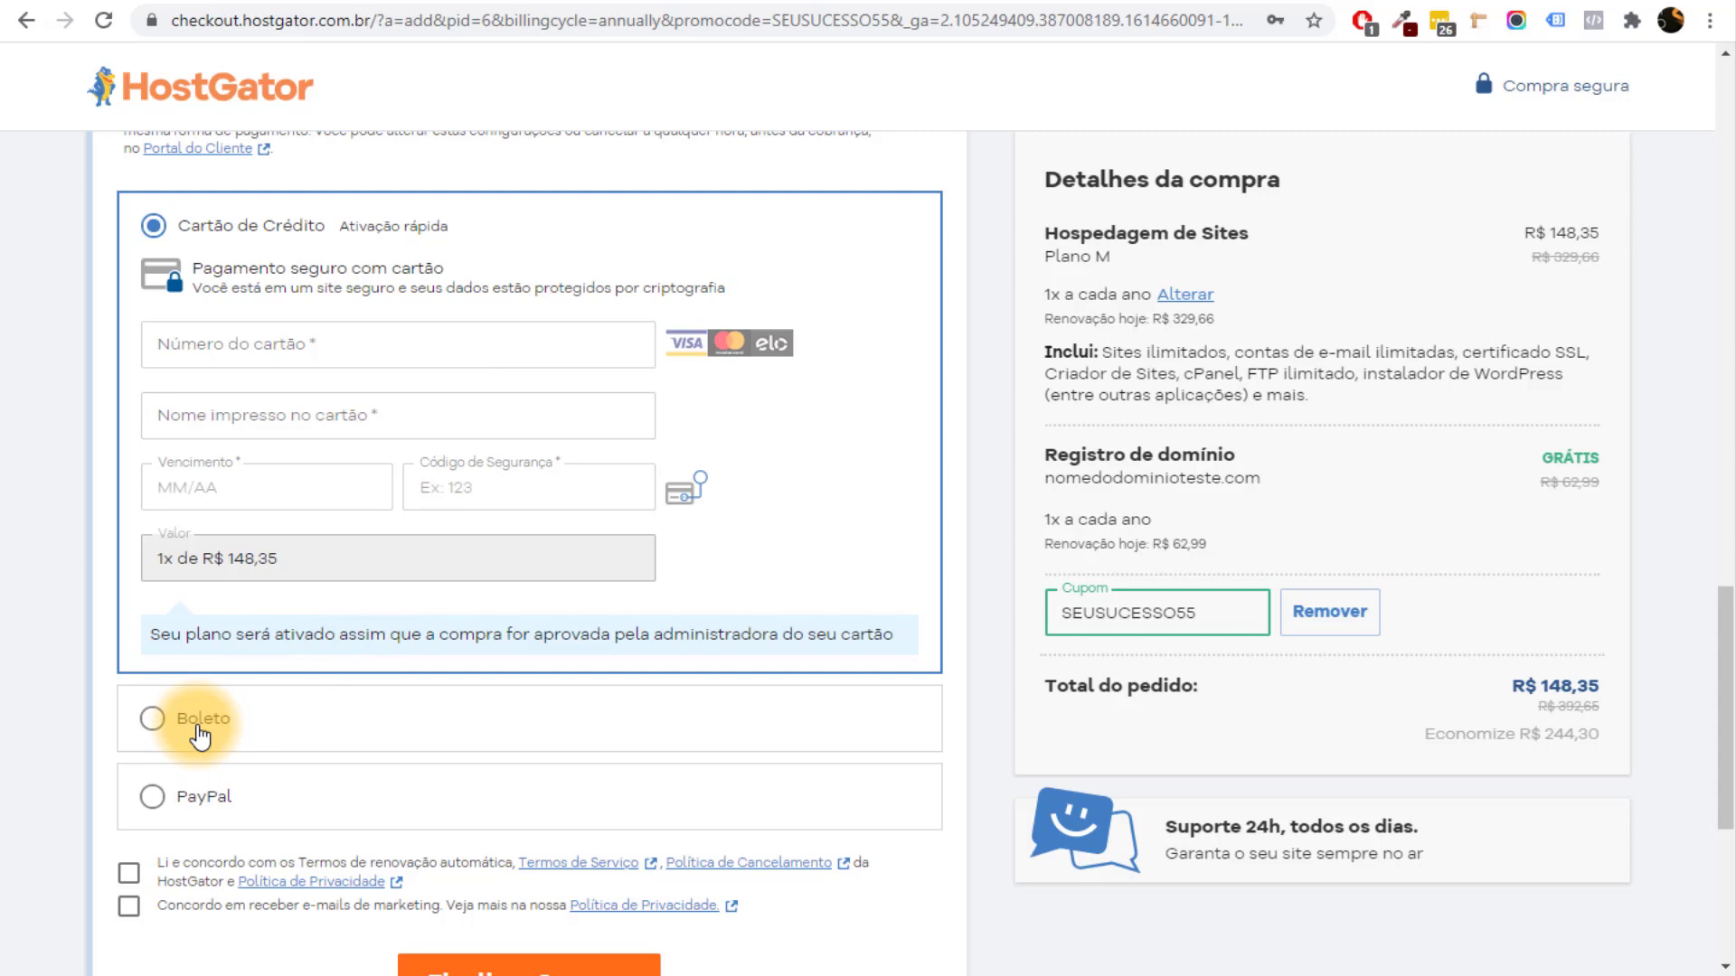
- Keep Cartão de Crédito as payment and tick the terms and marketing e-mail consent boxes
click(153, 797)
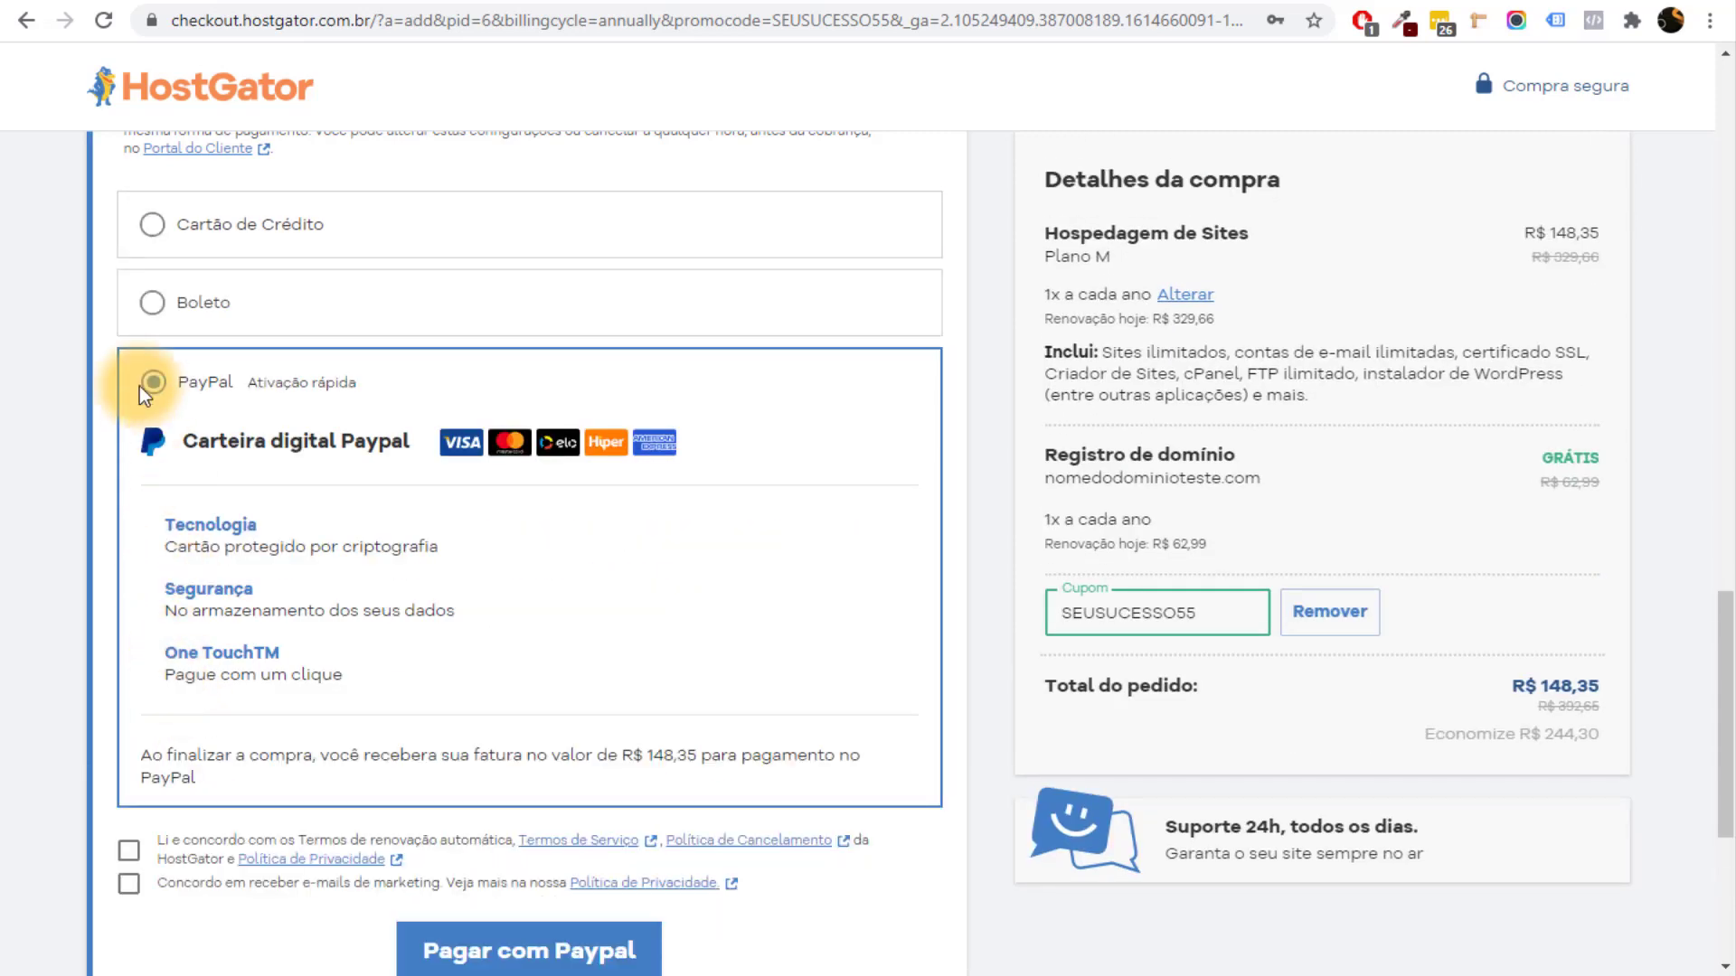
click(151, 224)
scroll(121, 607, down, 2)
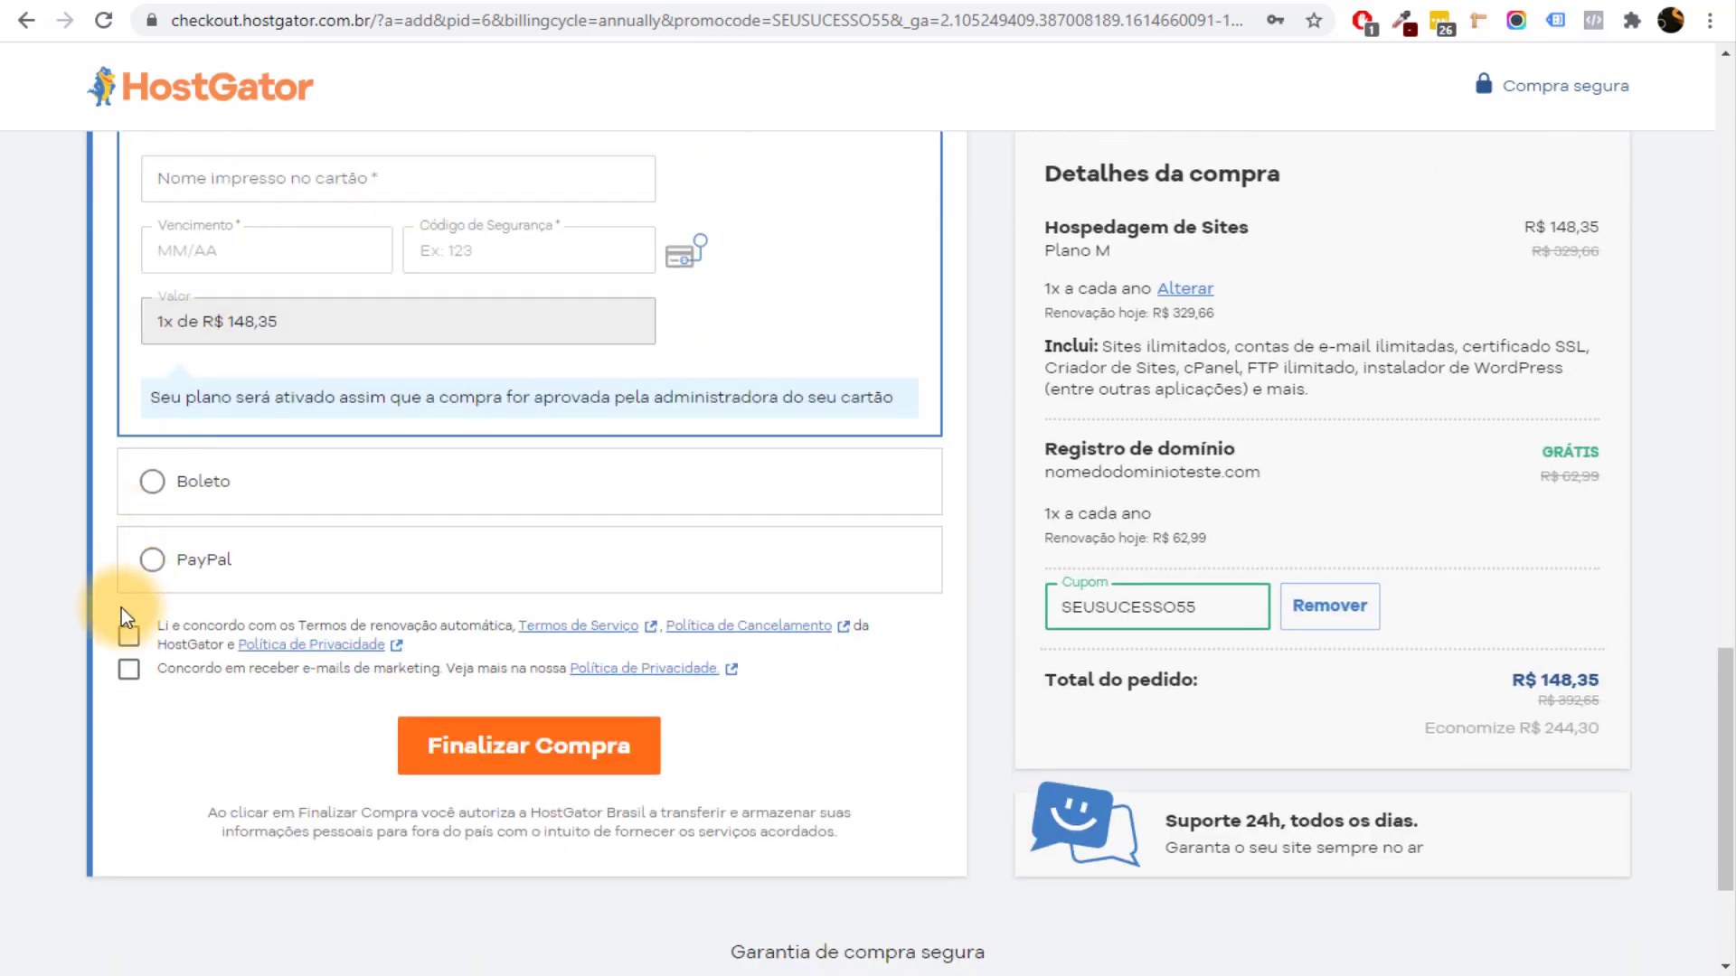
click(129, 635)
click(129, 669)
scroll(129, 669, up, 2)
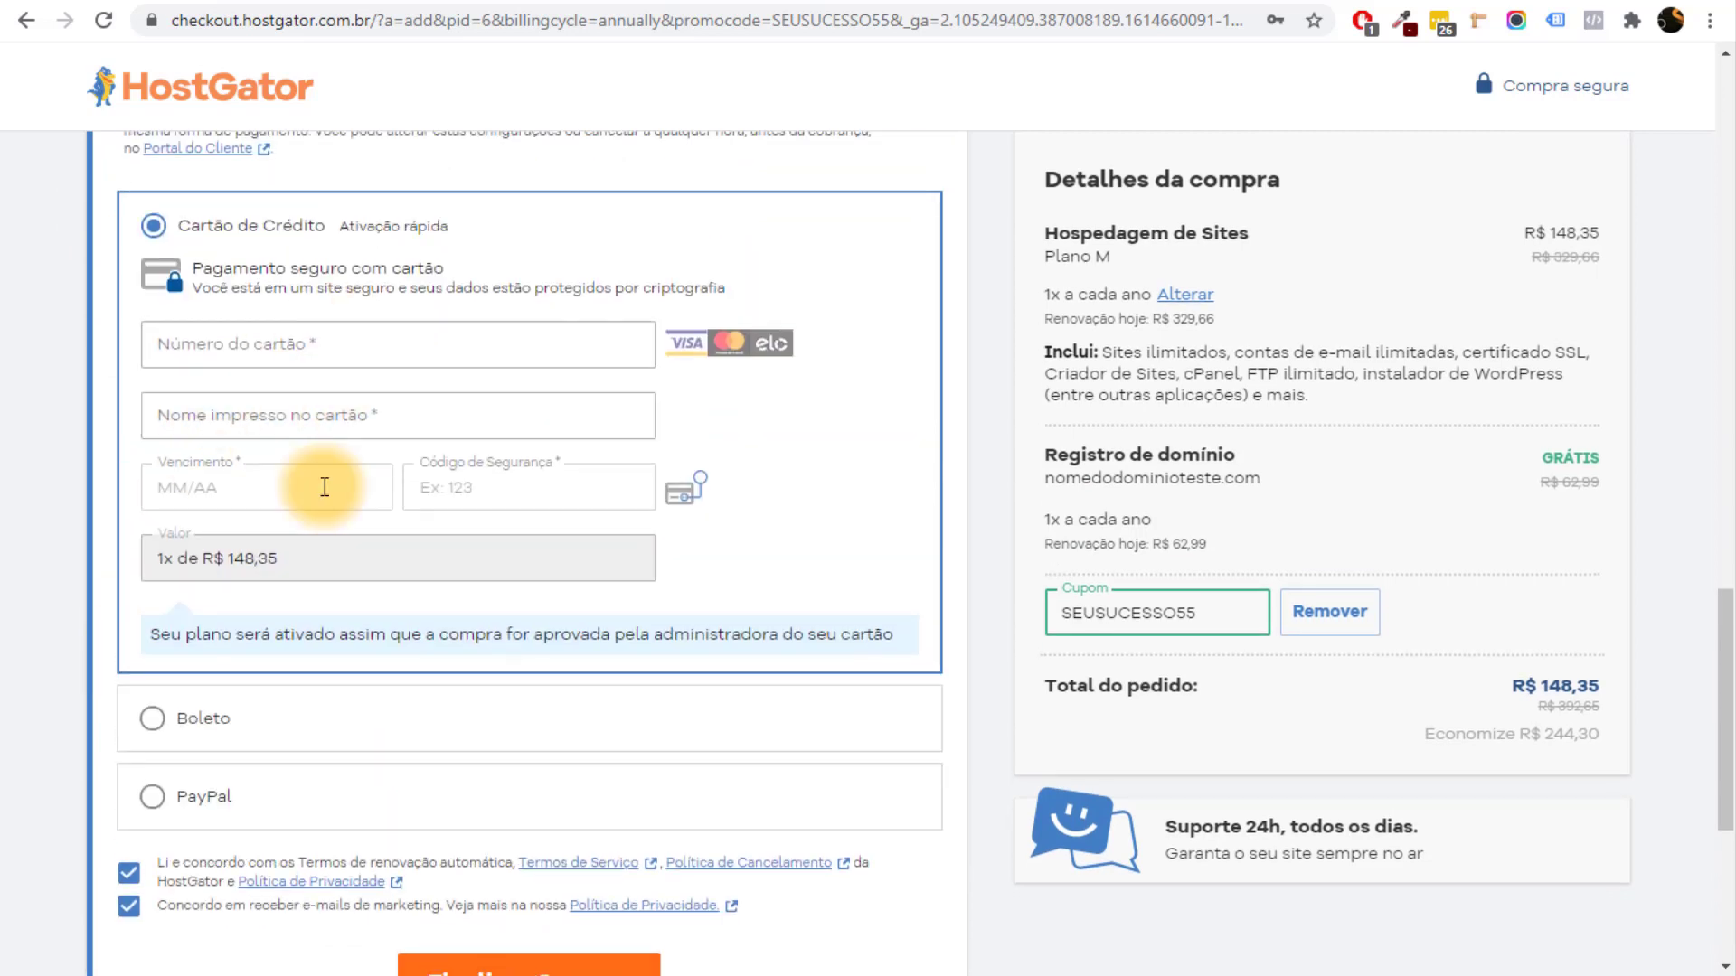
scroll(299, 579, down, 2)
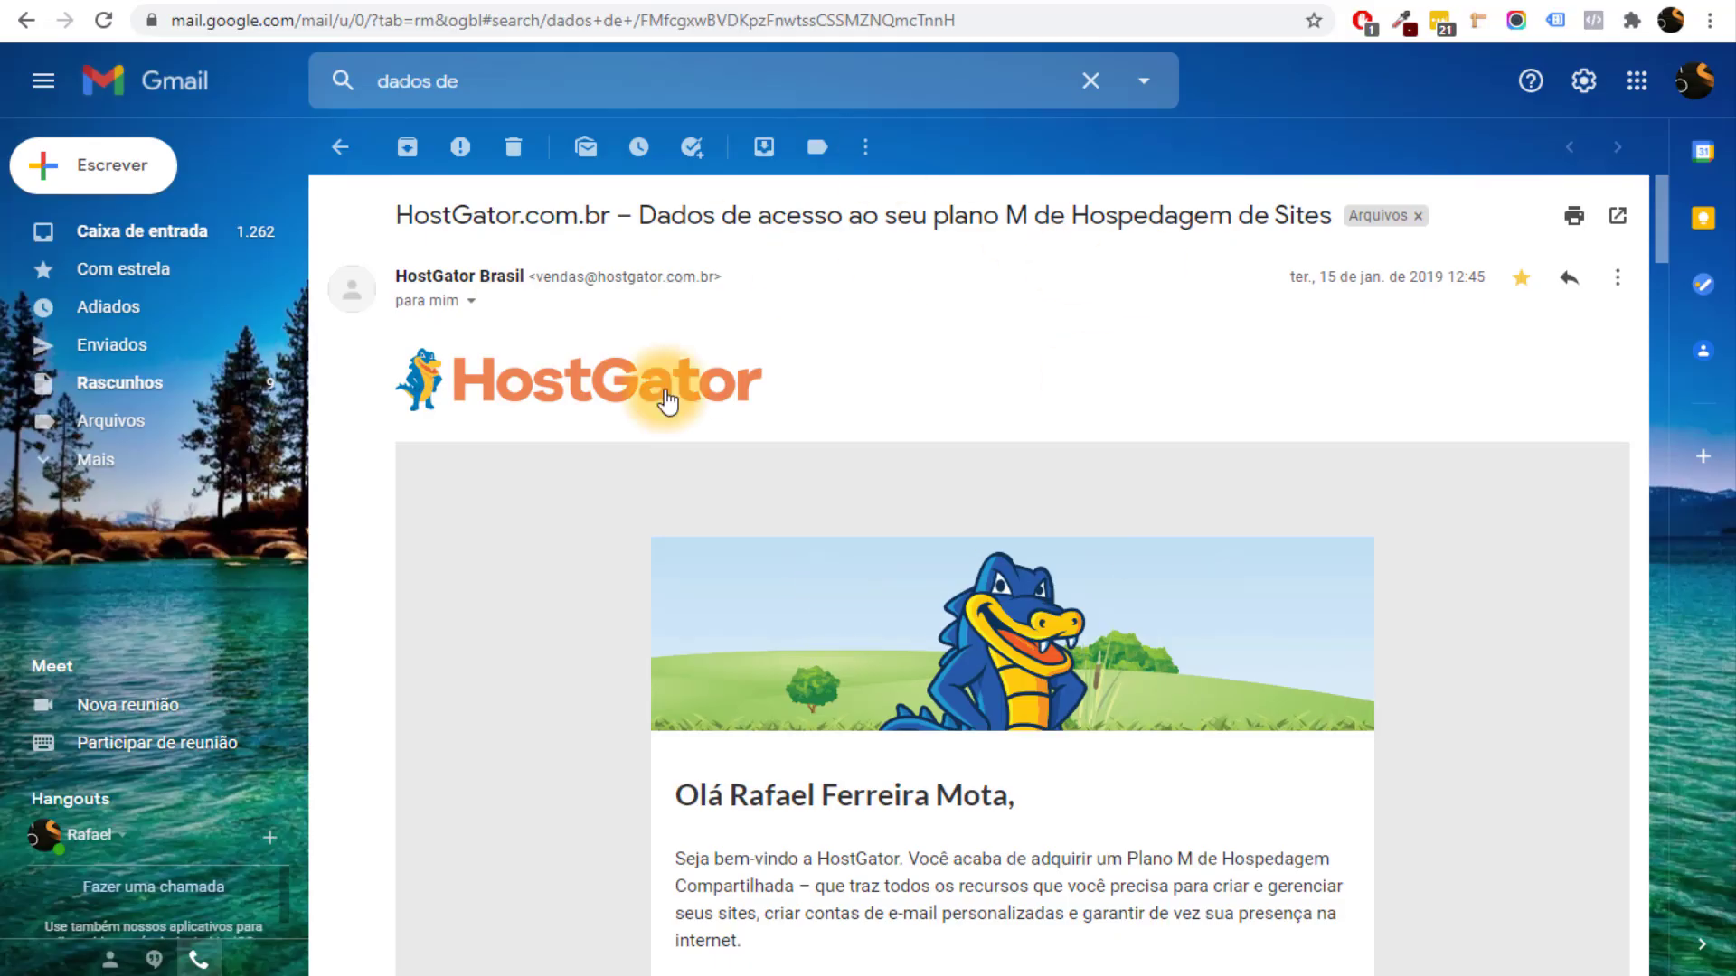
drag(634, 217, 1186, 257)
click(1185, 257)
scroll(1180, 298, down, 4)
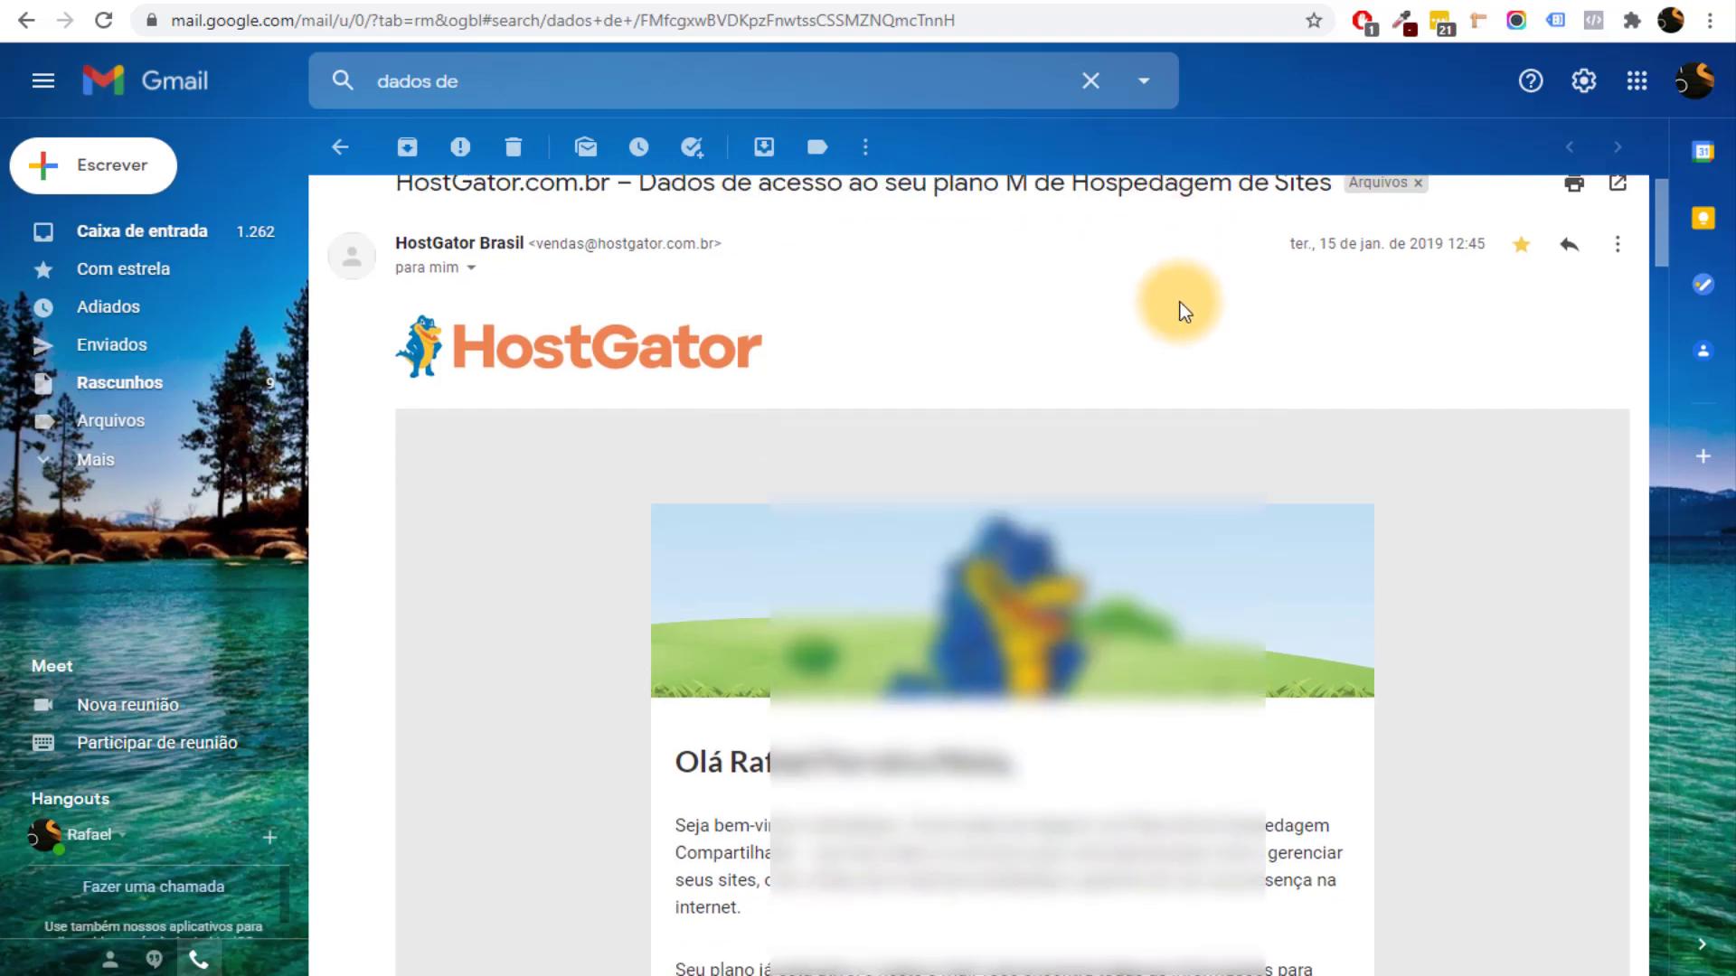
scroll(1112, 353, down, 3)
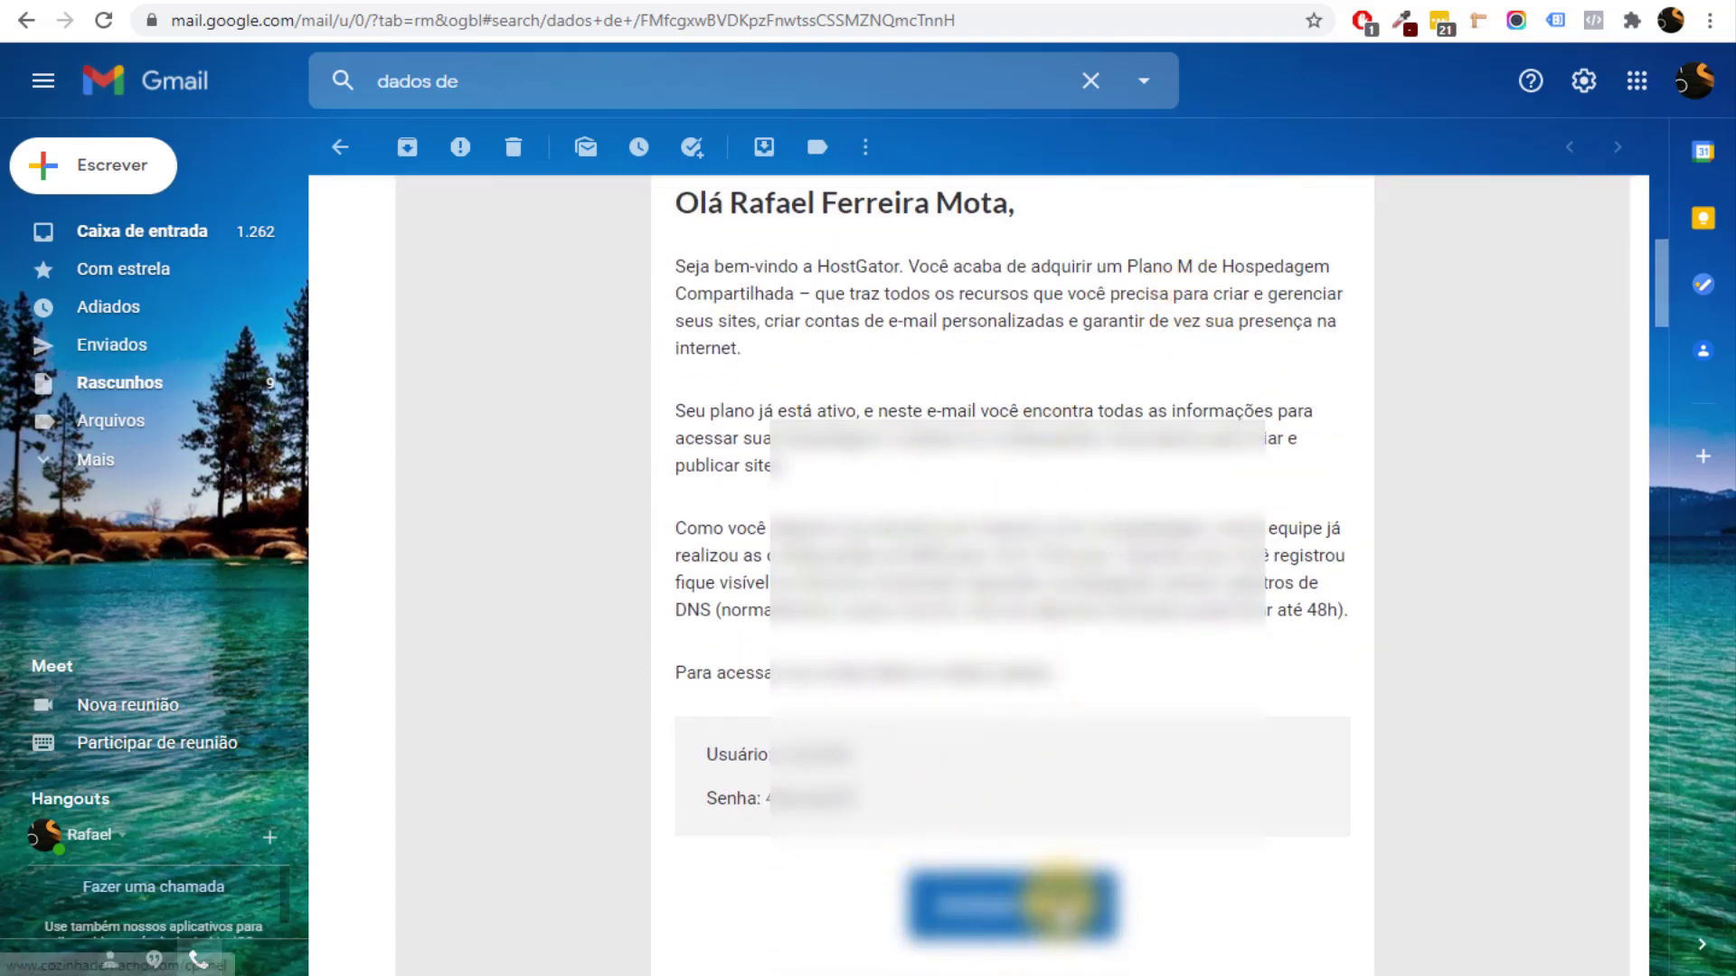
double_click(814, 753)
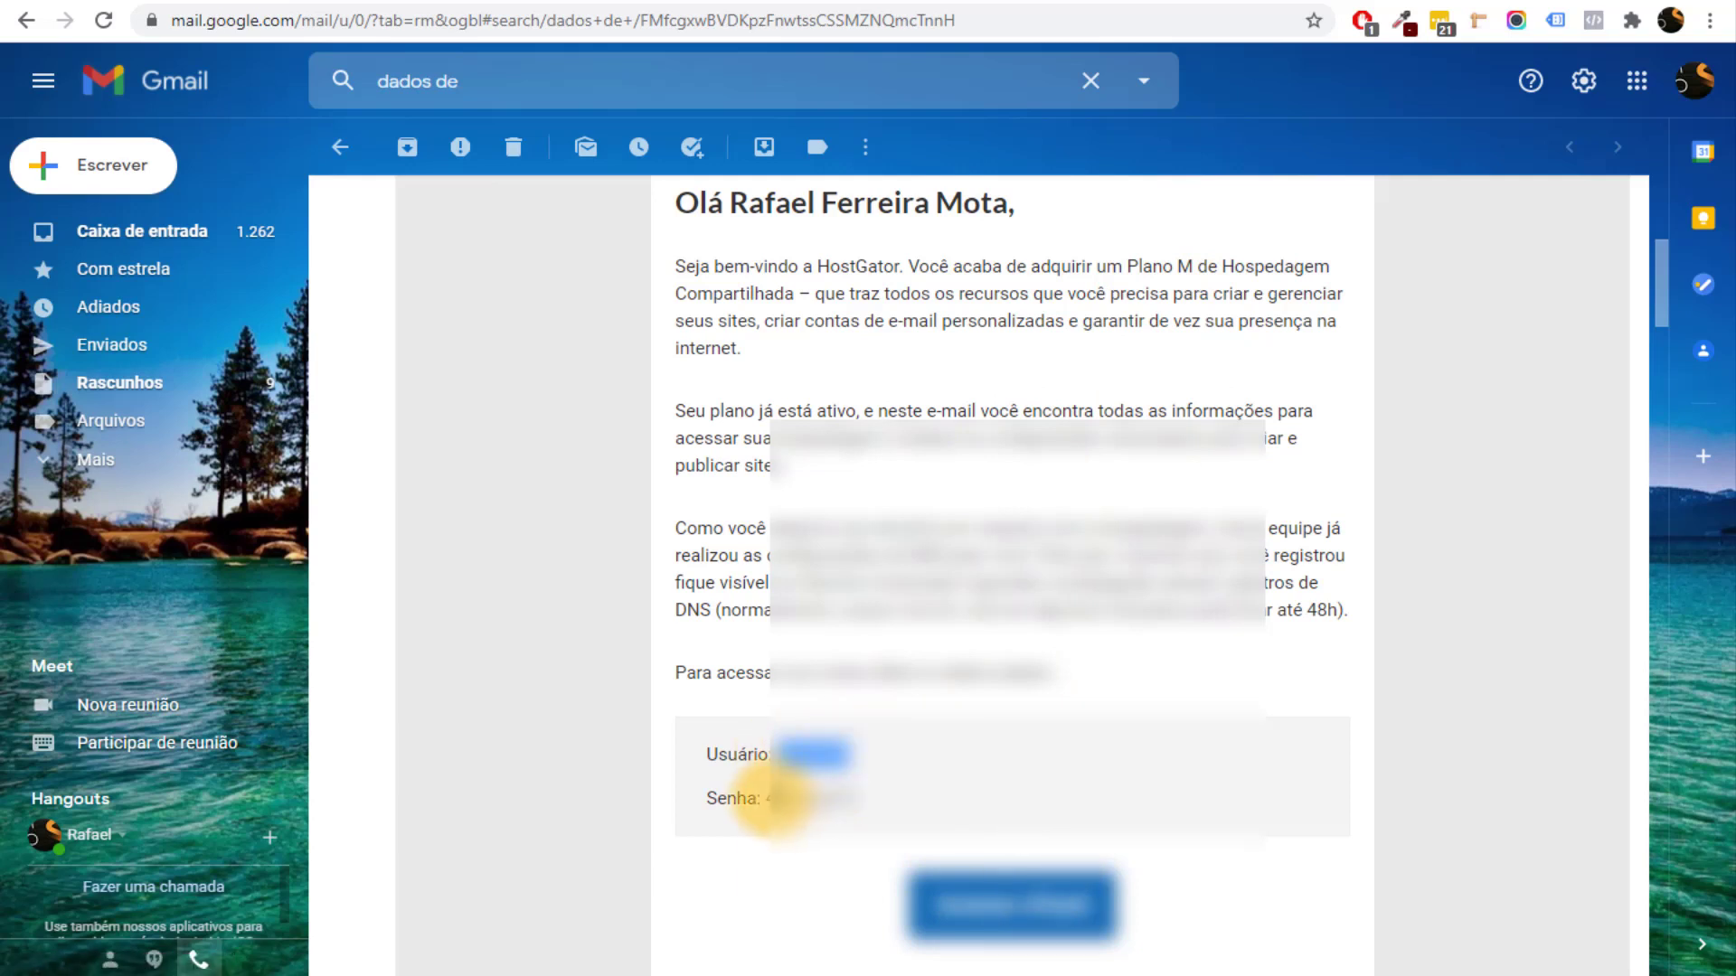
double_click(805, 799)
click(875, 800)
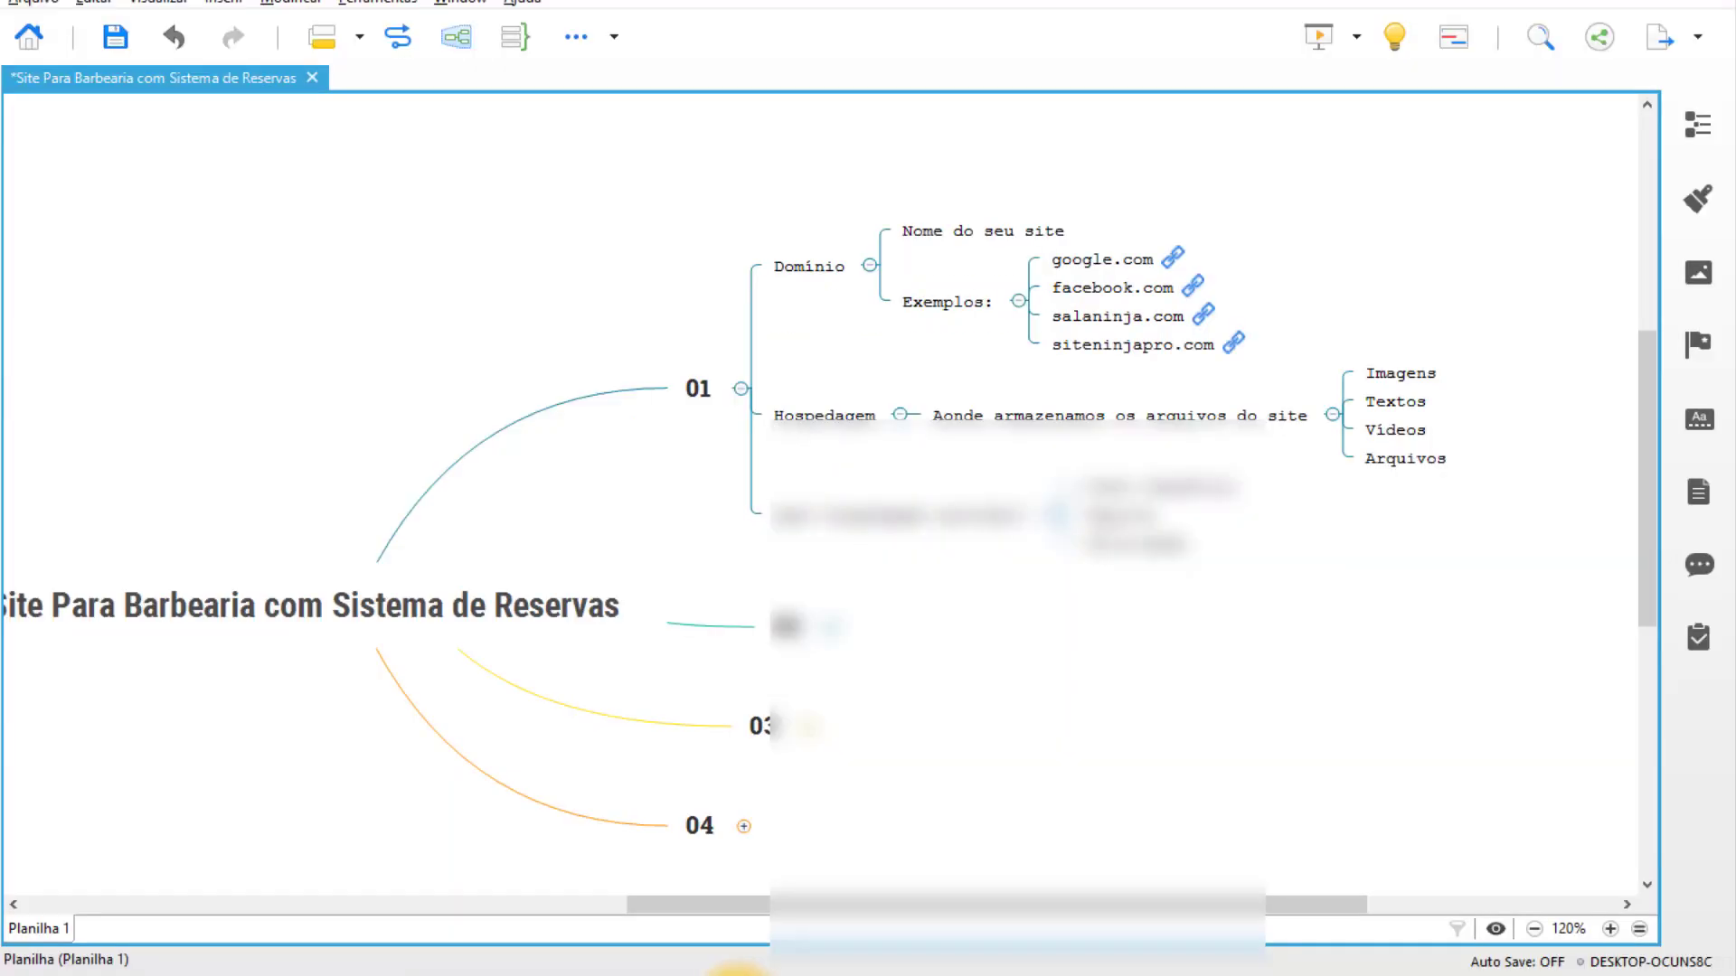
- Collapse branch 01, expand branch 02, and mark its Instalar o Wordpress subtopic
click(742, 389)
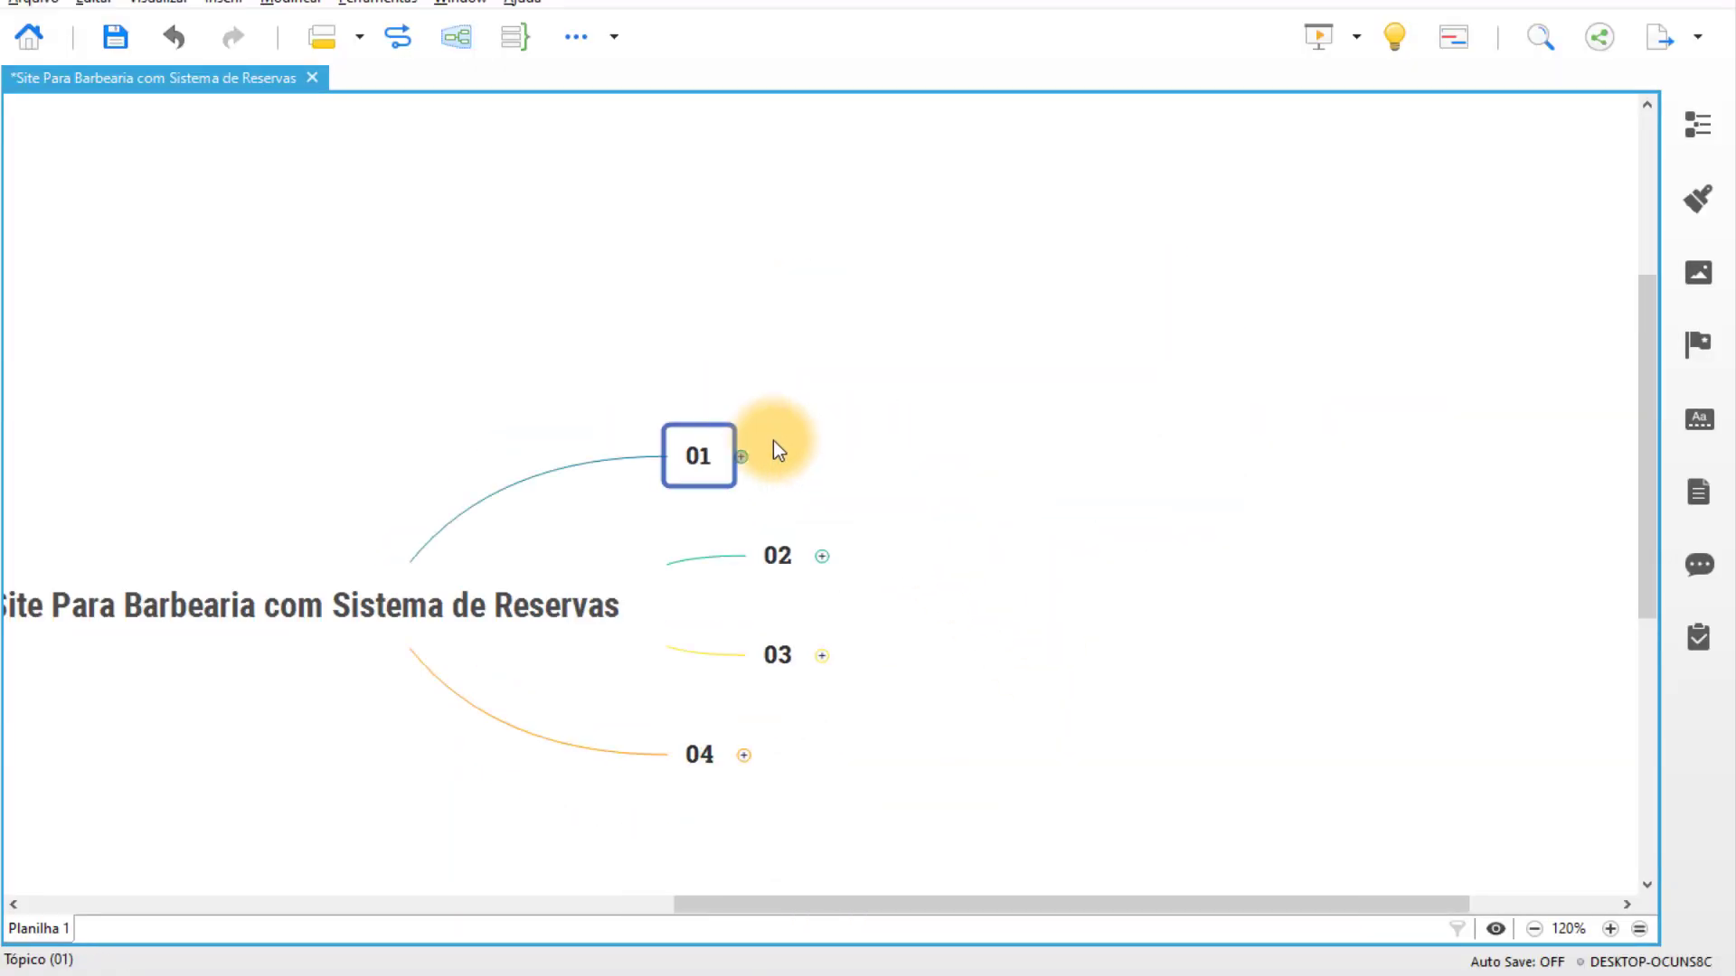
click(822, 556)
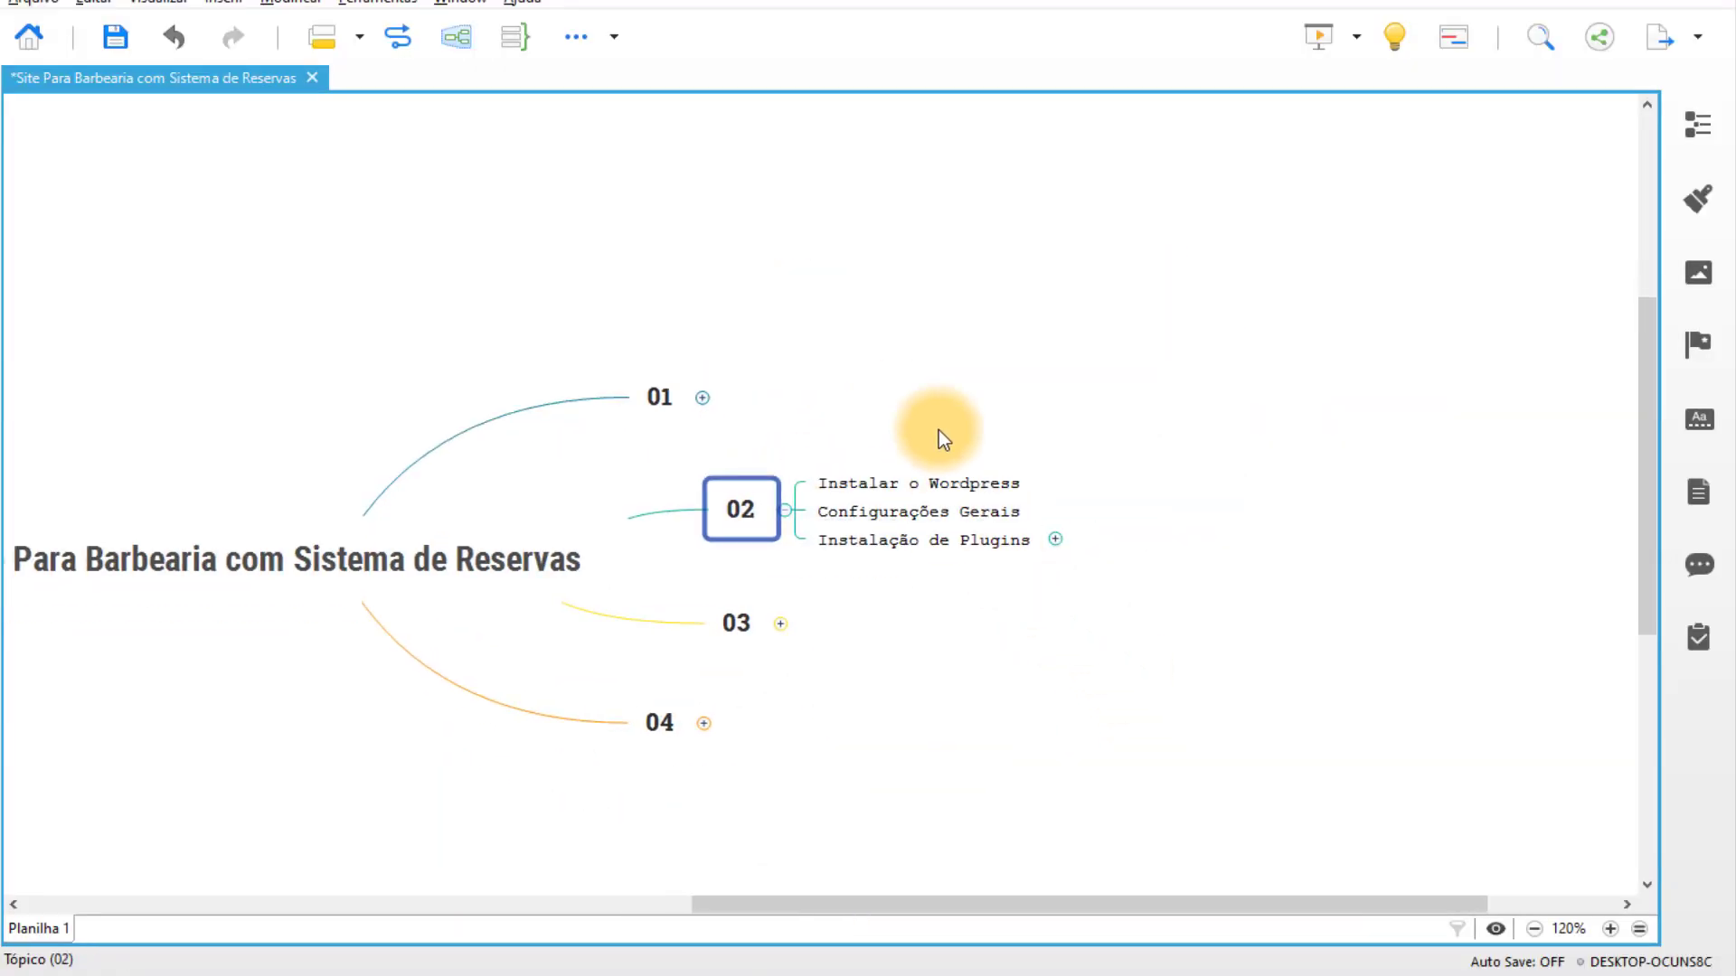
drag(852, 373, 1038, 491)
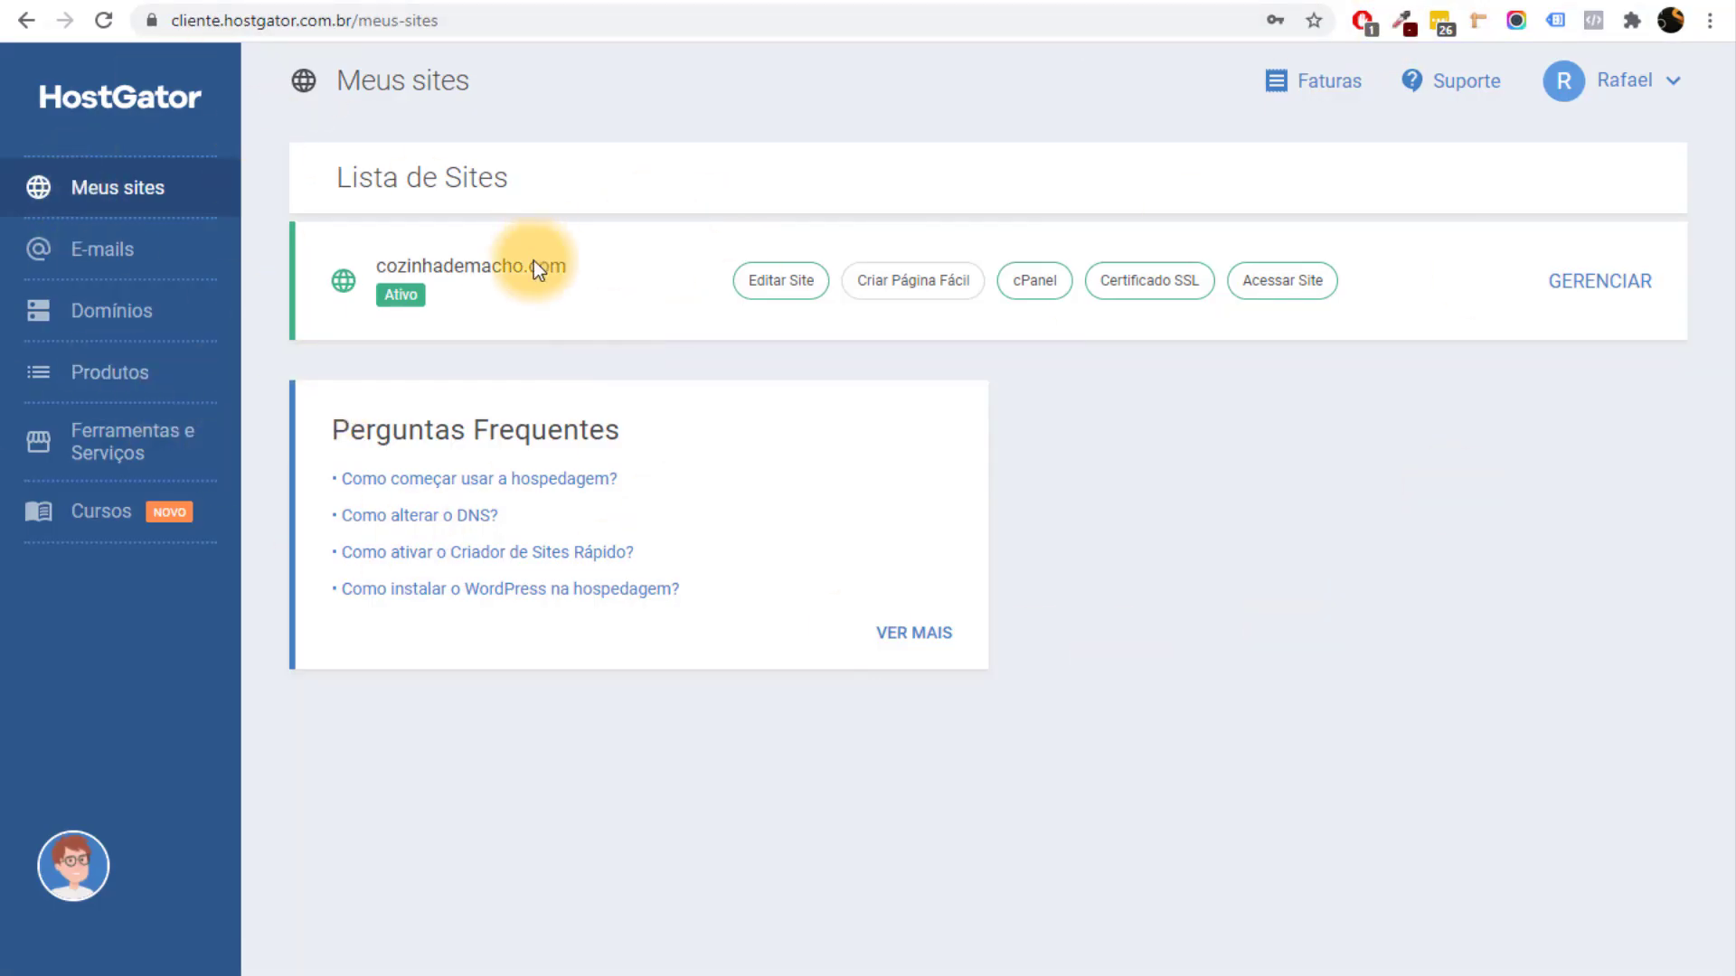
- Open the site's cPanel and launch Instalador automático (Softaculous) from the Ferramenta tools
click(1035, 284)
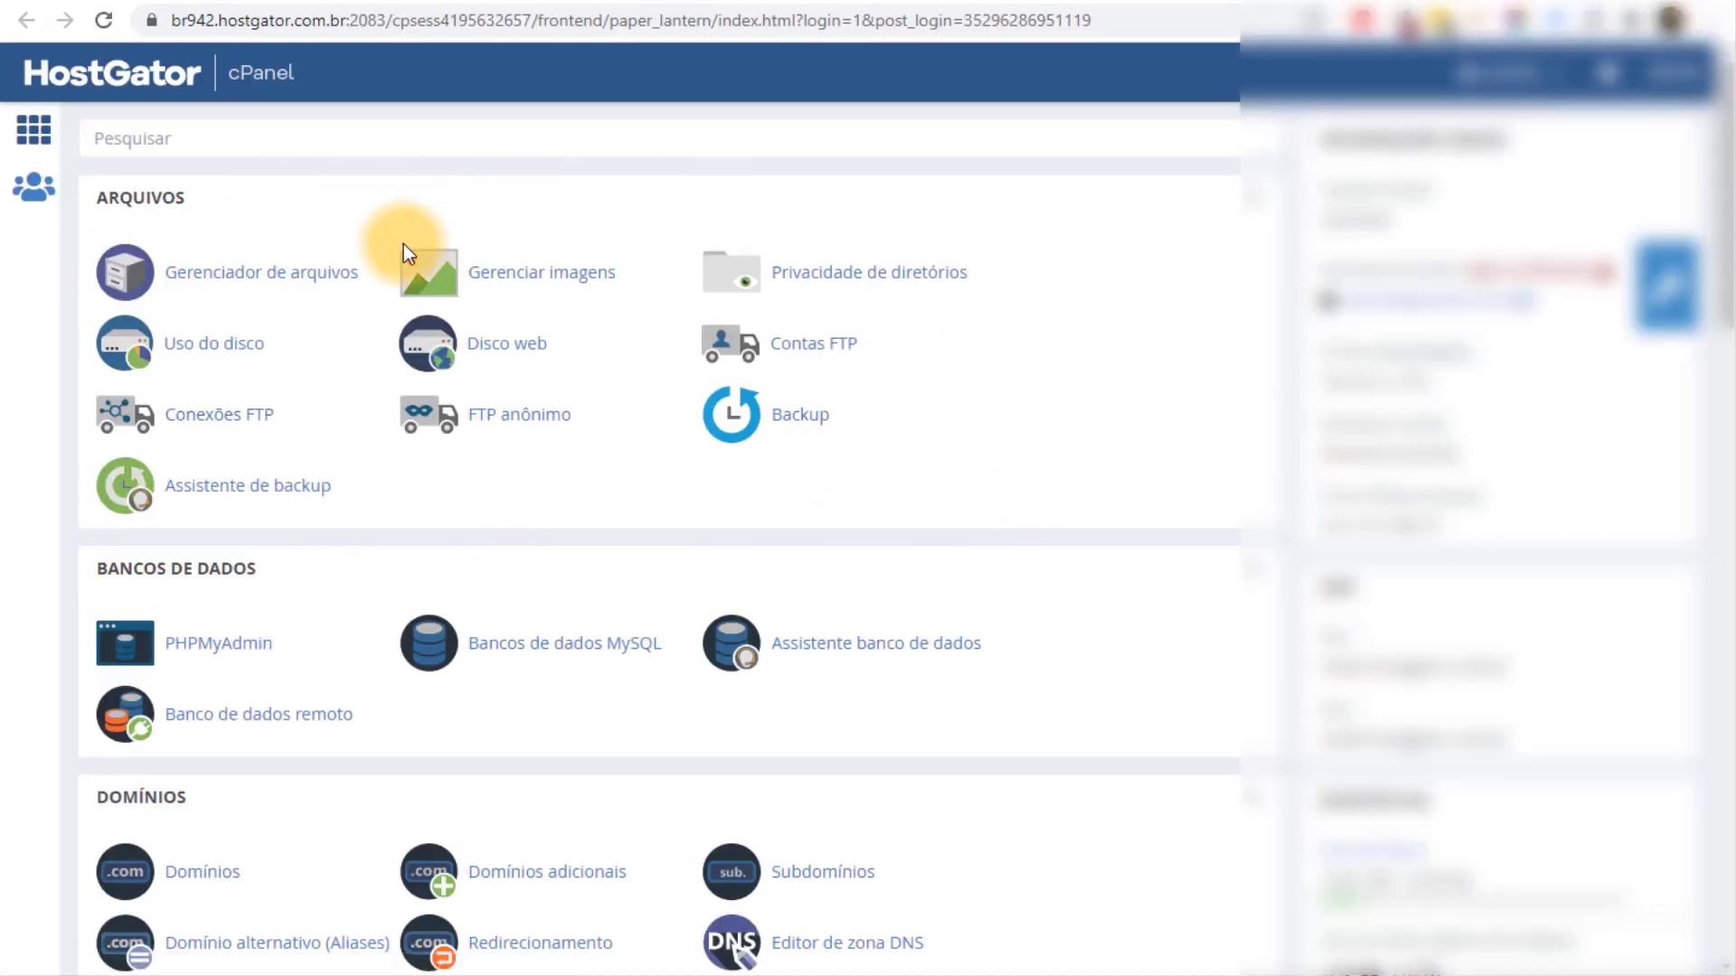
scroll(403, 248, down, 12)
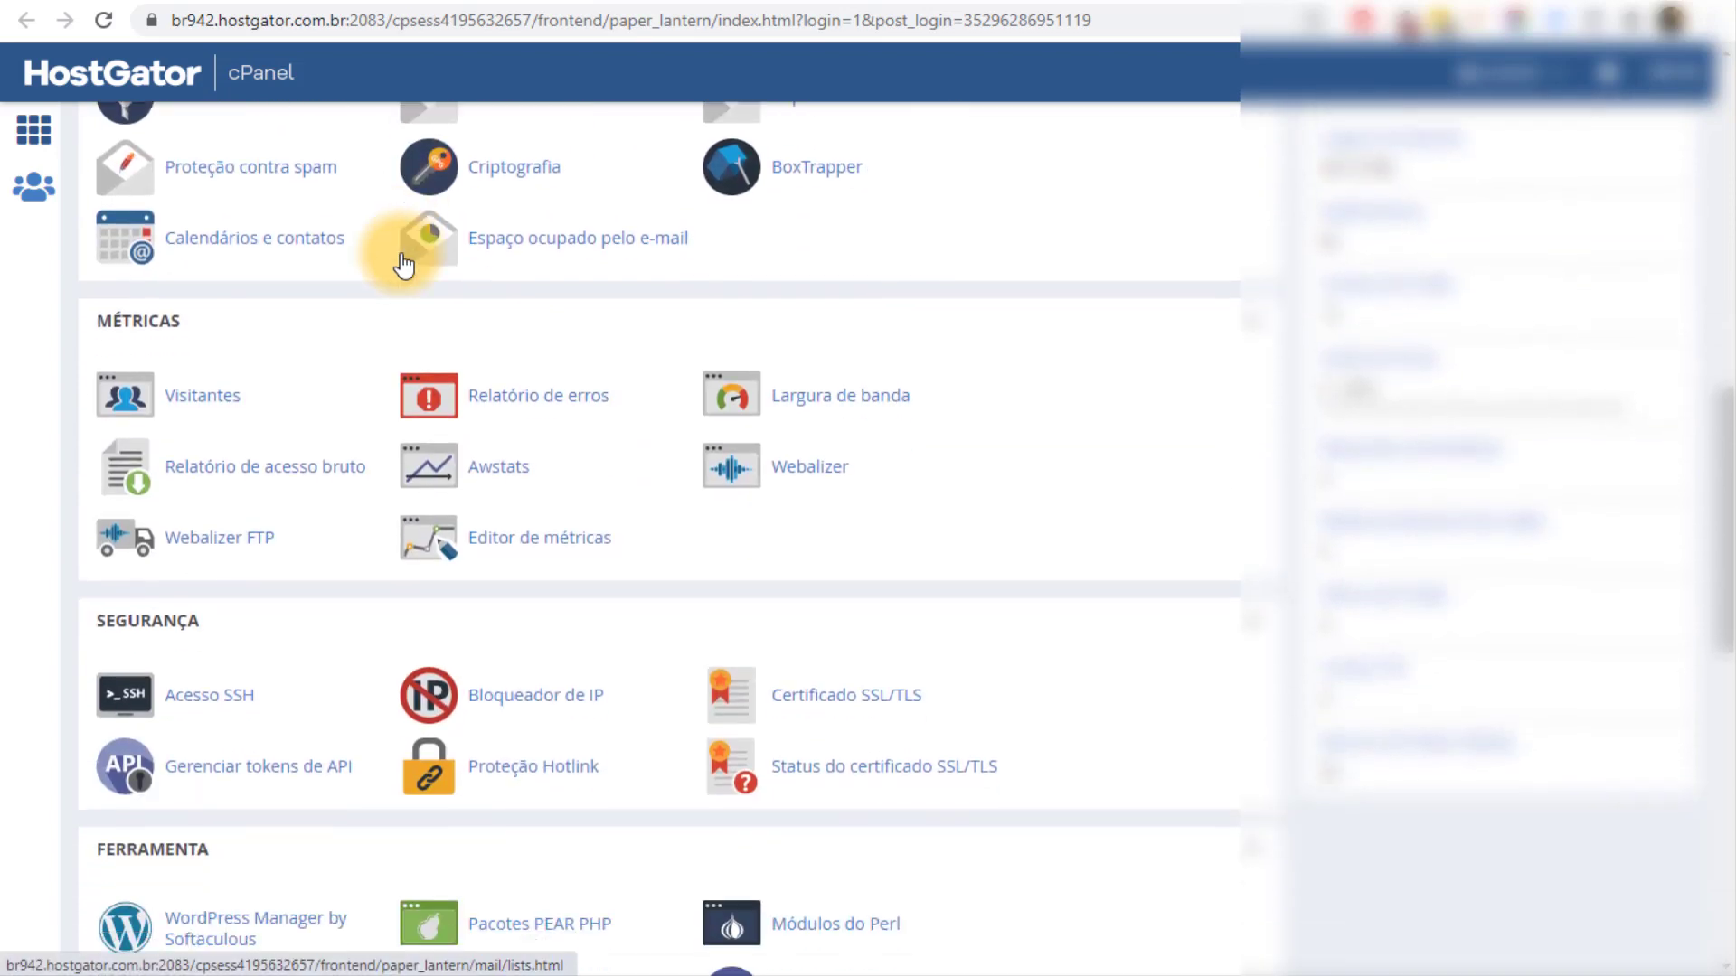
scroll(403, 271, down, 8)
scroll(403, 387, up, 2)
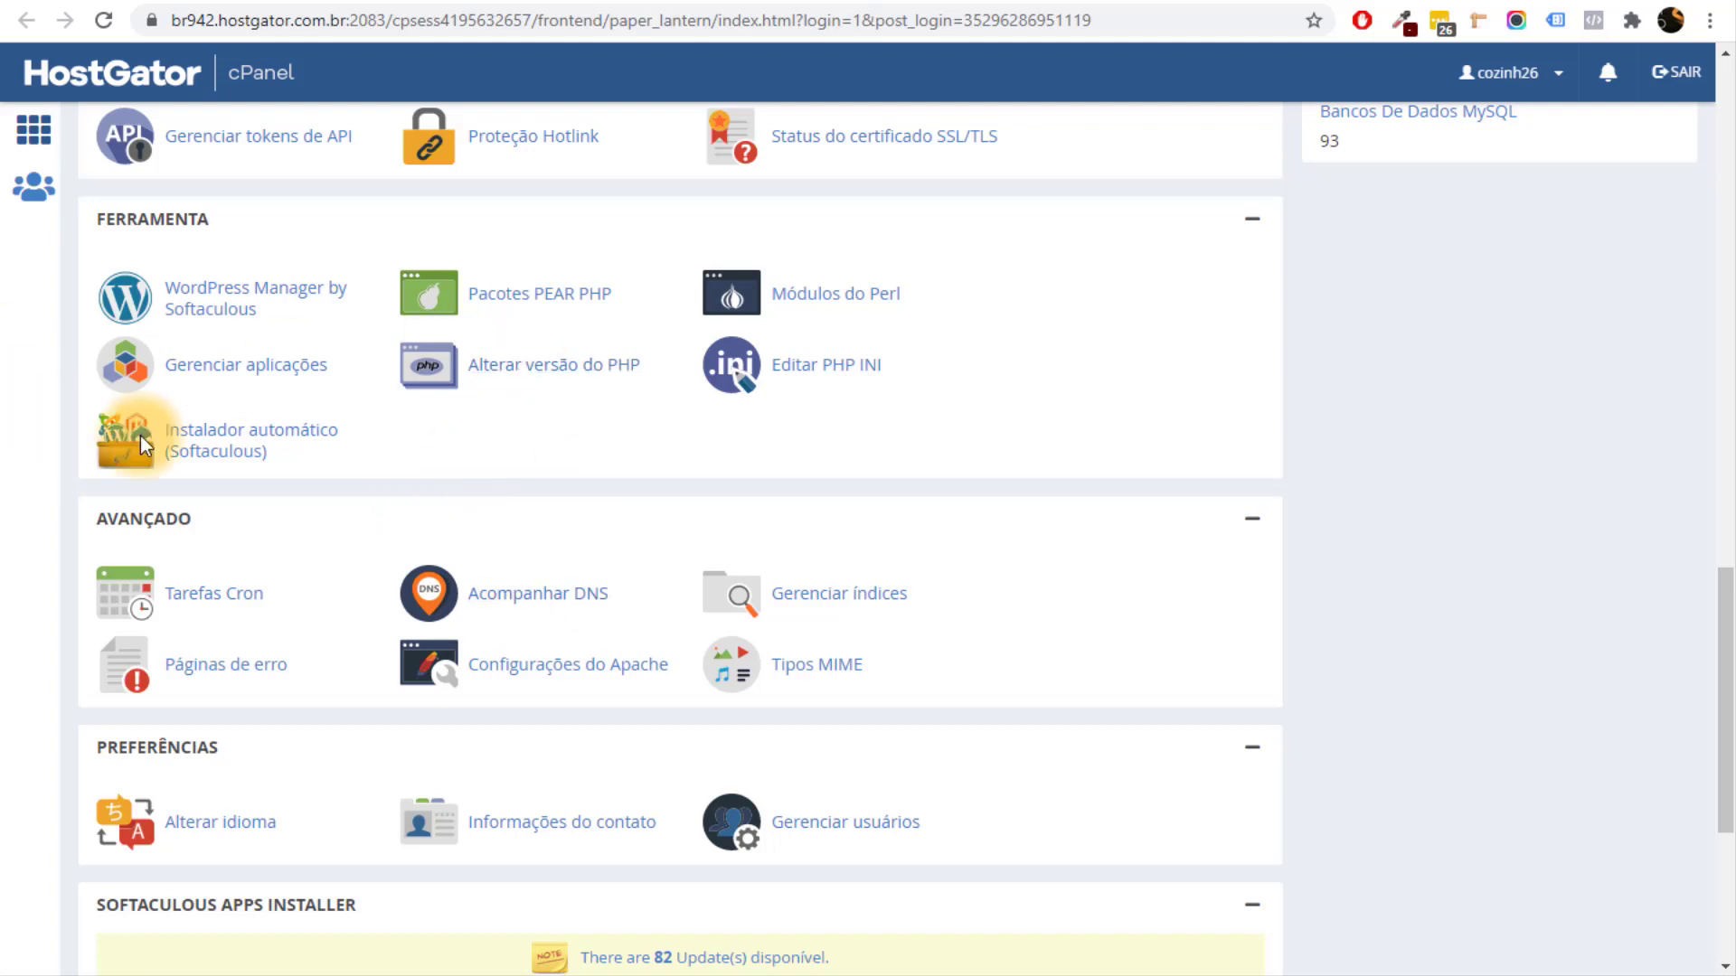
scroll(115, 425, down, 3)
scroll(239, 407, up, 3)
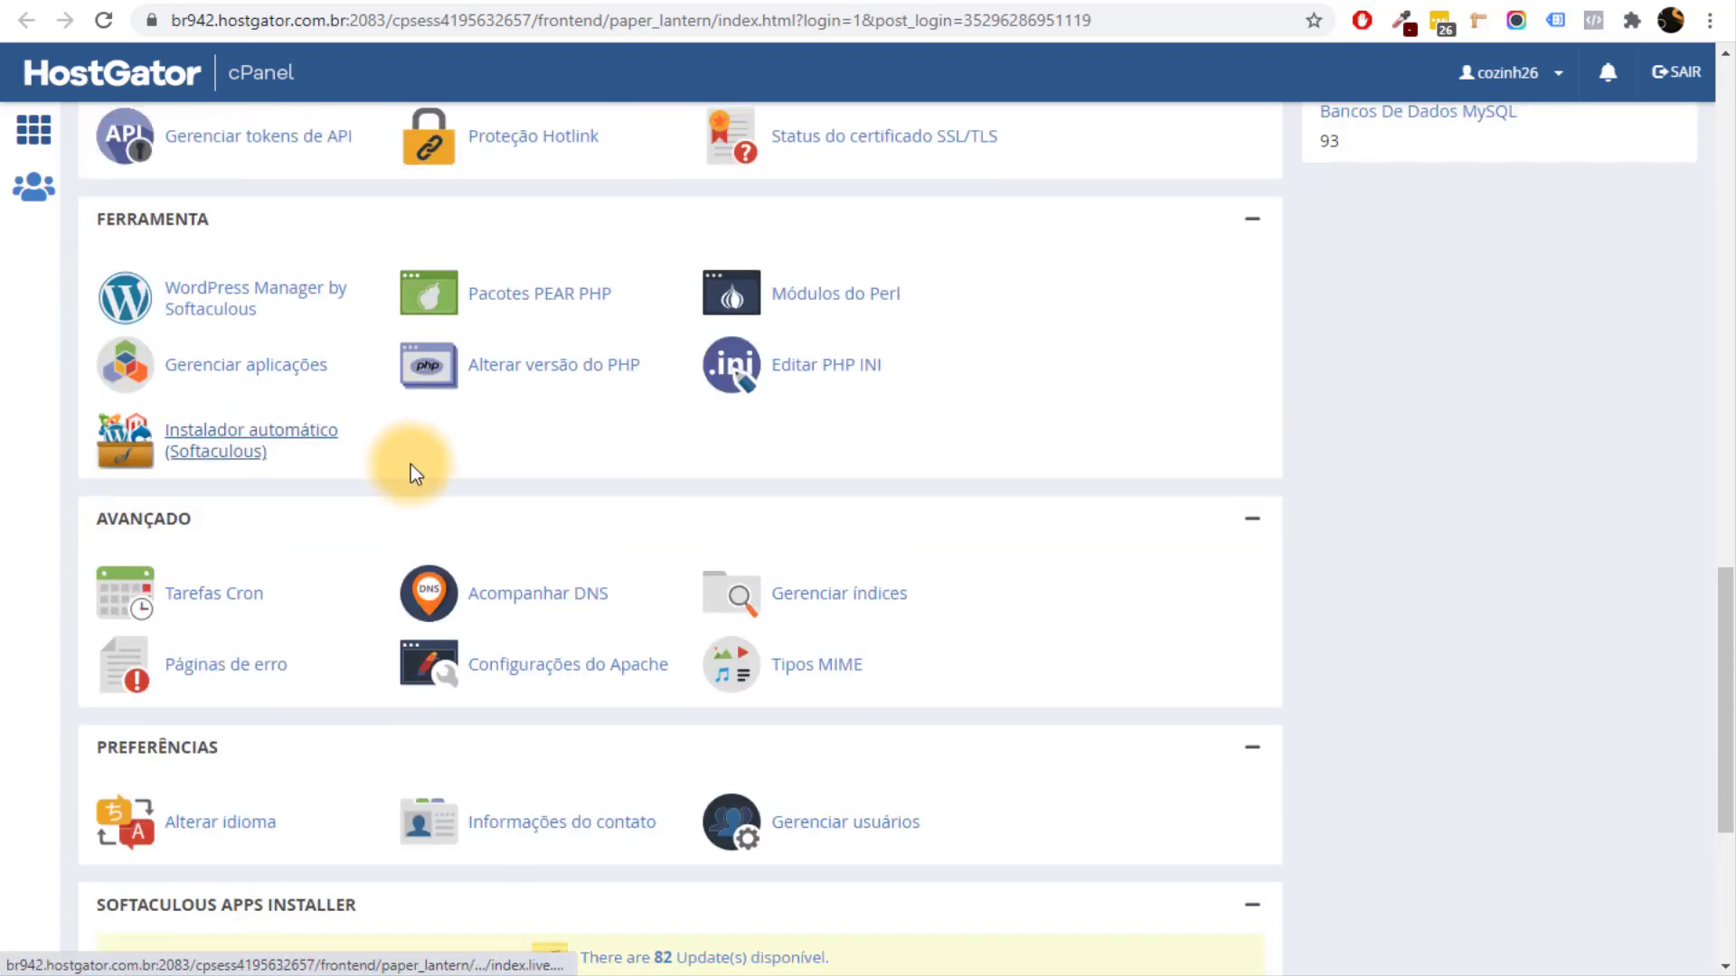
click(232, 449)
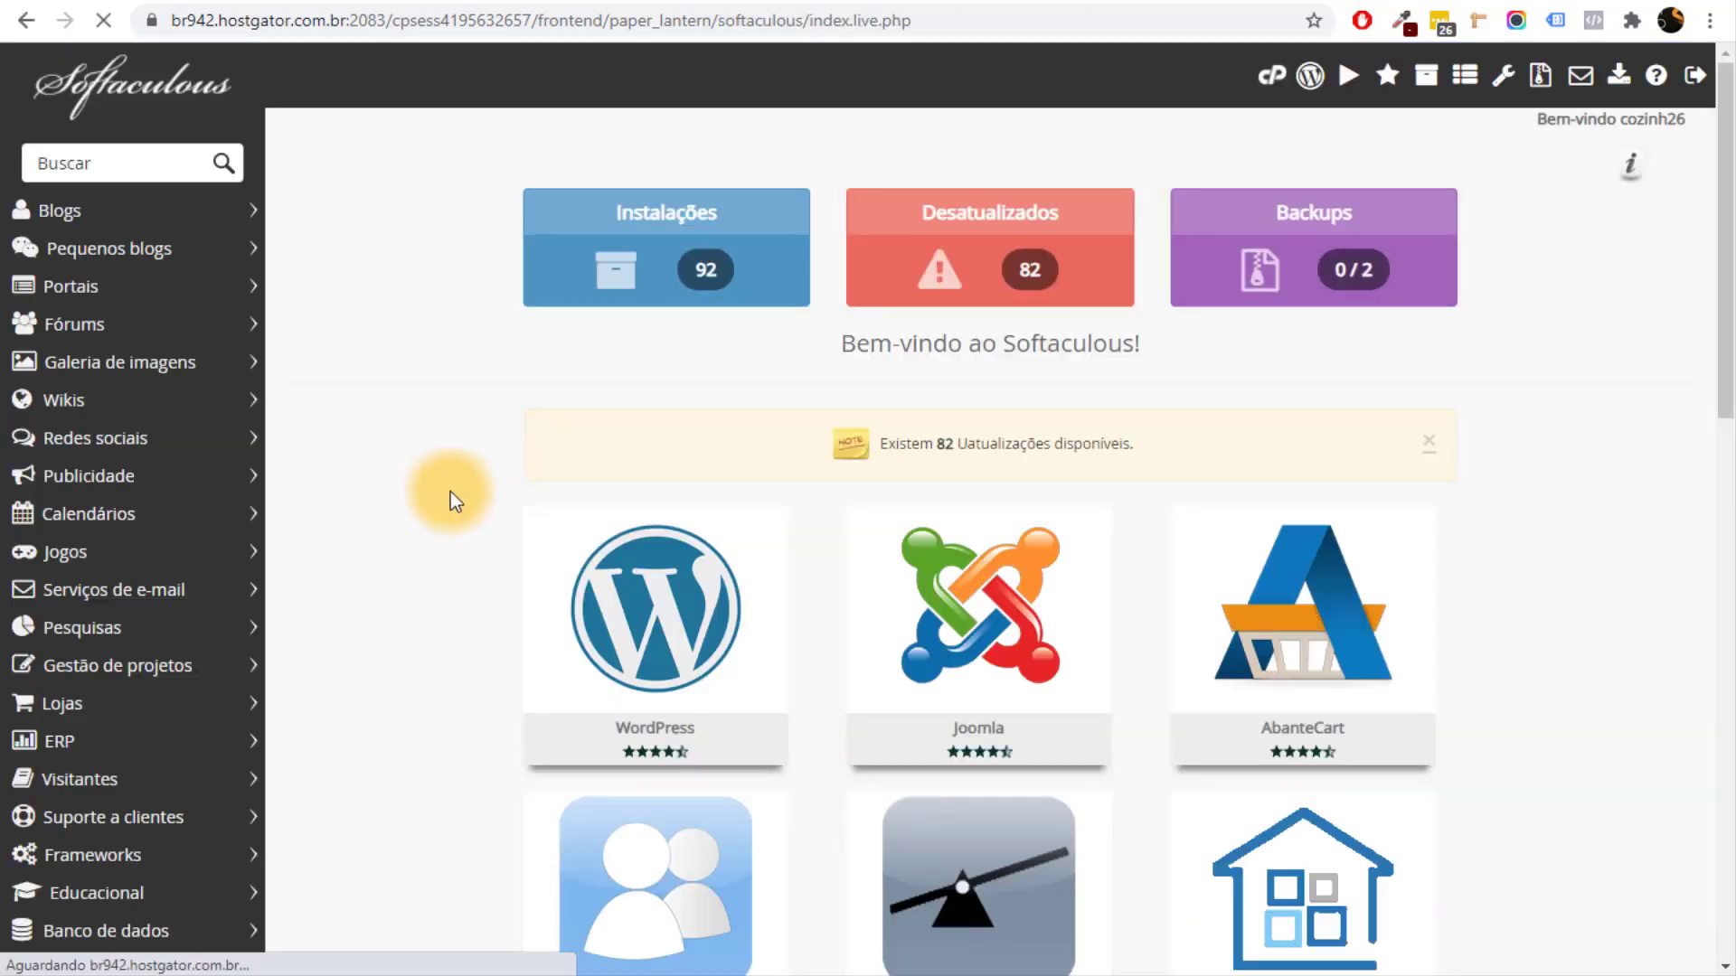
- Start a new WordPress 5.6.2 install from Softaculous's WordPress tile
scroll(679, 388, down, 2)
mouse_move(638, 450)
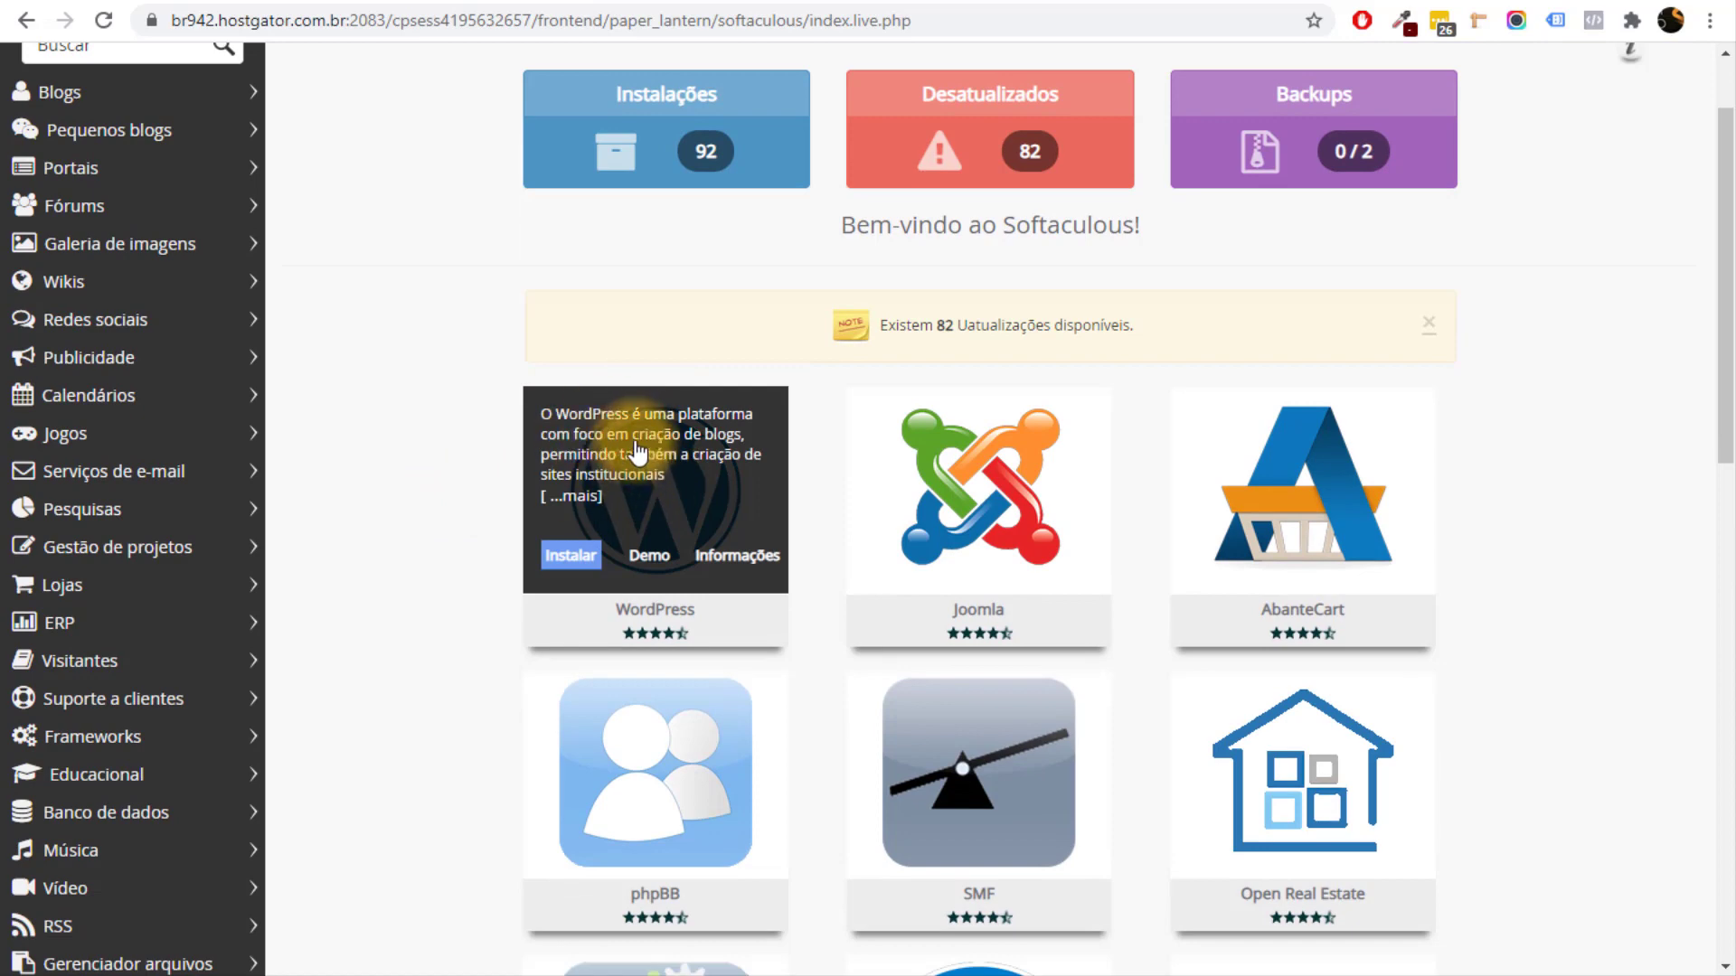
scroll(644, 317, up, 2)
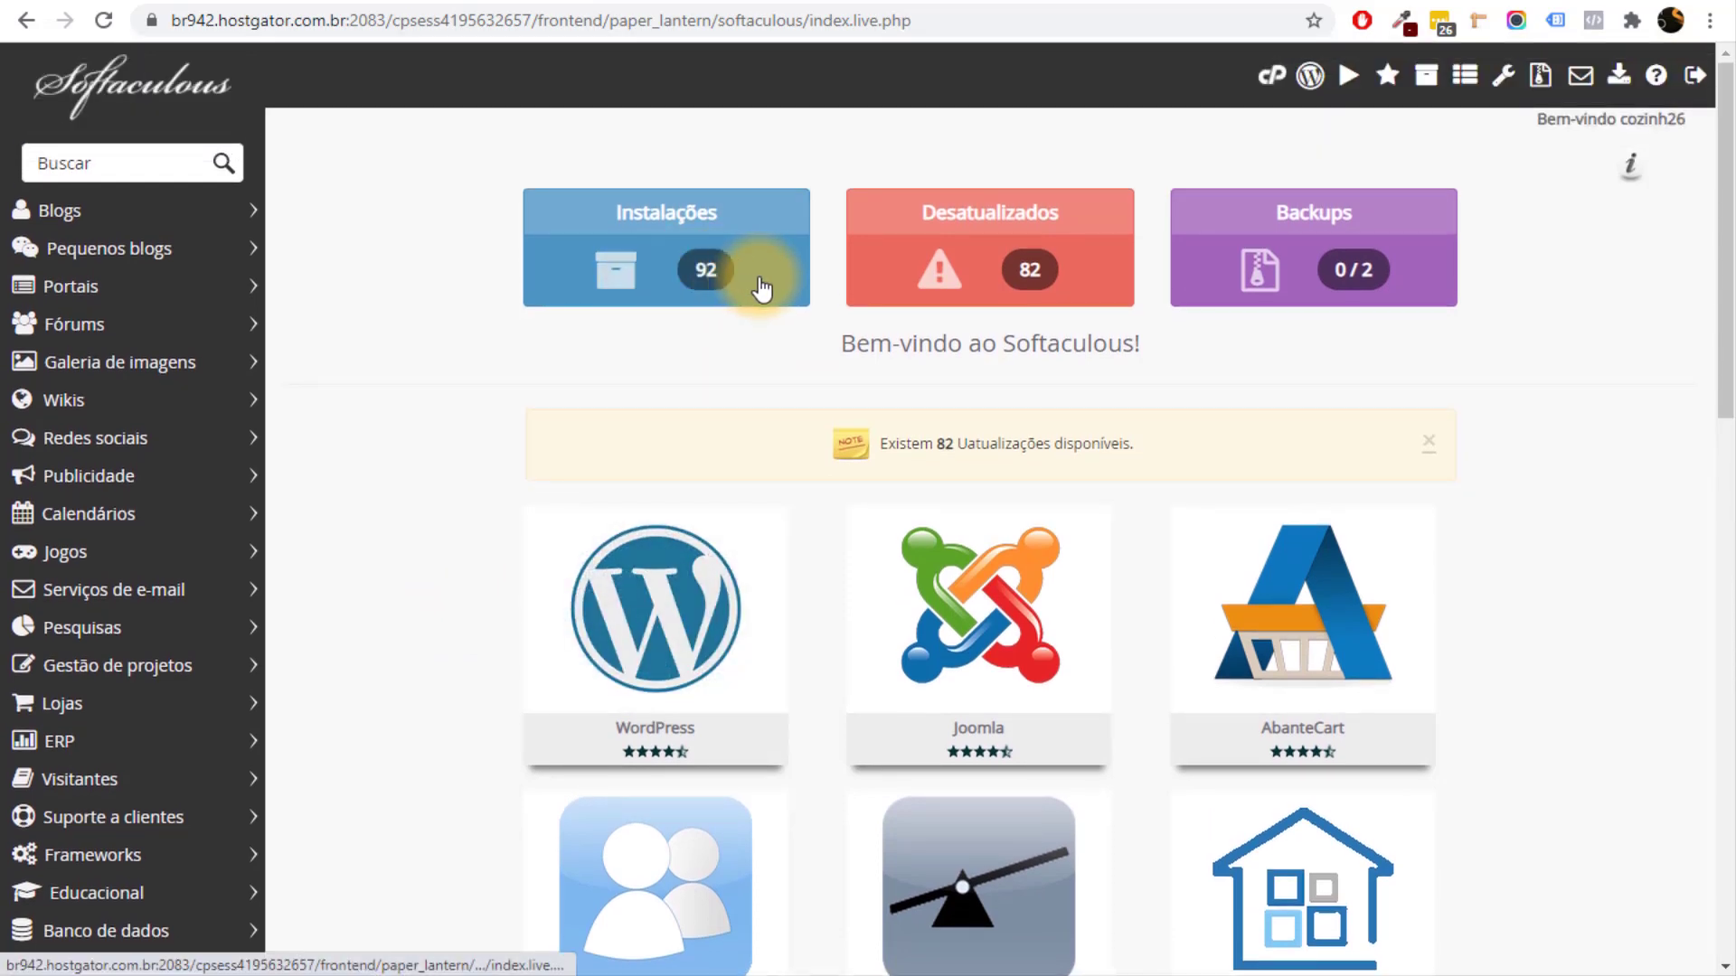
scroll(737, 289, down, 4)
click(581, 441)
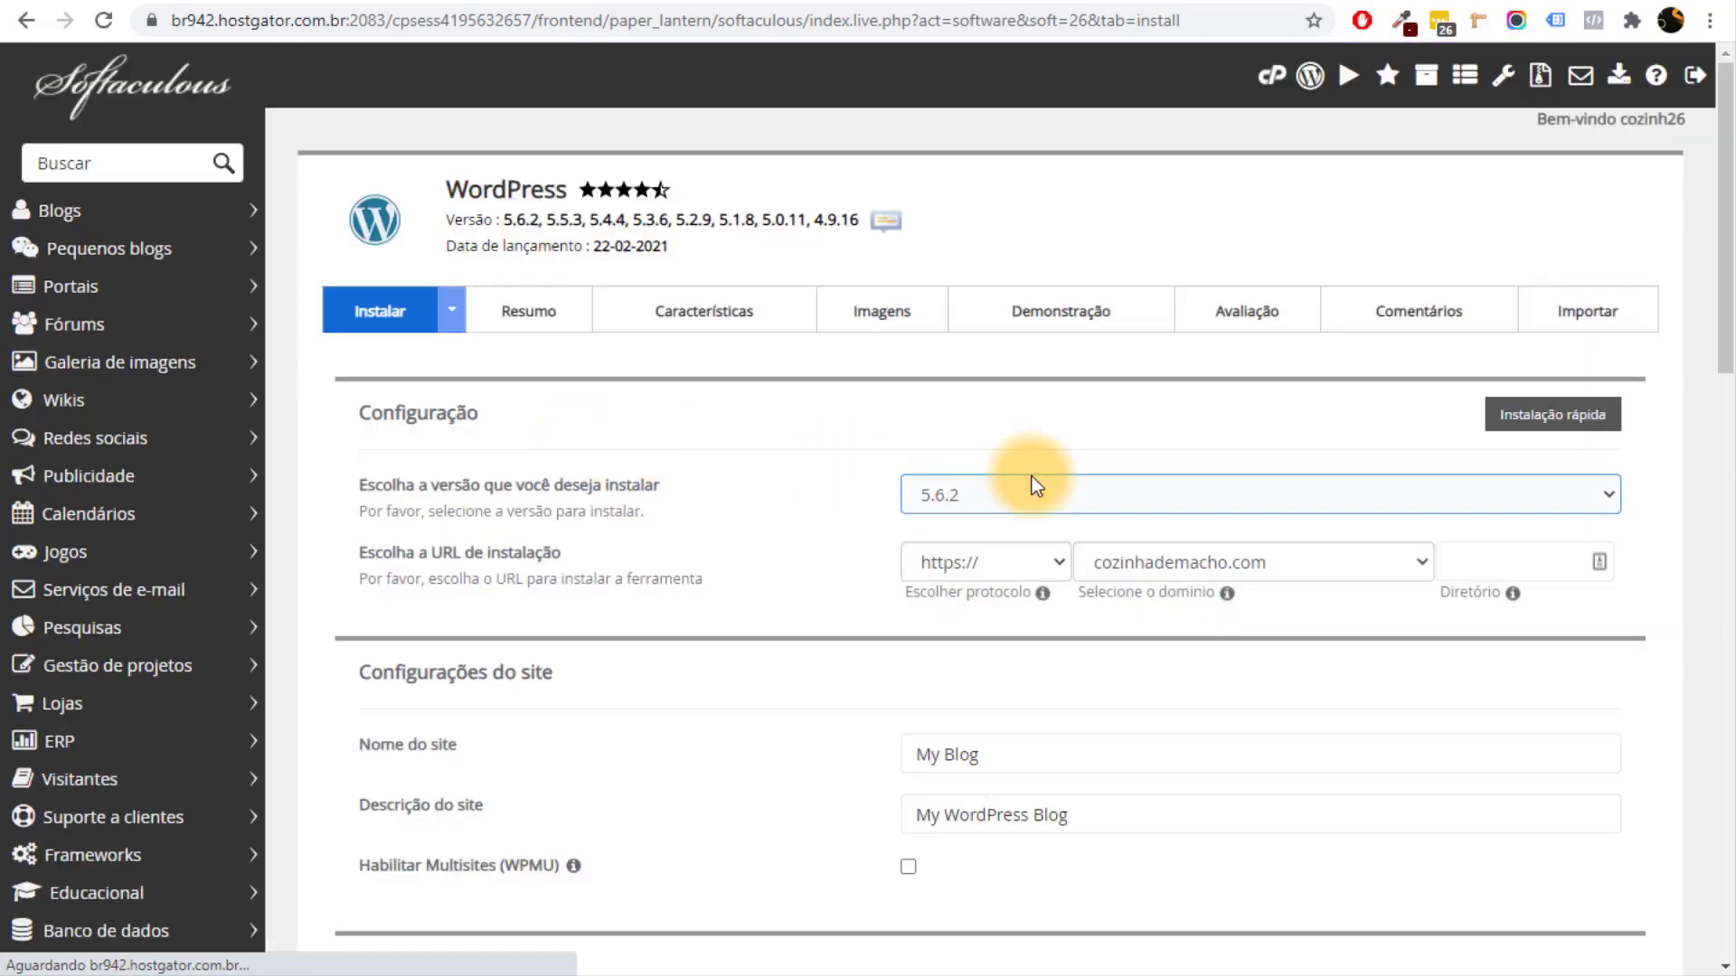
- Choose salaninja.com as the install domain and name the directory aulareservaonline
click(1195, 546)
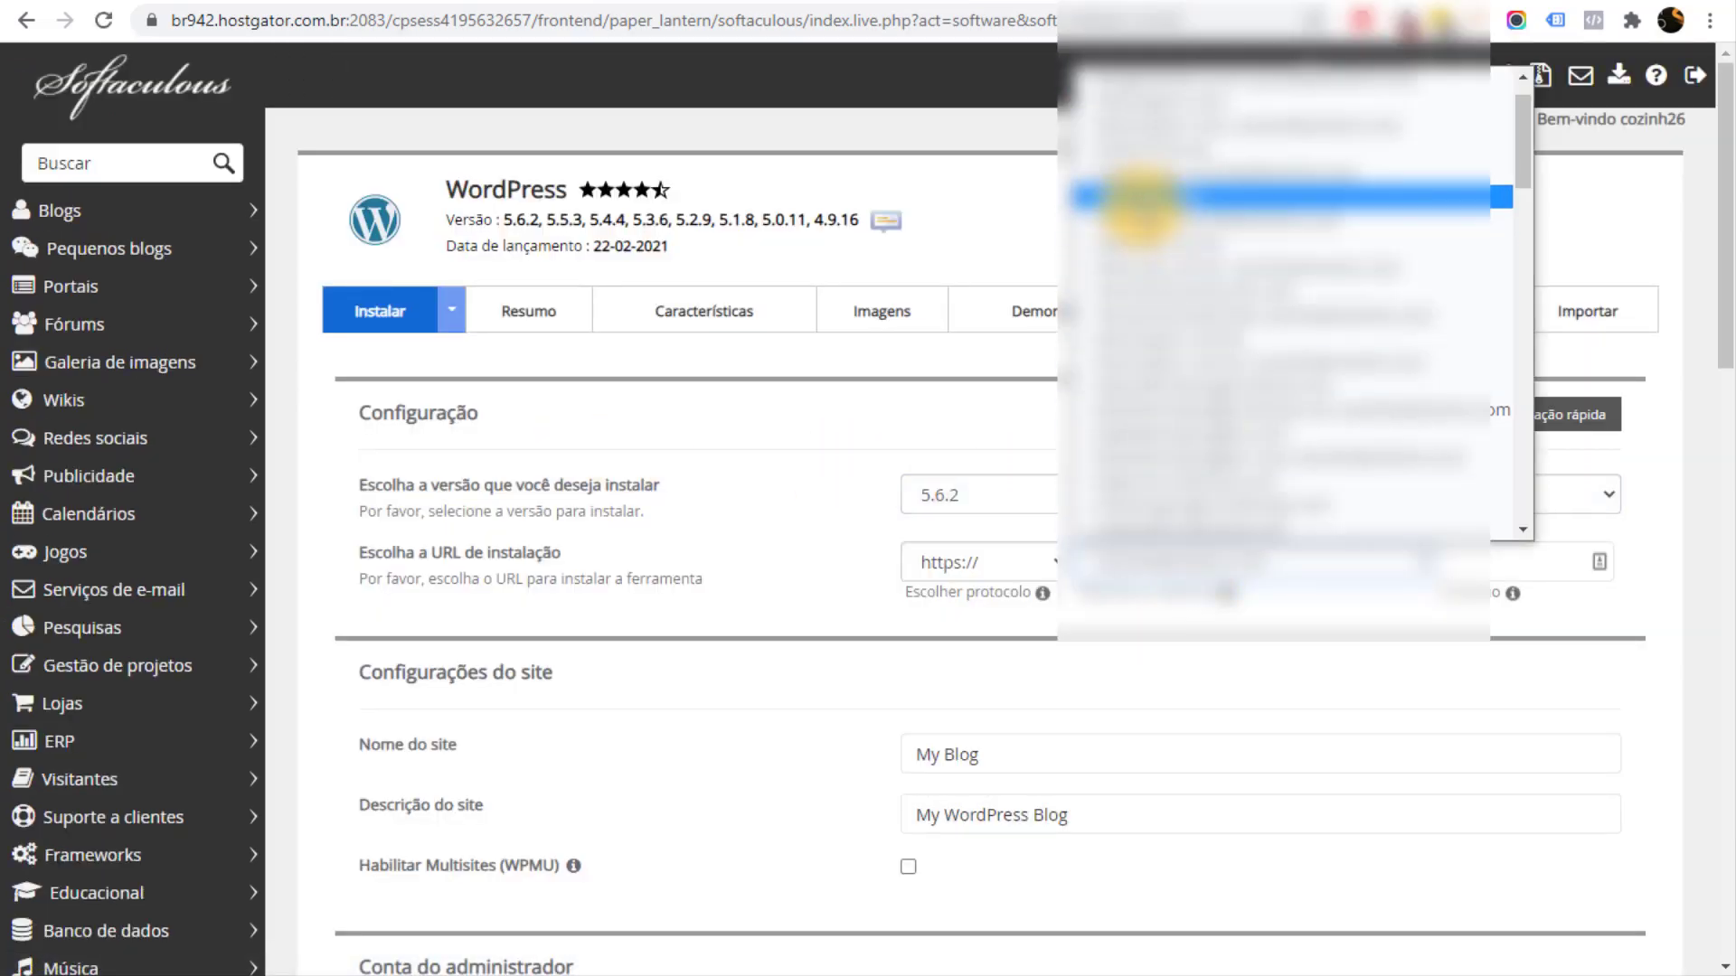
click(1153, 182)
click(1469, 558)
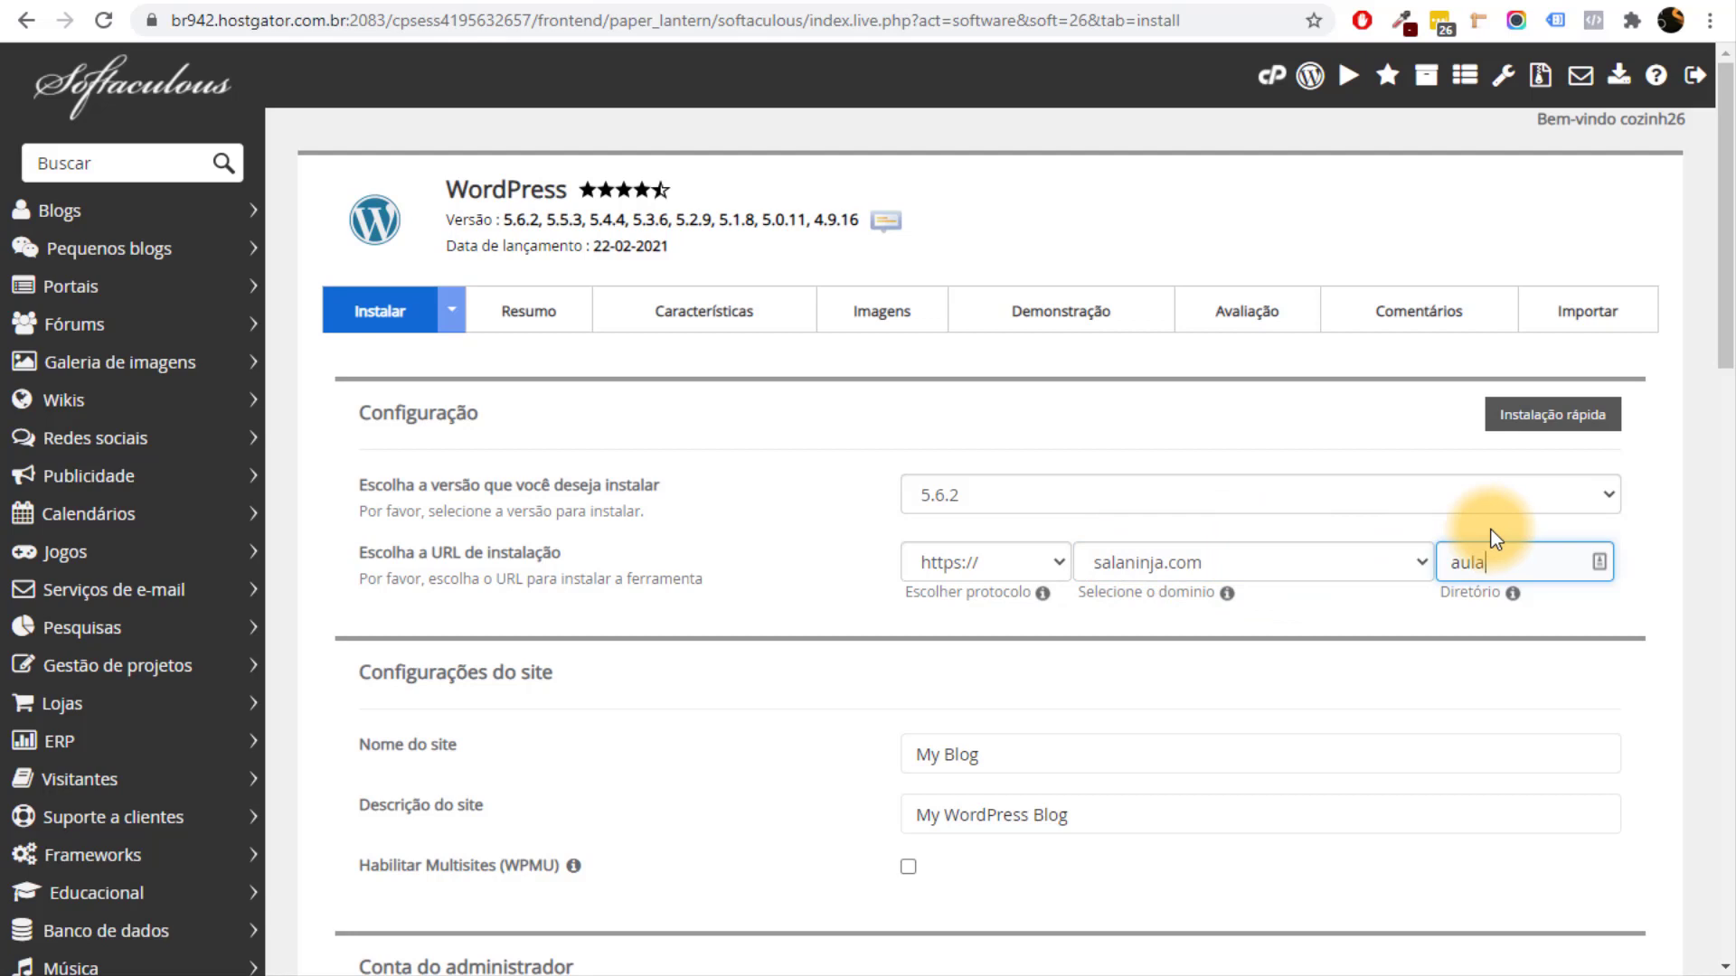
text(online)
drag(1443, 564, 1705, 550)
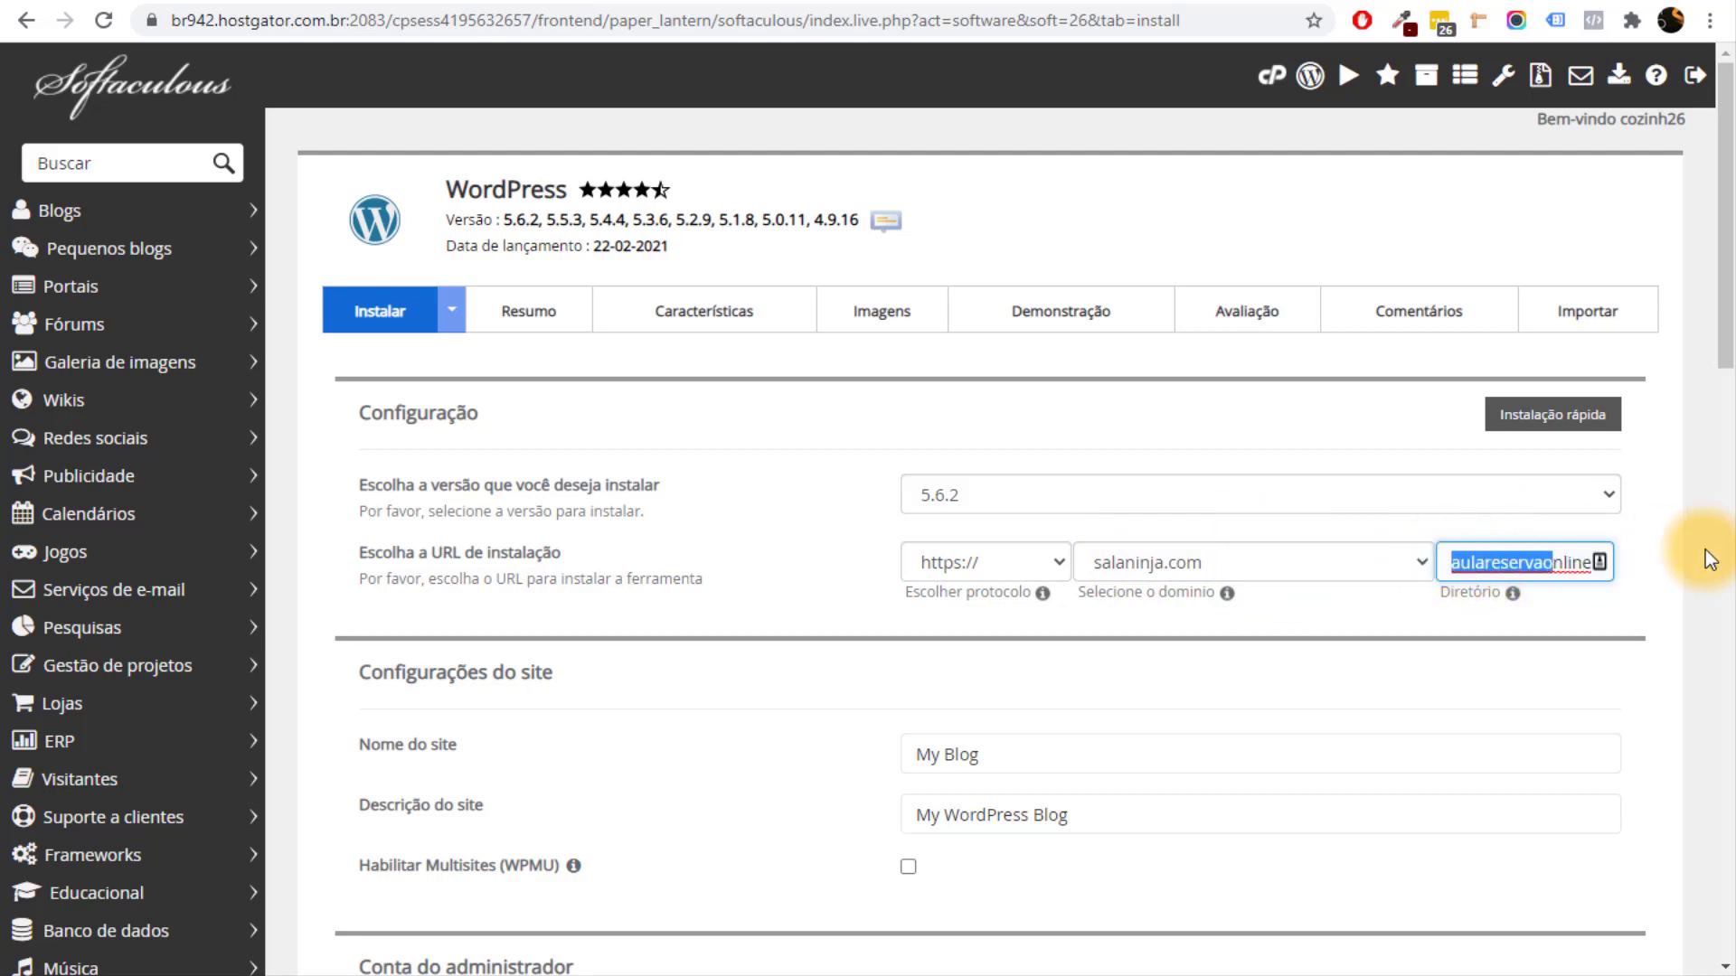
drag(1441, 567, 1652, 570)
click(1607, 599)
scroll(569, 480, down, 4)
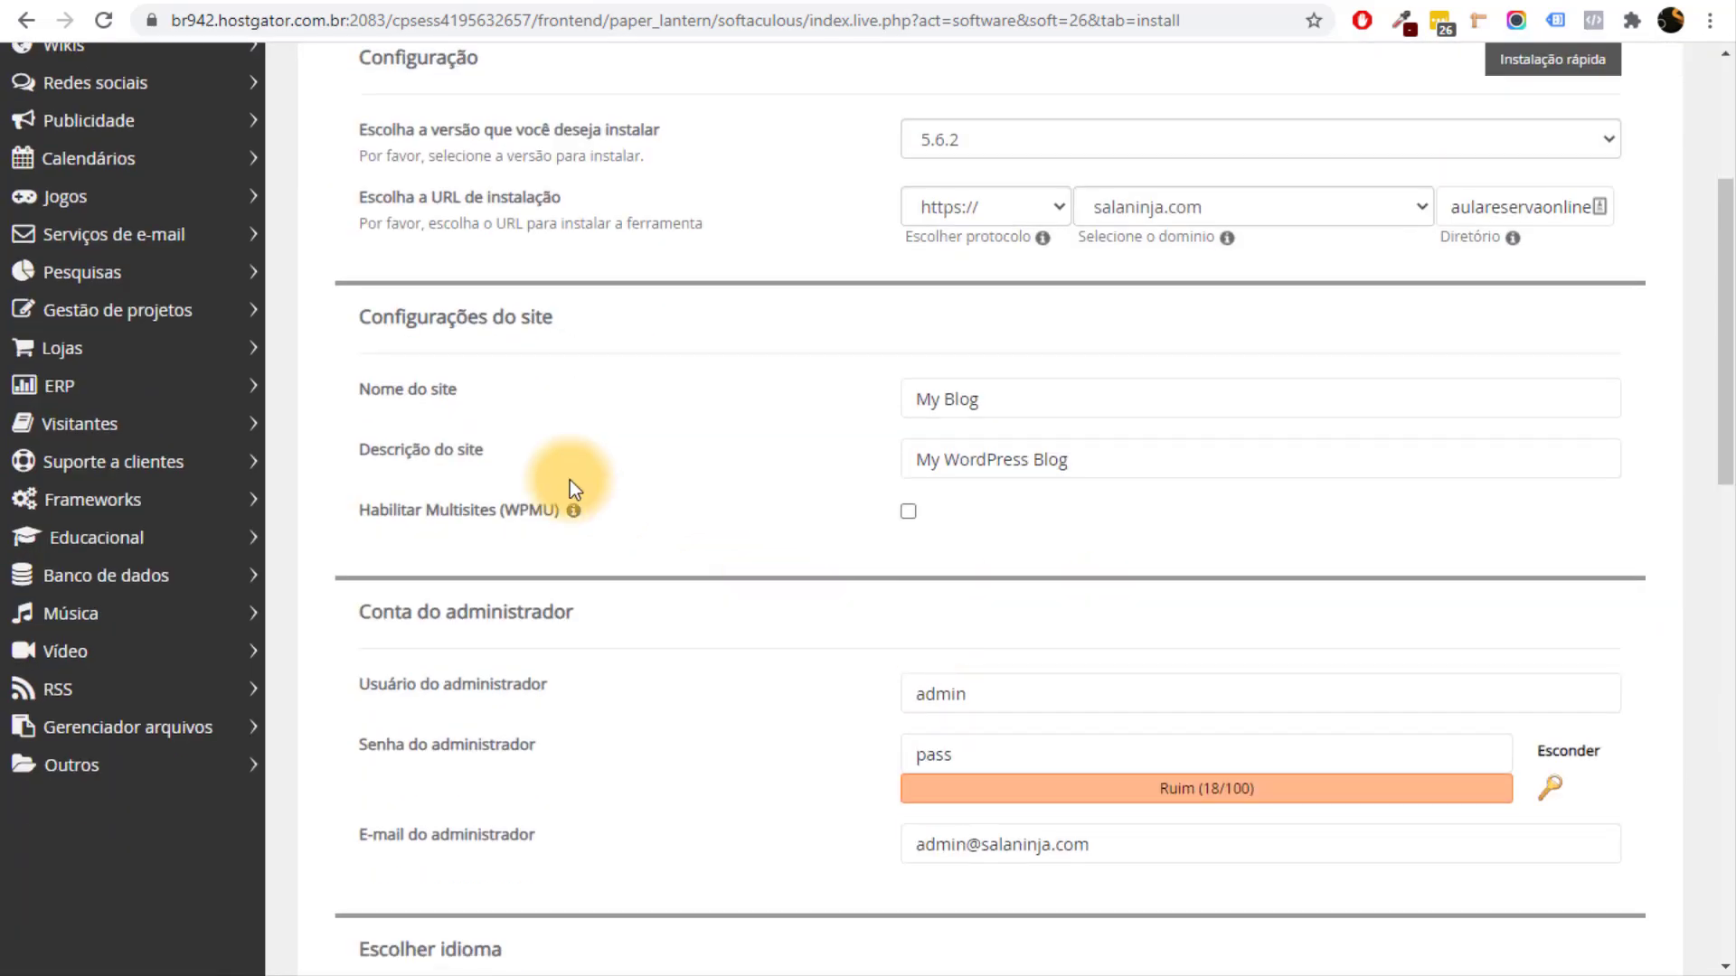
- Go over the default site name and description, then replace the admin username with a custom one
click(1054, 391)
drag(1054, 391, 1120, 410)
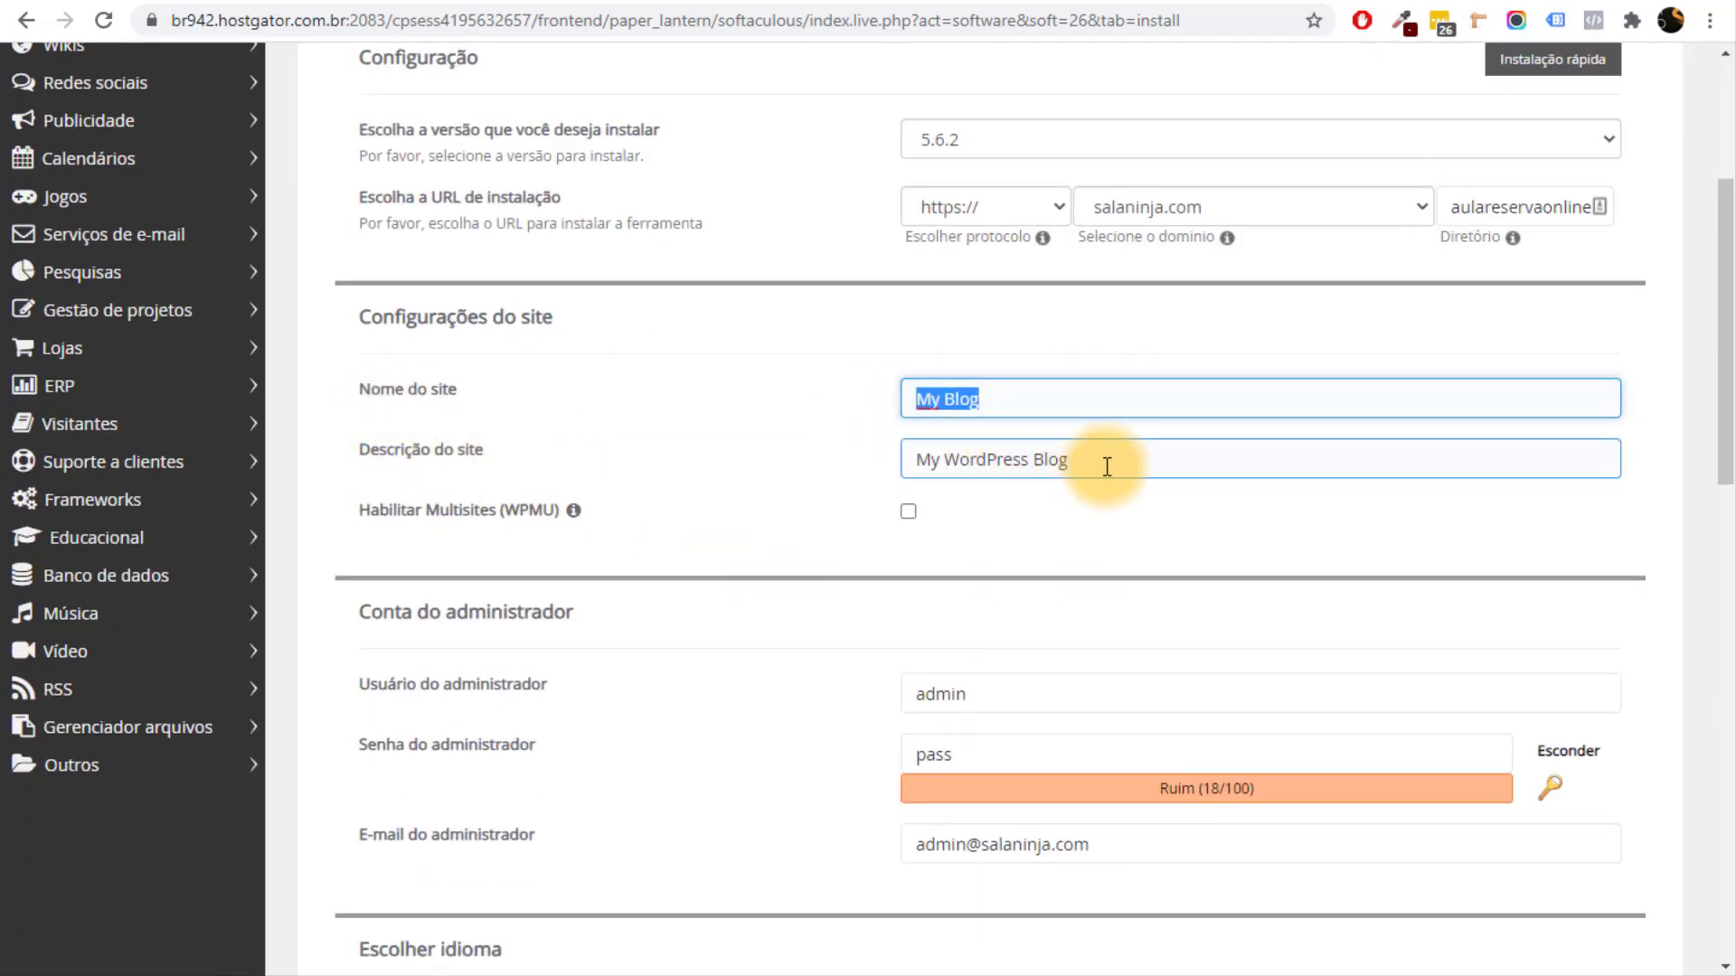
drag(1109, 468, 911, 463)
scroll(1071, 550, down, 3)
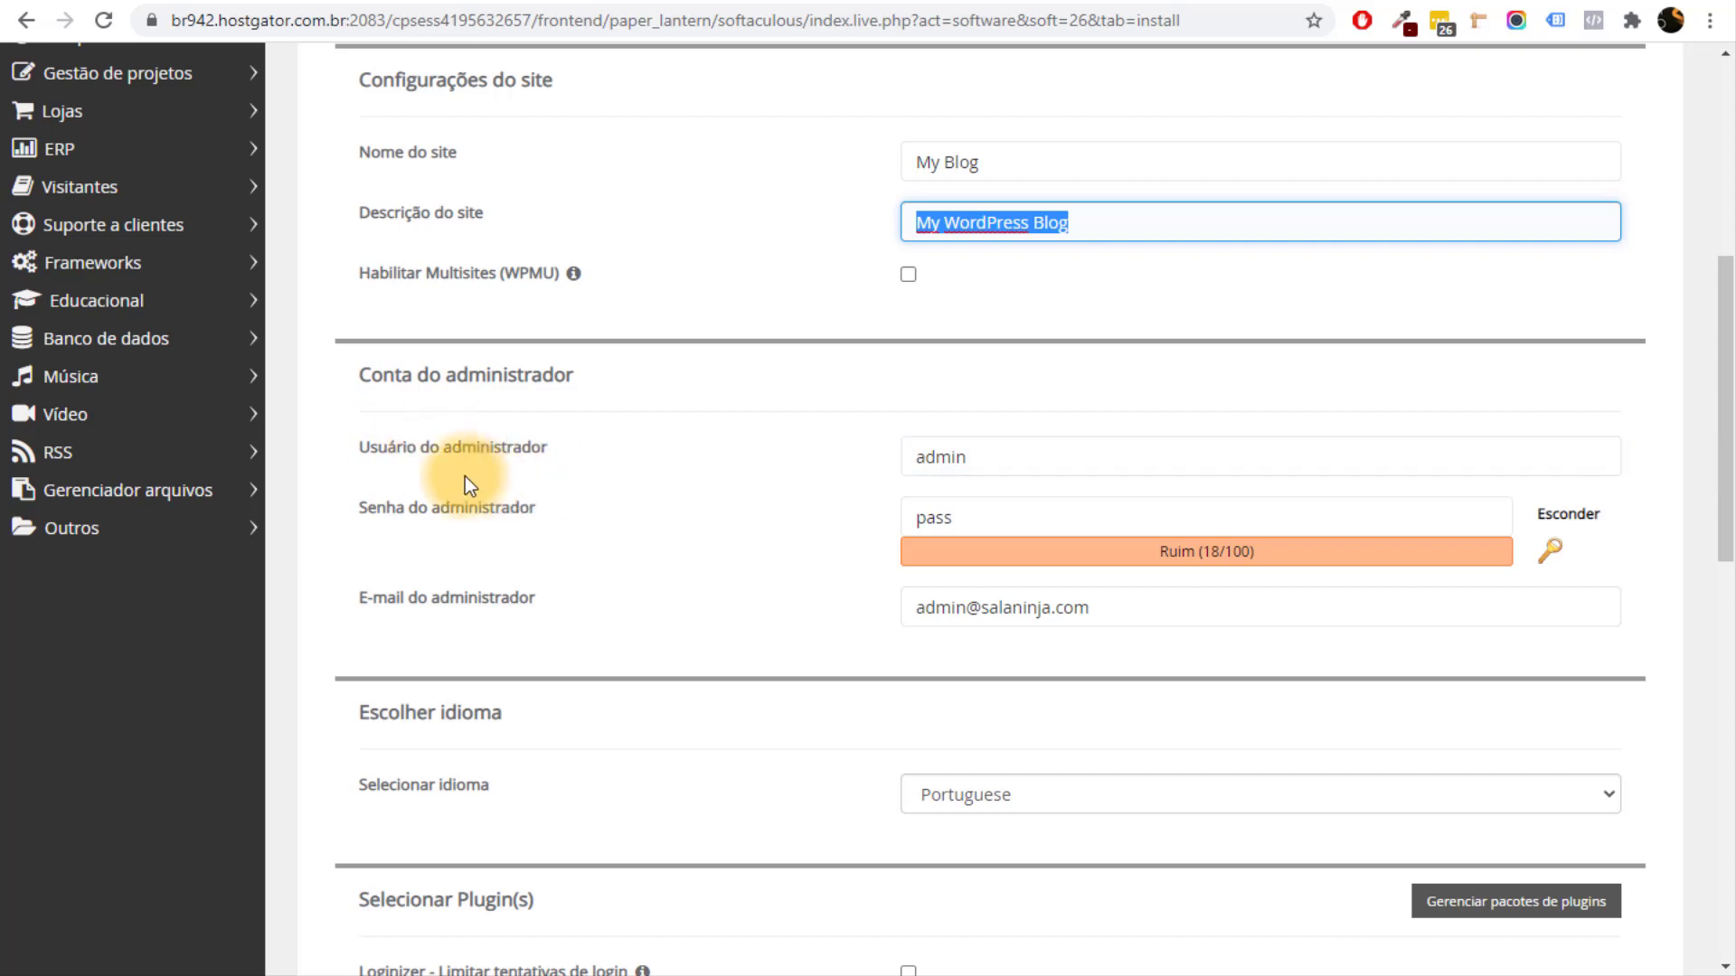
drag(1020, 470, 633, 469)
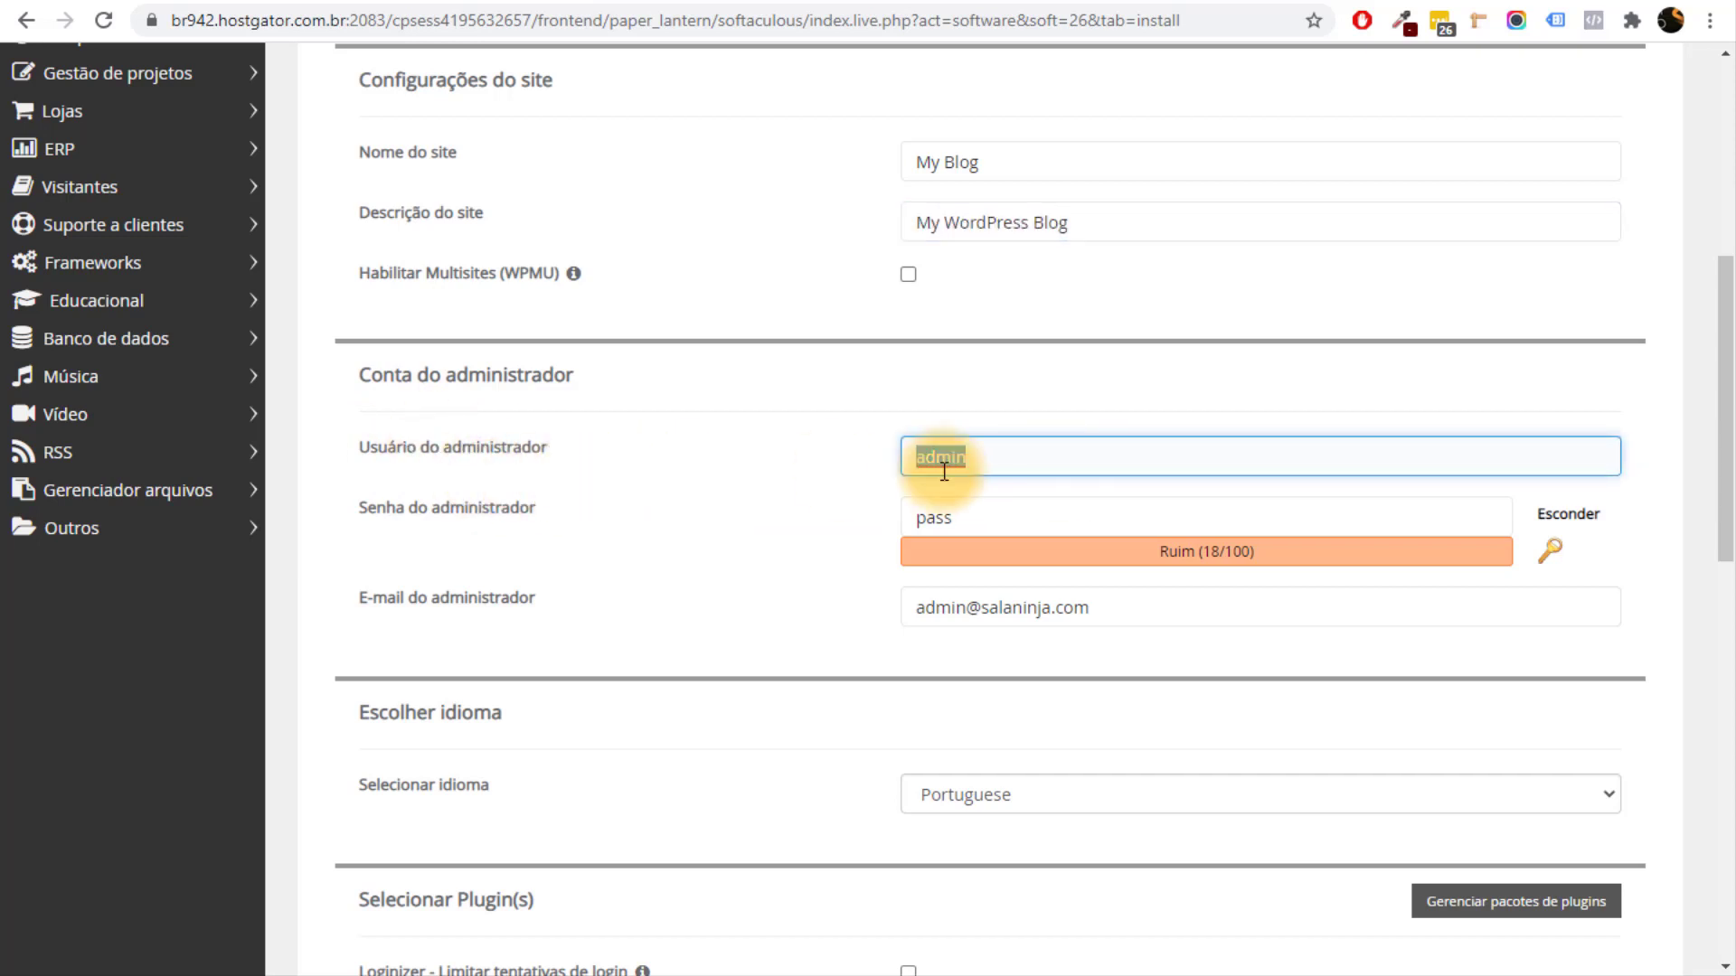
drag(944, 470, 710, 507)
text(R)
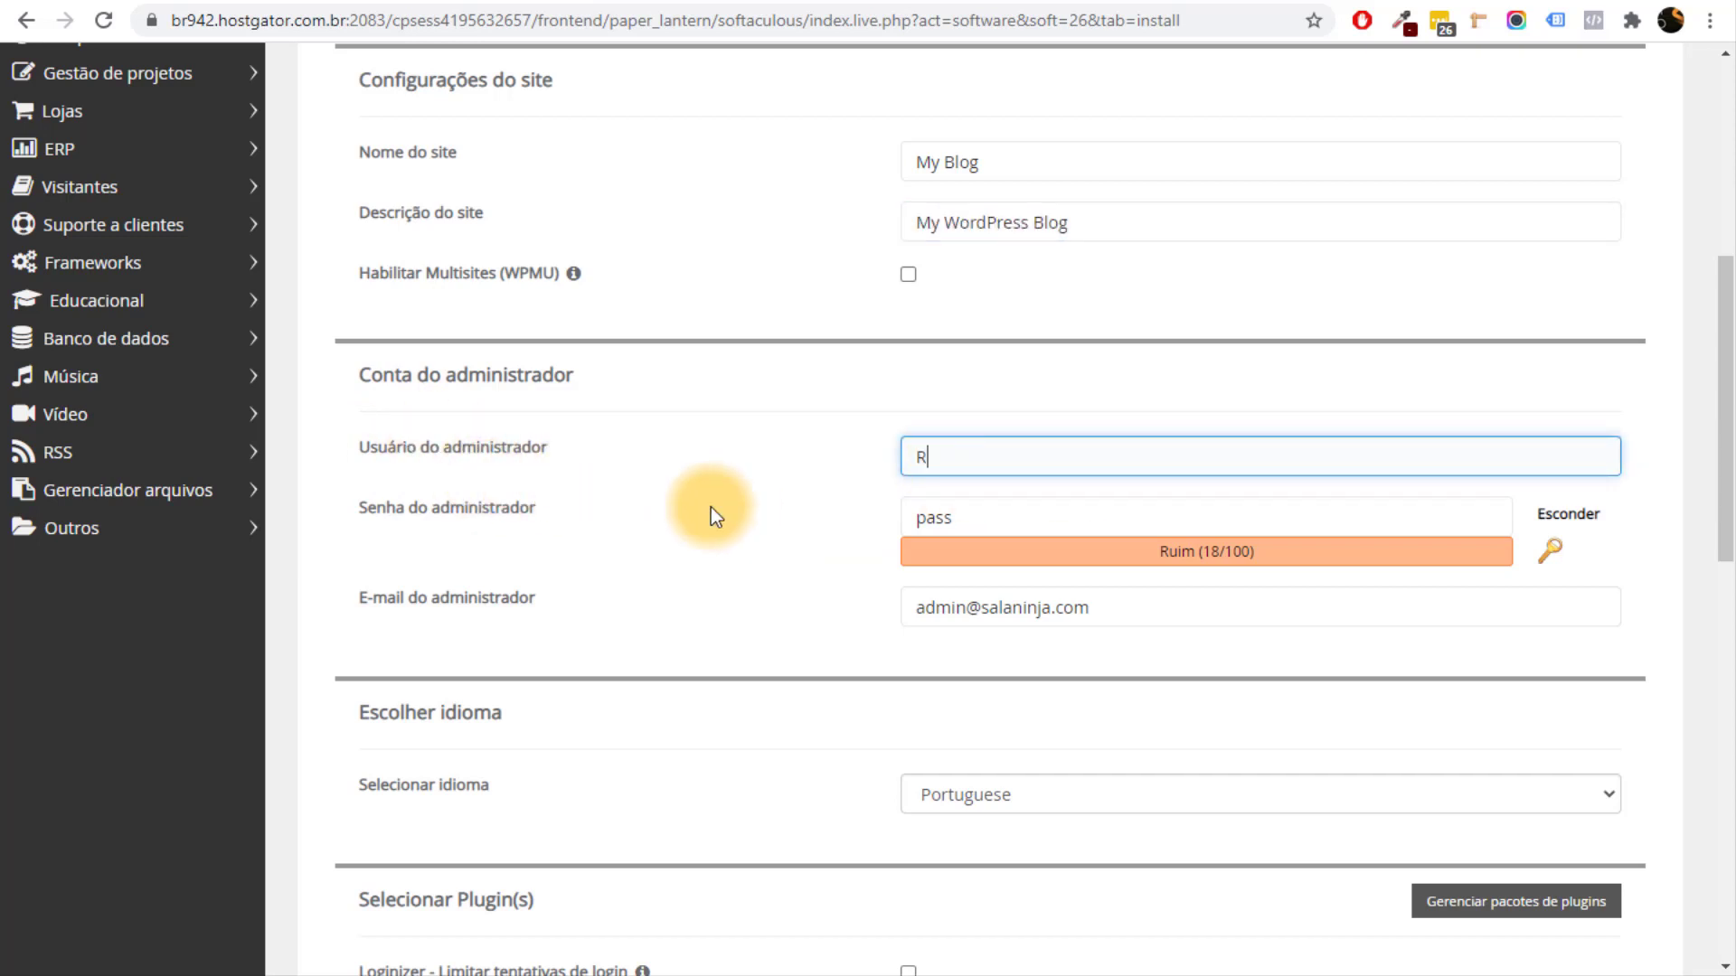
text(afael)
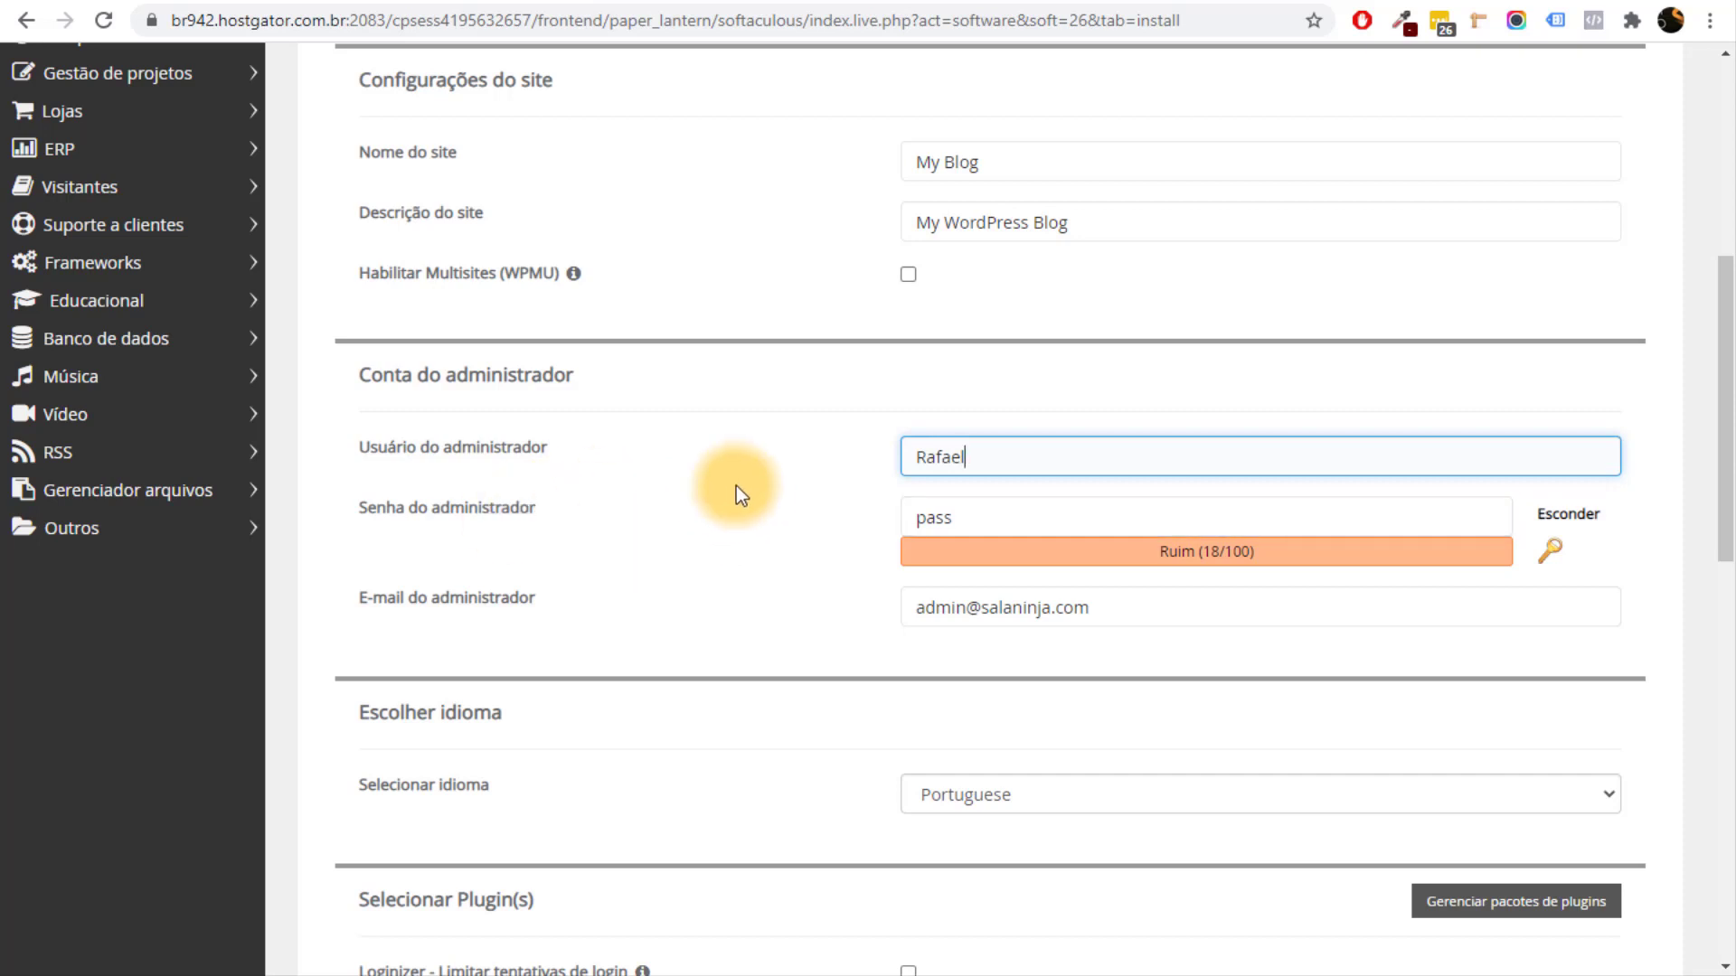
- Replace the generated admin password with a custom password of your own
click(1557, 556)
click(1551, 559)
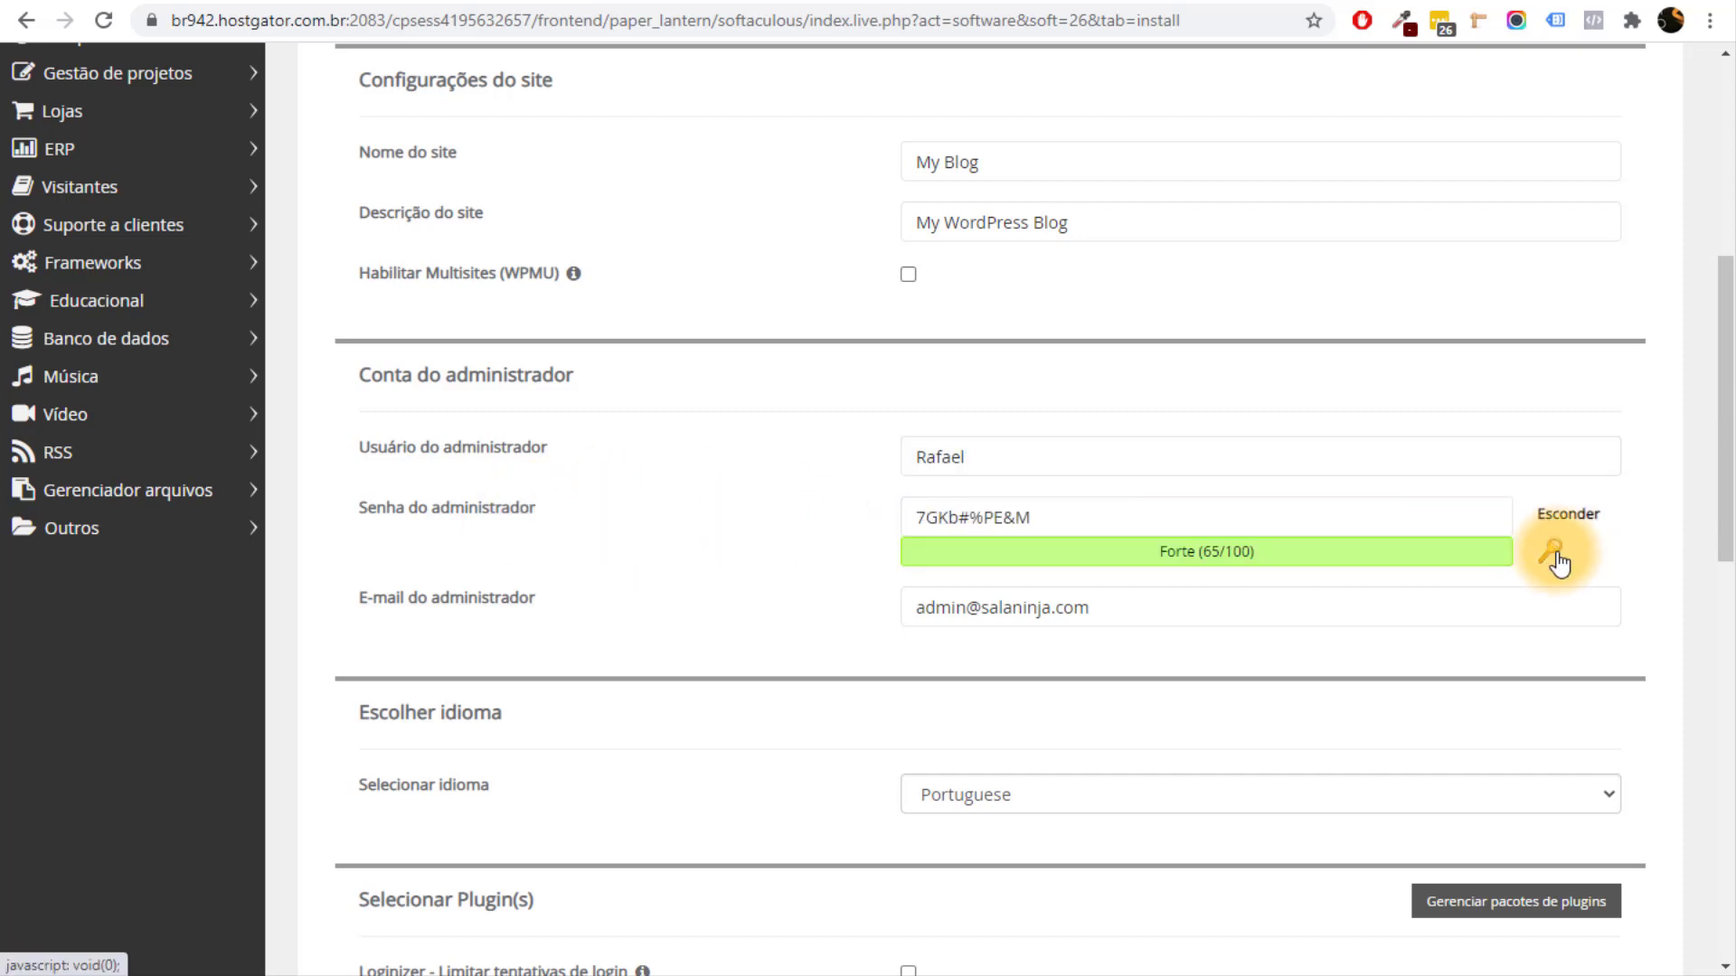
click(1557, 563)
click(1555, 556)
click(1555, 556)
click(1555, 556)
click(1555, 556)
click(1555, 556)
click(1555, 559)
click(1555, 558)
click(1568, 514)
click(1056, 517)
key(ctrl+a)
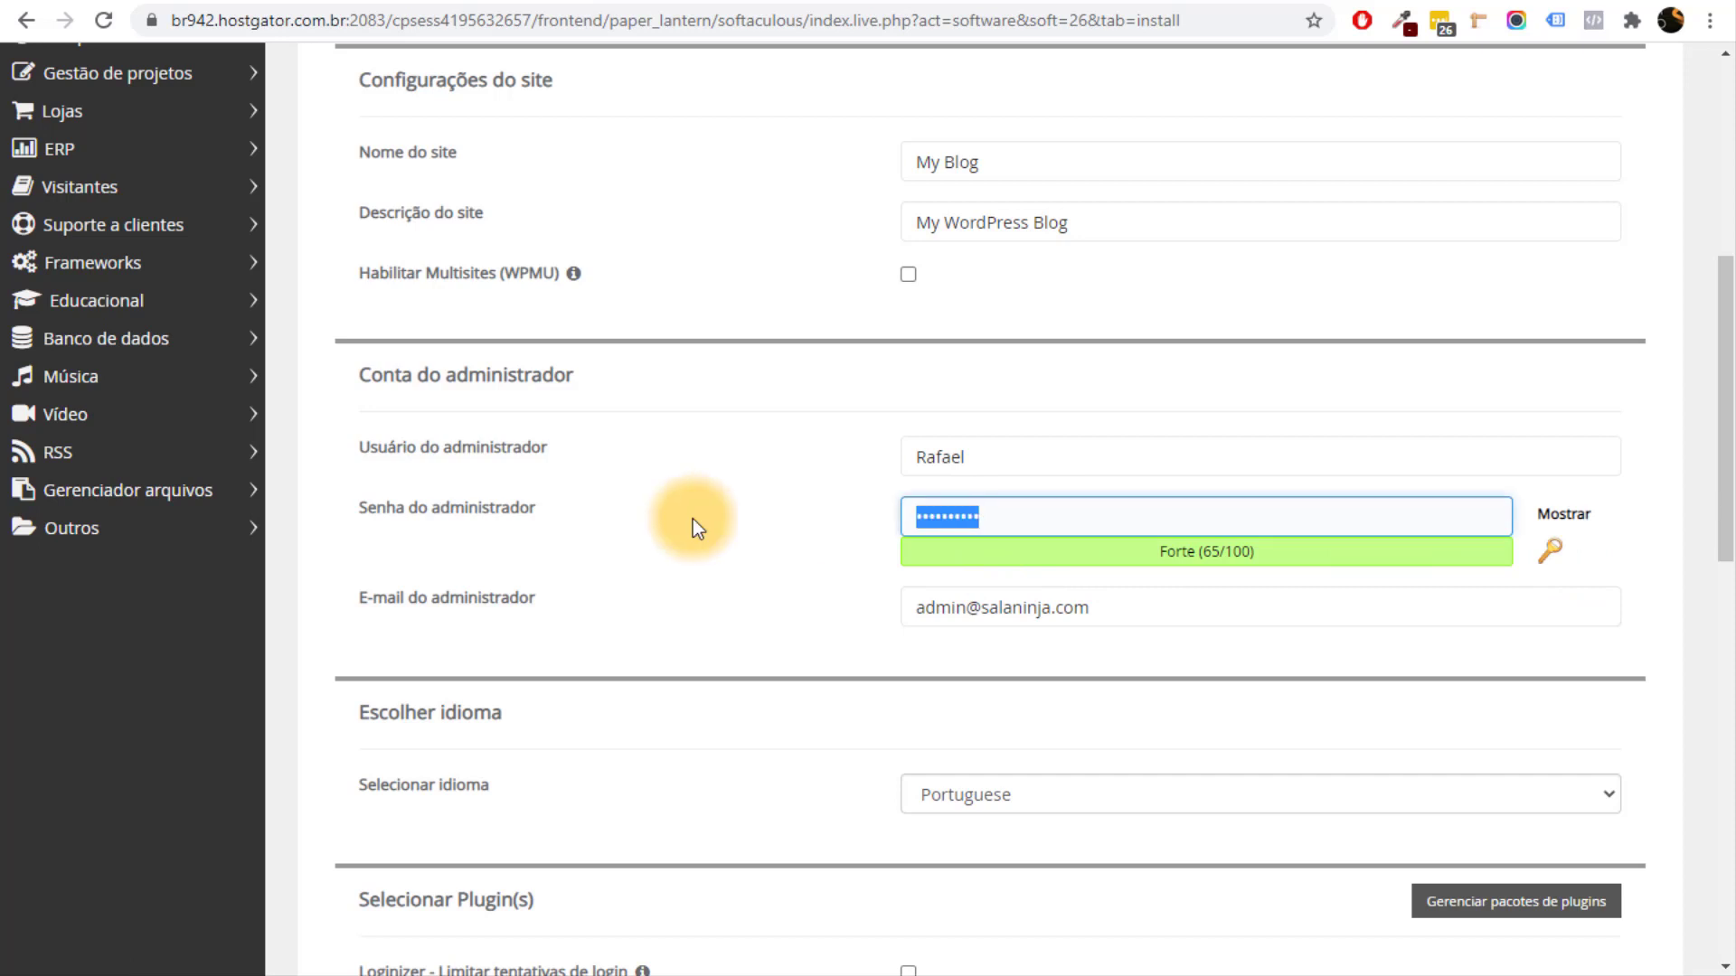
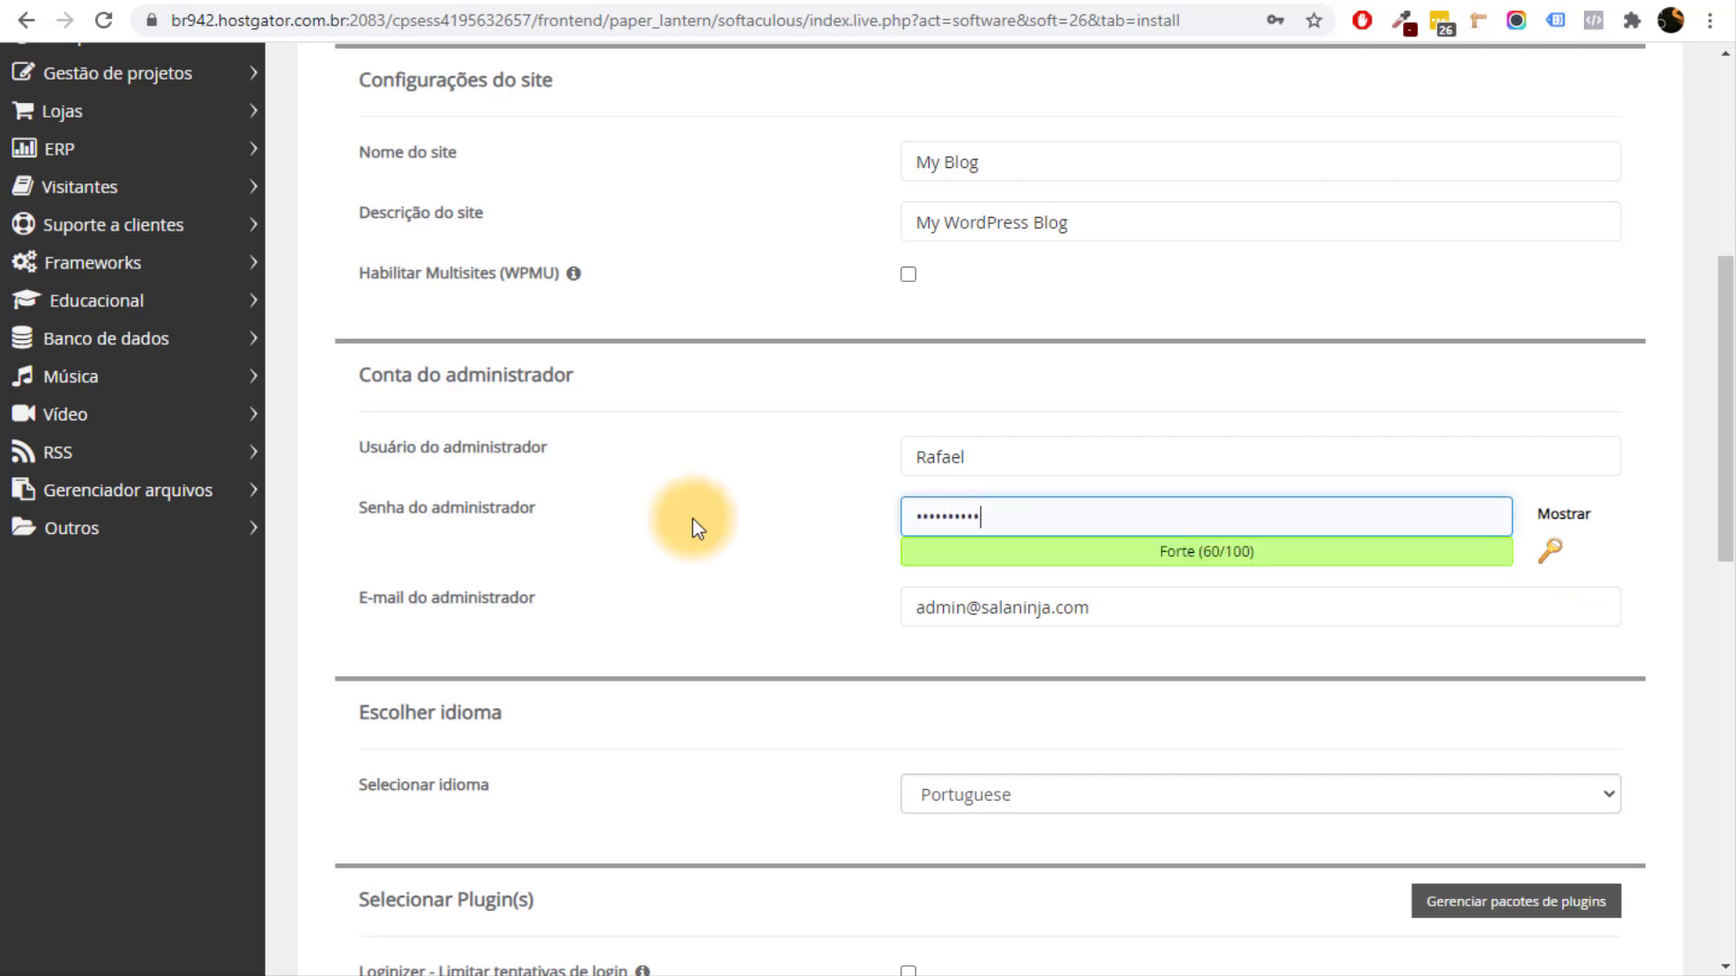
- Check the admin e-mail field and choose Portuguese-BR as the installation language
scroll(700, 513, down, 3)
click(417, 366)
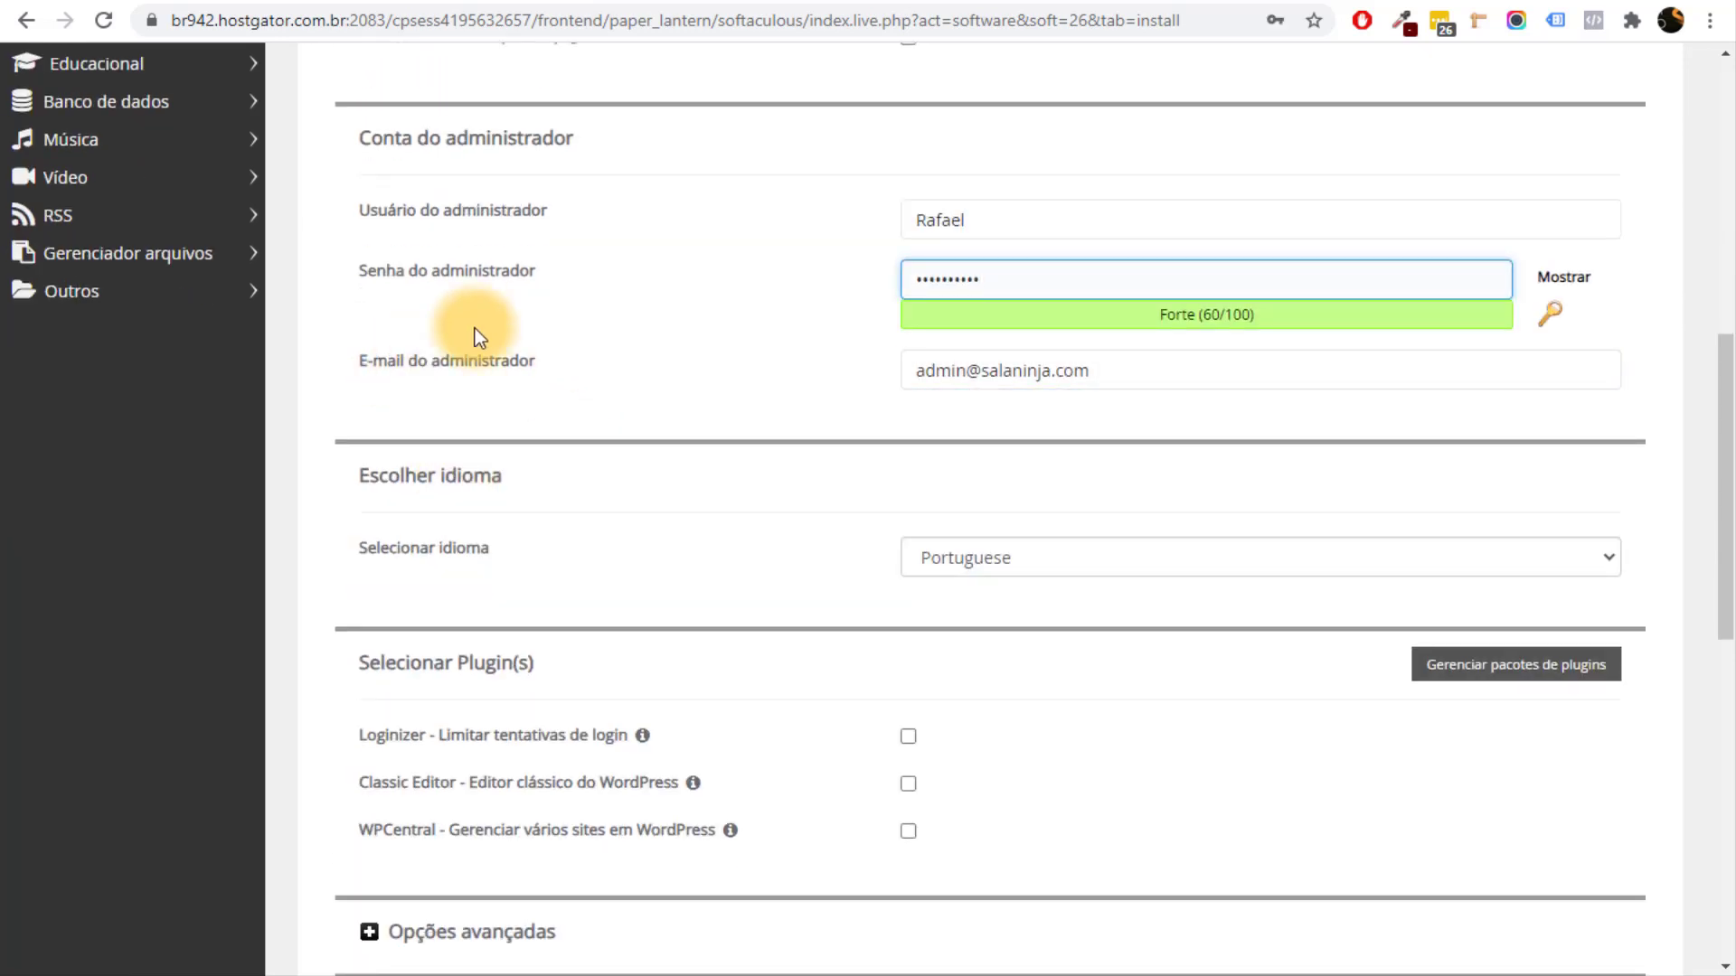
triple_click(1027, 373)
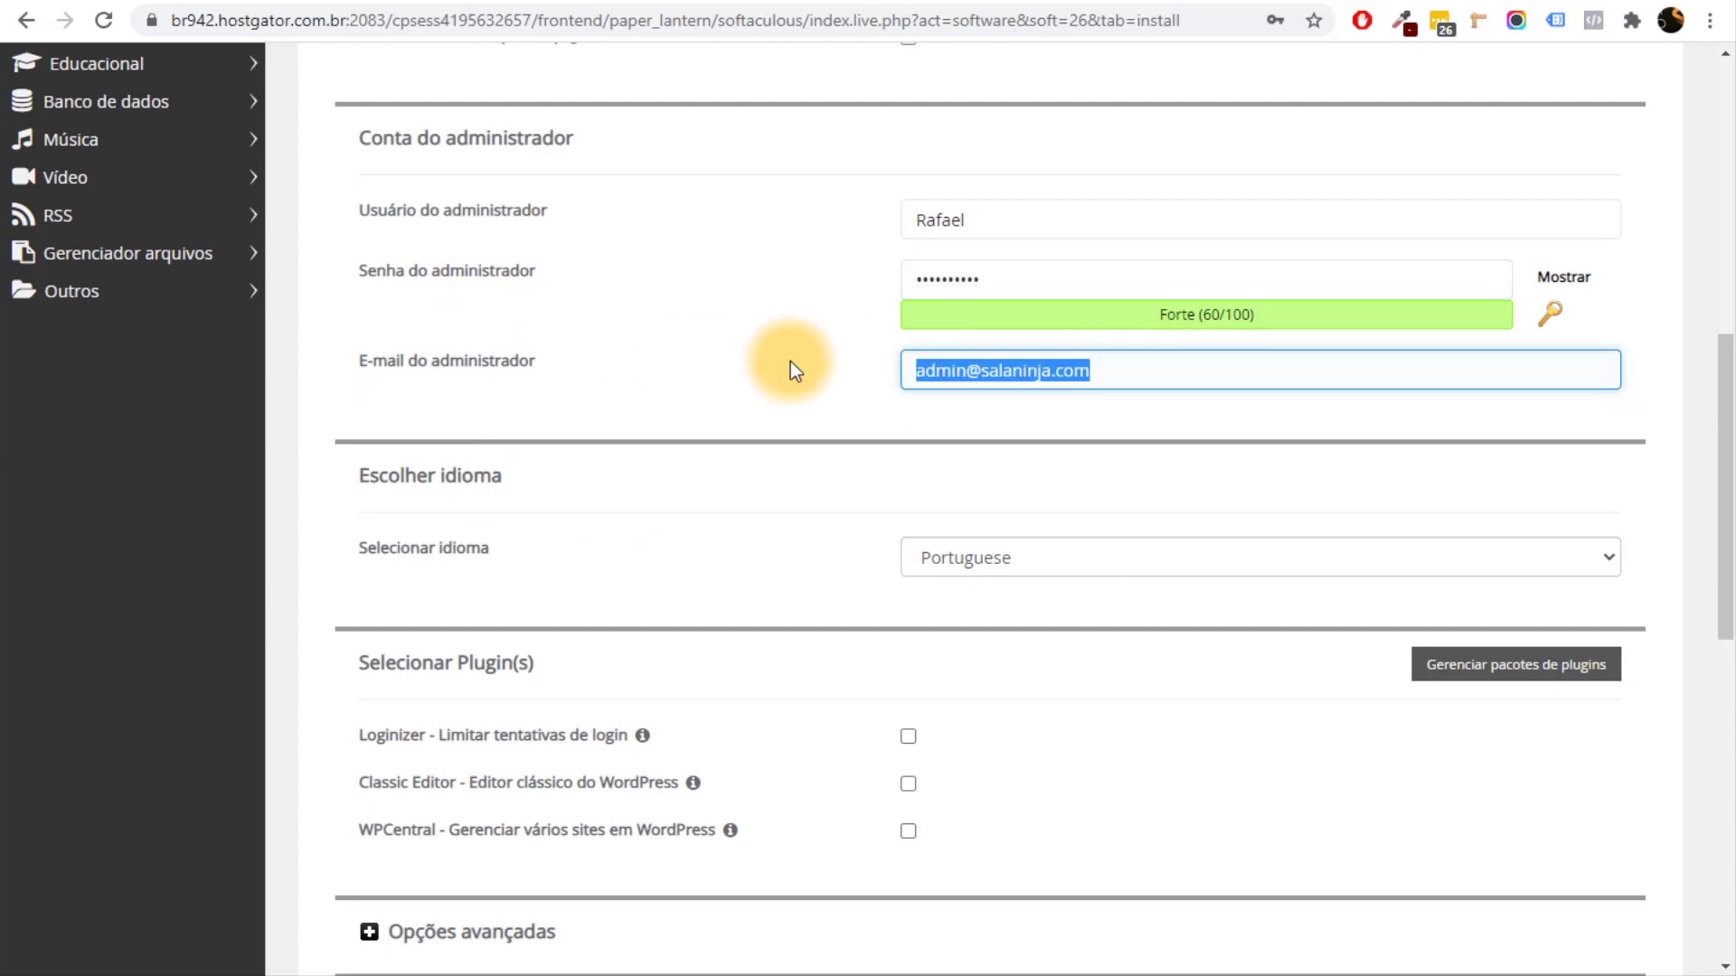
scroll(843, 431, up, 3)
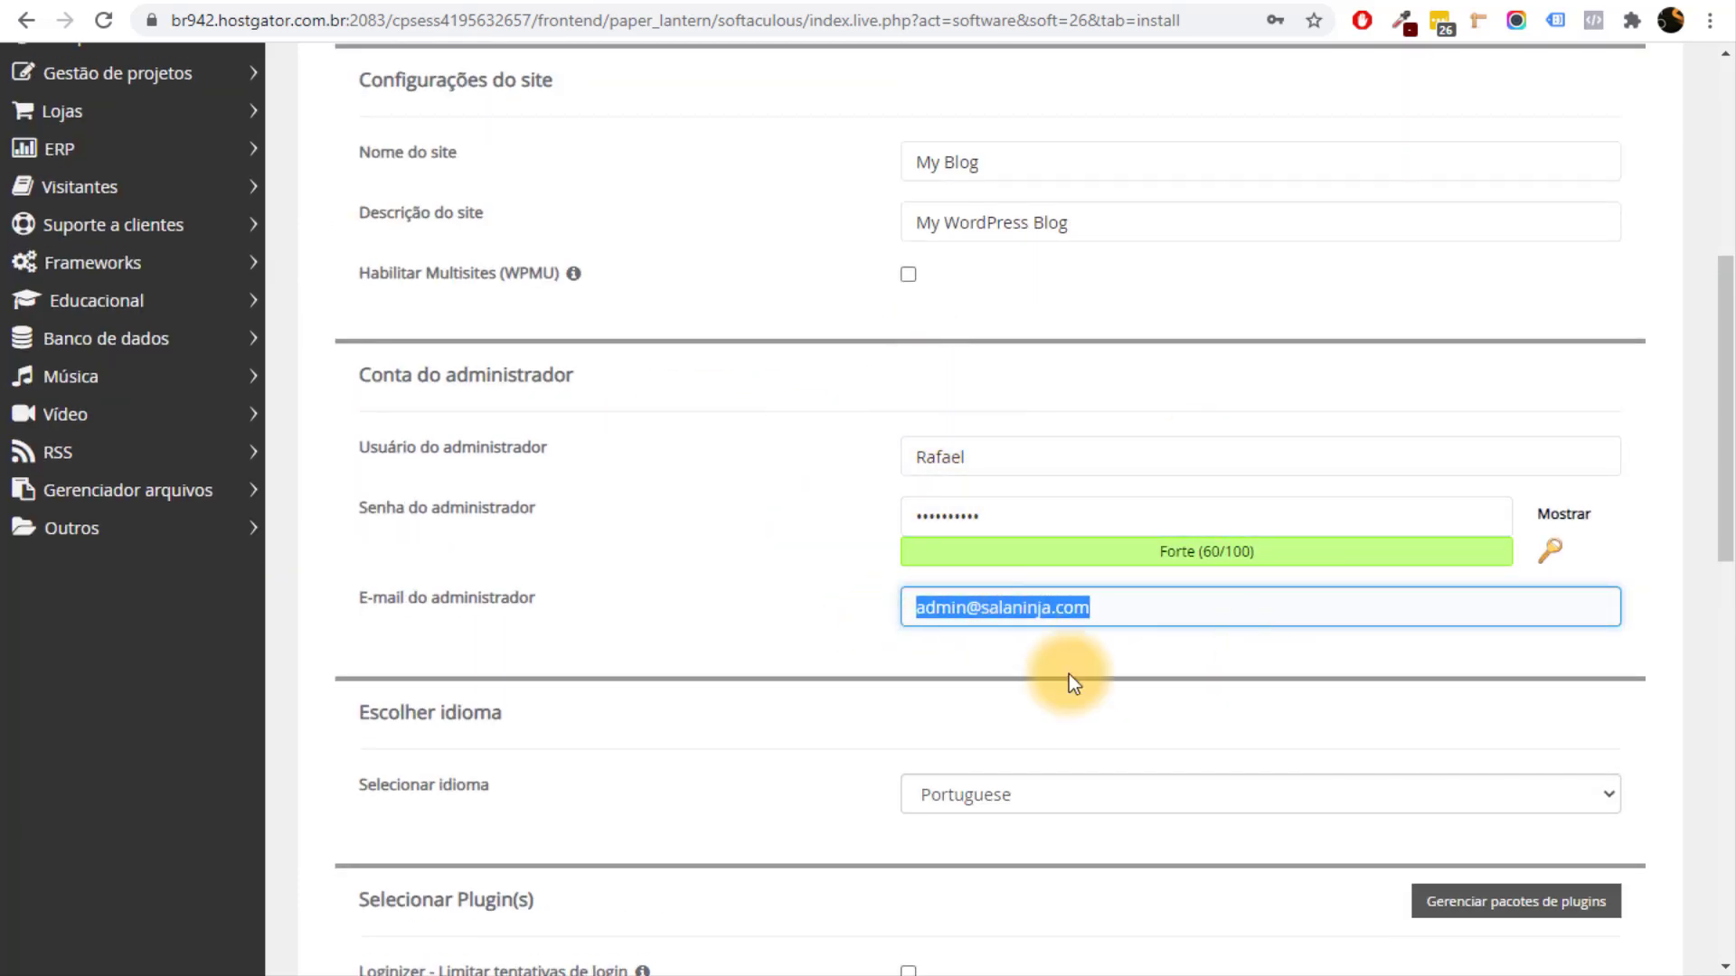
scroll(1022, 619, down, 4)
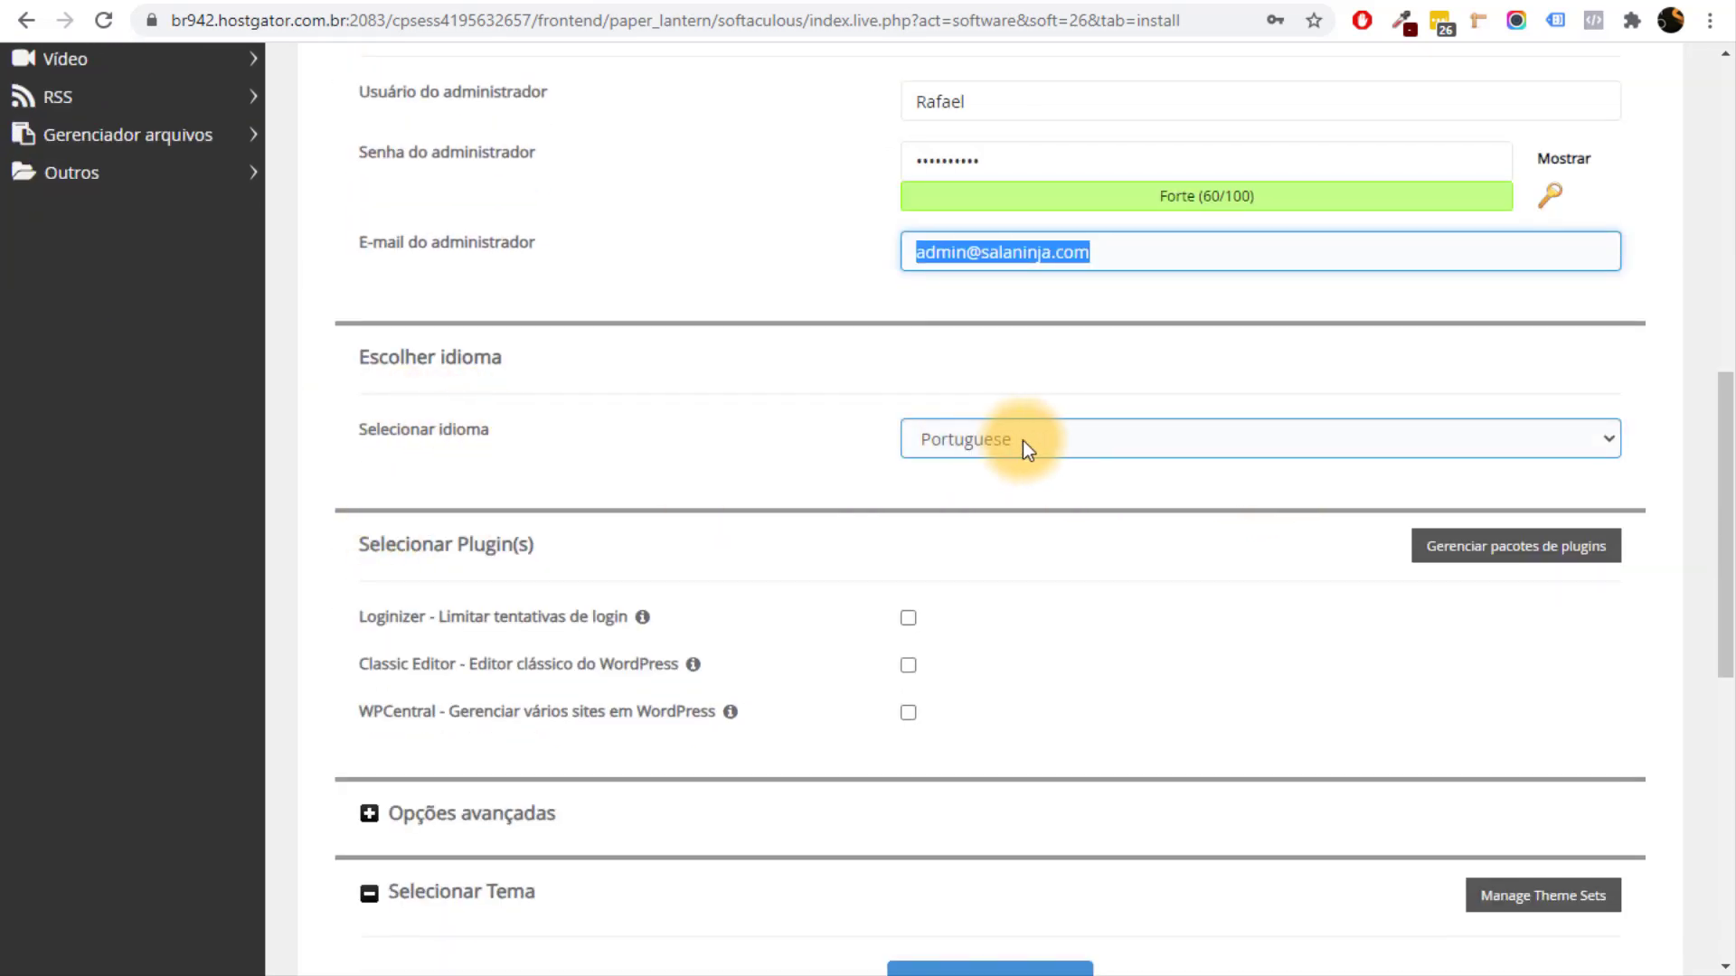
click(1101, 441)
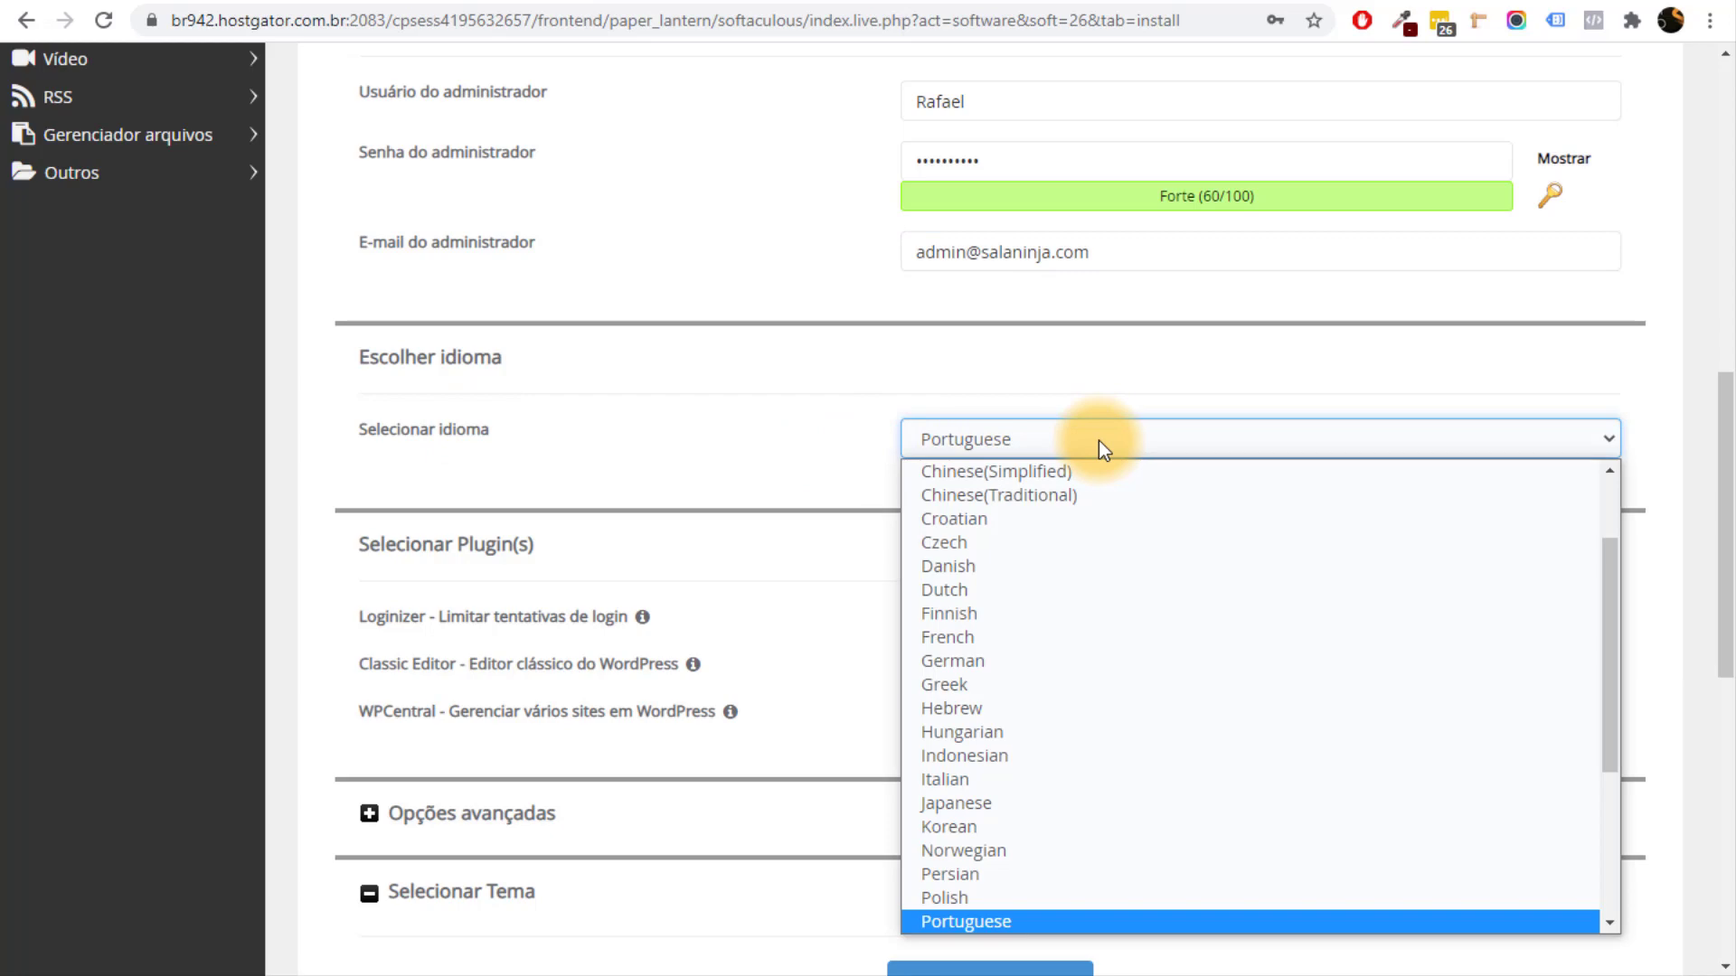
scroll(1120, 538, up, 1)
scroll(1103, 647, down, 3)
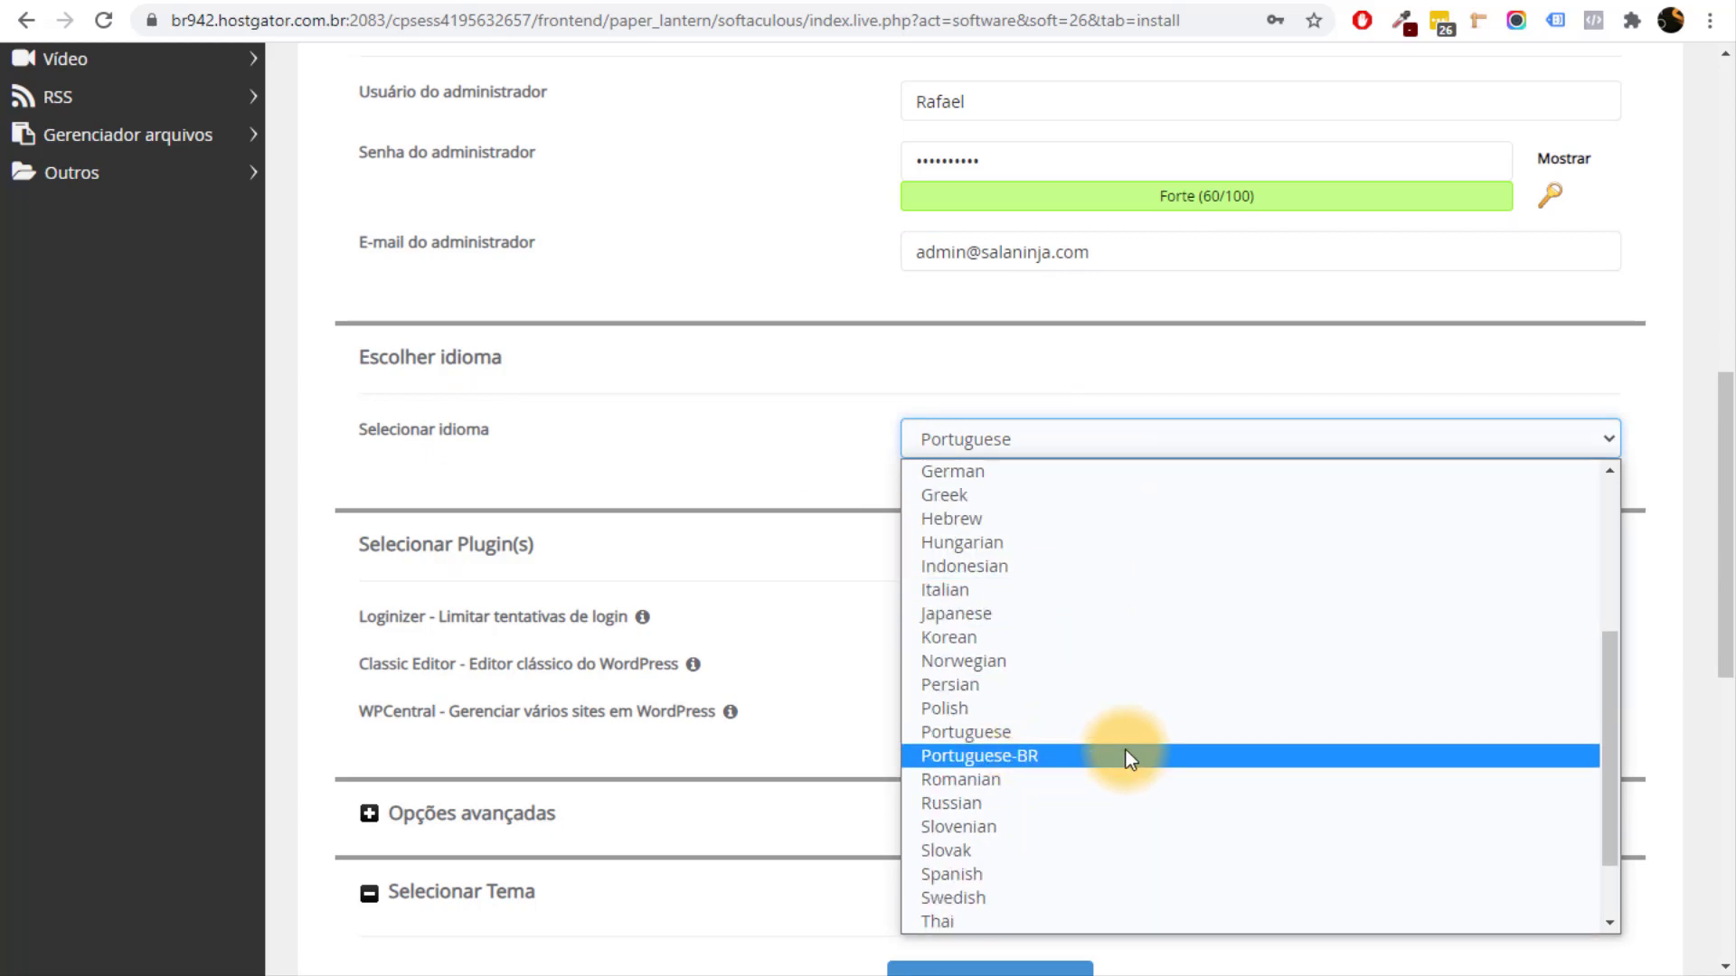
click(1033, 756)
- Install WordPress and open the new site's /wp-admin panel
scroll(999, 658, down, 5)
scroll(986, 678, down, 4)
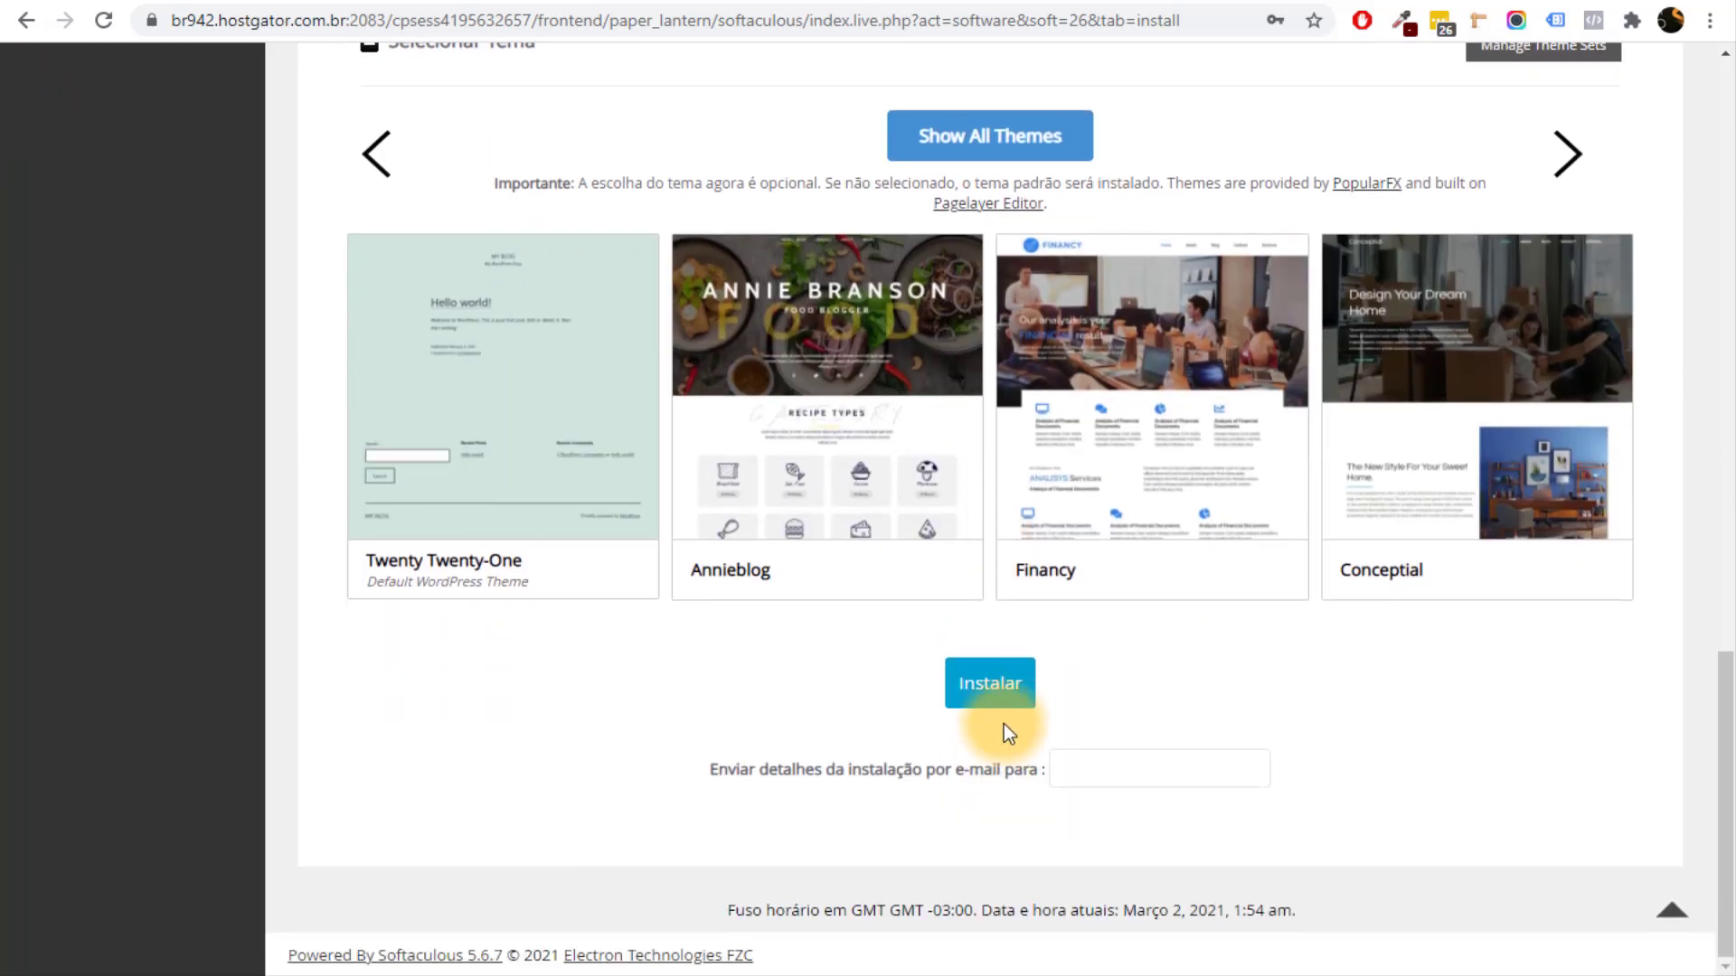
click(997, 705)
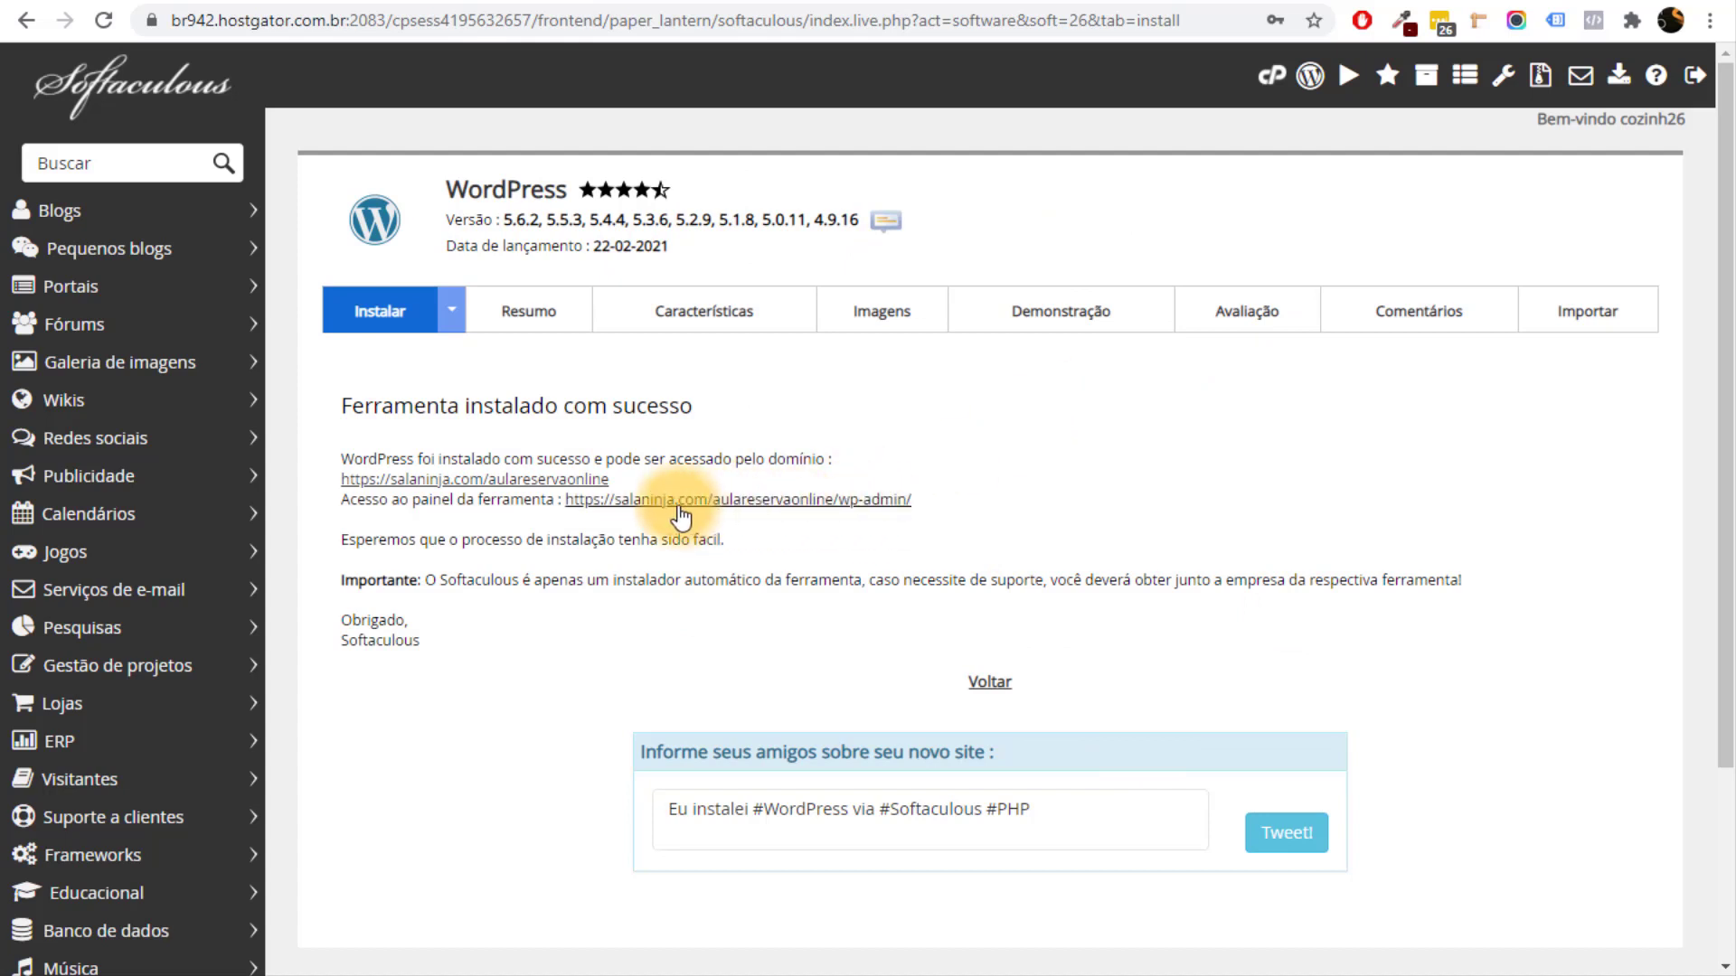
drag(390, 500, 531, 508)
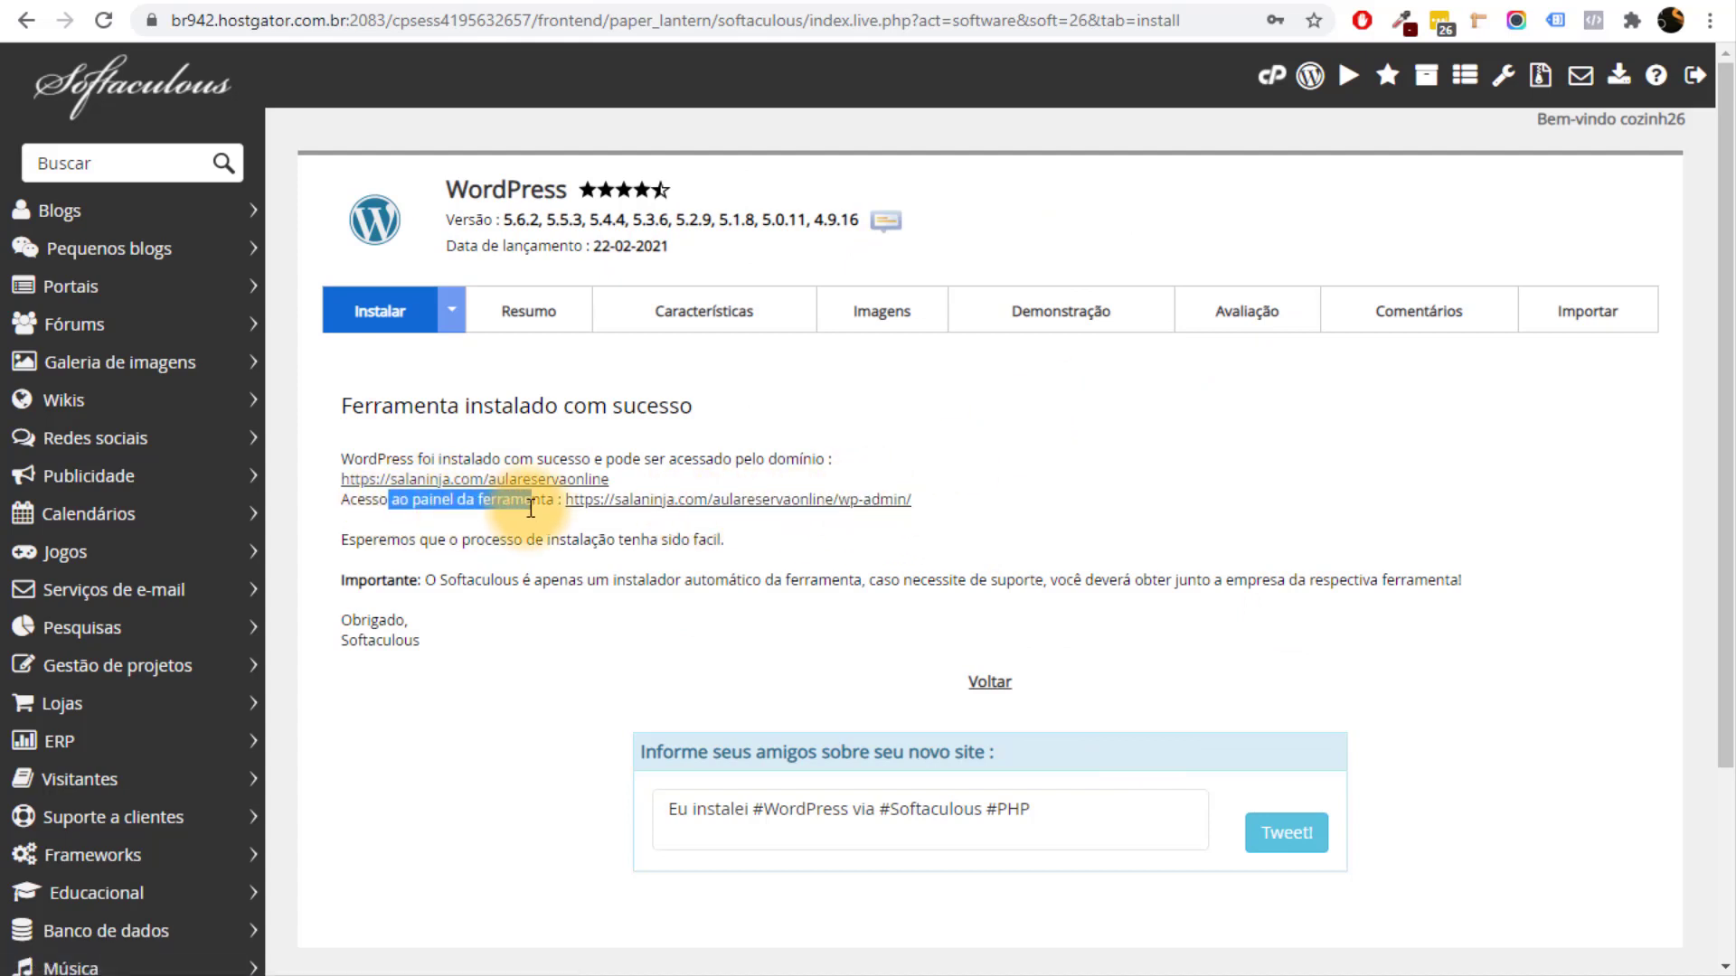
click(791, 507)
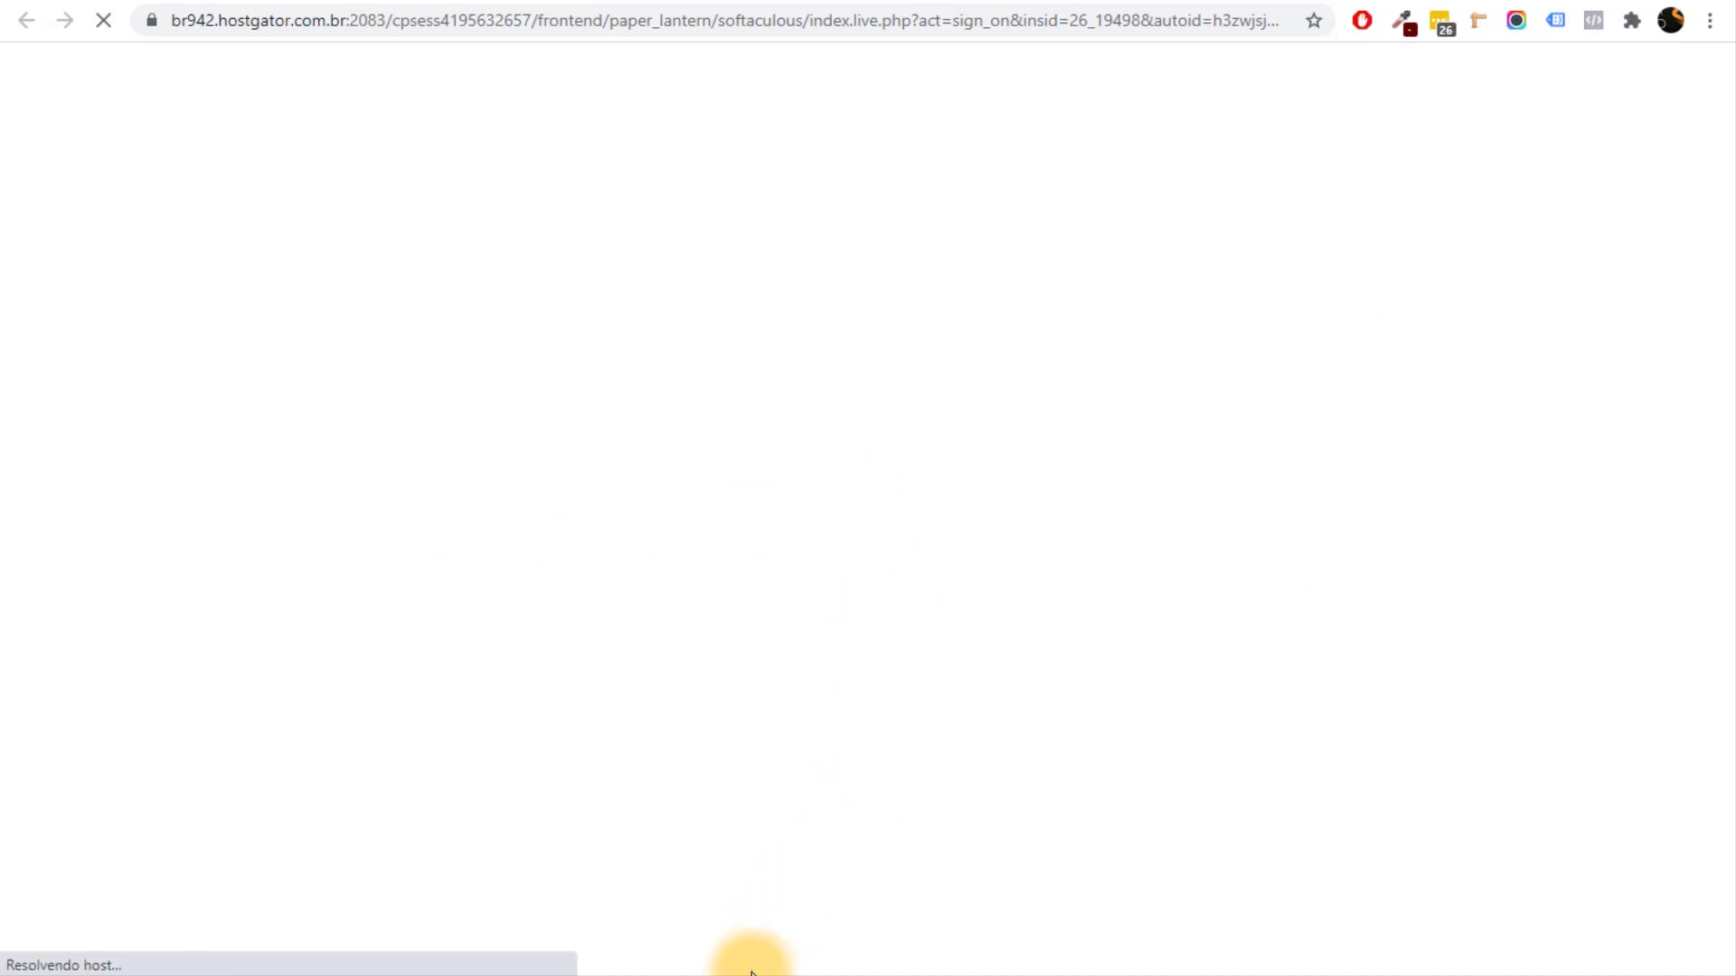
- Add an Acessar o Wordpress subtopic under 02 and move it to second place
click(750, 975)
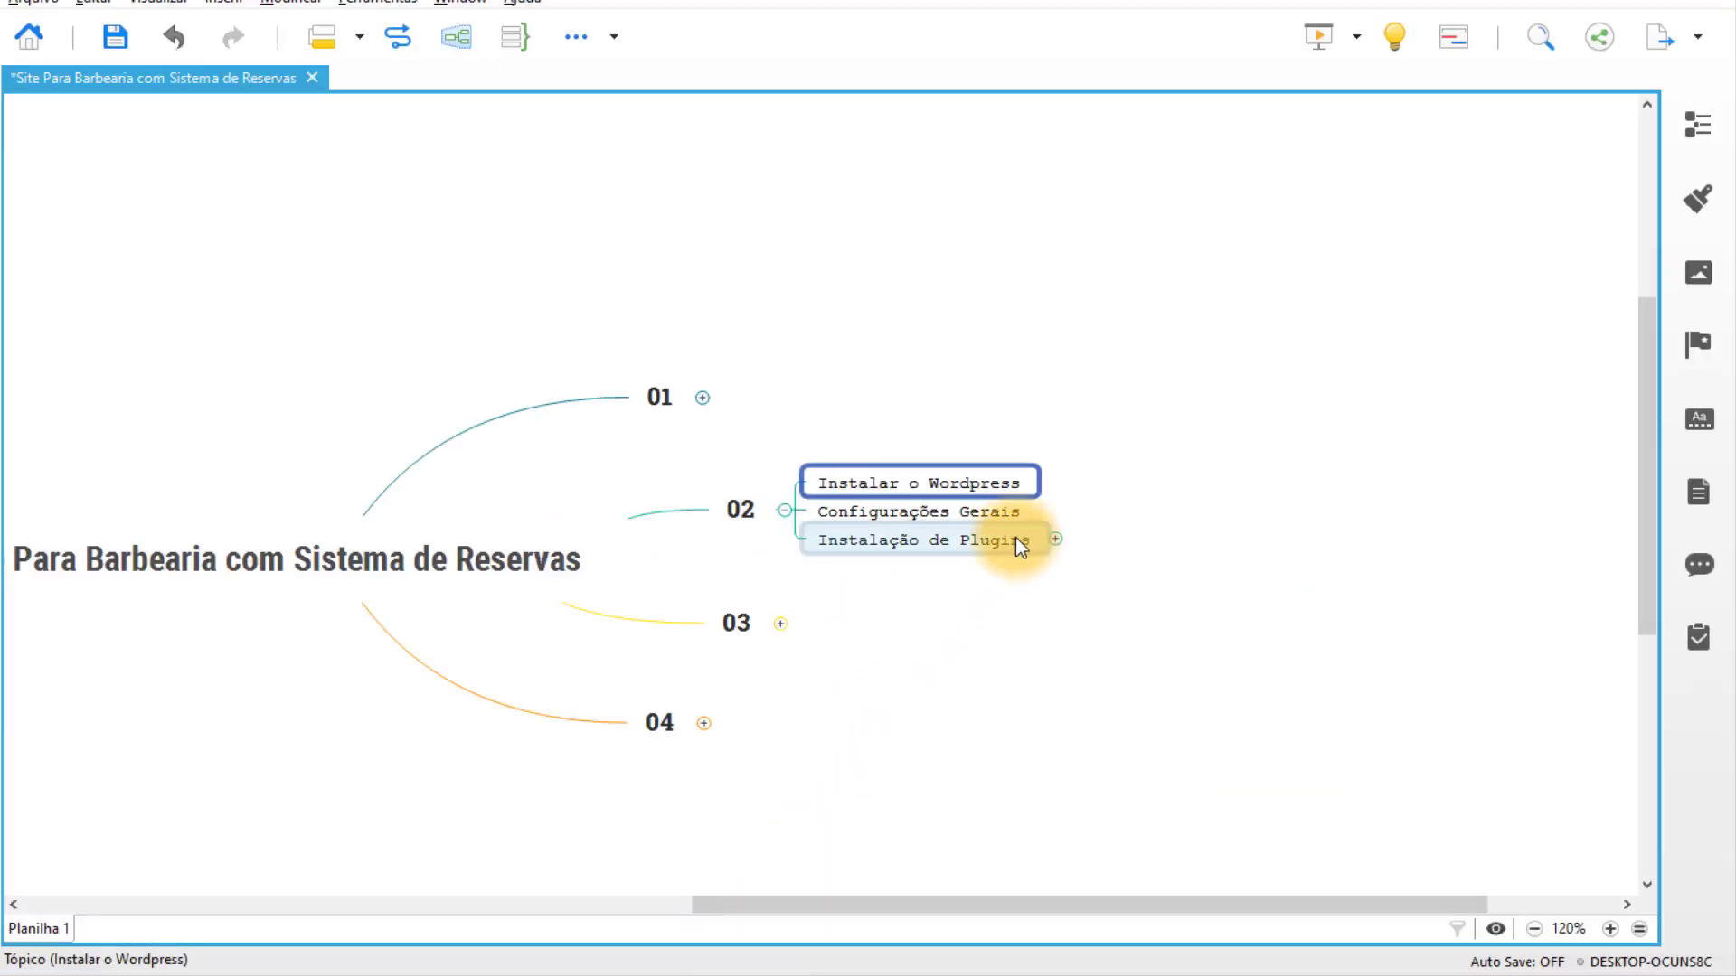
click(743, 519)
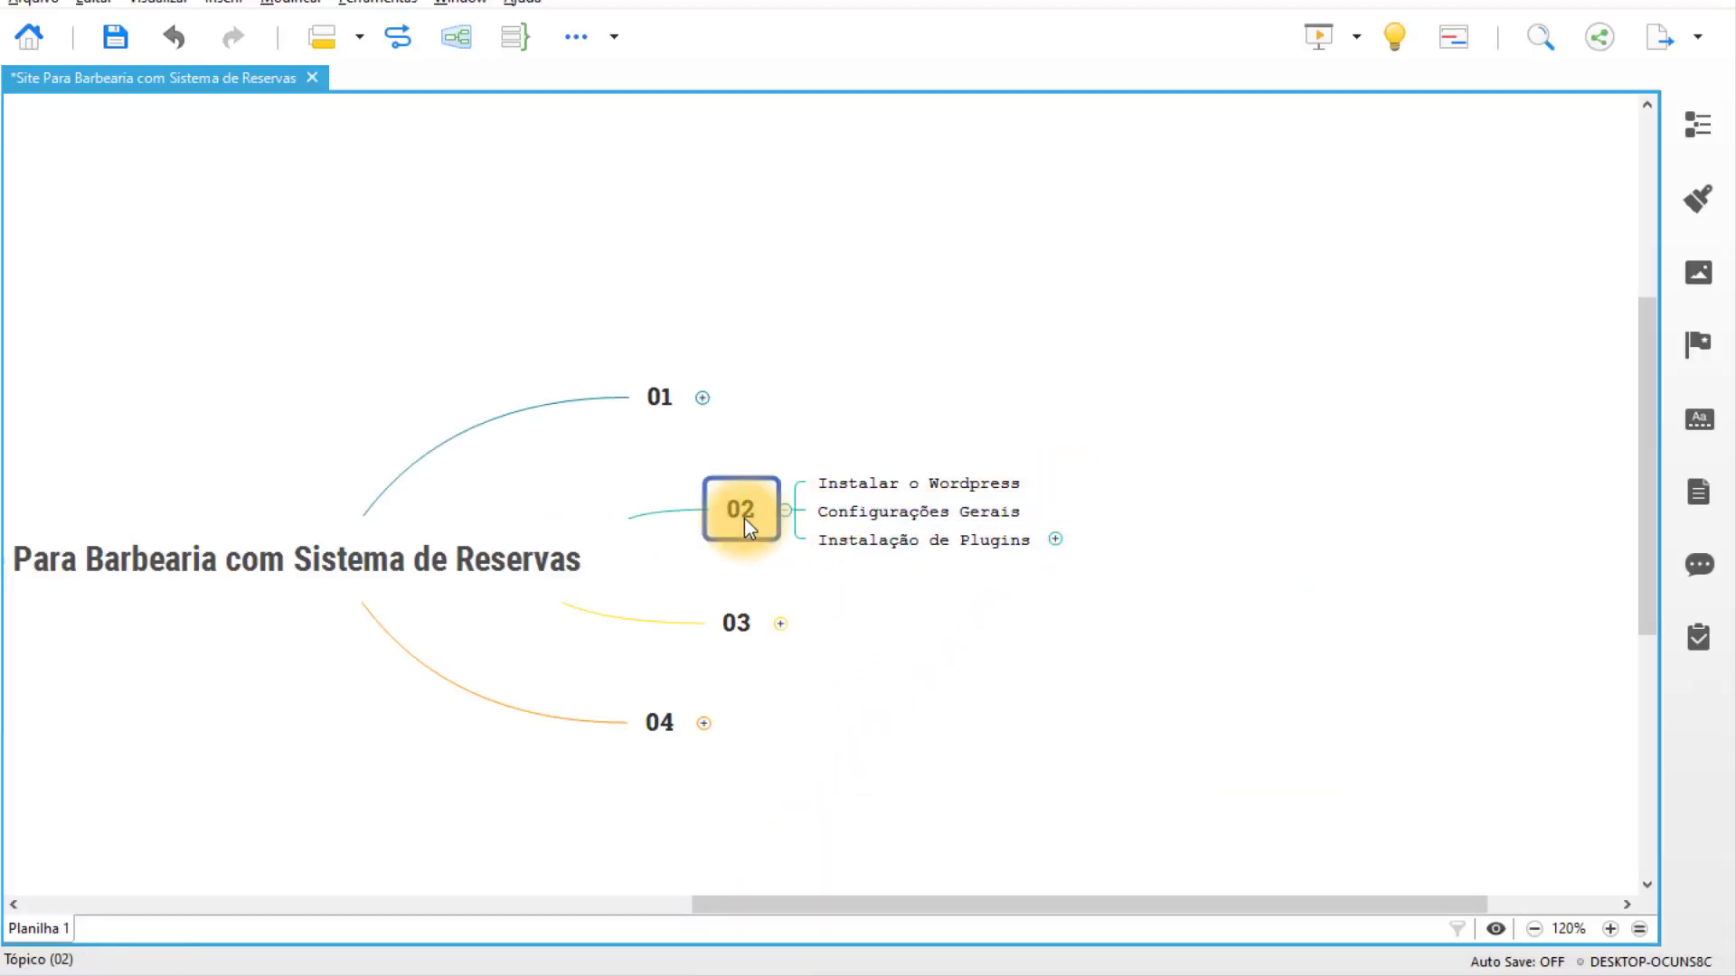
key(Tab)
text(A)
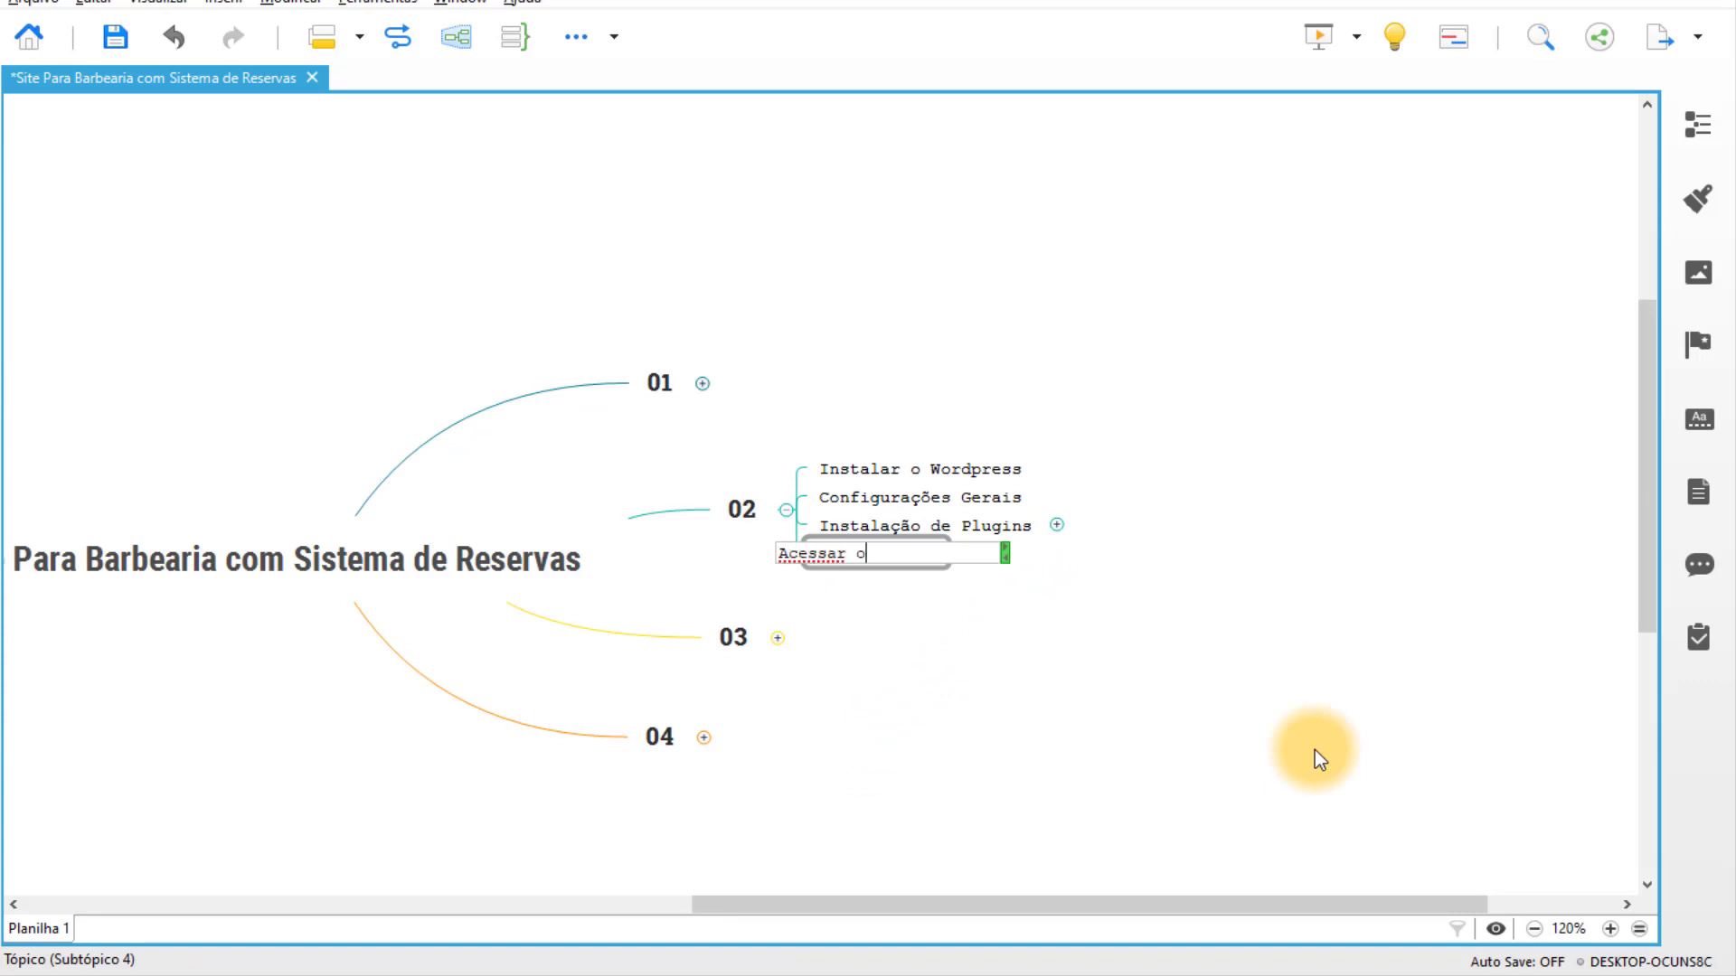
text(cessar o Wordpress)
key(Return)
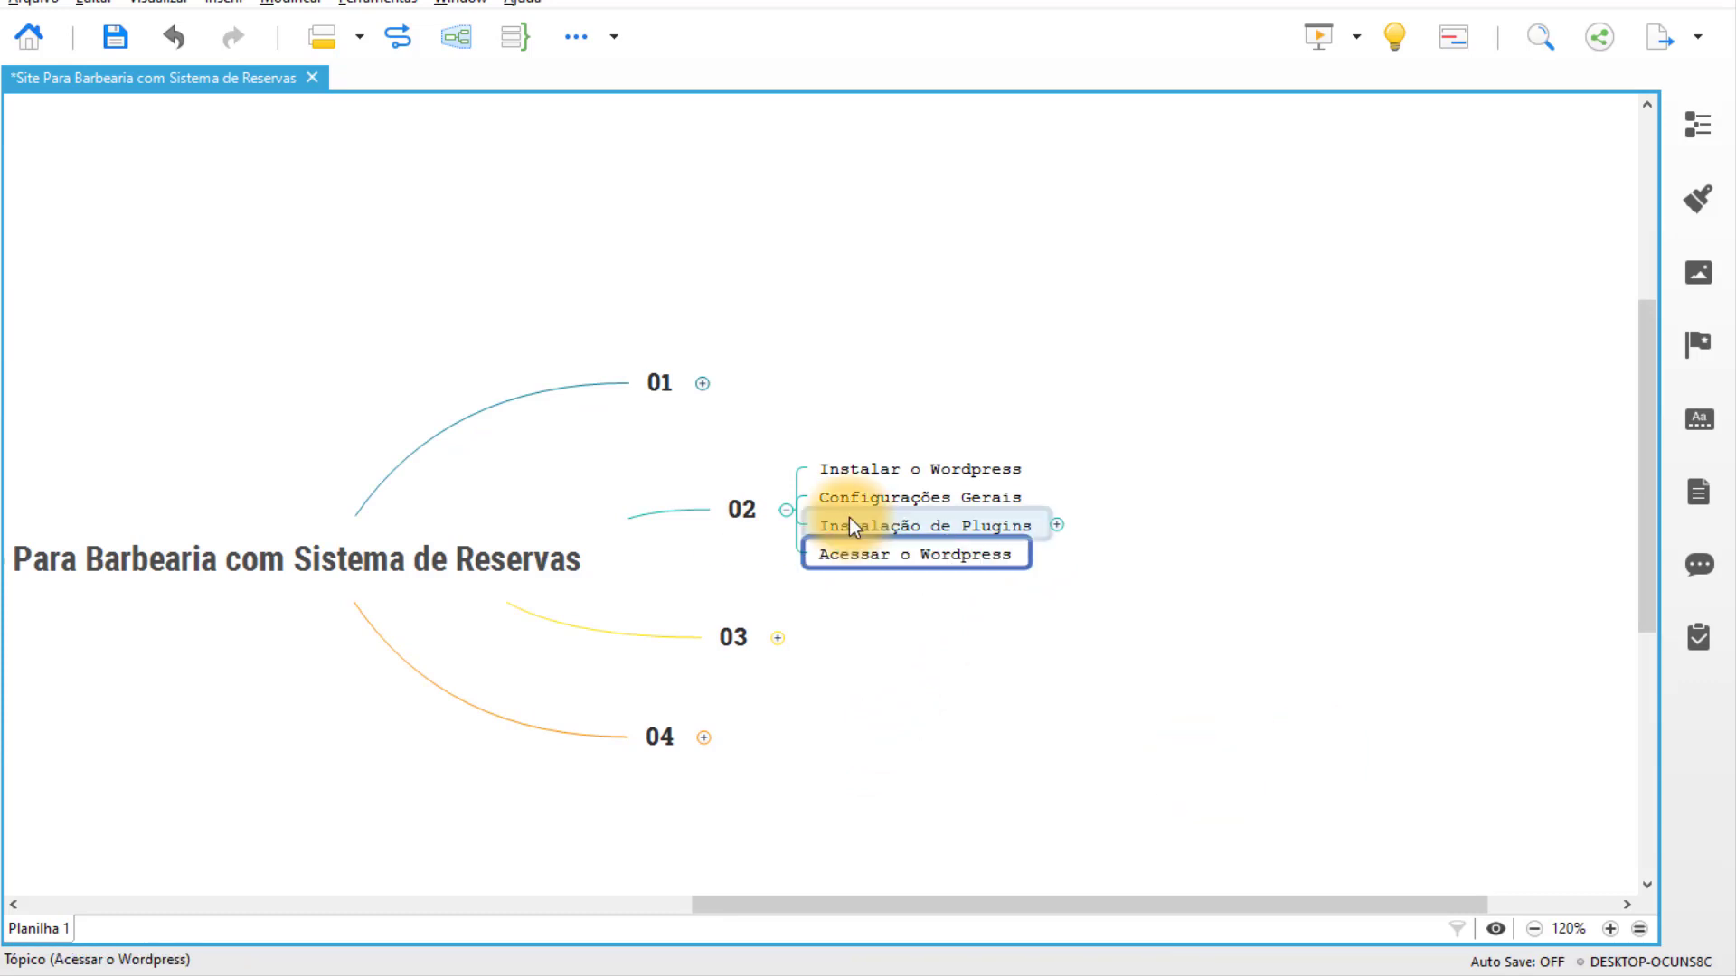
drag(890, 574, 902, 488)
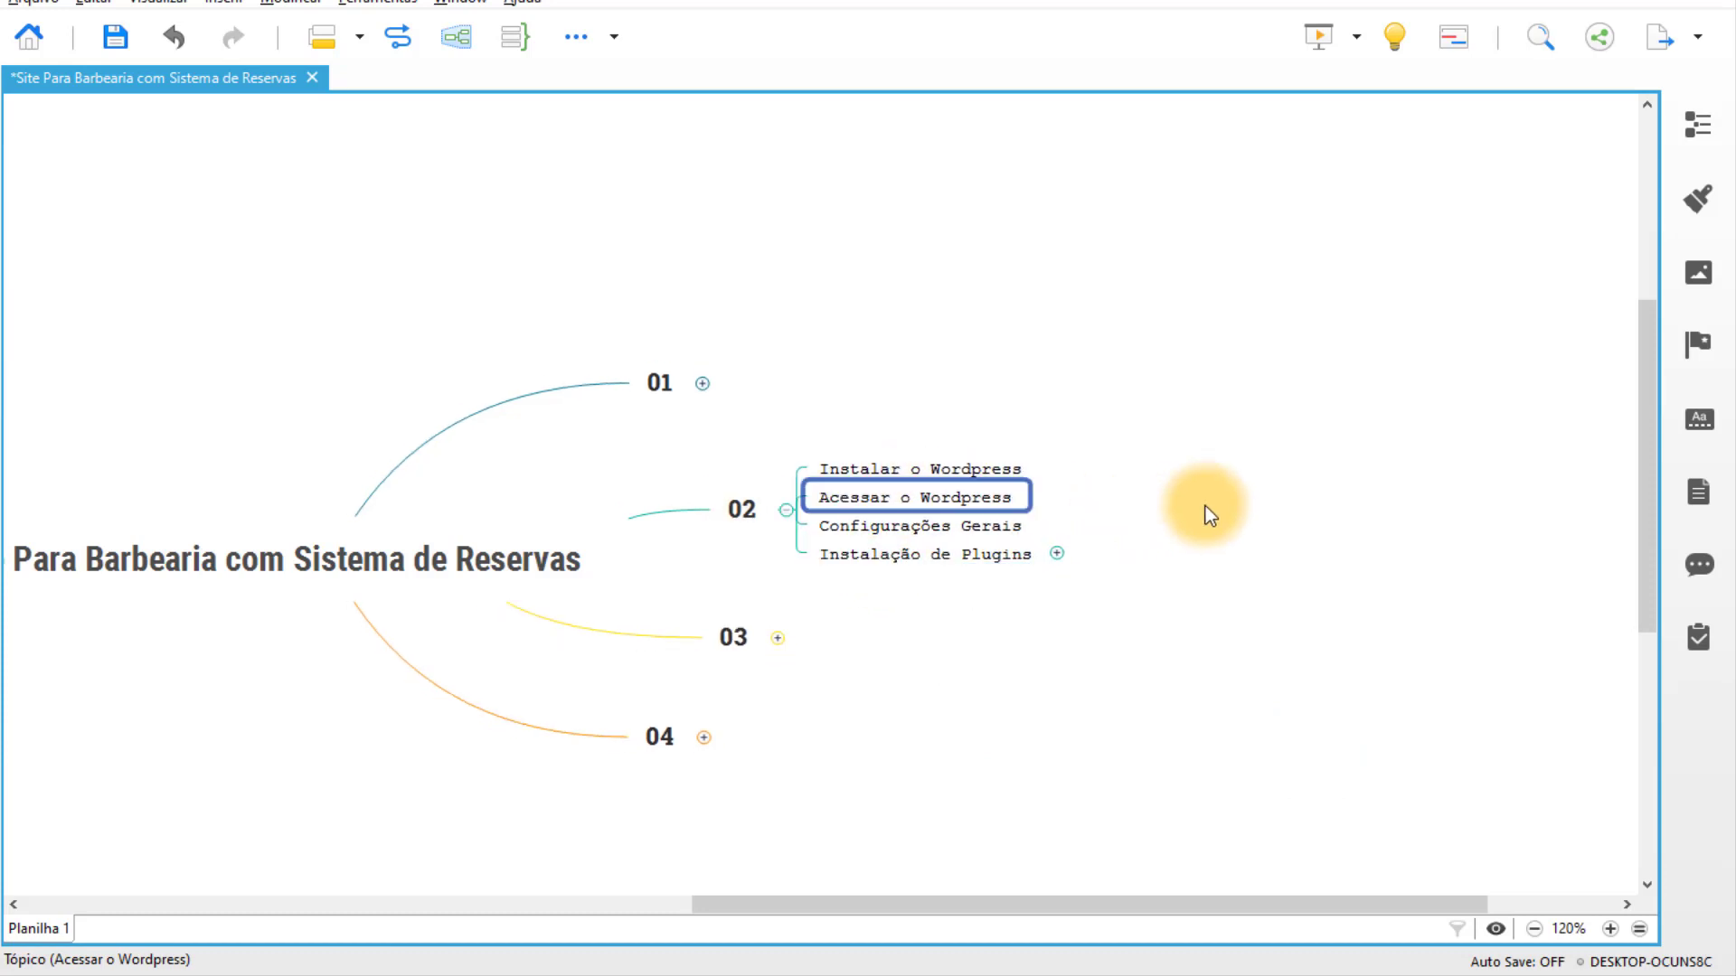
click(1161, 571)
drag(1161, 571, 1202, 569)
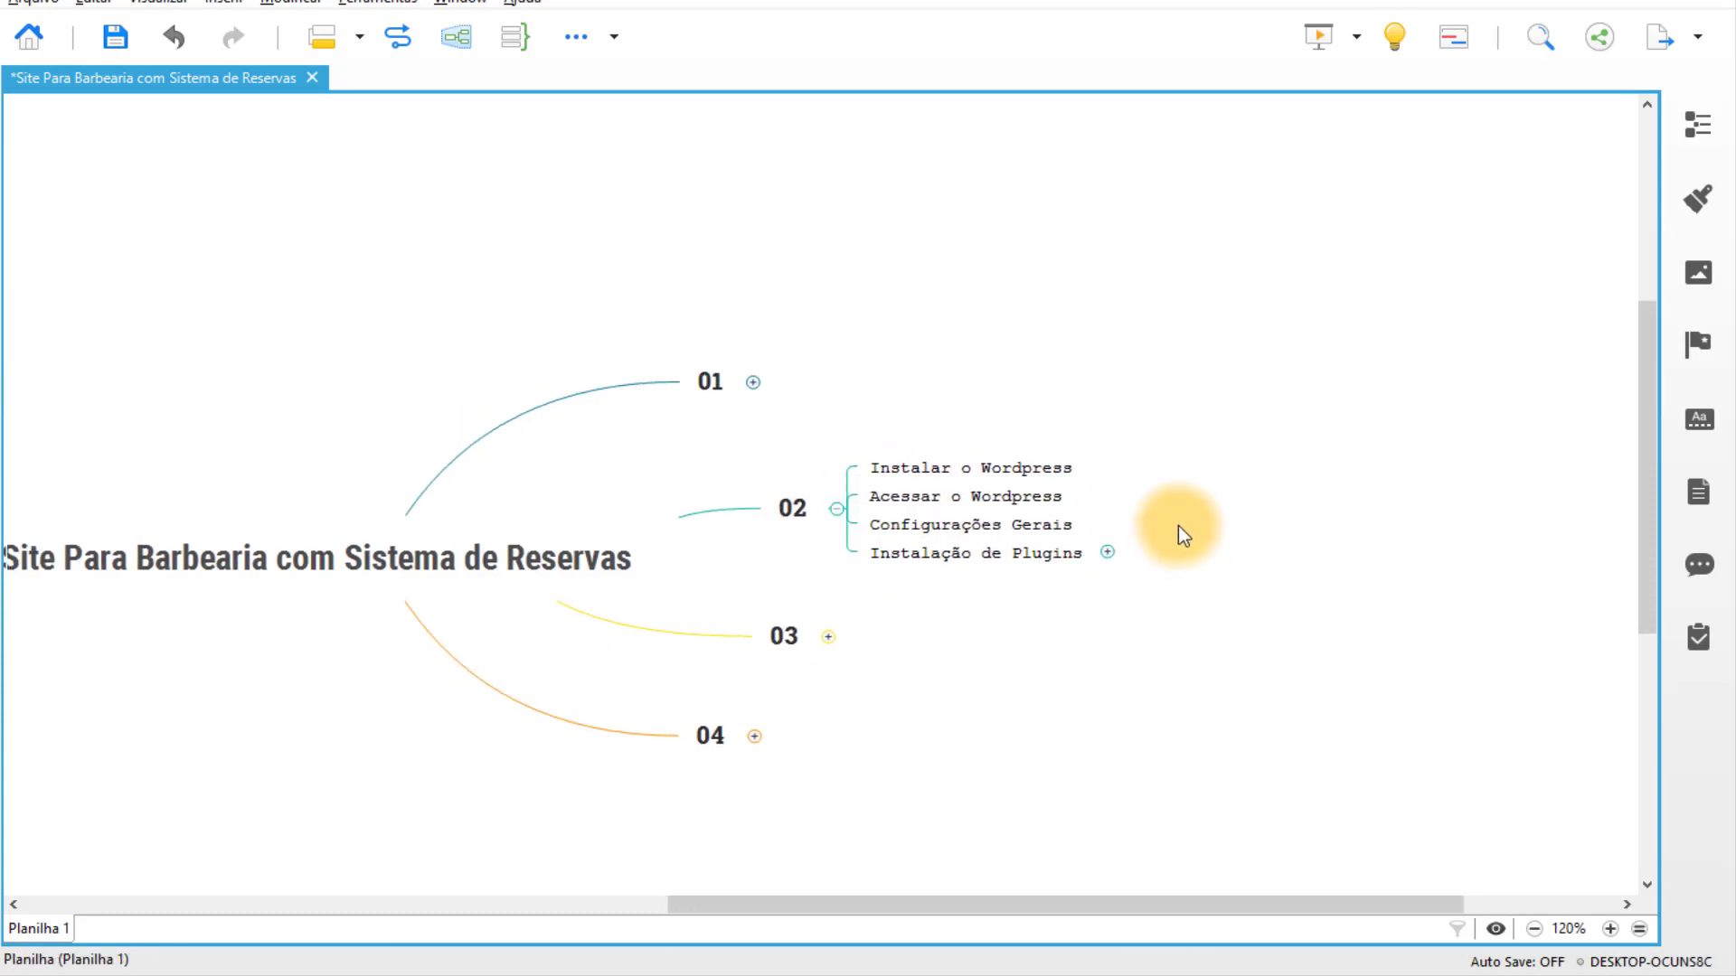
- Give Acessar o Wordpress a child topic reading nomedoseudominio.com/wp-admin
click(994, 539)
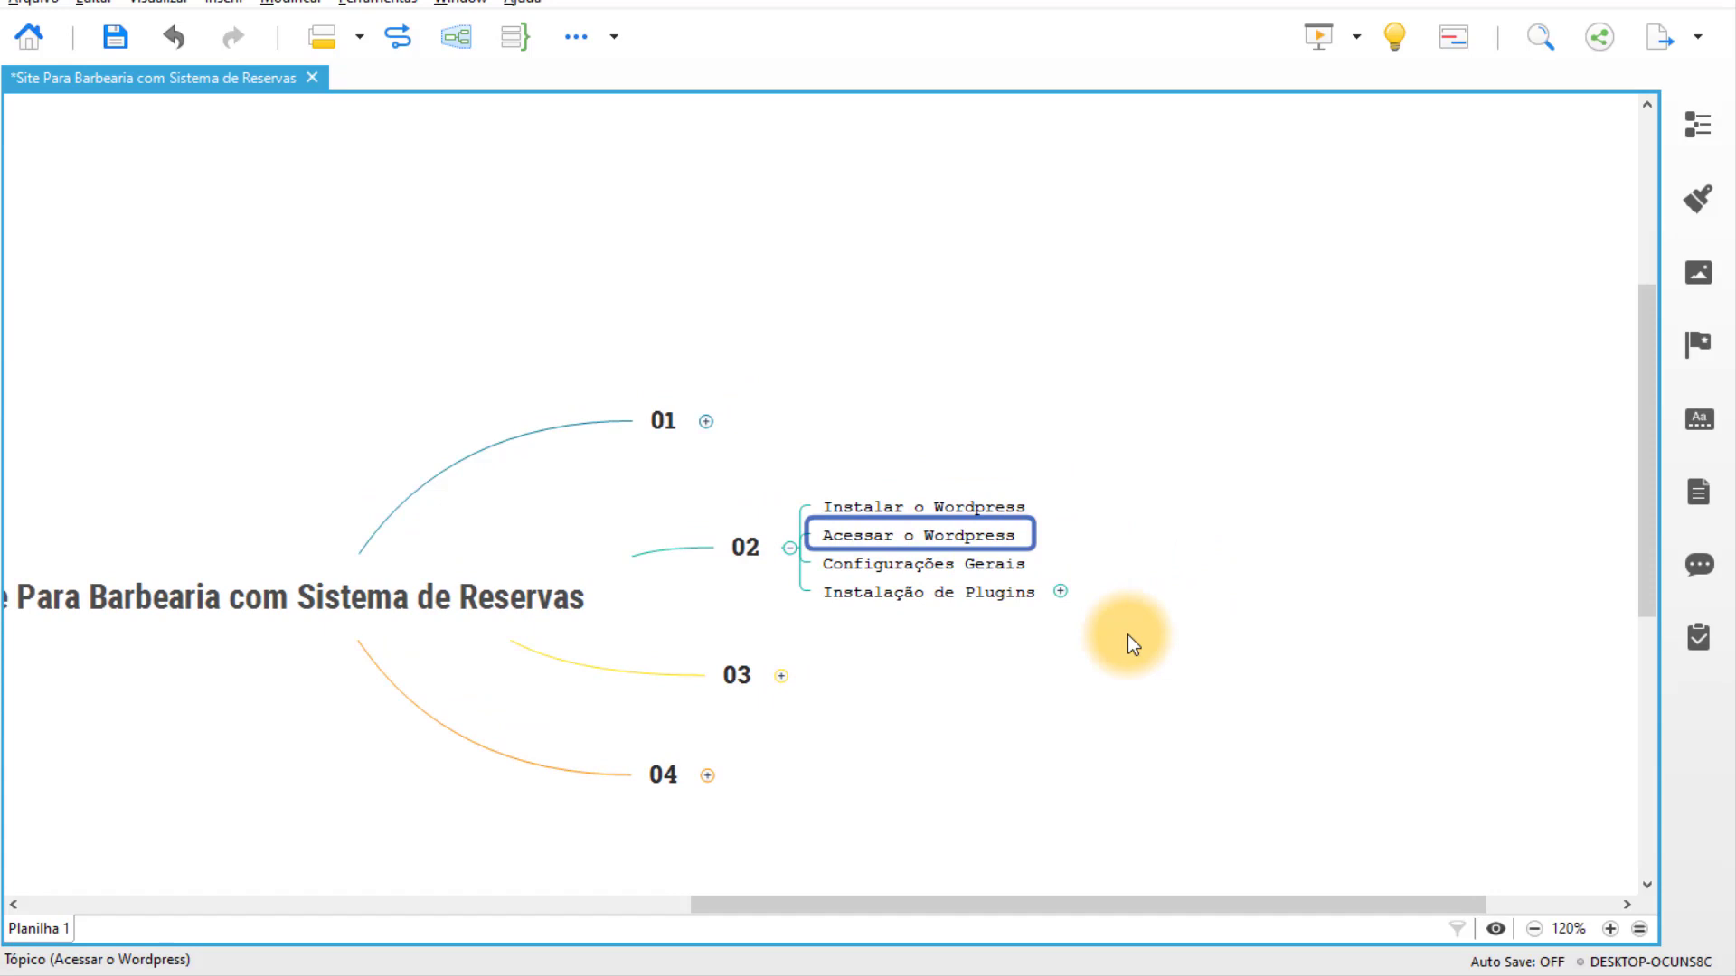
key(Tab)
text(nom)
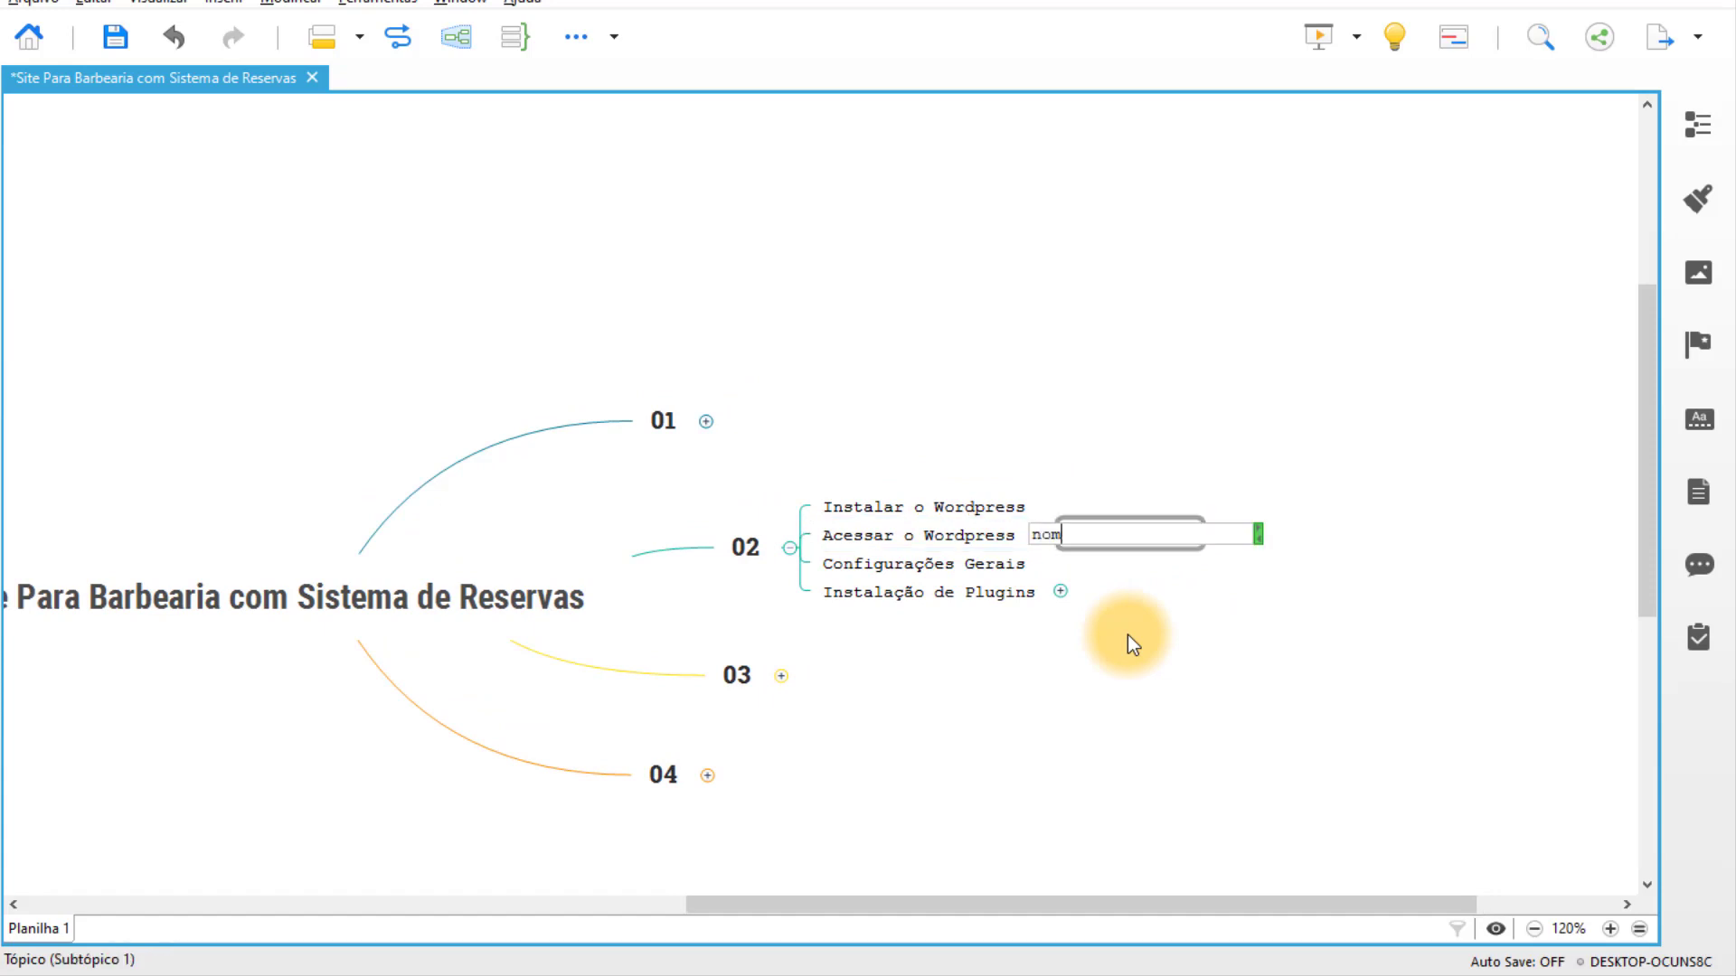
text(edoseudominio.com)
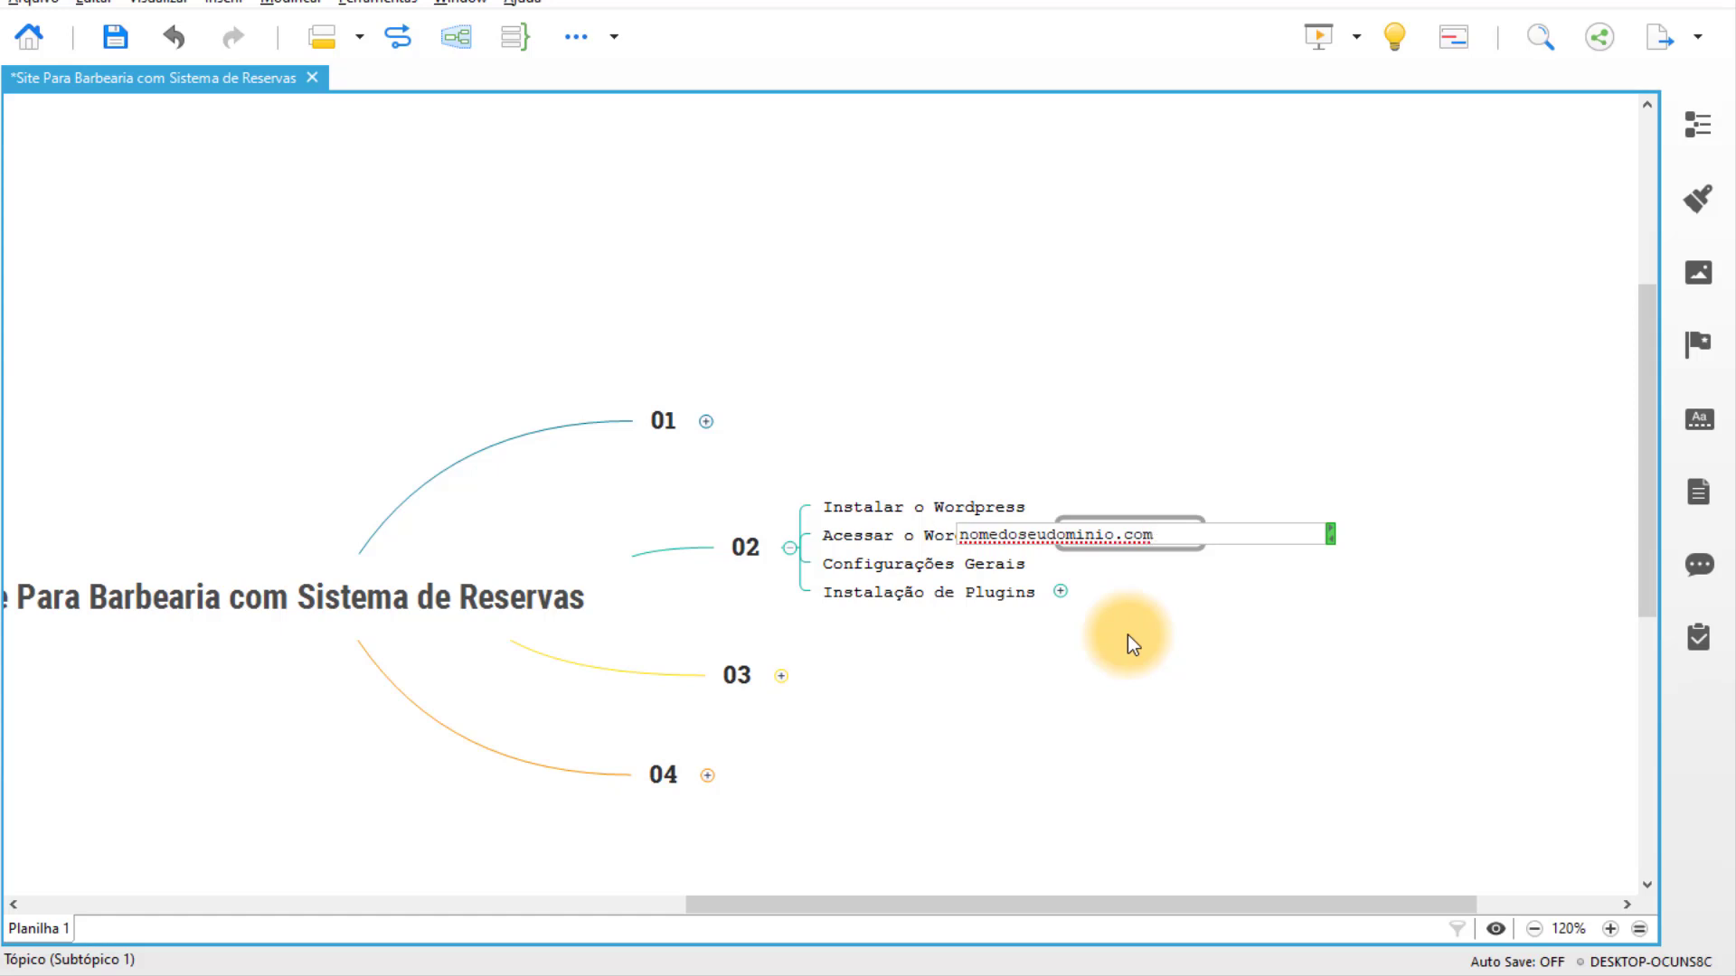
text(/wp-admin)
click(876, 850)
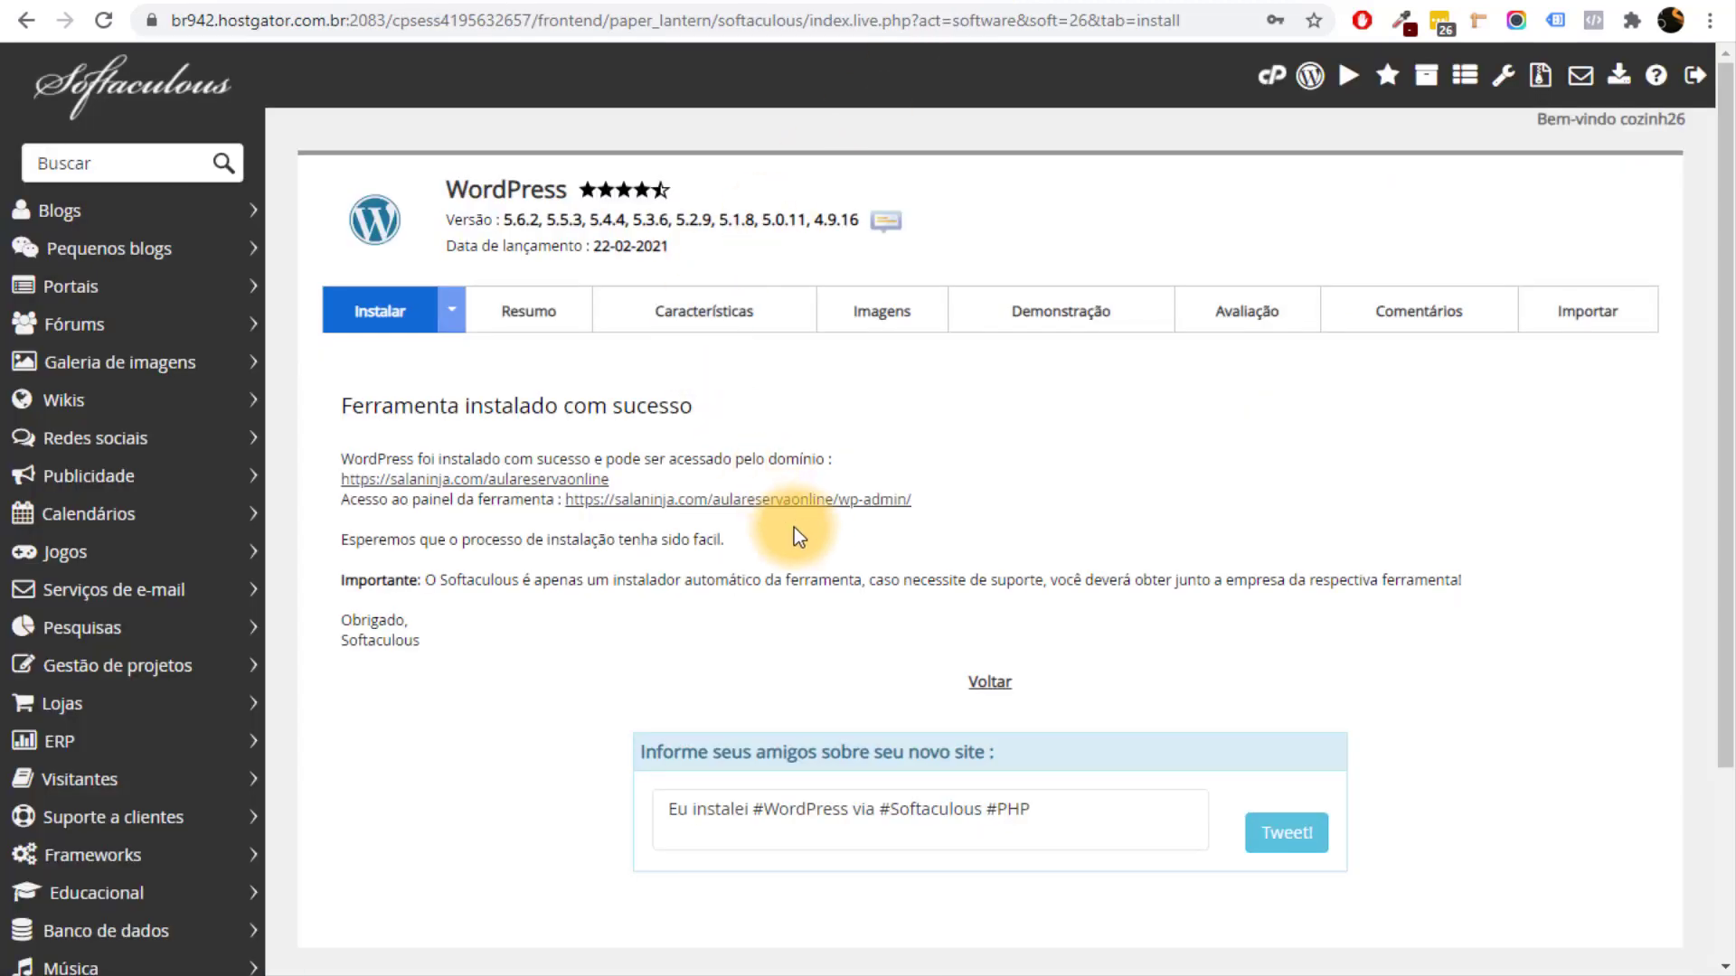
- Switch to the wp-admin dashboard and dismiss its welcome panel with Dispensar
click(812, 501)
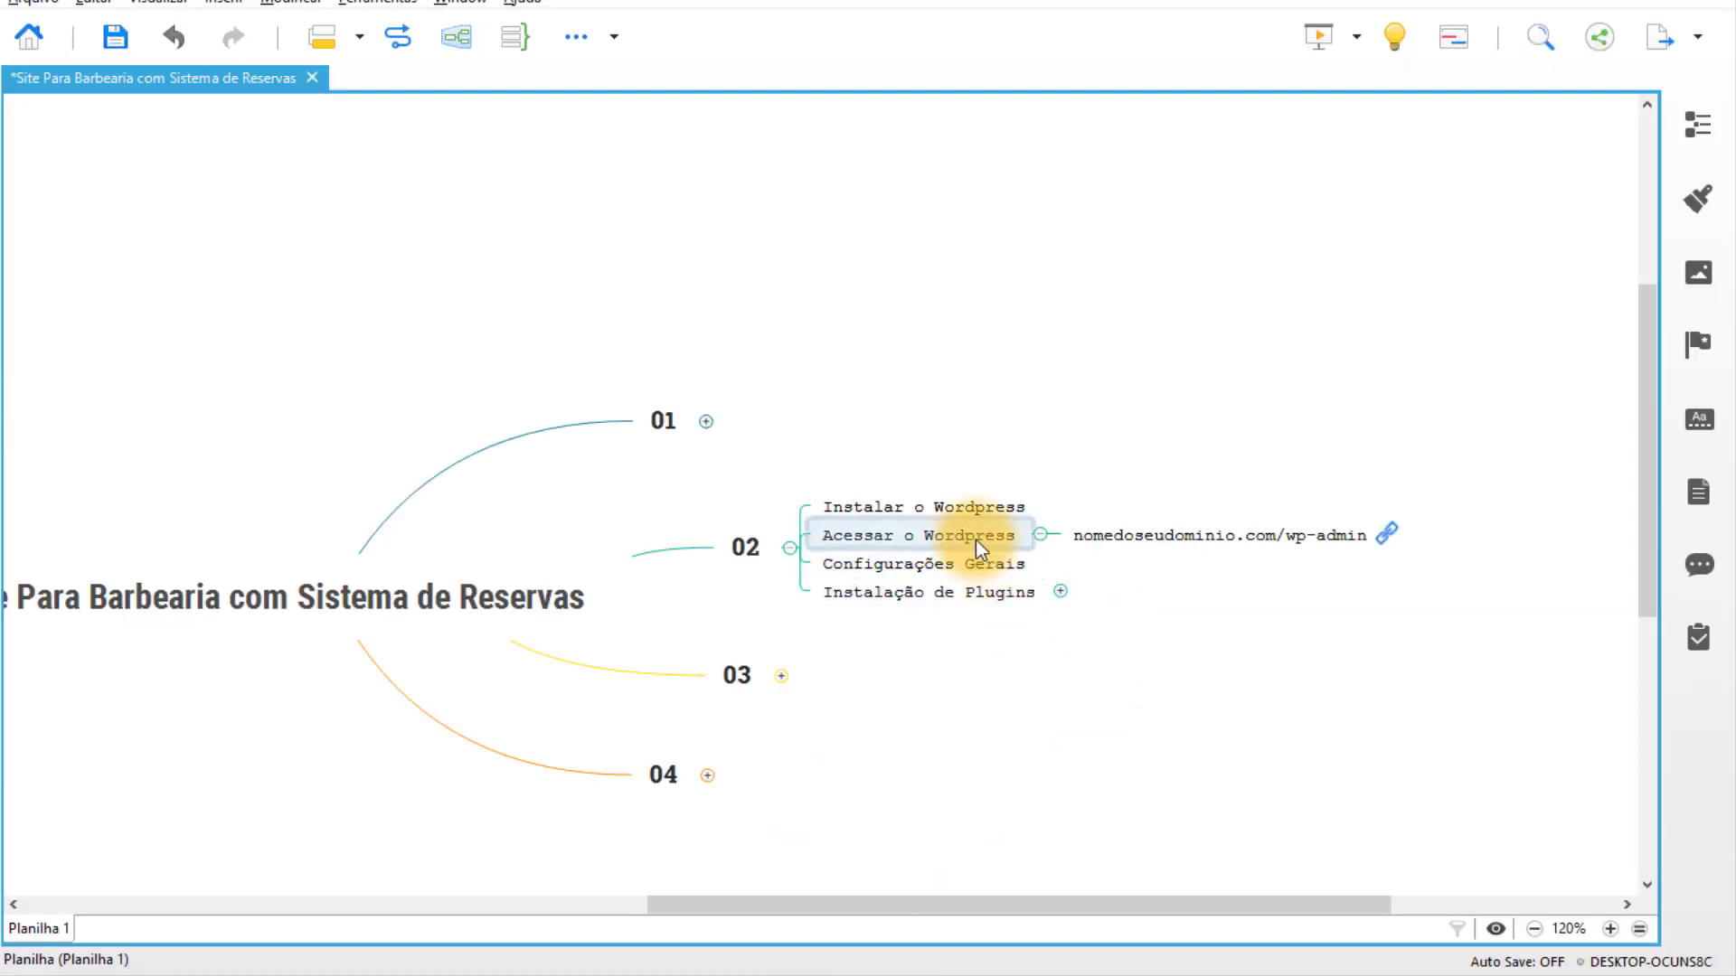
drag(1118, 470, 1351, 532)
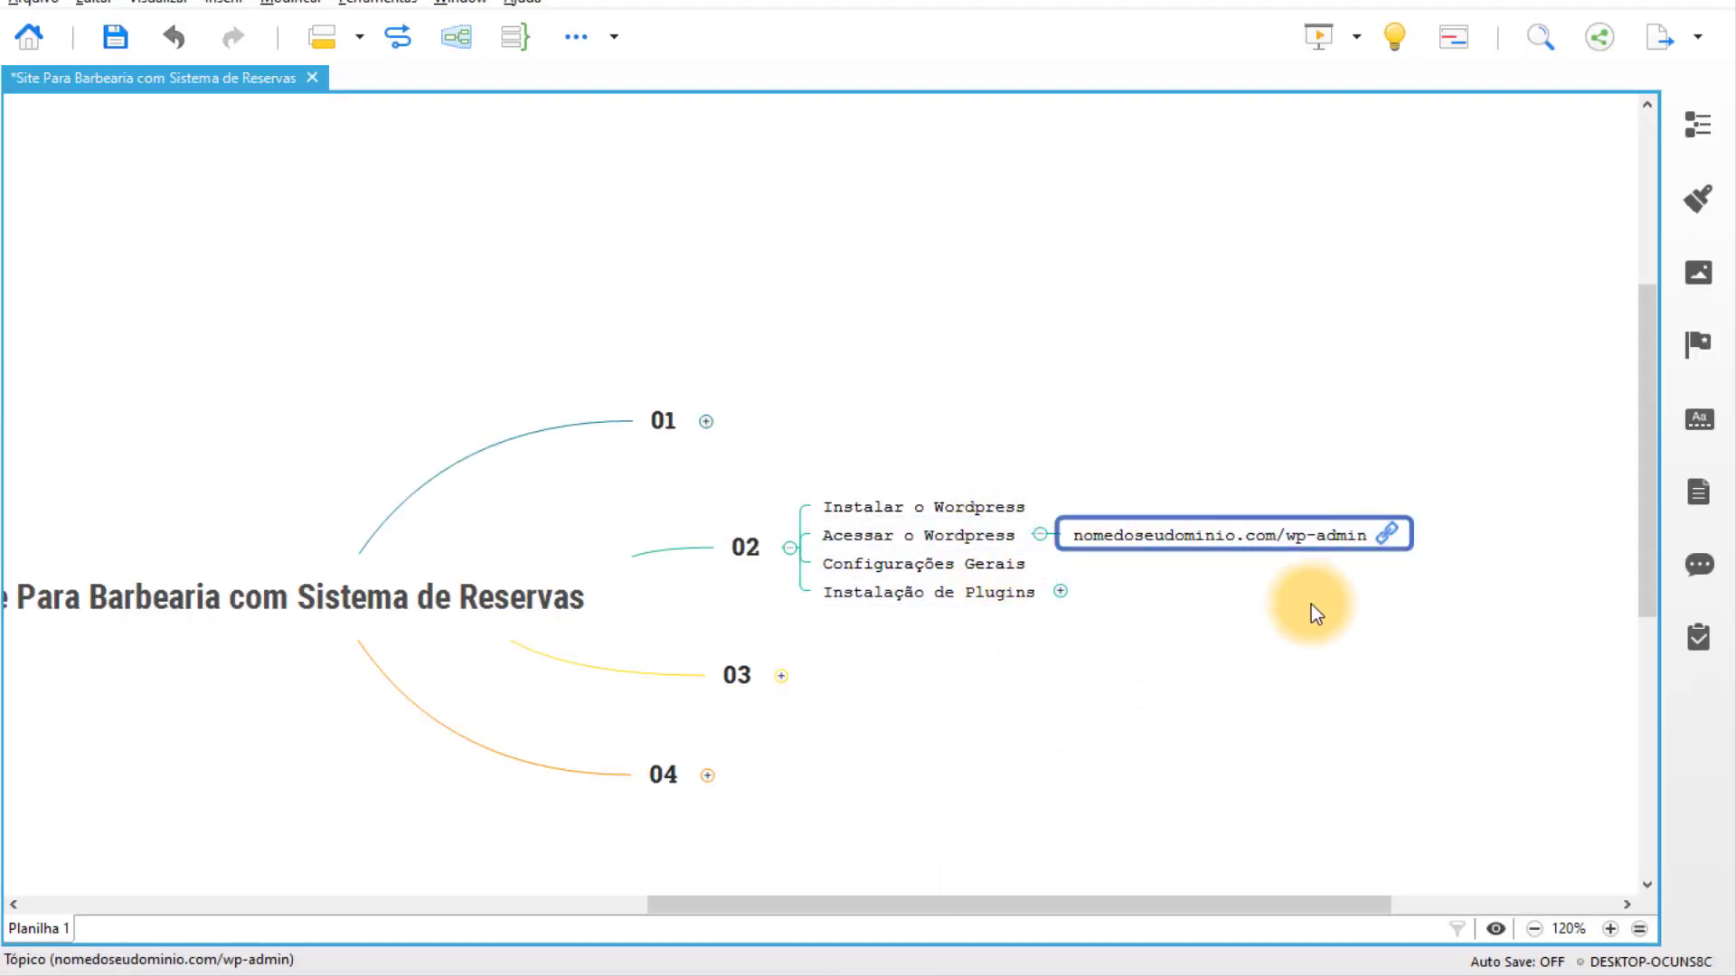
click(1338, 586)
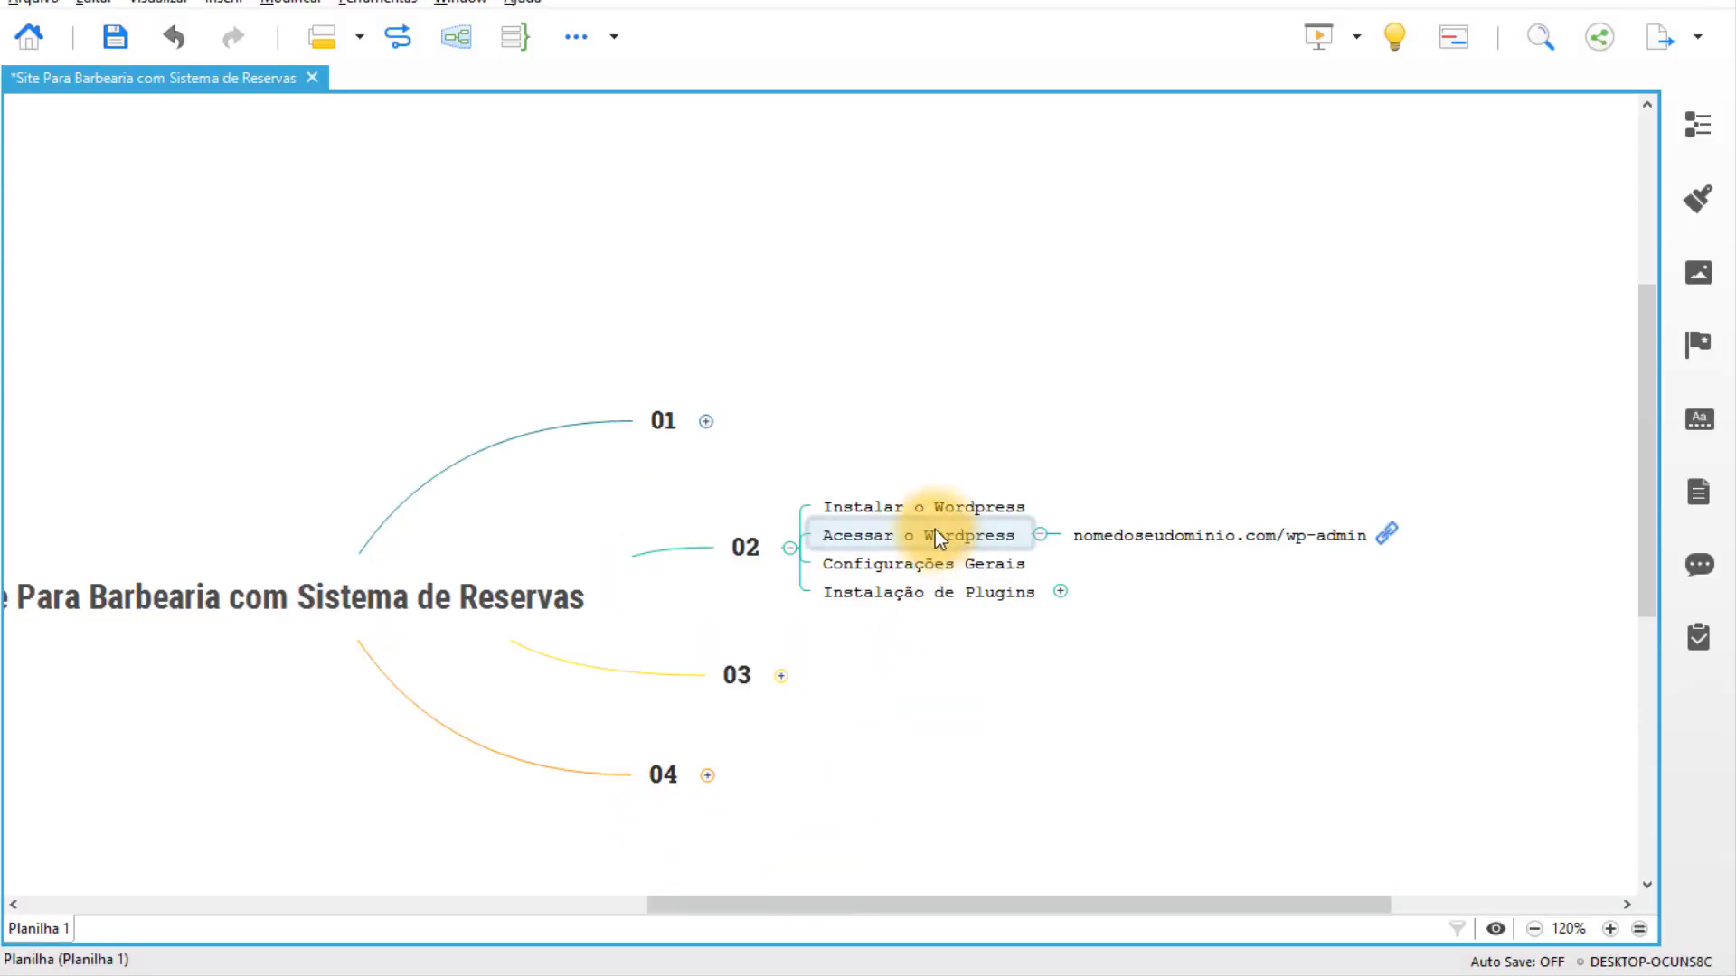
mouse_move(914, 442)
mouse_down()
mouse_move(995, 484)
mouse_move(1003, 509)
mouse_up()
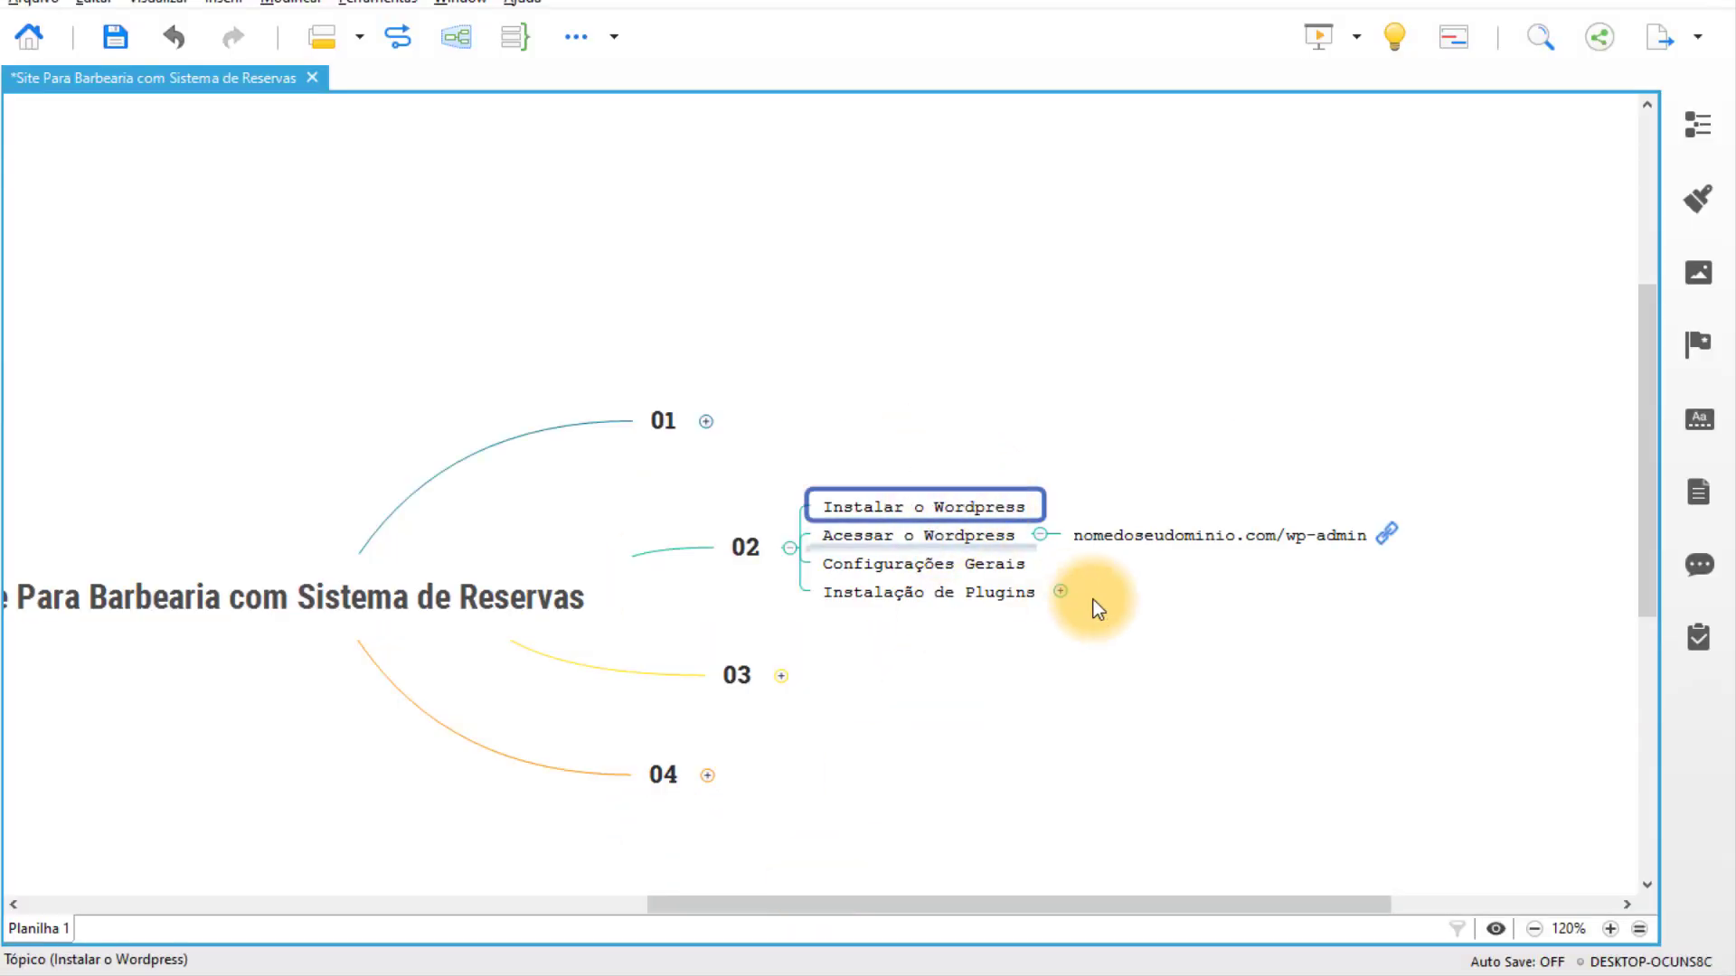
click(1093, 599)
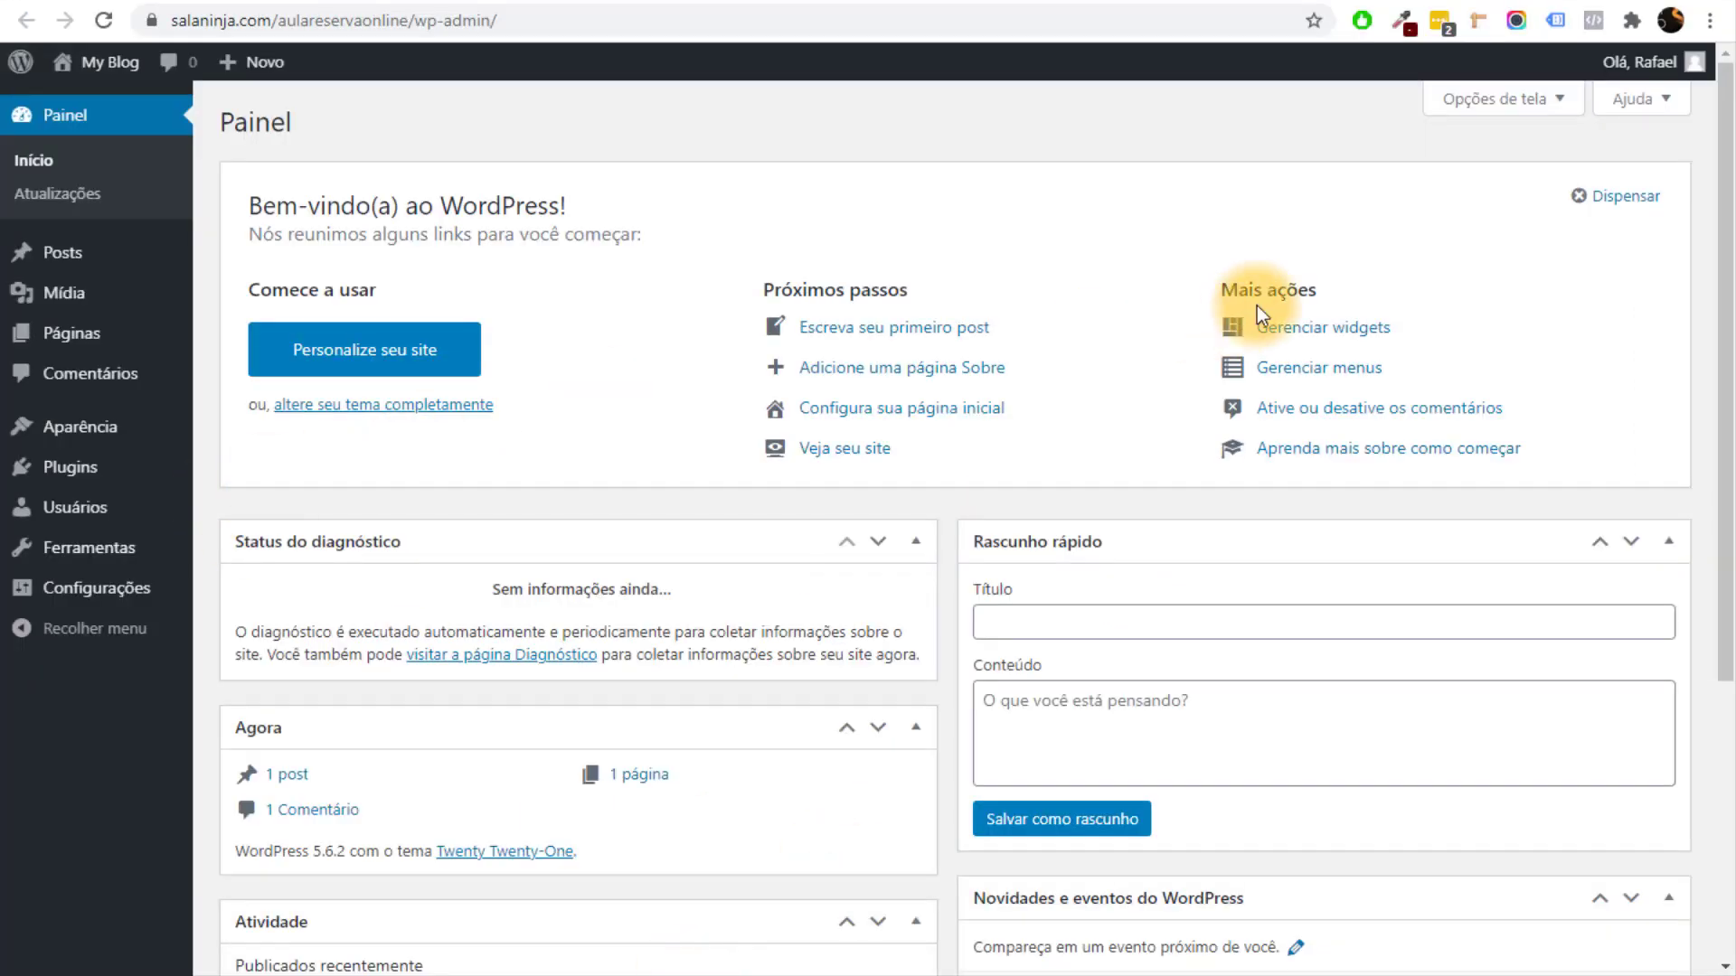
click(1657, 208)
- Collapse the five dashboard boxes, from Status do diagnóstico to Novidades e eventos do WordPress
click(916, 178)
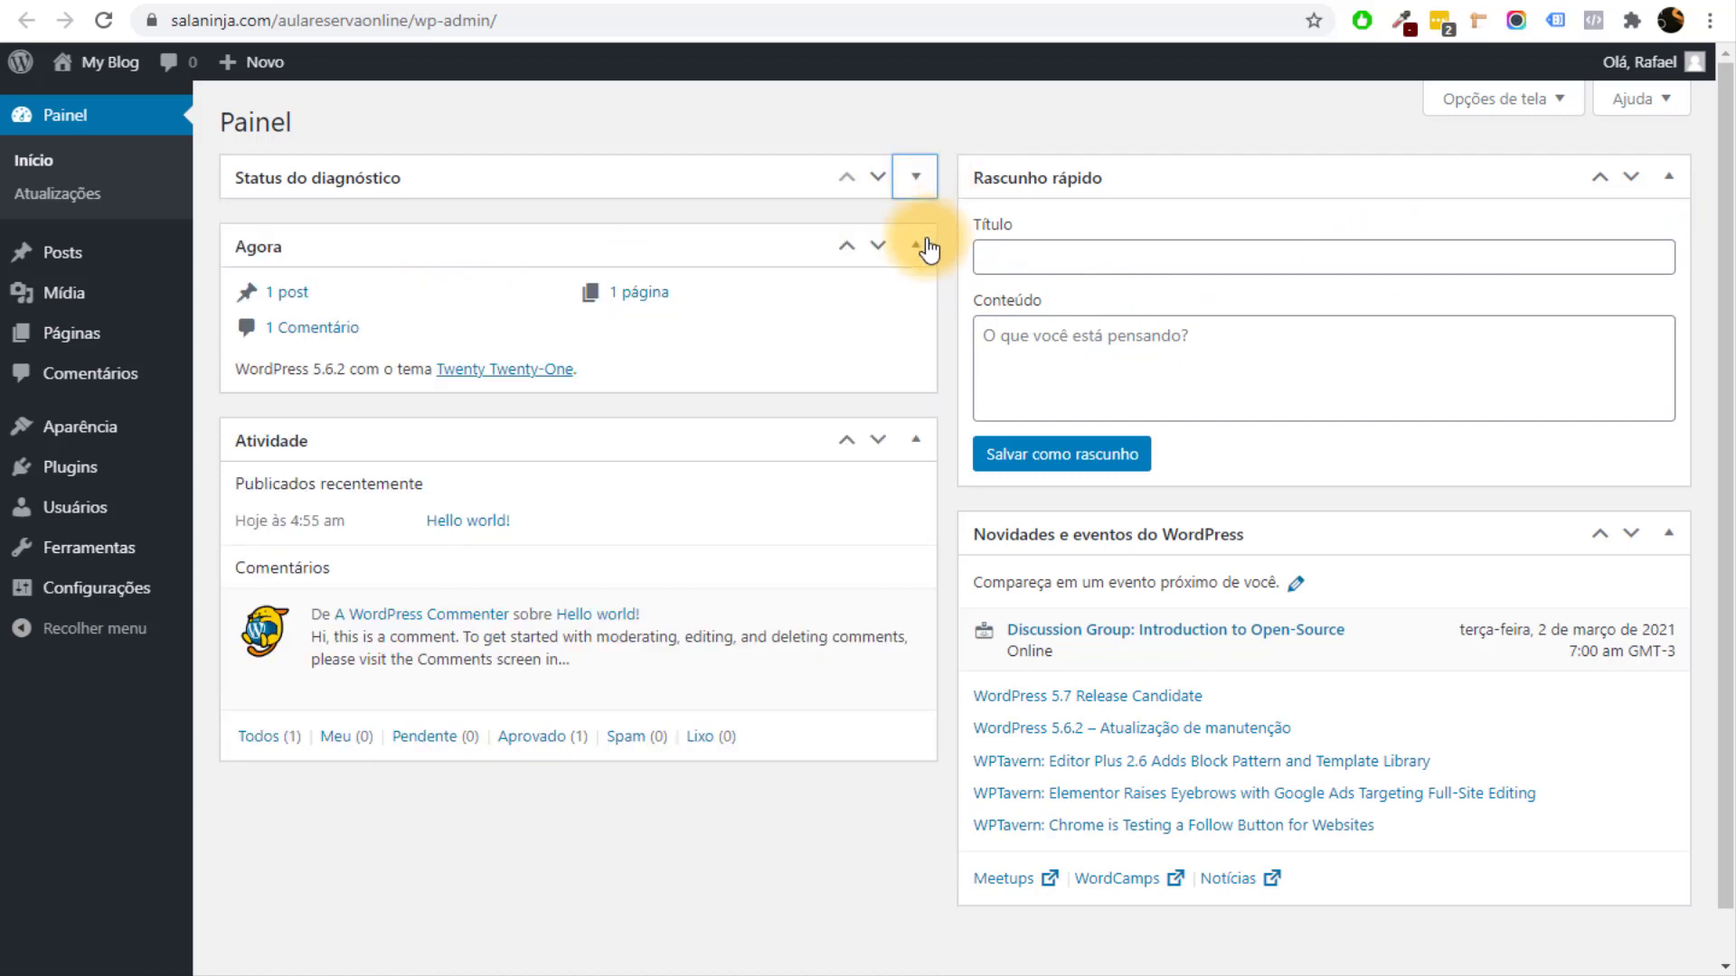
click(916, 245)
click(916, 316)
click(1668, 178)
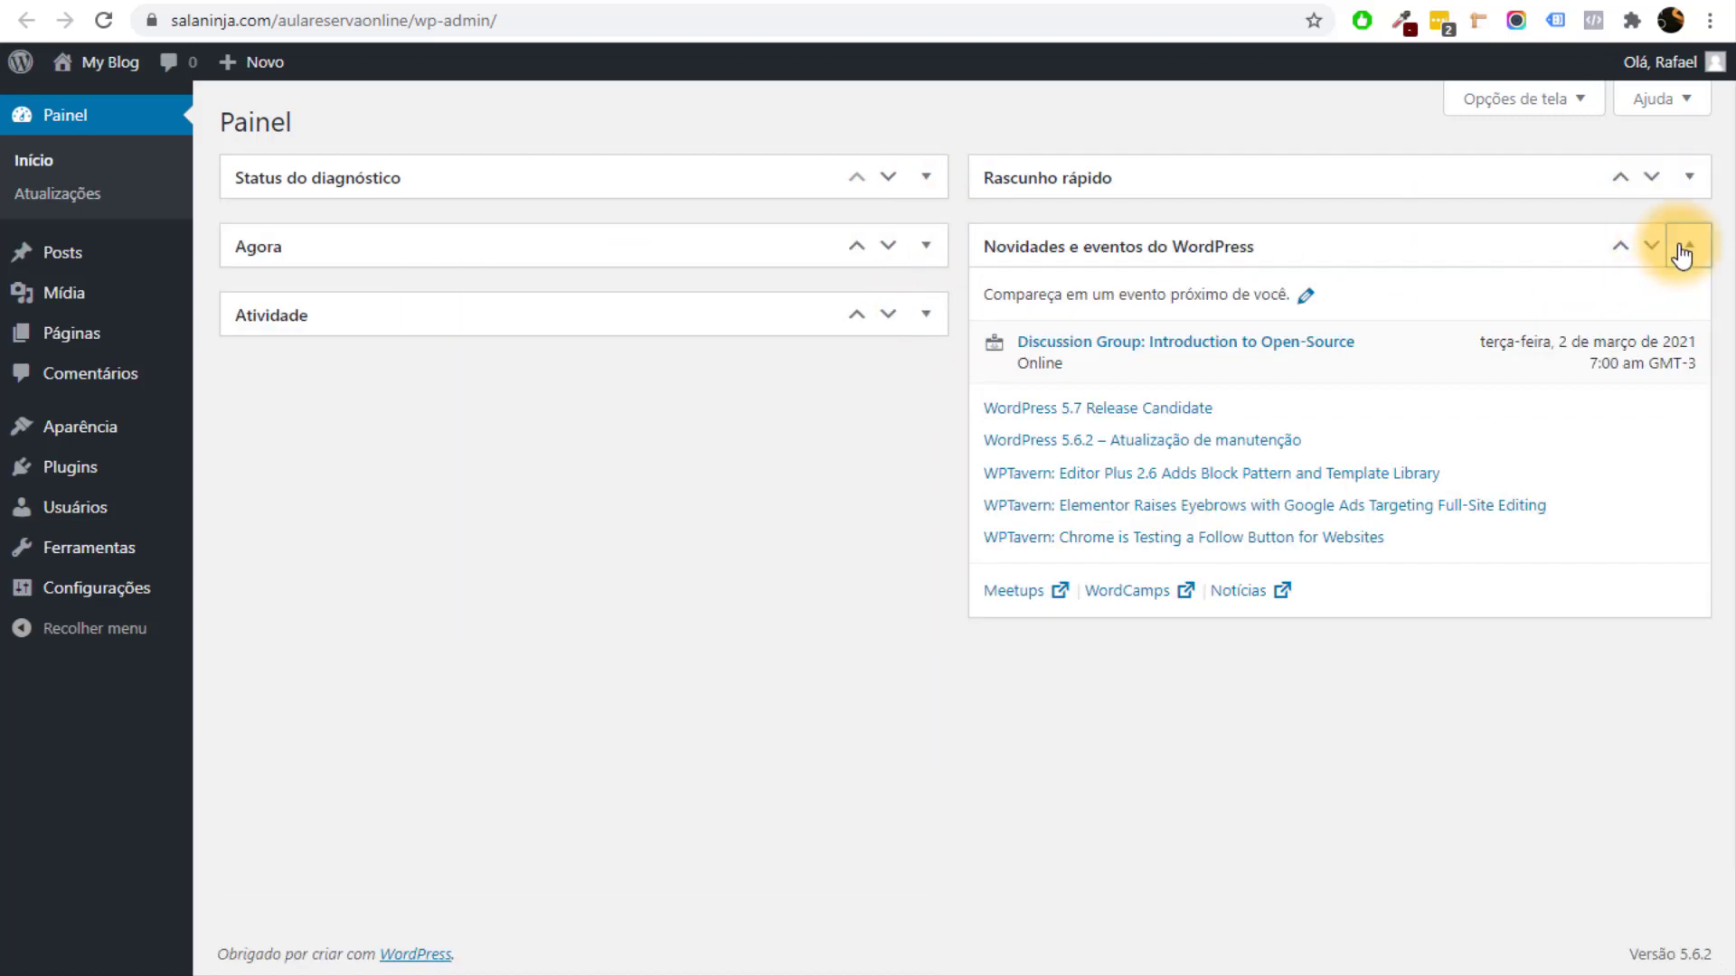
click(1687, 245)
- Trash the Hello world! post, then delete it permanently from the Lixeira
mouse_move(97, 254)
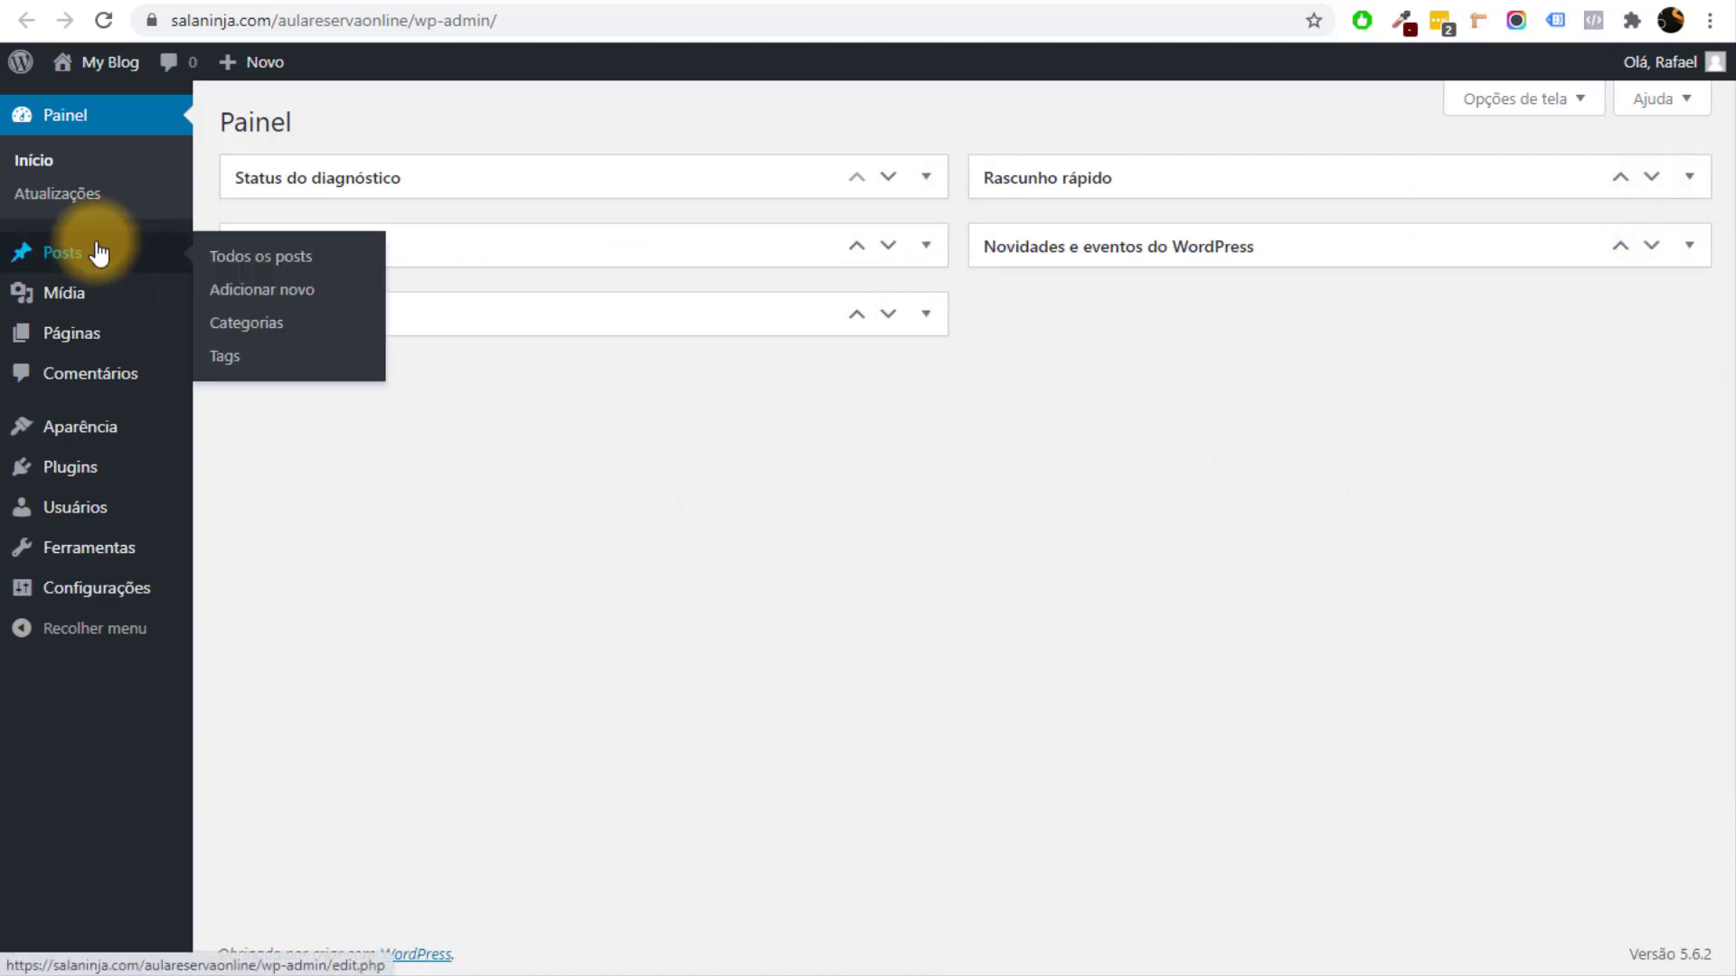
click(231, 257)
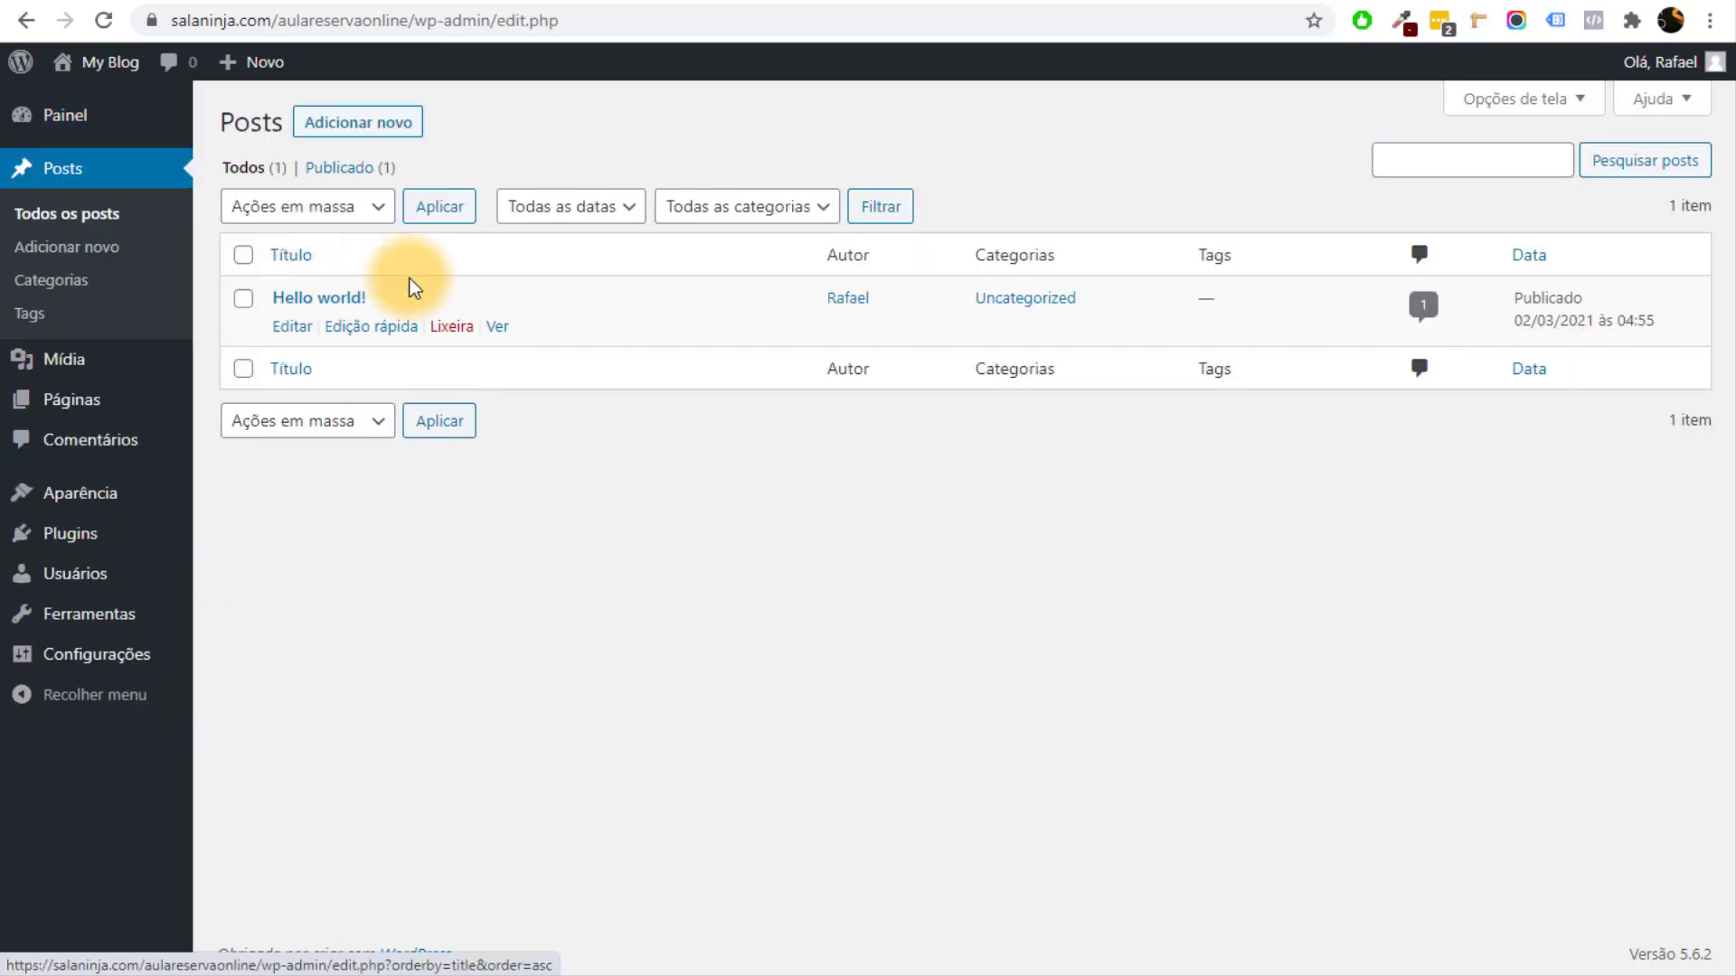
click(453, 329)
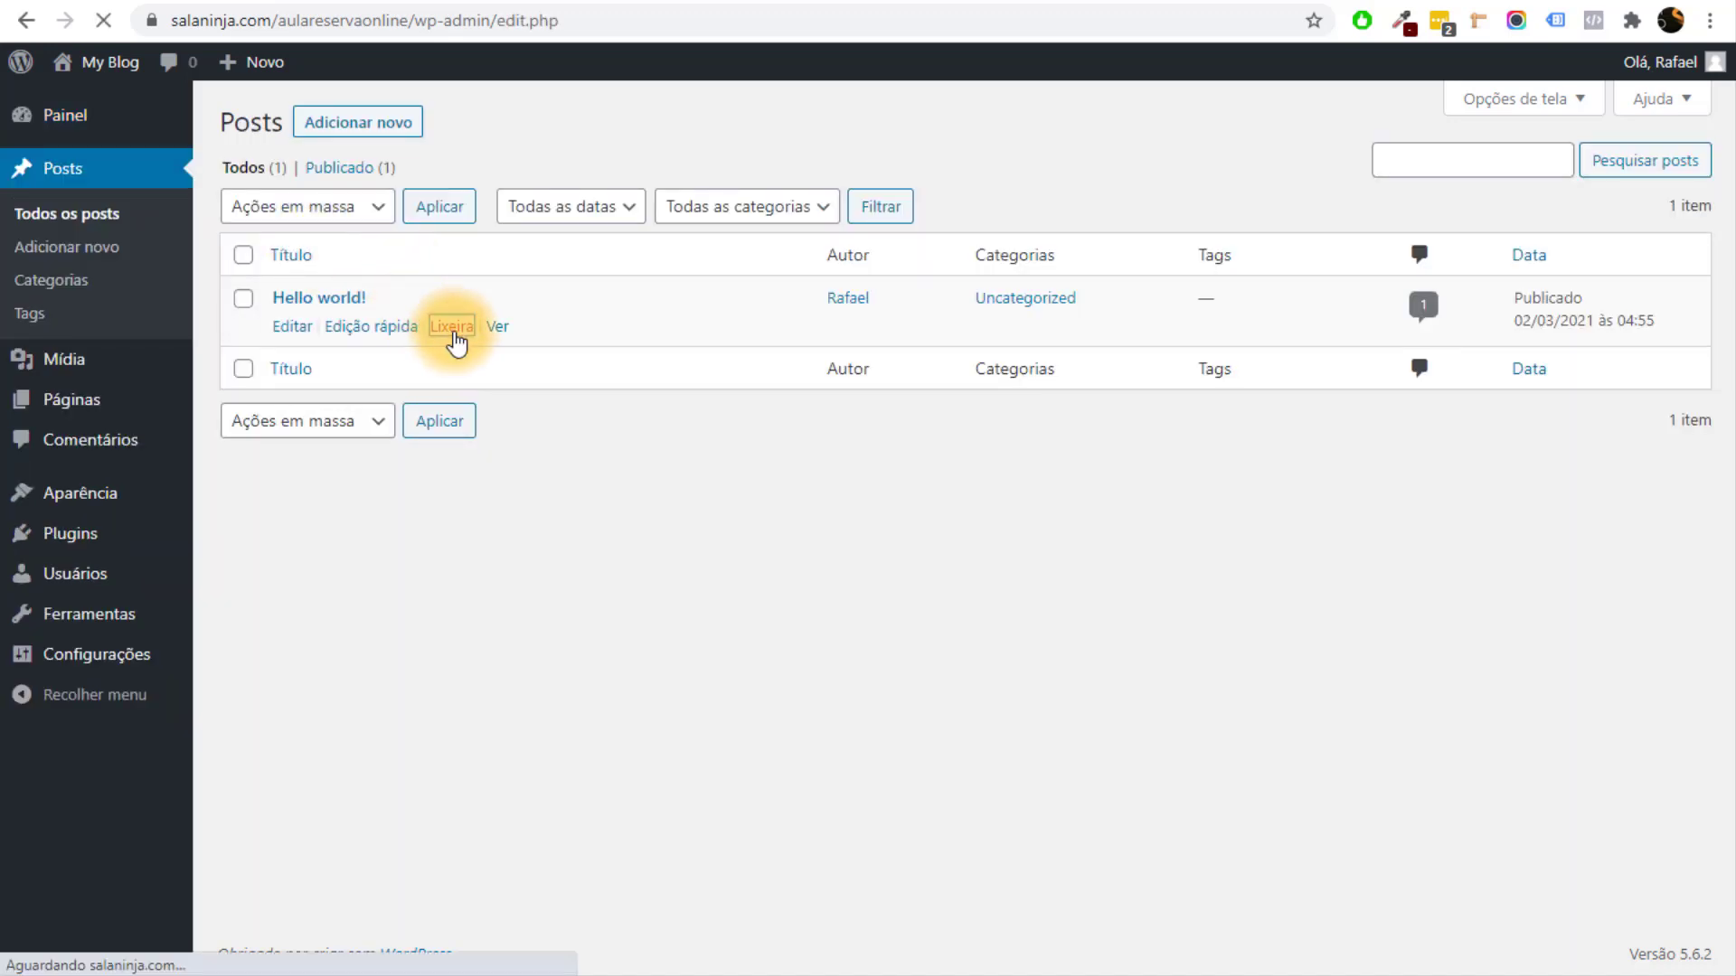
click(327, 240)
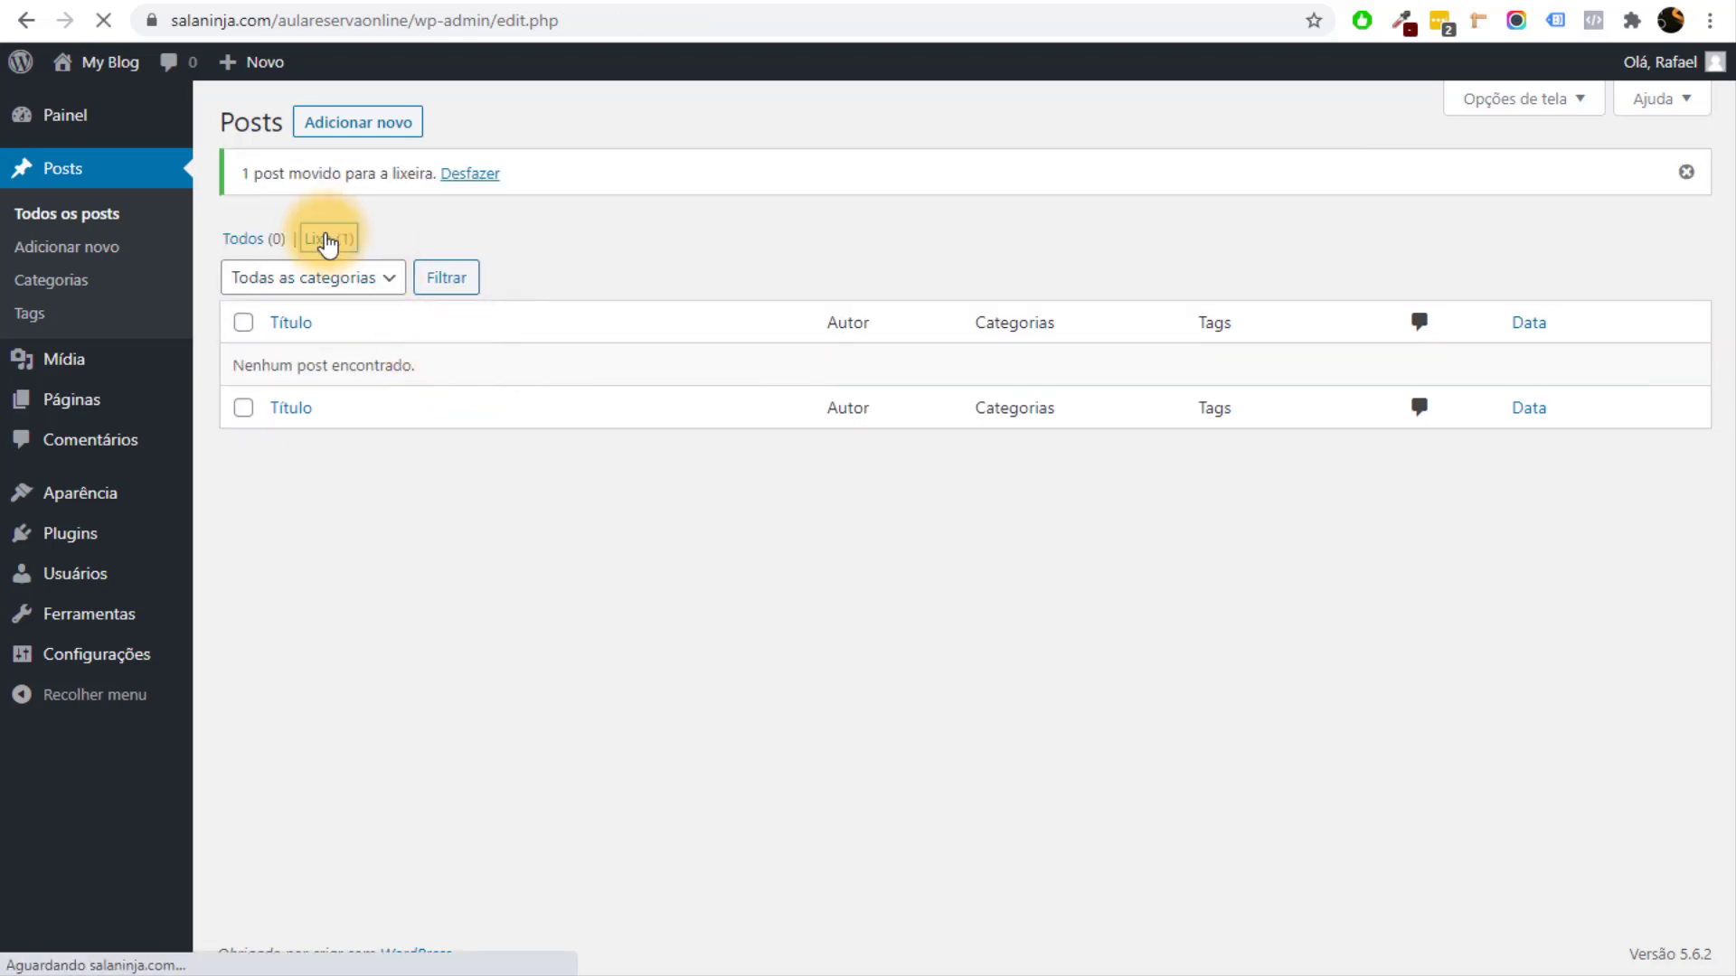
click(434, 326)
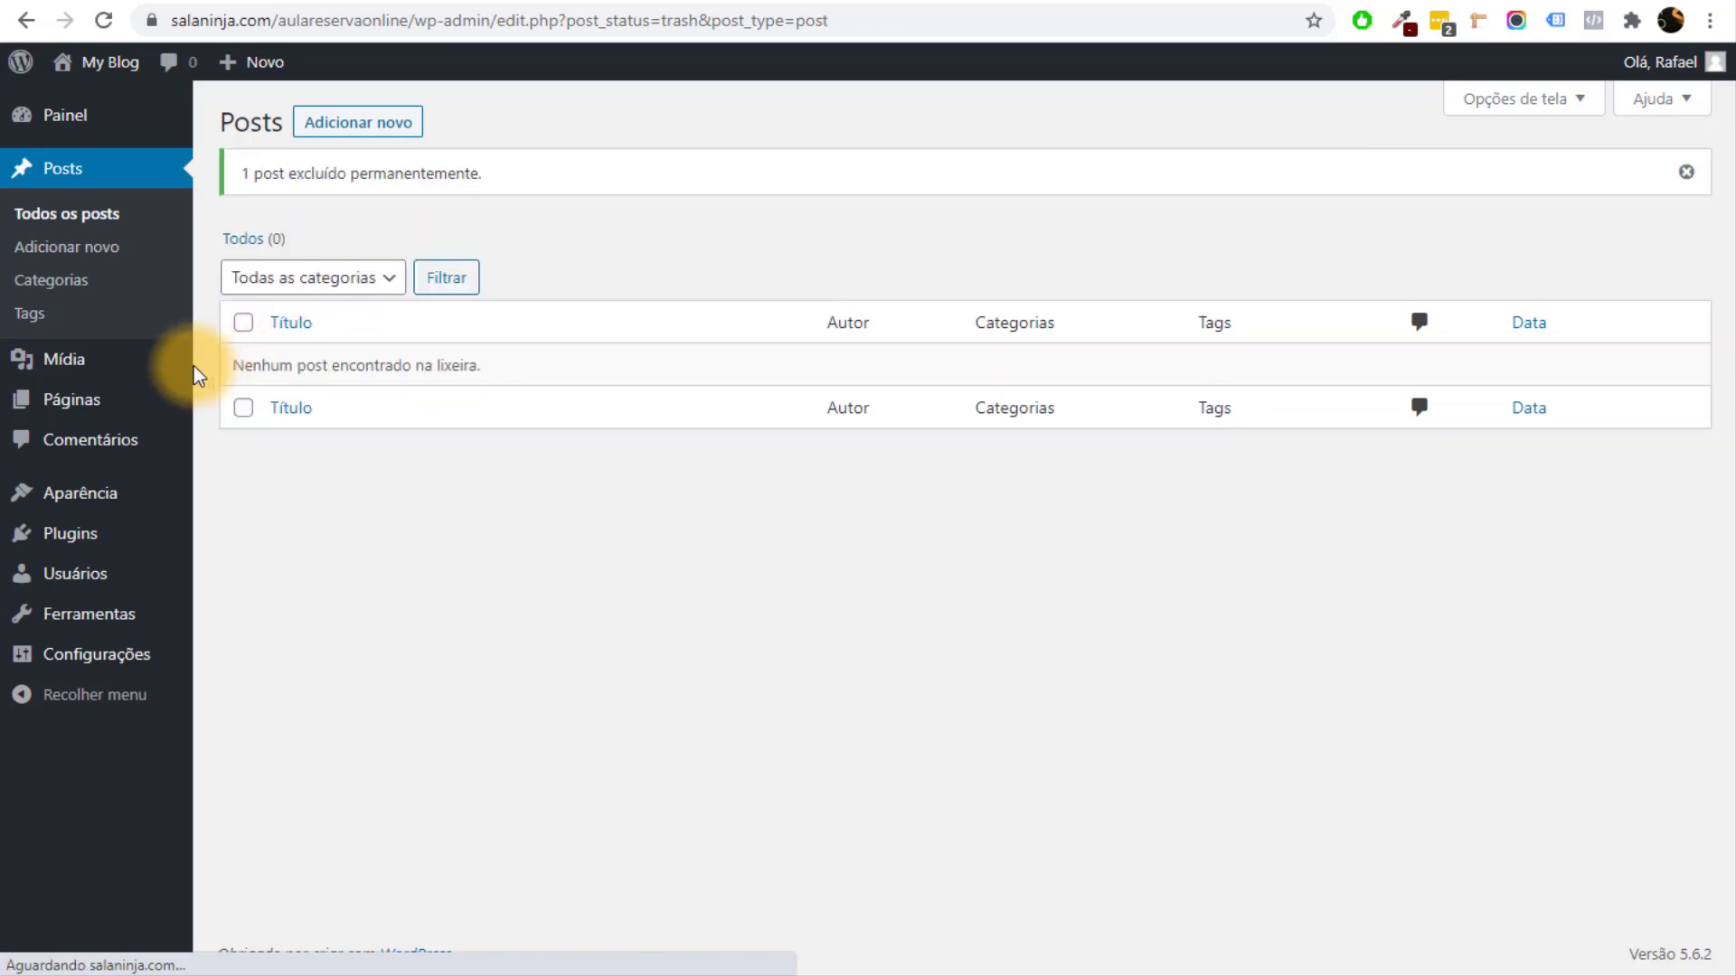
- Bulk-move the Privacy Policy and Sample Page pages to the trash
mouse_move(116, 405)
click(259, 404)
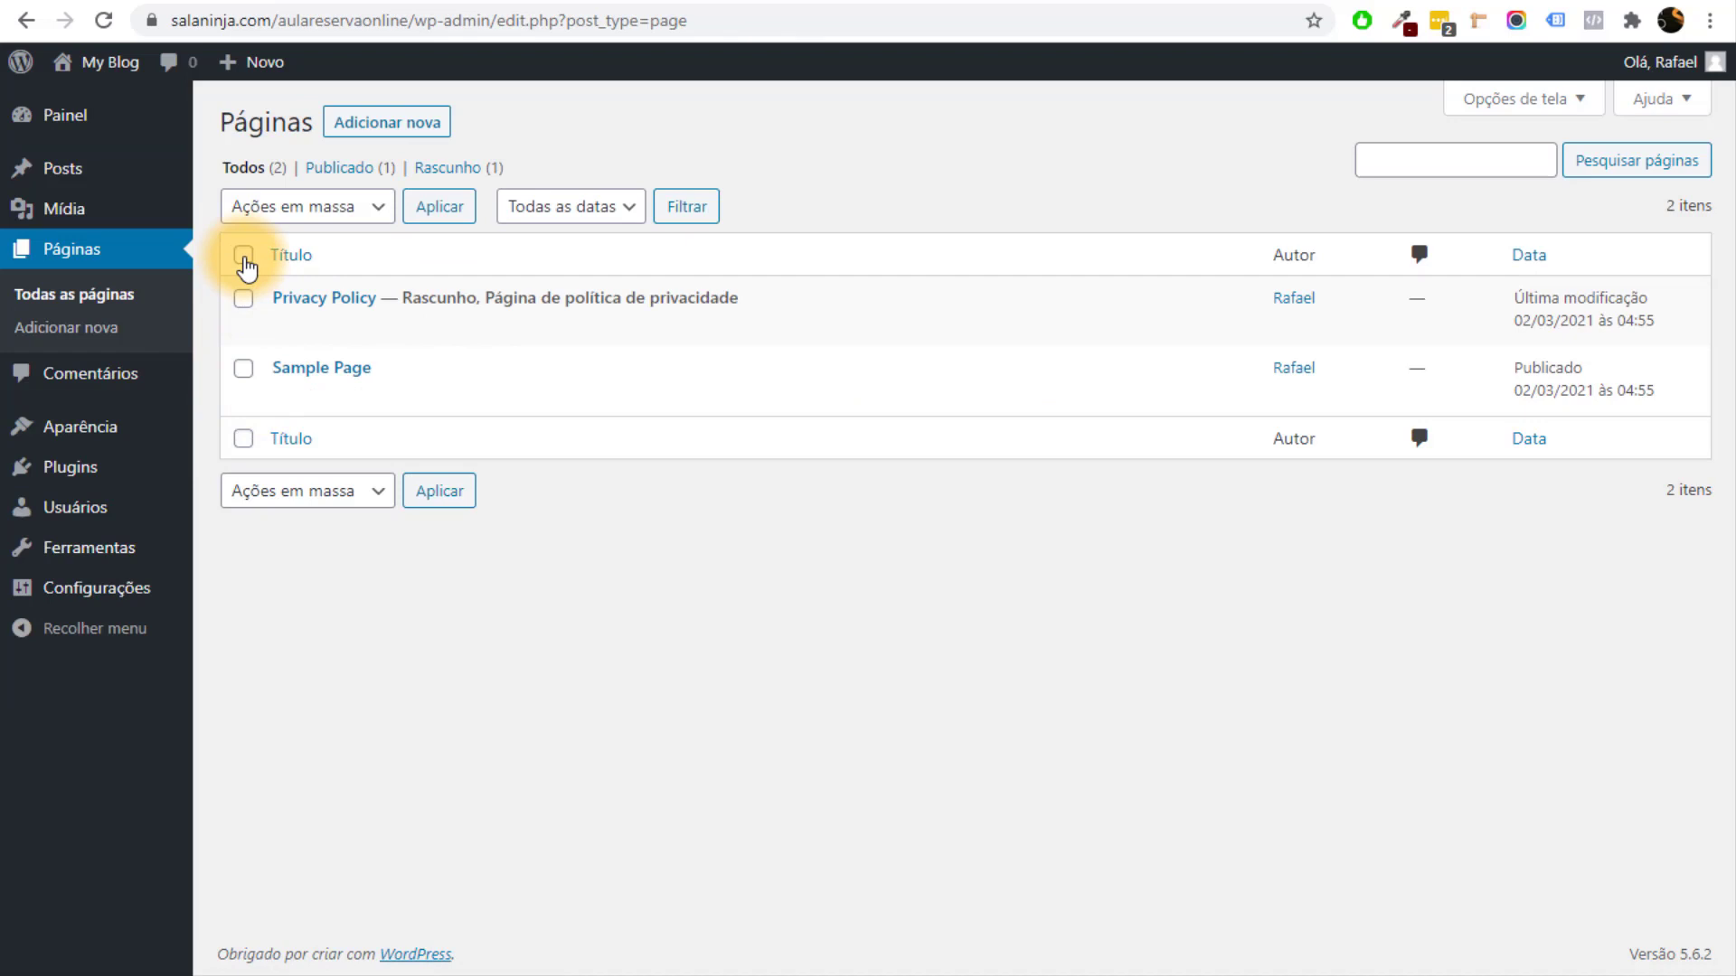
click(244, 255)
click(283, 210)
click(361, 284)
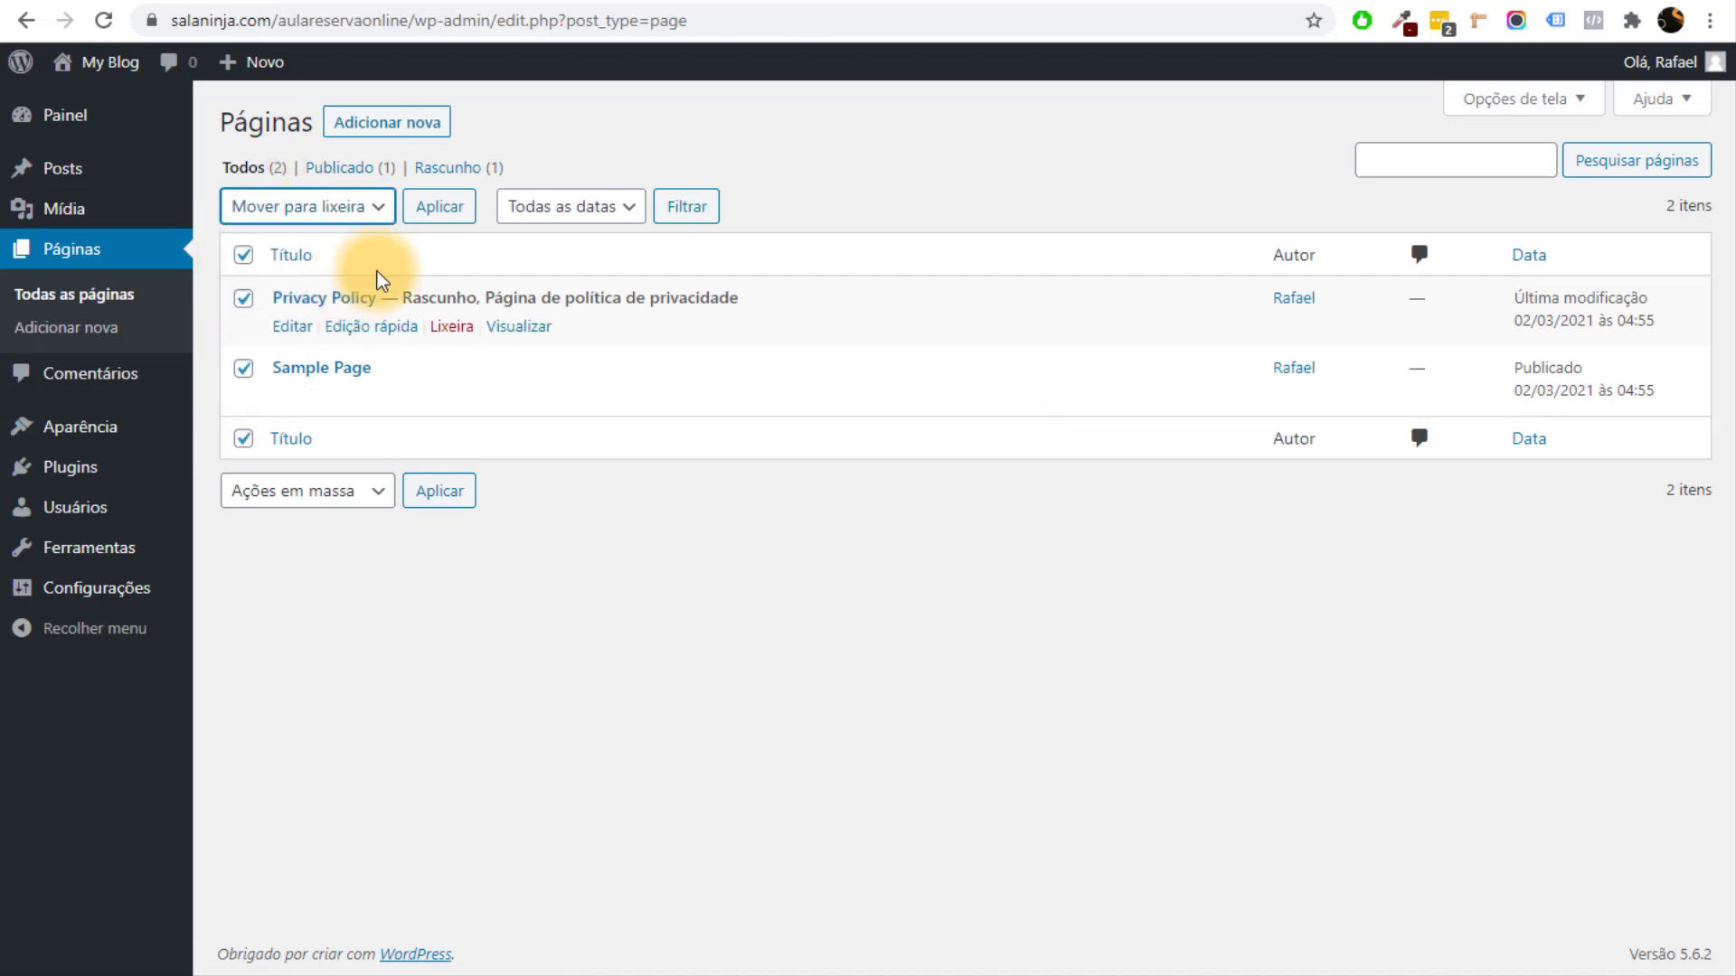
click(470, 208)
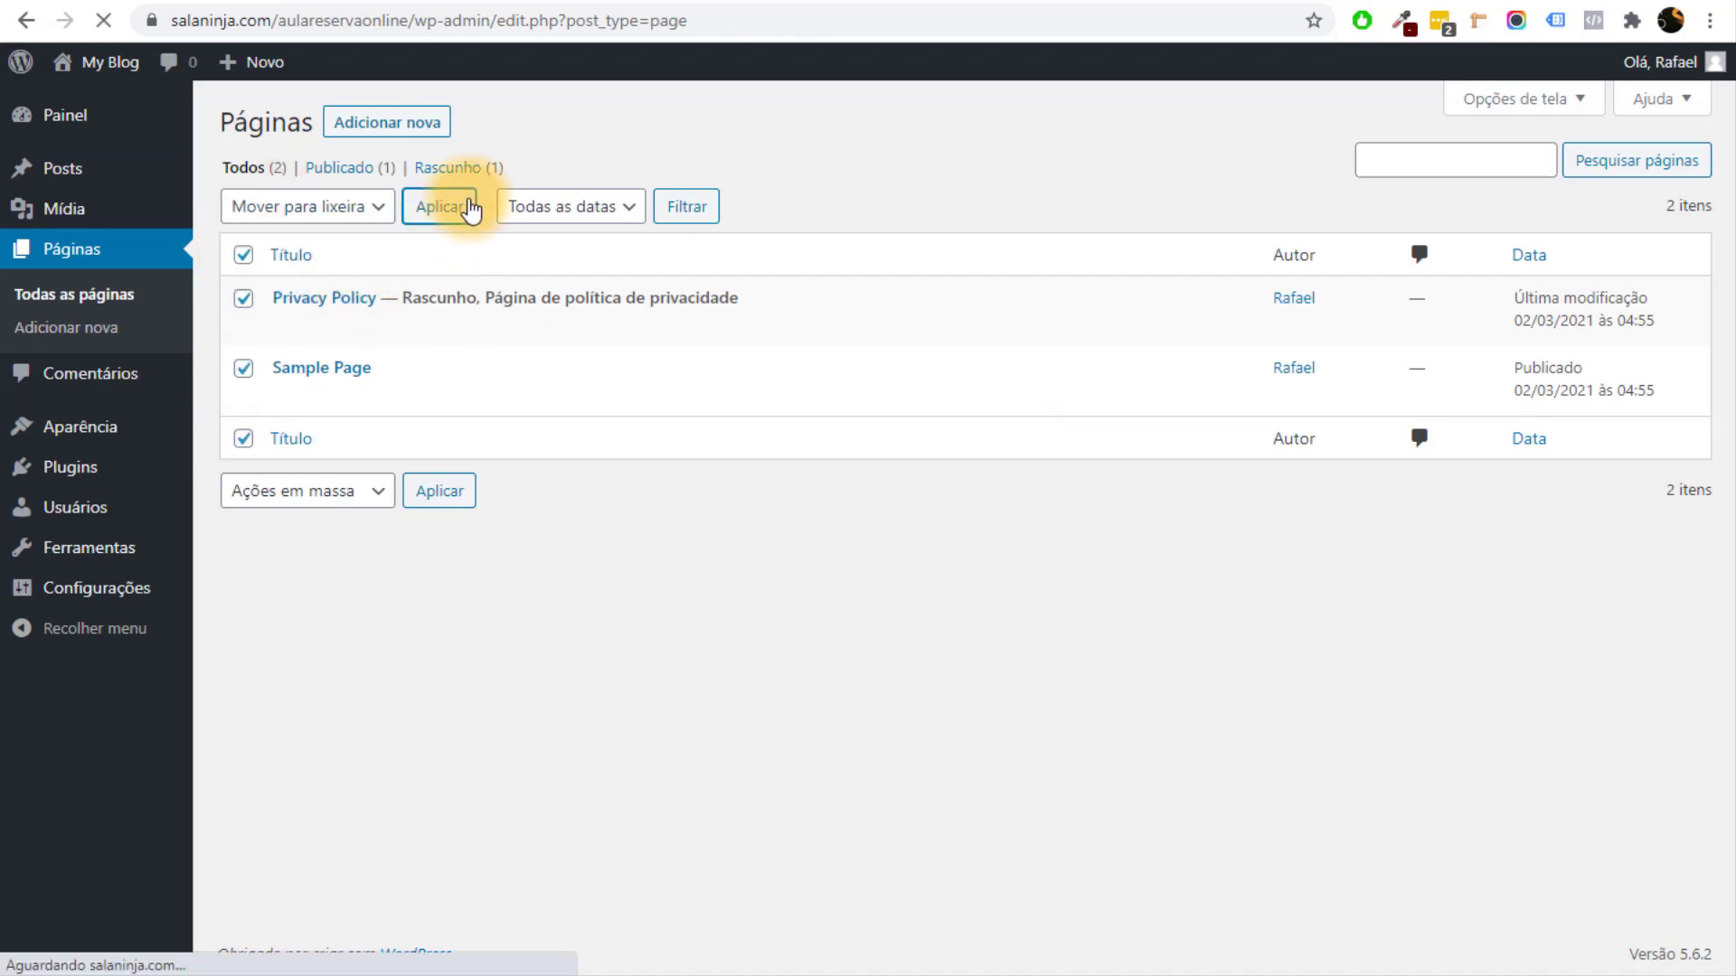
- Permanently delete both trashed pages with Excluir permanentemente
click(328, 244)
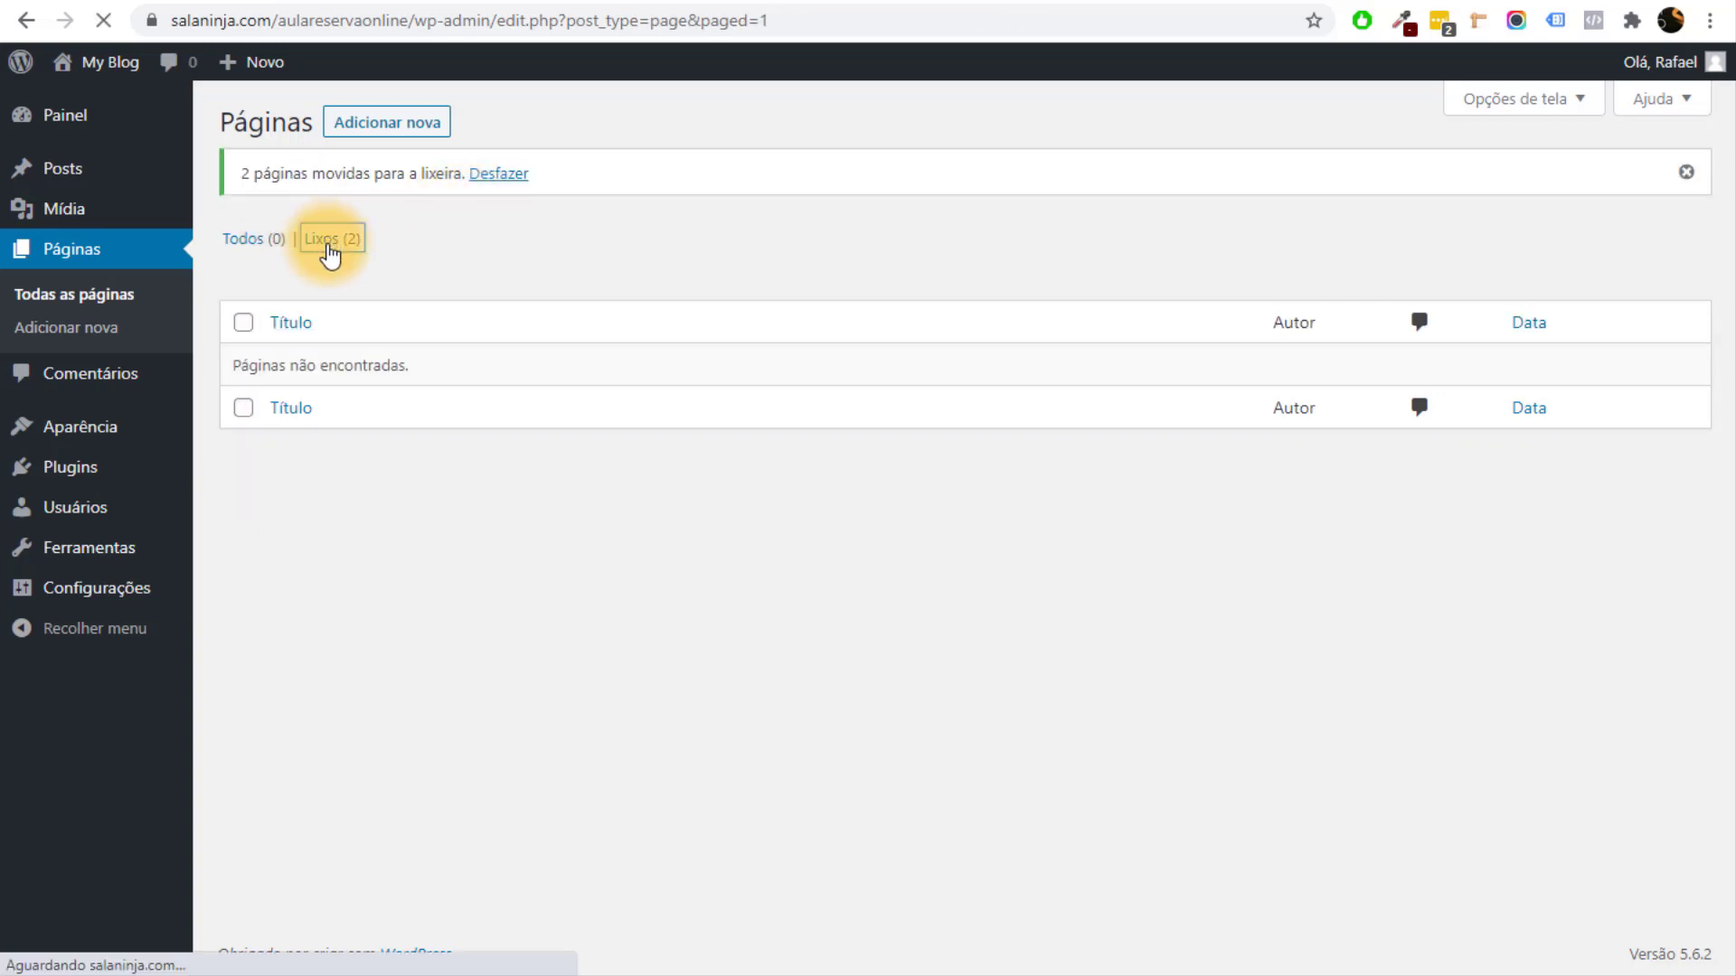
click(243, 255)
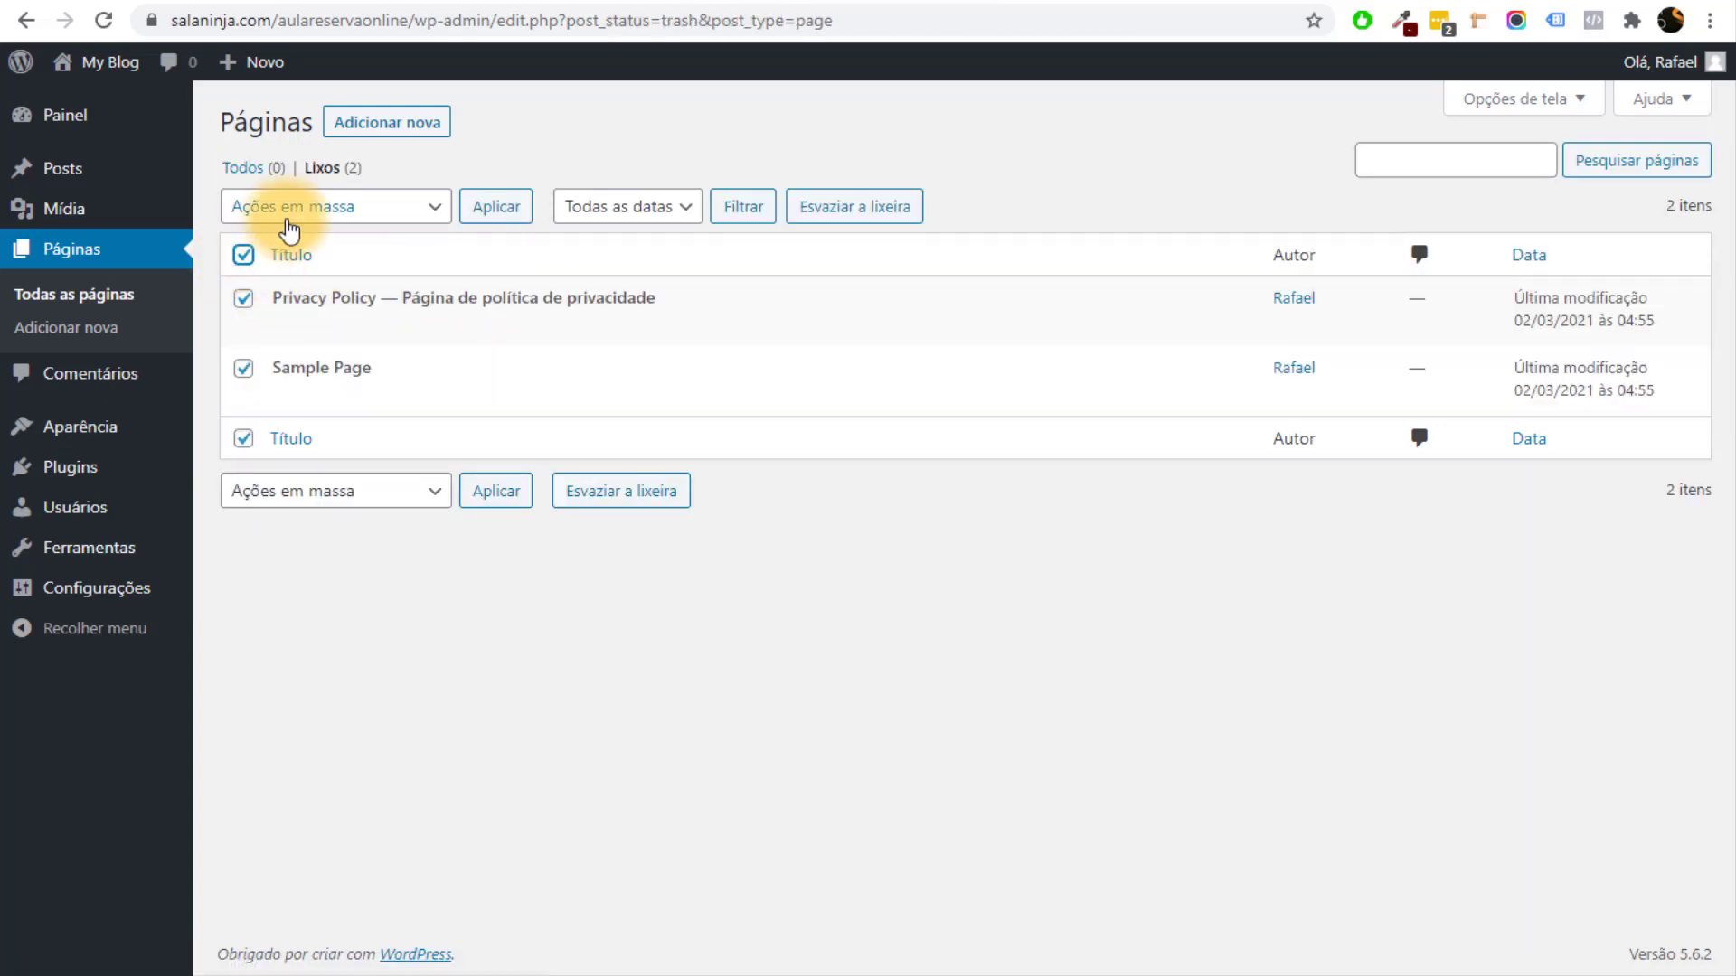
click(290, 226)
click(307, 282)
click(511, 215)
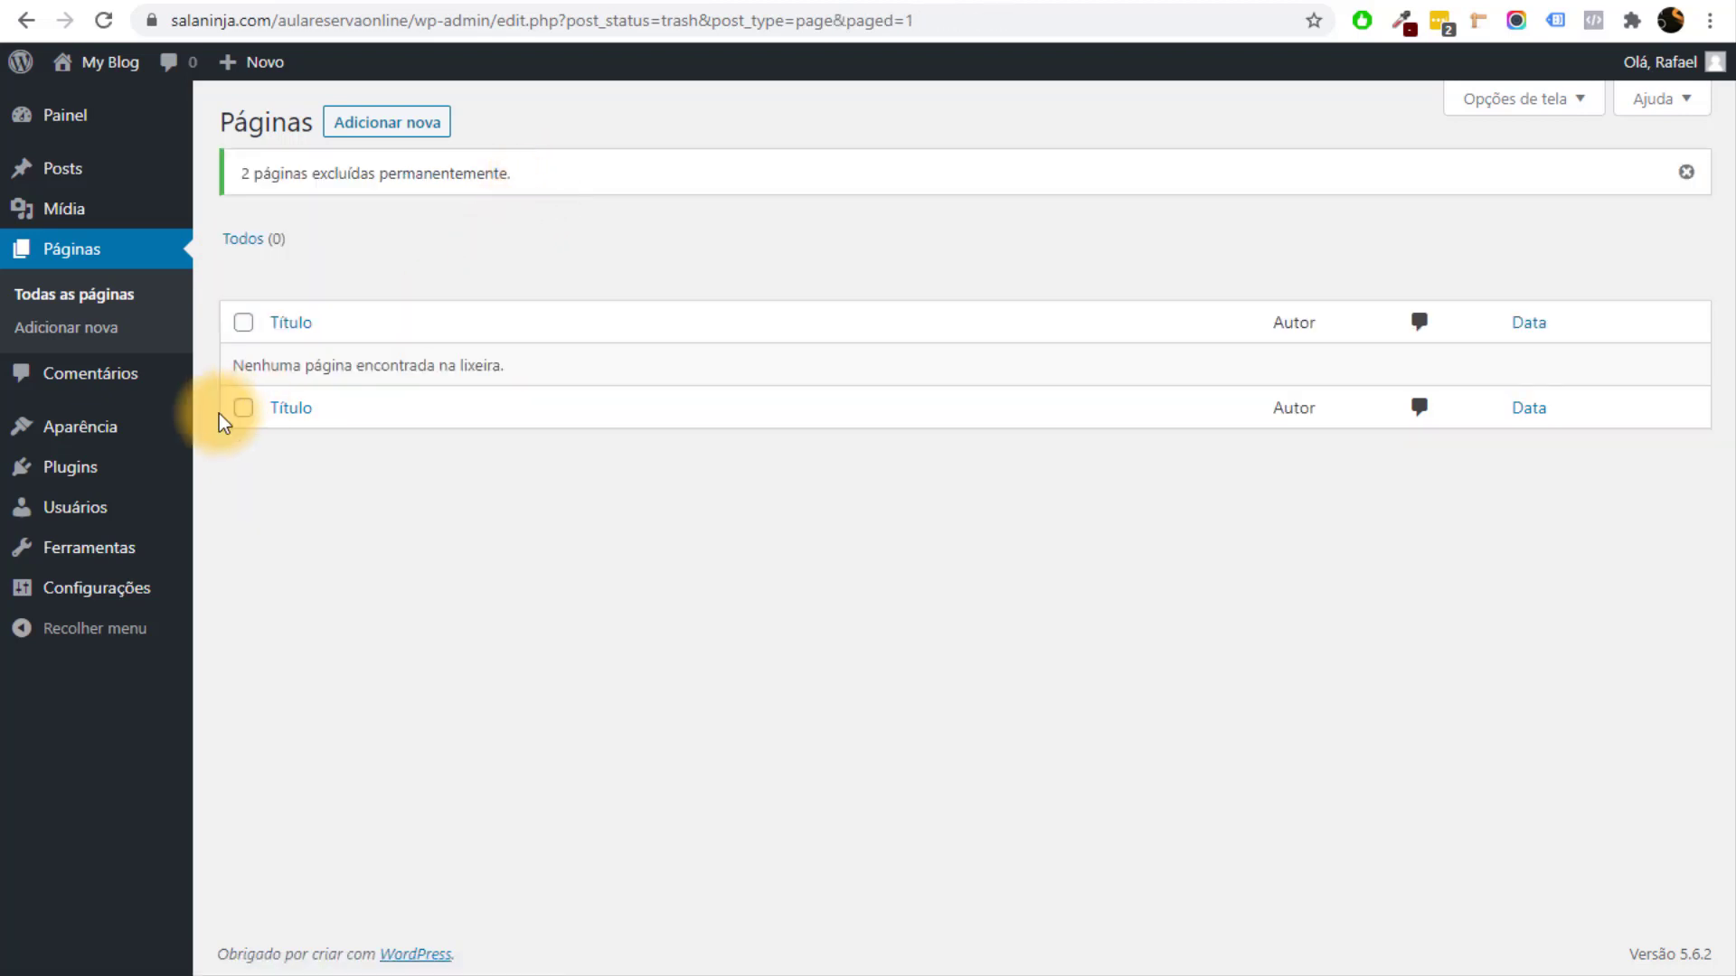
- Bulk-delete Akismet Anti-Spam and Hello Dolly from Plugins instalados, confirming with OK
mouse_move(139, 469)
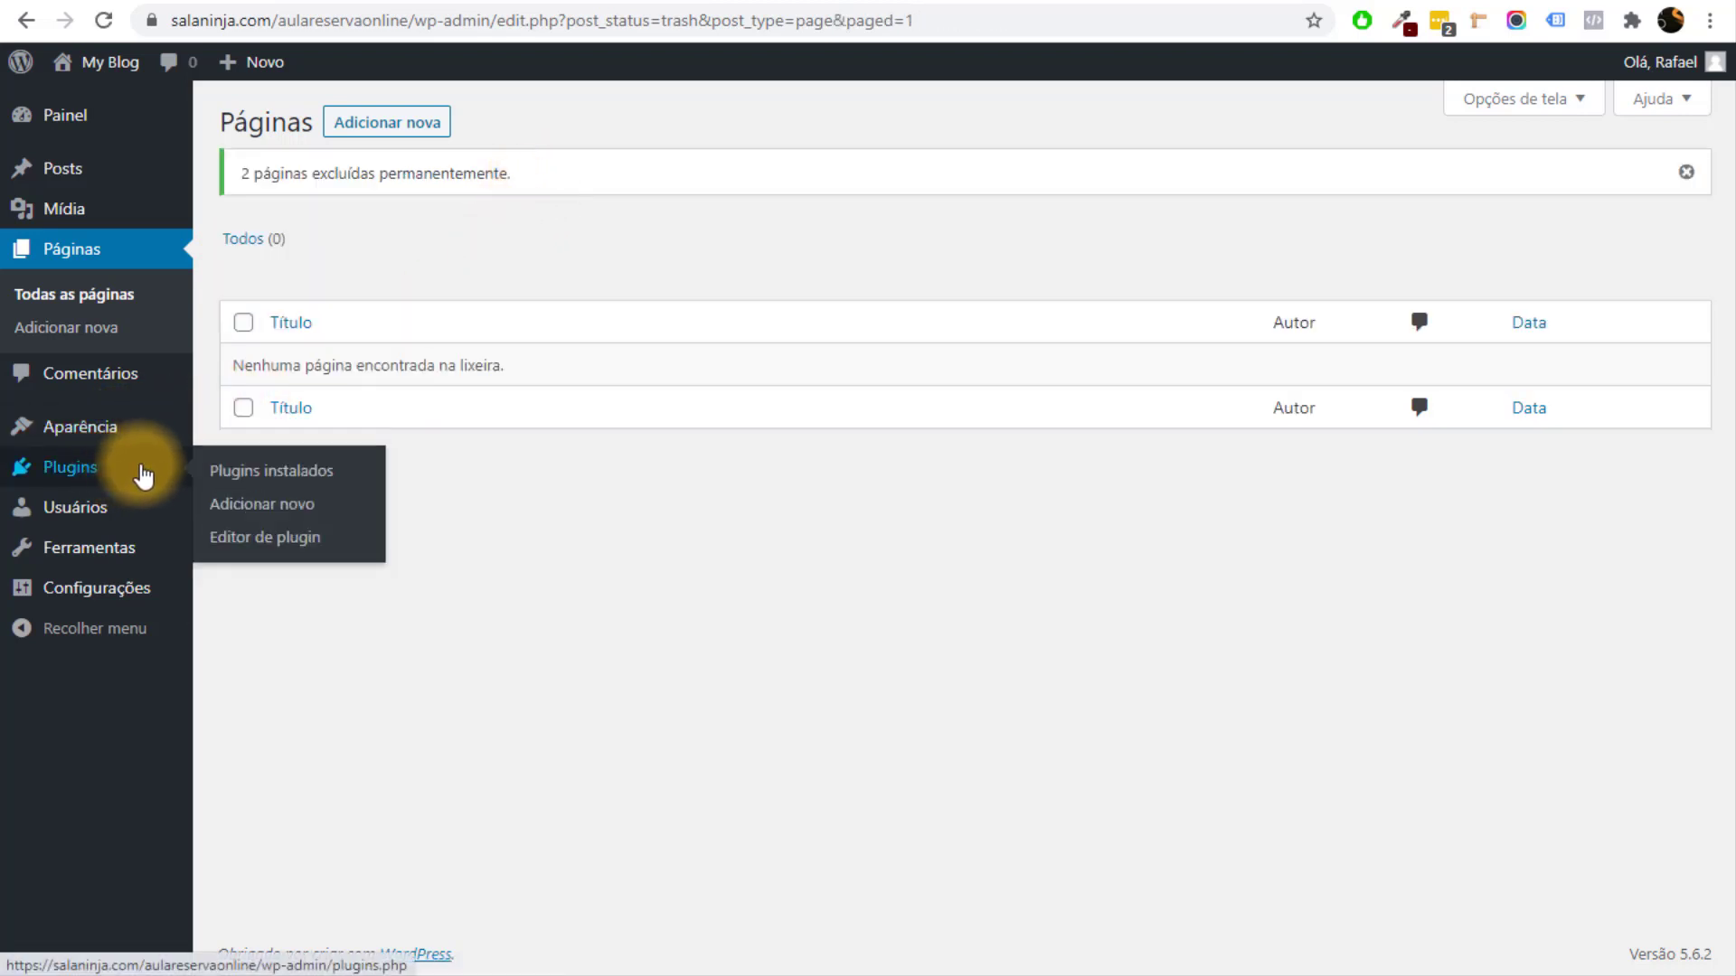
click(282, 469)
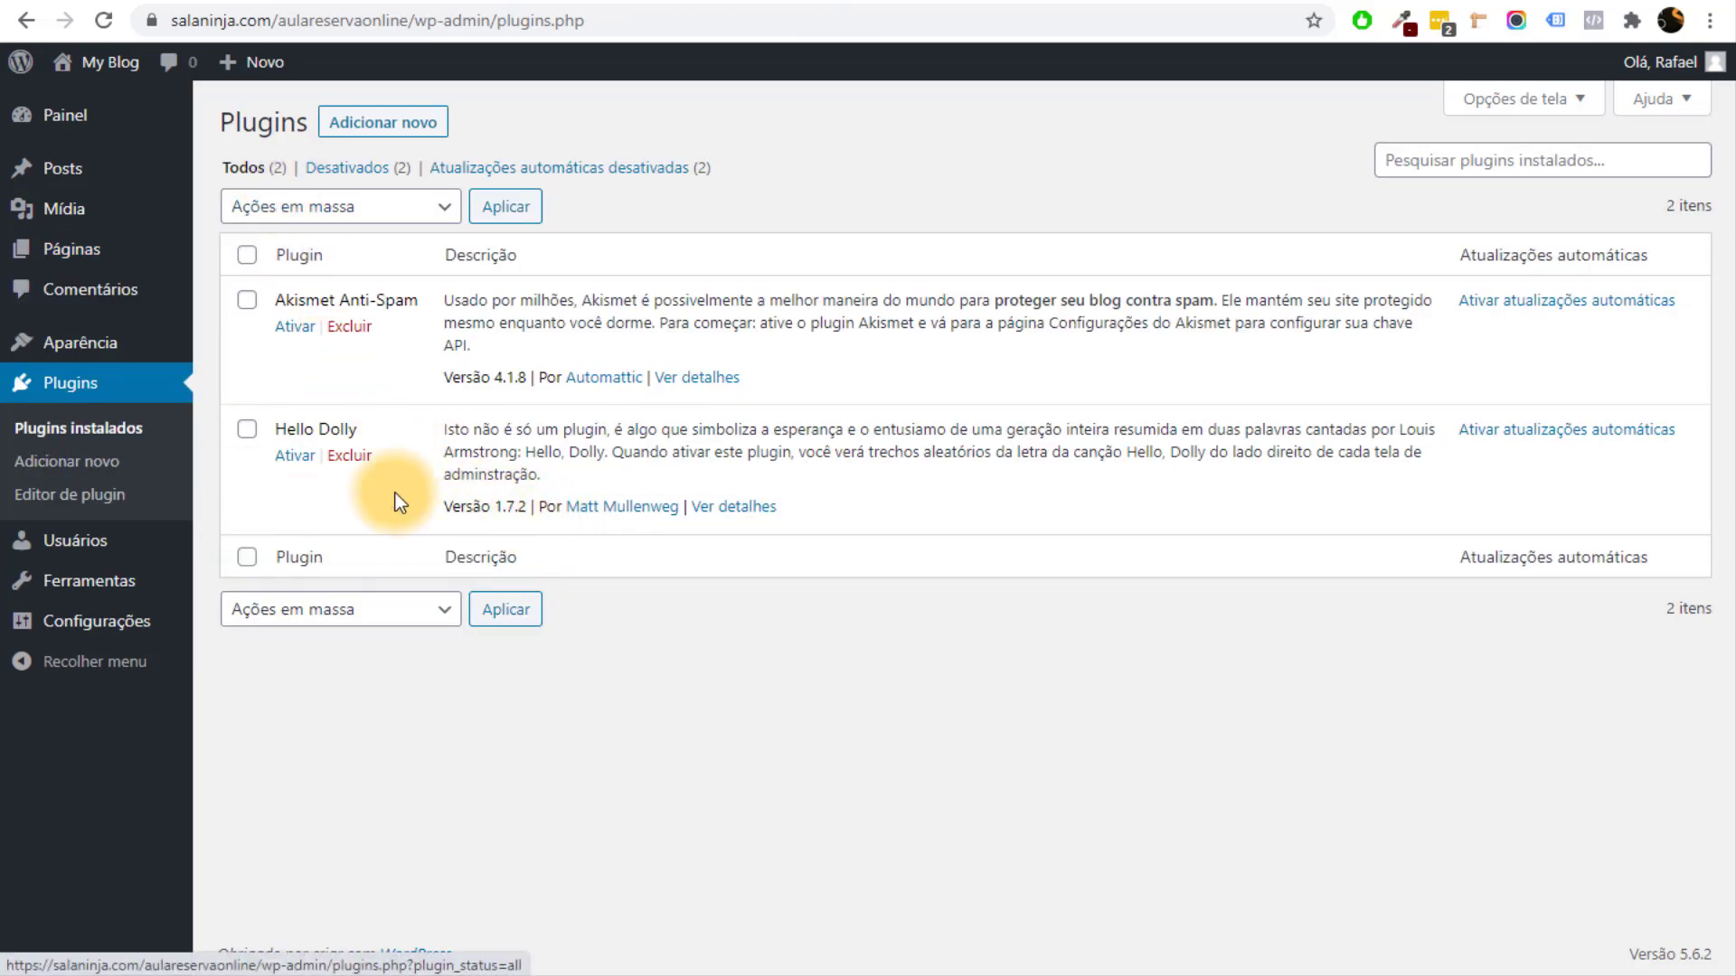
click(247, 254)
click(360, 207)
click(409, 332)
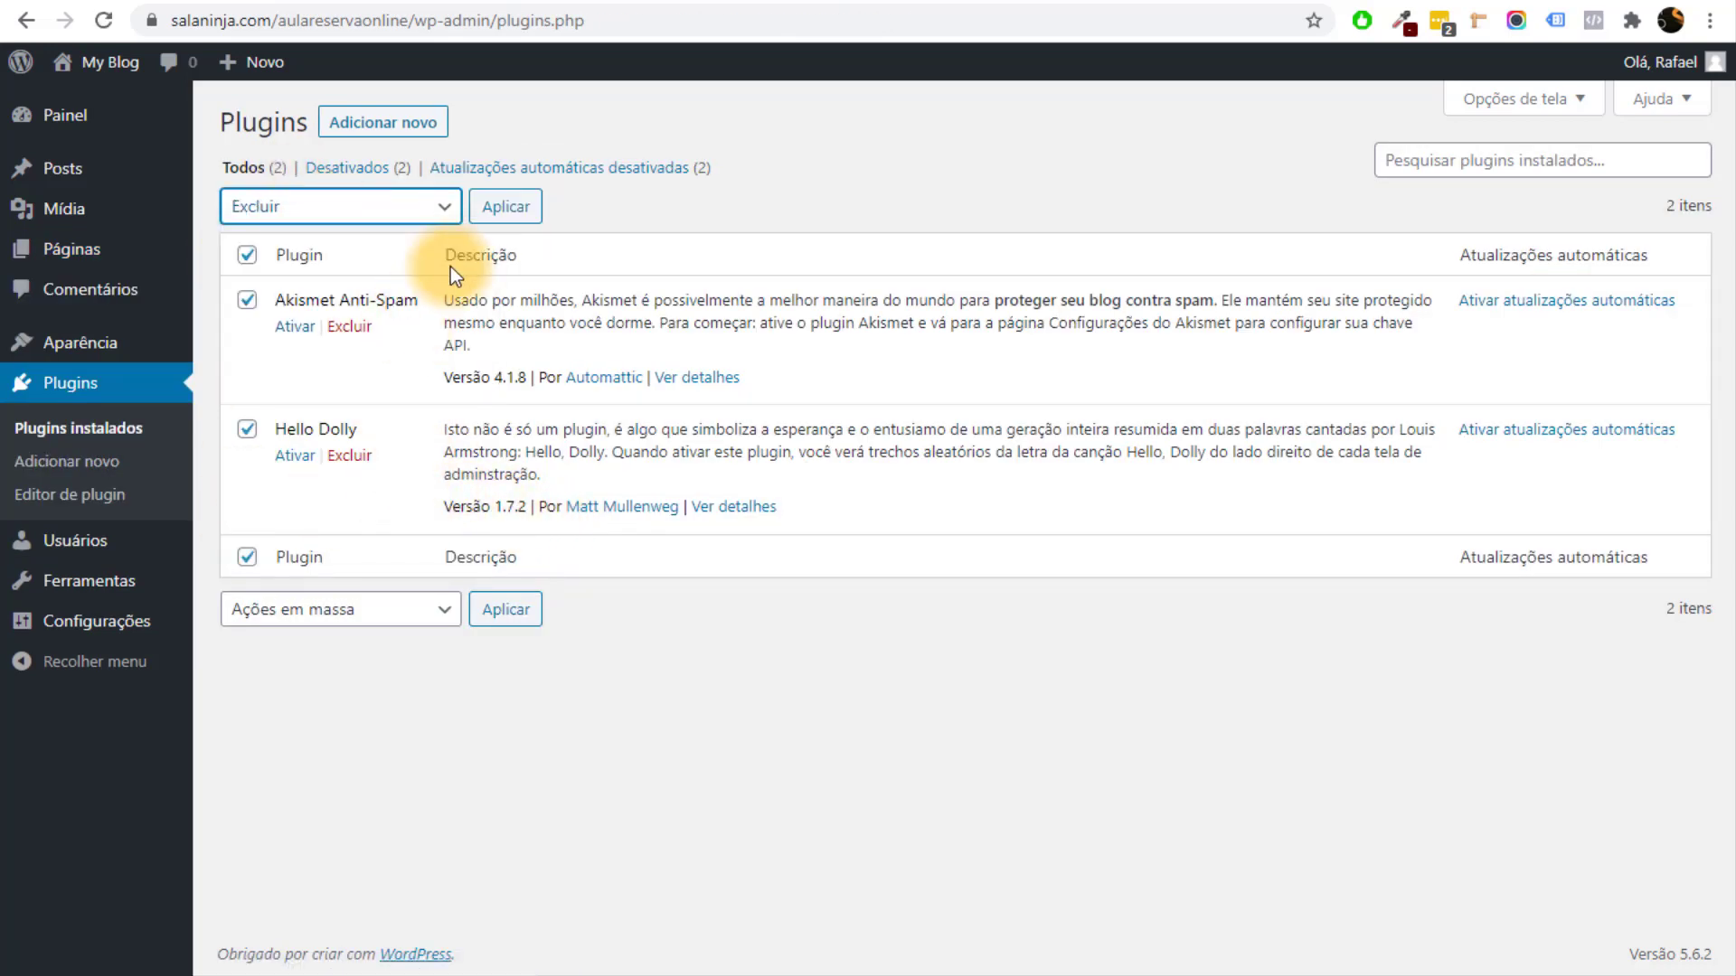
click(506, 206)
click(994, 177)
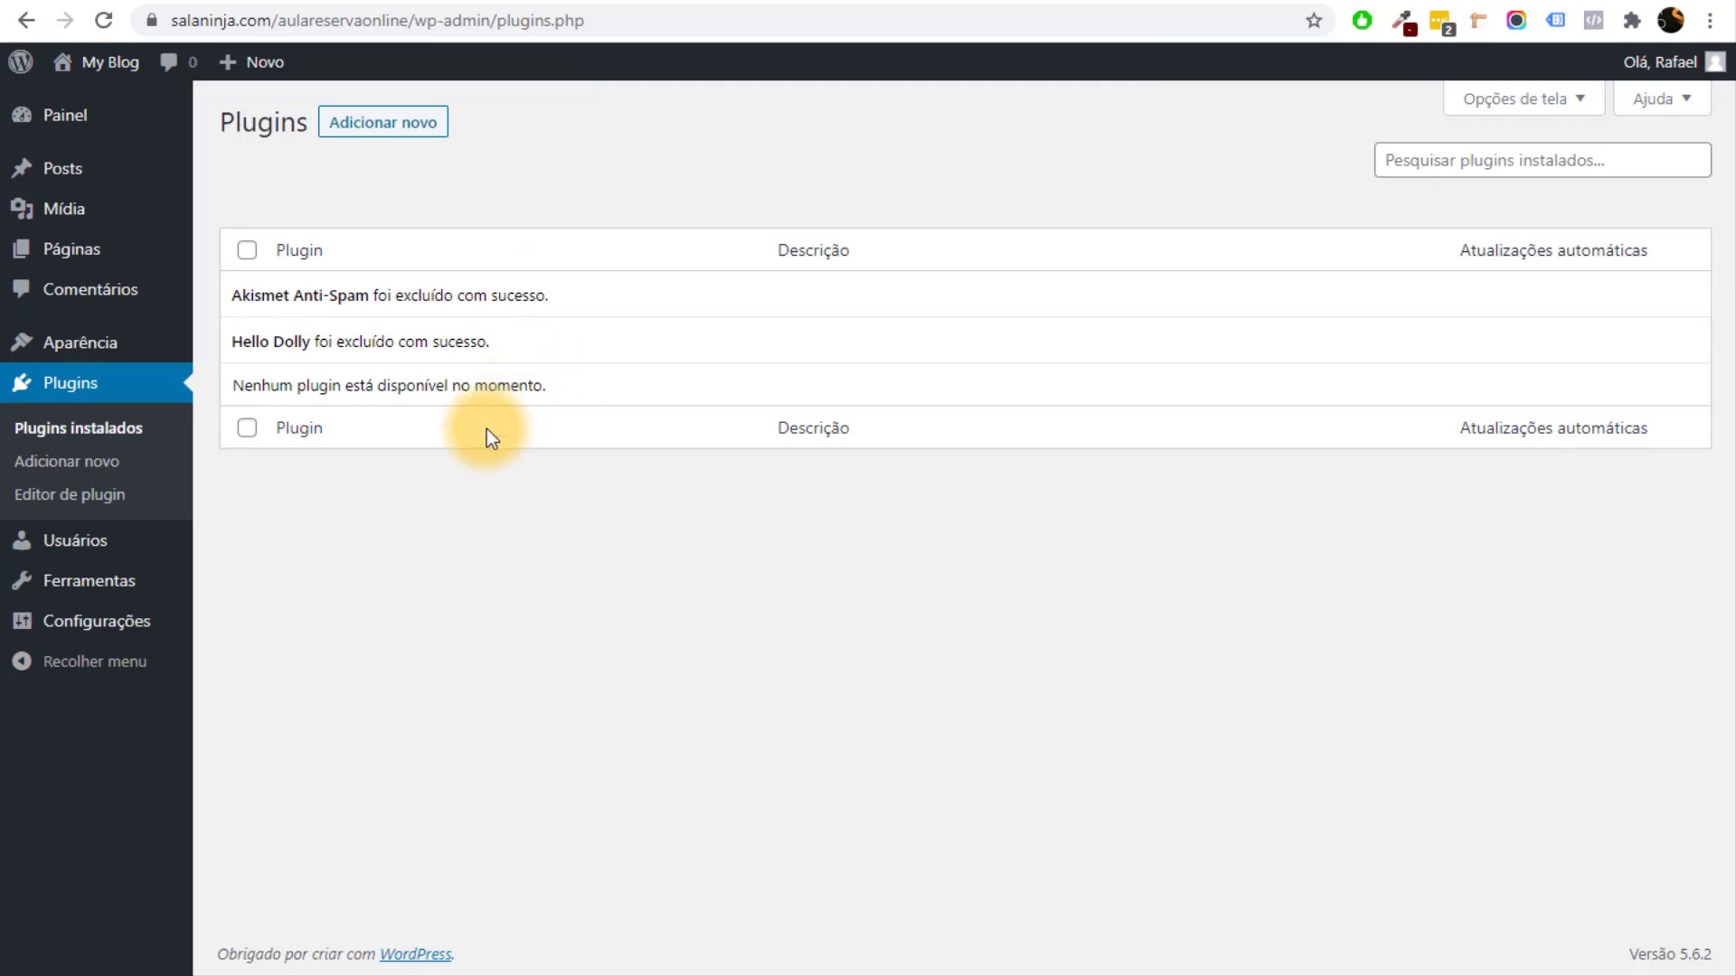
- Look over the Configurações > Geral fields like Título do site and admin email, then go to Links permanentes
mouse_move(155, 627)
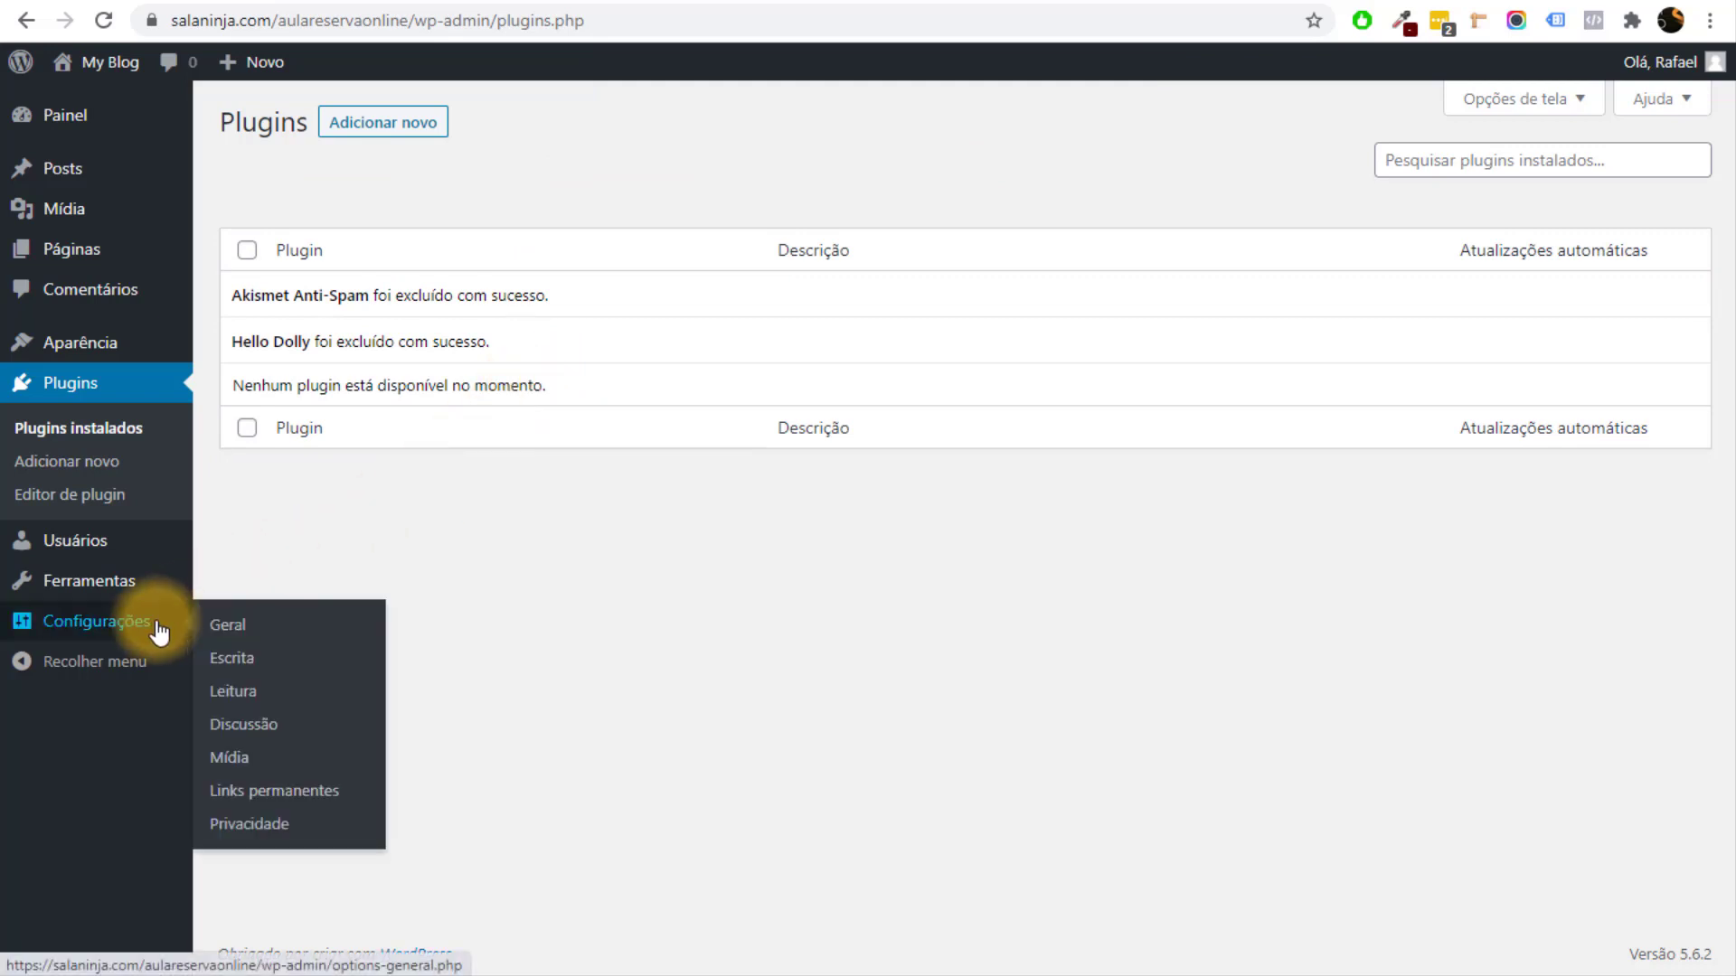
click(234, 621)
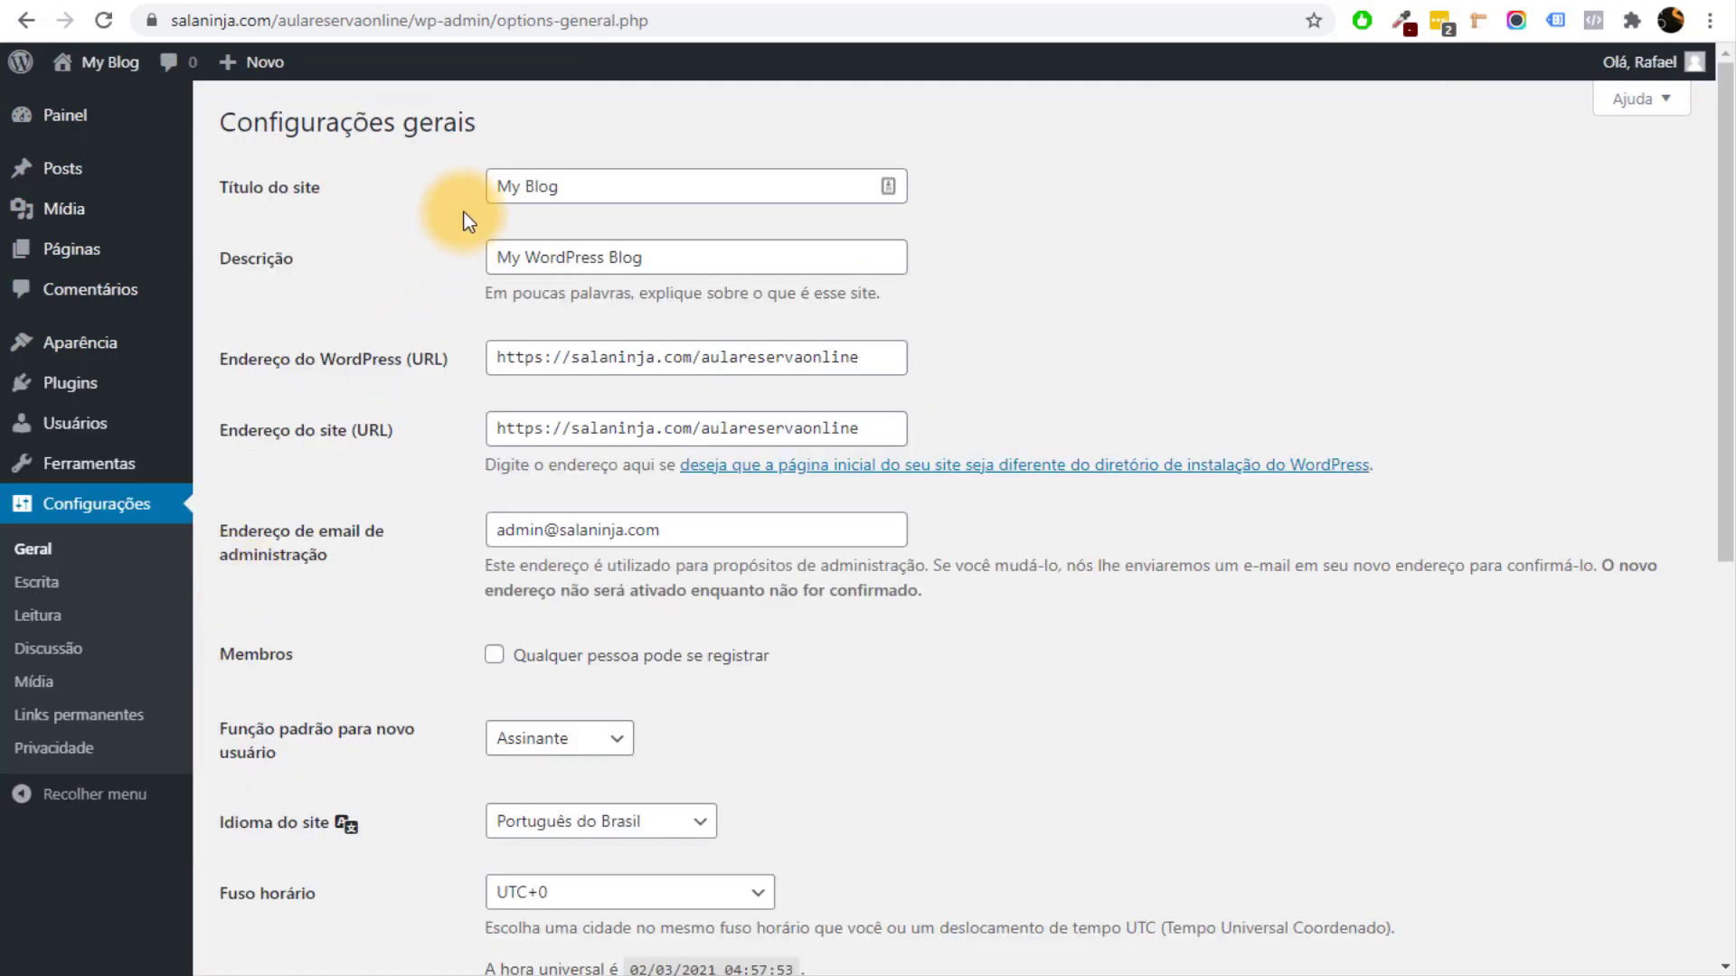
click(624, 187)
drag(644, 257, 387, 263)
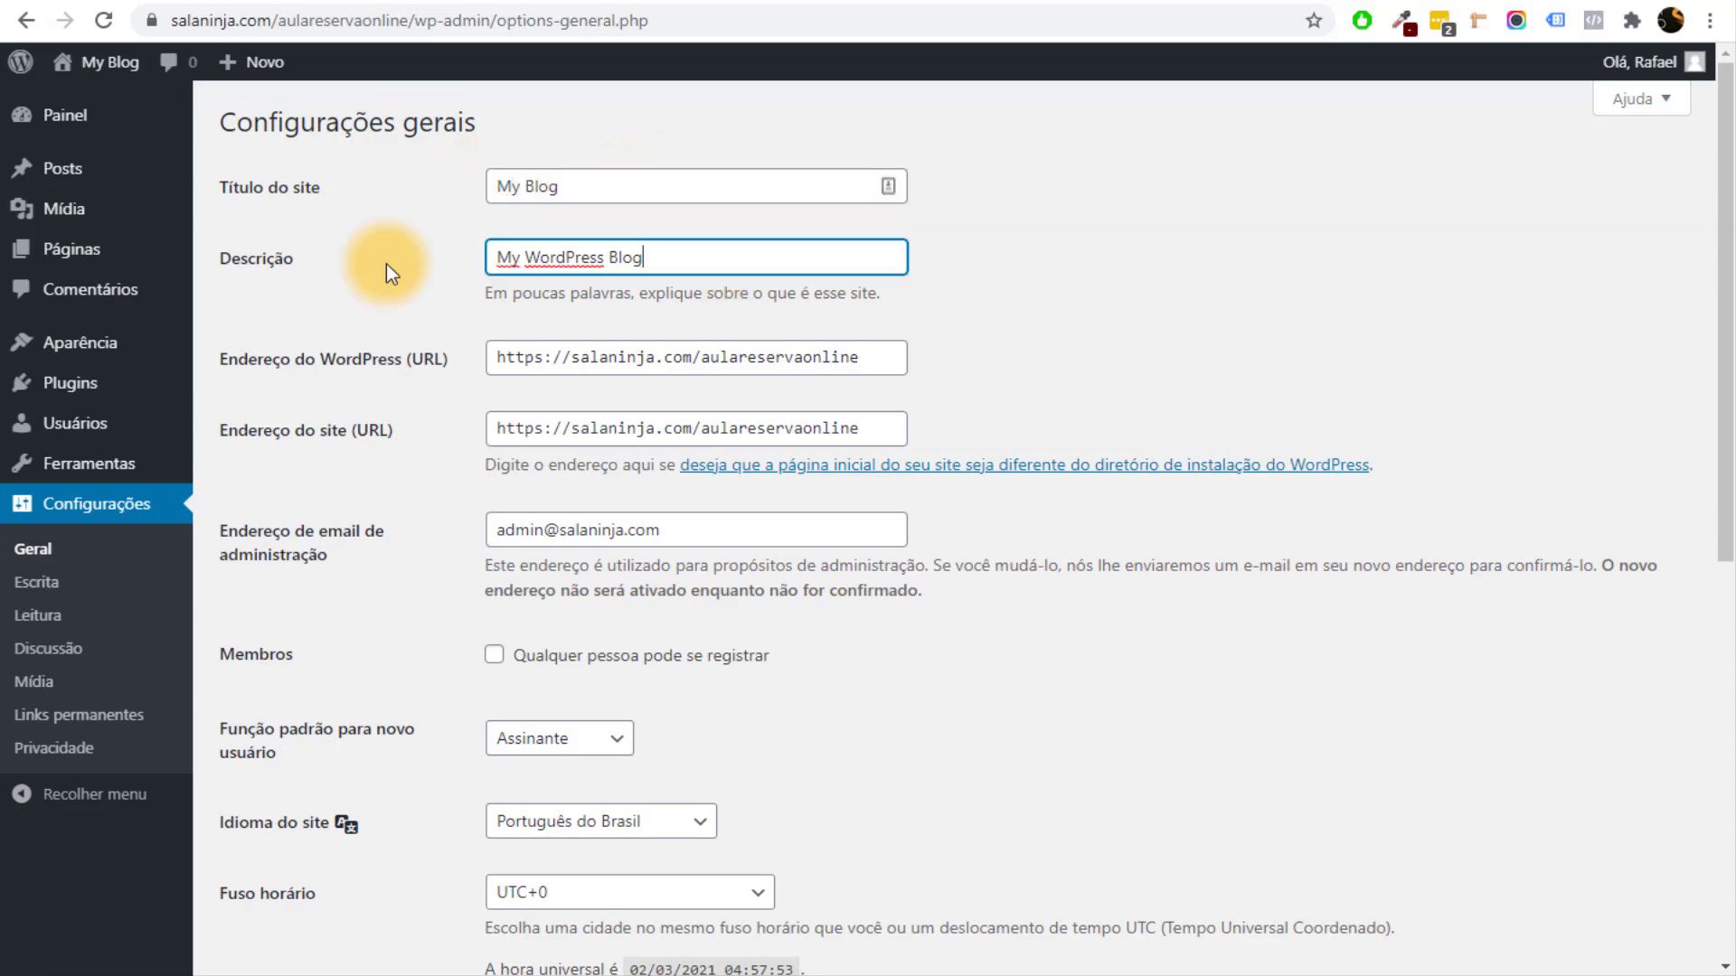
scroll(531, 344, down, 4)
scroll(538, 351, up, 1)
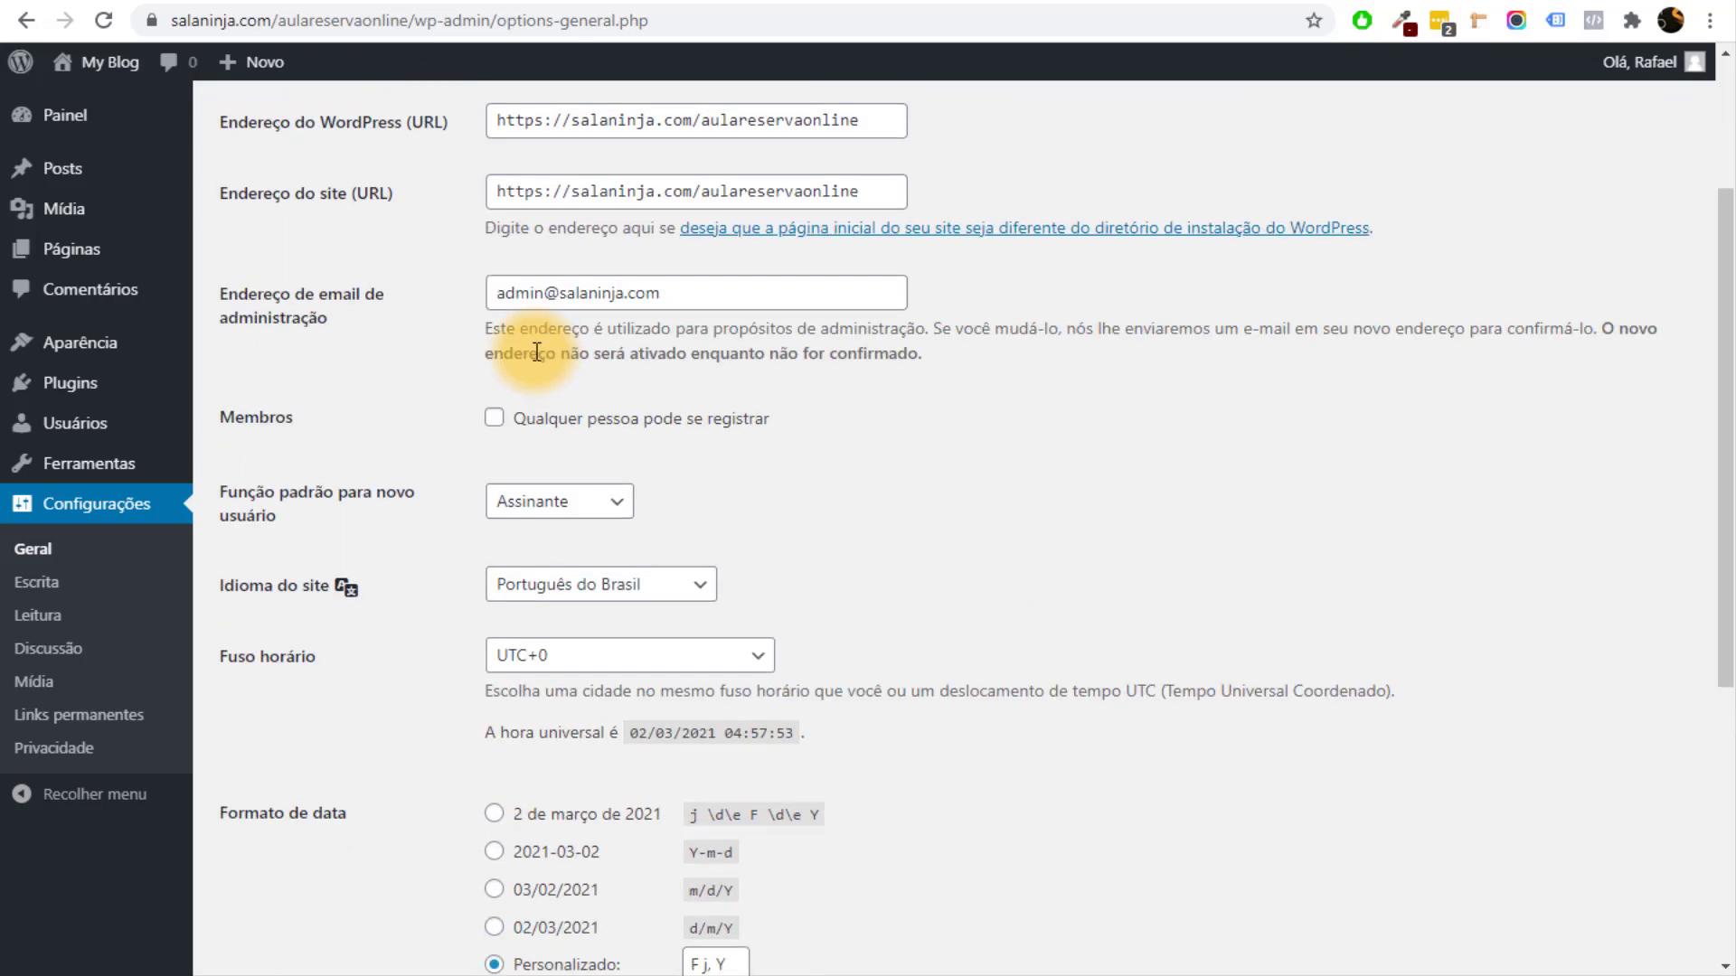
drag(503, 294, 744, 289)
click(909, 509)
scroll(909, 503, down, 5)
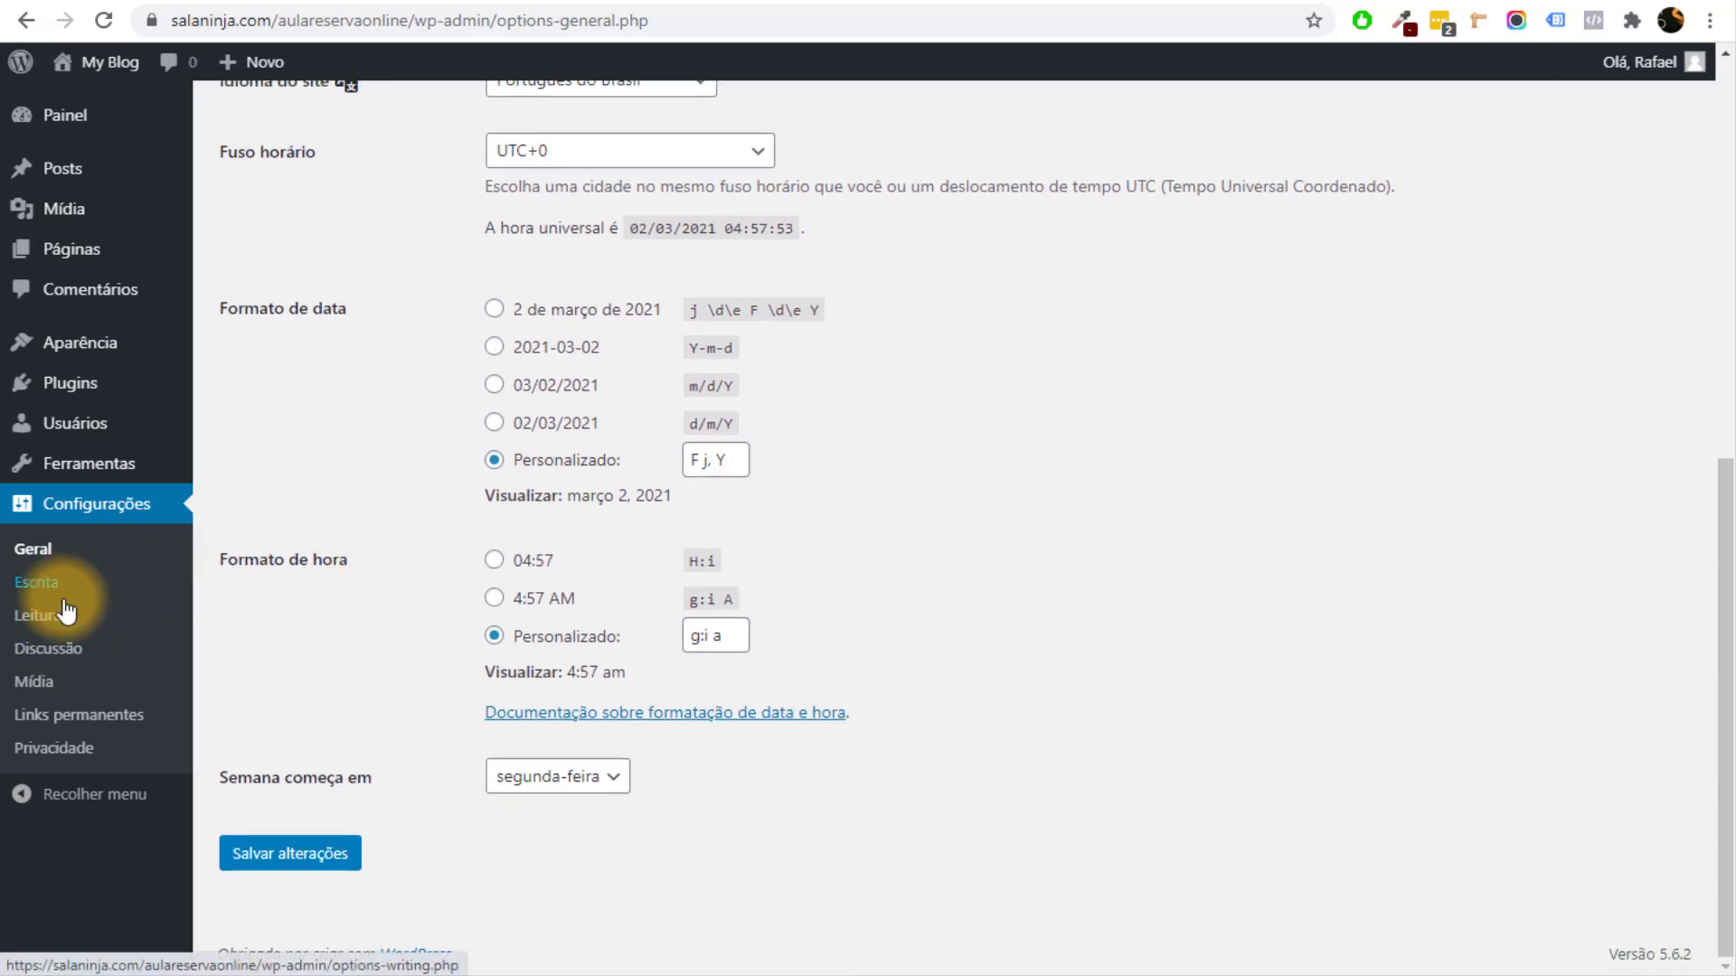
click(81, 715)
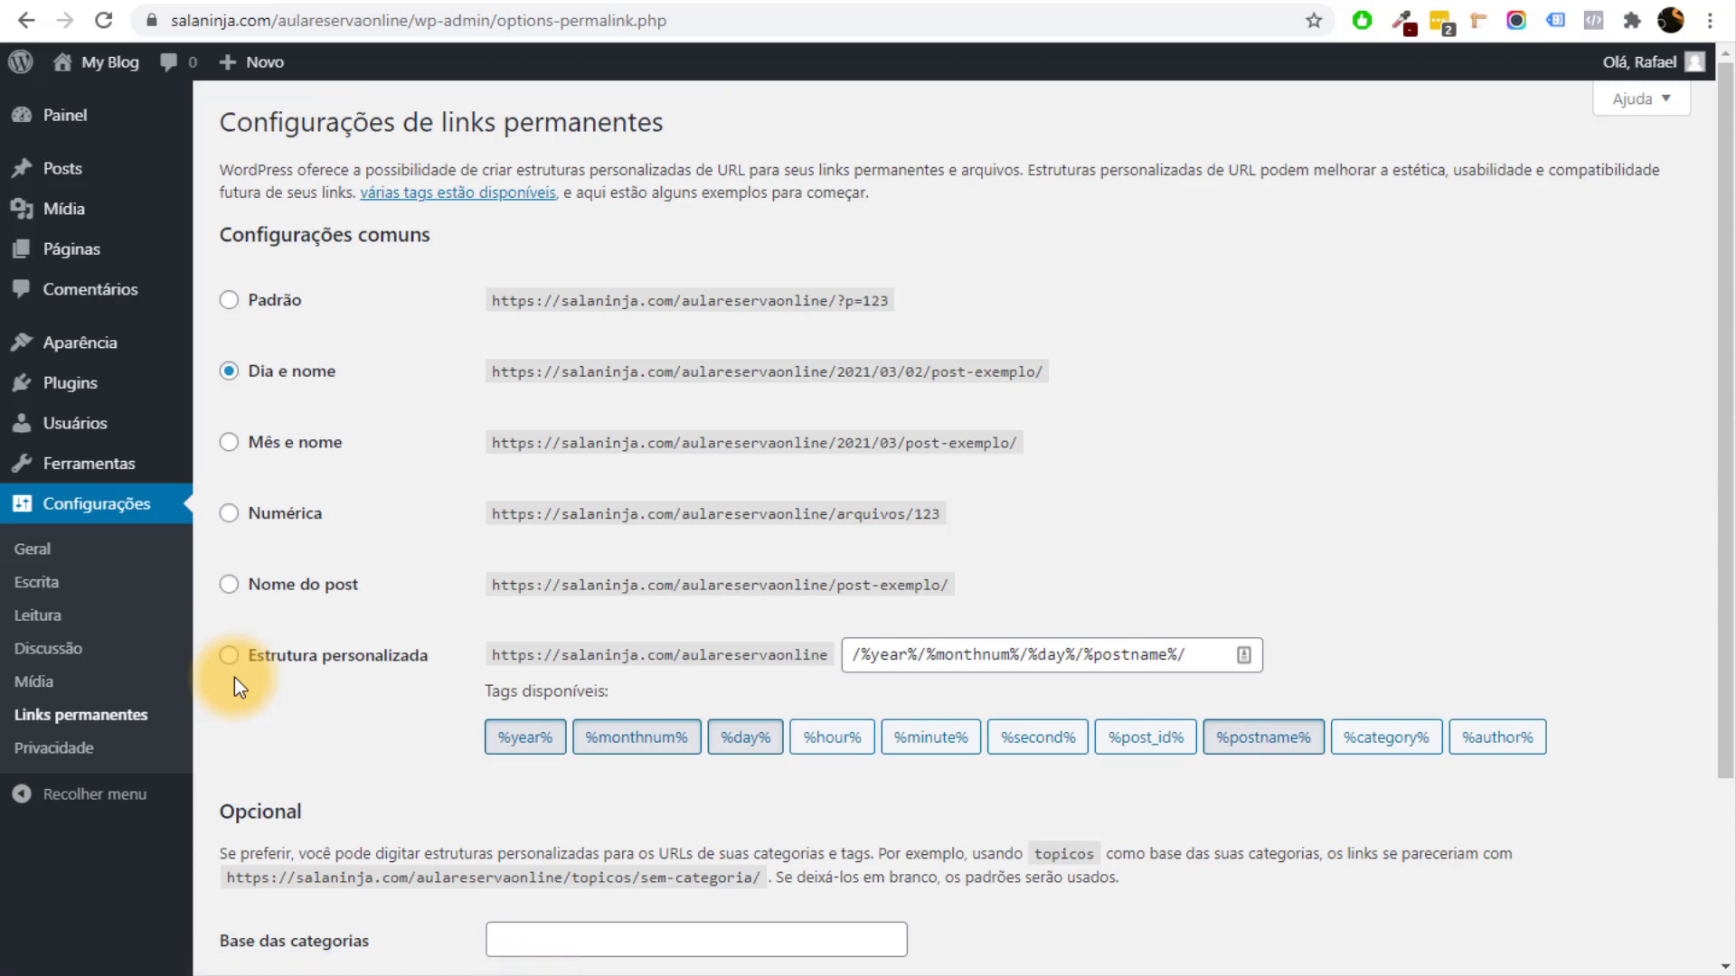
- Switch the permalink structure to Nome do post and save the changes
click(321, 587)
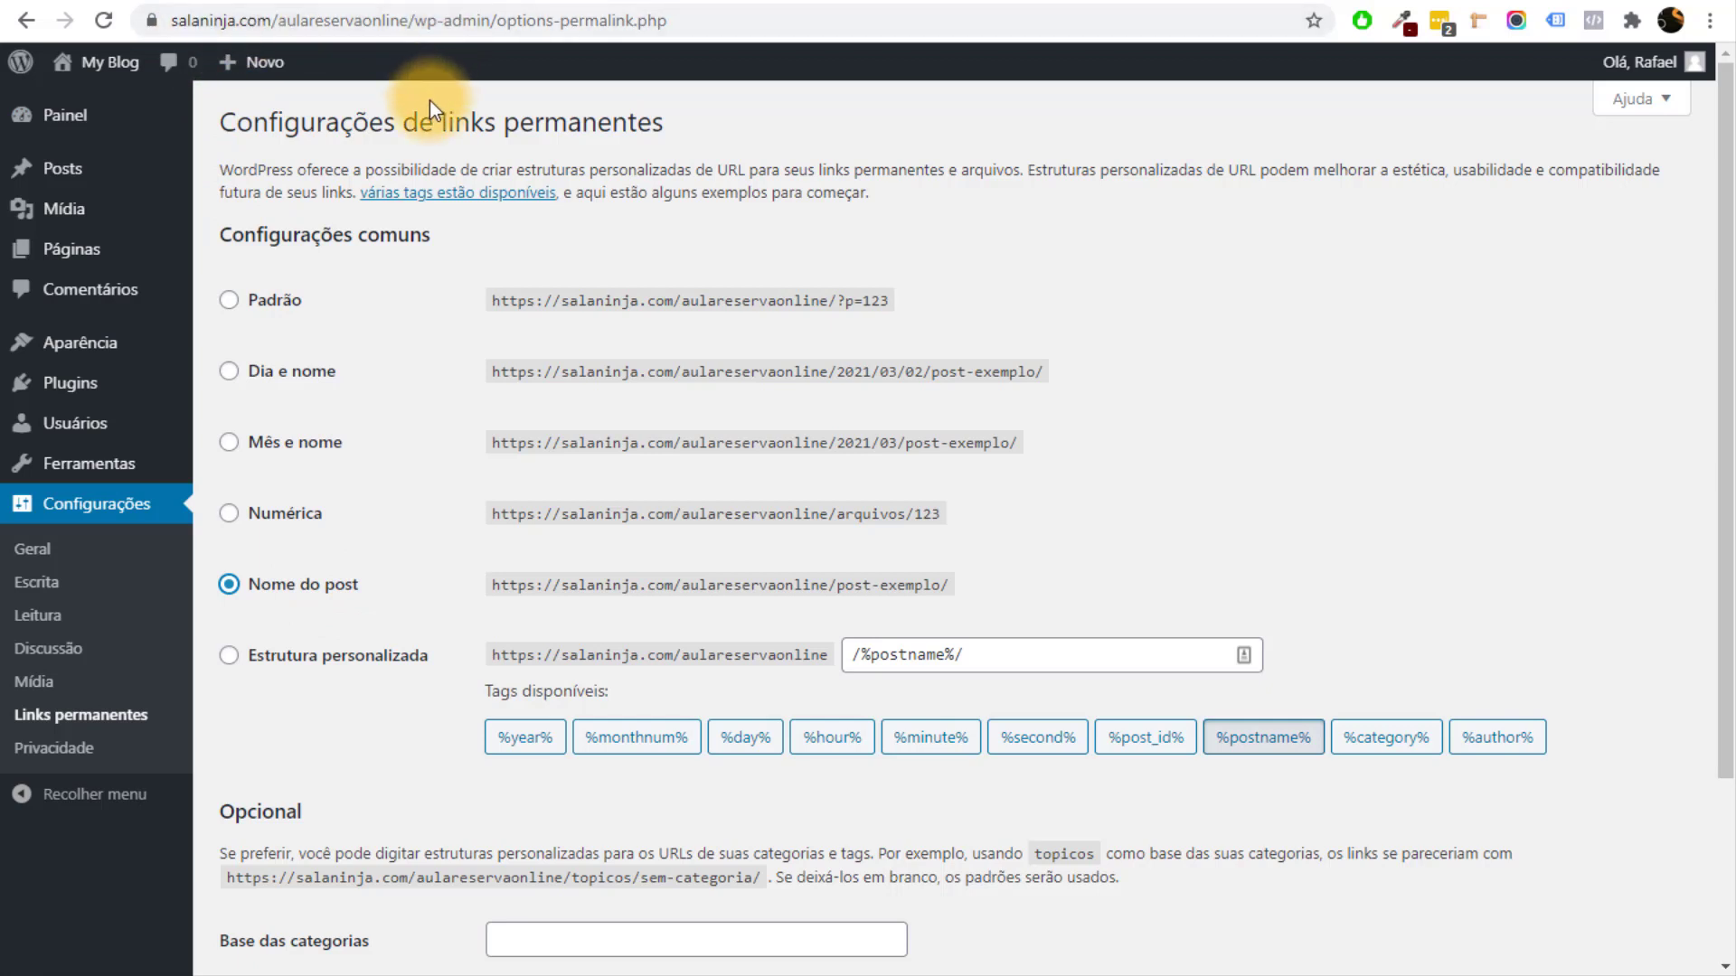
scroll(398, 449, down, 3)
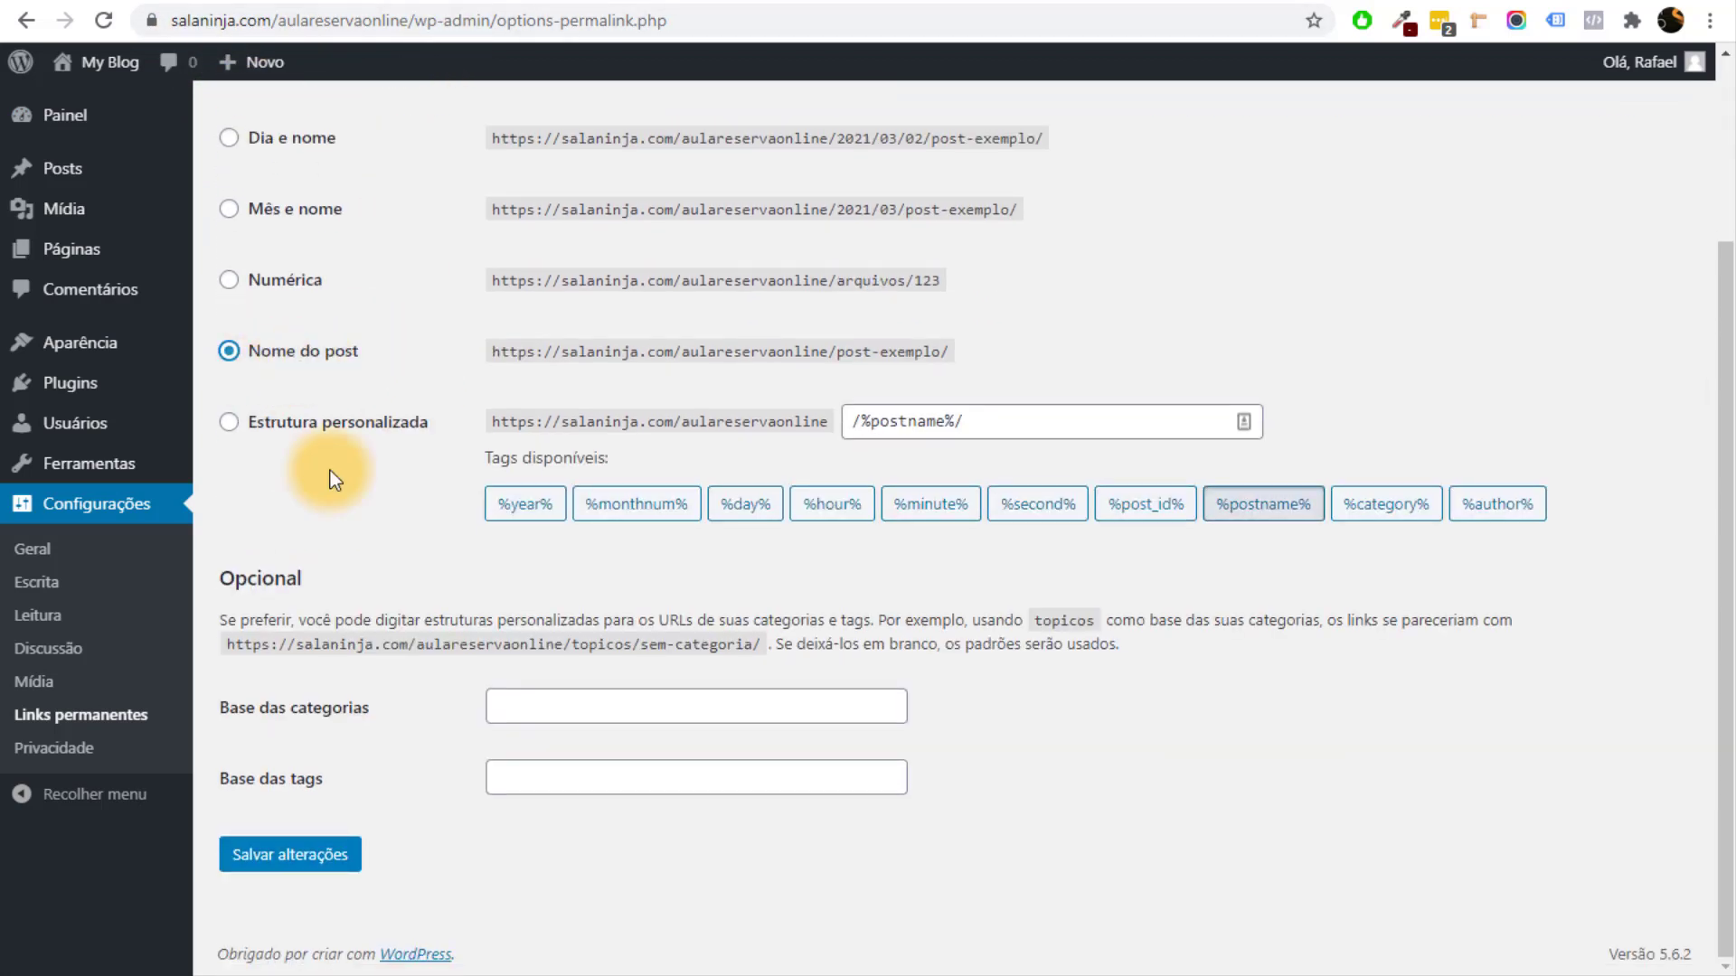
click(303, 855)
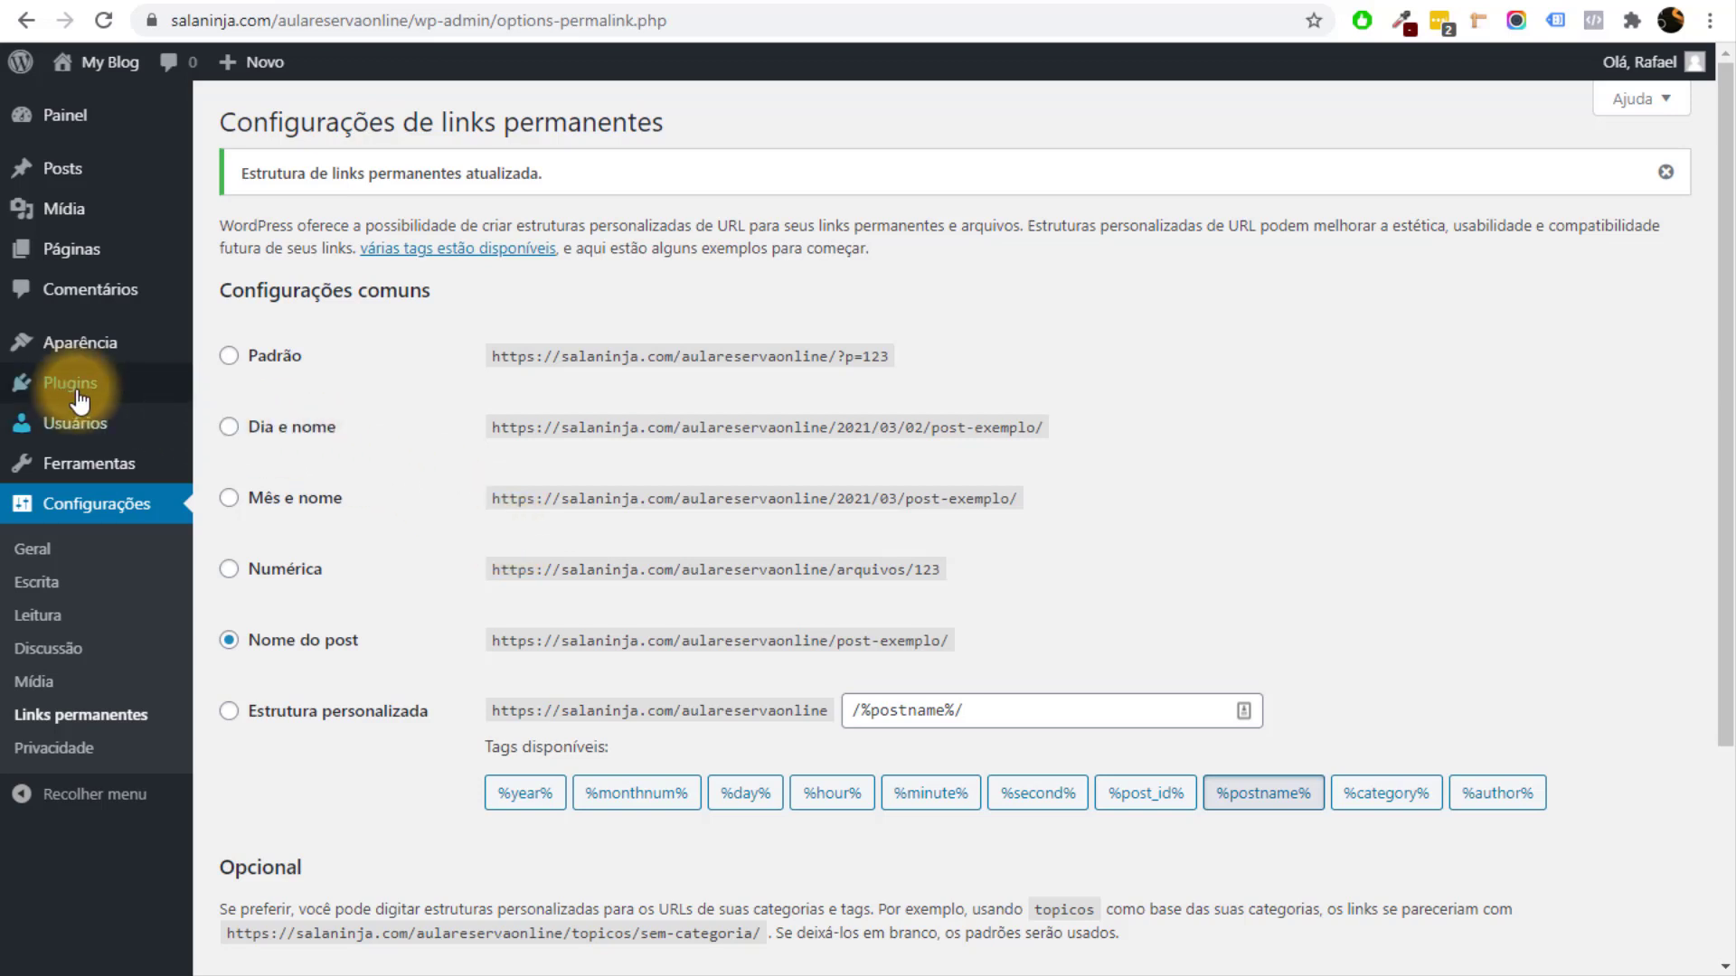
- Open Plugins > Adicionar novo and expand XMind's Instalação de Plugins branch
mouse_move(68, 384)
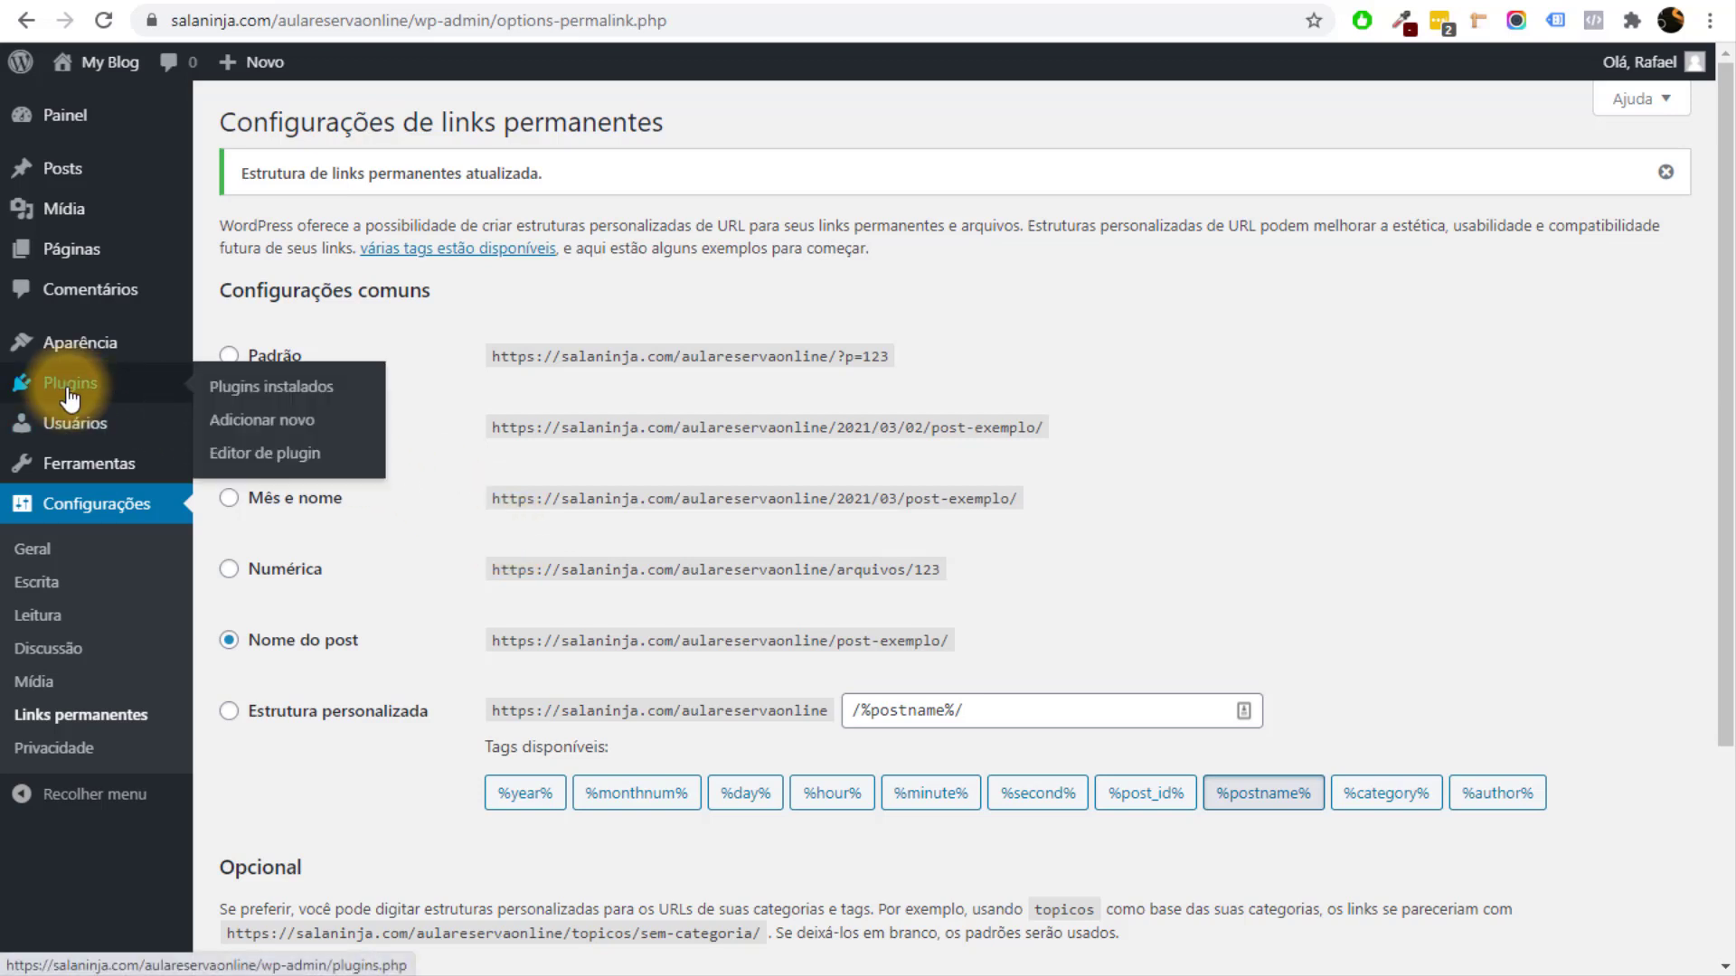
click(312, 420)
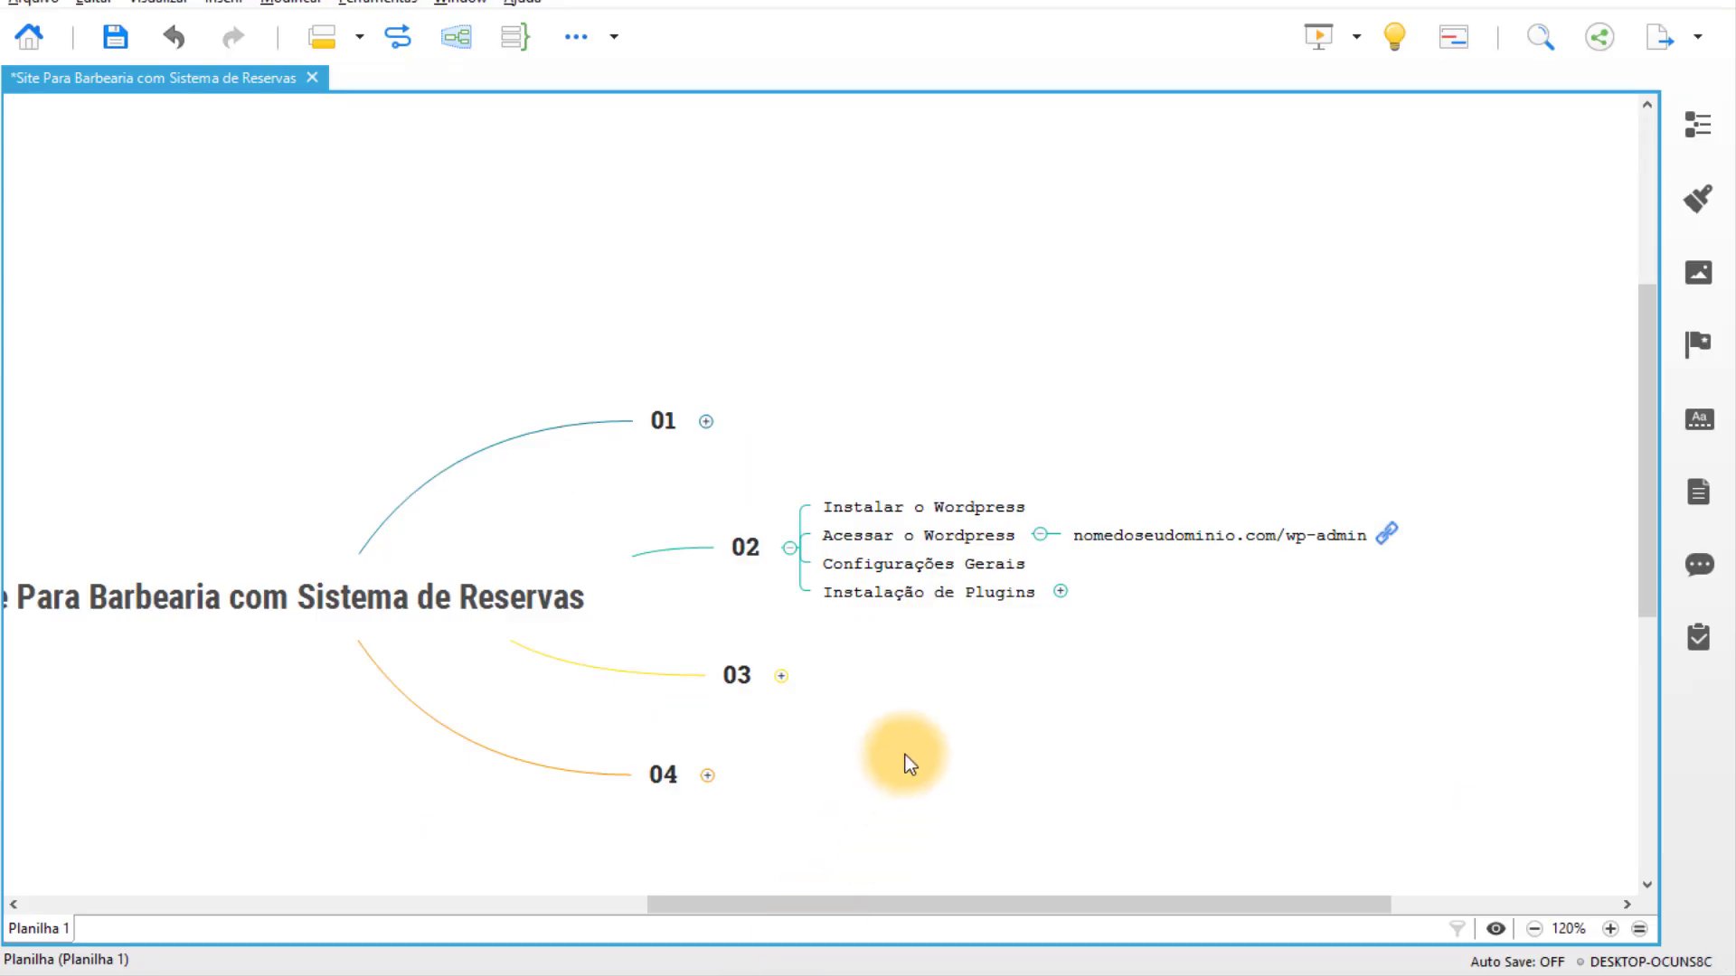
click(1060, 591)
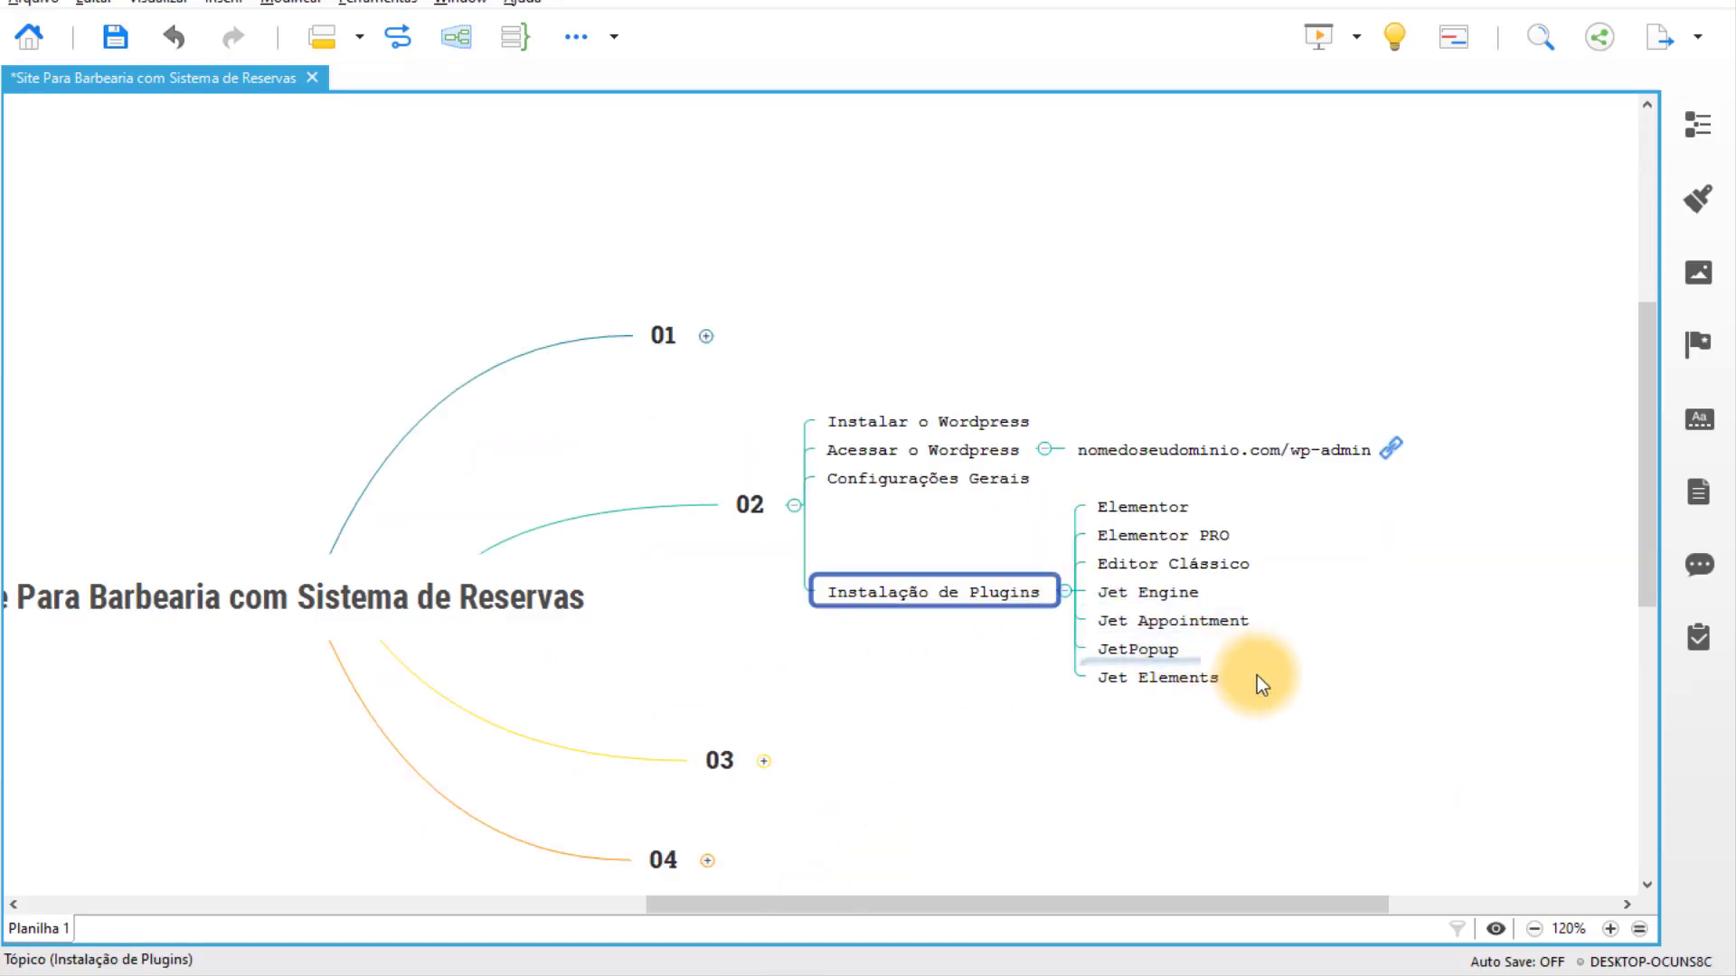
drag(945, 502, 1134, 615)
click(1126, 621)
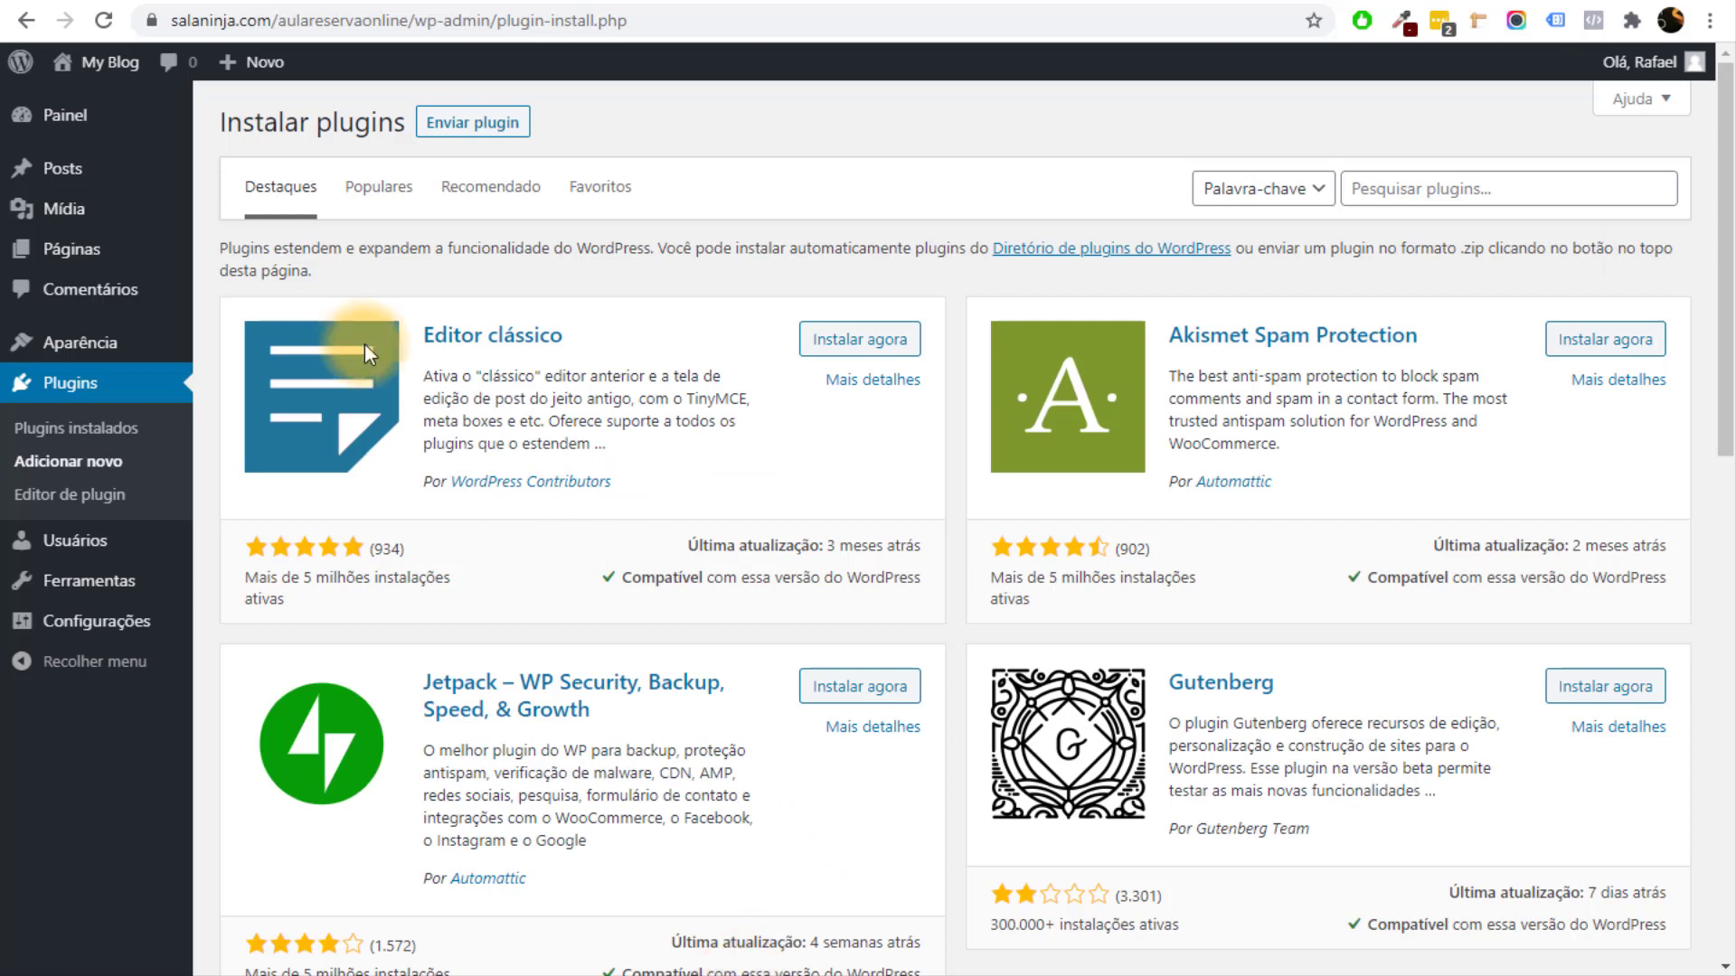
- Install and activate the Editor clássico plugin from the featured list
drag(612, 339, 415, 334)
click(415, 334)
click(857, 342)
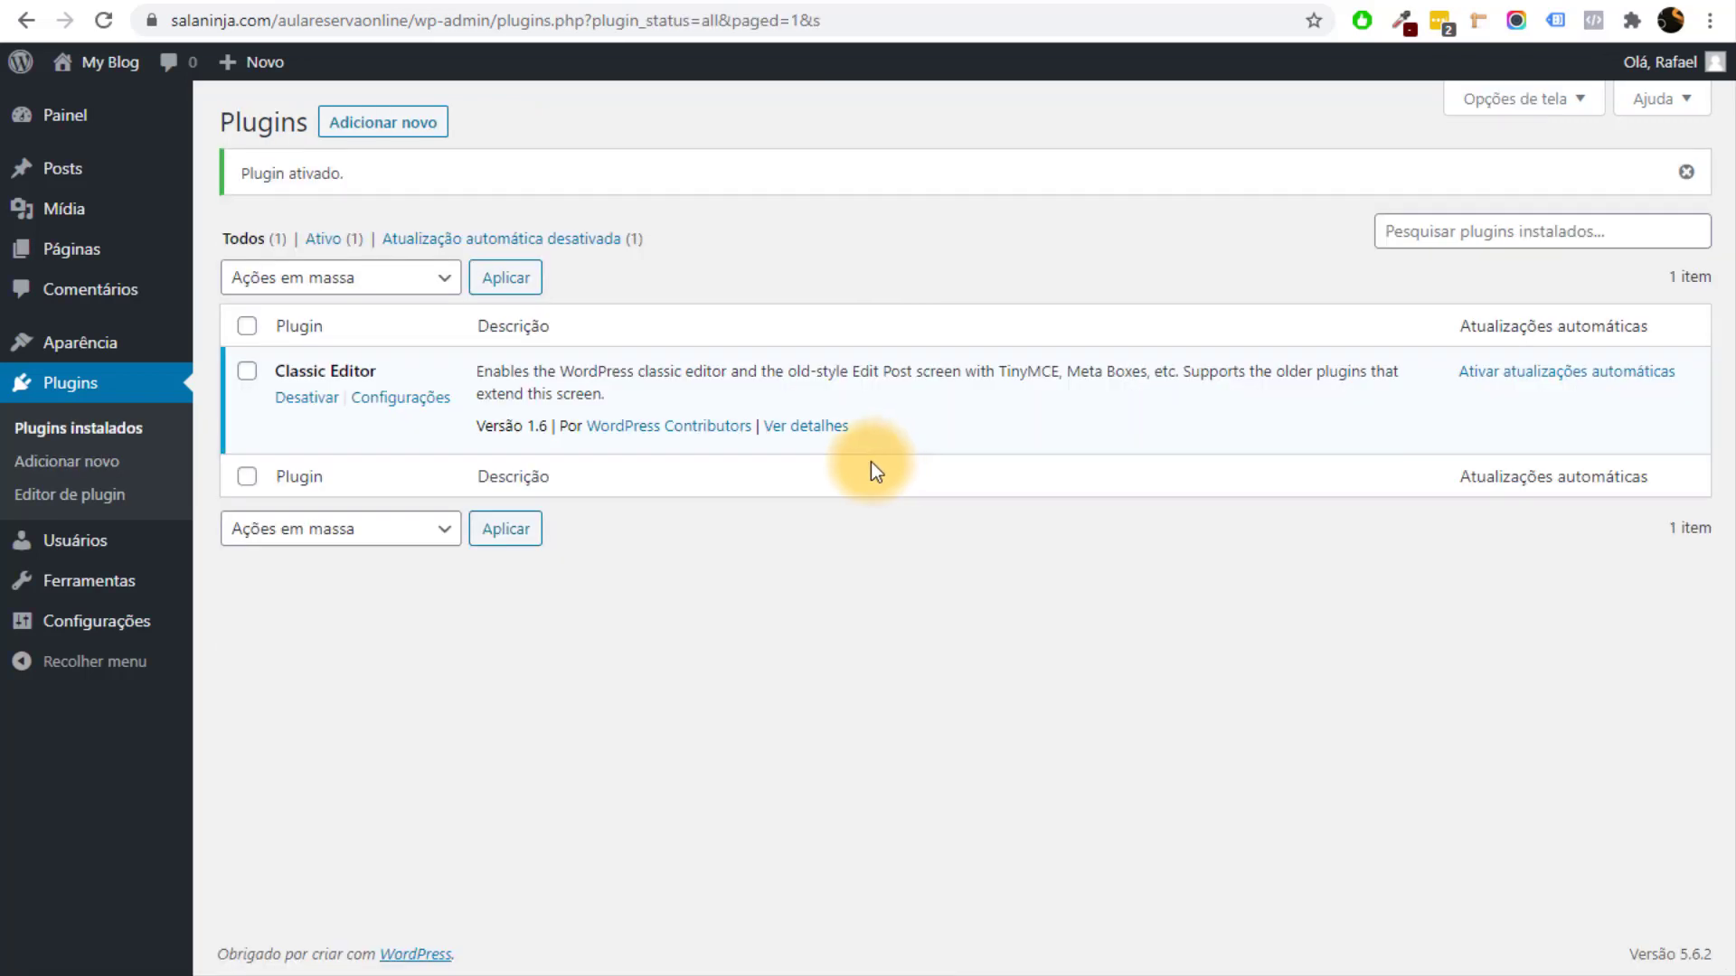
- Search the plugin directory for 'el' and install Elementor Website Builder
click(386, 125)
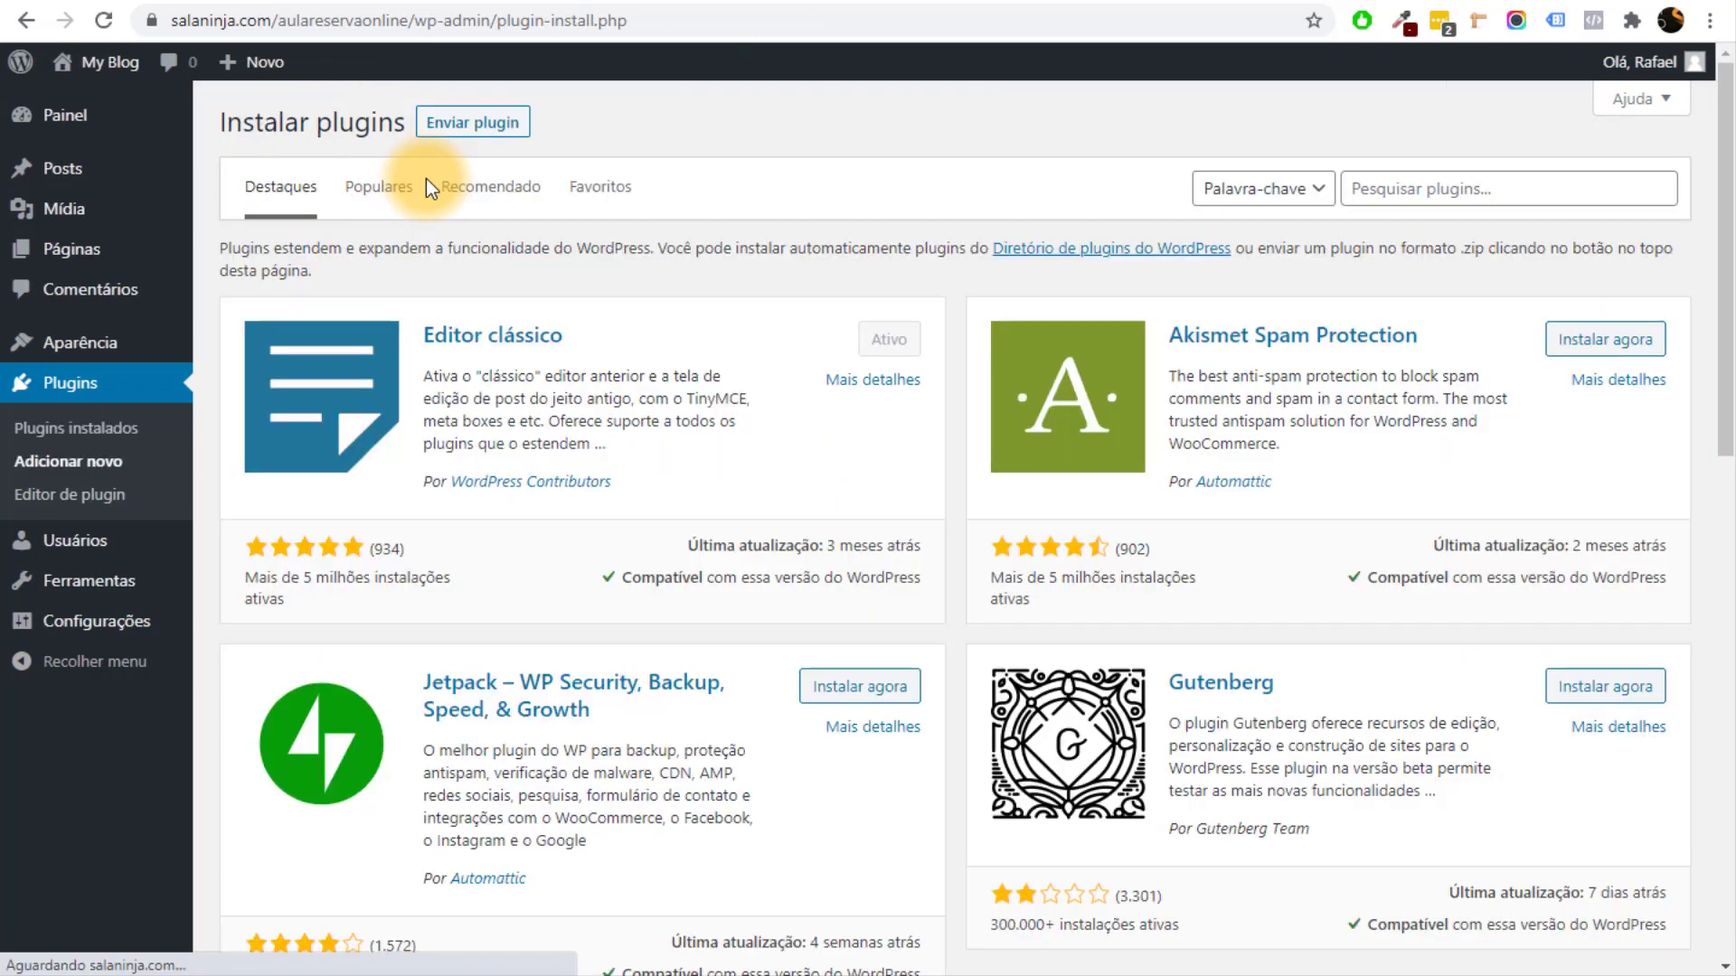
click(1378, 186)
text(elementor)
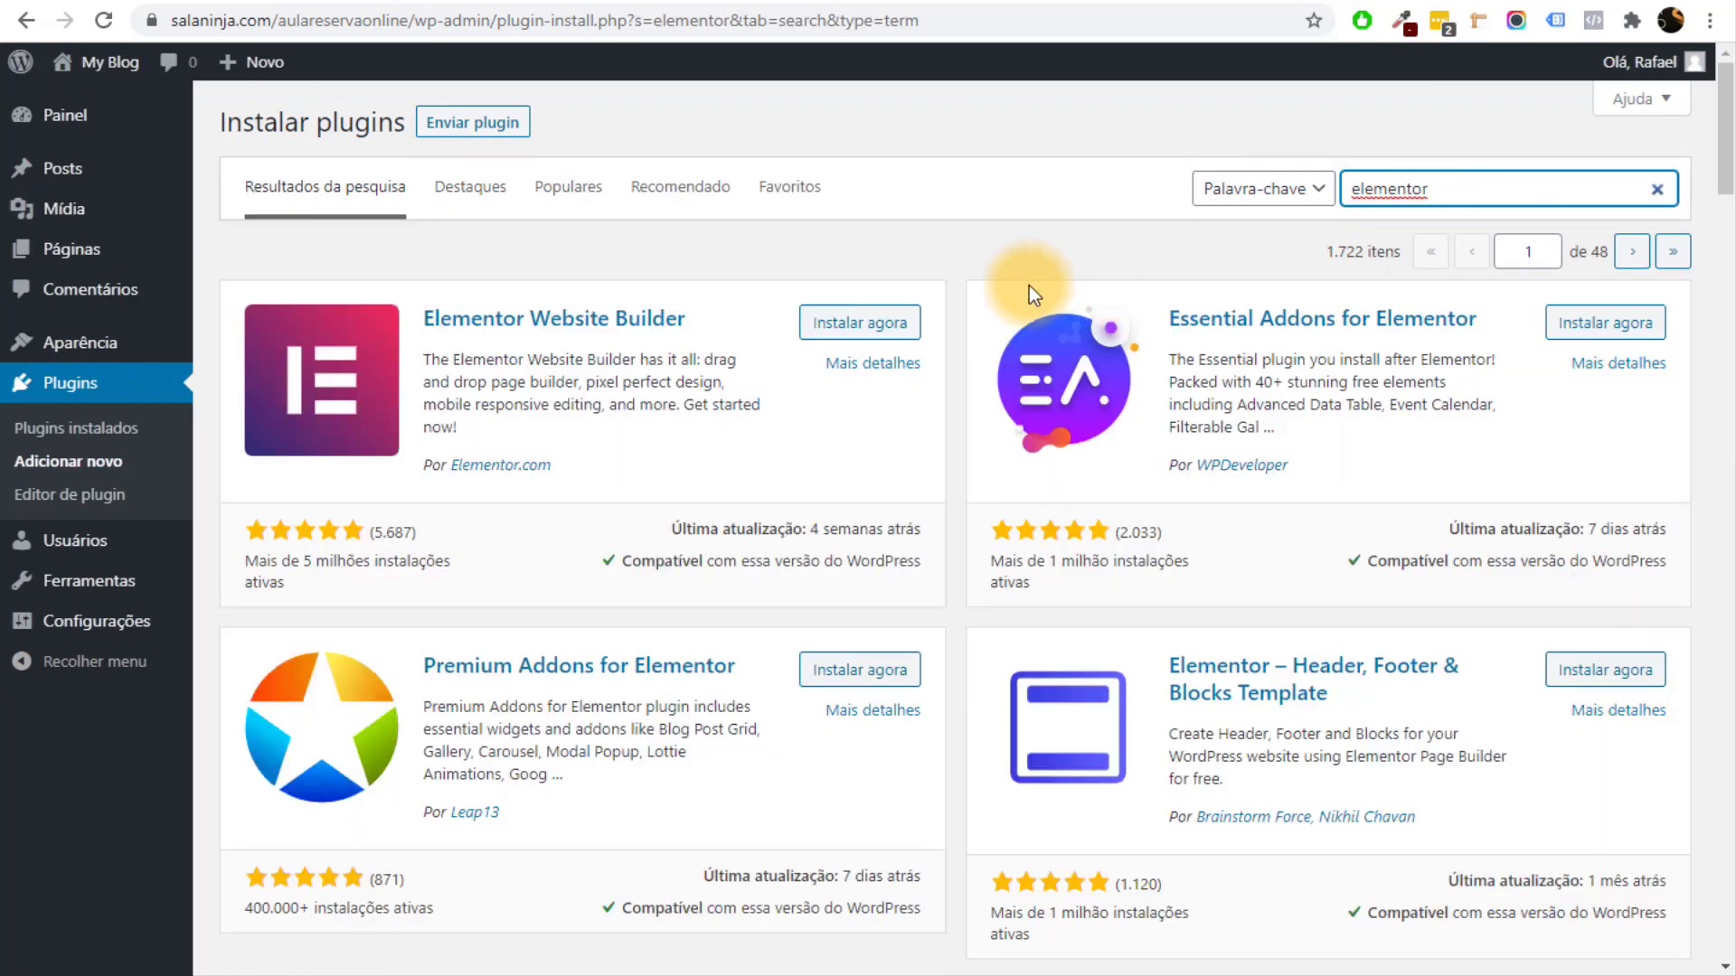
click(851, 325)
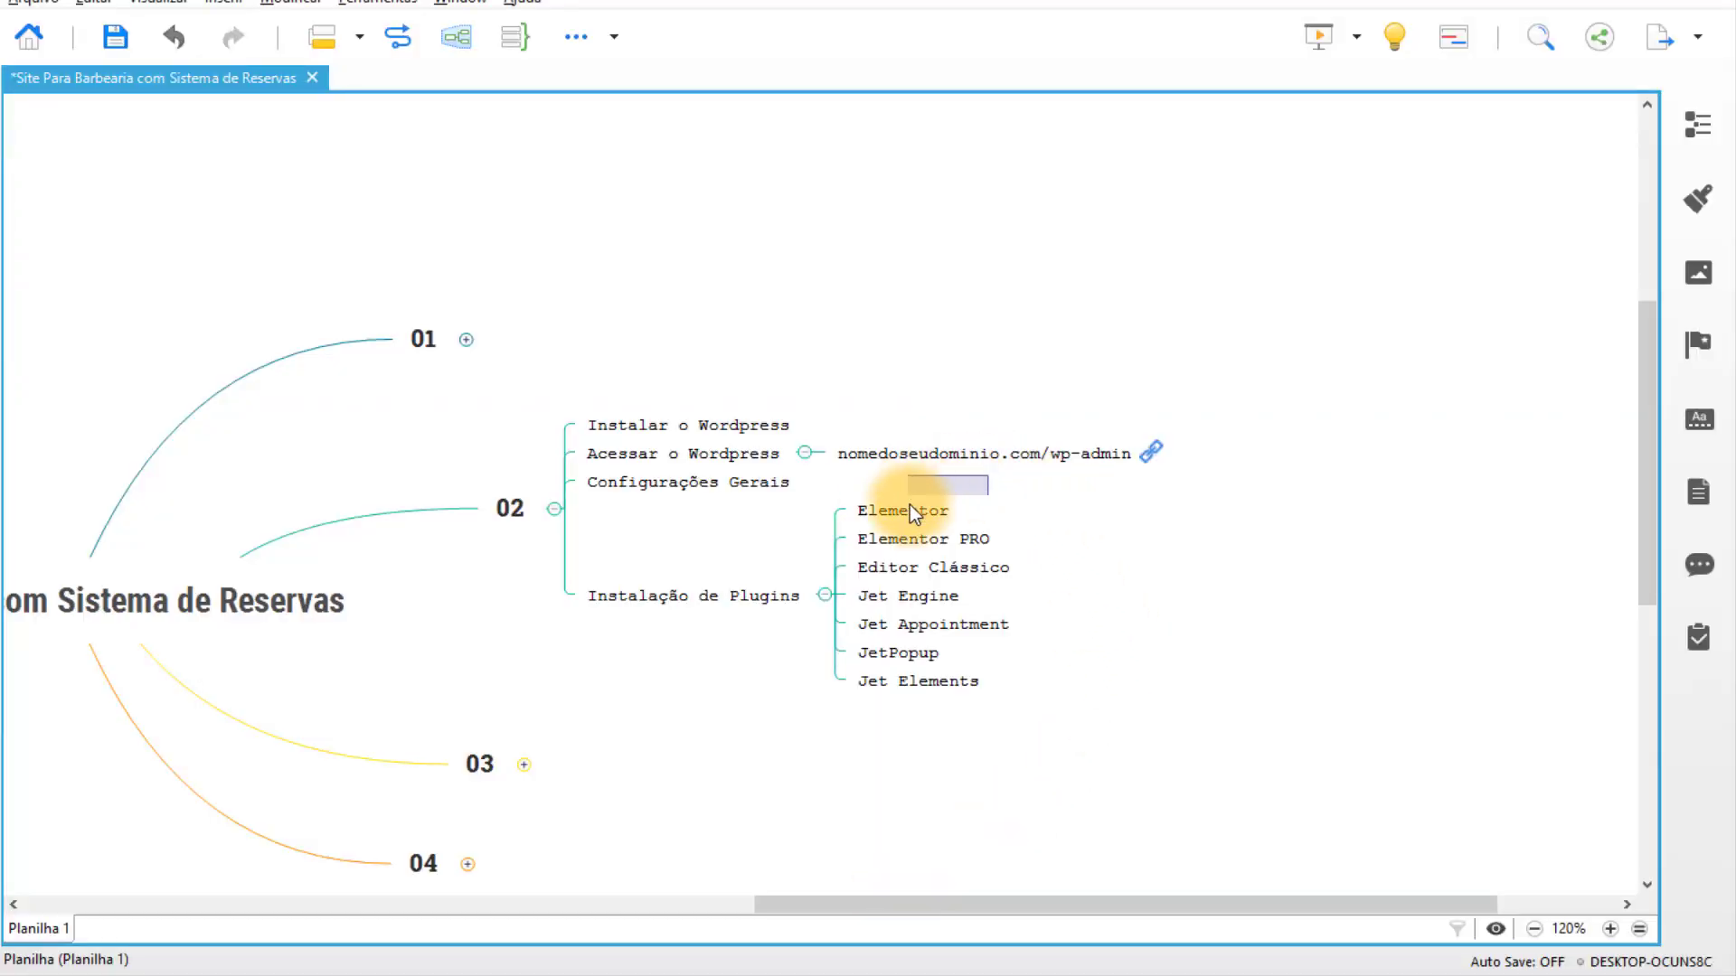
click(910, 509)
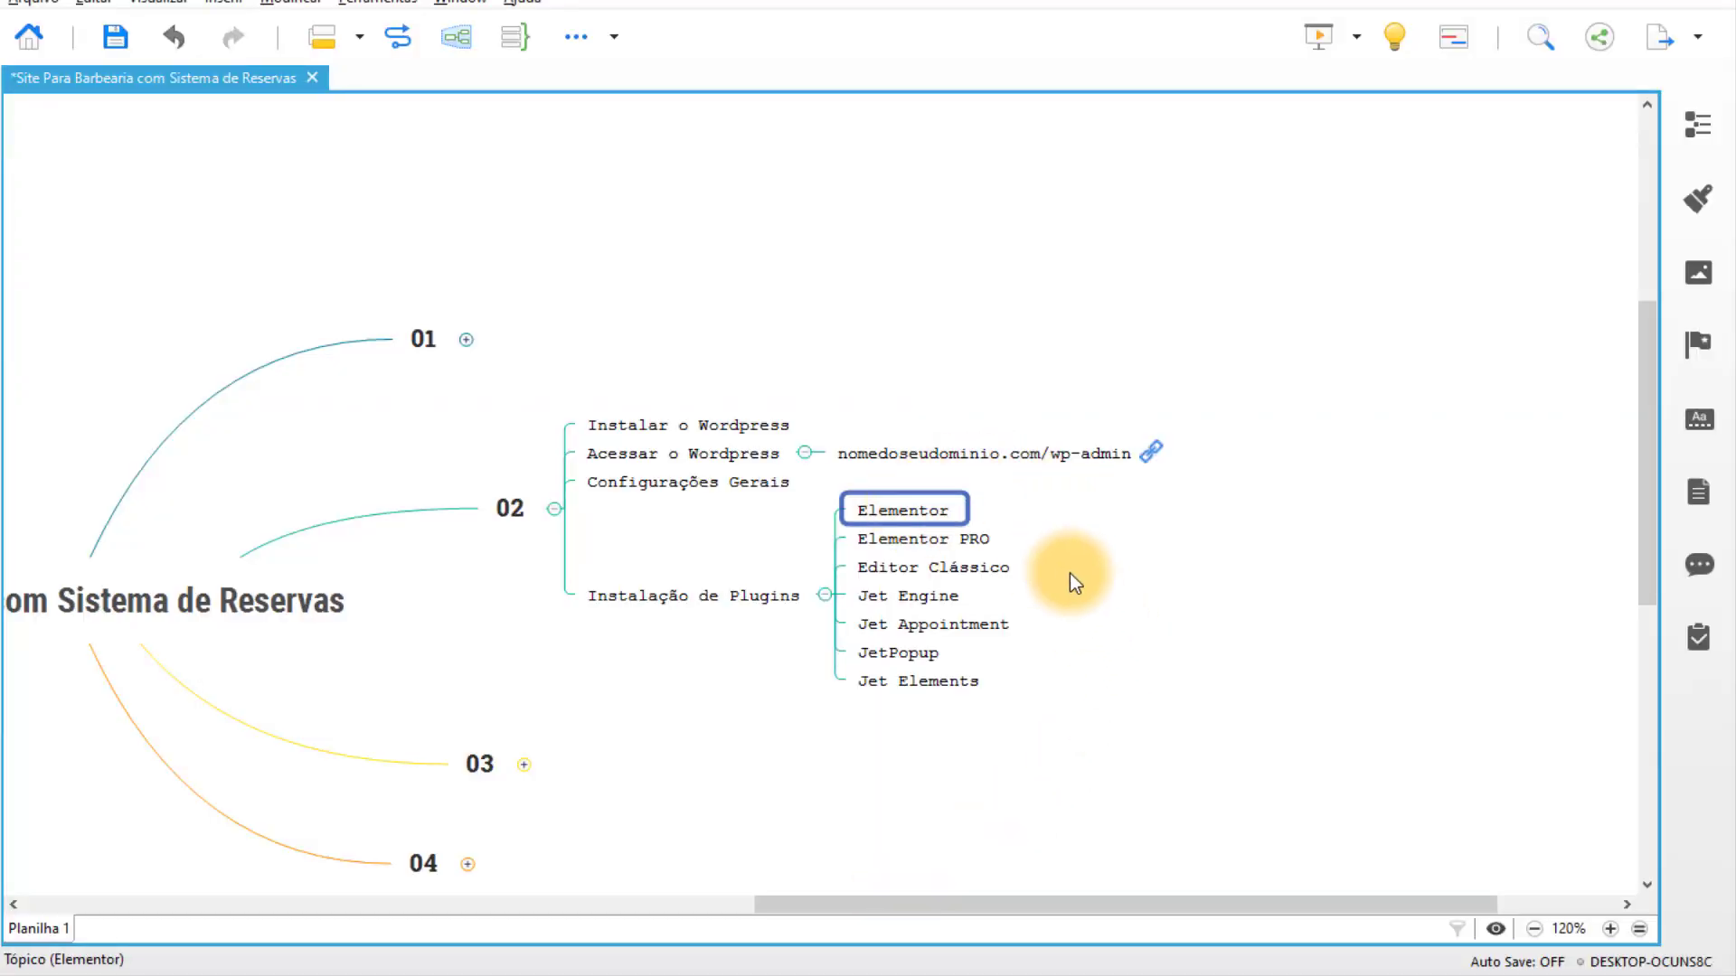
- Point out the Editor Clássico and Elementor PRO topics in XMind, then return to the Elementor welcome page
click(1070, 575)
click(1001, 567)
click(1119, 575)
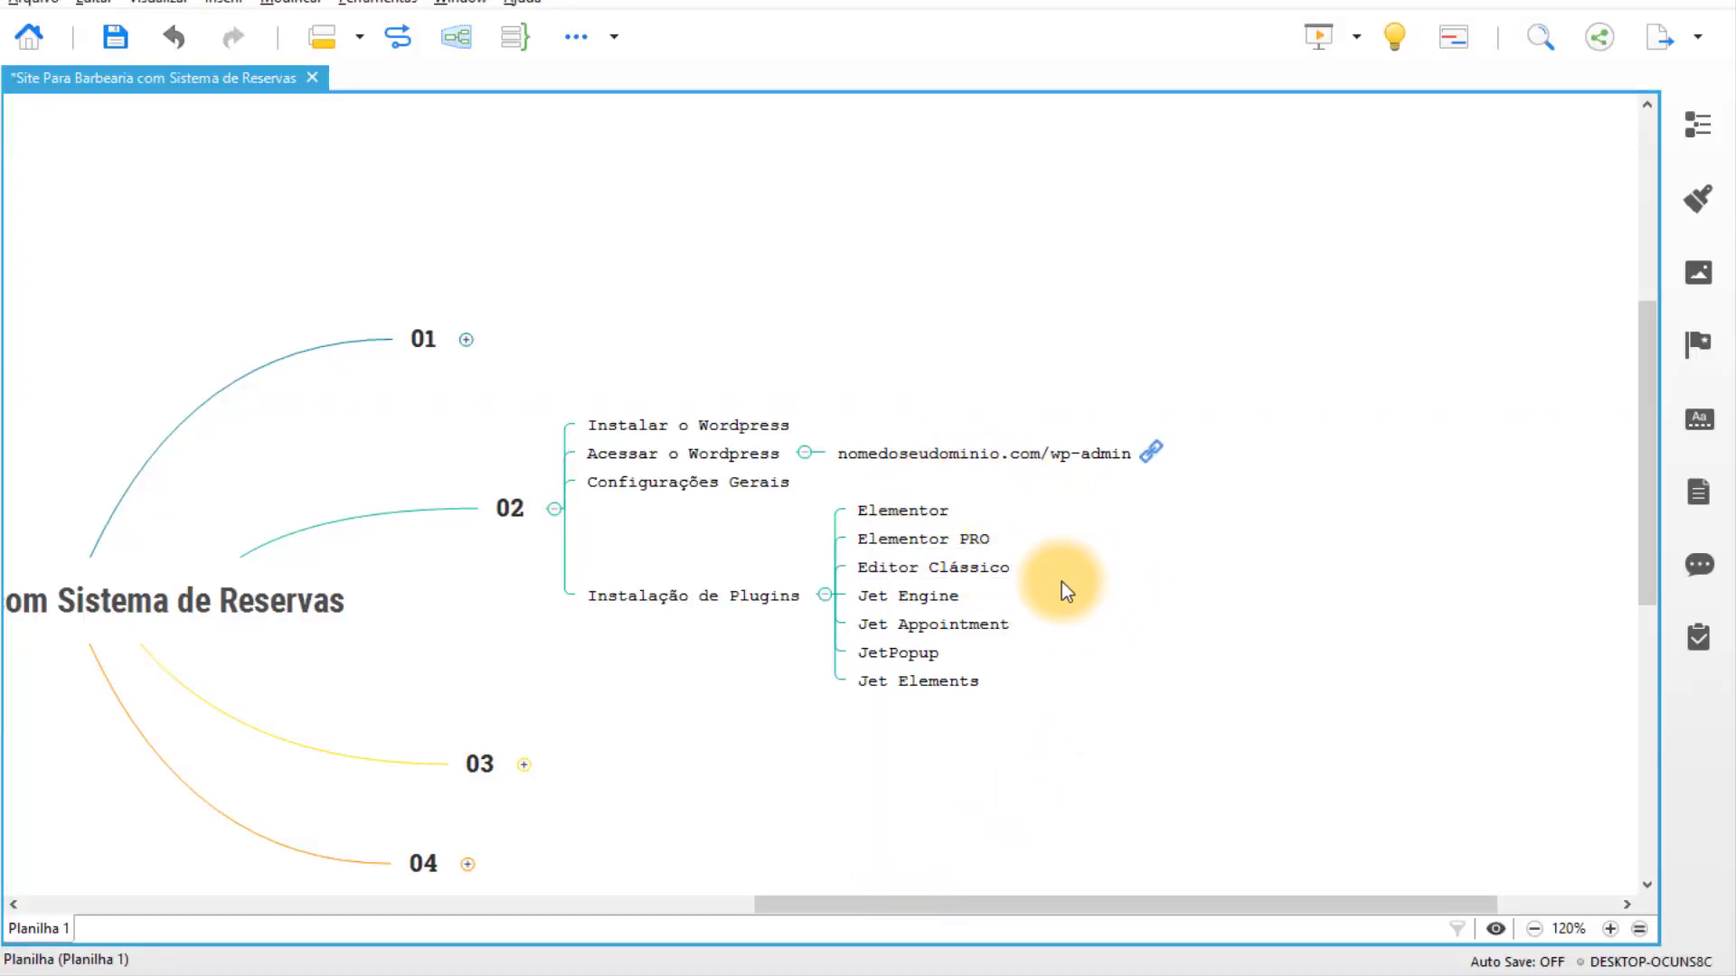
click(935, 539)
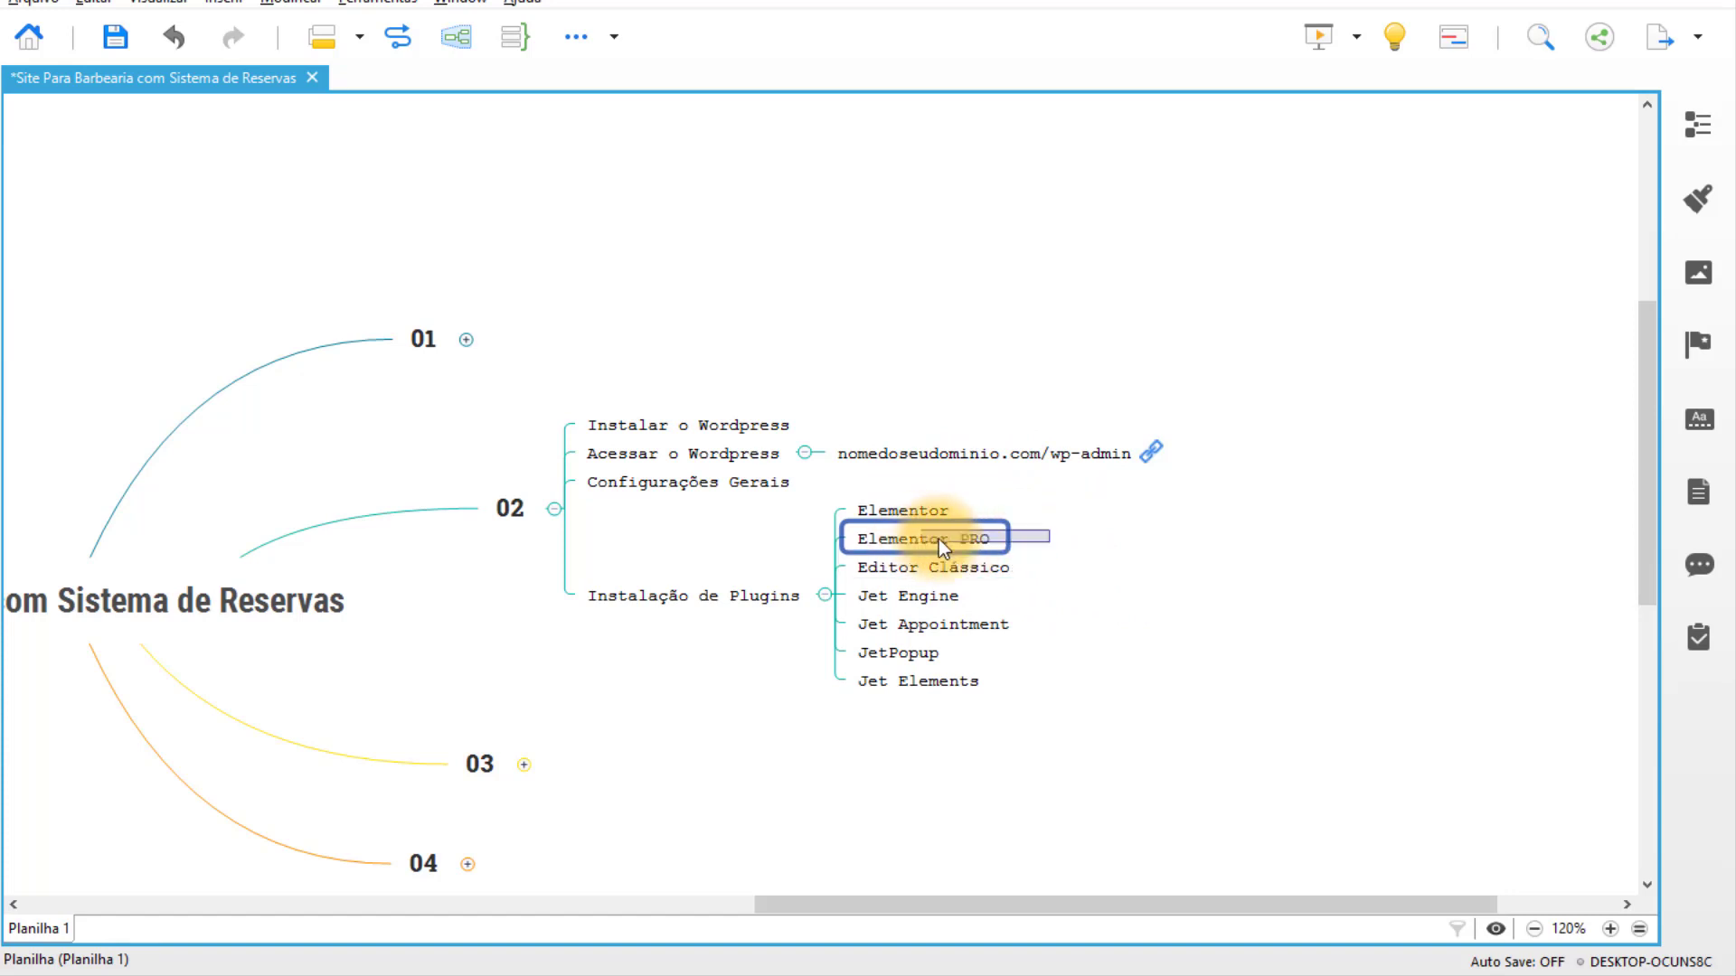
click(1117, 564)
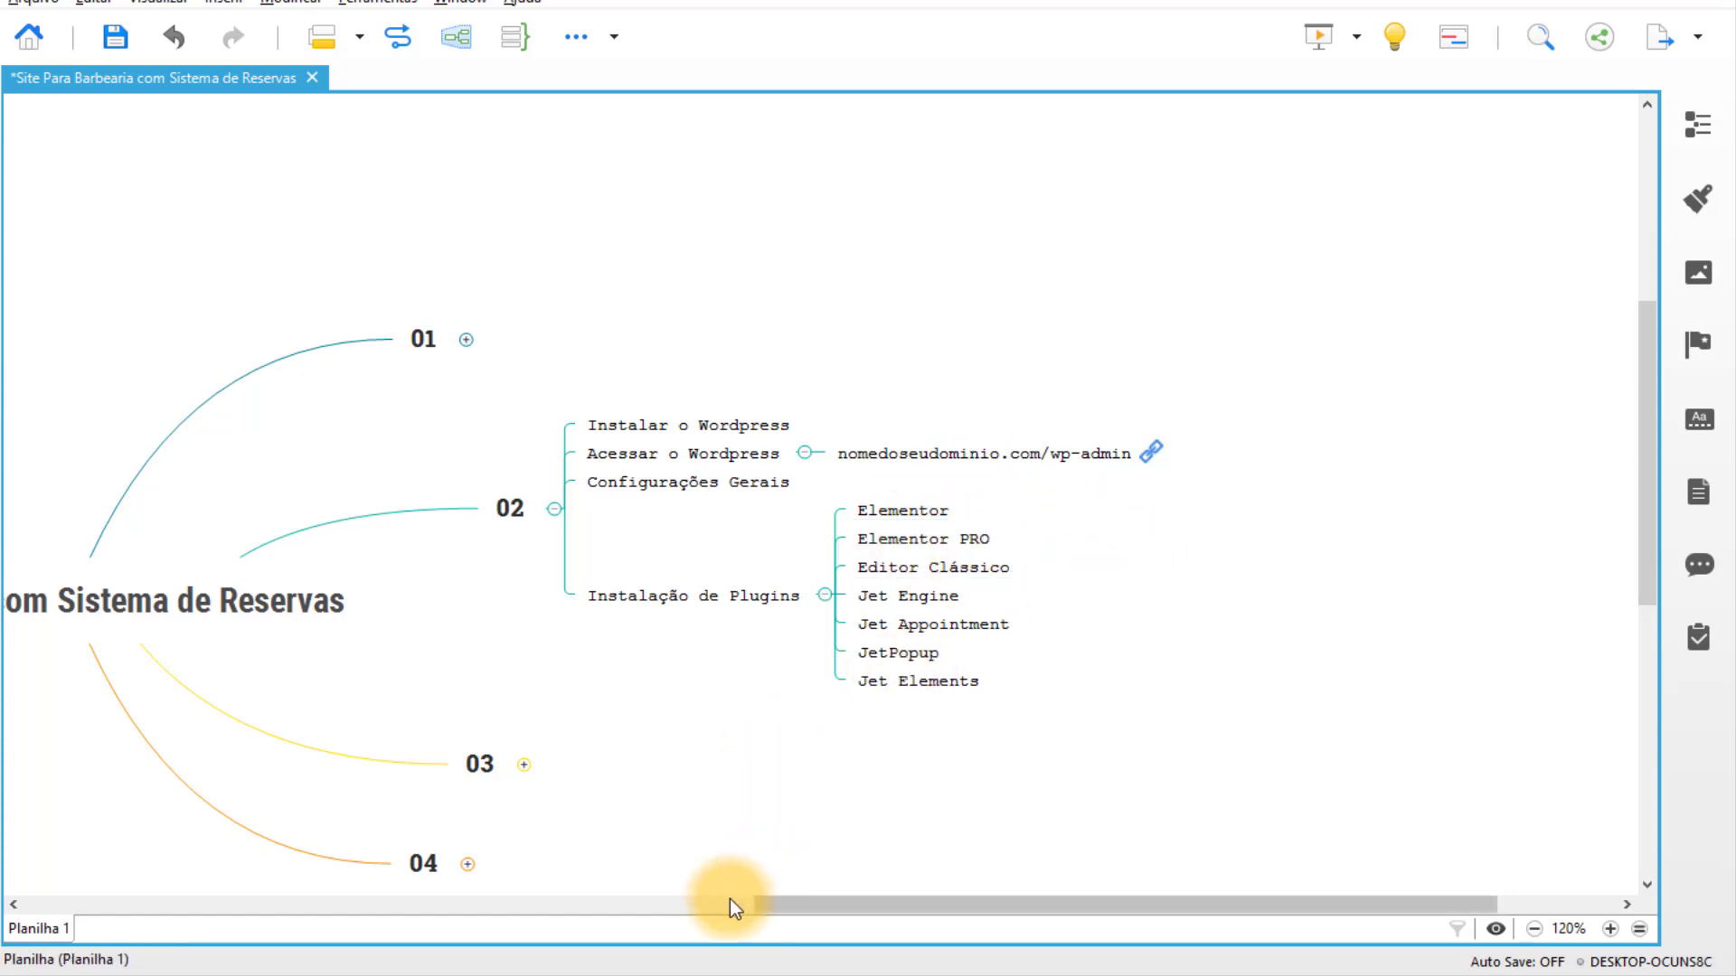
click(695, 973)
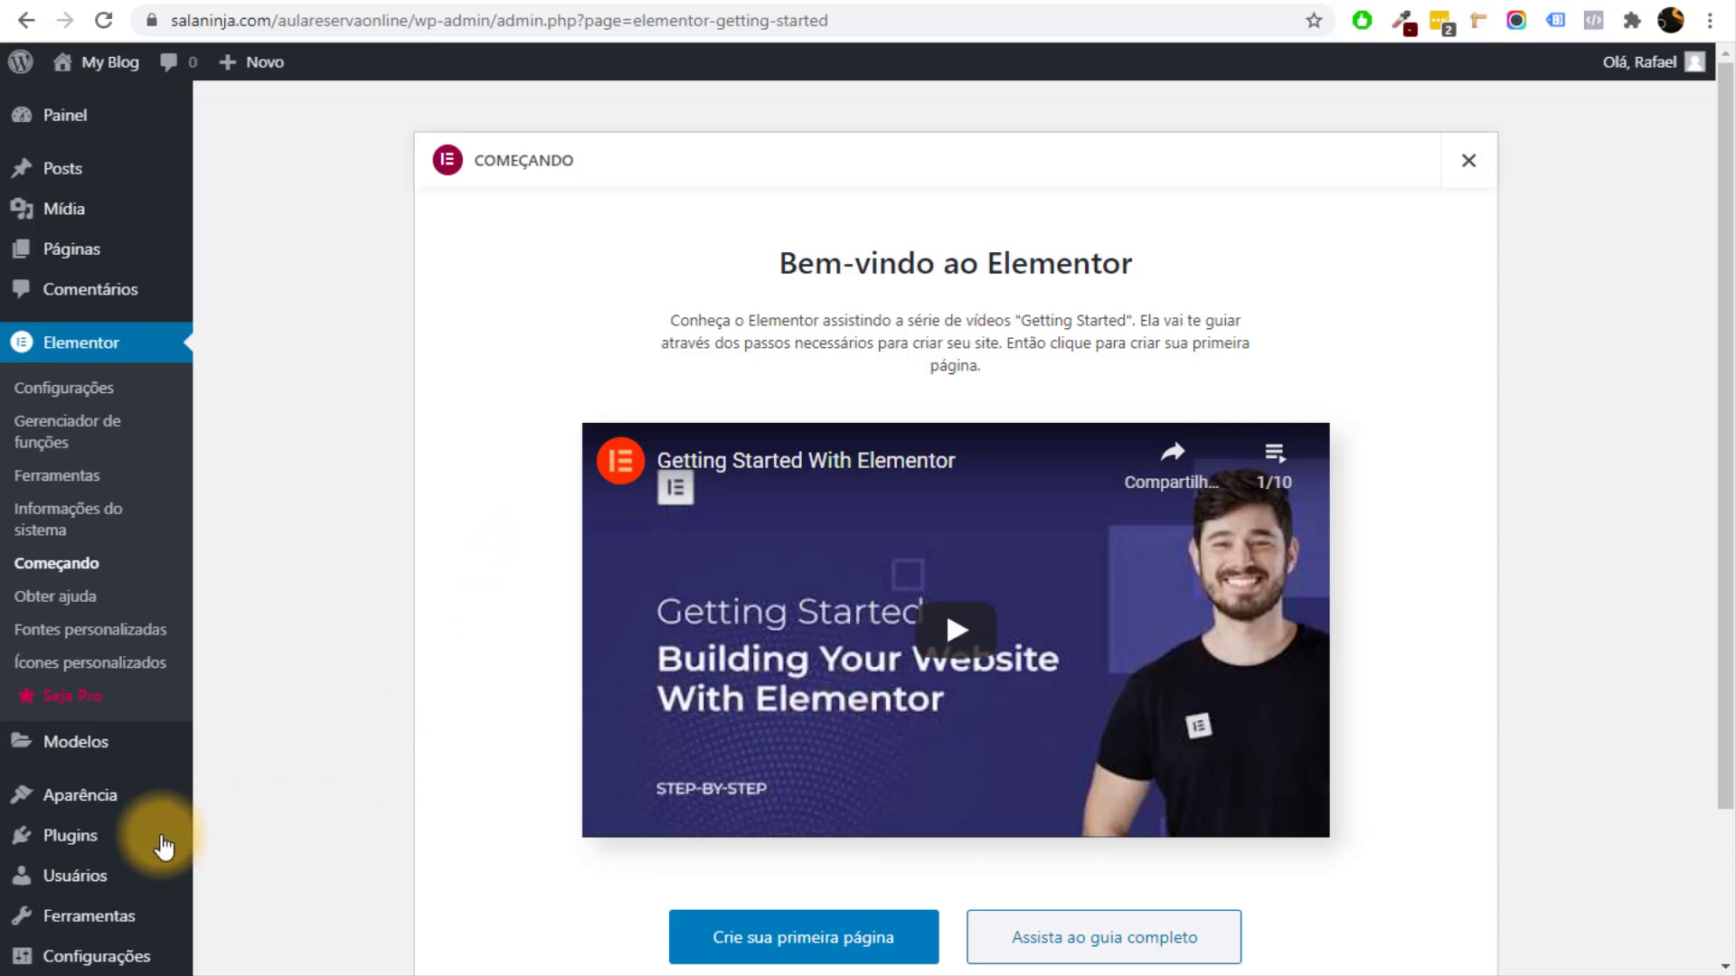
- Open the Enviar plugin upload panel and marquee-select the four Jet plugin topics in XMind
mouse_move(125, 839)
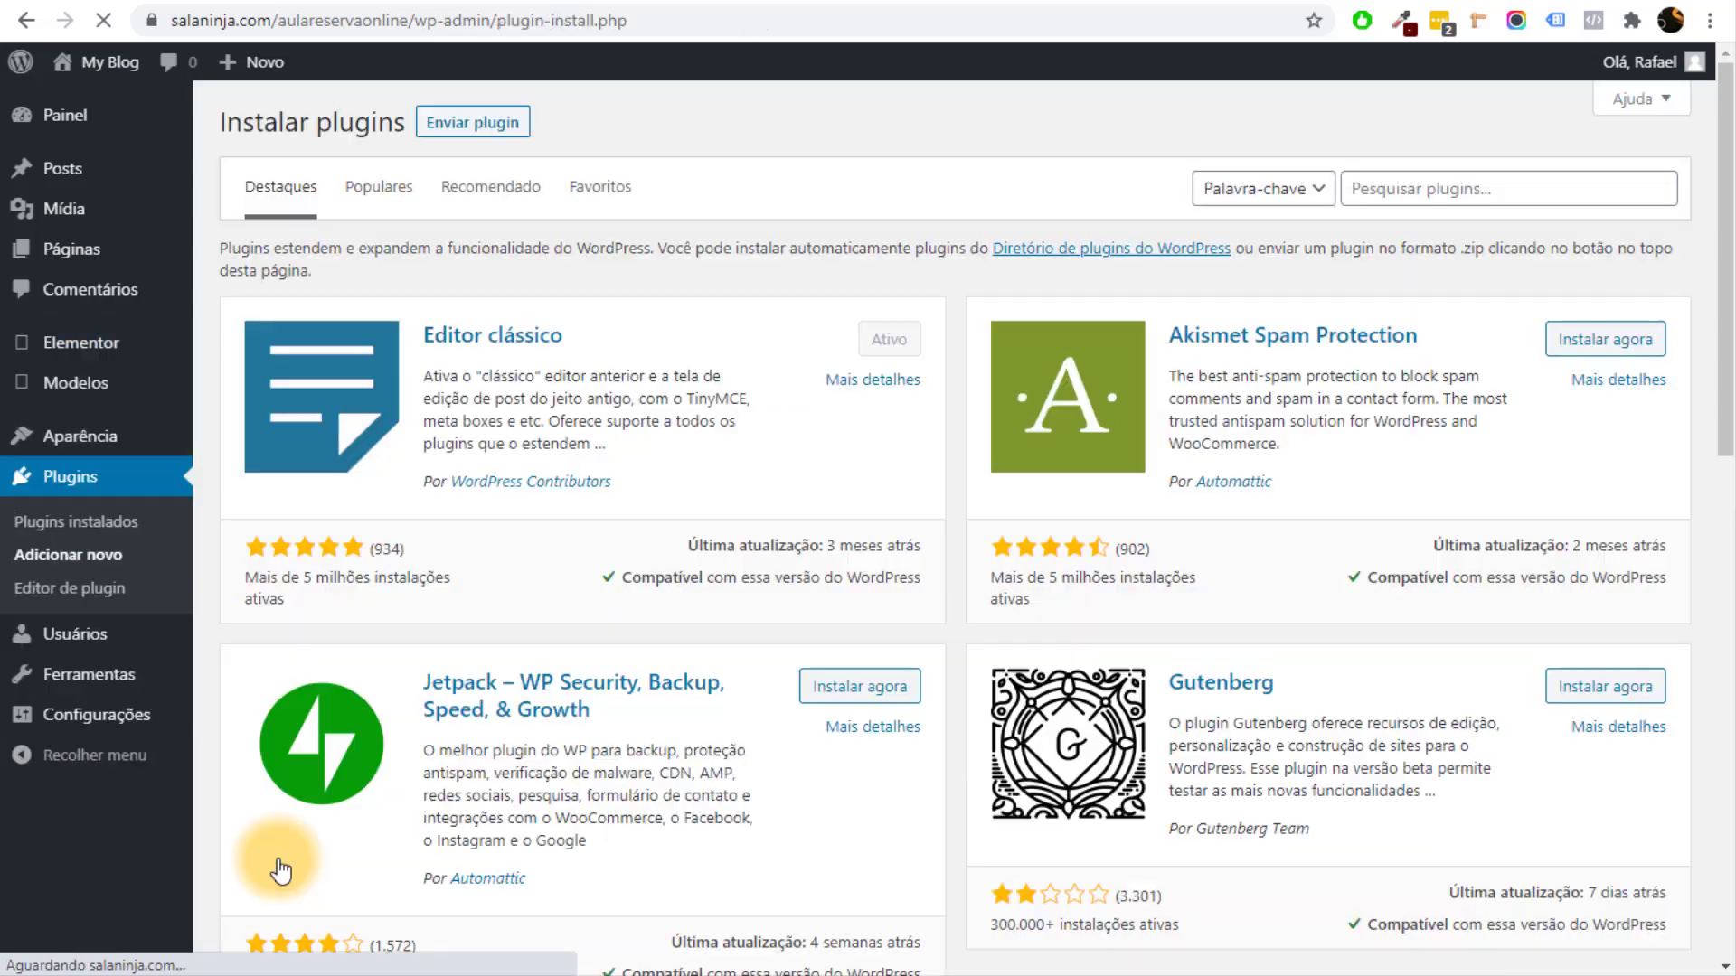
click(456, 133)
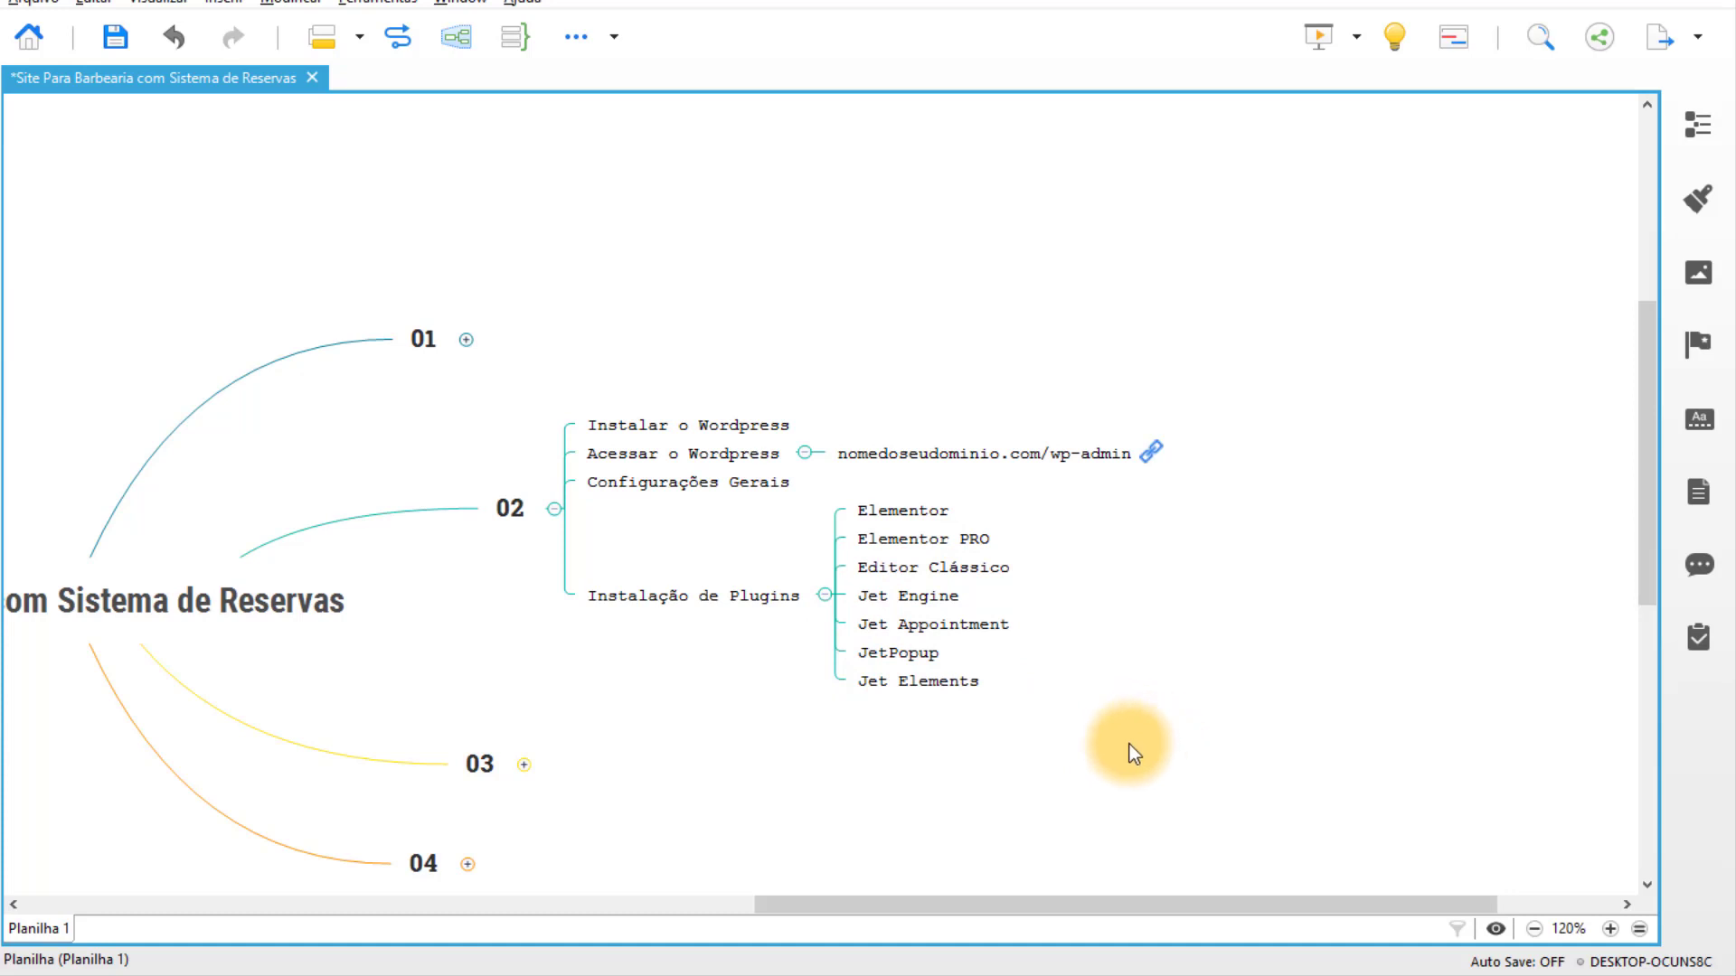
drag(1130, 745, 917, 593)
click(1085, 694)
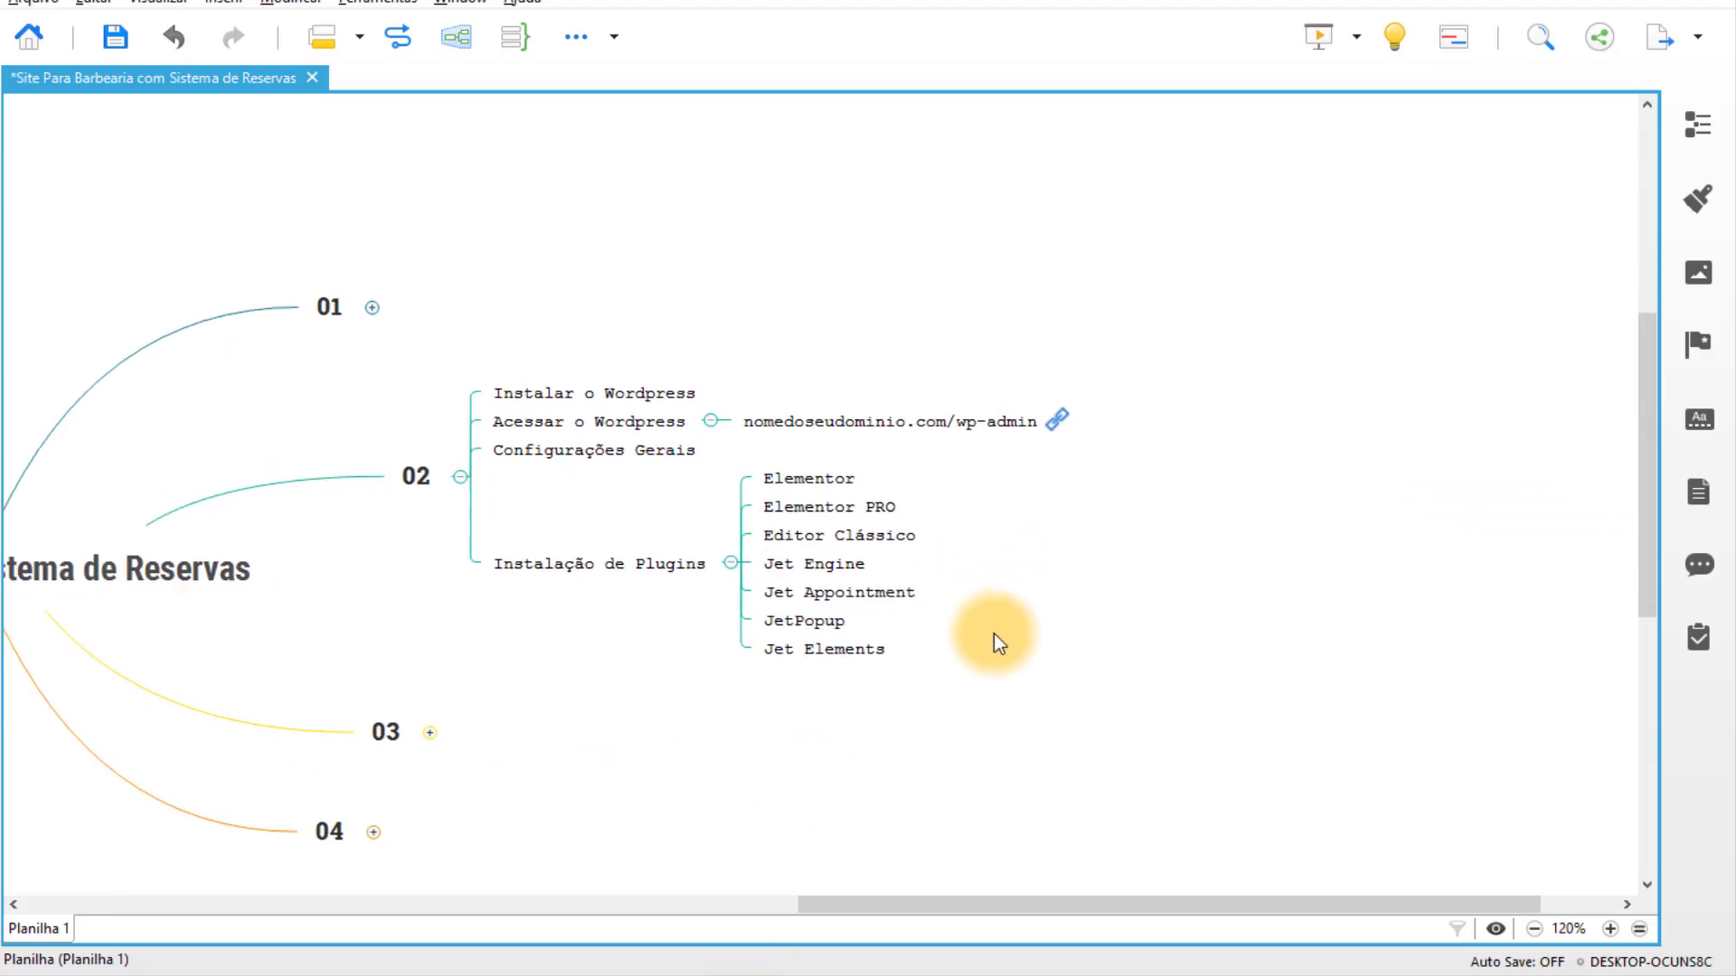
drag(971, 651, 830, 576)
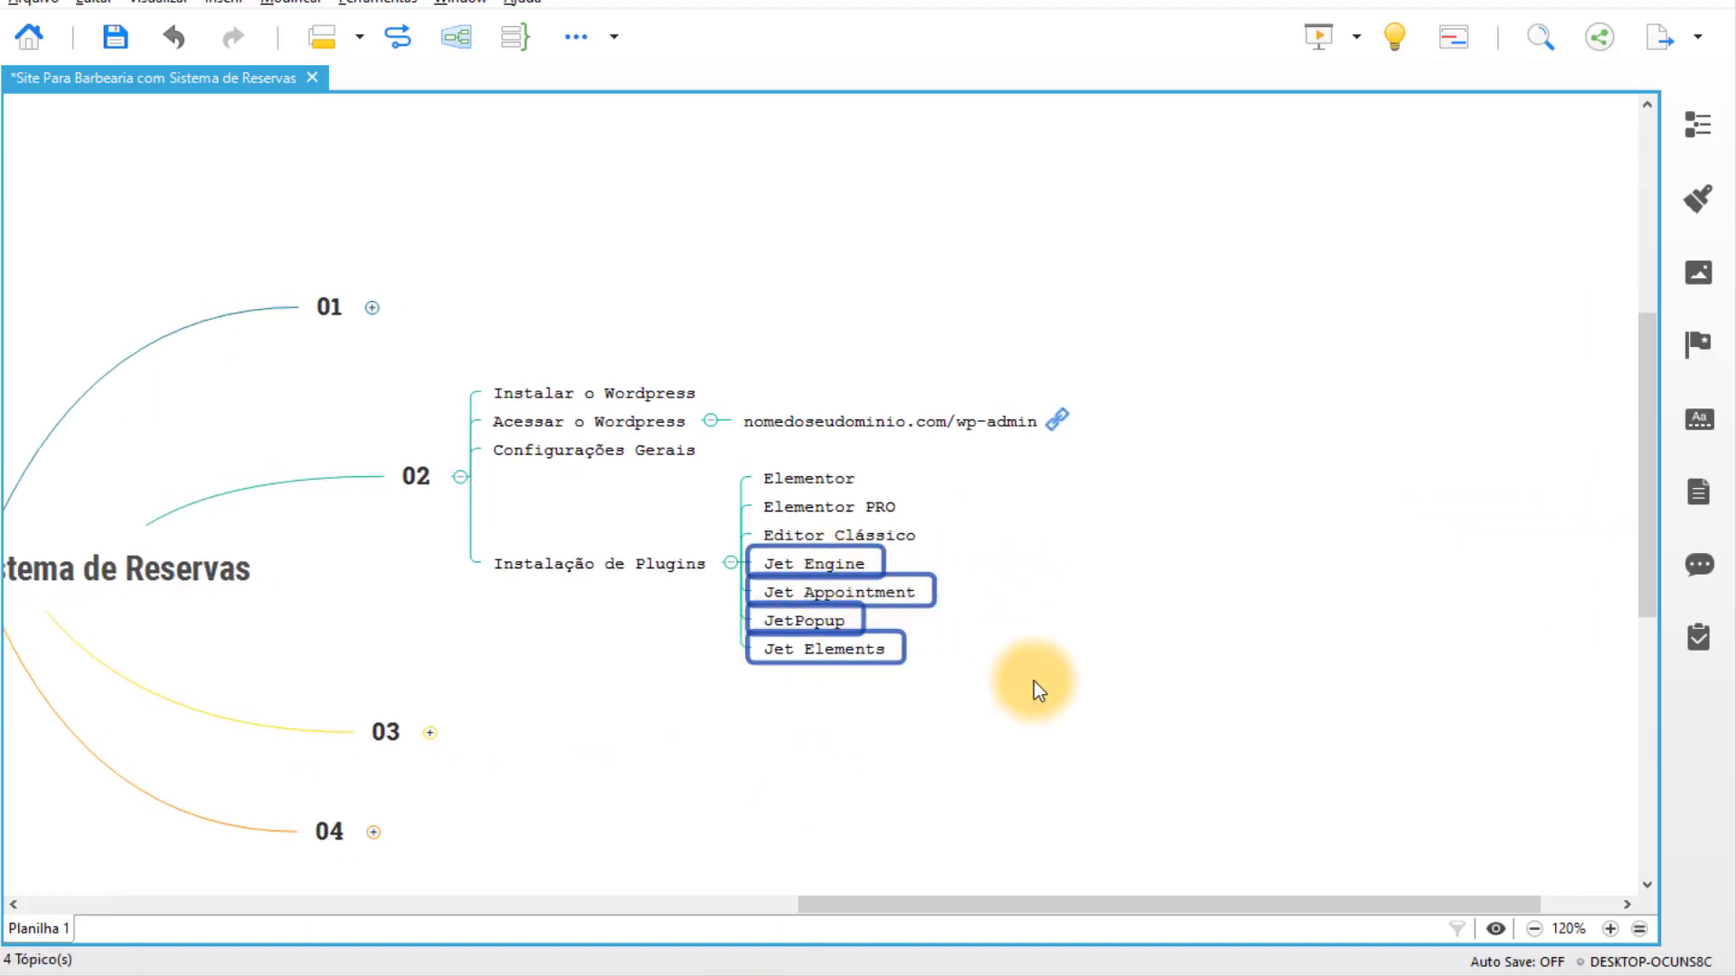
click(1033, 681)
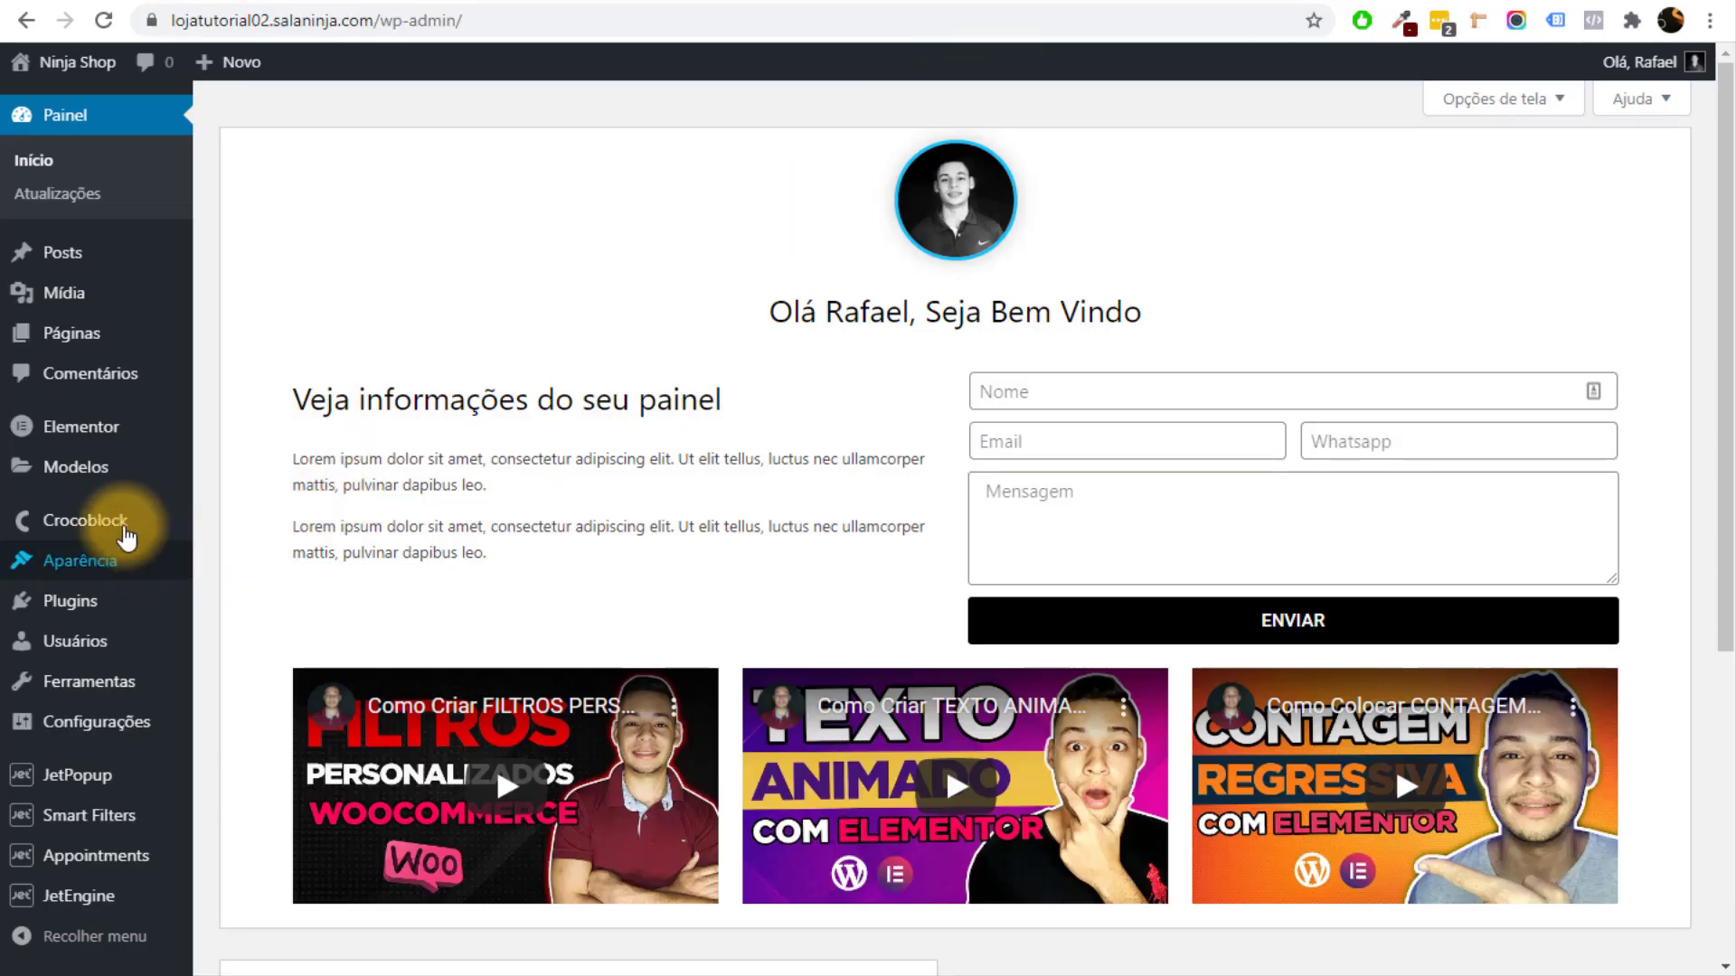
- Open Crocoblock > Update & Installation and scroll through the JetPlugins list
mouse_move(123, 536)
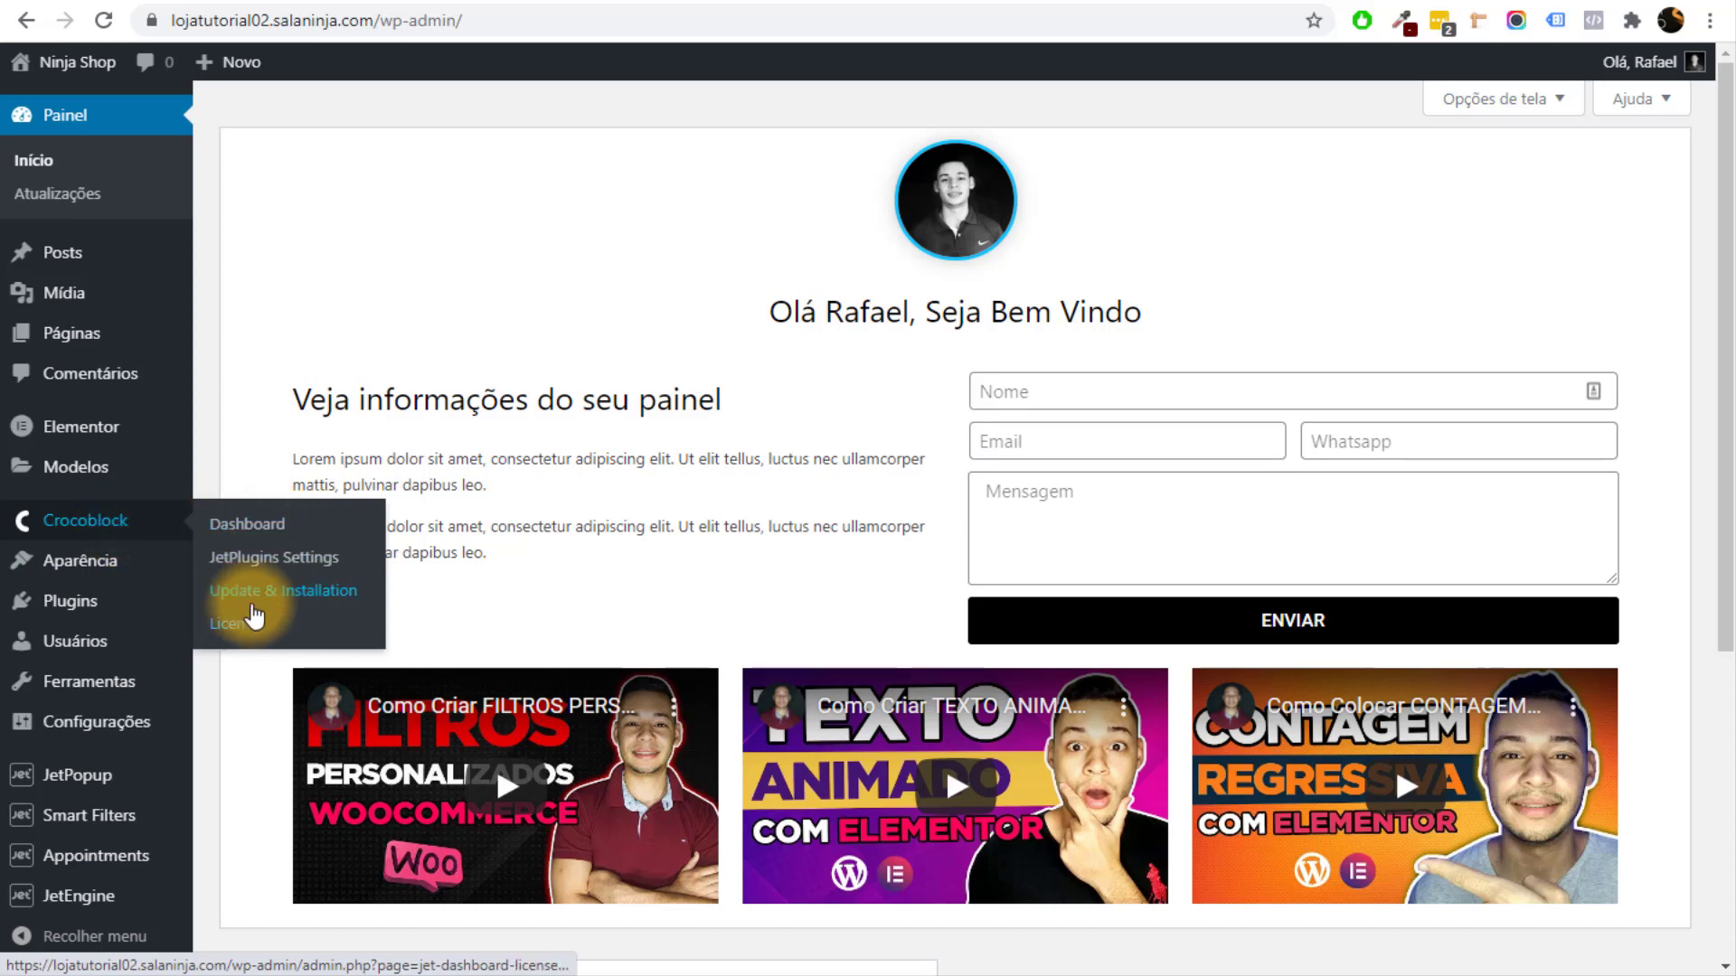
click(240, 592)
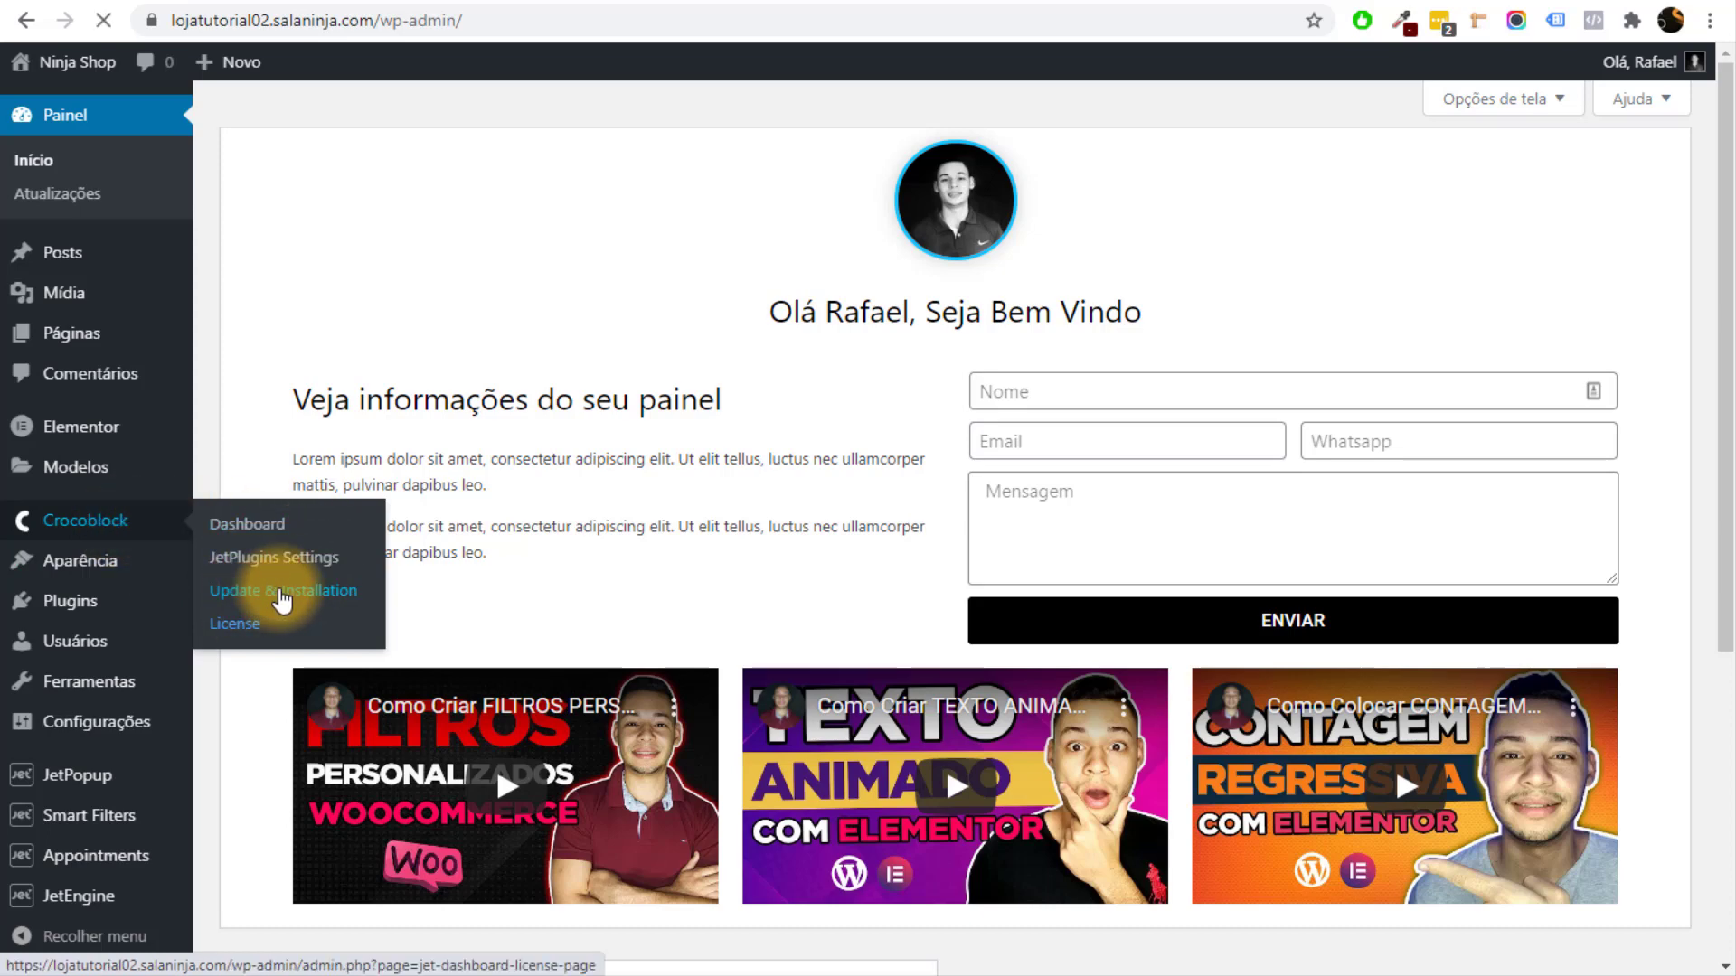
scroll(620, 477, down, 6)
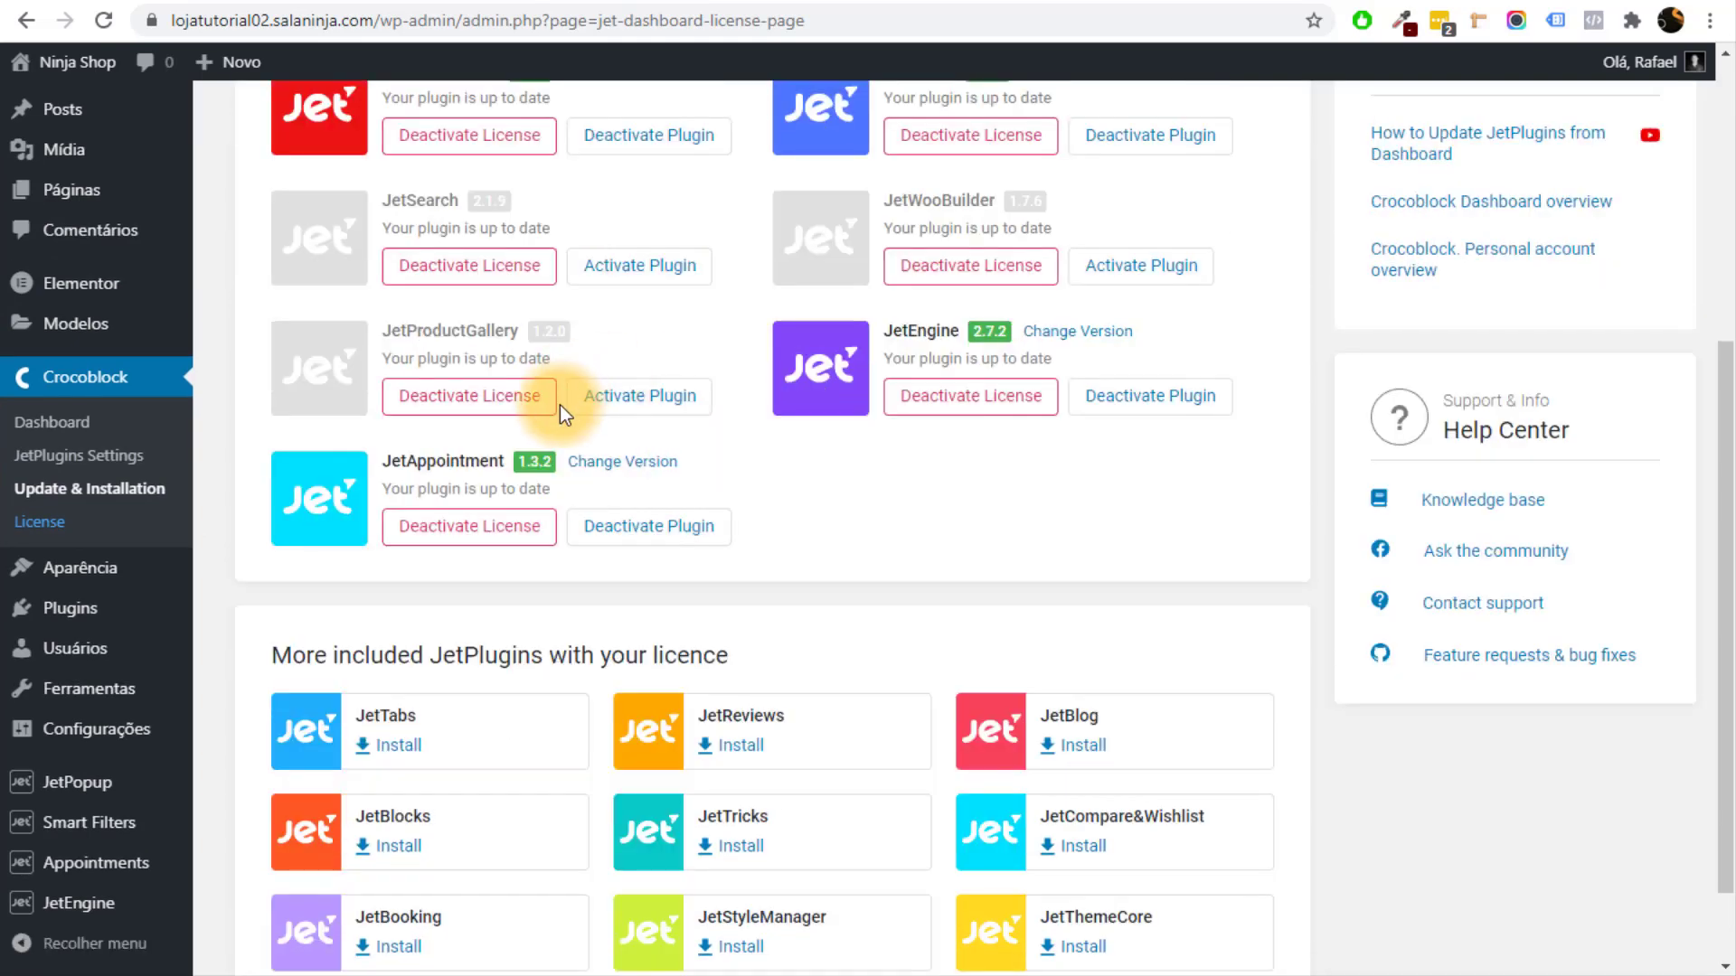
scroll(581, 414, up, 5)
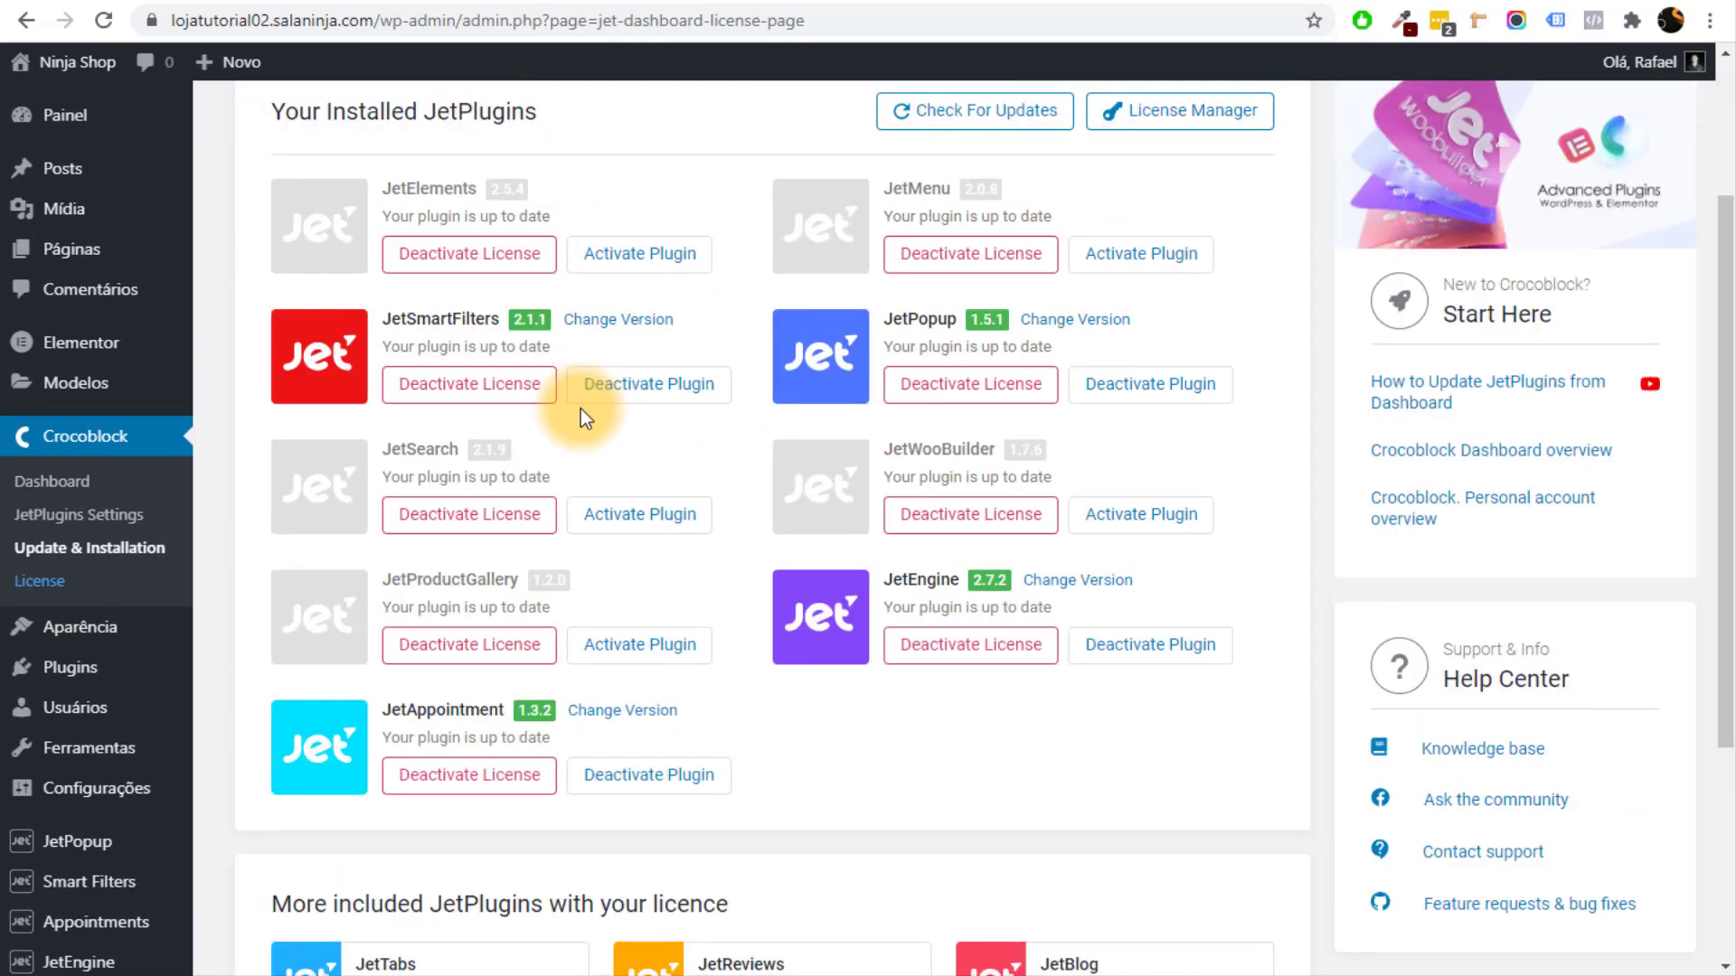
scroll(450, 673, down, 5)
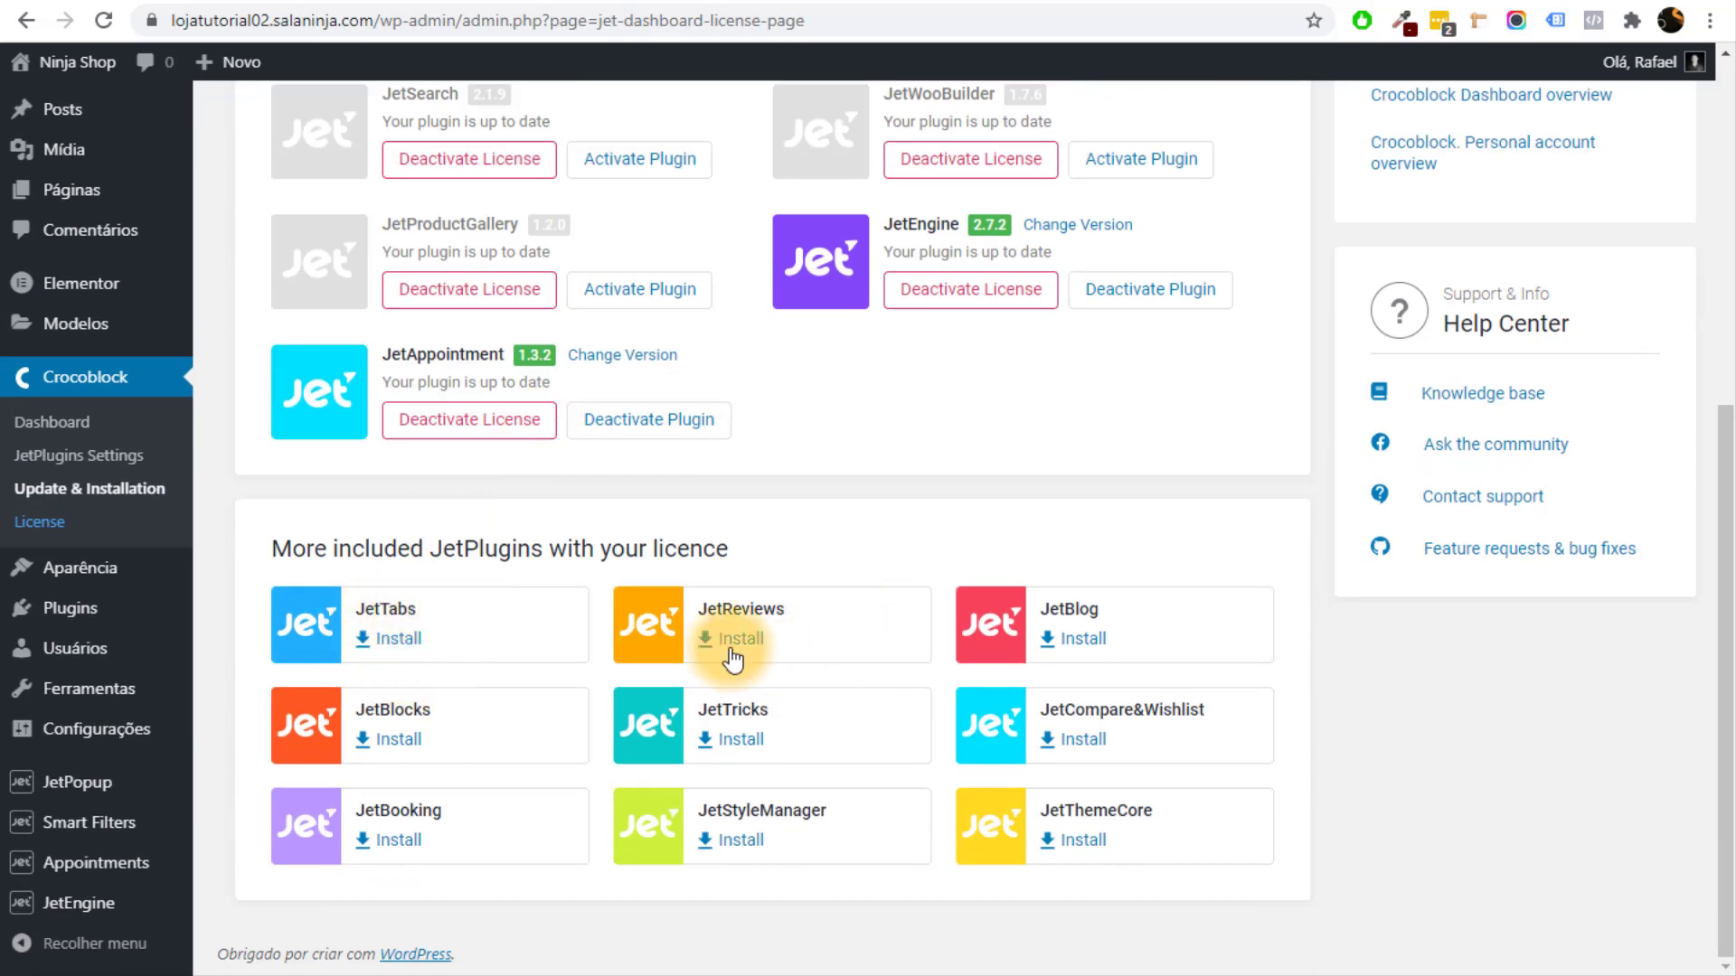
scroll(728, 648, up, 6)
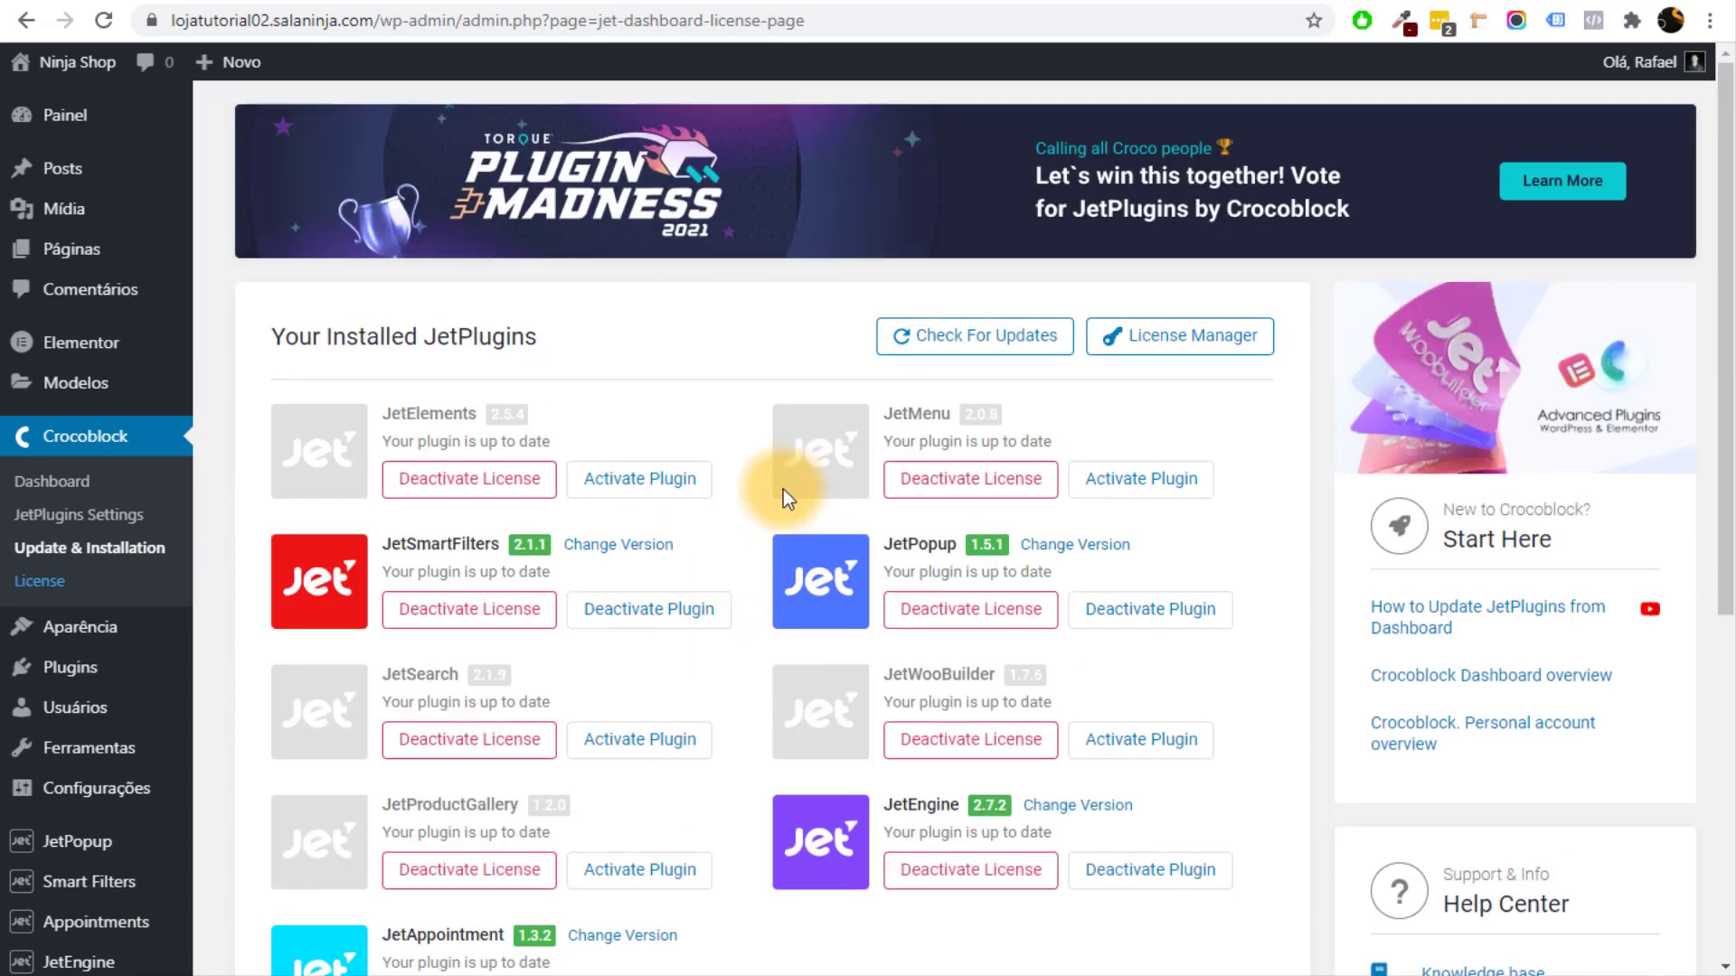
scroll(745, 240, down, 6)
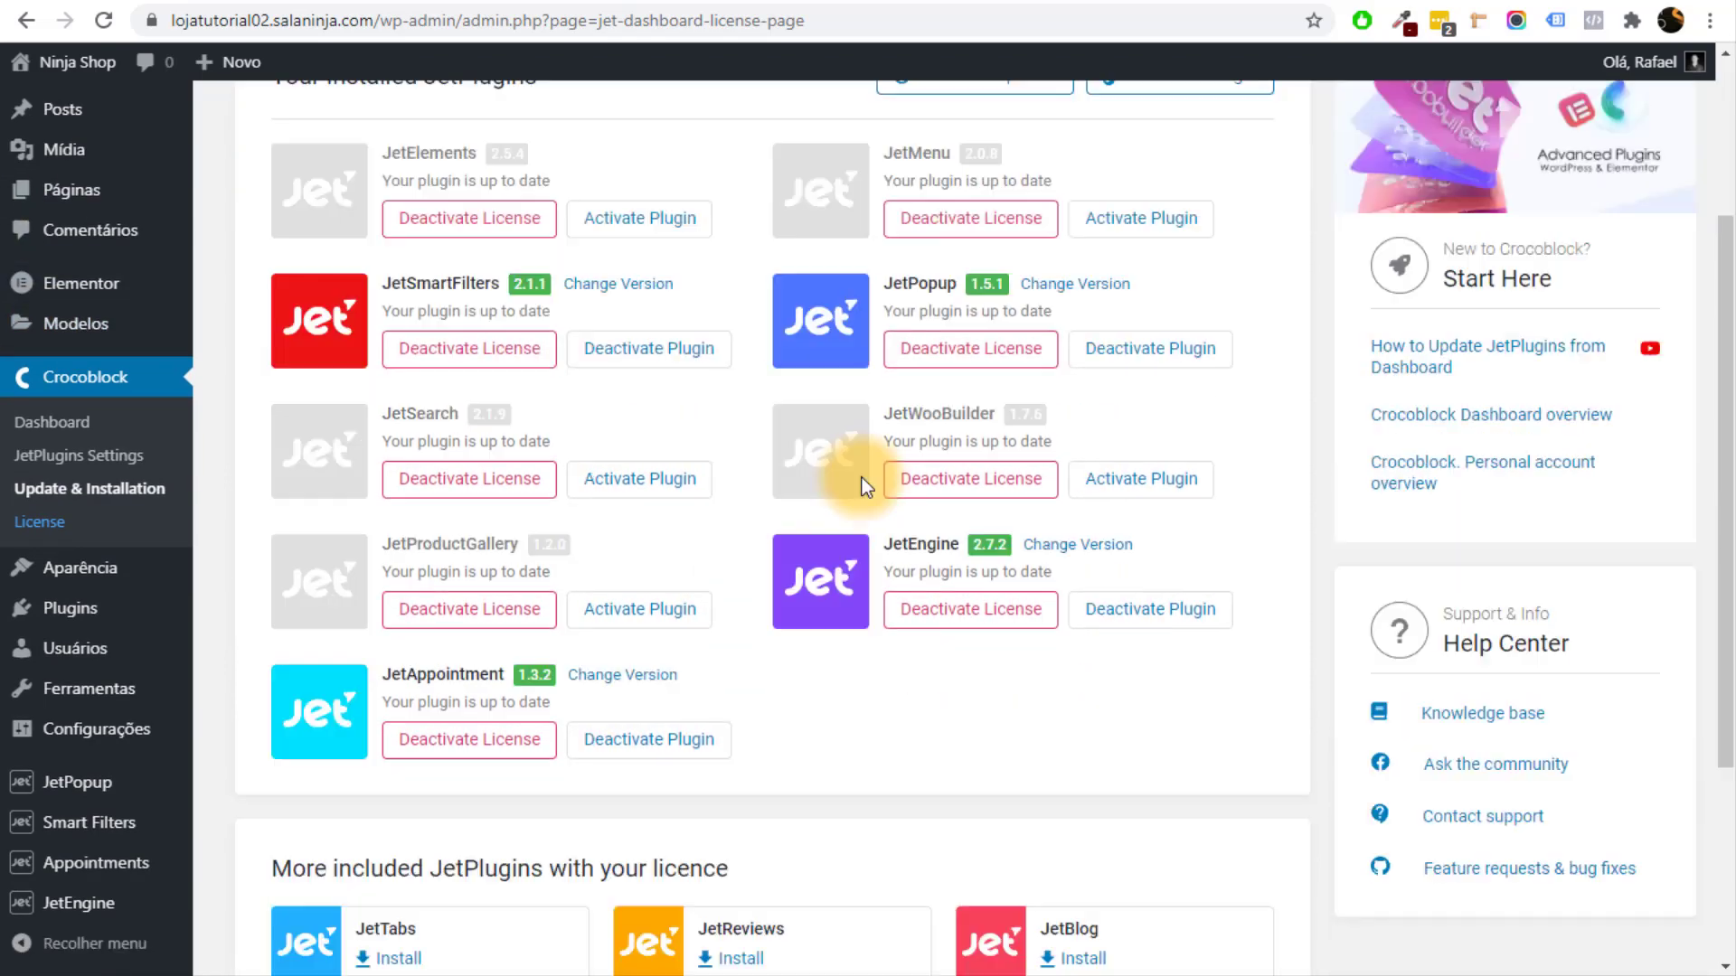
scroll(678, 356, up, 5)
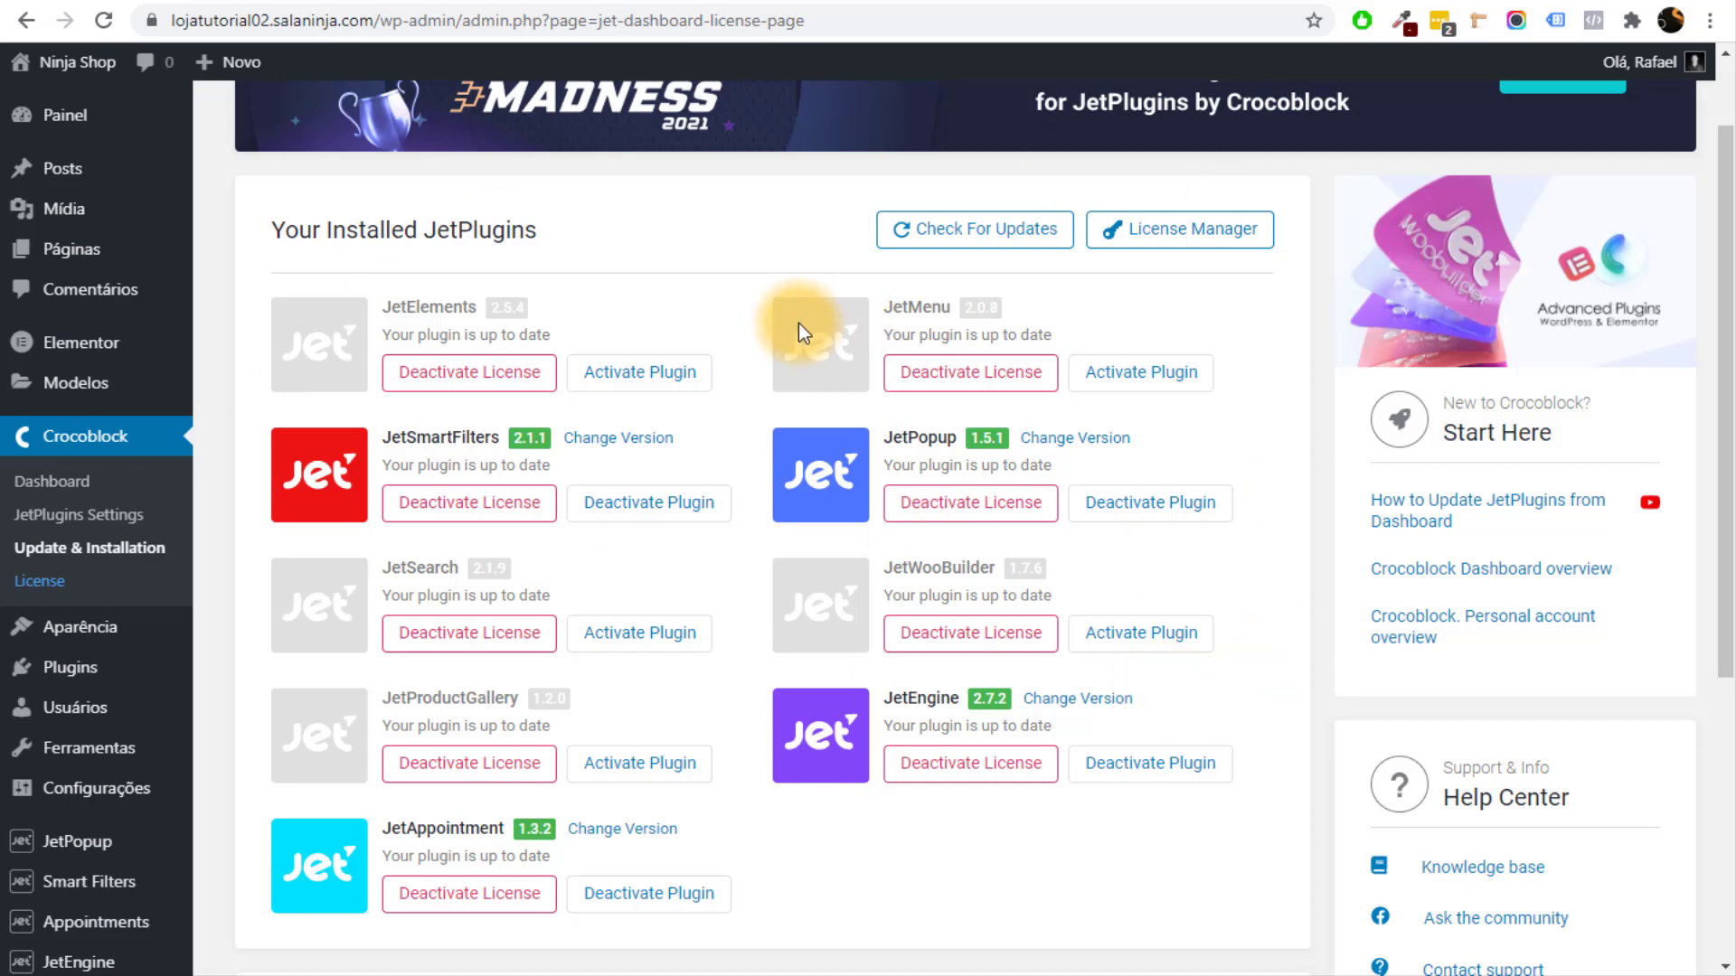
scroll(768, 638, down, 1)
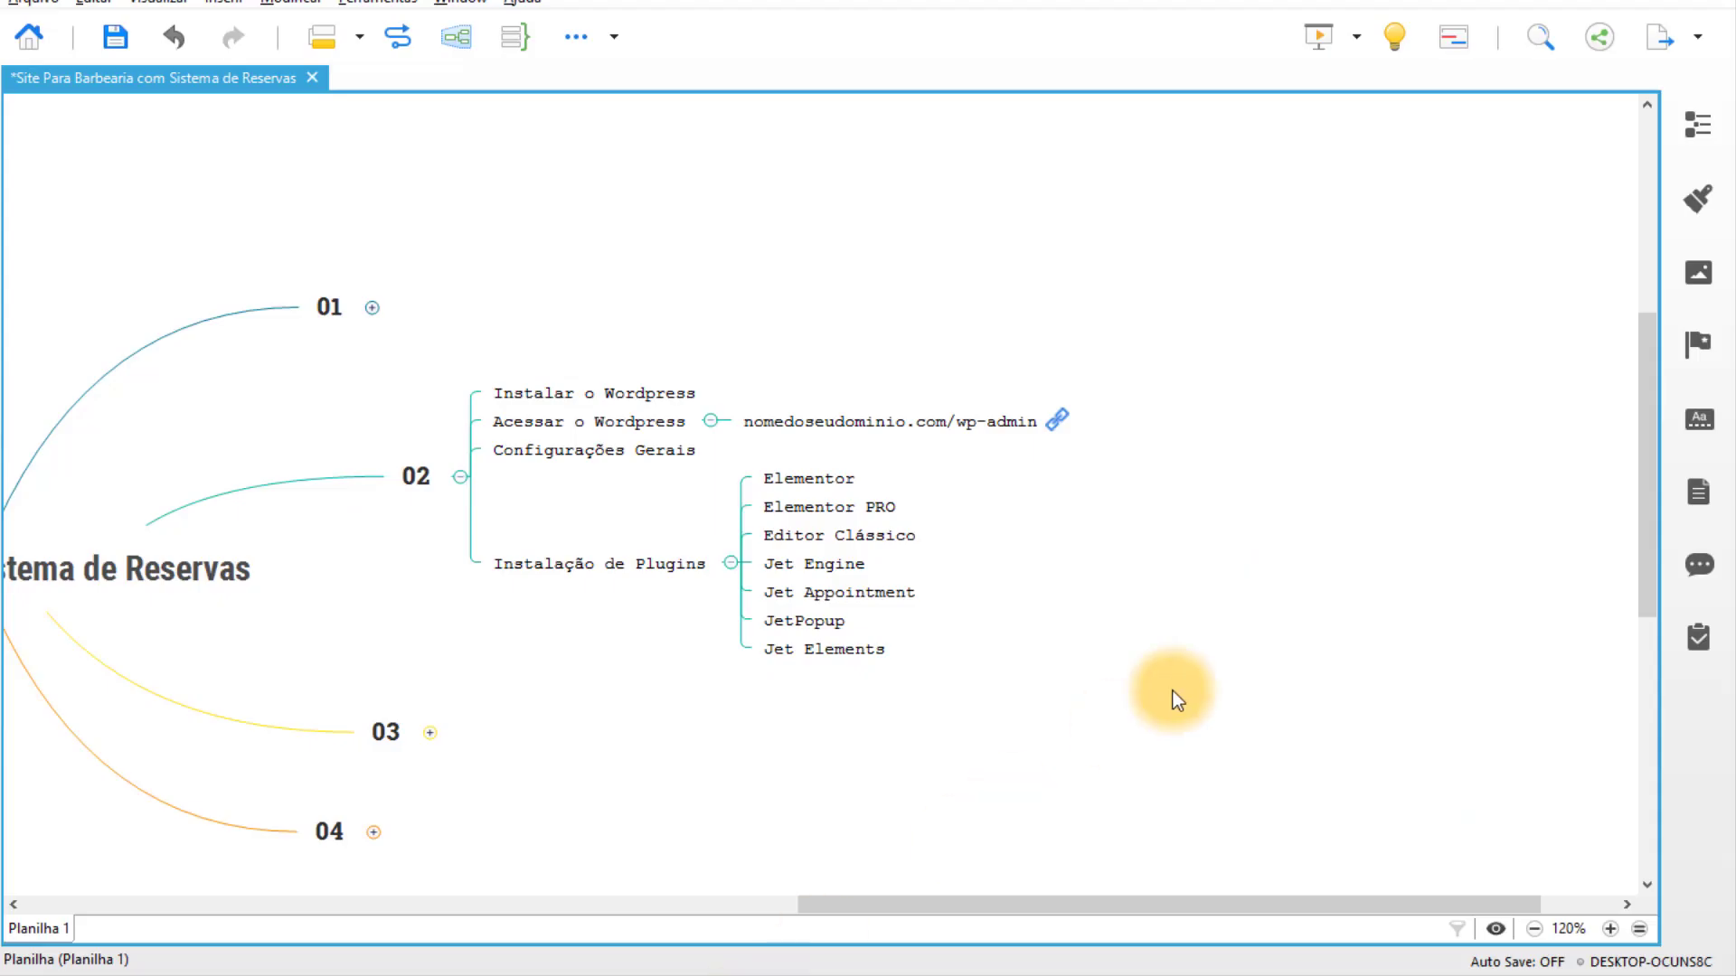
- Delete the Jet Elements topic from the plugin list in the mind map
scroll(1130, 633, right, 1)
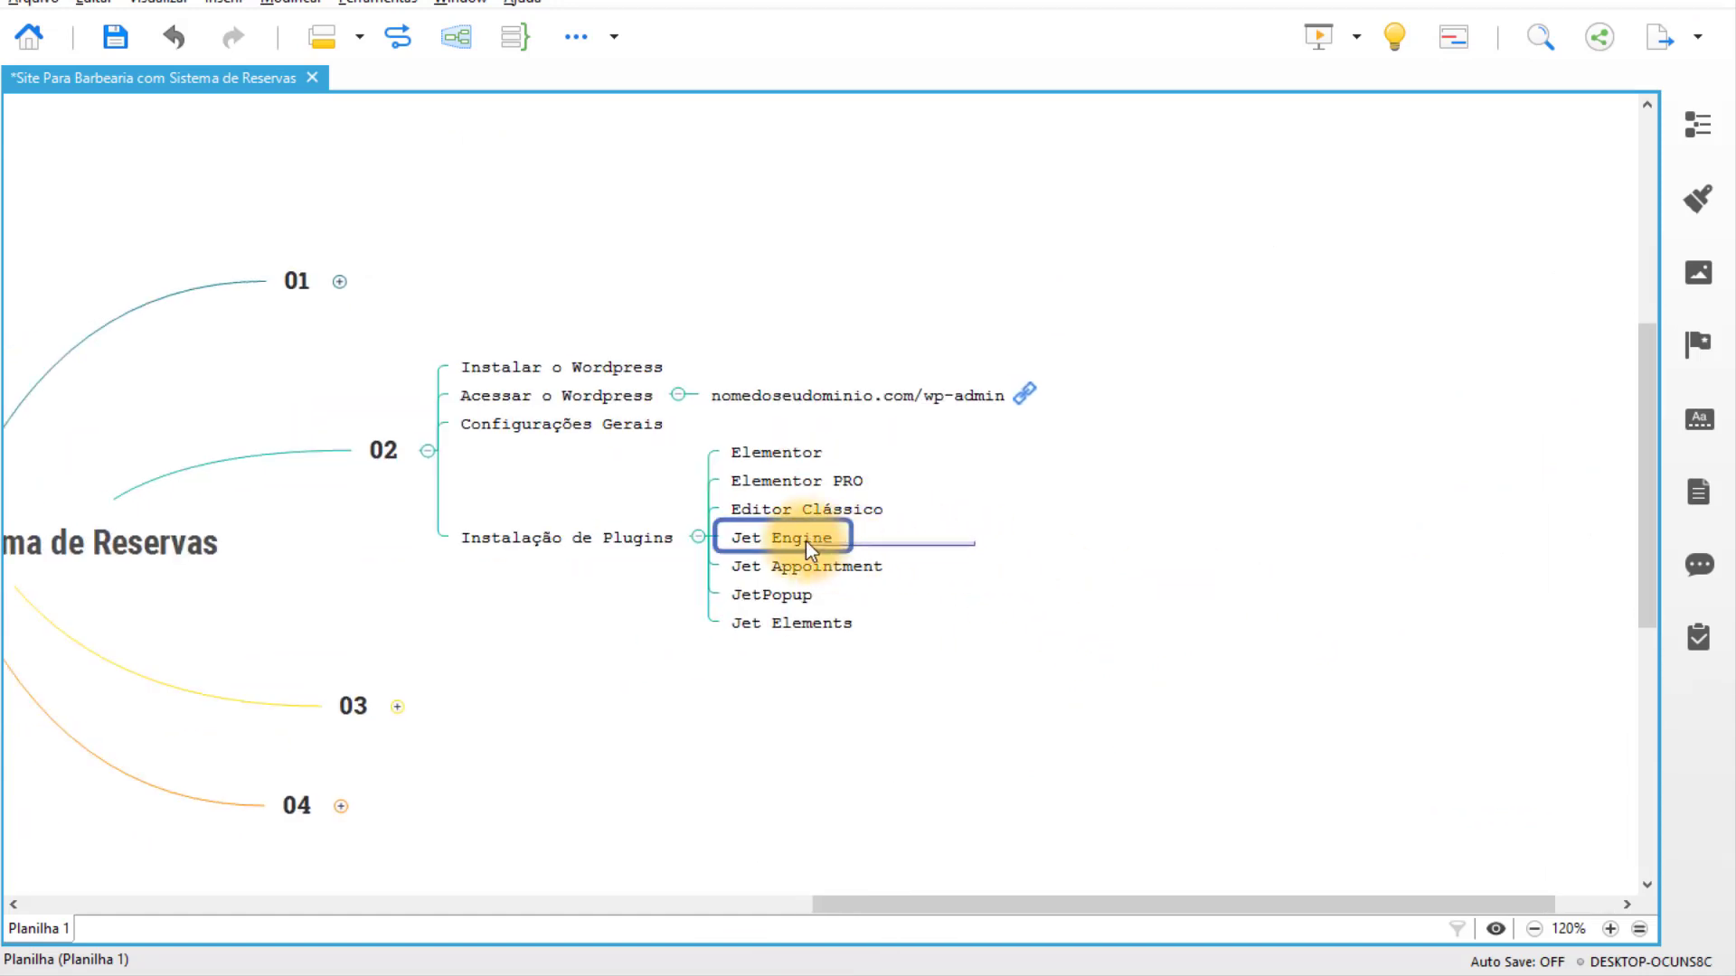
drag(976, 593, 1148, 583)
click(1001, 549)
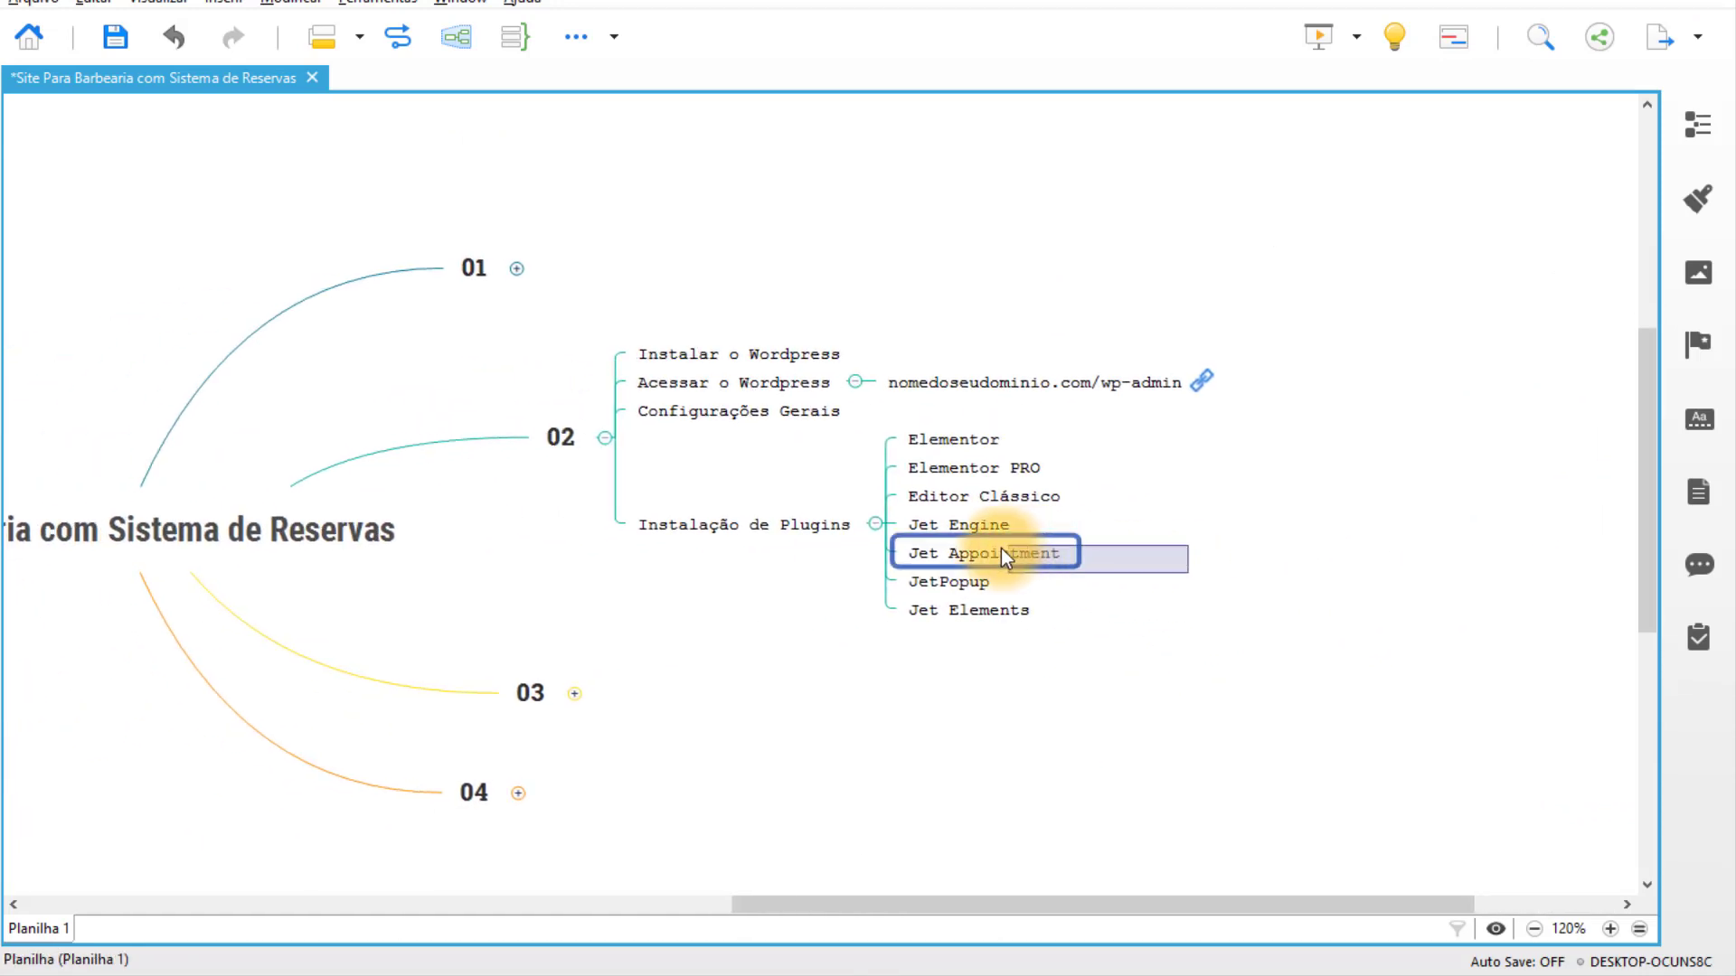
click(1141, 593)
click(985, 586)
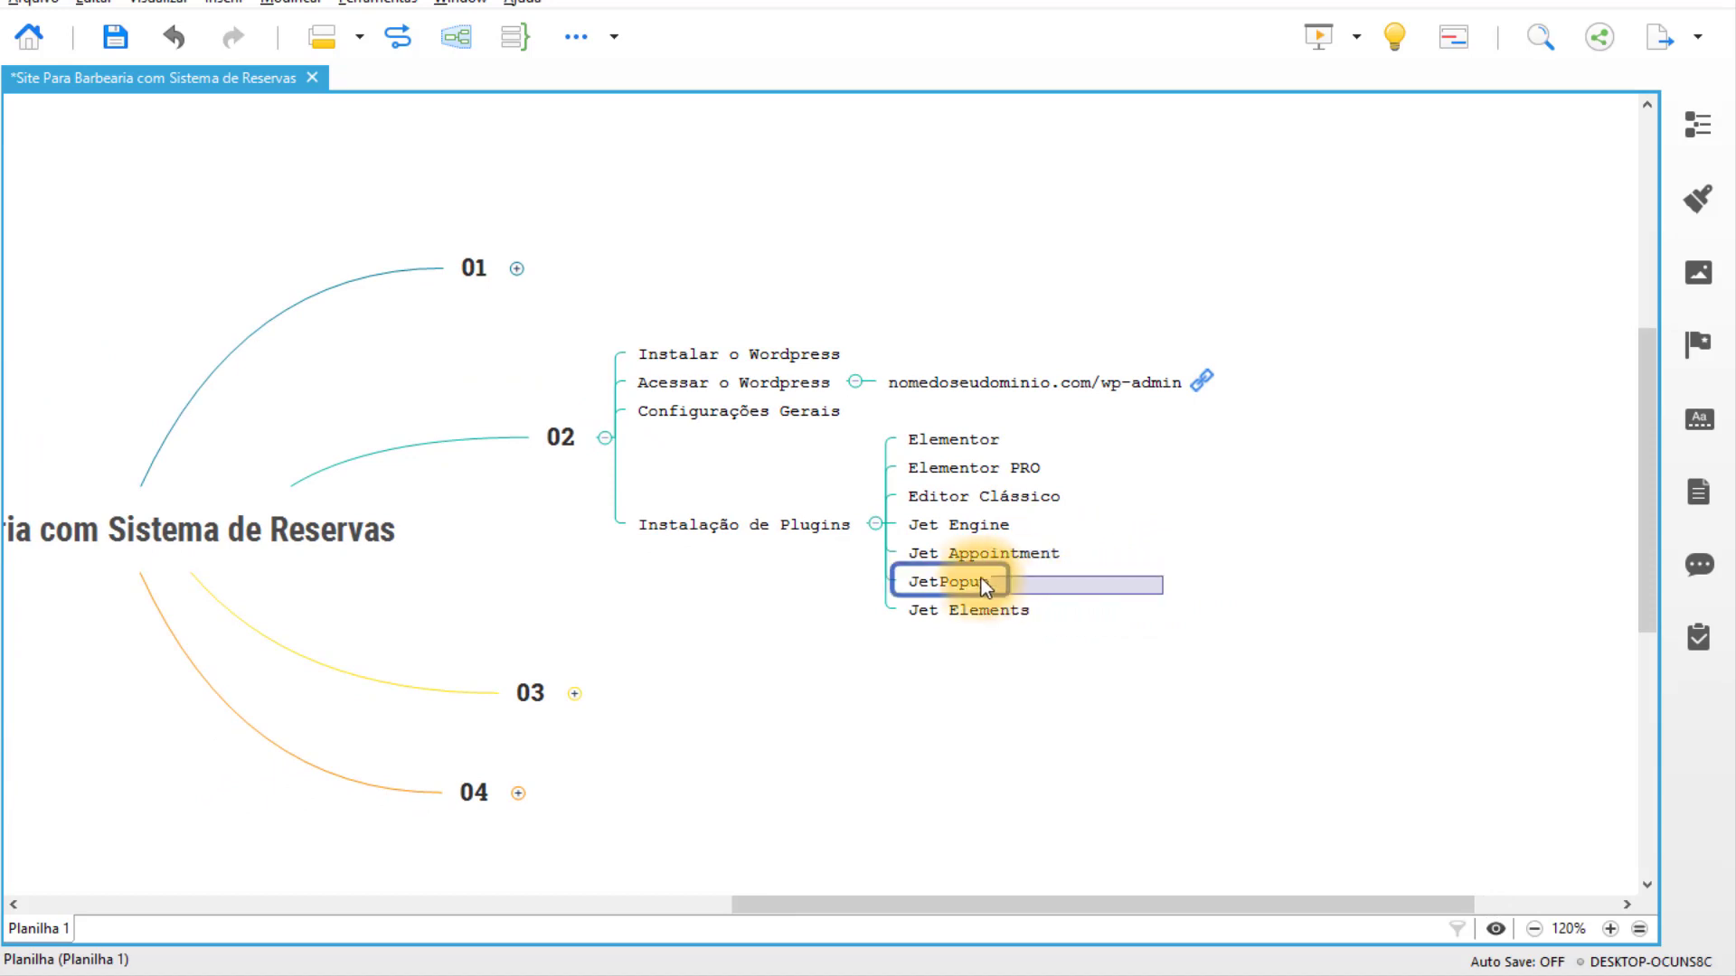
click(1073, 651)
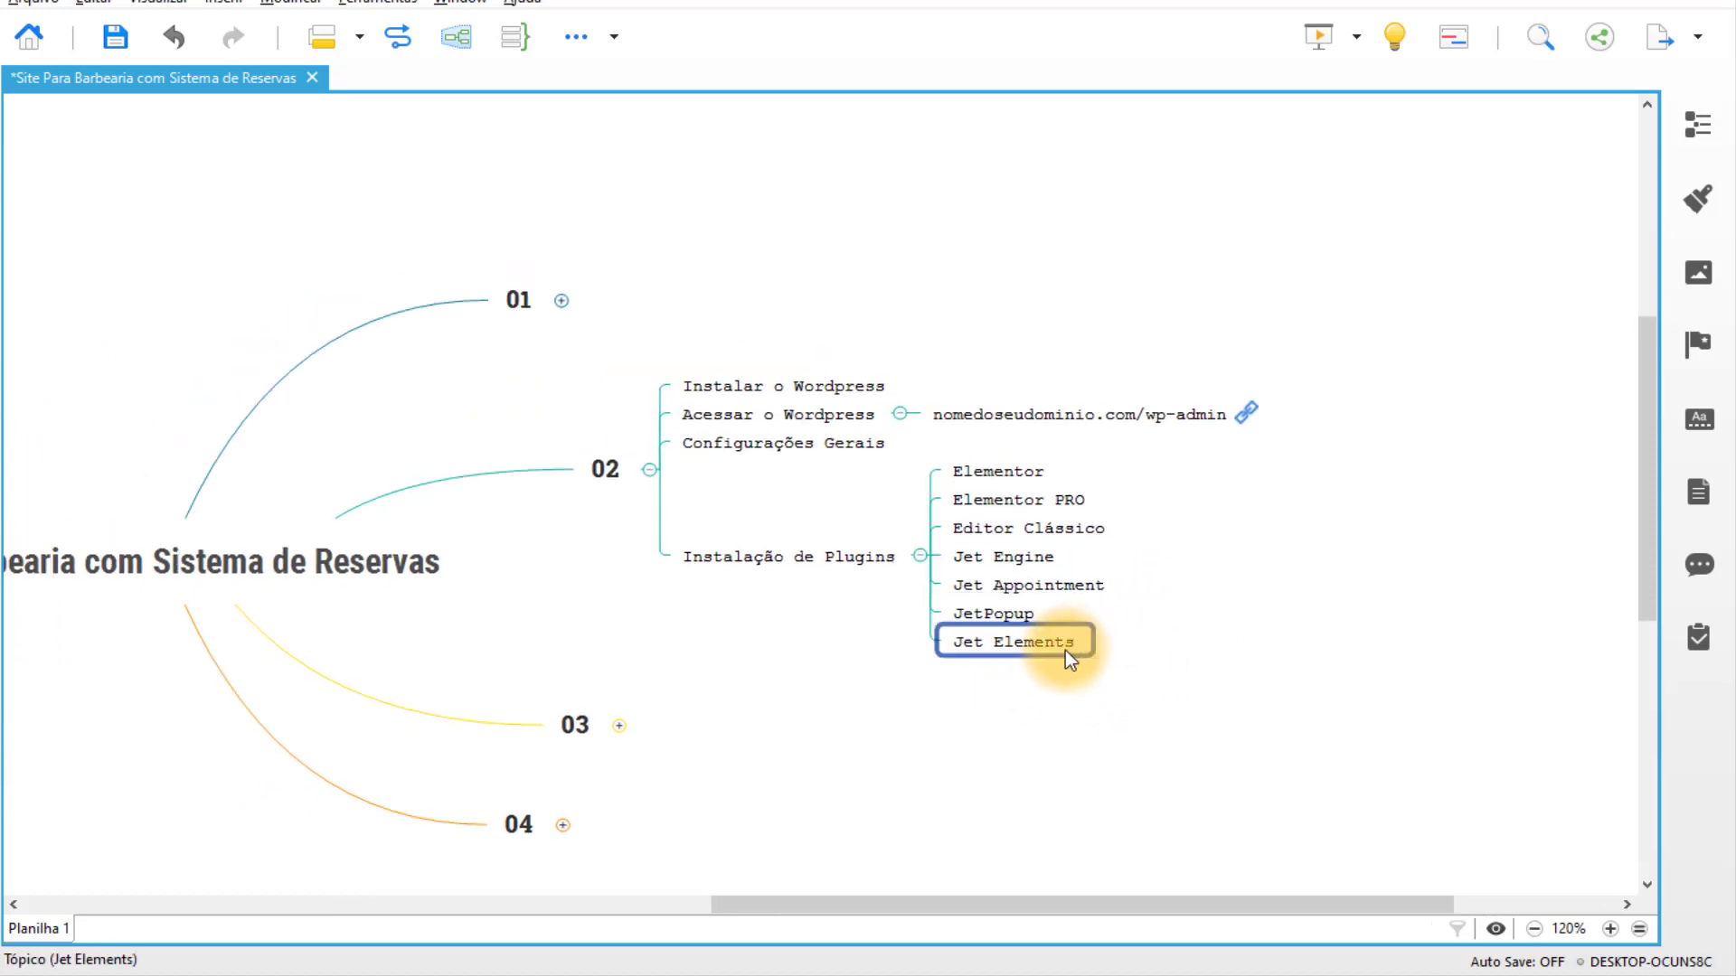
key(Delete)
- Collapse the Instalação de Plugins branch, then all subtopics of topic 02
drag(1021, 642, 989, 562)
drag(1301, 488, 1177, 456)
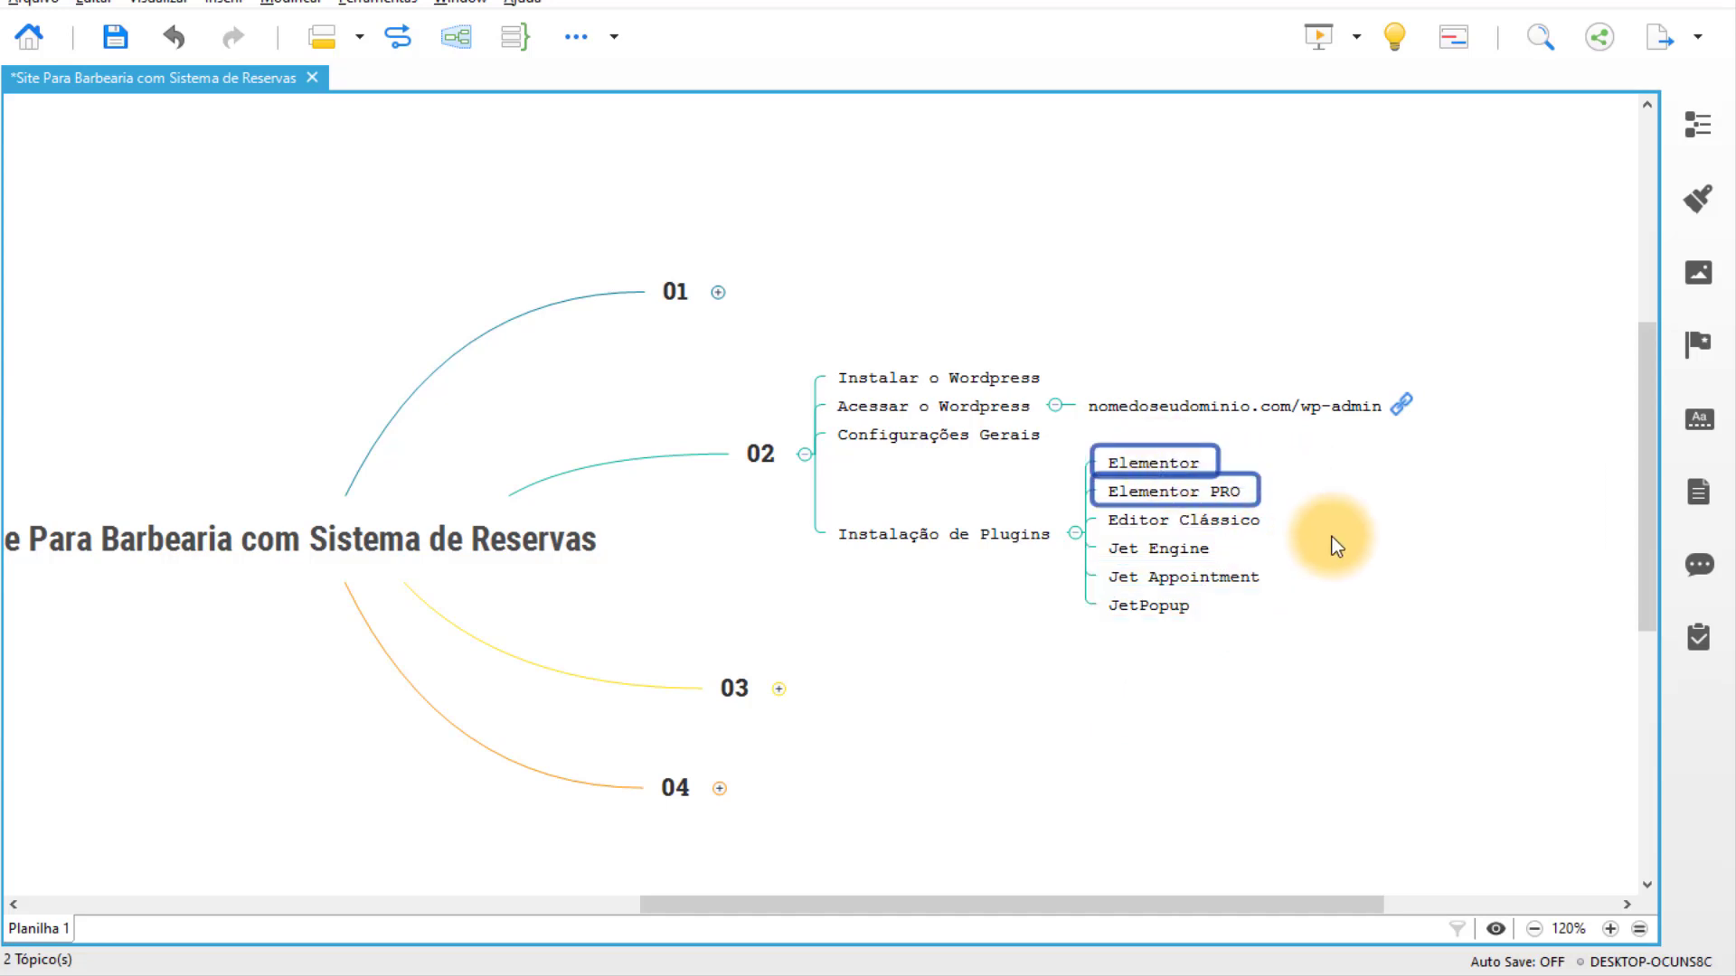
click(1332, 537)
click(1235, 522)
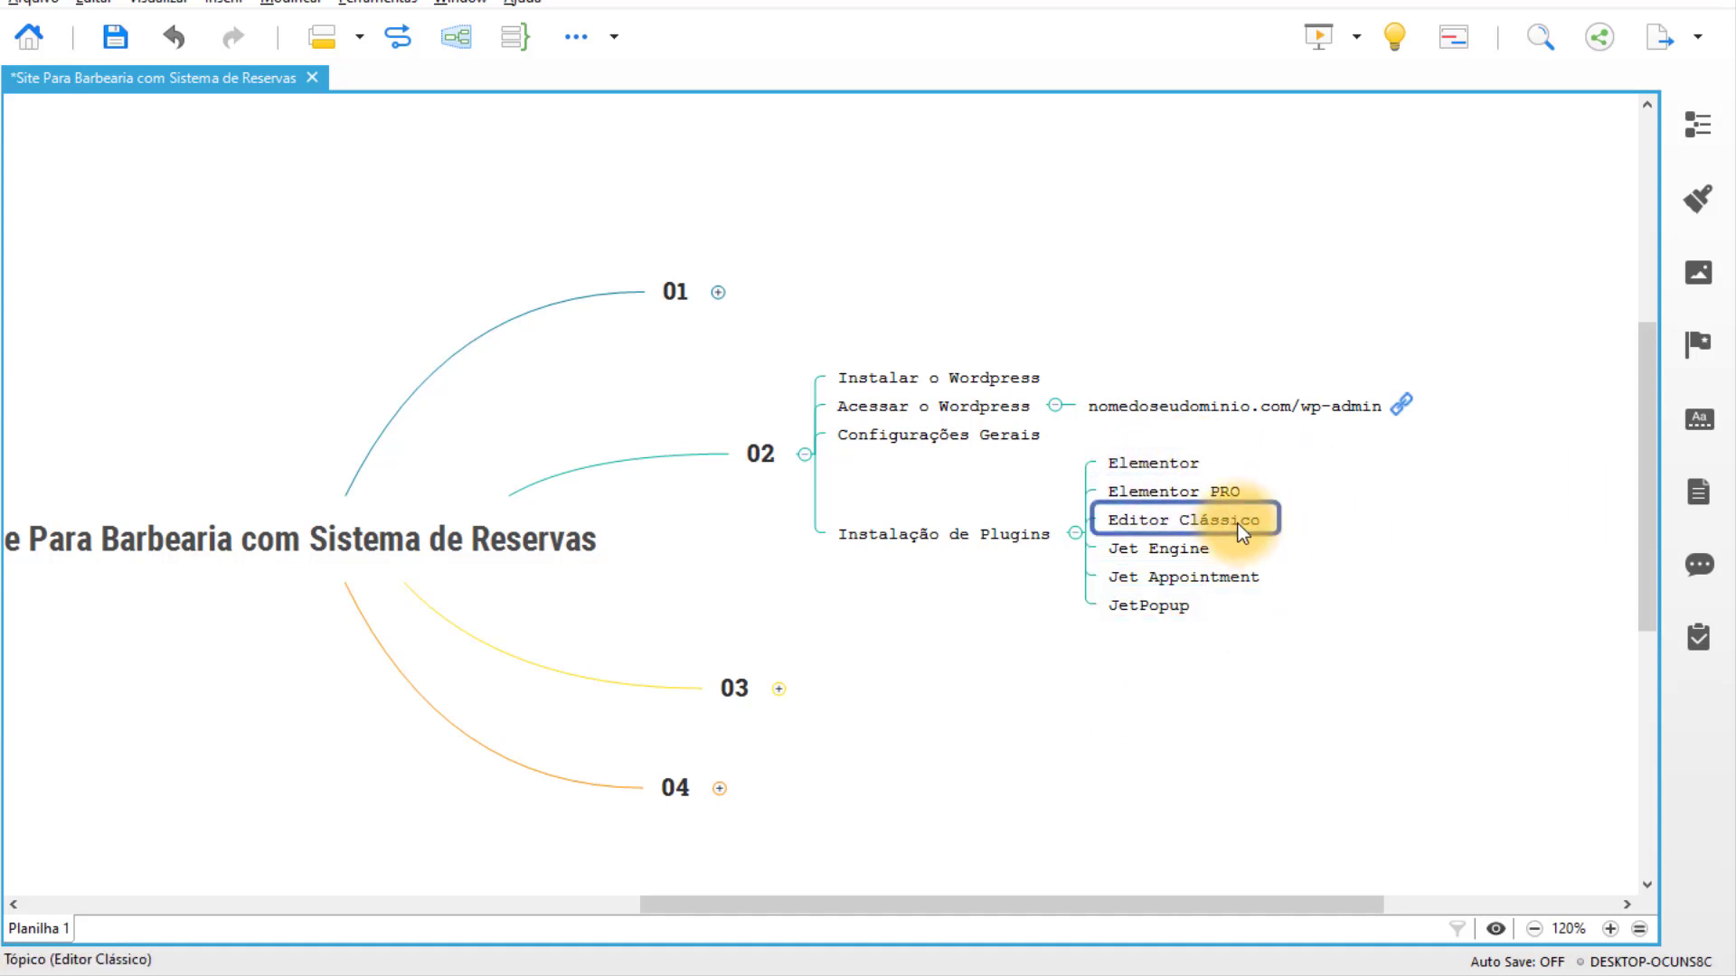
click(1057, 597)
click(1074, 534)
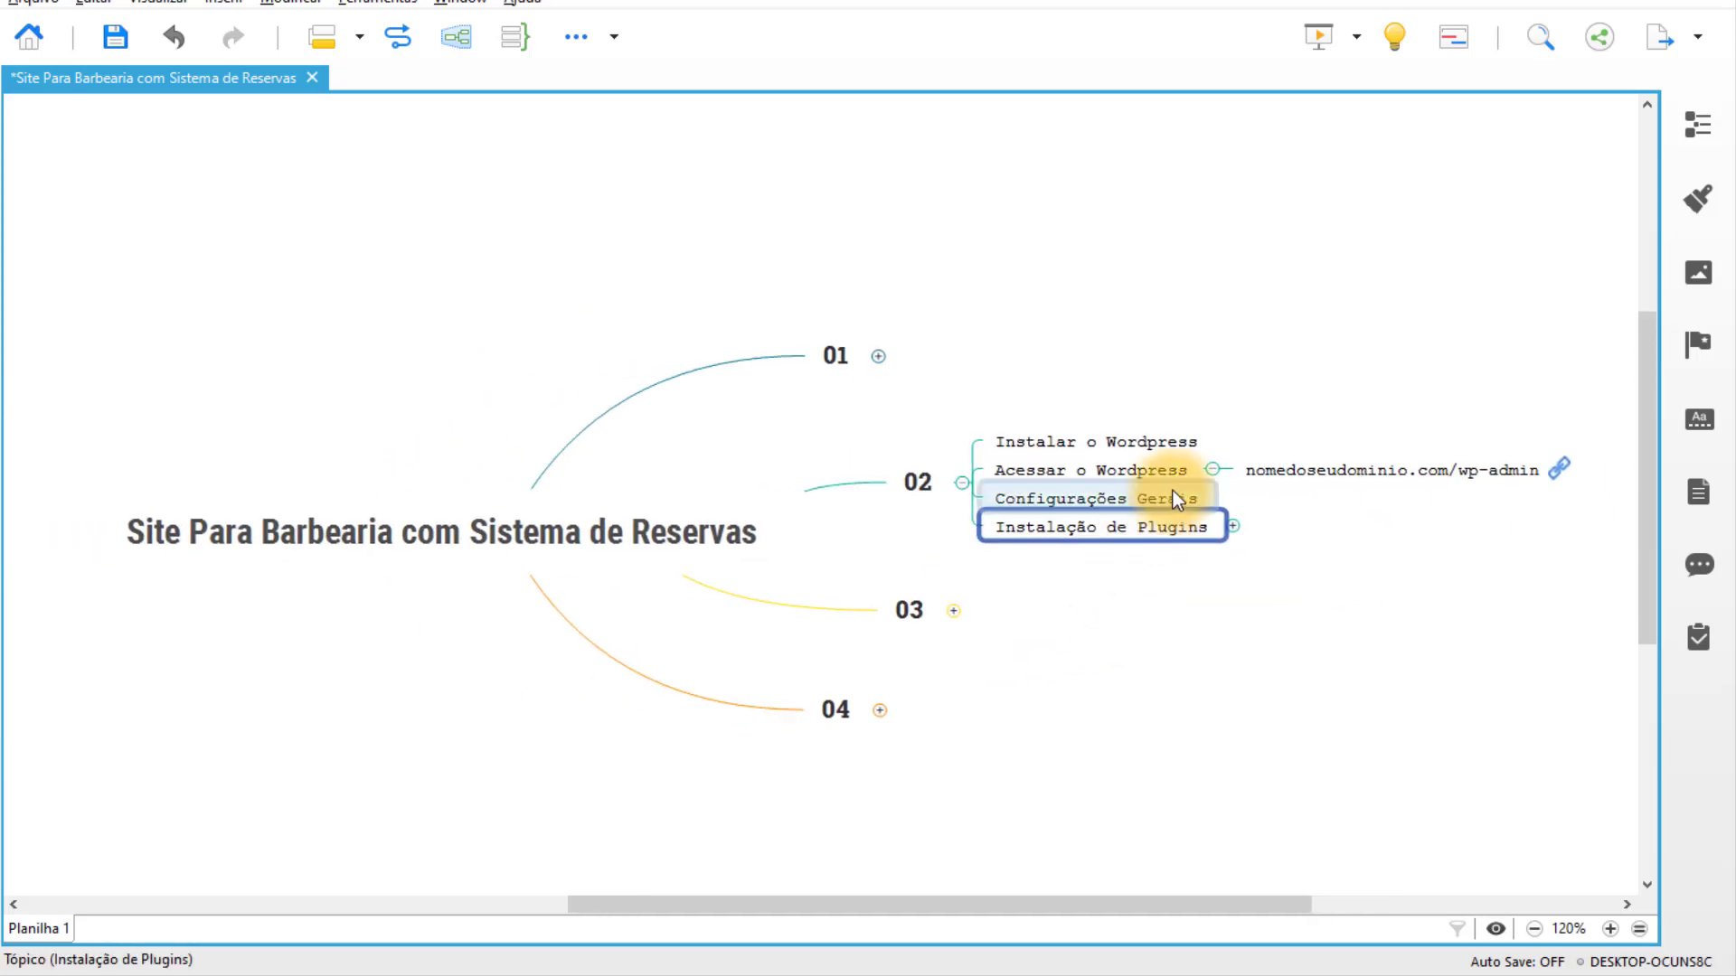
click(1211, 474)
click(1104, 610)
click(962, 485)
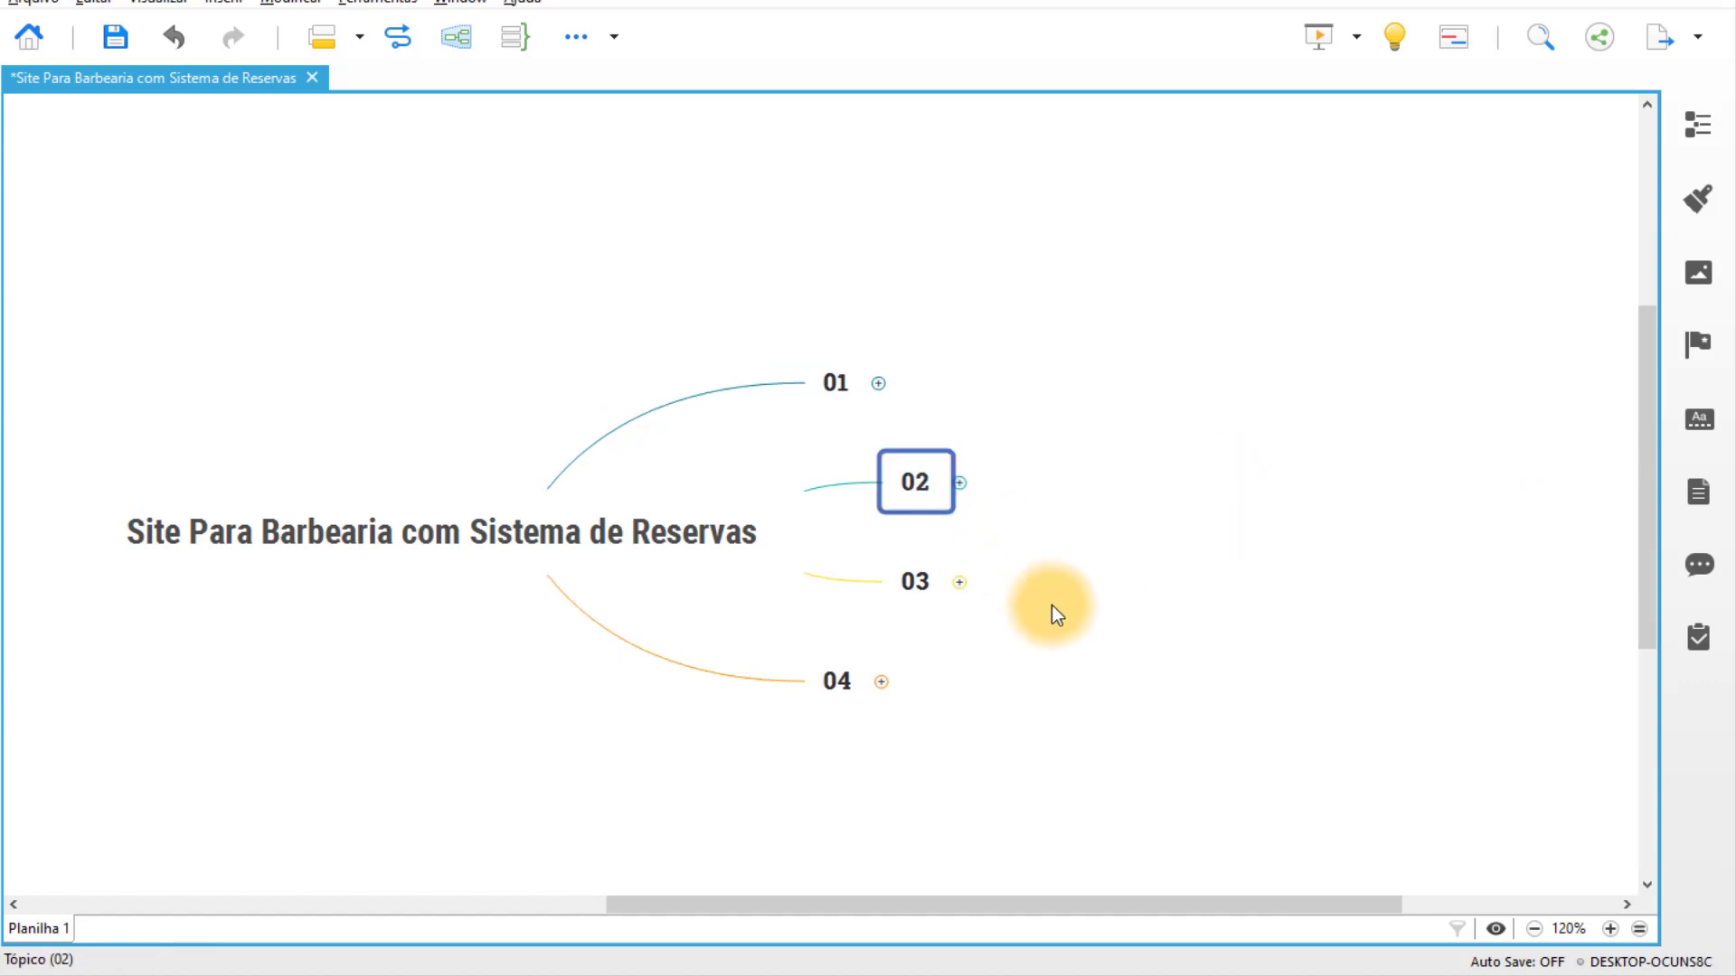
click(1040, 604)
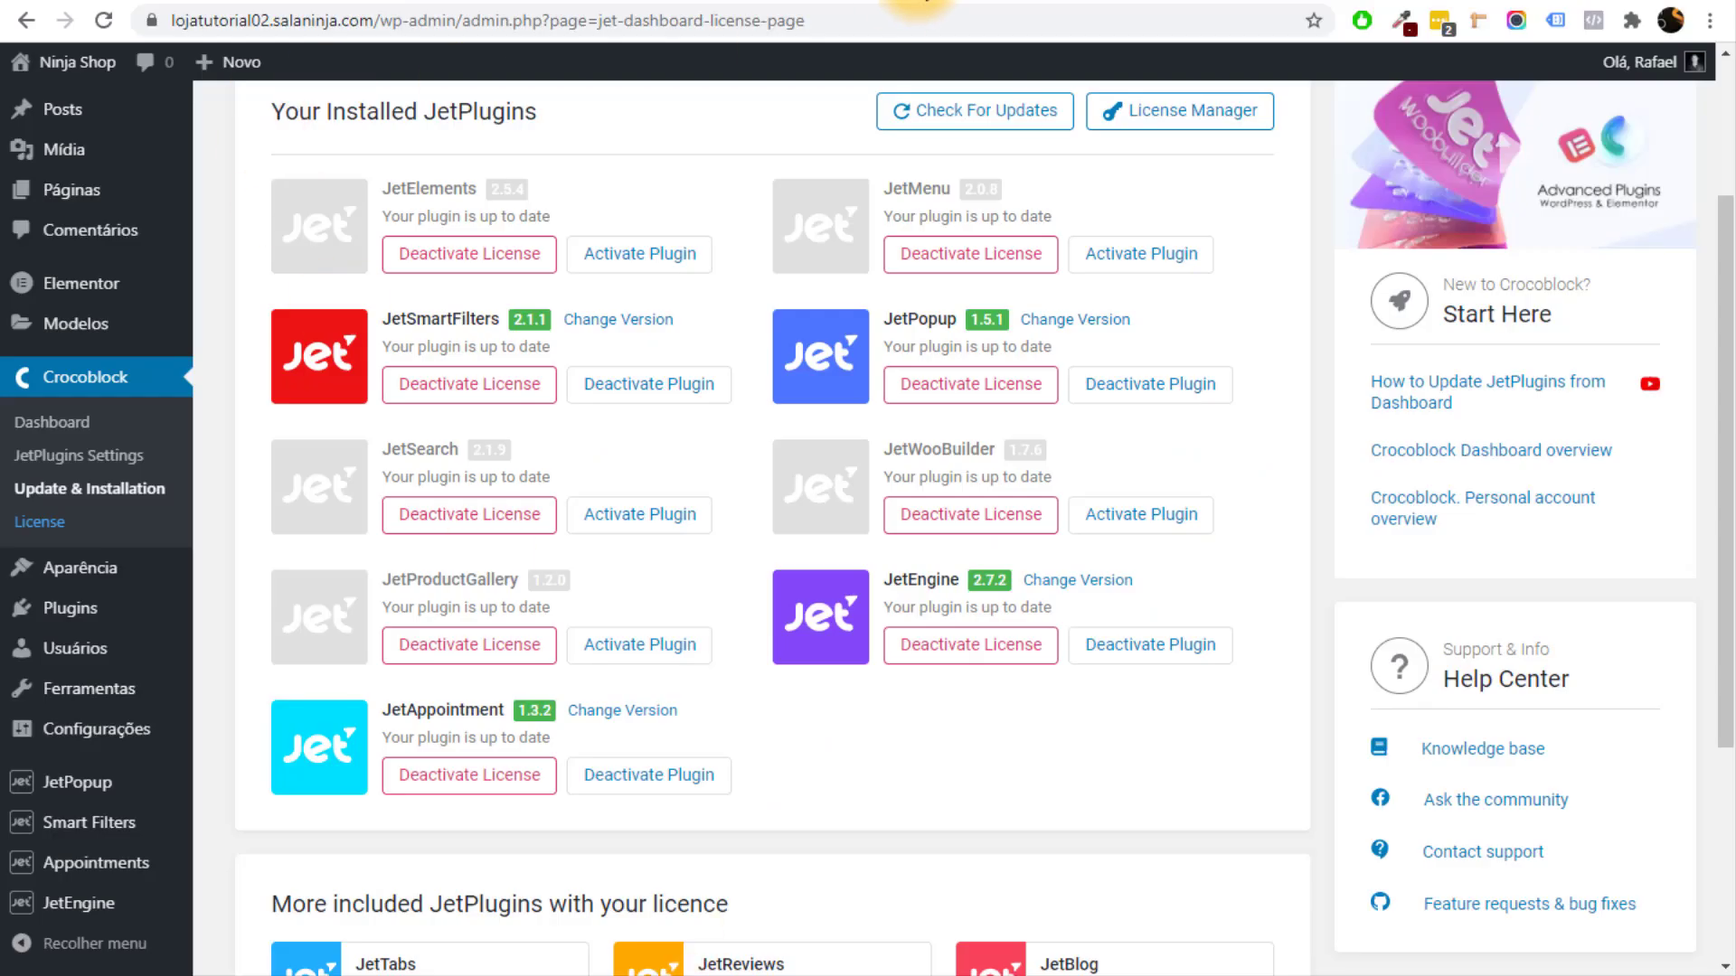
scroll(215, 233, up, 3)
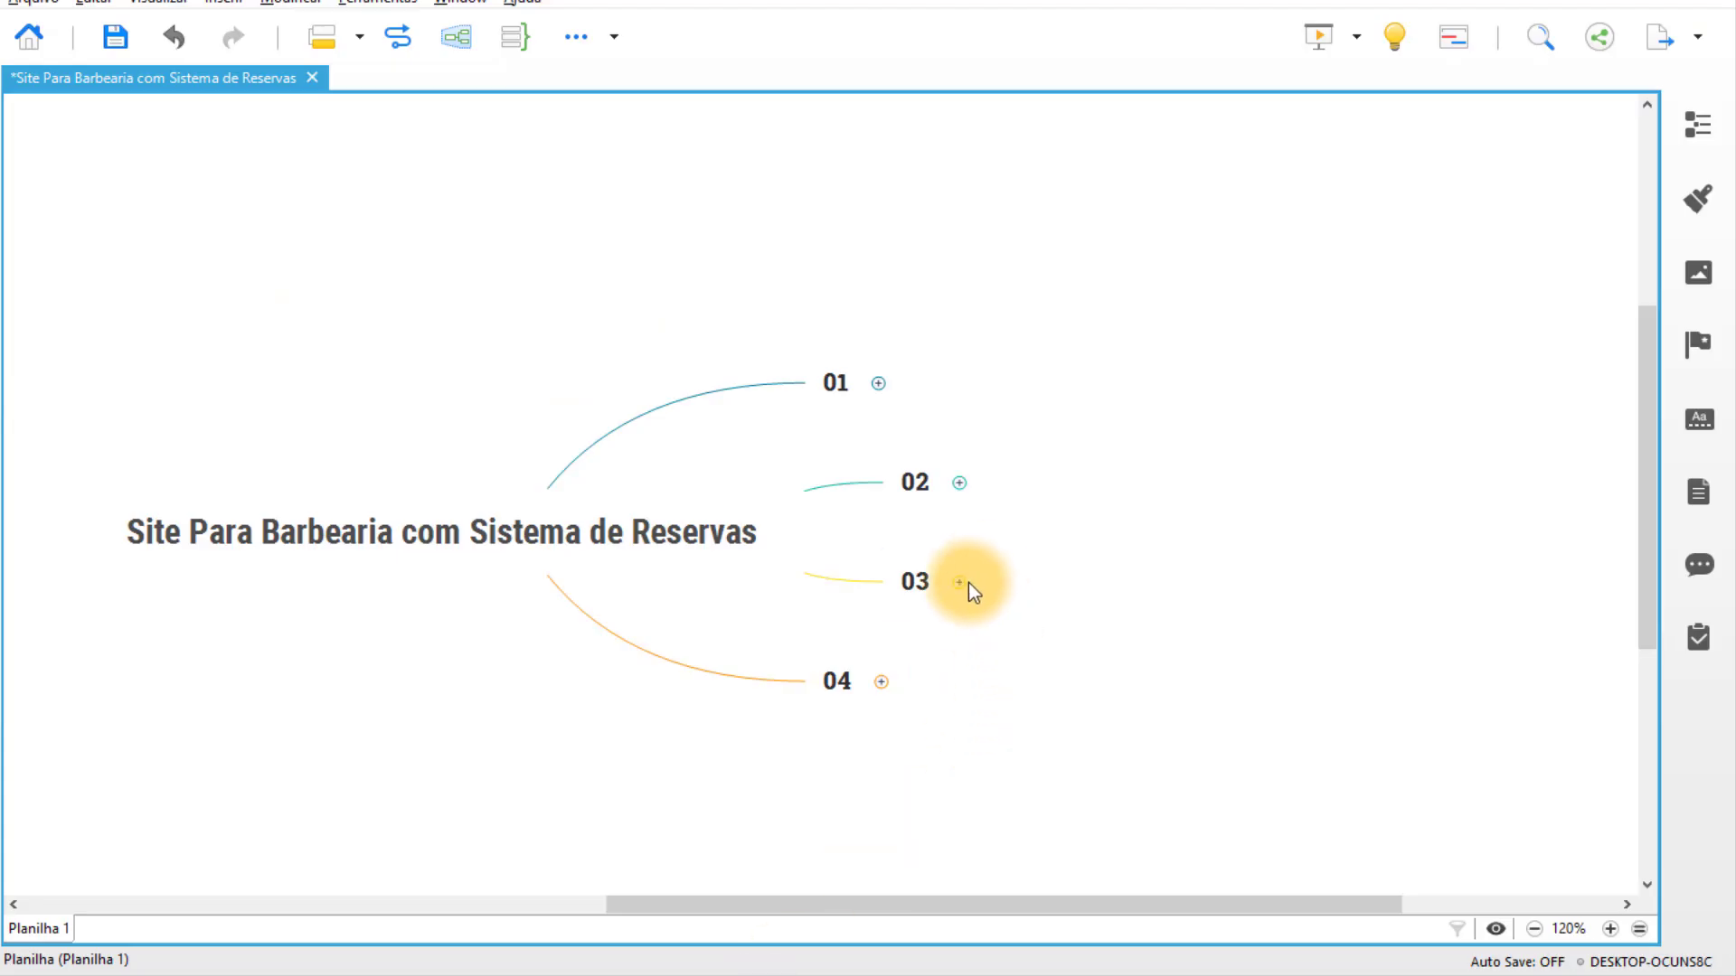
click(959, 583)
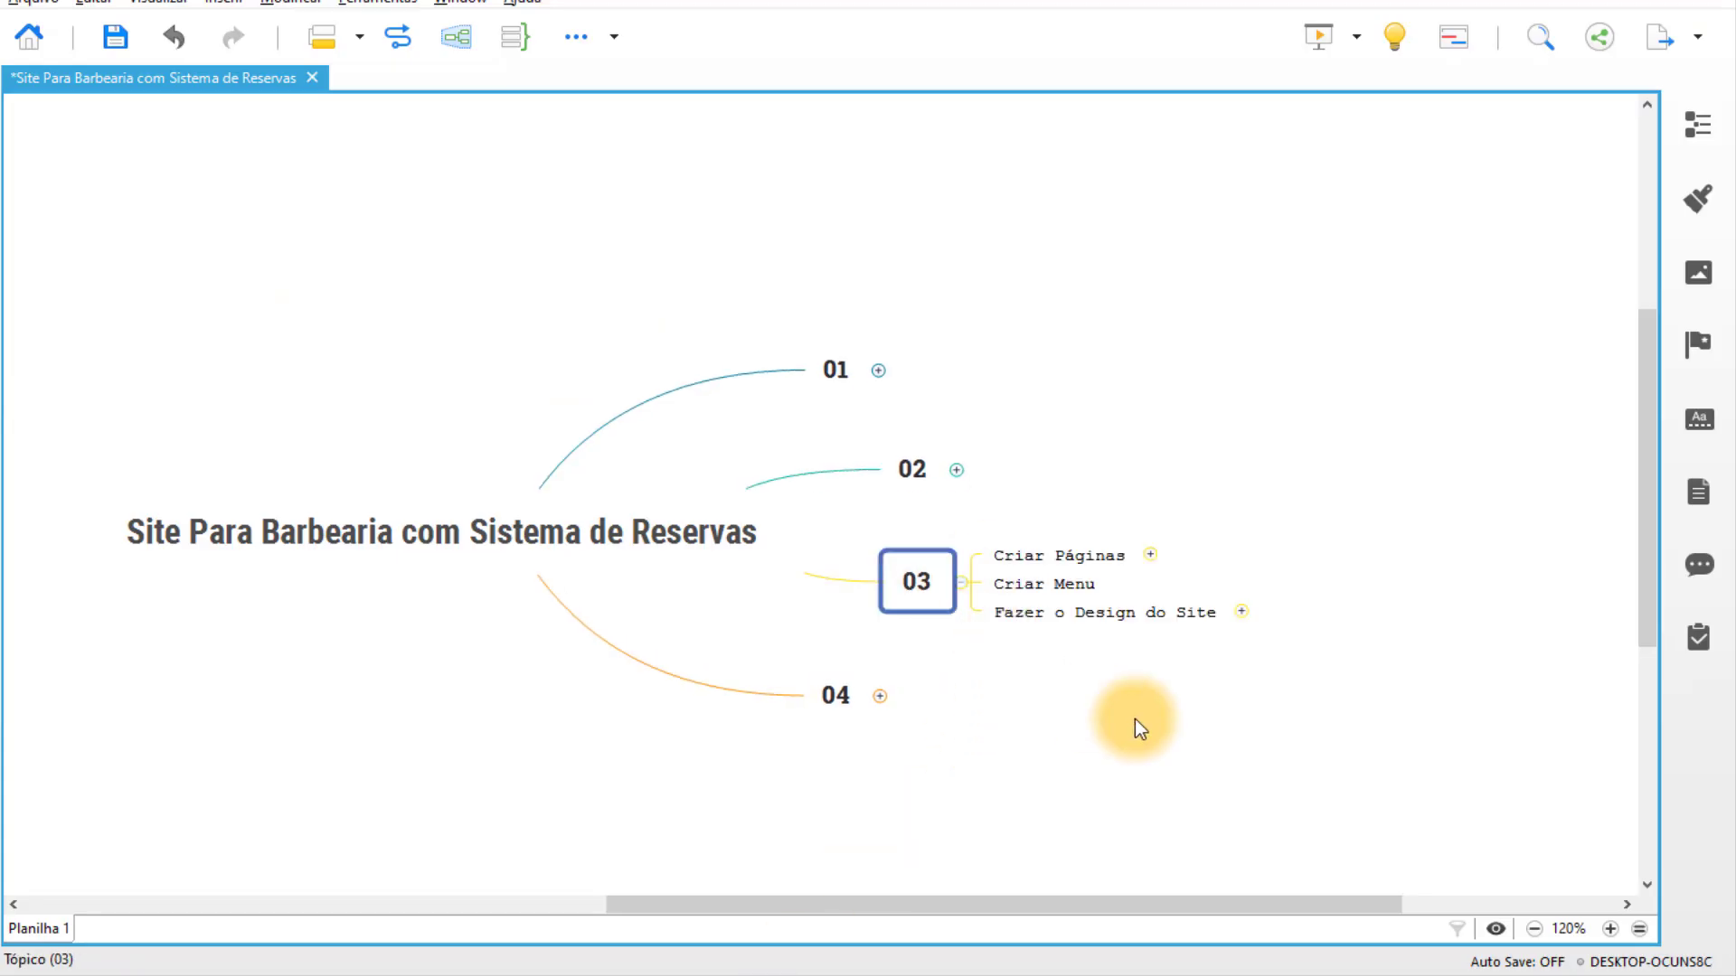
- Expand Criar Páginas under topic 03 to list the Home, Trabalhos and Contato pages
drag(938, 357, 1074, 500)
click(1106, 488)
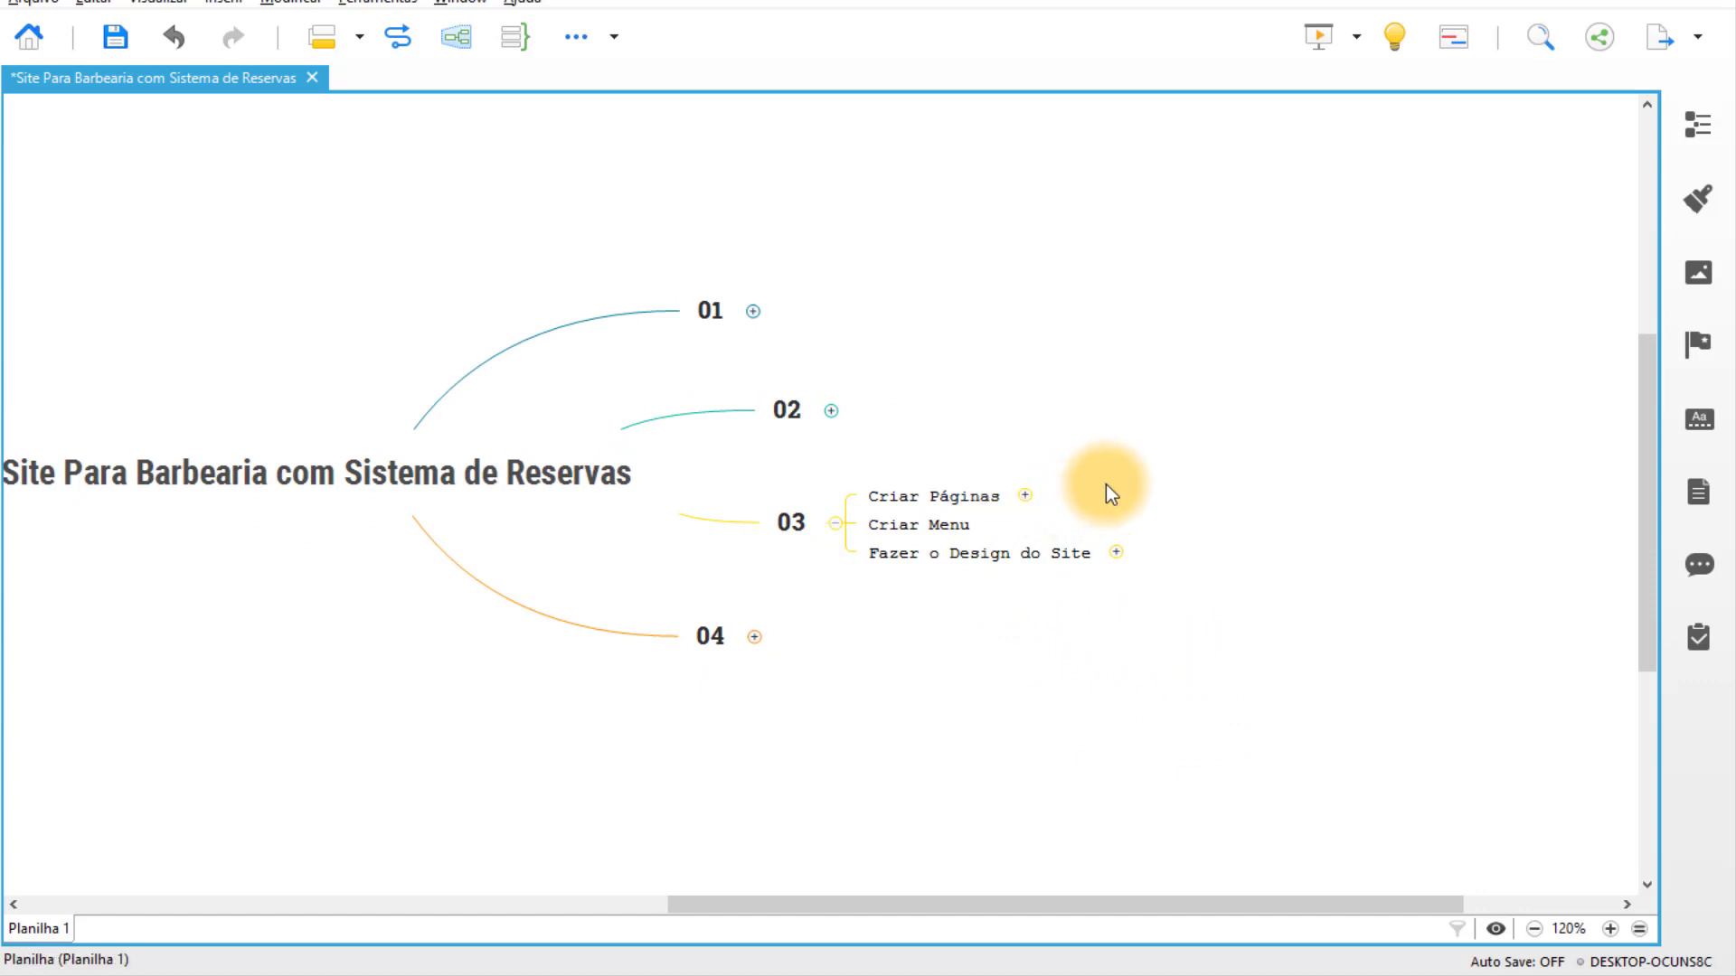
click(1027, 495)
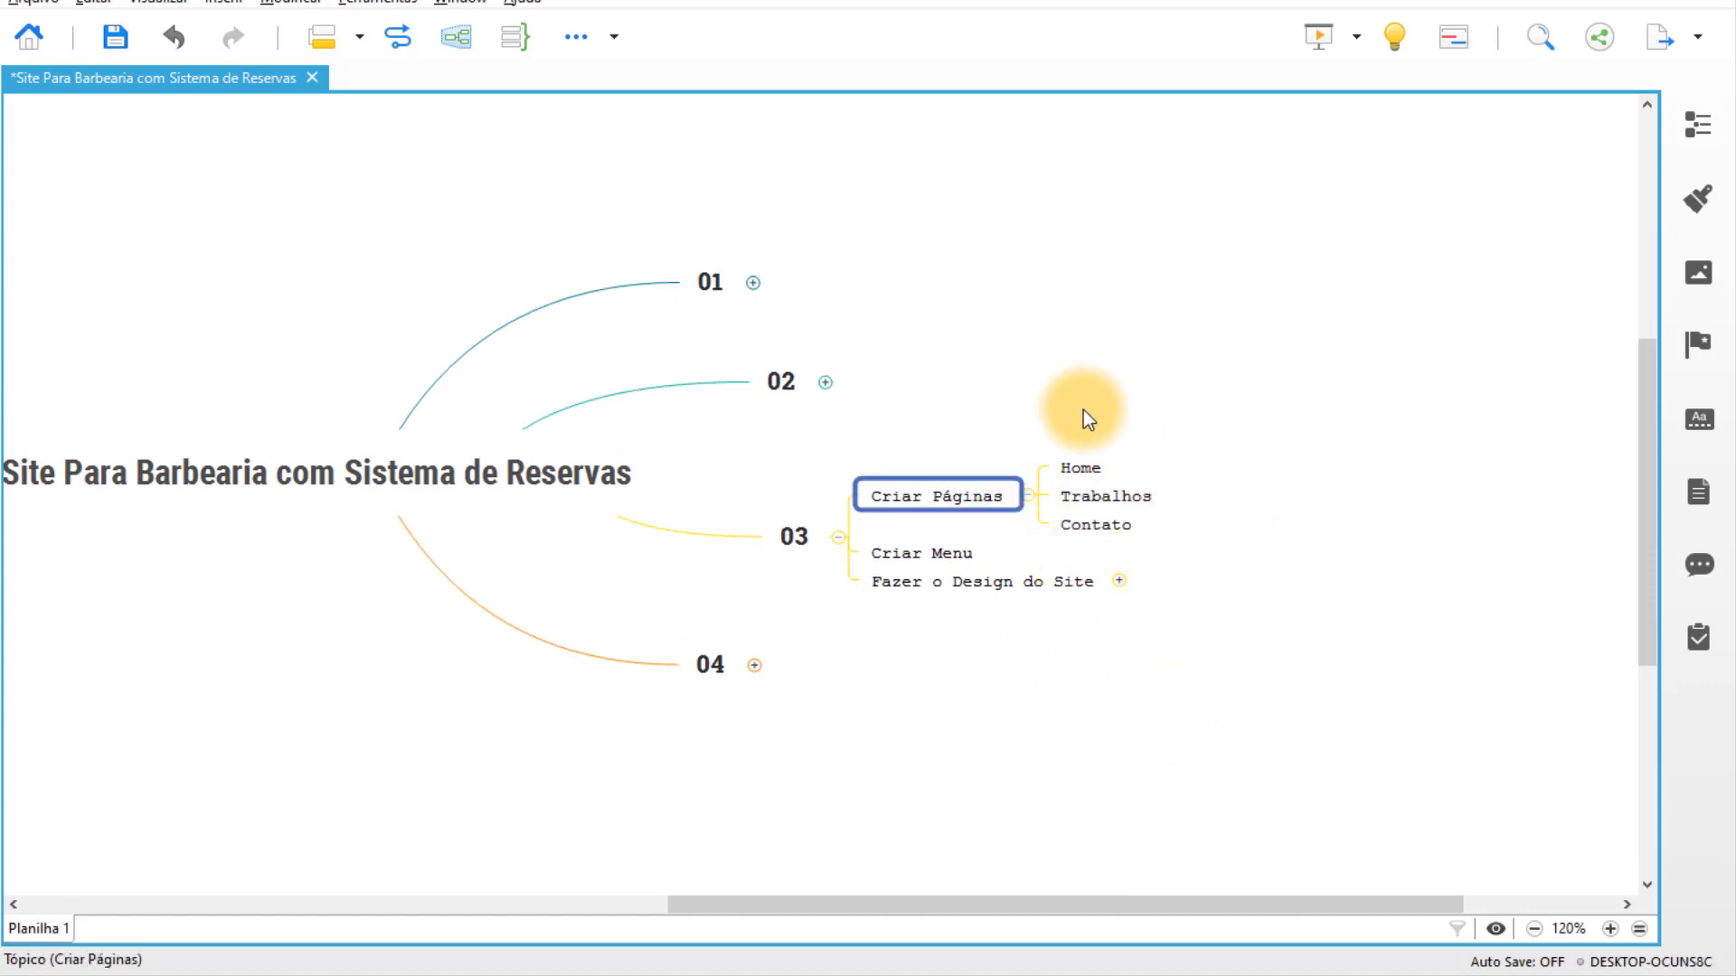
drag(1083, 411, 1141, 538)
click(1231, 626)
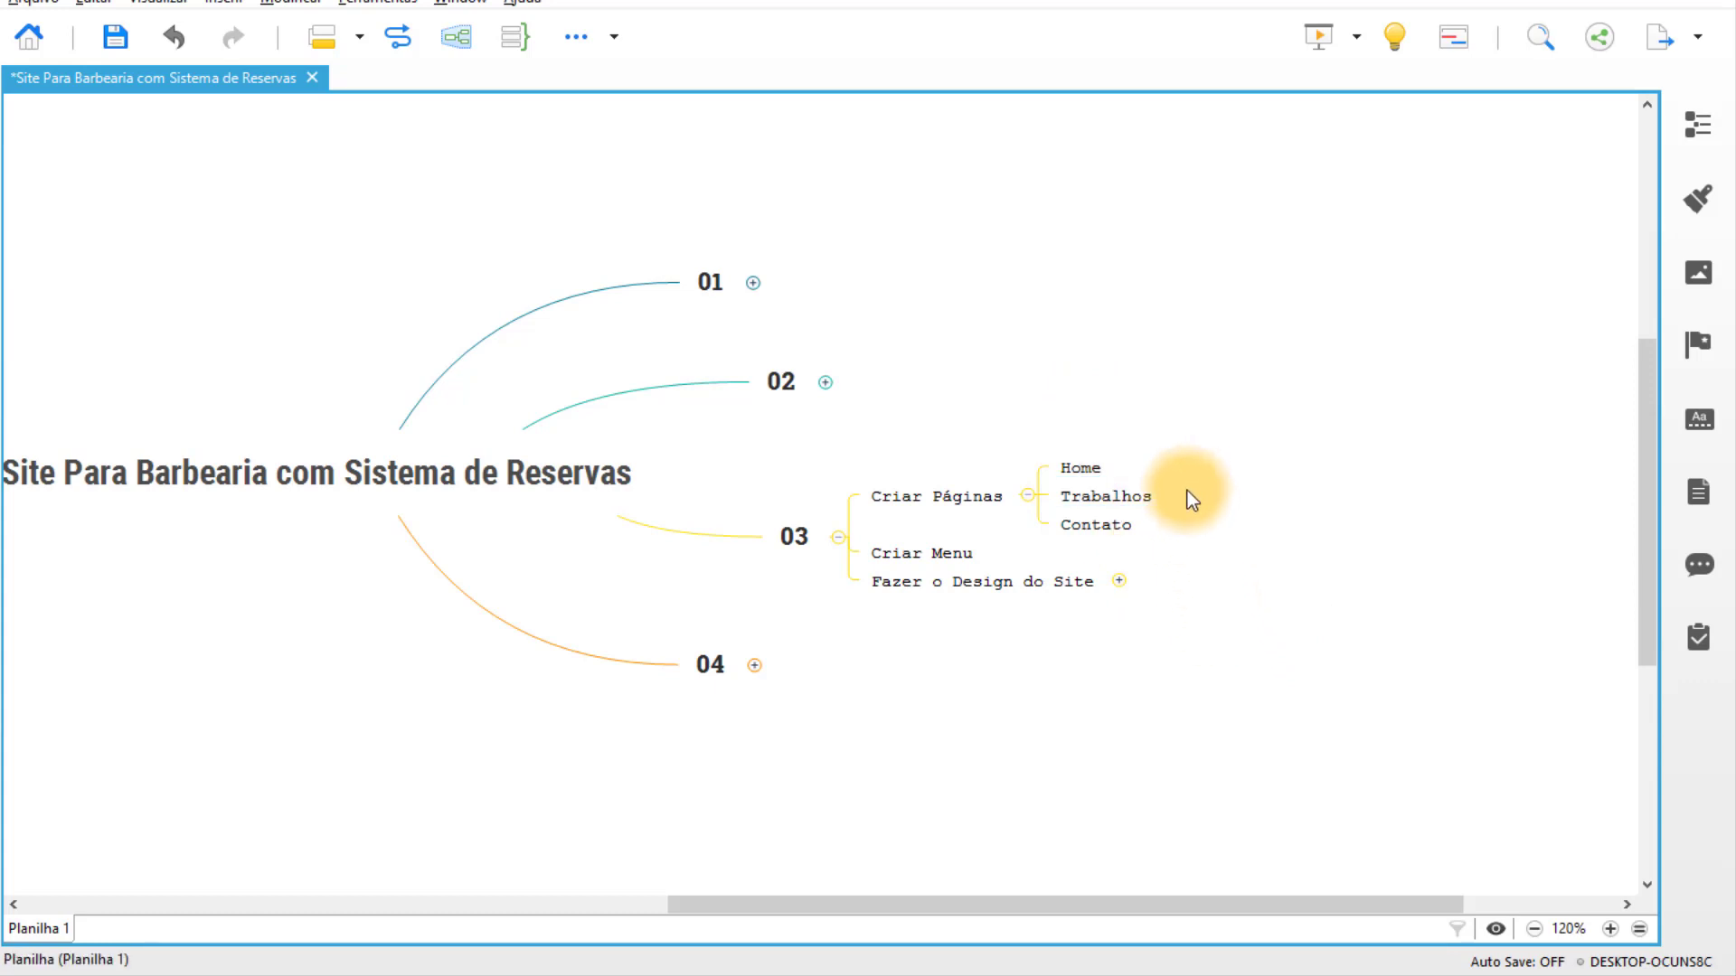
click(979, 501)
click(1157, 497)
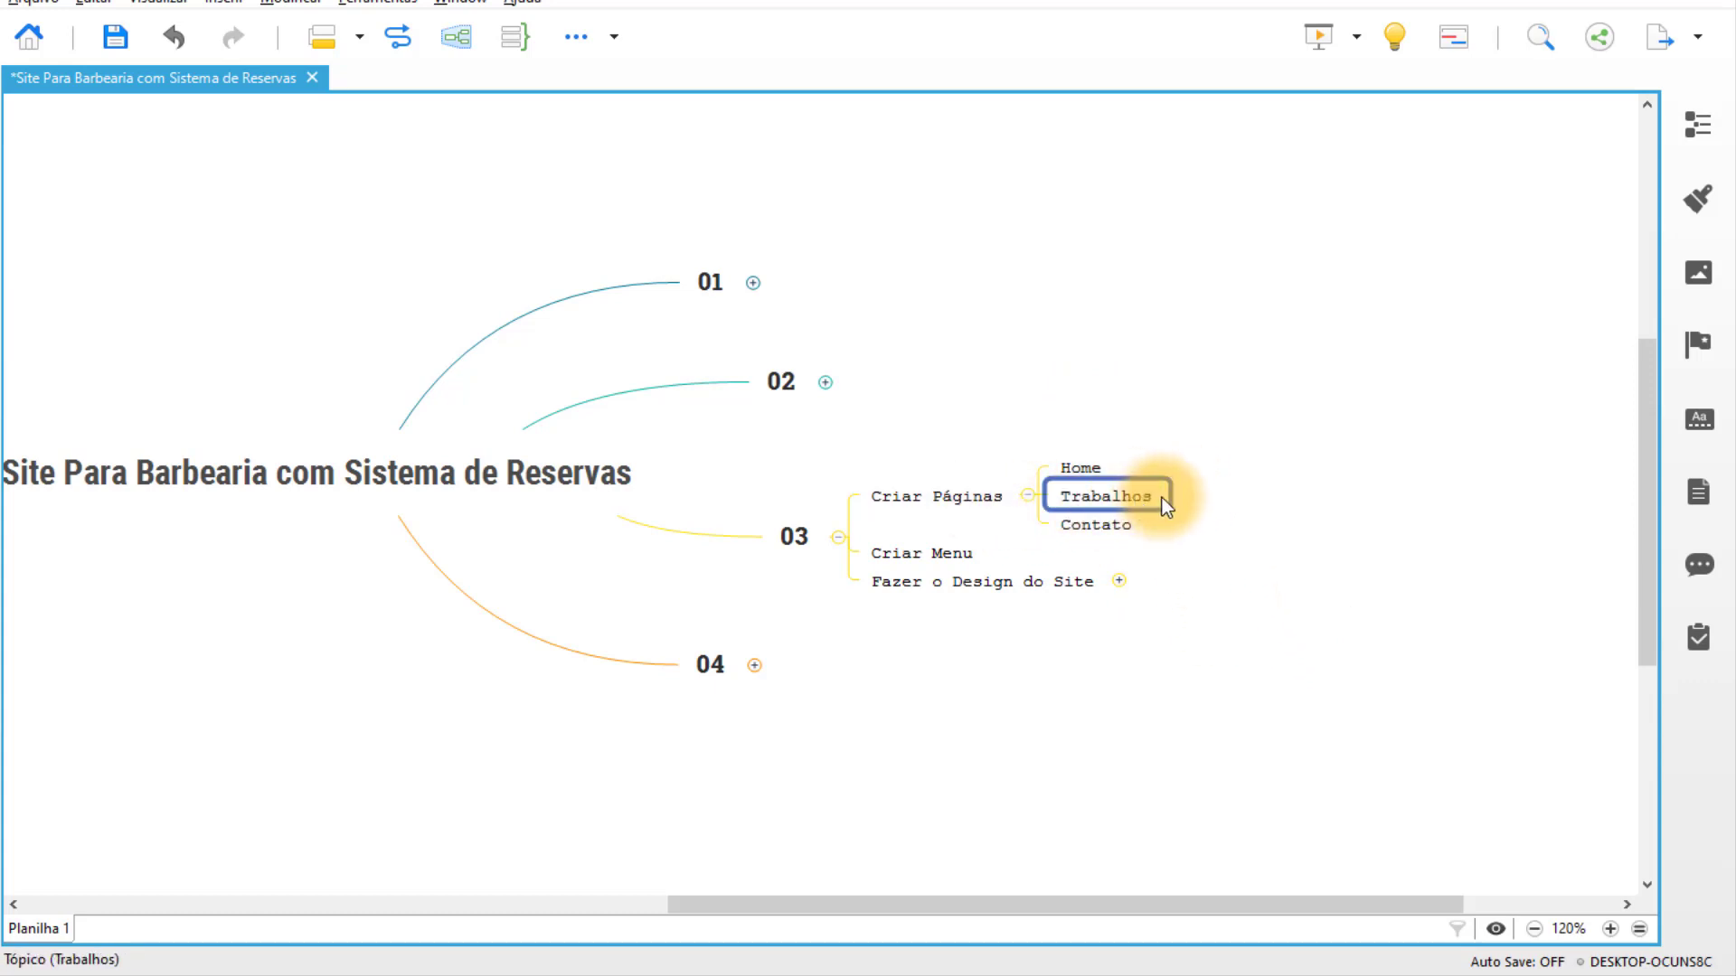
click(1279, 517)
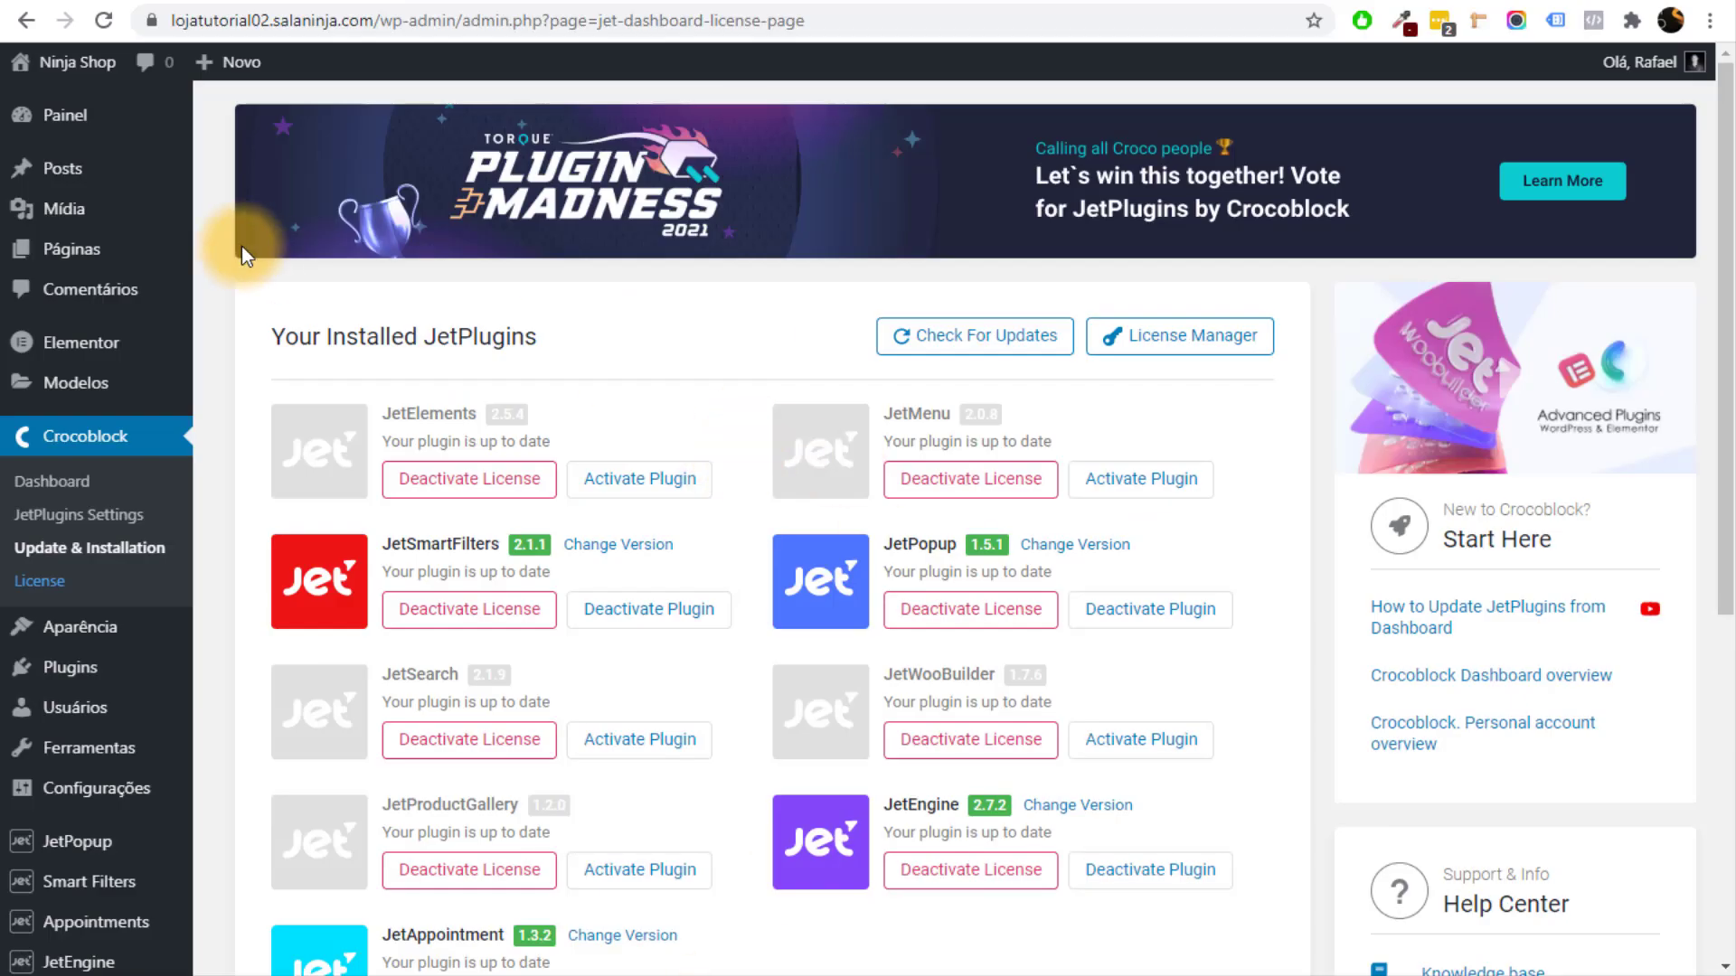
- Create and publish a new page titled Home
mouse_move(72, 248)
click(334, 287)
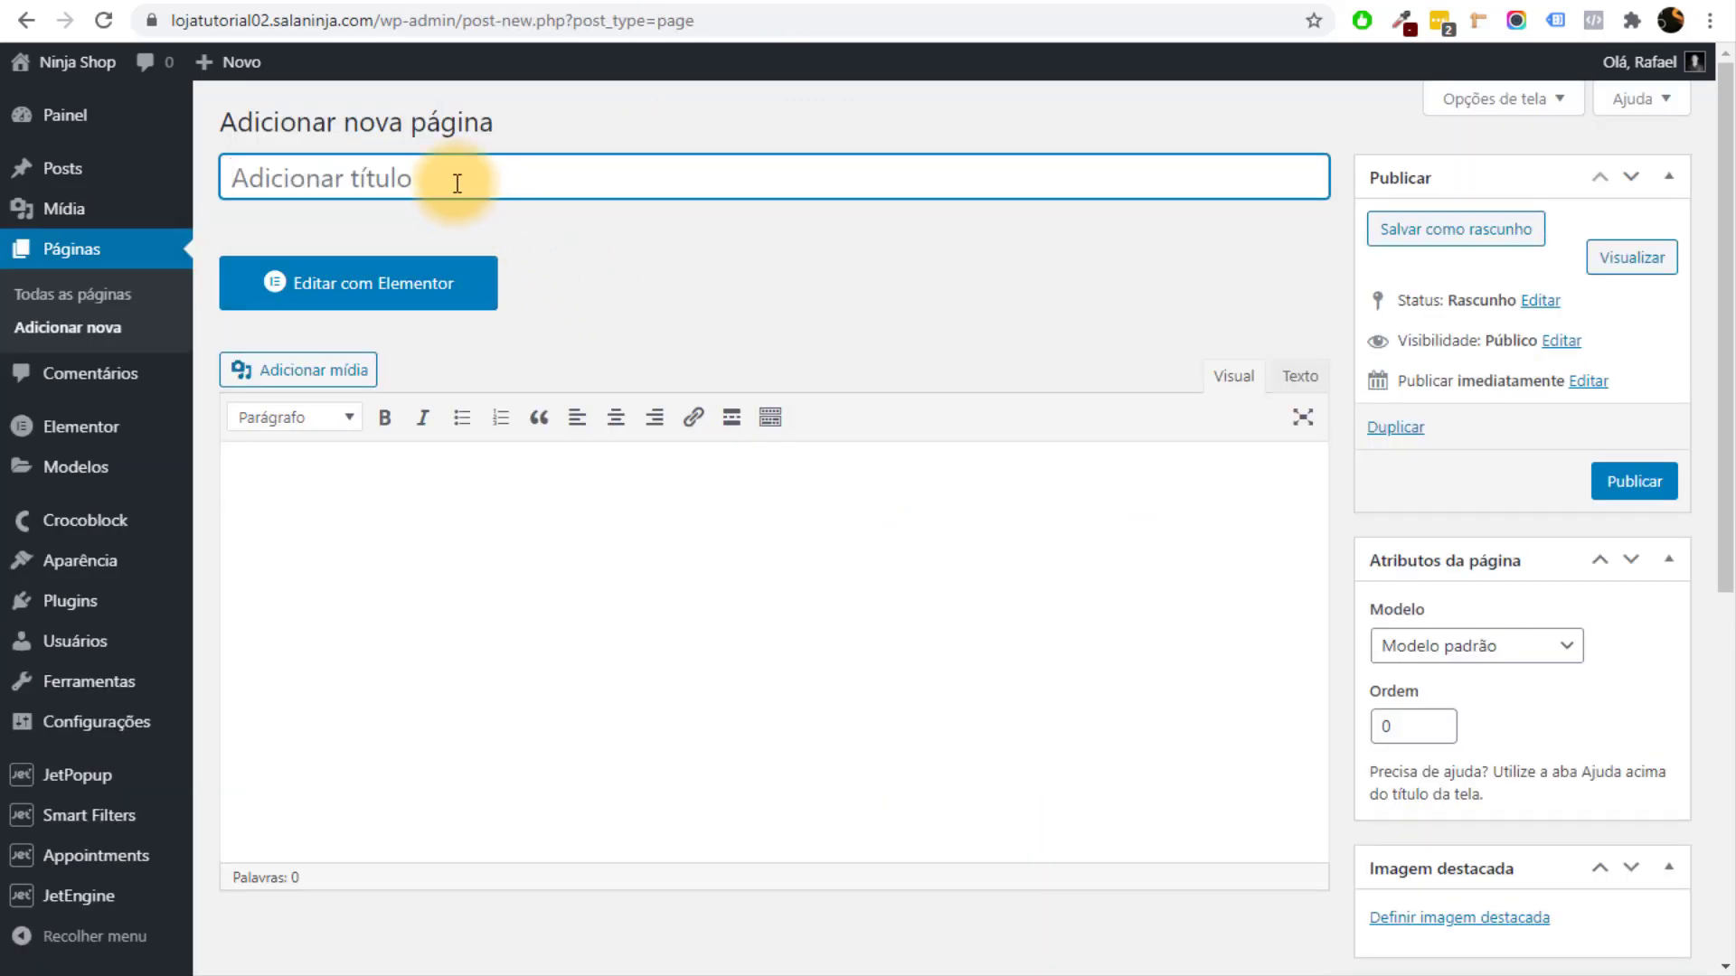
text(Home)
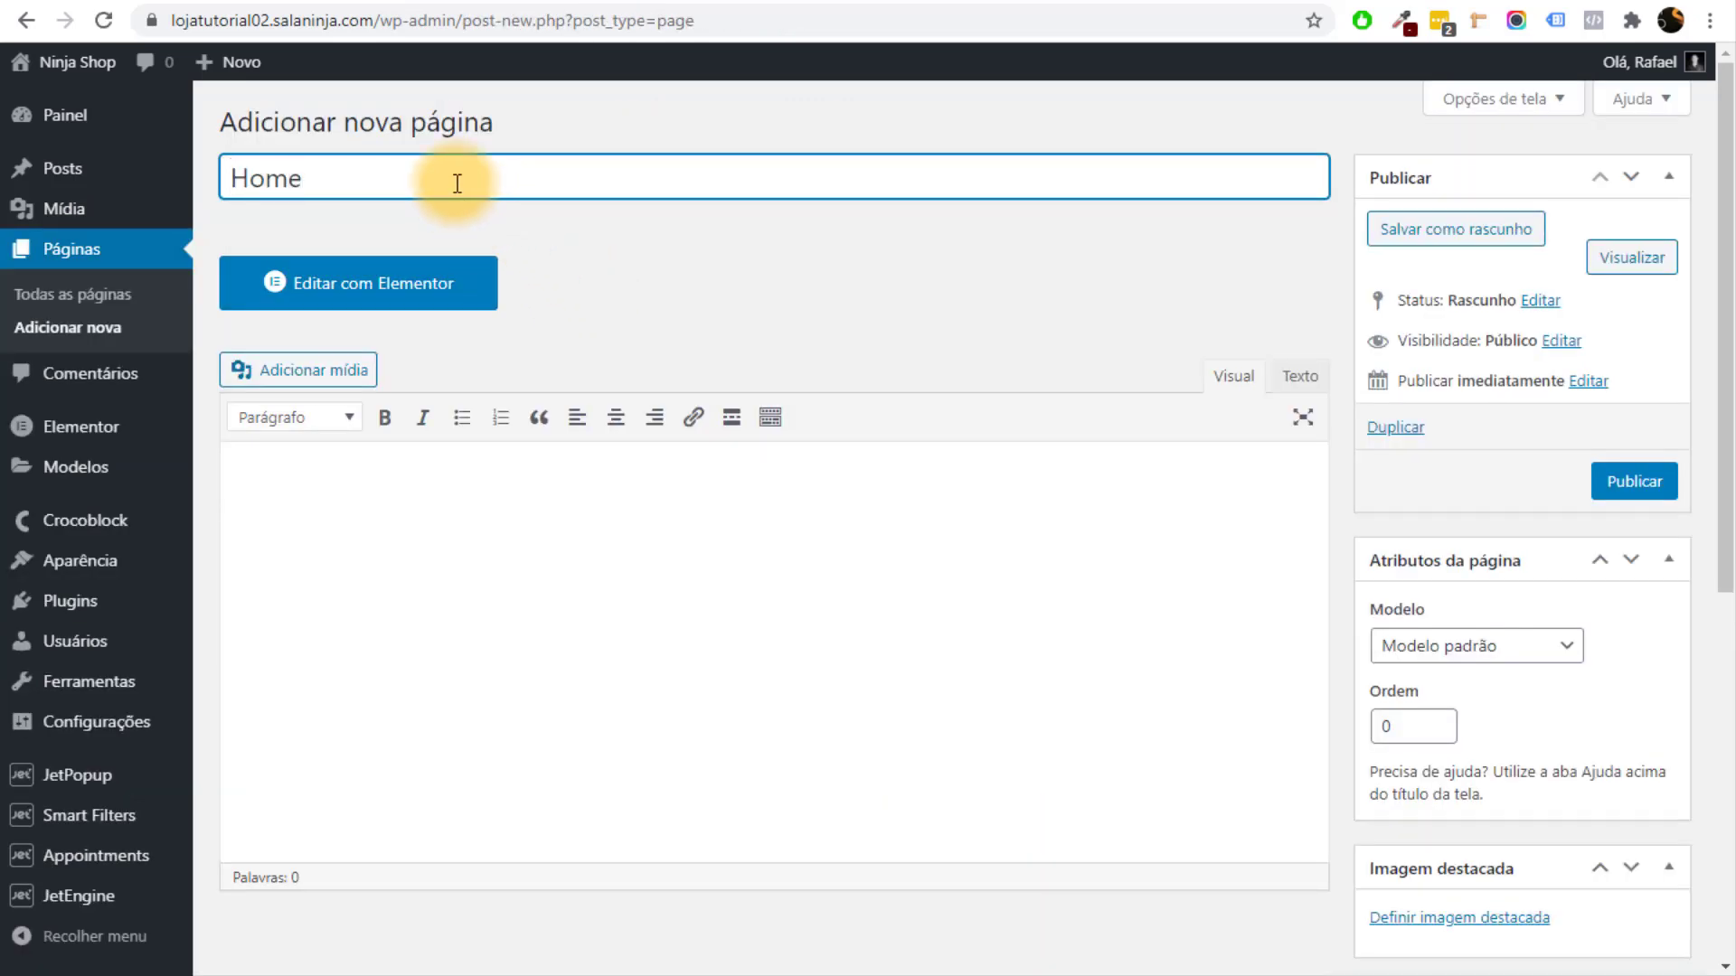
double_click(457, 182)
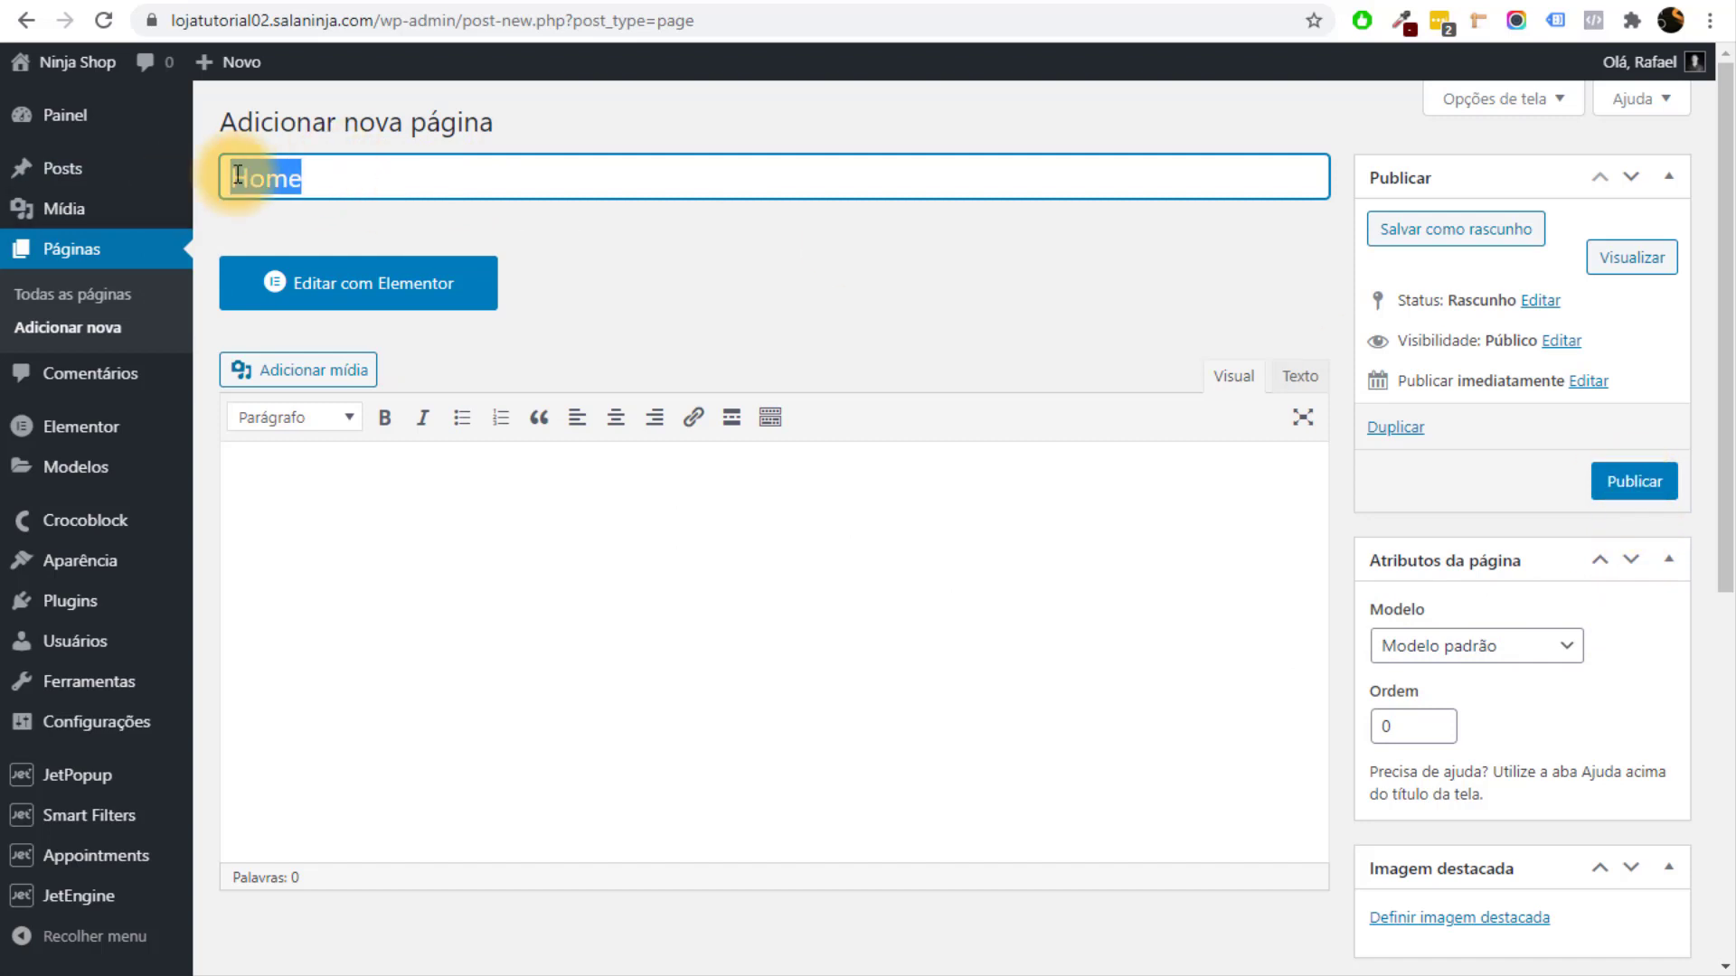
click(1634, 481)
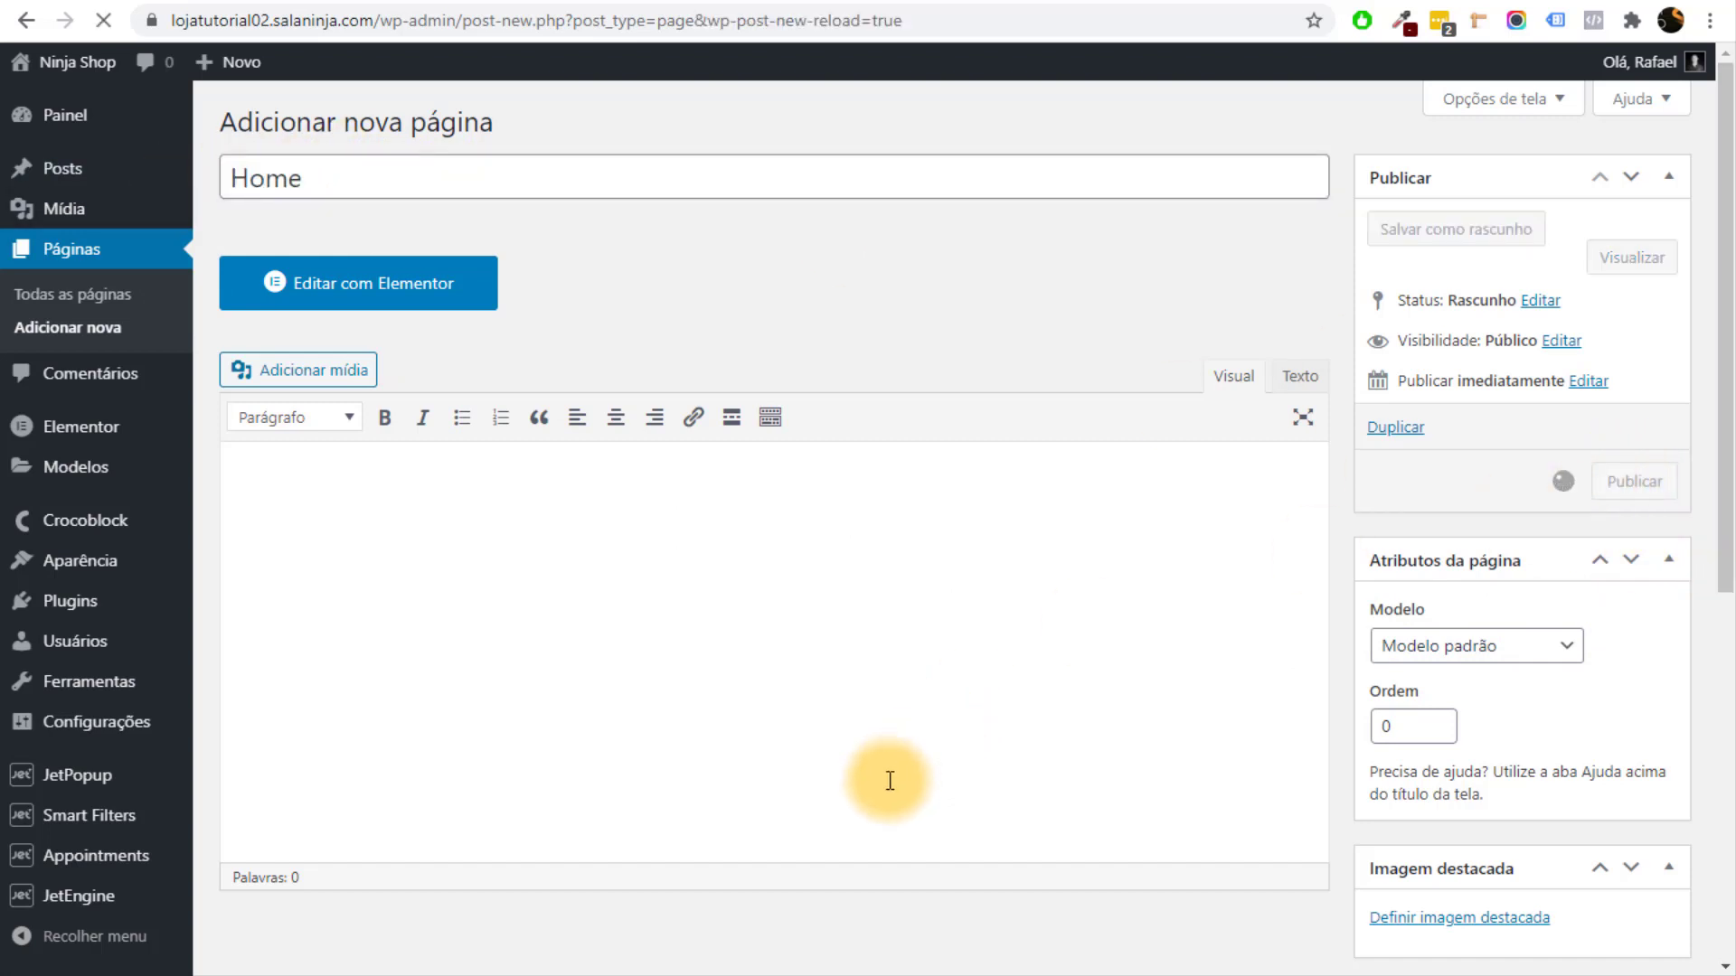
- Check the mind map, then create and publish a page titled Trabalhos
mouse_move(758, 959)
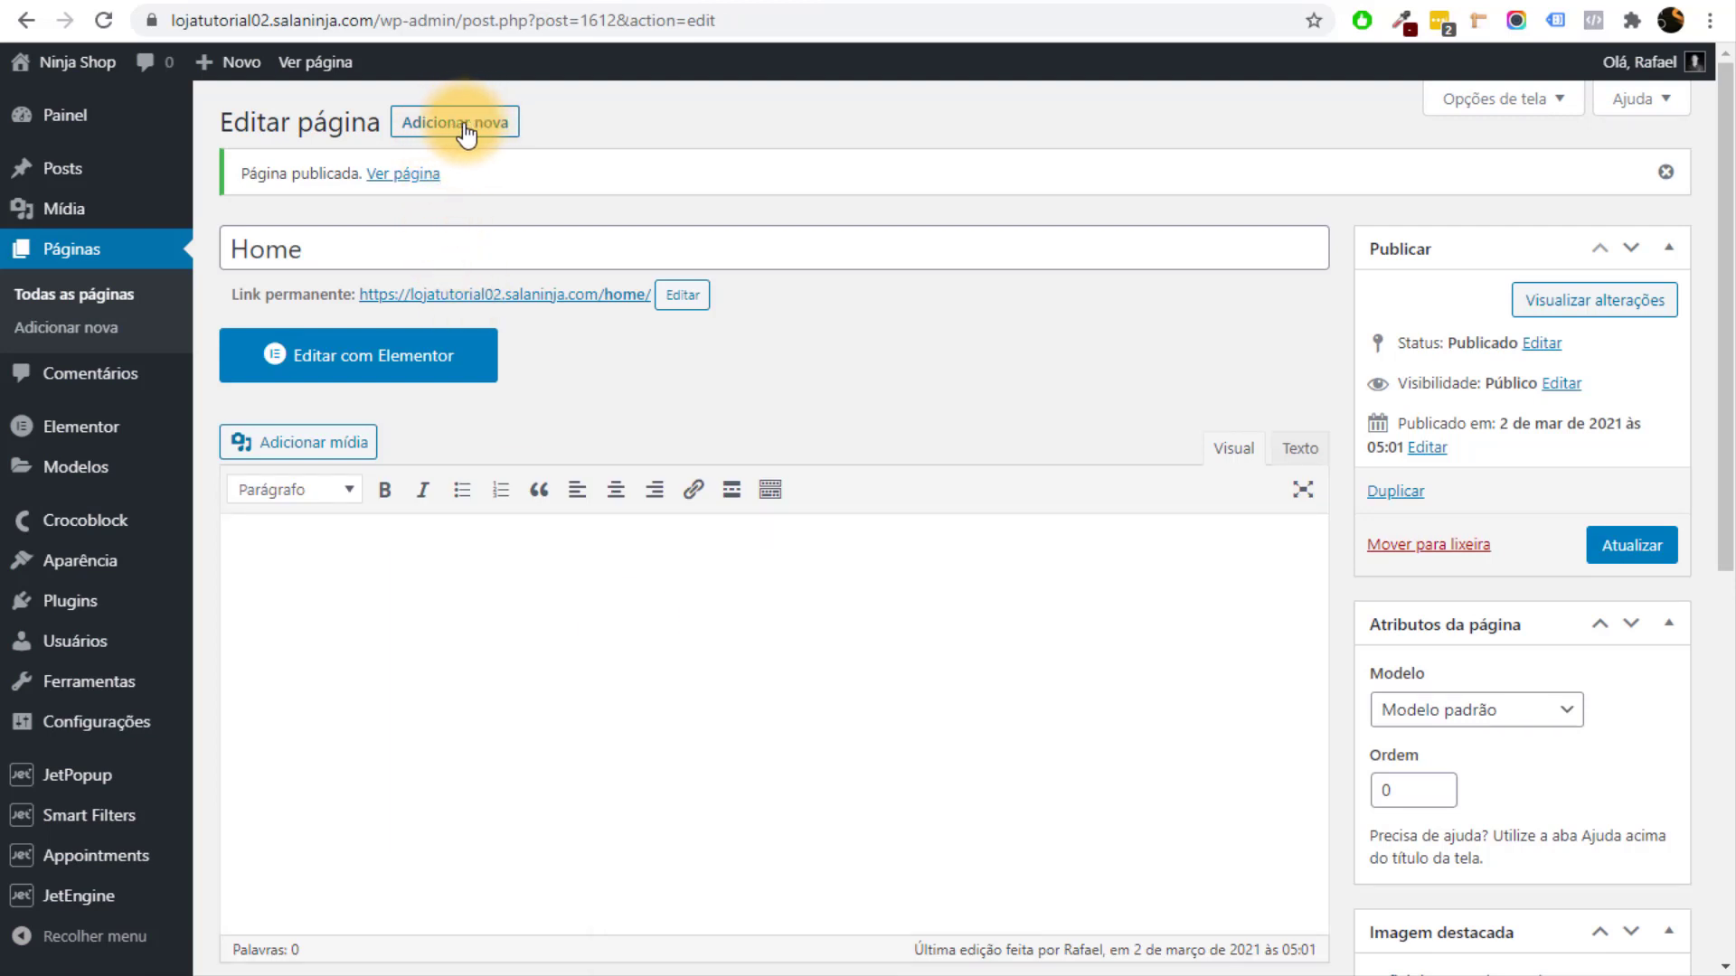
click(814, 969)
click(1121, 500)
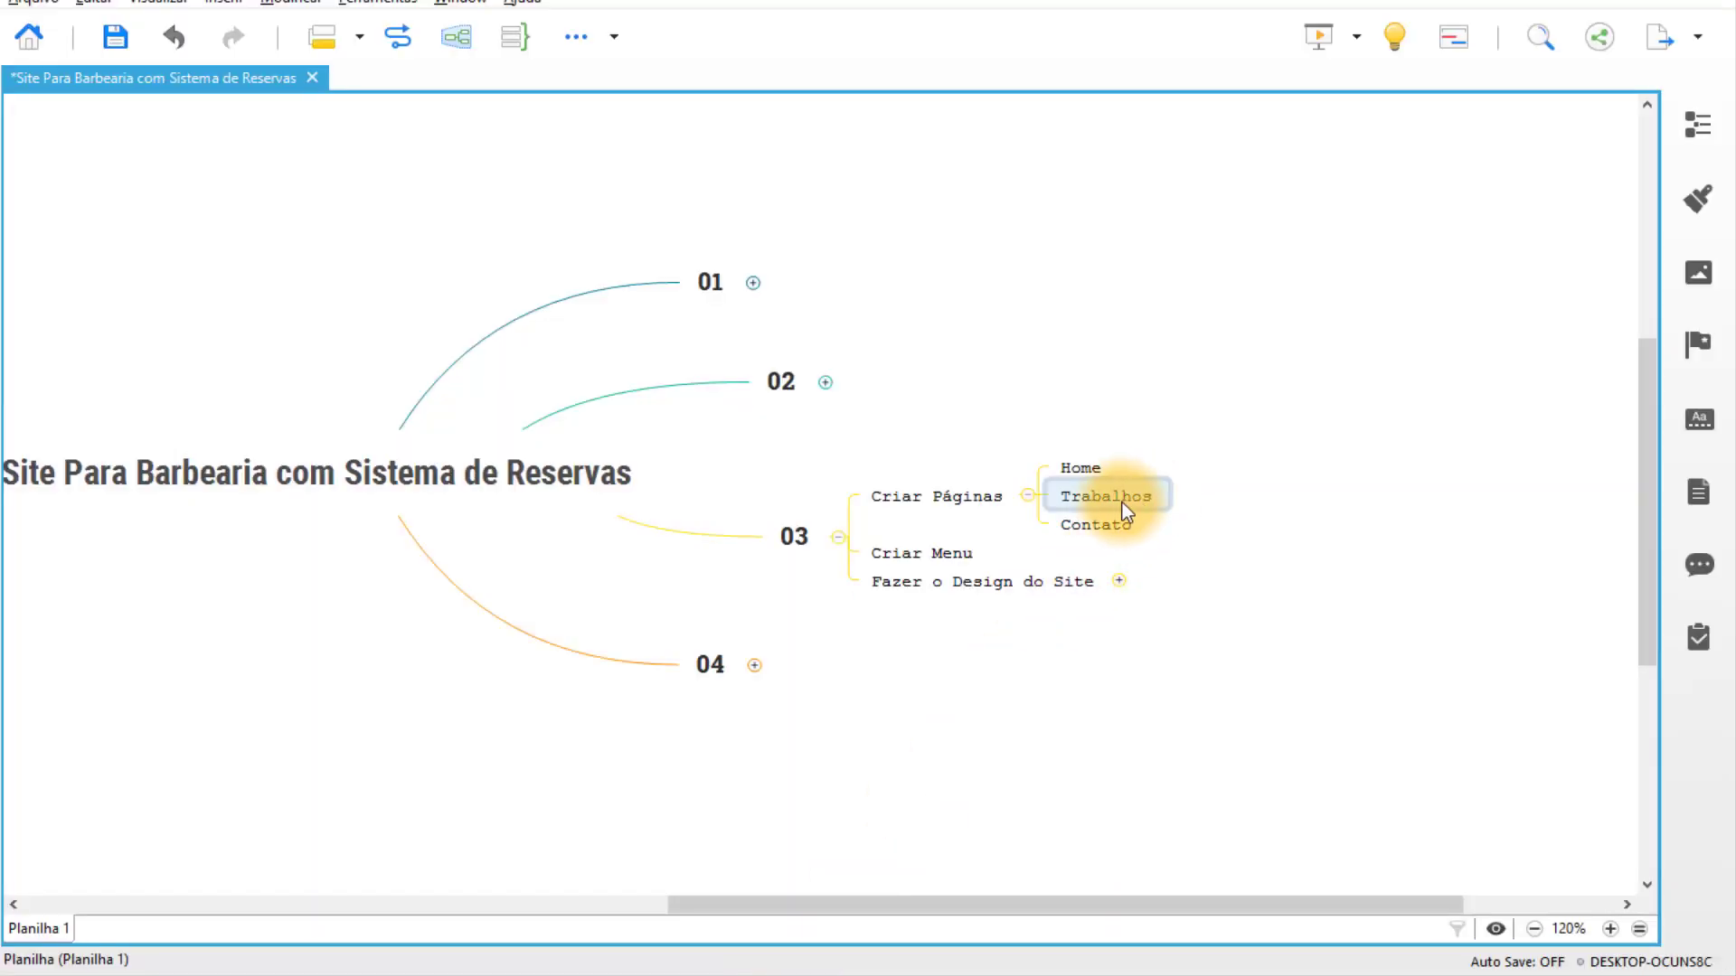
click(701, 967)
click(496, 199)
text(Trabalhos)
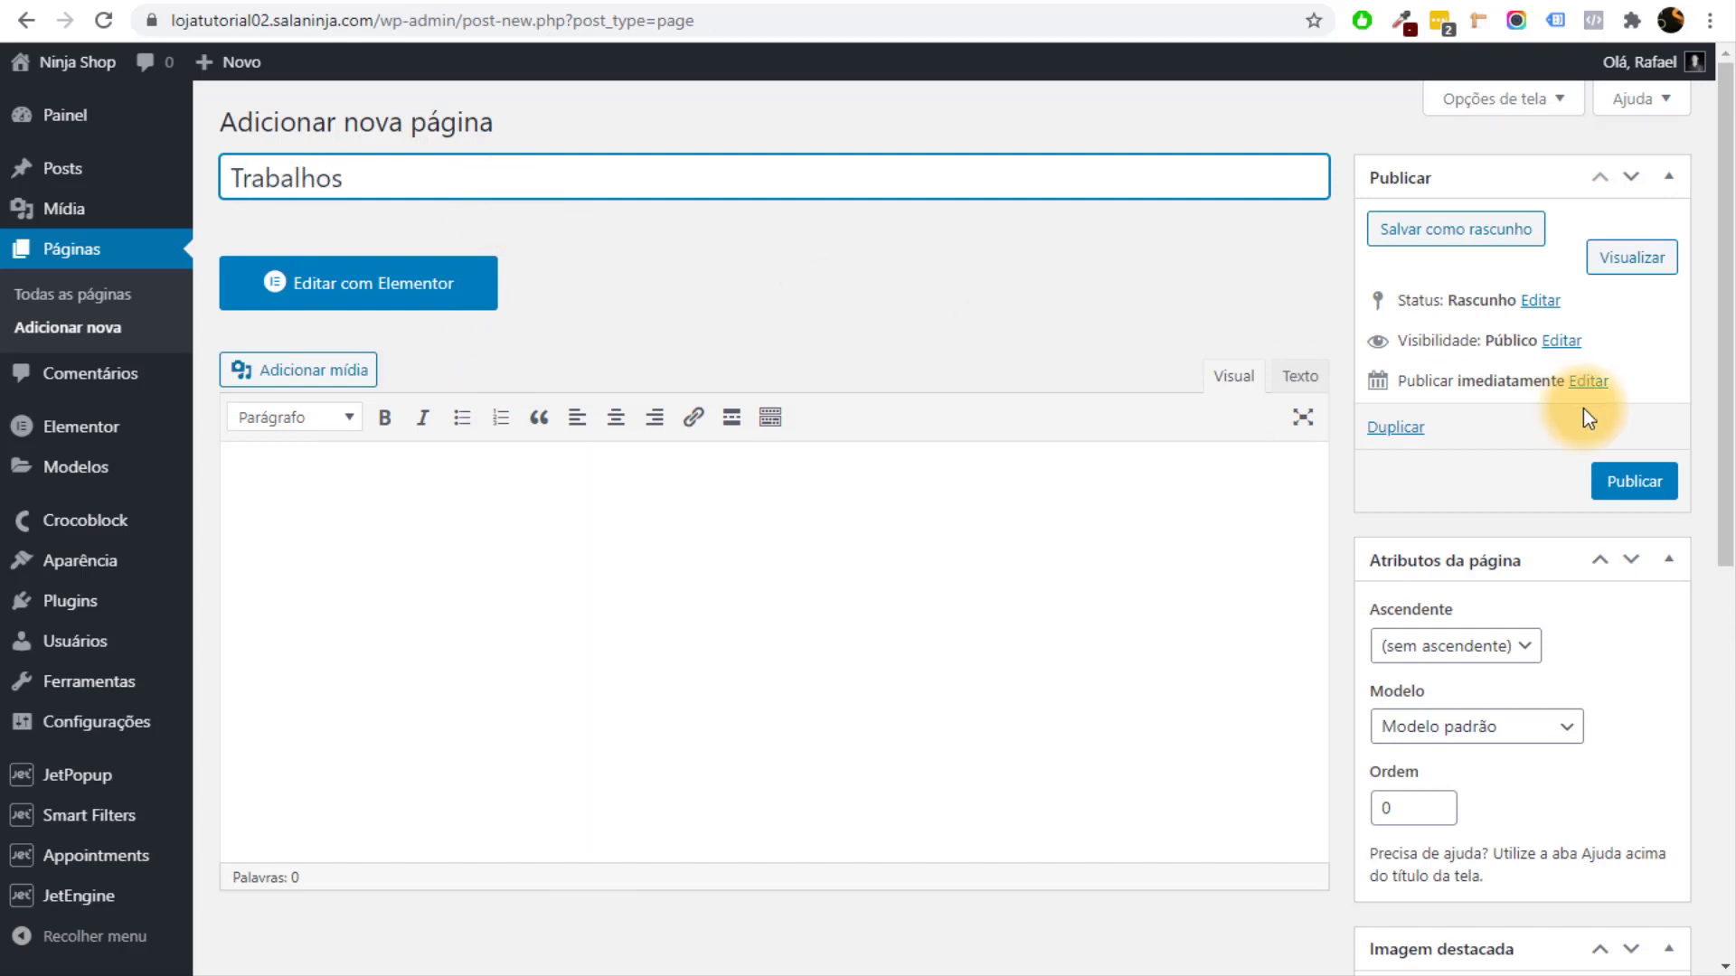
click(1633, 480)
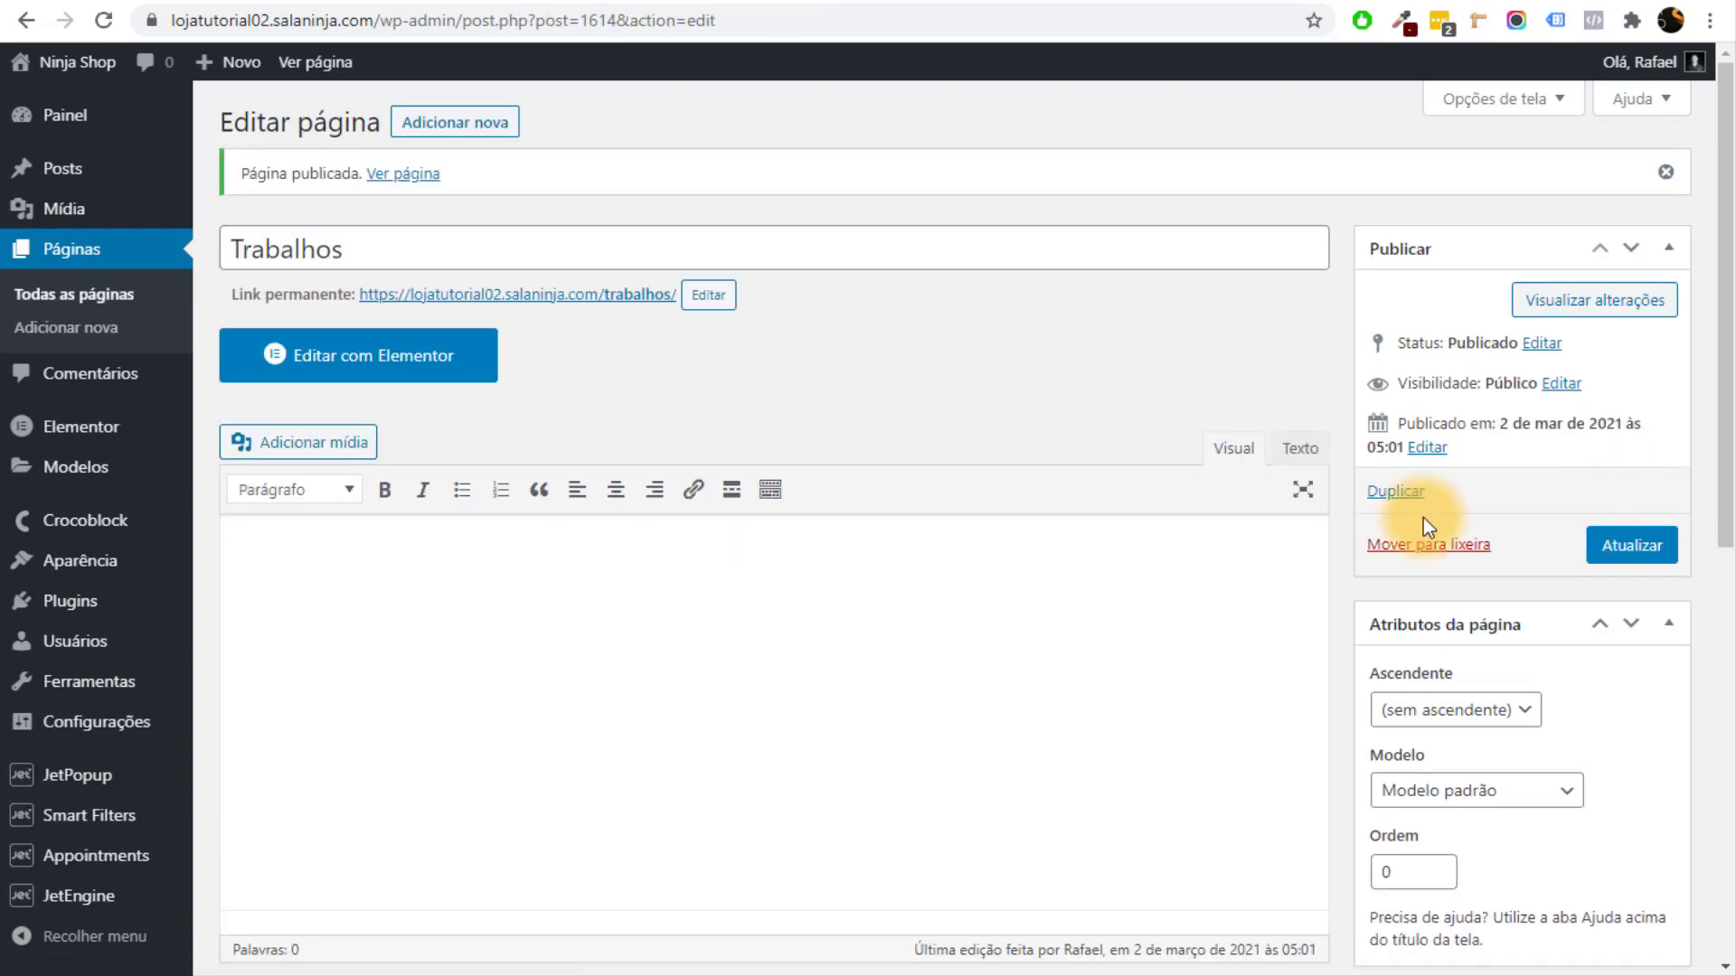
- Publish a new Contato page and show the list of all pages
click(451, 127)
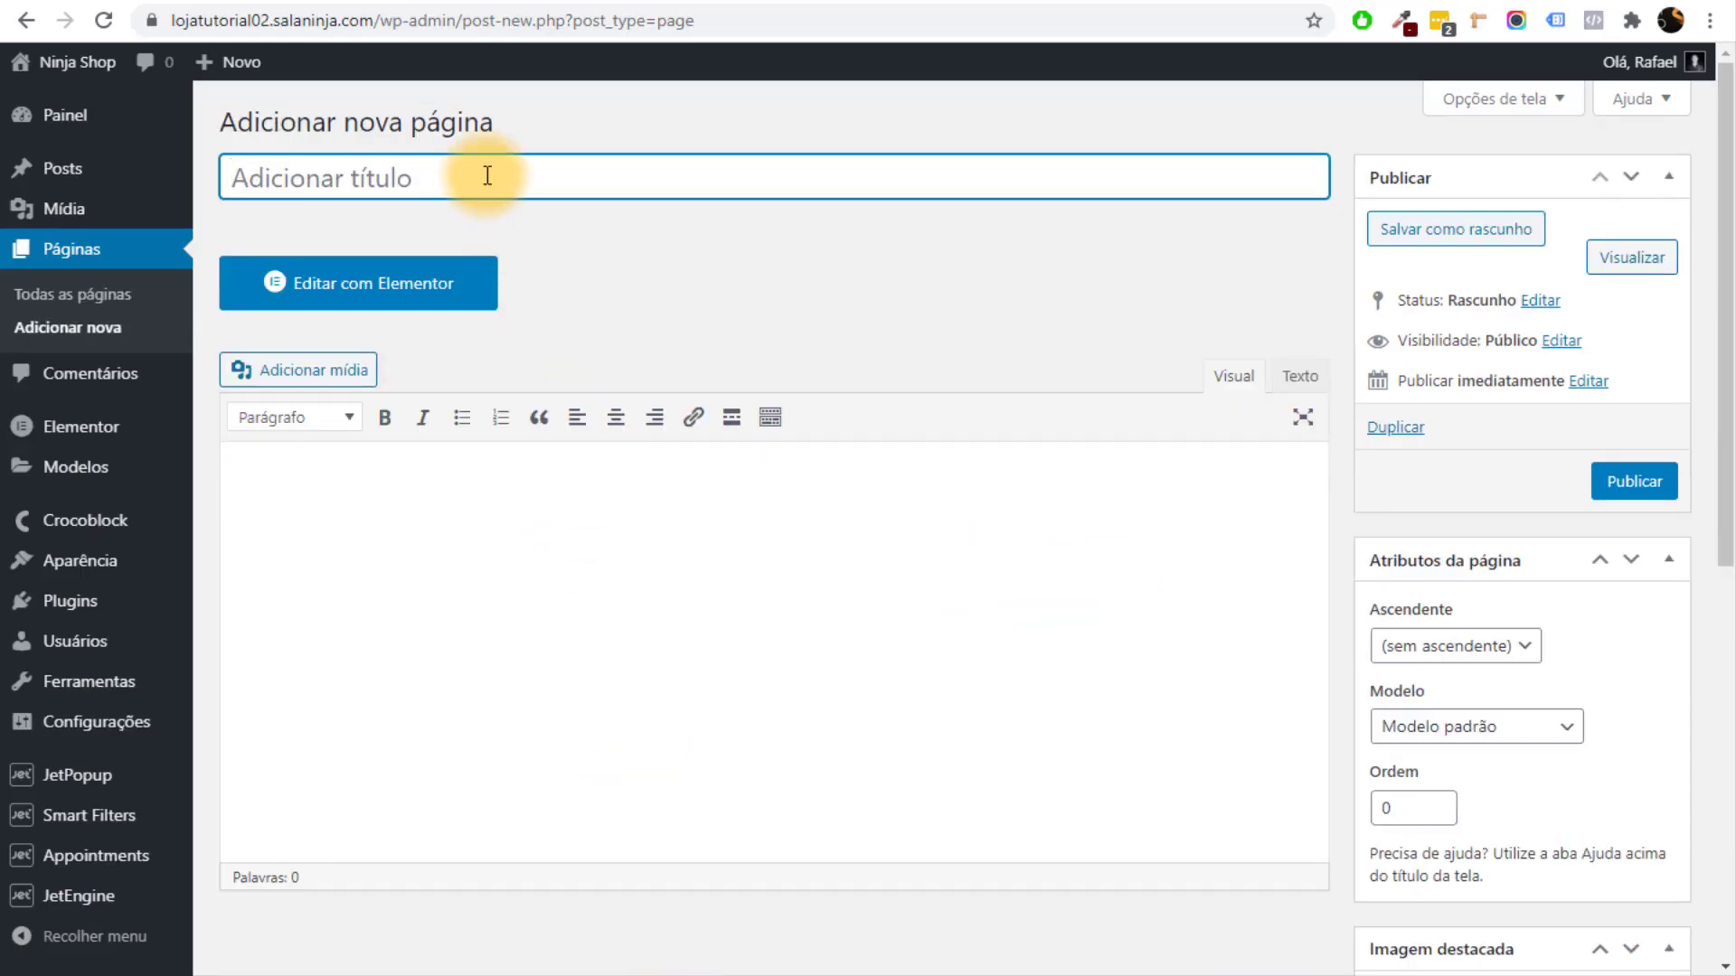
text(C)
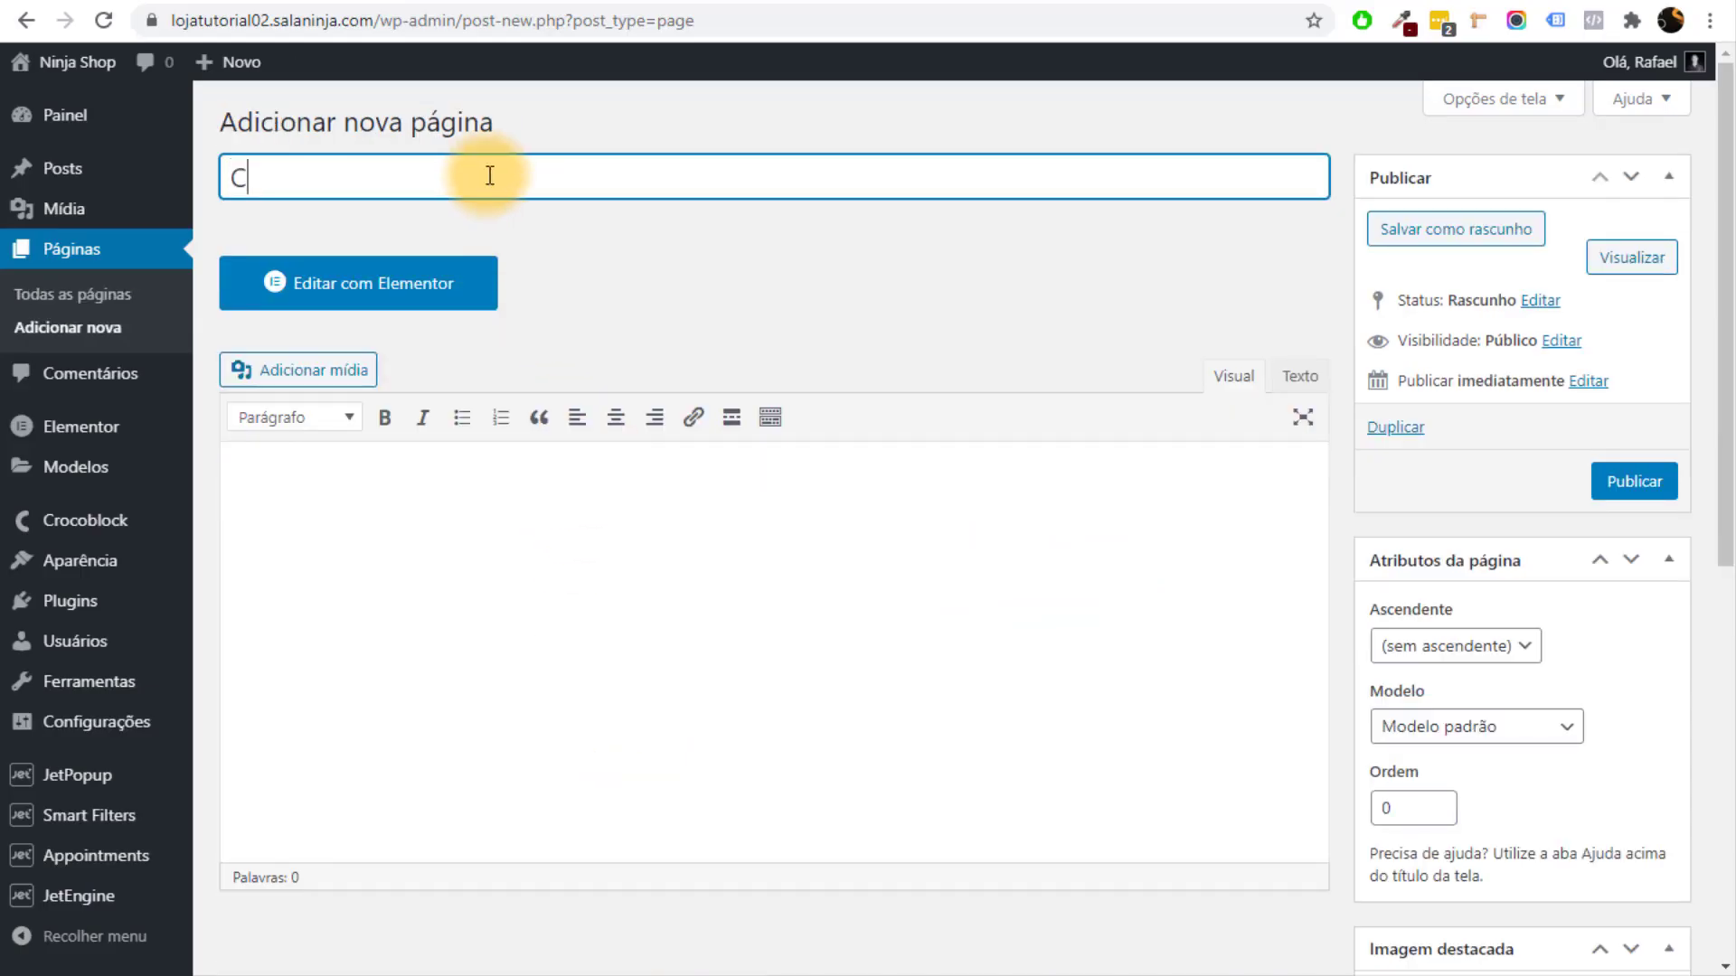
text(ontato)
click(1633, 482)
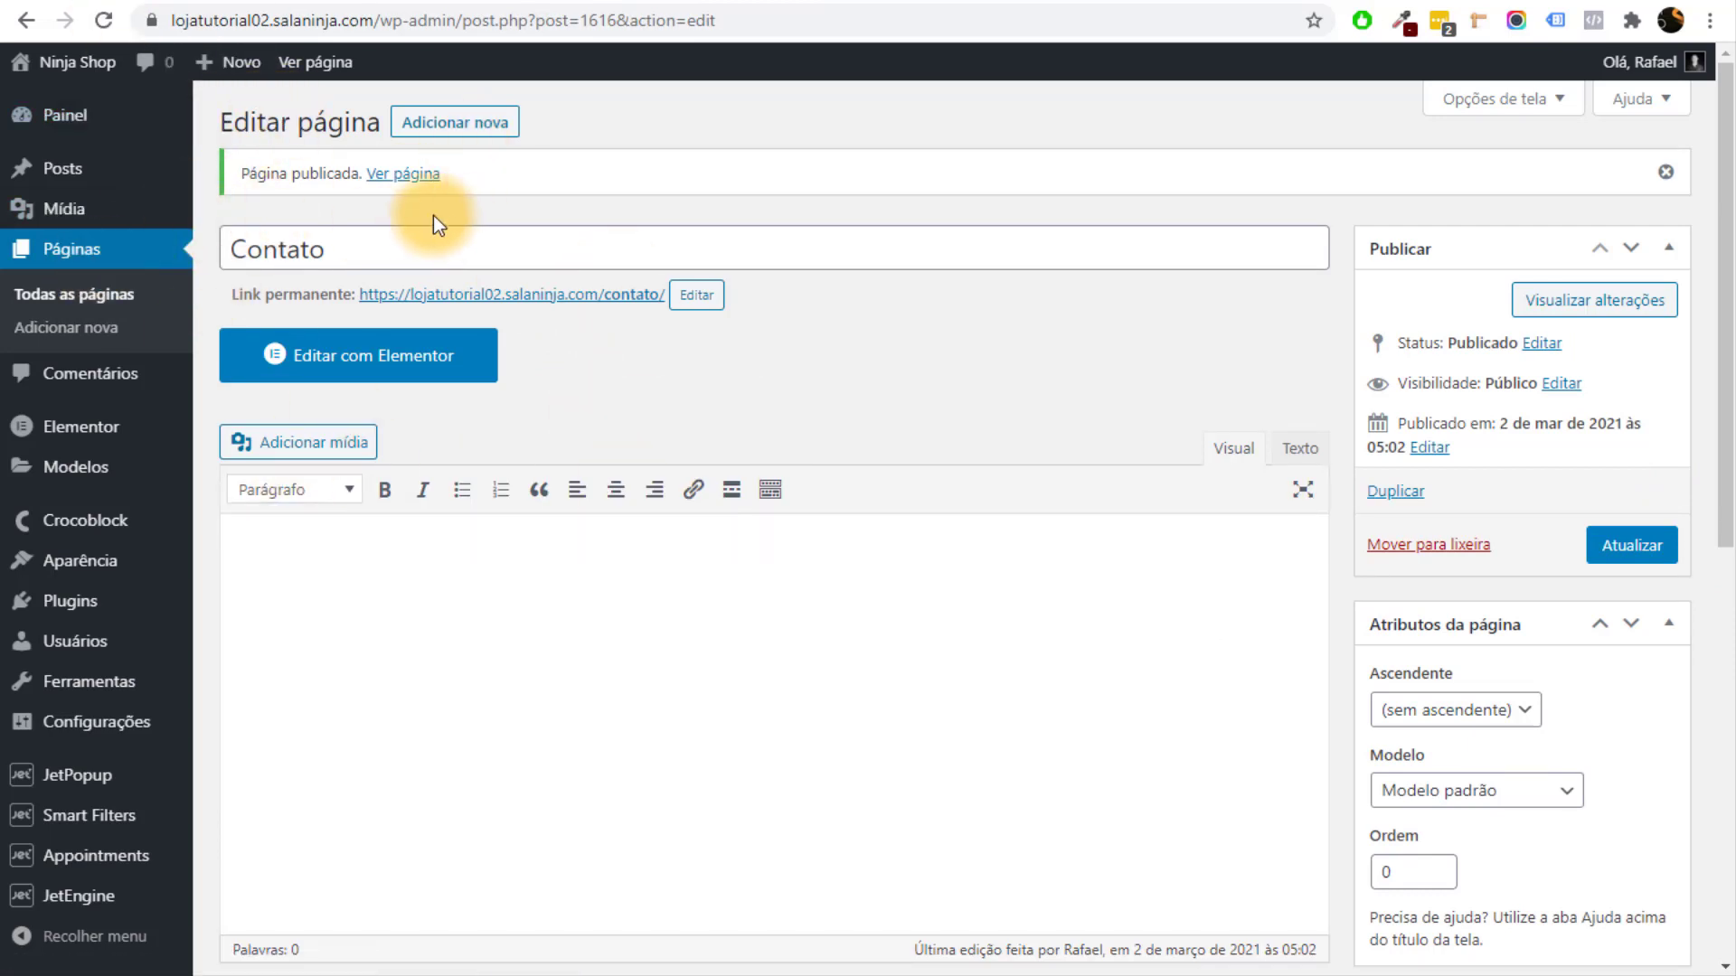
click(109, 306)
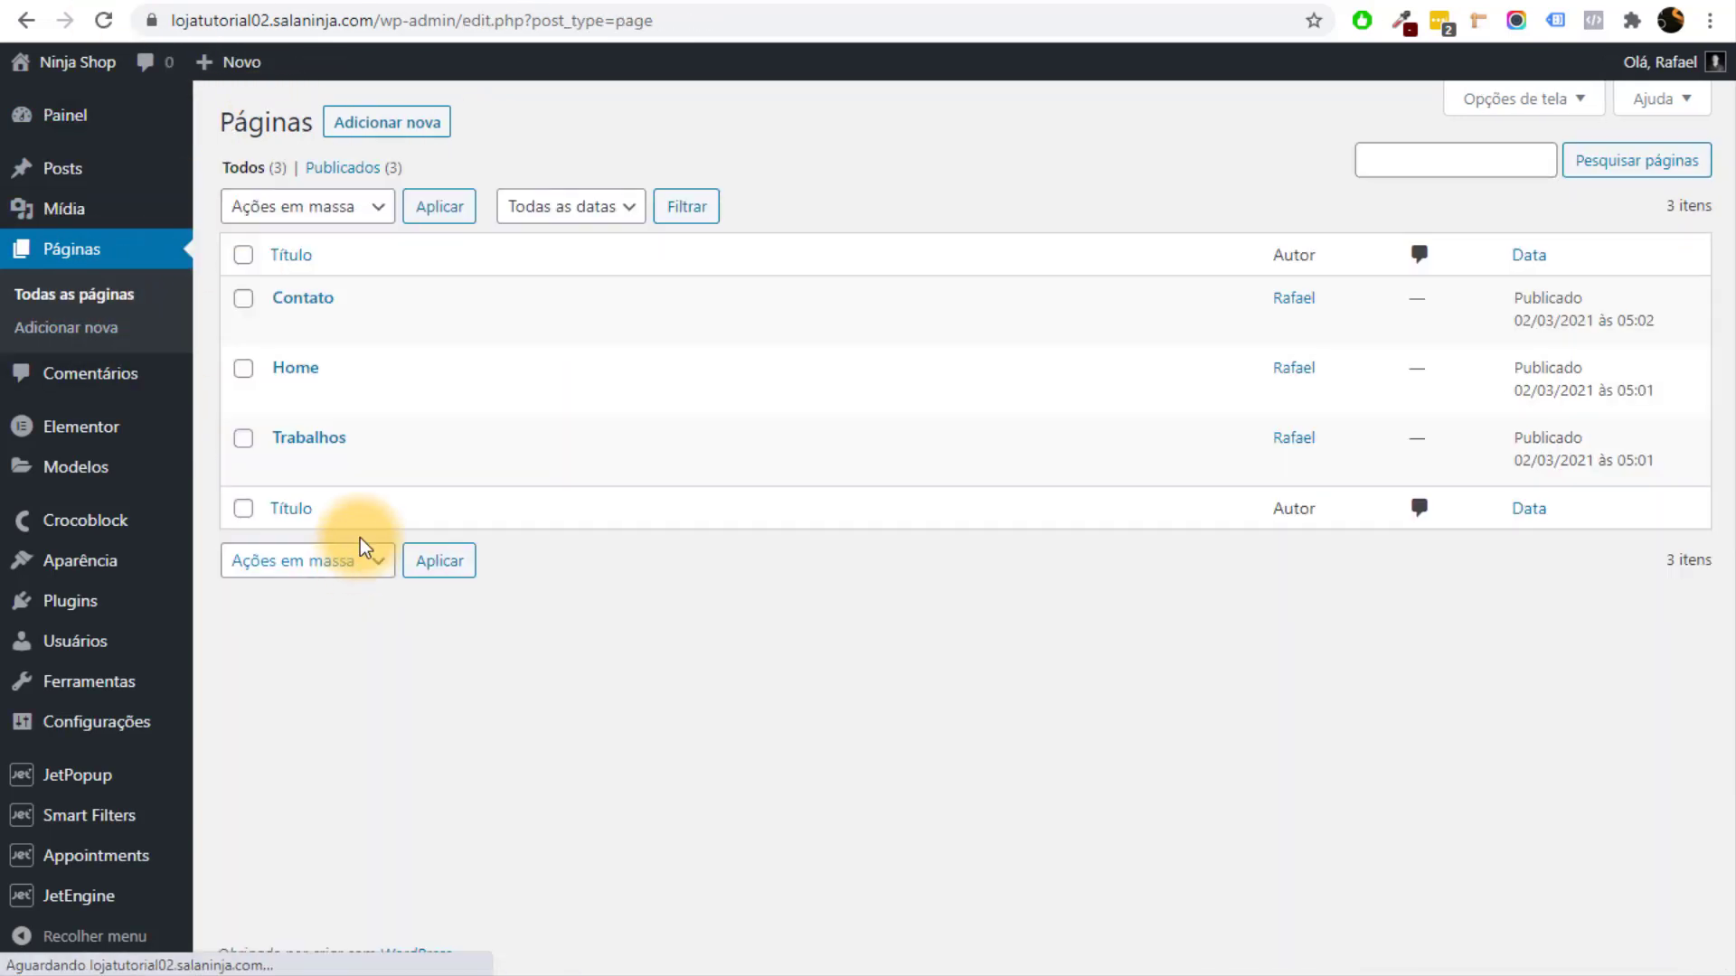
mouse_move(334, 396)
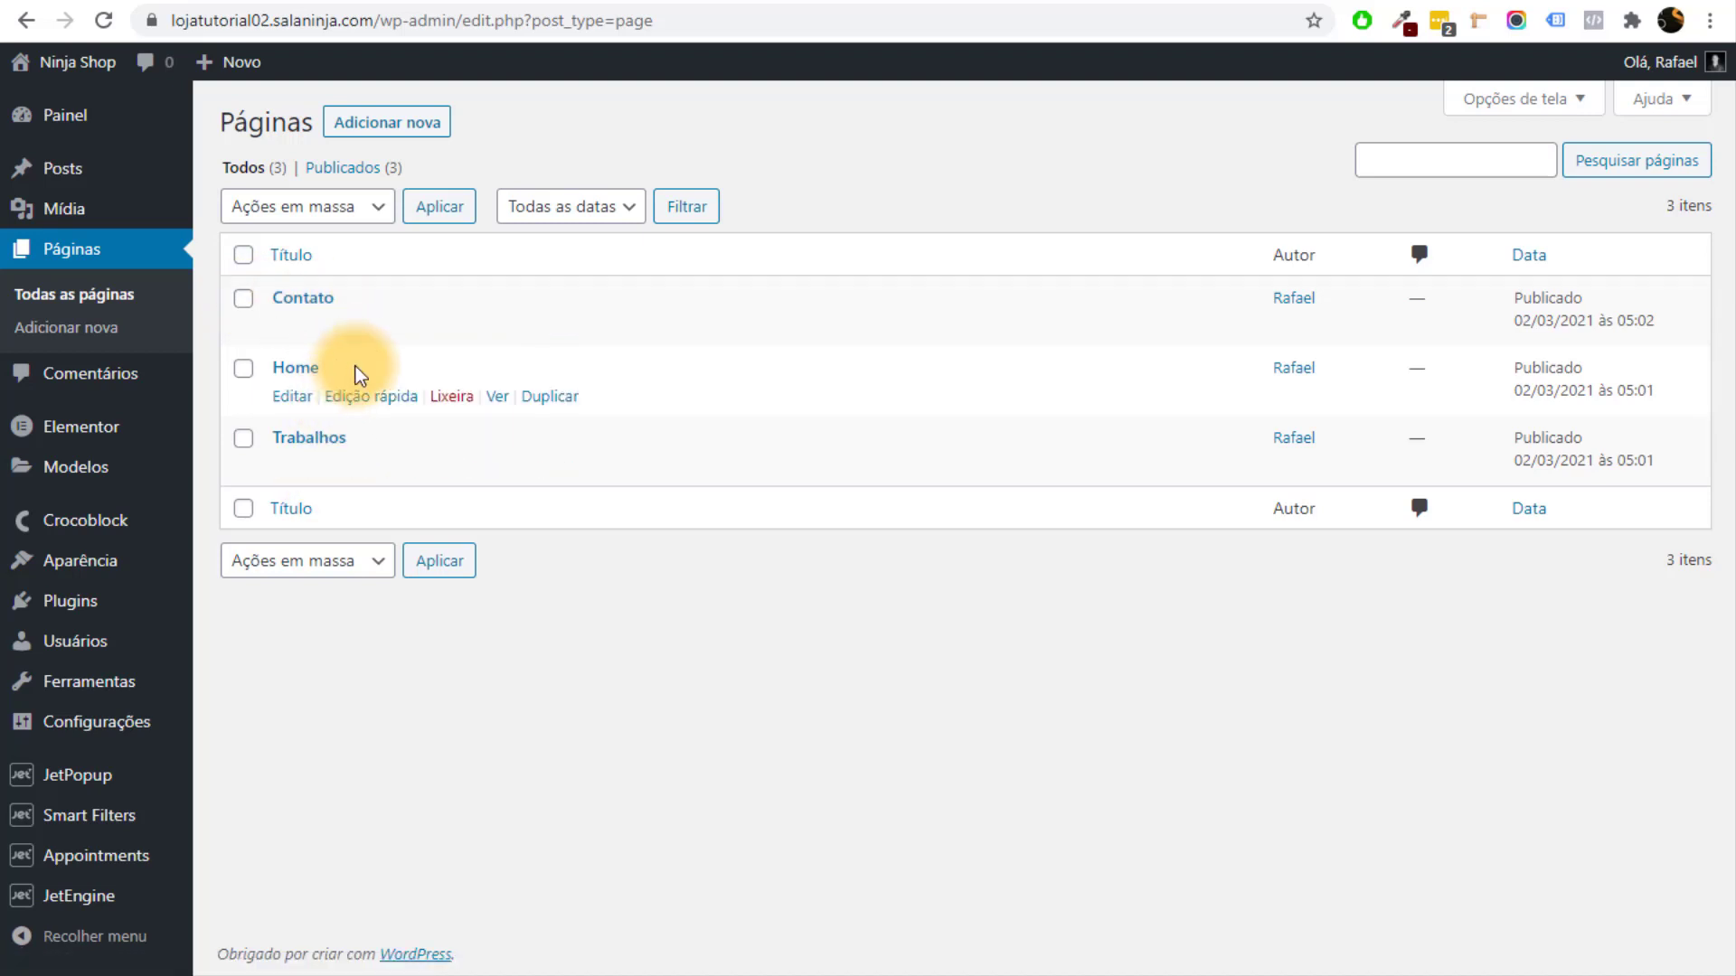
- Create a new navigation menu named Menu Aula Barbearia
mouse_move(136, 569)
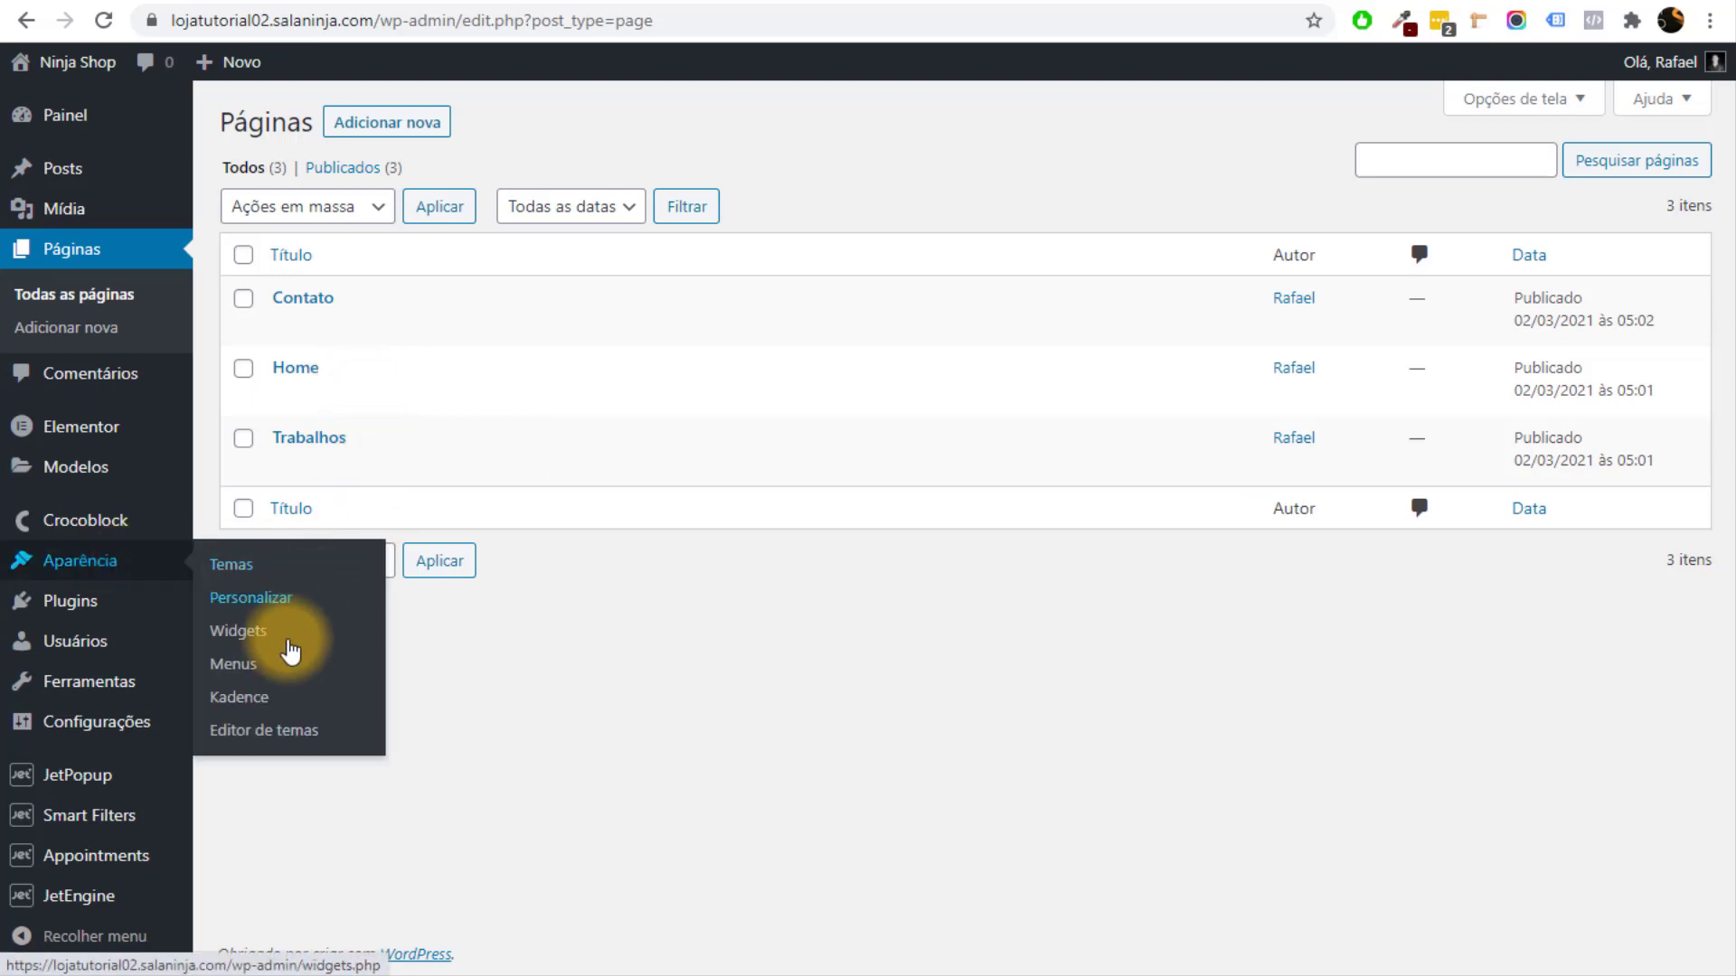
click(72, 299)
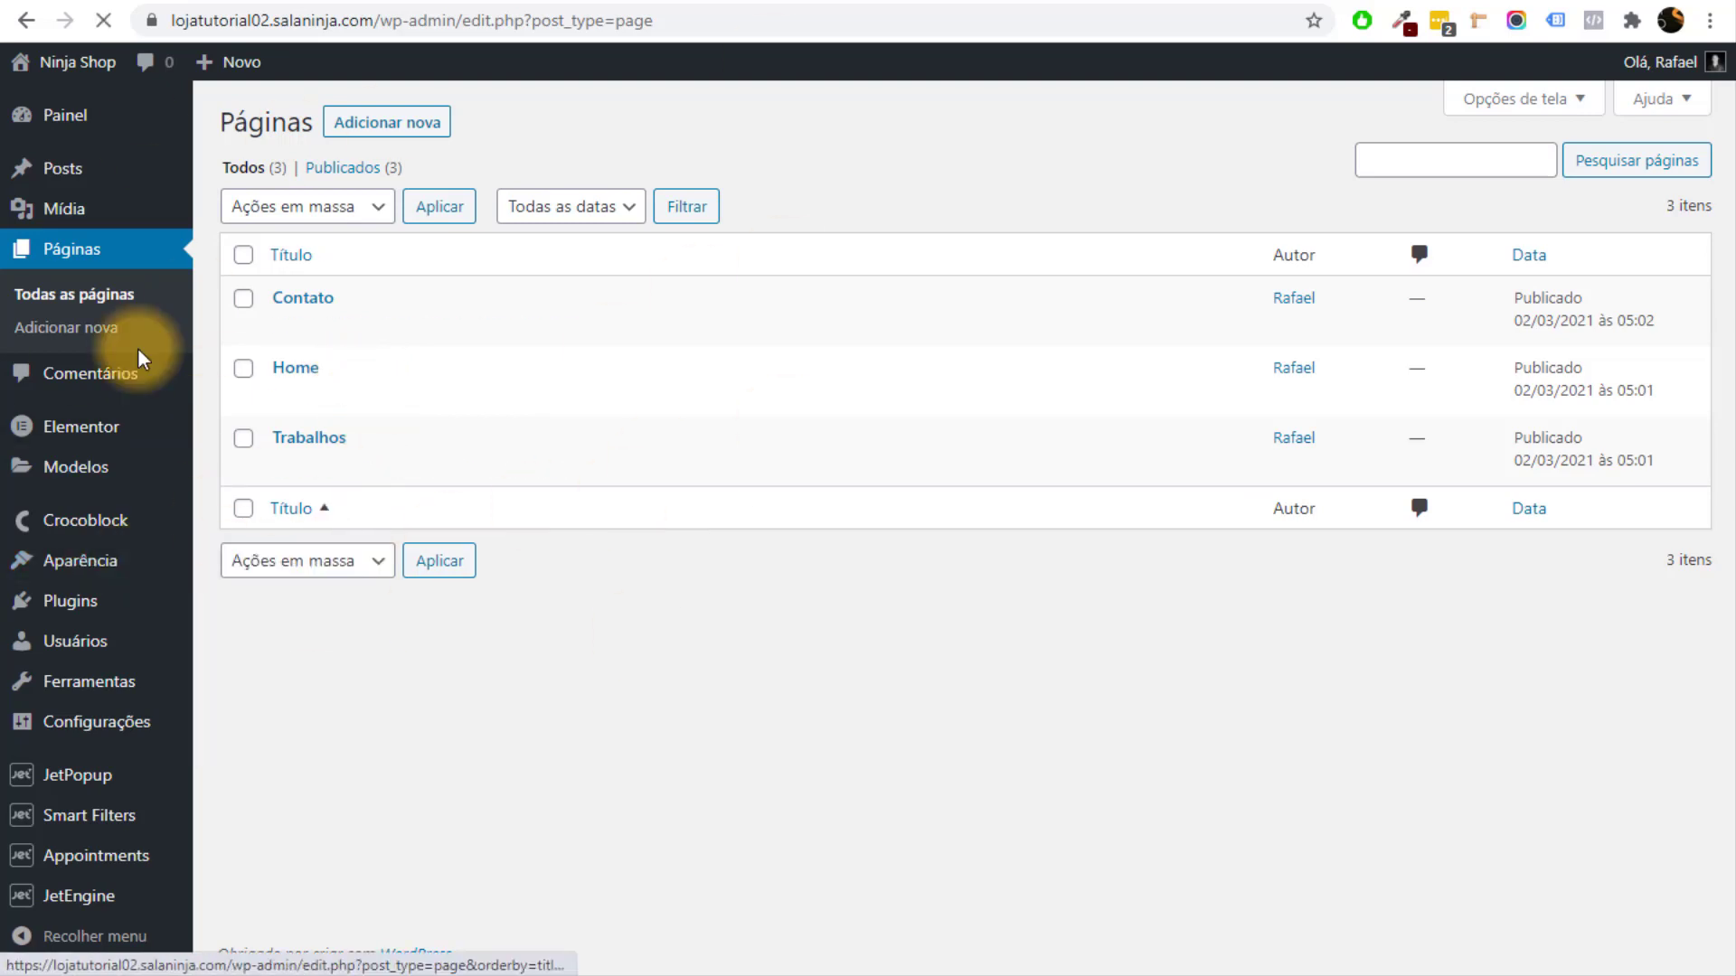
scroll(786, 360, down, 5)
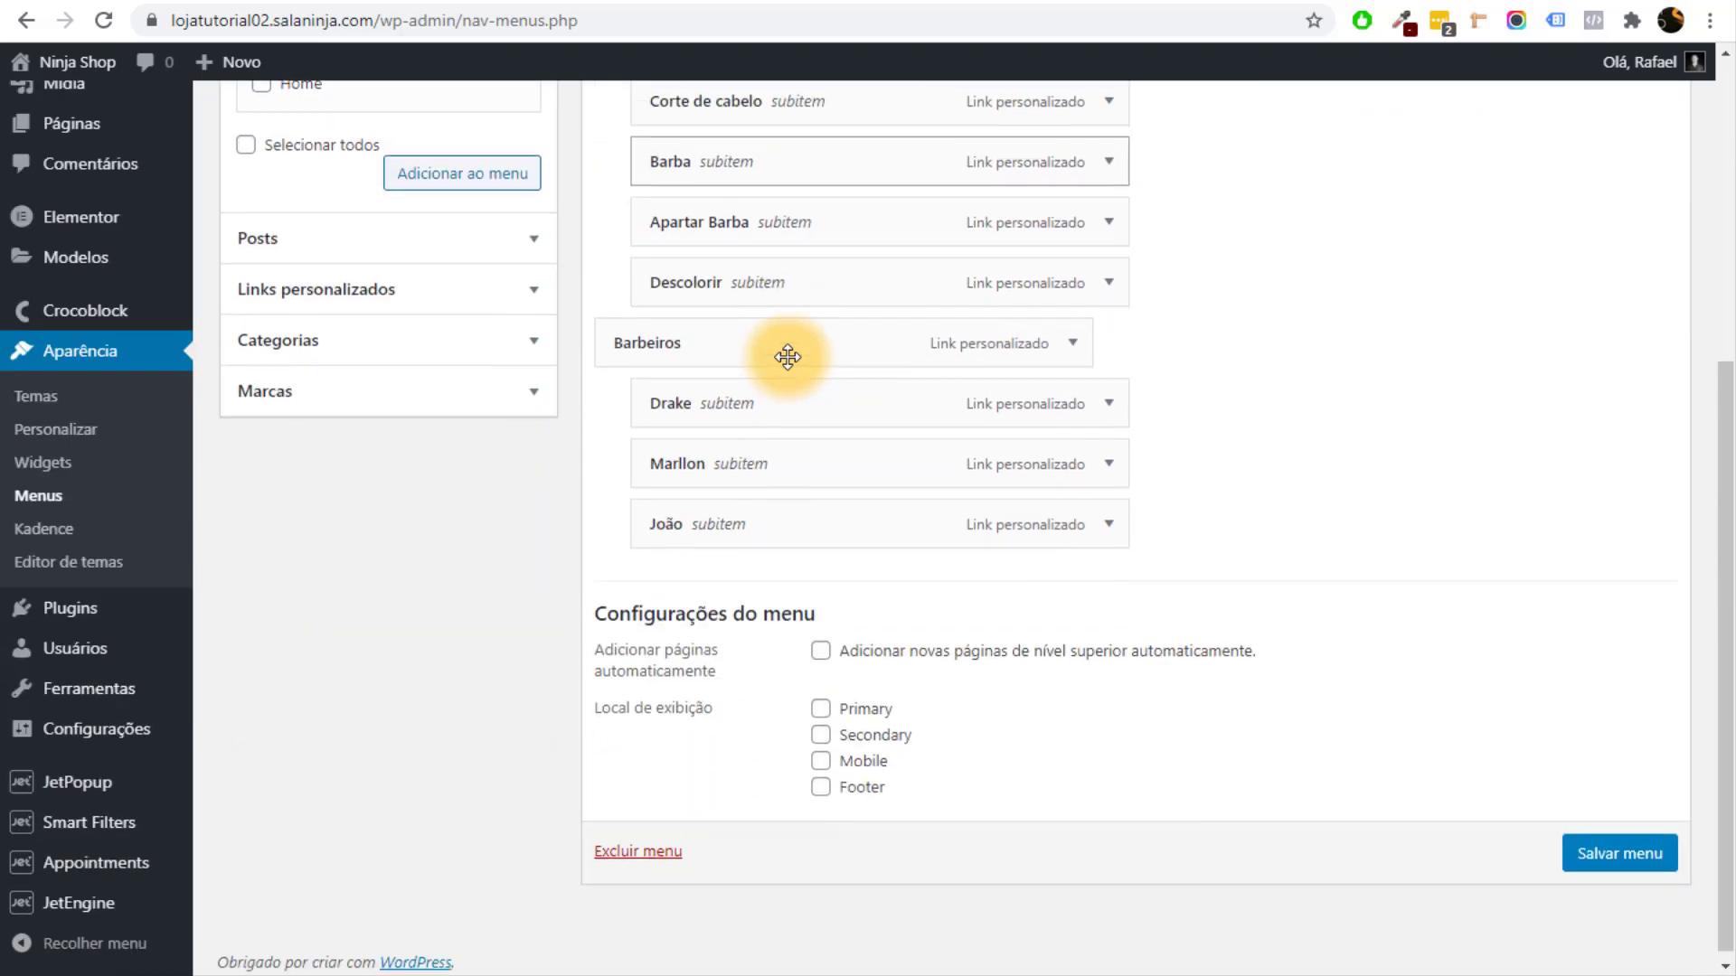
scroll(788, 357, up, 5)
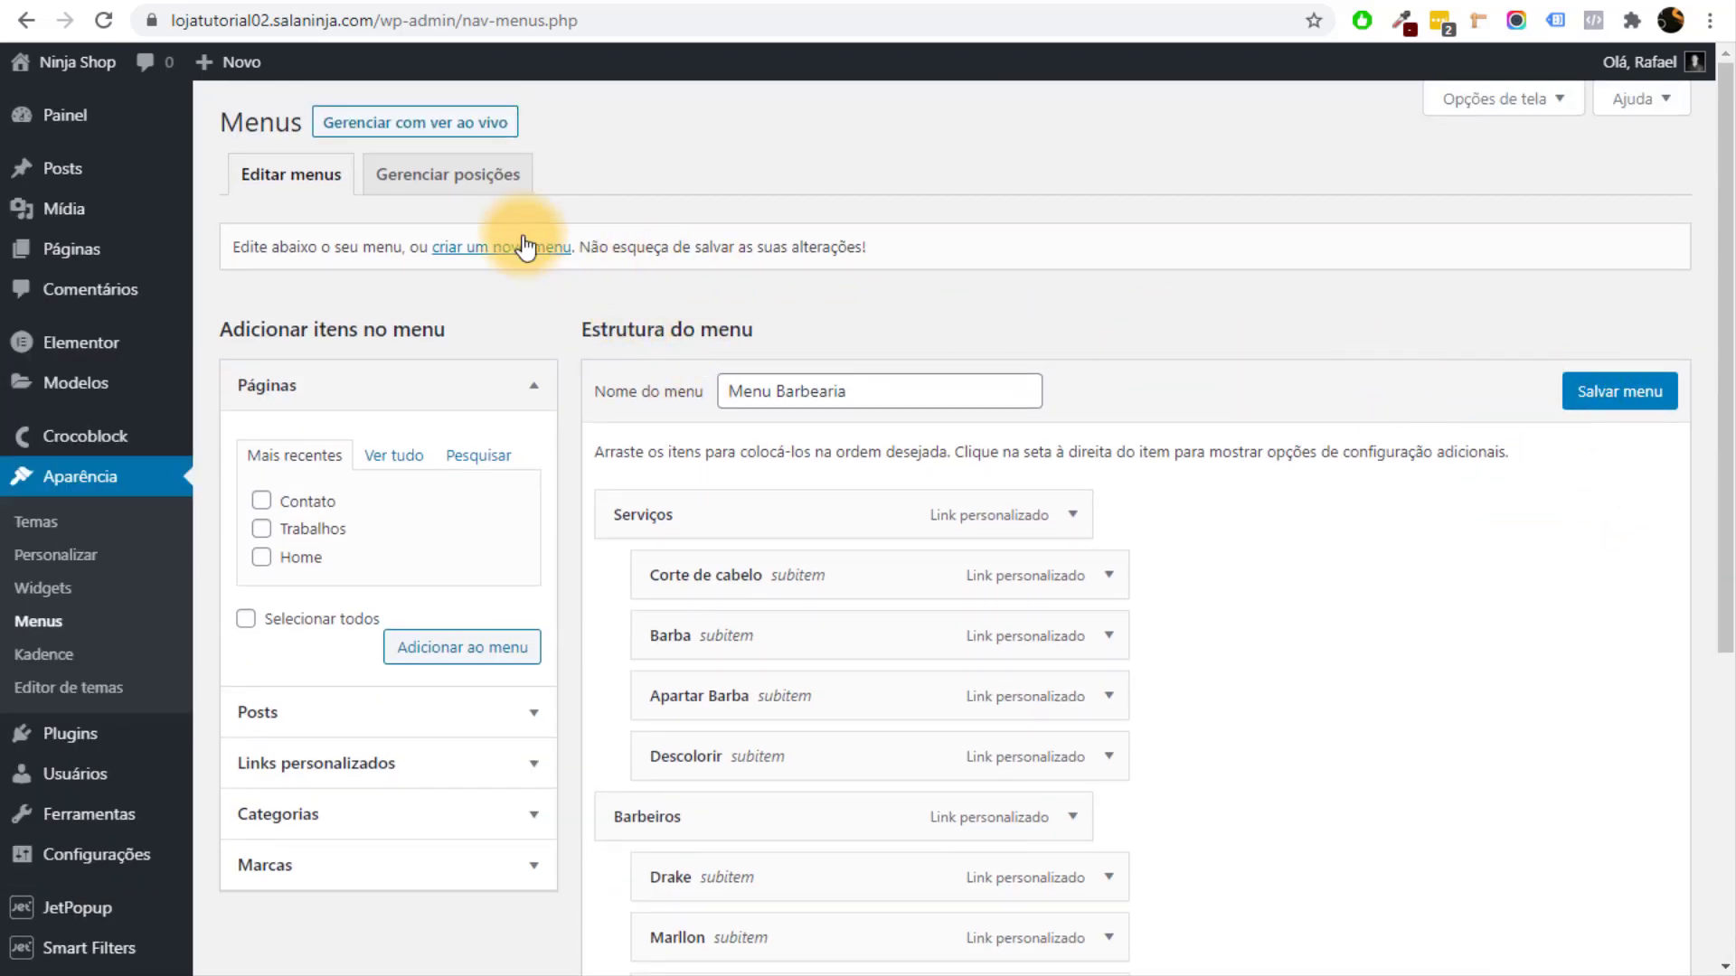
click(456, 246)
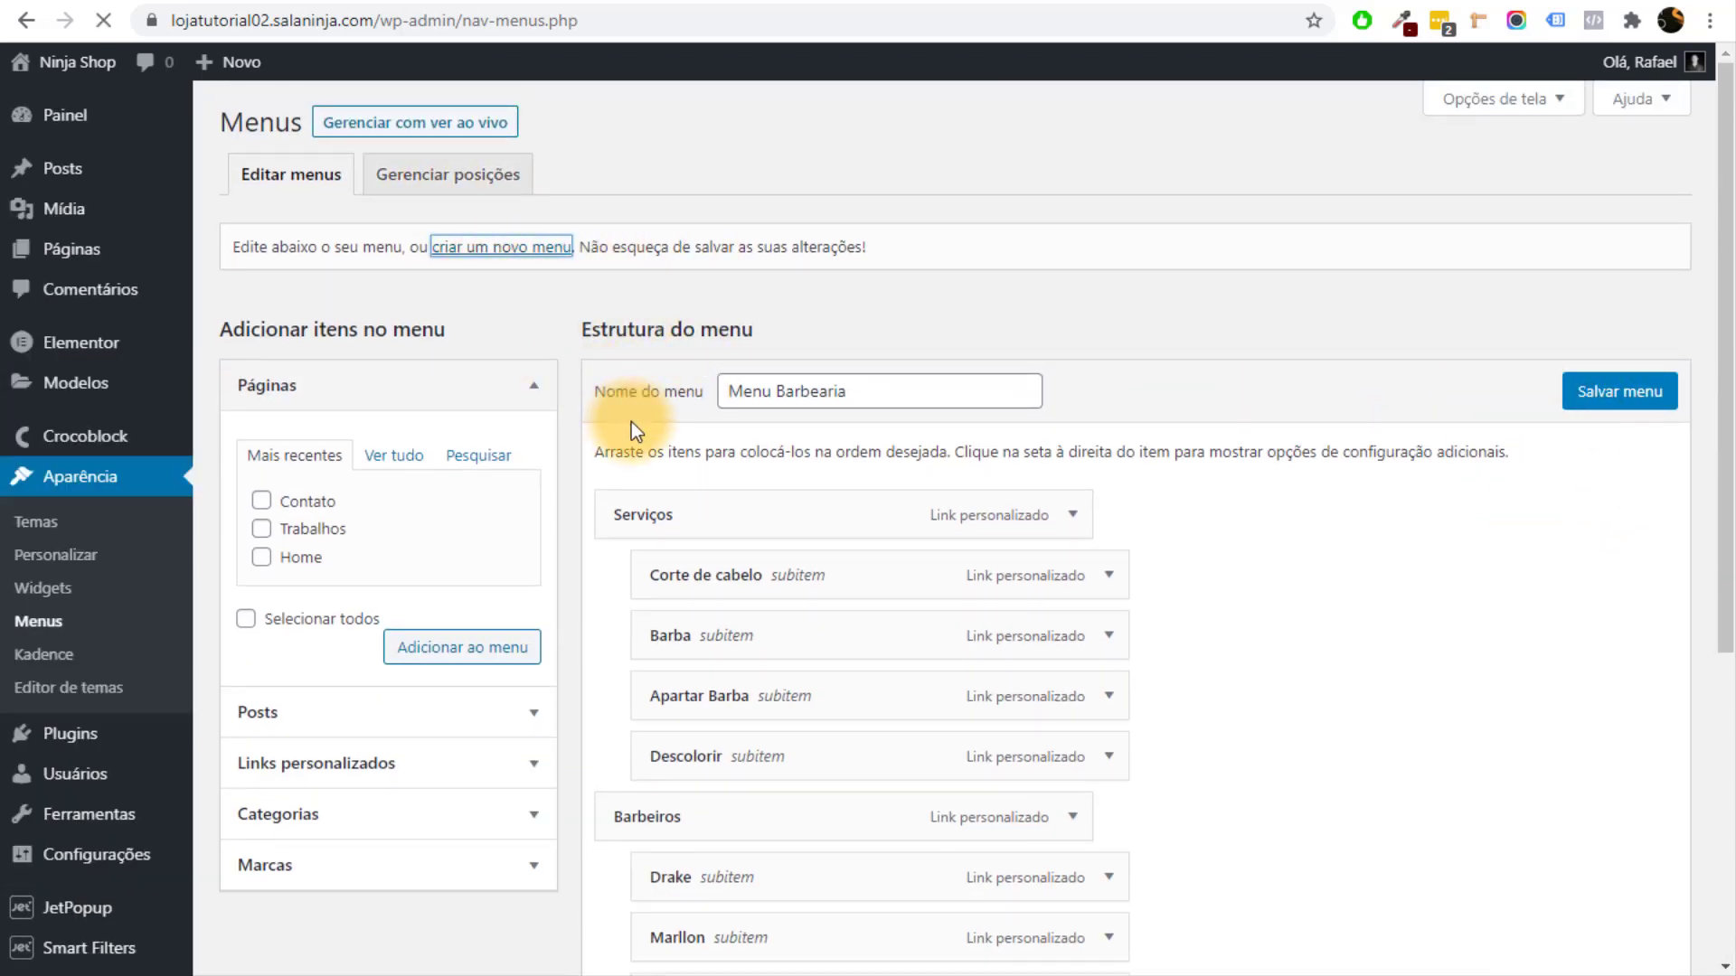
click(822, 389)
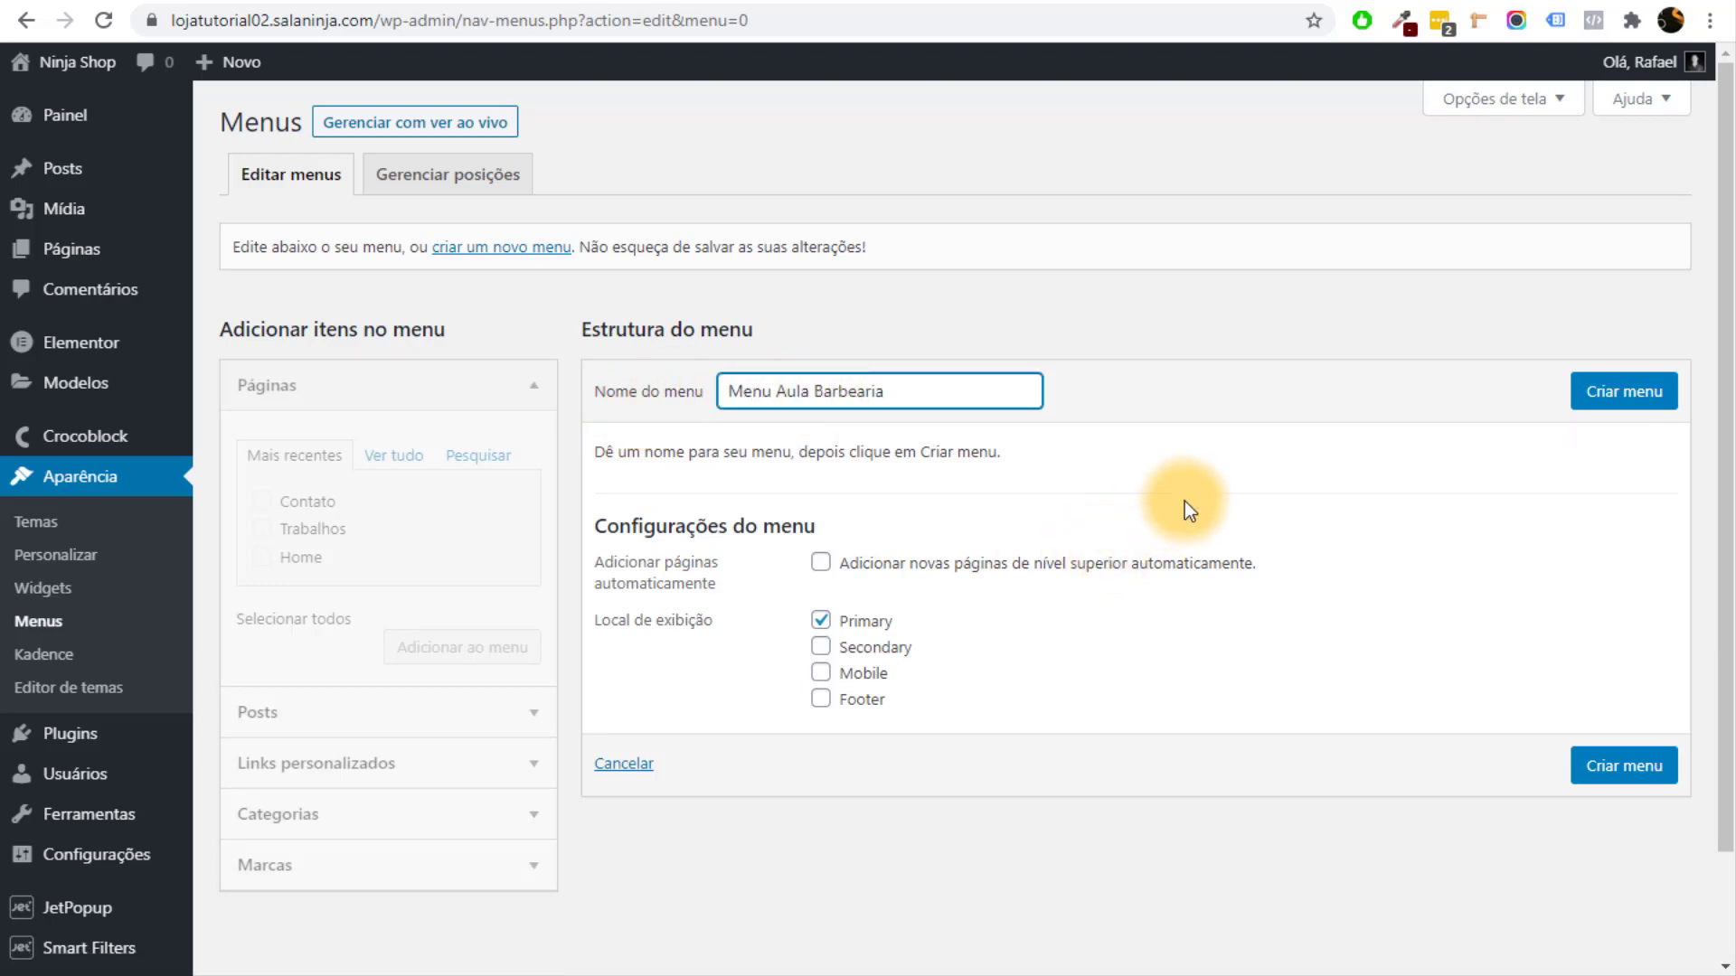
click(1624, 393)
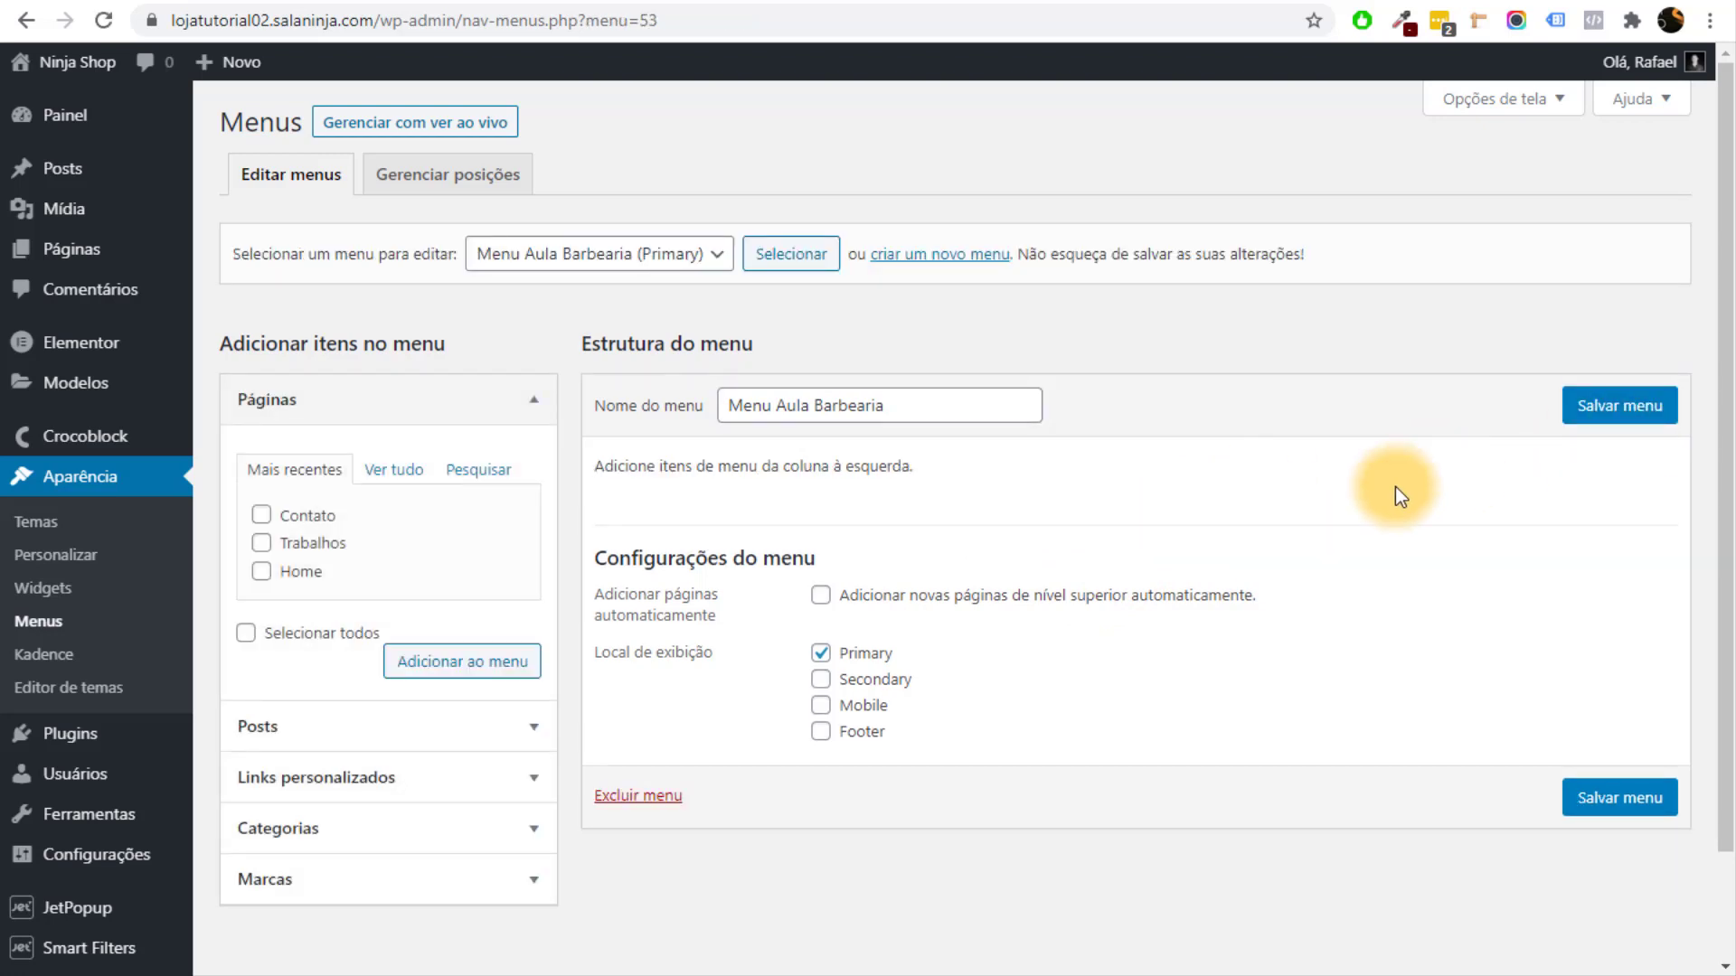
- Add Home, Trabalhos and Contato to the menu in that order and save it
click(263, 578)
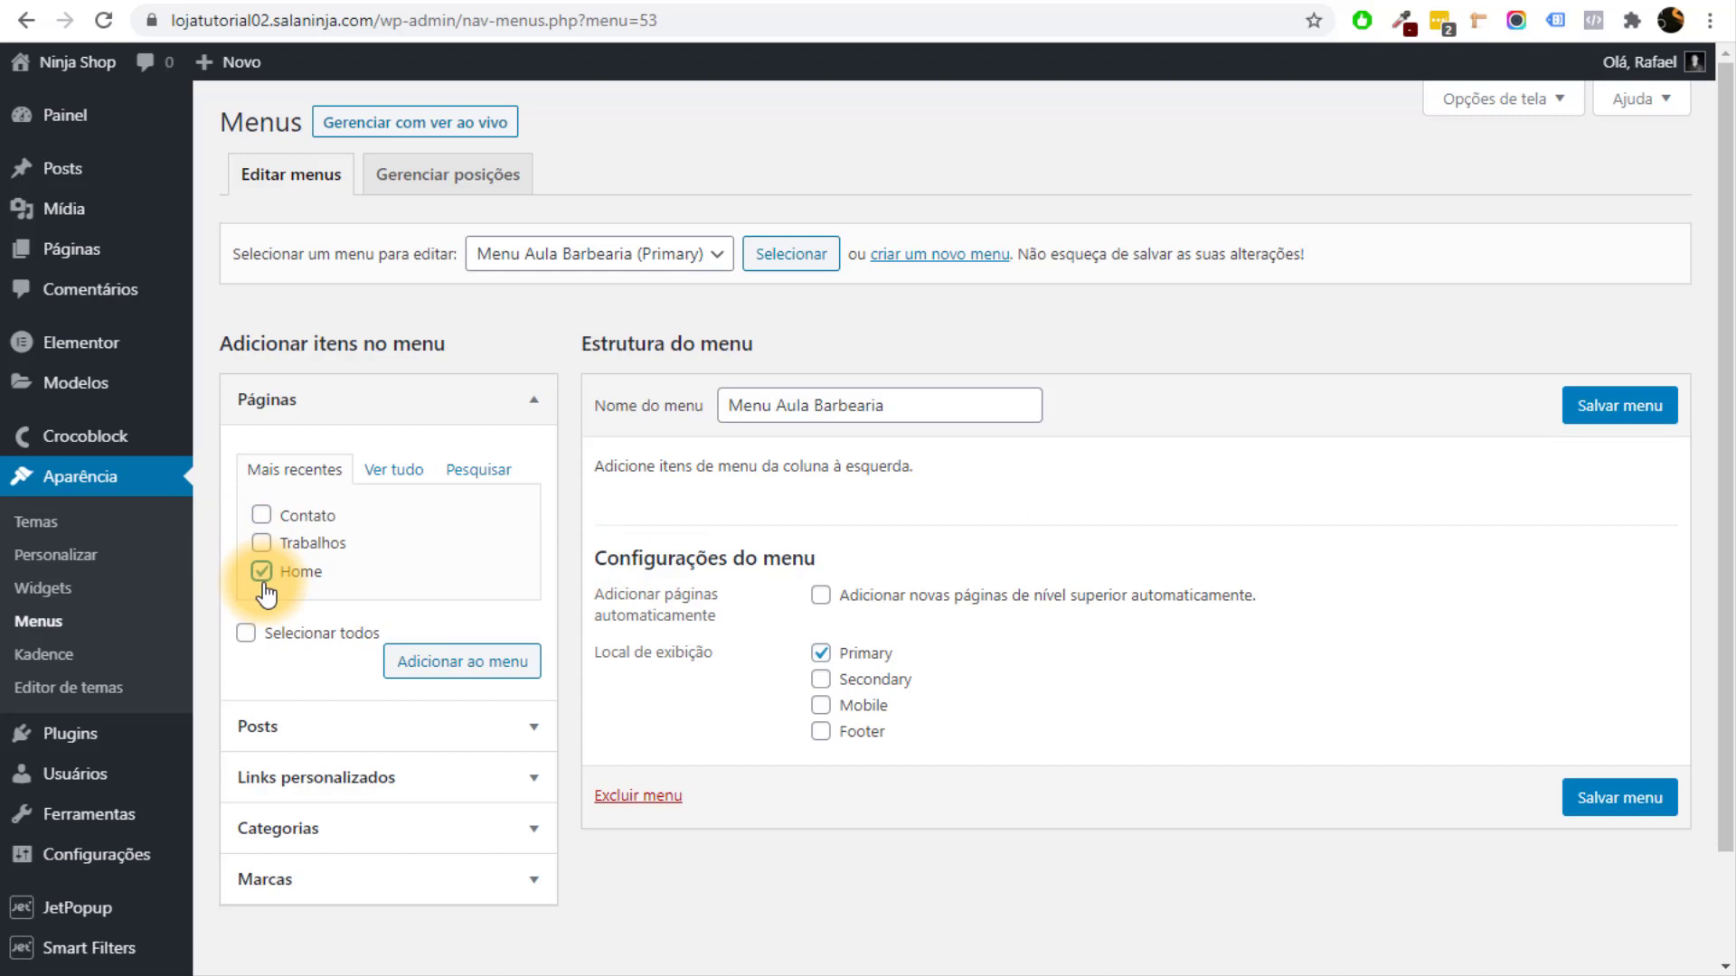
click(261, 541)
click(438, 670)
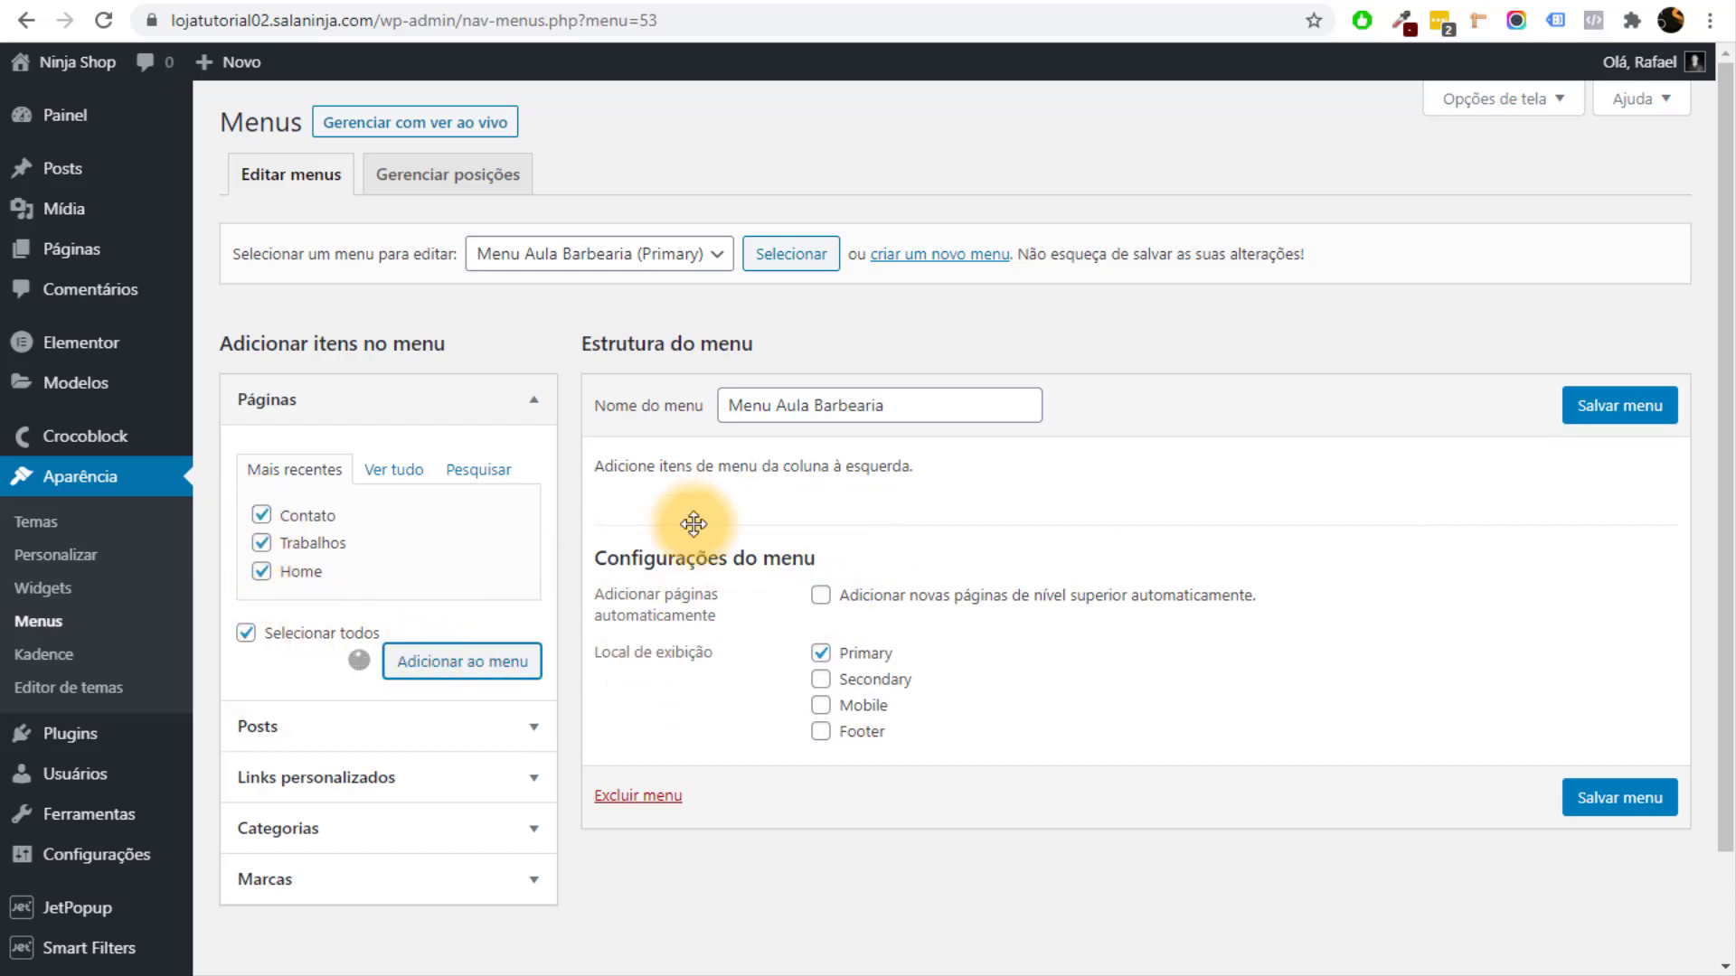
drag(672, 638, 697, 530)
drag(669, 649, 680, 595)
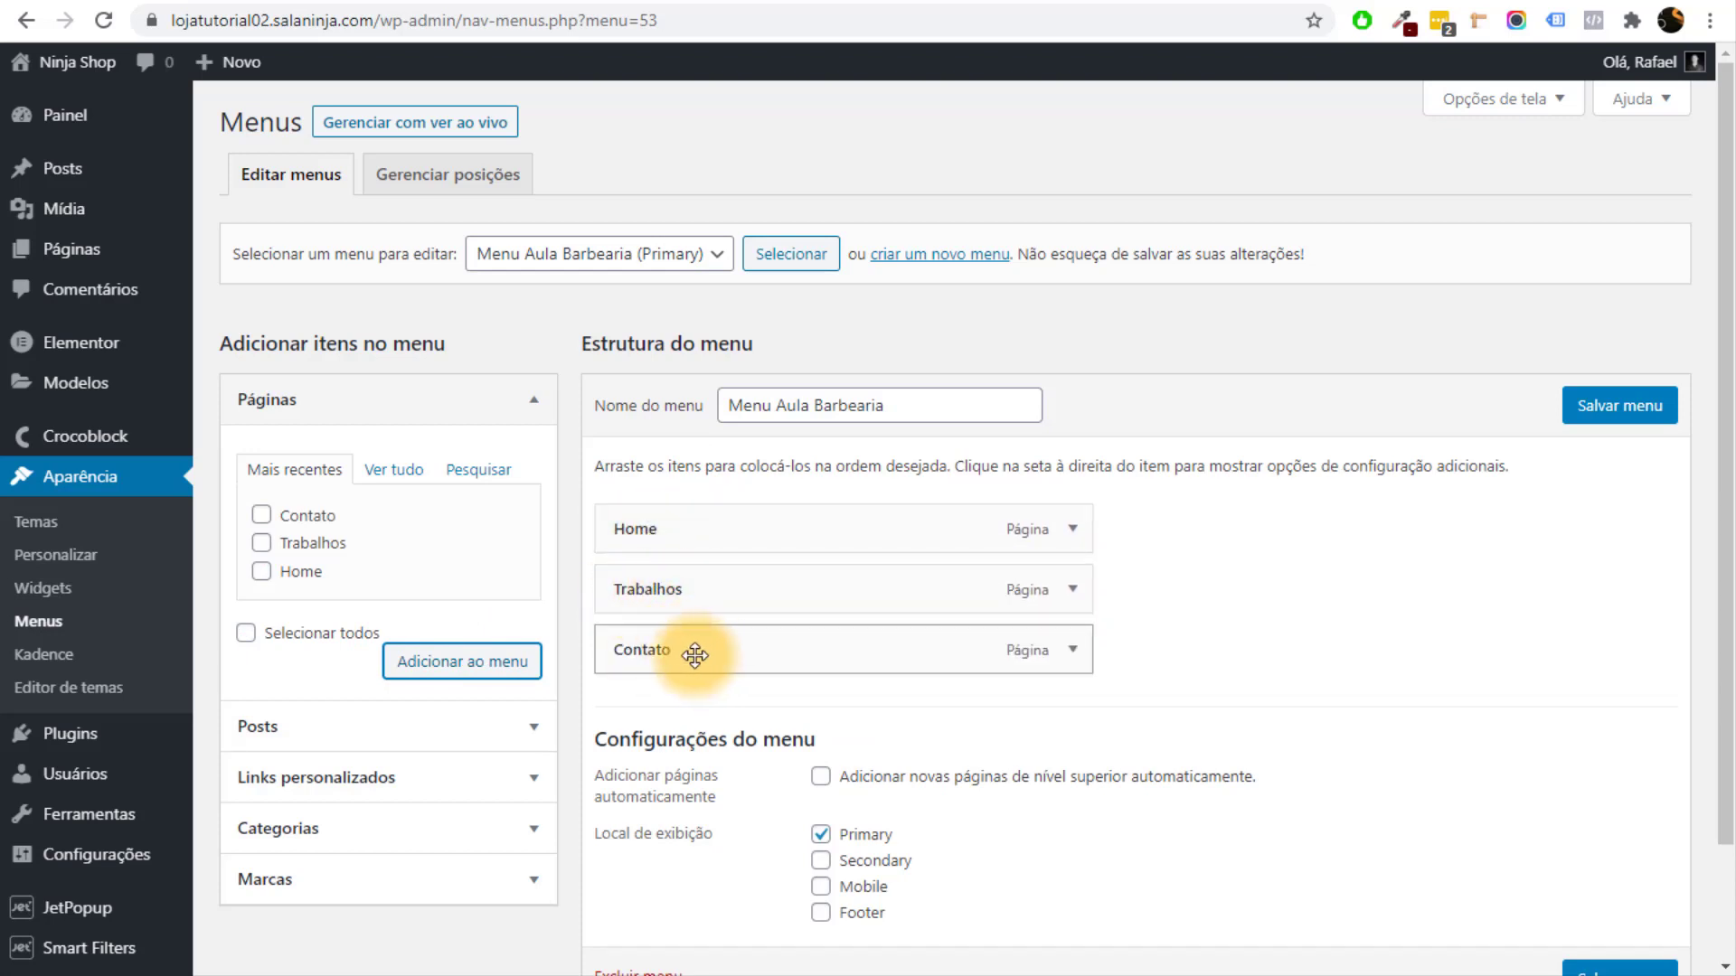
click(1635, 417)
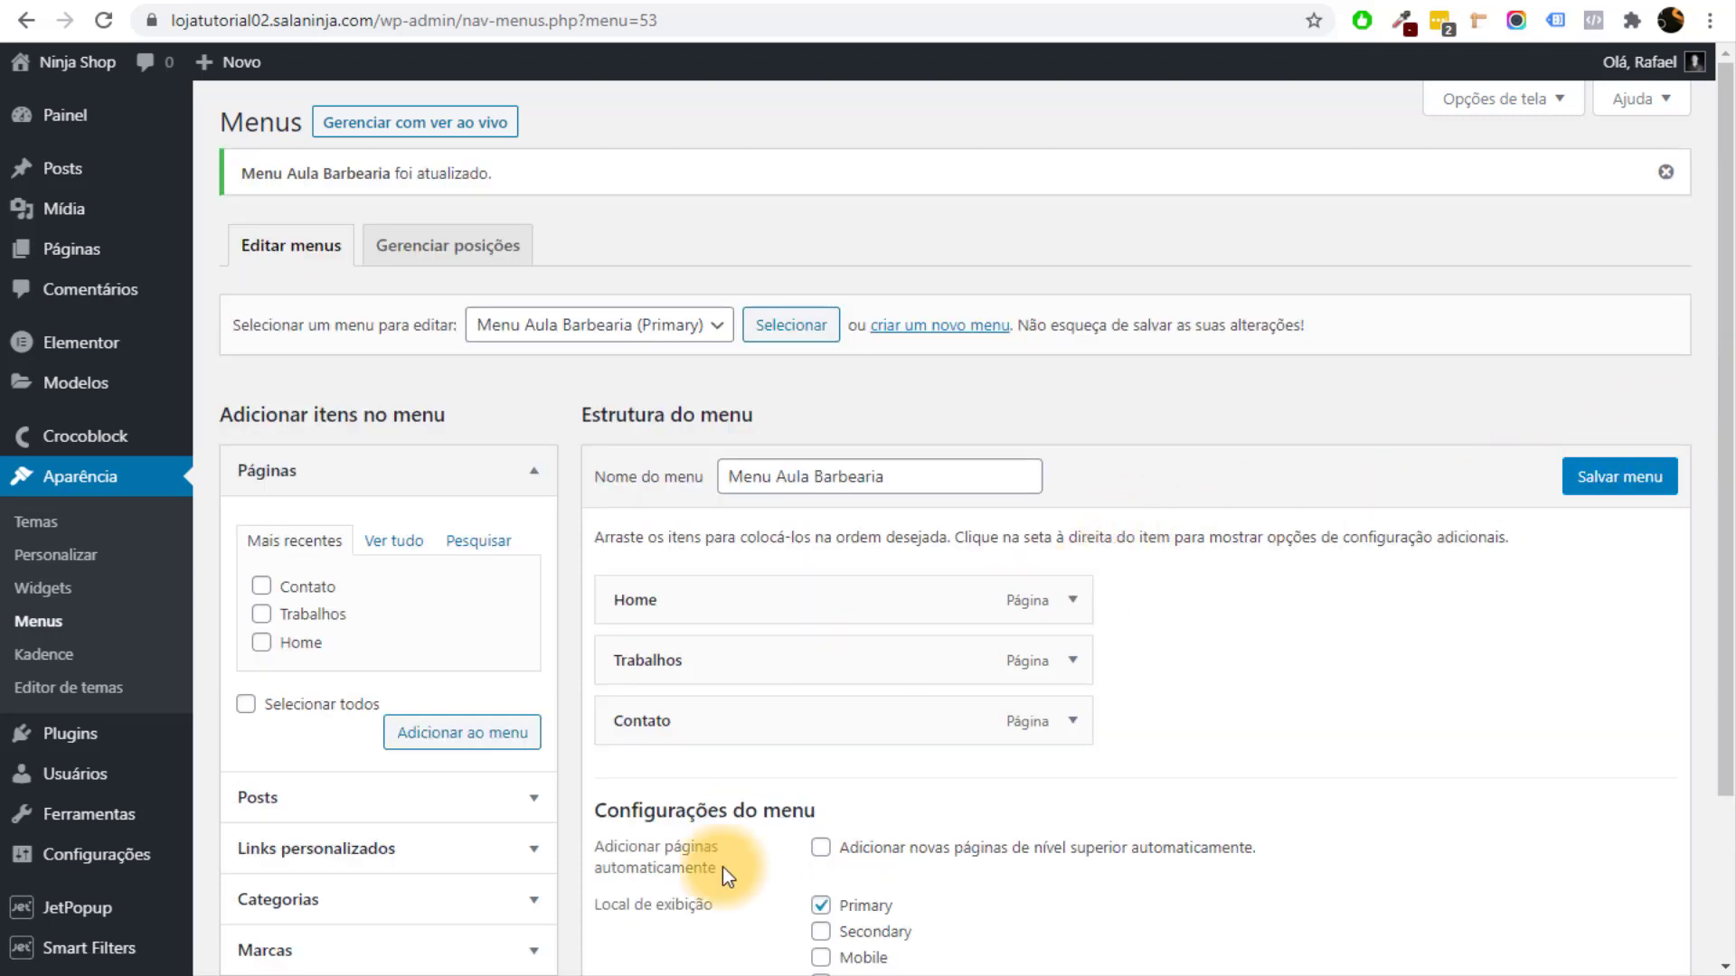
click(743, 974)
scroll(1083, 660, up, 1)
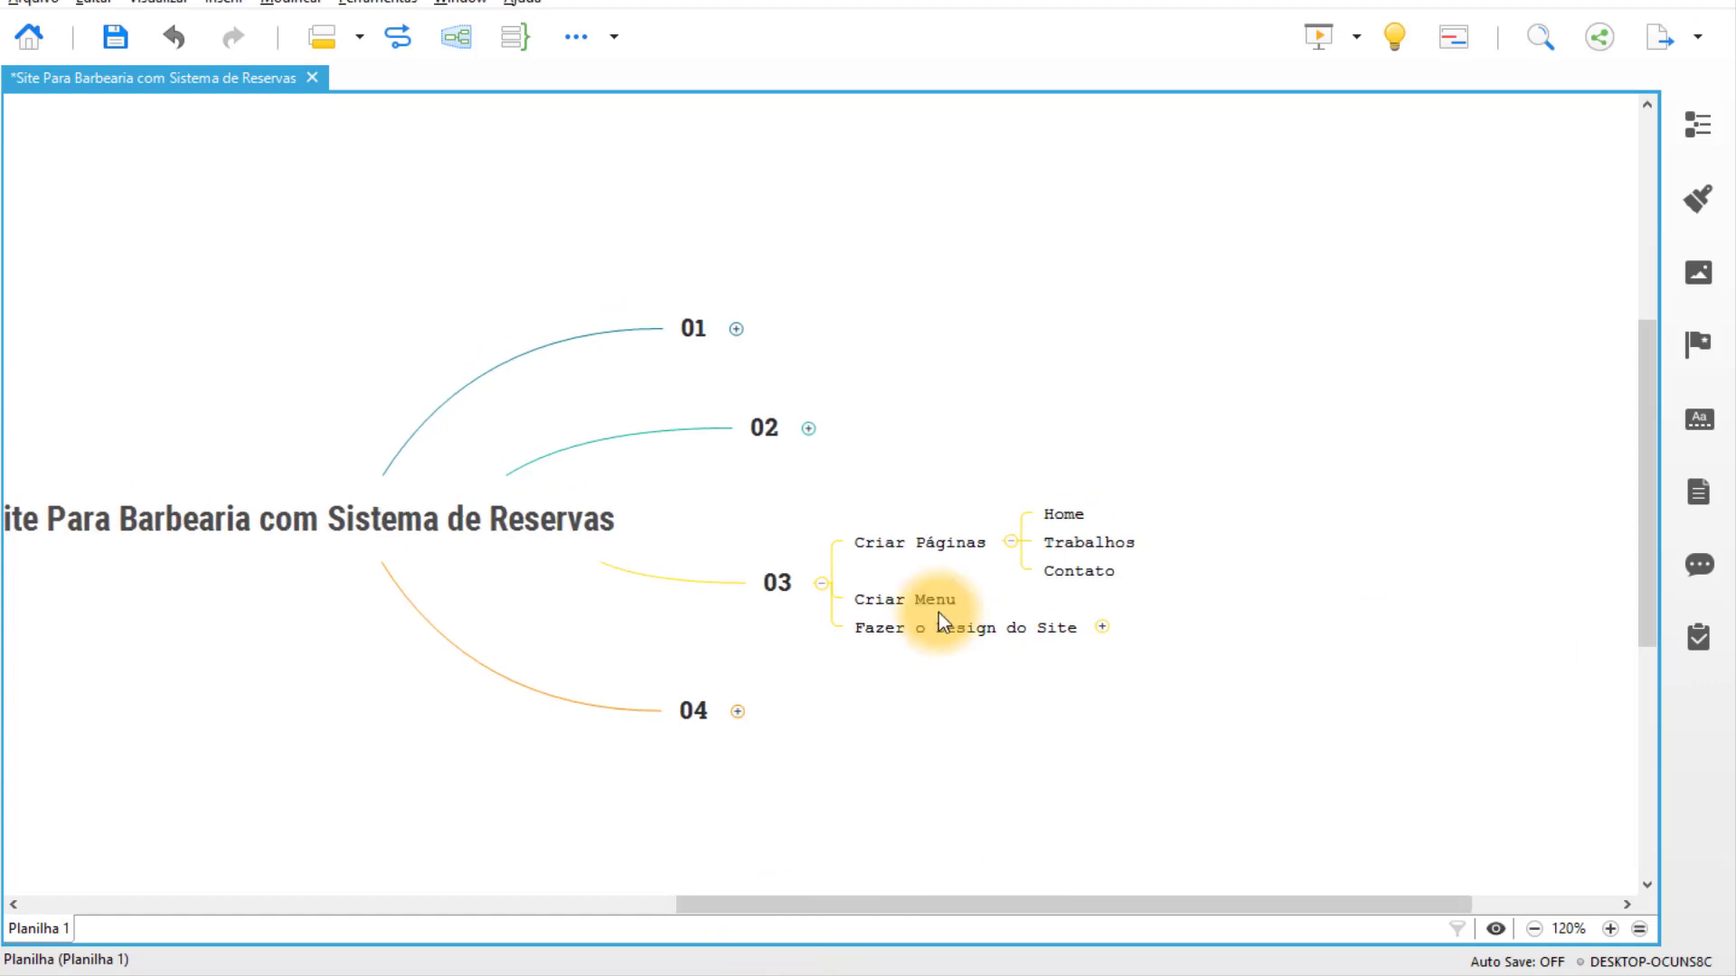
- Expand Fazer o Design do Site down to the Principal #f2b541 and Apoio #600606 colours
drag(1063, 513, 1061, 616)
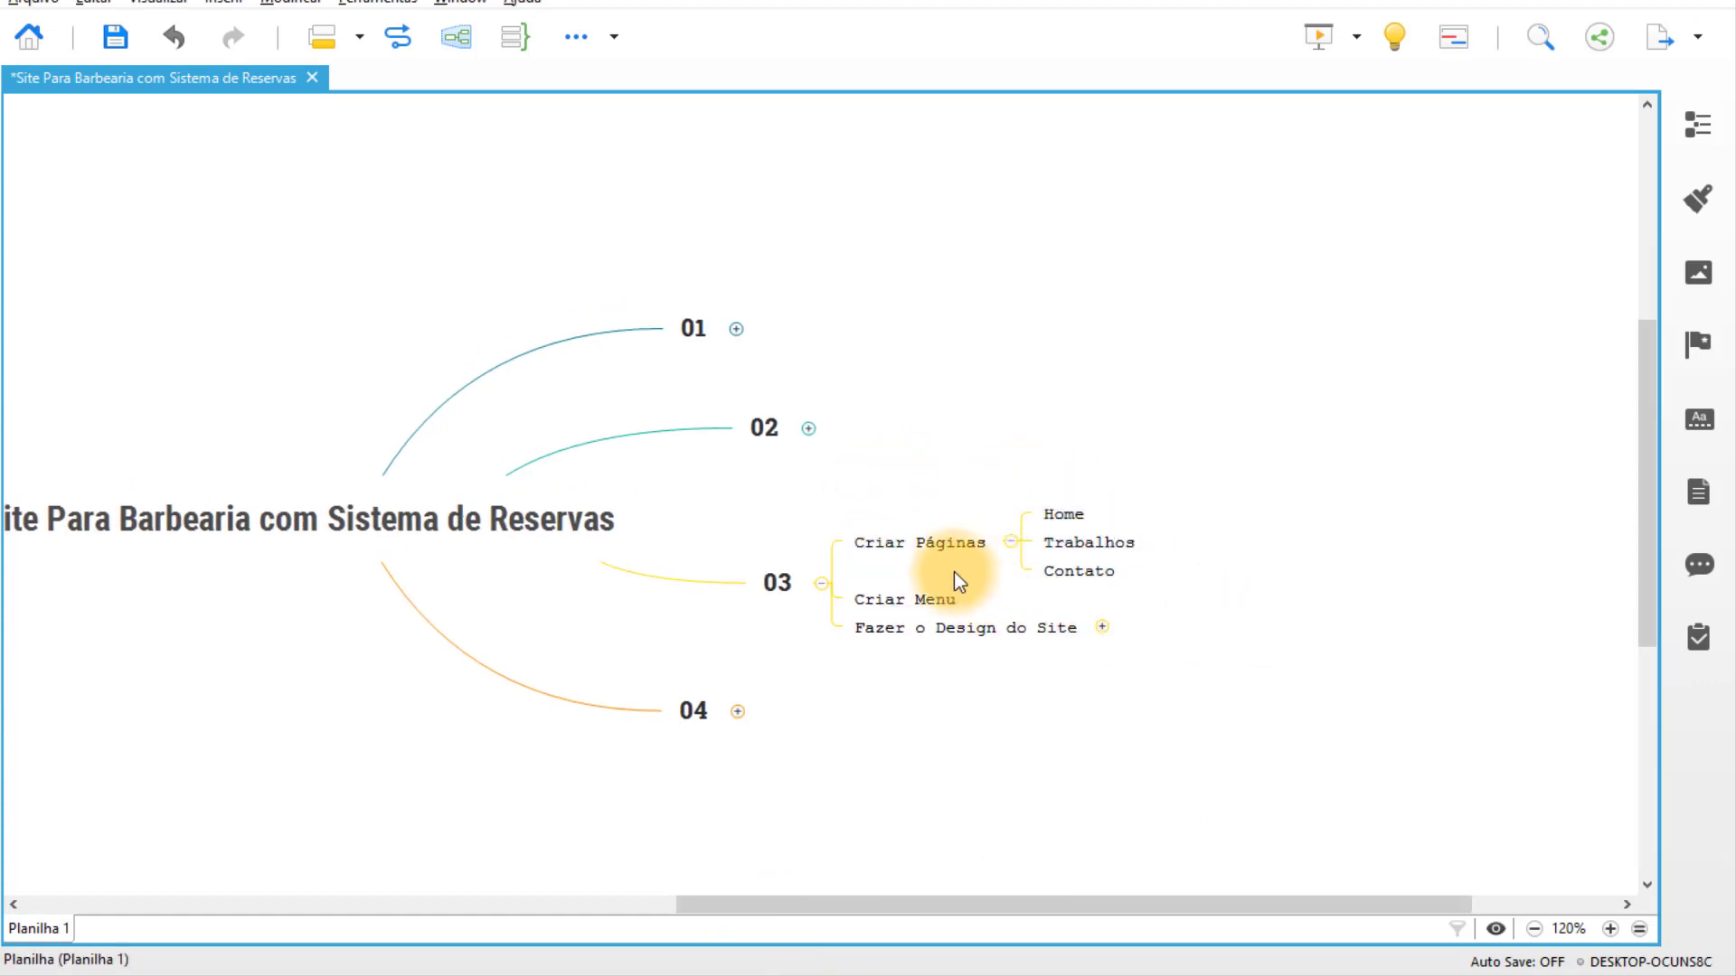
drag(953, 571, 1083, 644)
click(1101, 626)
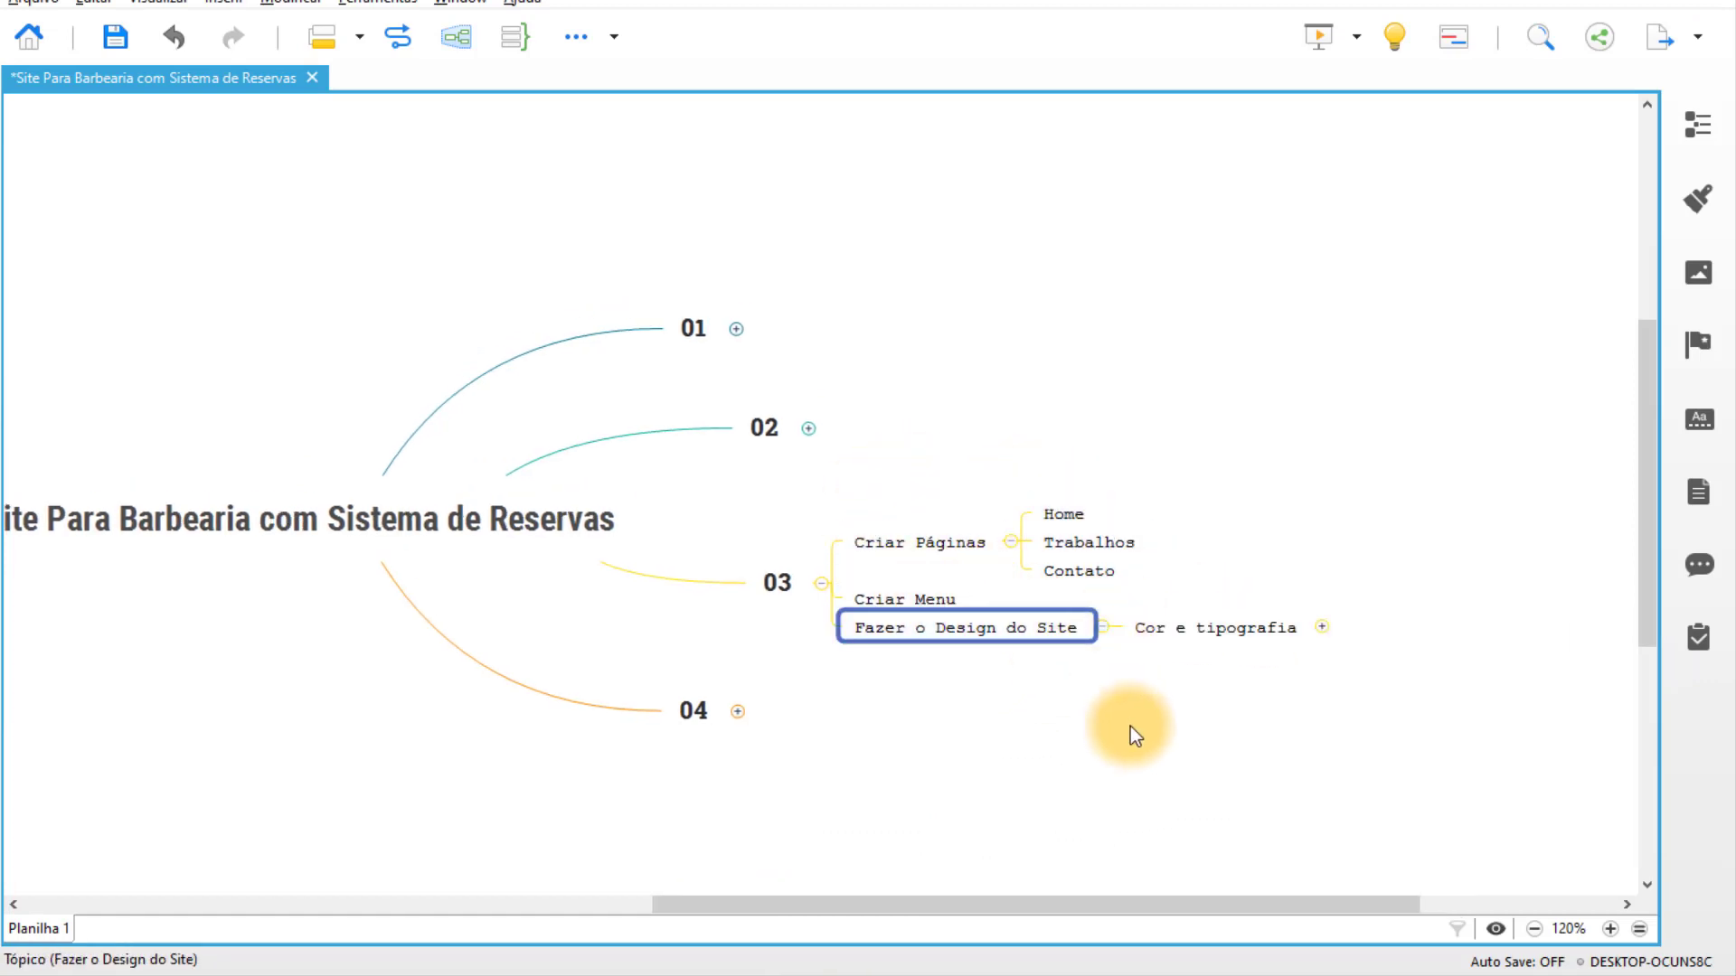
click(1321, 627)
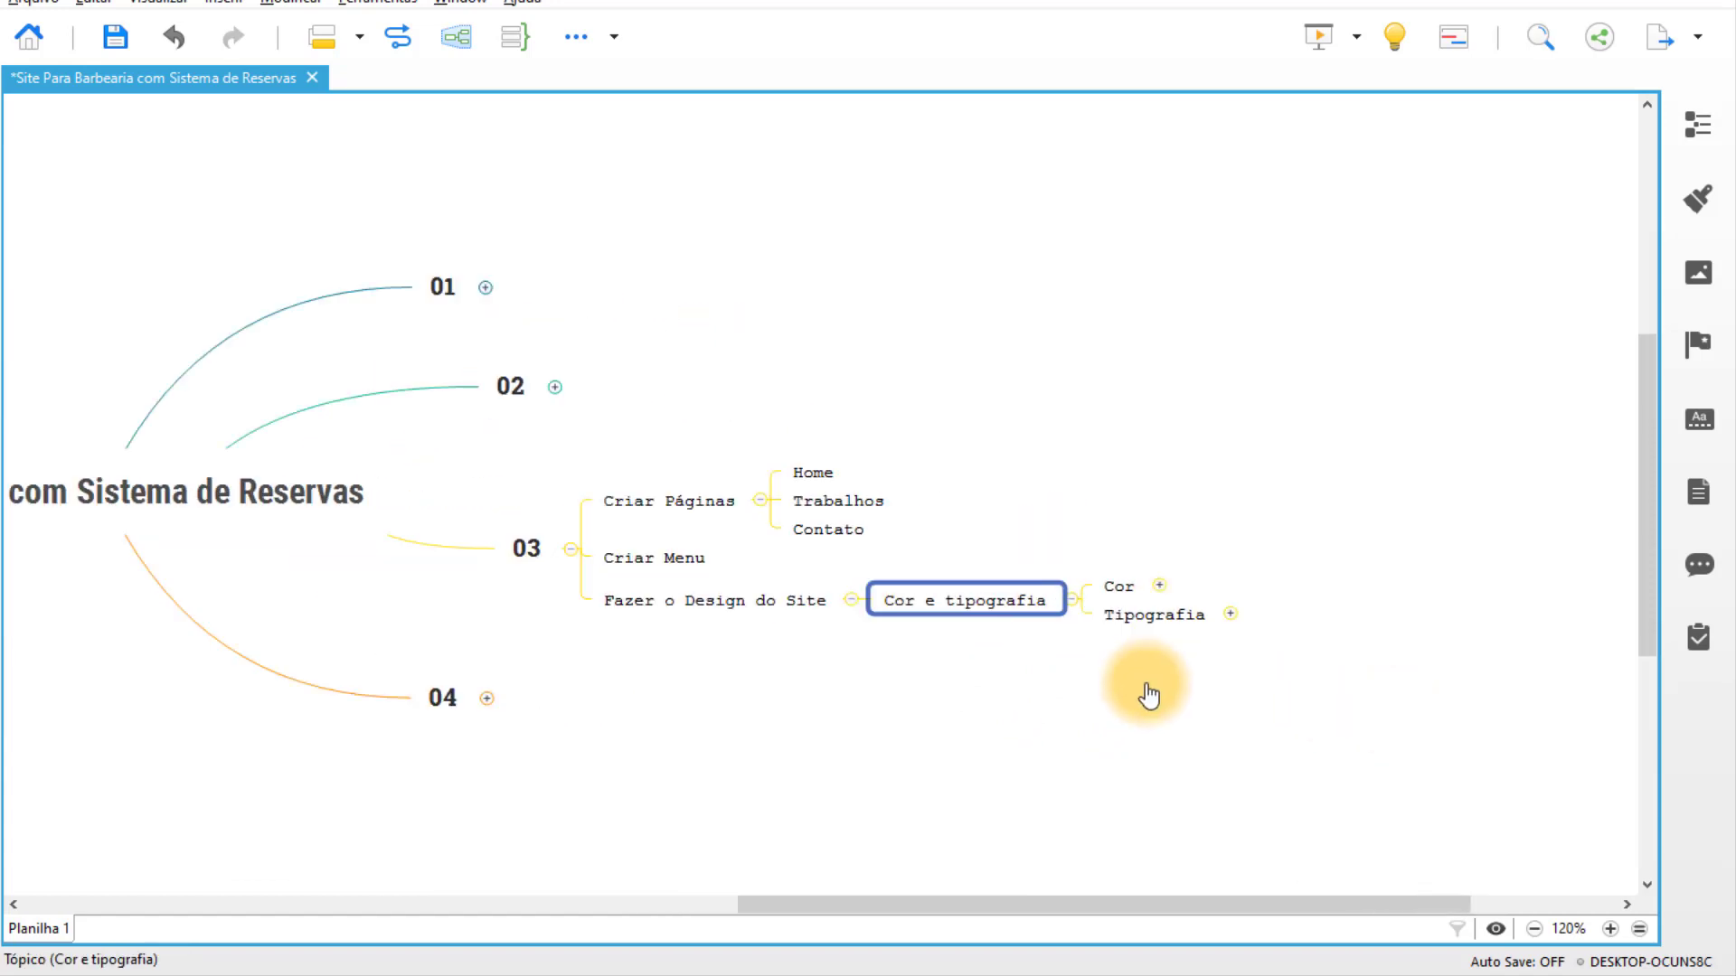
key(Left)
click(1161, 588)
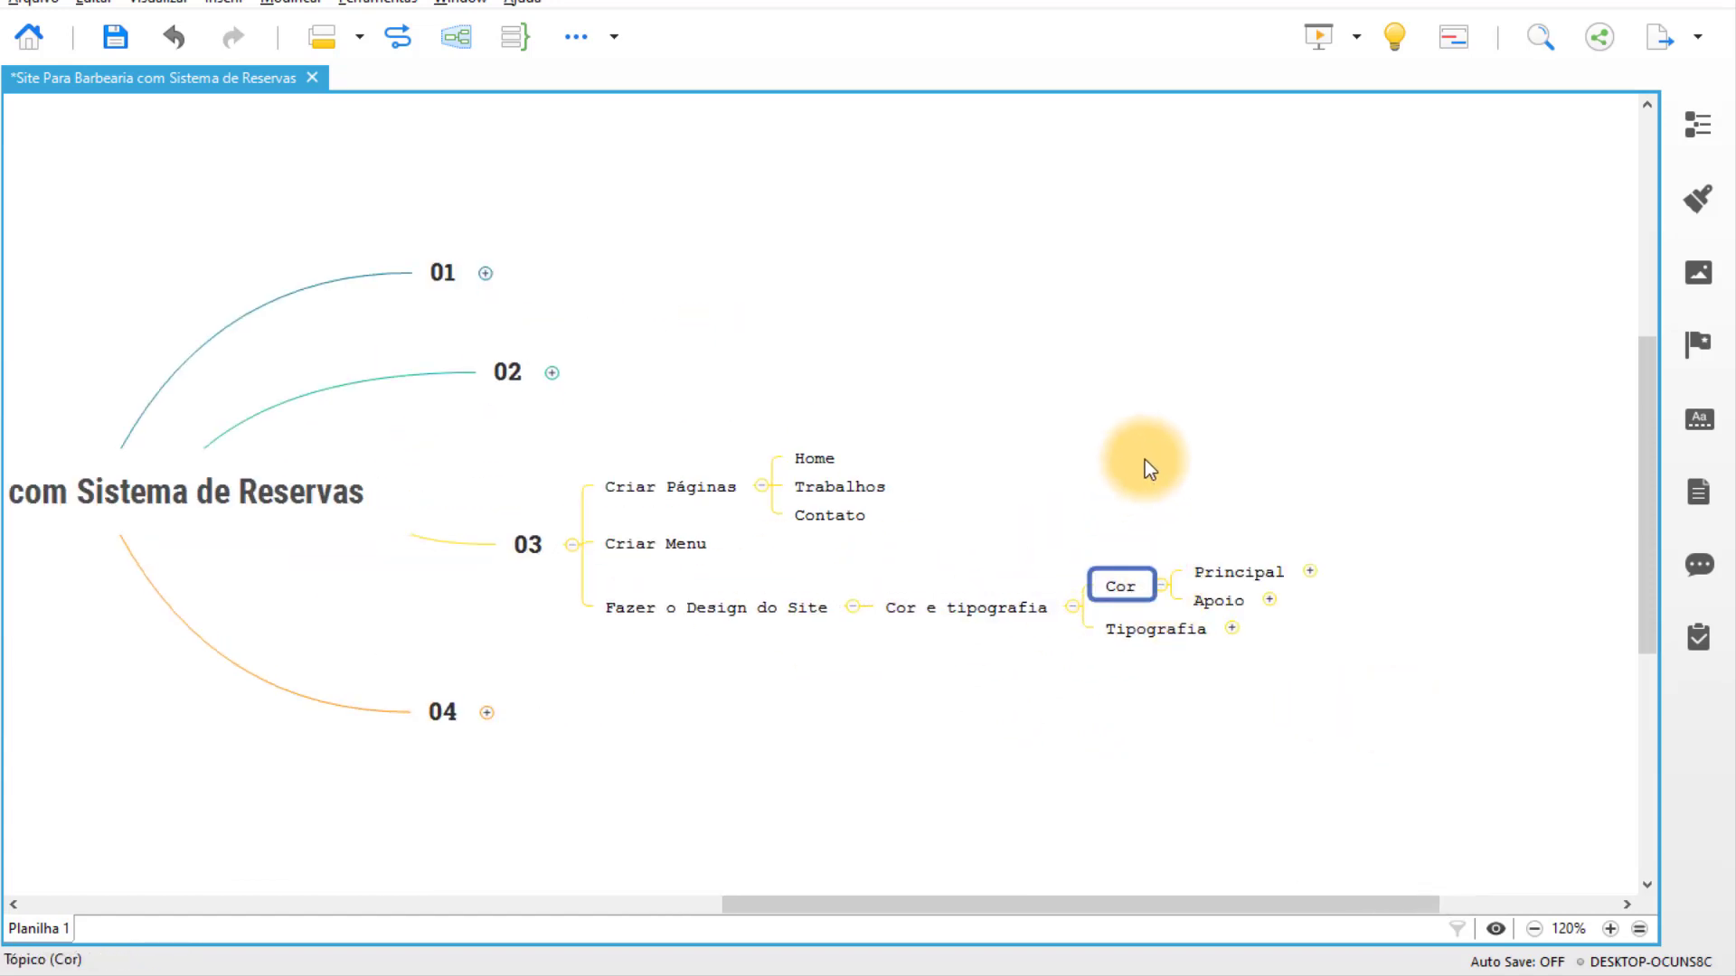
drag(1144, 457, 1315, 587)
click(1310, 570)
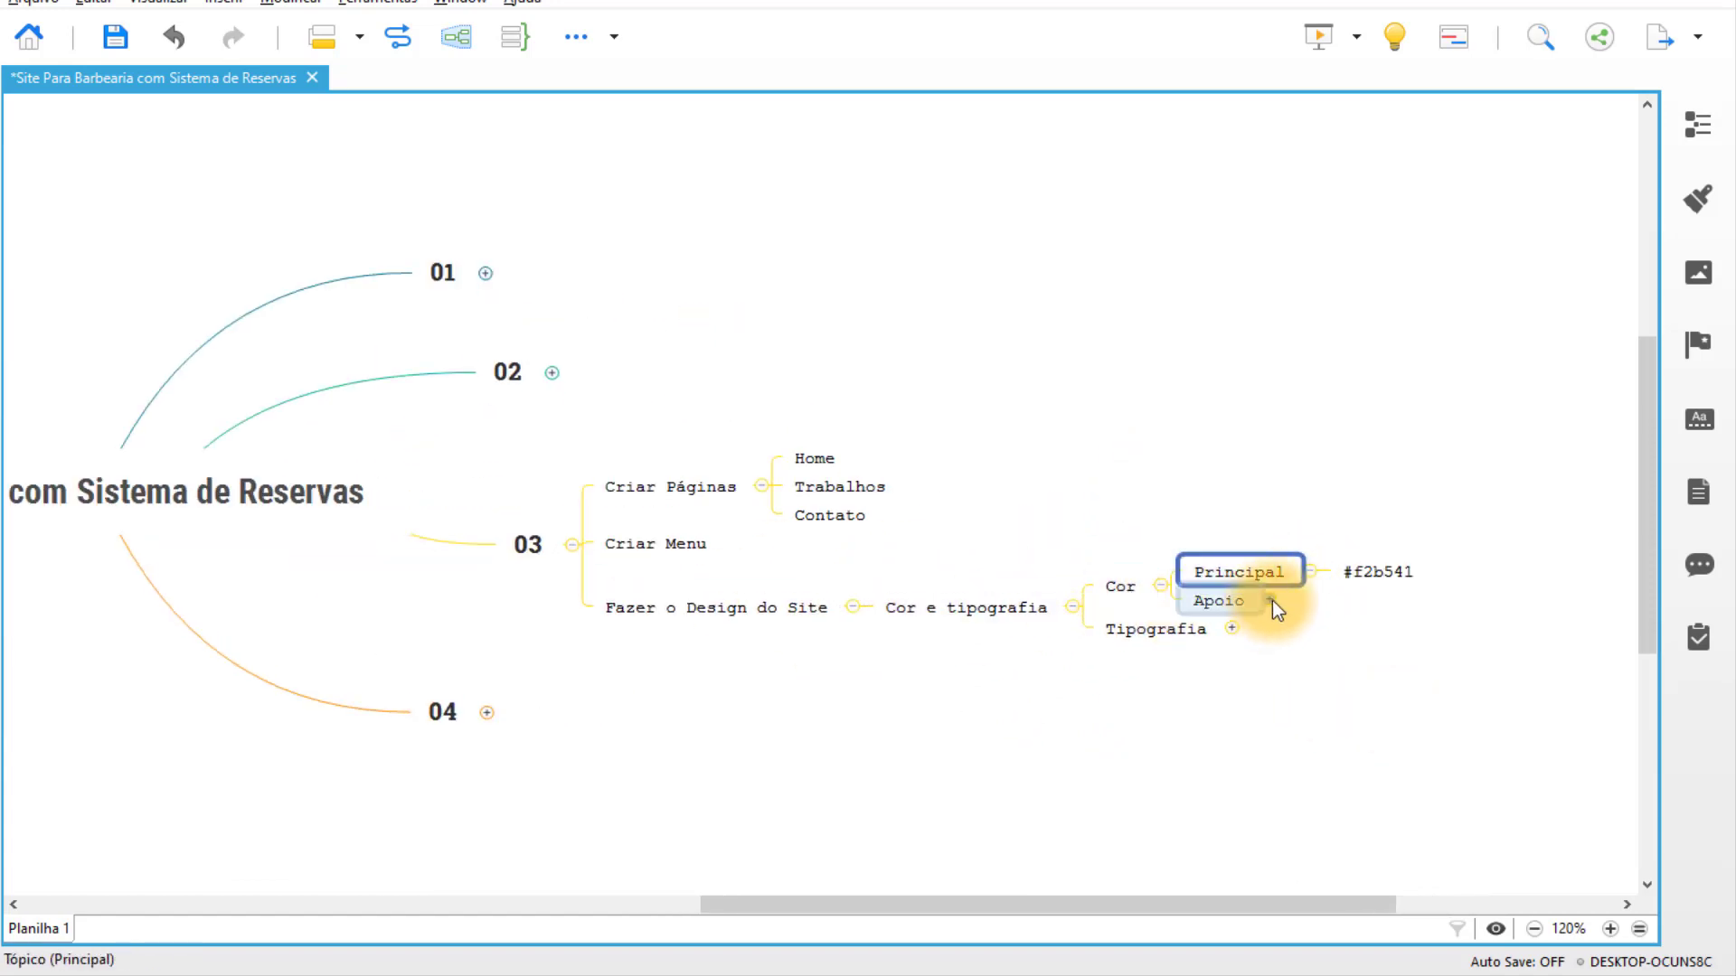
click(1271, 599)
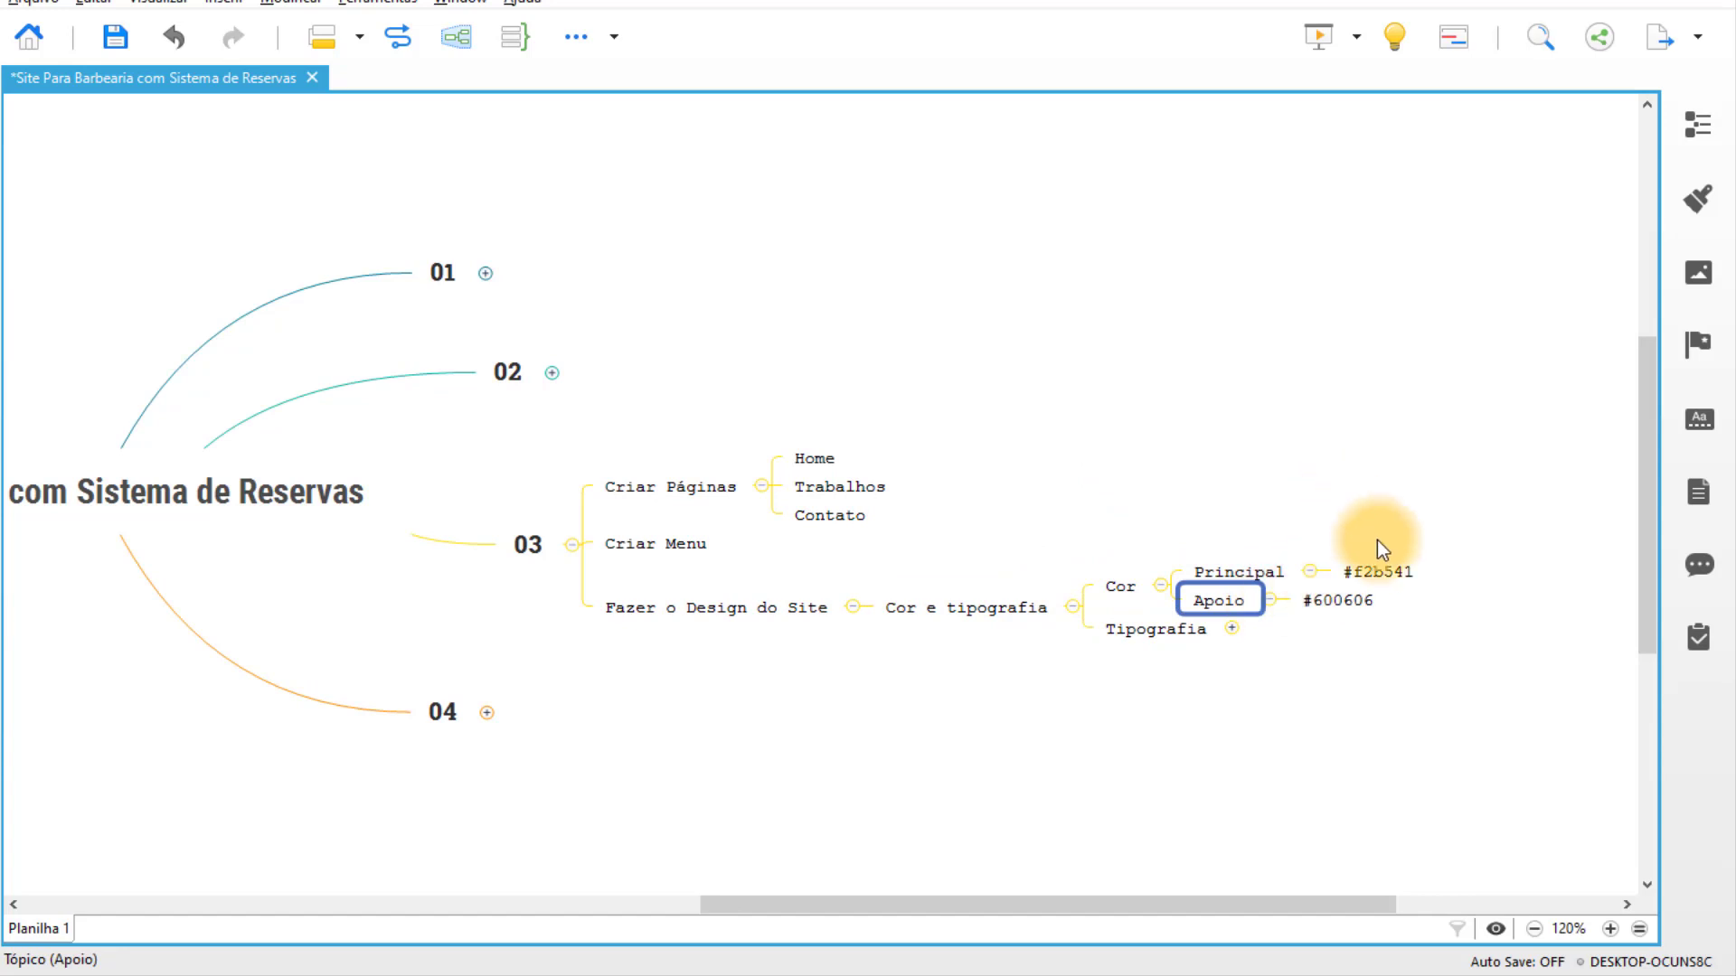
- Expand Tipografia to show the Medula One, Bebas Neue and Open Sans fonts
click(1231, 628)
drag(1384, 729, 1347, 610)
click(998, 687)
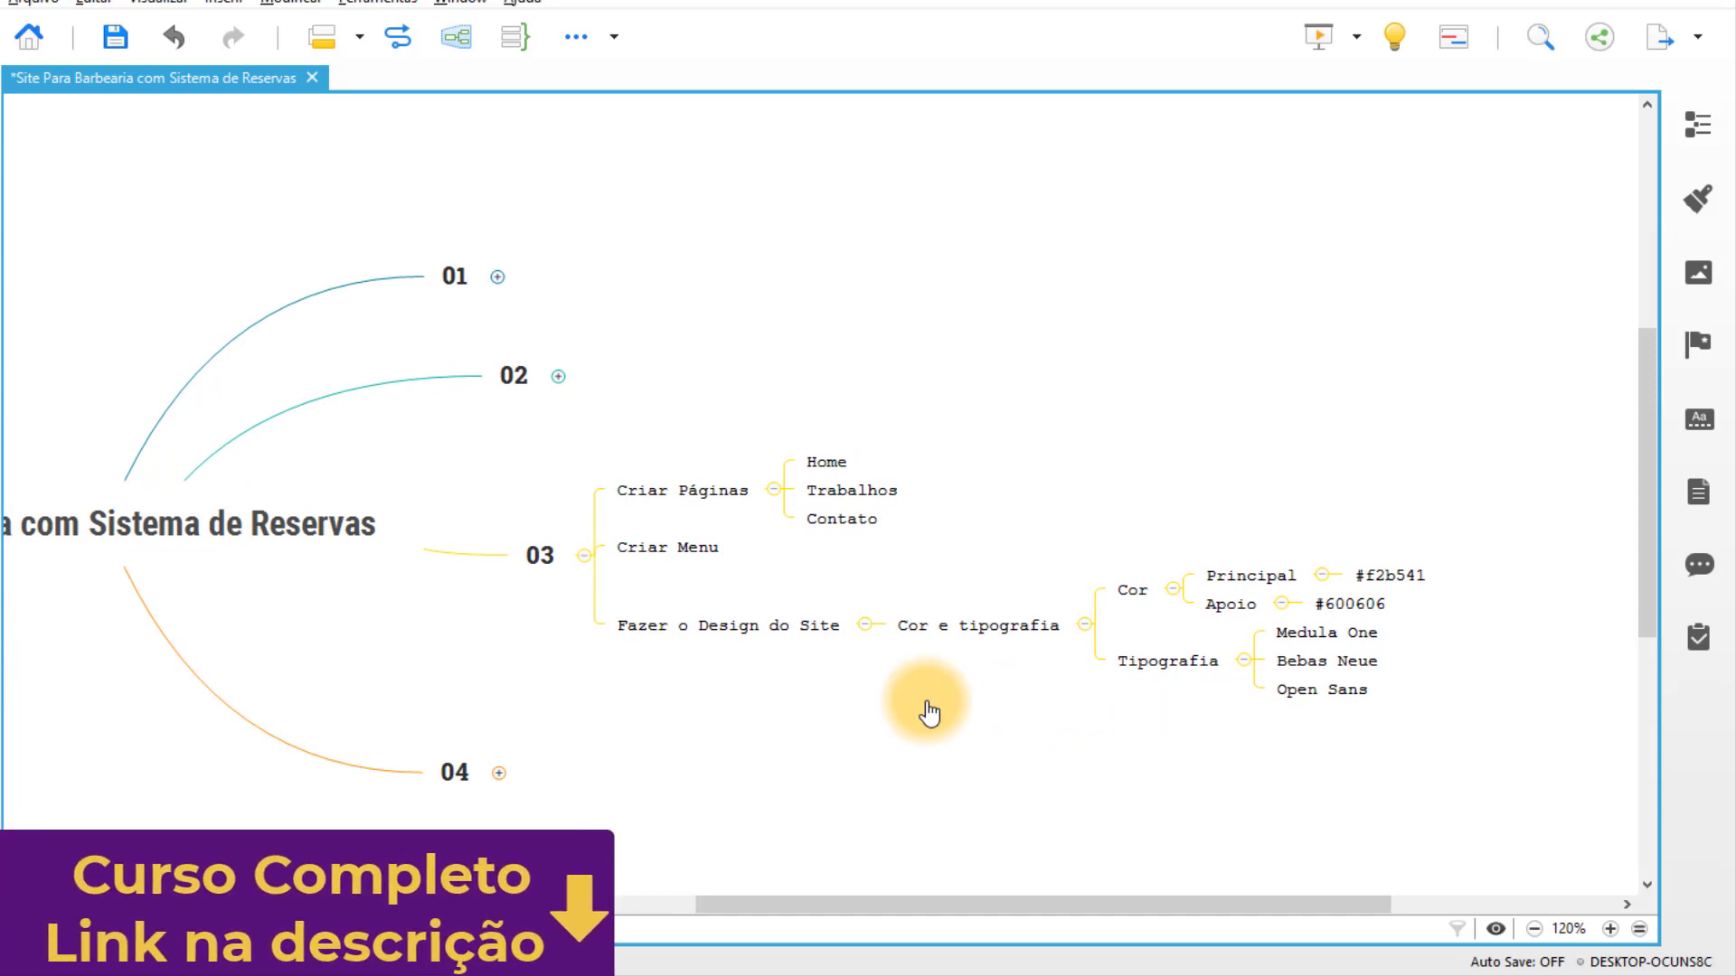
drag(1138, 496, 1423, 616)
click(1470, 663)
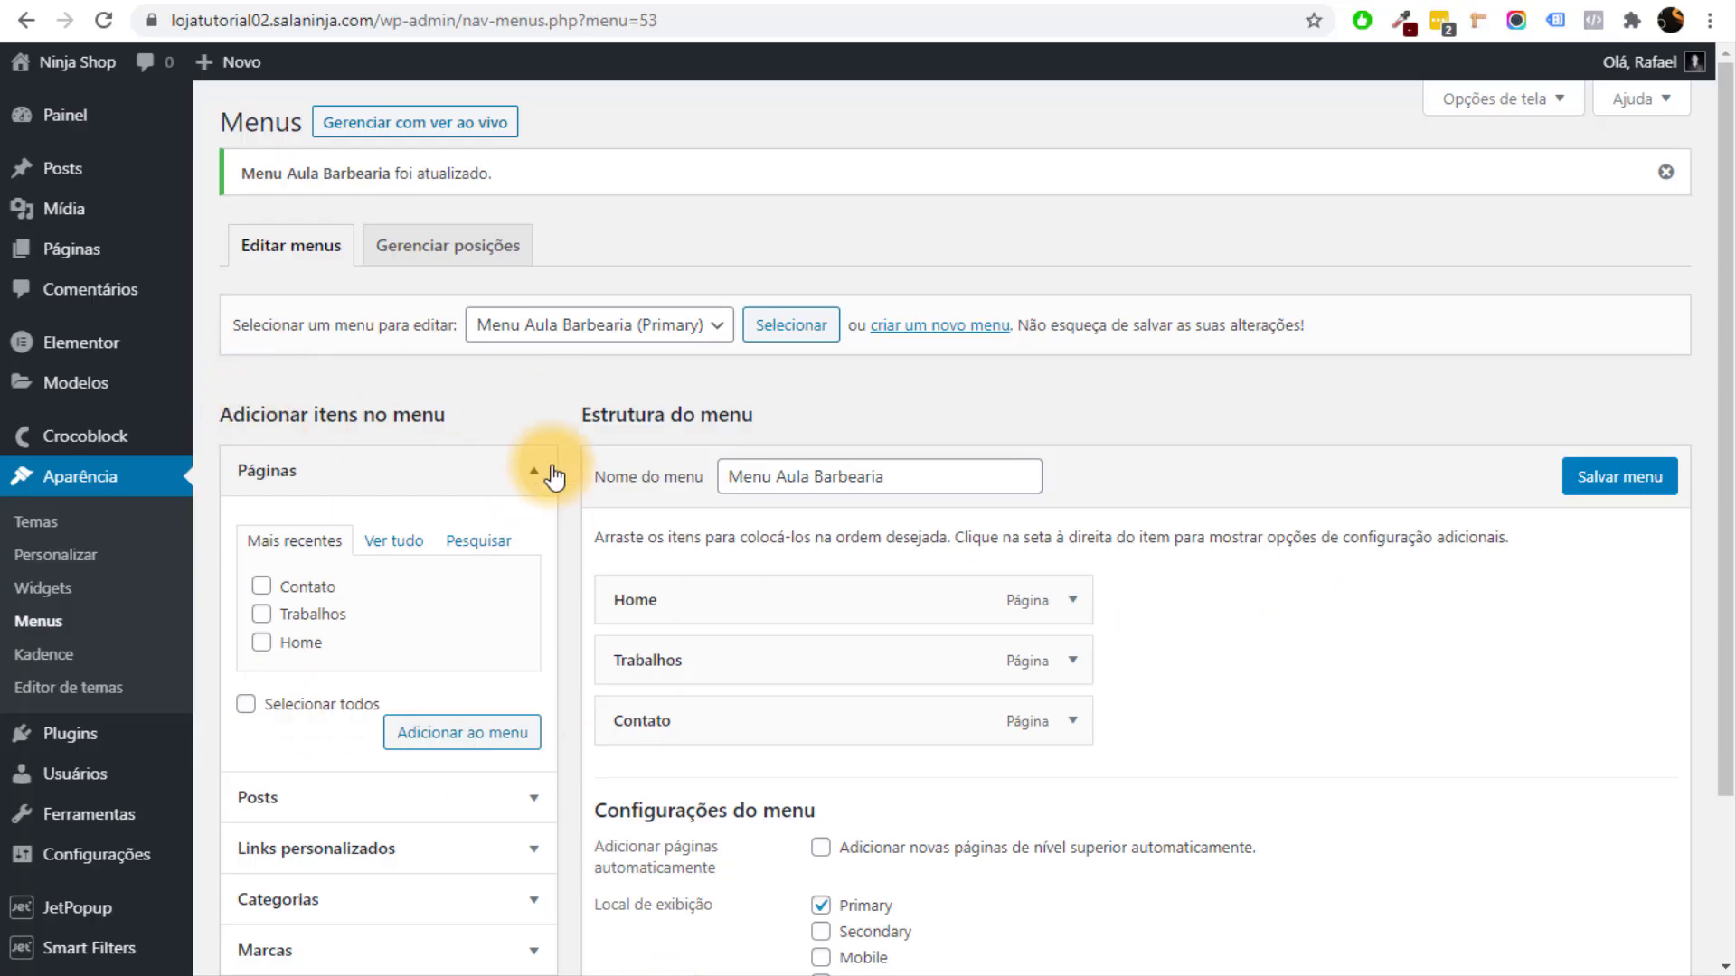
- Open the Home page from the pages list in the Elementor editor
mouse_move(81, 249)
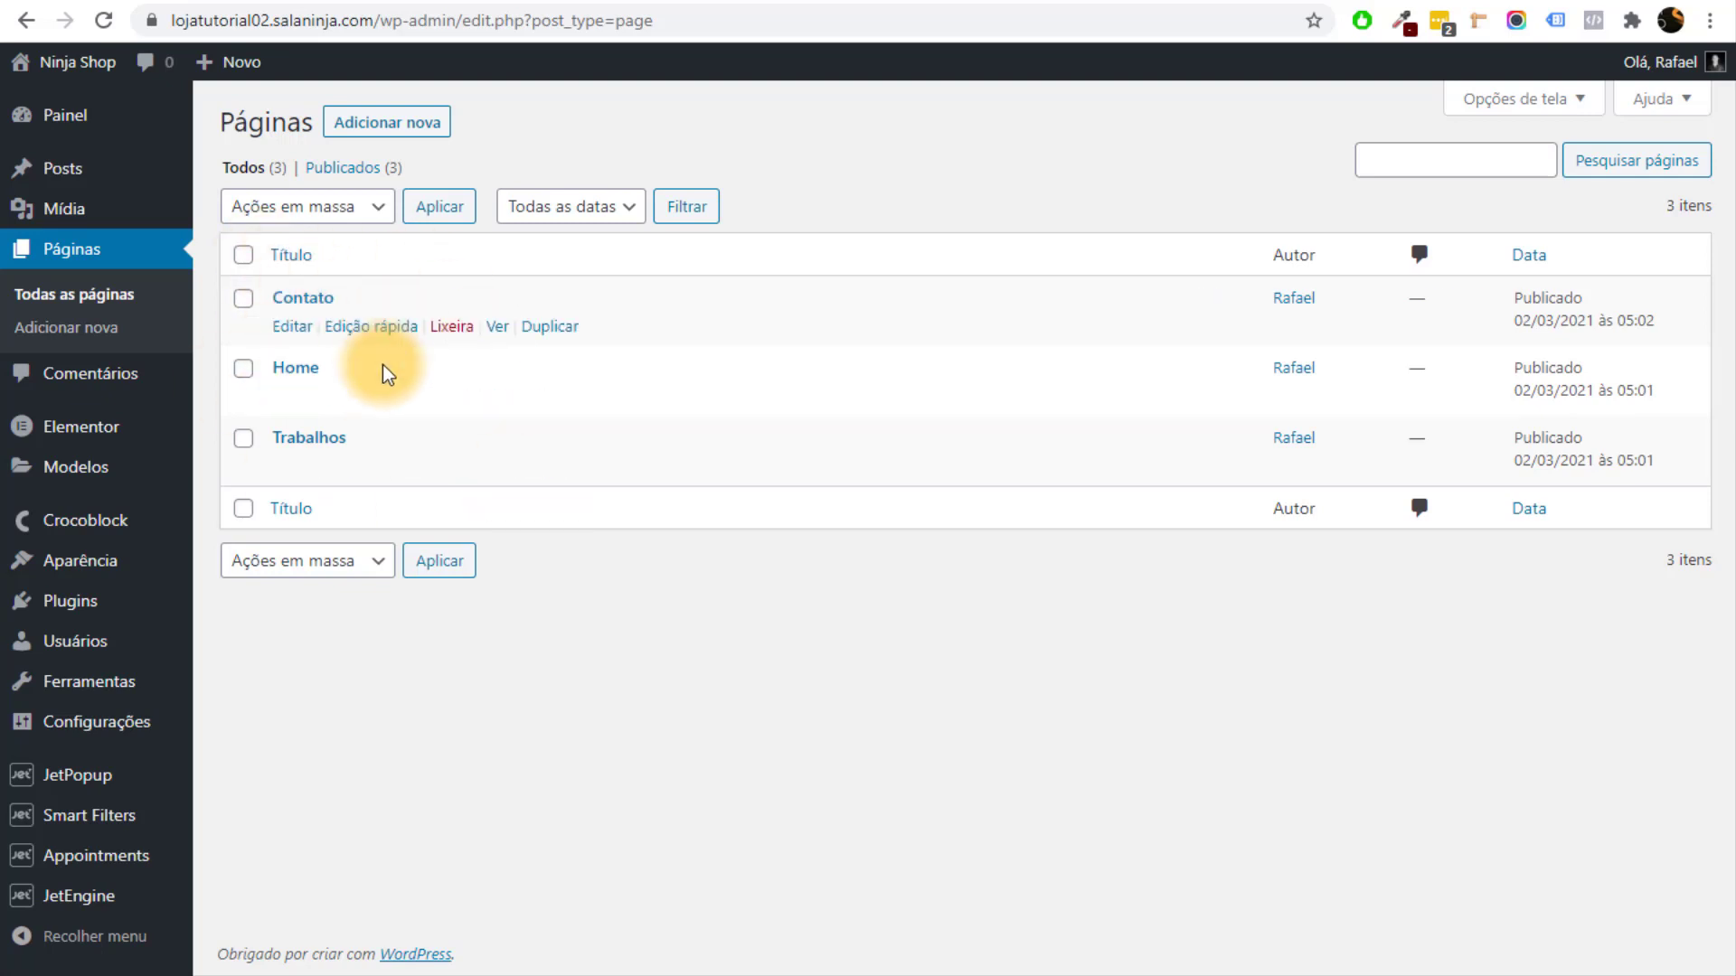
click(304, 373)
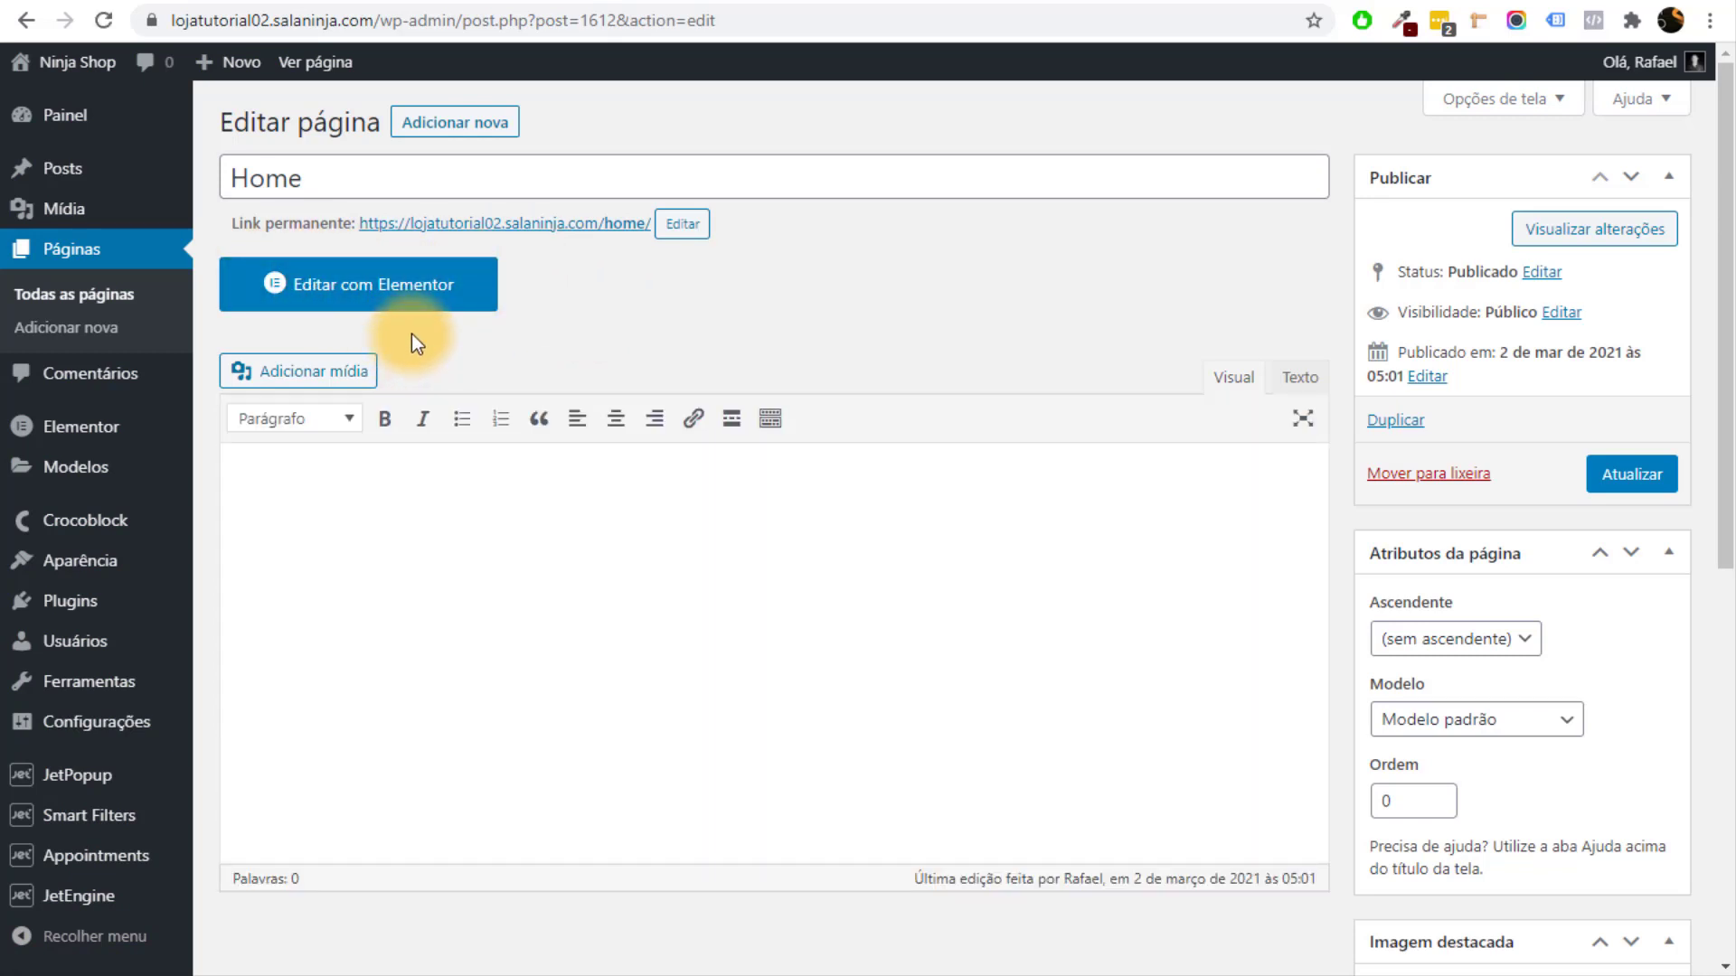
click(414, 318)
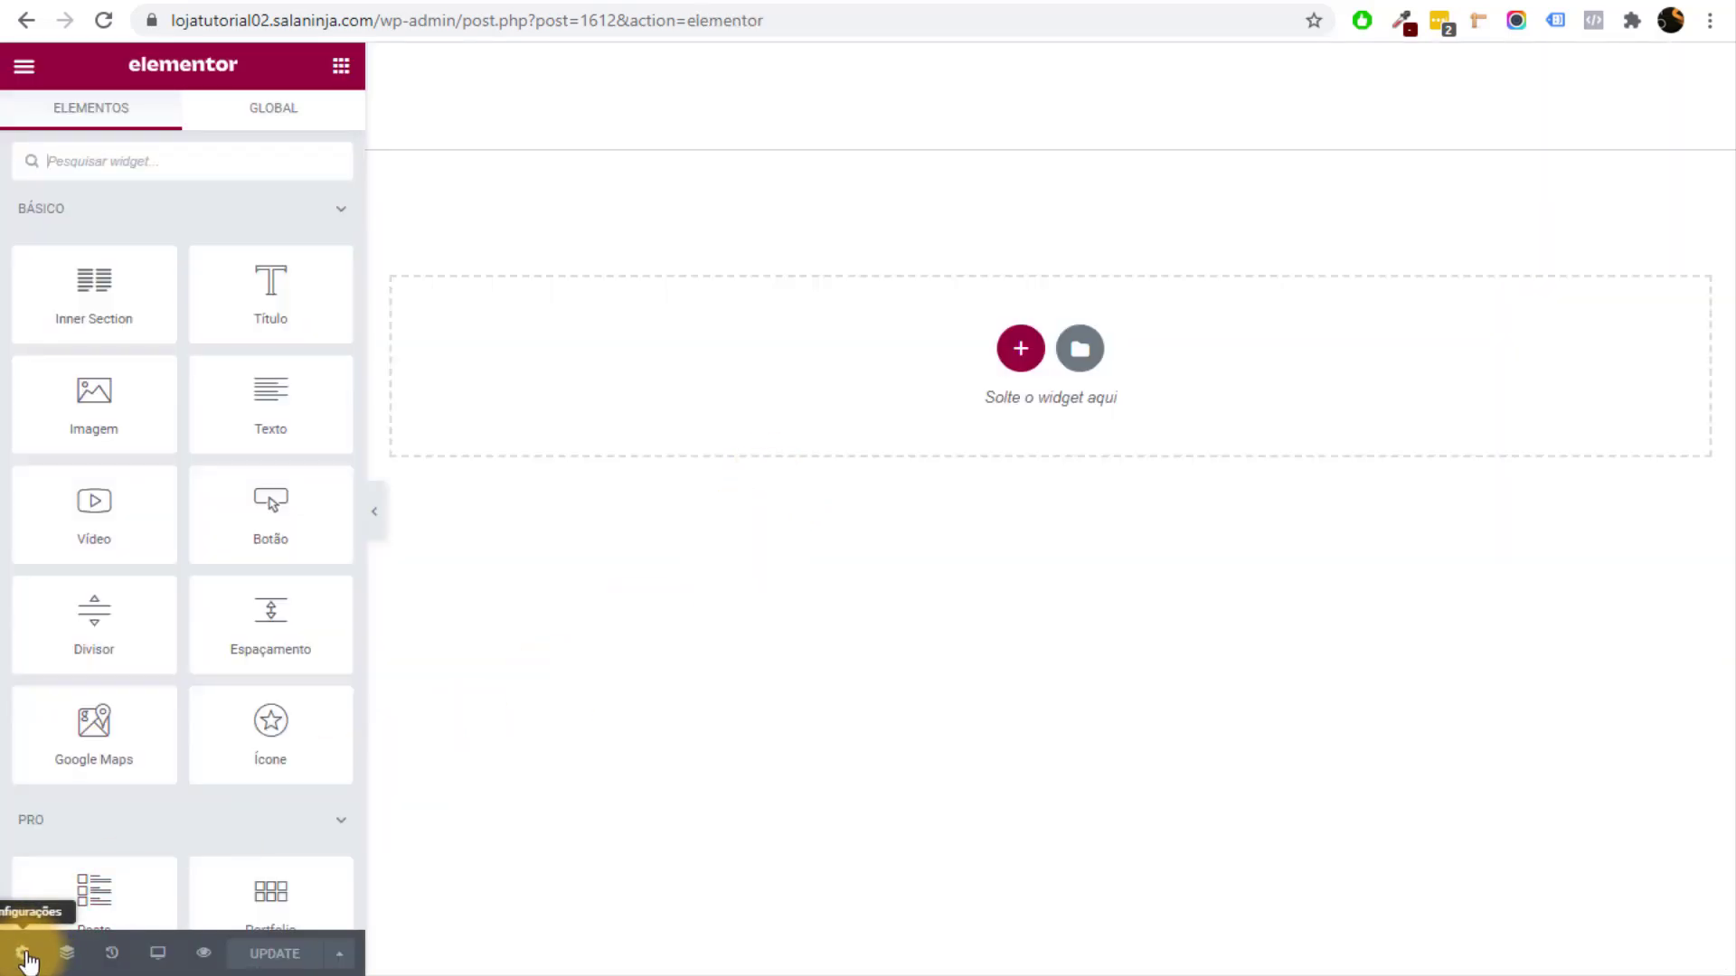
- Set the Home page layout to Elementor canvas in the page settings
click(22, 953)
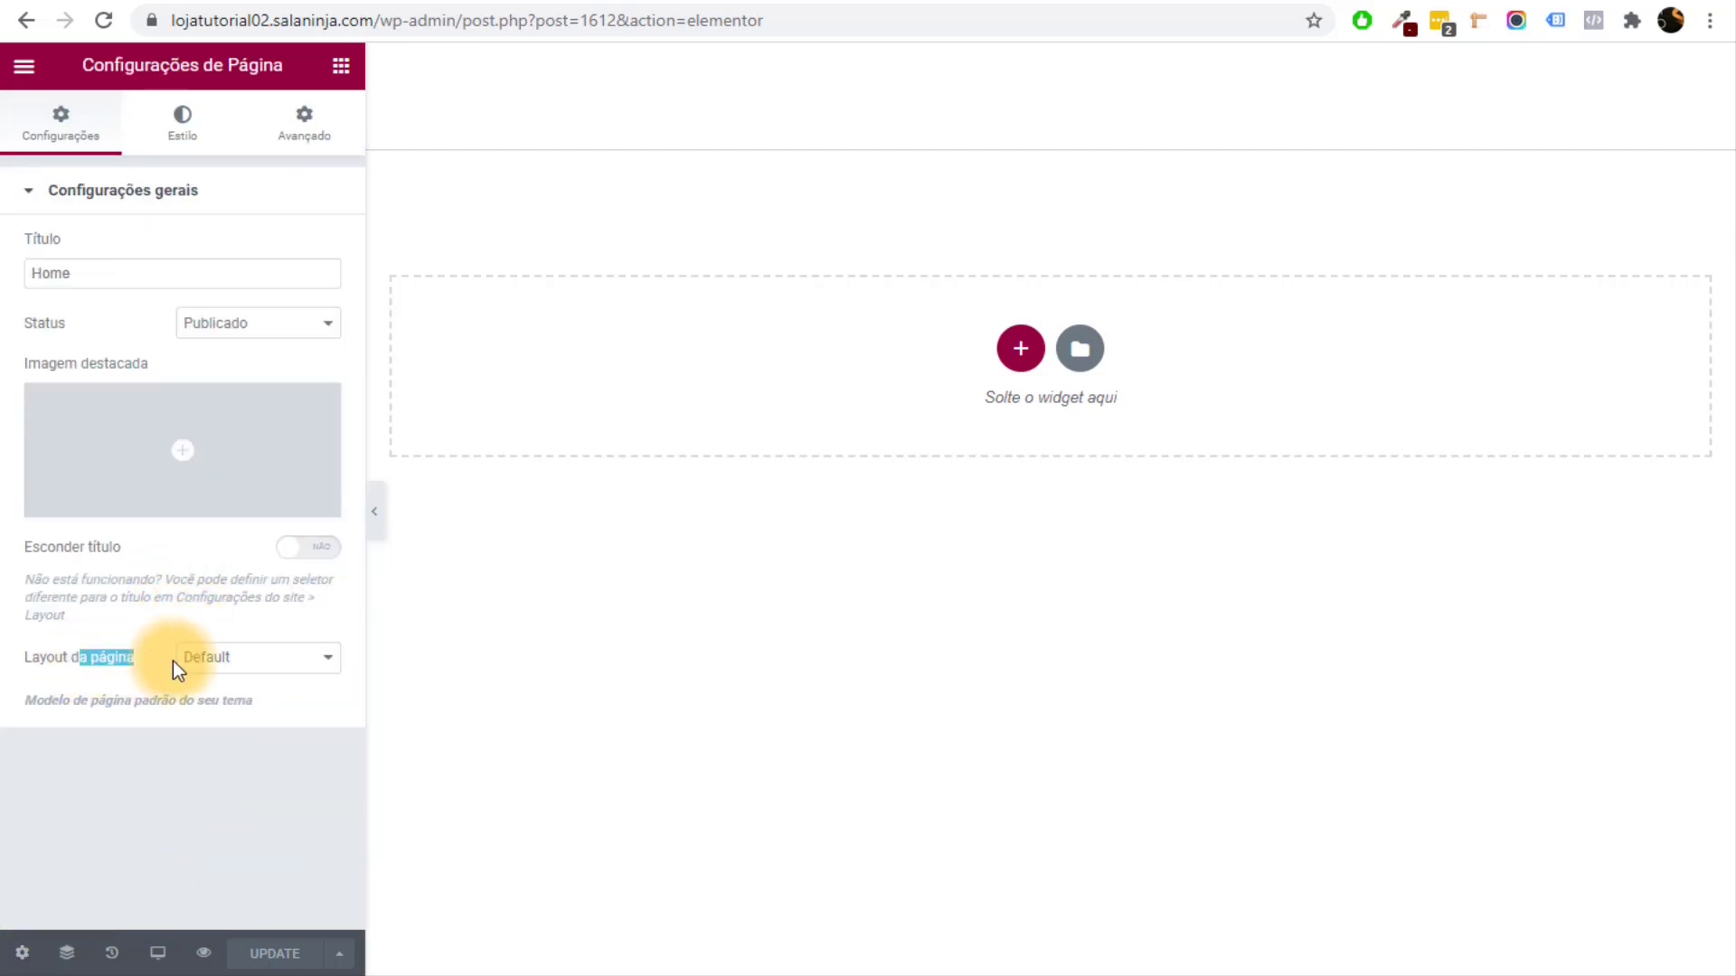
click(178, 667)
click(259, 705)
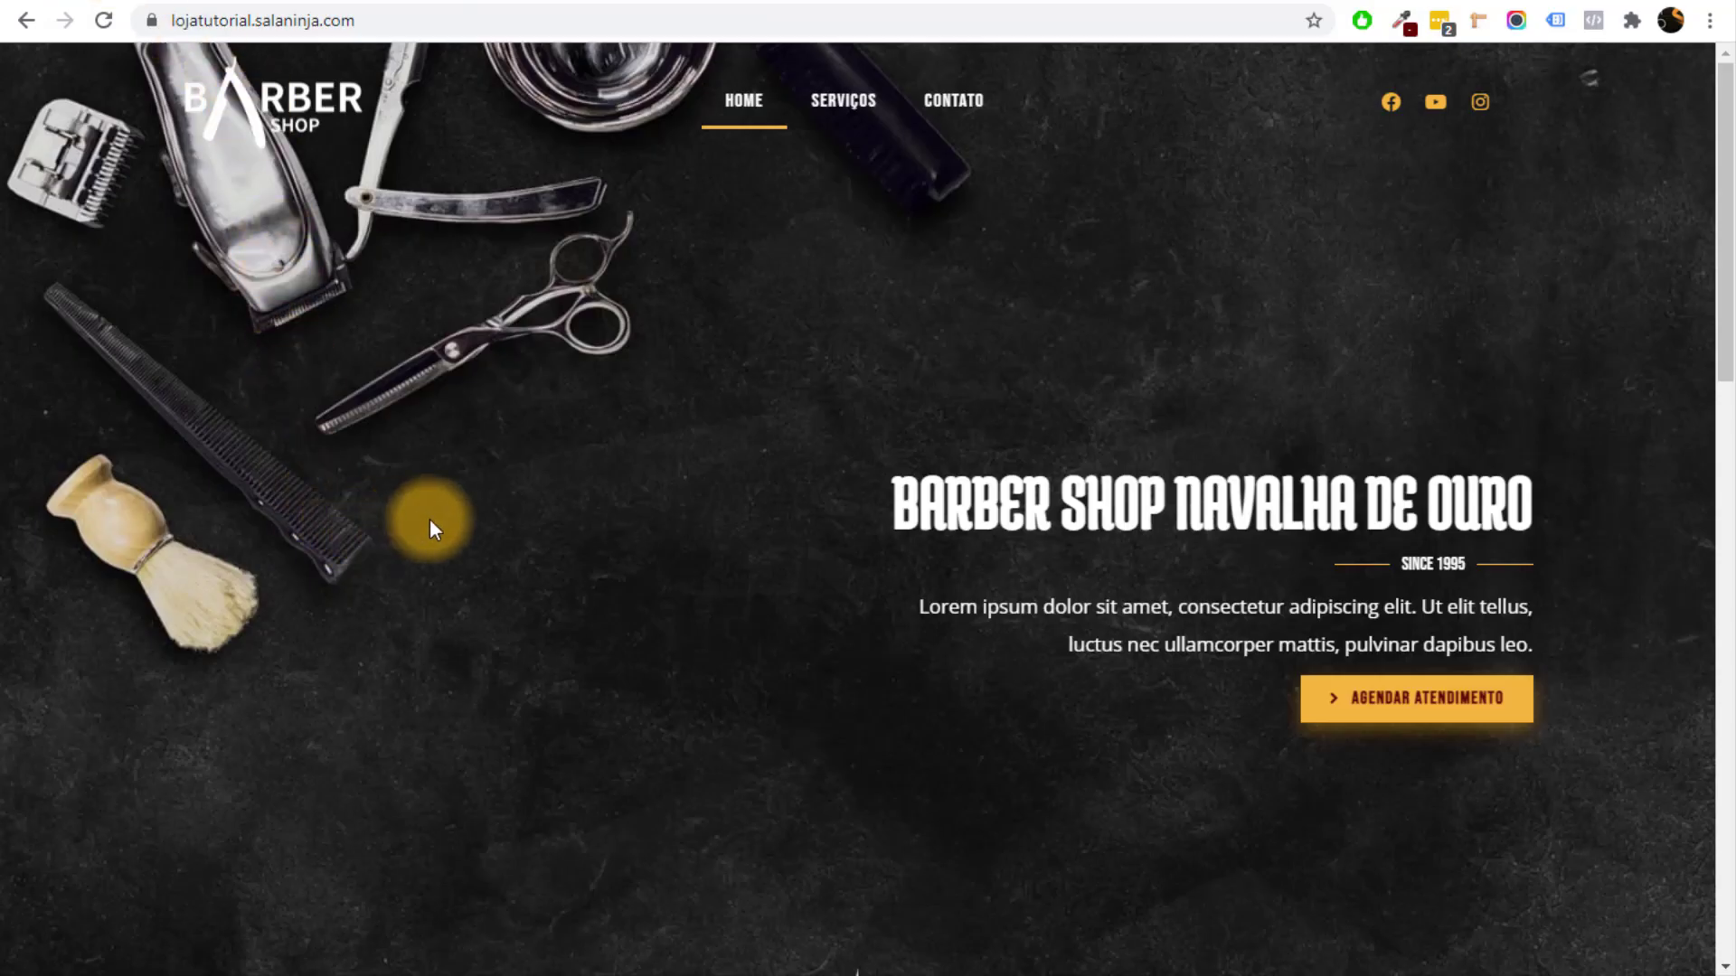
- Scroll through the finished Barber Shop Navalha de Ouro site for reference
scroll(430, 518, down, 15)
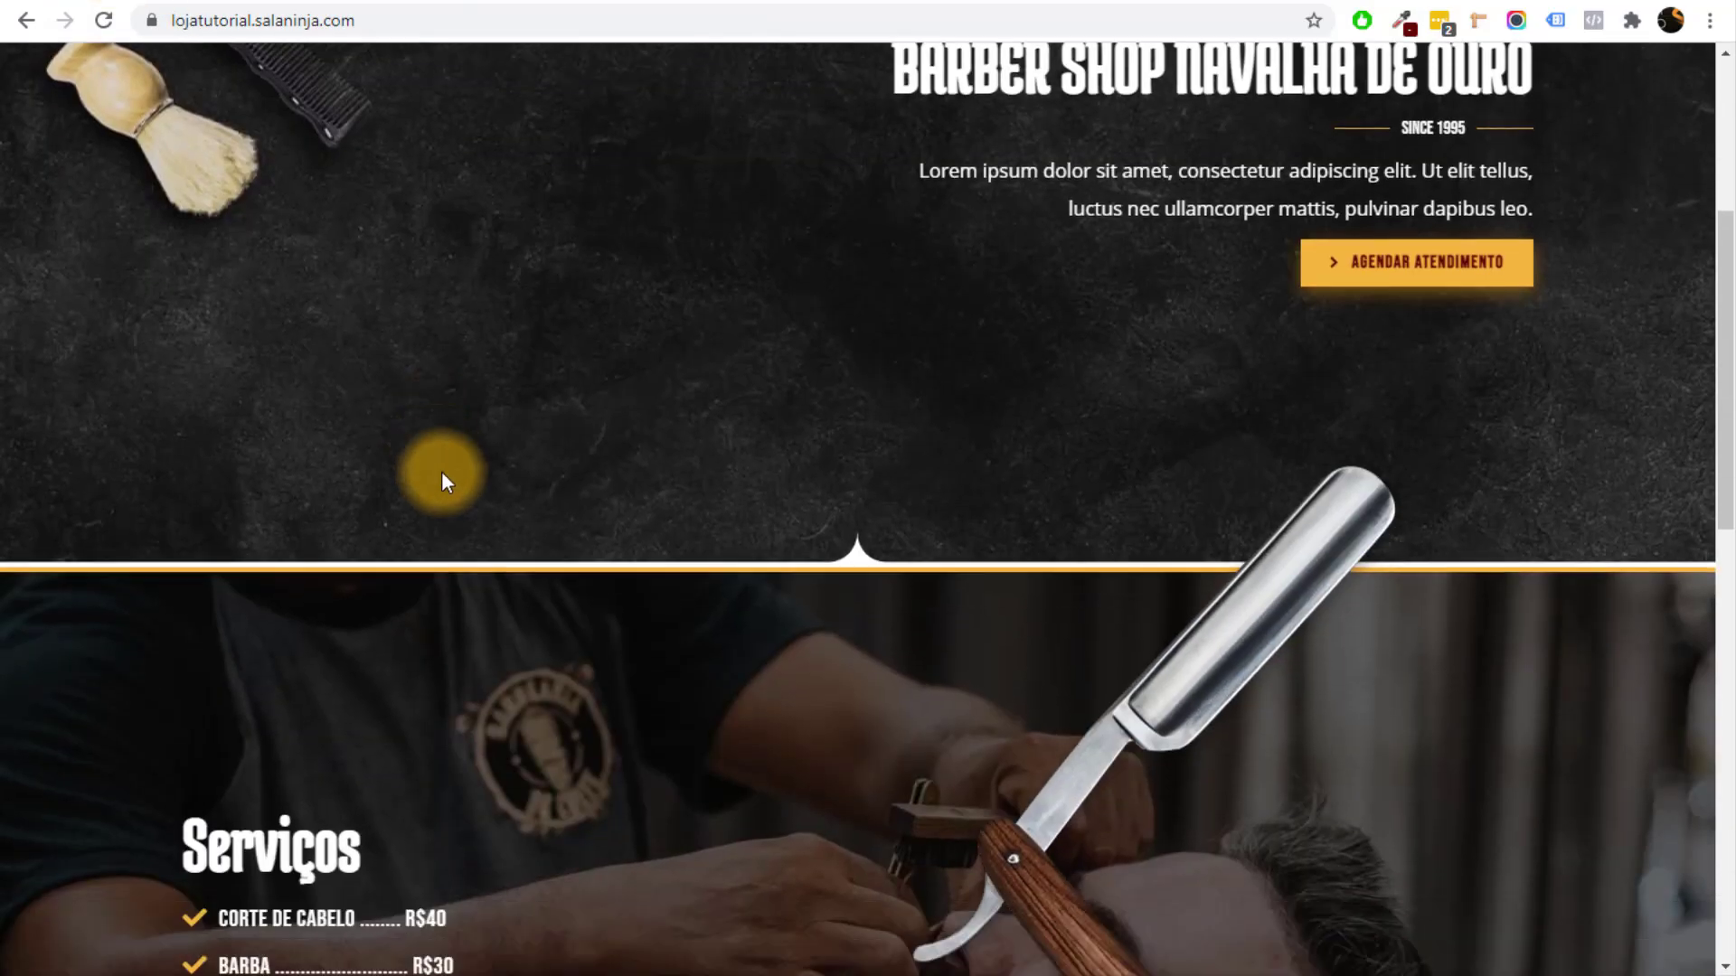
scroll(443, 334, up, 5)
scroll(603, 283, up, 10)
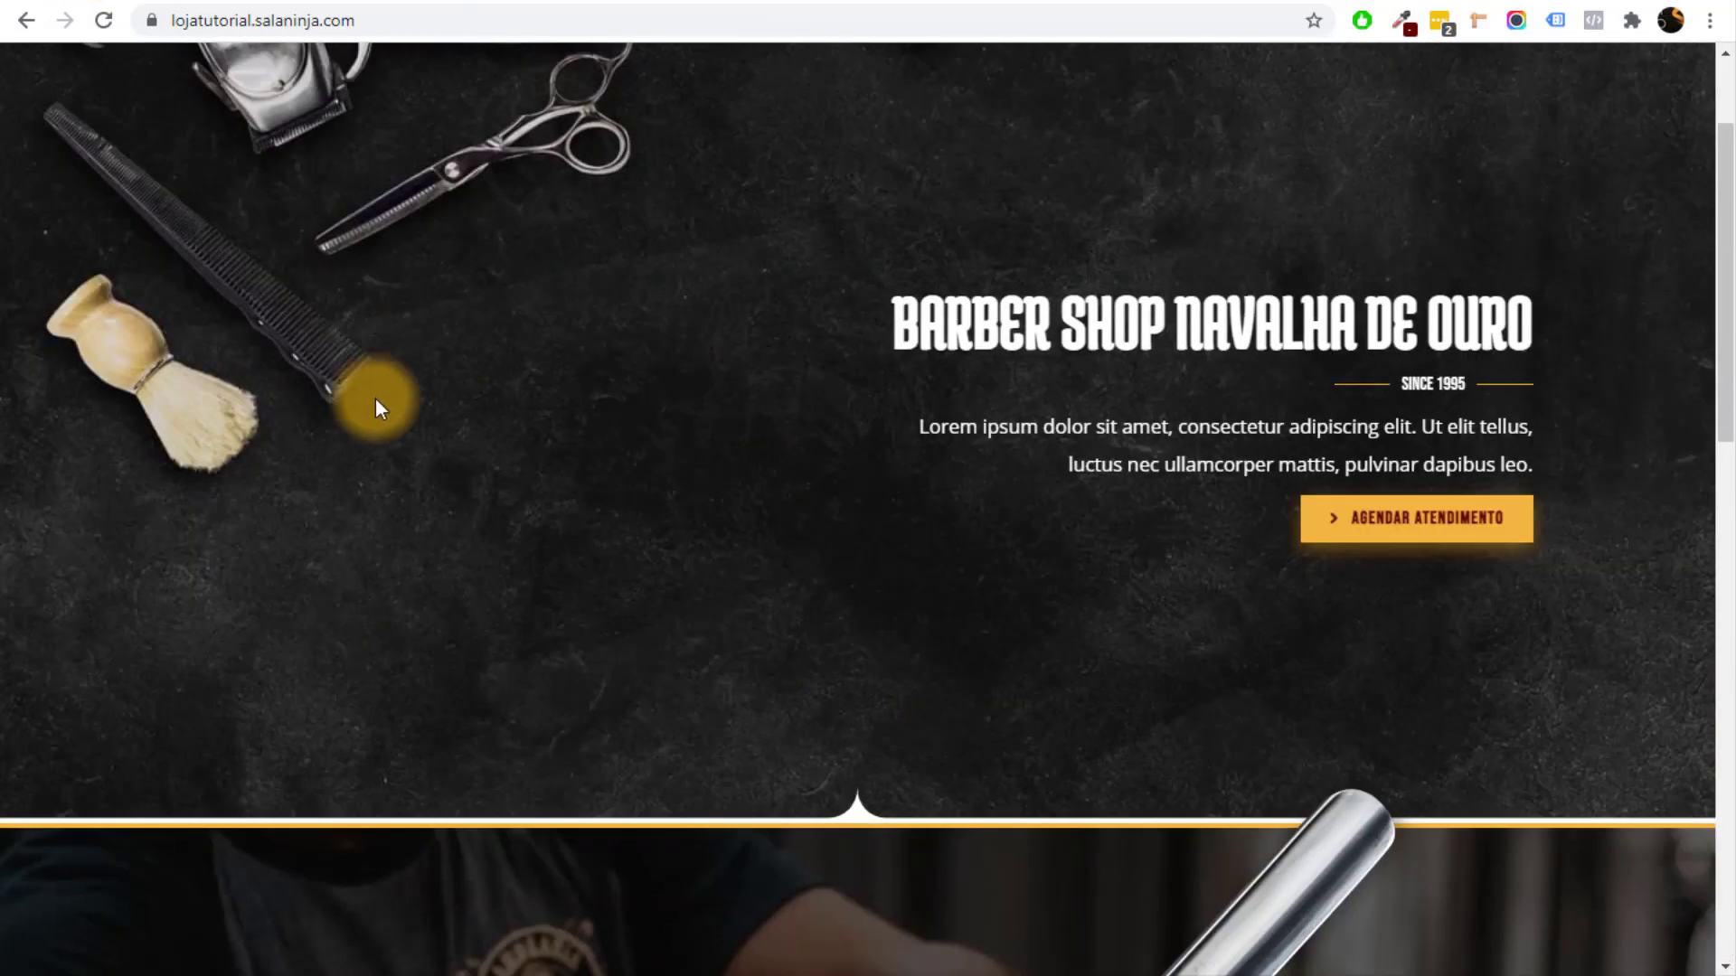
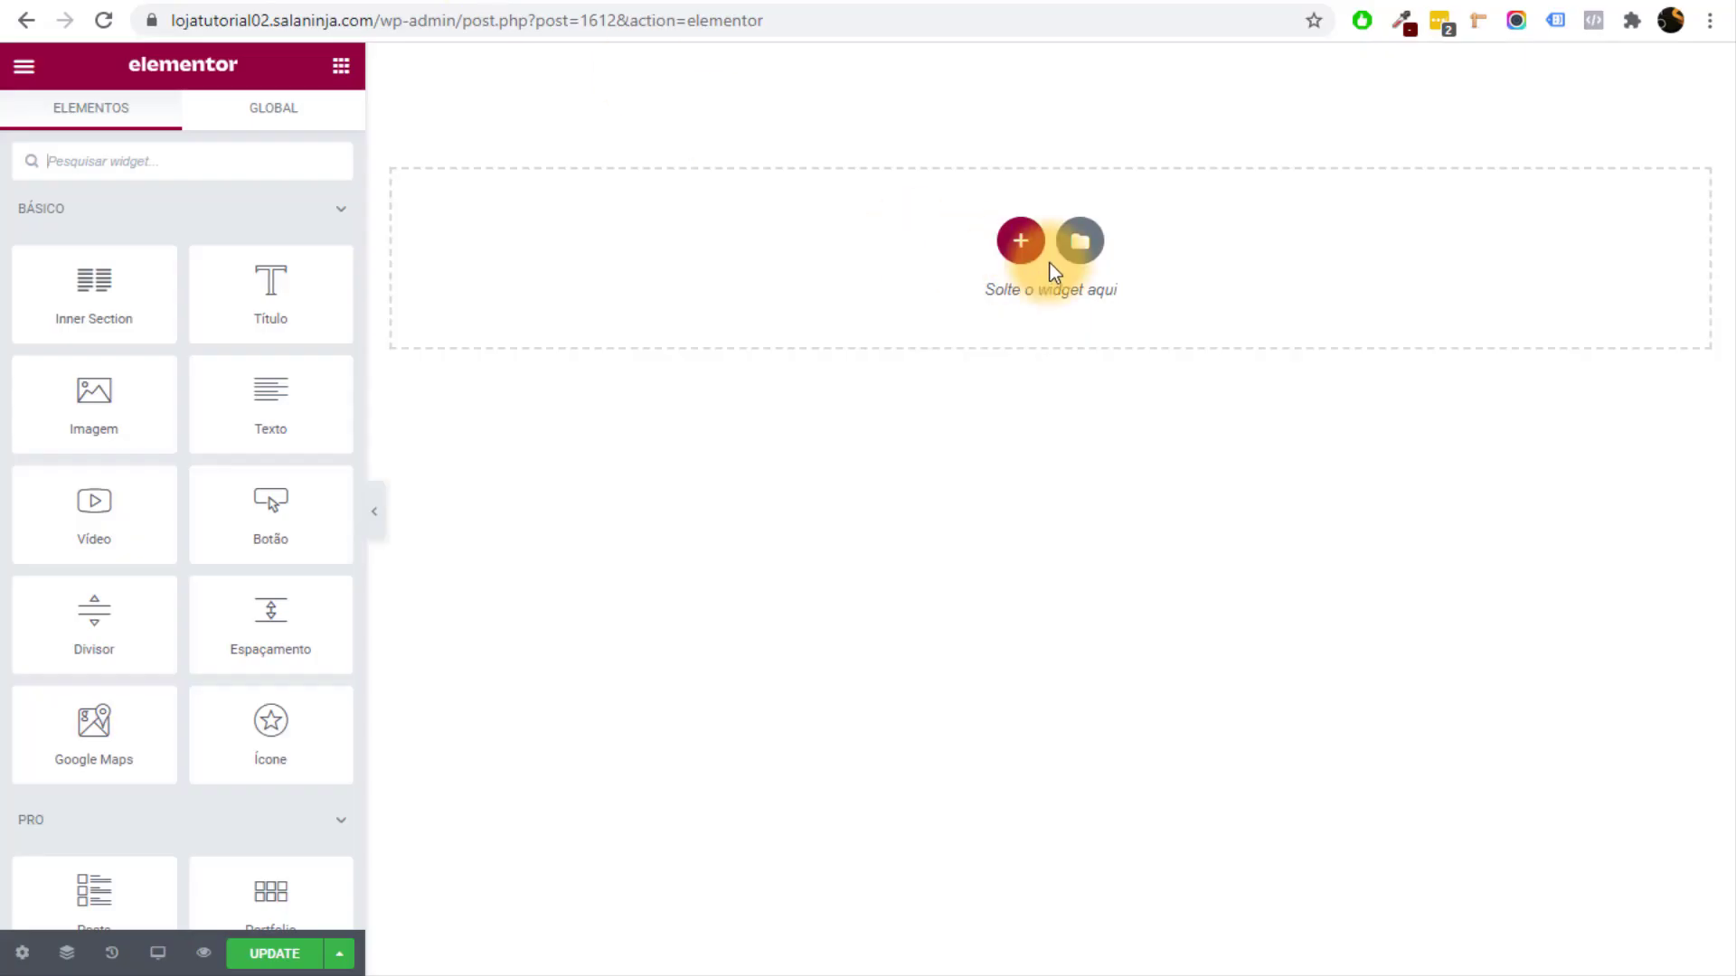
- Add a three-column section with unlinked 20 px top and bottom padding, then drop an Image widget into column one
click(1031, 245)
click(973, 312)
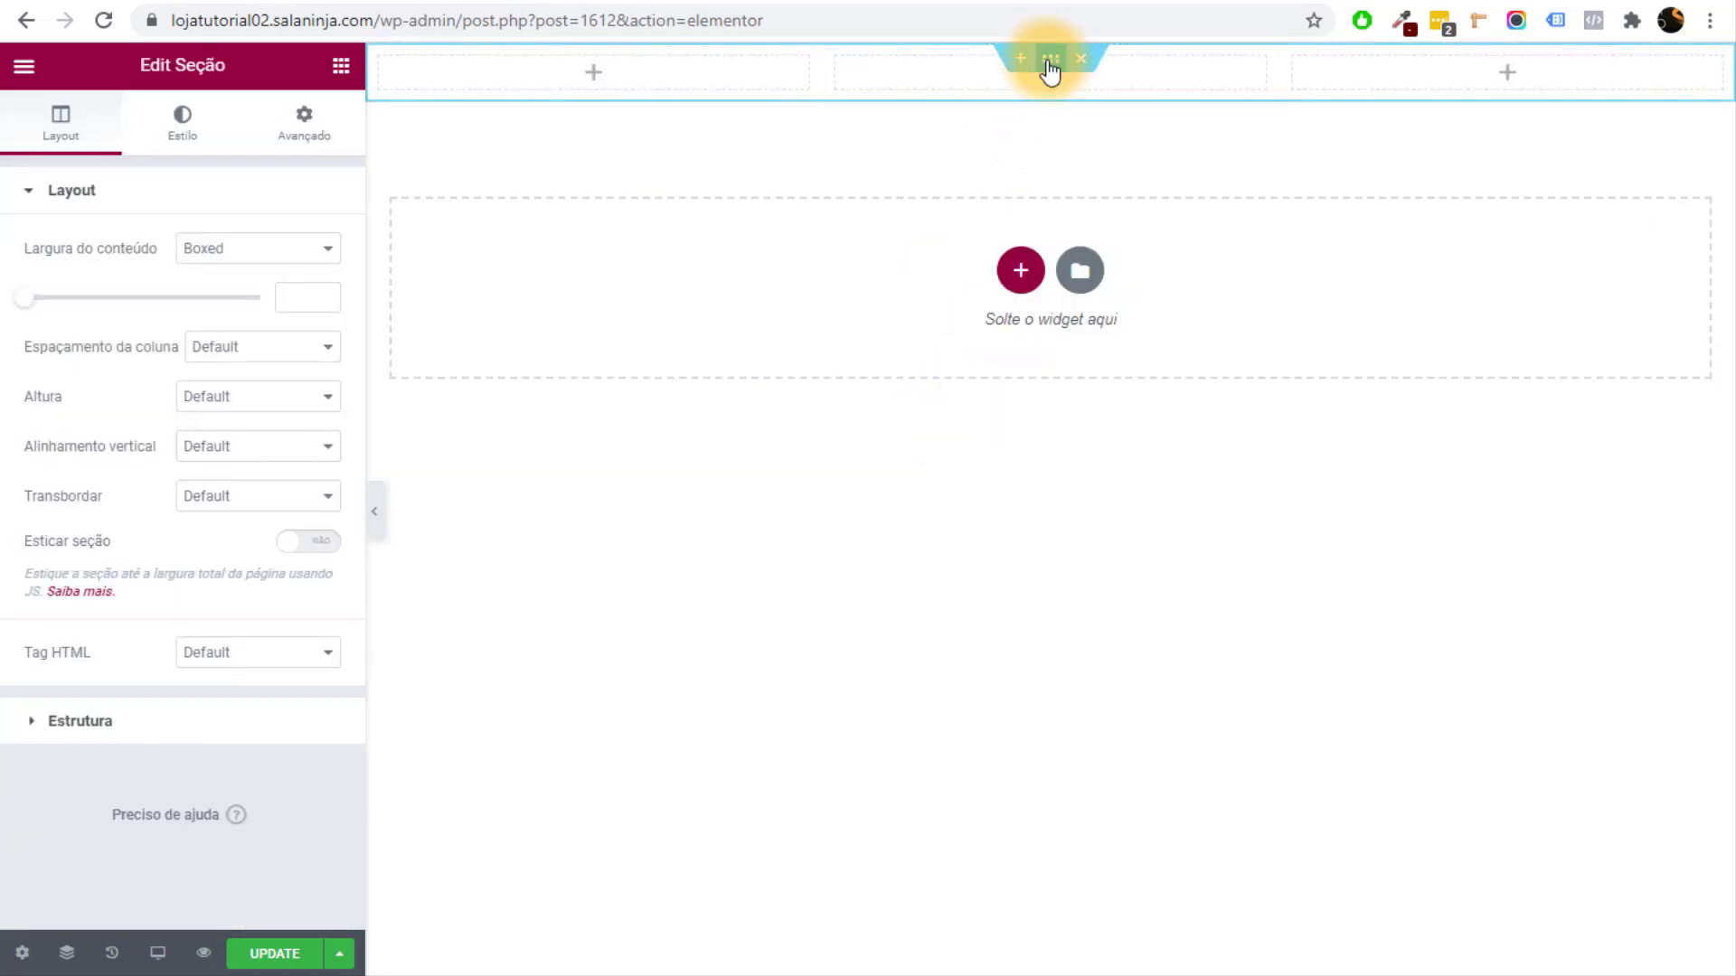
click(304, 122)
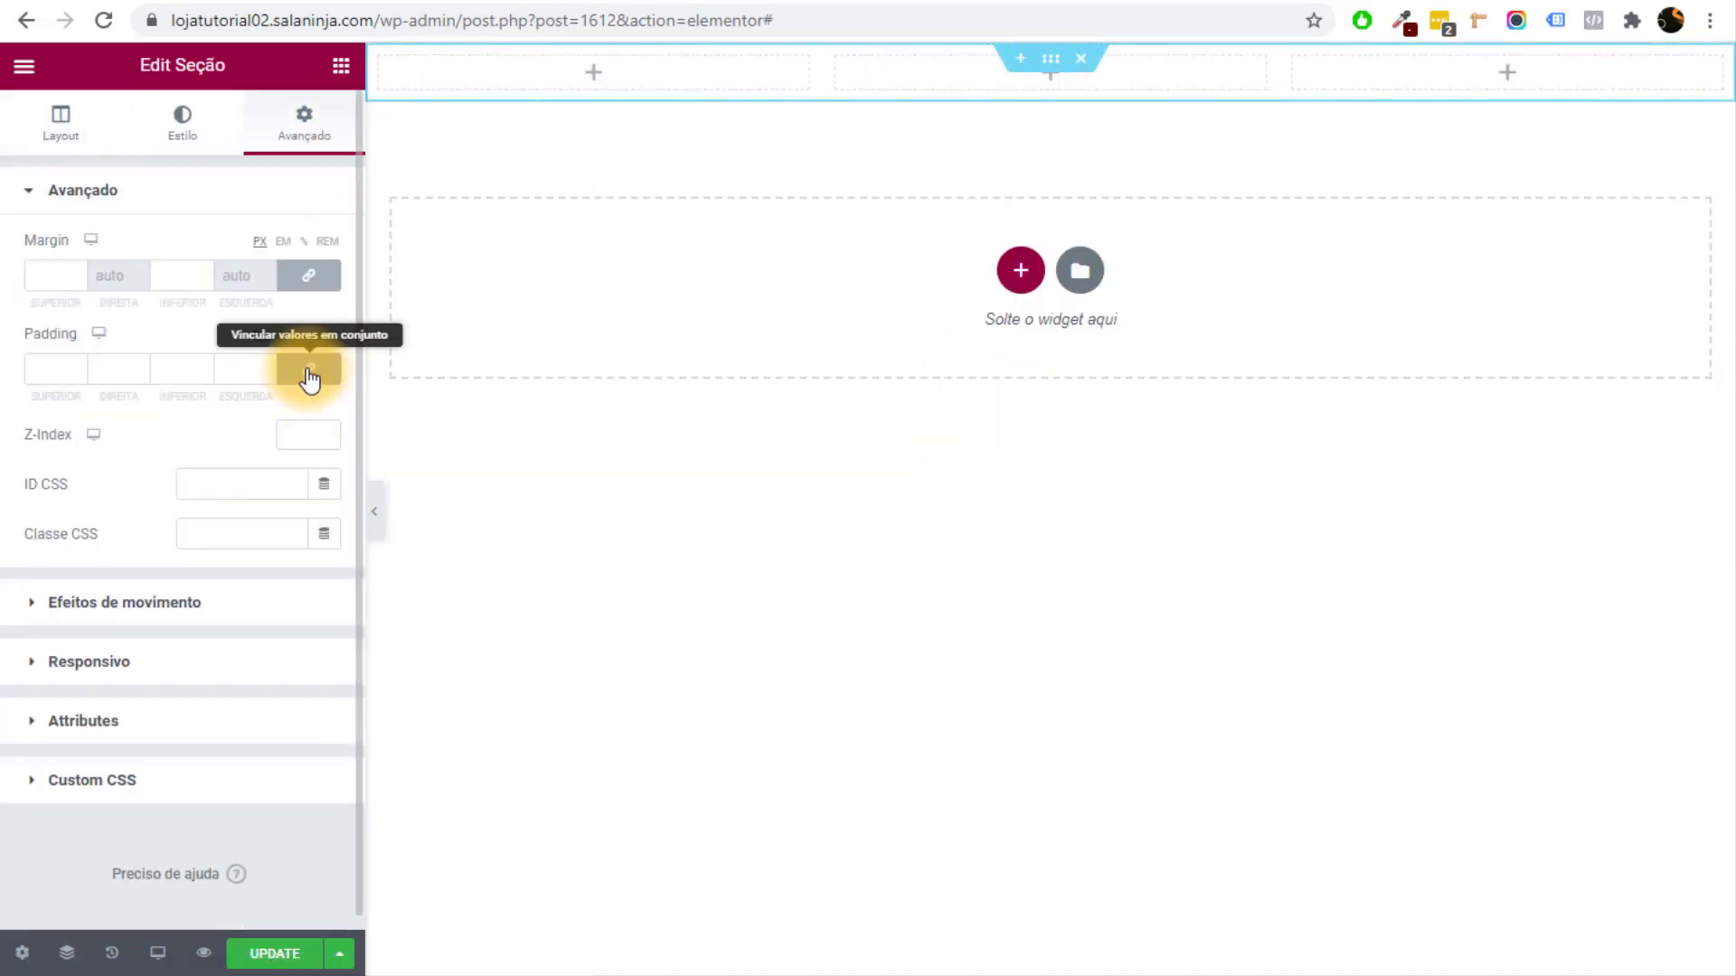
click(309, 370)
click(43, 370)
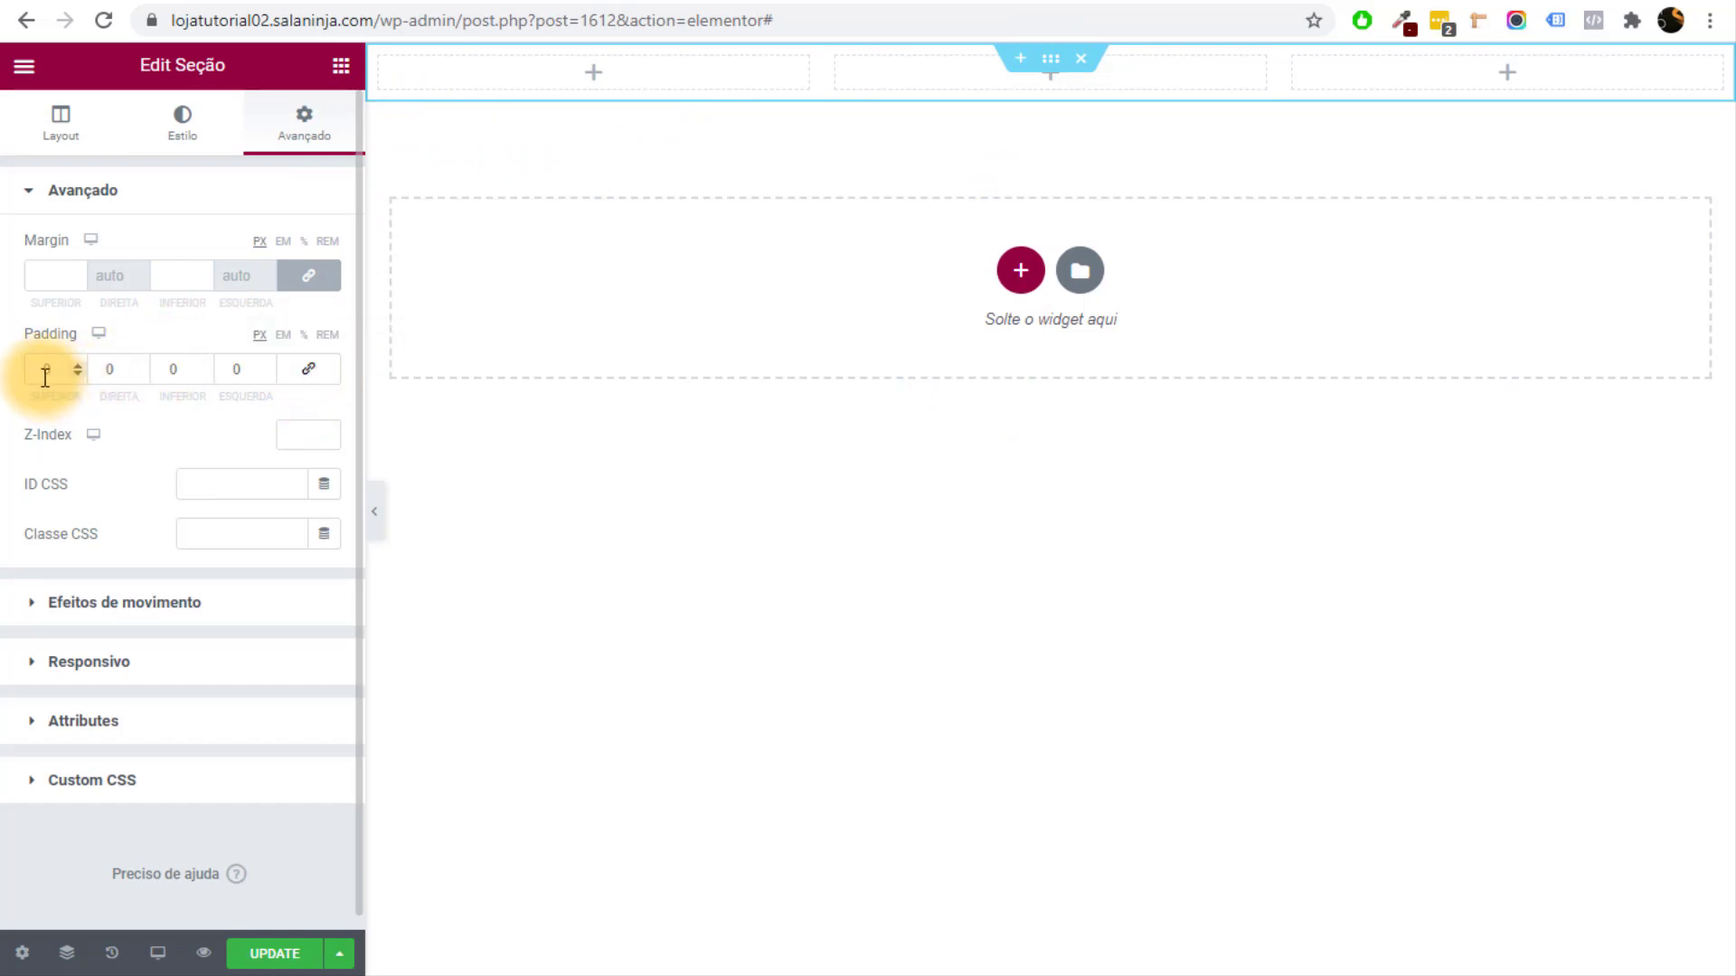
text(2)
click(168, 371)
text(2)
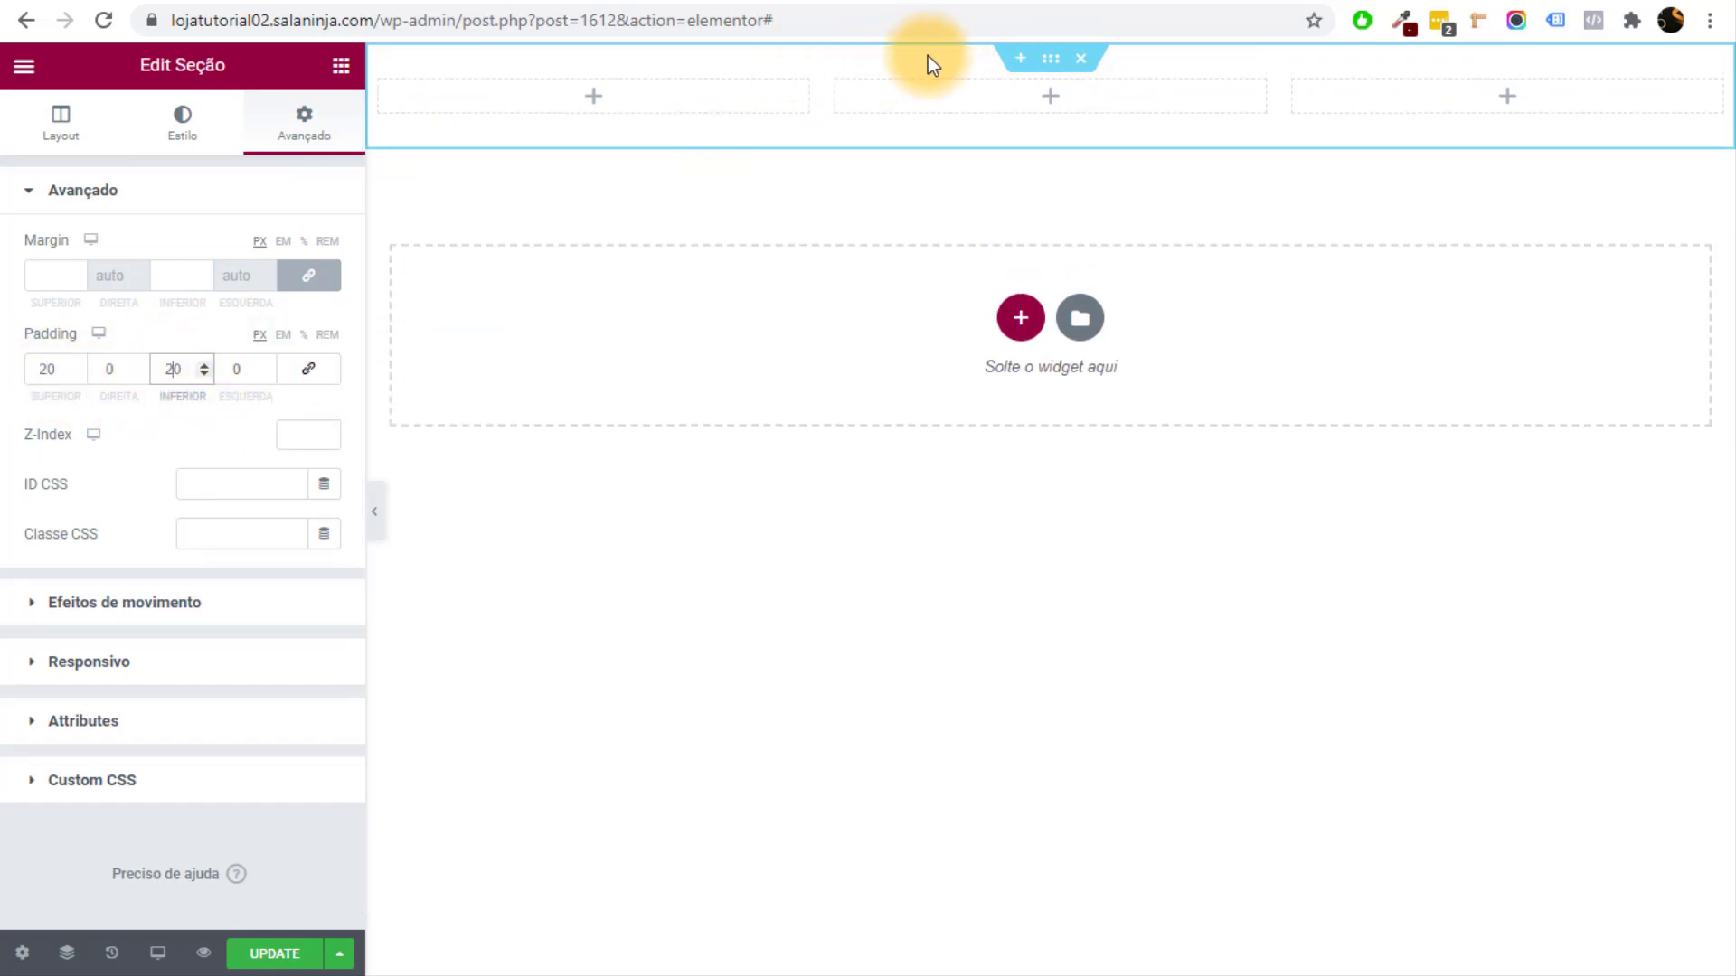
click(340, 67)
drag(101, 415, 599, 311)
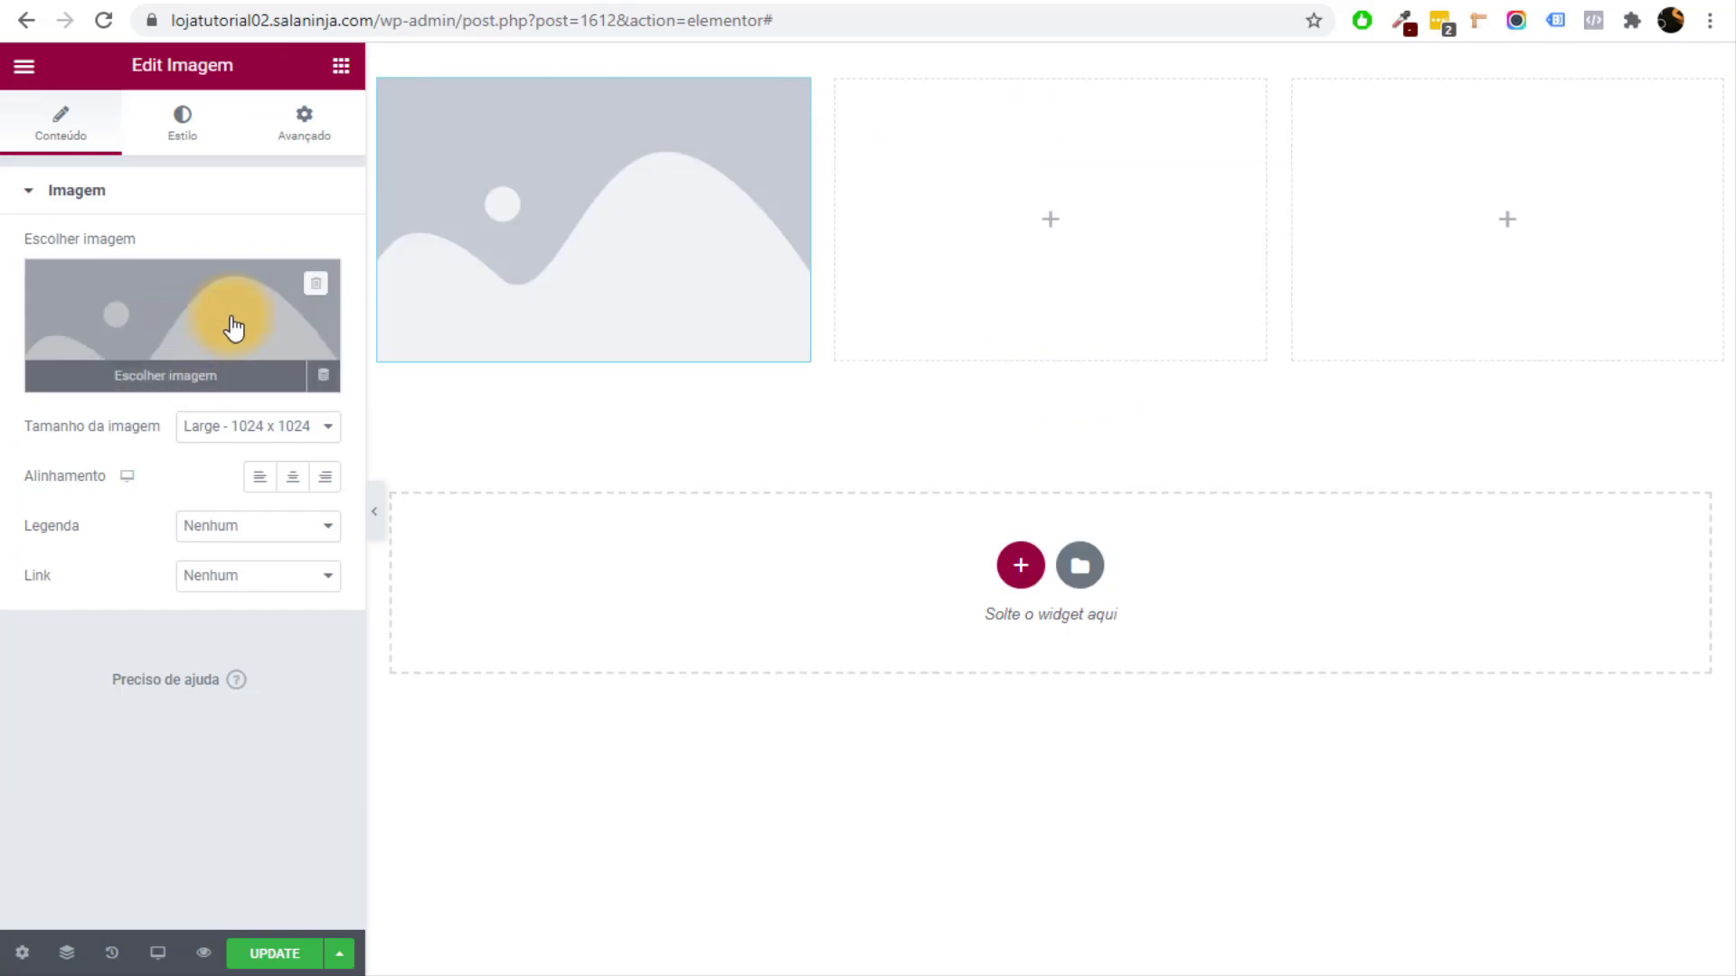
- Upload the optimized image files from the folder into the media library
click(259, 345)
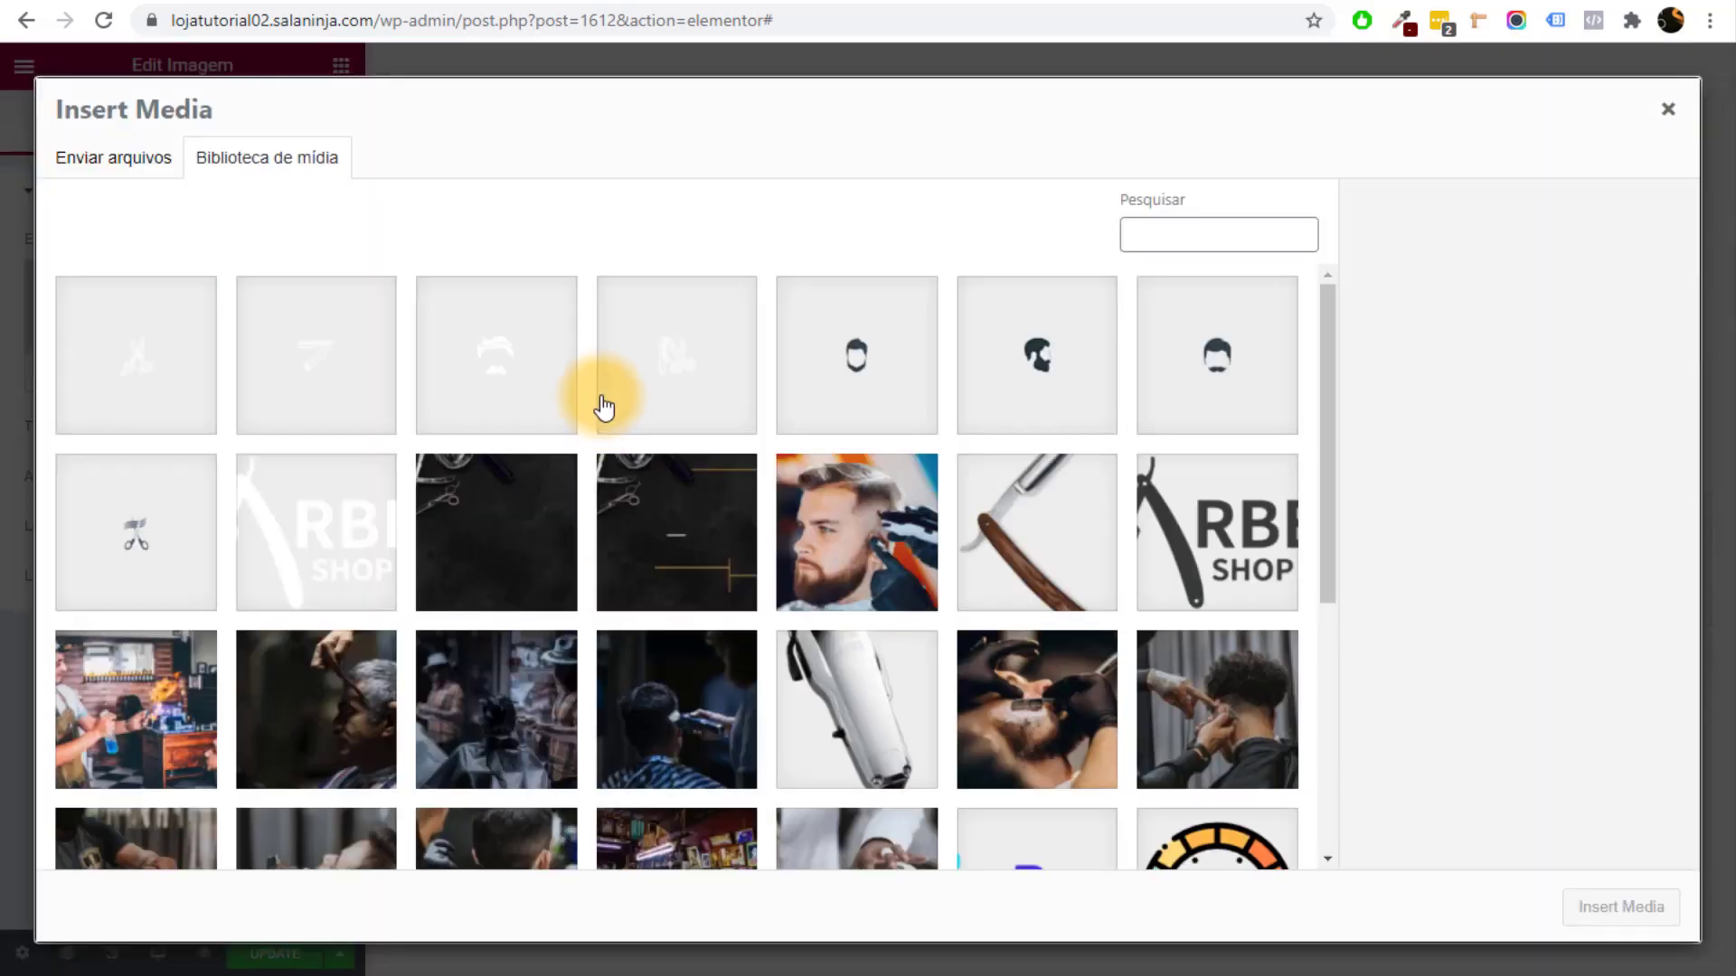
scroll(781, 452, down, 3)
scroll(687, 578, up, 4)
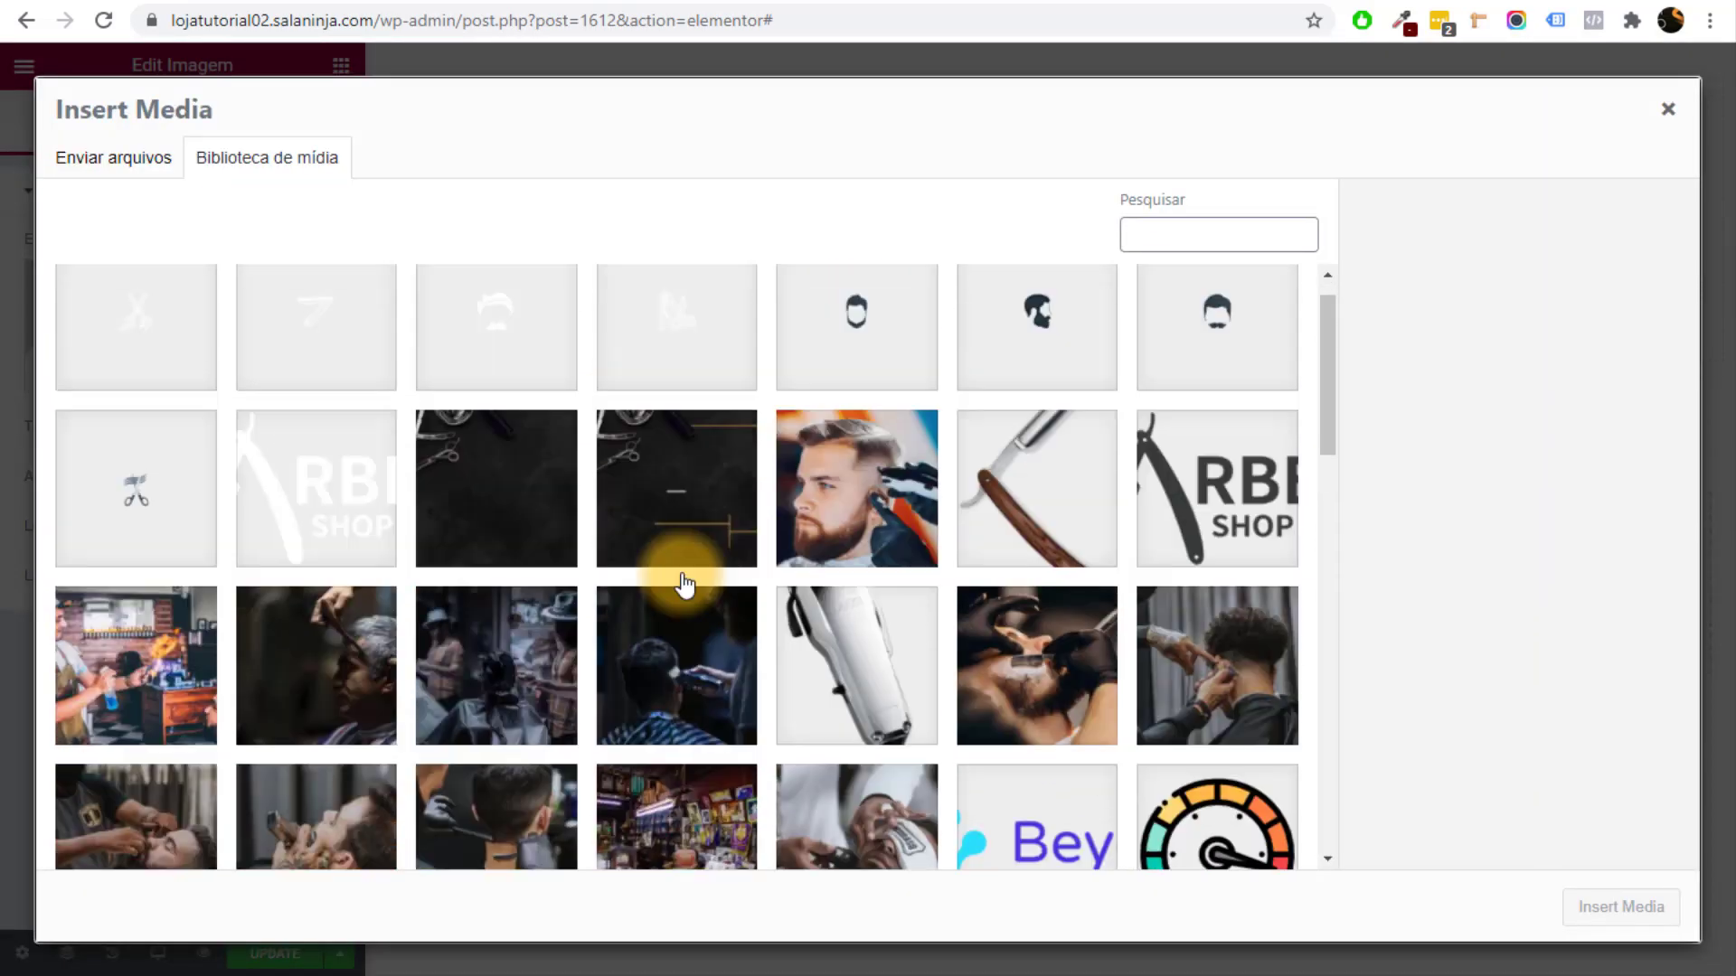
key(alt+Tab)
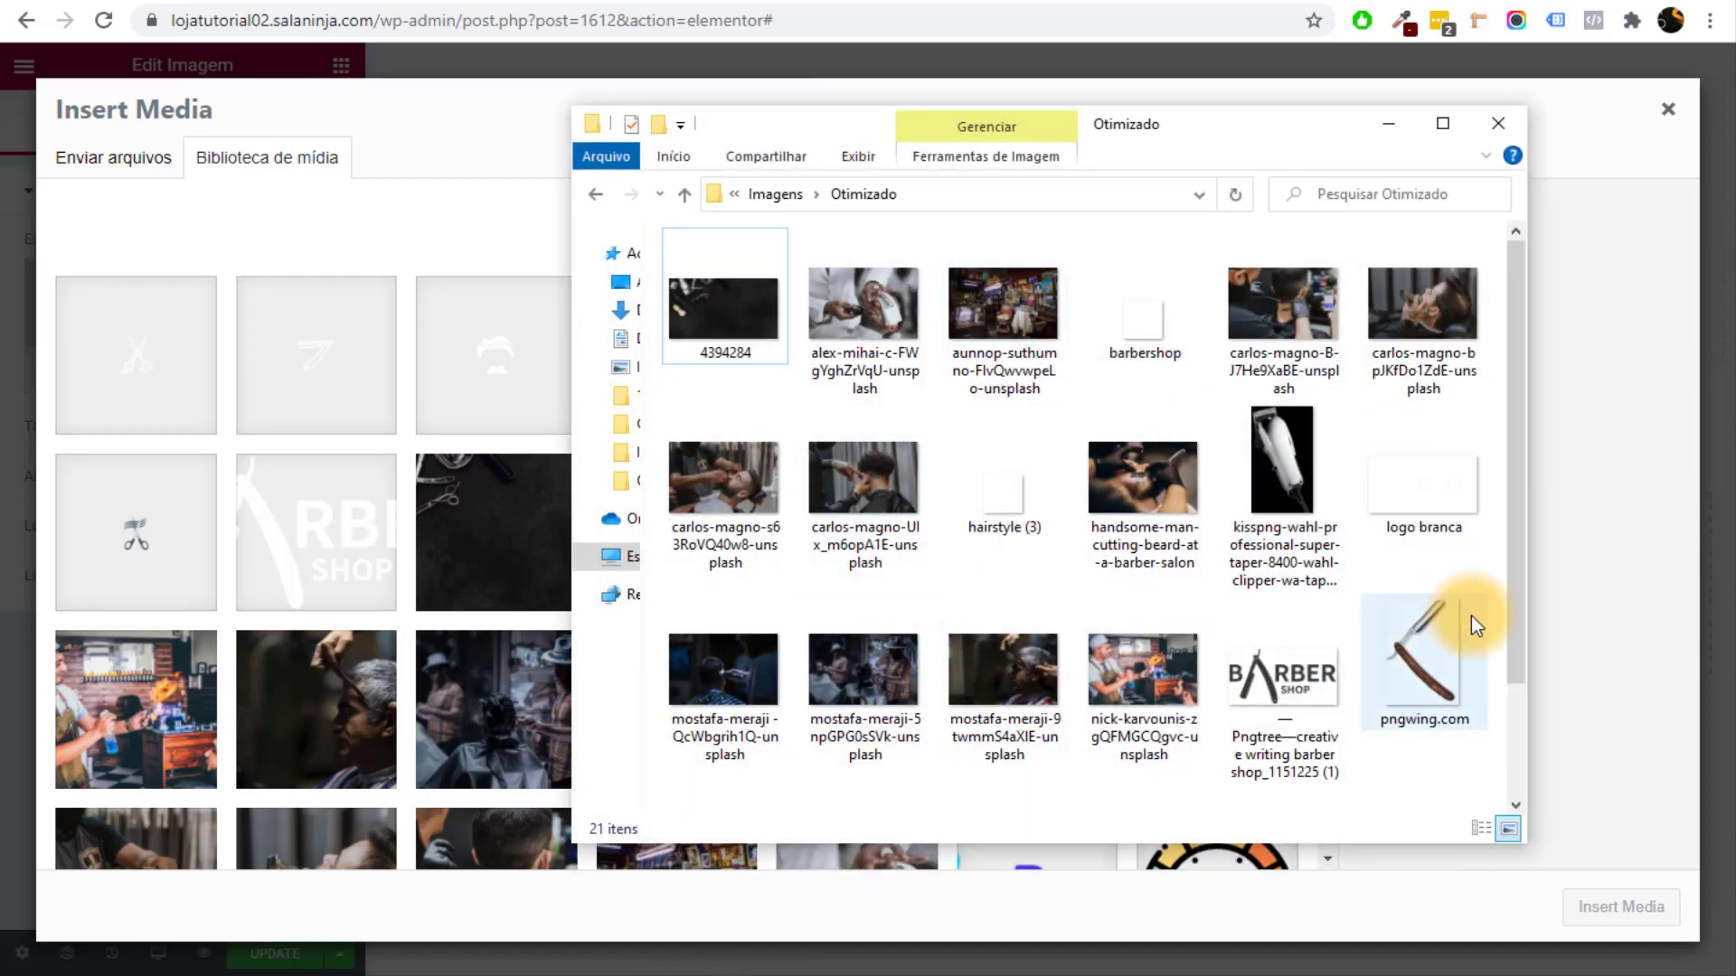
drag(1430, 762, 720, 241)
drag(769, 298, 1075, 425)
click(1389, 123)
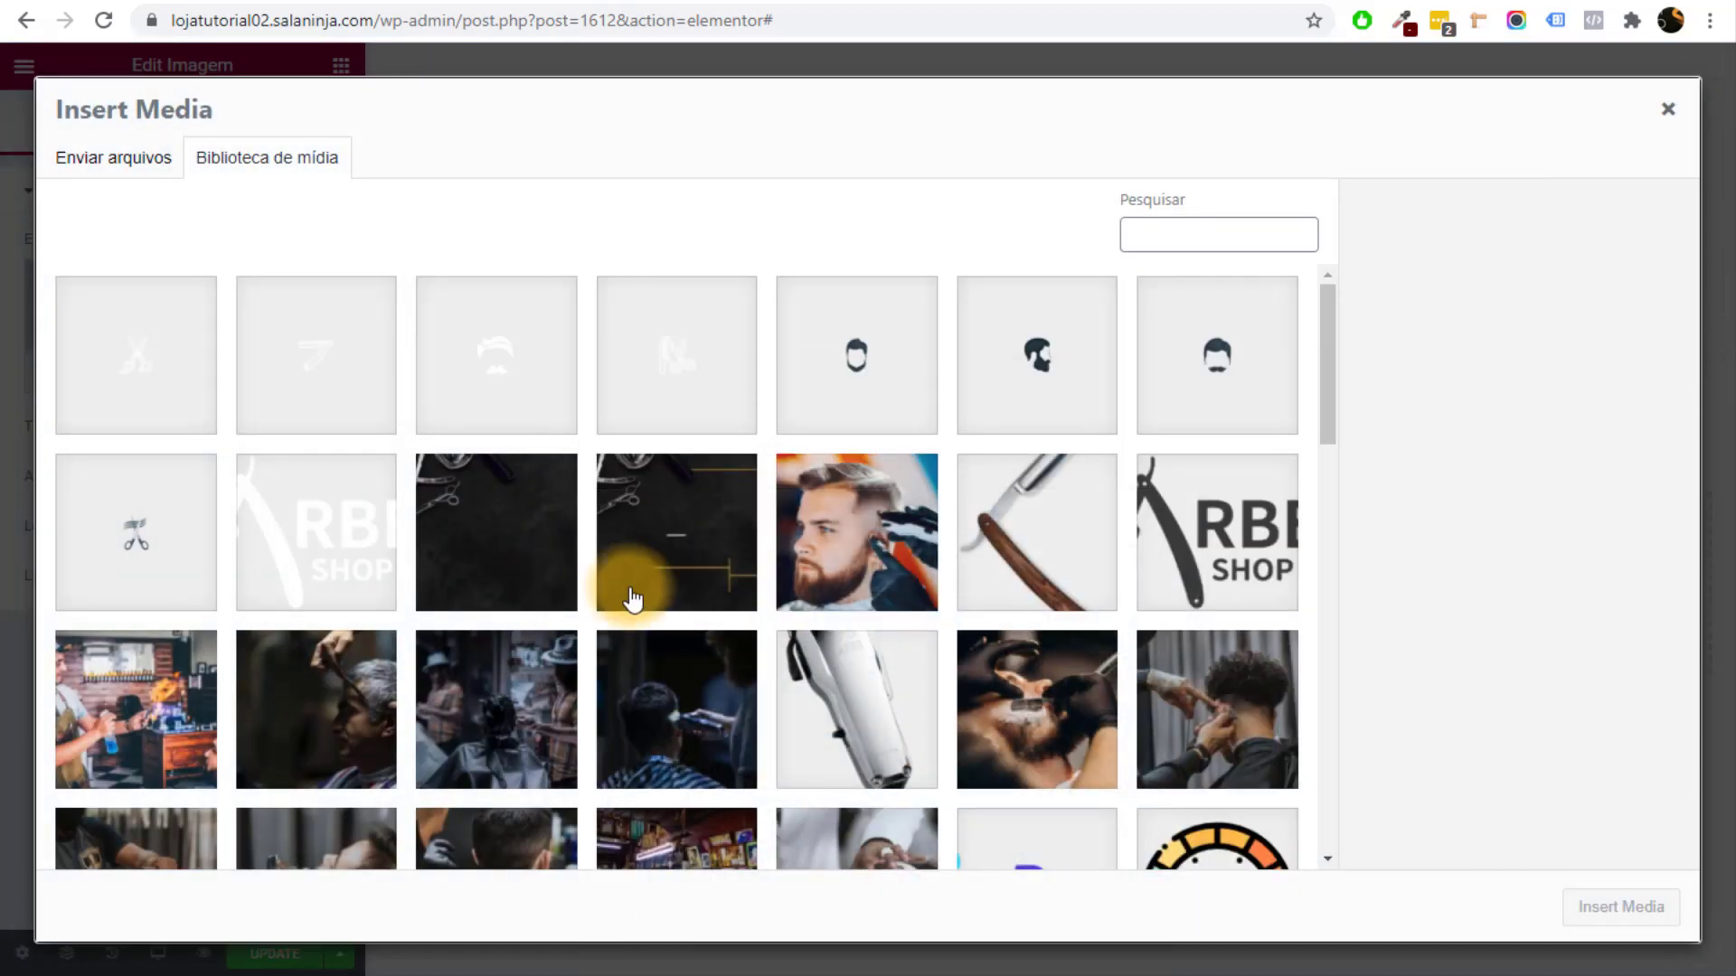
- Insert the dark barber-tools image, then replace it with the white Barber Shop logo
click(511, 569)
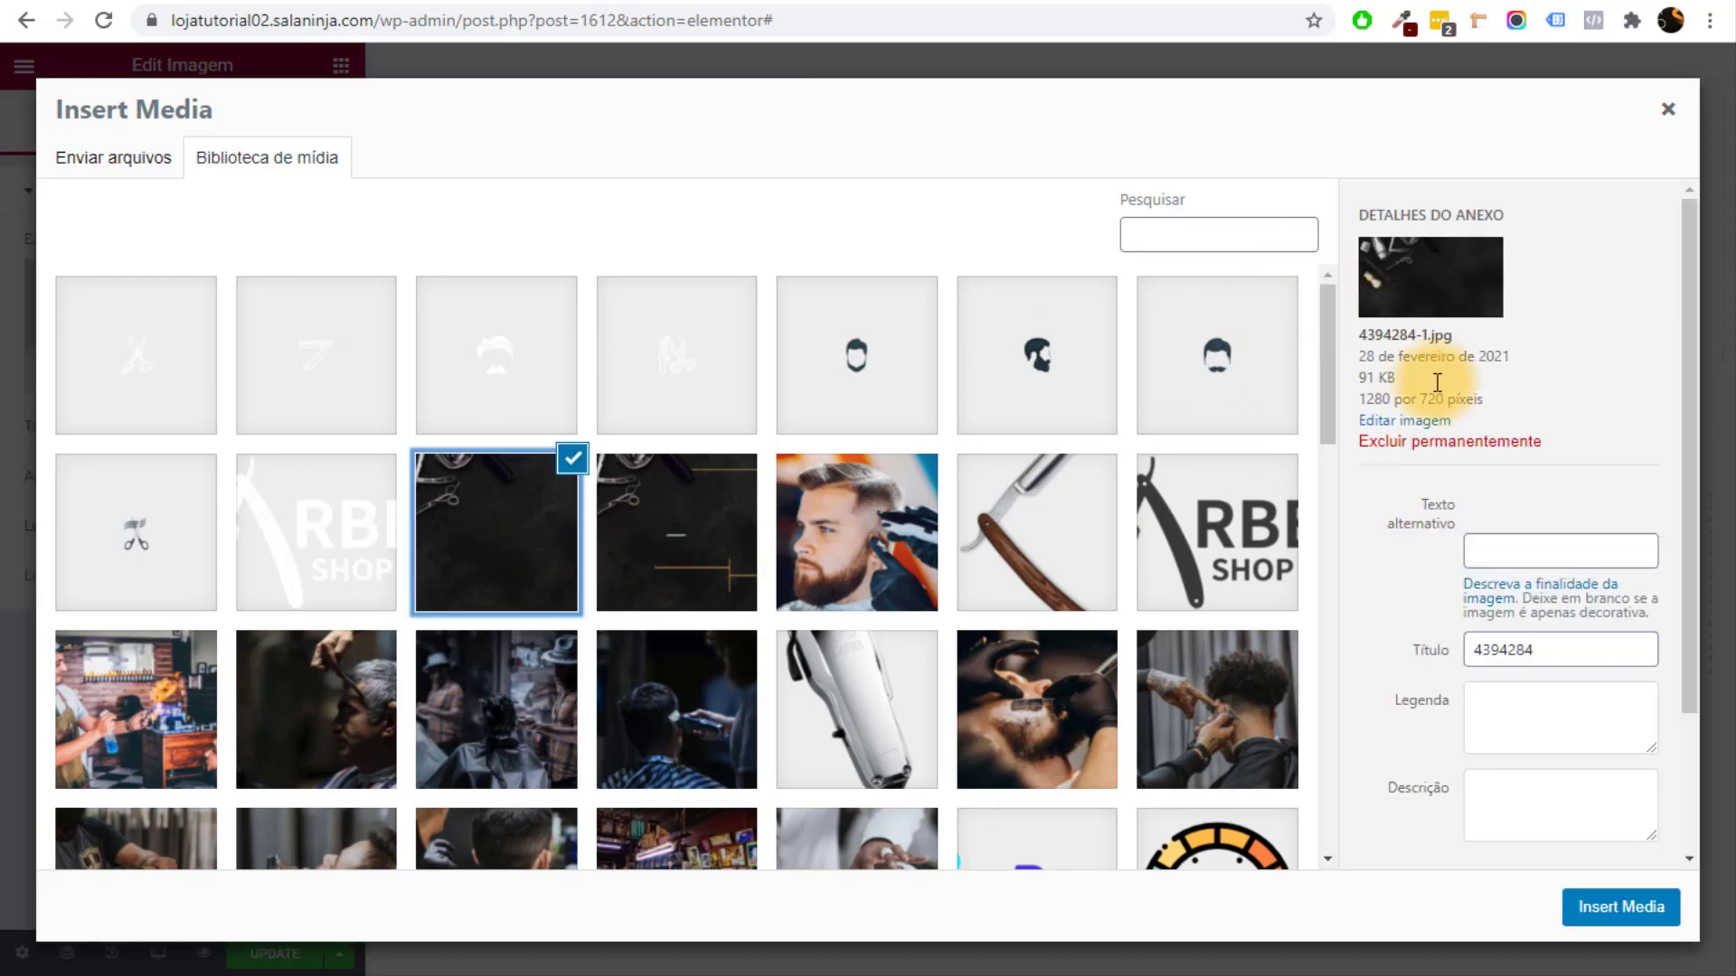
click(1622, 907)
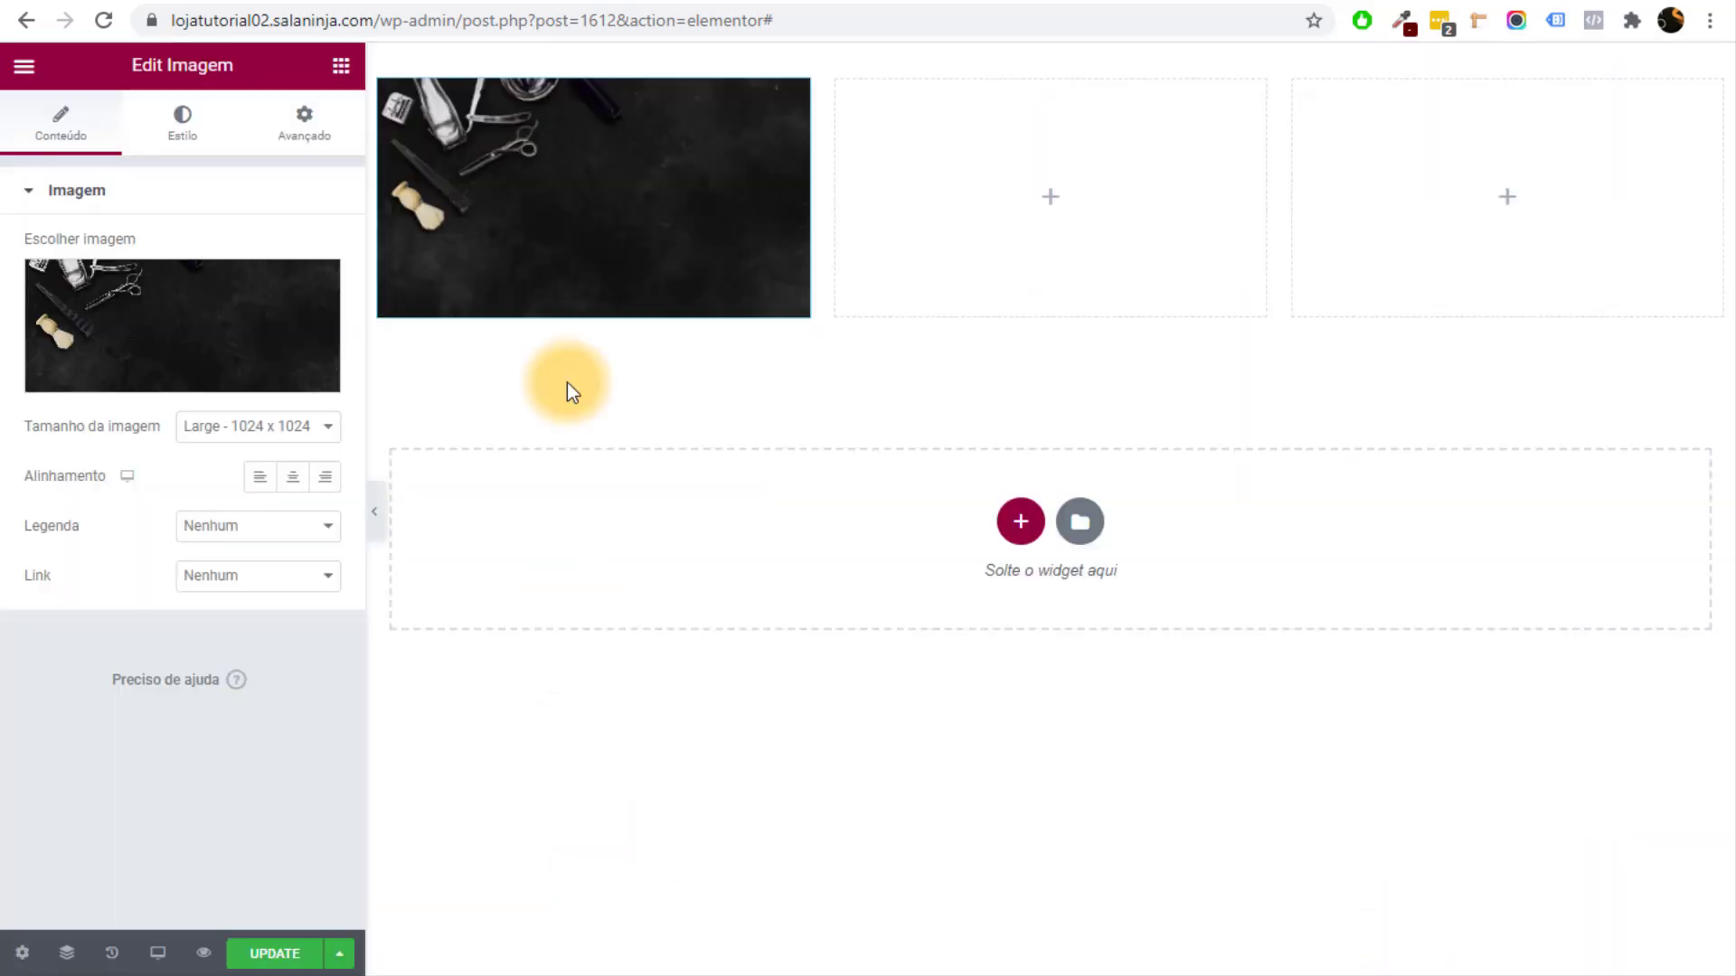
click(136, 361)
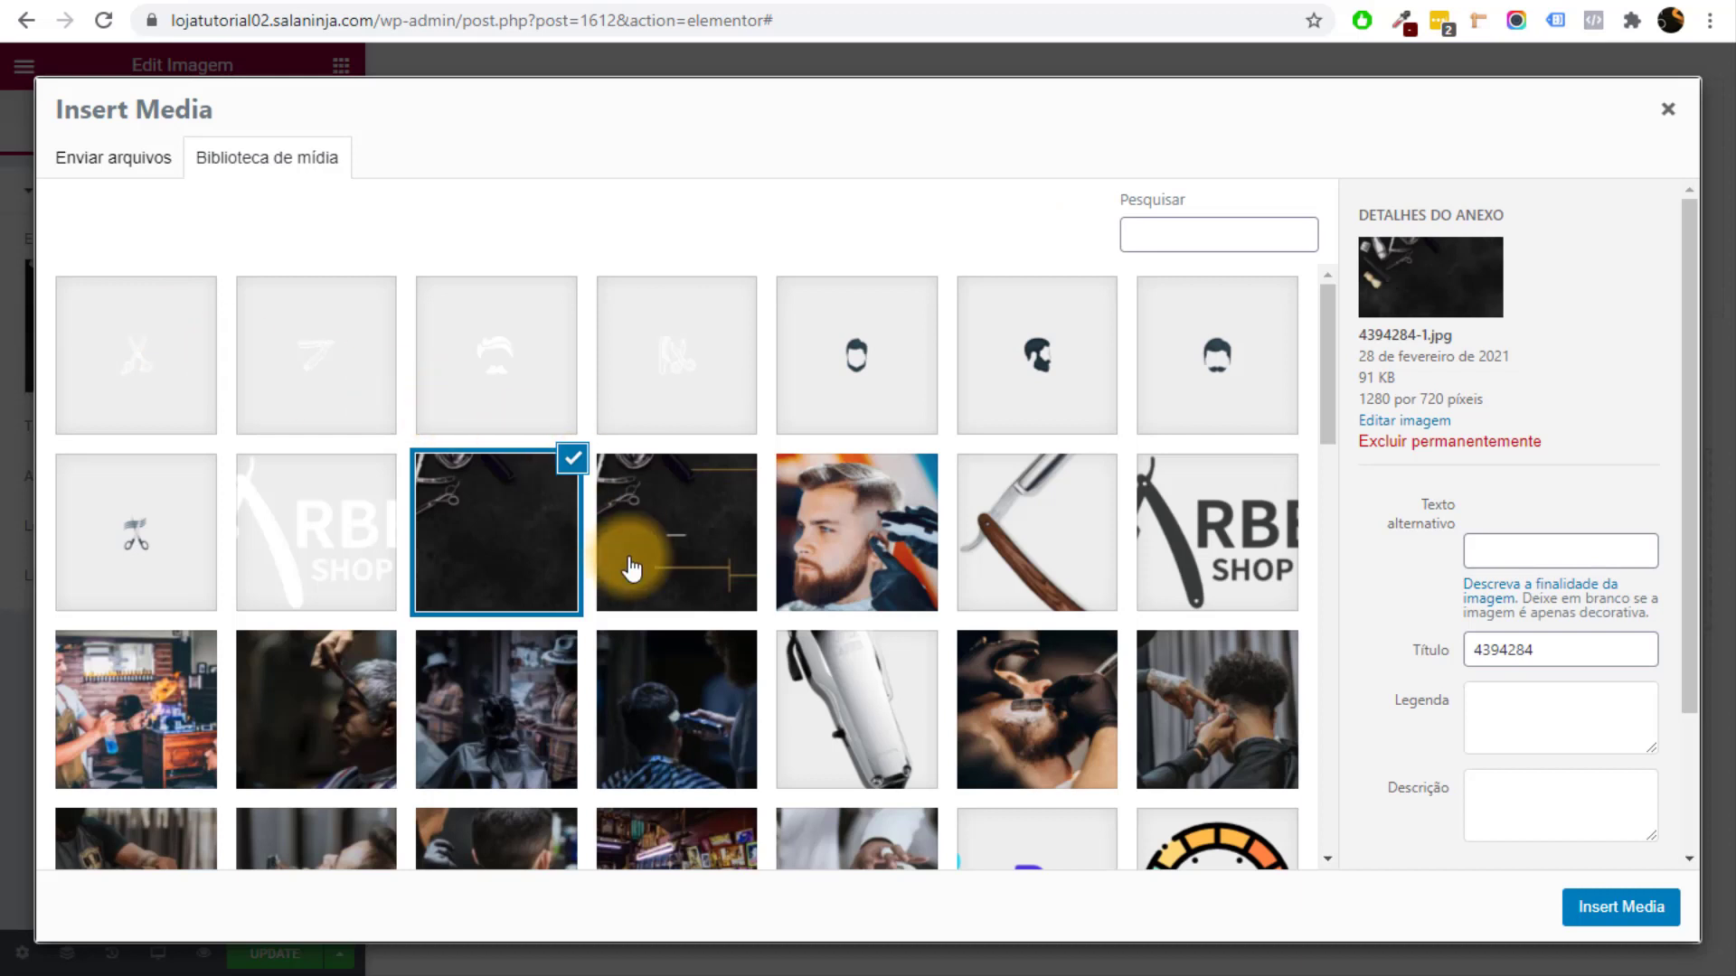
click(310, 538)
click(1615, 910)
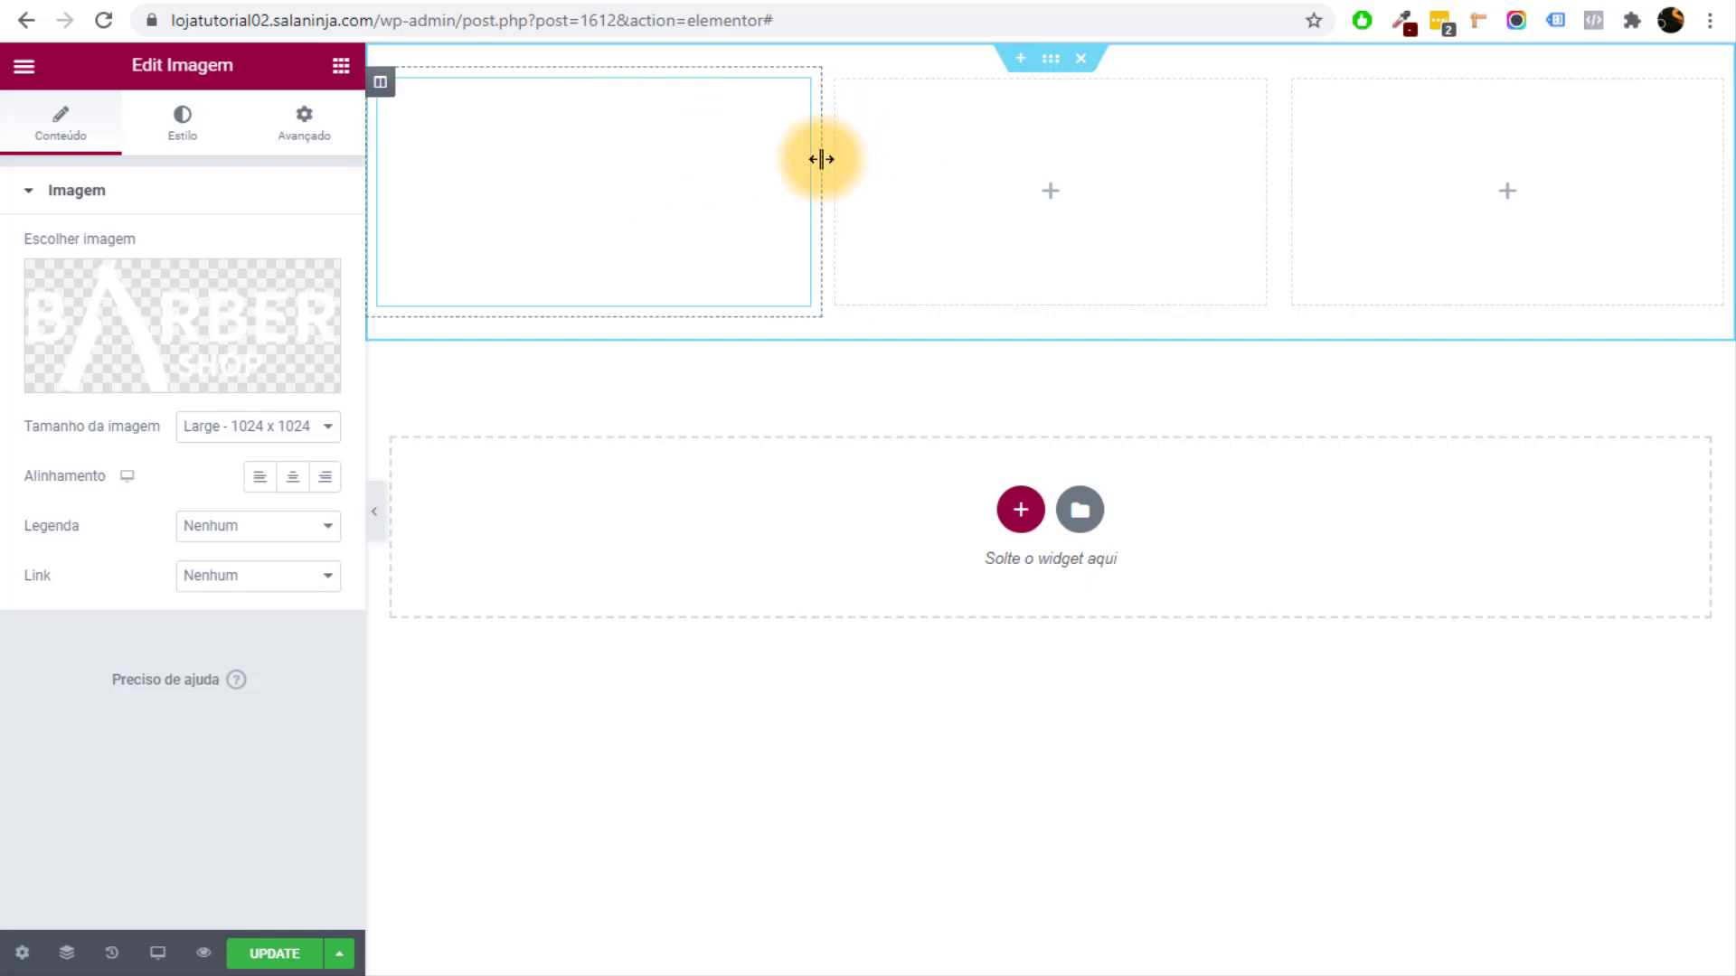
- Drag the column borders to widths of about 15.8%, 67.7% and 15.9%
mouse_move(821, 159)
mouse_down()
mouse_move(740, 156)
mouse_move(803, 145)
mouse_up()
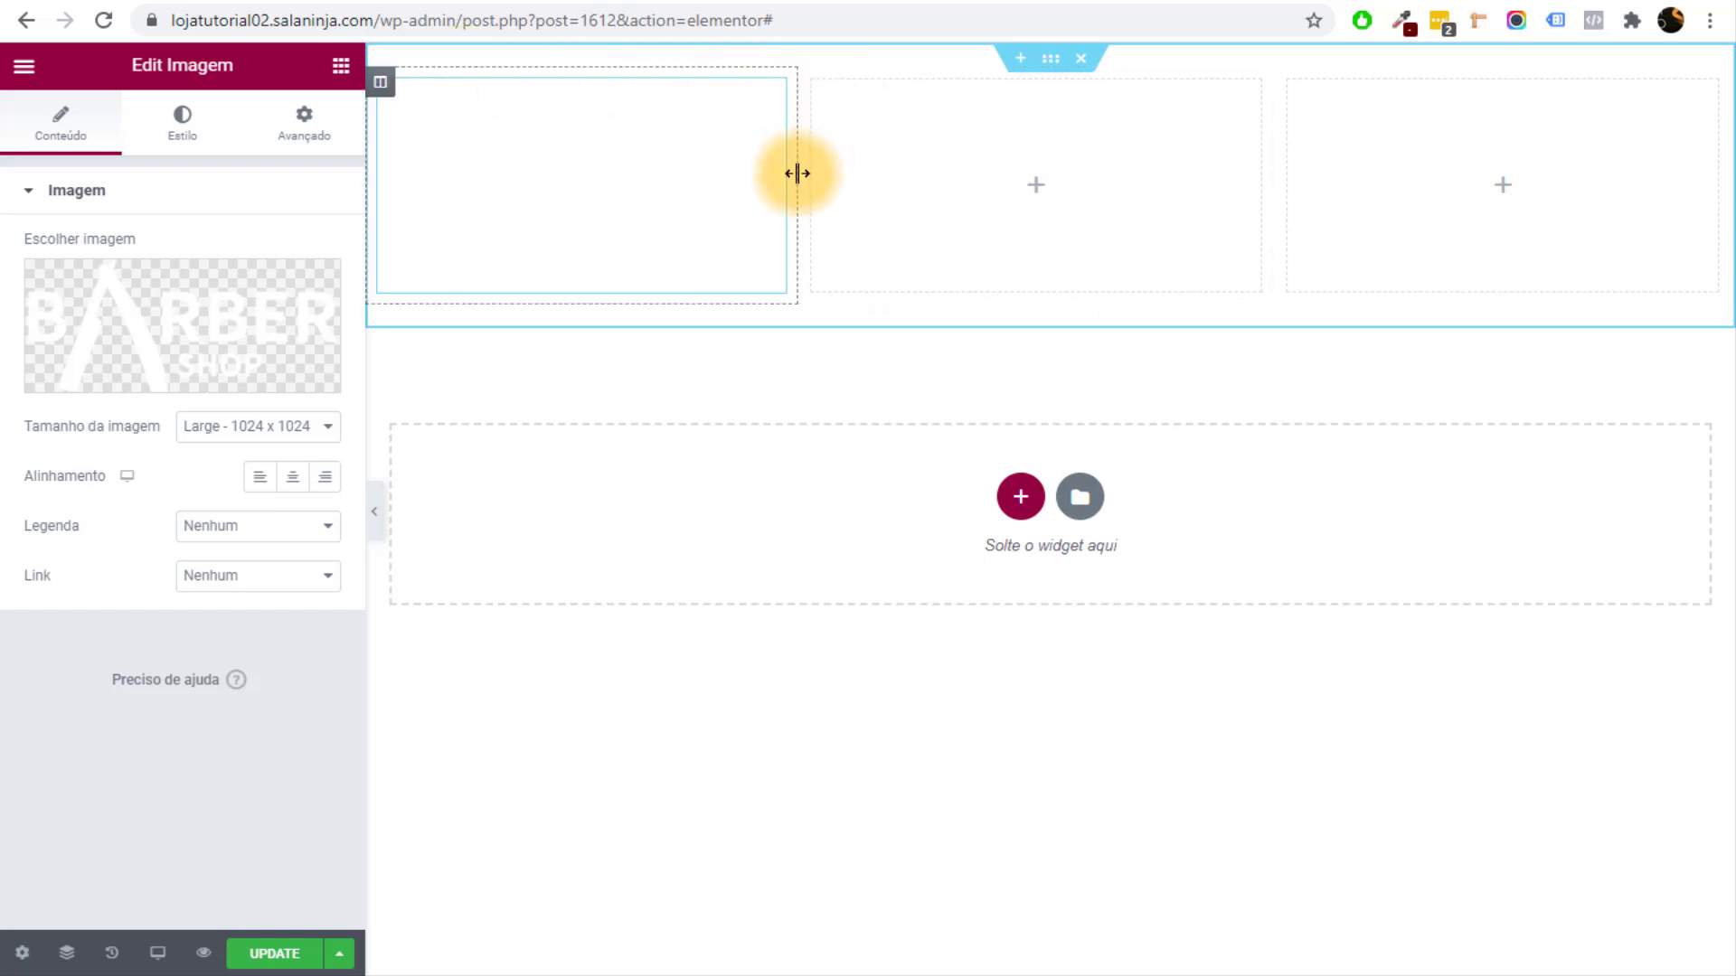
drag(794, 171, 572, 152)
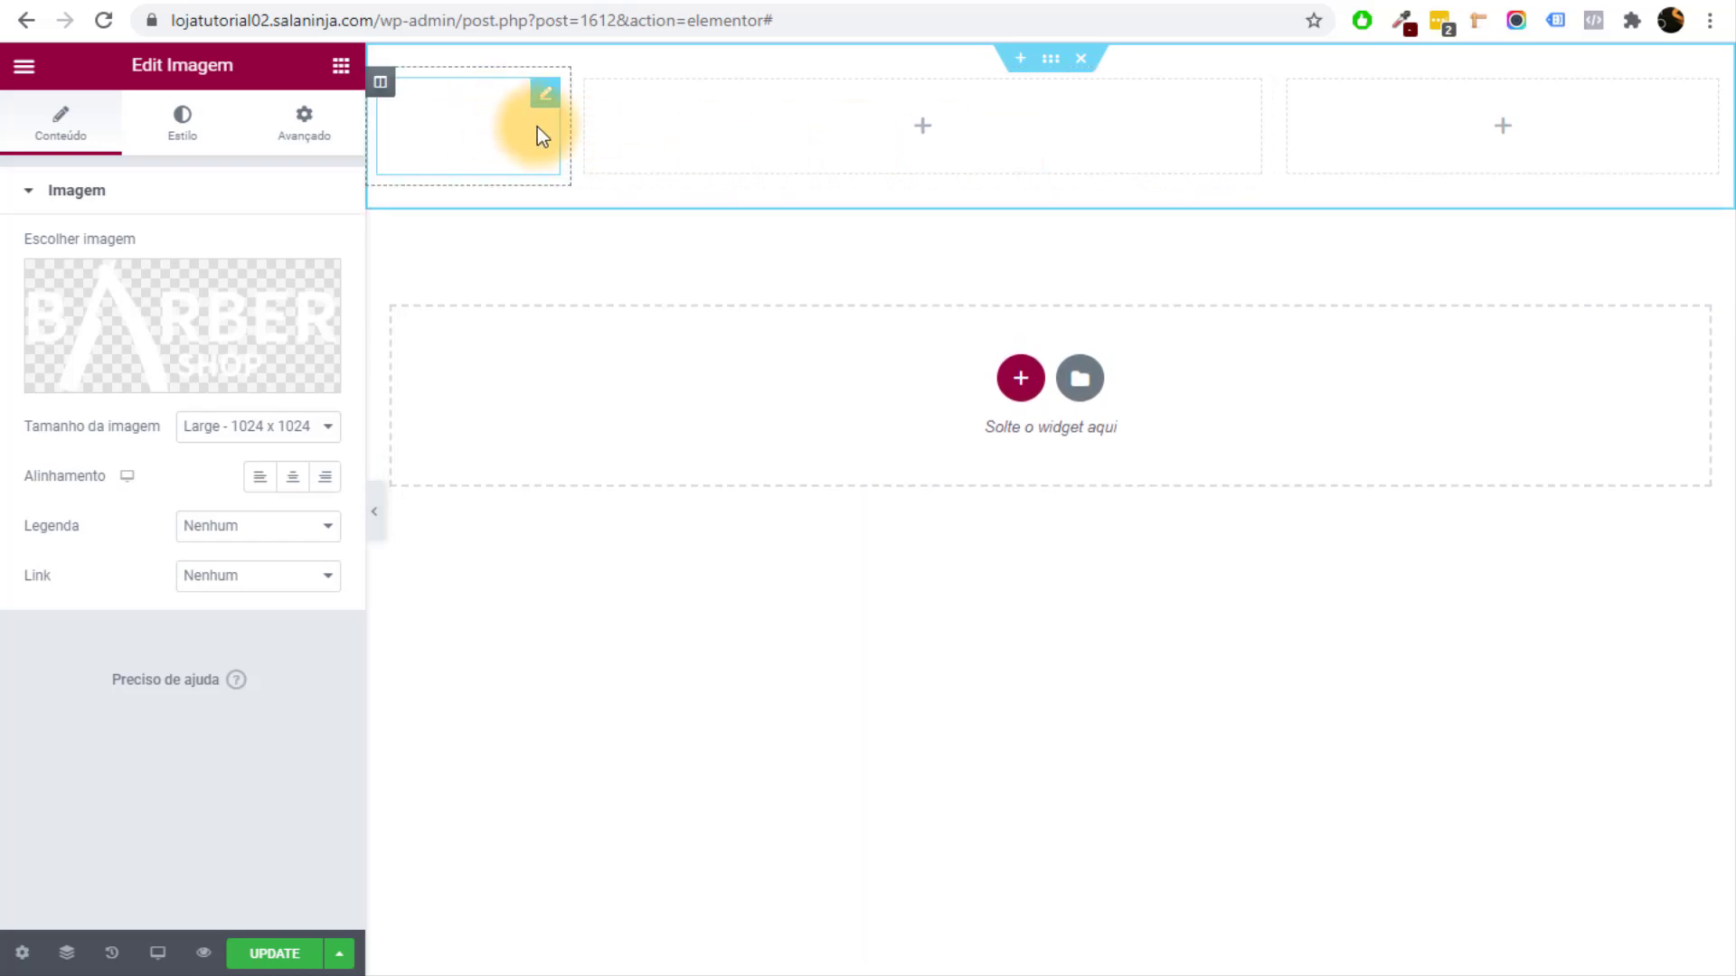
drag(569, 128, 584, 134)
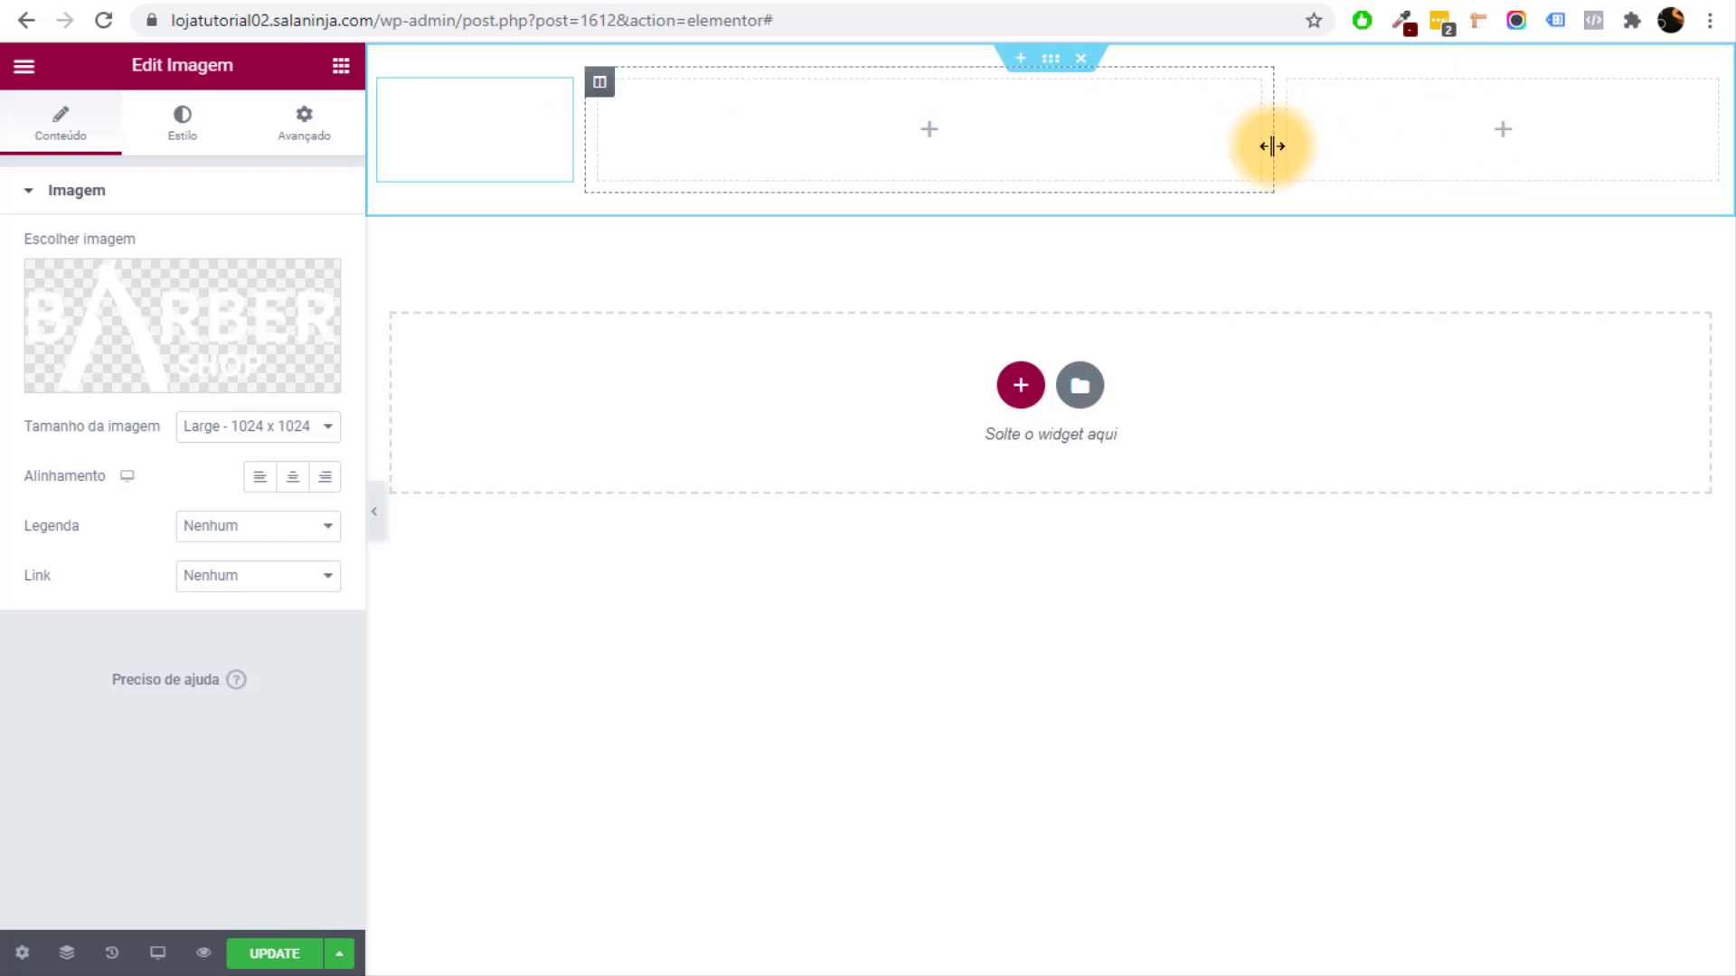
drag(1273, 145, 1510, 149)
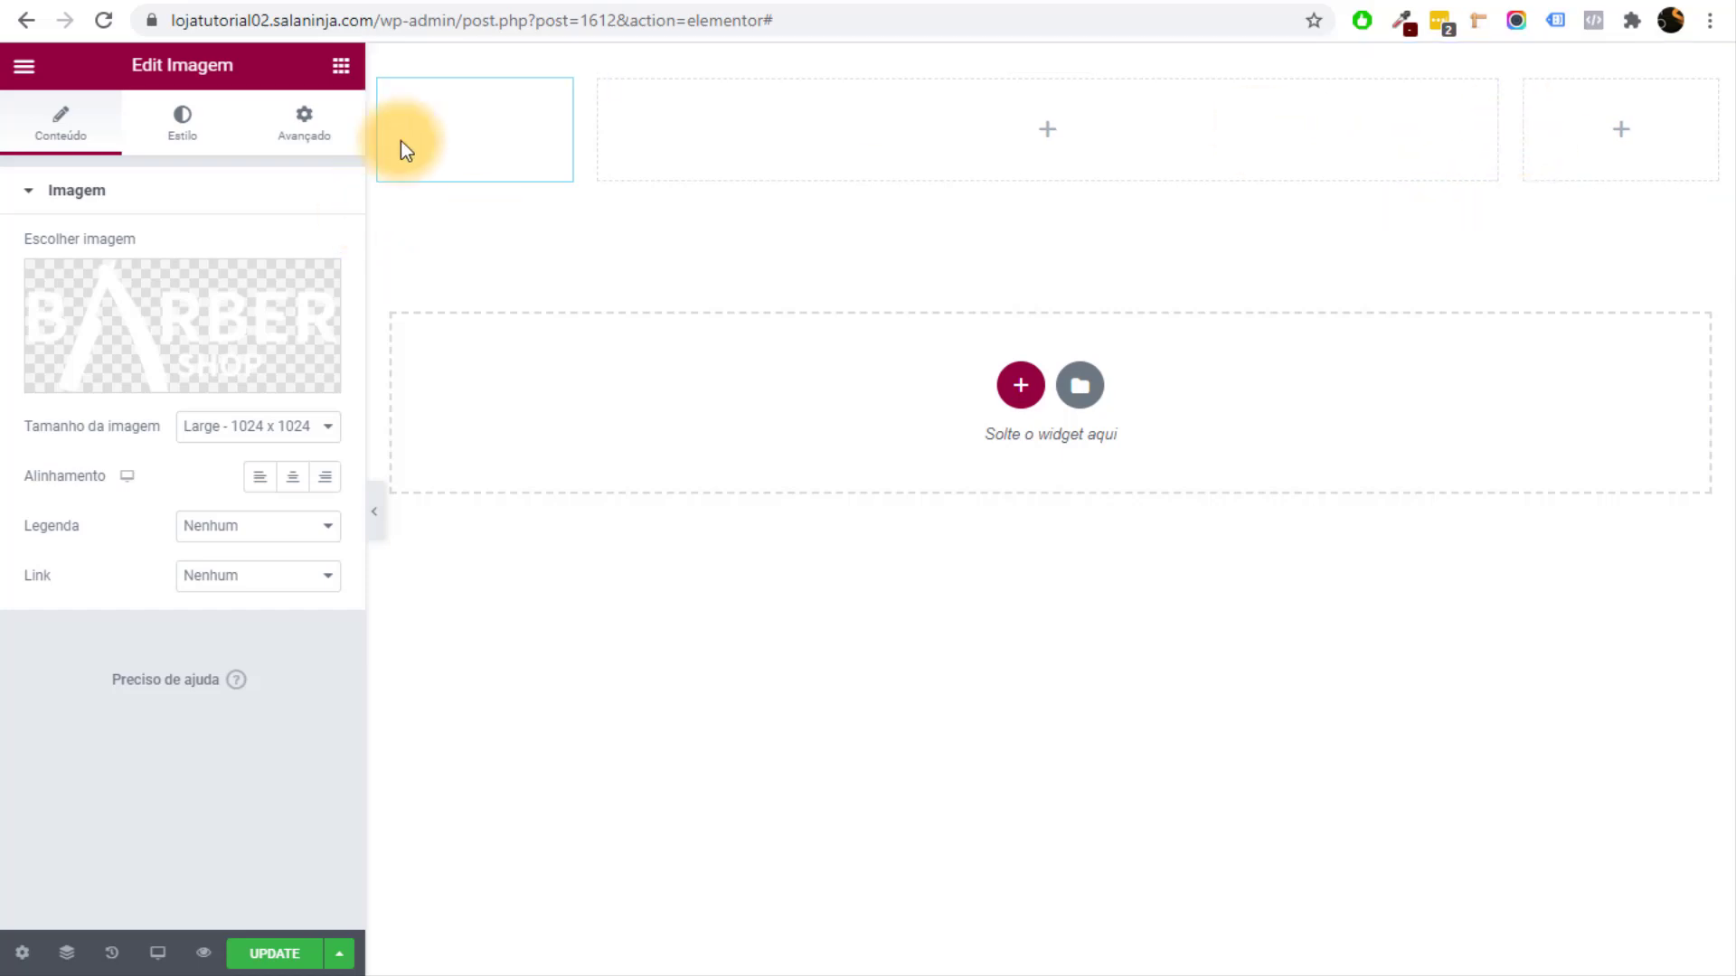
- Drop a Nav Menu into column two, align it Center and enable Full Width dropdown
click(342, 67)
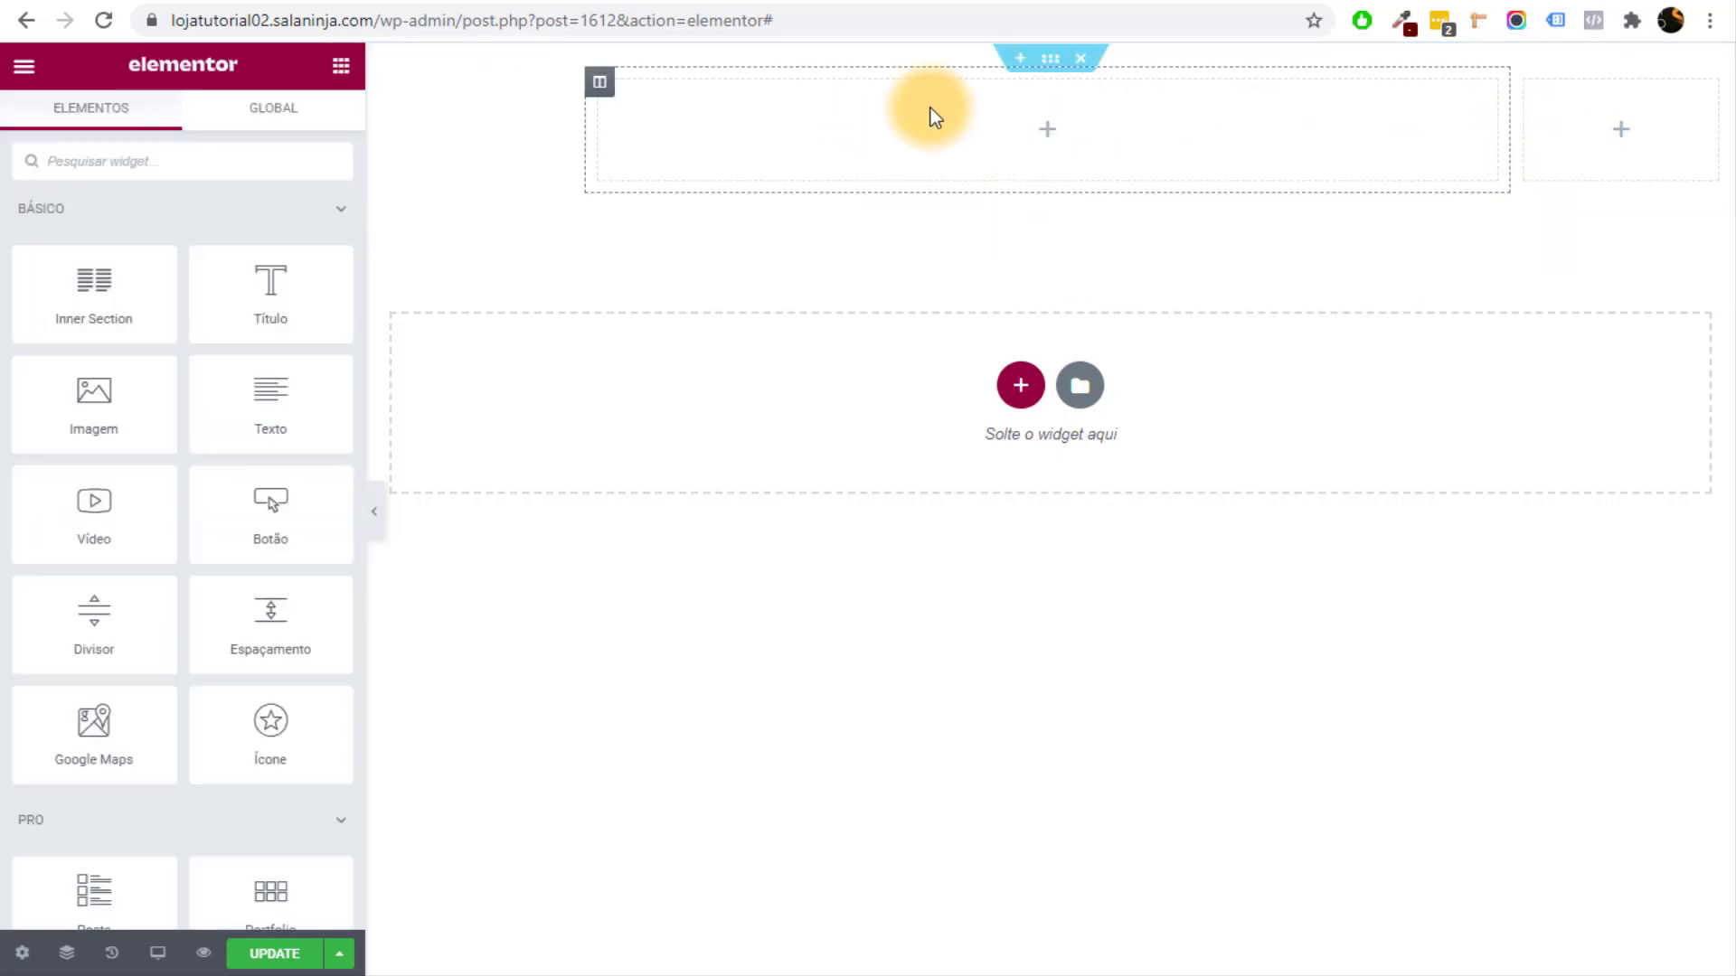
text(nav)
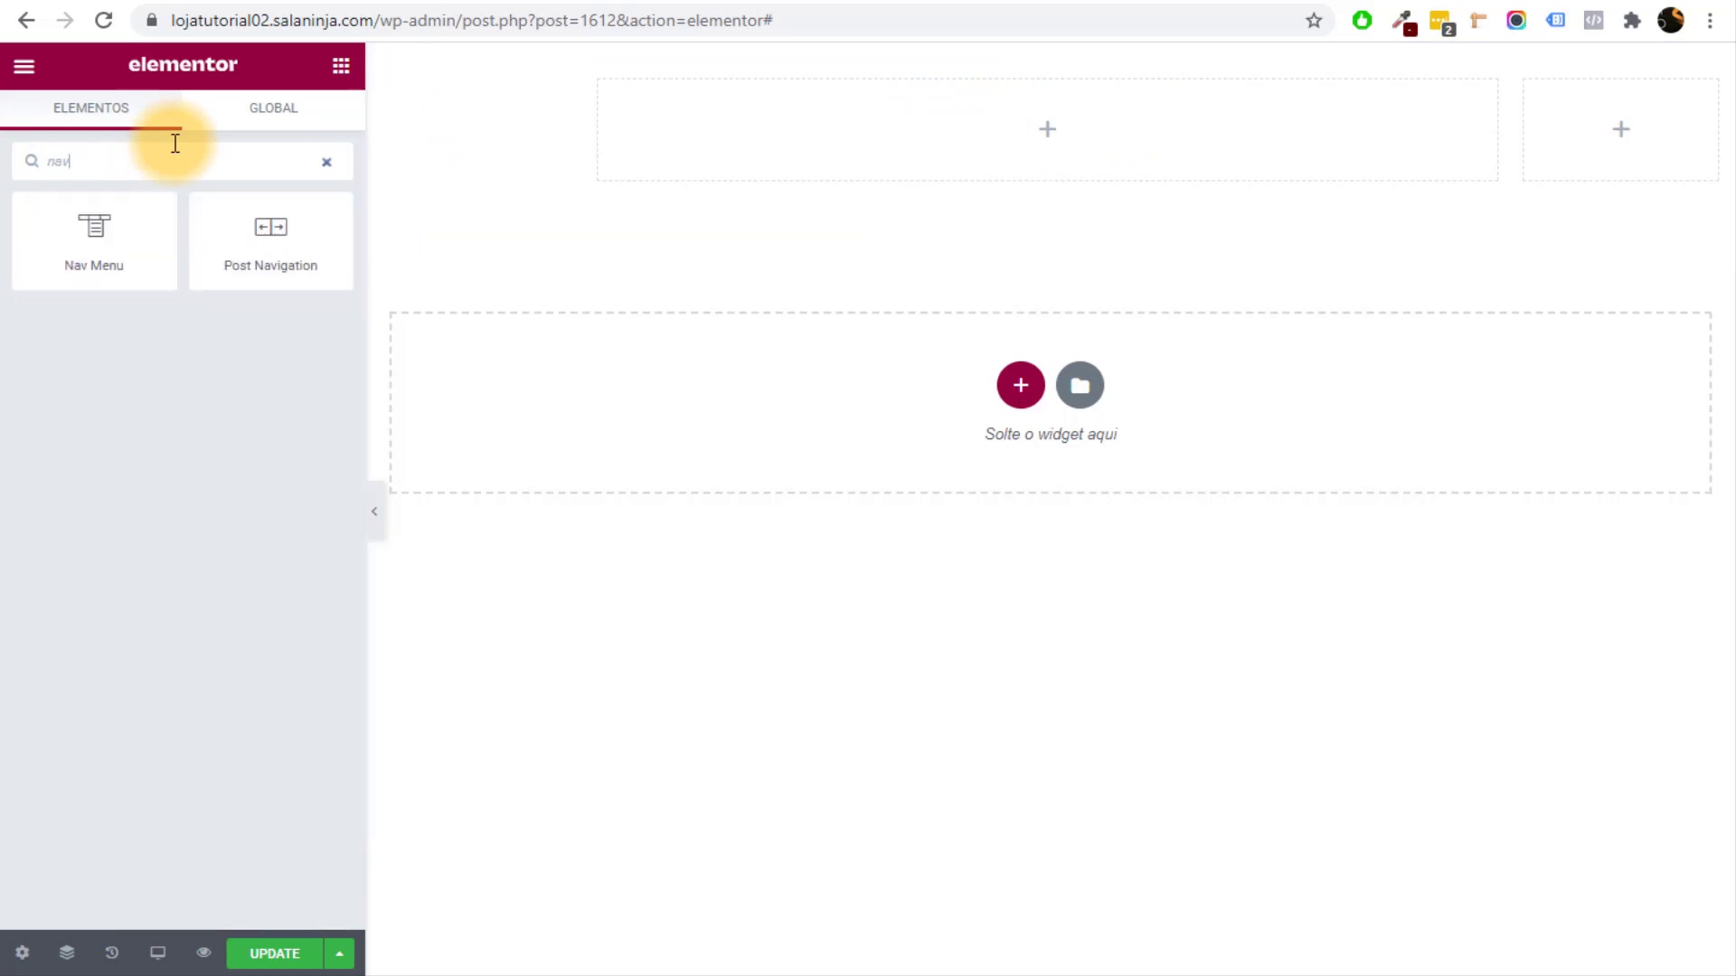
drag(76, 233, 1065, 135)
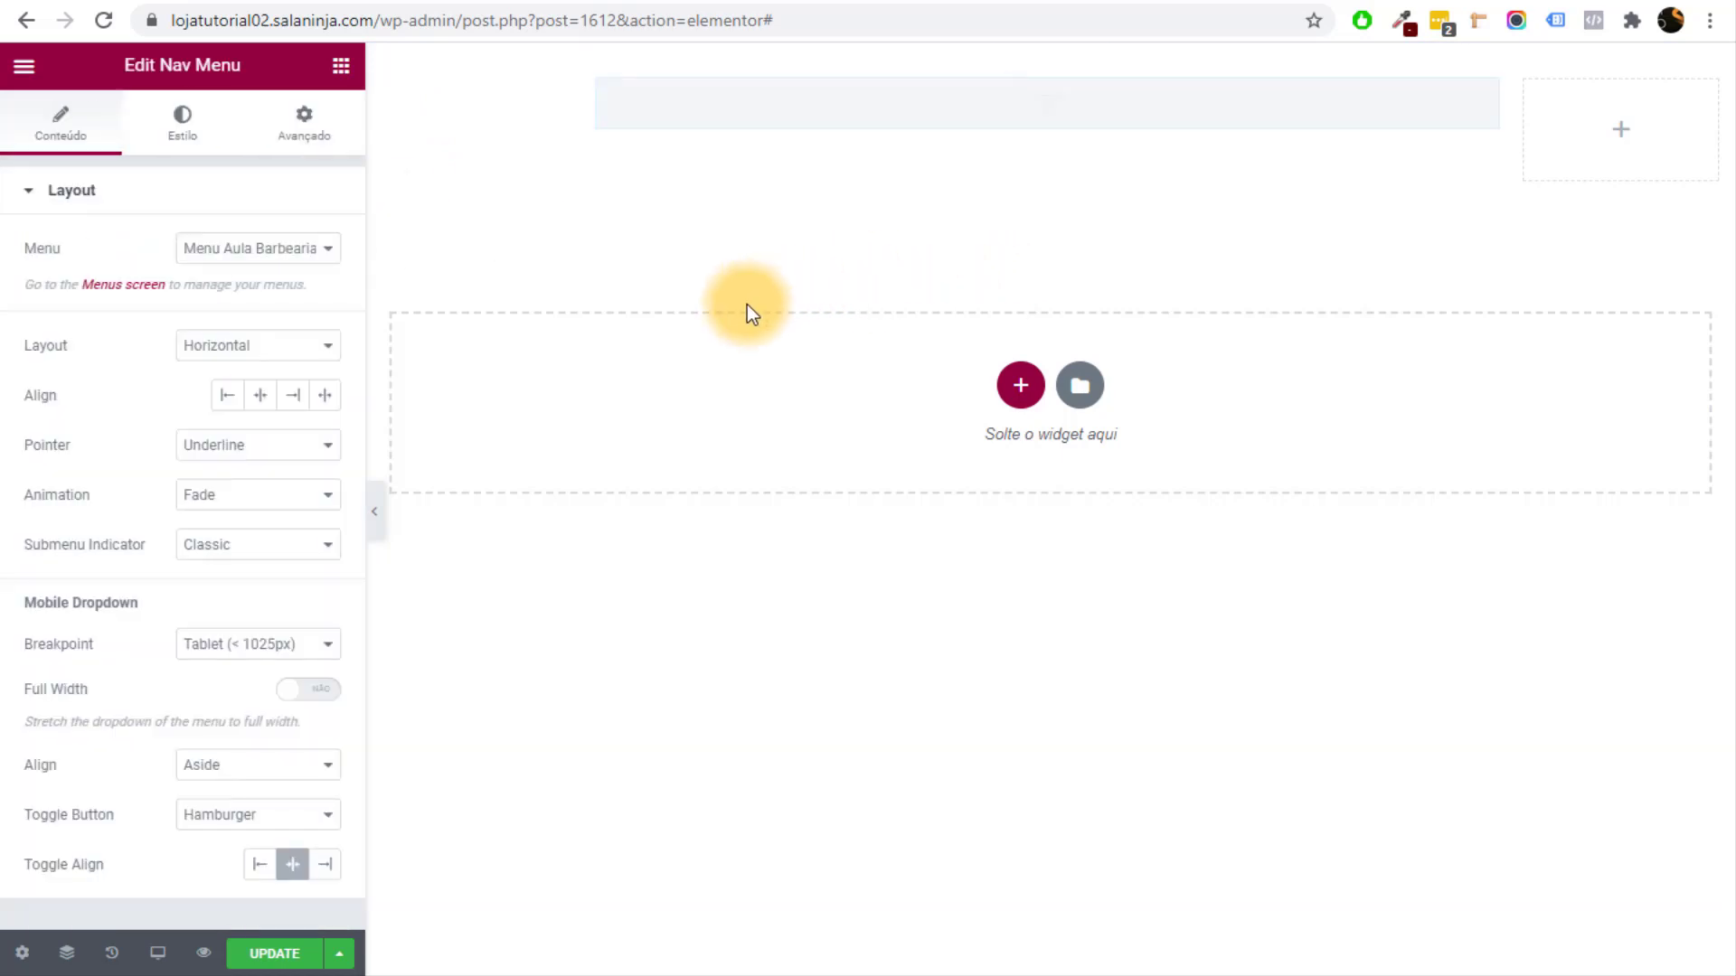
click(259, 395)
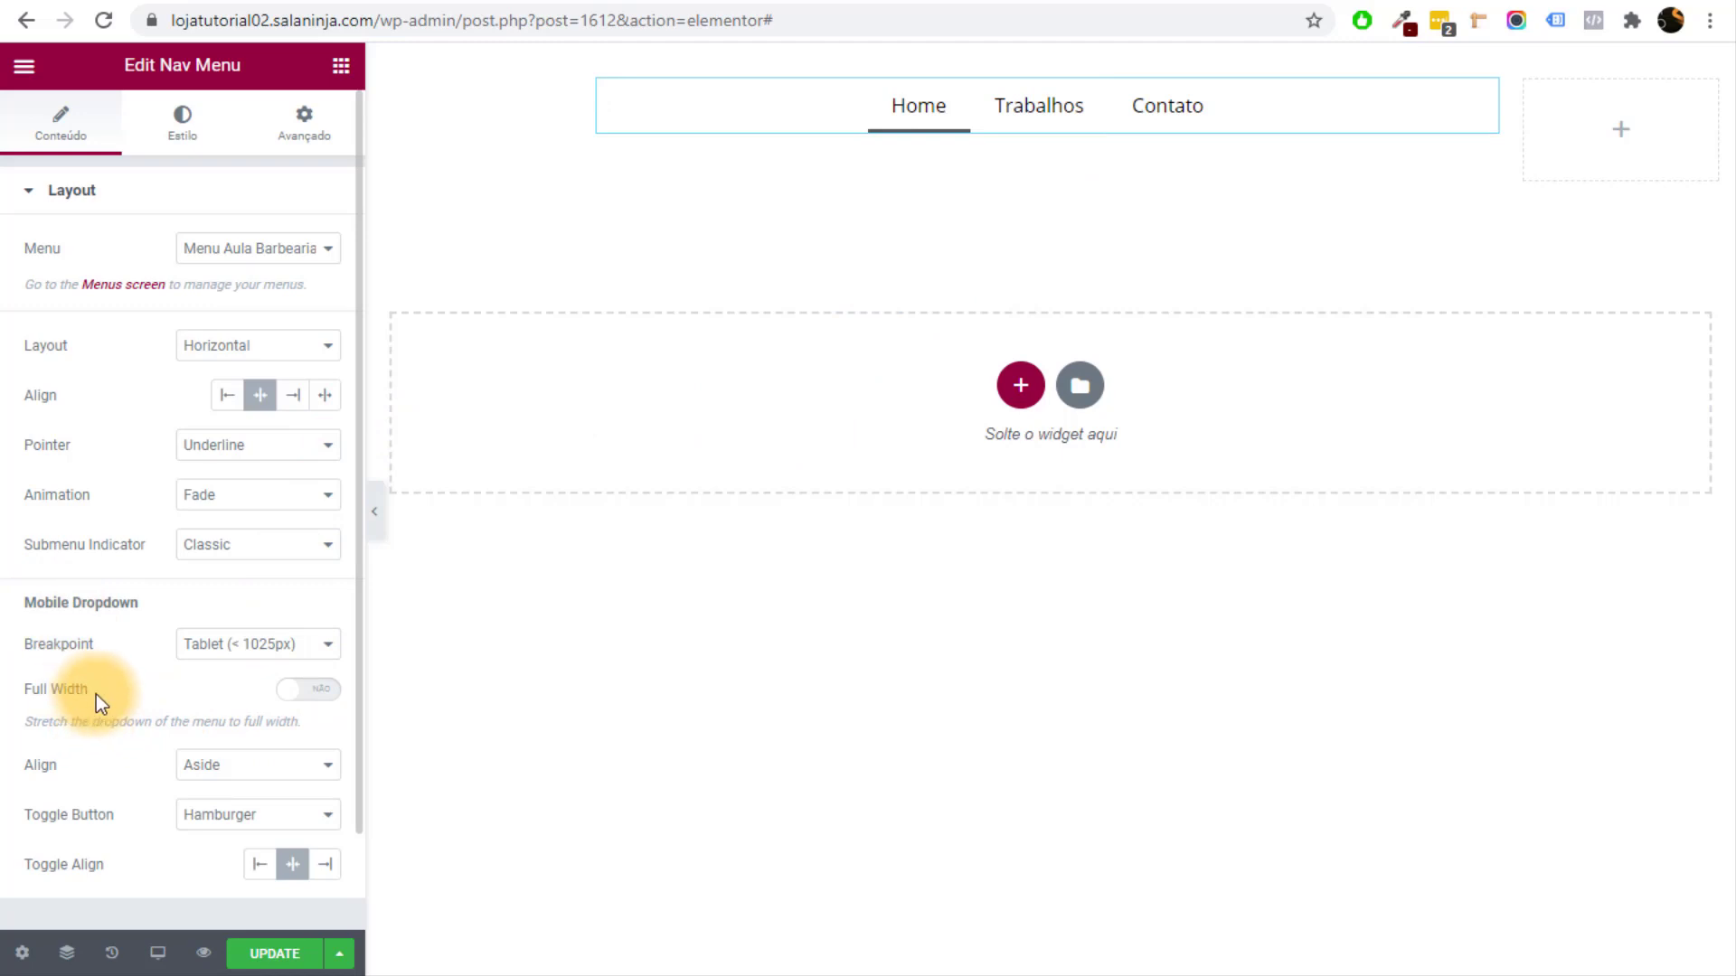
click(334, 698)
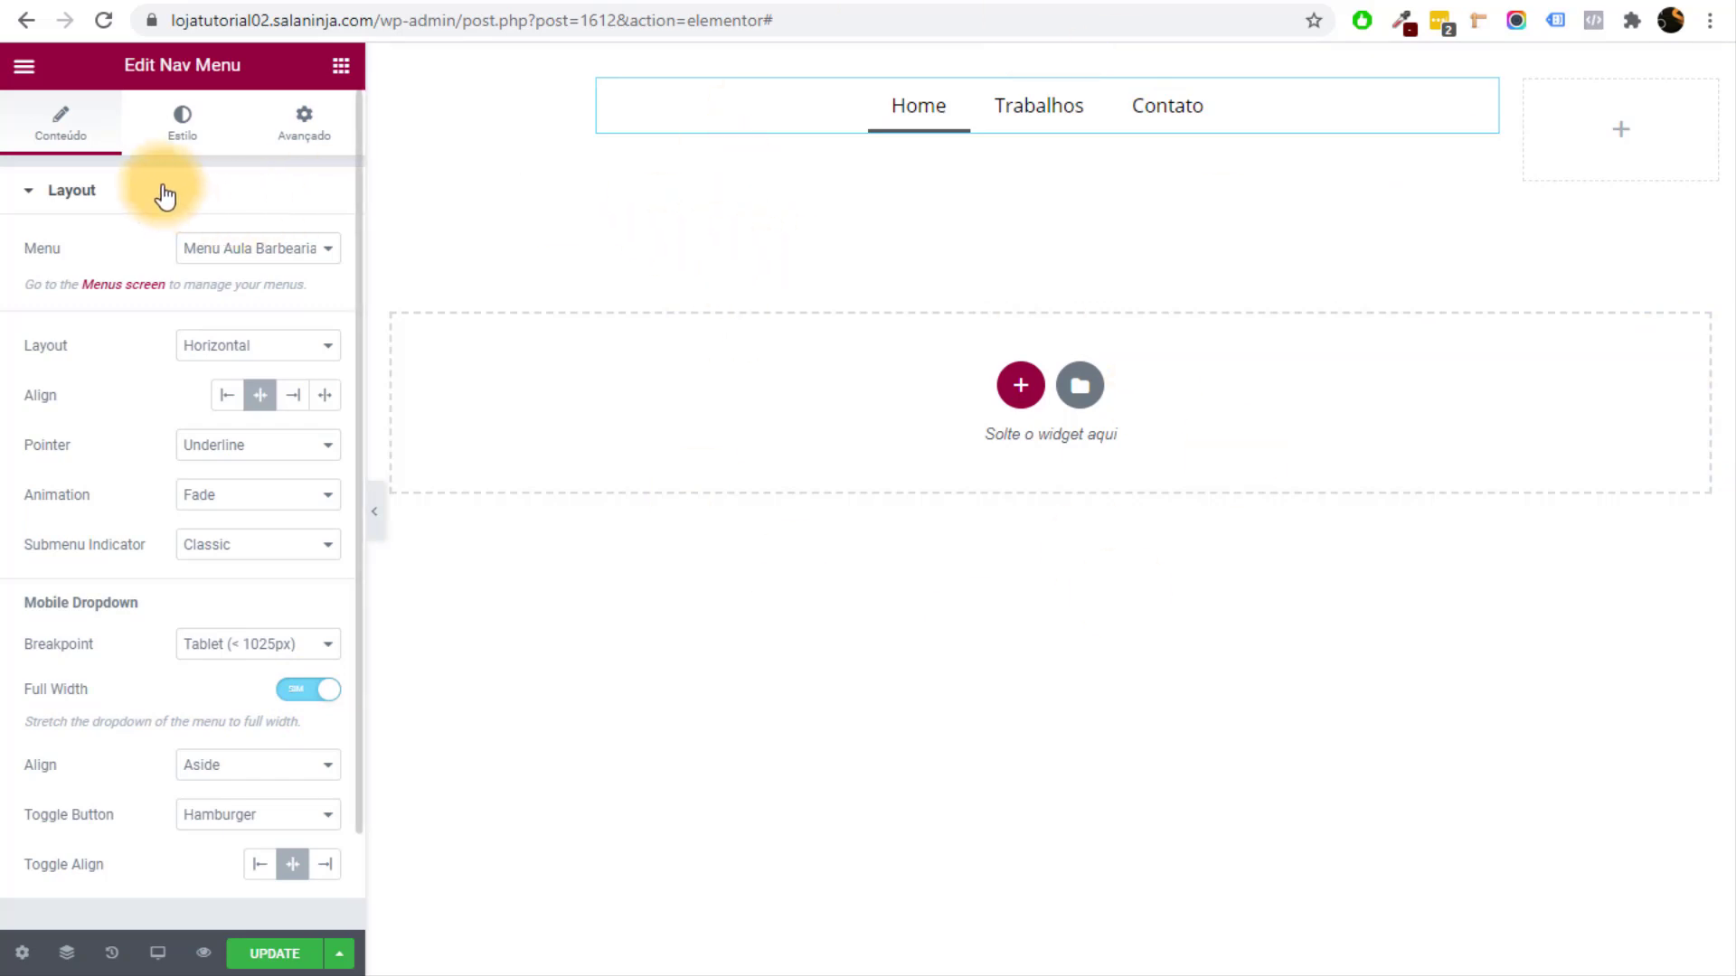
- Set the Nav Menu typography to Bebas Neue with letter spacing 1
click(185, 144)
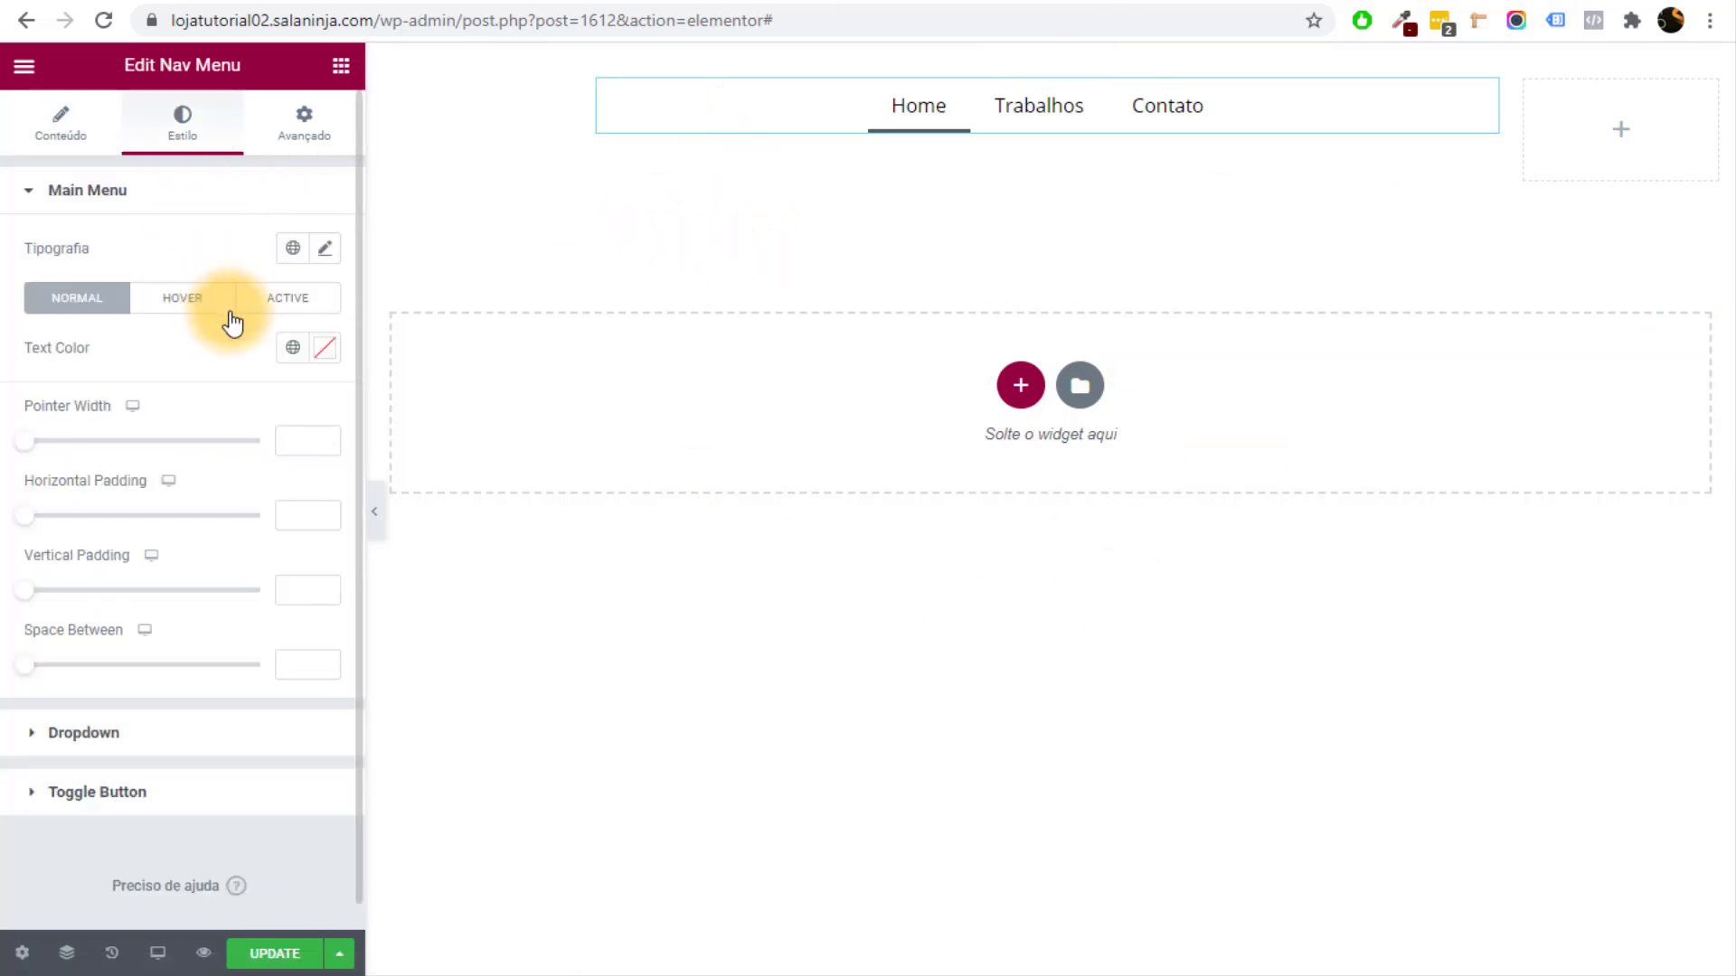
click(326, 253)
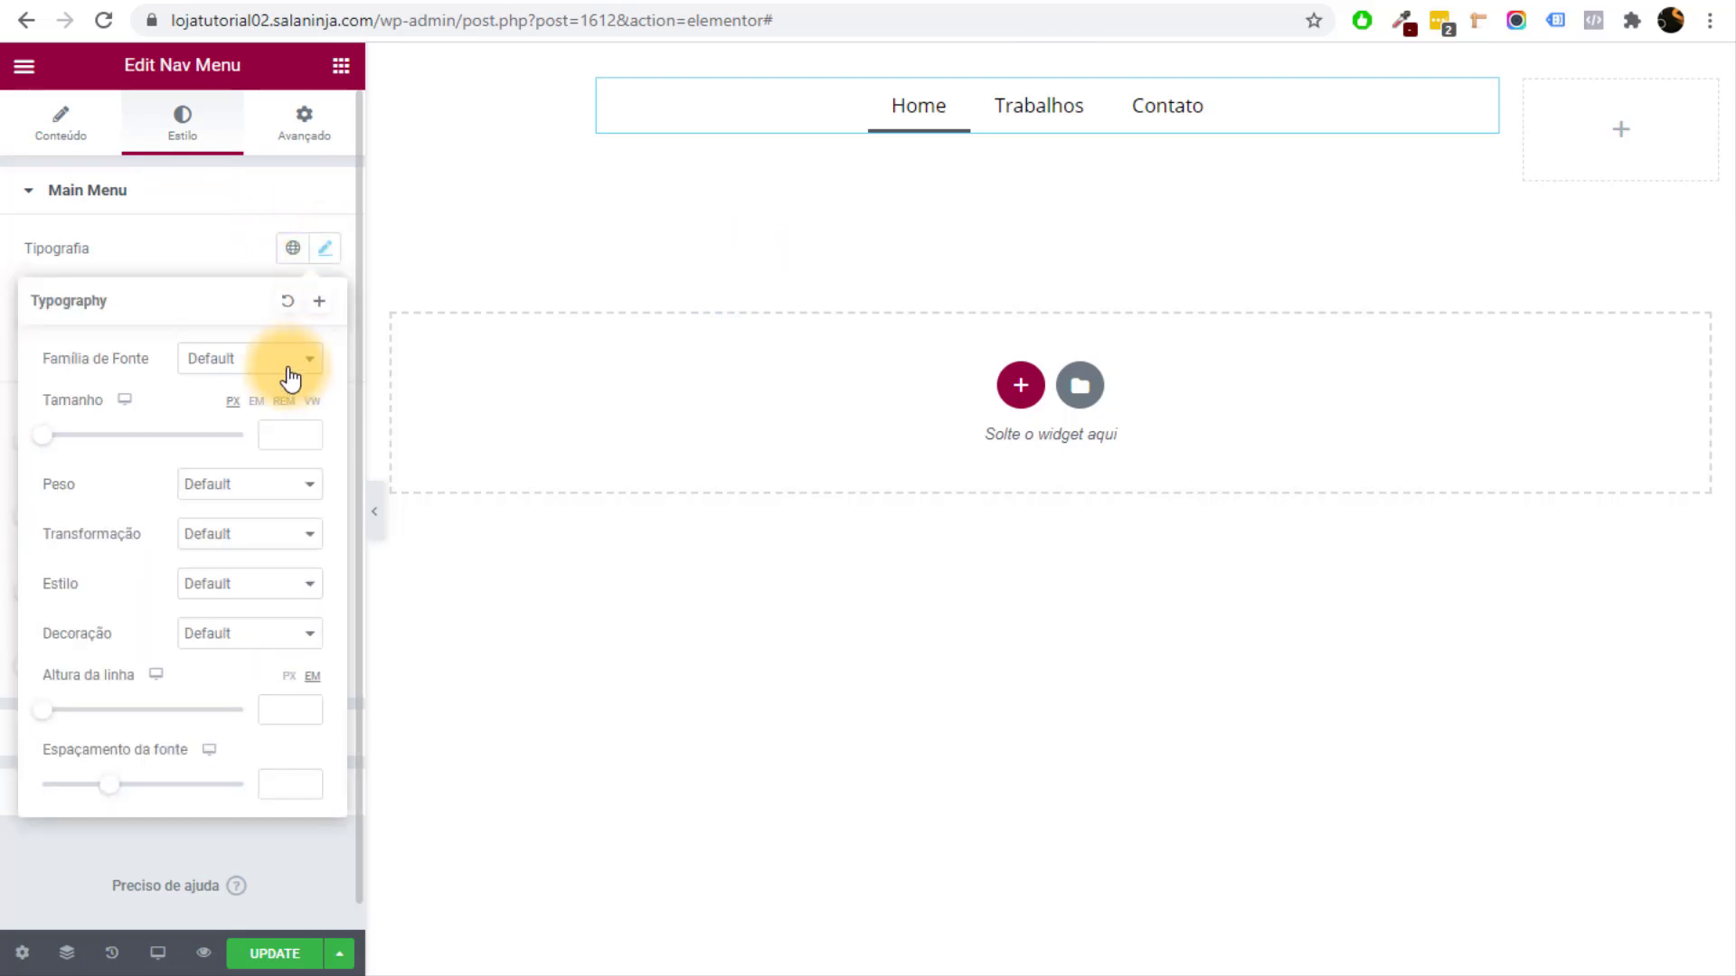
click(289, 378)
text(bebas)
key(Return)
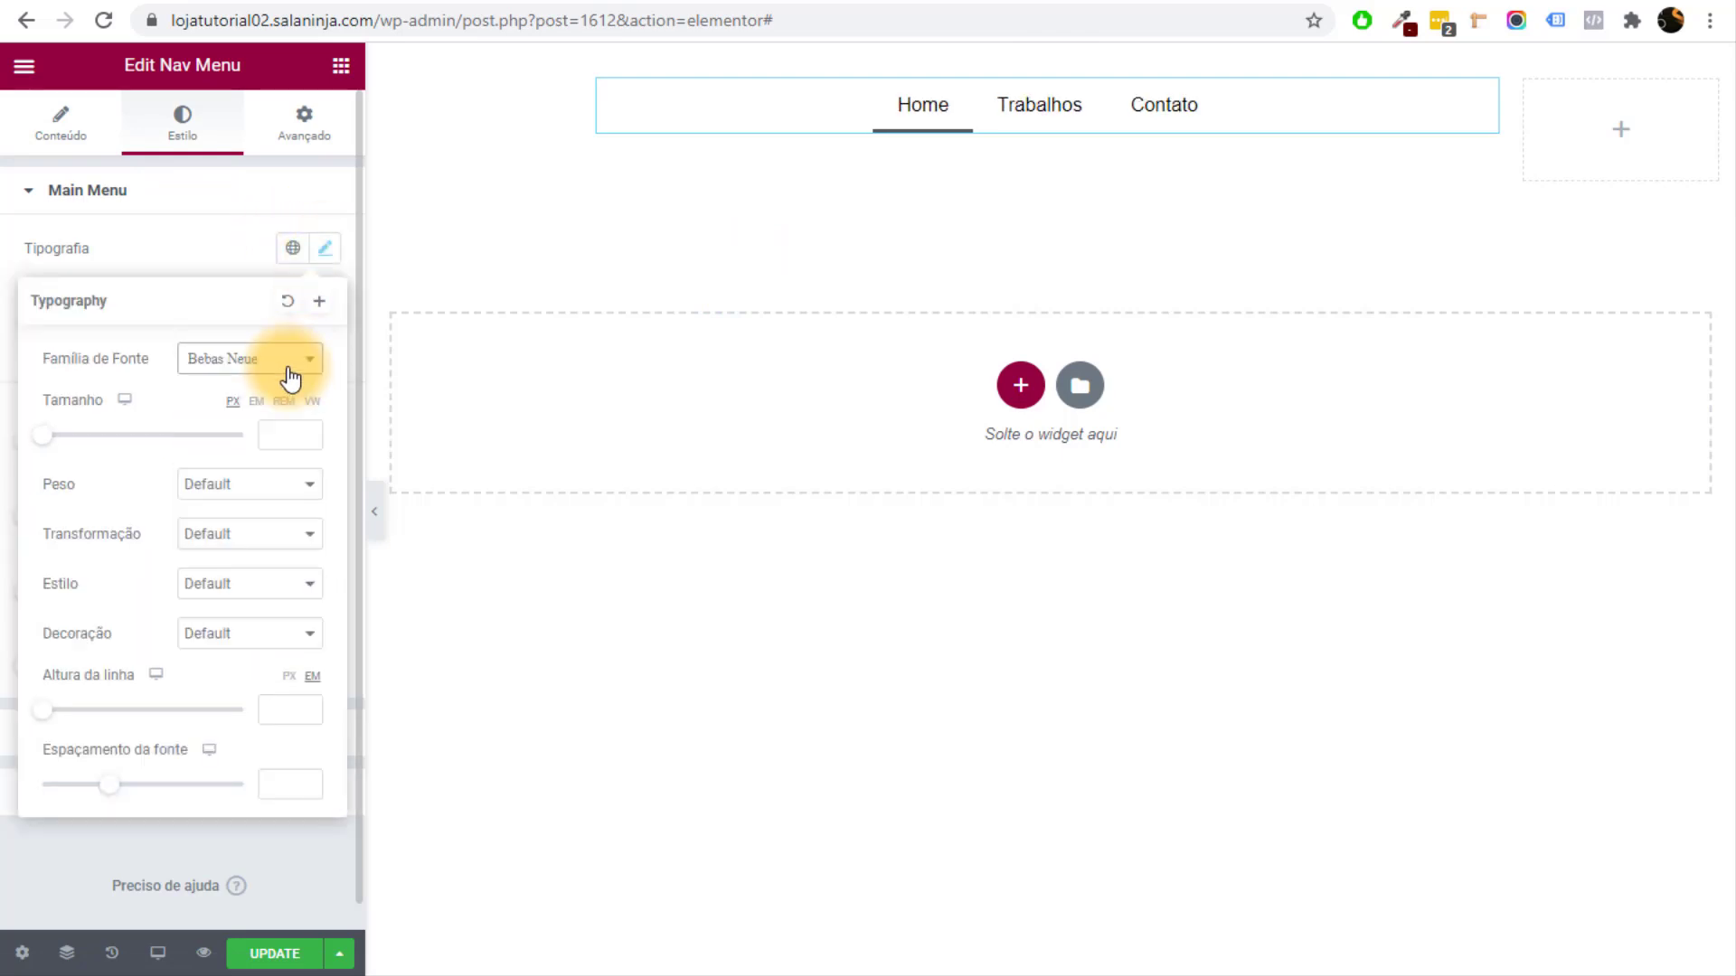
click(307, 781)
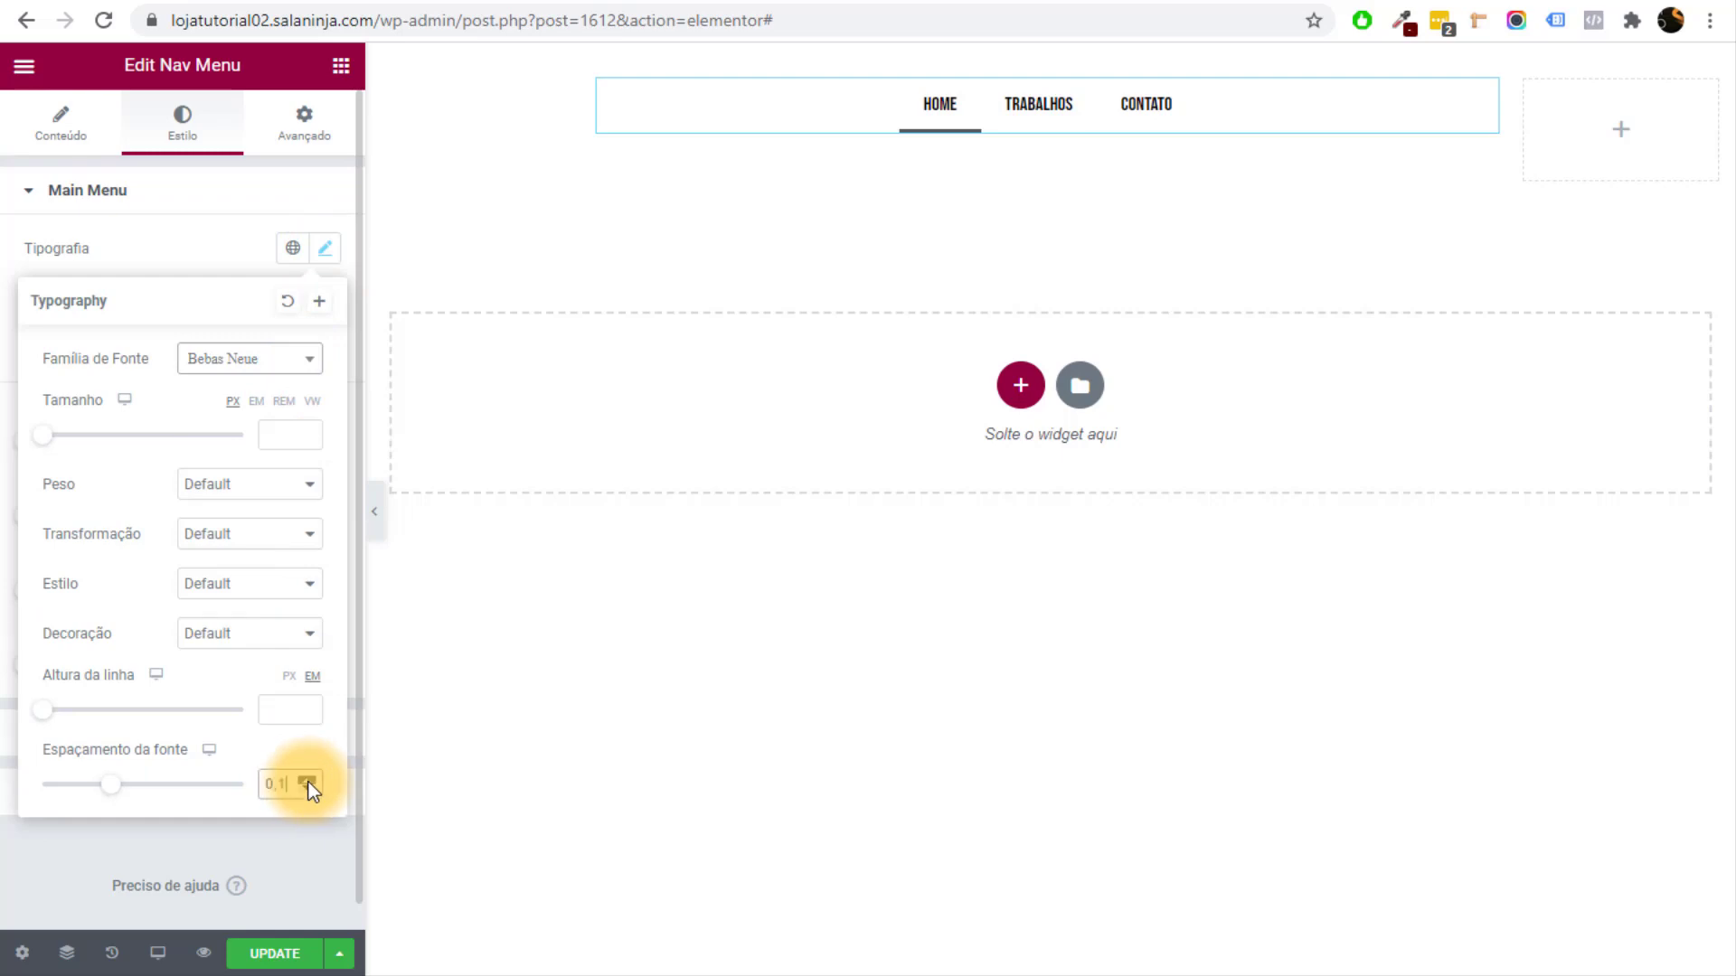
scroll(290, 784, up, 3)
drag(113, 784, 123, 784)
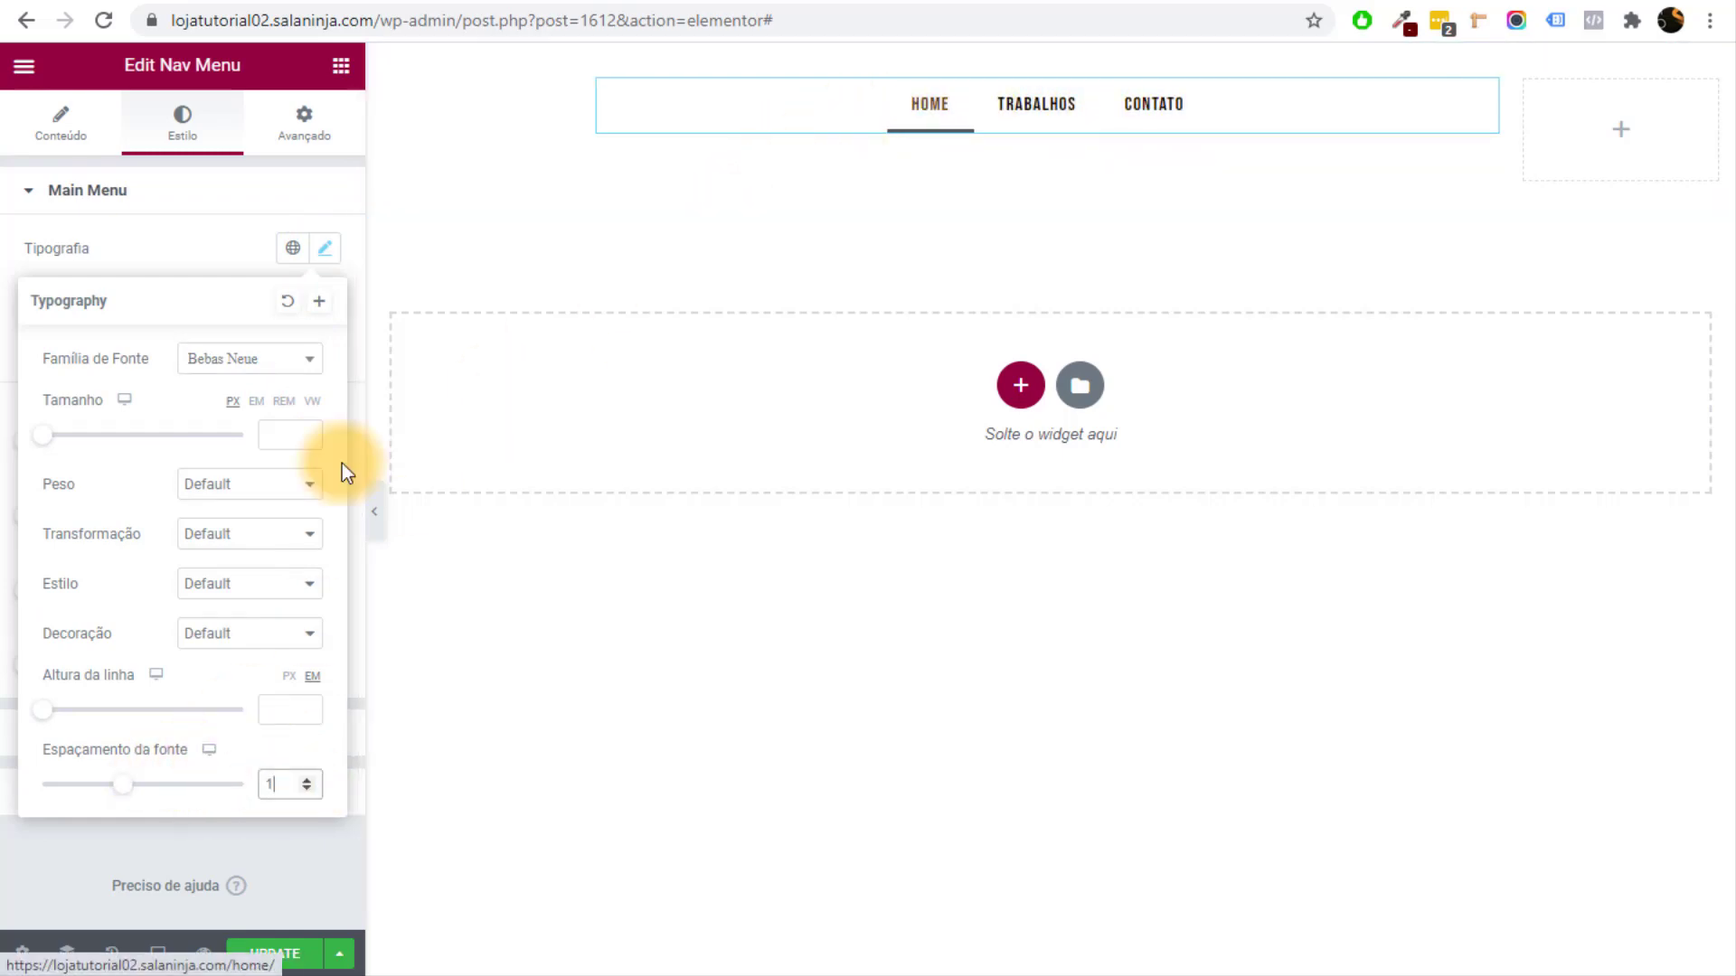
click(11, 492)
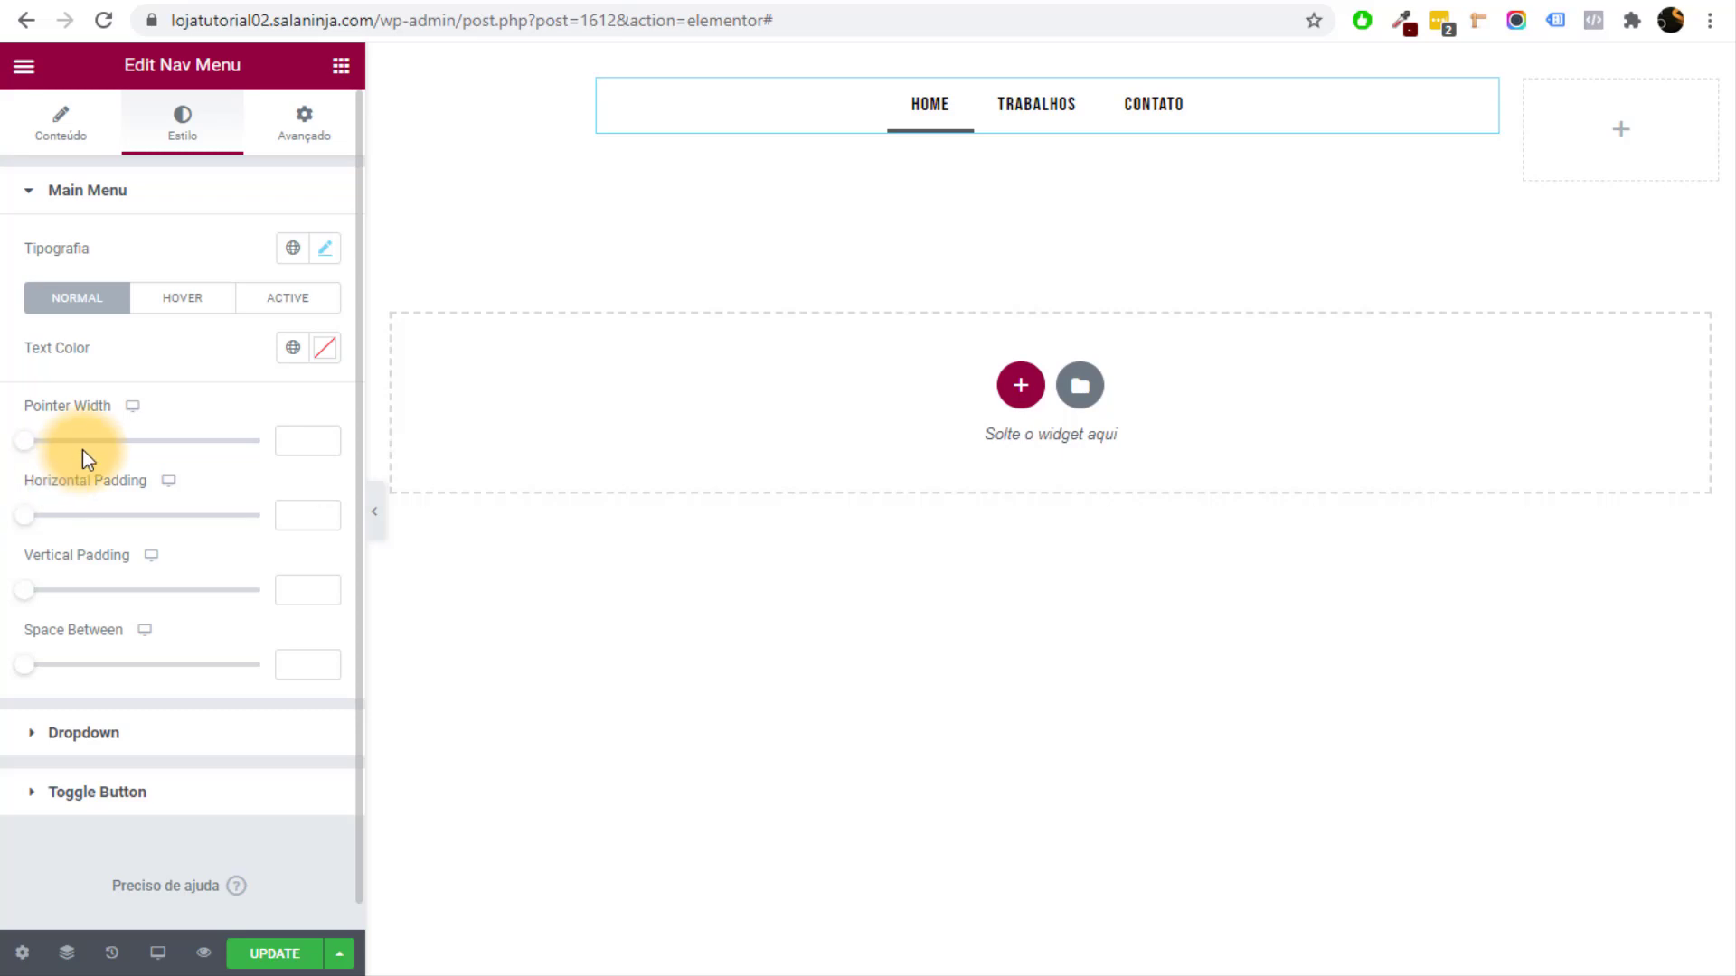
- Show the Active state, then copy the gold code #f2b541 from the XMind mind map
click(204, 304)
click(295, 305)
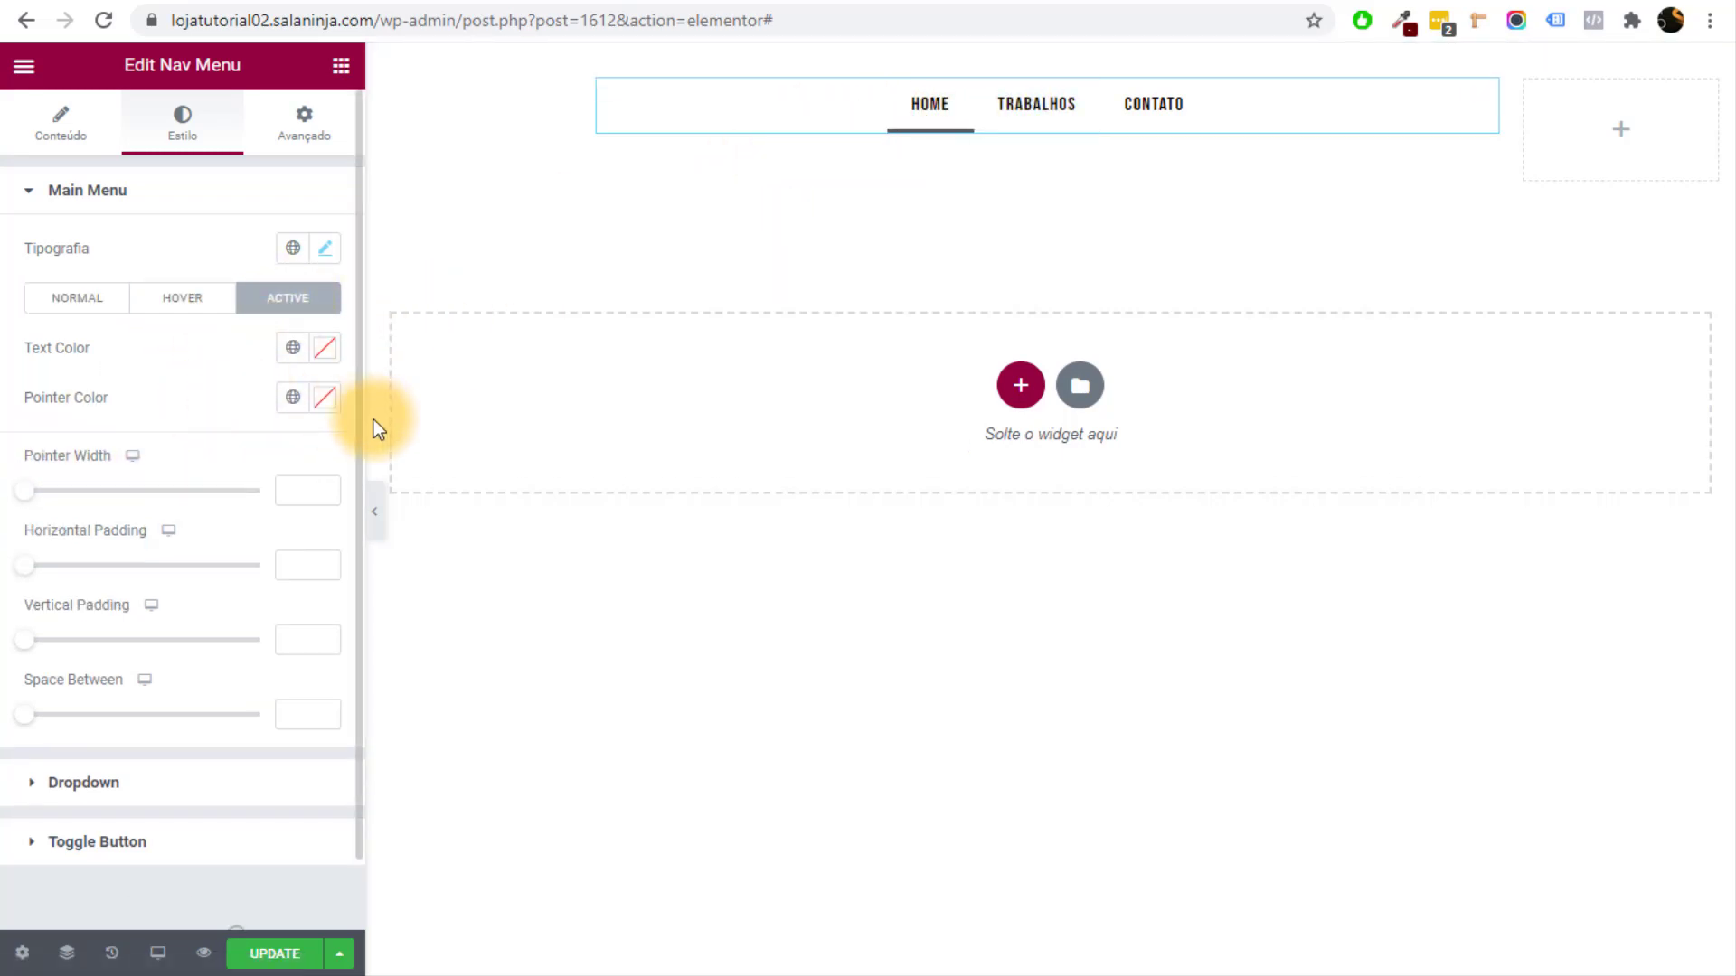
click(742, 971)
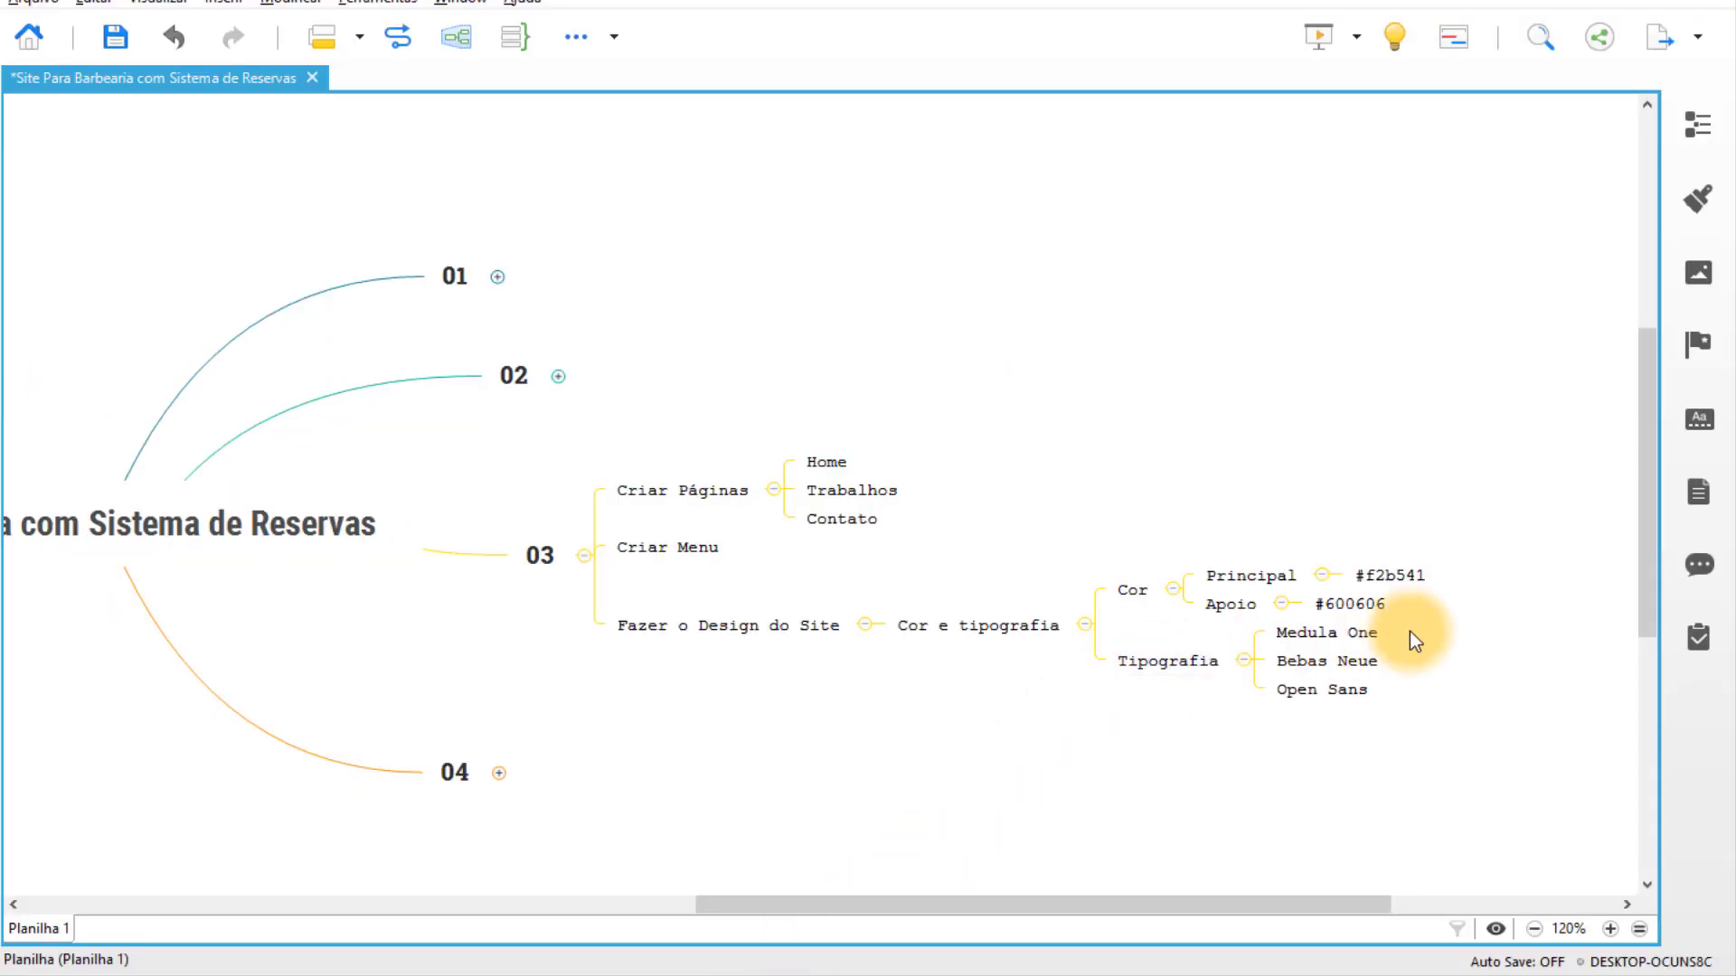
double_click(1402, 583)
key(ctrl+c)
click(1319, 712)
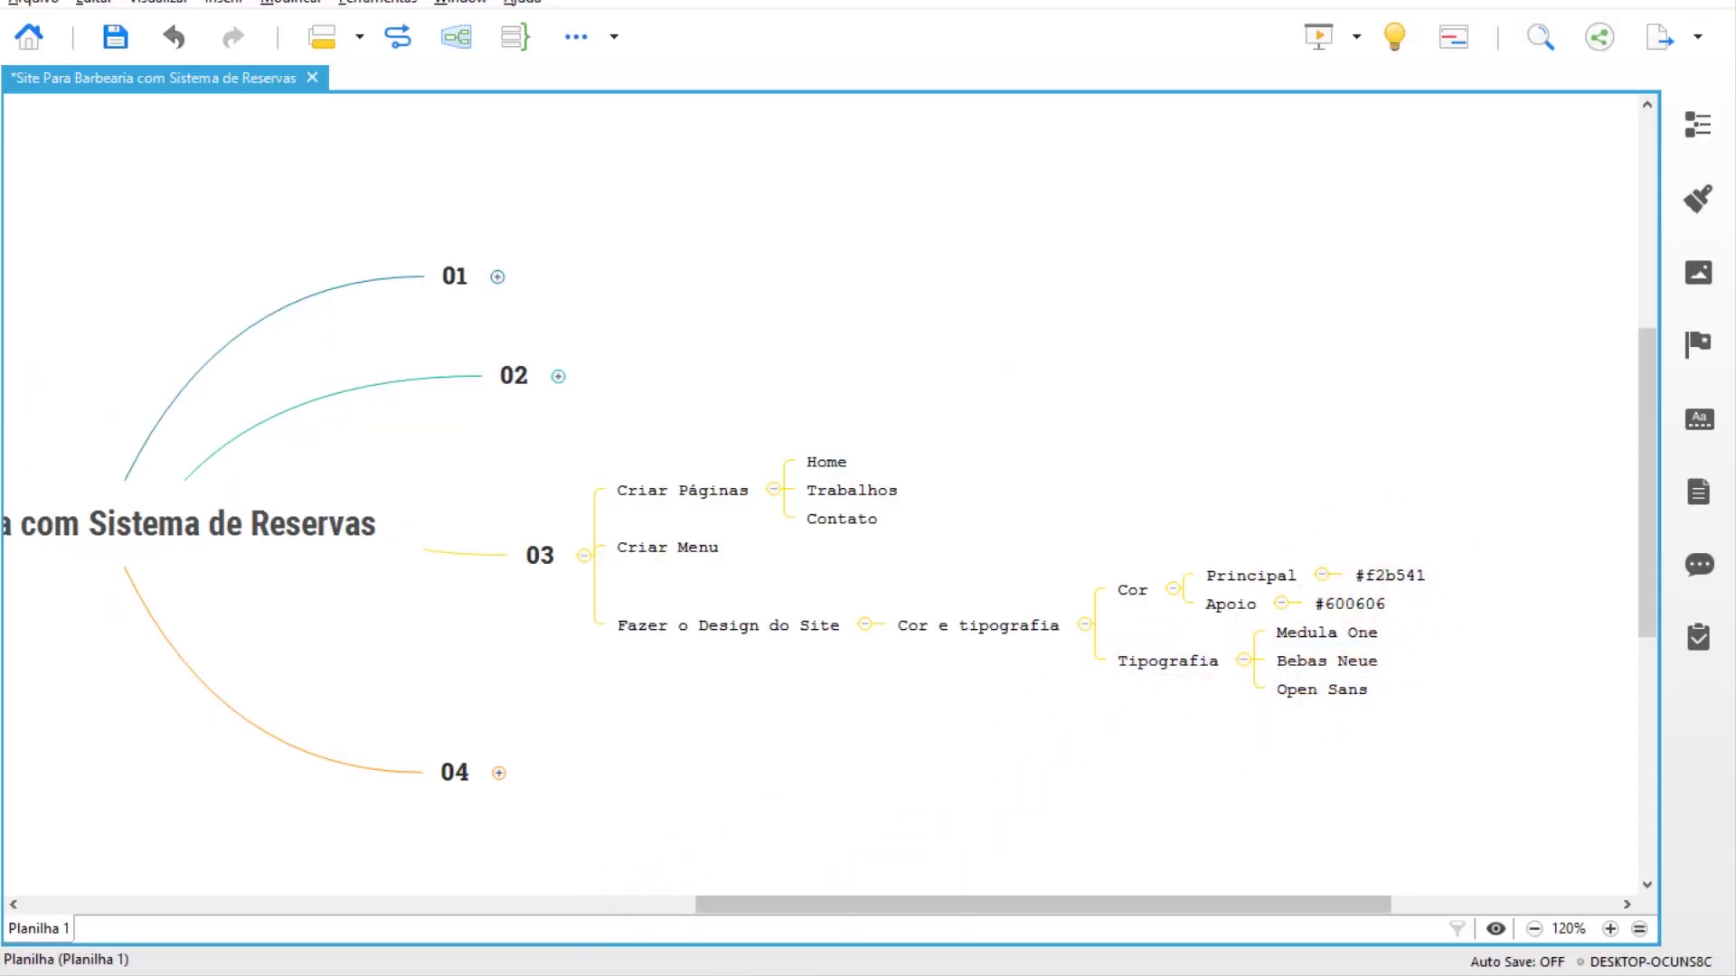
click(682, 971)
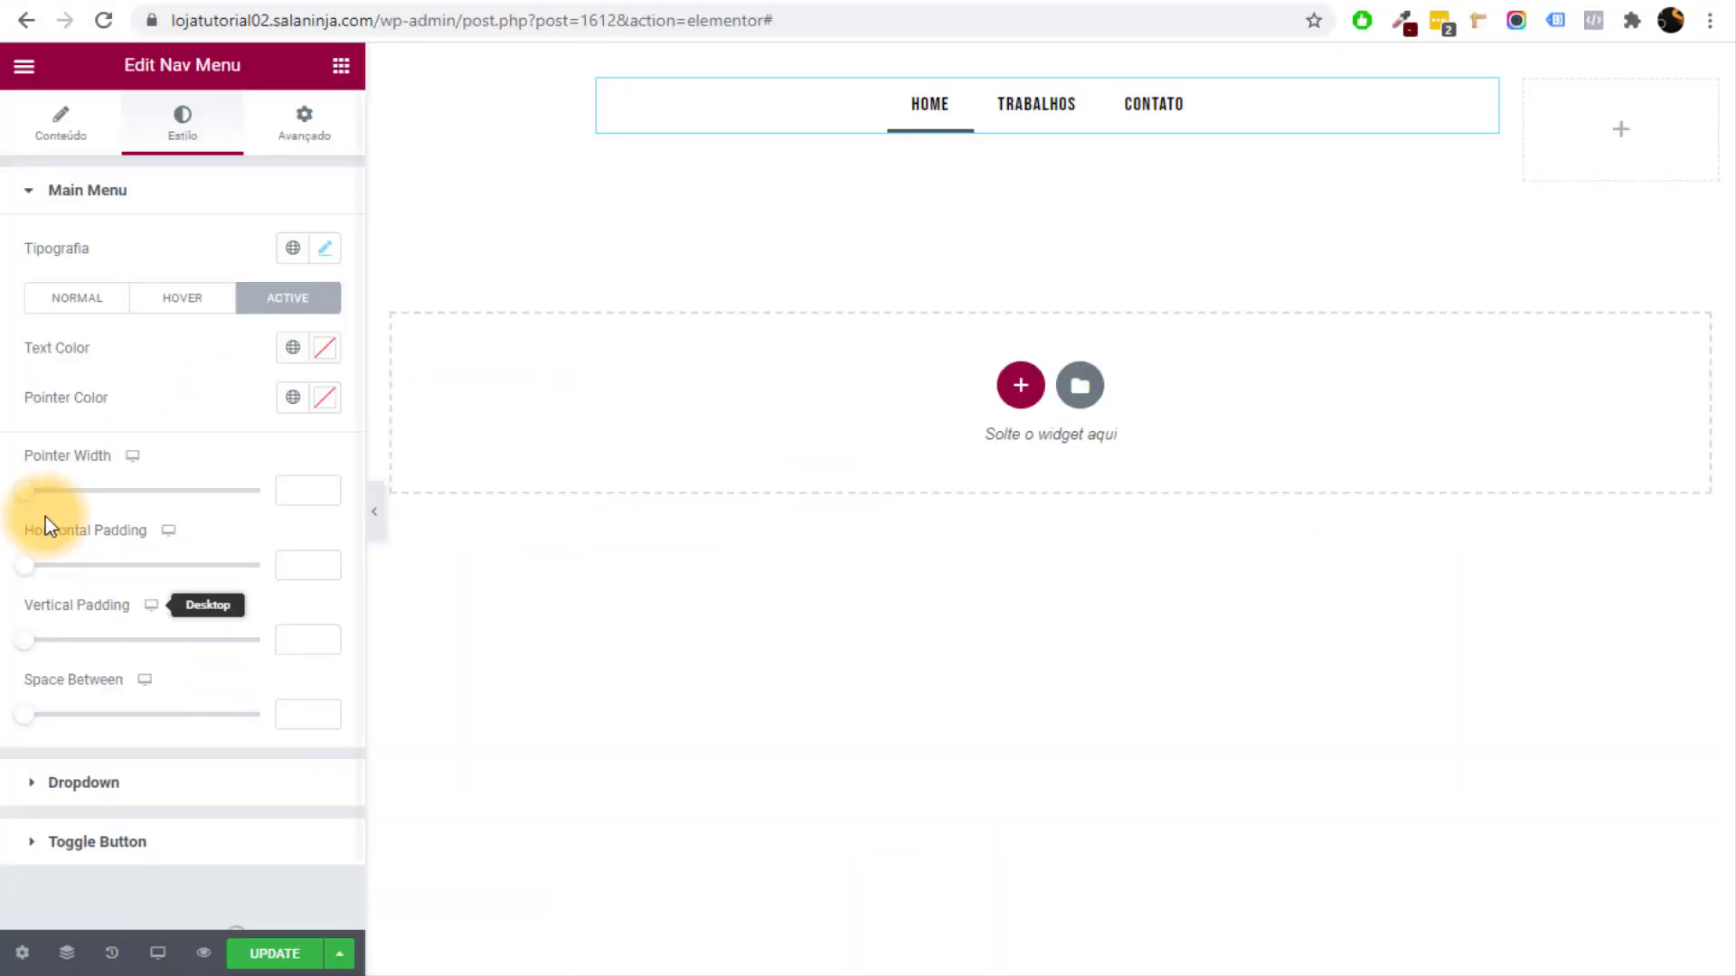
- Paste #f2b541 as the active pointer colour and save it as global colour 'Cor Principal'
click(326, 400)
key(ctrl+v)
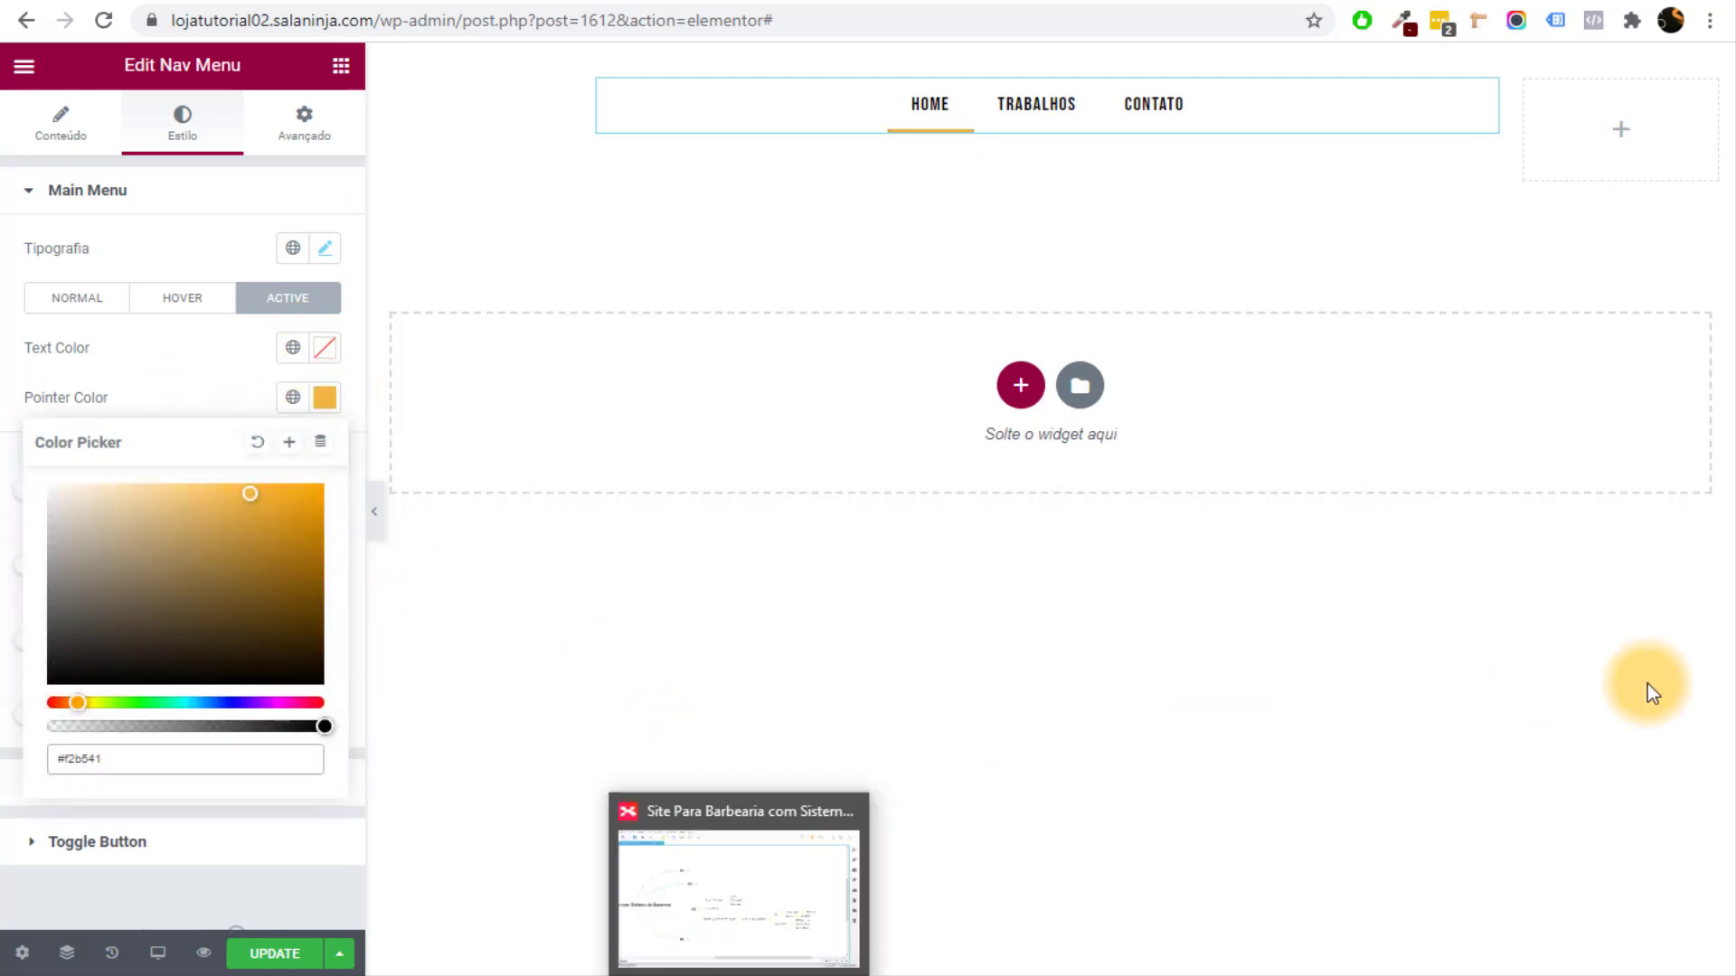
click(289, 445)
drag(810, 514, 648, 513)
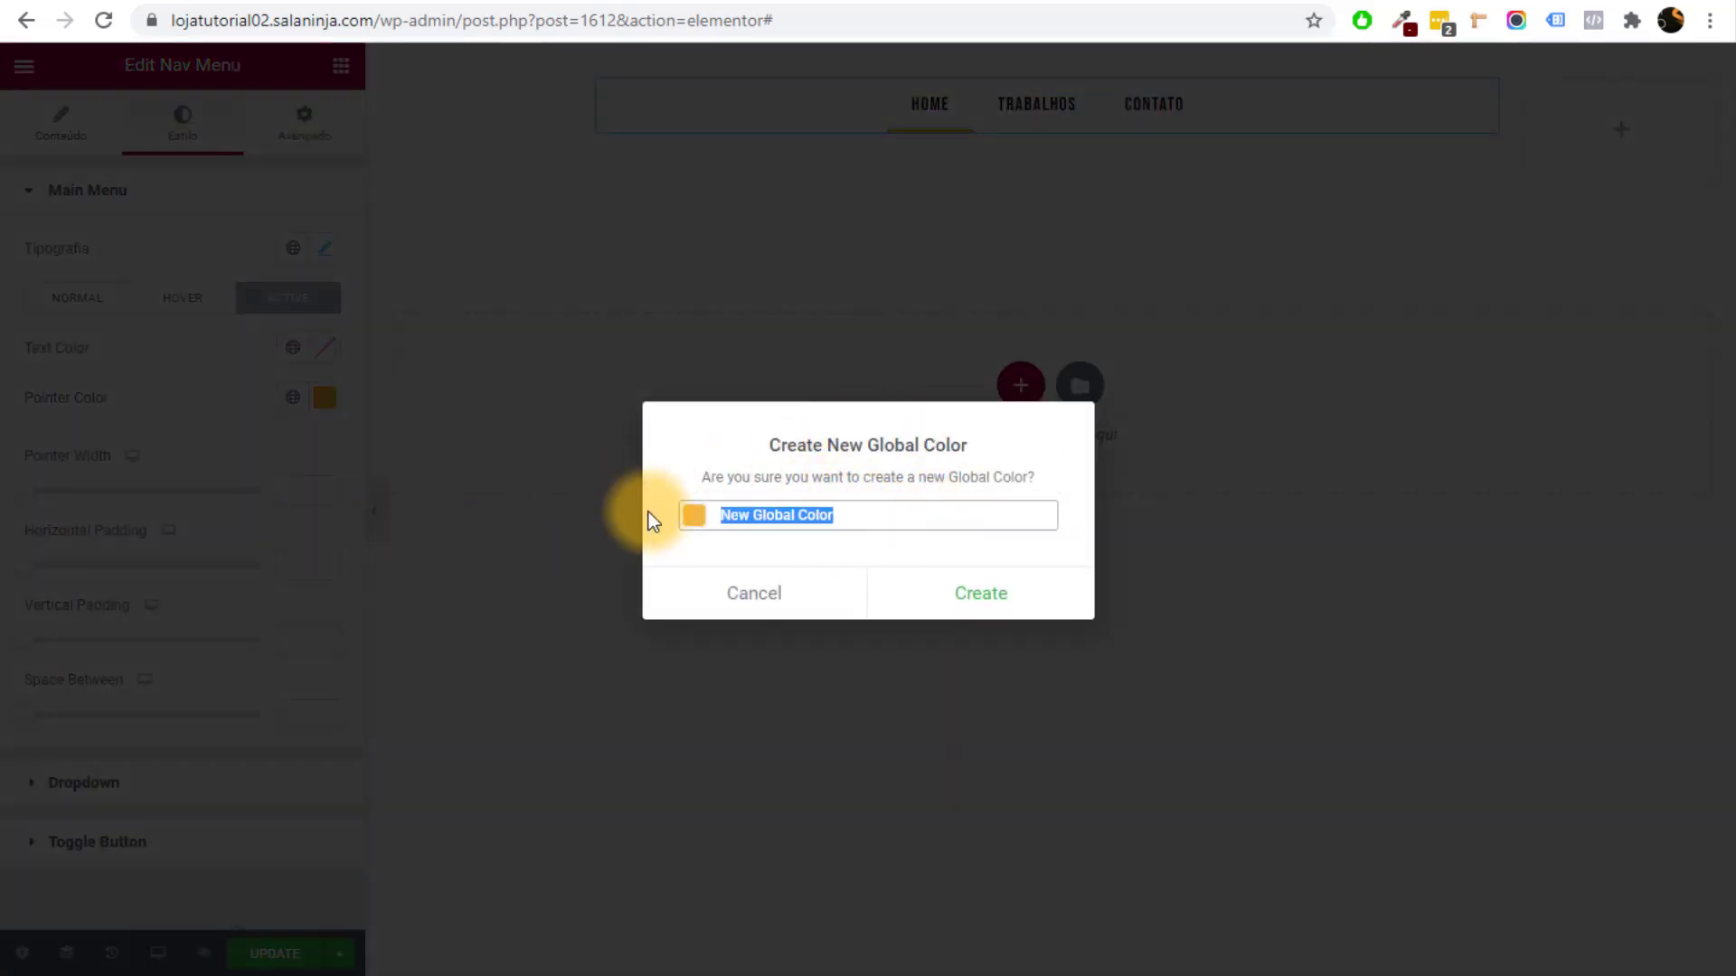
text(Cor P)
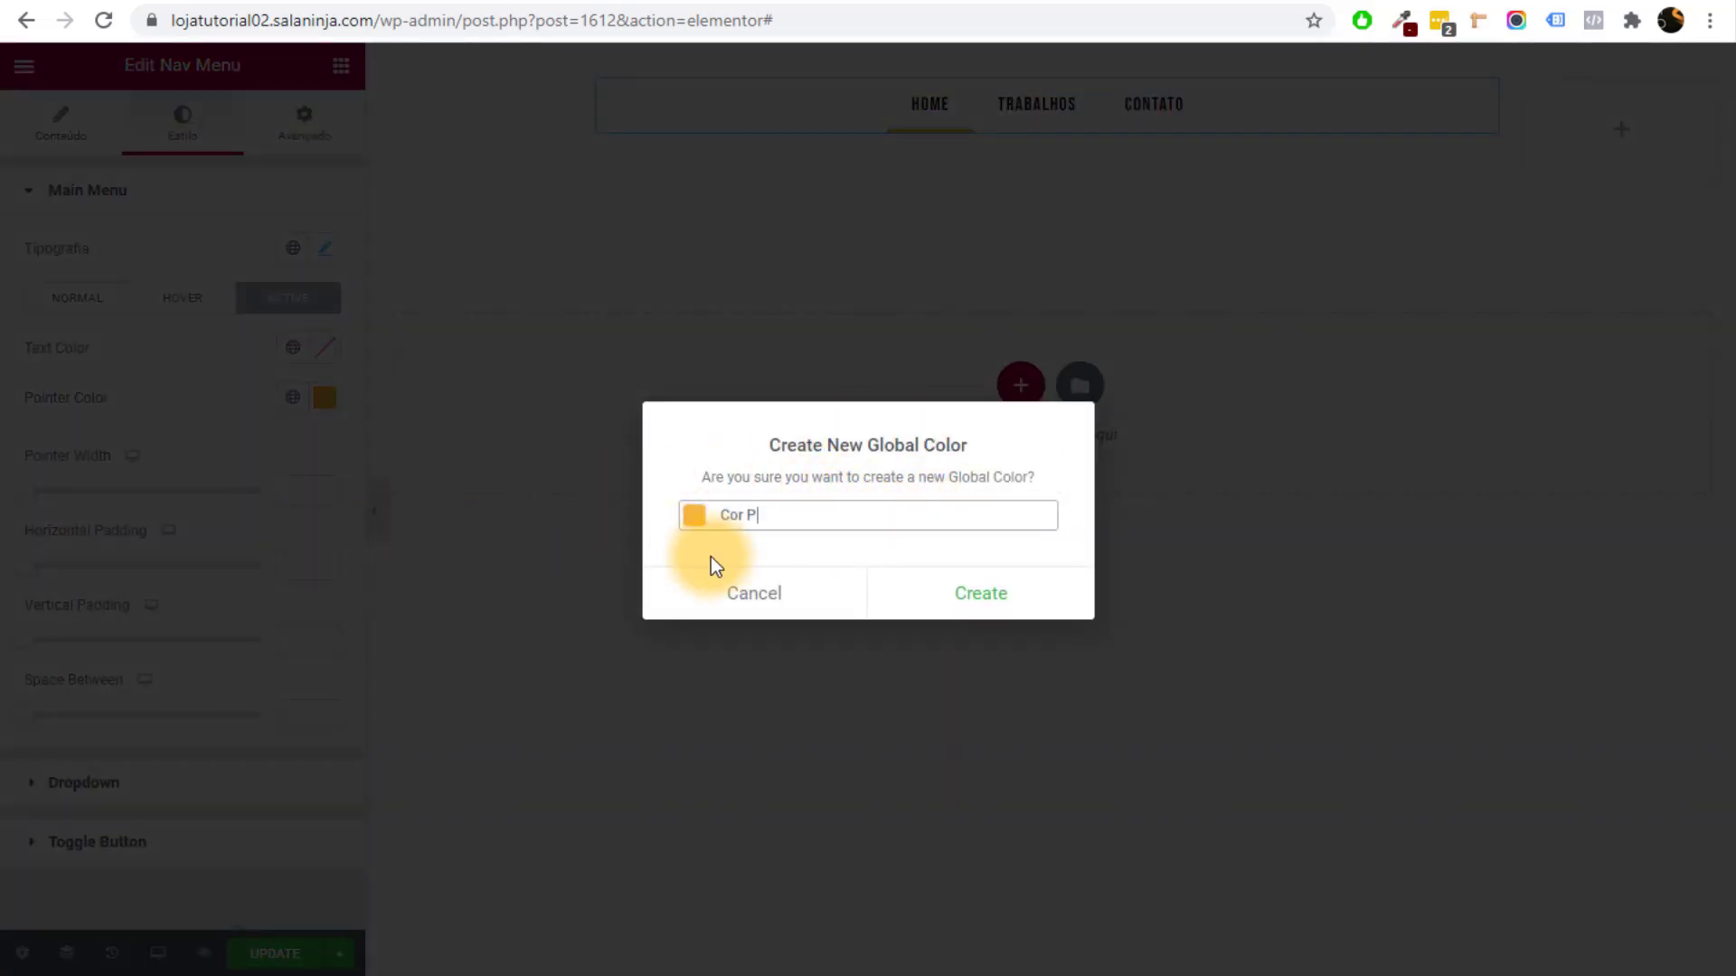
text(rincipal)
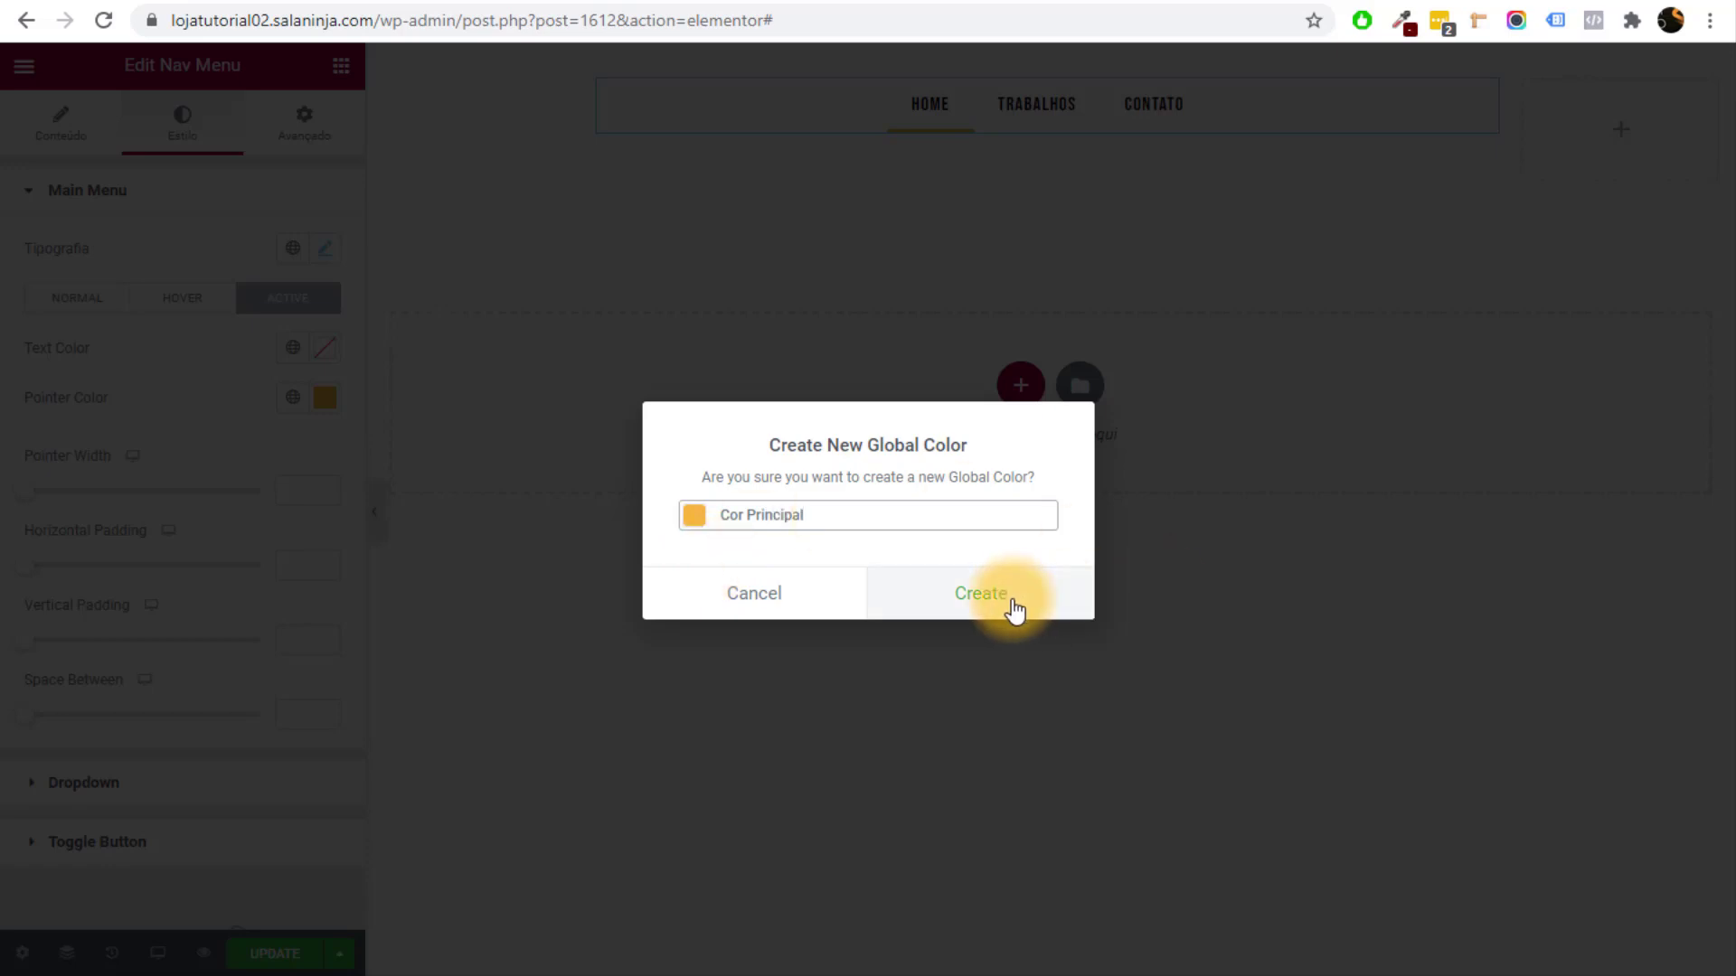
click(1012, 610)
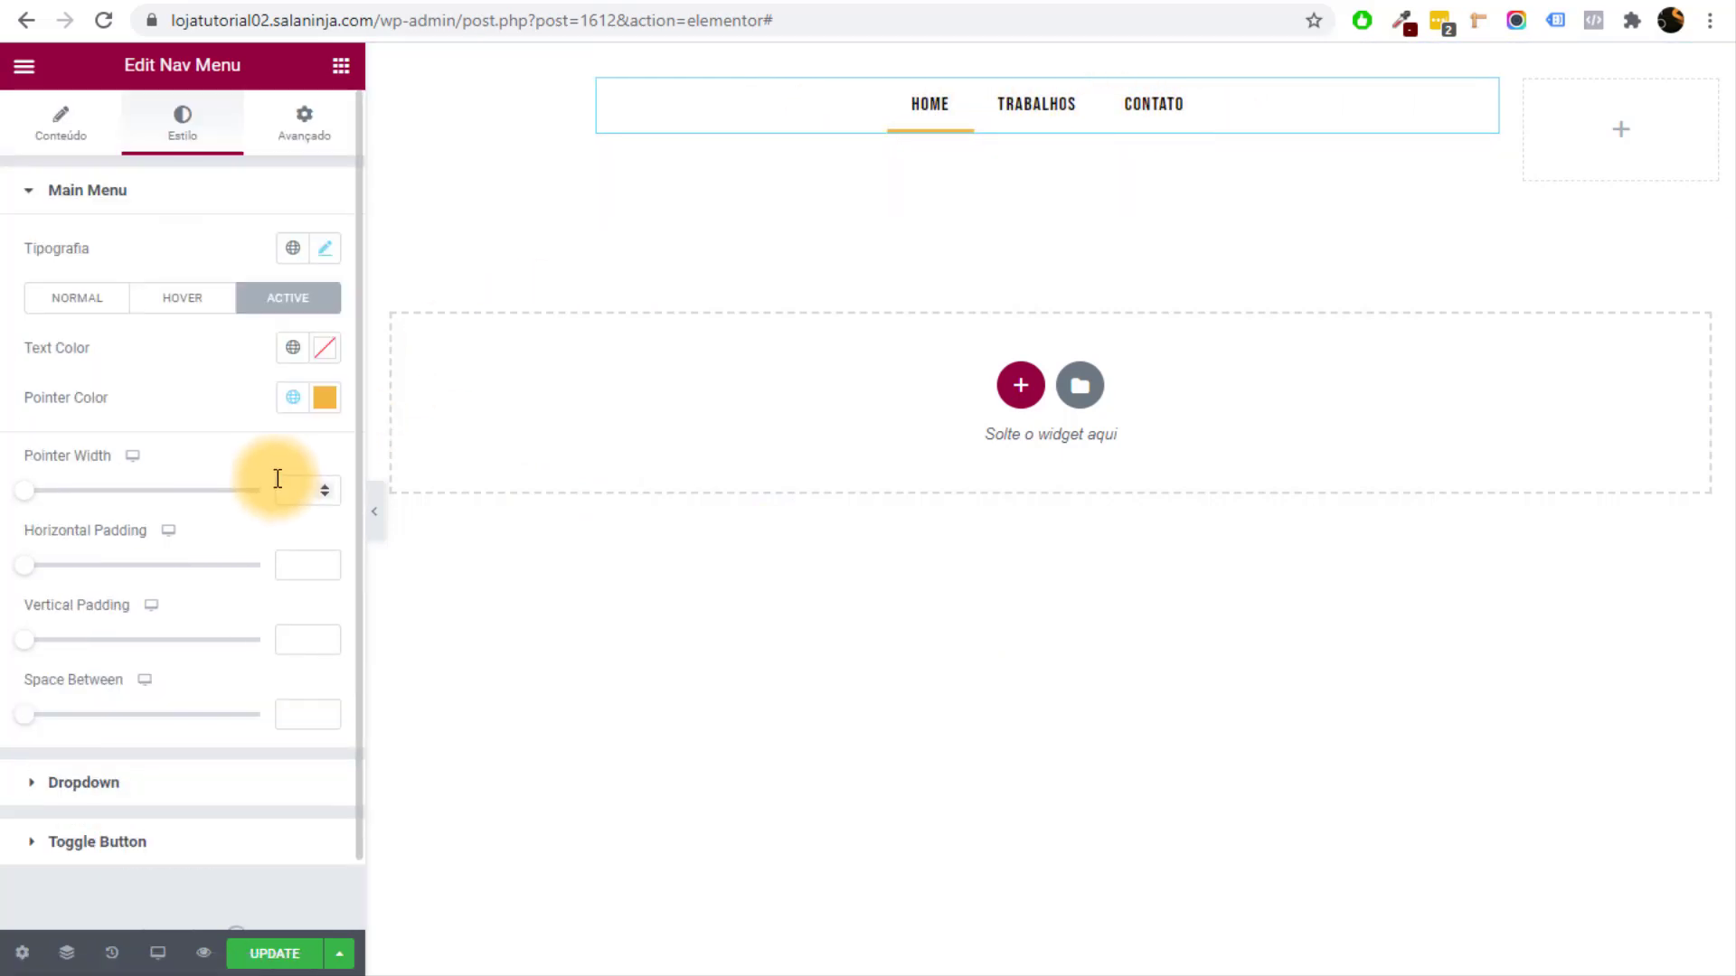
- Return to the Normal state and expand the Dropdown styling section
click(190, 301)
click(68, 301)
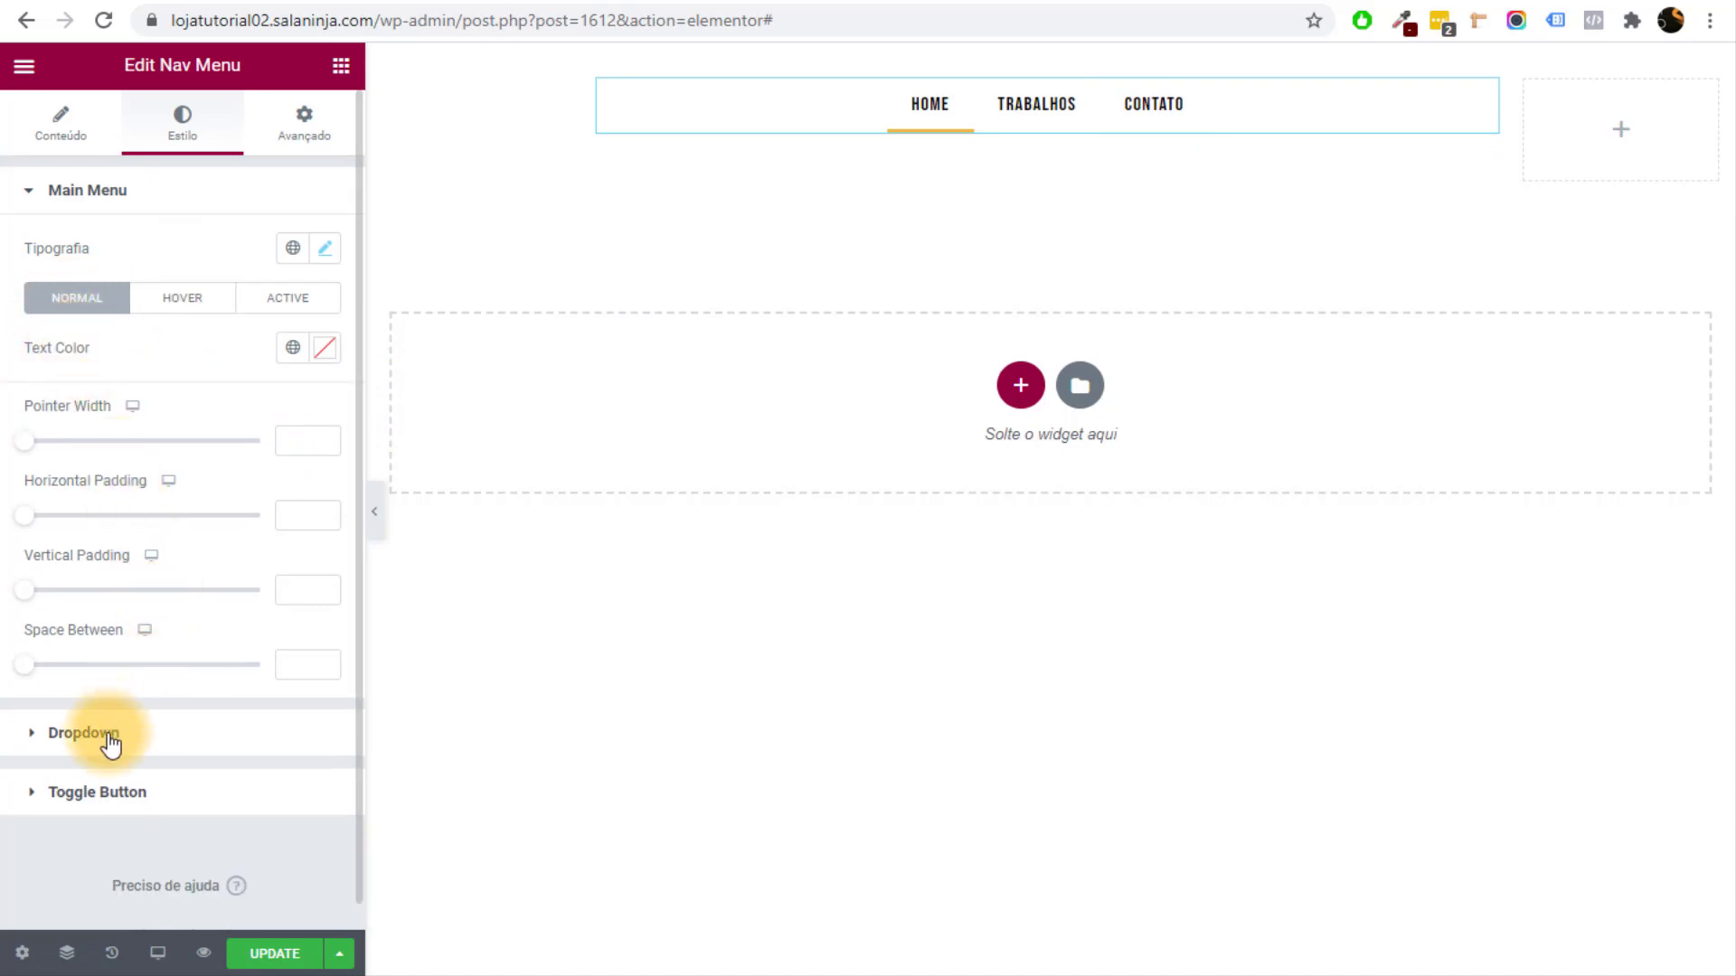
click(83, 733)
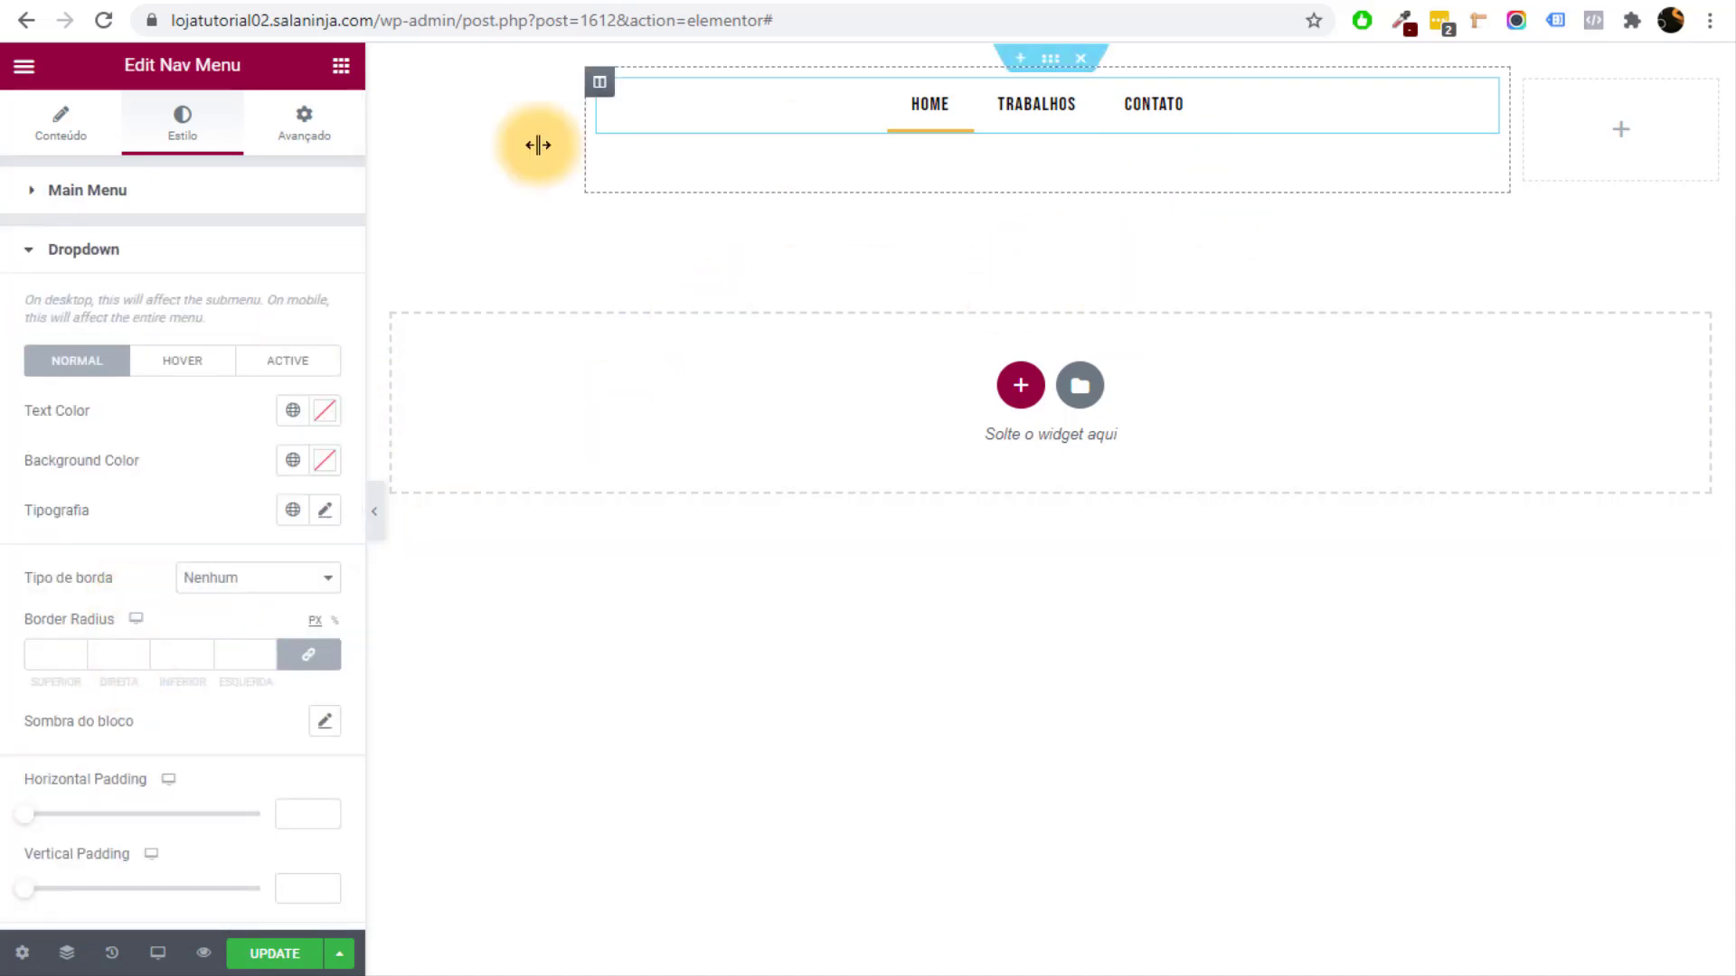
- Add a Social Icons widget to the right column and move Twitter below YouTube
click(341, 66)
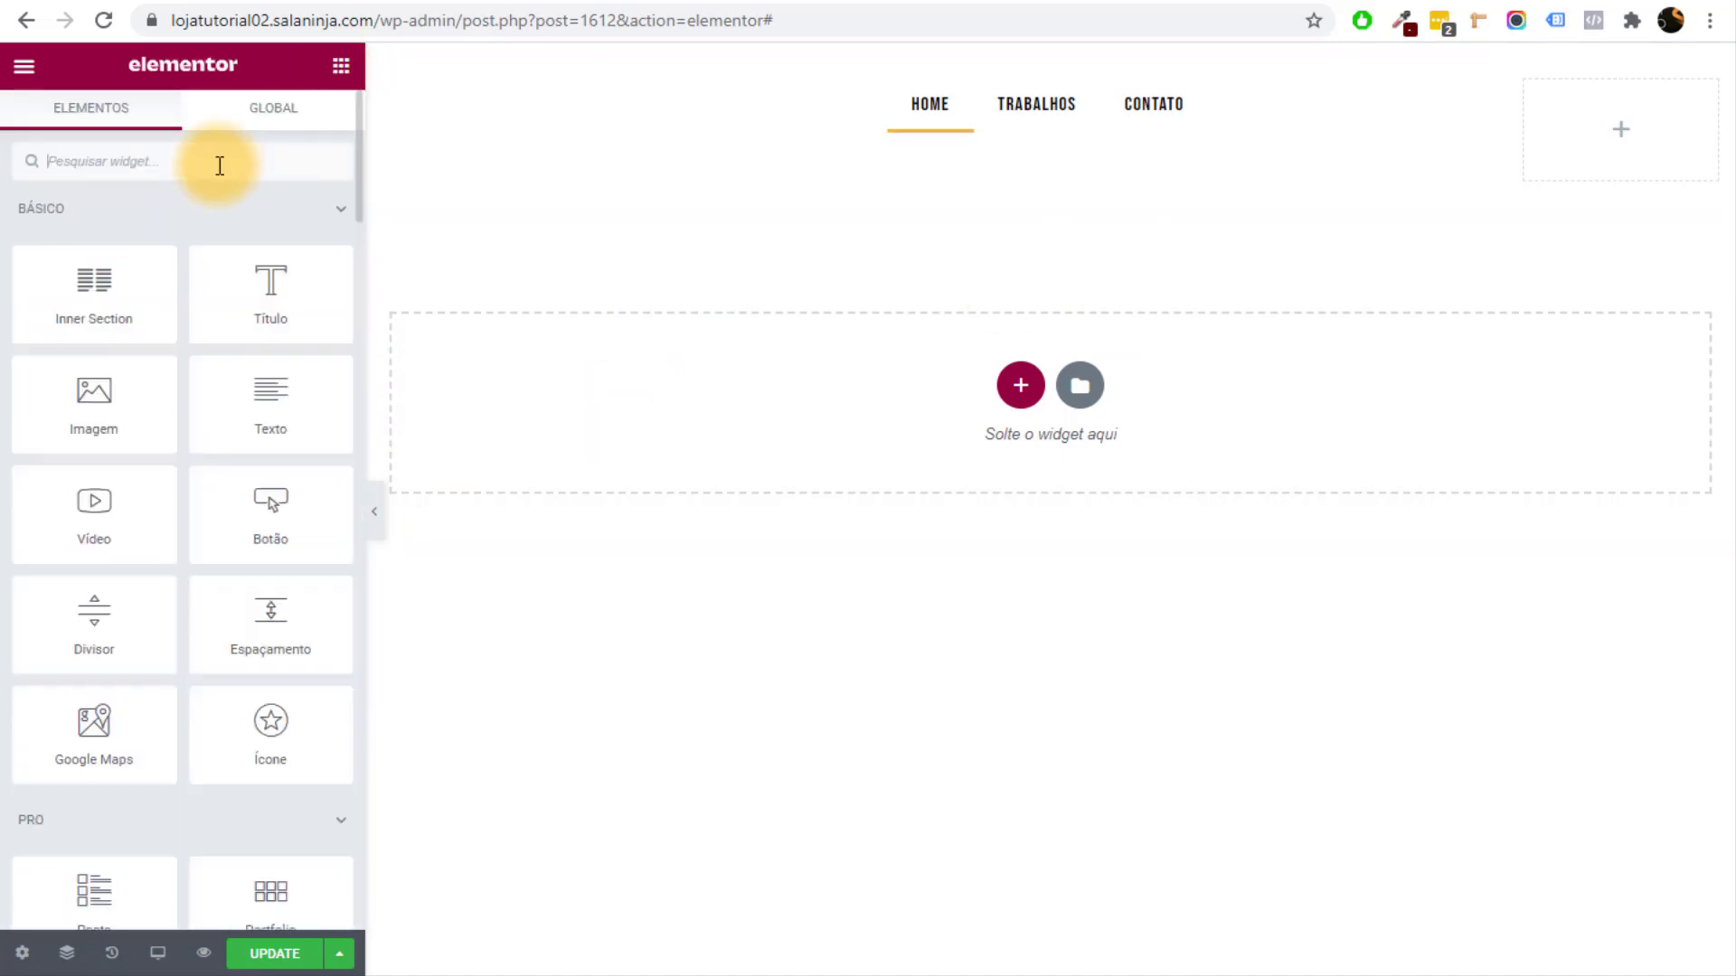
text(social)
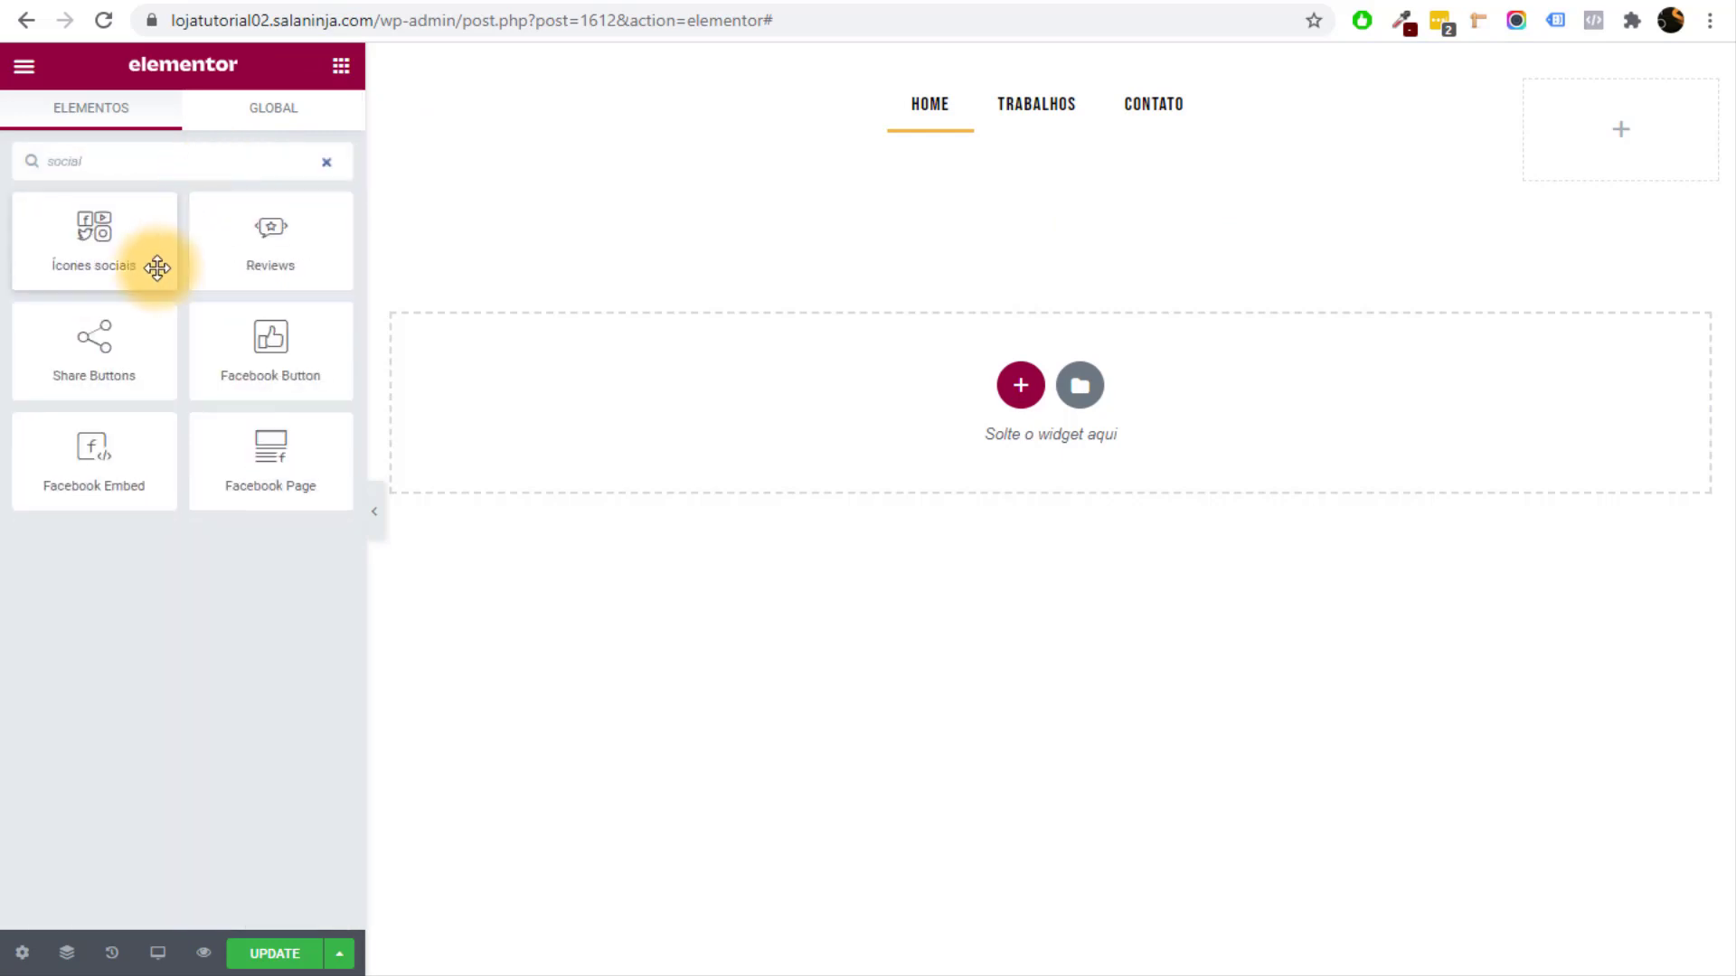
drag(109, 248, 1683, 112)
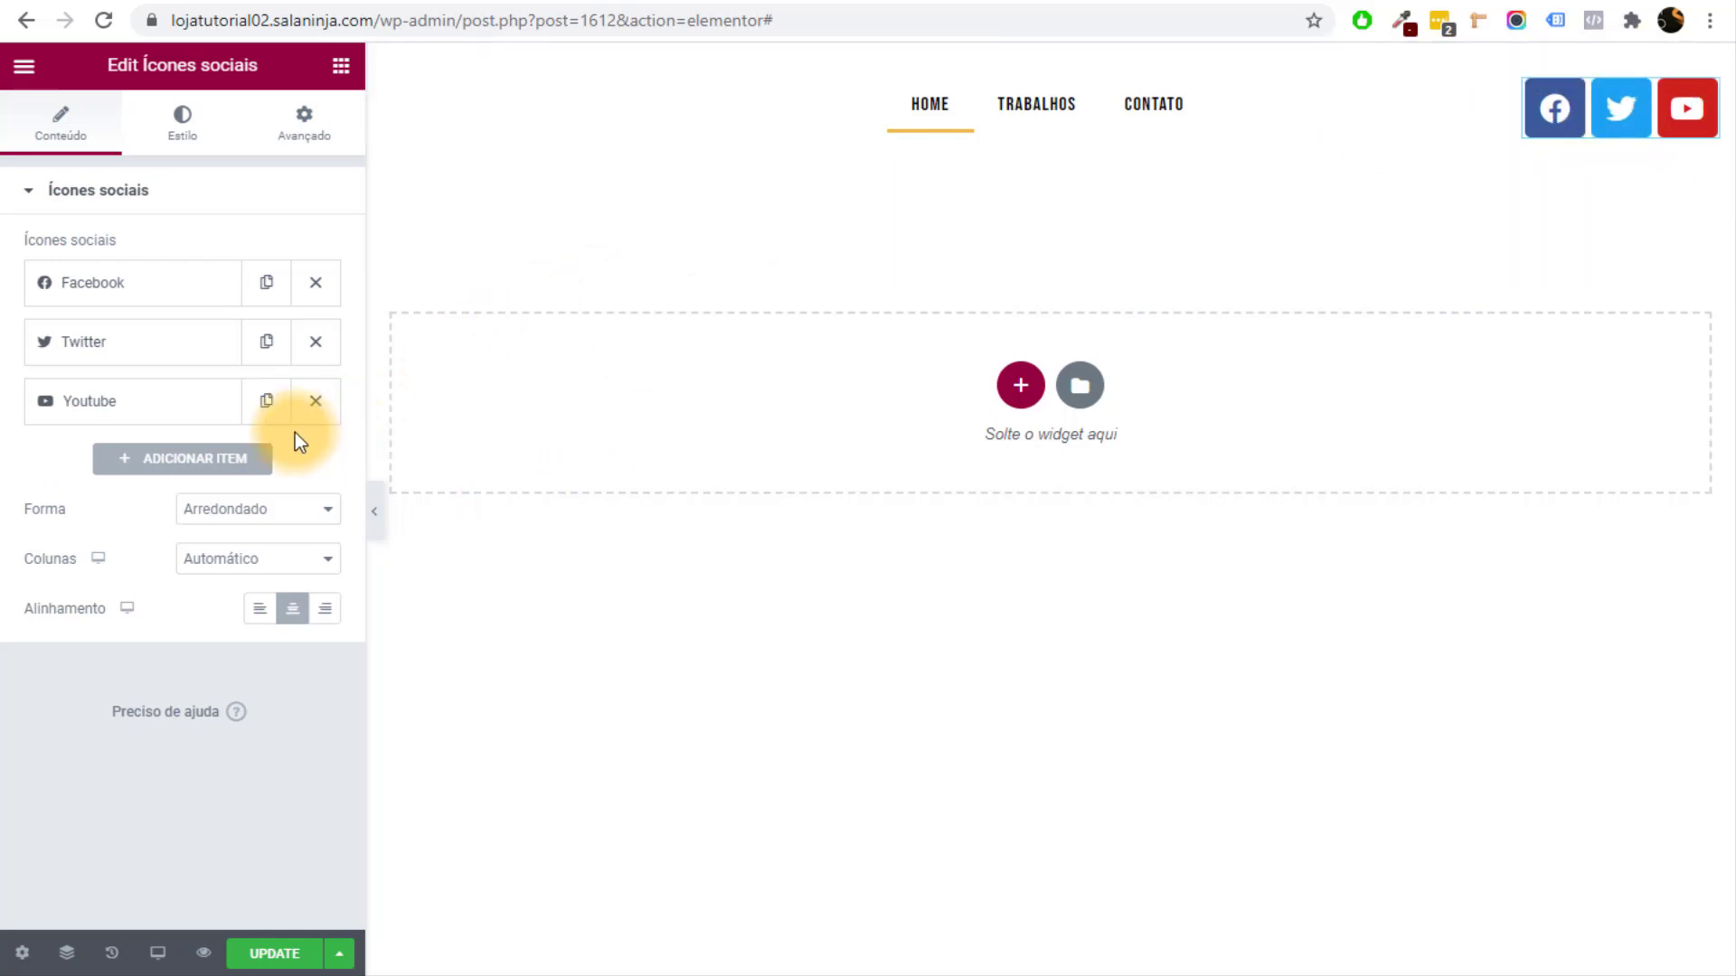
drag(124, 341, 105, 409)
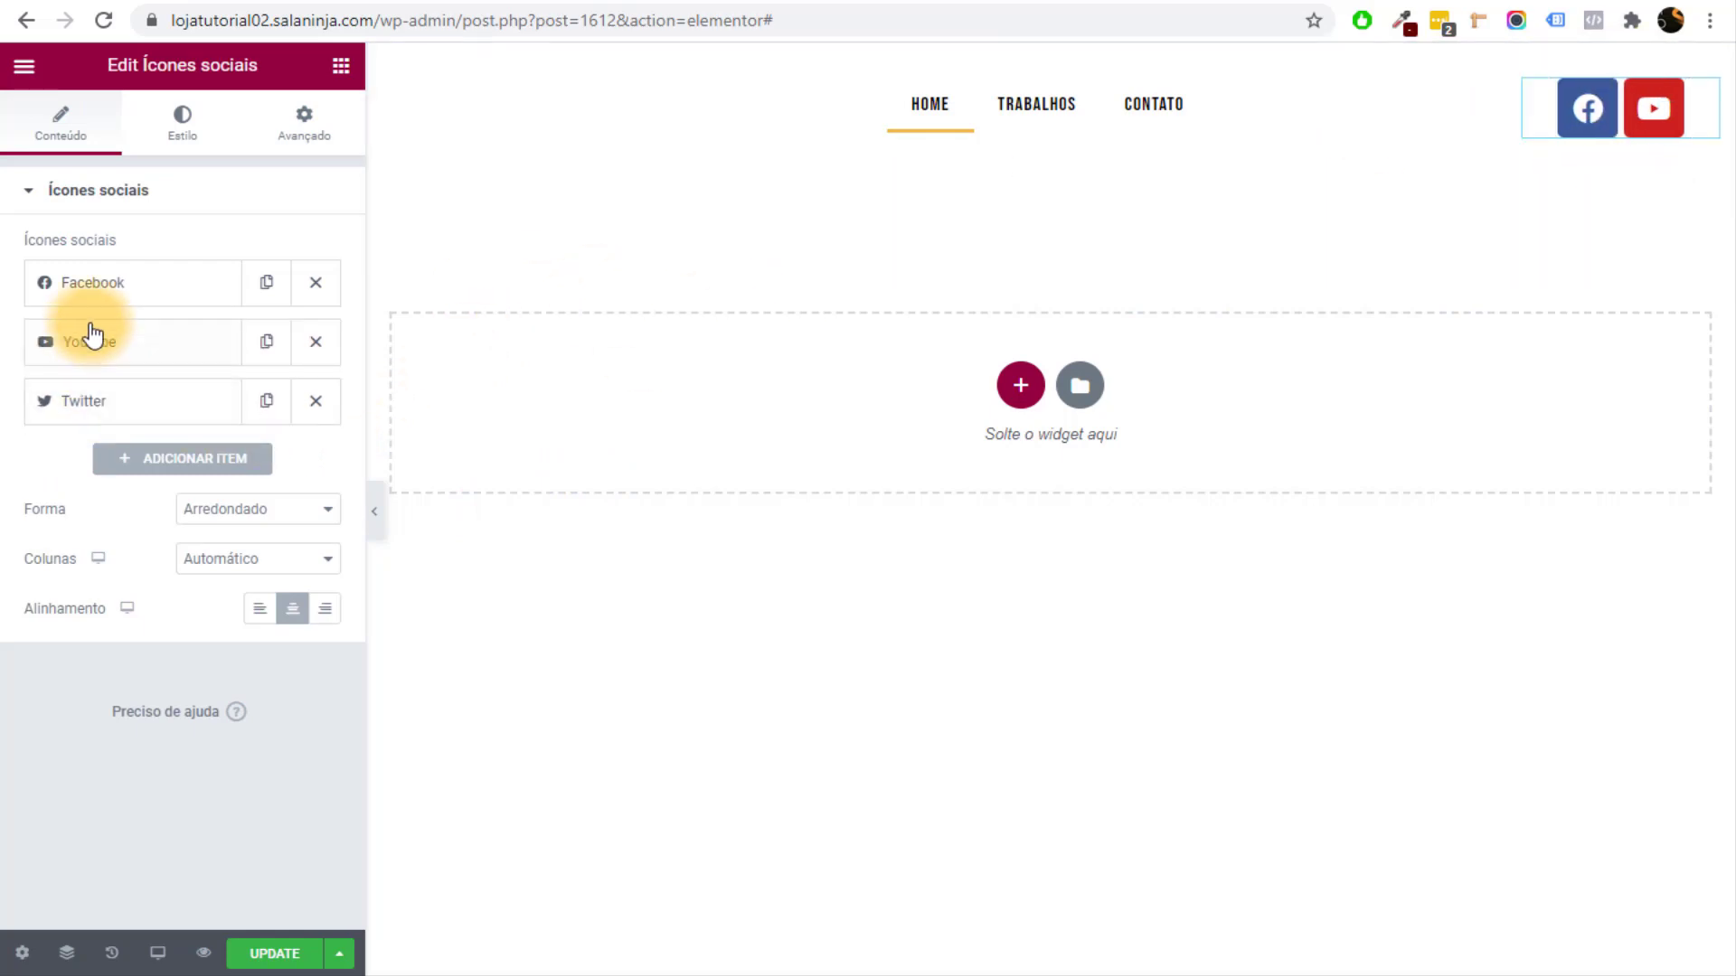
- Replace the Twitter icon with Instagram from the icon library
click(139, 288)
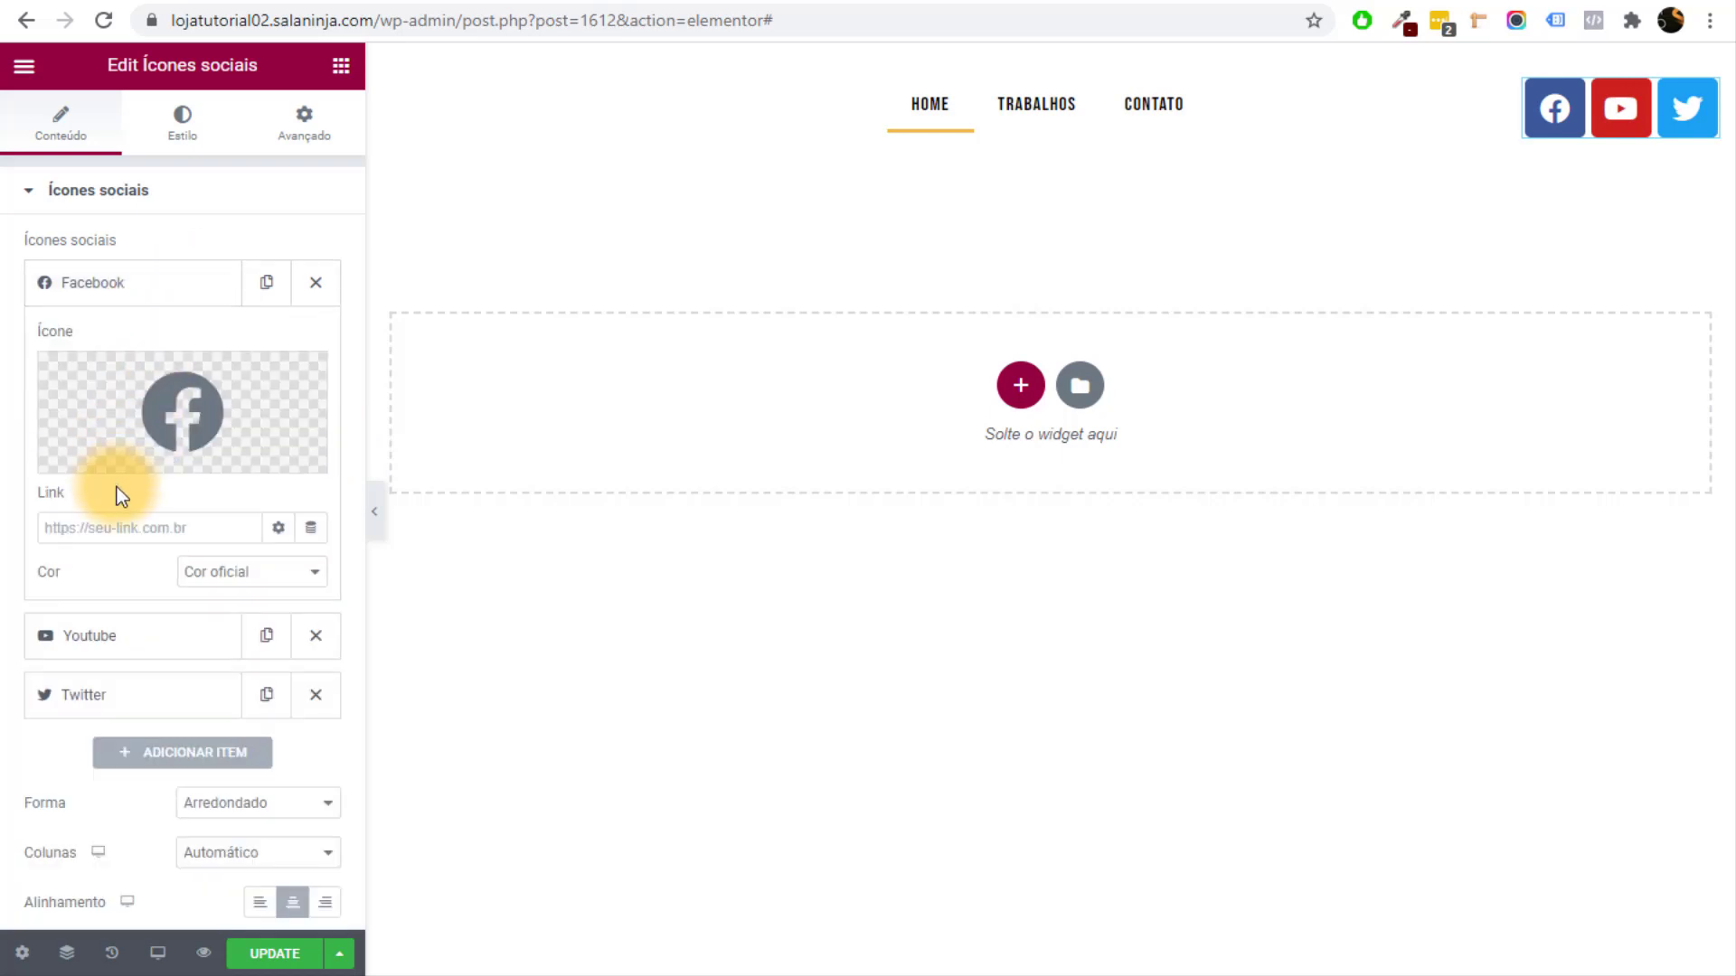
click(128, 627)
click(129, 692)
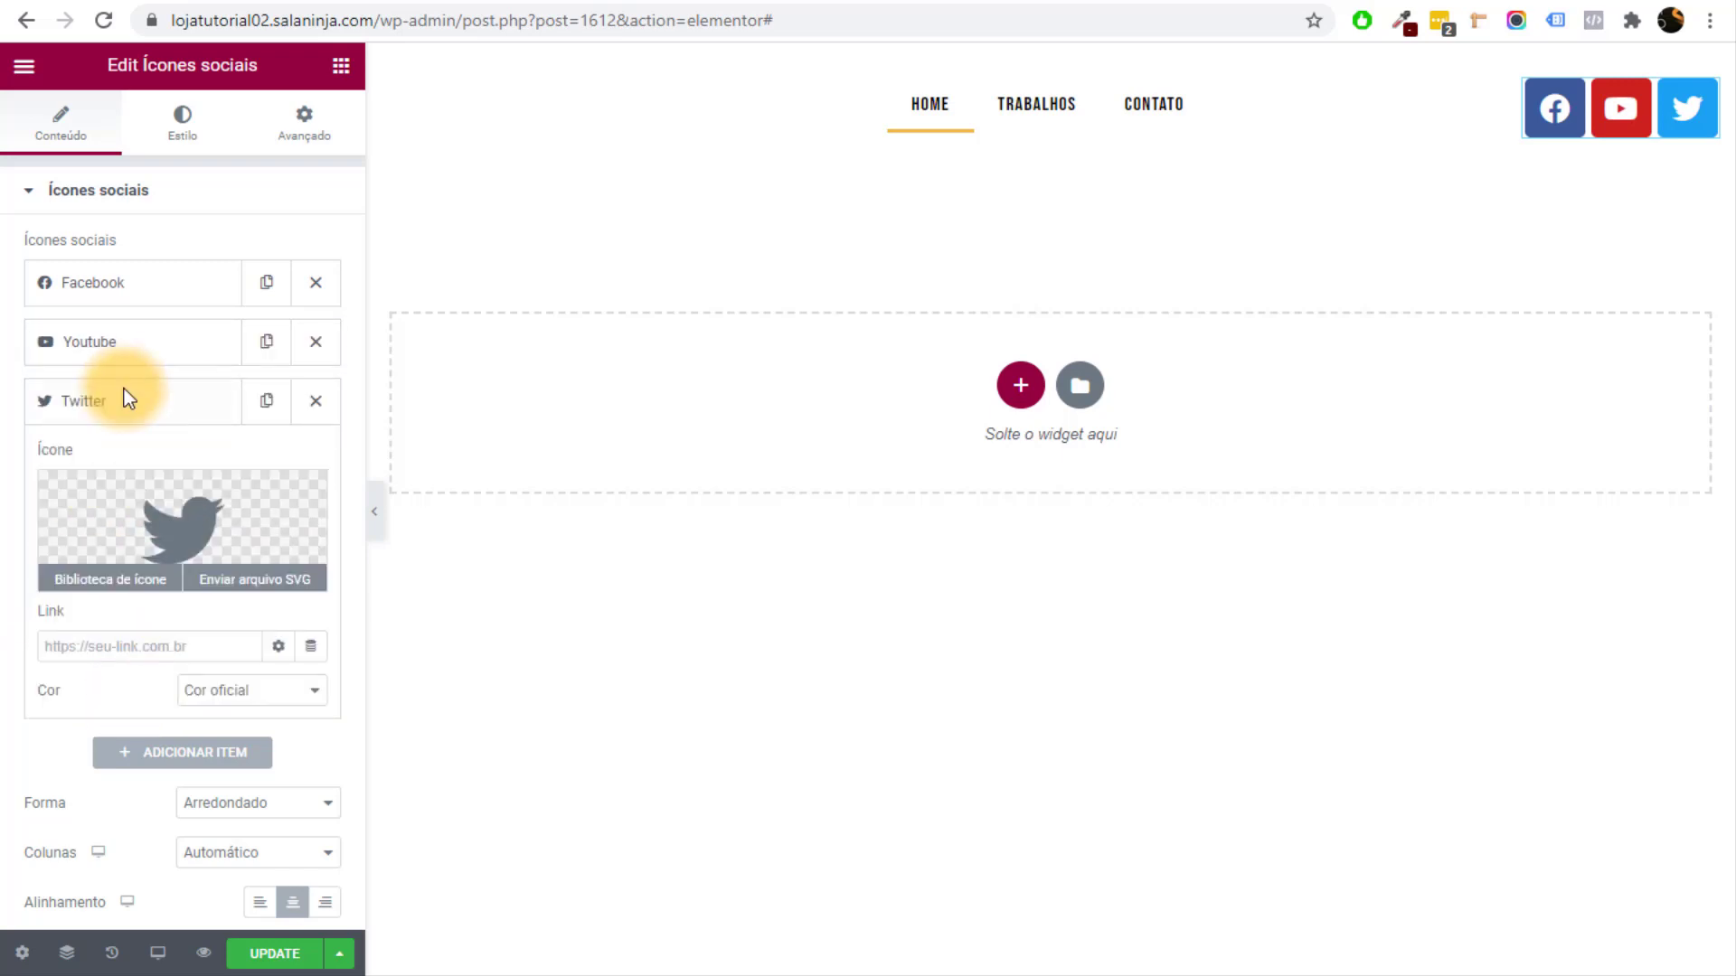
click(164, 539)
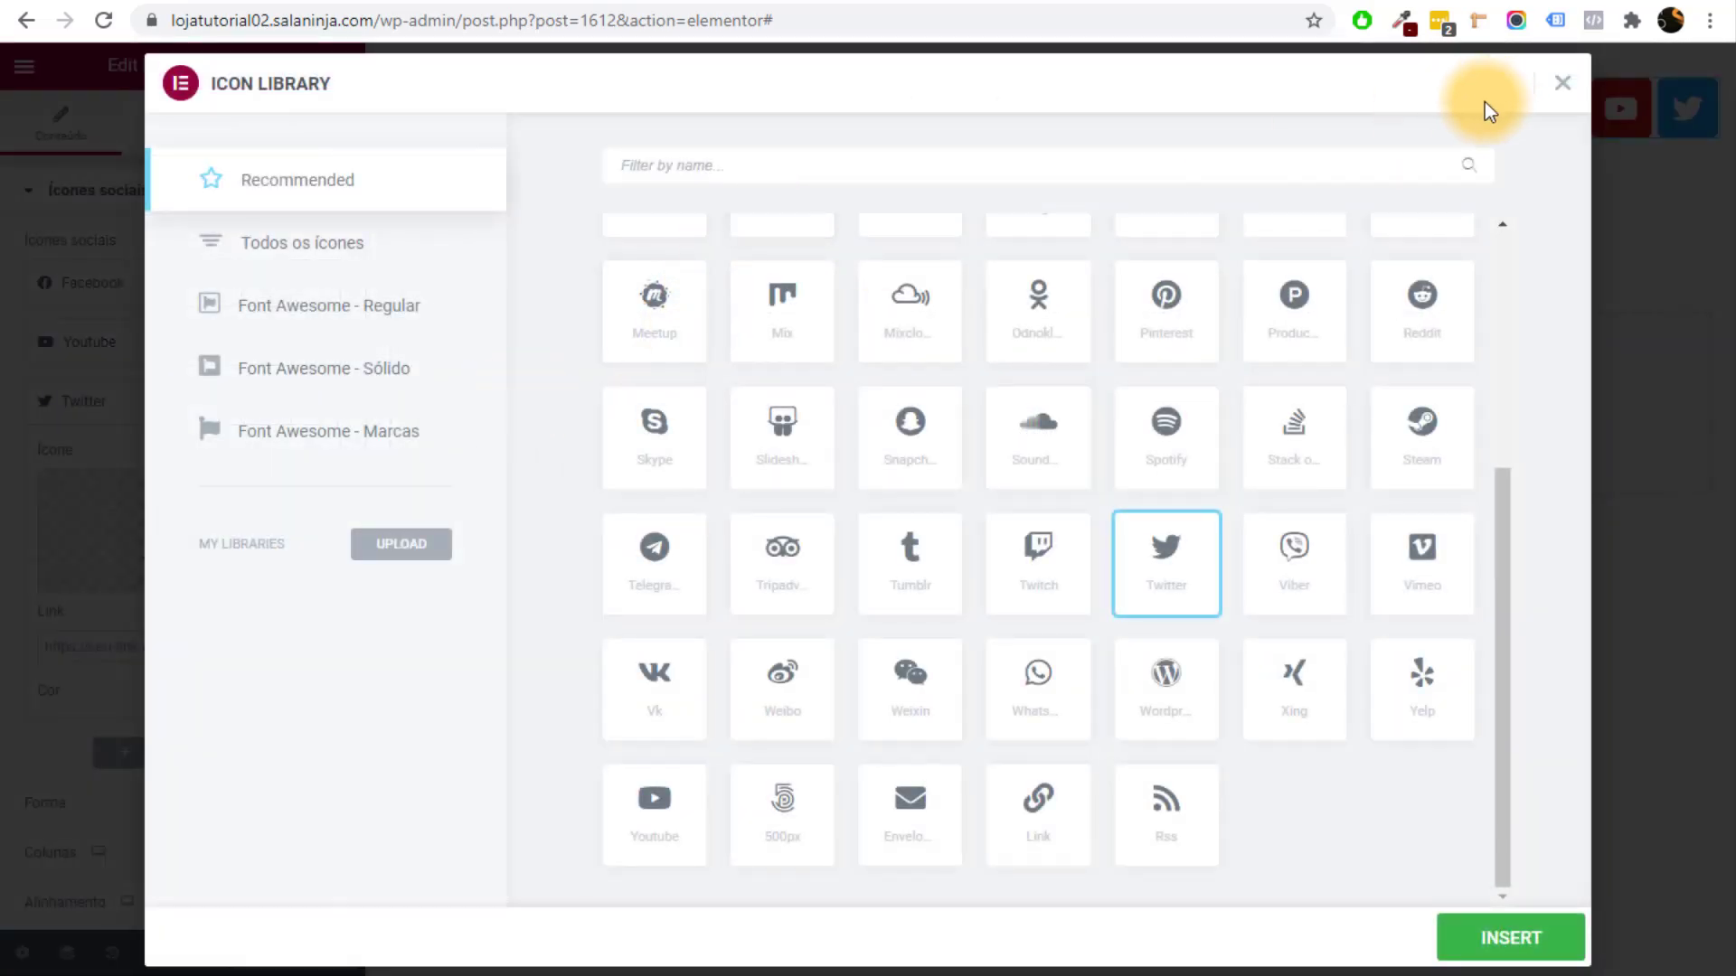
click(1562, 82)
click(172, 515)
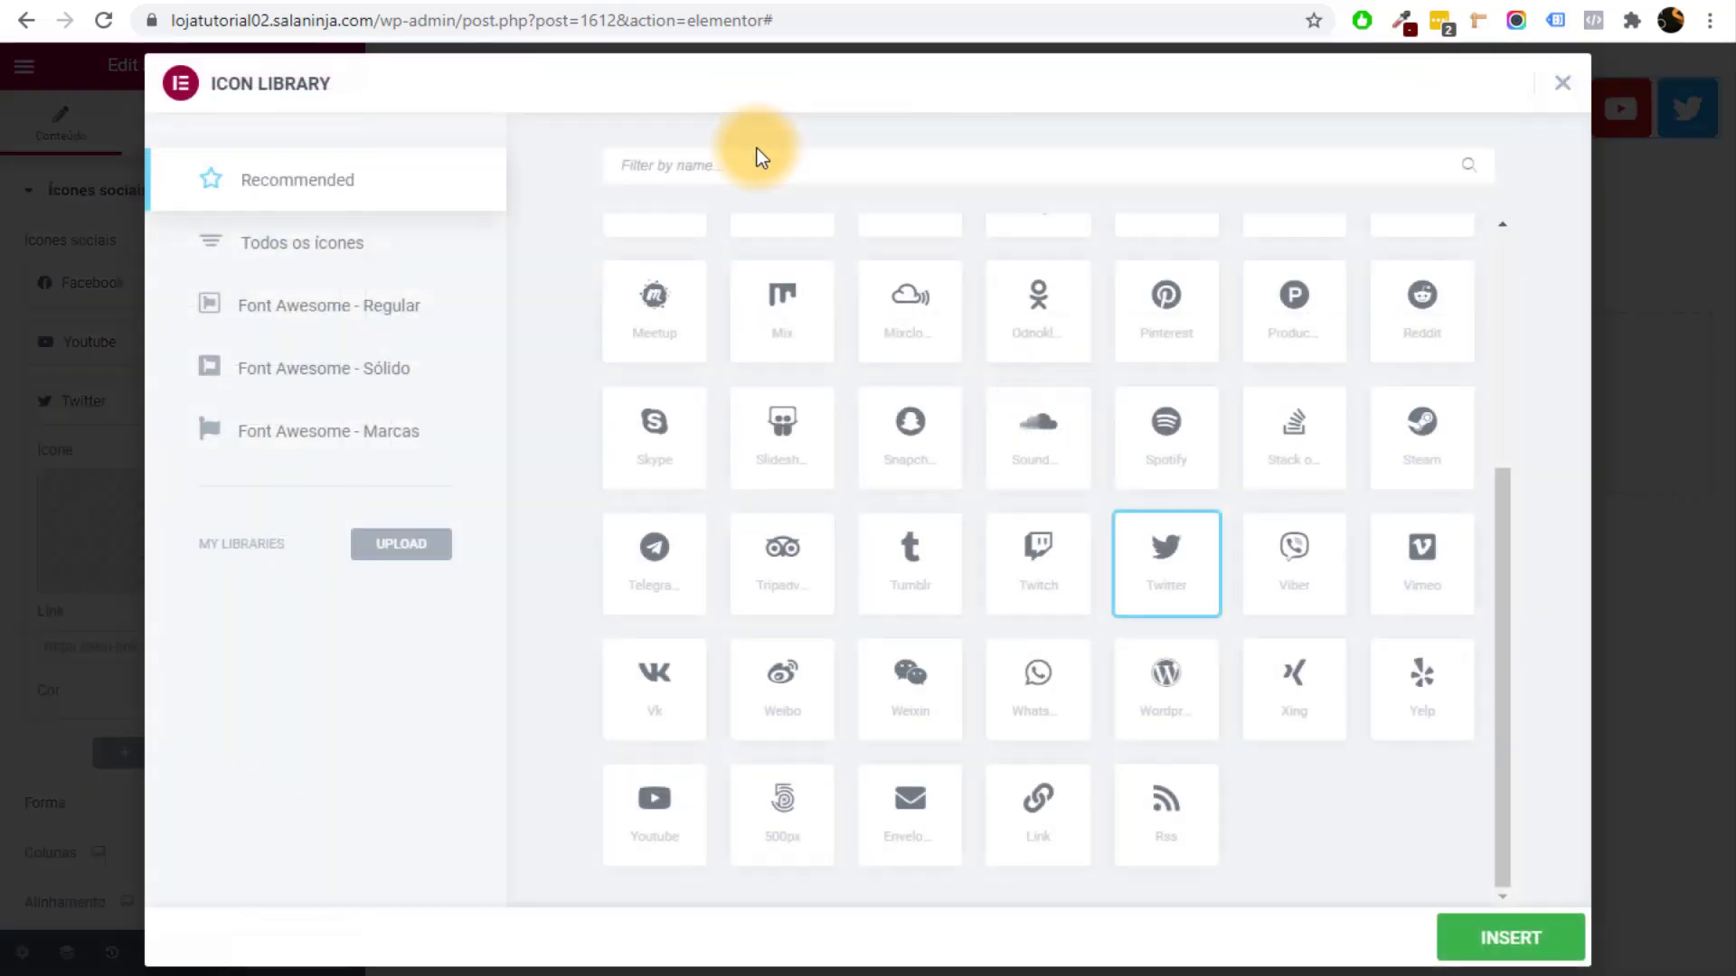
text(insta)
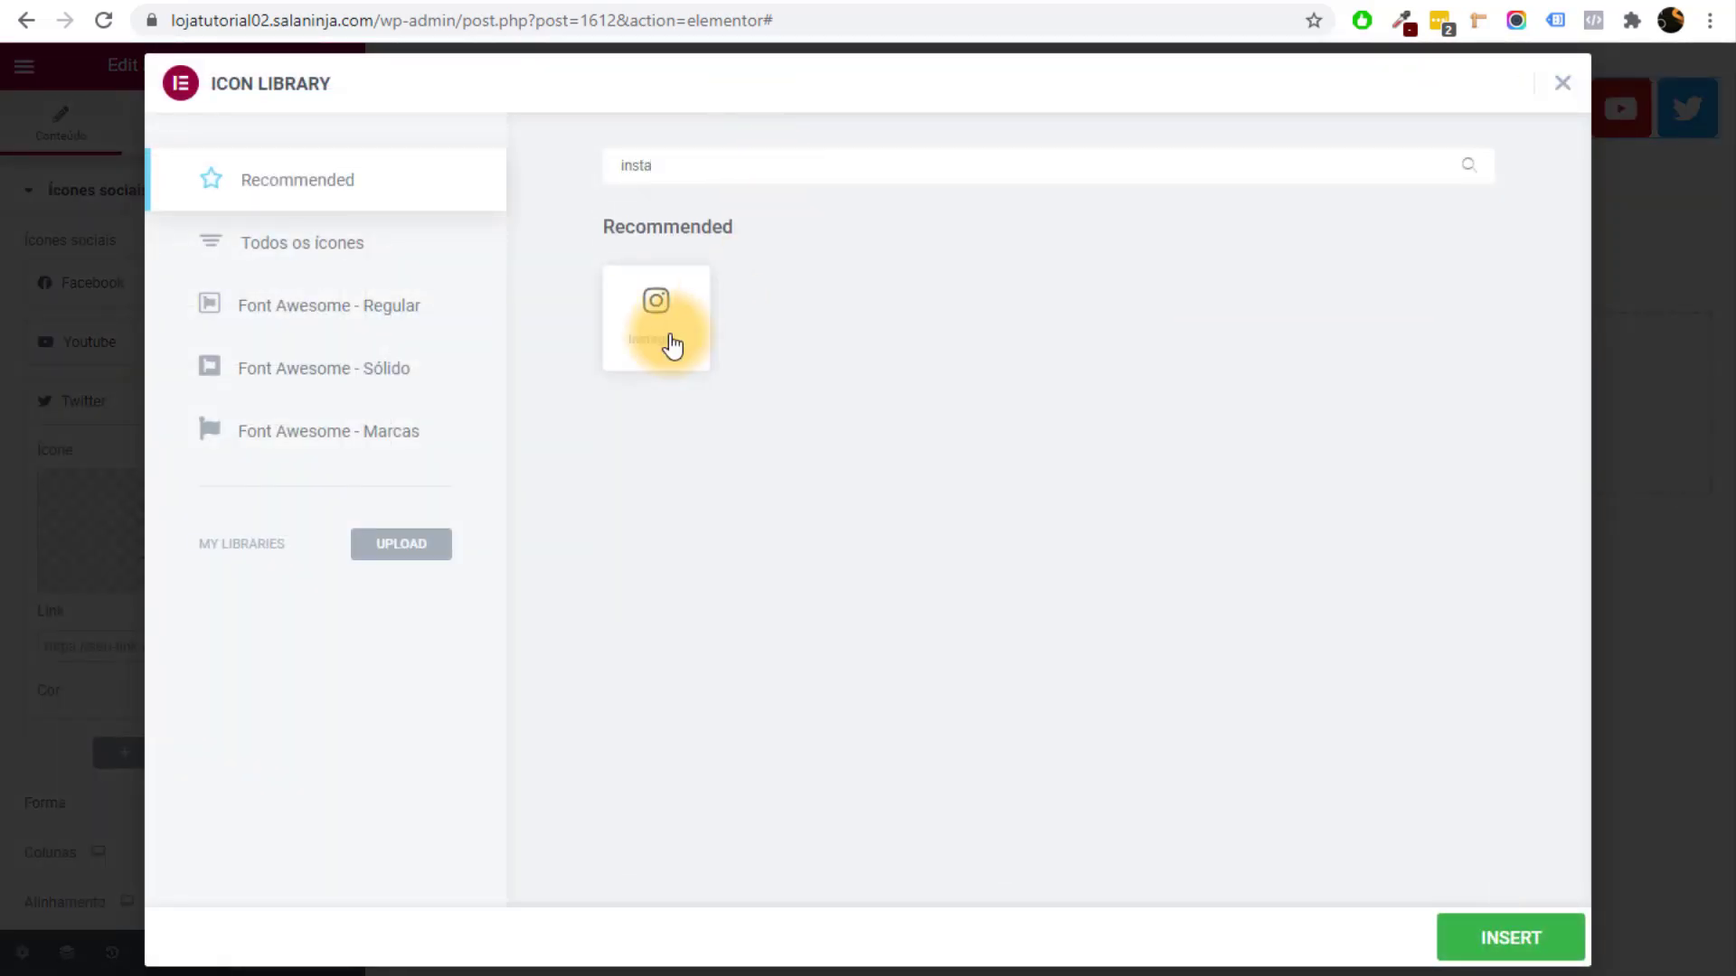
click(669, 341)
click(1499, 937)
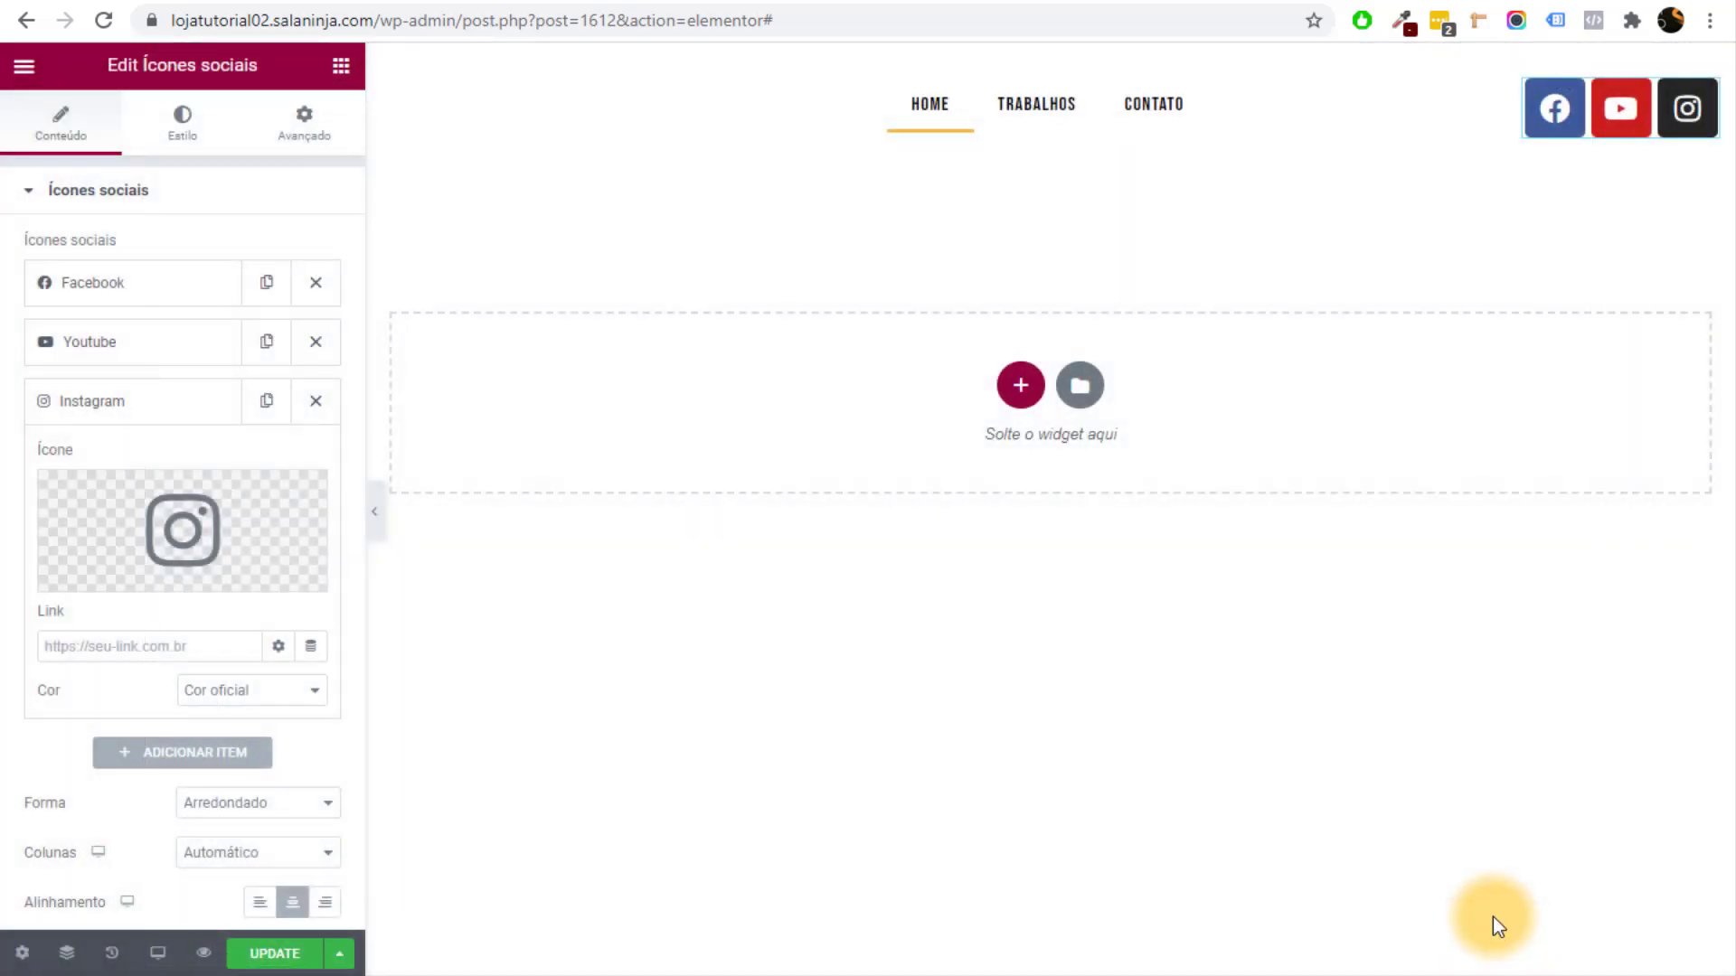
- Give the icons custom colours, white primary and Cor Principal secondary, at size 16, and update the page
click(182, 117)
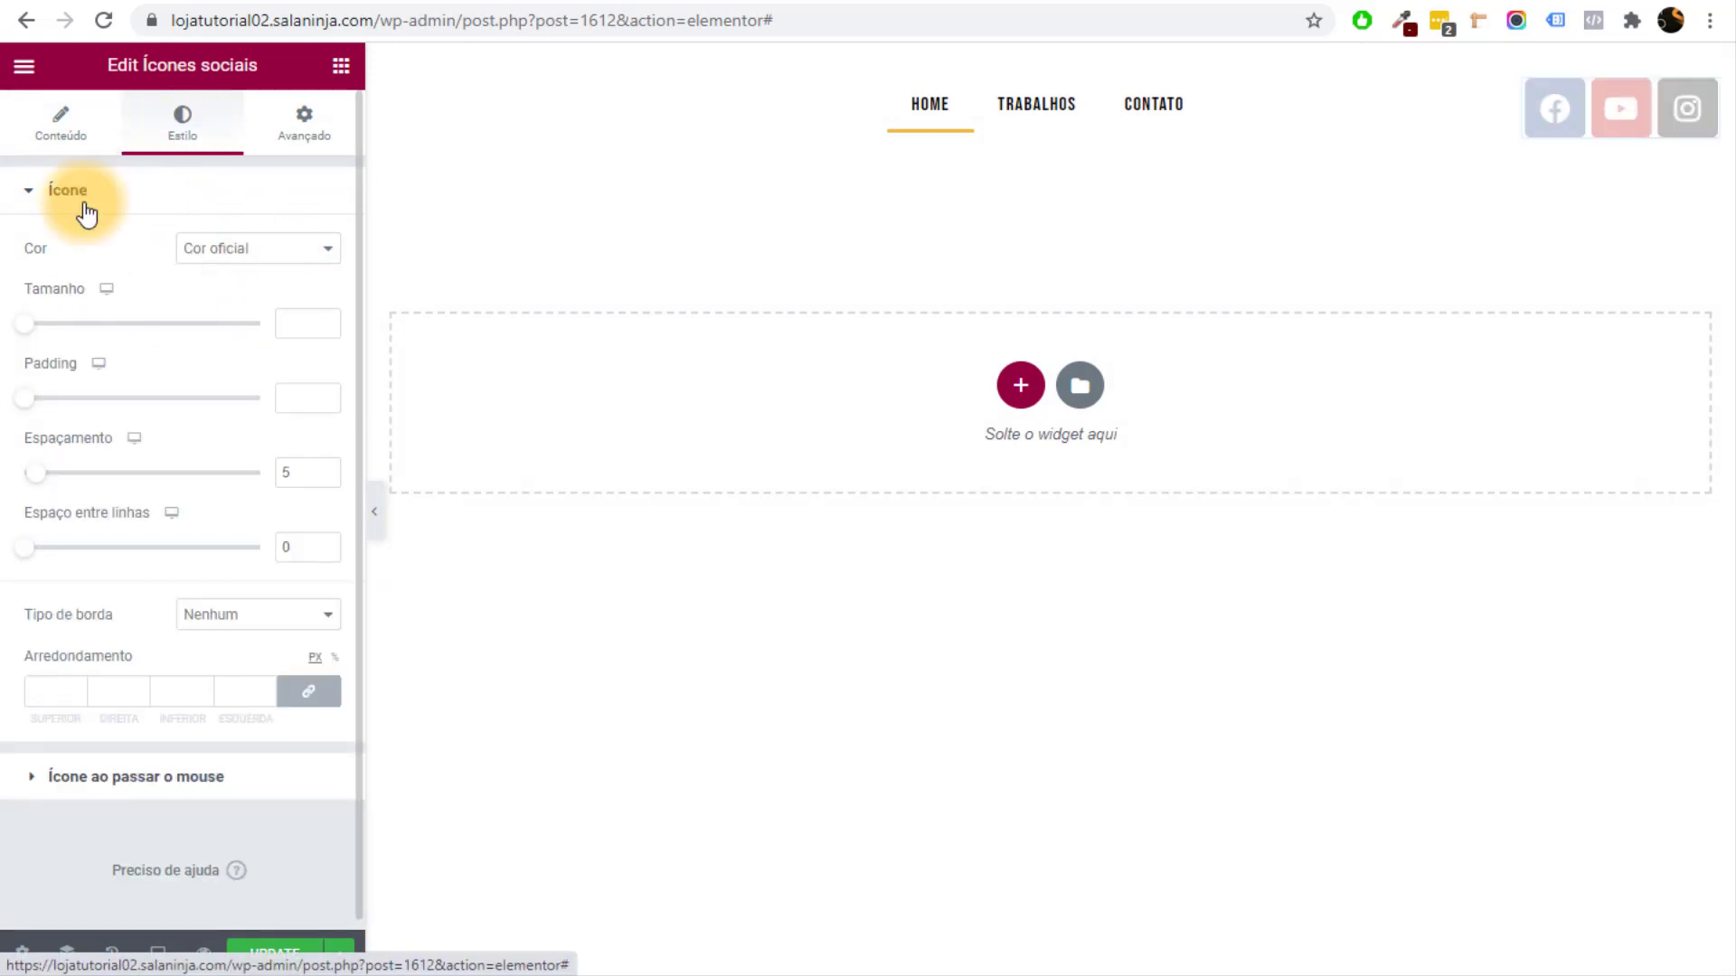
click(201, 253)
click(204, 288)
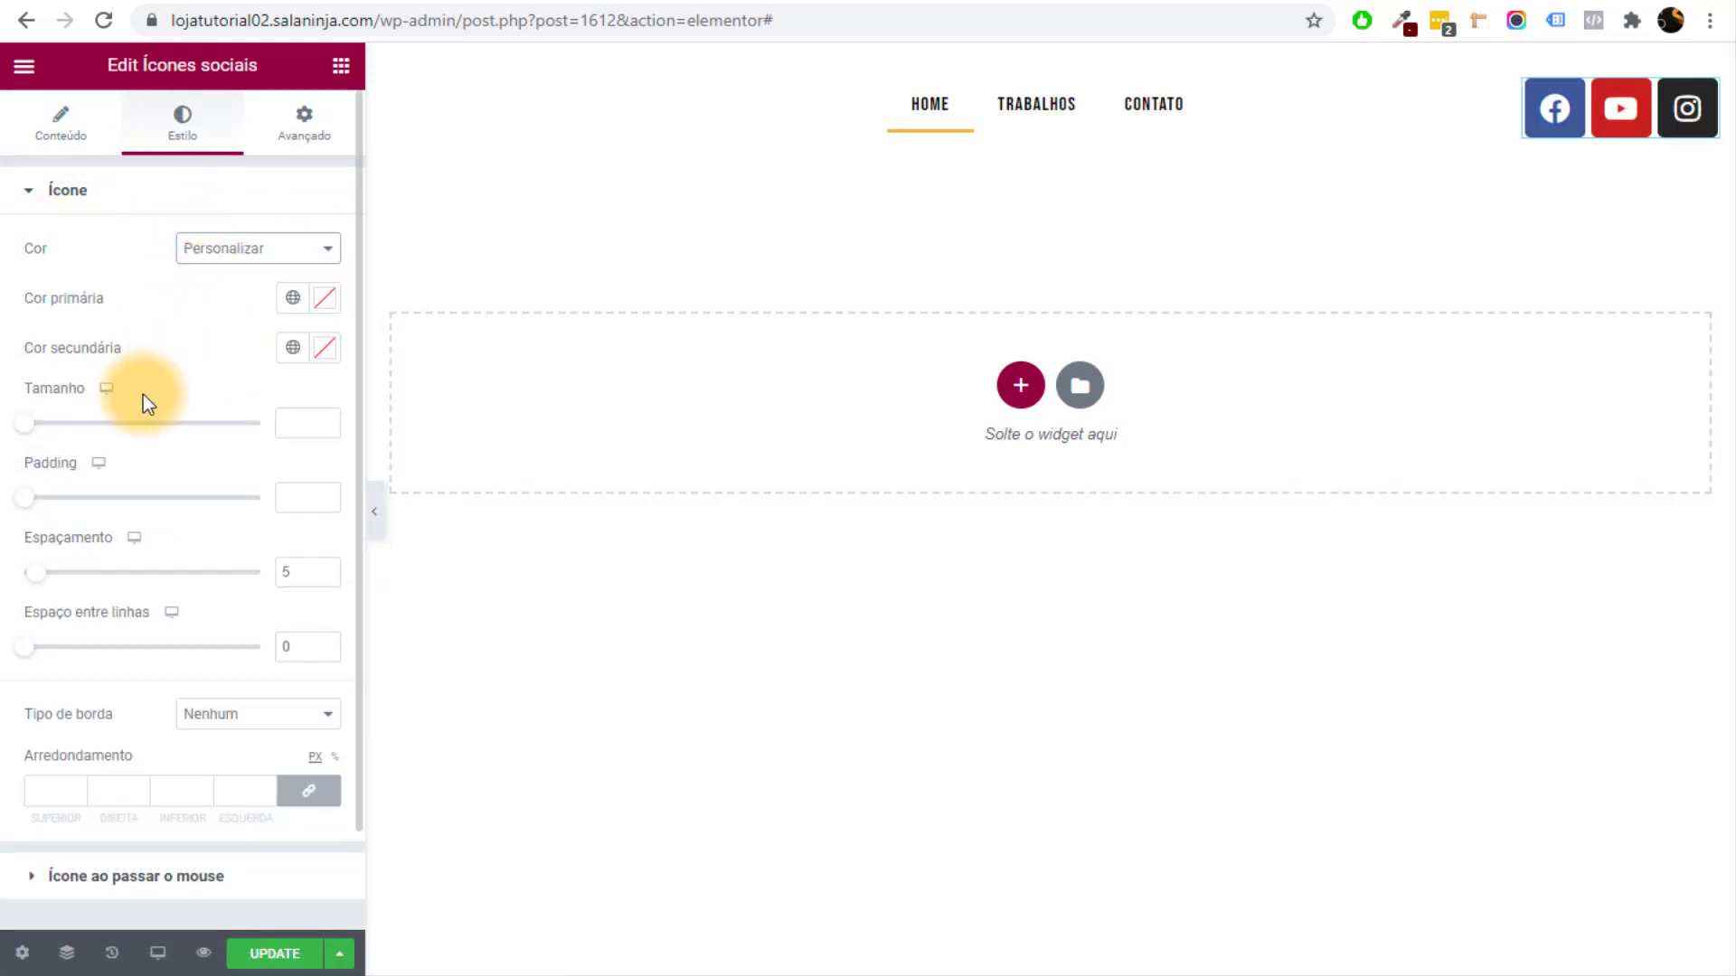
click(290, 357)
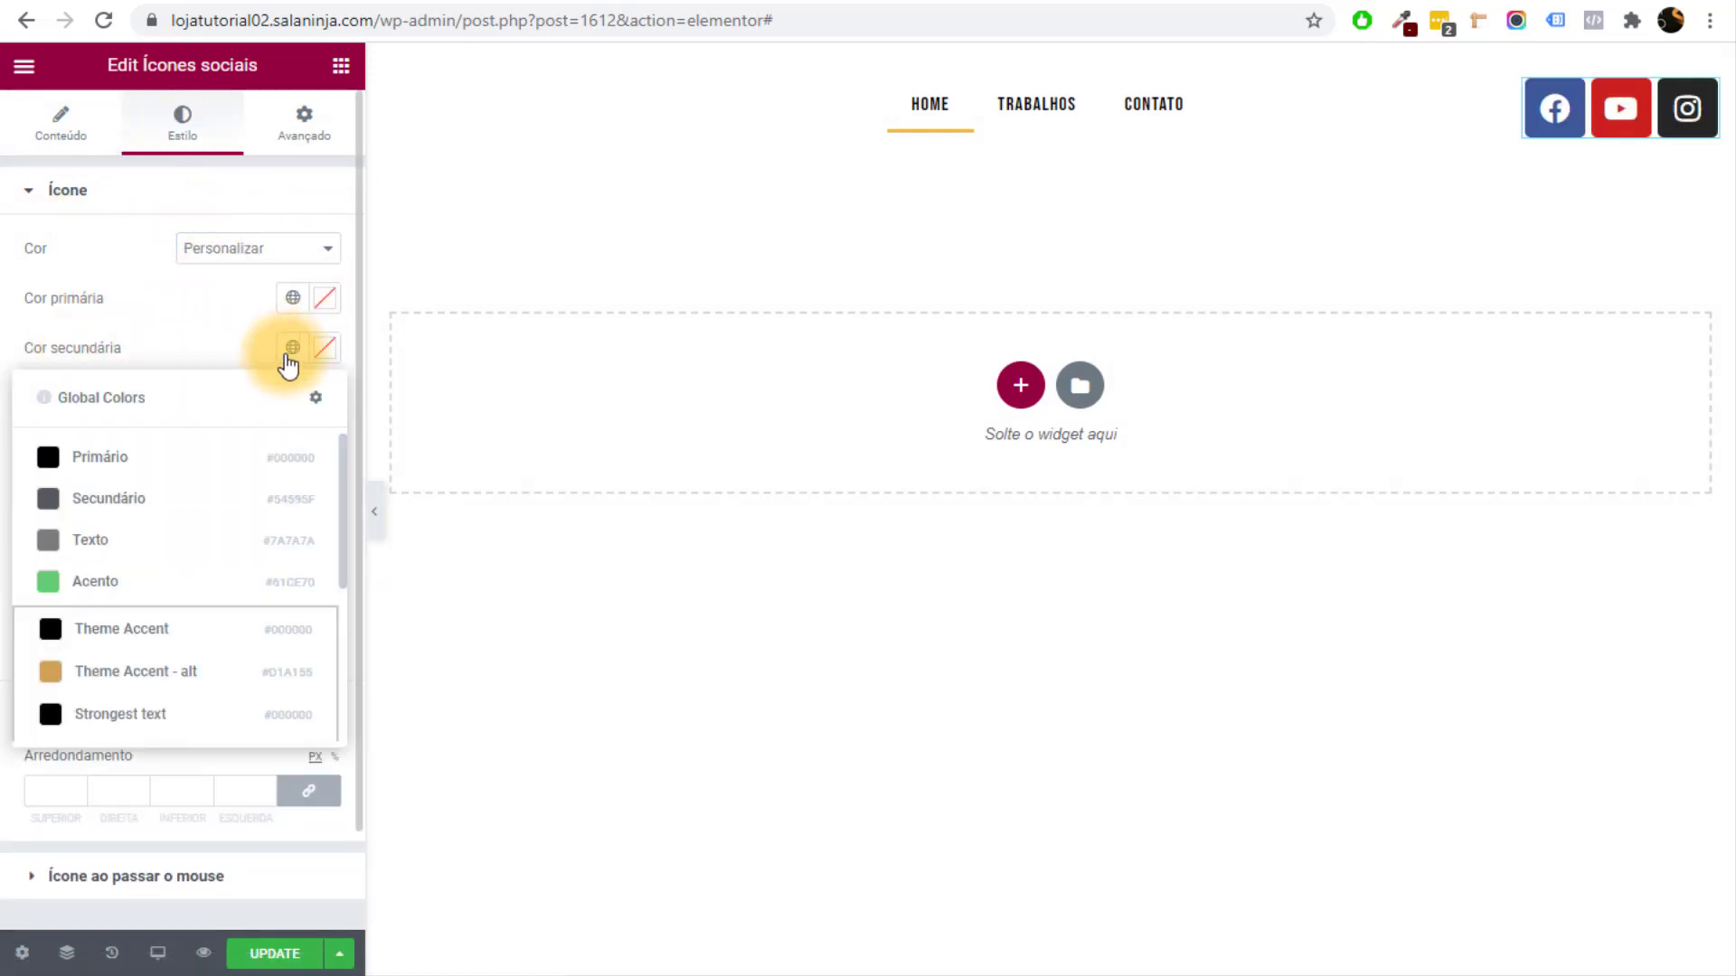
scroll(100, 583, down, 3)
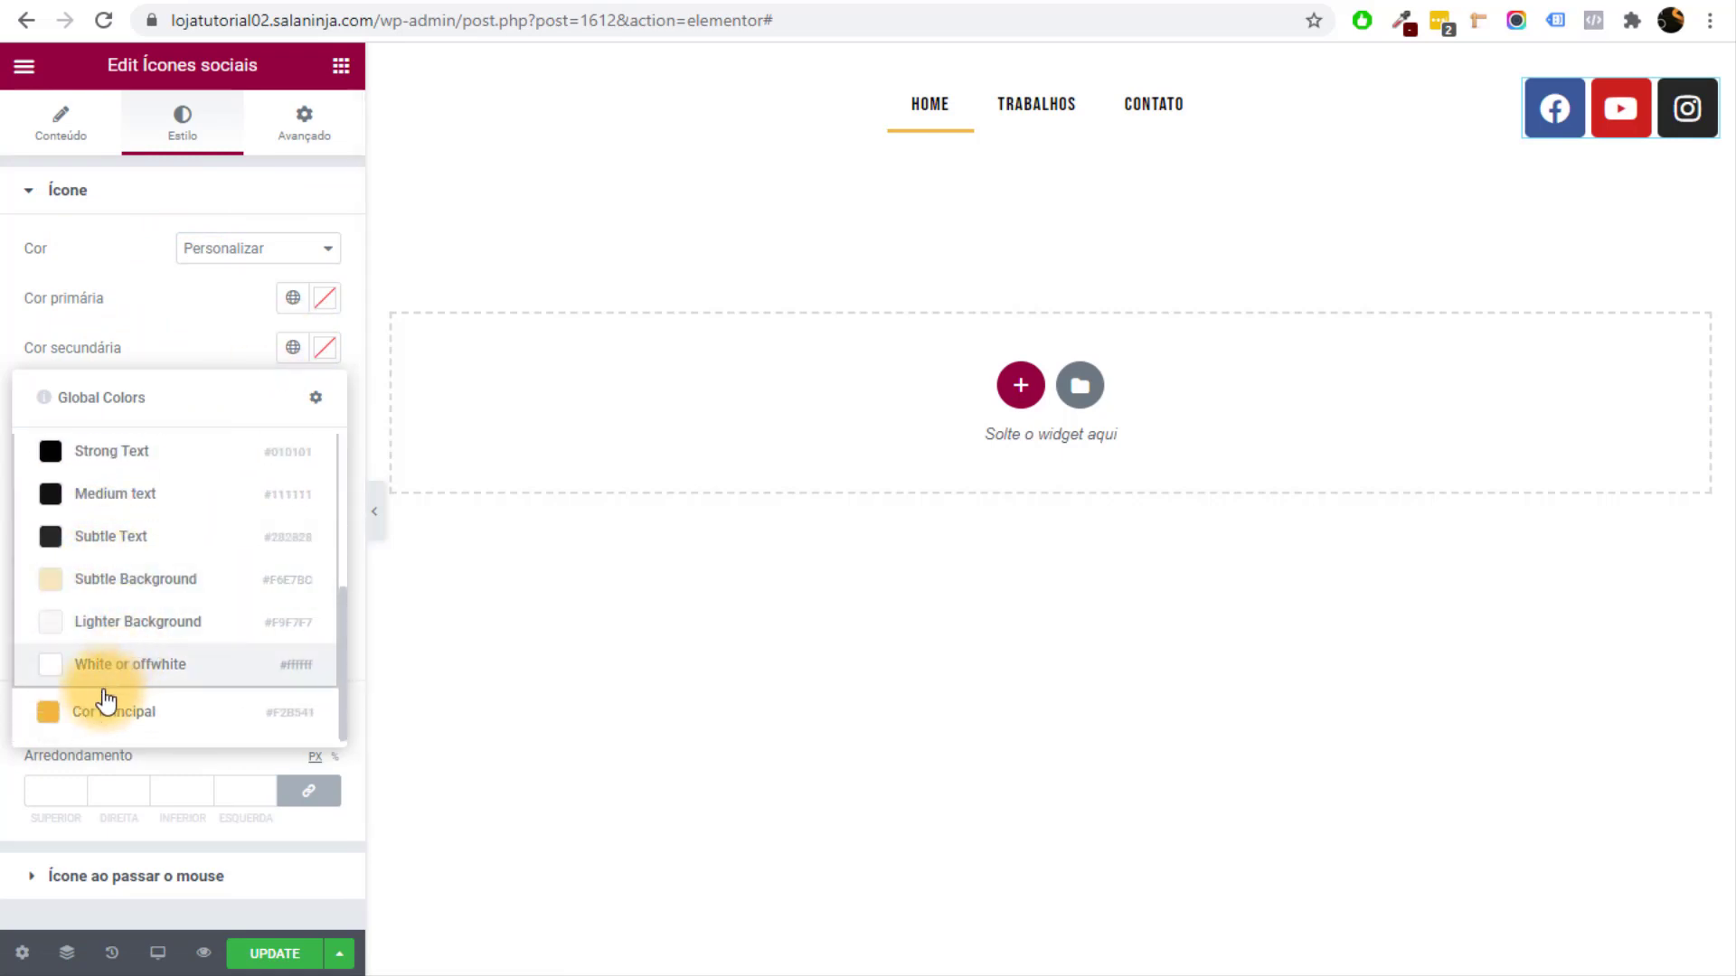
click(128, 714)
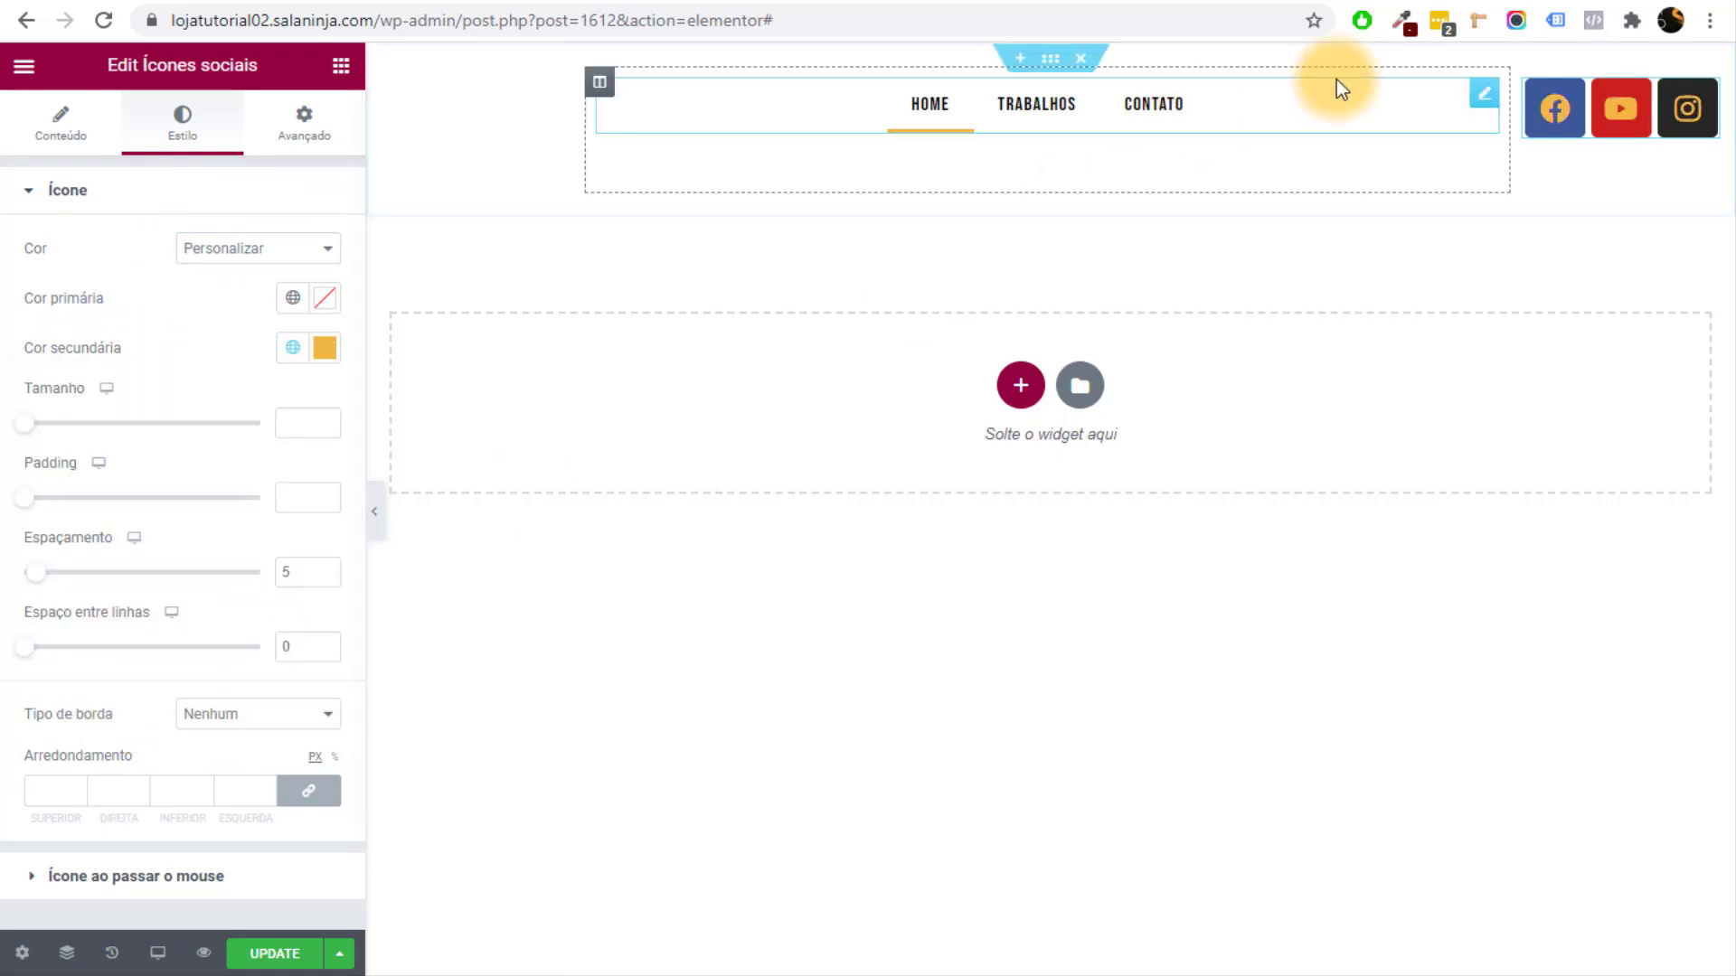
click(323, 309)
drag(298, 398, 11, 357)
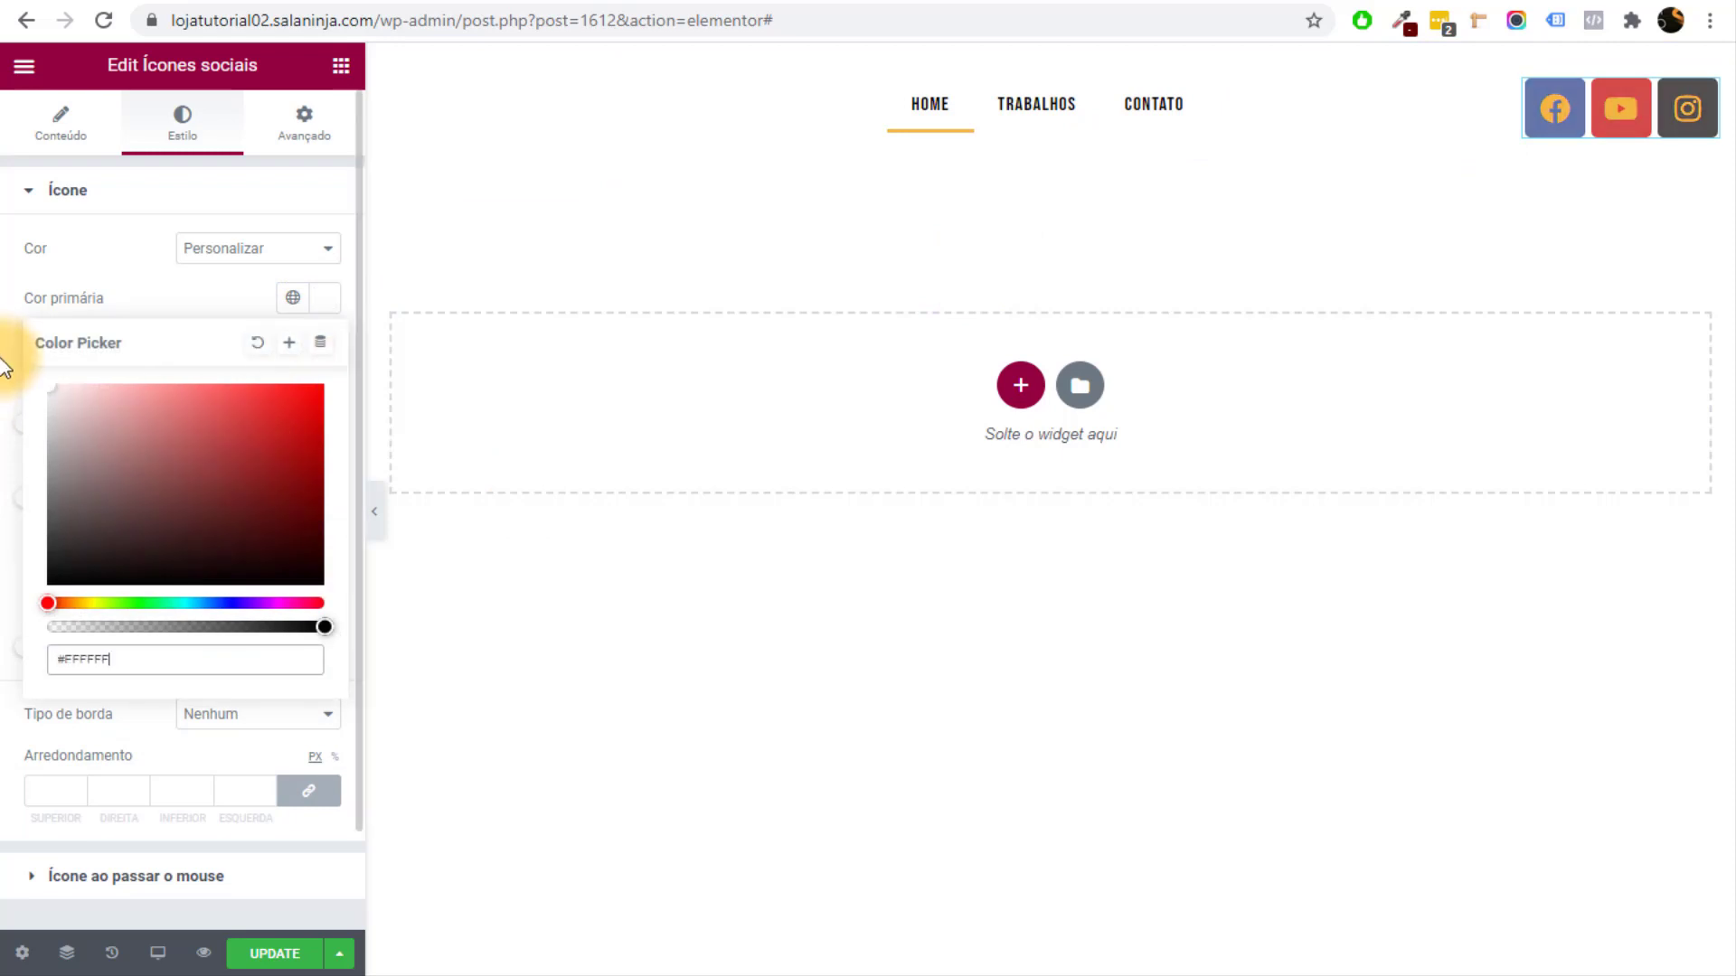
click(10, 357)
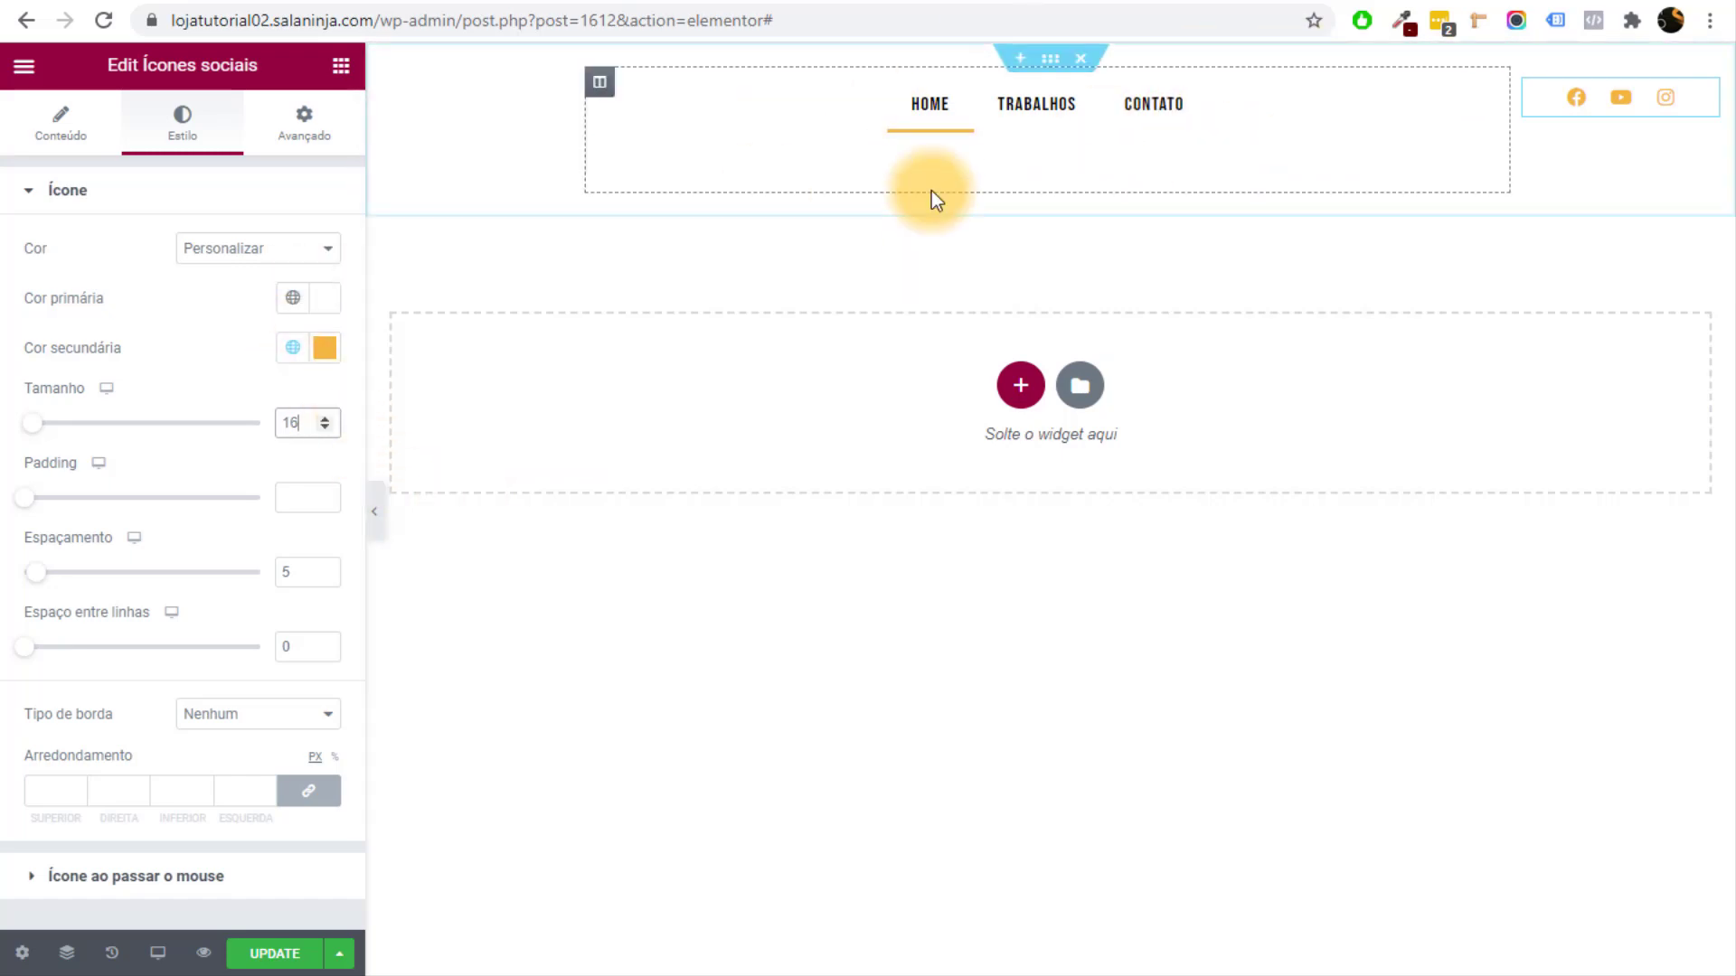
click(275, 954)
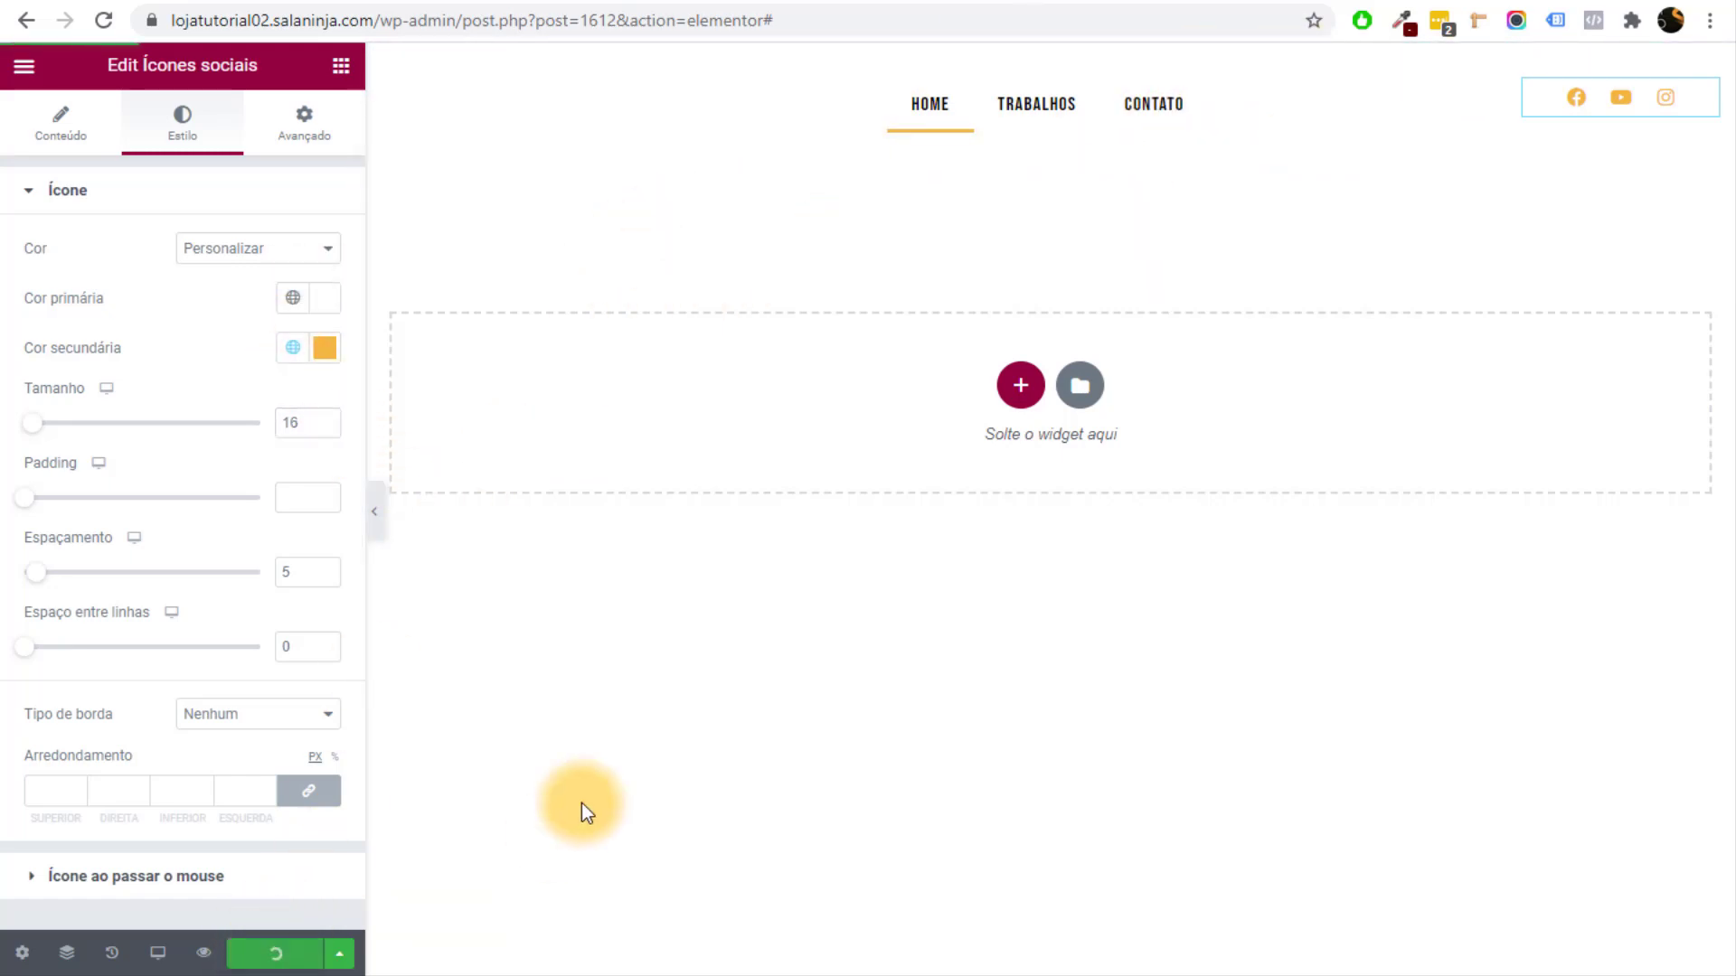
- Add a new section below the header containing a two-column Inner Section
click(1019, 394)
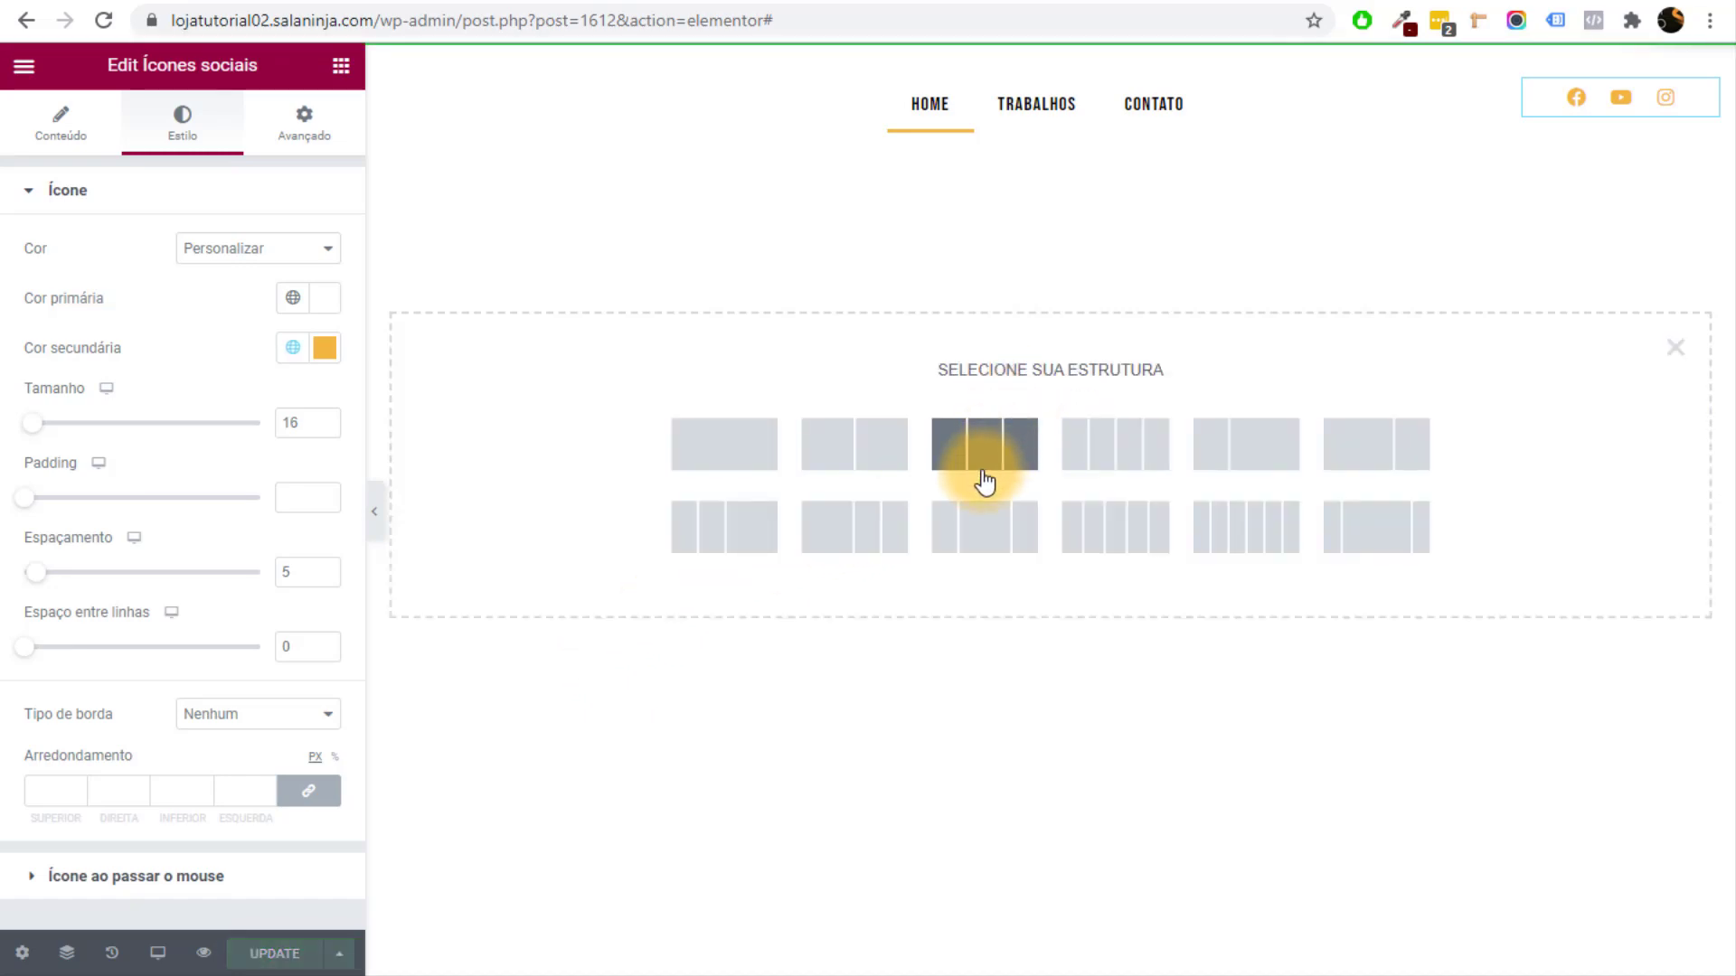
click(738, 457)
drag(178, 66, 243, 82)
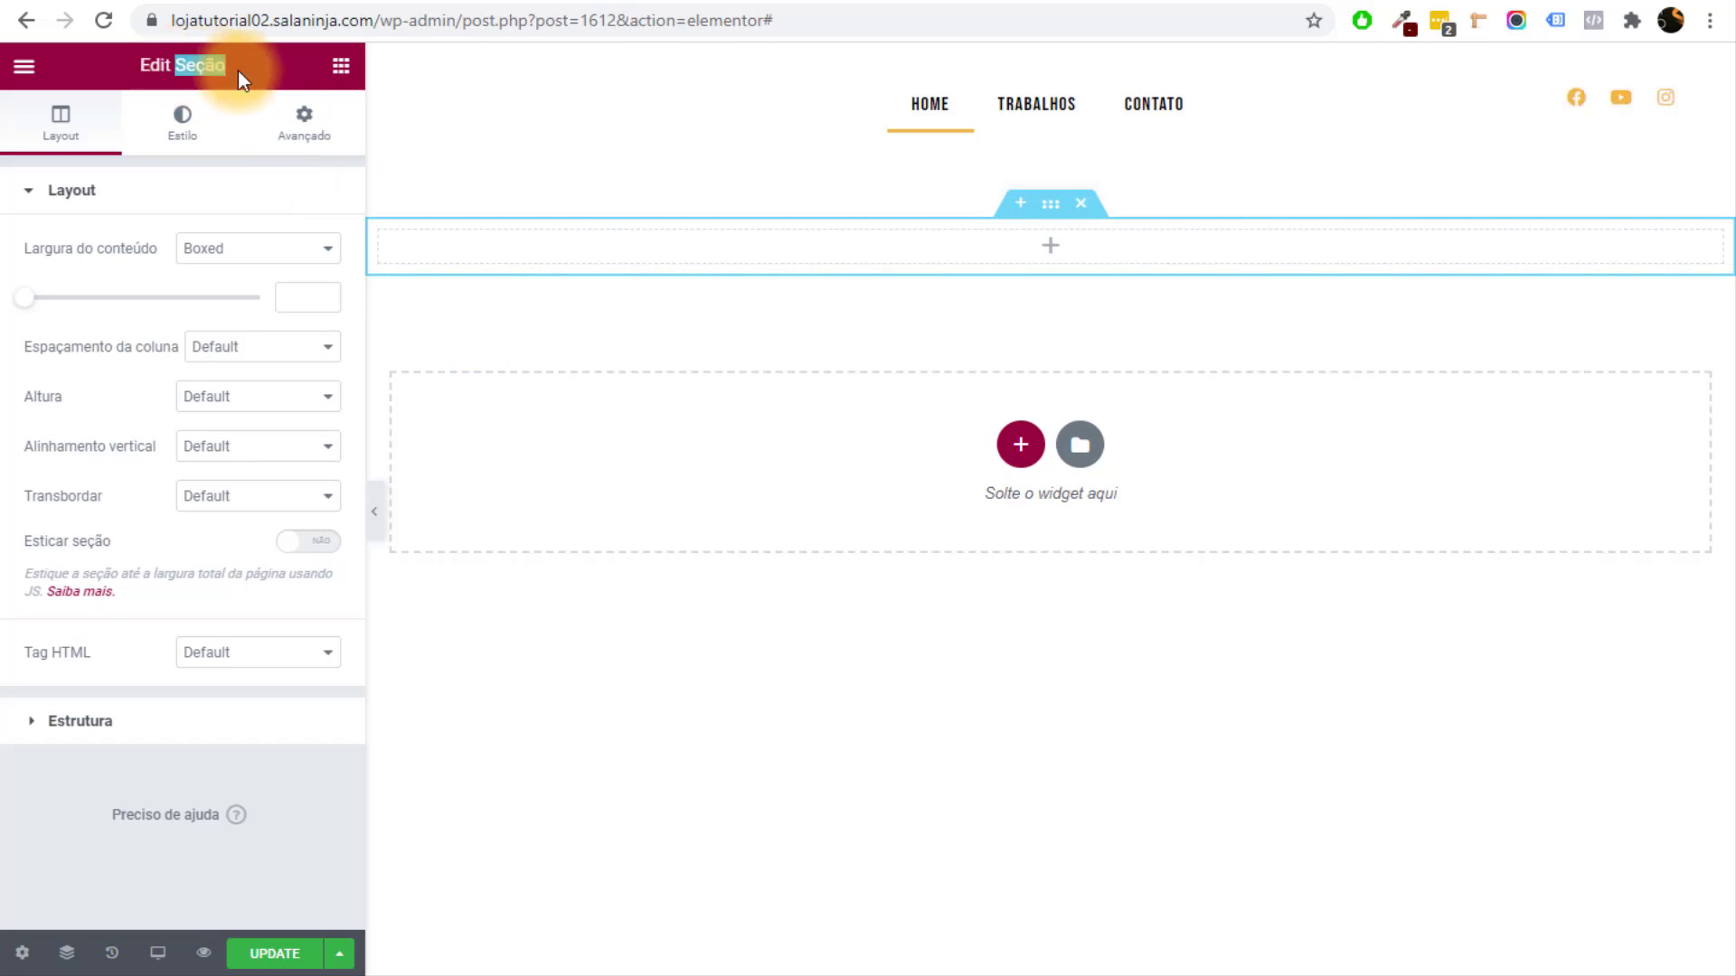
click(341, 65)
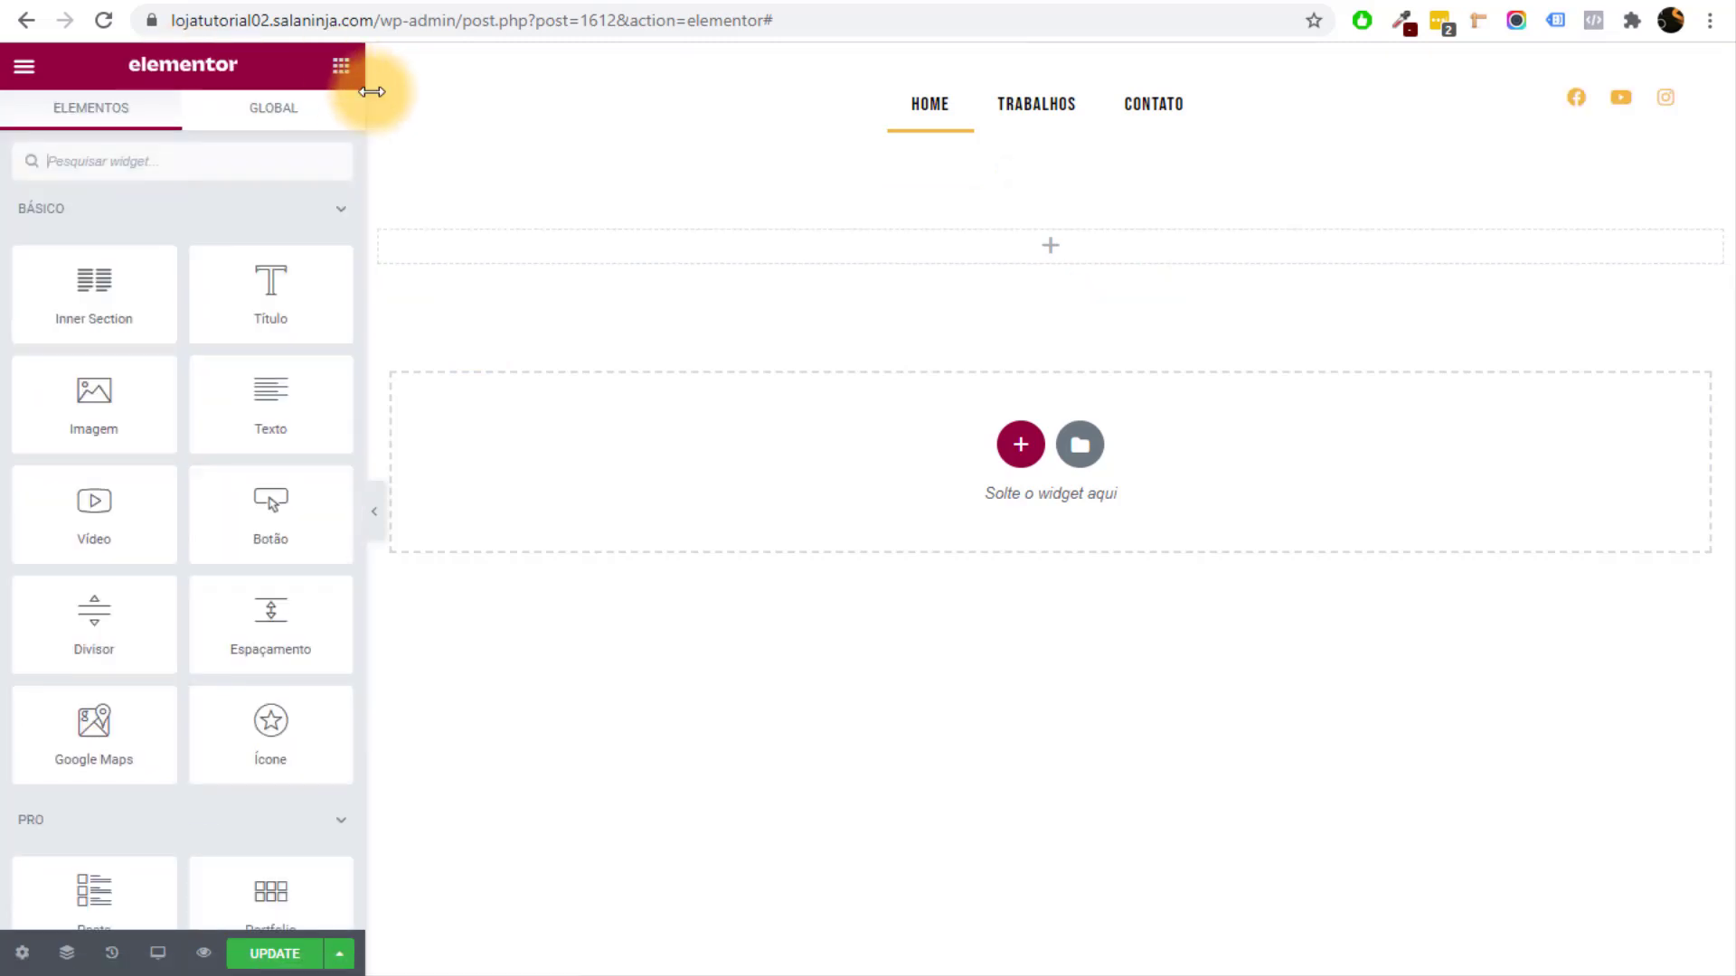
drag(94, 302, 1087, 355)
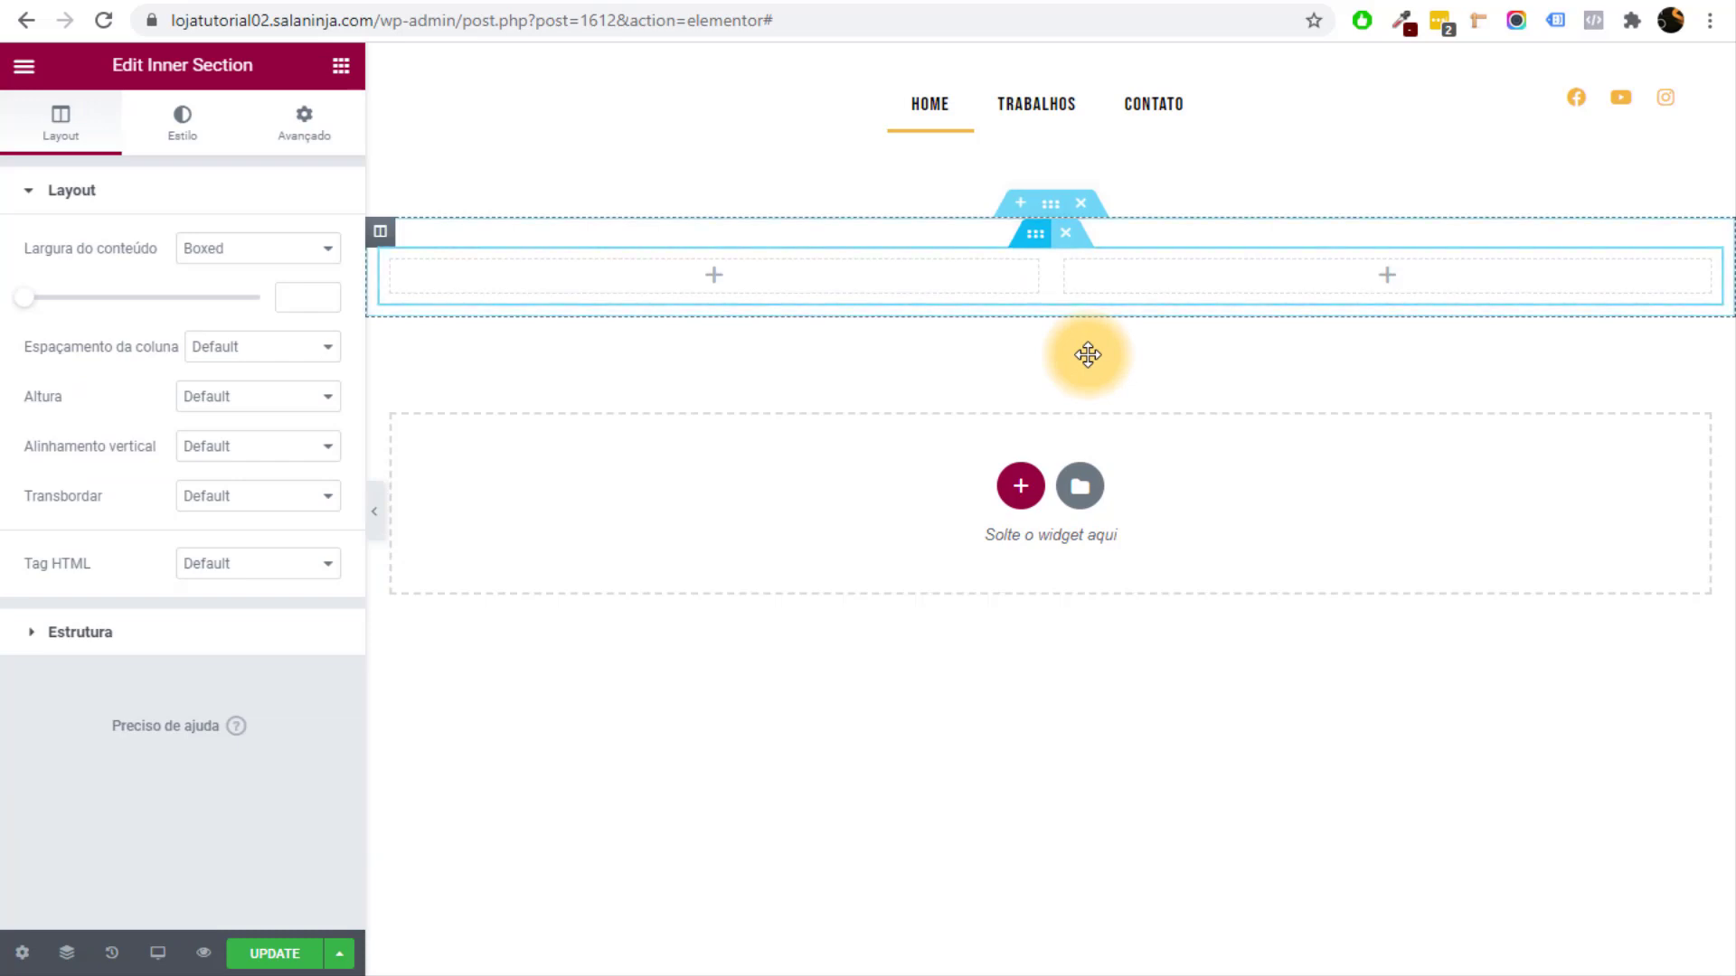
- Set the outer section's top and bottom padding to 30 px
click(1051, 201)
click(305, 155)
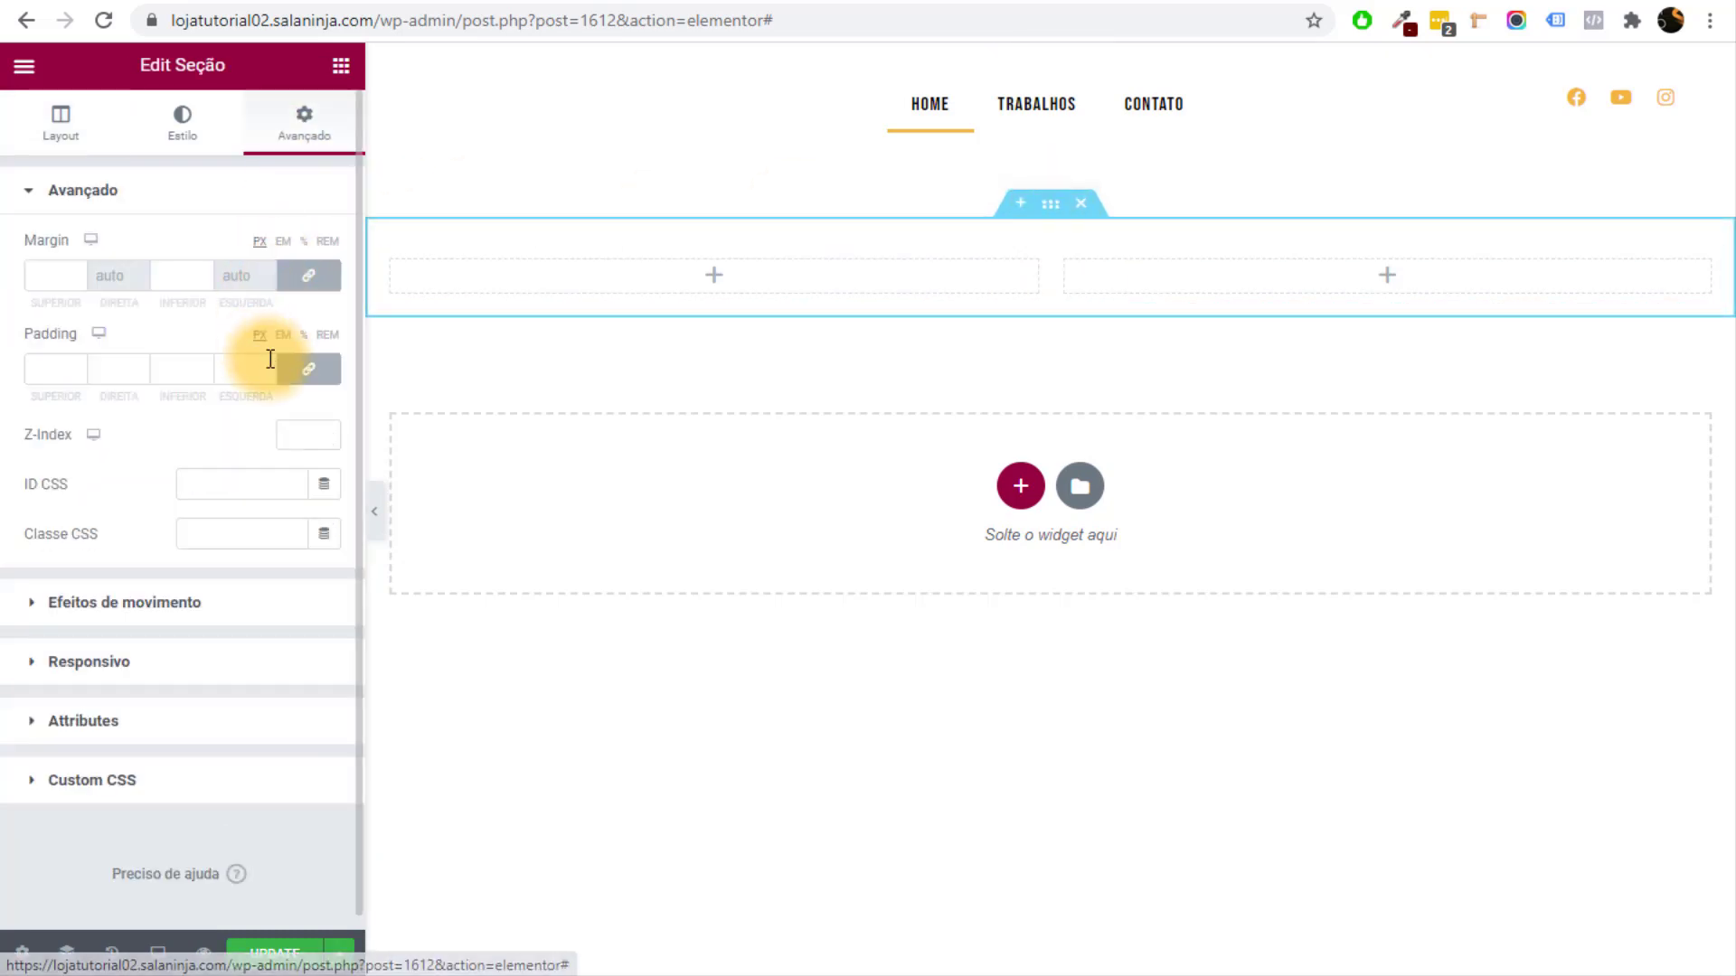
click(40, 369)
text(30)
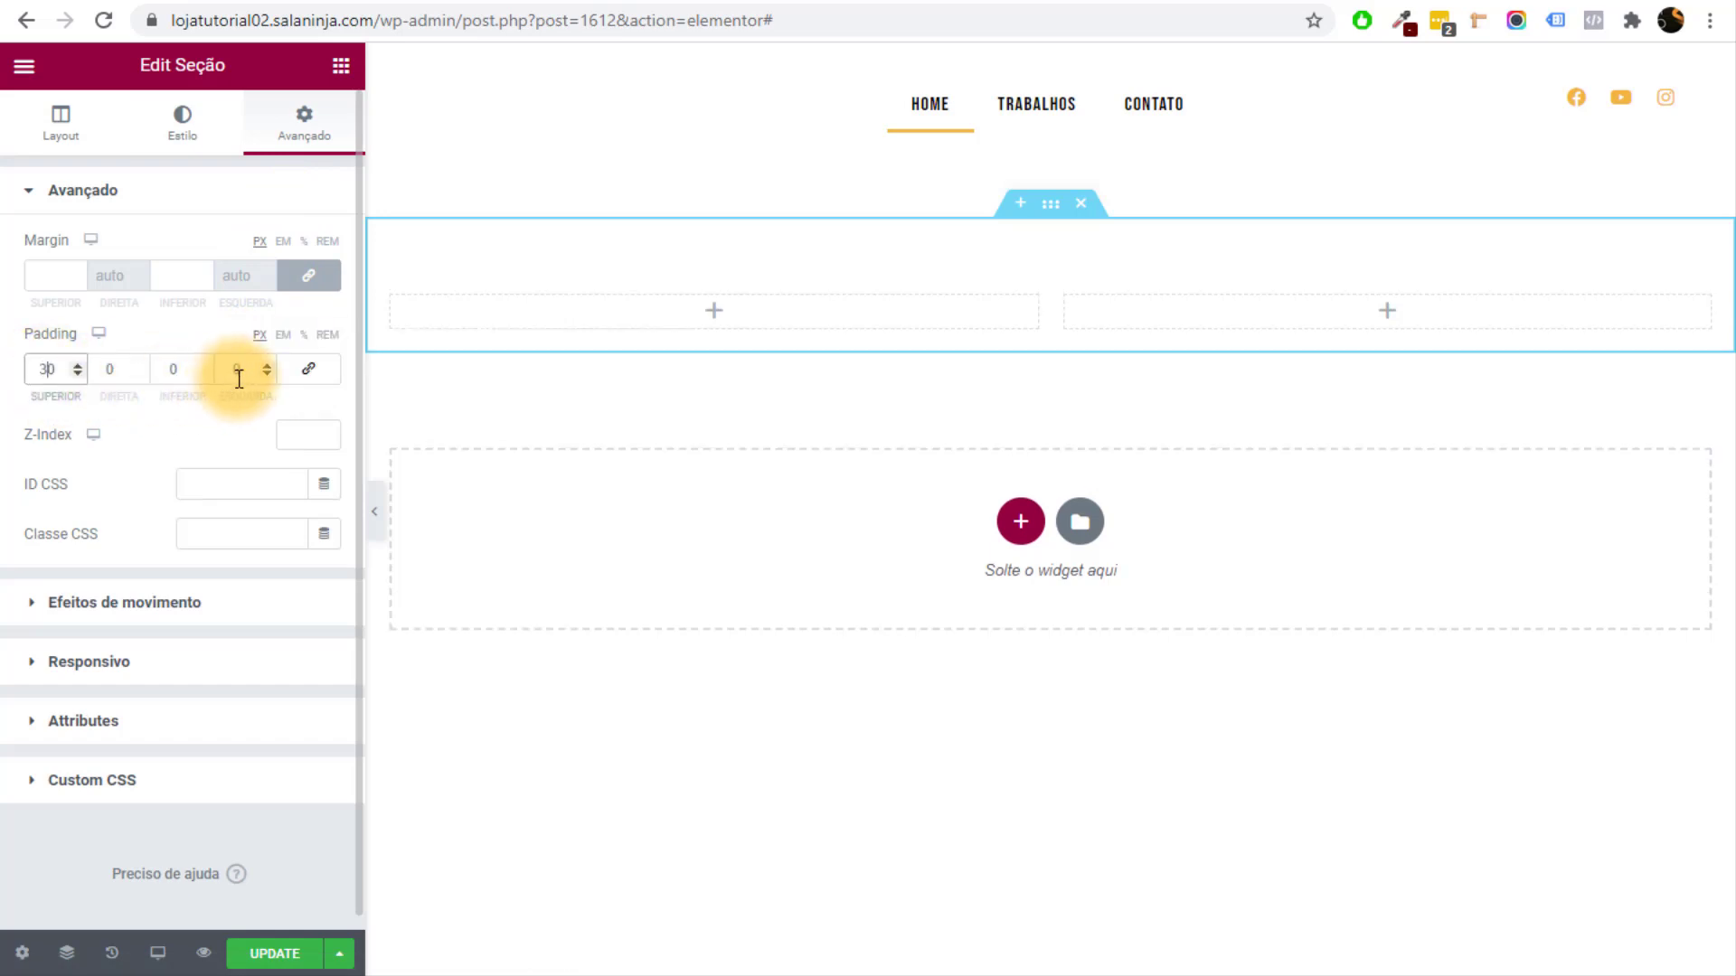
click(175, 366)
text(3)
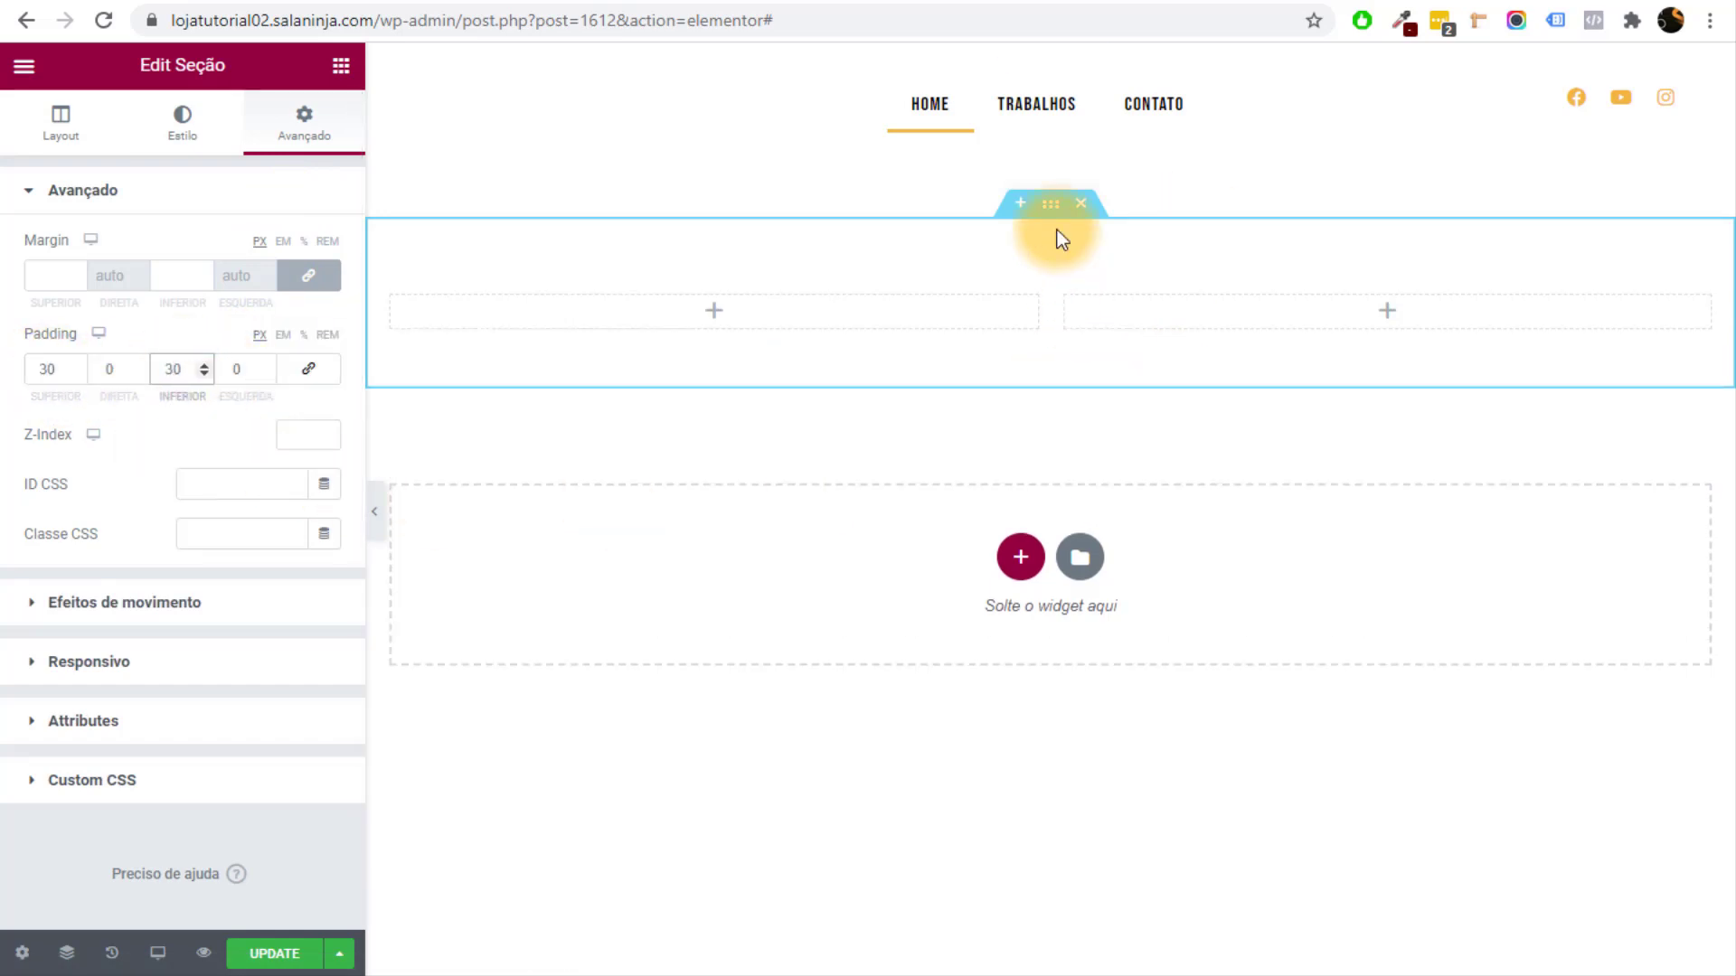
click(58, 119)
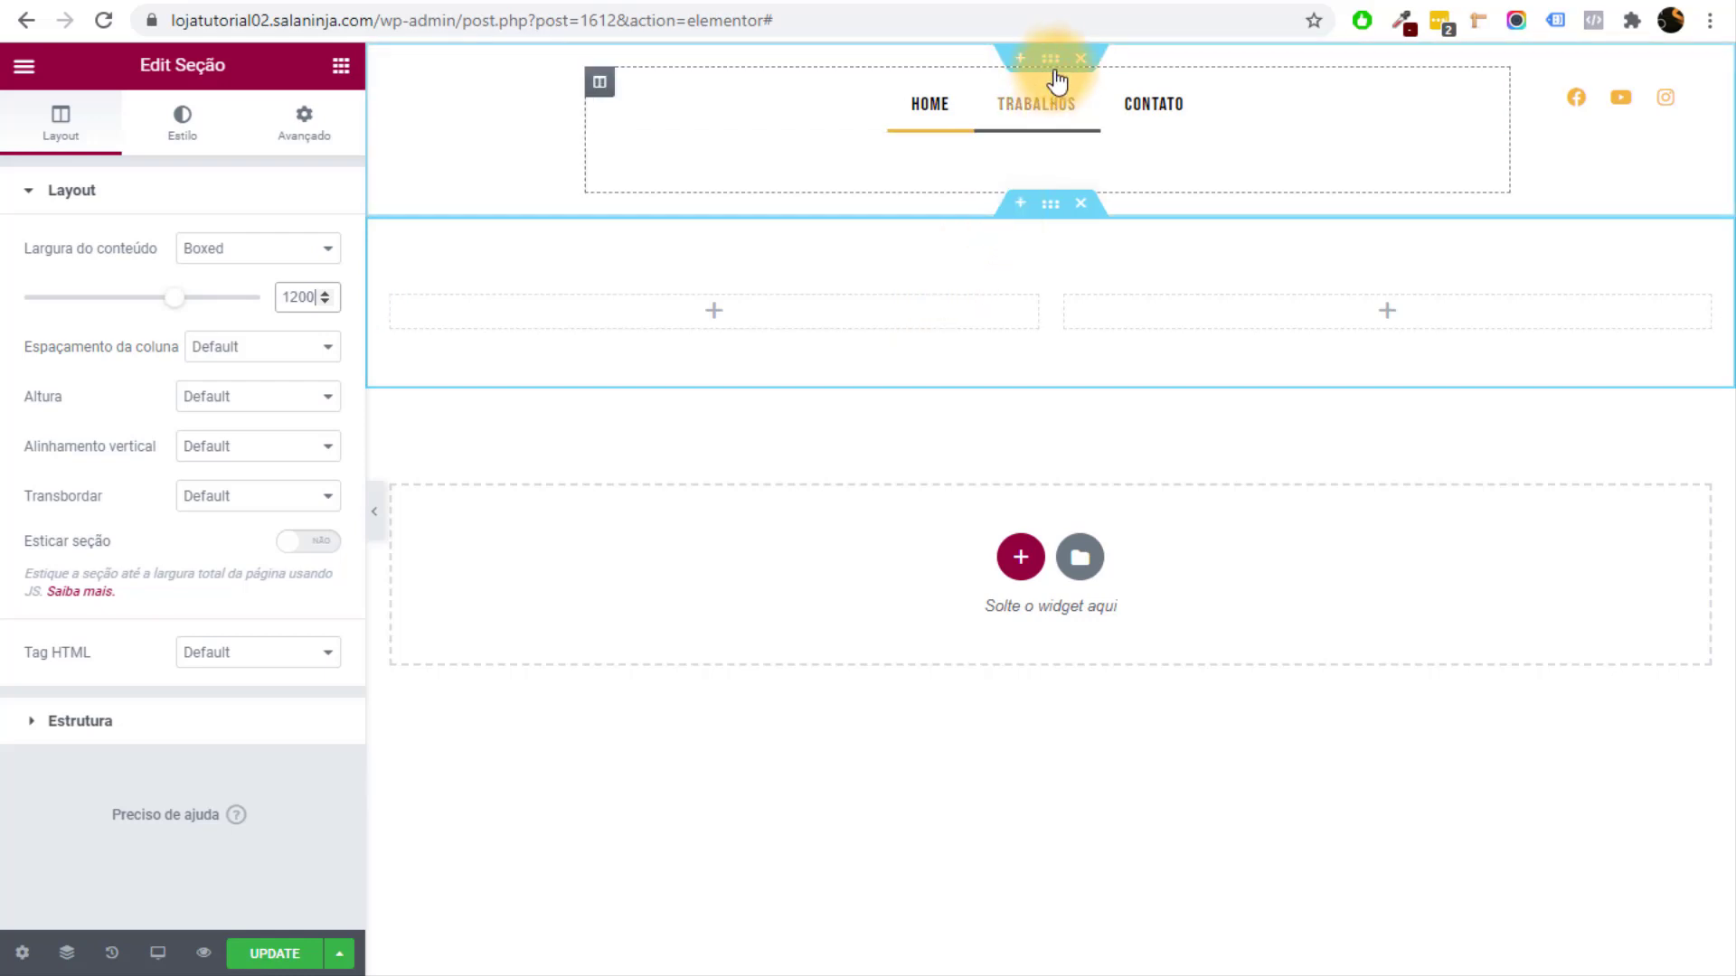
- Set the header section's content width to 1200
click(1050, 59)
click(59, 126)
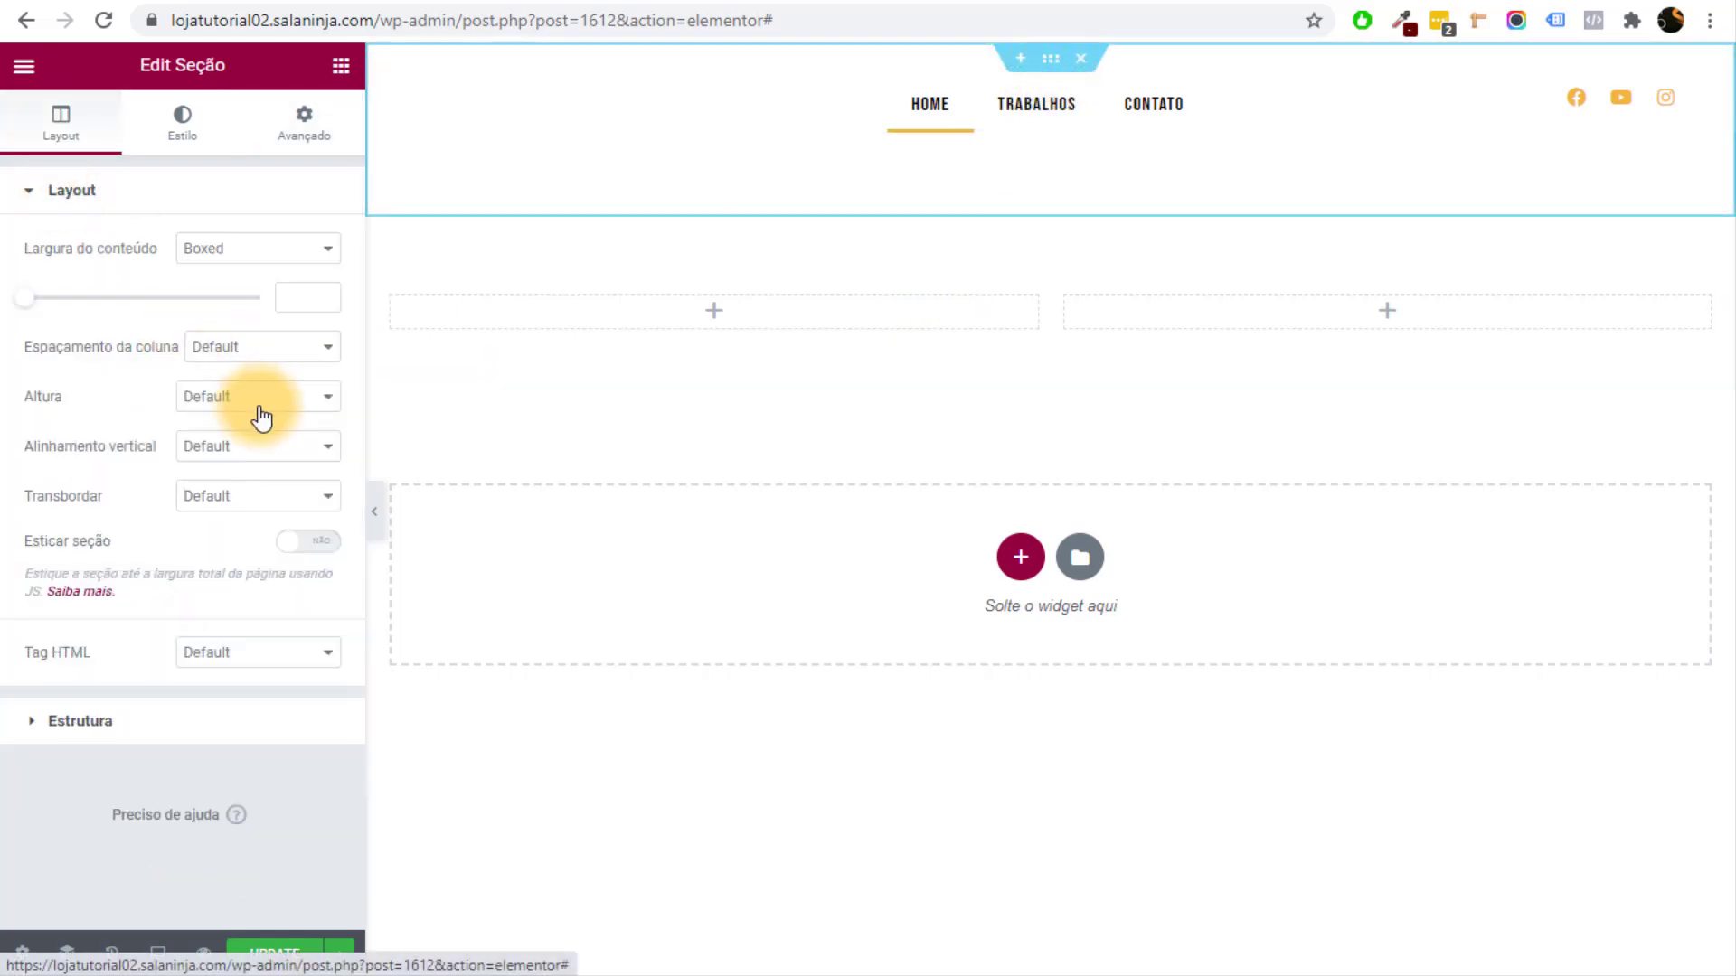
click(307, 298)
text(1200)
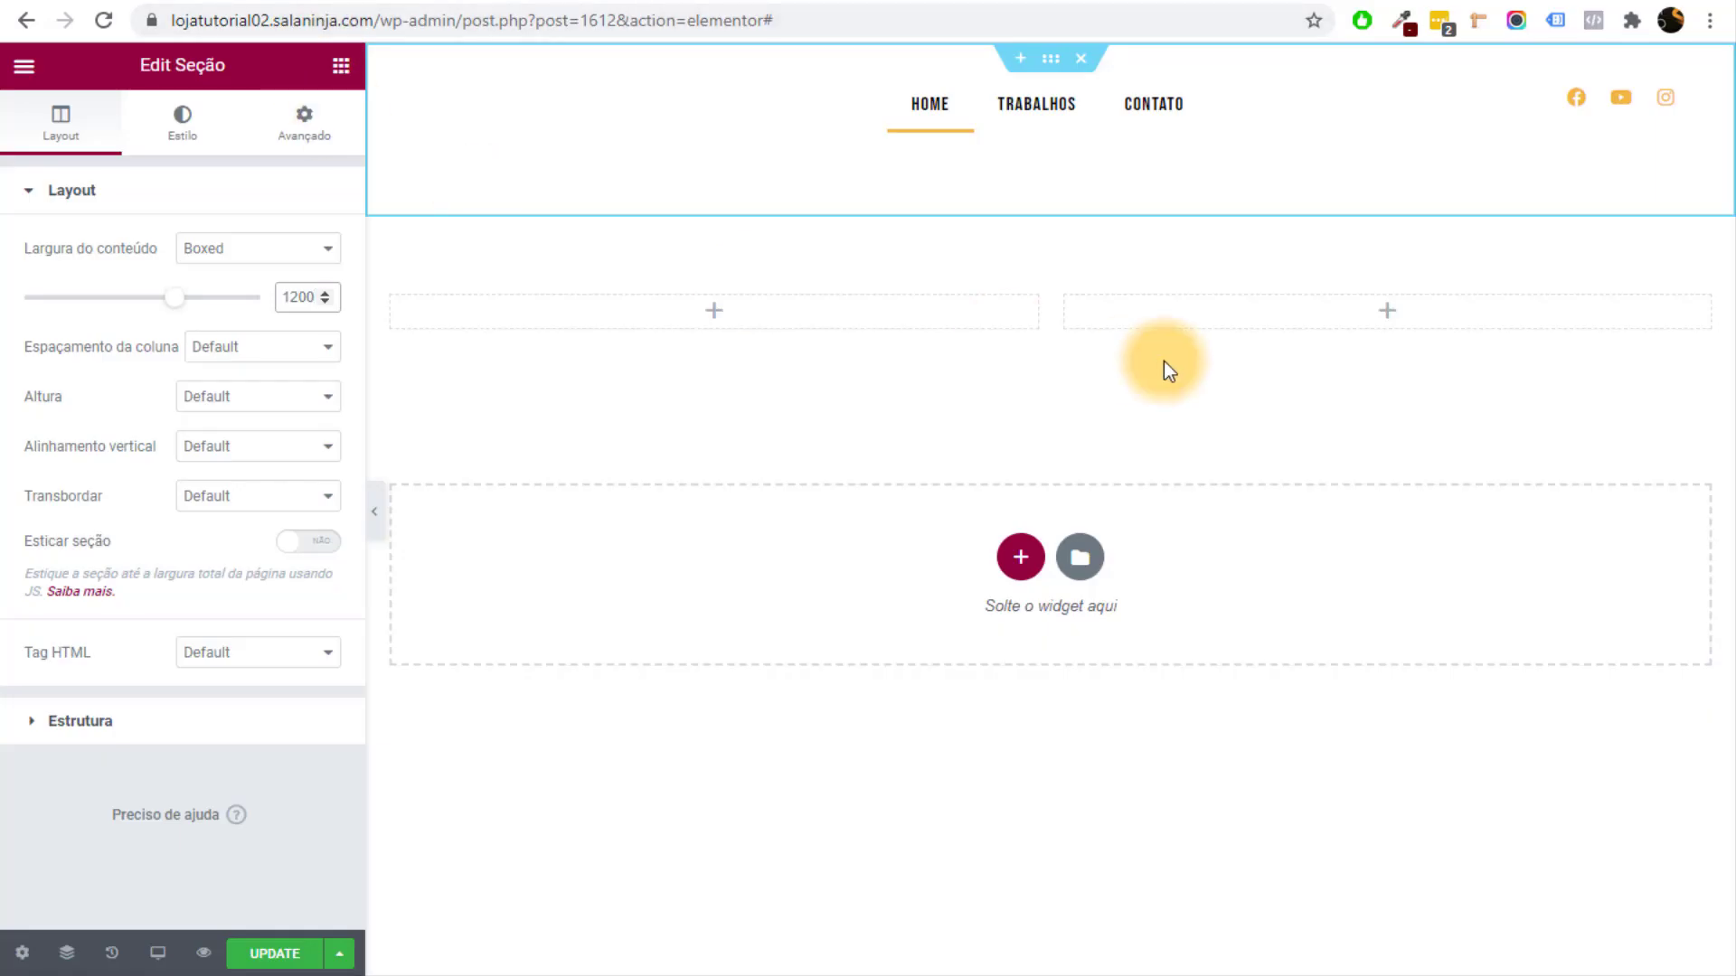
- Give the two-column section a minimum height of 70 VH
click(1053, 208)
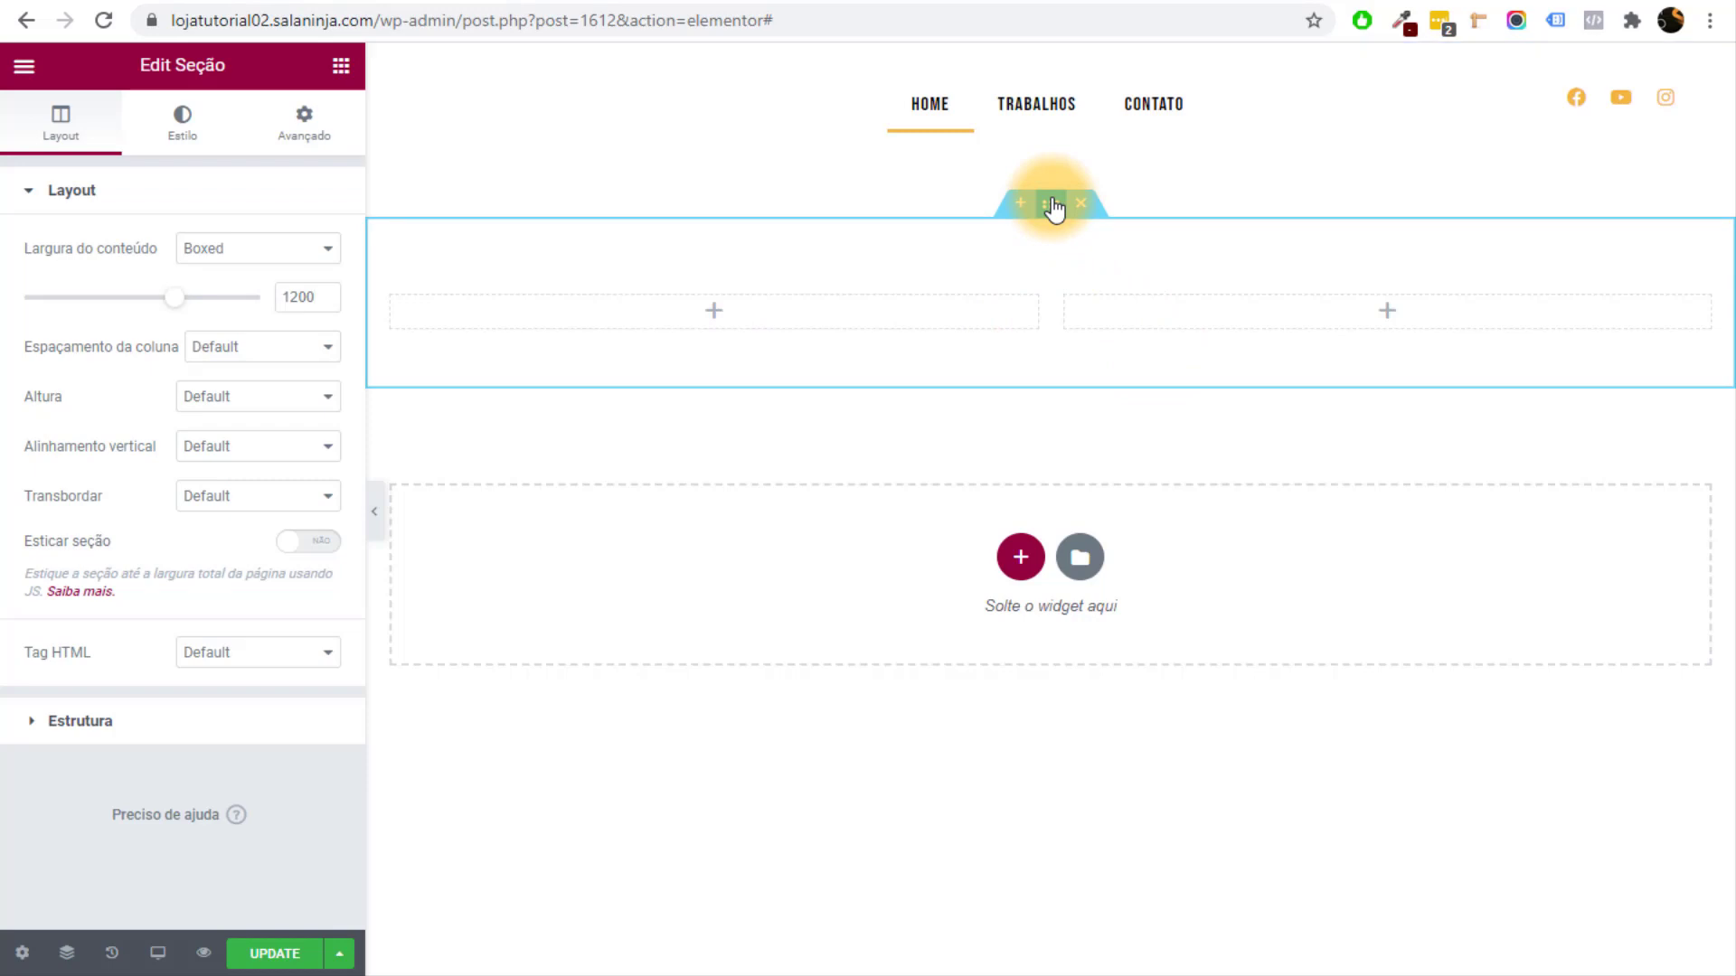
click(229, 404)
click(237, 457)
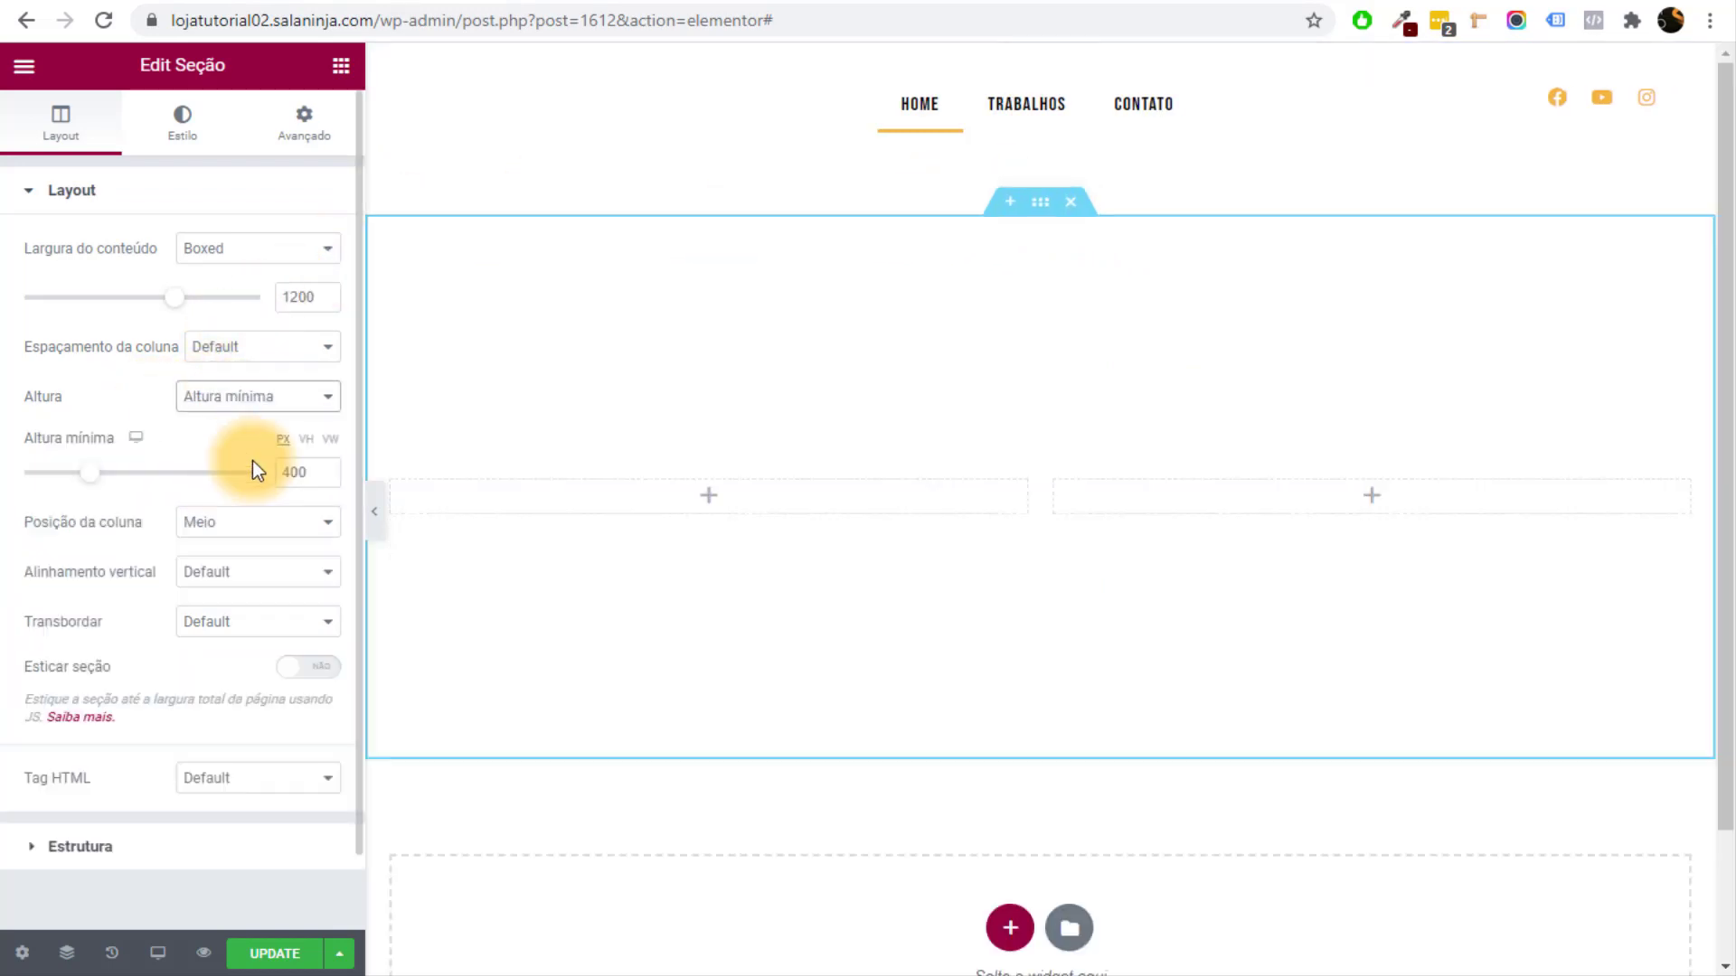
drag(95, 486, 132, 483)
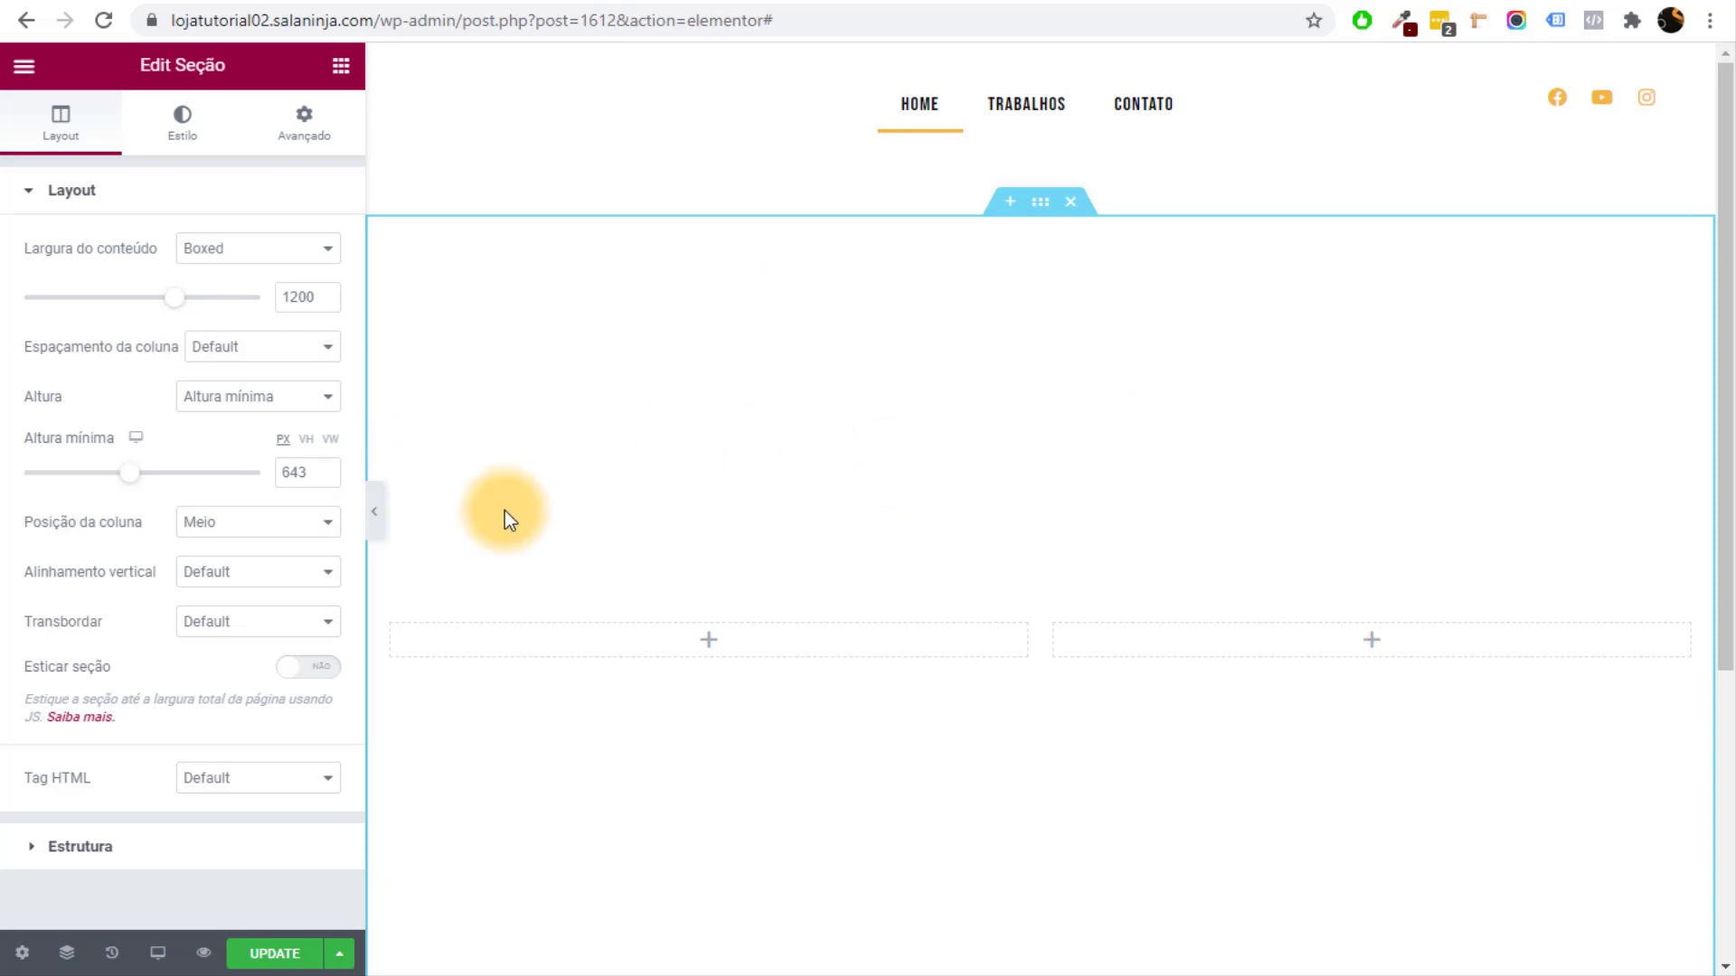
click(306, 440)
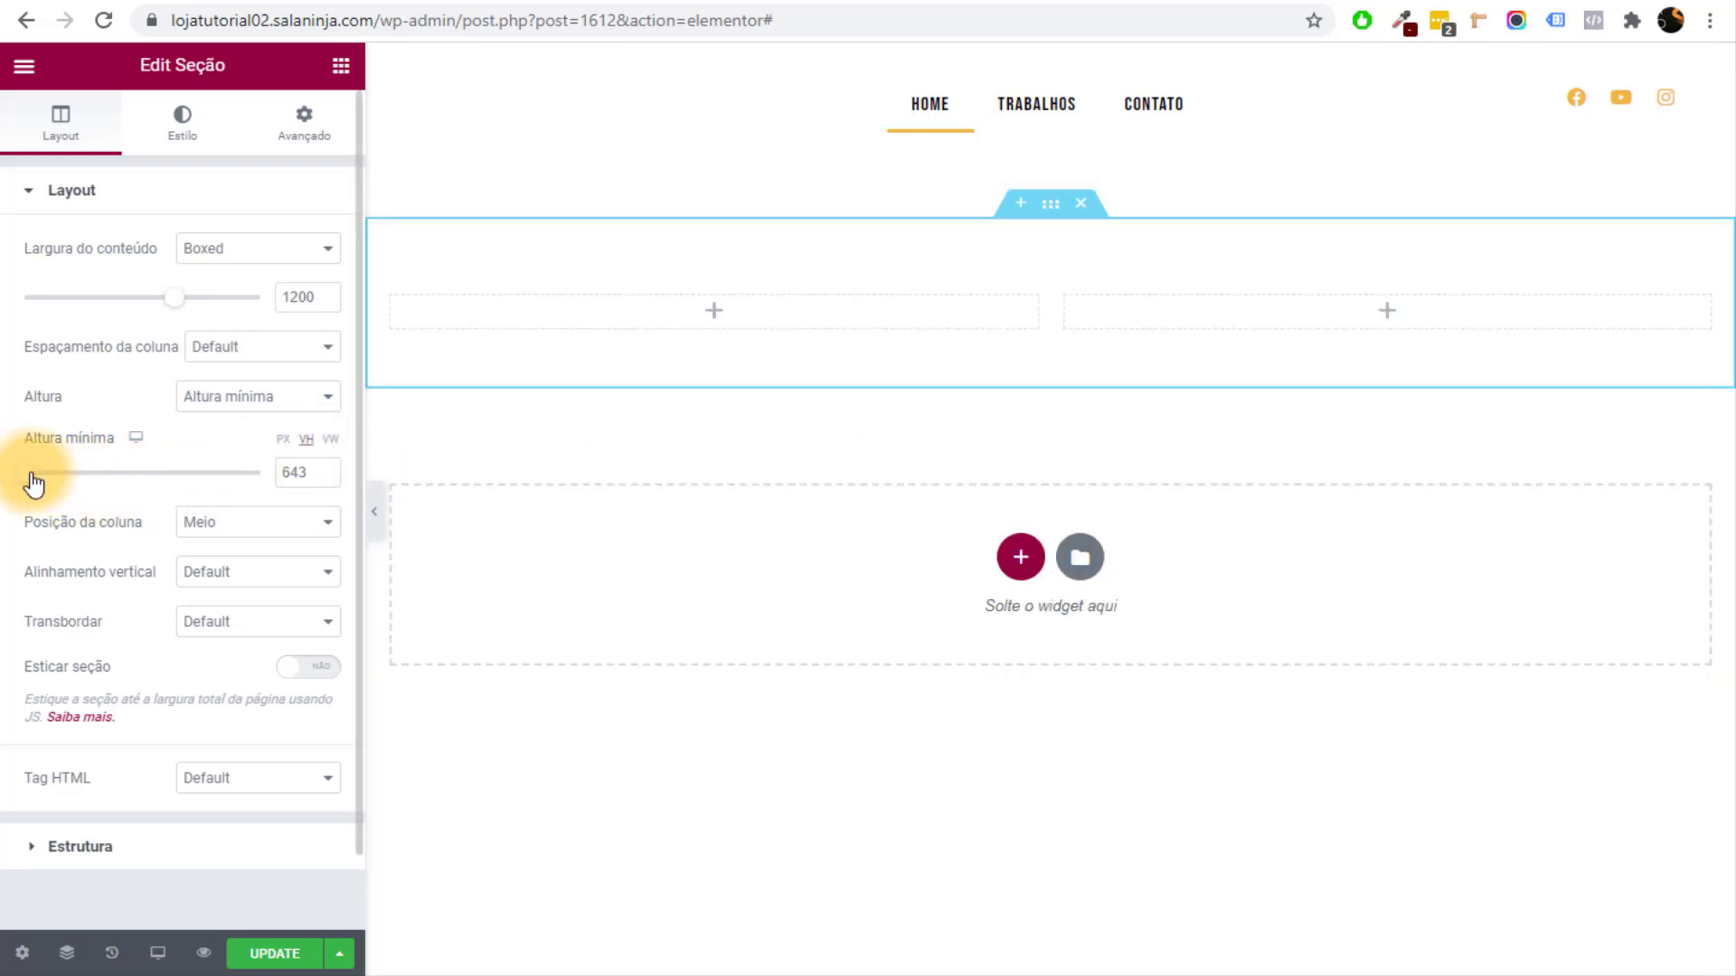
drag(49, 486, 197, 479)
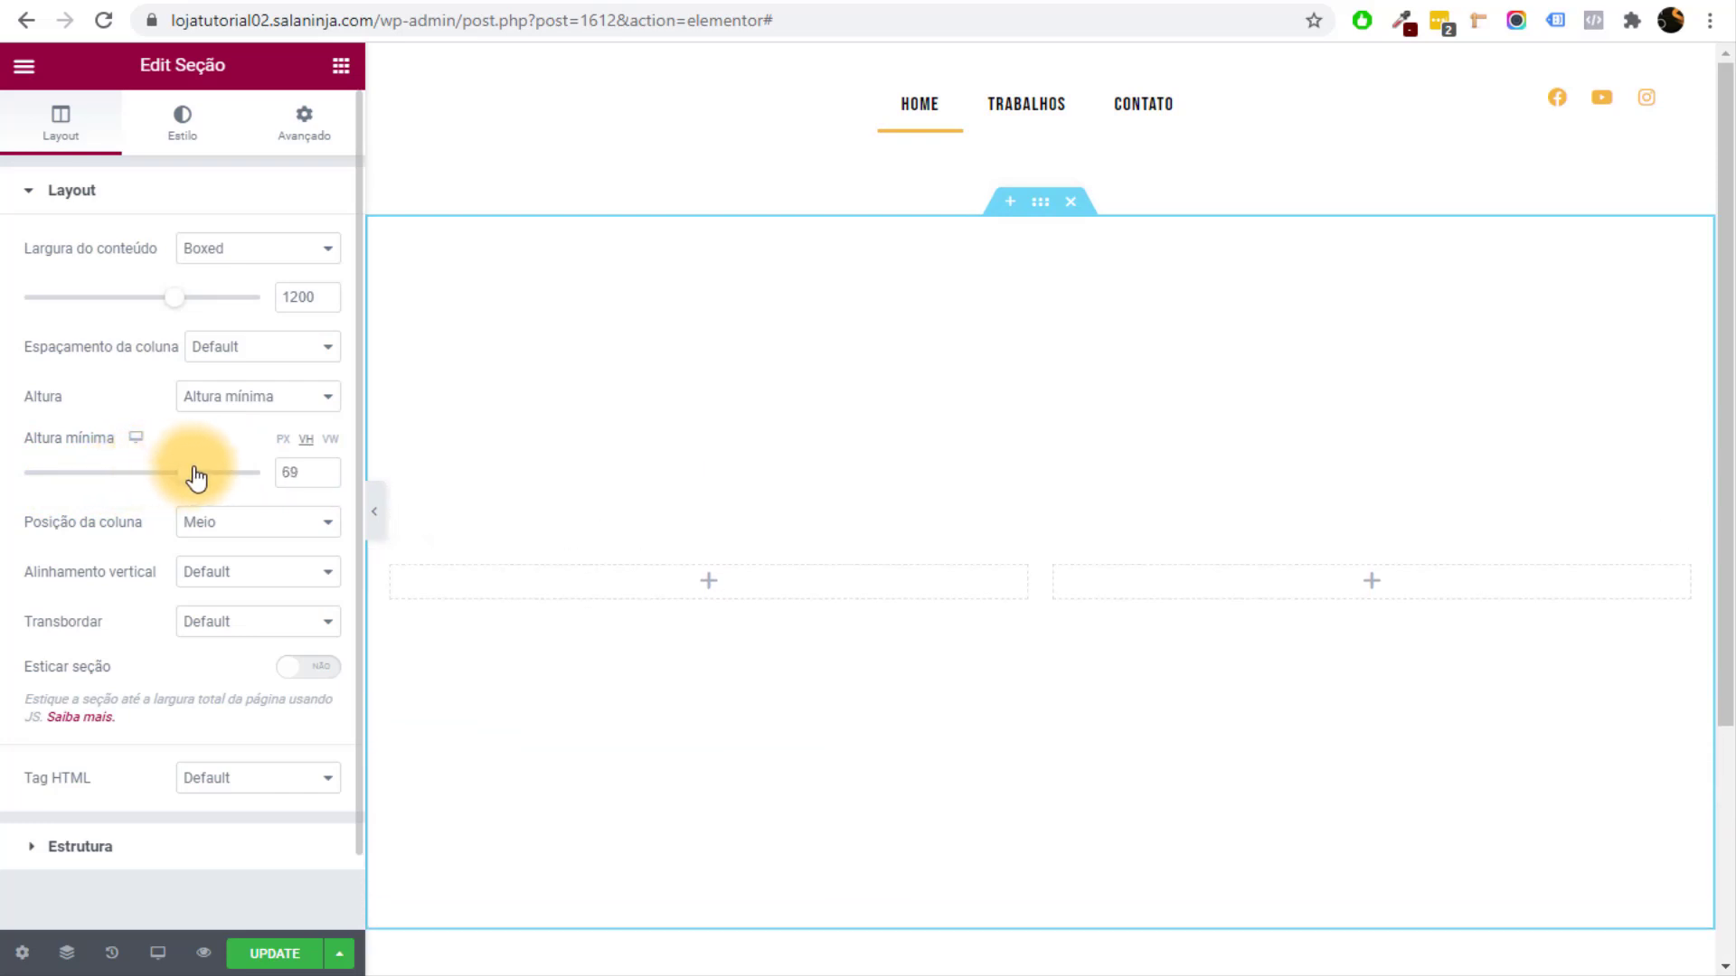
drag(197, 480, 201, 477)
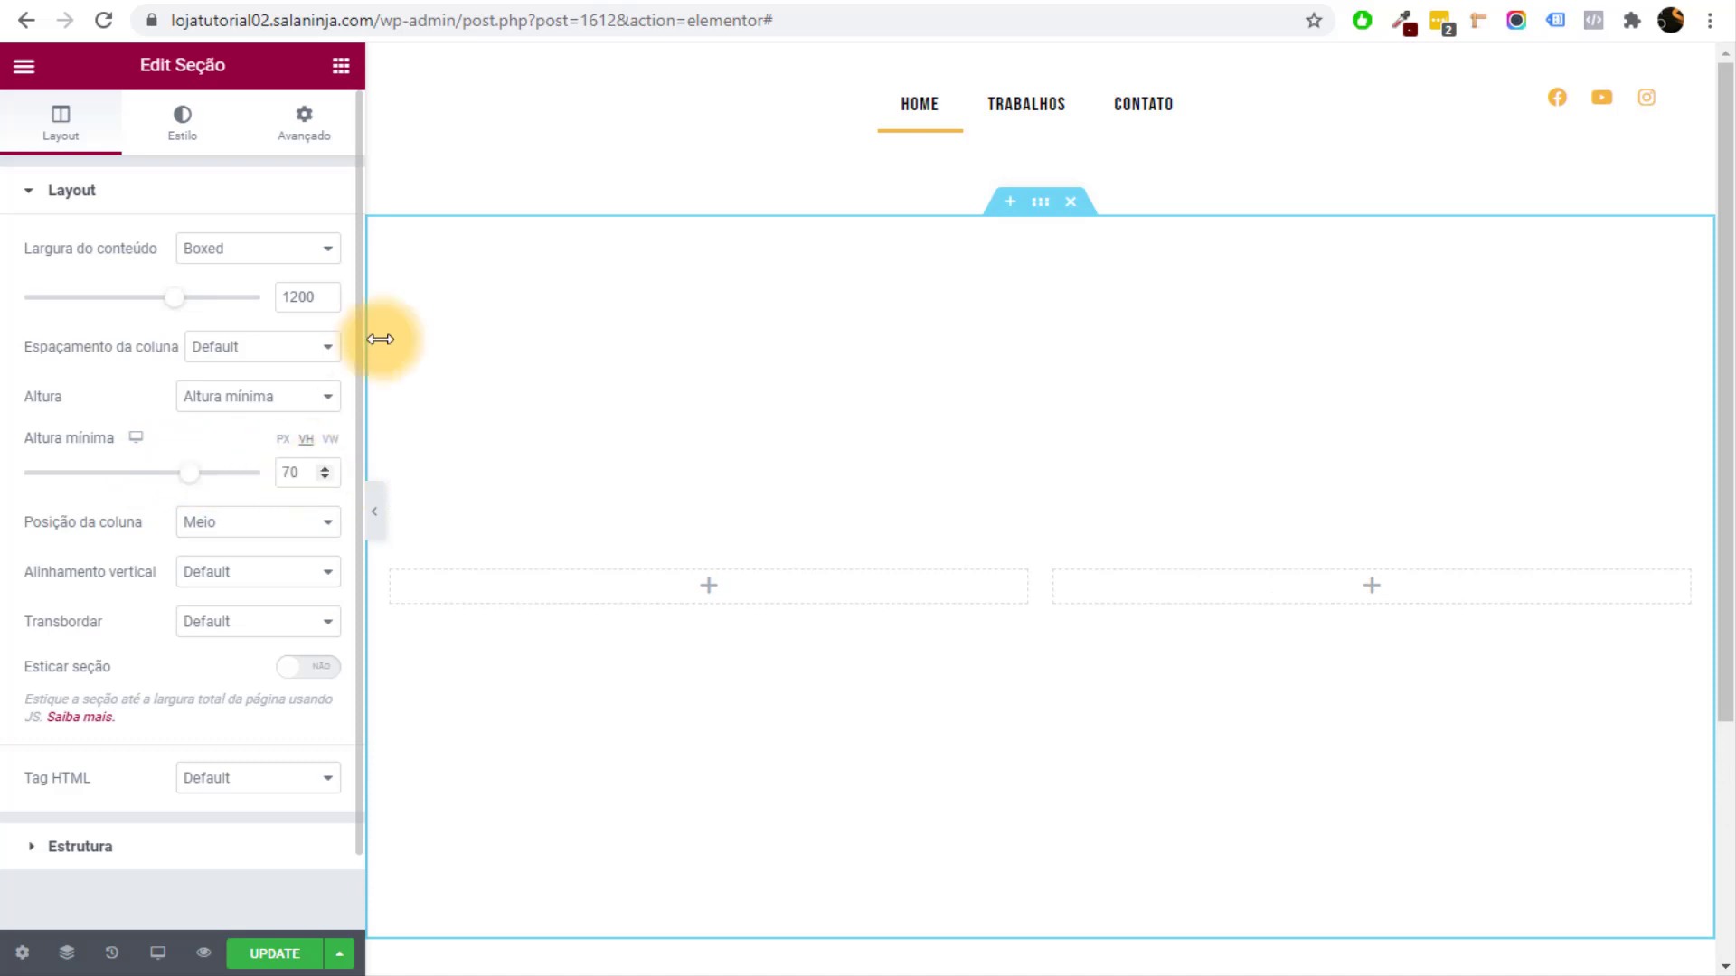
- Set a classic background using the dark barber-tools photo from the media library
click(161, 118)
click(232, 304)
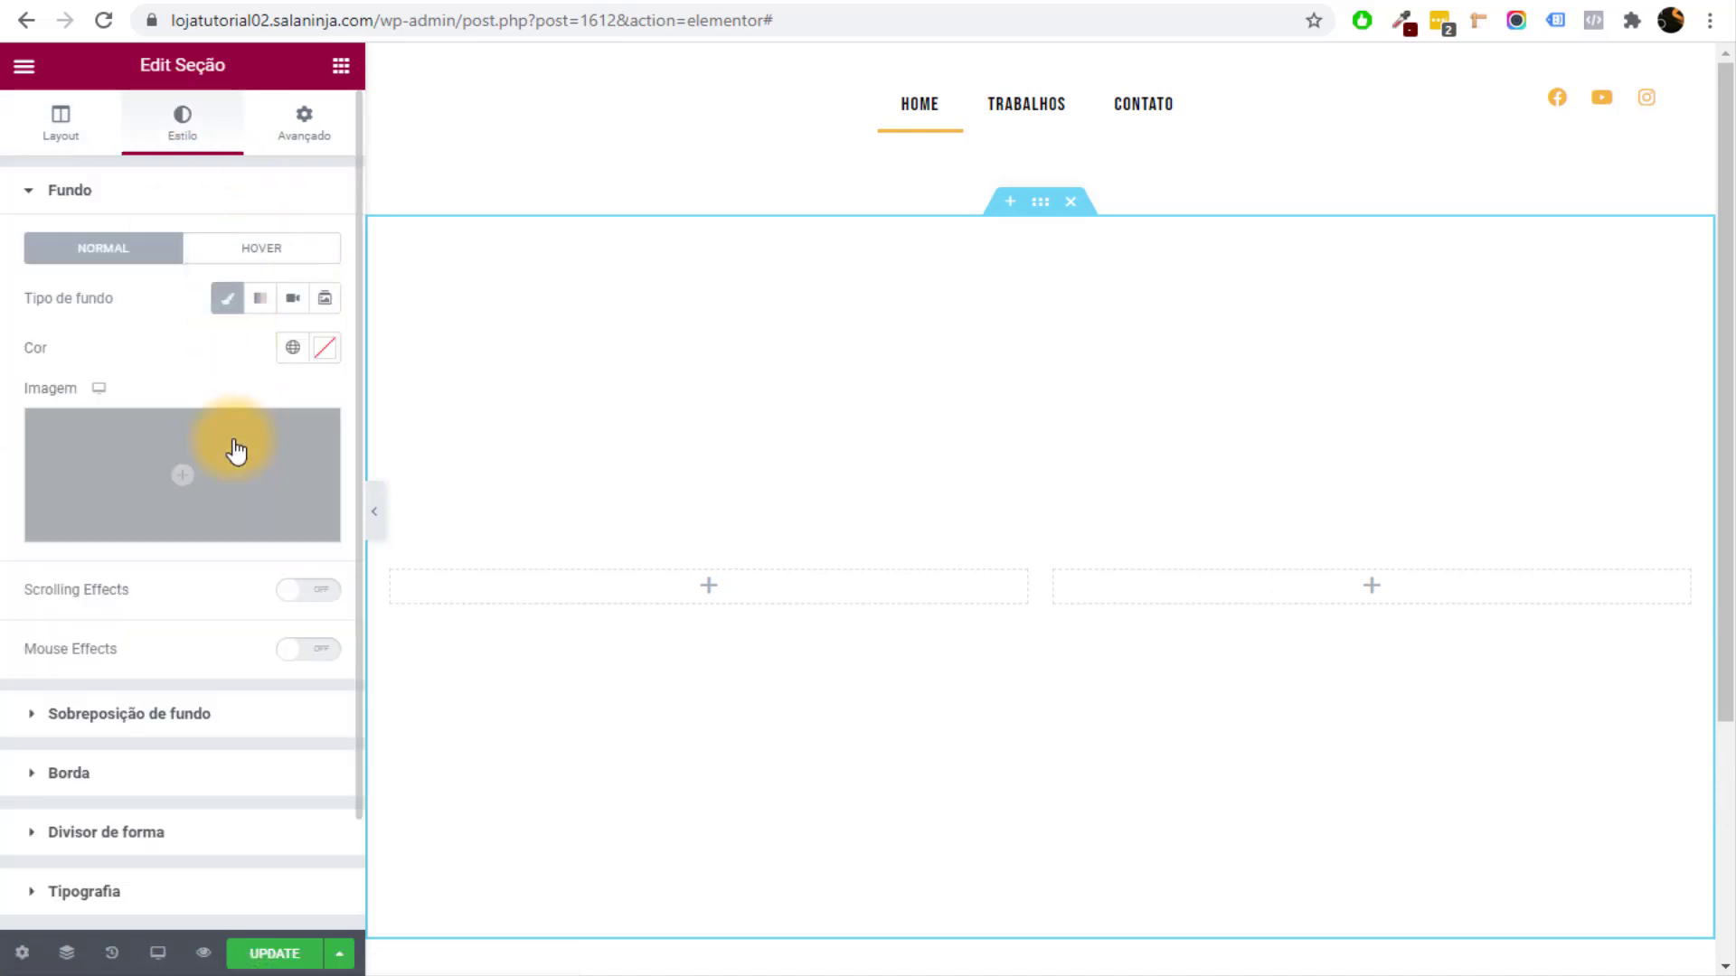
click(233, 455)
click(553, 542)
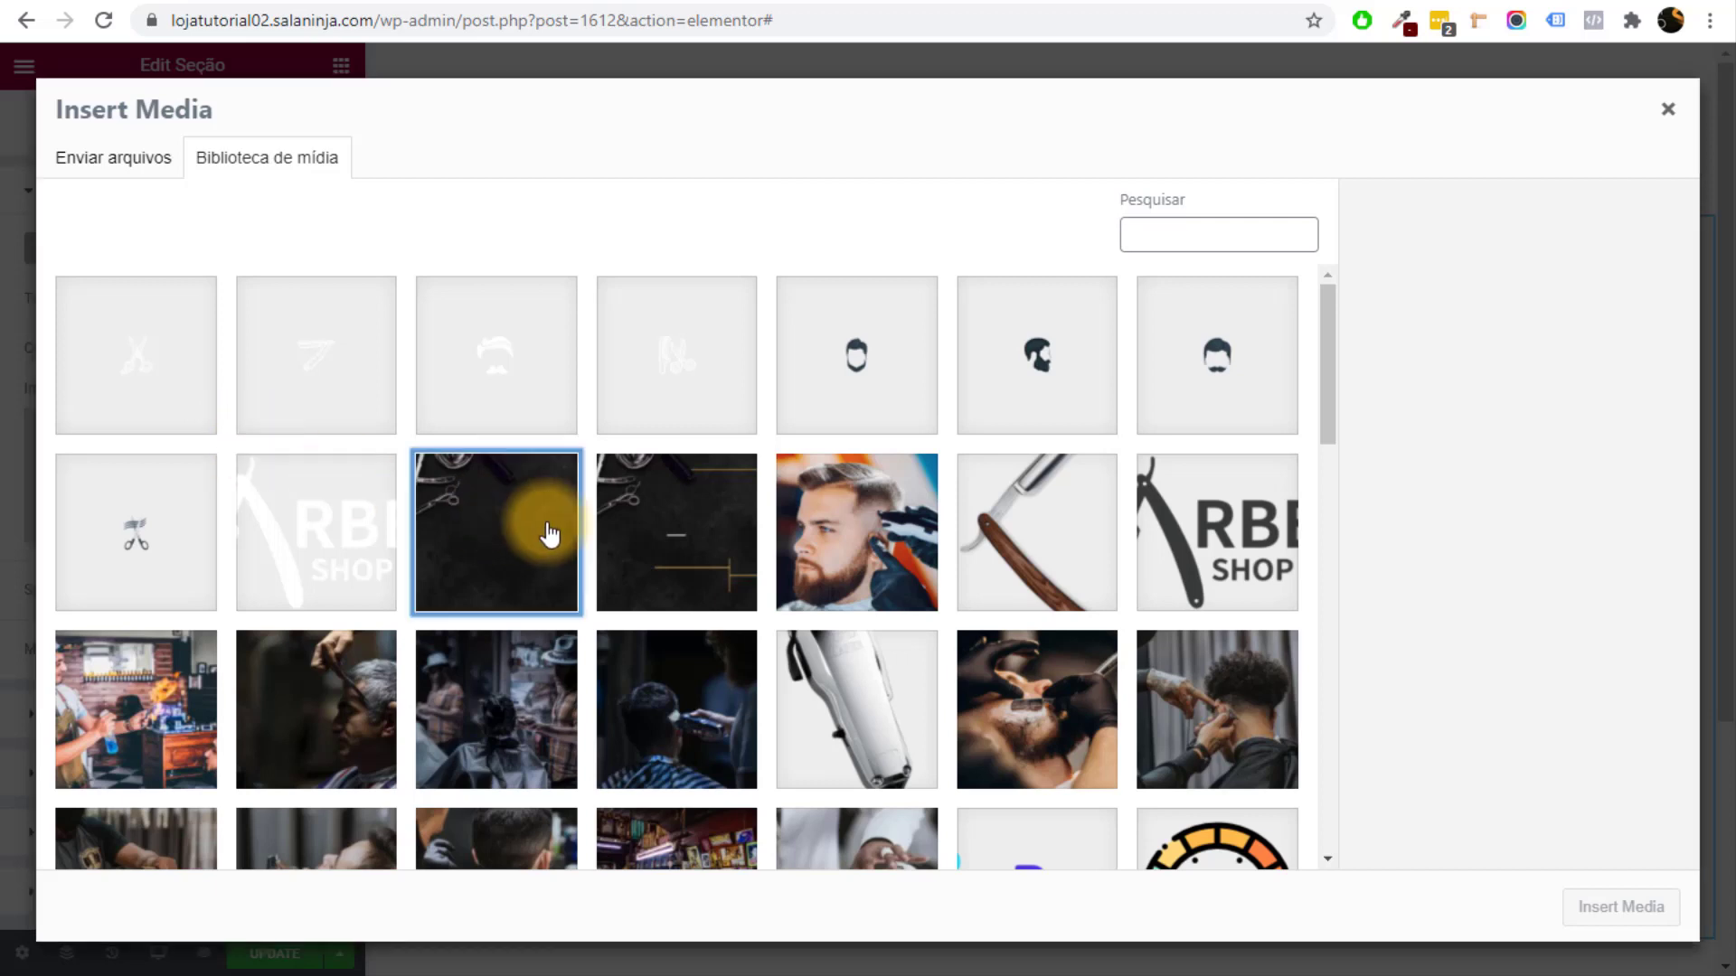
click(1641, 908)
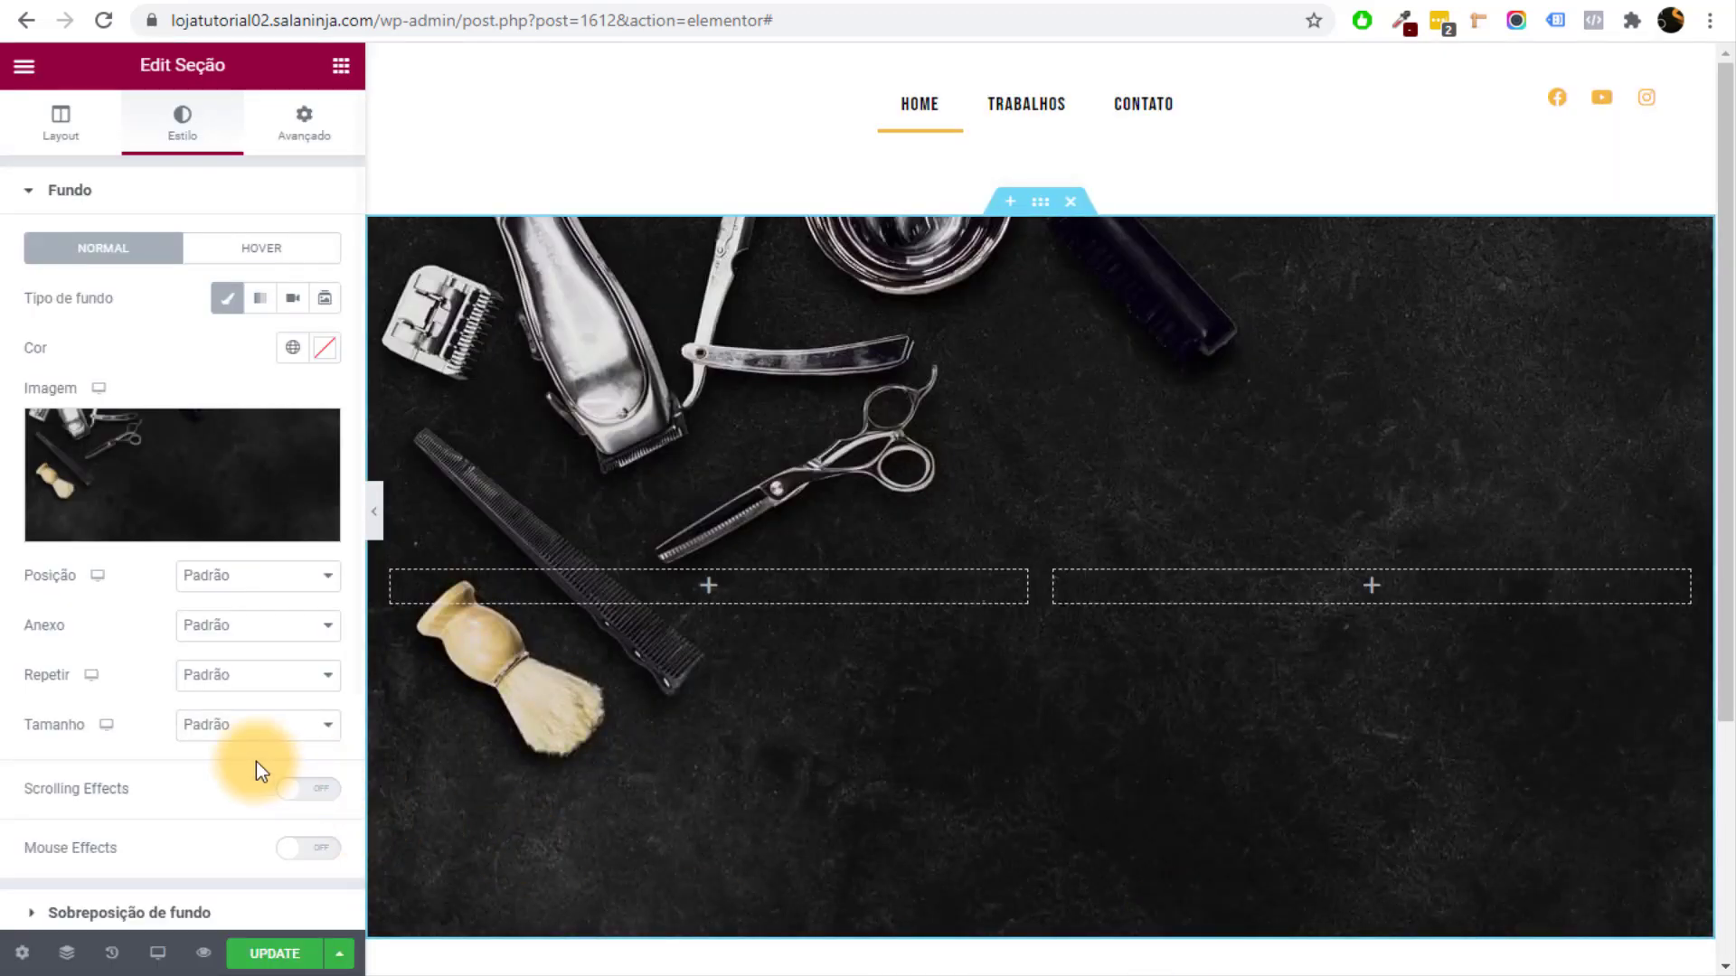
- Make the background cover the section, not repeat, and sit centred
click(232, 726)
click(273, 786)
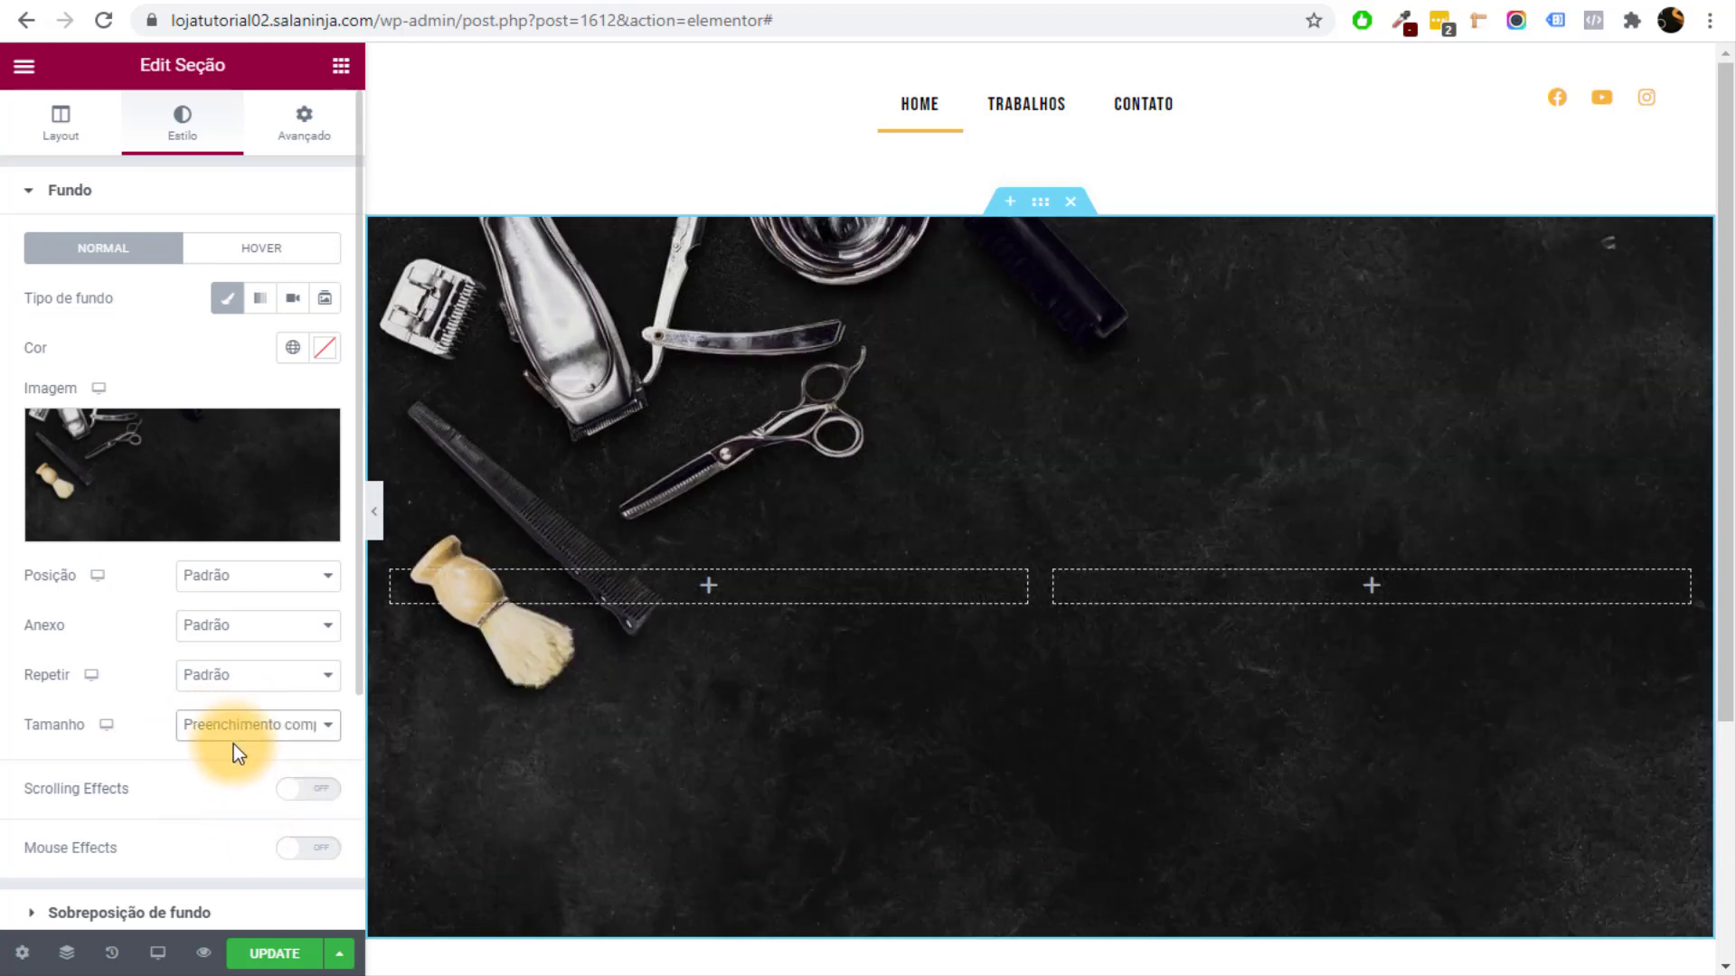
click(253, 692)
click(244, 718)
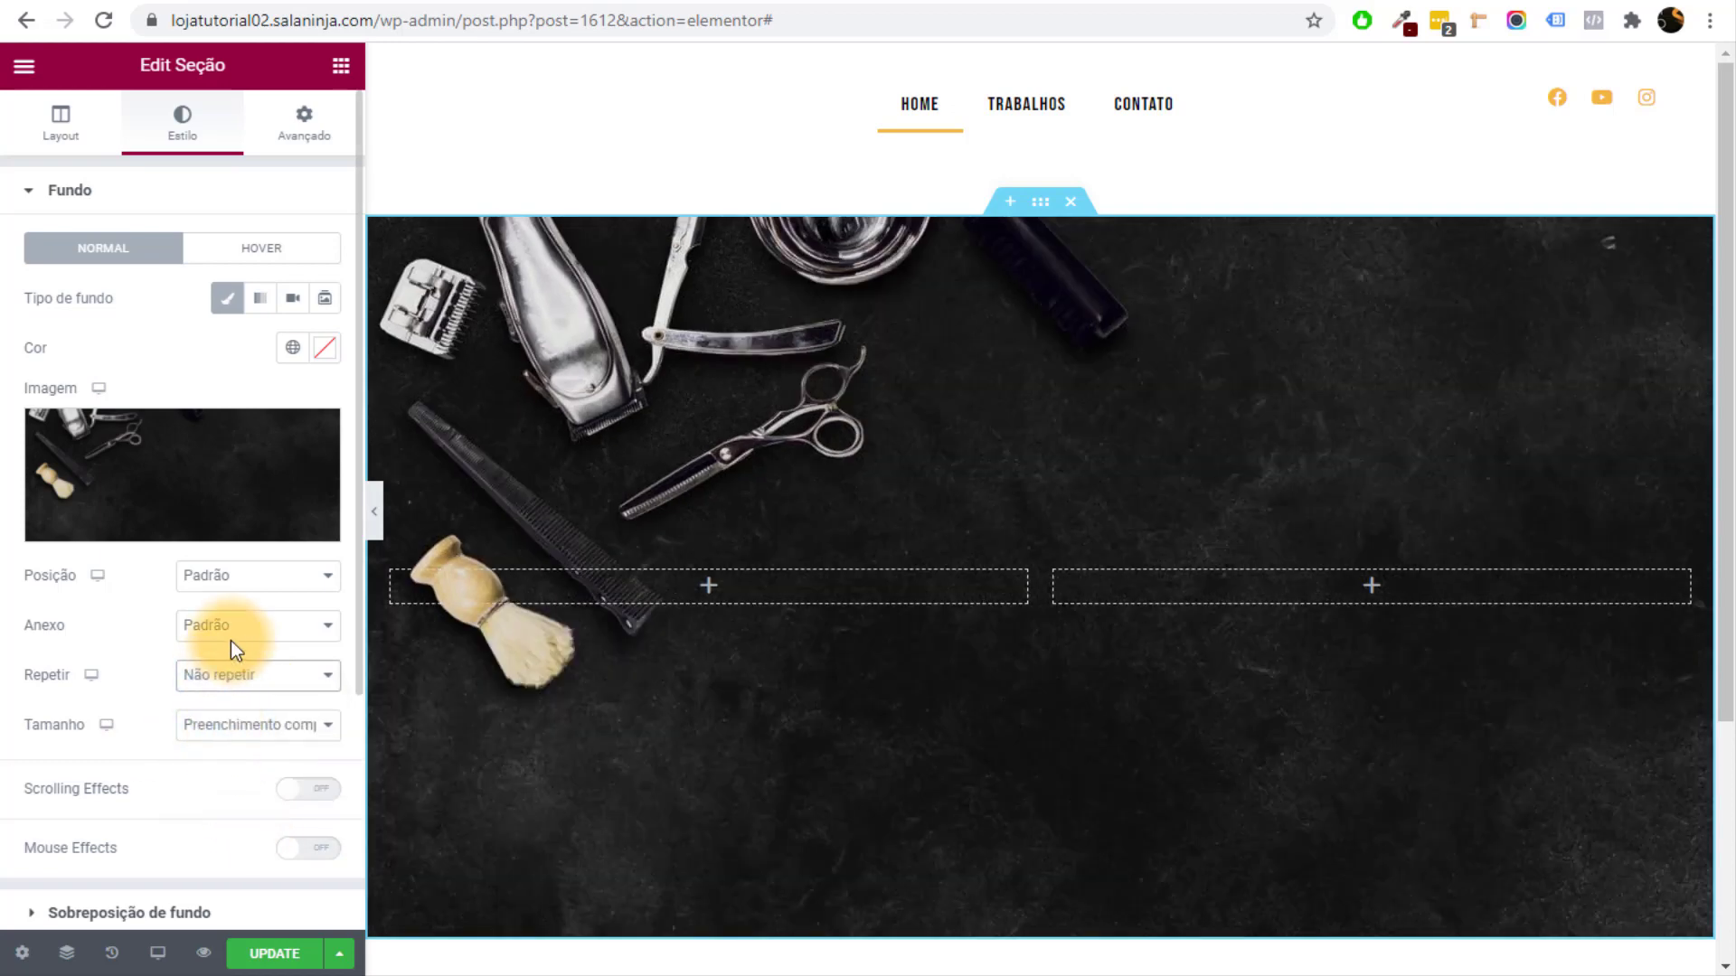
click(245, 578)
click(247, 620)
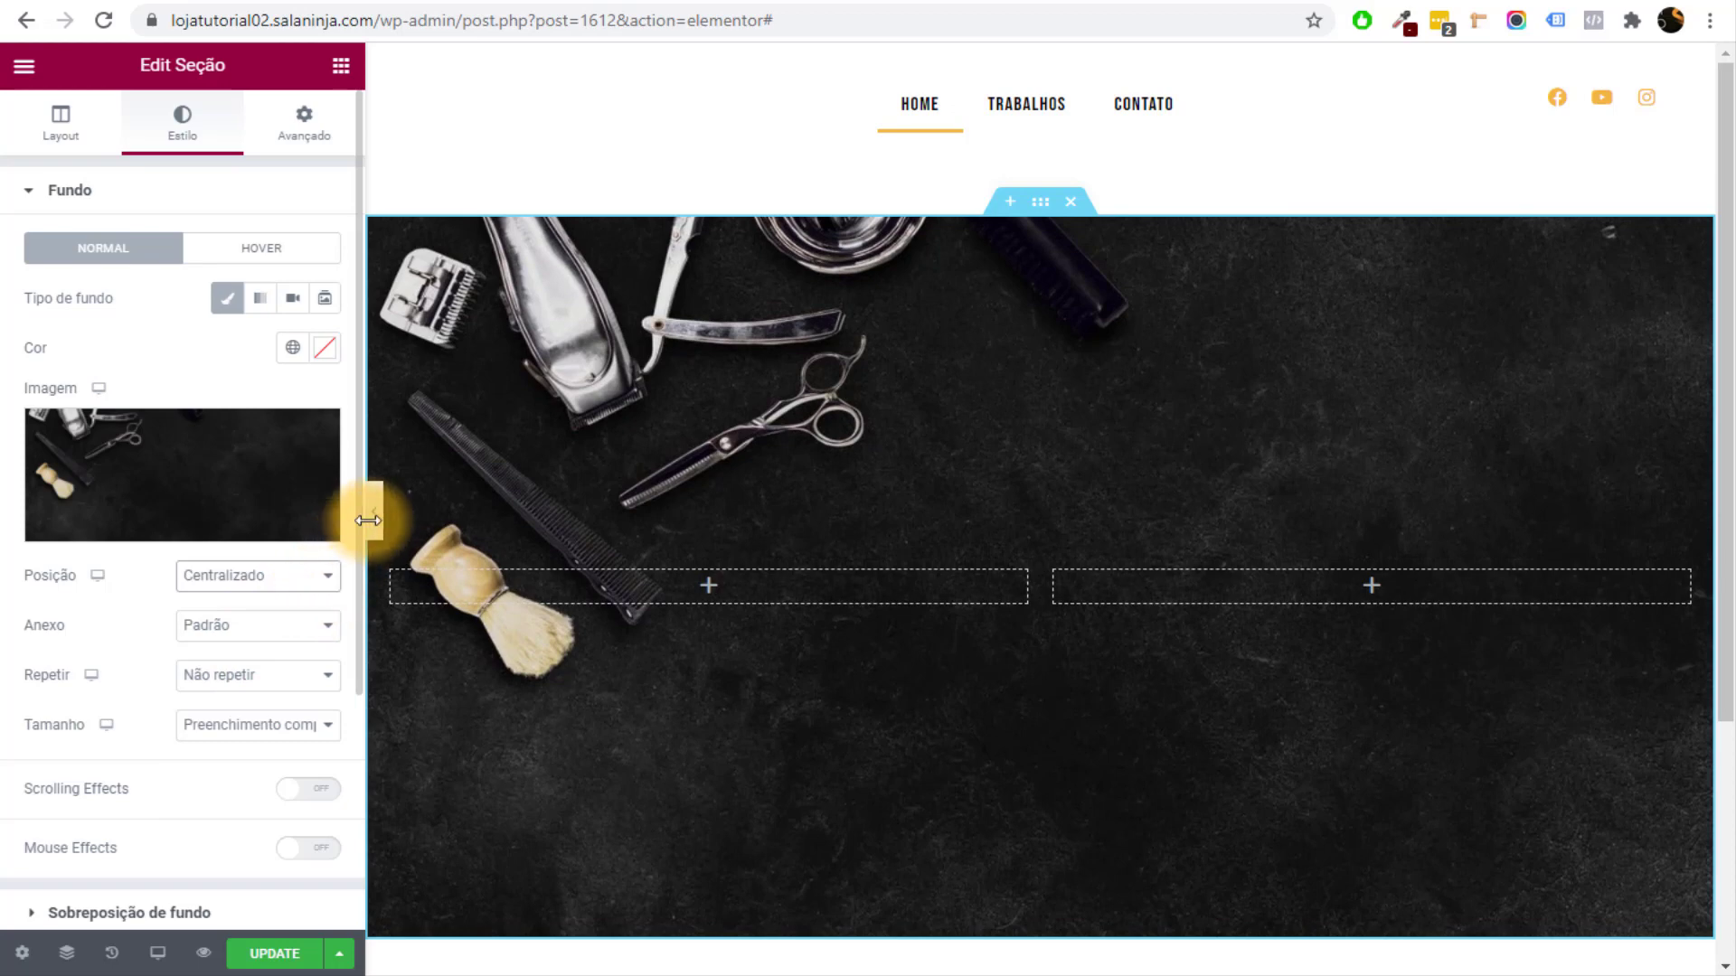
click(371, 515)
click(8, 512)
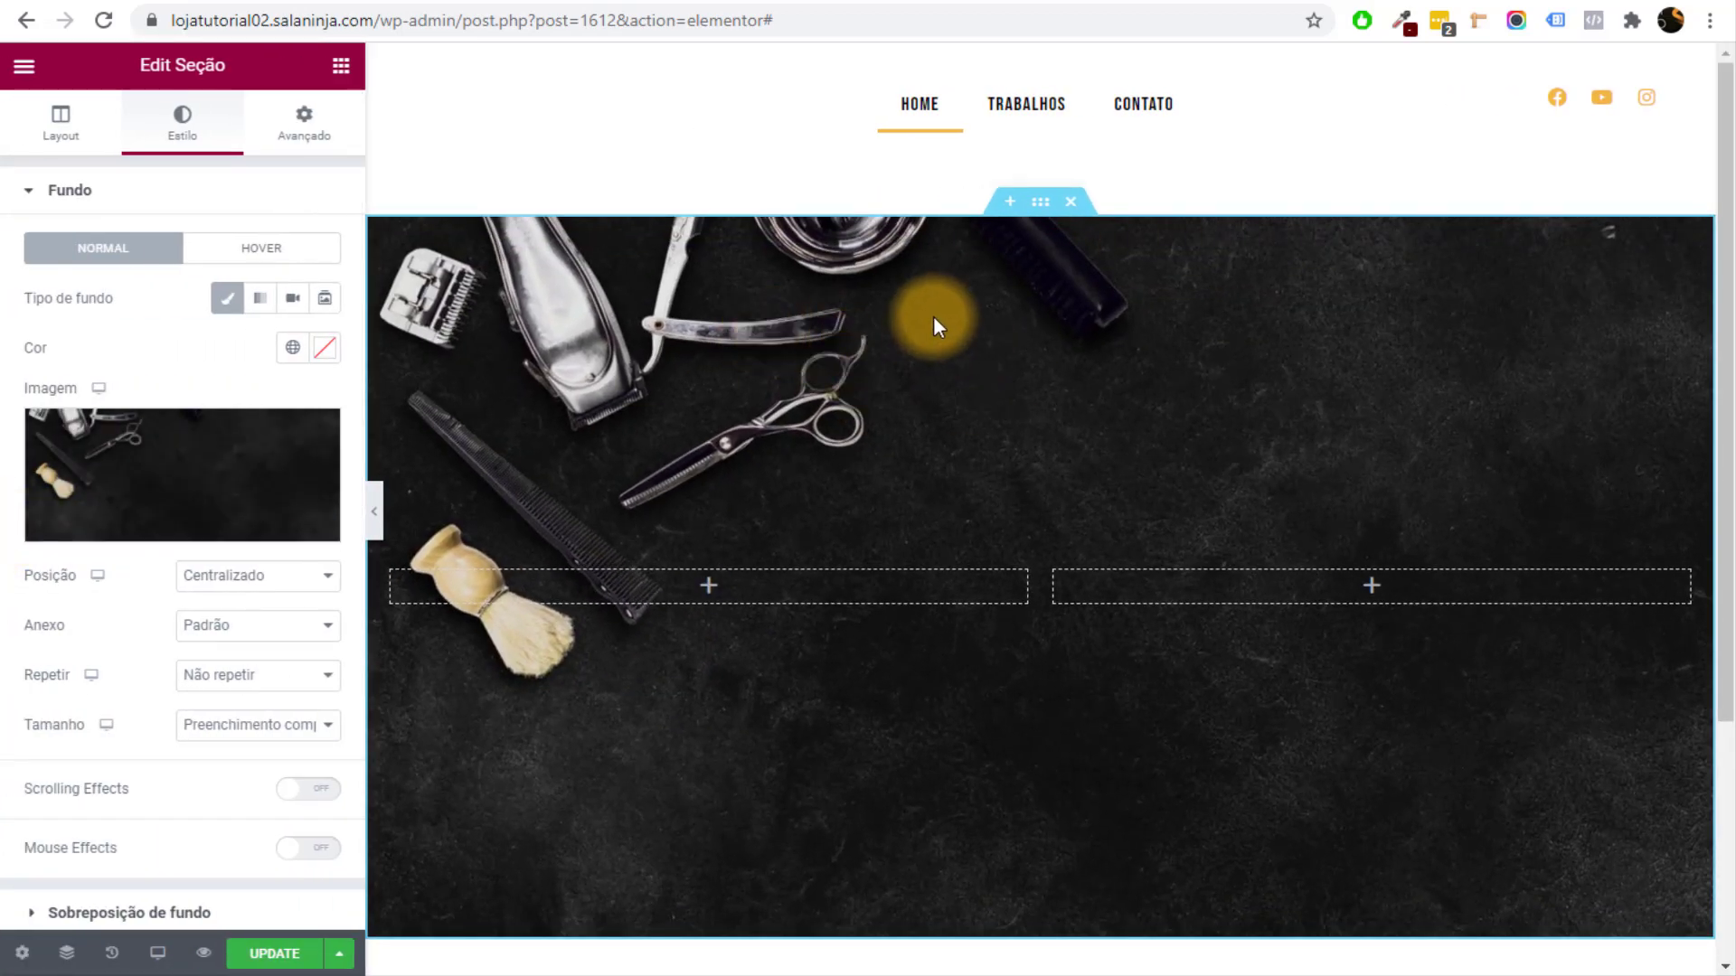
scroll(931, 321, down, 1)
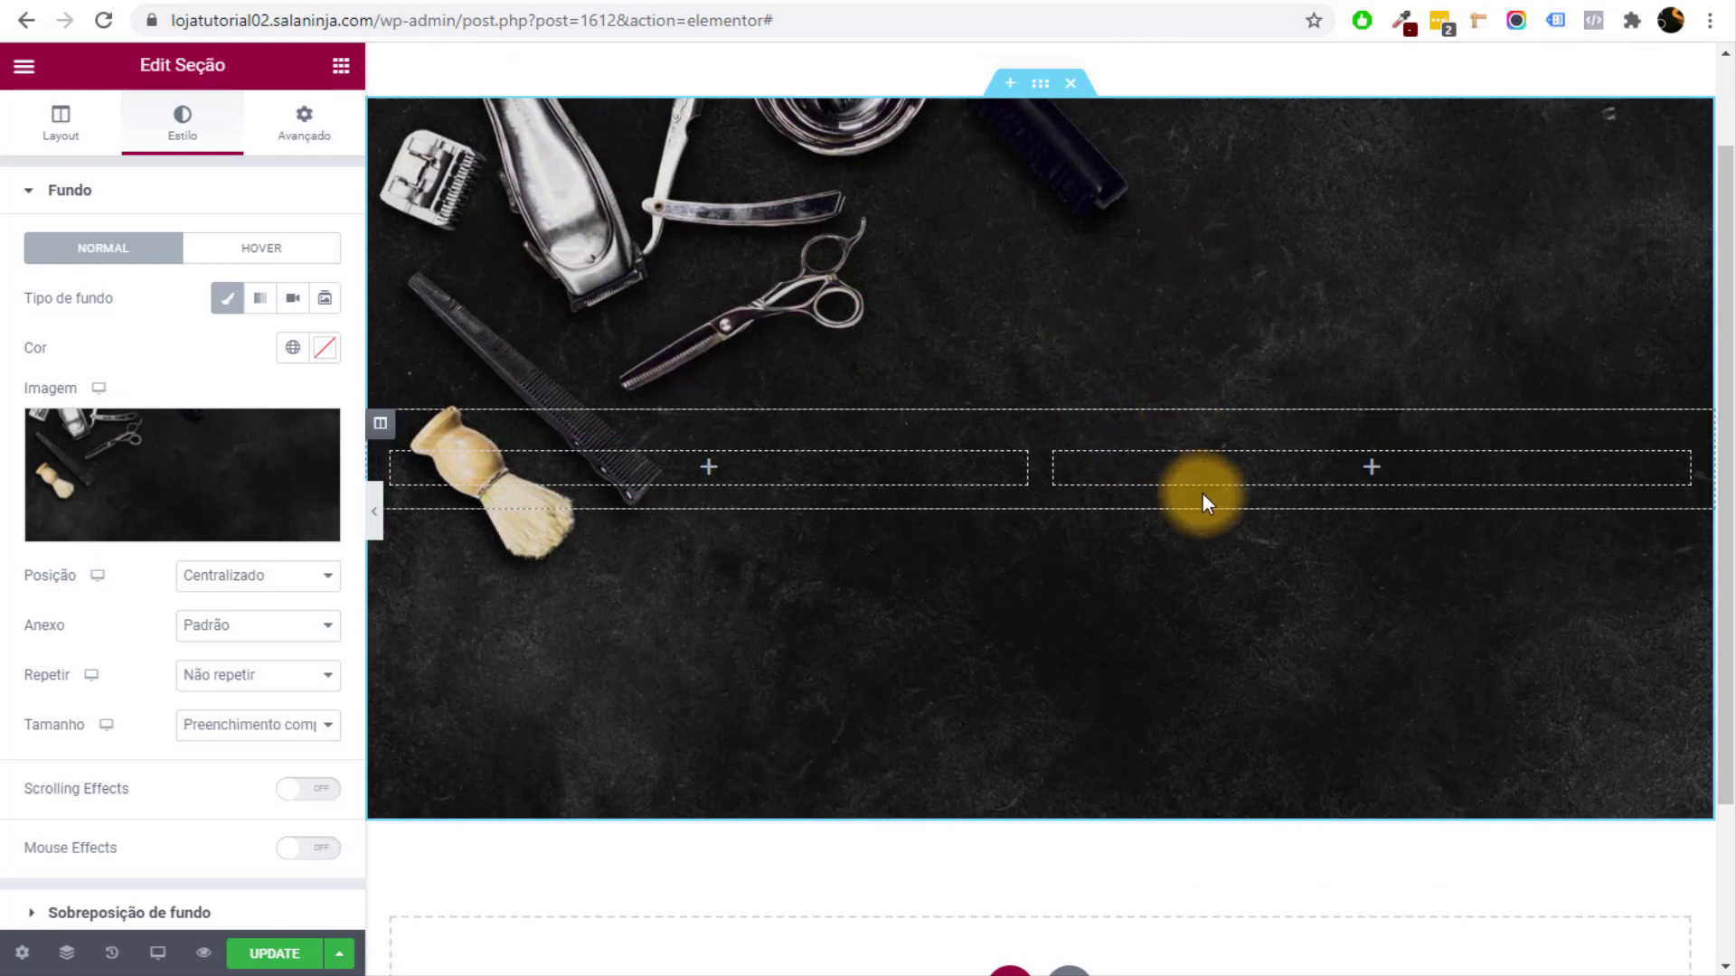
- Add a right-aligned heading to the hero's right column with white #FFFFFF text
click(342, 70)
drag(275, 283, 1174, 497)
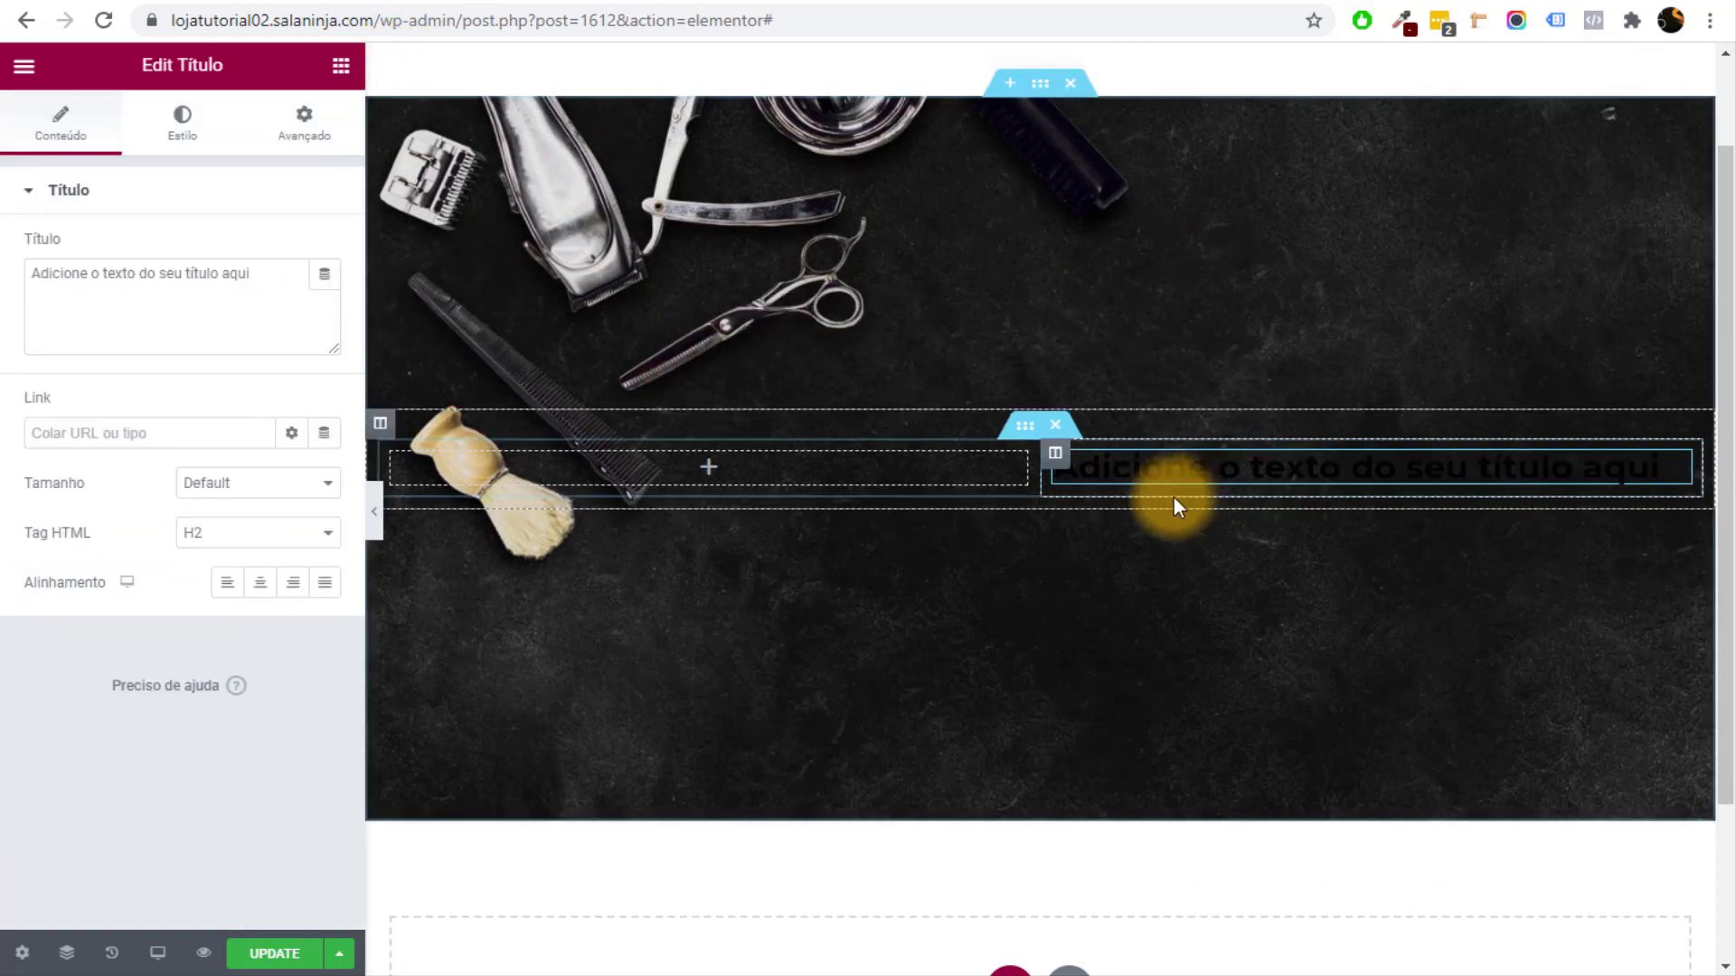
click(296, 589)
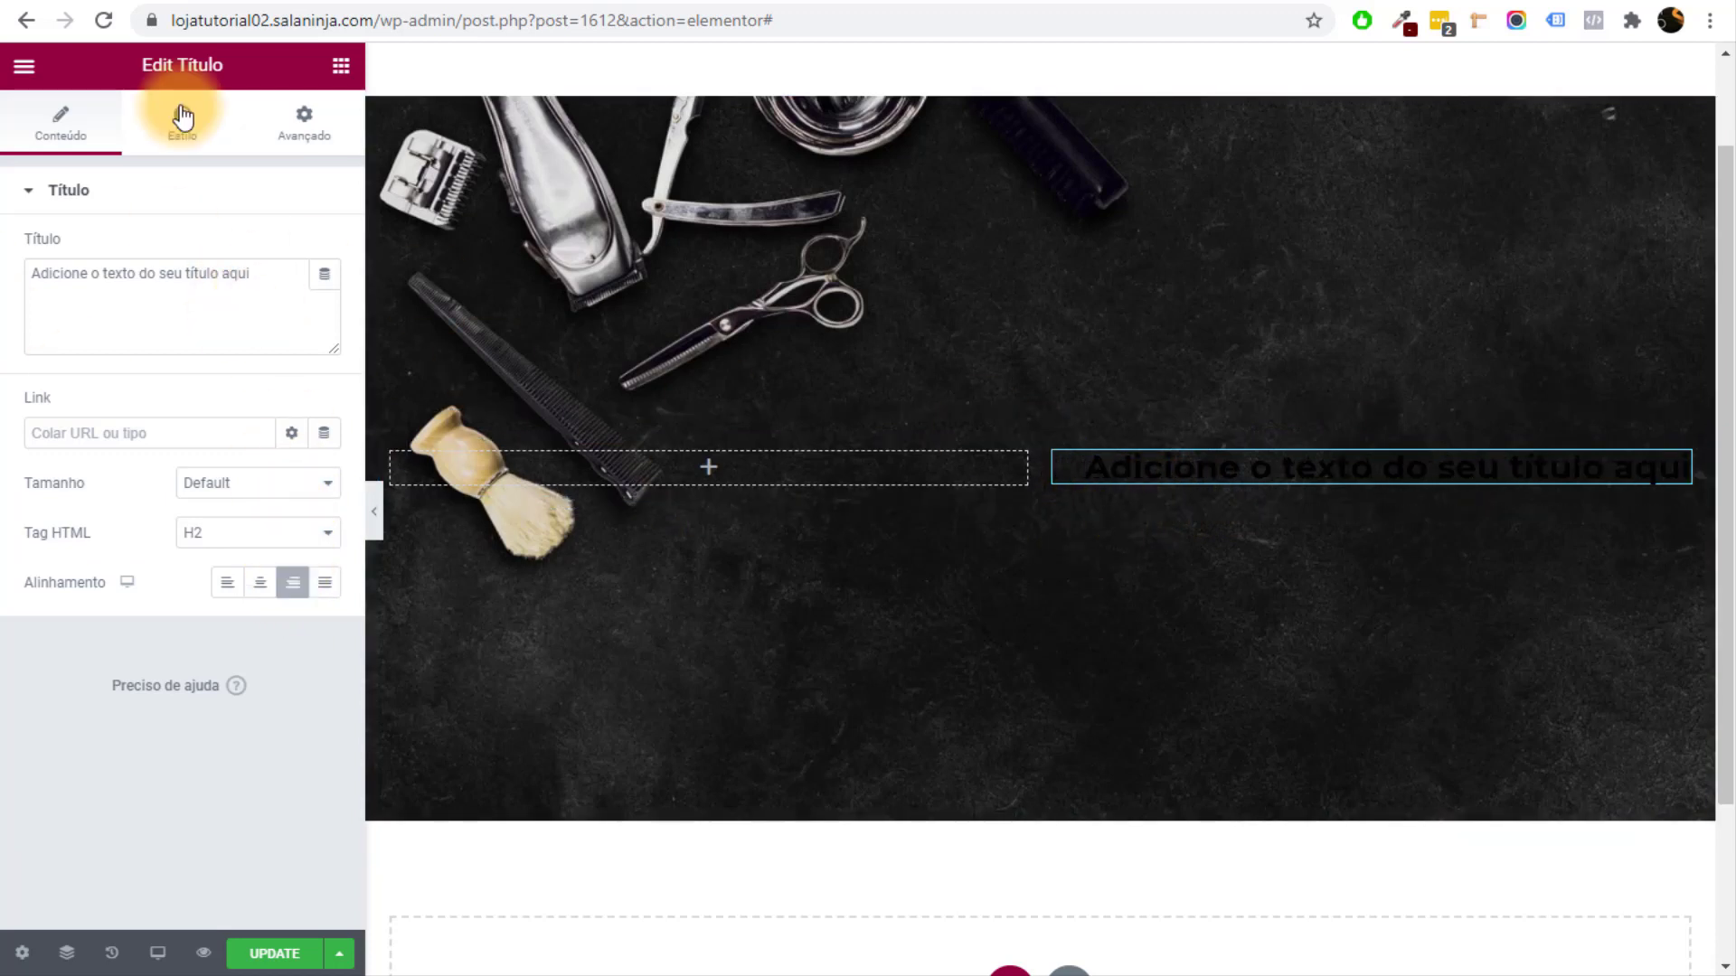
click(207, 134)
click(336, 244)
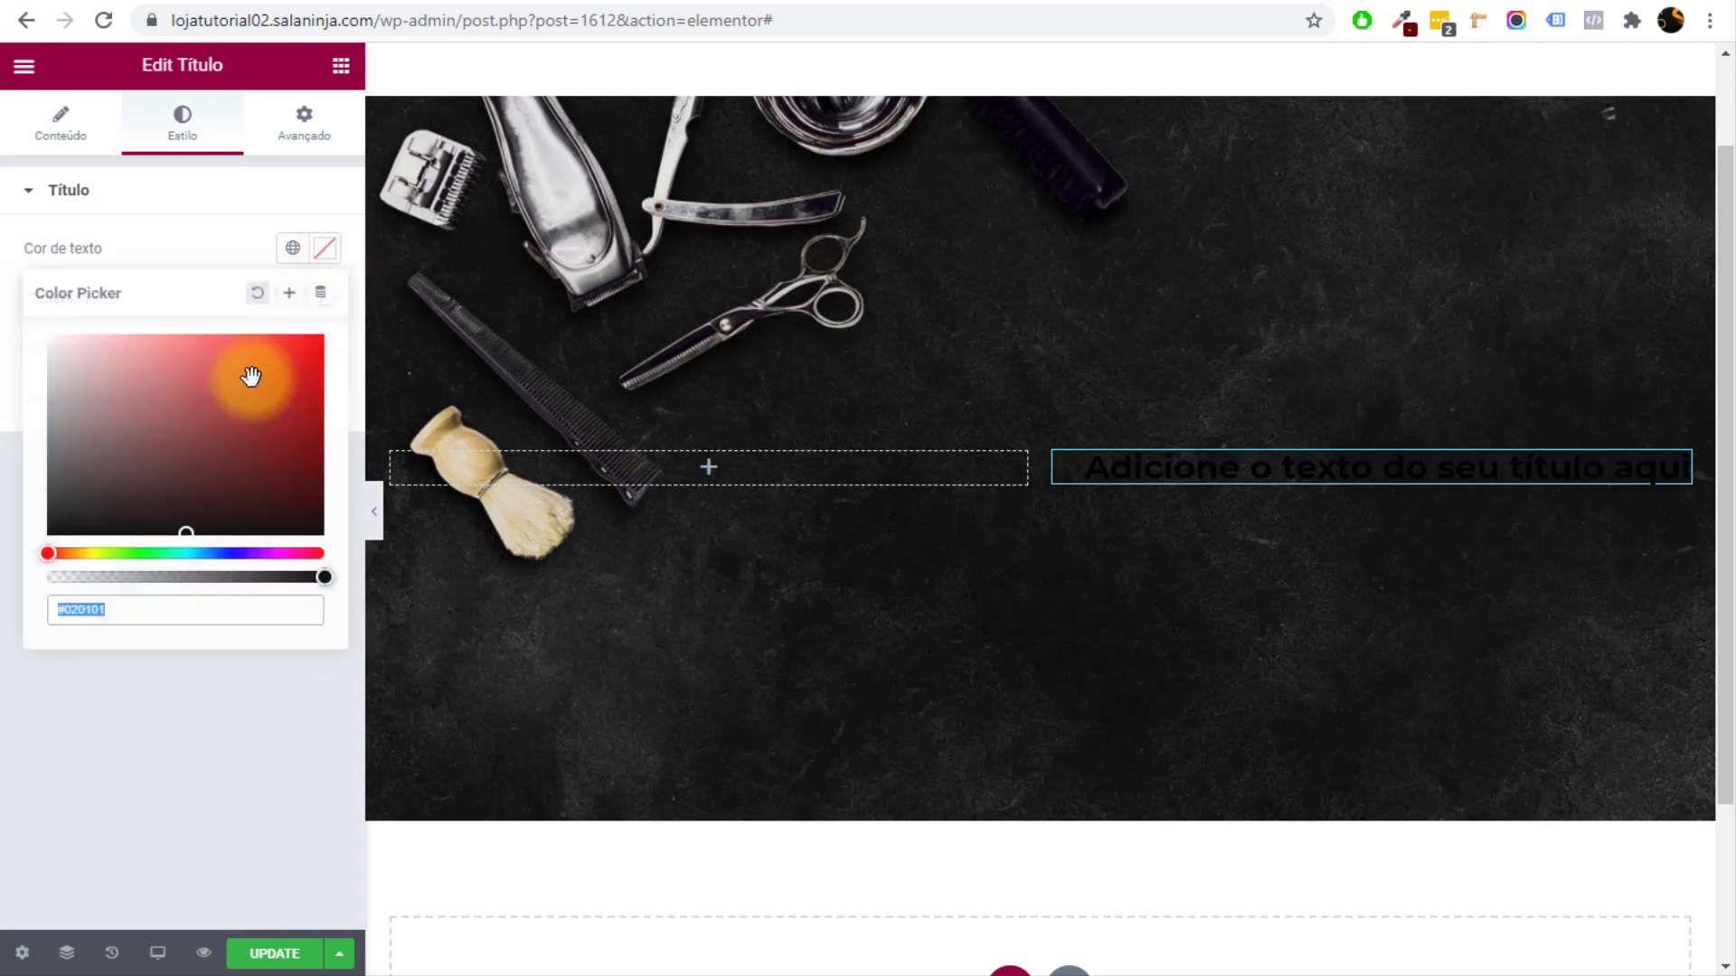
text(#FFFFFF)
click(5, 294)
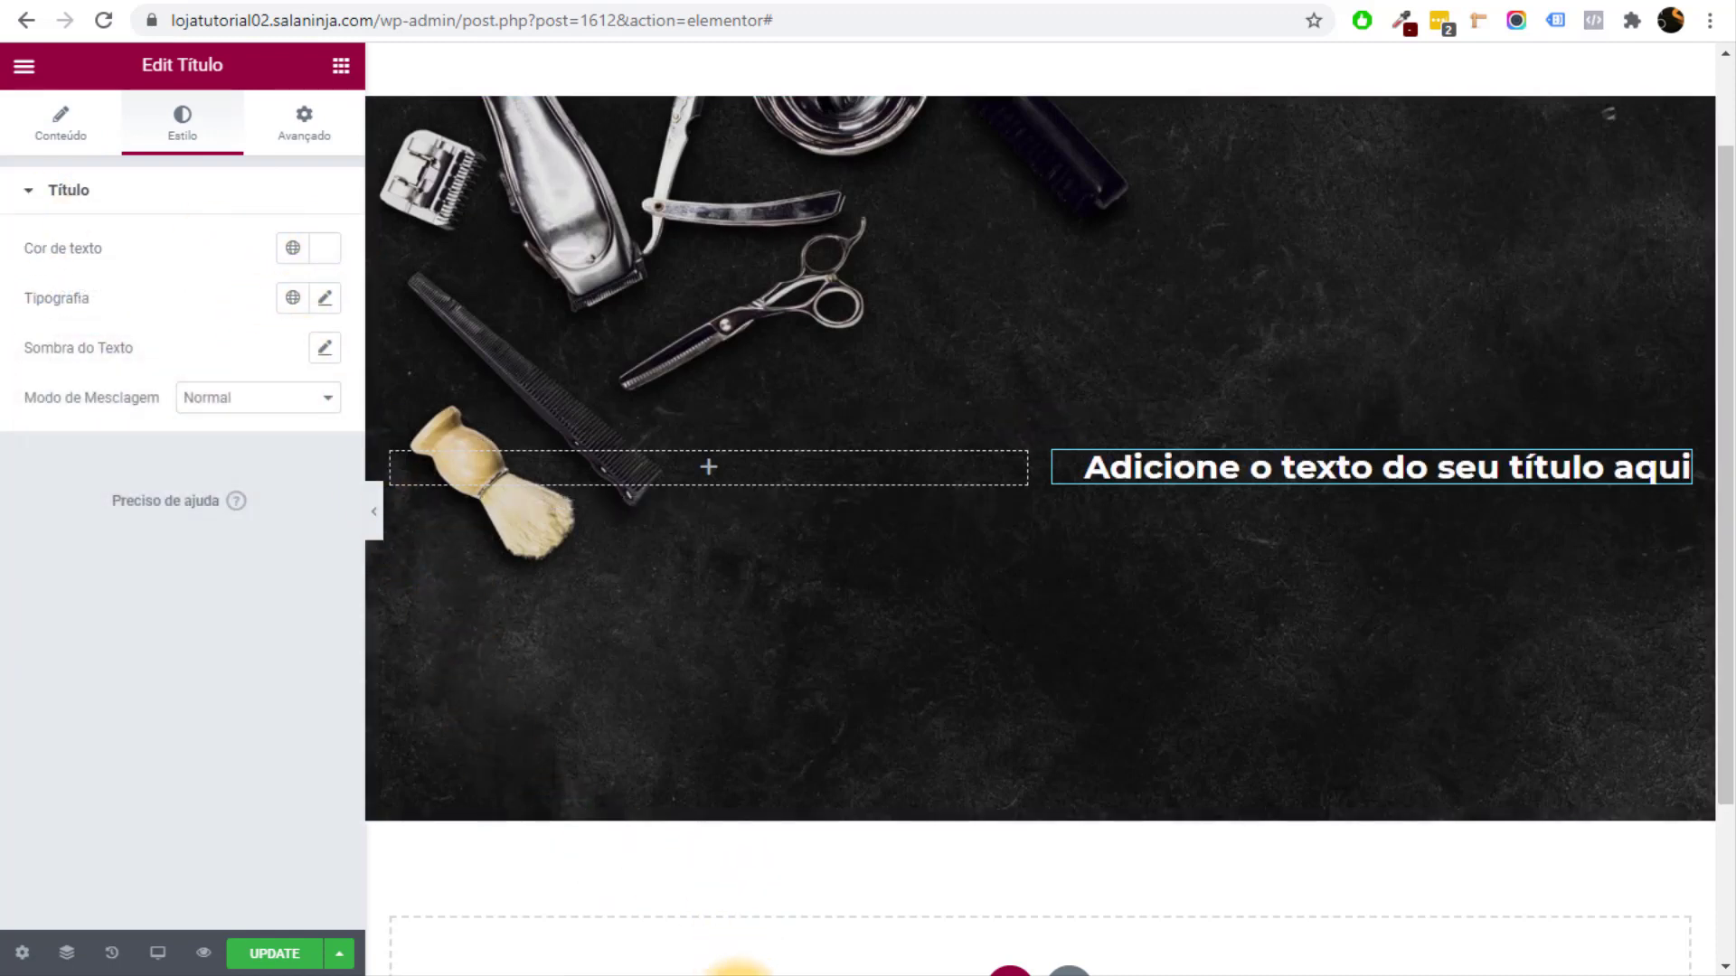
- Look up the planned title font, Medula One, in the site plan mind map
click(736, 971)
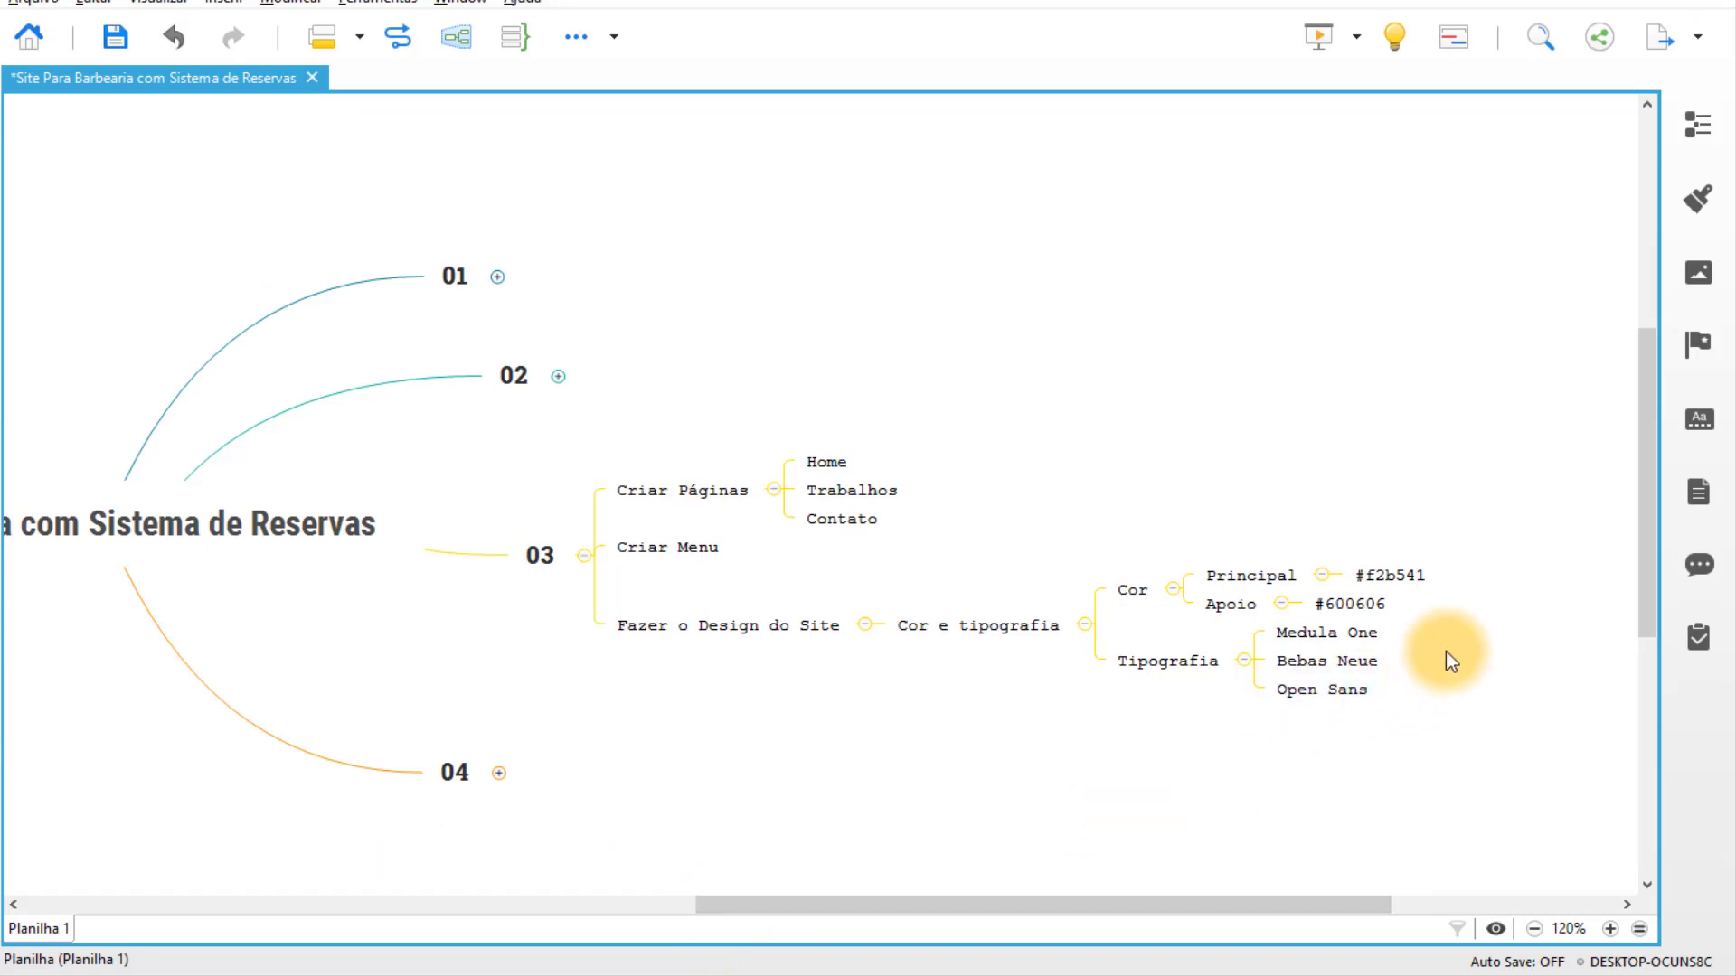
click(1370, 631)
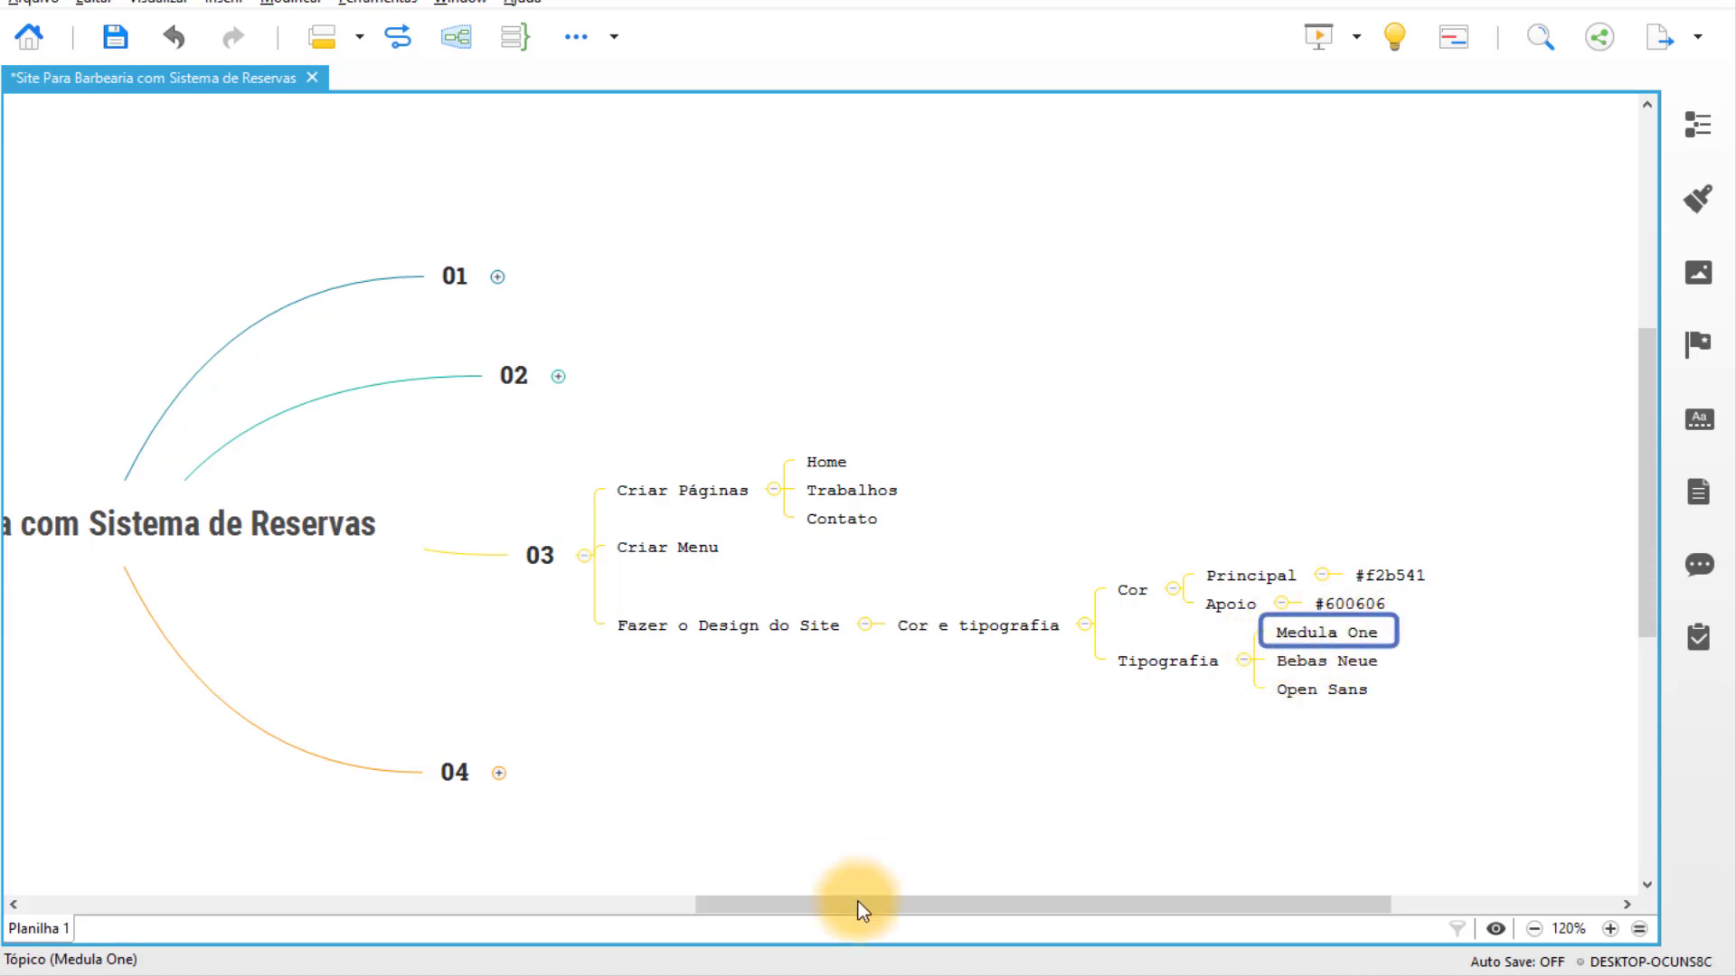
click(709, 967)
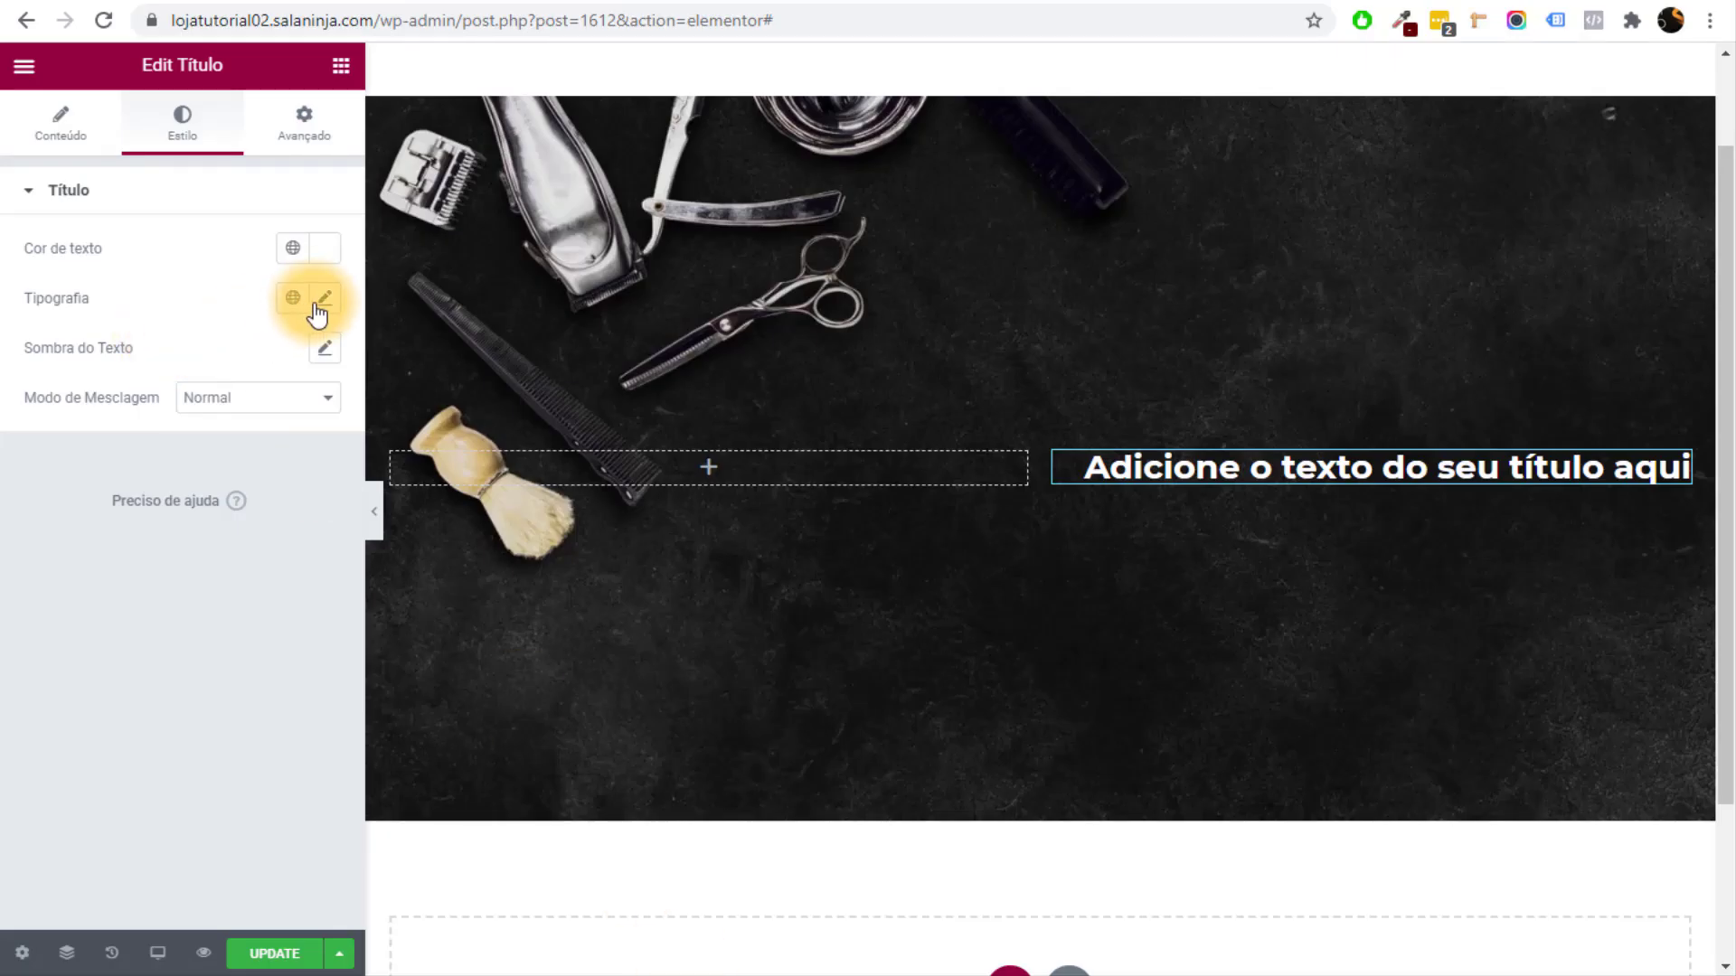
- Set the heading font to Medula One at about 66 px so it wraps onto two lines
click(318, 304)
click(268, 410)
text(edu)
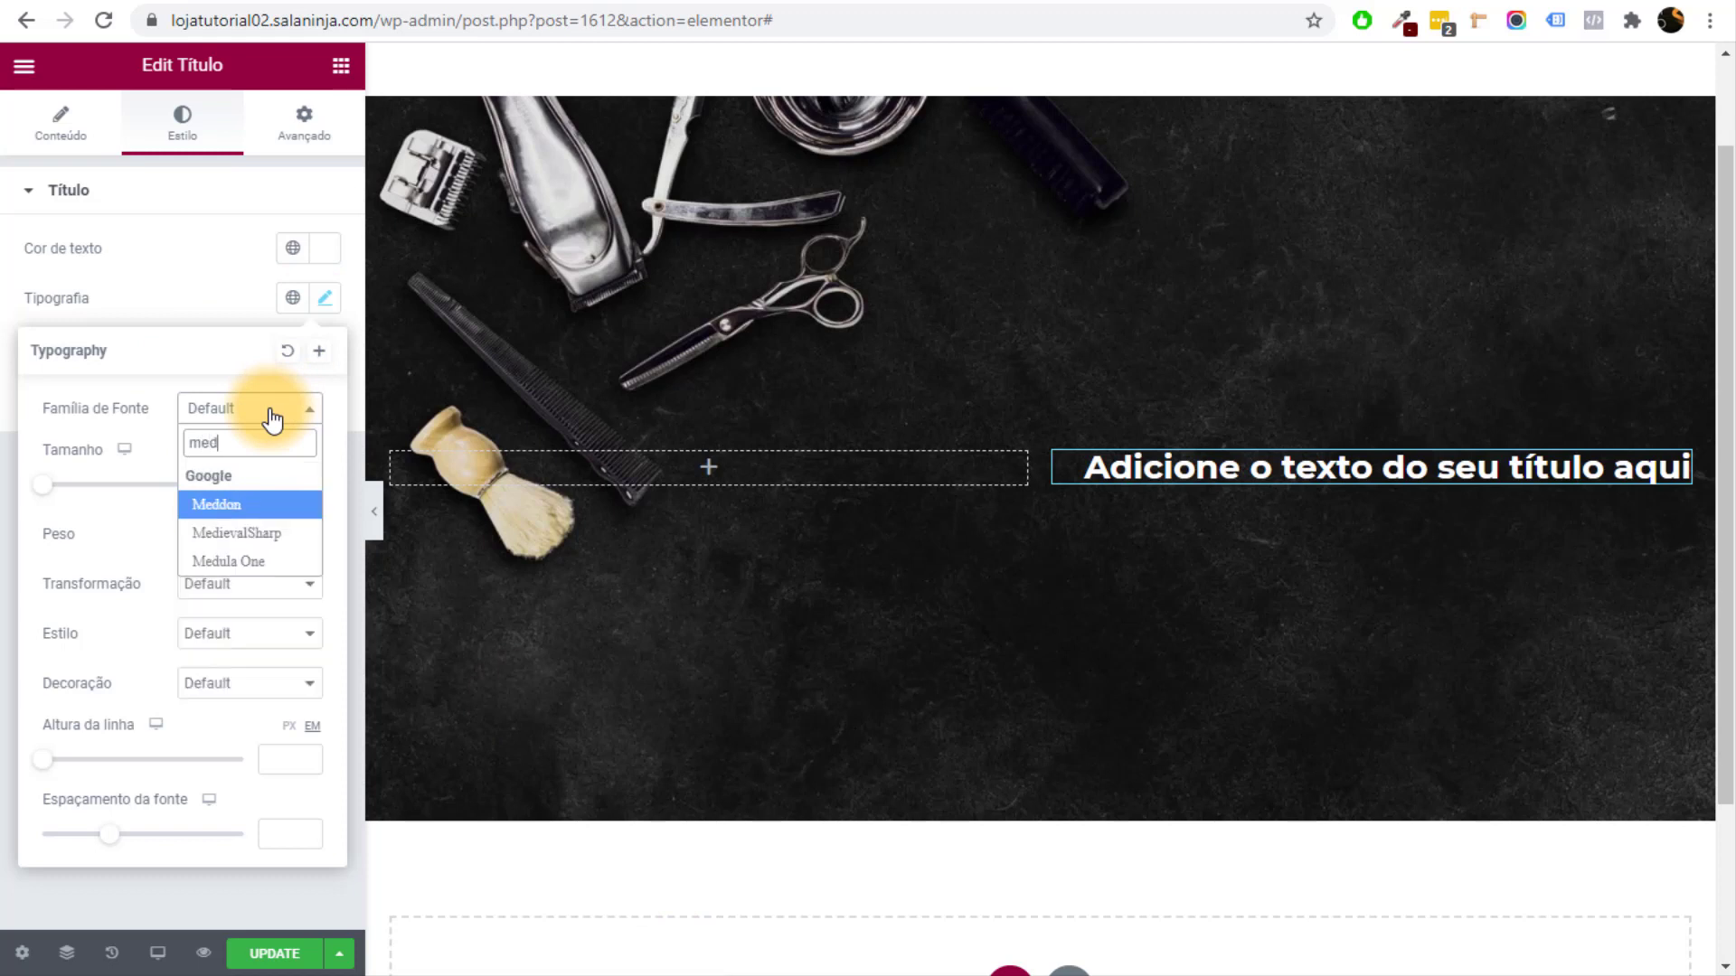
click(241, 508)
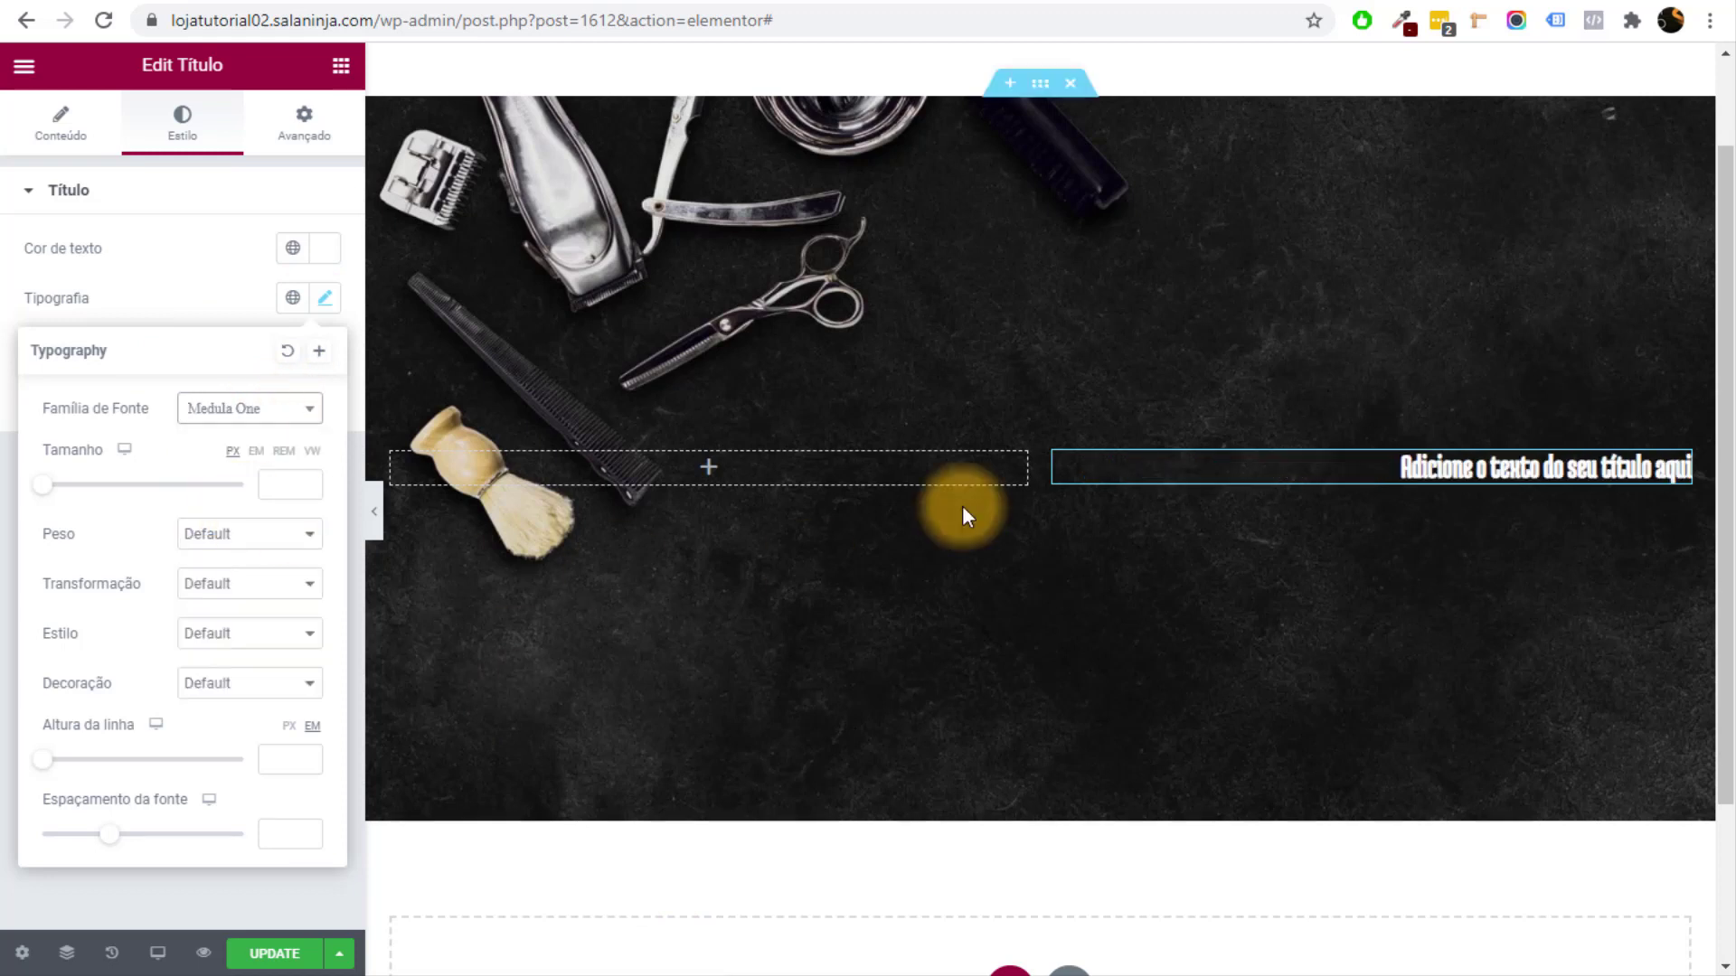
drag(54, 493, 107, 493)
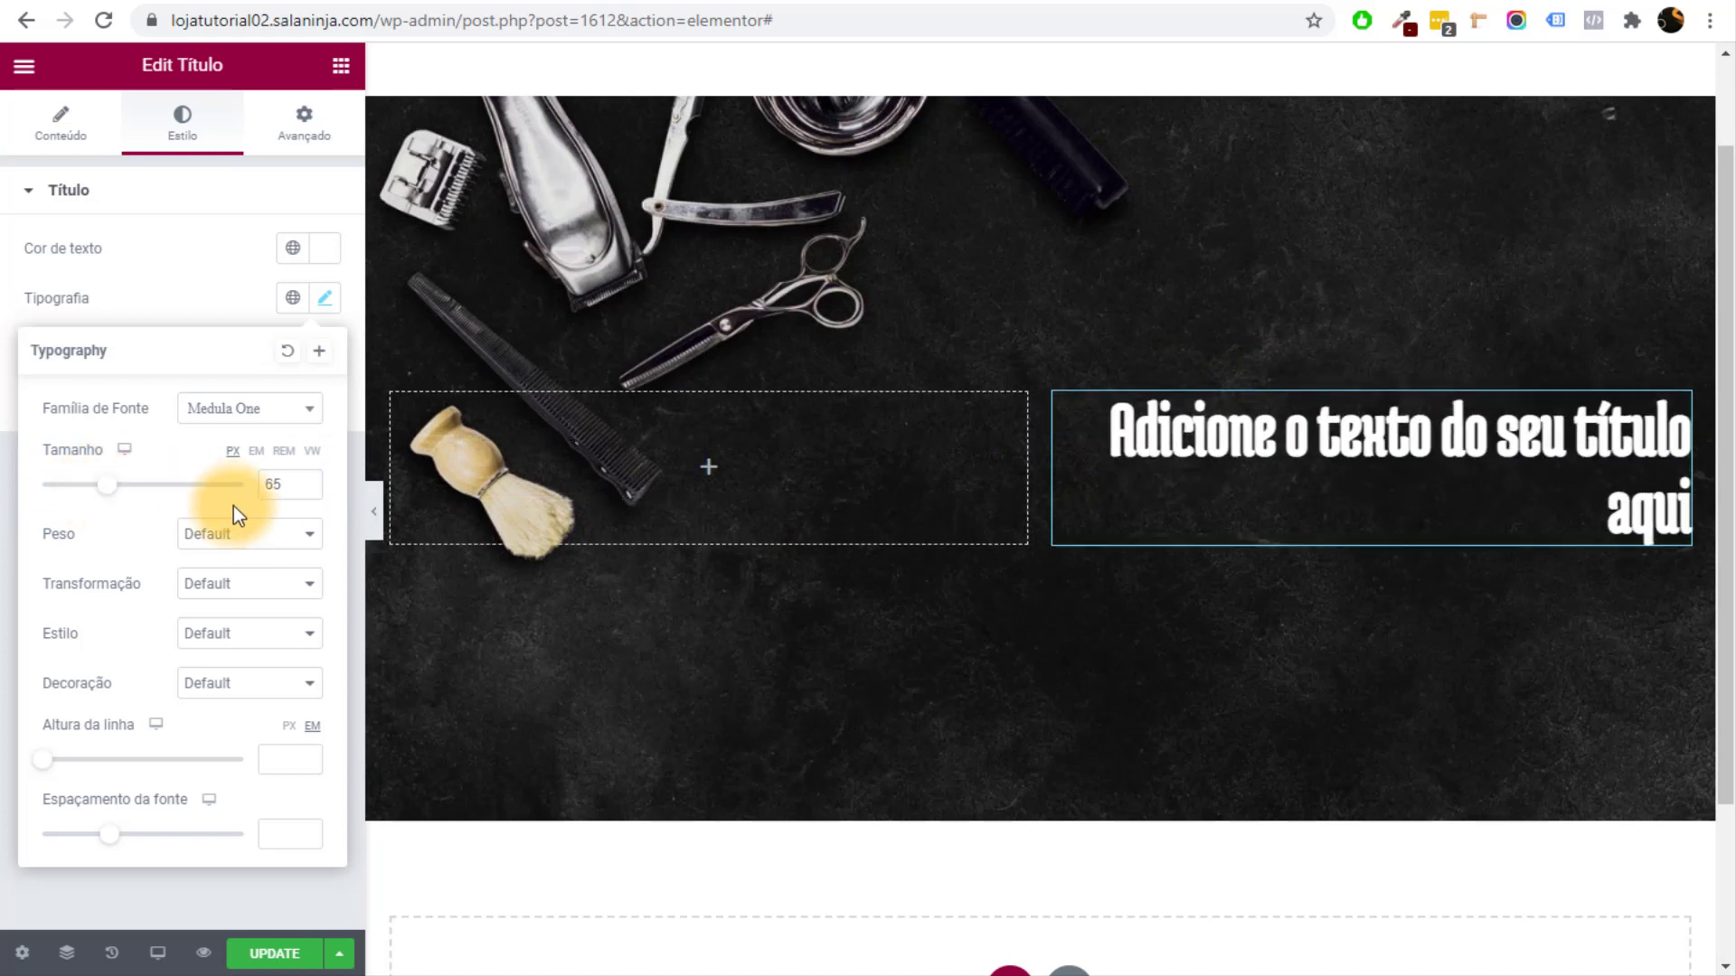
click(313, 486)
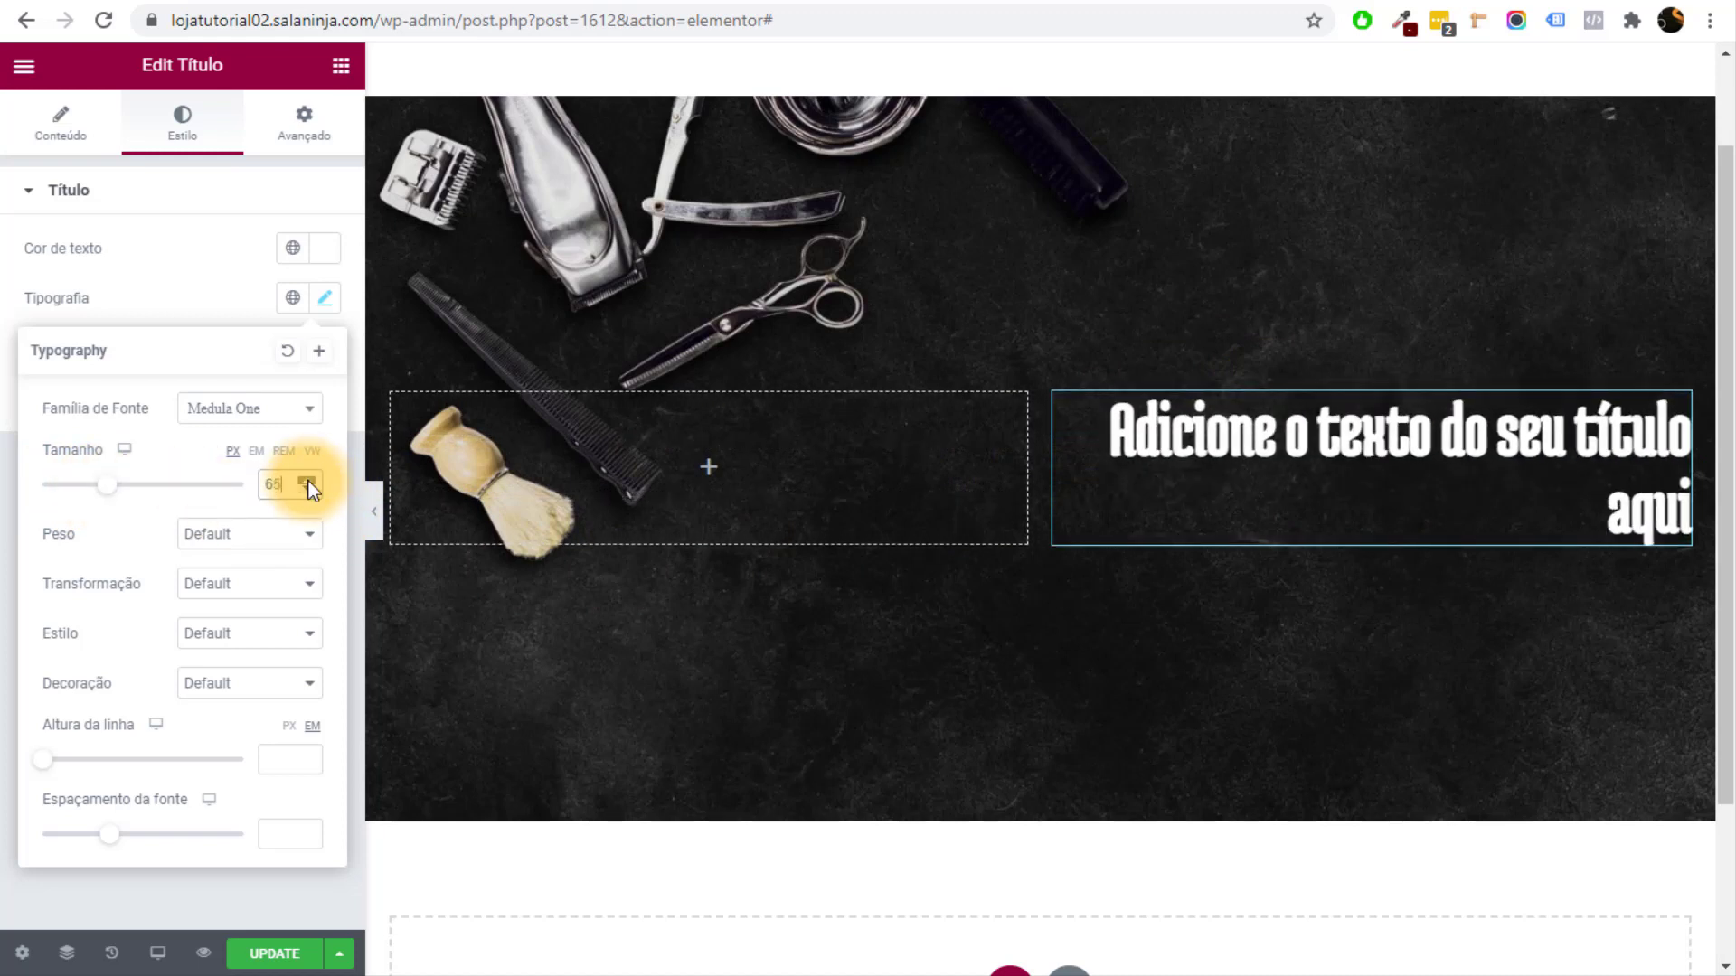
click(307, 481)
click(13, 443)
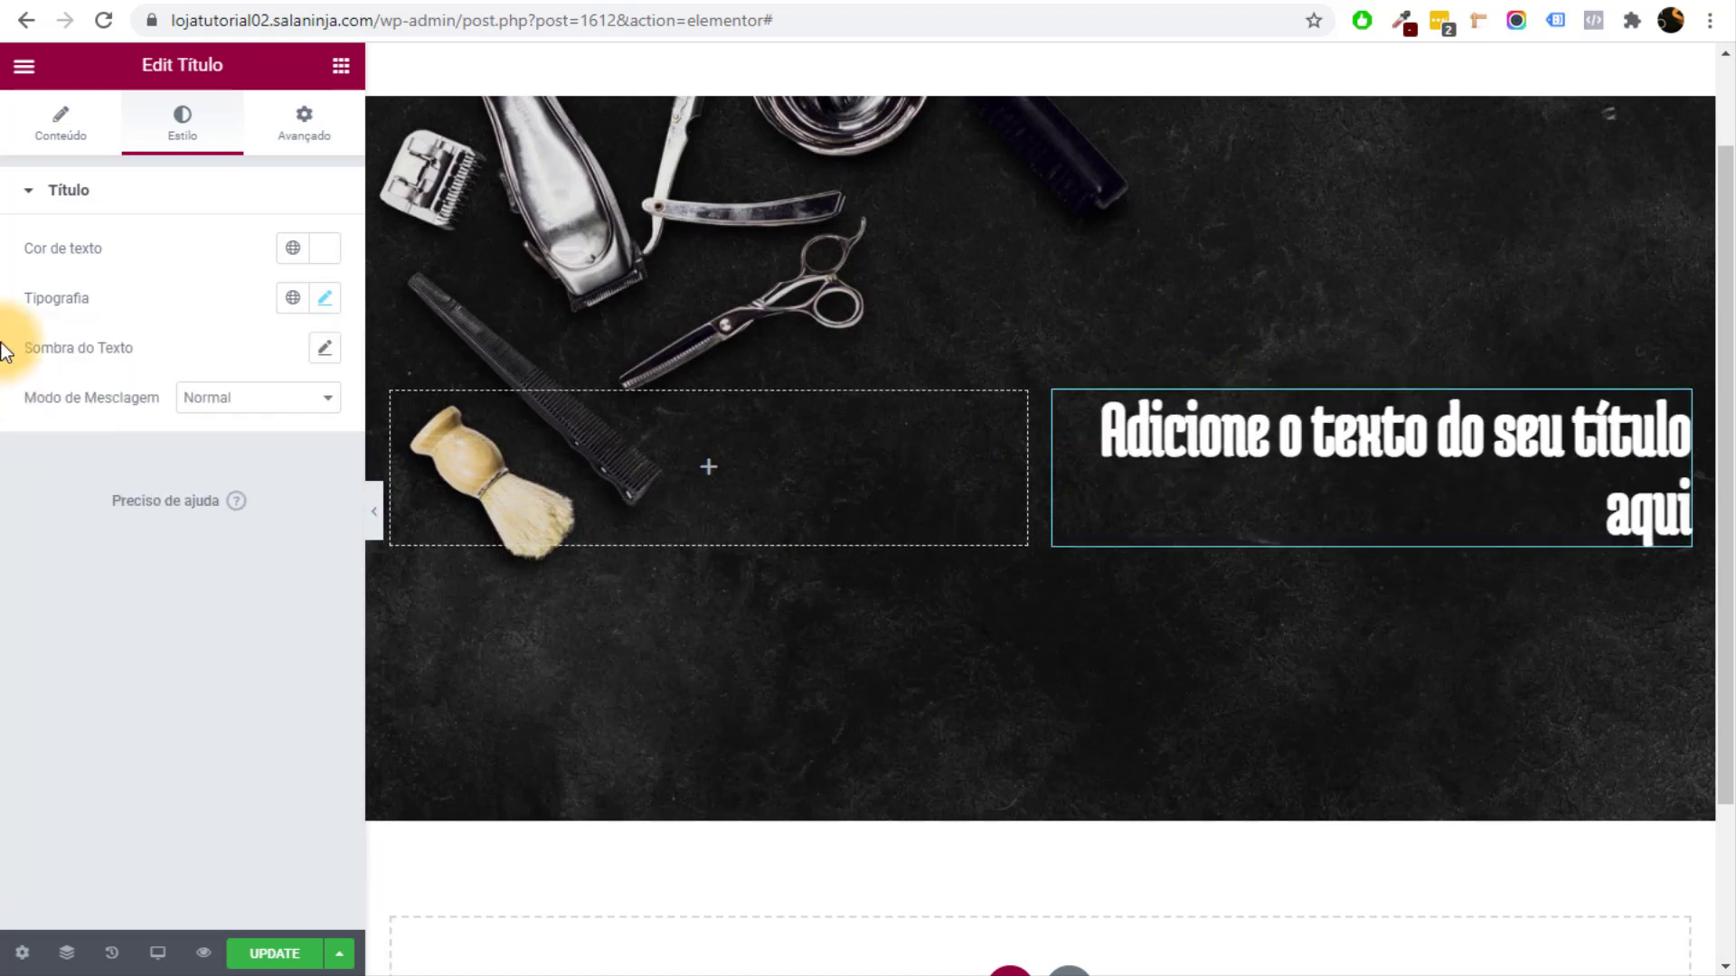
click(51, 146)
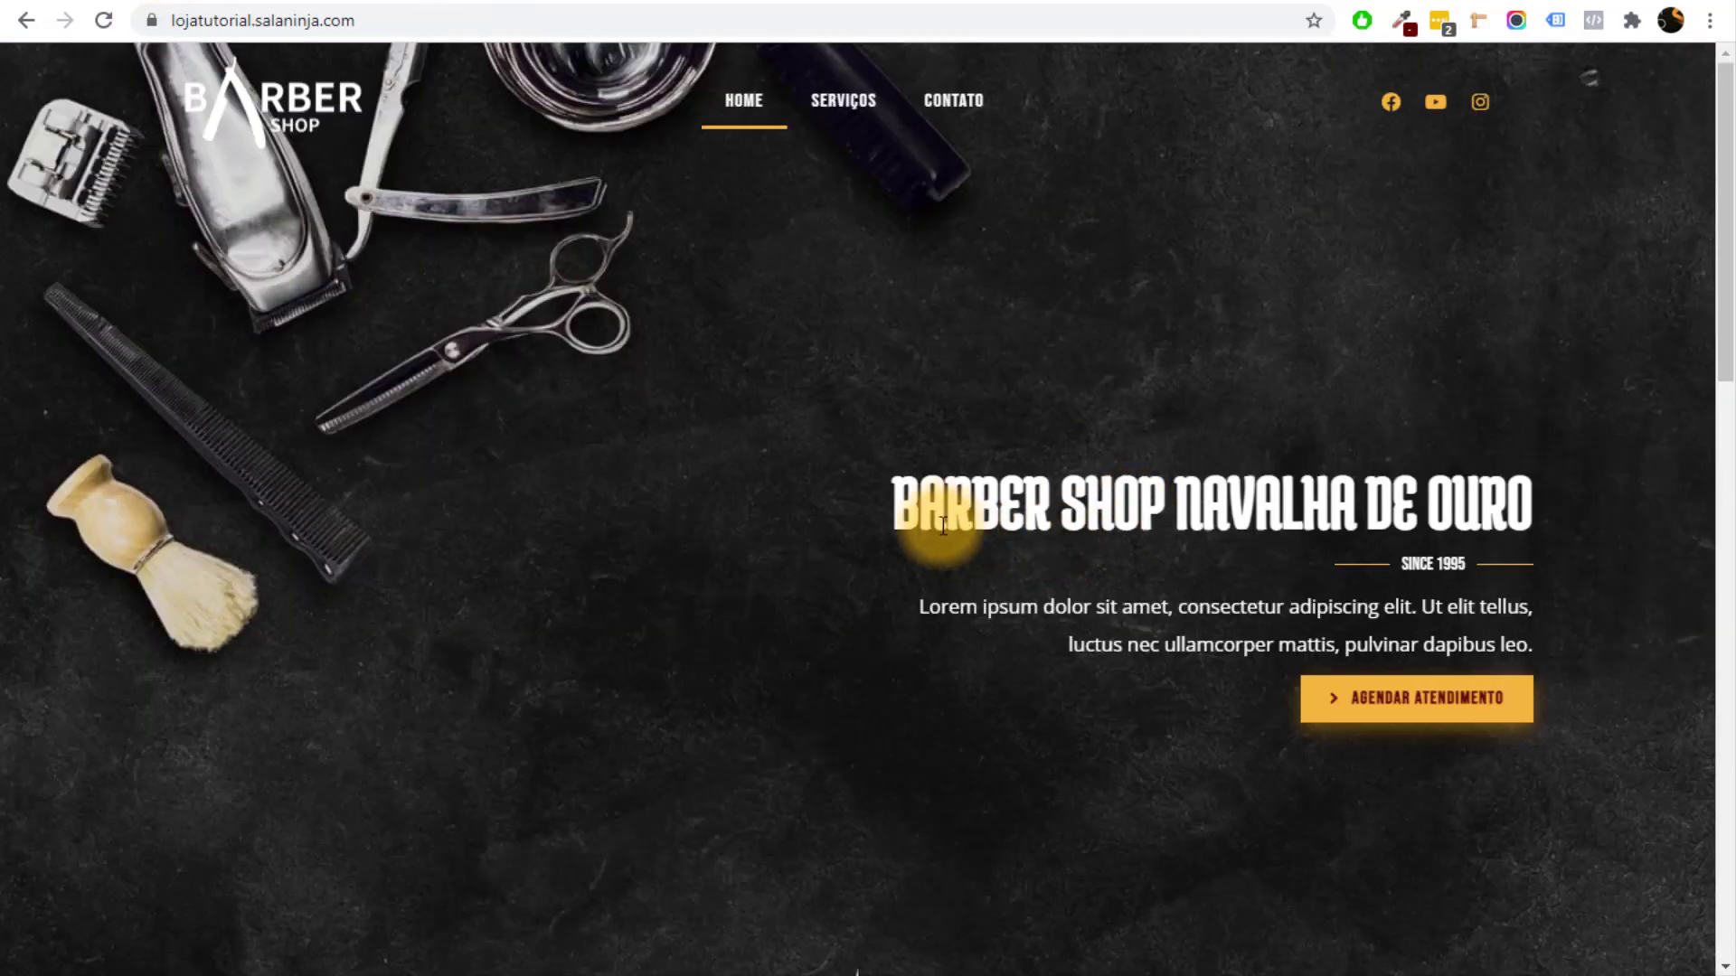
- Replace the placeholder heading with 'Barber Shop Navalha de Ouro' copied from the live site
drag(943, 525, 1534, 497)
right_click(1445, 506)
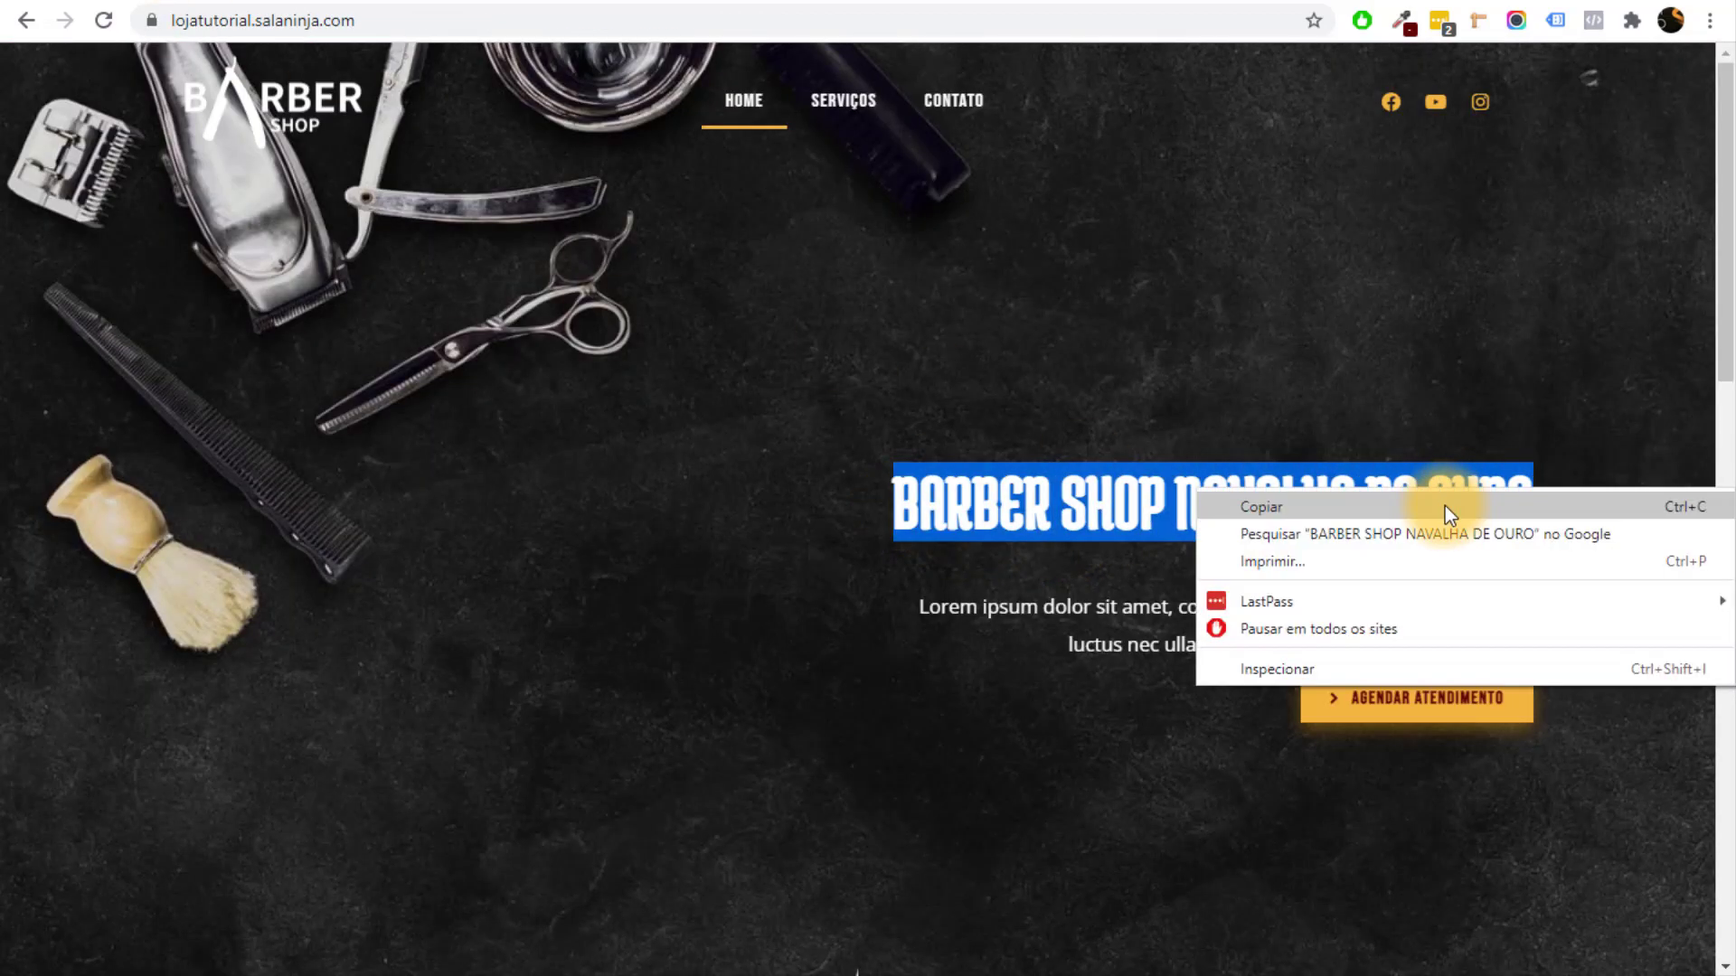
click(1445, 507)
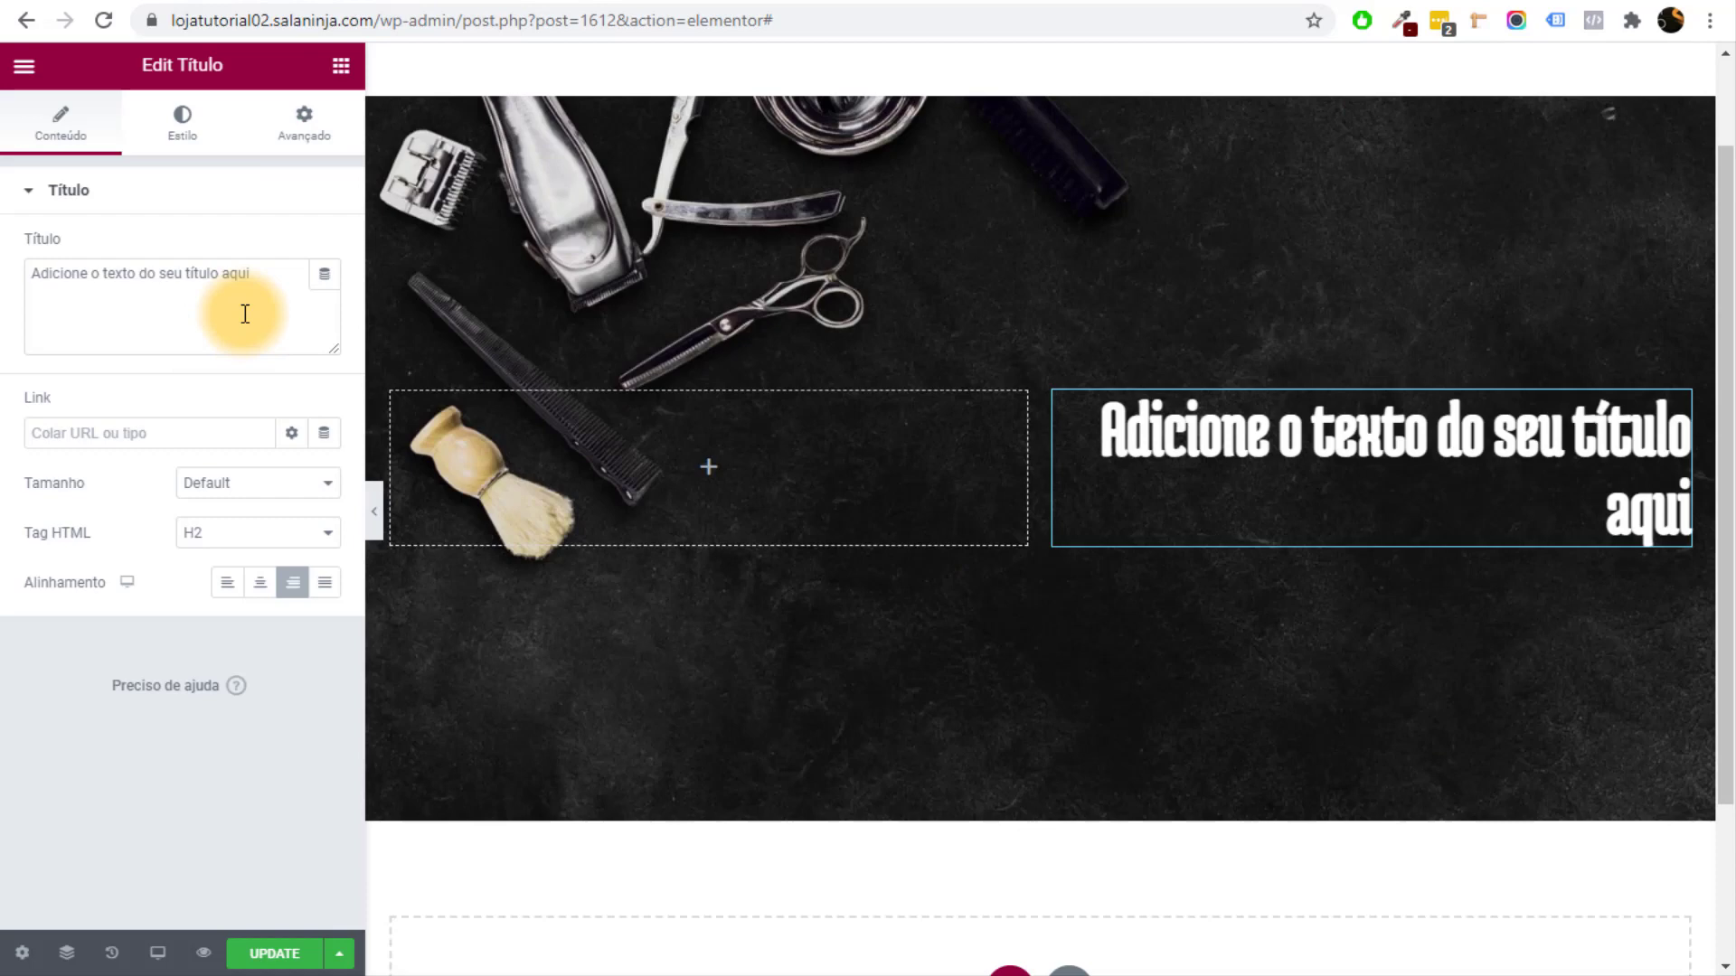
drag(240, 310, 8, 290)
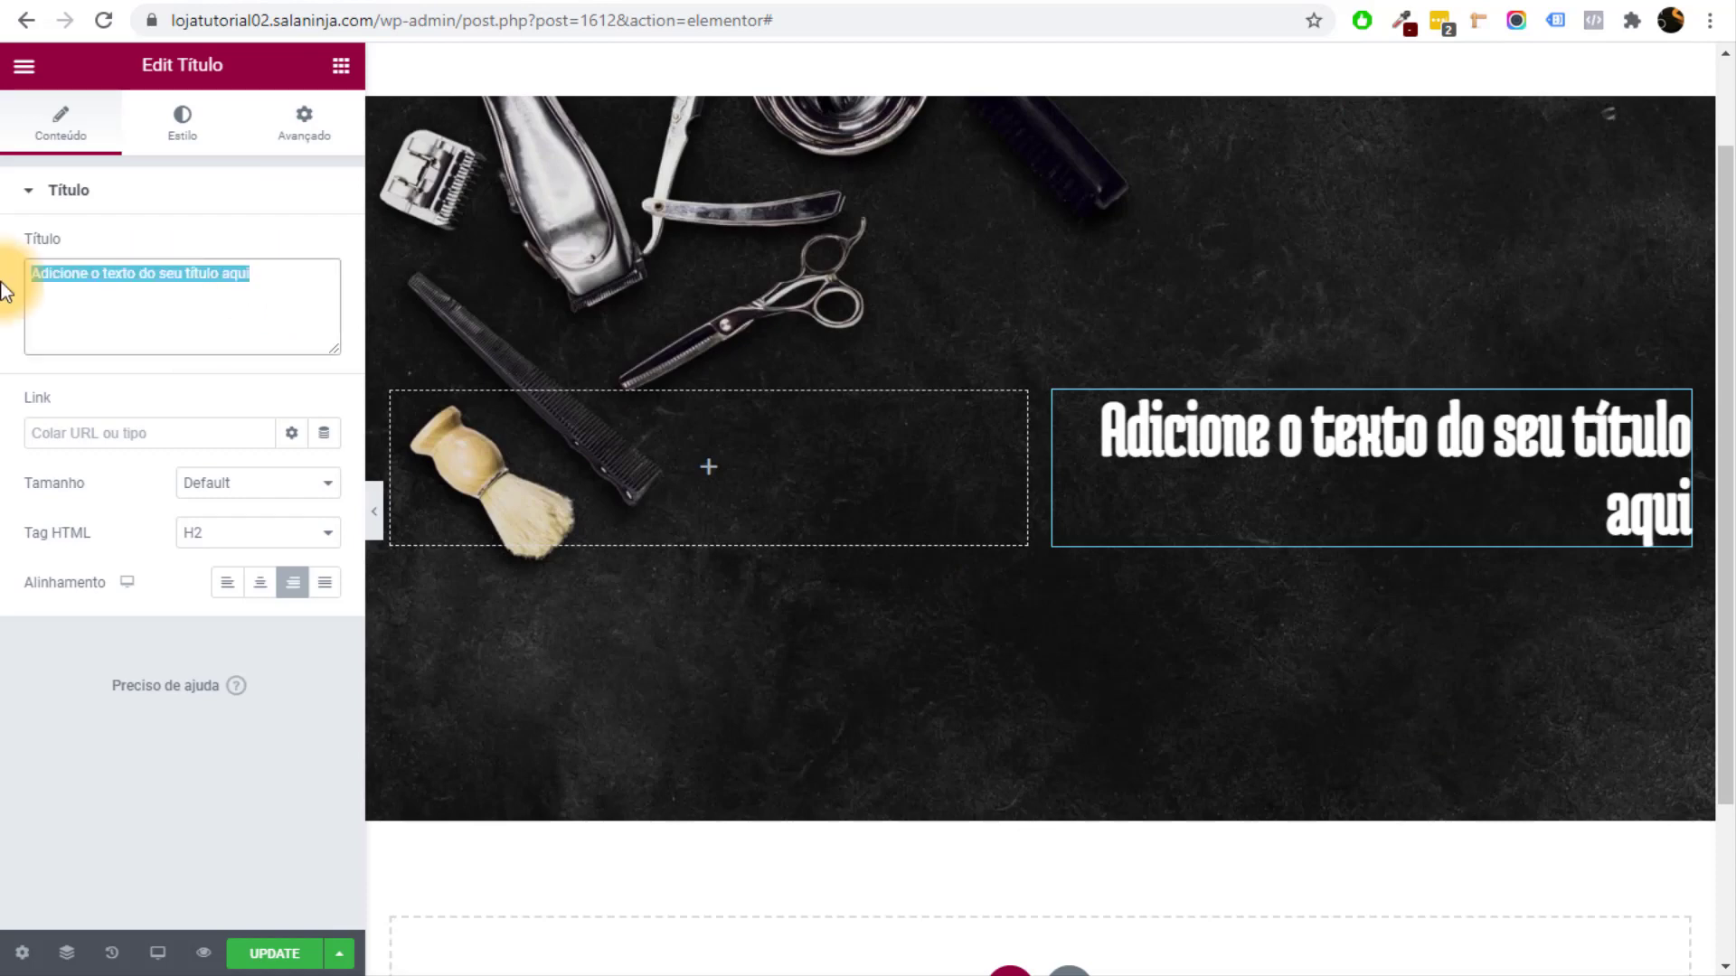
key(ctrl+v)
click(372, 520)
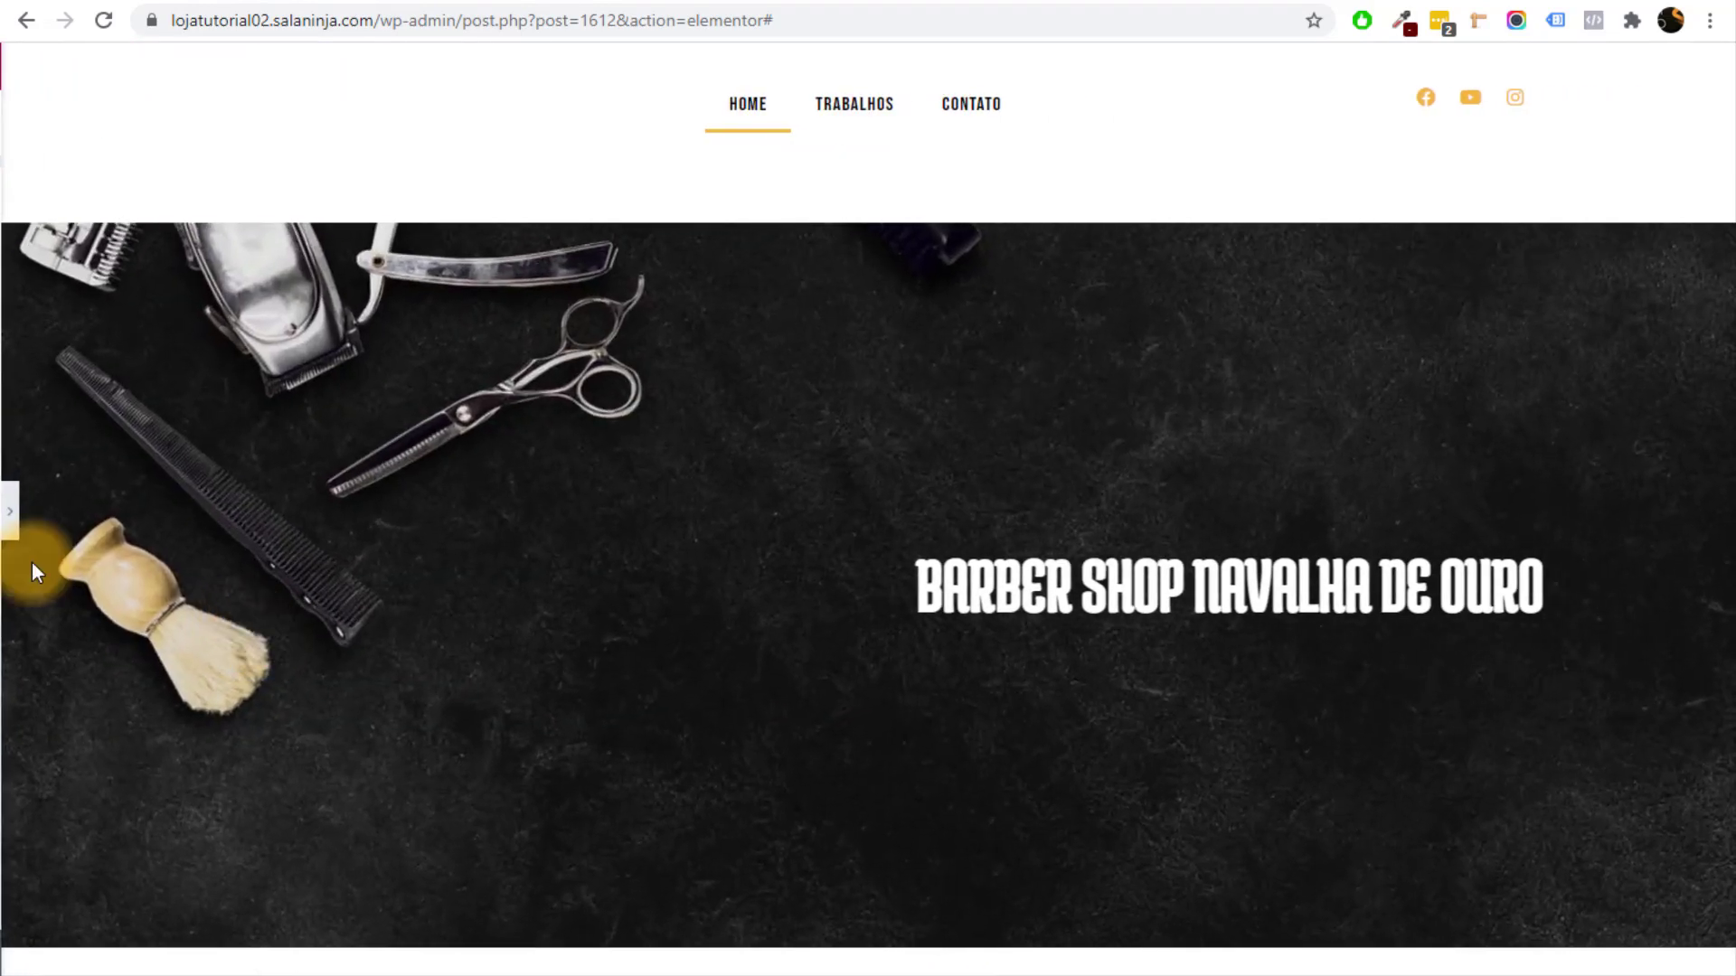
click(3, 507)
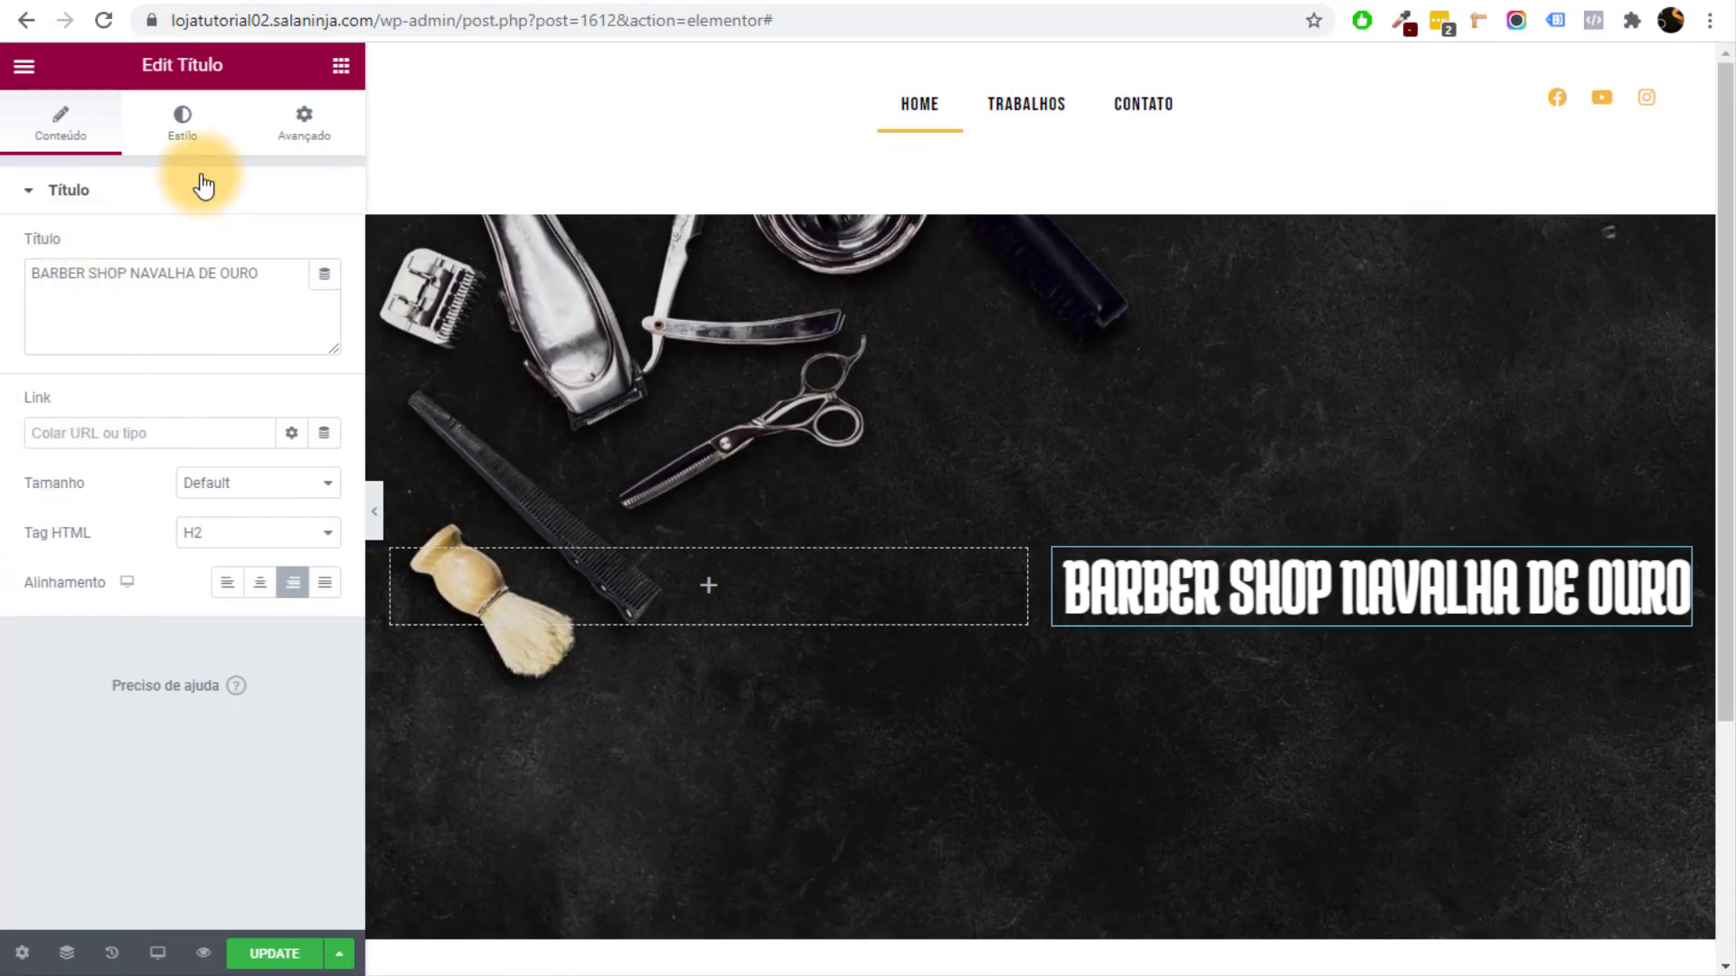
- Reduce the heading's letter spacing to 0,4 and preview the result
click(181, 144)
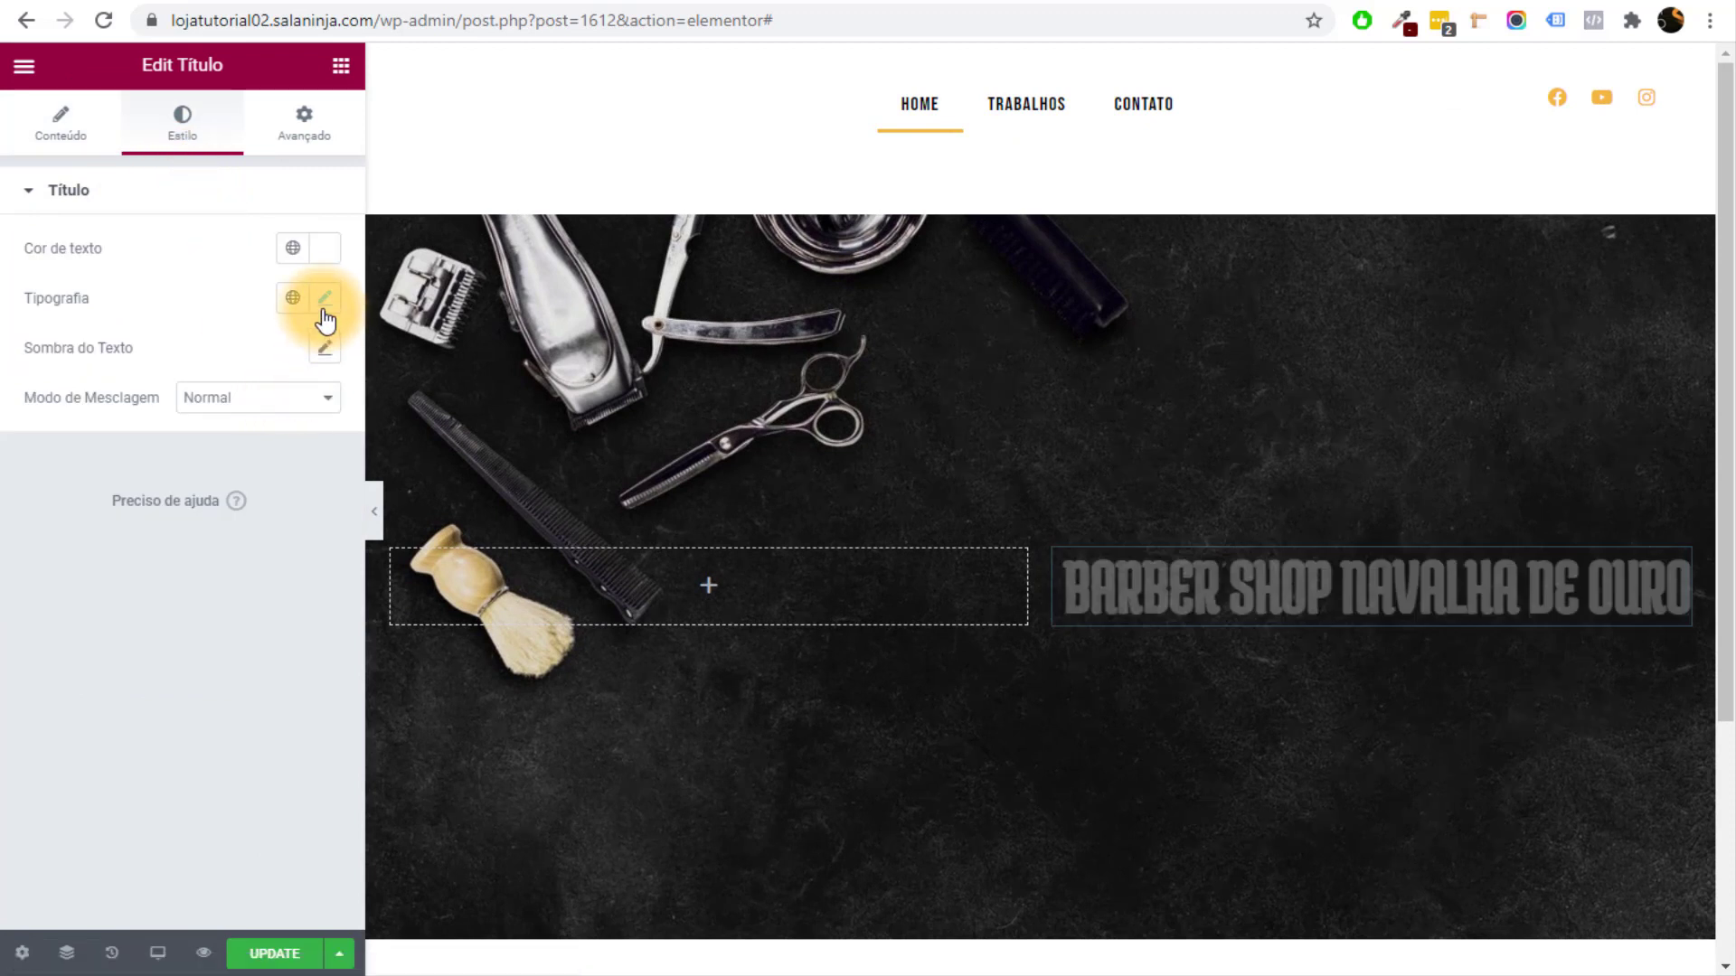
click(325, 298)
text(1)
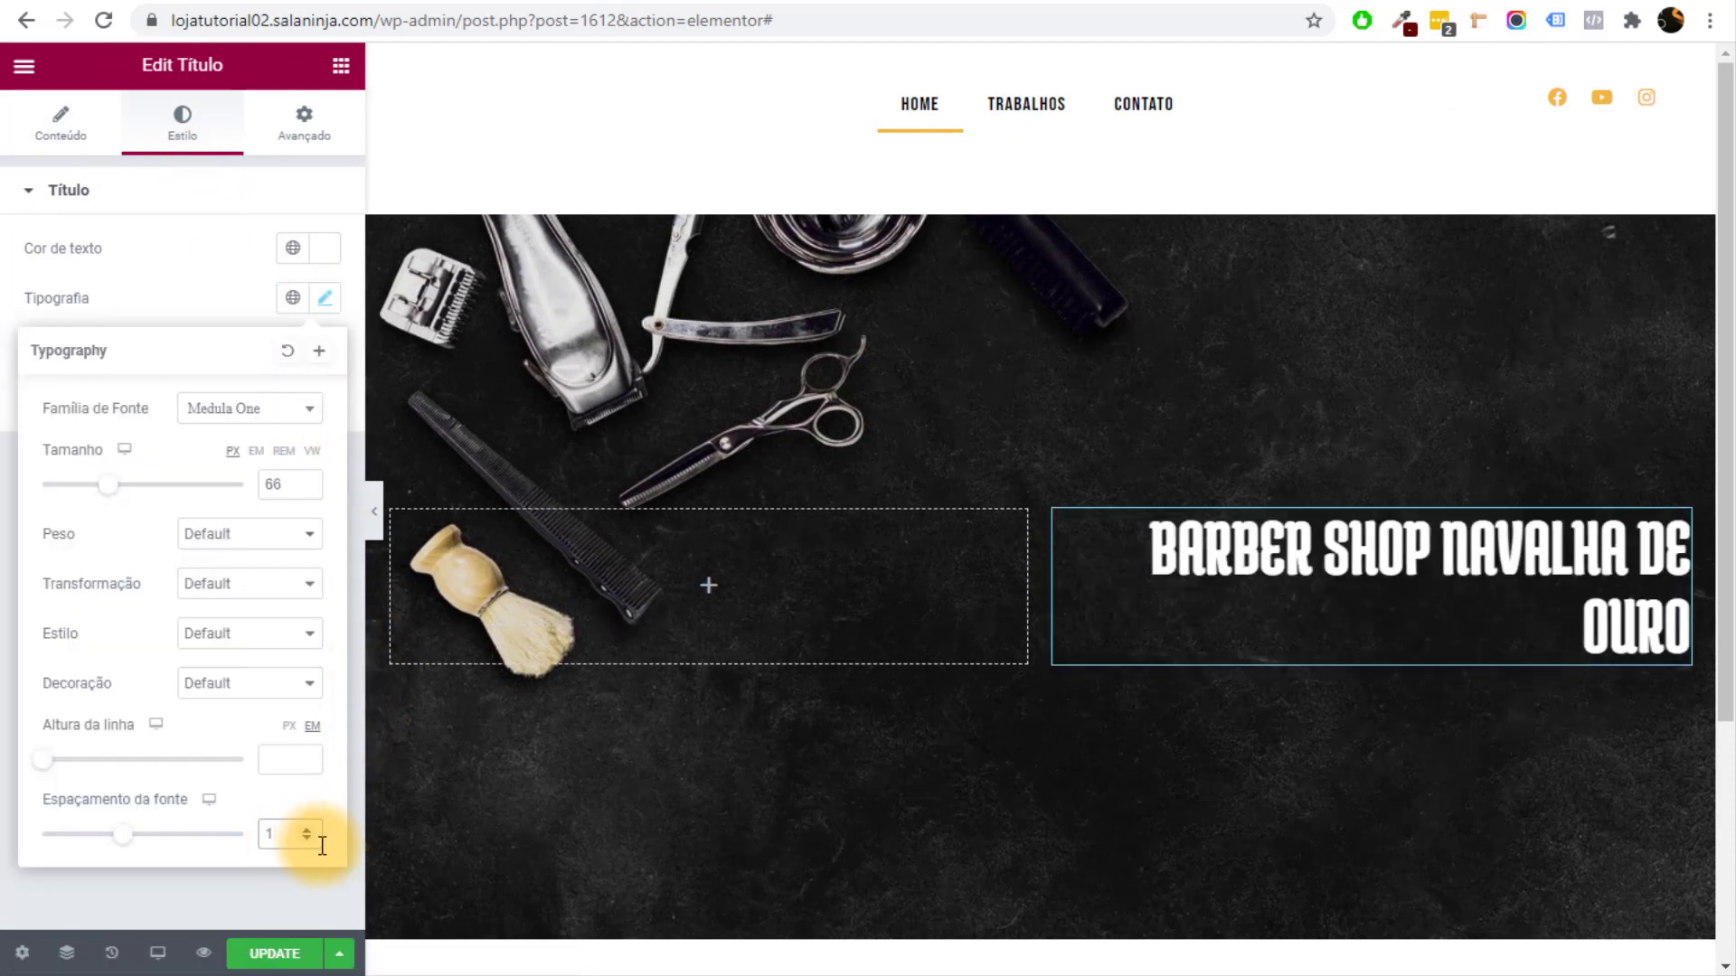
click(316, 839)
click(317, 839)
click(316, 839)
click(317, 839)
click(317, 839)
click(313, 837)
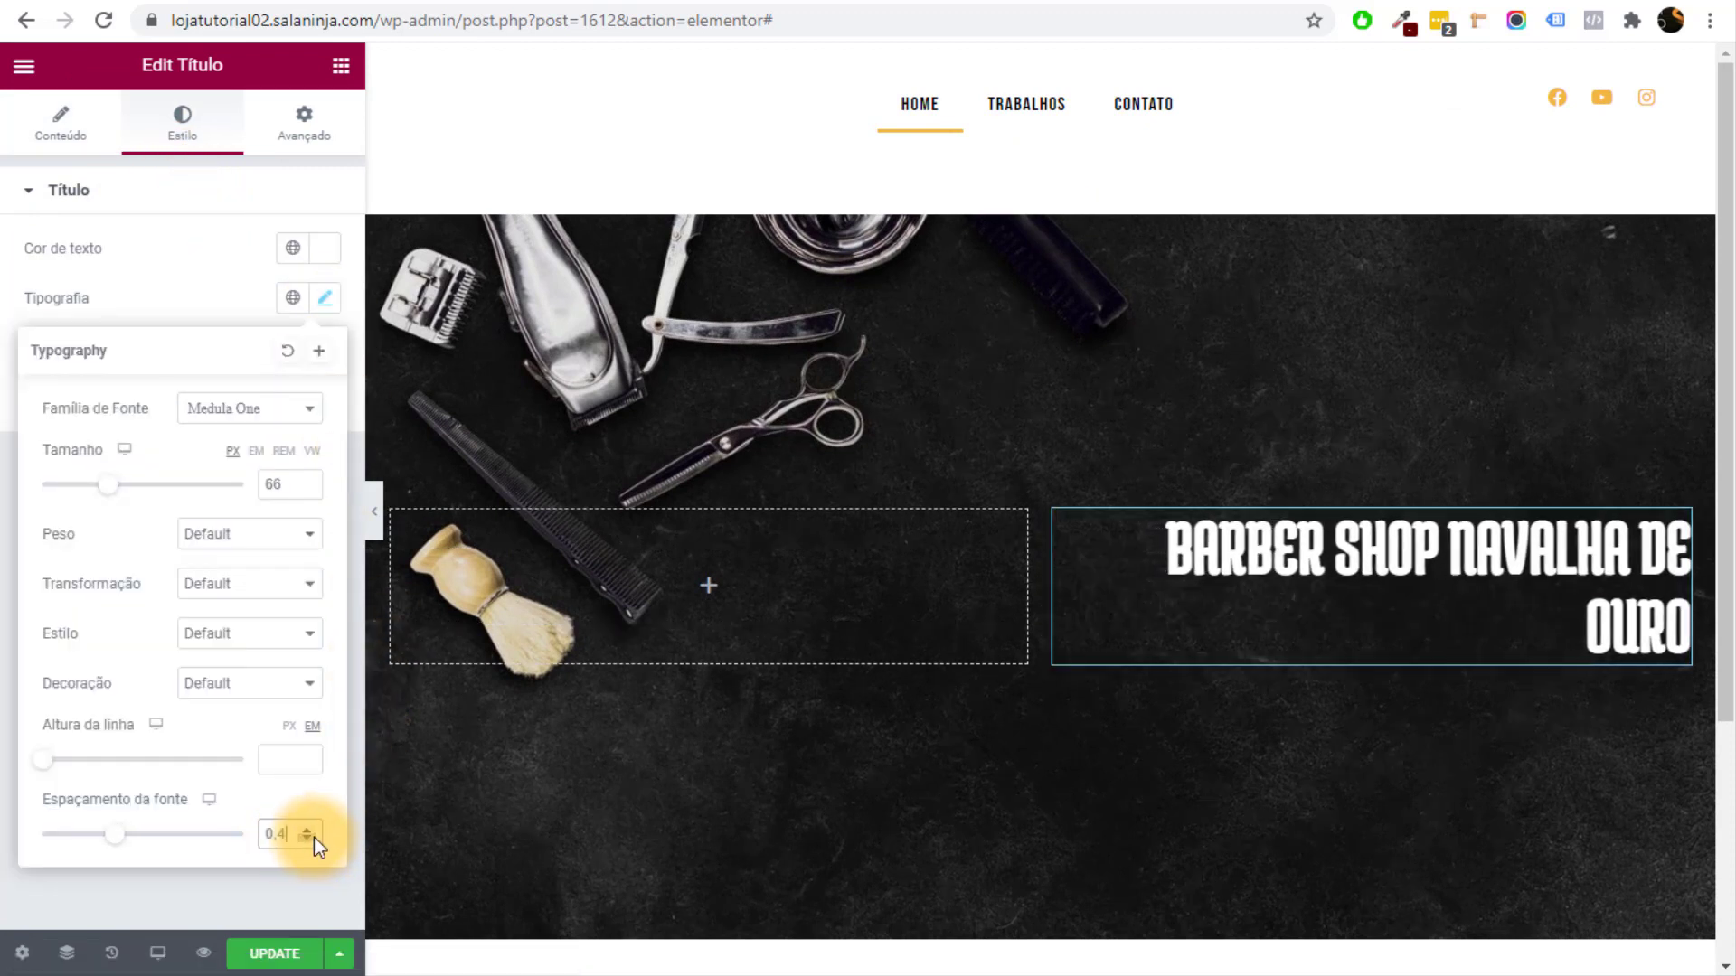
click(374, 510)
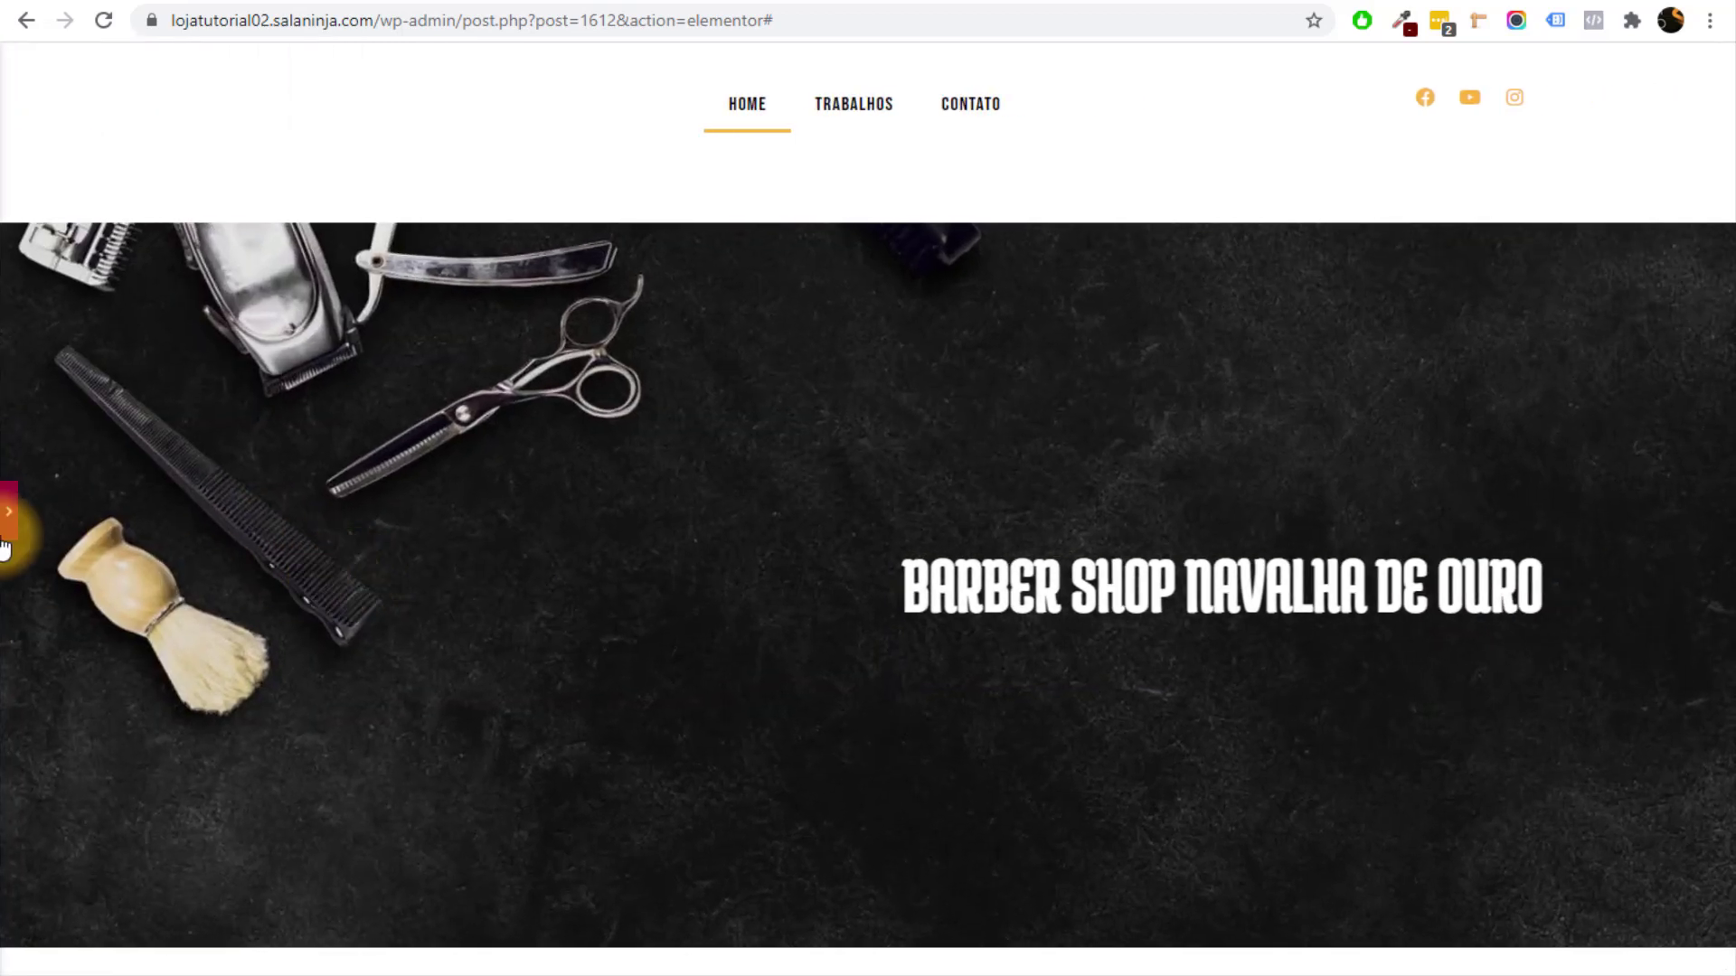
click(5, 535)
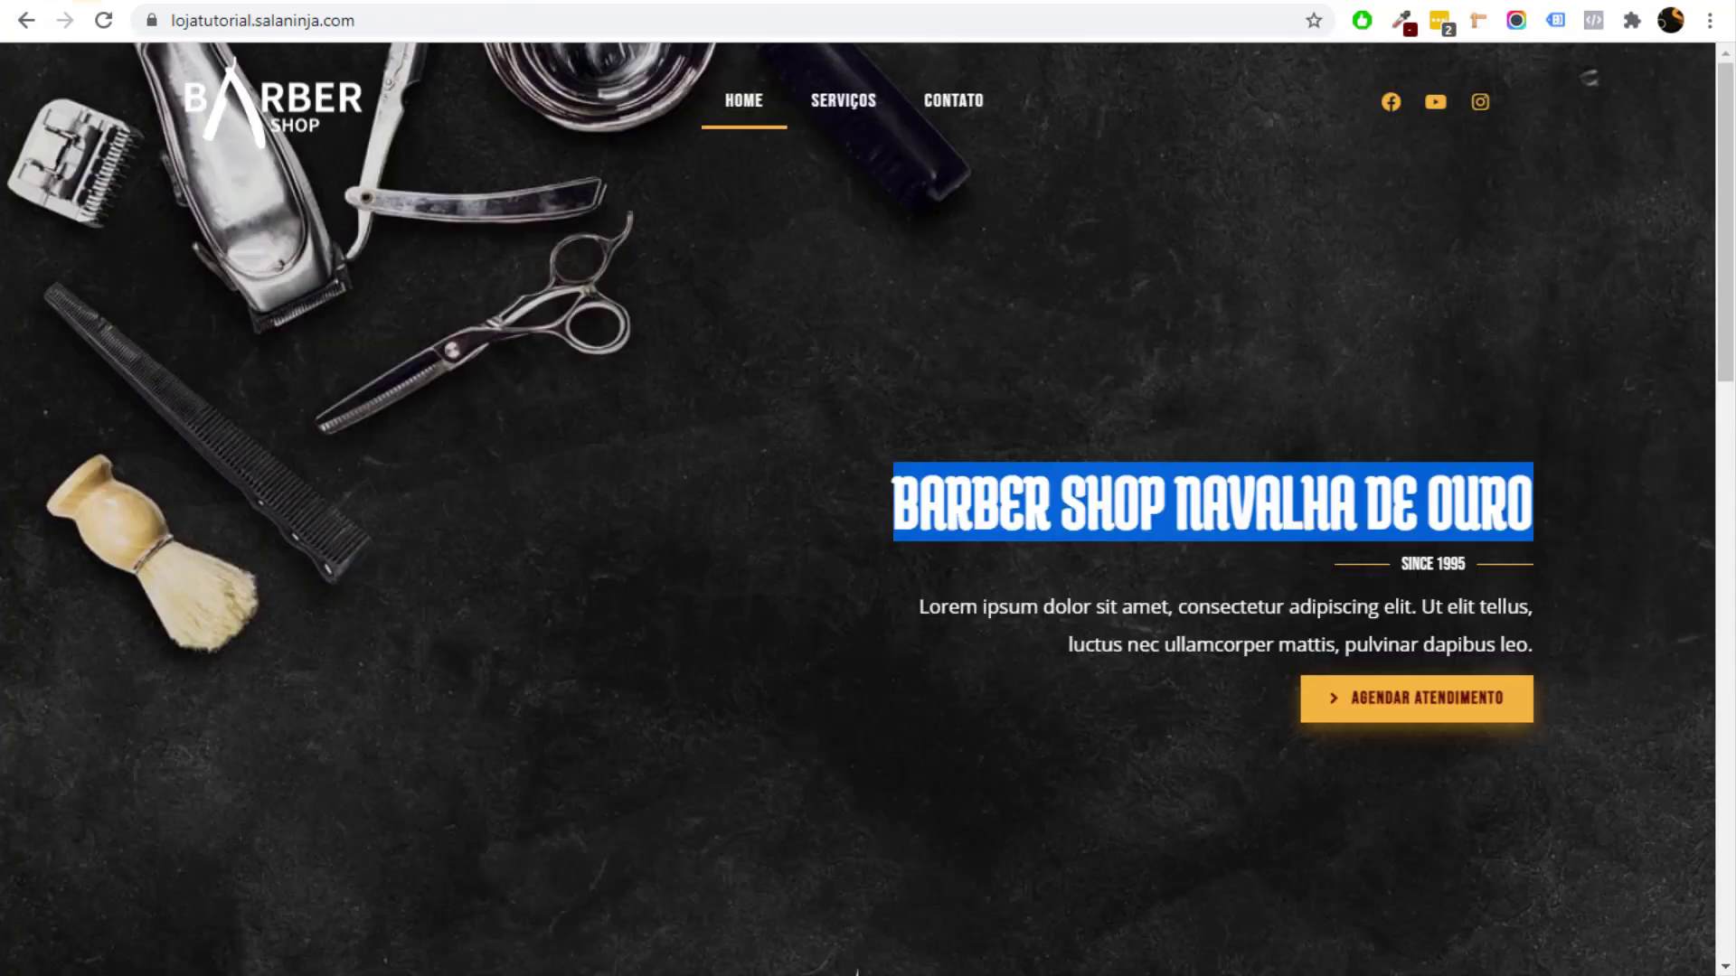
- Inspect the SINCE subtitle text on the live site
click(1328, 567)
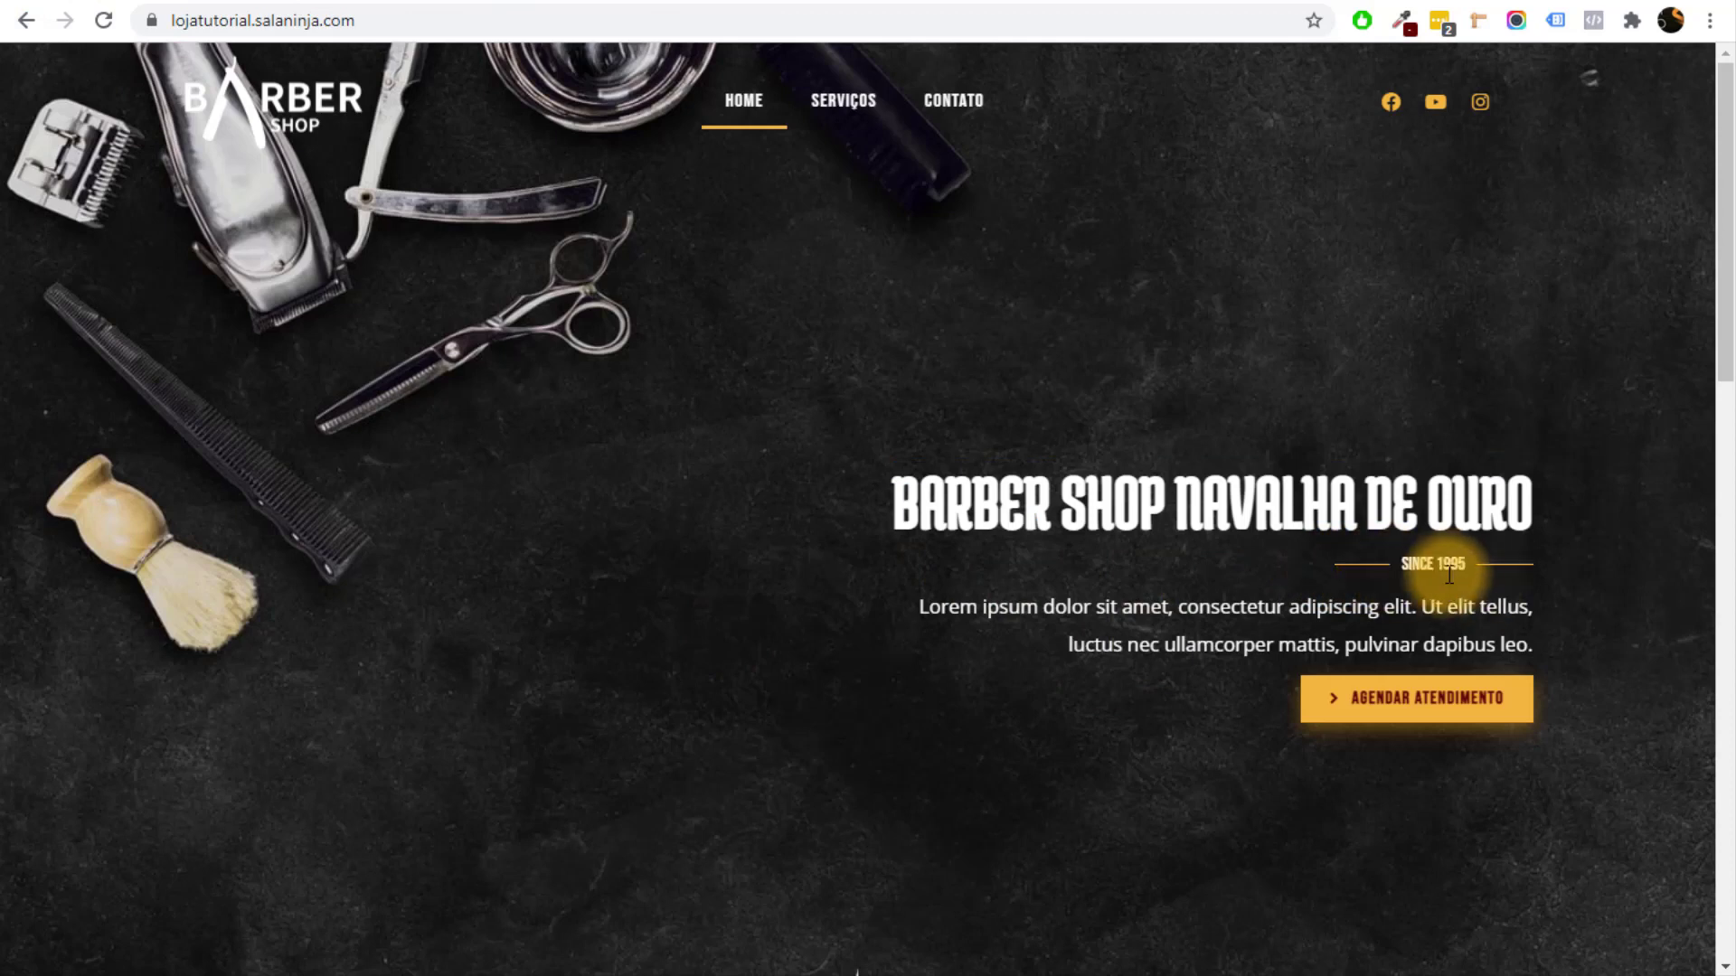
double_click(1415, 563)
click(1392, 588)
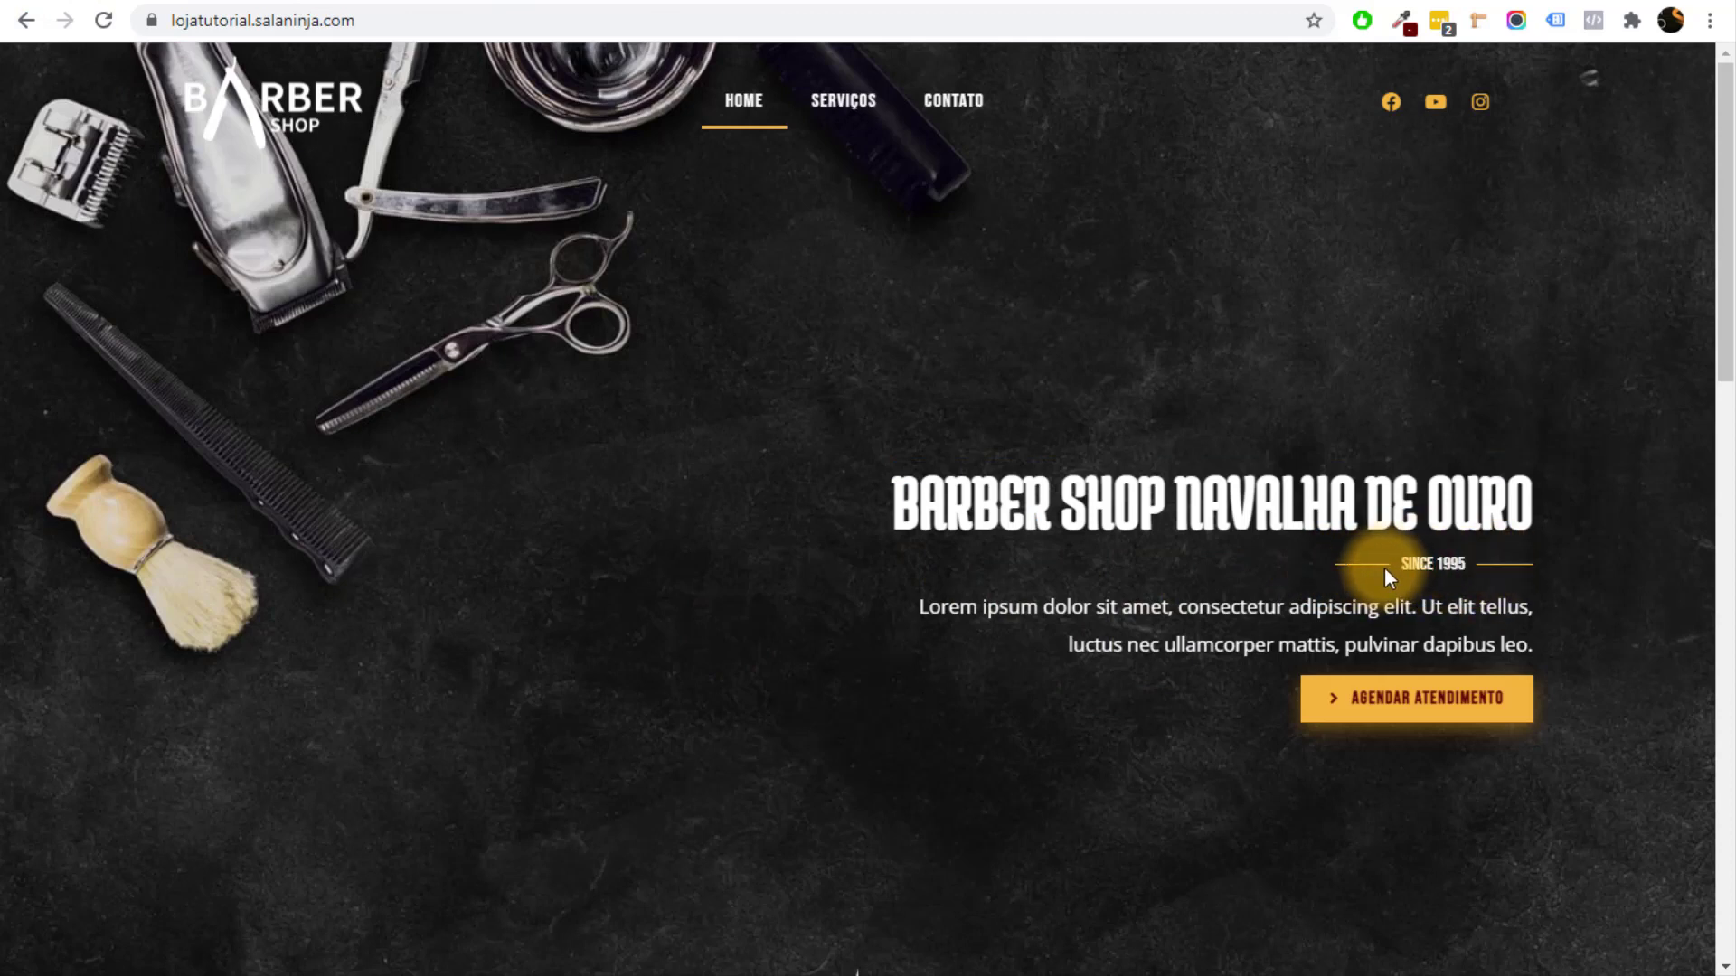
drag(1264, 607, 1150, 606)
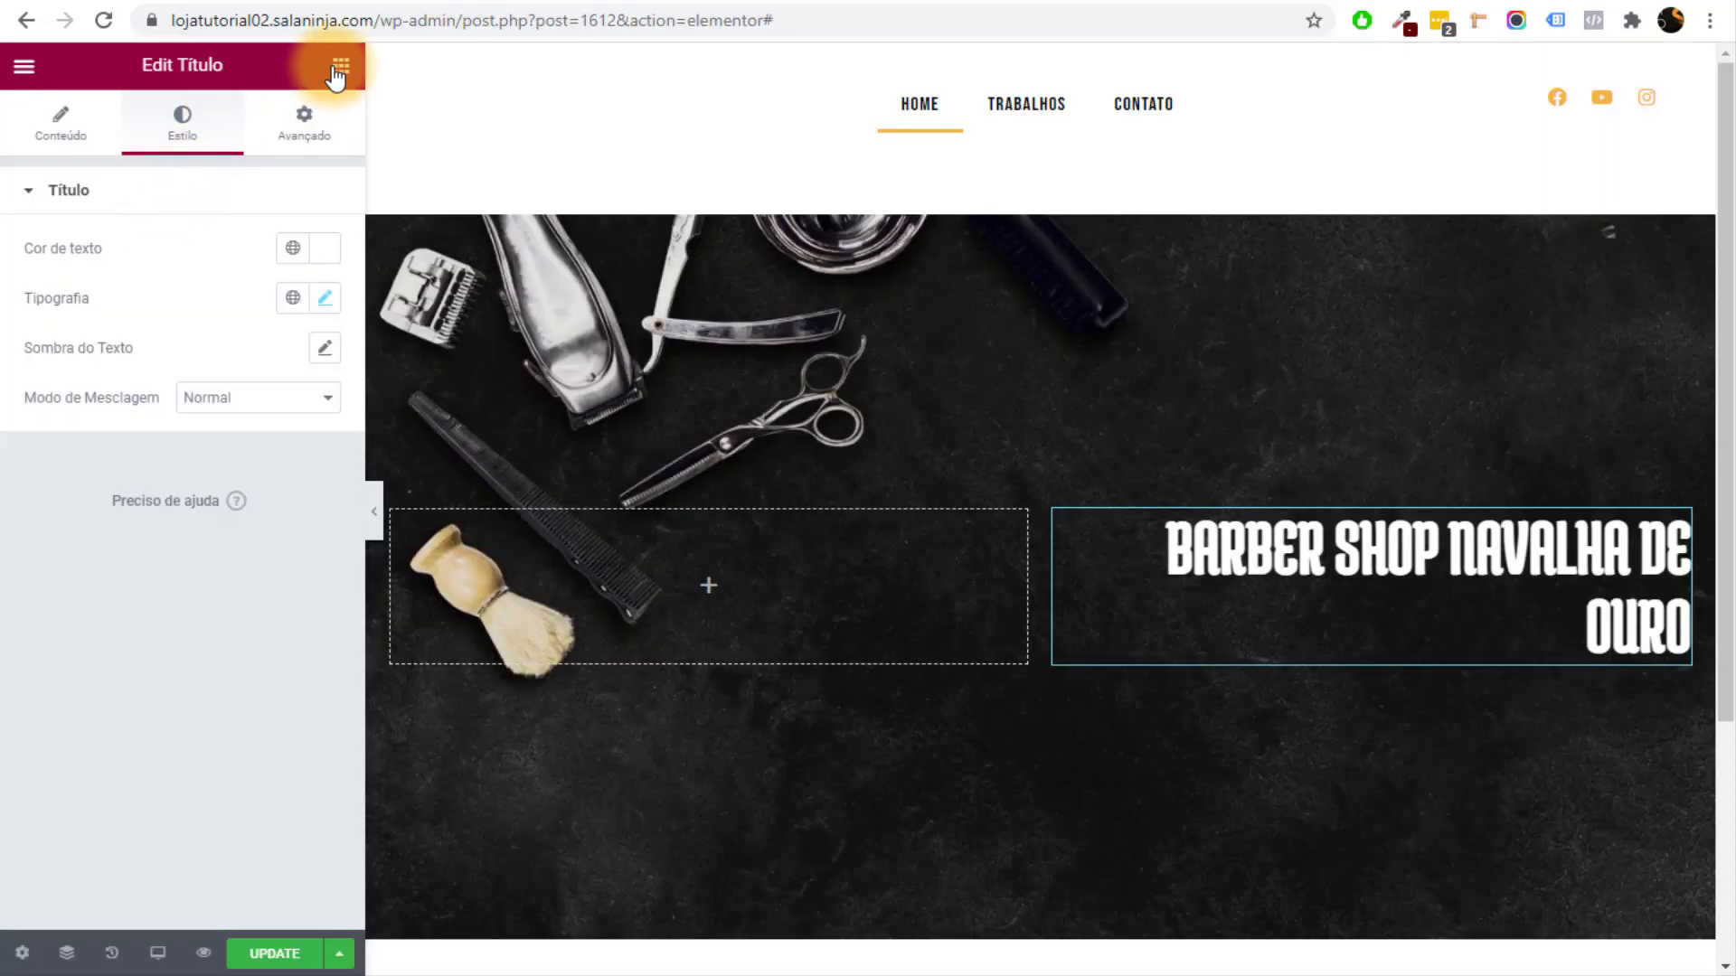
- Add a divider below the heading with the label 'Since 1995'
click(339, 67)
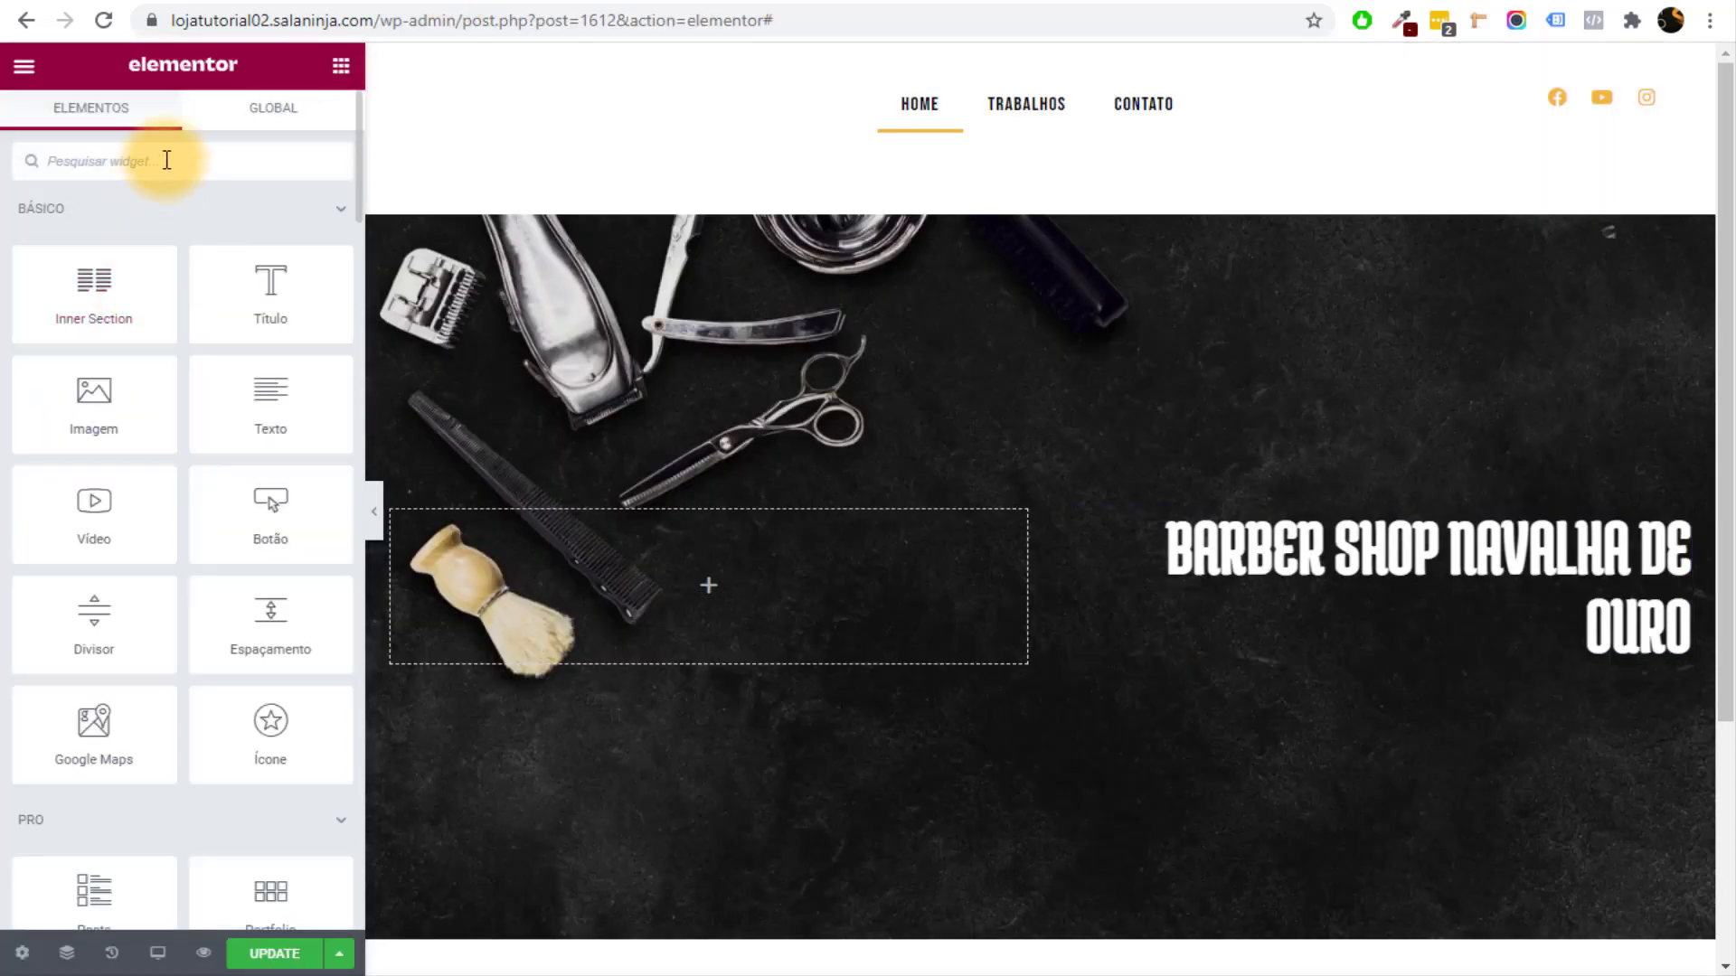
text(divi)
drag(85, 236, 1641, 668)
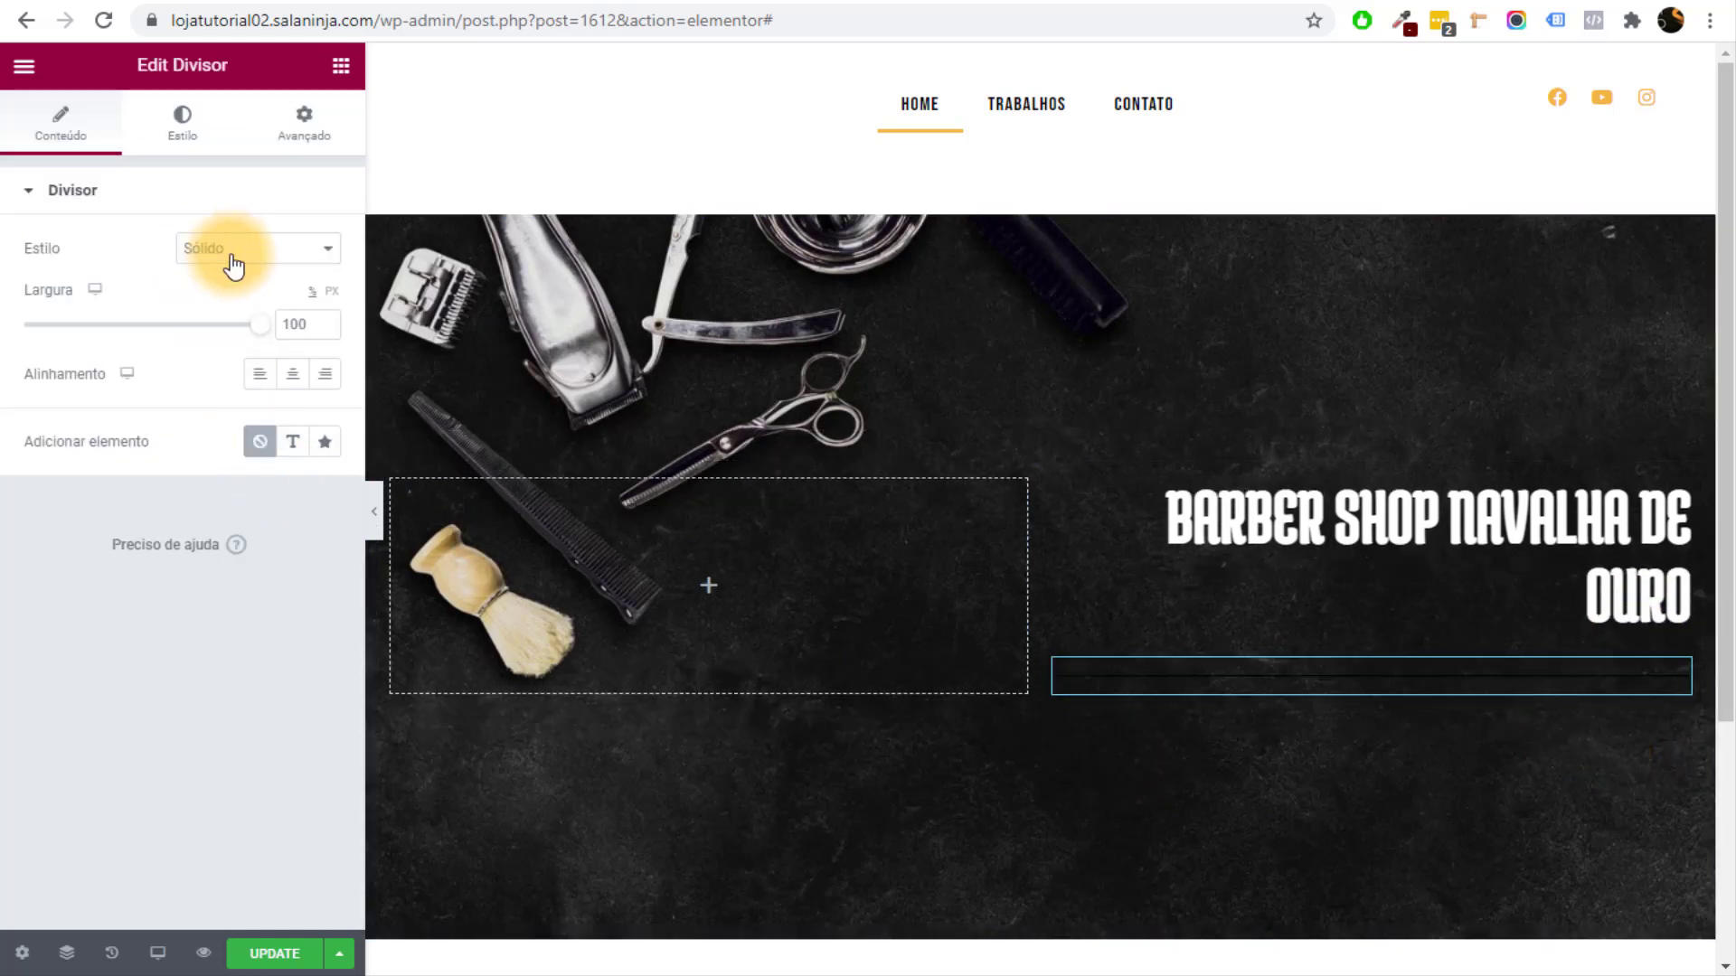
click(292, 441)
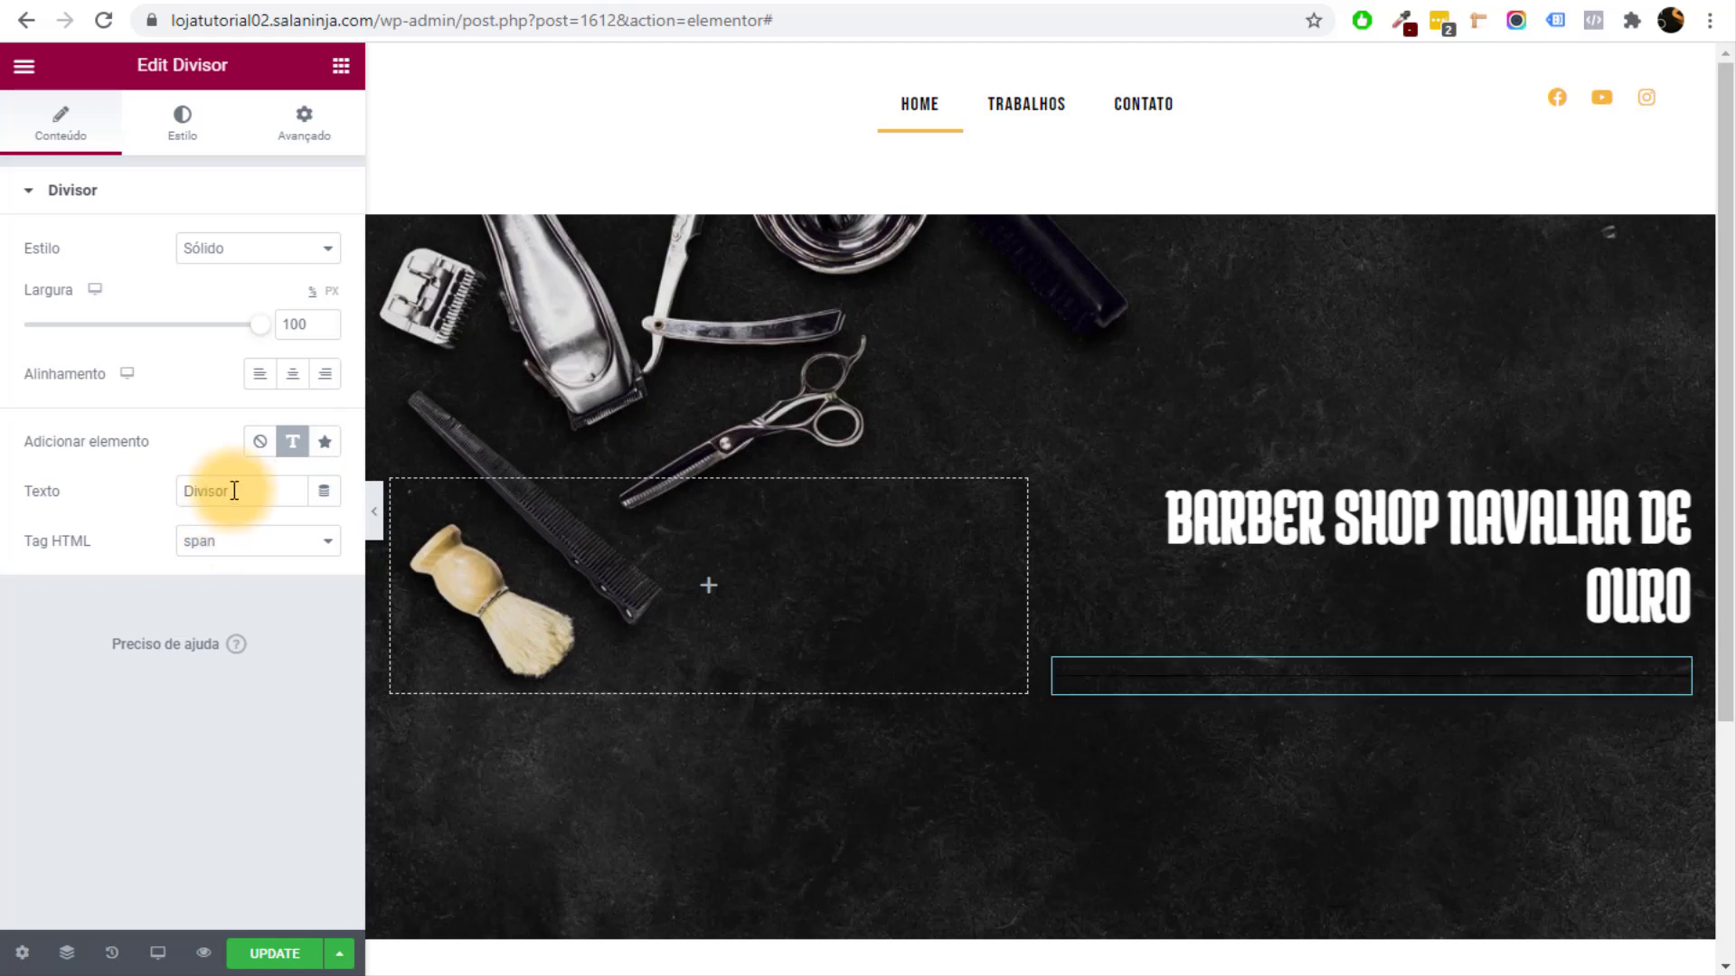
drag(226, 491, 118, 487)
text(Since)
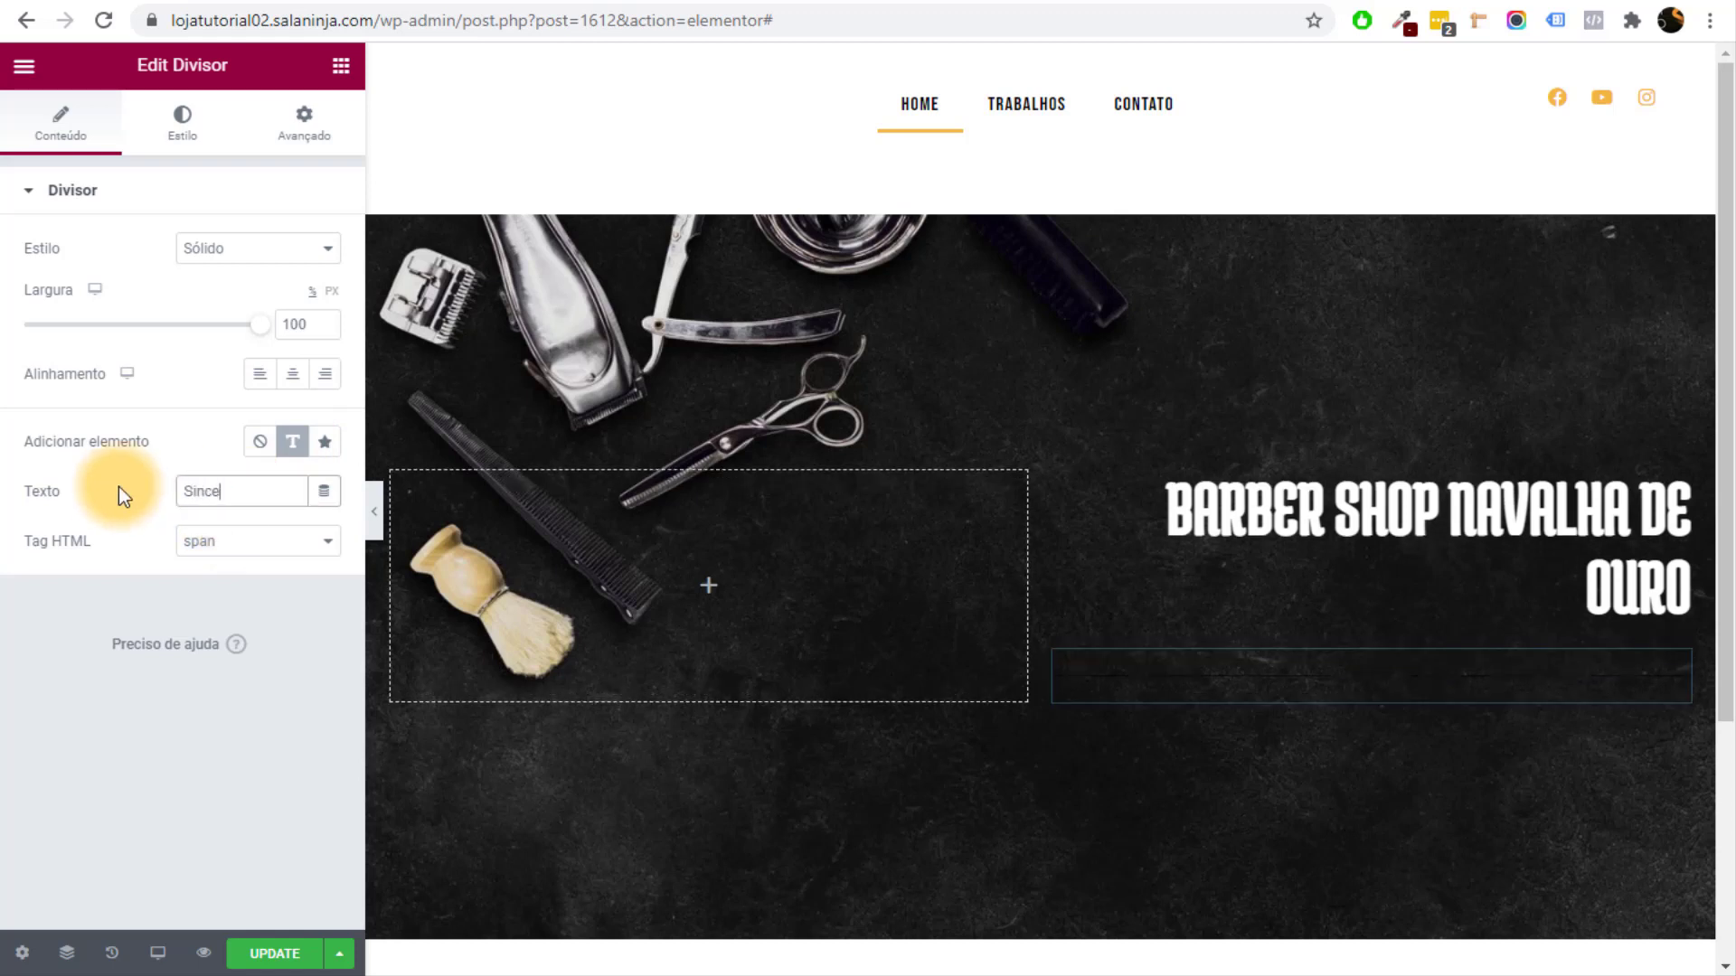
text( 198)
key(BackSpace)
text(95)
- Make both the divider line and its label text white
click(176, 124)
click(333, 258)
drag(162, 398, 5, 326)
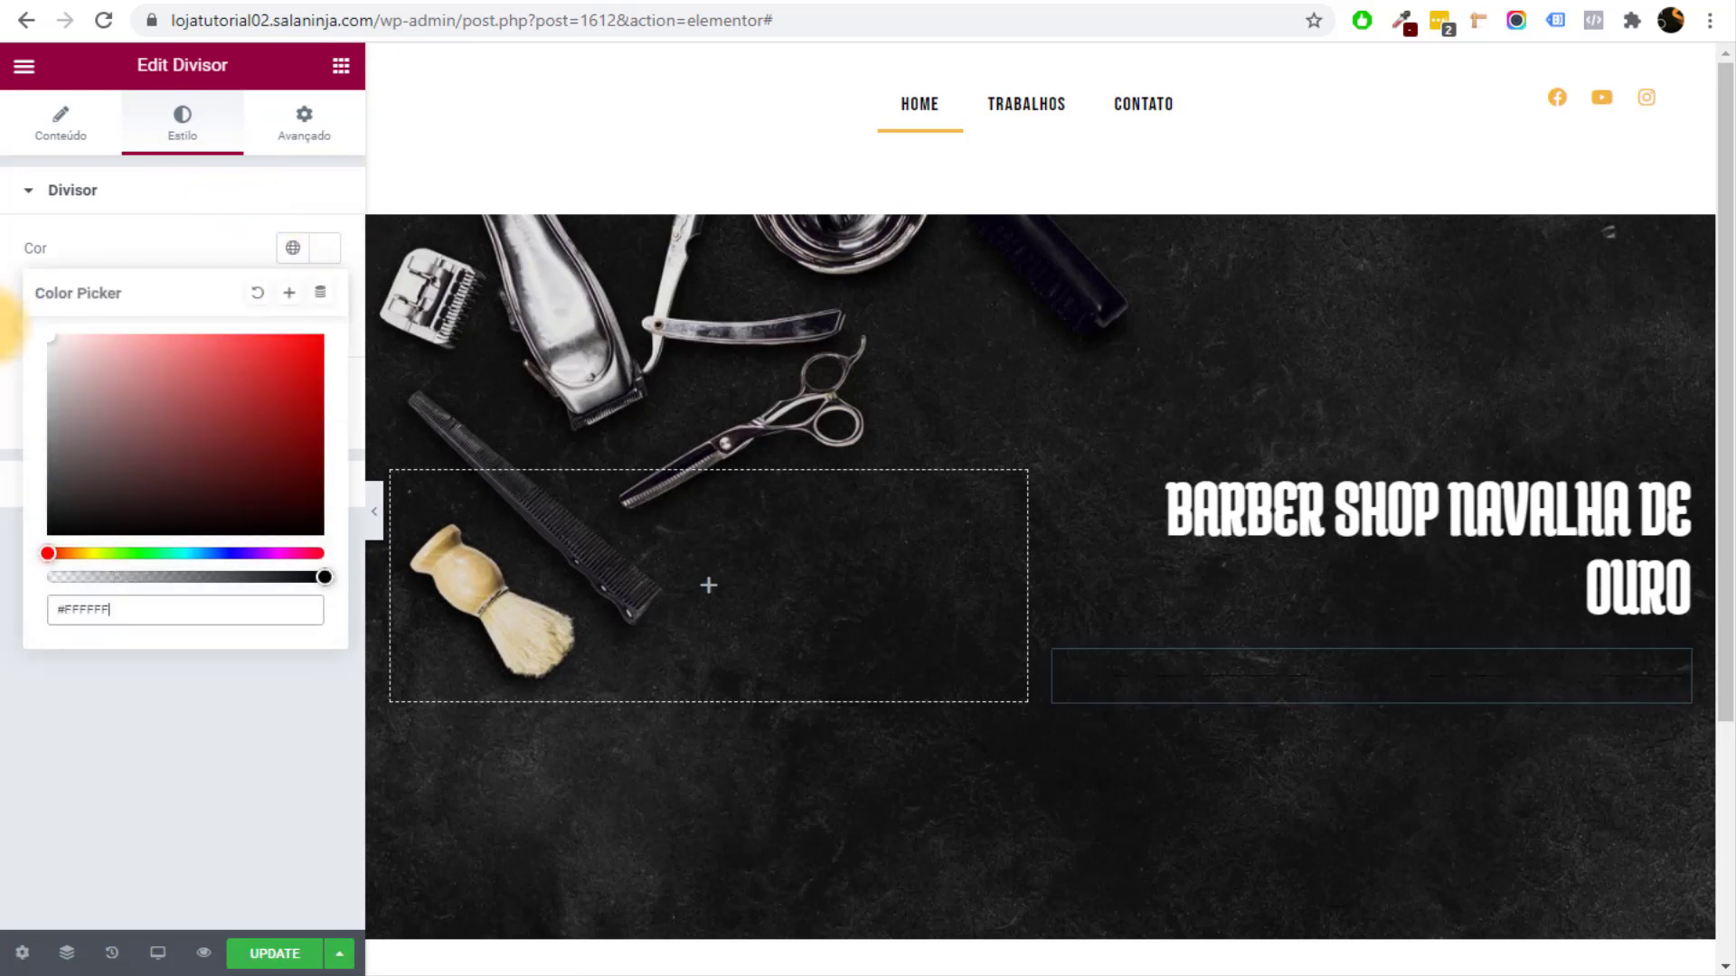
click(5, 420)
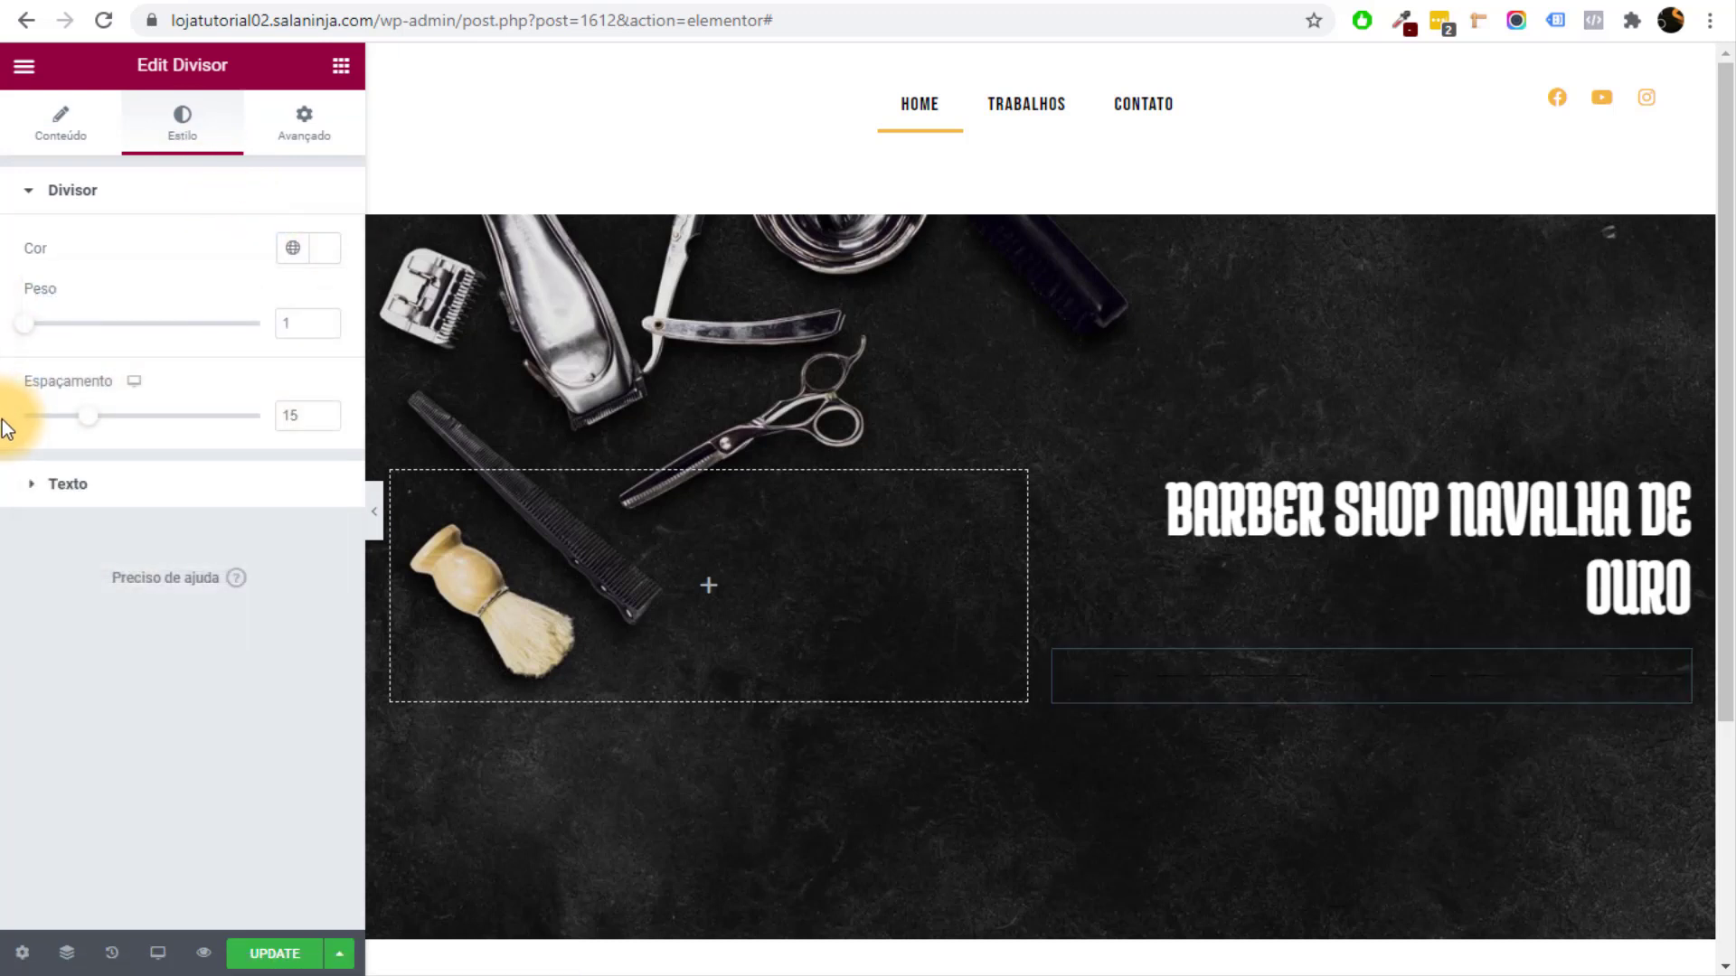
click(96, 489)
click(325, 307)
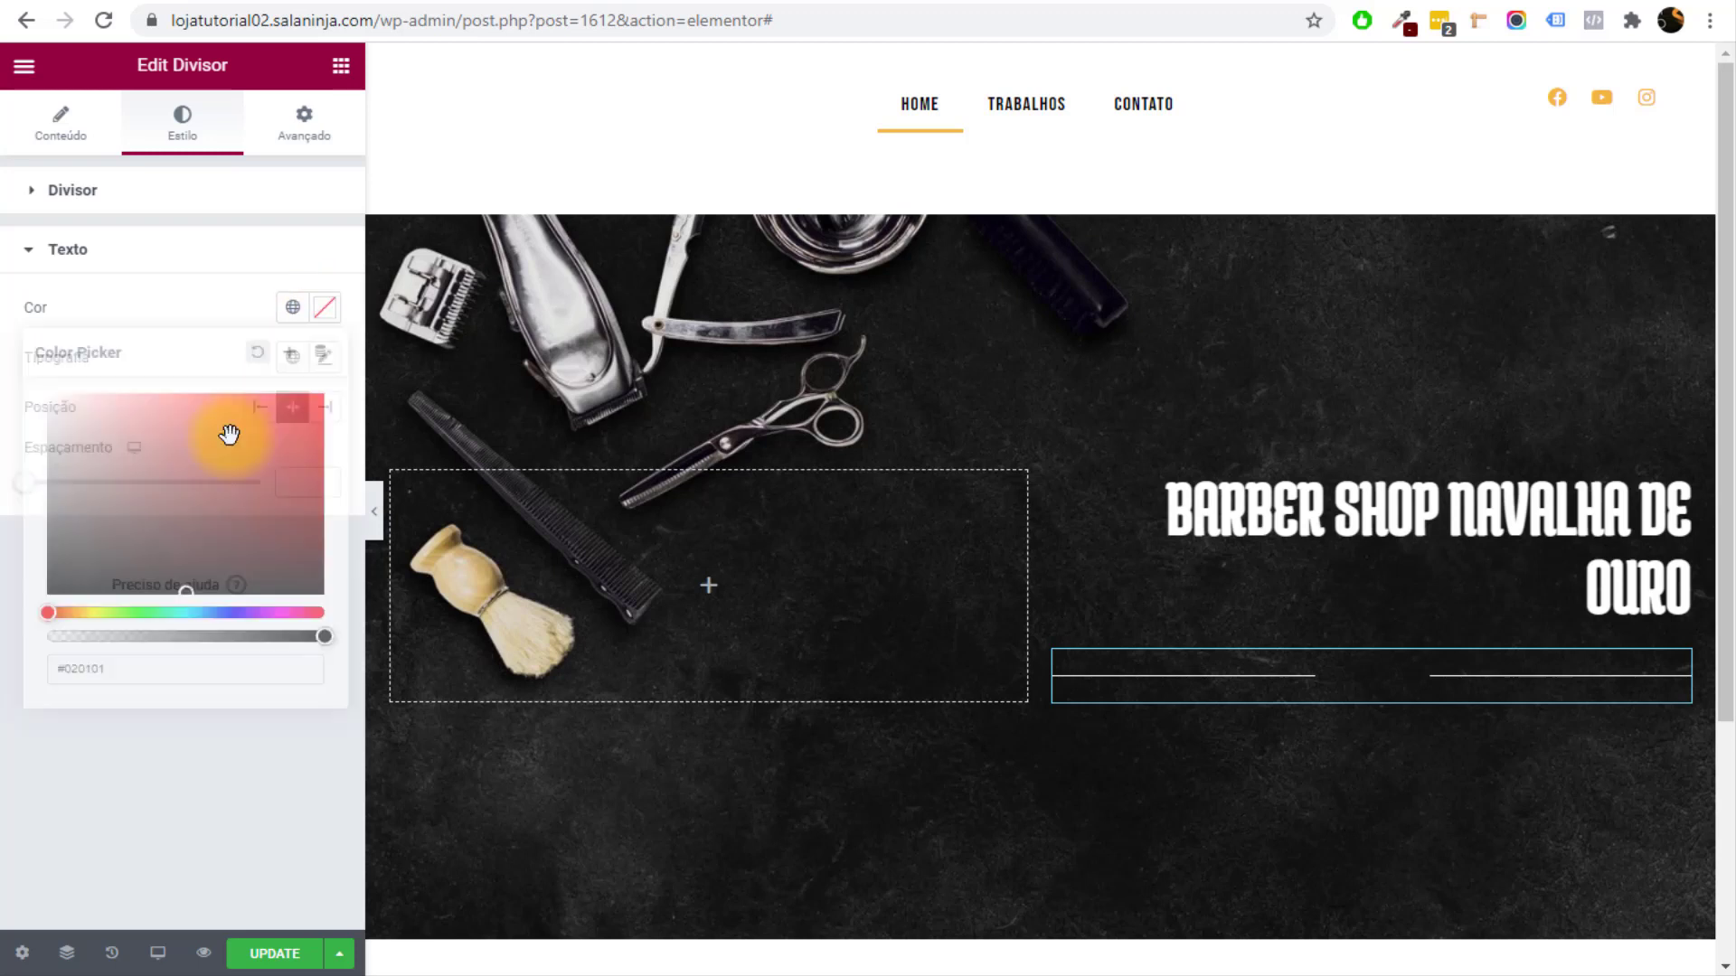
drag(229, 434, 3, 373)
click(5, 379)
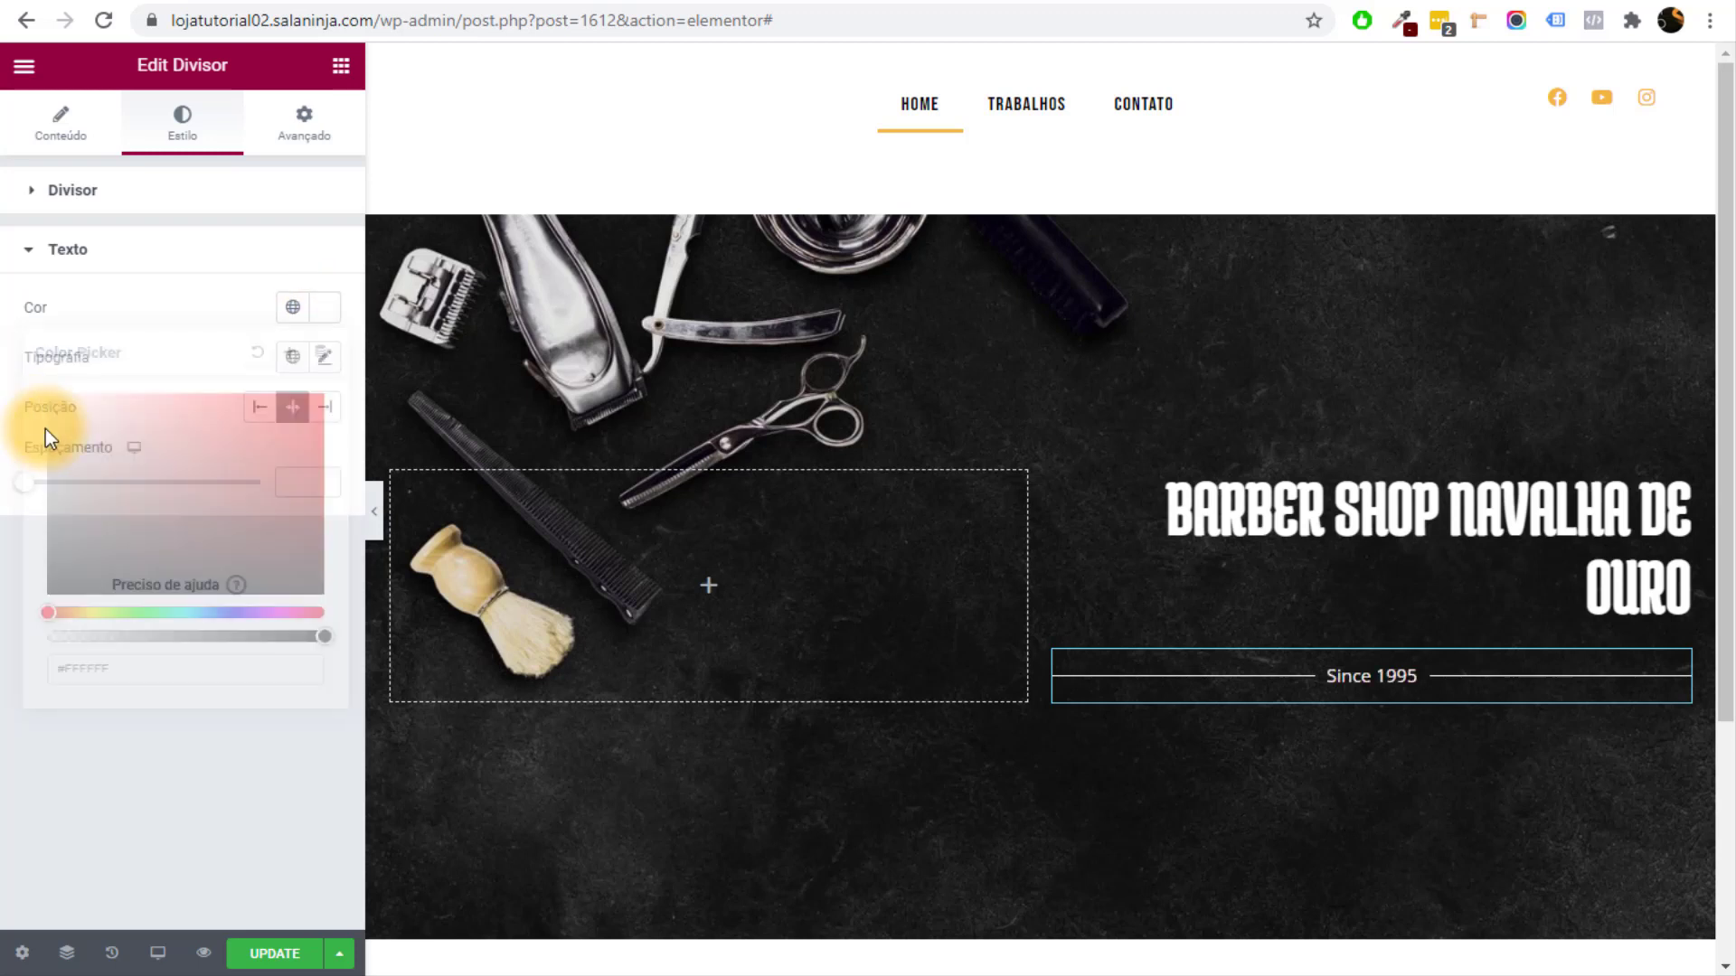
- Set the divider label font to Bebas Neue at 16 px
click(325, 358)
click(259, 468)
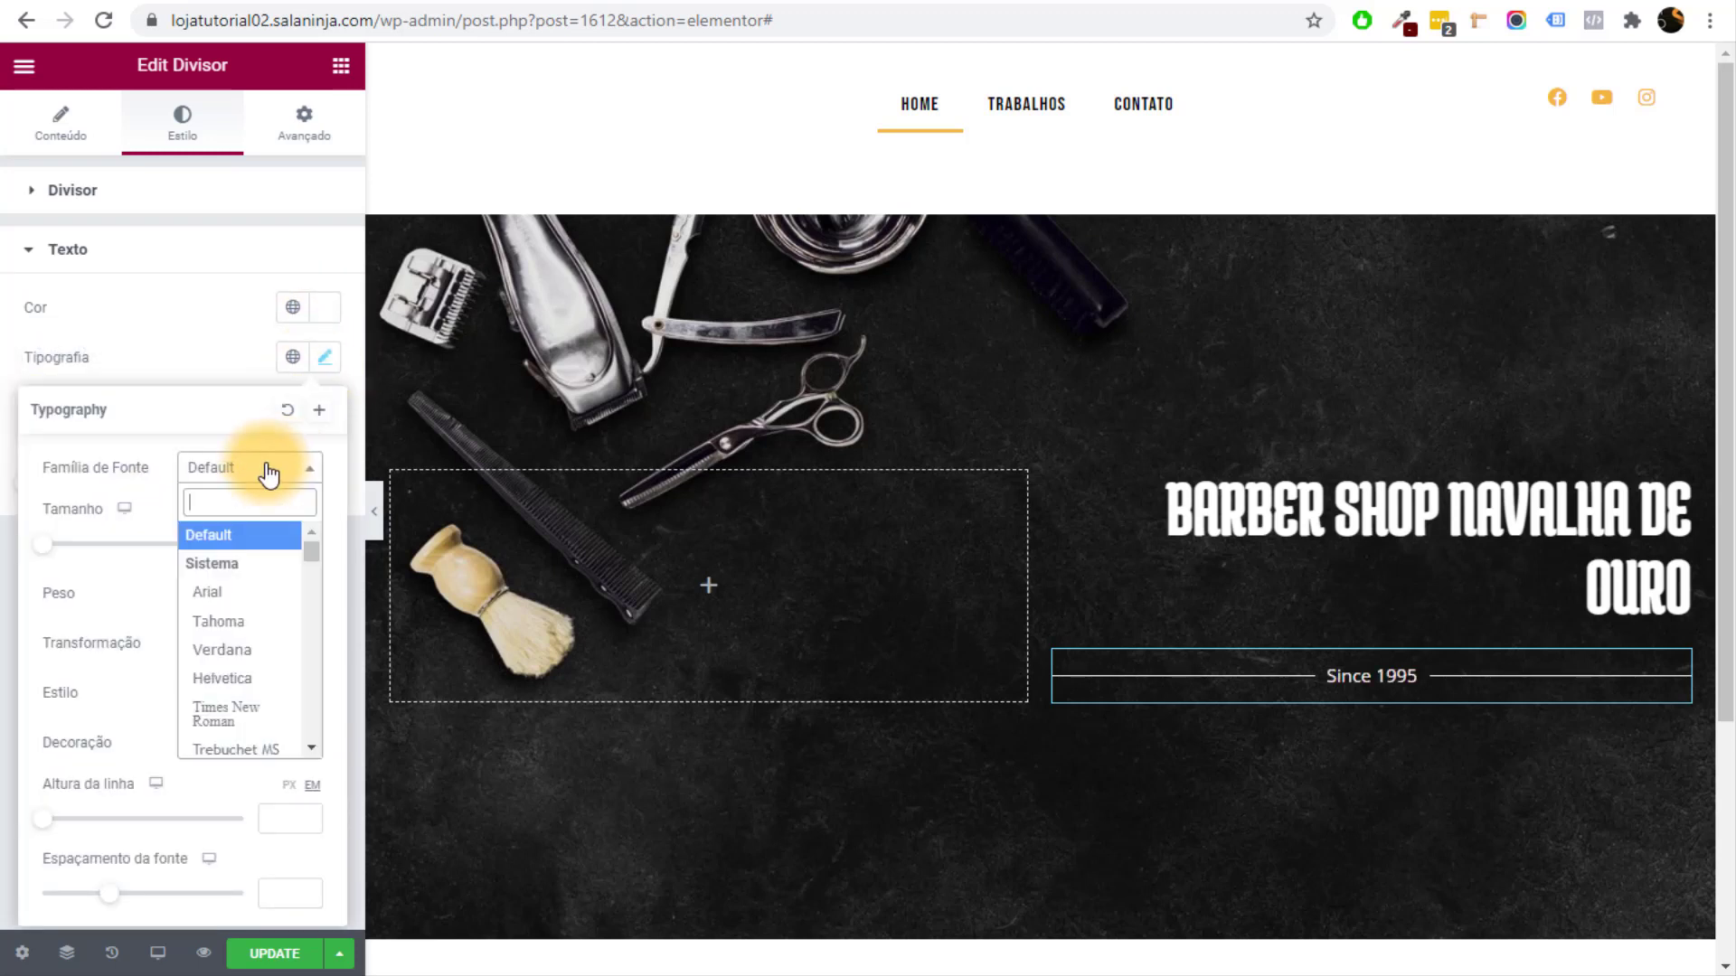
text(beb)
click(270, 566)
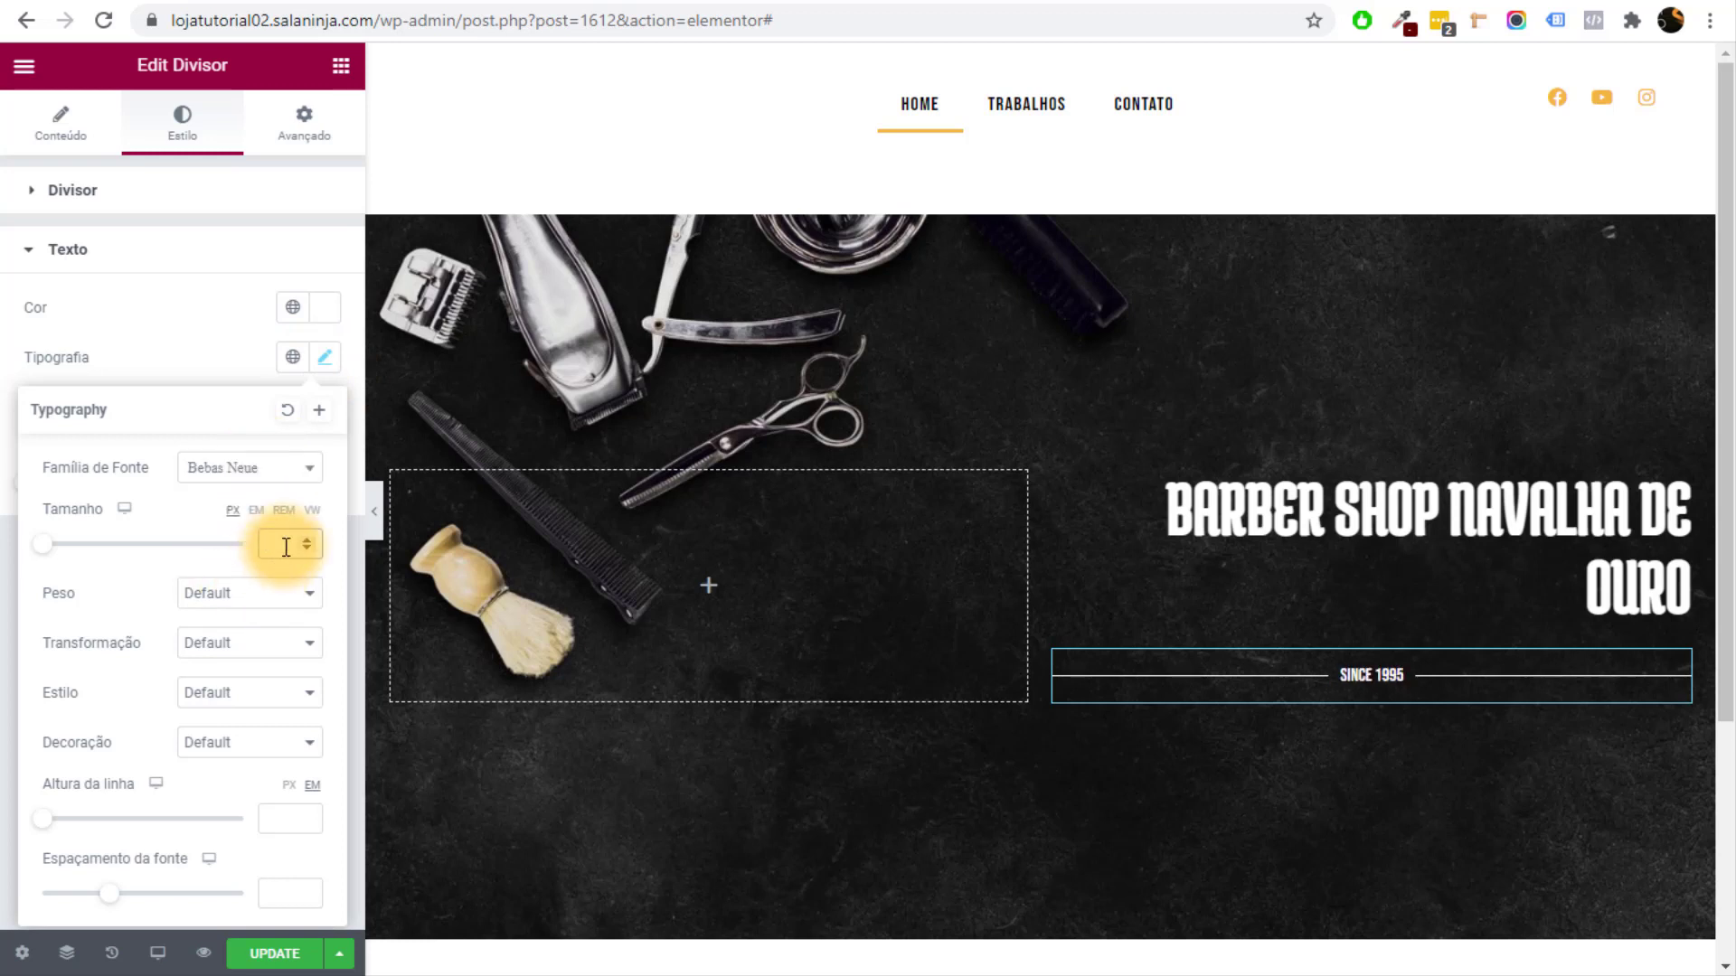
text(16)
click(11, 523)
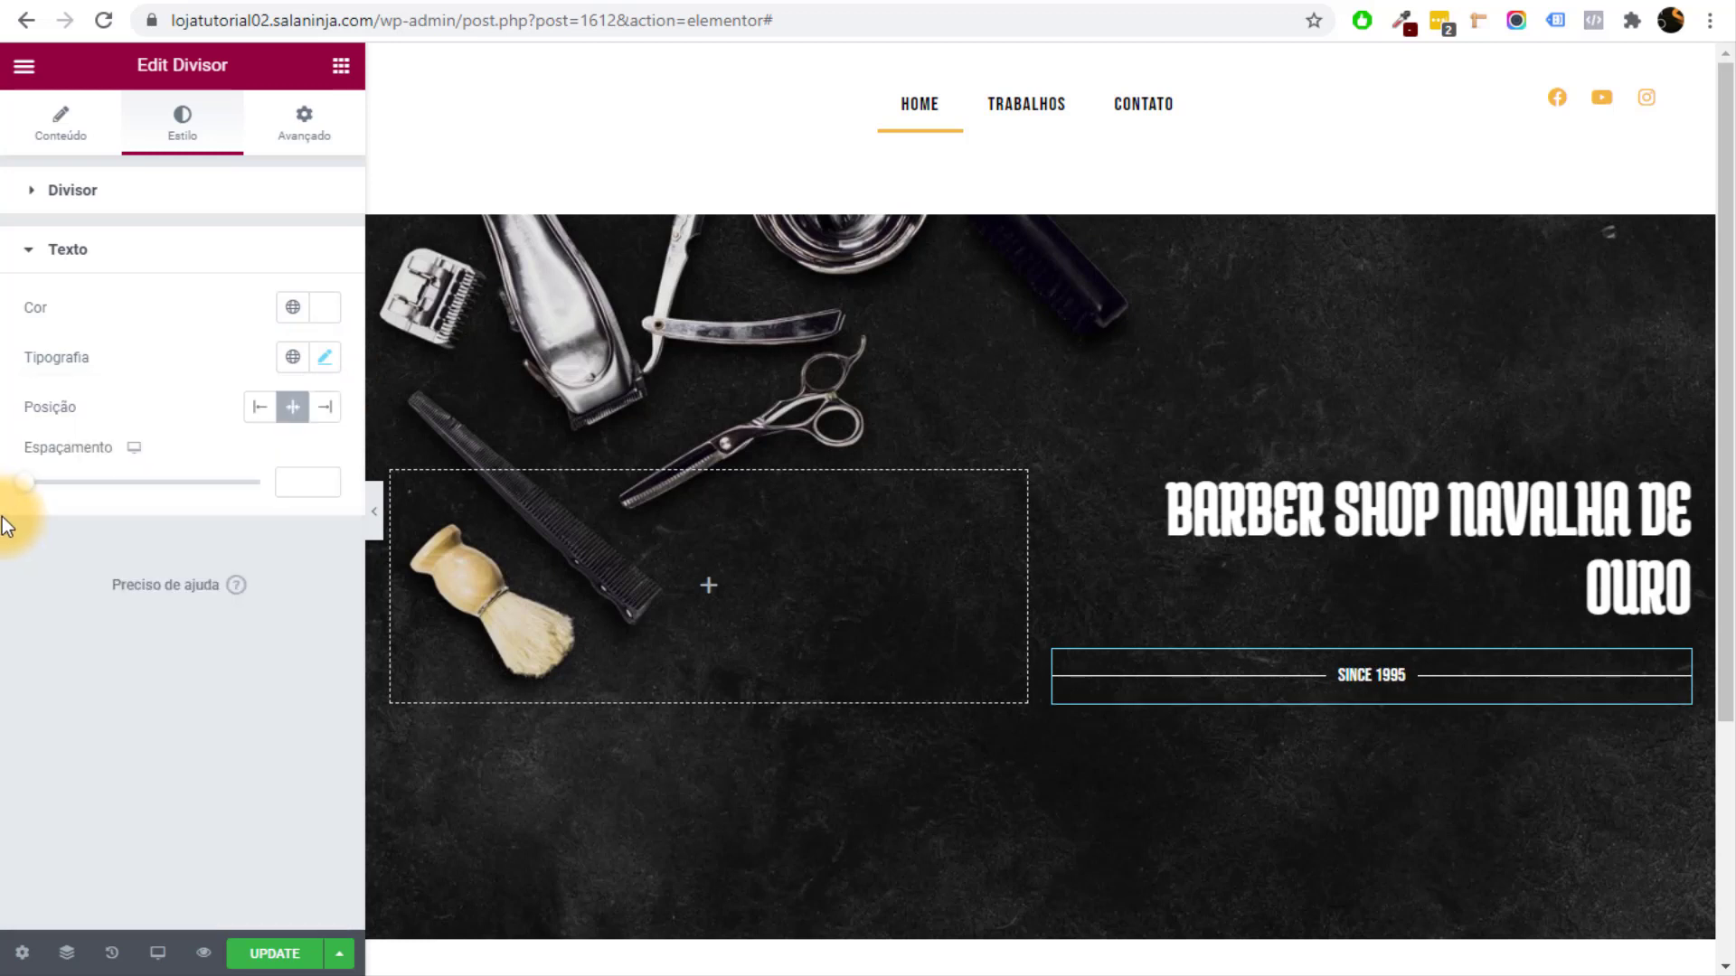
click(72, 191)
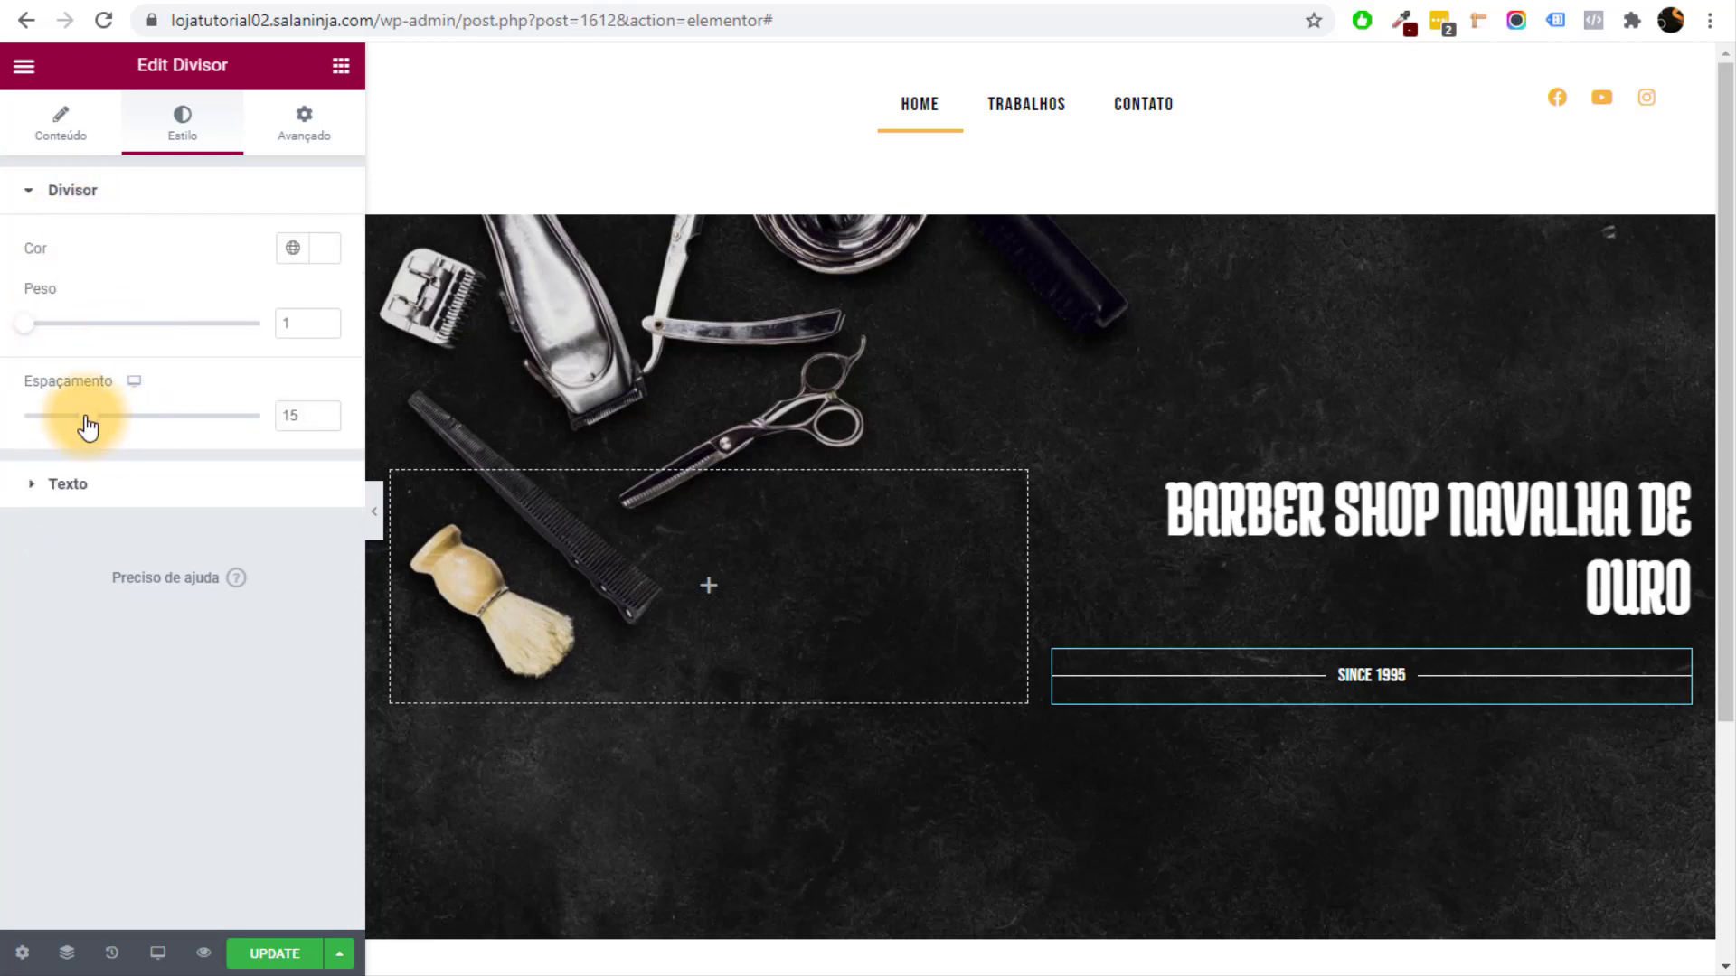
- Reduce the divider spacing to 2, shorten it to width 40 and align it right
drag(87, 425, 17, 425)
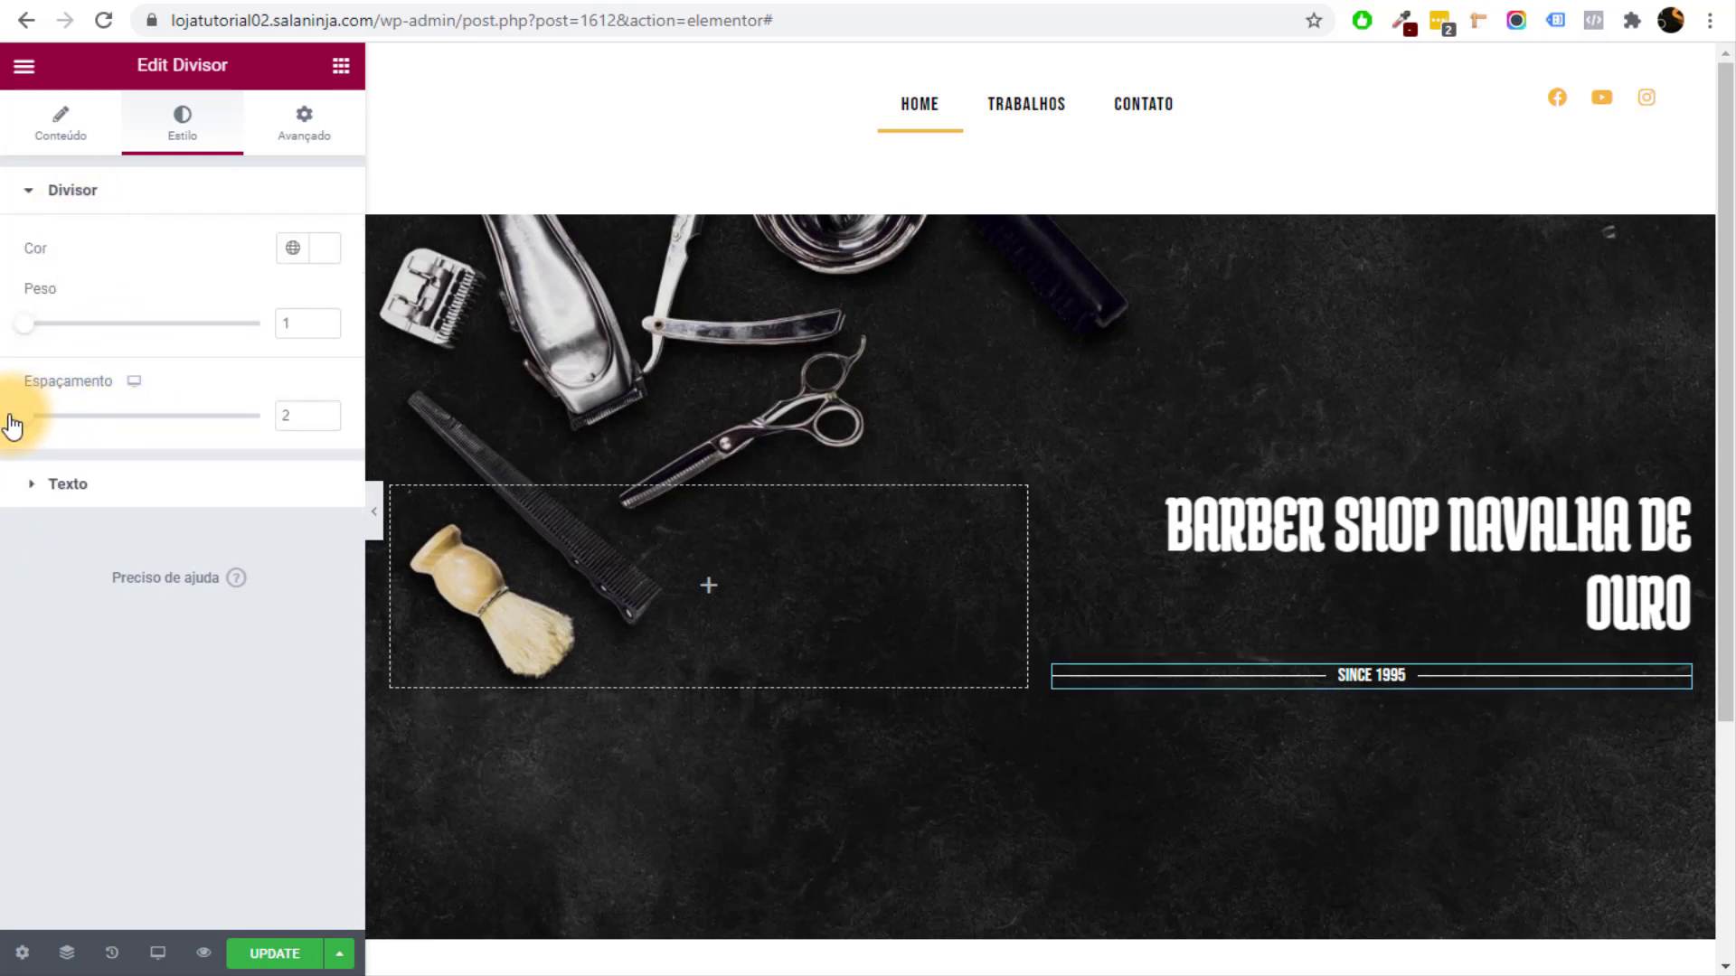
click(54, 122)
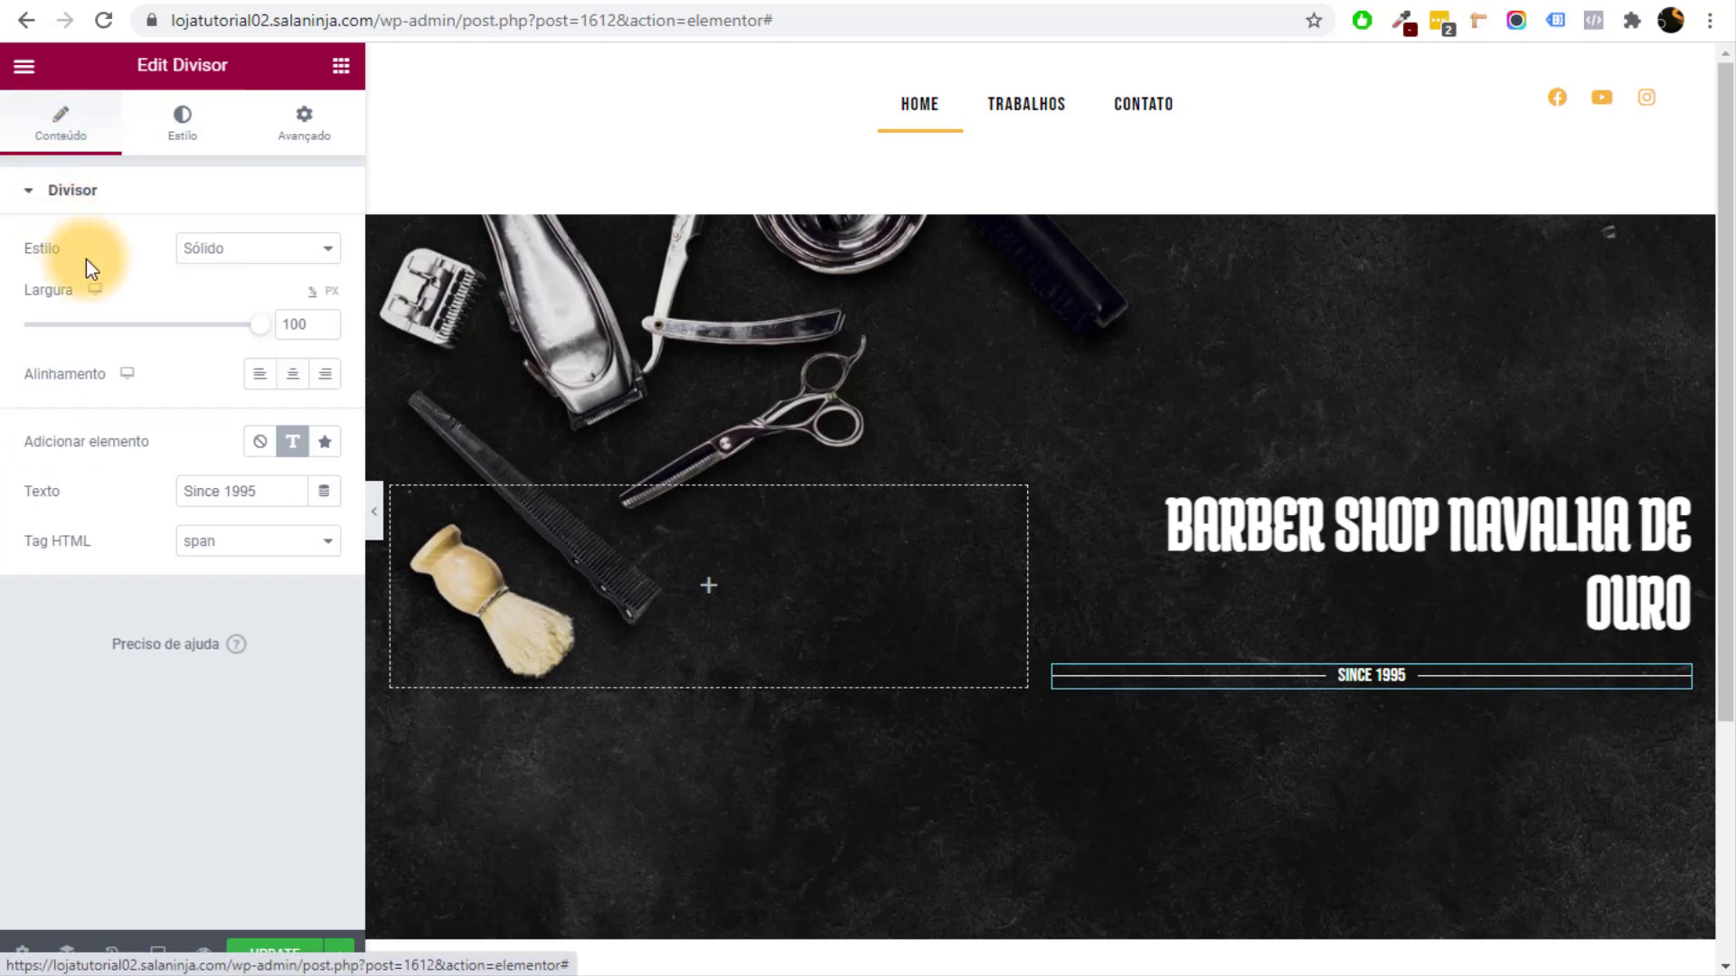
drag(265, 342, 148, 333)
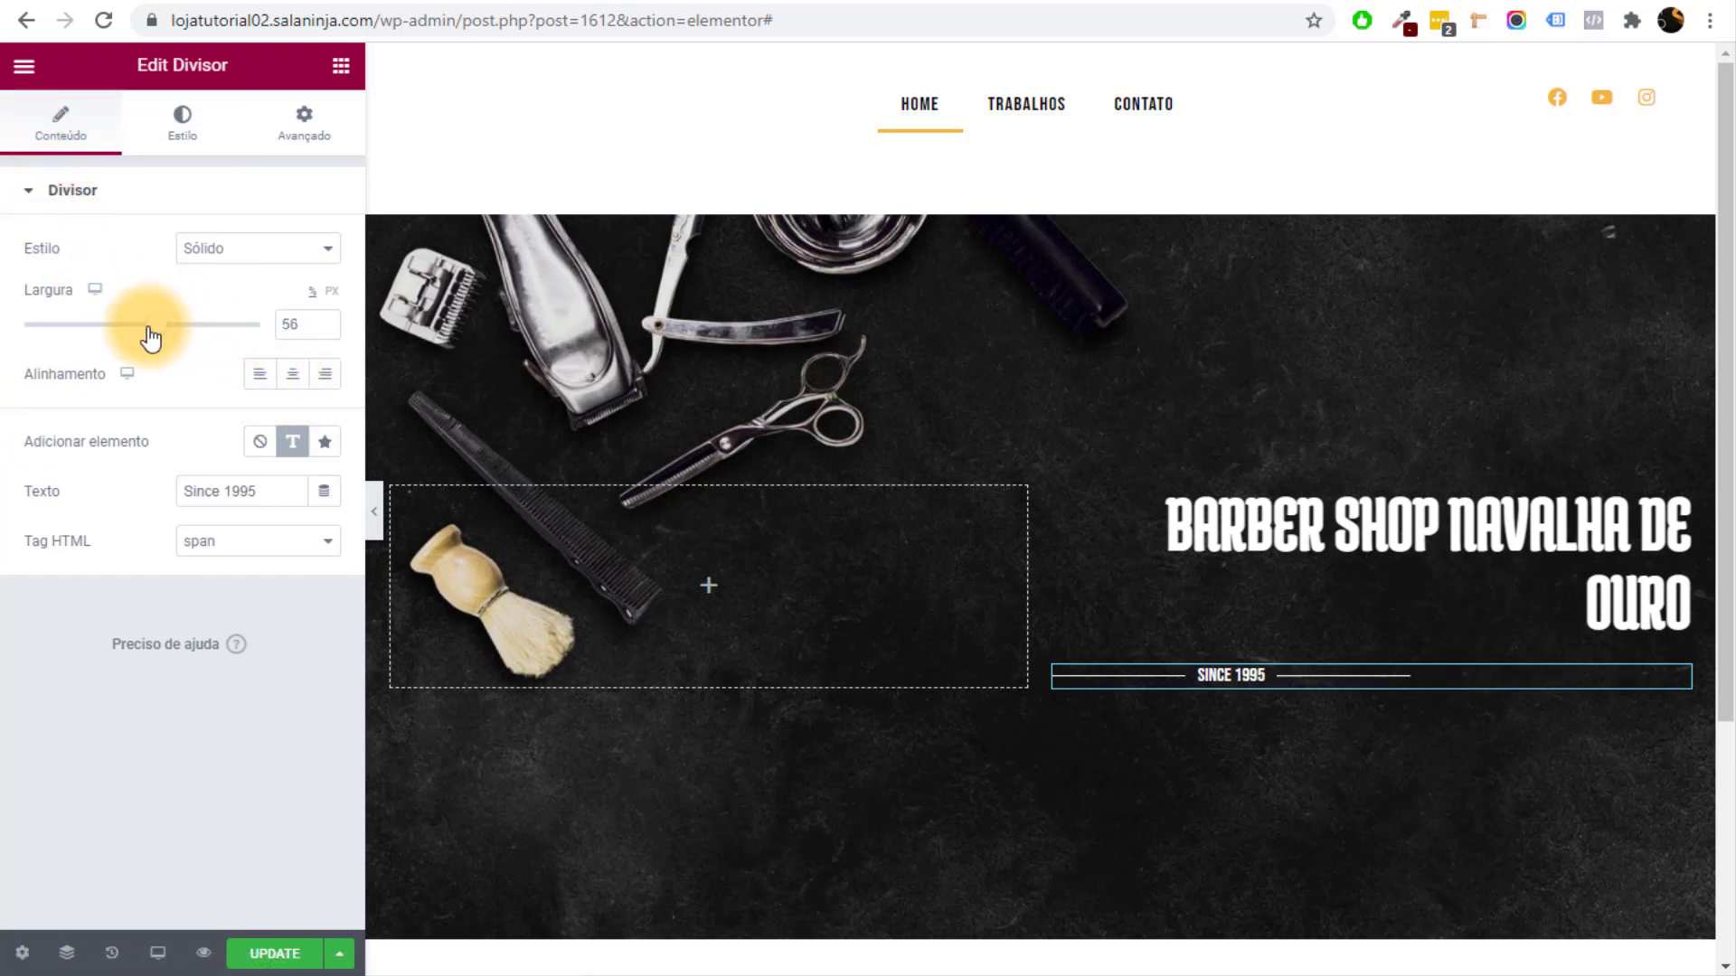
click(325, 385)
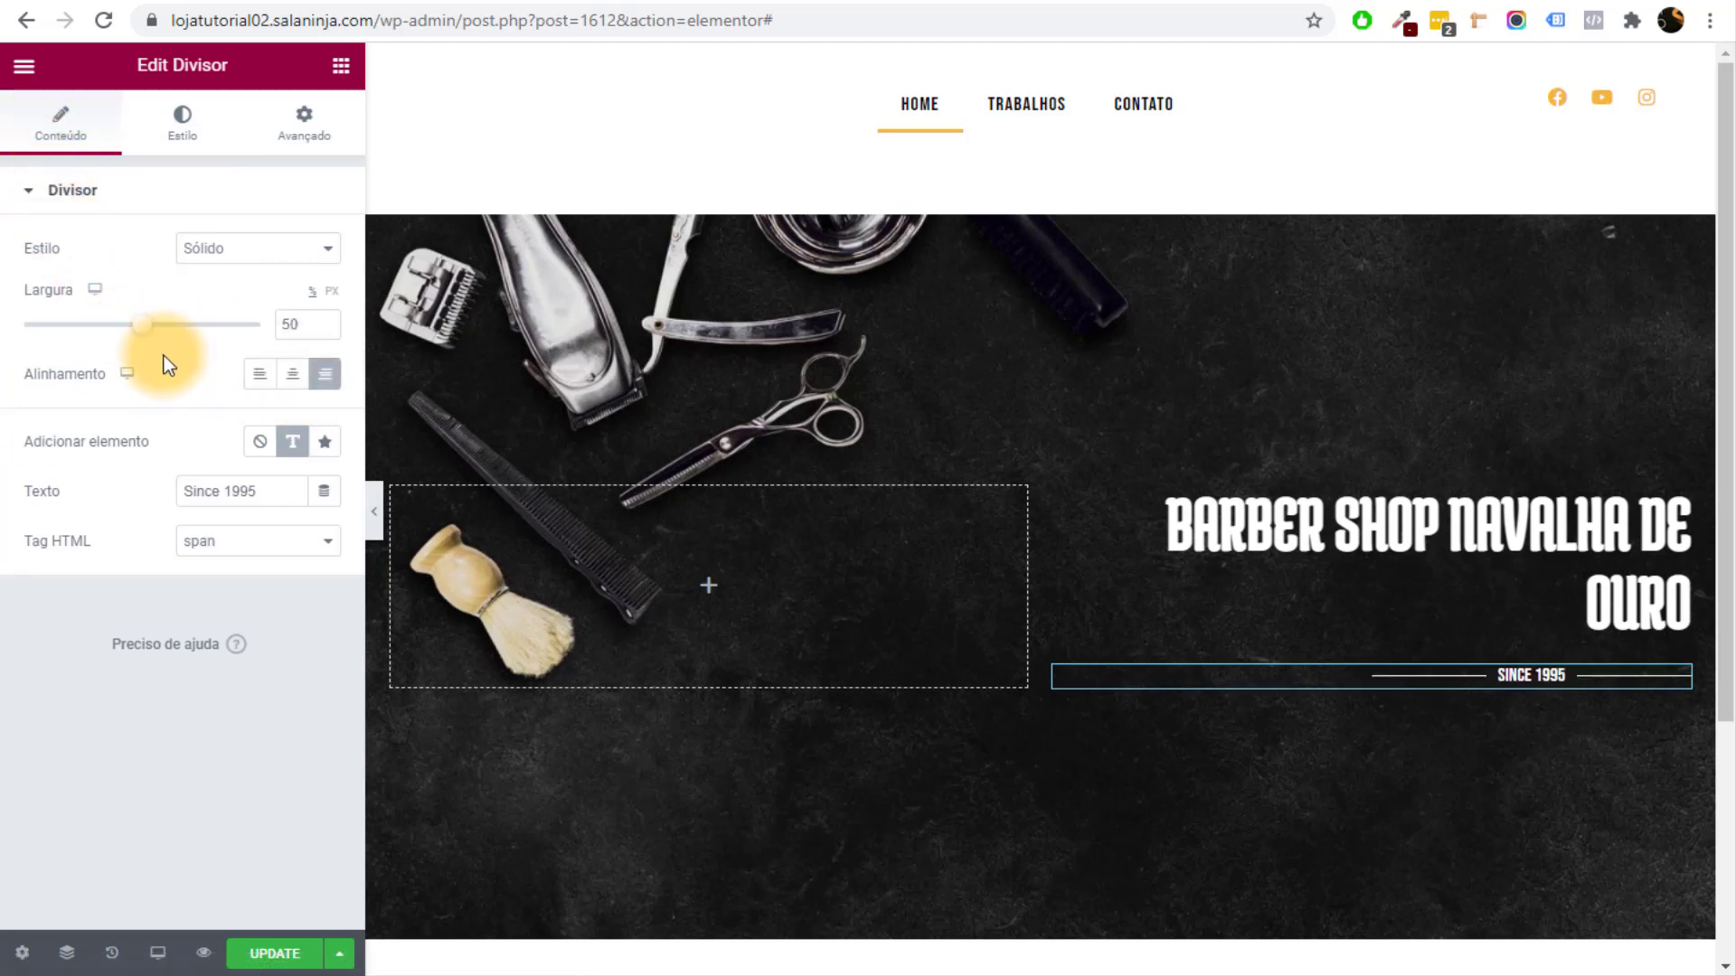
drag(138, 332, 120, 336)
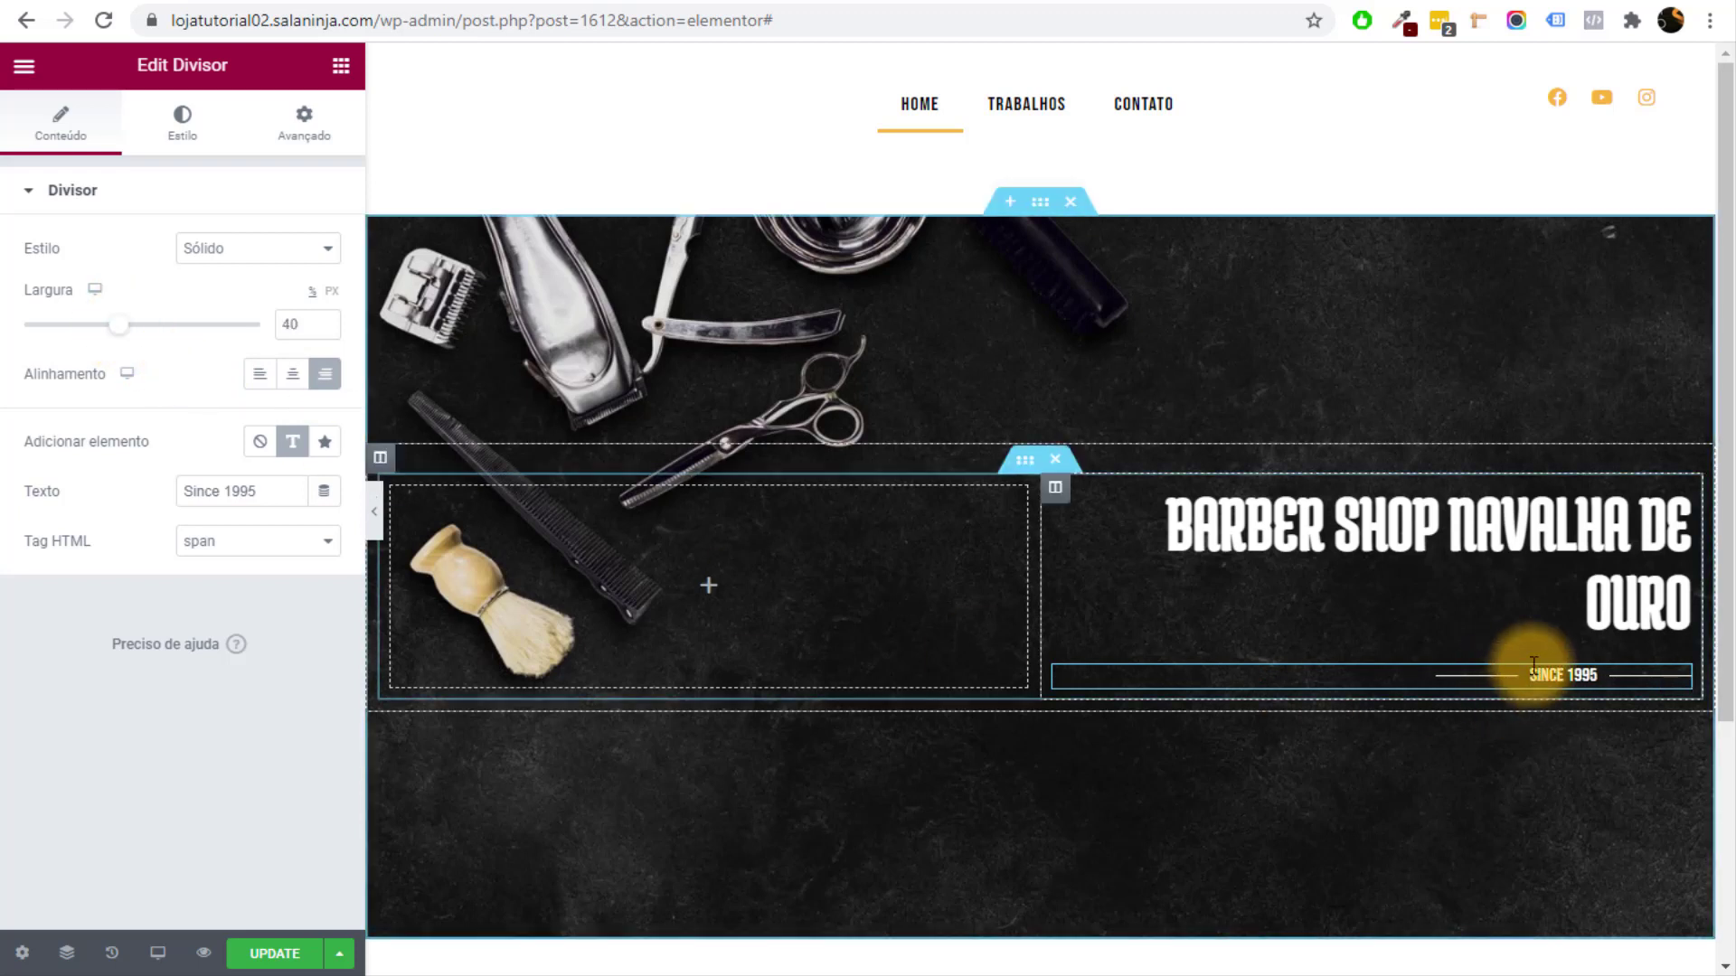
click(372, 519)
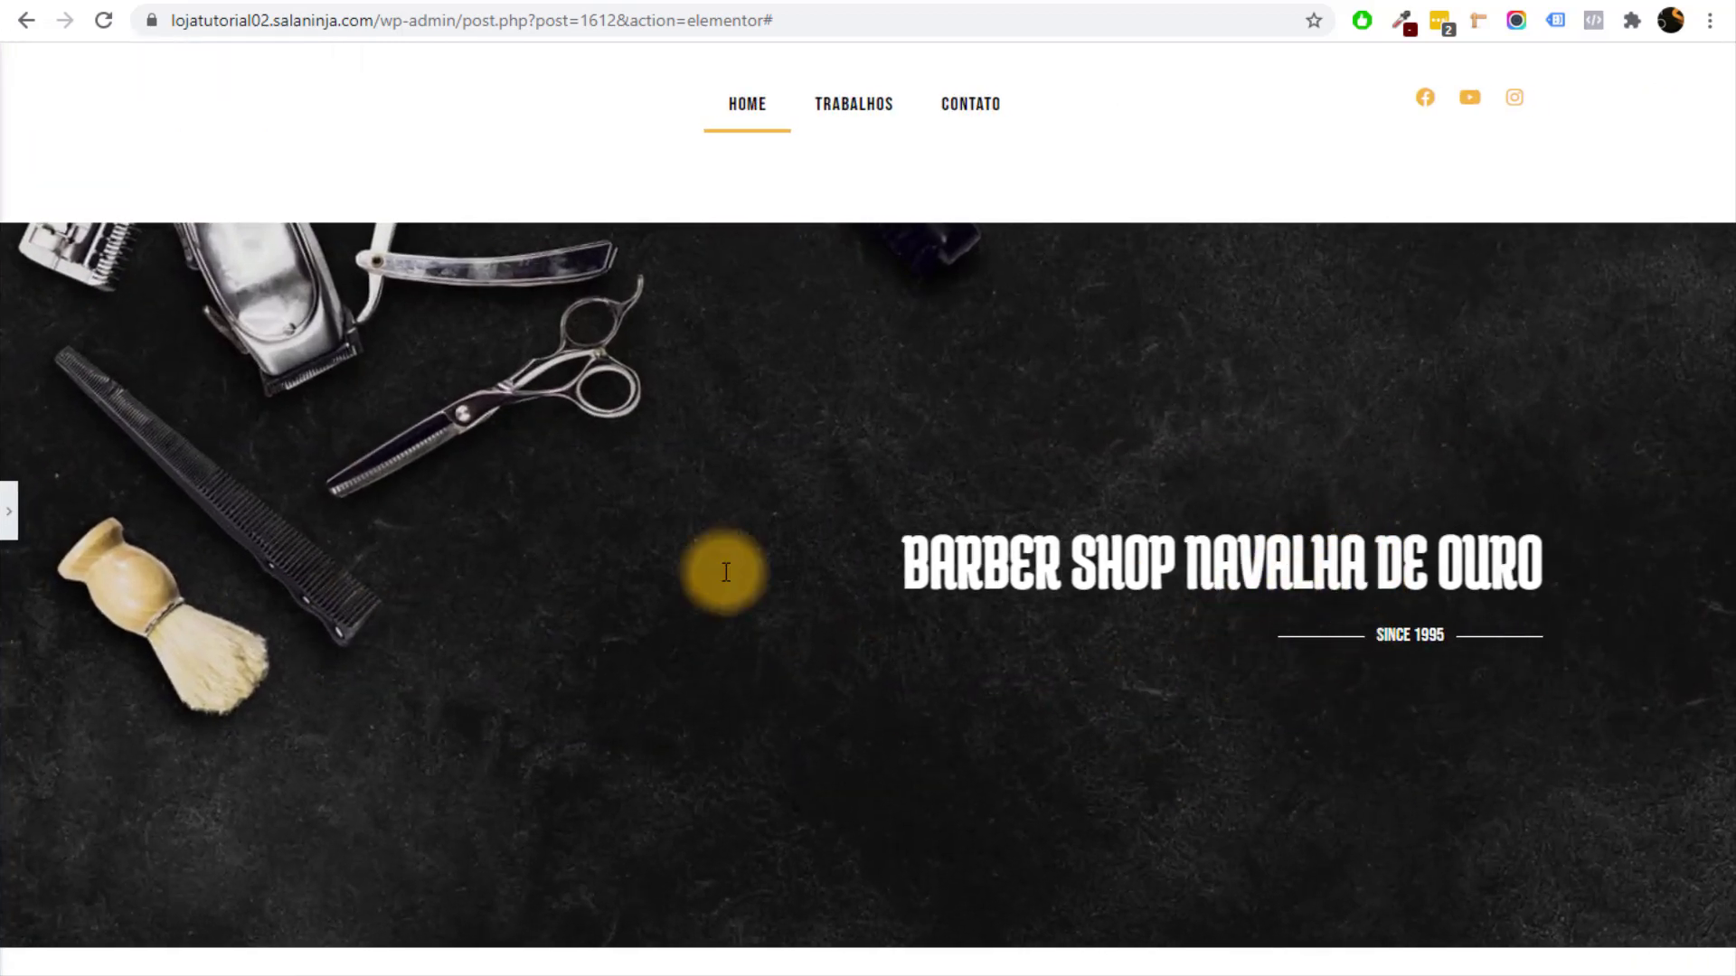
click(10, 514)
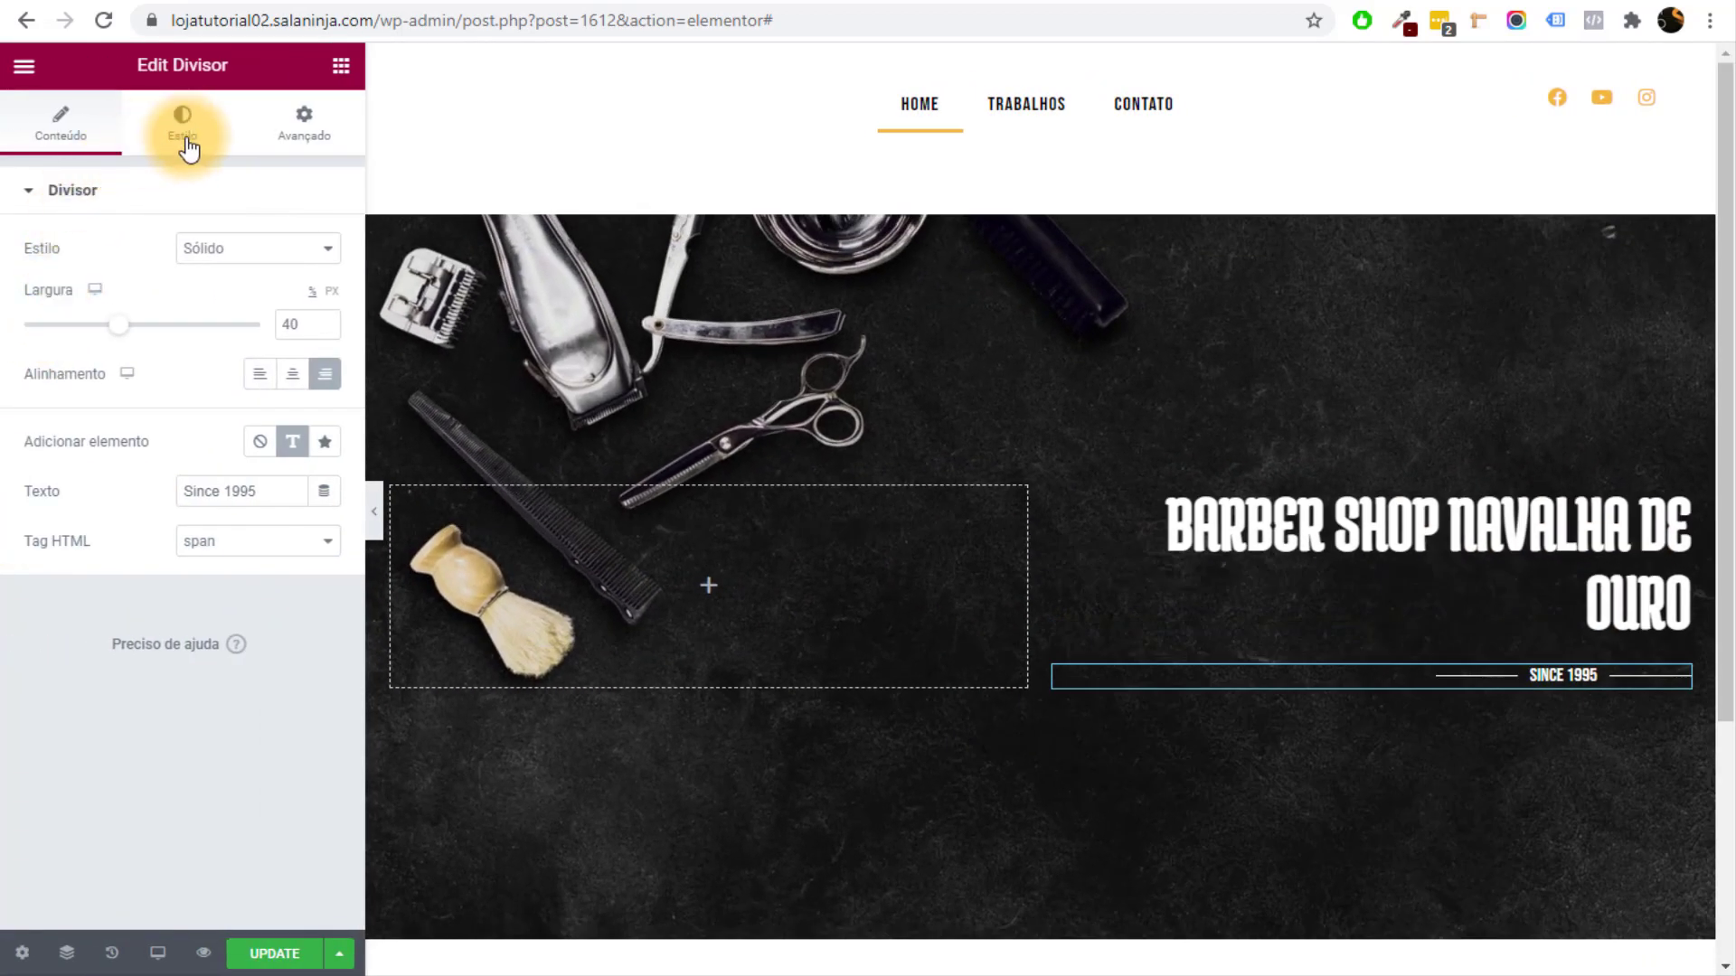
- Colour the divider lines with the global gold Cor Principal and preview the page
click(185, 123)
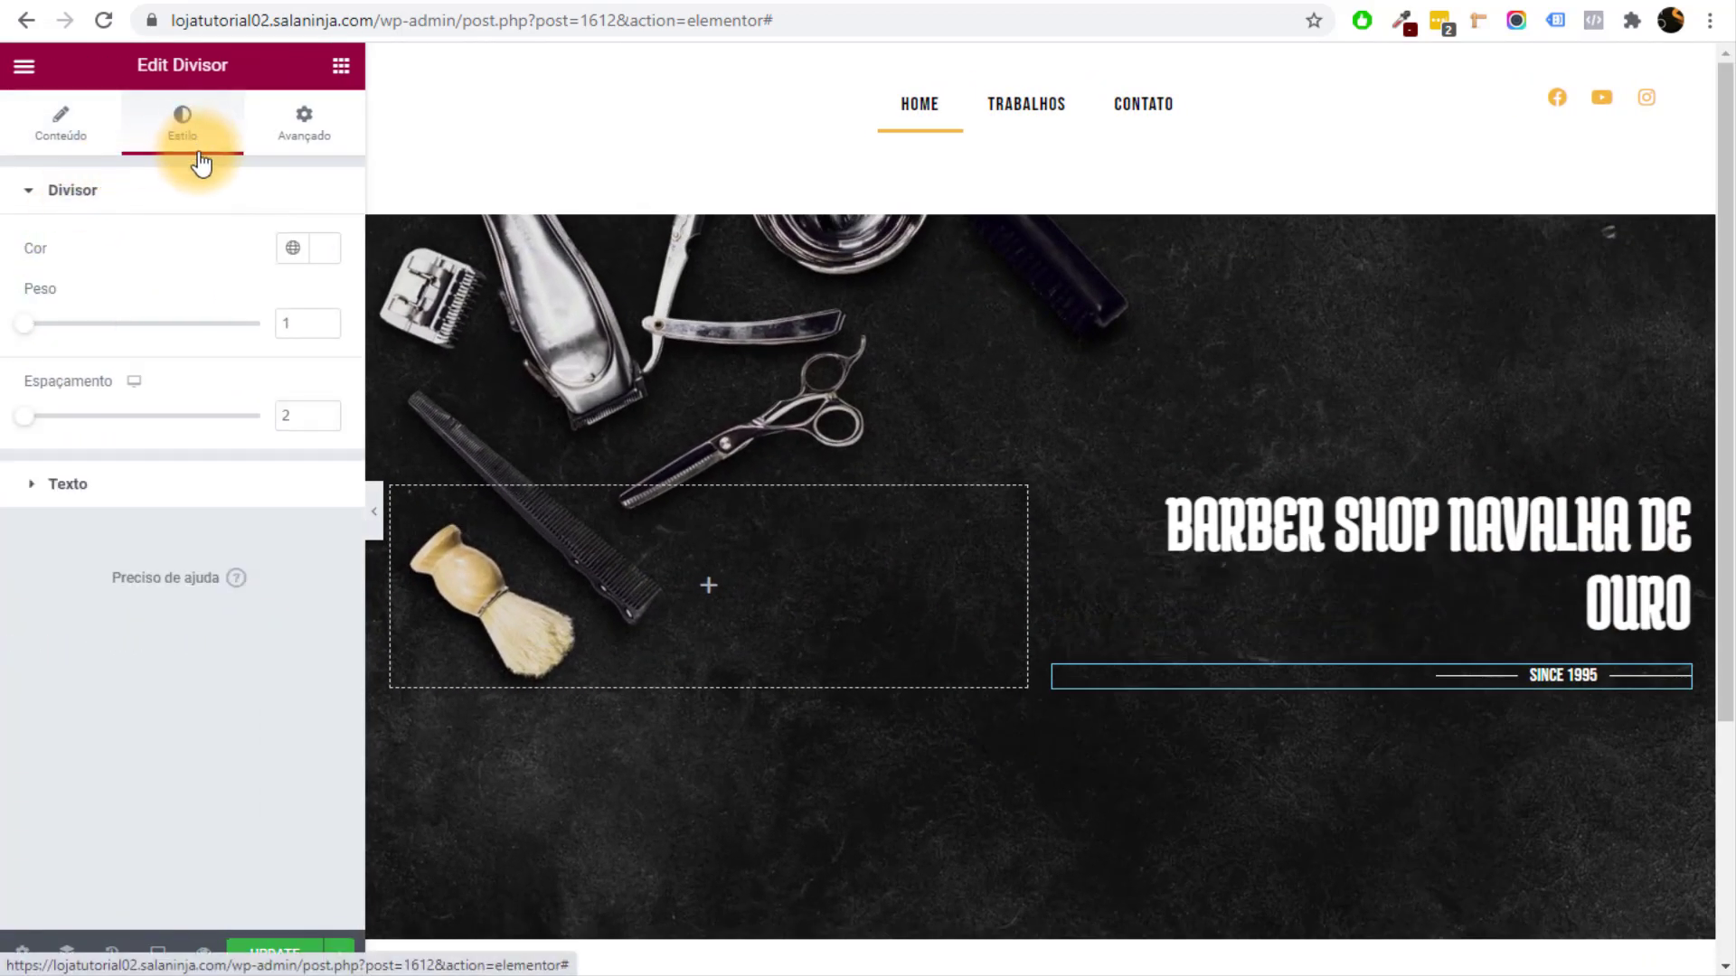
click(293, 249)
scroll(215, 500, down, 3)
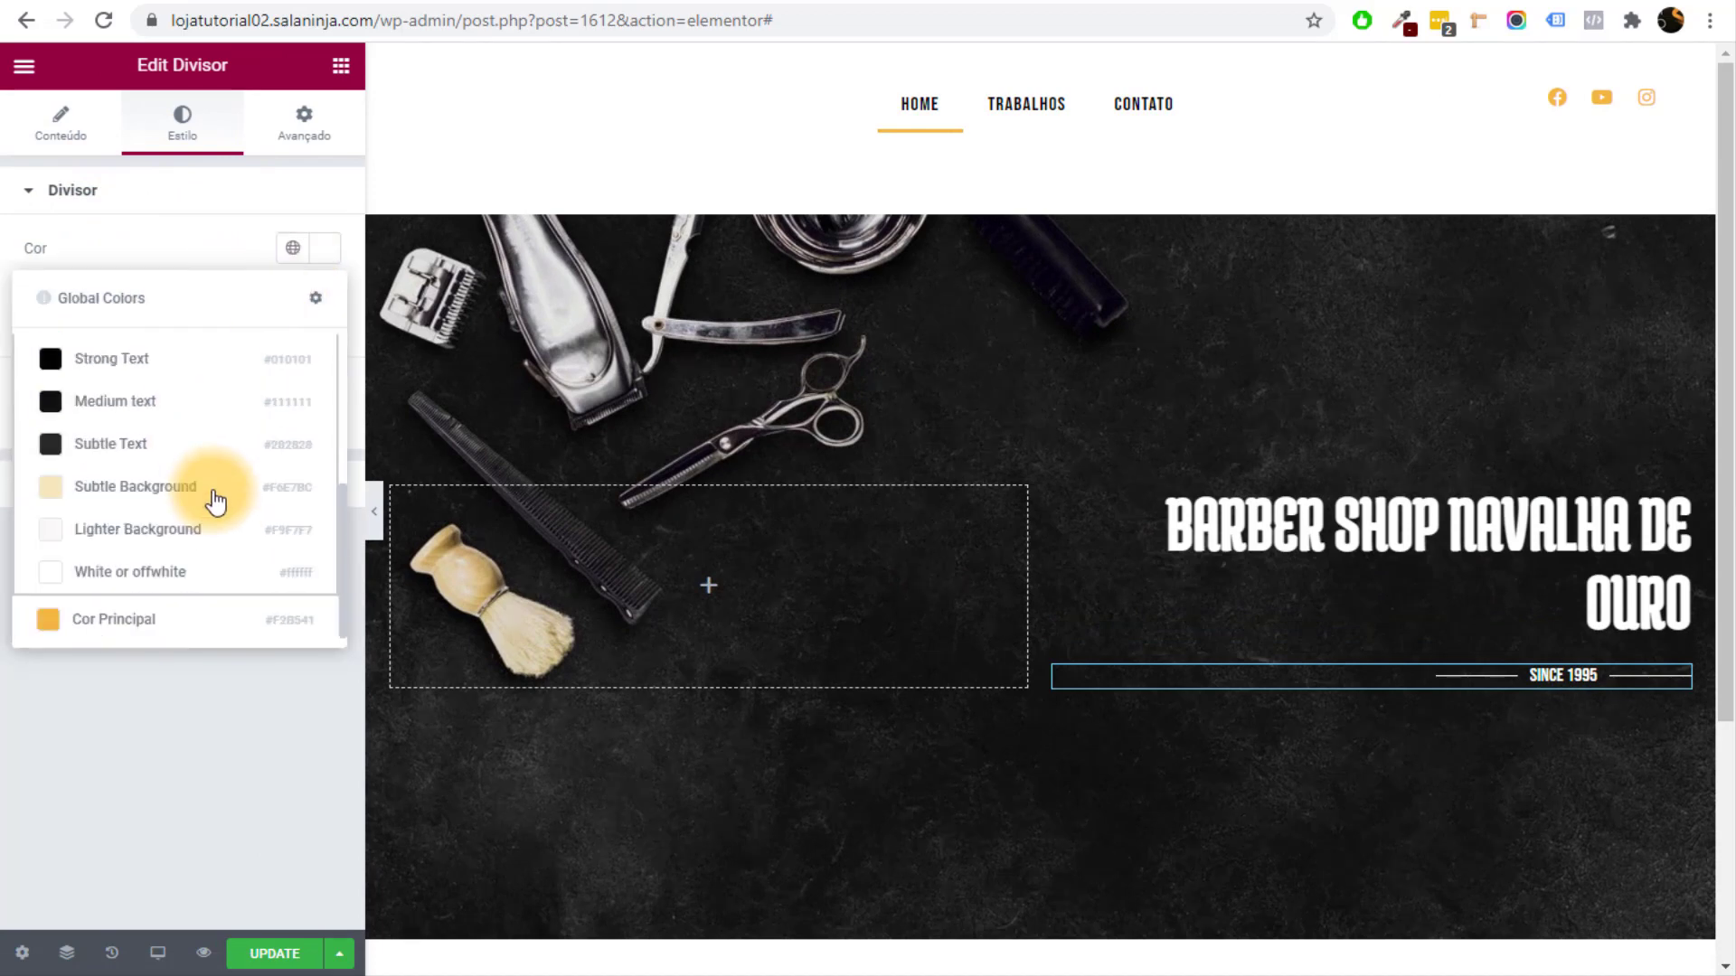
click(149, 618)
click(370, 510)
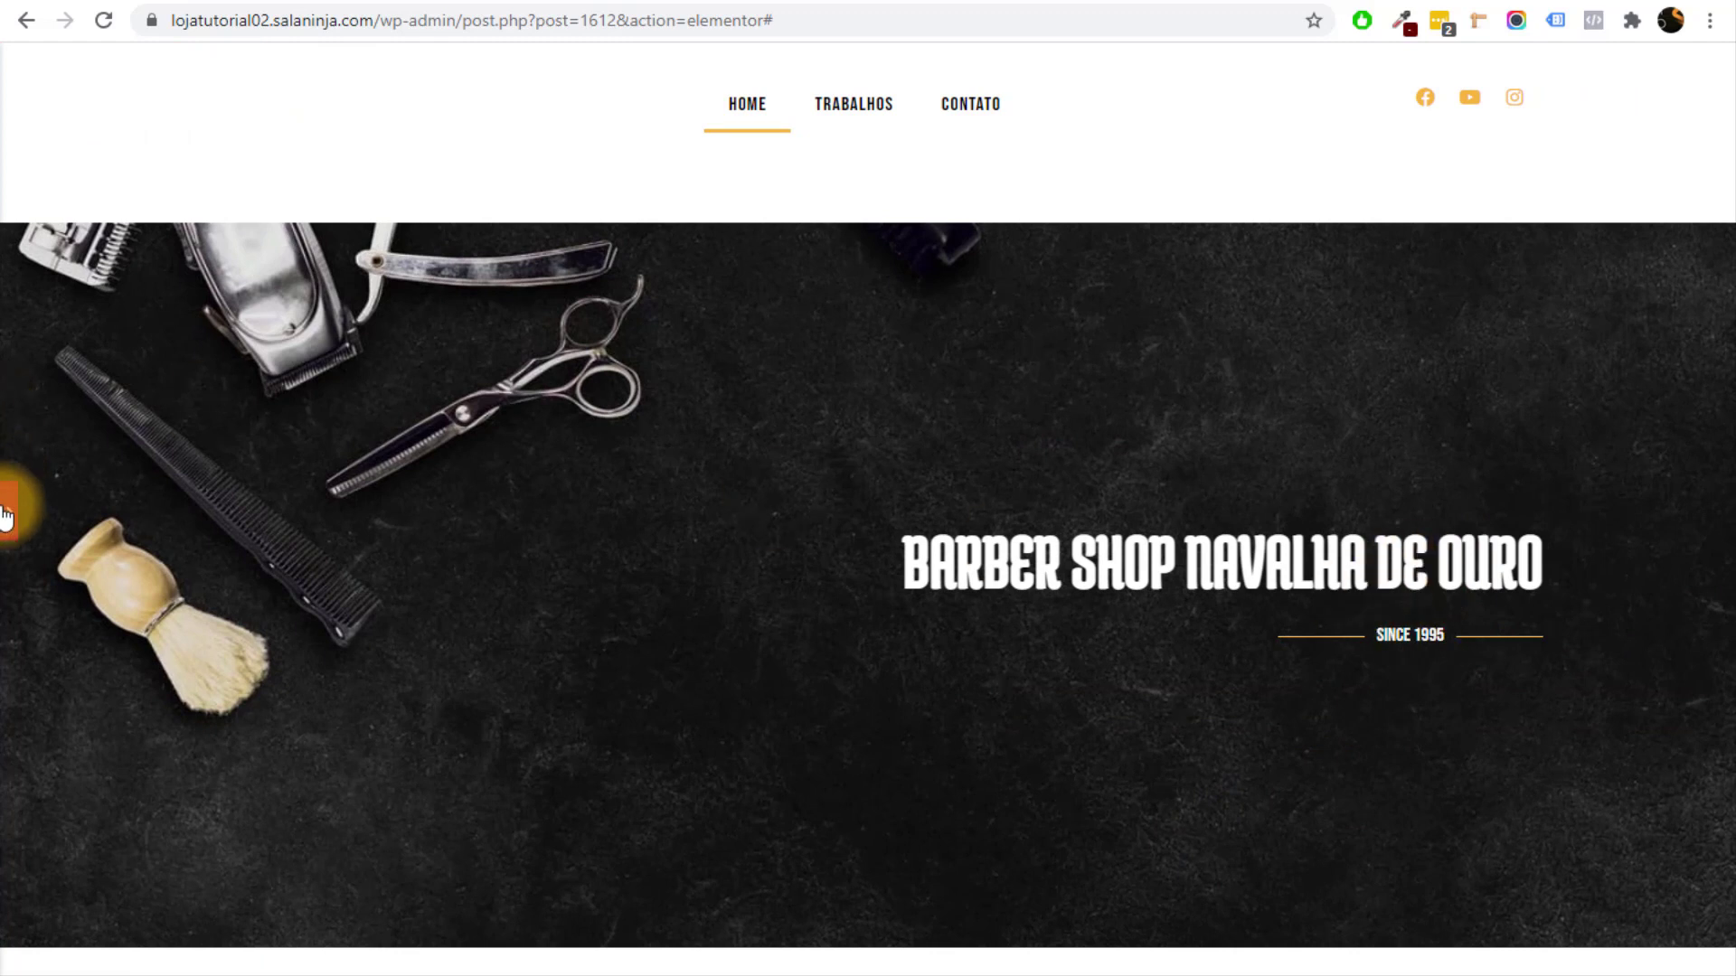
click(5, 513)
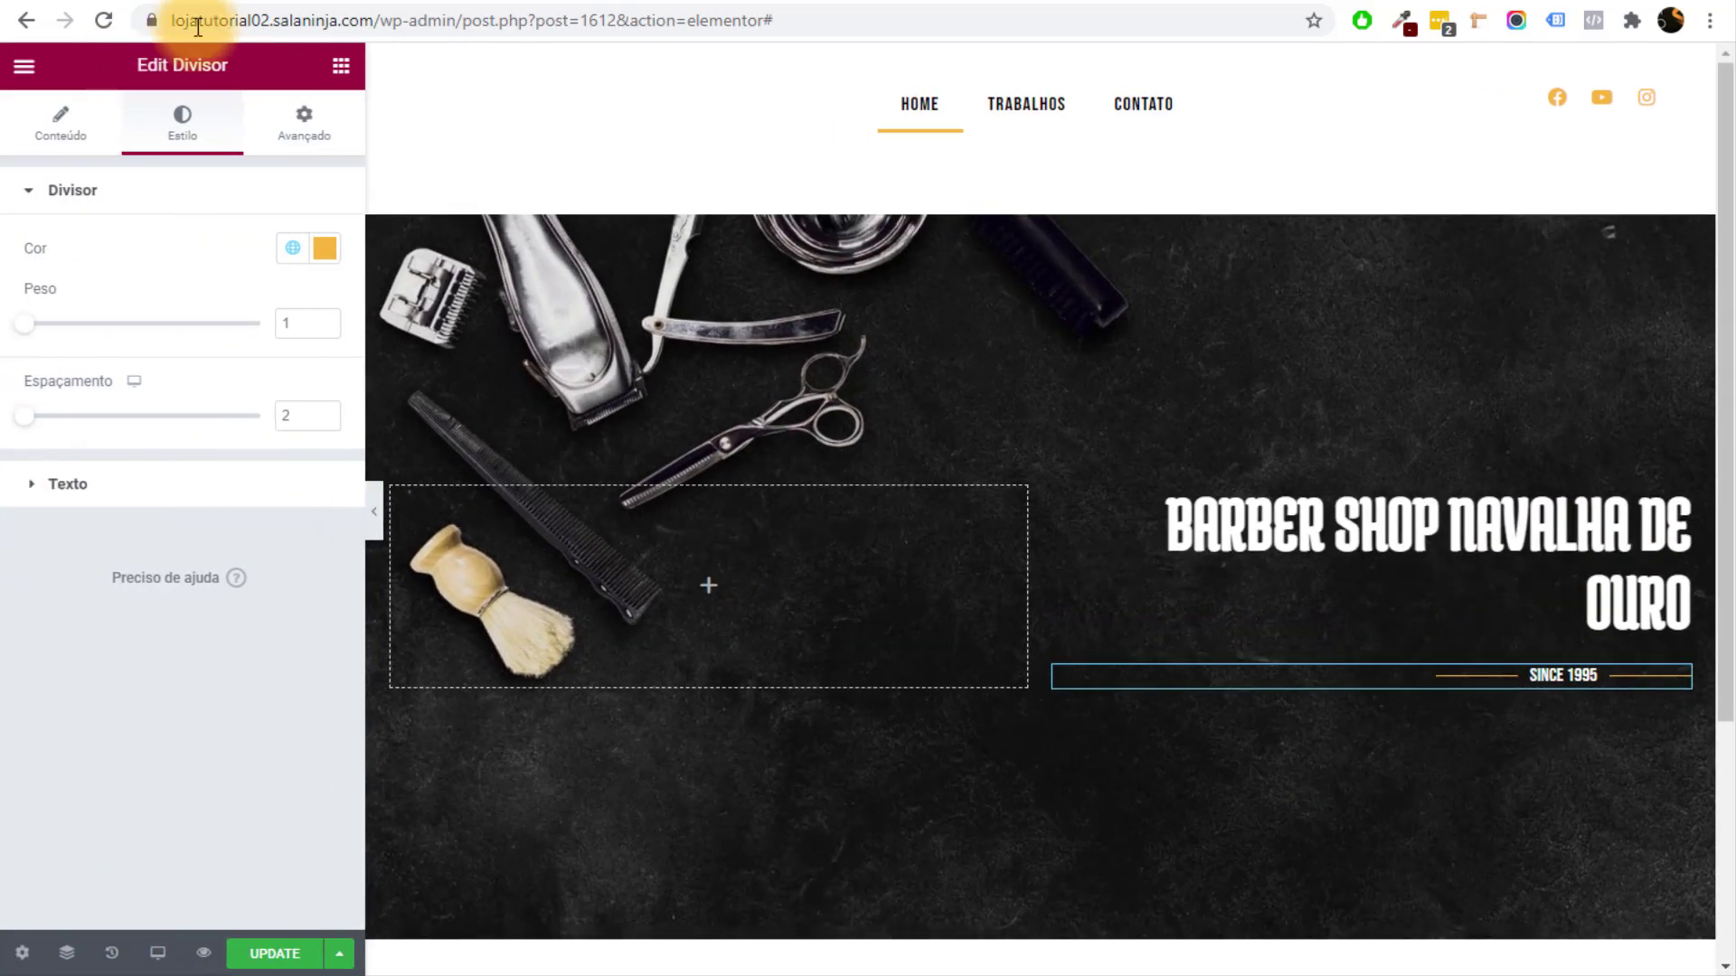
click(341, 65)
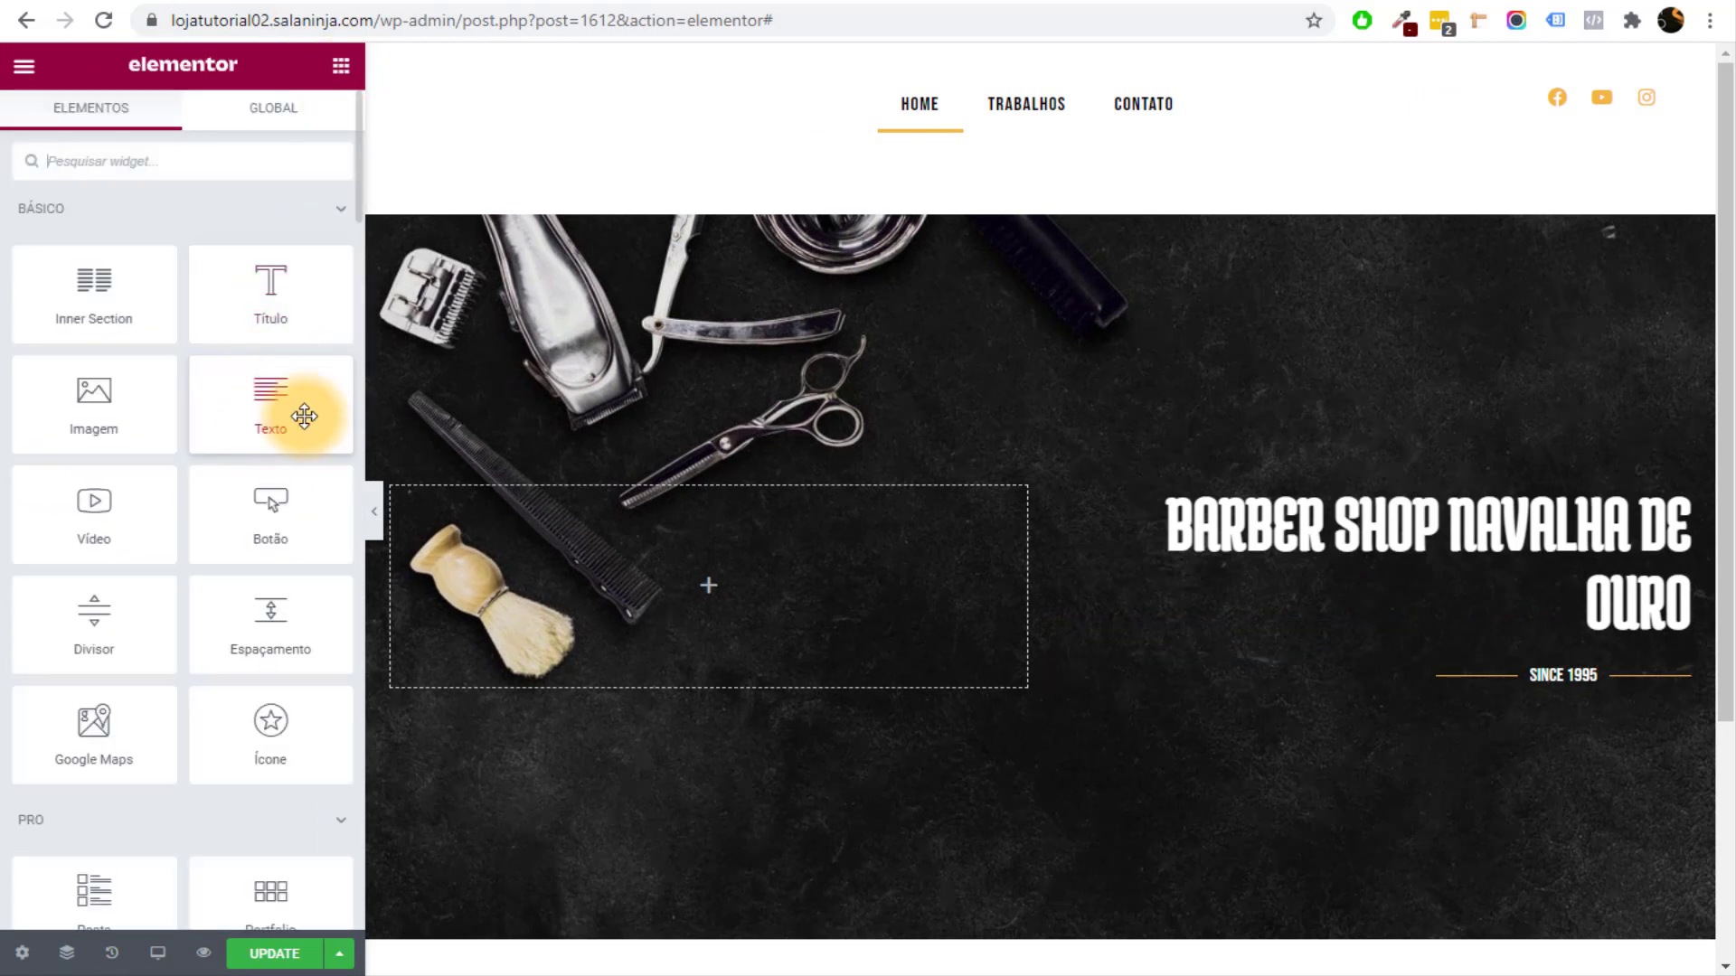
- Add a text block below the divider, right-aligned with white text
drag(243, 414, 1549, 678)
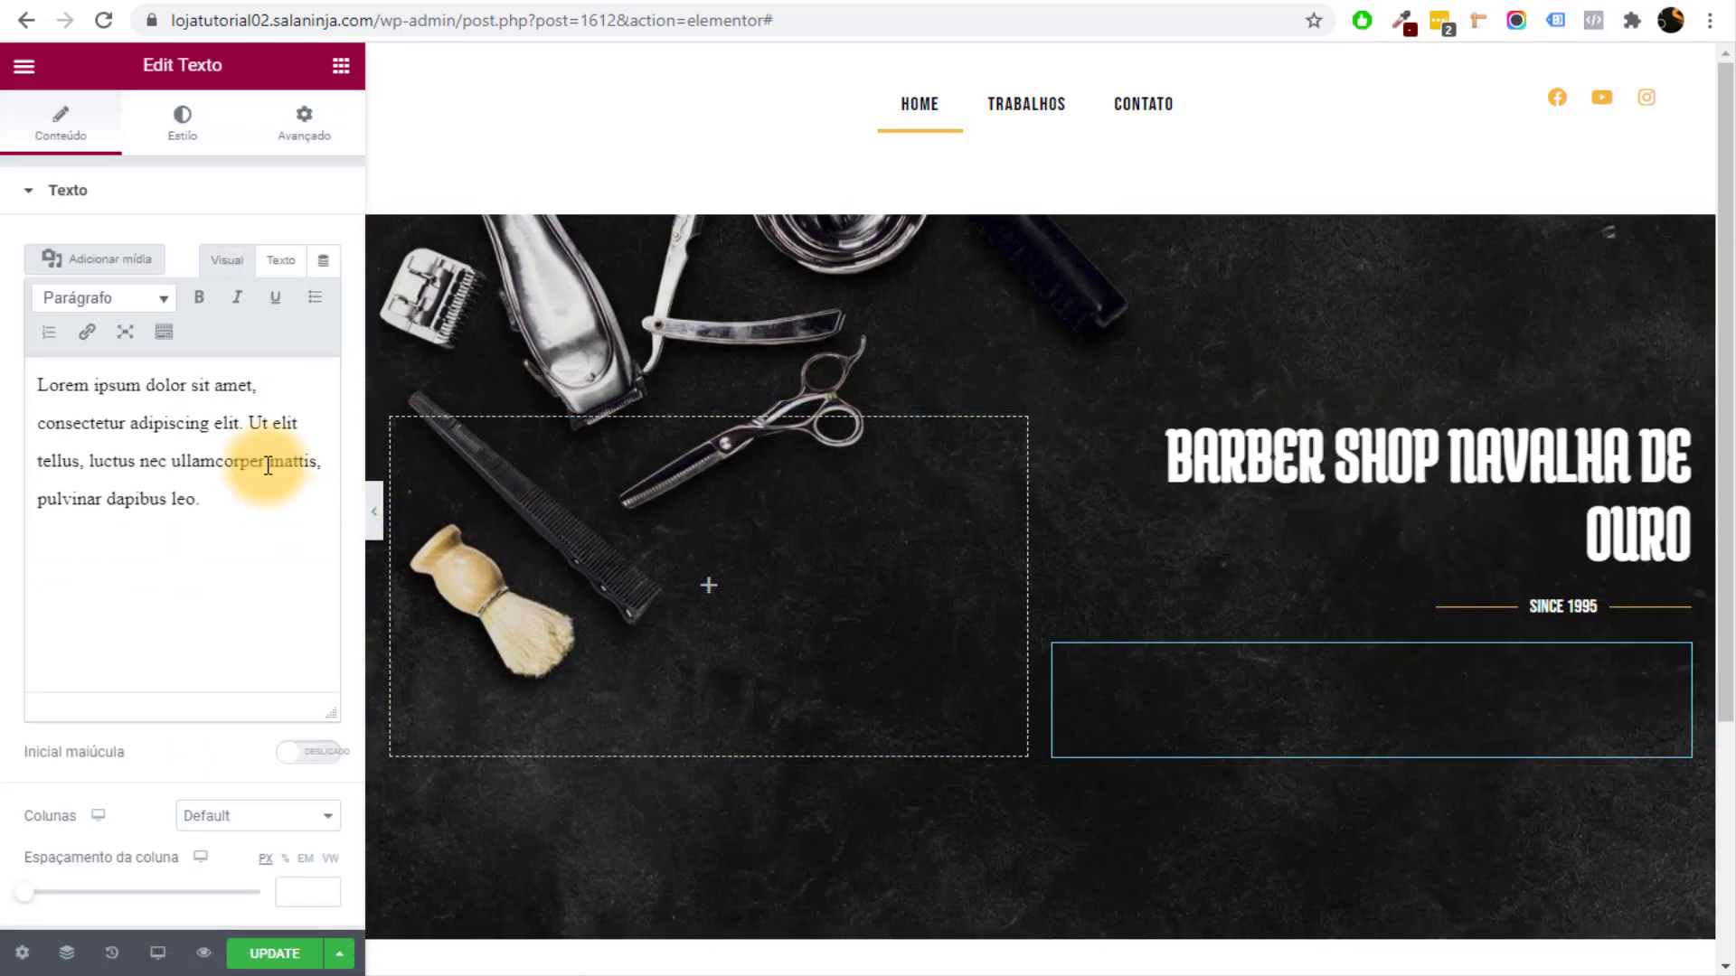
click(178, 129)
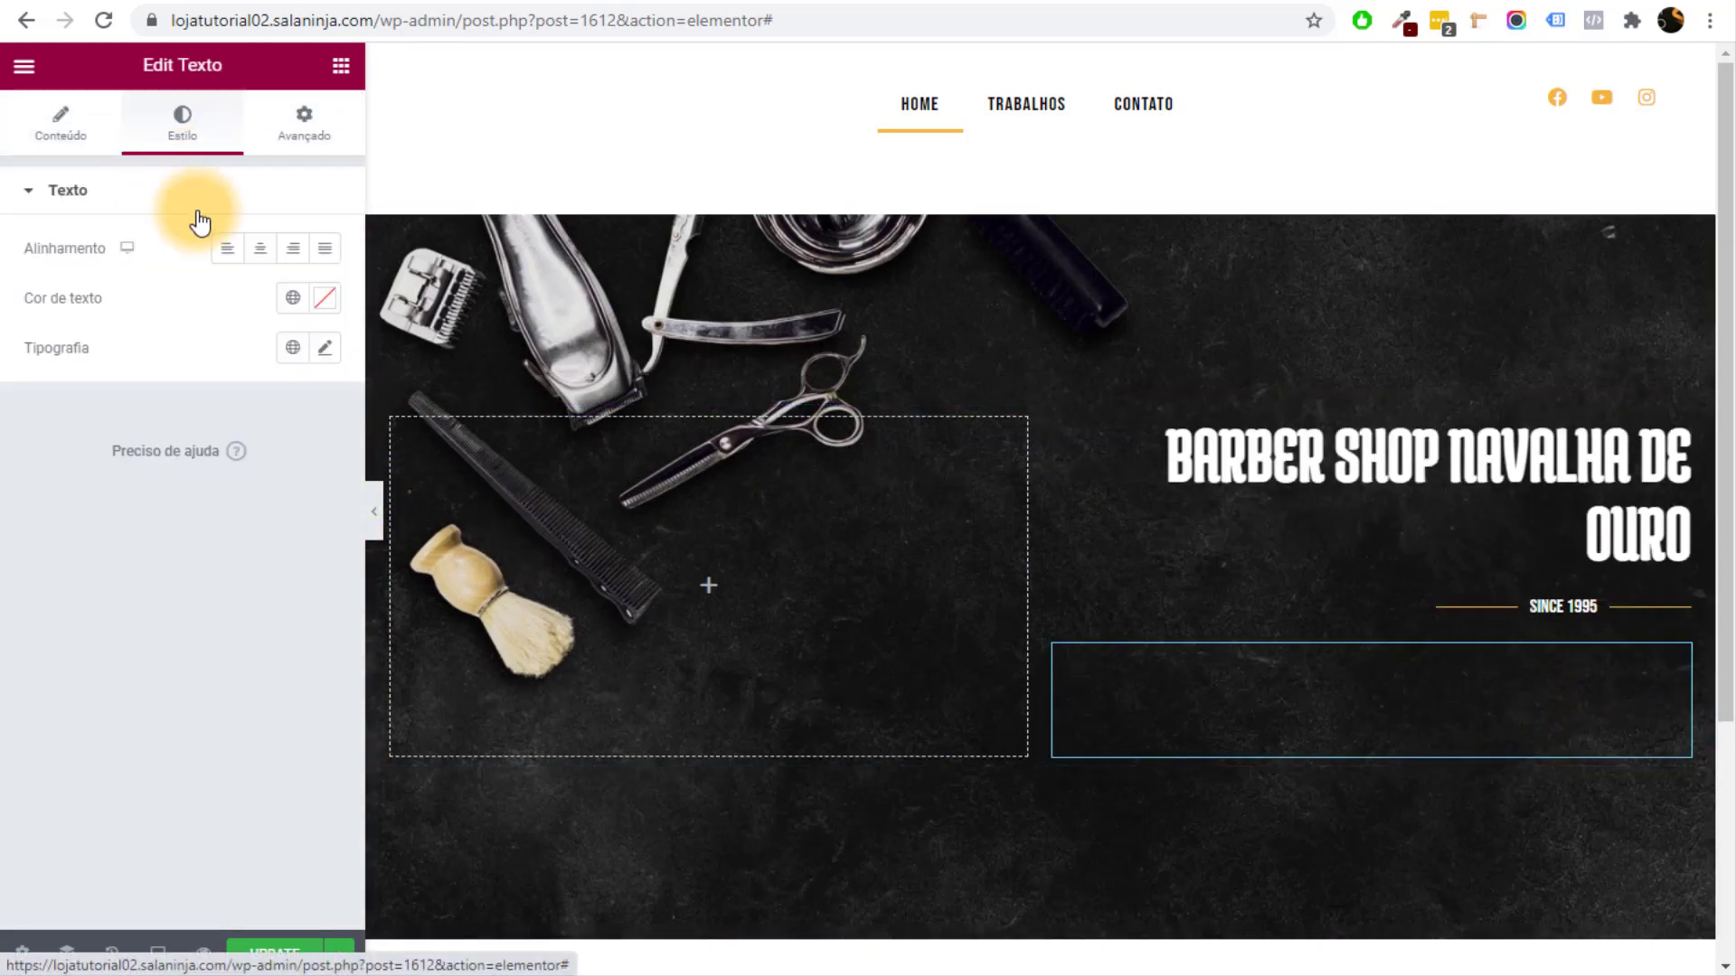
click(296, 261)
click(323, 297)
drag(181, 433, 41, 407)
- Set the paragraph font to Open Sans and preview the placeholder copy
click(326, 352)
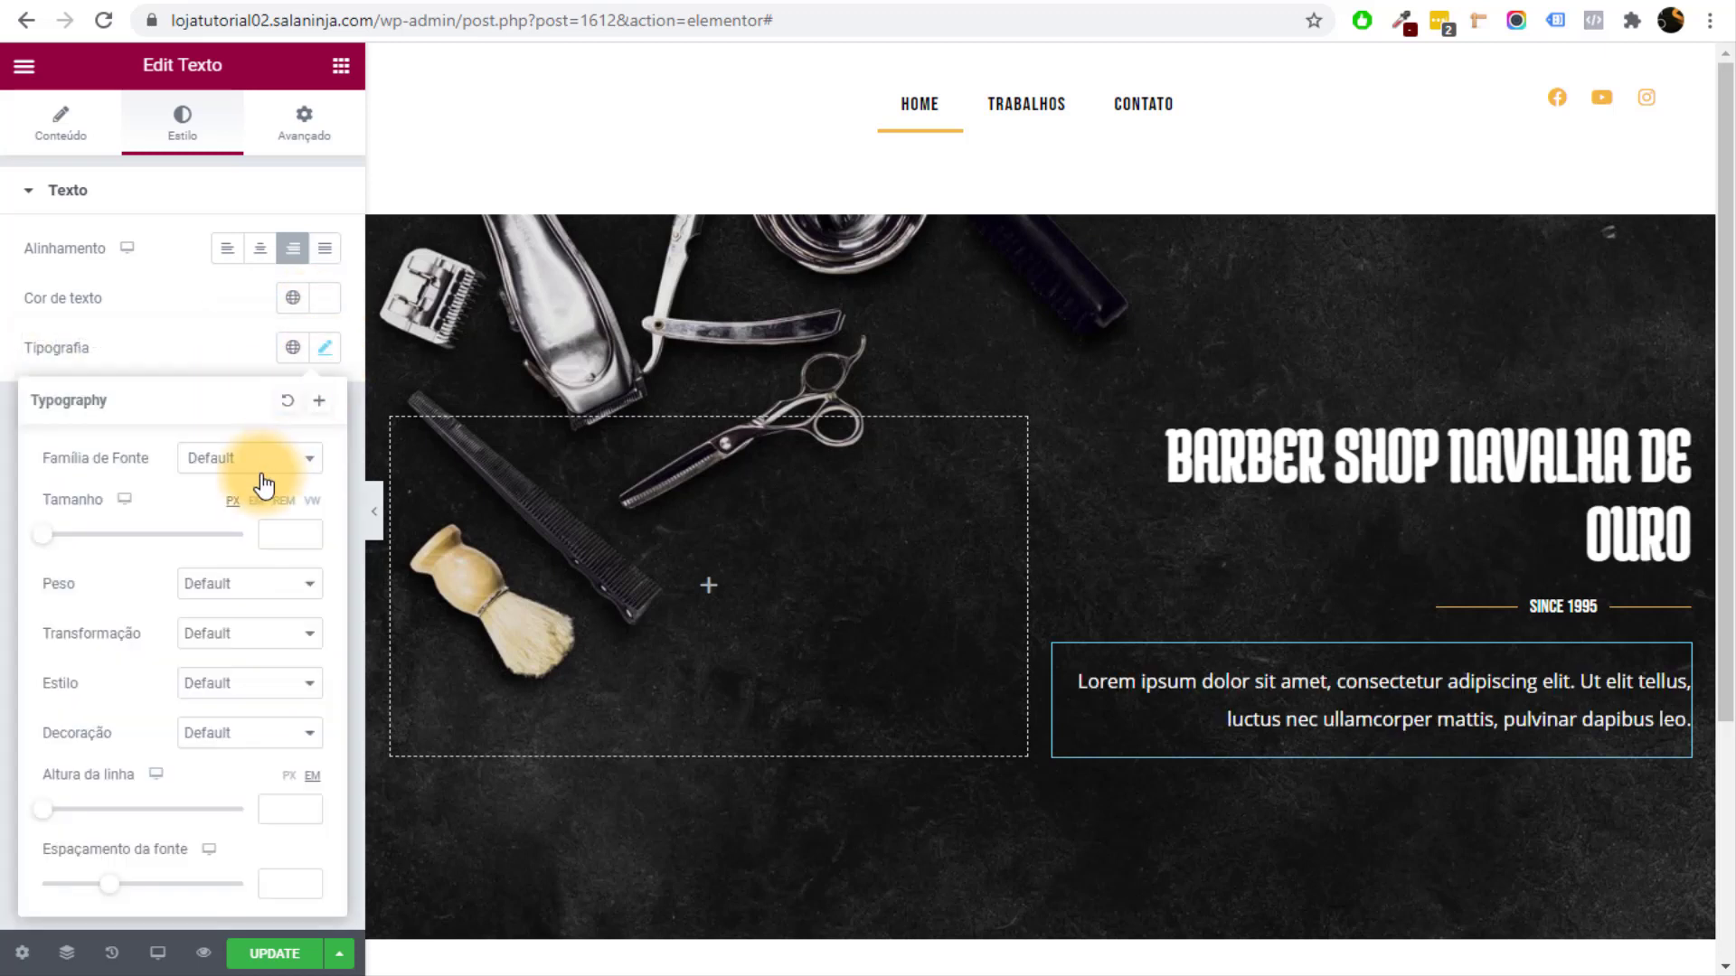
click(260, 461)
text(open)
key(Return)
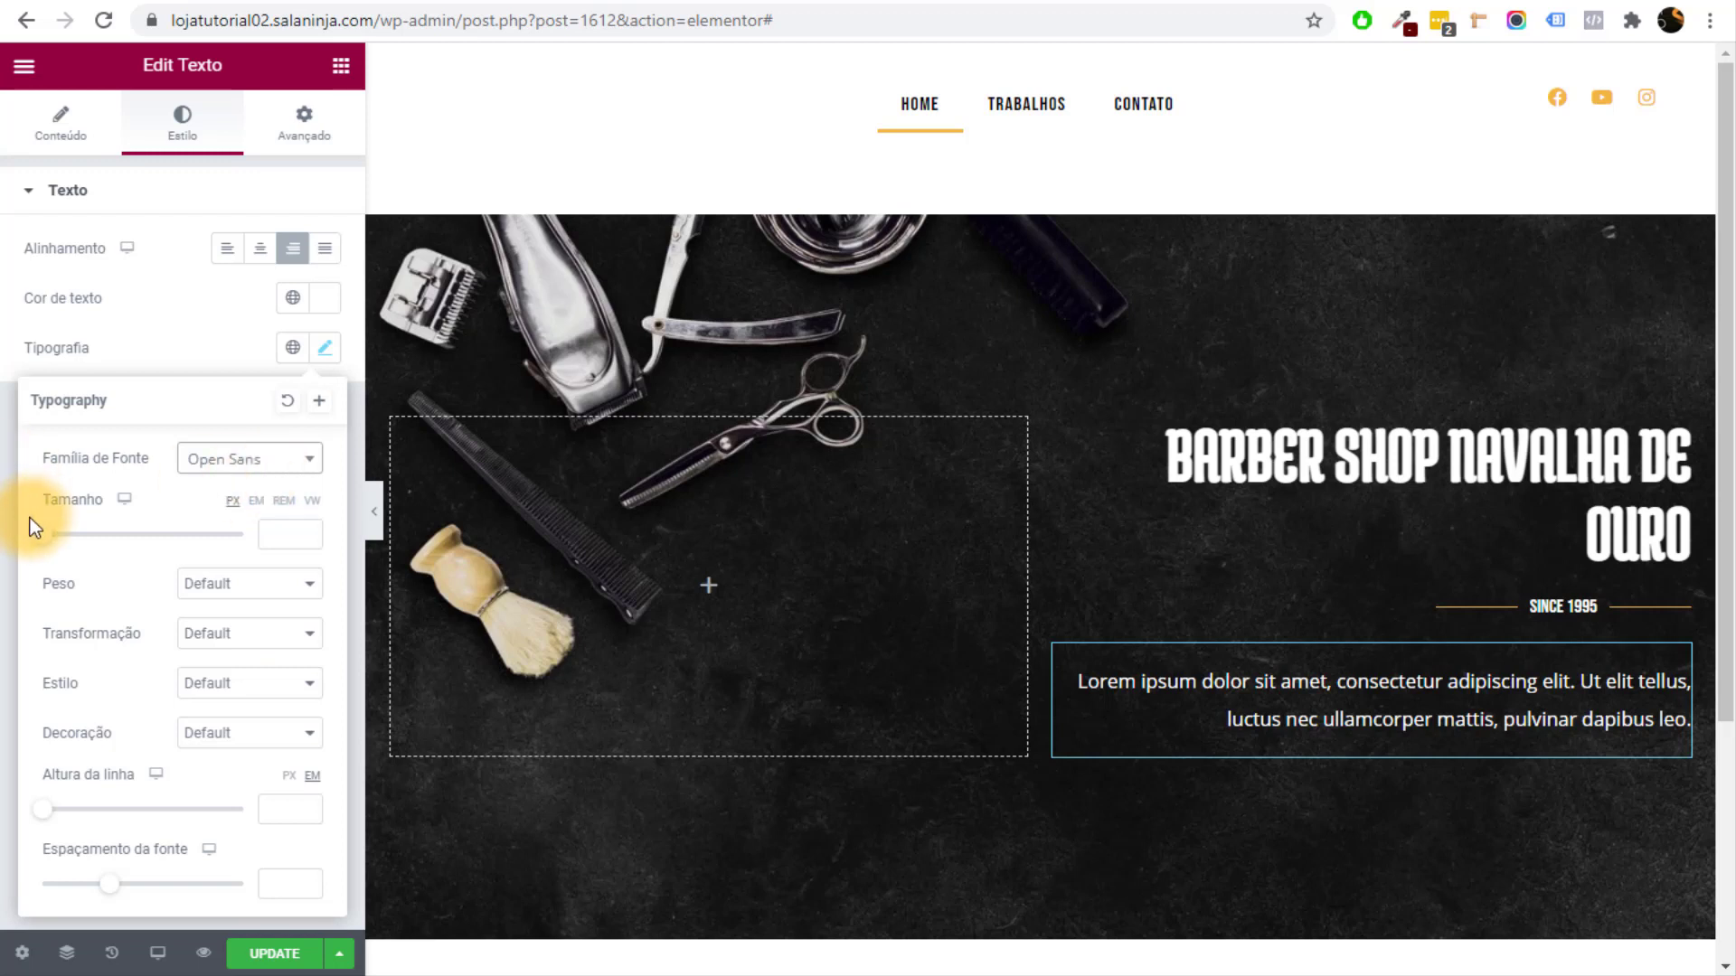
click(9, 398)
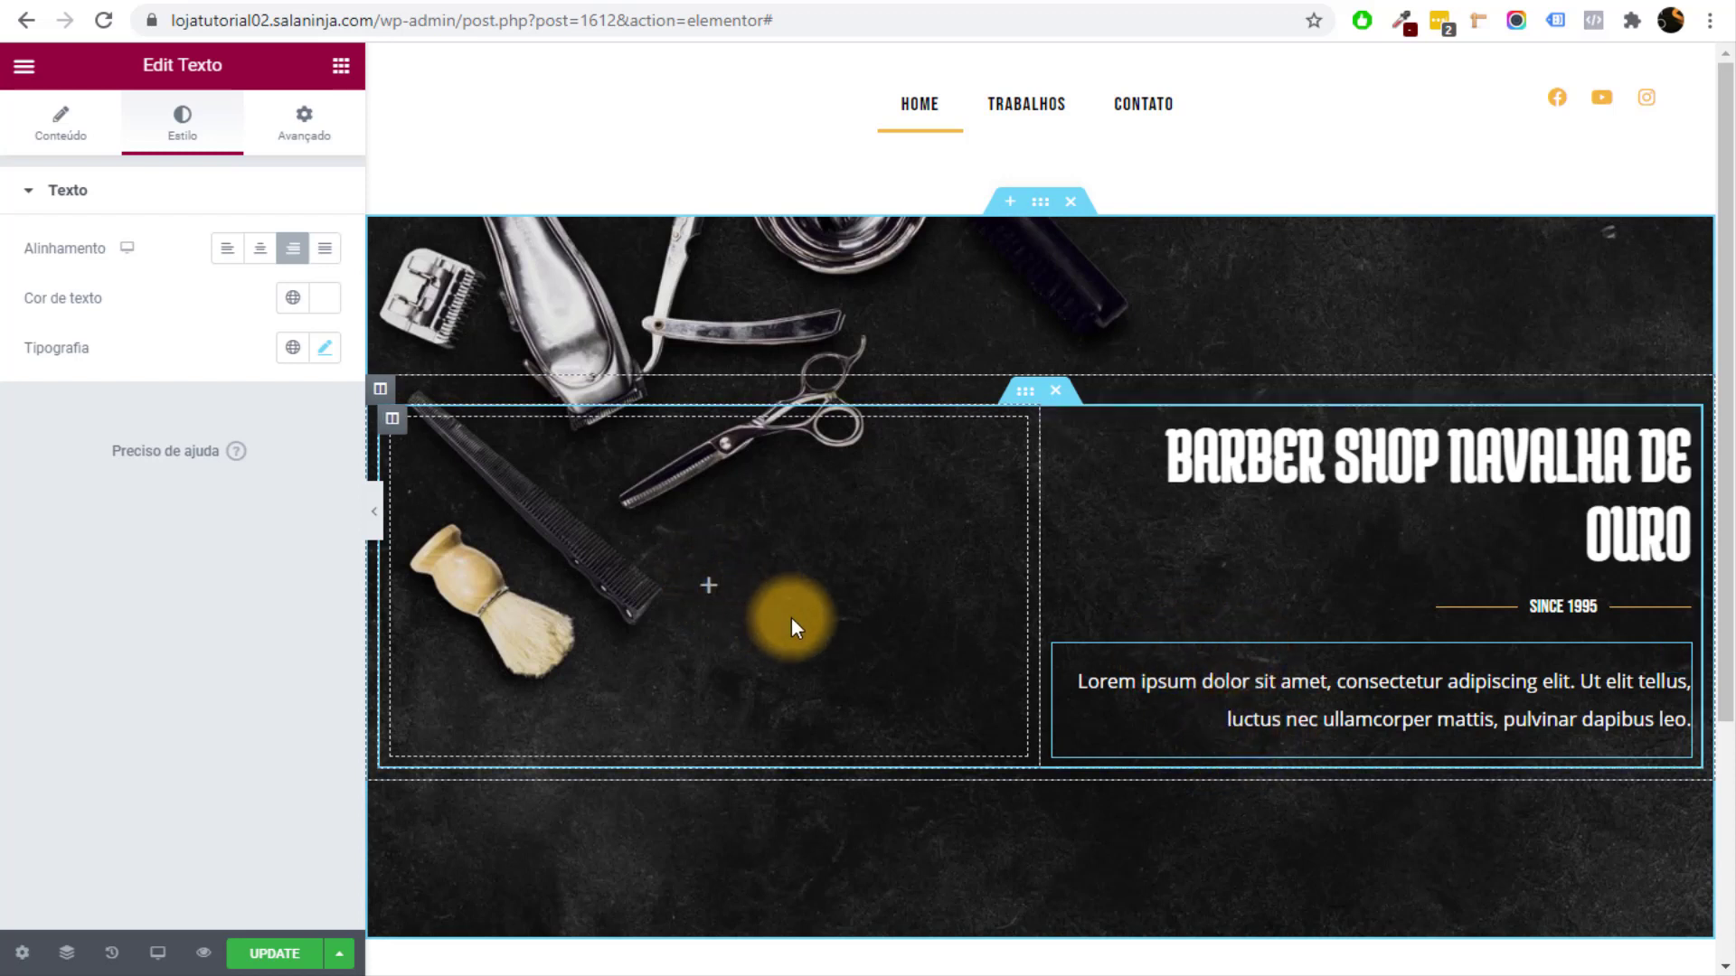
click(35, 136)
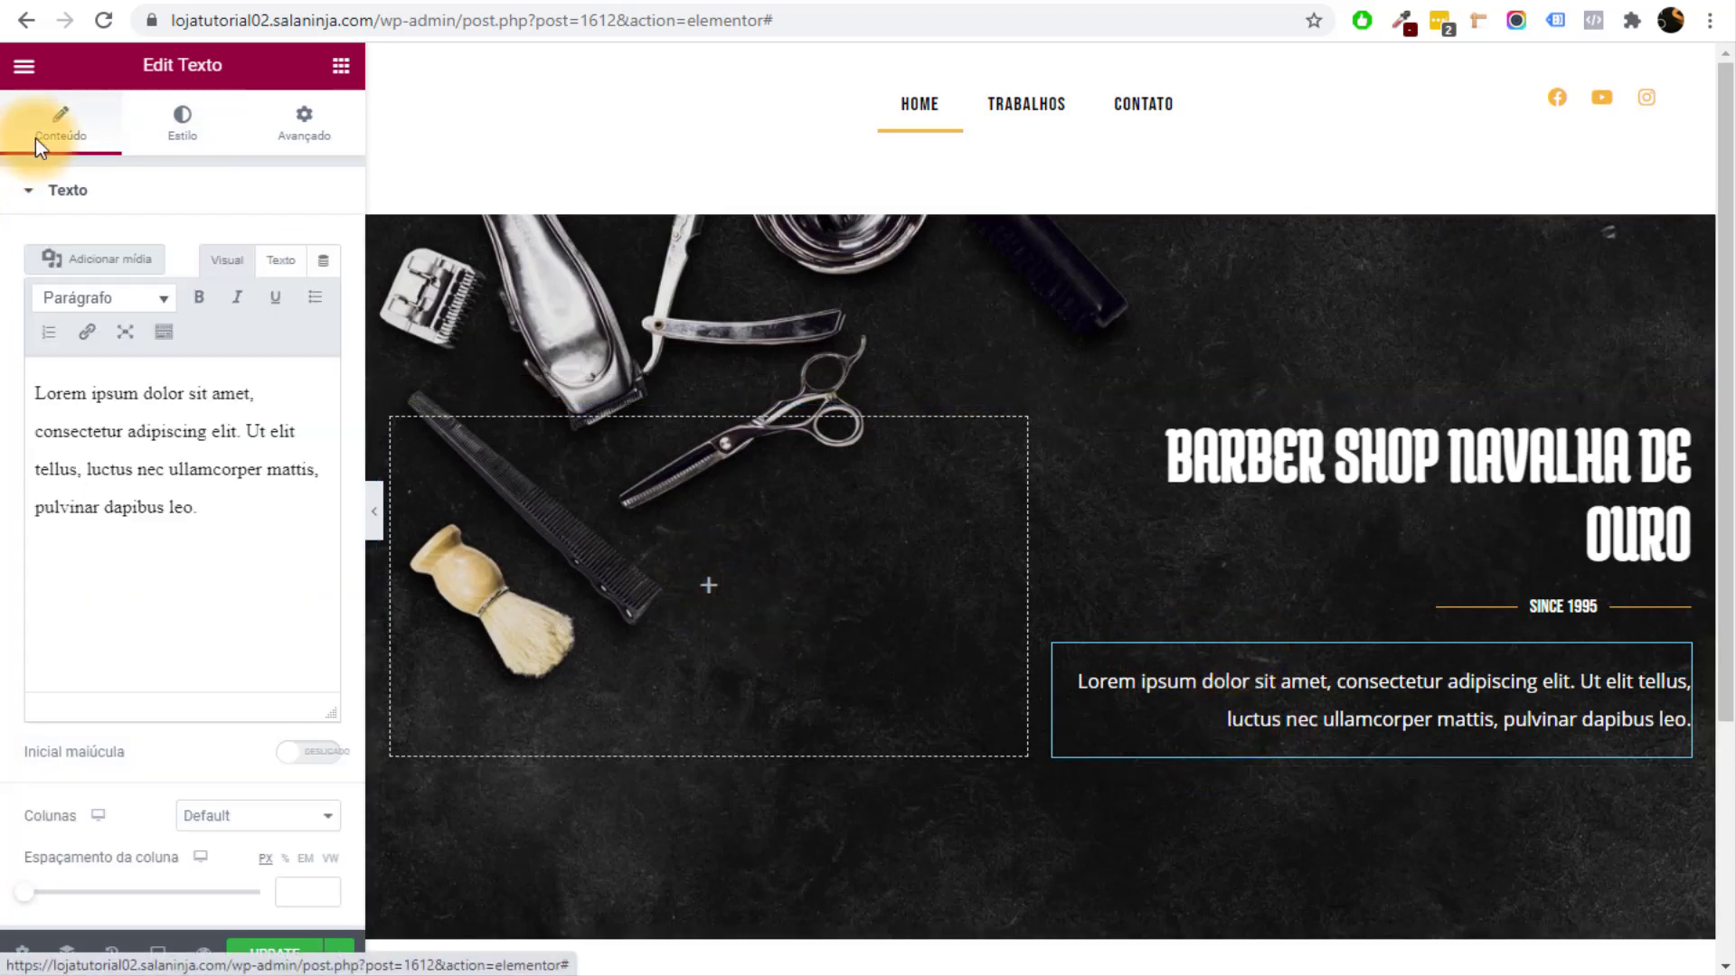
click(281, 264)
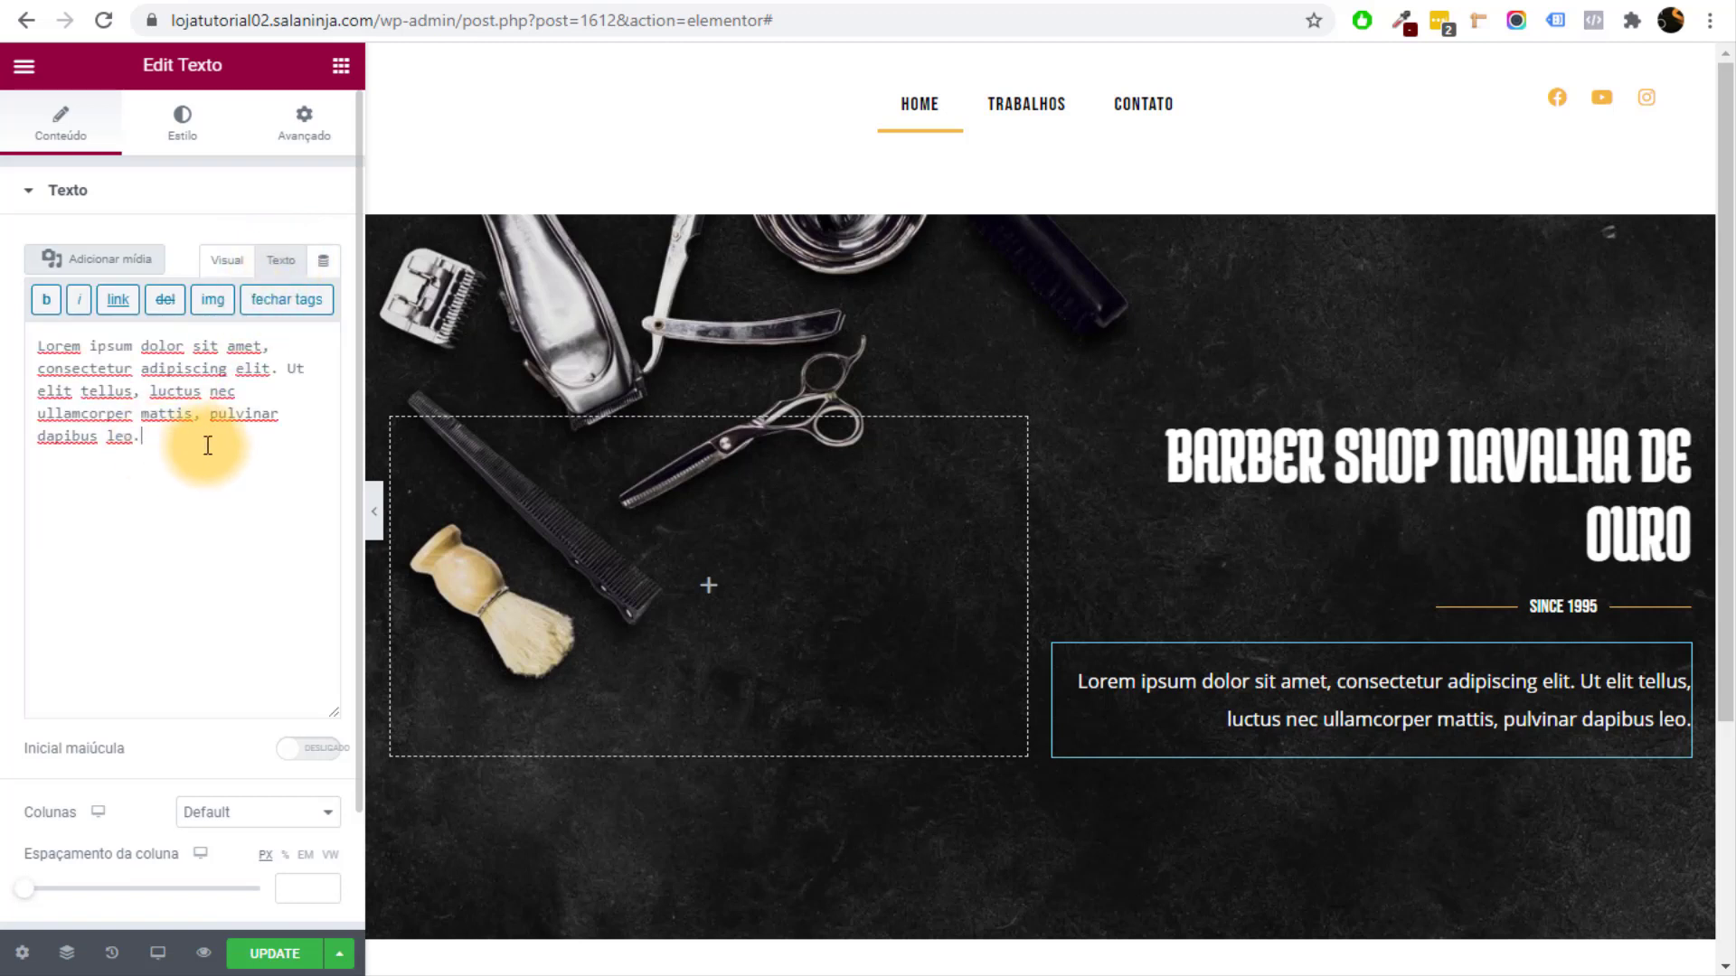
click(394, 516)
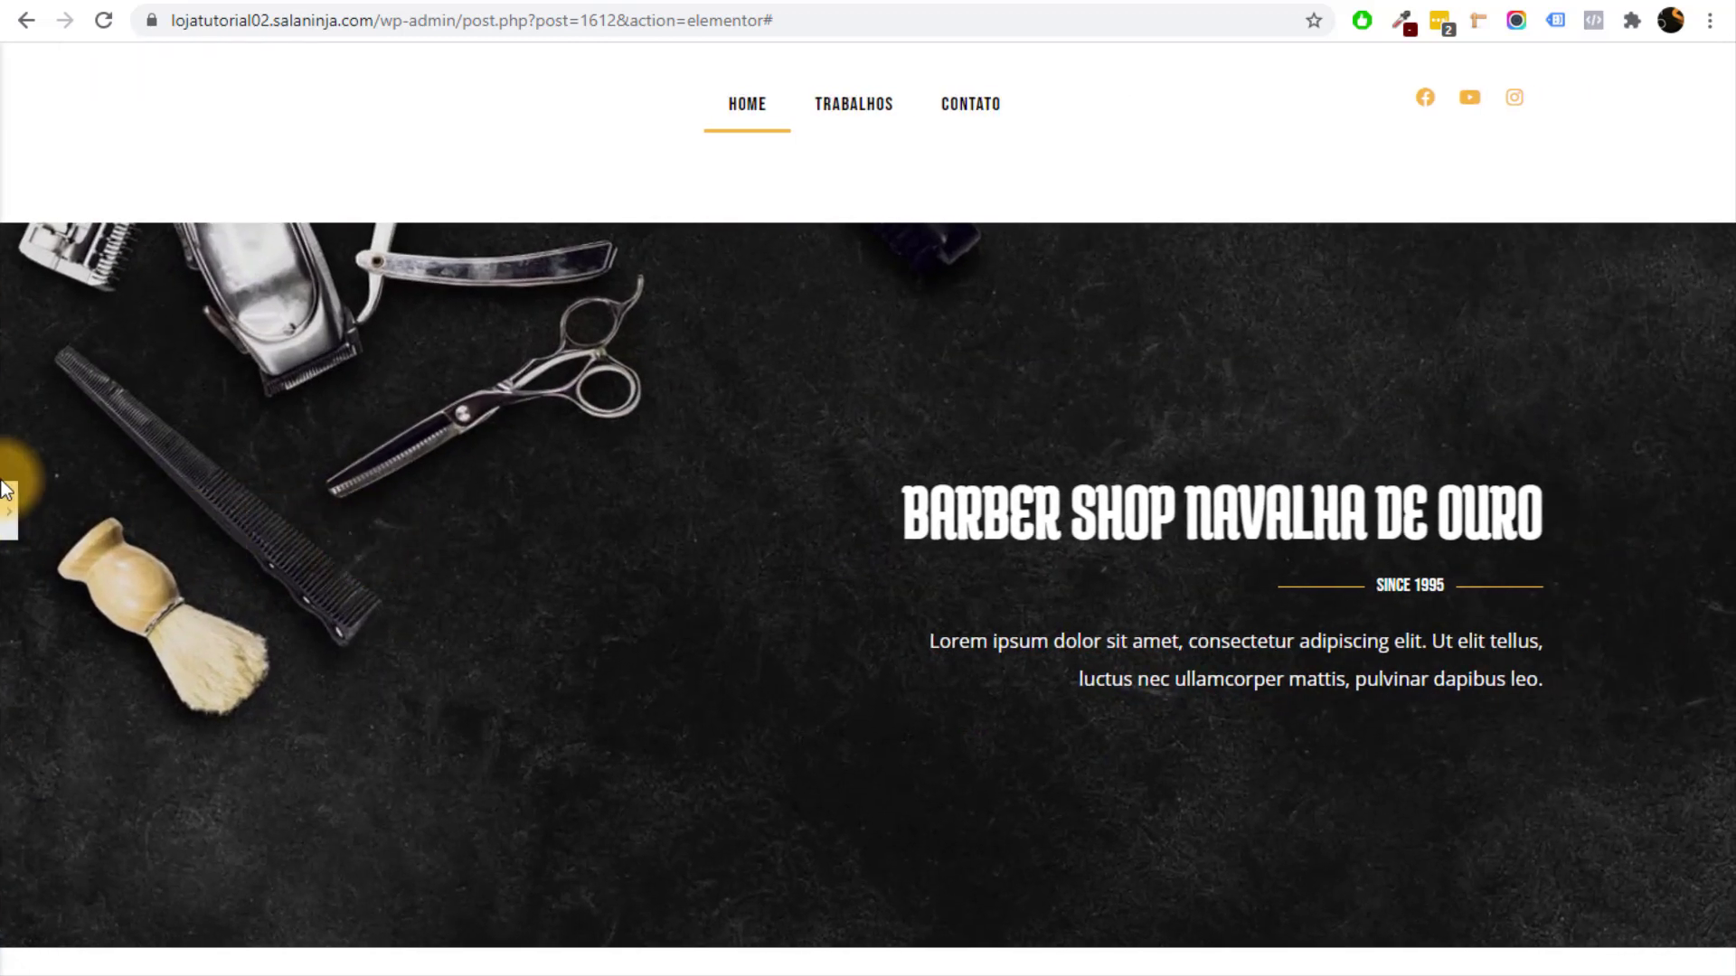
click(6, 501)
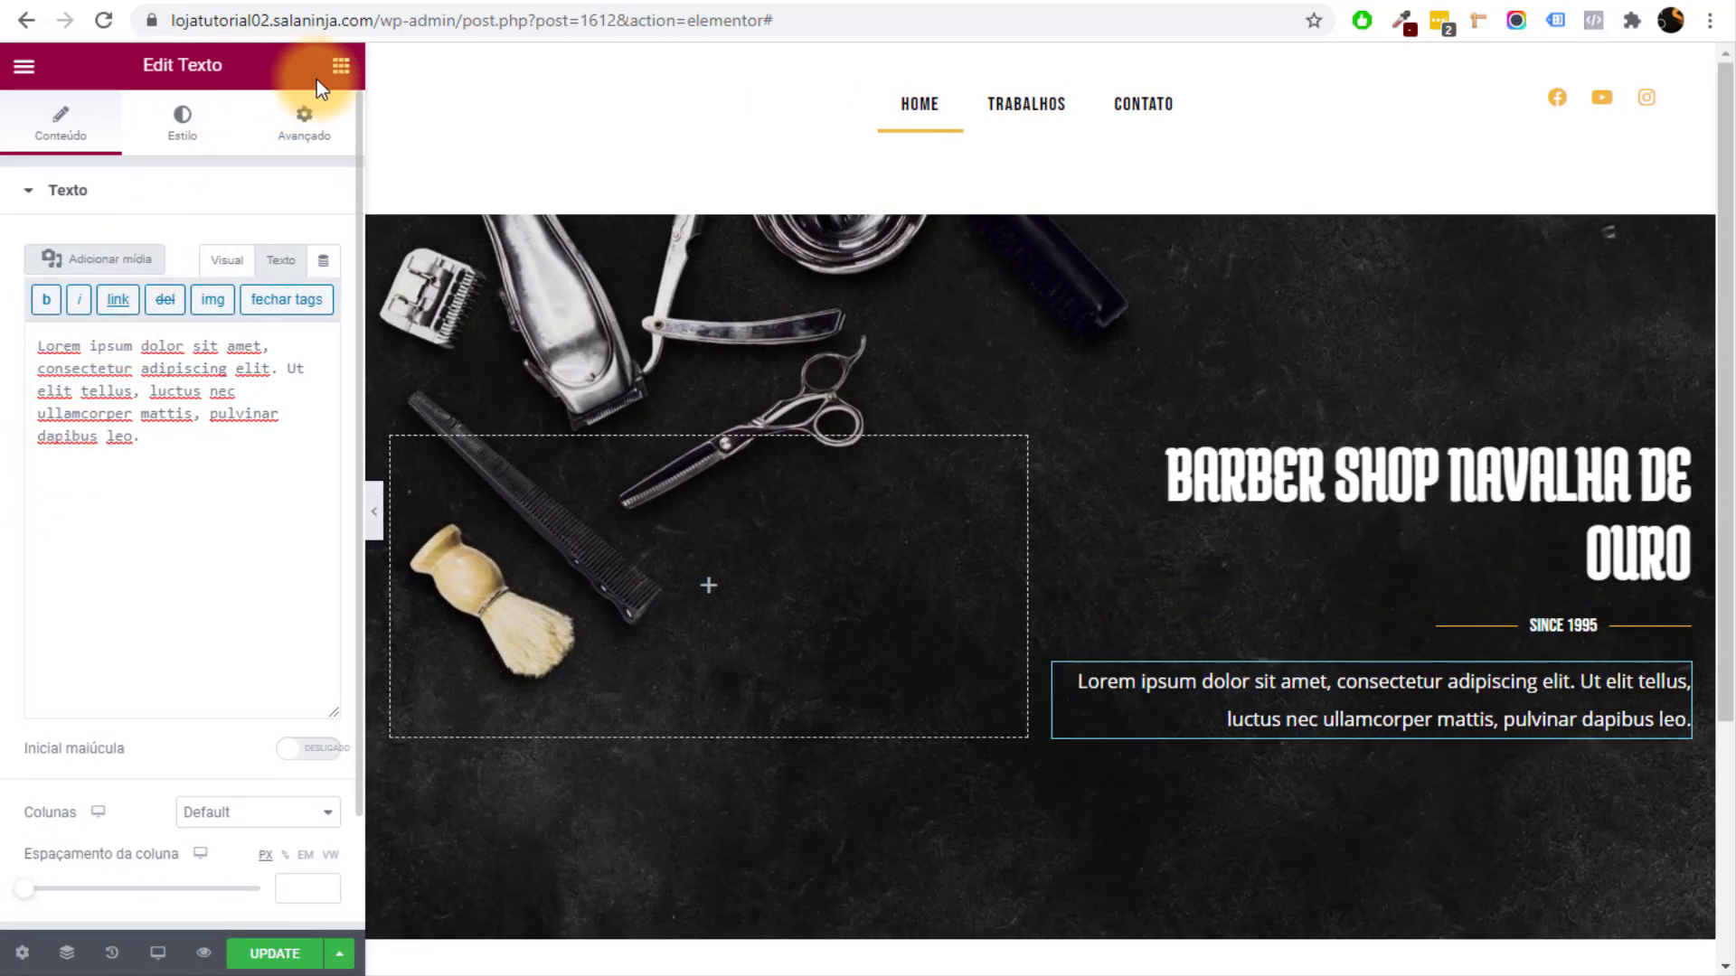
- Add a right-aligned button below the paragraph labelled 'Agendar Atendimento'
click(341, 65)
drag(302, 546, 1472, 712)
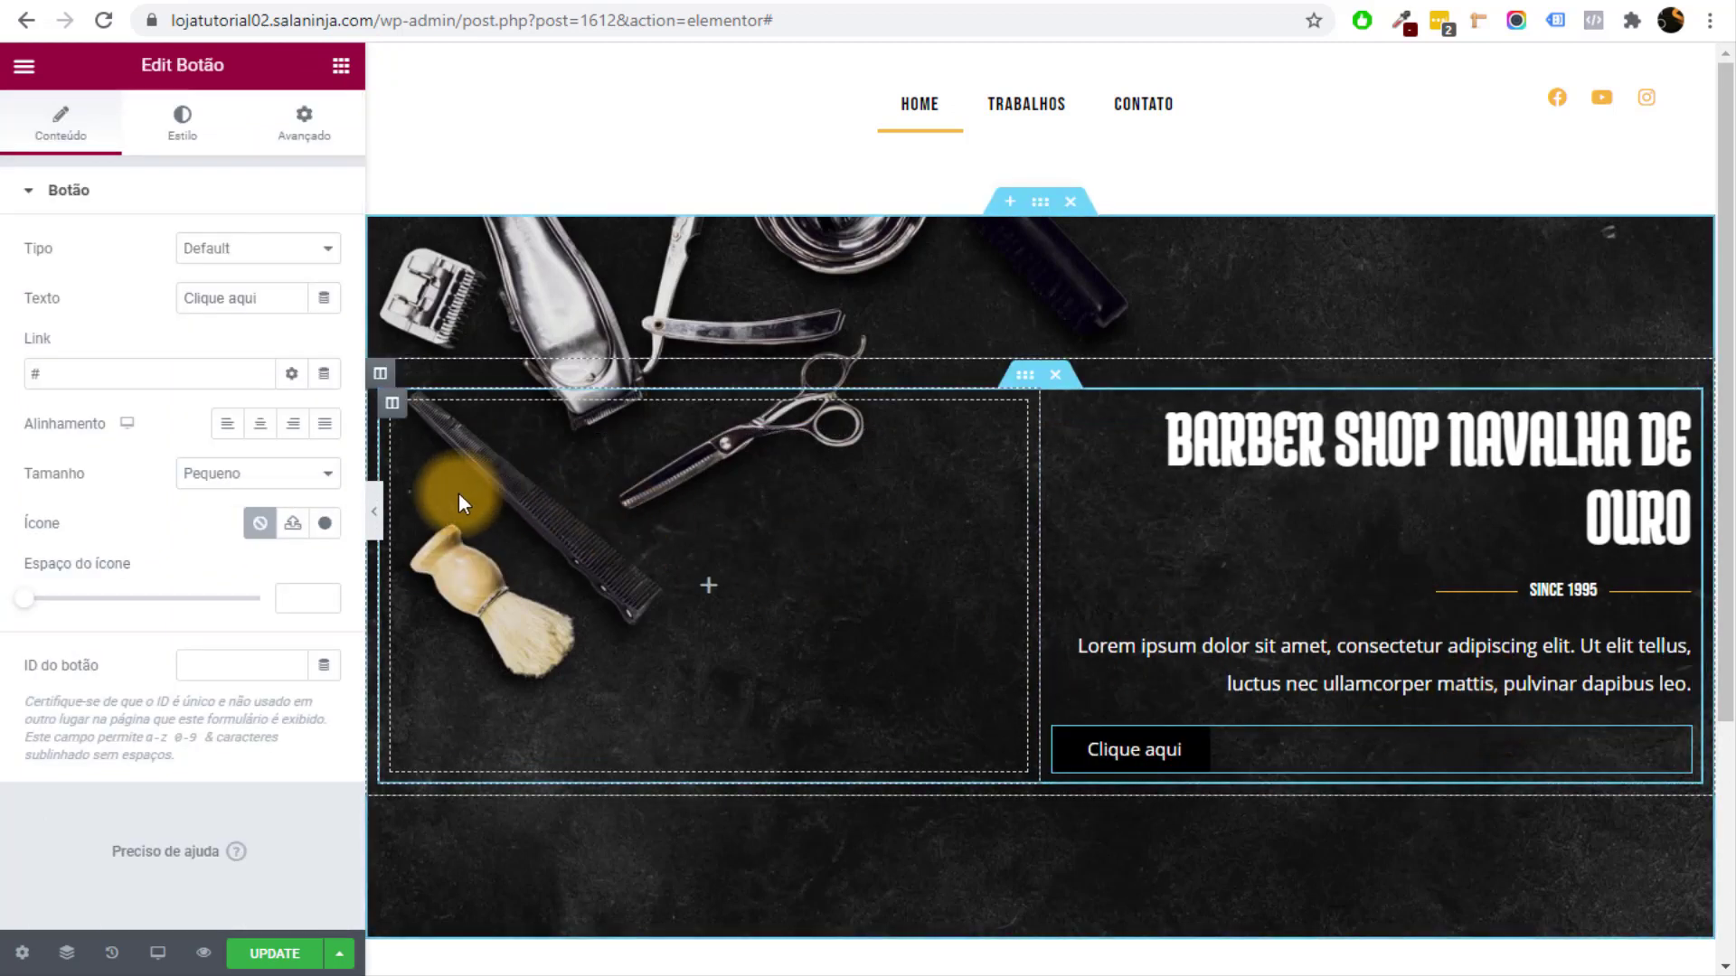
click(294, 430)
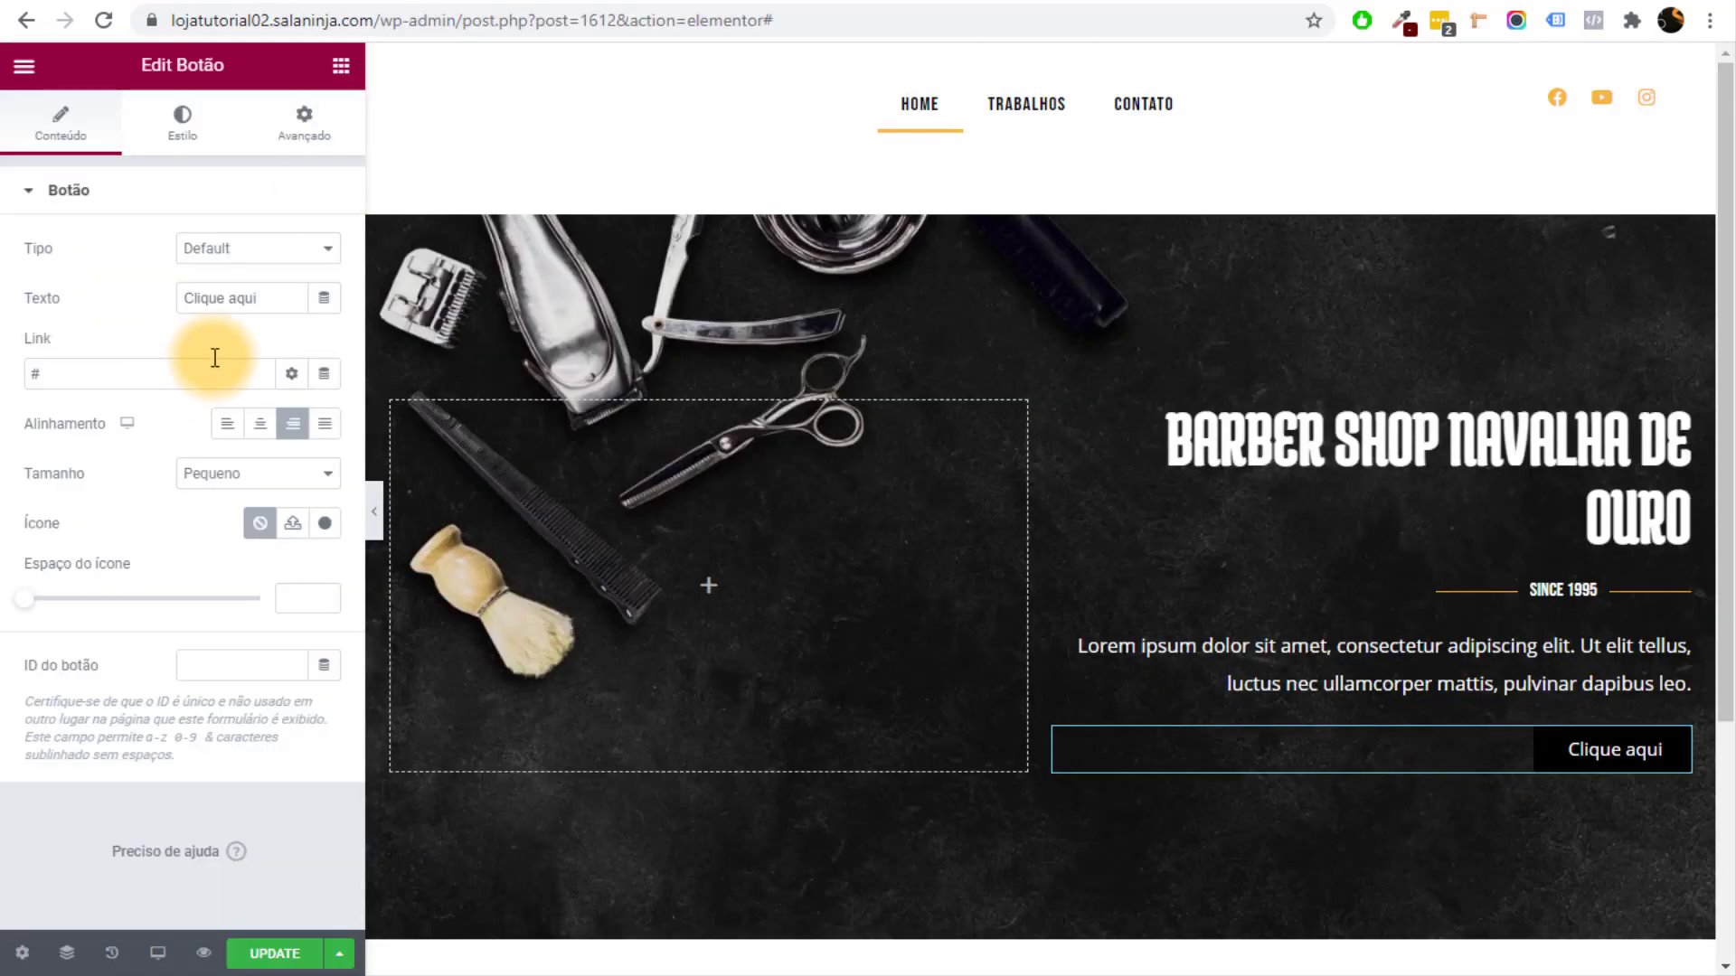
triple_click(221, 310)
text(Agendar )
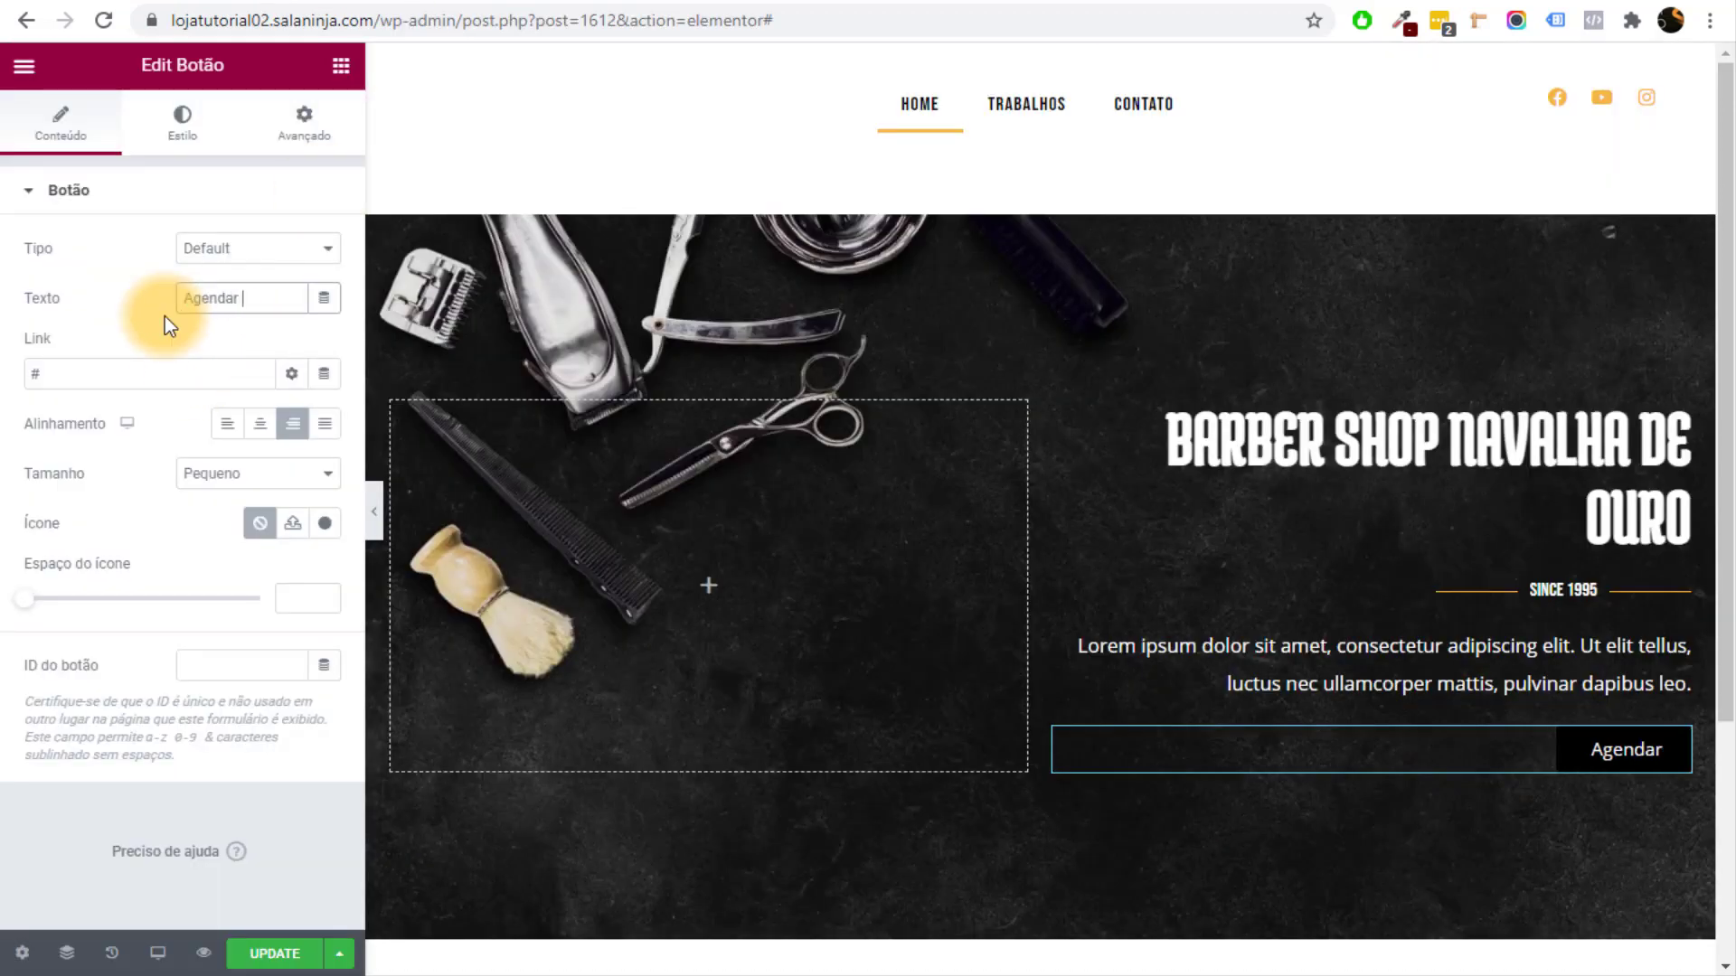
text(Atendimento)
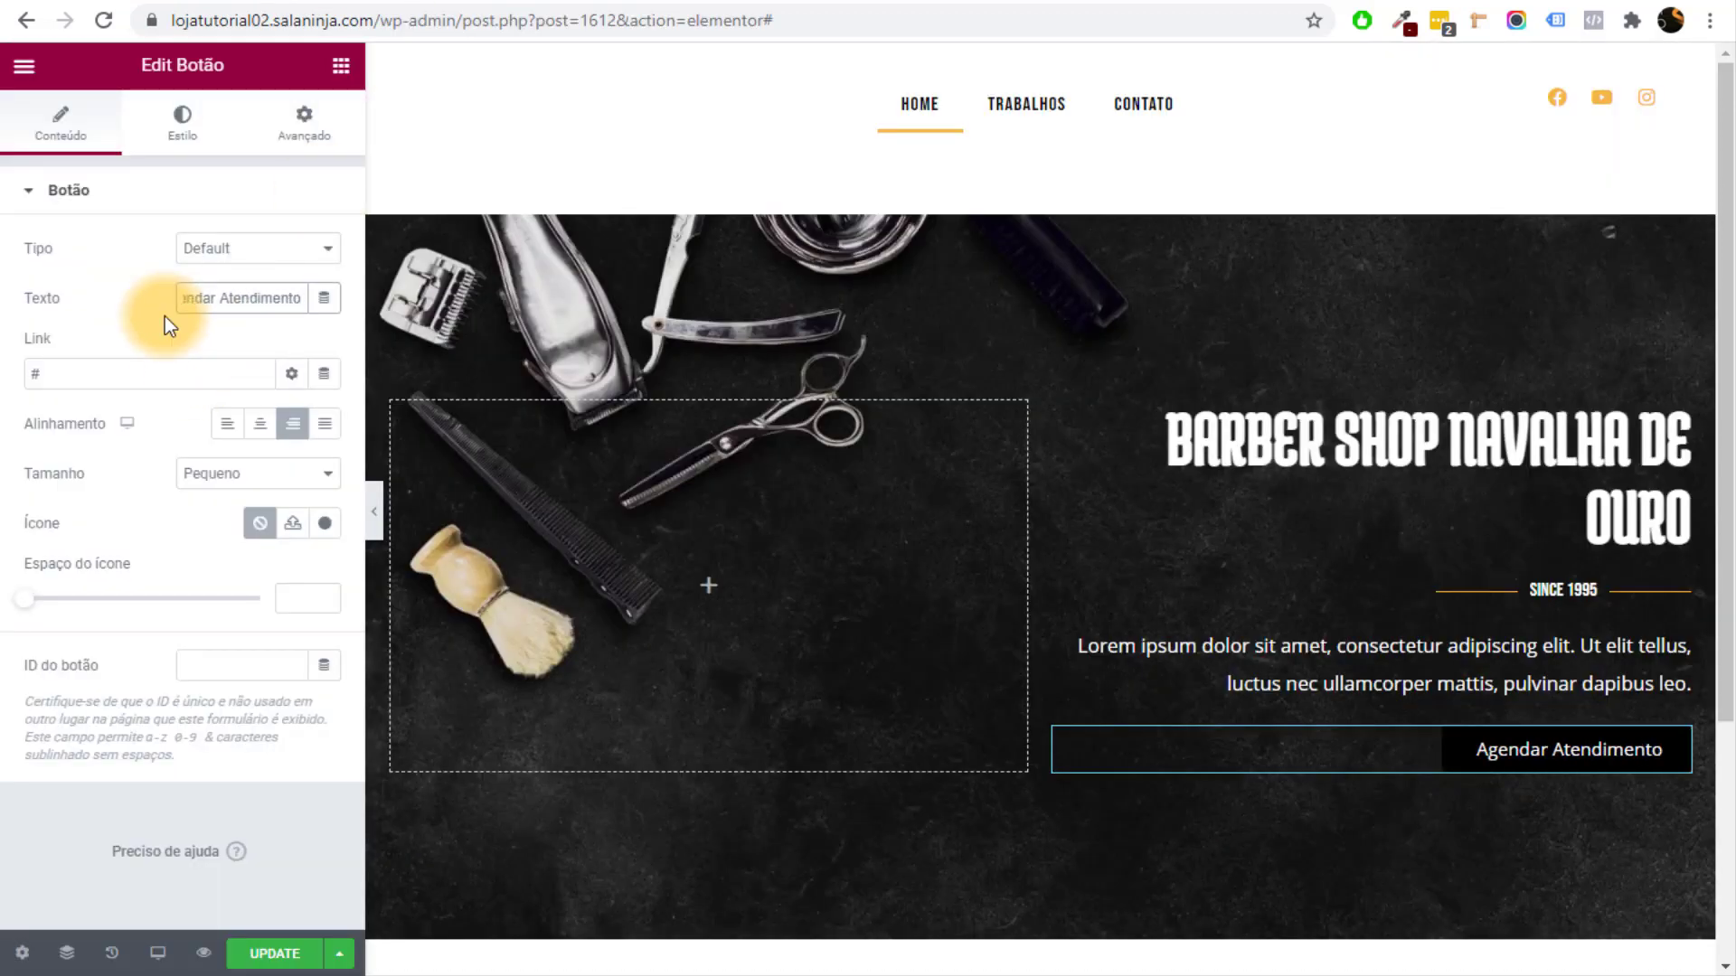
click(143, 393)
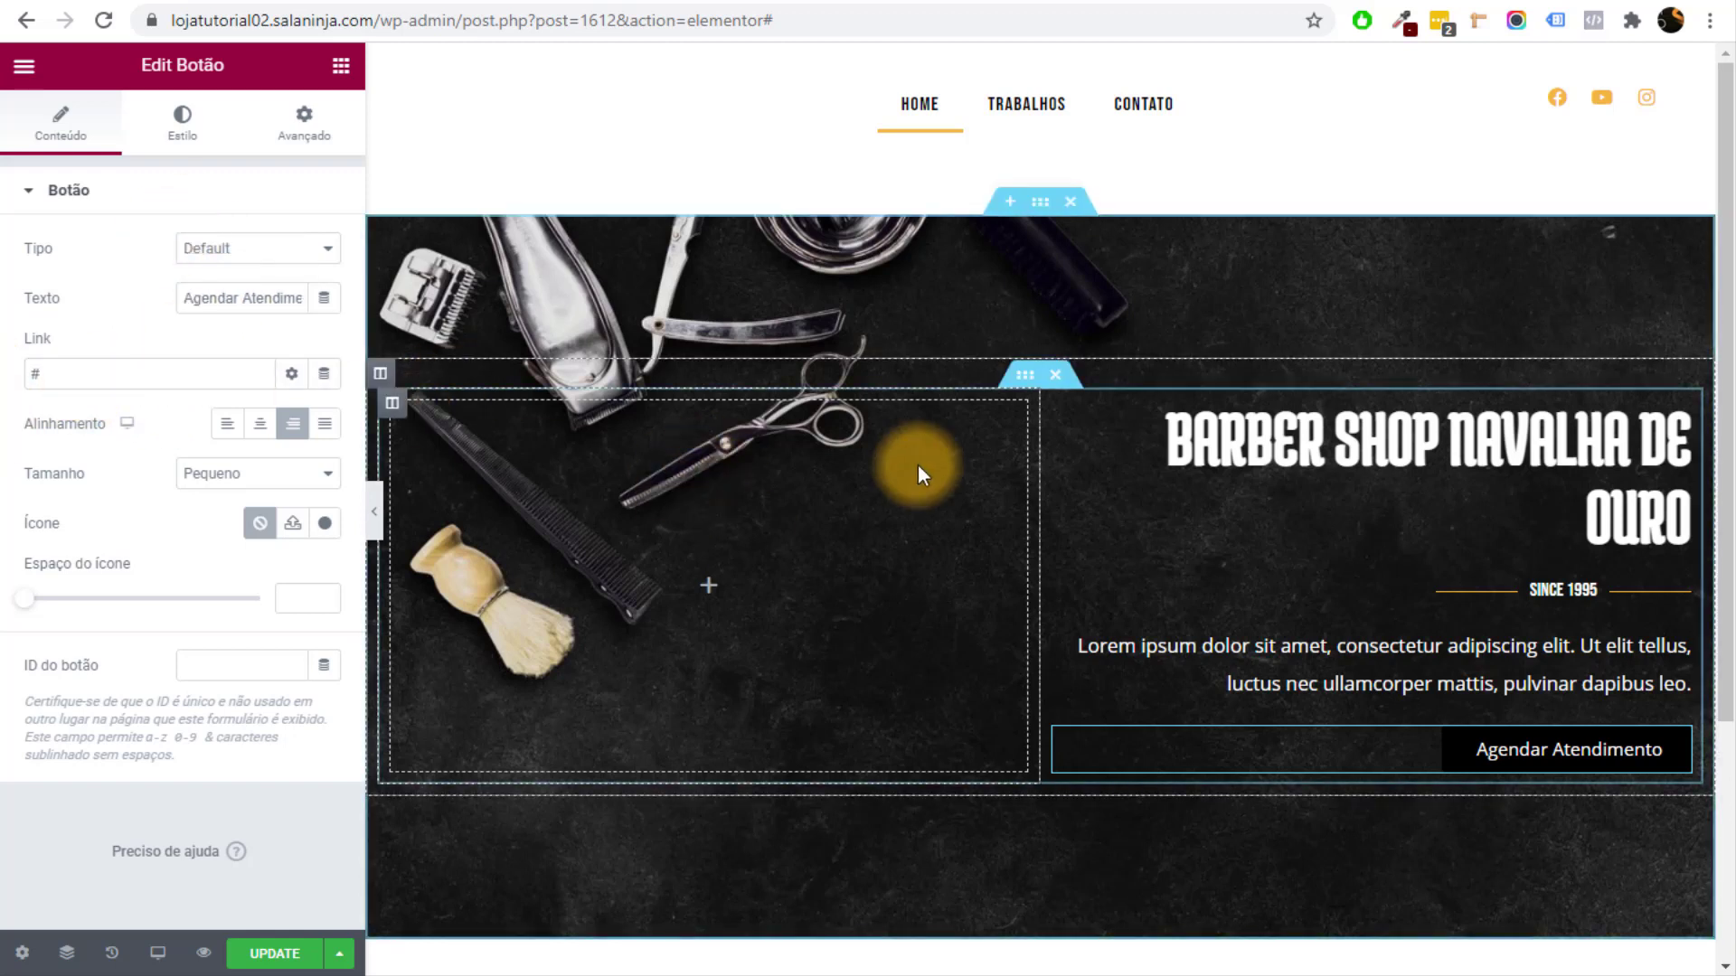
click(186, 119)
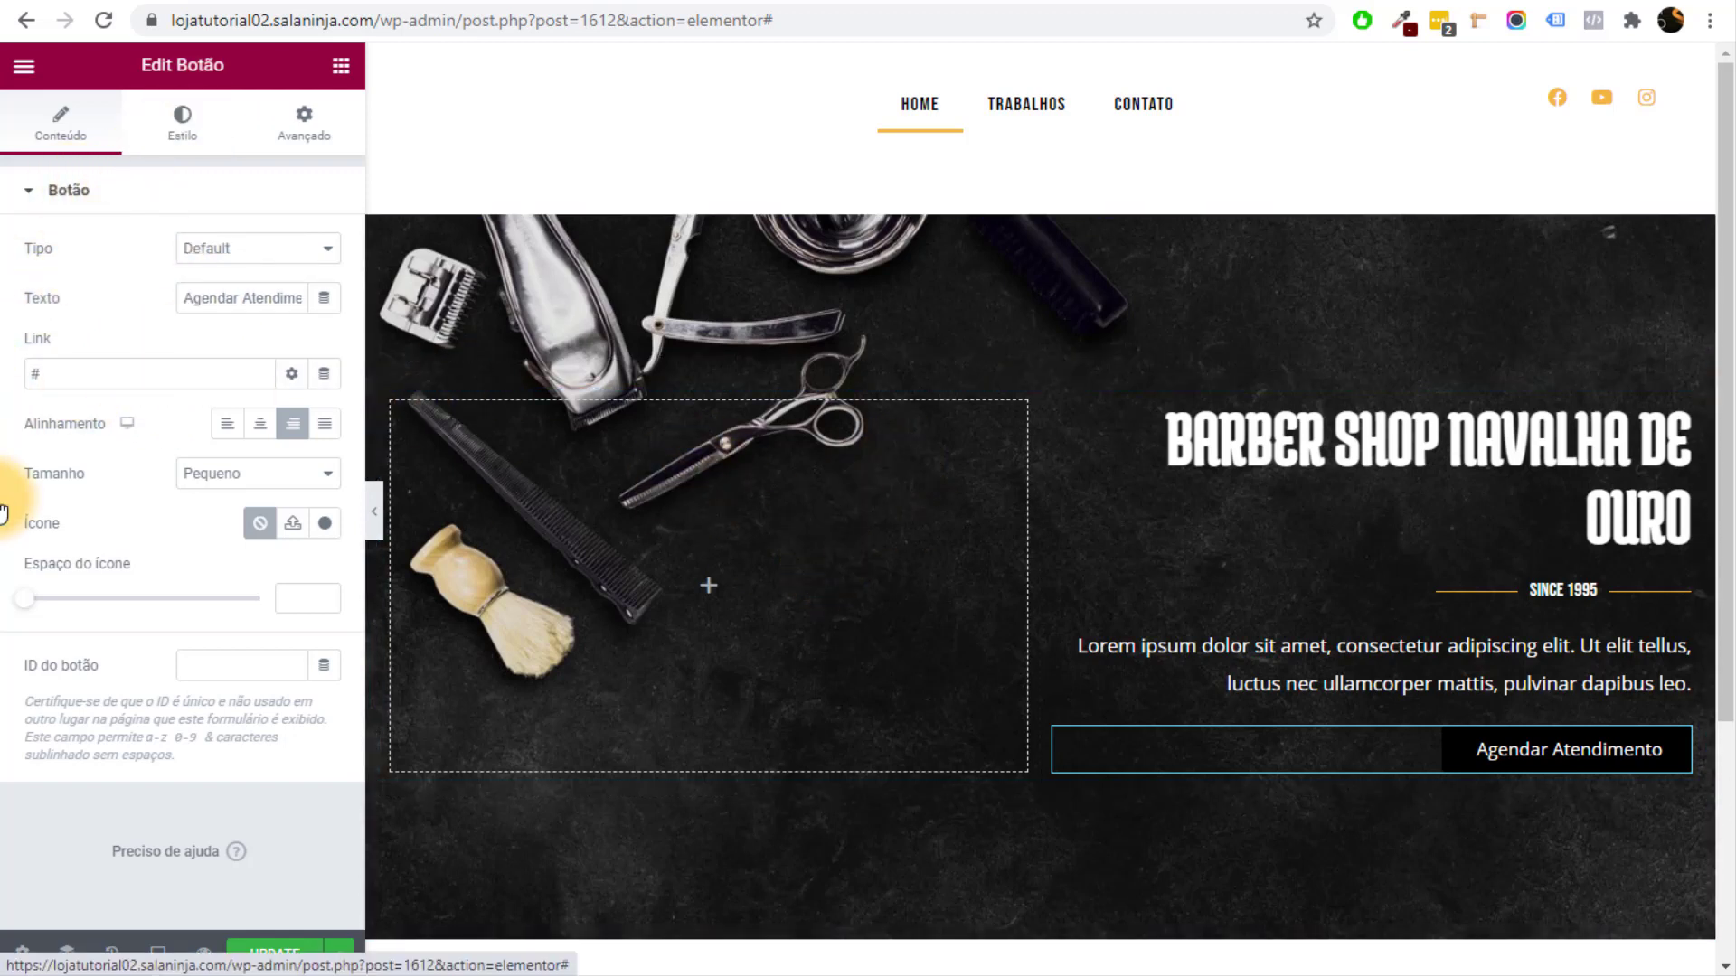
- Style the button label in Bebas Neue, weight 800, 18 px, with letter spacing 1
click(325, 247)
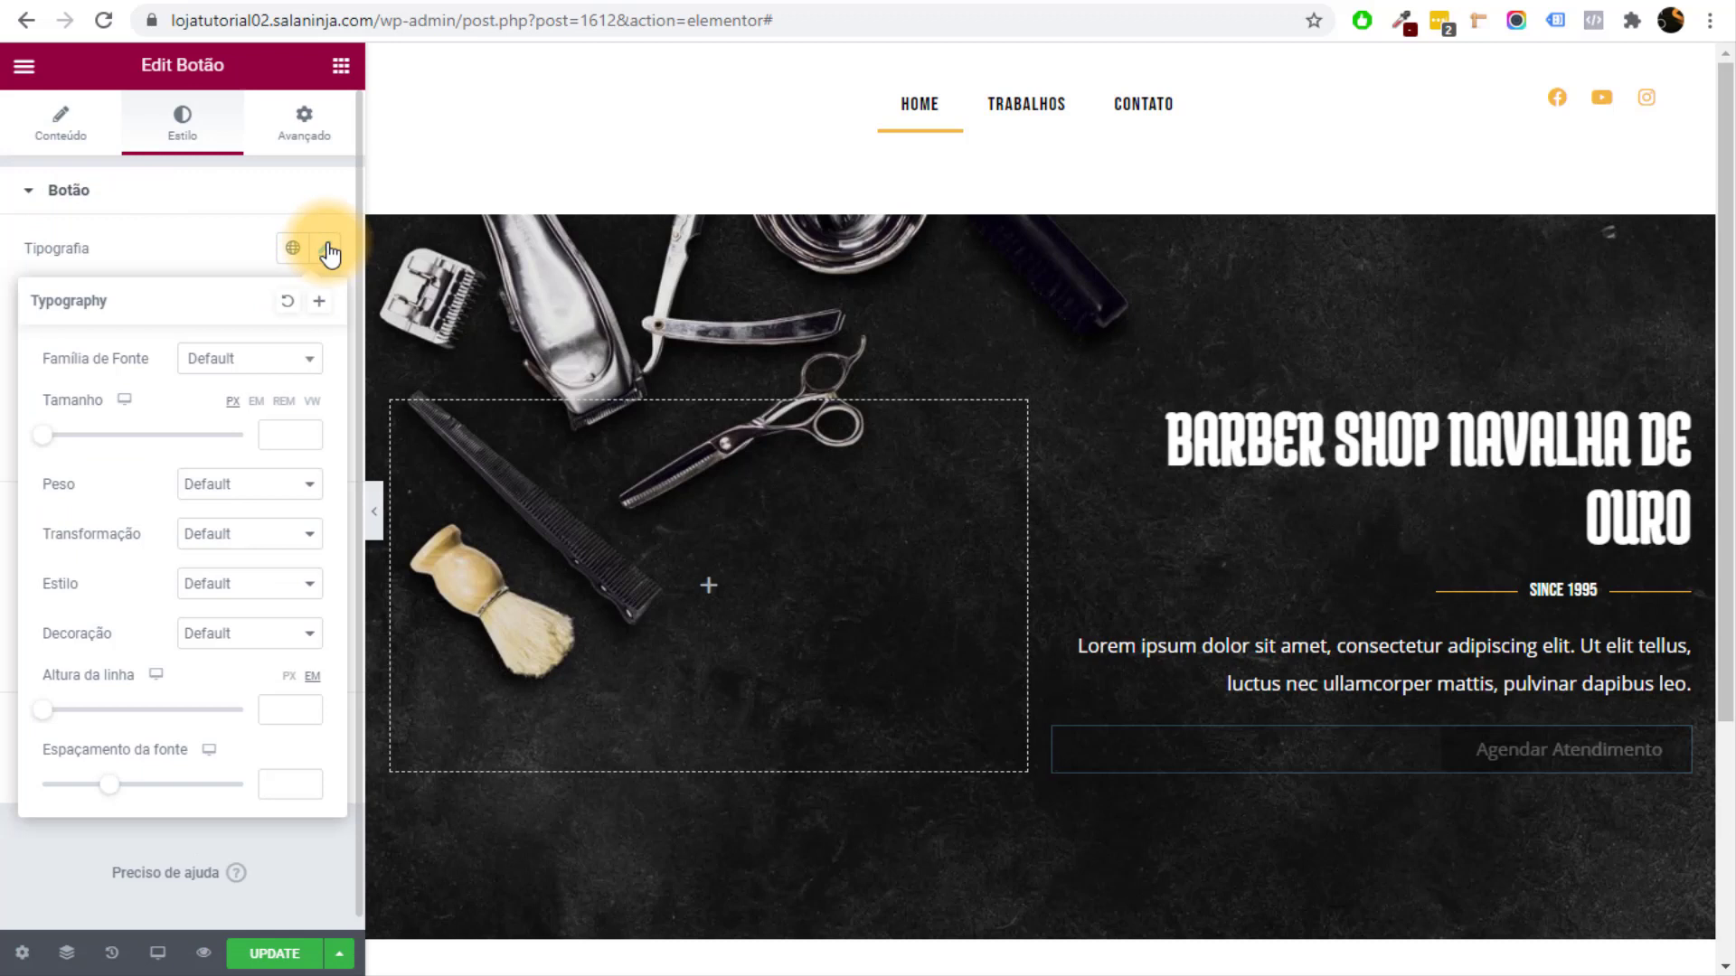
click(280, 366)
text(beb)
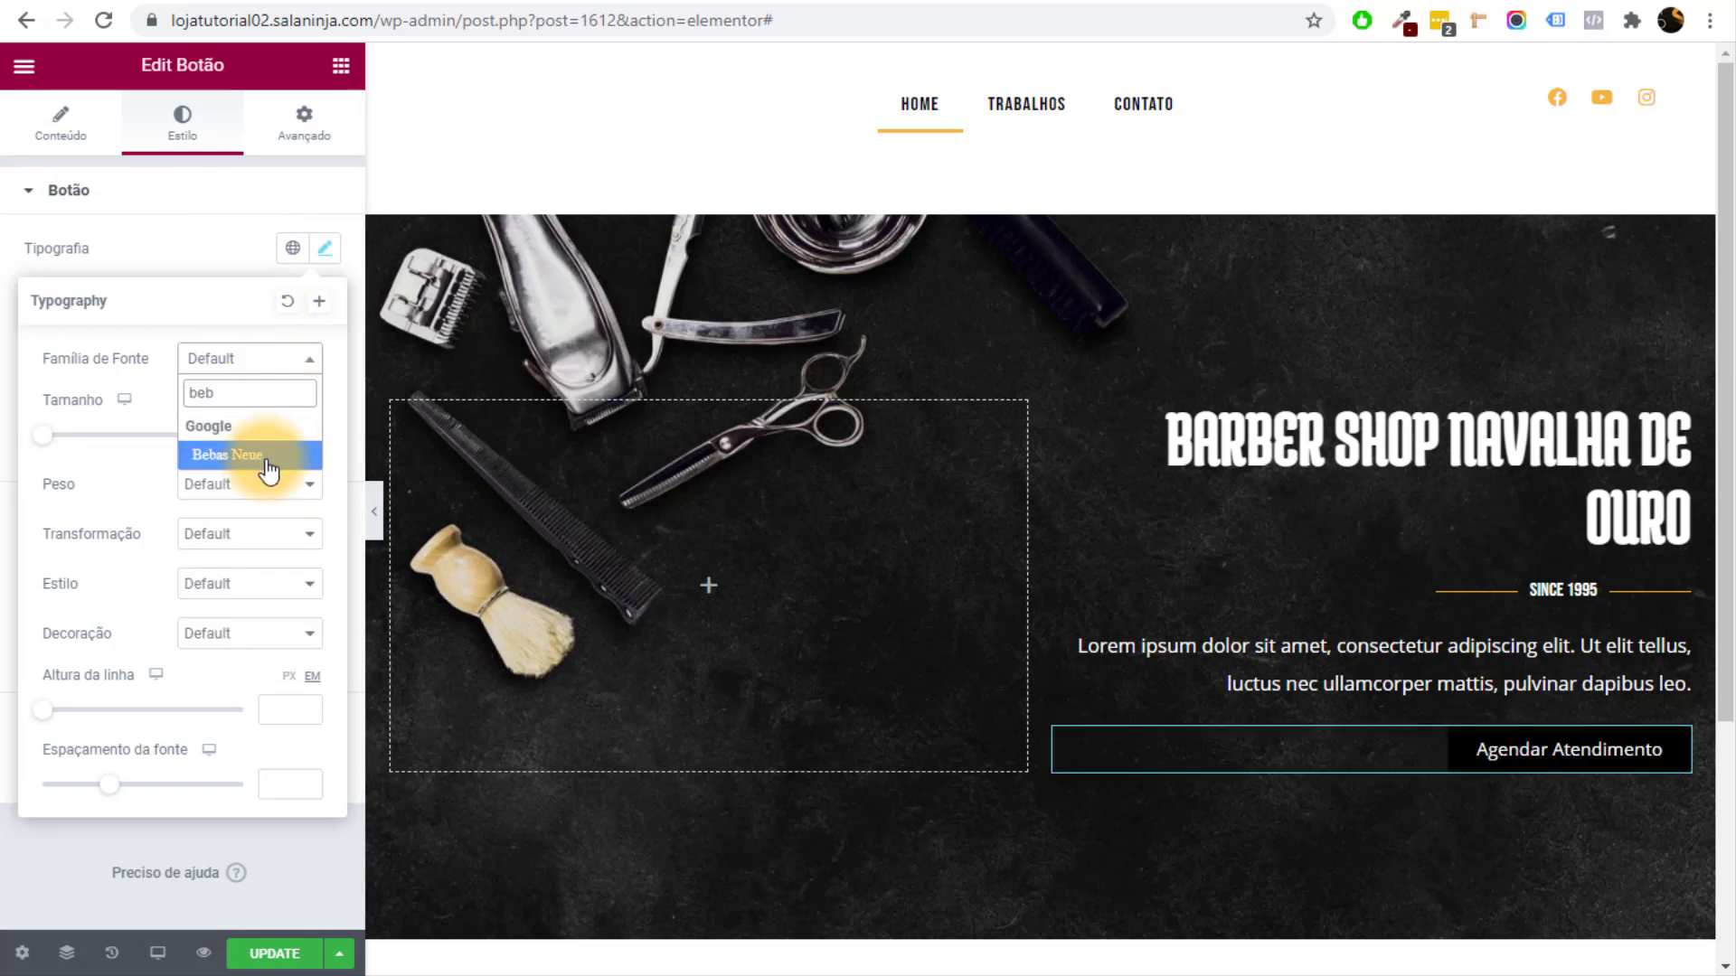
click(262, 456)
click(292, 434)
text(1)
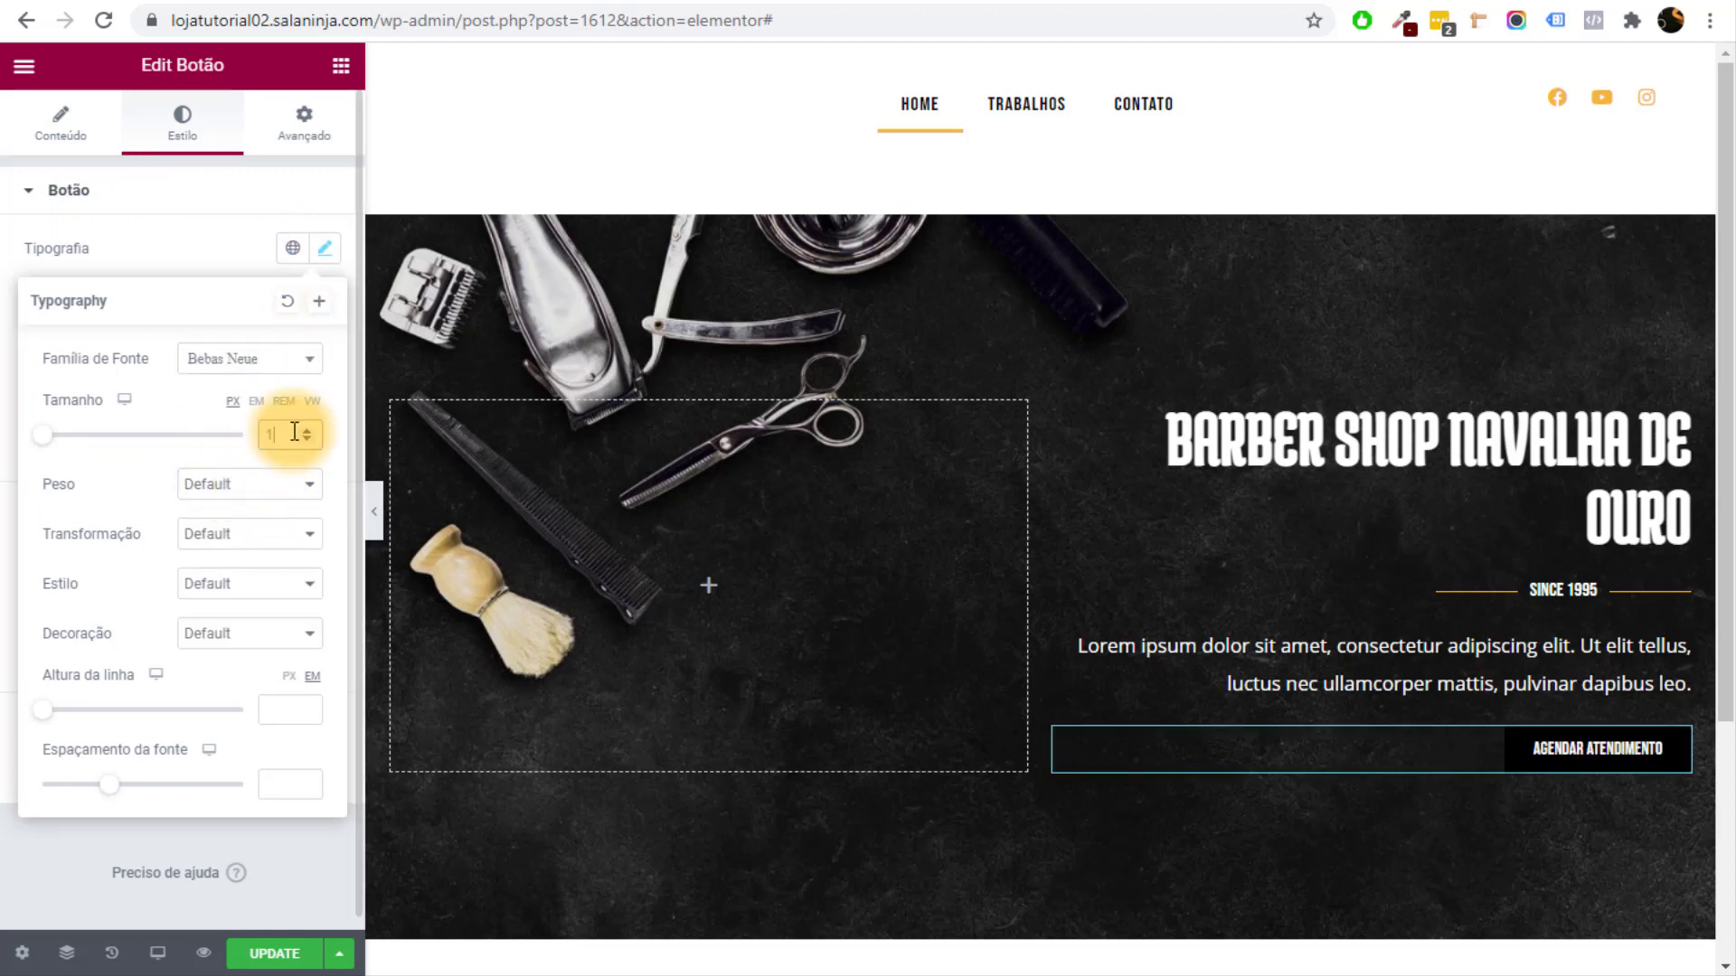
text(6)
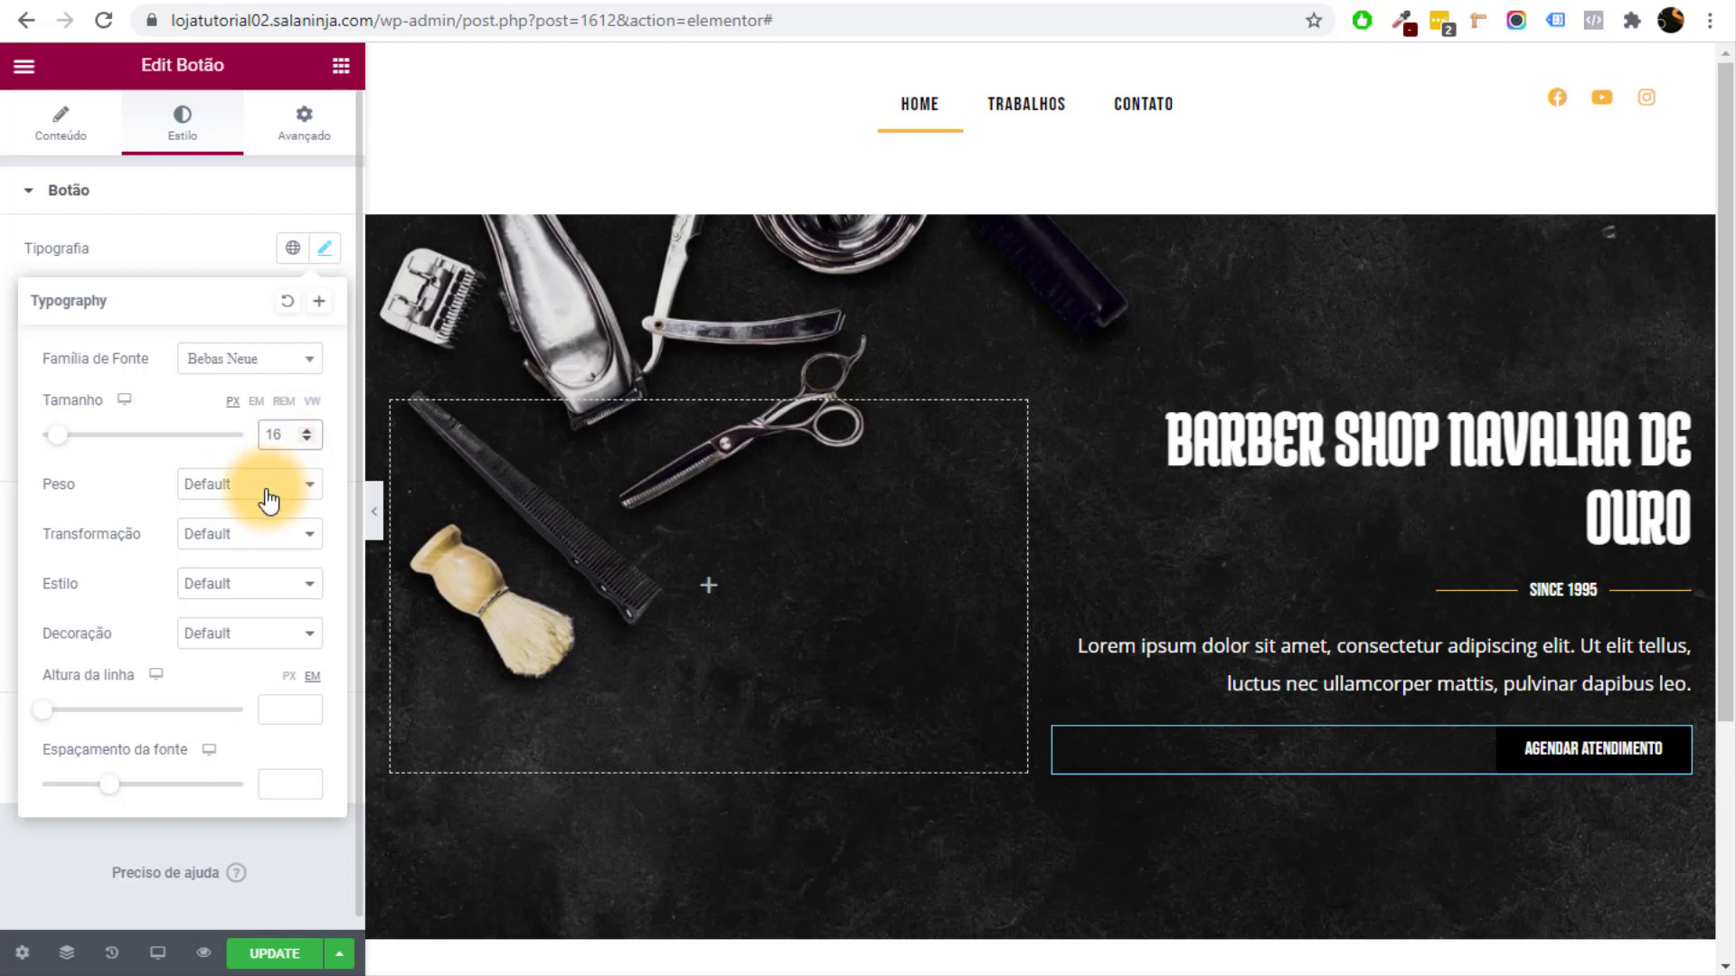
click(268, 496)
click(241, 640)
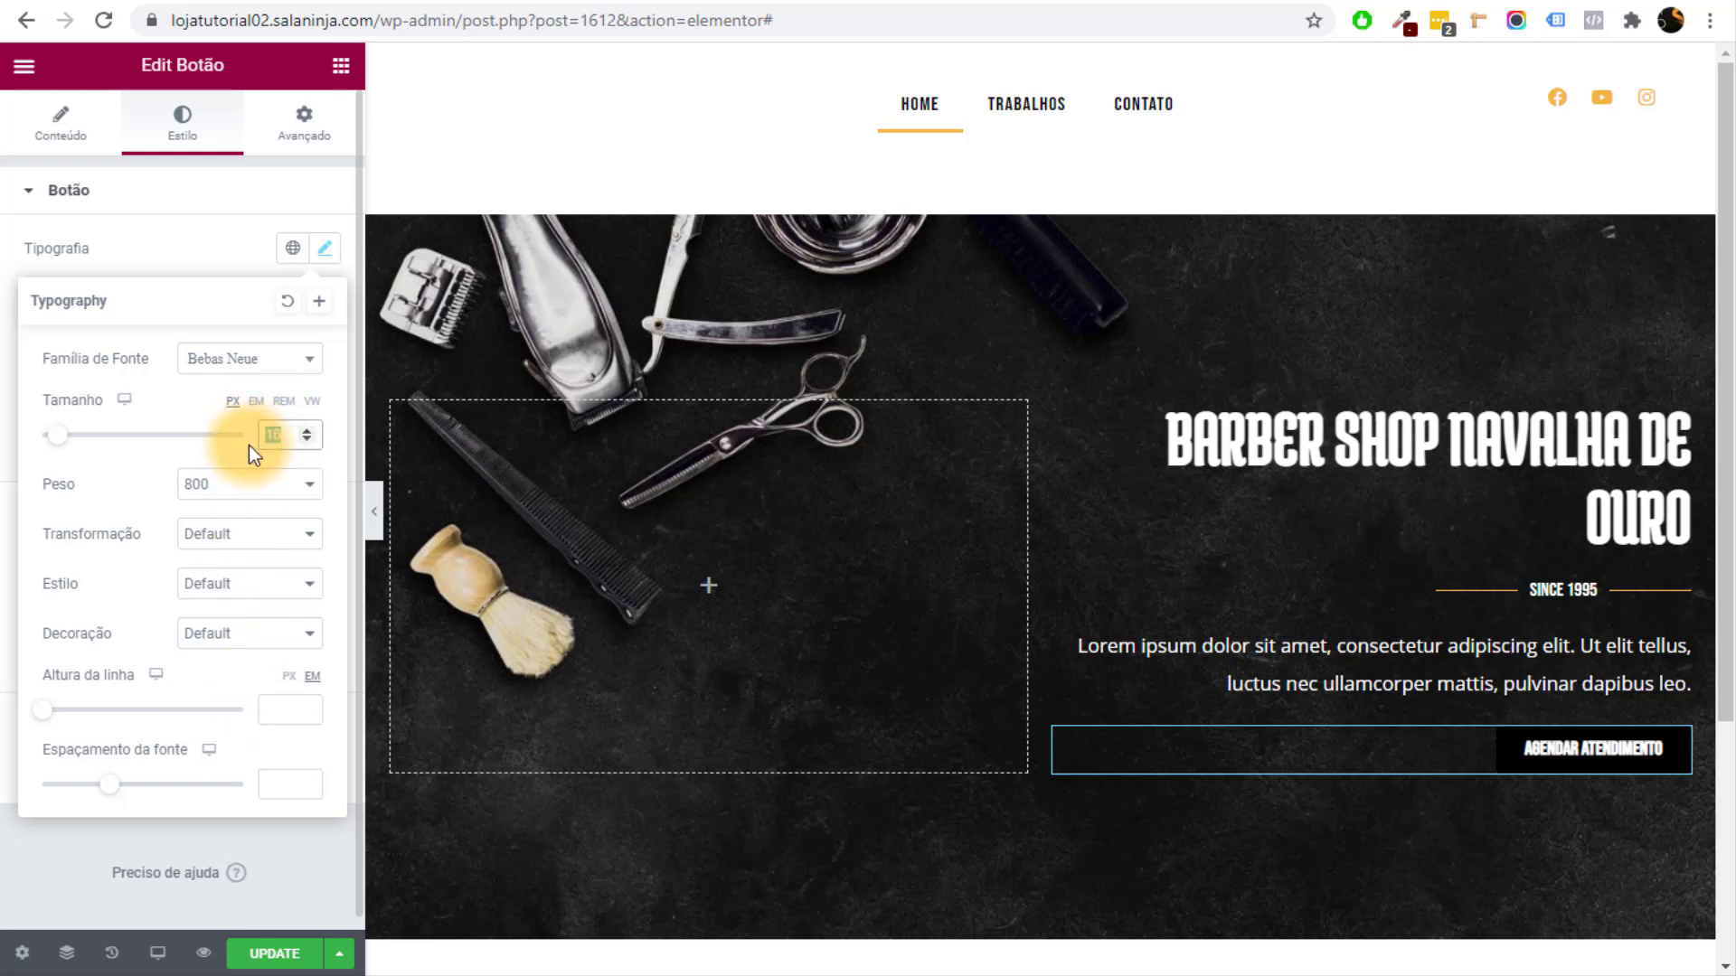
drag(253, 445, 312, 427)
click(306, 431)
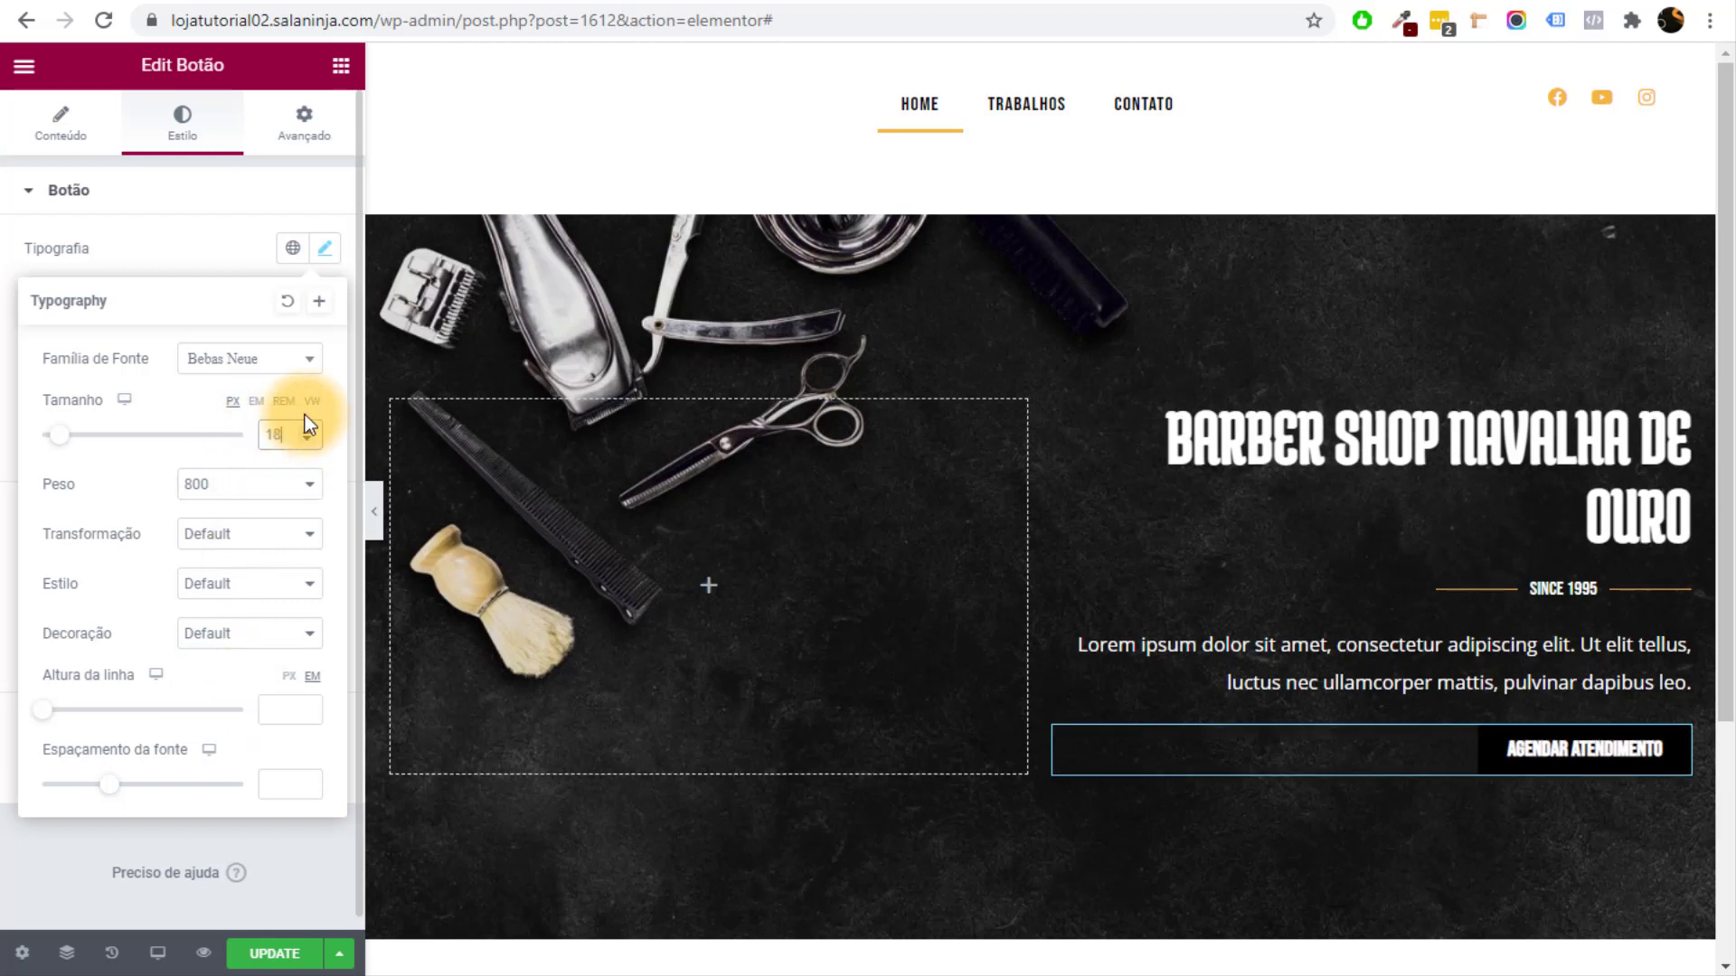
click(304, 780)
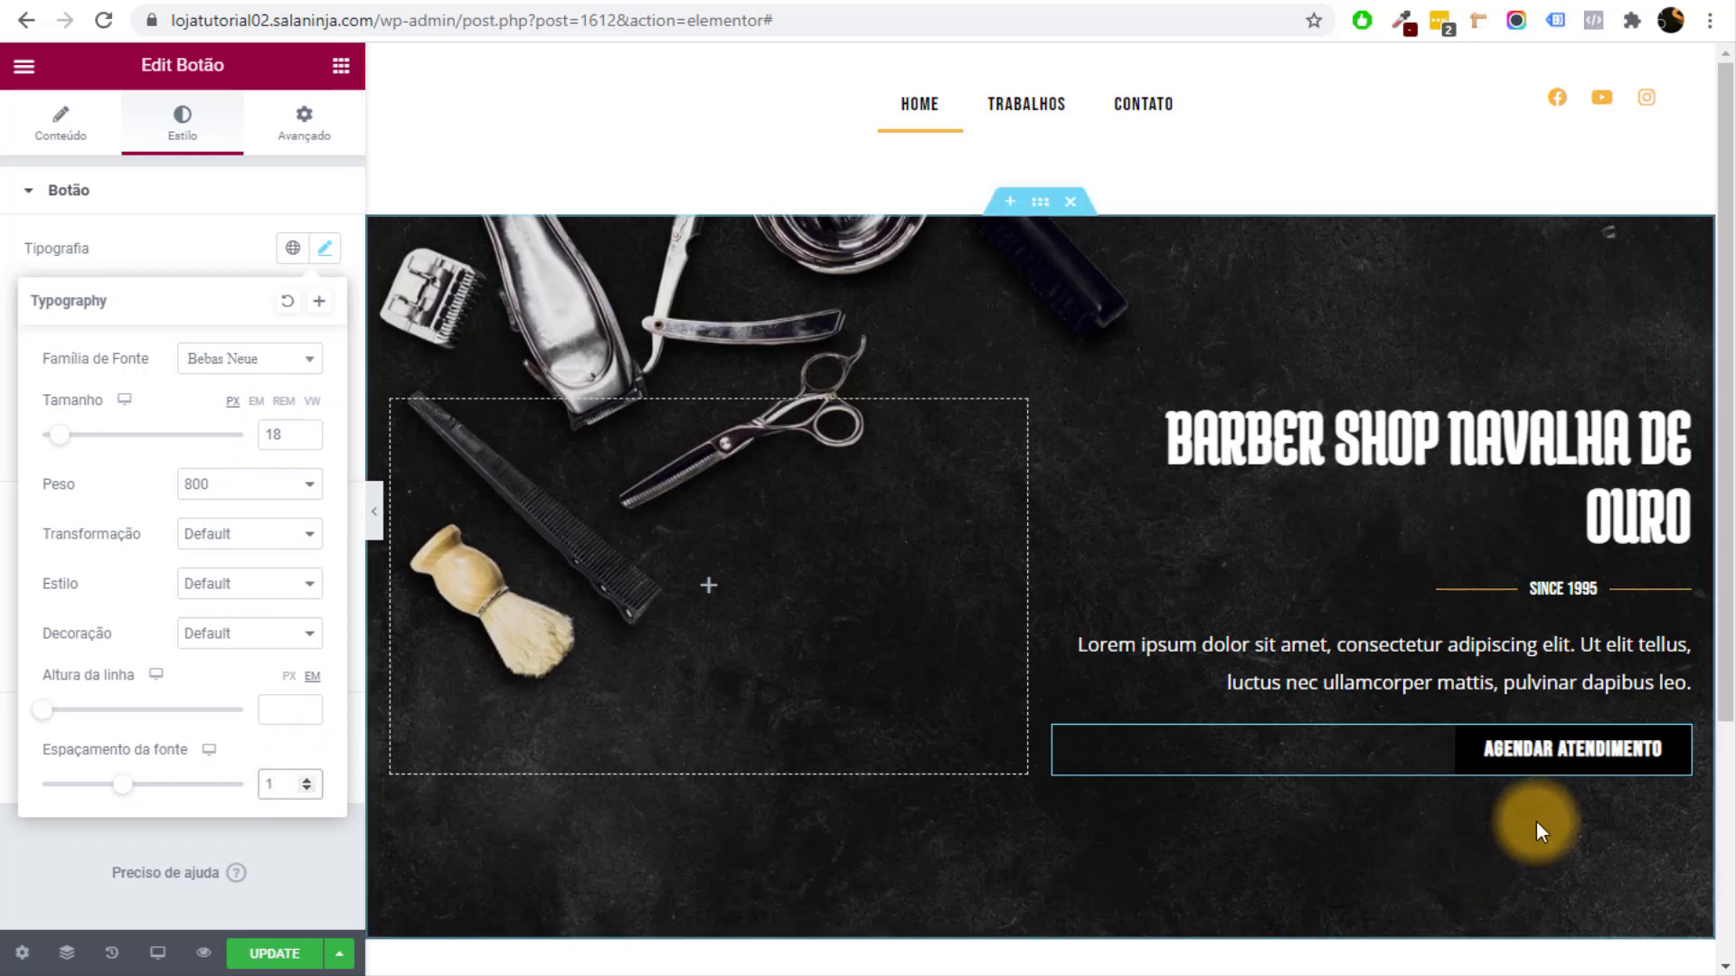
click(5, 536)
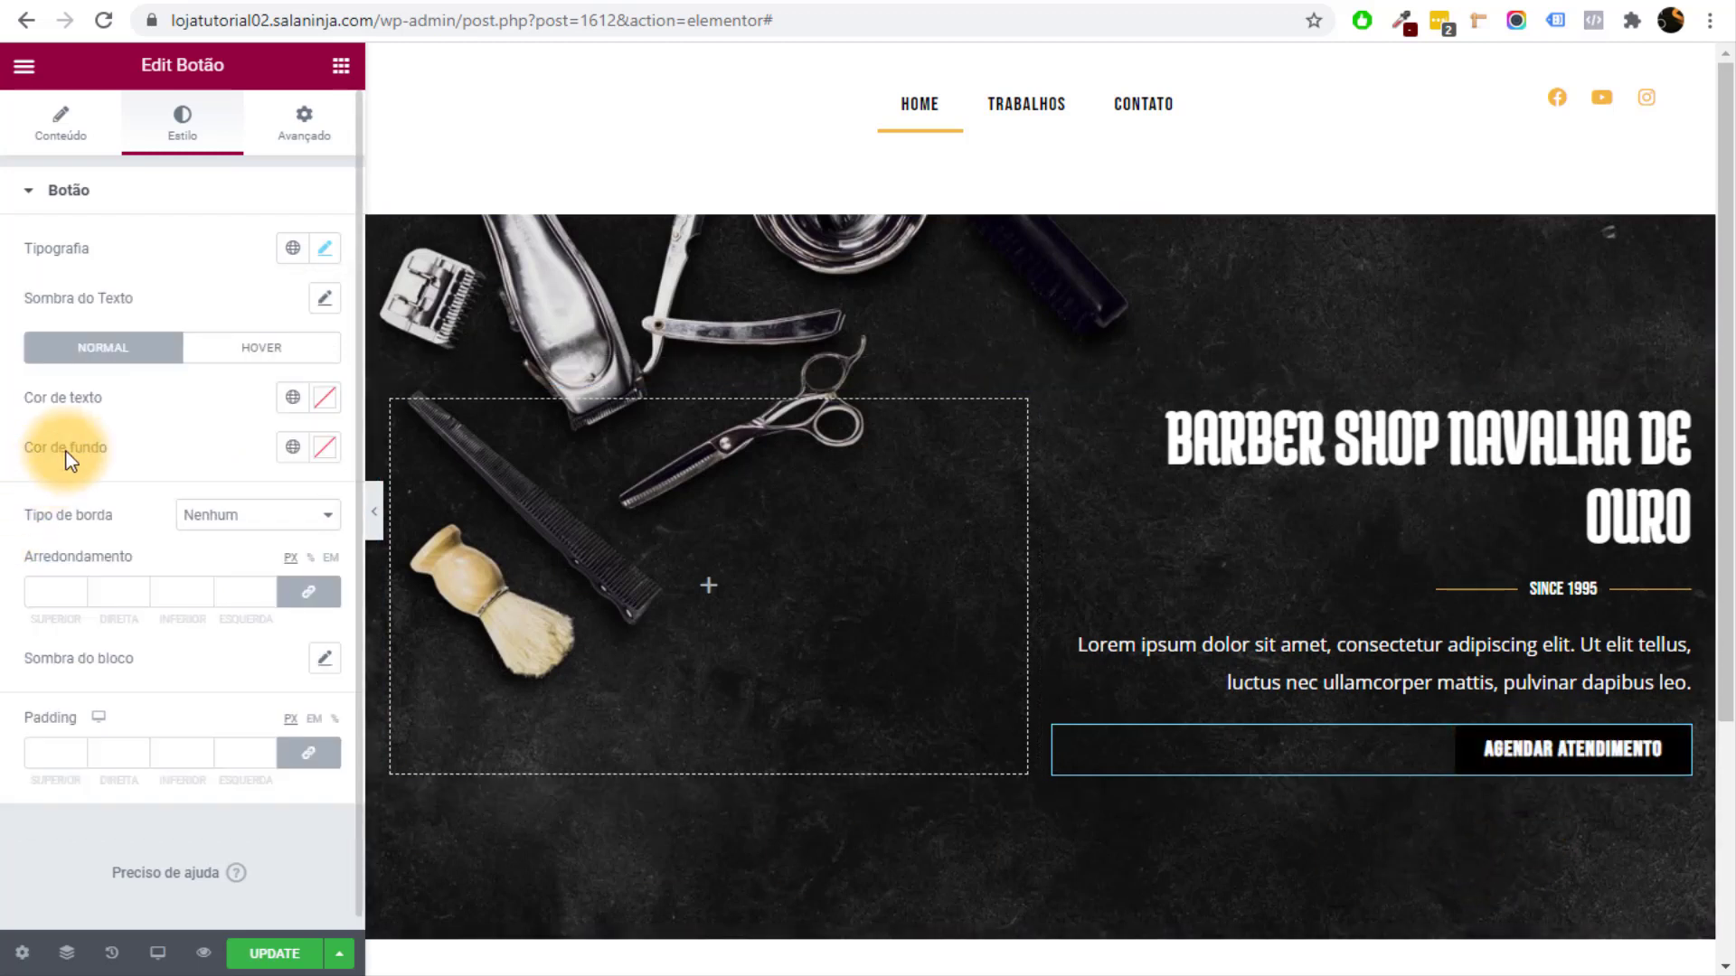
- Give the button background the global gold Cor Principal colour
click(291, 449)
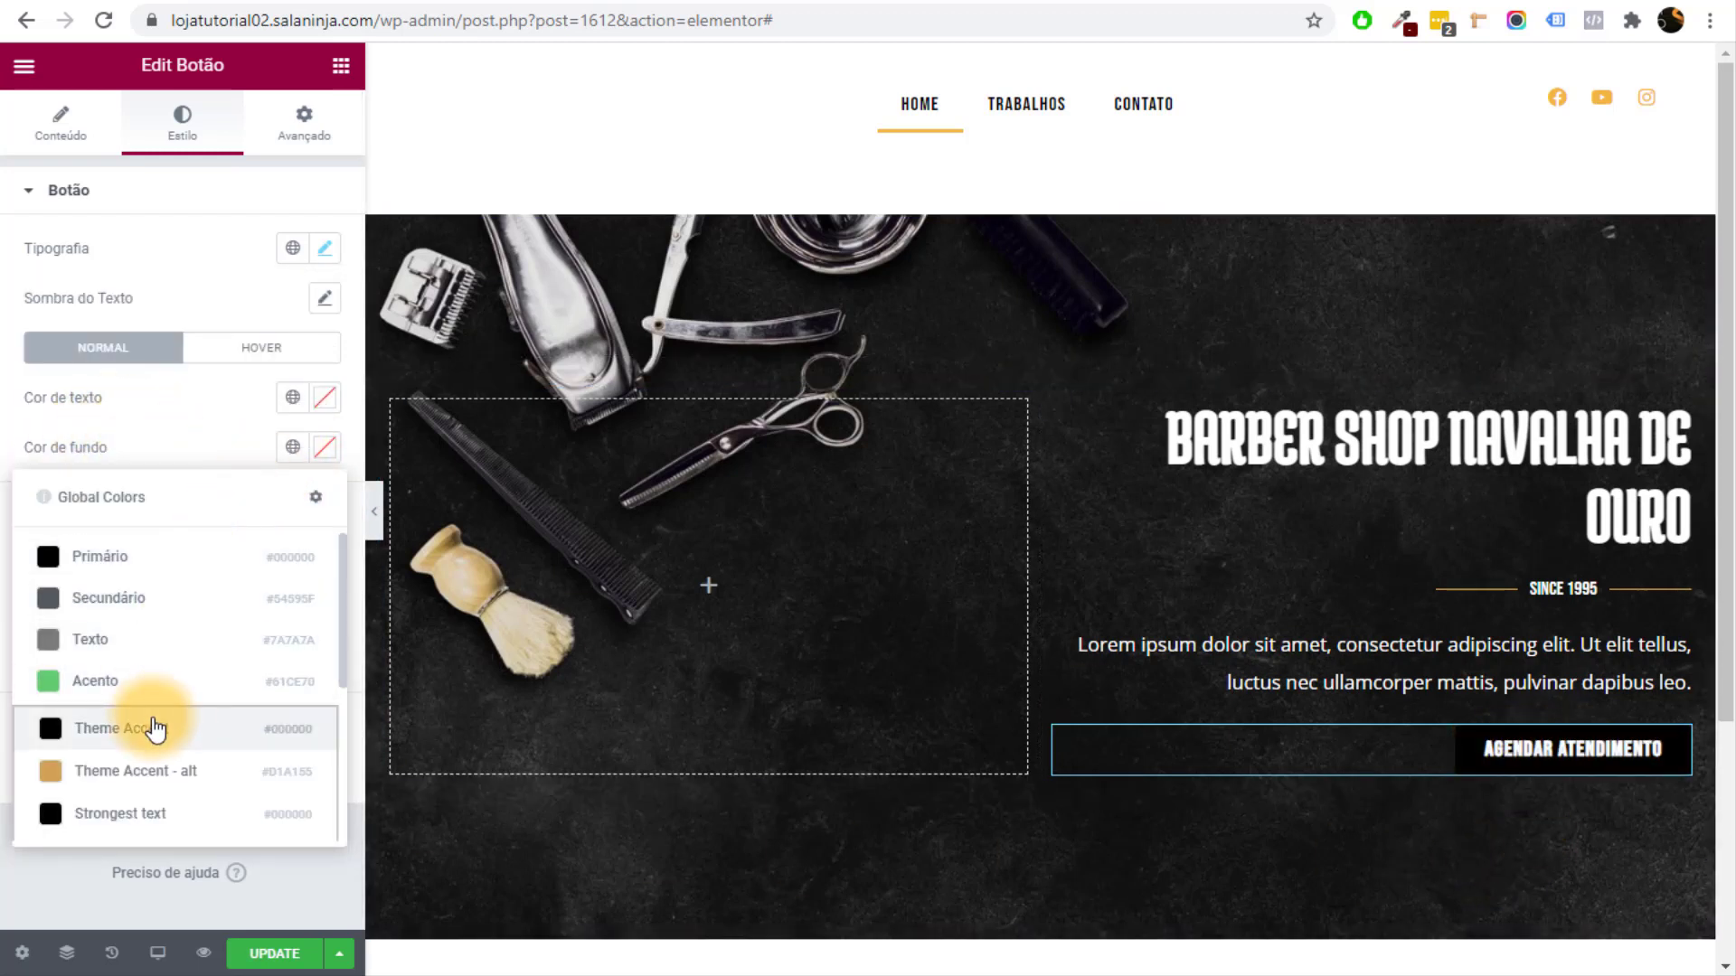
scroll(168, 714, down, 5)
click(147, 812)
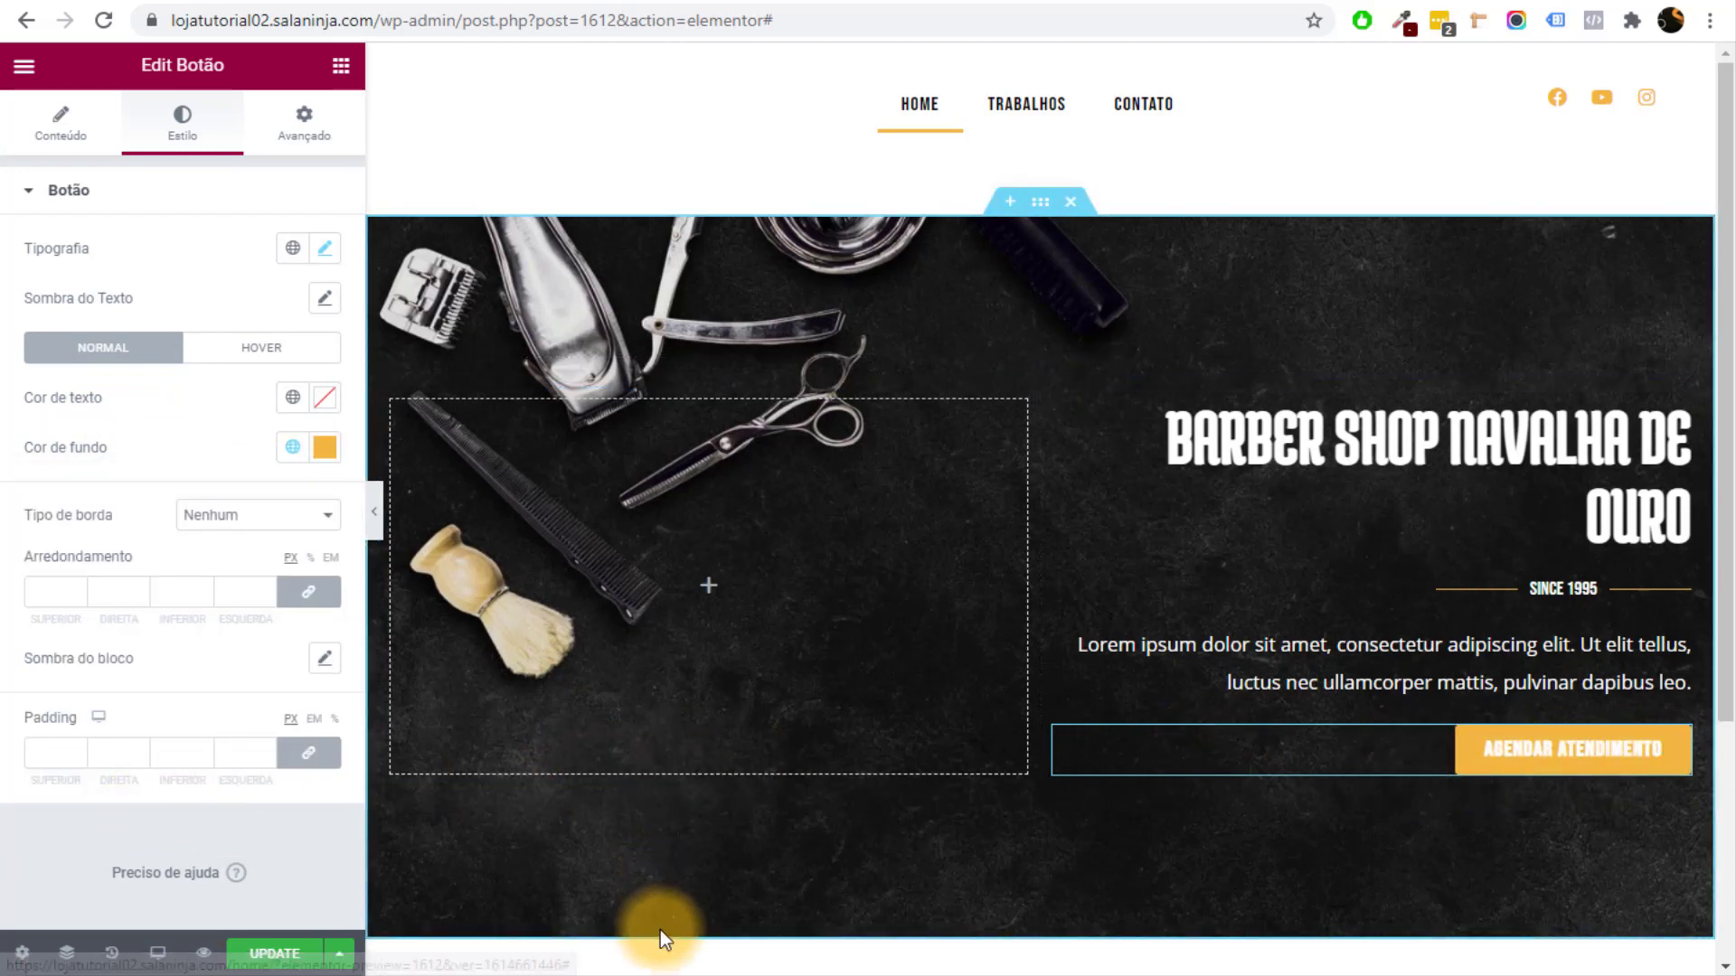
- Copy the #600606 support colour from the mind map's palette
click(725, 967)
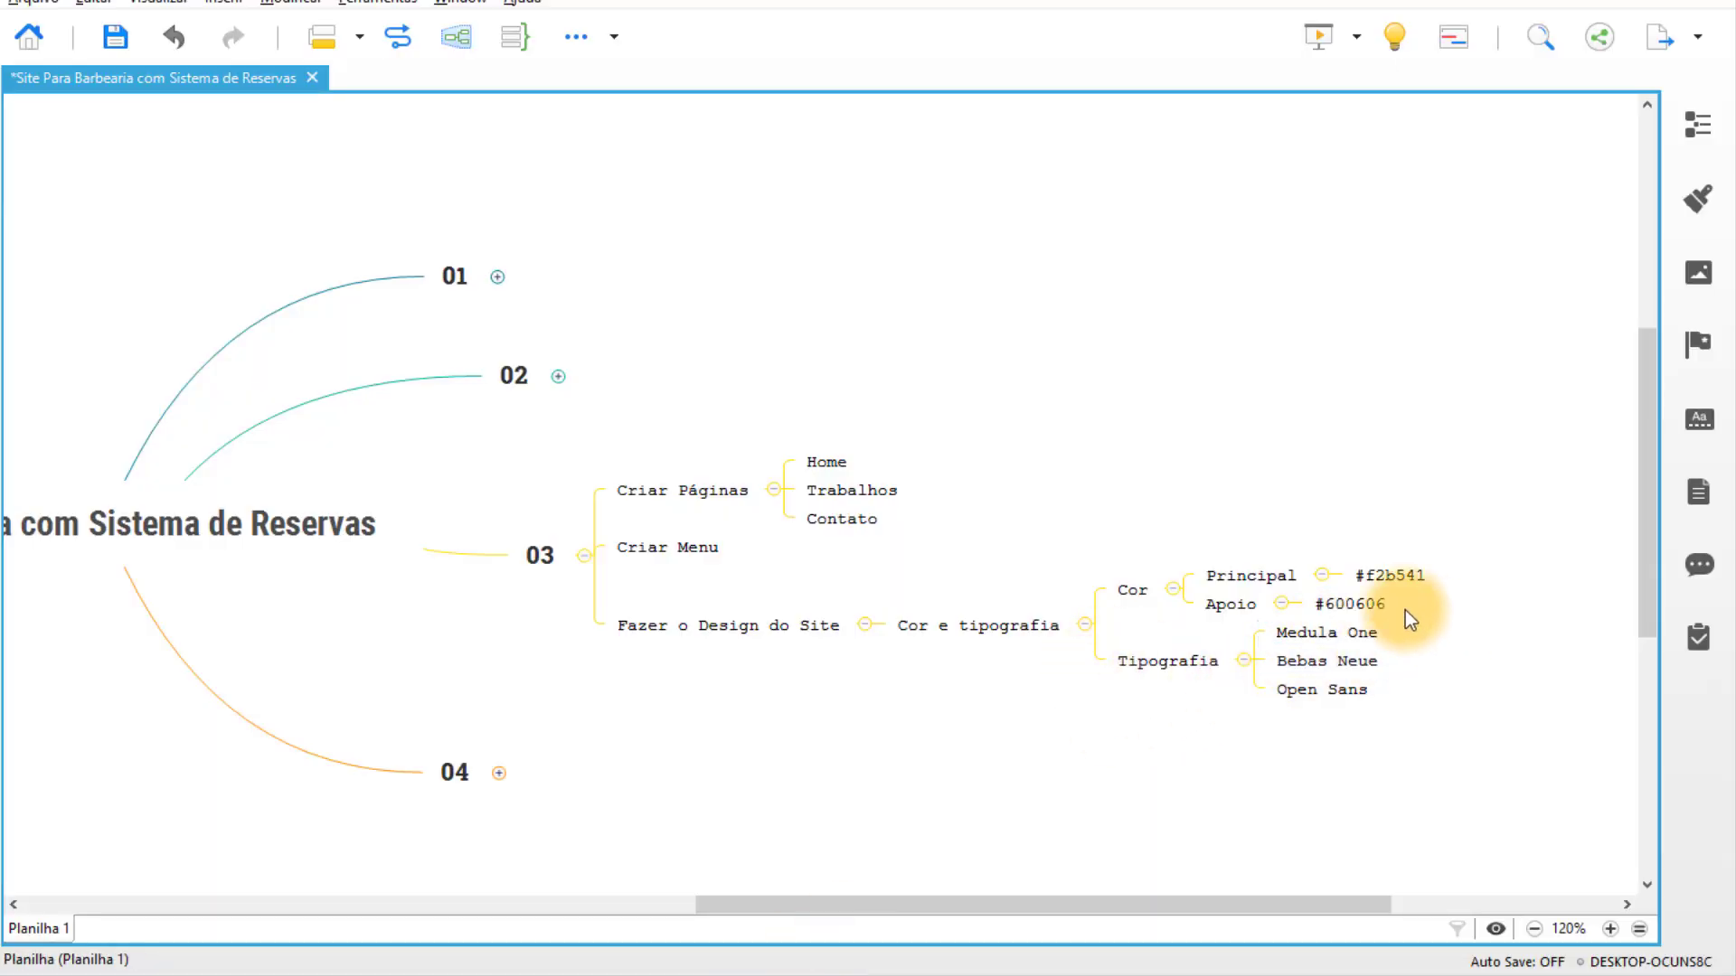
click(1376, 603)
click(1376, 604)
key(ctrl+c)
click(1256, 750)
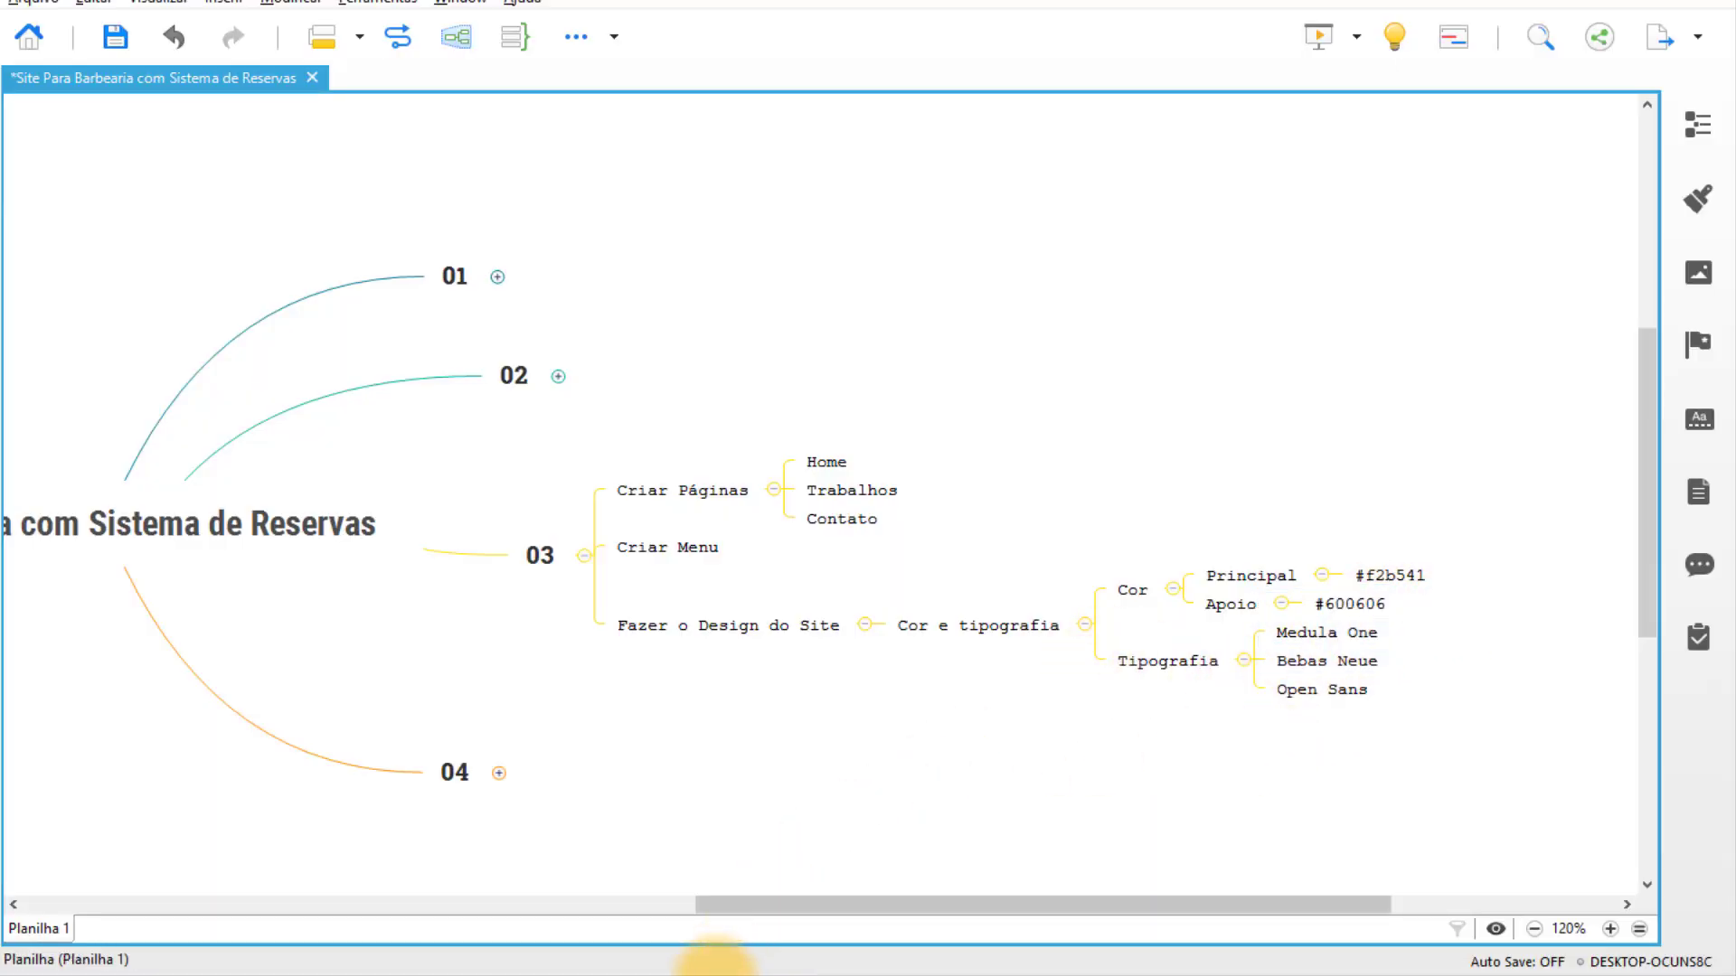
click(714, 962)
click(322, 399)
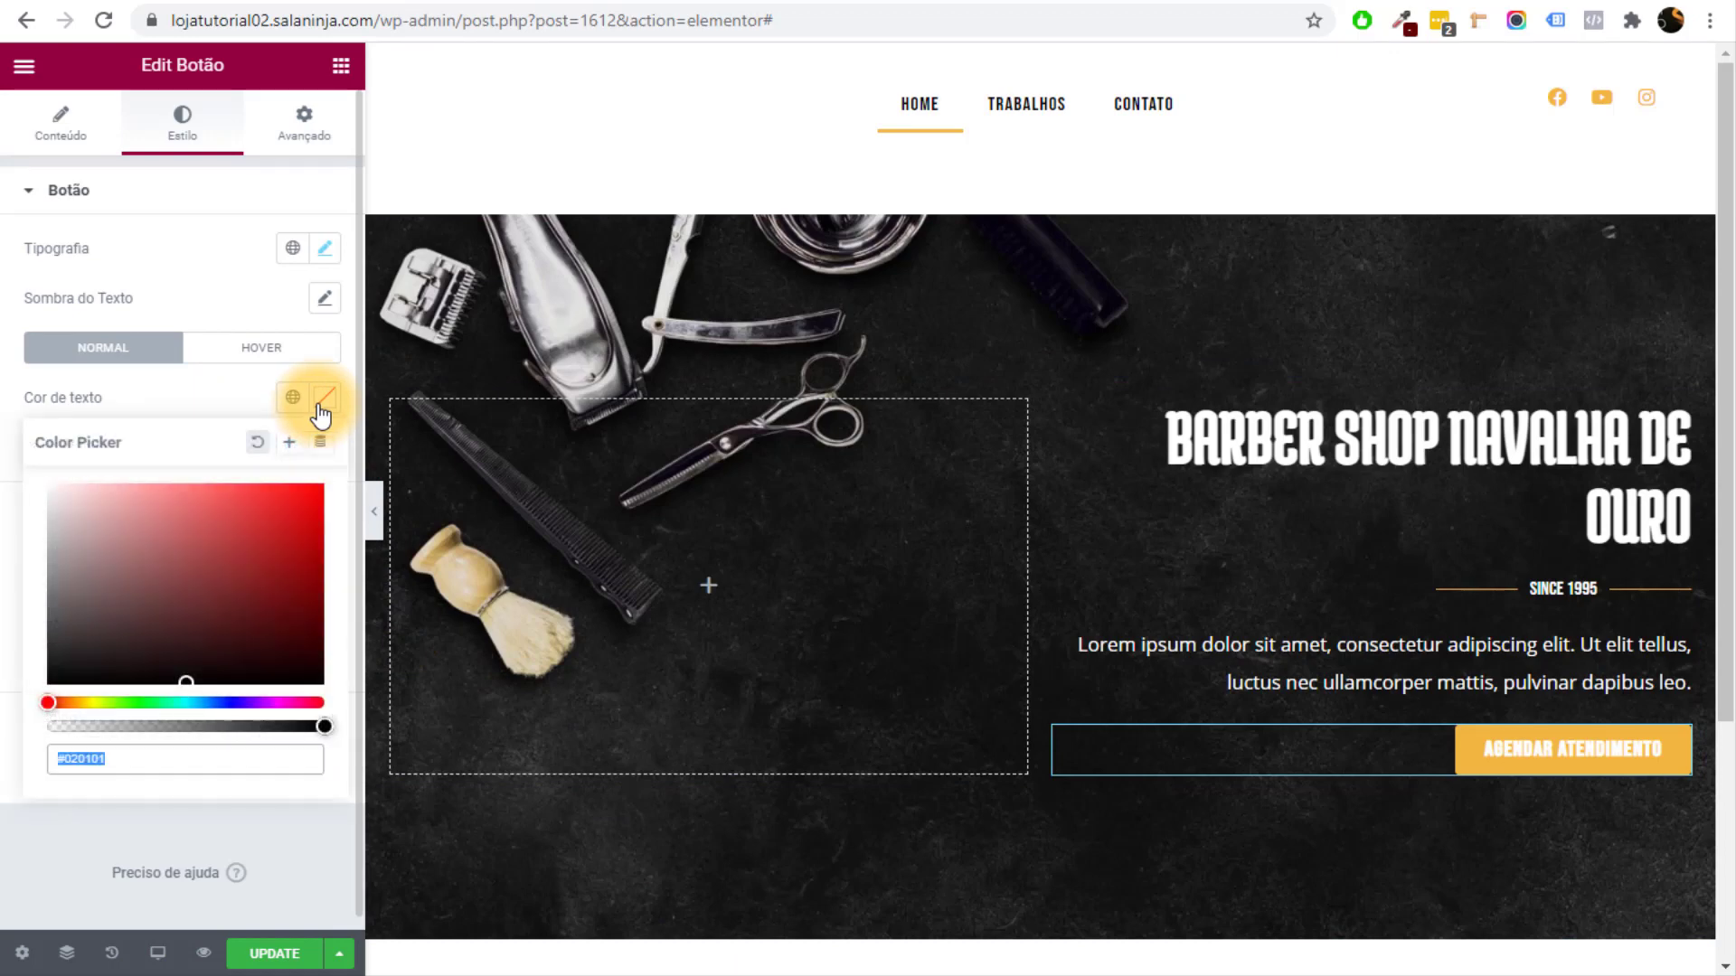
- Paste #600606 as the button text colour and preview the hero full width
key(ctrl+v)
click(4, 482)
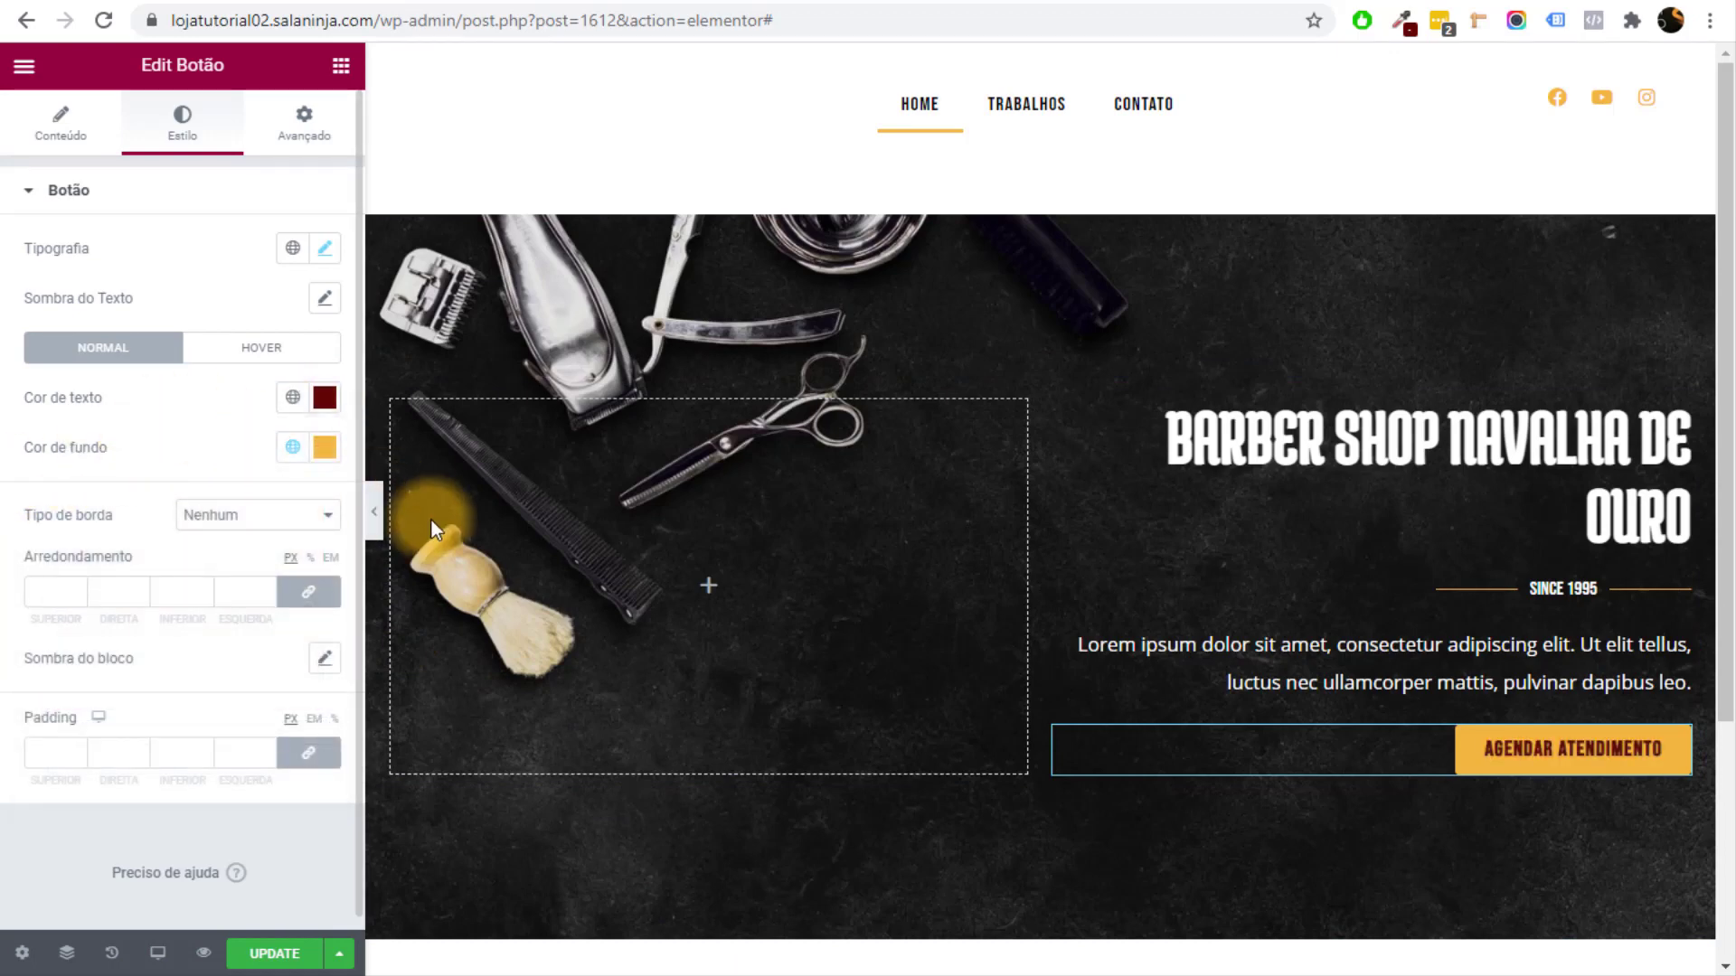
click(374, 524)
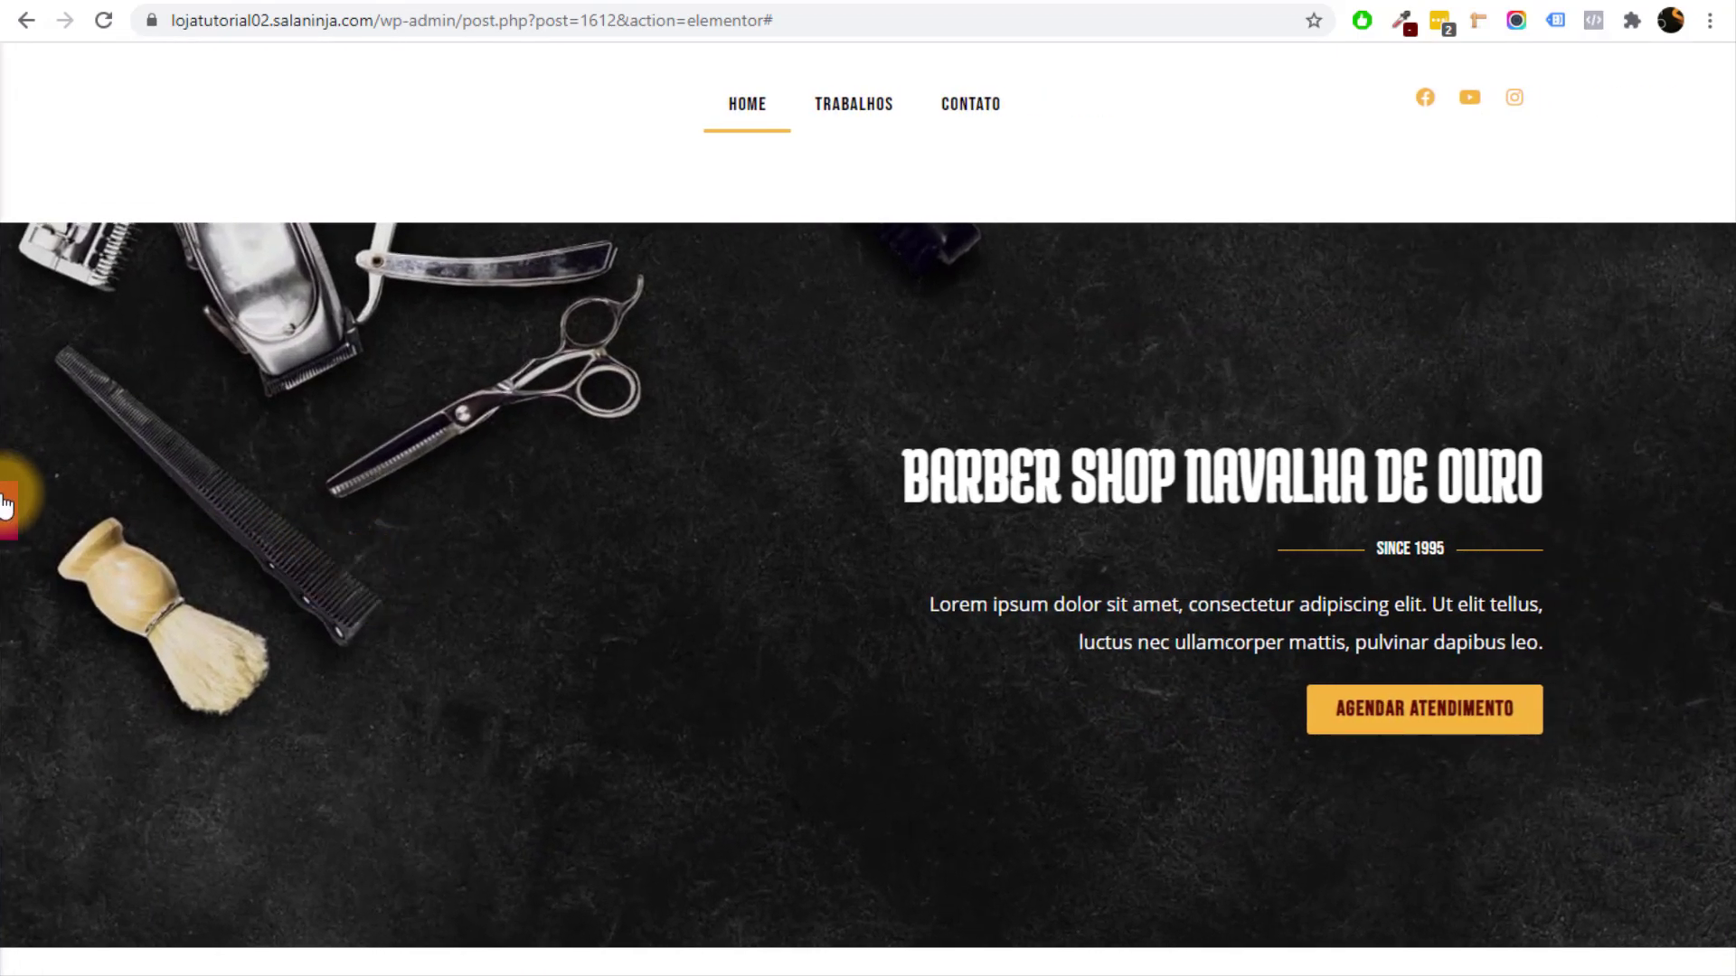
click(6, 504)
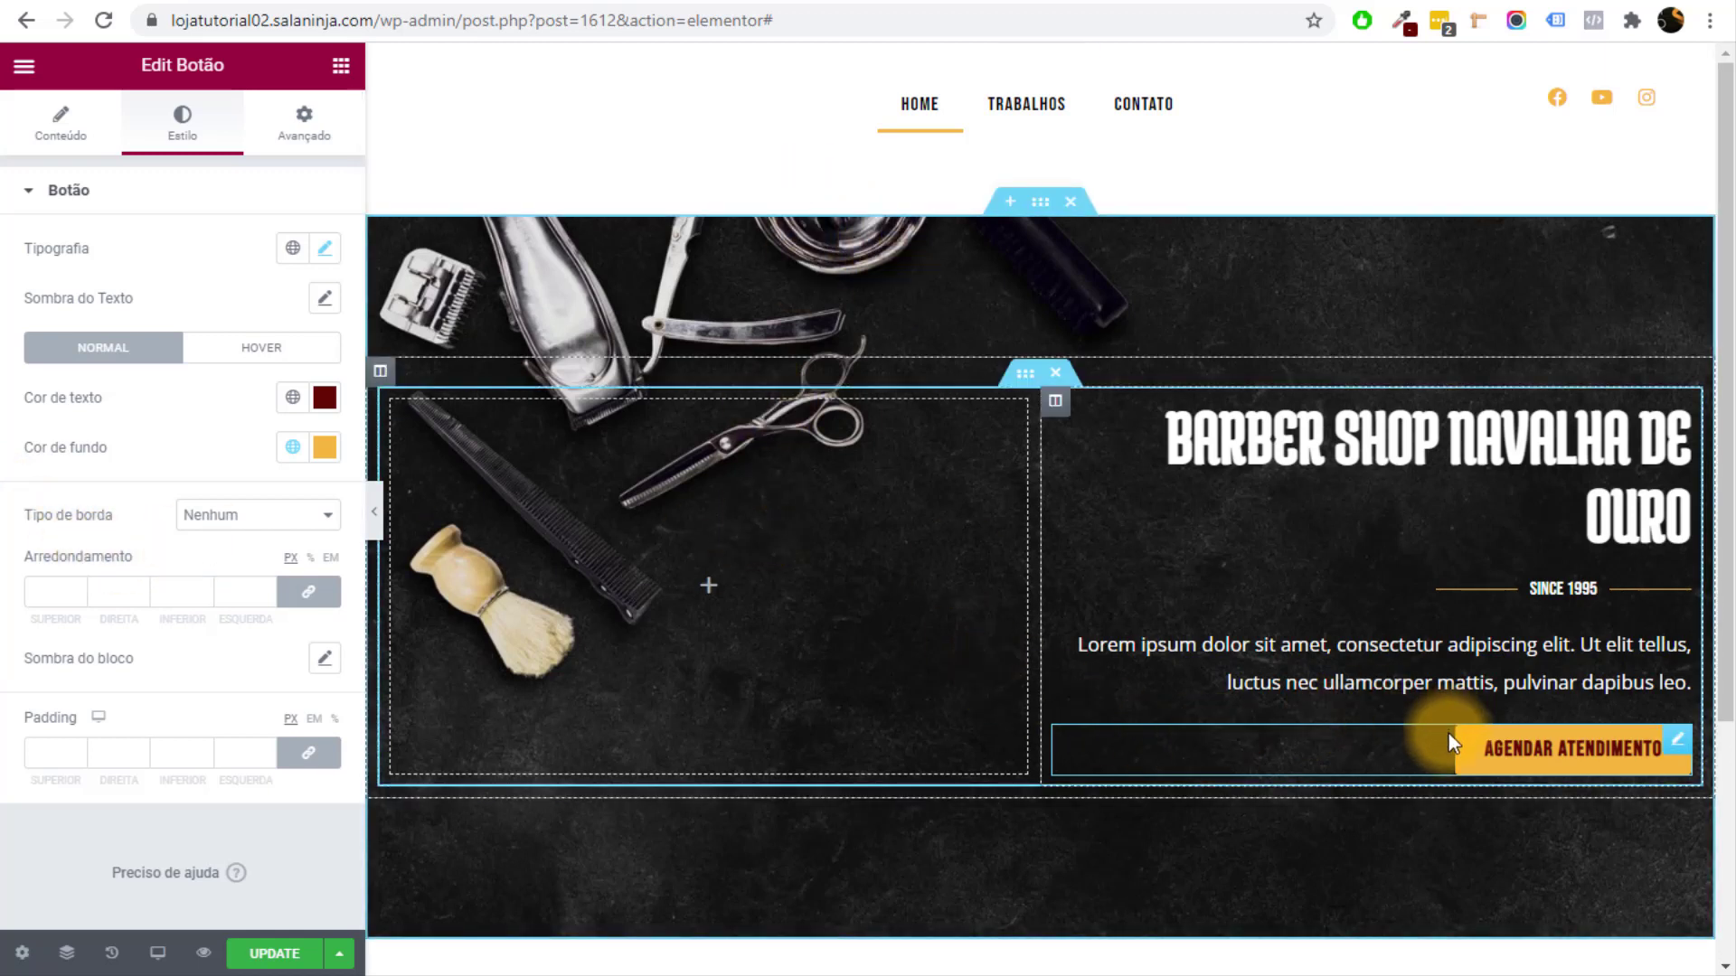
- Try button corner radii of 27 and 36, then set the radius to 0 on all corners
click(80, 583)
text(27)
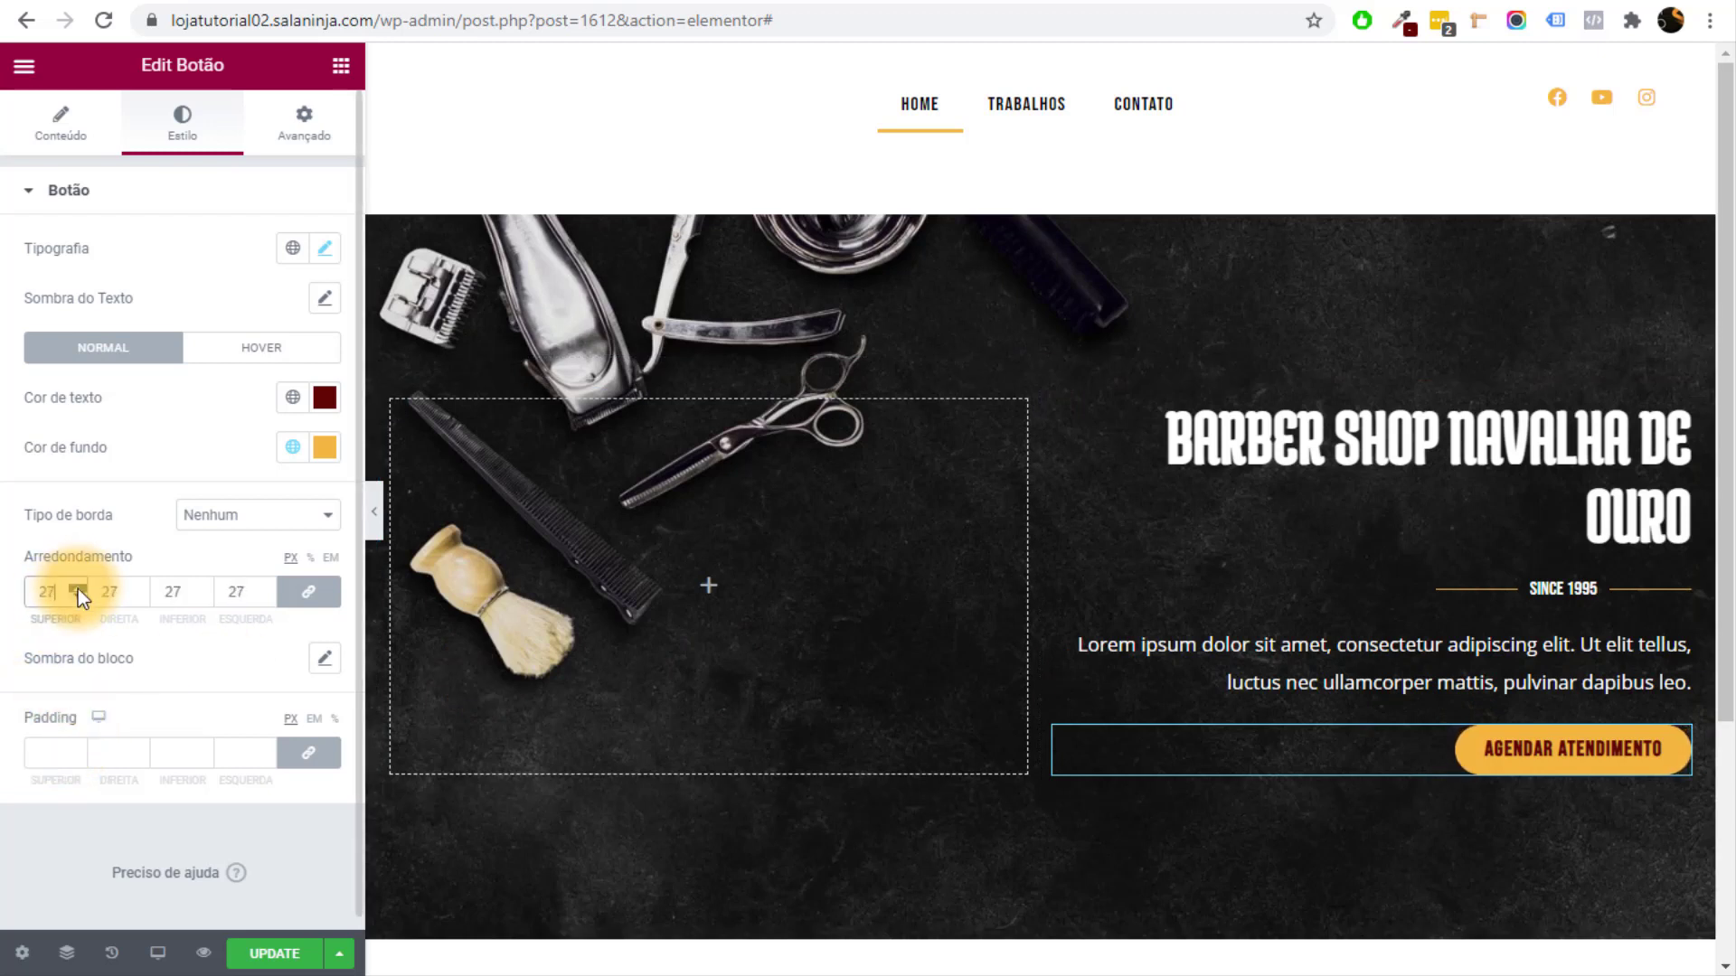
double_click(48, 592)
text(36)
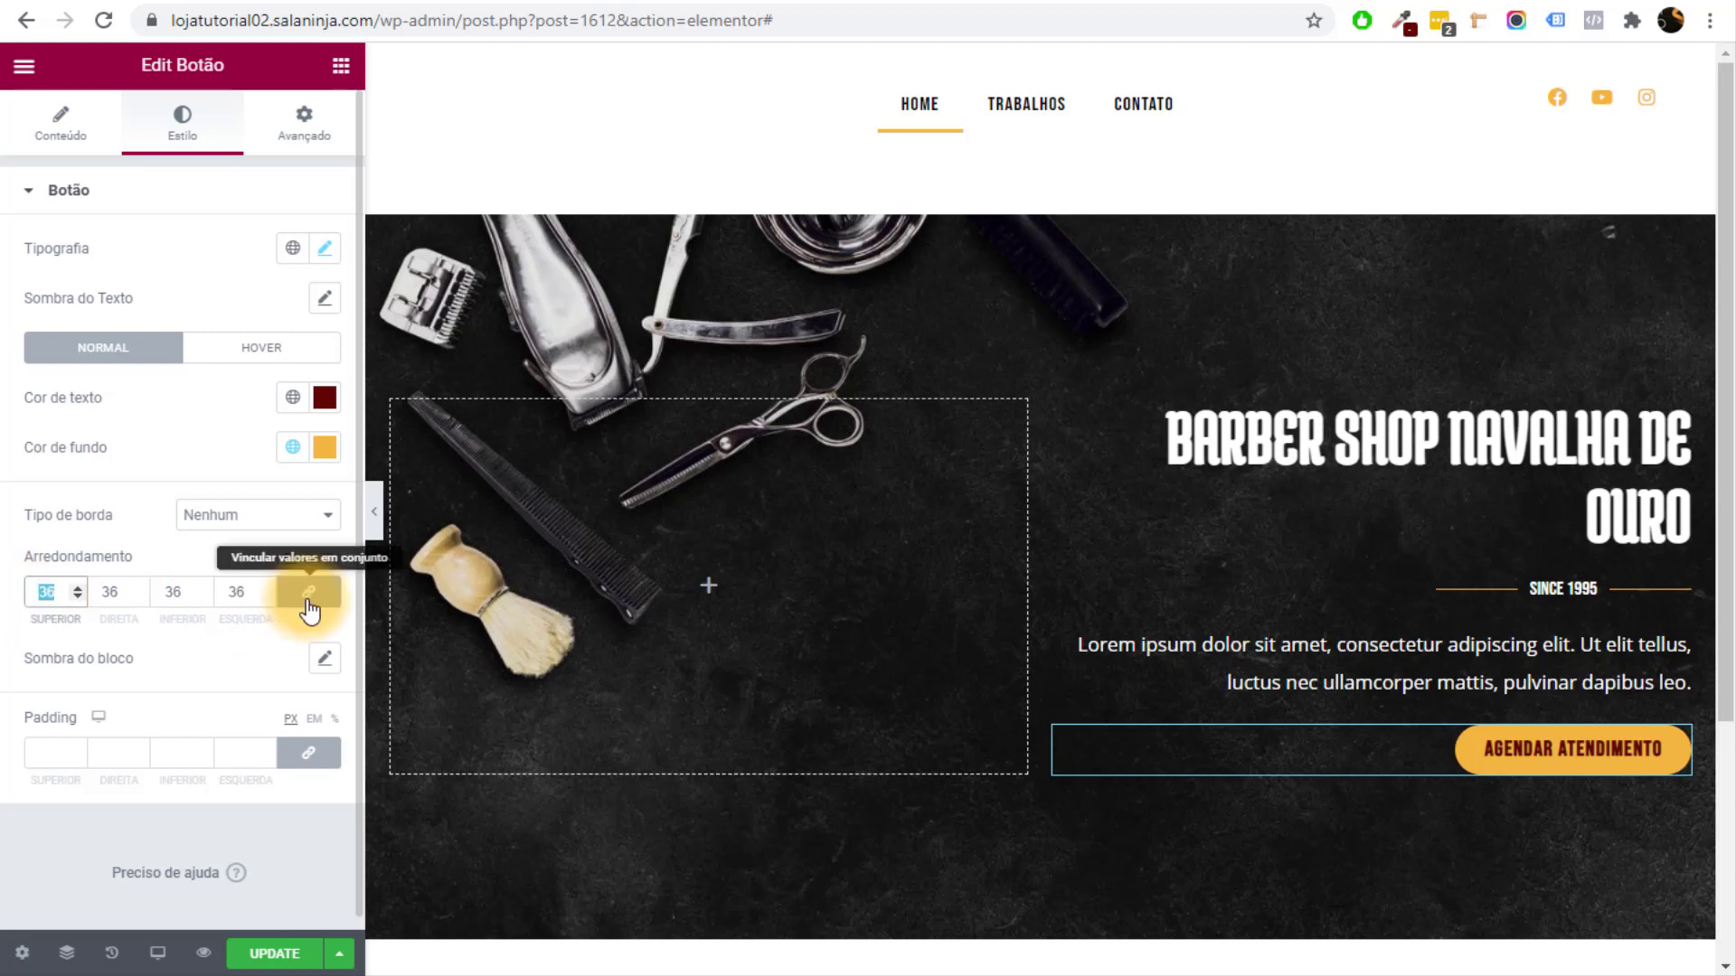
key(BackSpace)
key(BackSpace)
text(0)
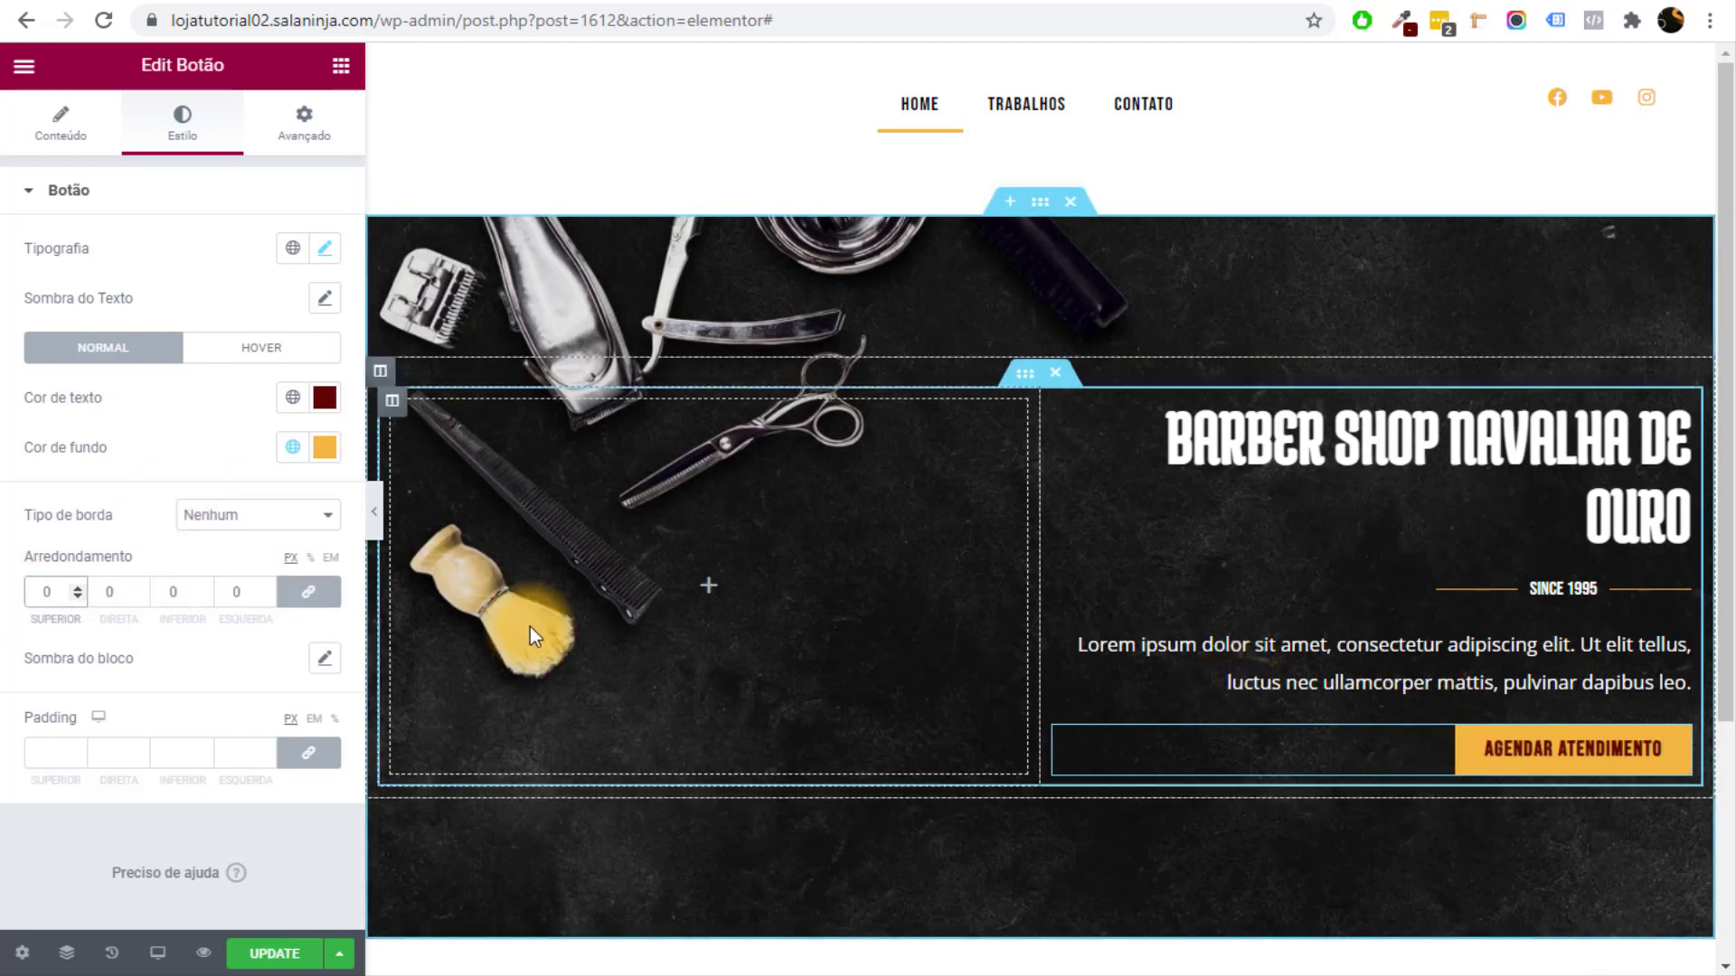
- Copy the button's #F2B541 background hex colour to reuse for the shadow
click(324, 658)
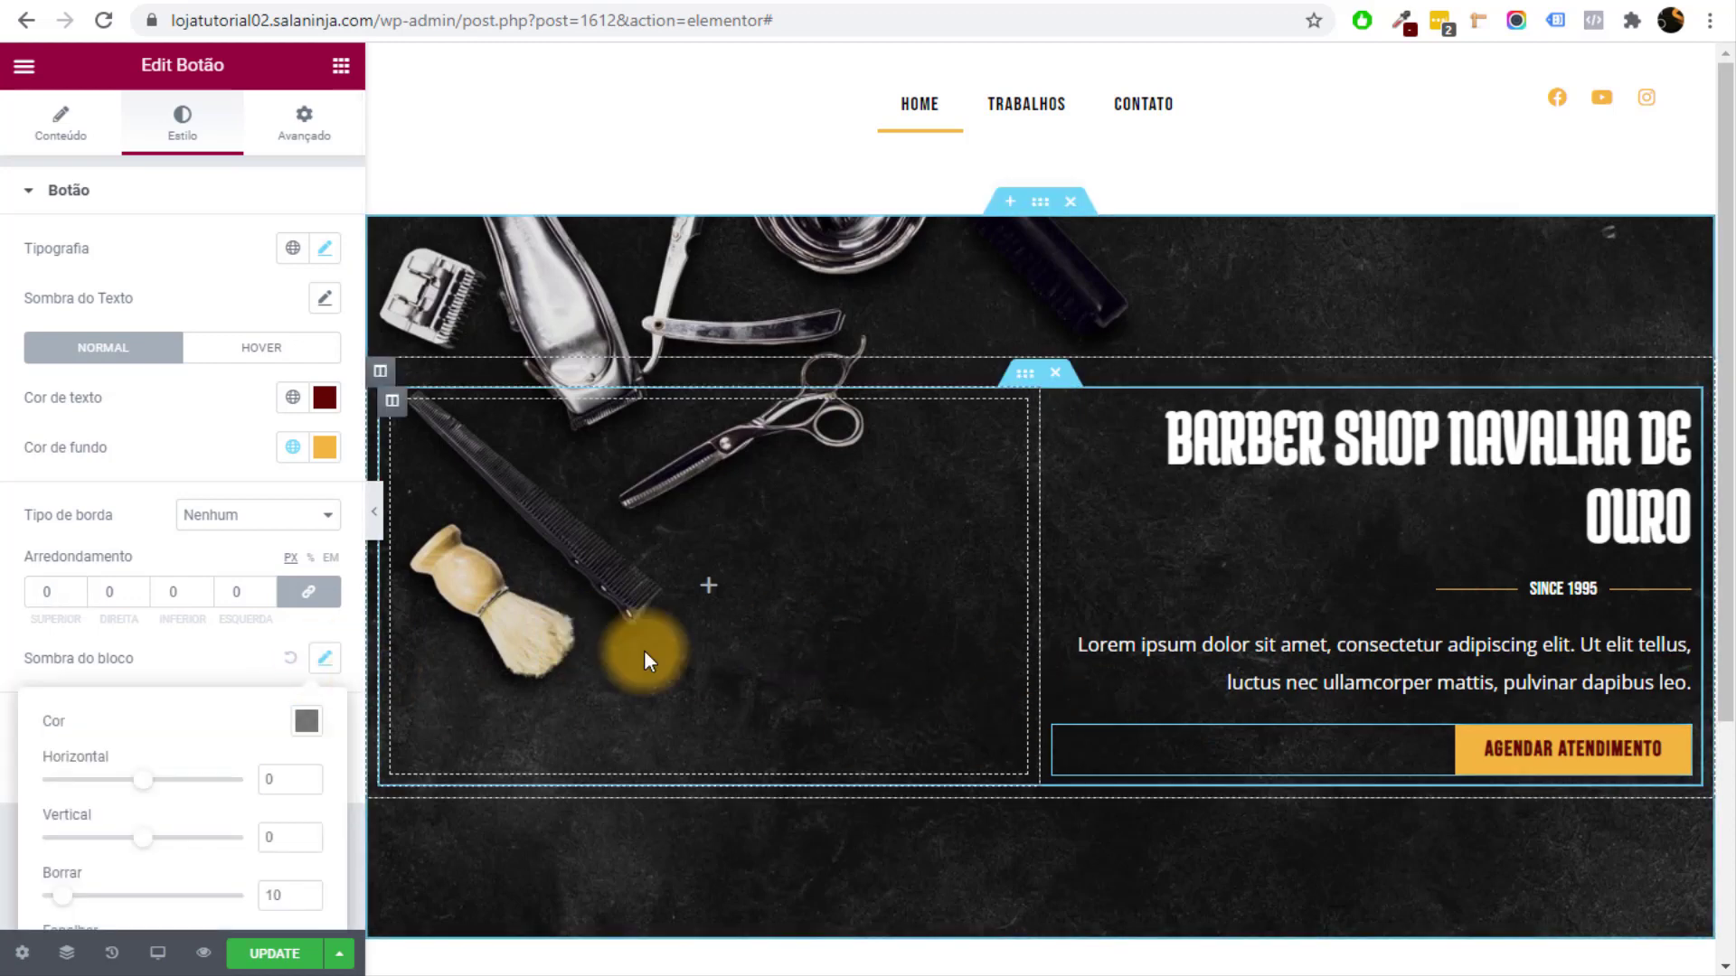
scroll(306, 698, down, 2)
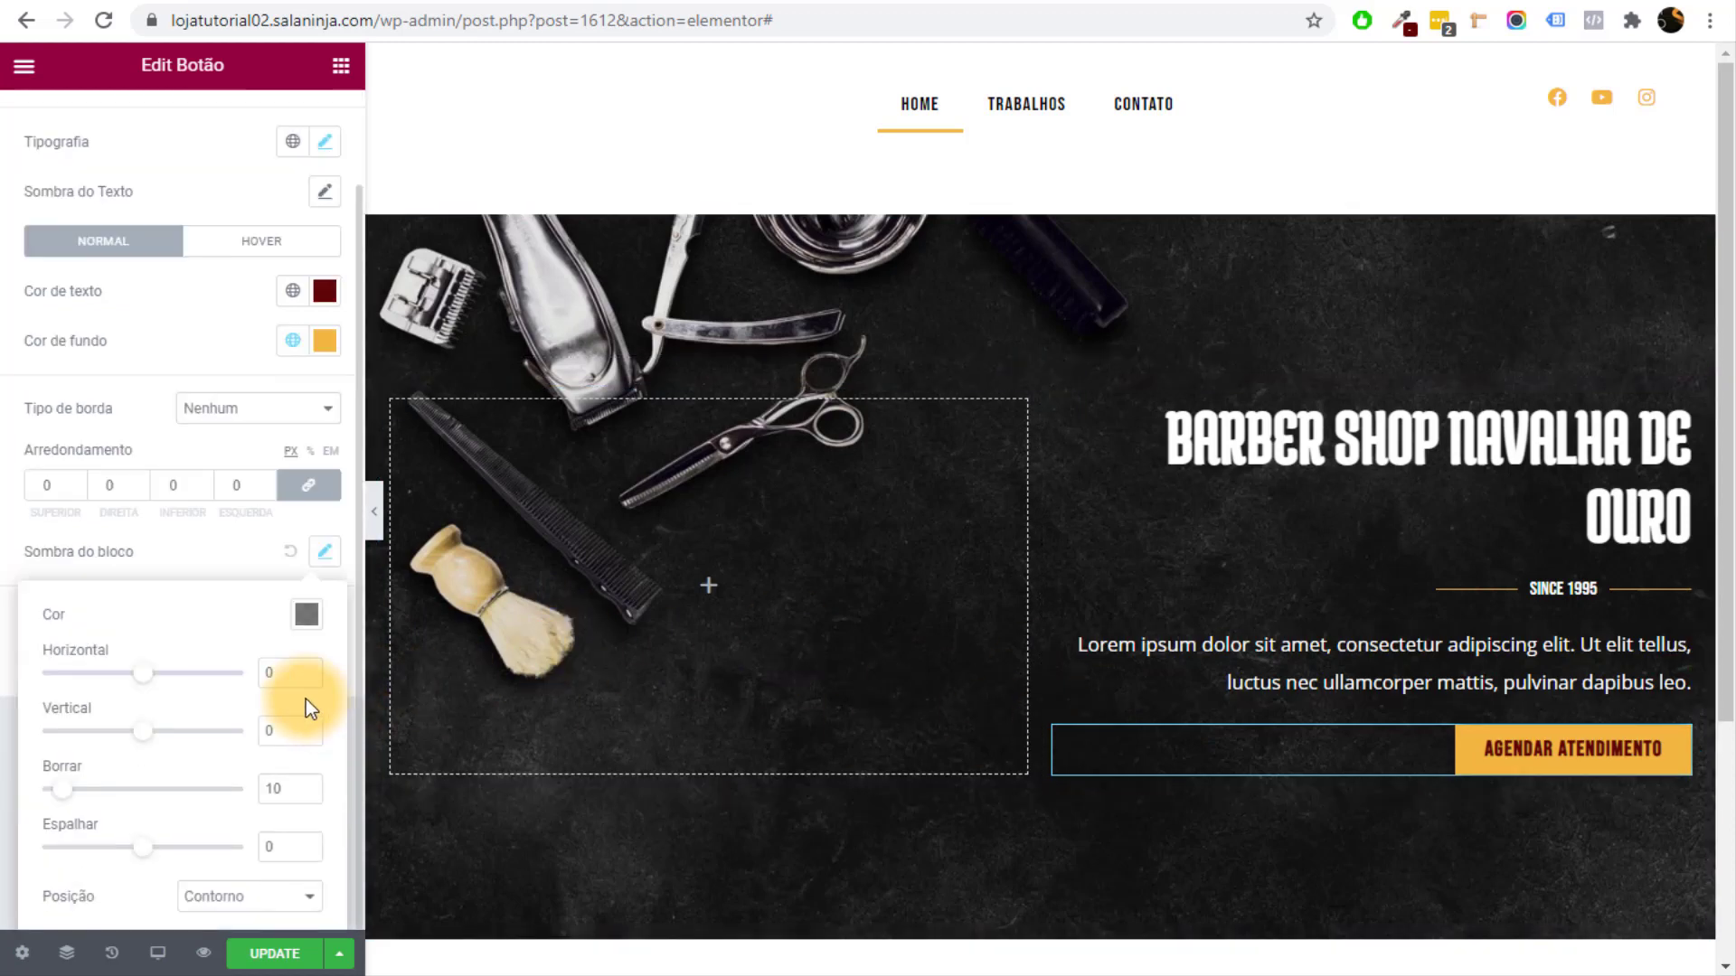
click(327, 362)
click(325, 434)
triple_click(98, 794)
right_click(97, 793)
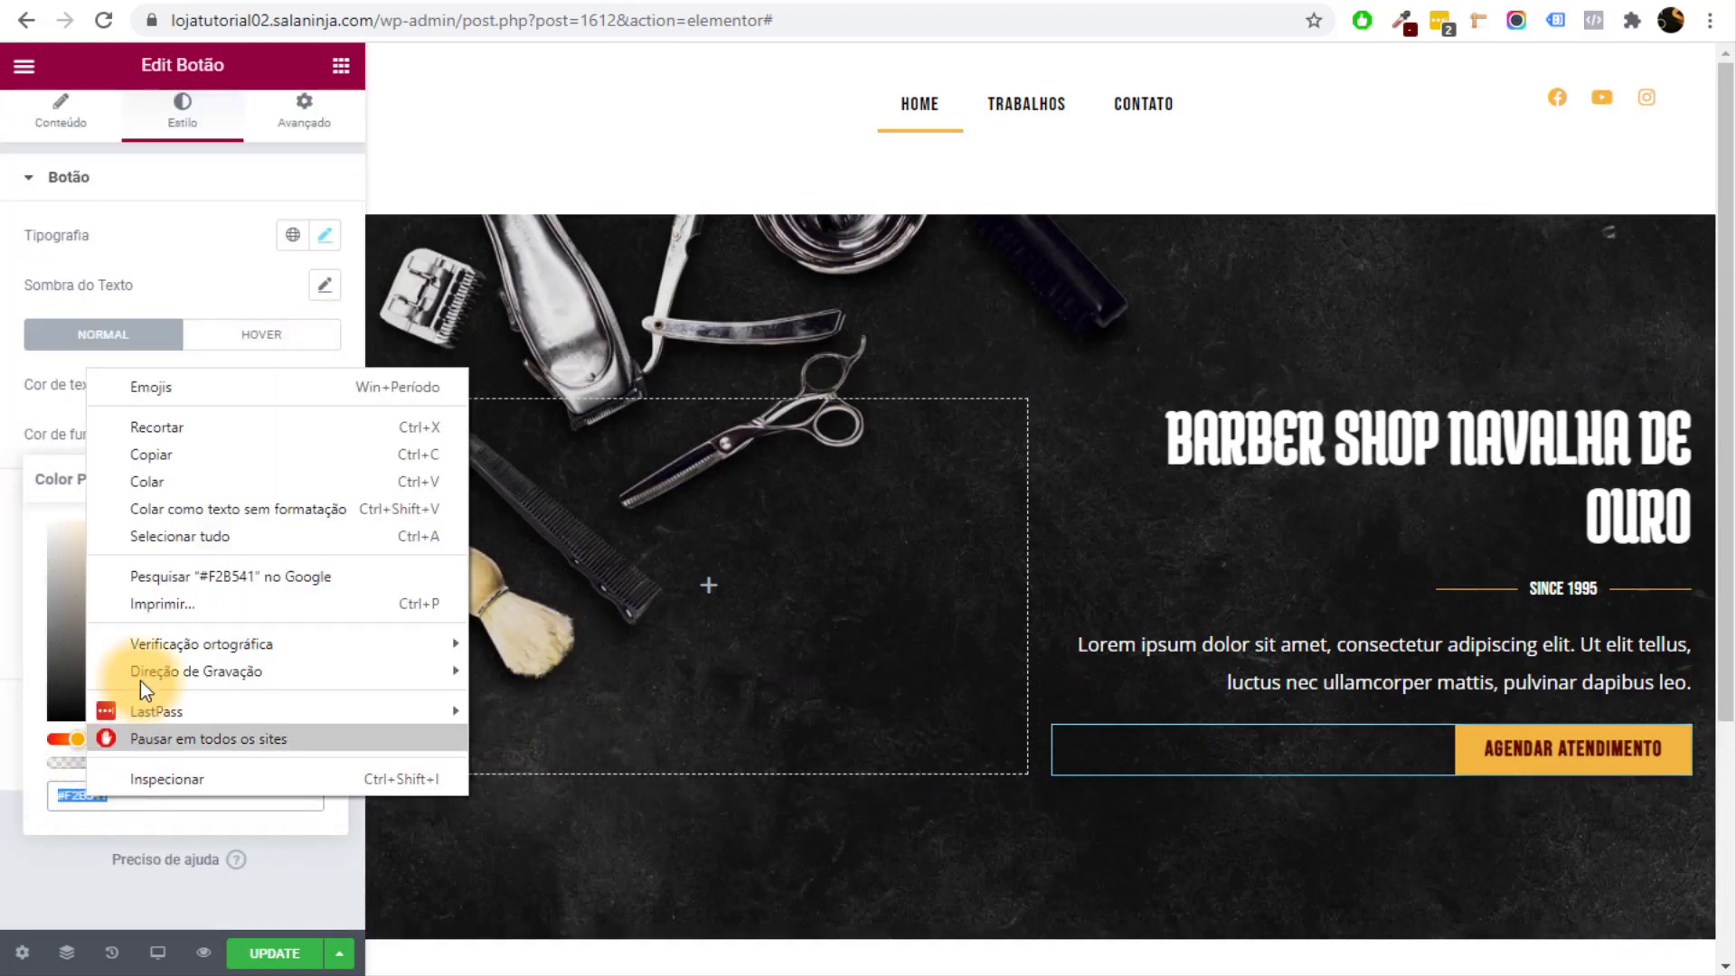
click(165, 456)
click(289, 620)
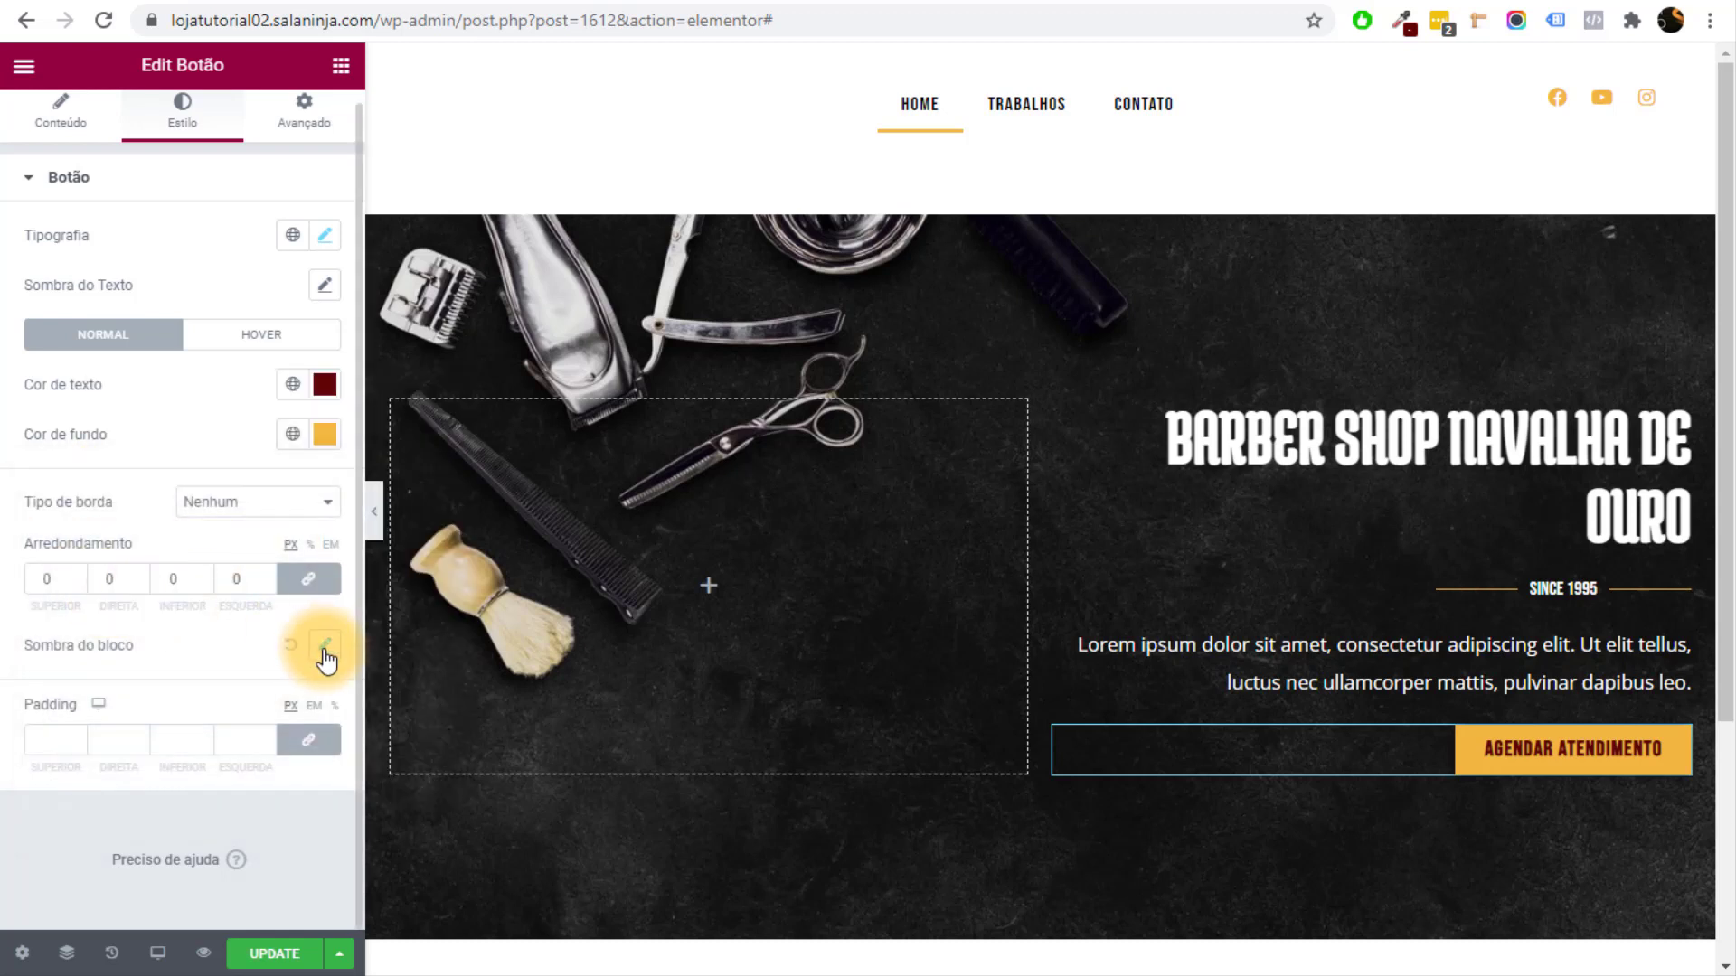
- Paste the #F2B541 gold into the box shadow colour and shift it to a stronger orange
click(324, 645)
click(305, 696)
key(ctrl+v)
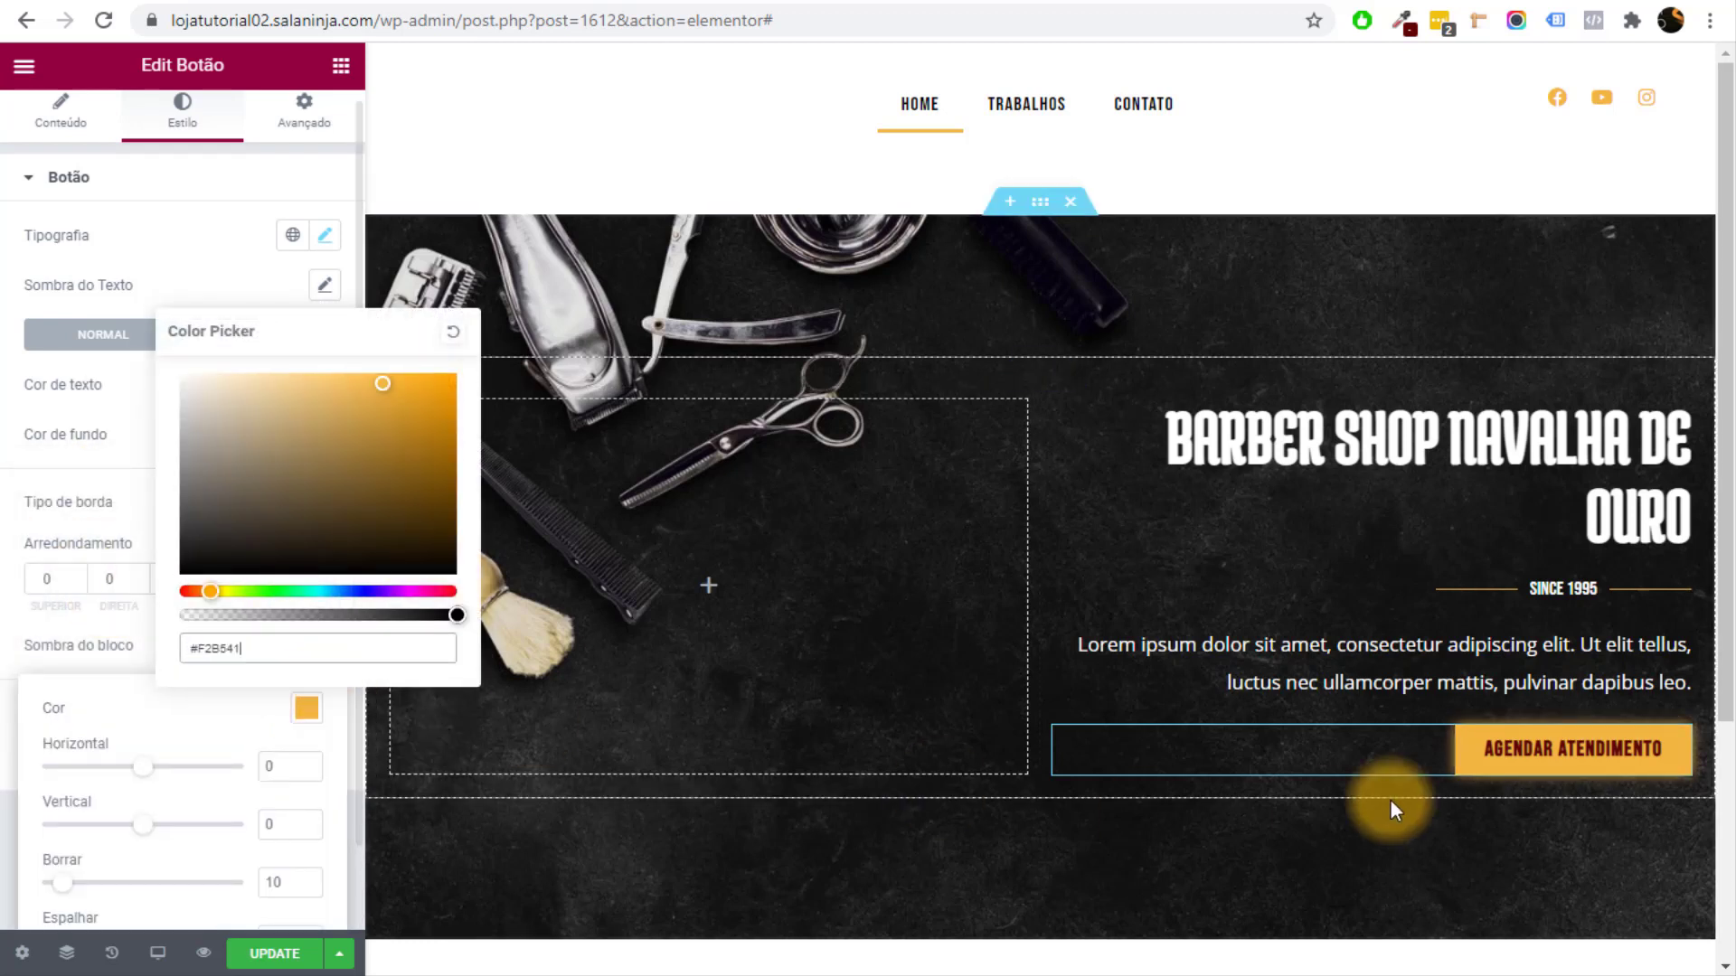
mouse_move(343, 433)
mouse_down()
mouse_move(325, 422)
mouse_move(418, 386)
mouse_up()
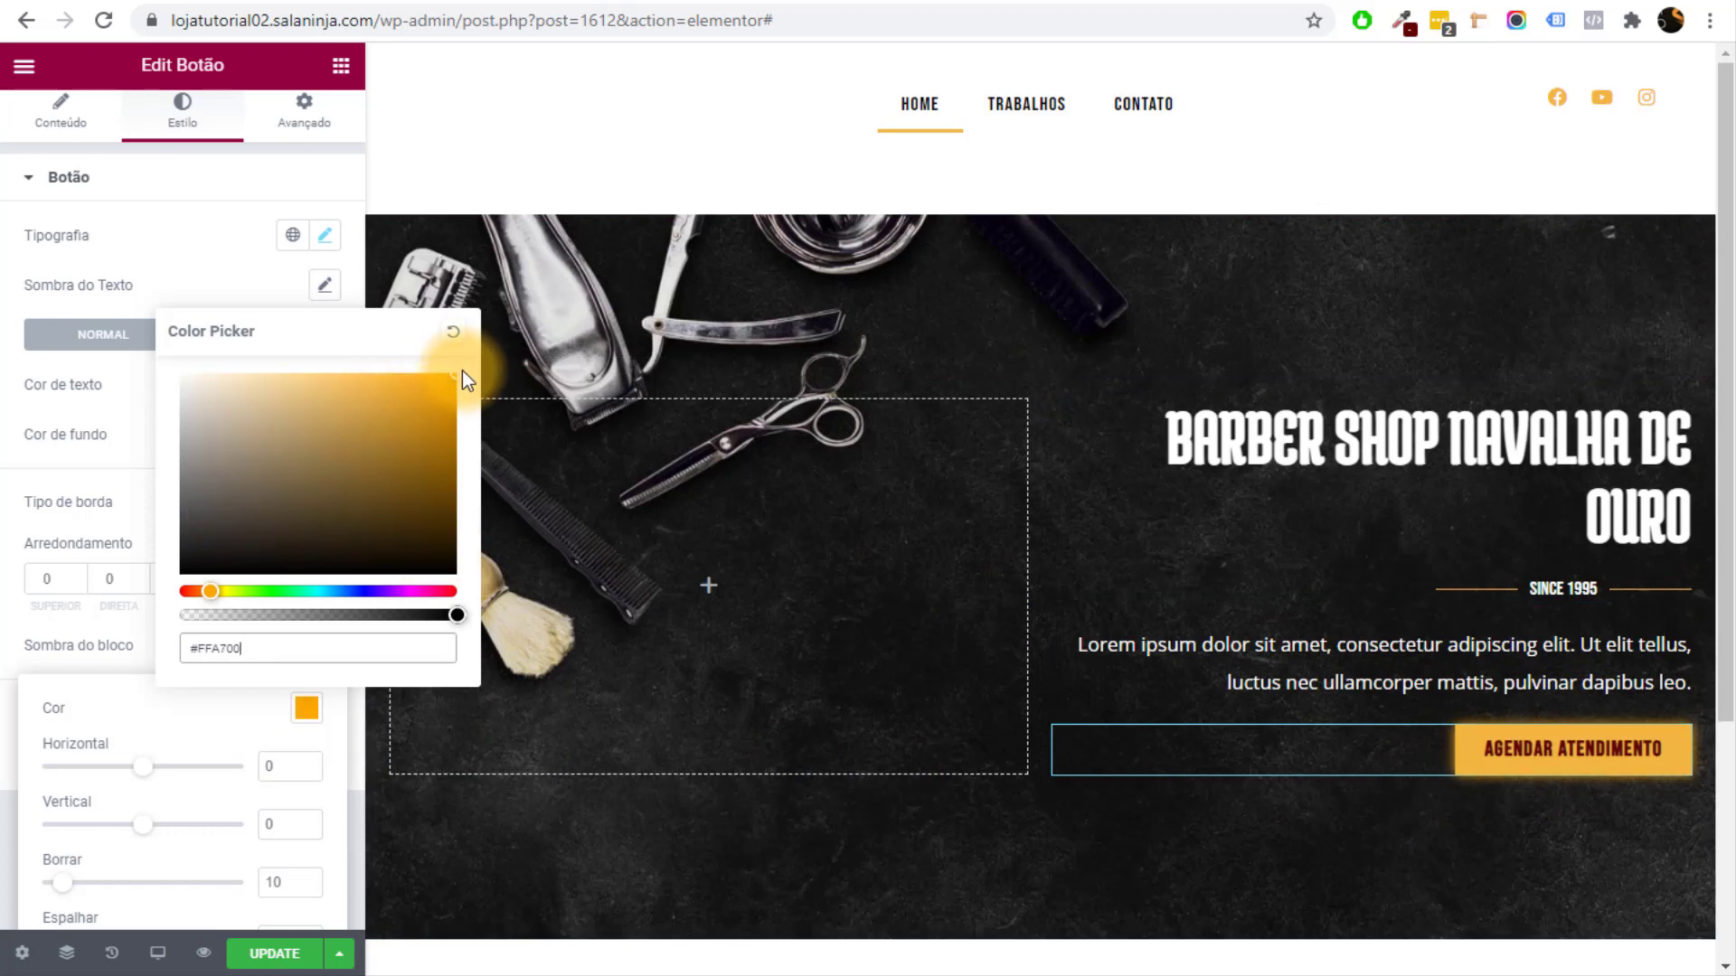
click(204, 750)
- Set the shadow blur to 15 and vertical offset to 5, and make the colour semi-transparent (#FFA7007A)
scroll(208, 725, down, 1)
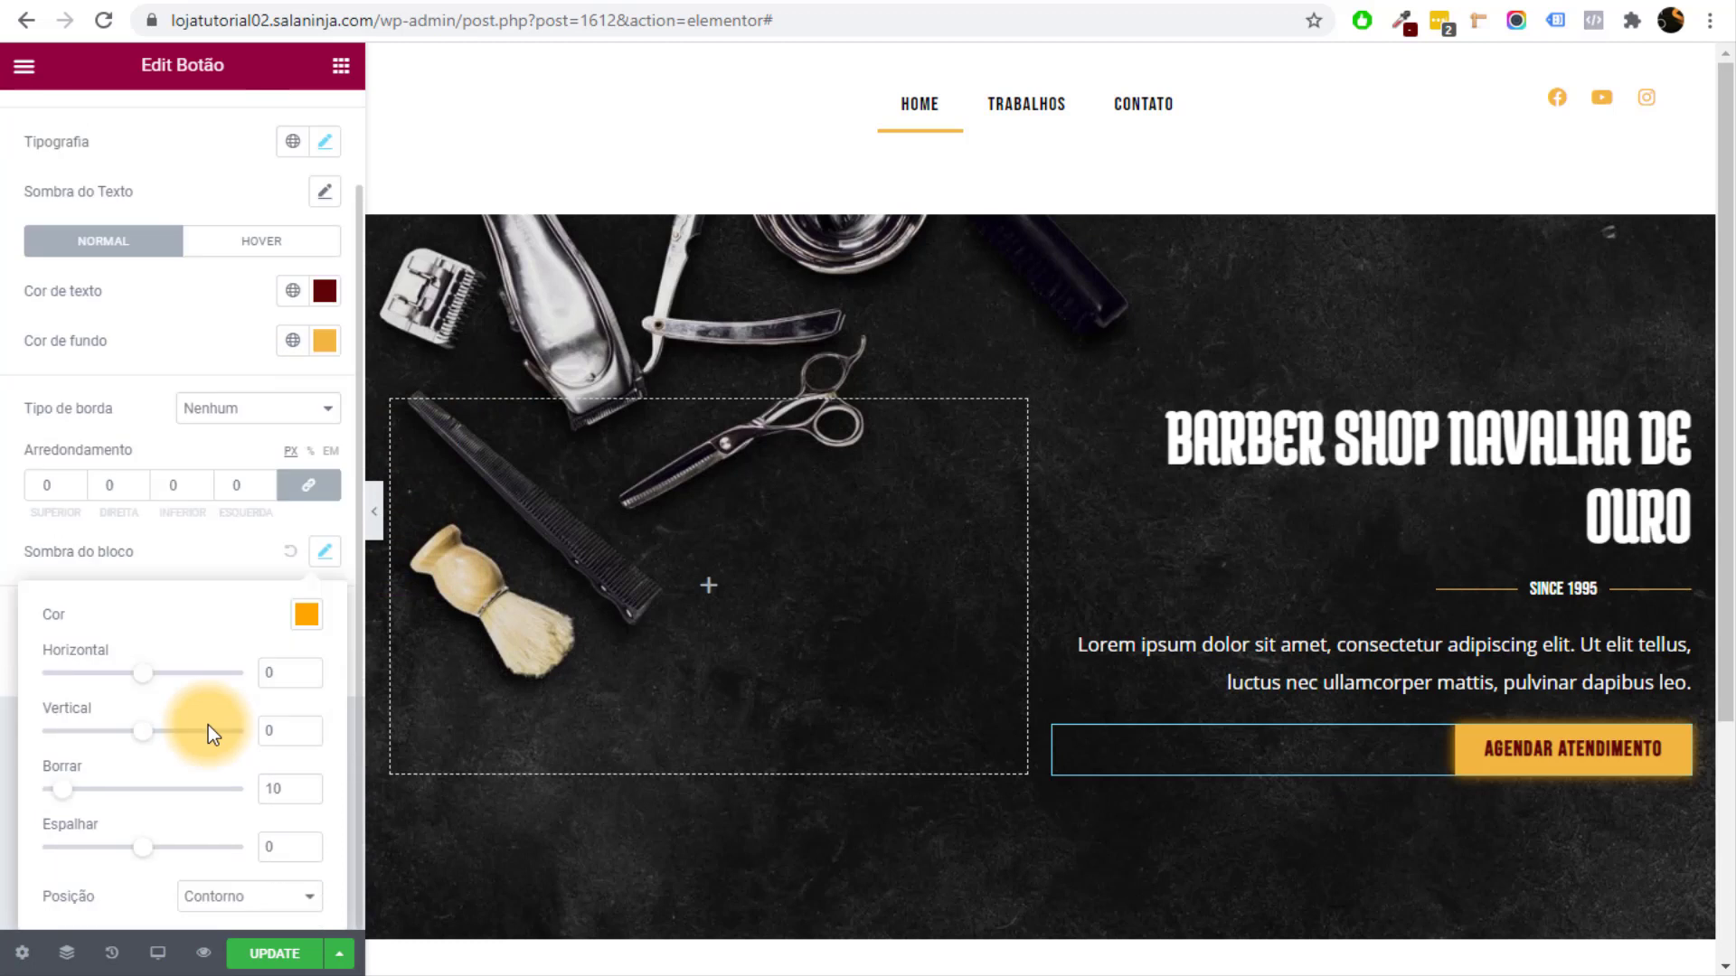
click(307, 785)
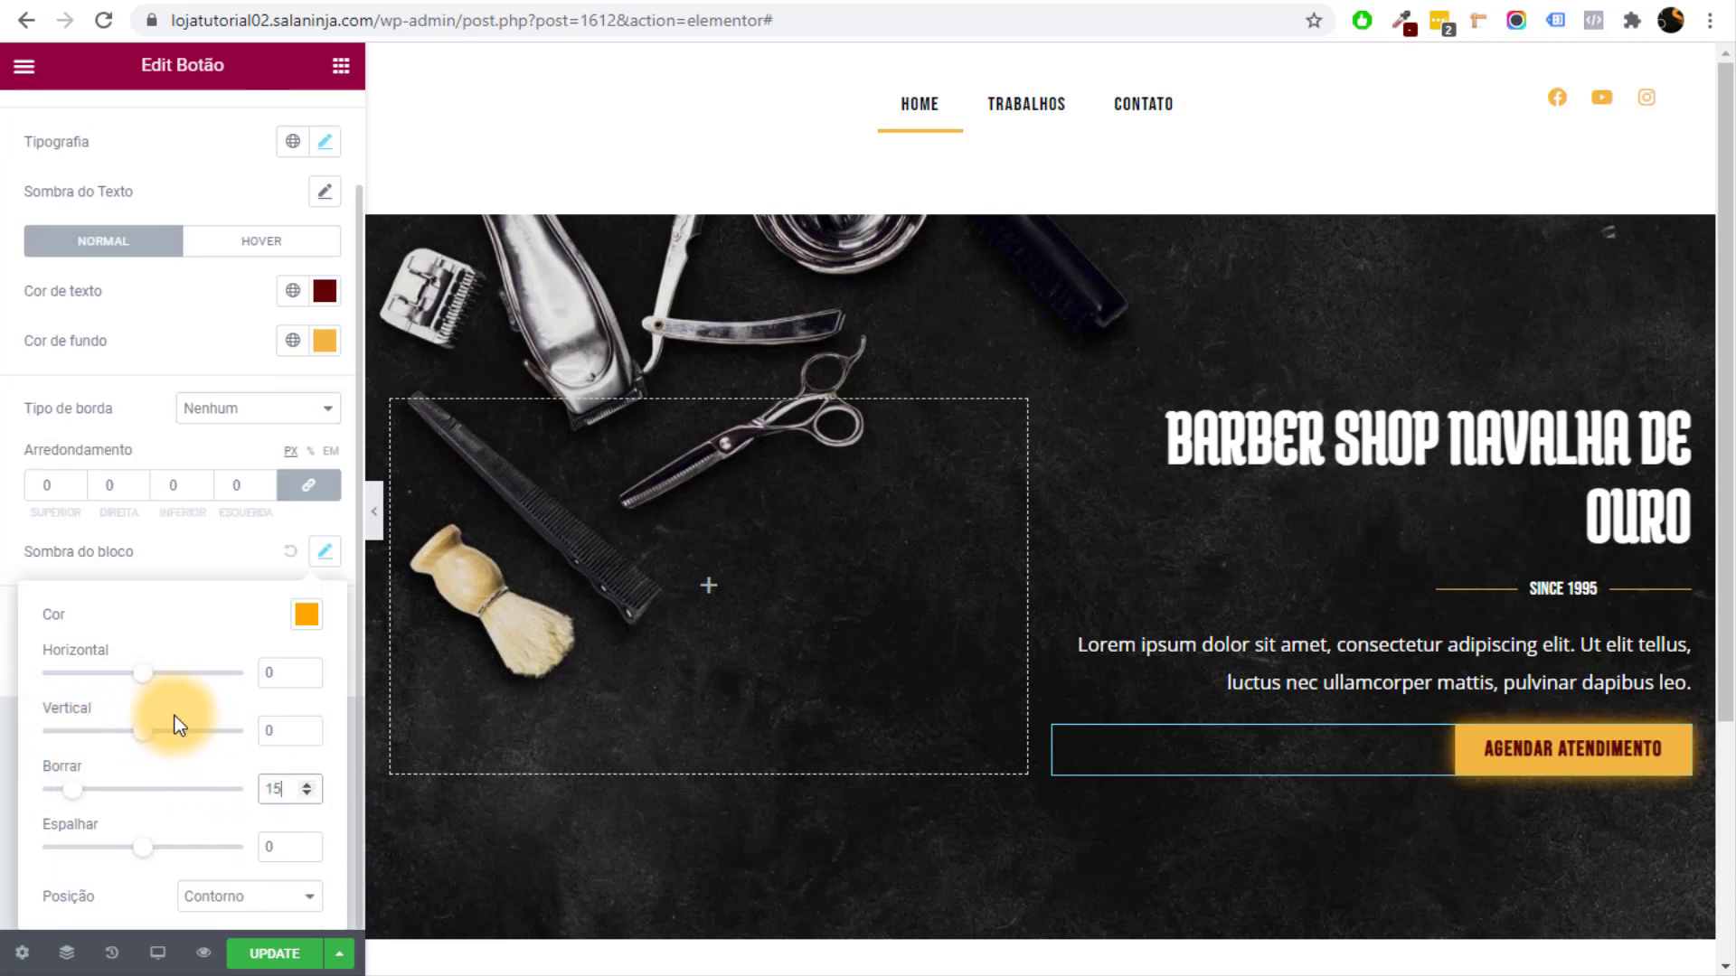
click(312, 736)
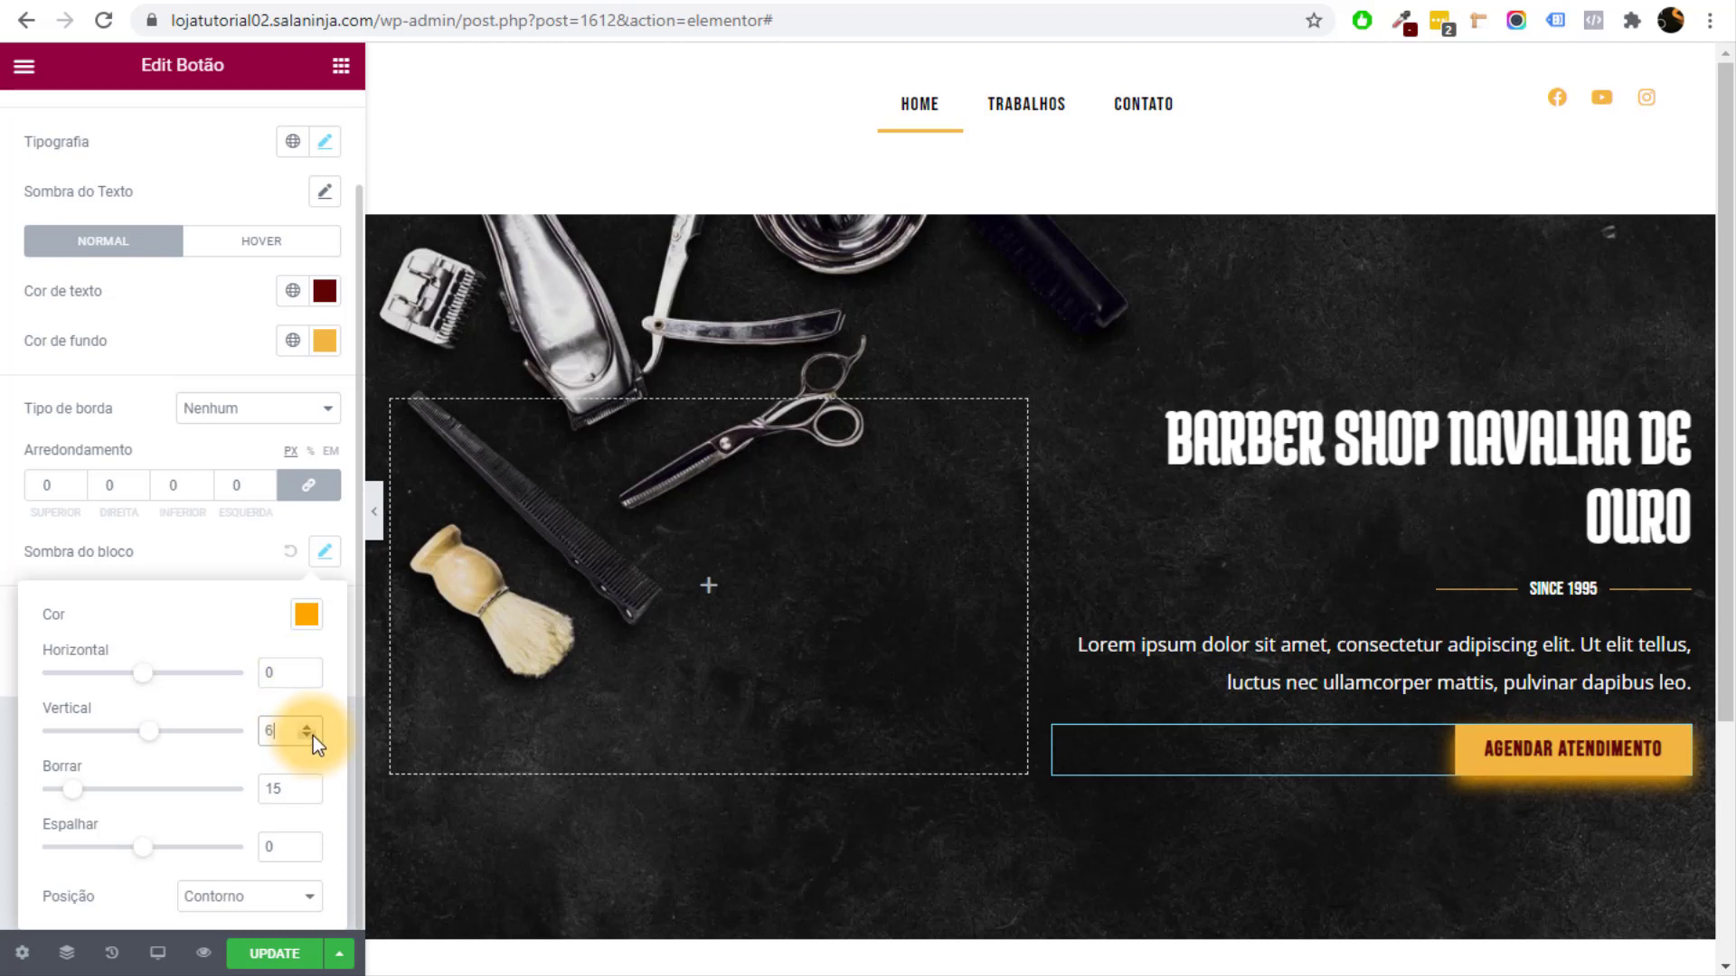
click(306, 615)
drag(390, 521, 317, 531)
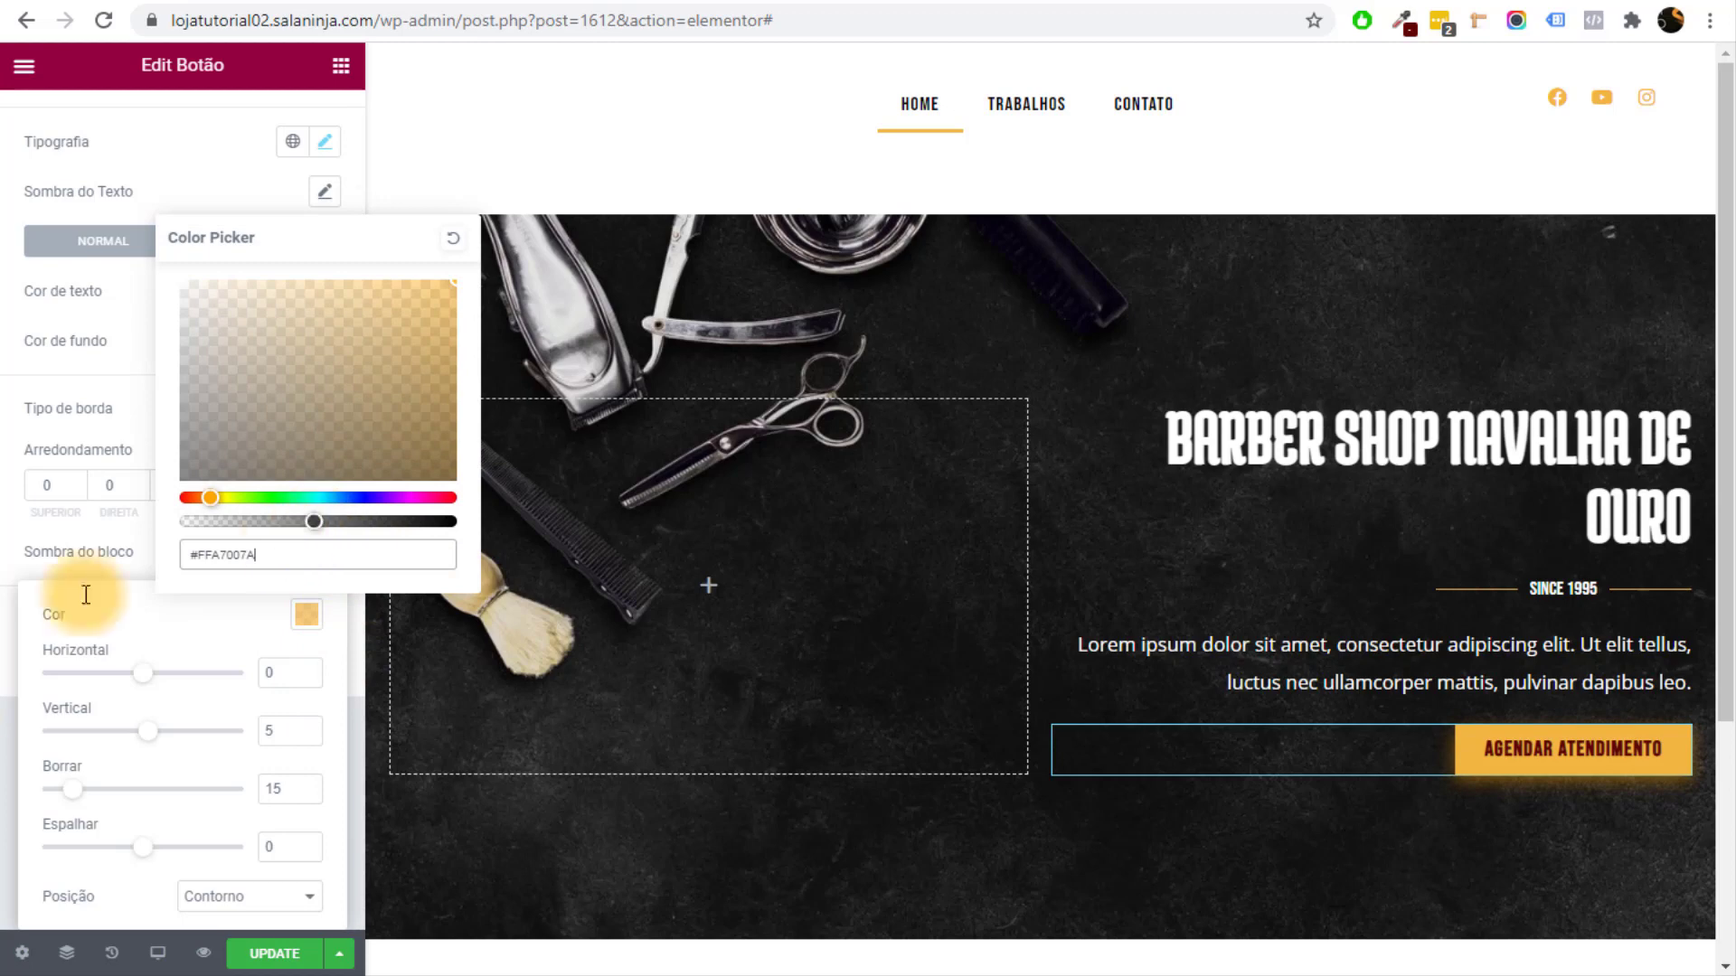
click(387, 495)
- Preview the page to check the button's orange glow, then return to the editor
click(377, 520)
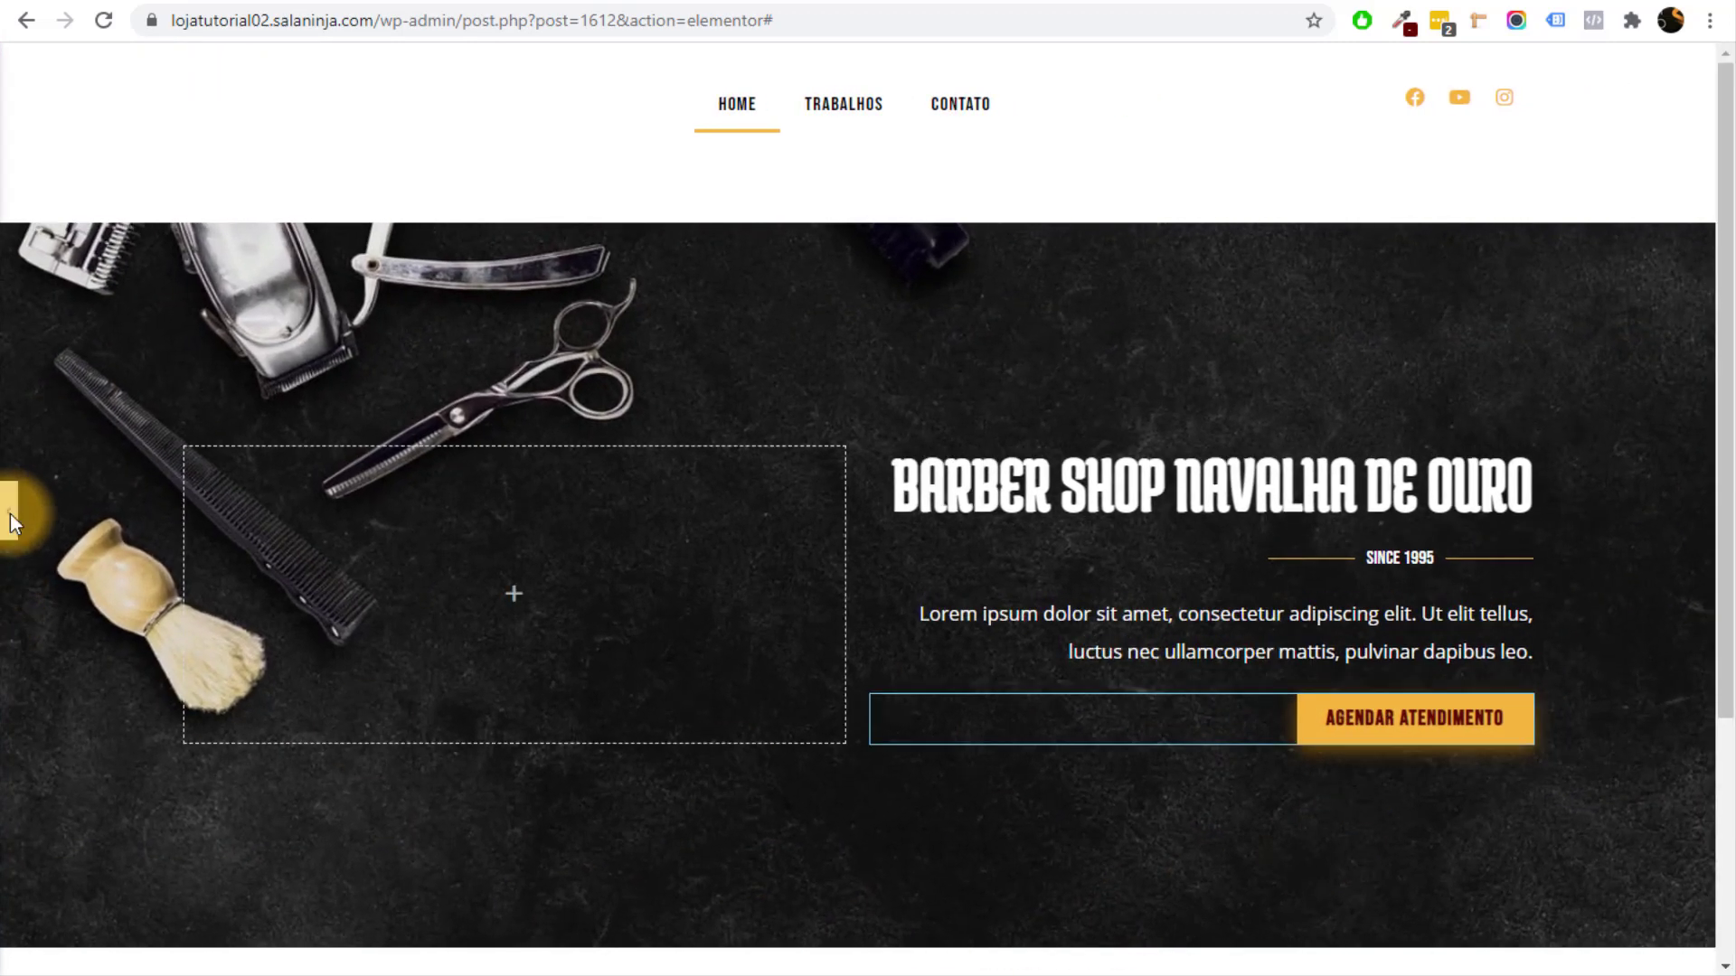
click(9, 512)
scroll(135, 357, up, 2)
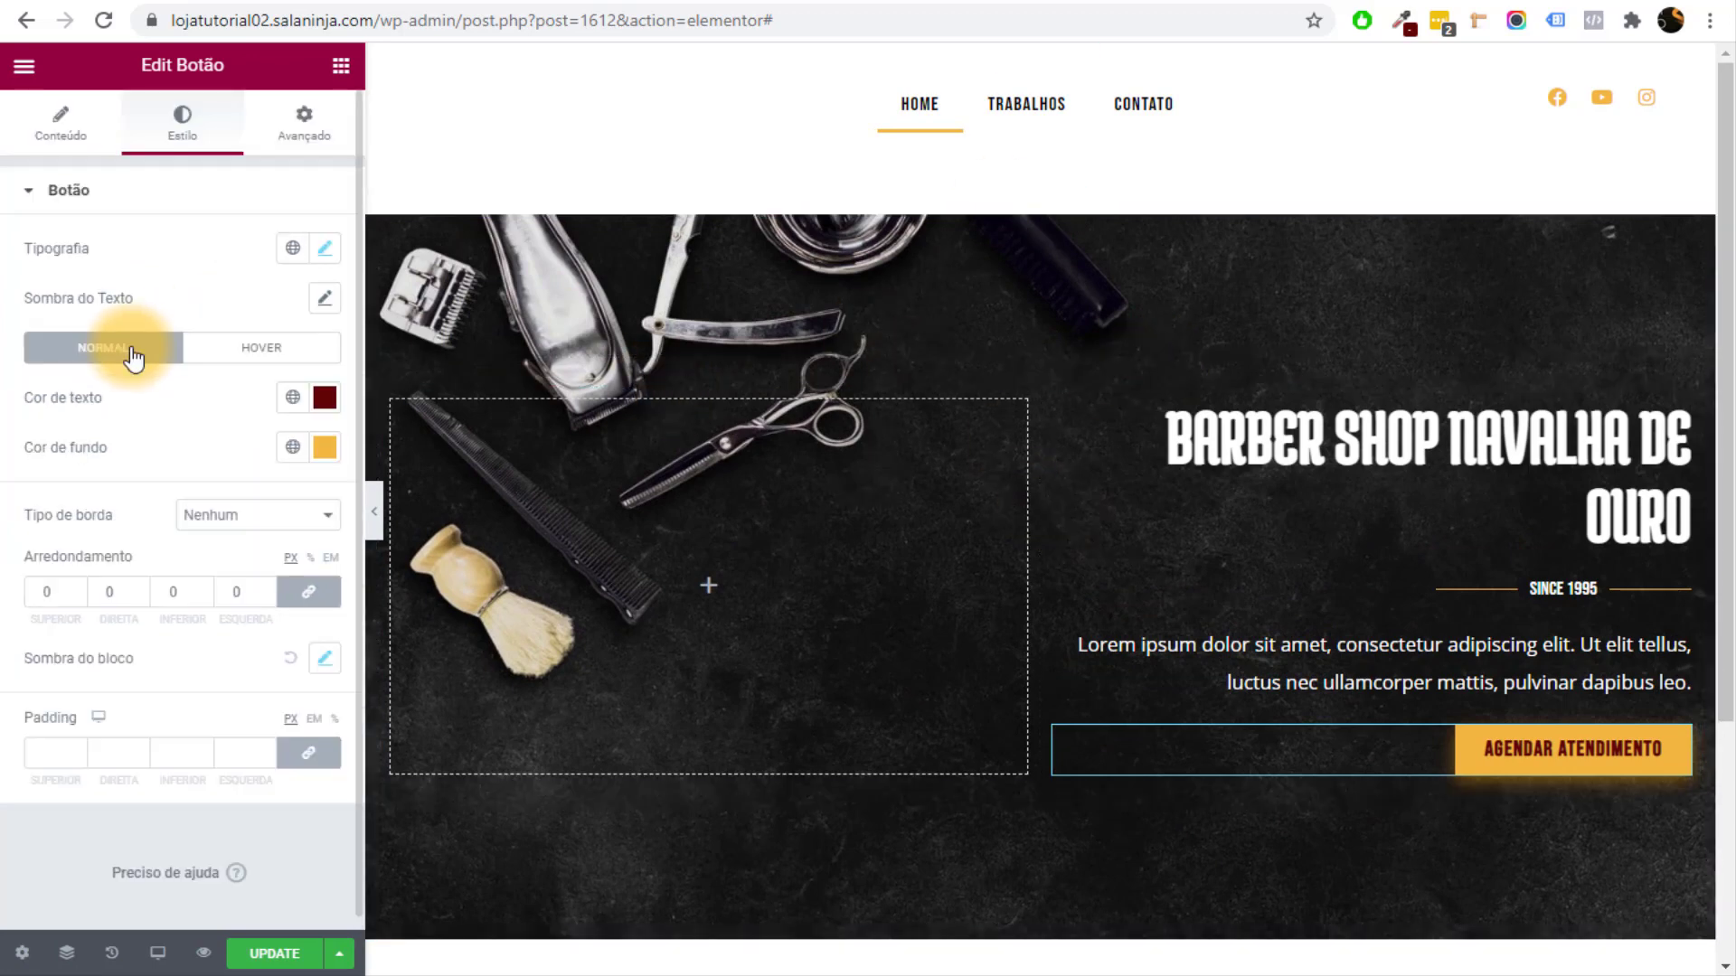
- Insert the Angle right icon on the button, found by filtering the Icon Library for 'right'
click(59, 144)
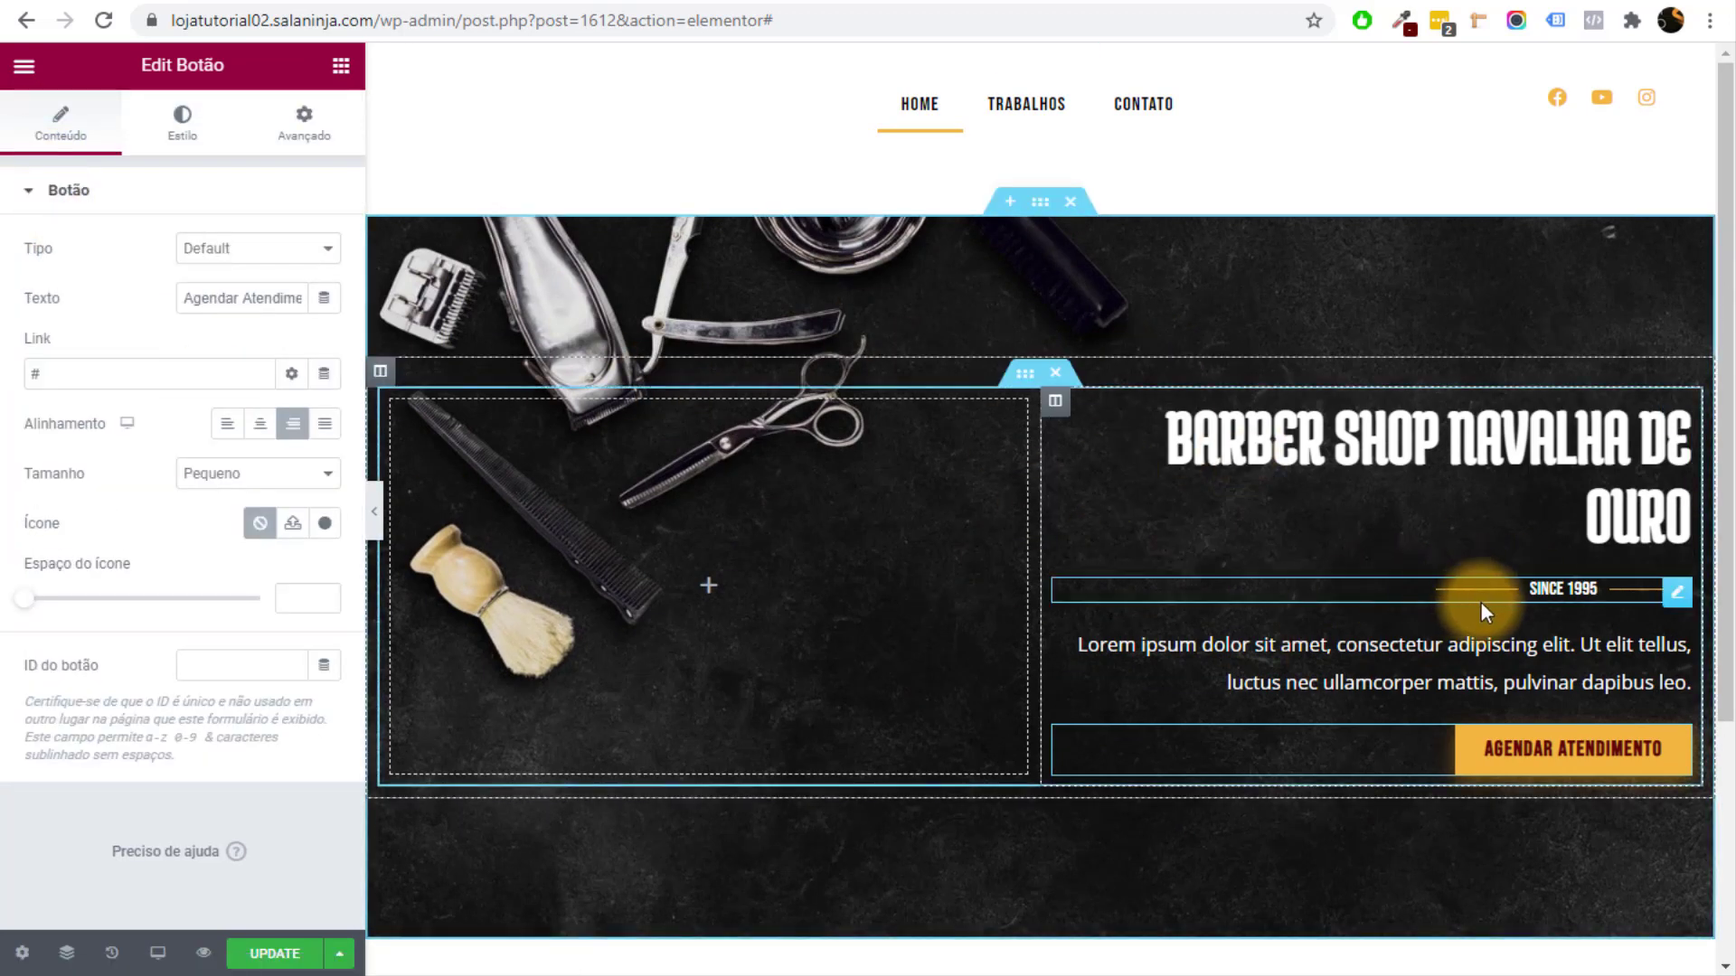
click(332, 525)
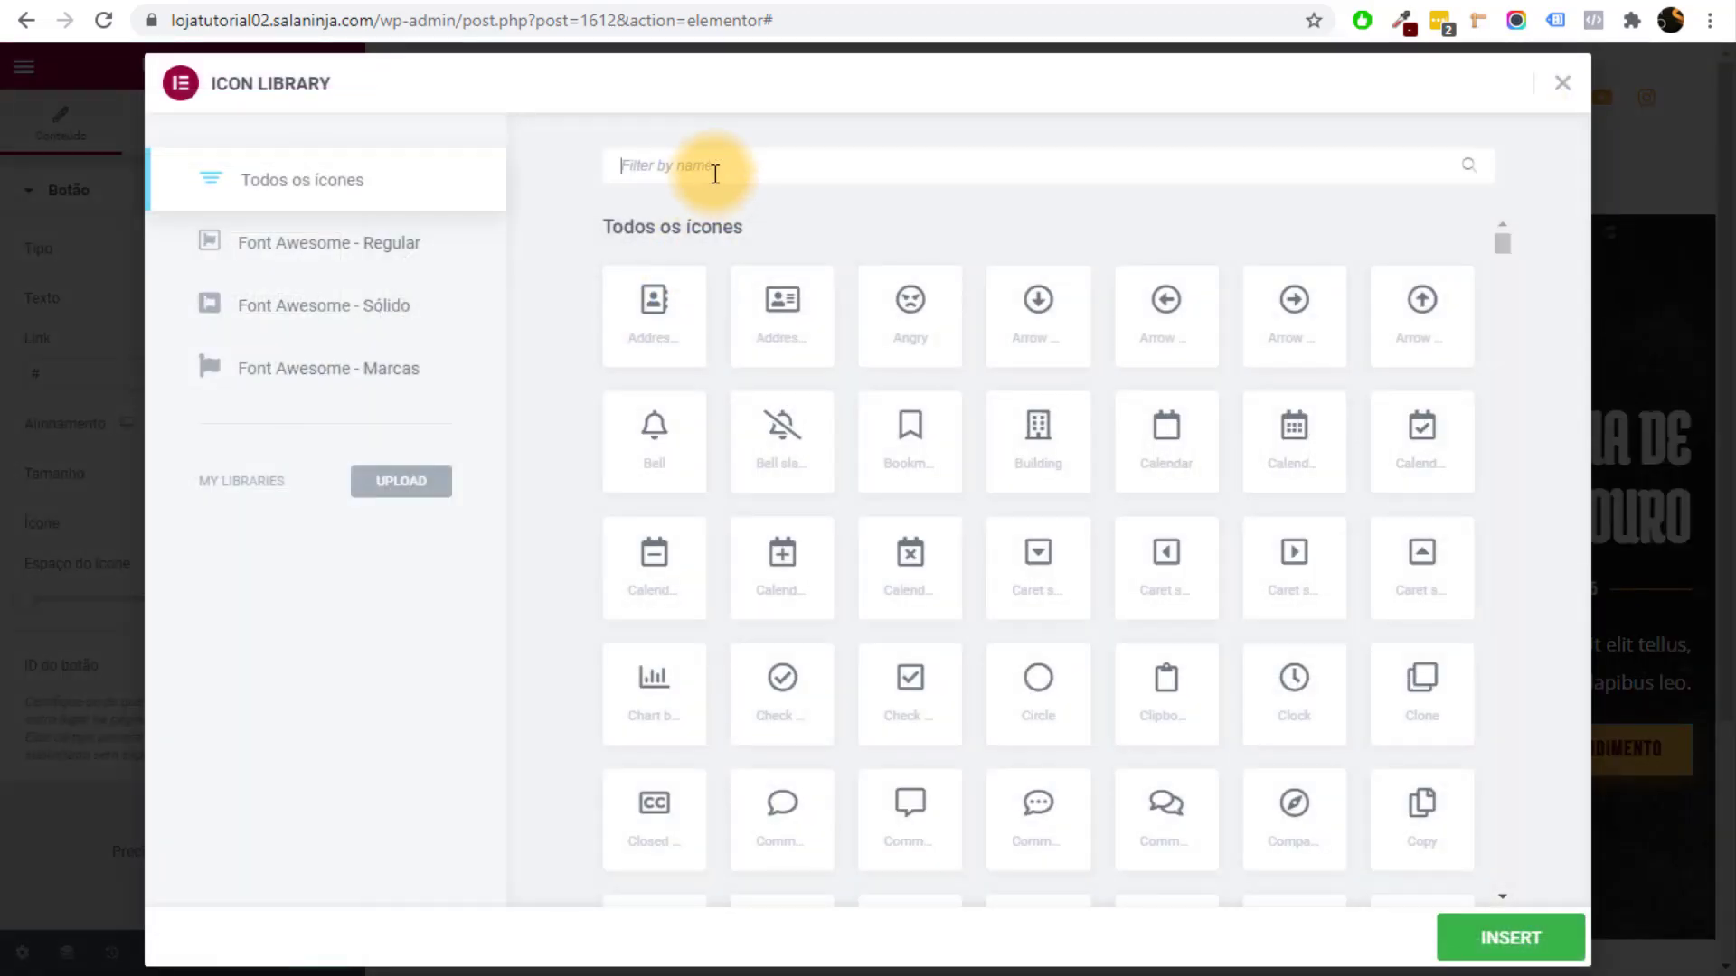
text(right)
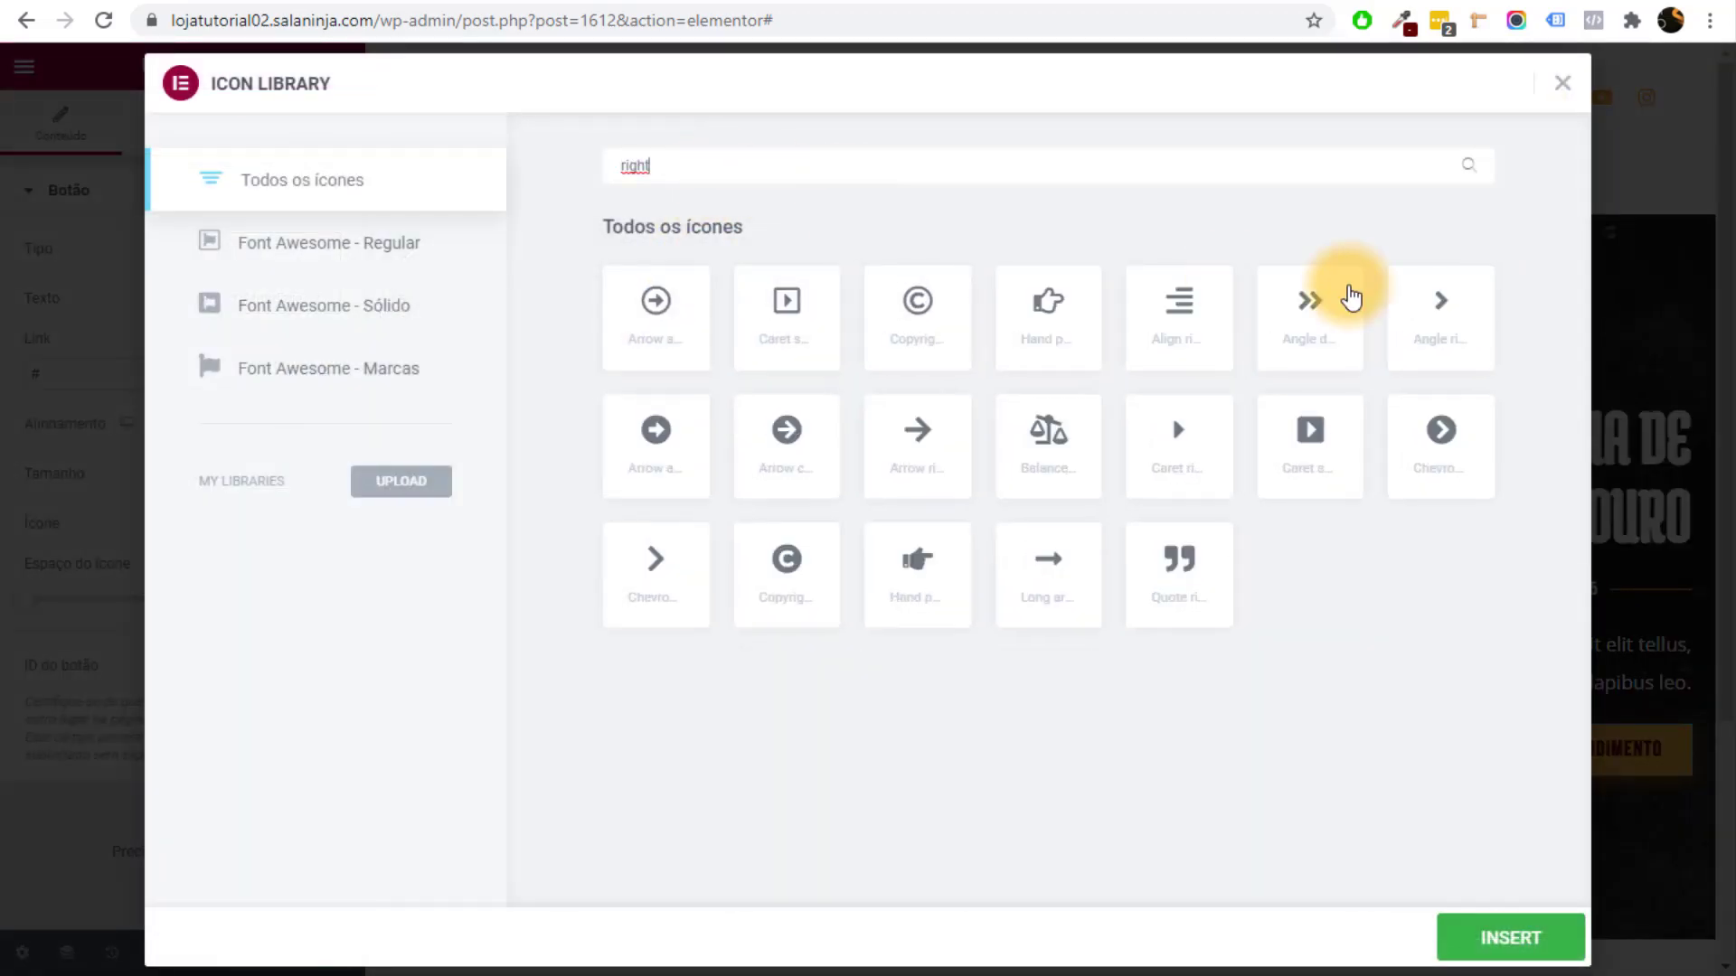
click(1421, 351)
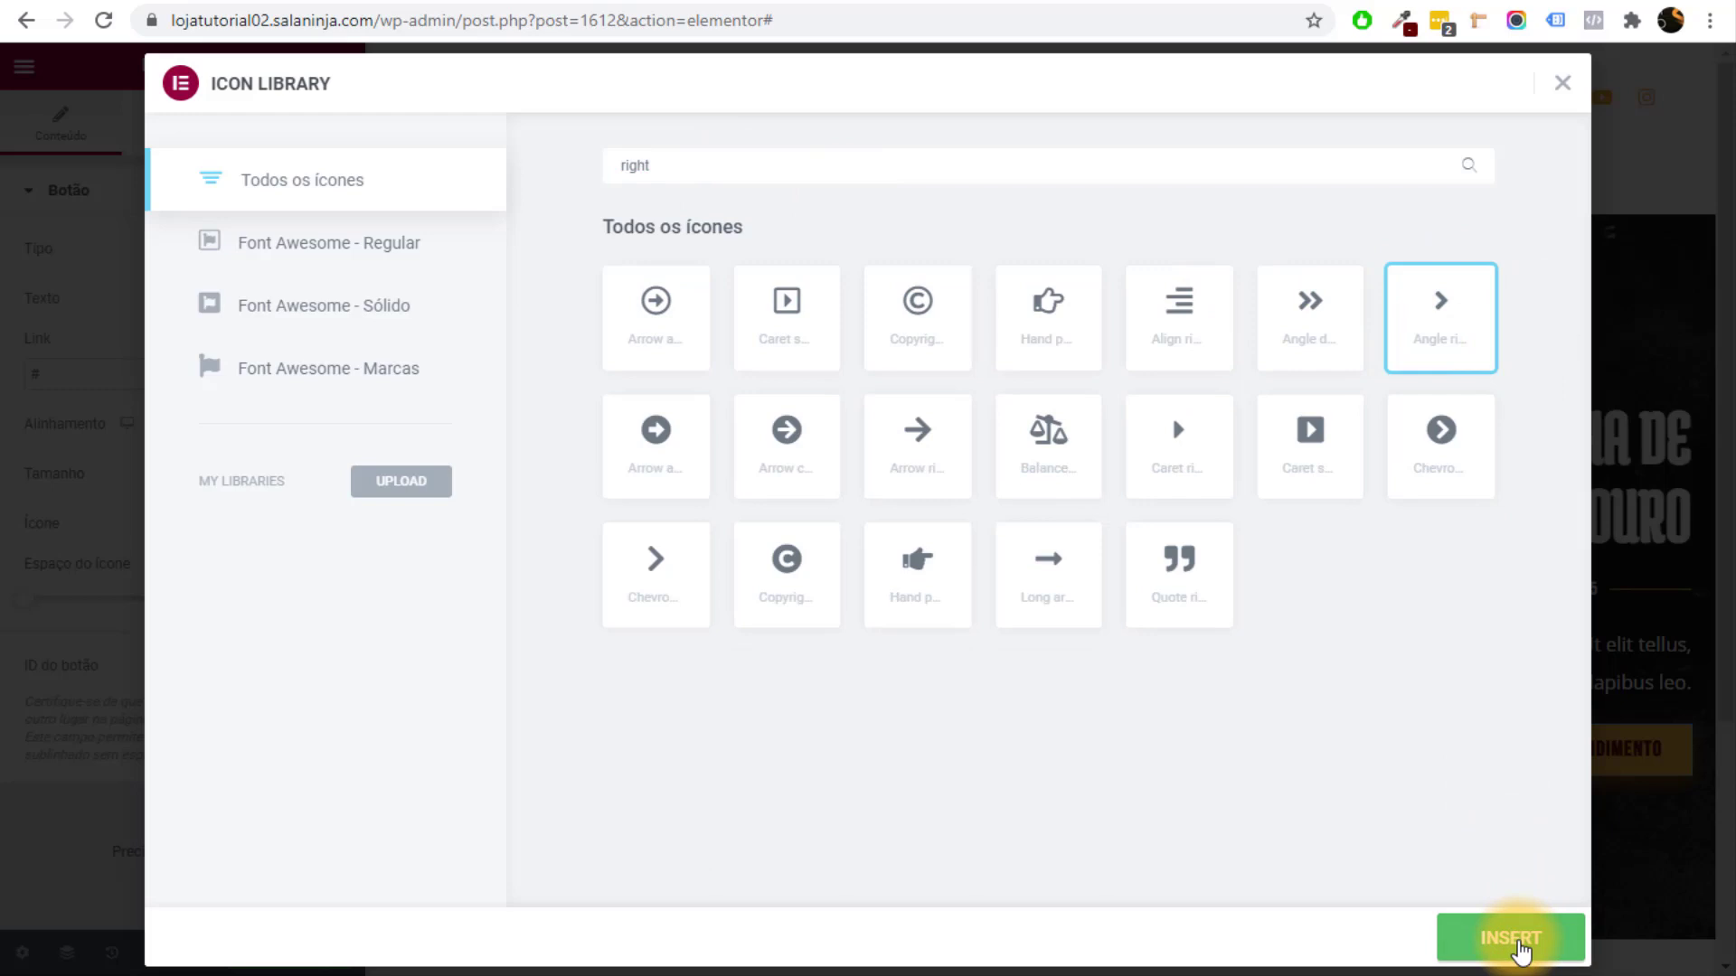
click(1520, 949)
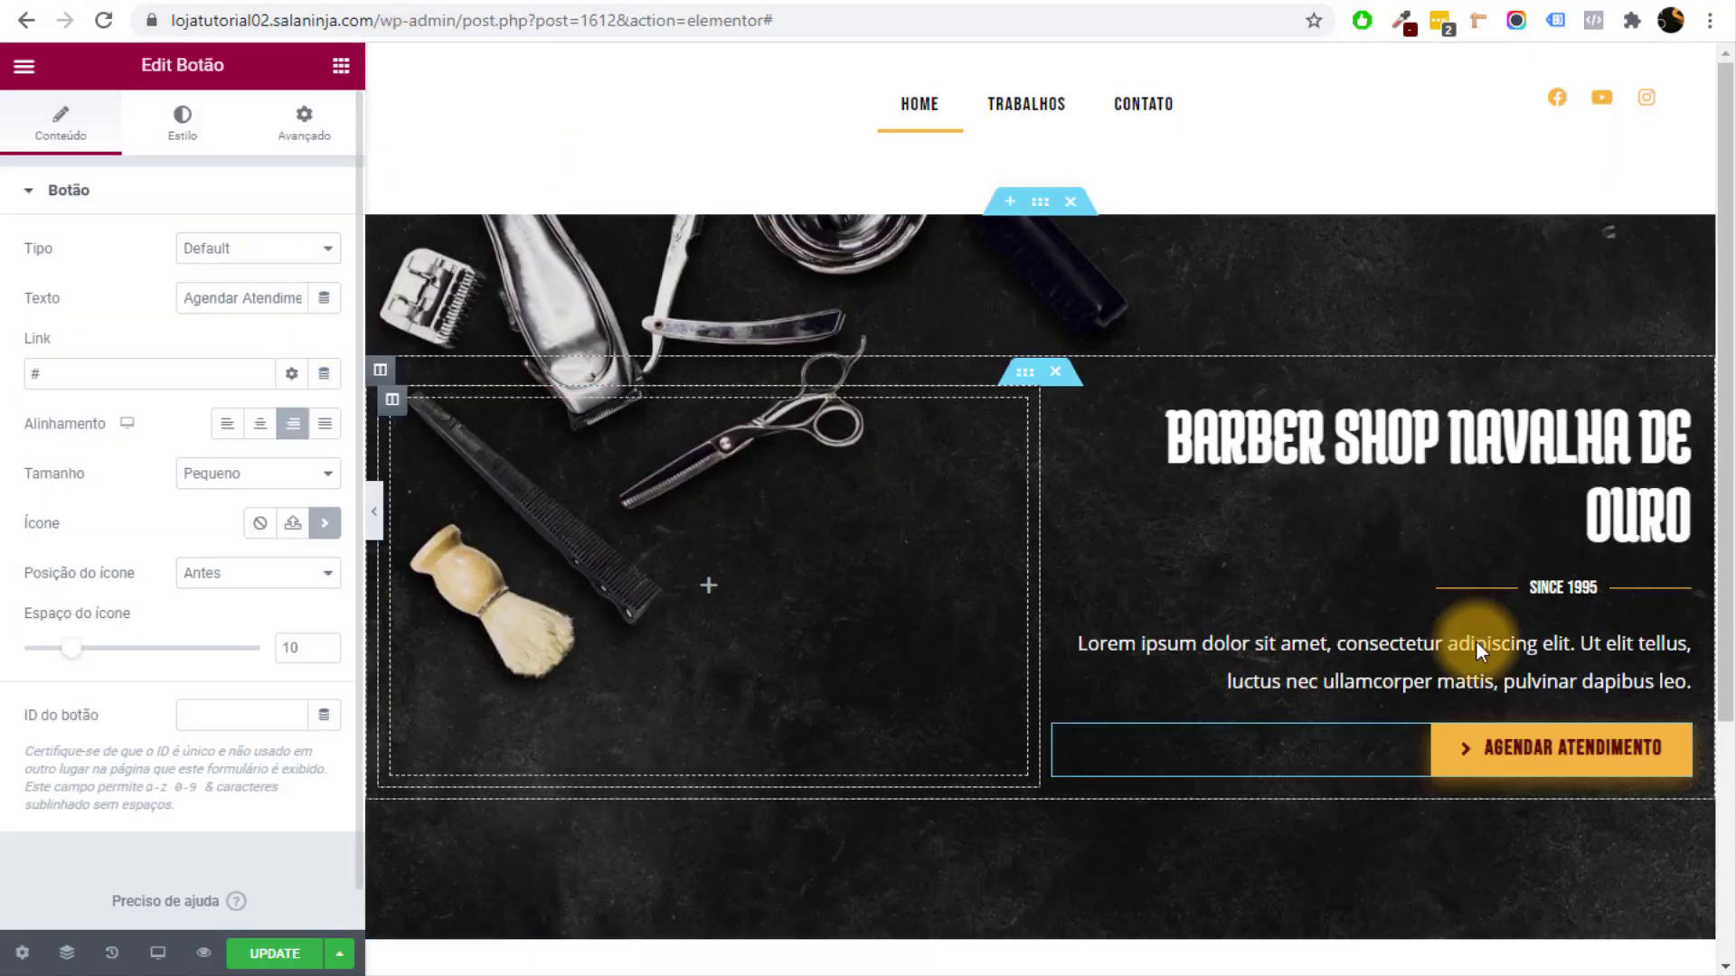
- Set the button's typography to size 16 and weight 700
click(207, 154)
click(324, 248)
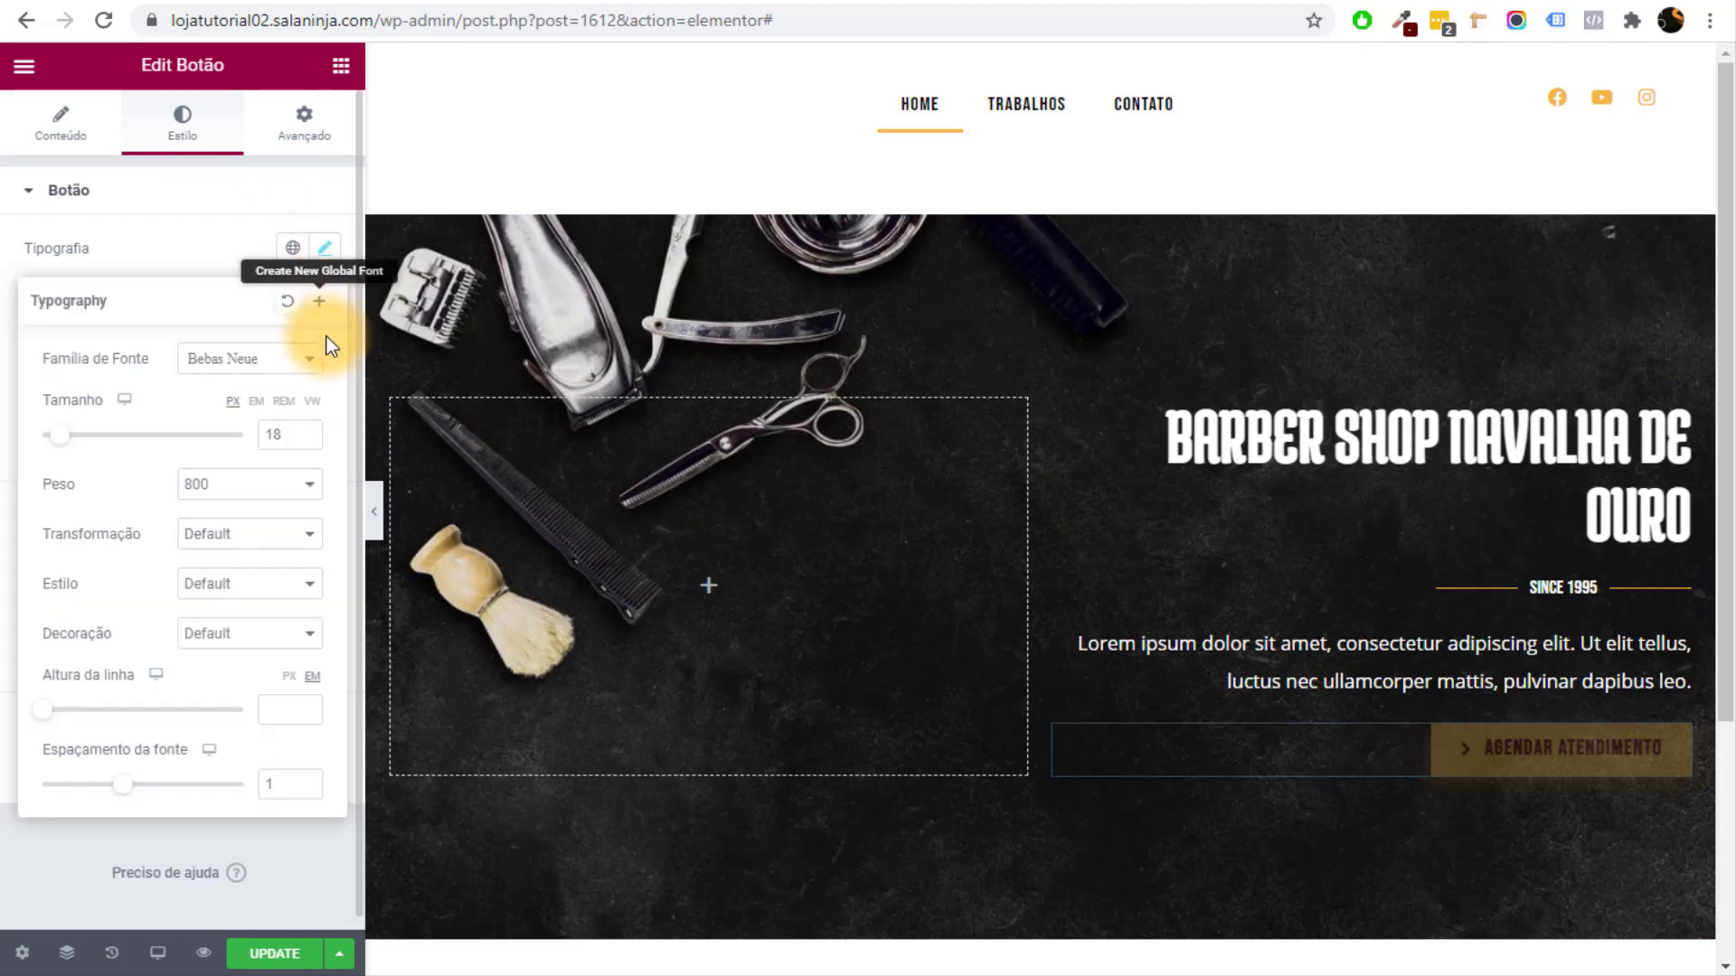
click(307, 441)
click(306, 441)
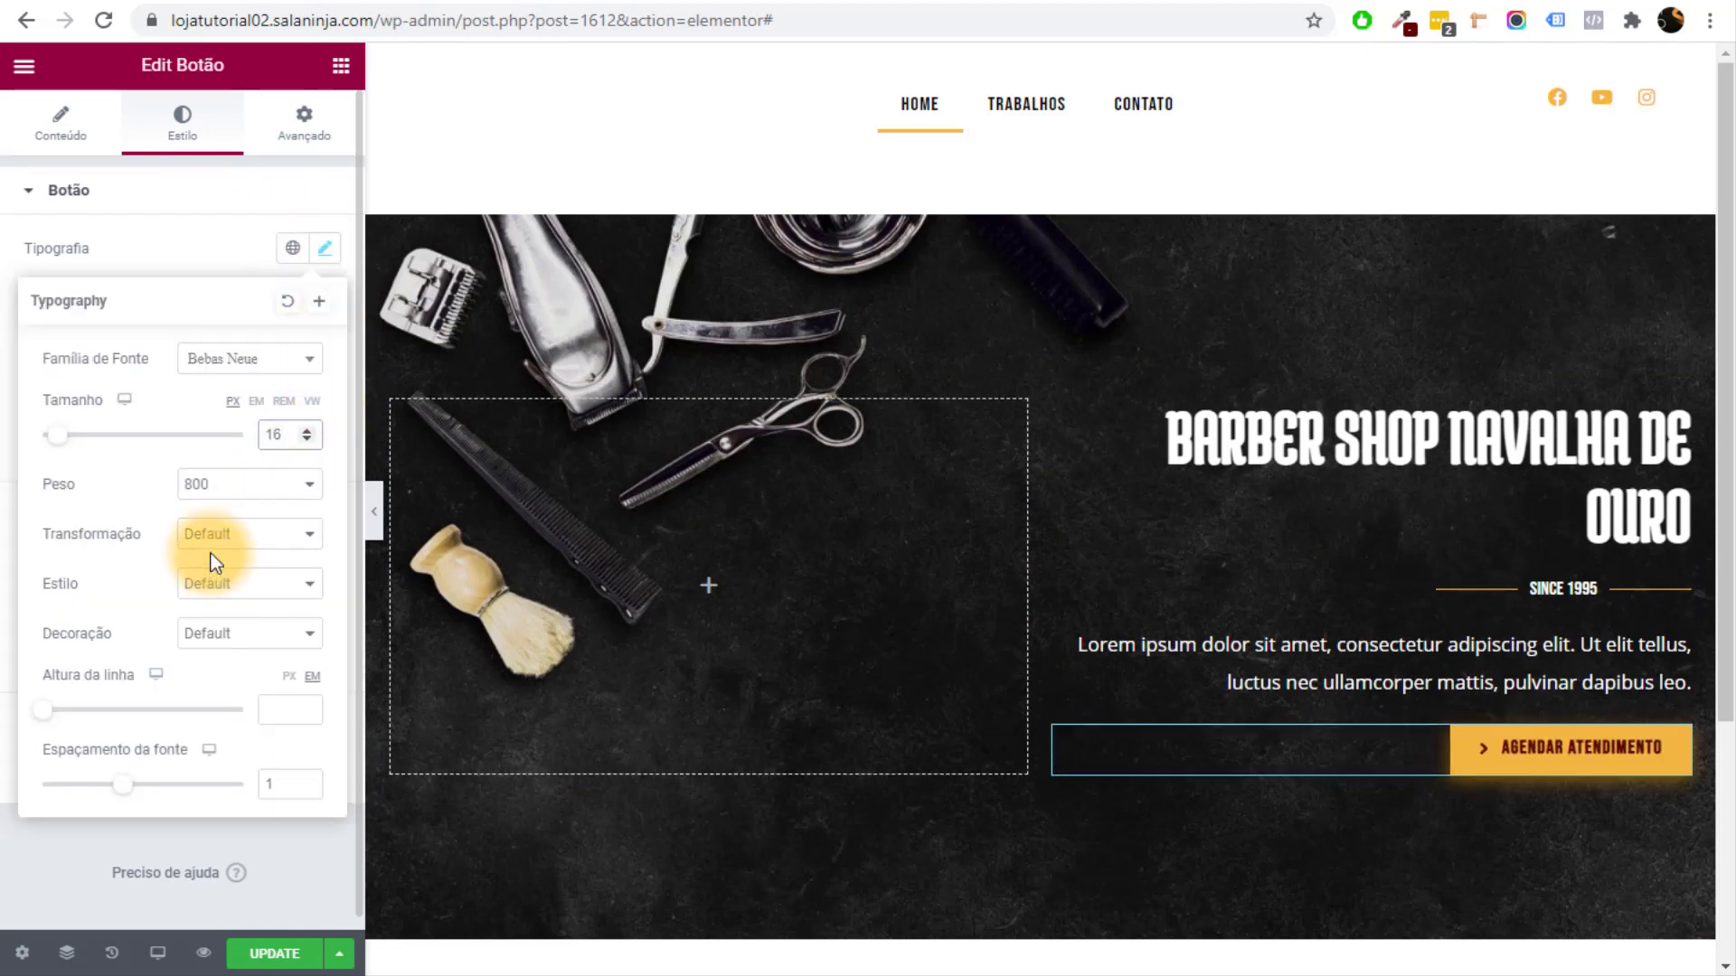
click(217, 486)
click(220, 620)
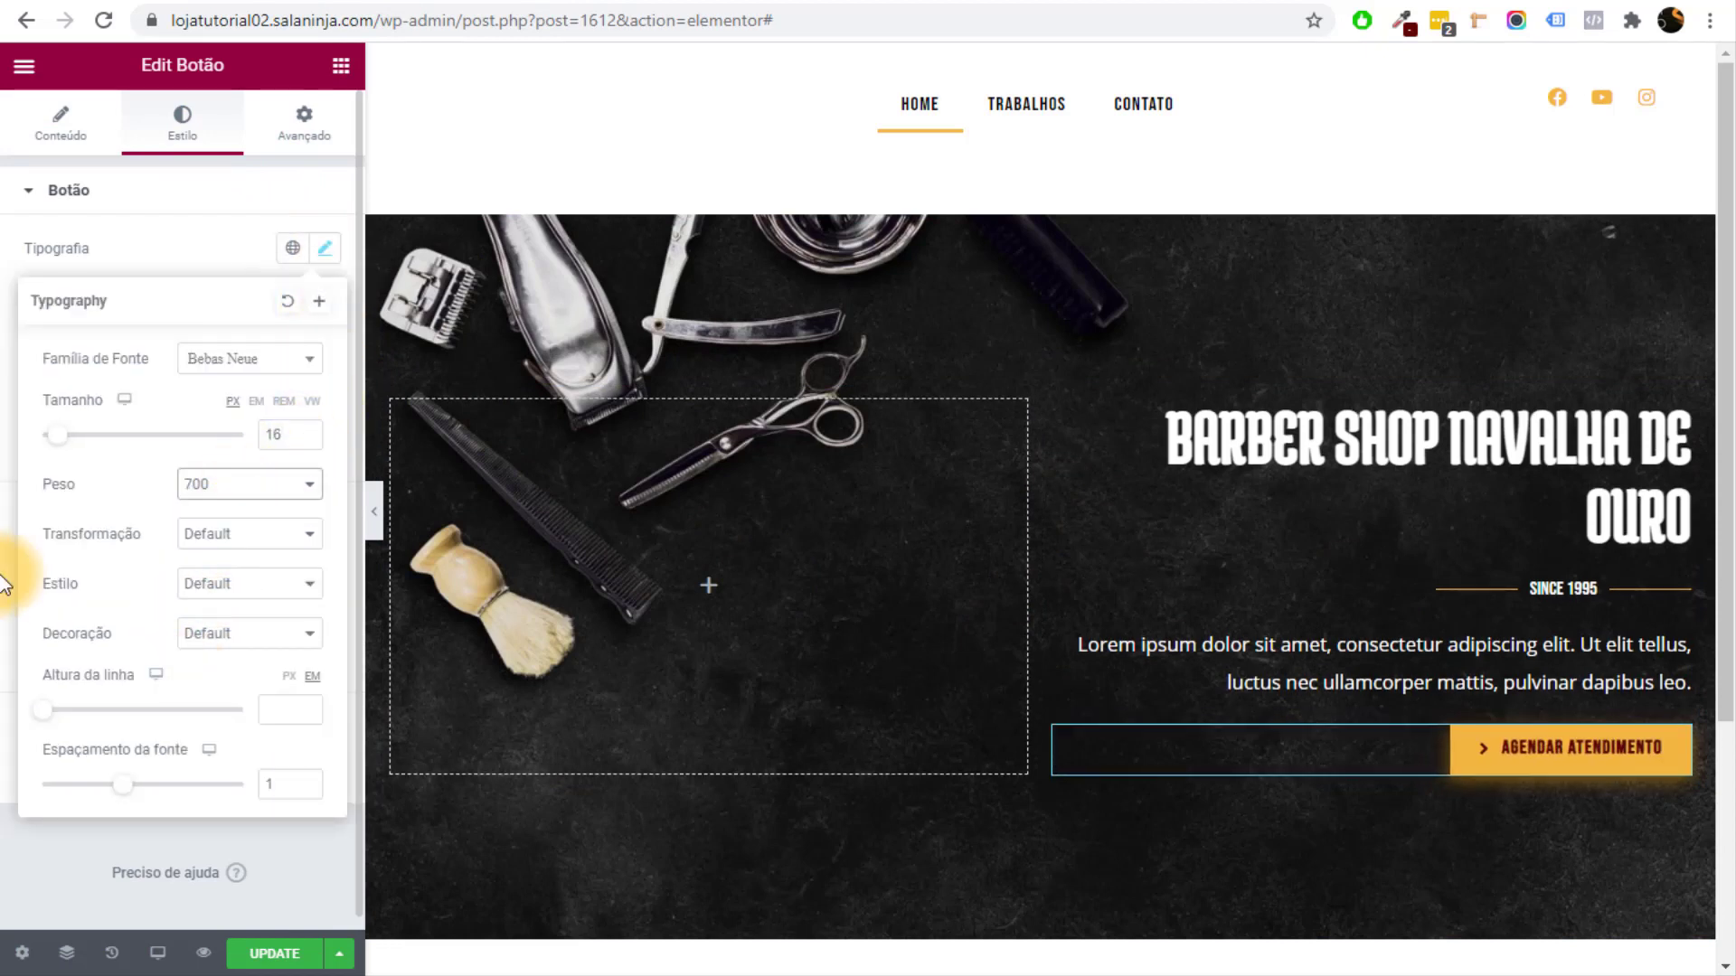
click(530, 530)
- Preview the page and save the changes with Update
click(373, 512)
click(8, 503)
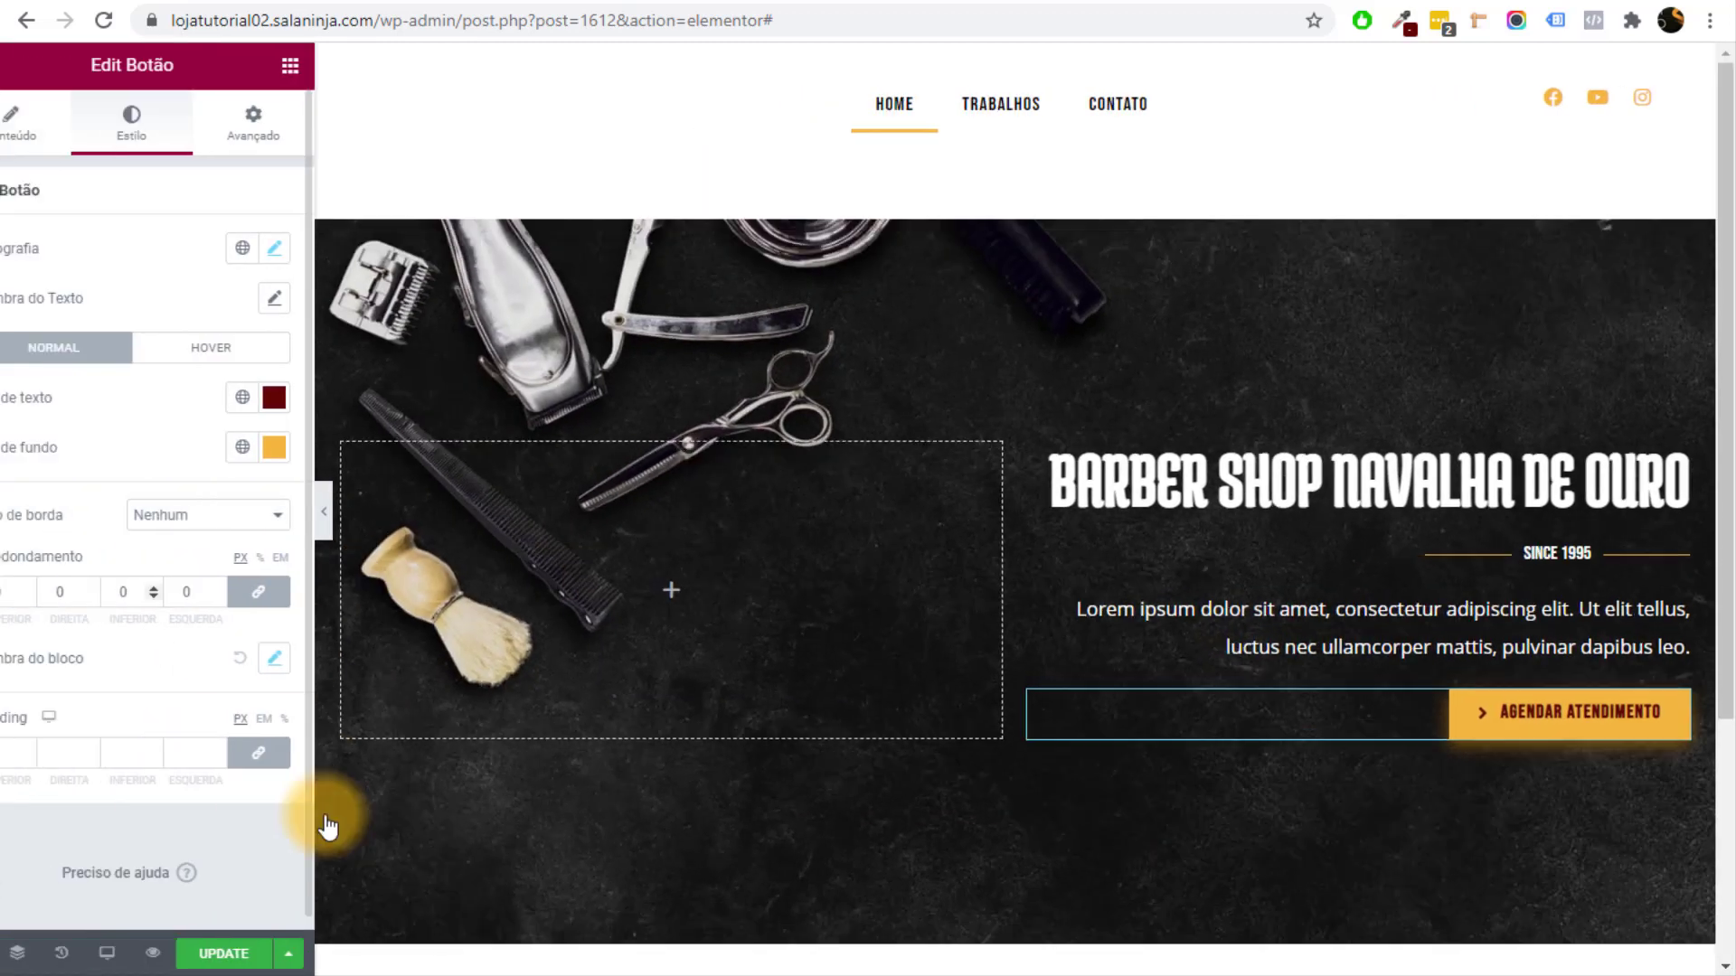
click(286, 951)
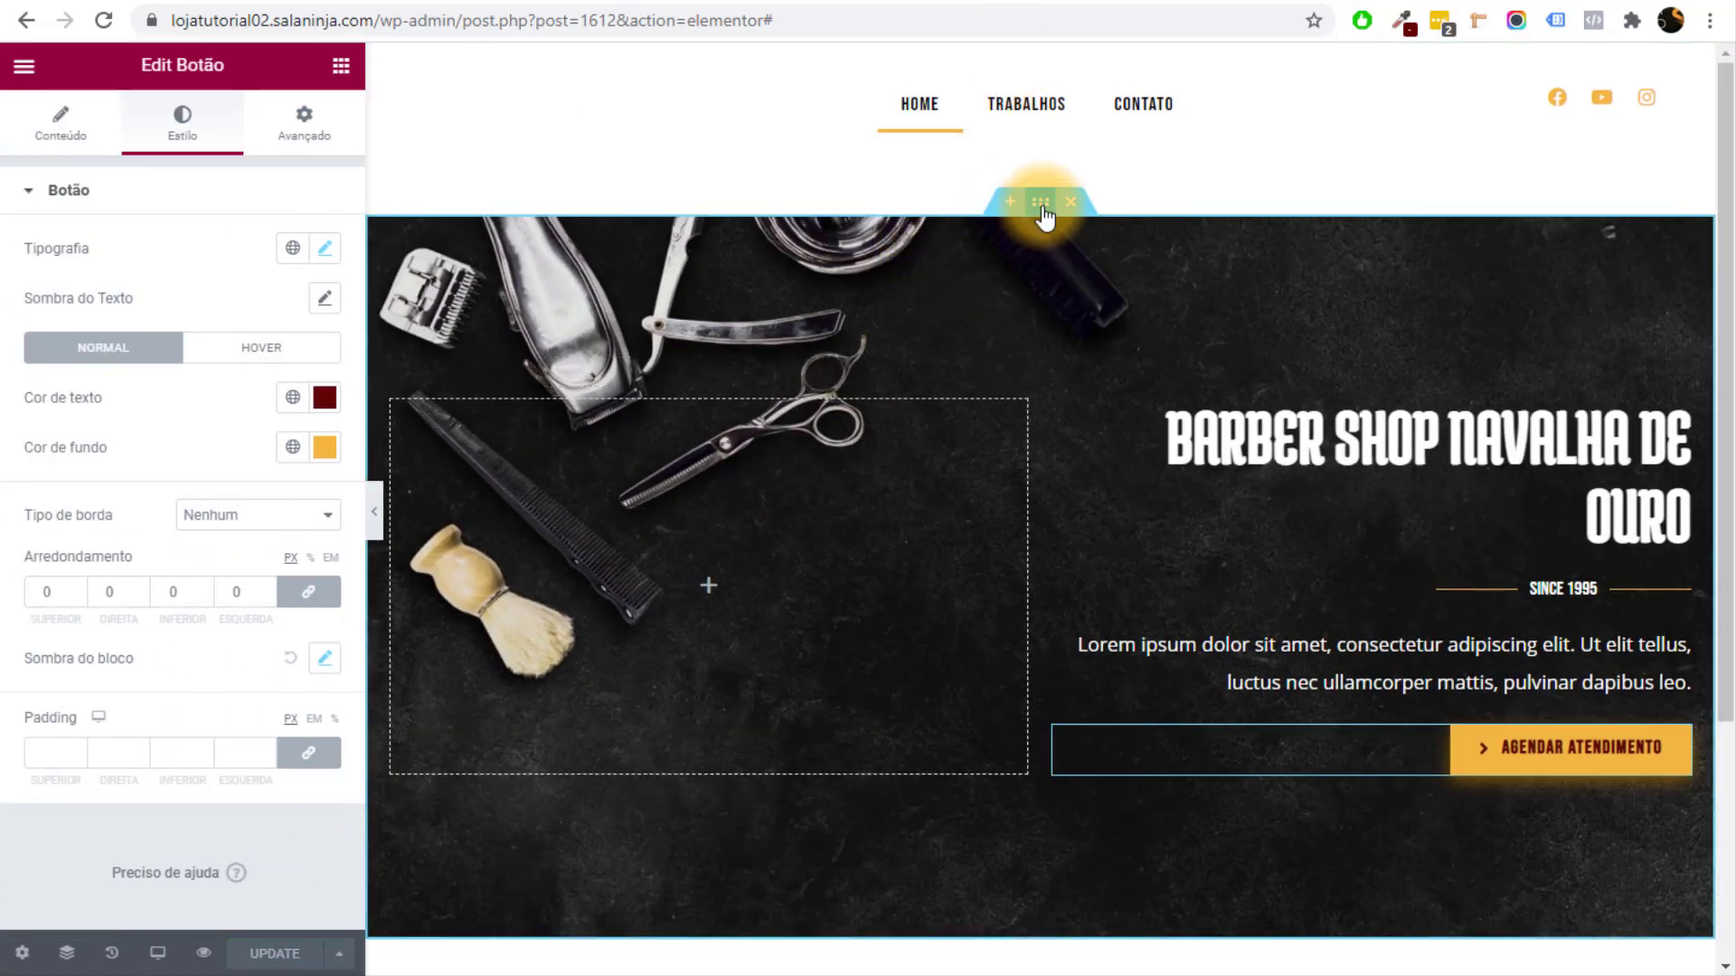
- Try a negative top margin on the hero section, then reset it to 0
click(1041, 204)
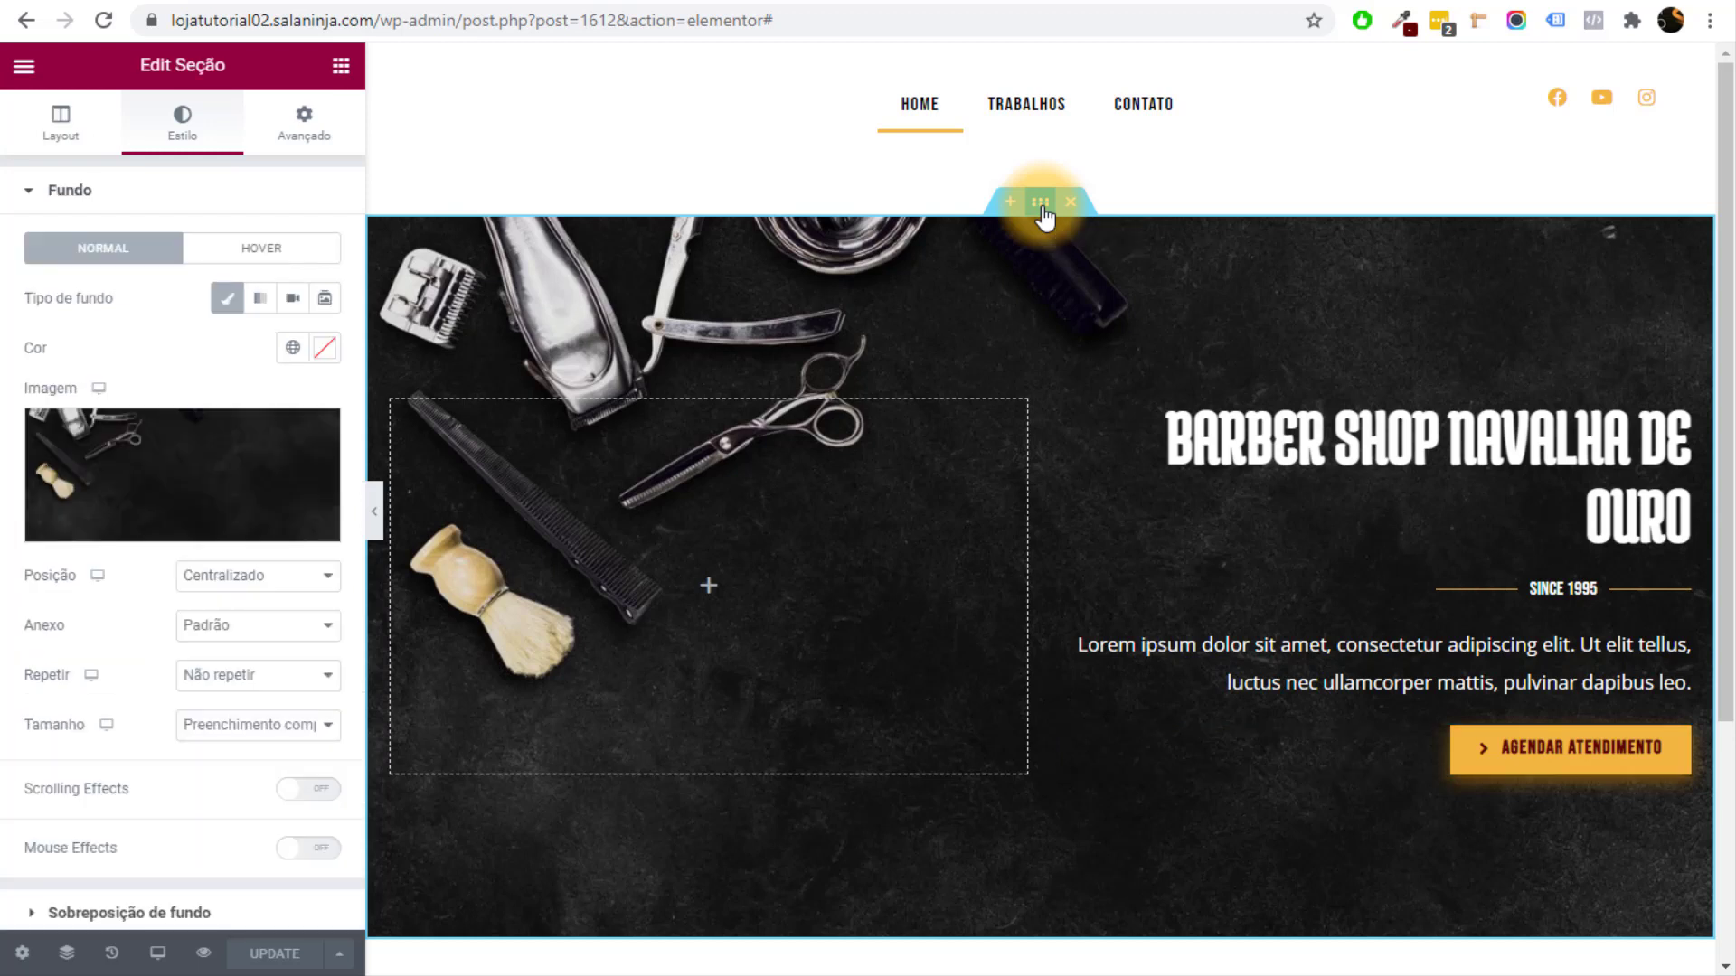
click(304, 124)
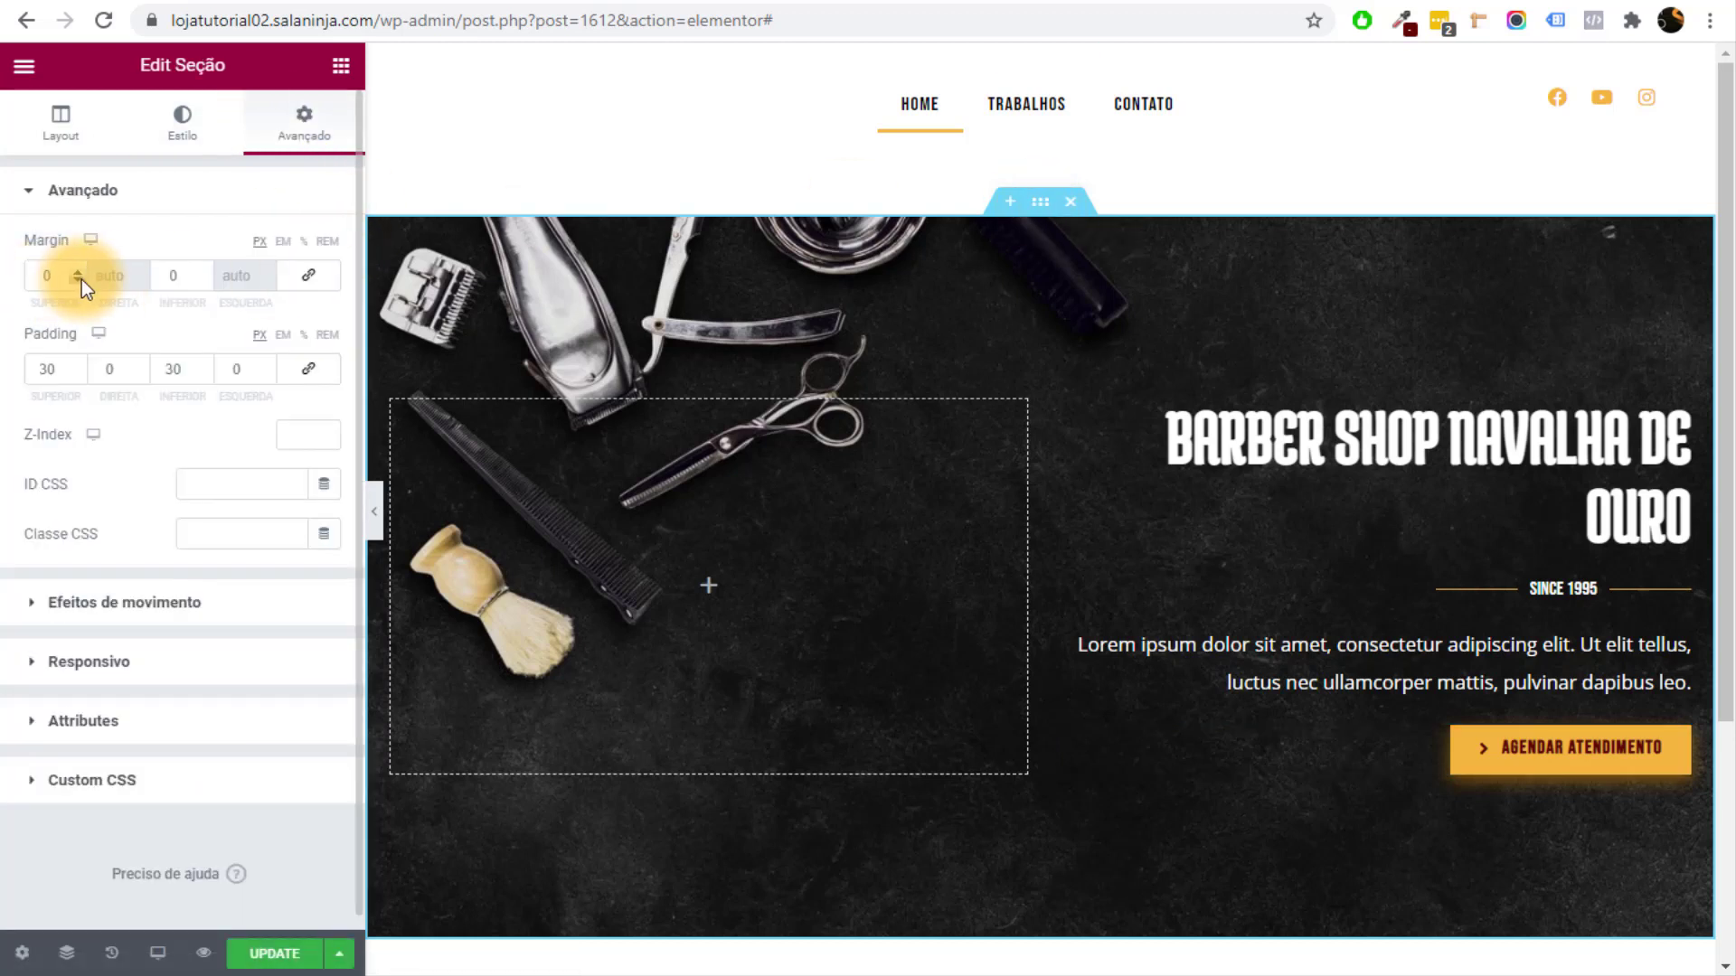
drag(81, 280, 85, 279)
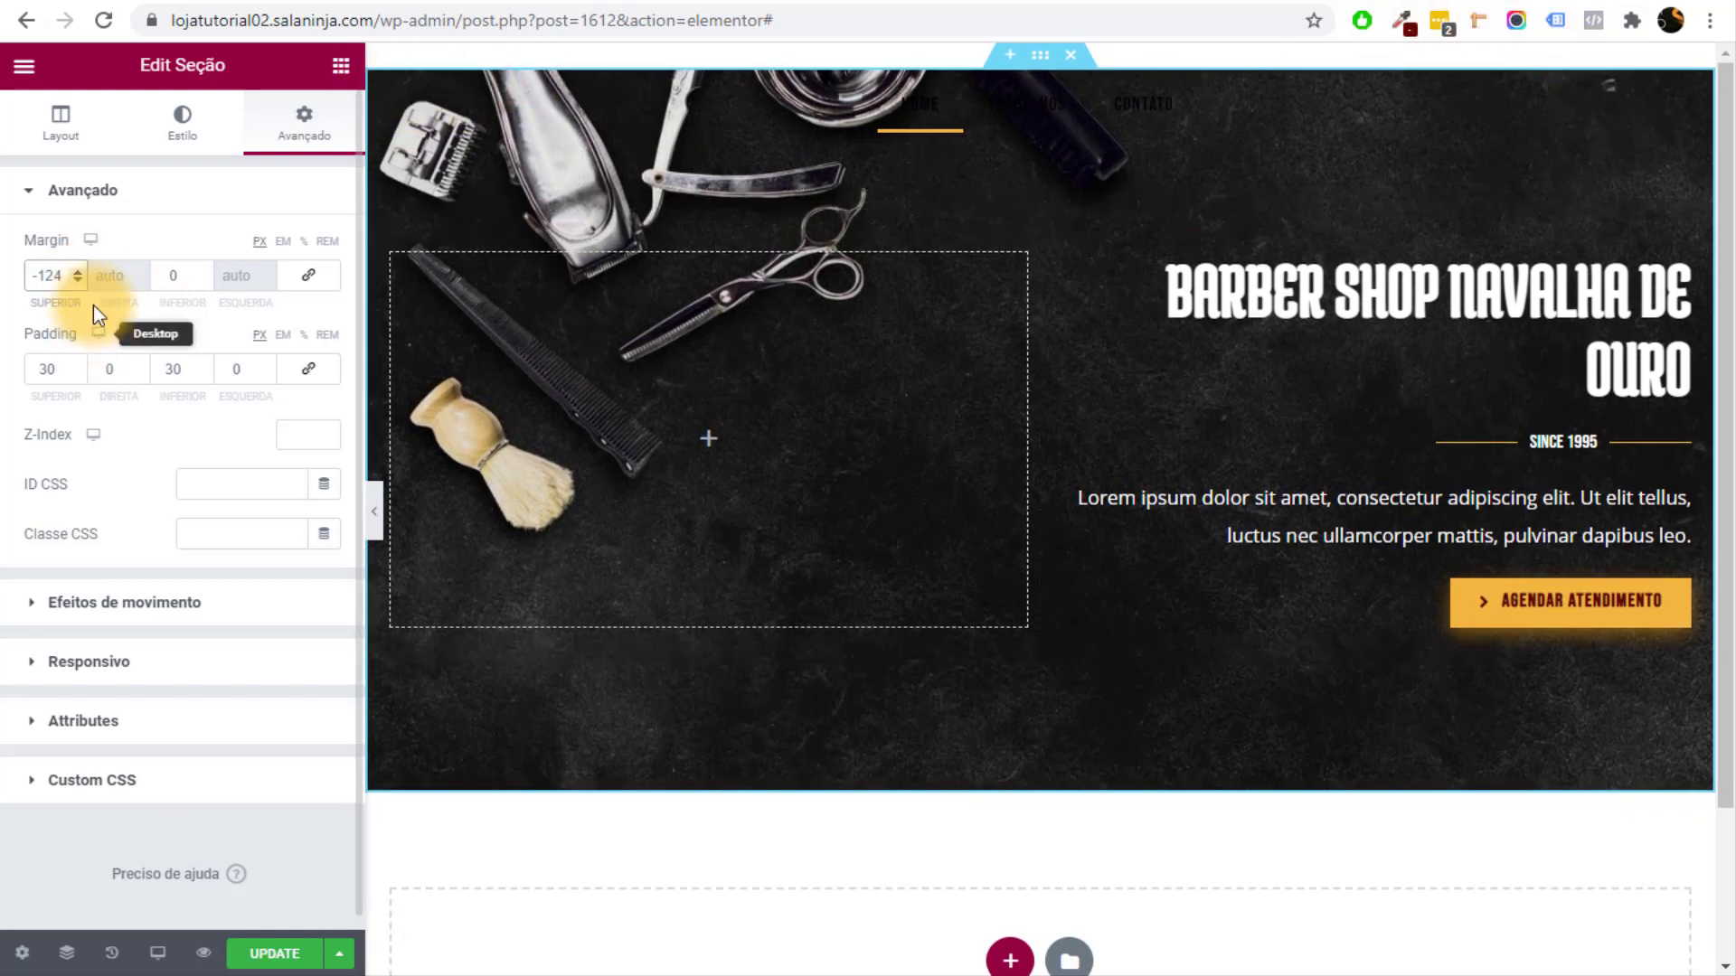
drag(68, 277, 3, 285)
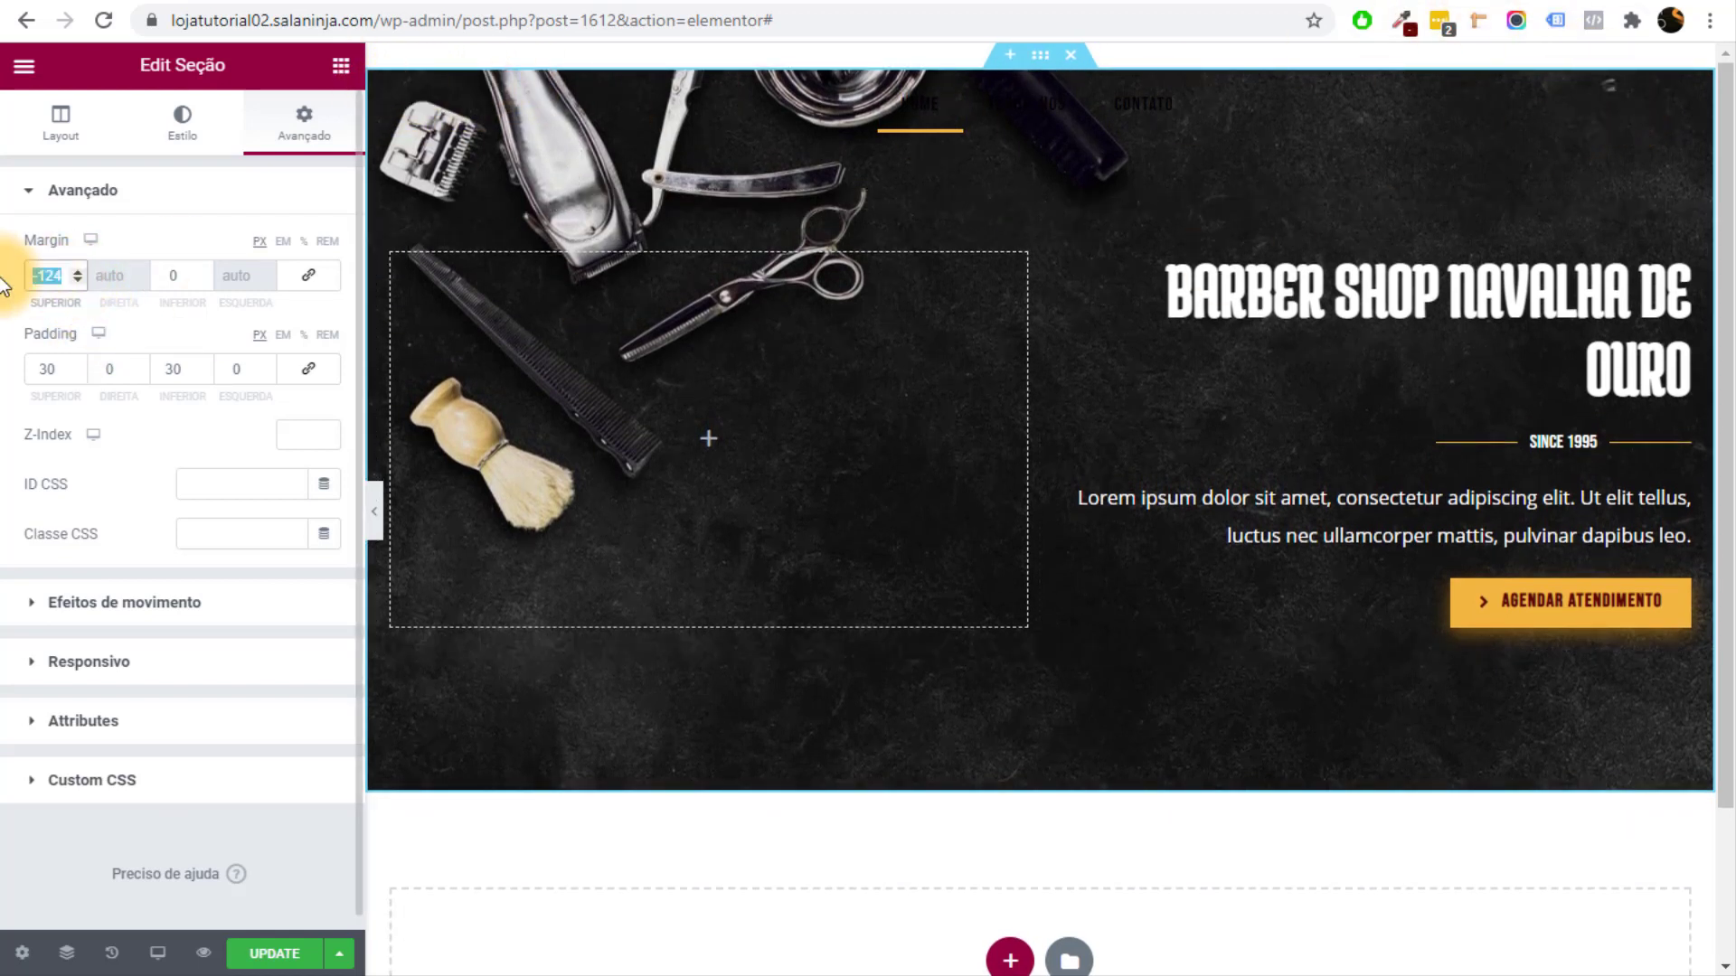
text(0)
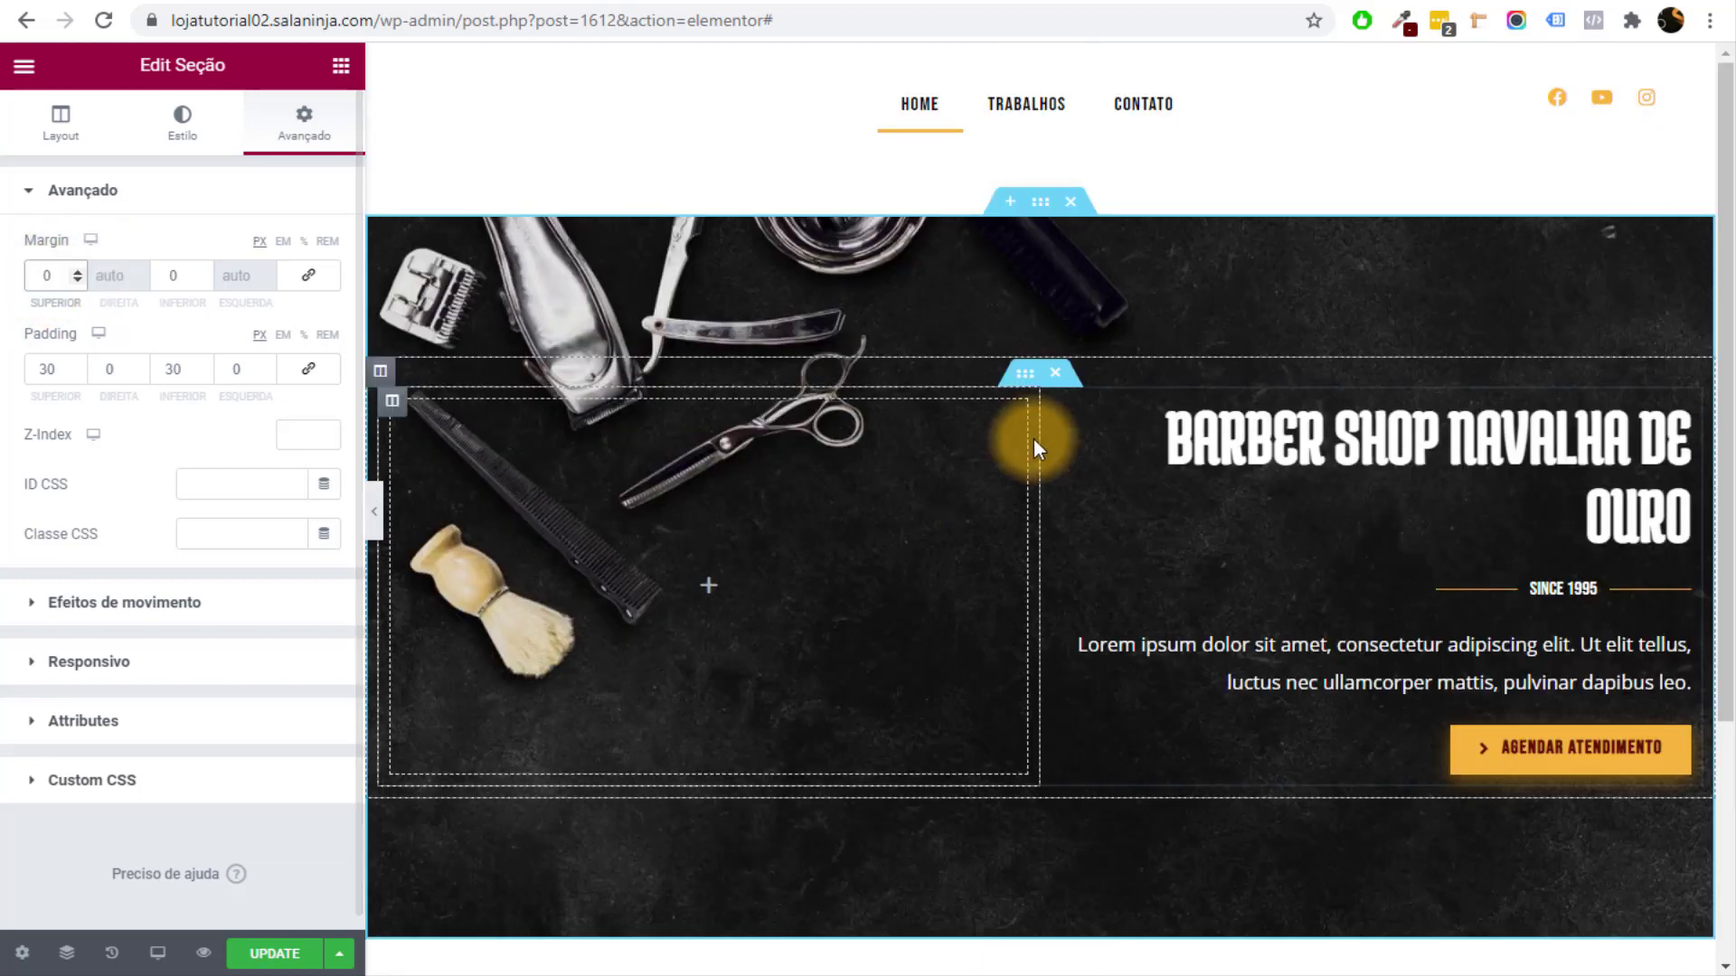
- Set the header section's Z-Index to 10 so it stacks above the hero
click(1041, 59)
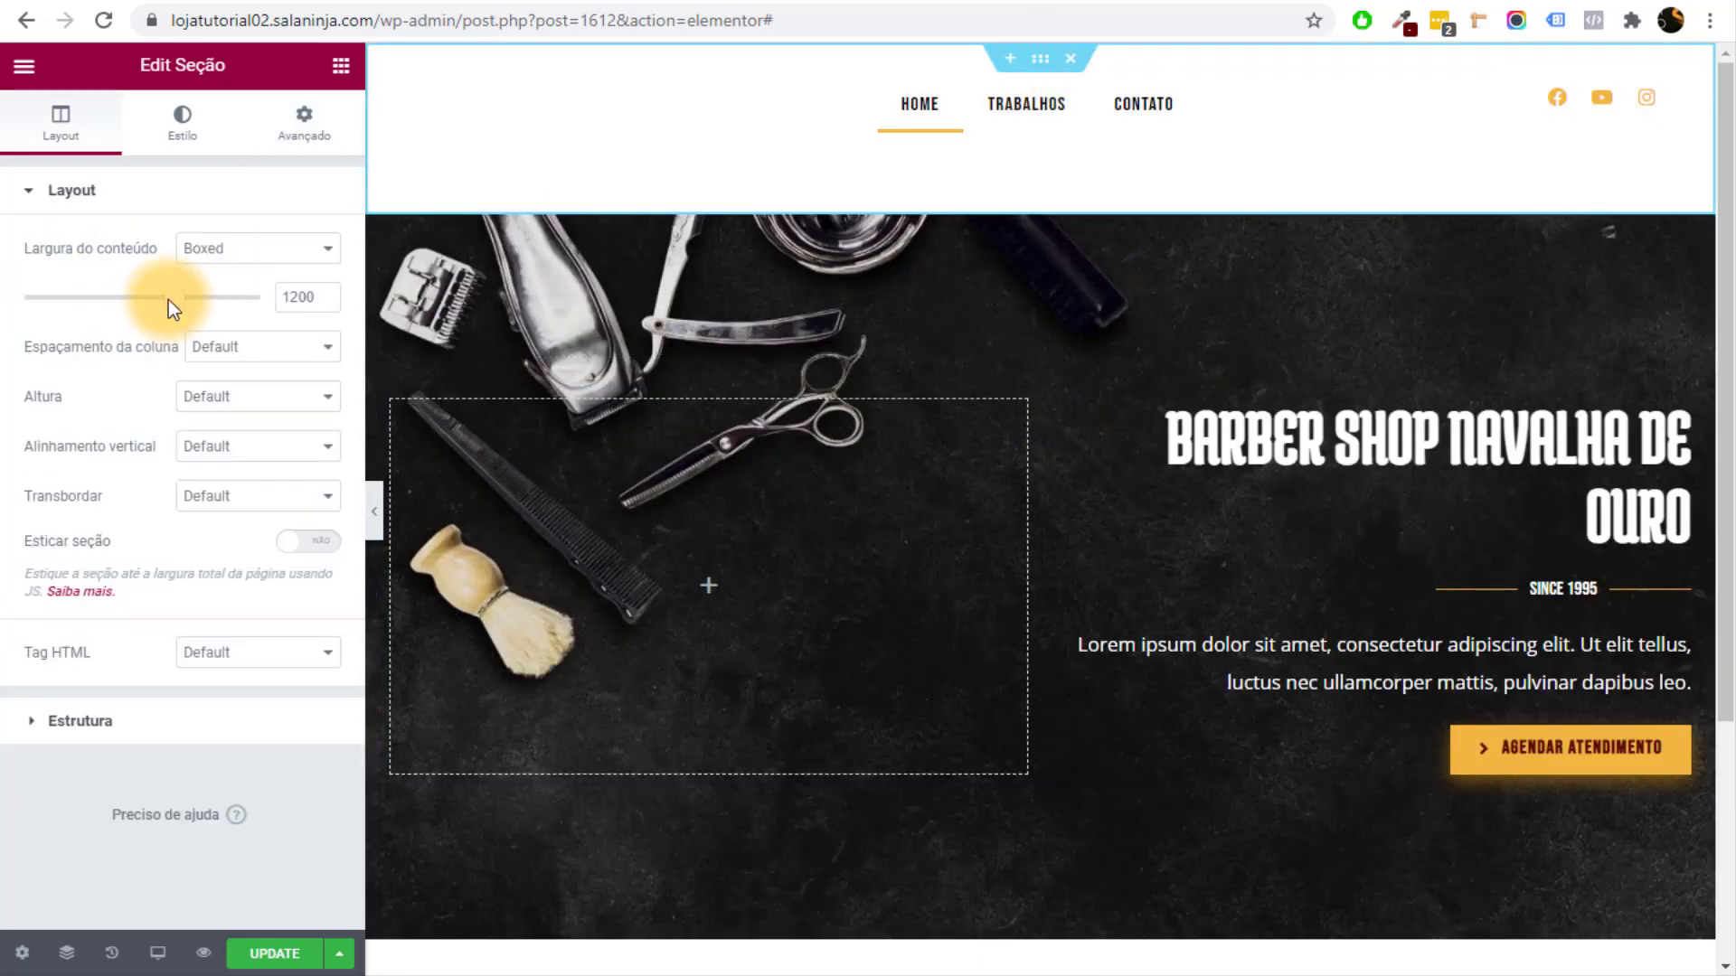
click(305, 127)
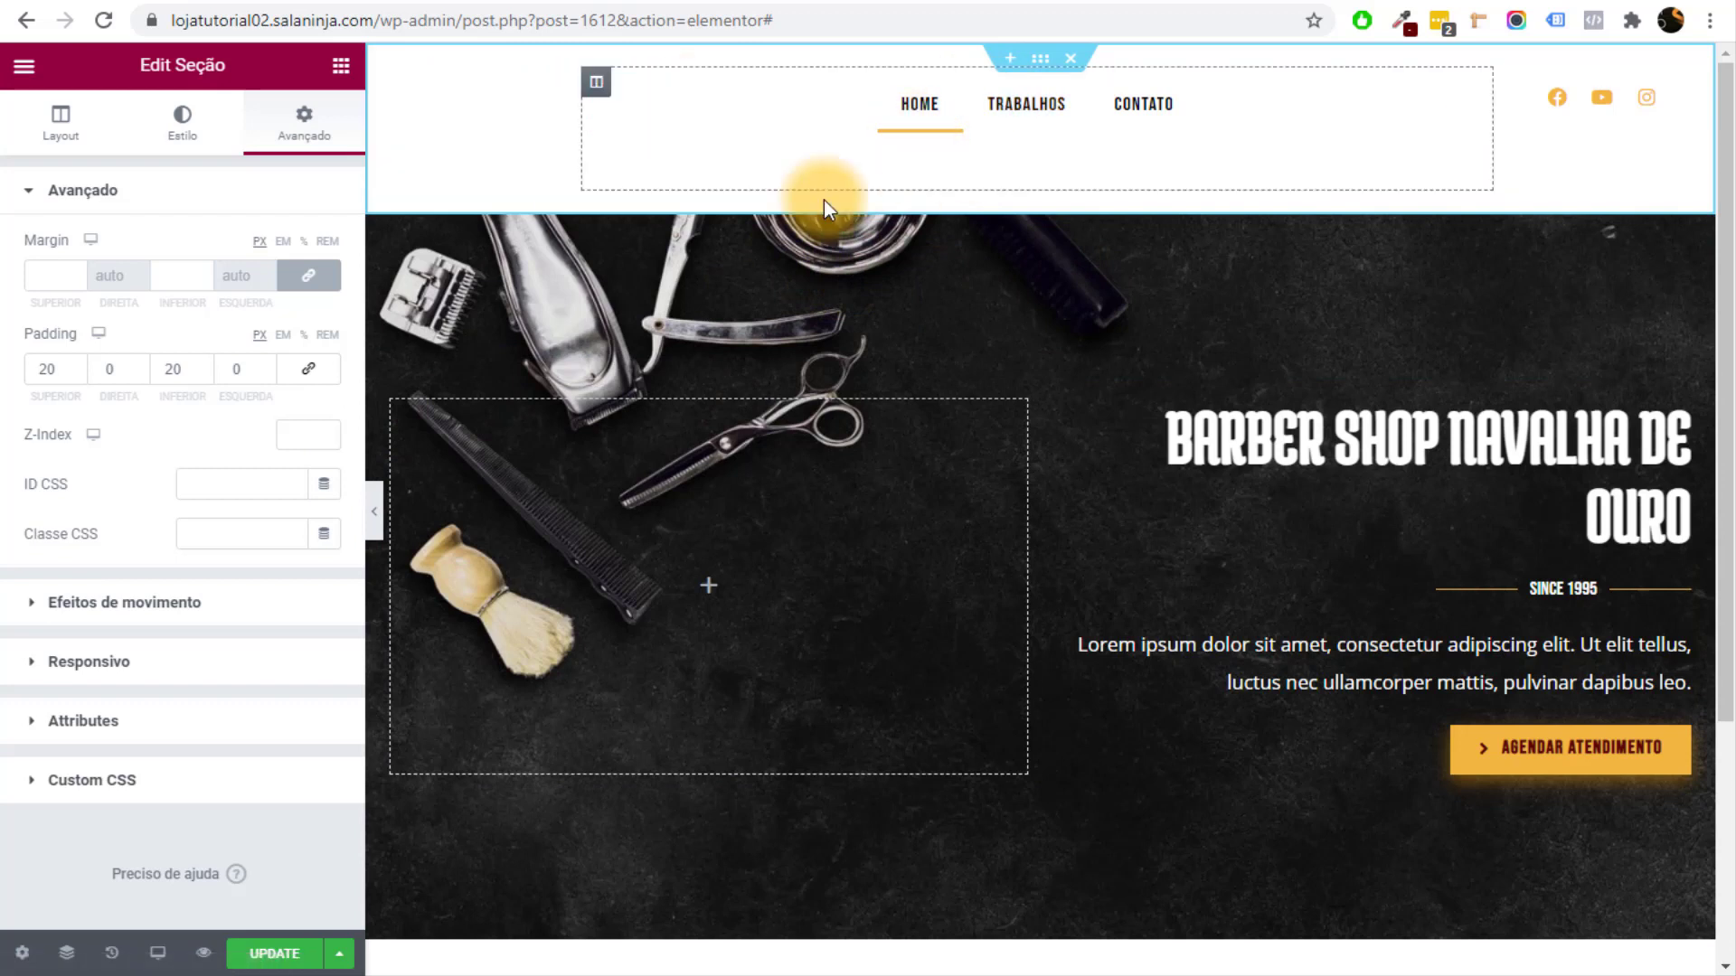
click(325, 430)
click(326, 430)
click(325, 431)
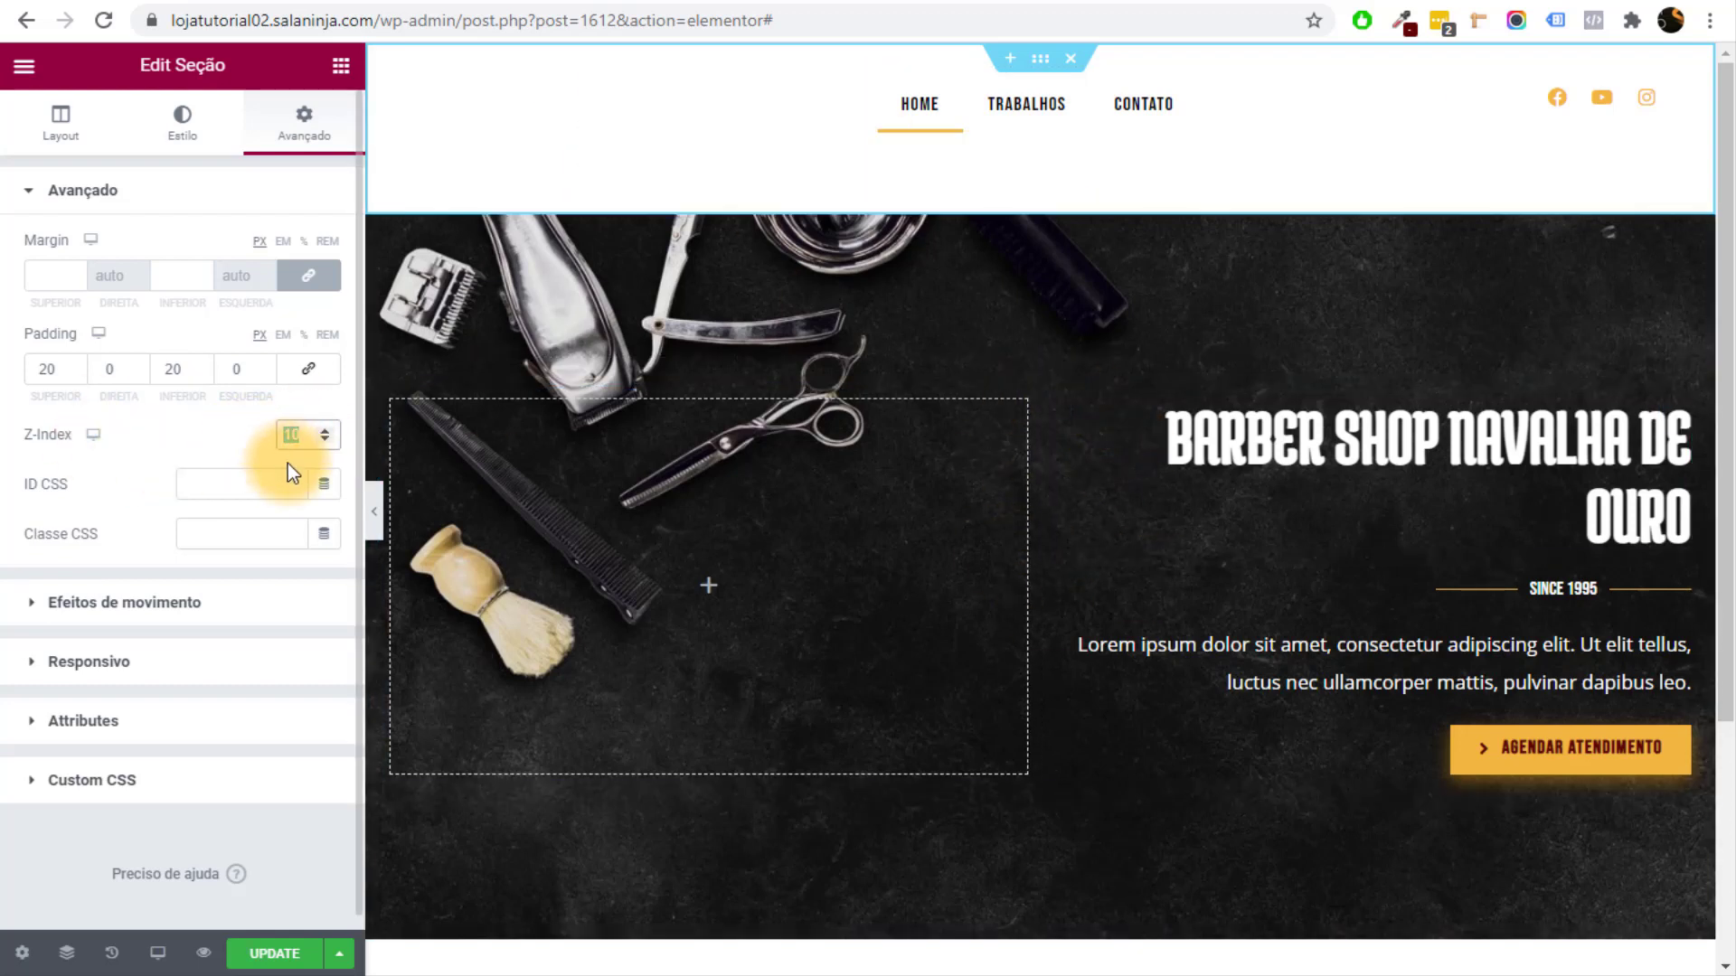
click(297, 431)
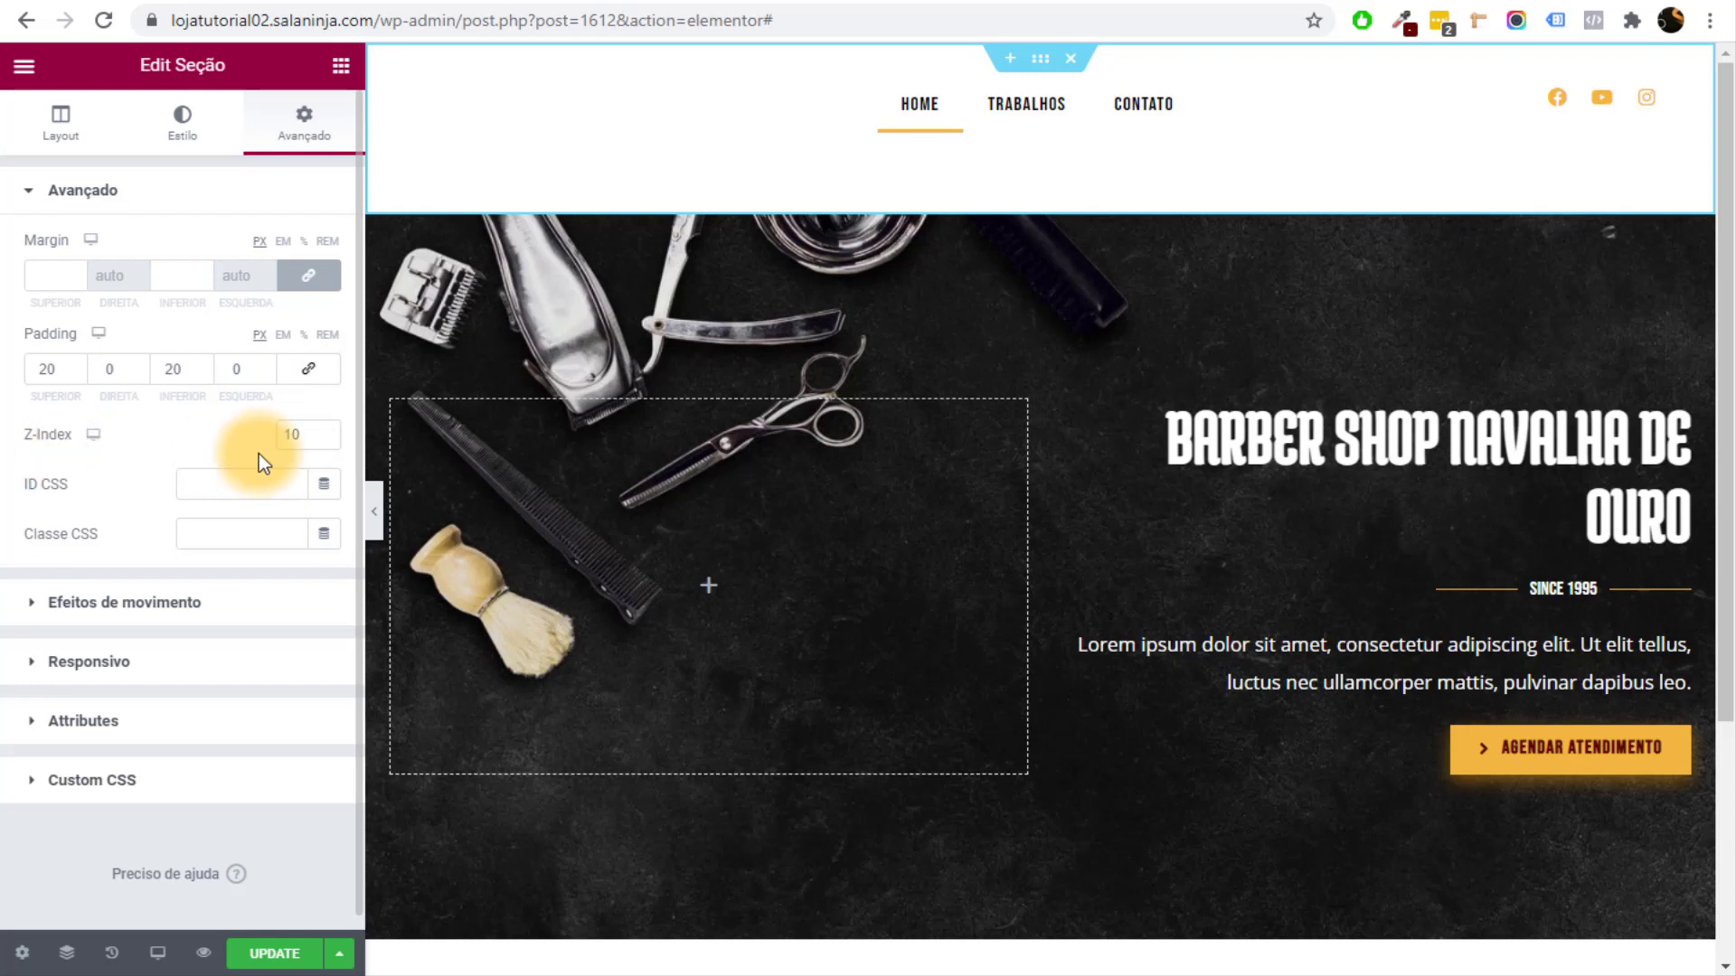
click(1043, 215)
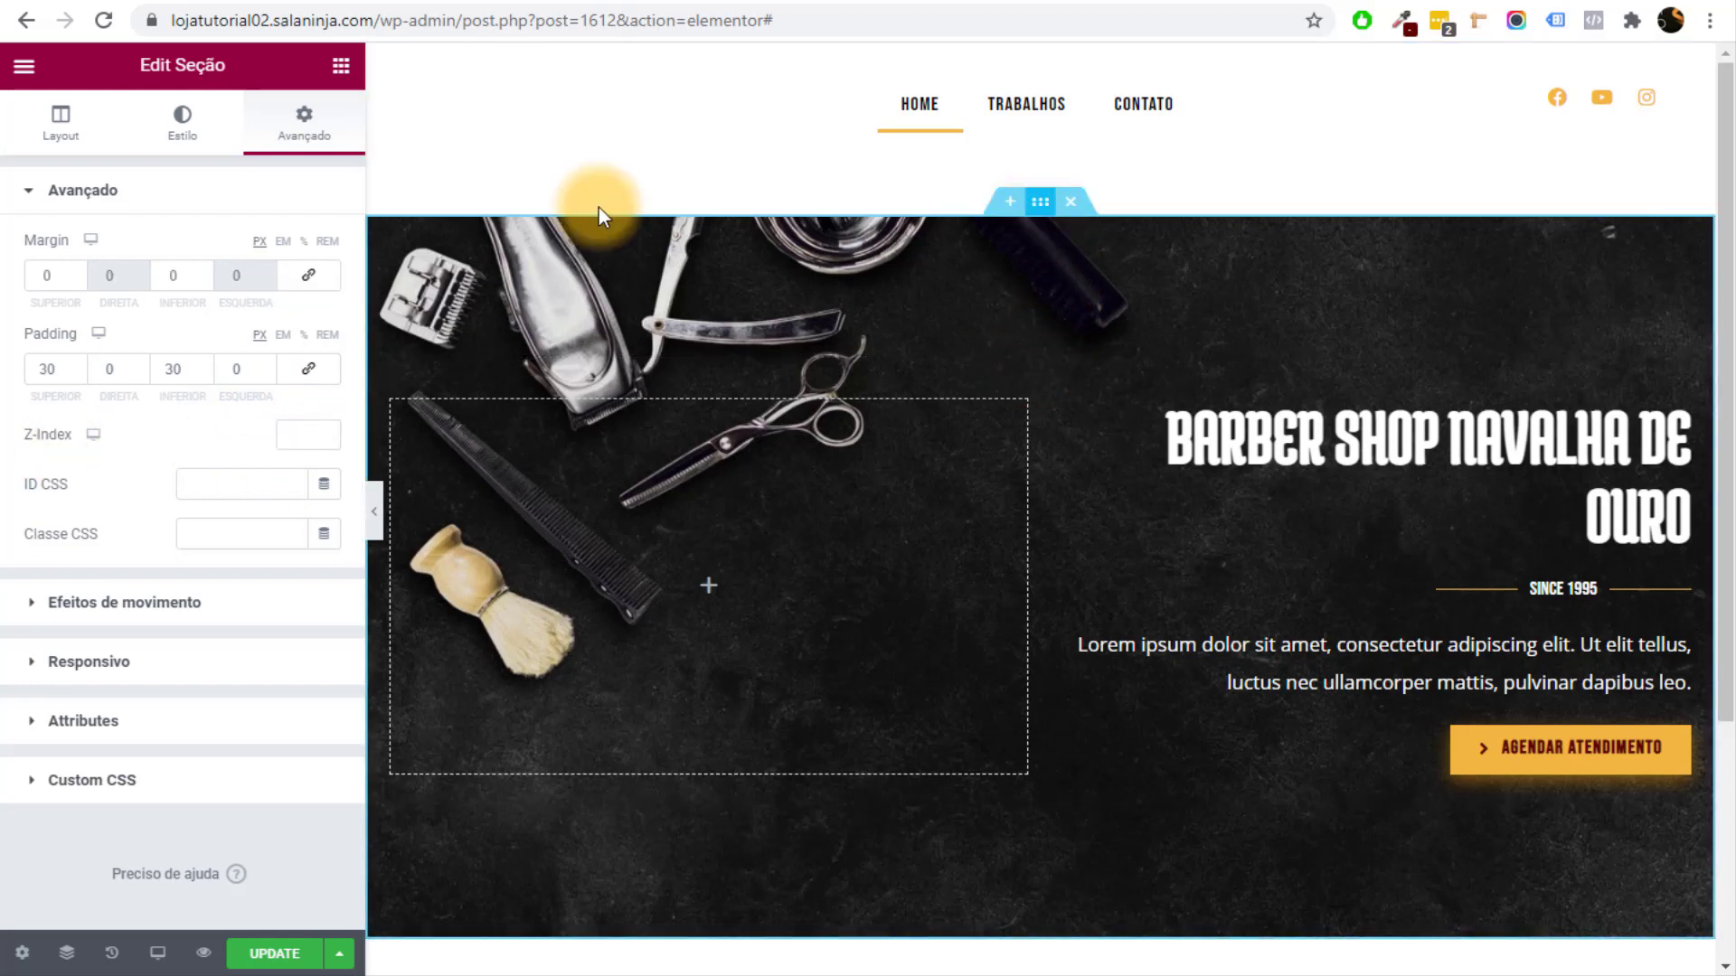
- Drag the hero's top margin negative to slide it under the header, previewing the overlap
click(77, 281)
mouse_move(72, 282)
mouse_down()
mouse_move(85, 296)
mouse_move(72, 283)
mouse_up()
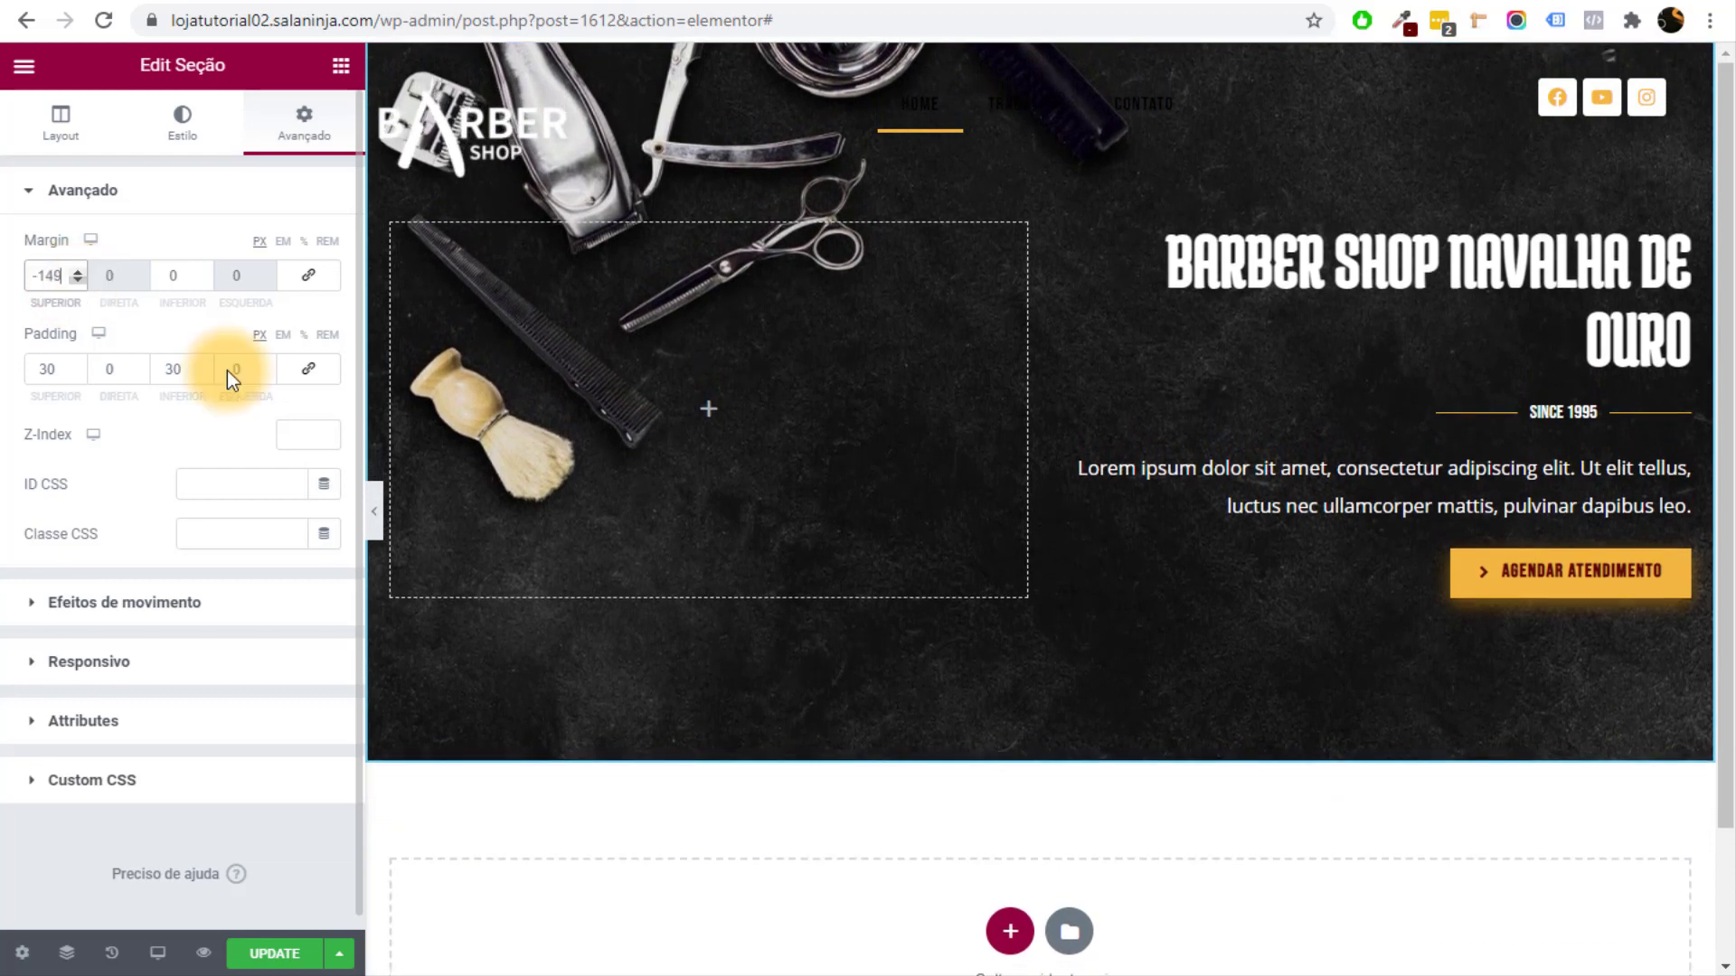
click(372, 512)
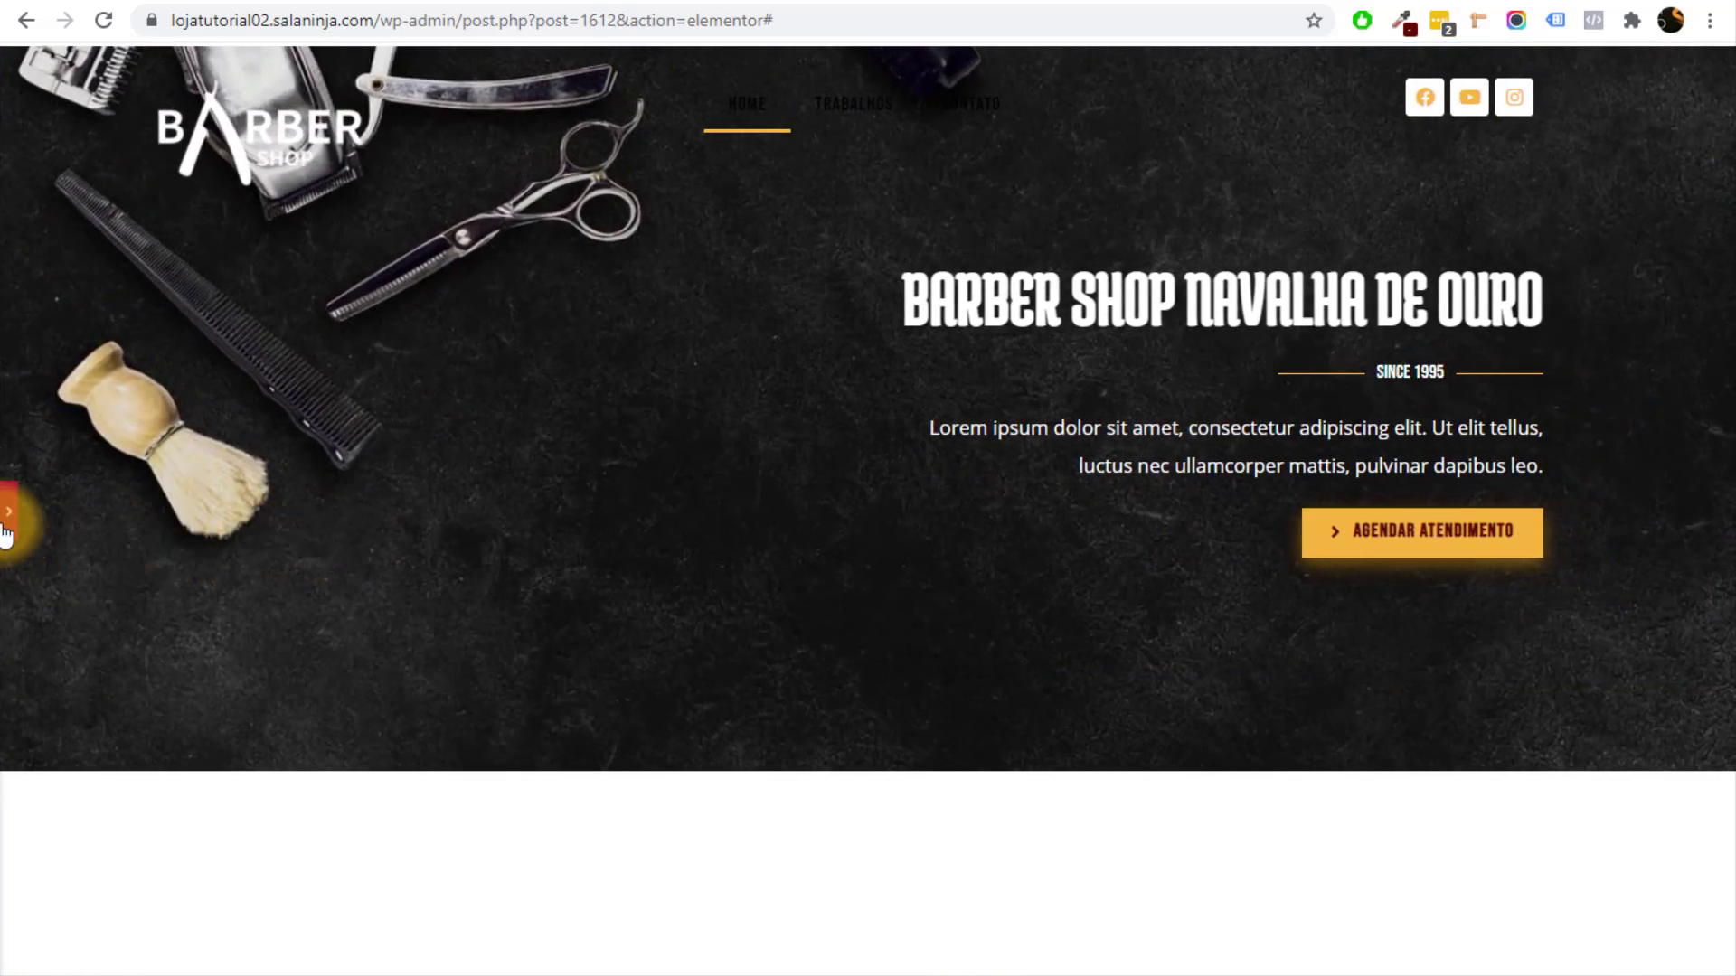
click(6, 532)
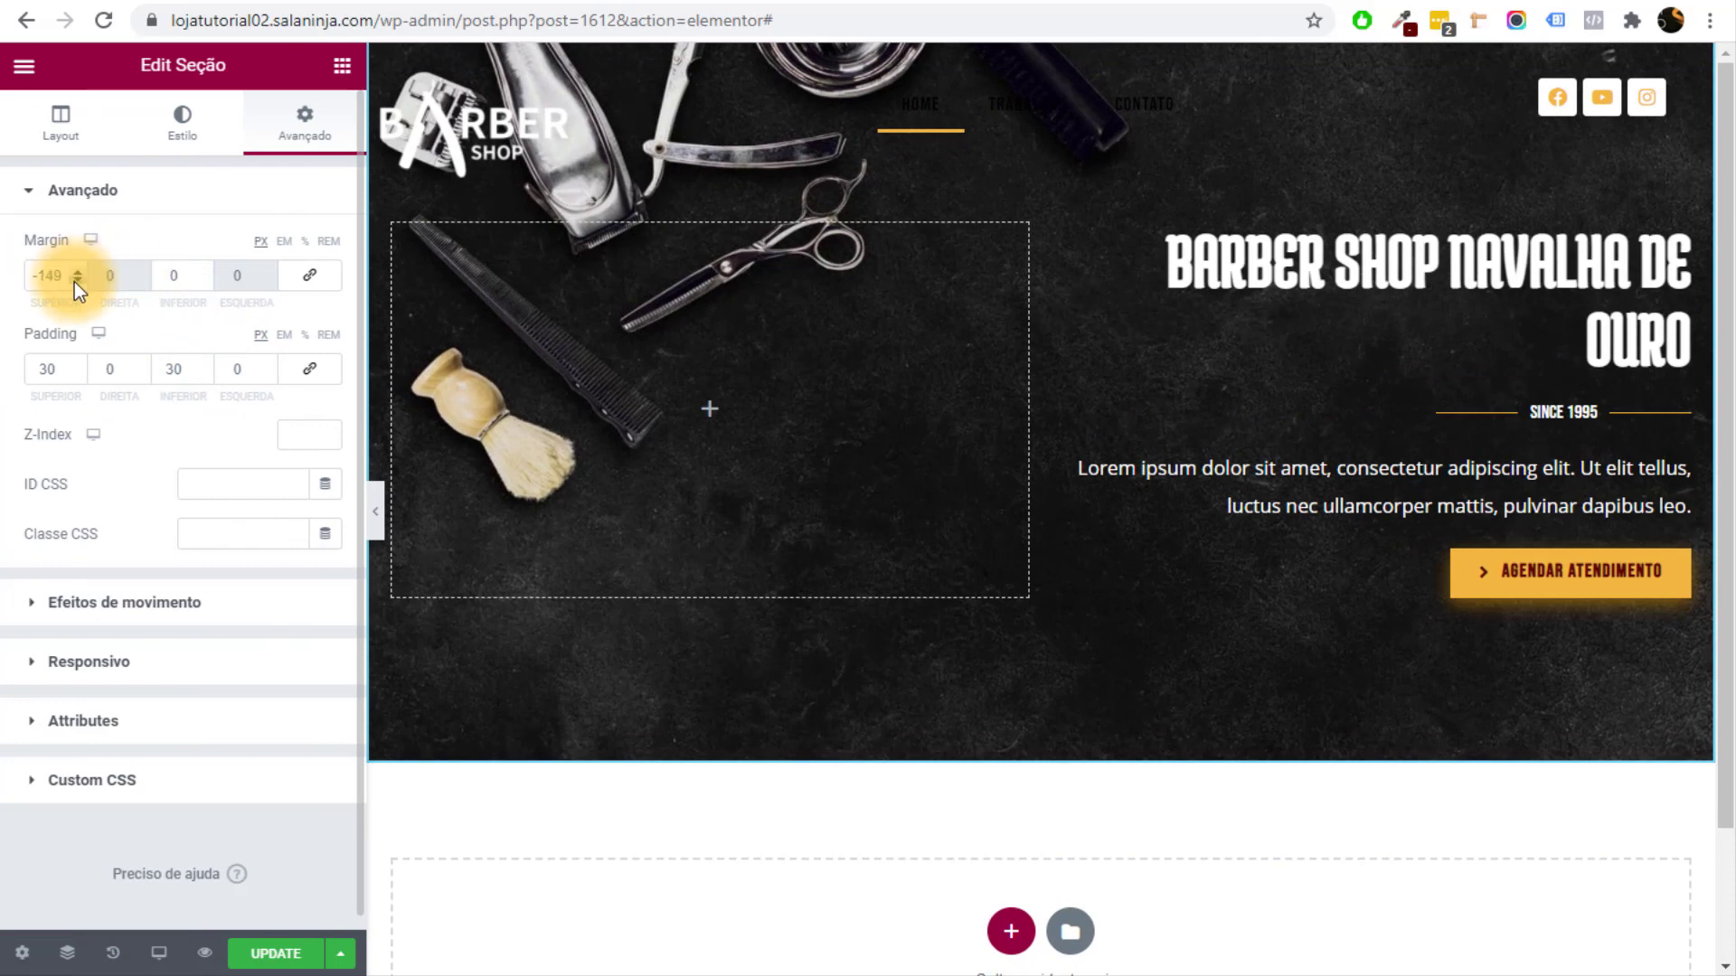
click(375, 511)
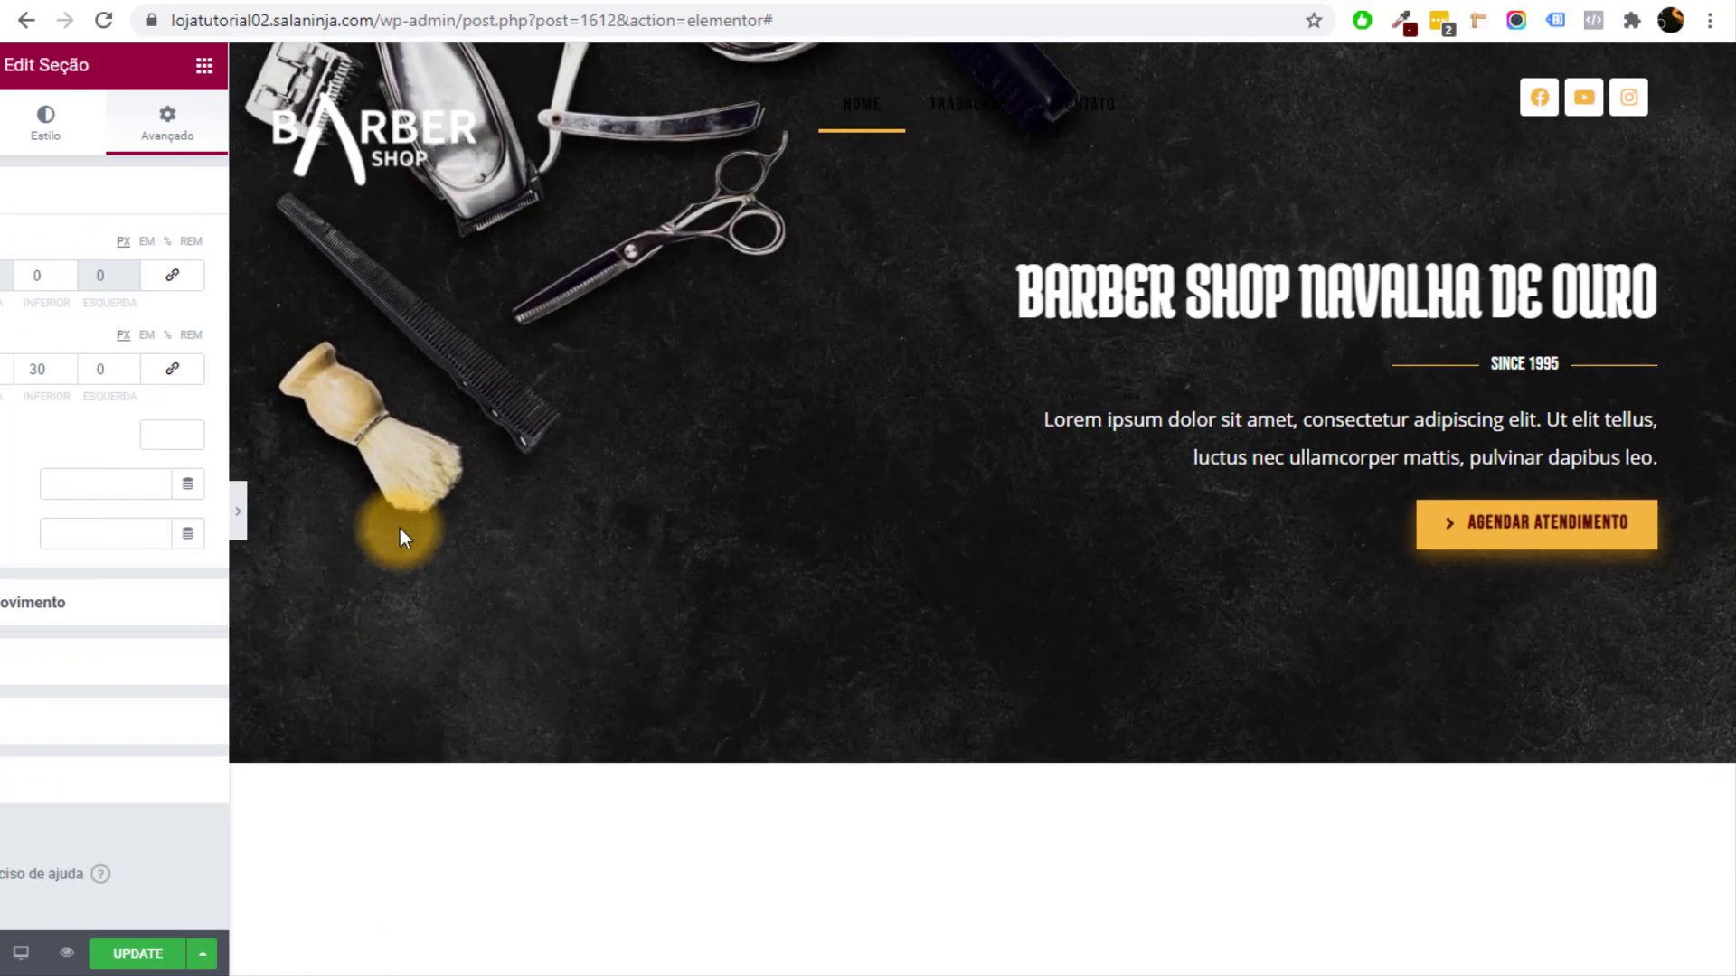
click(6, 530)
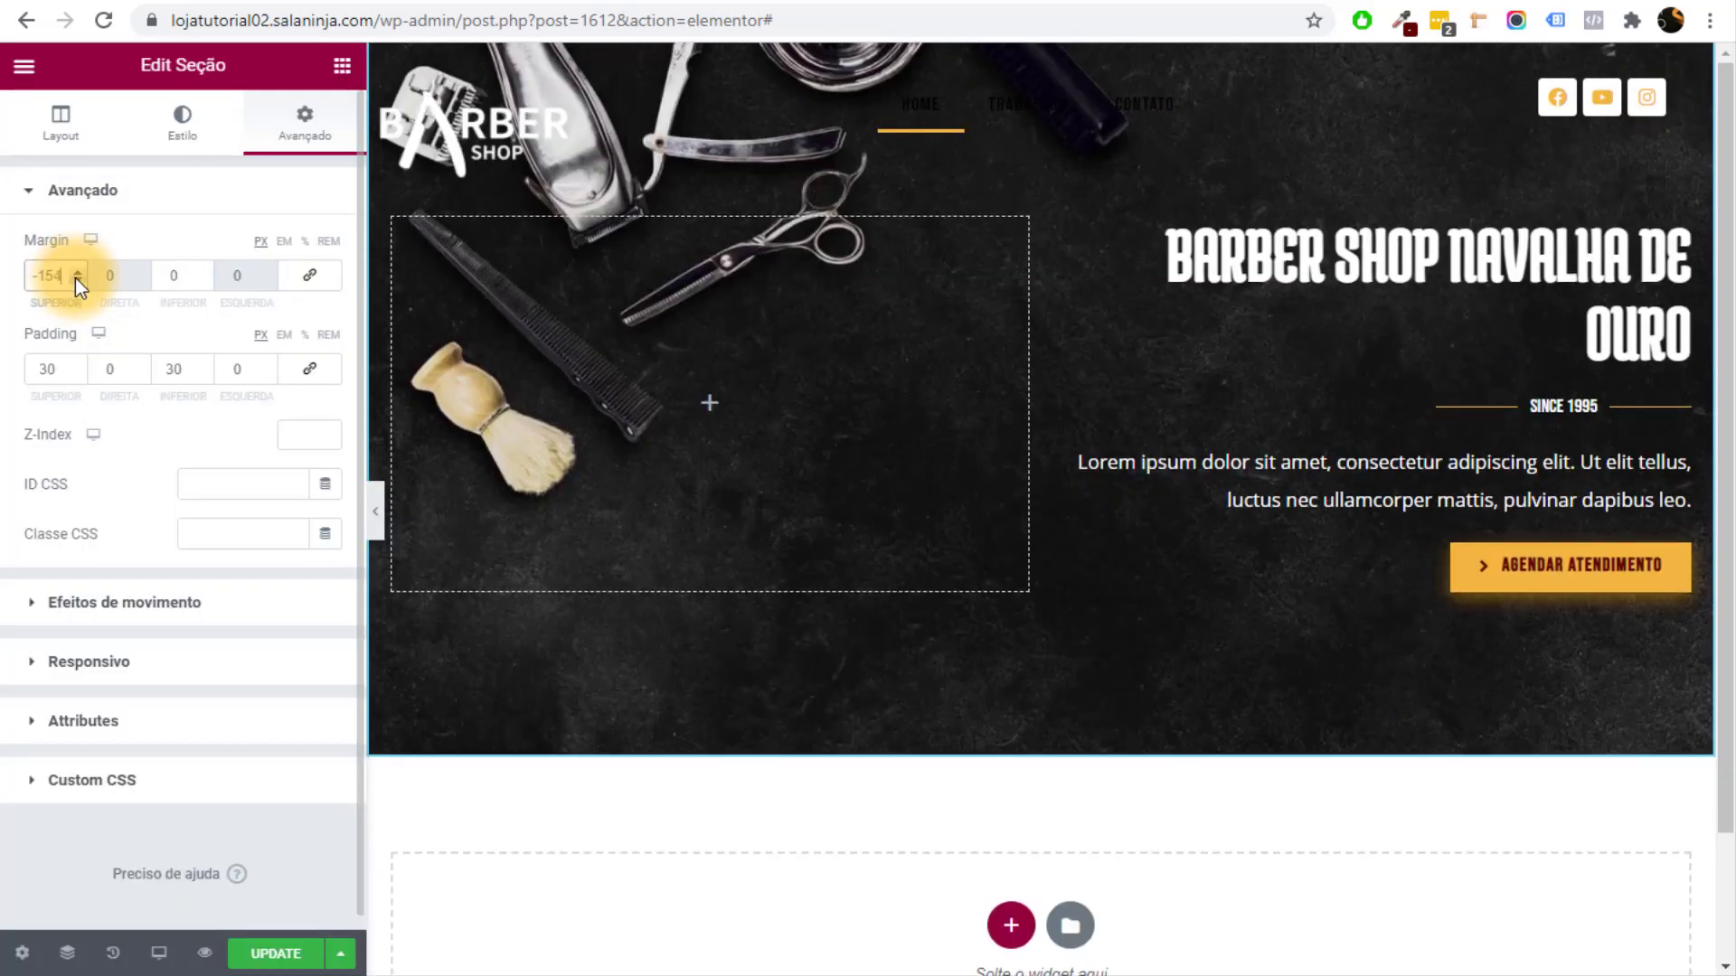
click(375, 512)
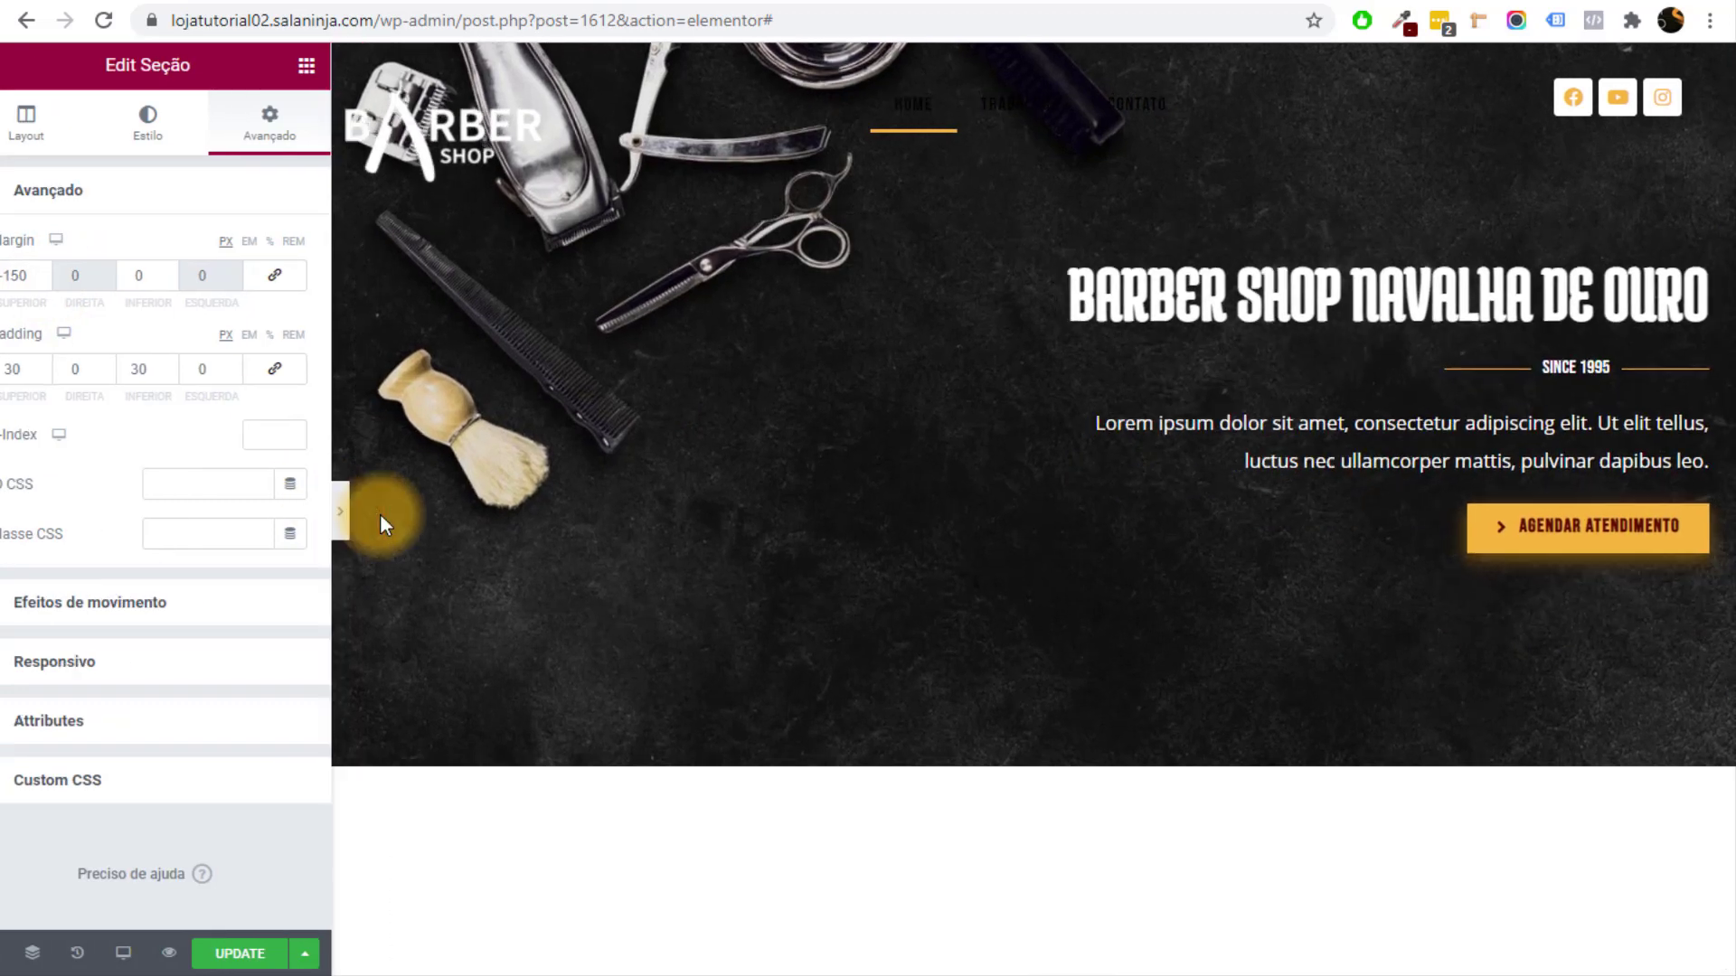
click(5, 503)
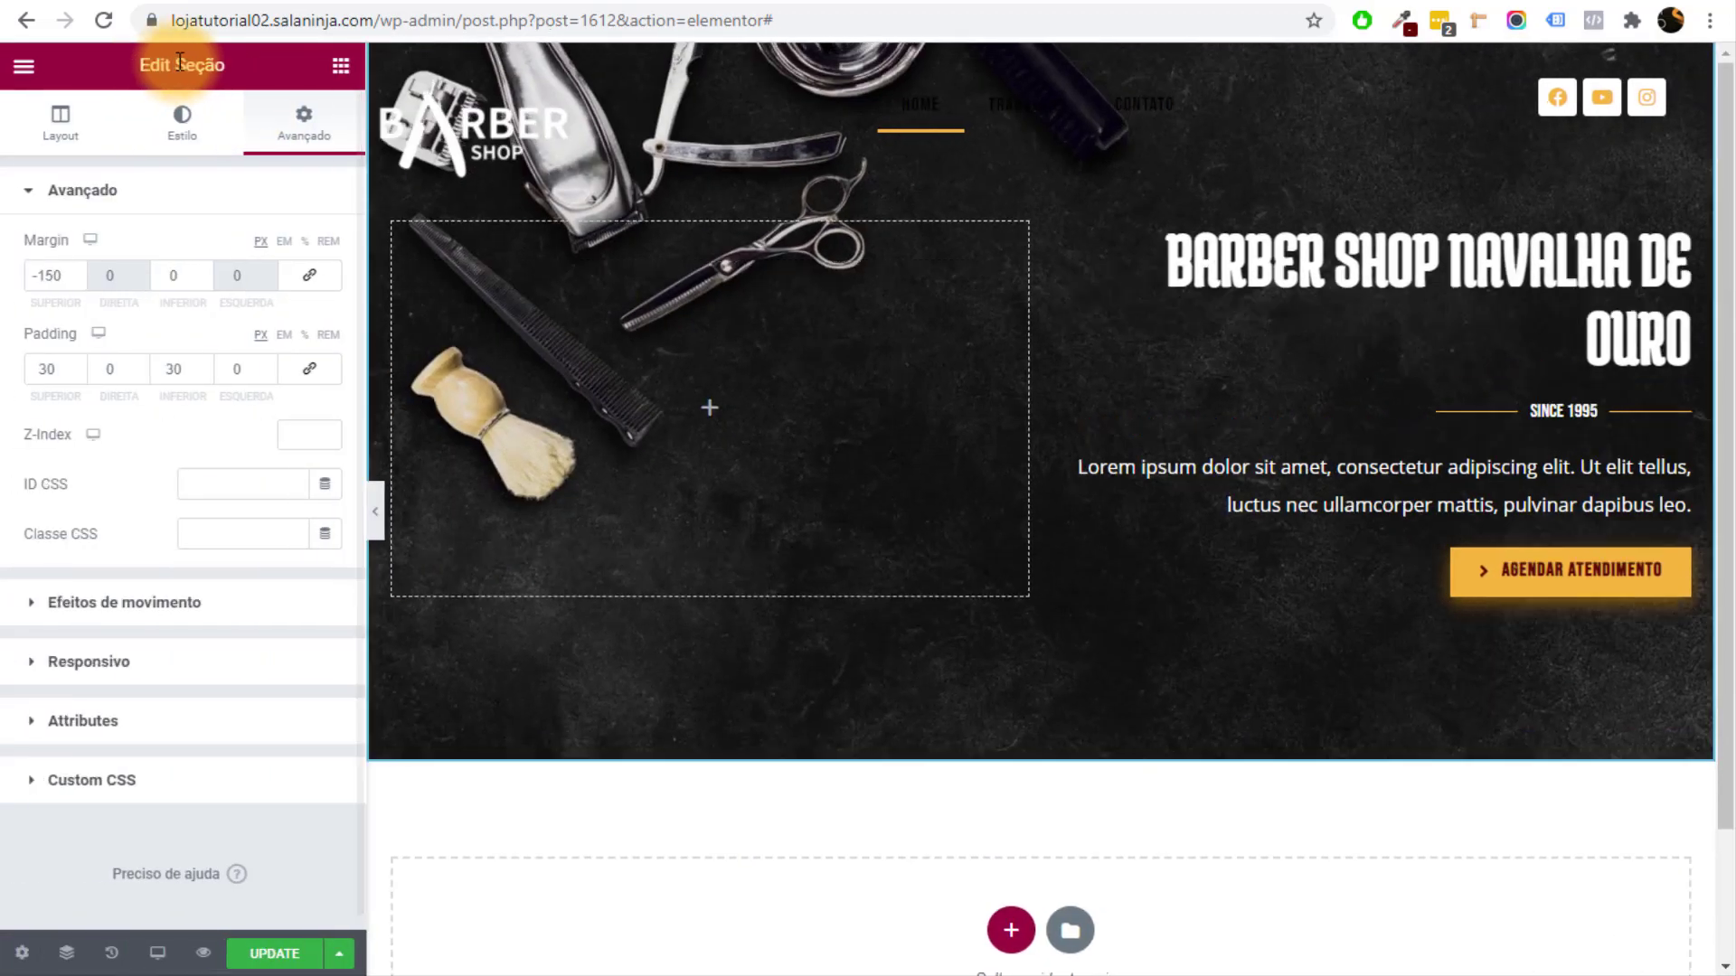
- Nudge the hero section's top margin to -156 and preview the result
click(78, 280)
click(78, 280)
click(78, 281)
click(78, 280)
click(78, 281)
click(77, 281)
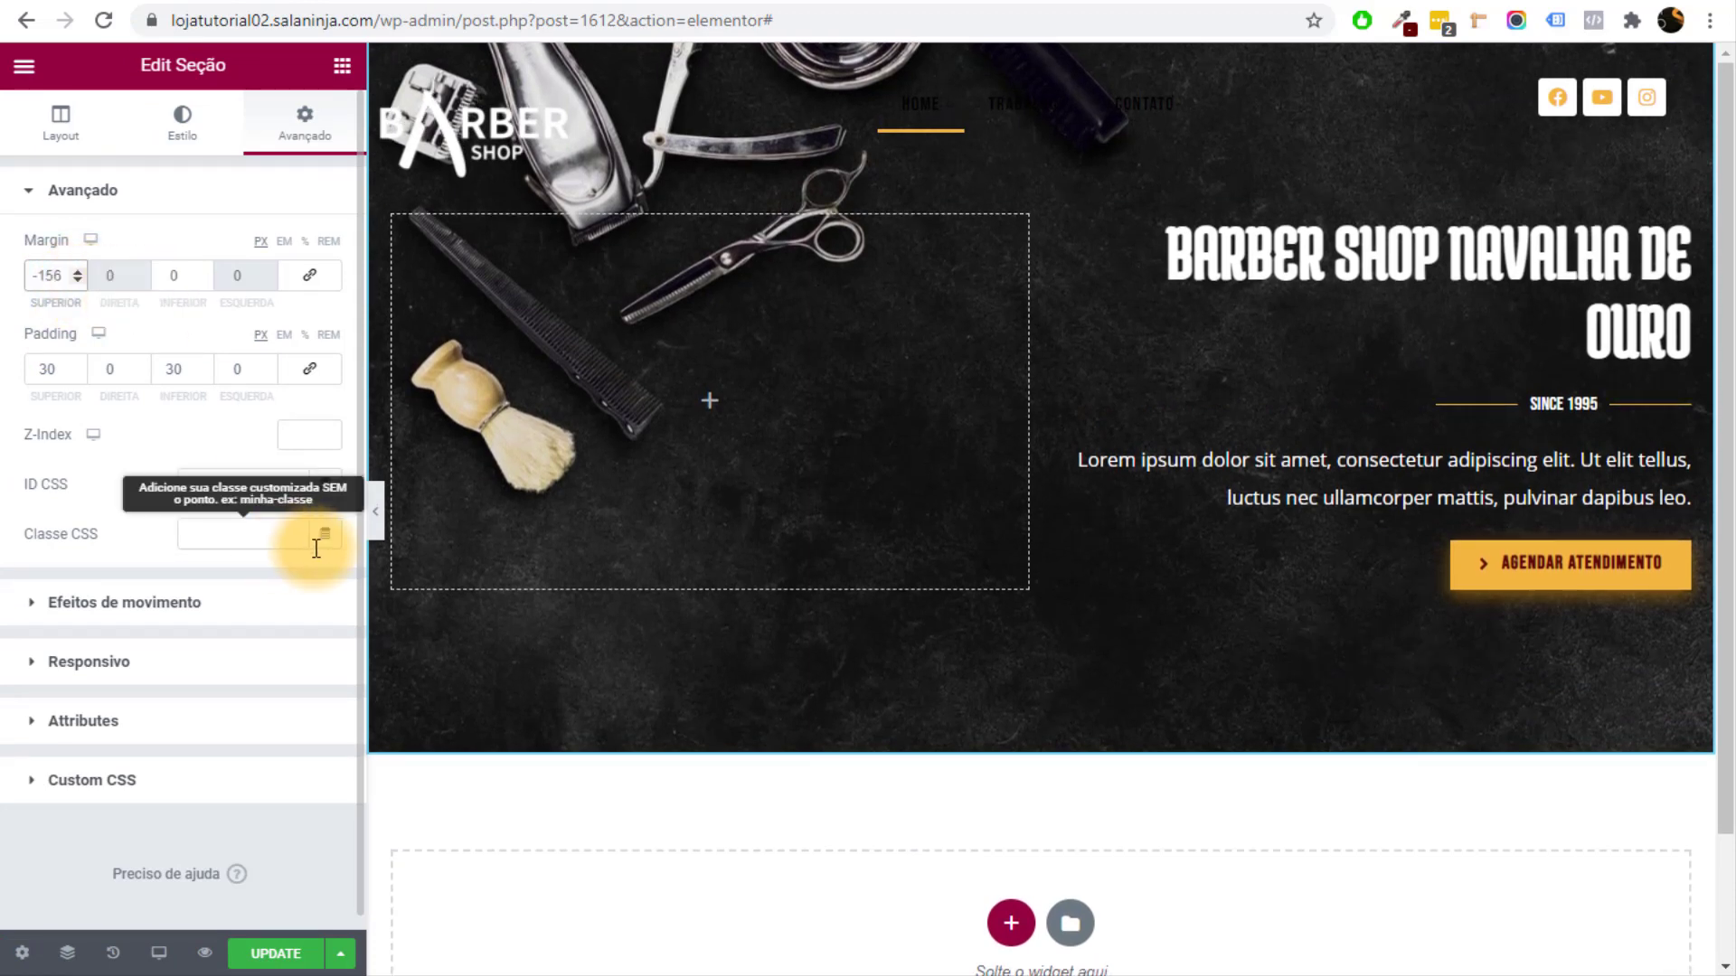
click(373, 521)
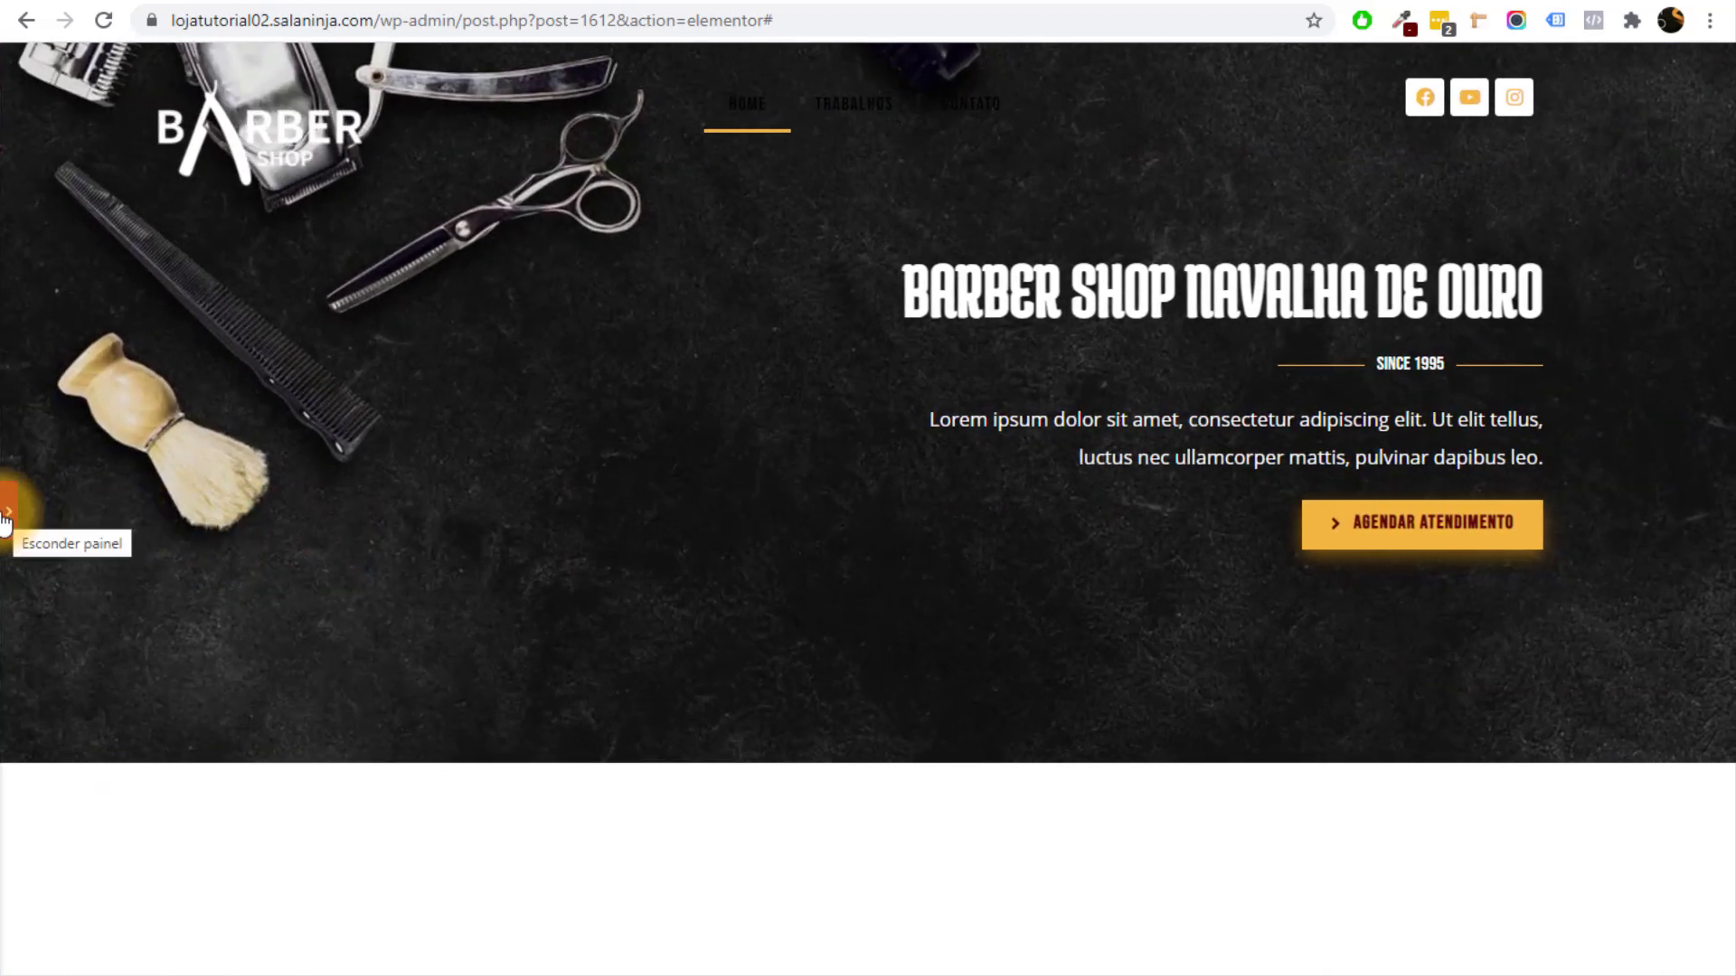
click(6, 515)
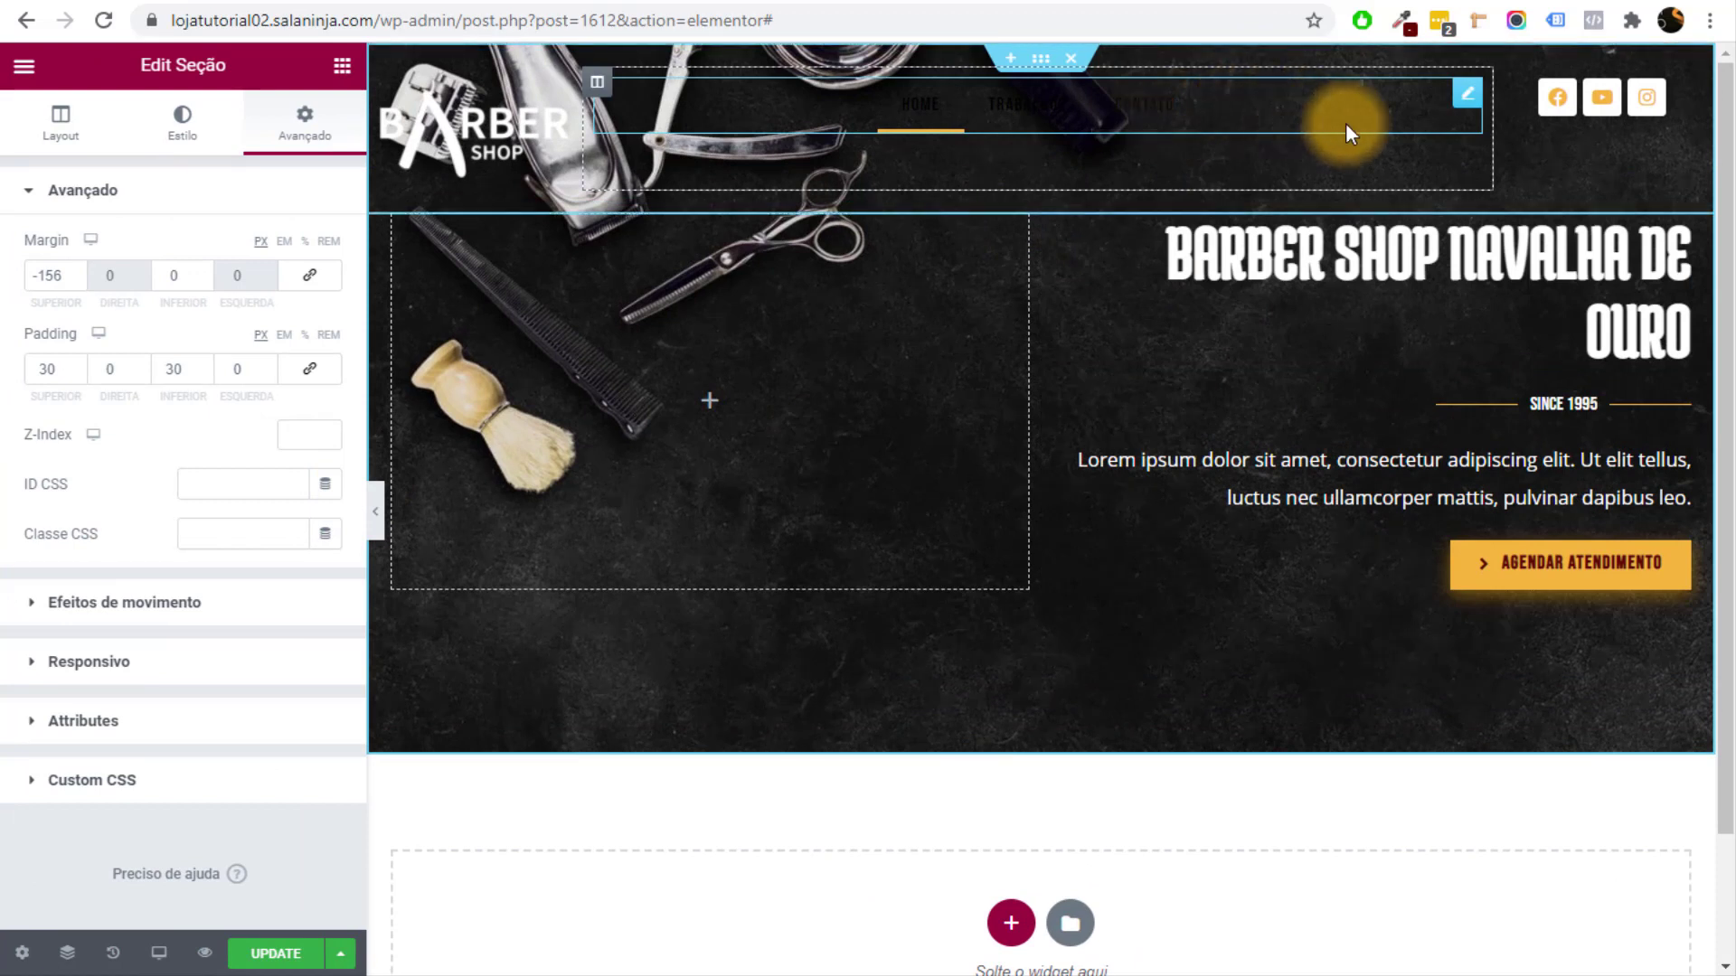
- Make the navigation menu text white
click(1465, 98)
click(326, 347)
drag(54, 470, 5, 403)
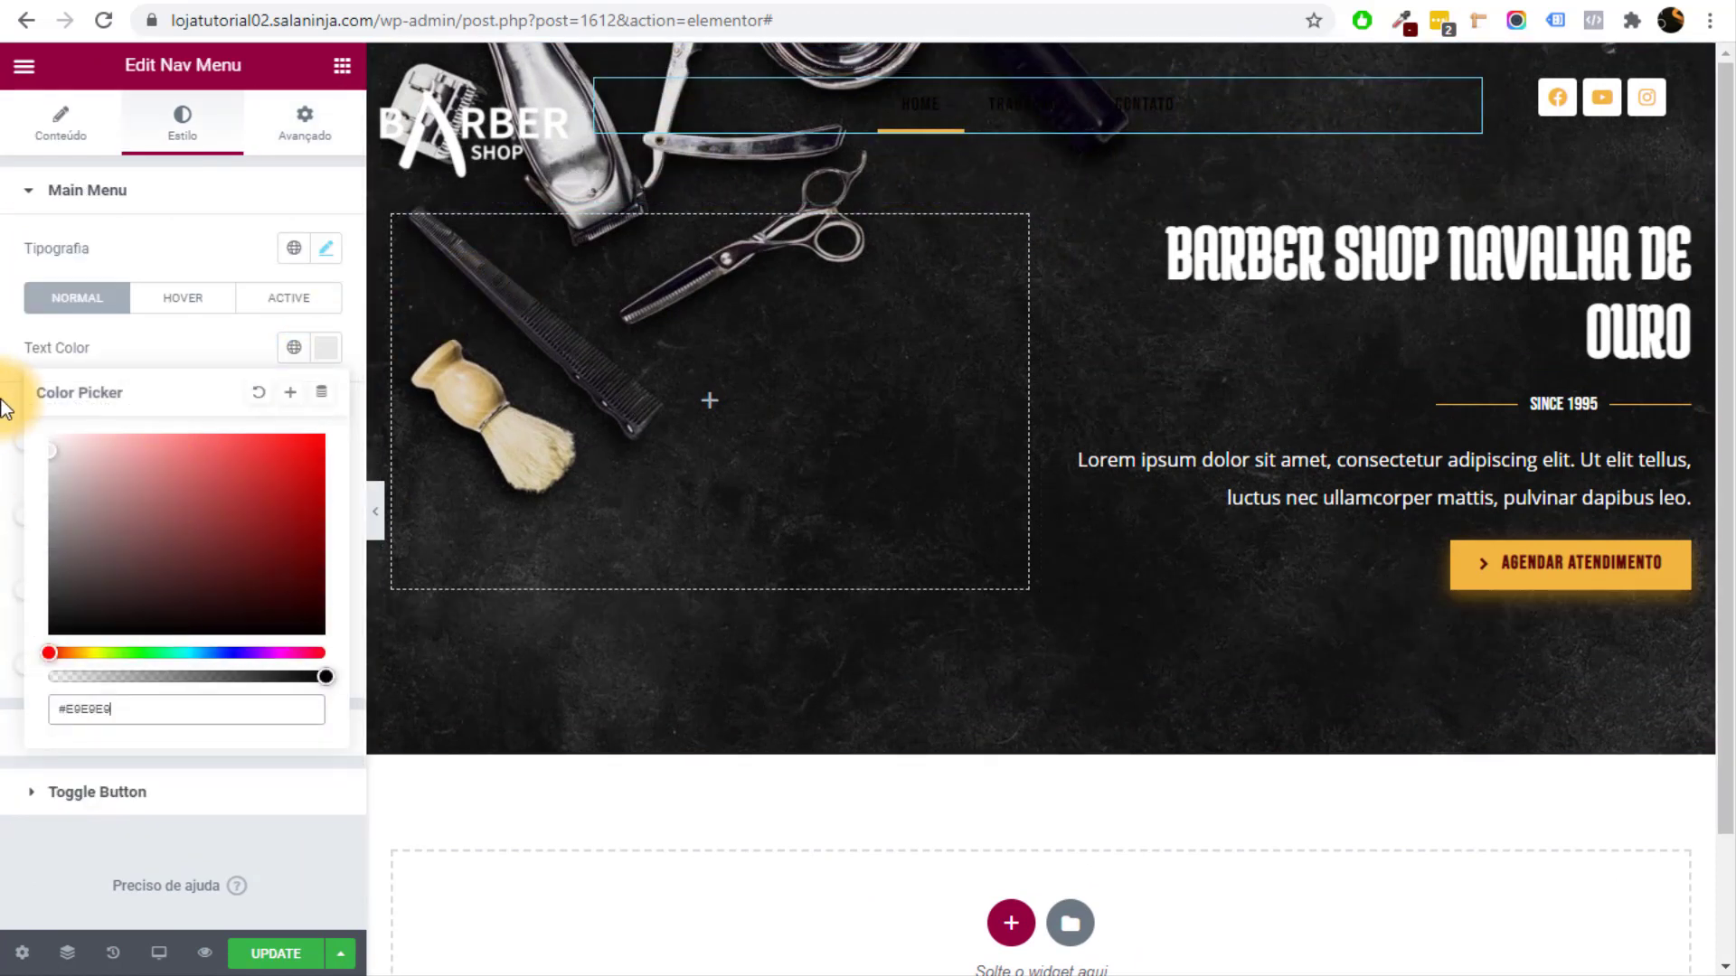
click(8, 411)
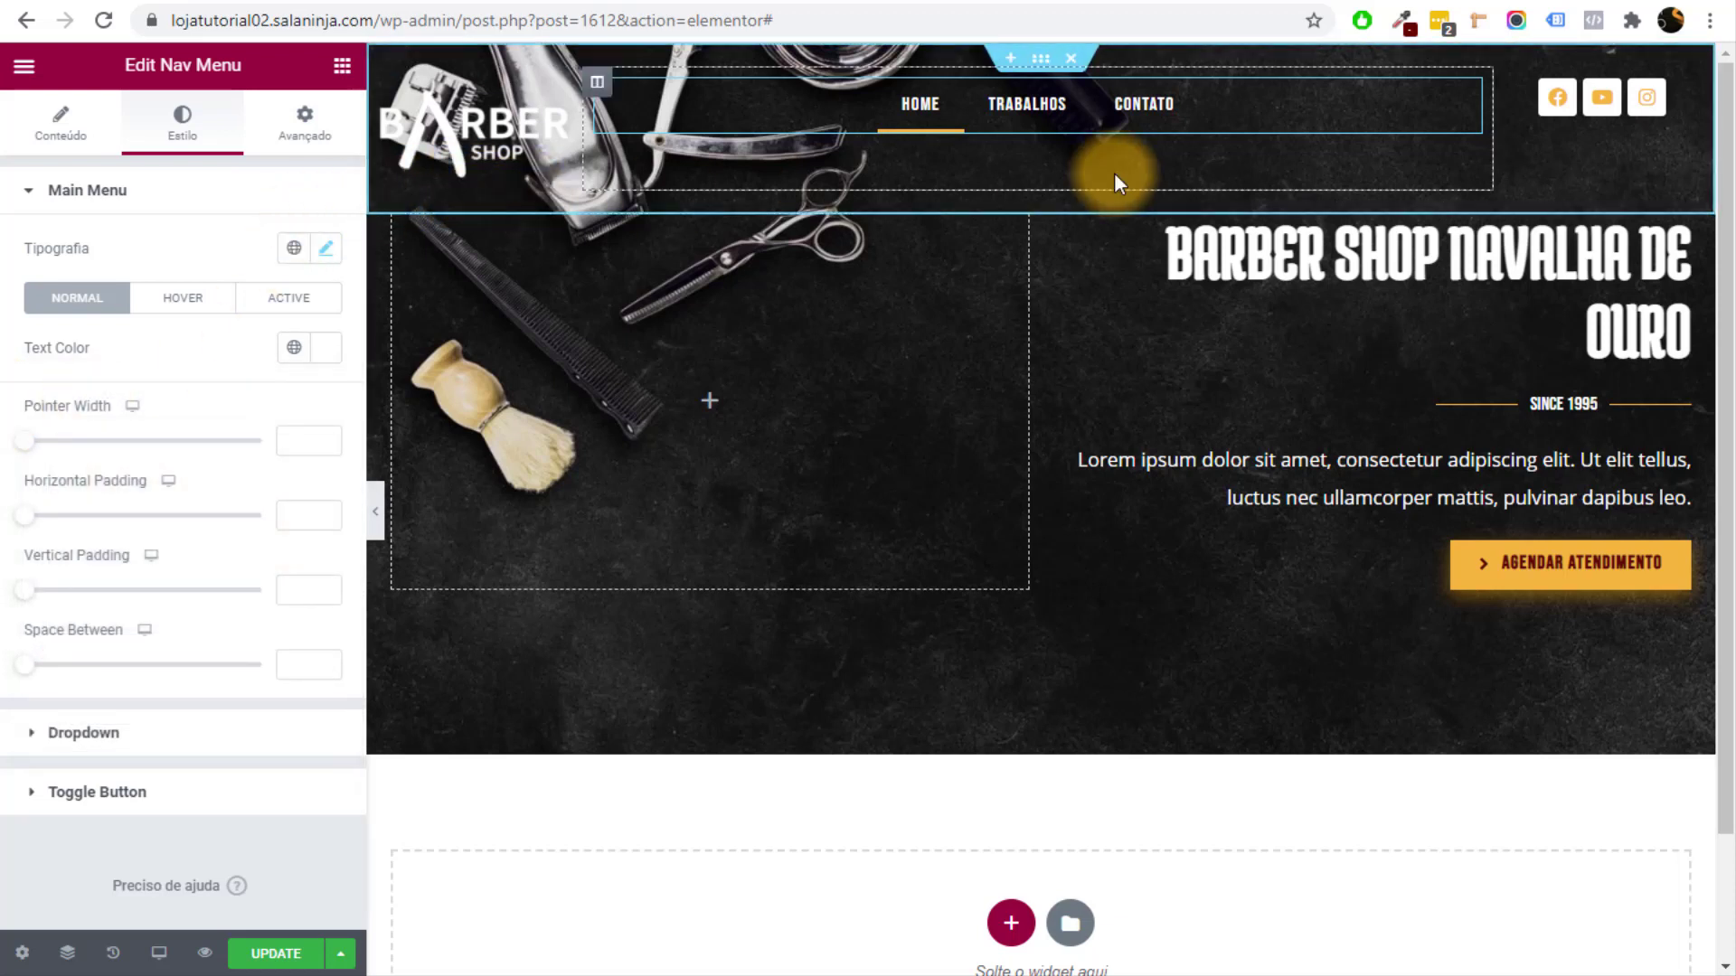
- Resize the BARBER SHOP logo to a width of 70
click(518, 117)
click(201, 127)
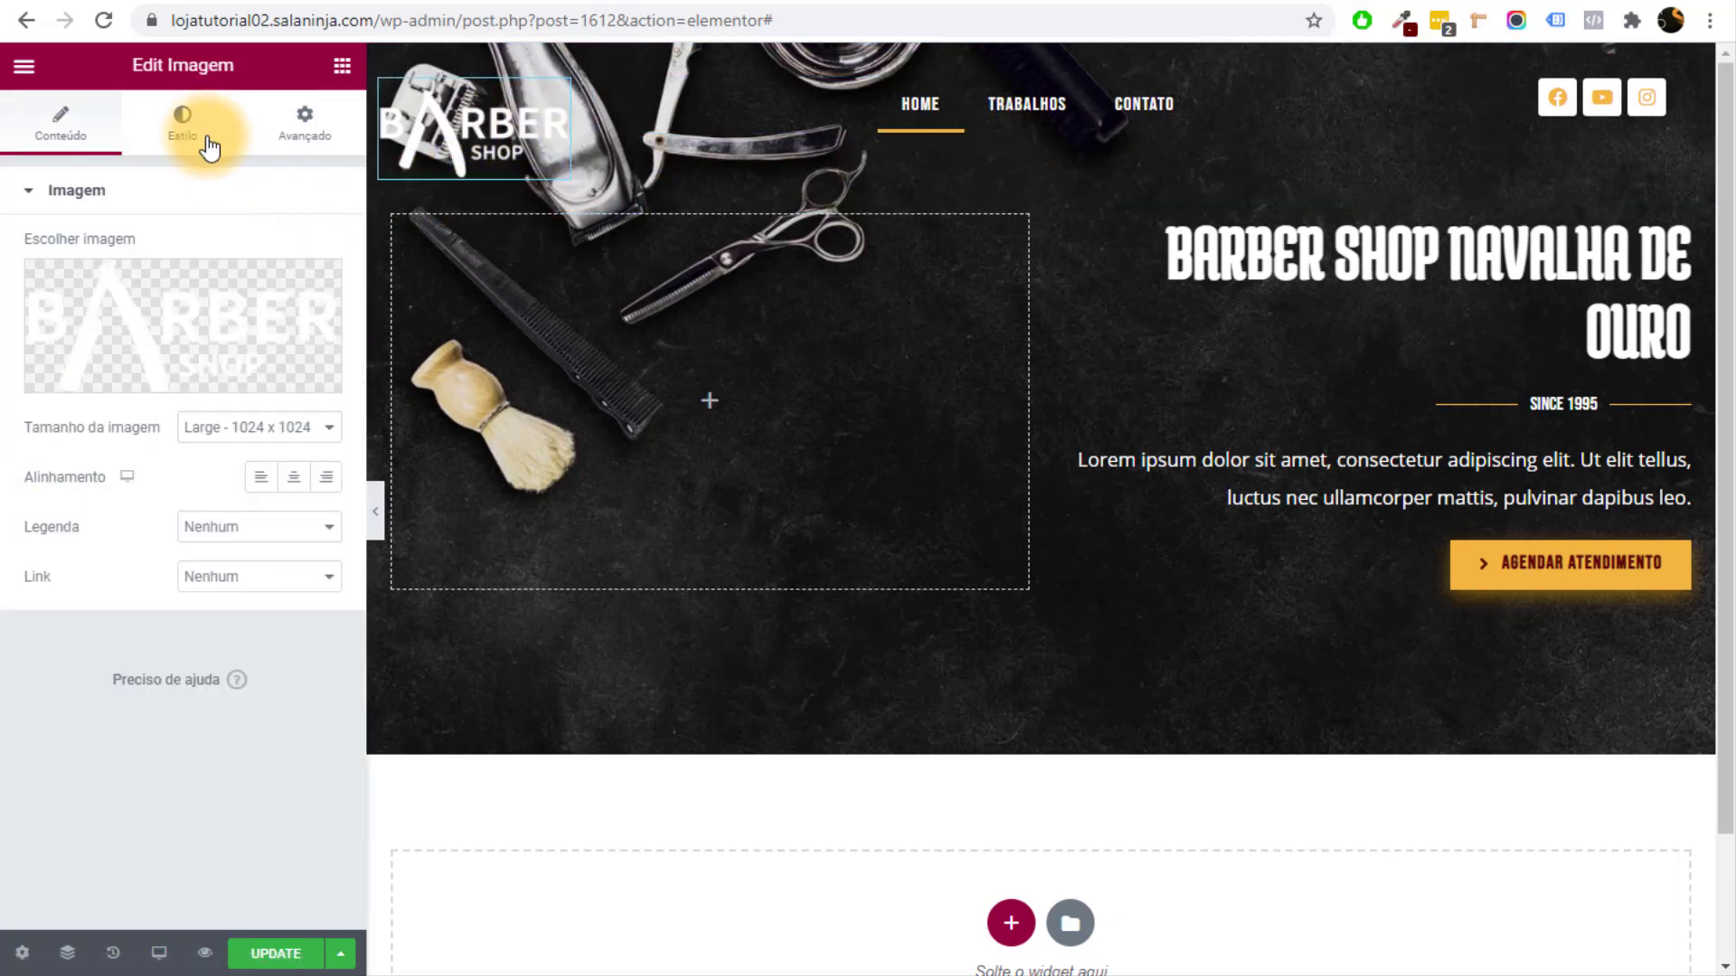
click(181, 278)
drag(181, 288, 191, 283)
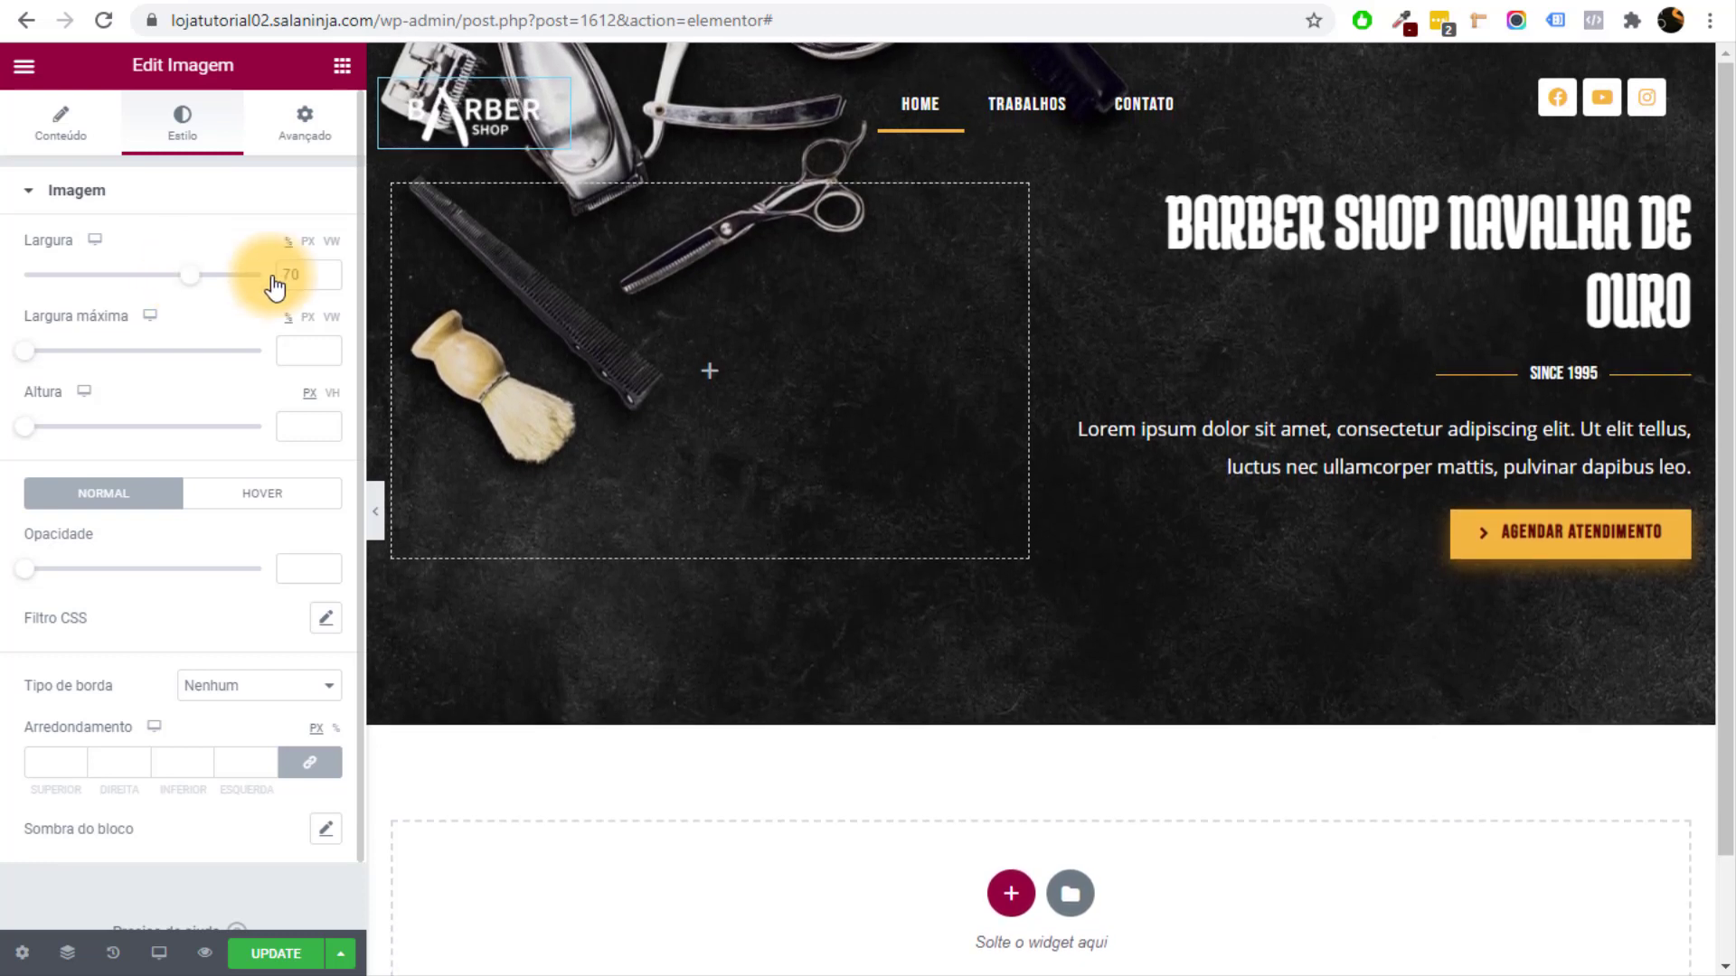
click(1687, 97)
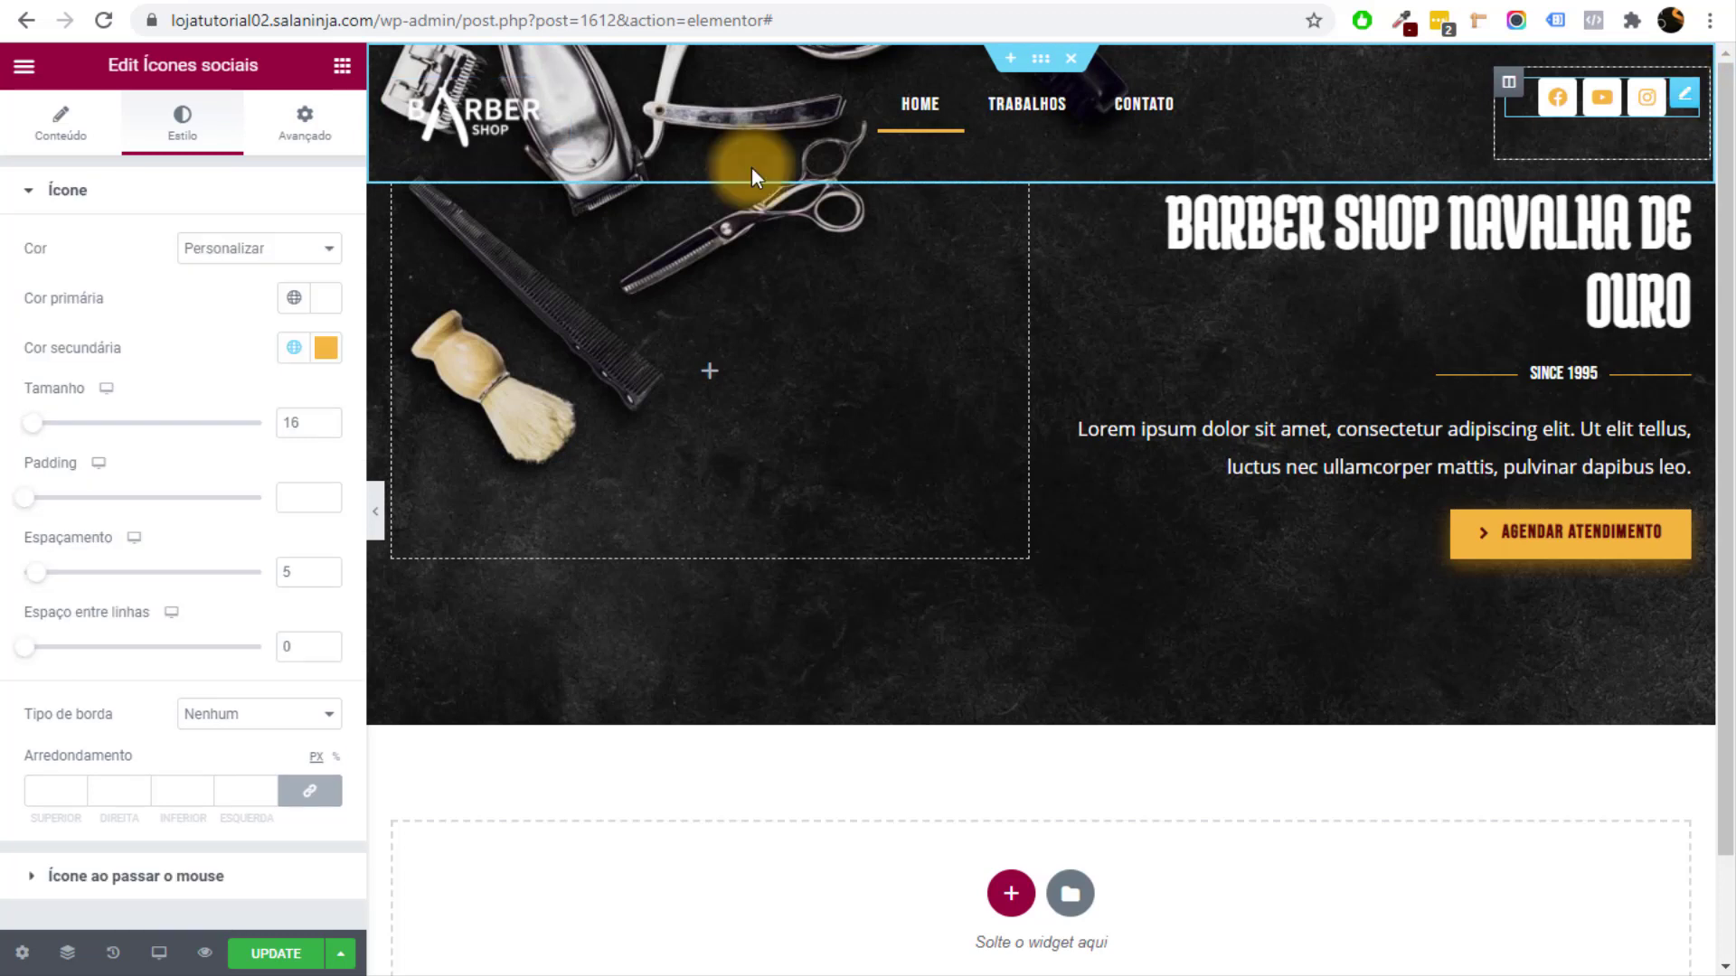
- Make the social icons' primary colour fully transparent and preview the plain gold icons
click(326, 307)
click(261, 346)
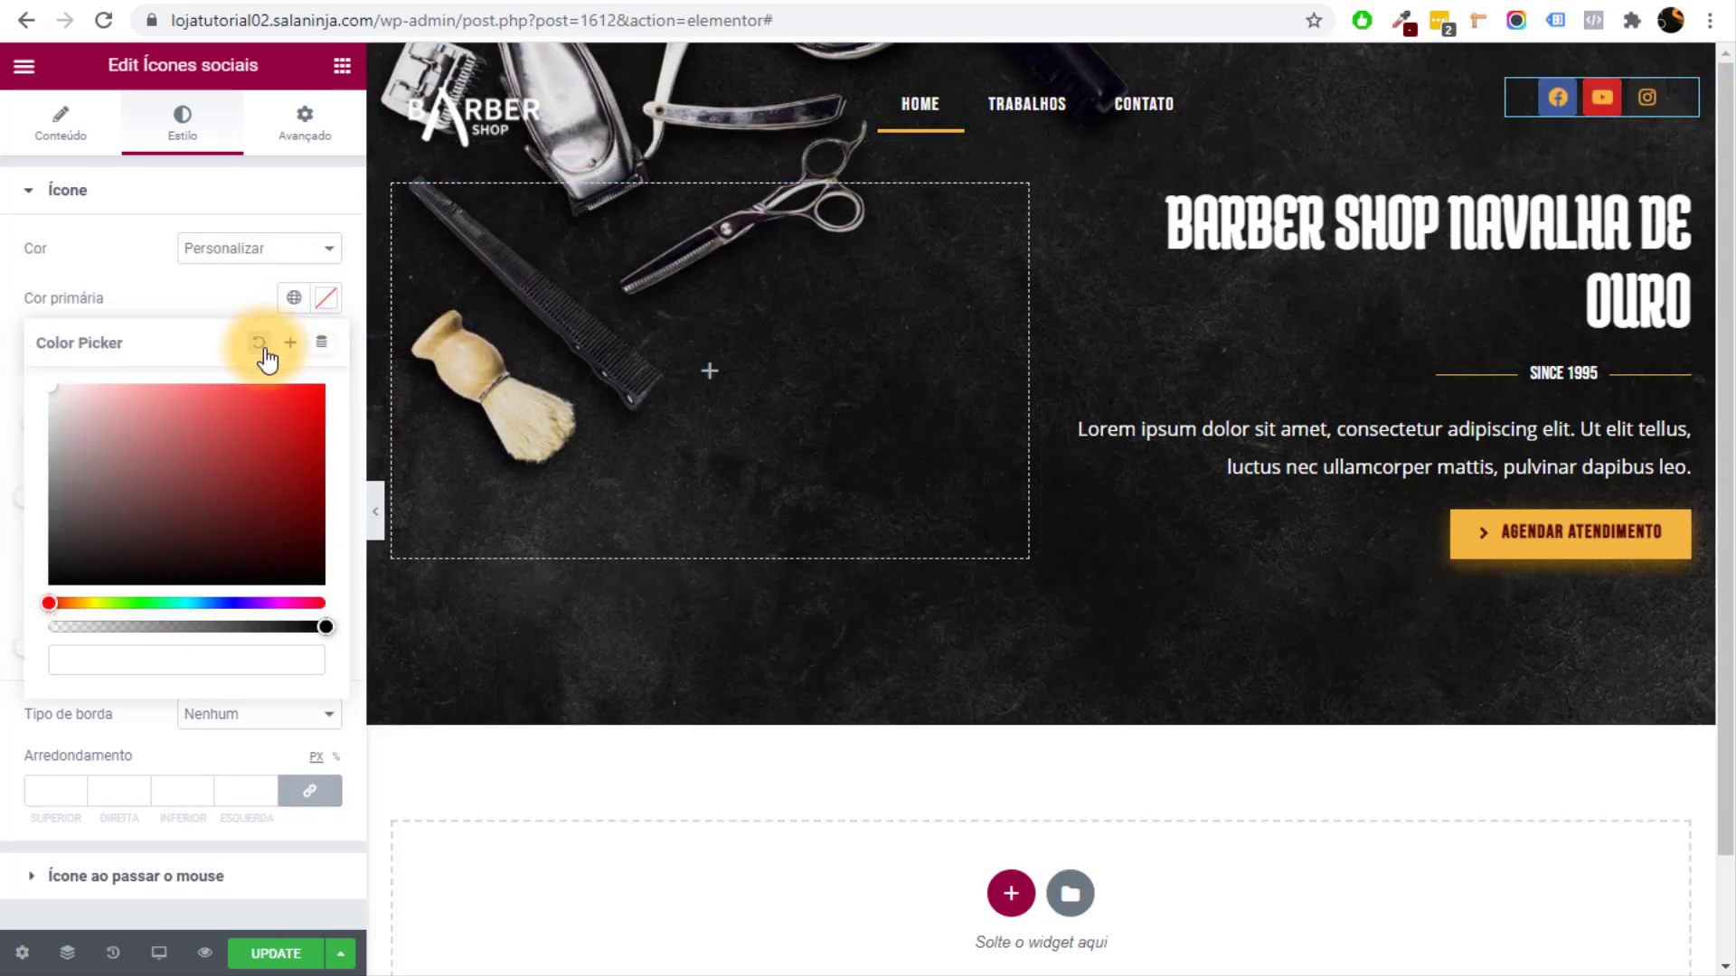
drag(194, 626, 8, 621)
click(8, 621)
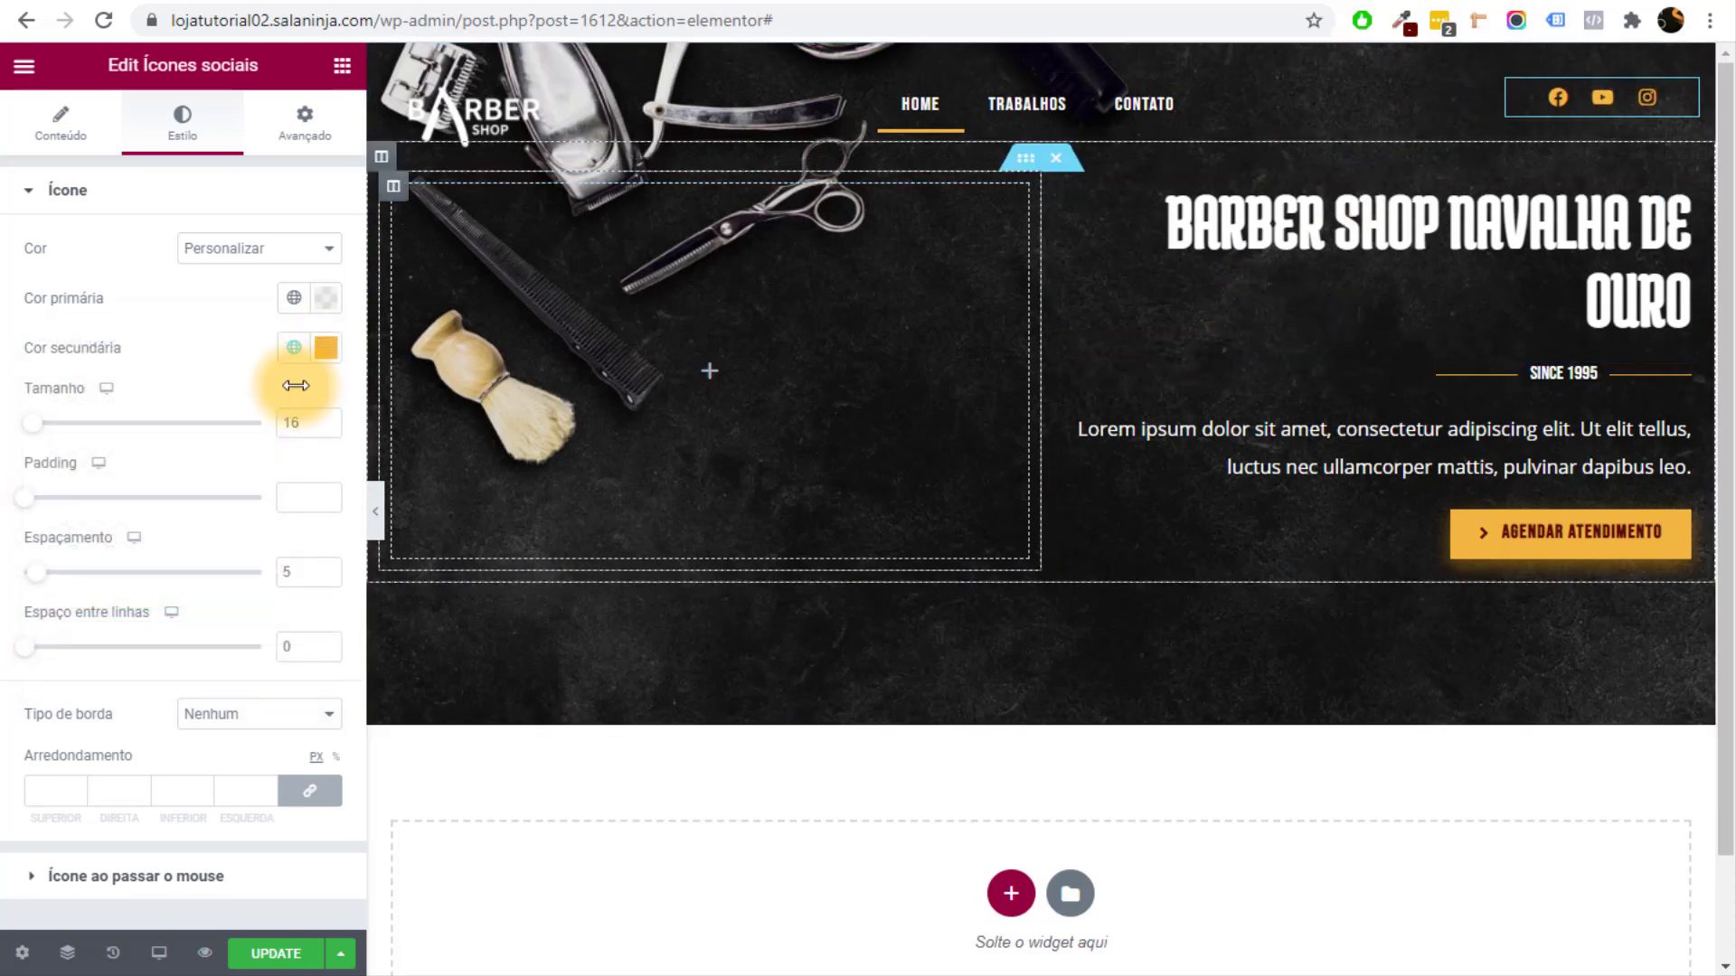
click(375, 517)
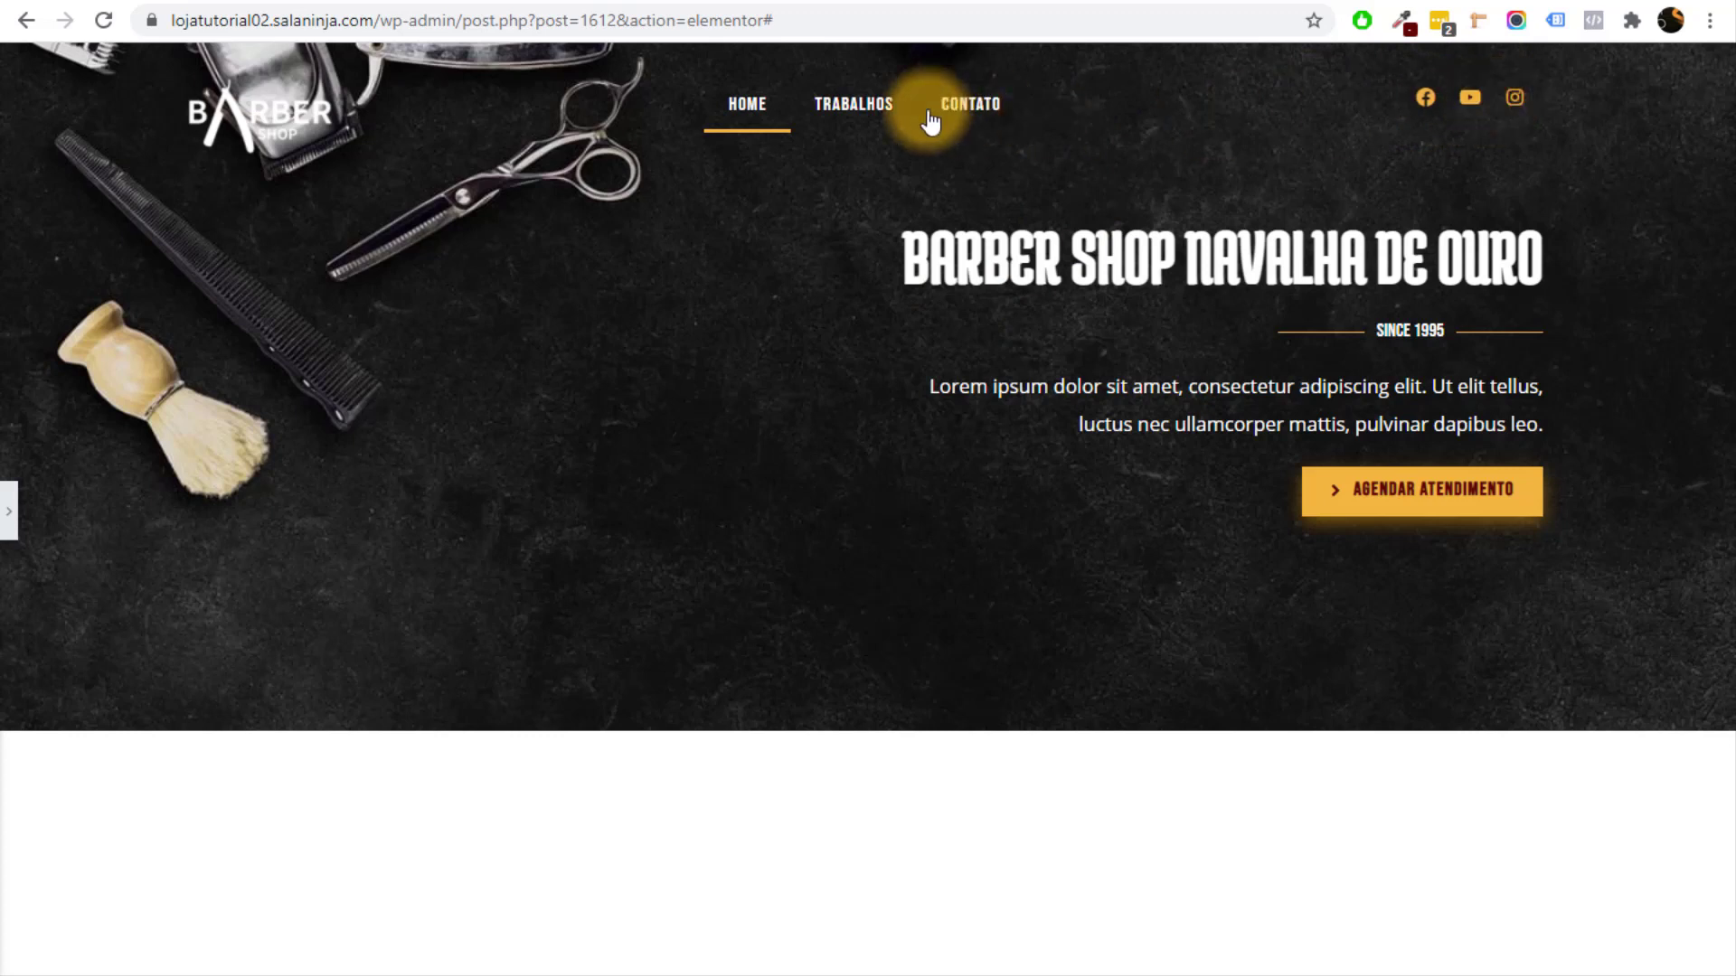
click(9, 511)
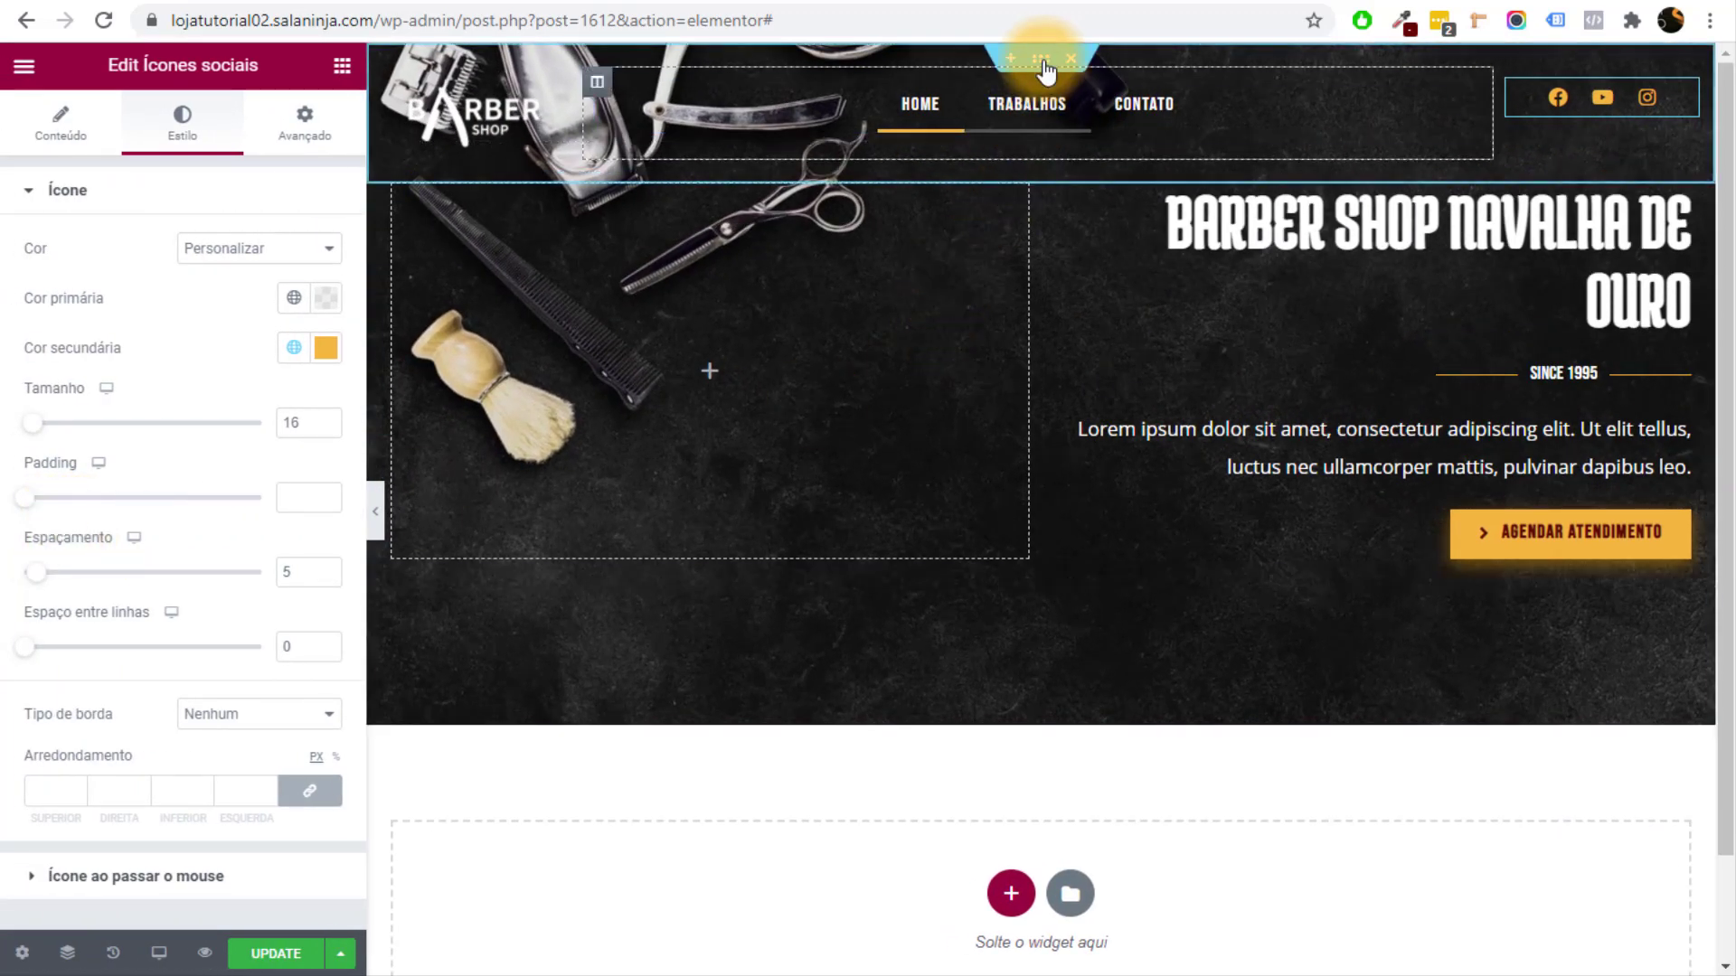
- Set the header section's vertical alignment to Meio, preview it, then select the hero section
click(1045, 63)
click(60, 131)
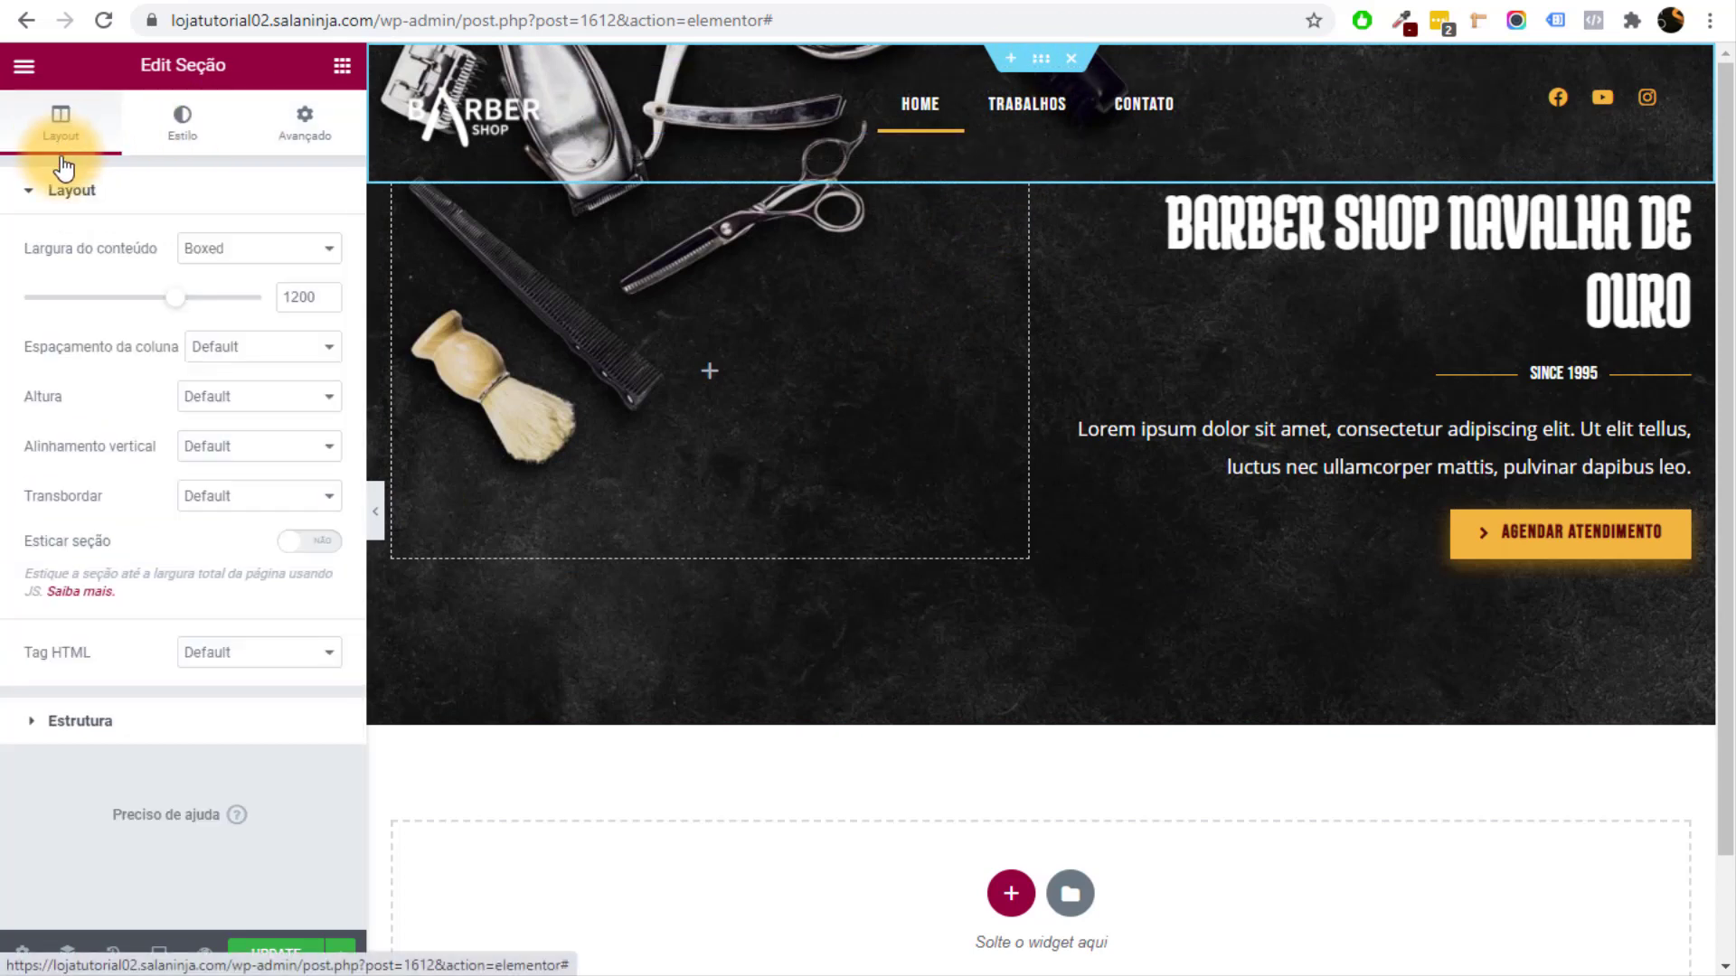
click(246, 449)
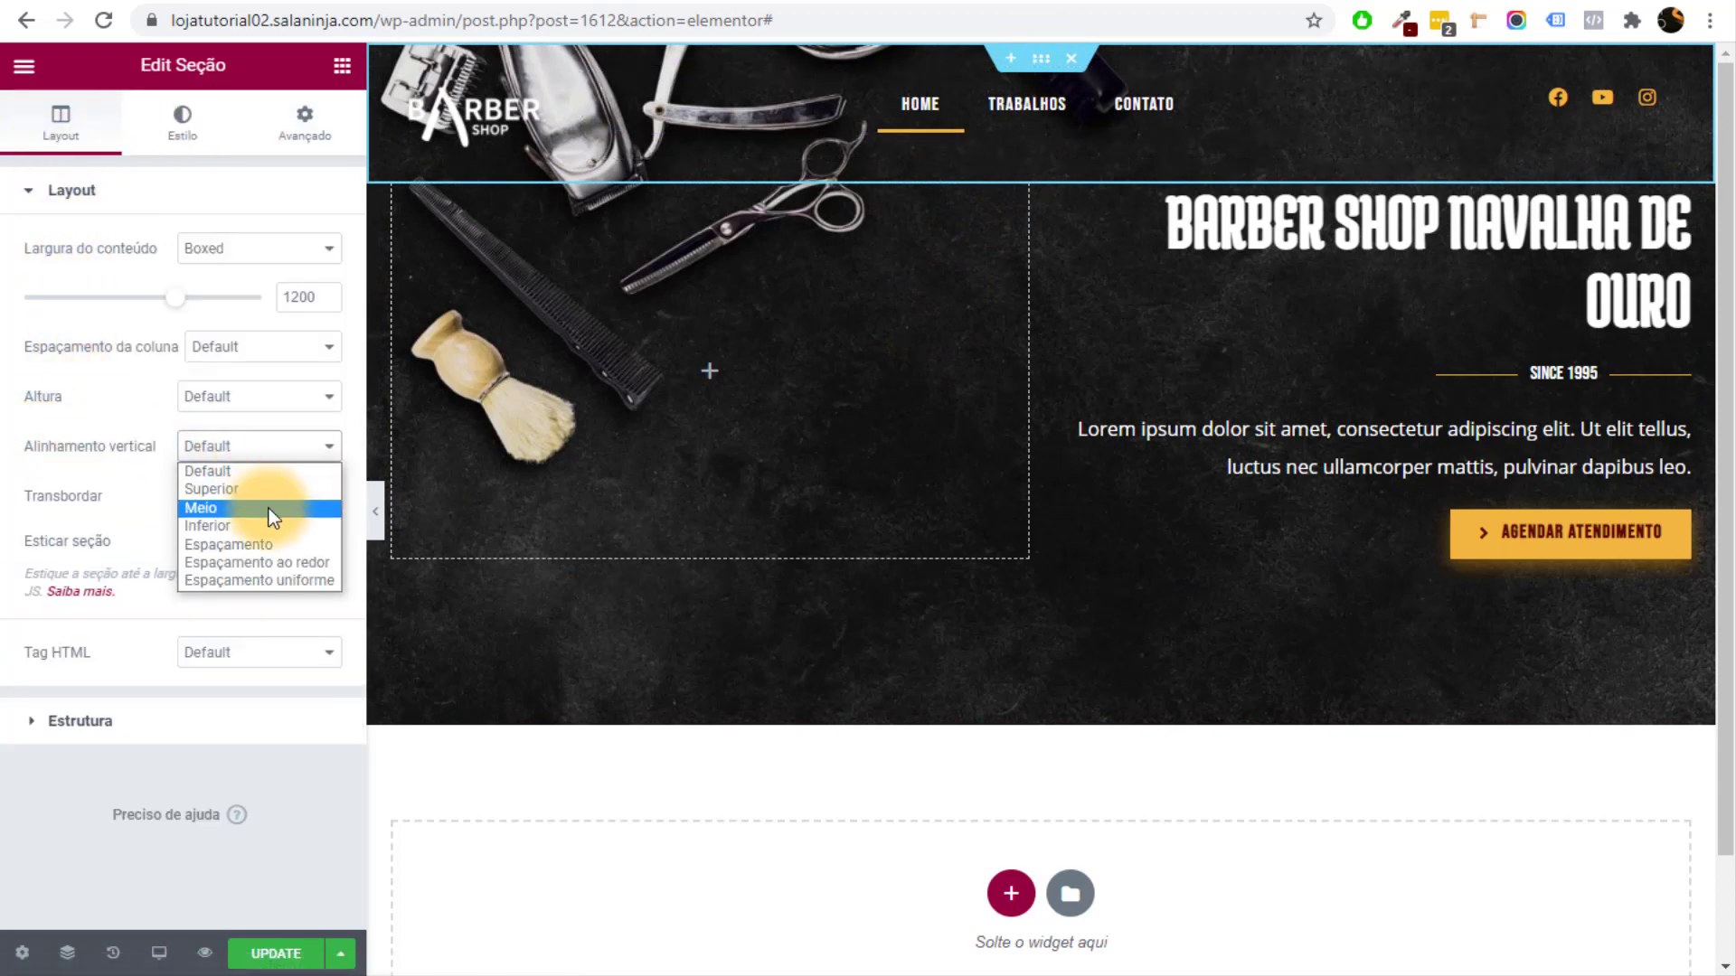
click(268, 508)
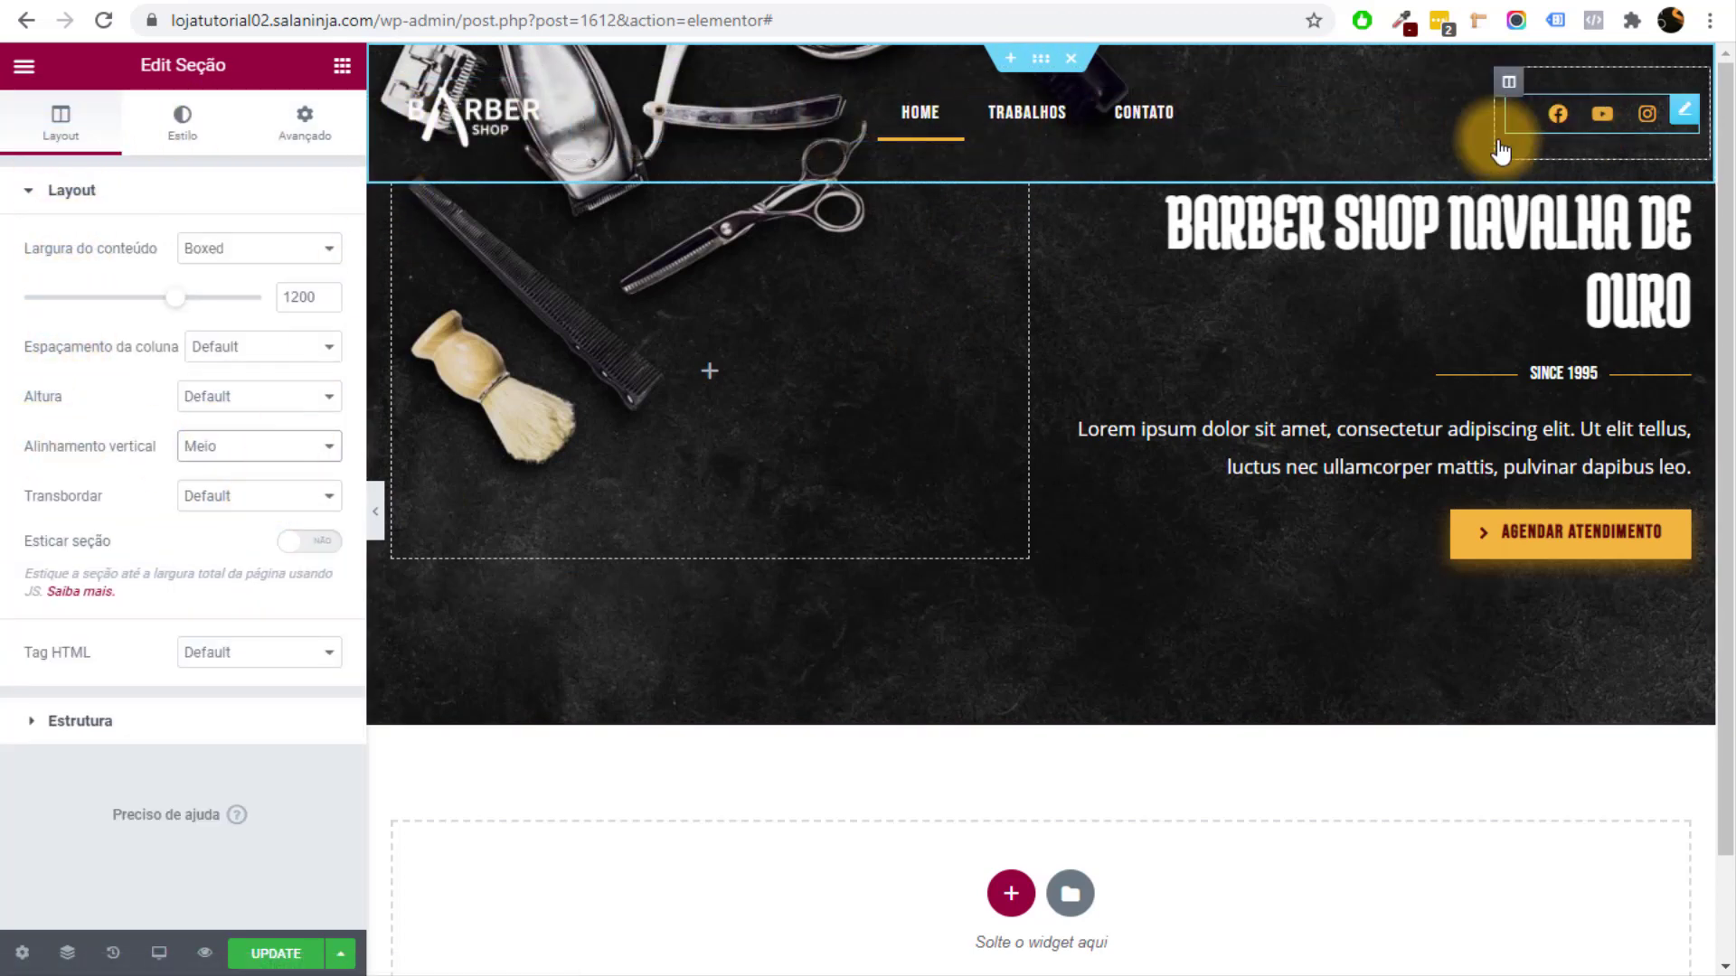
click(372, 507)
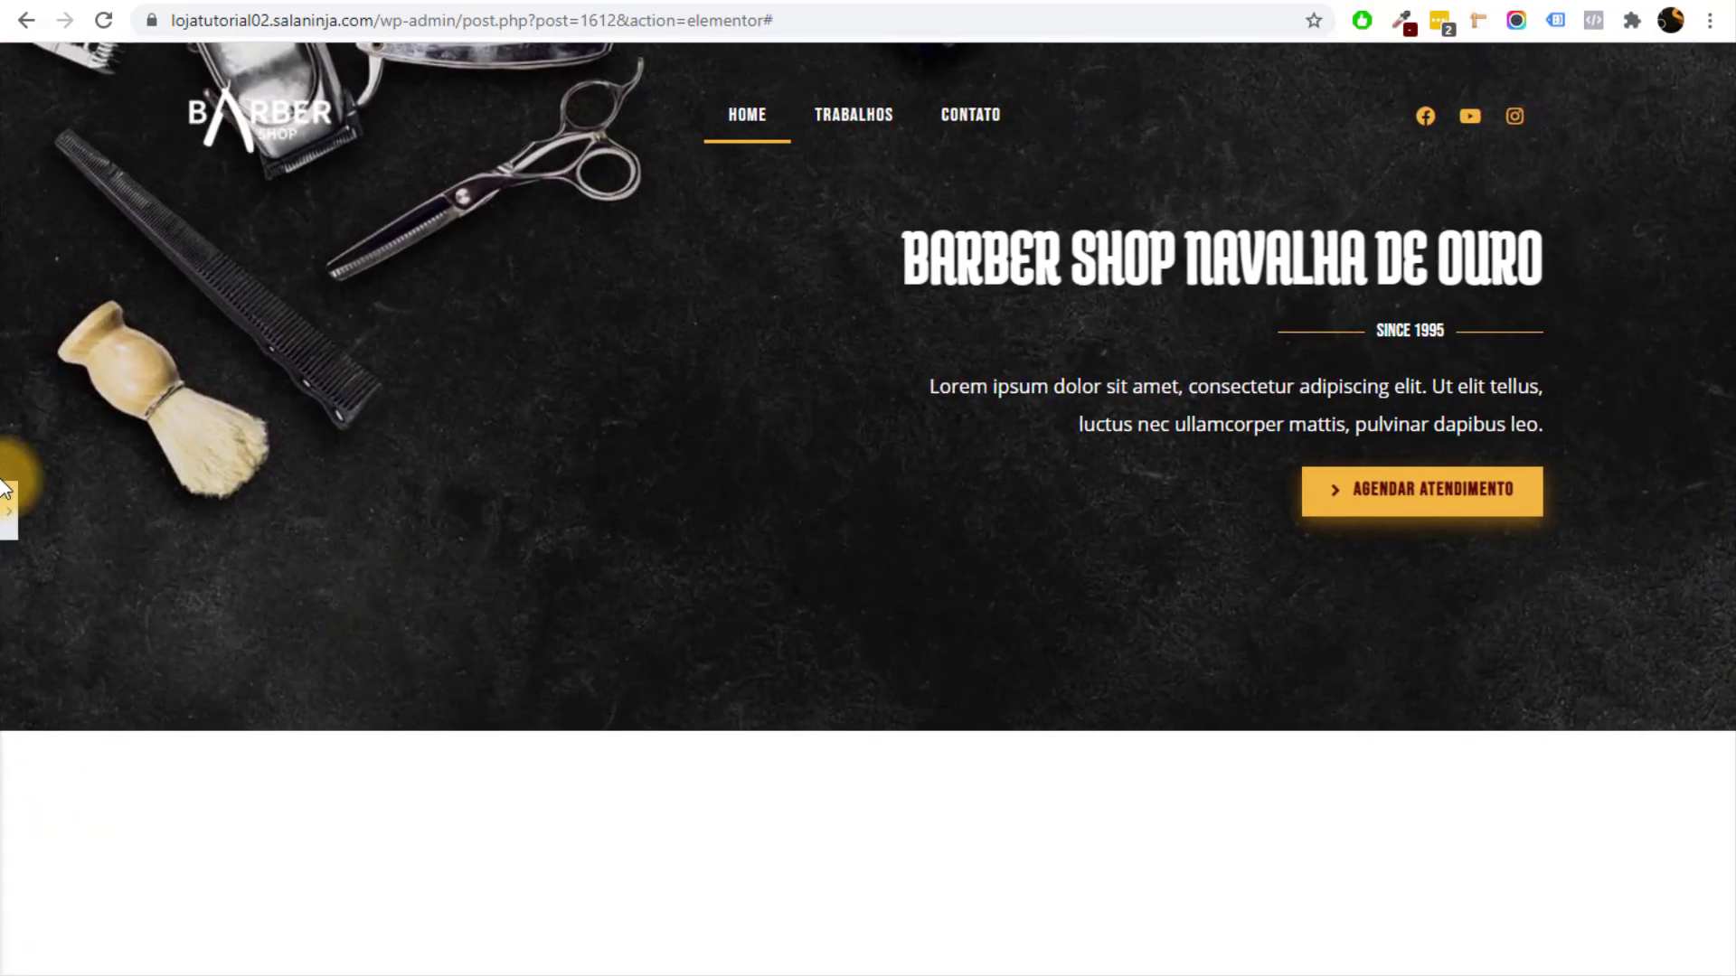
click(9, 509)
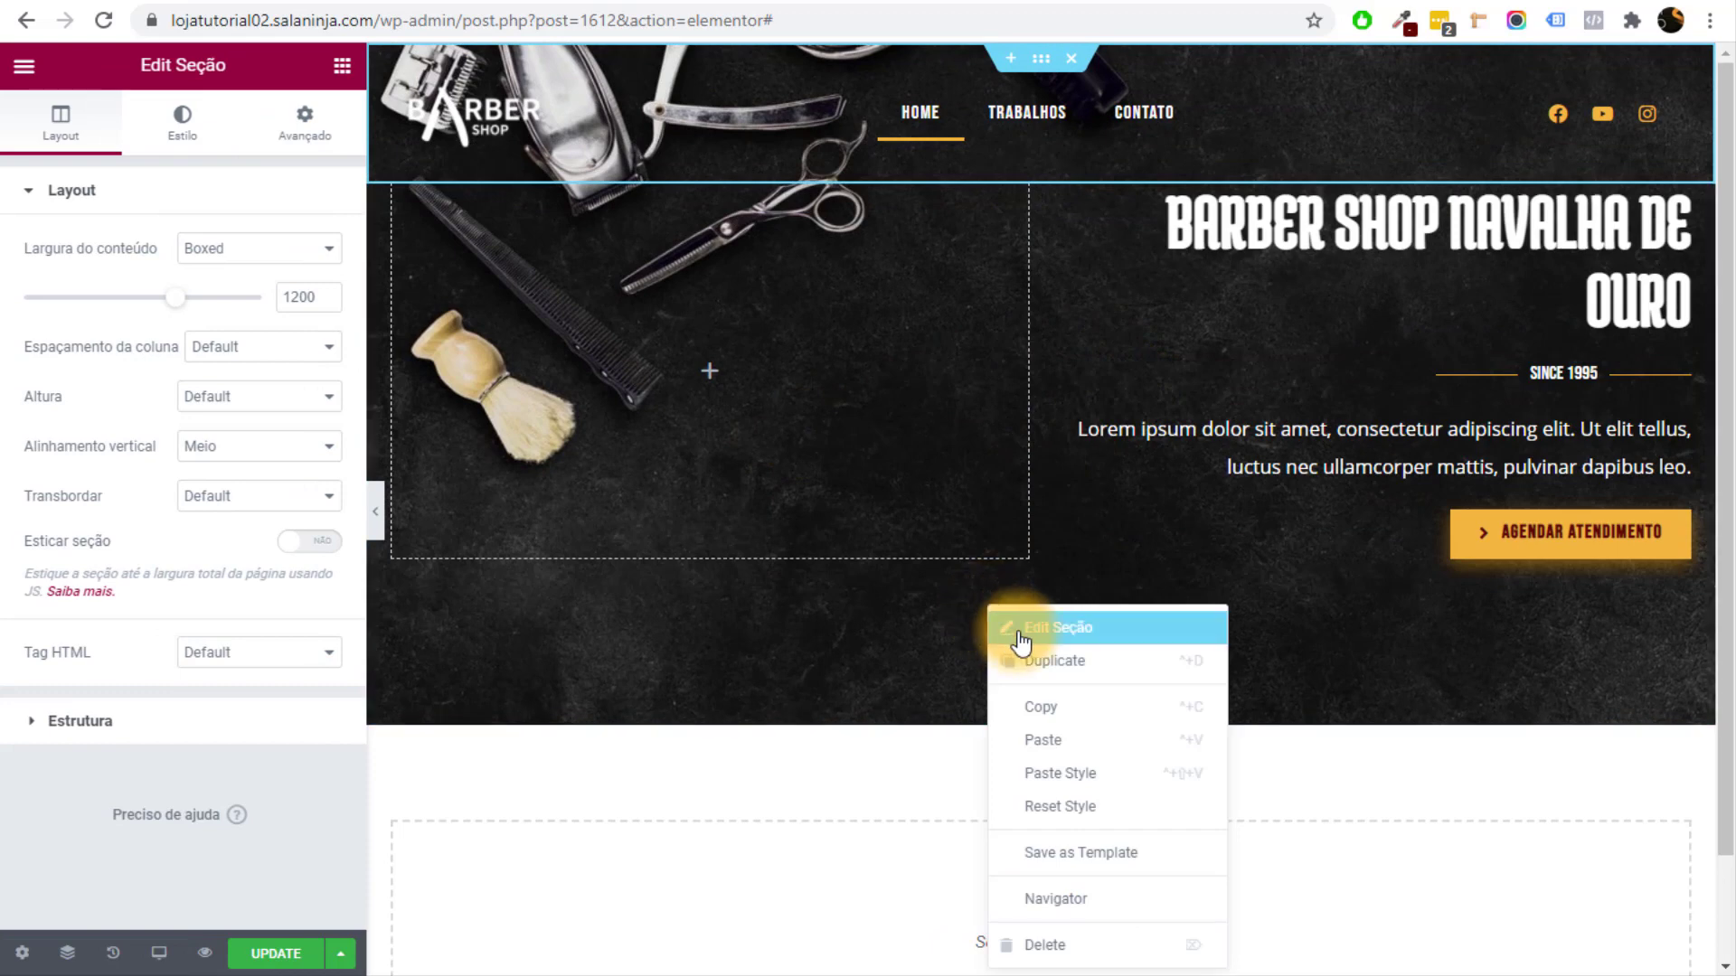
click(1049, 642)
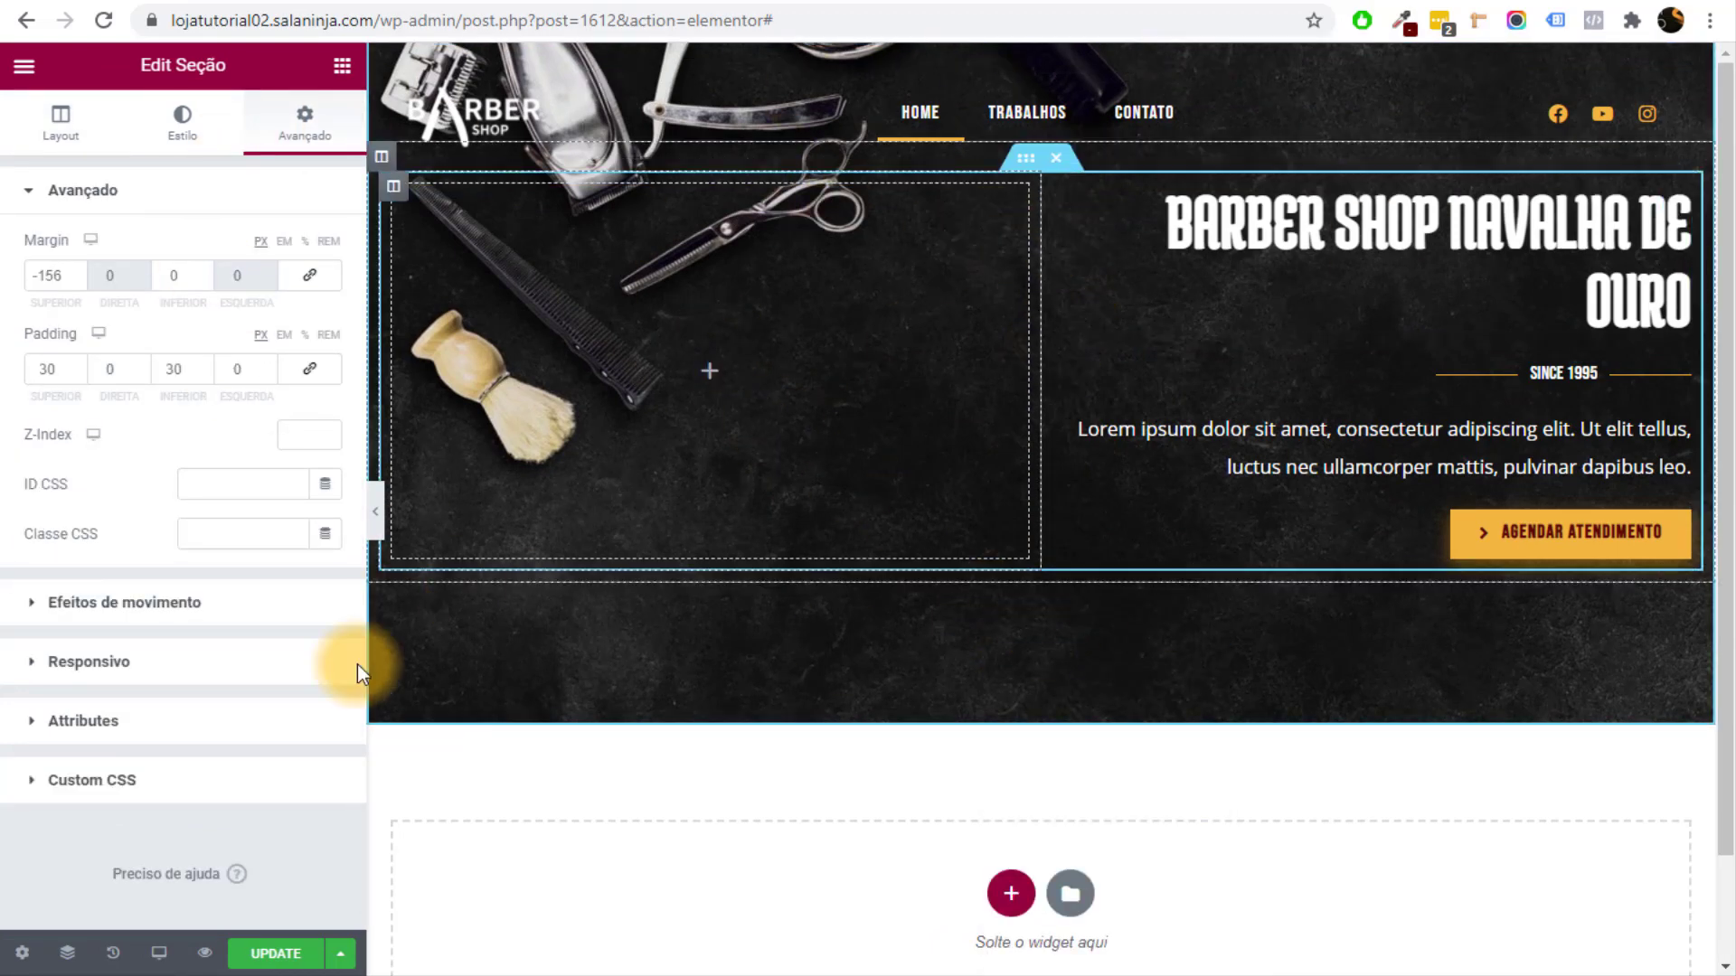
- Select the hero section via the Navigator and raise its minimum height to about 85 vh
click(68, 953)
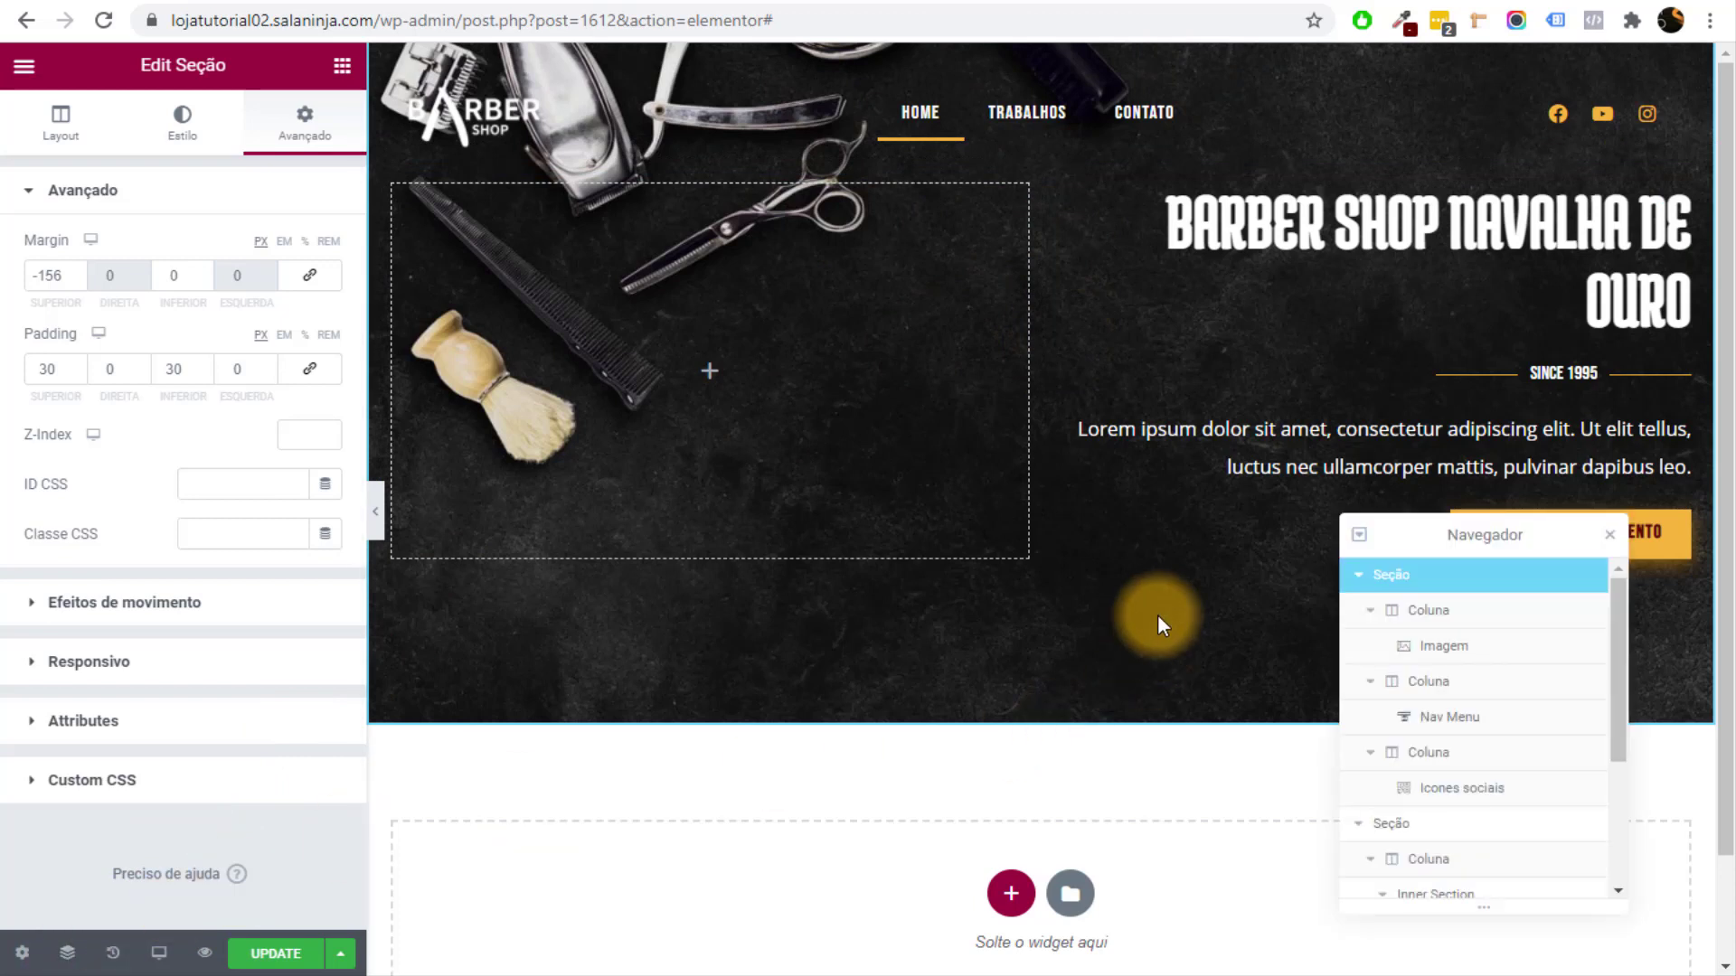
drag(1453, 536, 1458, 402)
click(1441, 447)
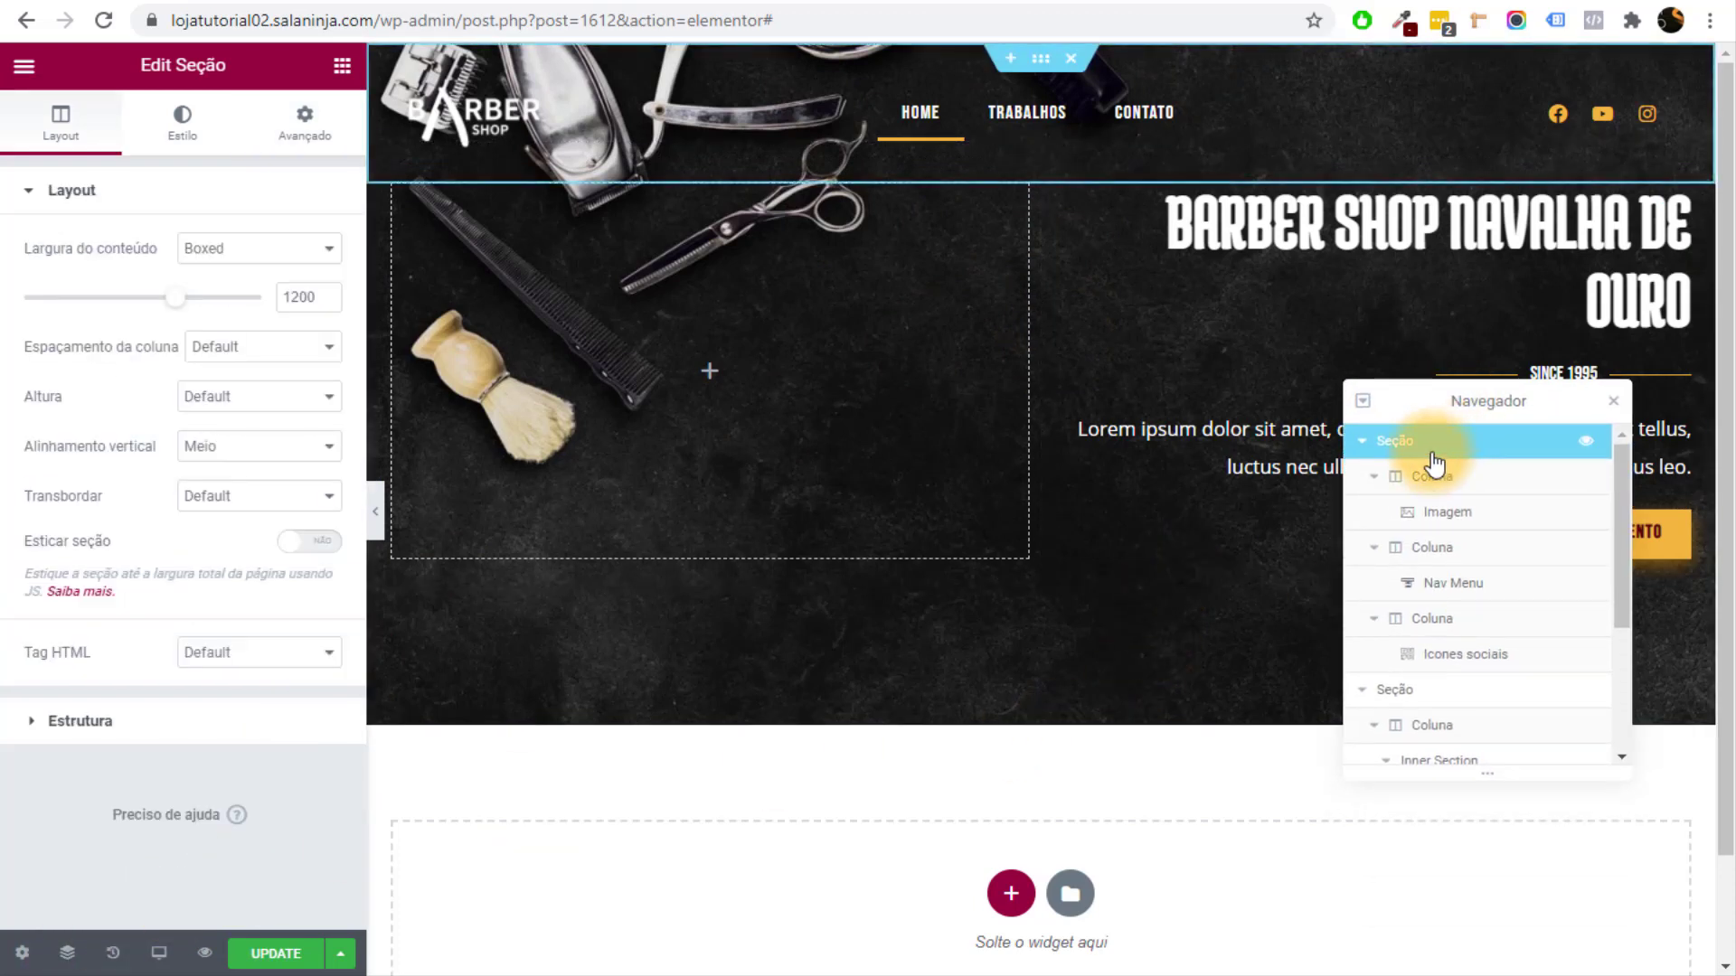
click(1430, 692)
click(68, 277)
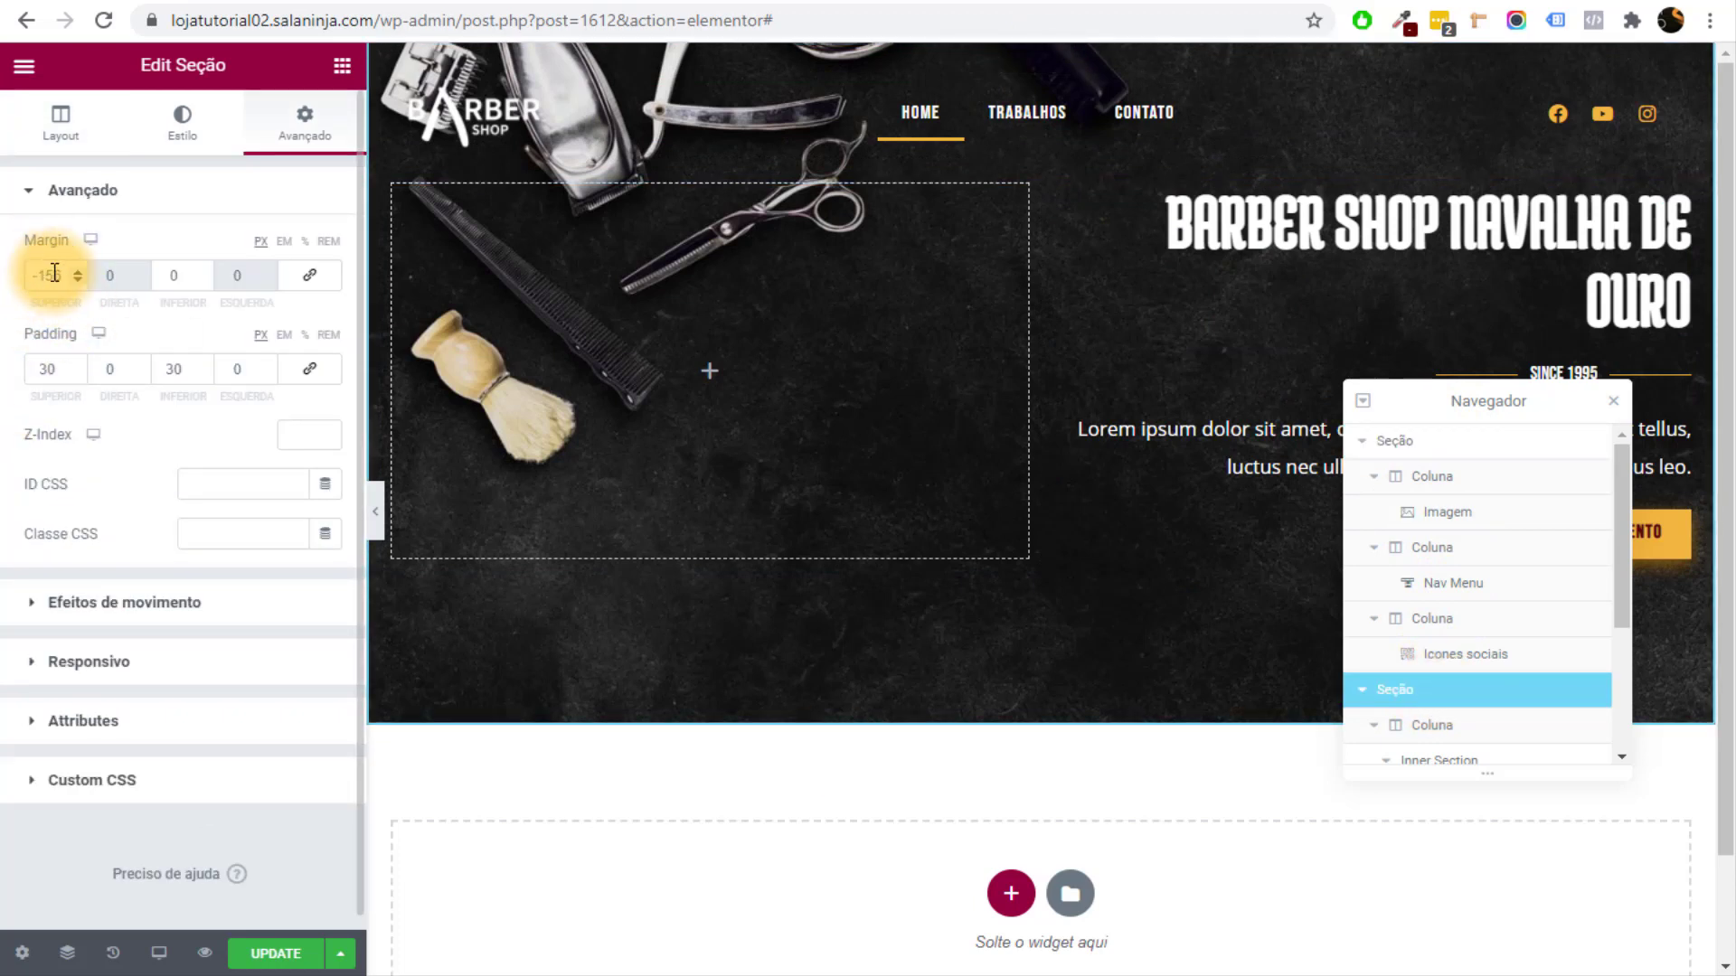
click(181, 136)
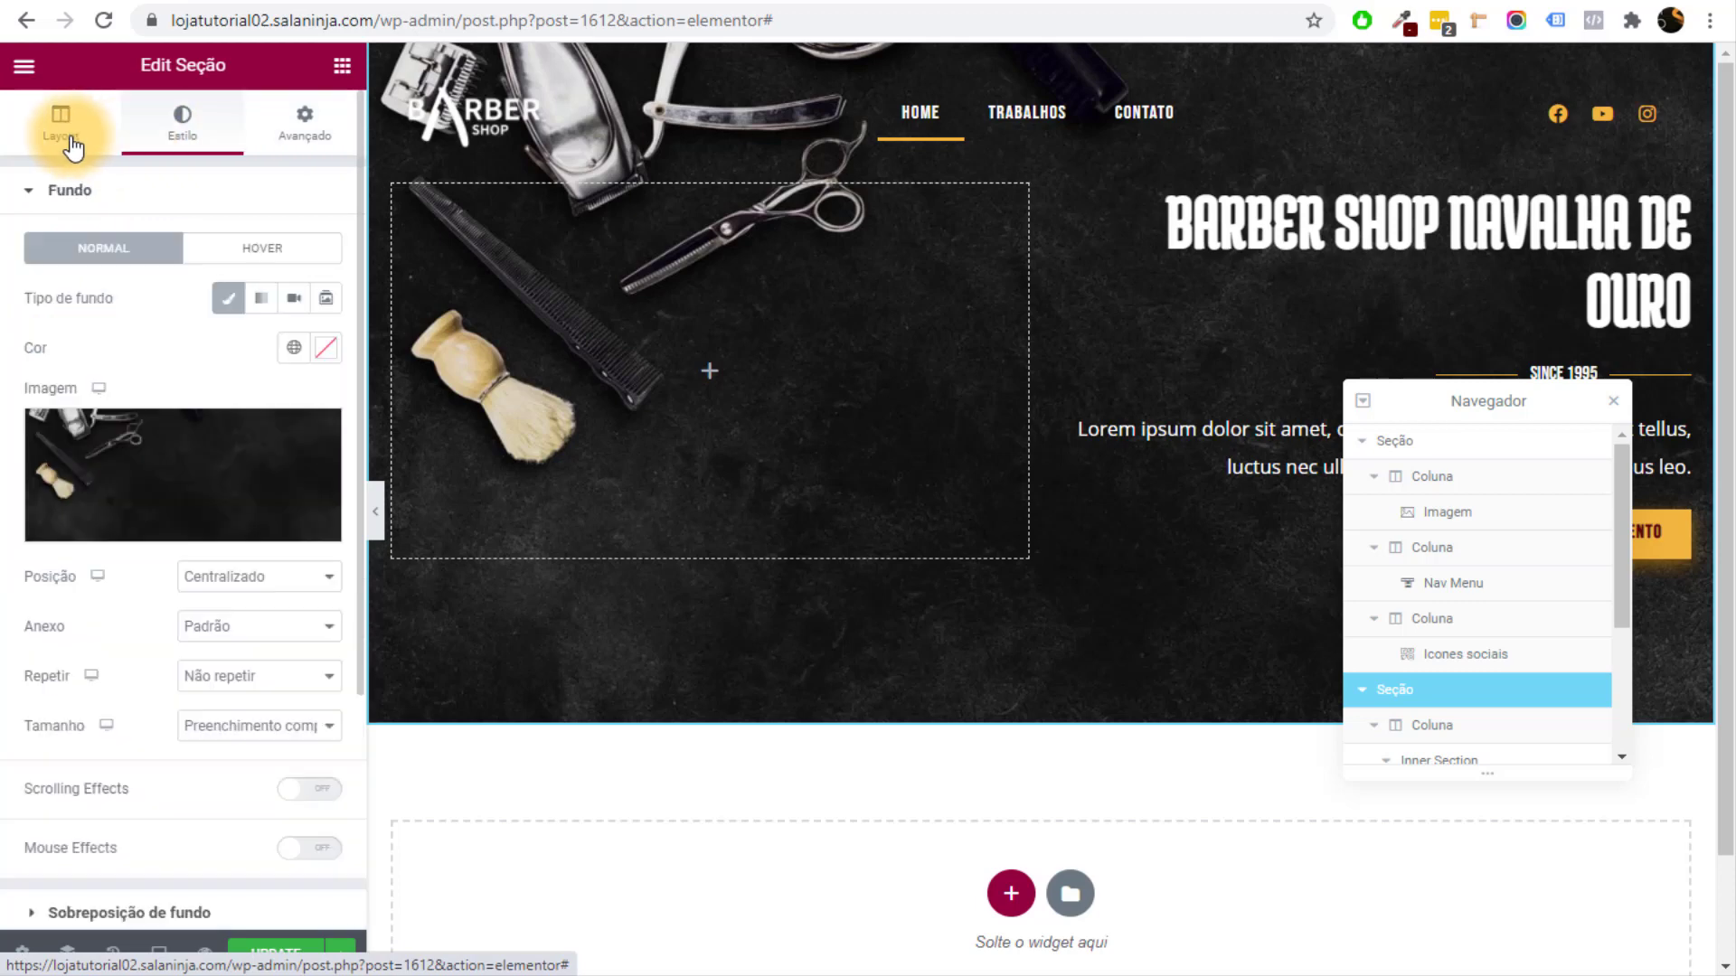
click(61, 122)
drag(201, 489, 217, 485)
click(374, 512)
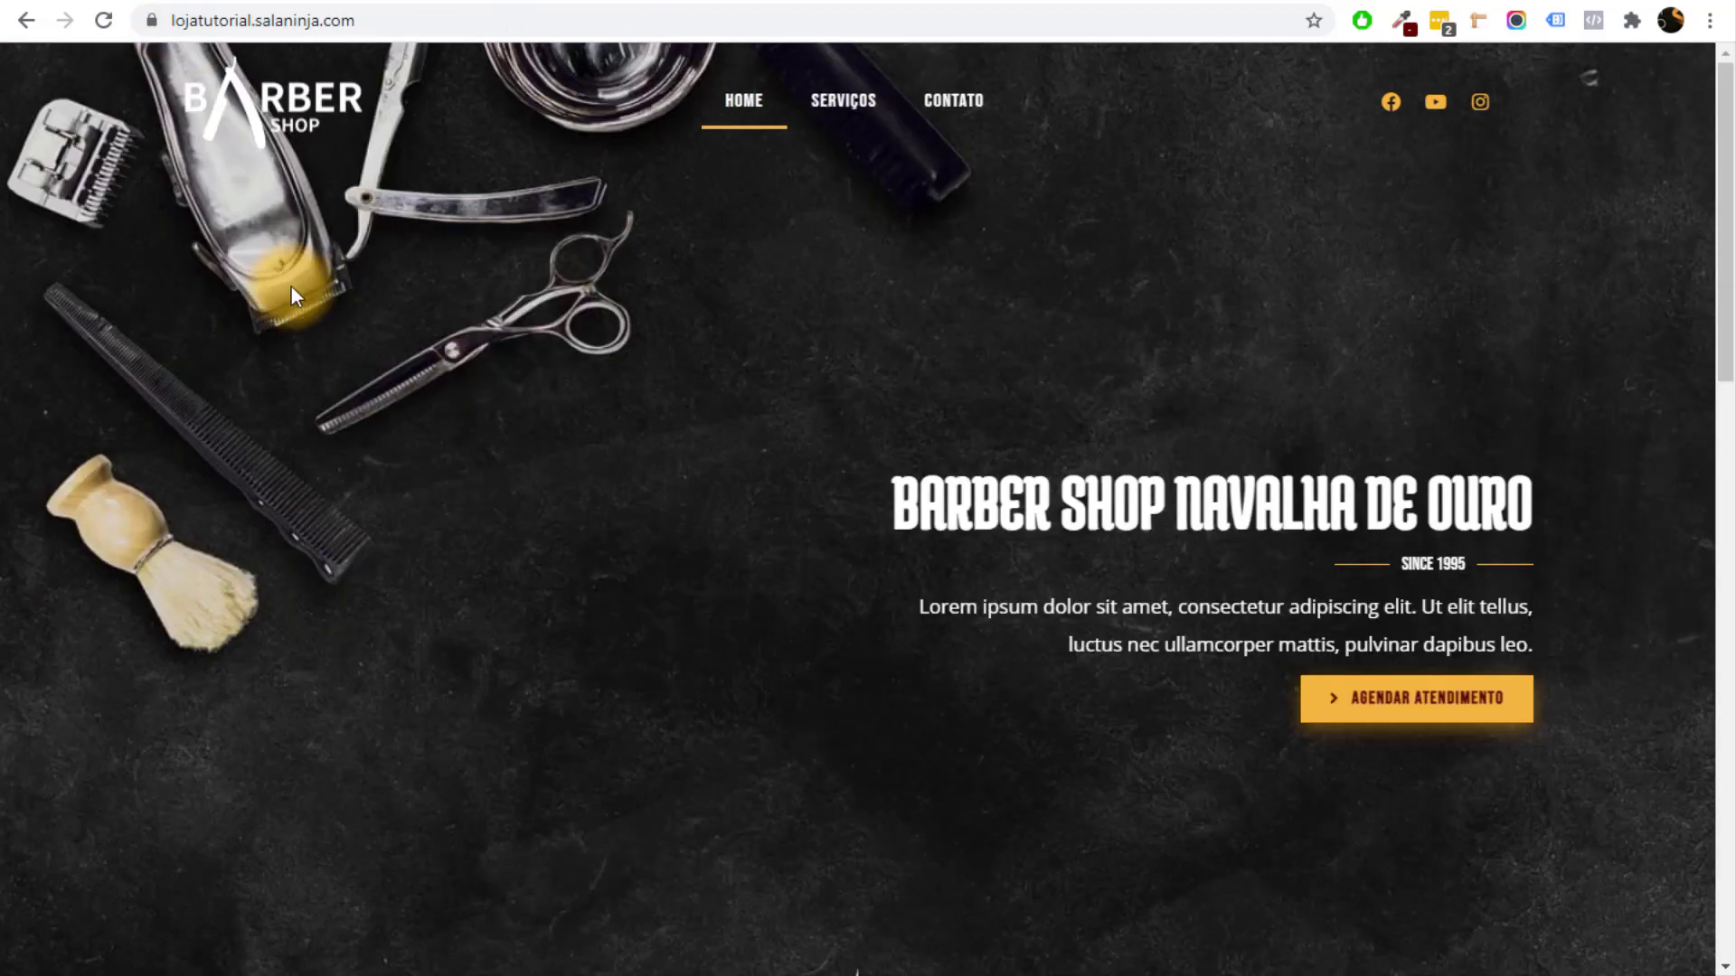
scroll(291, 285, down, 4)
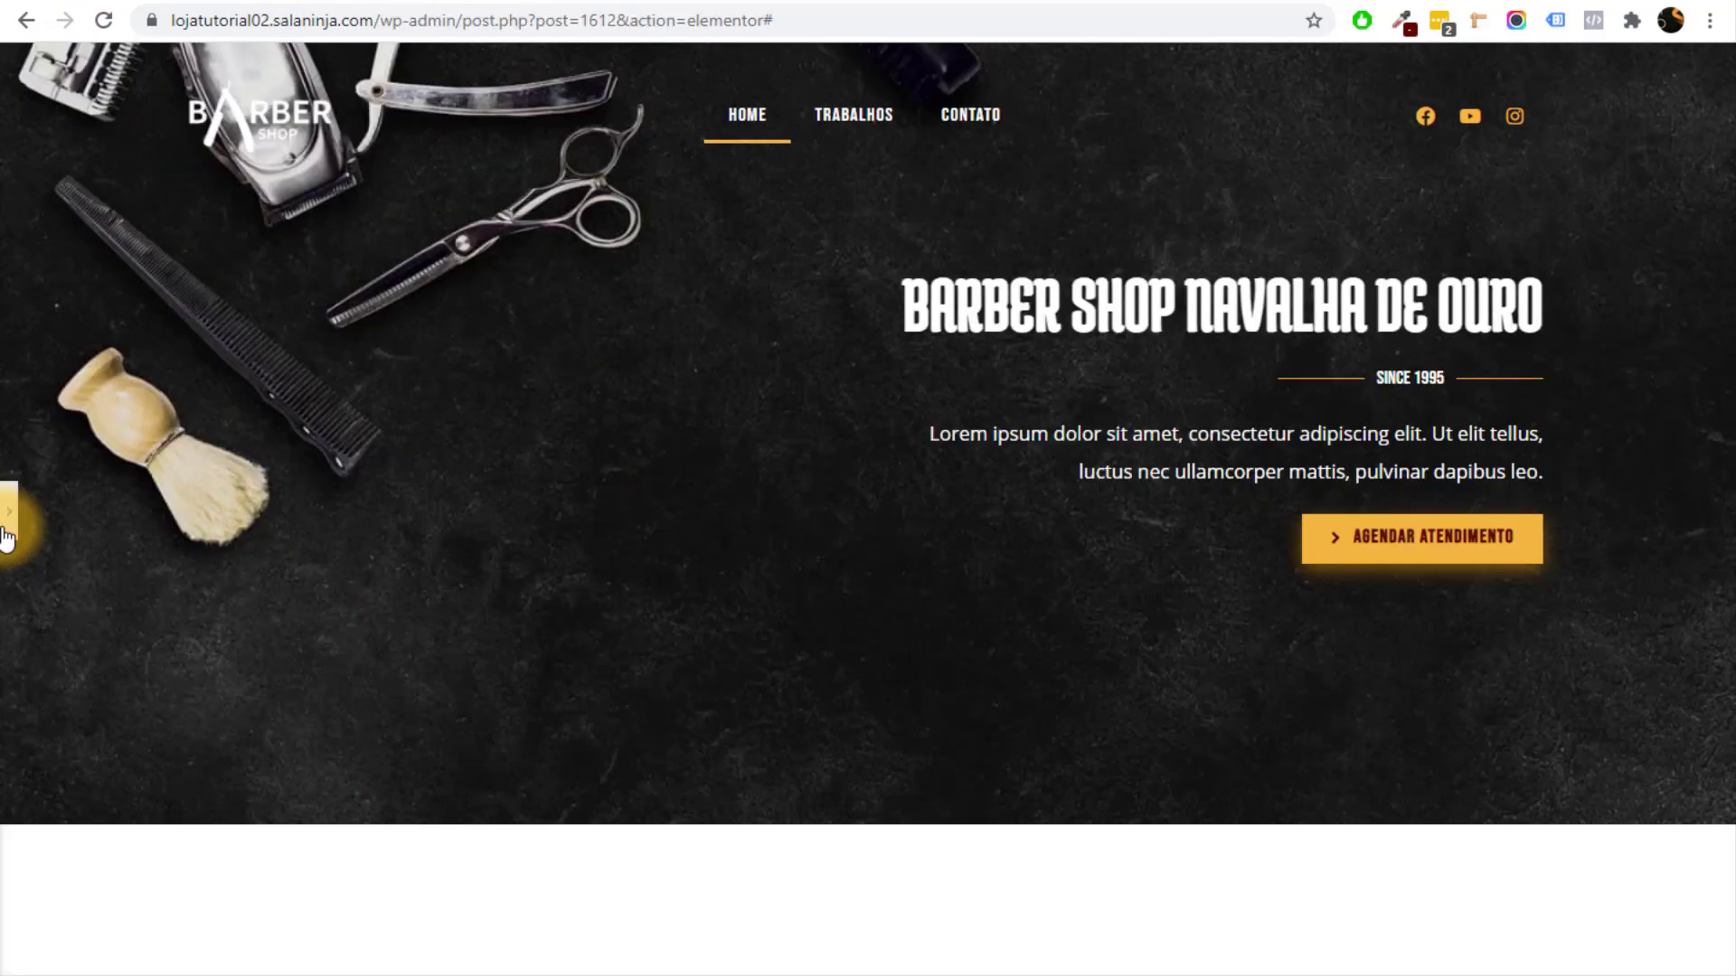
click(4, 517)
drag(217, 486, 233, 485)
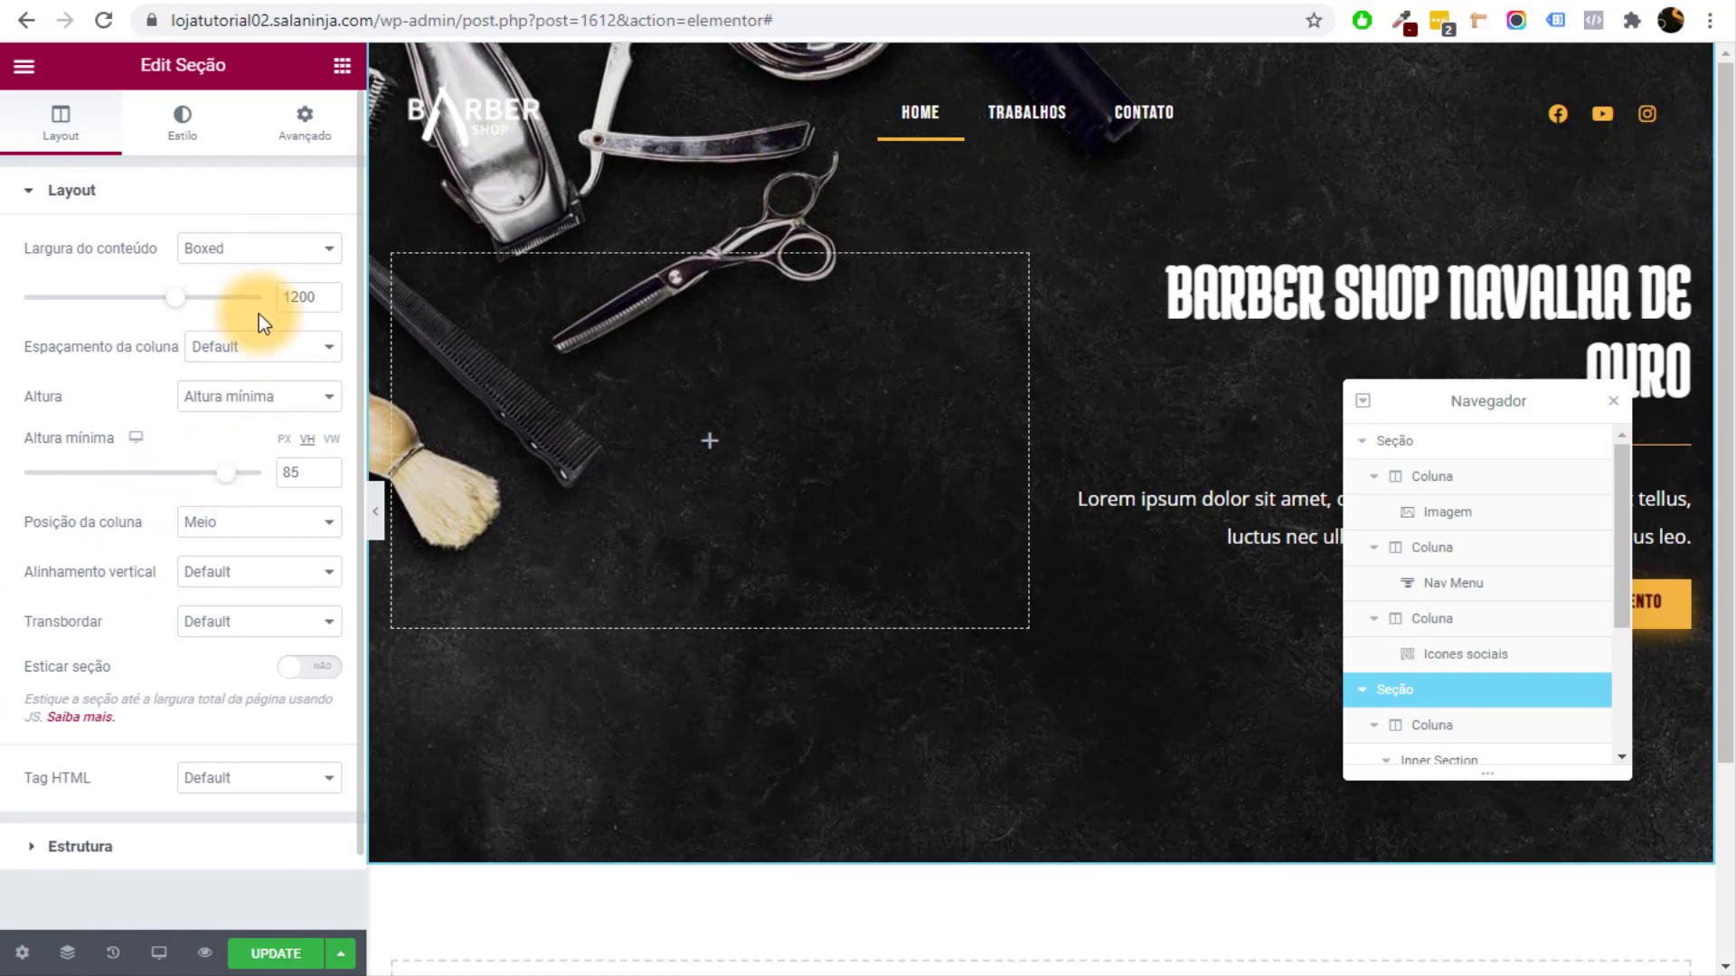
- Set the hero section's top and bottom padding to 50 and preview the taller hero
click(302, 124)
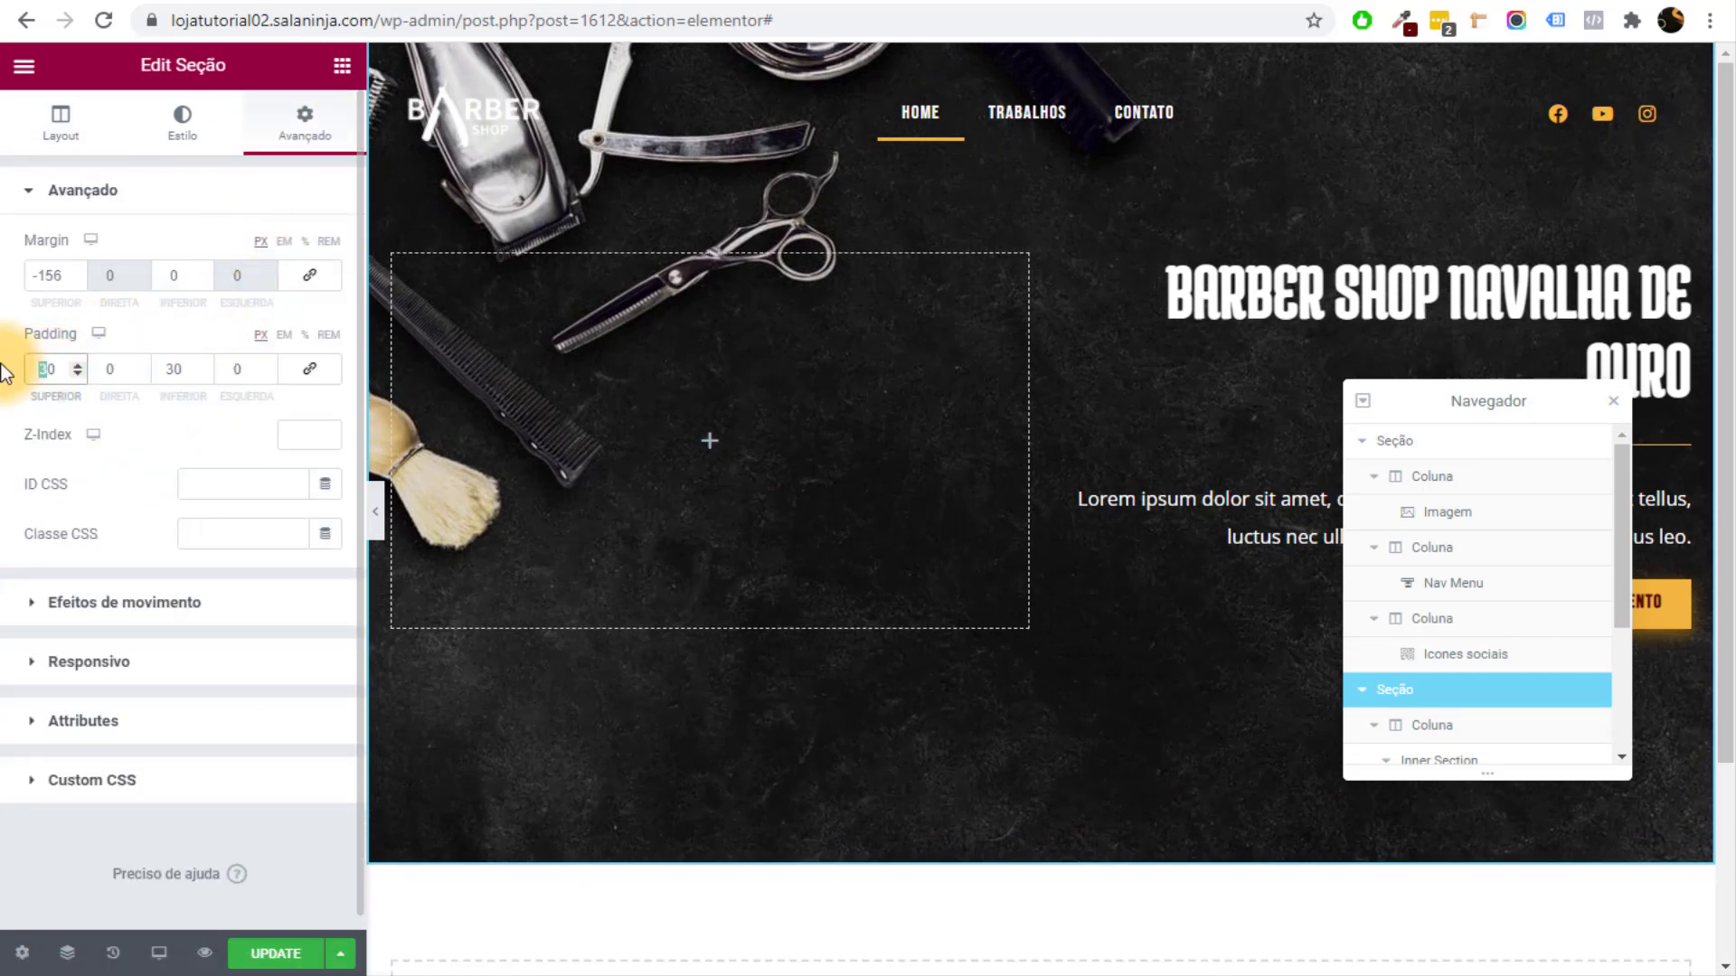
text(5)
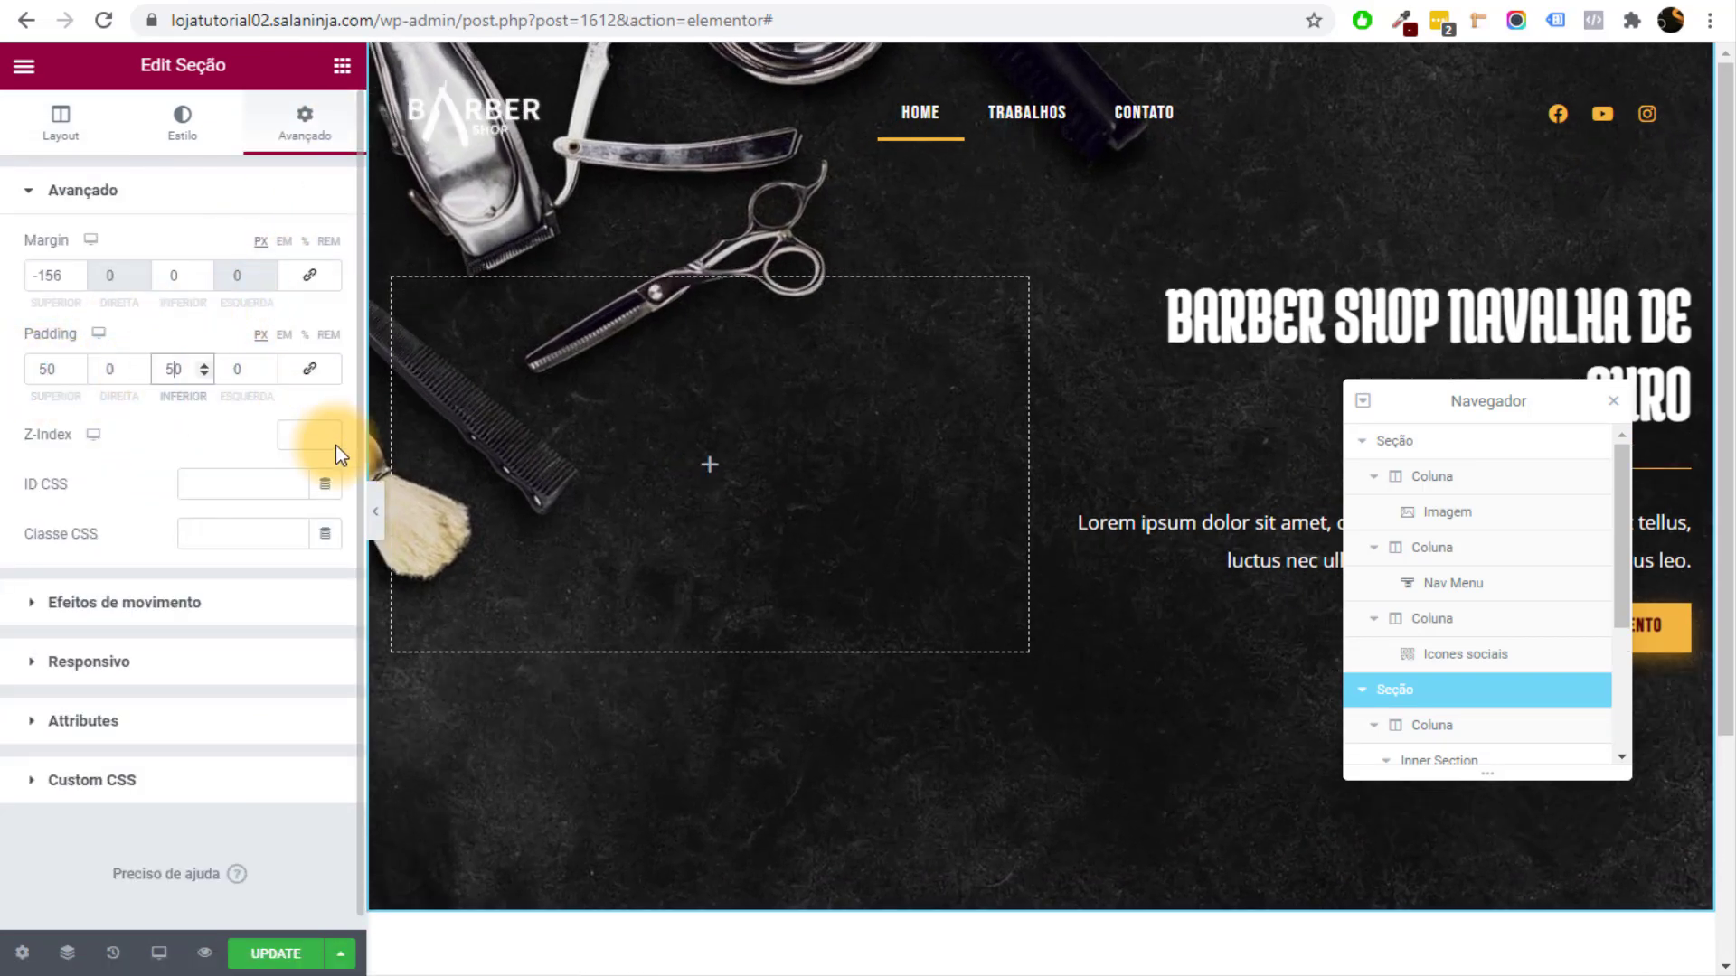
click(375, 511)
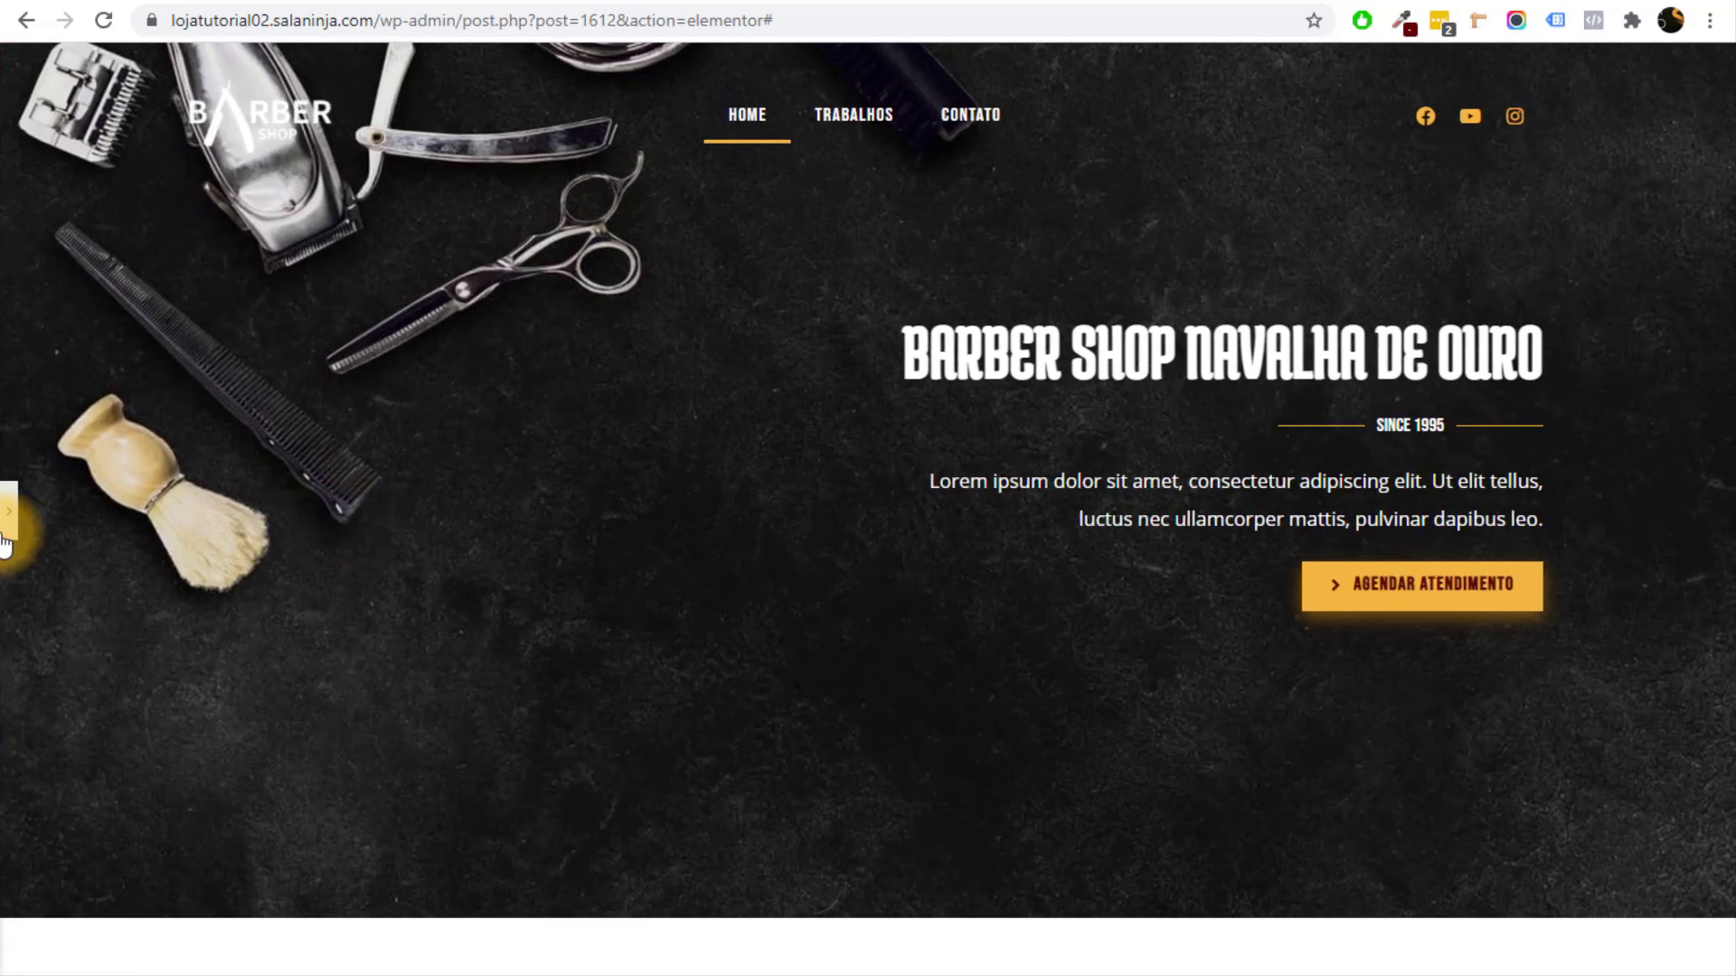
click(5, 540)
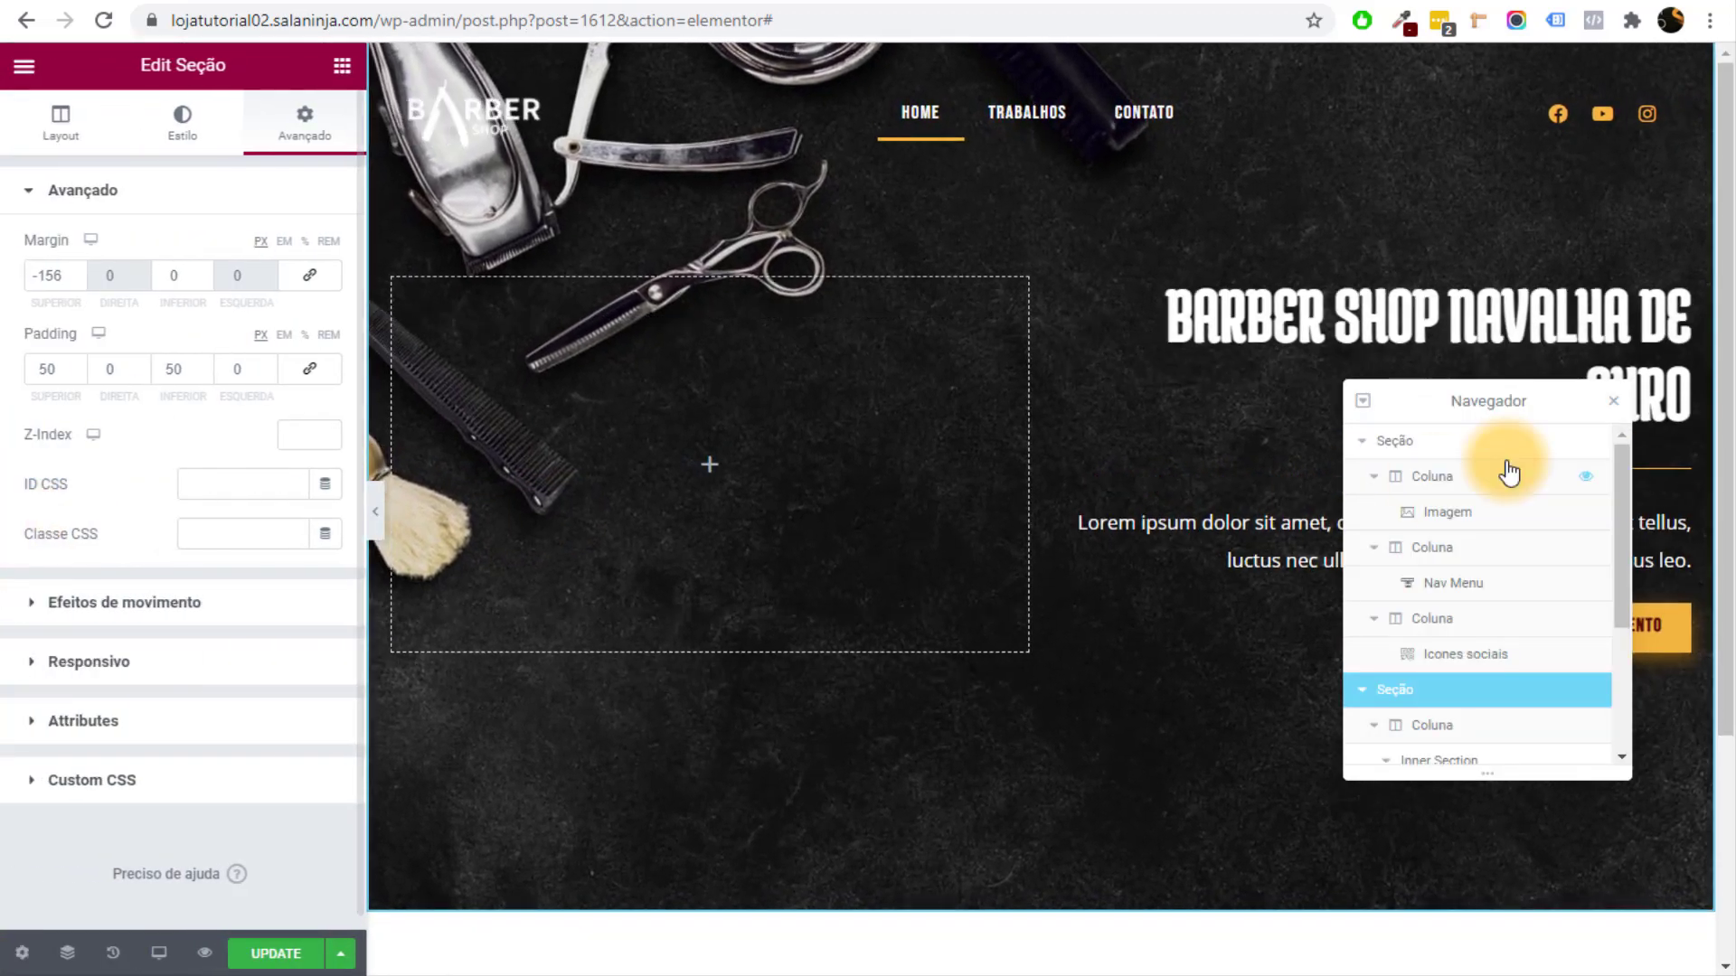
click(1614, 404)
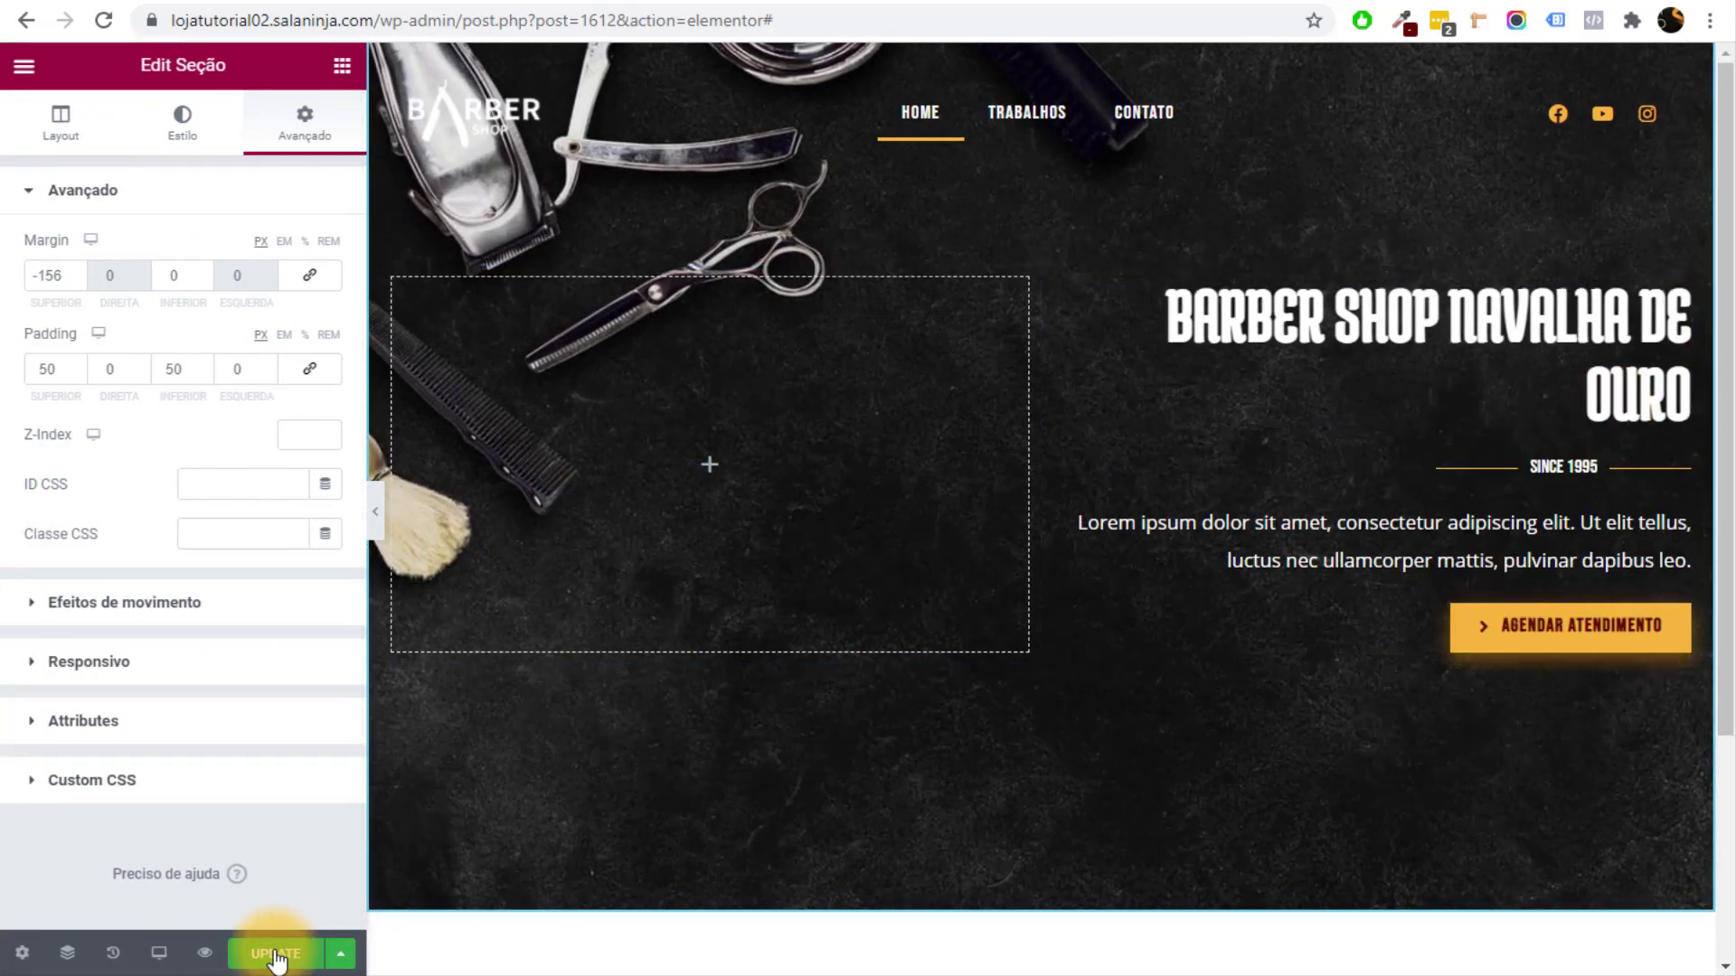
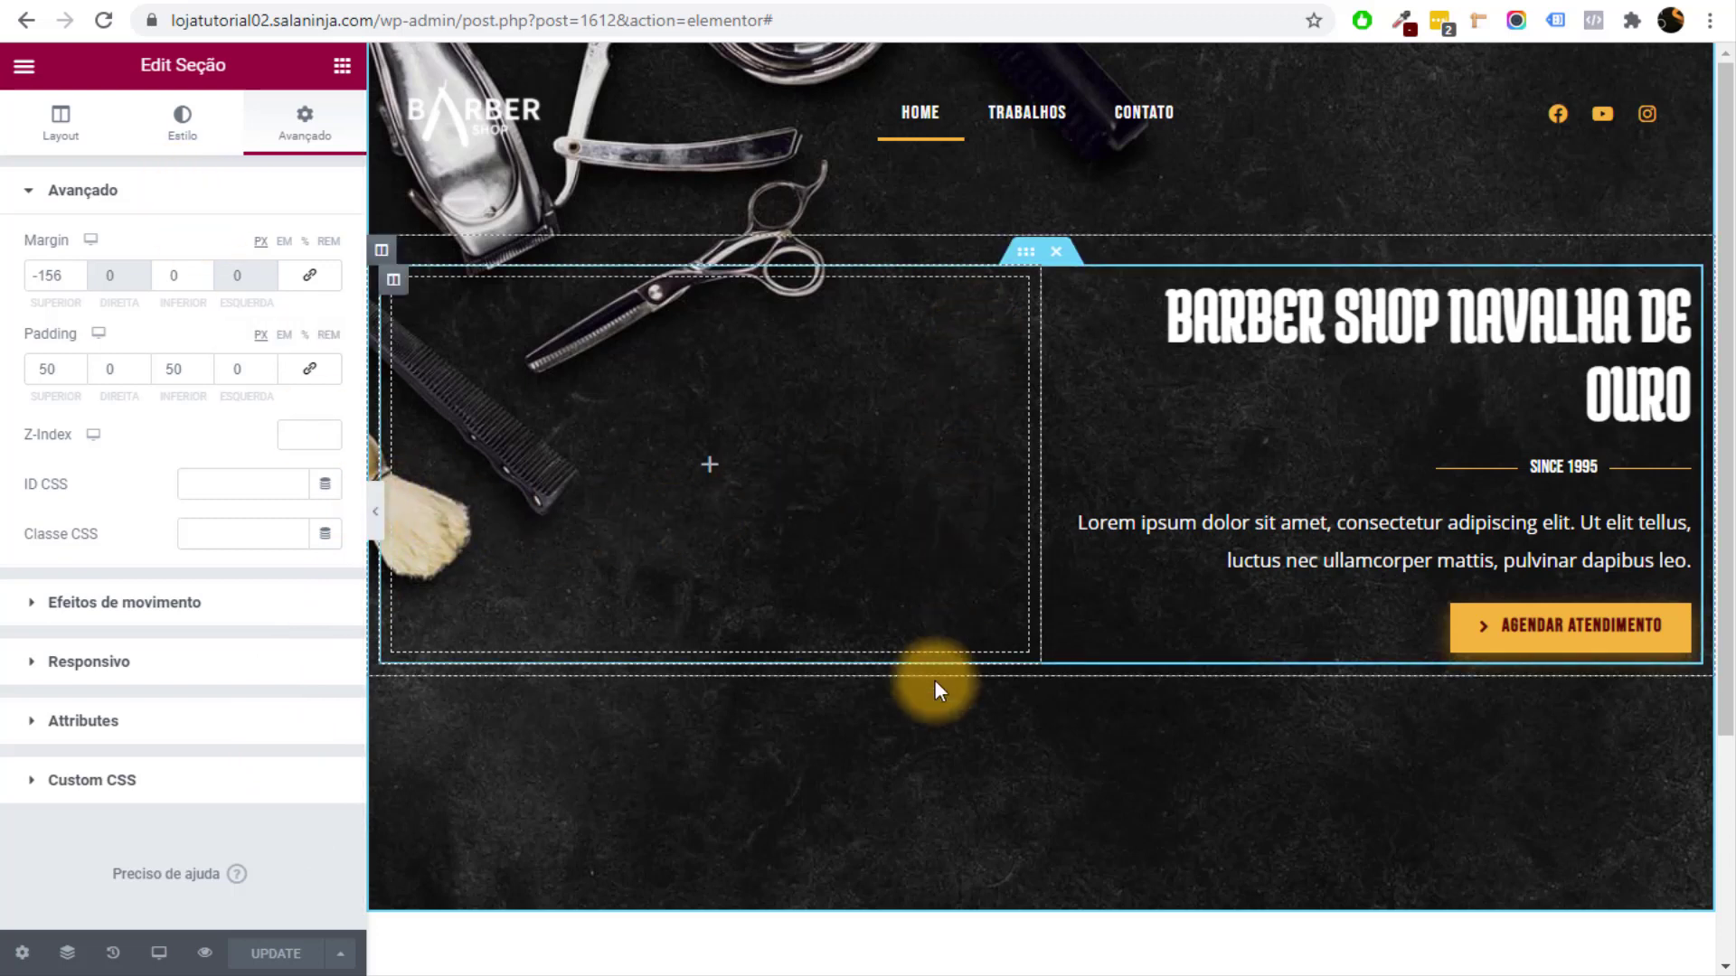
- Duplicate the hero section with Ctrl+D
right_click(1018, 213)
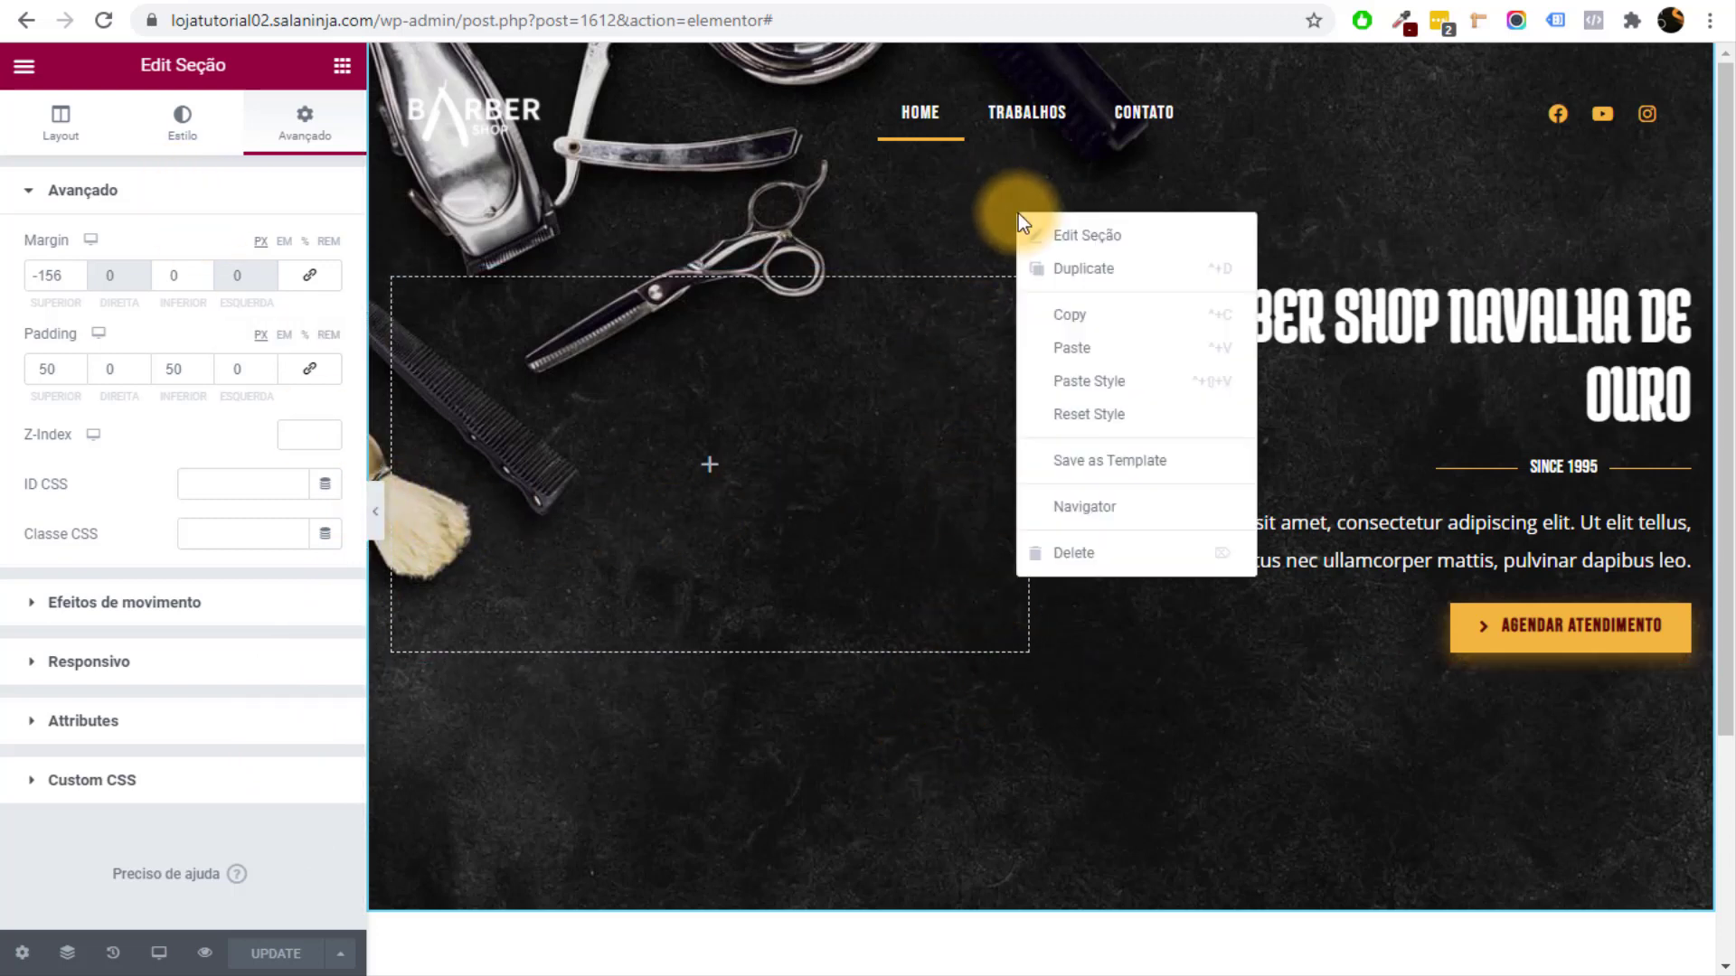
click(1030, 237)
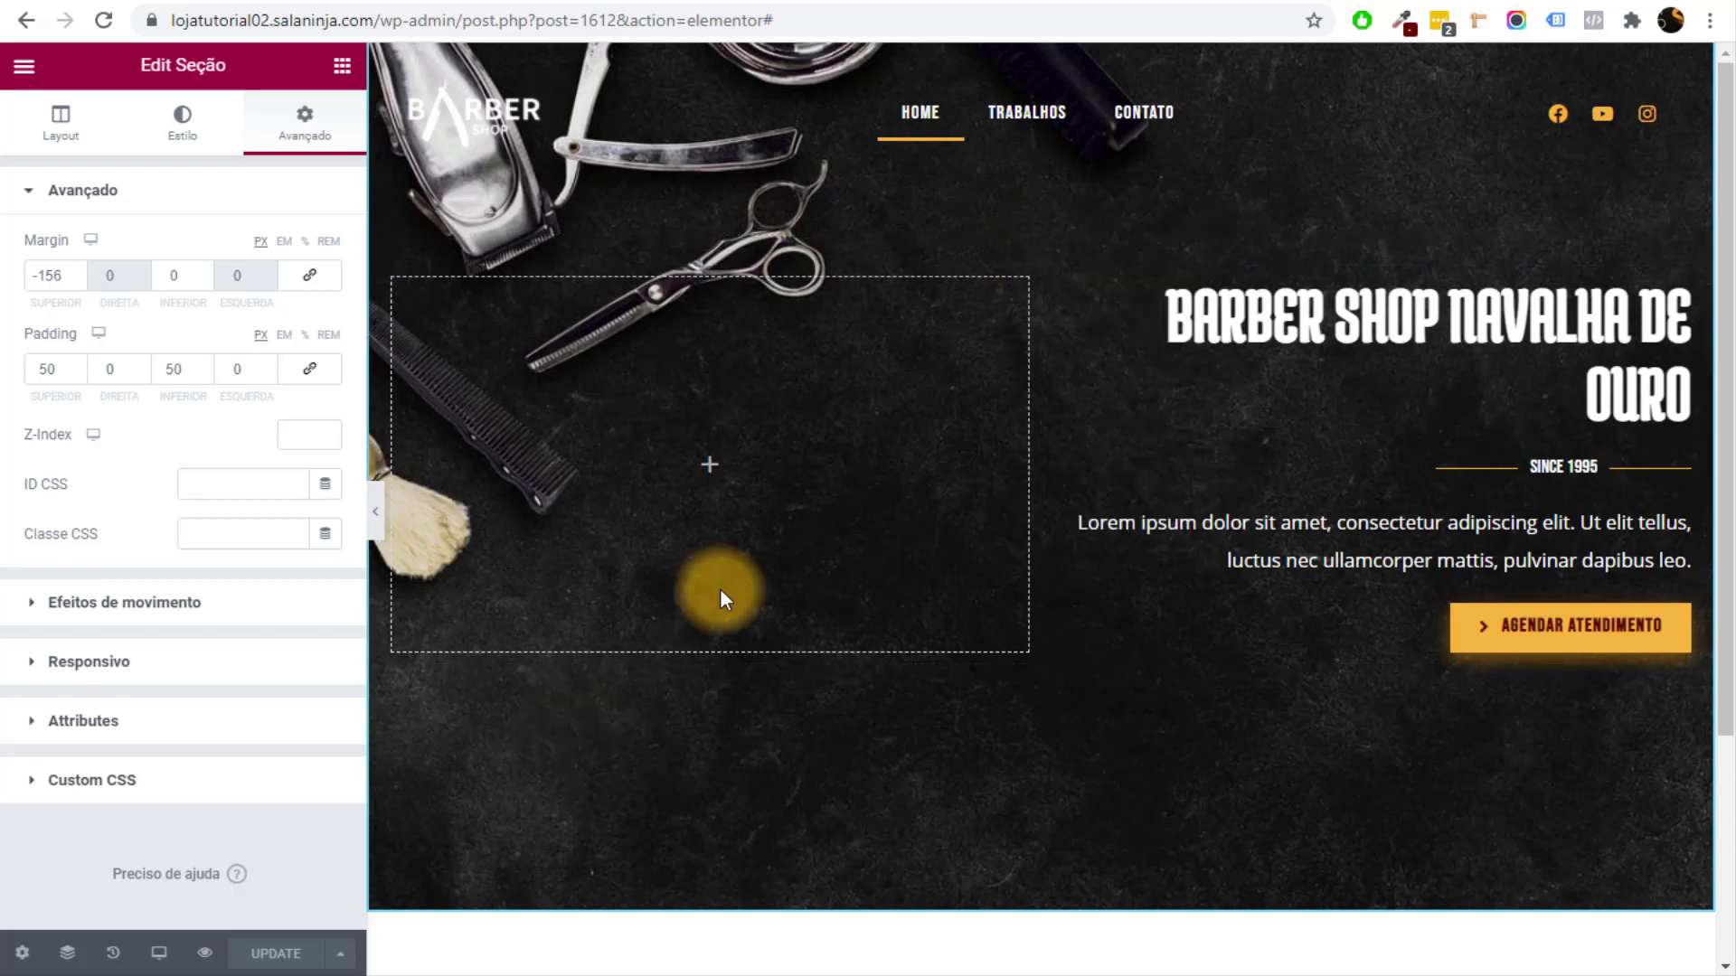
right_click(1011, 176)
right_click(934, 214)
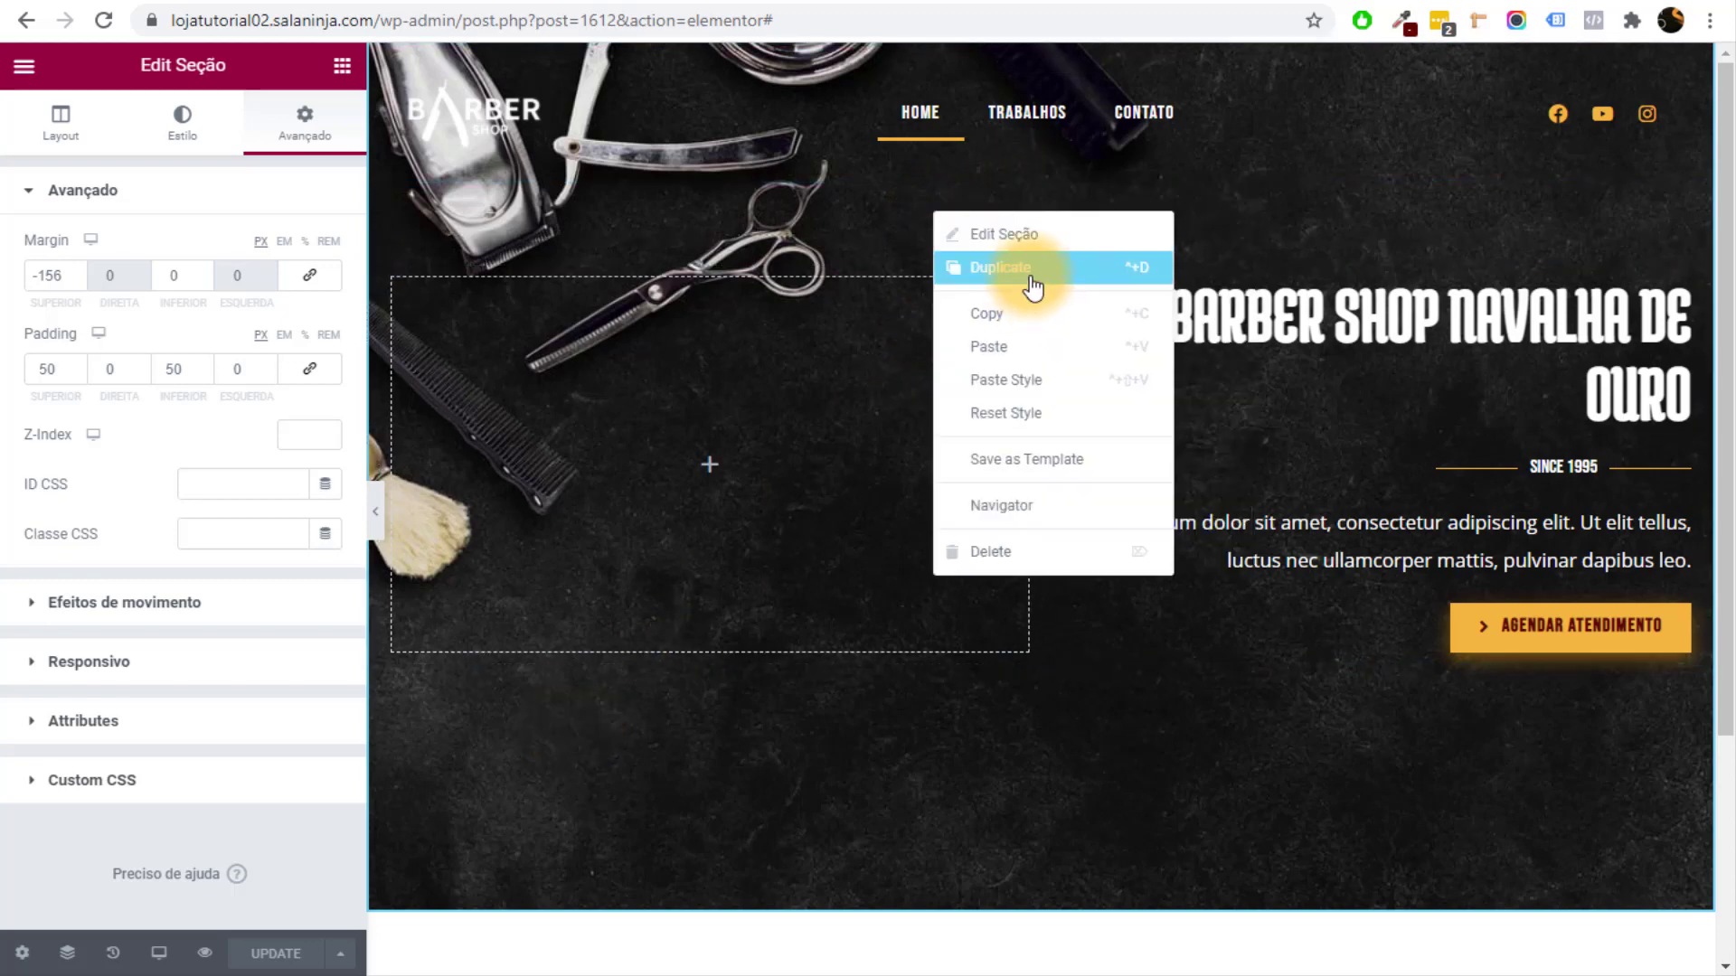
key(ctrl+d)
scroll(949, 298, down, 4)
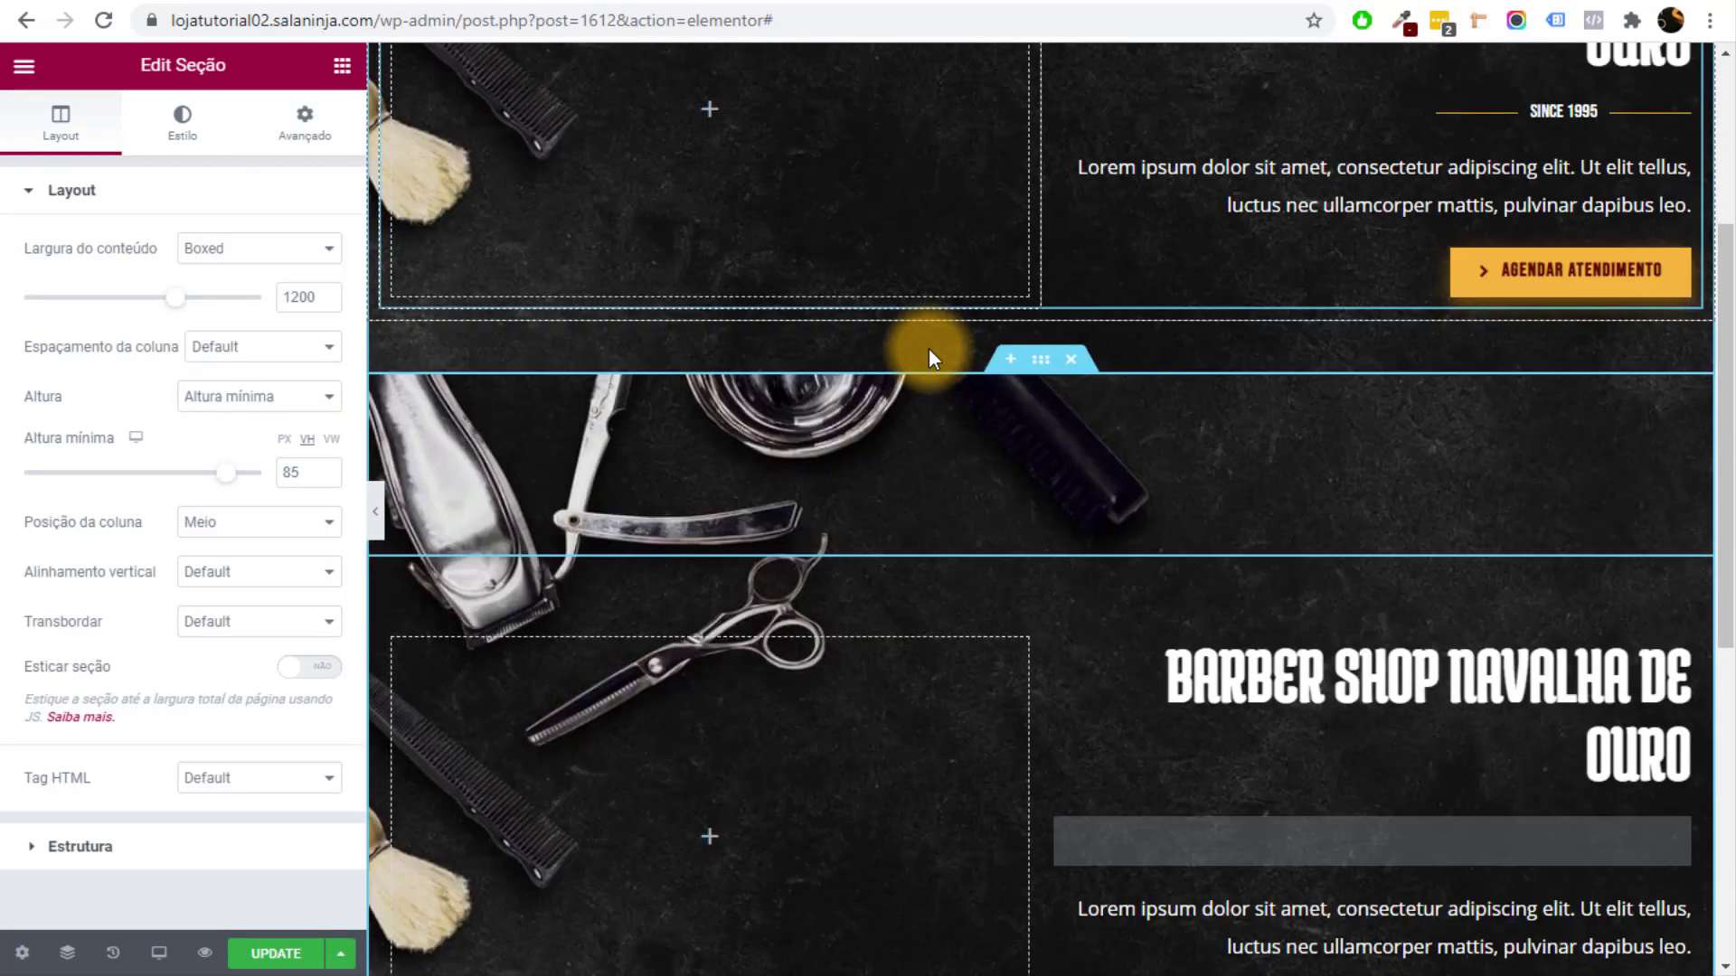
scroll(929, 349, down, 4)
scroll(973, 383, up, 5)
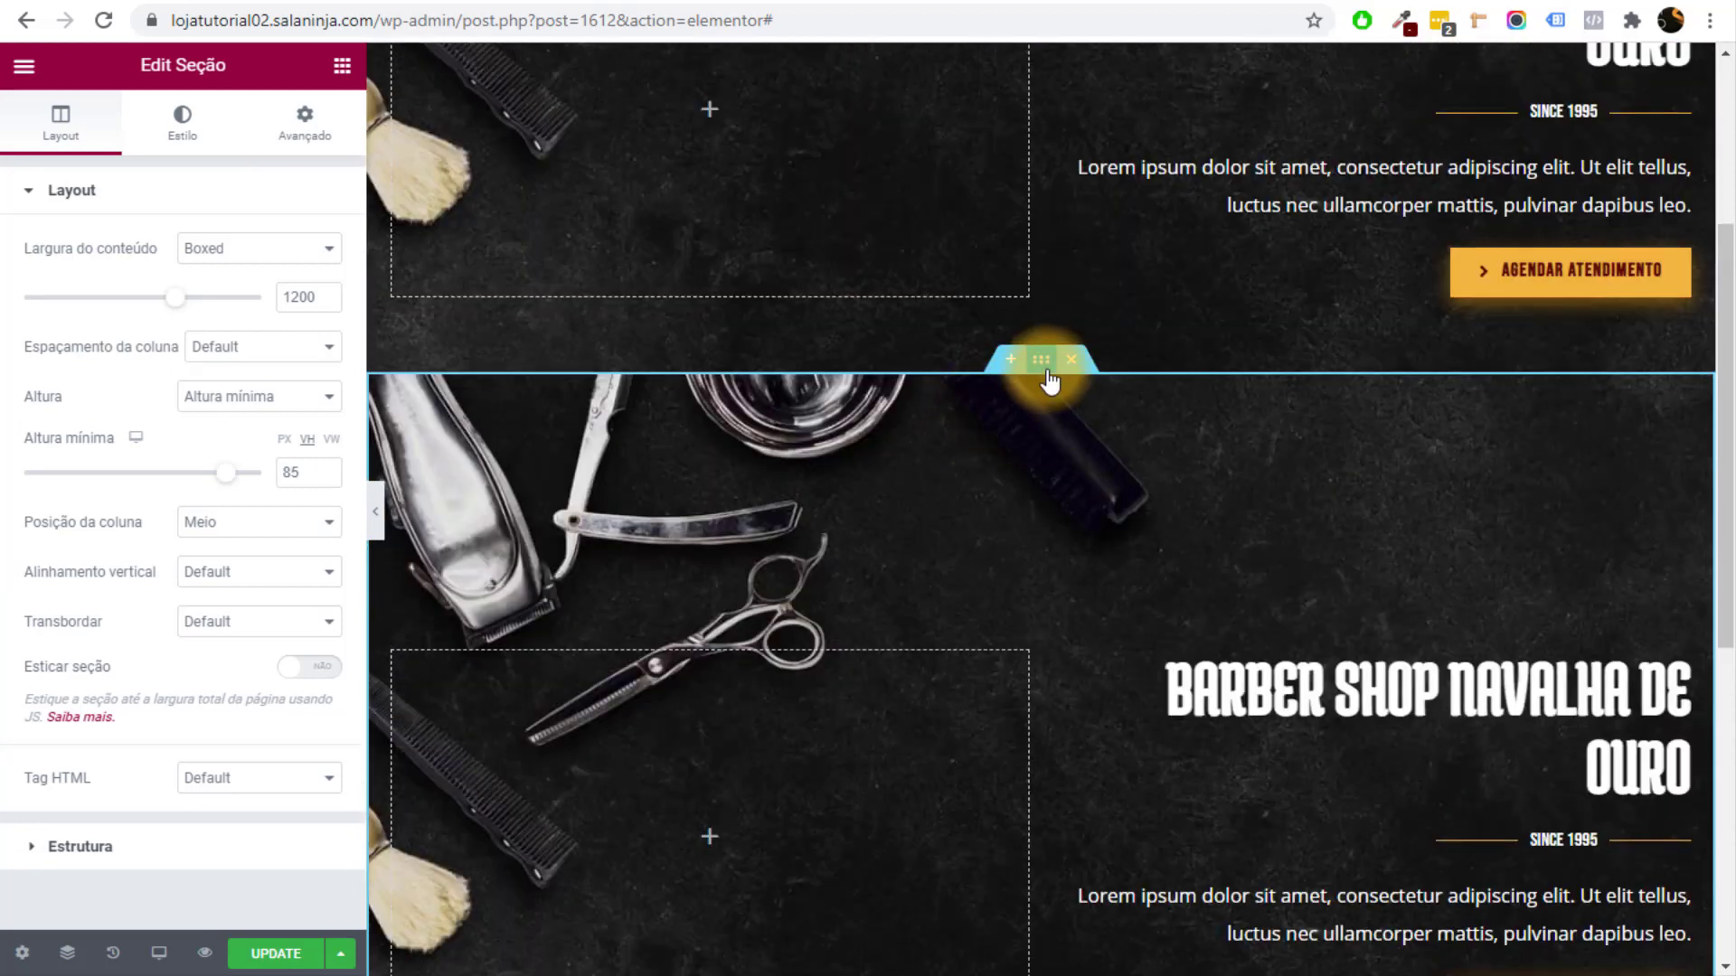
- Reset the copy's -156 top margin to 0, preview it, then delete the duplicate section
click(305, 123)
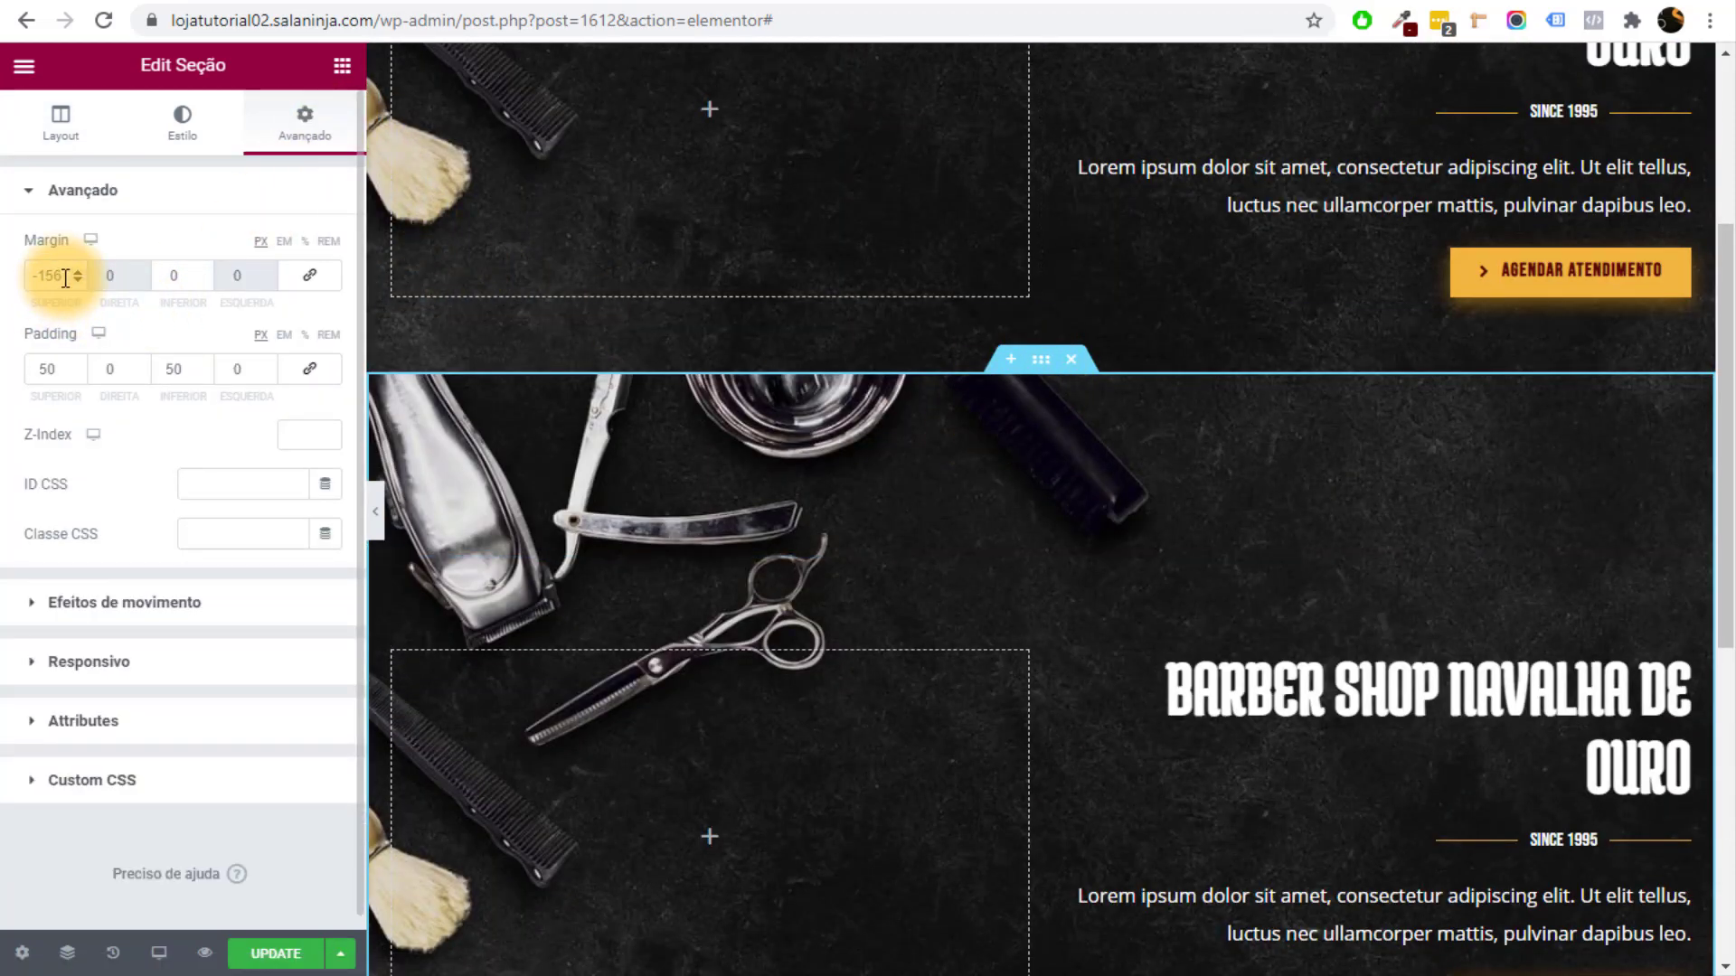
drag(65, 279, 4, 288)
text(0)
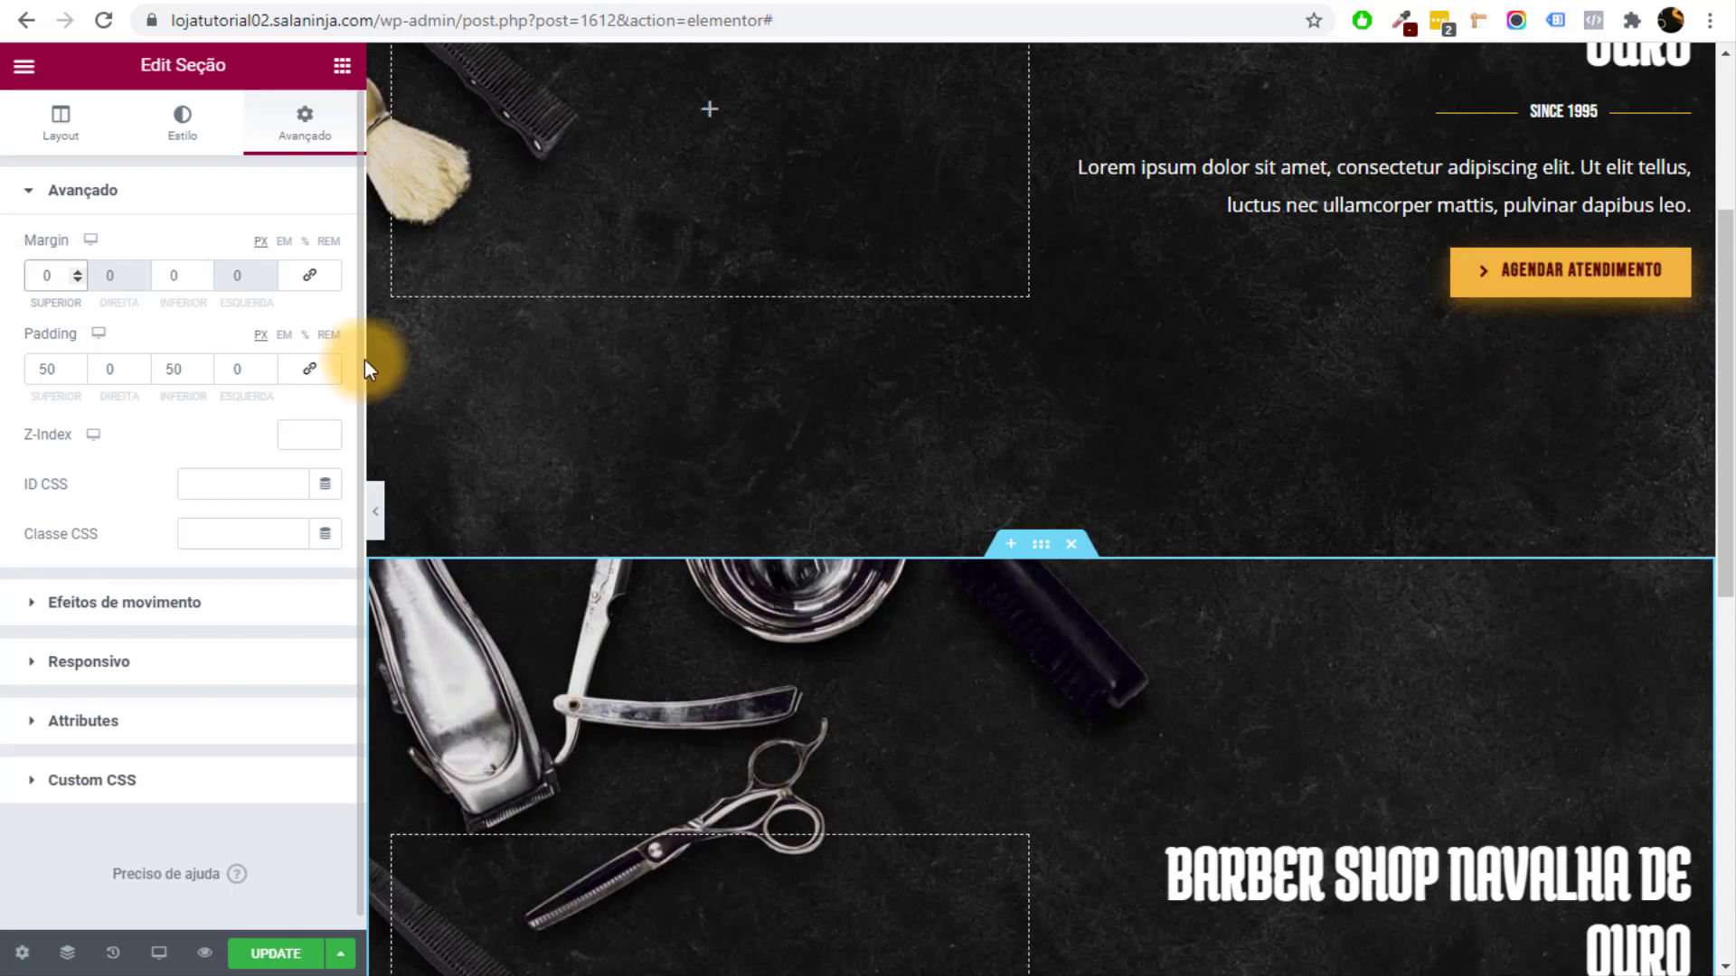
scroll(601, 421, down, 5)
click(375, 508)
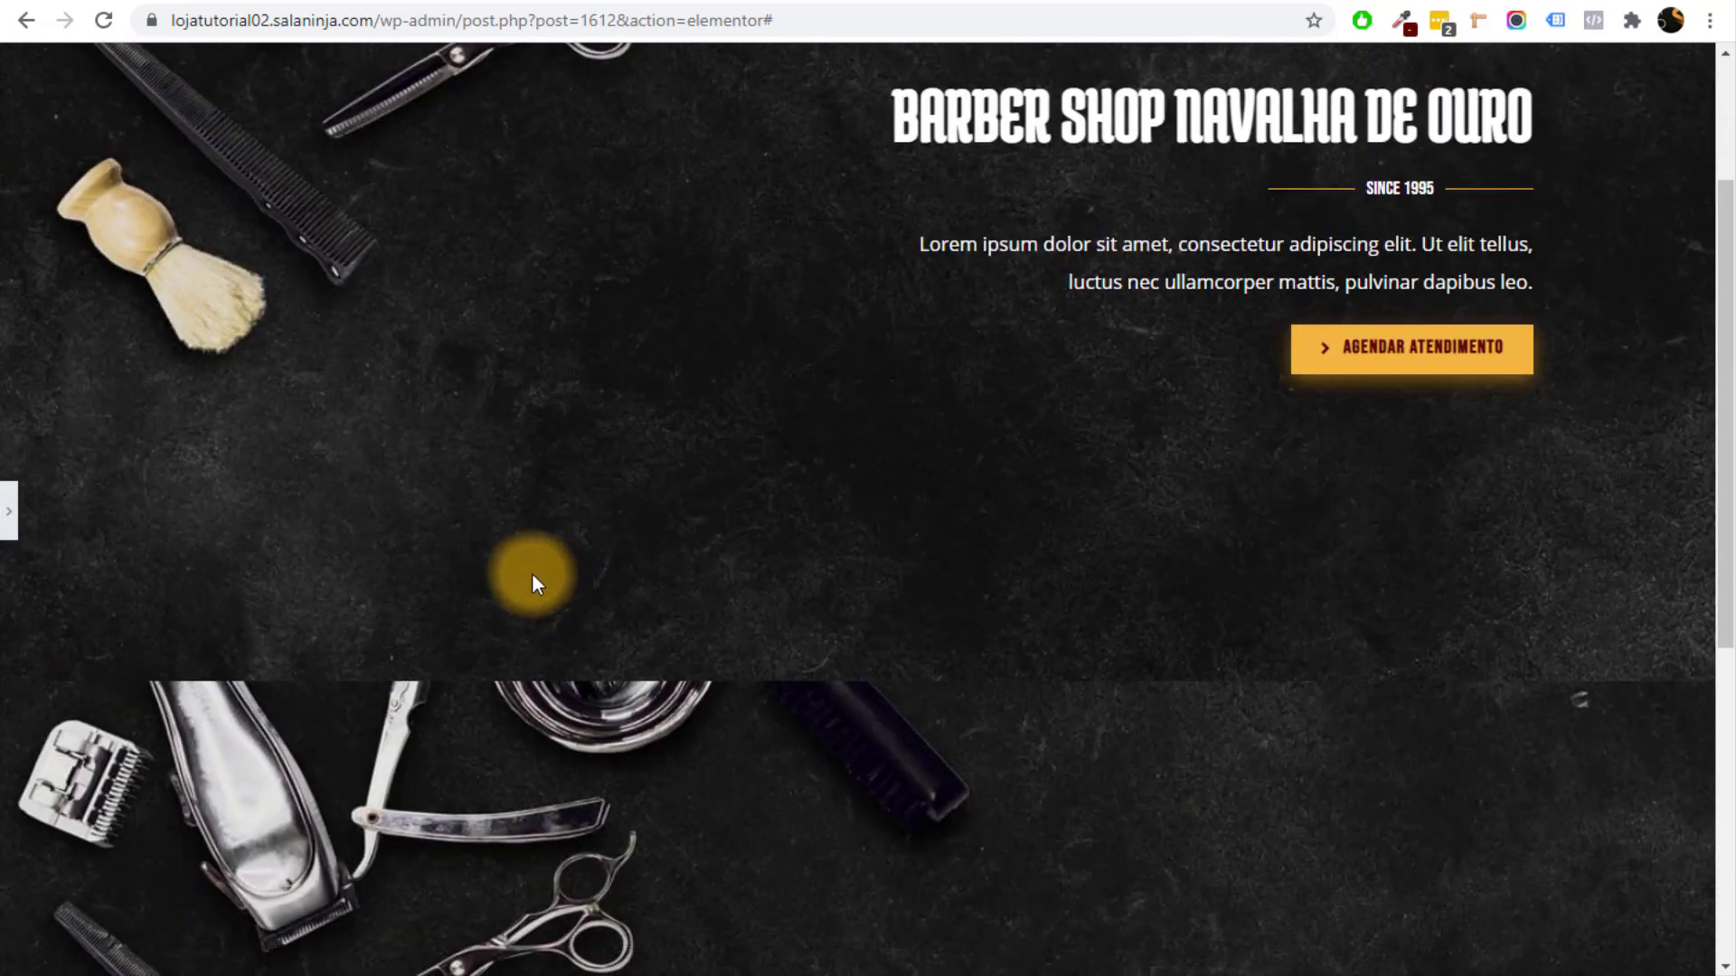
click(4, 514)
scroll(904, 515, down, 3)
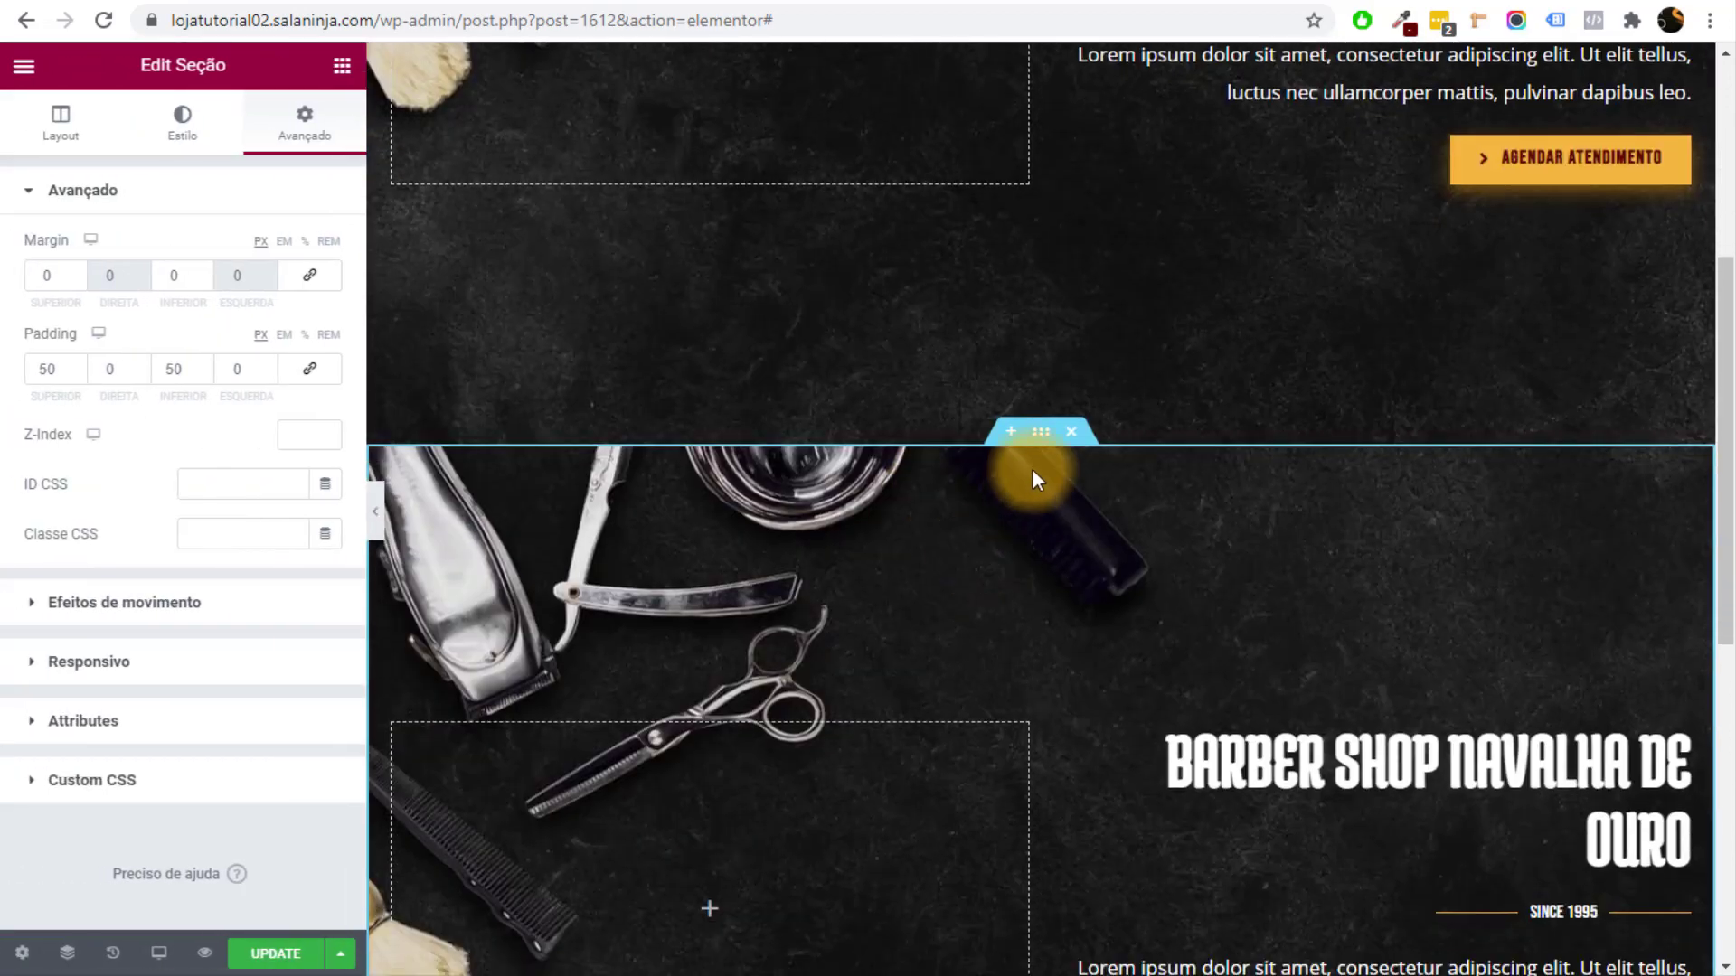
click(1073, 441)
scroll(937, 505, up, 5)
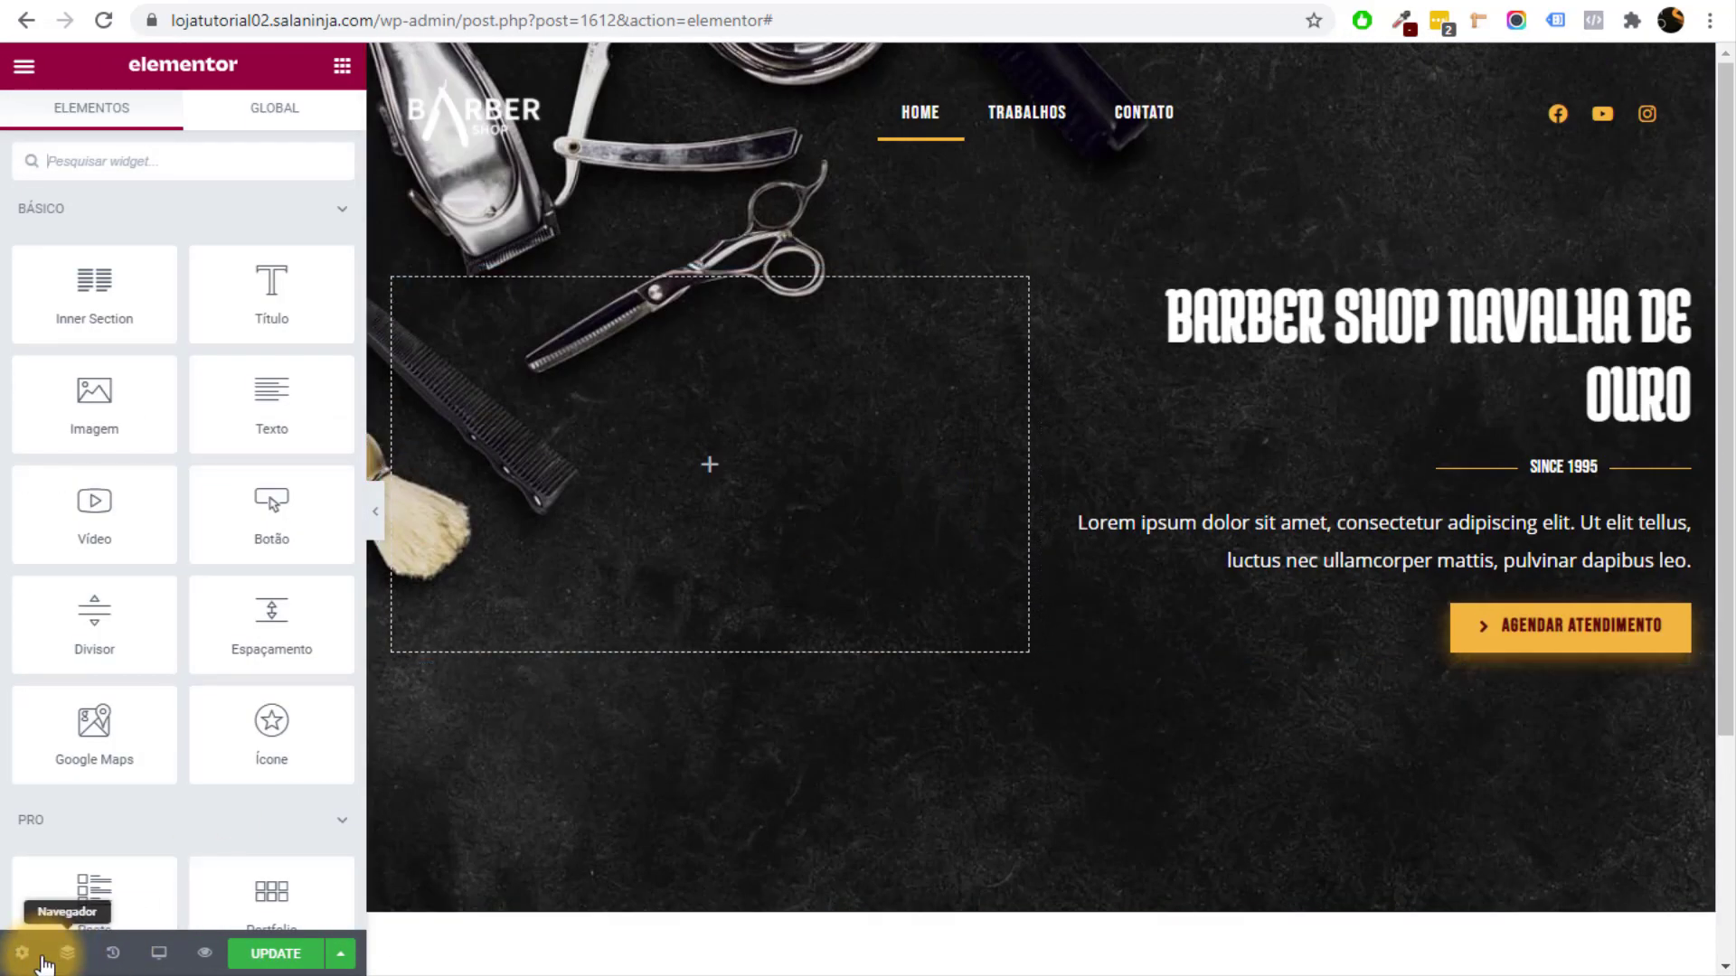
- Add a bottom 'Dividido' shape divider with height 36 to the hero section
right_click(1028, 203)
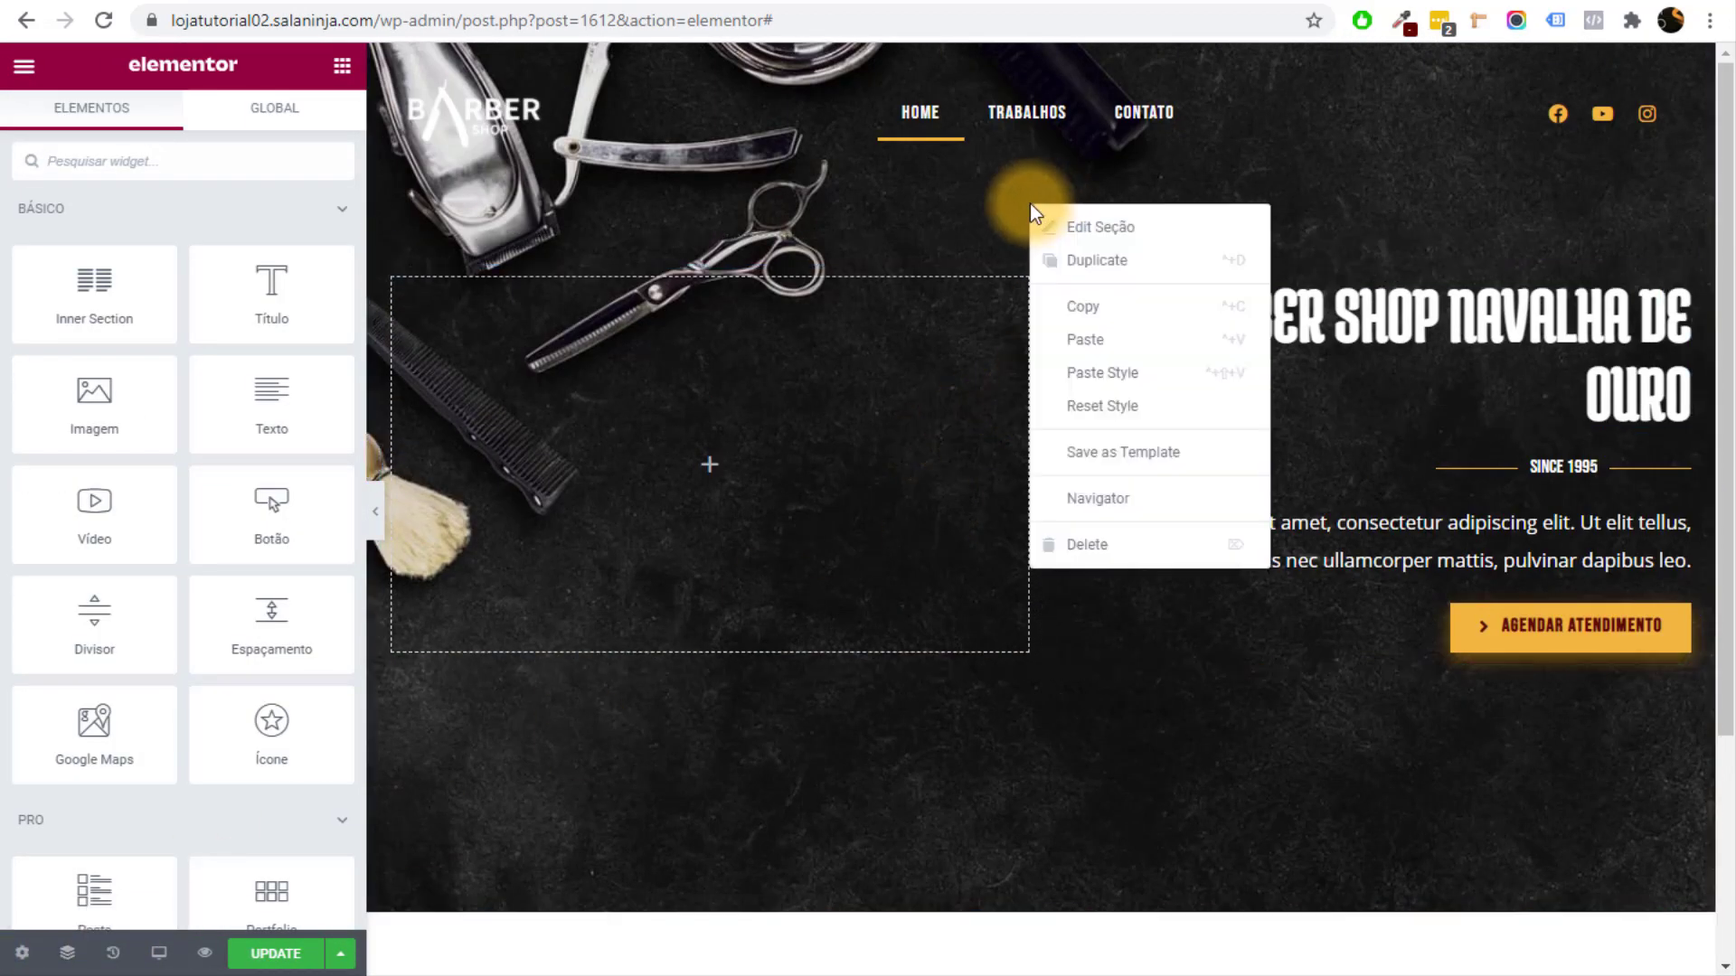
click(1085, 237)
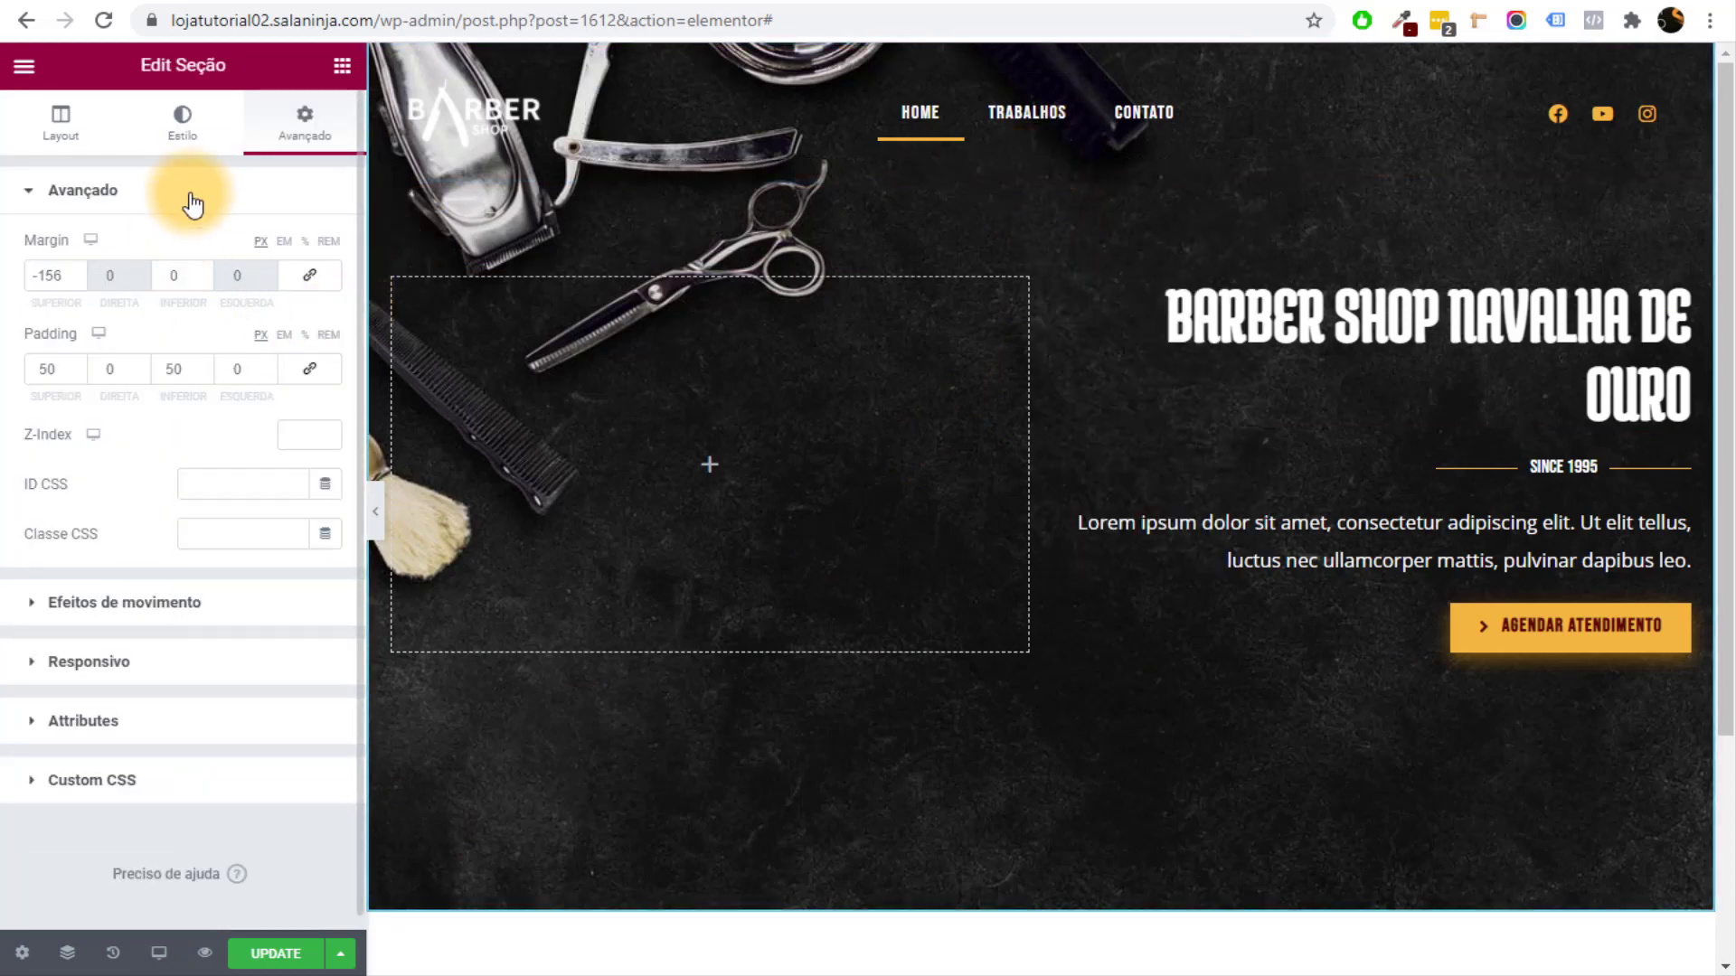
click(182, 127)
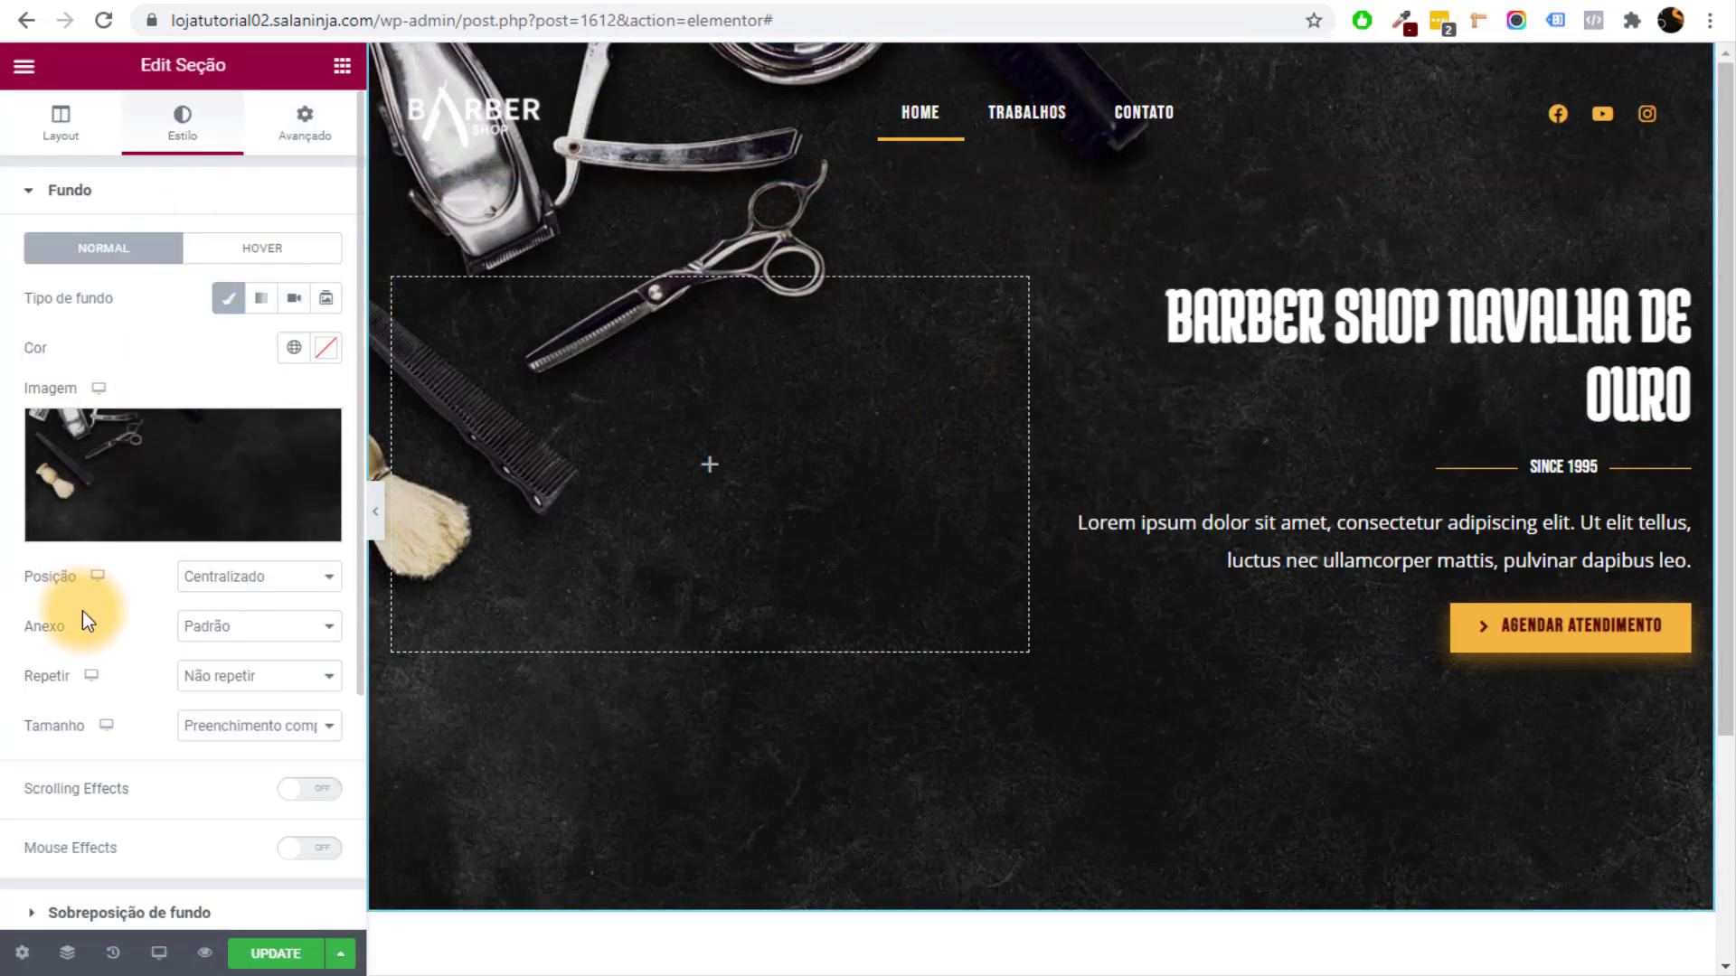
scroll(73, 633, down, 3)
click(40, 708)
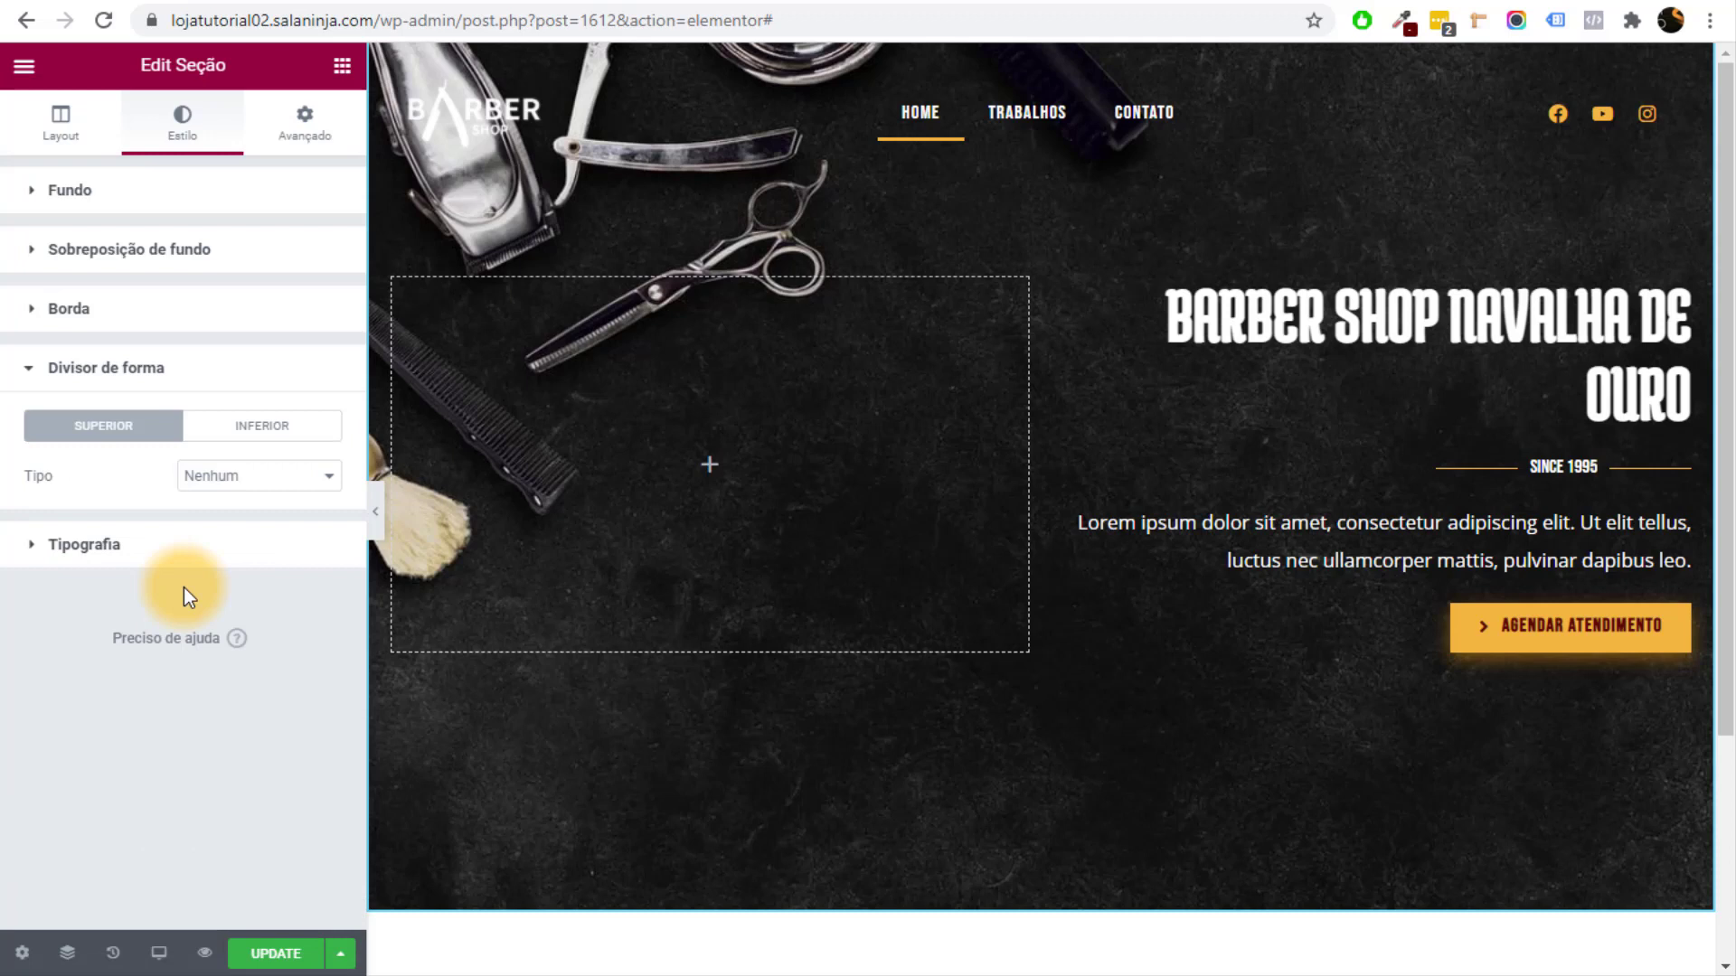
click(276, 426)
click(274, 488)
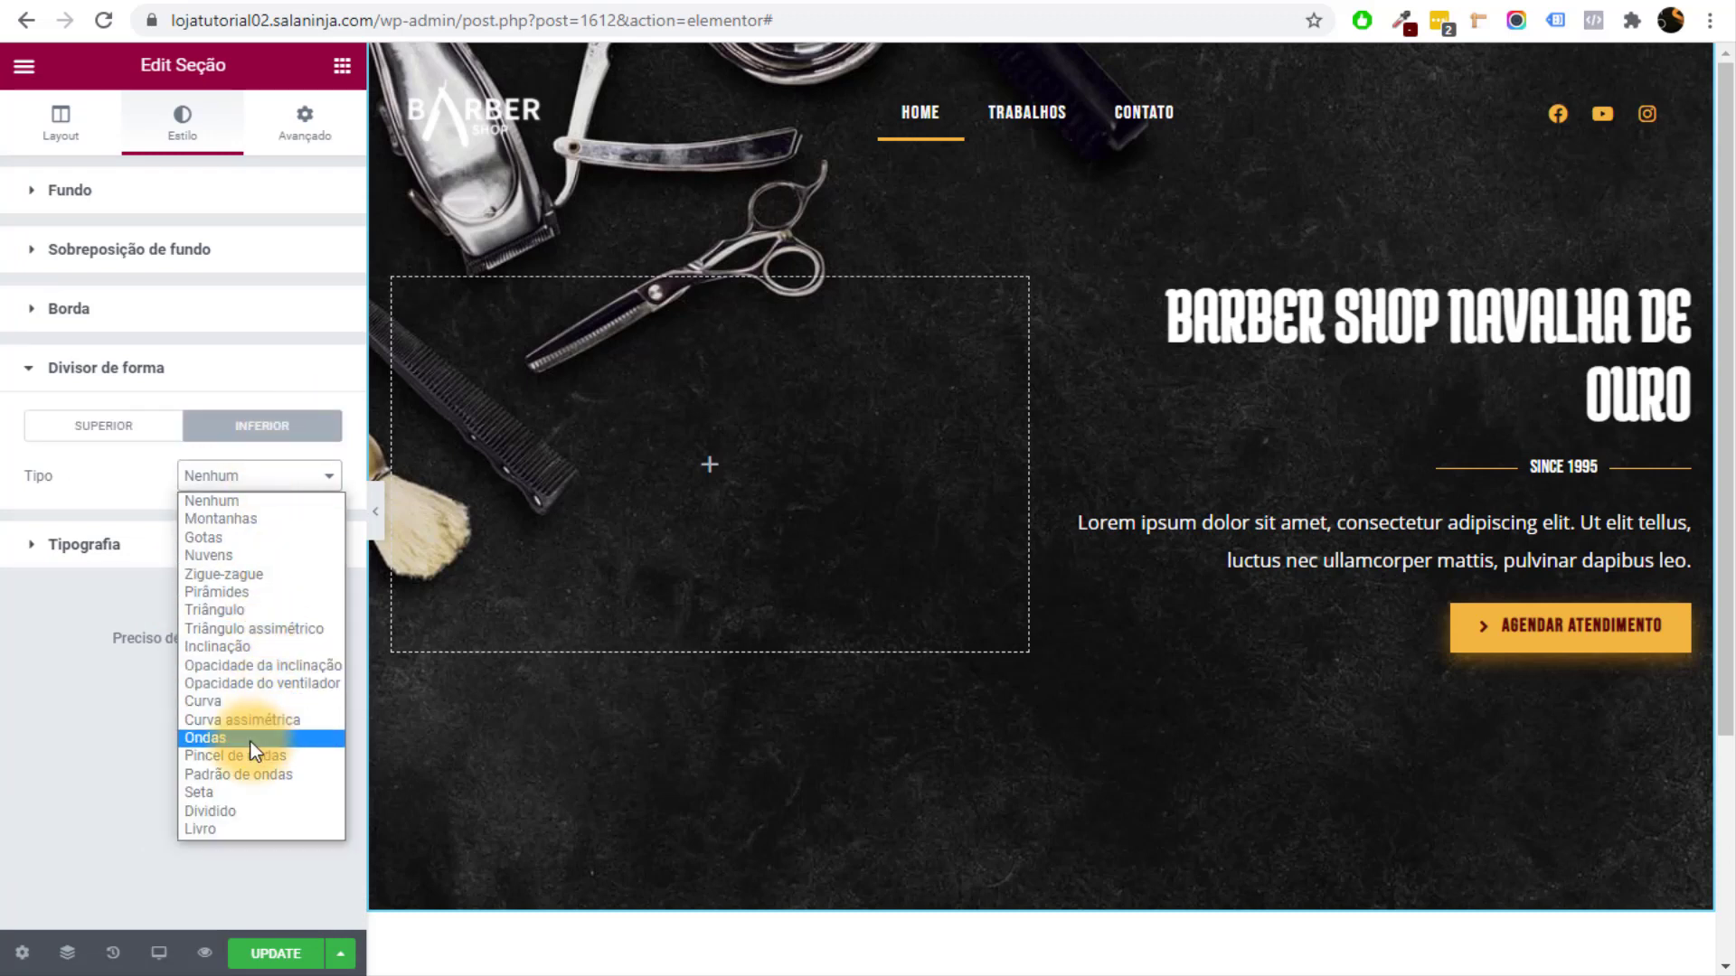
click(257, 810)
scroll(790, 761, down, 2)
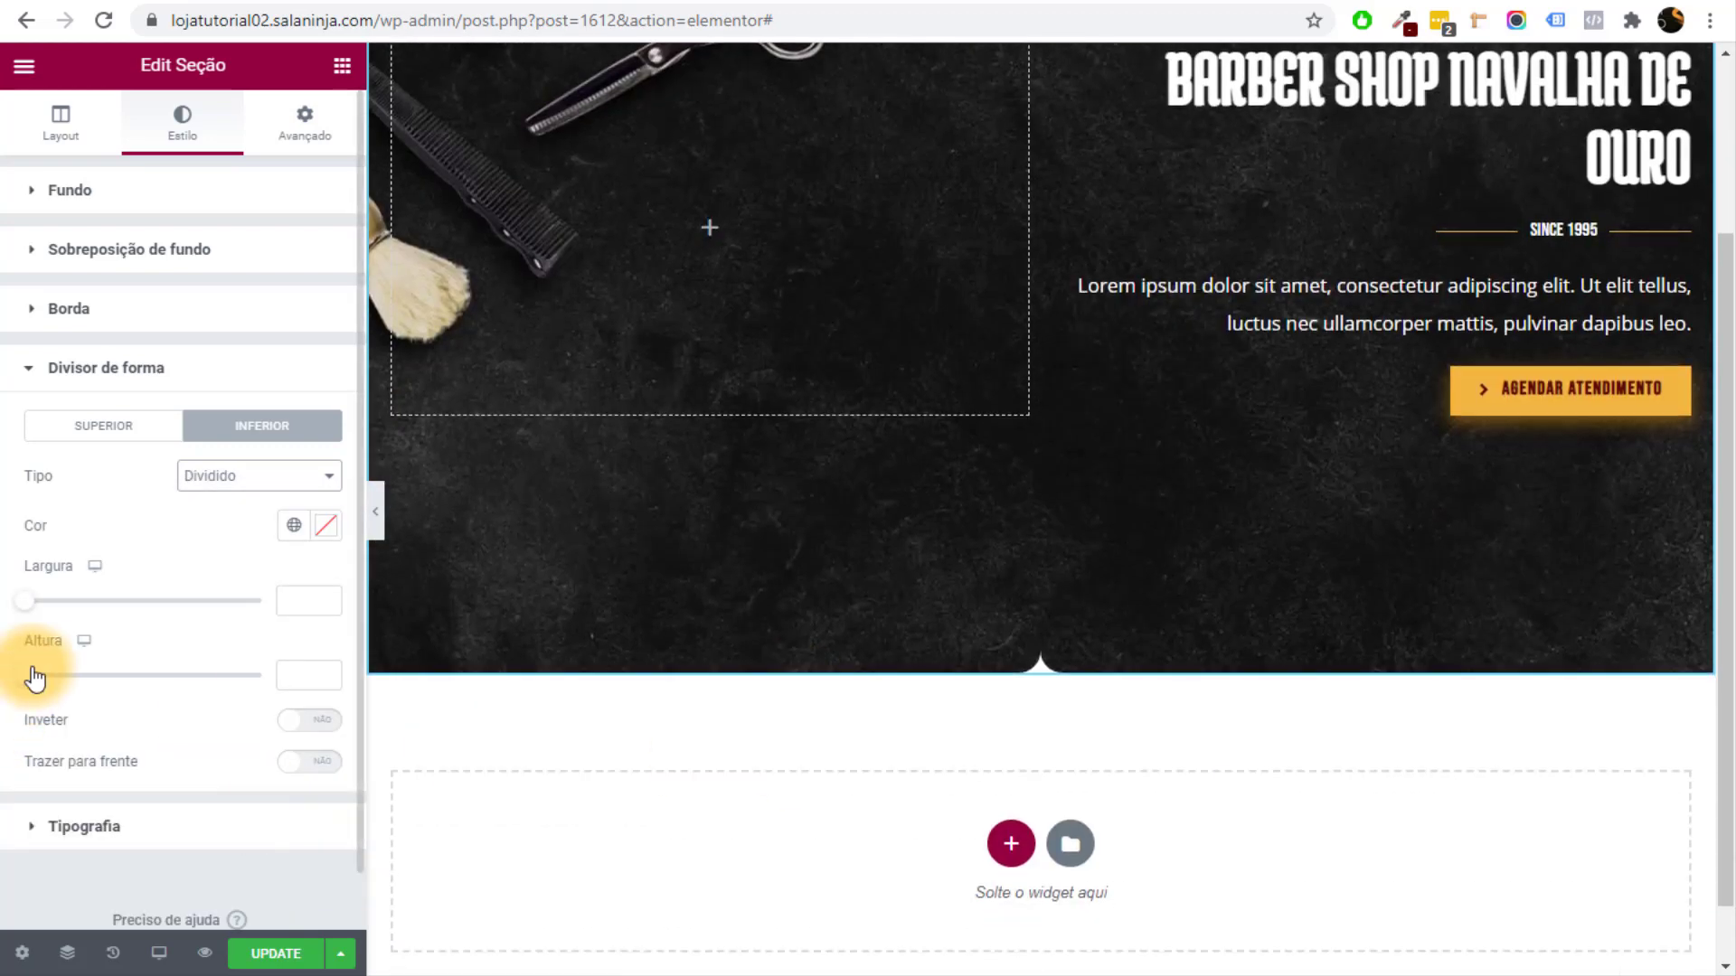
mouse_move(27, 676)
mouse_down()
mouse_move(299, 670)
mouse_move(11, 691)
mouse_move(46, 692)
mouse_up()
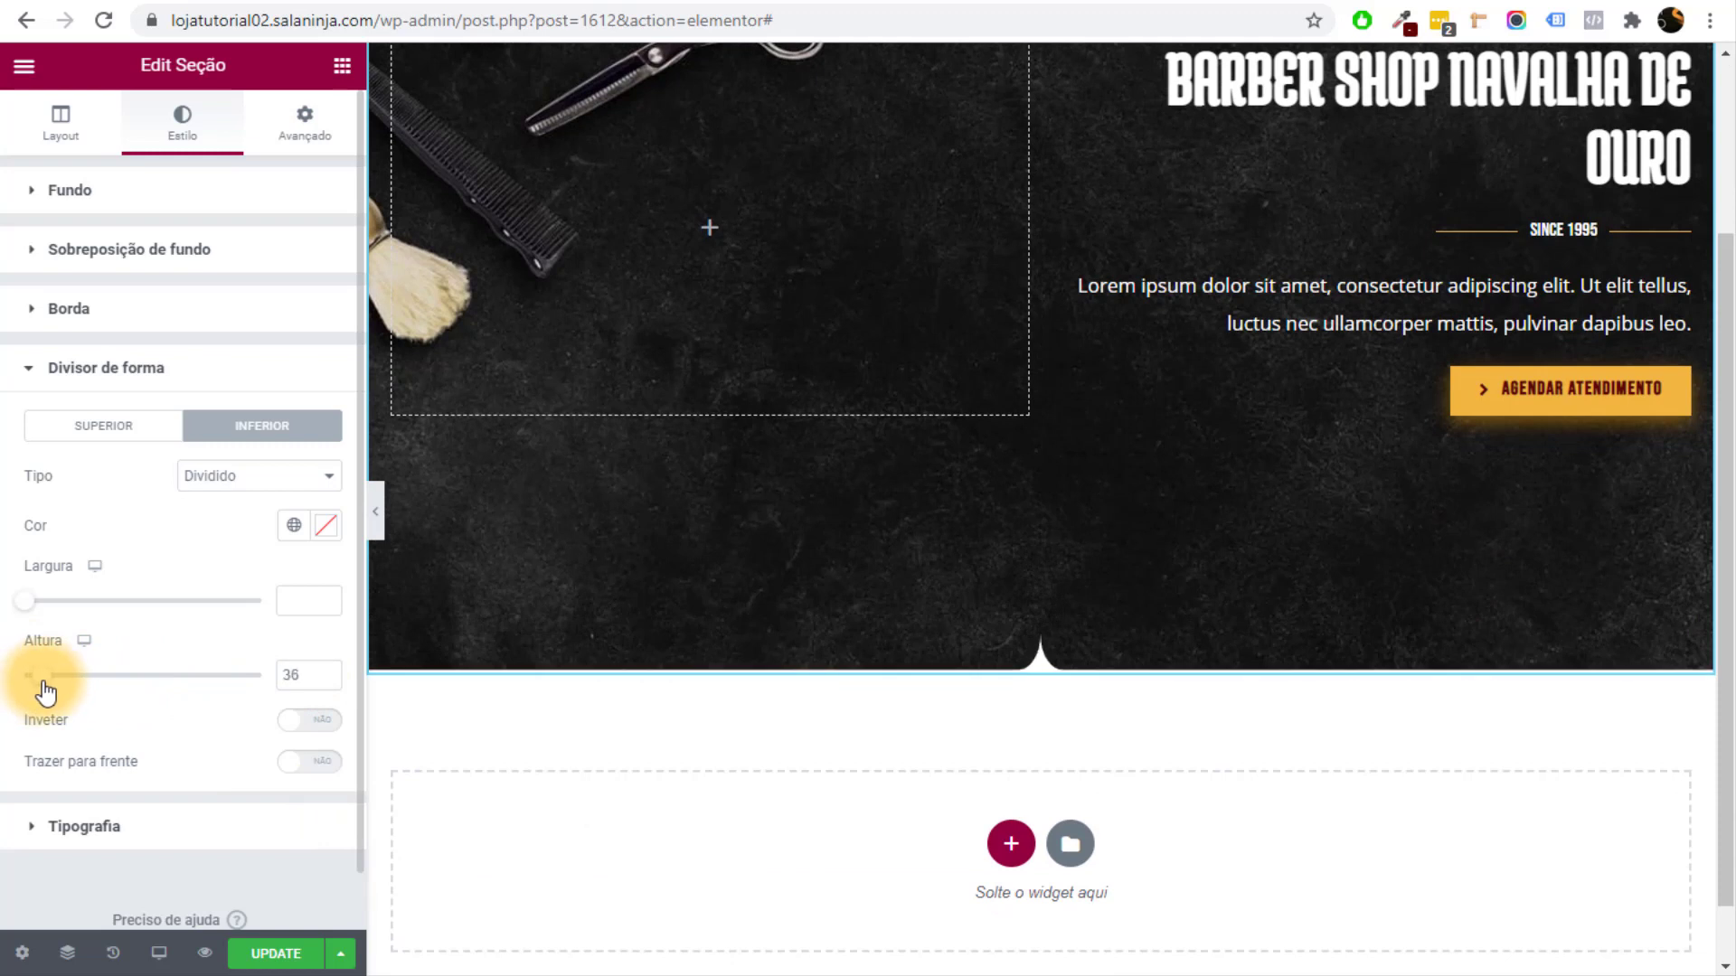
click(124, 312)
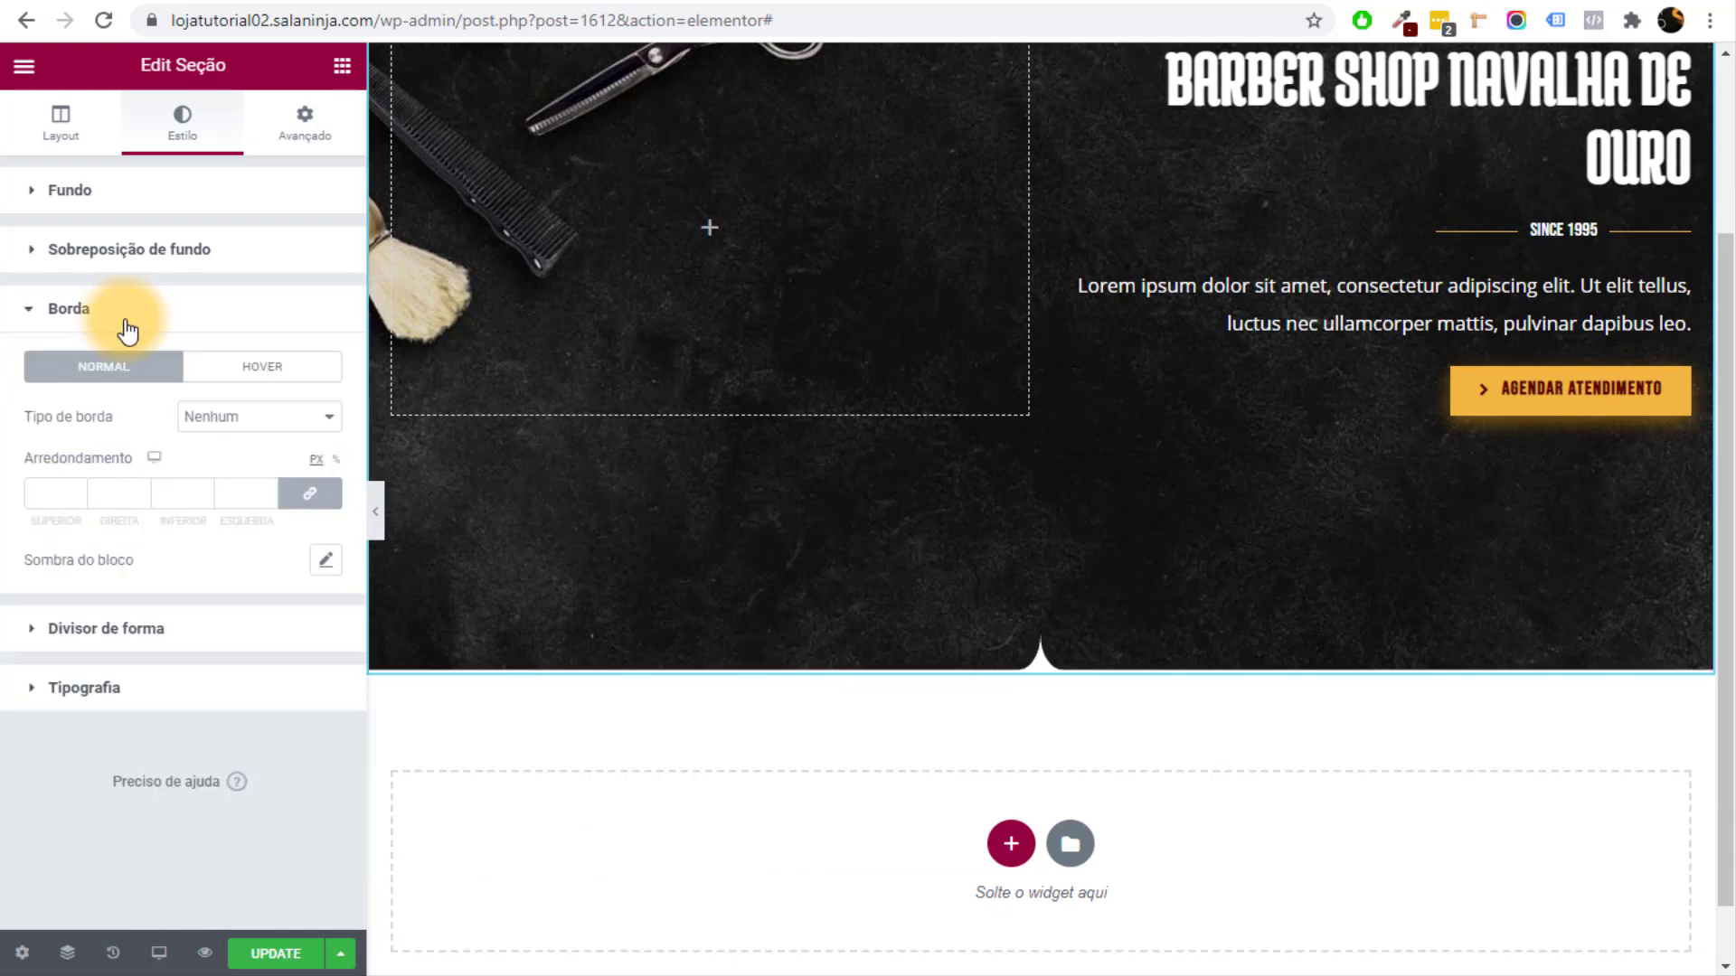
- Give the hero section a solid bottom border of width 5 in Cor Principal
click(252, 418)
click(217, 459)
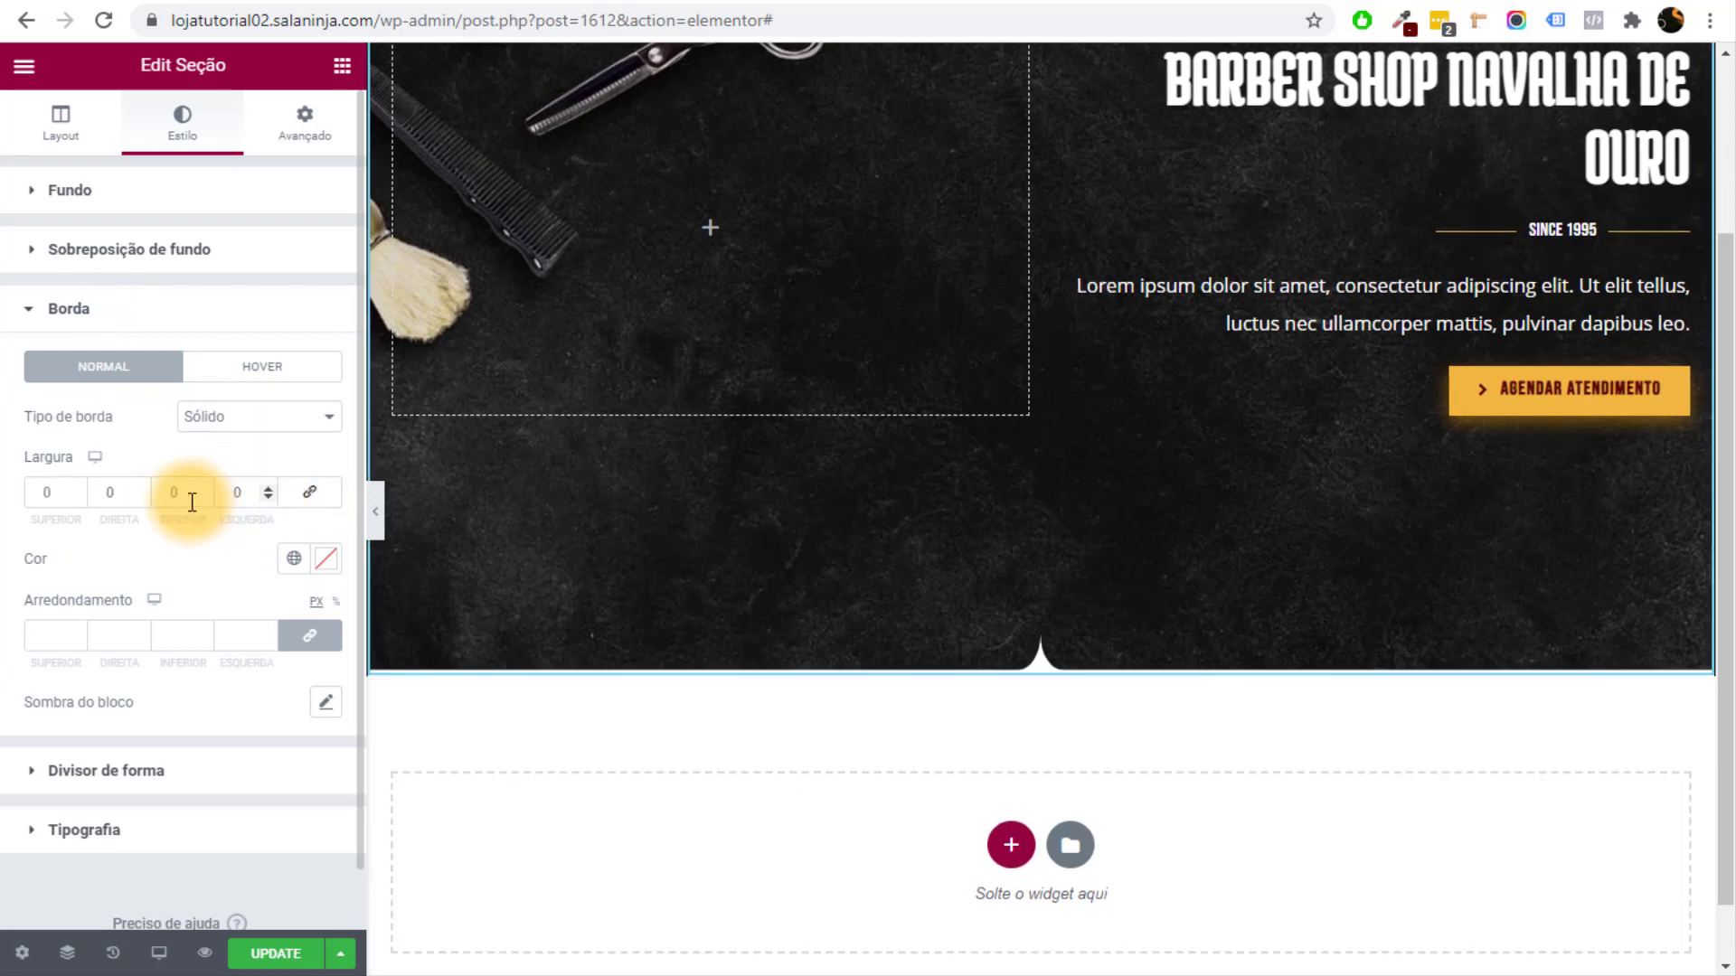
click(181, 493)
text(5)
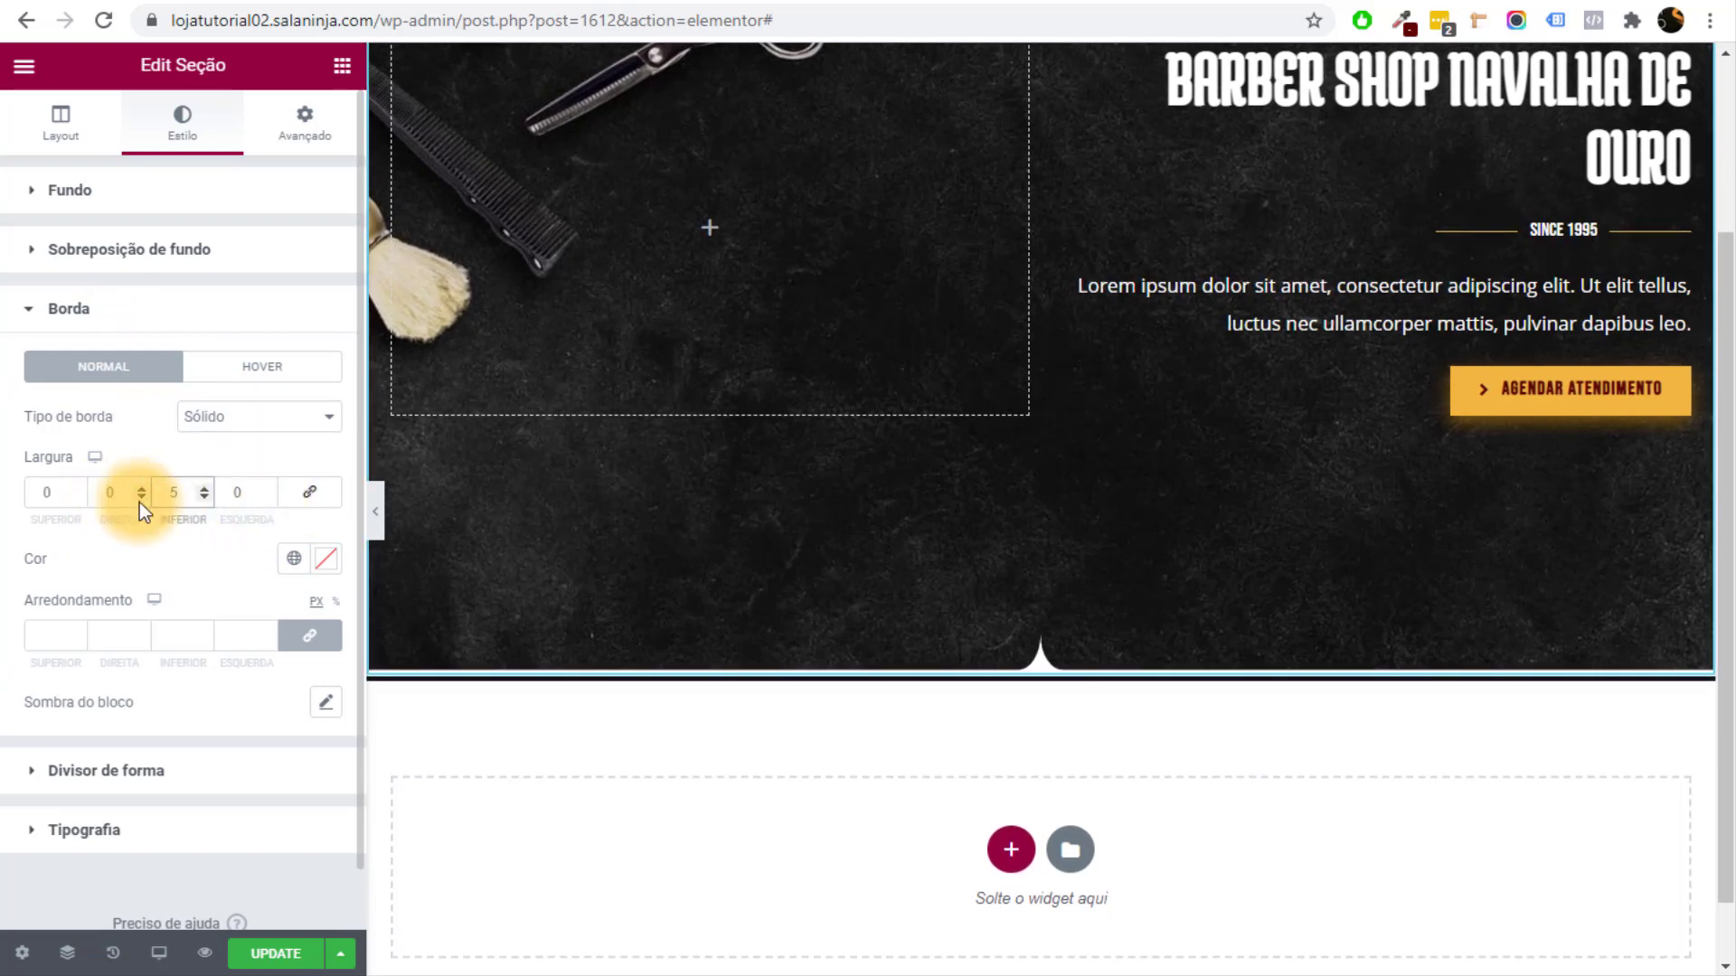
click(289, 559)
scroll(185, 732, down, 5)
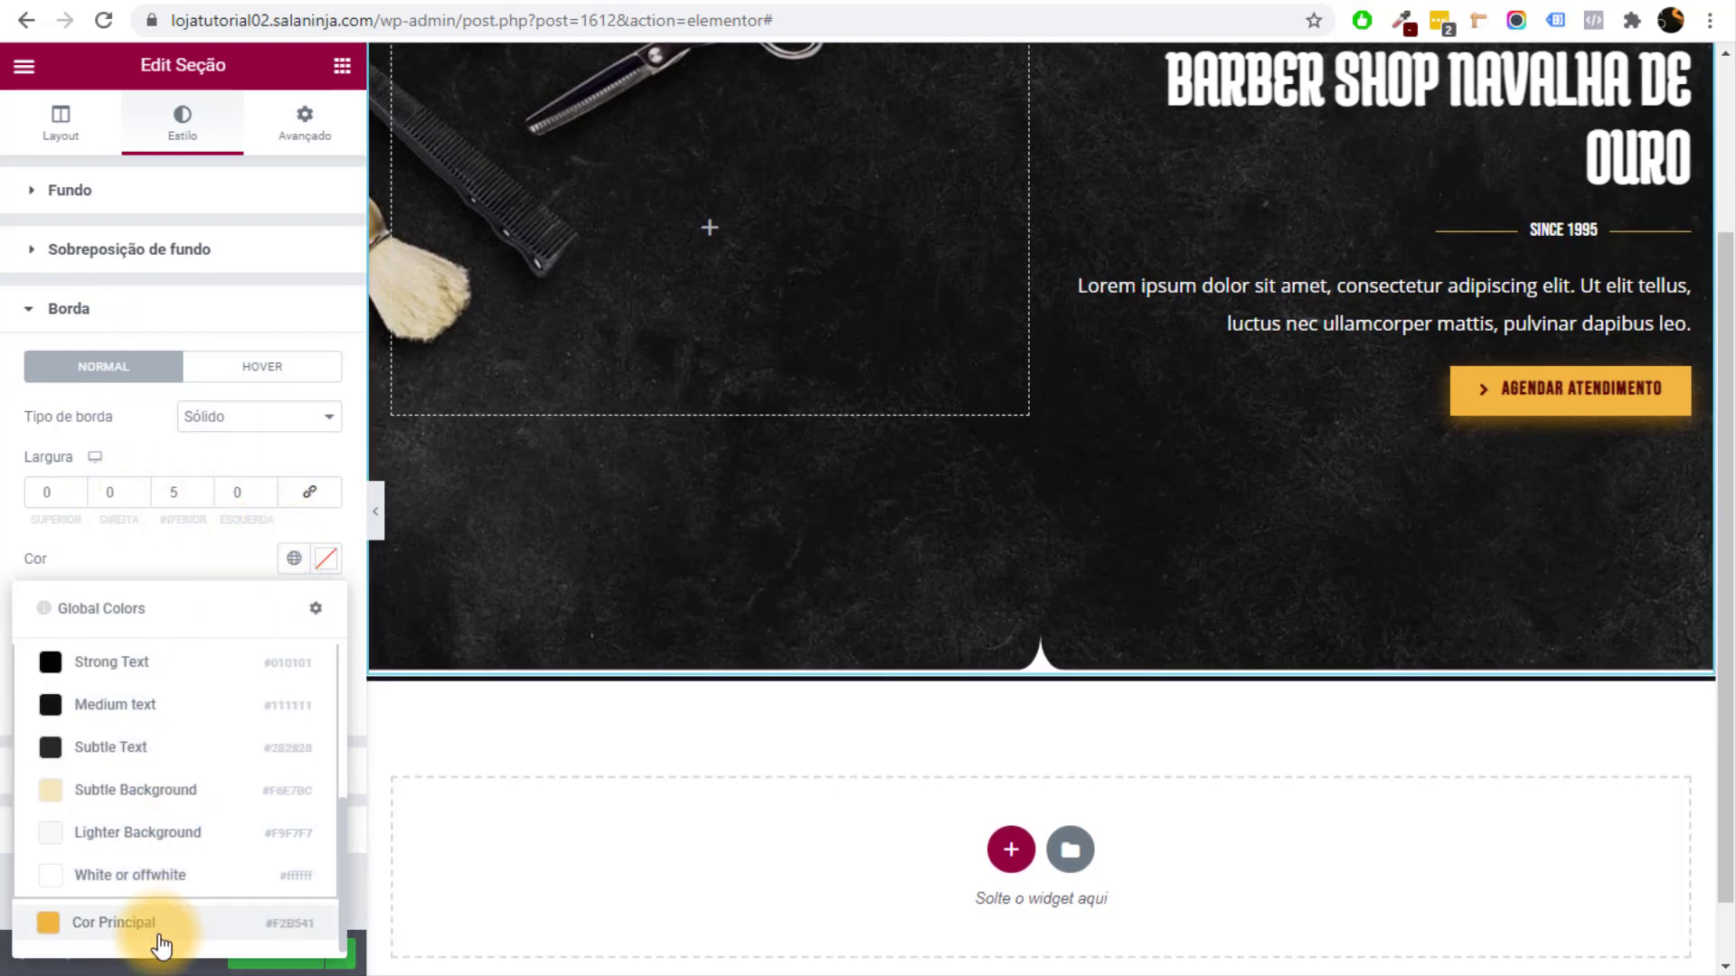
click(136, 922)
click(377, 512)
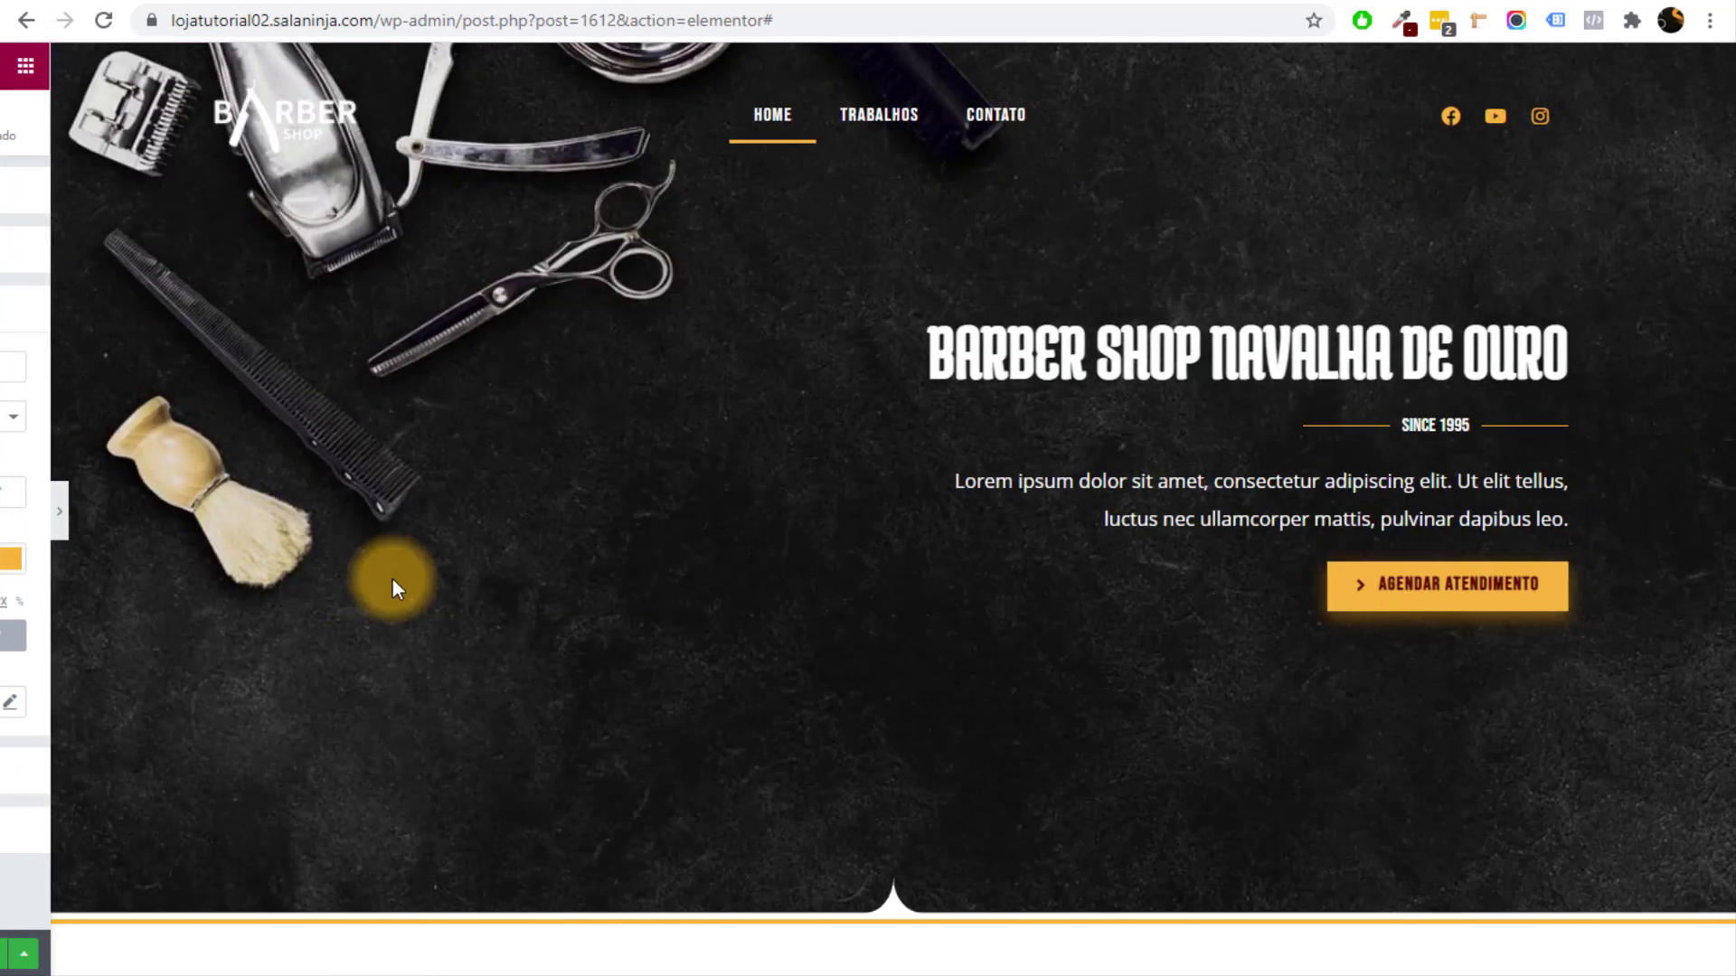
click(7, 512)
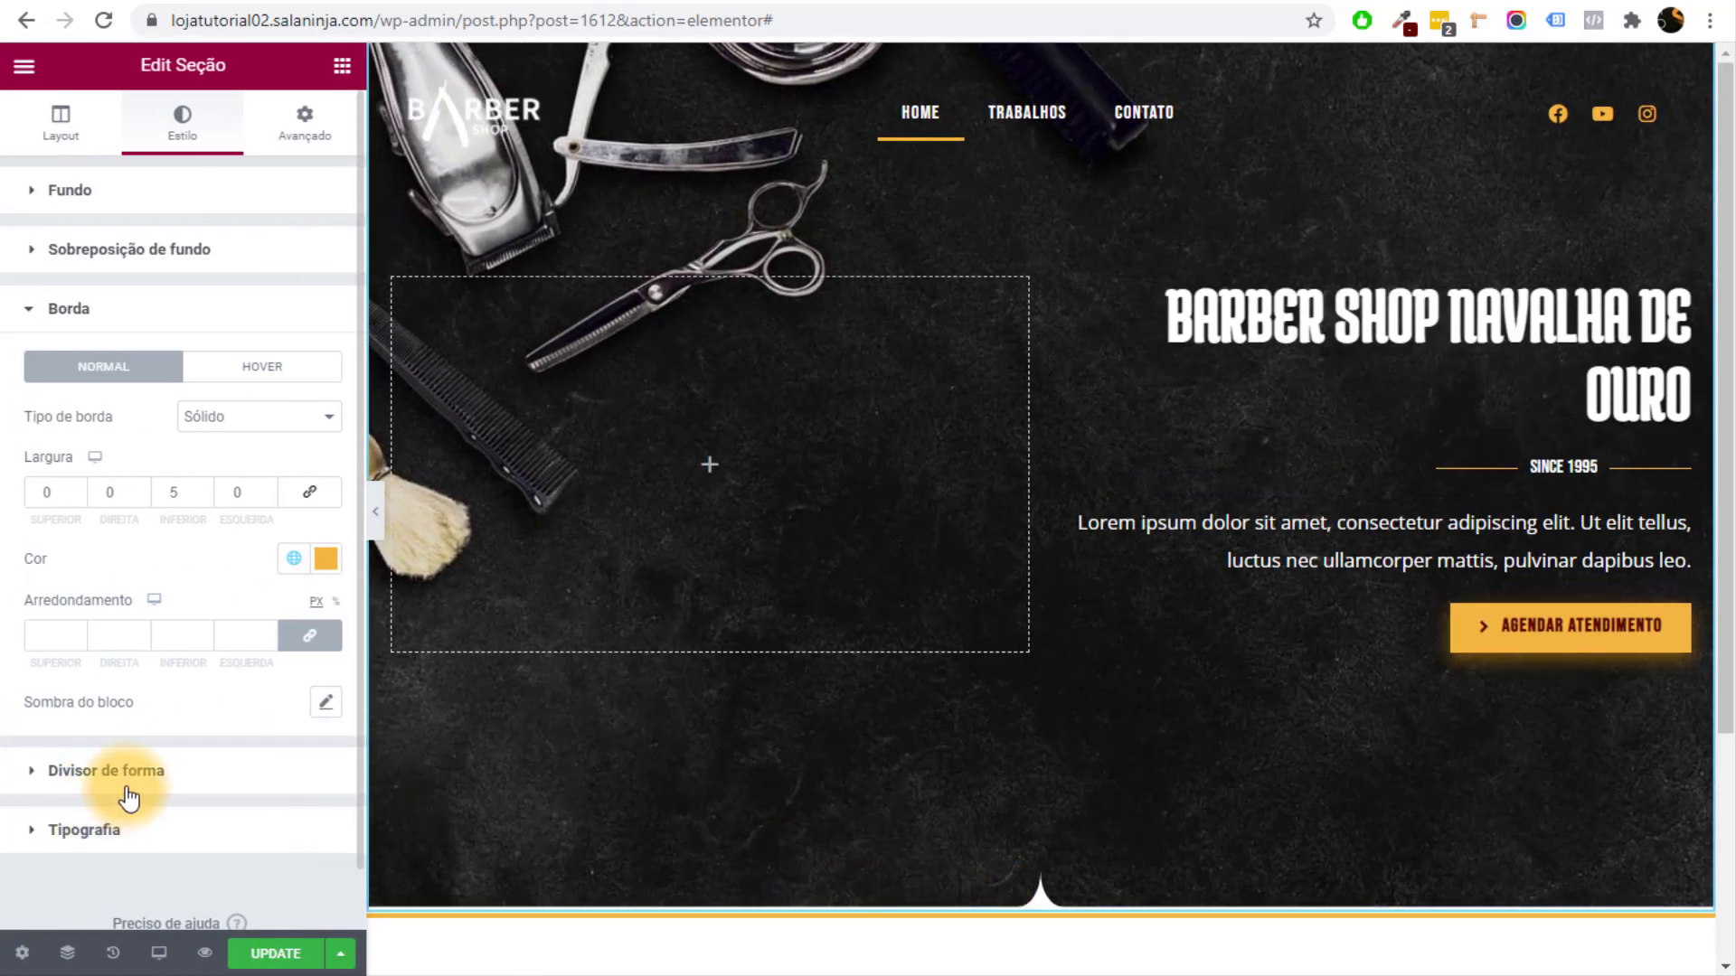
- Resize the bottom shape divider to width 100 and height 20, then preview the page
click(106, 771)
click(281, 443)
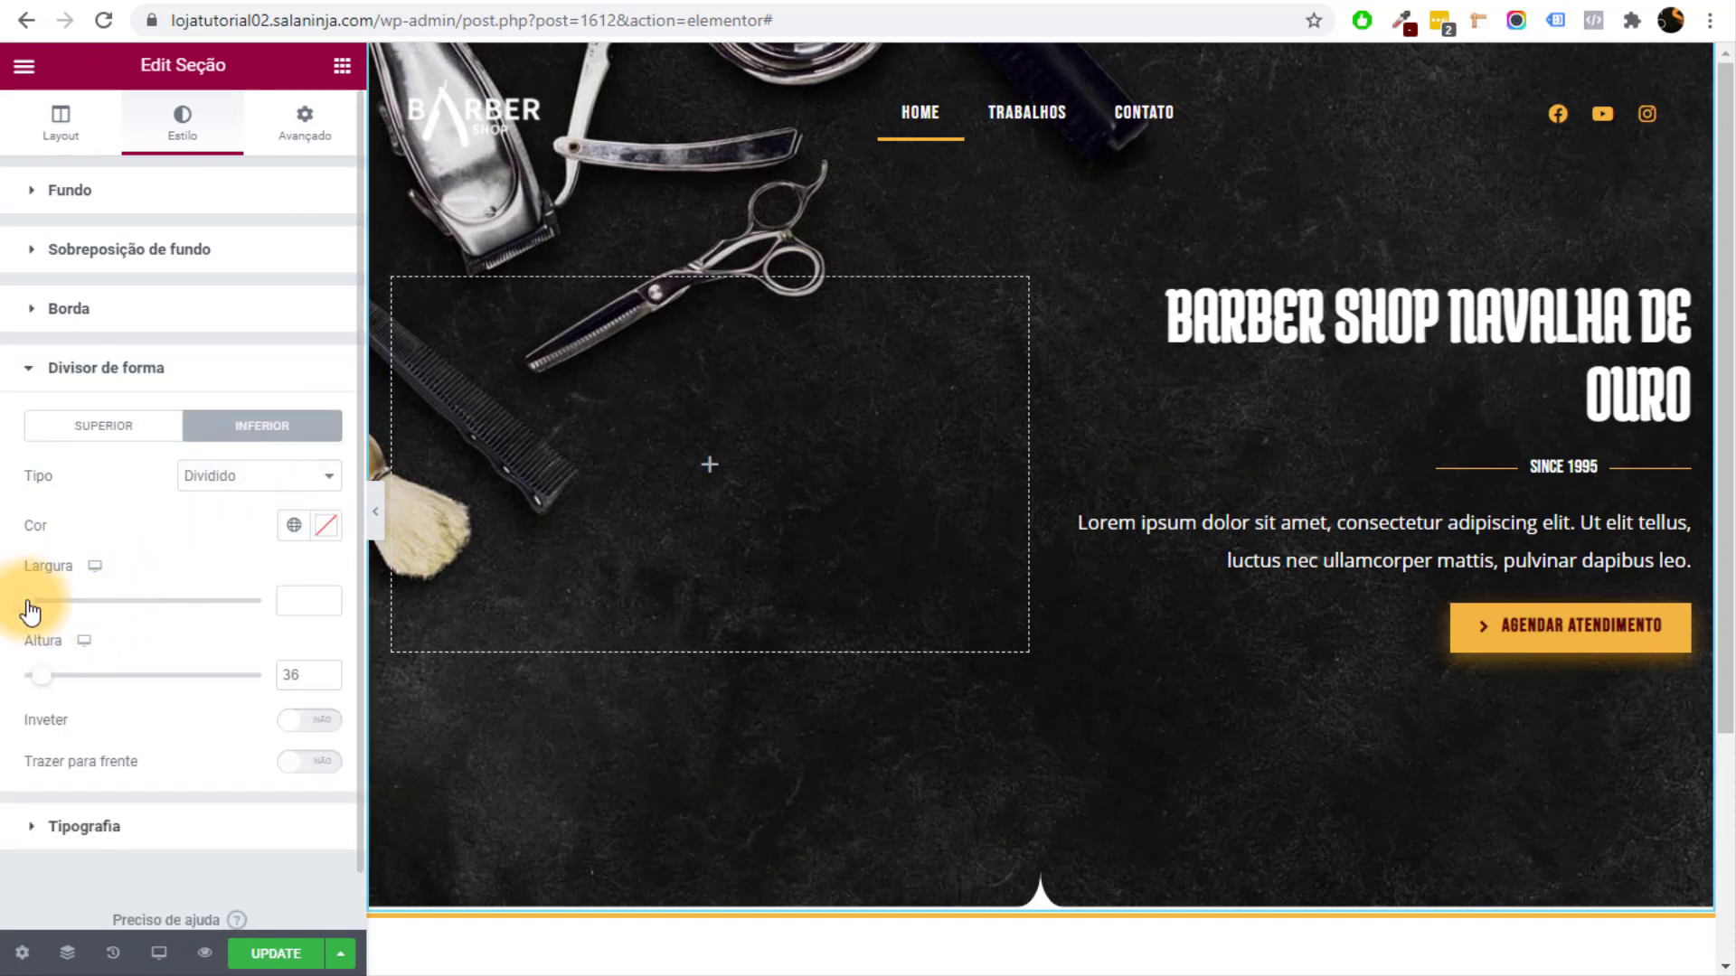
mouse_move(30, 612)
mouse_down()
mouse_move(298, 600)
mouse_move(5, 622)
mouse_up()
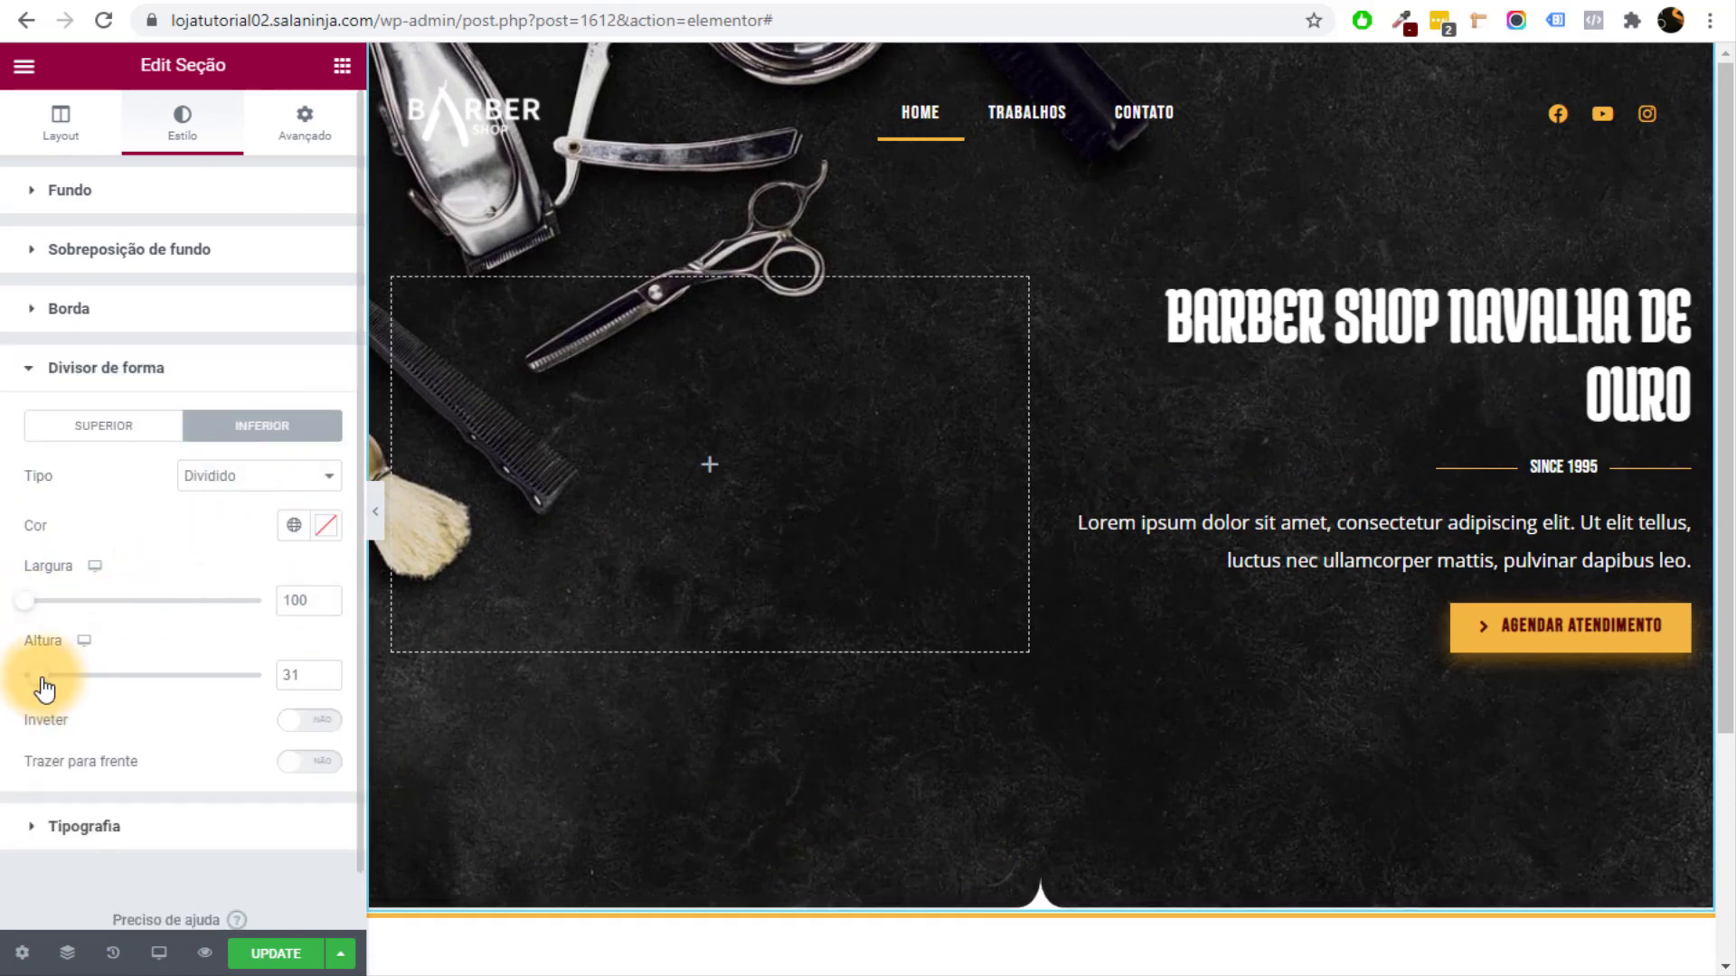
drag(44, 690, 40, 688)
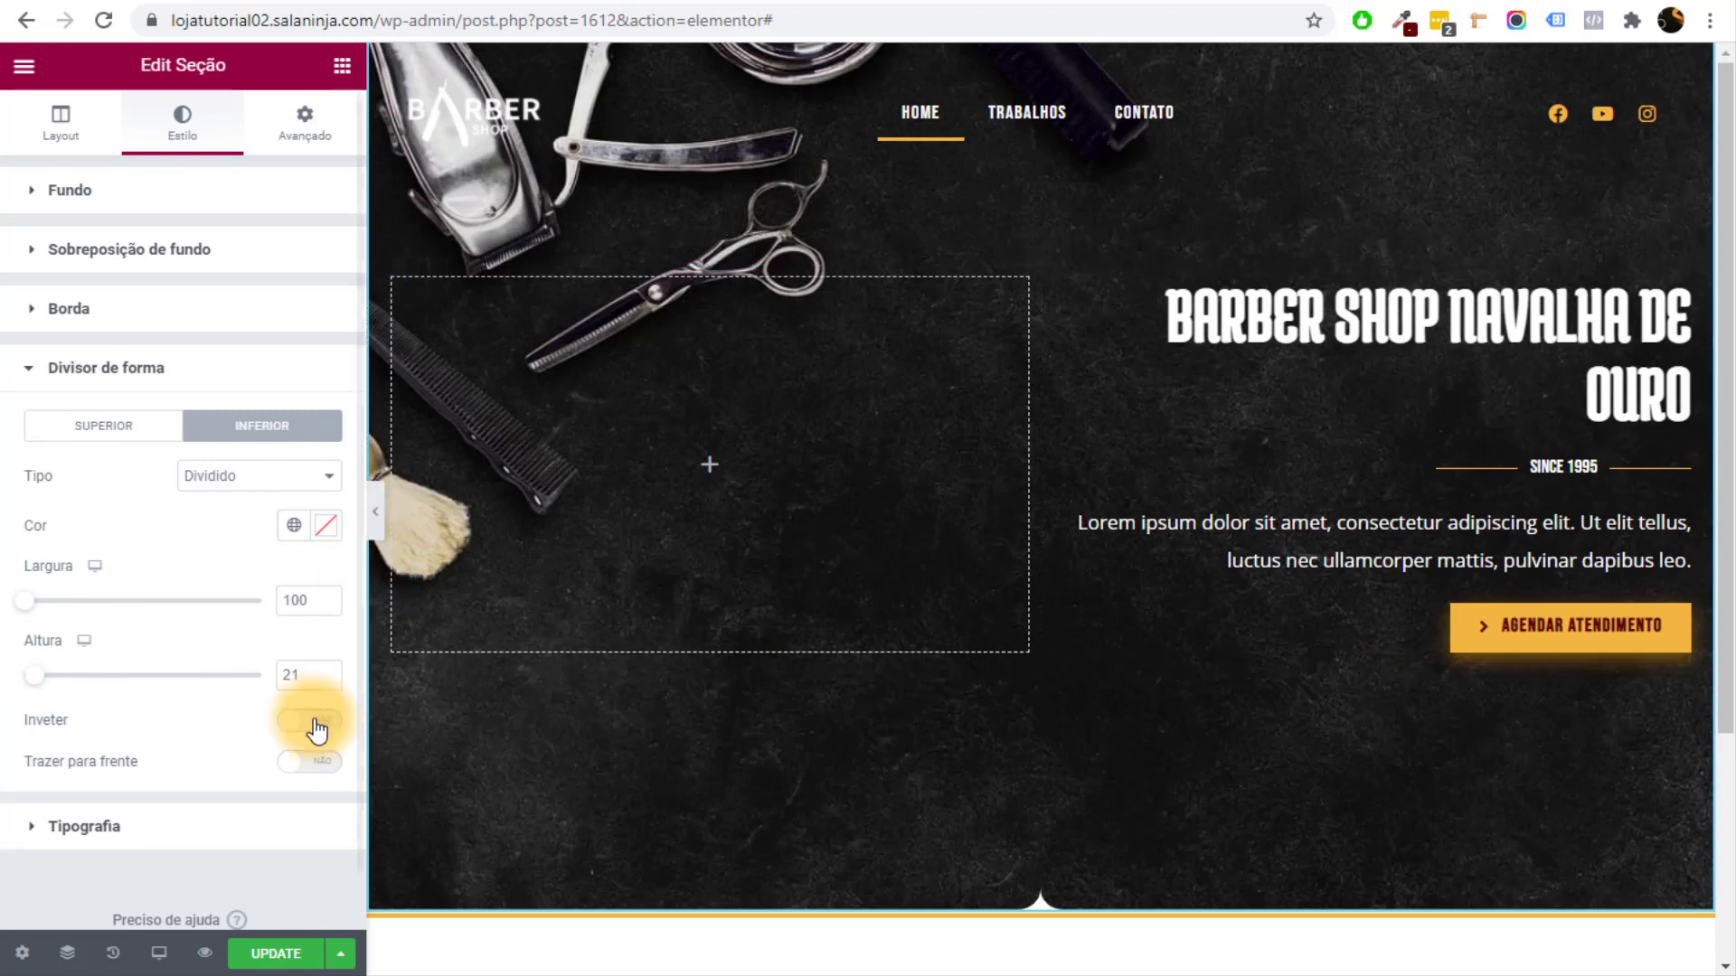
click(324, 680)
click(384, 510)
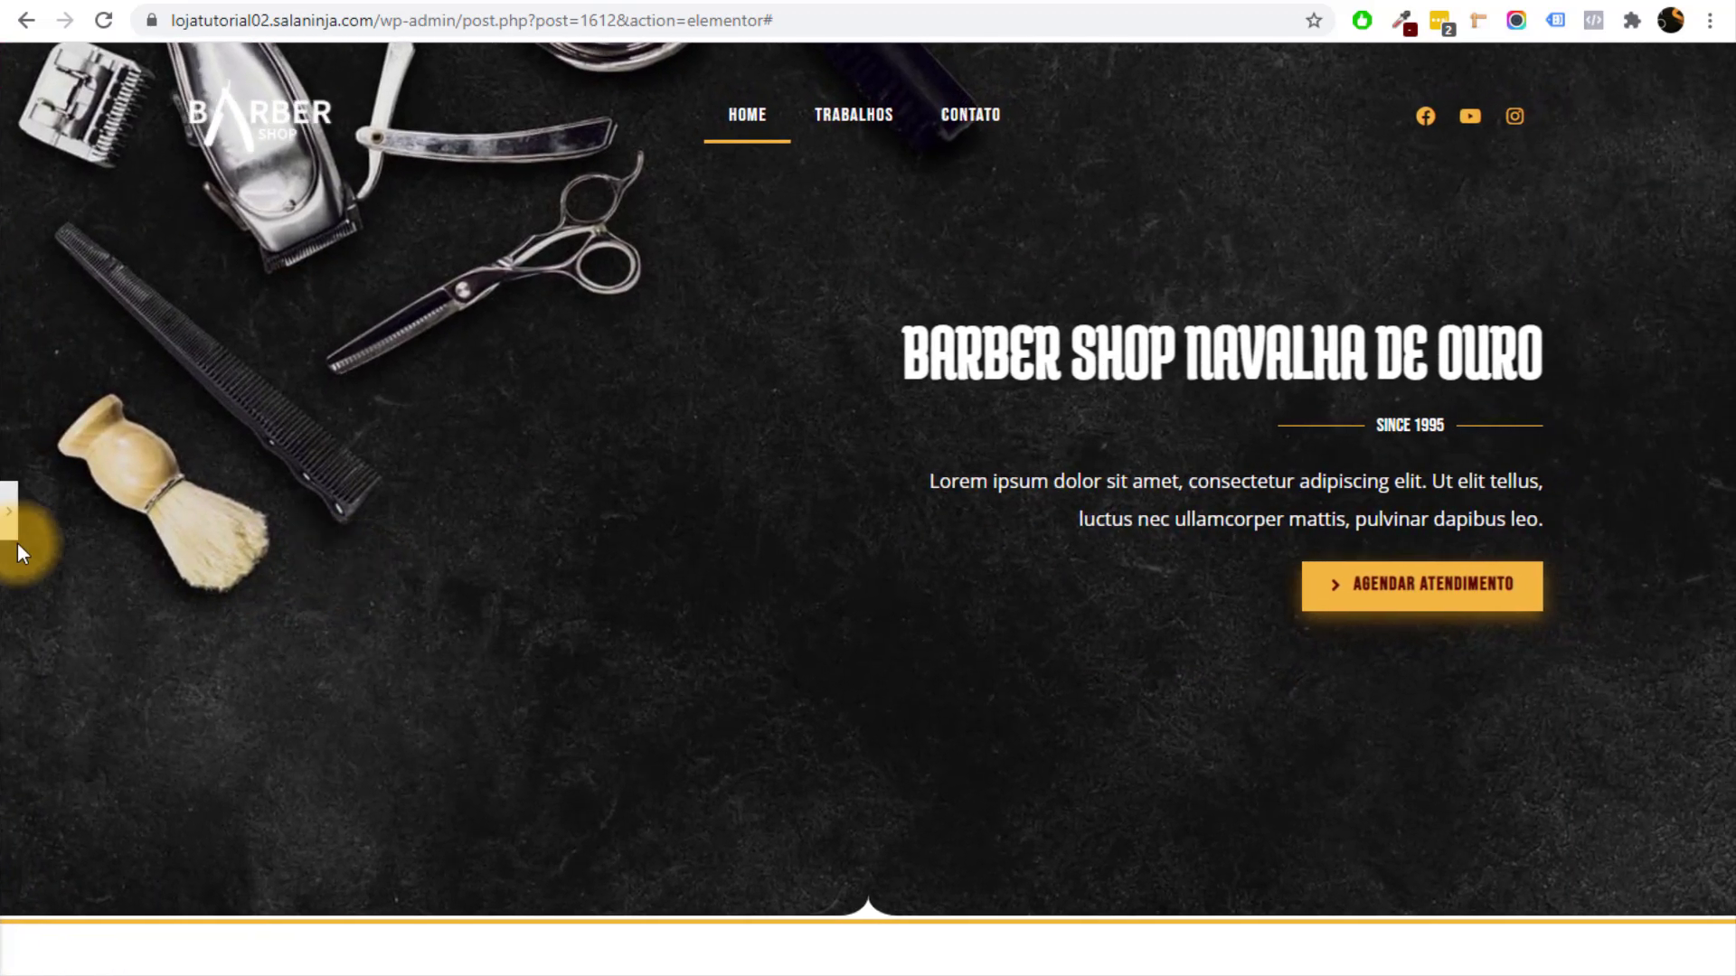
click(8, 511)
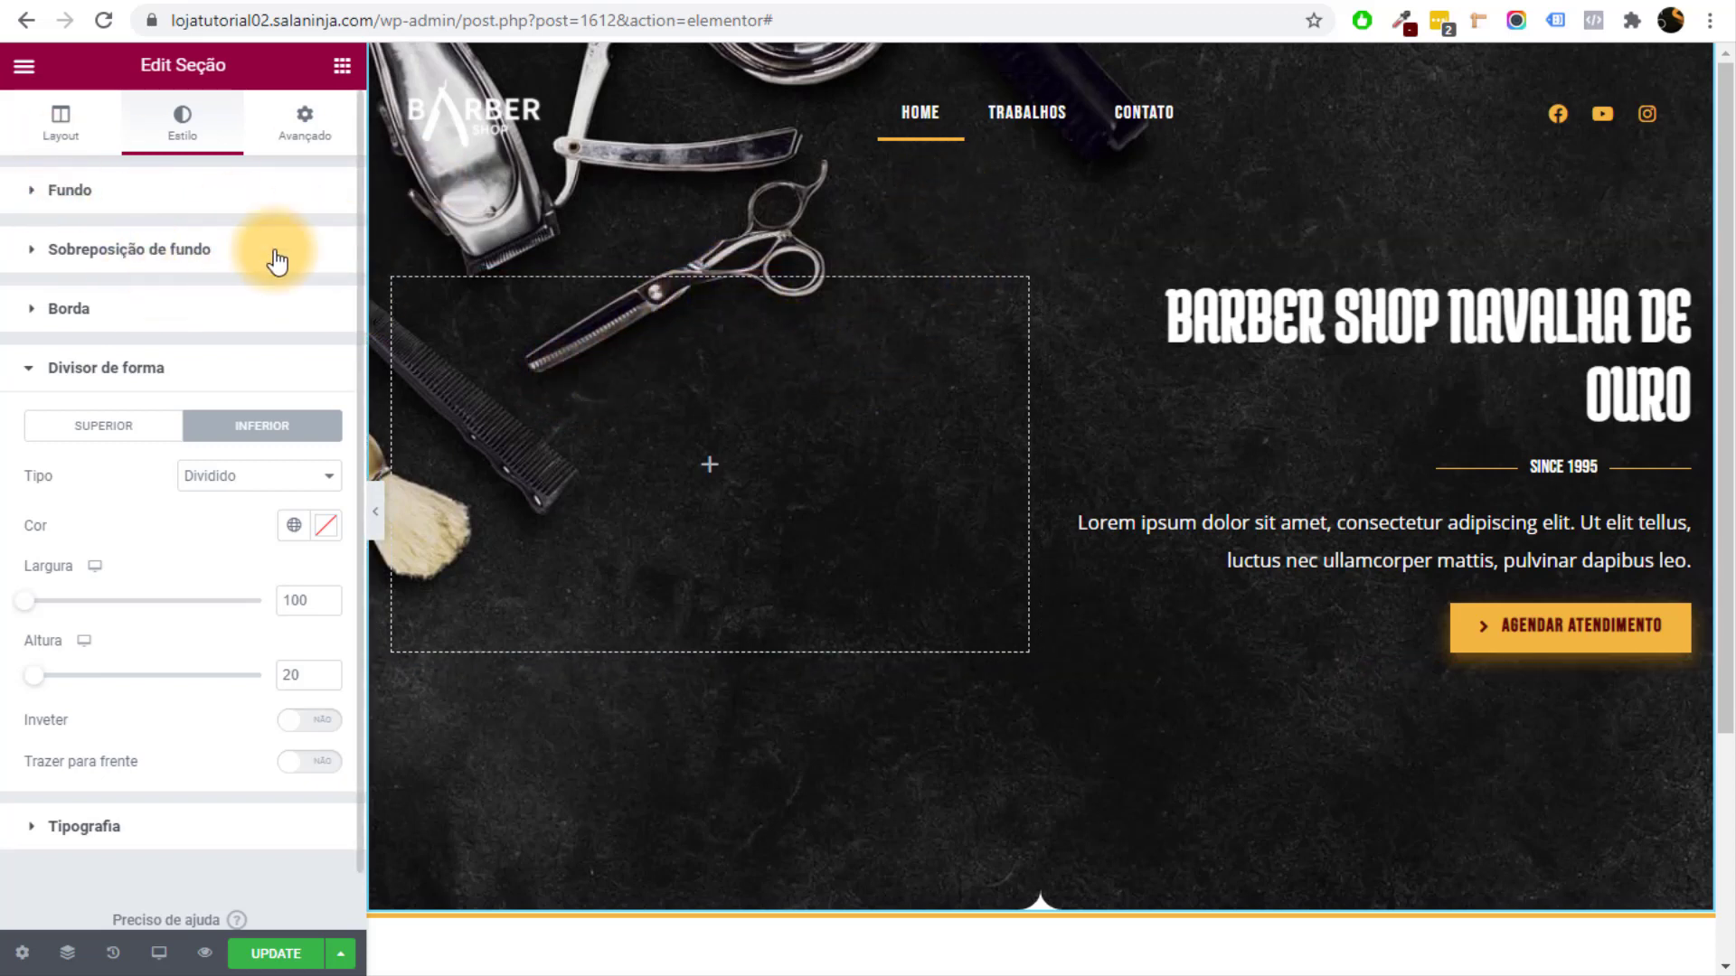
- Set the barber shaving photo as a classic background overlay image
click(140, 262)
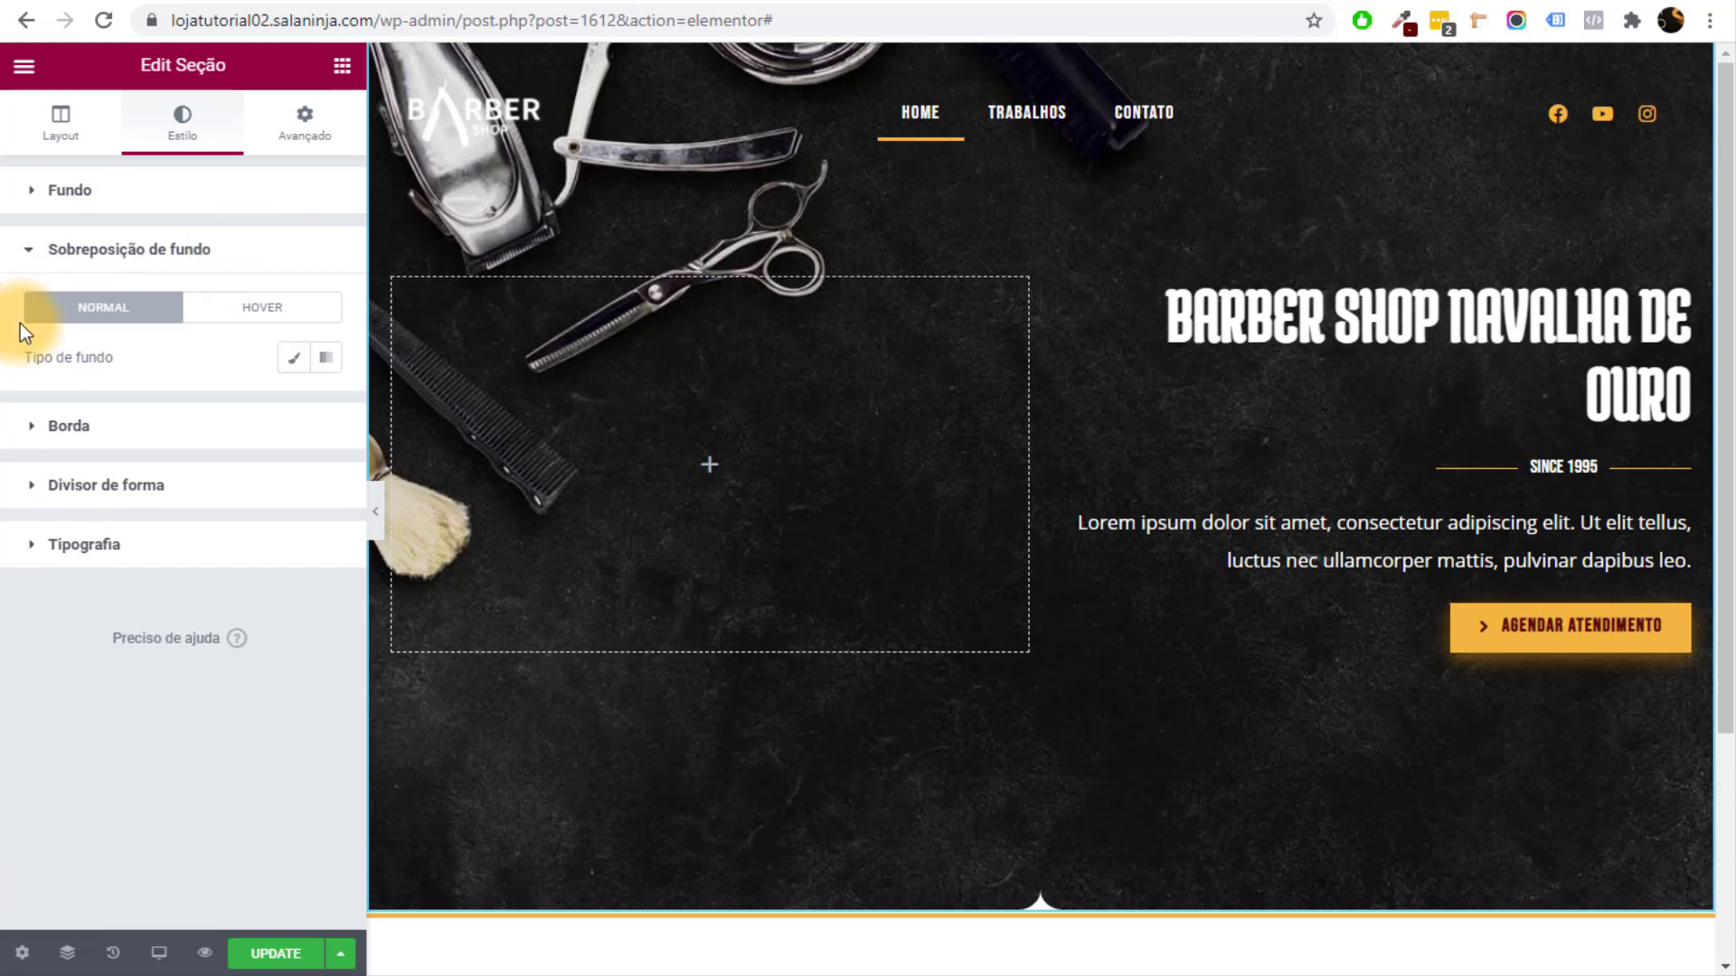
click(289, 366)
click(219, 531)
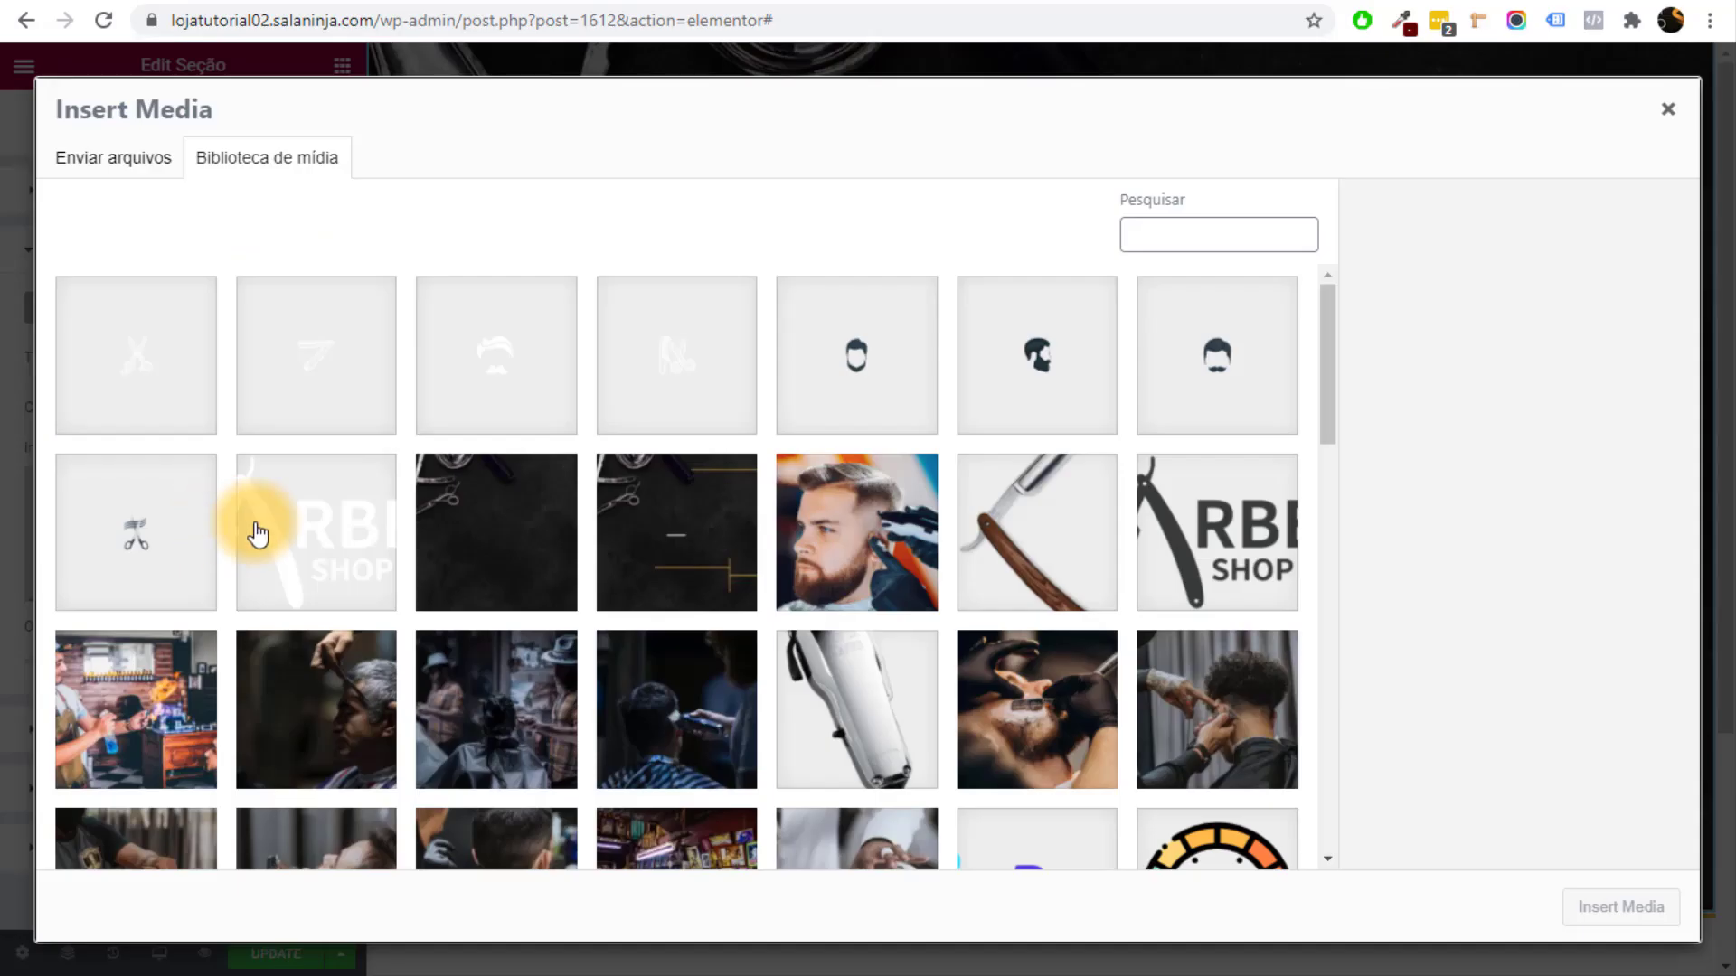
scroll(262, 534, down, 4)
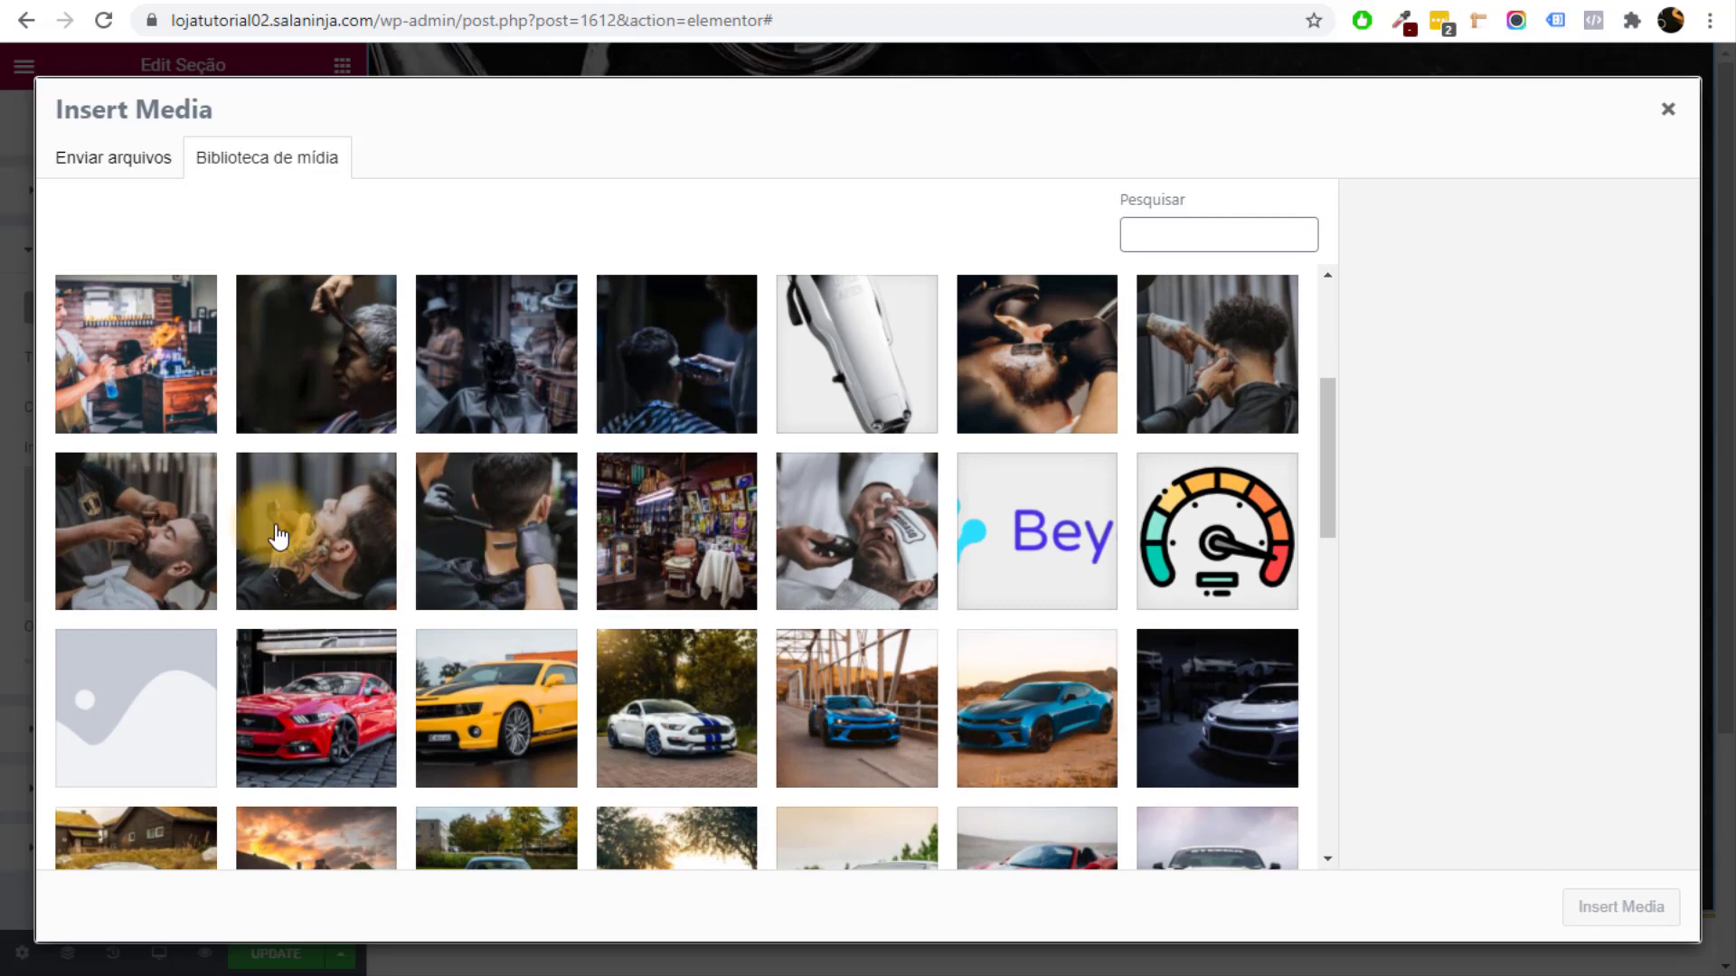
click(117, 538)
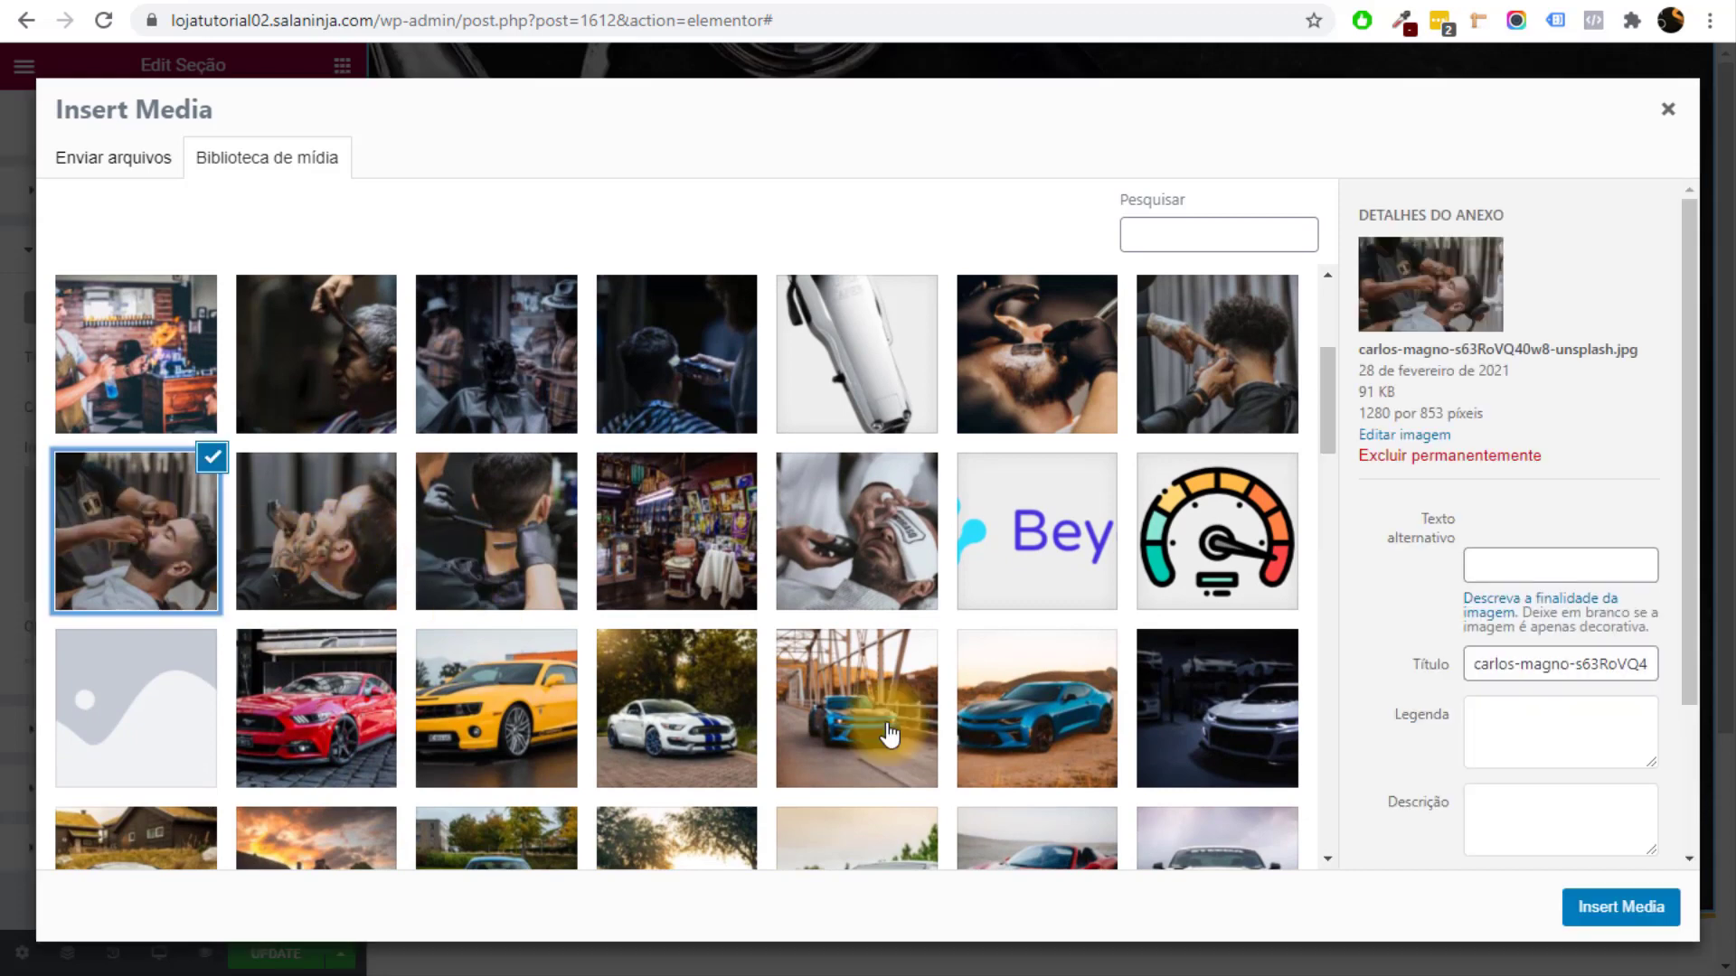
click(1568, 906)
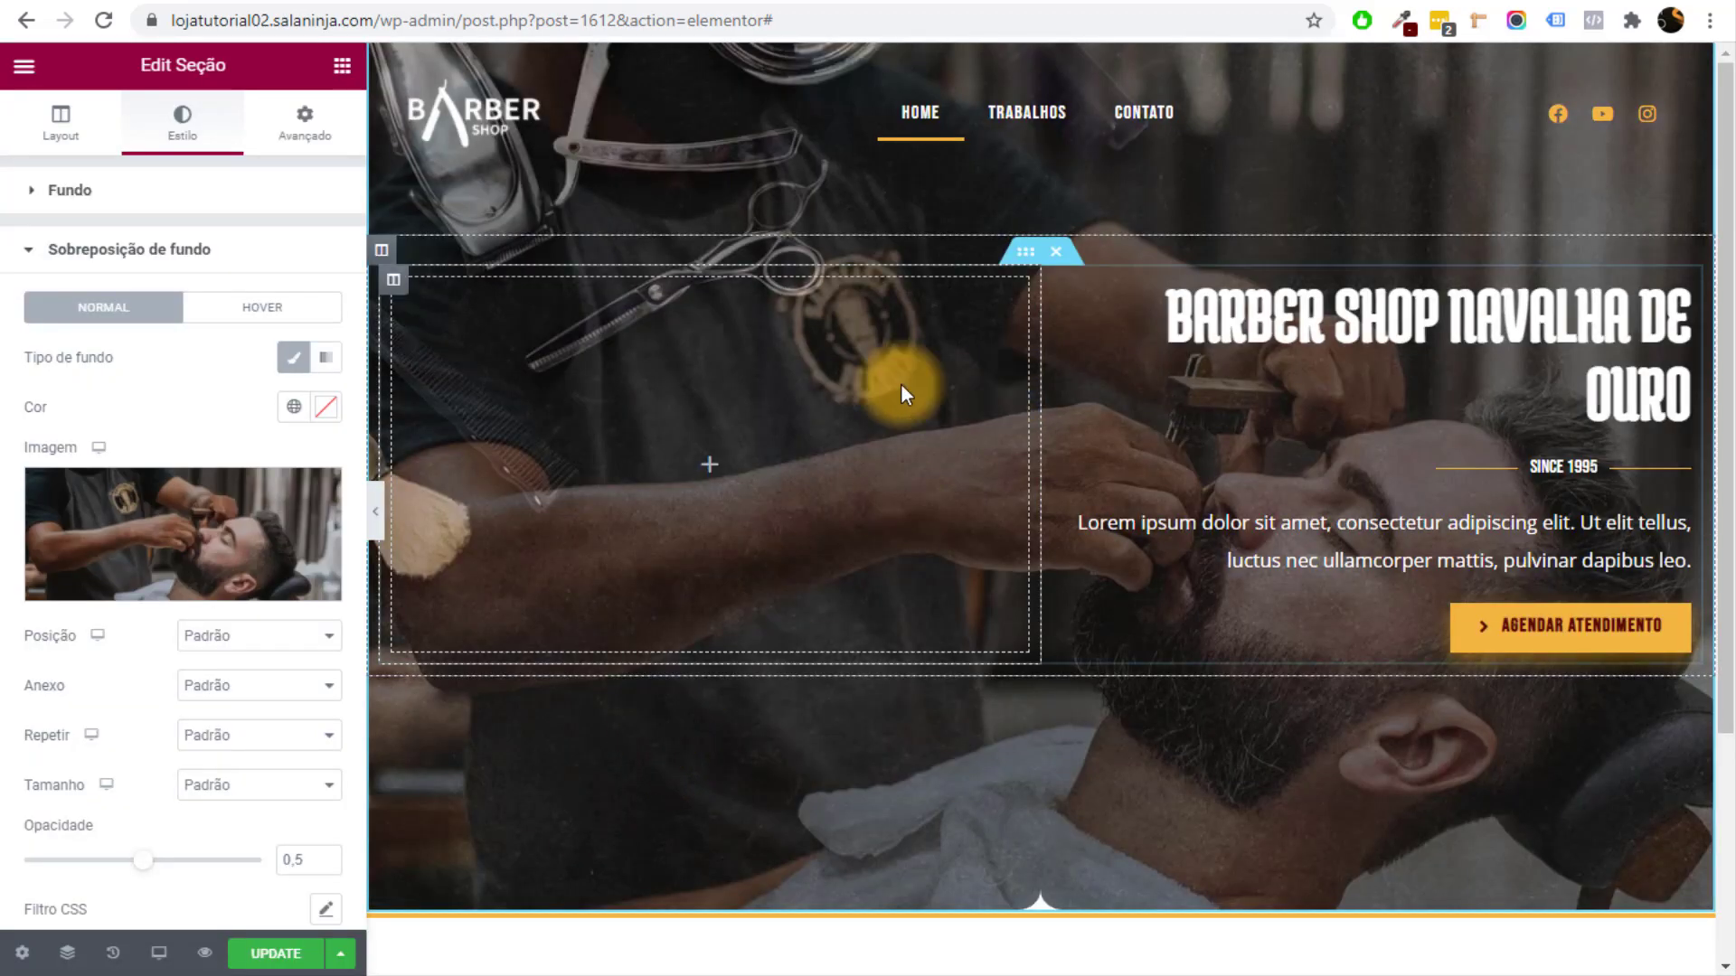
- Lower the overlay opacity and set its size to Preenchimento completo
click(100, 192)
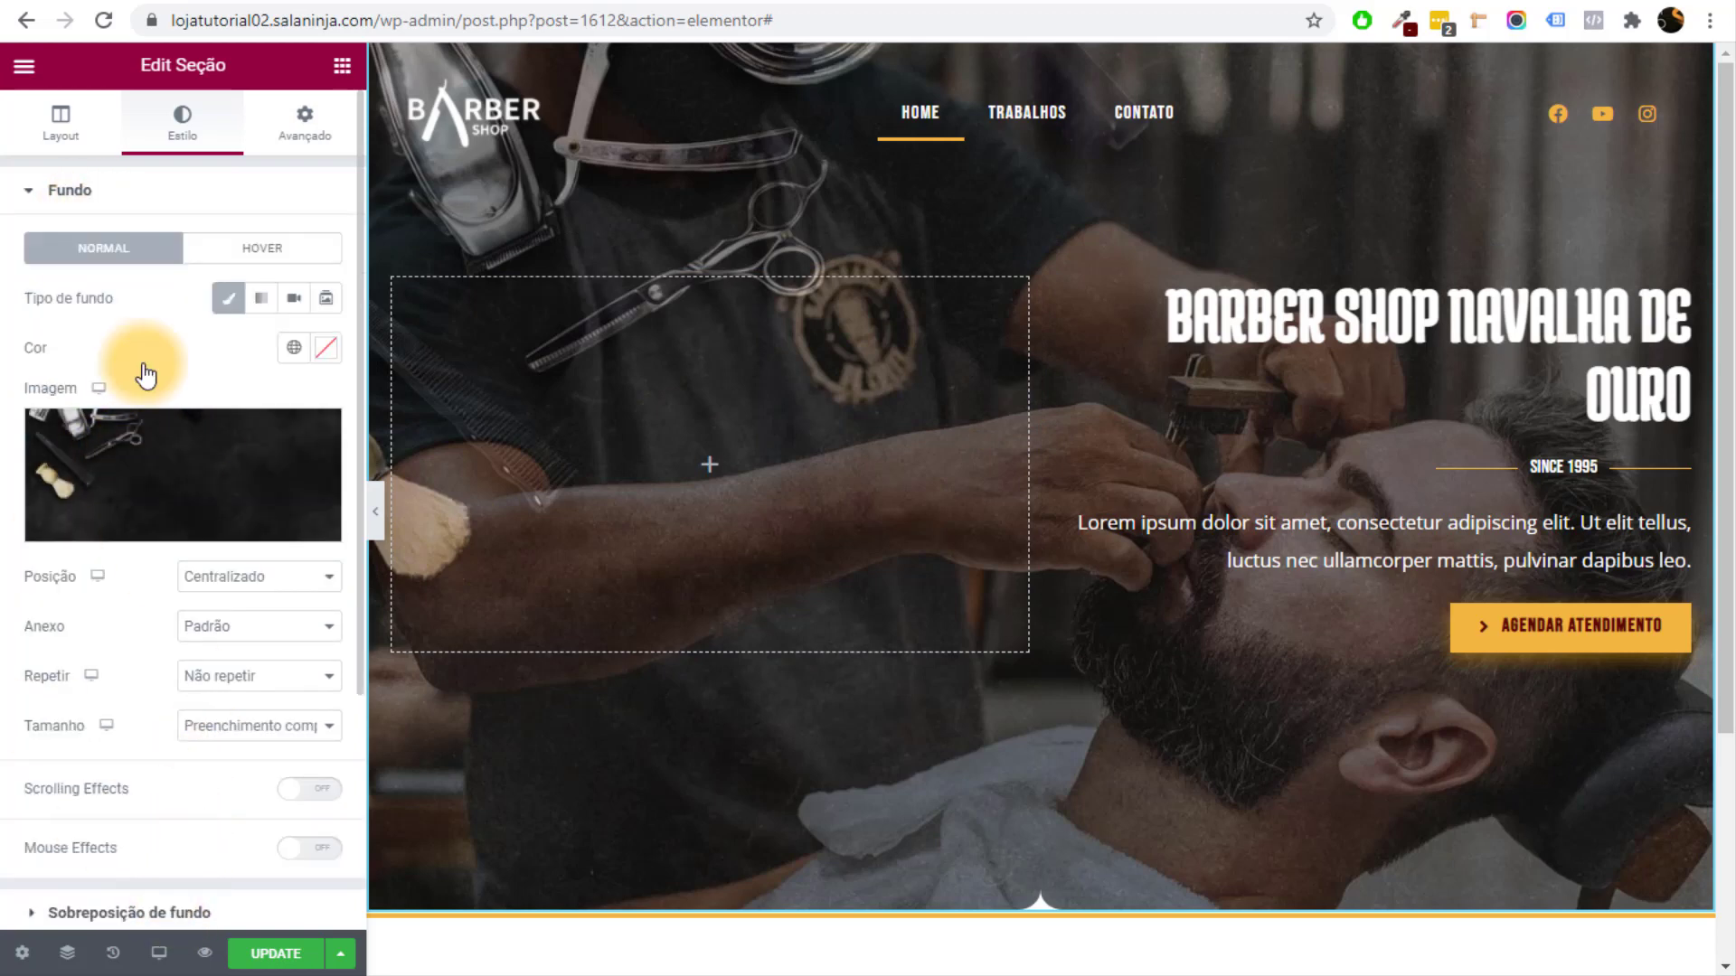
click(129, 912)
drag(146, 866, 43, 873)
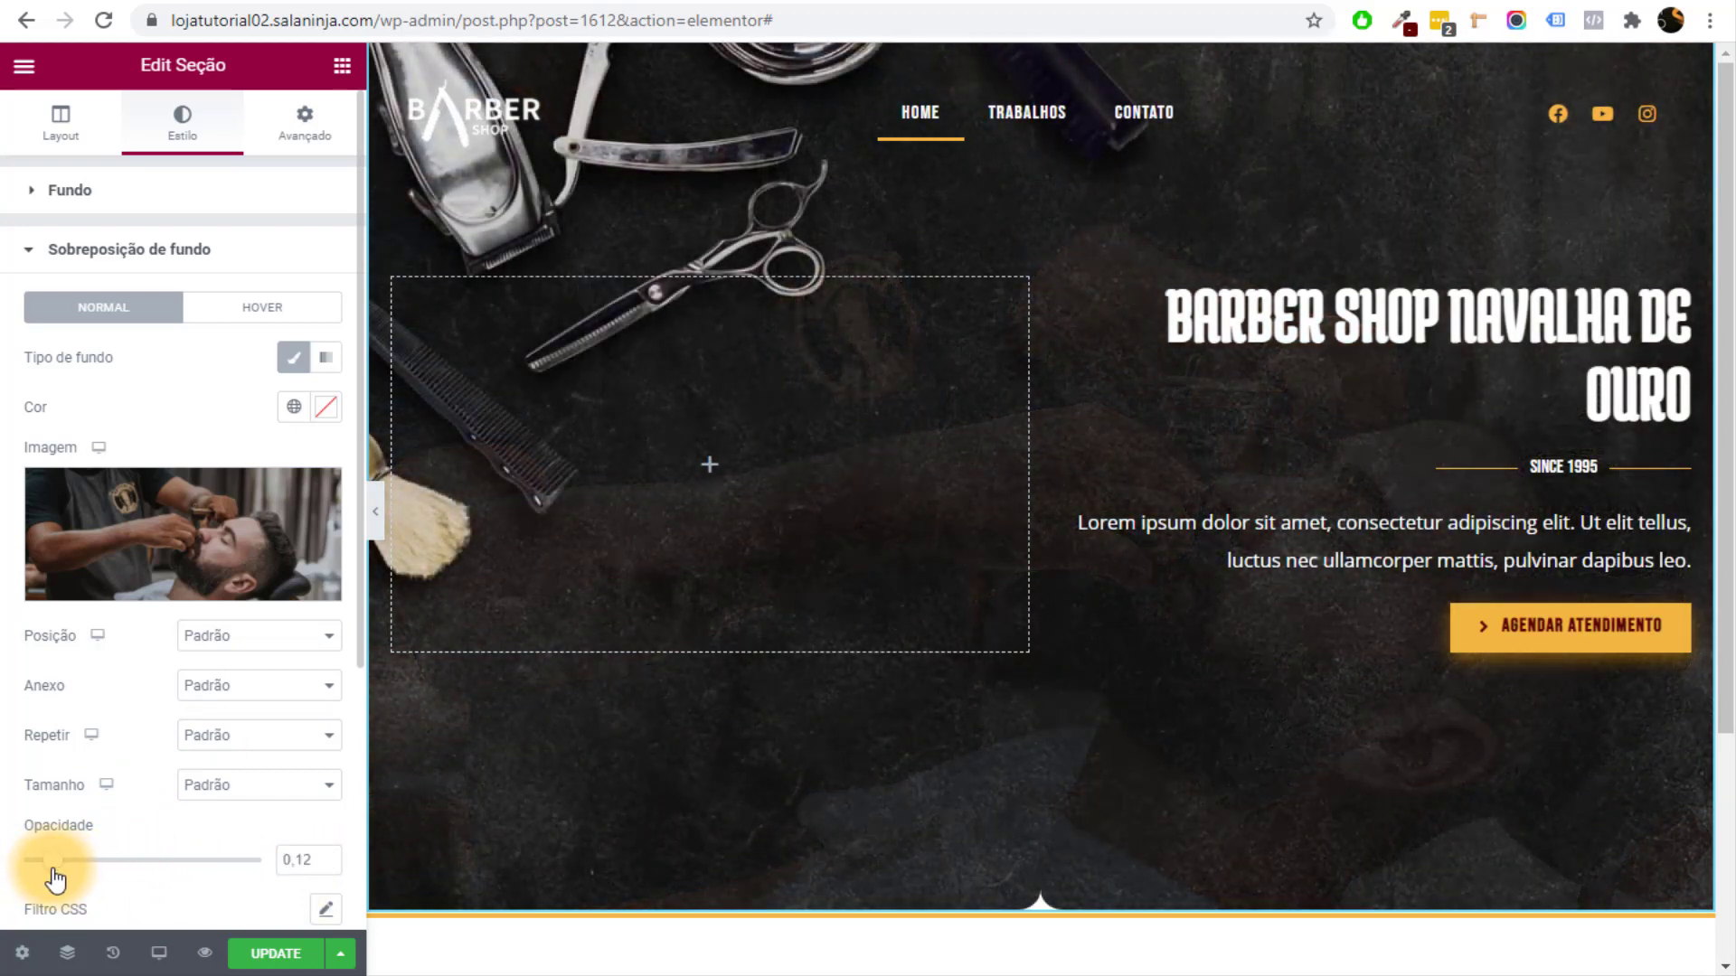
scroll(777, 687, down, 2)
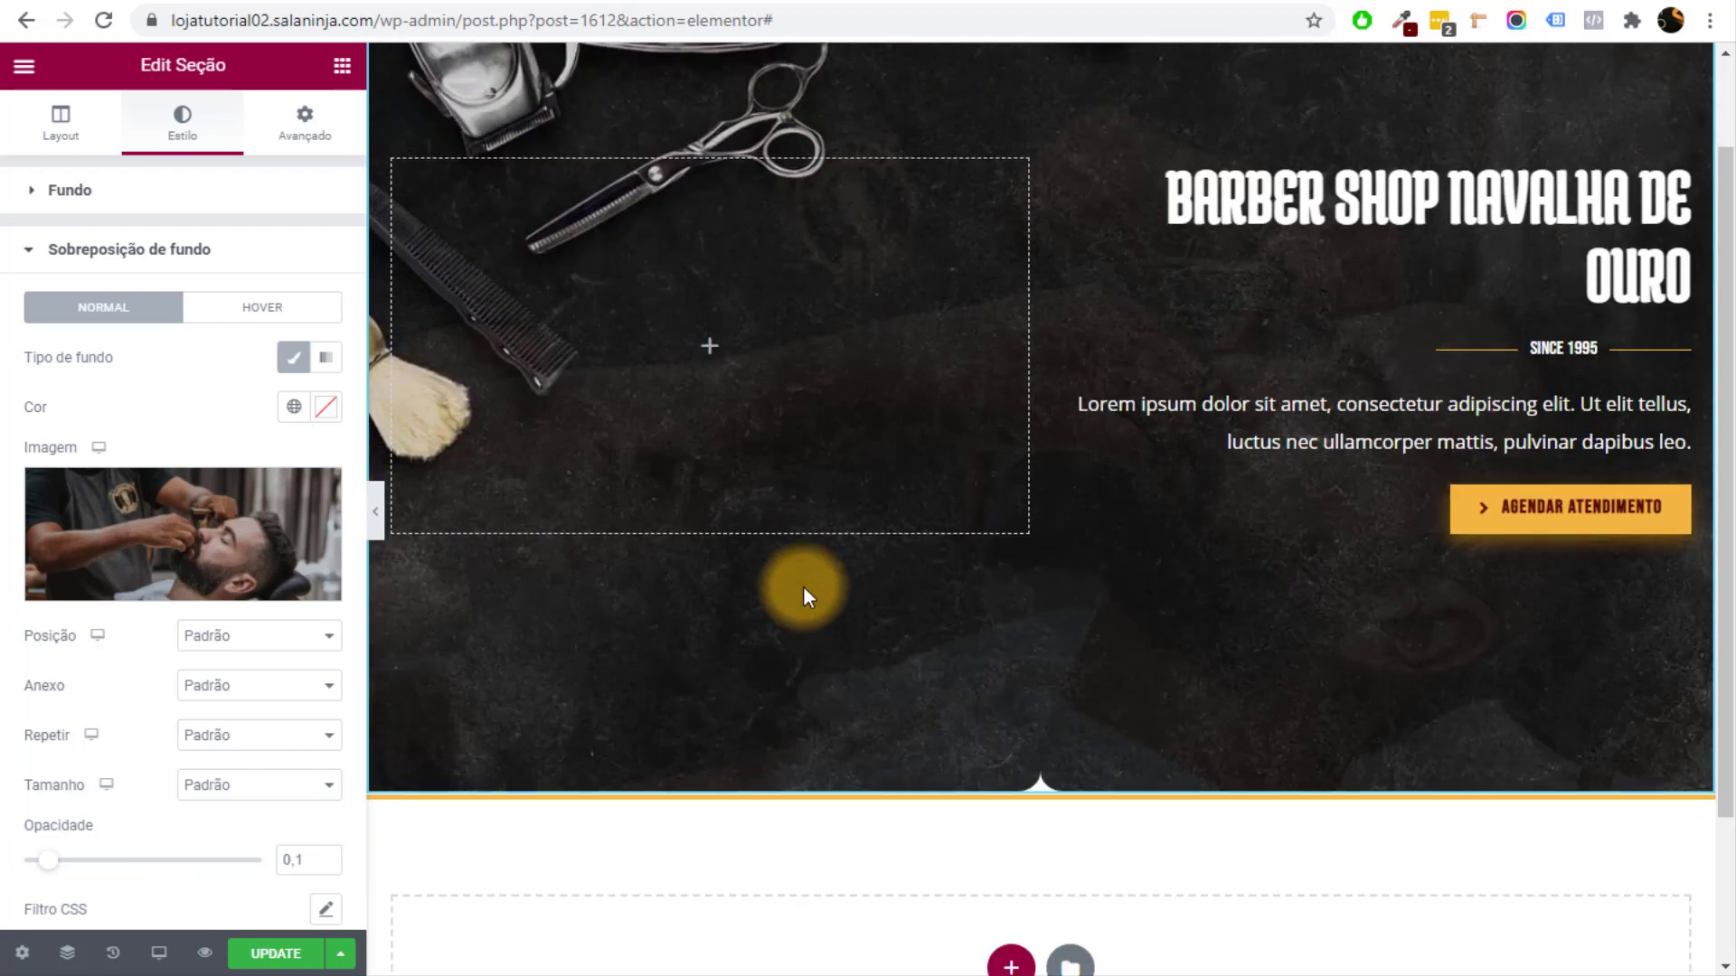
scroll(845, 380, up, 2)
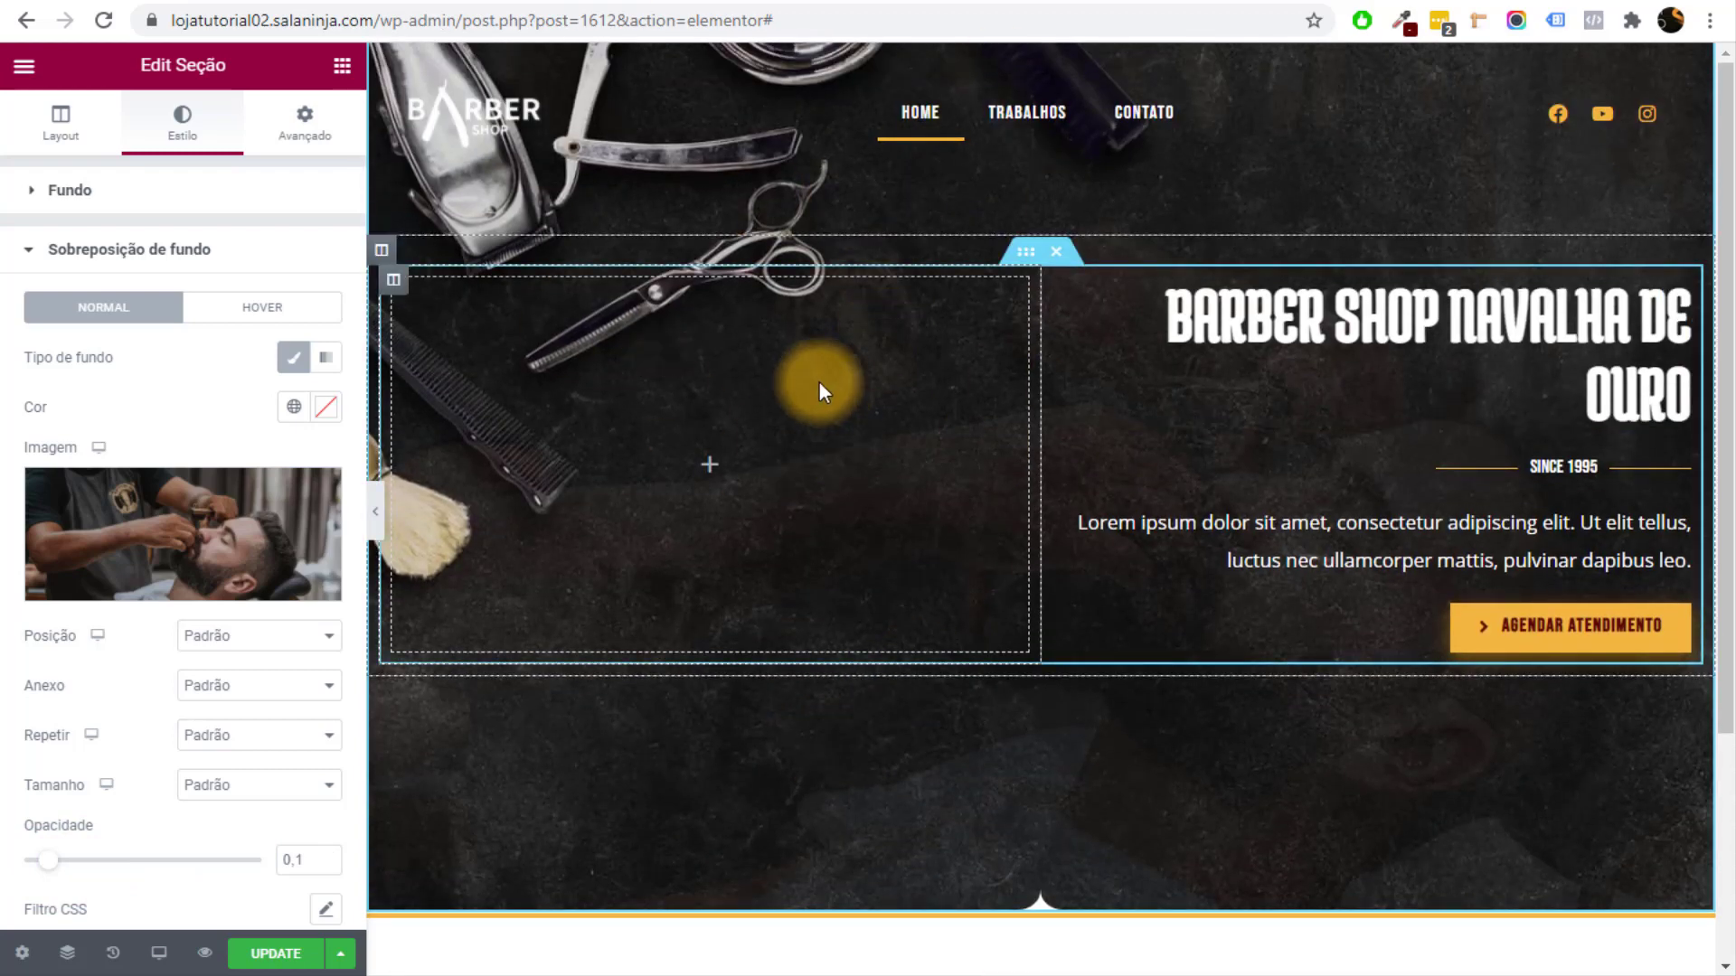
click(280, 785)
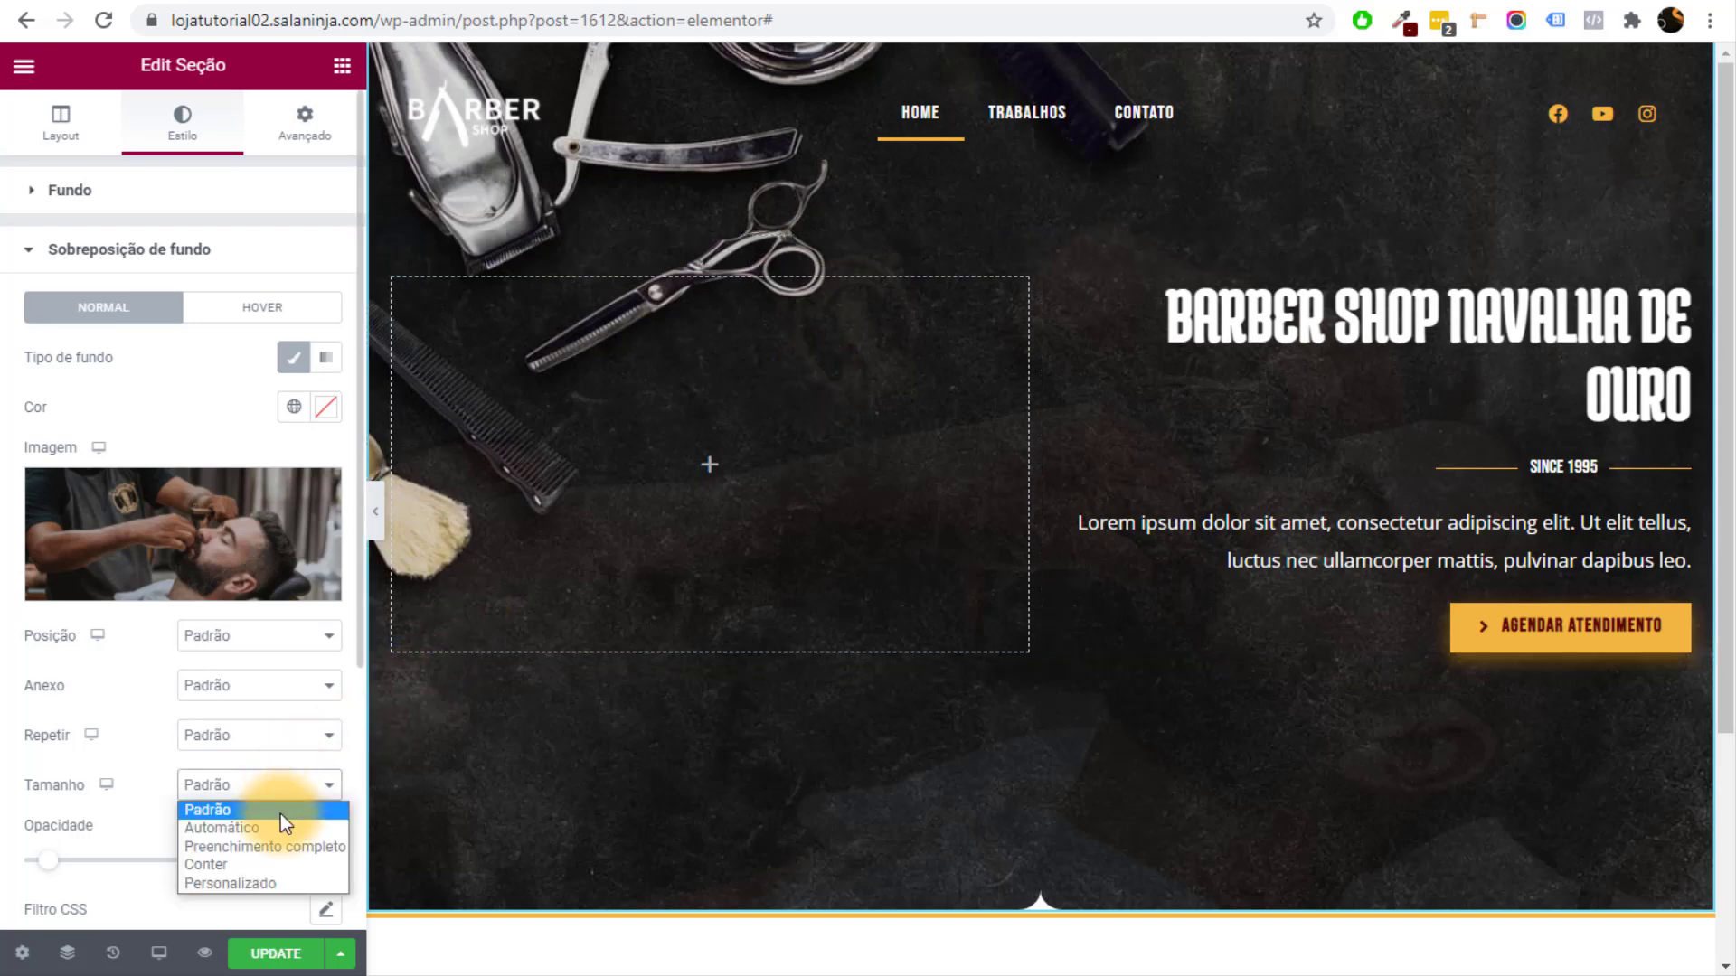
click(273, 846)
- Set the overlay blend mode to Luminosity and preview the result
scroll(229, 647, down, 4)
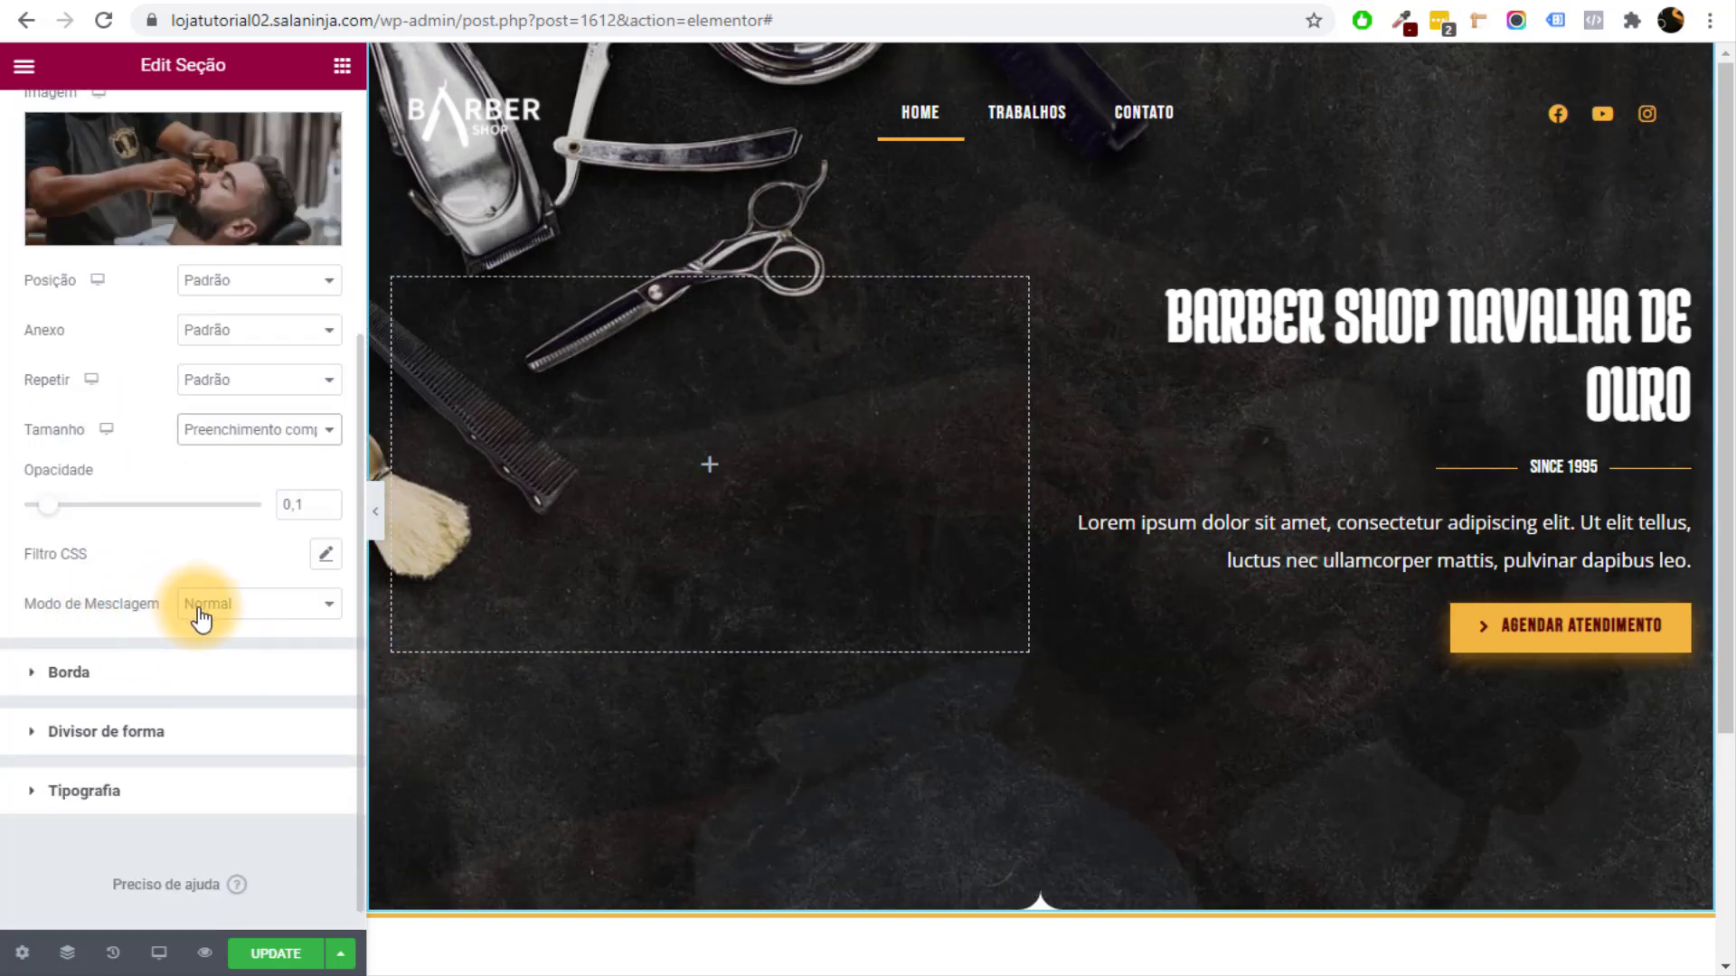
click(201, 605)
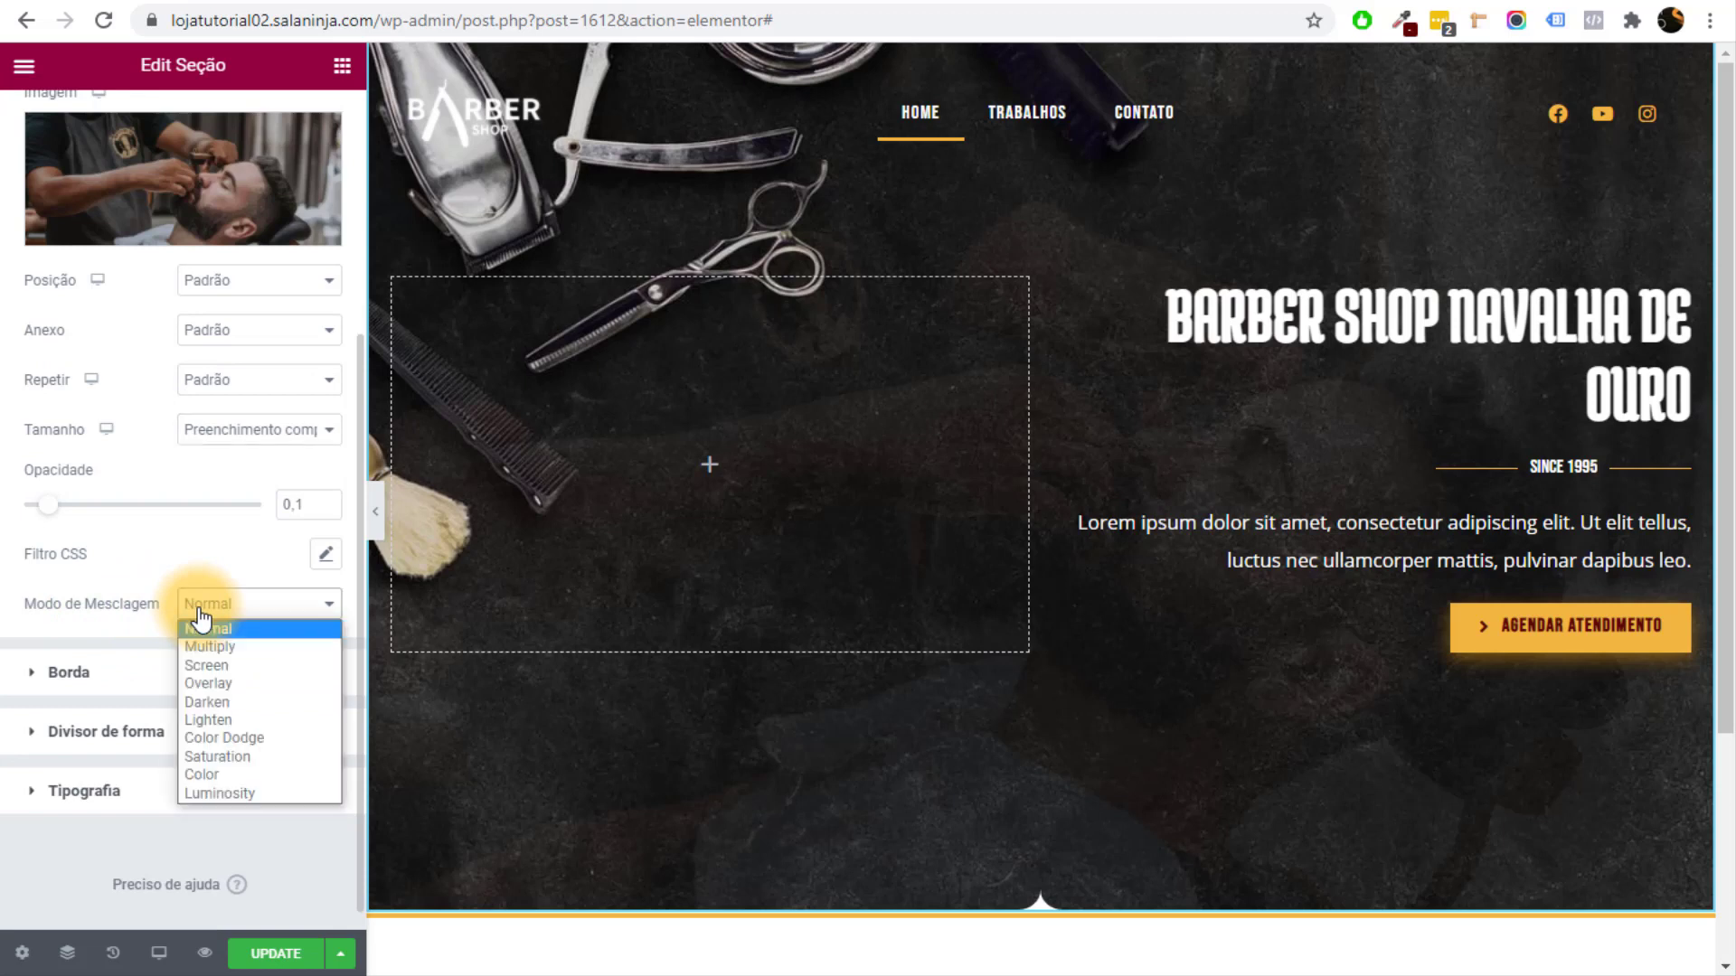
click(228, 801)
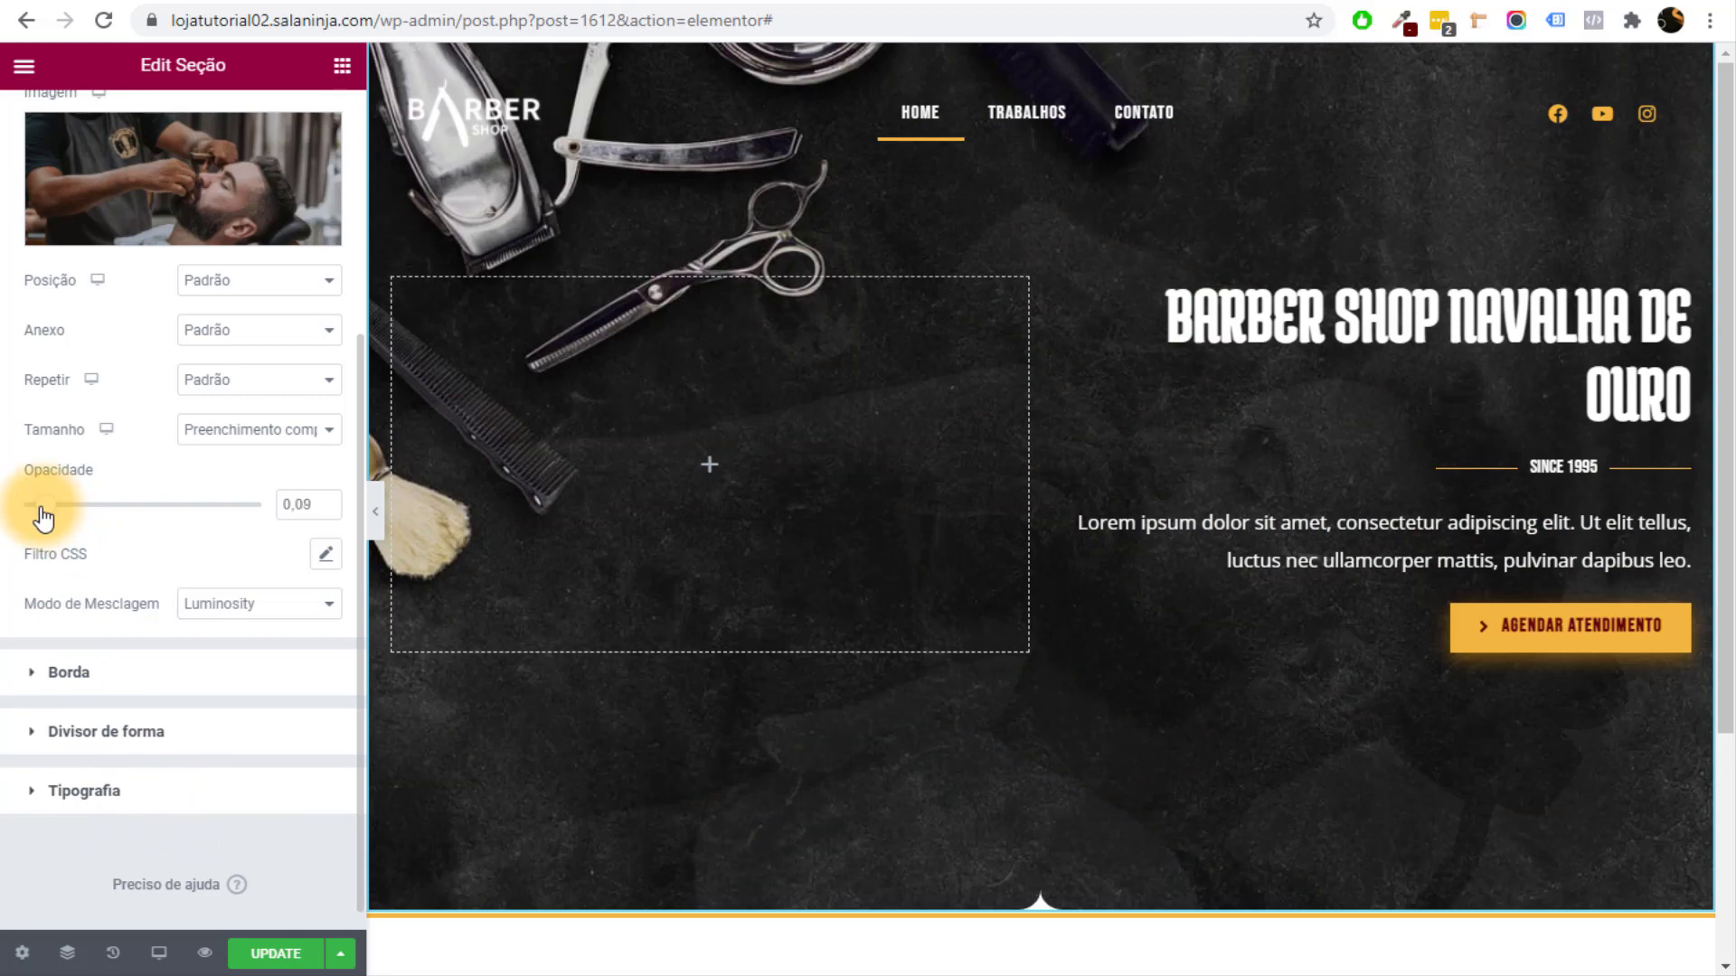
click(375, 514)
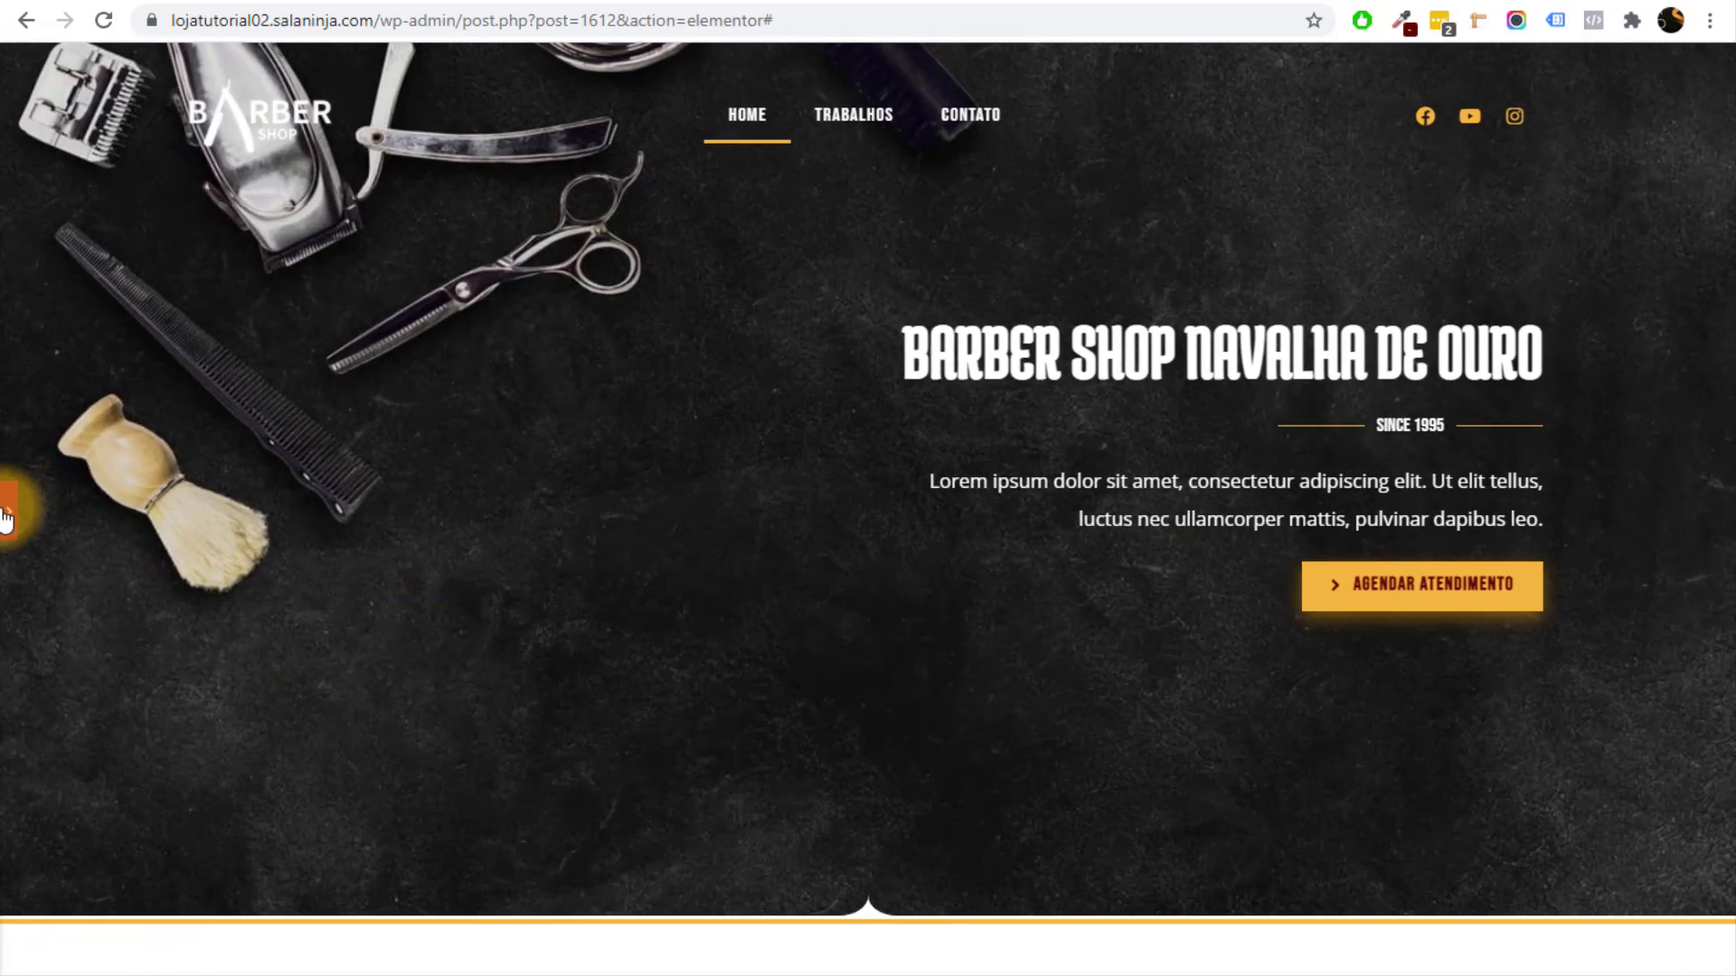
click(4, 517)
- Save the page changes with Update and review the page
click(271, 953)
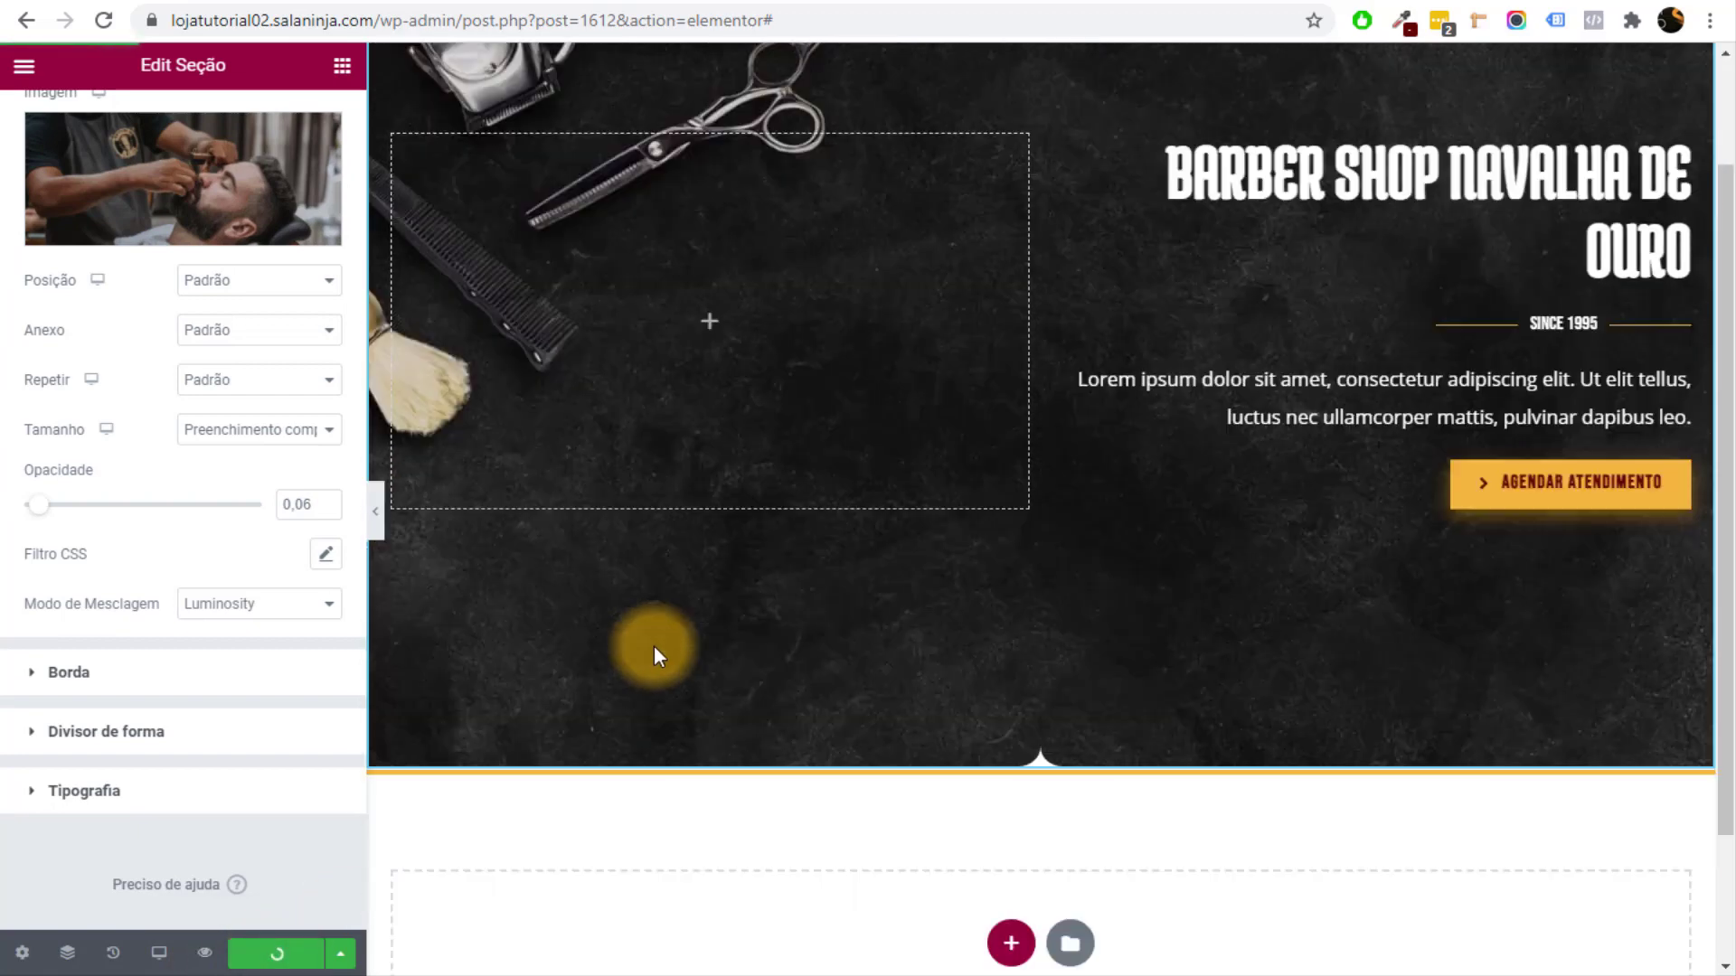
scroll(664, 628, down, 2)
scroll(670, 616, up, 3)
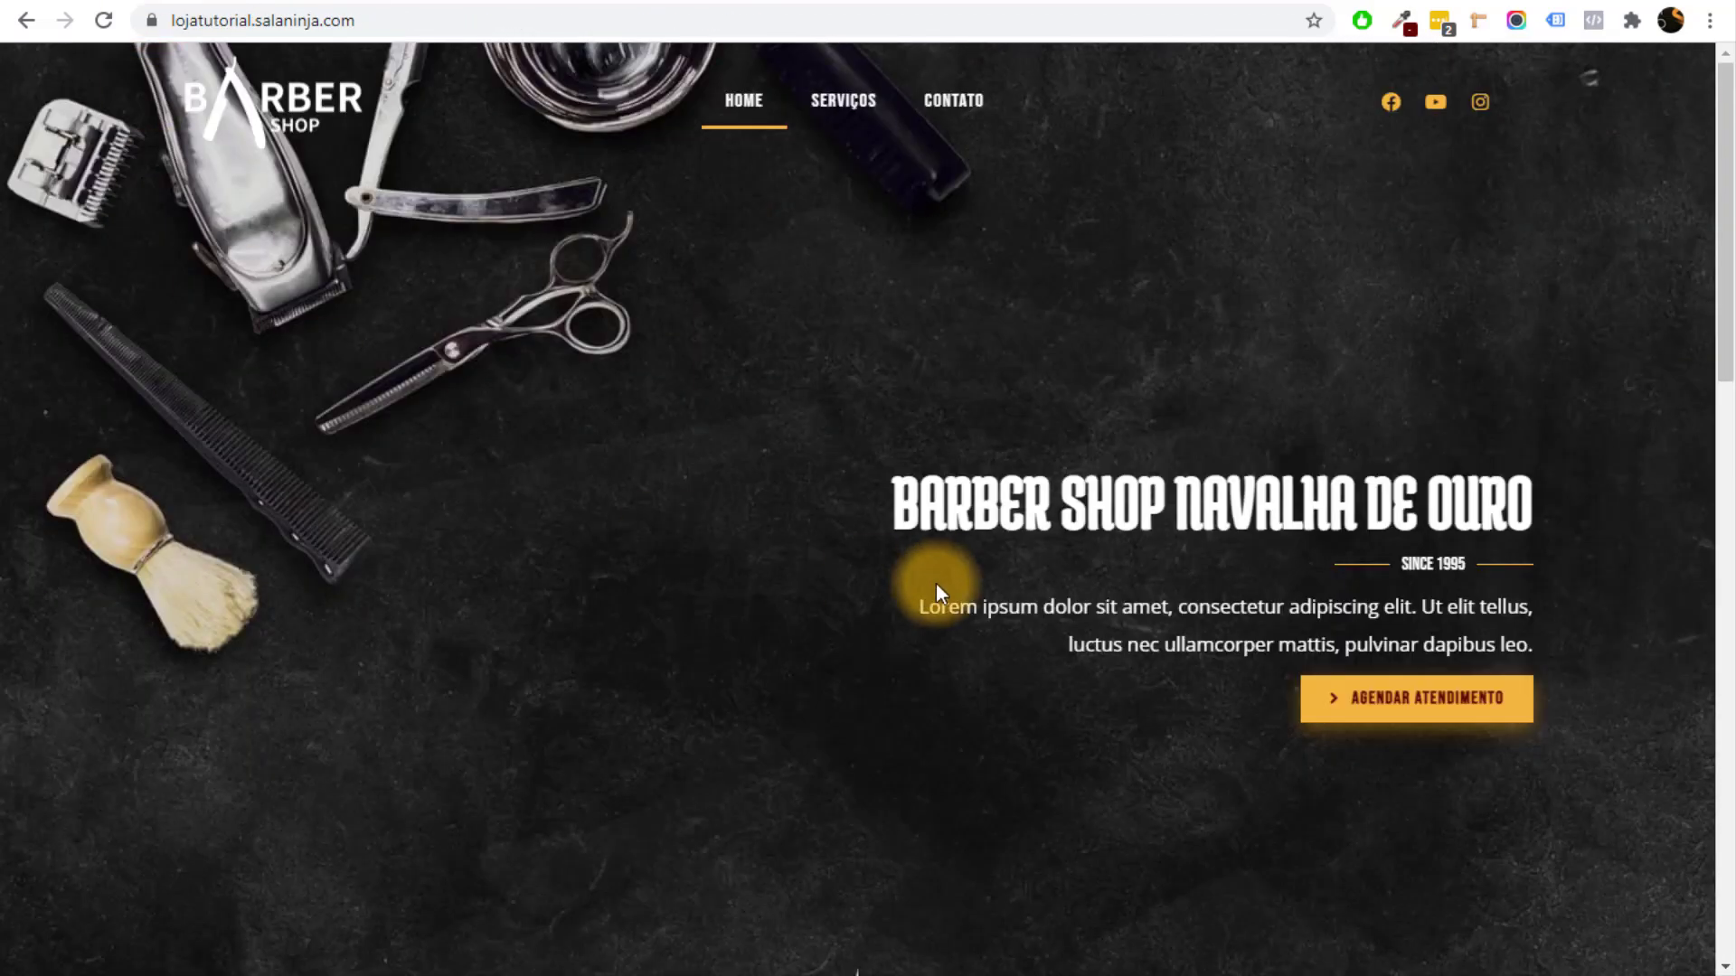
scroll(931, 574, down, 3)
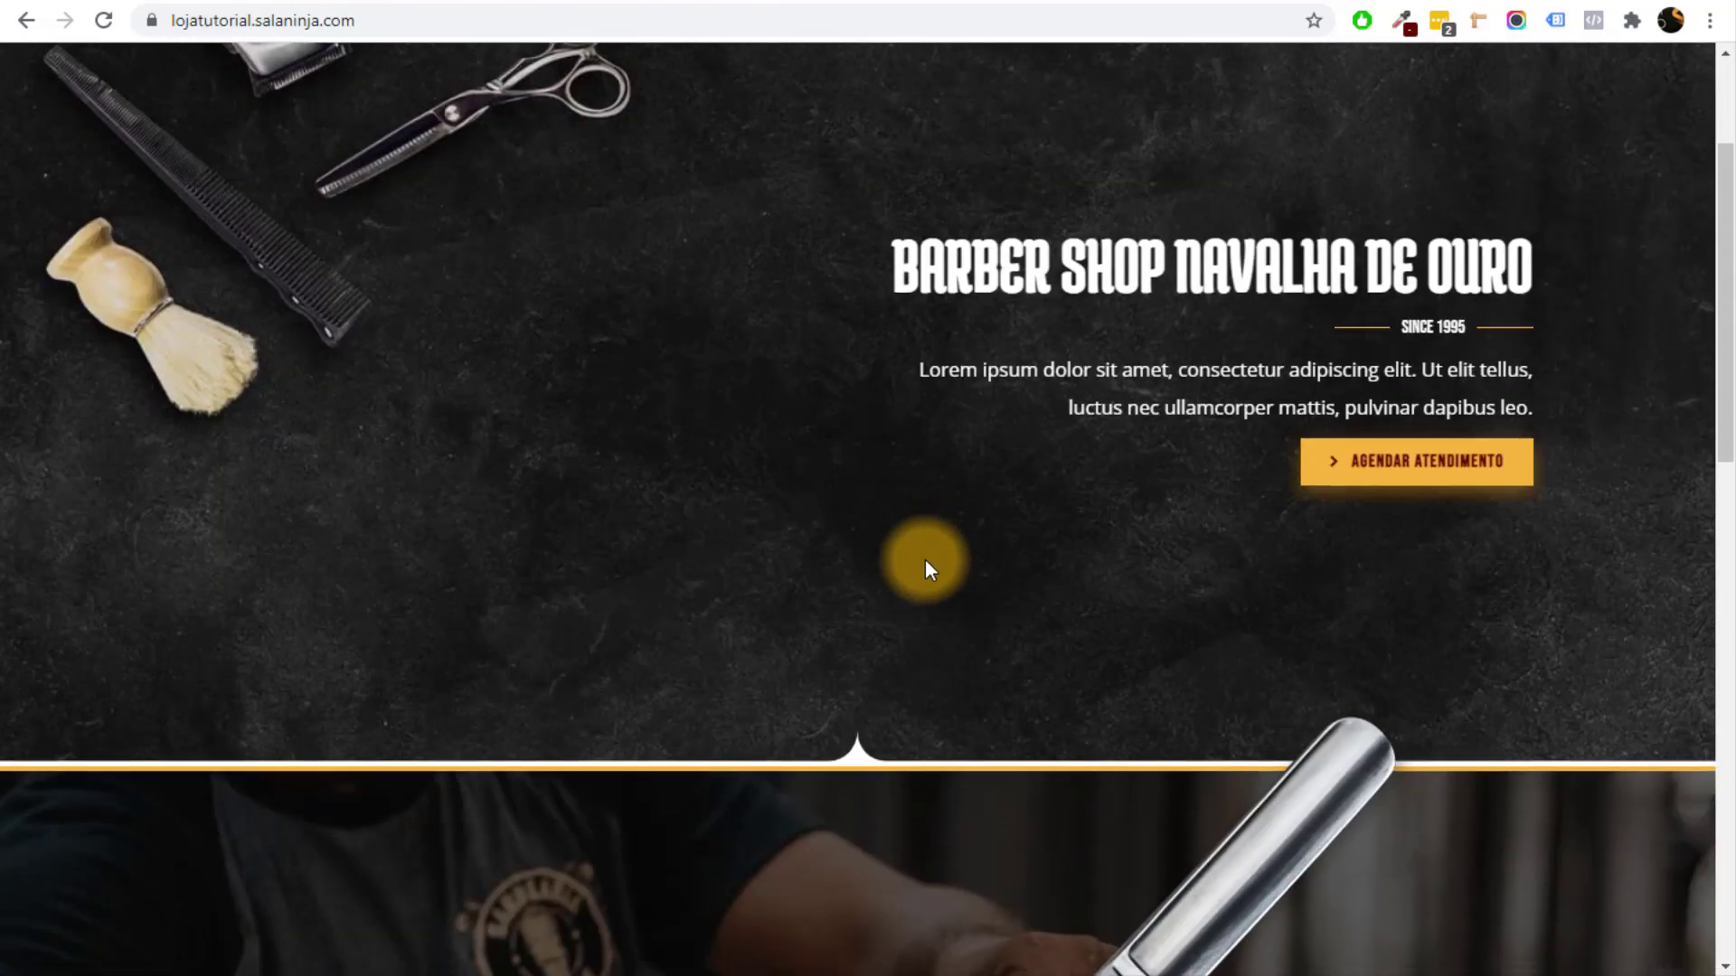
scroll(734, 571, up, 3)
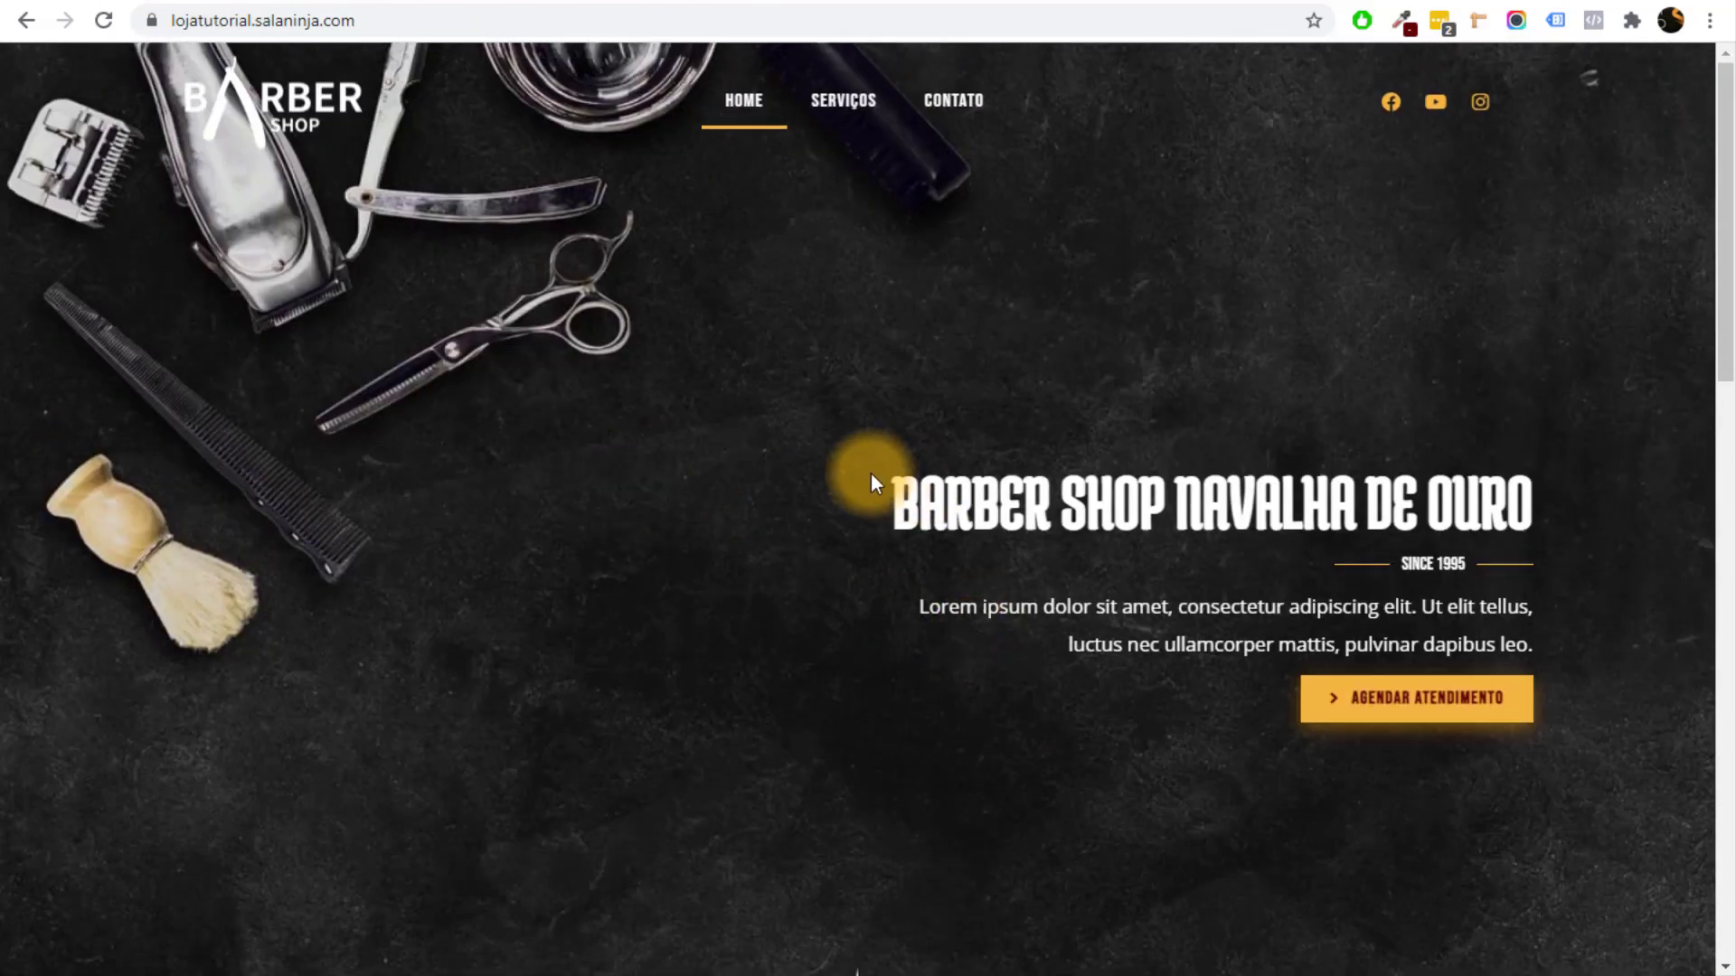
scroll(841, 470, down, 4)
scroll(814, 468, up, 4)
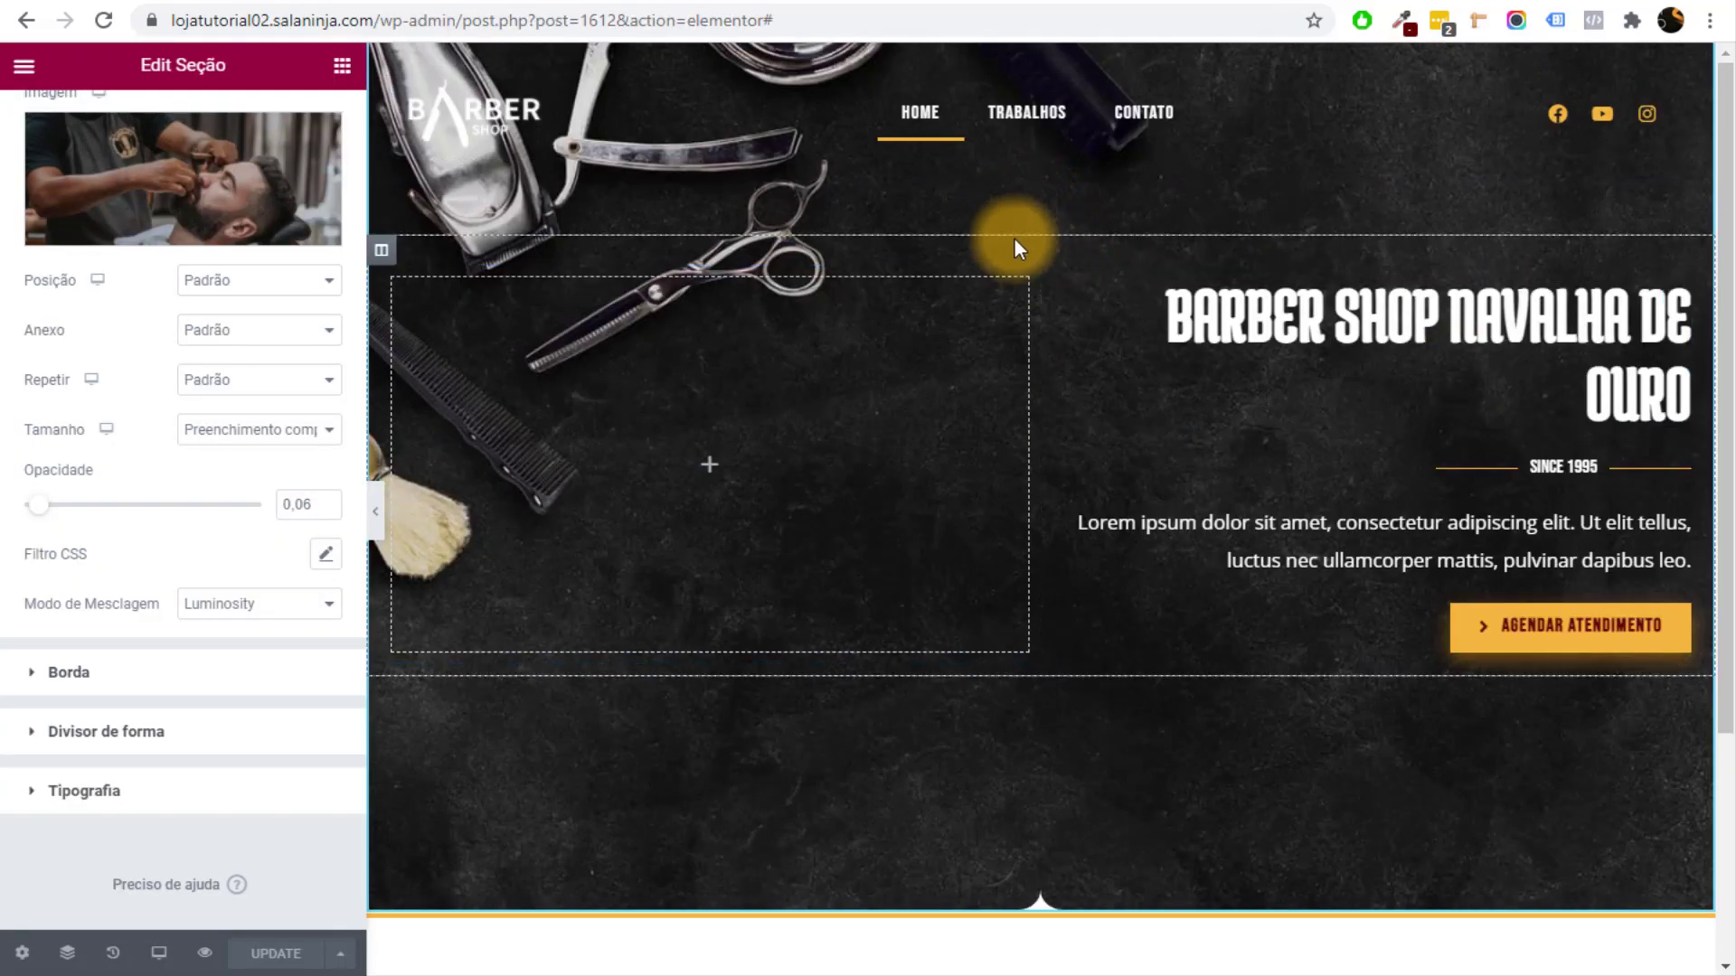
- Duplicate the hero section and set the copy's top margin to 0
scroll(1012, 236, down, 3)
scroll(1022, 309, up, 3)
right_click(1004, 199)
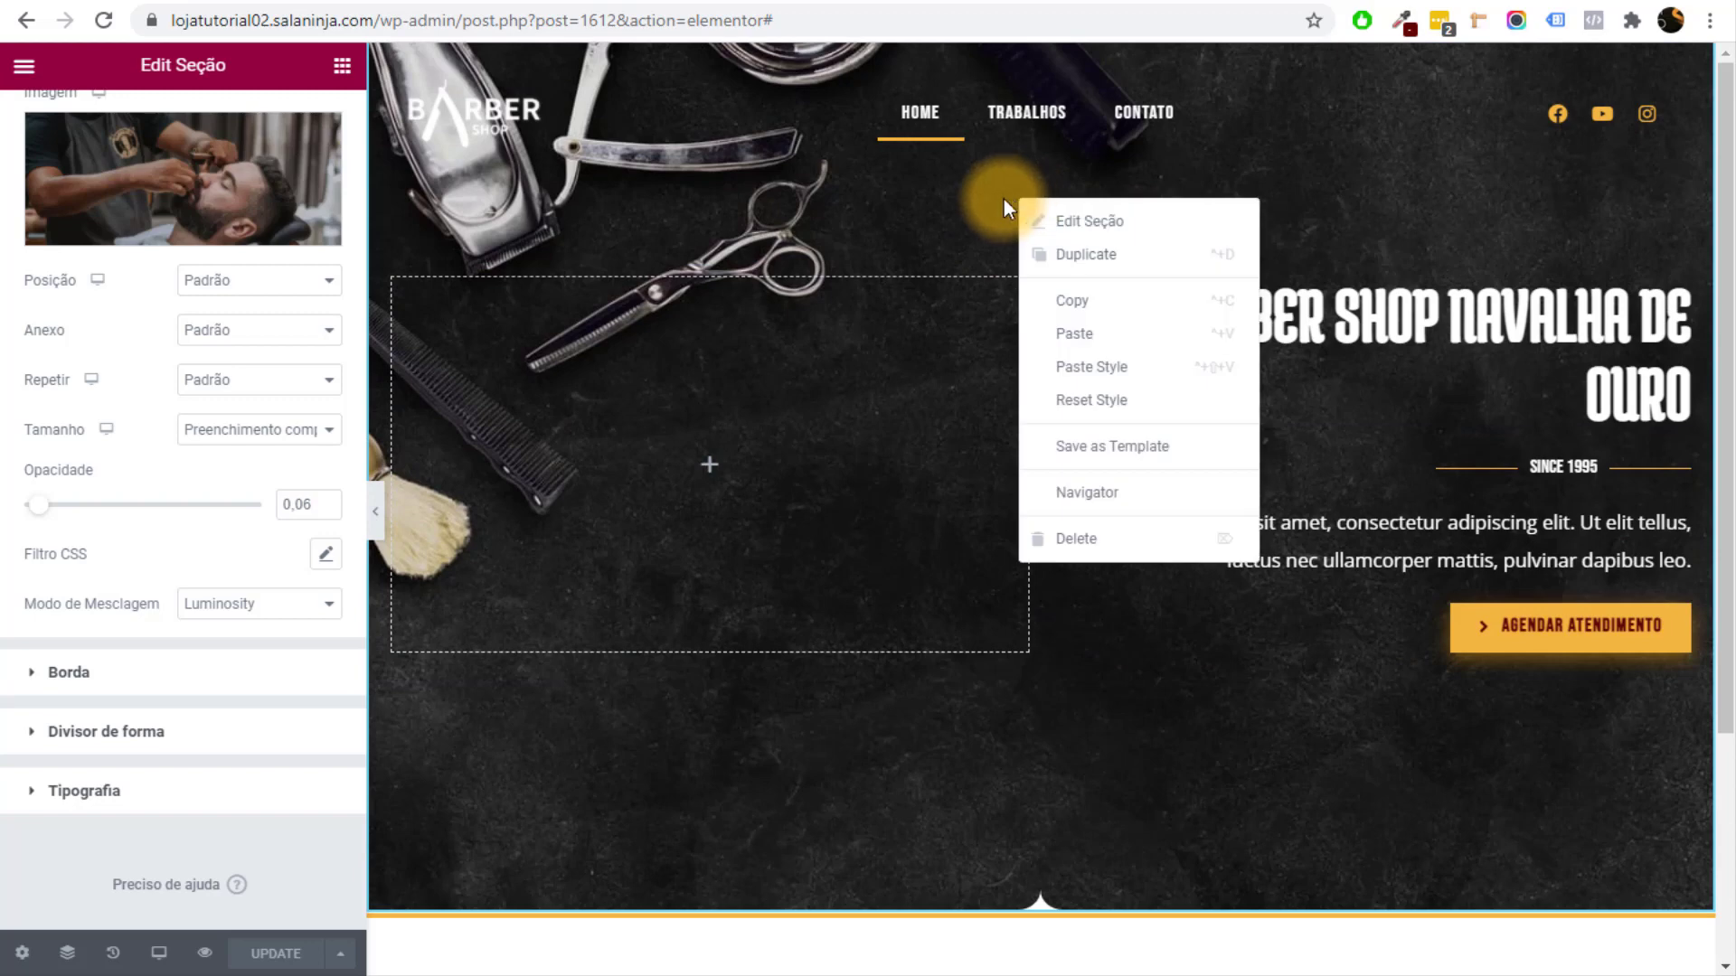
click(1171, 256)
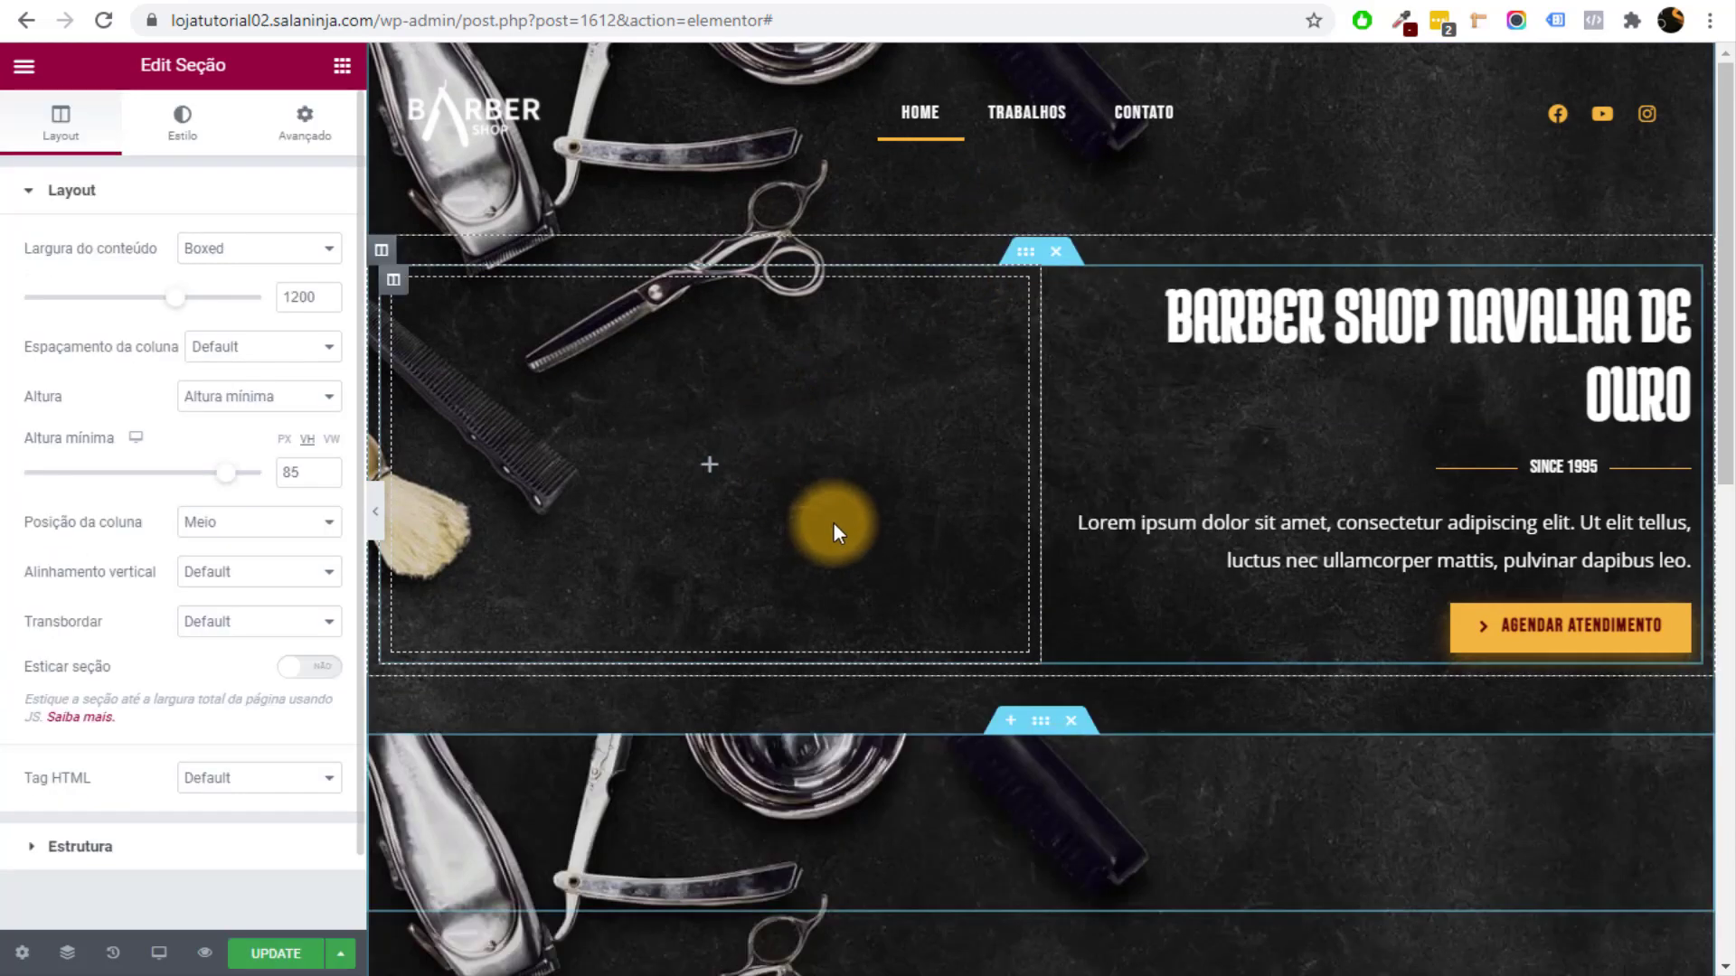
scroll(833, 522, down, 5)
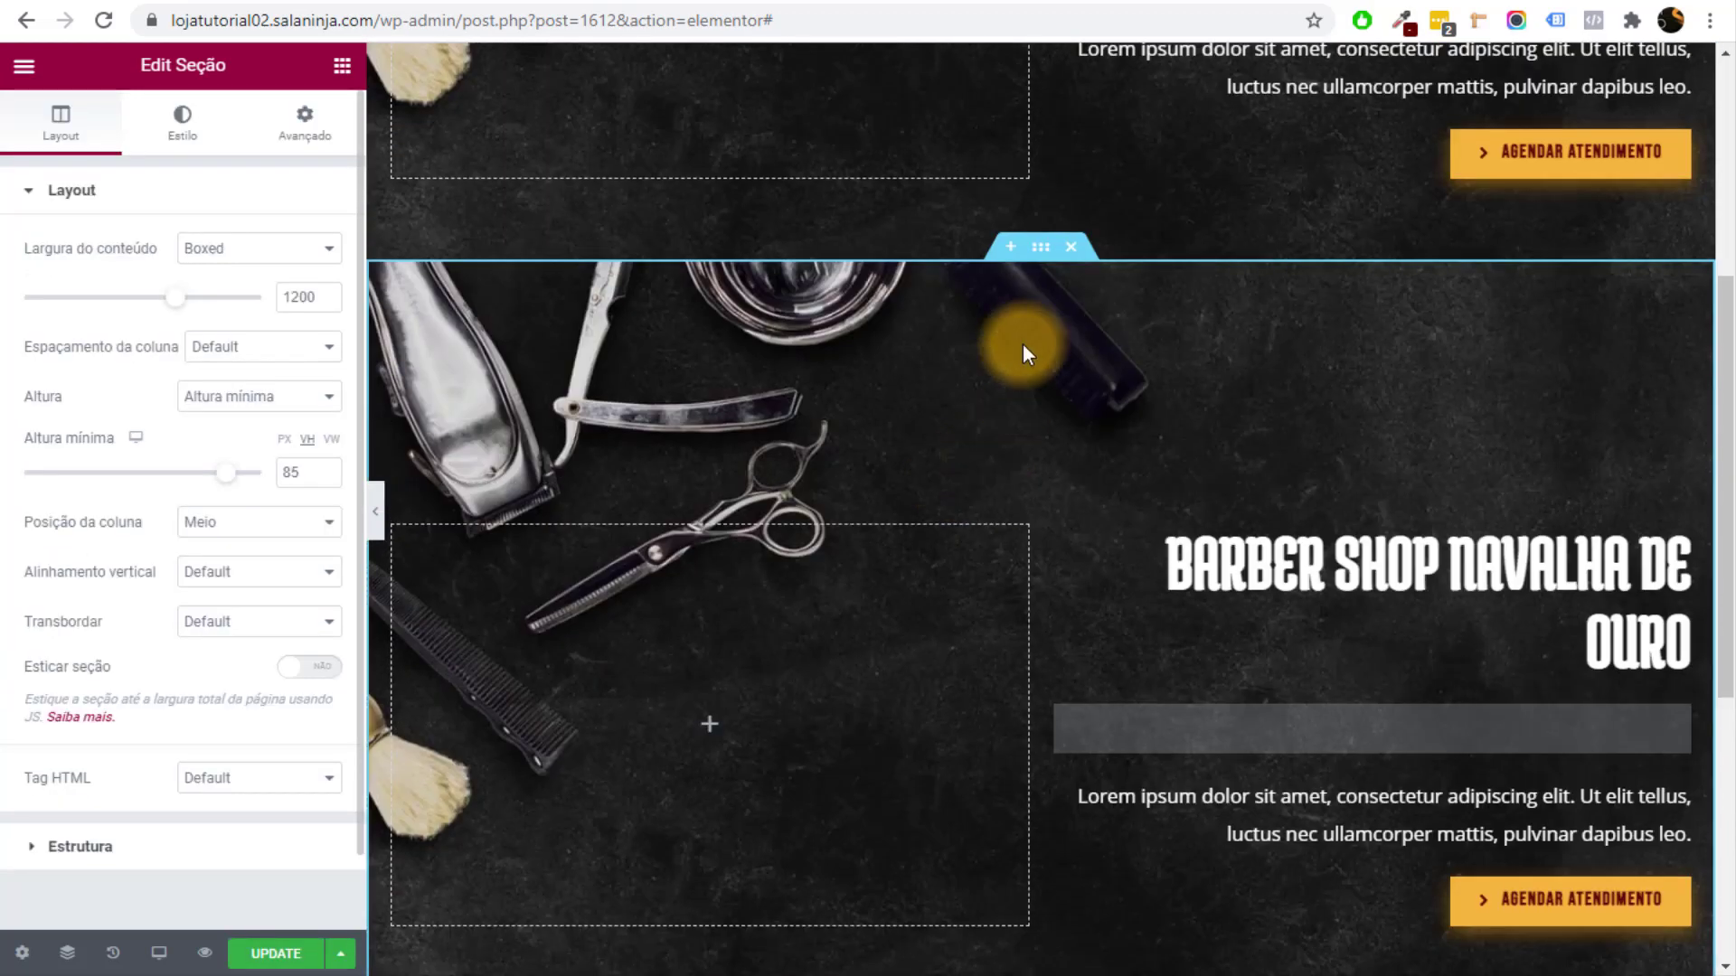
click(308, 131)
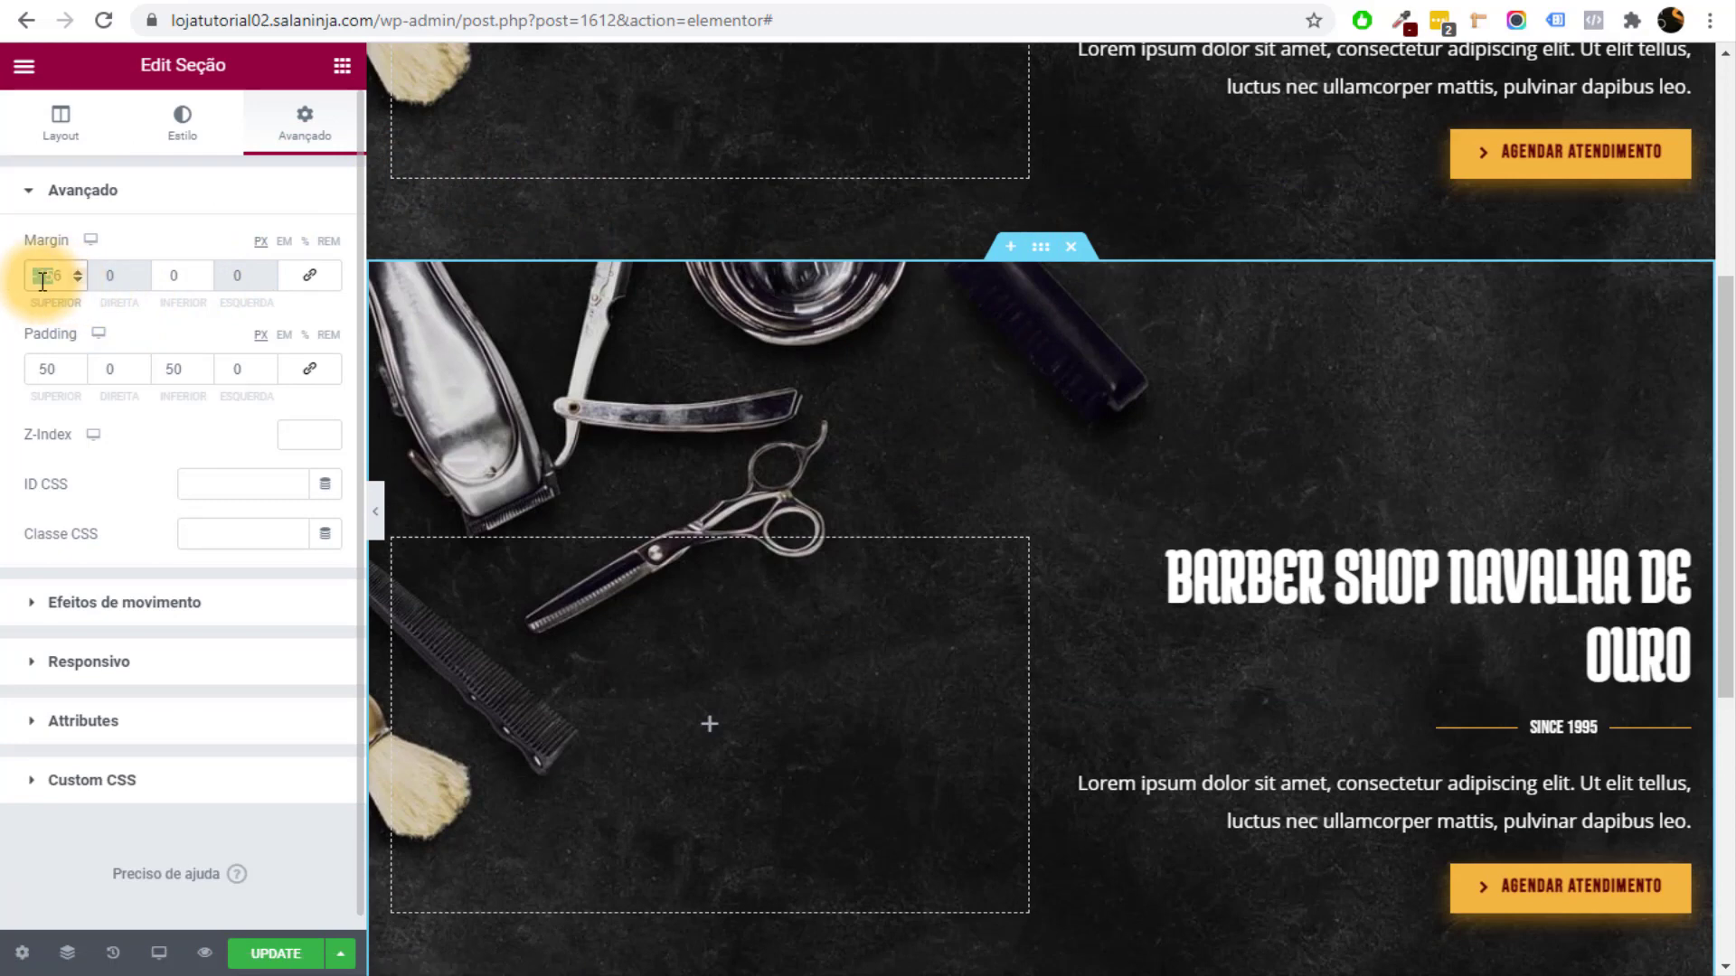
text(0)
scroll(899, 571, down, 5)
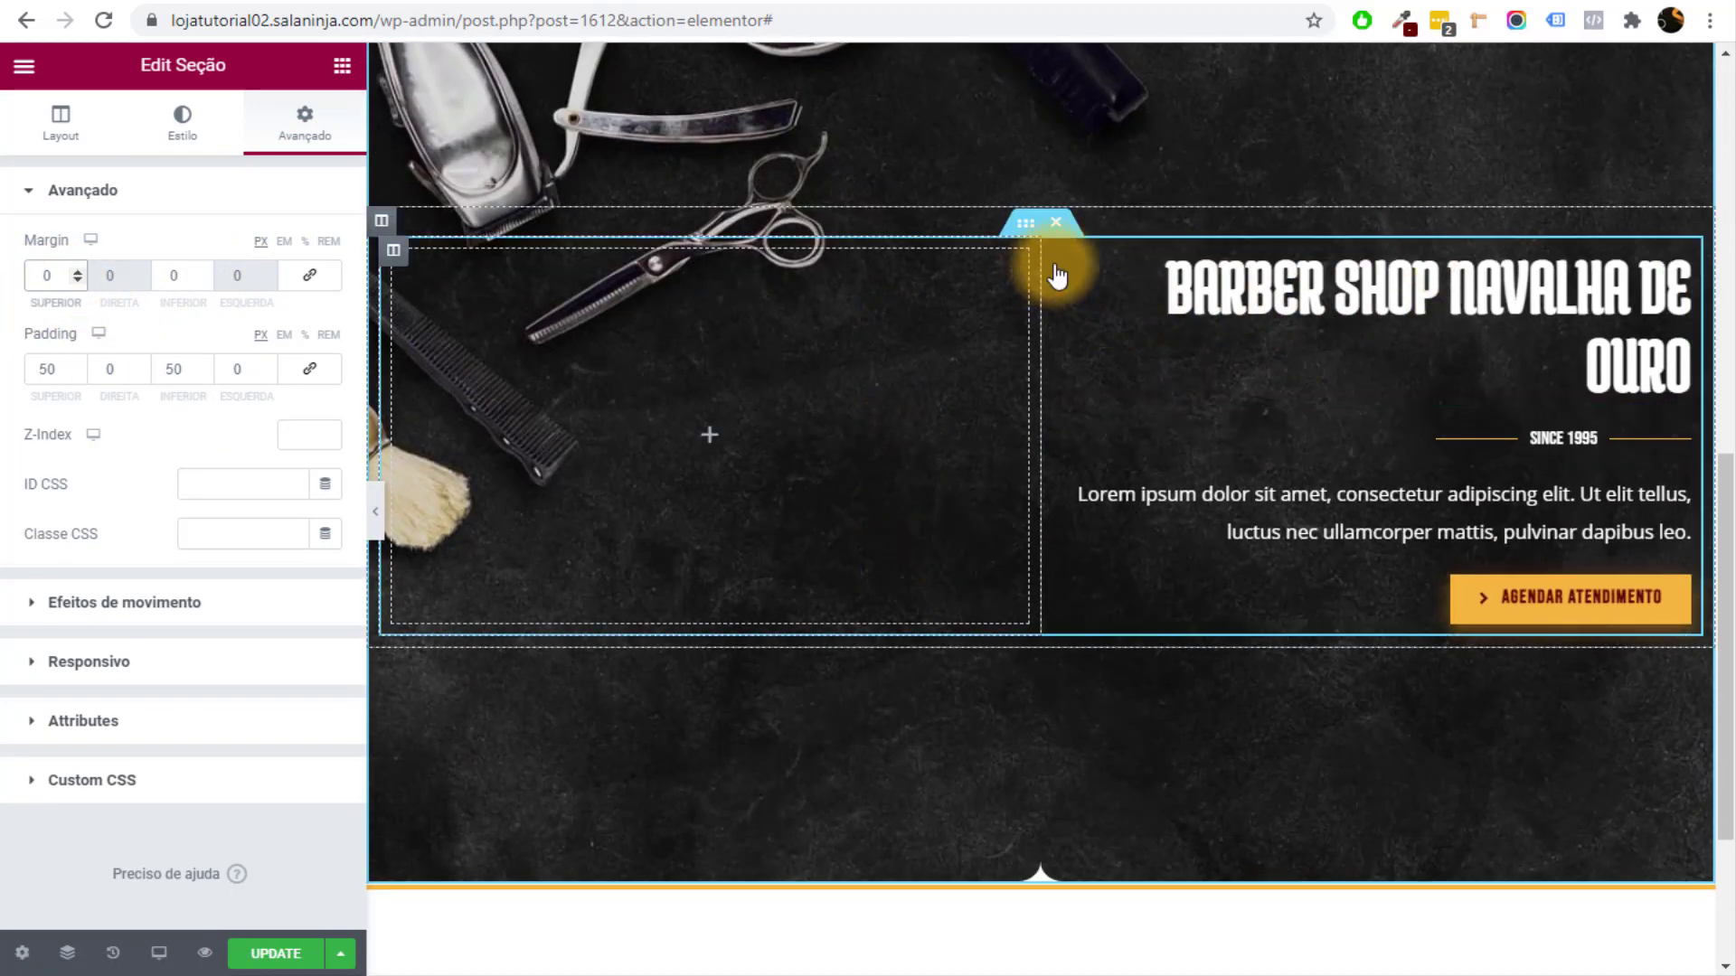
scroll(1081, 546, up, 3)
- Move the copy's heading-and-text column into the left column slot
drag(1056, 488, 530, 739)
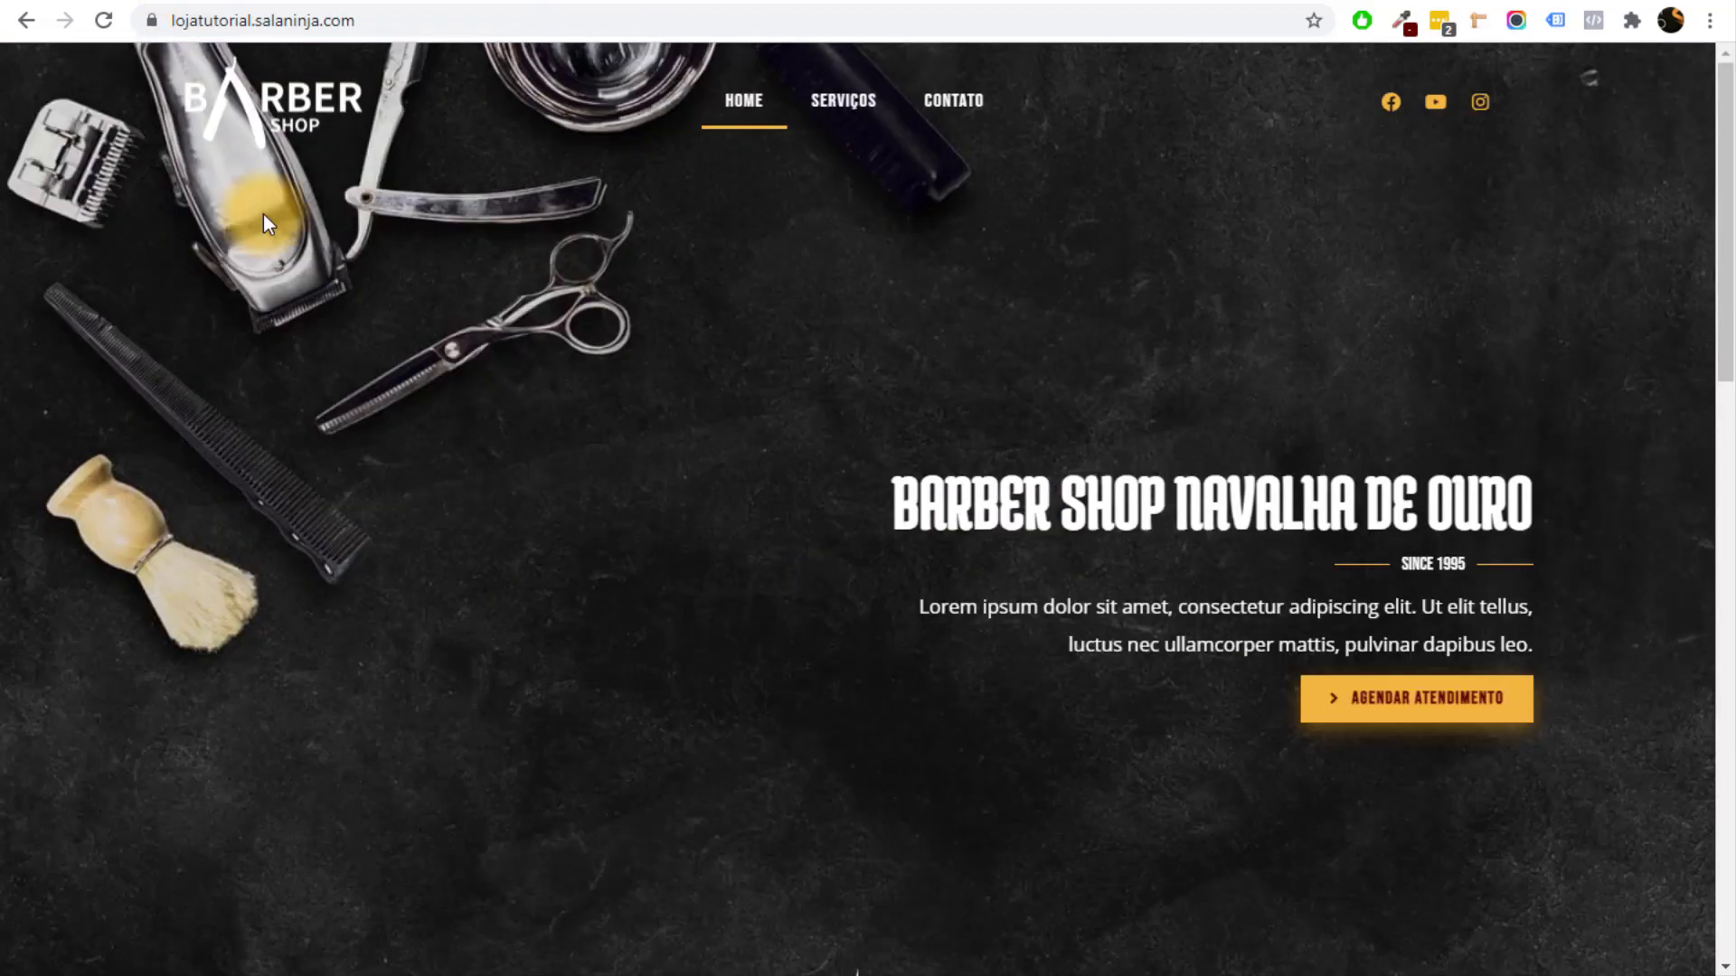
scroll(263, 213, down, 10)
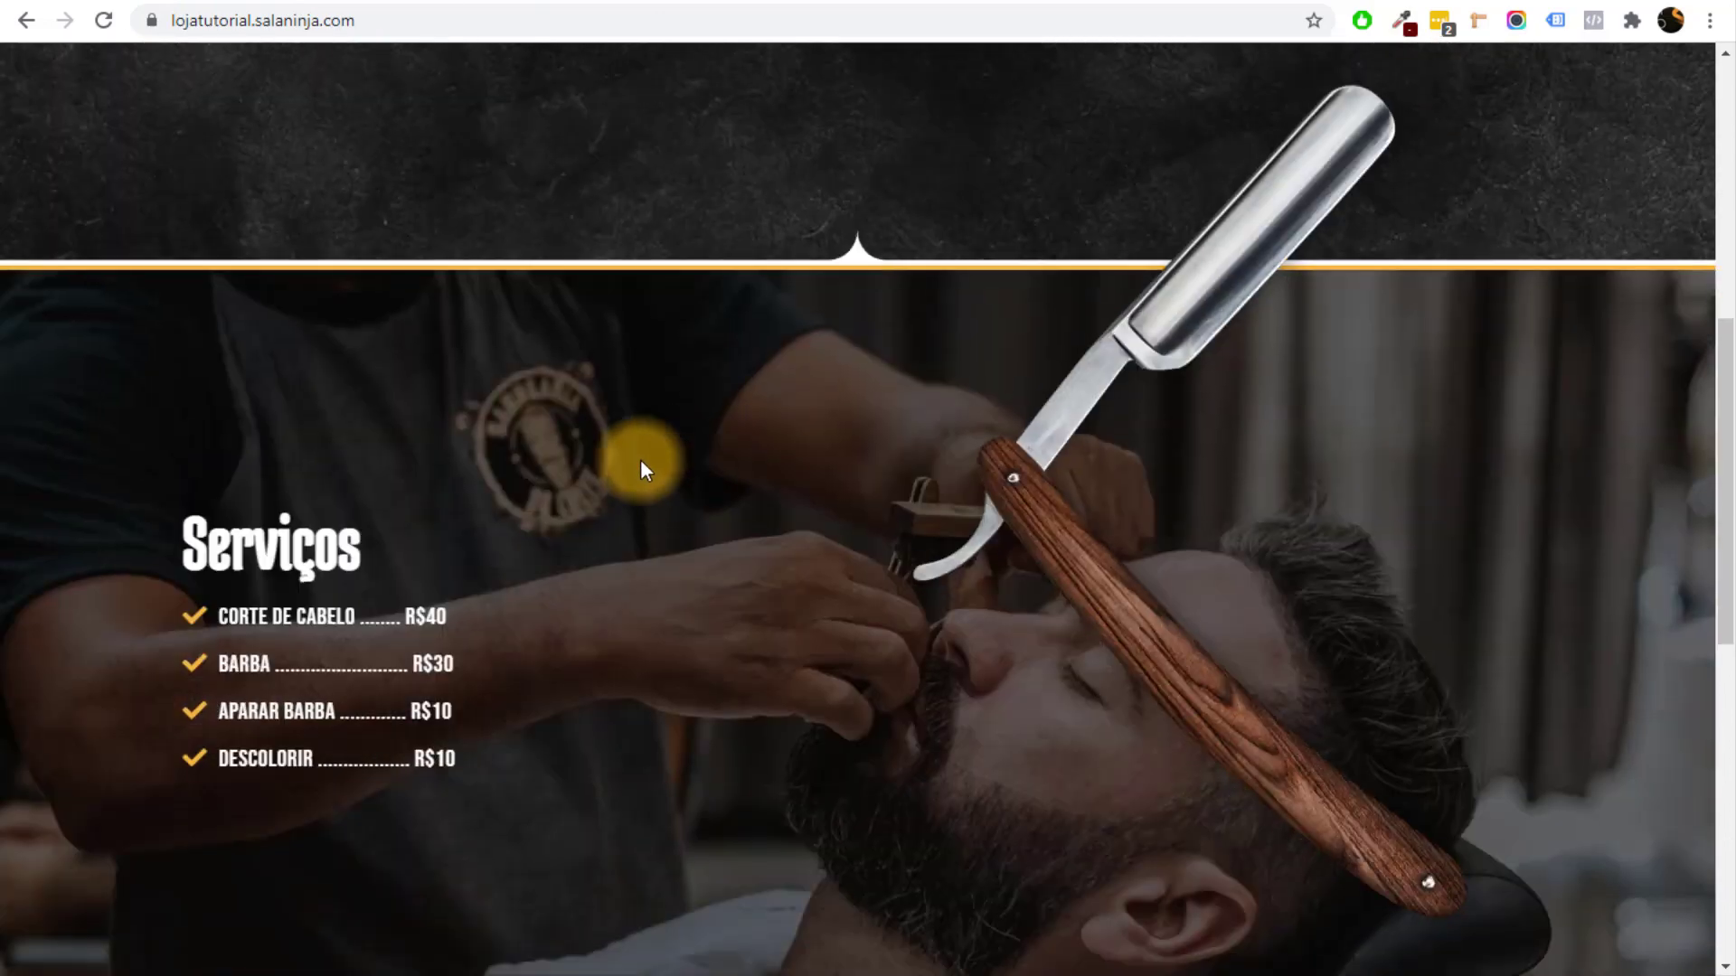
scroll(1081, 409, up, 4)
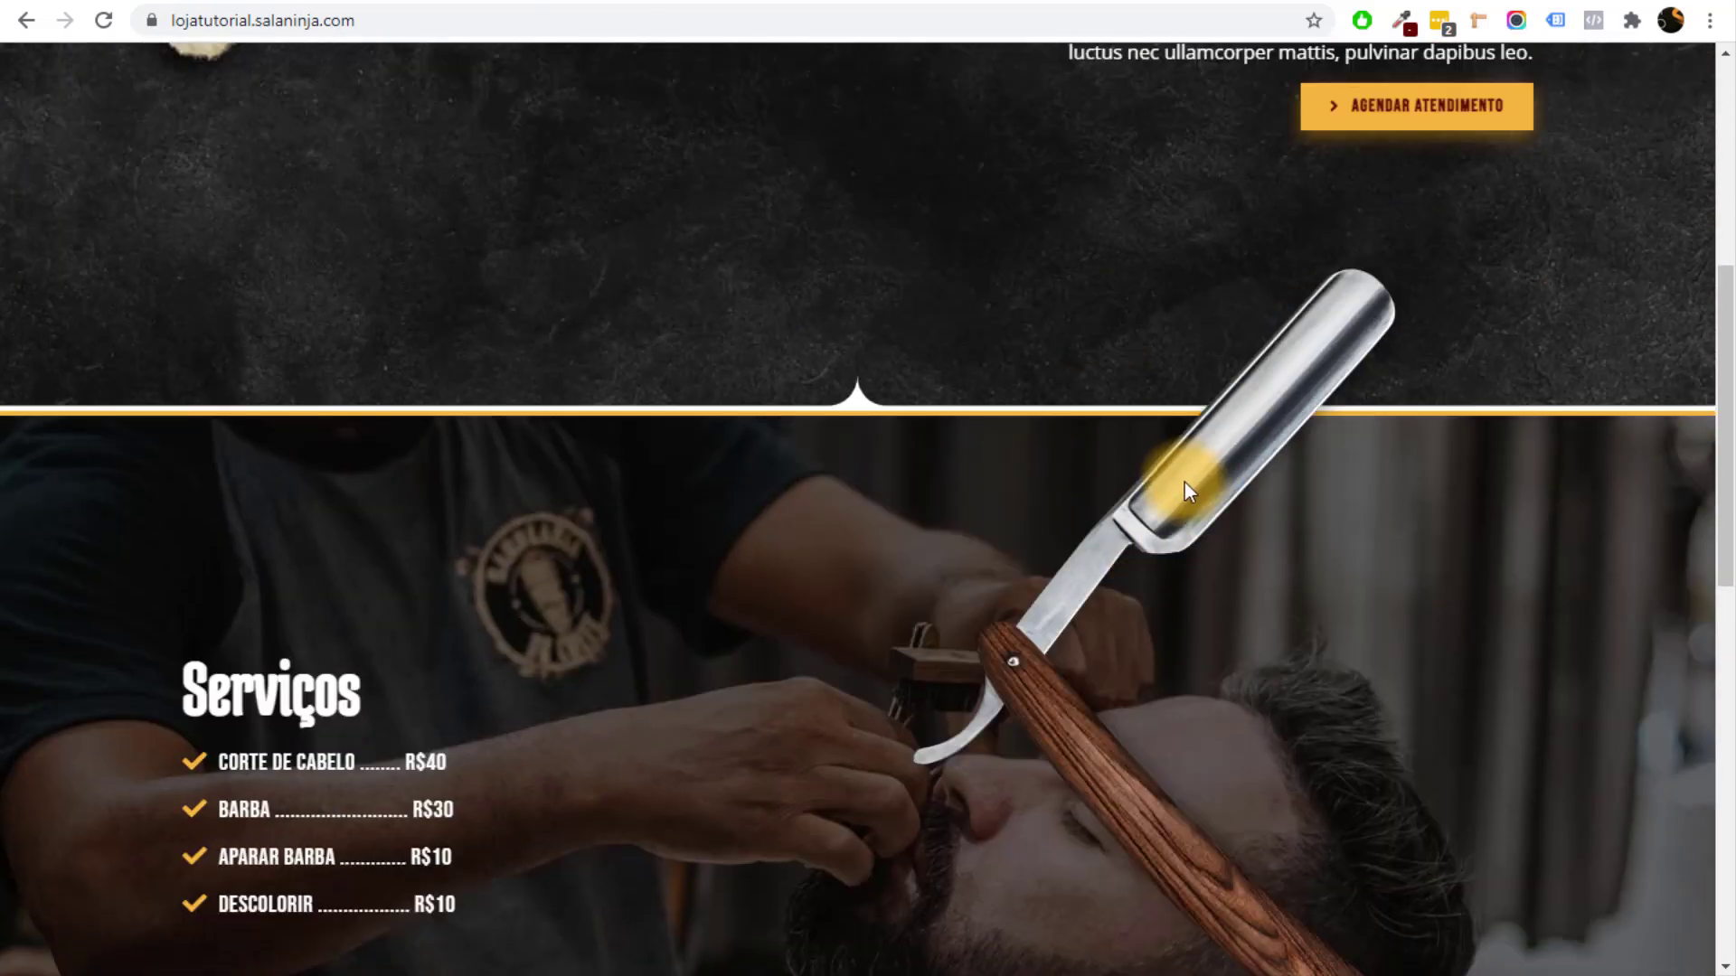
scroll(1175, 481, down, 4)
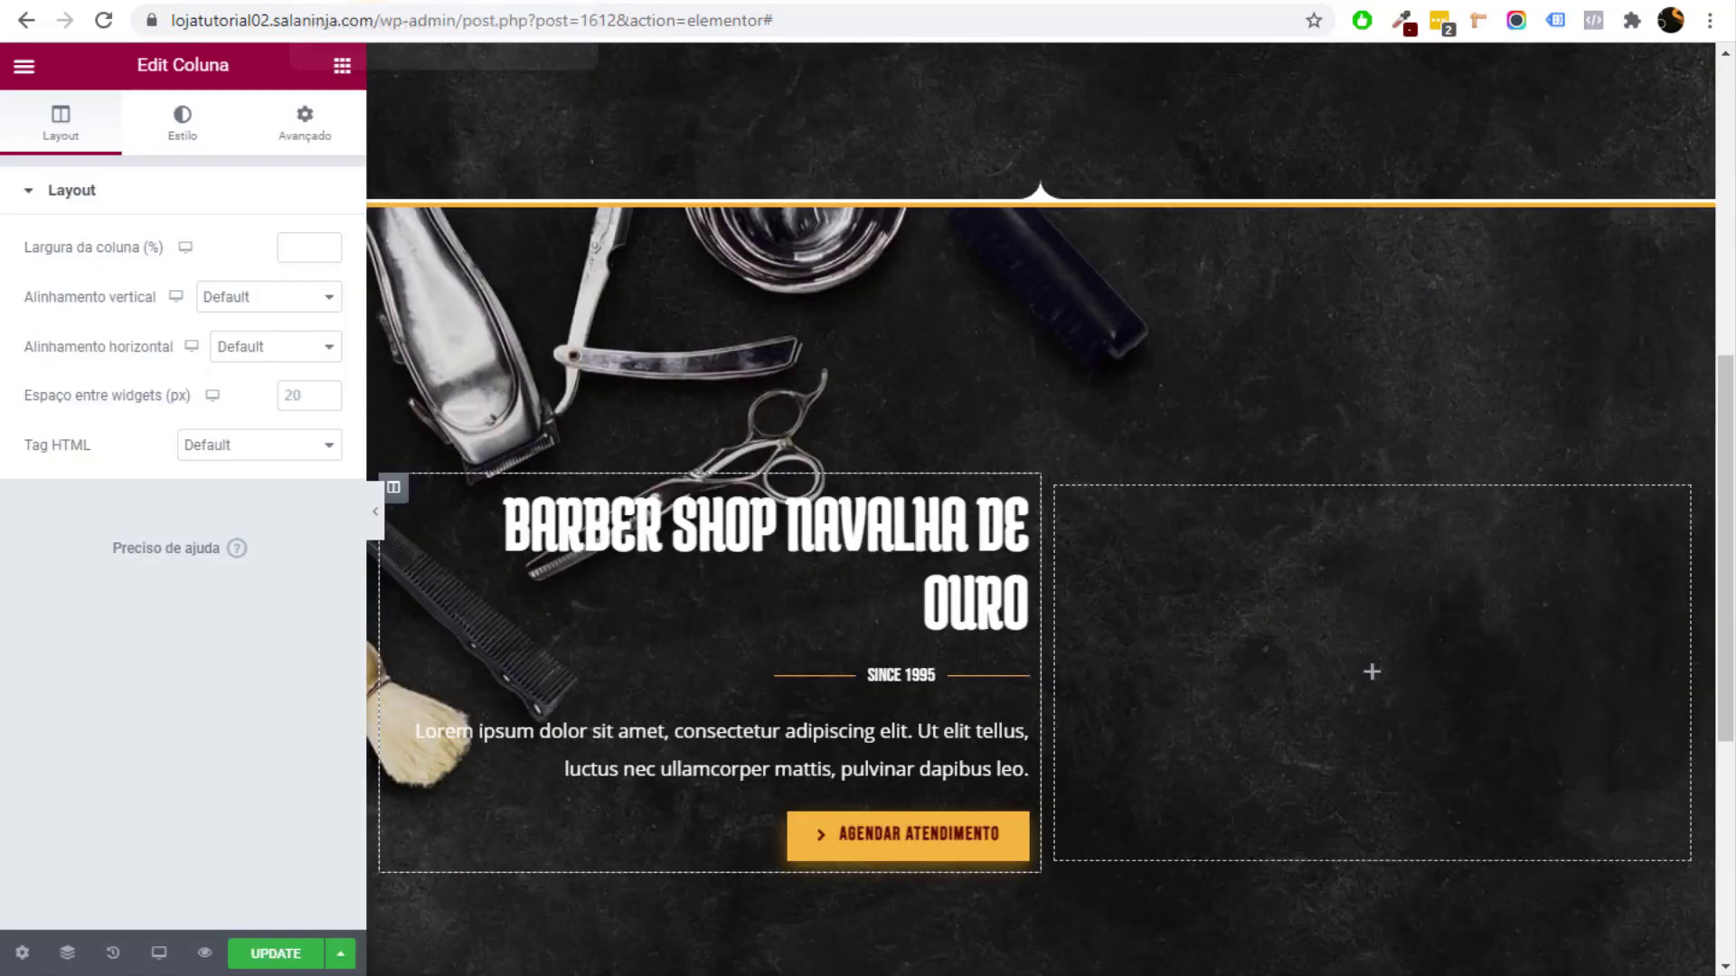
- Change the copied heading to 'Serviços' and left-align it
click(393, 488)
click(258, 287)
drag(258, 287, 8, 281)
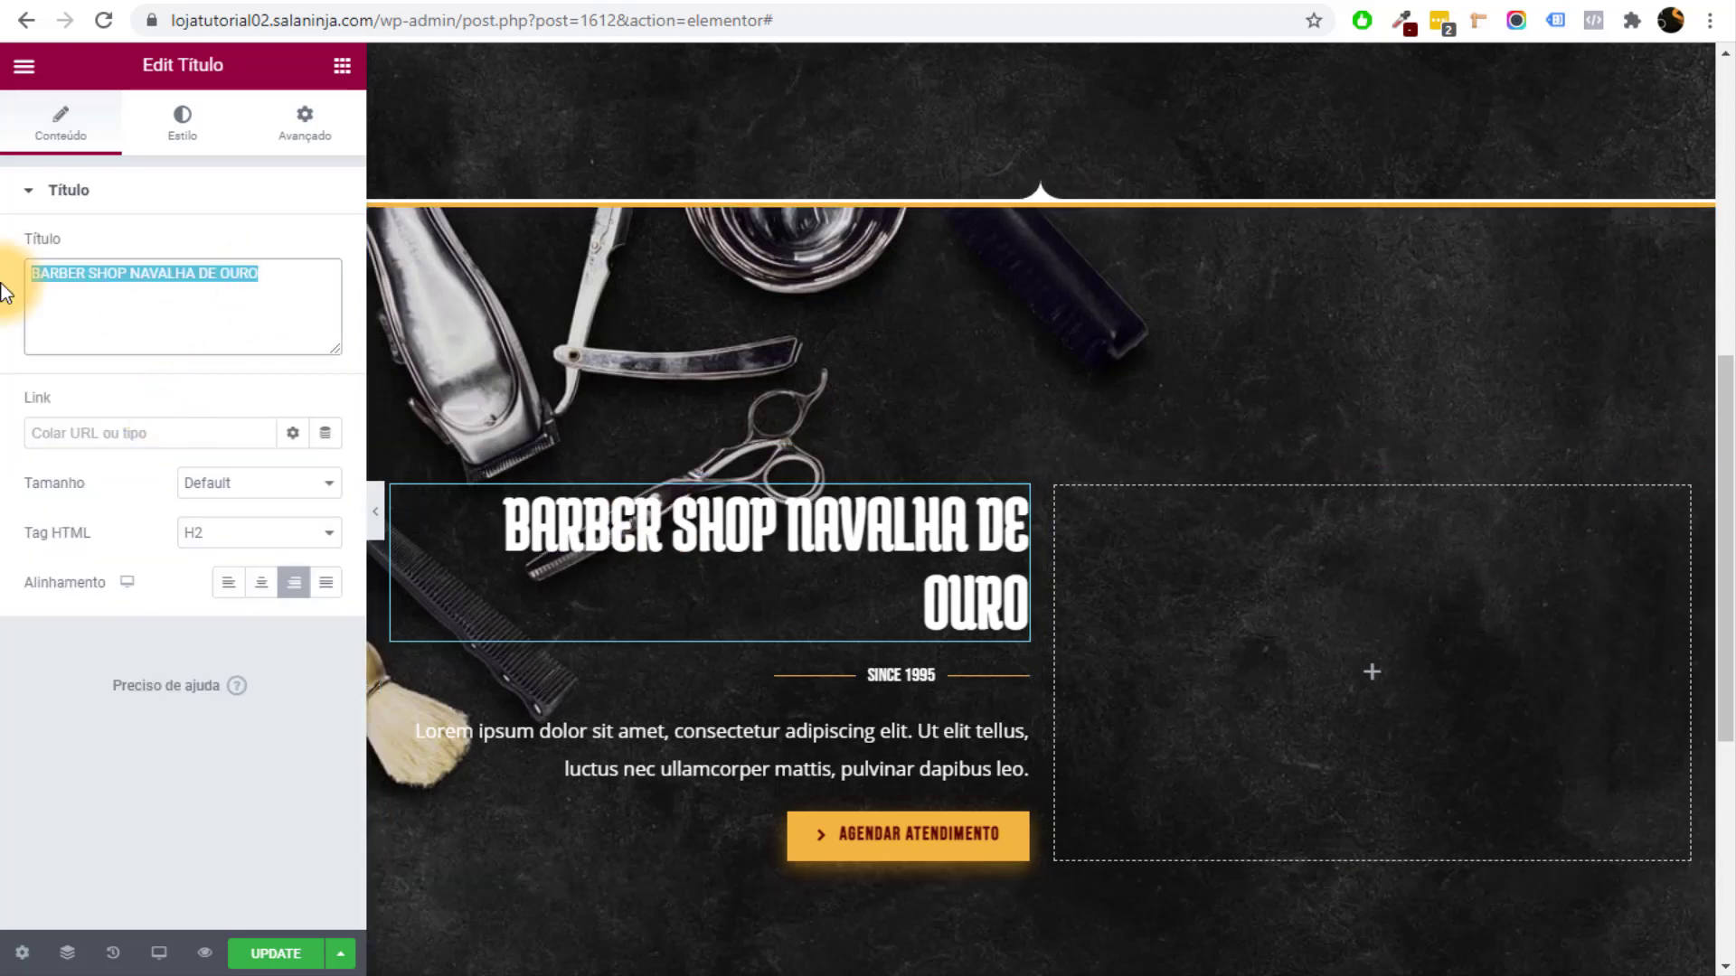
text(Serviços)
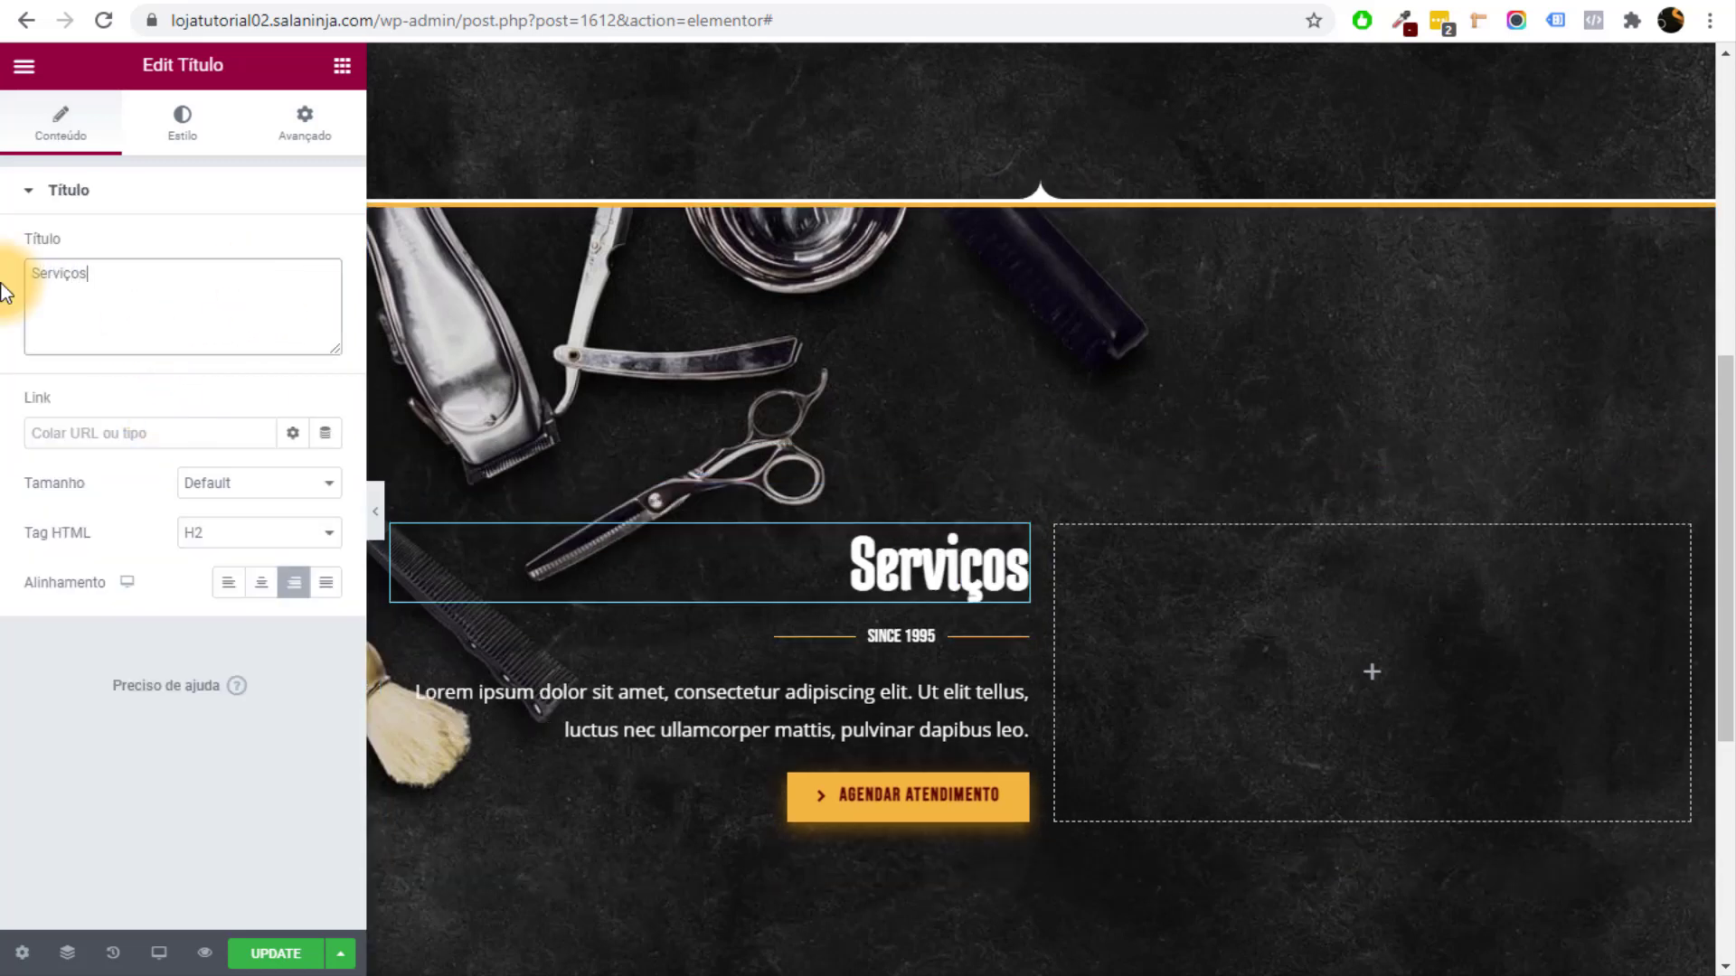
click(229, 583)
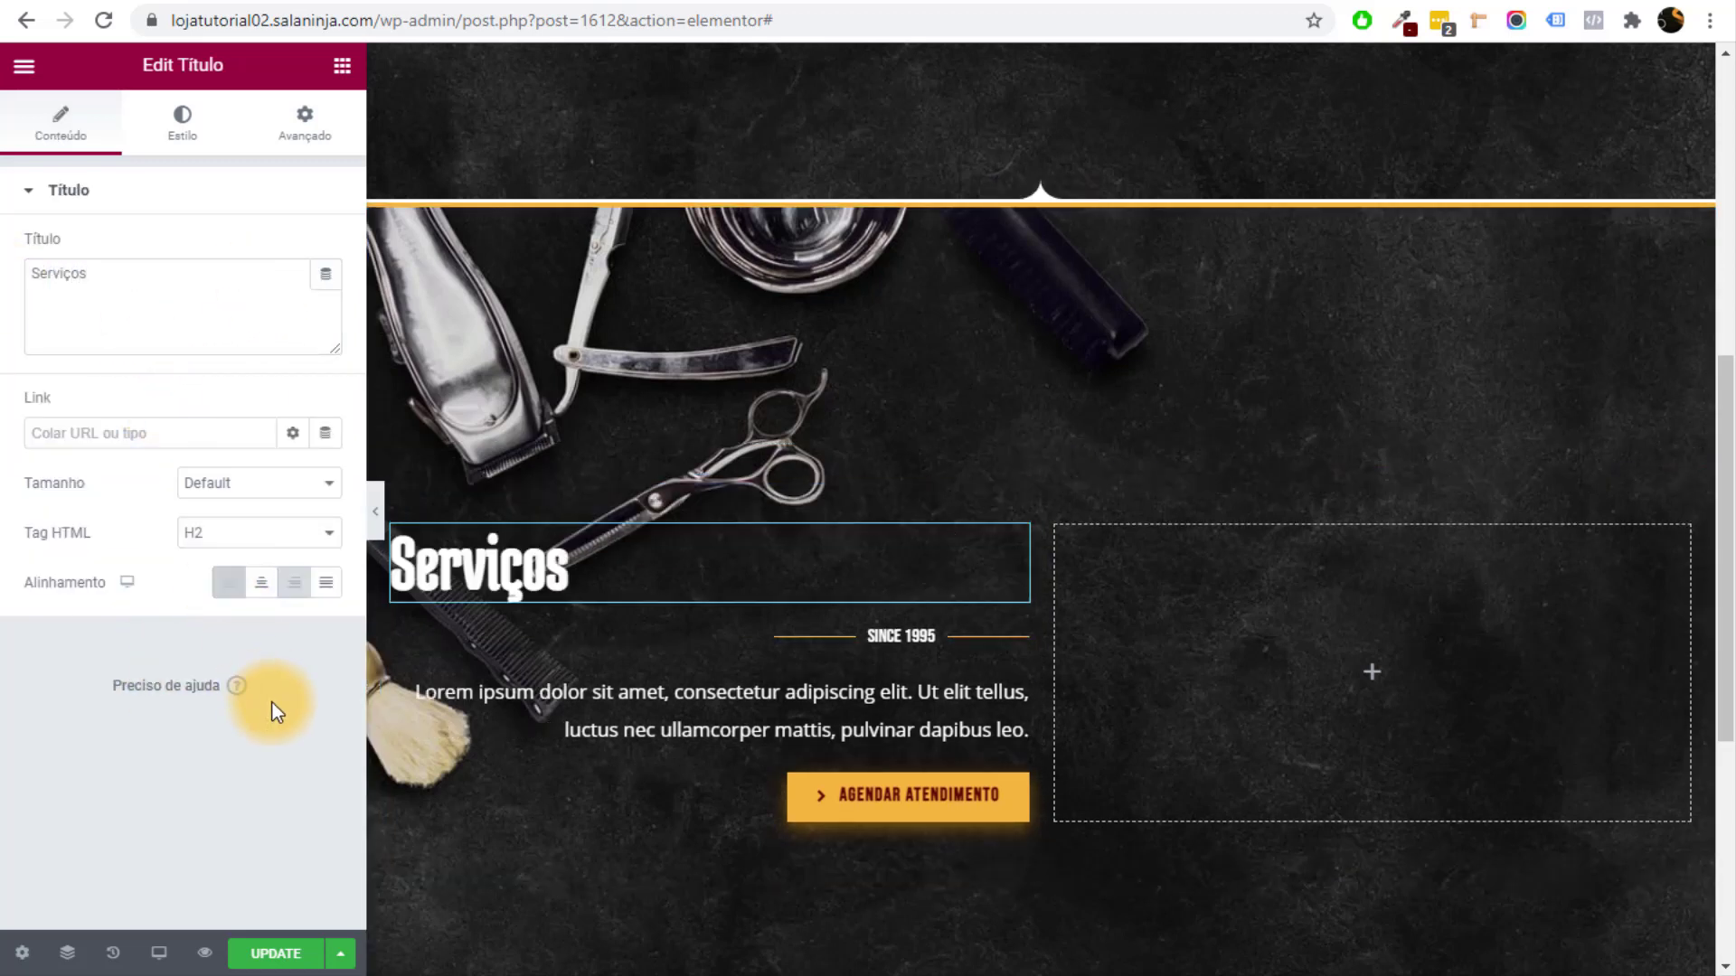
- Delete the Since 1995 divider, lorem ipsum paragraph and AGENDAR ATENDIMENTO button
right_click(886, 638)
click(965, 951)
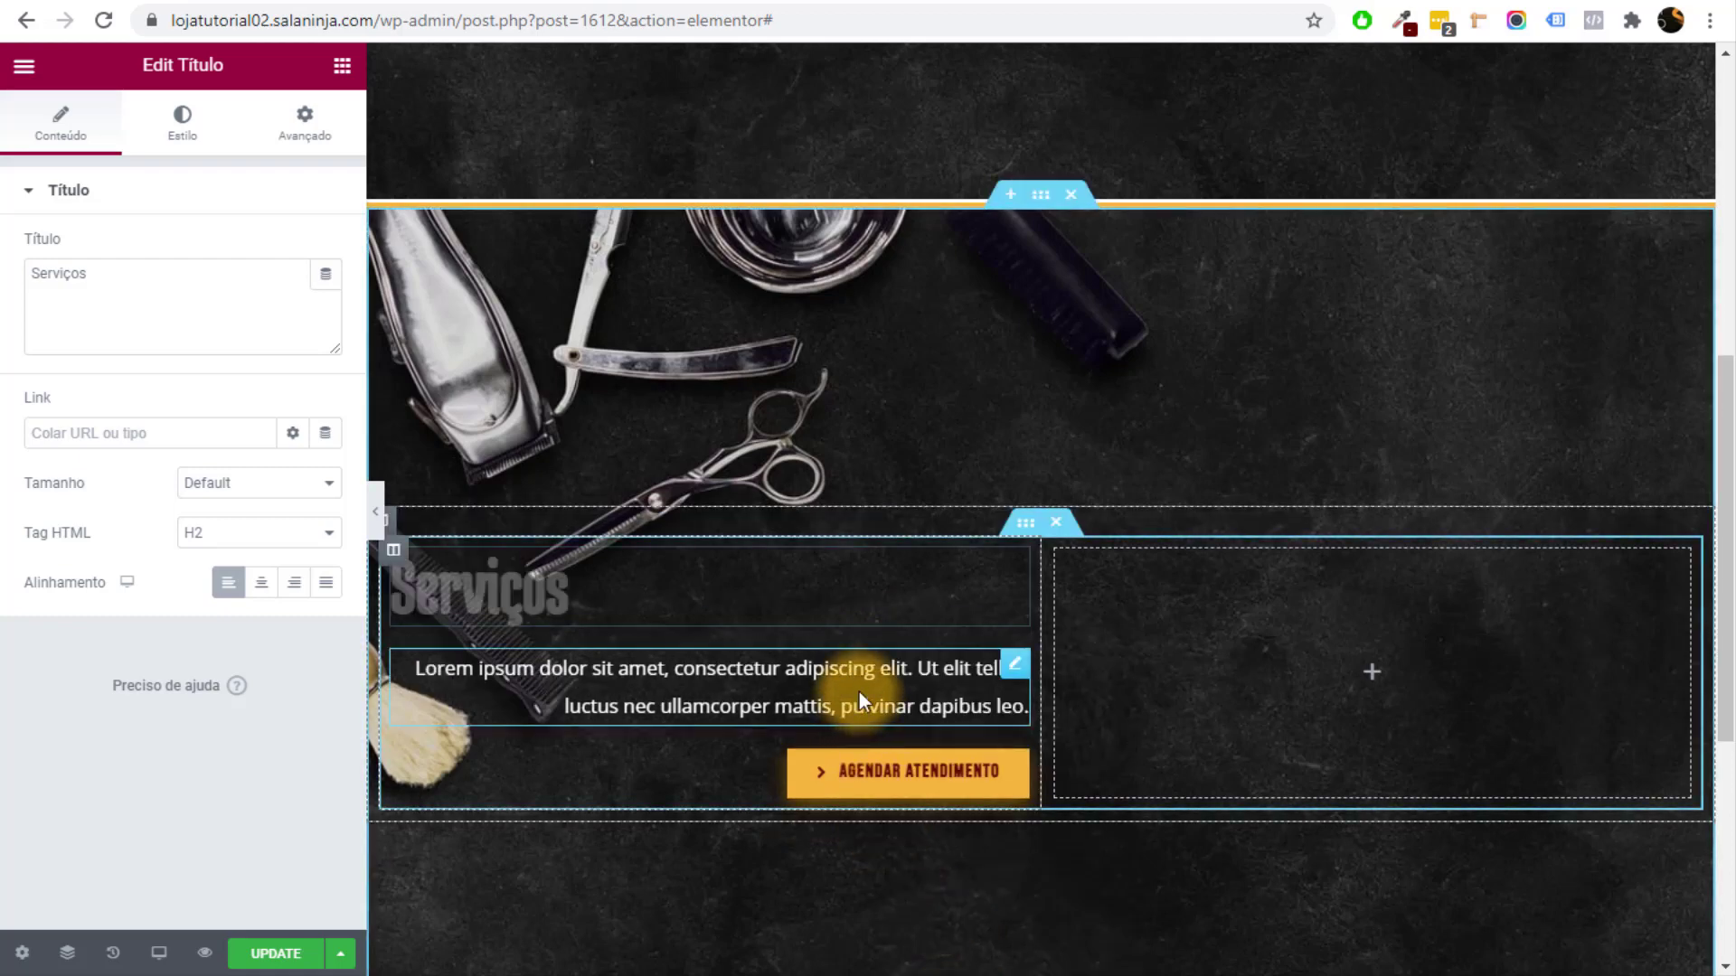
right_click(858, 691)
click(946, 958)
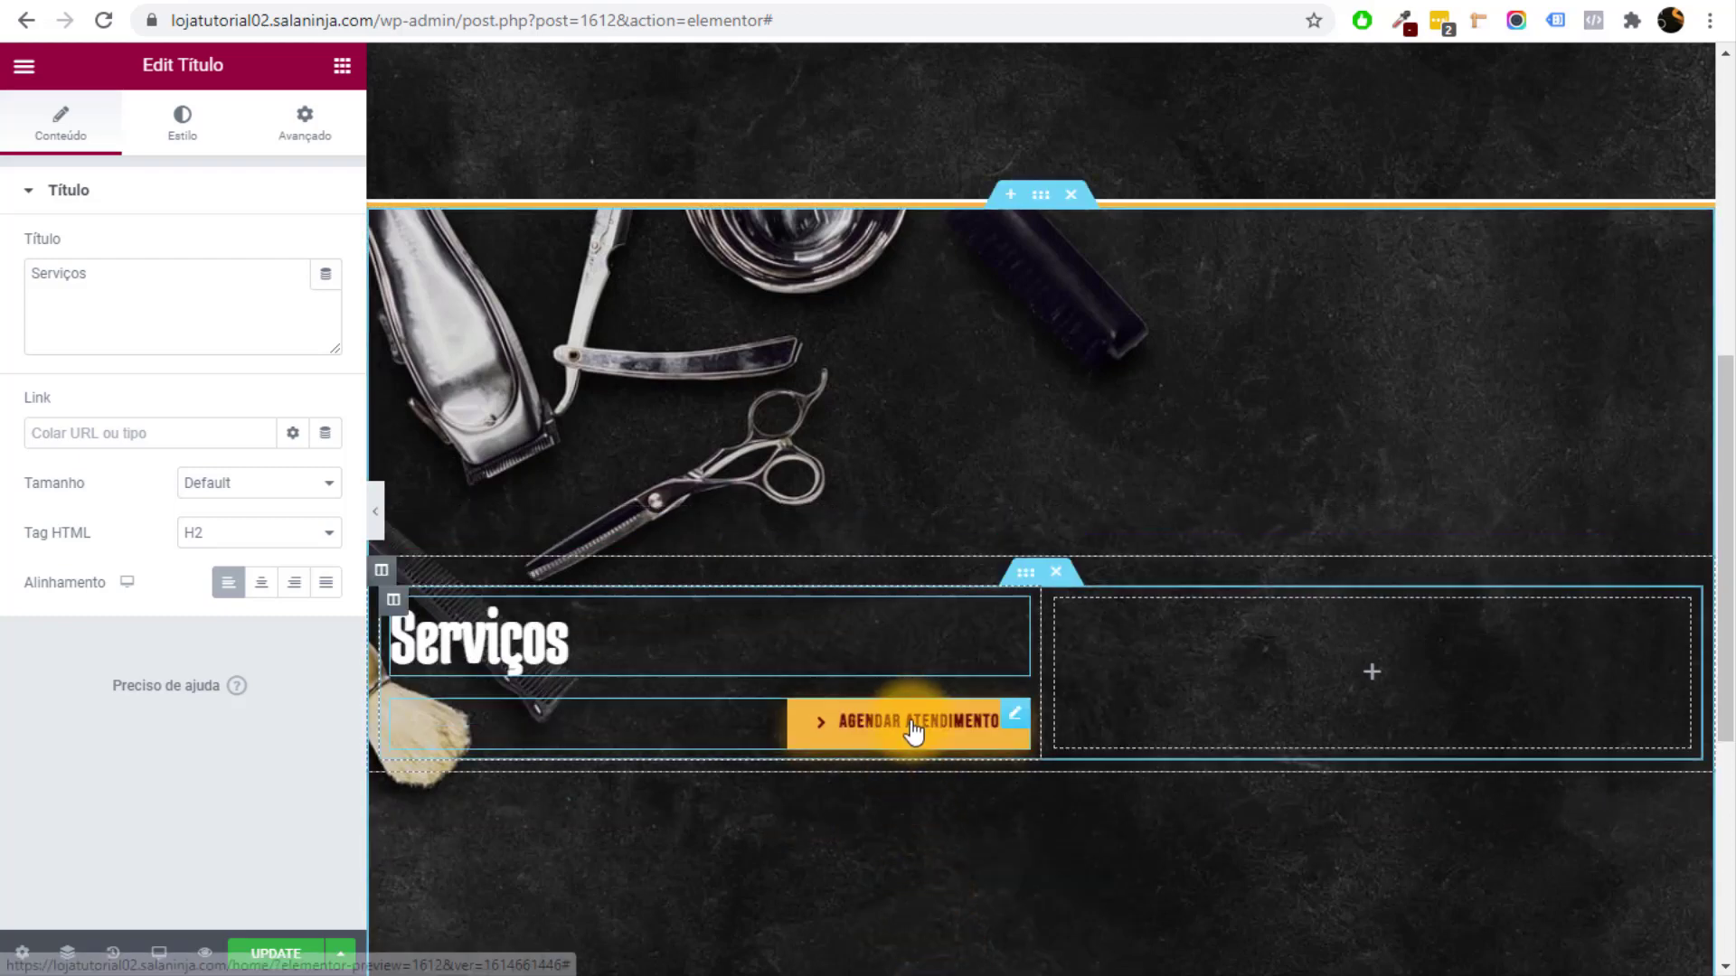
right_click(915, 726)
click(943, 949)
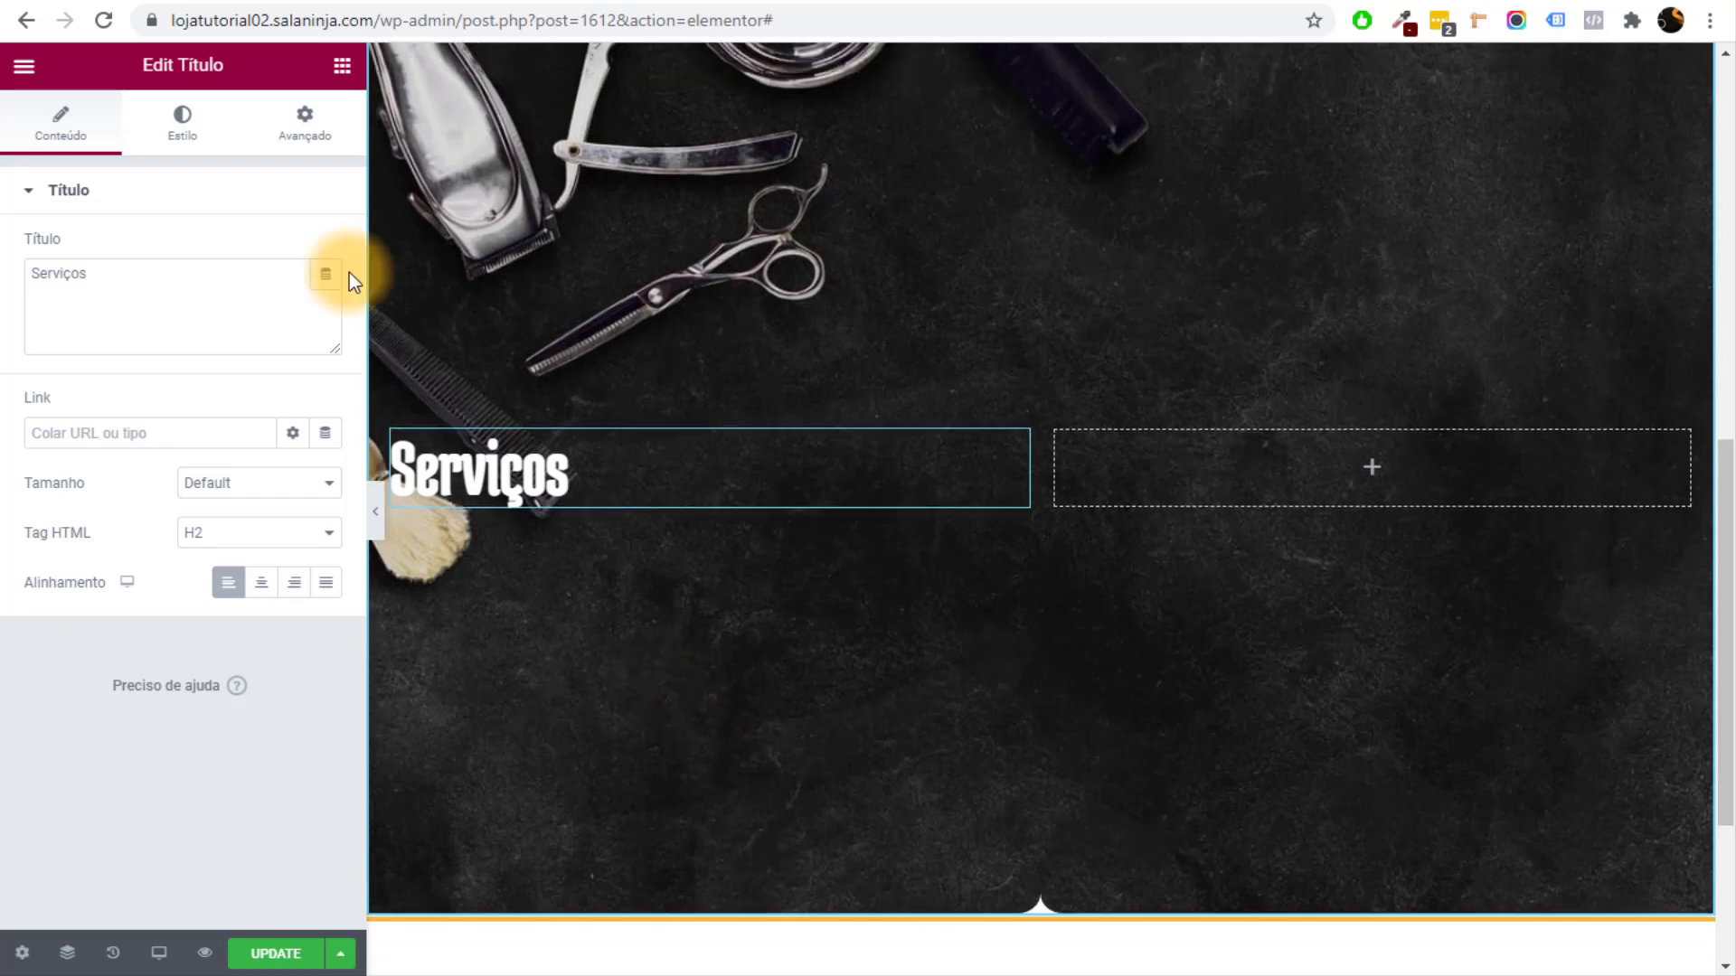
click(342, 65)
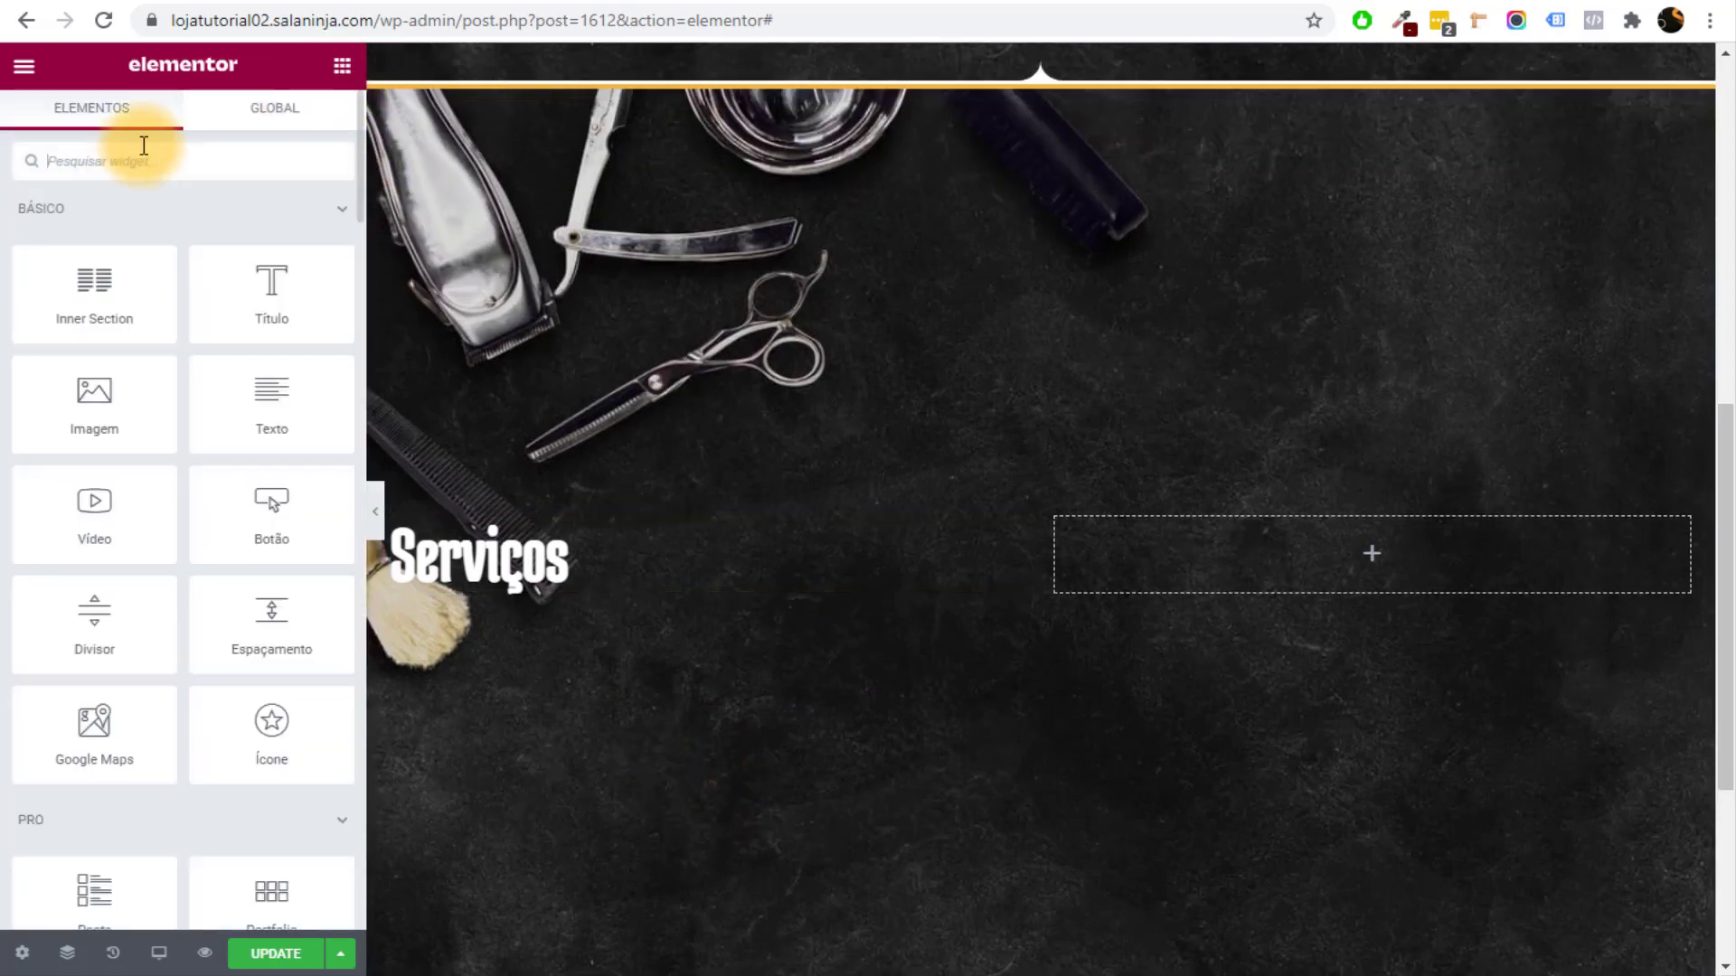
- Place an icon list below Serviços and remove its second and third items
text(lista)
drag(118, 244, 569, 579)
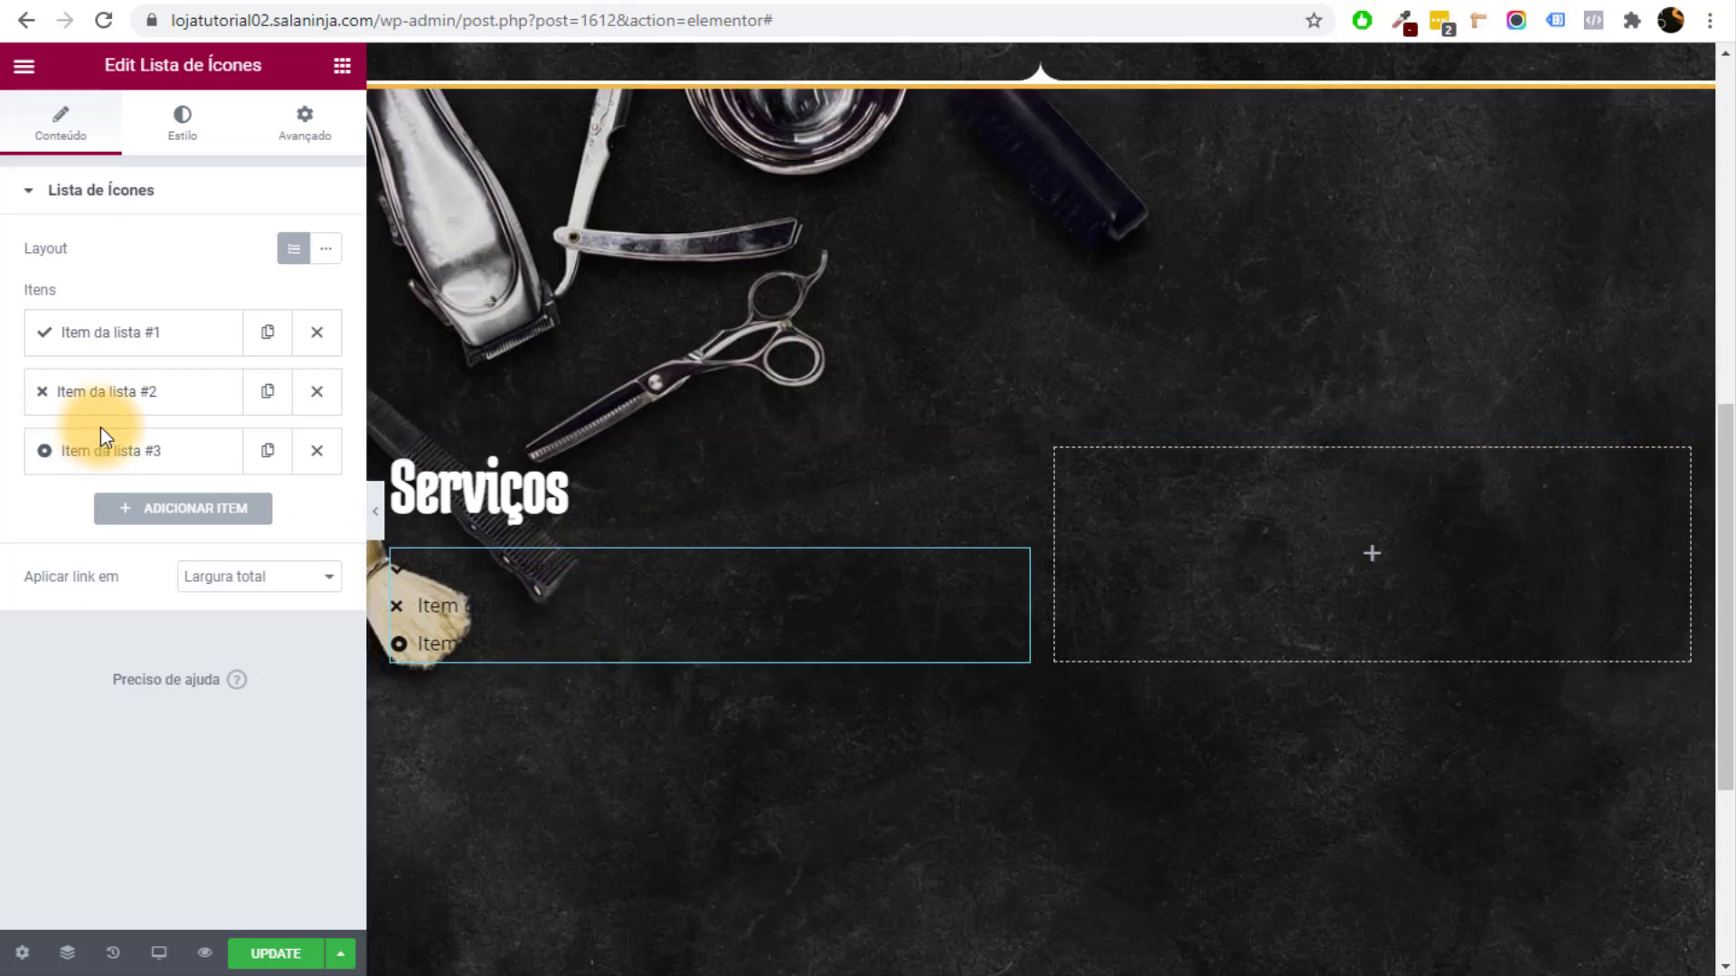
click(319, 403)
click(317, 397)
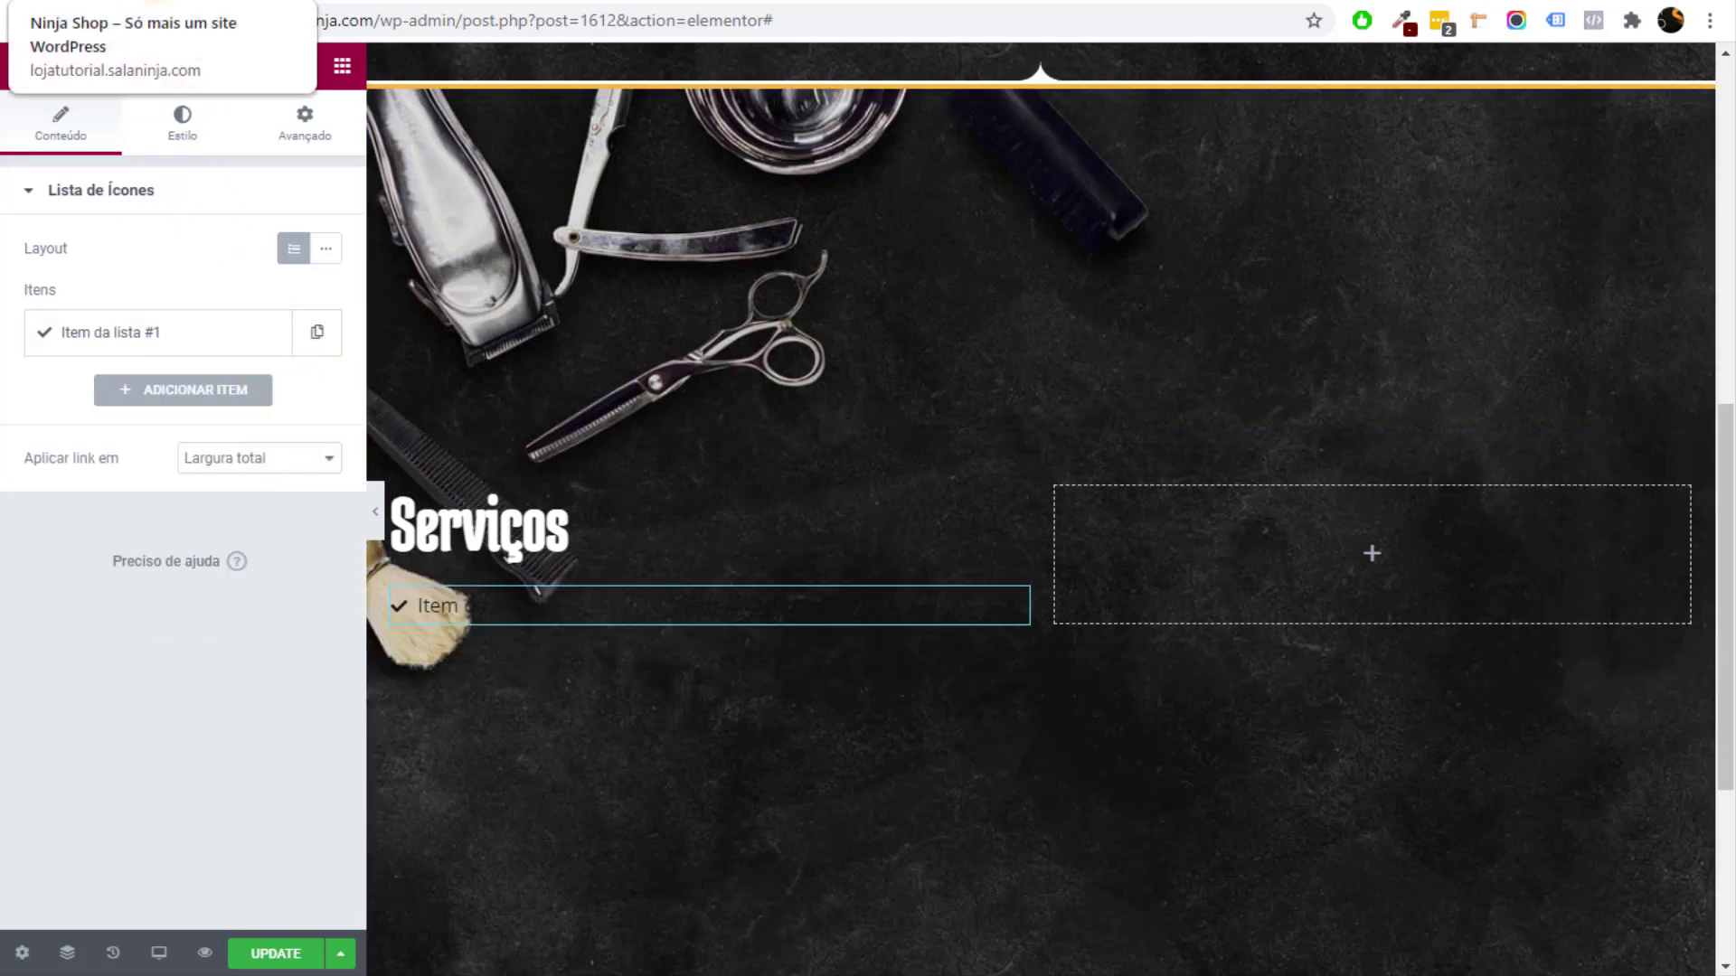
- Style the list item text as white 20 px Bebas Neue
click(182, 122)
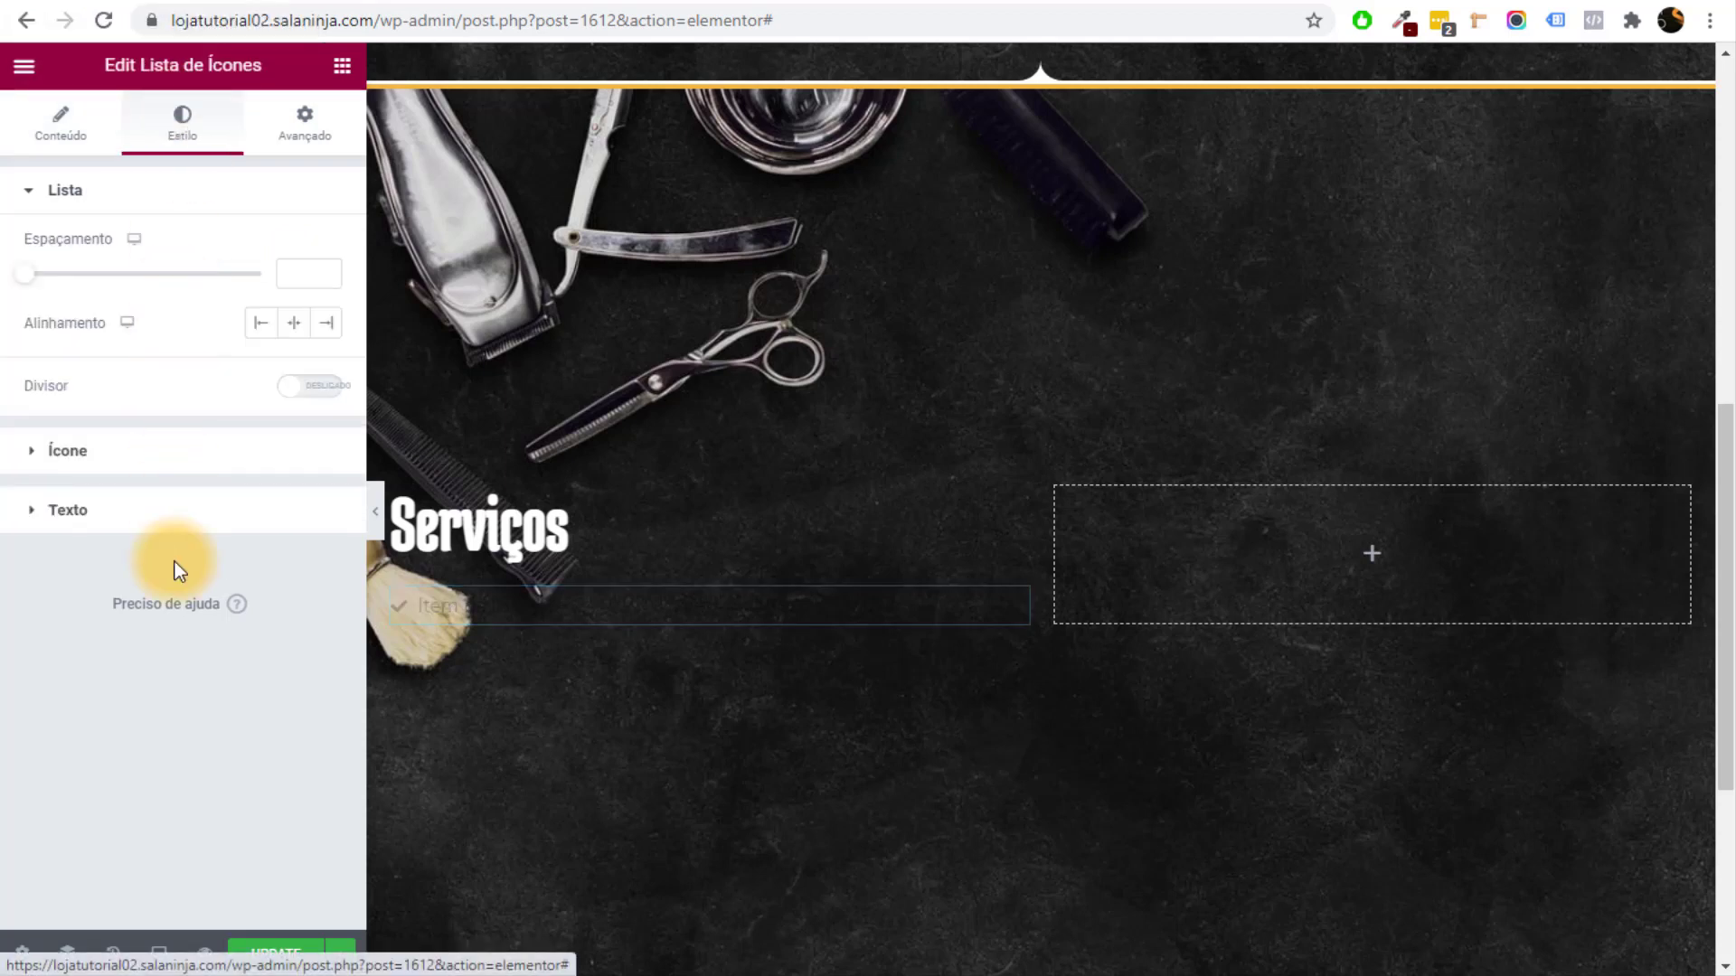
click(124, 520)
click(328, 542)
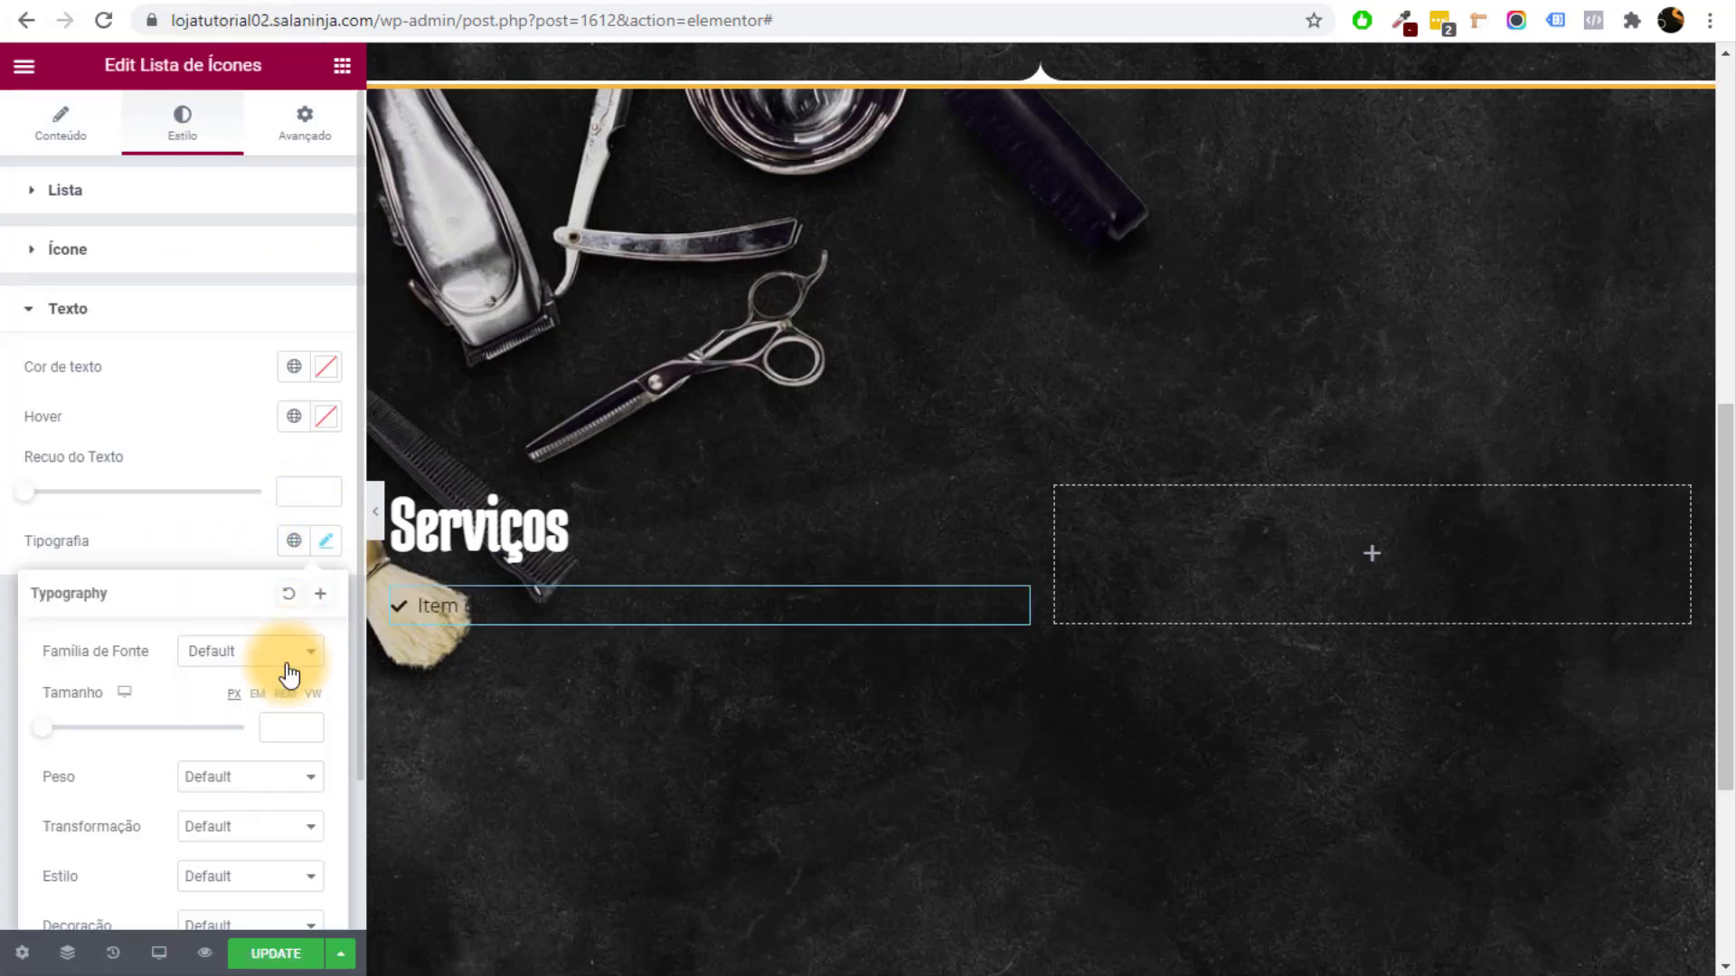
click(288, 725)
text(20)
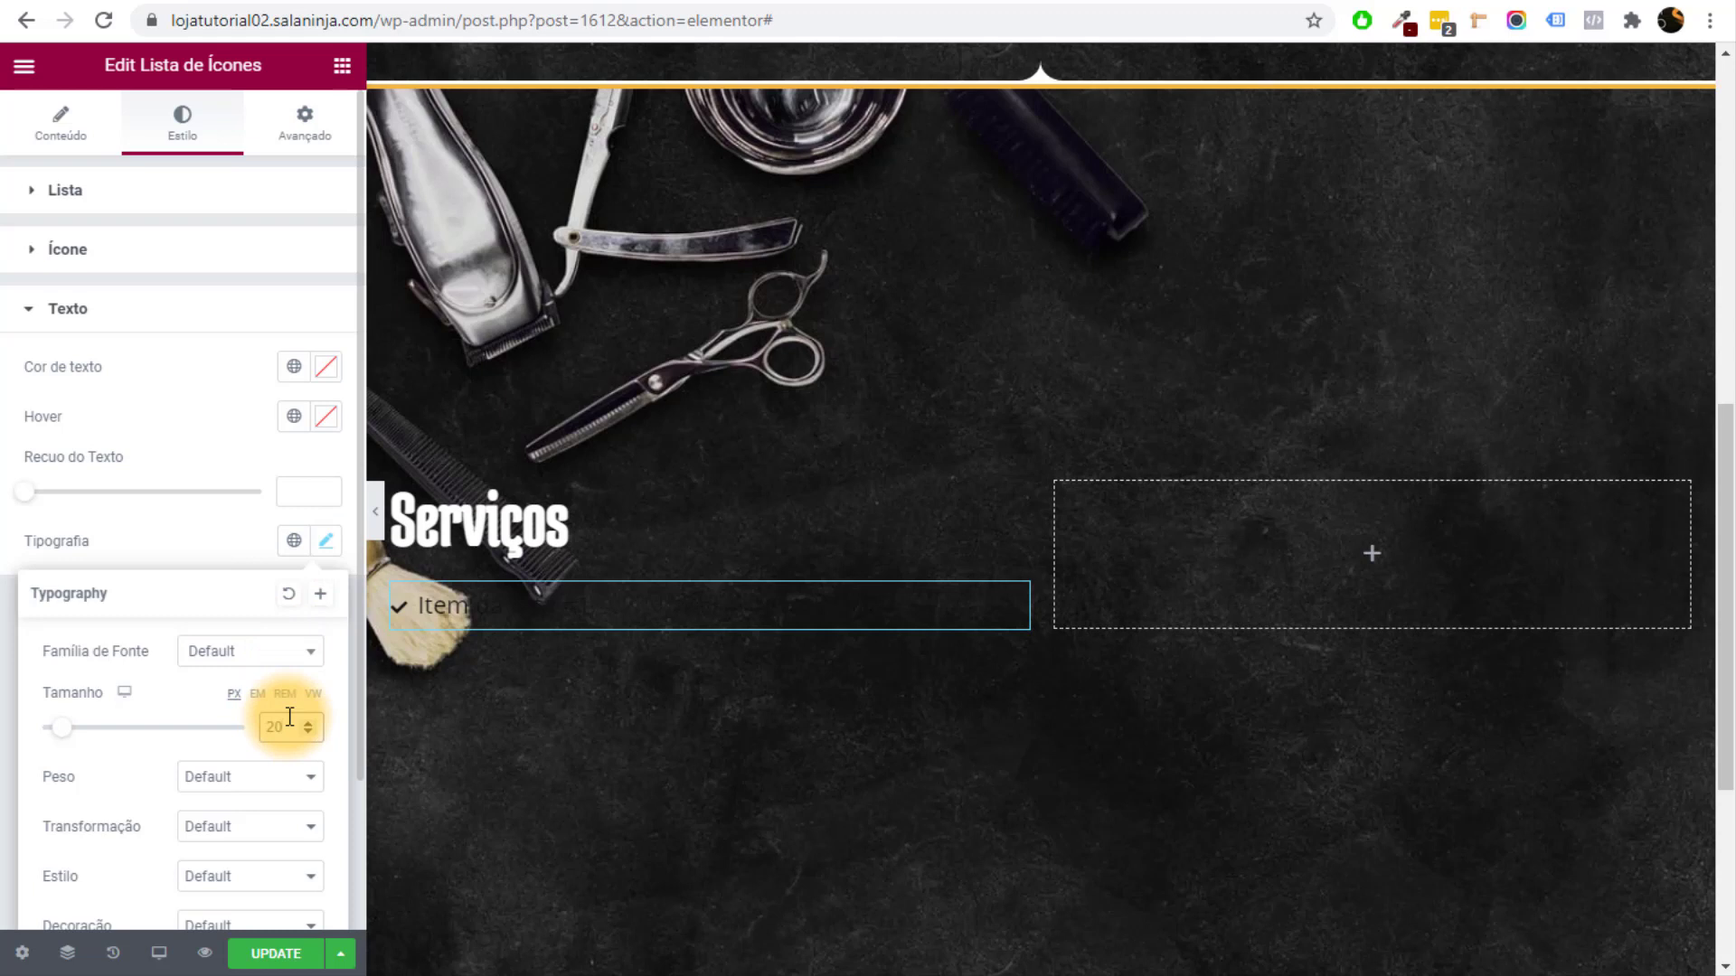
click(282, 663)
text(bebas)
key(Return)
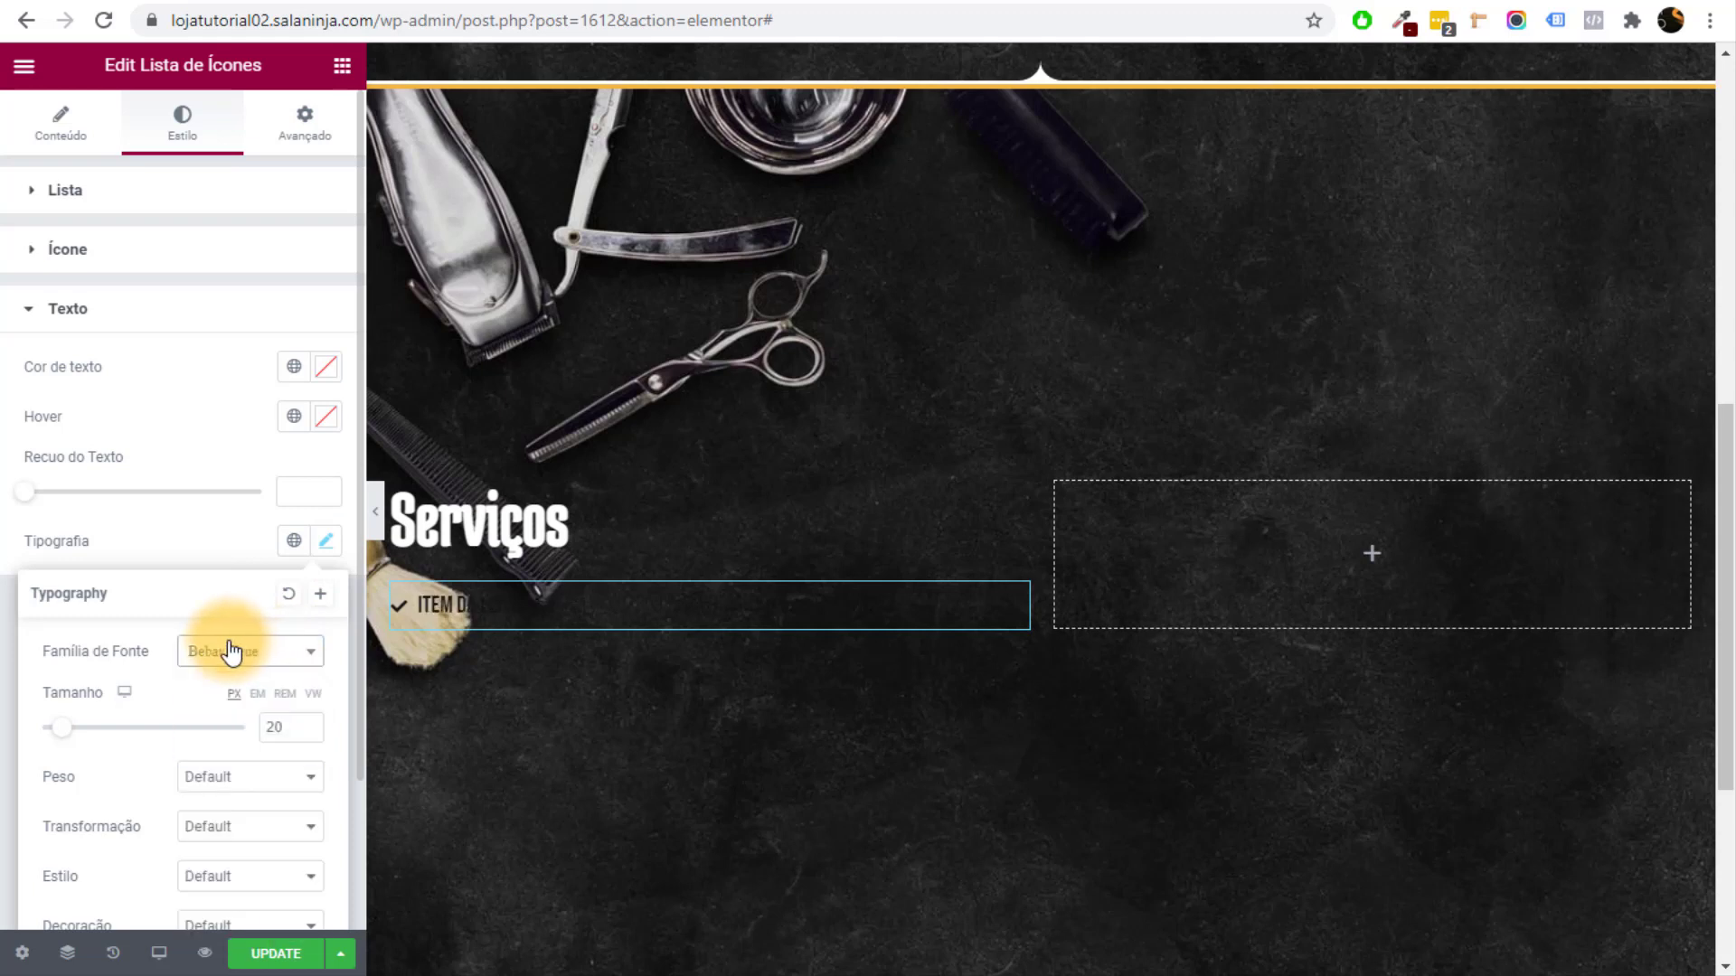
scroll(234, 687, down, 2)
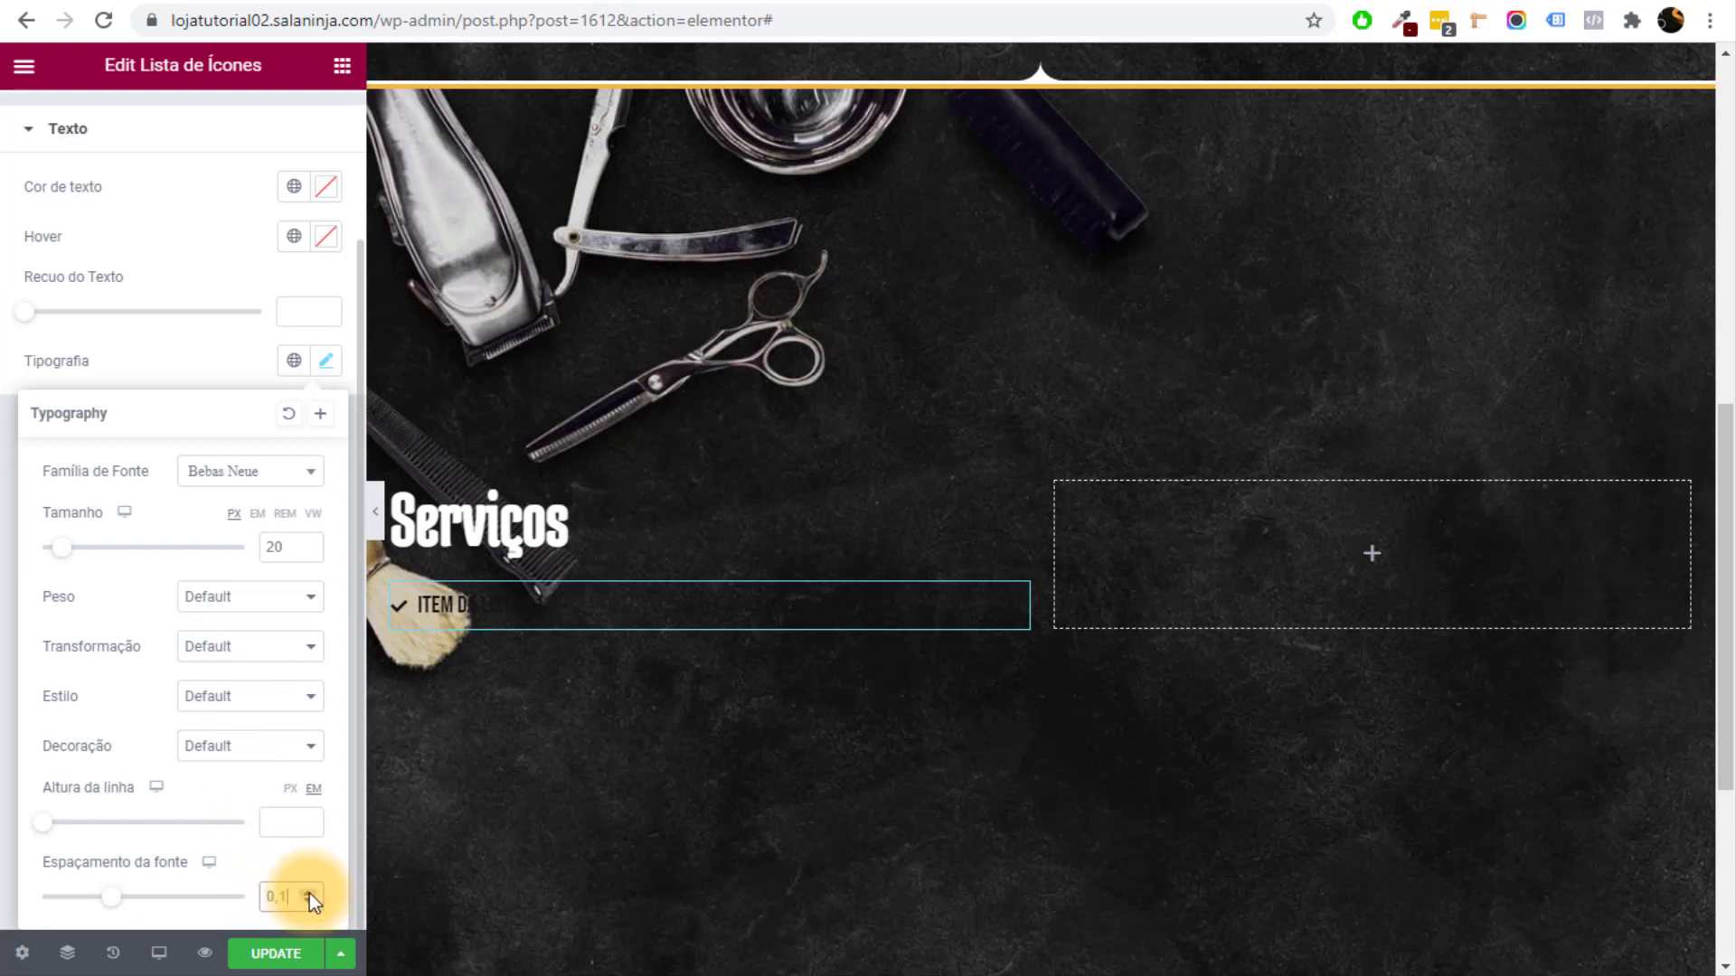
click(11, 620)
scroll(181, 488, up, 2)
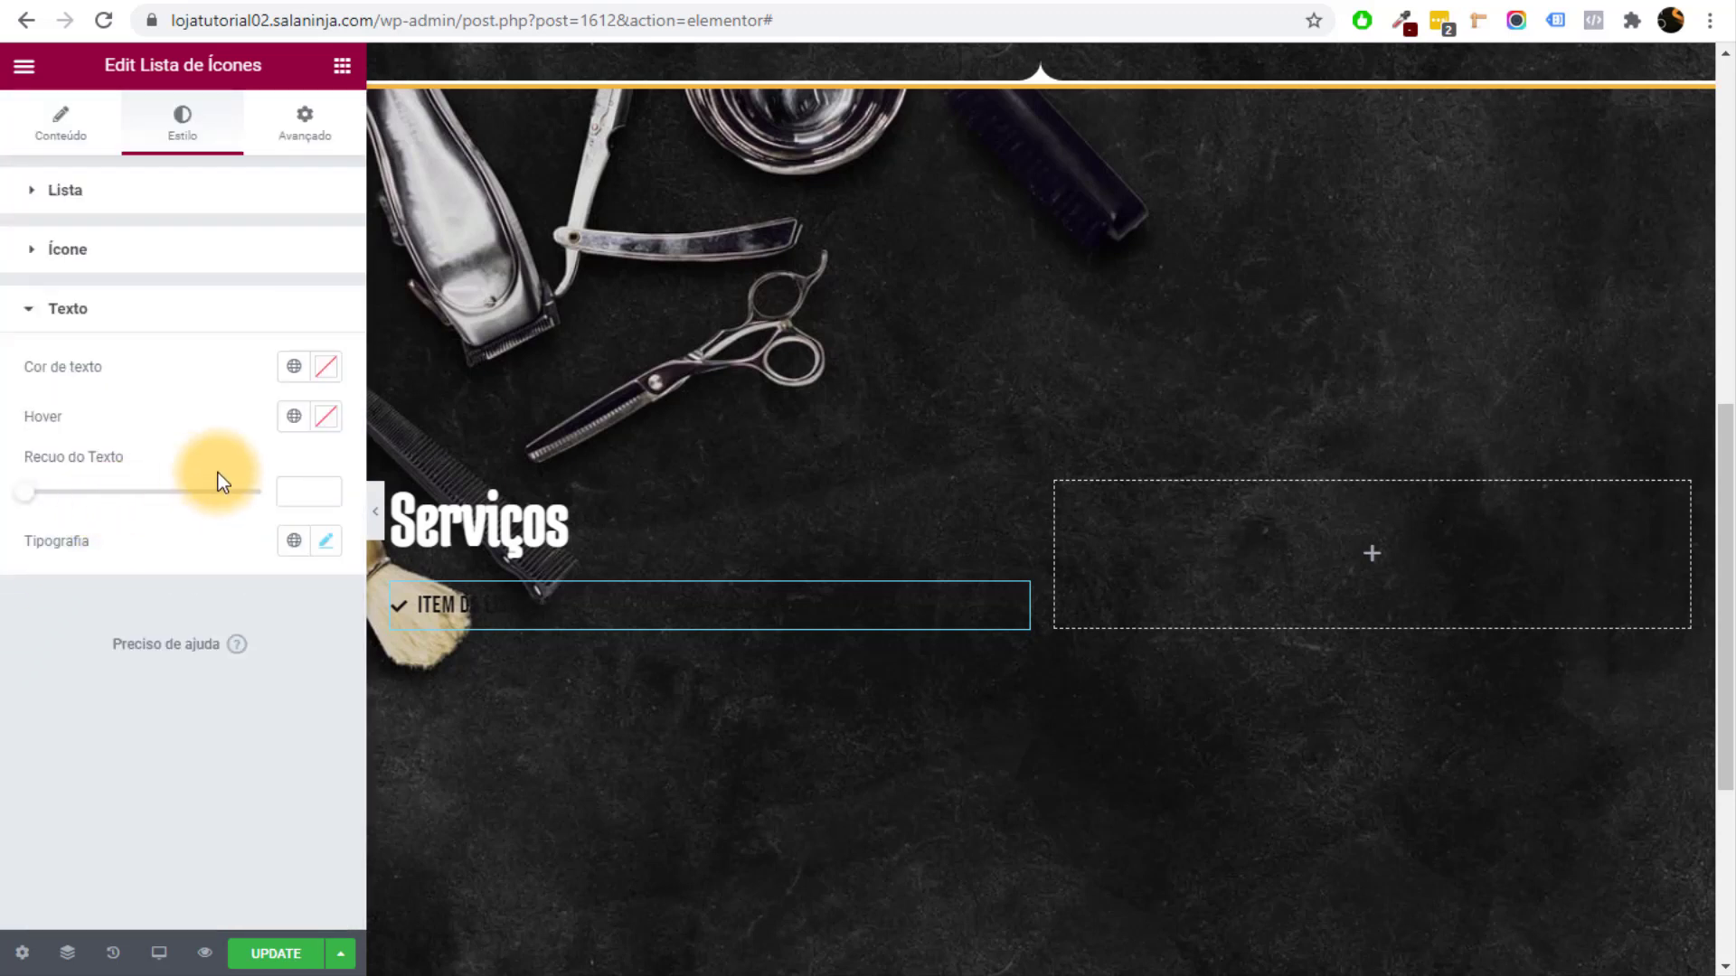
click(326, 366)
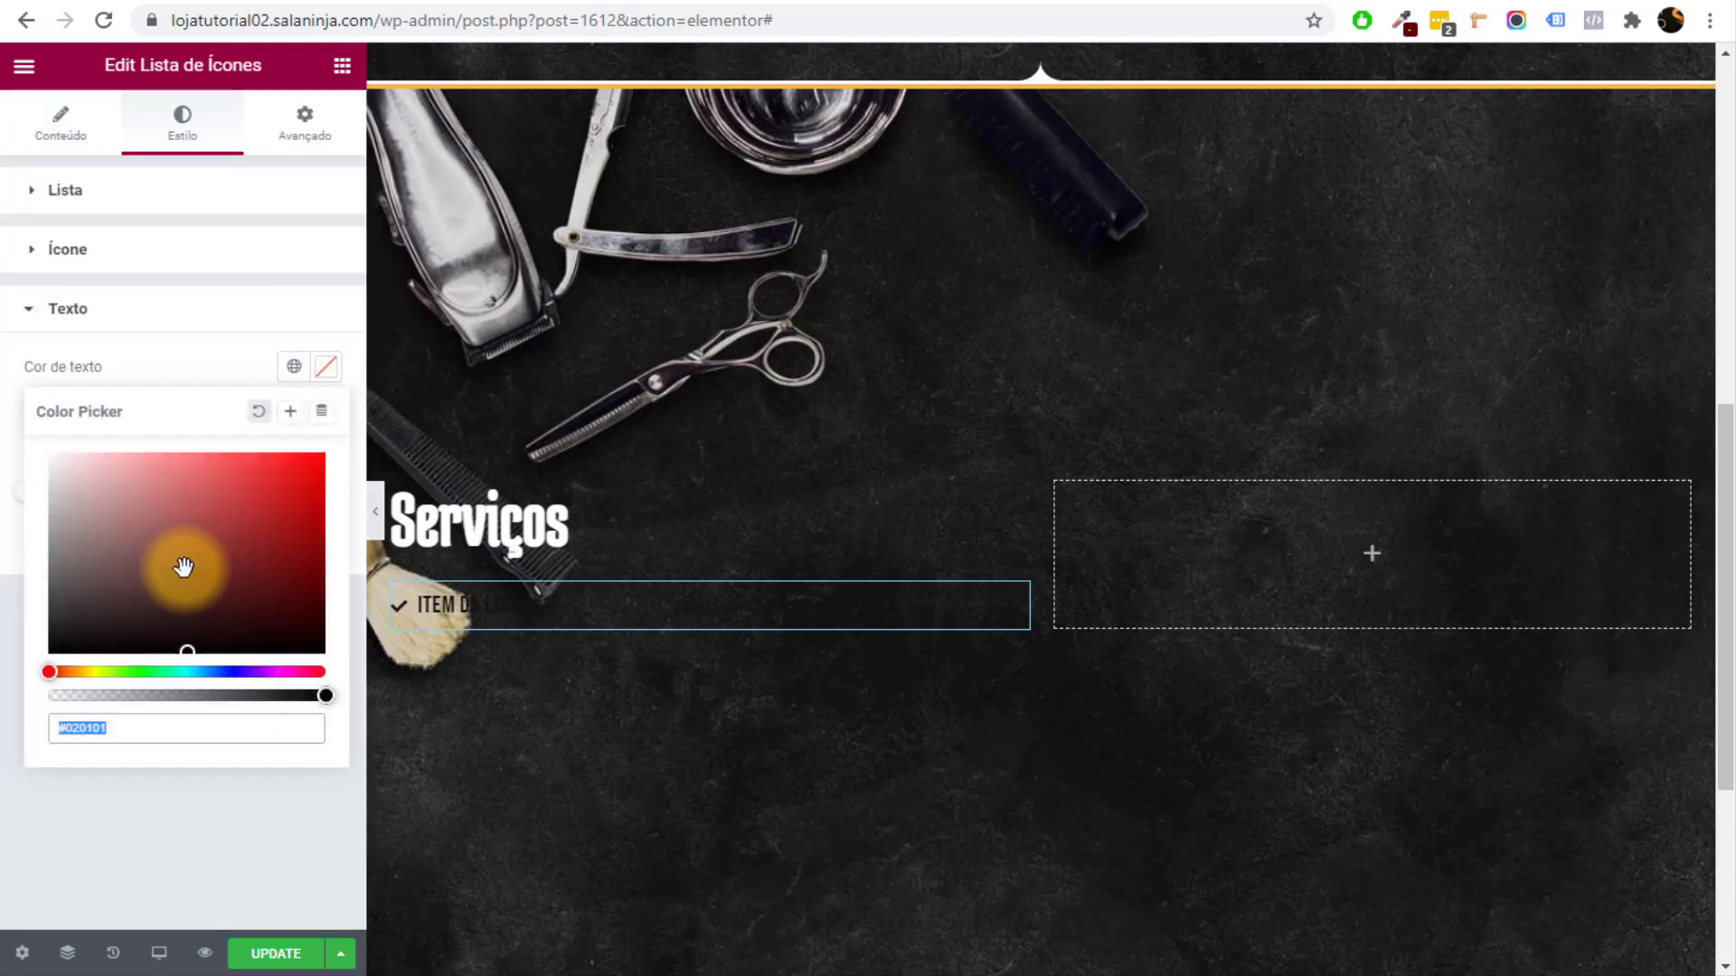
click(6, 431)
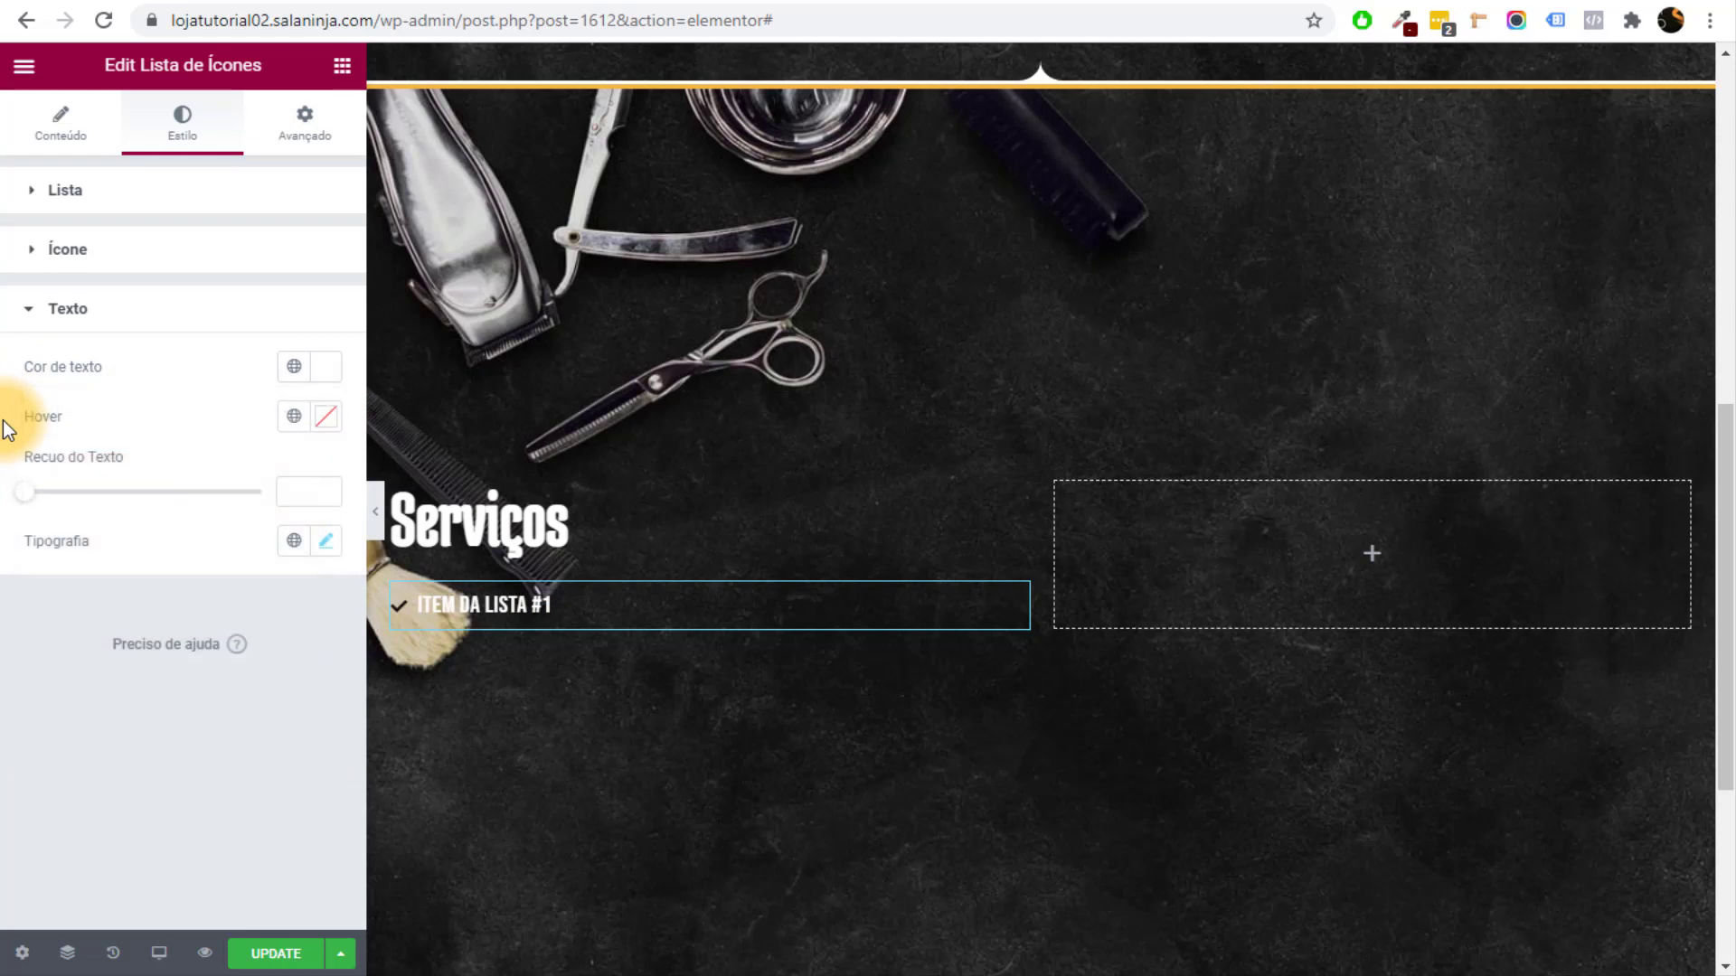
- Make the check icon size 20 in the Cor Principal orange
click(102, 258)
click(304, 435)
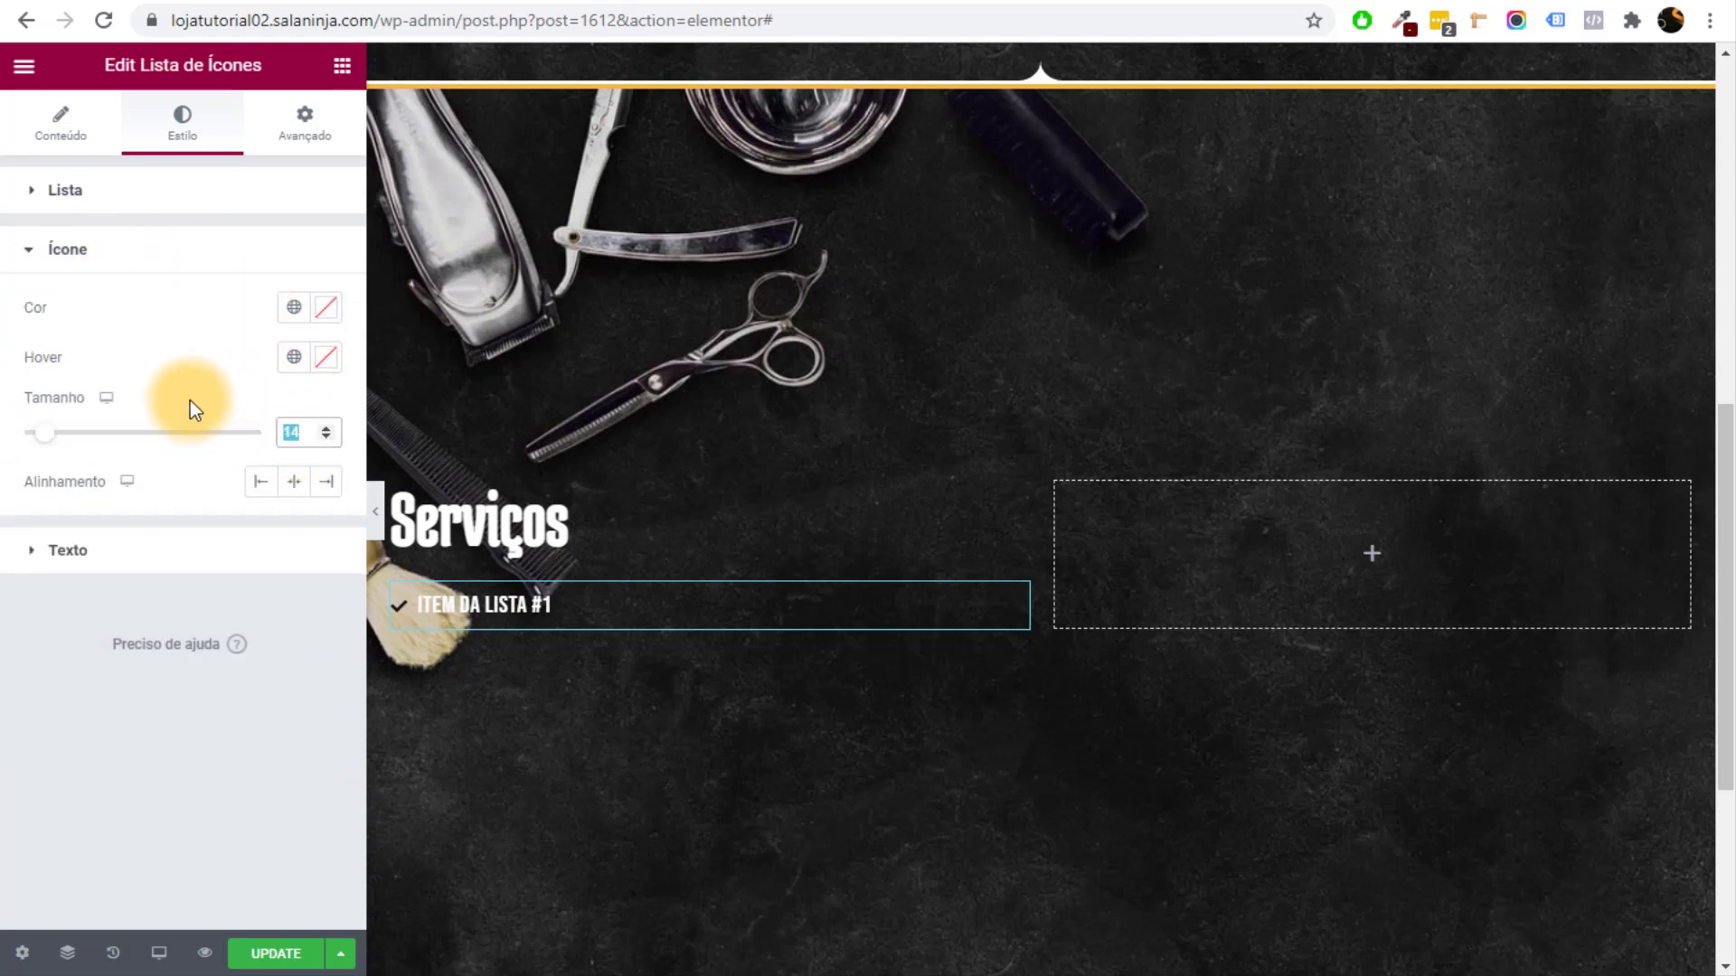
text(20)
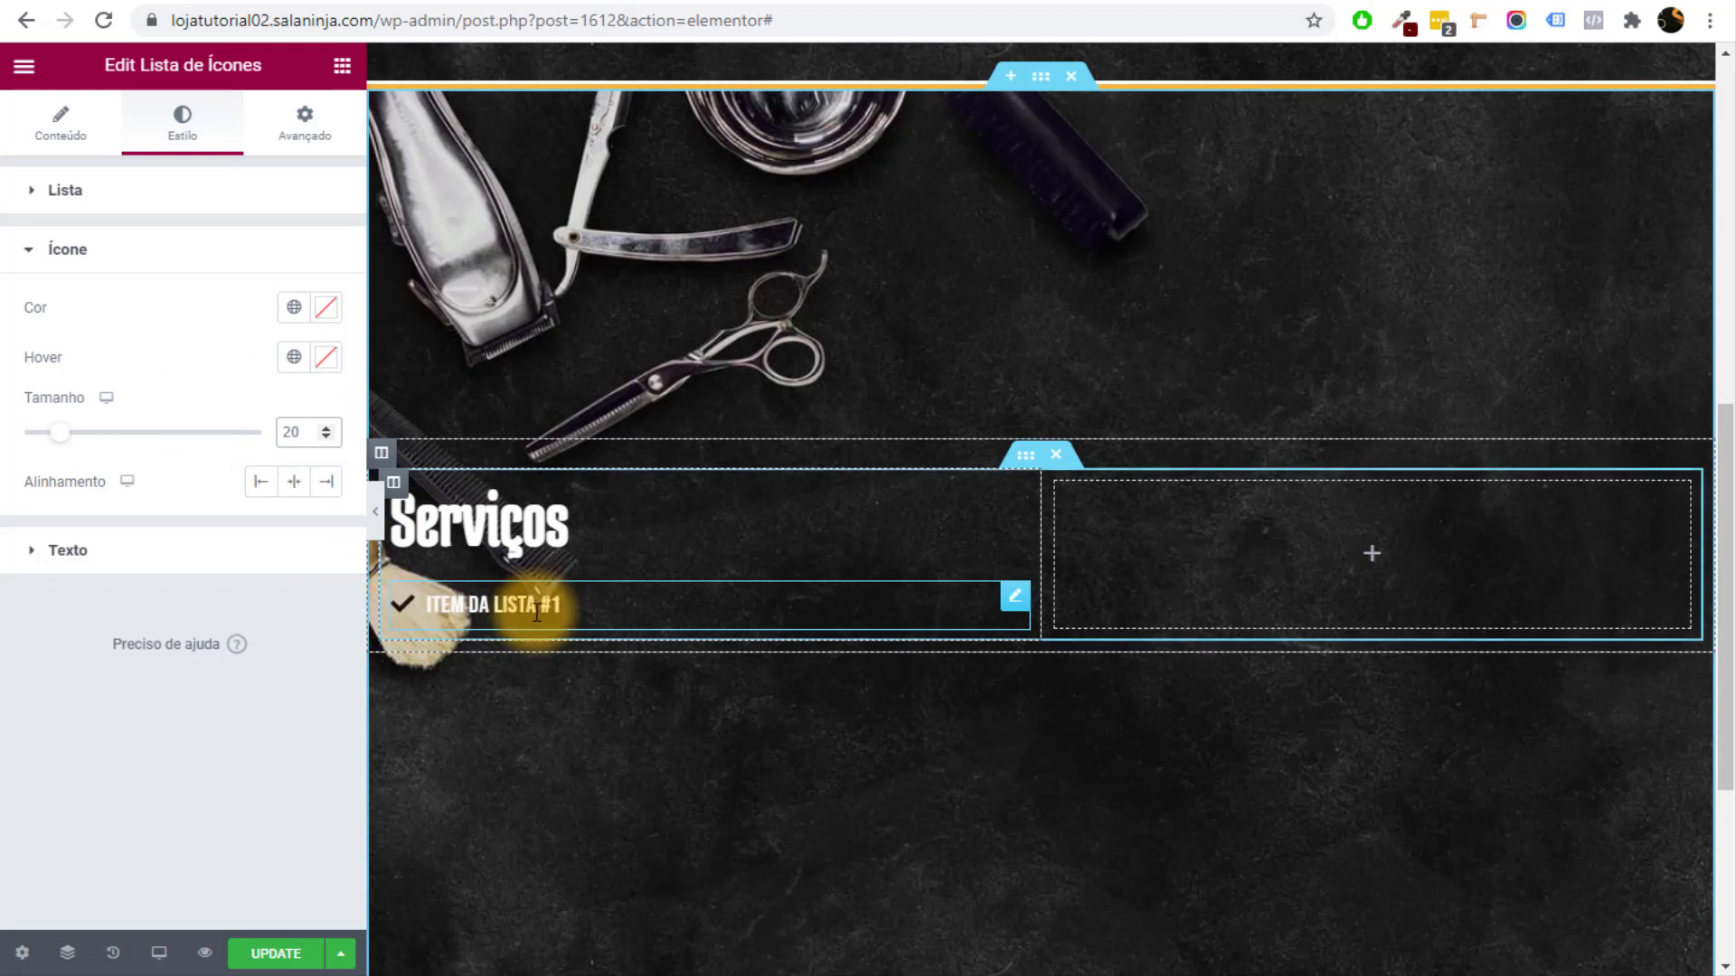
click(294, 307)
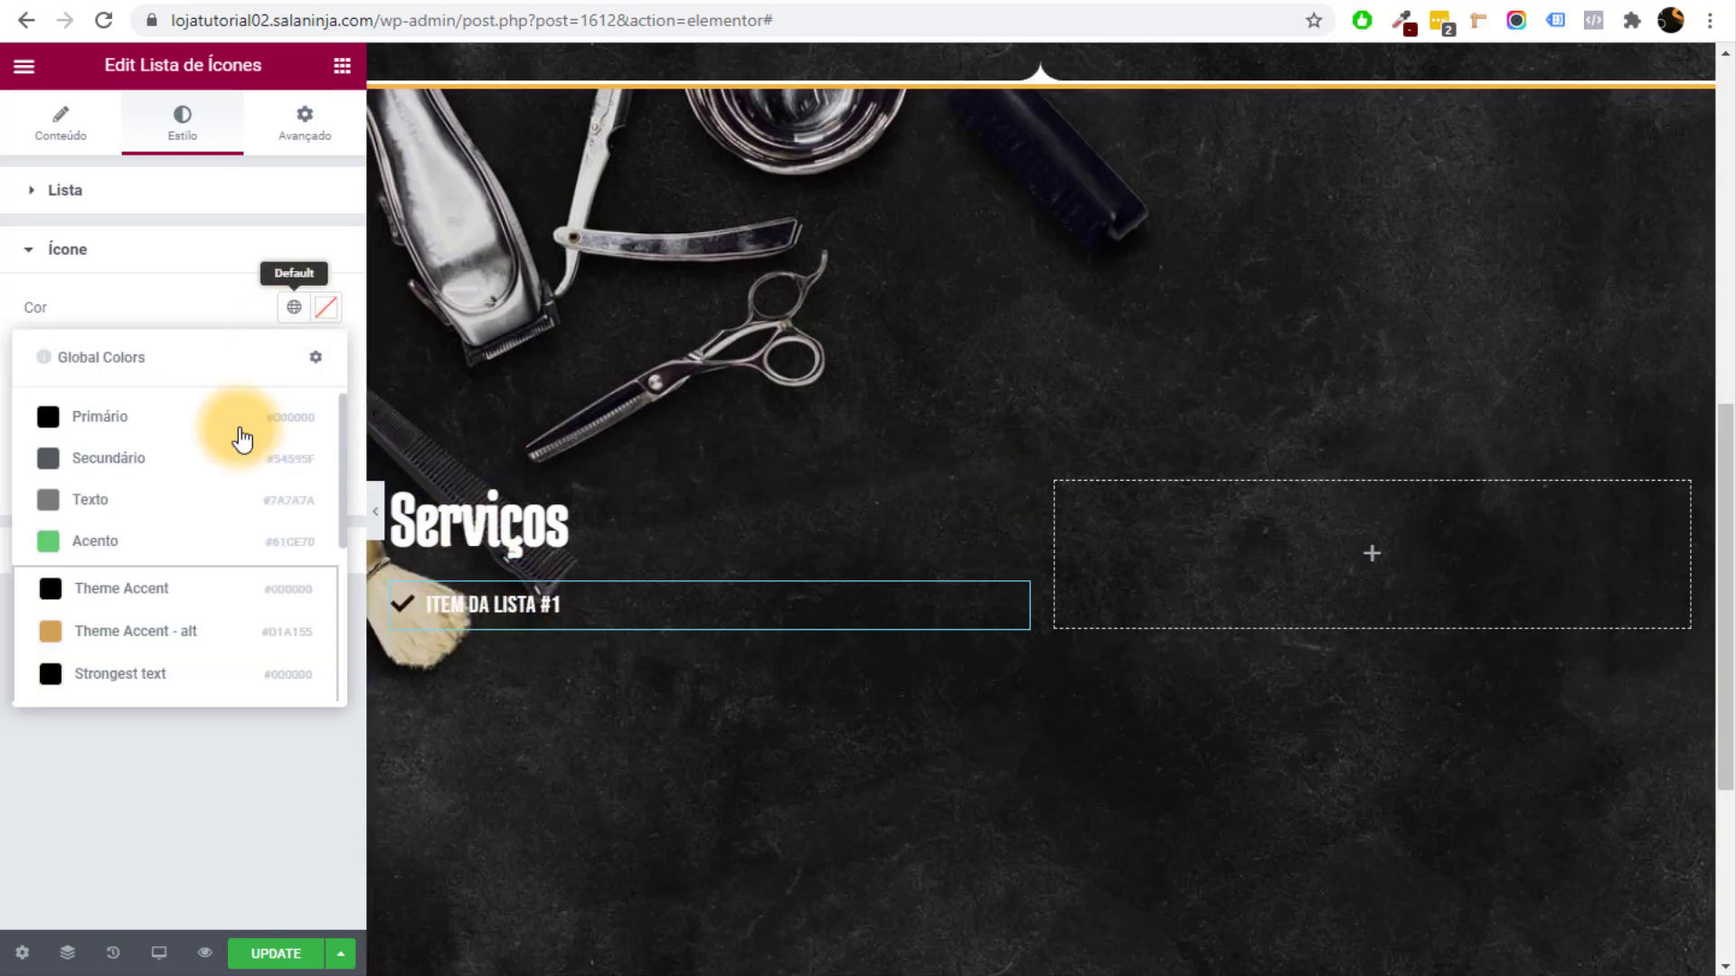
scroll(226, 506, down, 3)
click(159, 680)
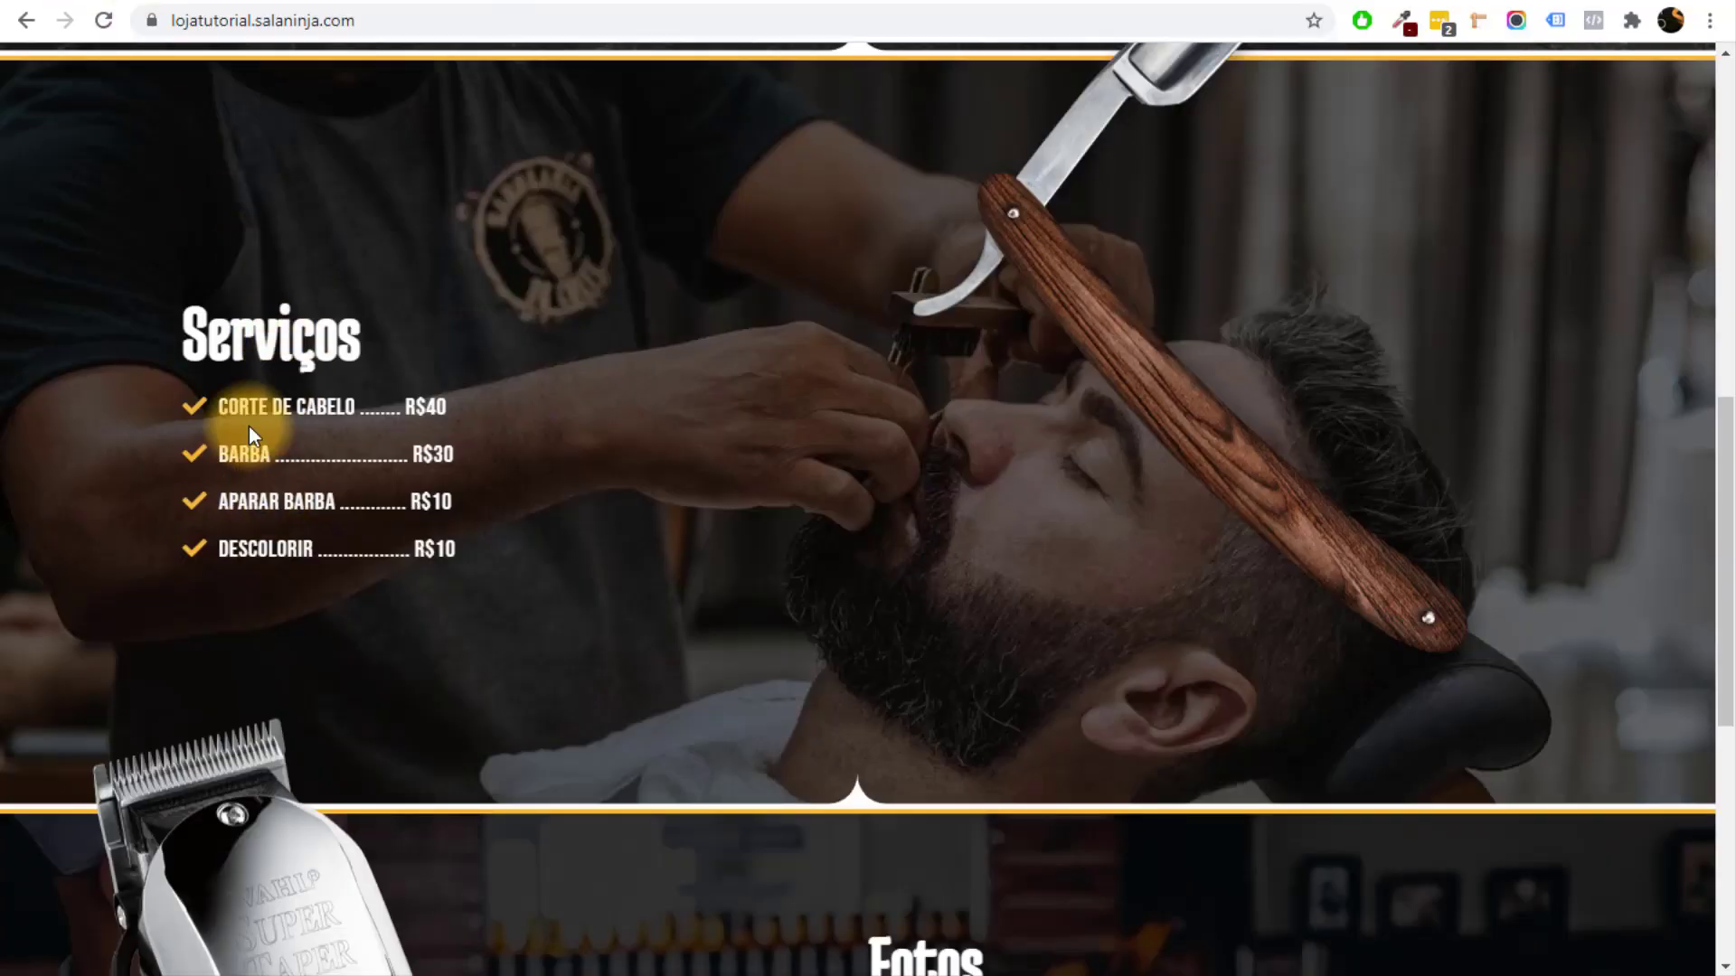
- Copy the 'Corte de Cabelo … R$50' line from the live site into the first list item
drag(220, 408, 446, 411)
right_click(418, 423)
click(437, 440)
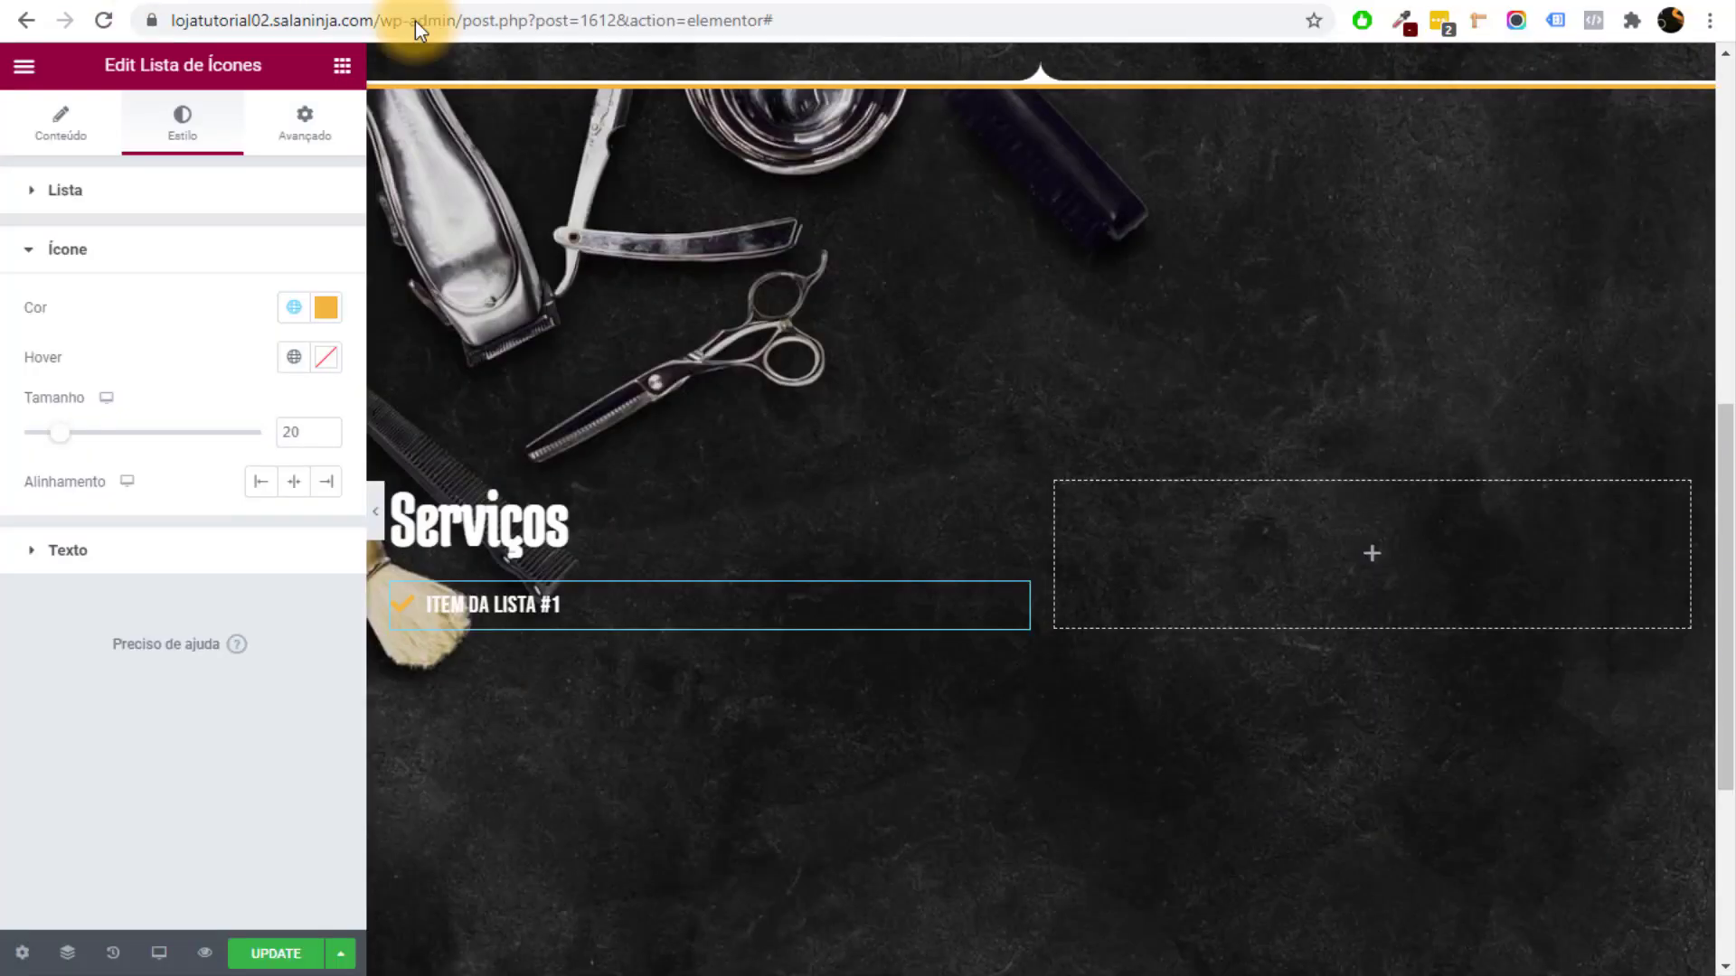
click(64, 127)
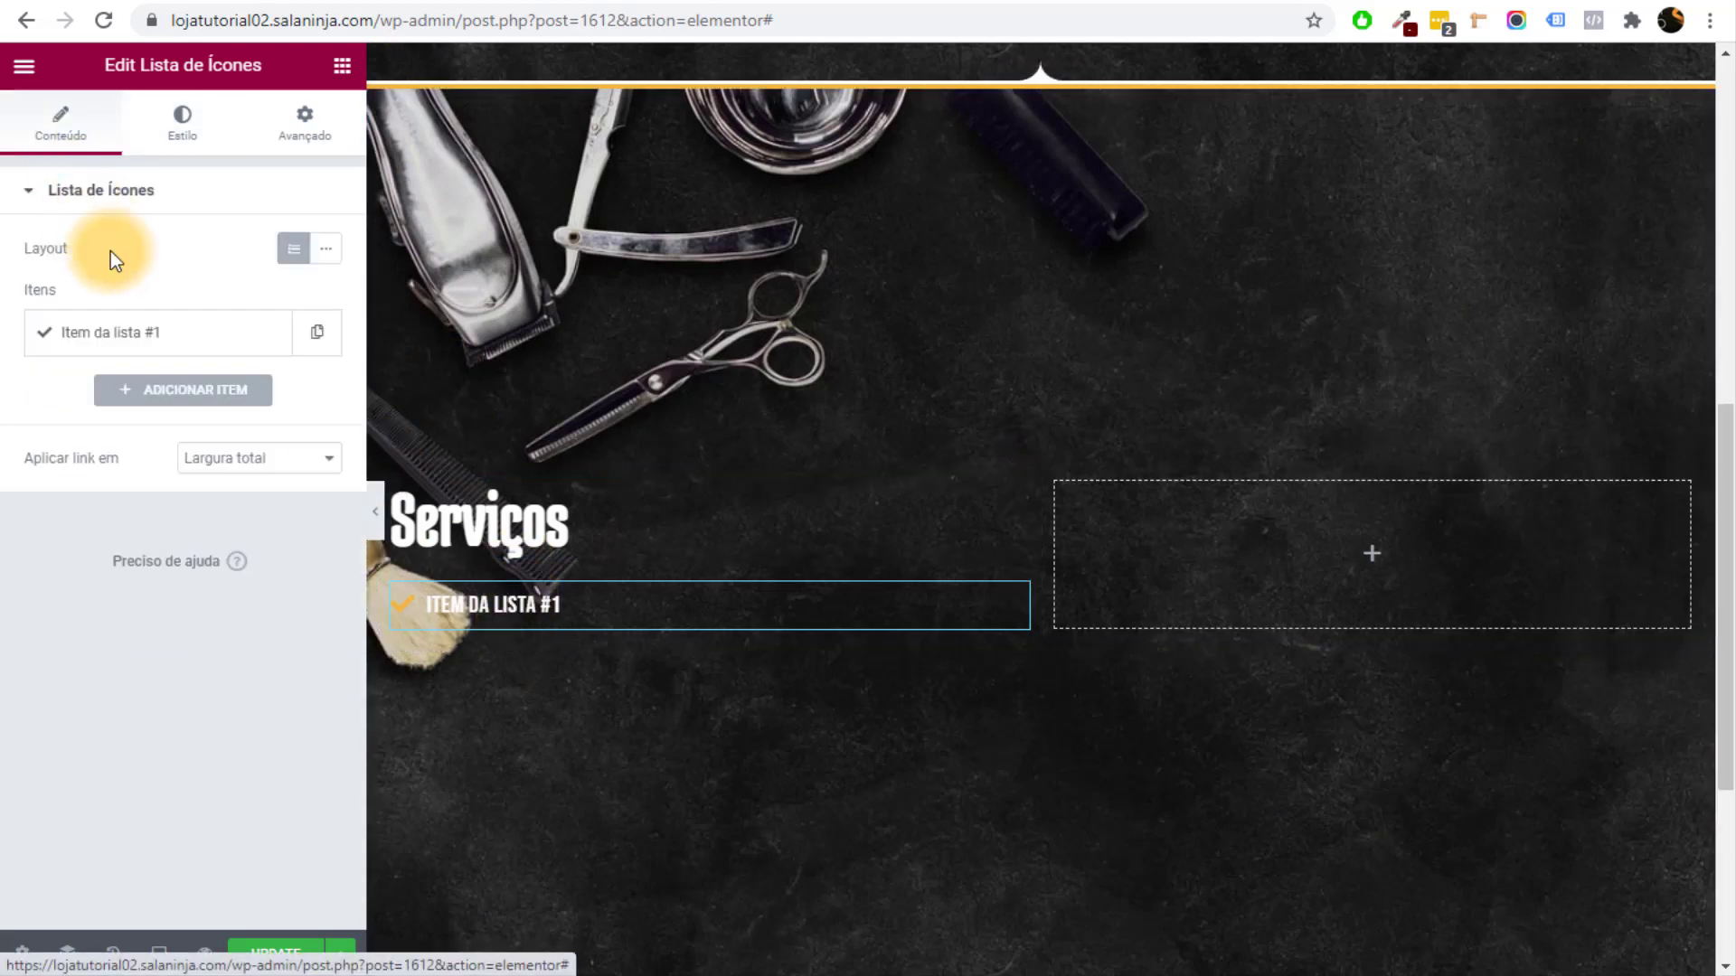
click(155, 332)
drag(171, 417, 31, 427)
key(ctrl+v)
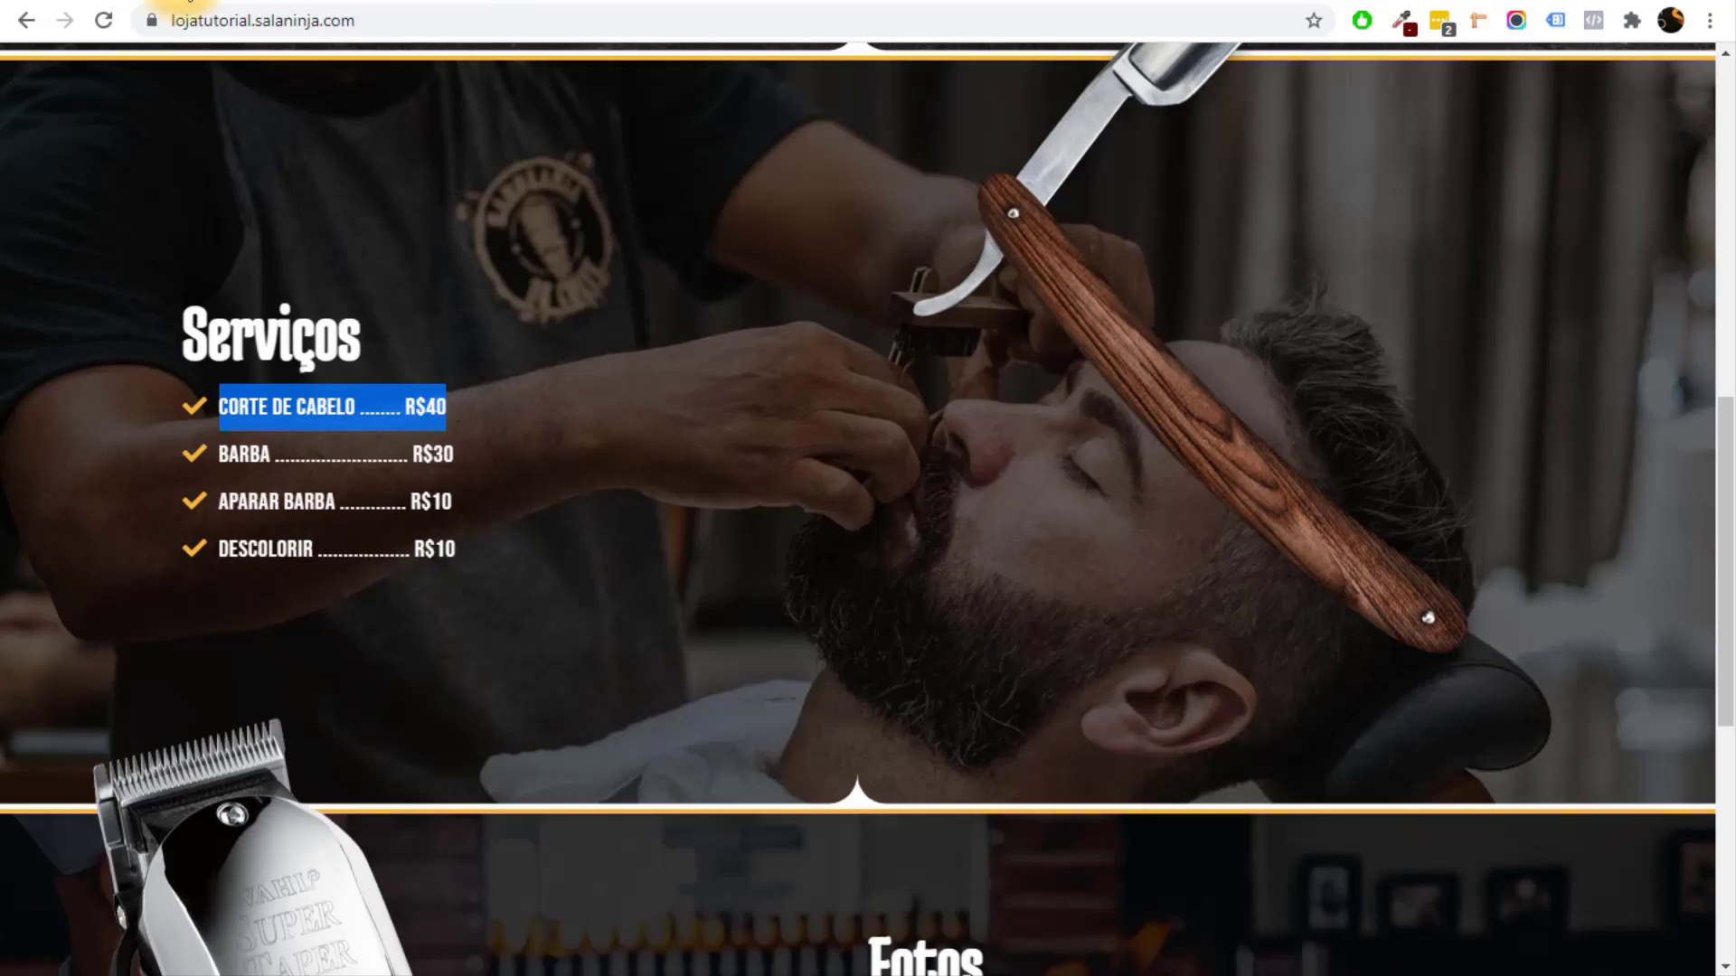
- Duplicate the first item and paste the 'Barba … R$40' line into the copy
triple_click(265, 451)
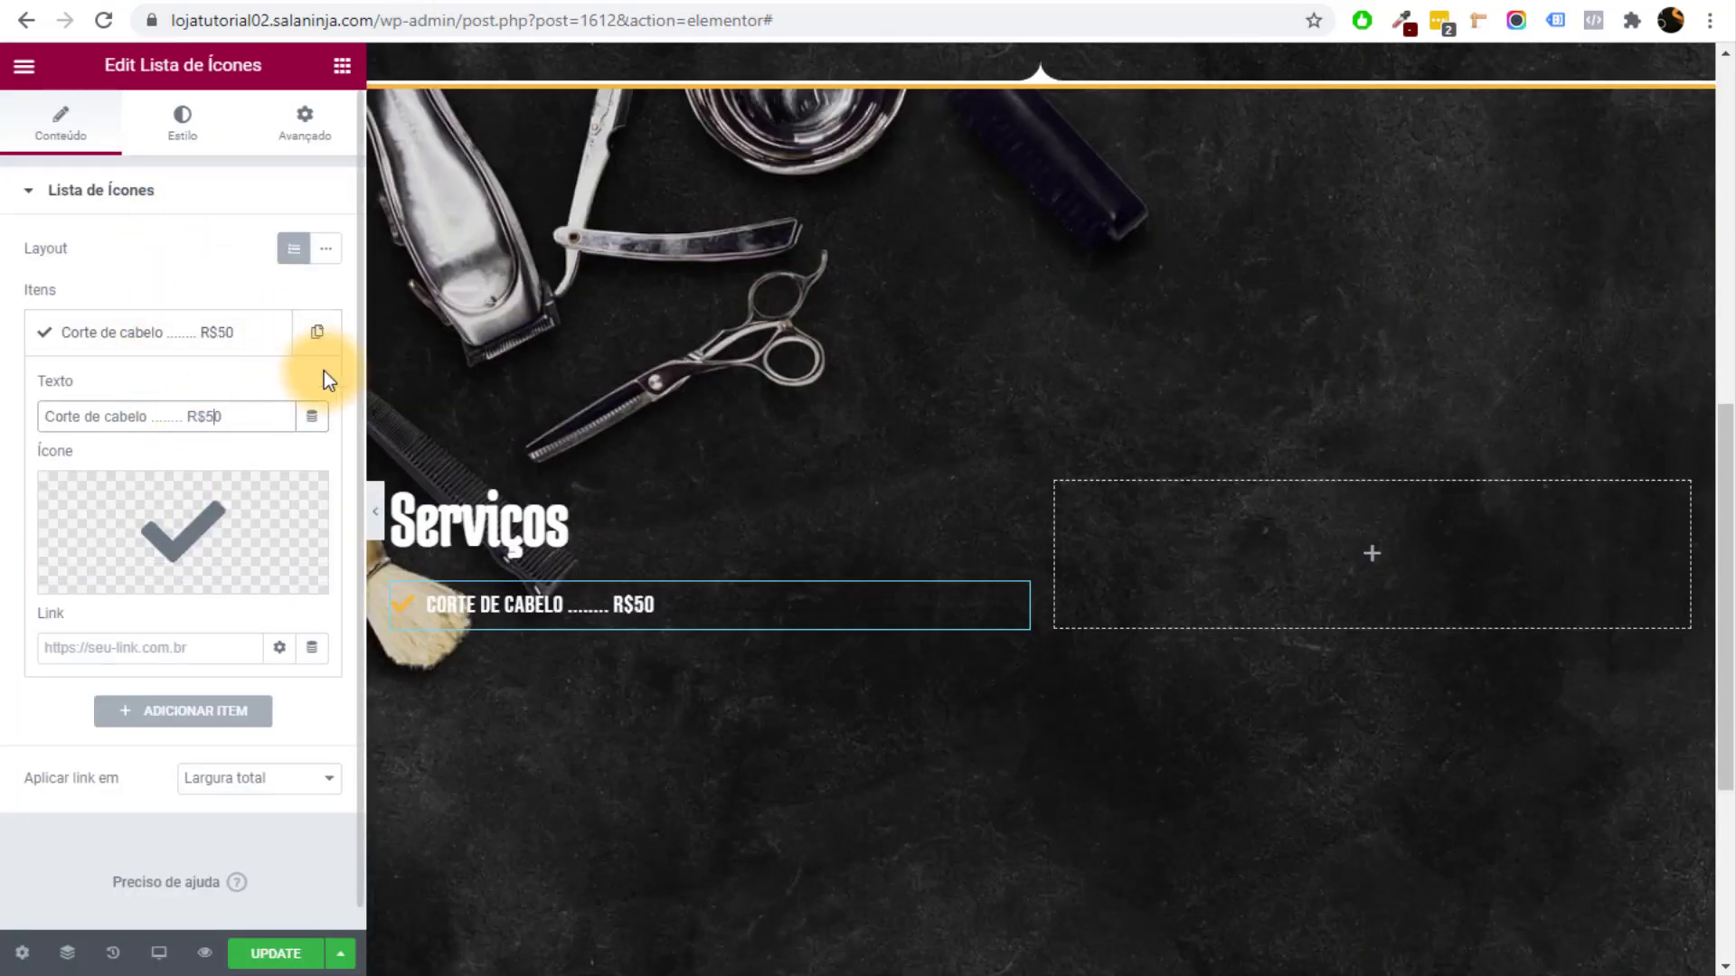
click(307, 340)
click(154, 399)
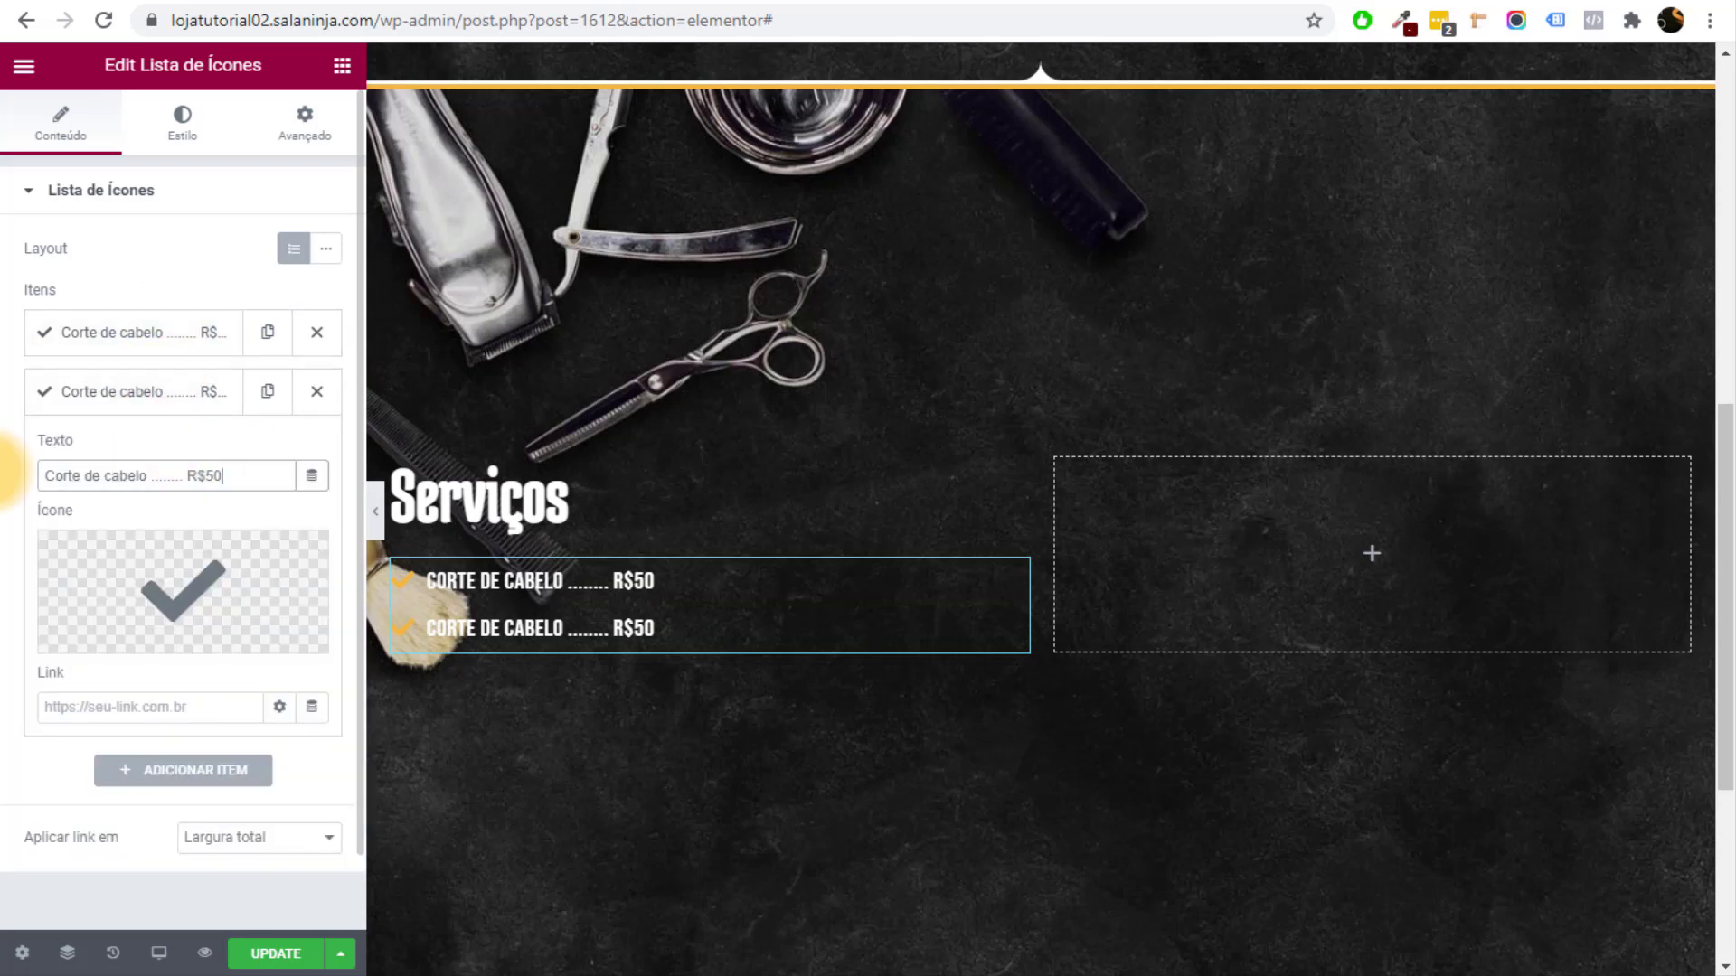
triple_click(181, 475)
key(ctrl+v)
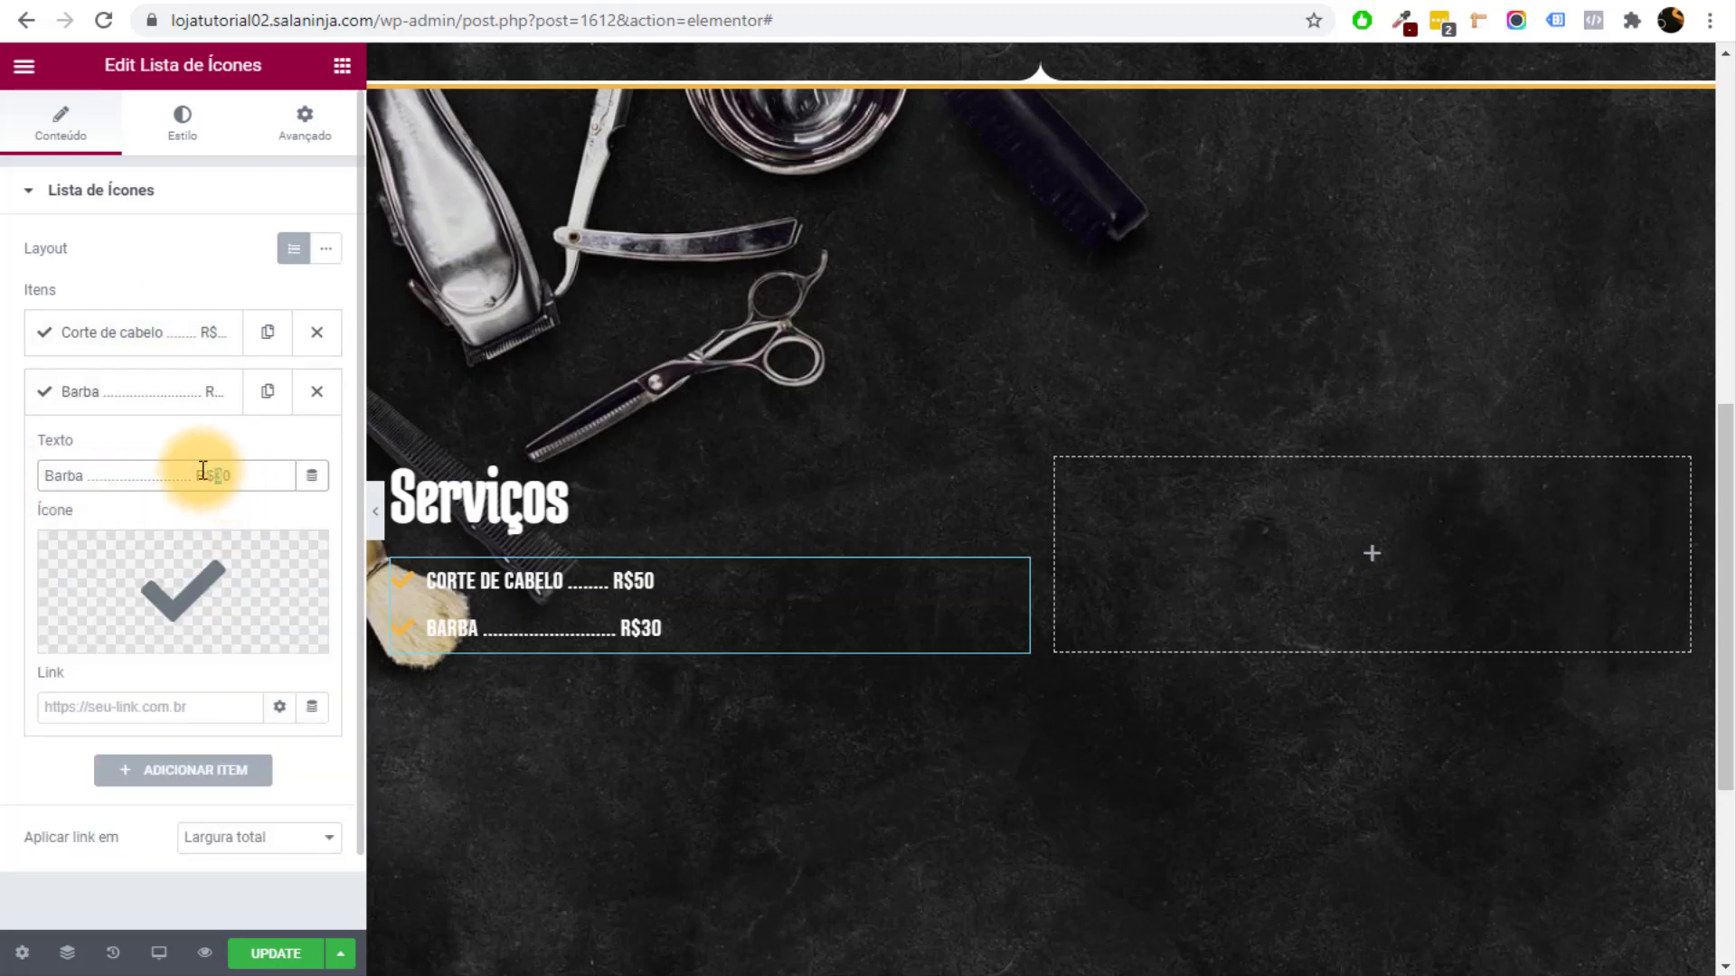
click(267, 391)
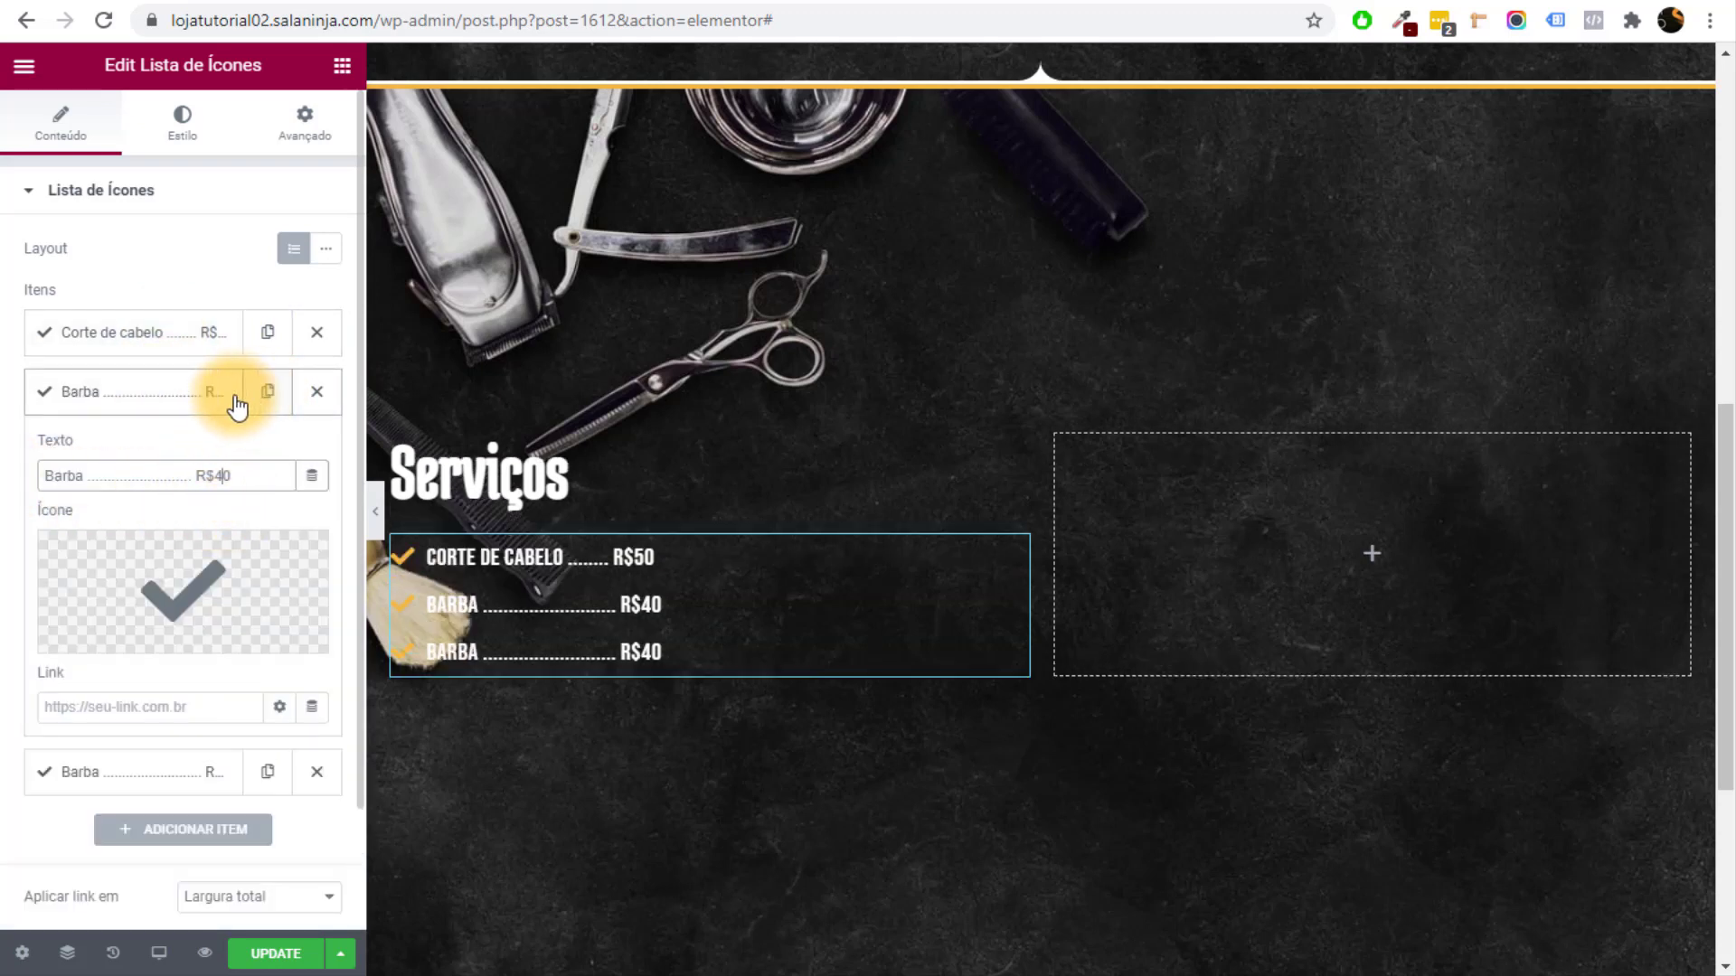
click(240, 392)
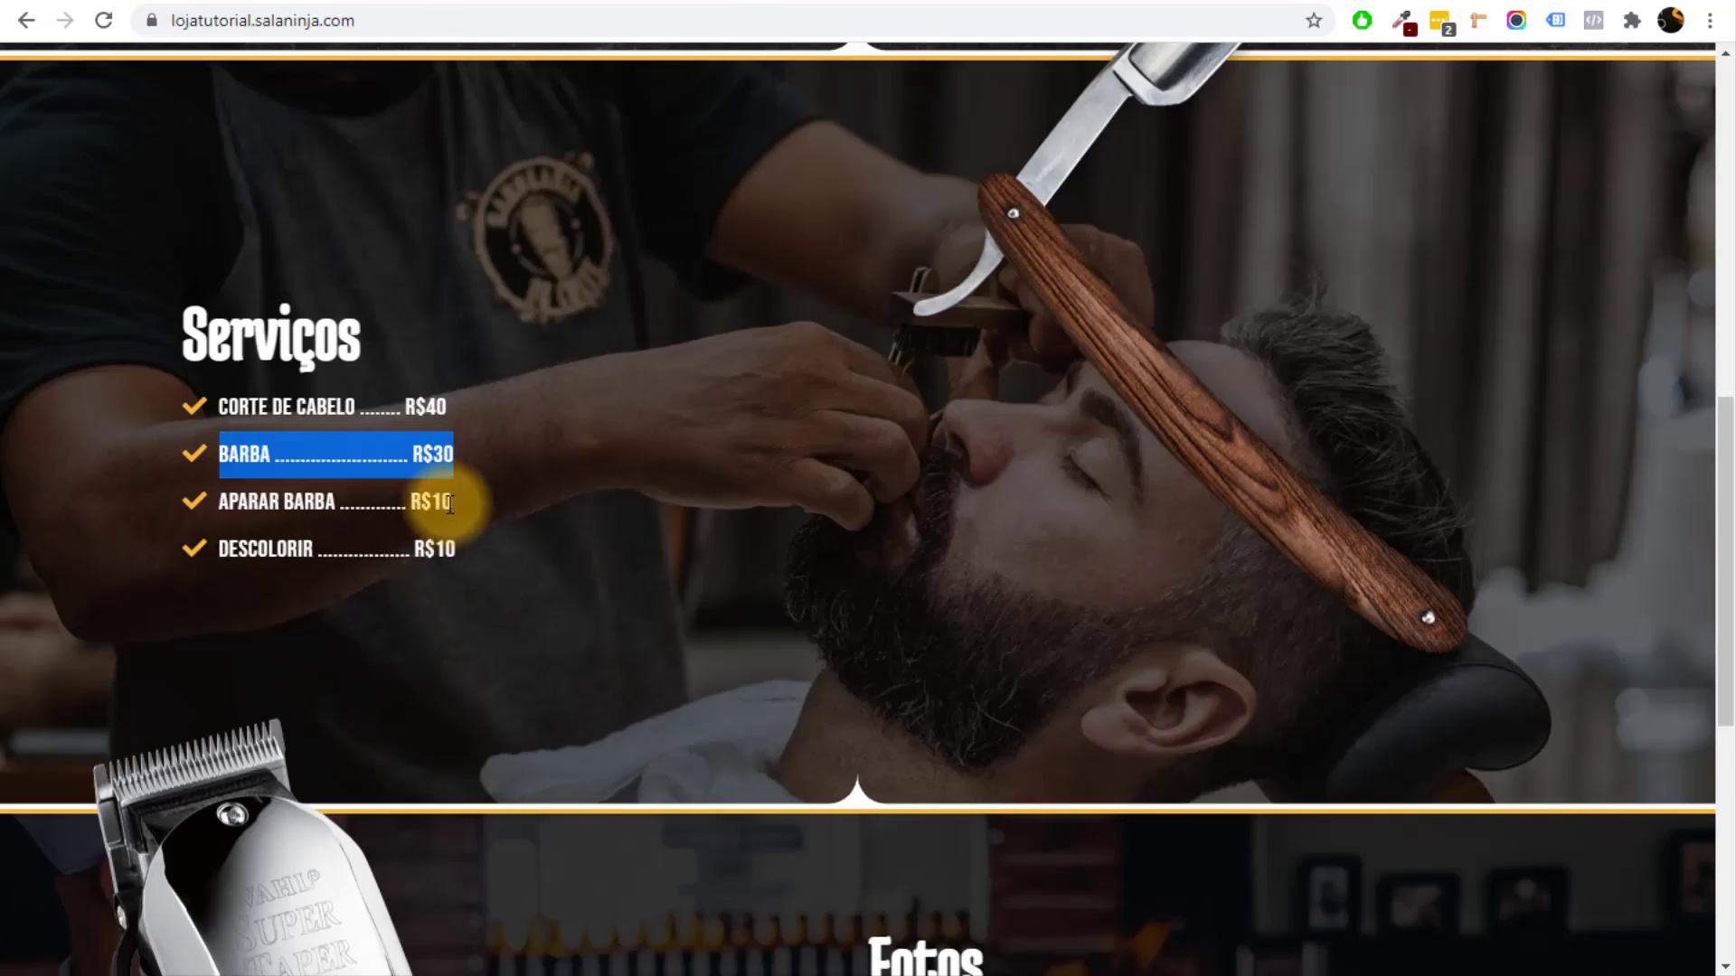
- Duplicate the Aparar Barba item and paste 'Descolorir … R$10' into the fourth item
drag(452, 506, 222, 508)
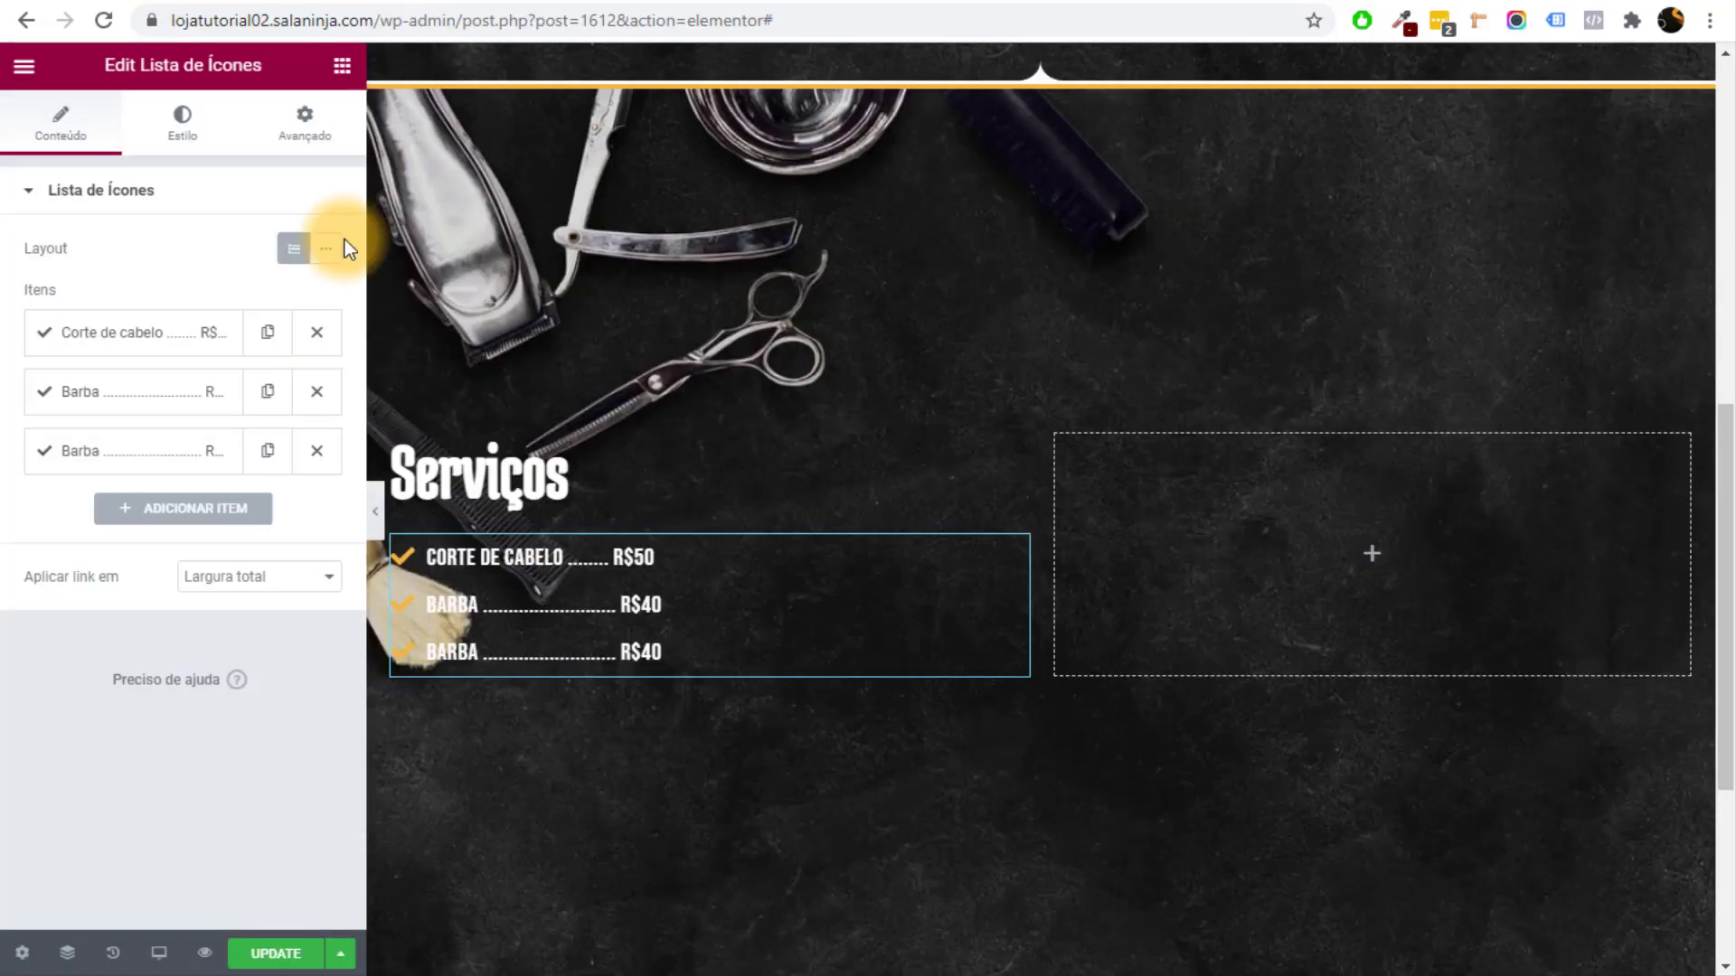
click(187, 450)
drag(233, 538, 171, 566)
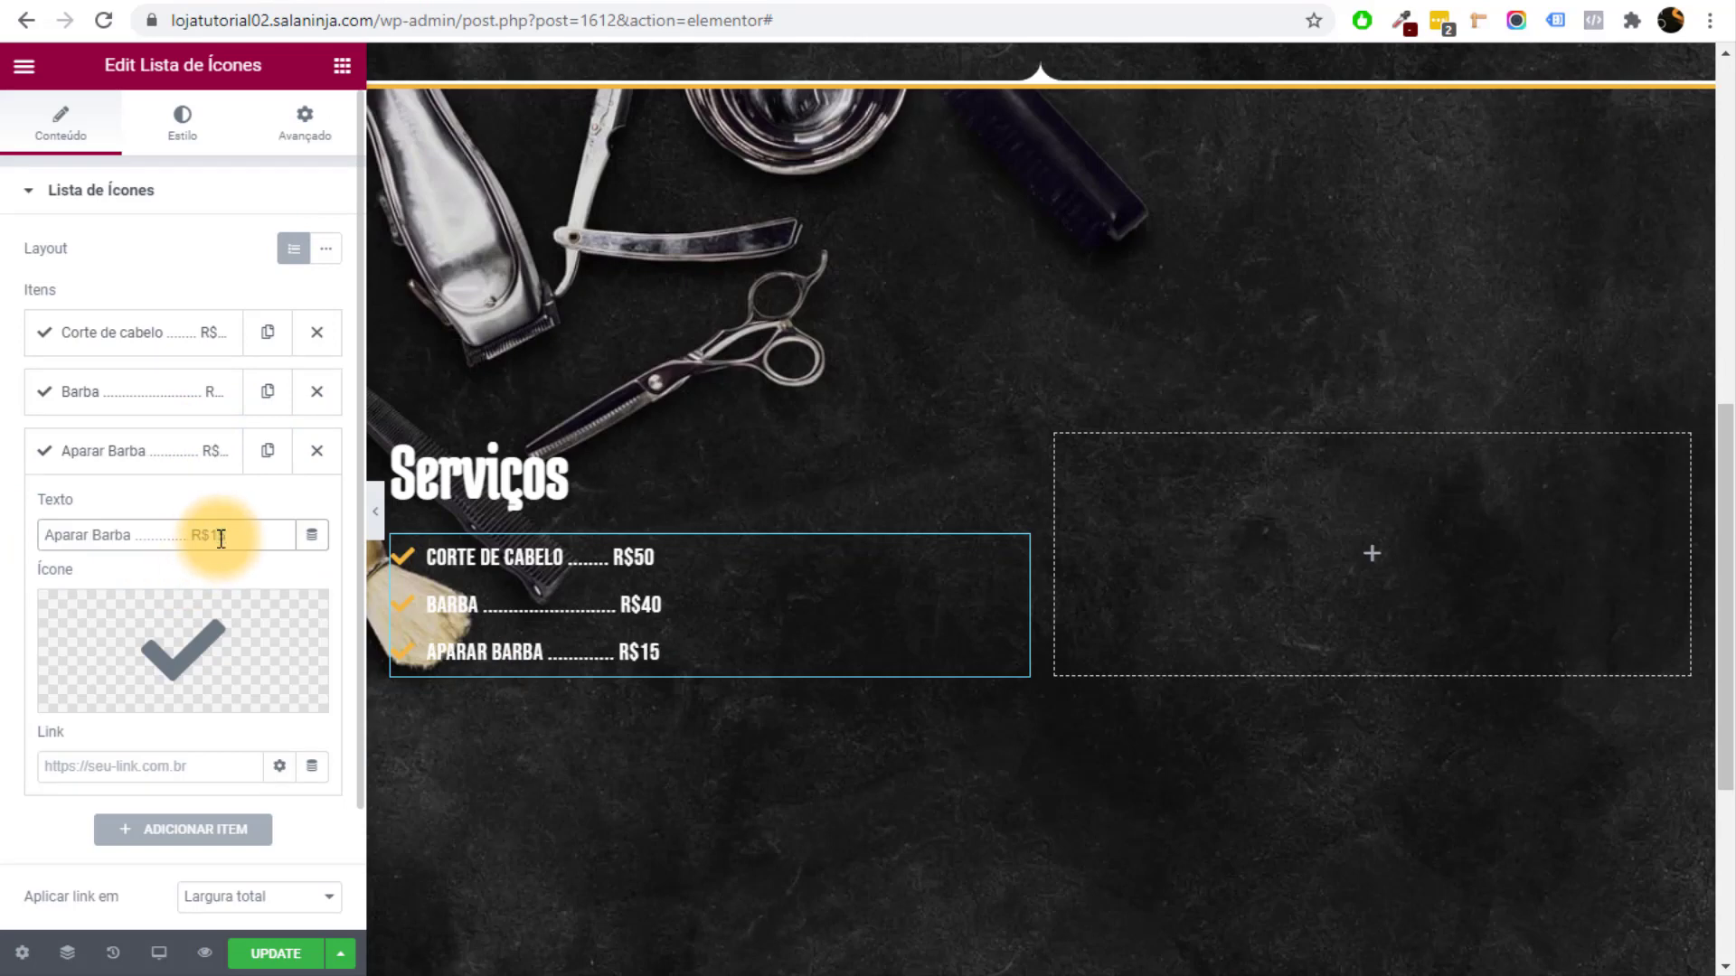
click(267, 450)
click(177, 452)
click(176, 509)
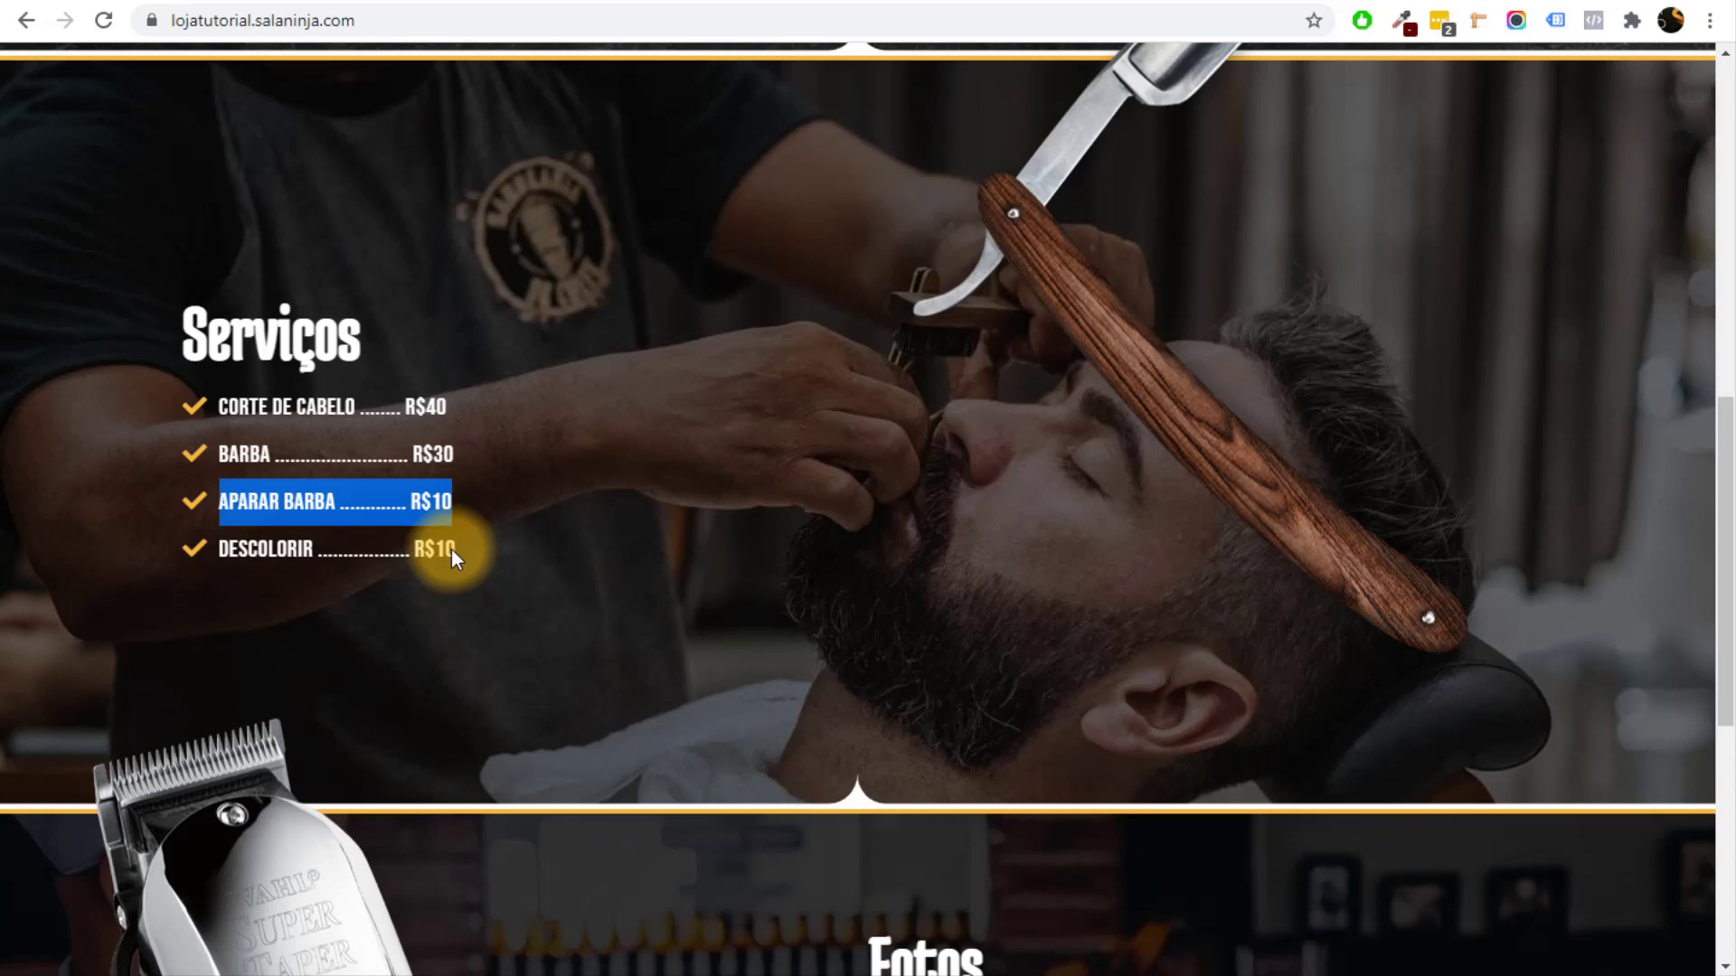
drag(452, 555, 237, 554)
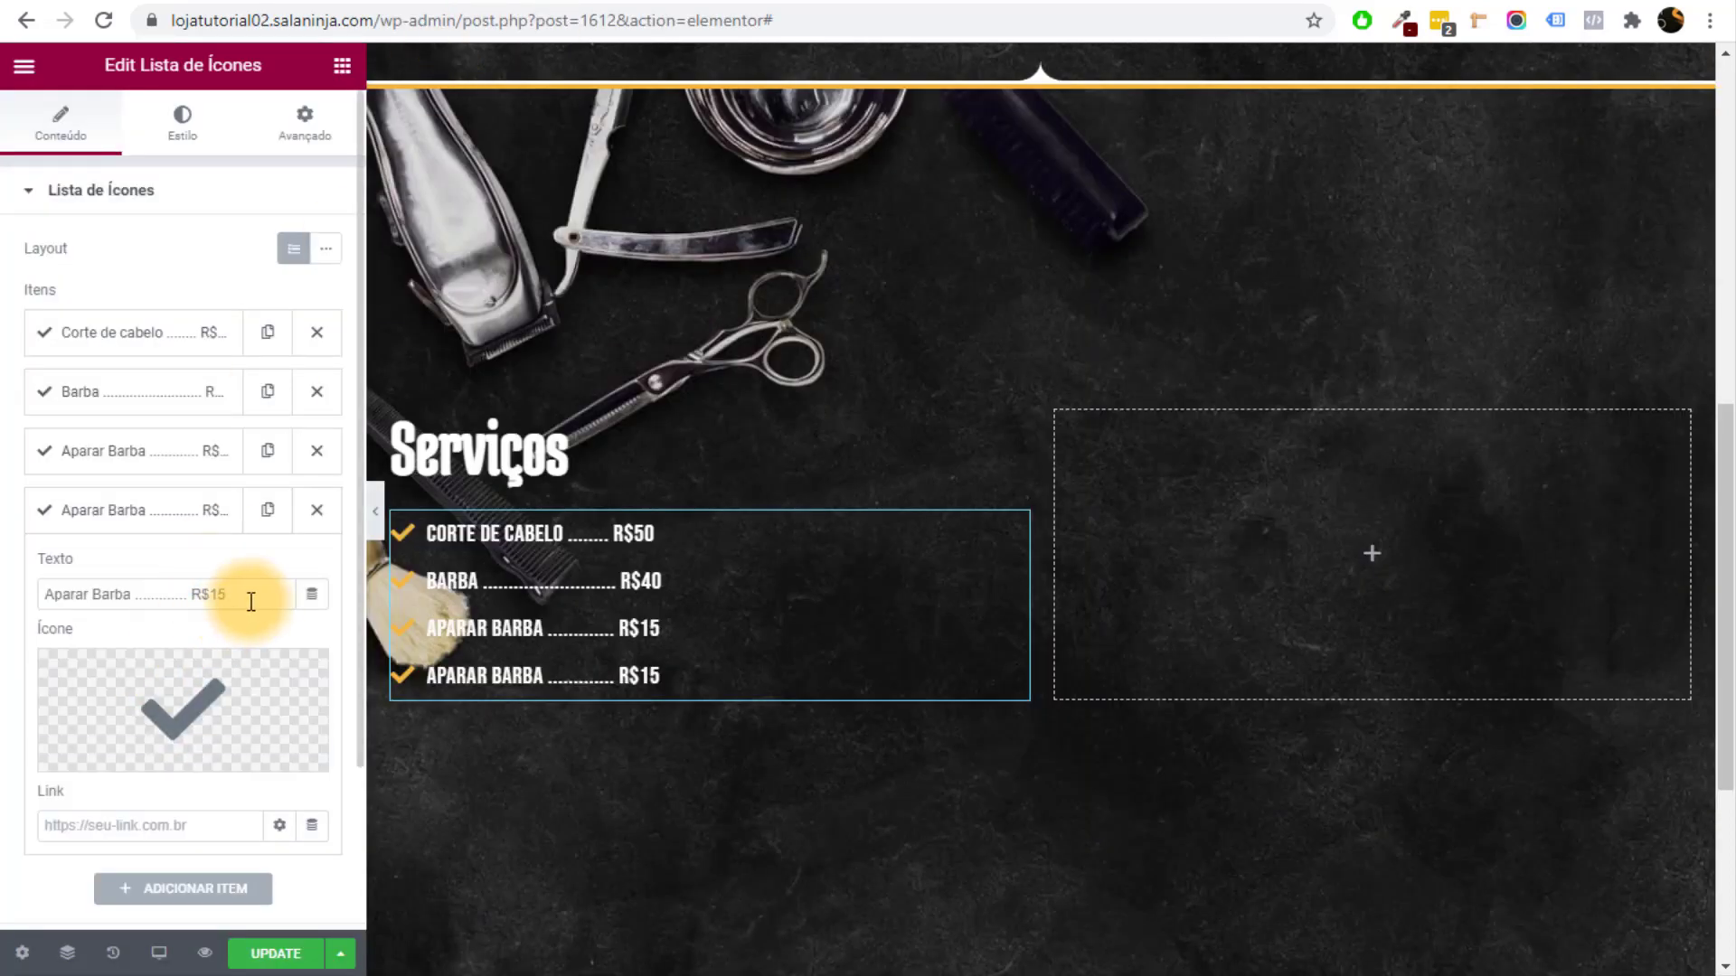
key(ctrl+v)
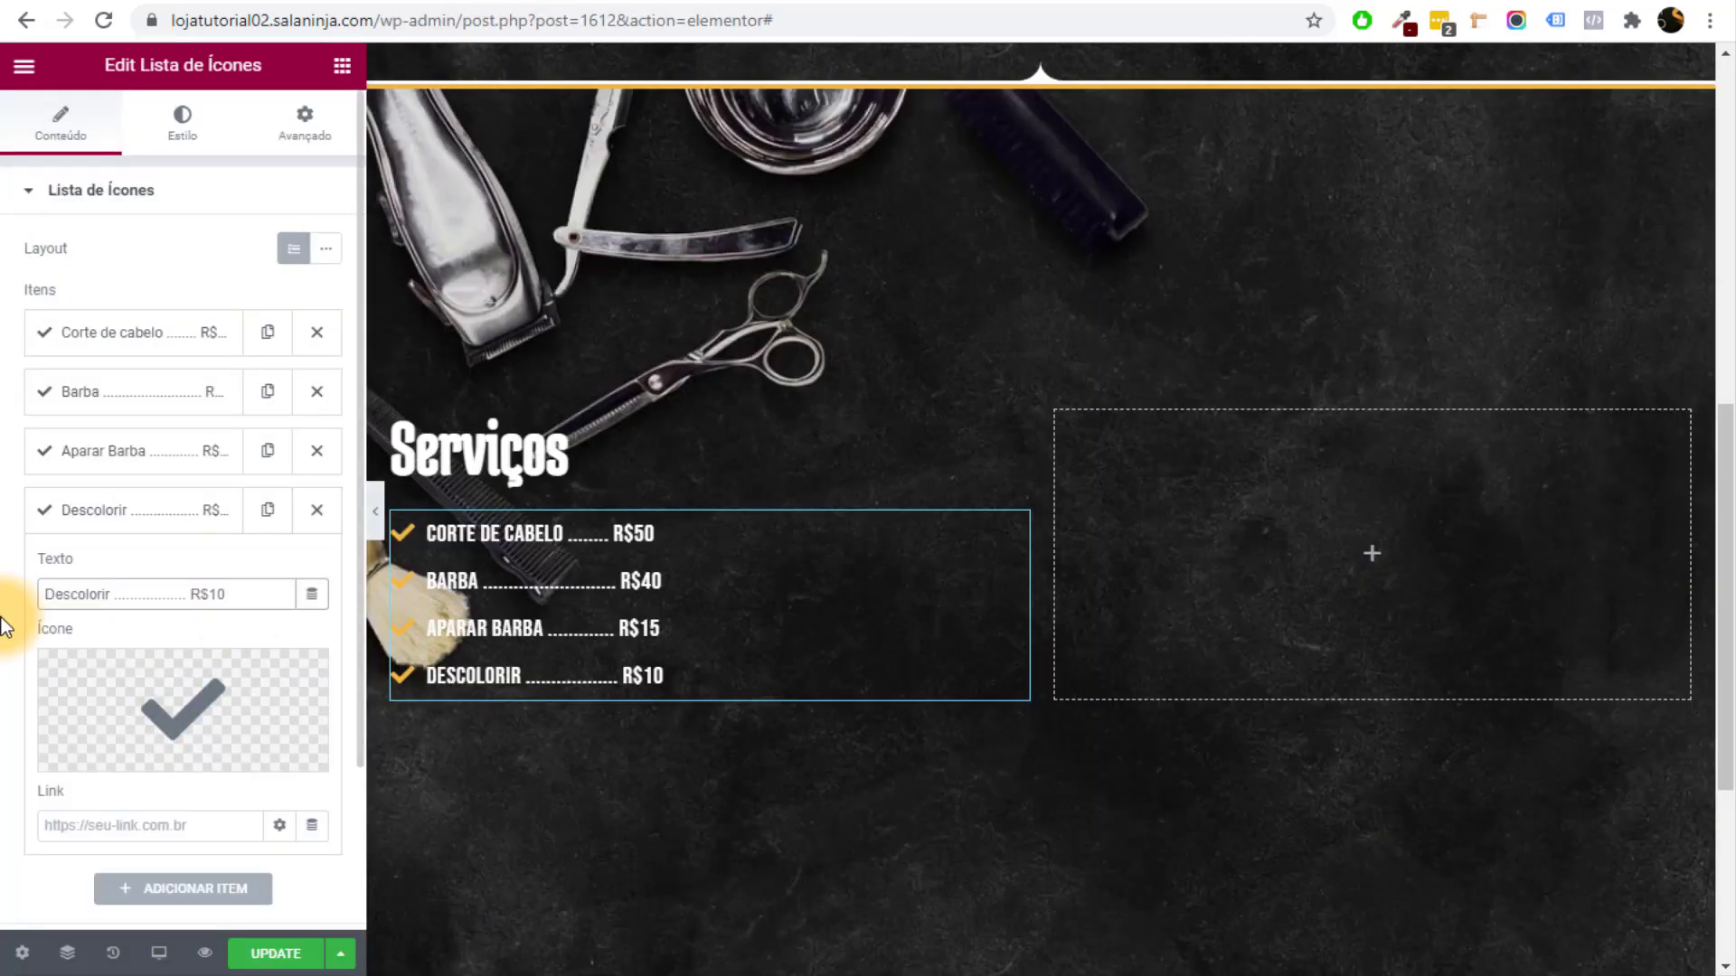
- Review the four-item price list and select the whole Serviços section
scroll(678, 556, down, 2)
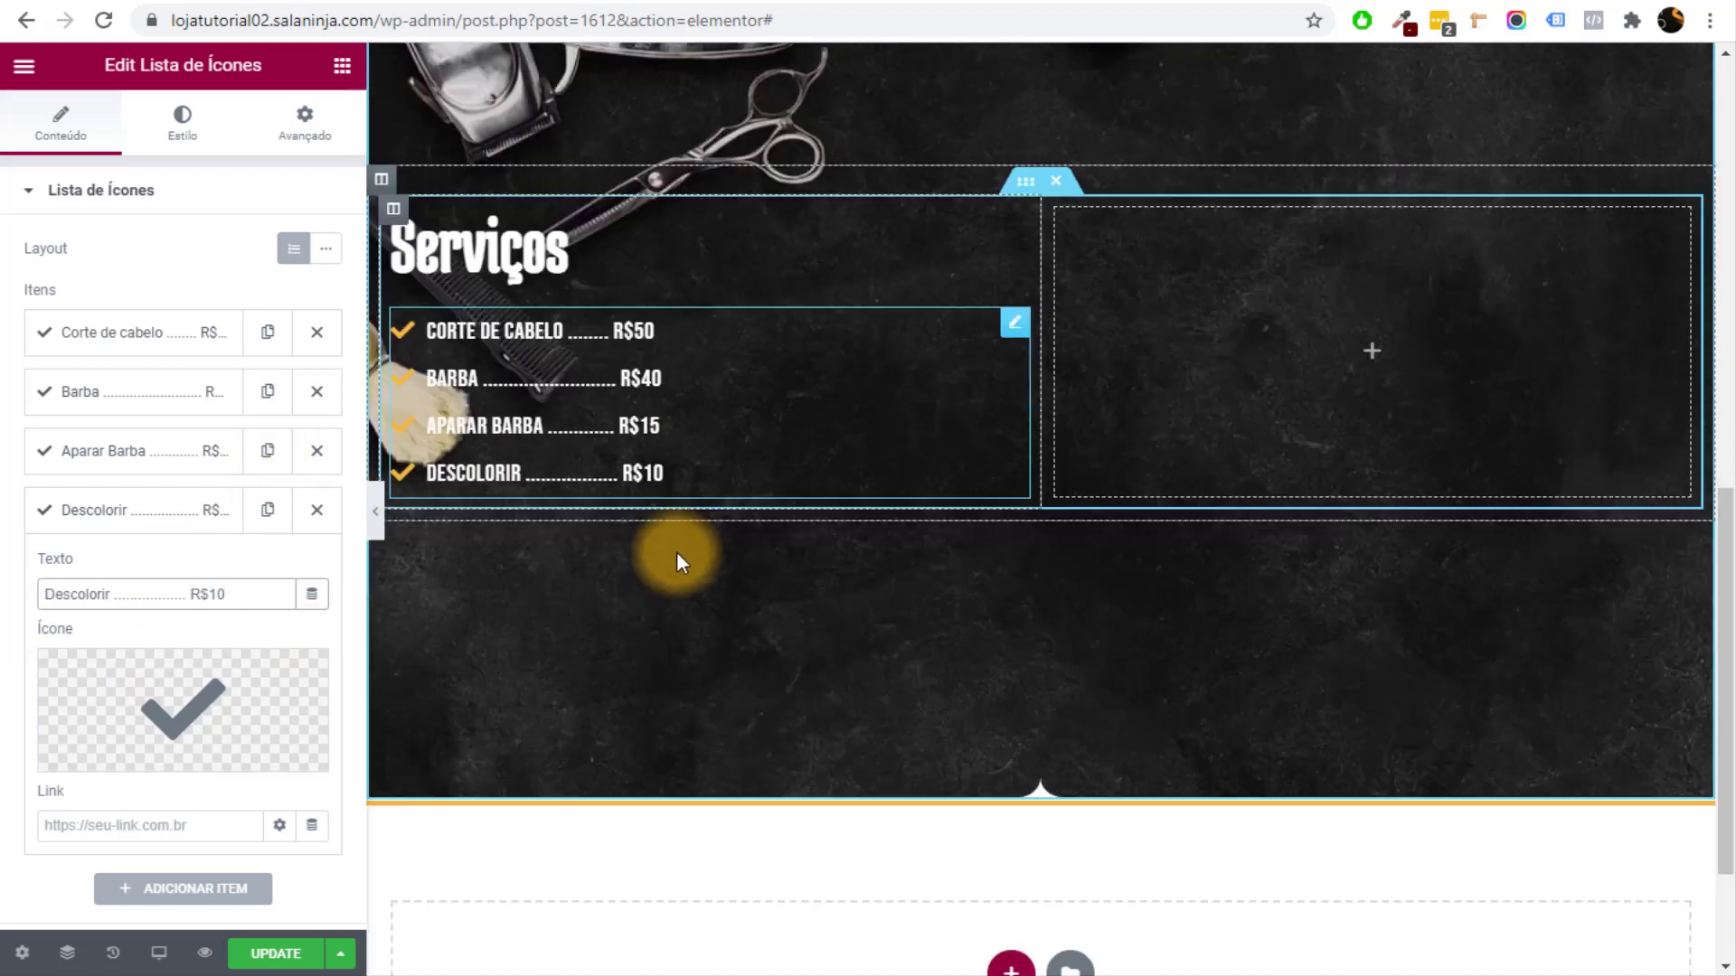
scroll(687, 565, down, 2)
scroll(965, 415, up, 3)
scroll(962, 339, down, 1)
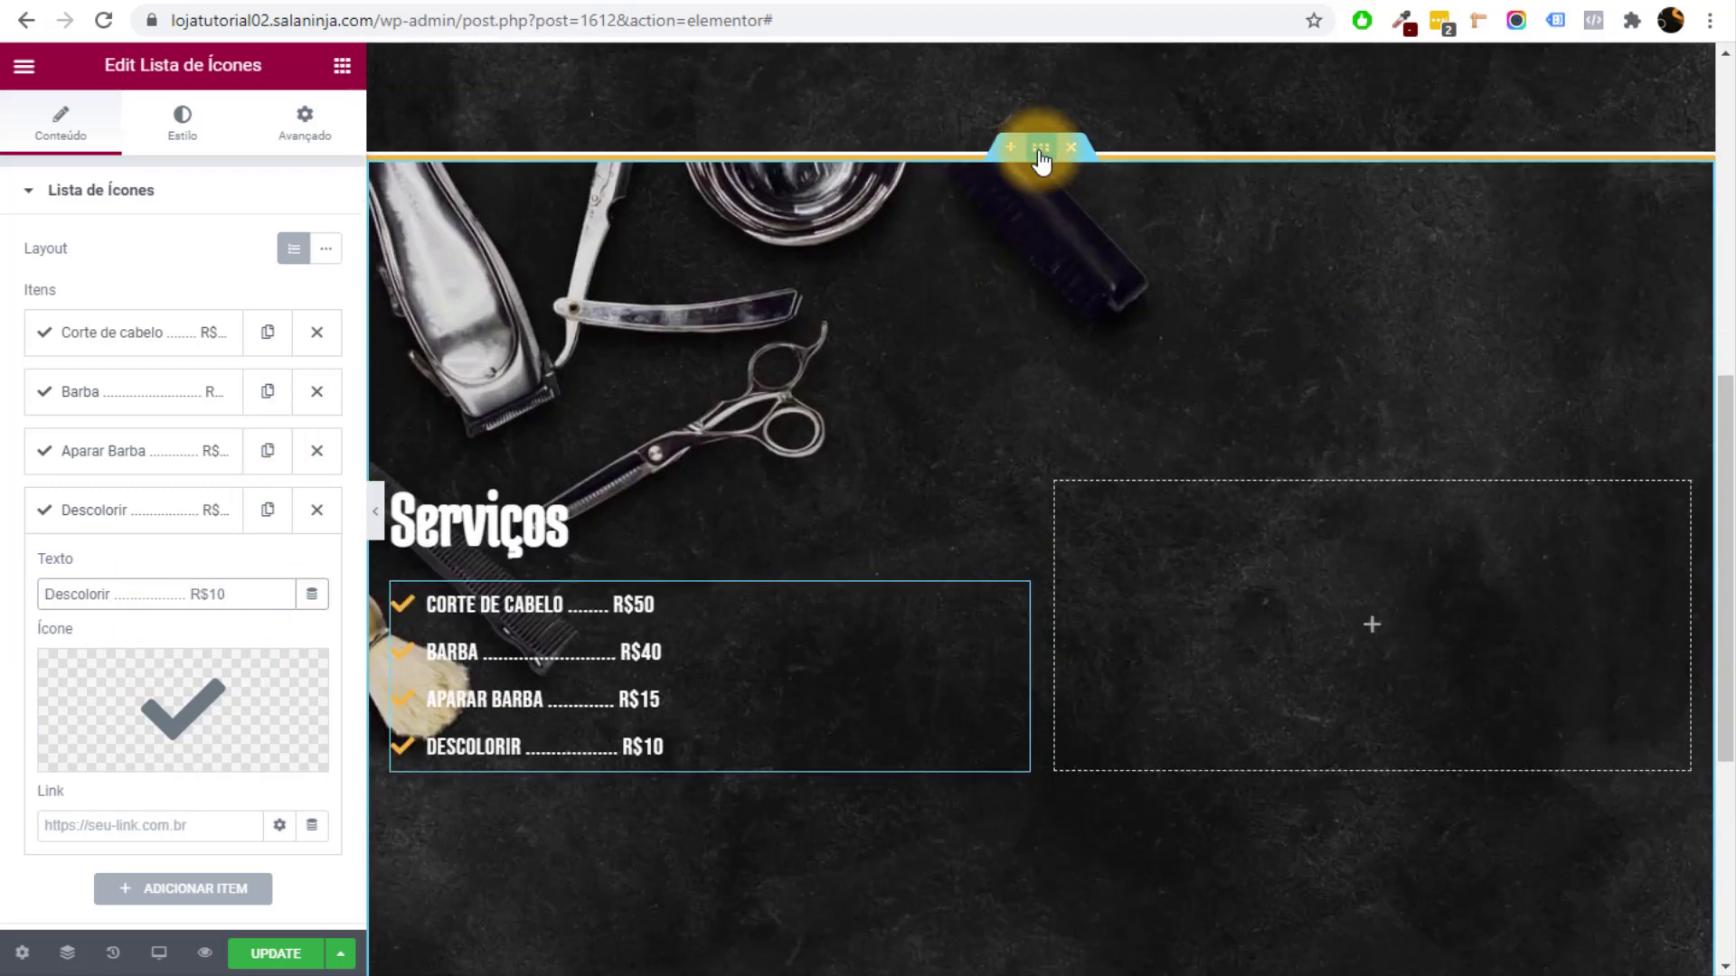
click(1040, 152)
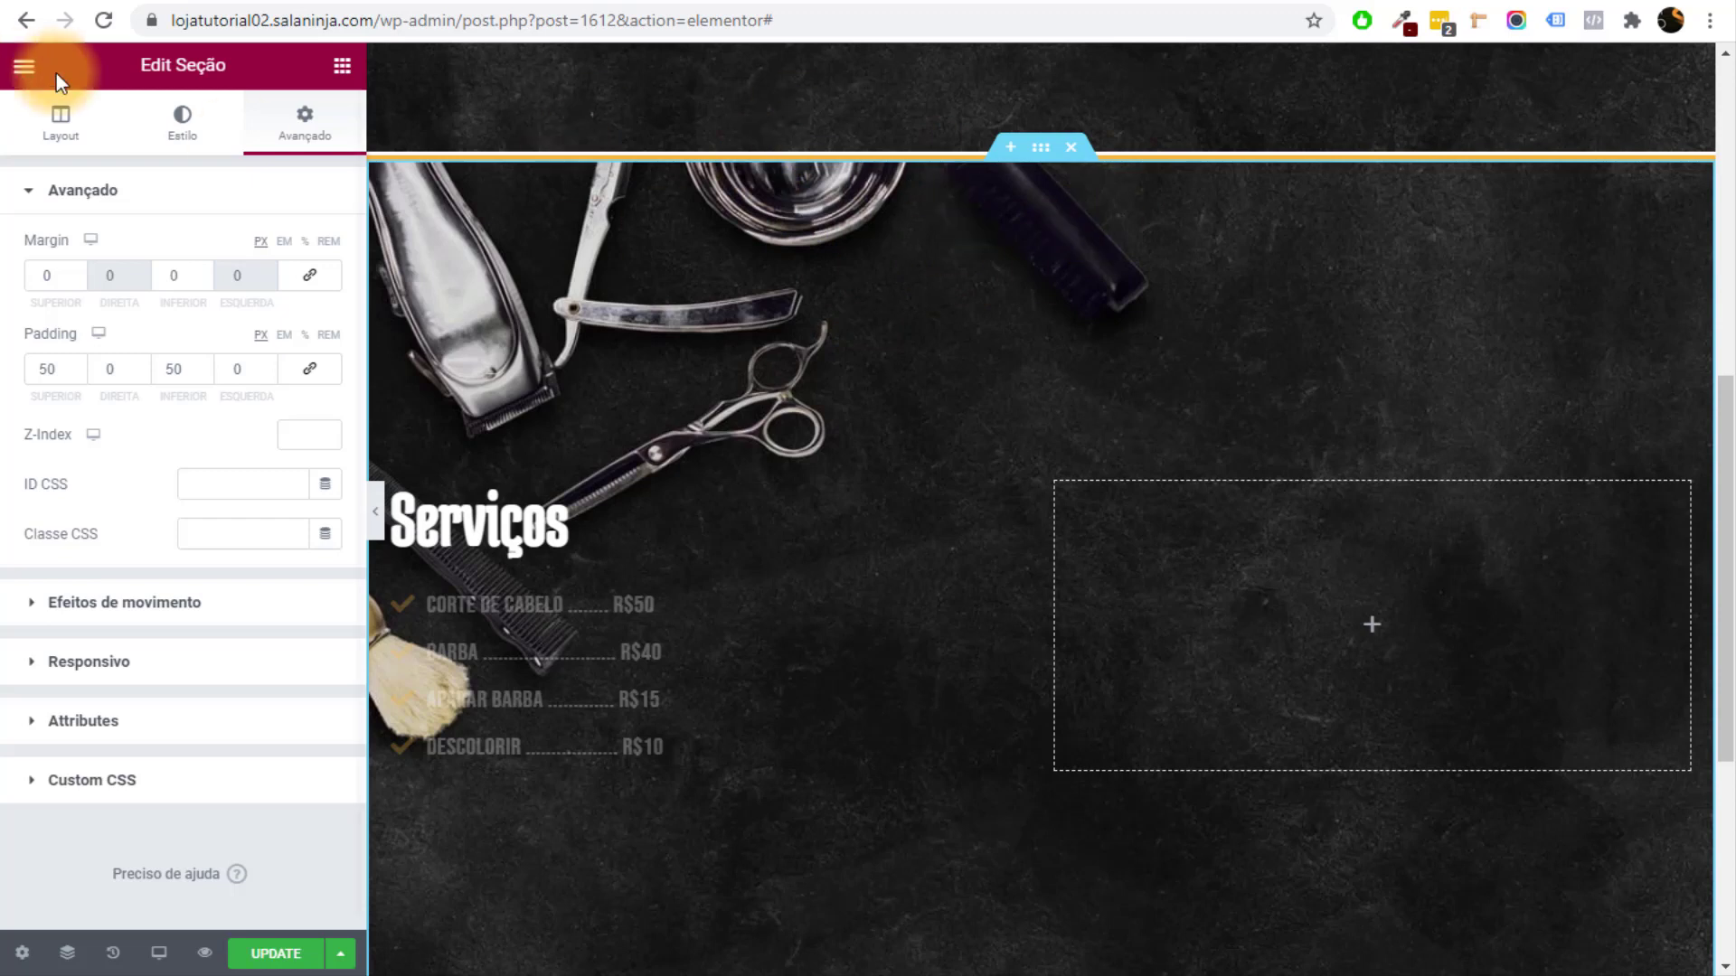
- Set the Serviços section background image to the barber shaving photo
click(182, 120)
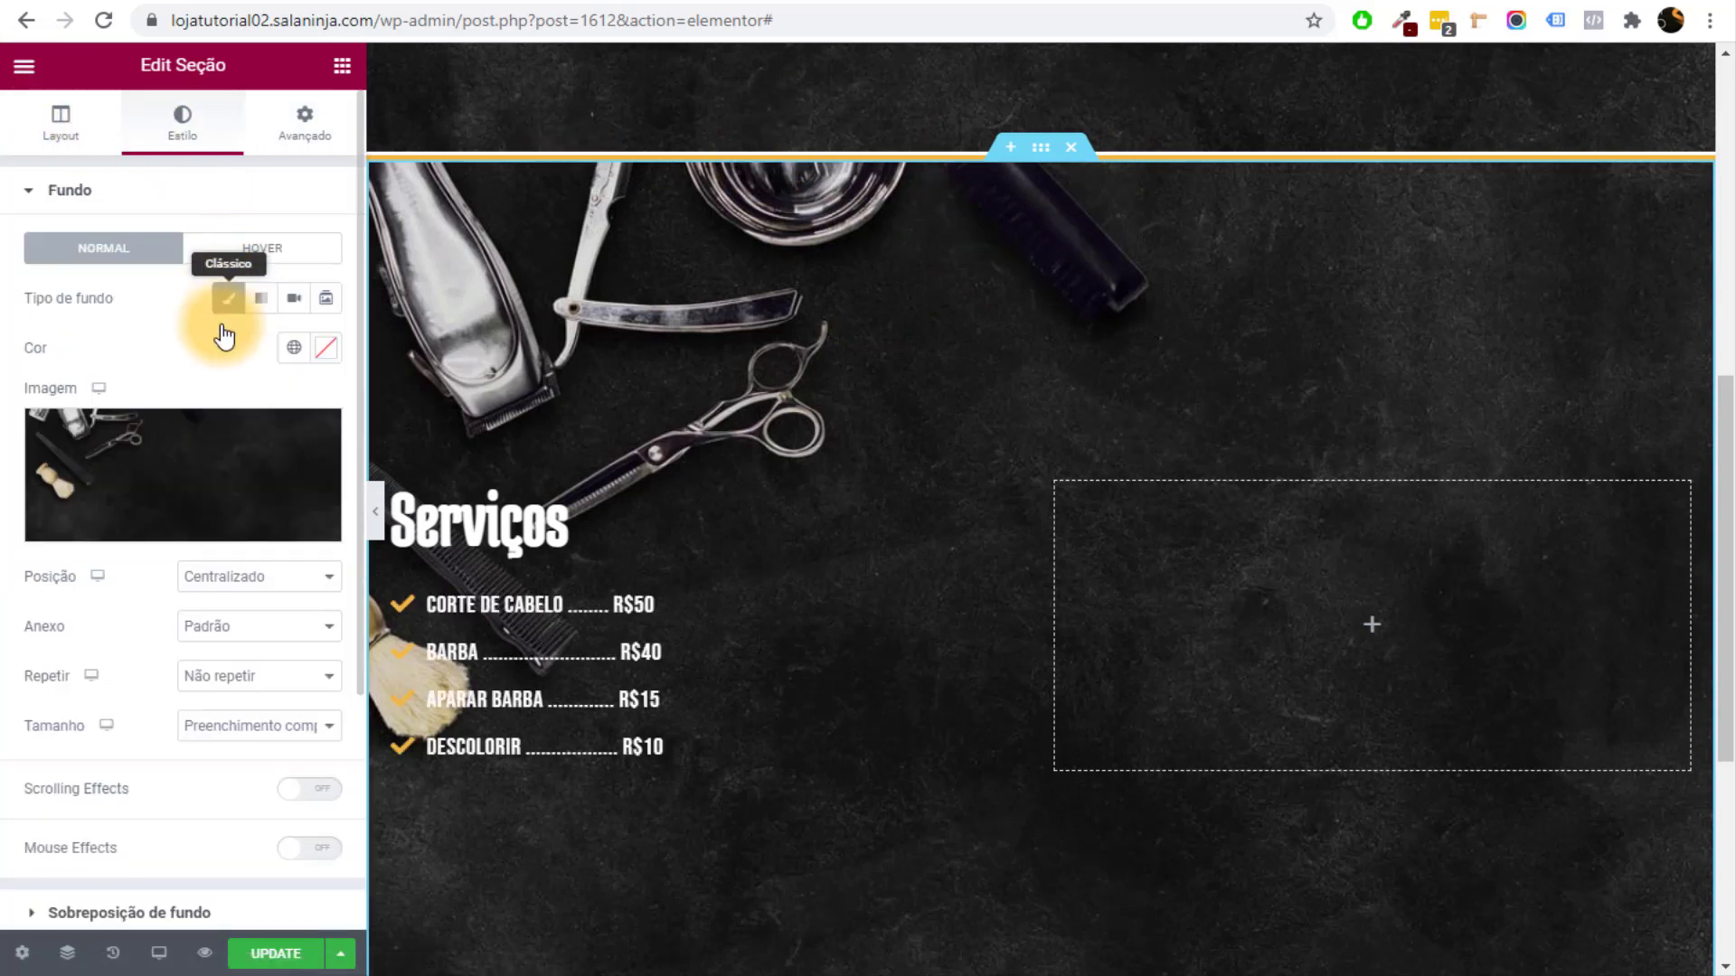
scroll(226, 502, down, 3)
scroll(170, 619, up, 1)
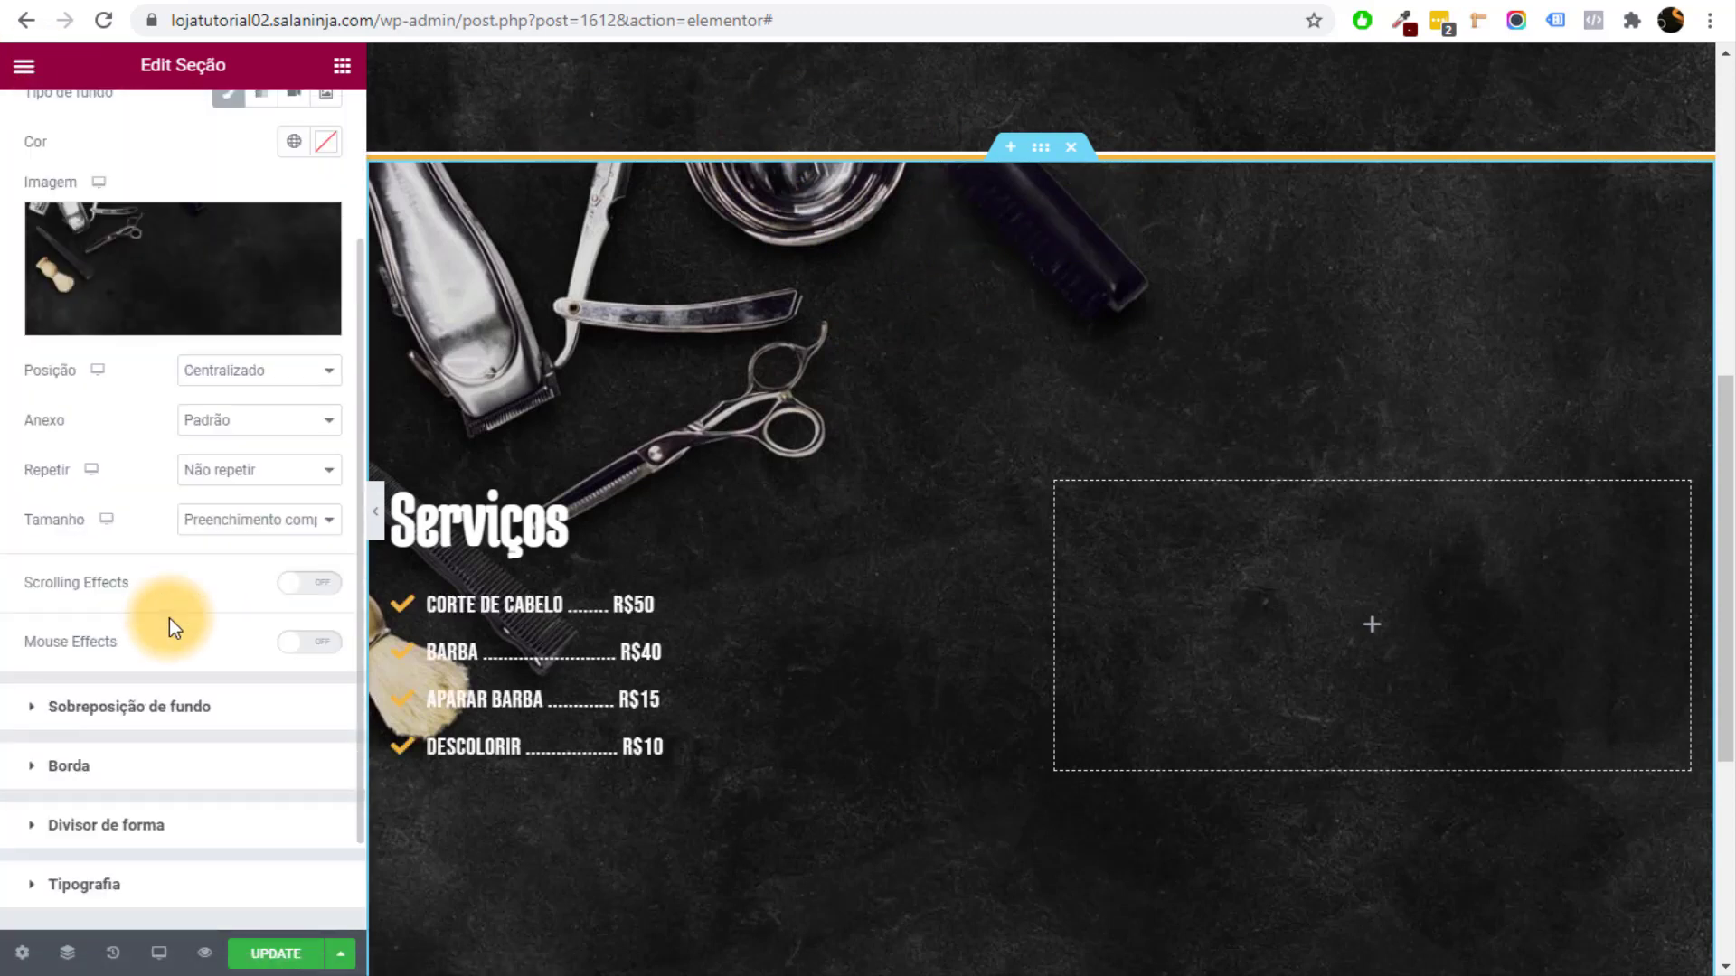
click(180, 708)
click(292, 357)
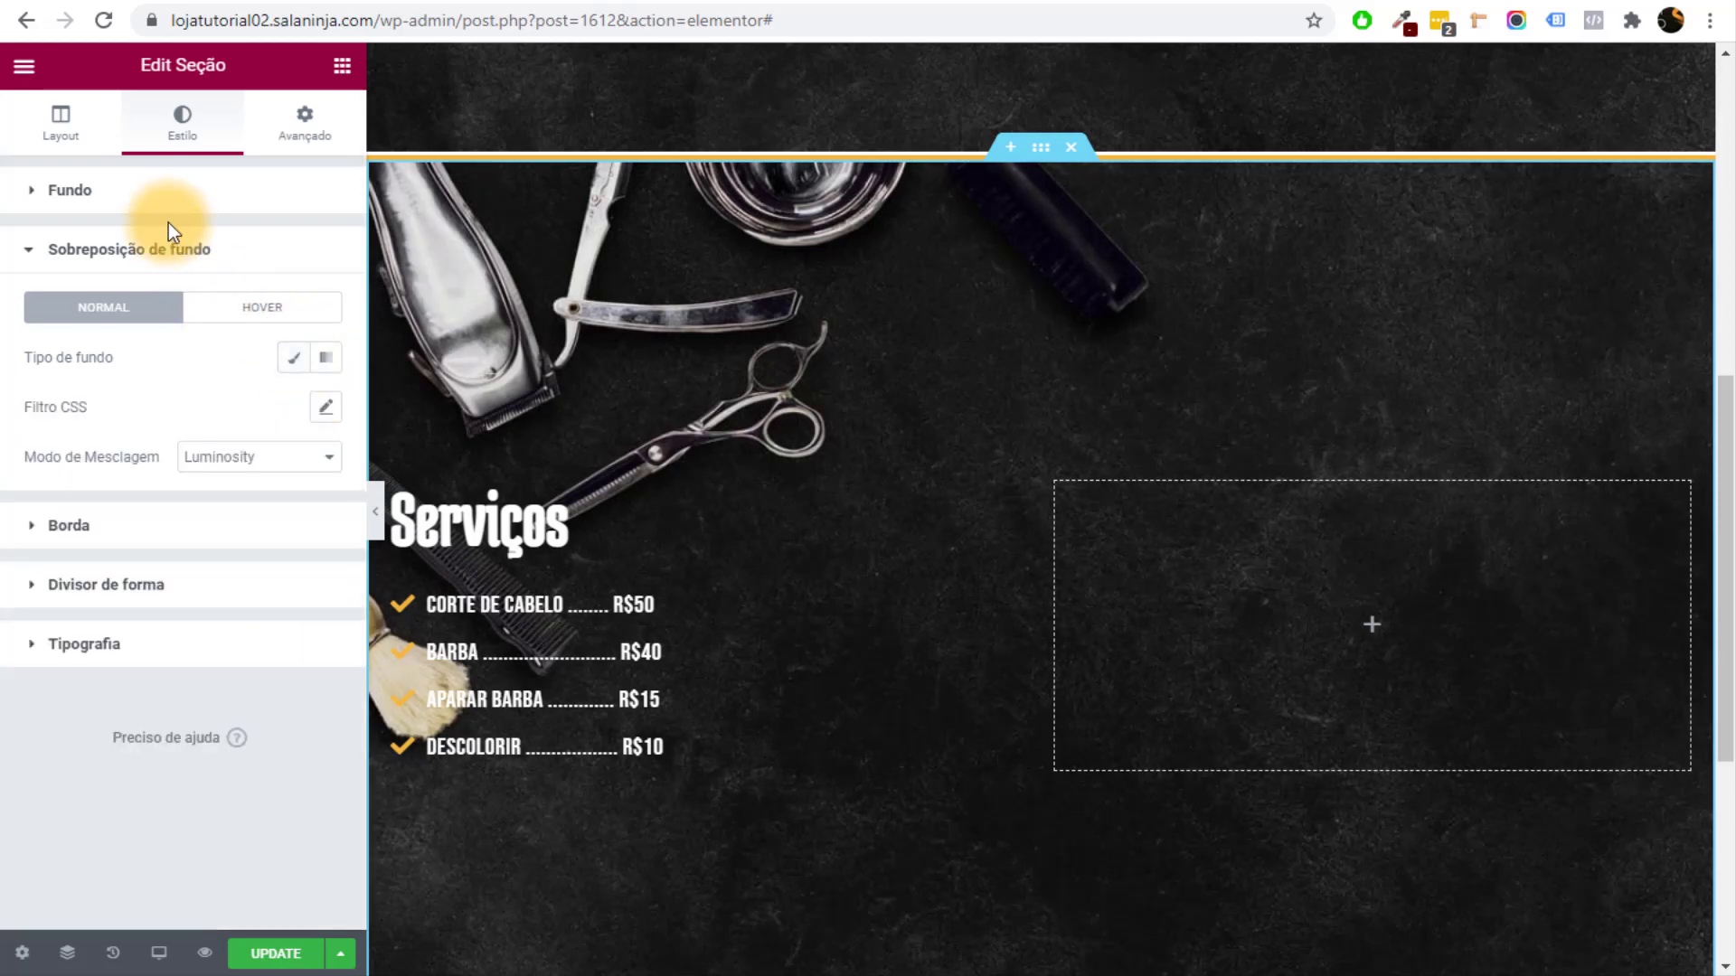
click(171, 208)
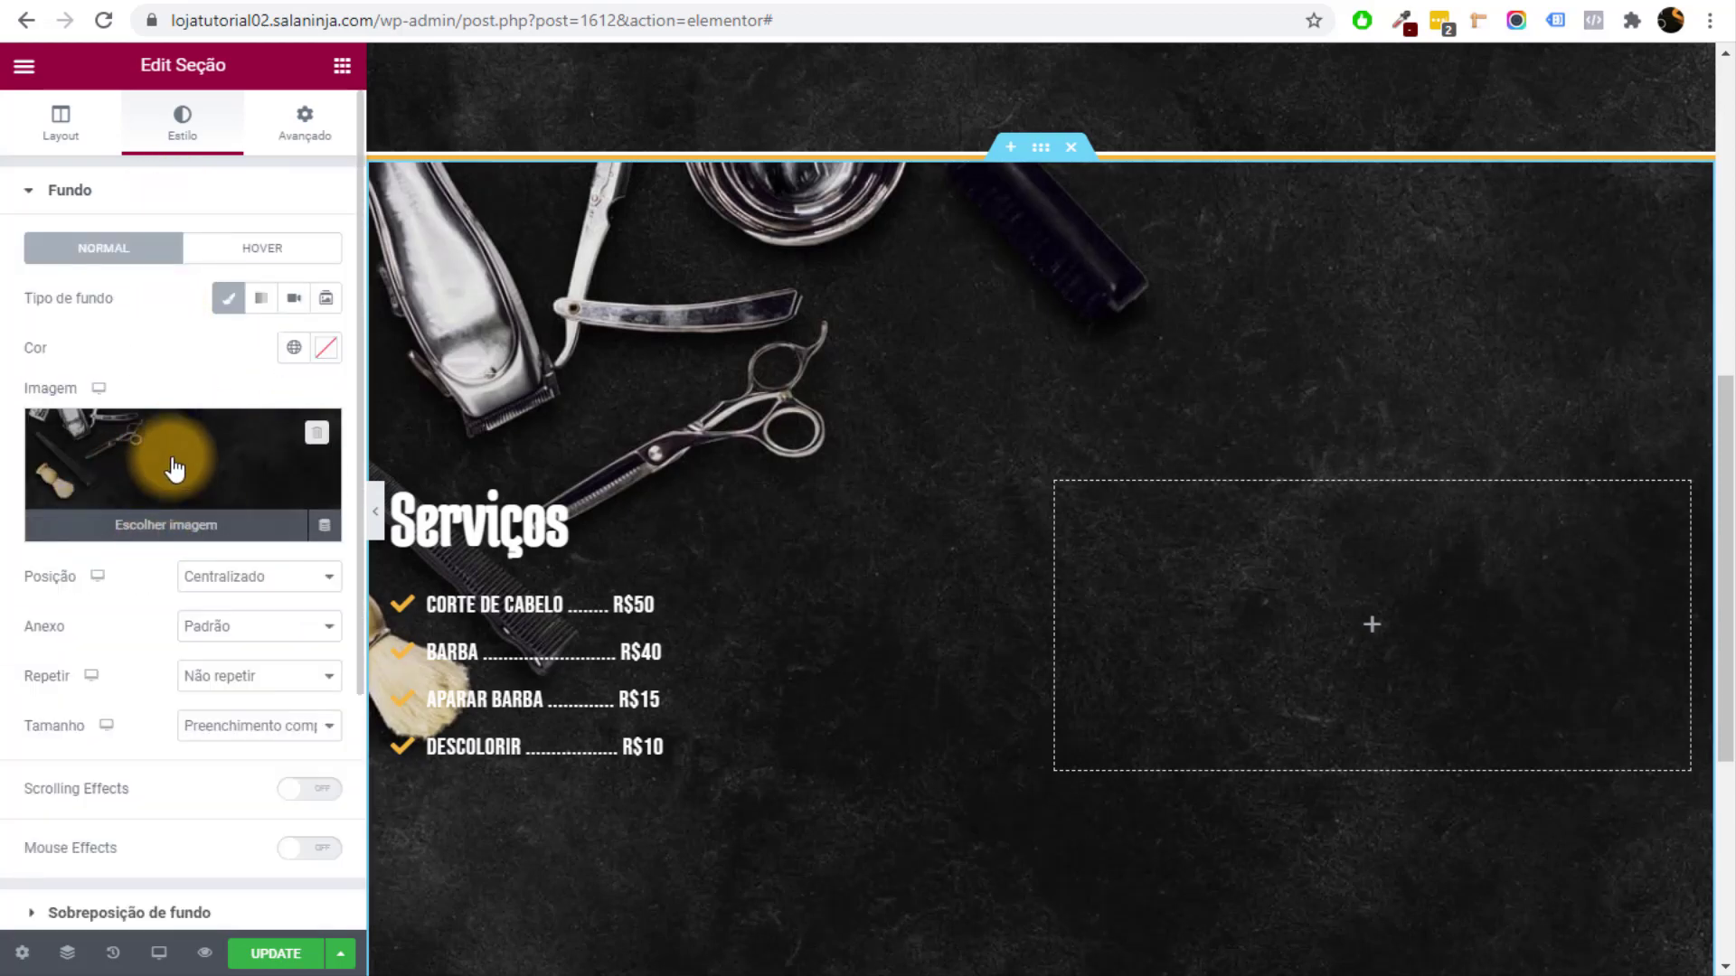
click(174, 465)
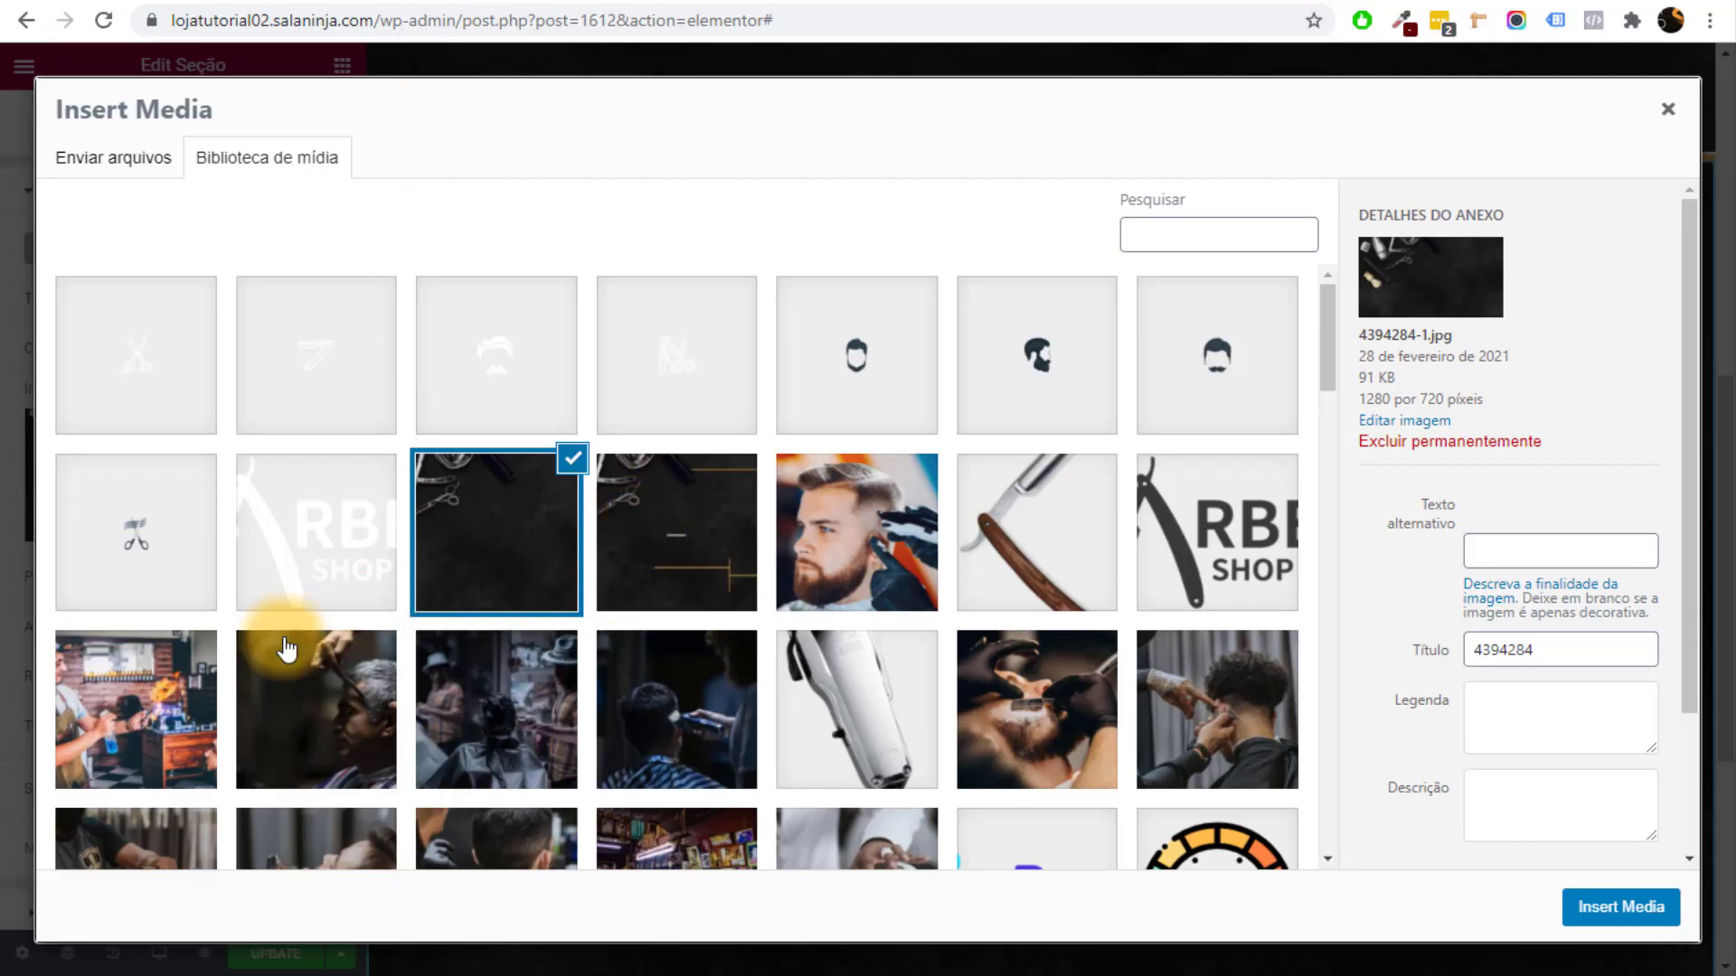
scroll(192, 718, down, 2)
click(193, 718)
click(1601, 908)
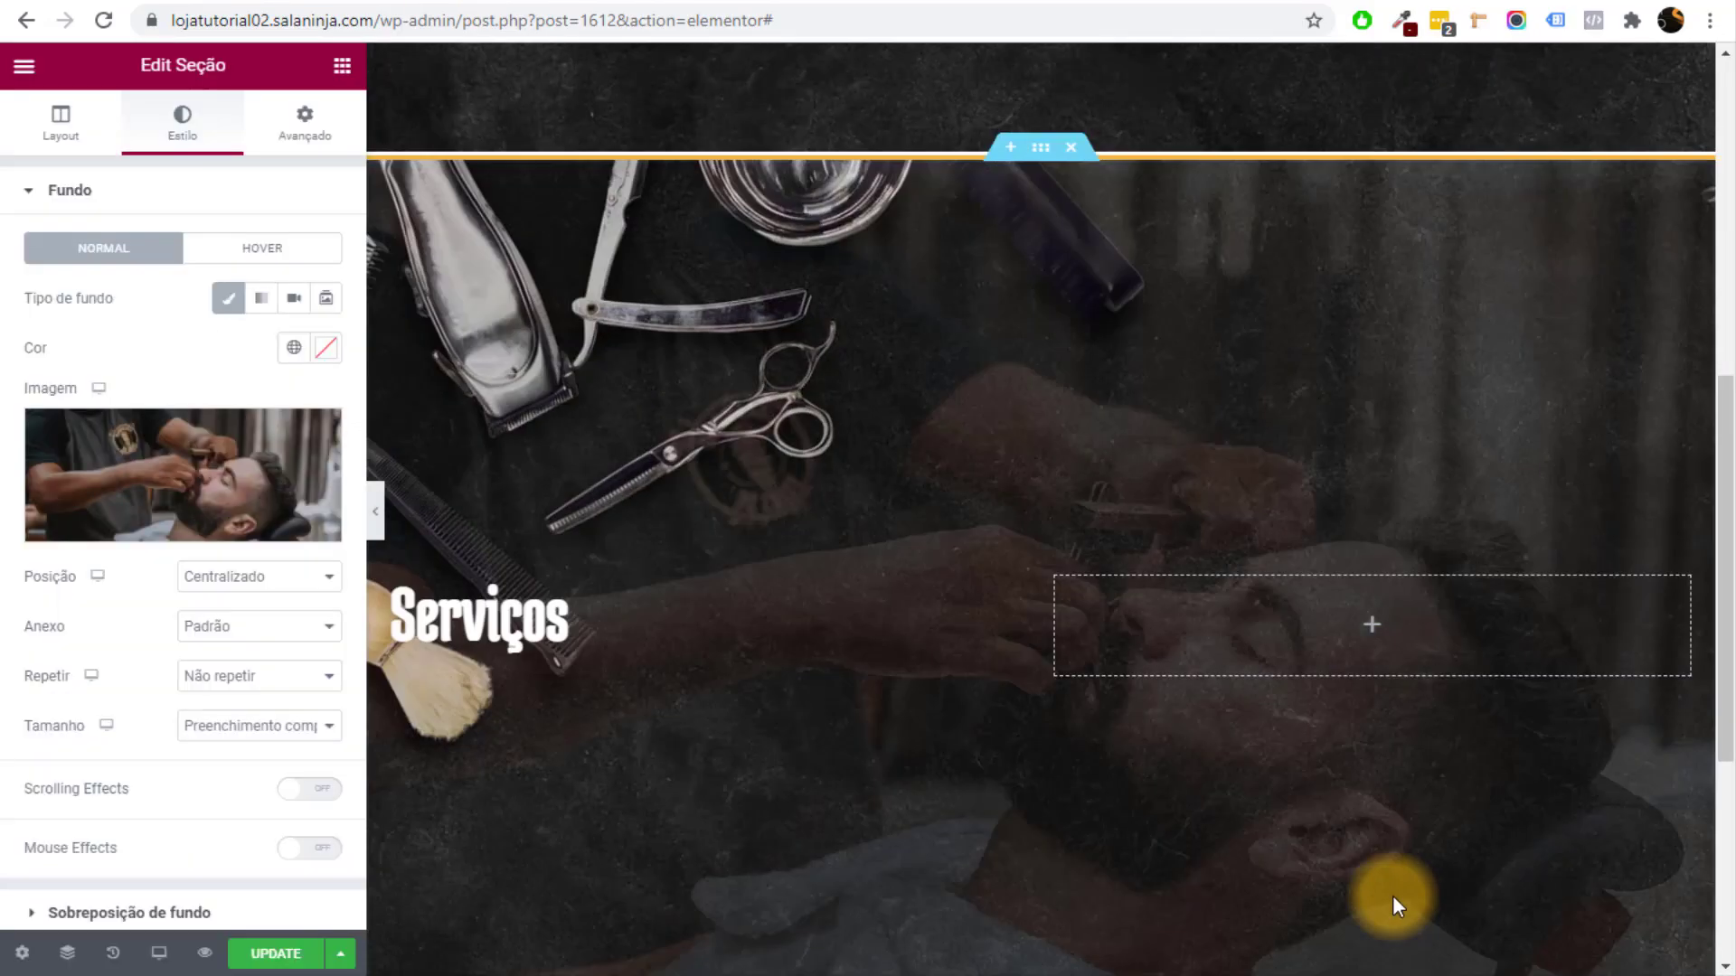
- Give the section a classic background overlay in black
scroll(806, 651, down, 1)
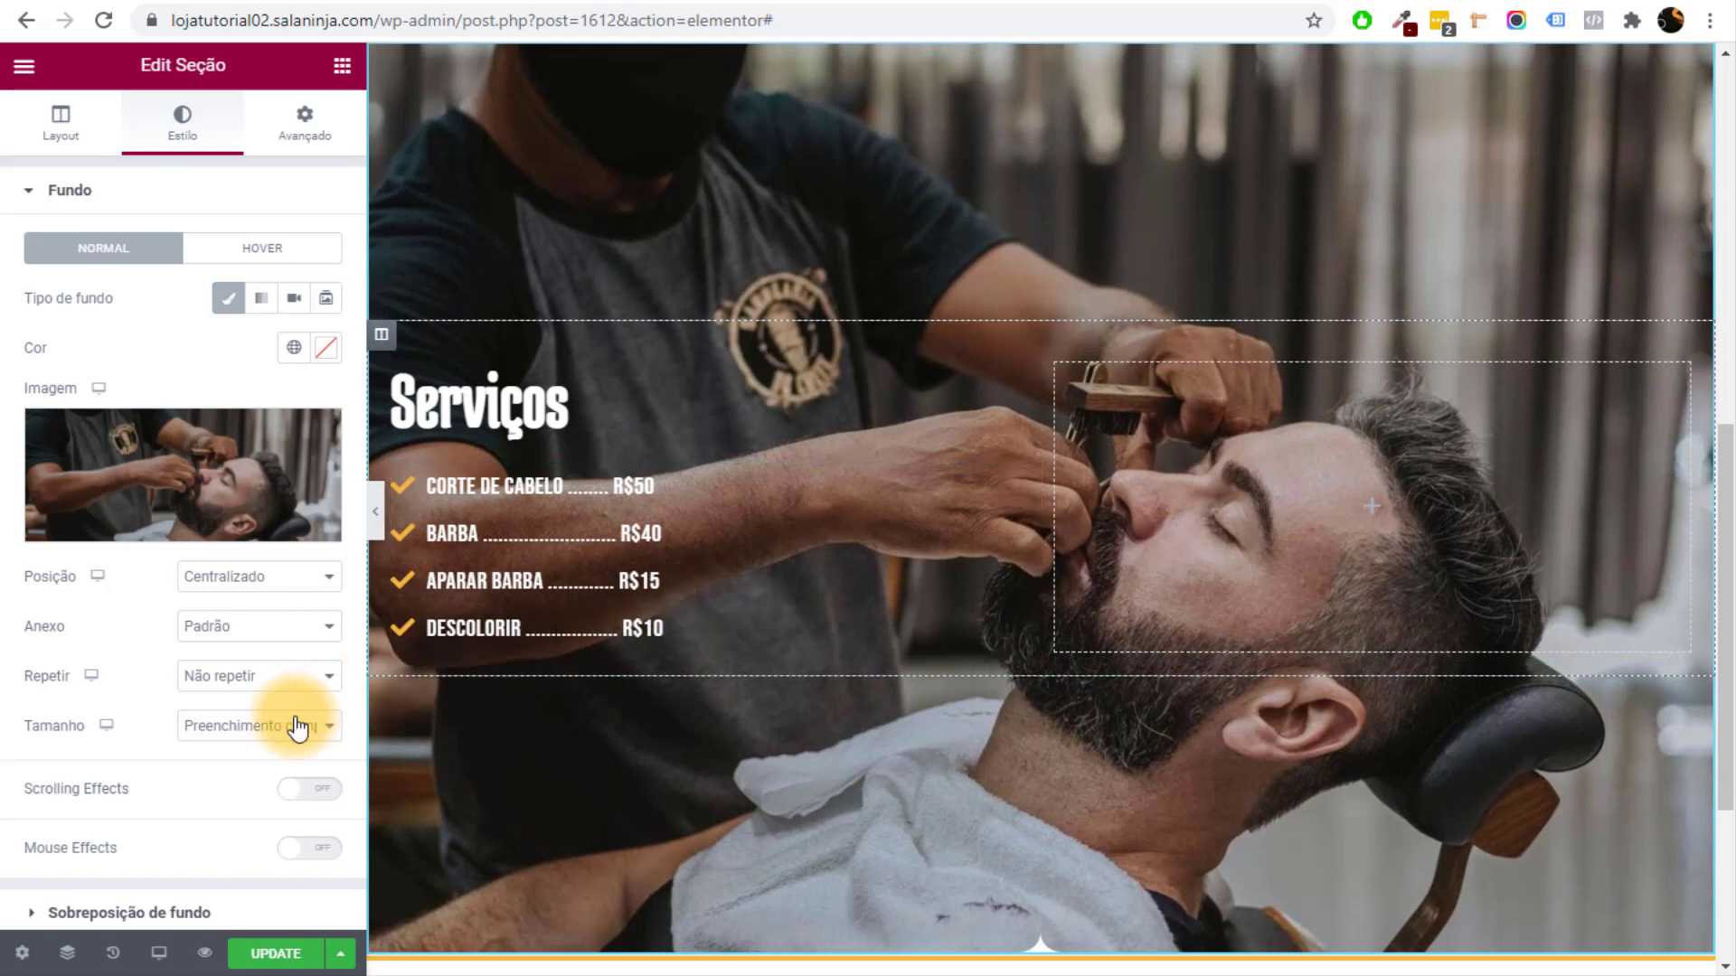
scroll(848, 280, up, 1)
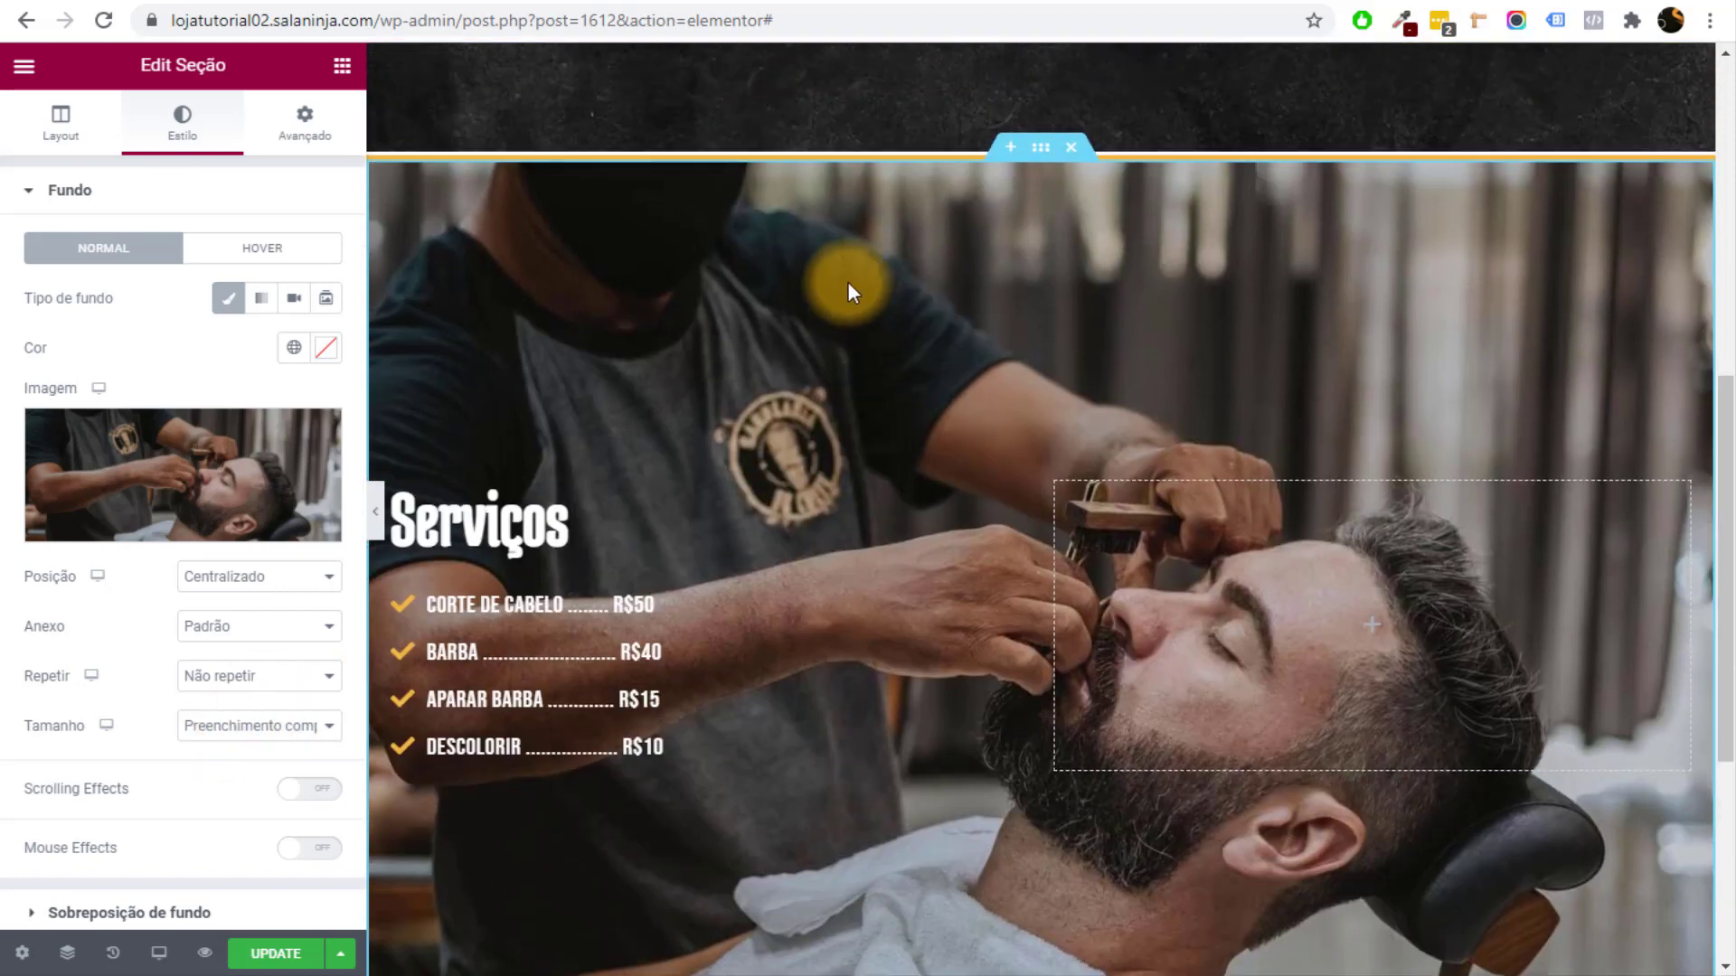
scroll(589, 419, down, 2)
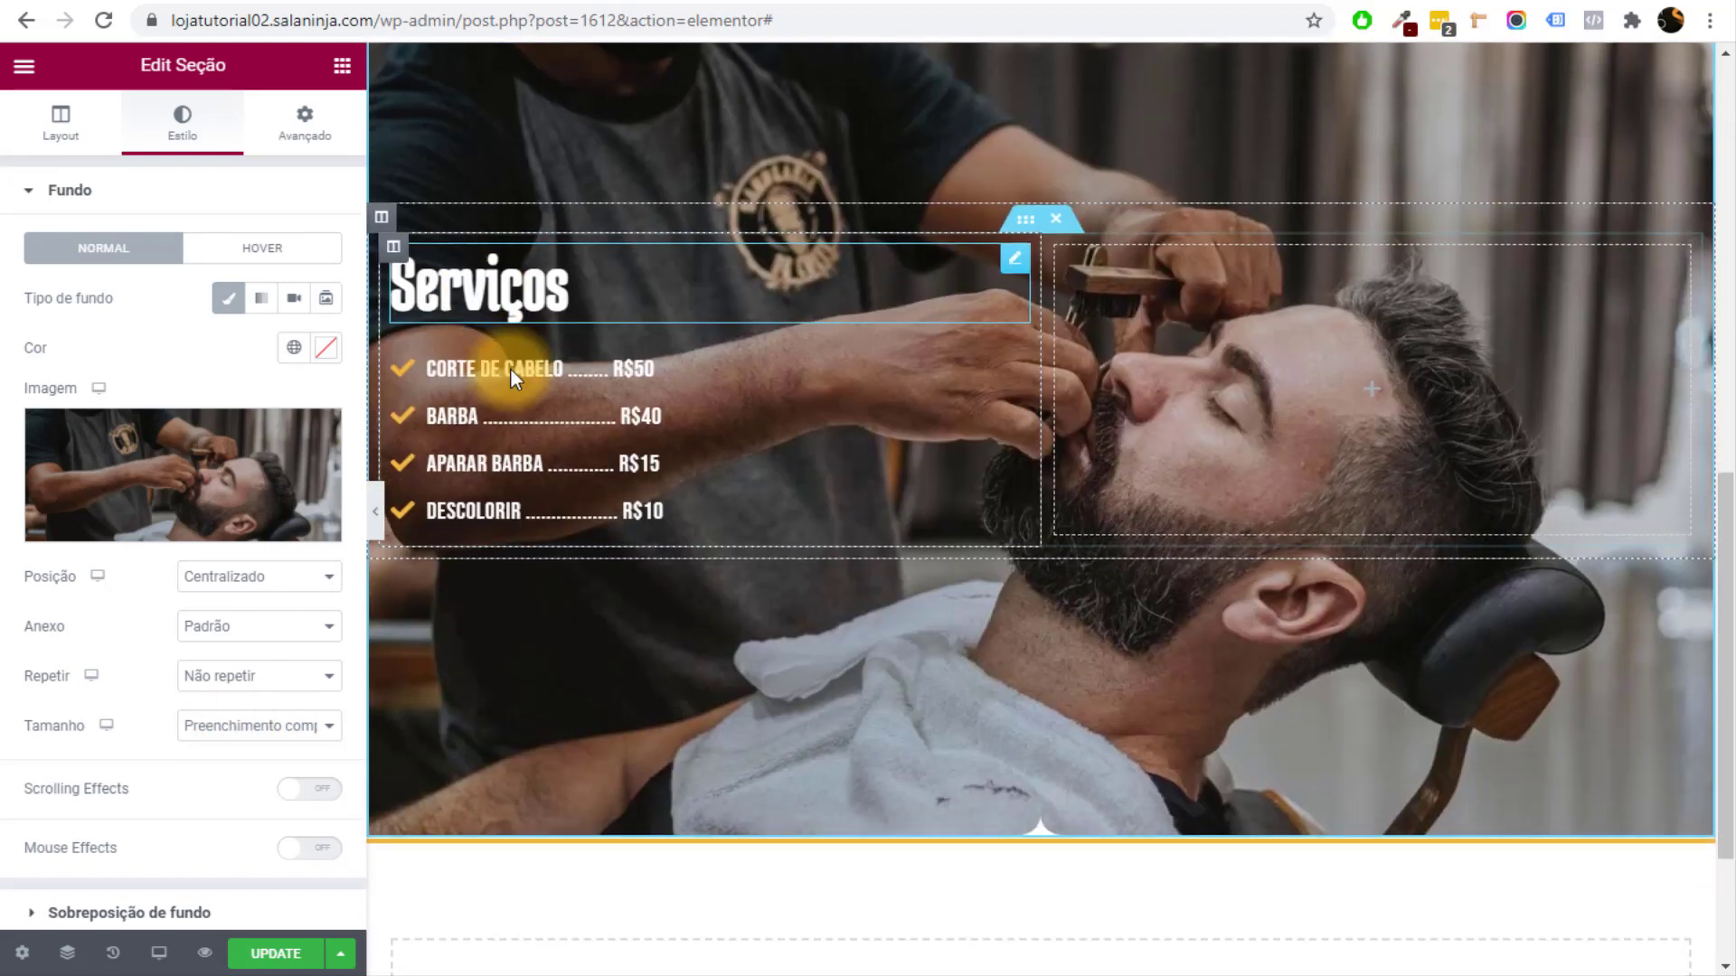
click(177, 913)
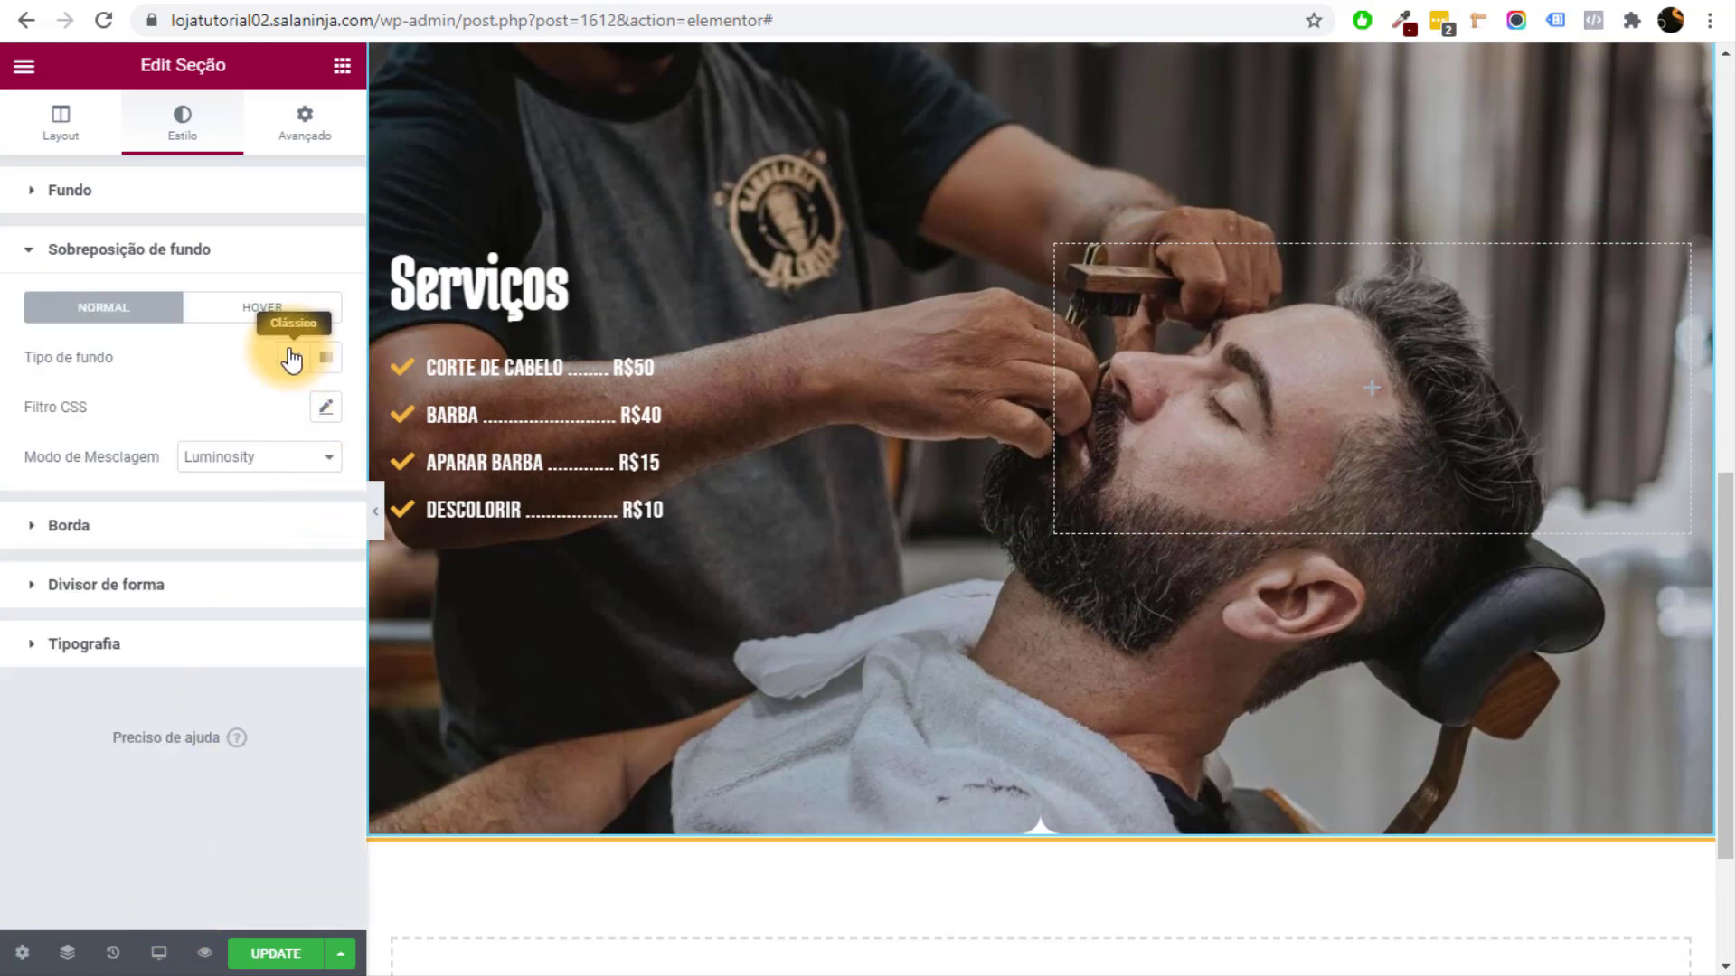
click(292, 358)
click(317, 493)
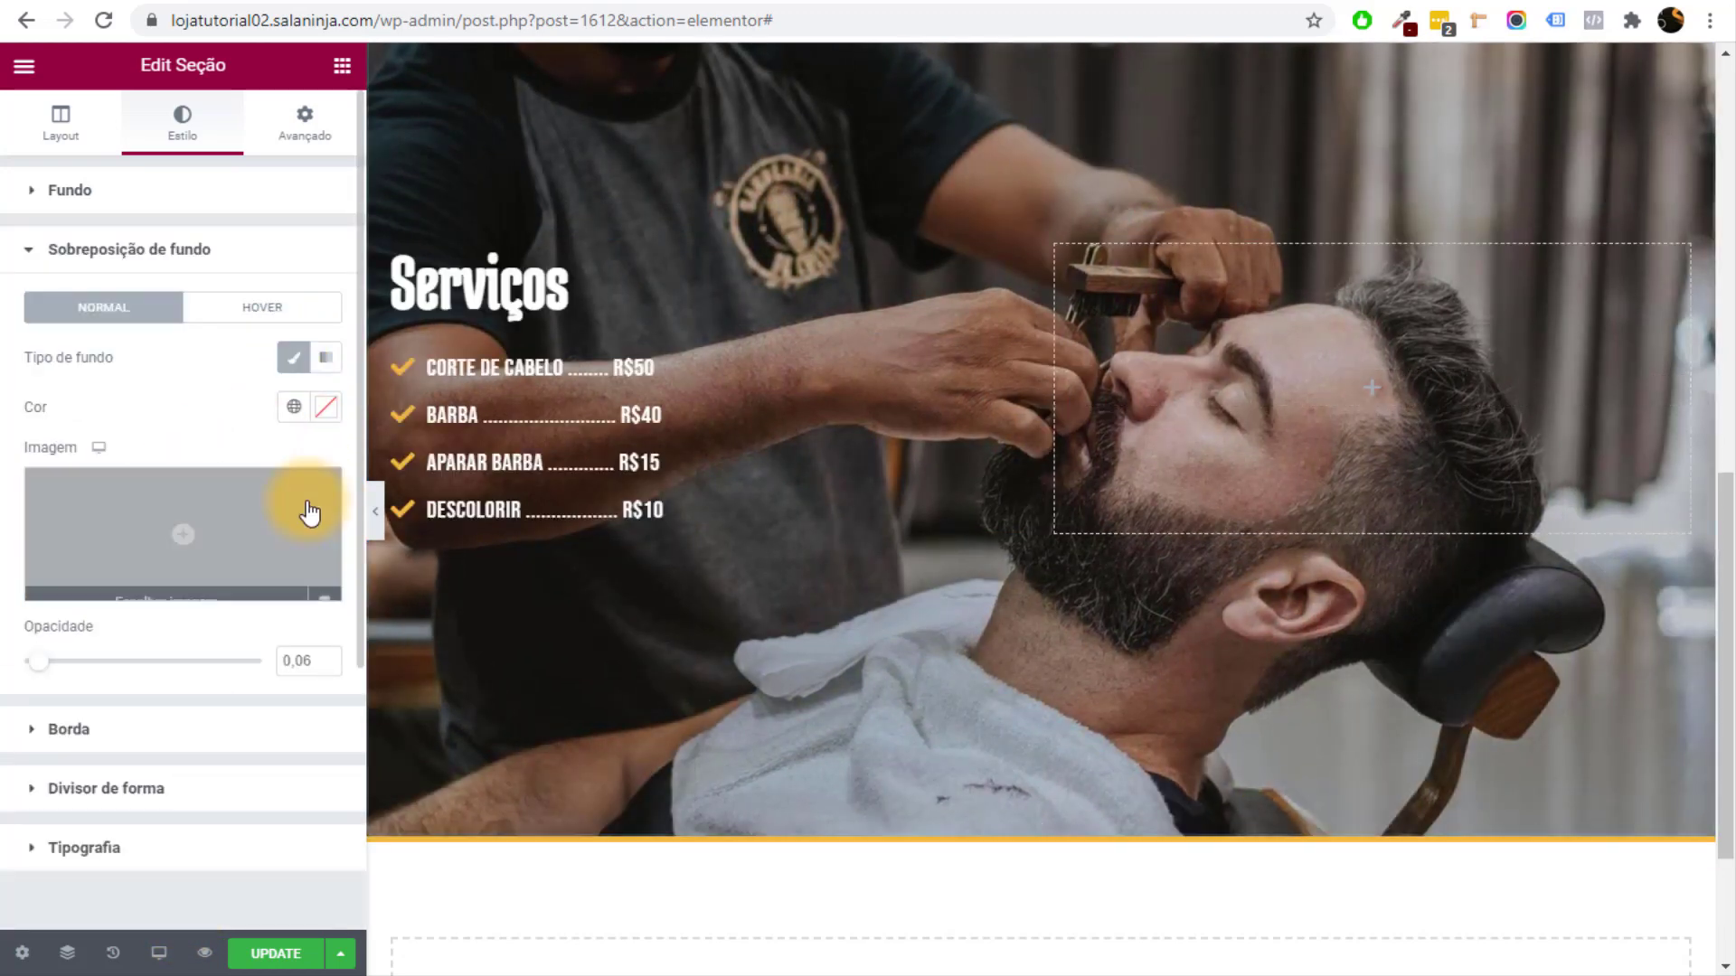
click(329, 418)
drag(182, 569, 142, 670)
click(11, 626)
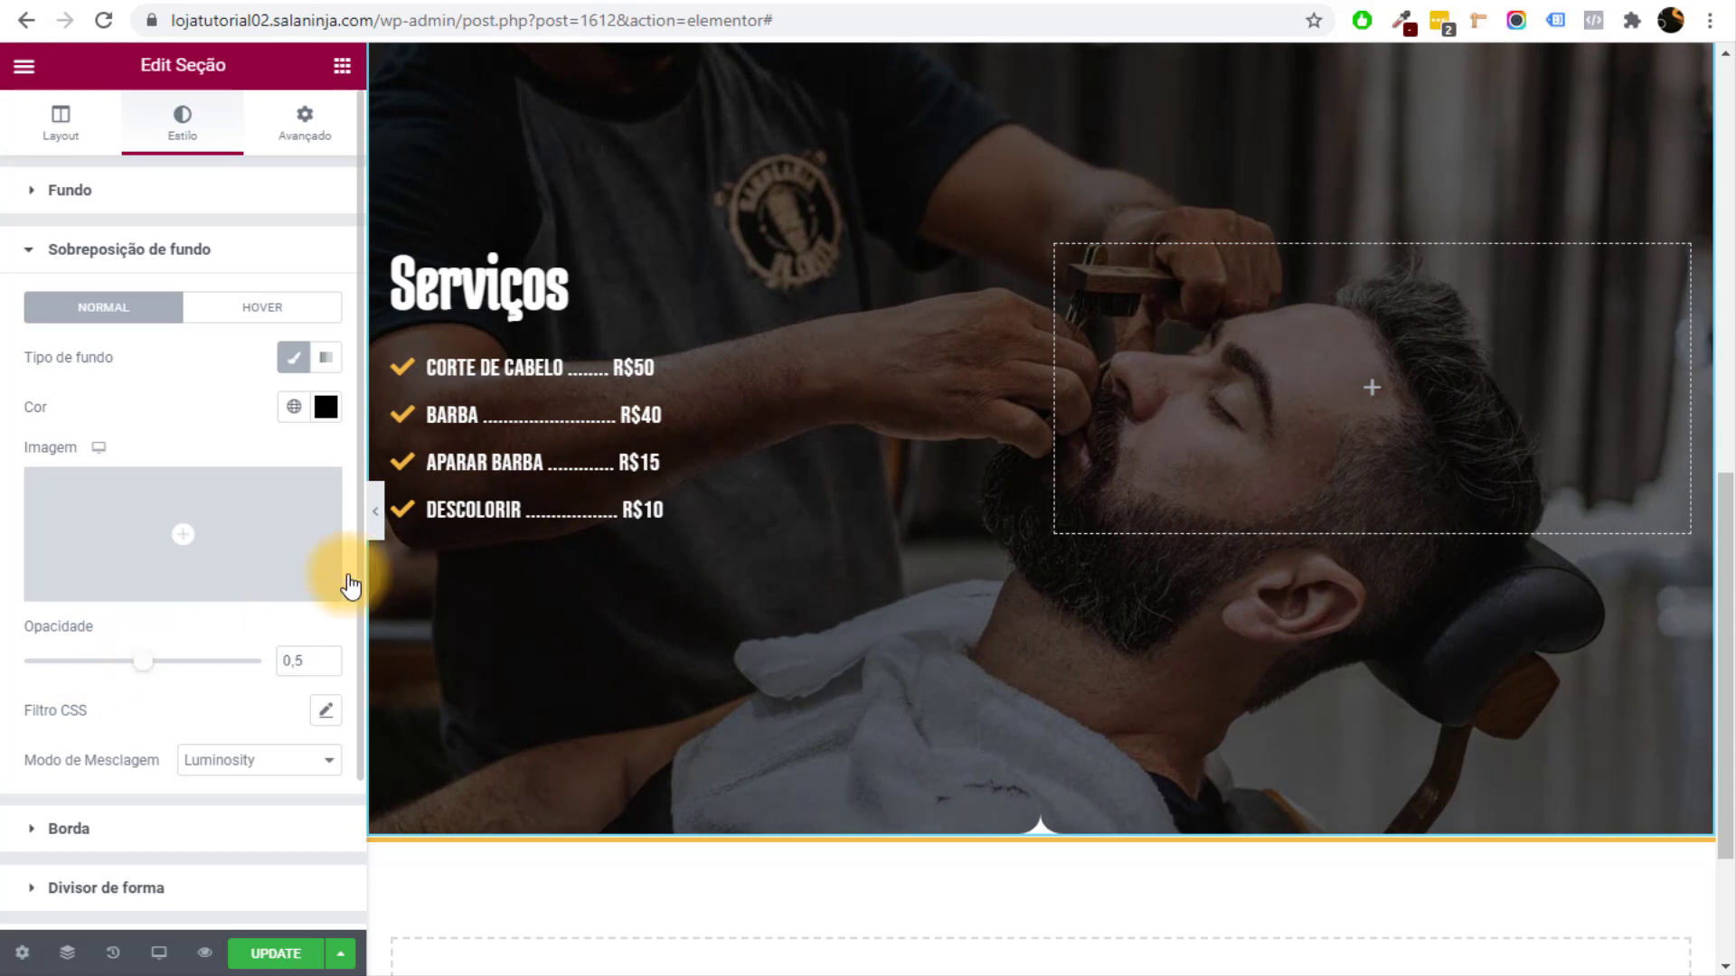
- Set the overlay blend mode to Normal and preview the darkened section
click(244, 762)
click(240, 782)
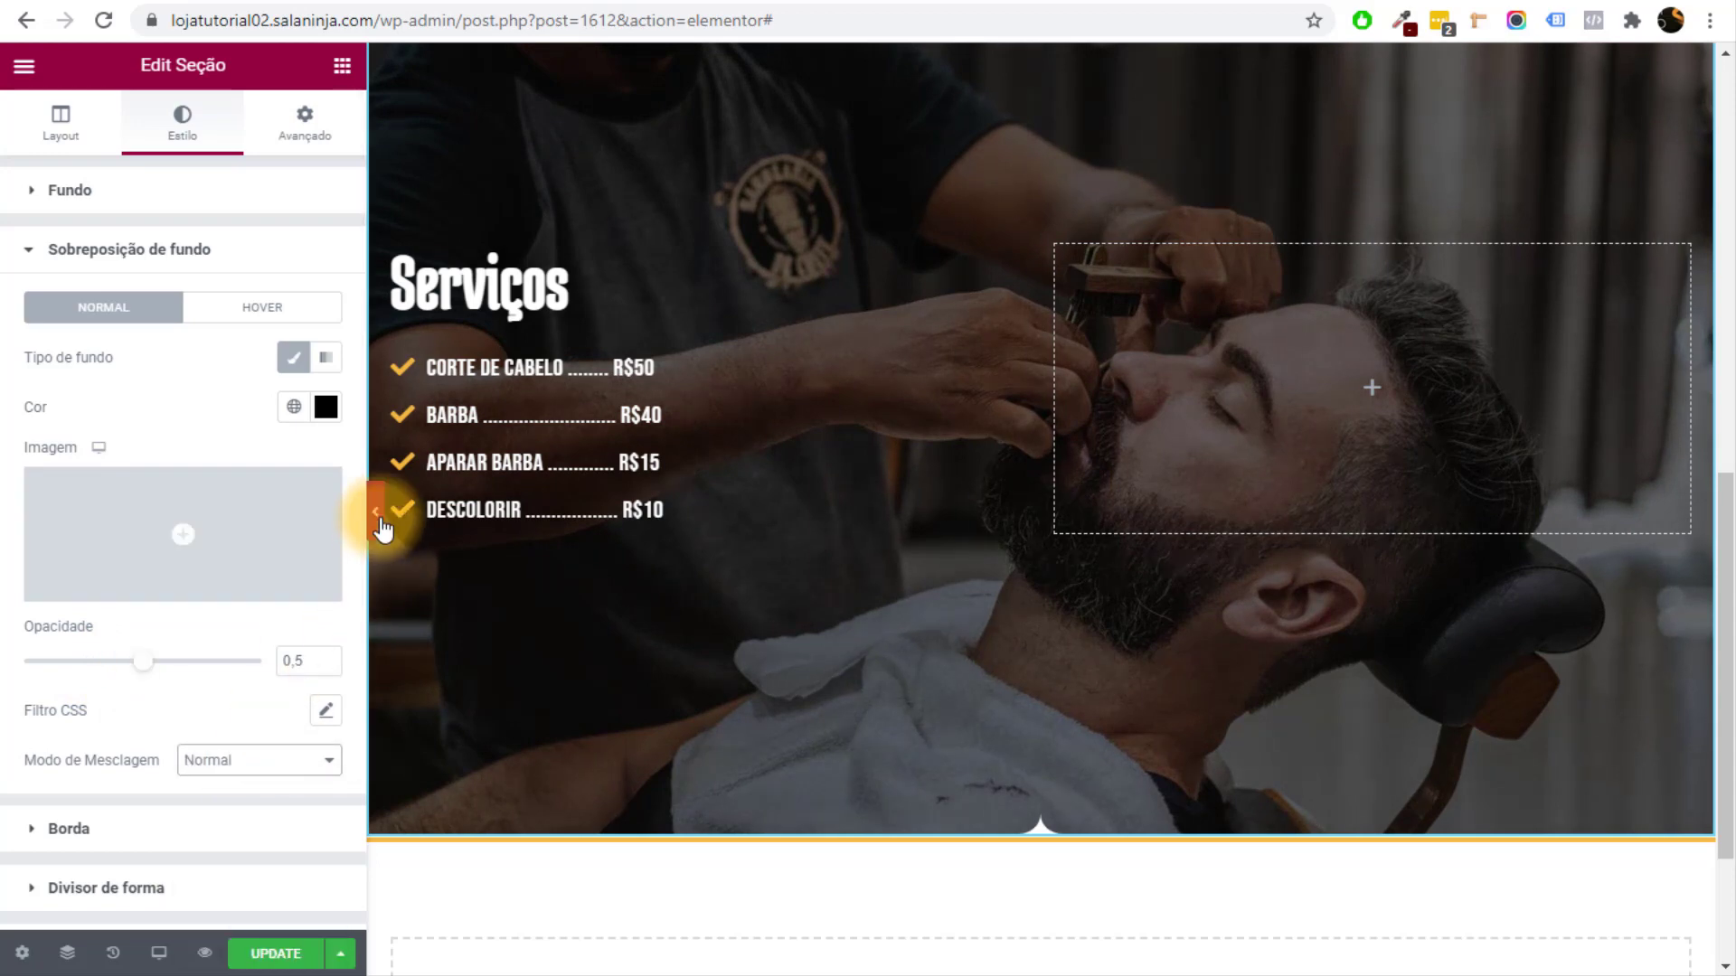
click(376, 512)
scroll(747, 529, down, 4)
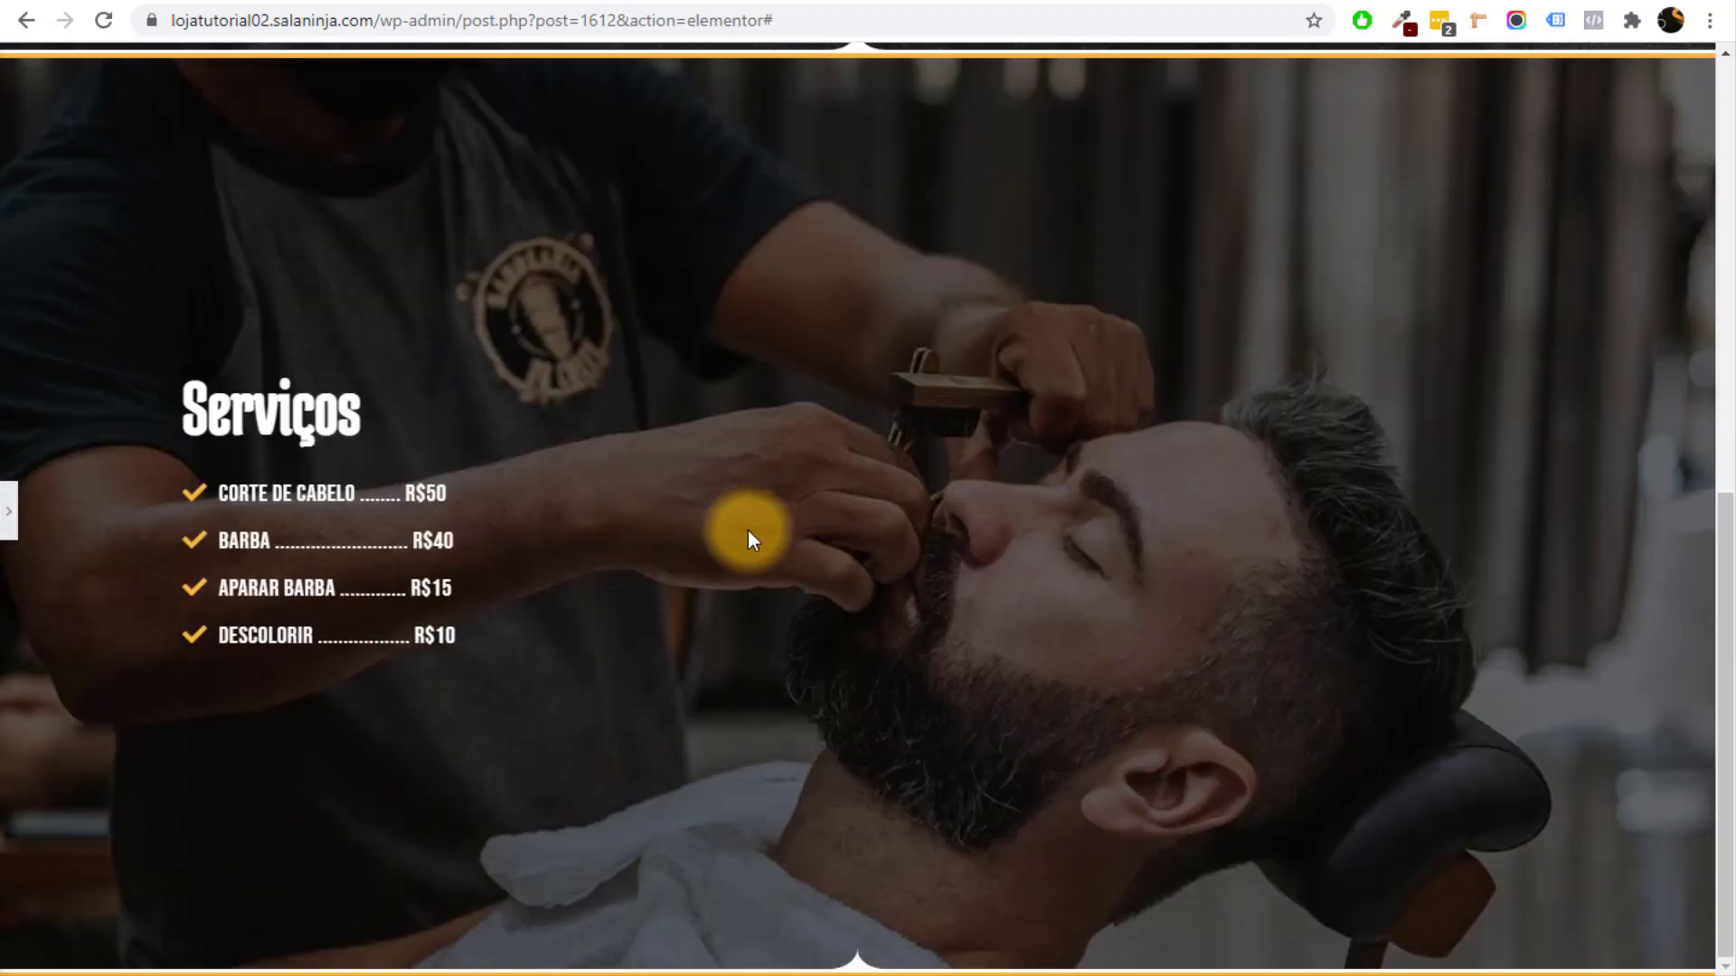
click(11, 512)
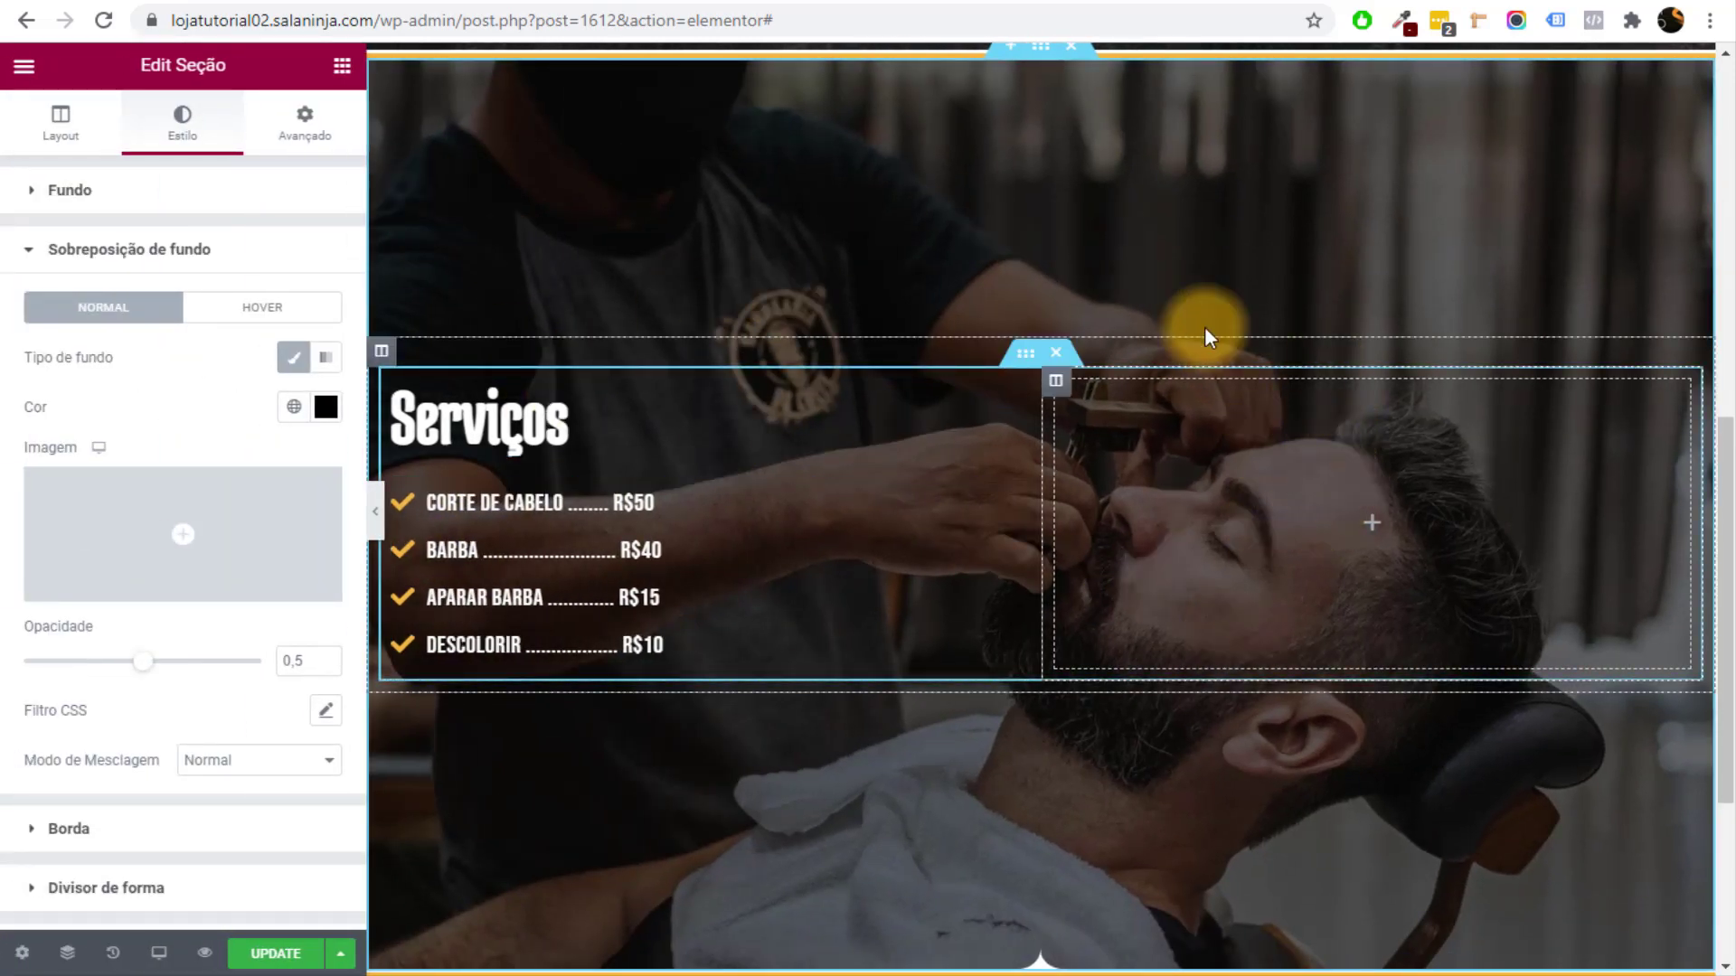
- Add an Imagem widget with the straight razor image to the section's right column
click(344, 69)
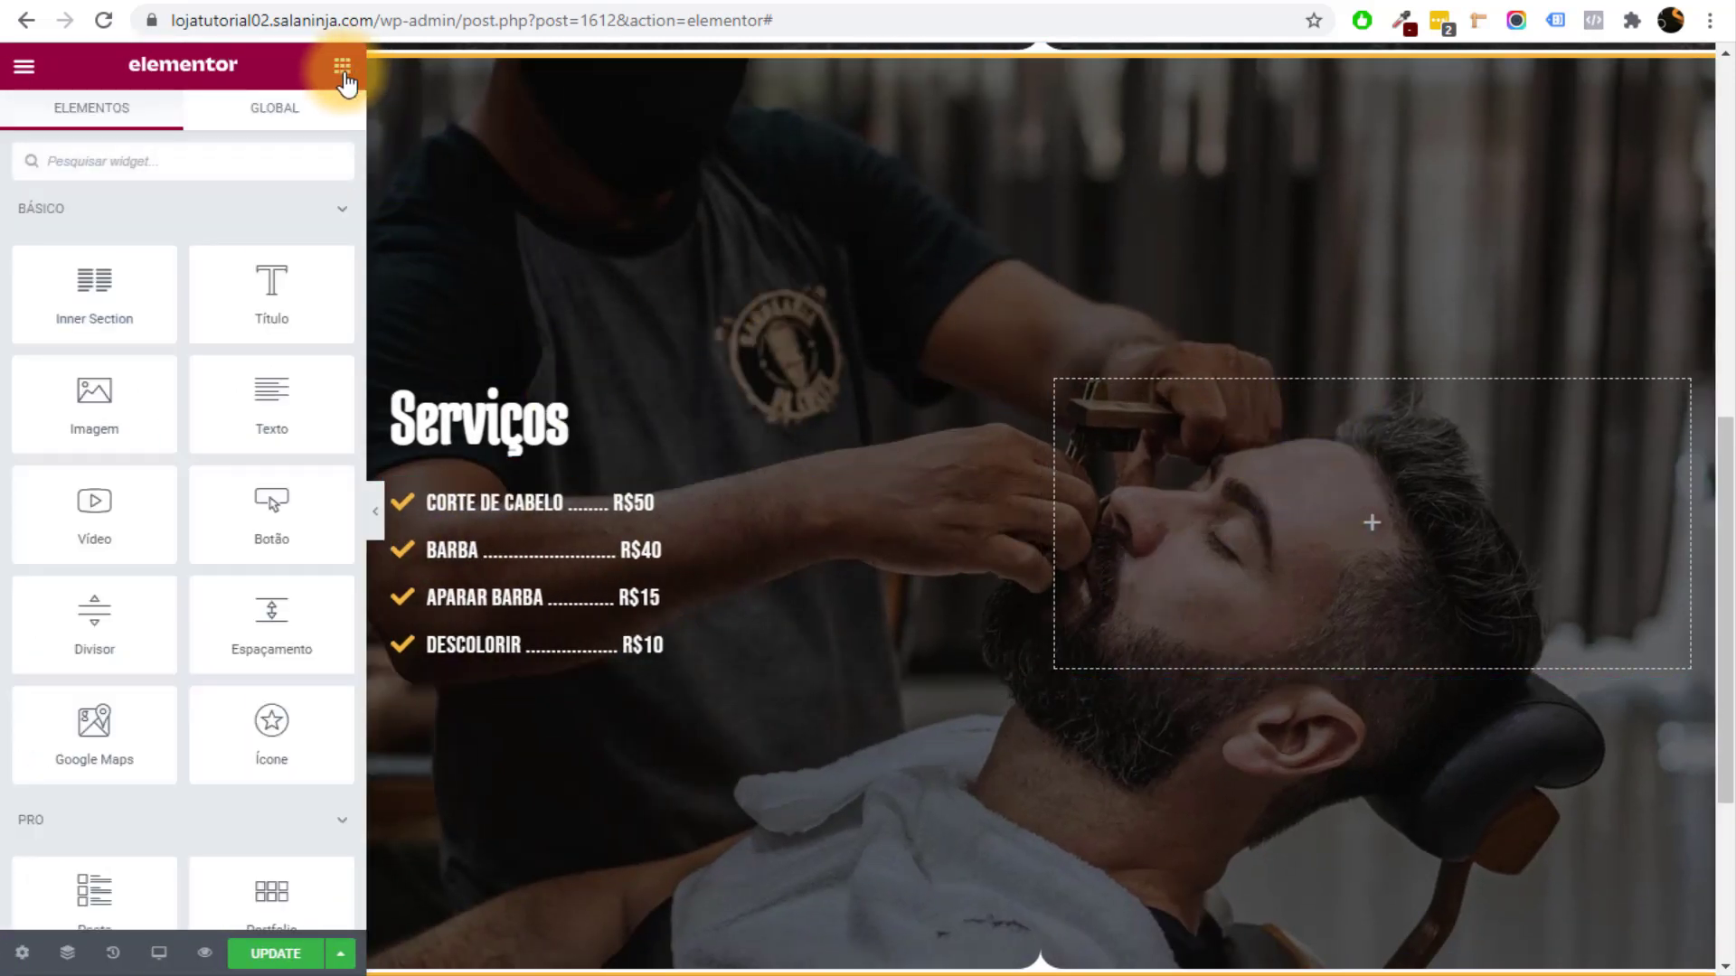
click(93, 410)
drag(90, 419, 1244, 604)
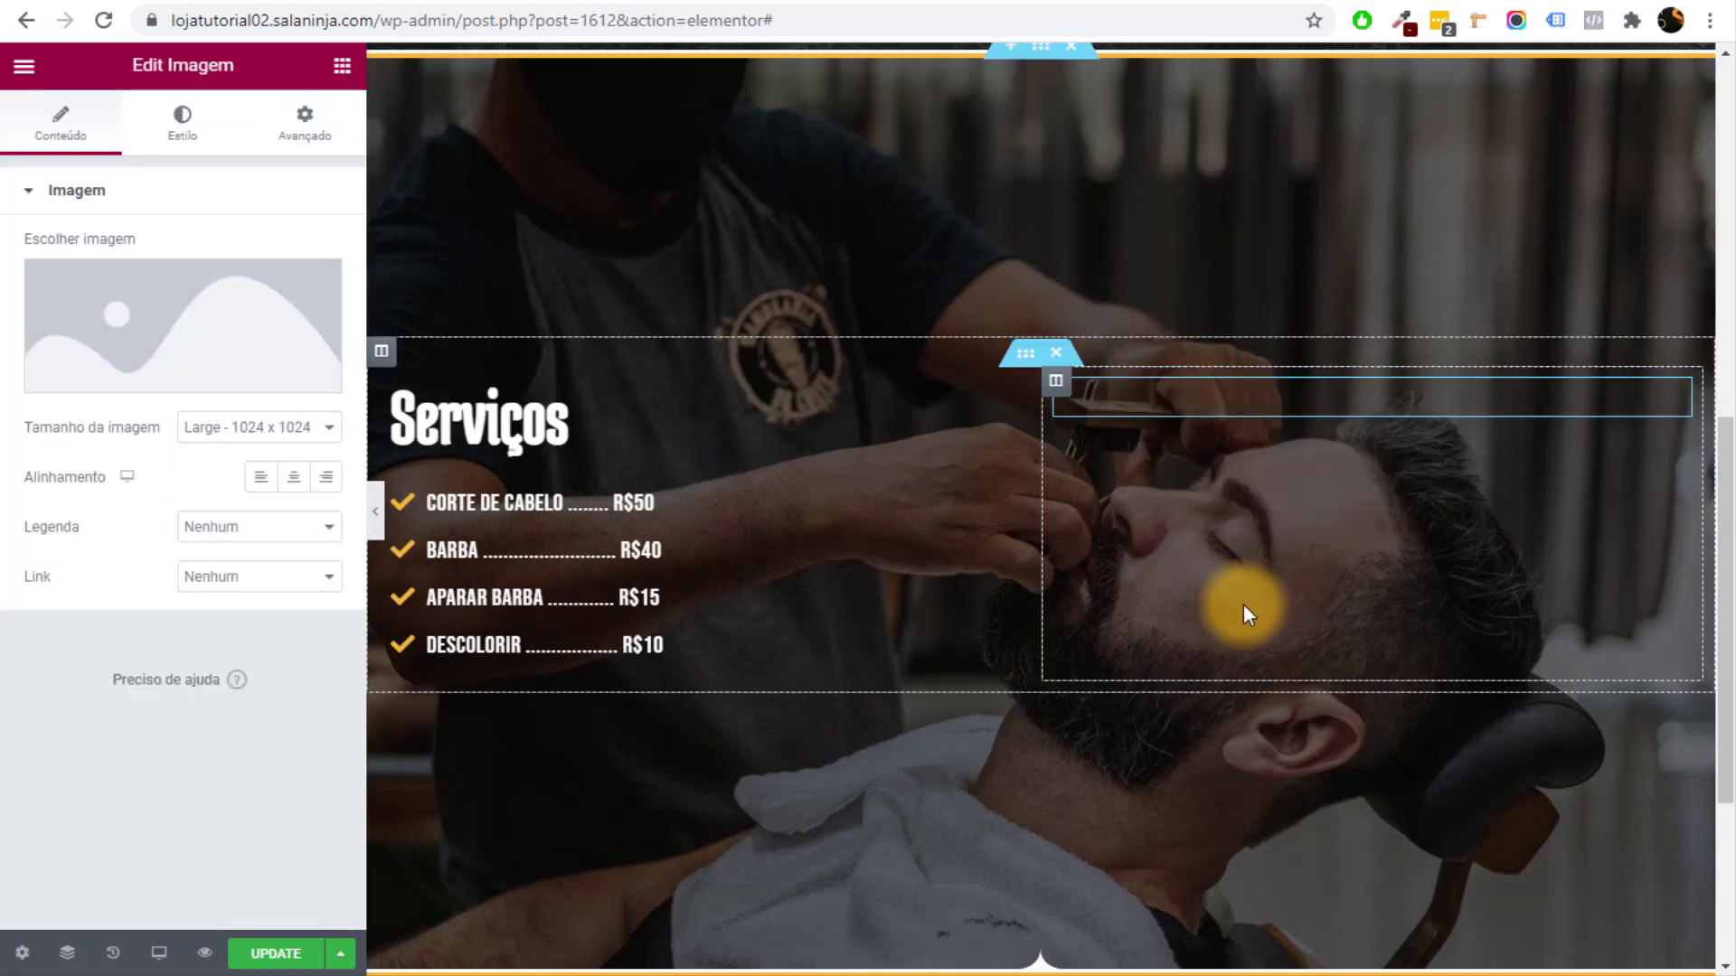
click(184, 346)
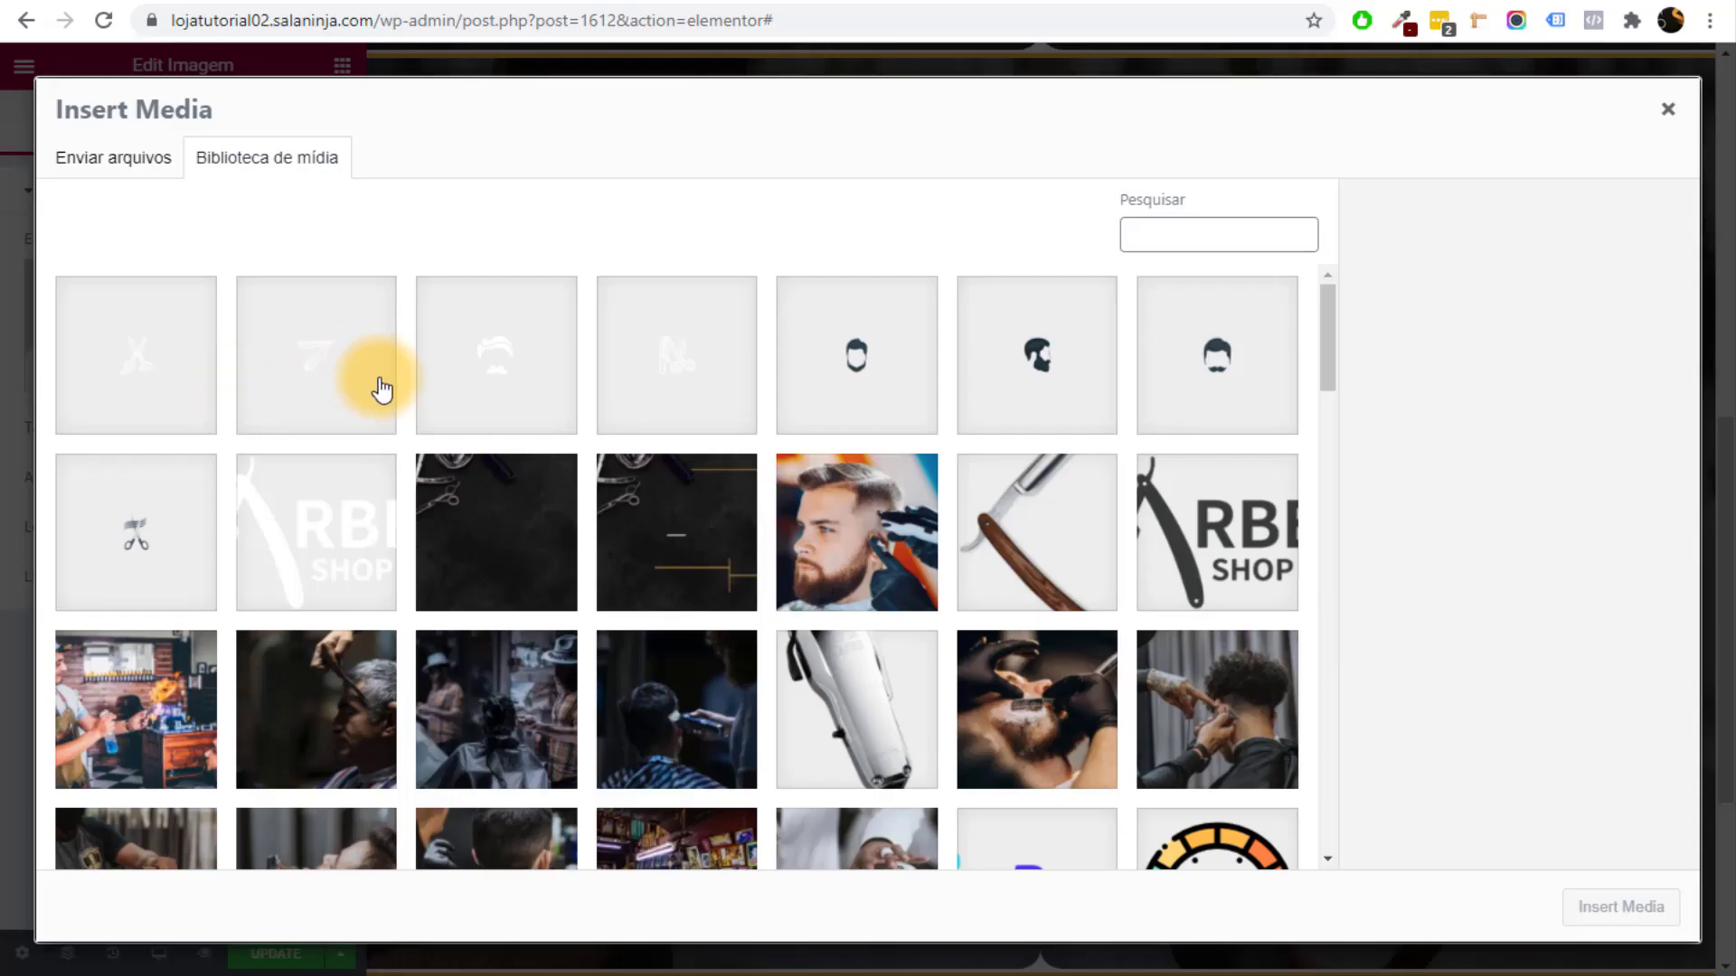
scroll(380, 387, down, 3)
click(1085, 324)
scroll(1275, 655, up, 3)
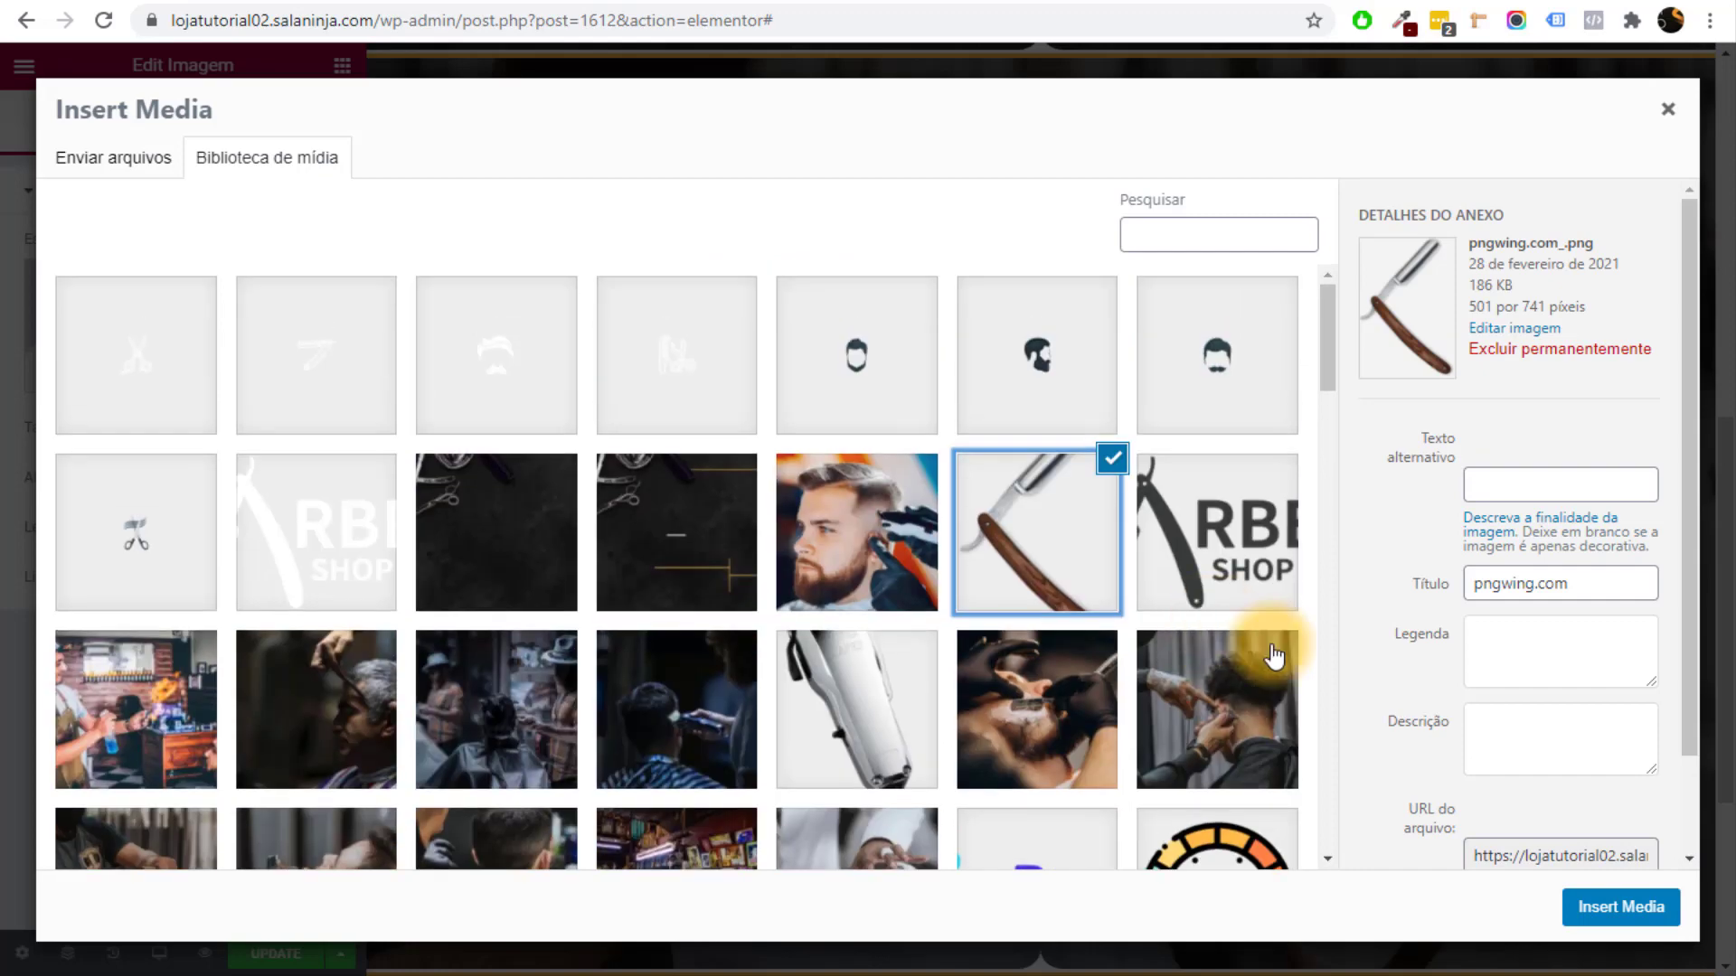
click(1605, 920)
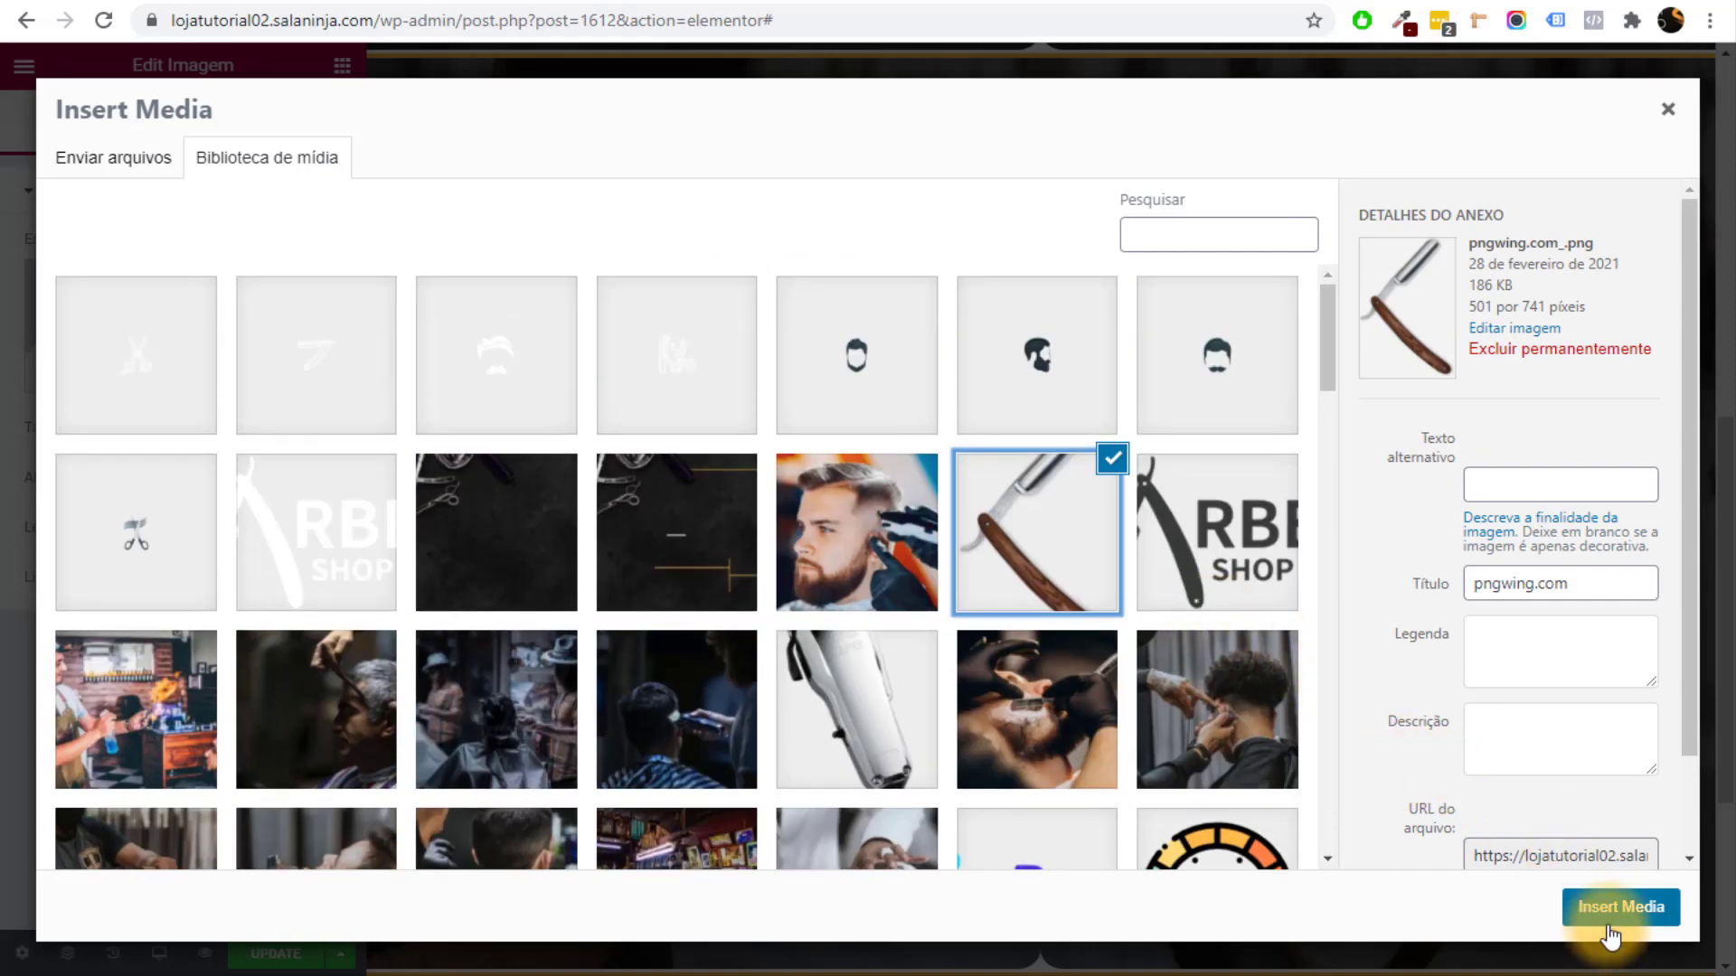
- Preview the razor beside the price list, then restore the razor image's editing panel
scroll(1453, 771, up, 2)
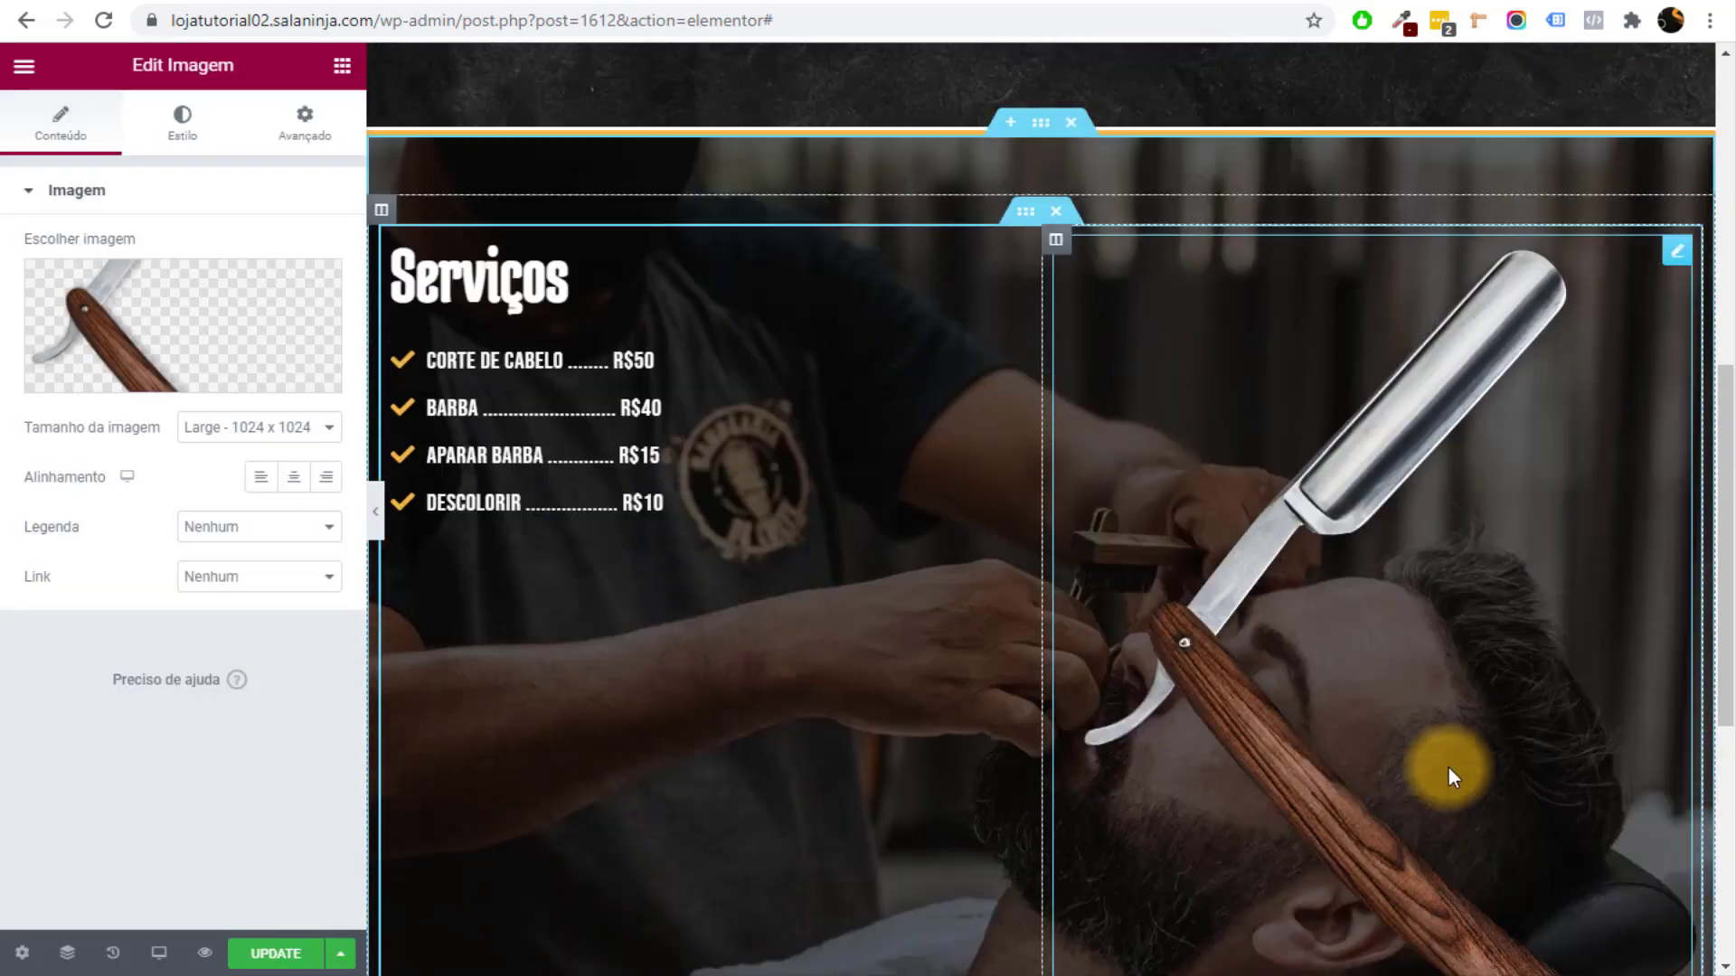
scroll(1452, 702, down, 7)
scroll(1030, 362, up, 5)
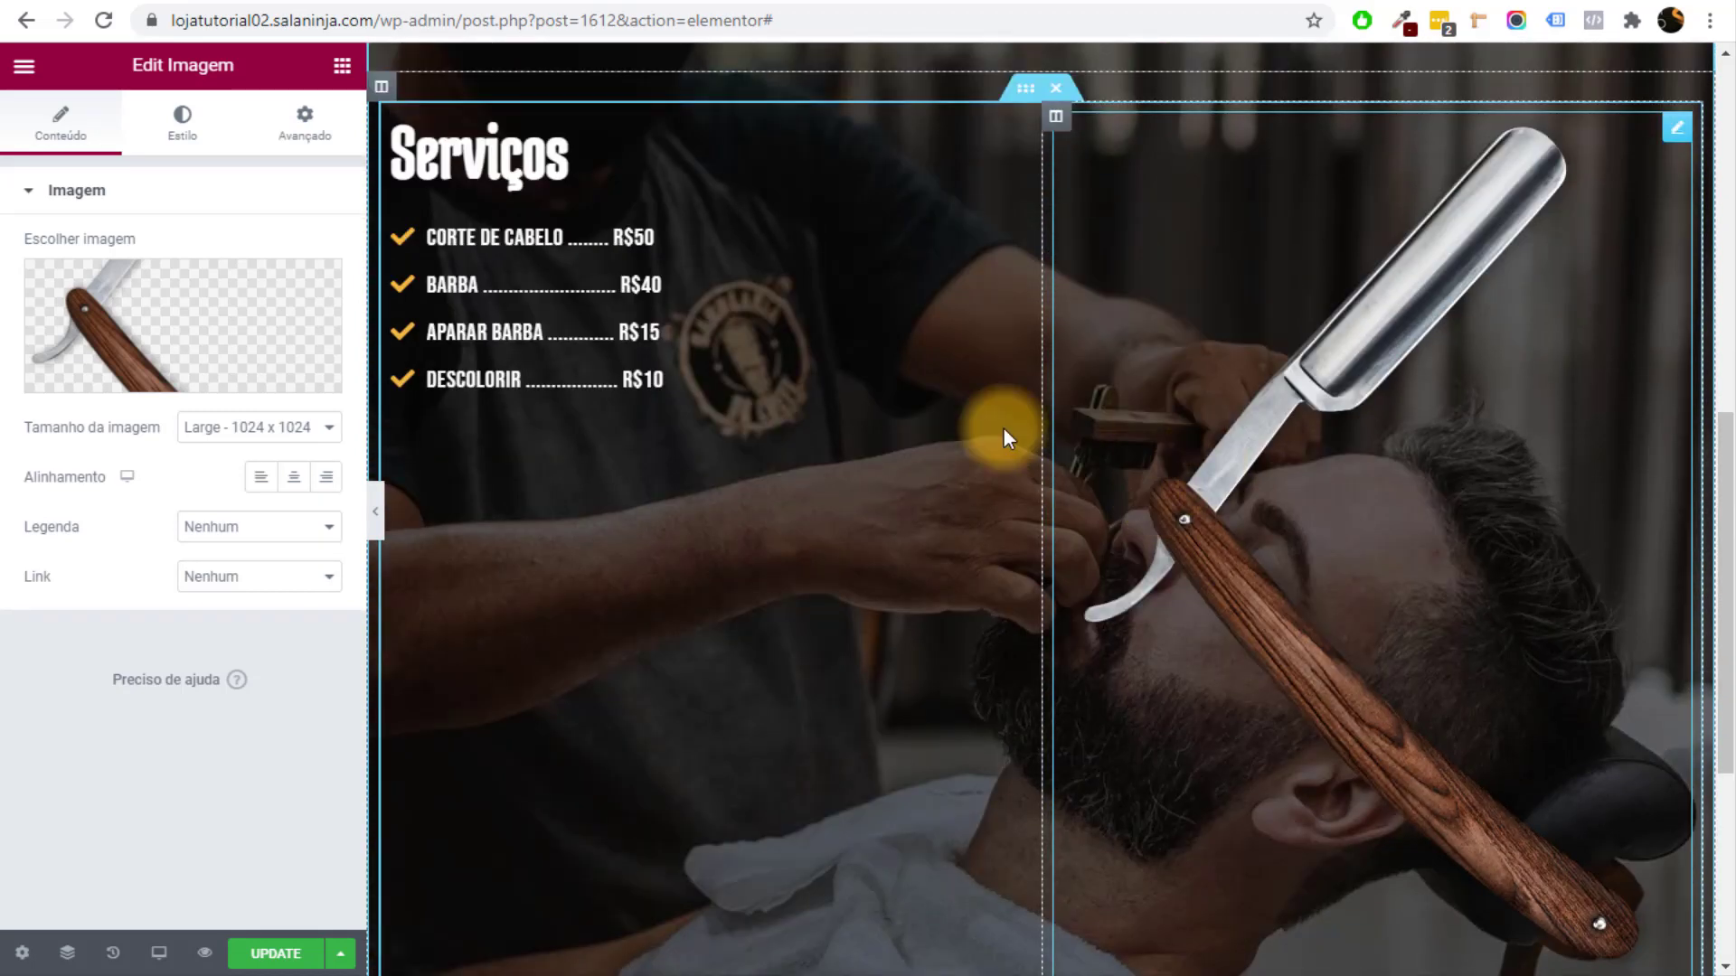
click(376, 517)
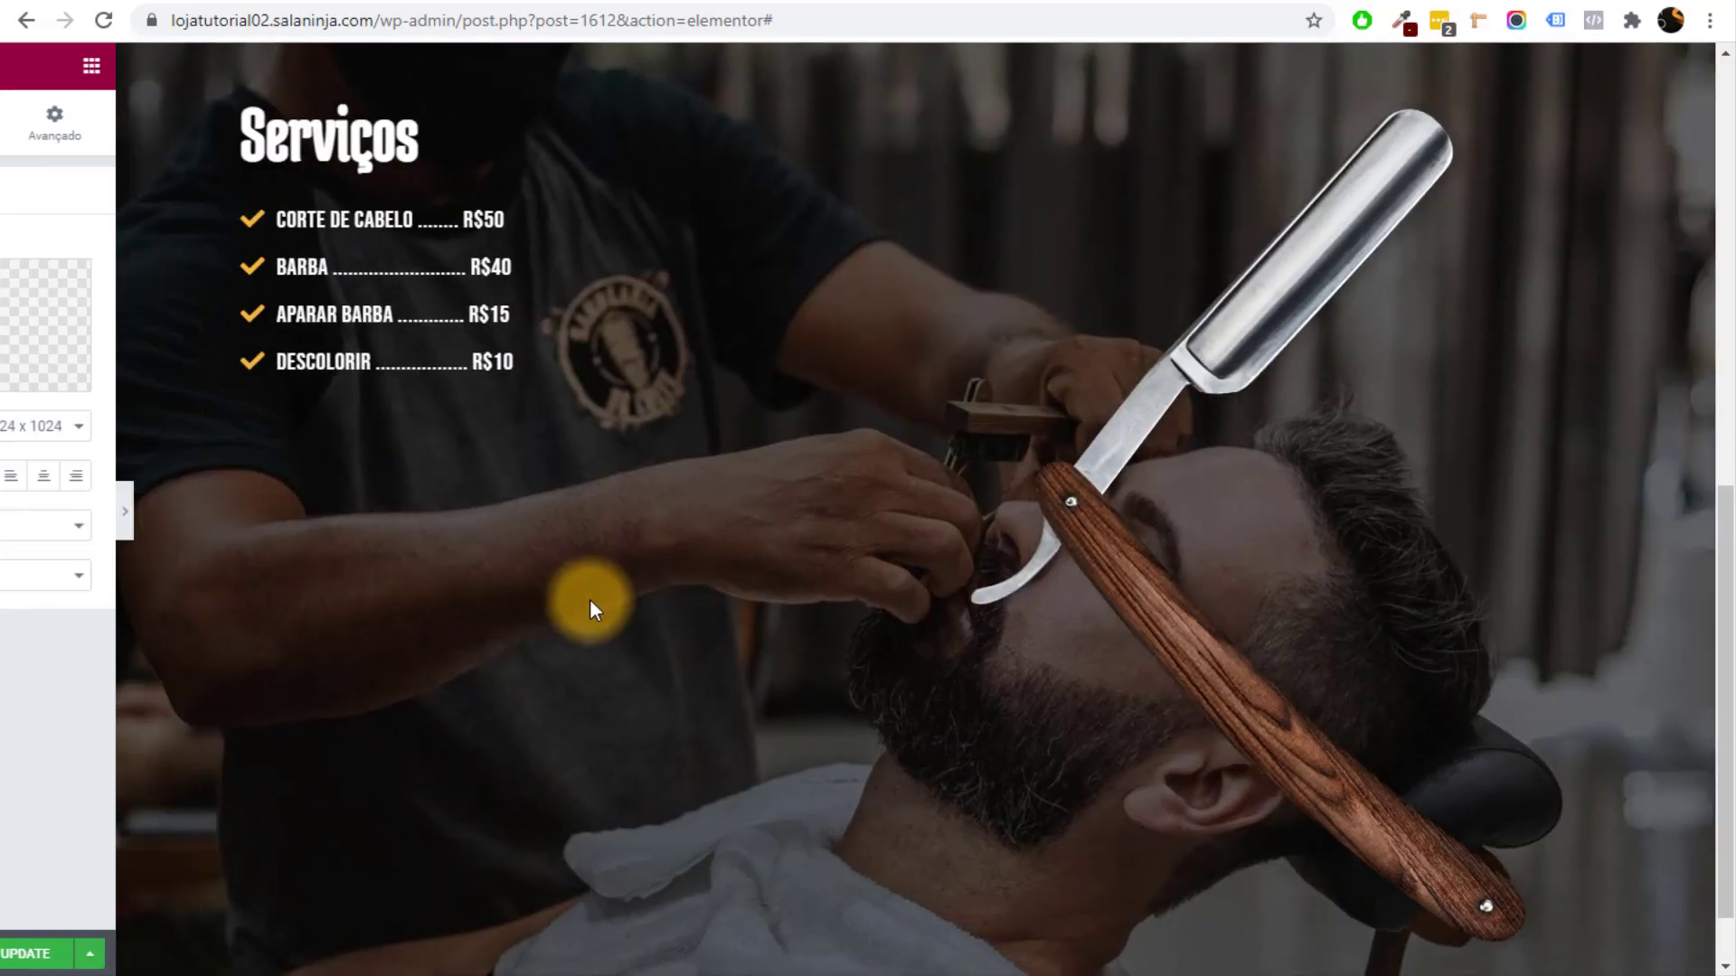
scroll(437, 289, up, 4)
scroll(470, 409, down, 5)
scroll(674, 488, up, 3)
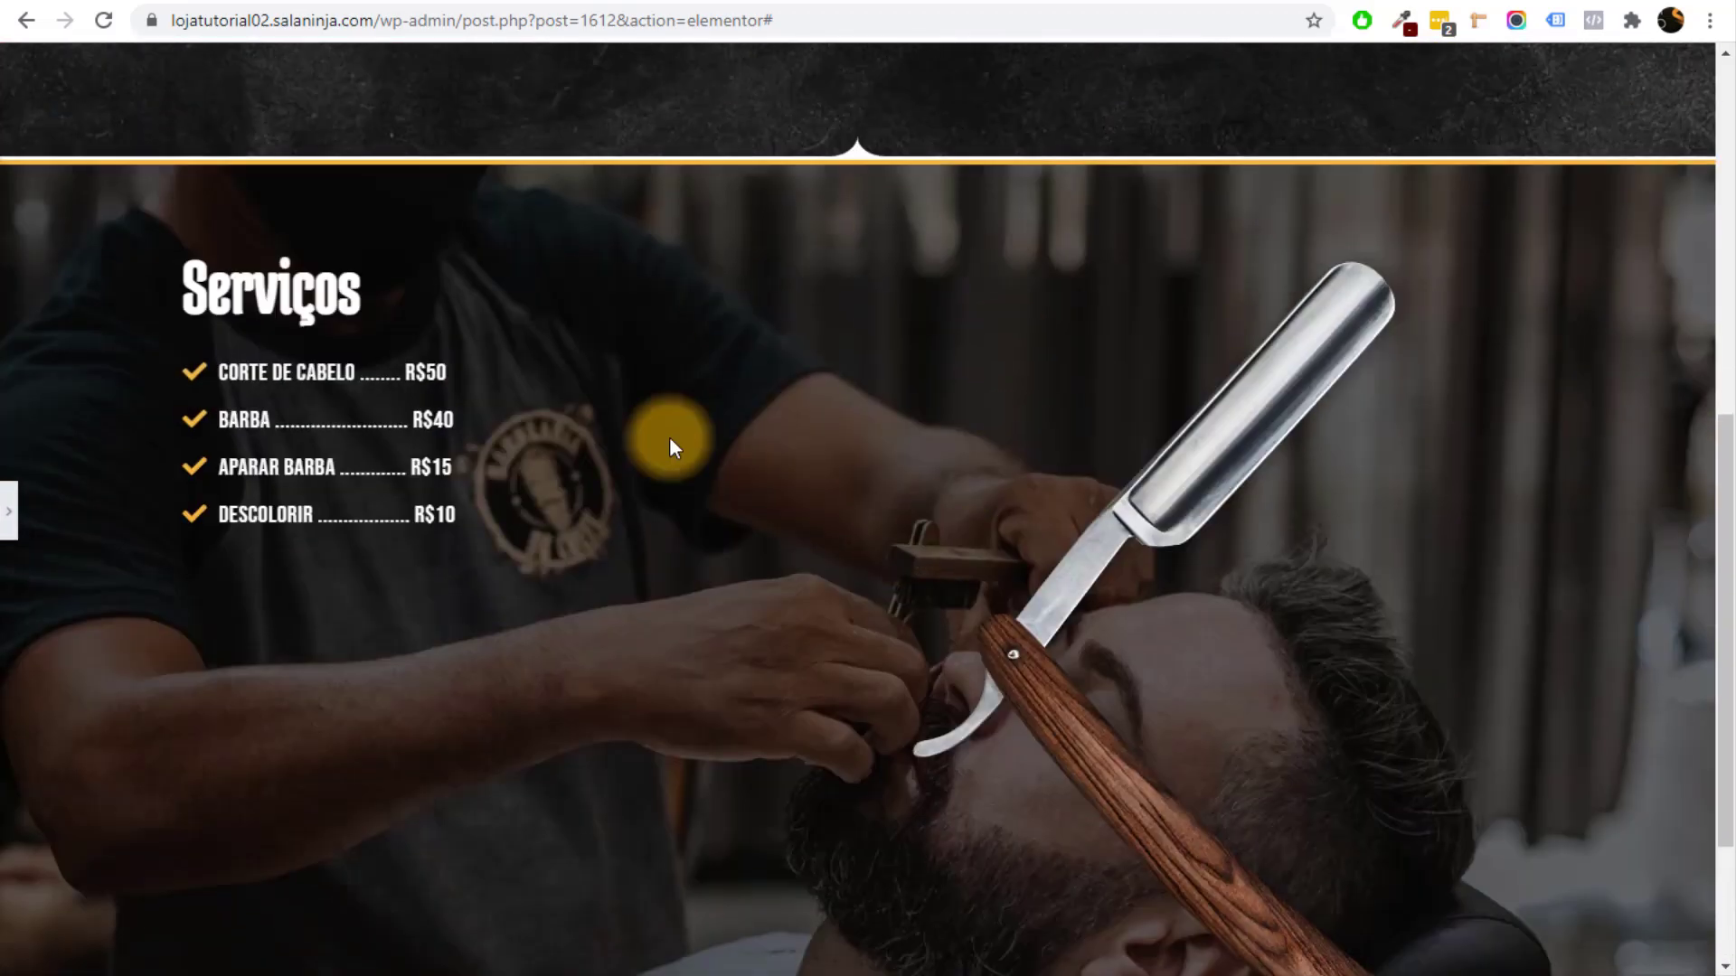
scroll(816, 382, down, 3)
scroll(800, 609, up, 3)
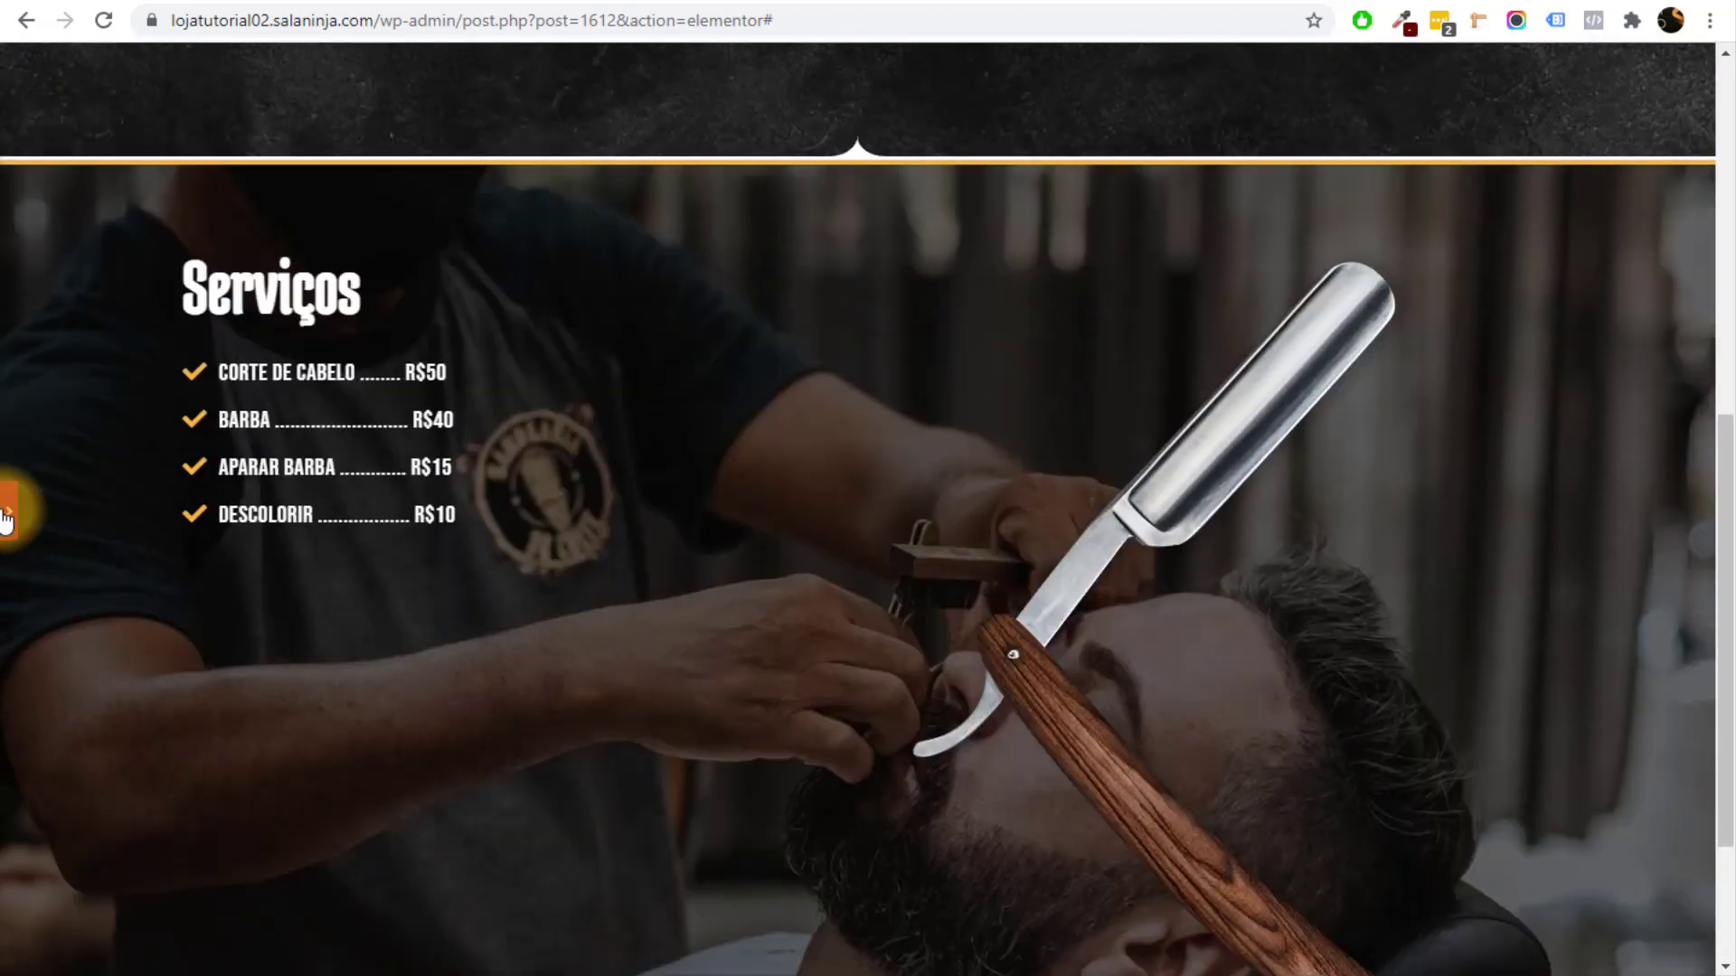
click(8, 513)
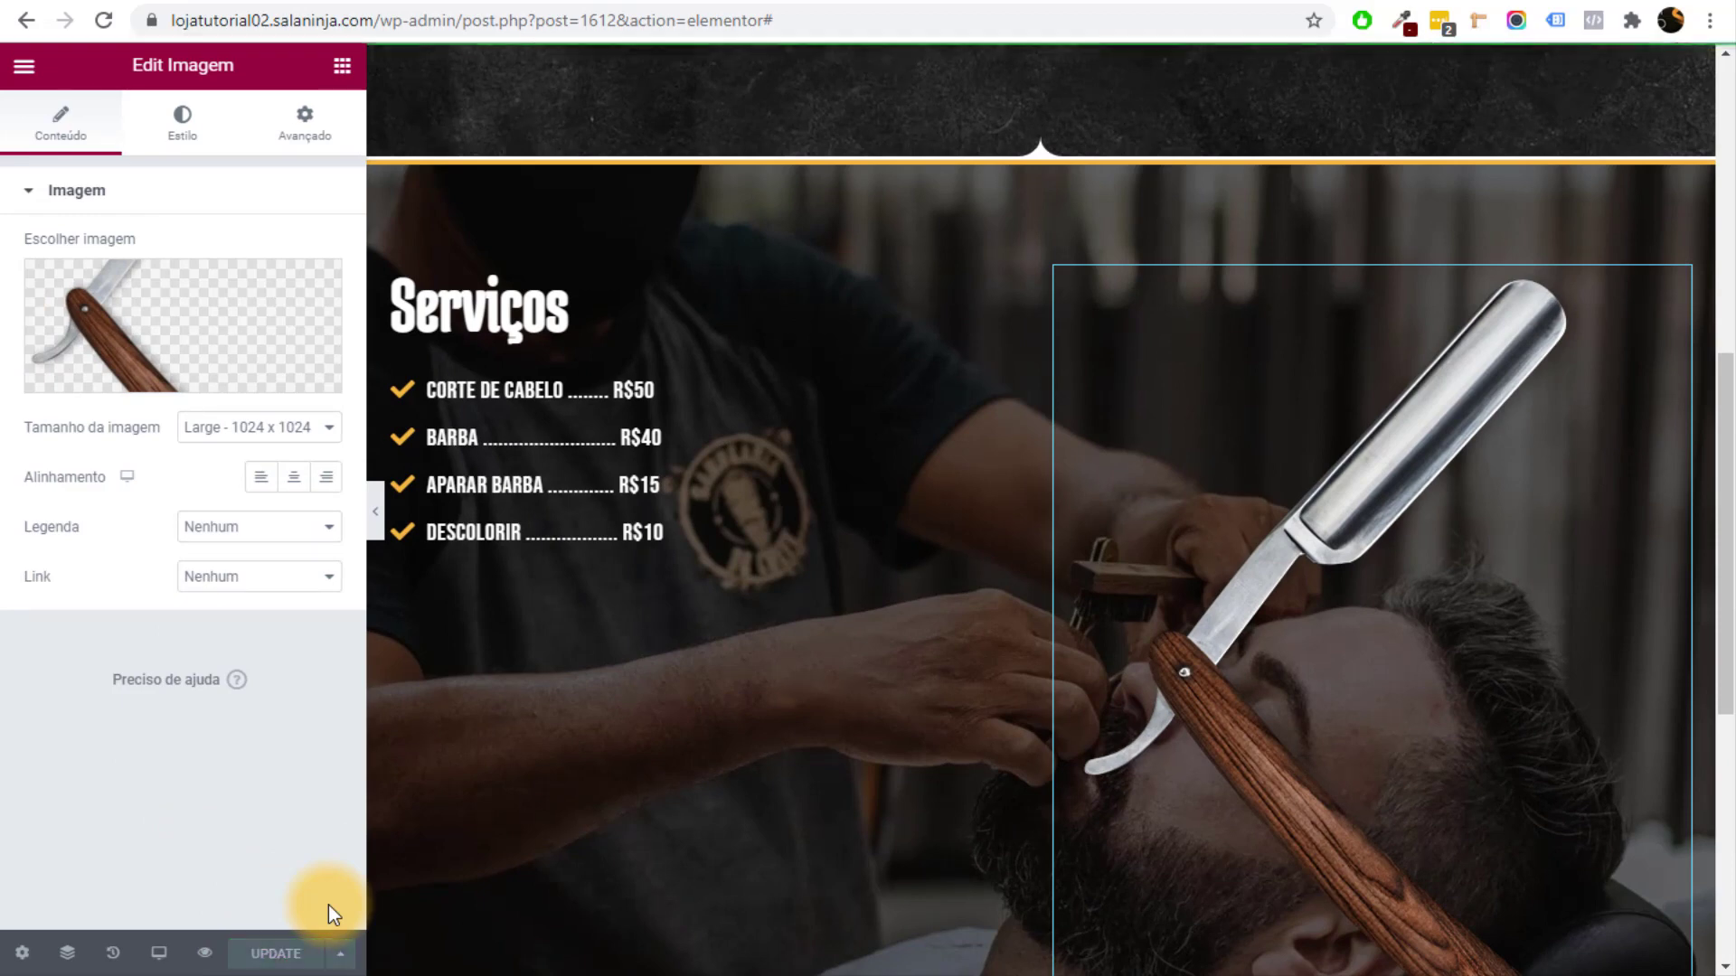
- Set the razor image's Posicionamento position to Absoluto
scroll(1069, 630, down, 2)
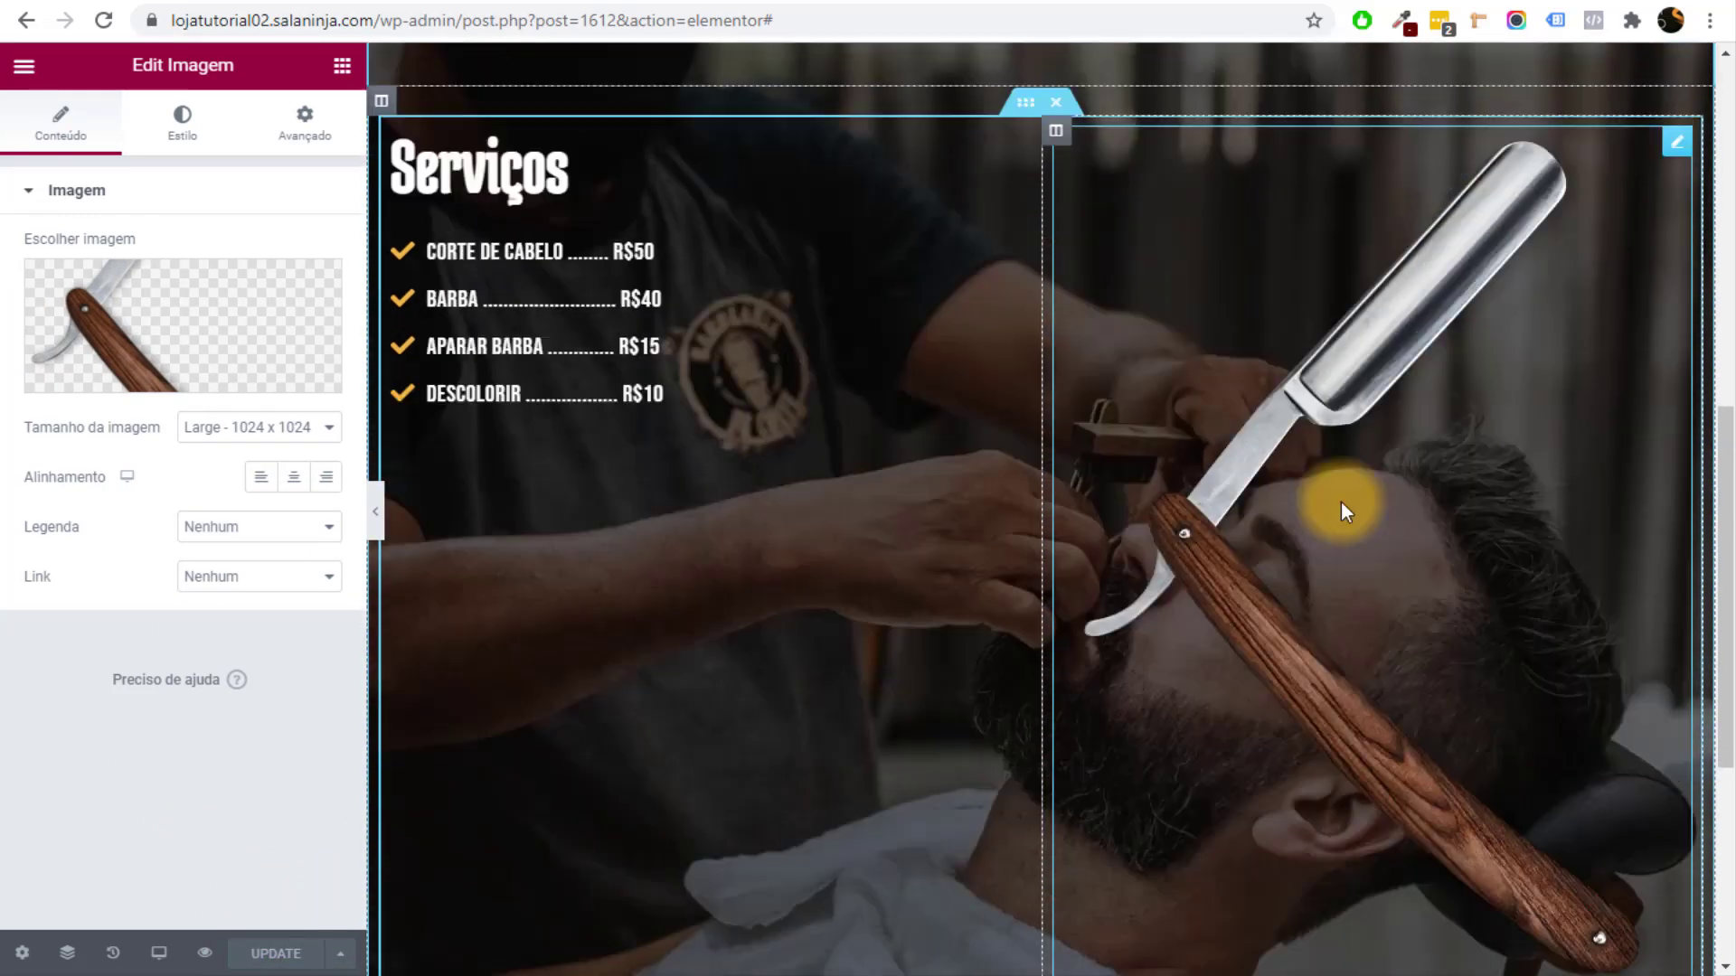
scroll(1435, 570, up, 3)
click(279, 125)
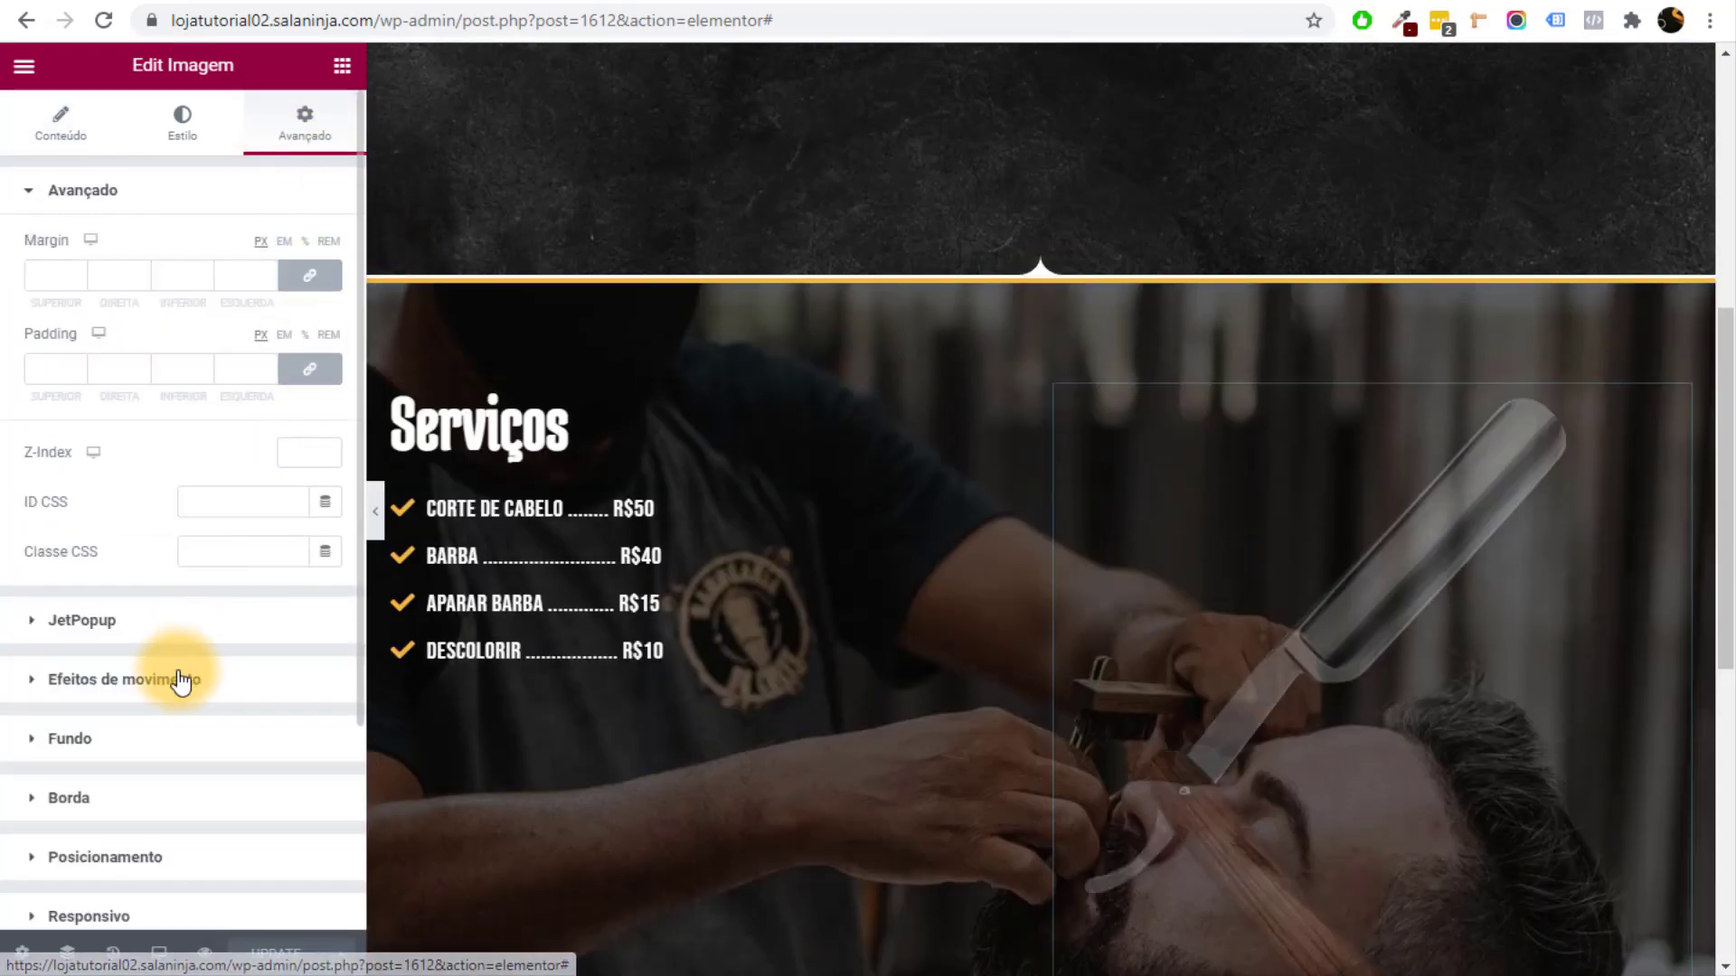
scroll(175, 678, down, 3)
click(171, 643)
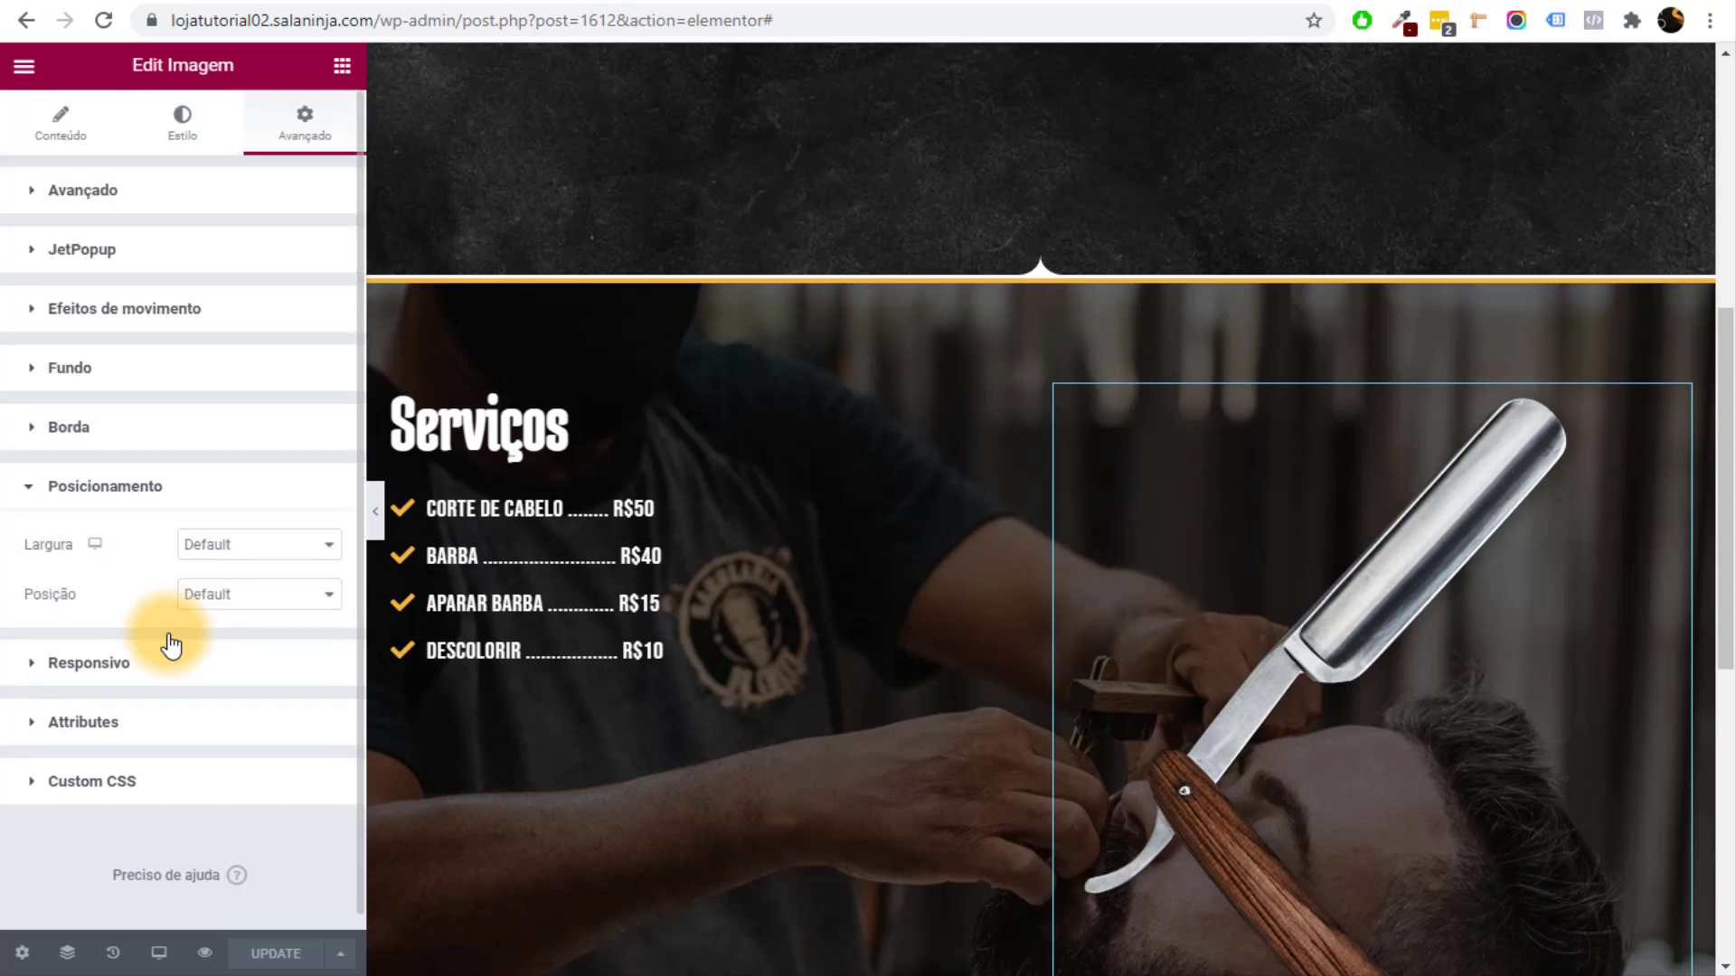
click(207, 598)
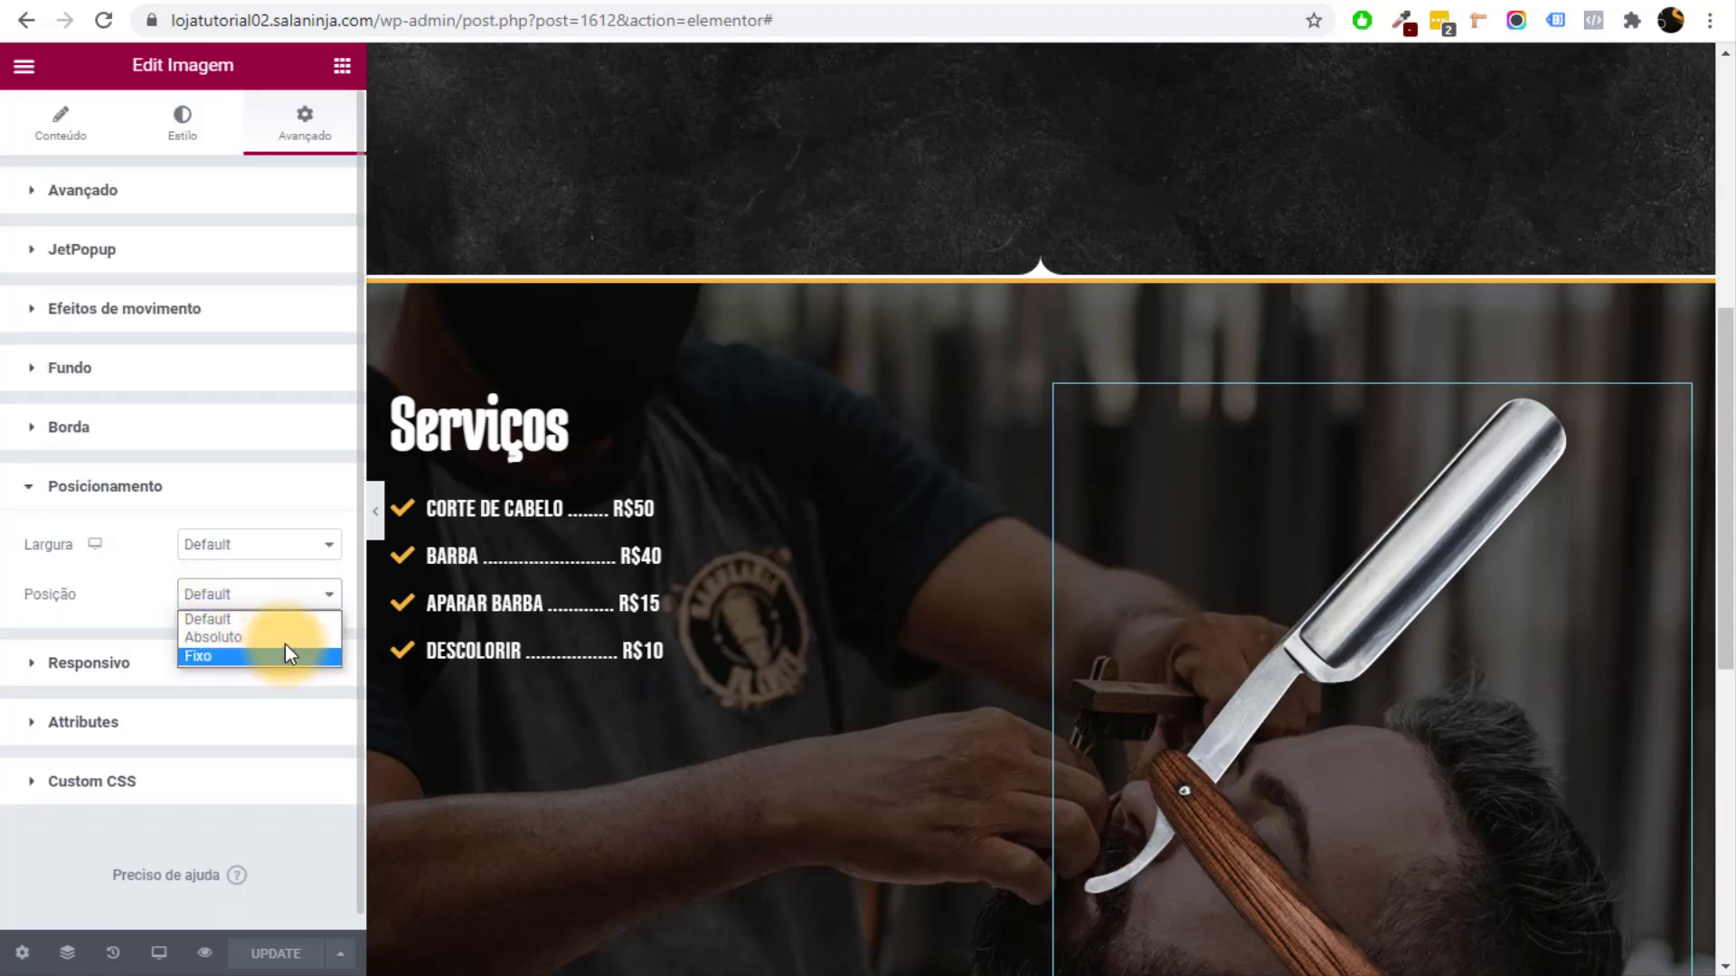
scroll(1266, 551, up, 7)
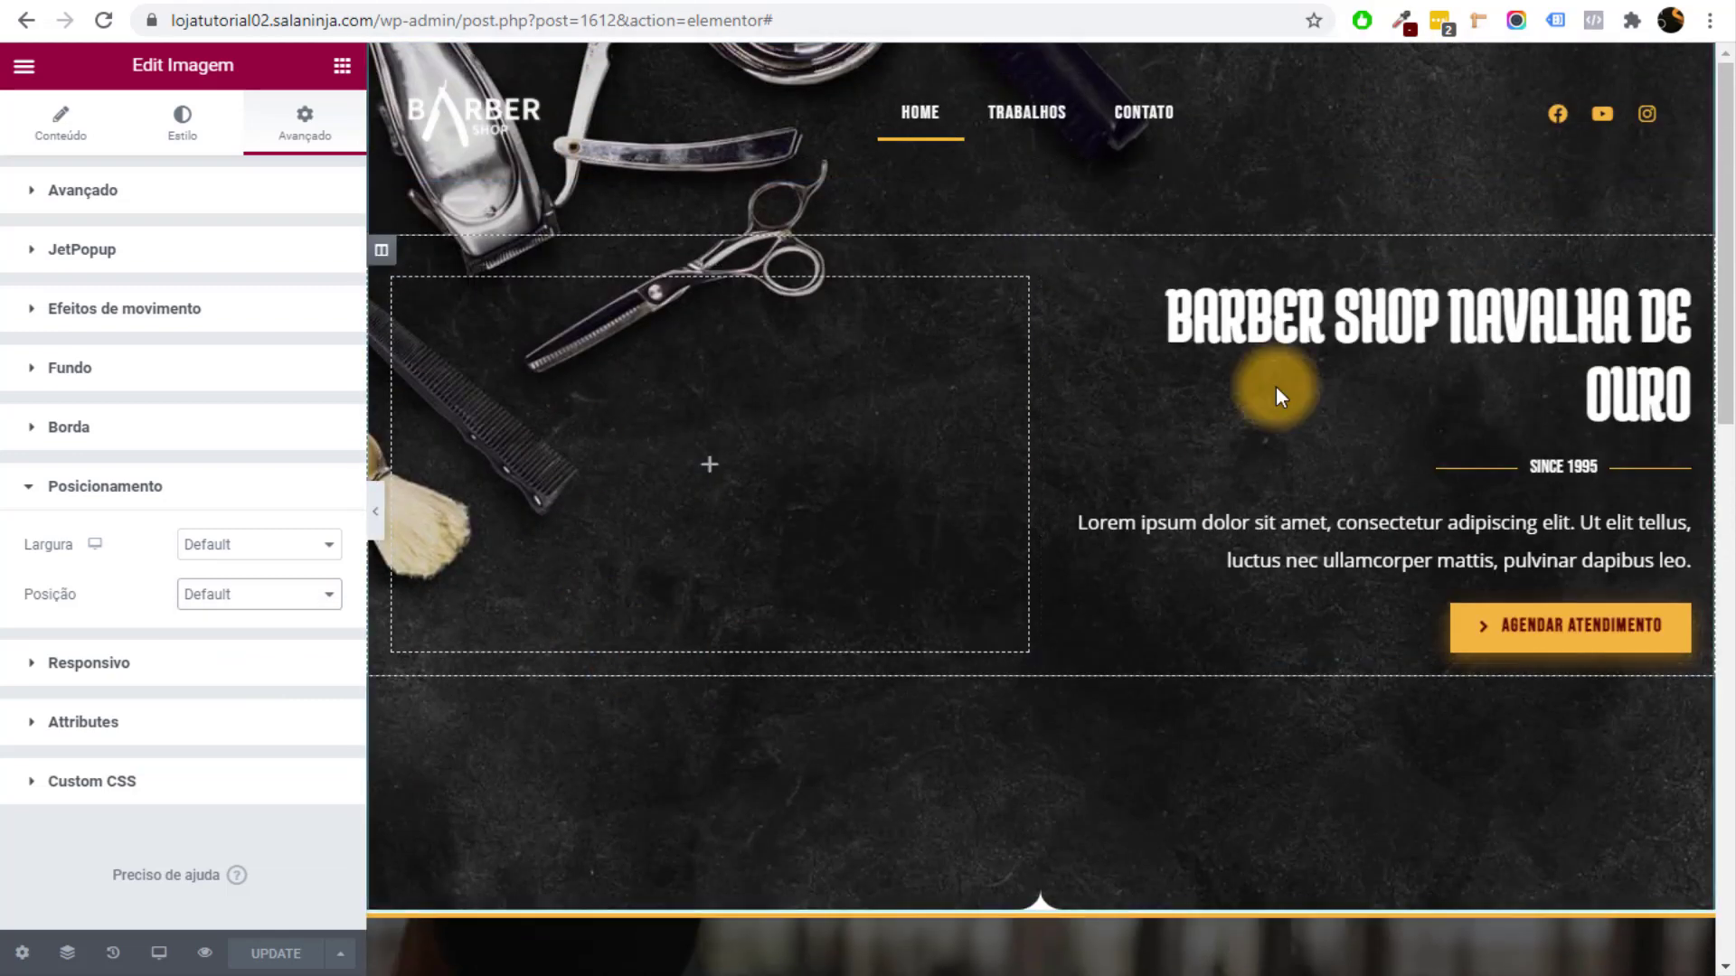
scroll(899, 504, down, 6)
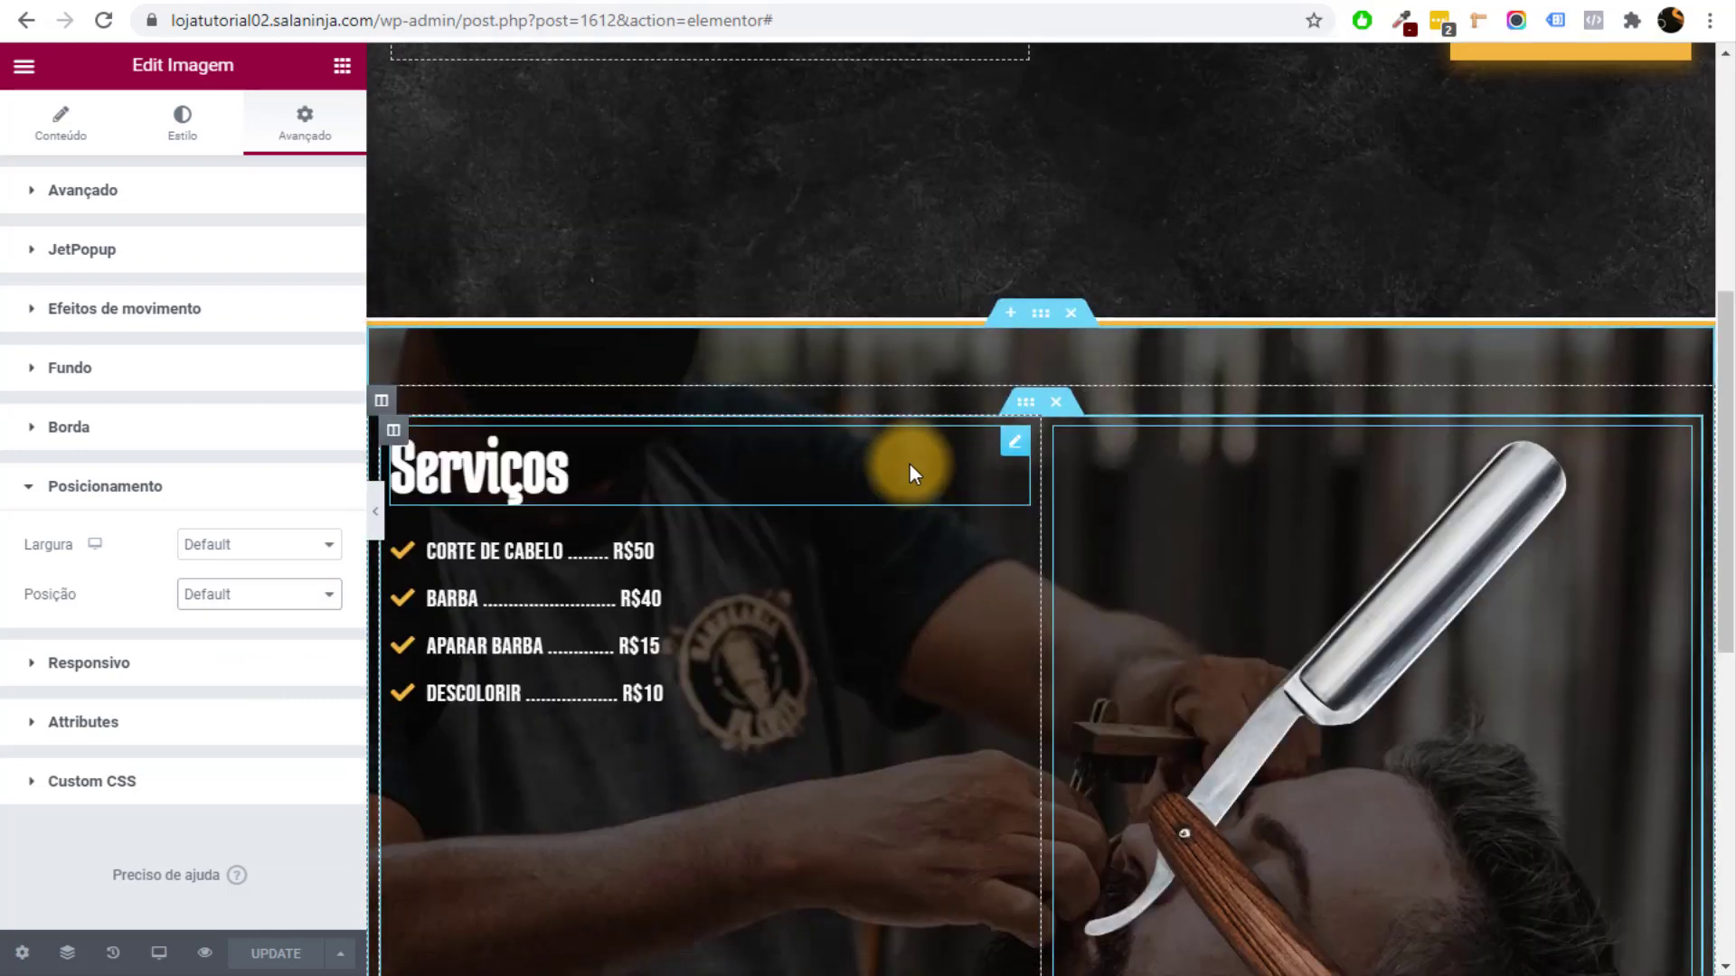
click(271, 595)
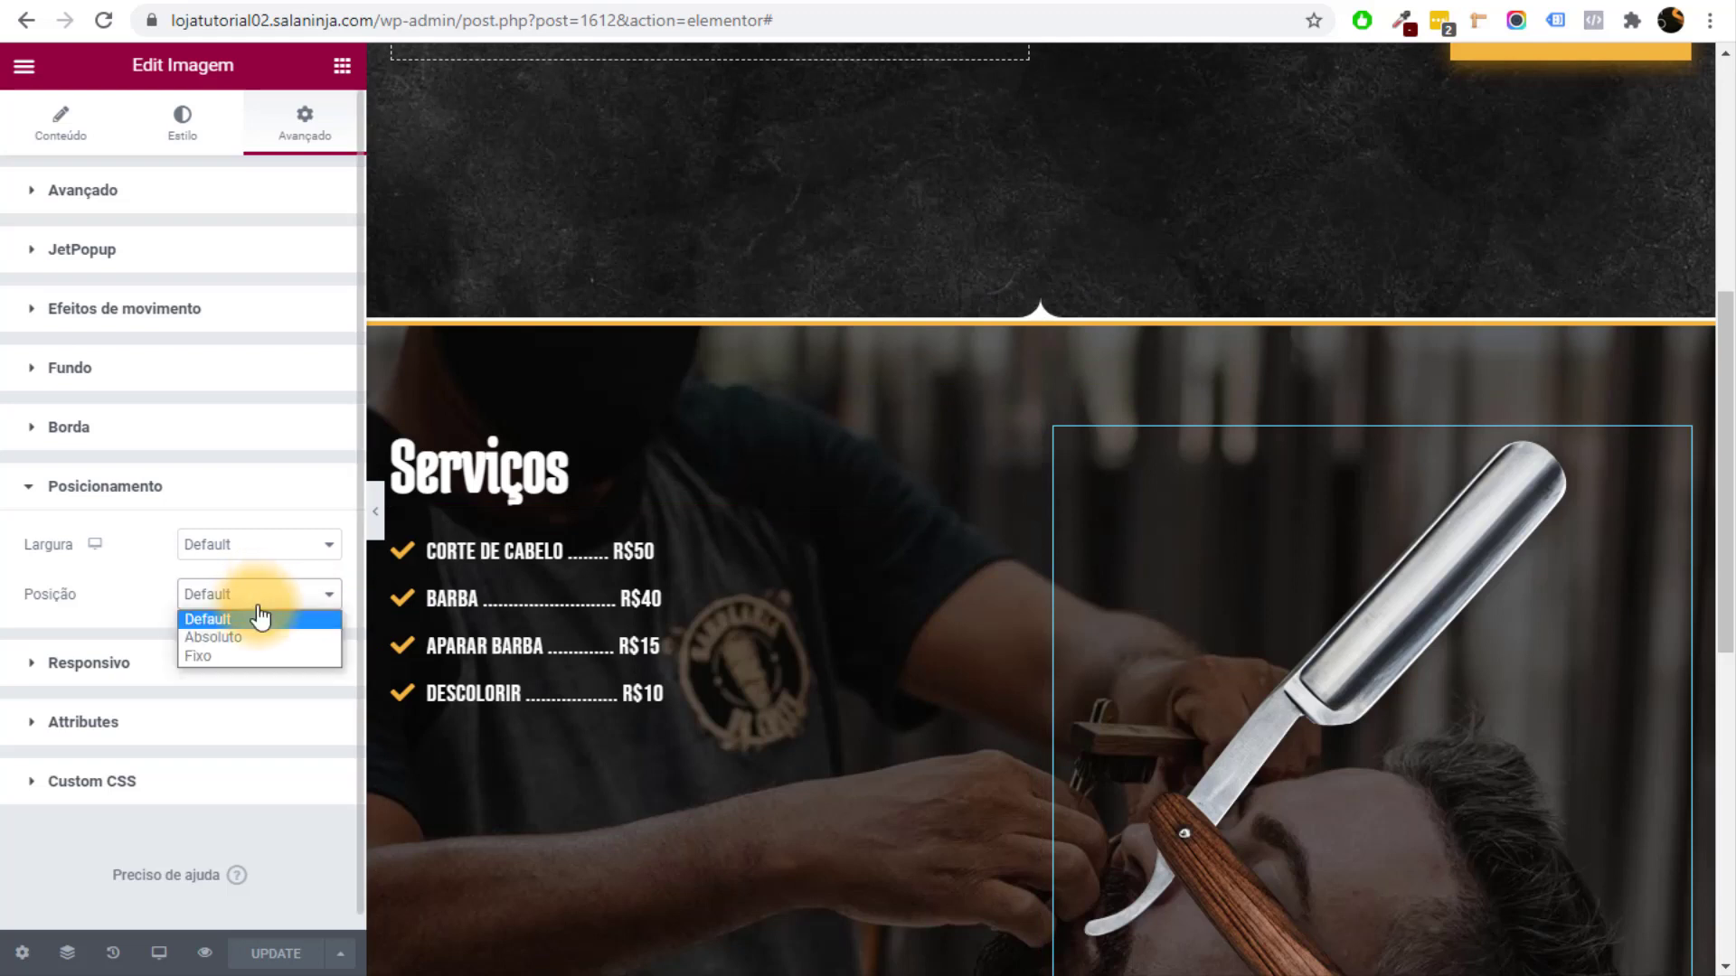
click(264, 633)
- Switch offsets to % and drag the vertical Deslocamento to -169, then preview
scroll(272, 660, down, 4)
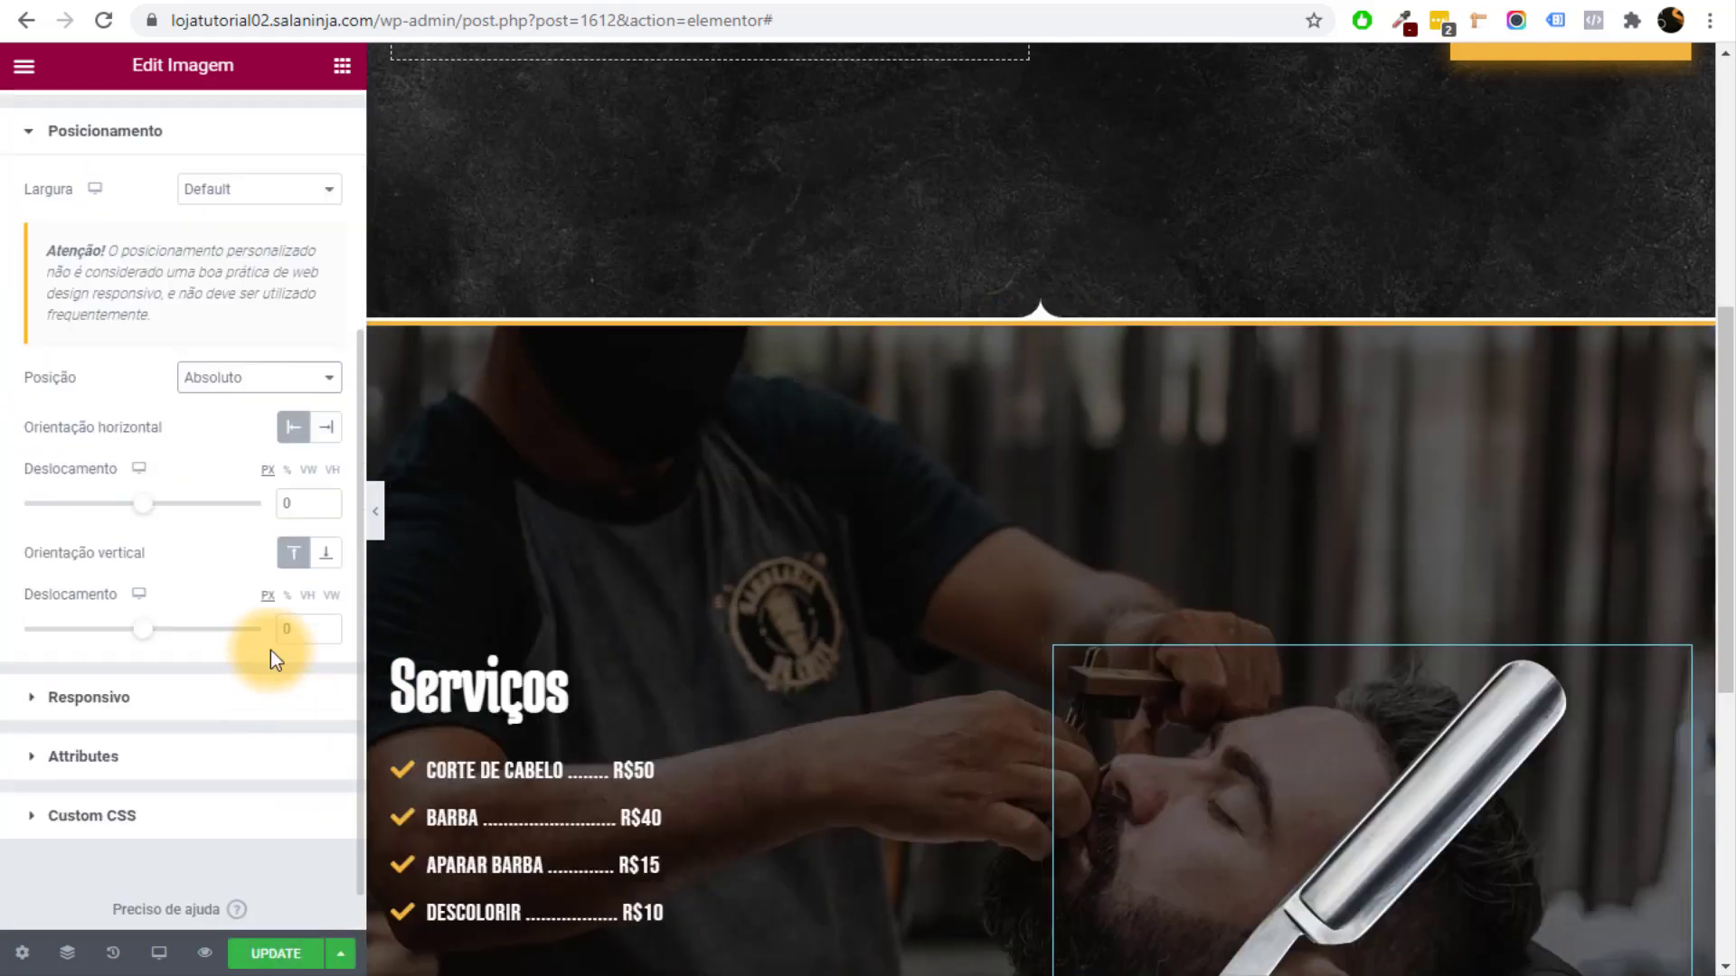
click(287, 597)
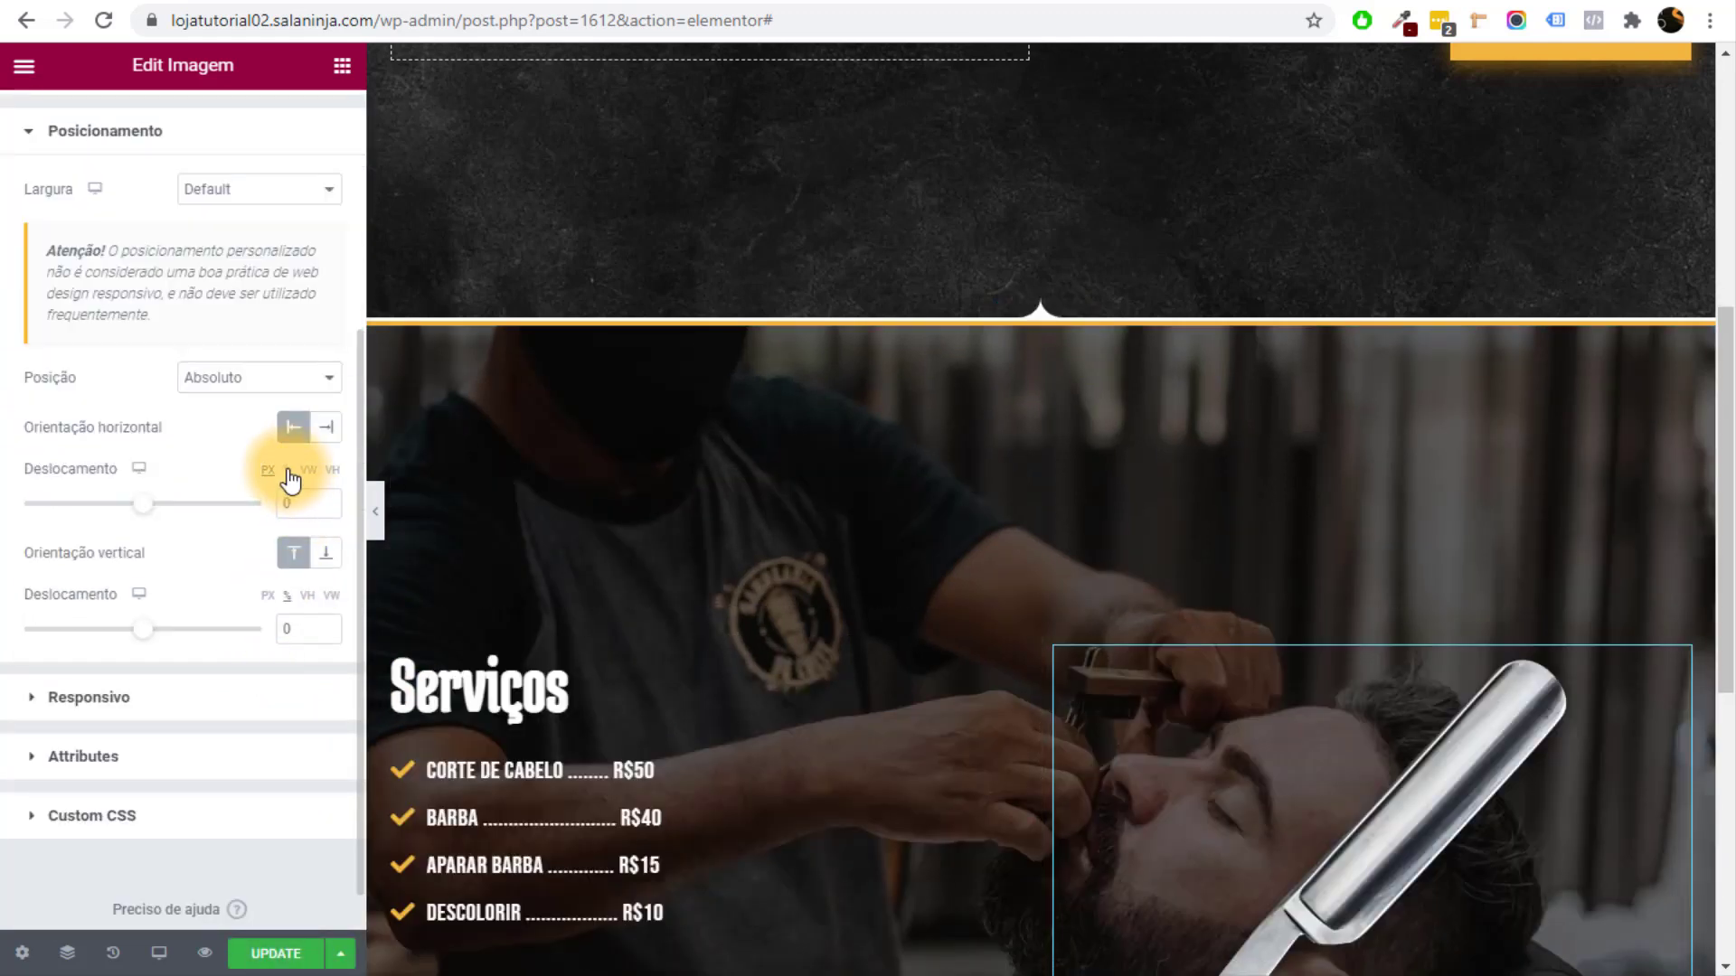
click(287, 470)
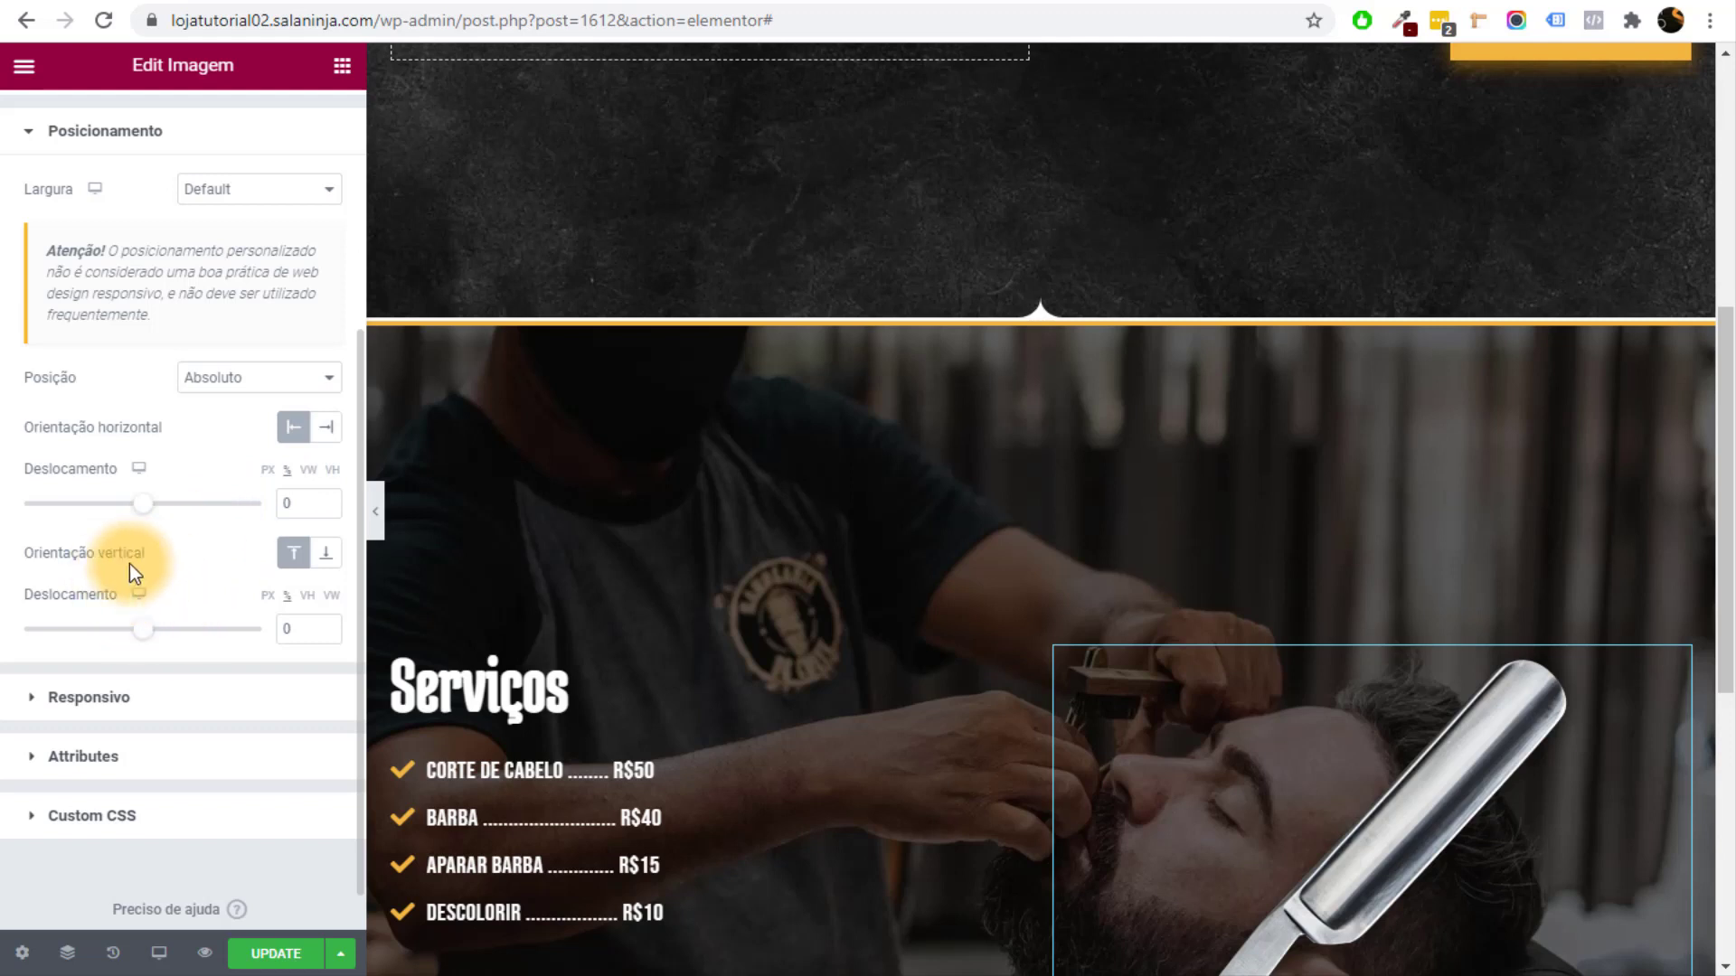
drag(145, 638, 42, 636)
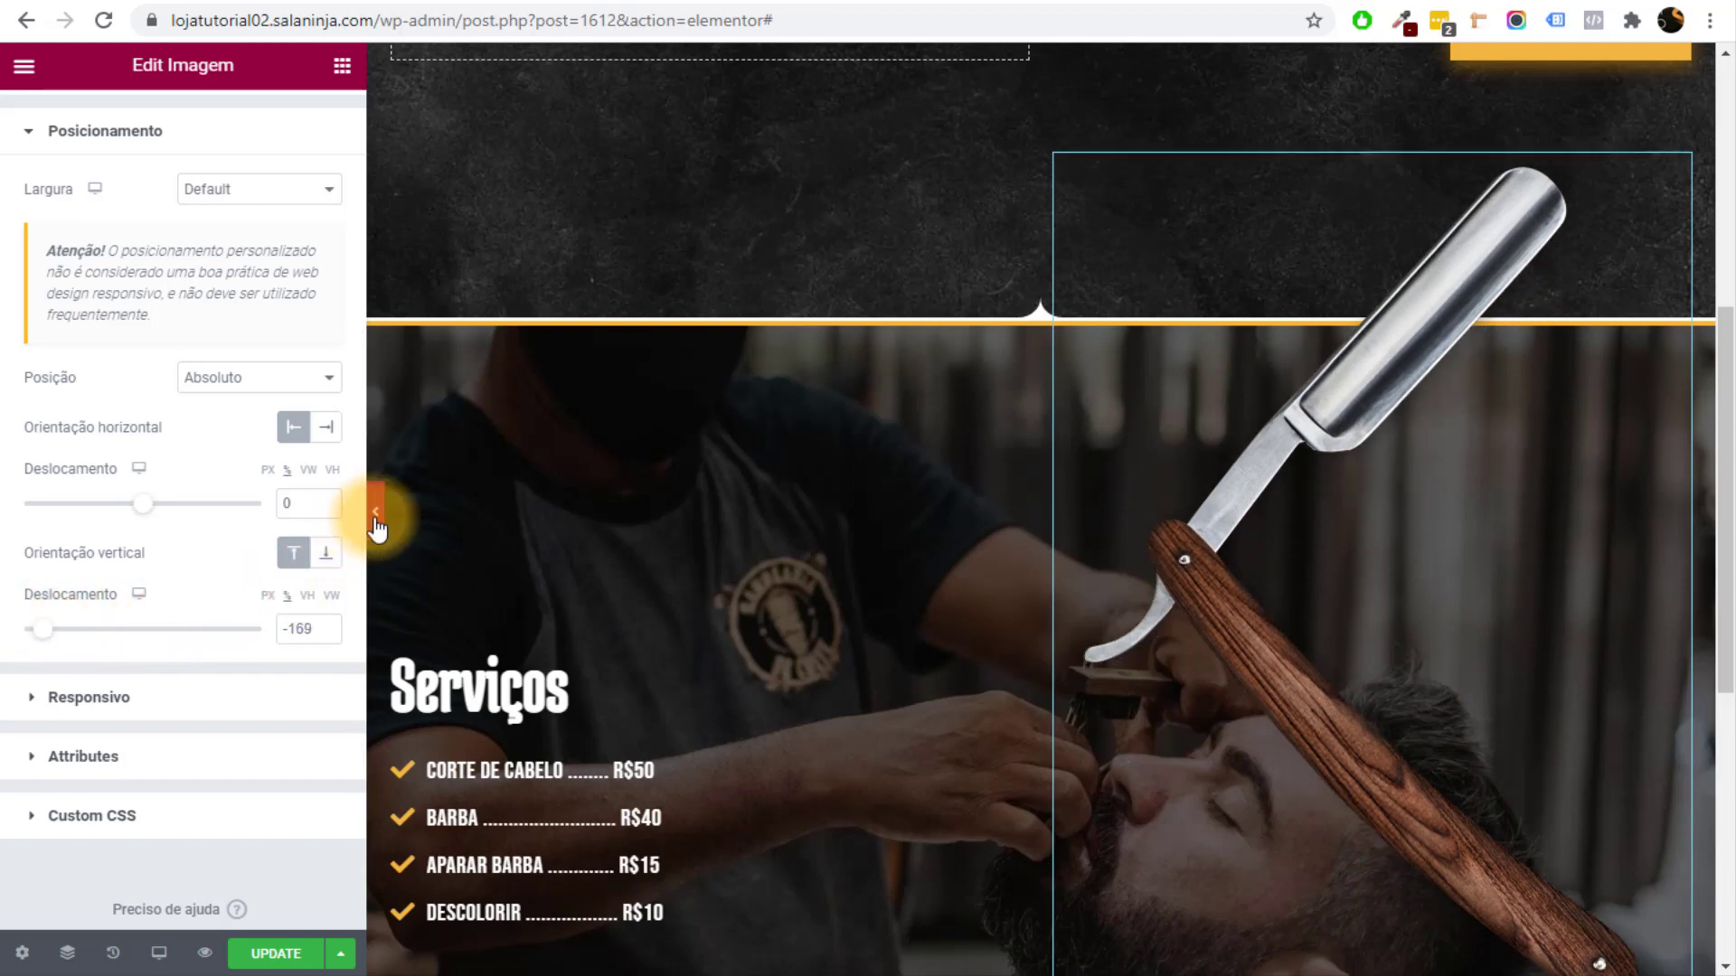
click(376, 520)
scroll(810, 673, up, 7)
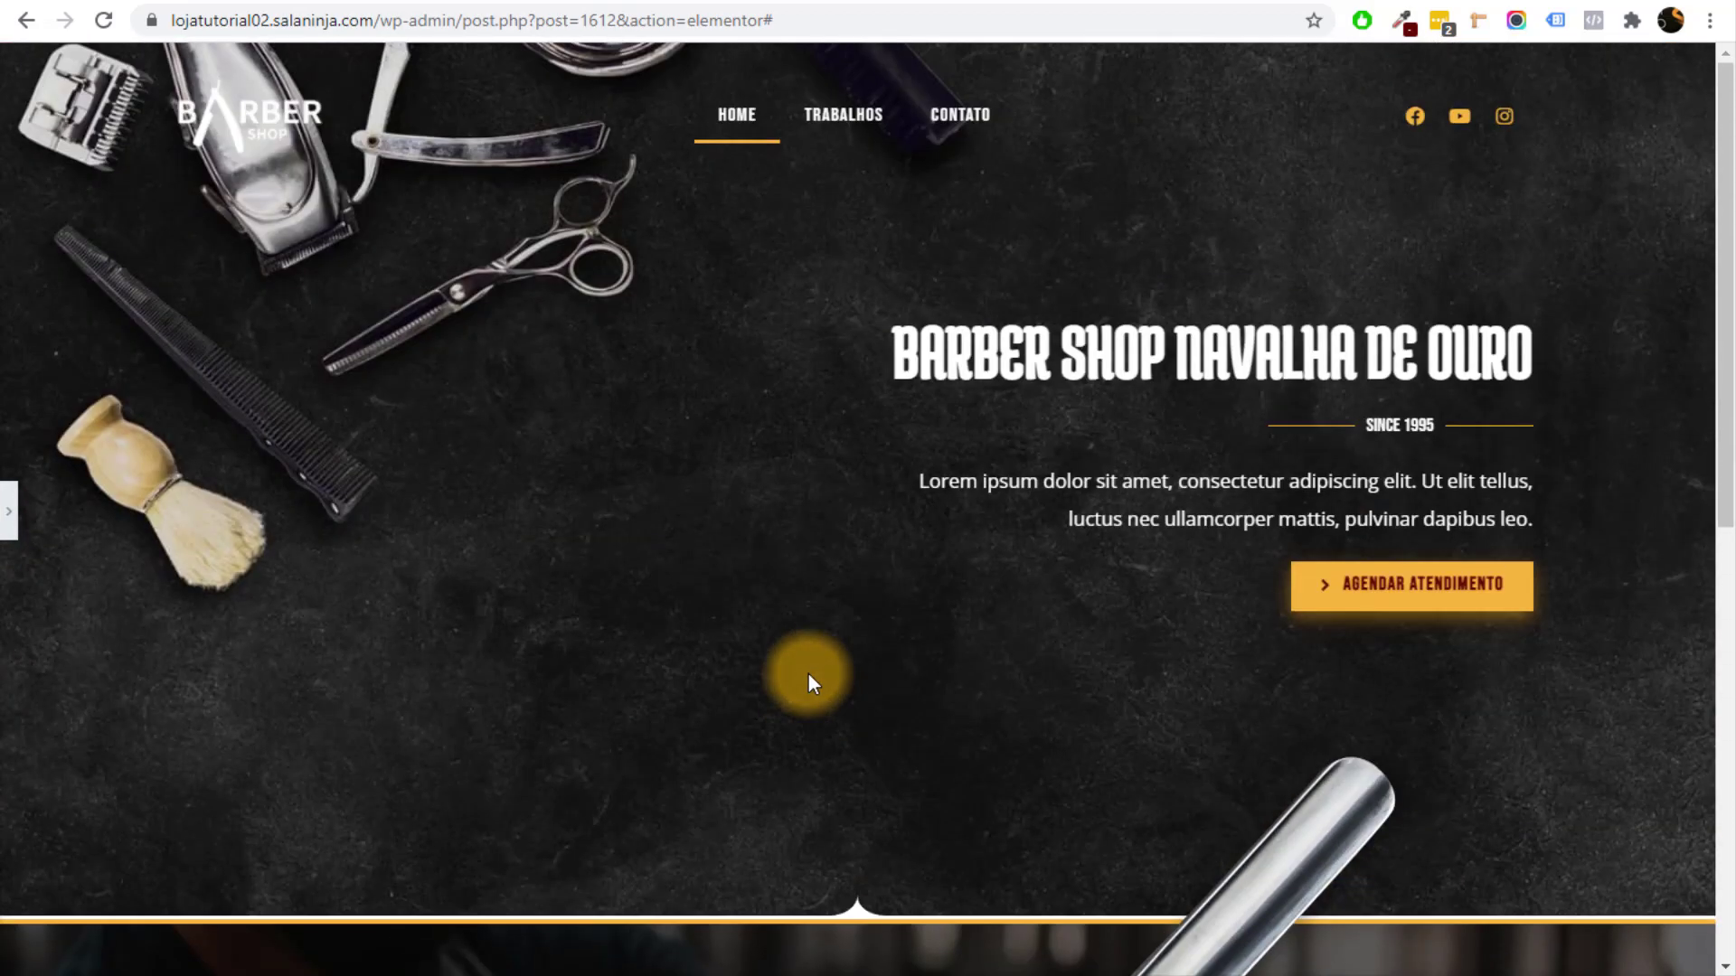
scroll(809, 674, down, 8)
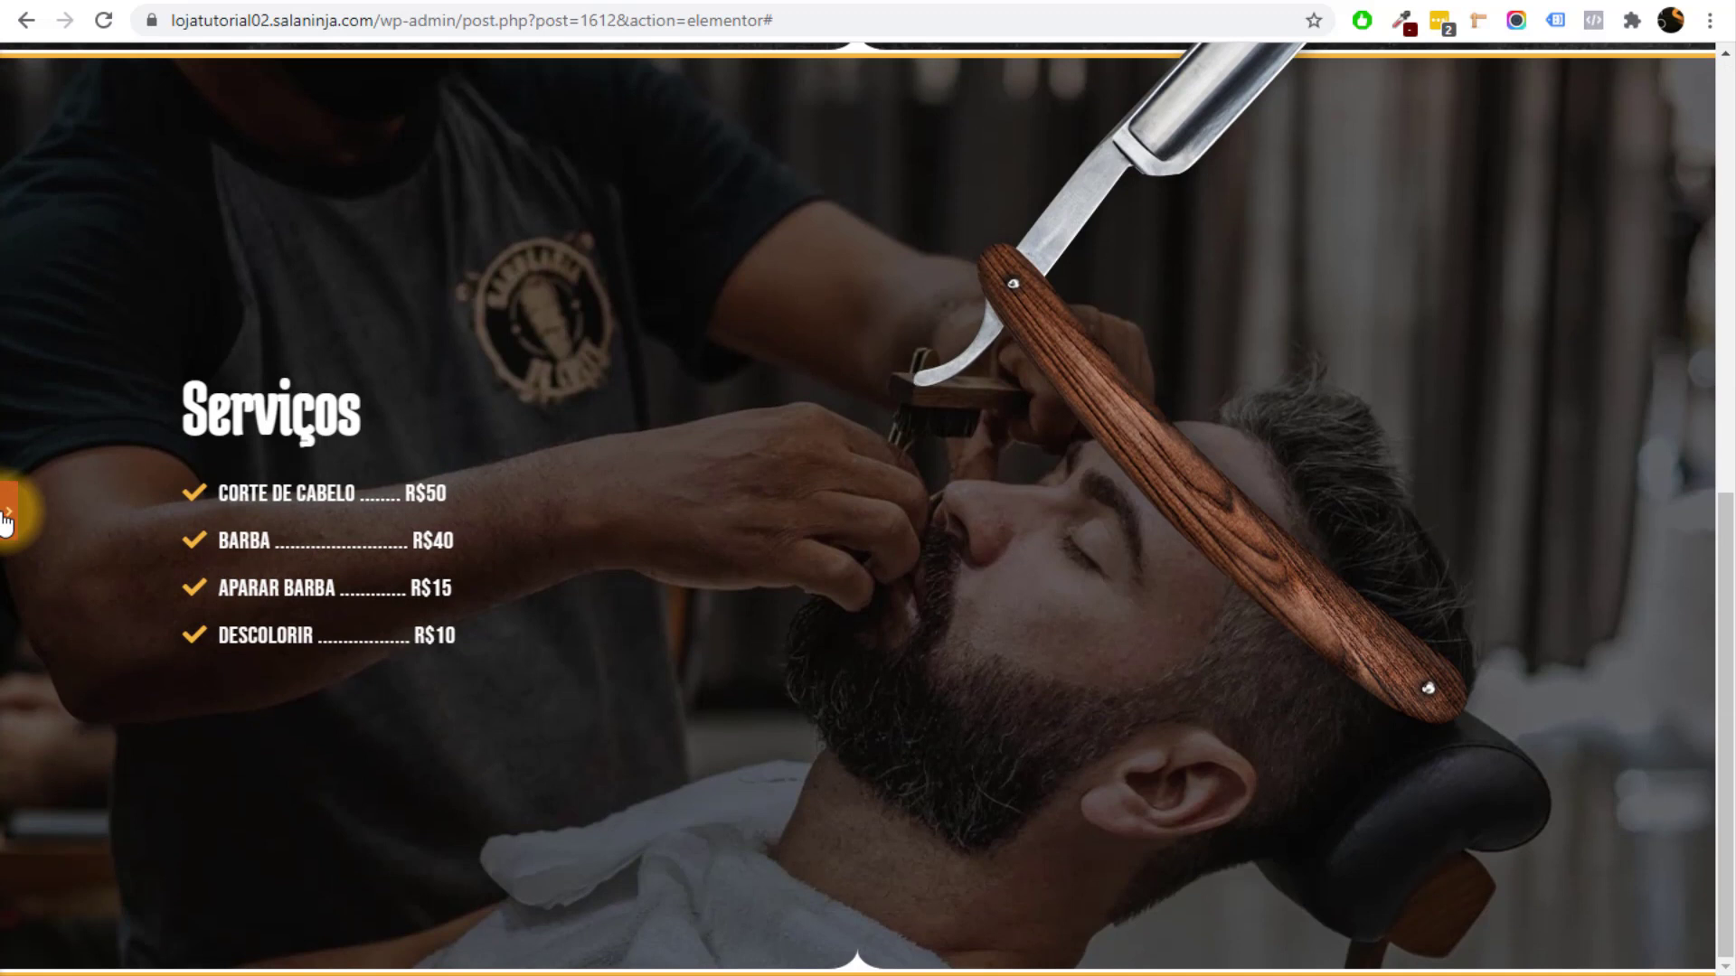
click(9, 511)
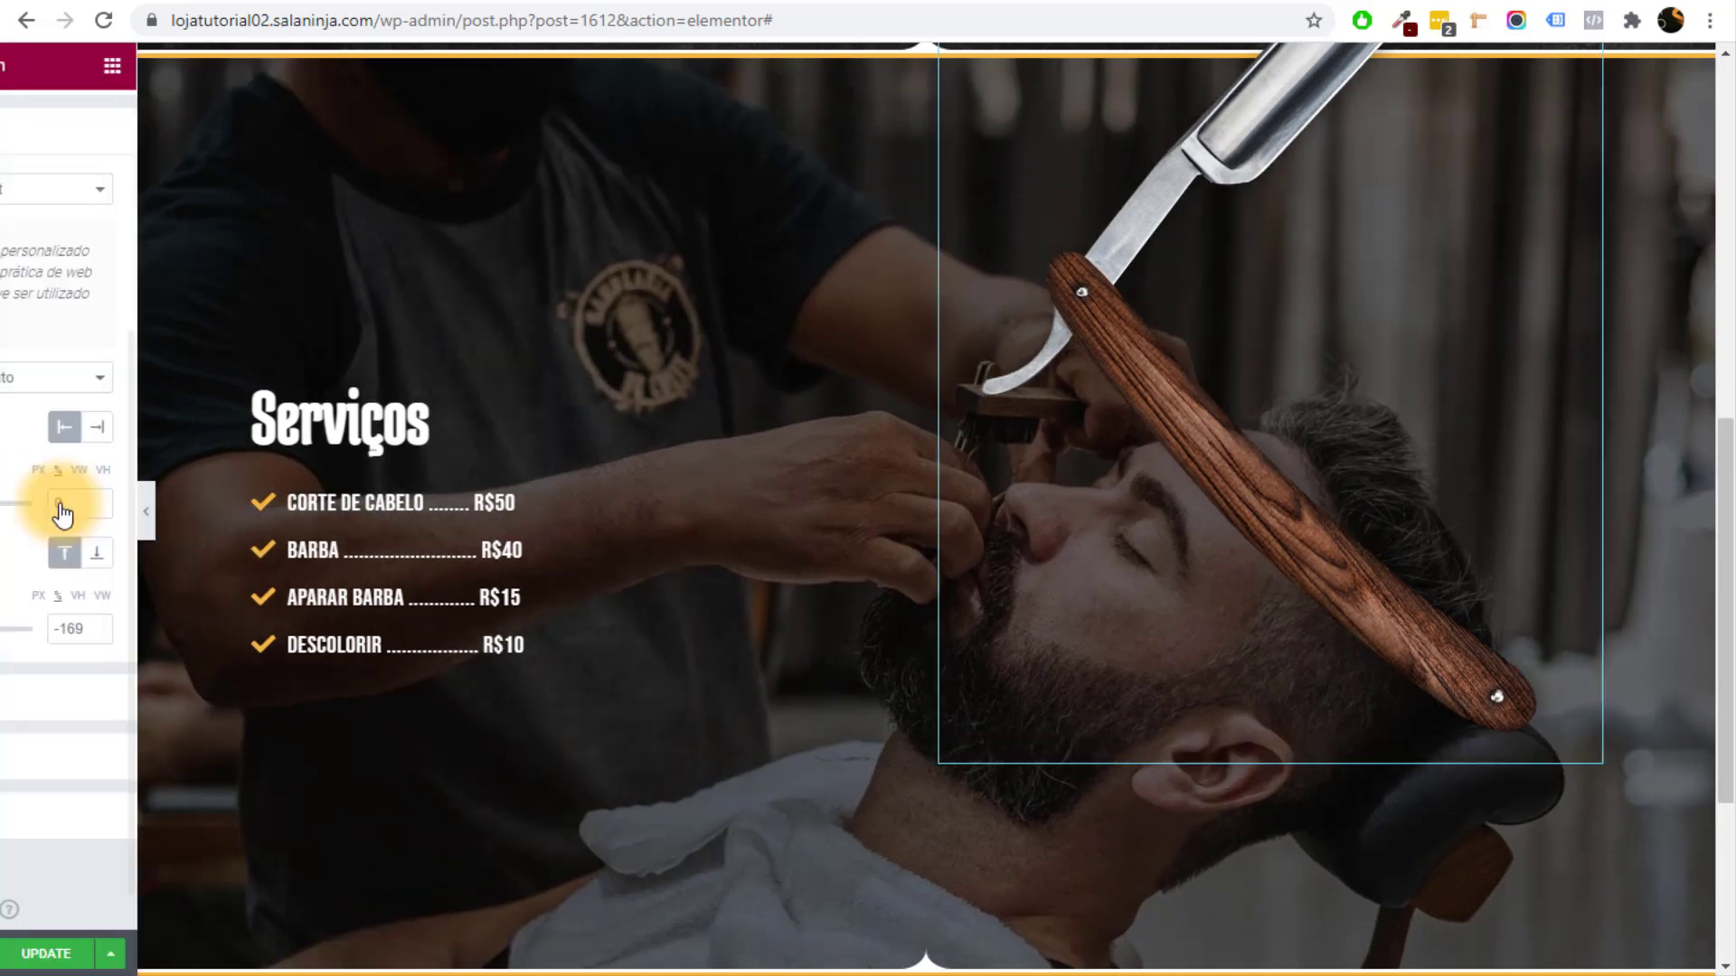
scroll(259, 368, up, 4)
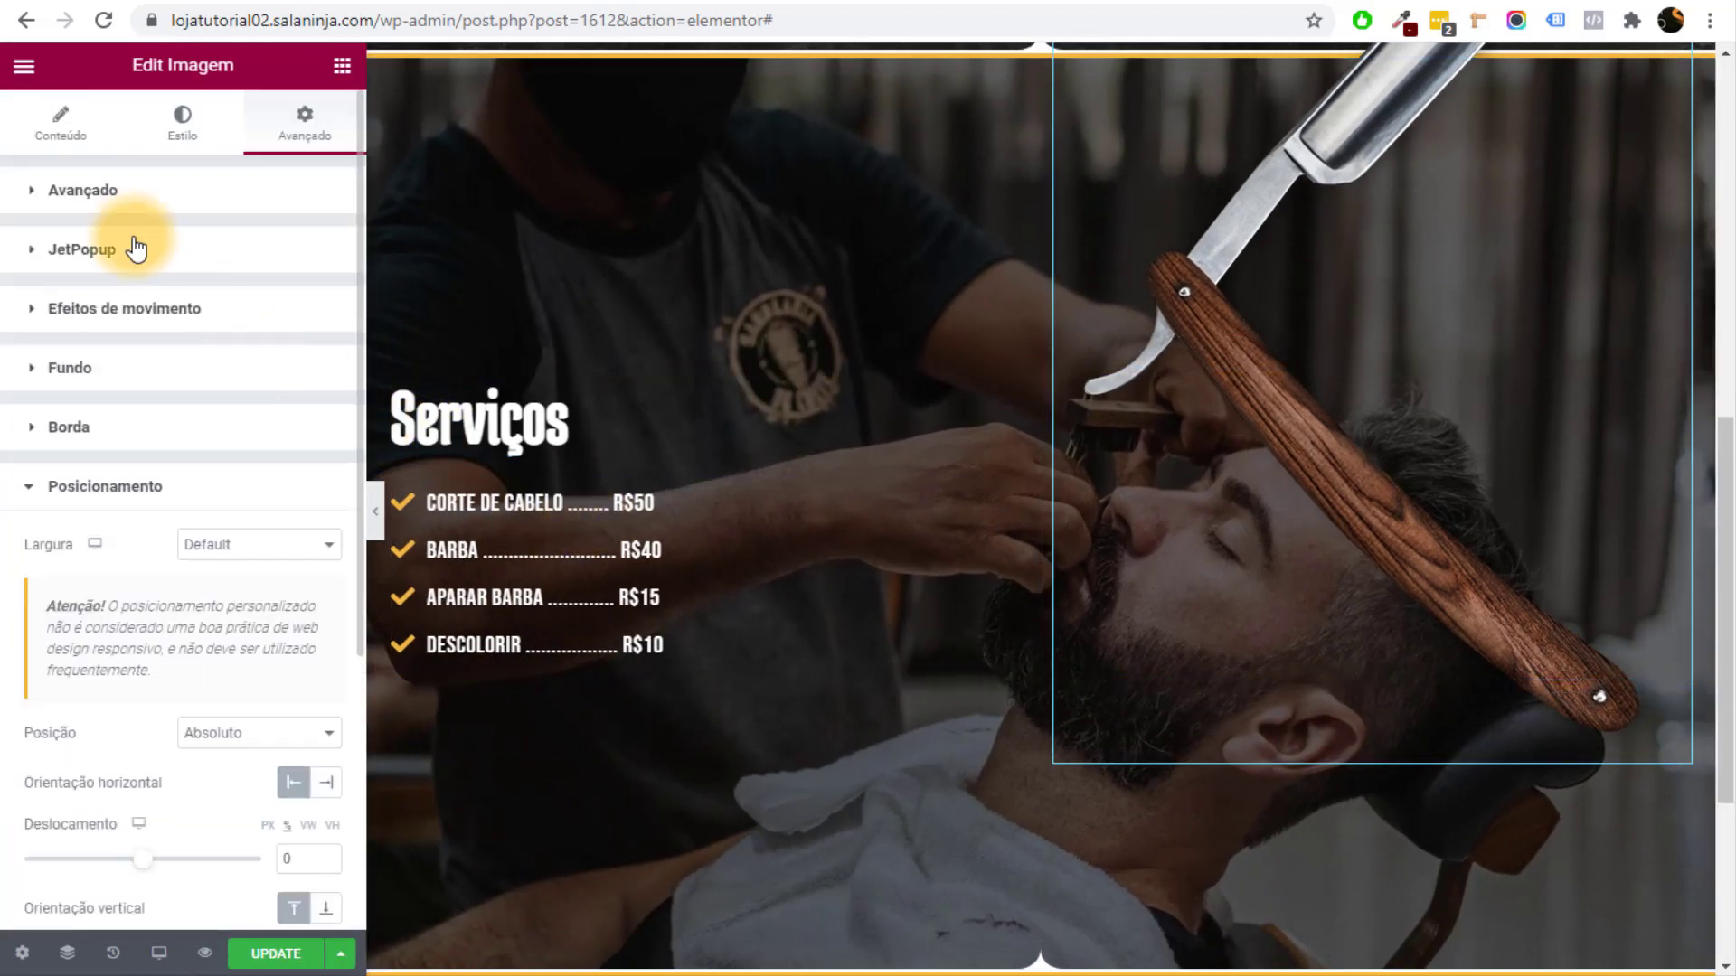
- Try the razor's mouse effects (mouse track, 3D tilt), then switch them back off
click(149, 335)
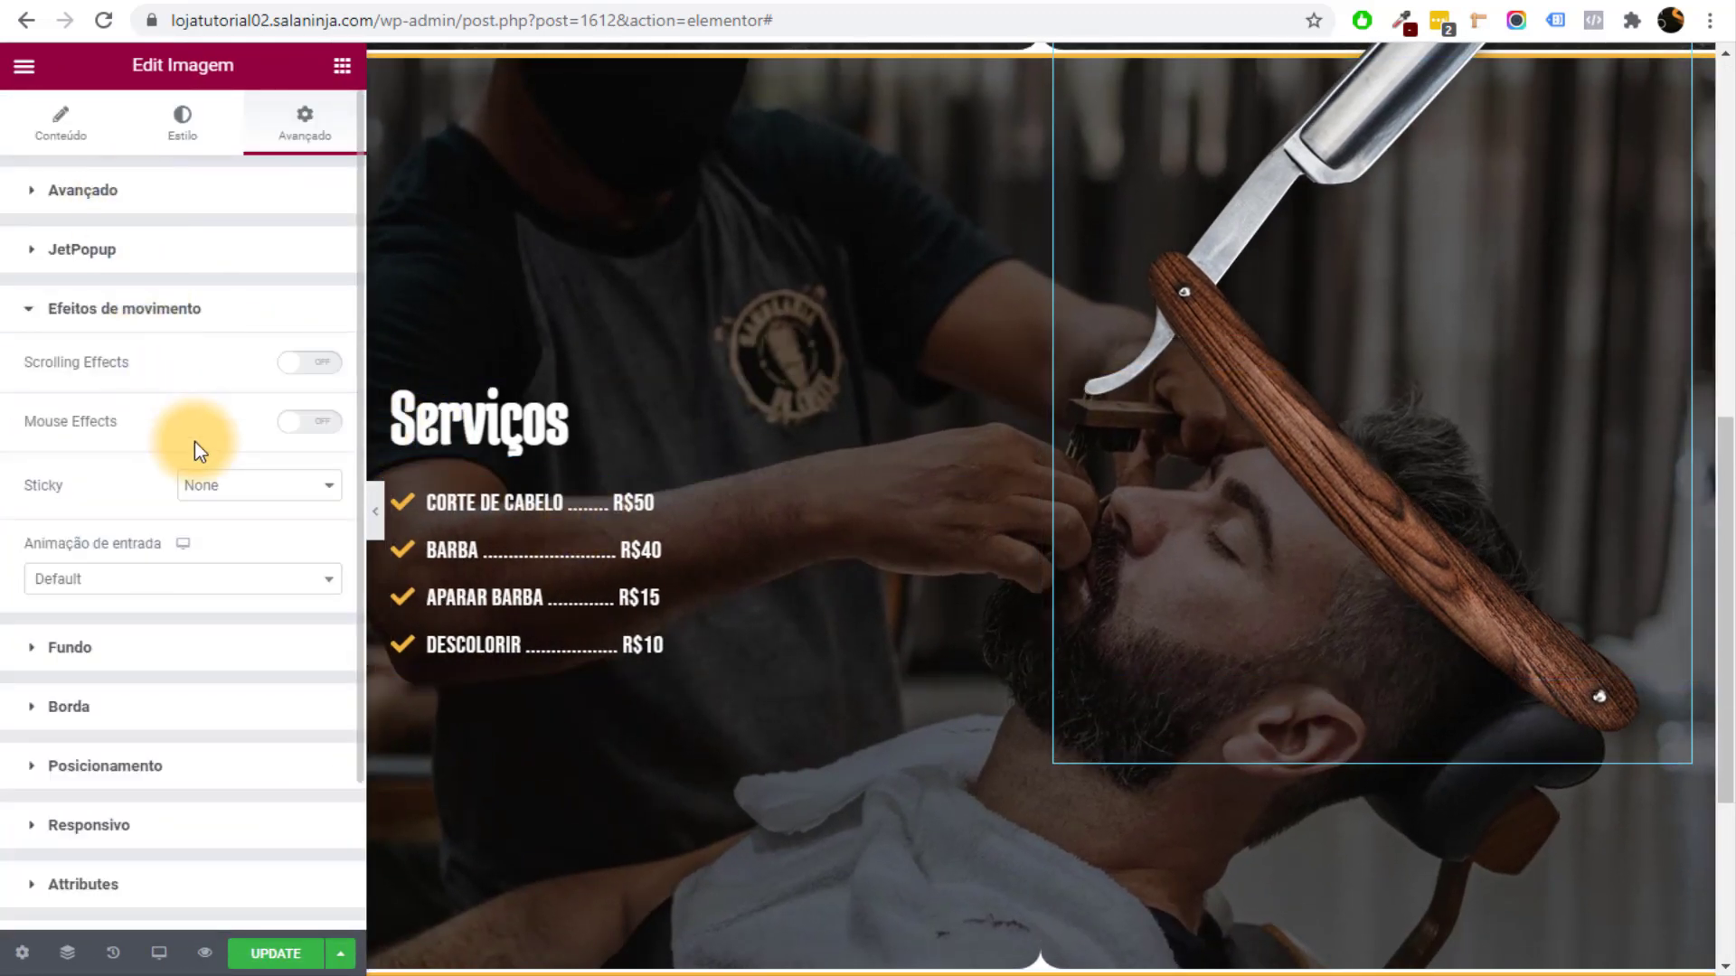
click(301, 436)
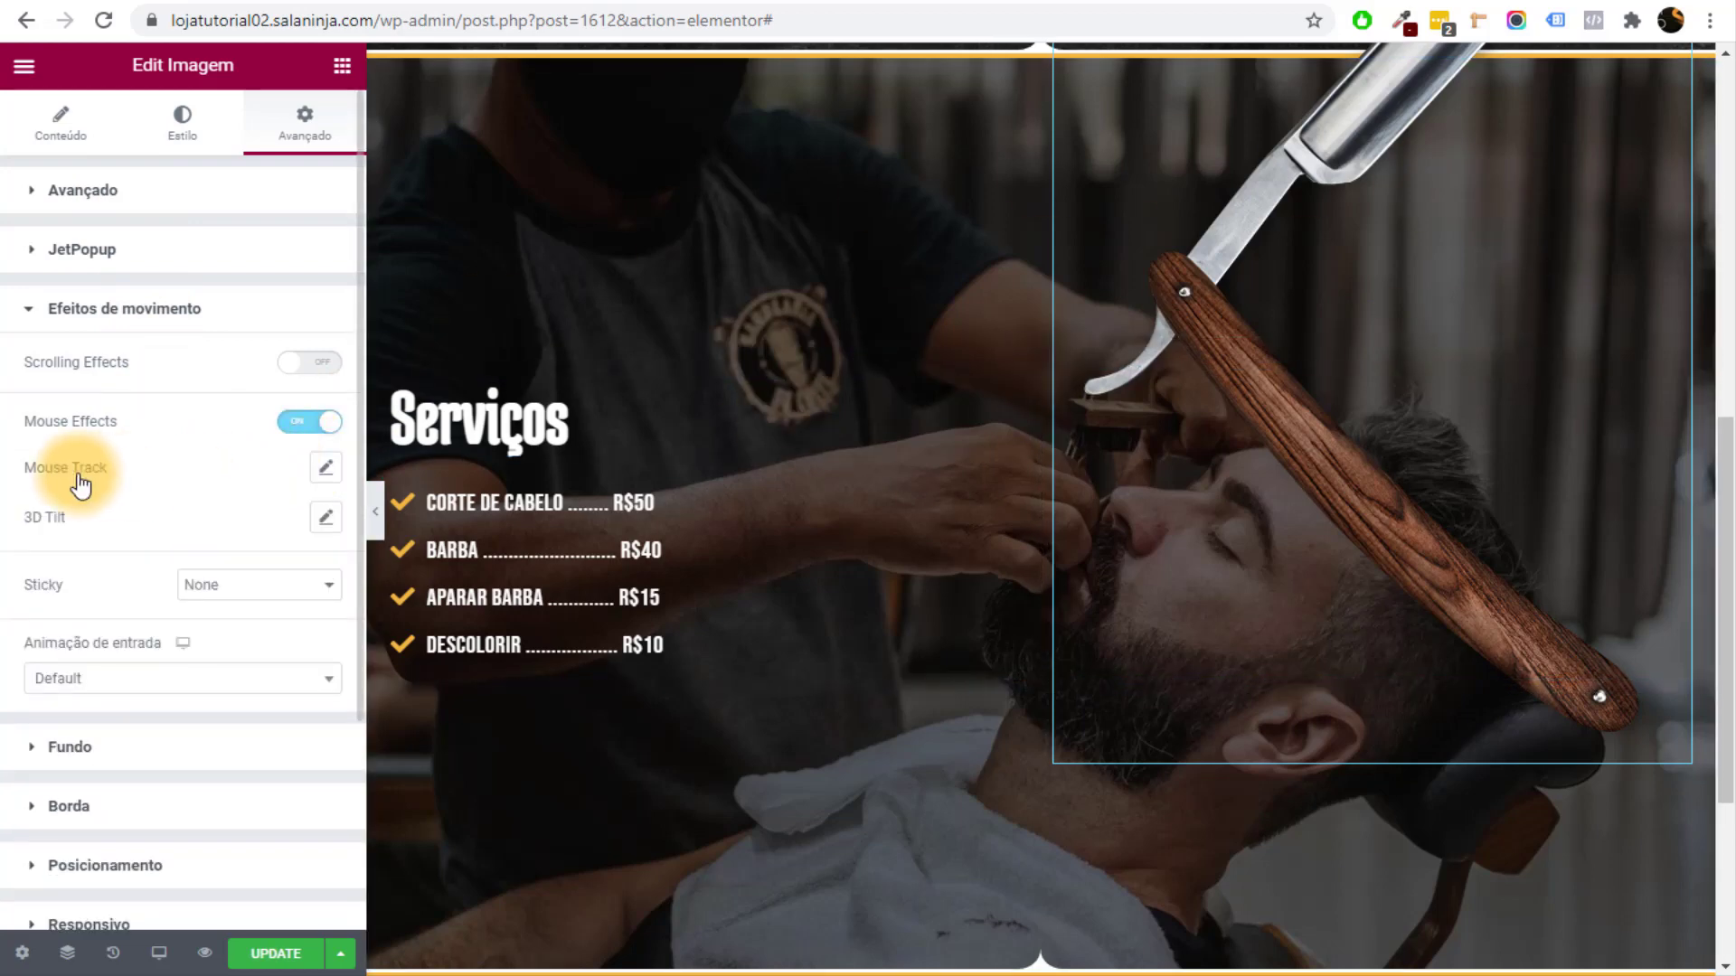
click(325, 470)
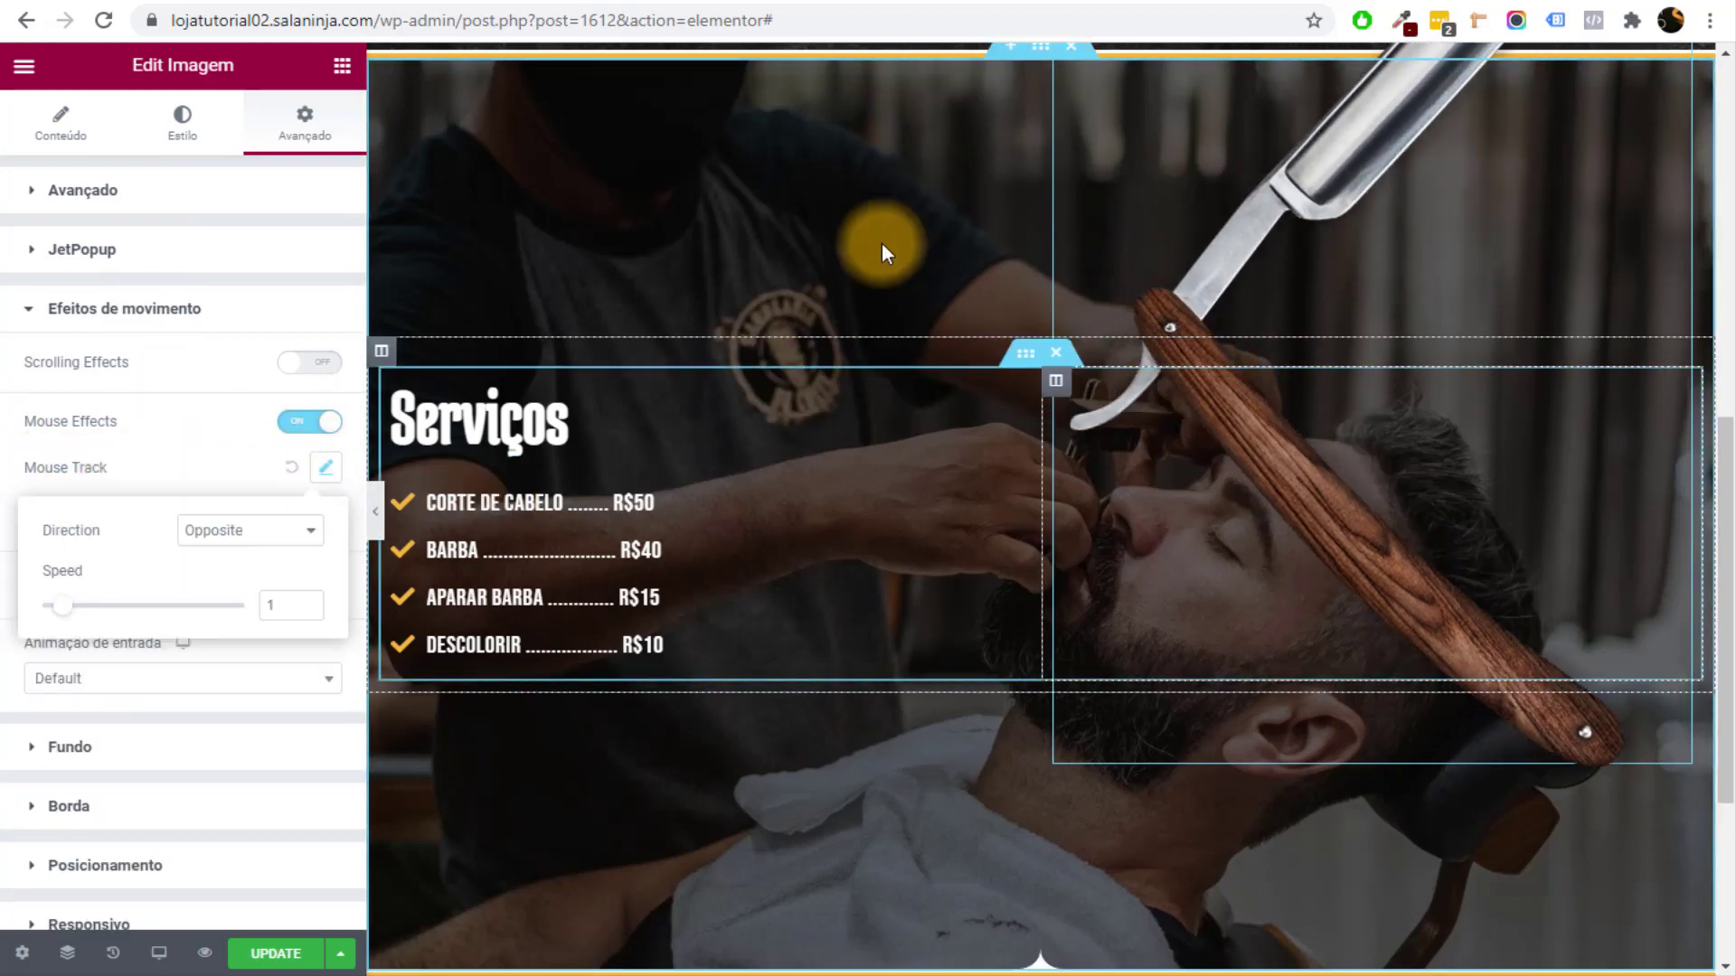
click(198, 475)
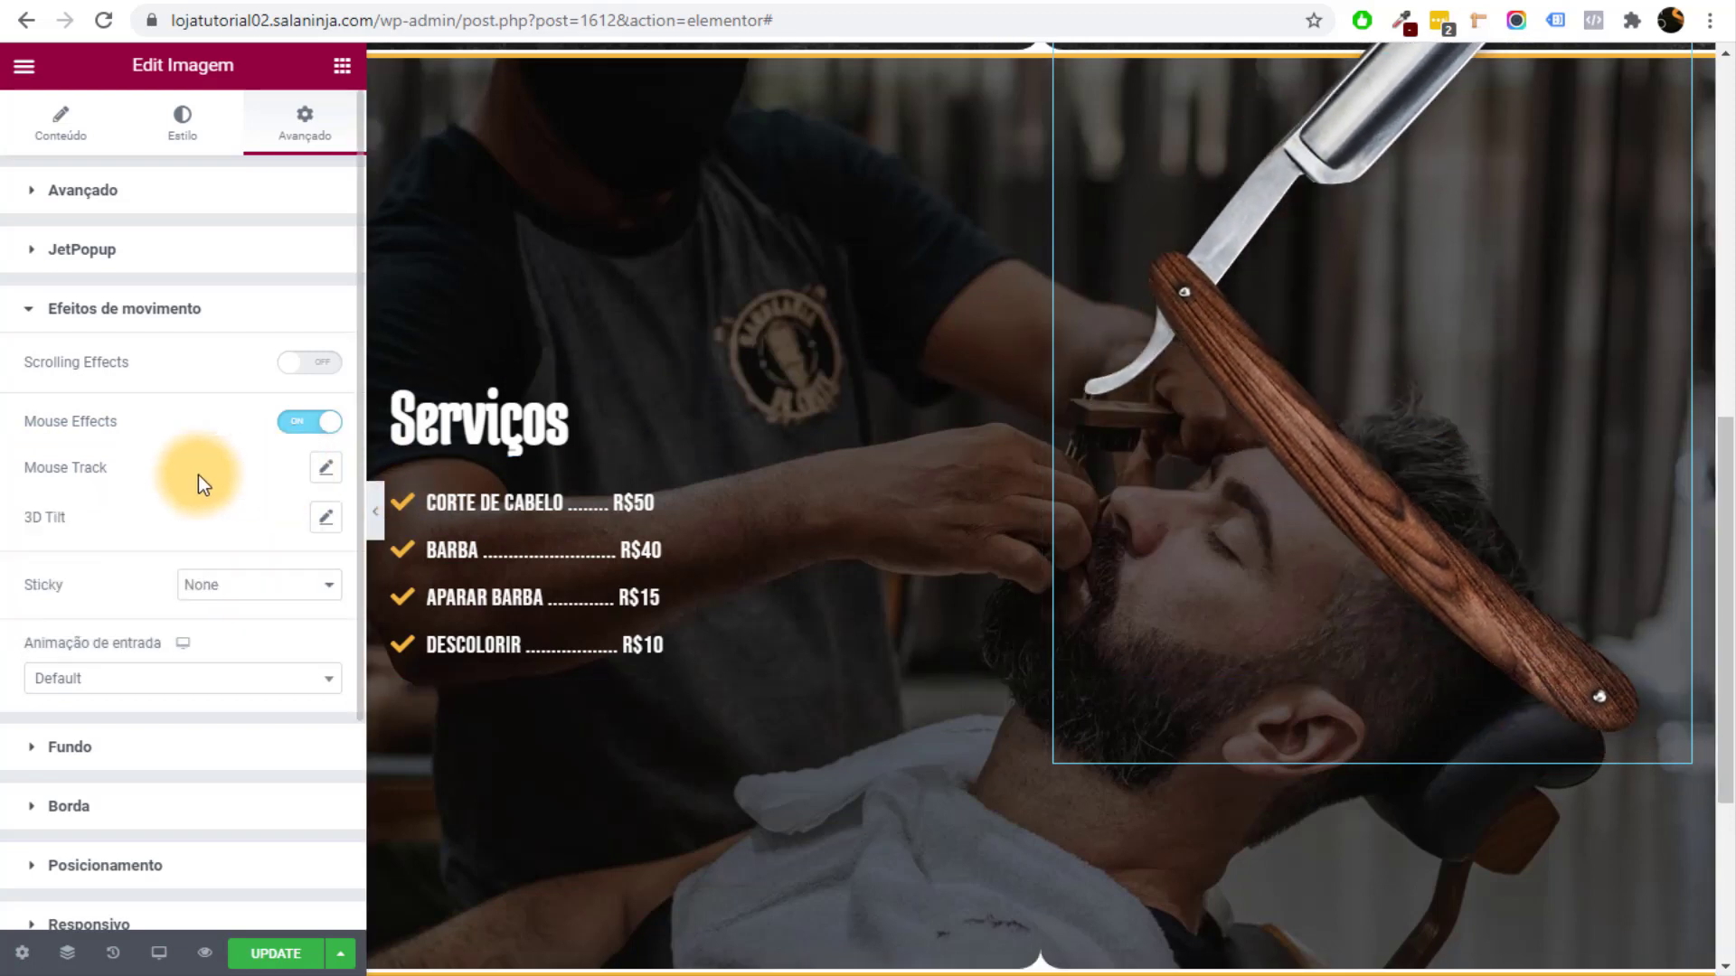
click(328, 518)
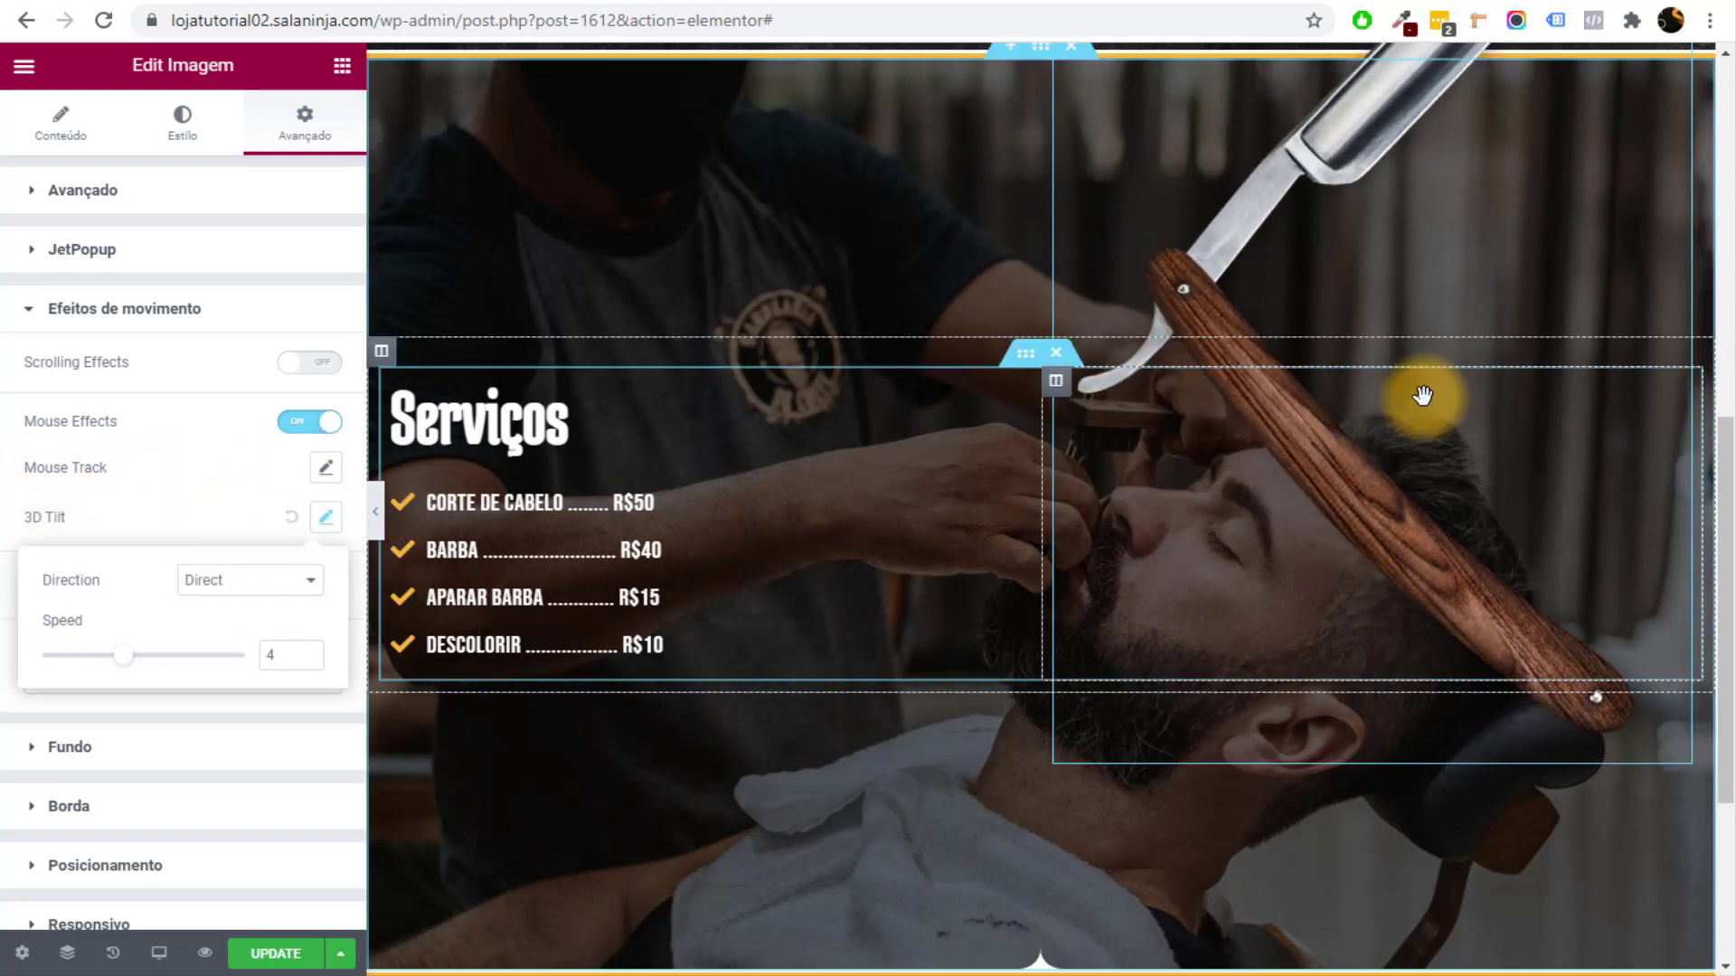
click(291, 517)
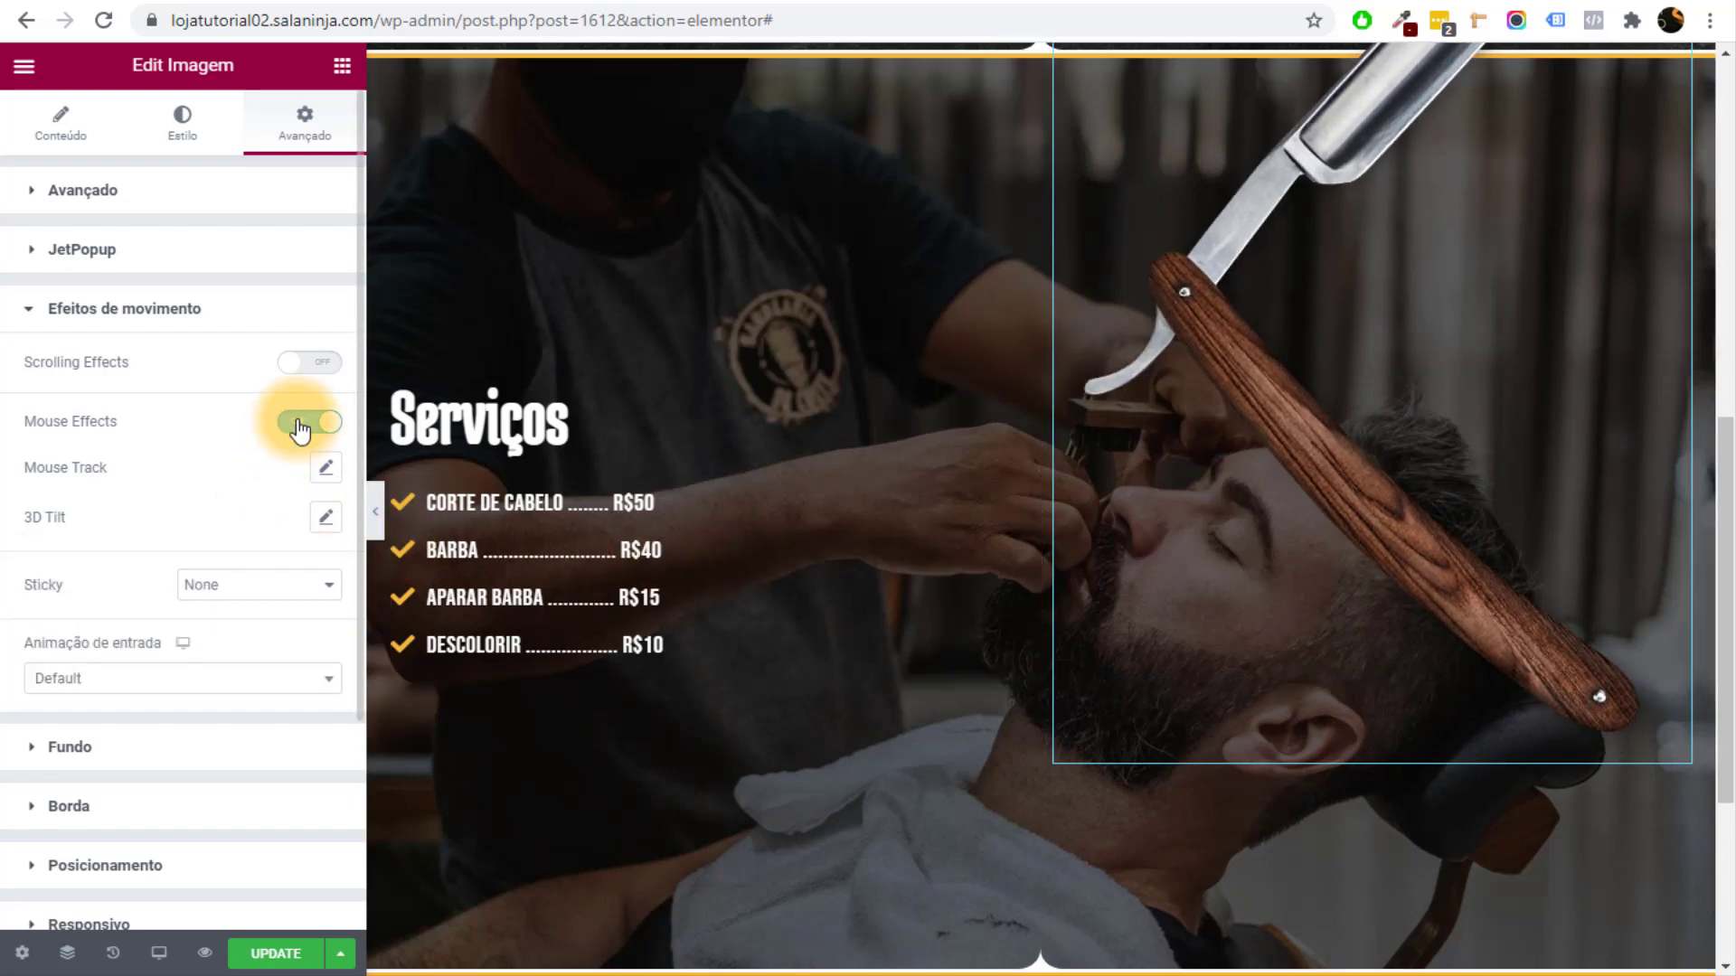
click(295, 437)
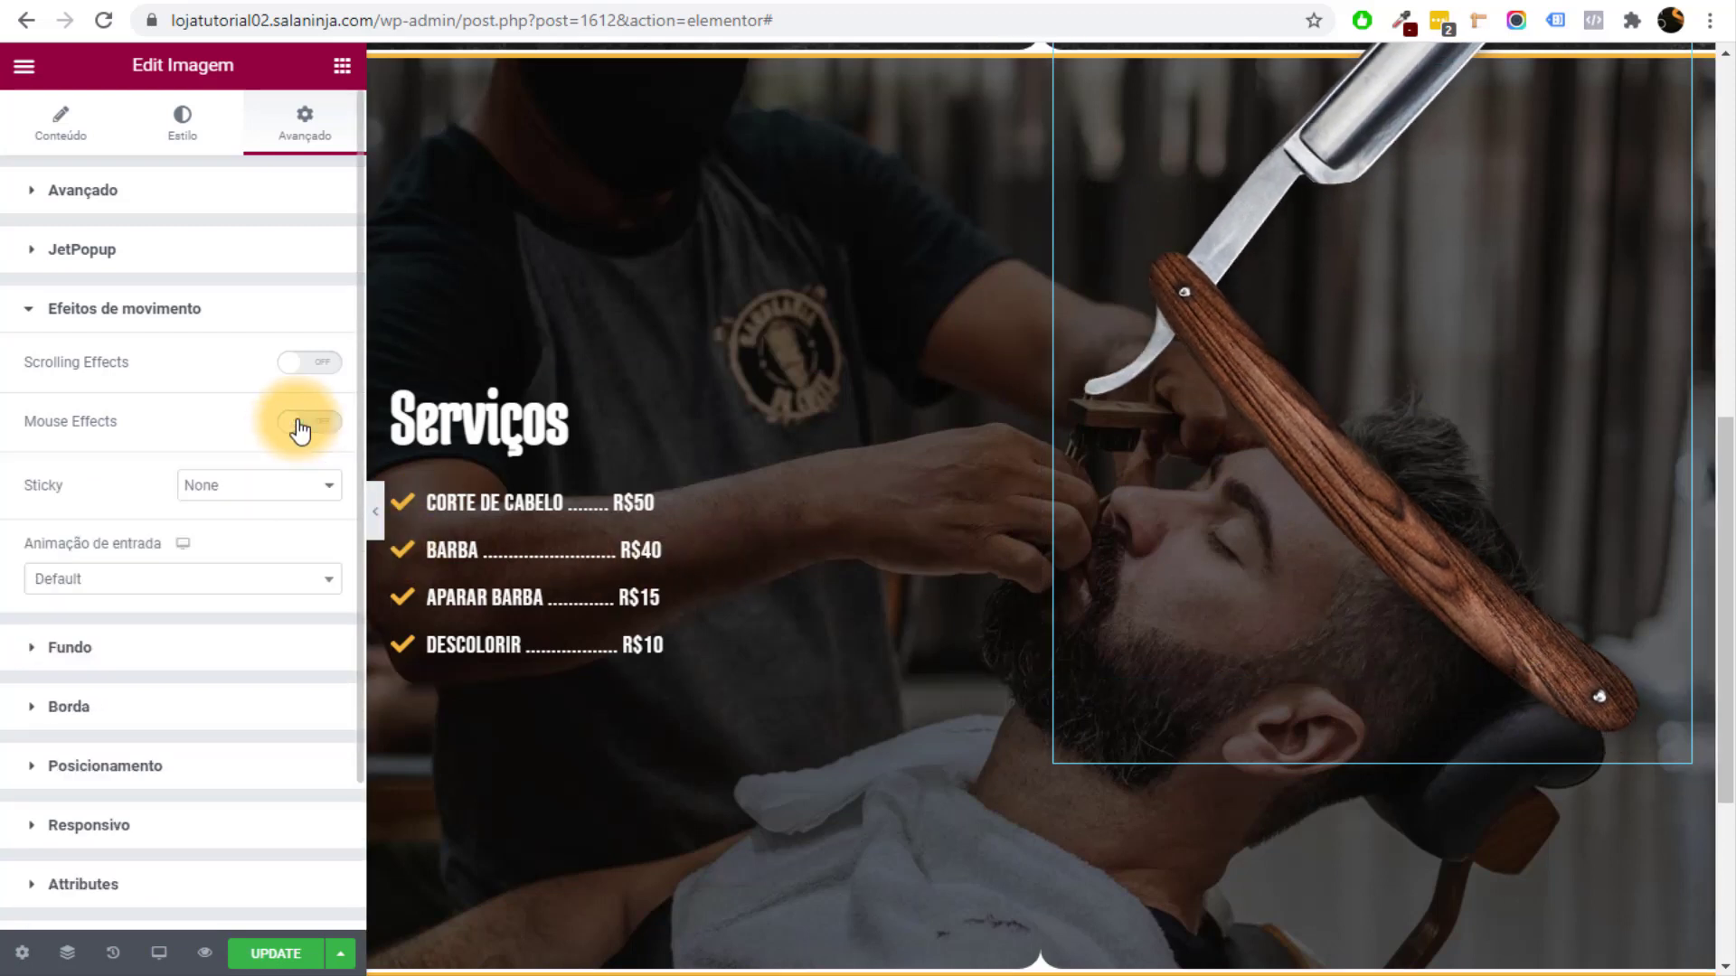
- Enable scrolling effects with vertical scroll on the razor and preview them
click(304, 371)
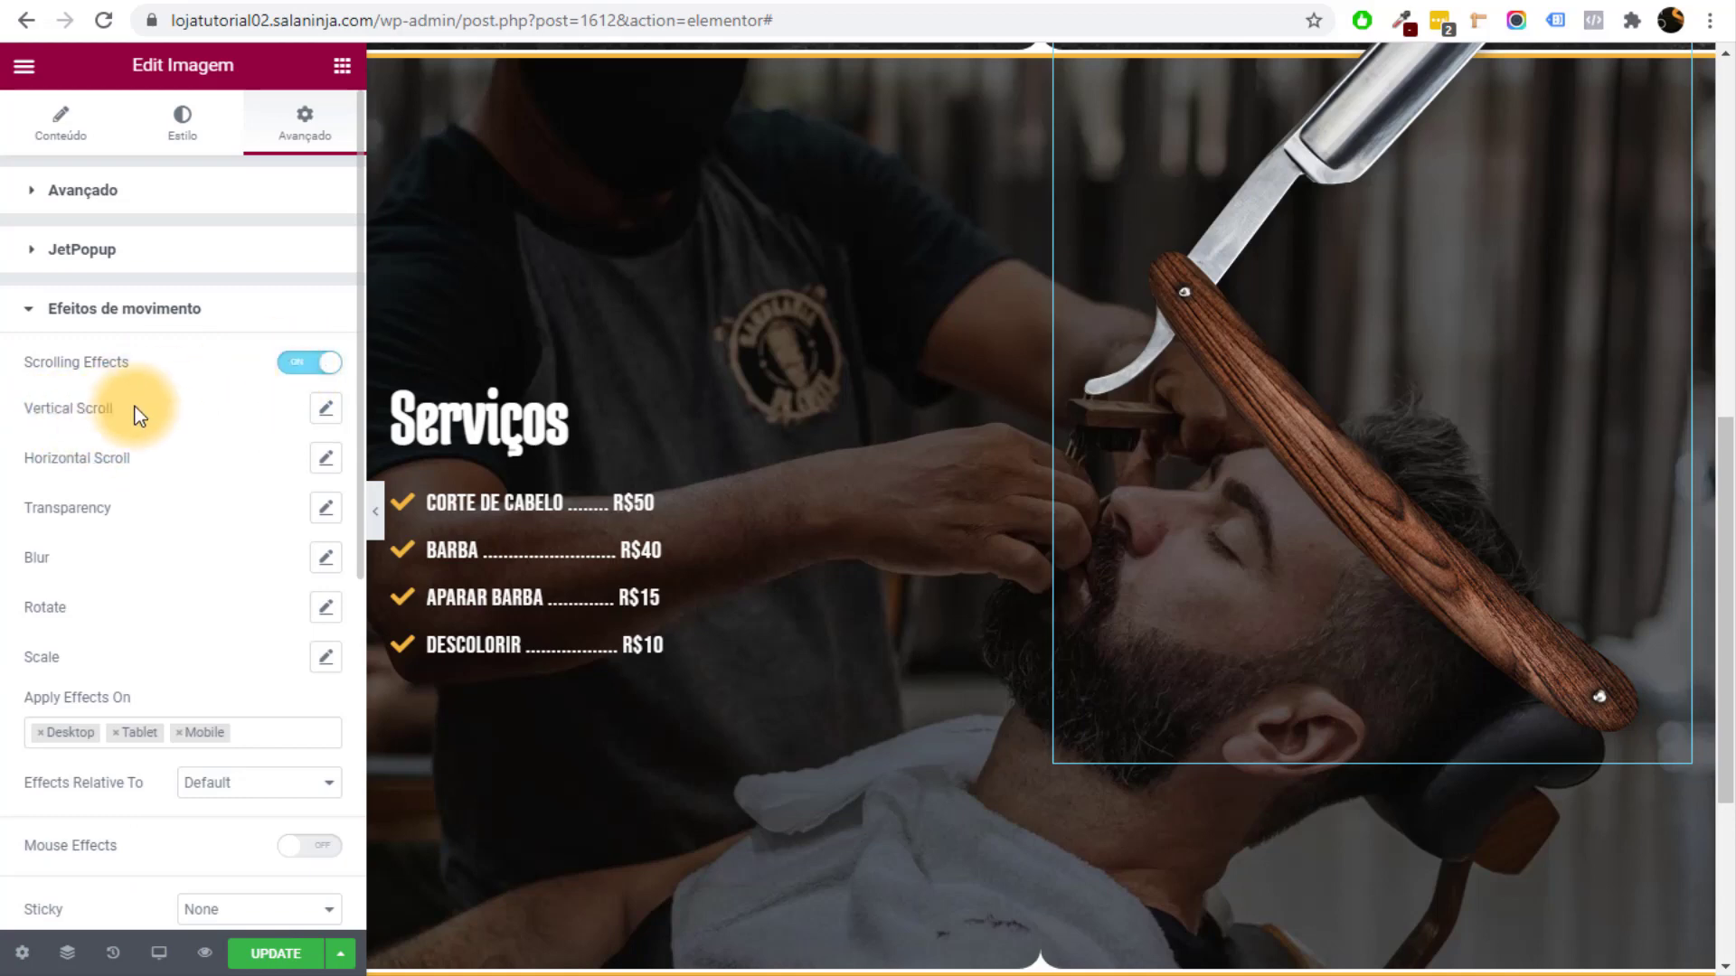
click(326, 412)
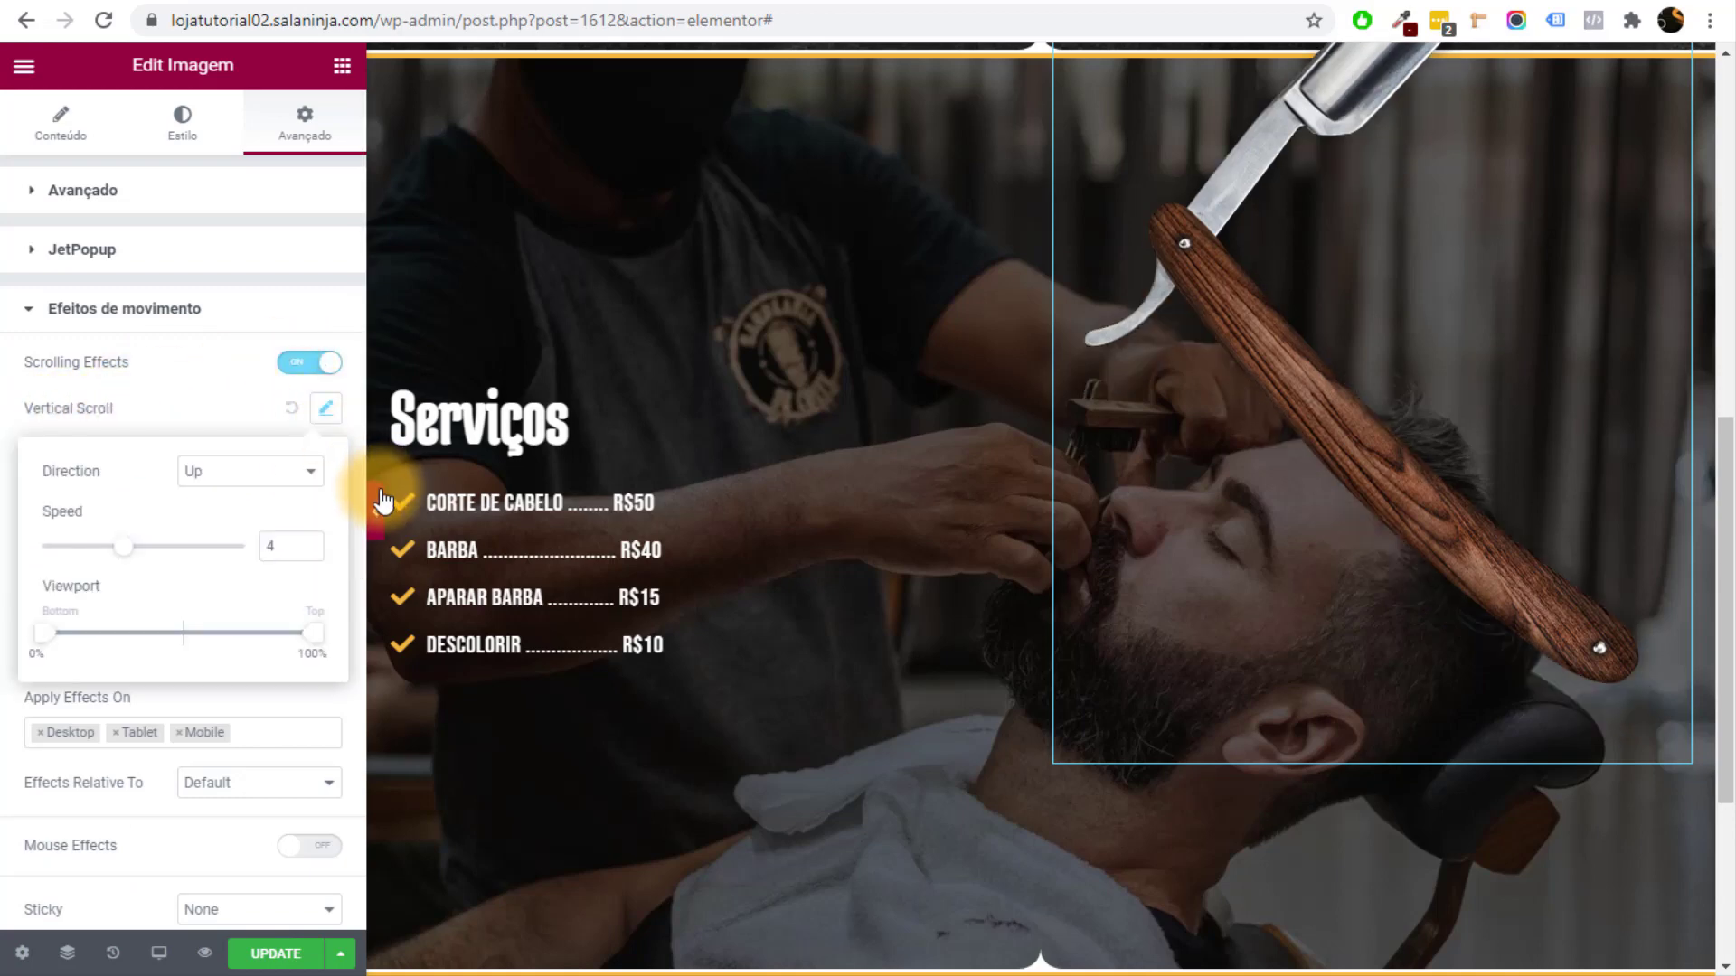
click(382, 500)
scroll(749, 432, up, 4)
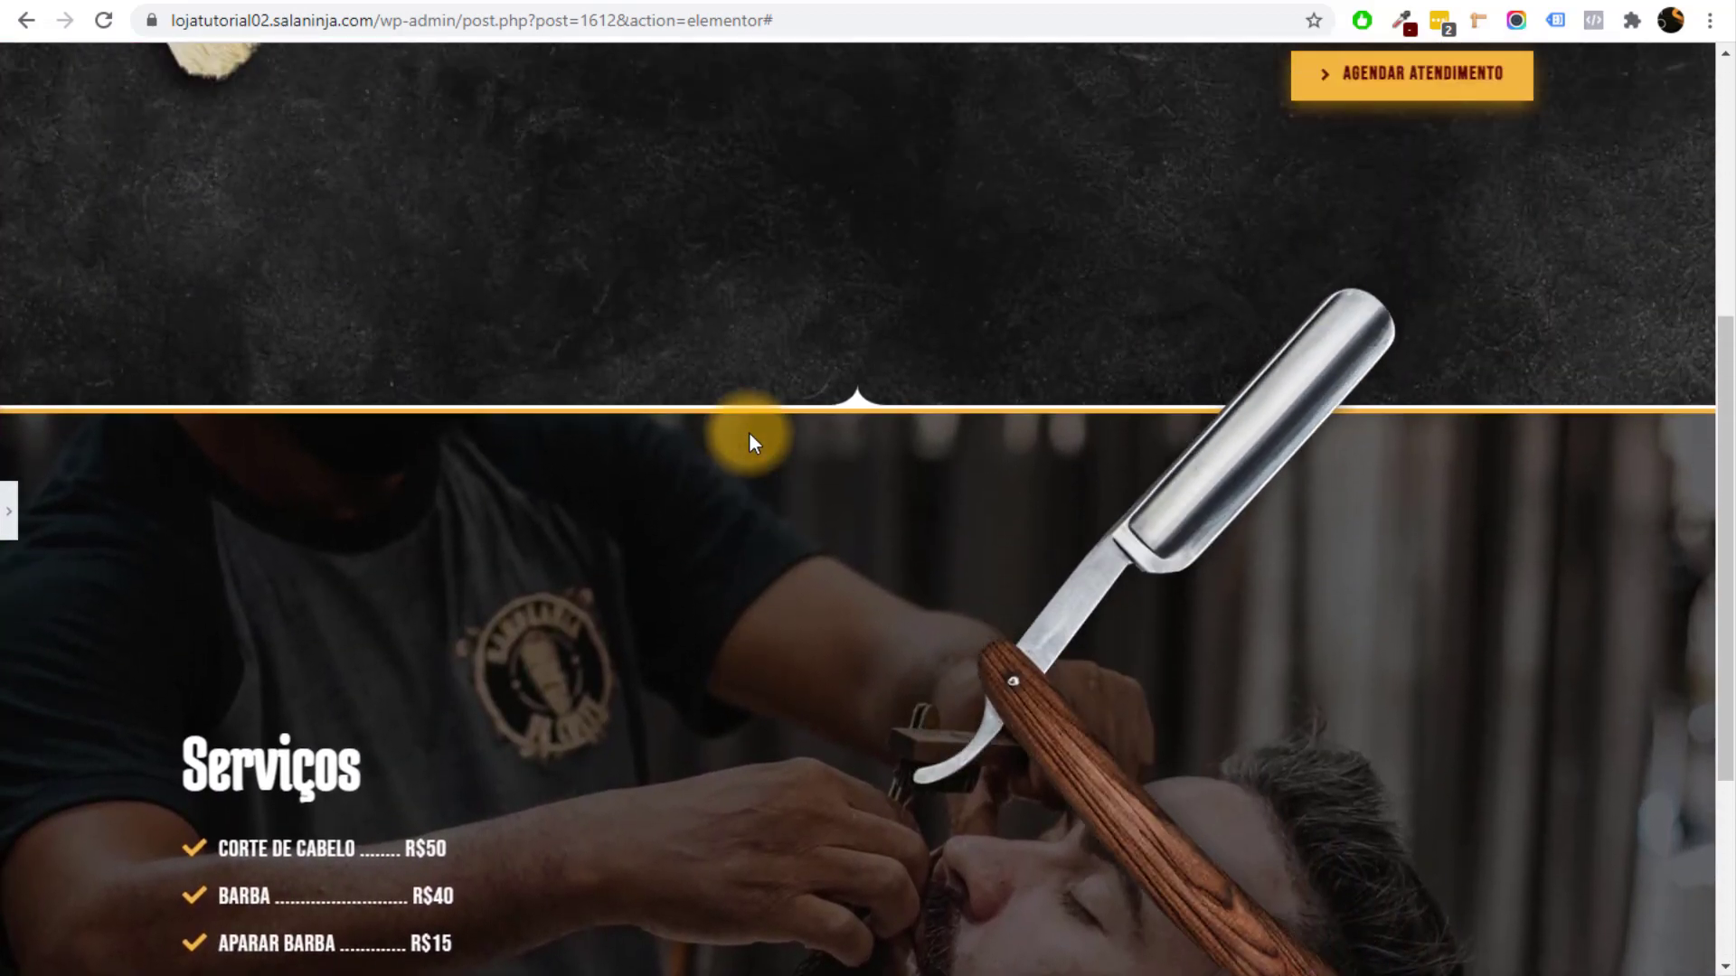
scroll(750, 432, down, 3)
scroll(751, 430, up, 8)
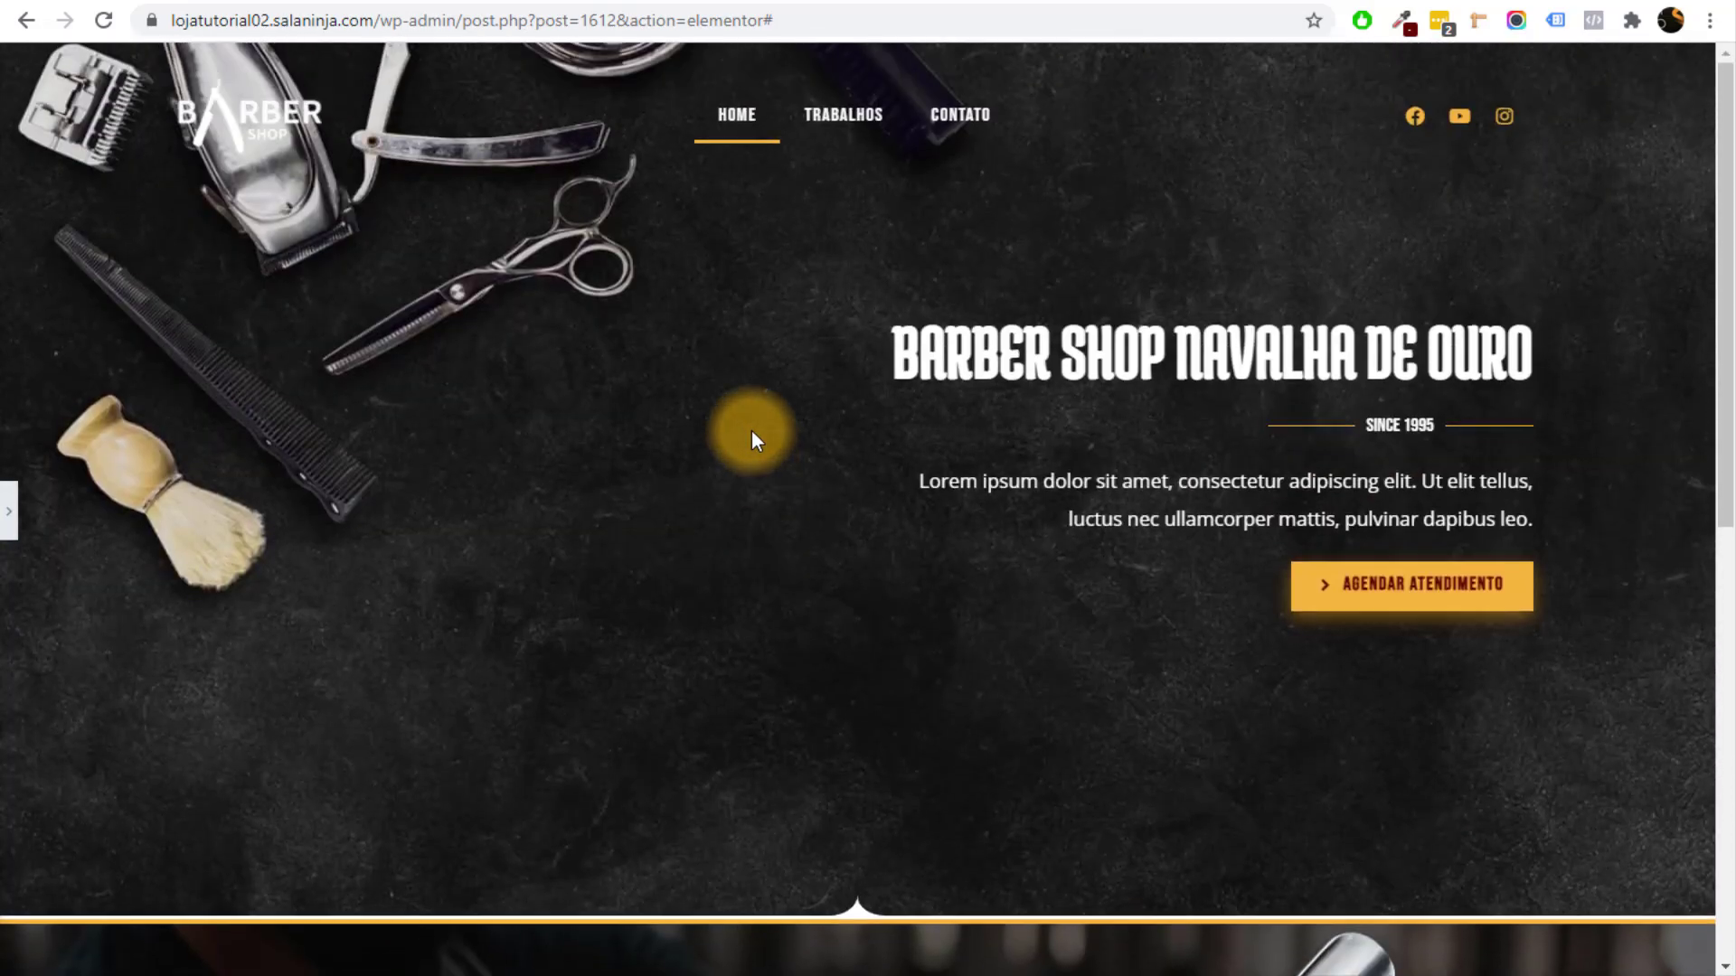
scroll(751, 431, down, 8)
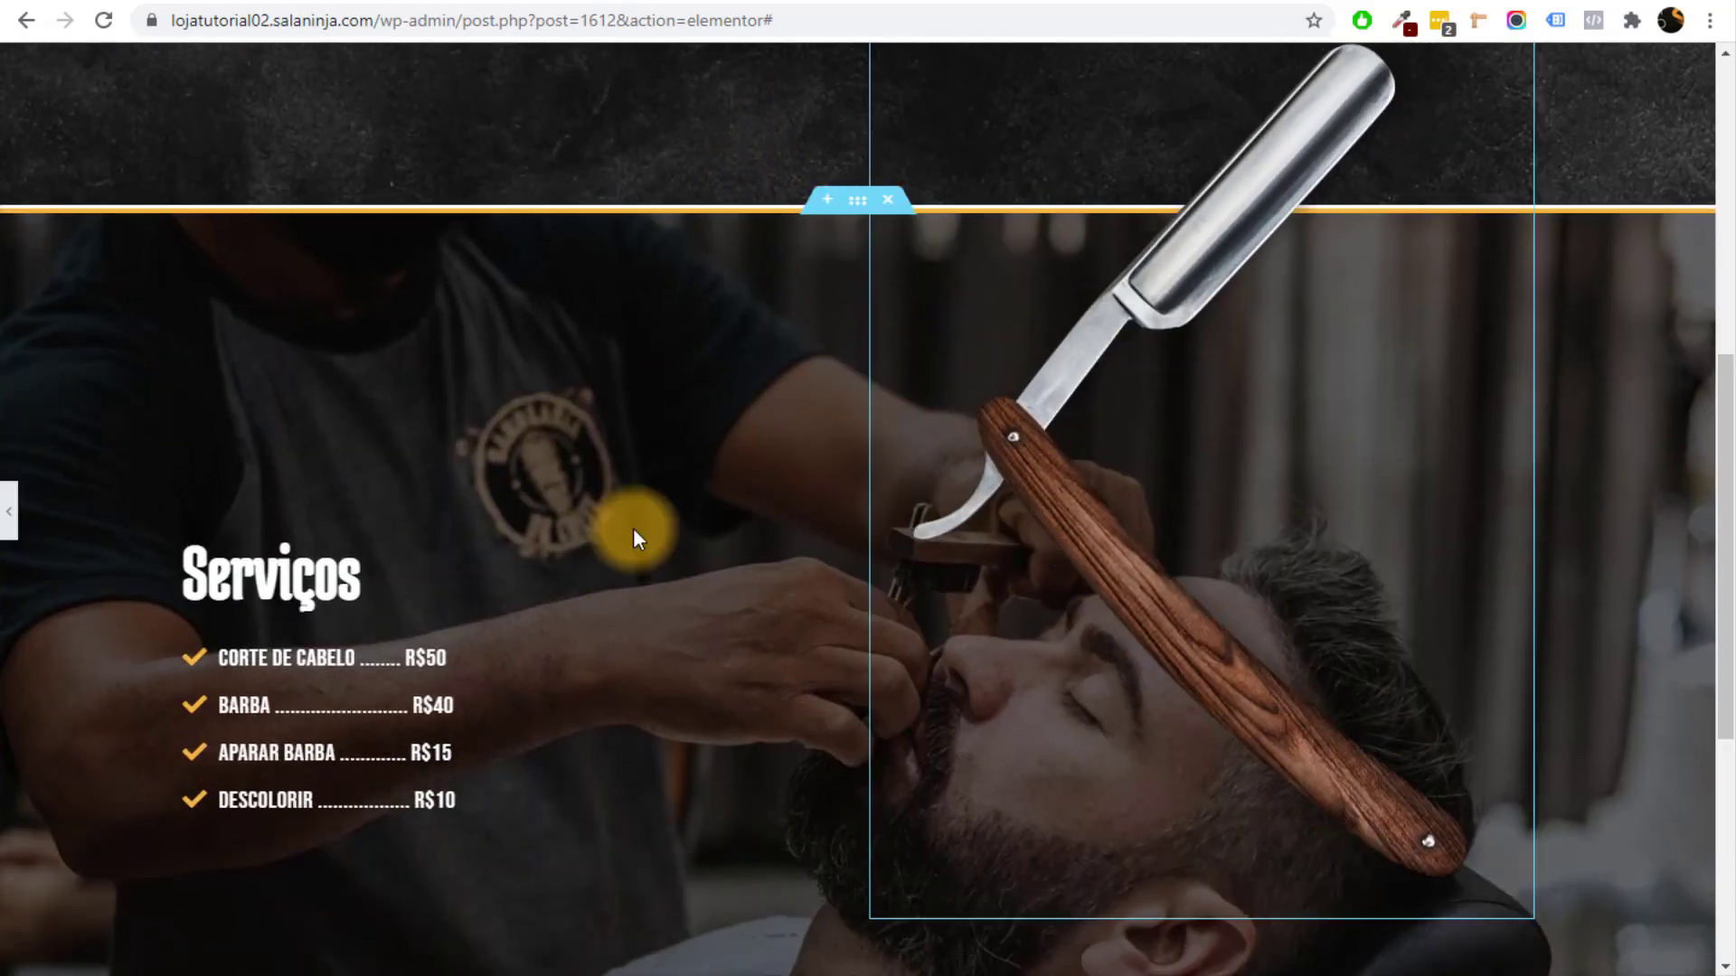
click(1343, 356)
scroll(1438, 389, up, 3)
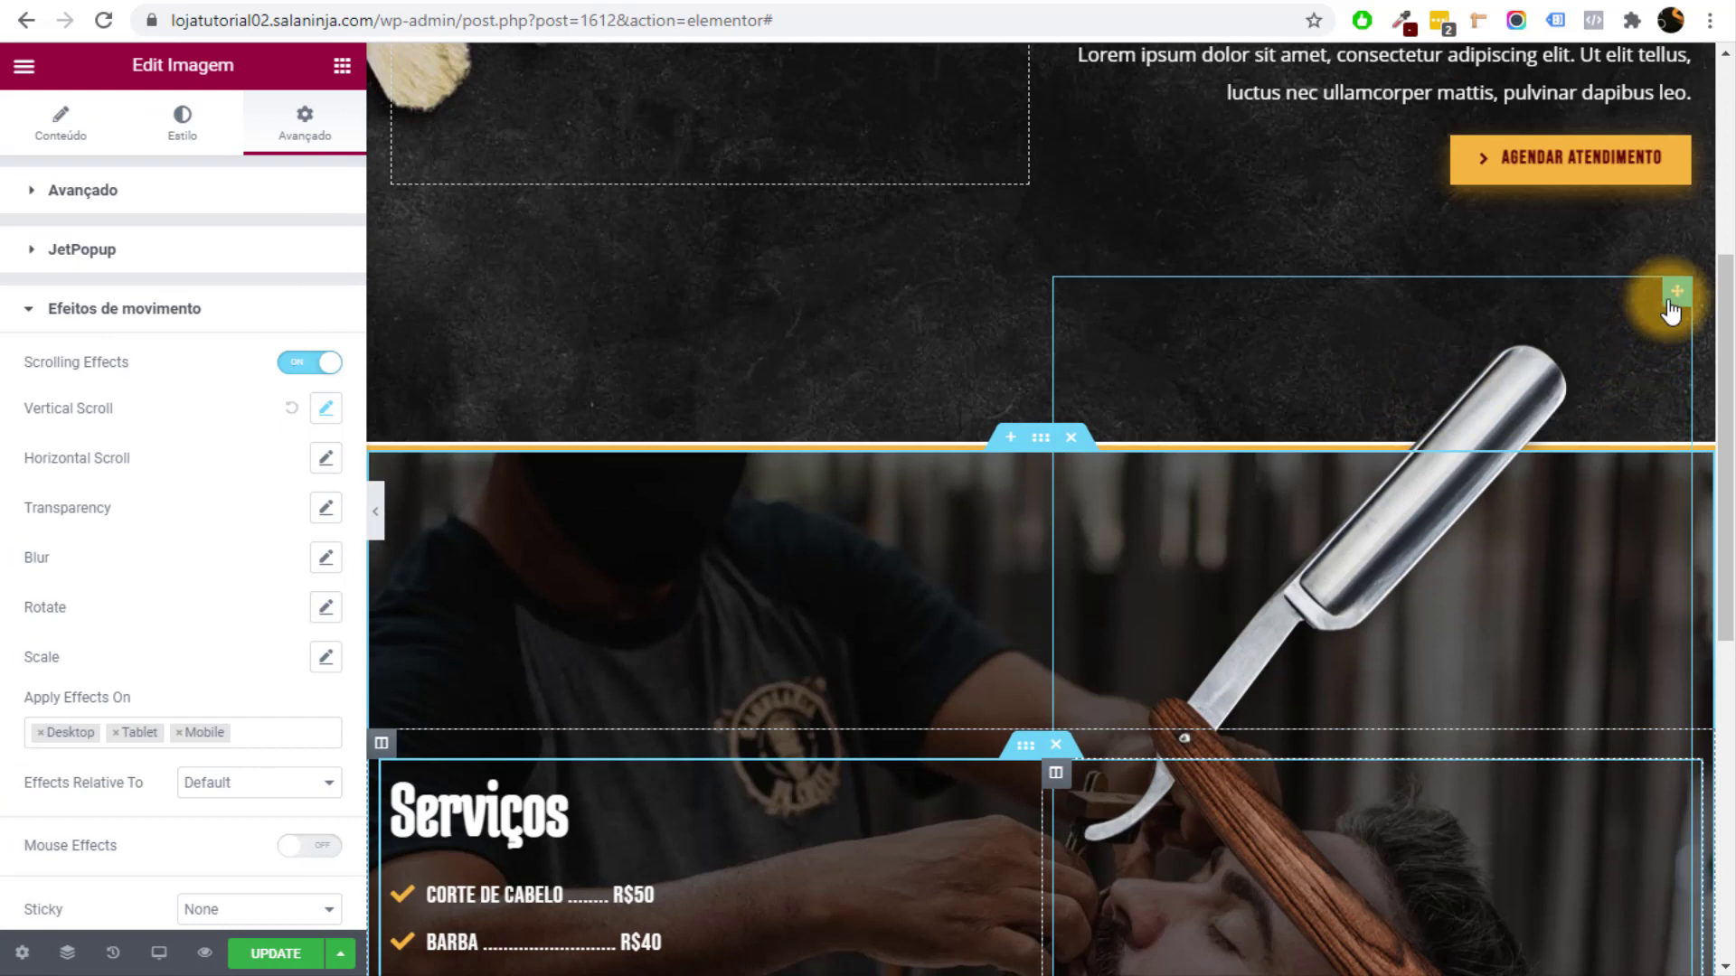
scroll(205, 685, down, 4)
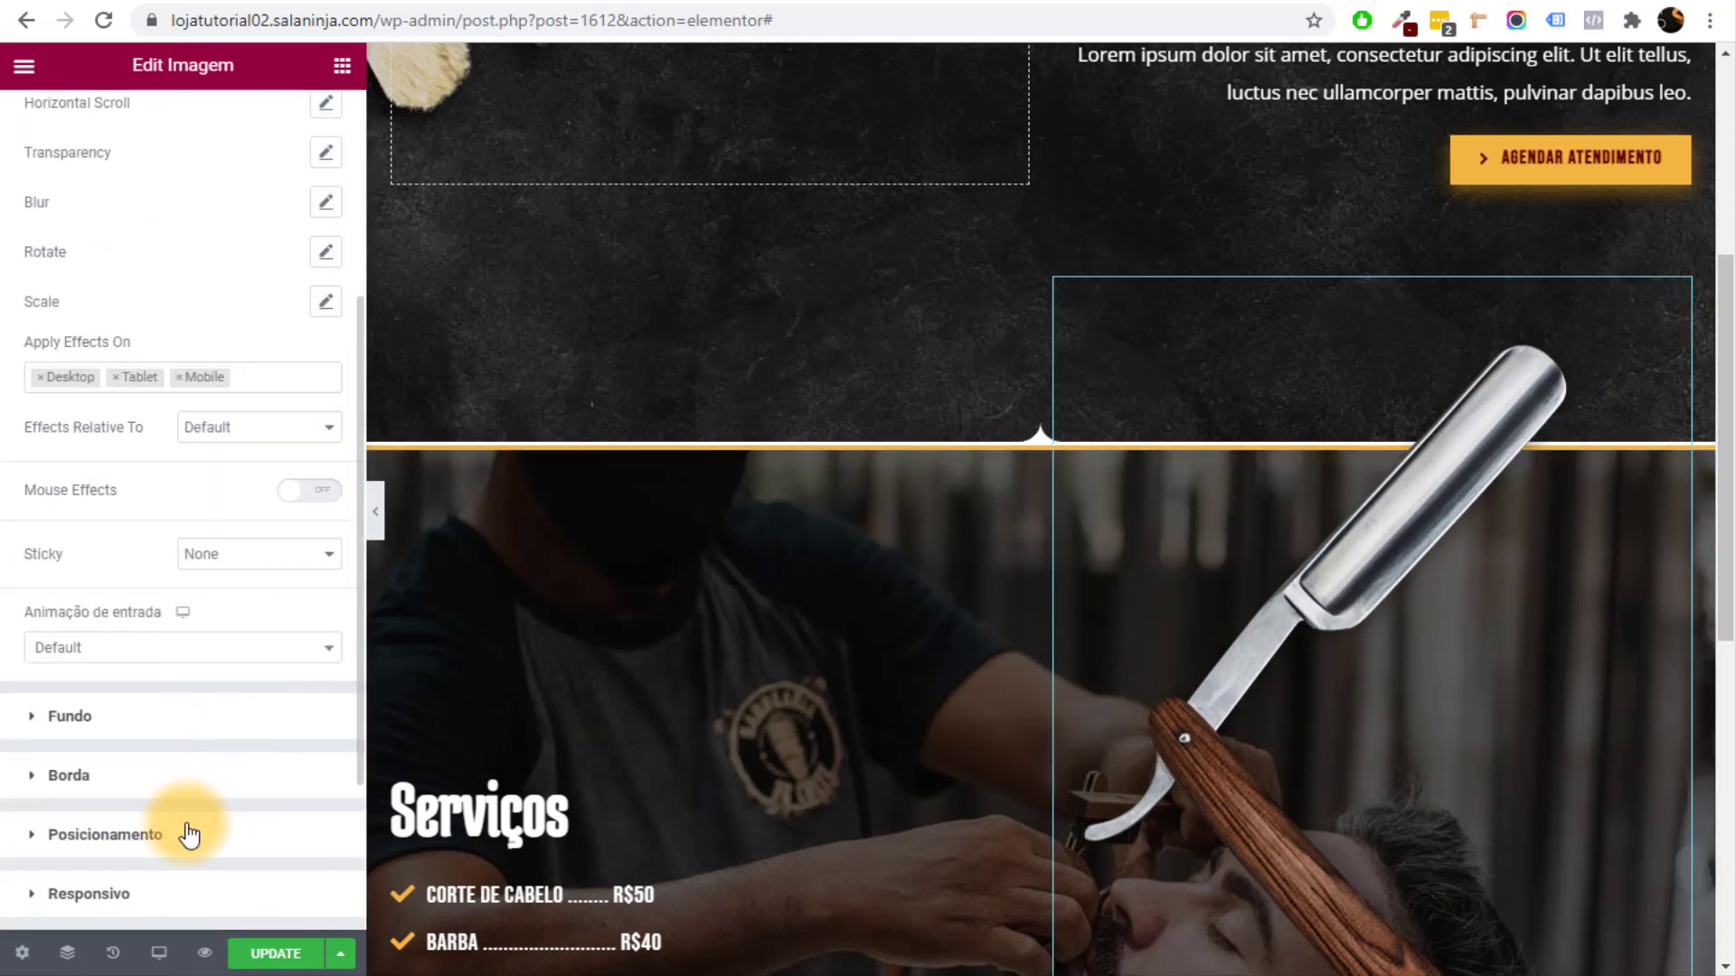
- Step the razor's vertical offset up to -180
click(105, 835)
scroll(271, 747, down, 8)
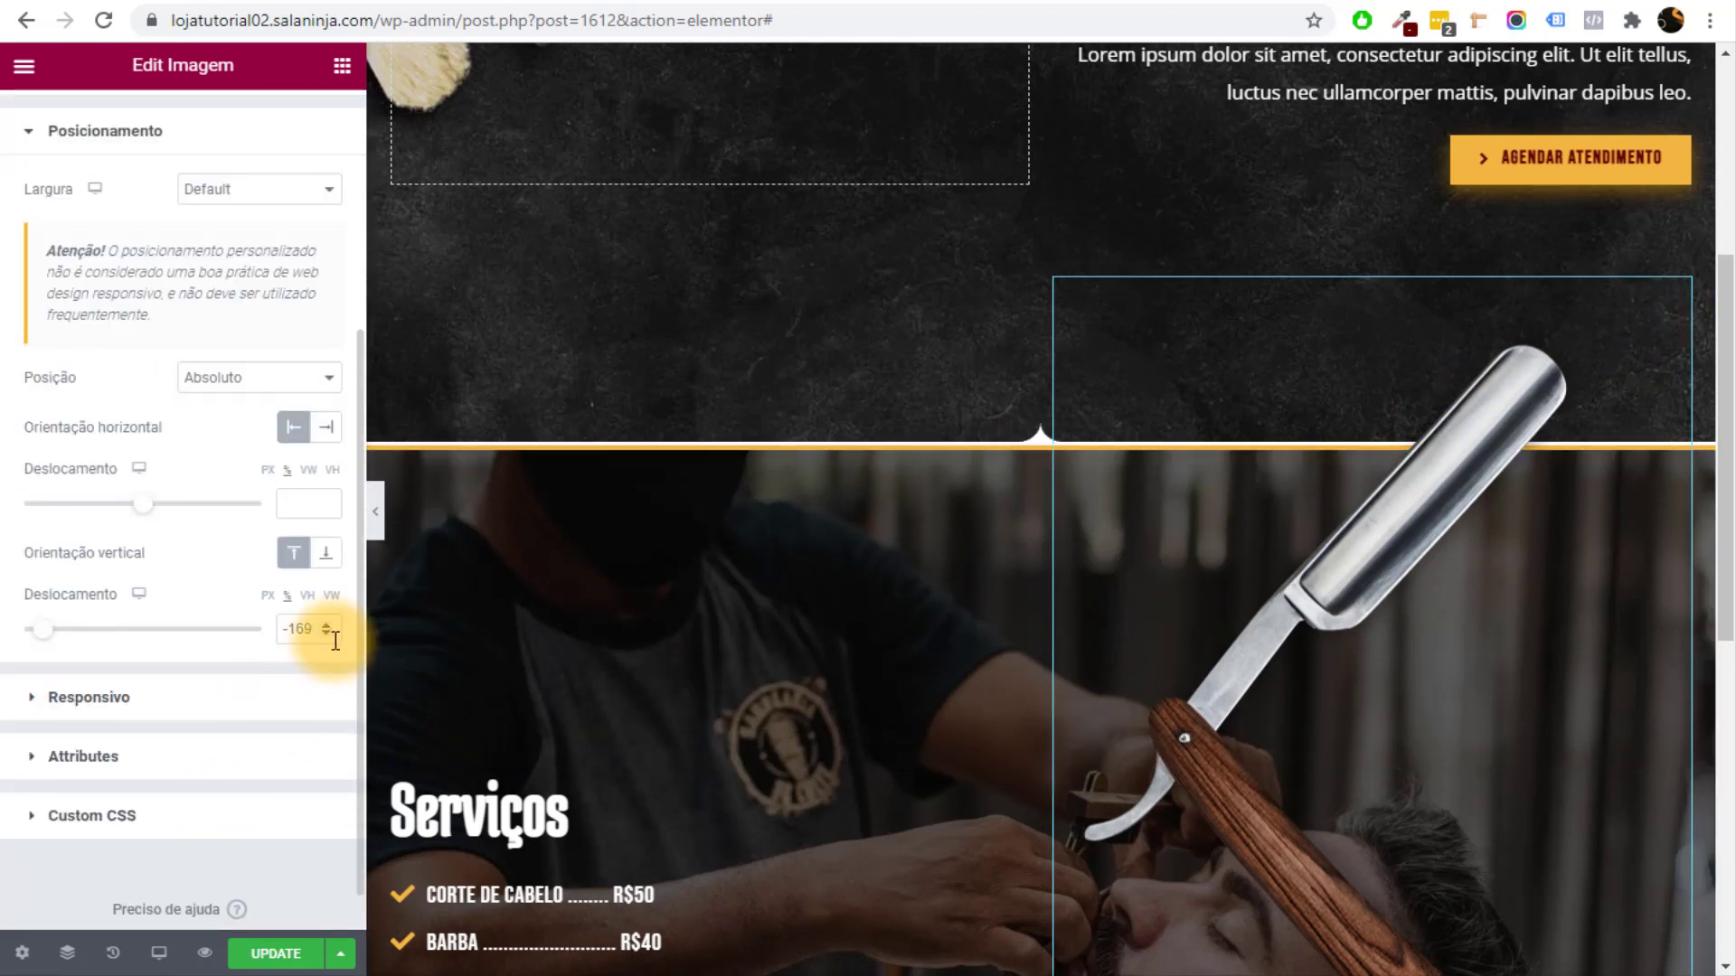
click(327, 633)
click(327, 634)
click(327, 634)
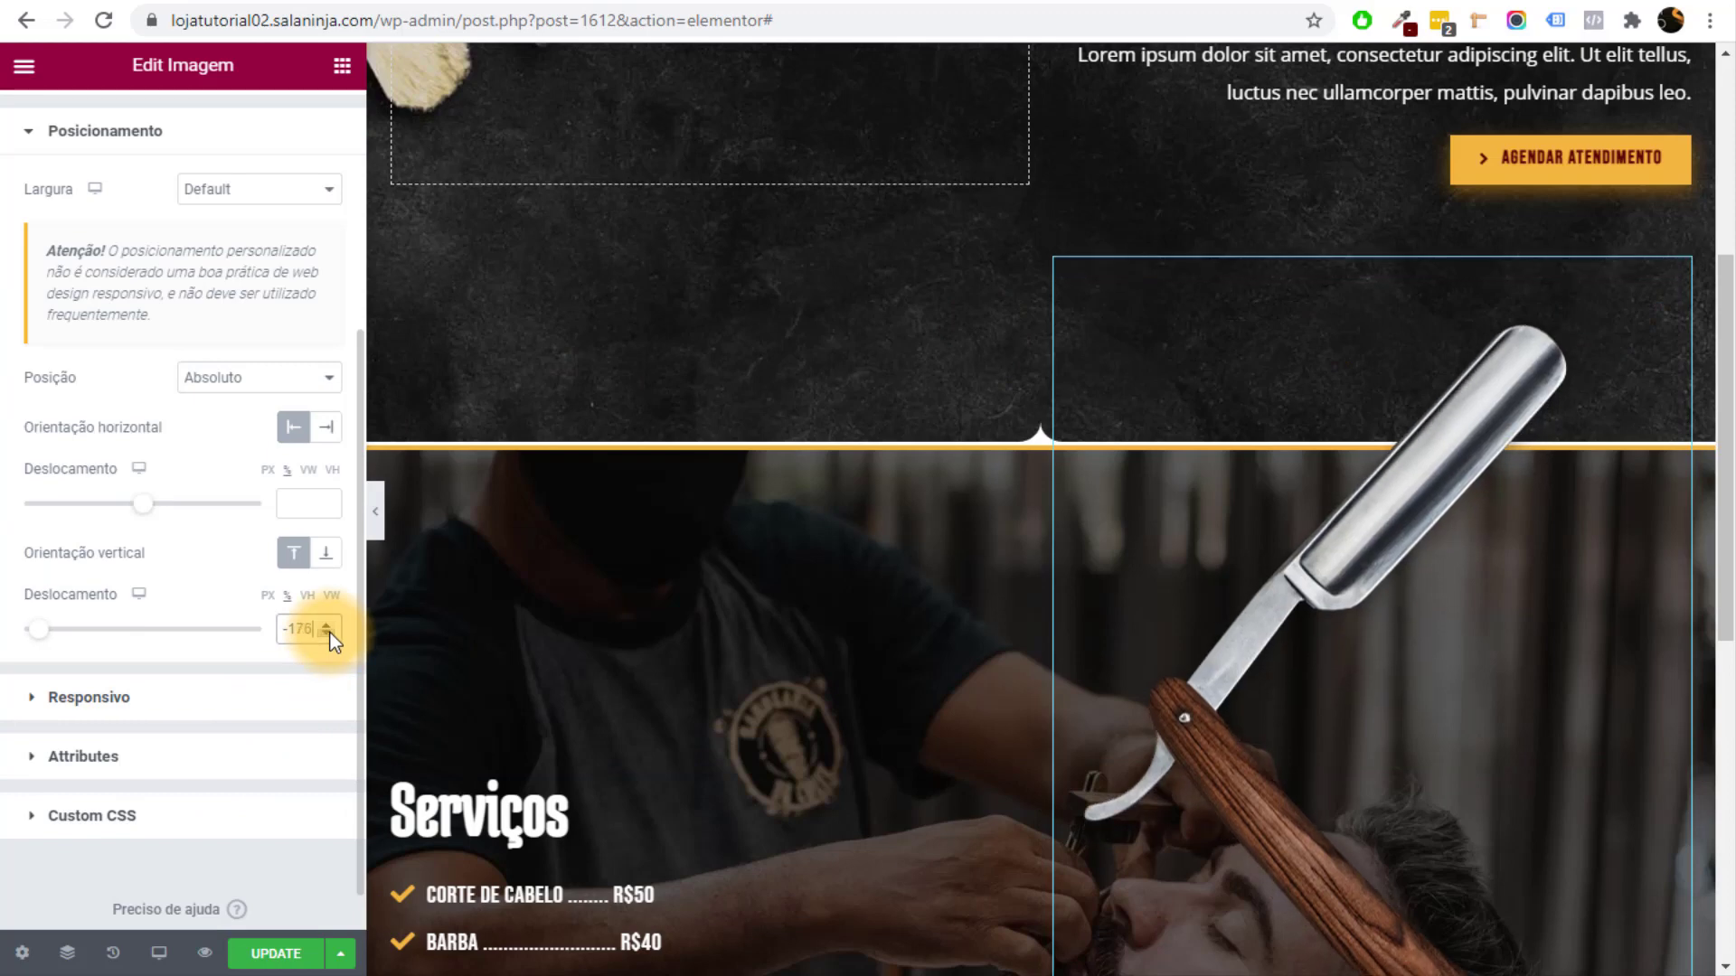
click(327, 634)
click(329, 632)
scroll(729, 620, down, 6)
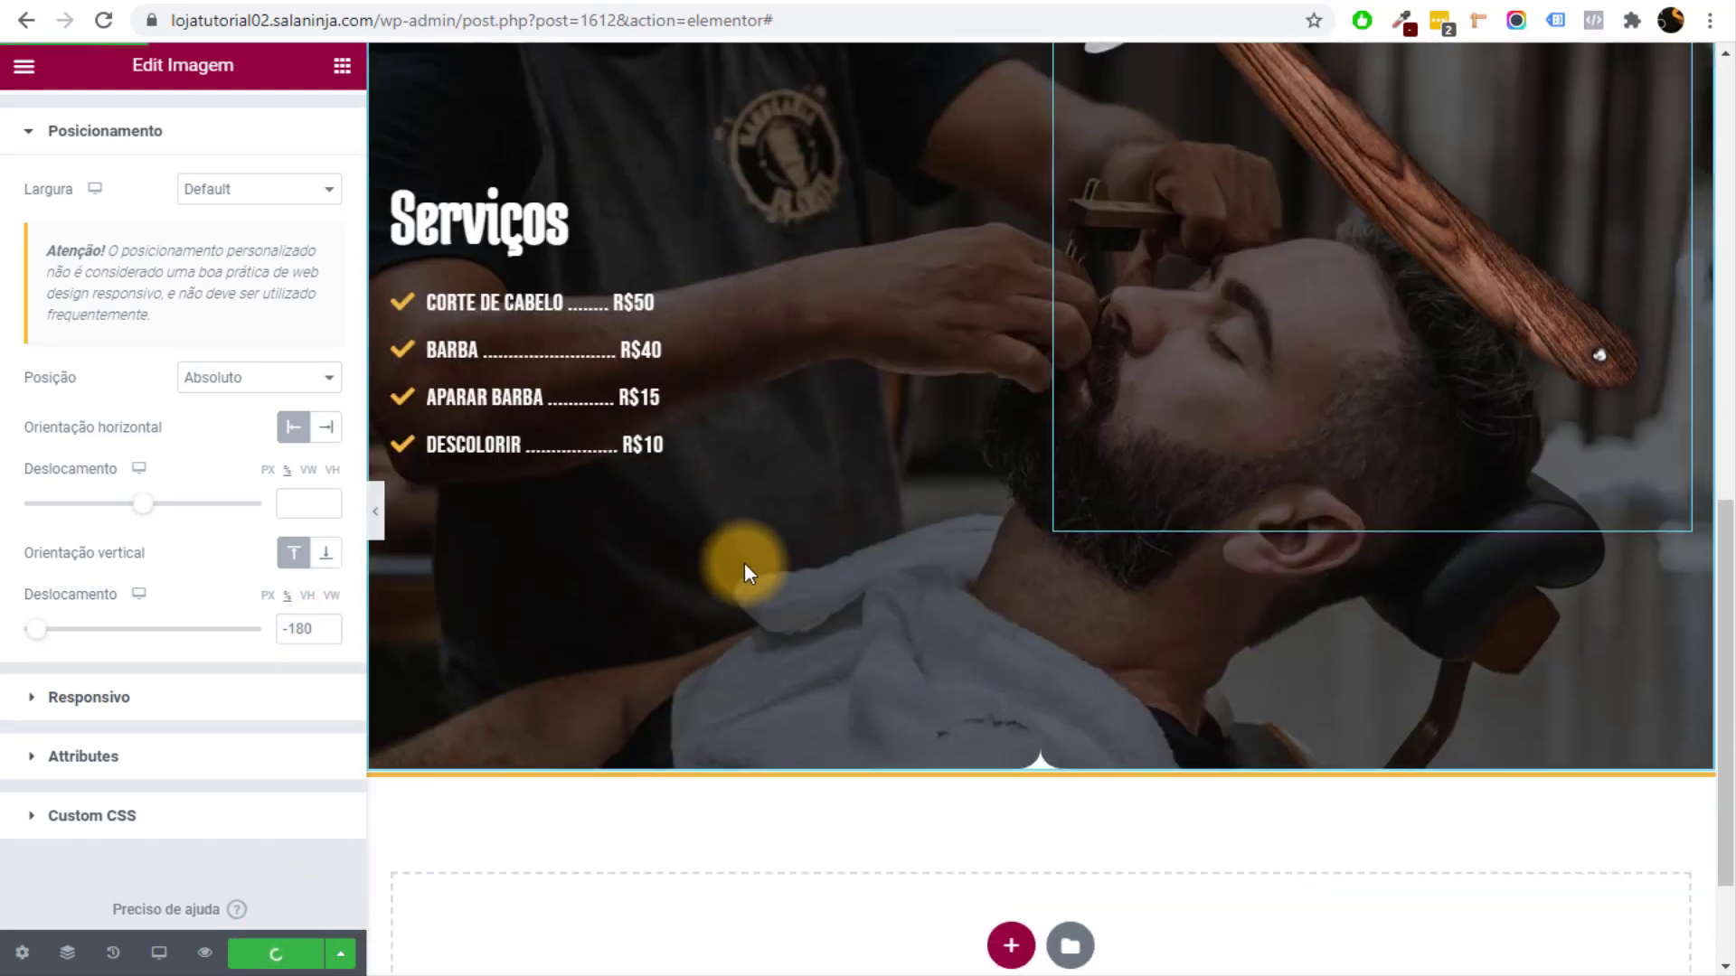
scroll(750, 556, up, 4)
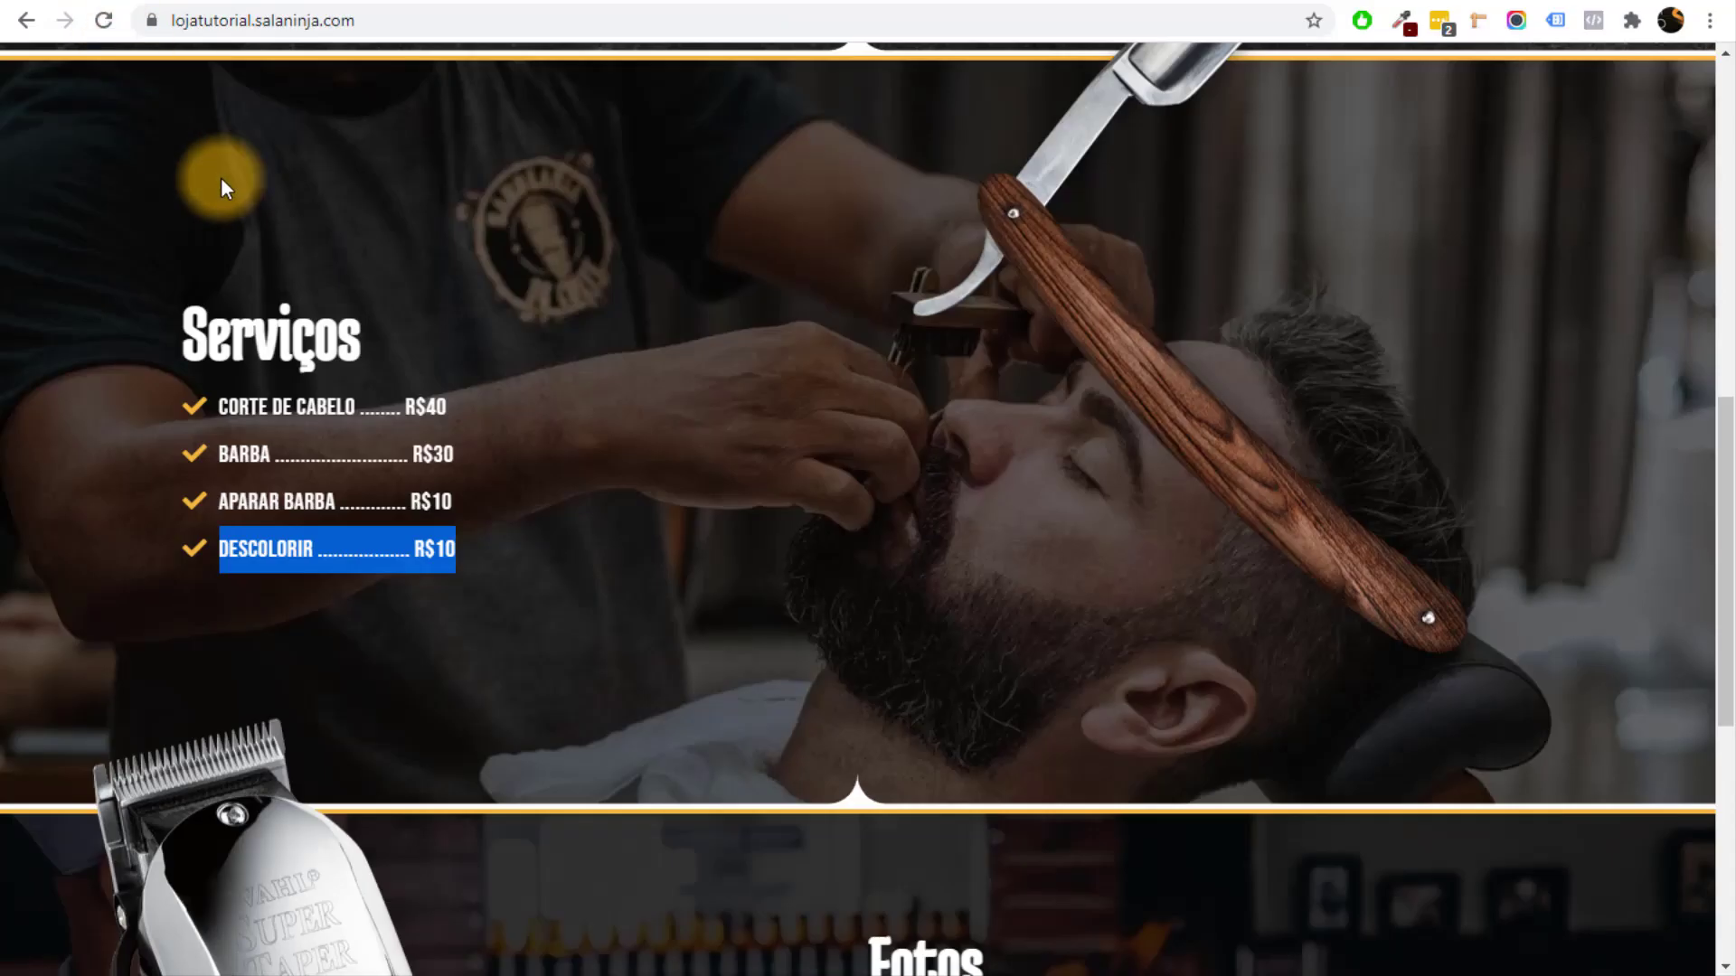
- Check the razor on the live page and bring up the Serviços section's options
click(725, 493)
scroll(723, 568, up, 10)
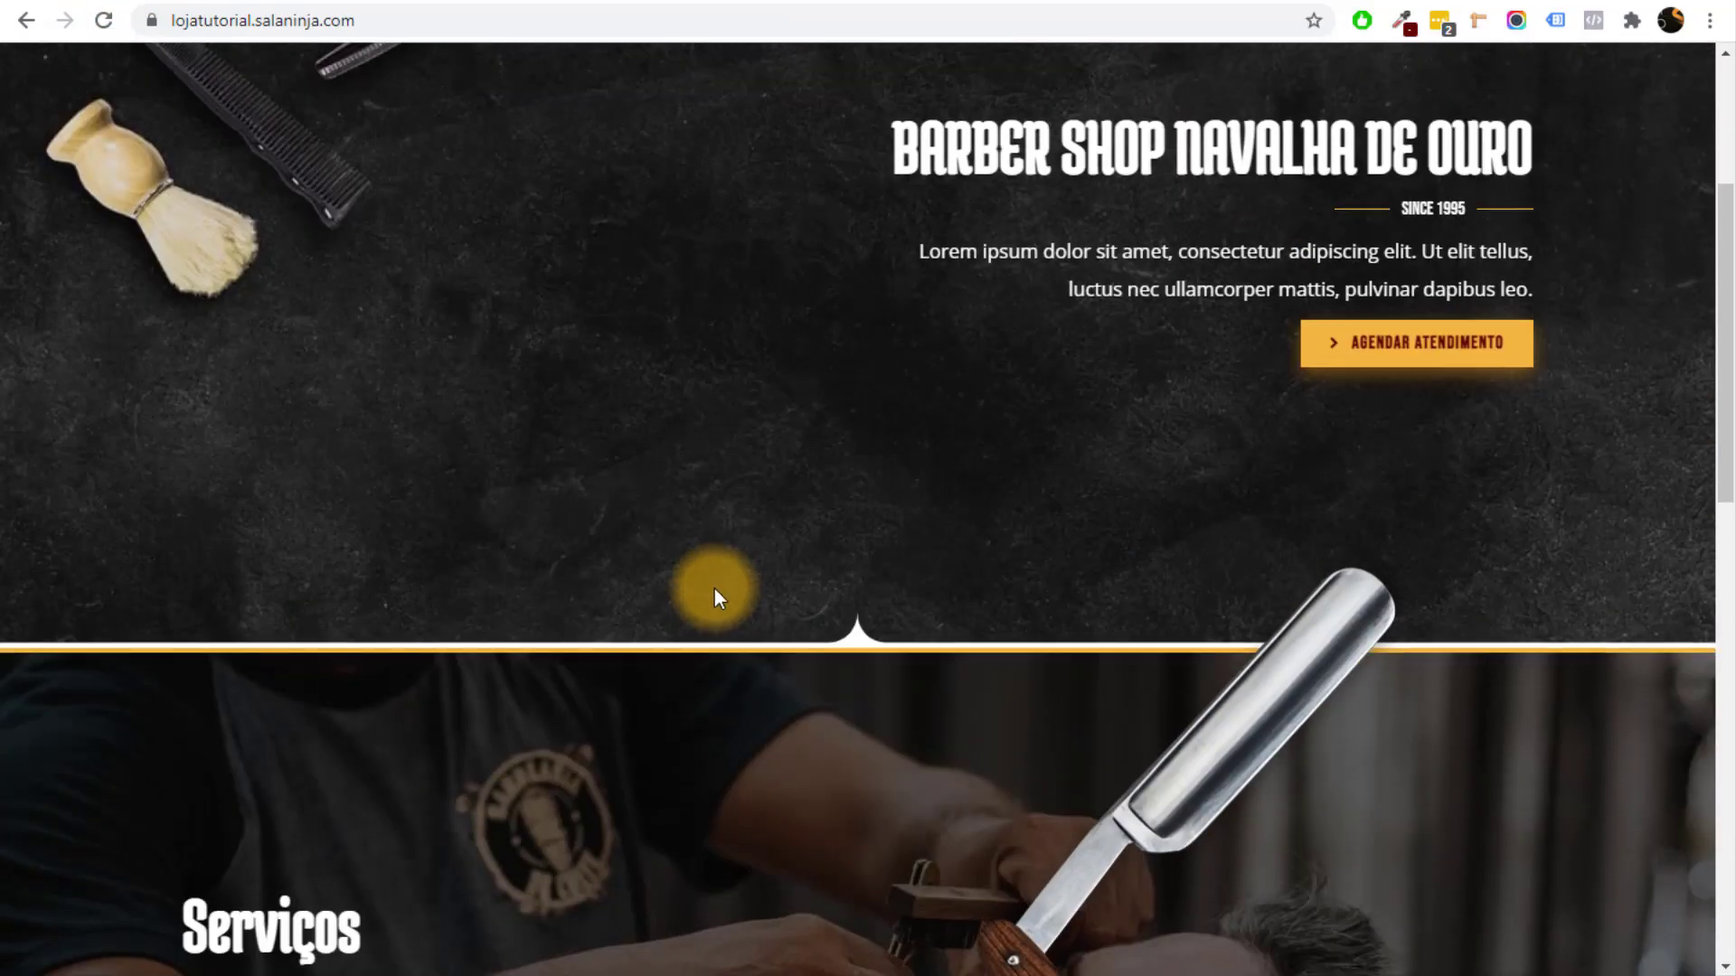
scroll(713, 593, down, 10)
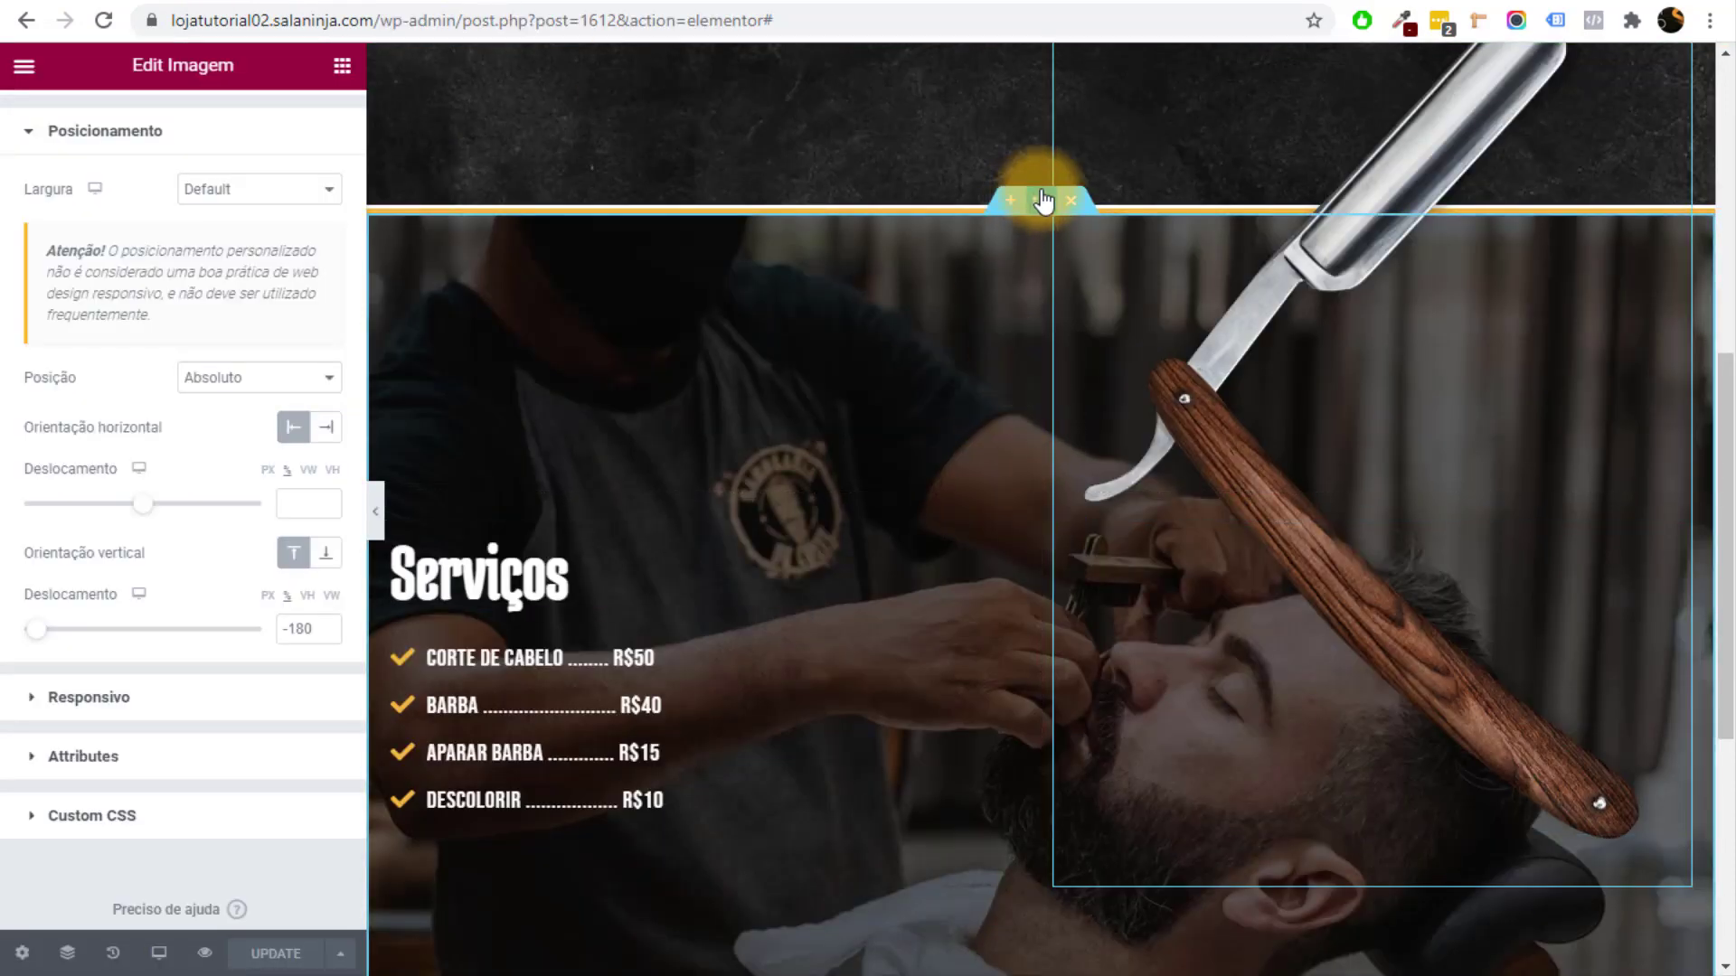
right_click(1043, 200)
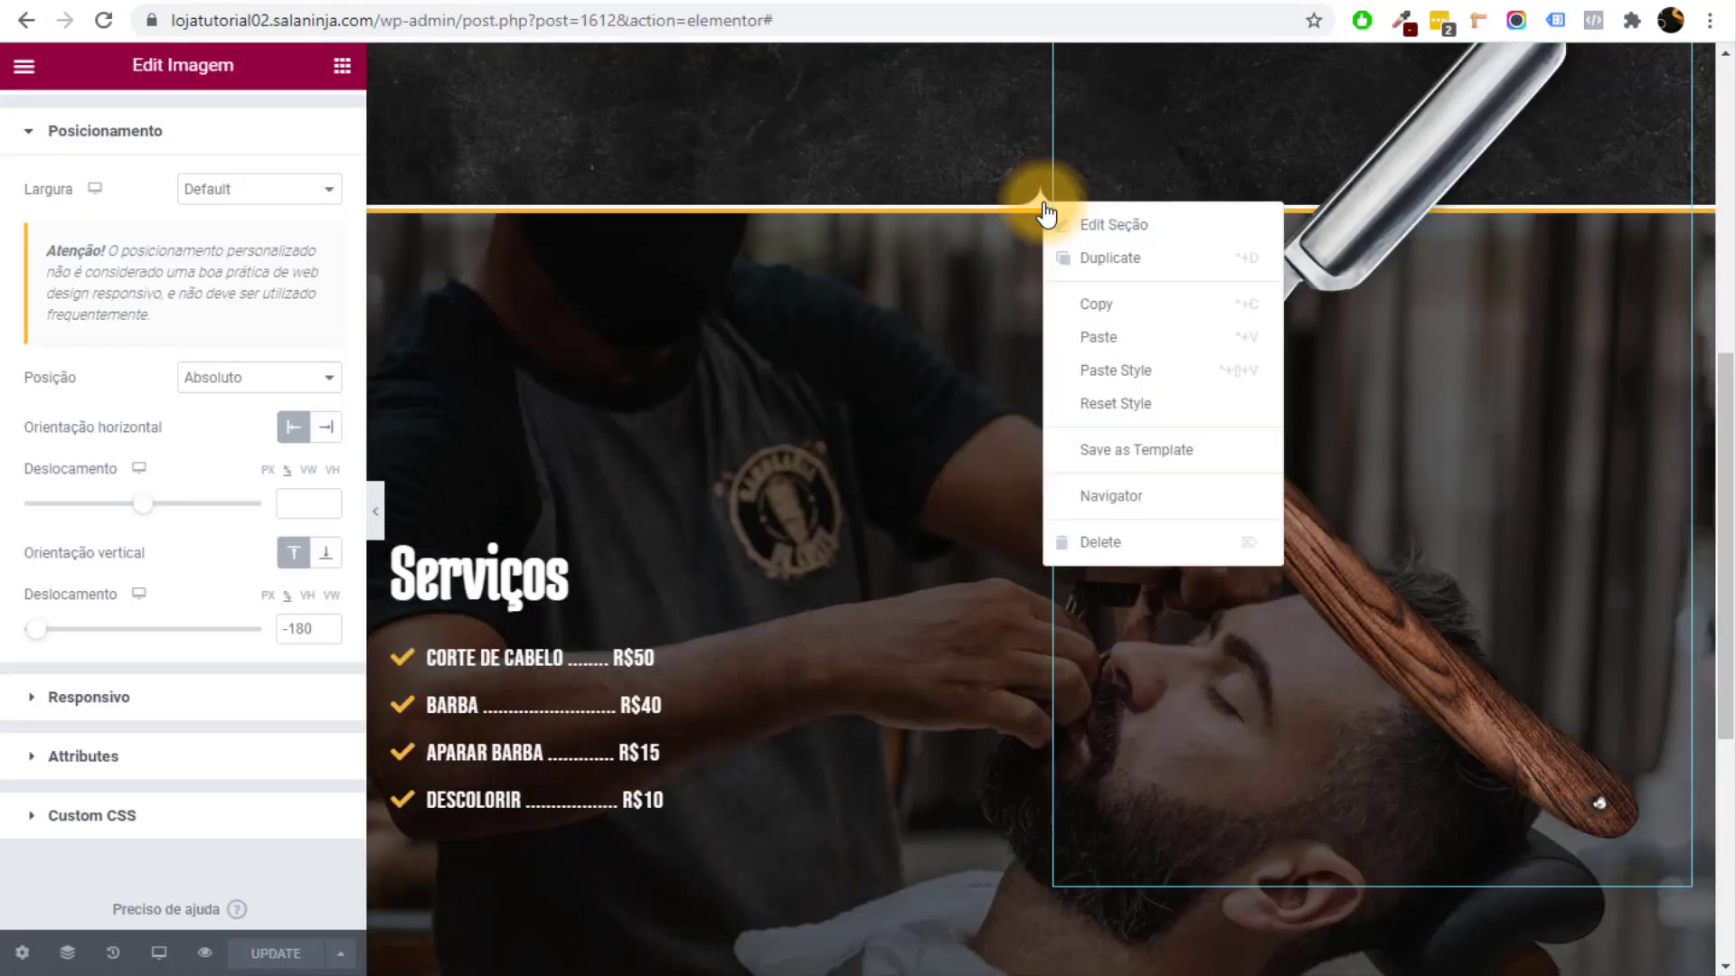
- Duplicate the Serviços section and move its text column into the right column
click(1133, 262)
scroll(1098, 759, down, 8)
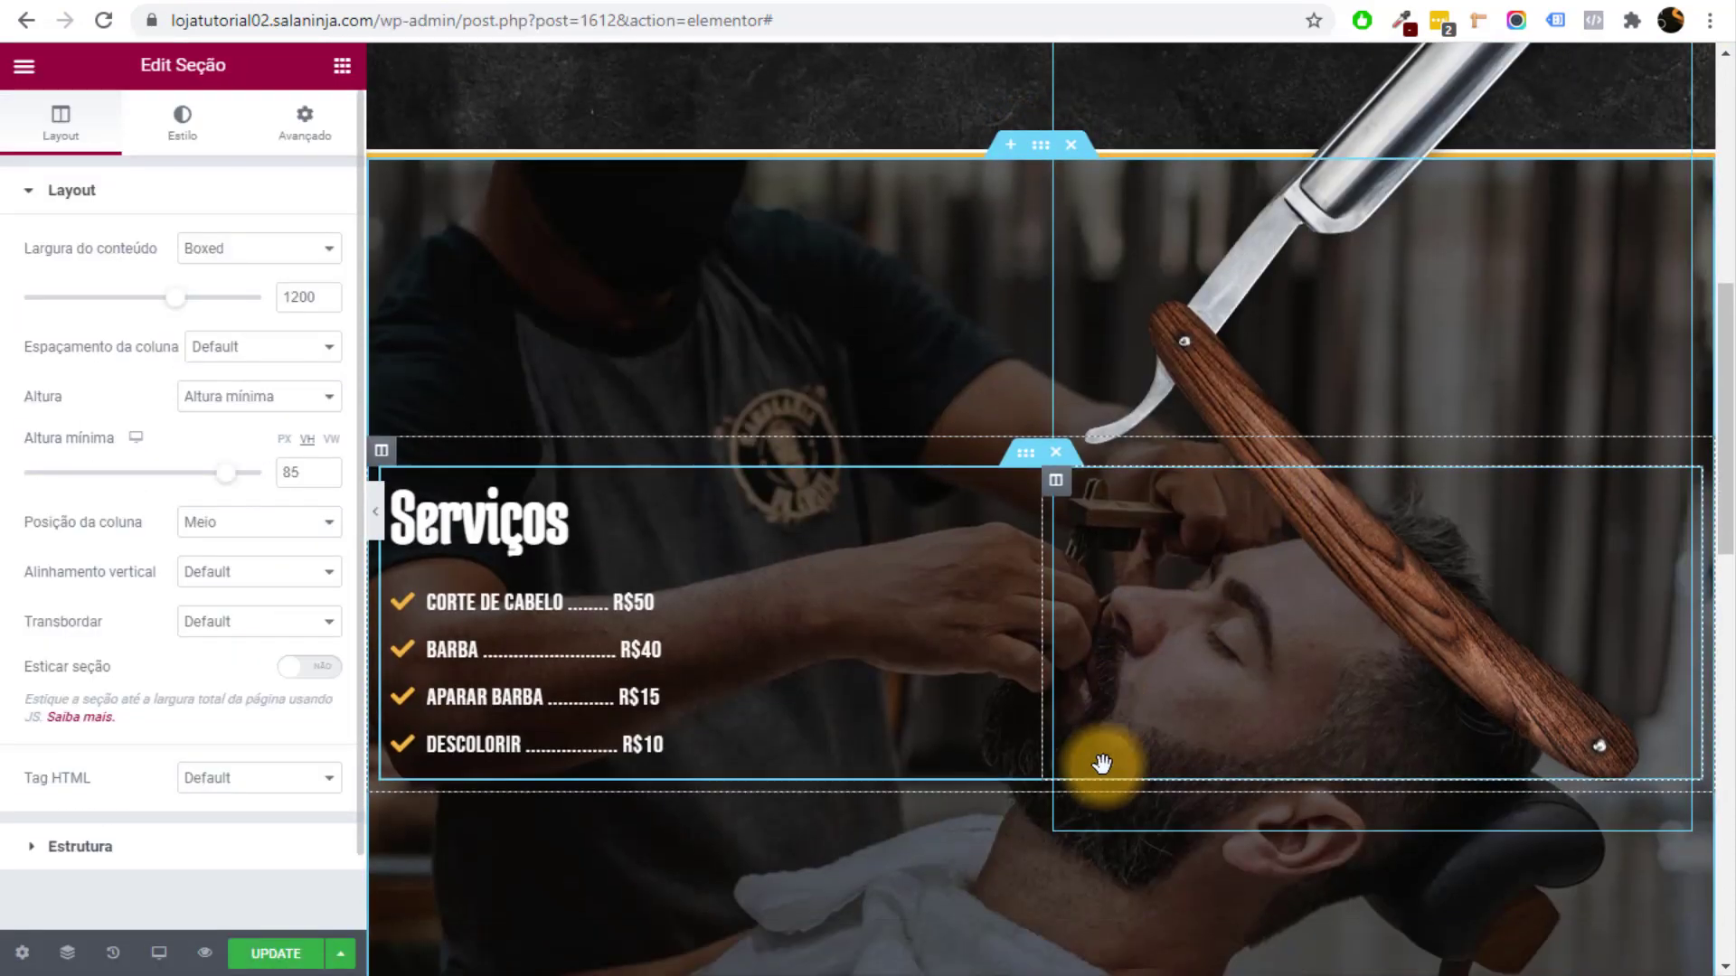
scroll(1094, 737, down, 1)
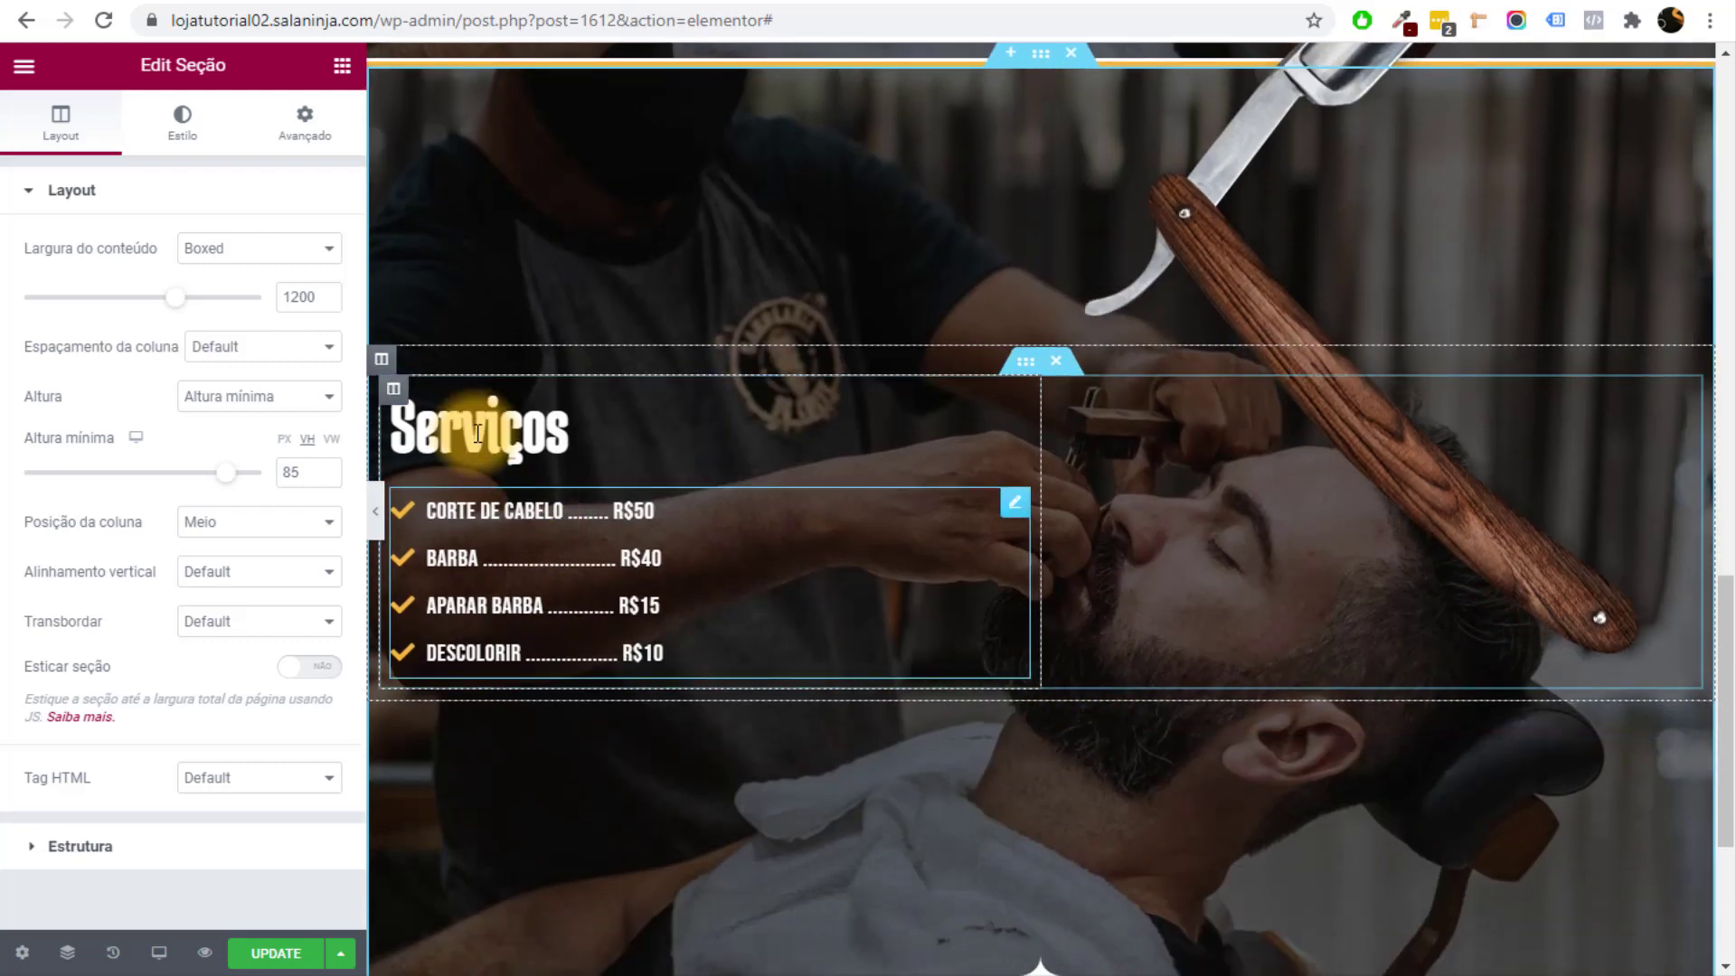
drag(402, 402, 1385, 453)
scroll(632, 425, up, 2)
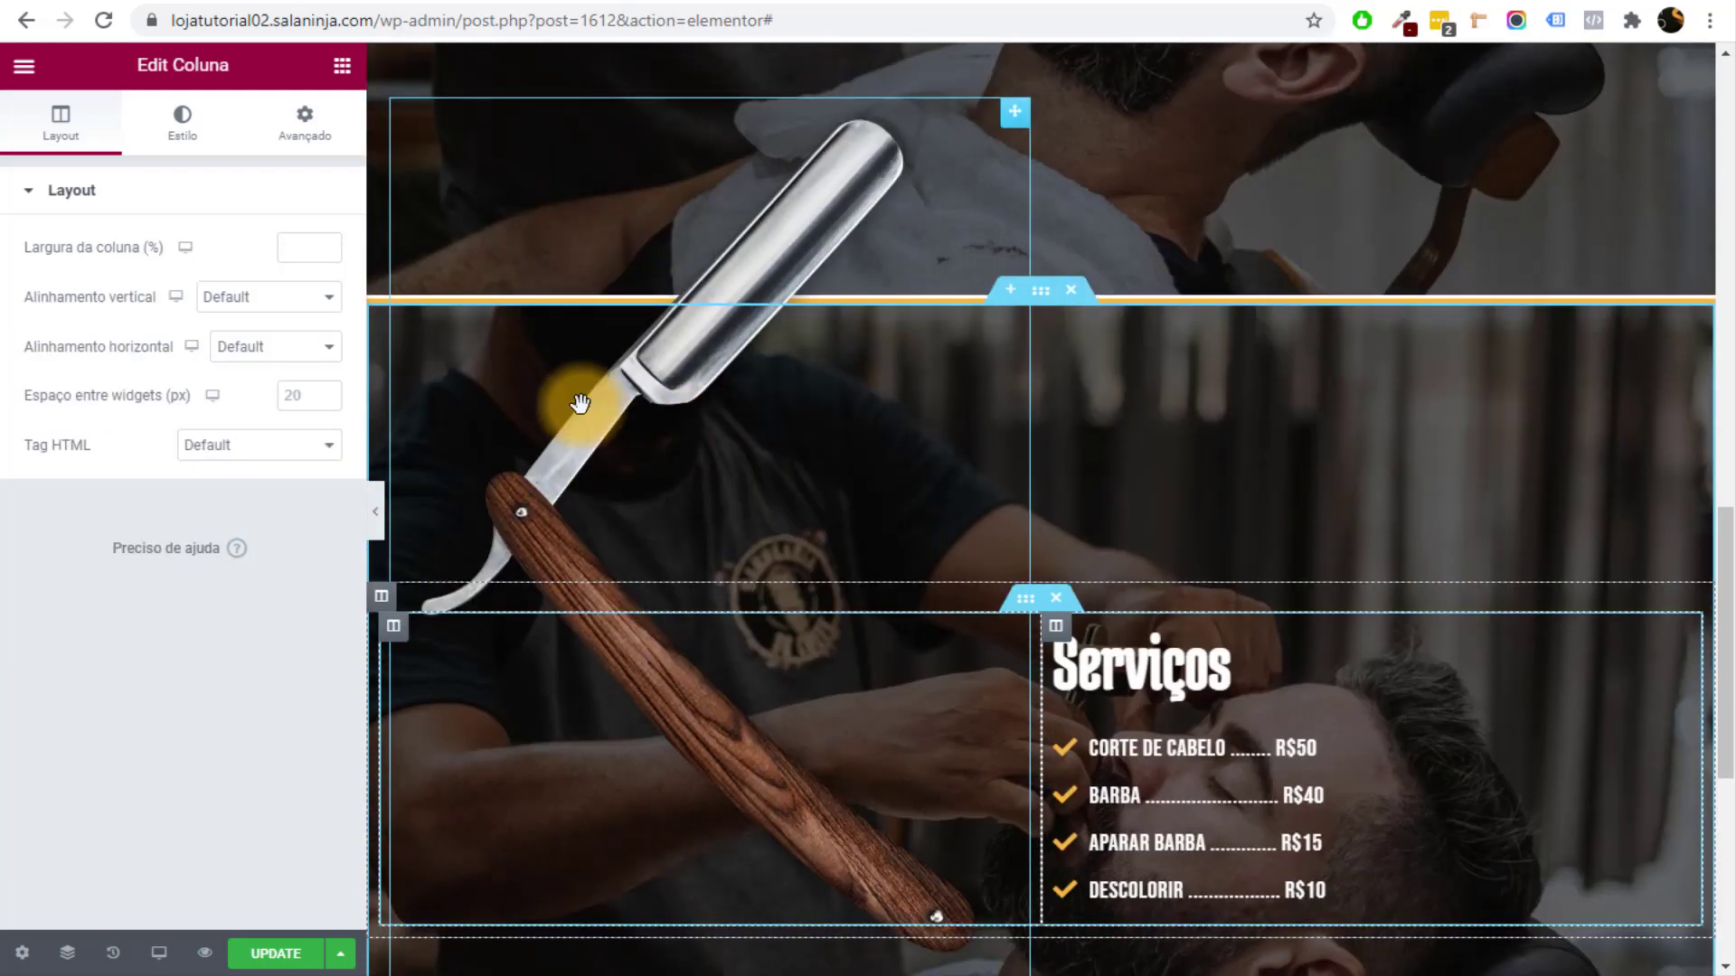
- Replace the razor in the duplicate section with the clipper image
click(580, 406)
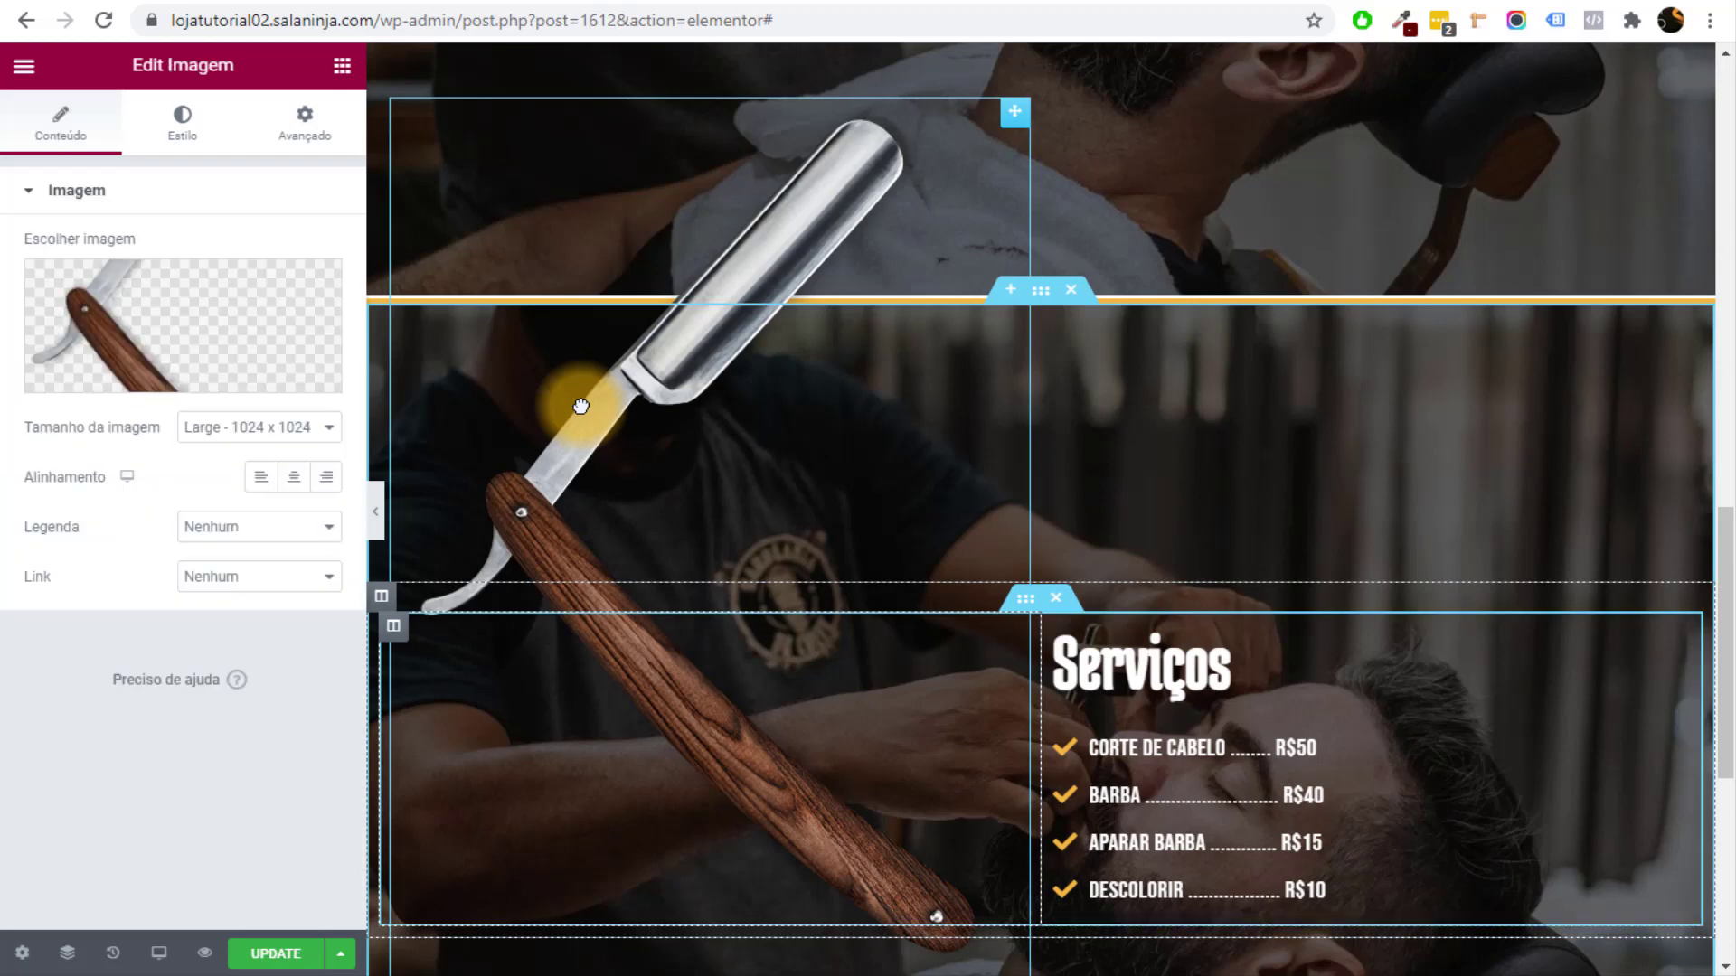
click(224, 370)
scroll(420, 567, down, 3)
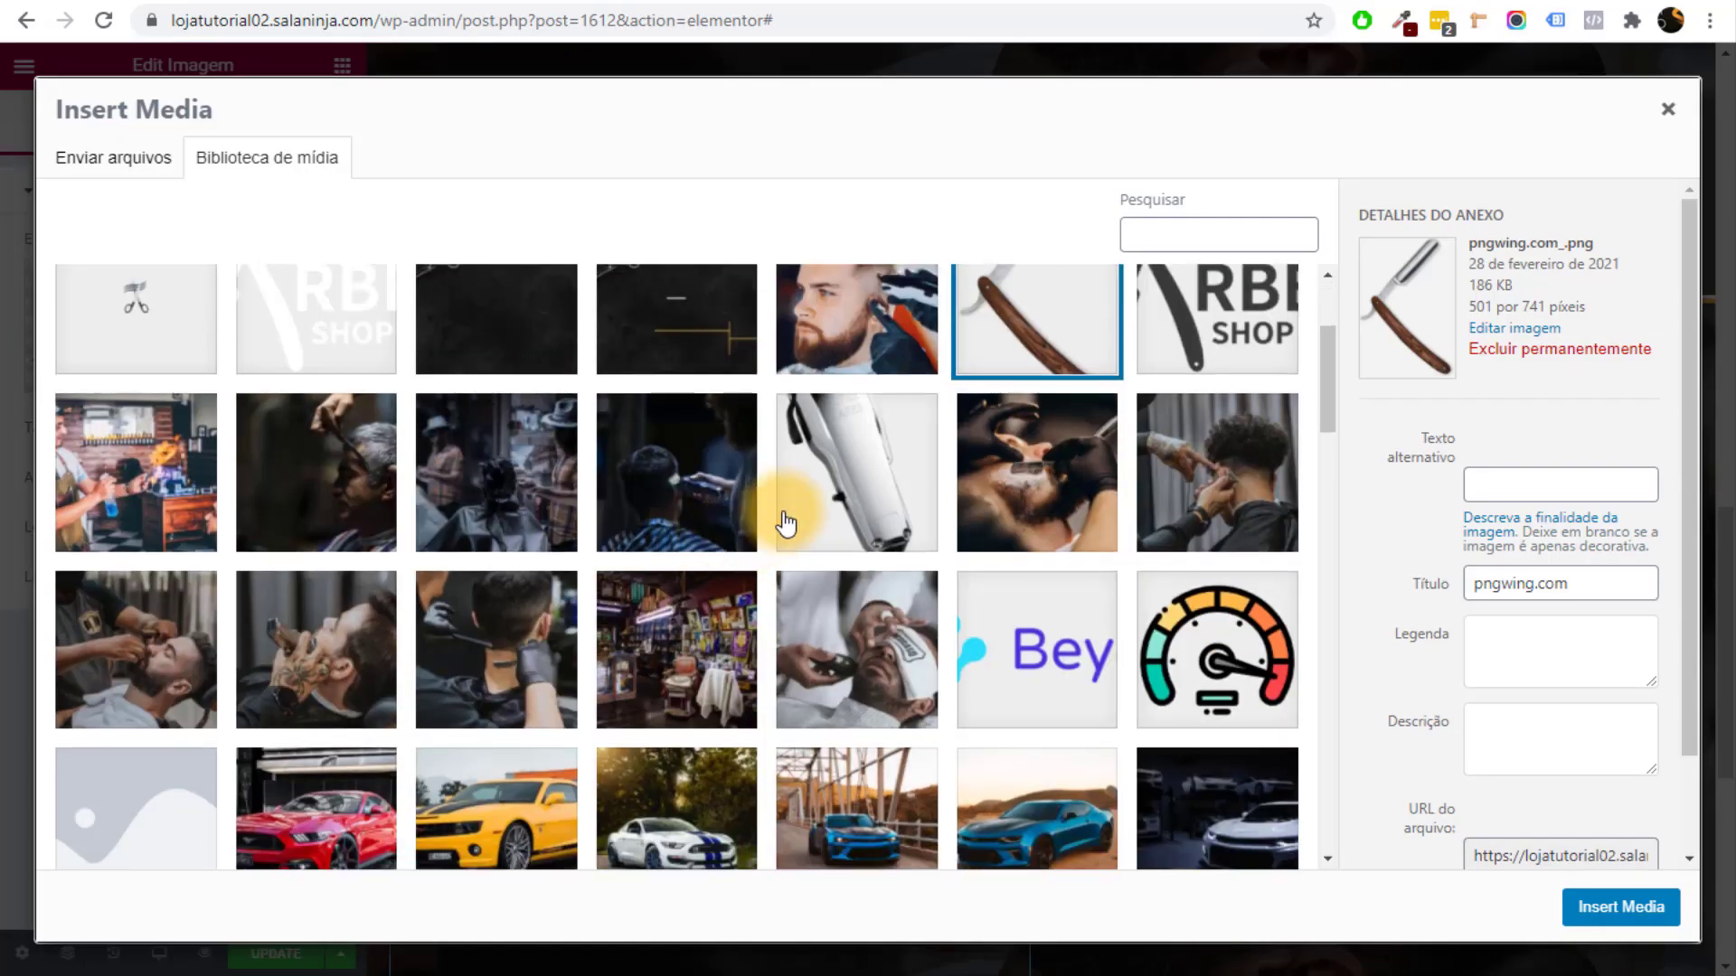
click(796, 506)
click(1673, 910)
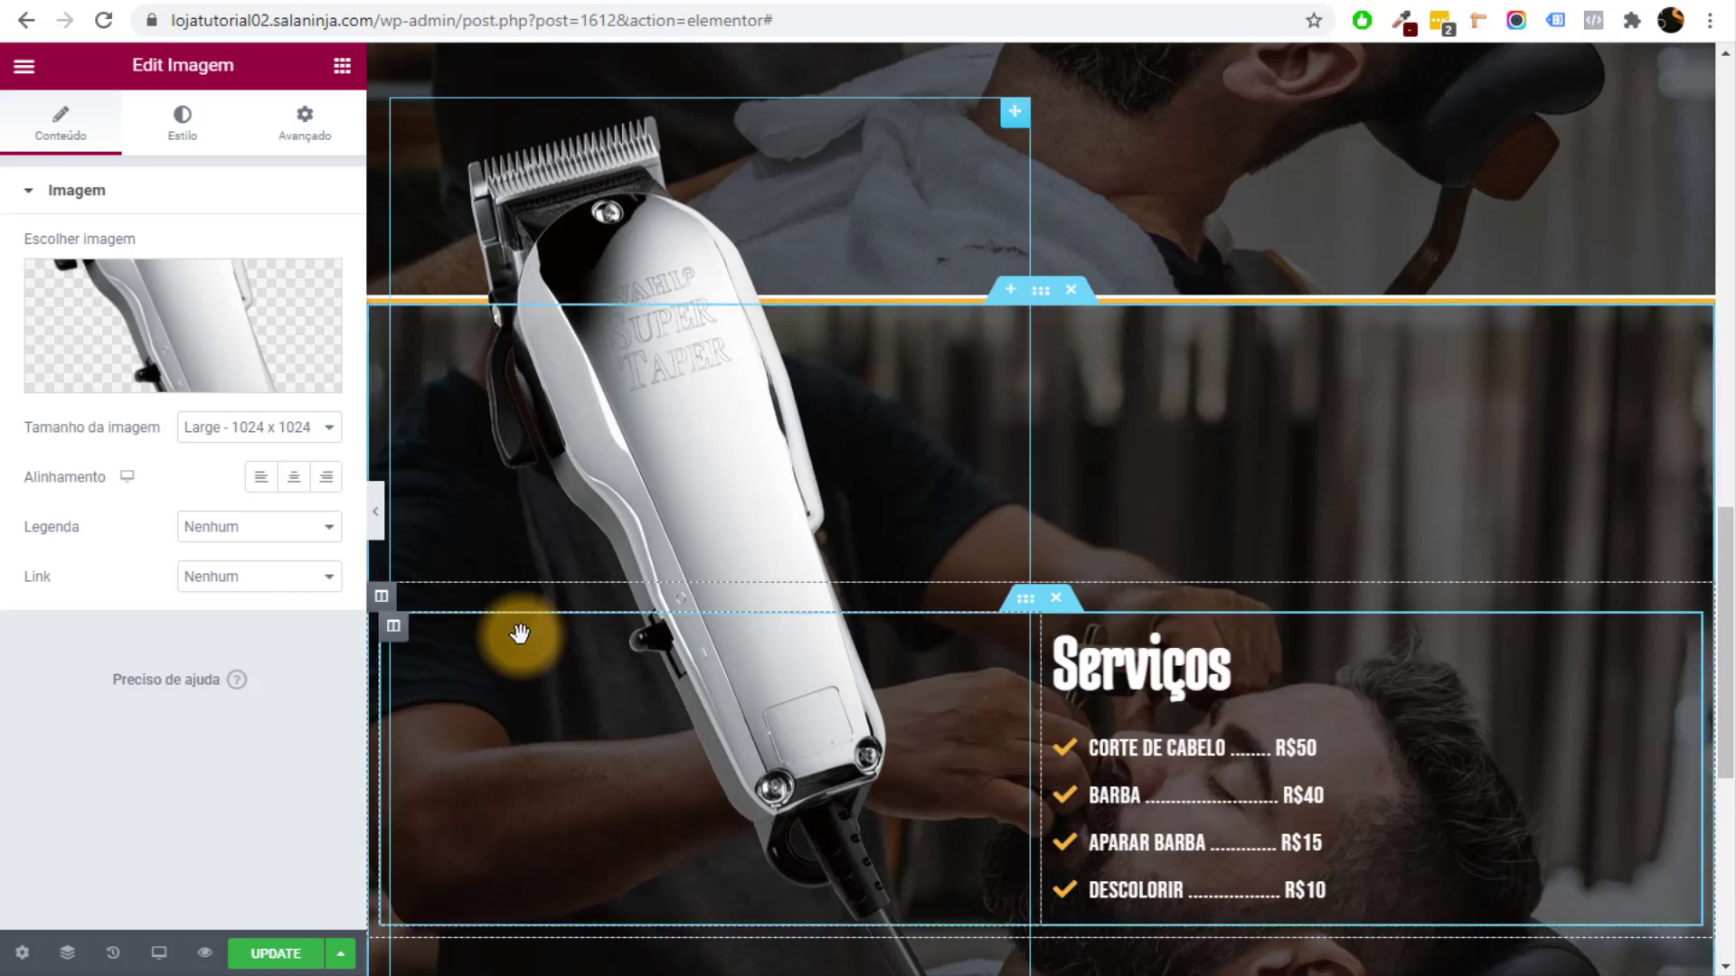
scroll(523, 633, up, 2)
scroll(452, 624, down, 2)
scroll(404, 622, down, 1)
scroll(438, 573, up, 1)
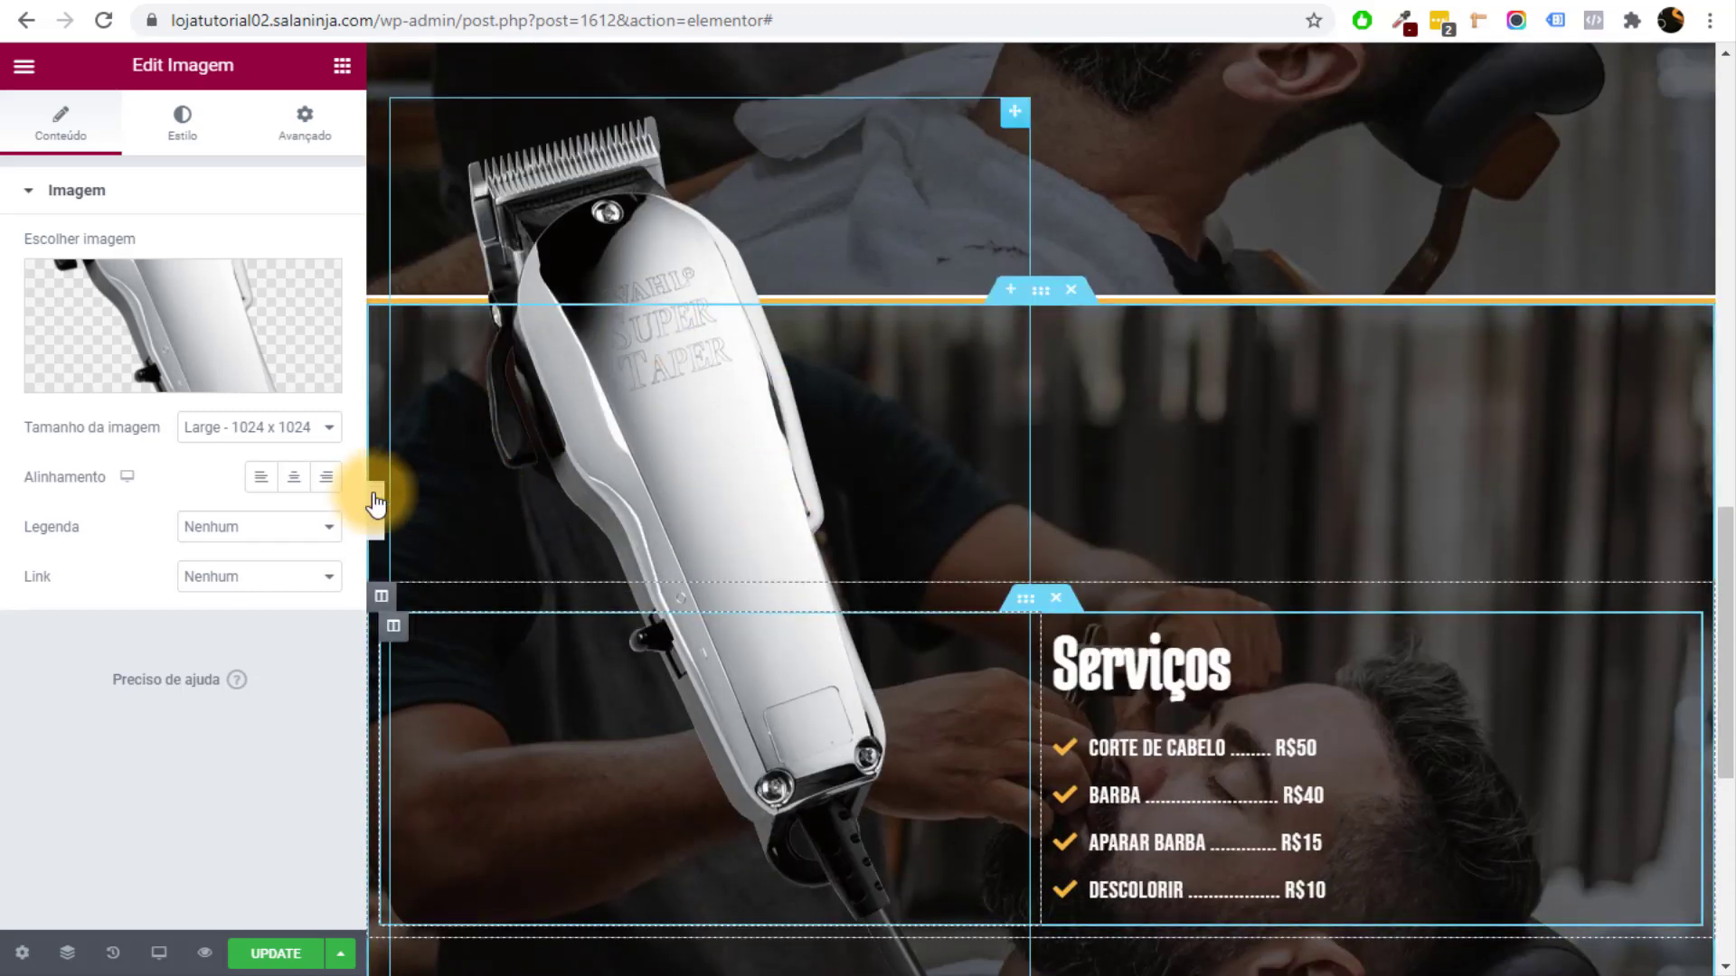
- Preview the clipper section without the editor panel, then restore the panel
click(375, 513)
scroll(850, 602, down, 3)
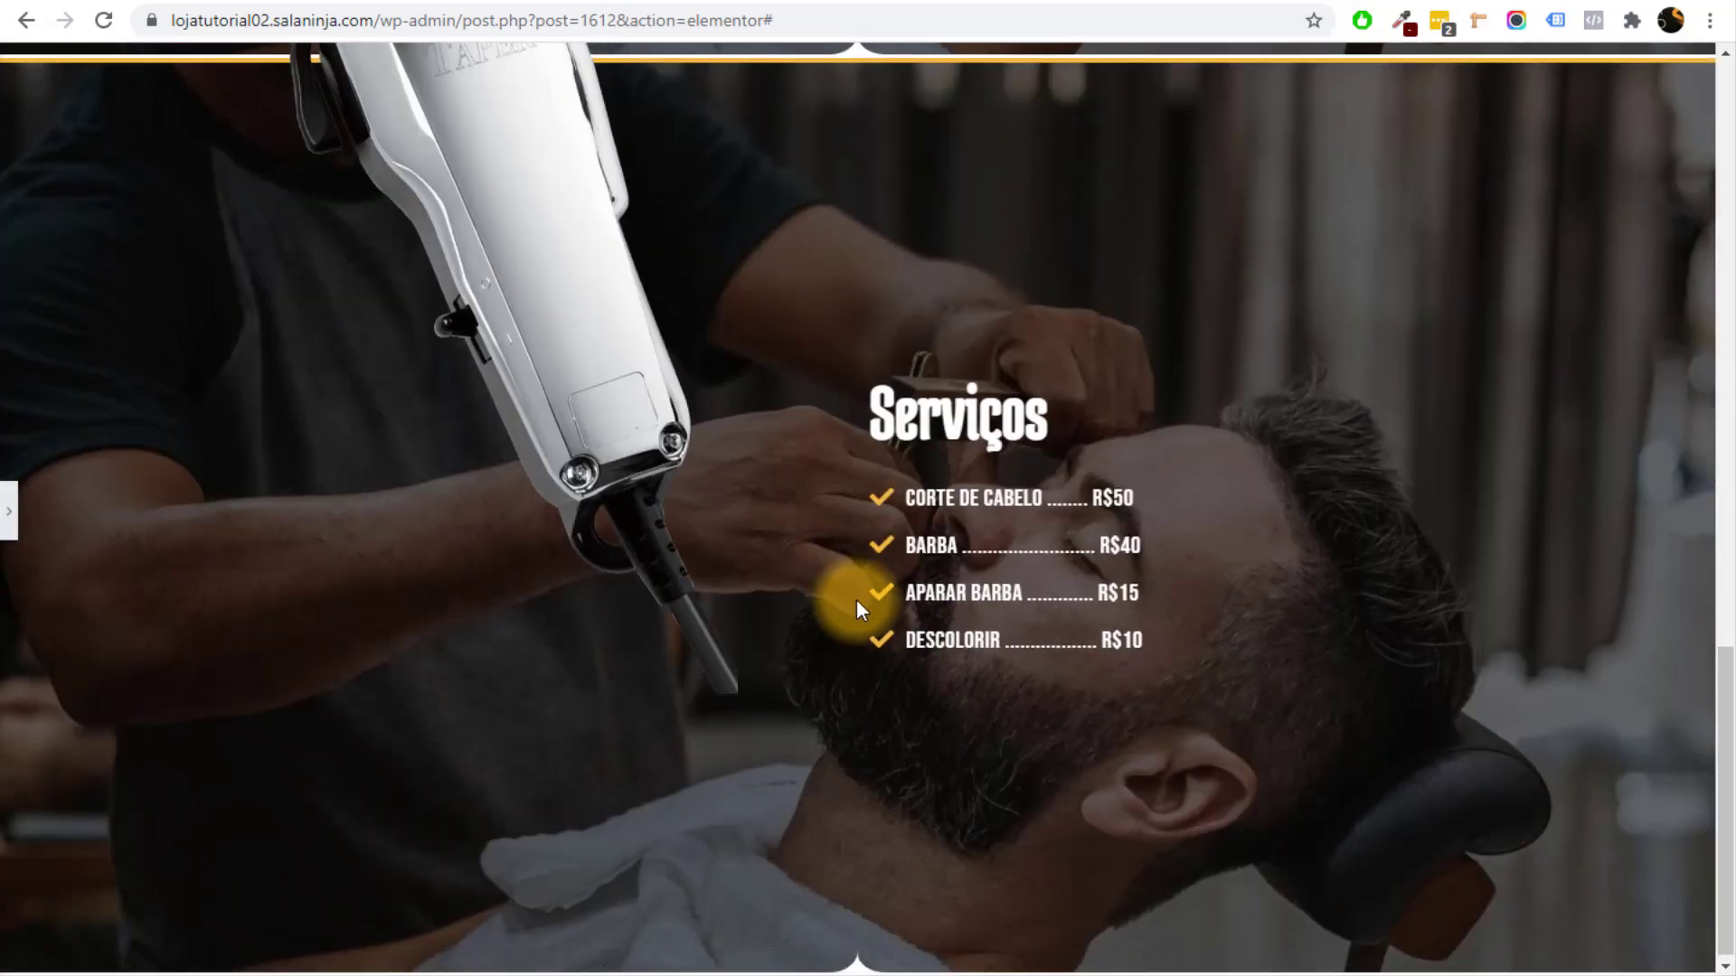
scroll(857, 598, up, 6)
scroll(859, 598, down, 7)
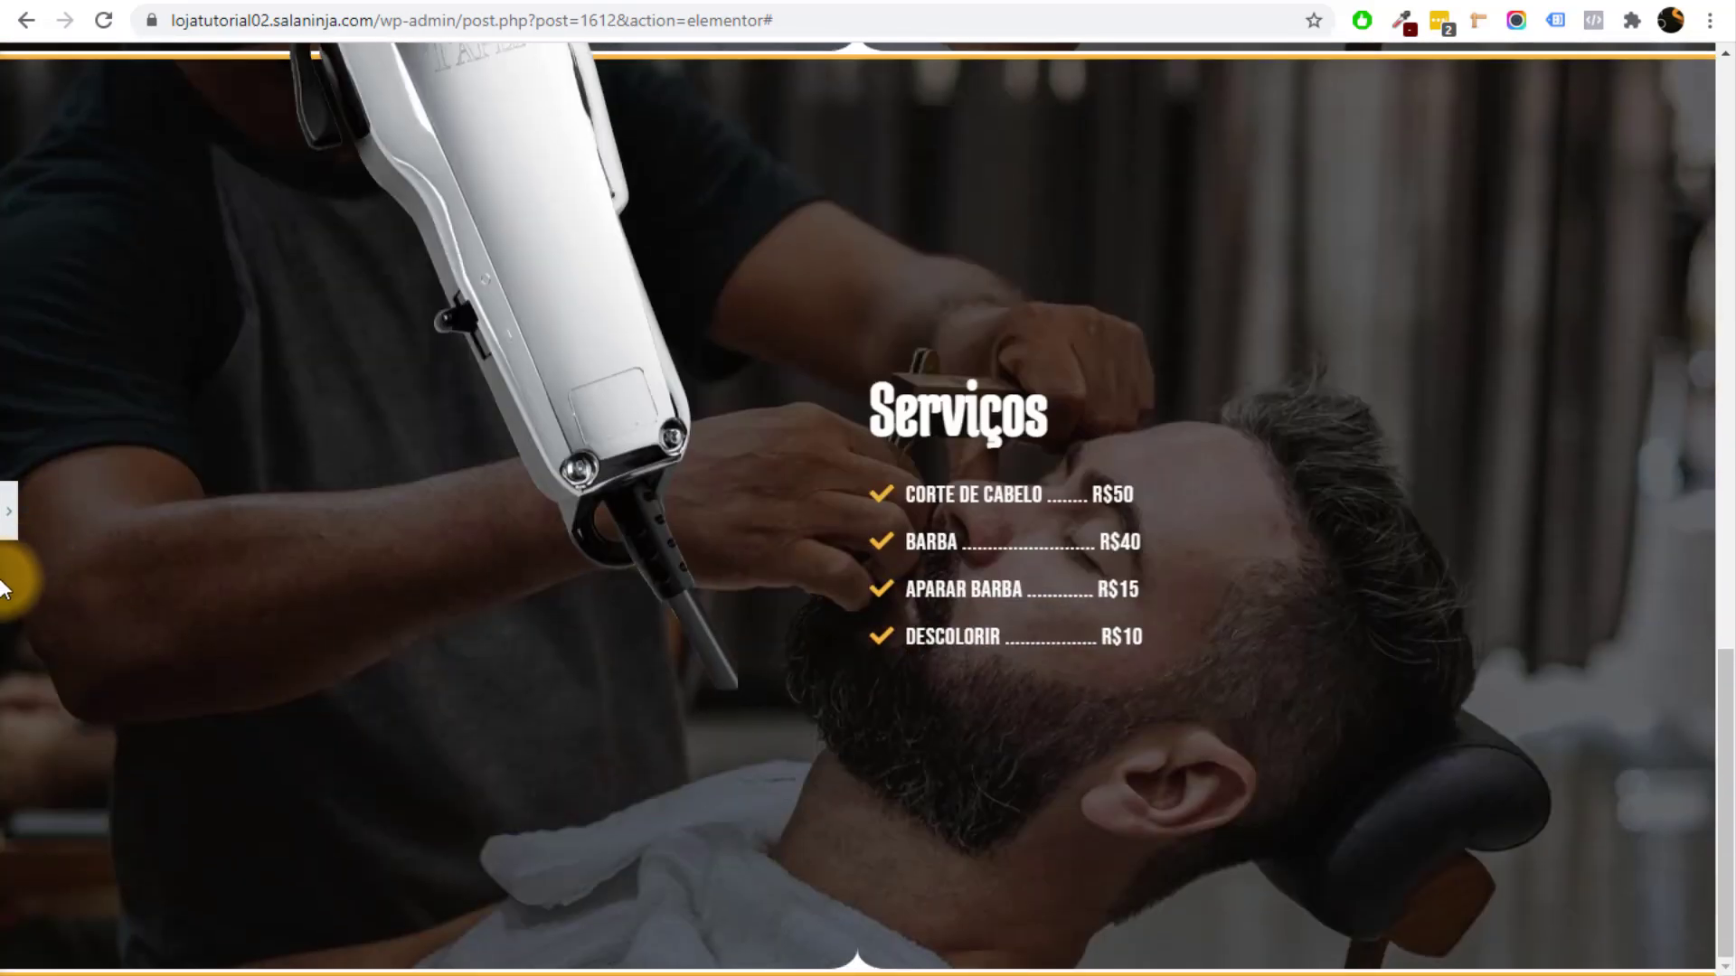
click(9, 511)
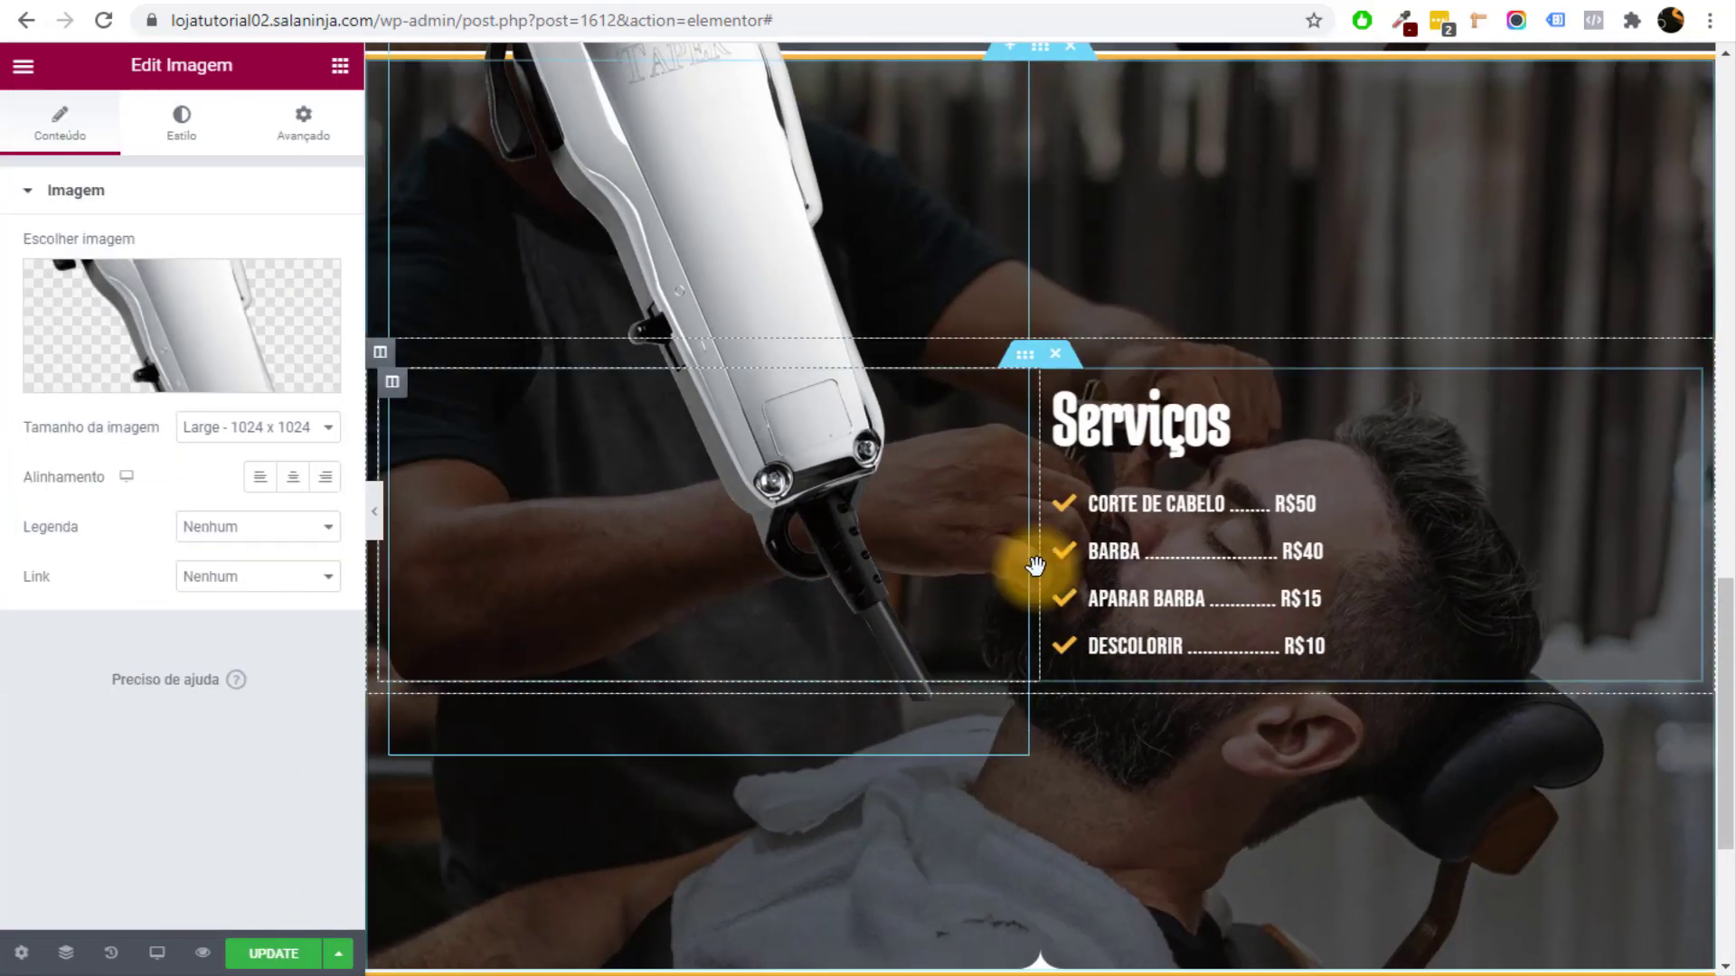
- Retitle the duplicated section's heading to 'Fotos' and delete its services price list
click(1144, 426)
drag(144, 321, 5, 312)
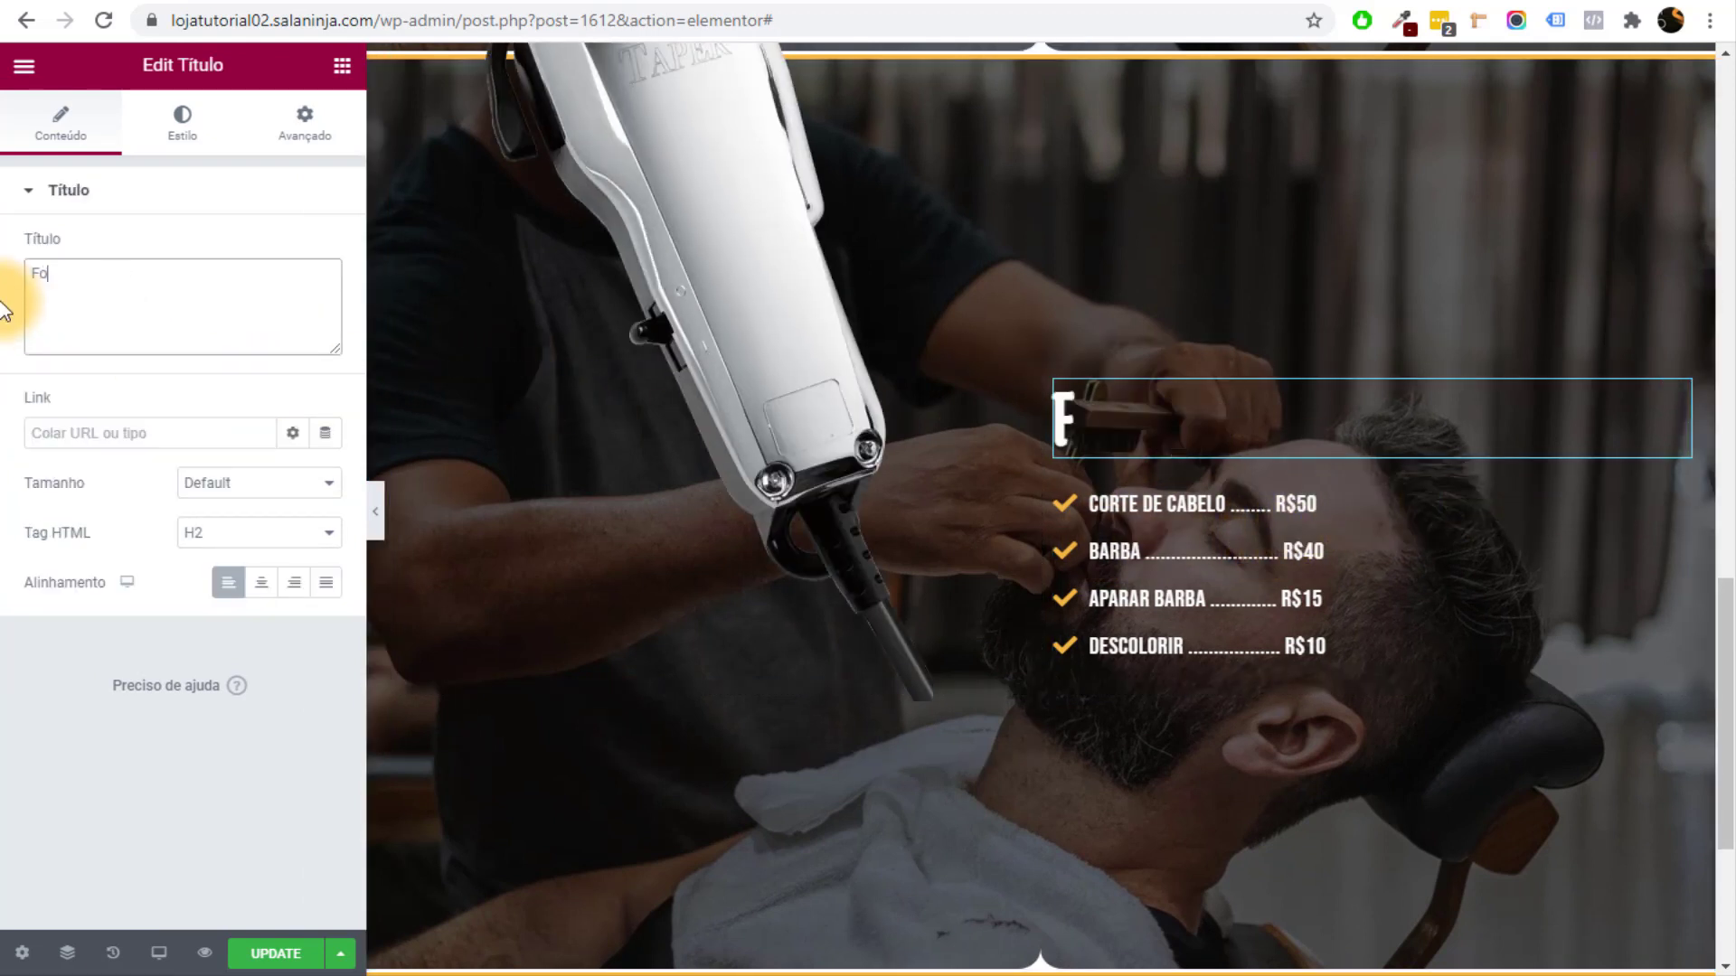
right_click(1510, 492)
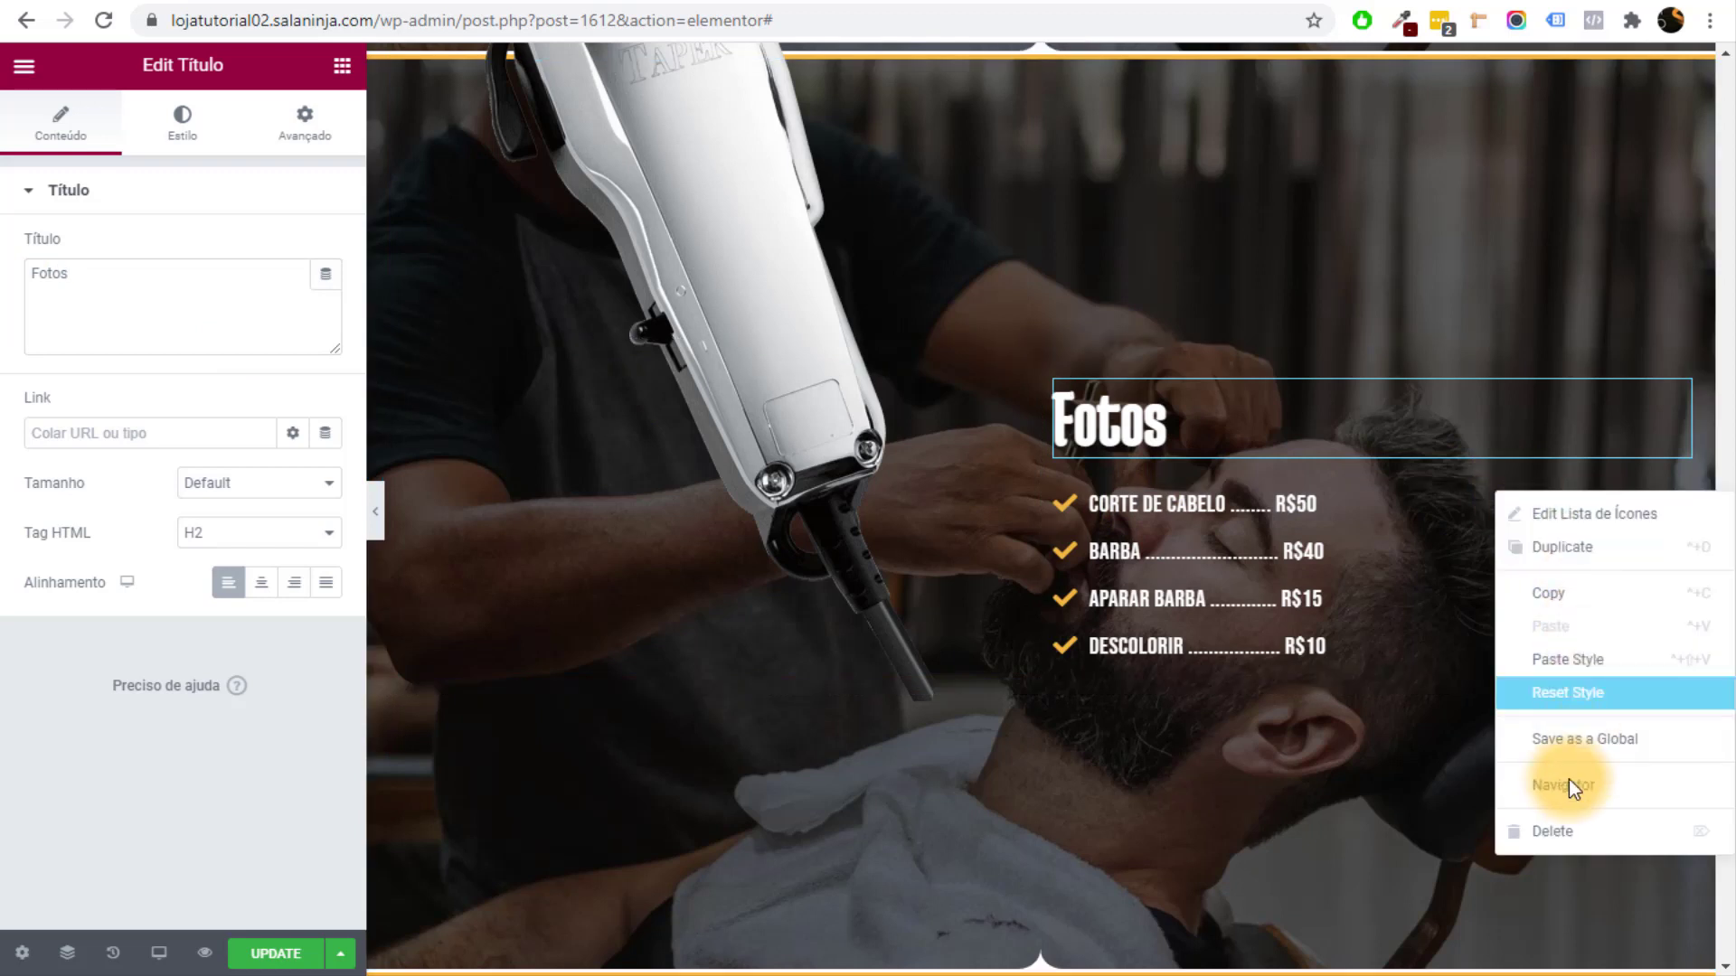
click(1570, 839)
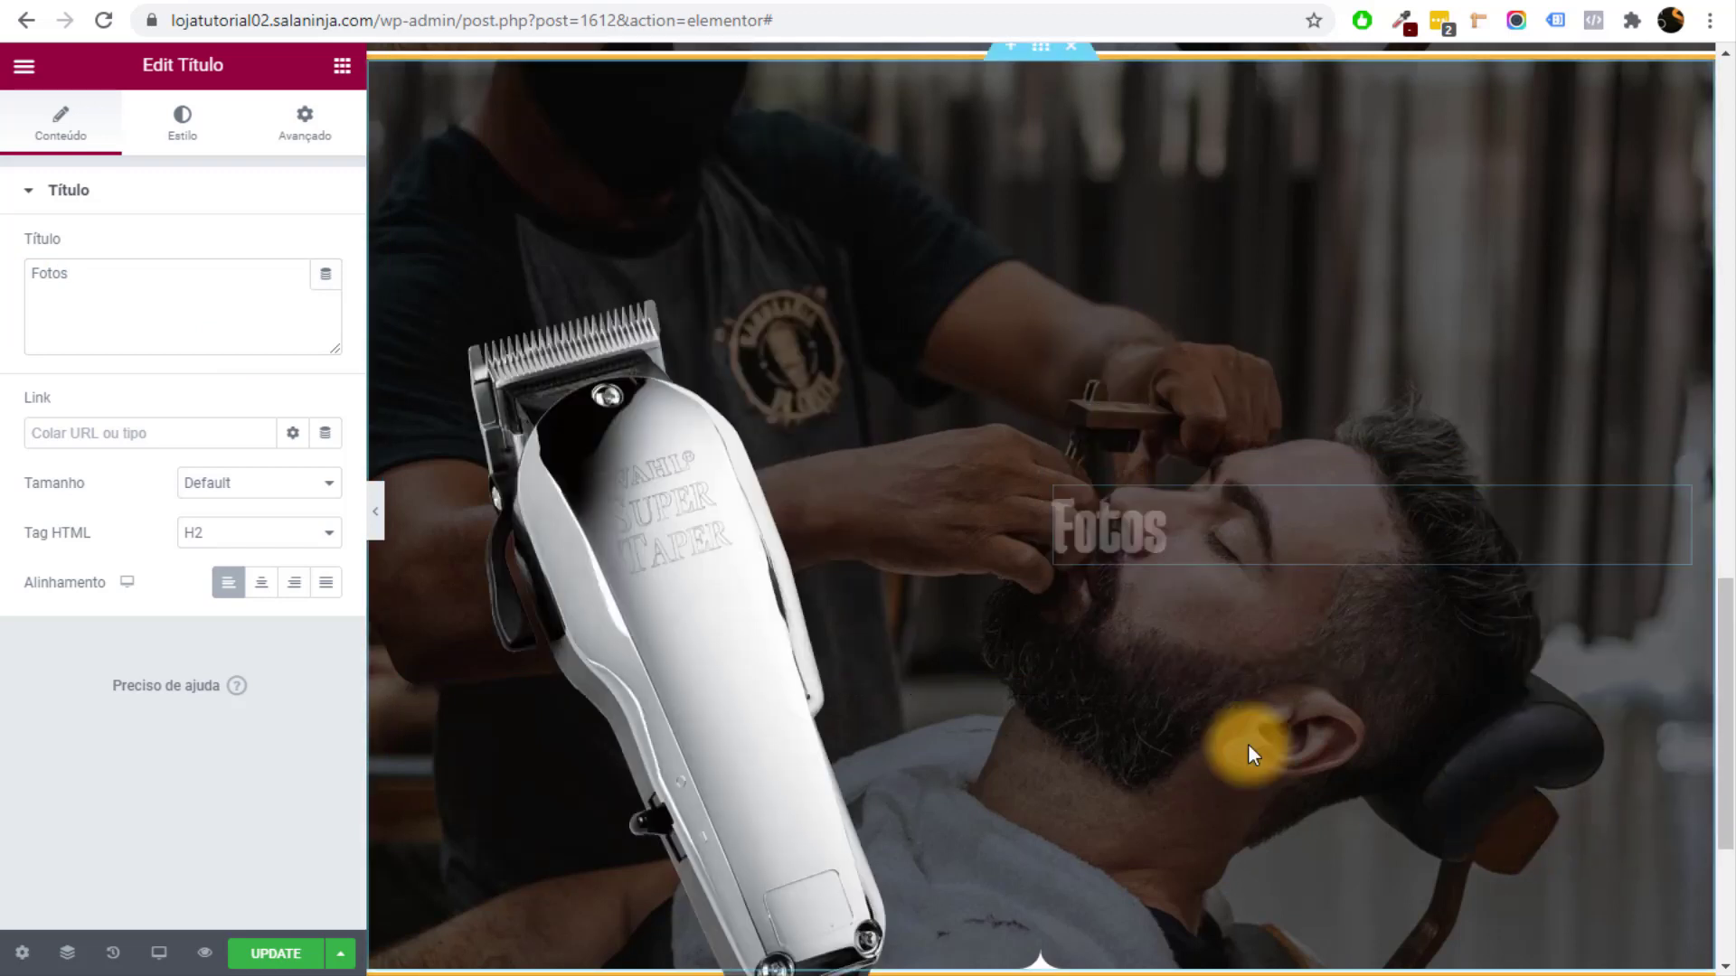
- Add an Image Carousel widget below the Fotos heading
click(342, 66)
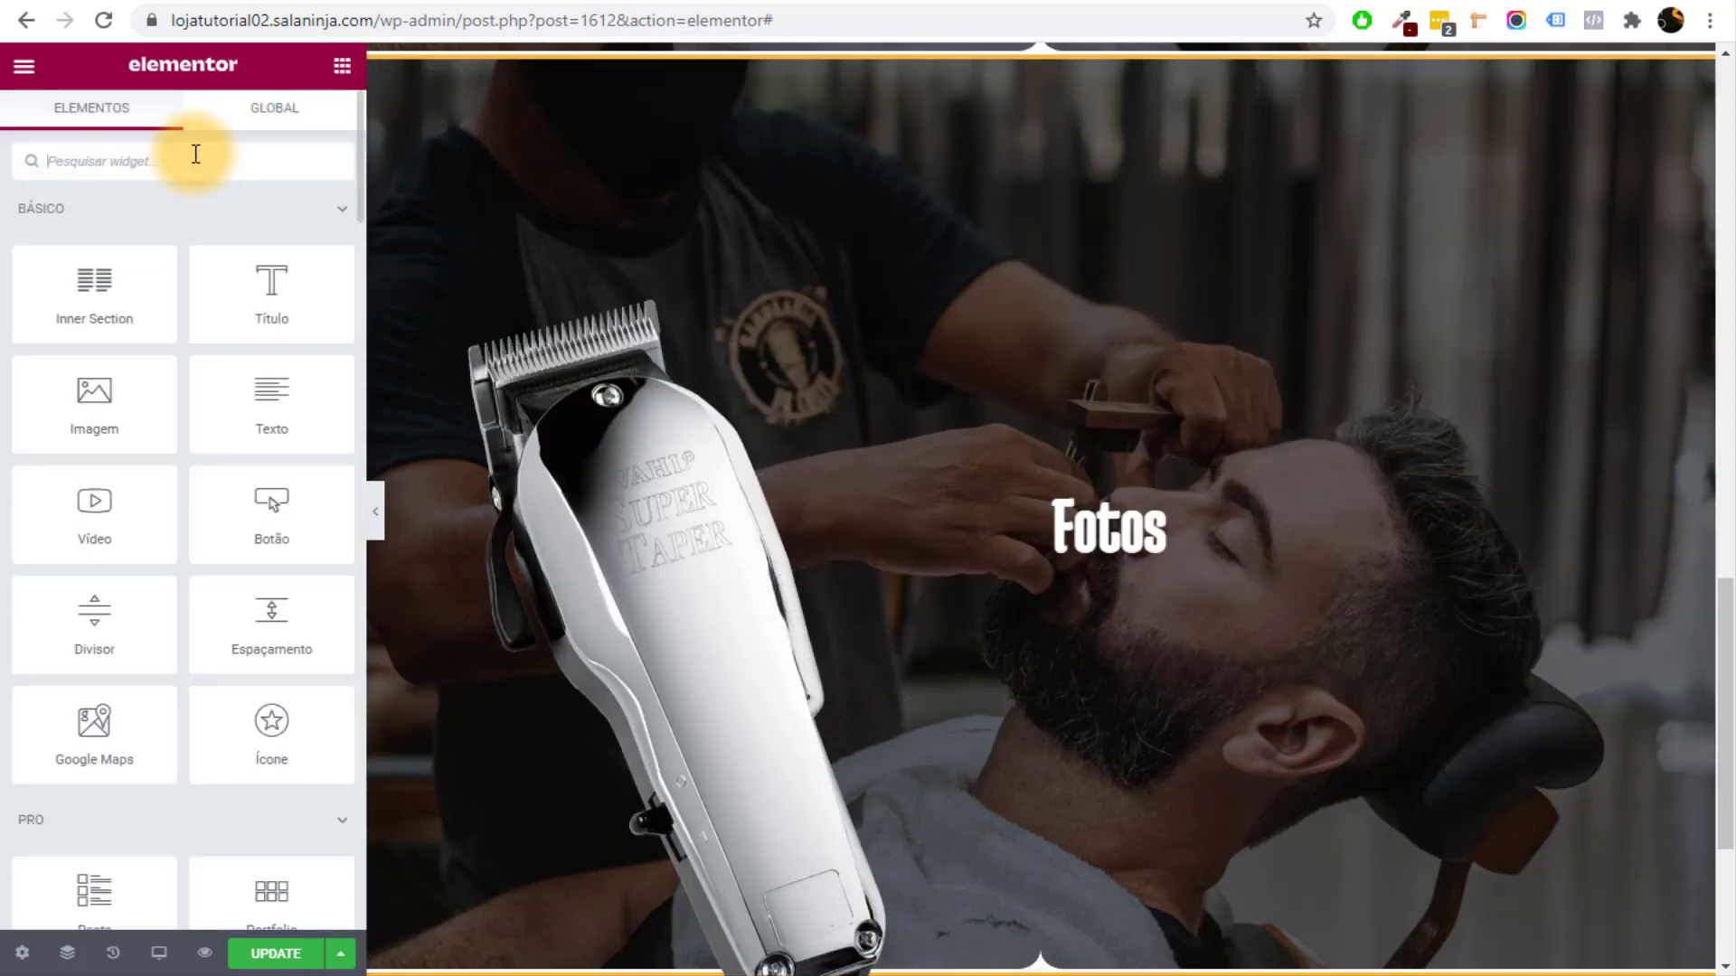
text(car)
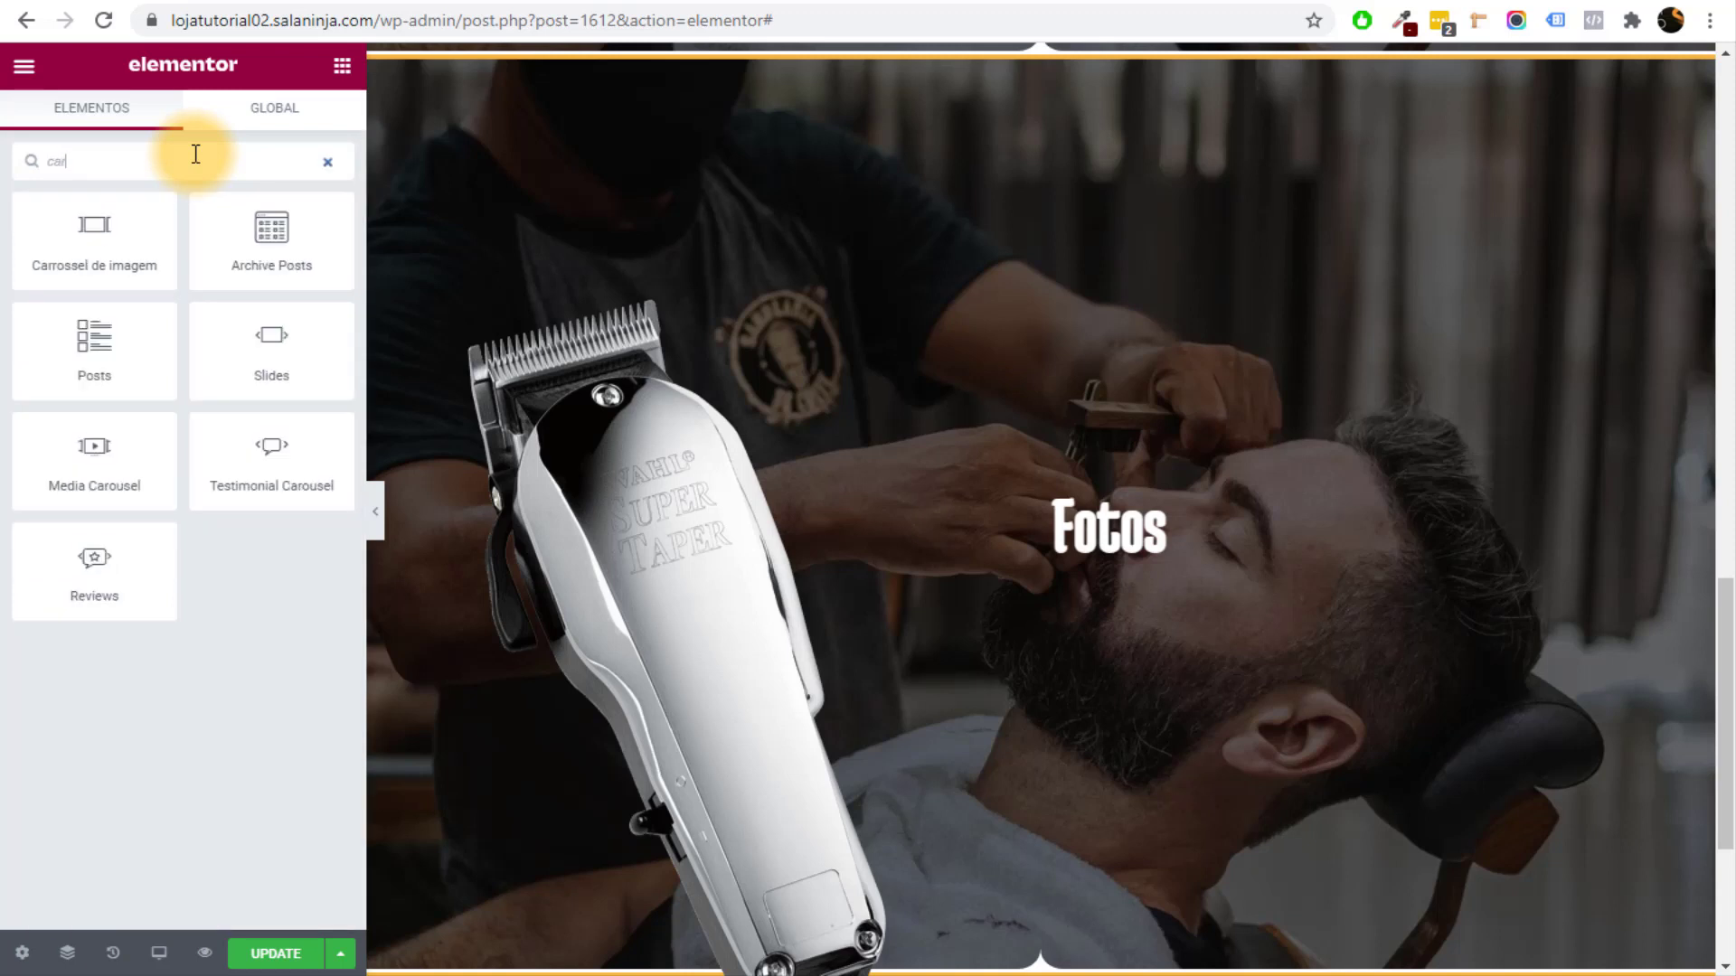
drag(111, 249, 1163, 544)
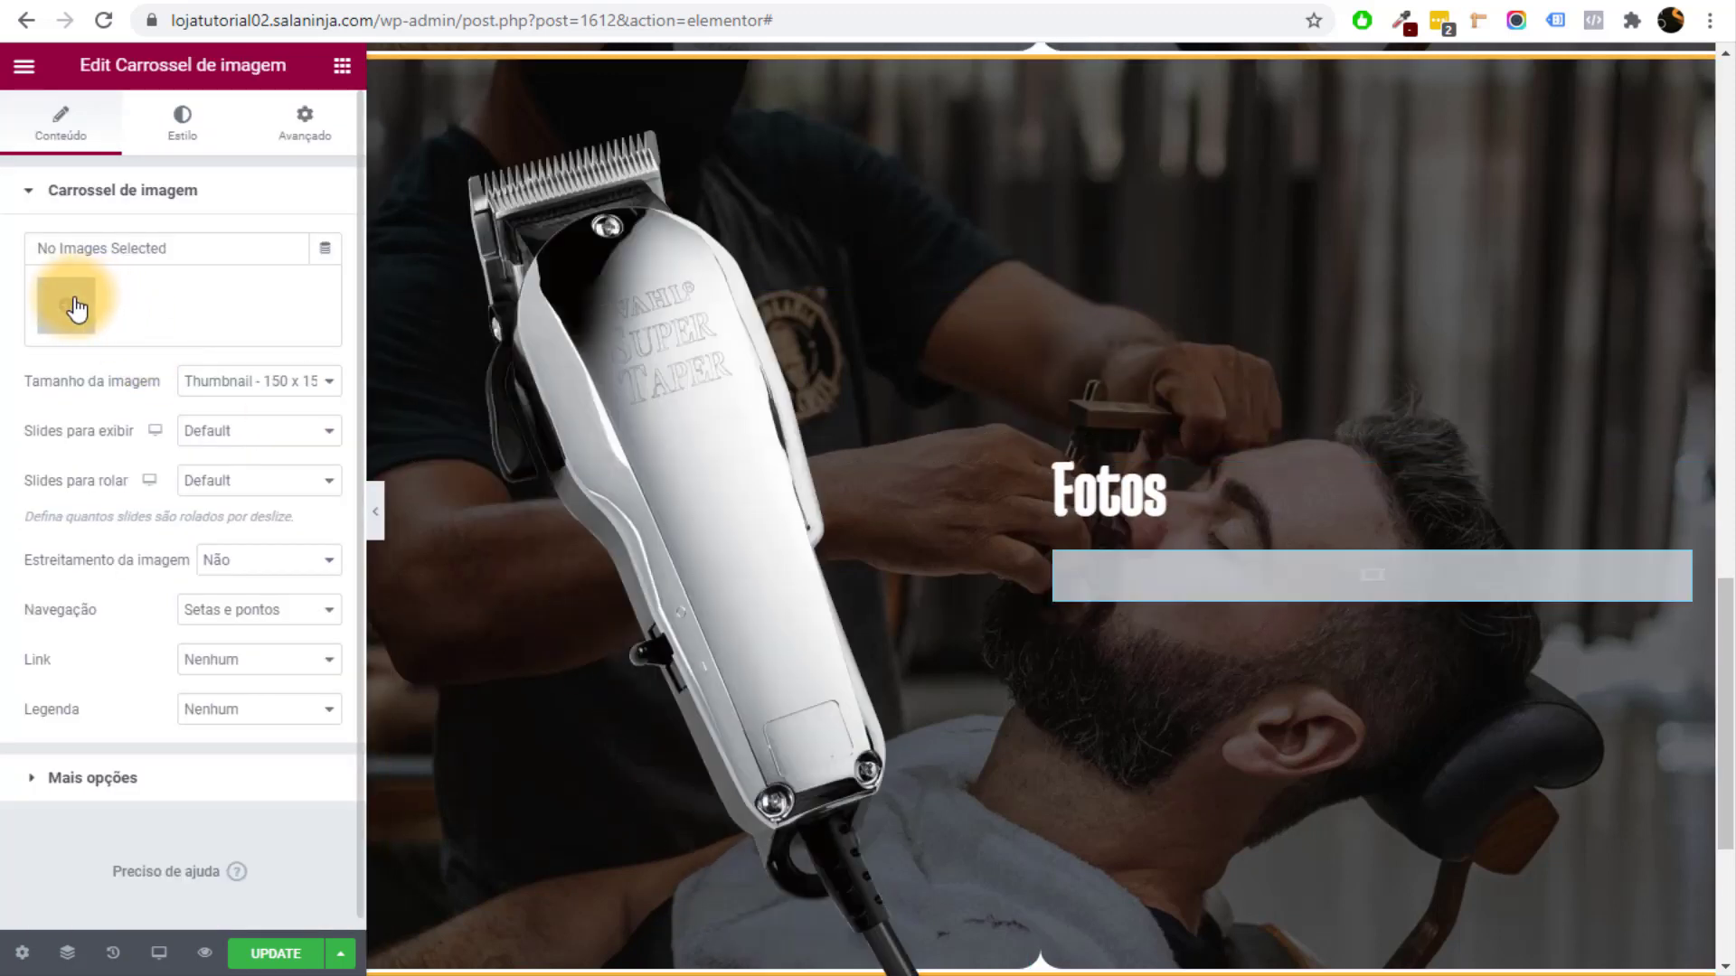
- Select six barbershop photos, create the gallery and insert it into the carousel
click(78, 311)
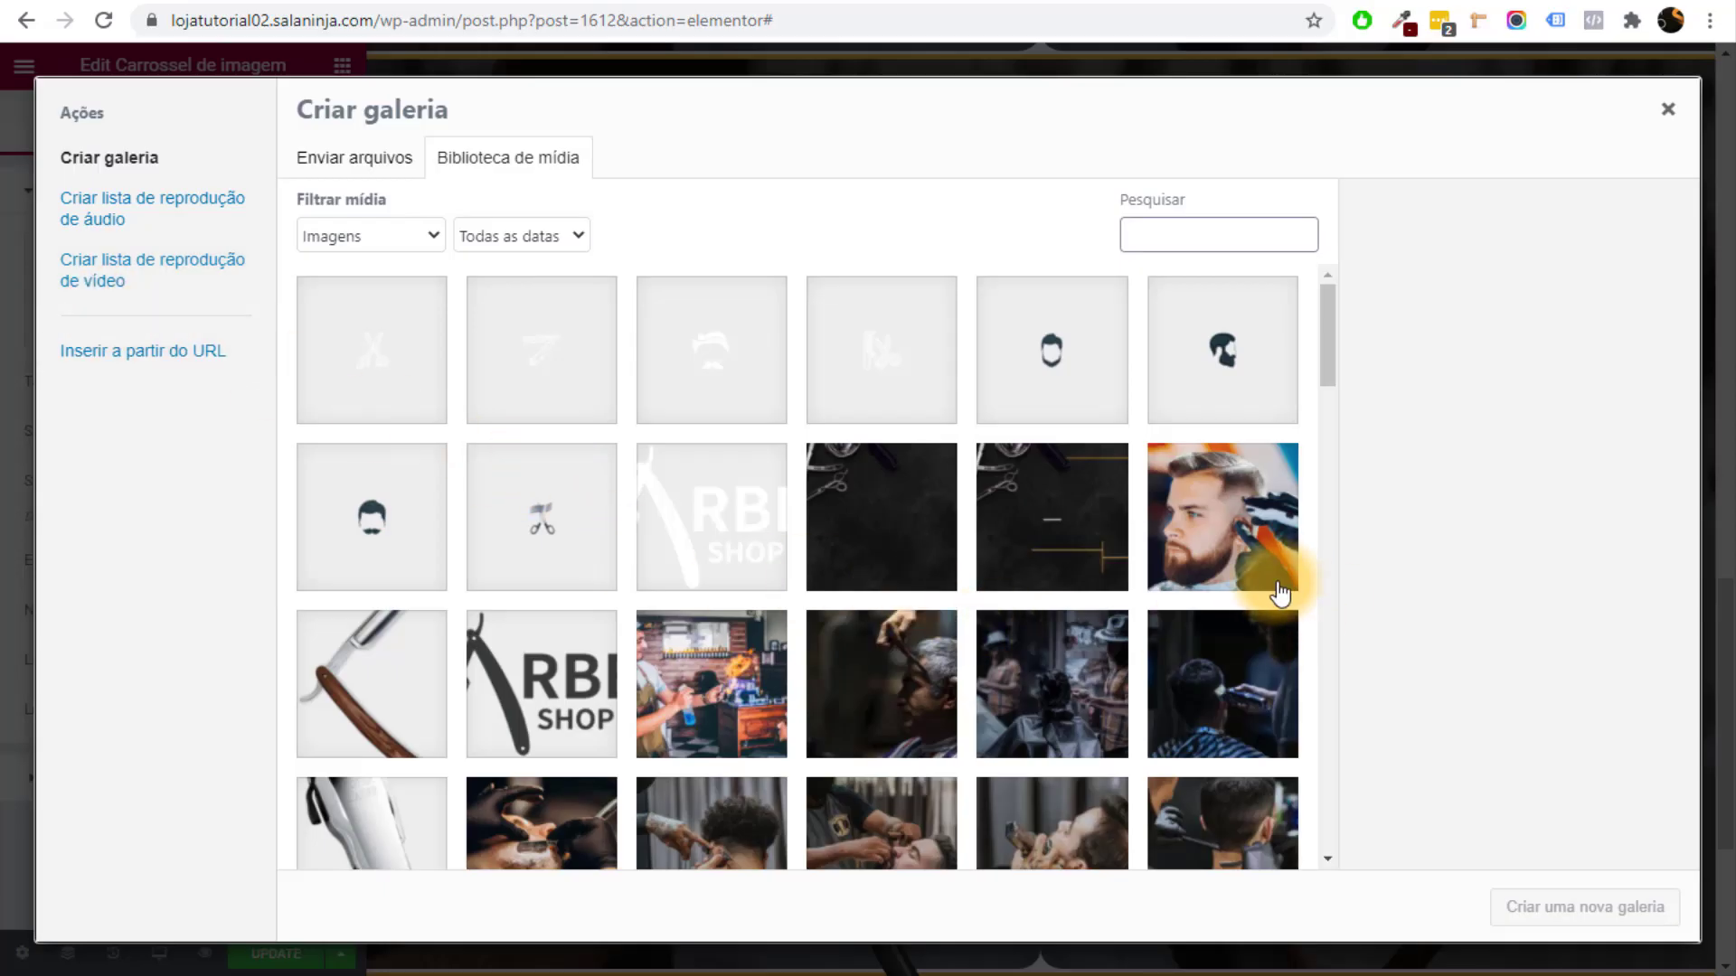
click(1260, 575)
click(777, 734)
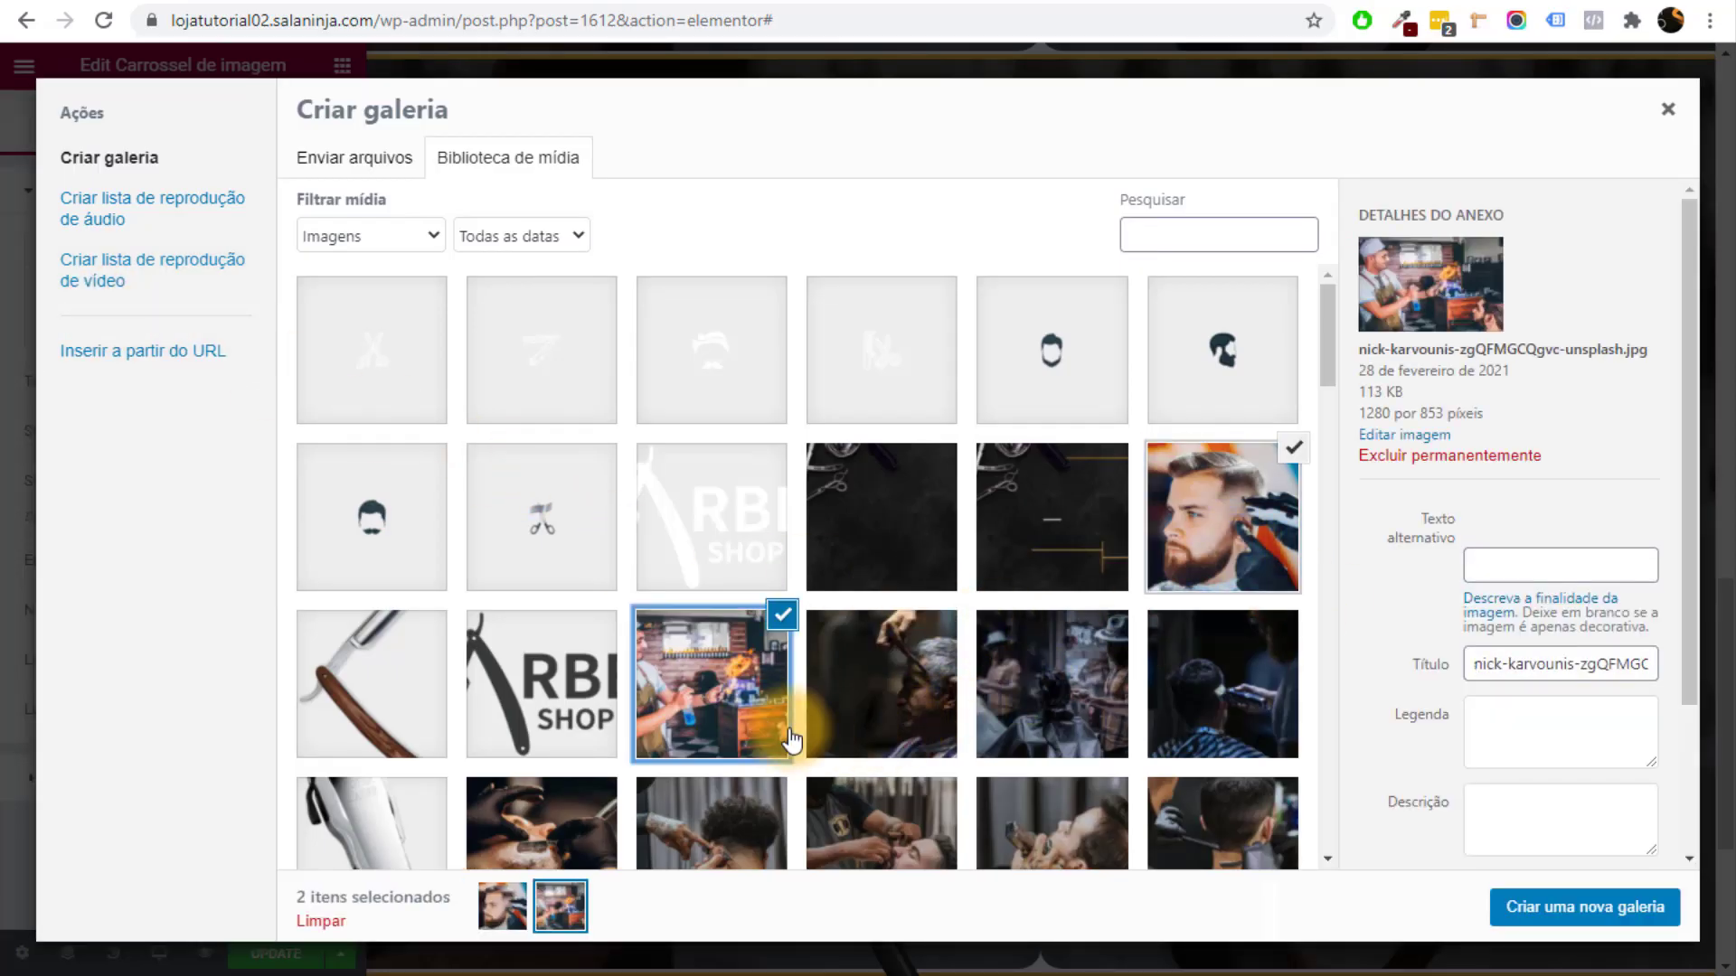
click(1061, 739)
scroll(1060, 739, down, 1)
click(883, 756)
click(741, 741)
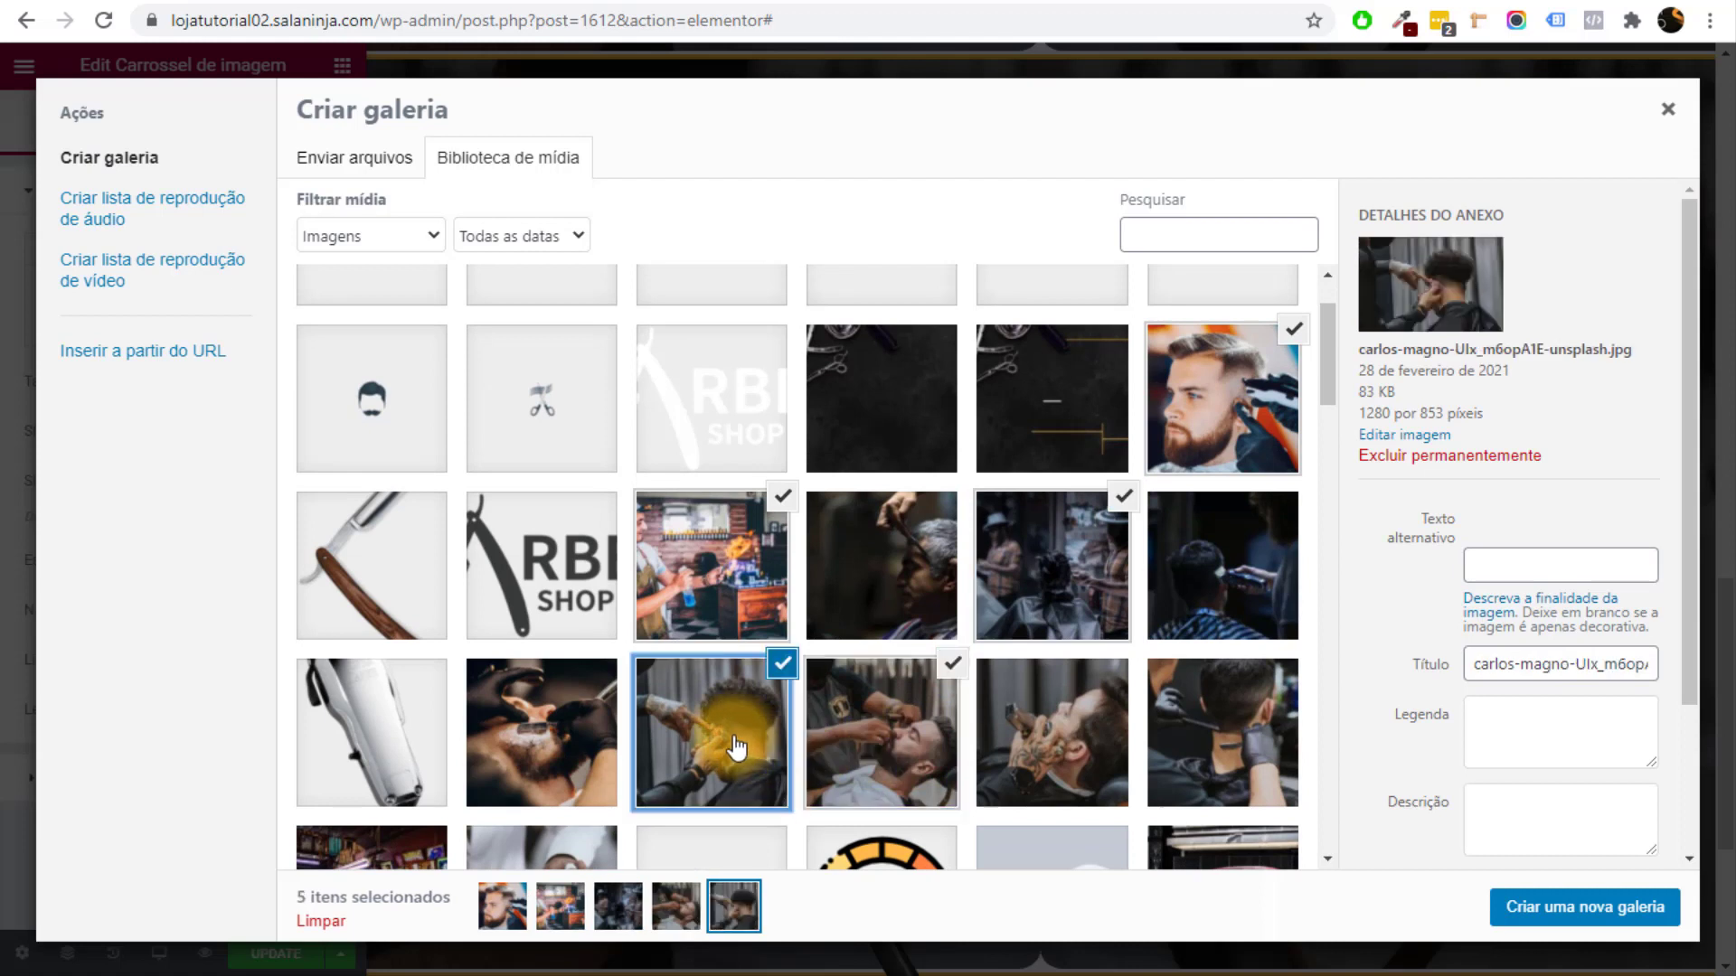
click(1257, 750)
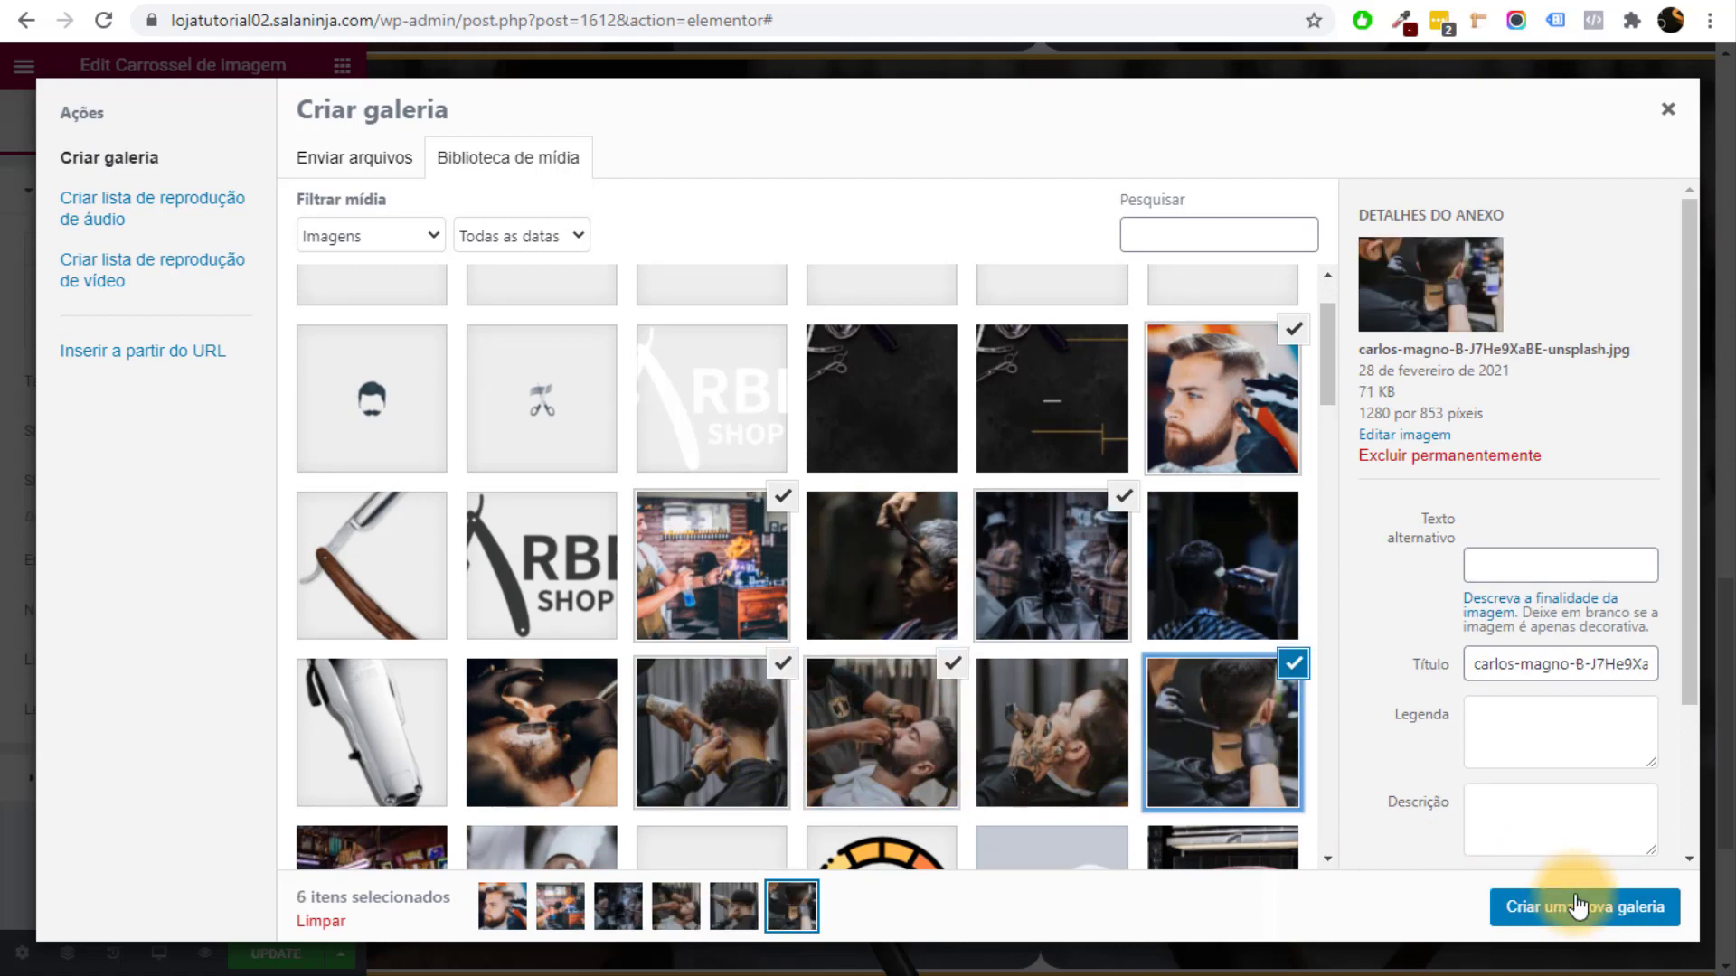
click(1593, 911)
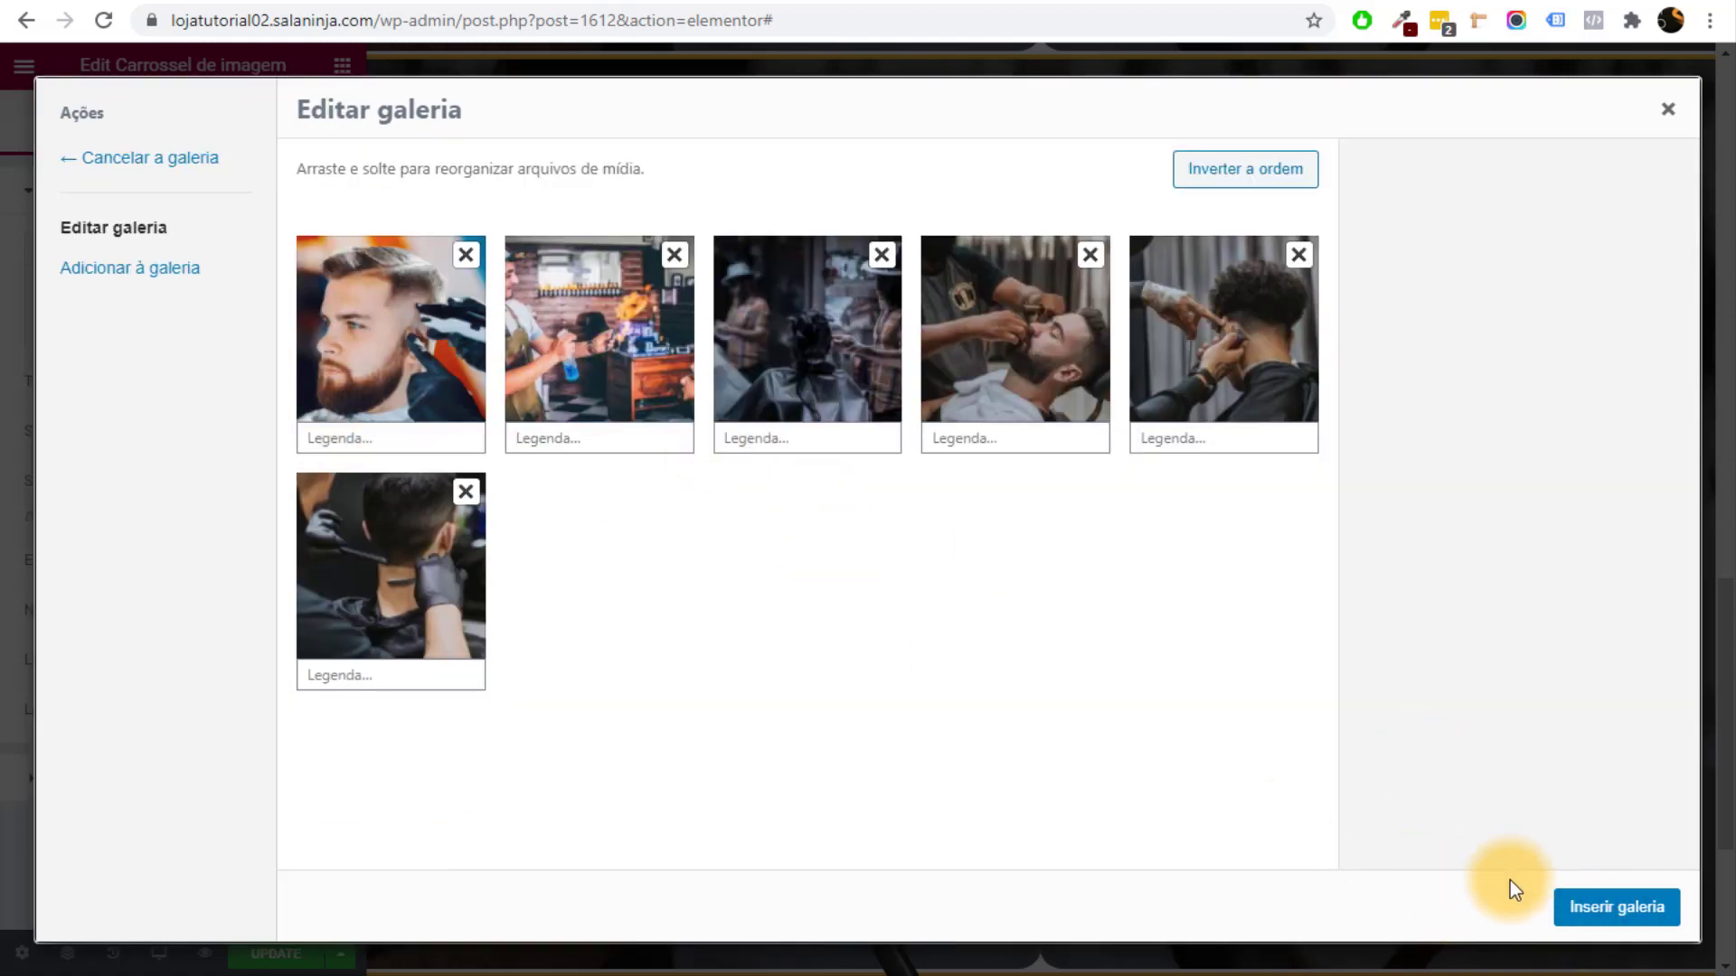
click(1562, 910)
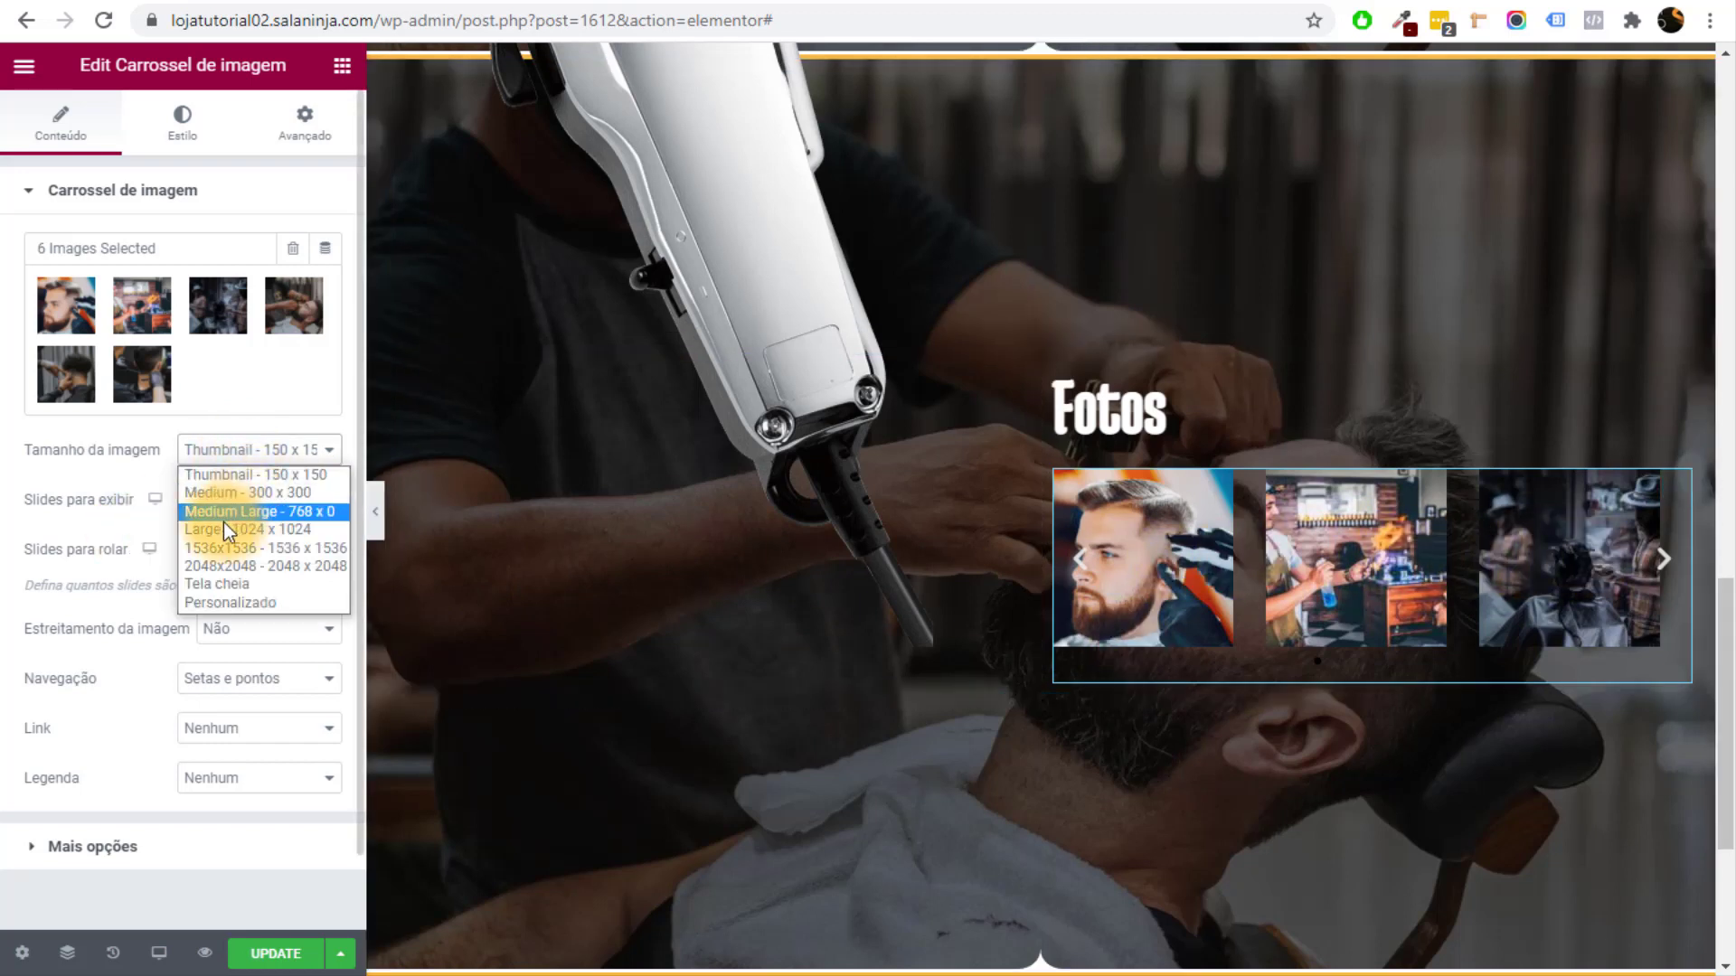
- Set the carousel to Large 1024 x 1024 images, 1 slide shown, arrows-only navigation
click(294, 529)
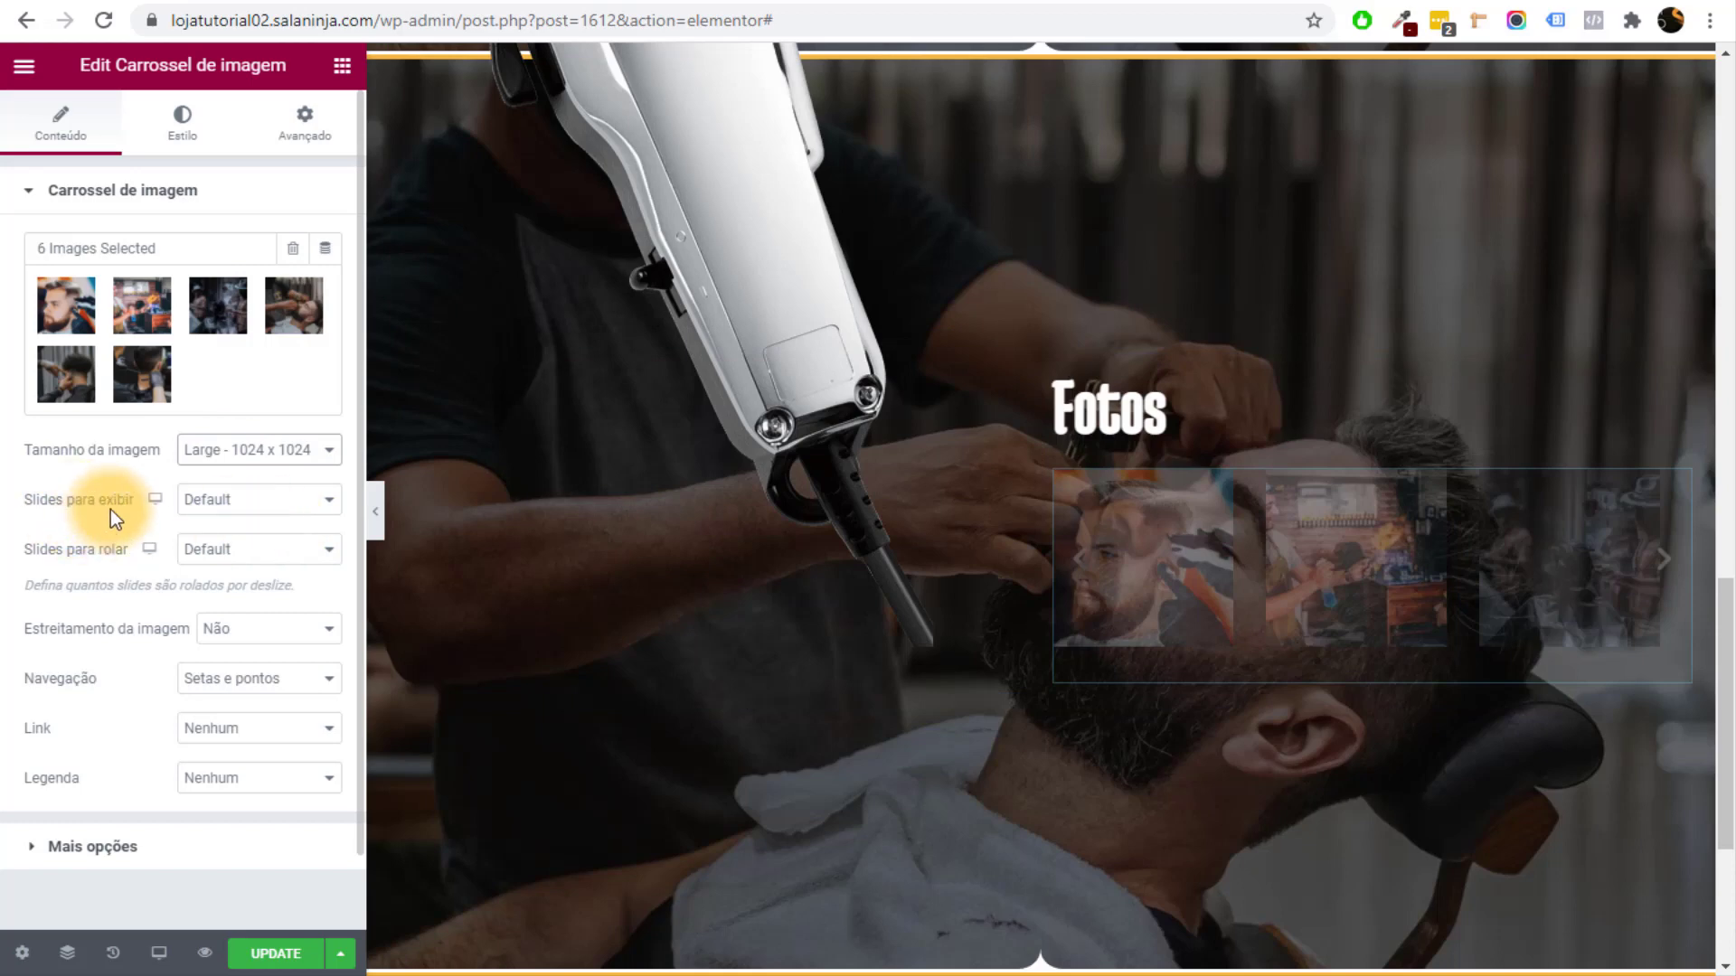
click(249, 500)
click(246, 521)
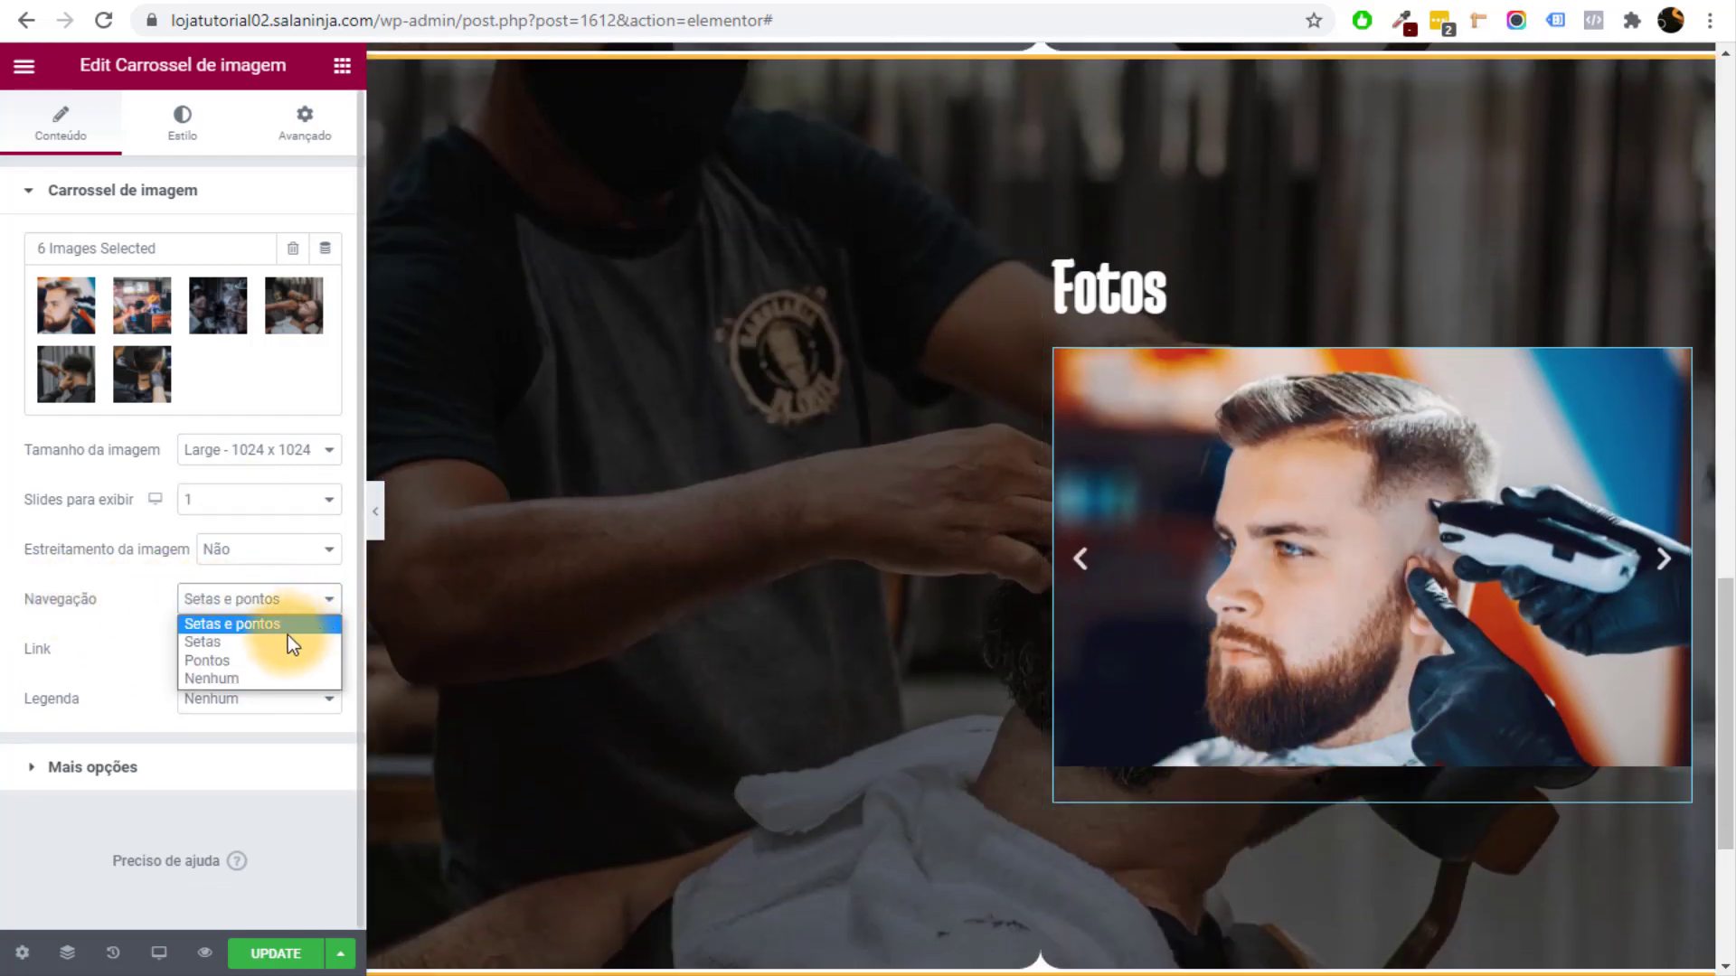
click(287, 641)
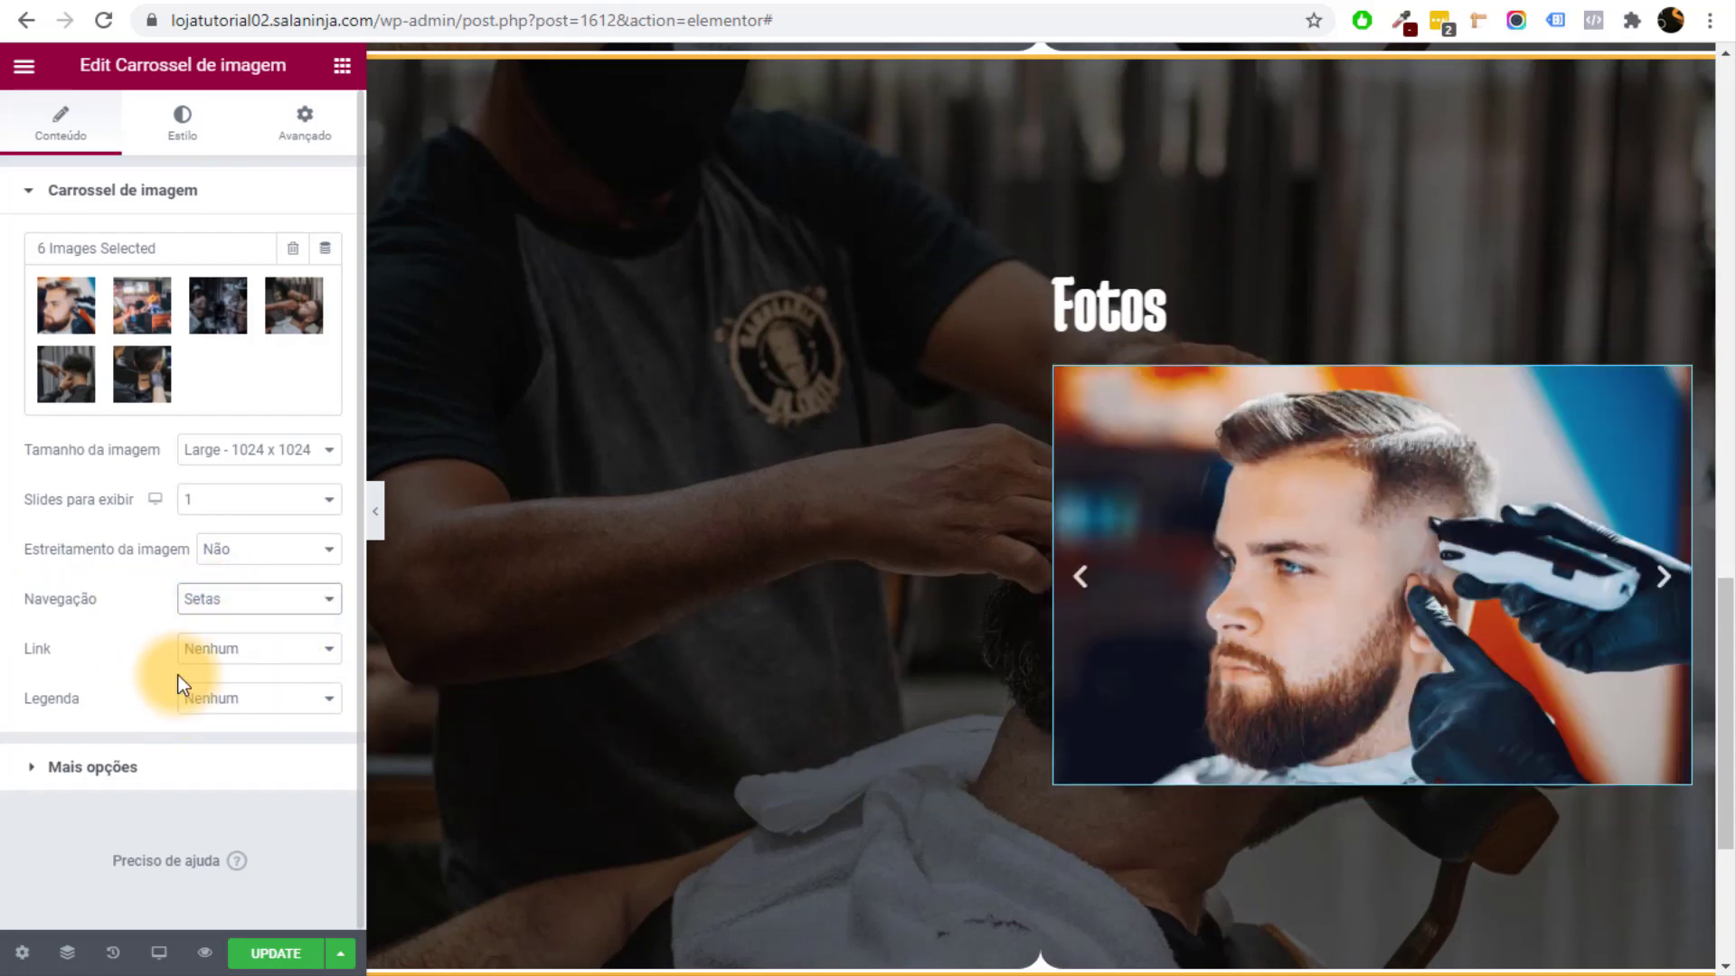
- Give the carousel photos a solid border in the global Cor Principal orange, then preview full width
click(169, 142)
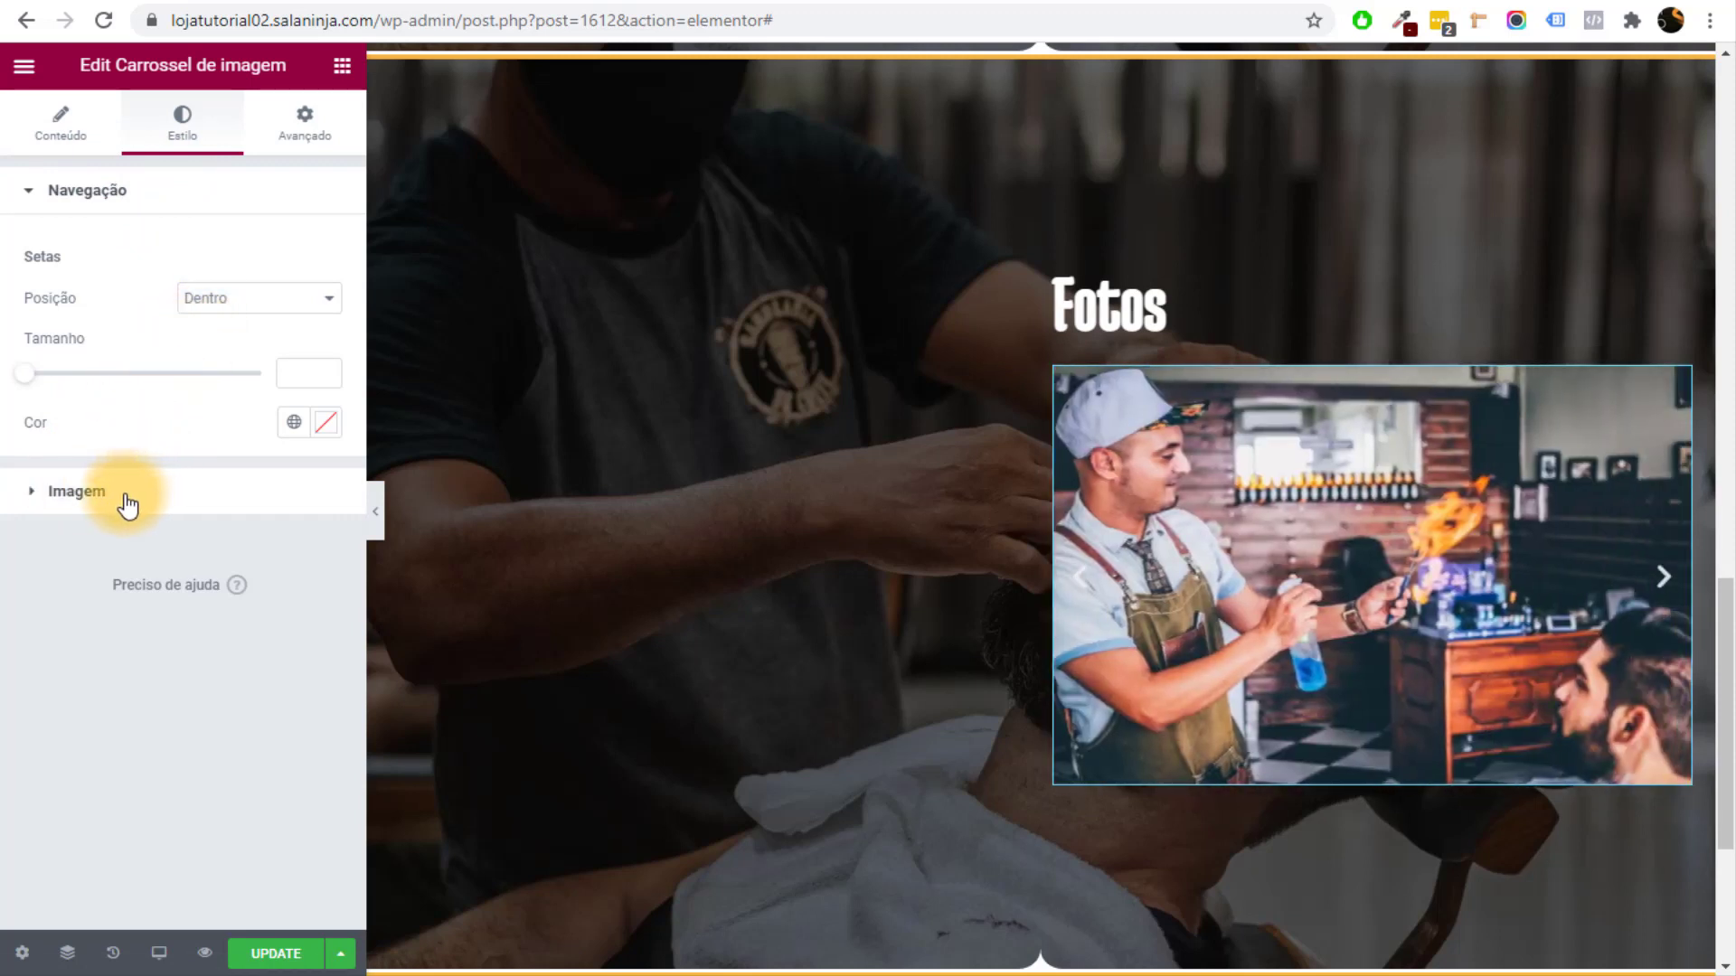
click(126, 504)
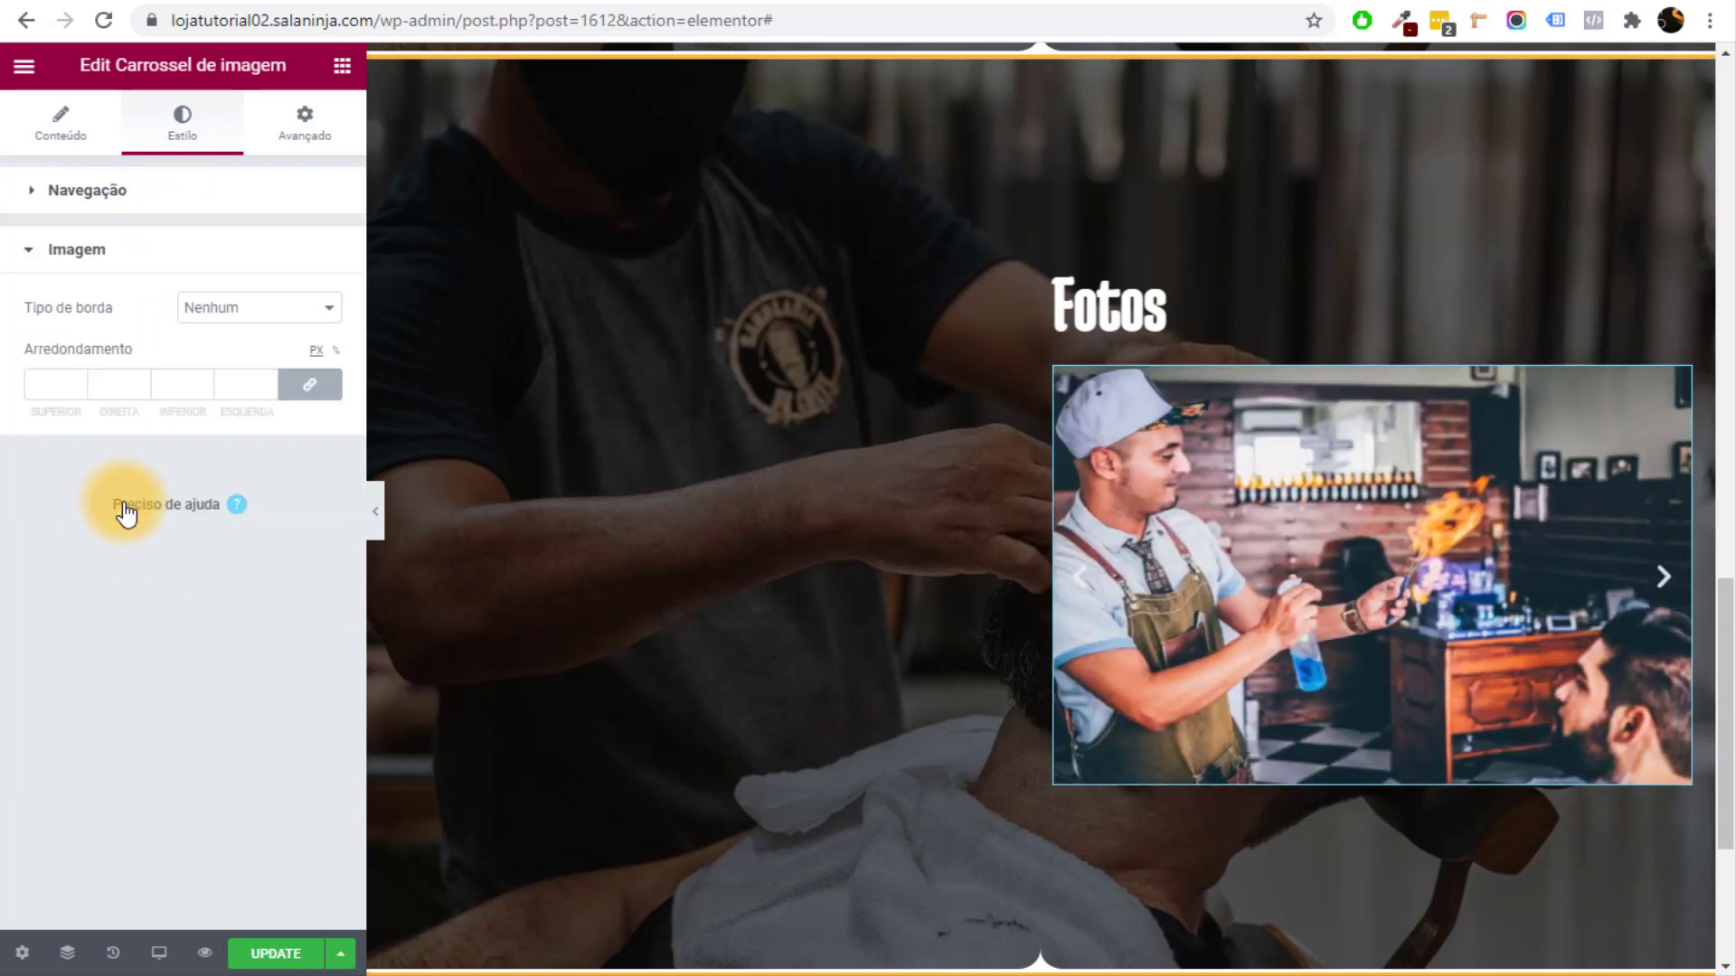
click(260, 318)
click(257, 349)
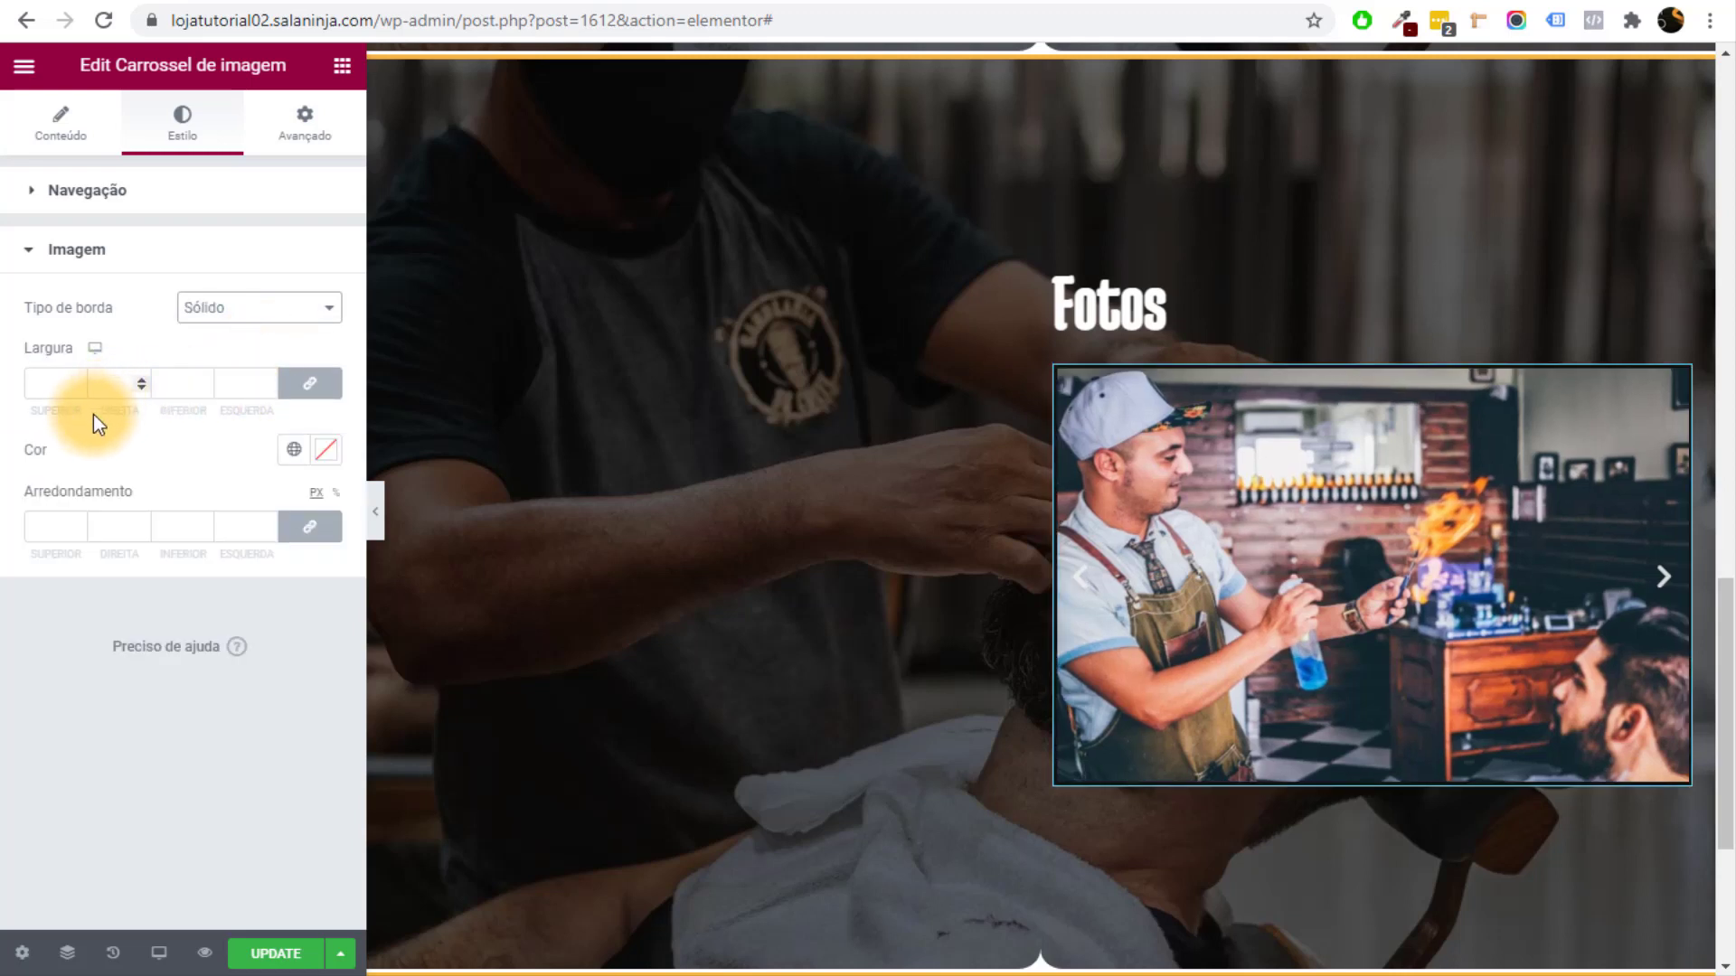
click(294, 449)
scroll(233, 612, down, 3)
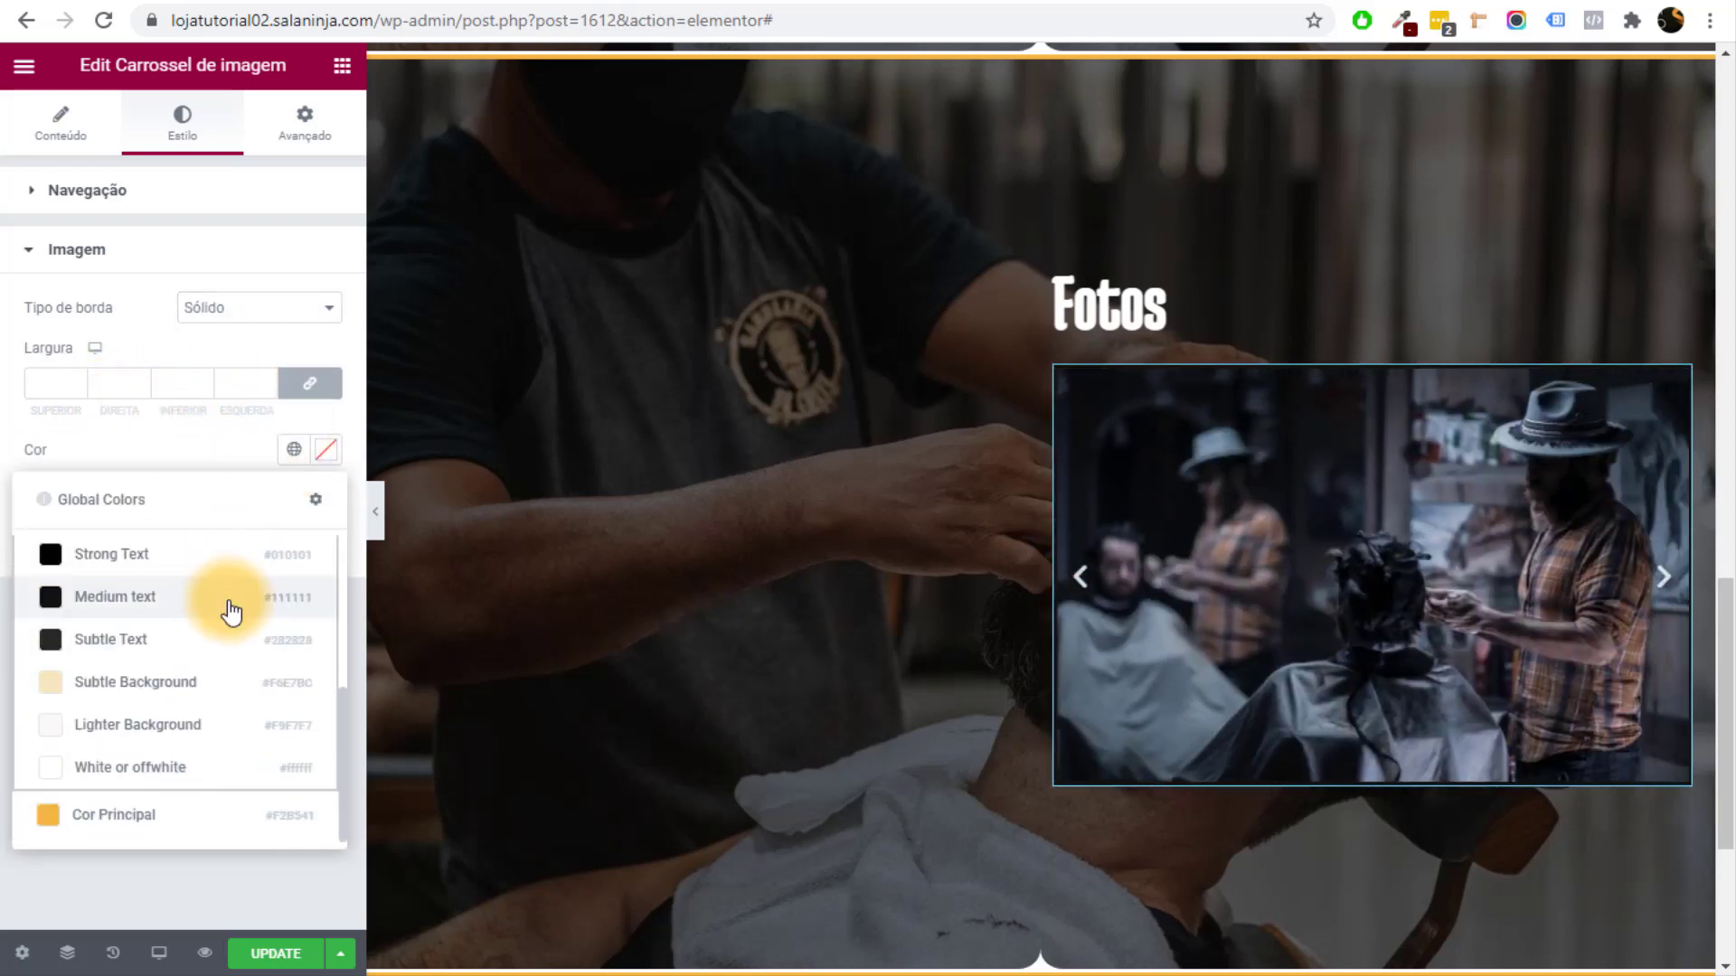
click(194, 814)
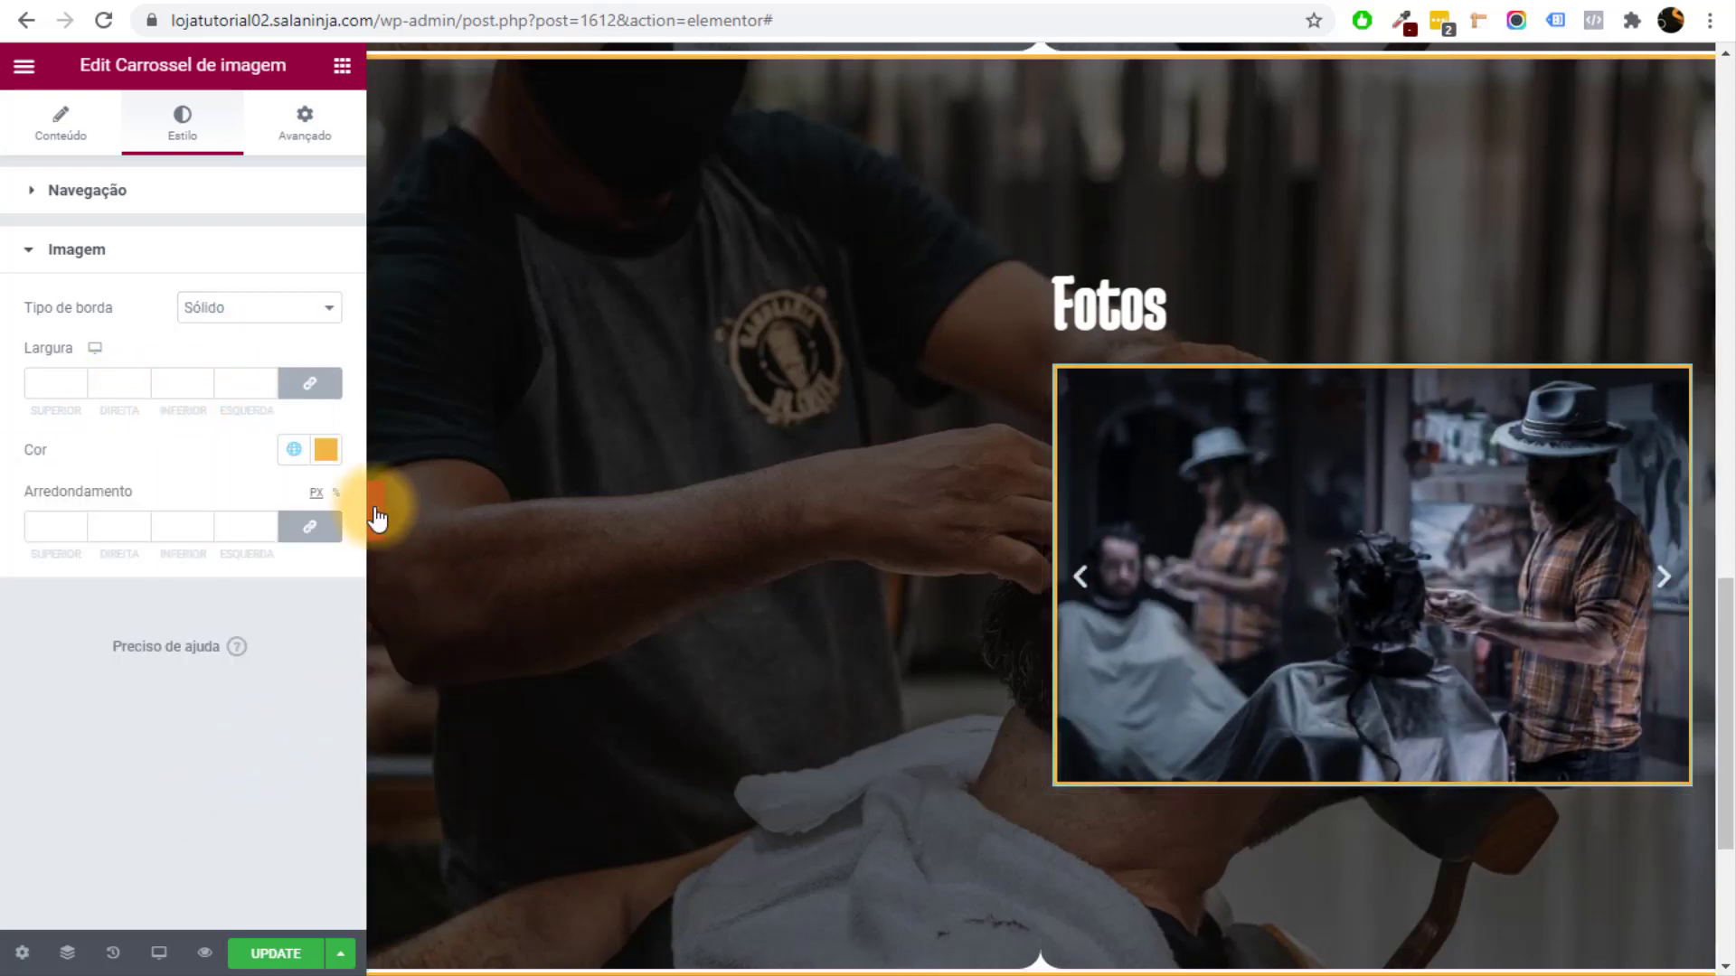
click(377, 520)
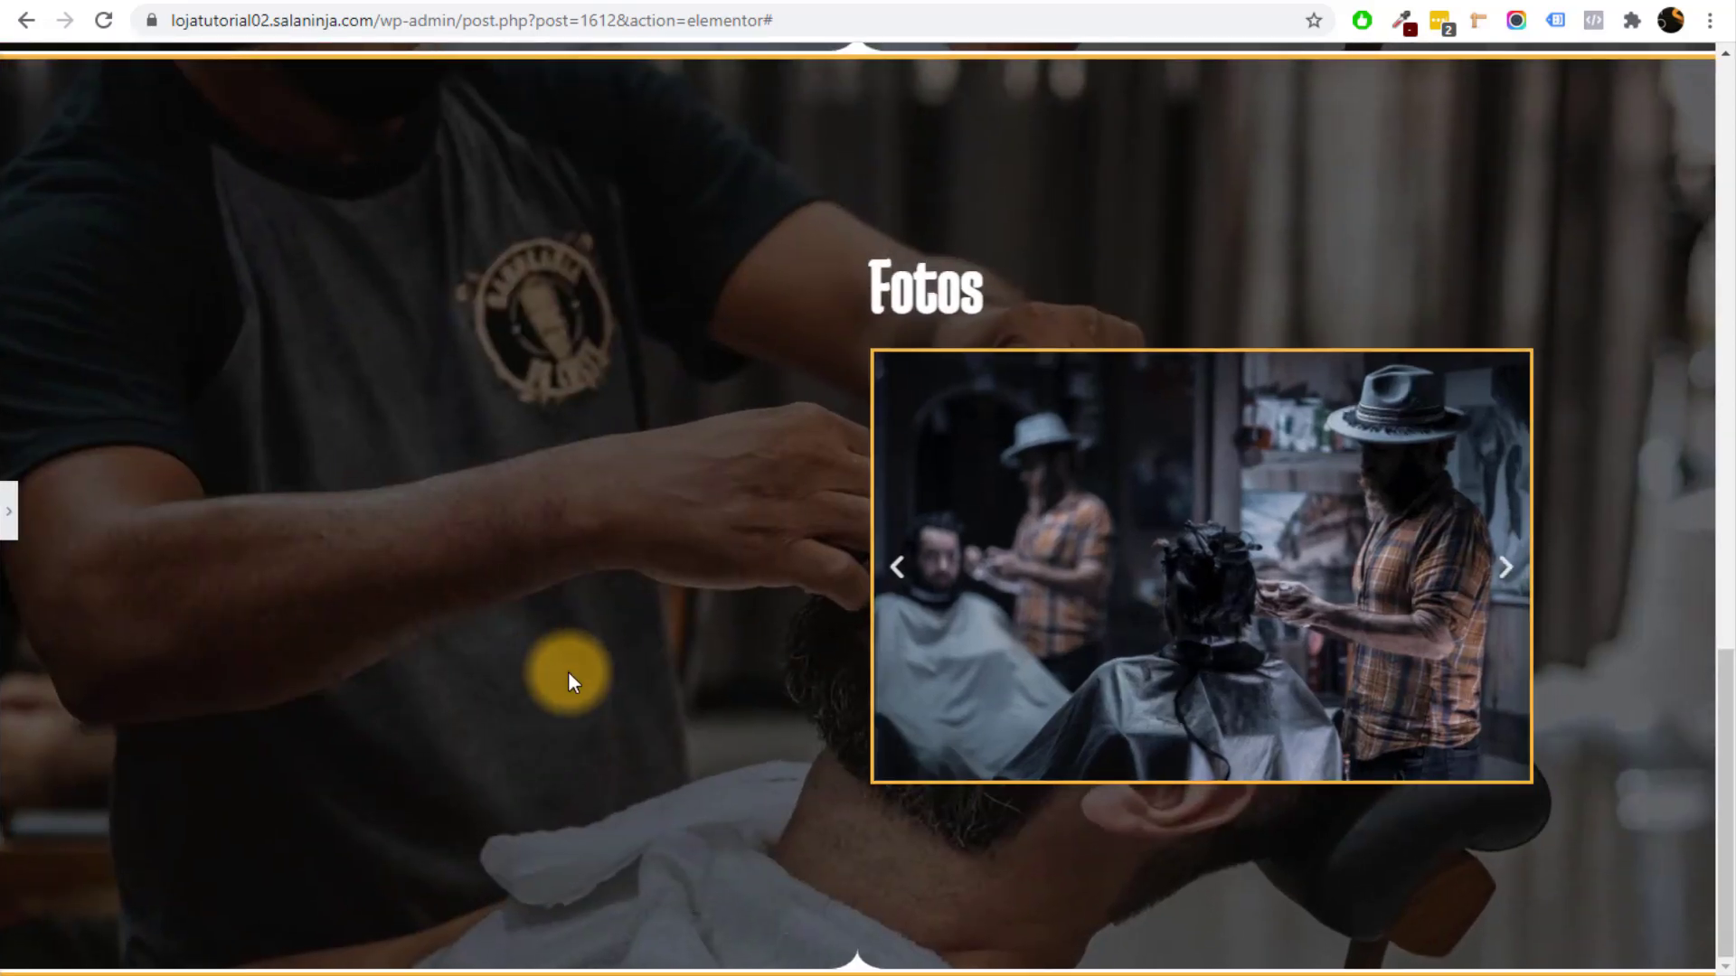
- Set the clipper image's vertical offset to -78 under Advanced > Positioning
scroll(569, 676, up, 10)
scroll(572, 687, down, 9)
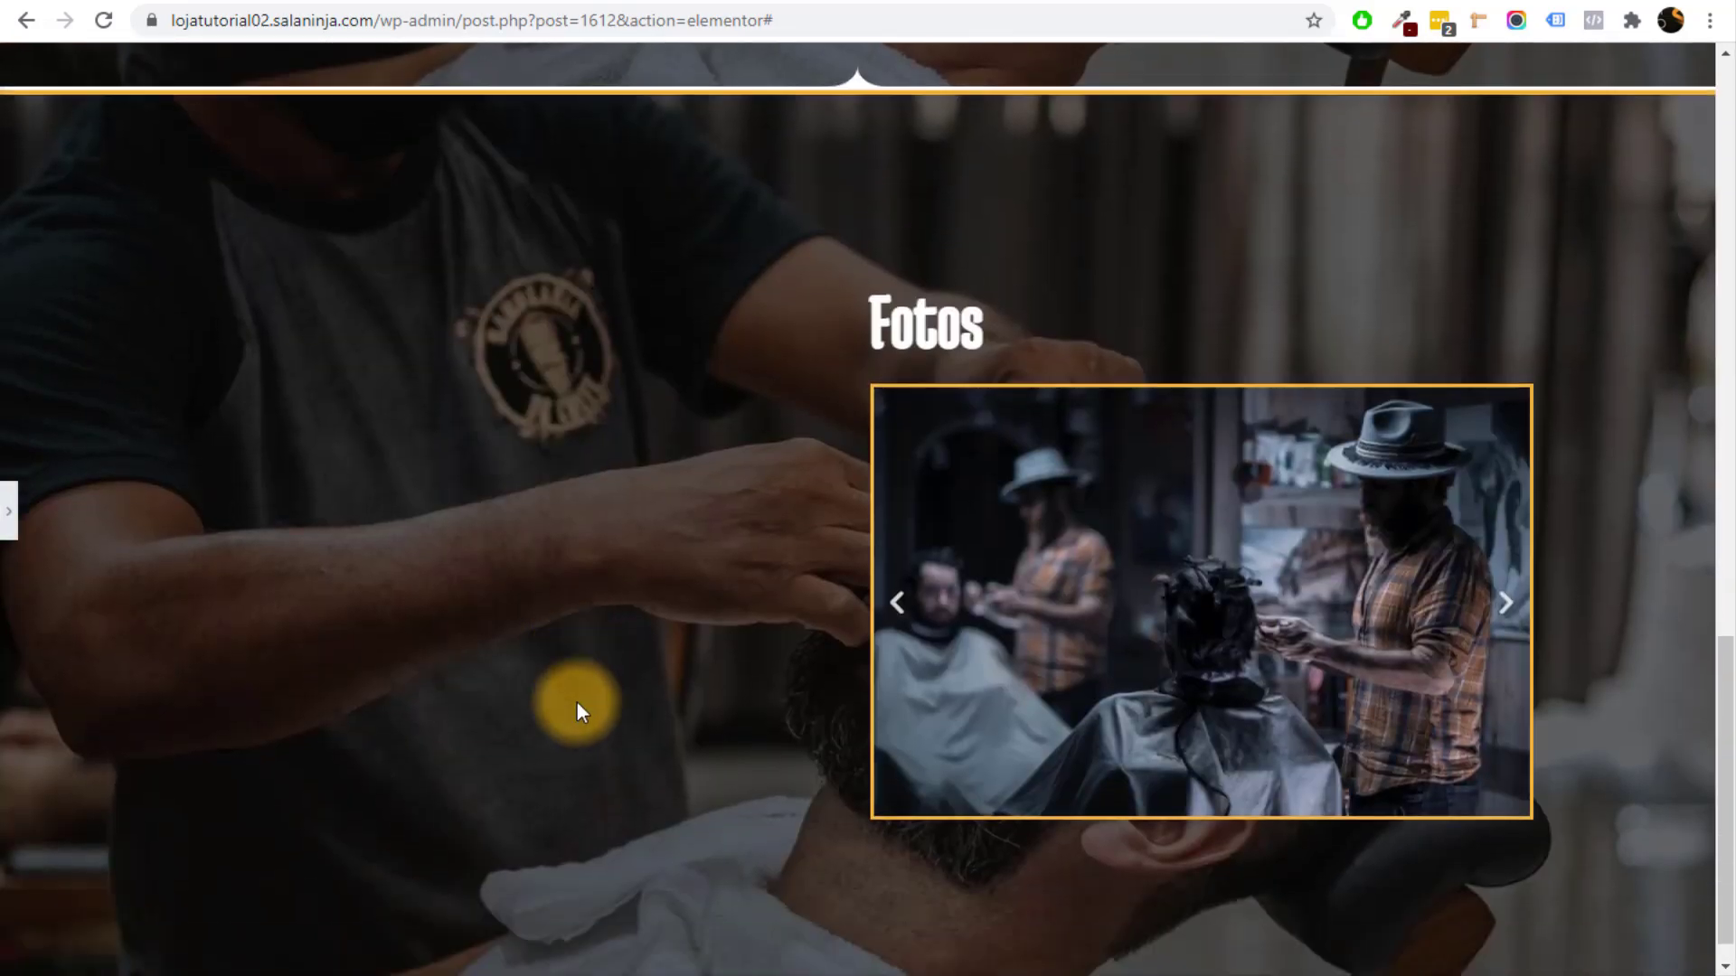
scroll(576, 702, up, 10)
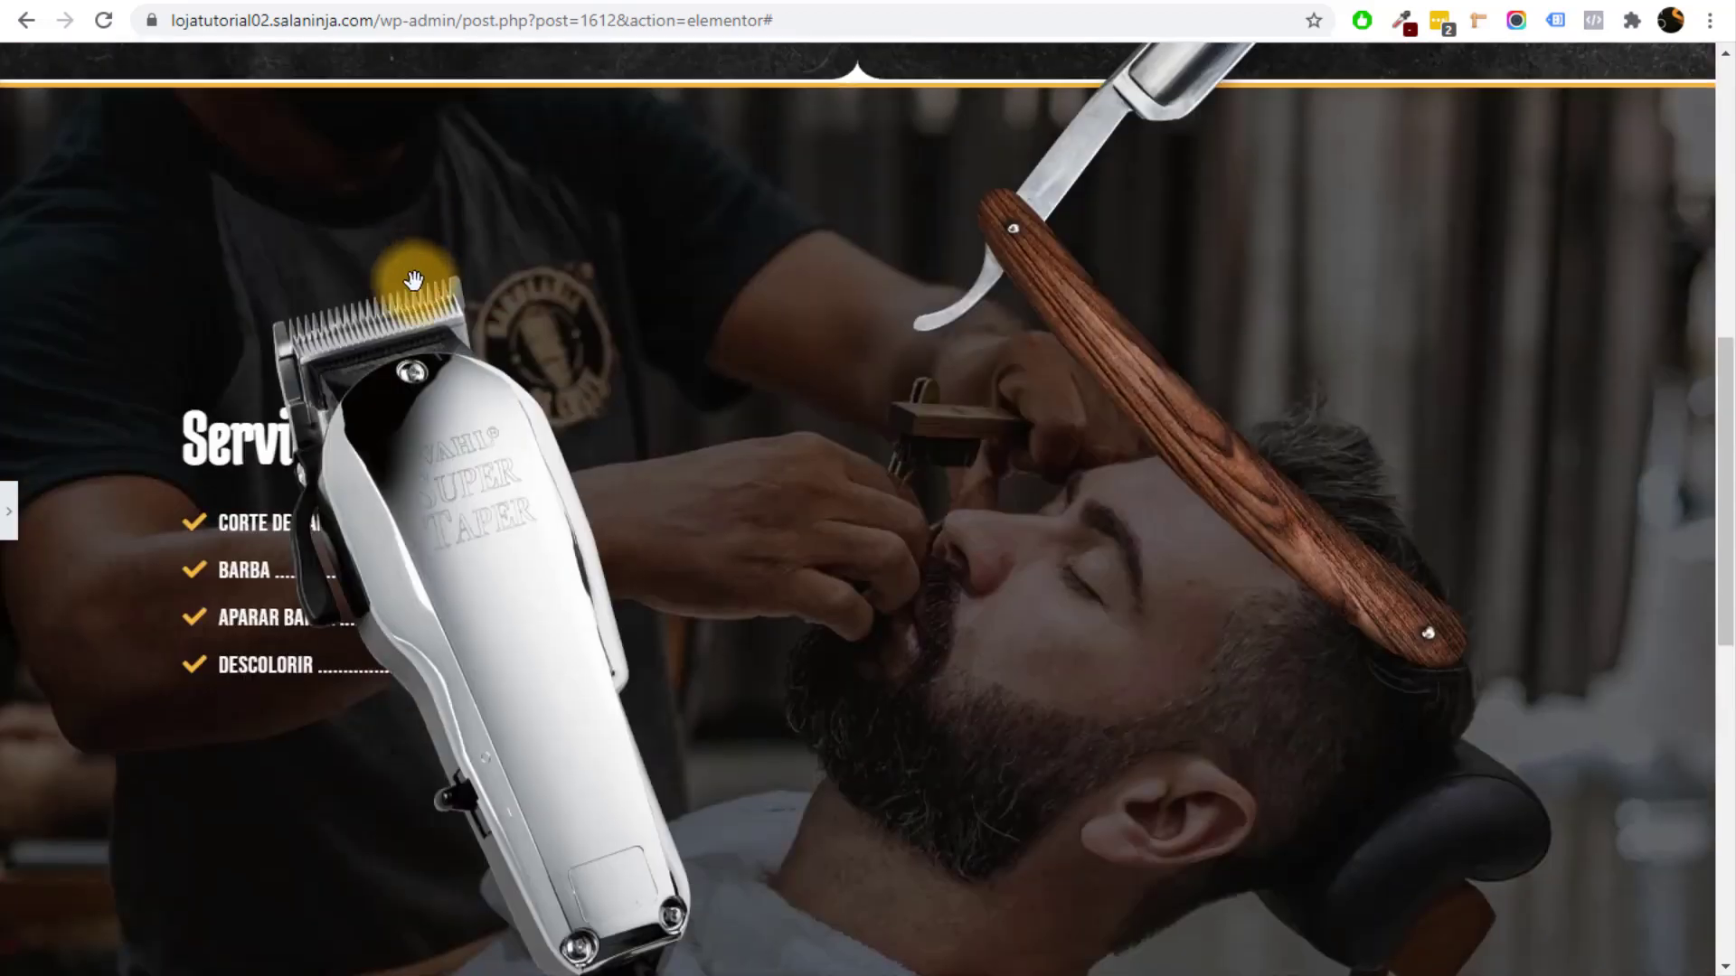
scroll(414, 280, down, 9)
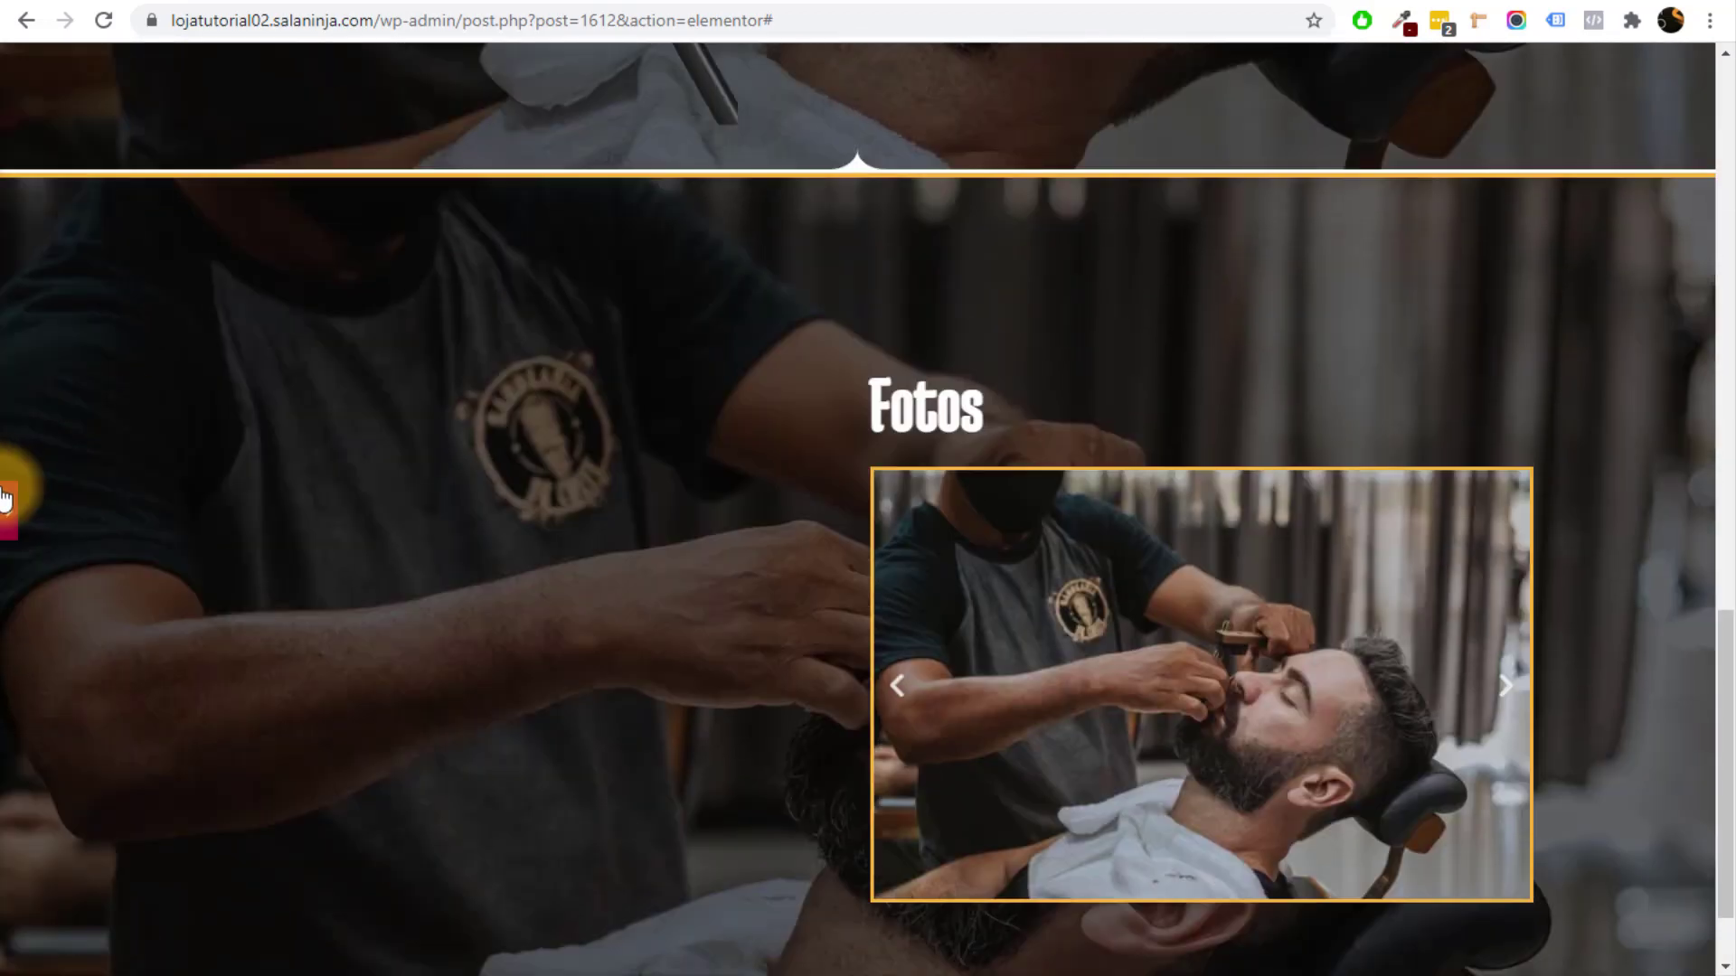
click(7, 507)
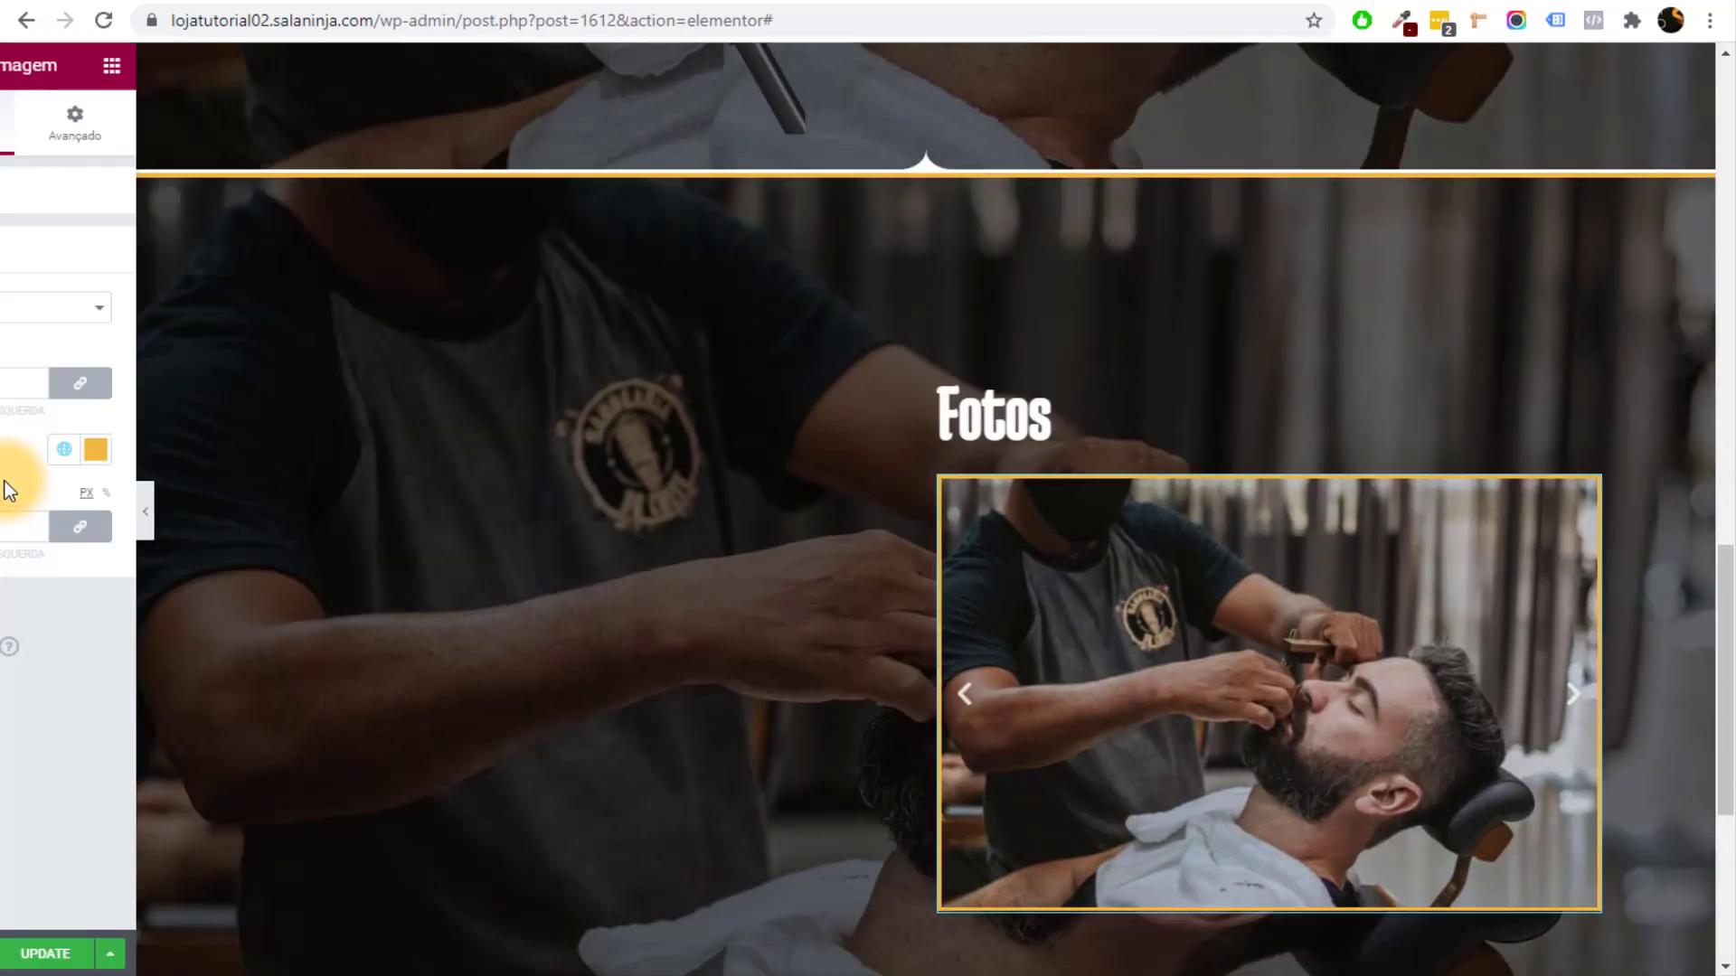
scroll(685, 503, up, 6)
click(720, 430)
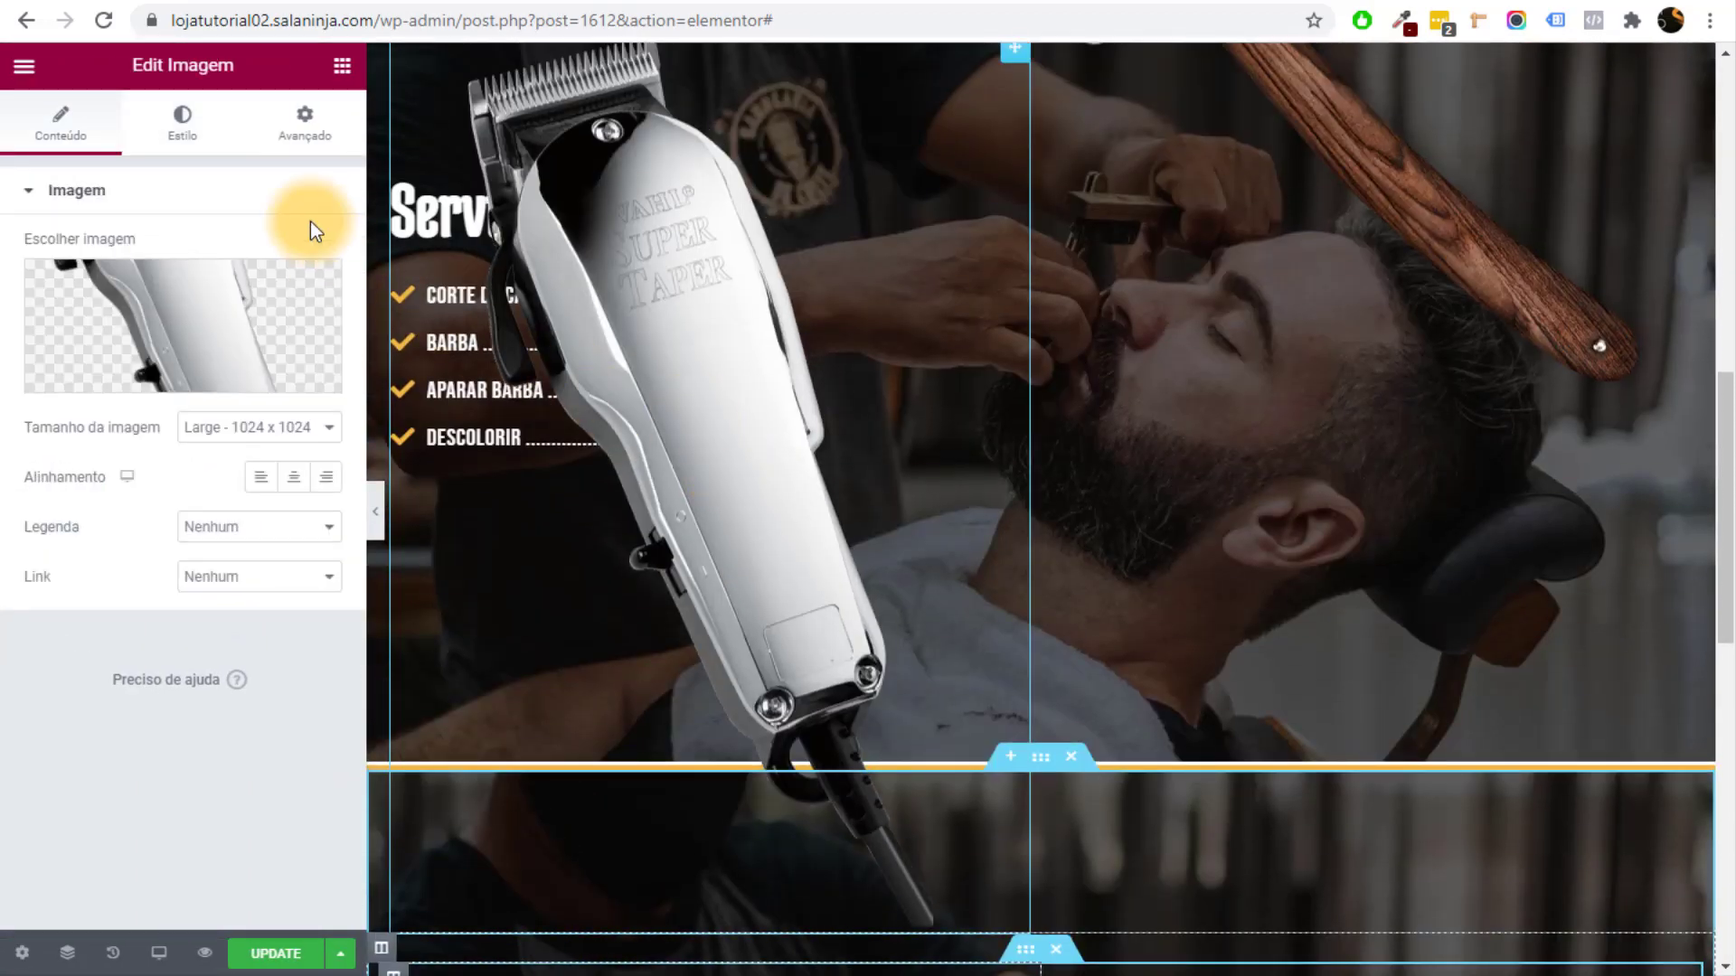
click(307, 131)
scroll(190, 542, down, 3)
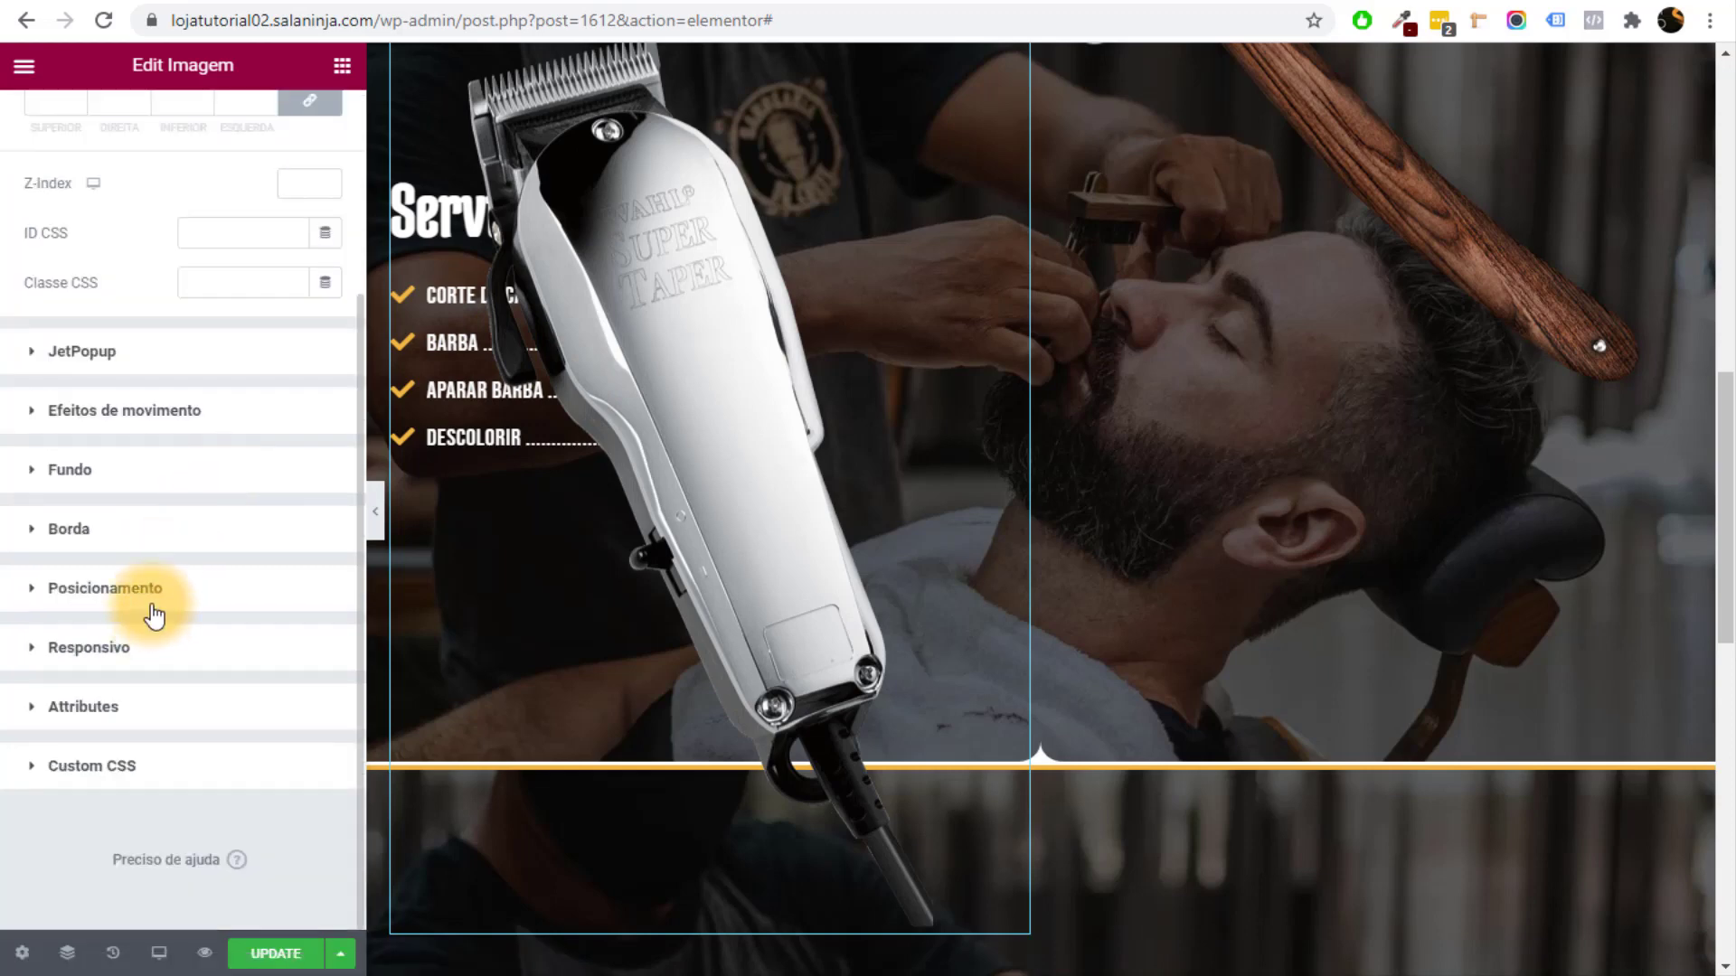
click(104, 589)
drag(45, 643, 97, 630)
- Preview the page full width, check the razor image, and save the update
scroll(1435, 330, down, 5)
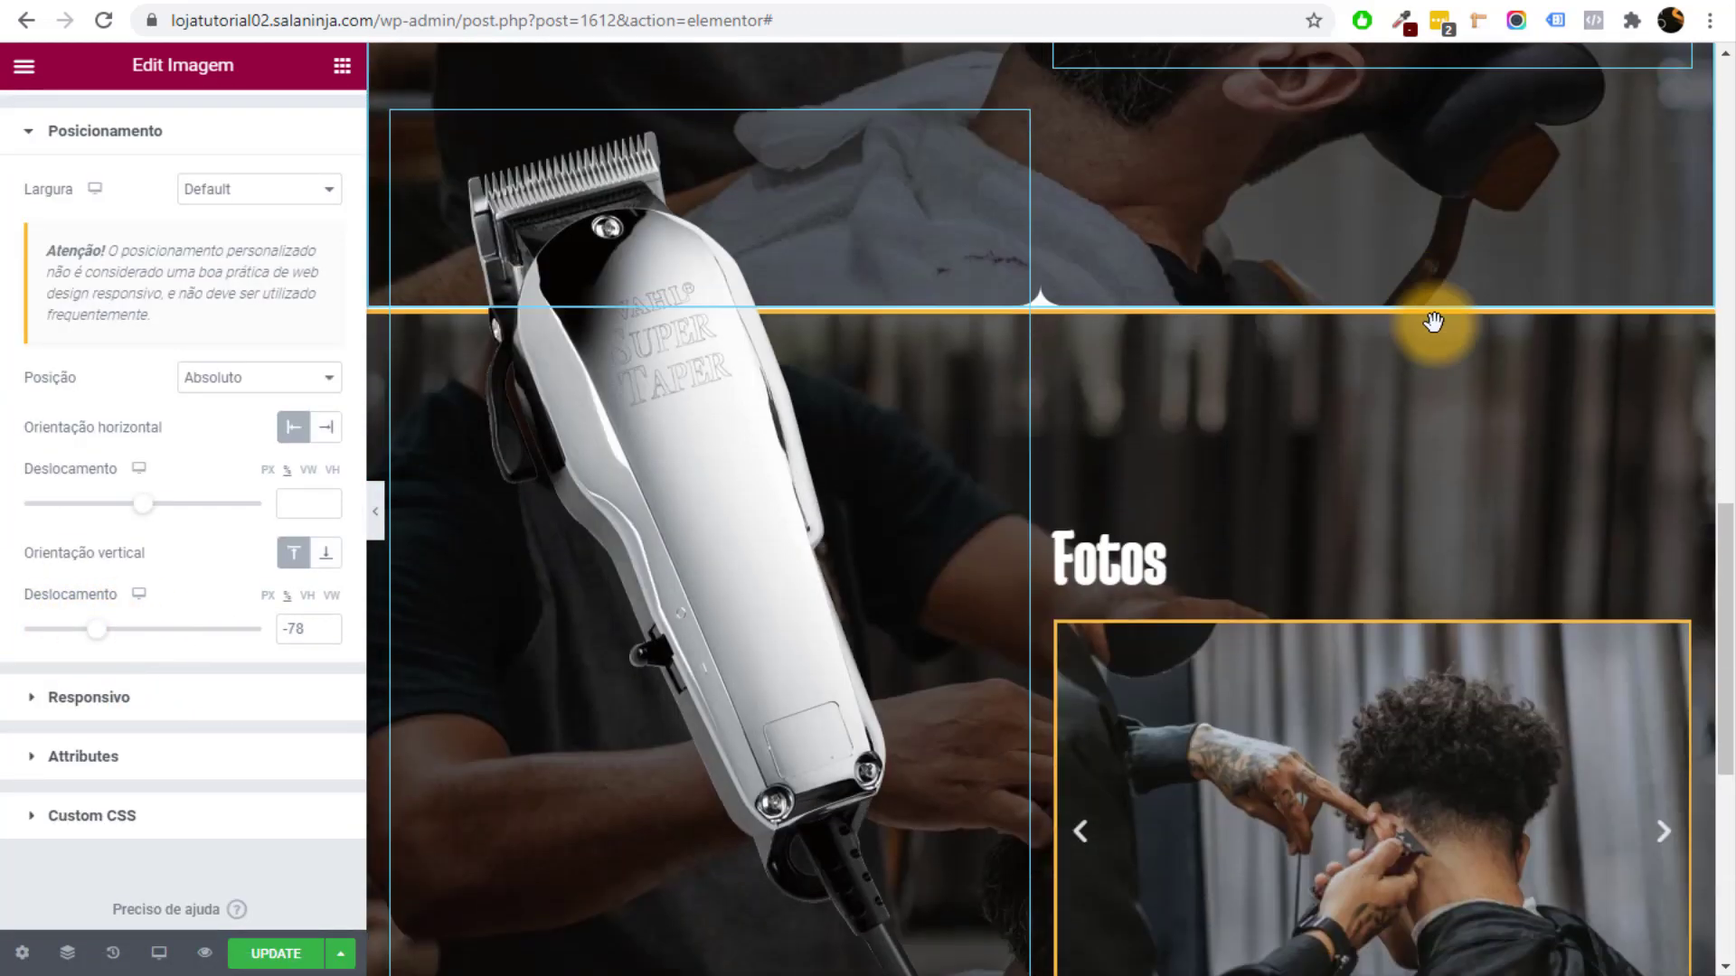
scroll(425, 470, up, 1)
click(375, 506)
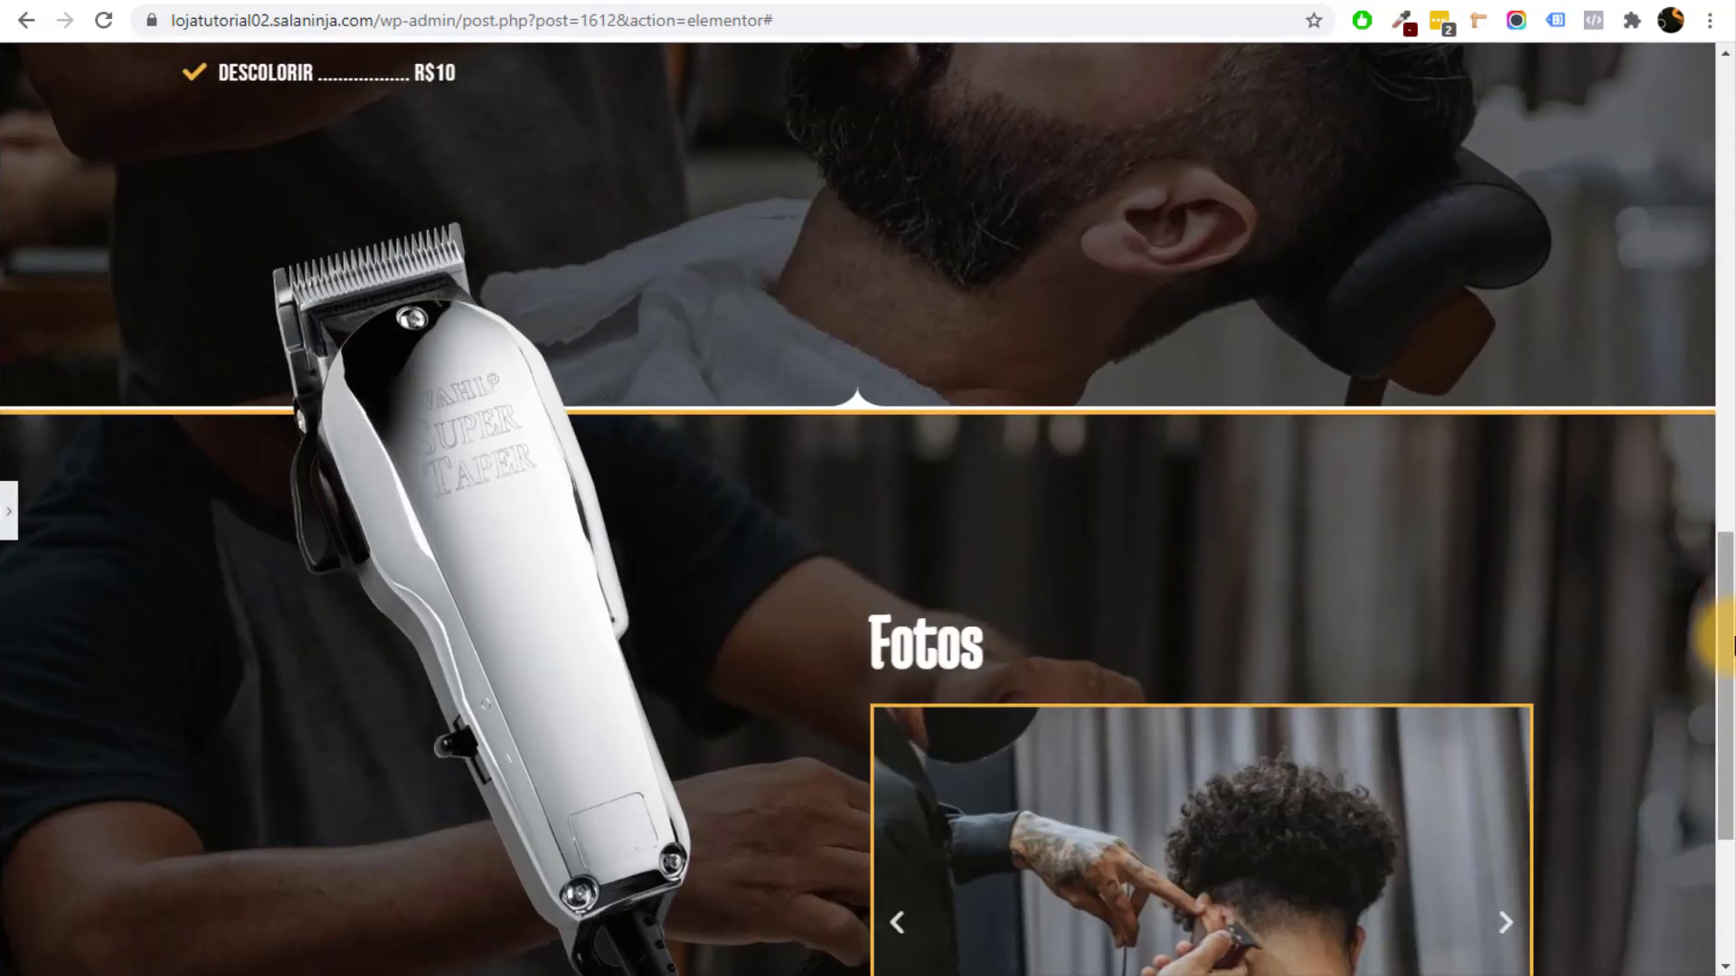
drag(1724, 639, 1724, 479)
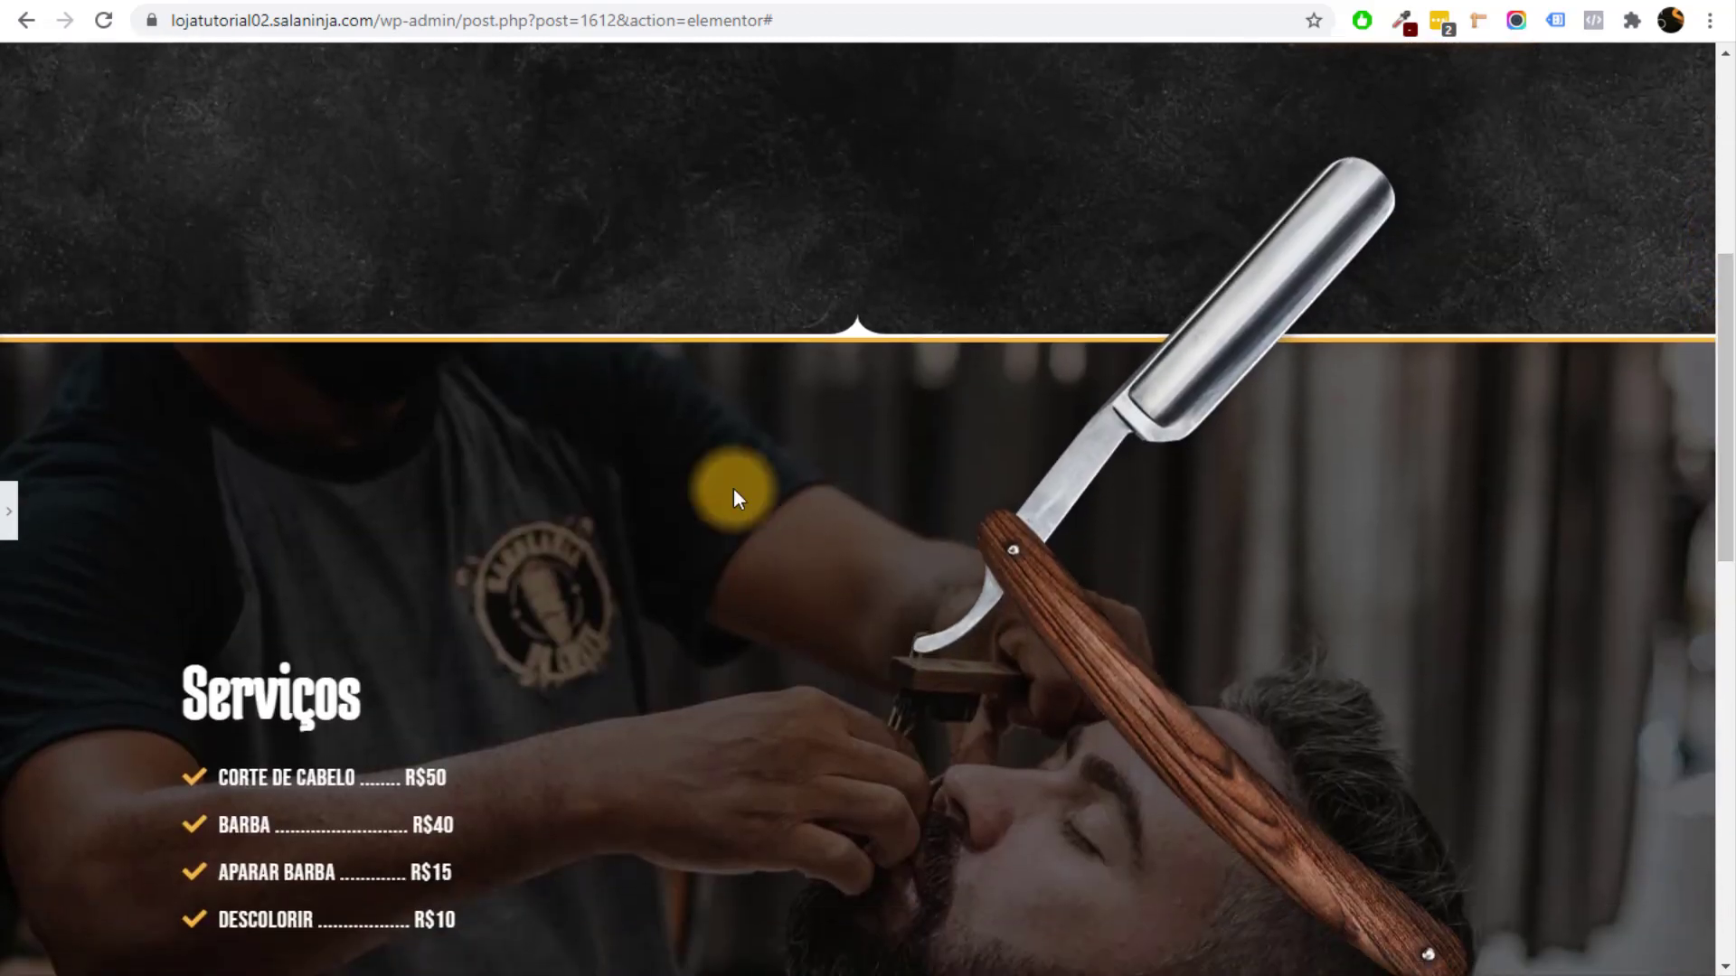
click(5, 535)
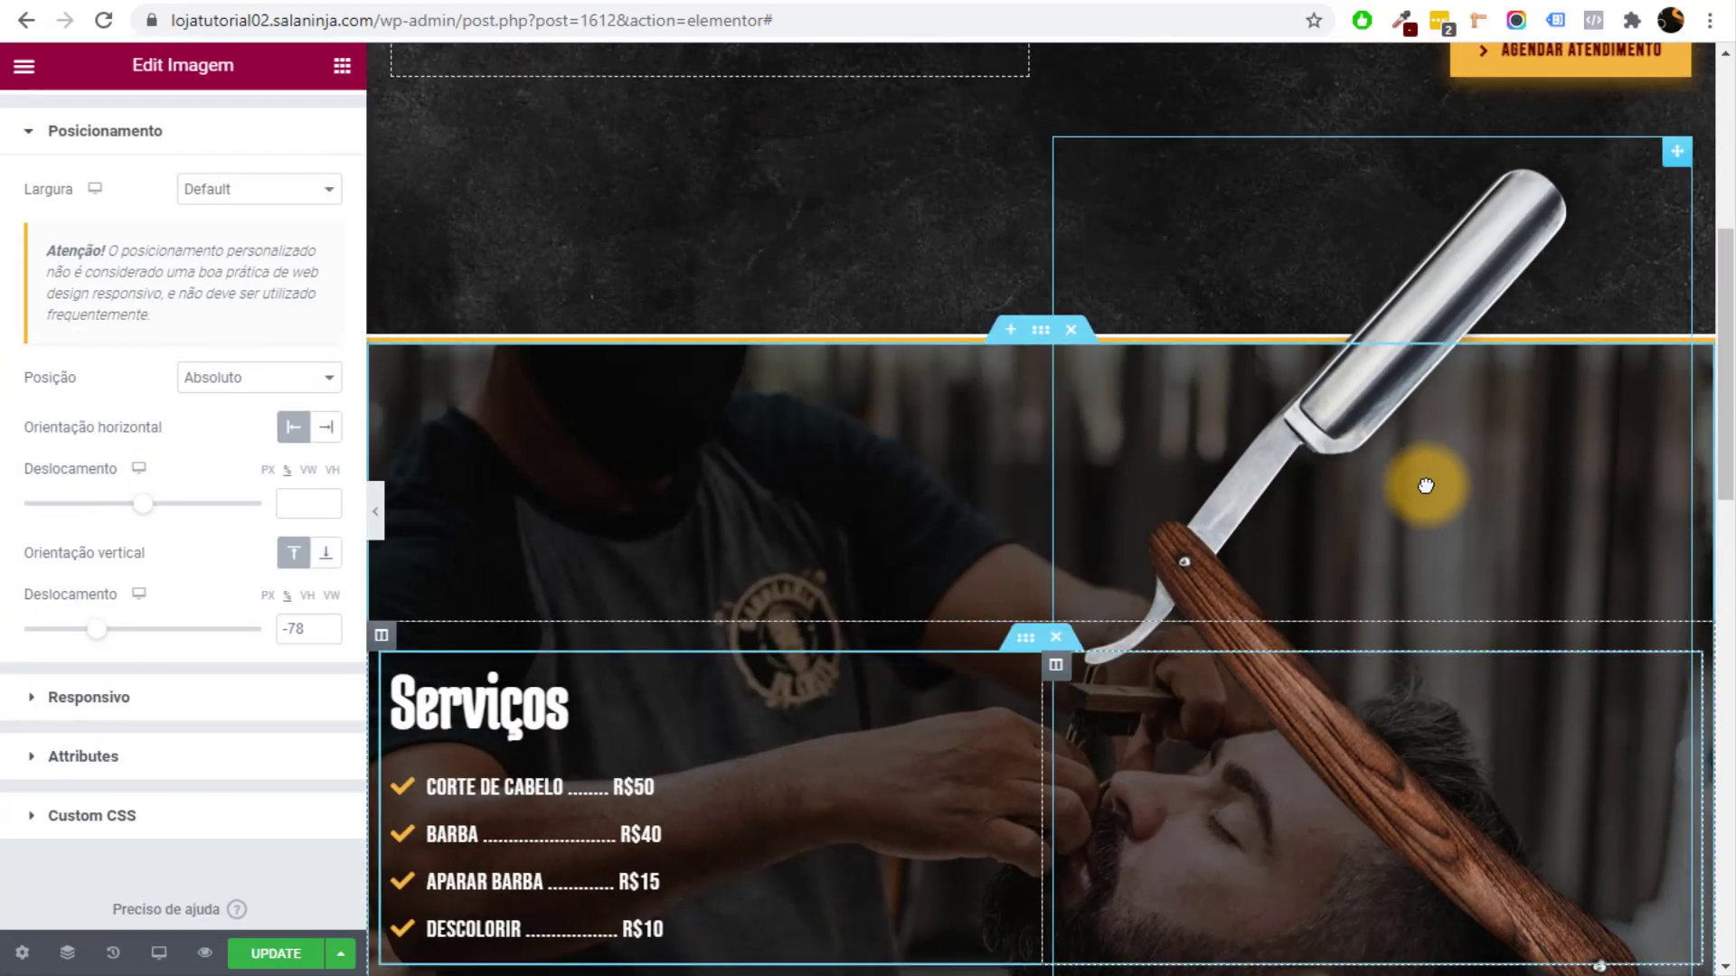
click(1425, 488)
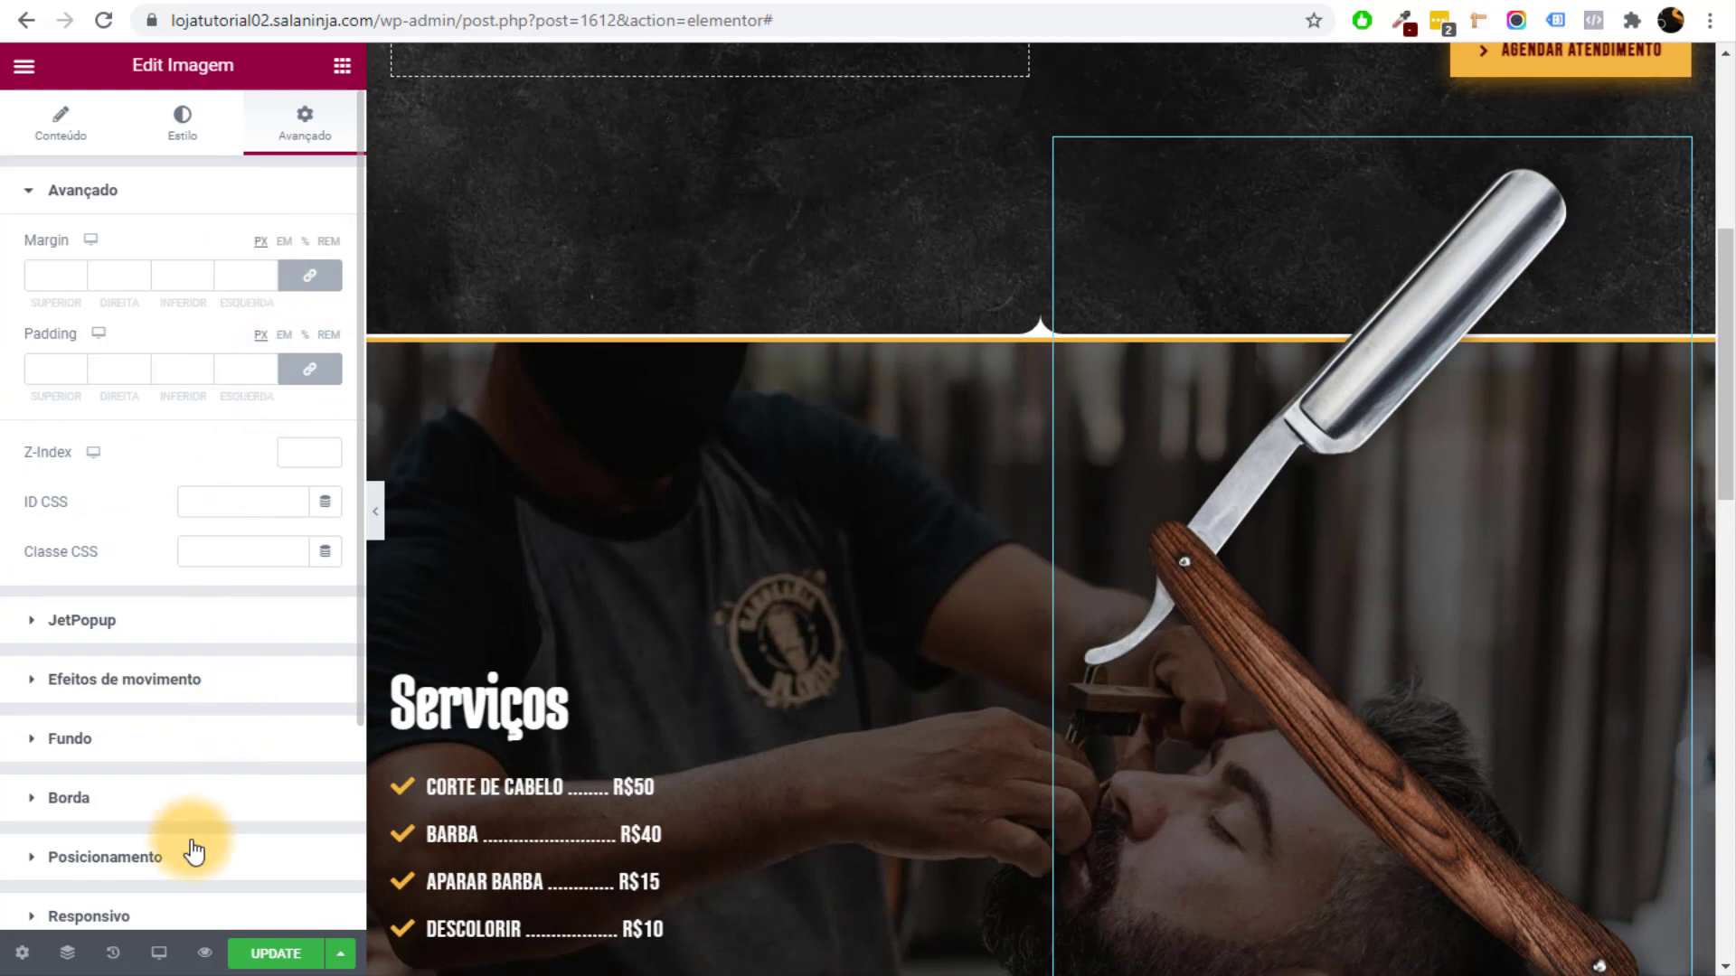
scroll(192, 814, down, 3)
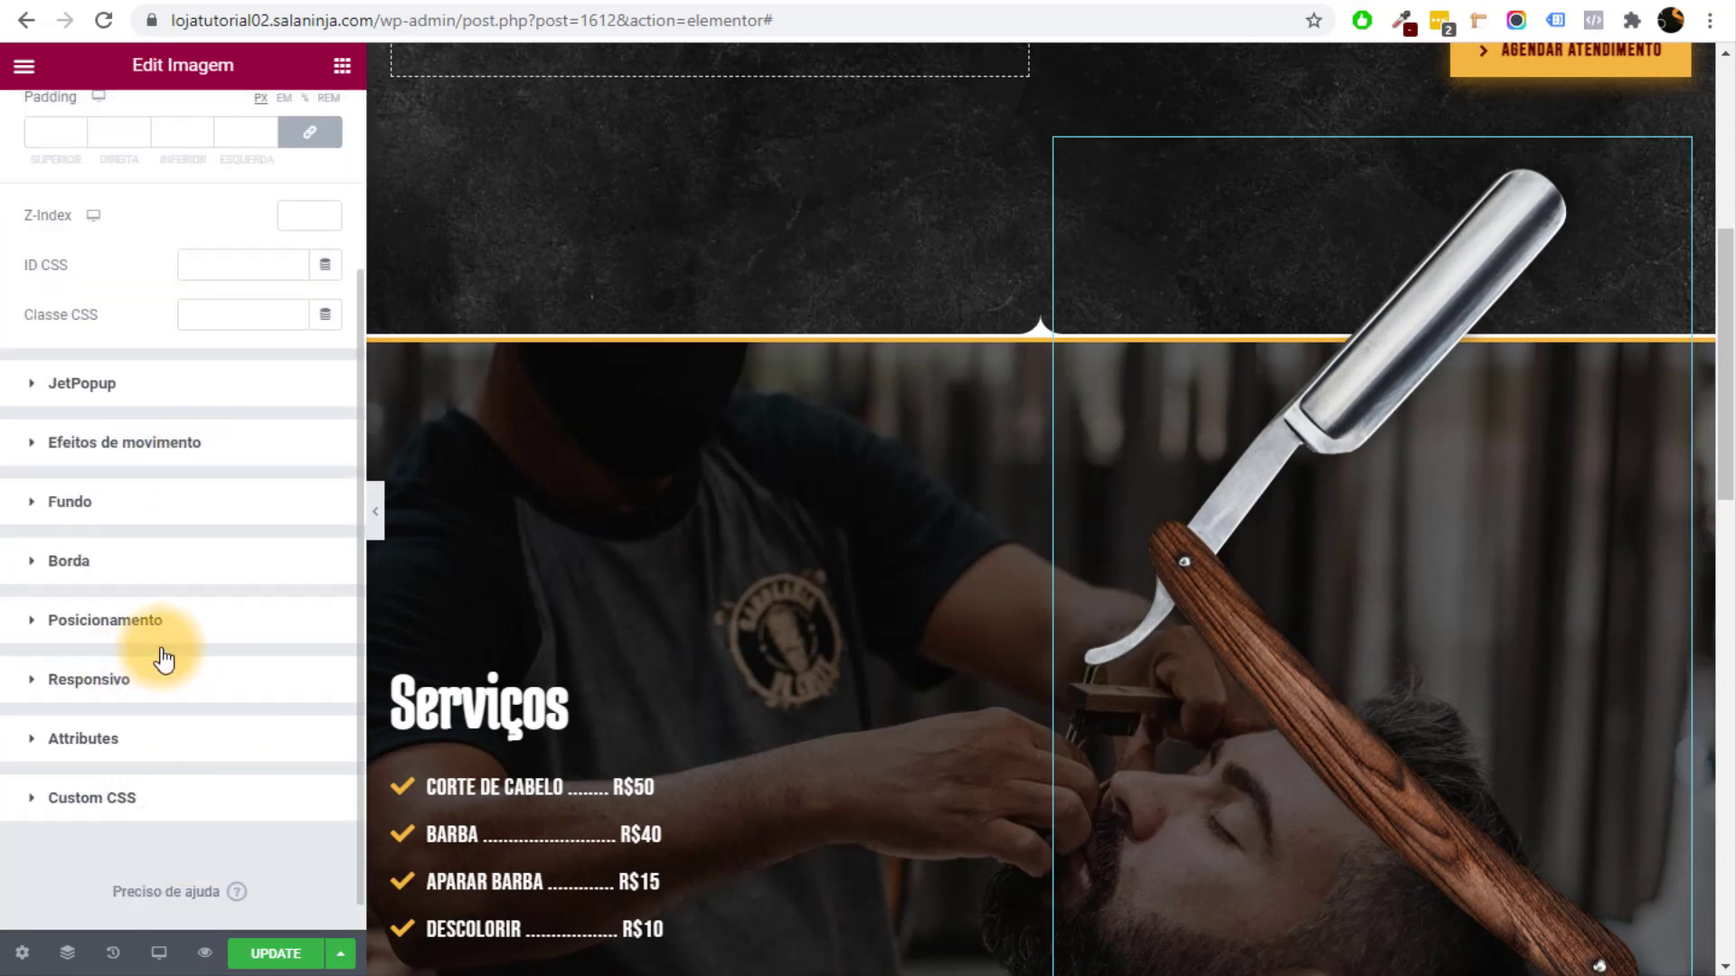
click(288, 965)
scroll(520, 723, down, 10)
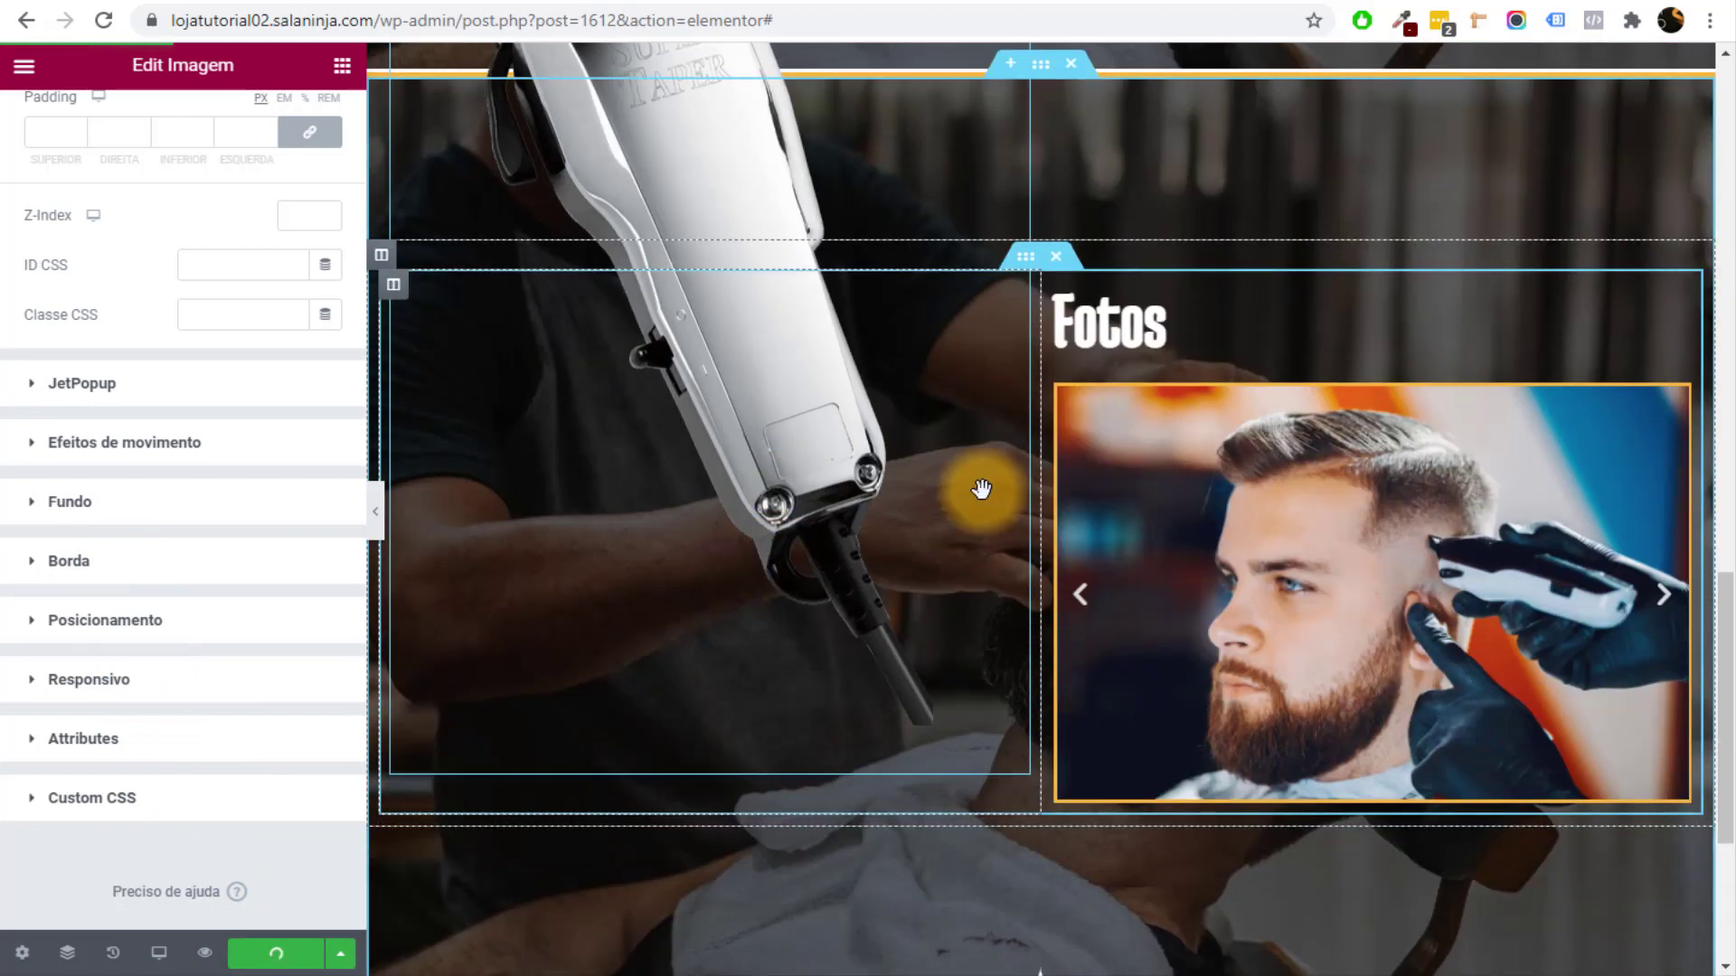
scroll(982, 489, down, 4)
- Add a one-column section below Fotos with 20 top and bottom padding
click(1003, 827)
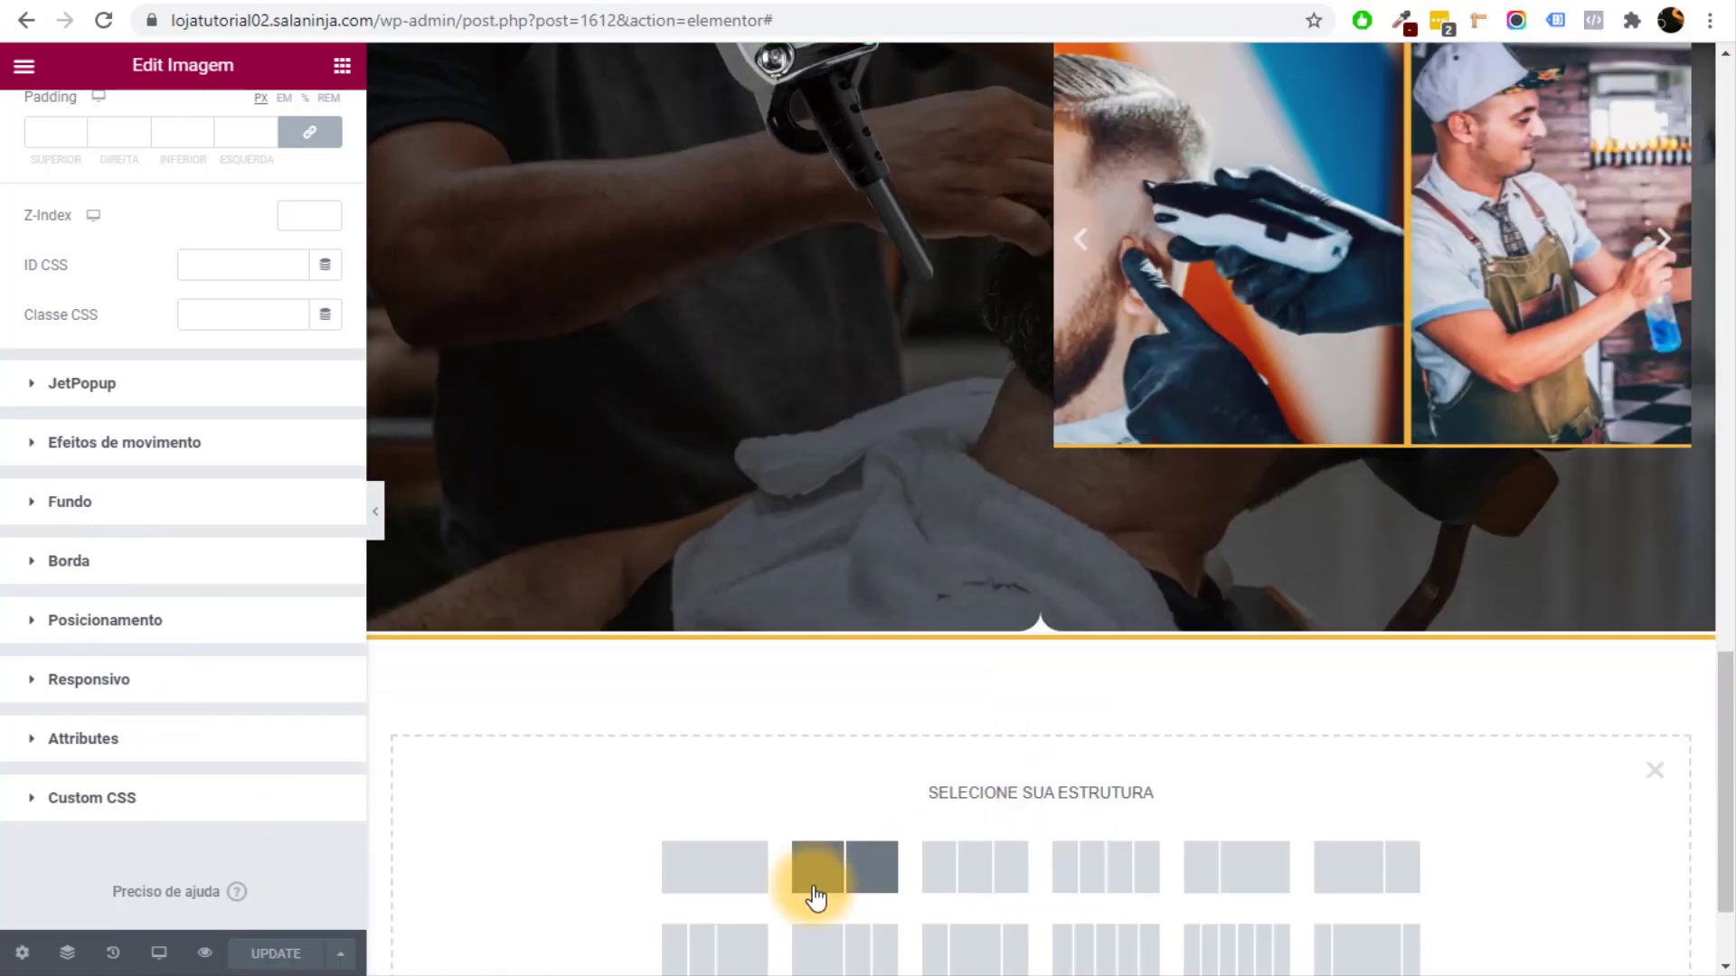
click(669, 863)
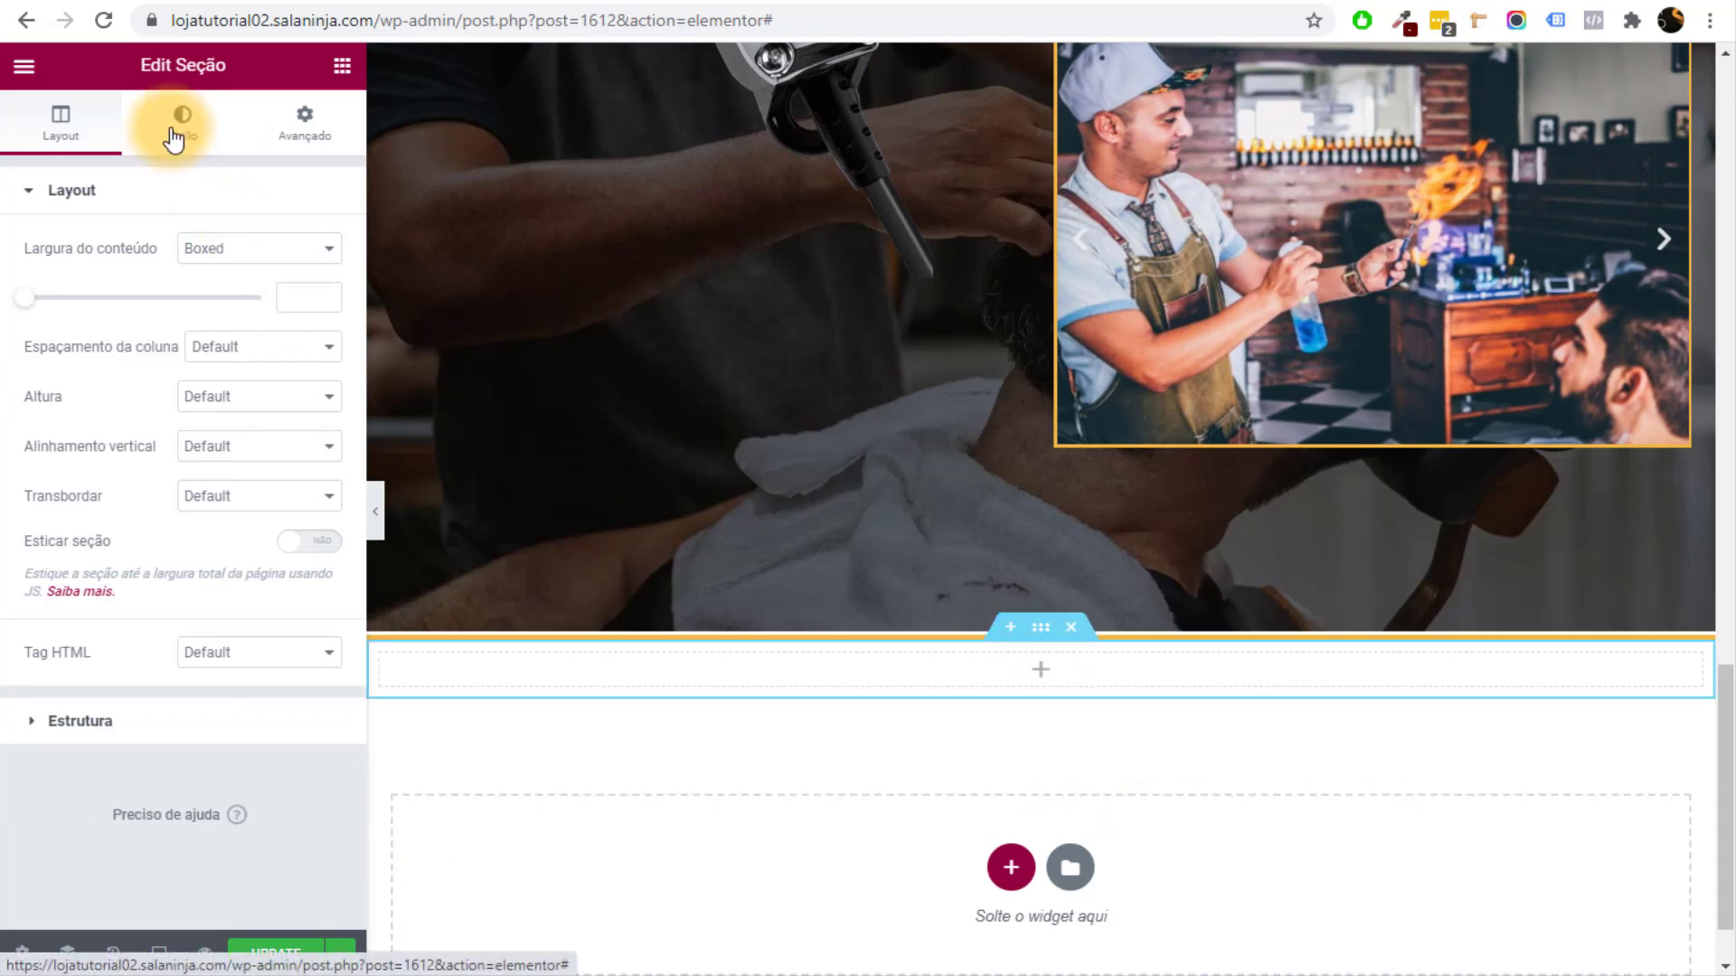
click(292, 143)
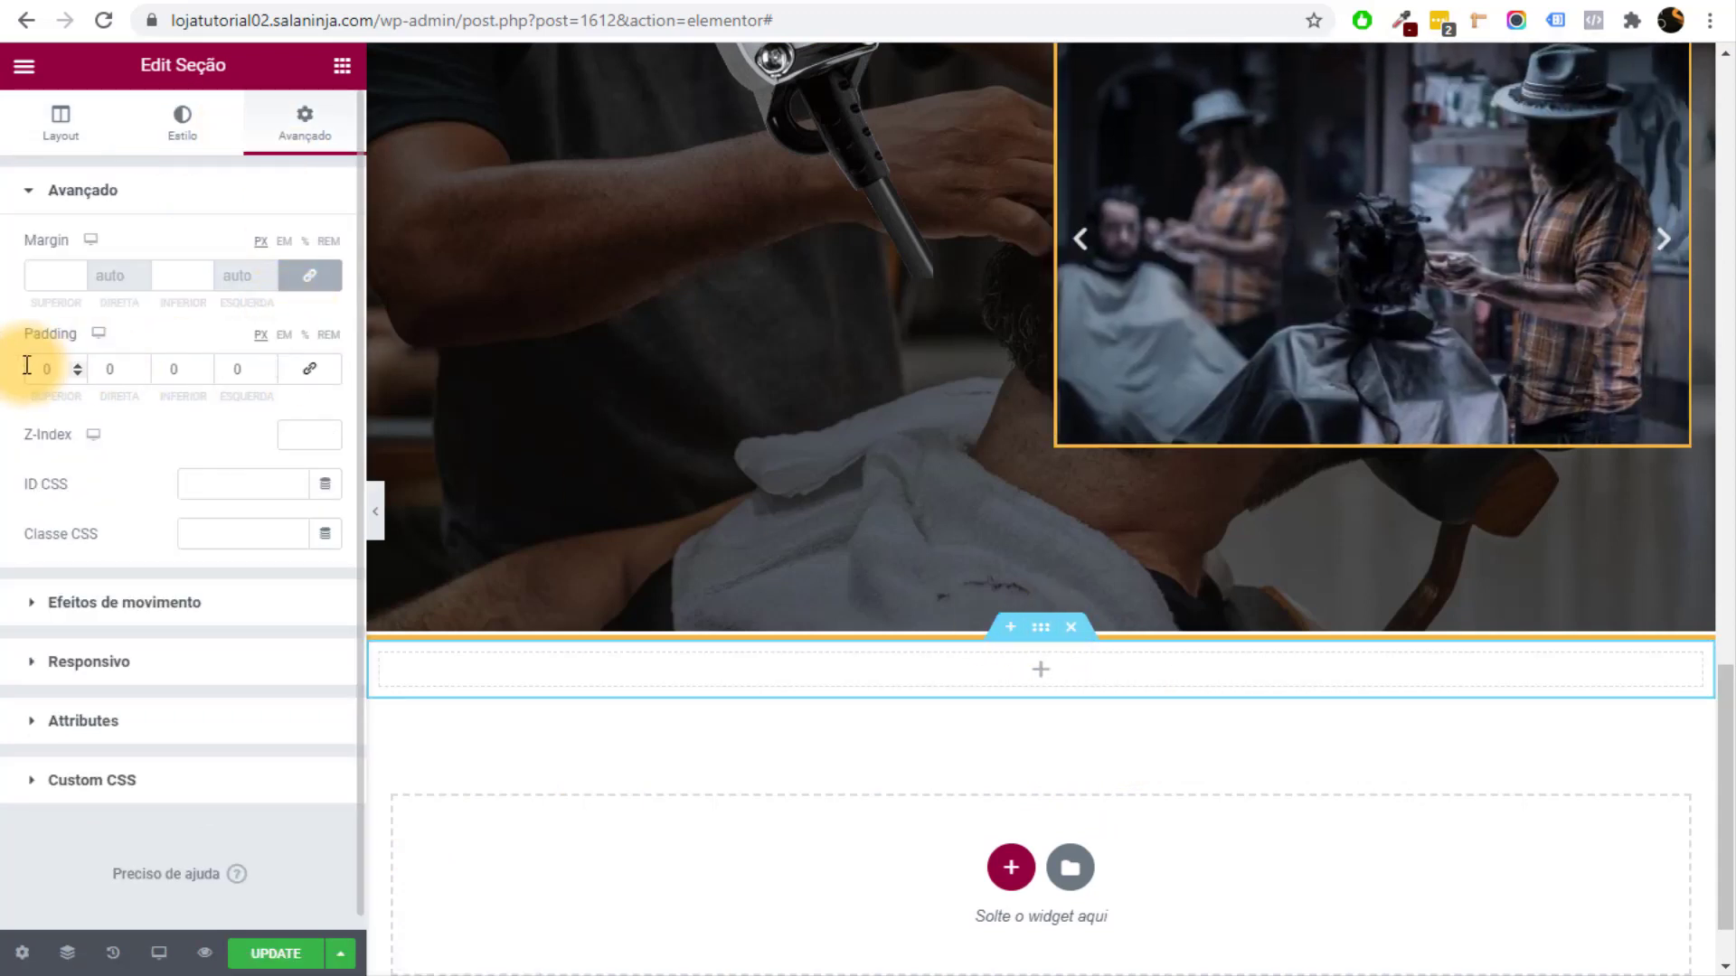
text(20)
click(167, 369)
text(20)
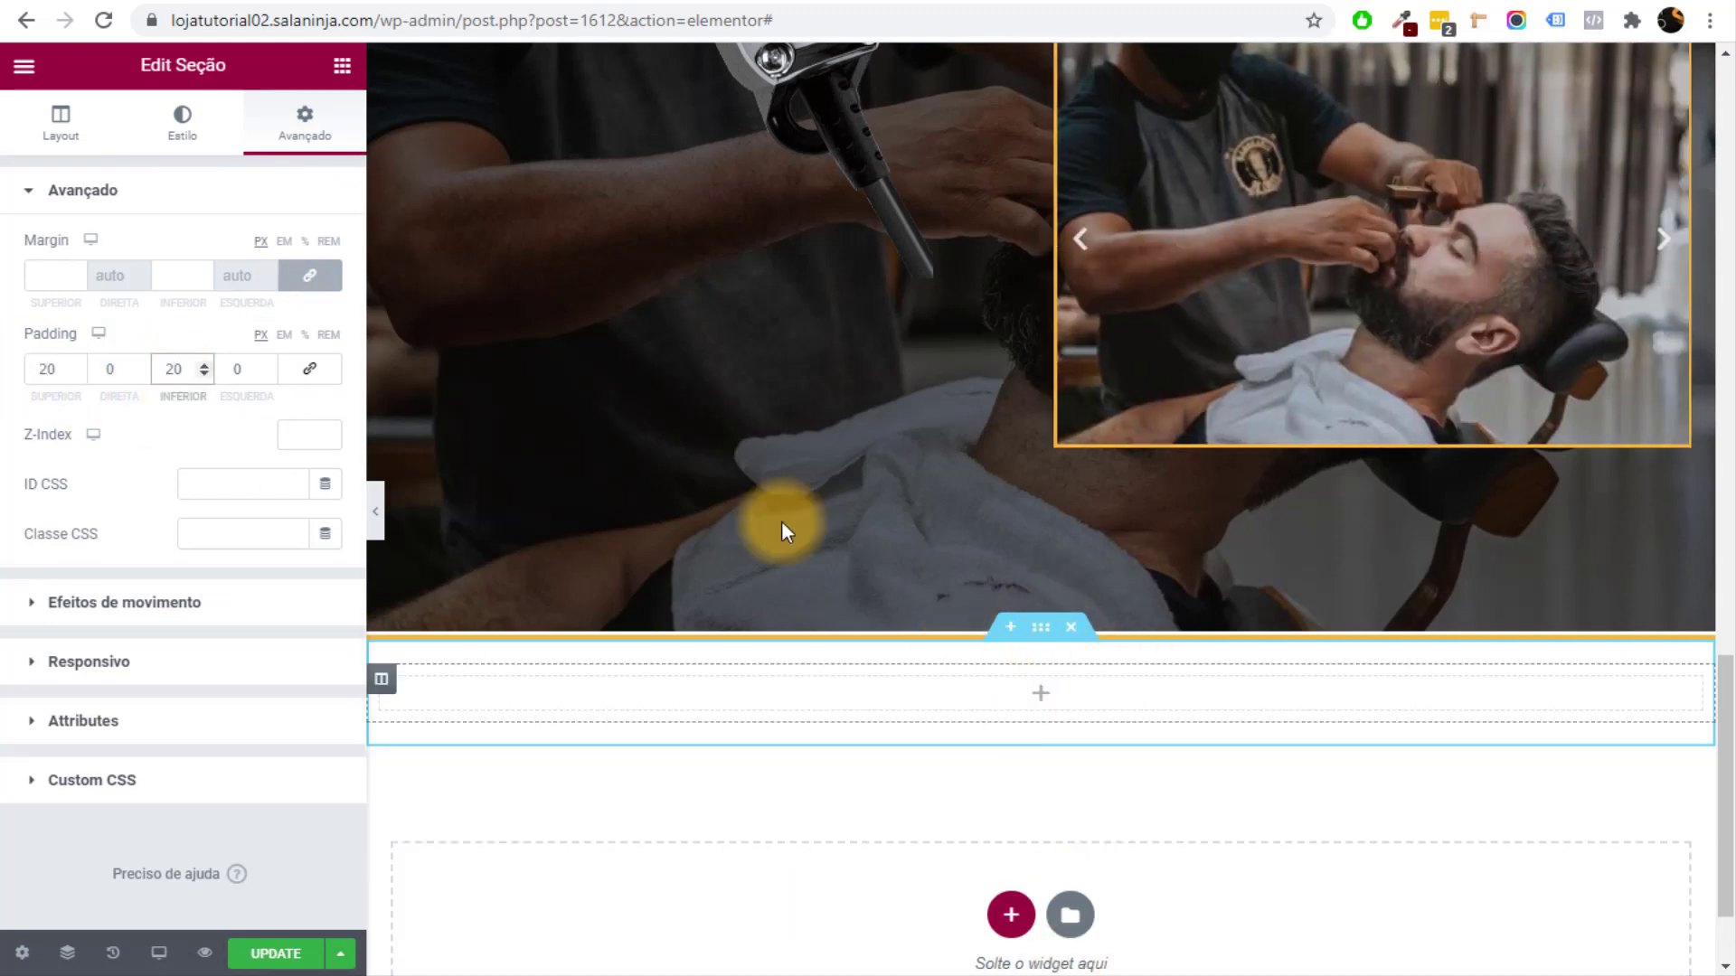
- Give the new section a classic near-black #1B1B1B background colour
click(194, 145)
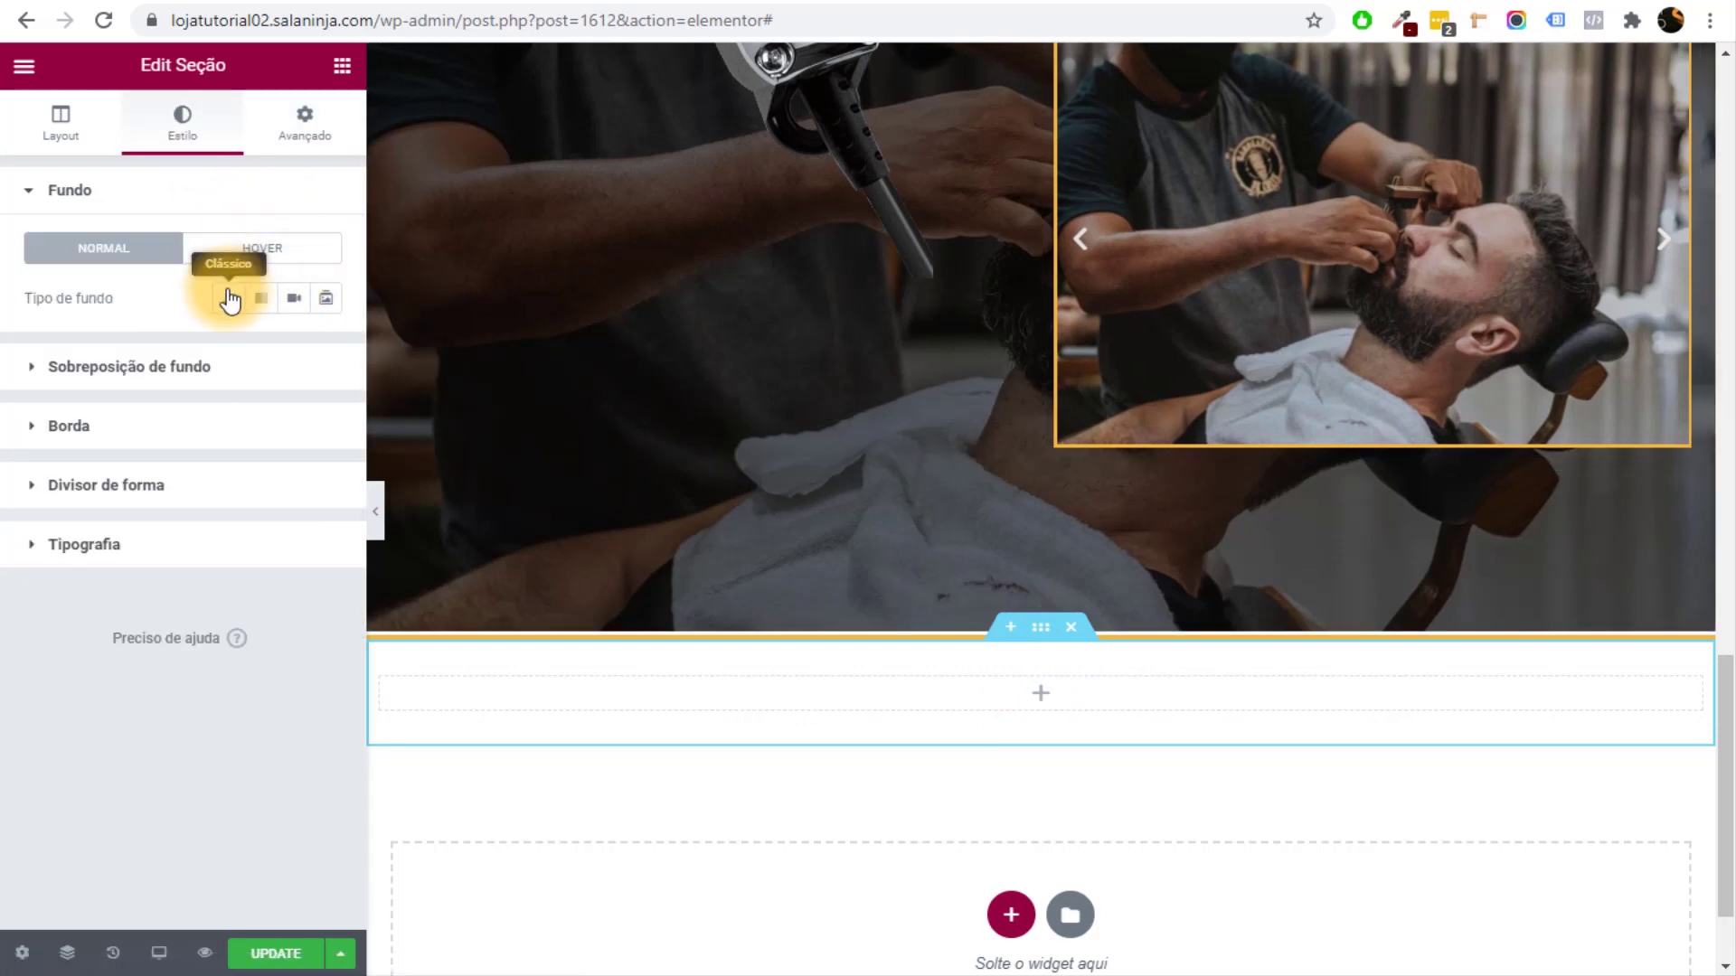
click(229, 297)
click(298, 371)
drag(69, 546, 9, 620)
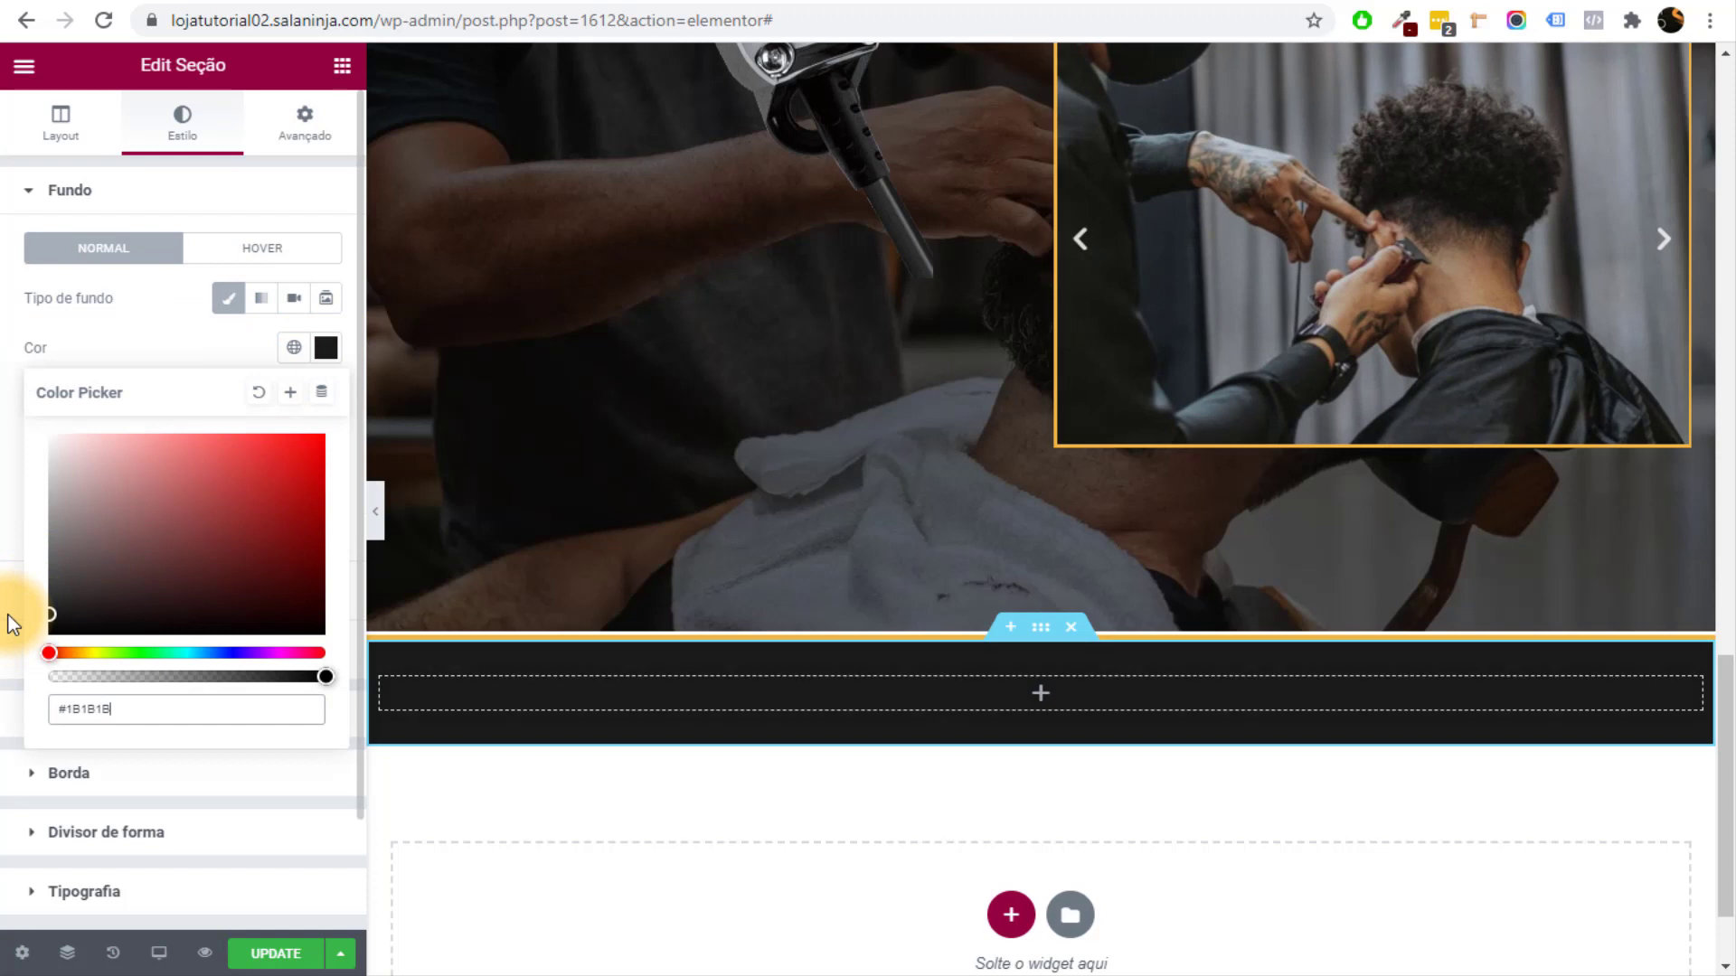
click(8, 554)
click(341, 65)
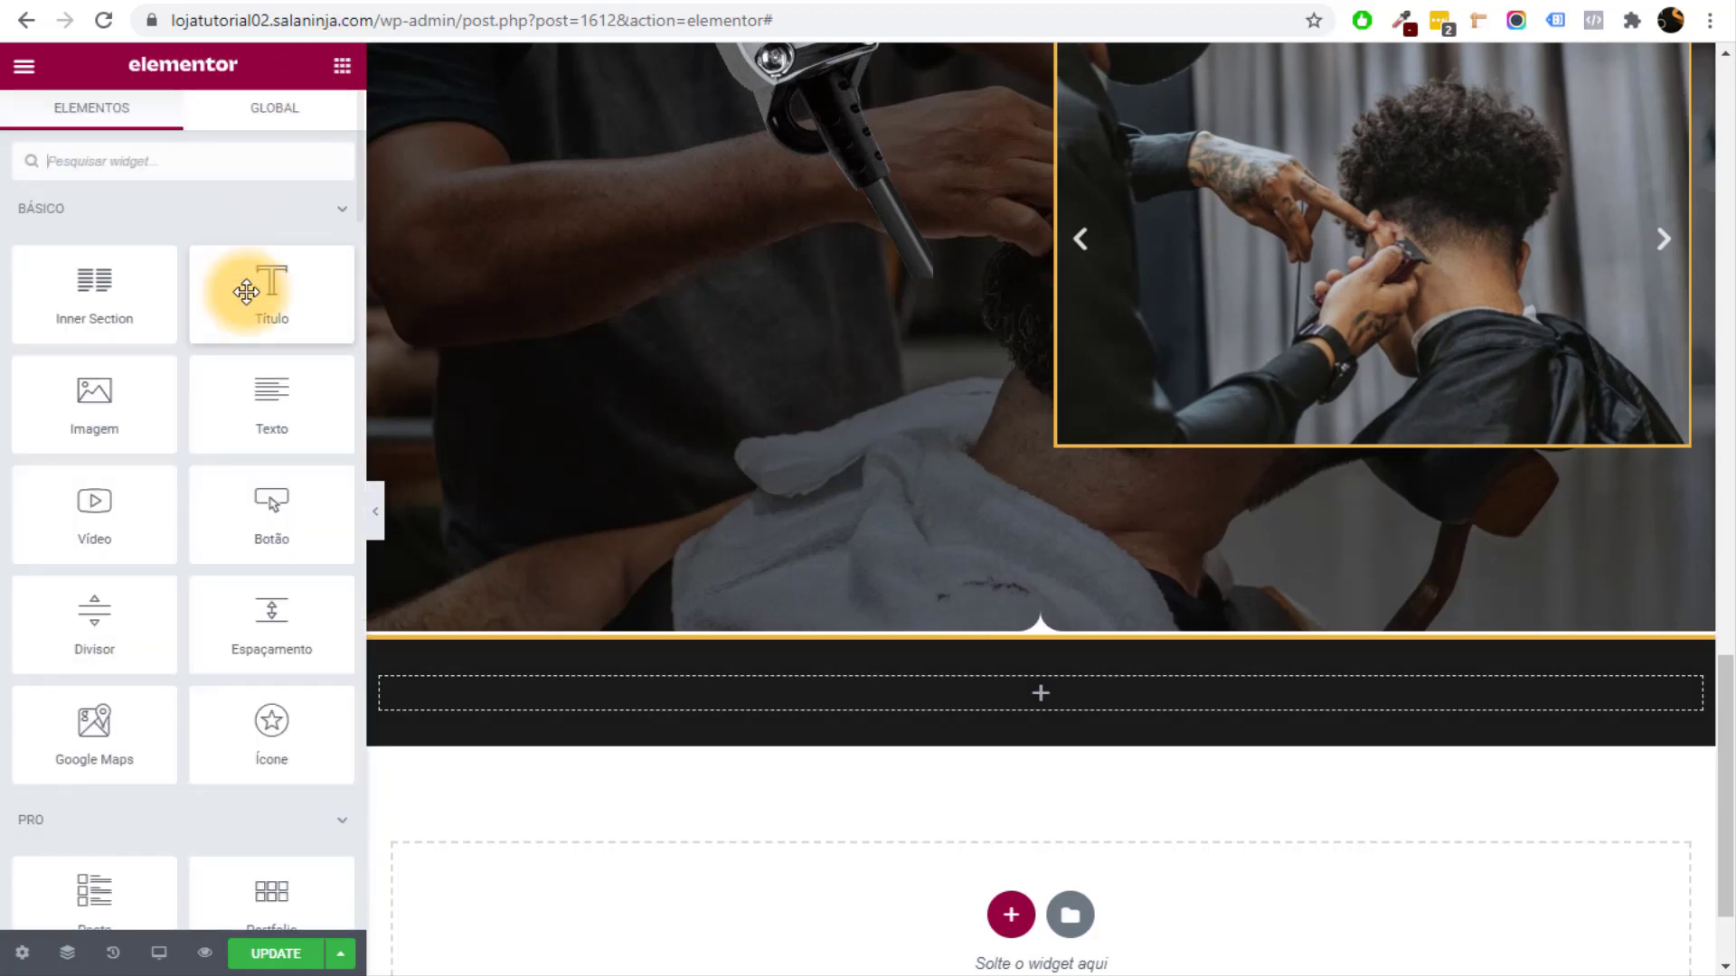
- Place a heading widget in the dark footer section with its HTML tag set to span
drag(244, 291, 1030, 692)
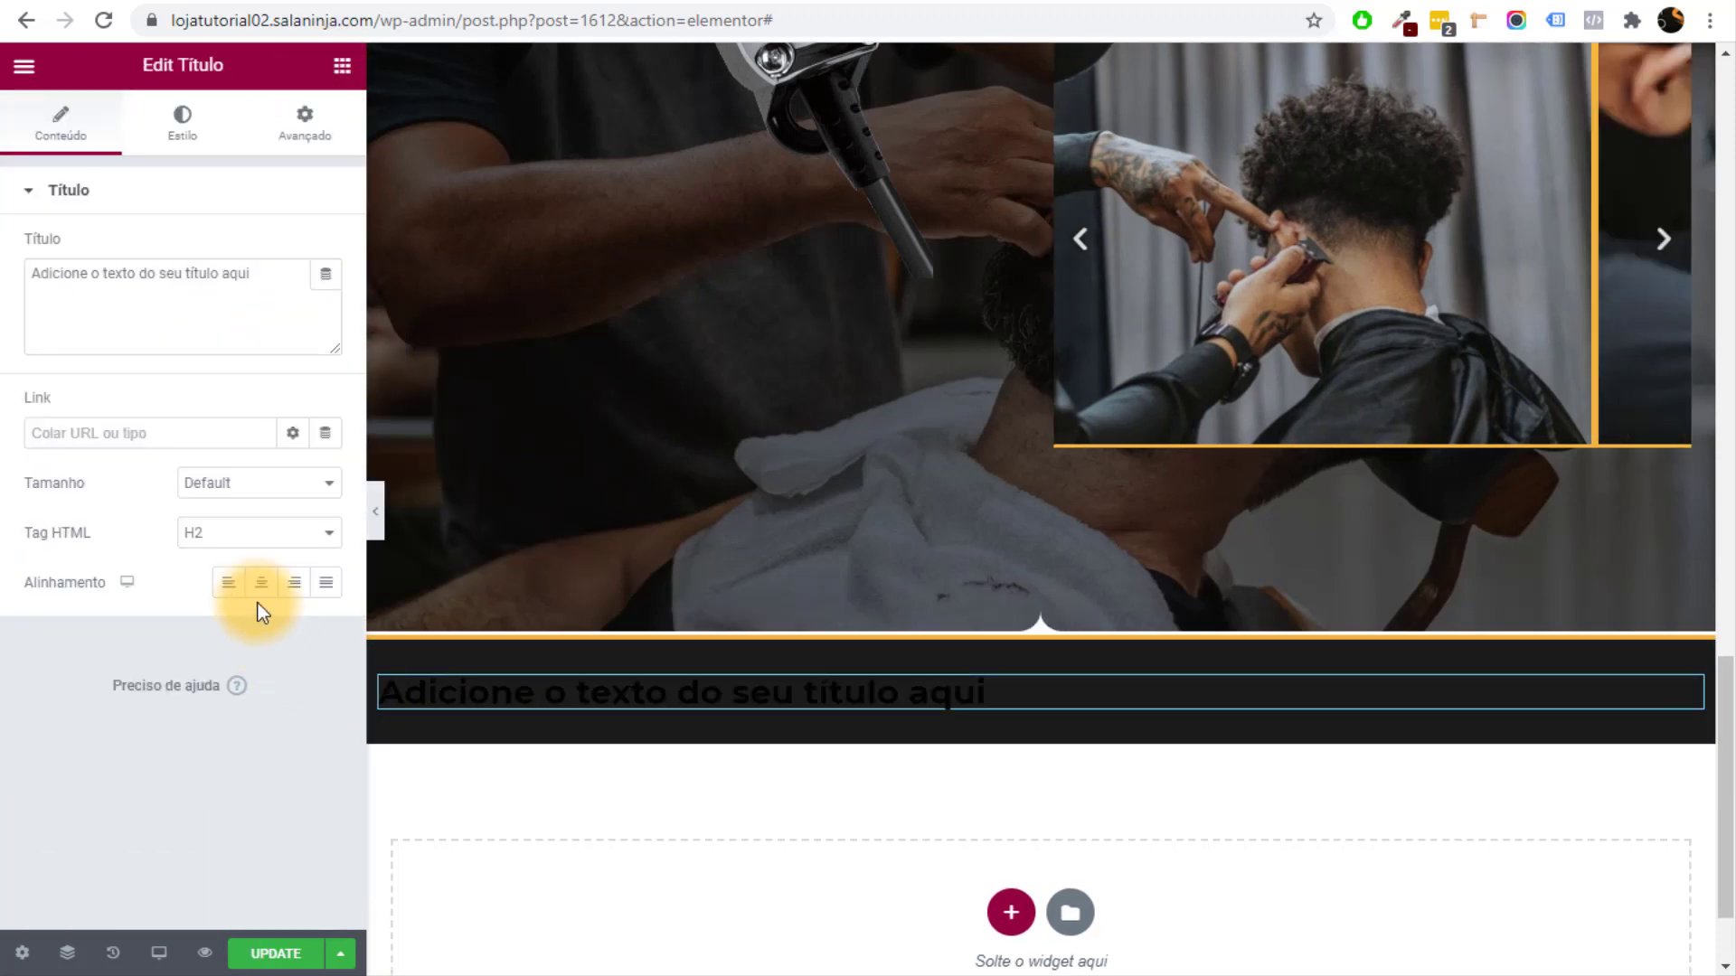
click(254, 535)
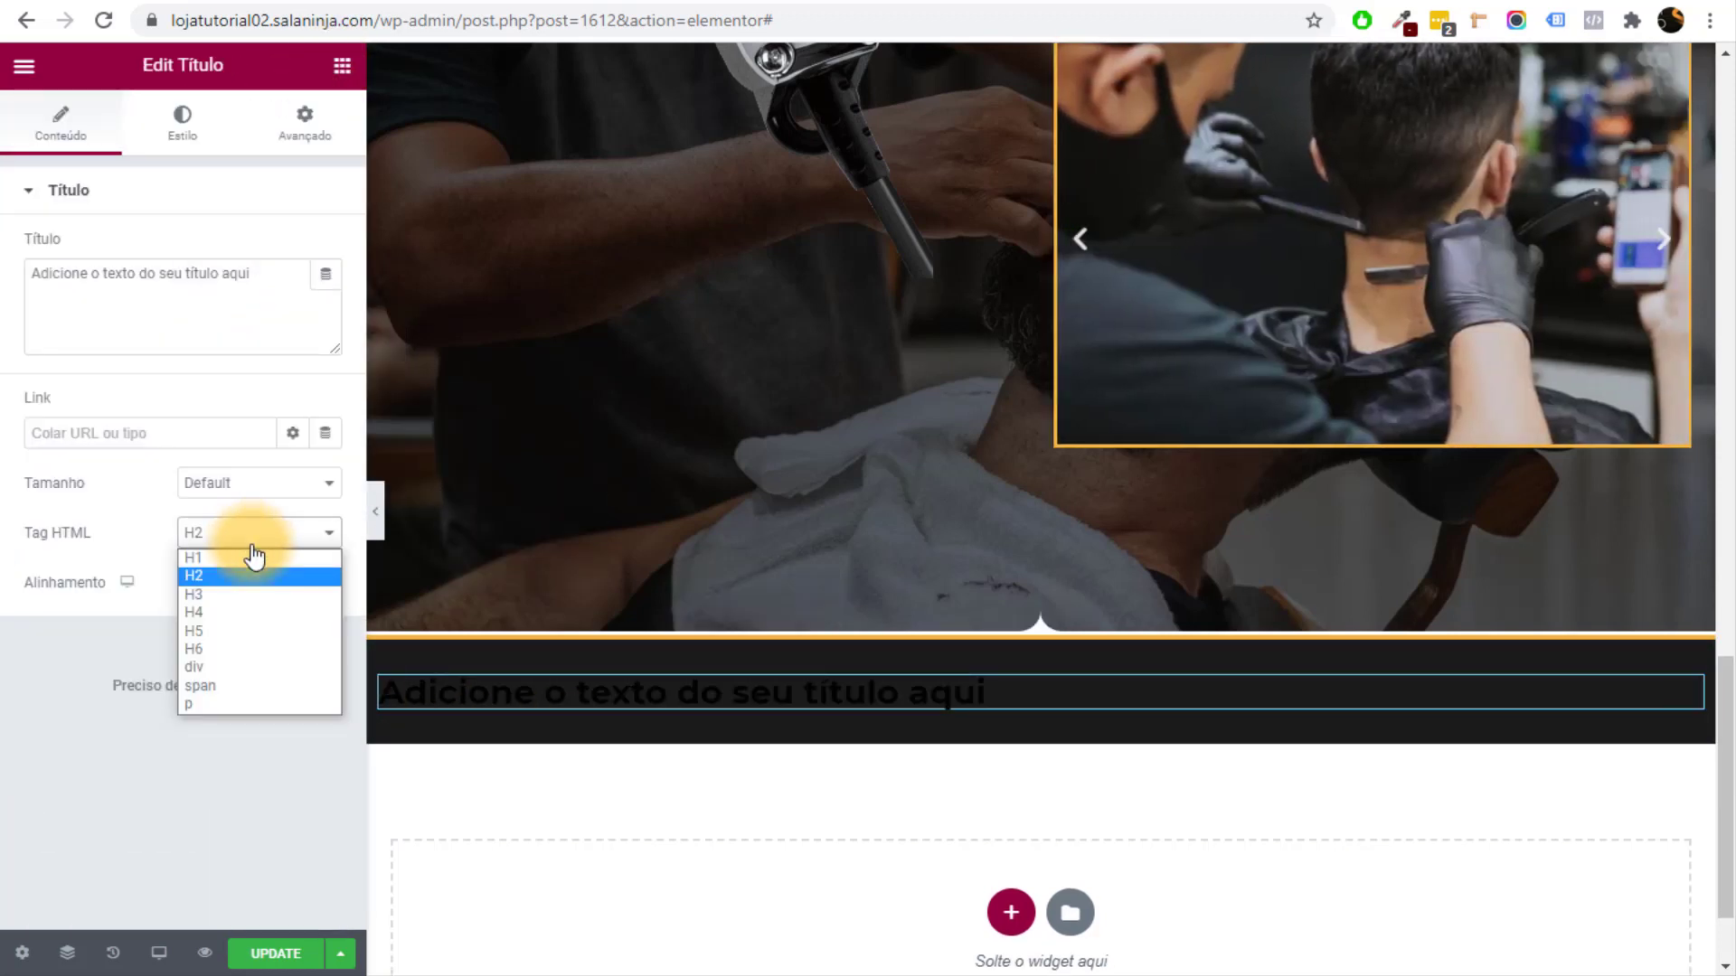
click(231, 684)
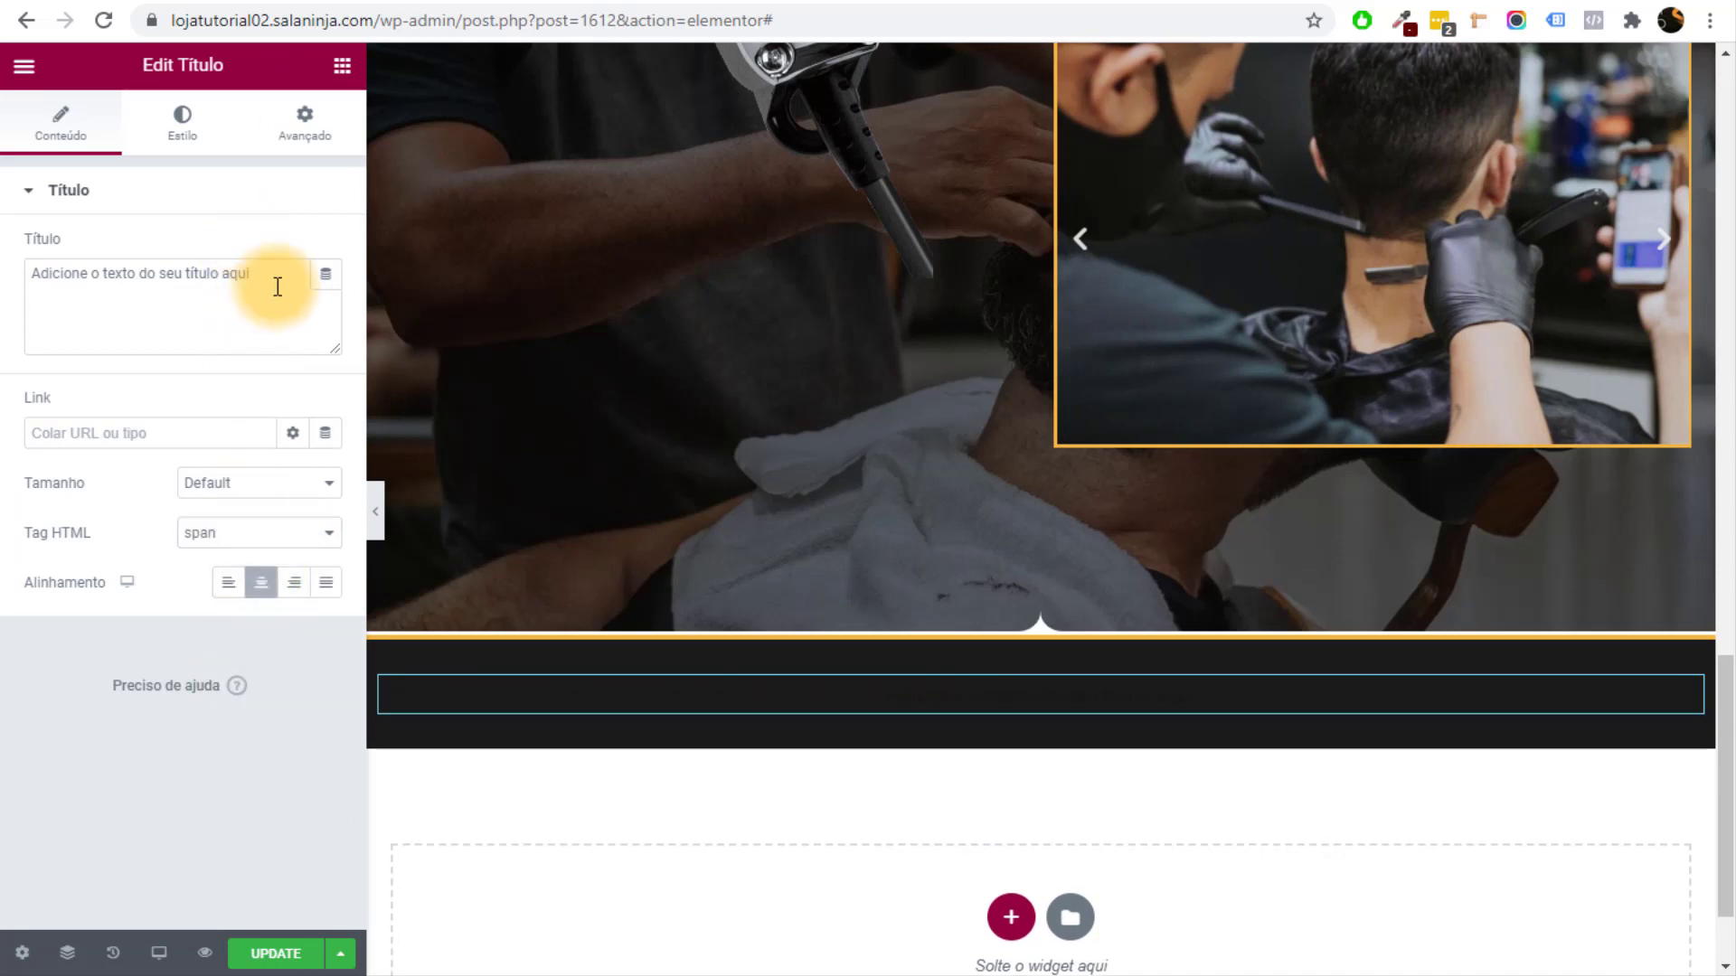
- Replace the heading text with 'Barber Shop Navalha de Ouro 2021 - Todos Os Direitos Reservados'
drag(277, 287, 5, 308)
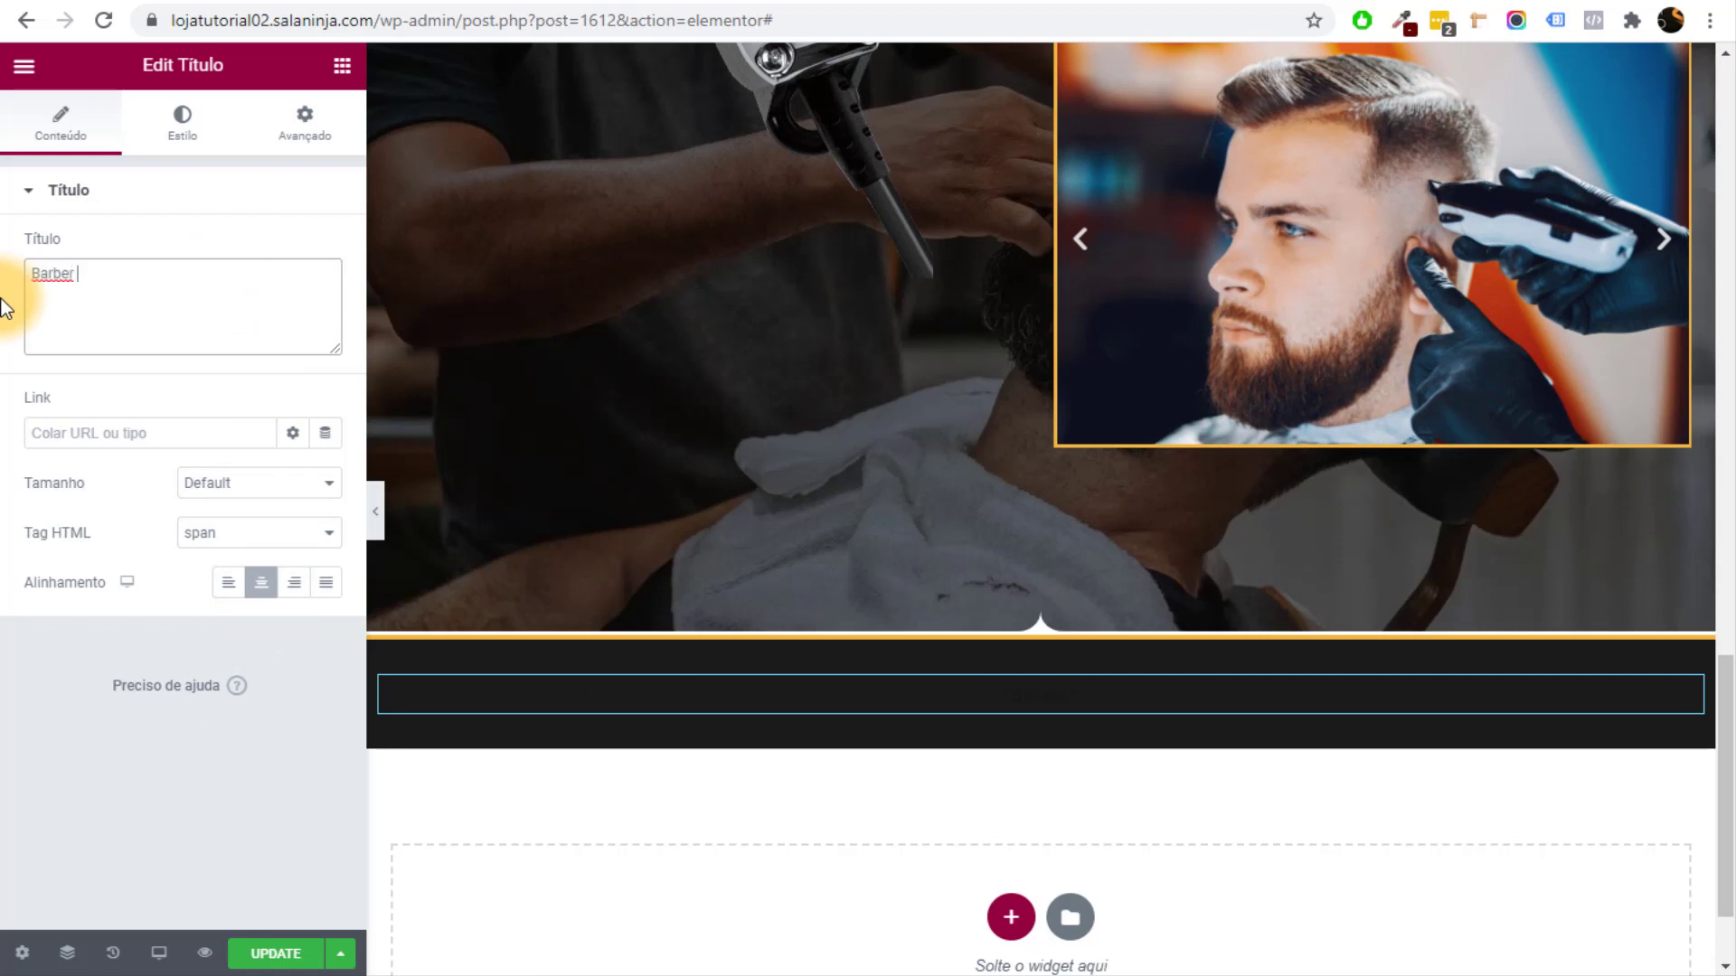
text(Barber Shop Navalha de Ouro)
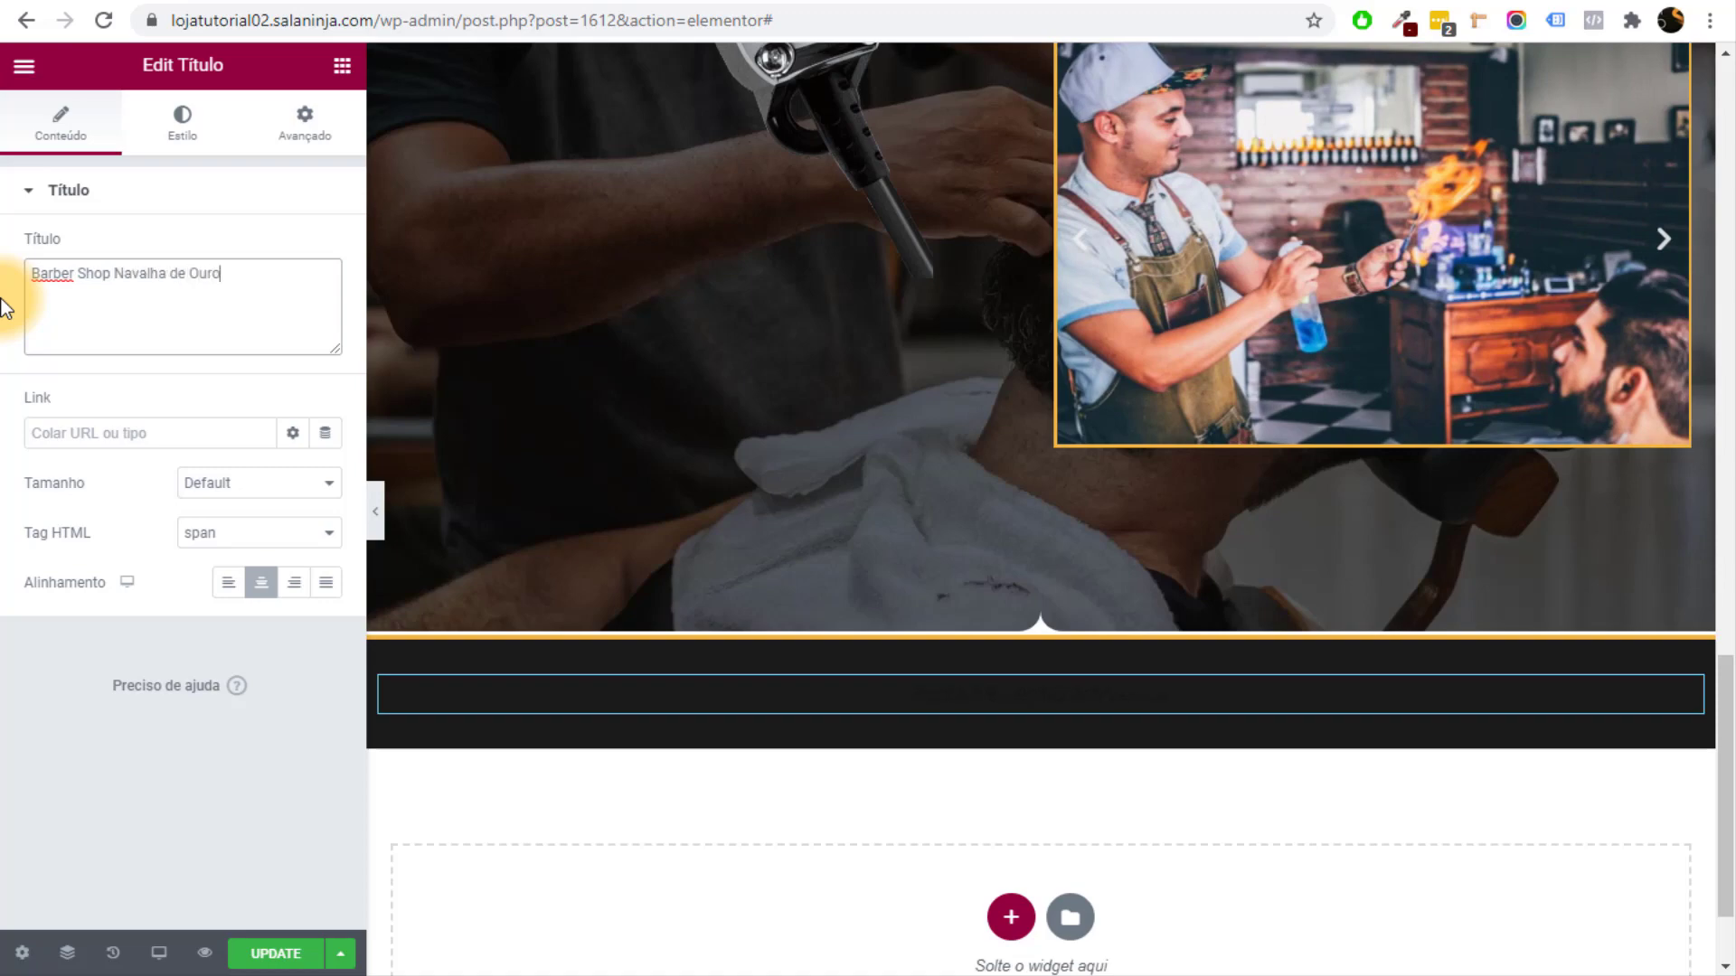
scroll(1300, 502, up, 15)
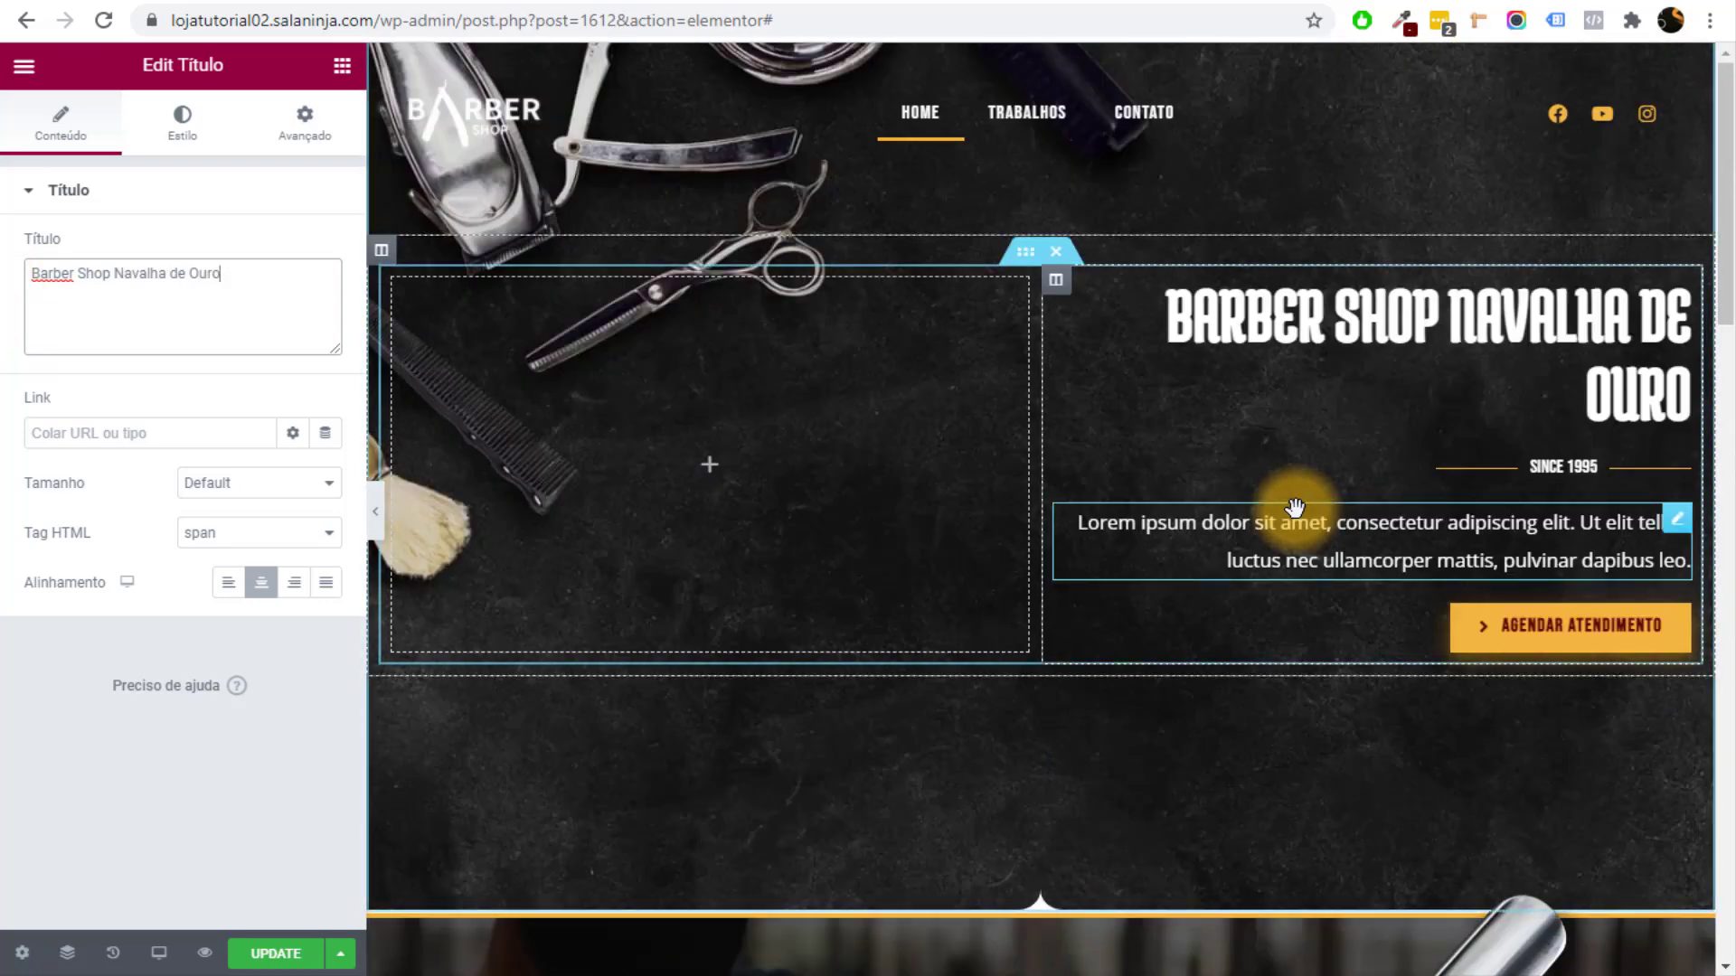
scroll(1295, 508, down, 15)
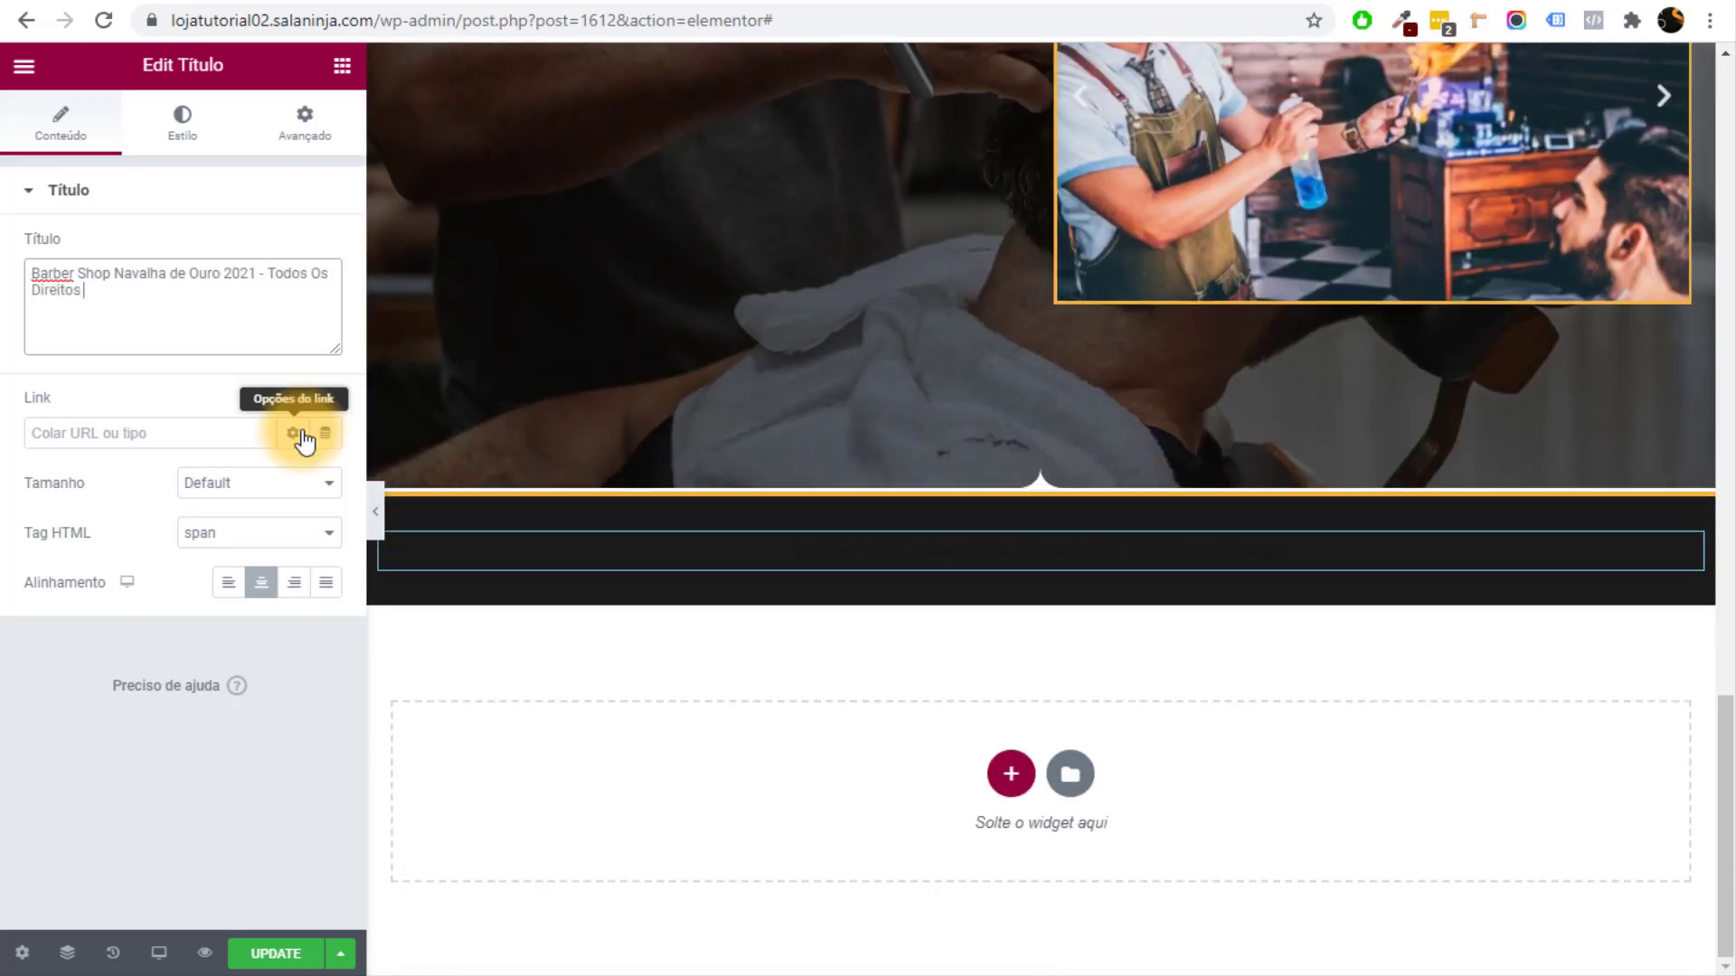
text(Reservados)
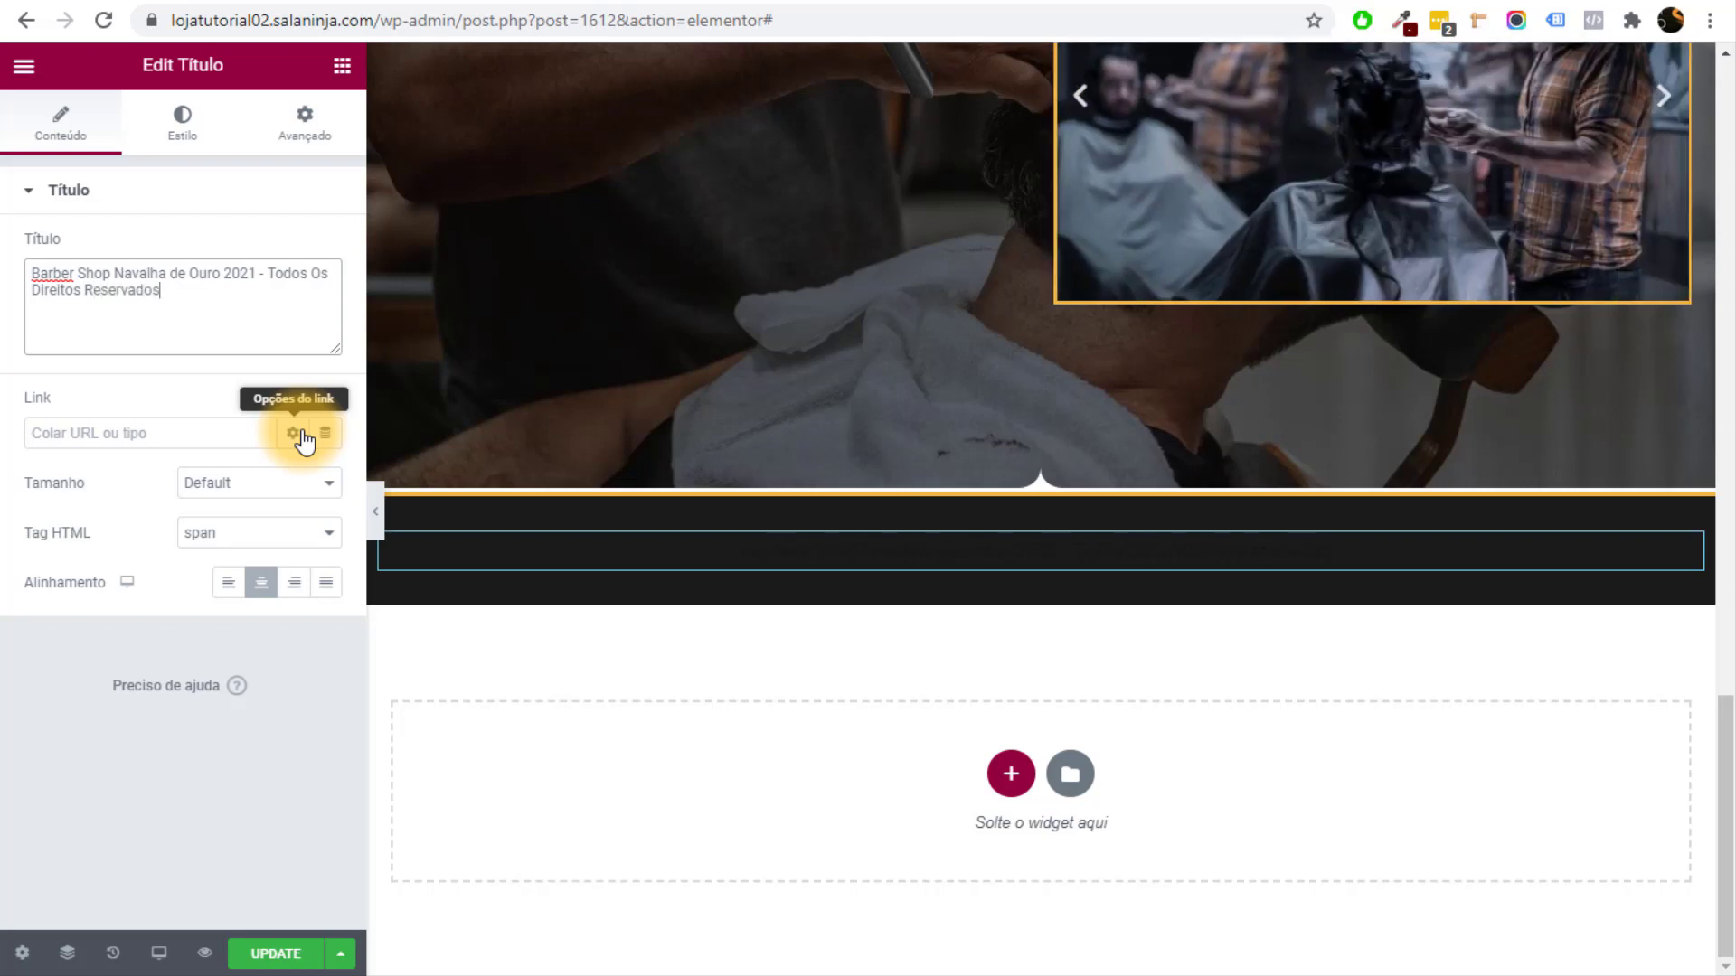
- Make the footer heading's text colour white
click(185, 120)
click(312, 252)
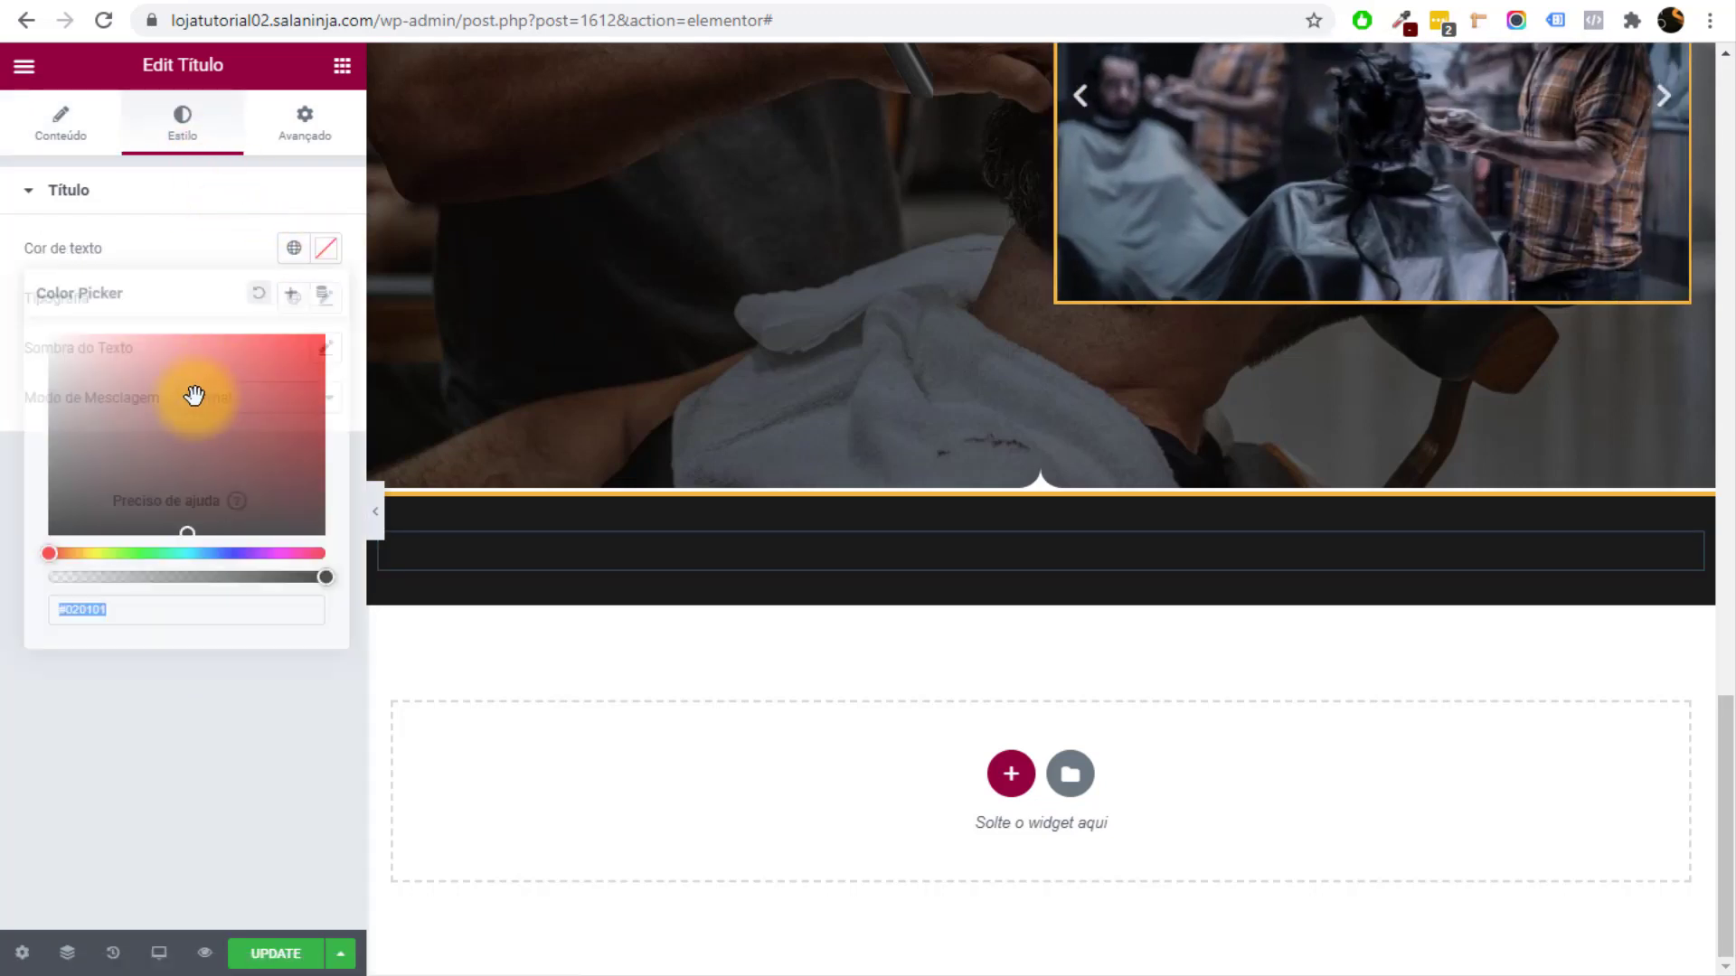
drag(194, 395, 8, 310)
click(8, 349)
- Set the footer typography to Bebas Neue with letter spacing 1 and preview full width
click(325, 298)
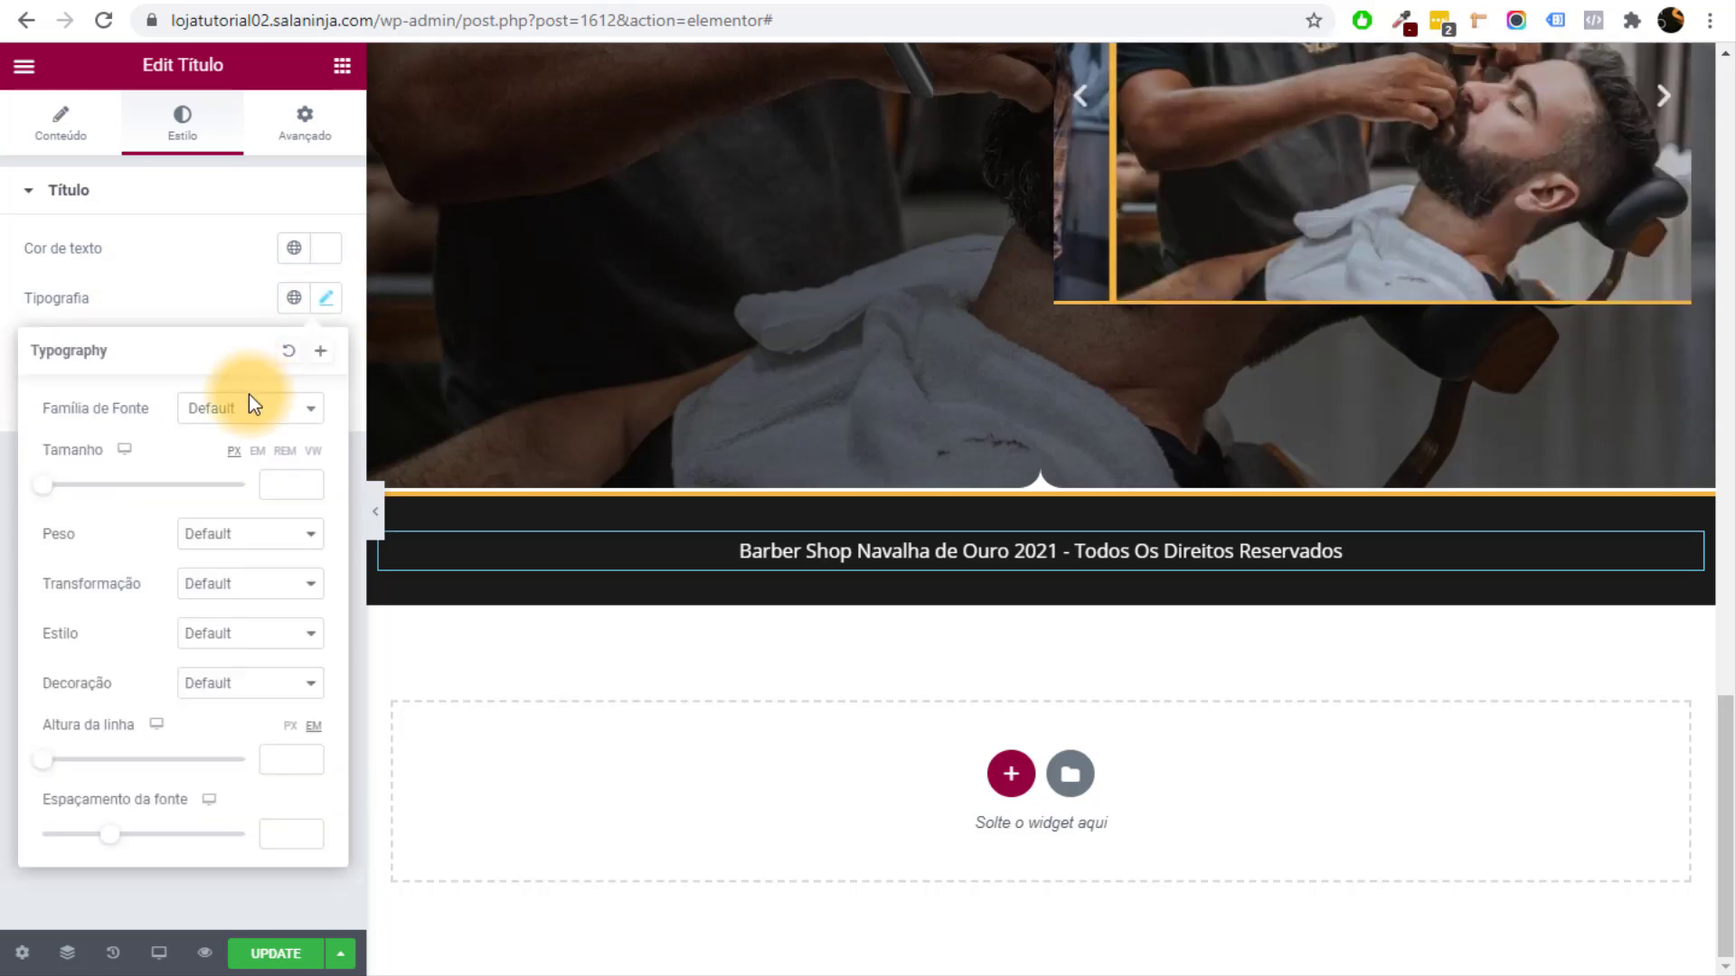
click(246, 408)
text(beba)
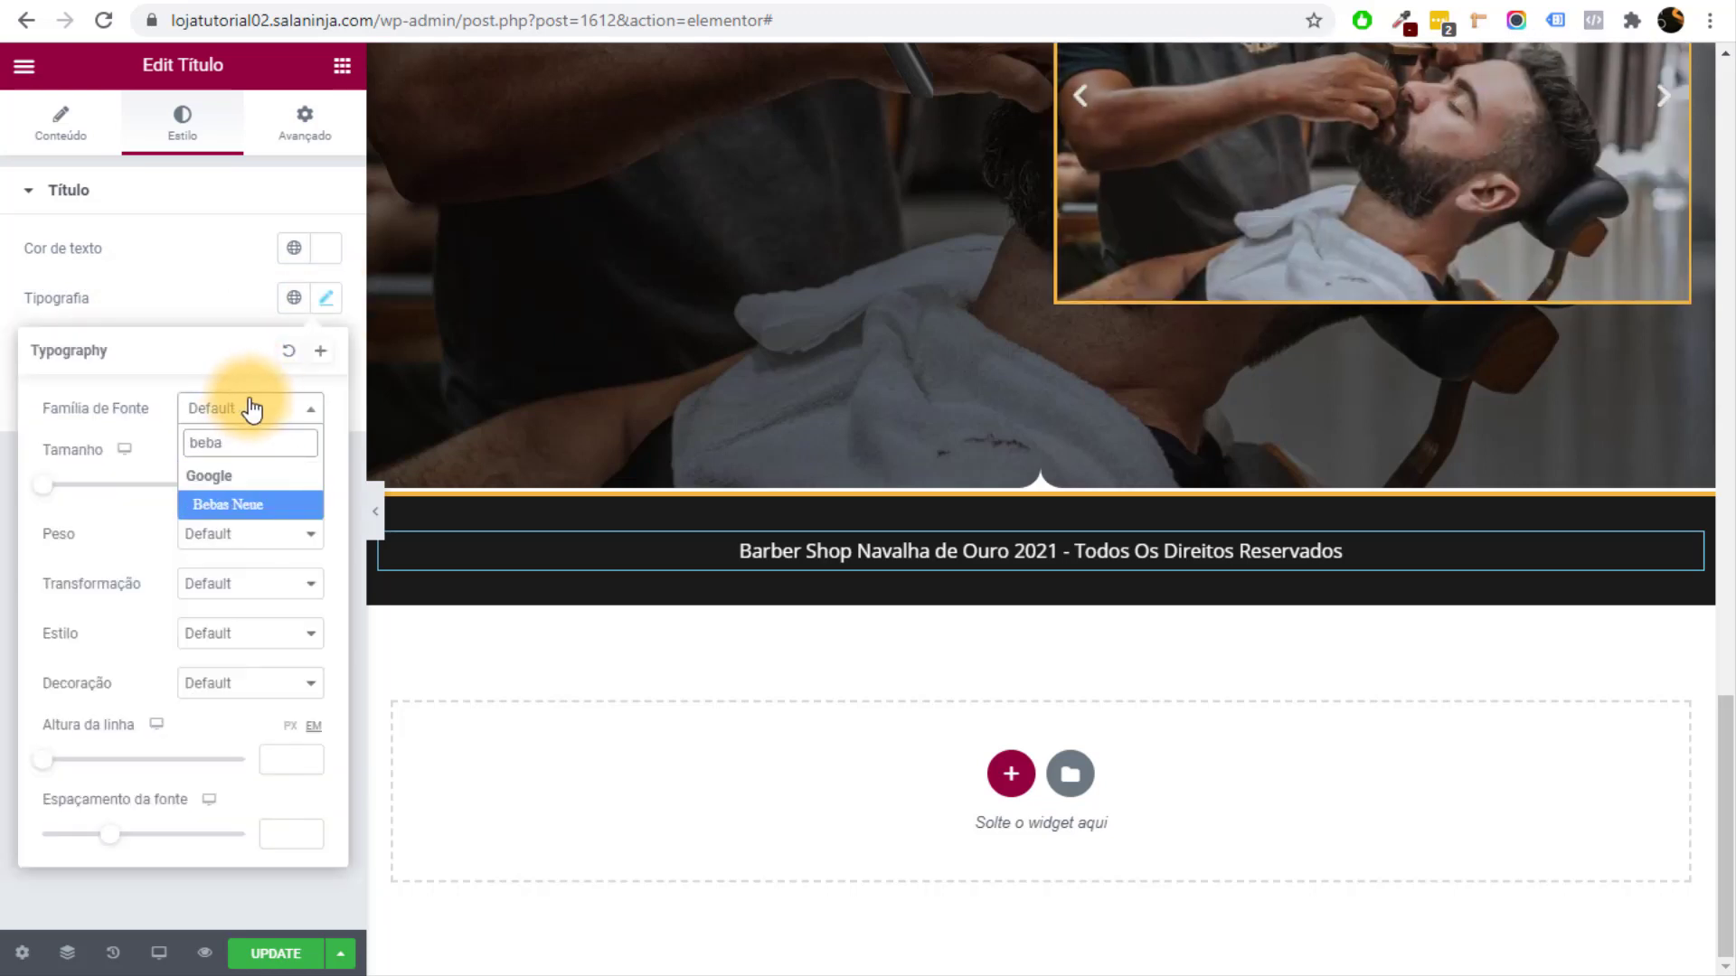
click(275, 505)
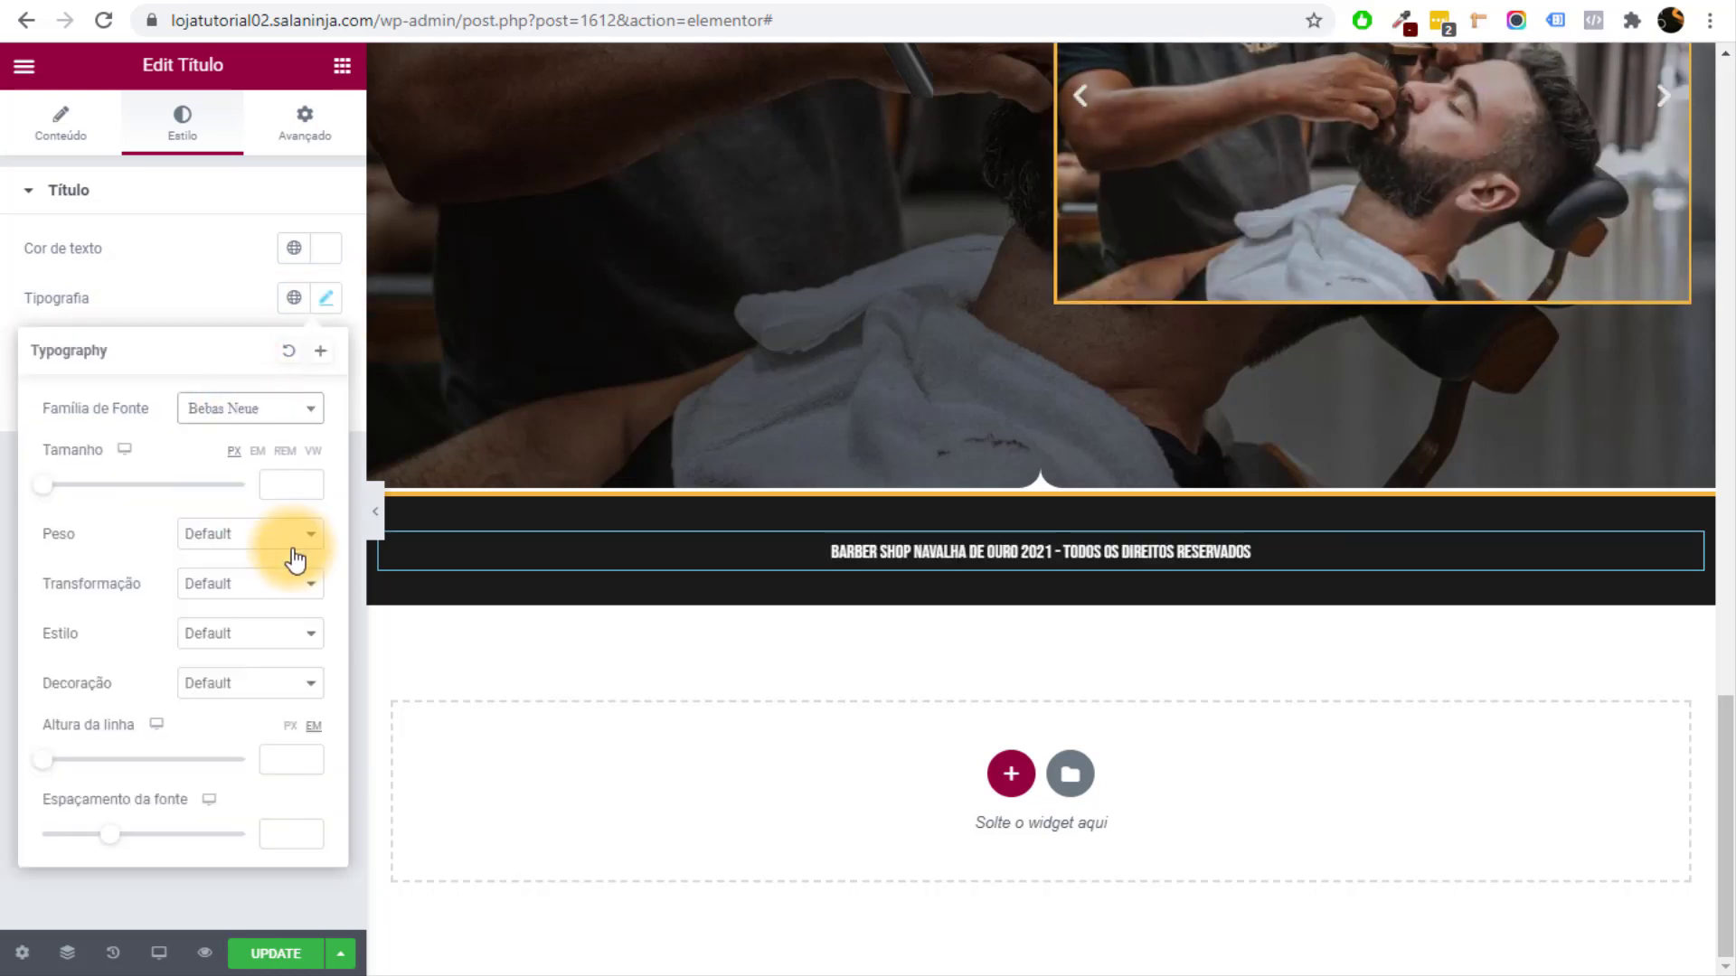
click(278, 834)
text(2)
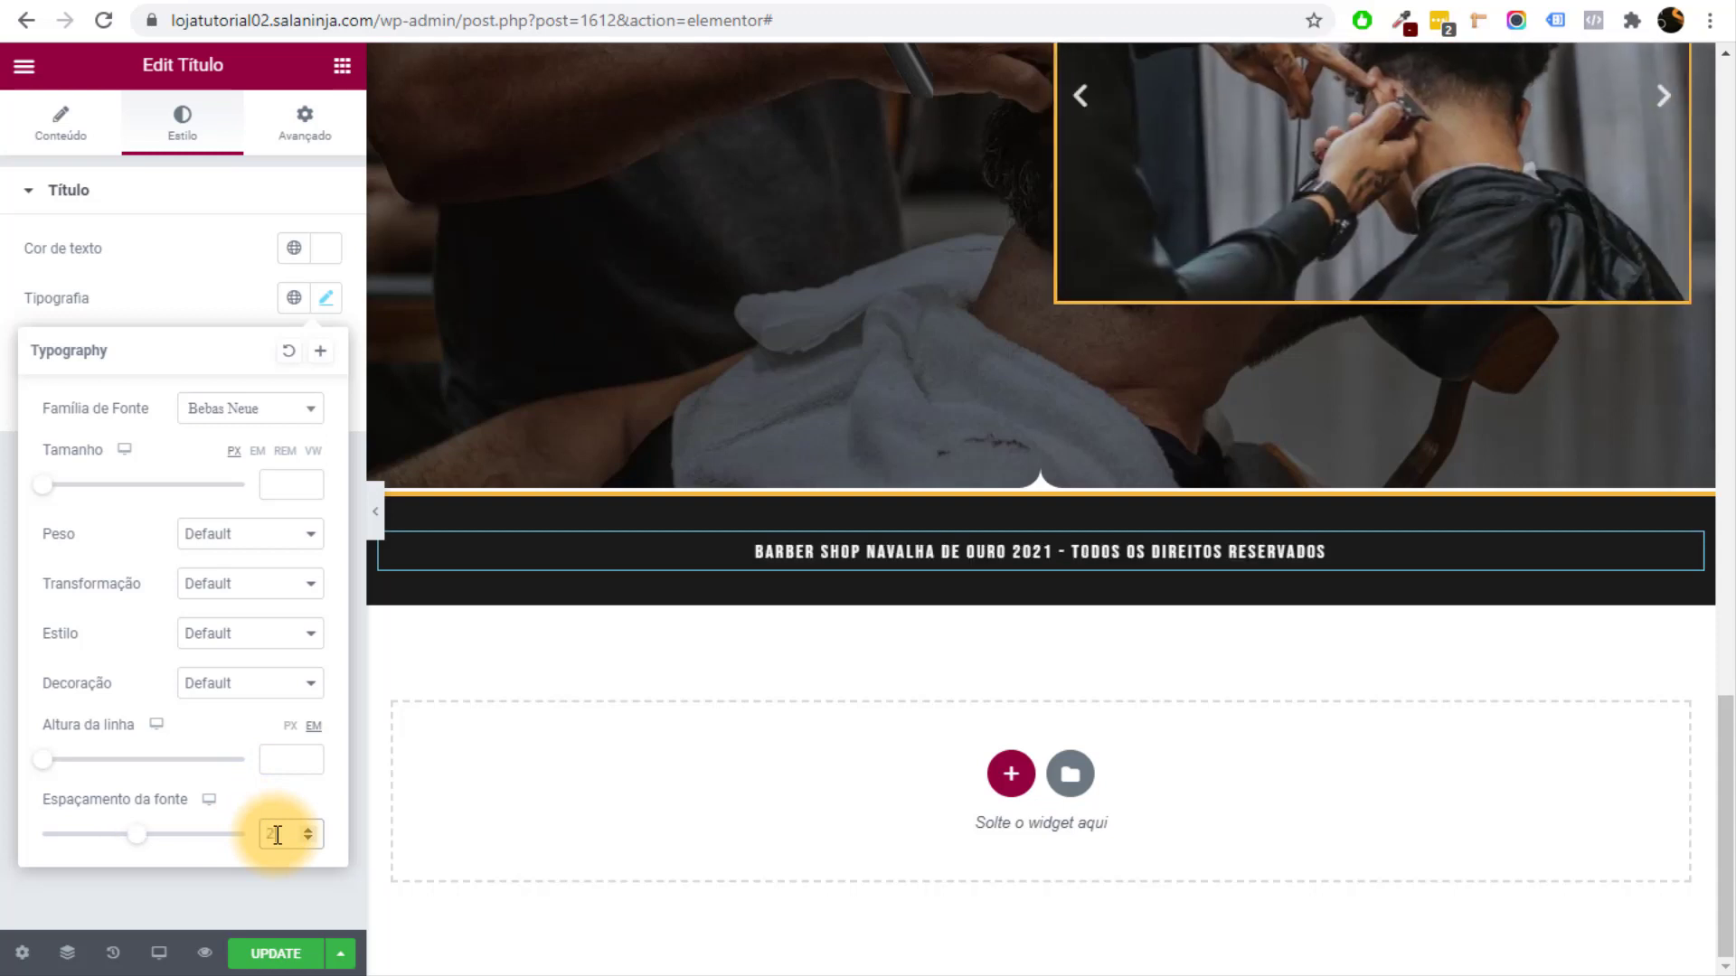
key(Down)
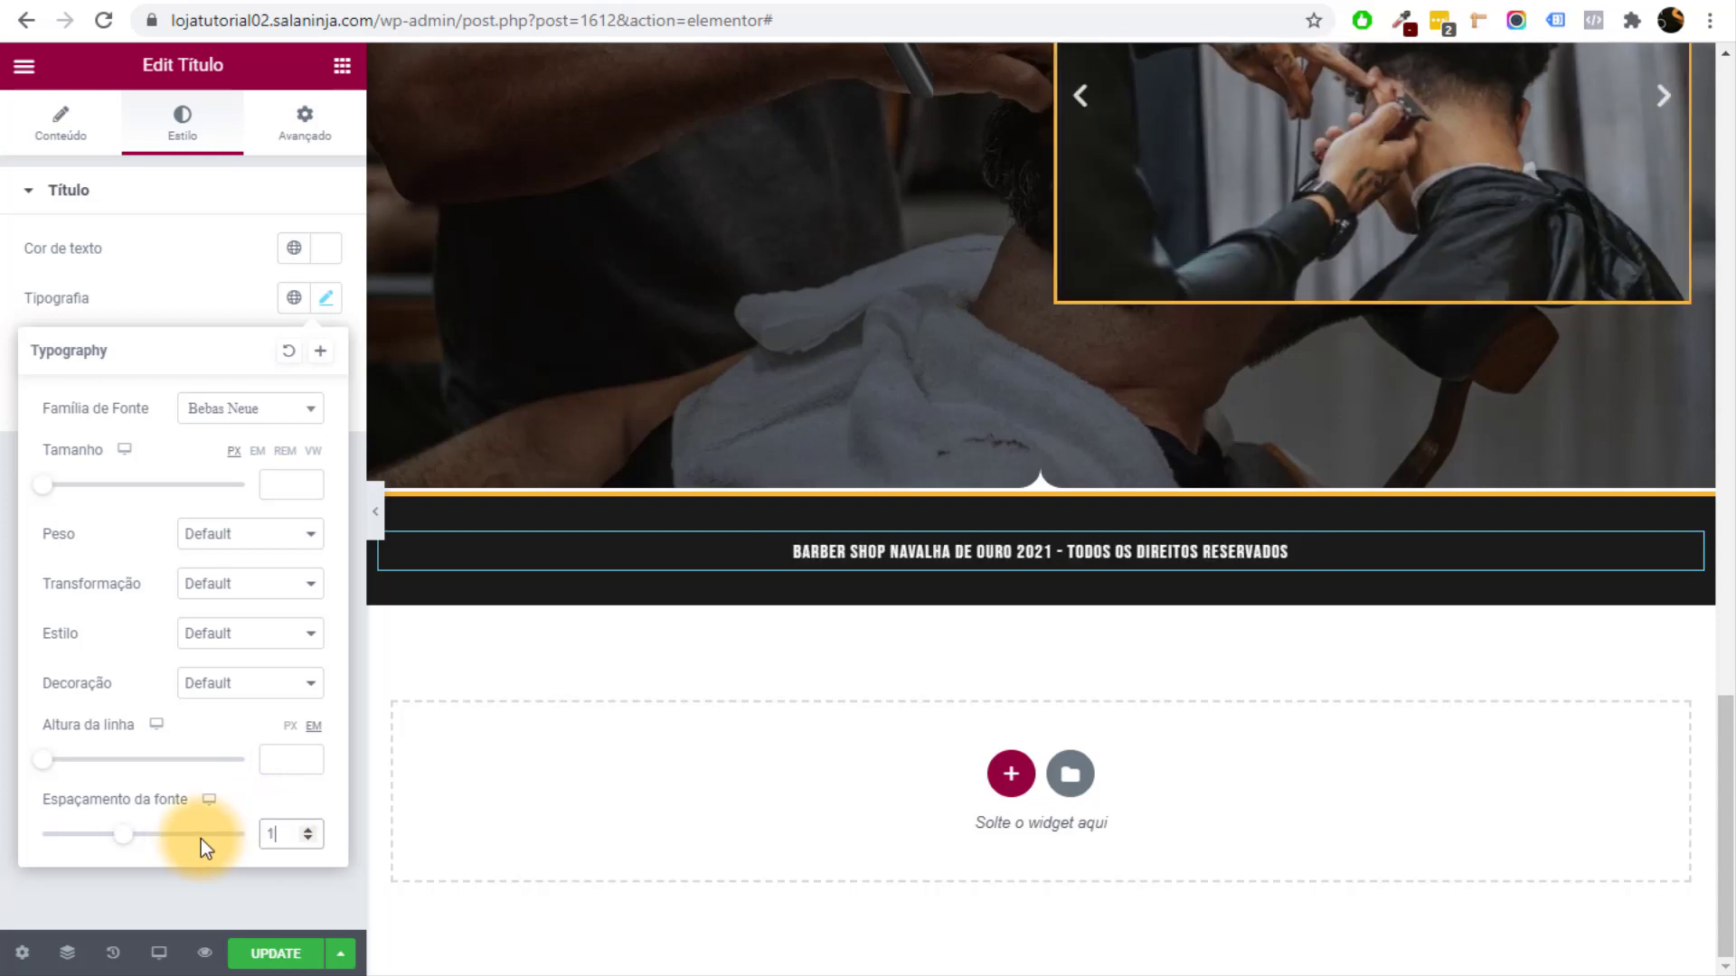
click(4, 628)
click(373, 511)
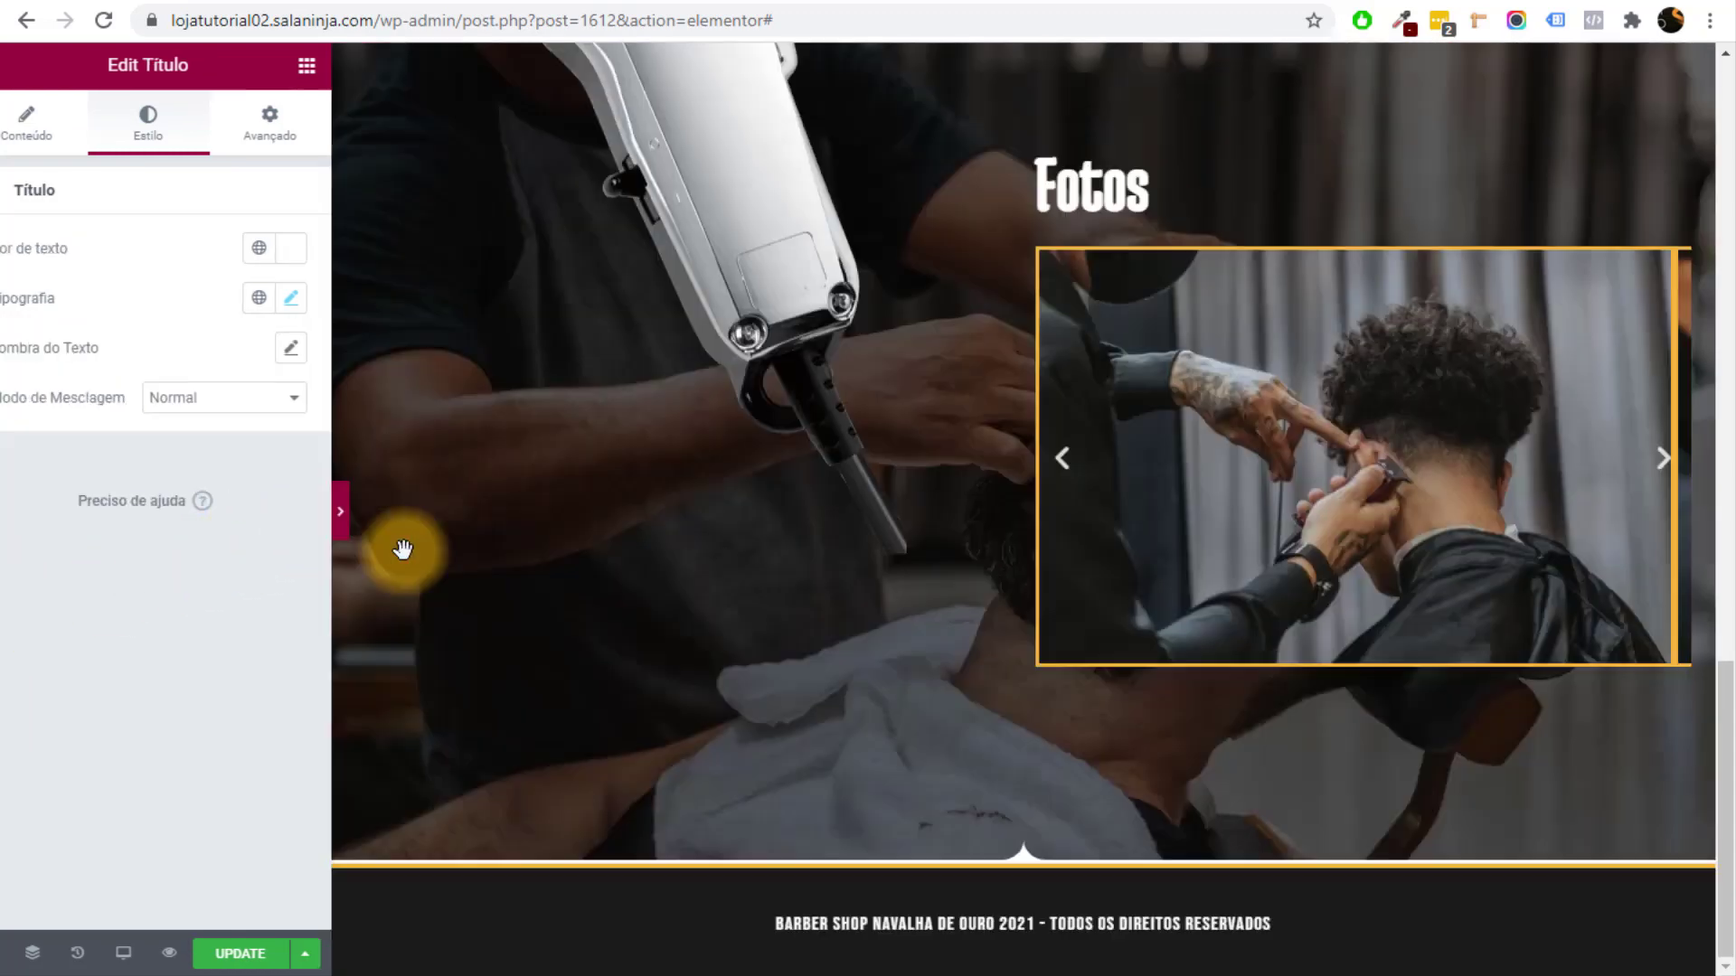
- Reopen the Elementor sidebar and save the homepage with UPDATE
scroll(573, 724, up, 3)
scroll(573, 724, up, 20)
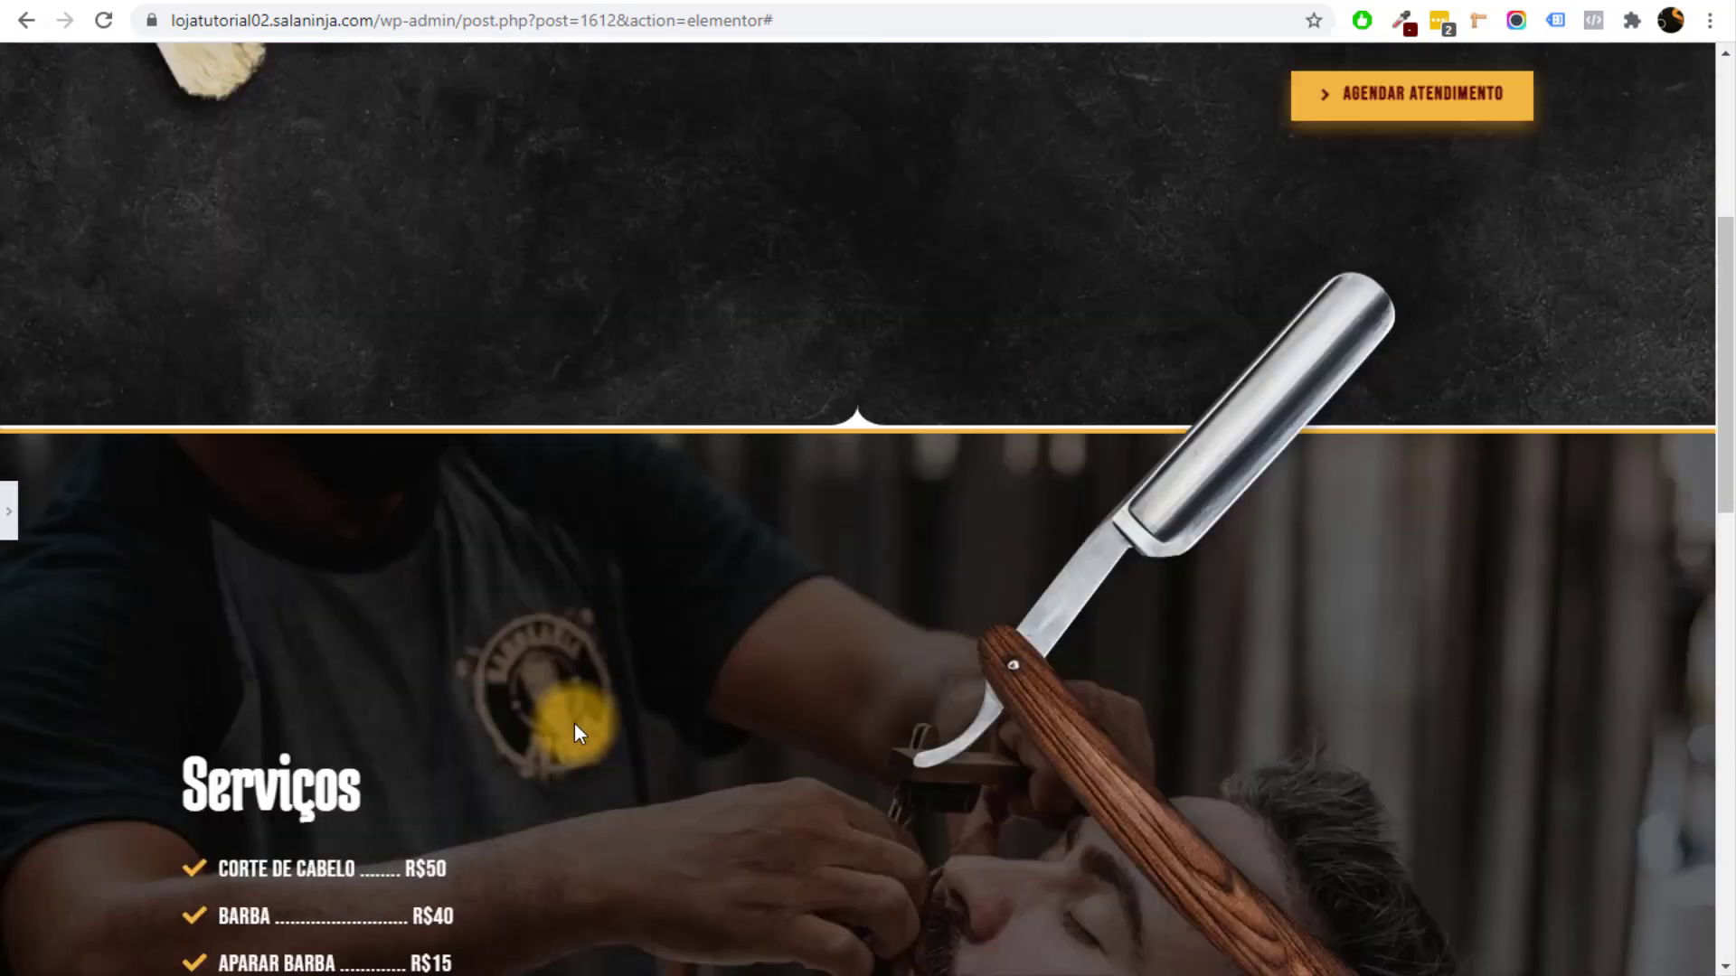
scroll(333, 633, down, 5)
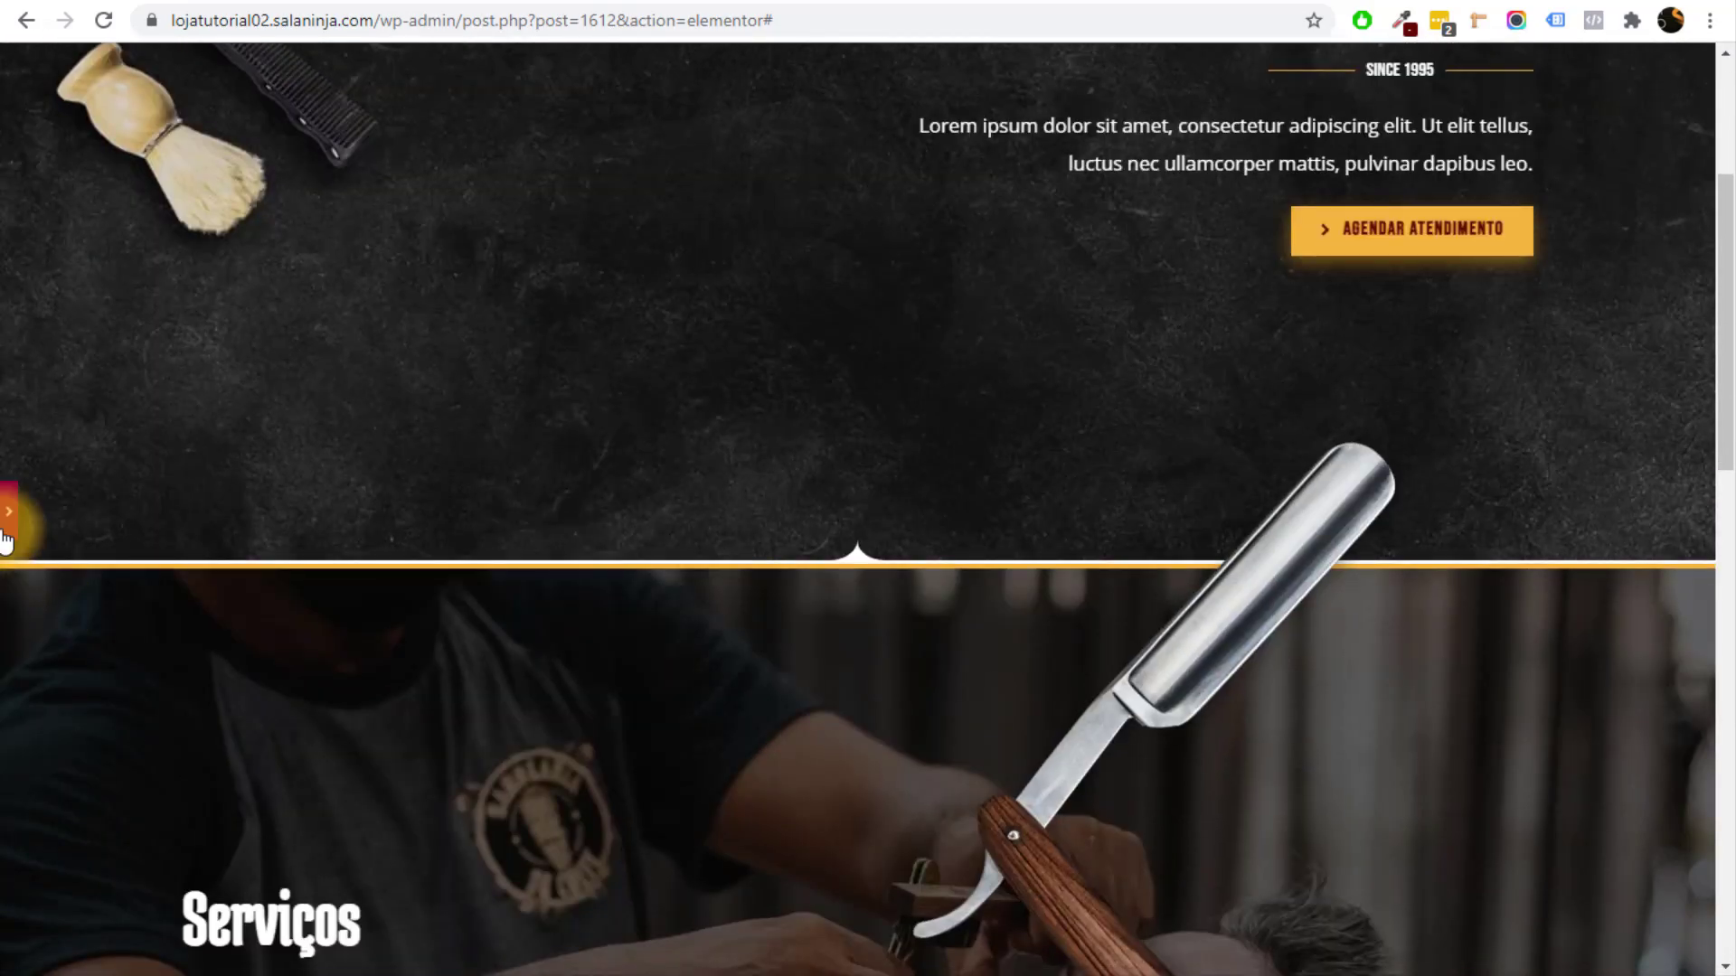
click(8, 511)
click(273, 958)
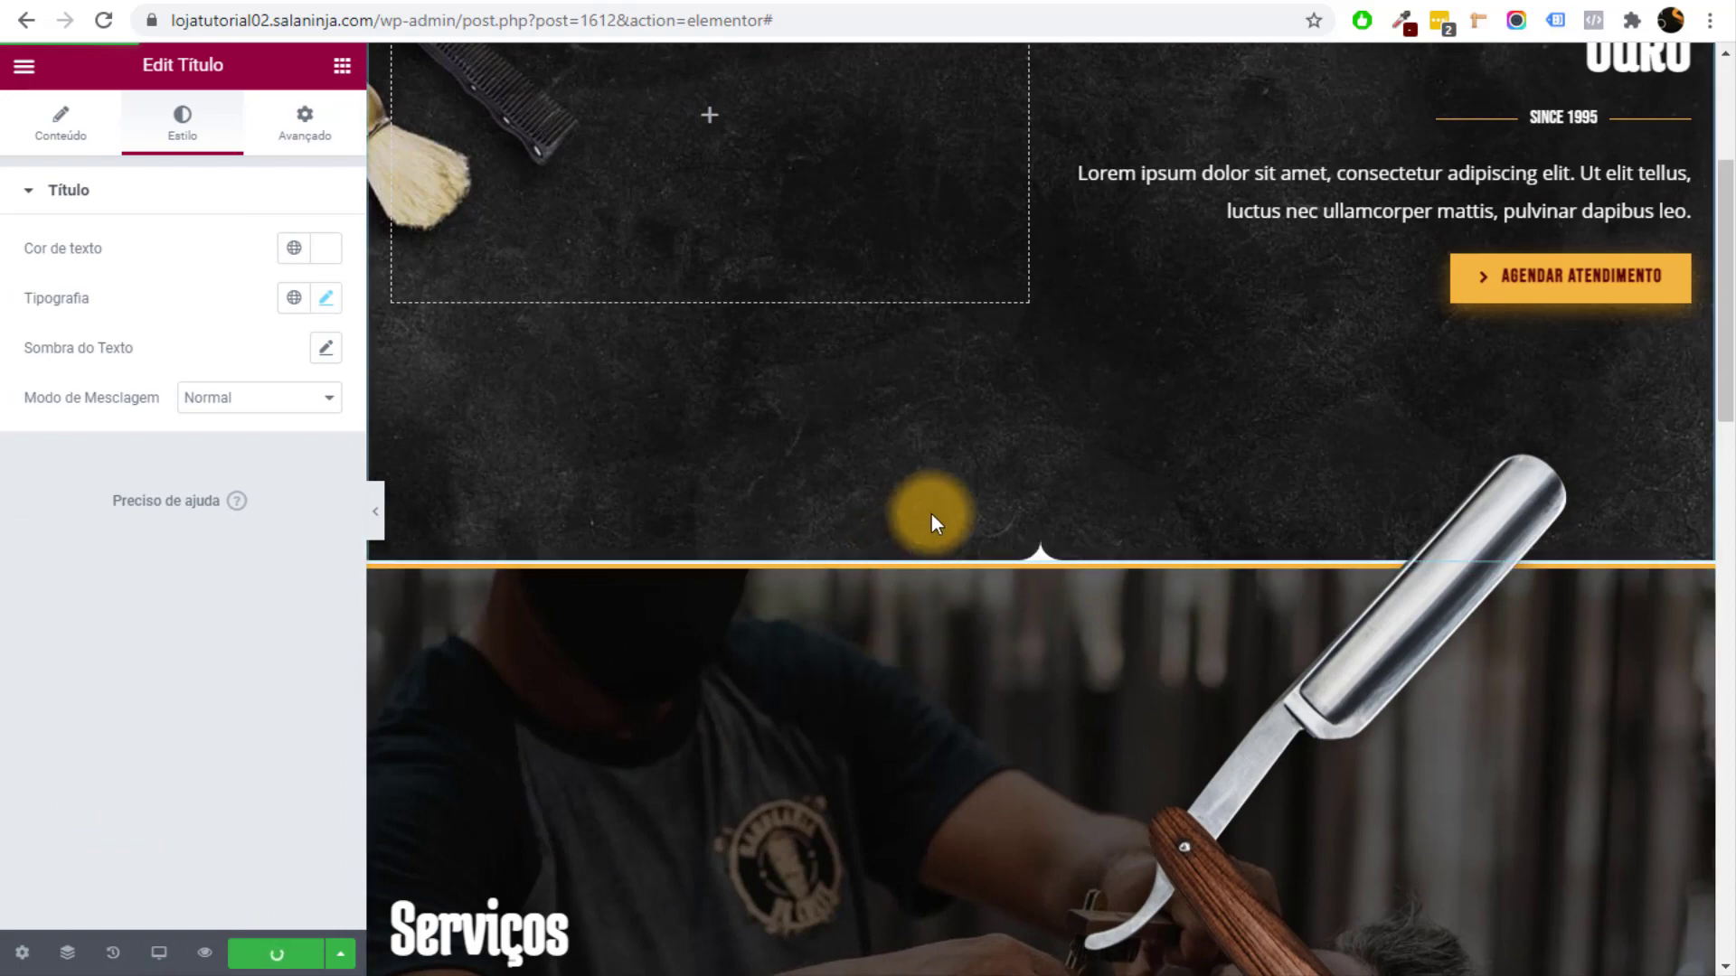
- In the mind map, select the Home, Trabalhos and Criar Páginas topics, then clear the selection
scroll(977, 470, up, 2)
scroll(979, 467, up, 2)
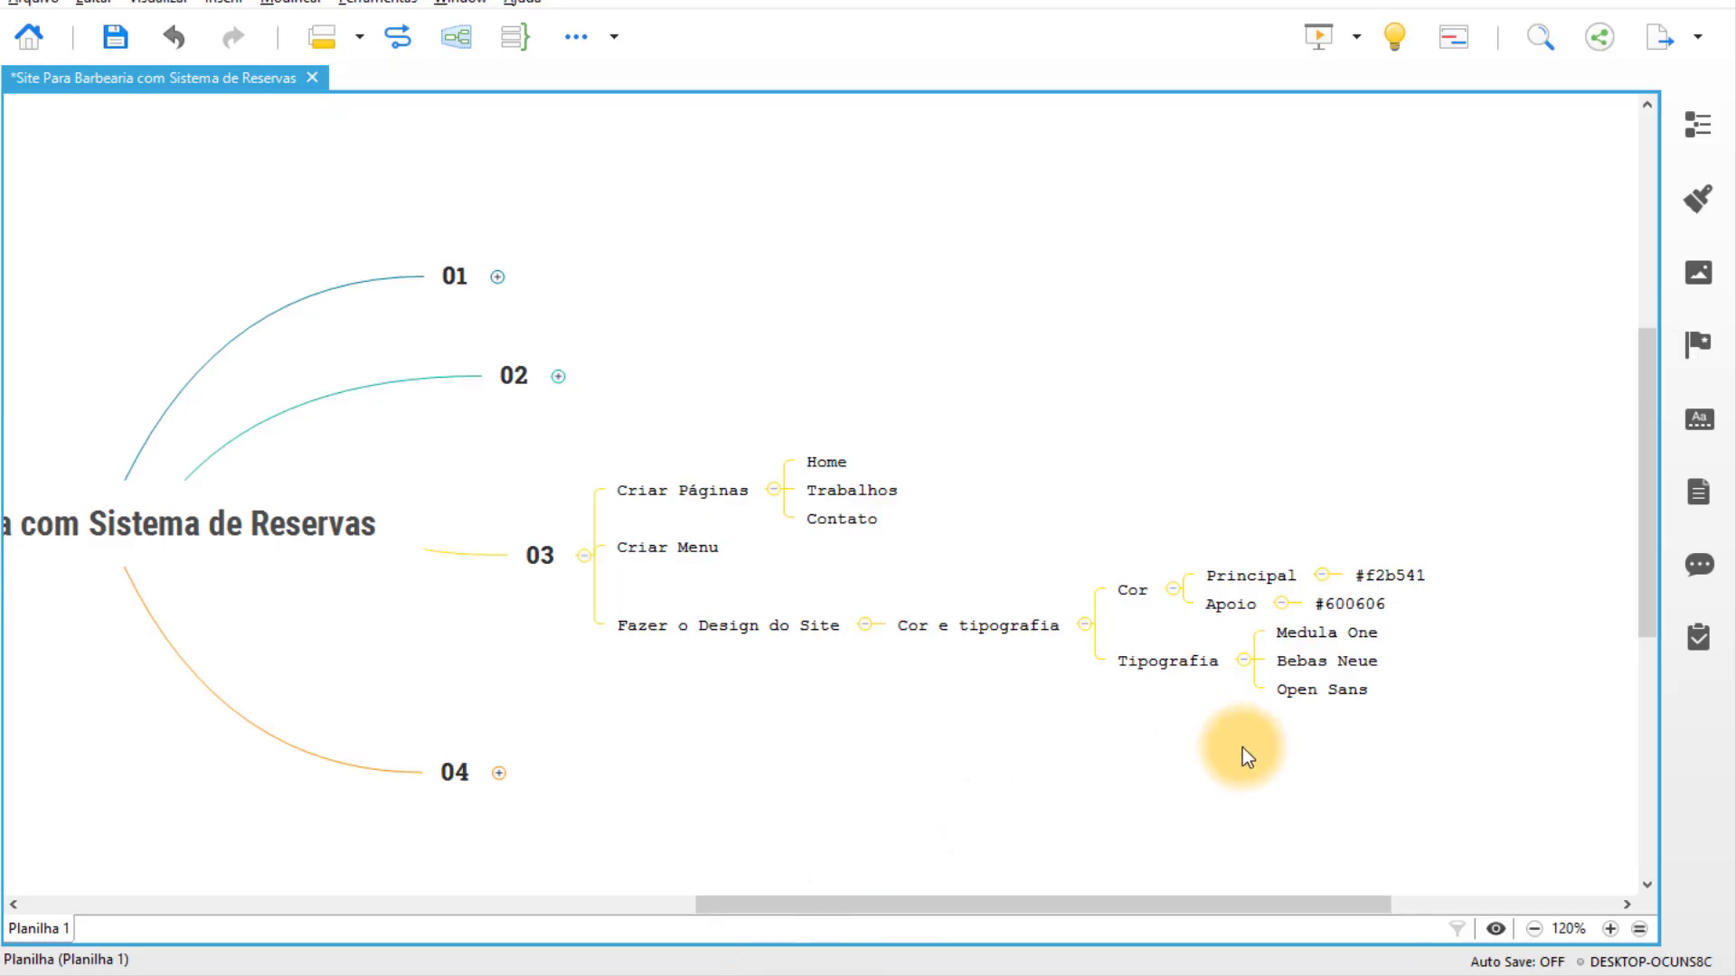
drag(1242, 746, 1356, 632)
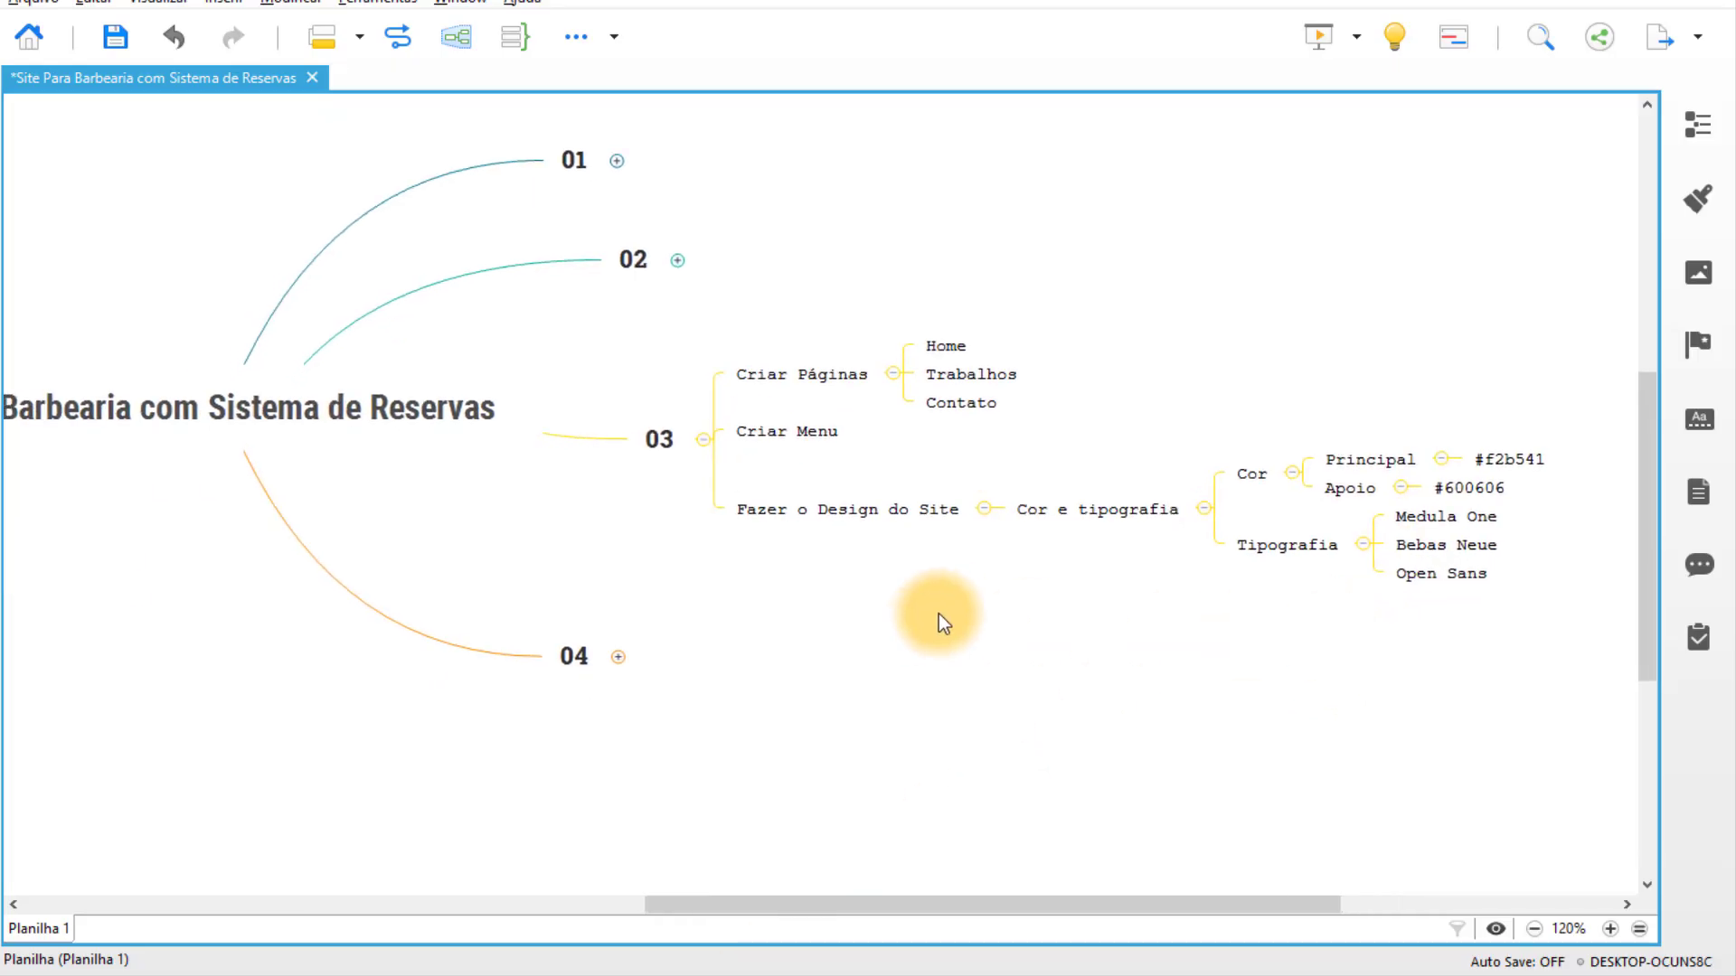
scroll(959, 597, left, 2)
drag(1016, 307, 1110, 400)
click(1027, 465)
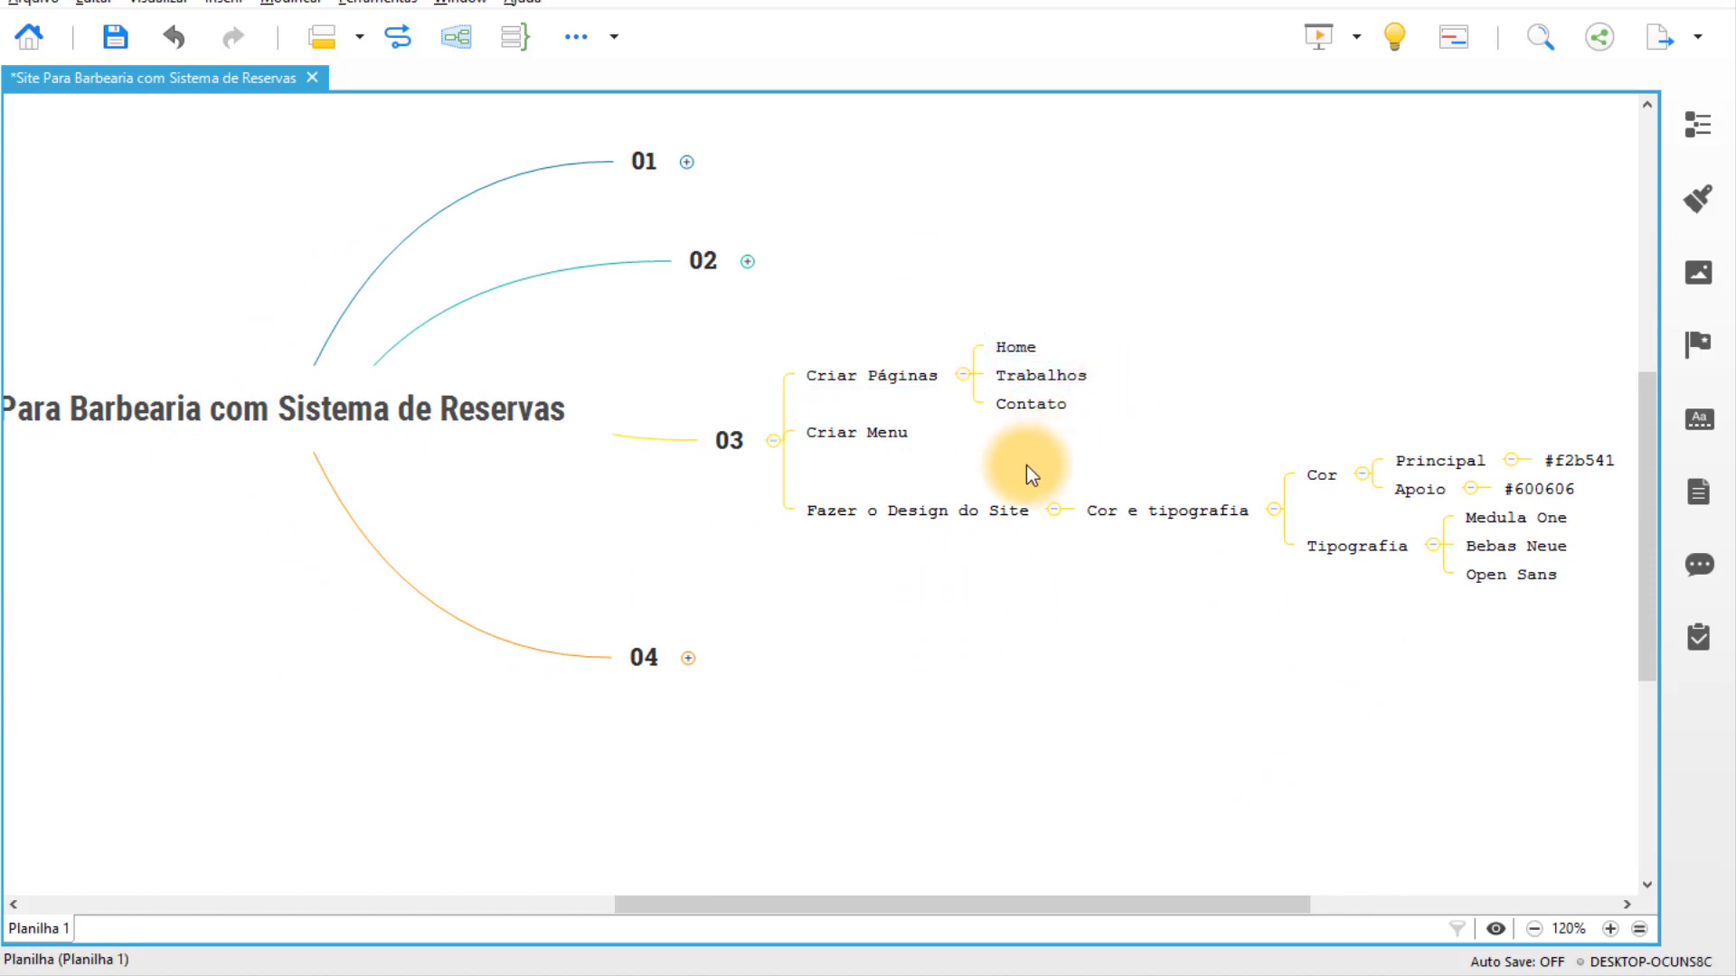
scroll(1160, 697, right, 2)
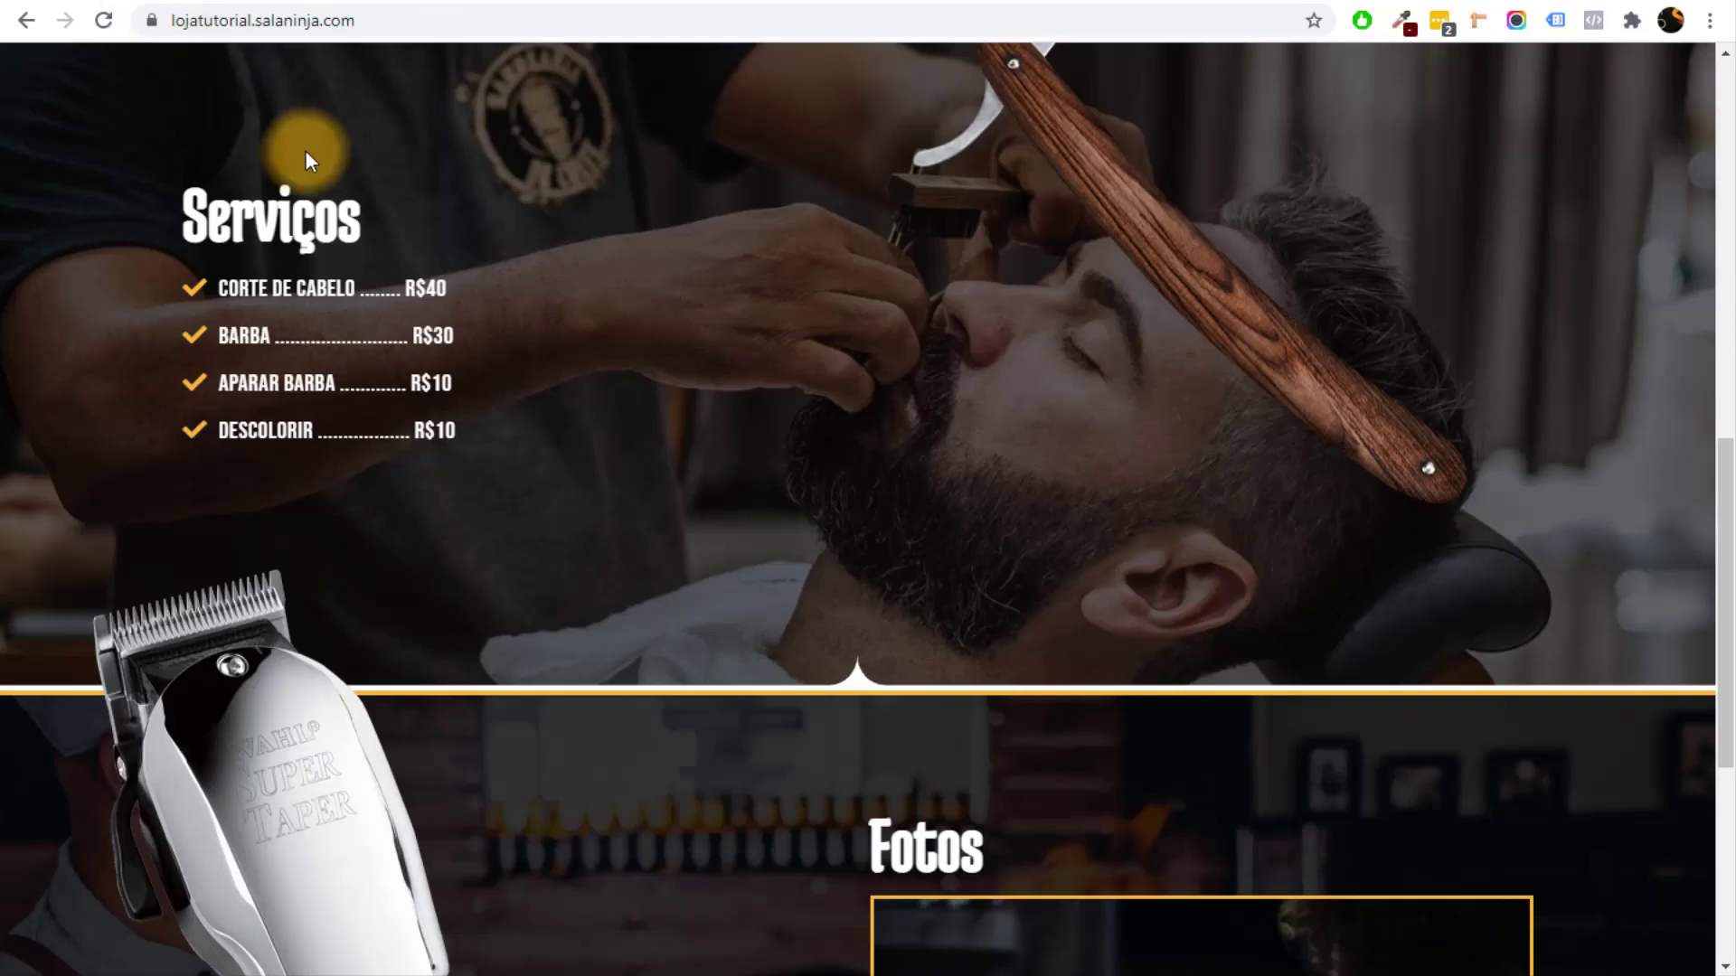
scroll(479, 393, down, 5)
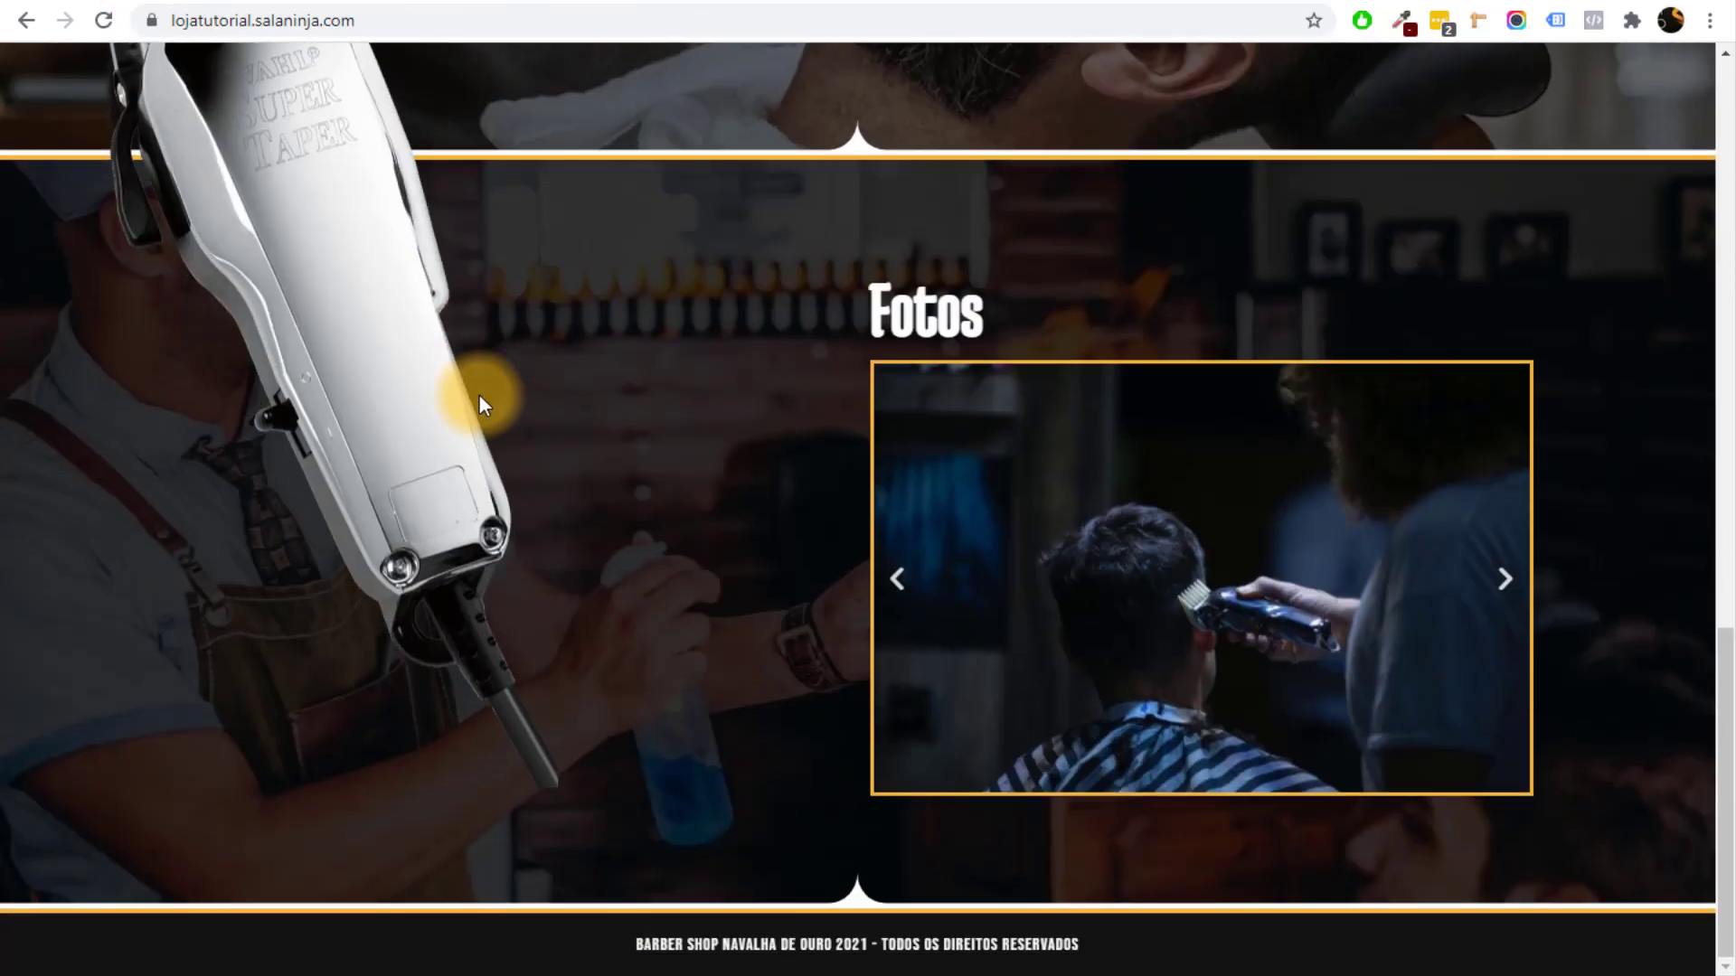
scroll(479, 393, up, 6)
scroll(479, 396, up, 5)
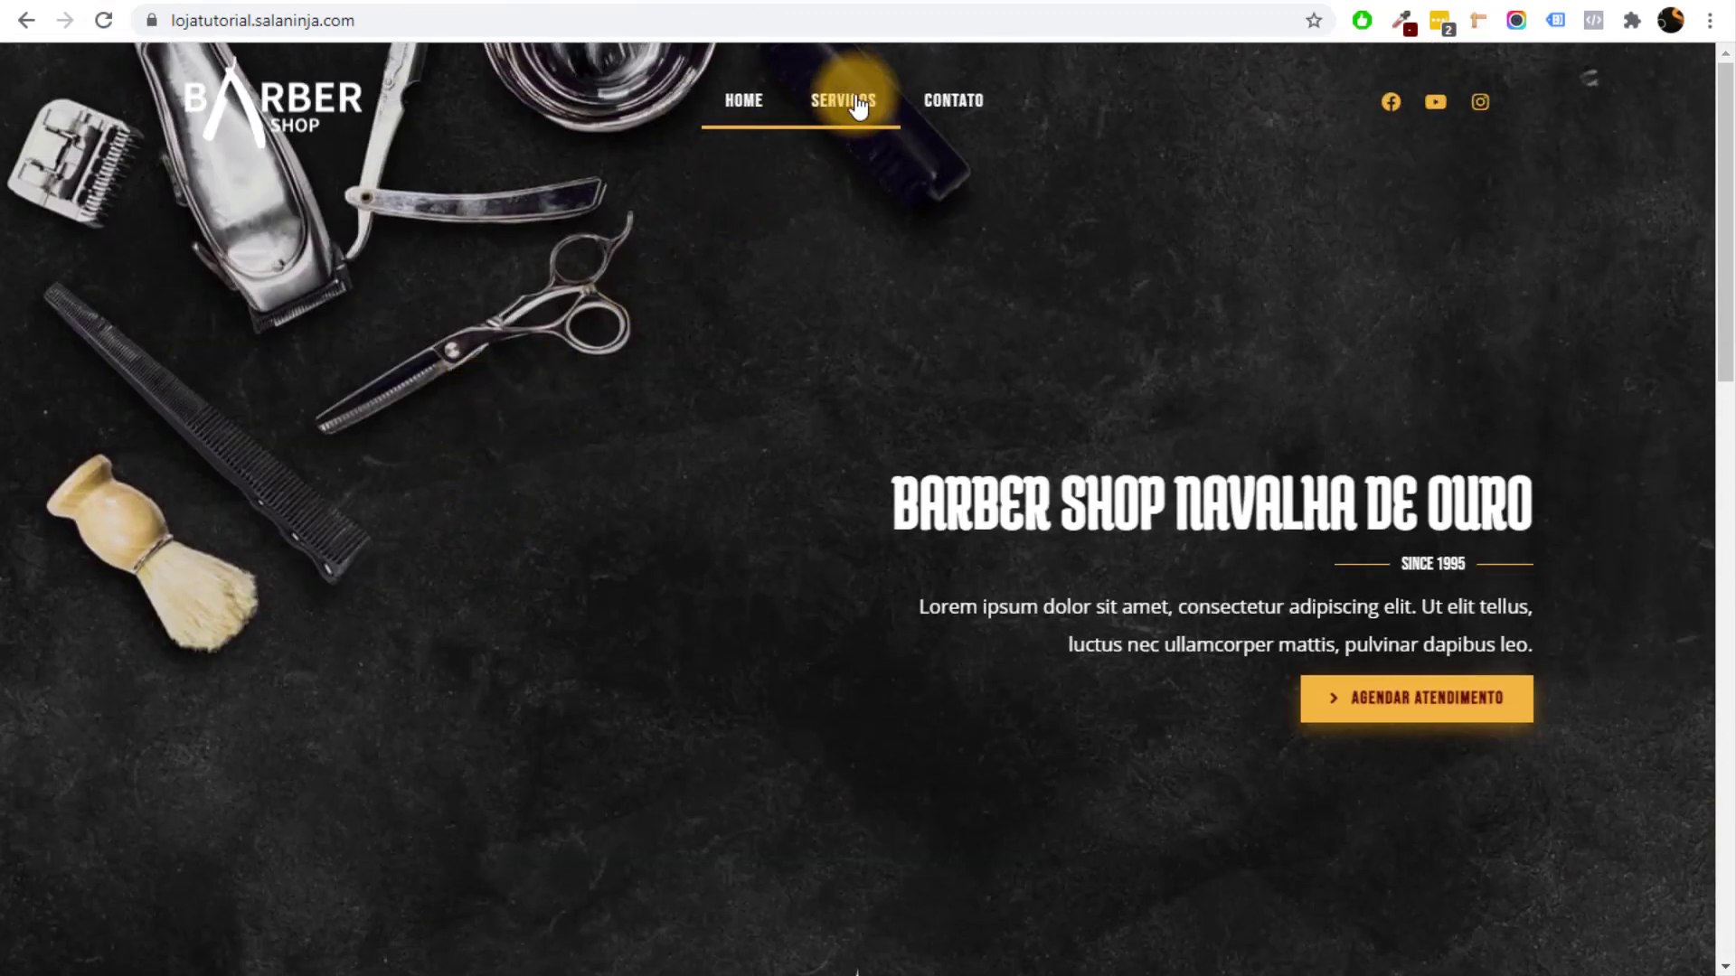
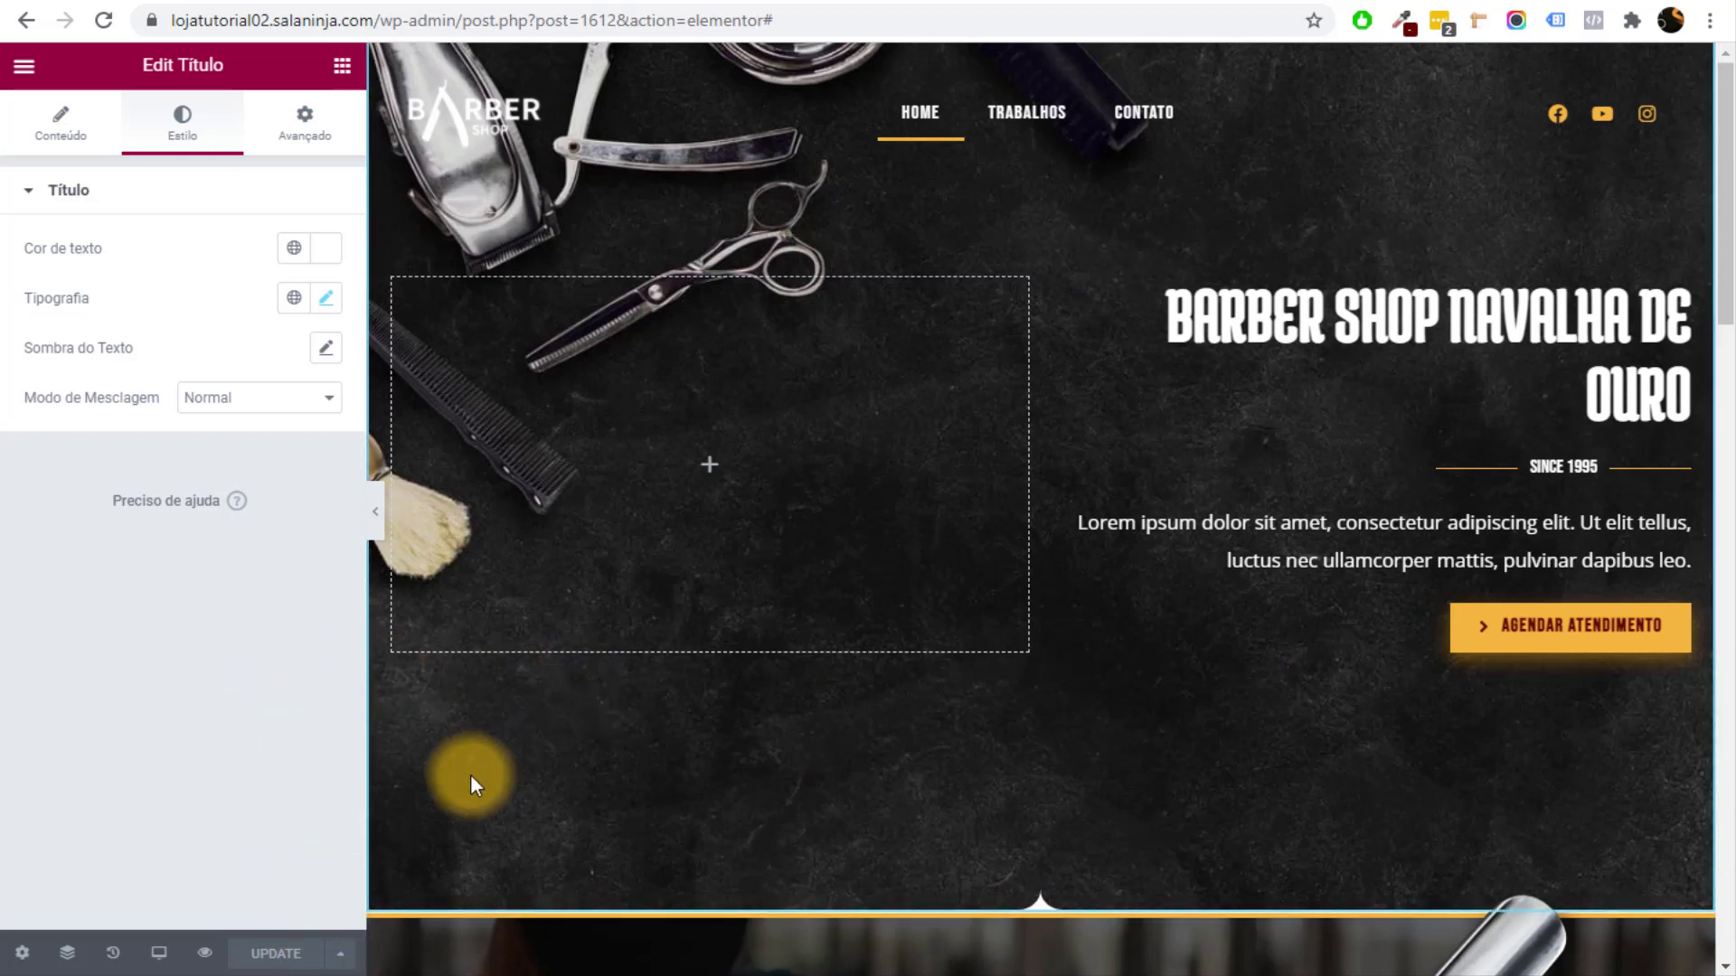
- Save the home page as the template 'Template - Aula - Barbearia' and close the Library
click(340, 954)
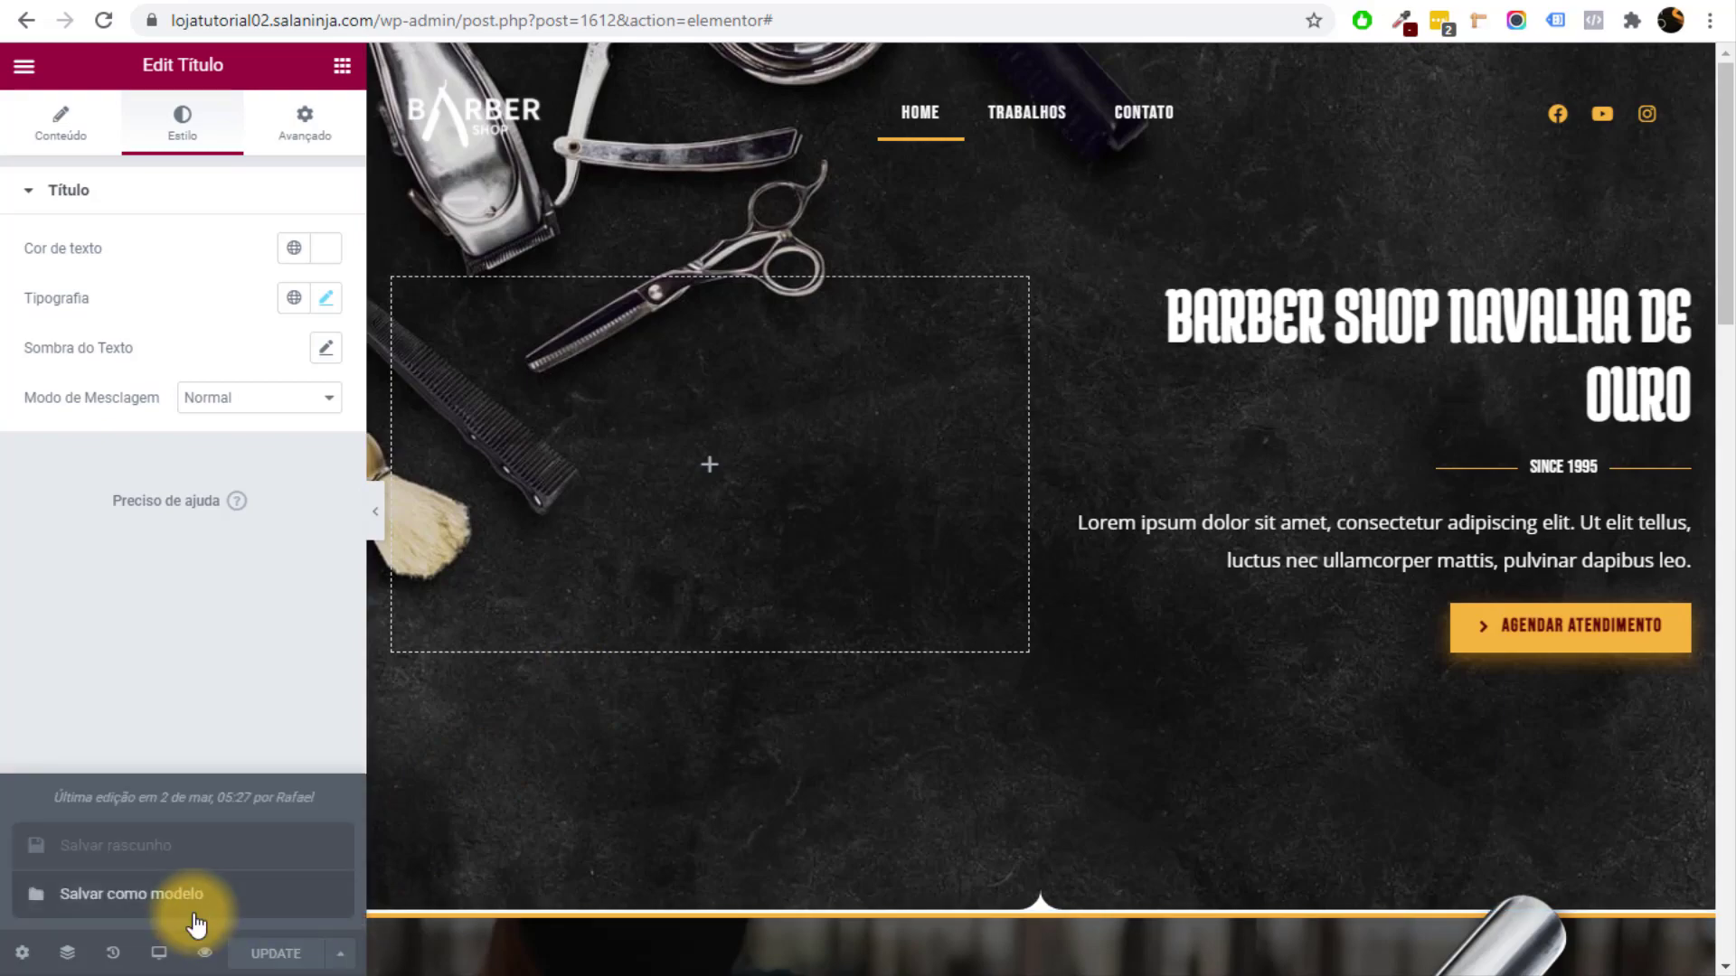
click(192, 895)
click(713, 547)
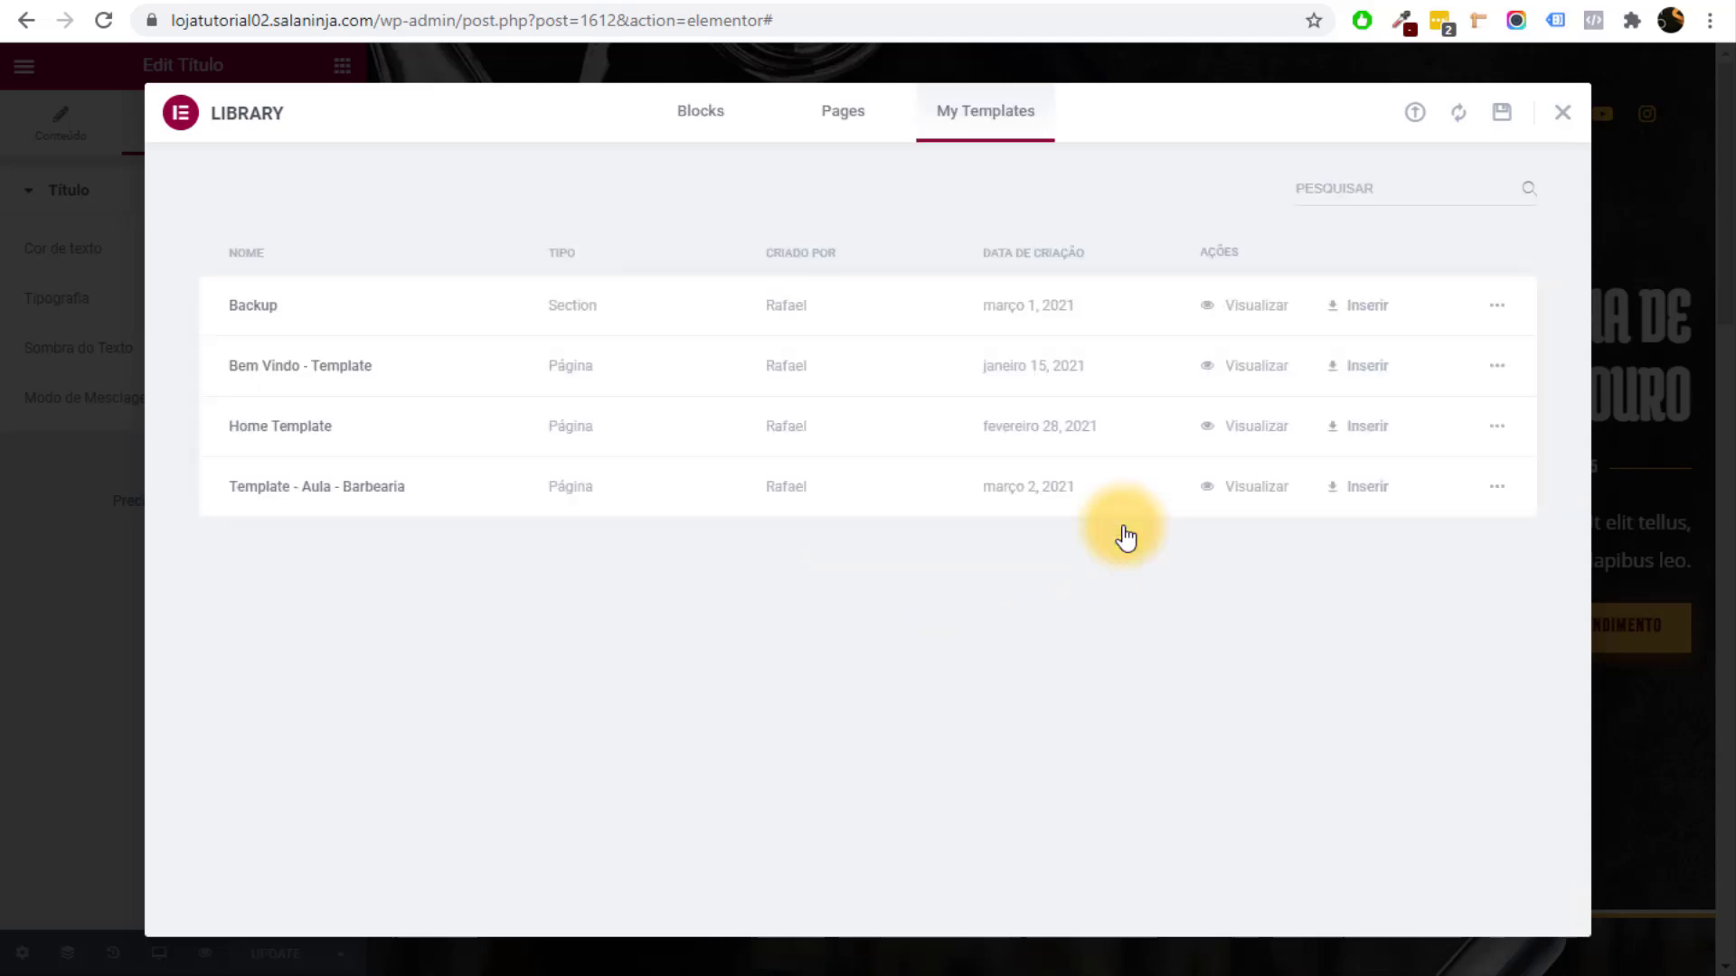
click(1562, 116)
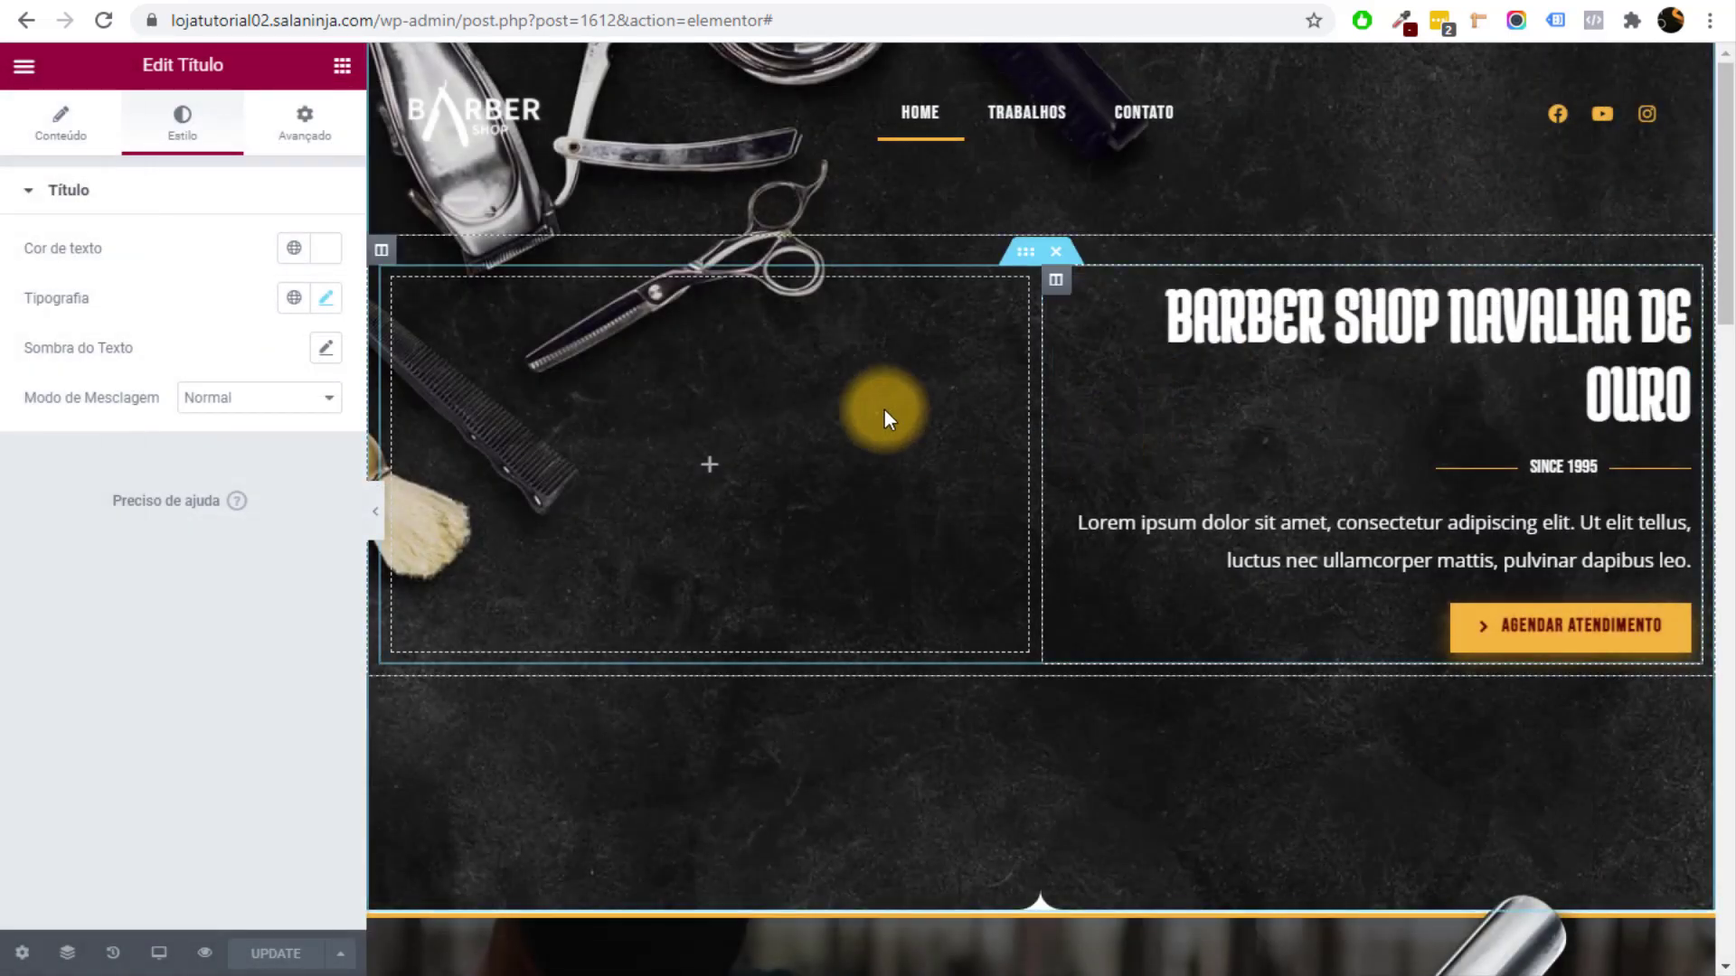
click(24, 65)
- Exit to the WordPress dashboard and open the Trabalhos page with Elementor
click(192, 498)
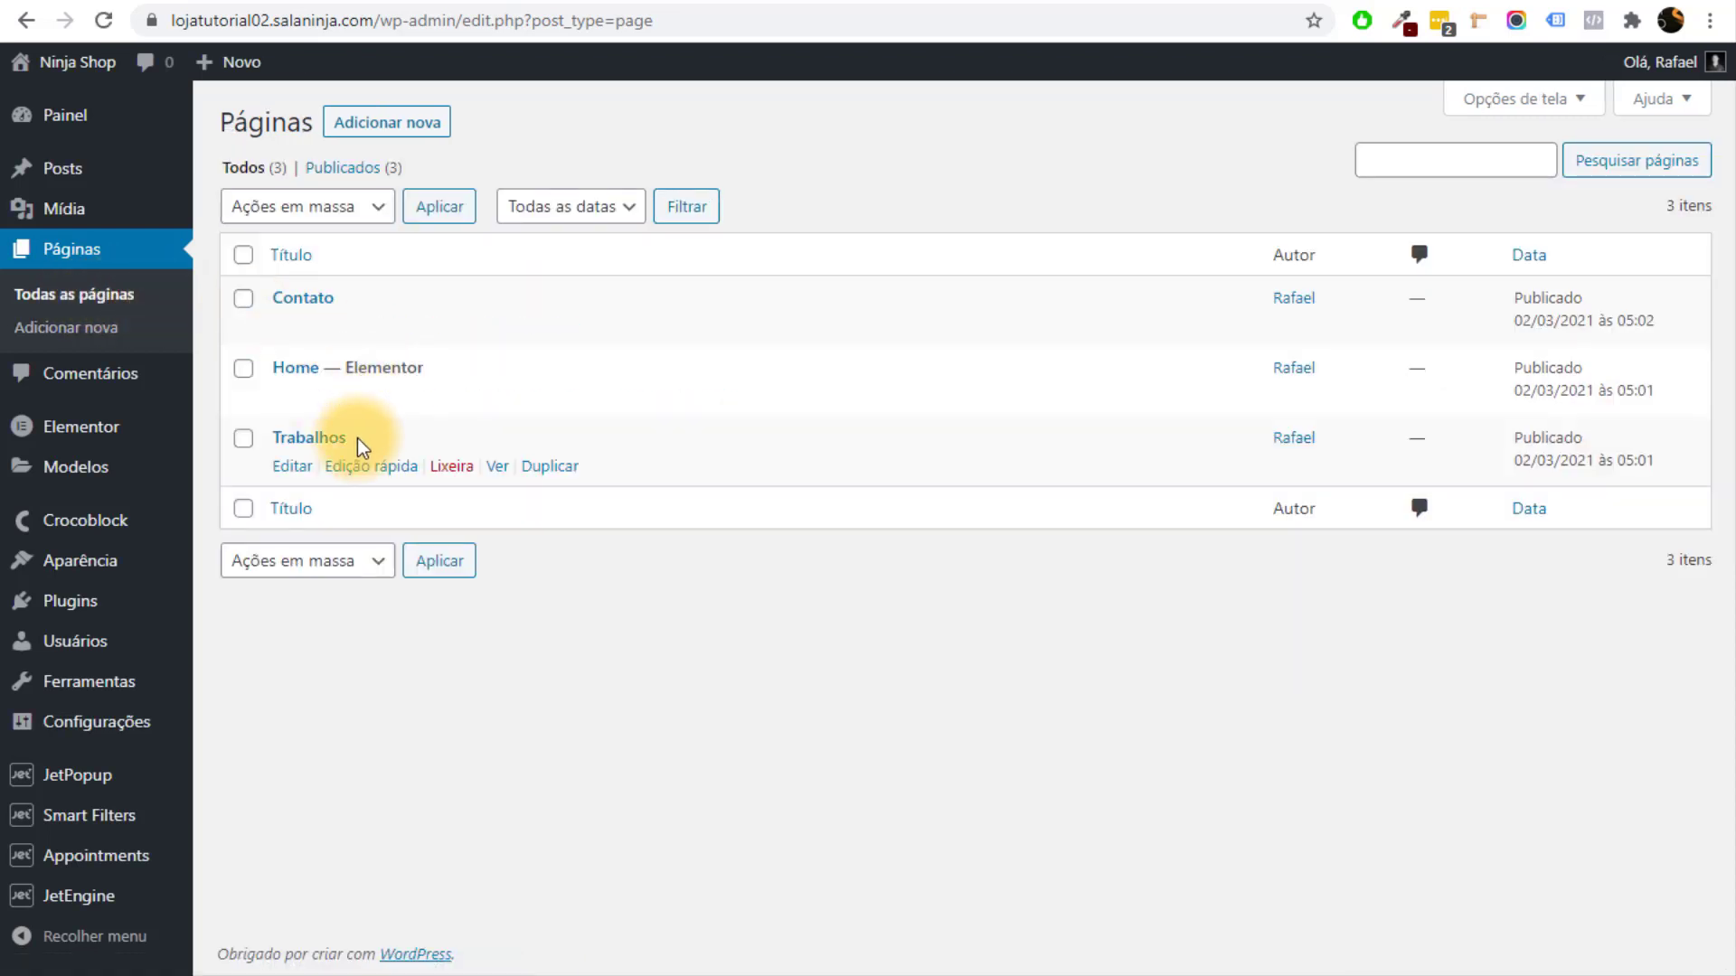
click(312, 438)
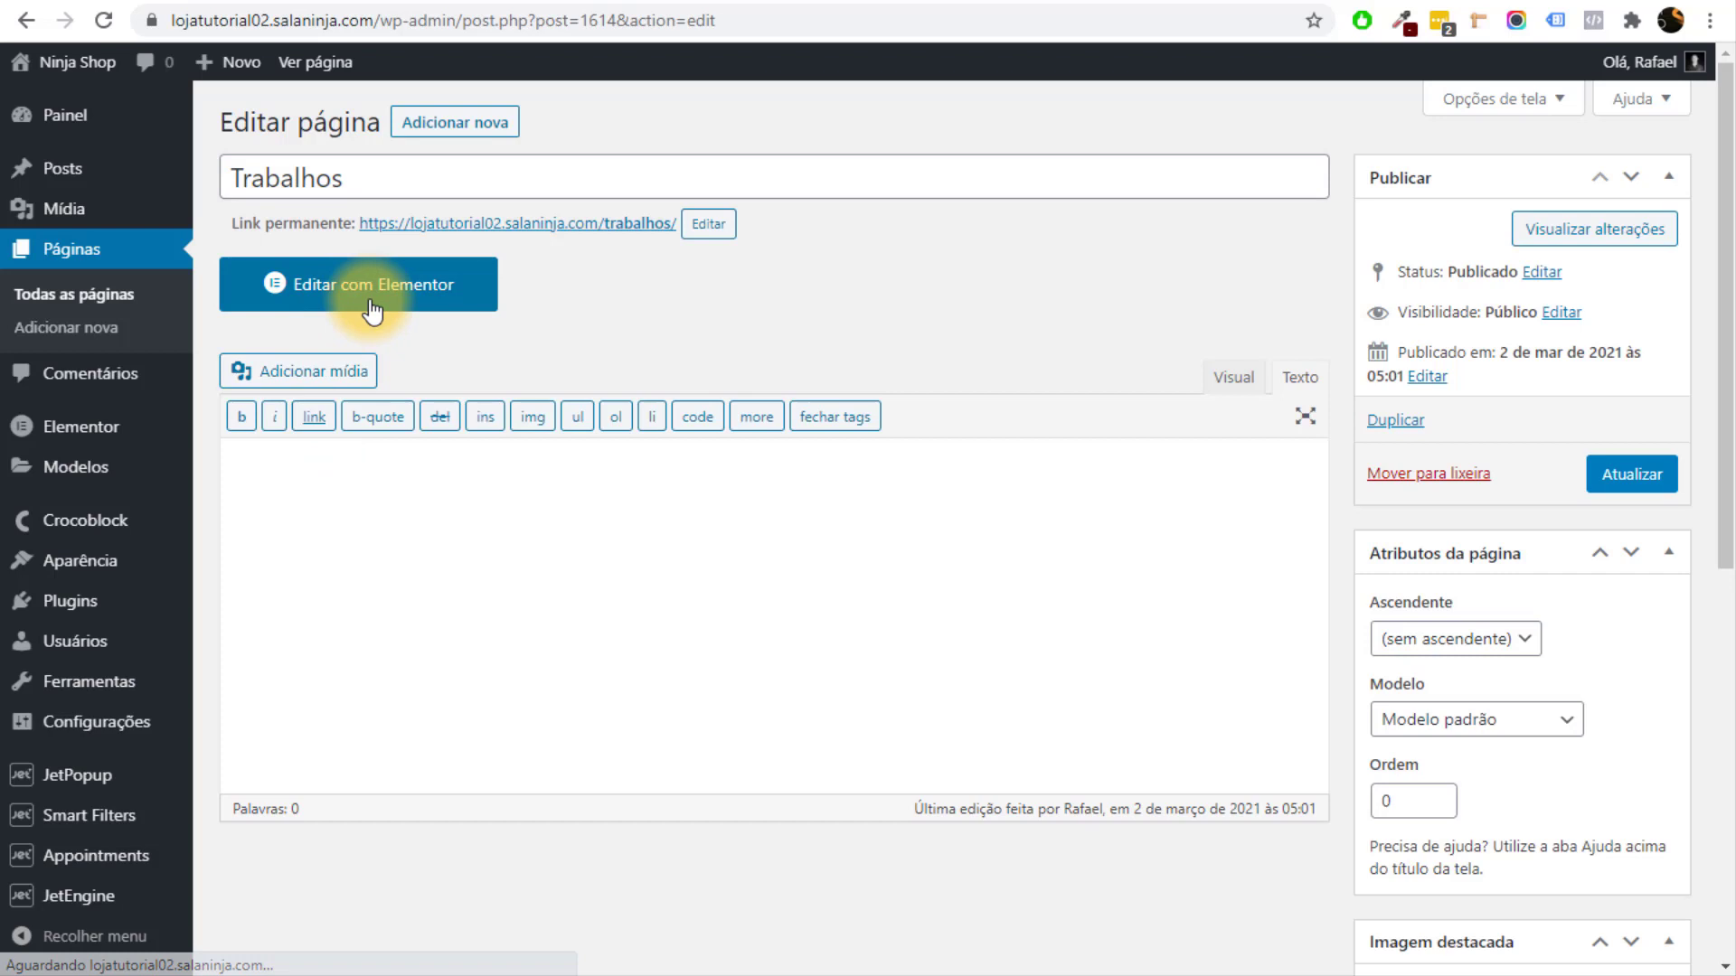
click(370, 305)
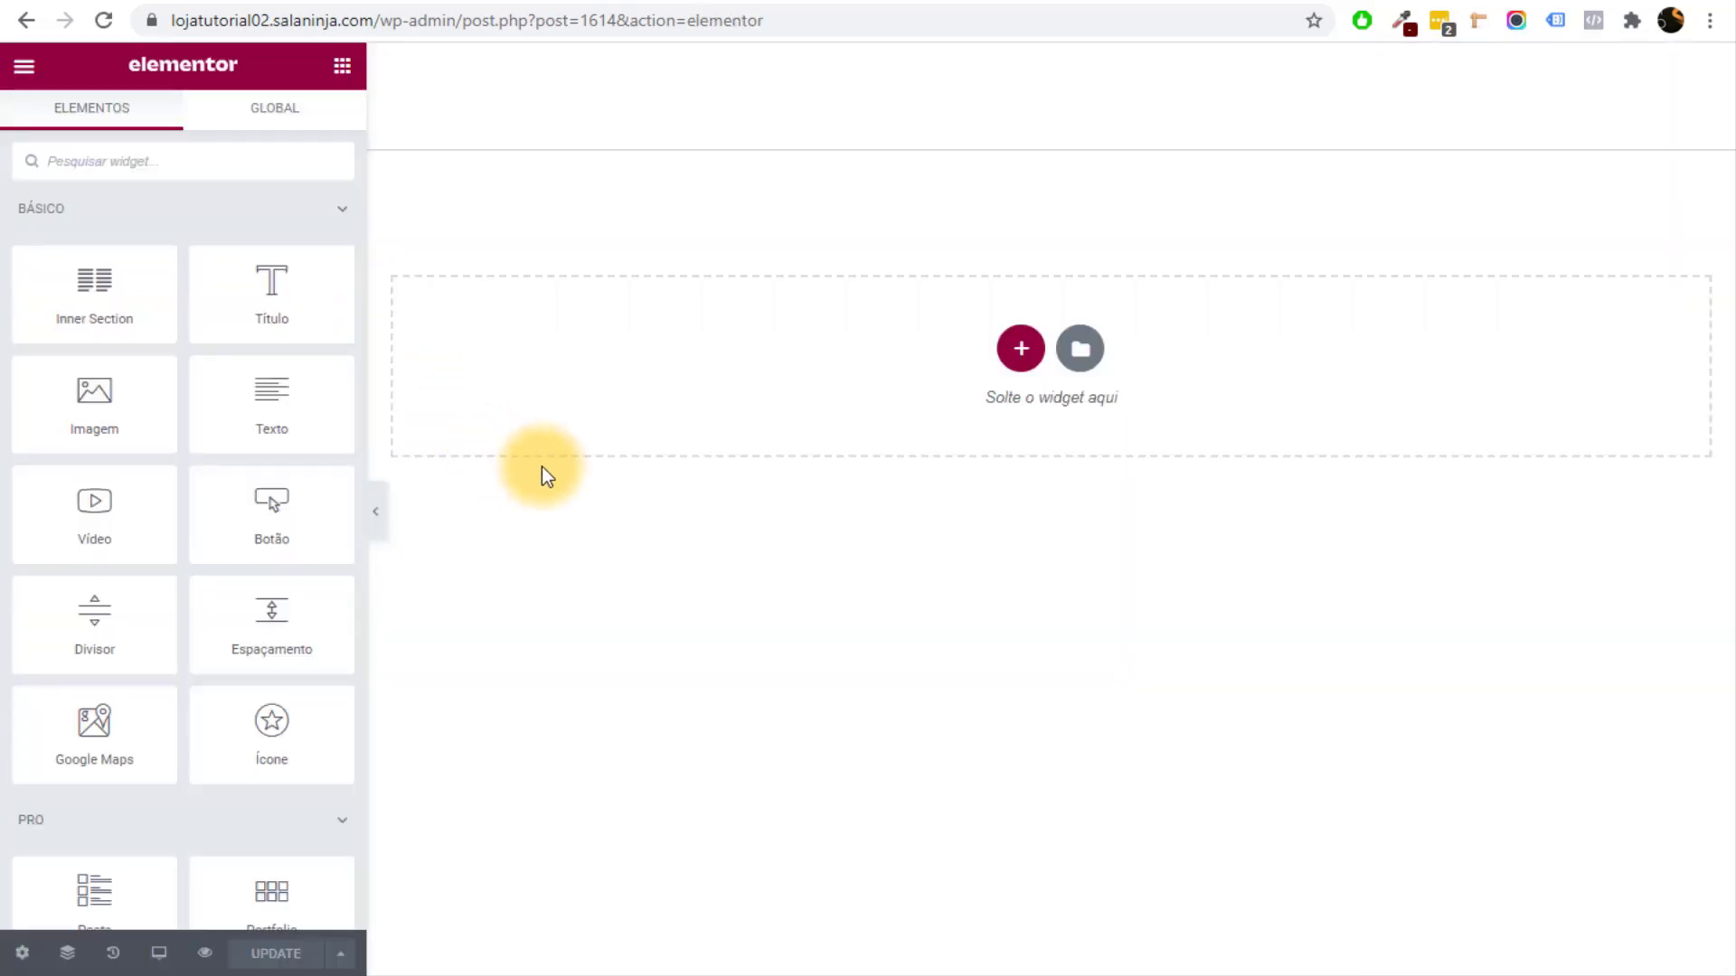
- Set the Trabalhos page layout to Elementor canvas
click(21, 953)
click(262, 662)
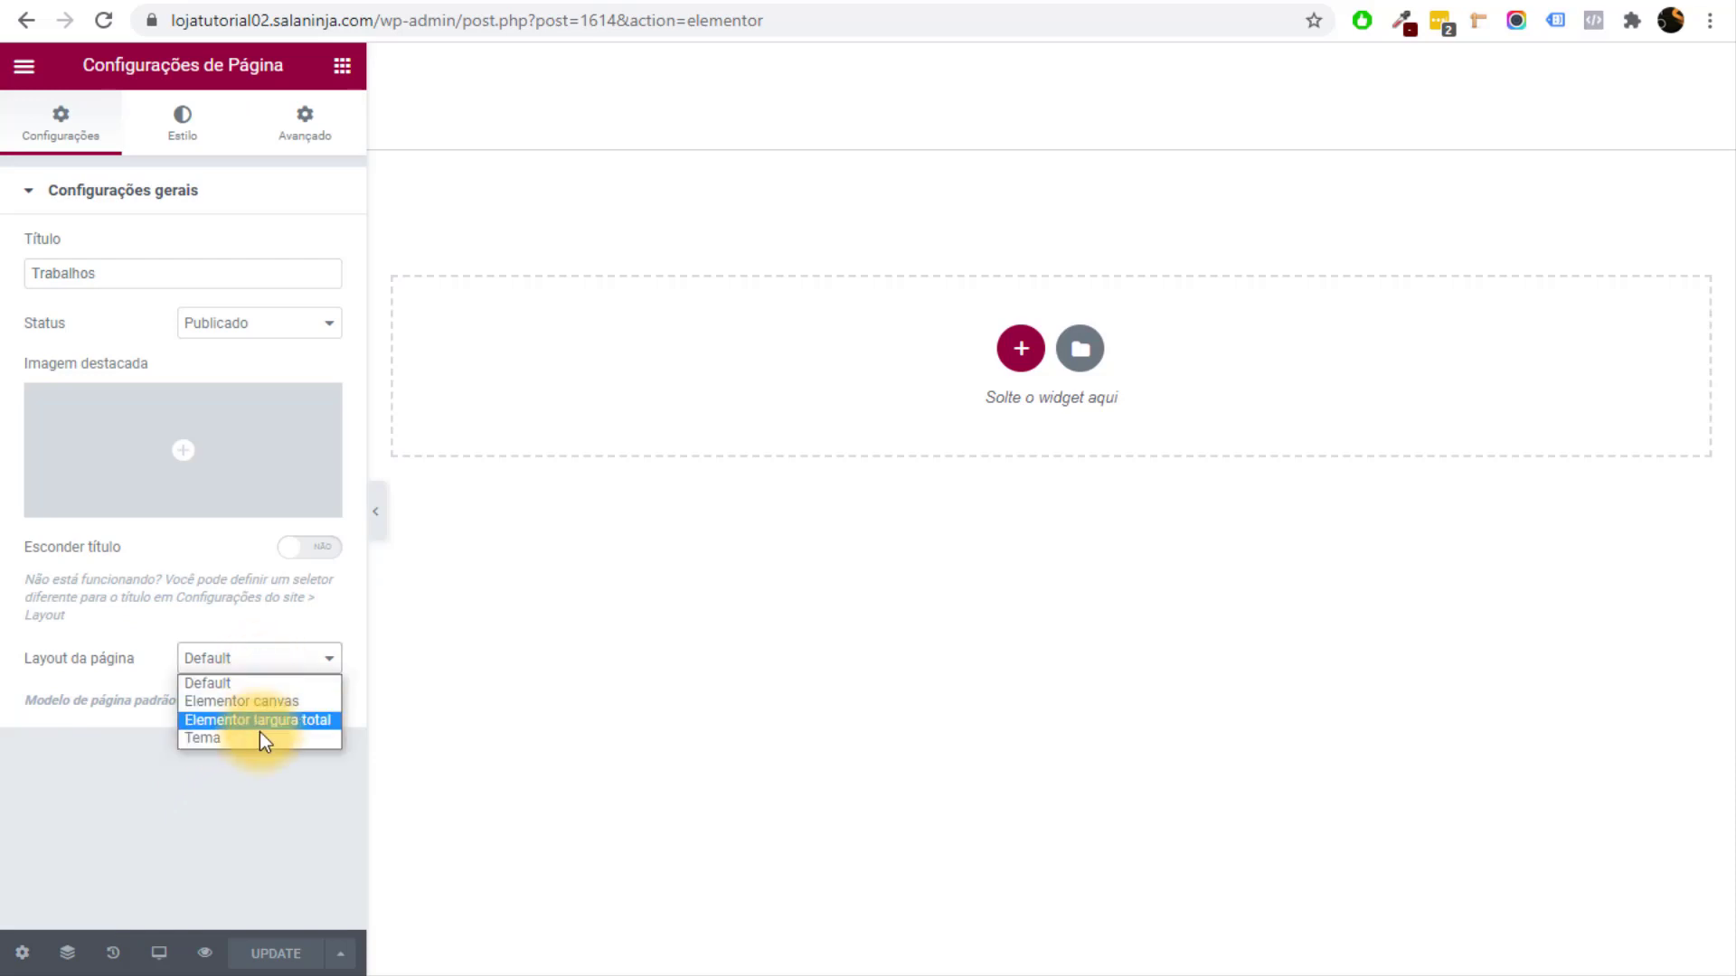
click(262, 703)
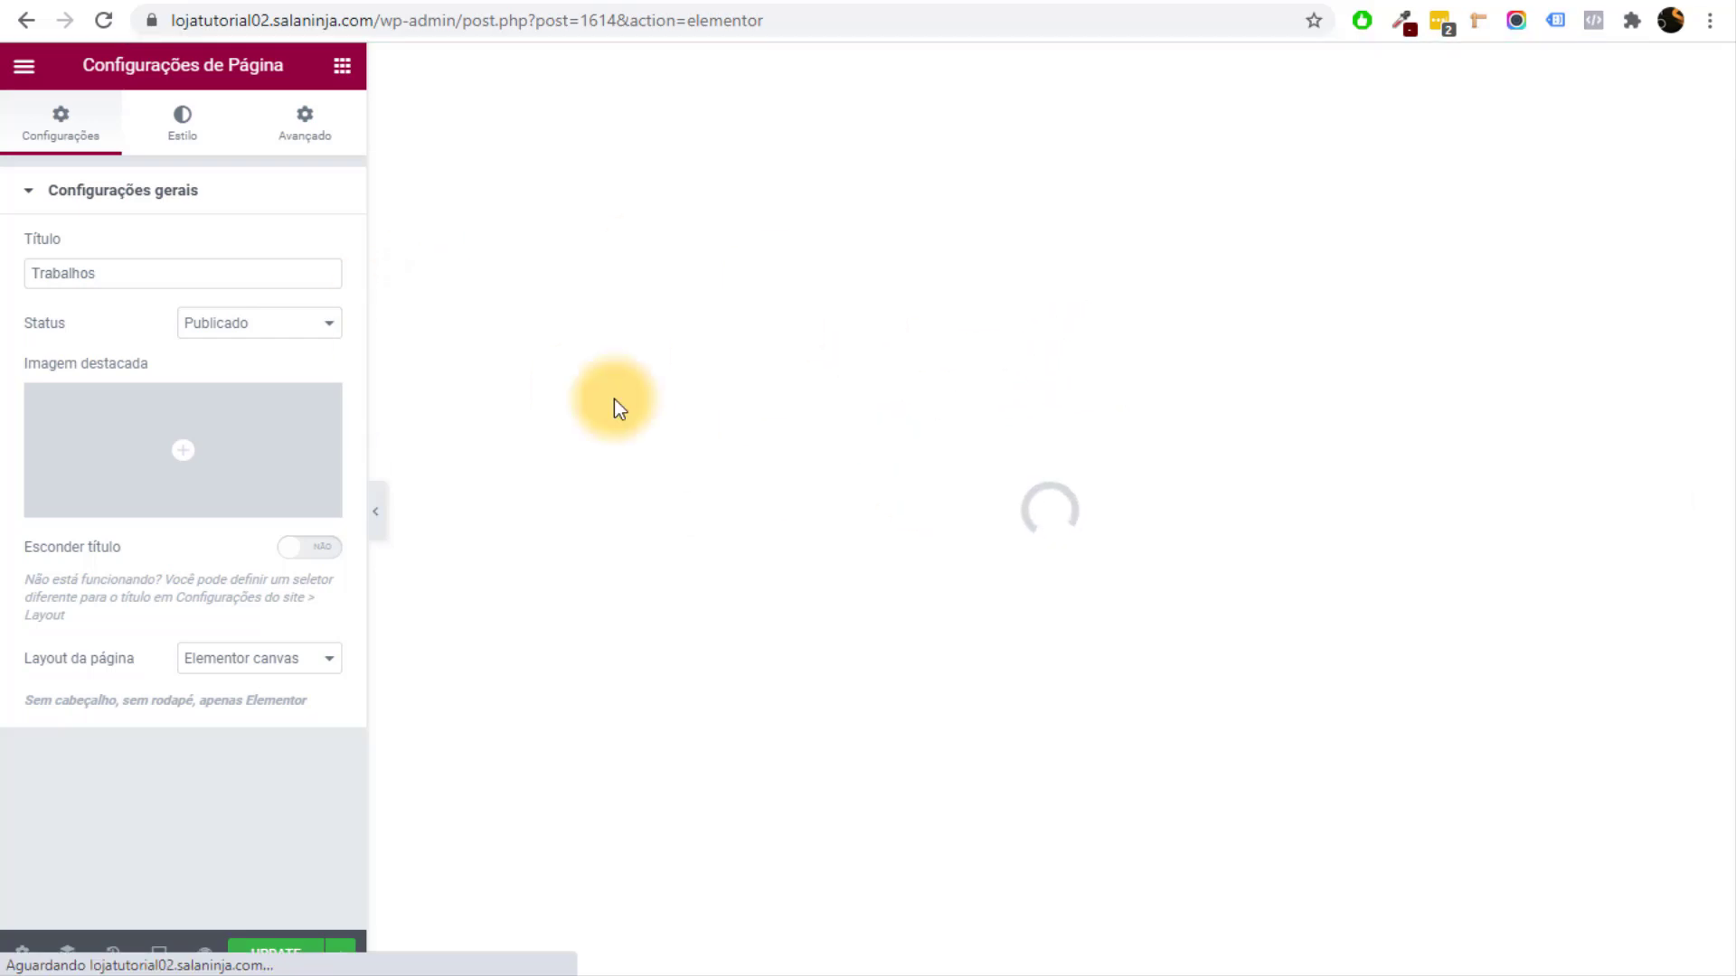
- Insert 'Template - Aula - Barbearia' from My Templates, declining its document settings
click(1079, 242)
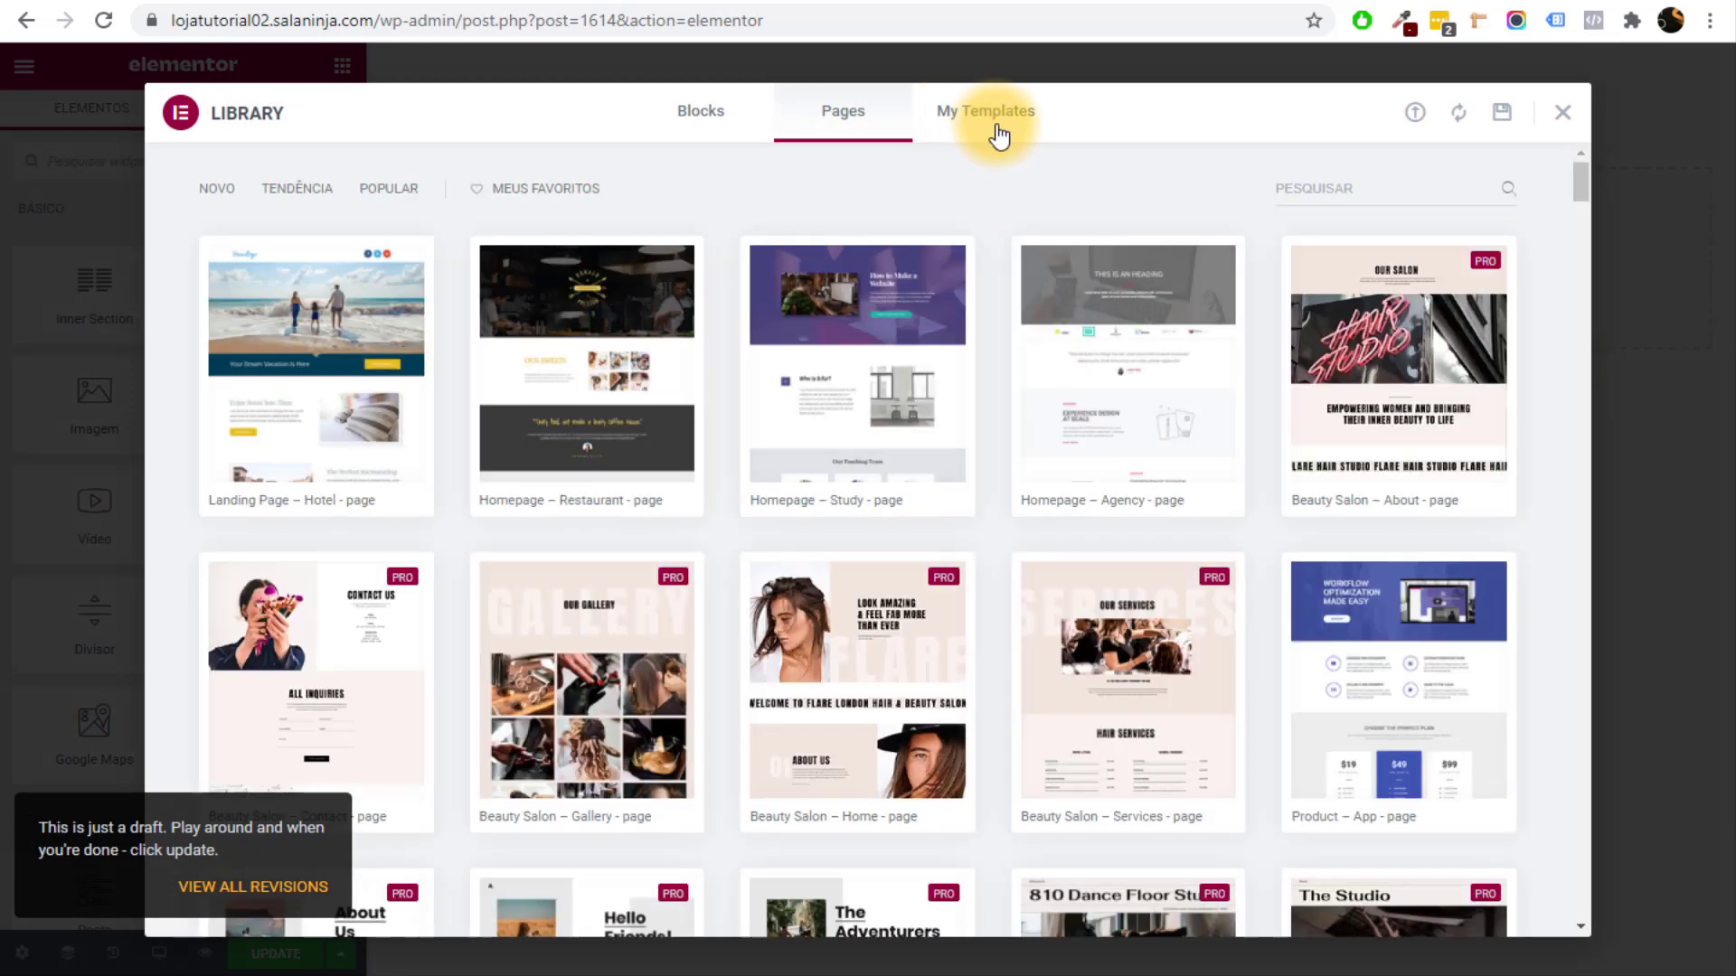
click(994, 117)
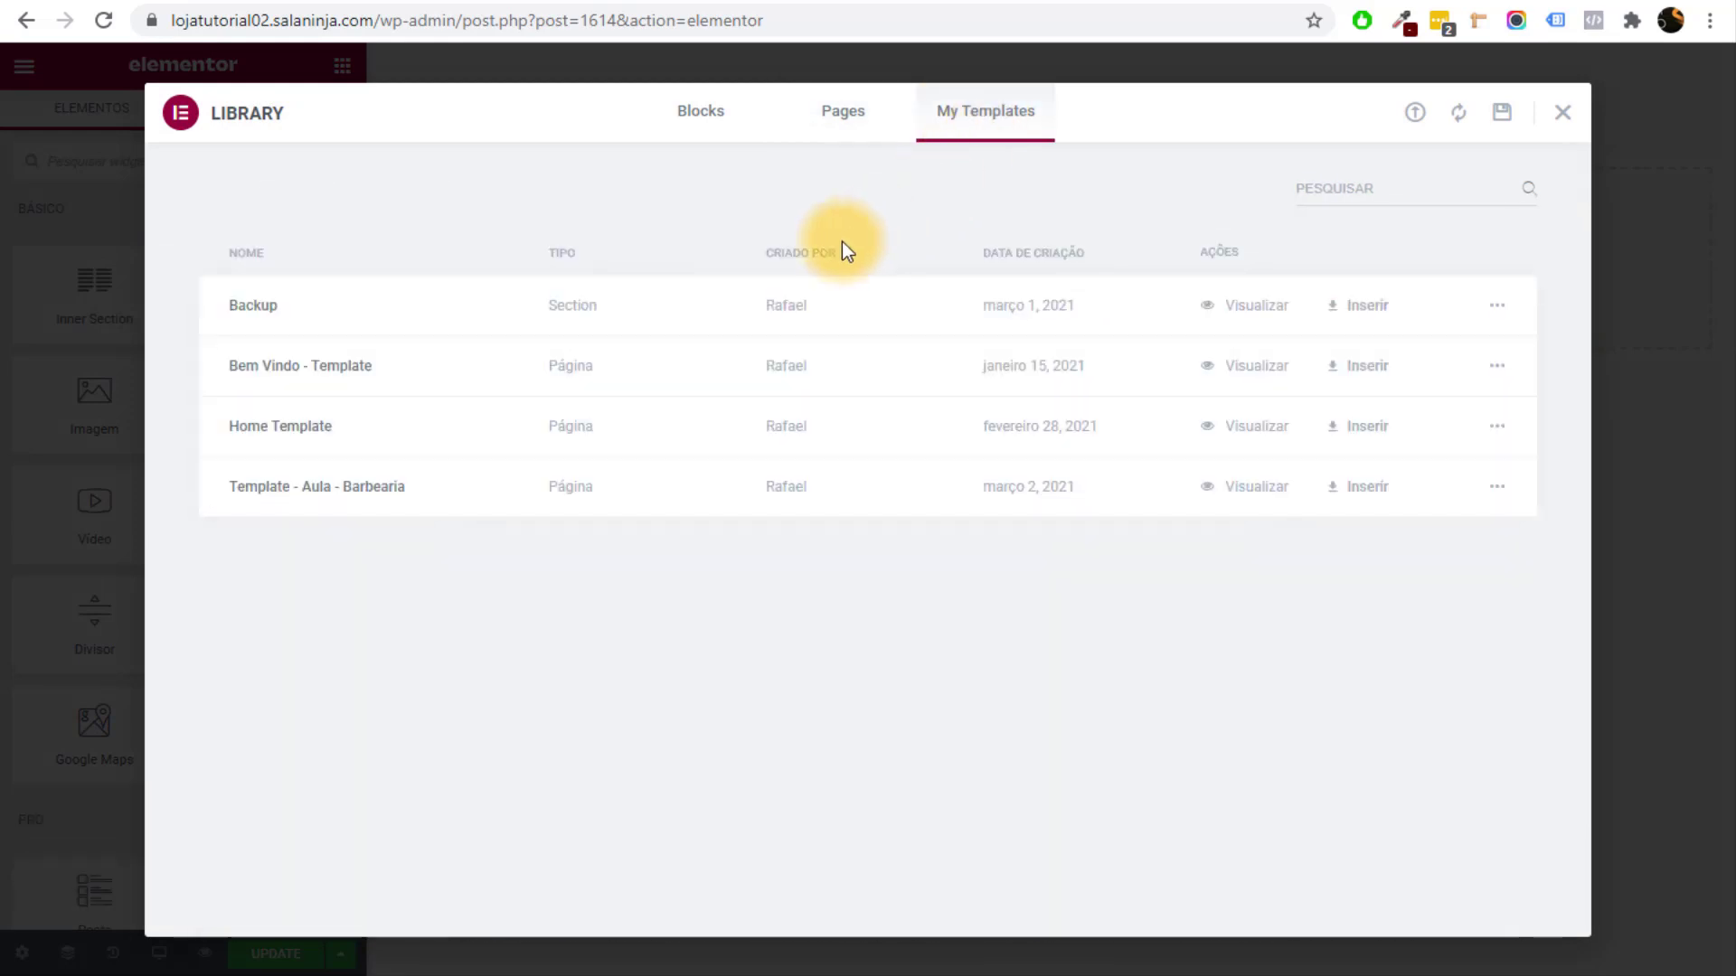
click(1019, 264)
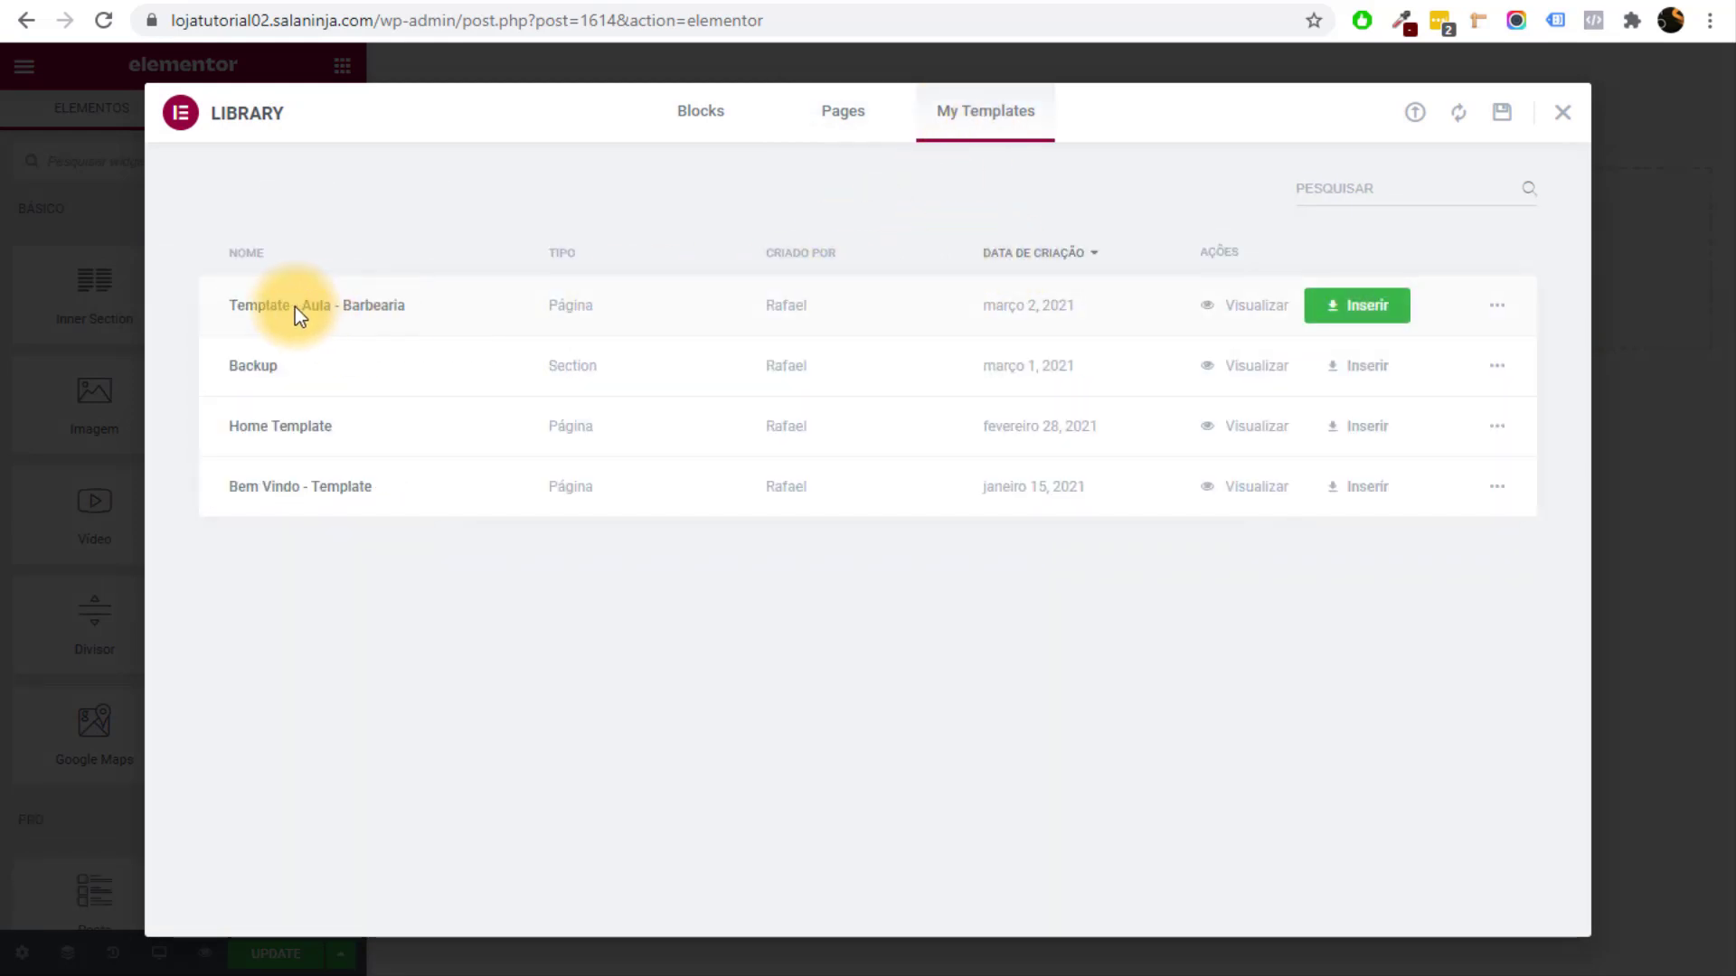
click(1367, 307)
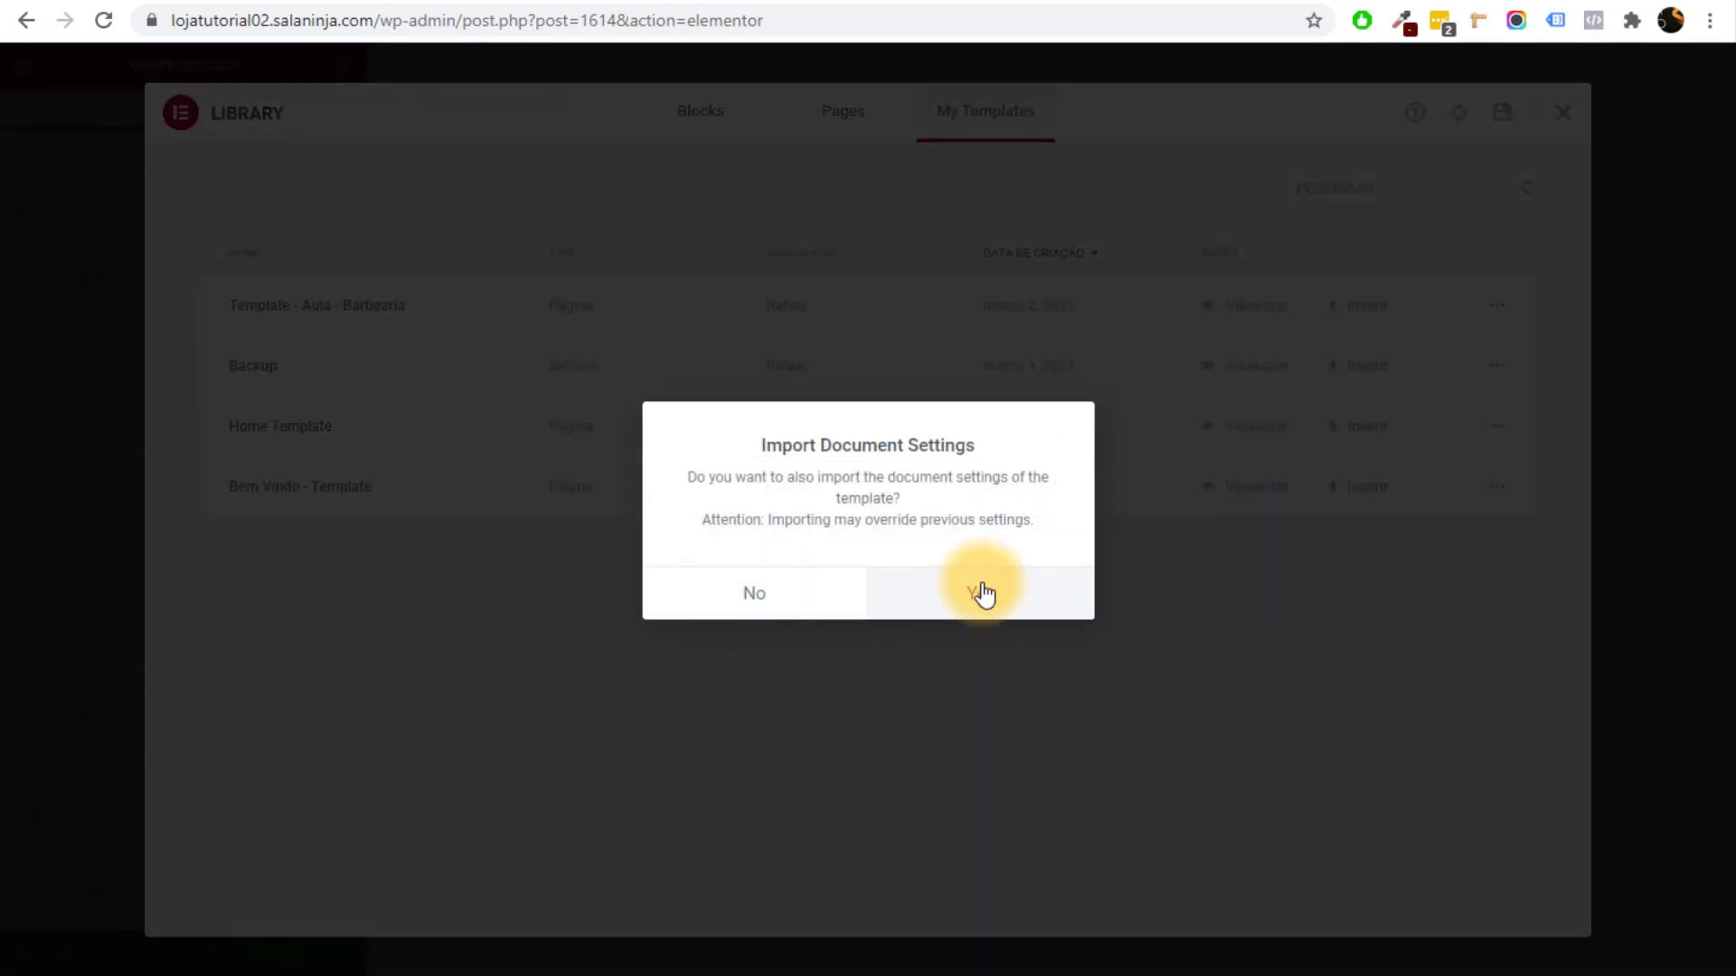
click(774, 606)
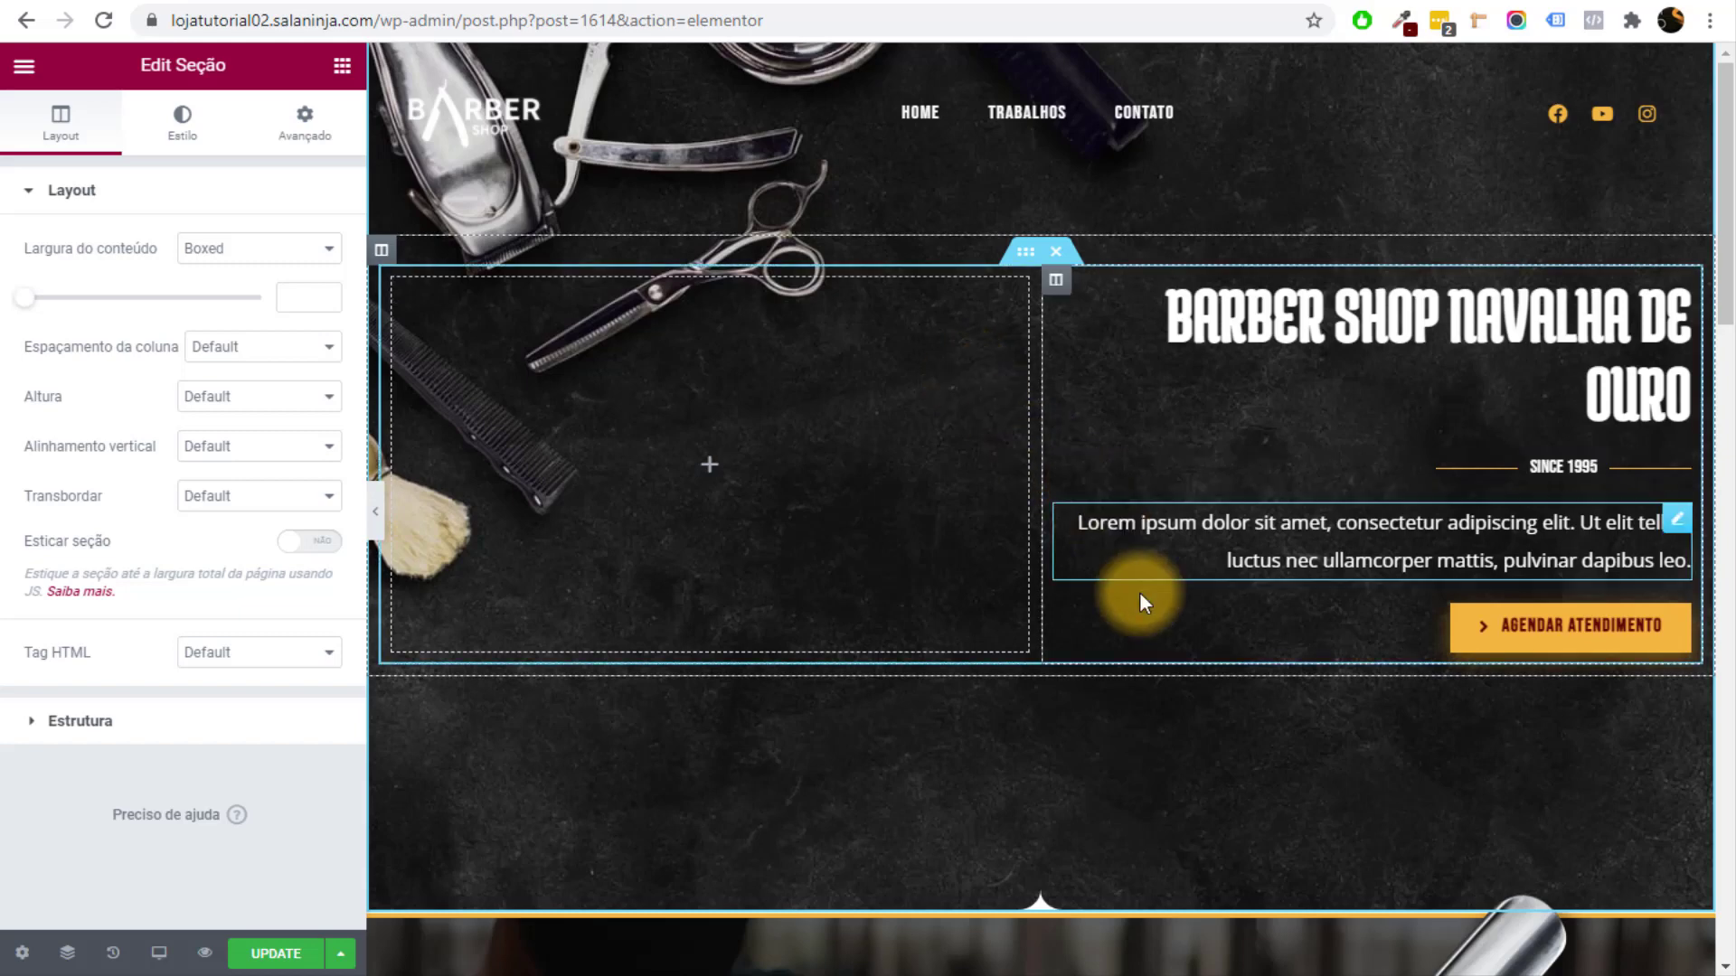
- Move the Agendar Atendimento button under the Serviços price list and left-align it
scroll(1094, 633, down, 4)
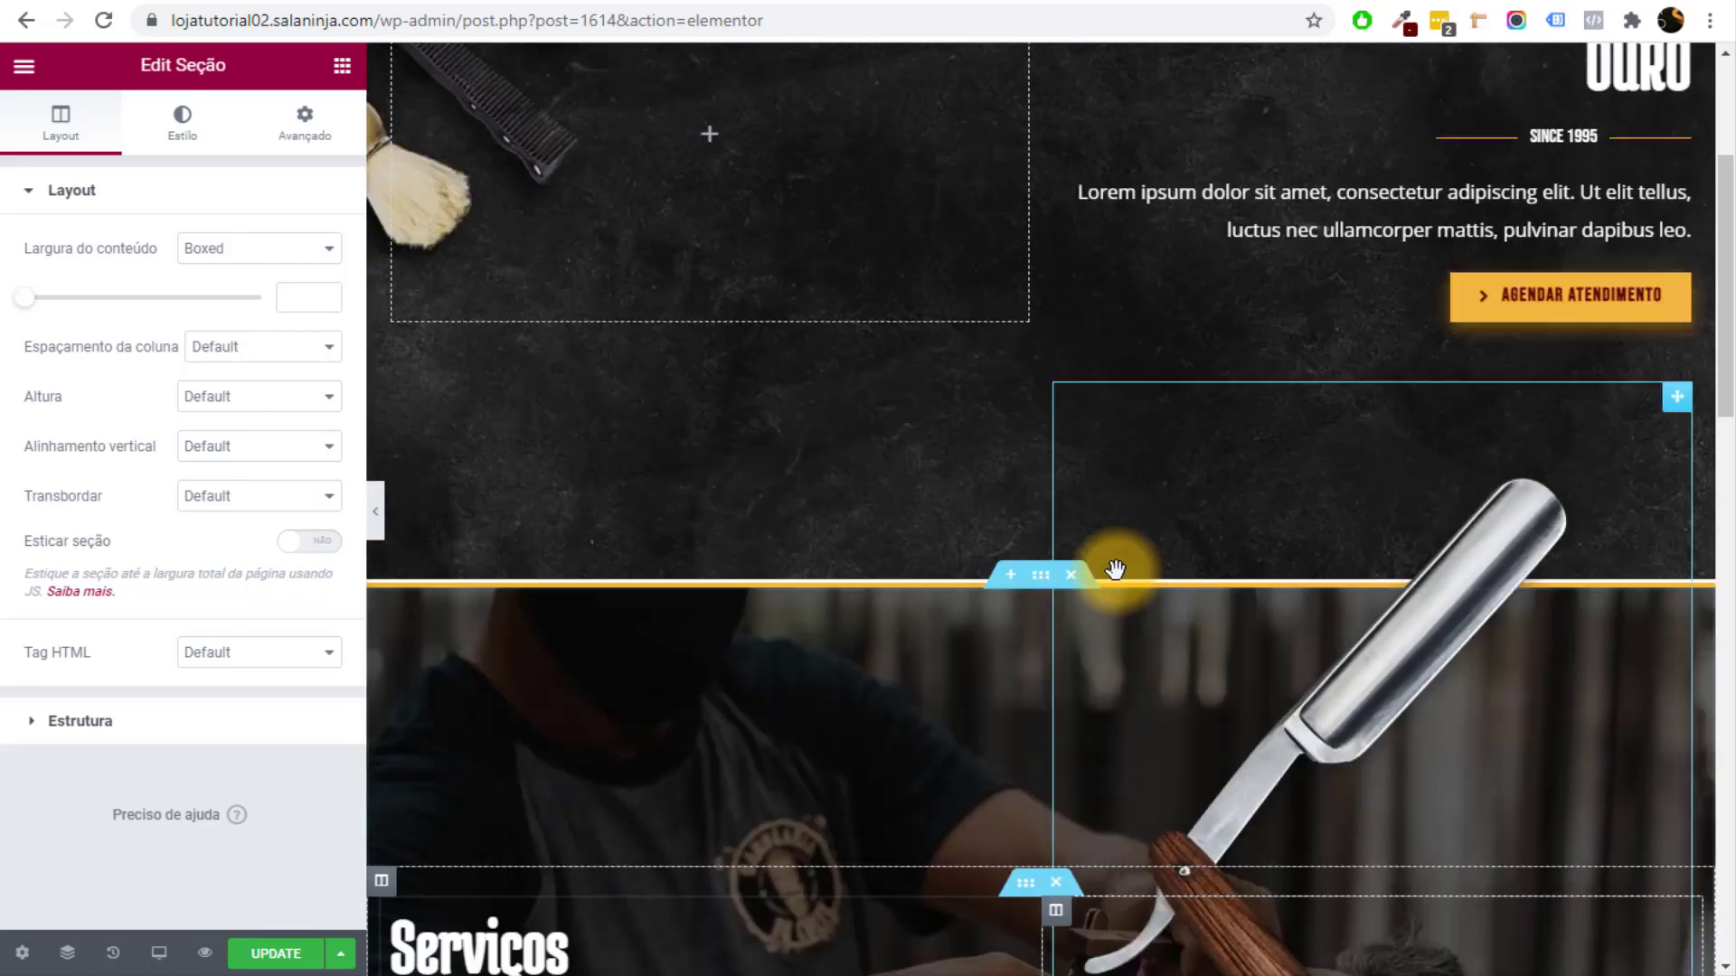
scroll(886, 561, down, 10)
scroll(953, 531, up, 9)
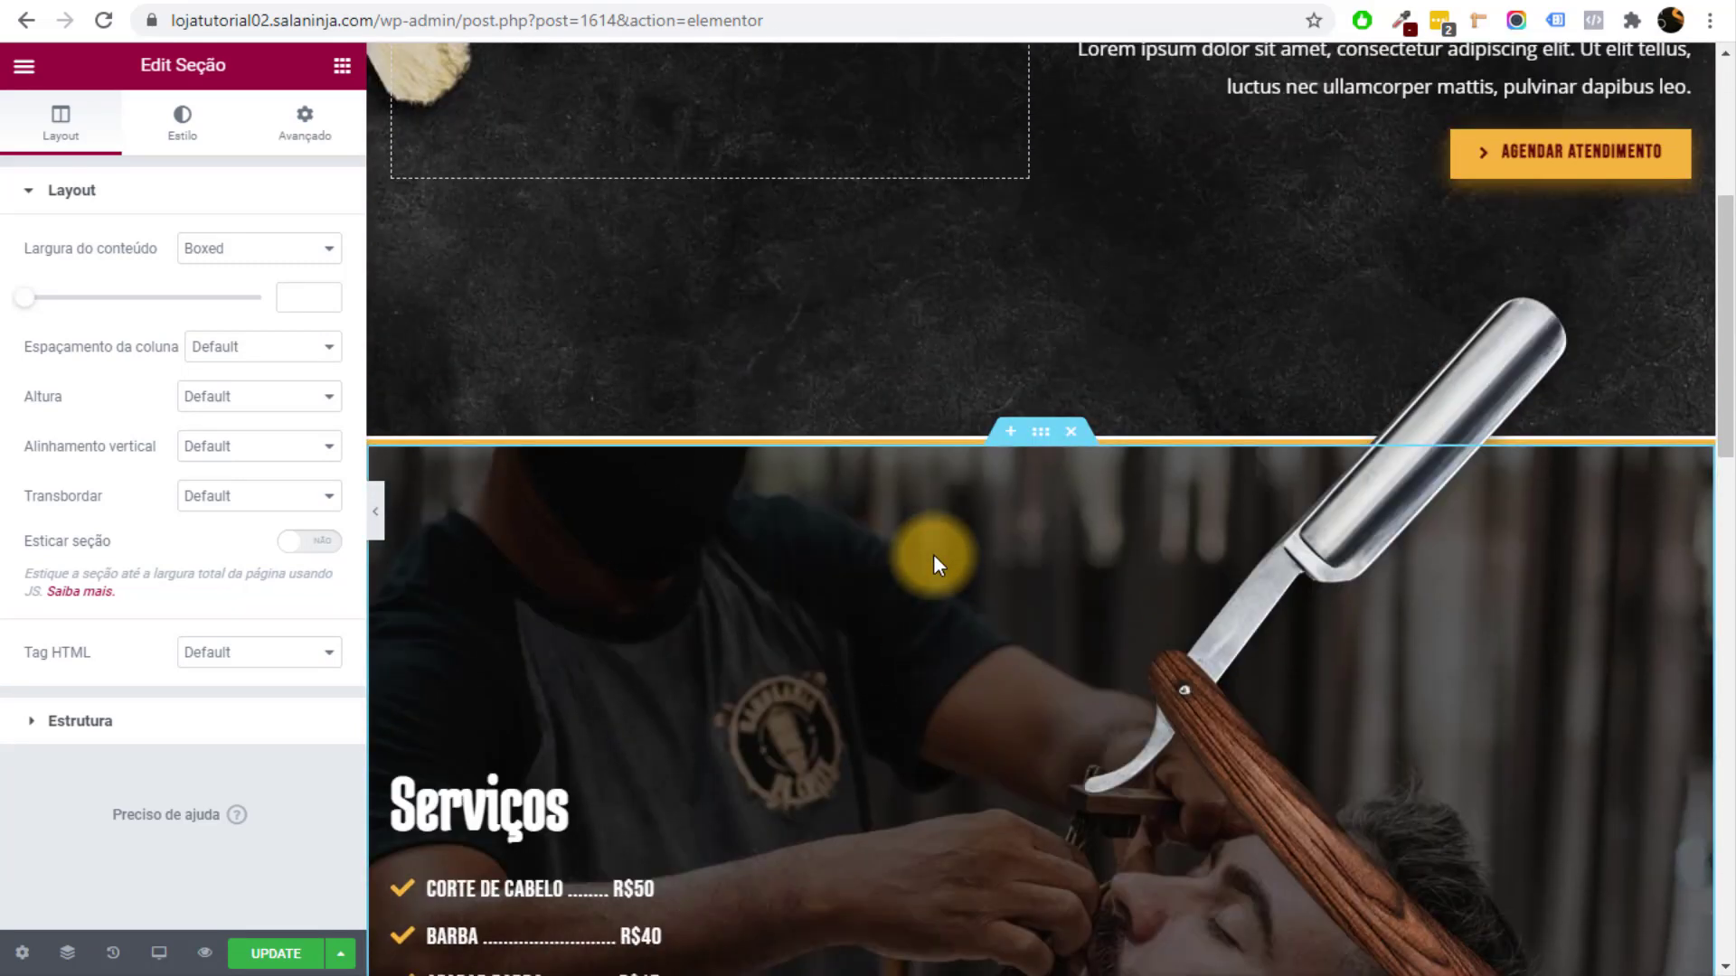
scroll(930, 541, up, 6)
scroll(1568, 535, down, 3)
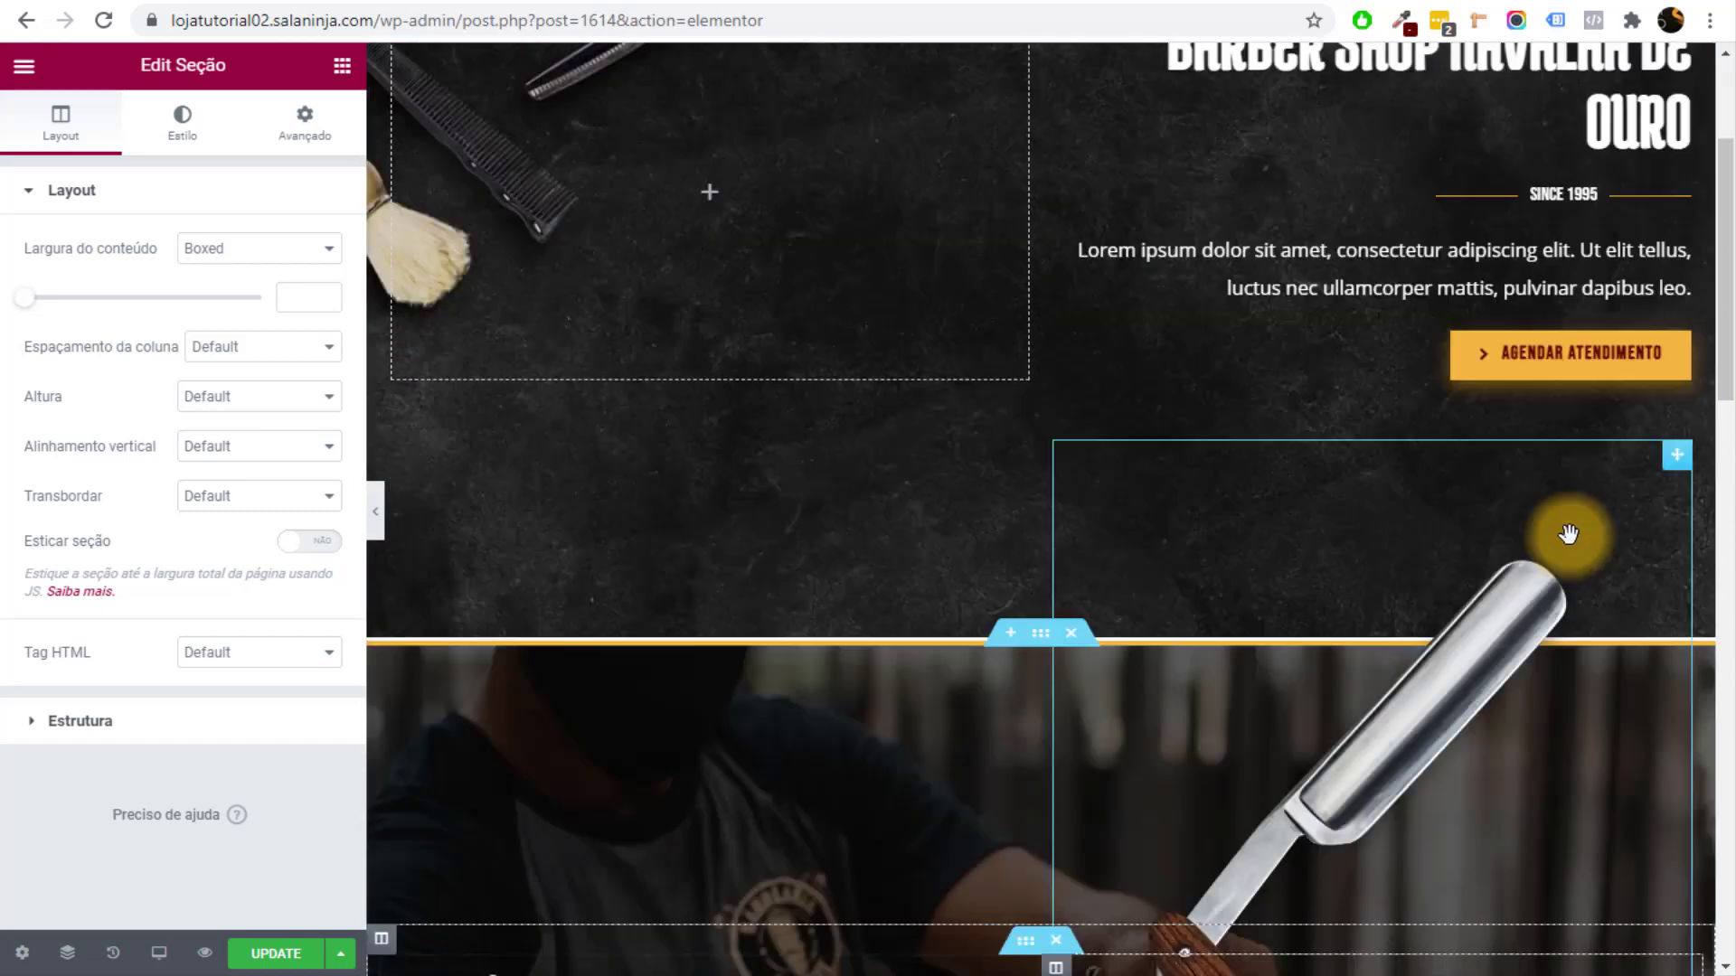
scroll(1673, 504, up, 2)
drag(1673, 503, 566, 687)
scroll(773, 624, down, 5)
scroll(751, 610, down, 3)
click(812, 708)
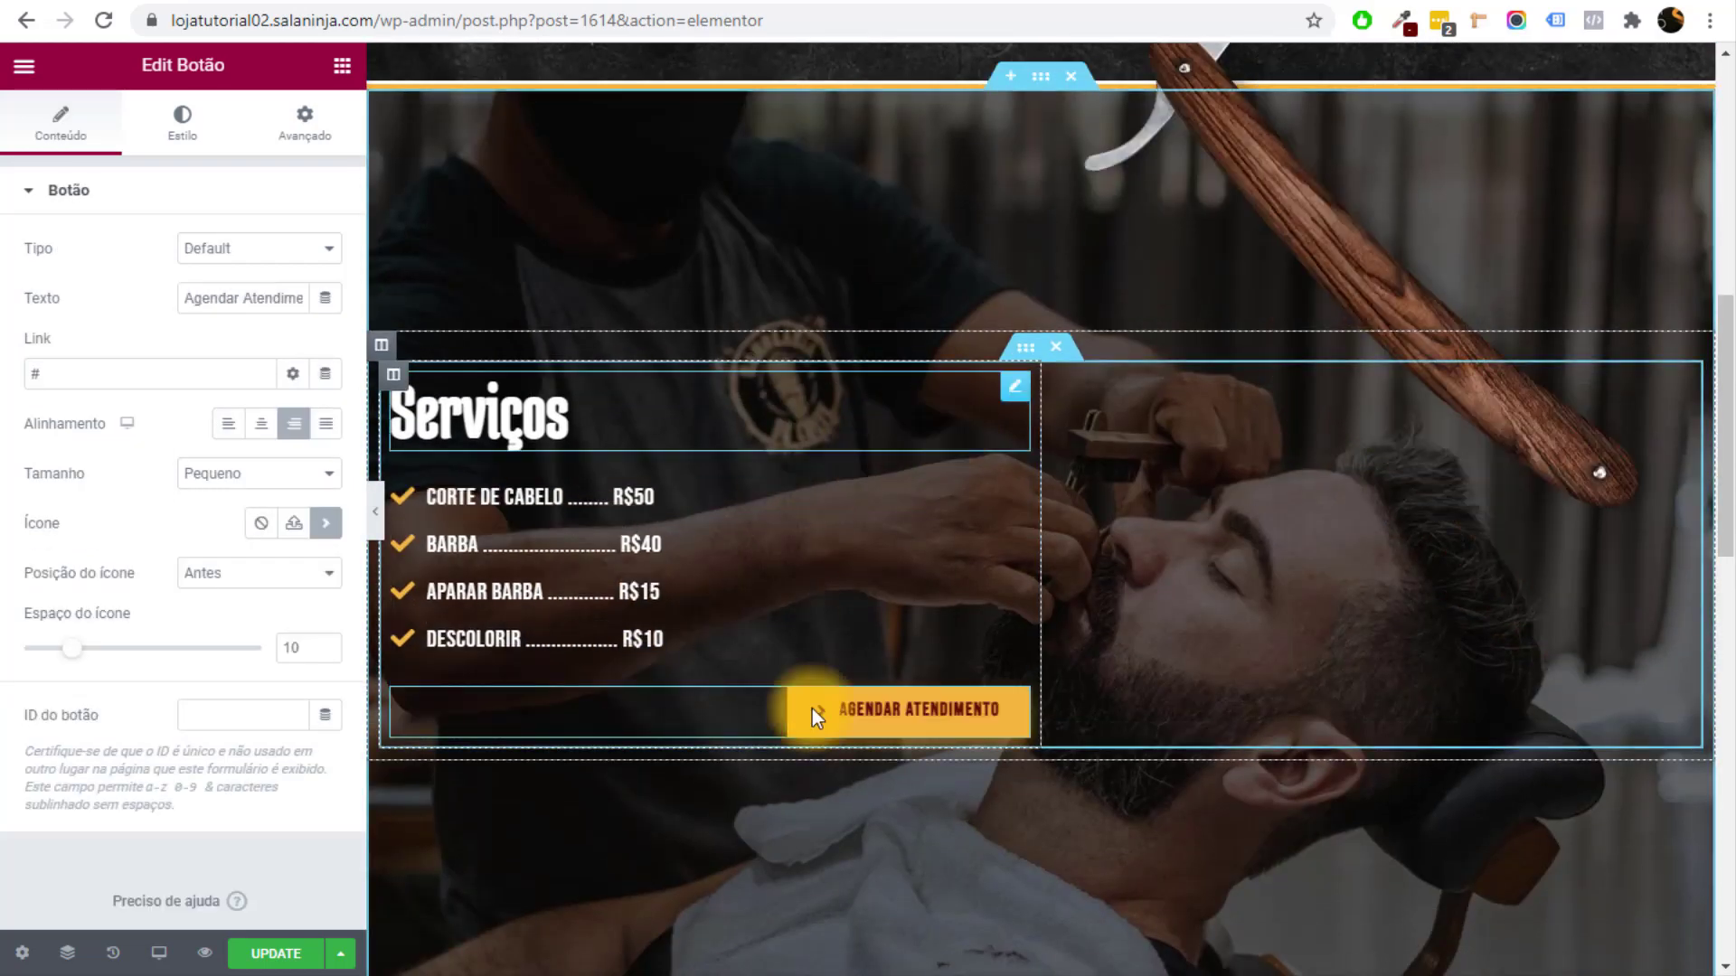
click(228, 423)
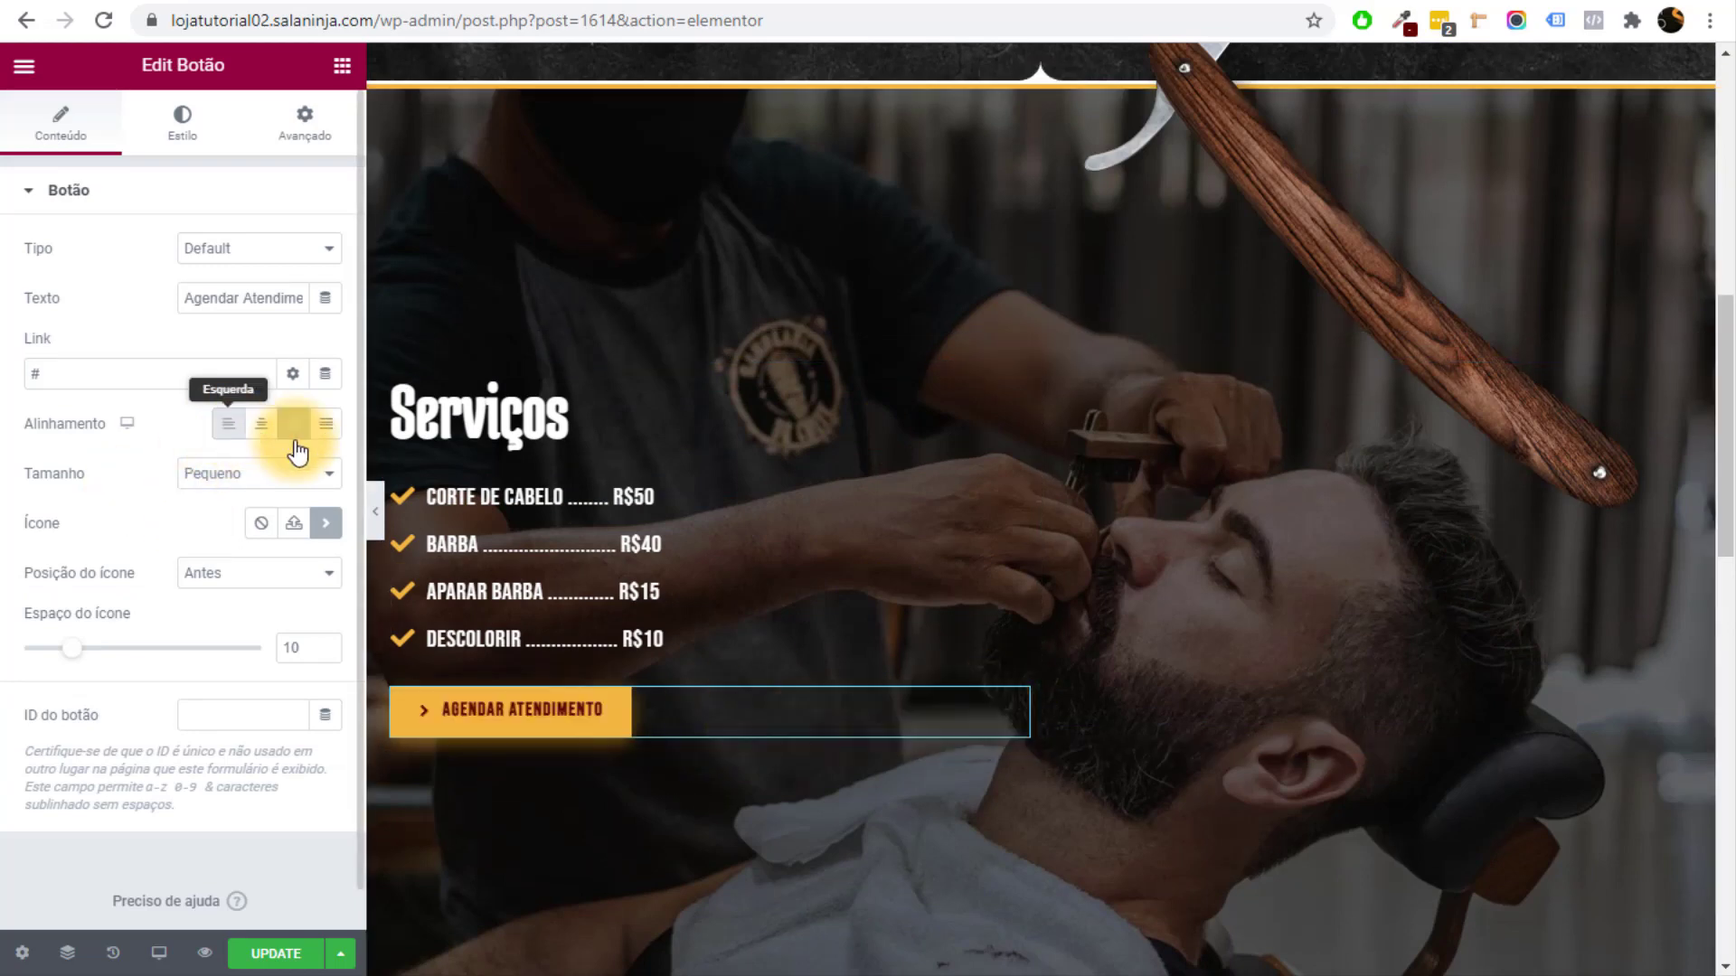
scroll(895, 503, up, 8)
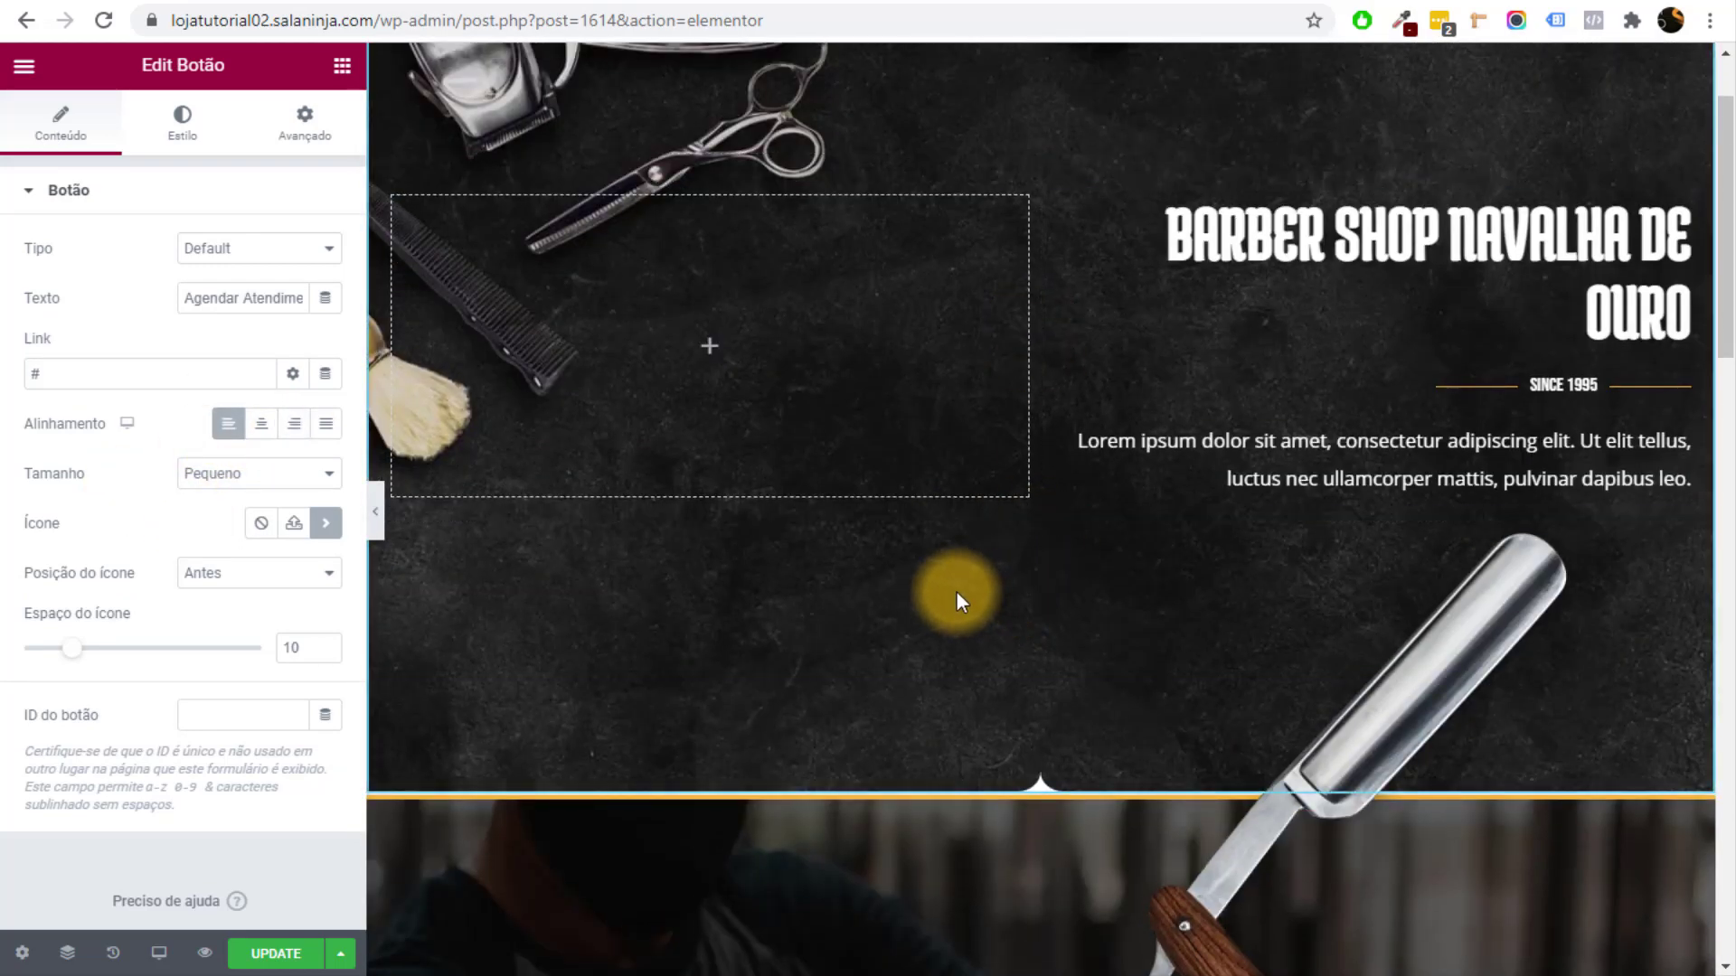
- Delete the Barber Shop hero section and give the Serviços section a -150 top margin
right_click(959, 590)
click(1054, 934)
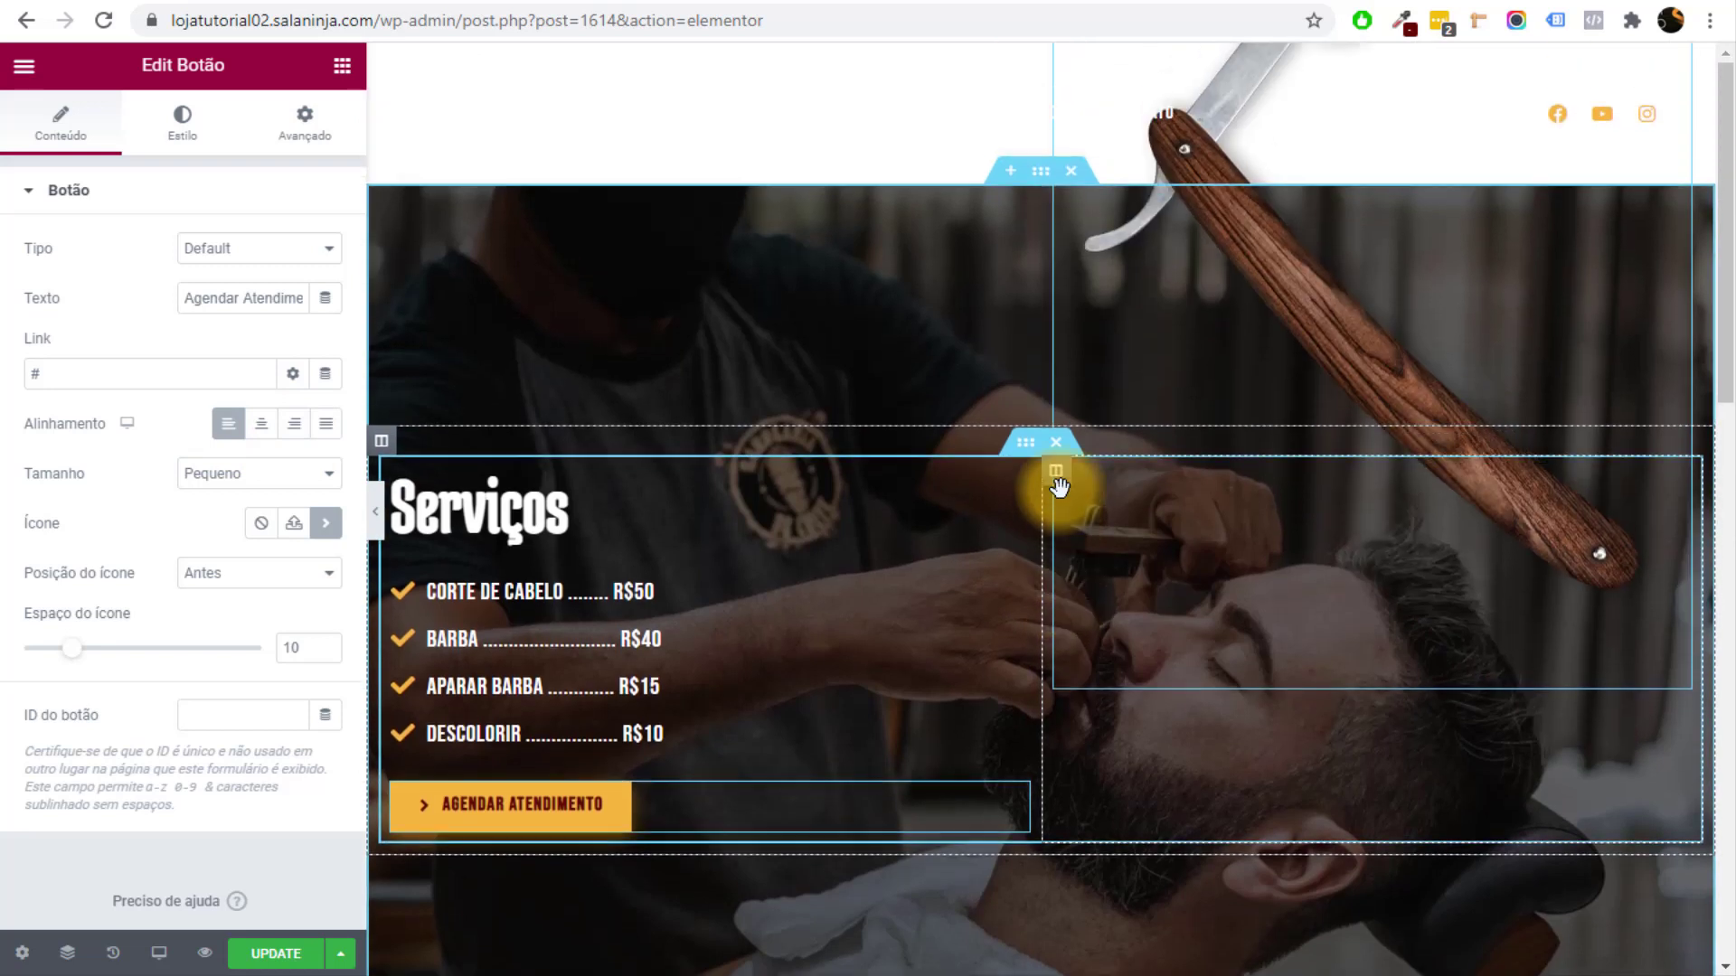
click(1042, 176)
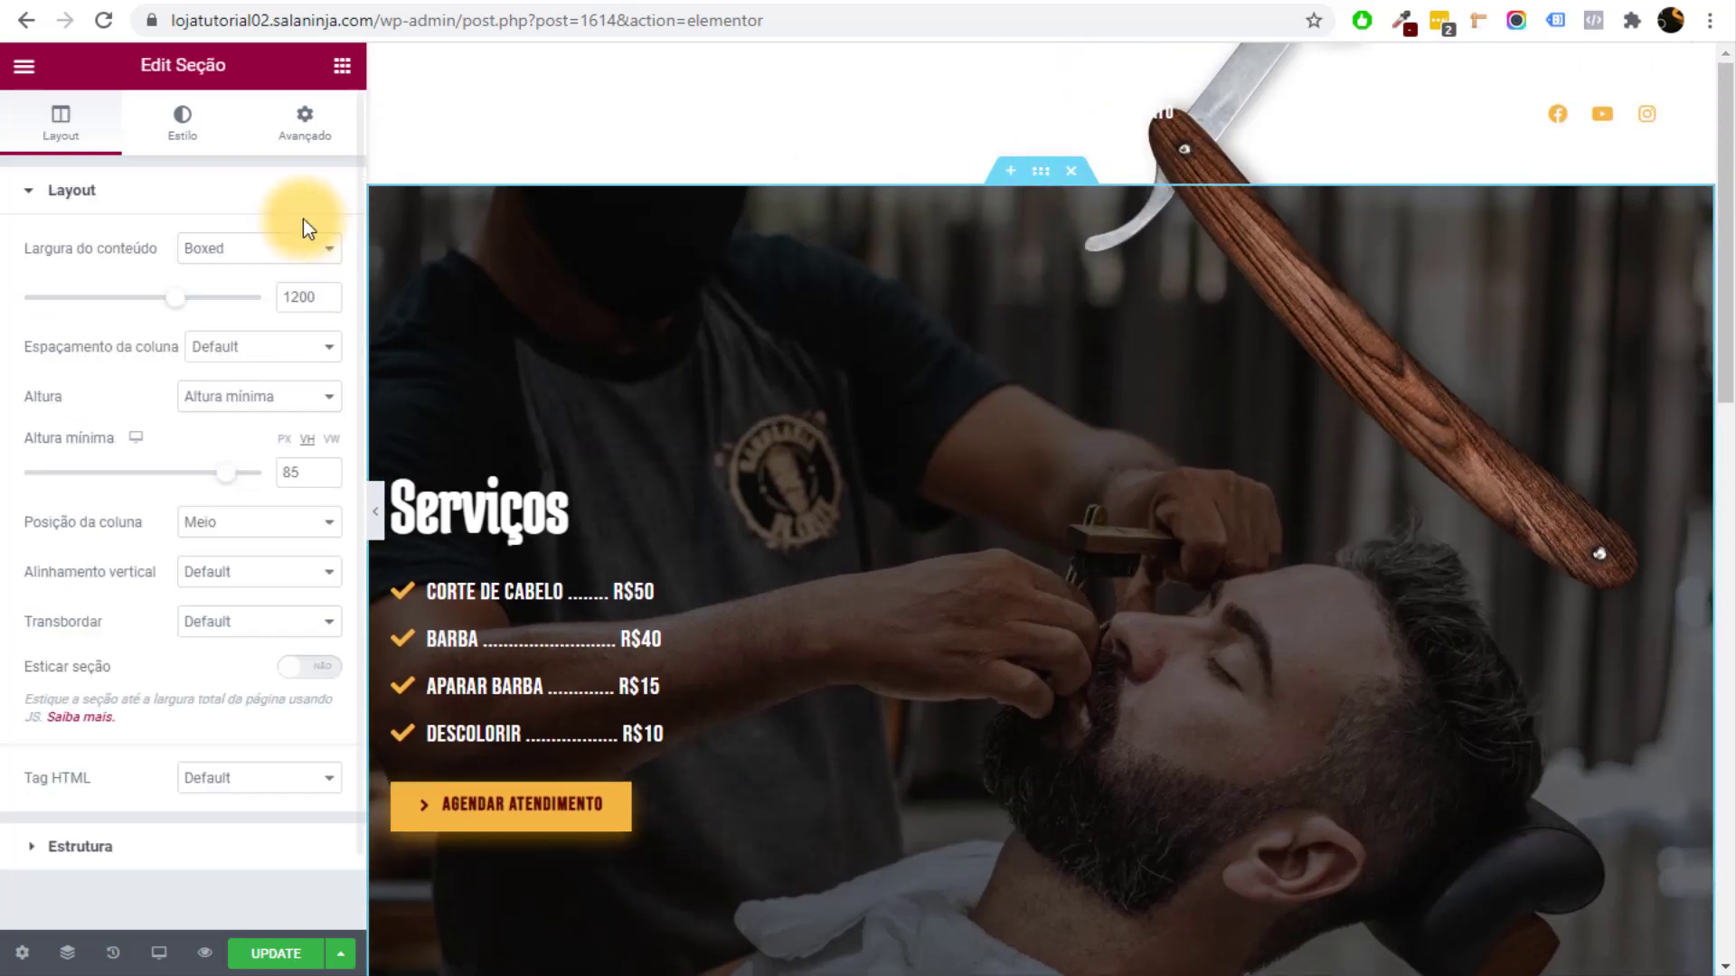
click(300, 151)
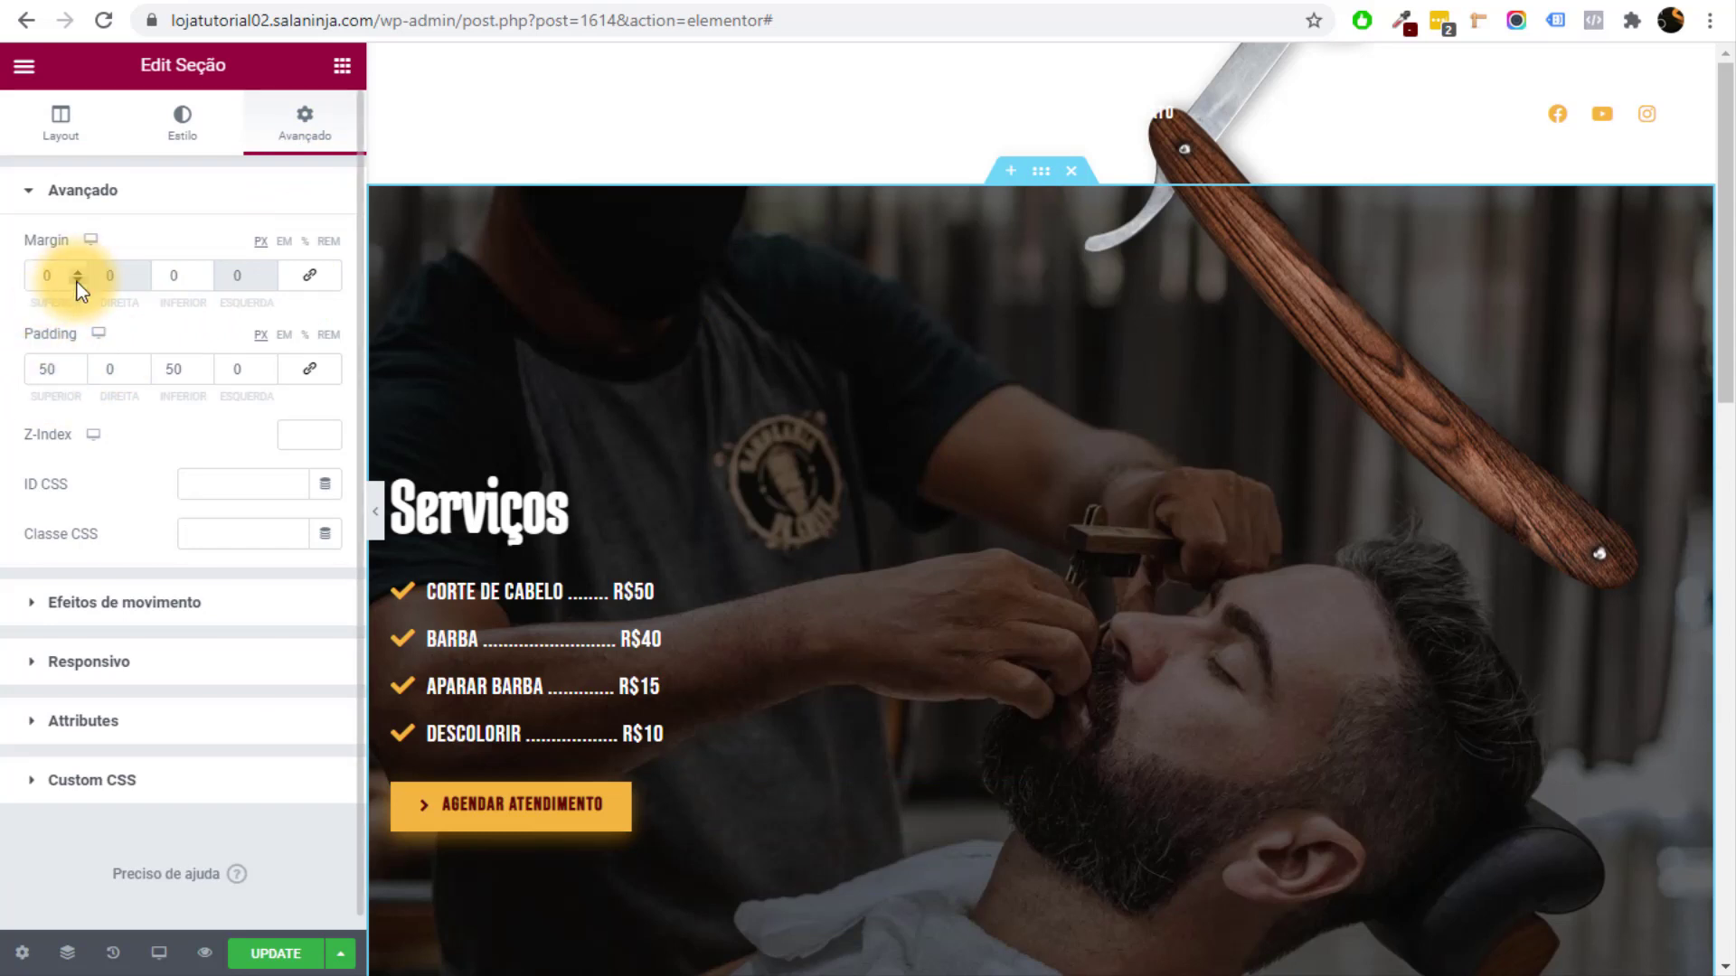
drag(78, 282, 78, 282)
double_click(42, 280)
text(150)
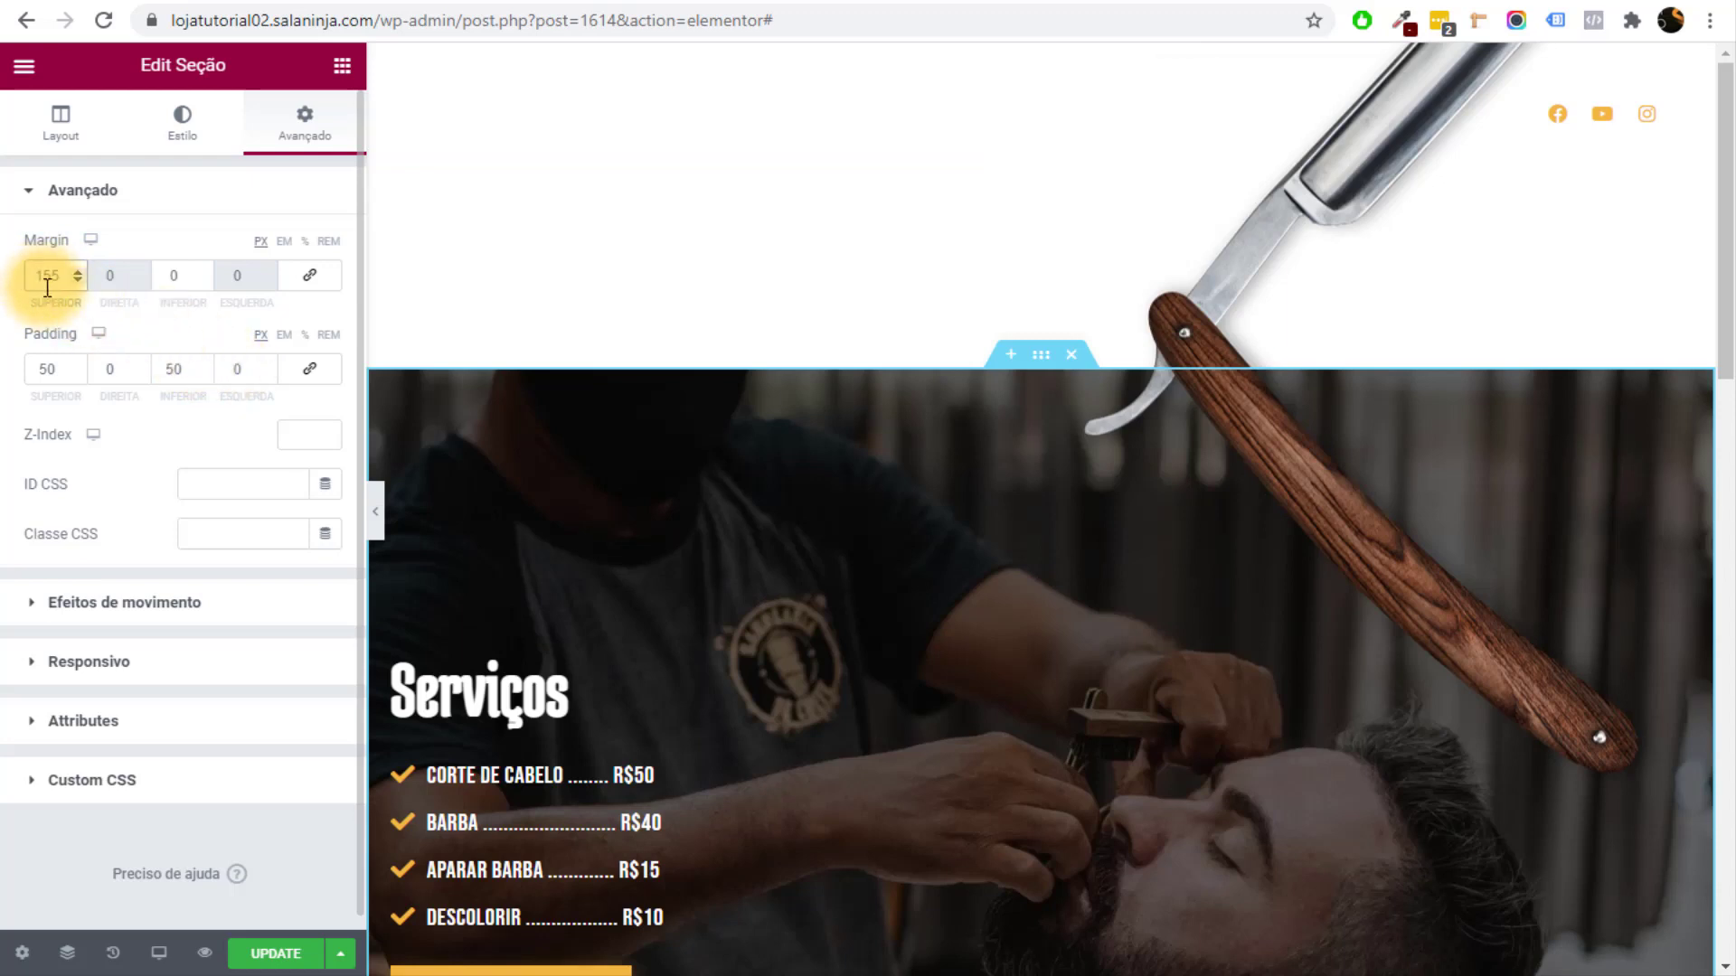
text(-)
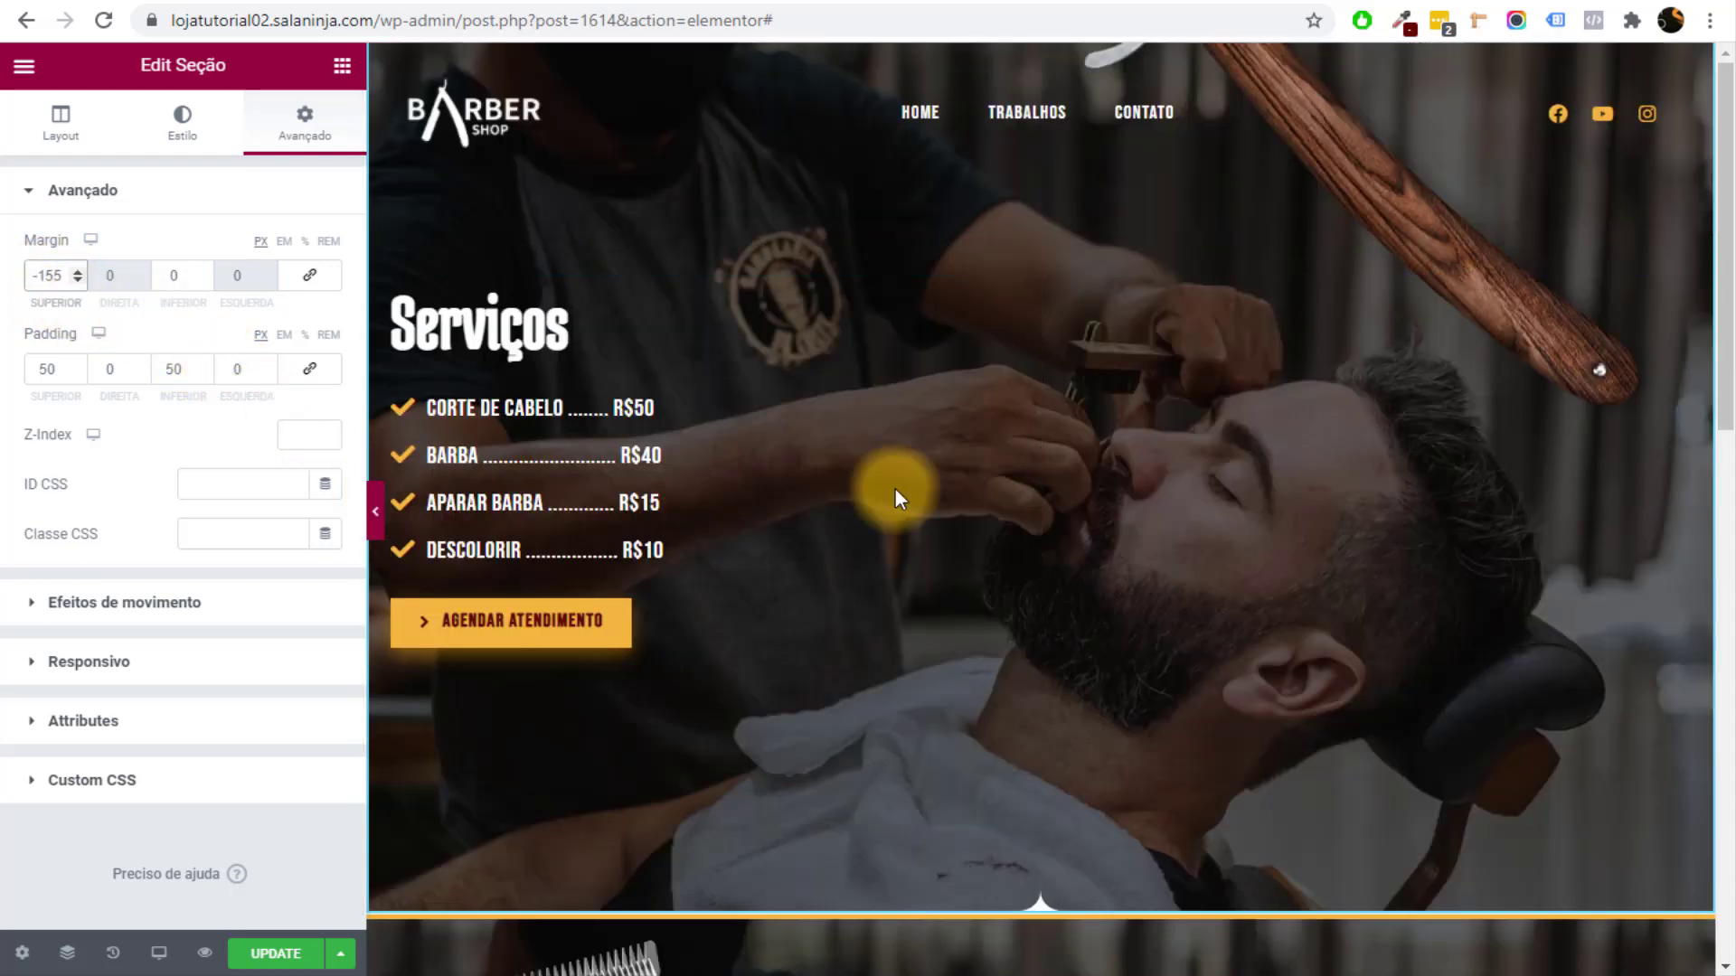
- Lower the razor image with a vertical offset of -3
click(1496, 318)
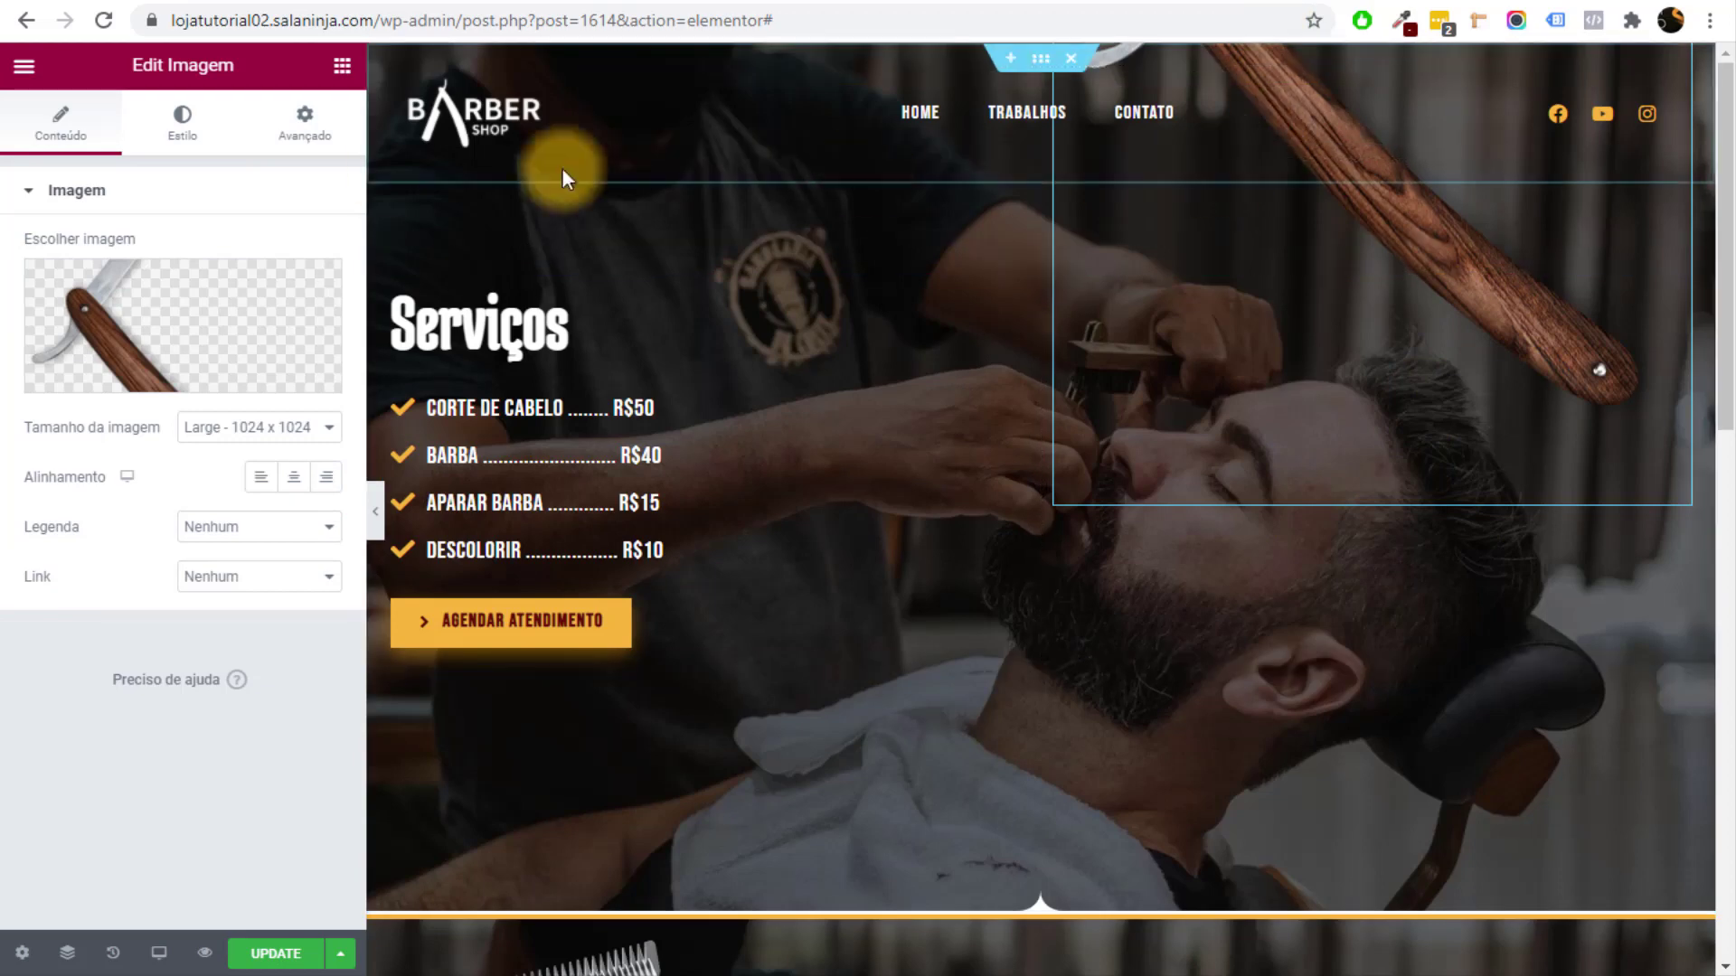
click(323, 133)
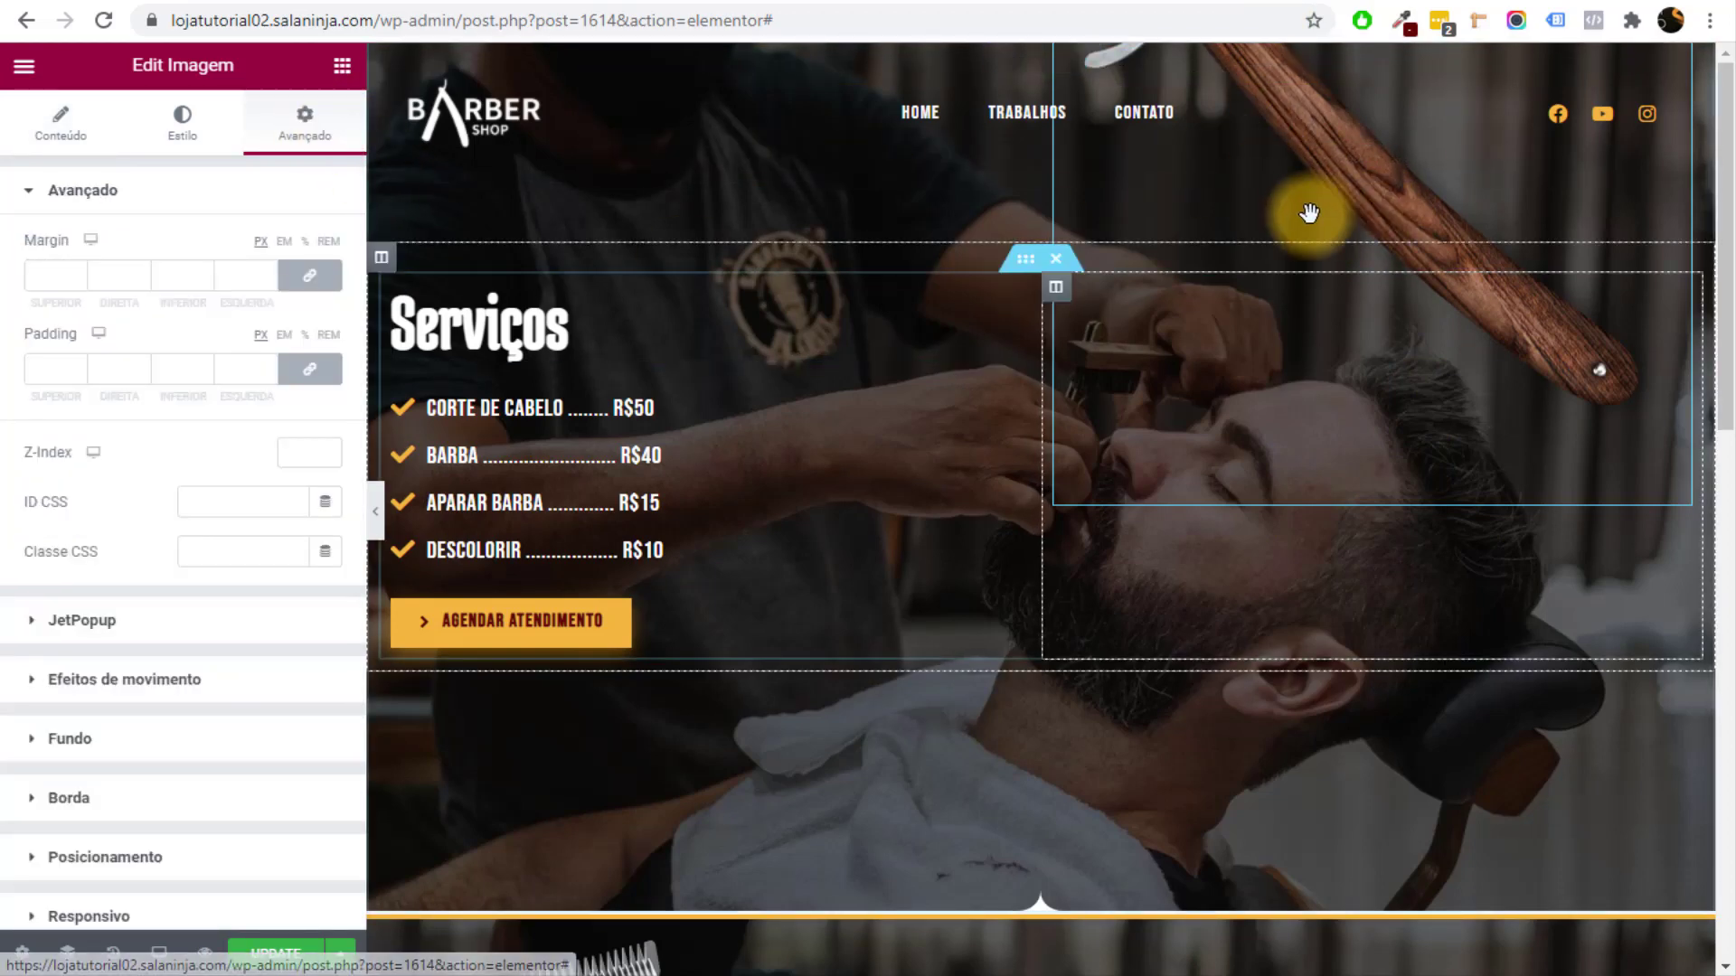
scroll(230, 442, down, 3)
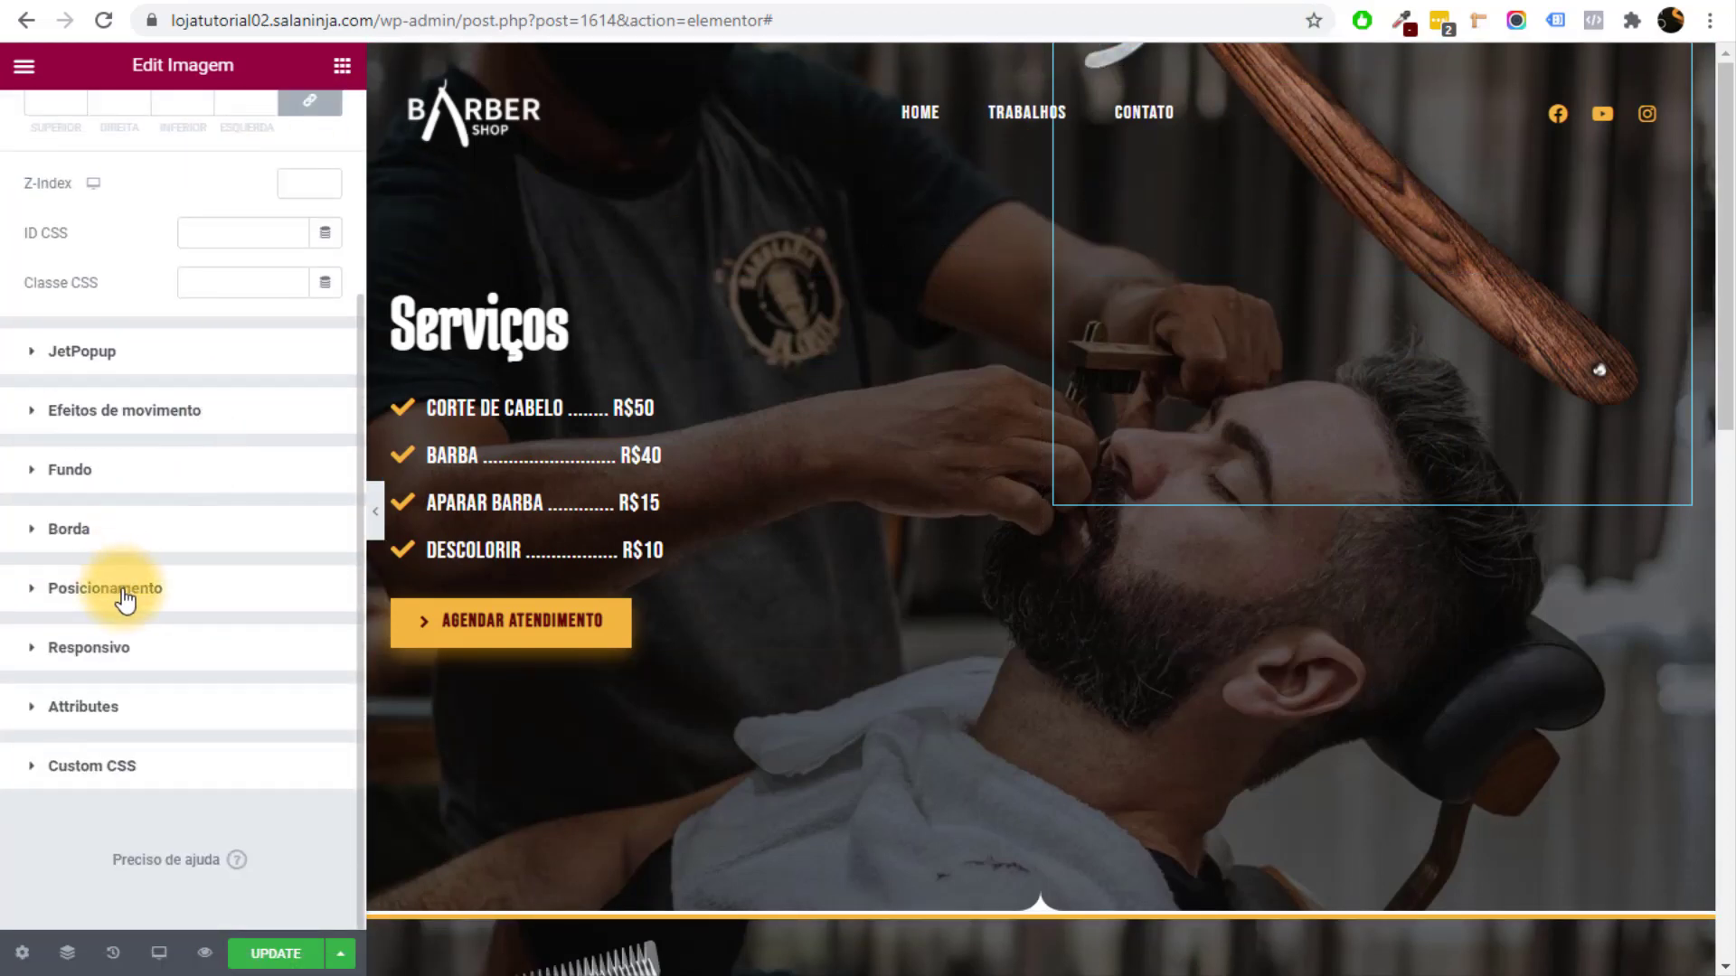
click(124, 589)
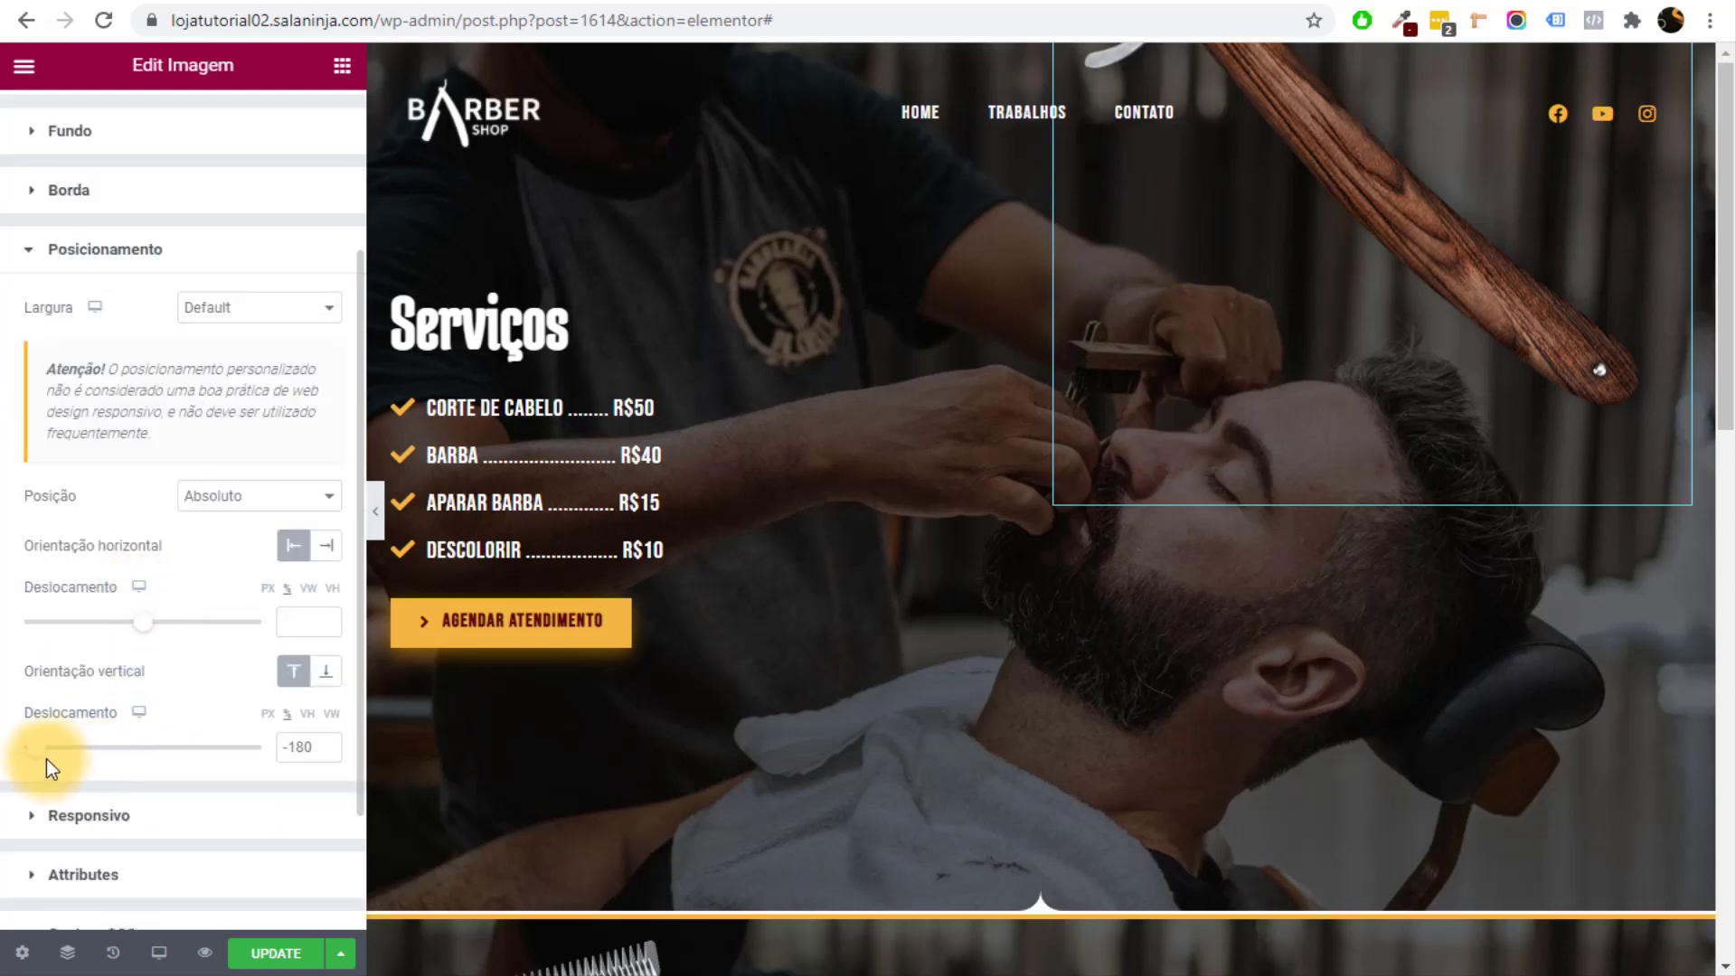
drag(48, 762, 145, 726)
- Preview the layout at full width, then save the Trabalhos page with UPDATE
click(375, 512)
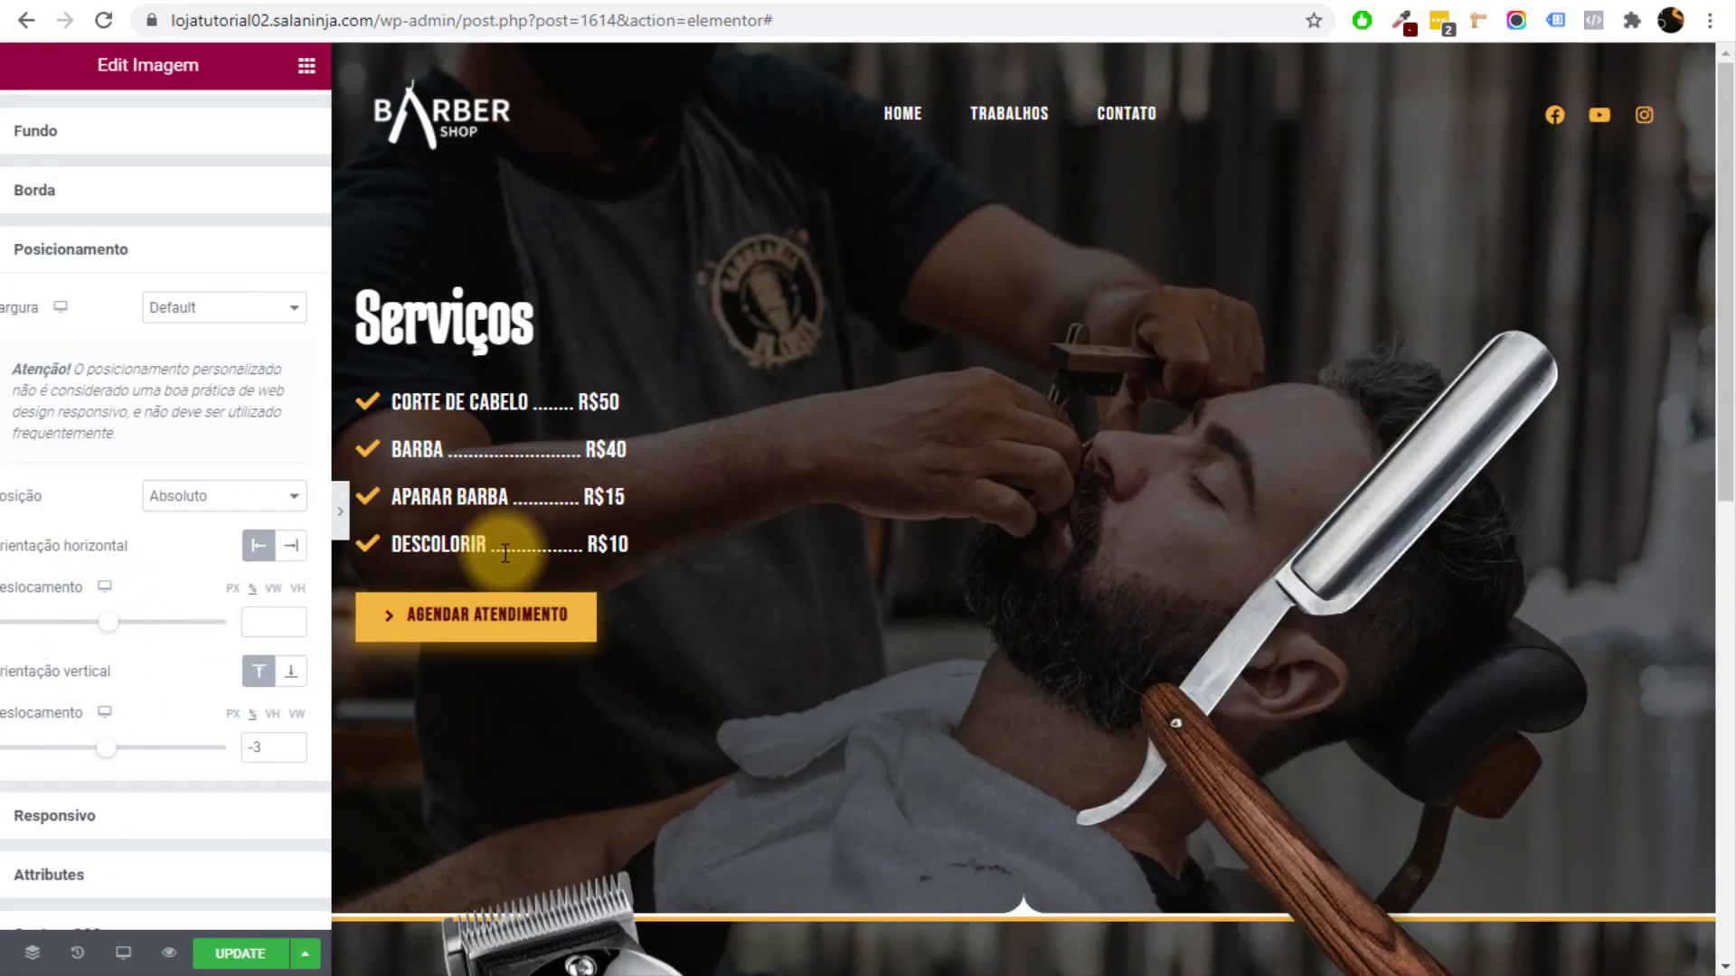
scroll(556, 584, down, 3)
scroll(557, 588, up, 3)
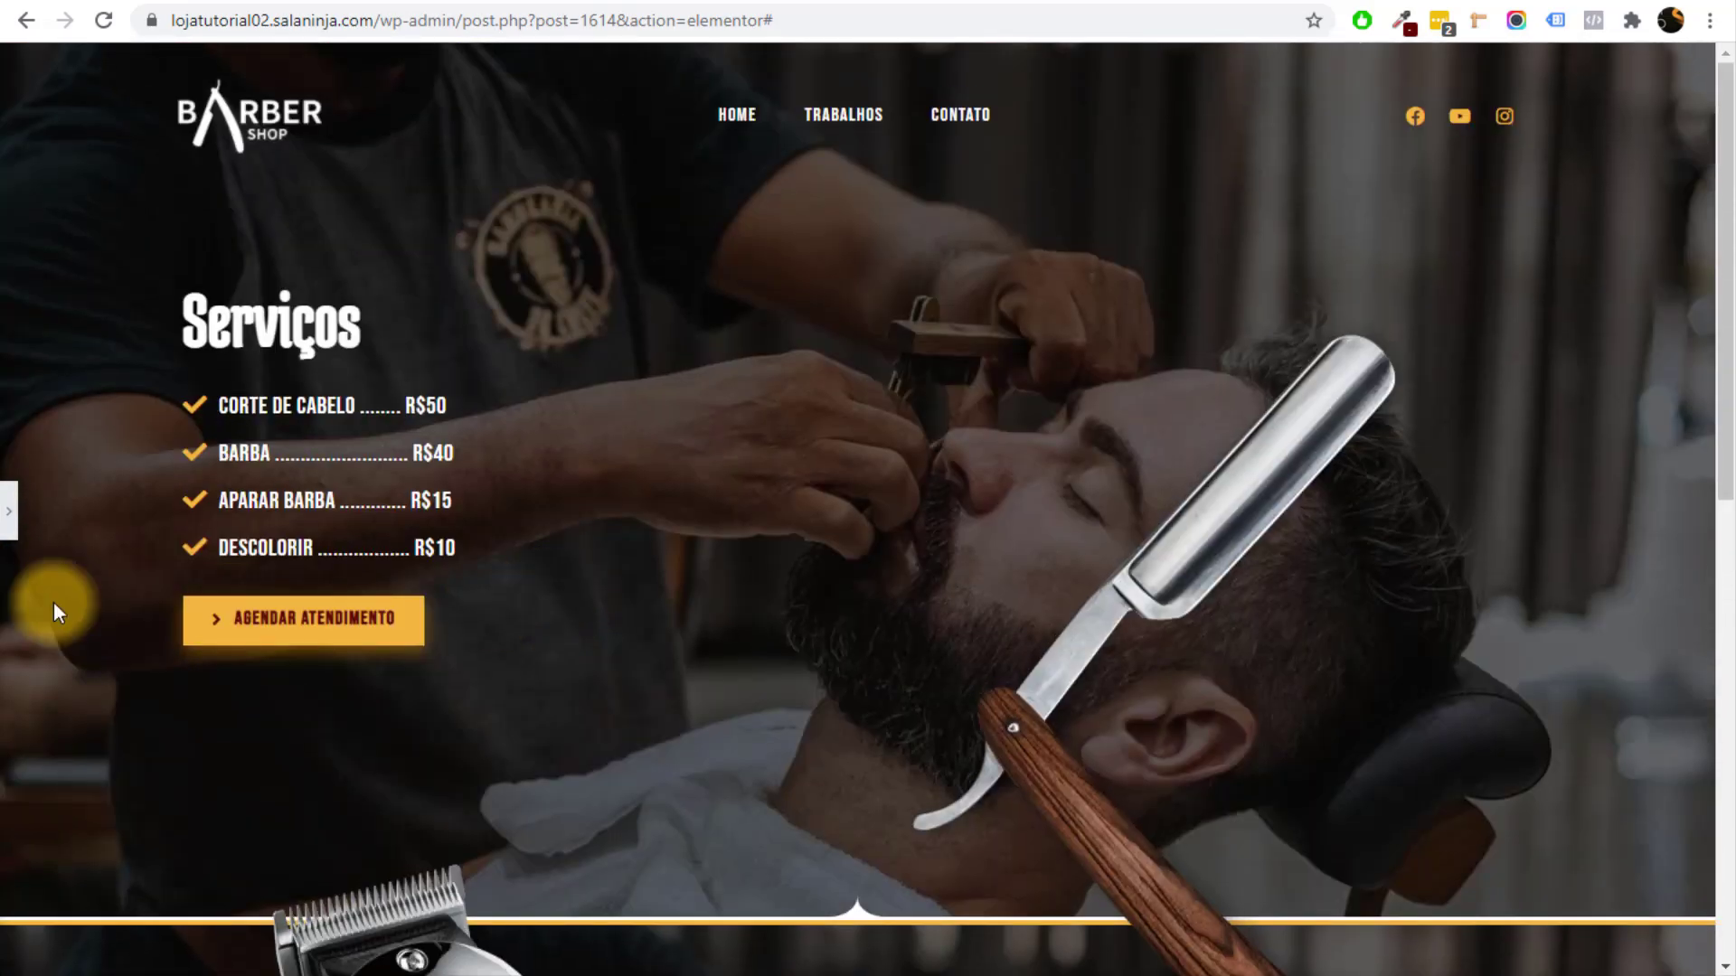
scroll(518, 555, down, 2)
scroll(518, 555, down, 8)
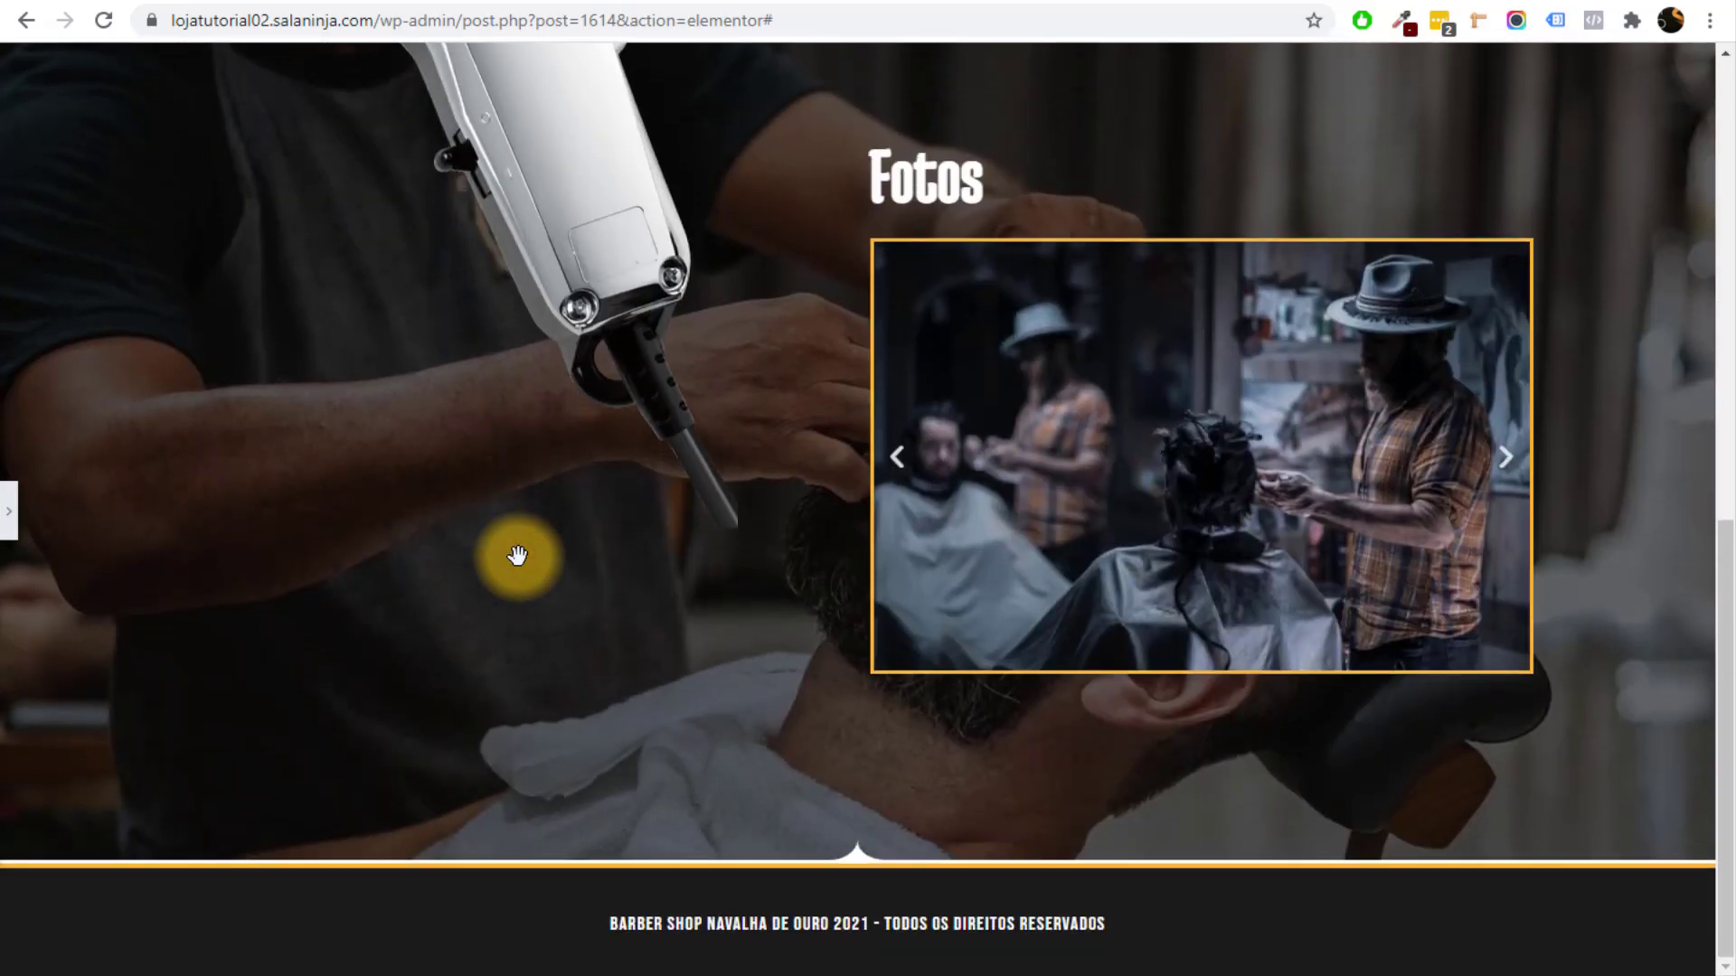
scroll(517, 555, up, 10)
click(9, 511)
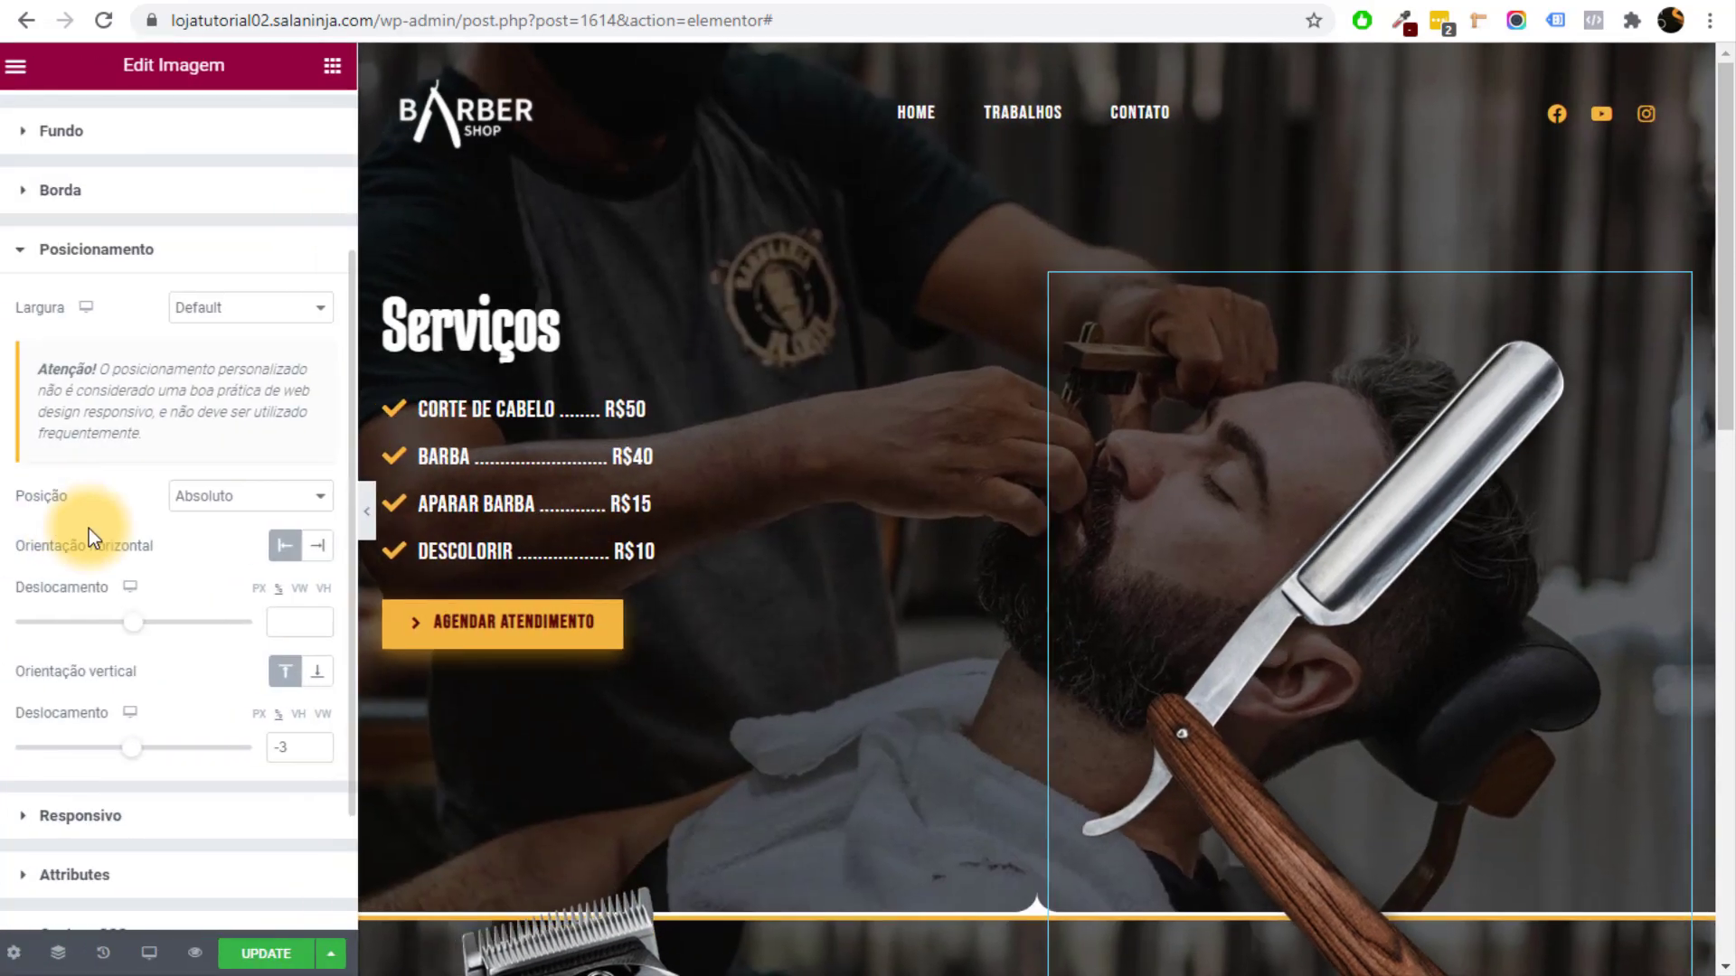
click(264, 953)
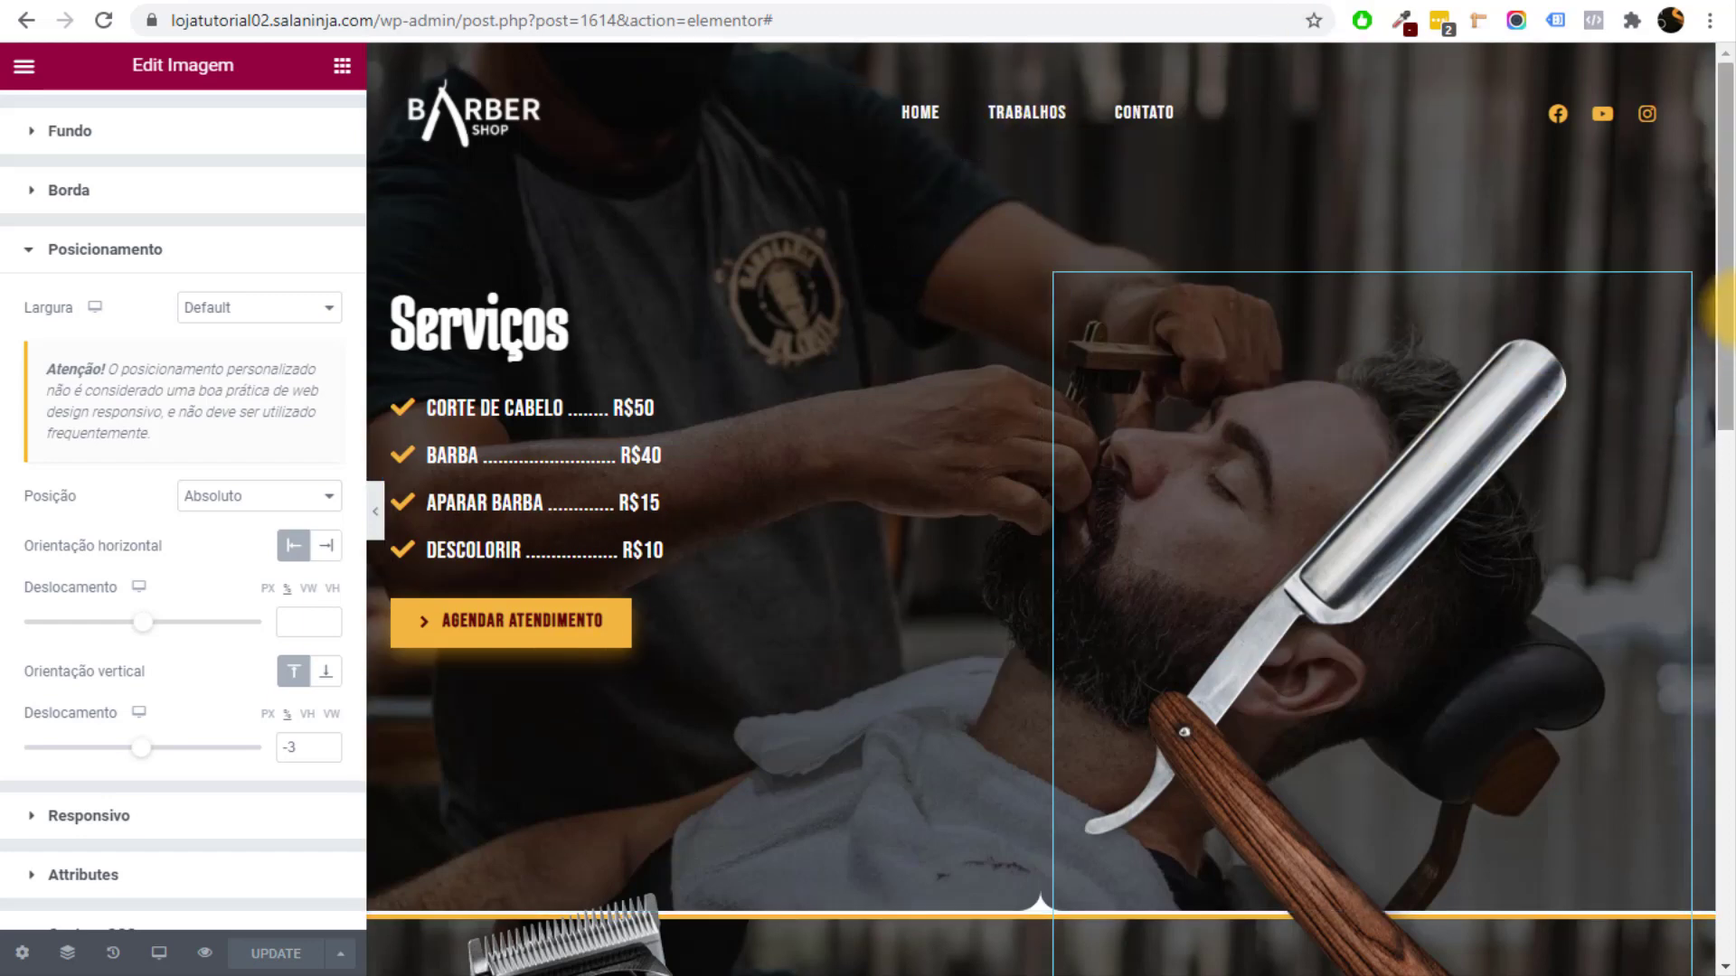
drag(1719, 344, 1722, 99)
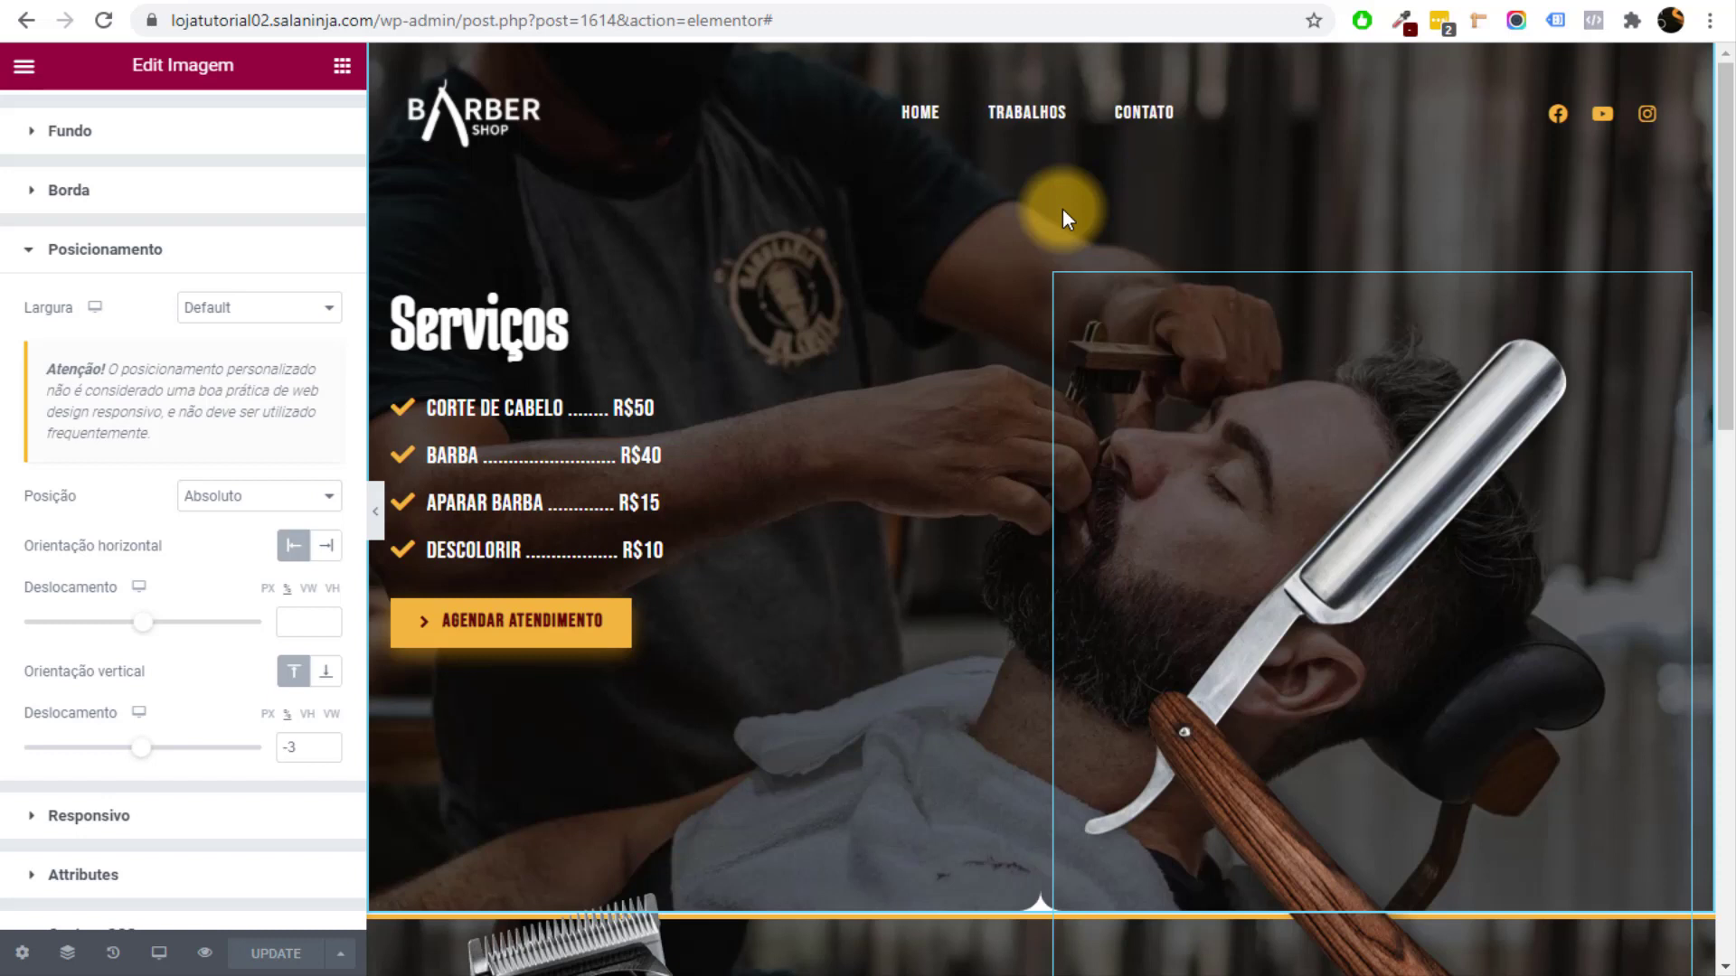
- Exit the Trabalhos editor to the dashboard and open the Contato page in Elementor
click(23, 66)
click(88, 490)
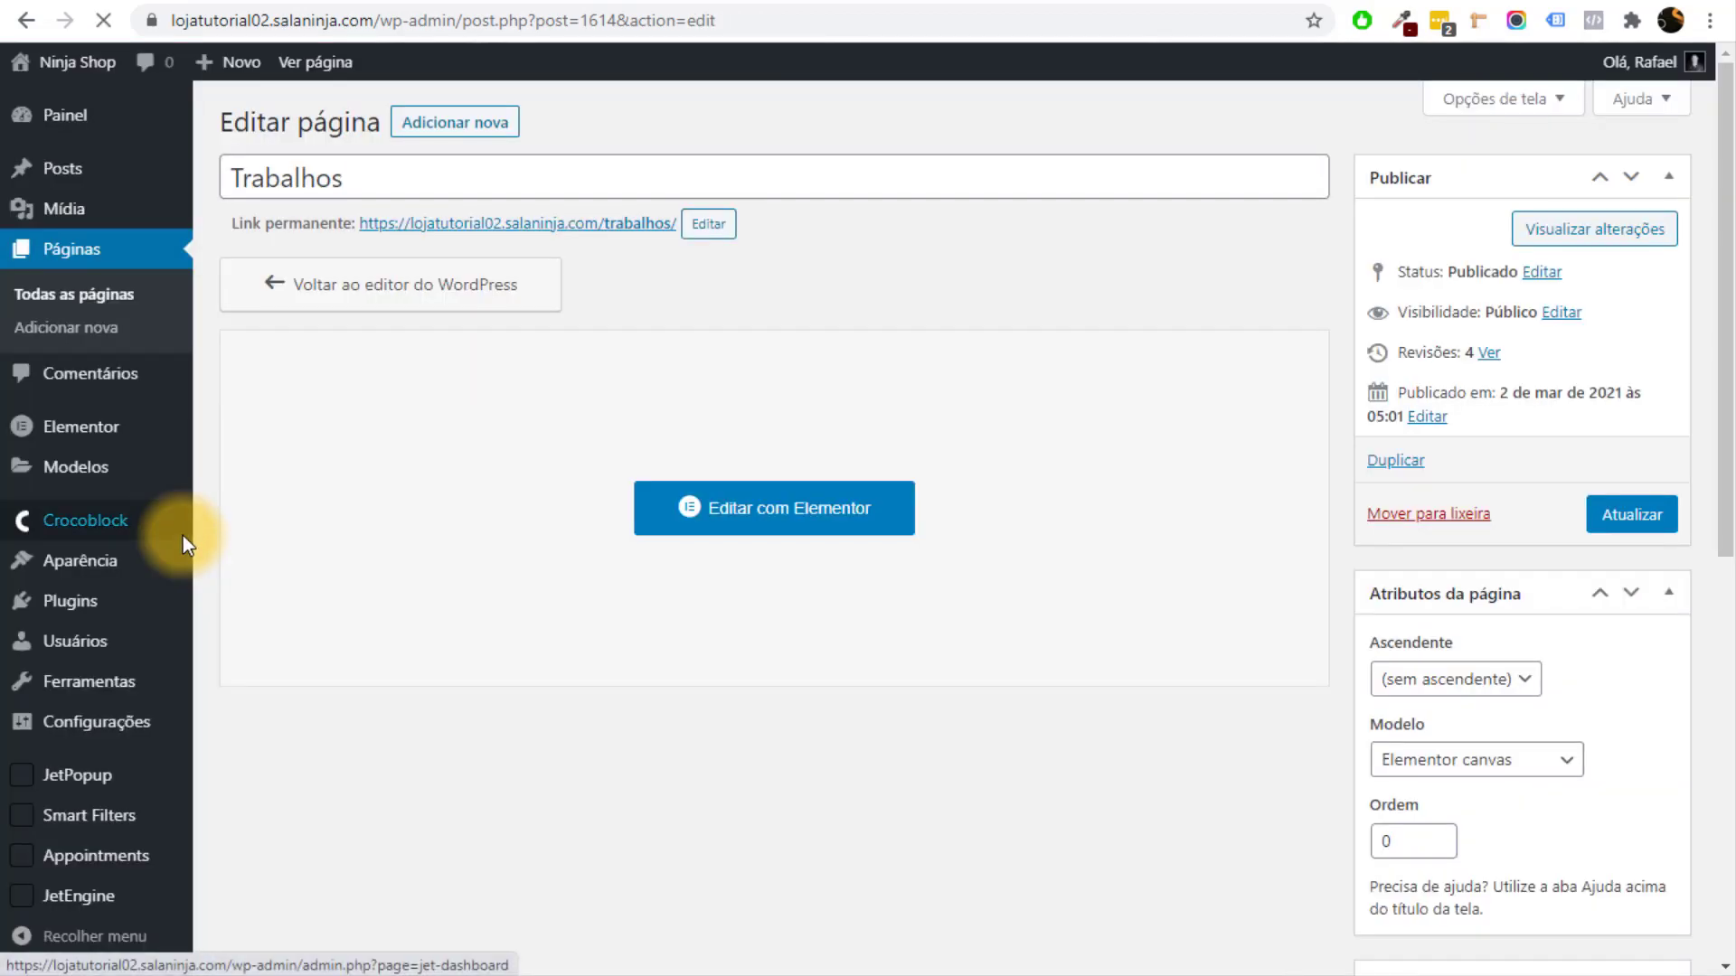
click(131, 308)
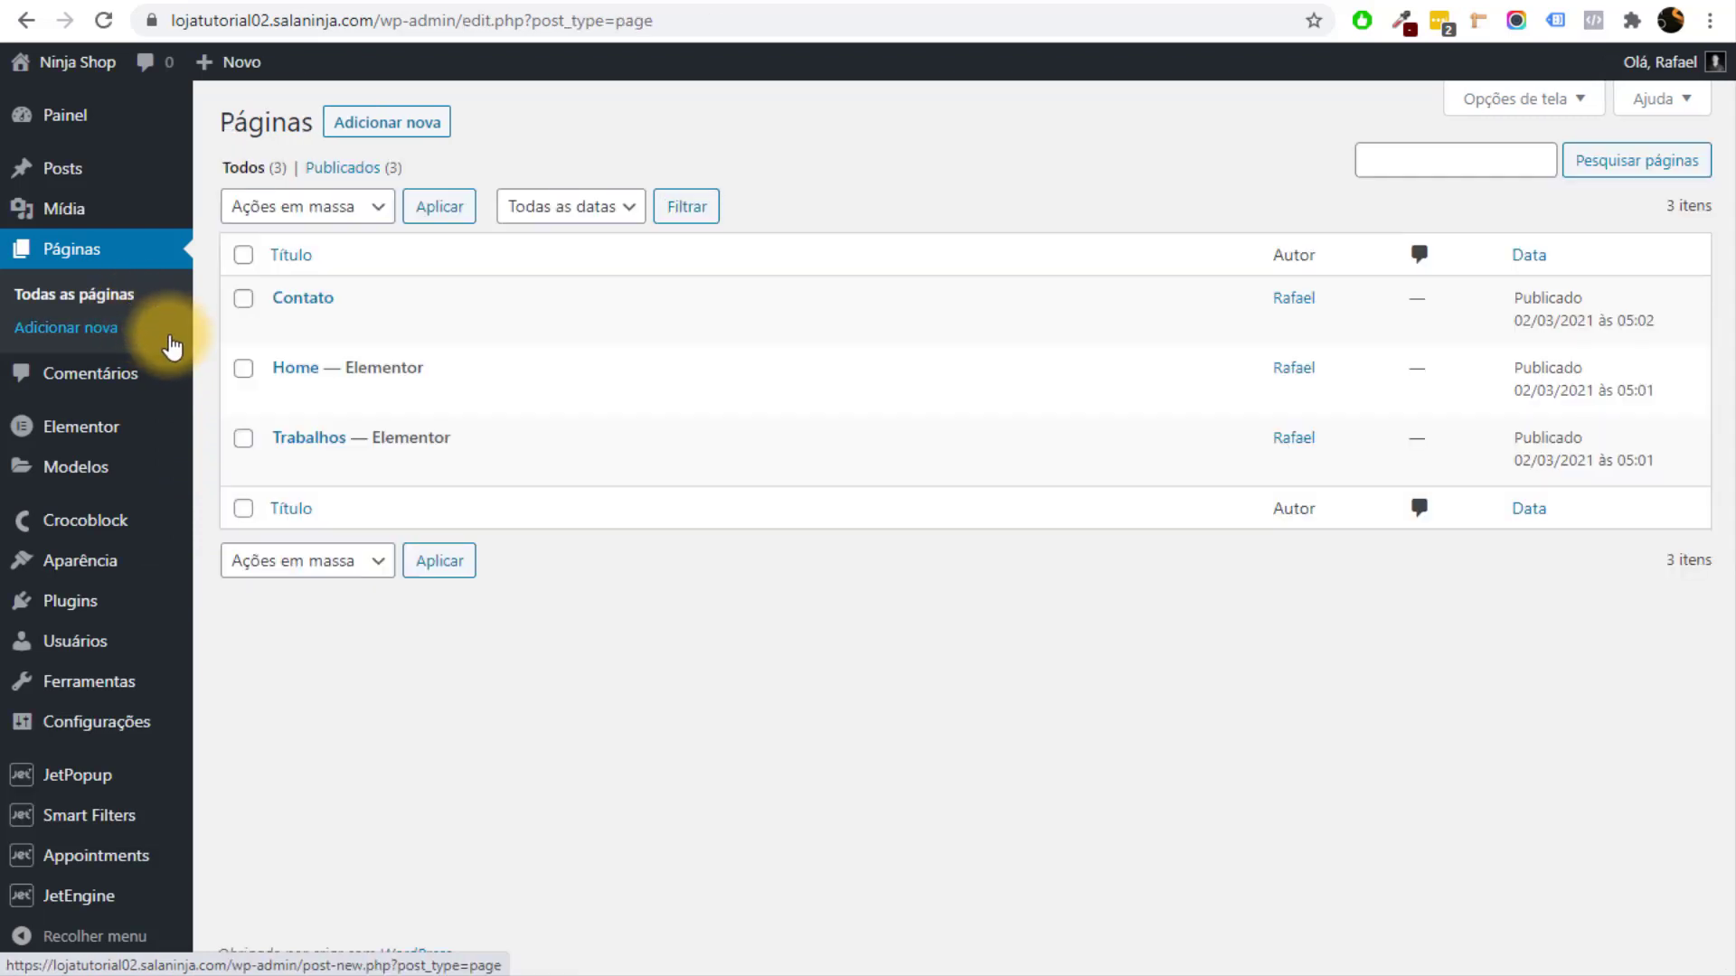
click(314, 305)
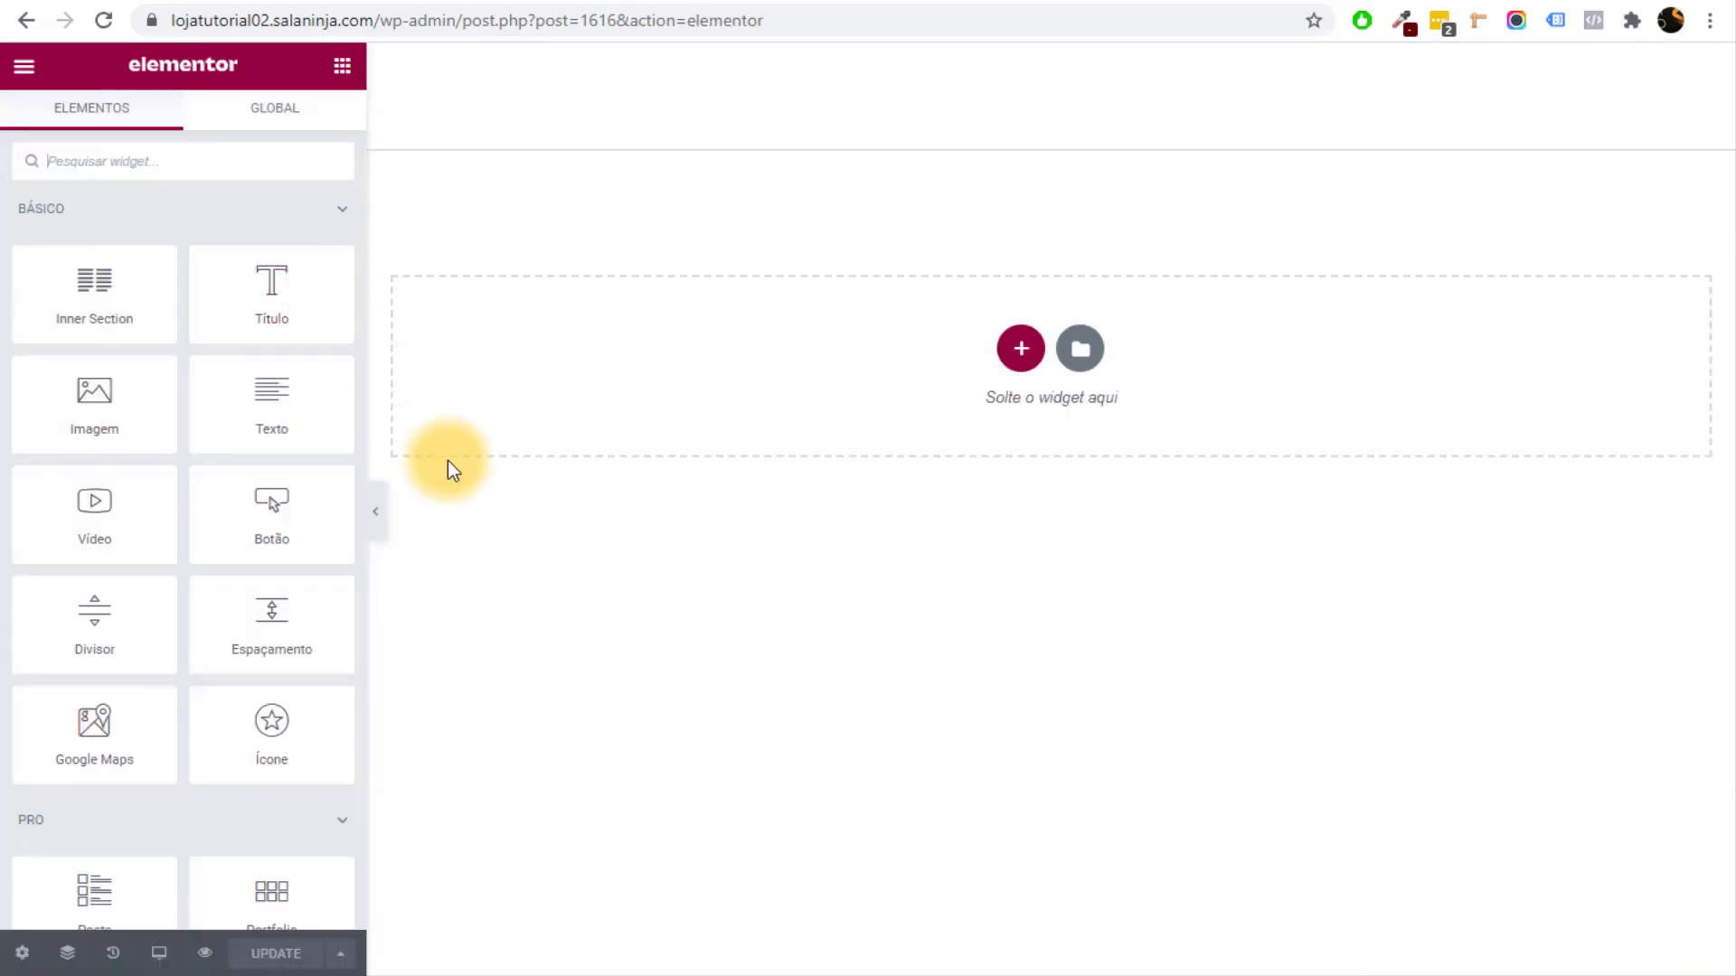
- Set the Contato page layout to Elementor canvas
click(25, 948)
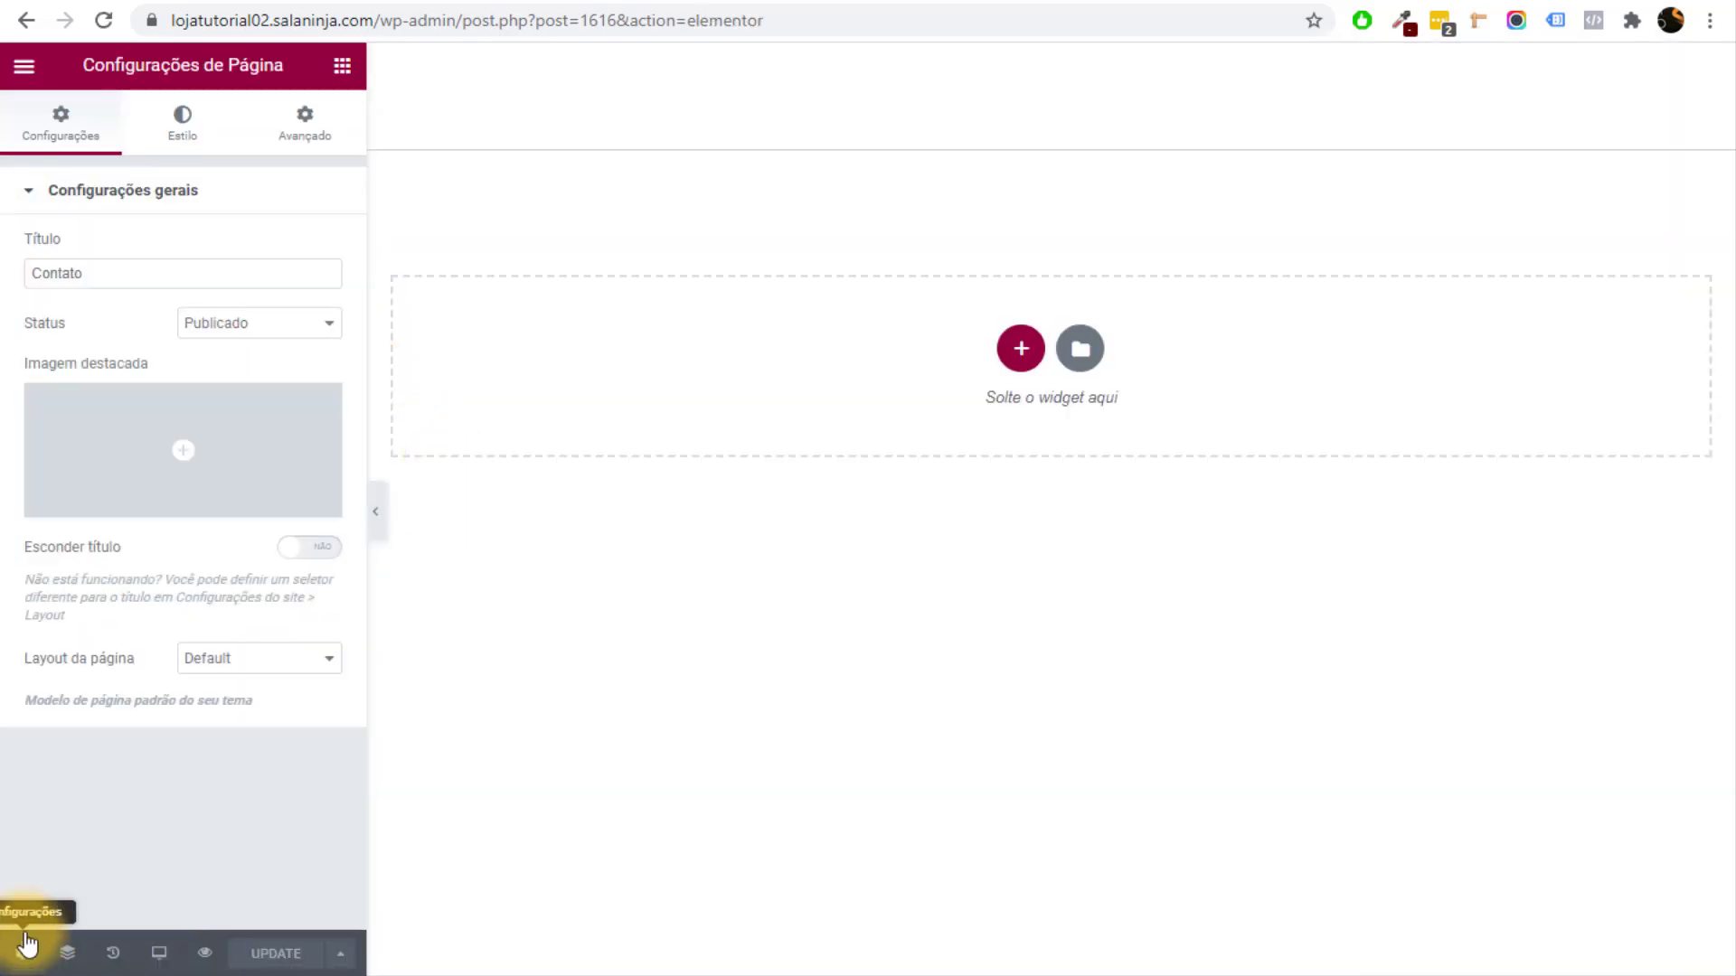
click(279, 669)
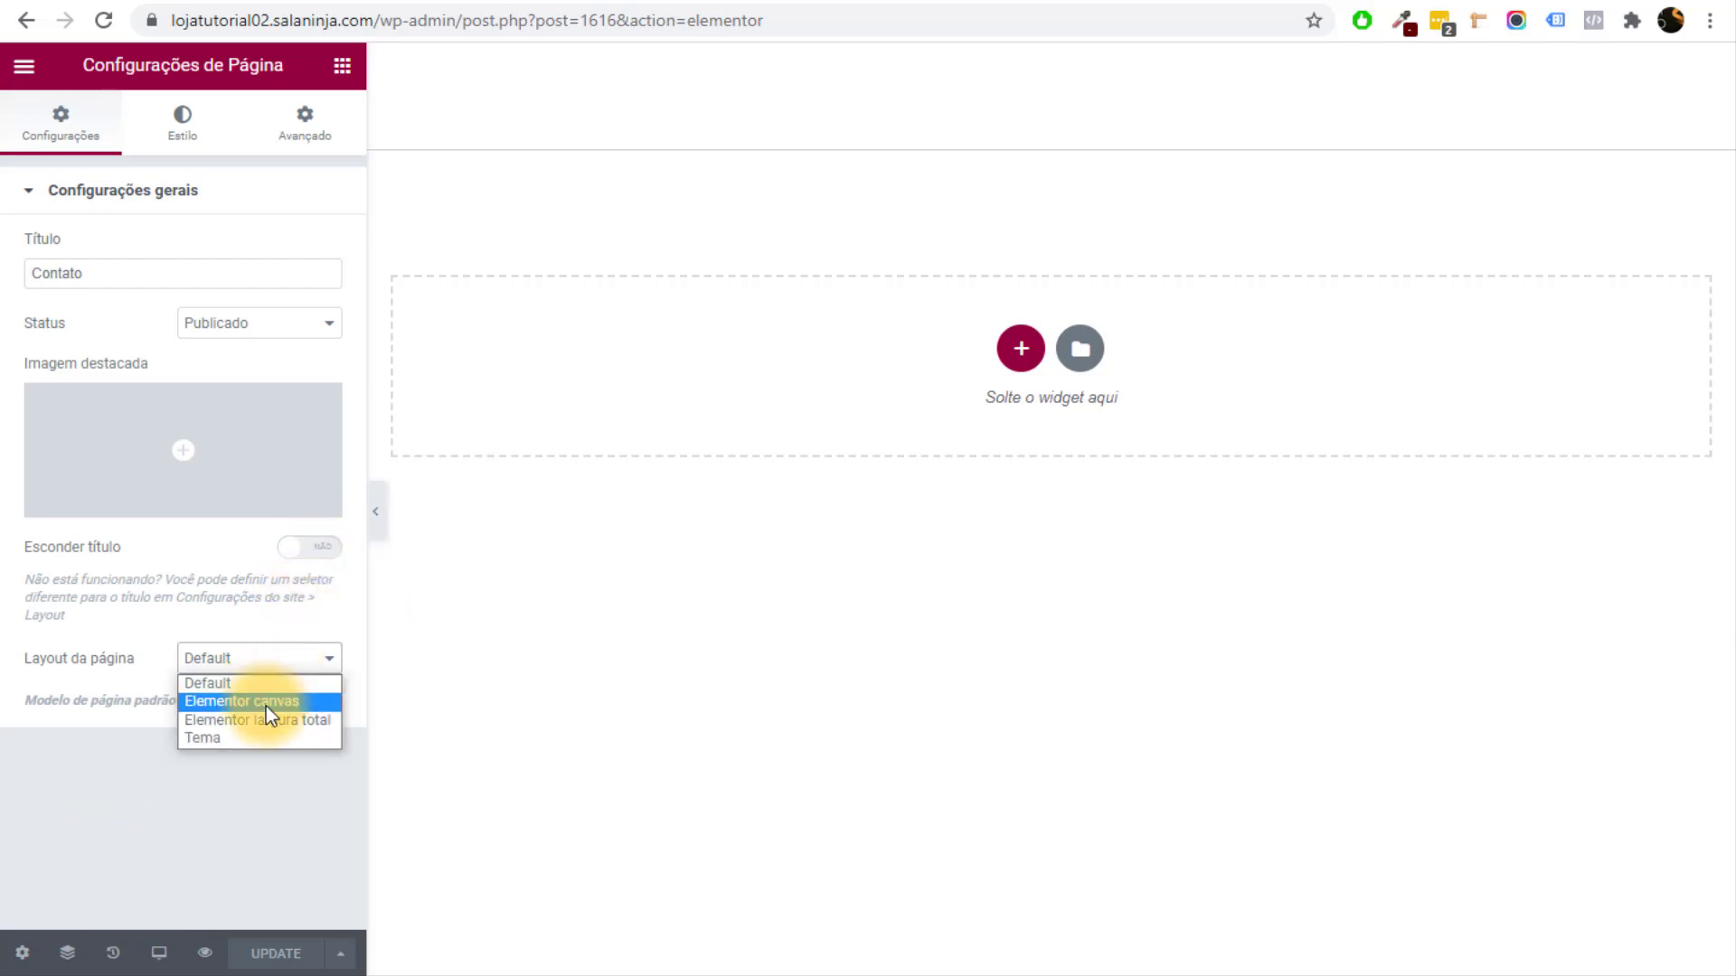
click(266, 707)
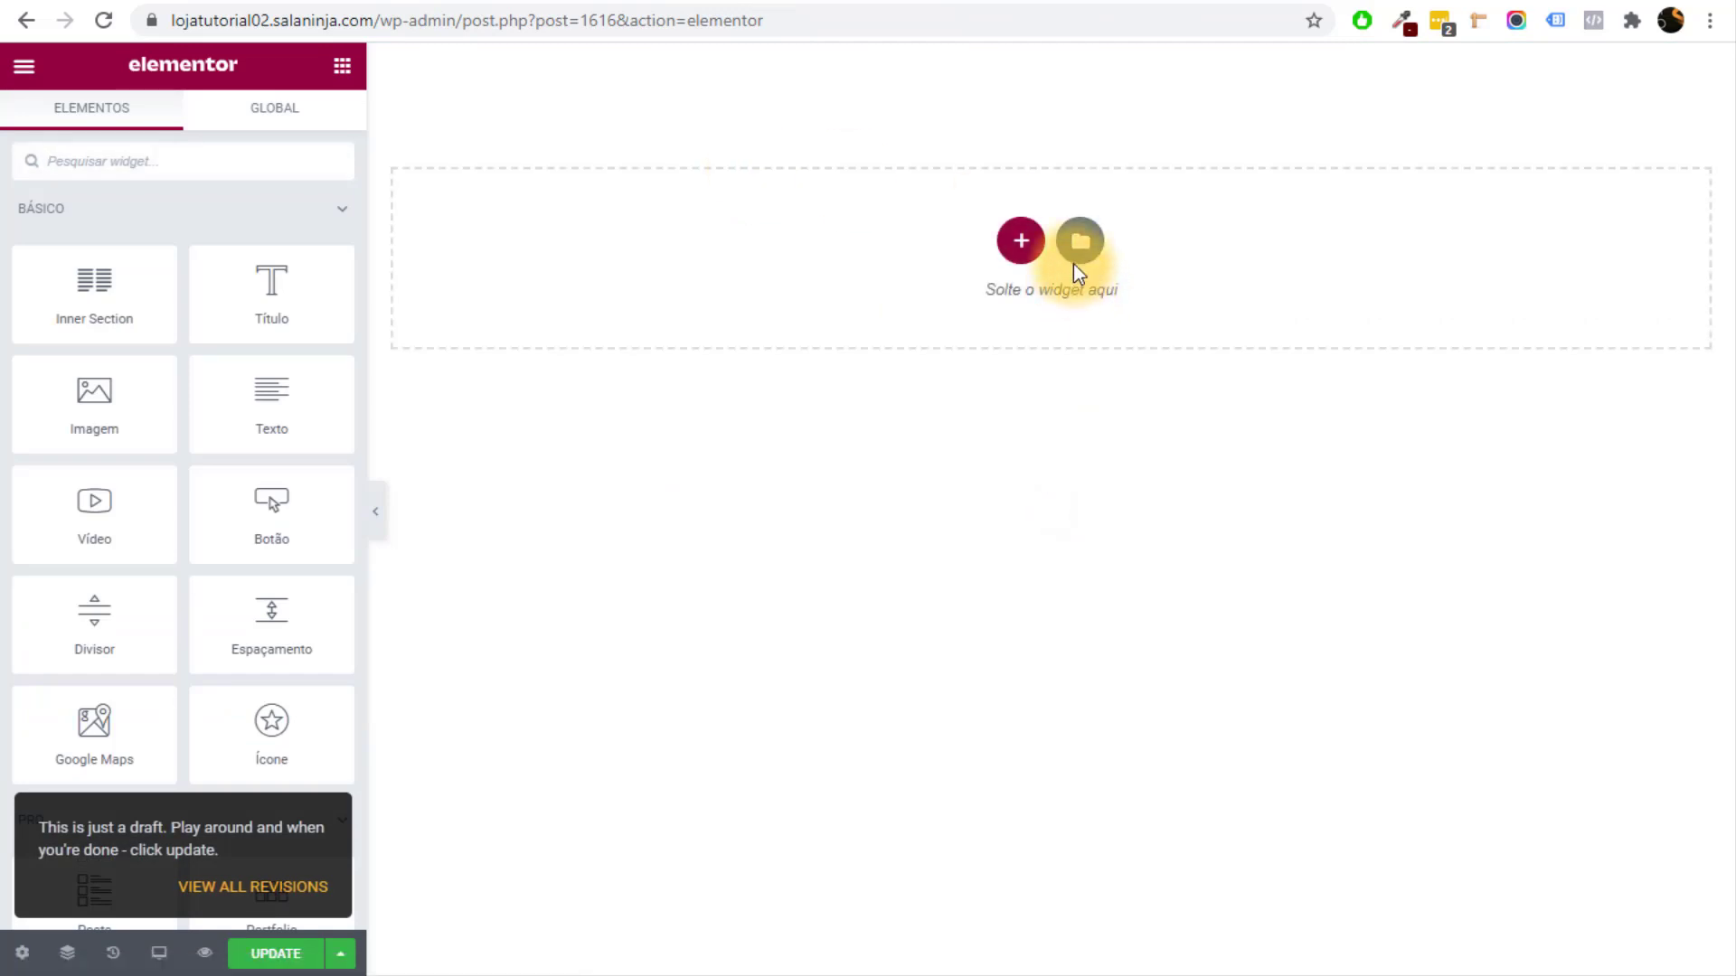
- Insert 'Template - Aula - Barbearia' from My Templates, declining its document settings
click(1076, 262)
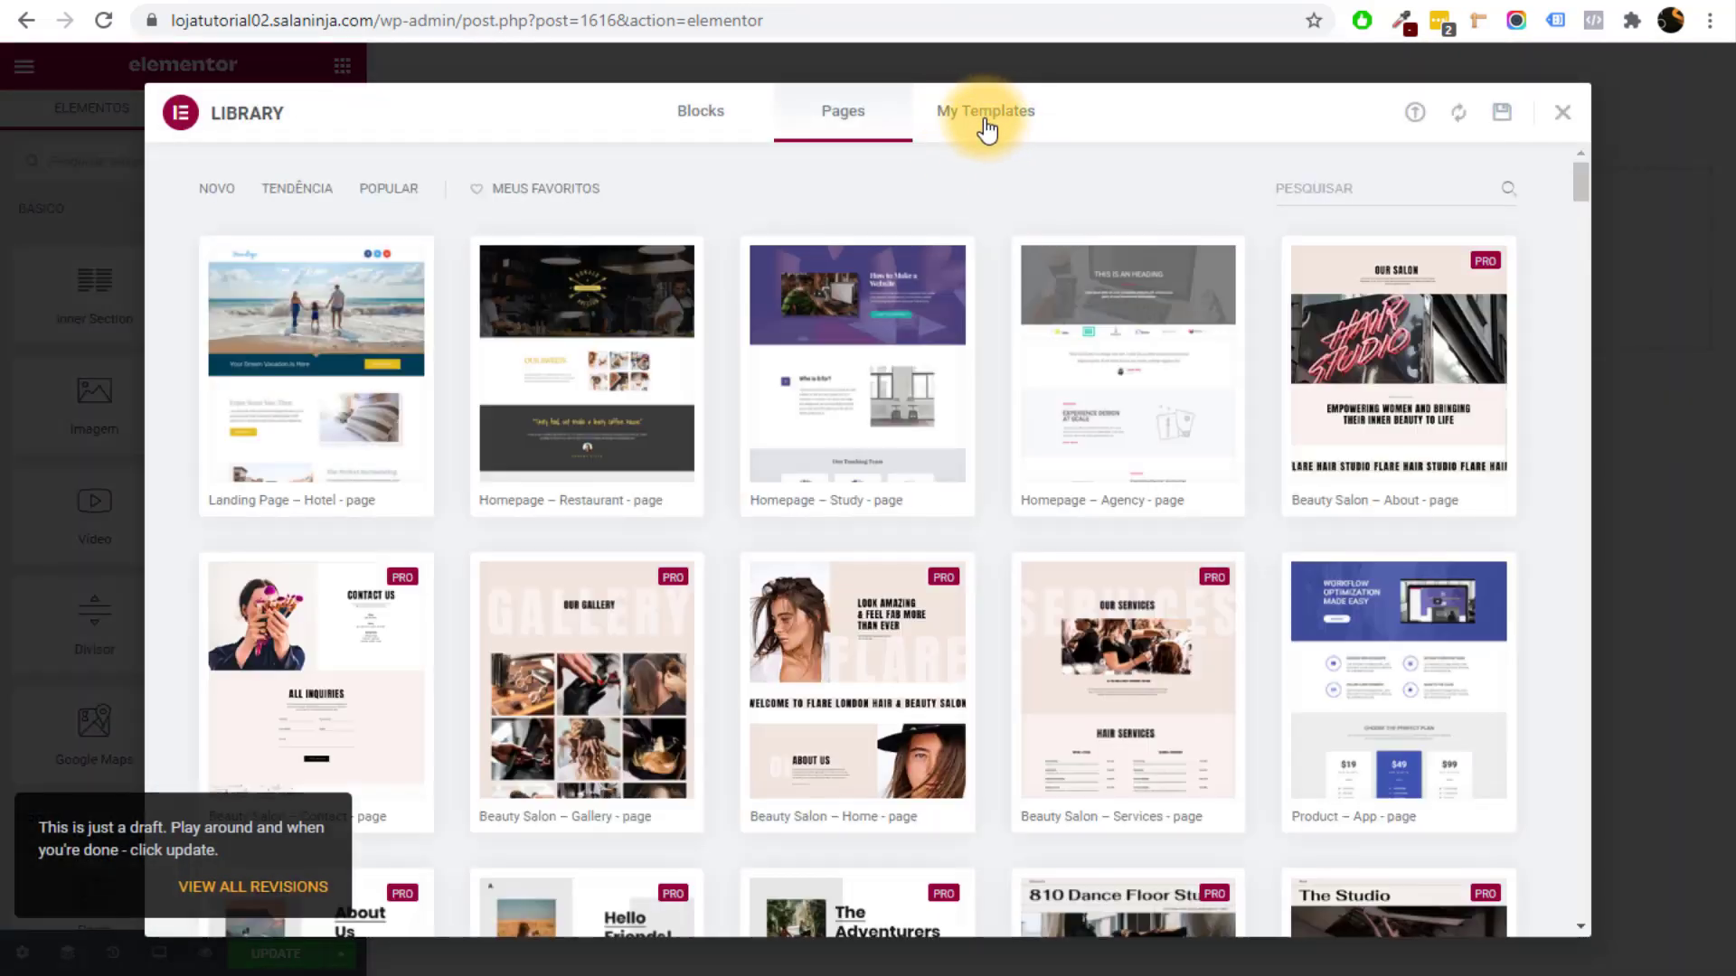
click(986, 126)
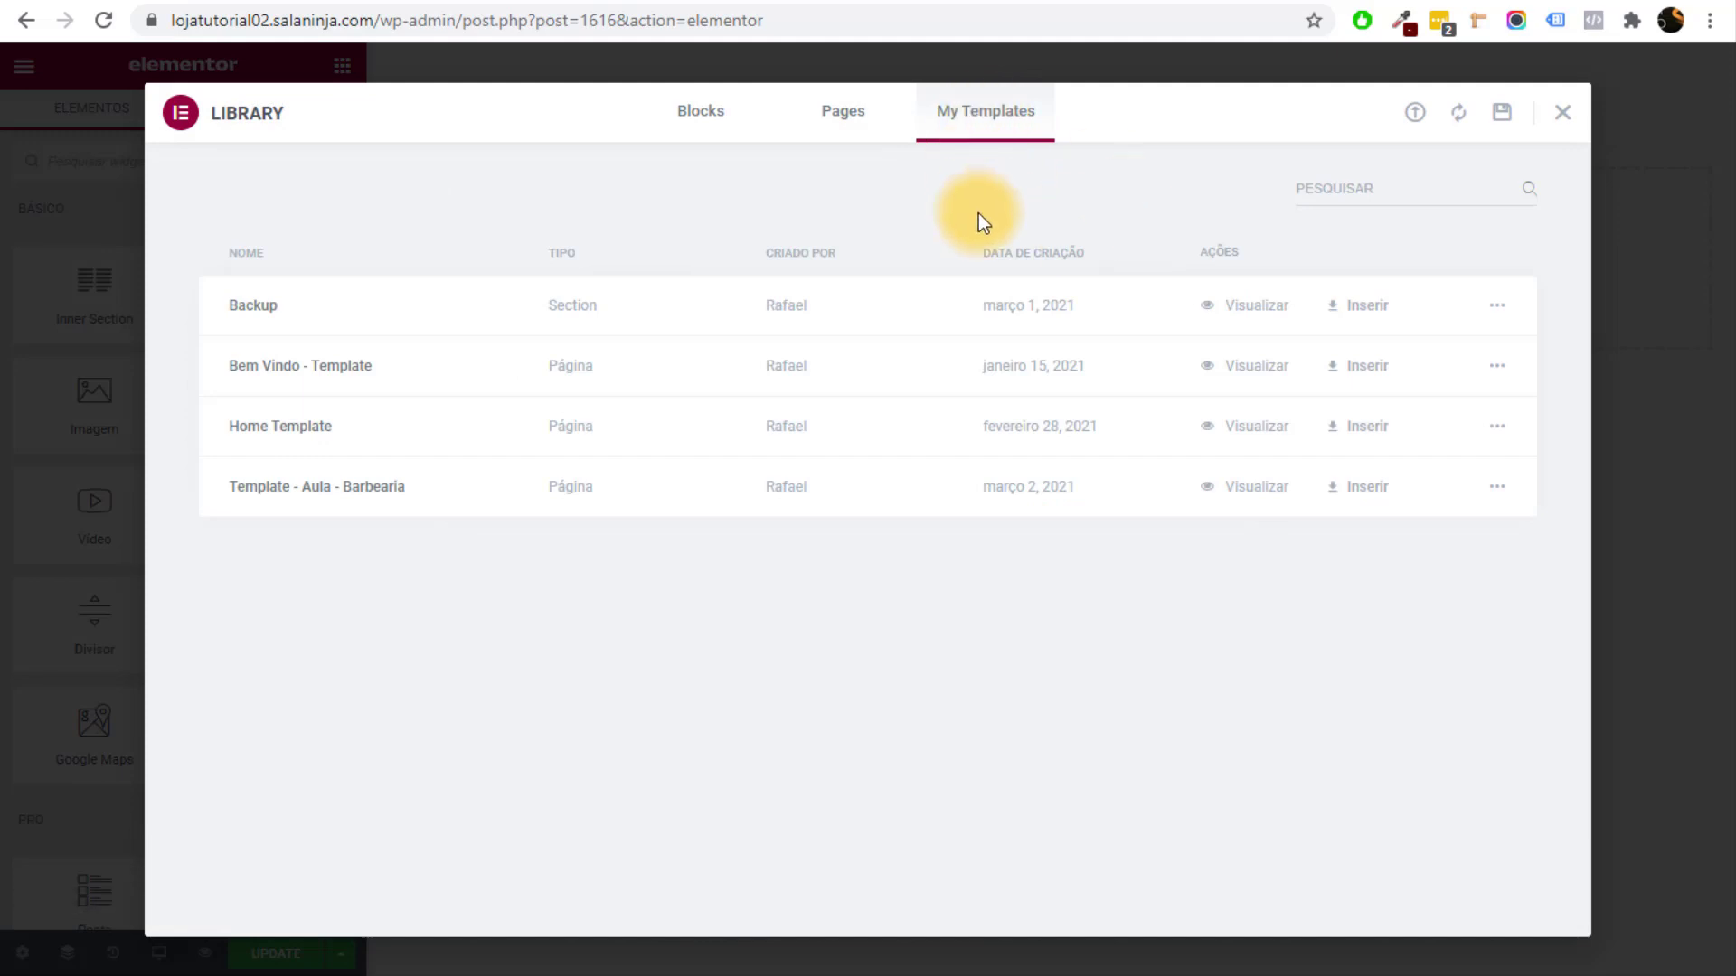
click(1030, 262)
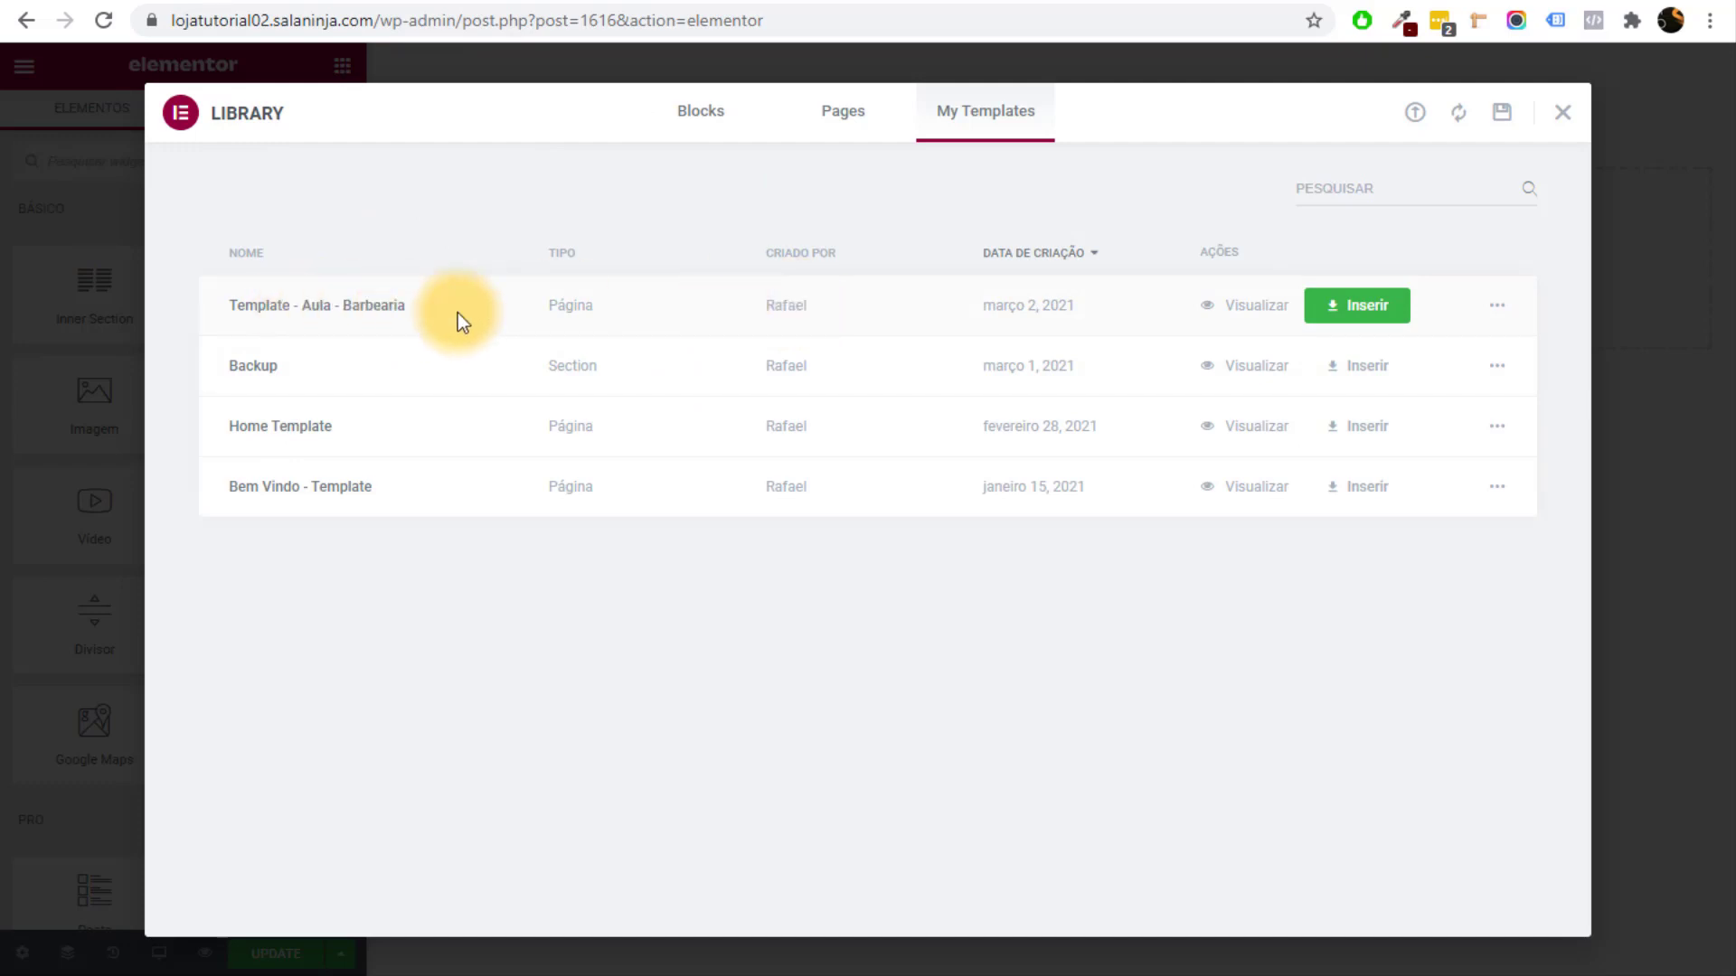
click(1307, 308)
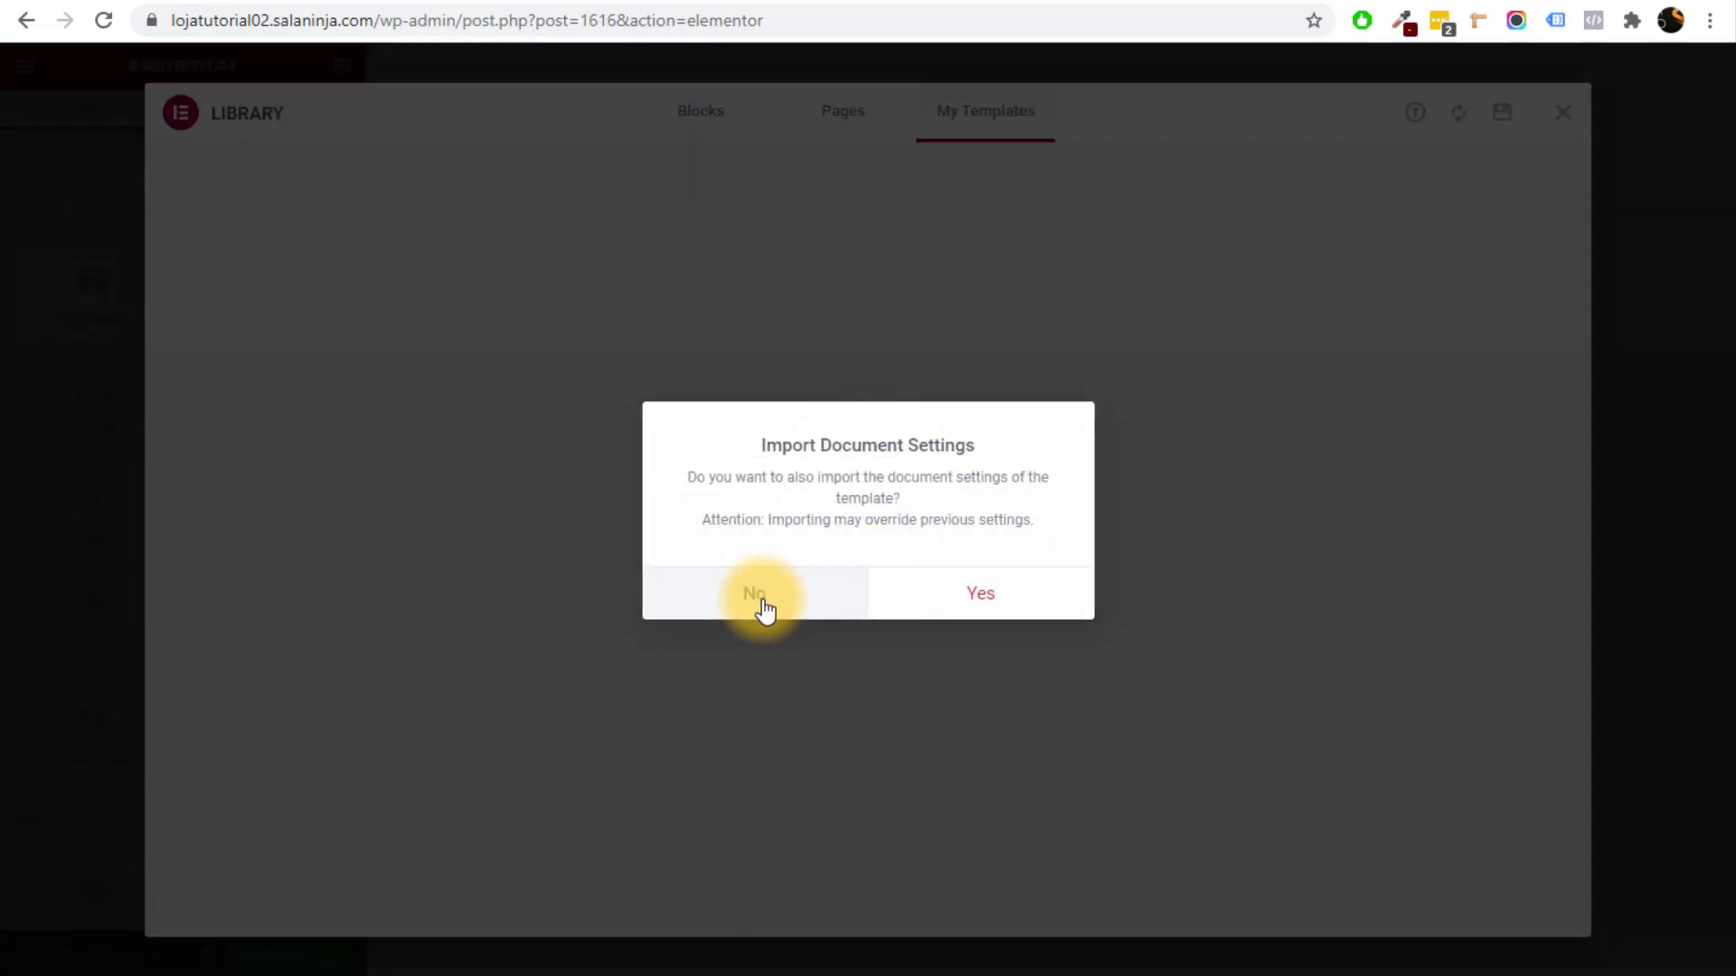
click(764, 604)
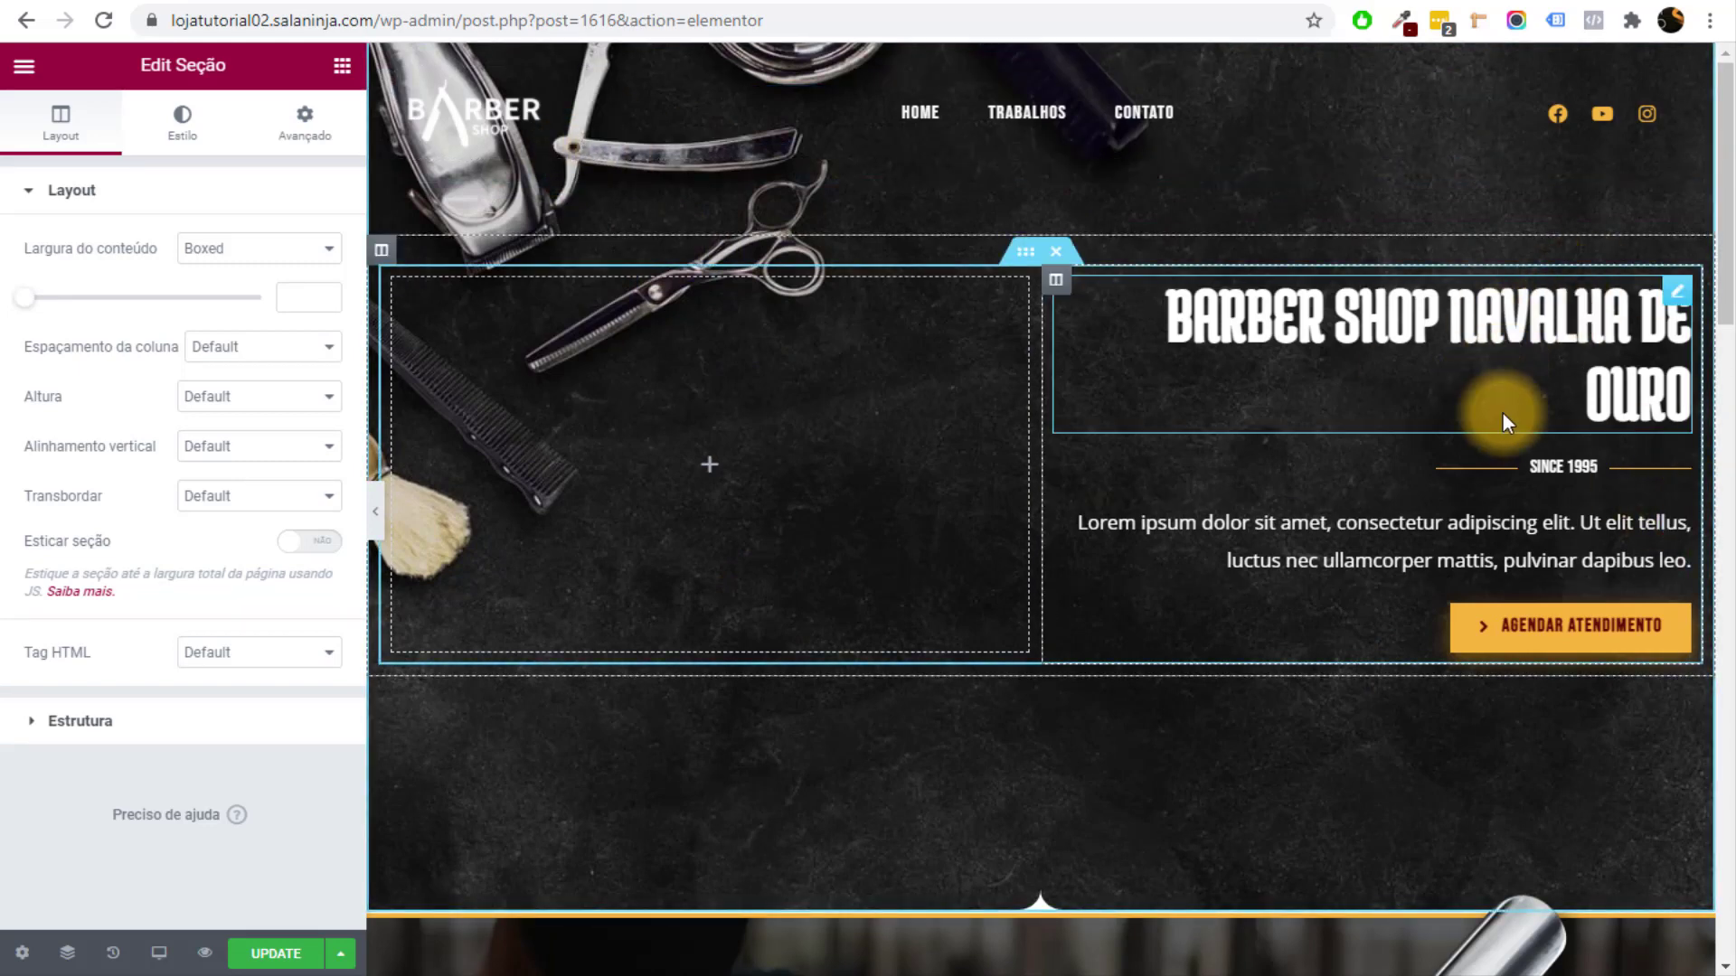
- Delete the Barber Shop Navalha de Ouro hero section through the Navigator
scroll(1505, 407, down, 9)
scroll(977, 561, up, 5)
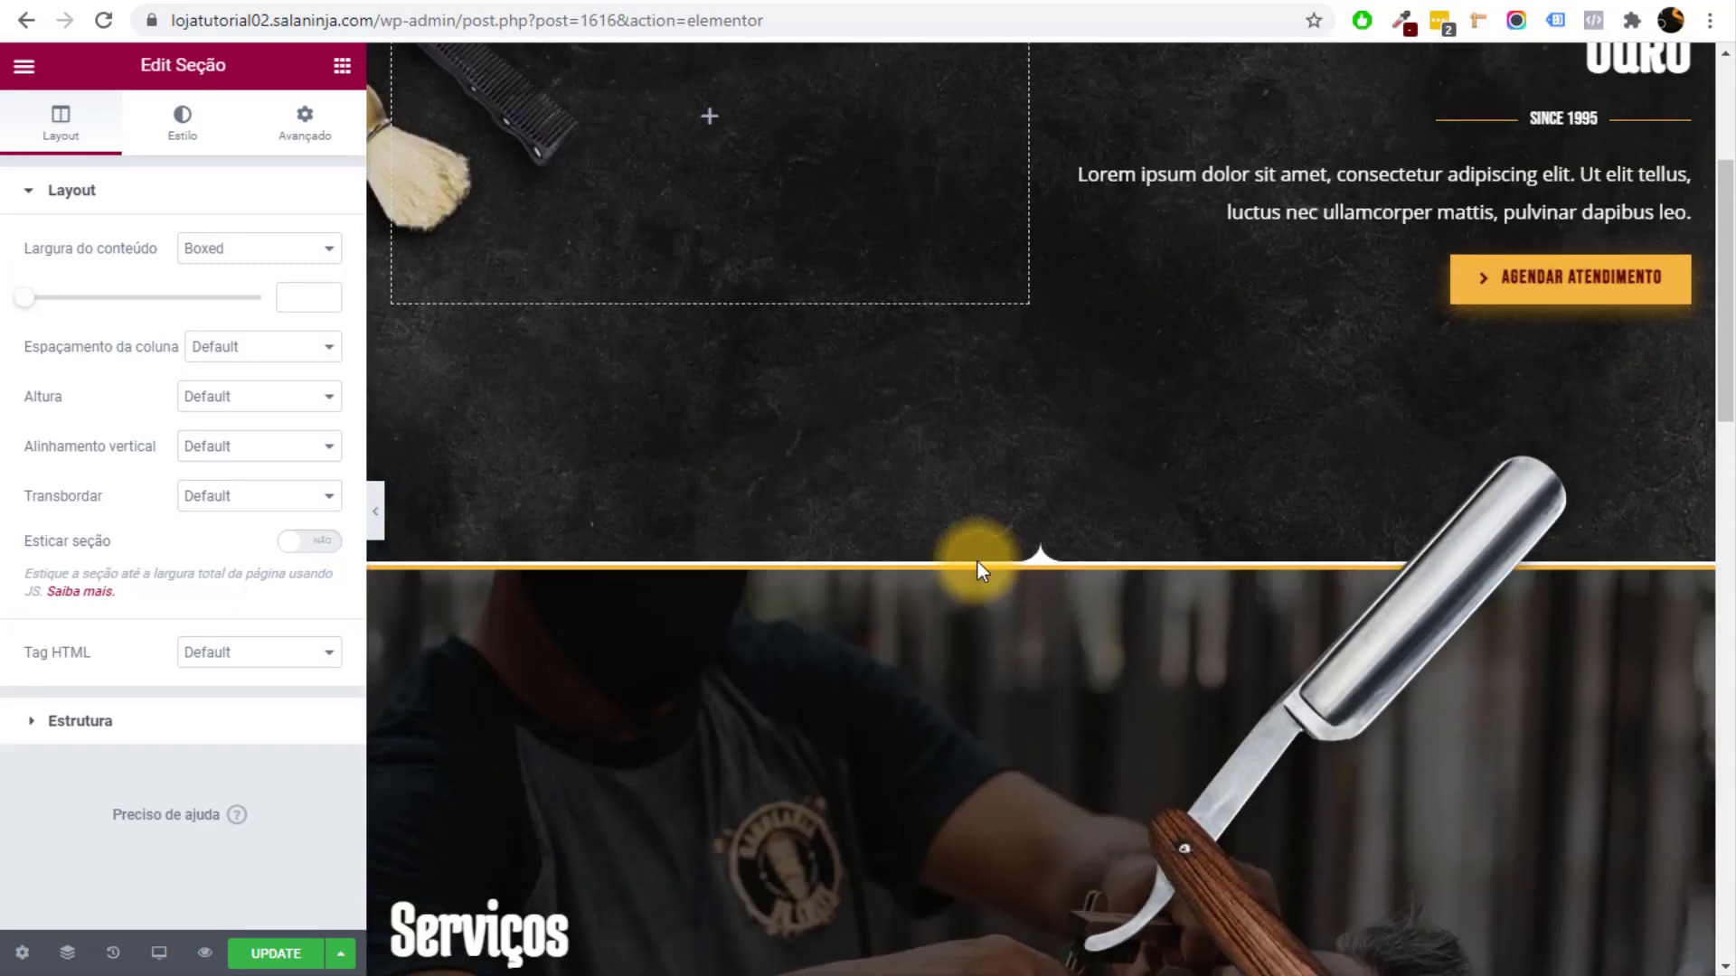
scroll(976, 561, up, 4)
right_click(1020, 186)
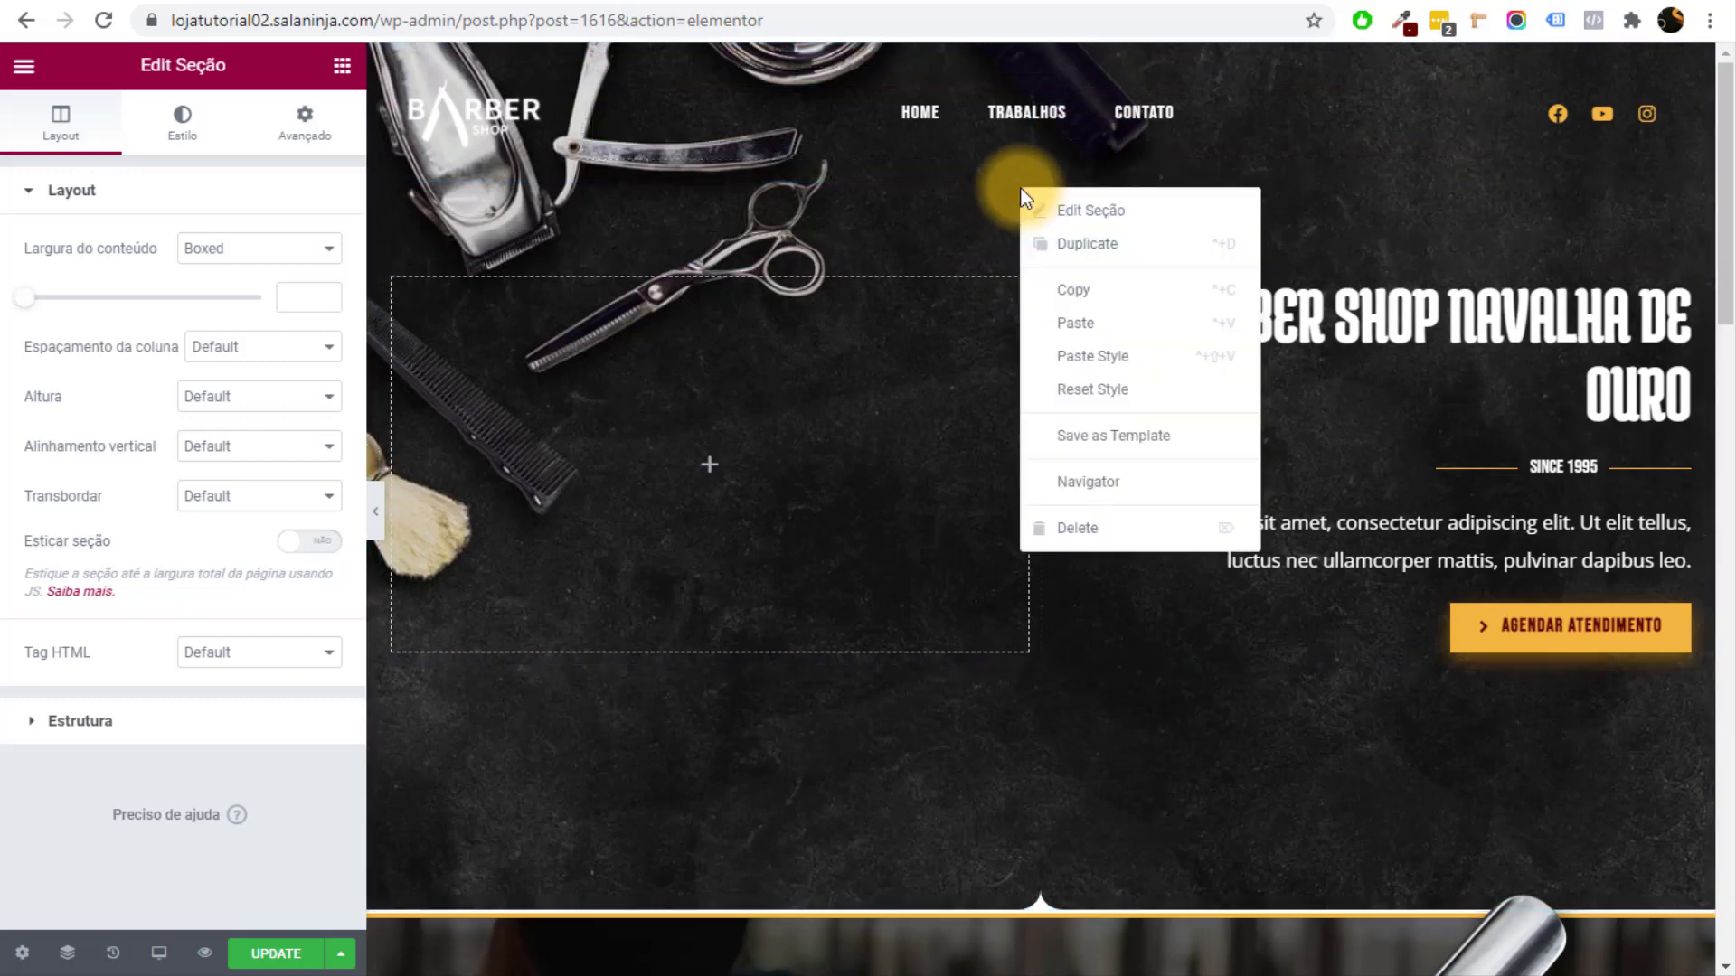
click(1007, 770)
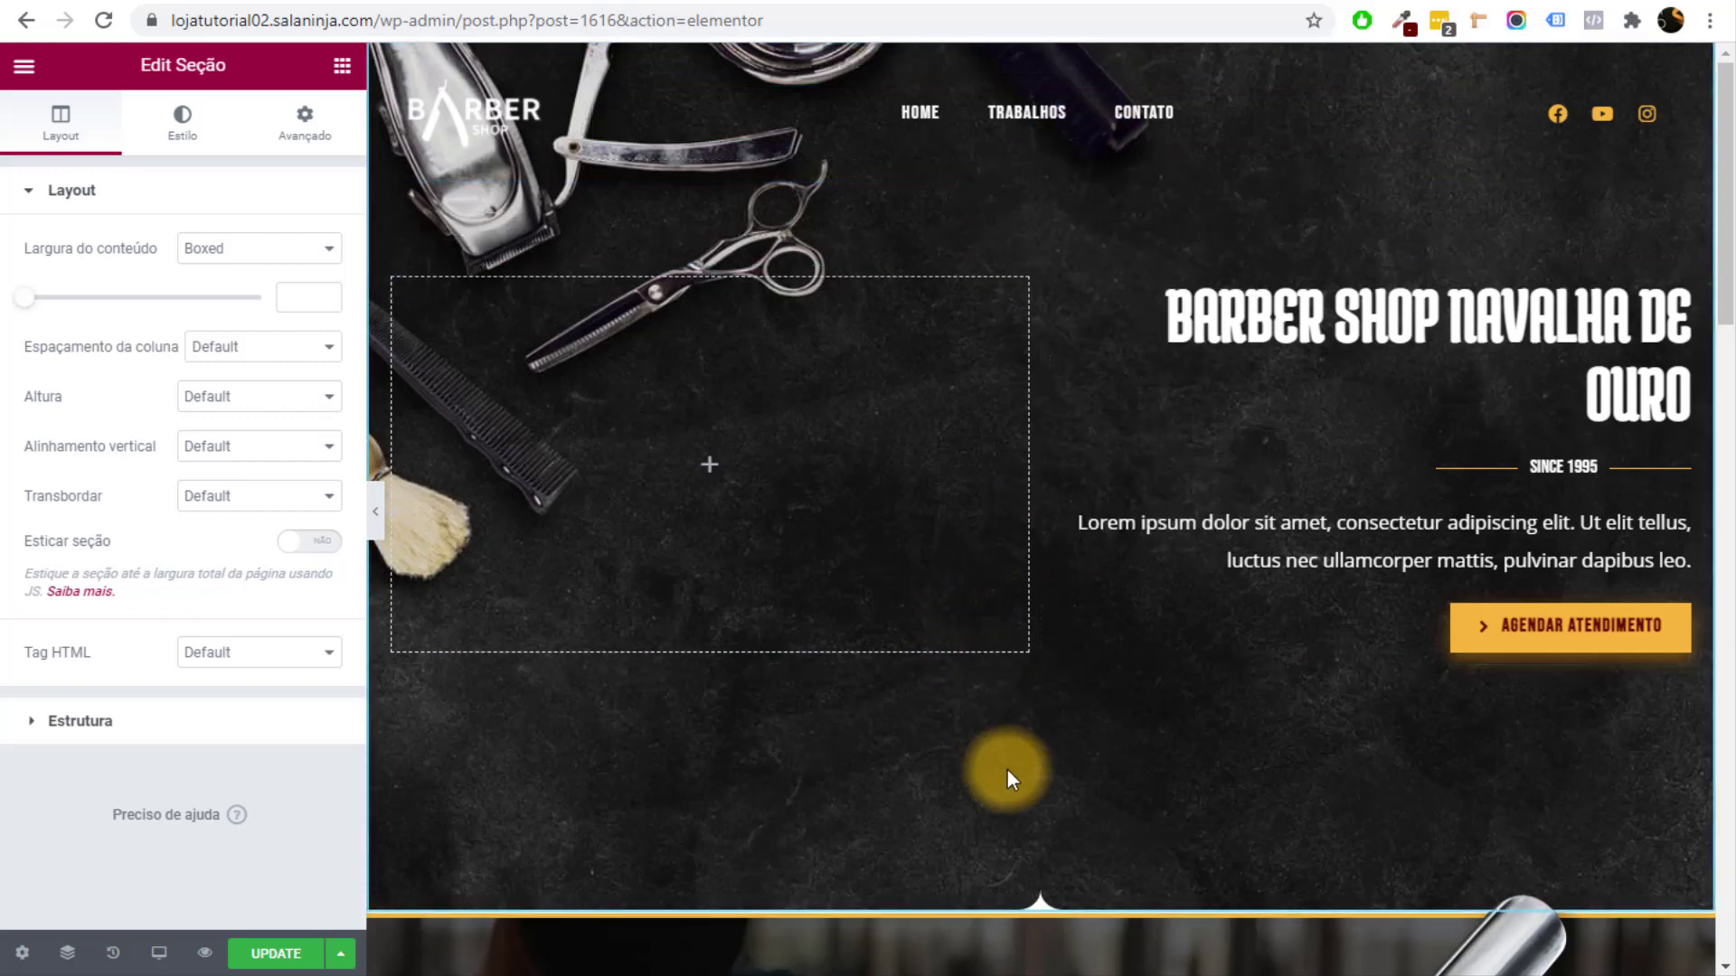
click(71, 954)
click(1406, 443)
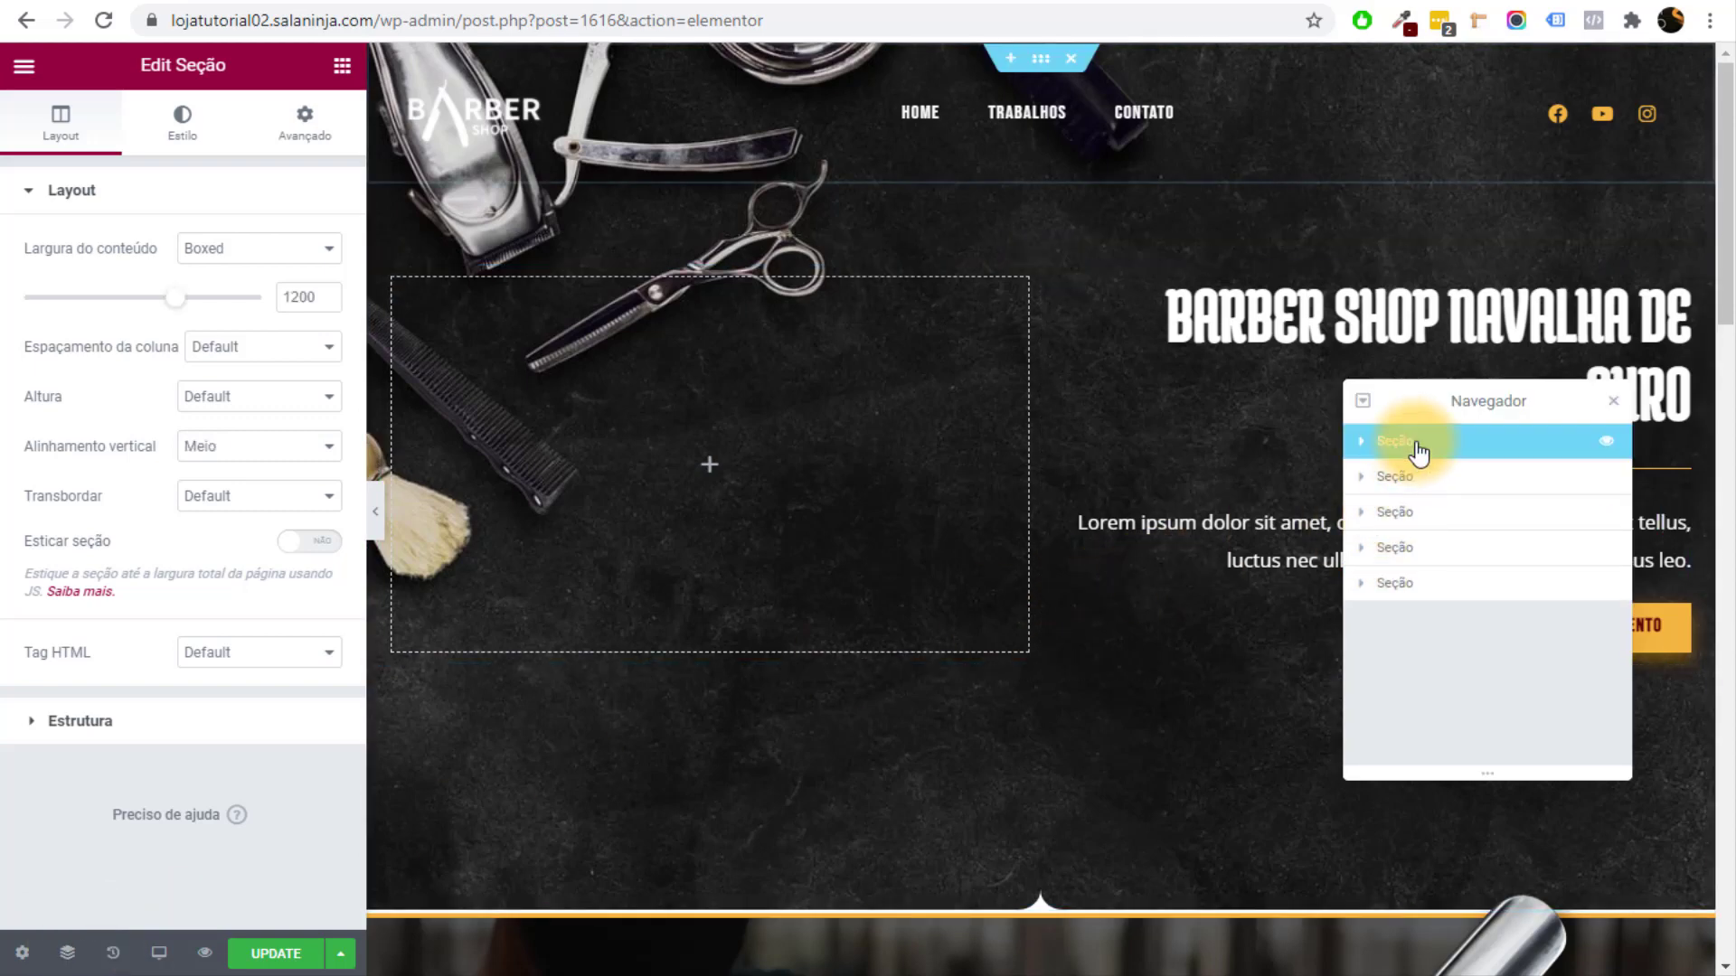
click(1535, 487)
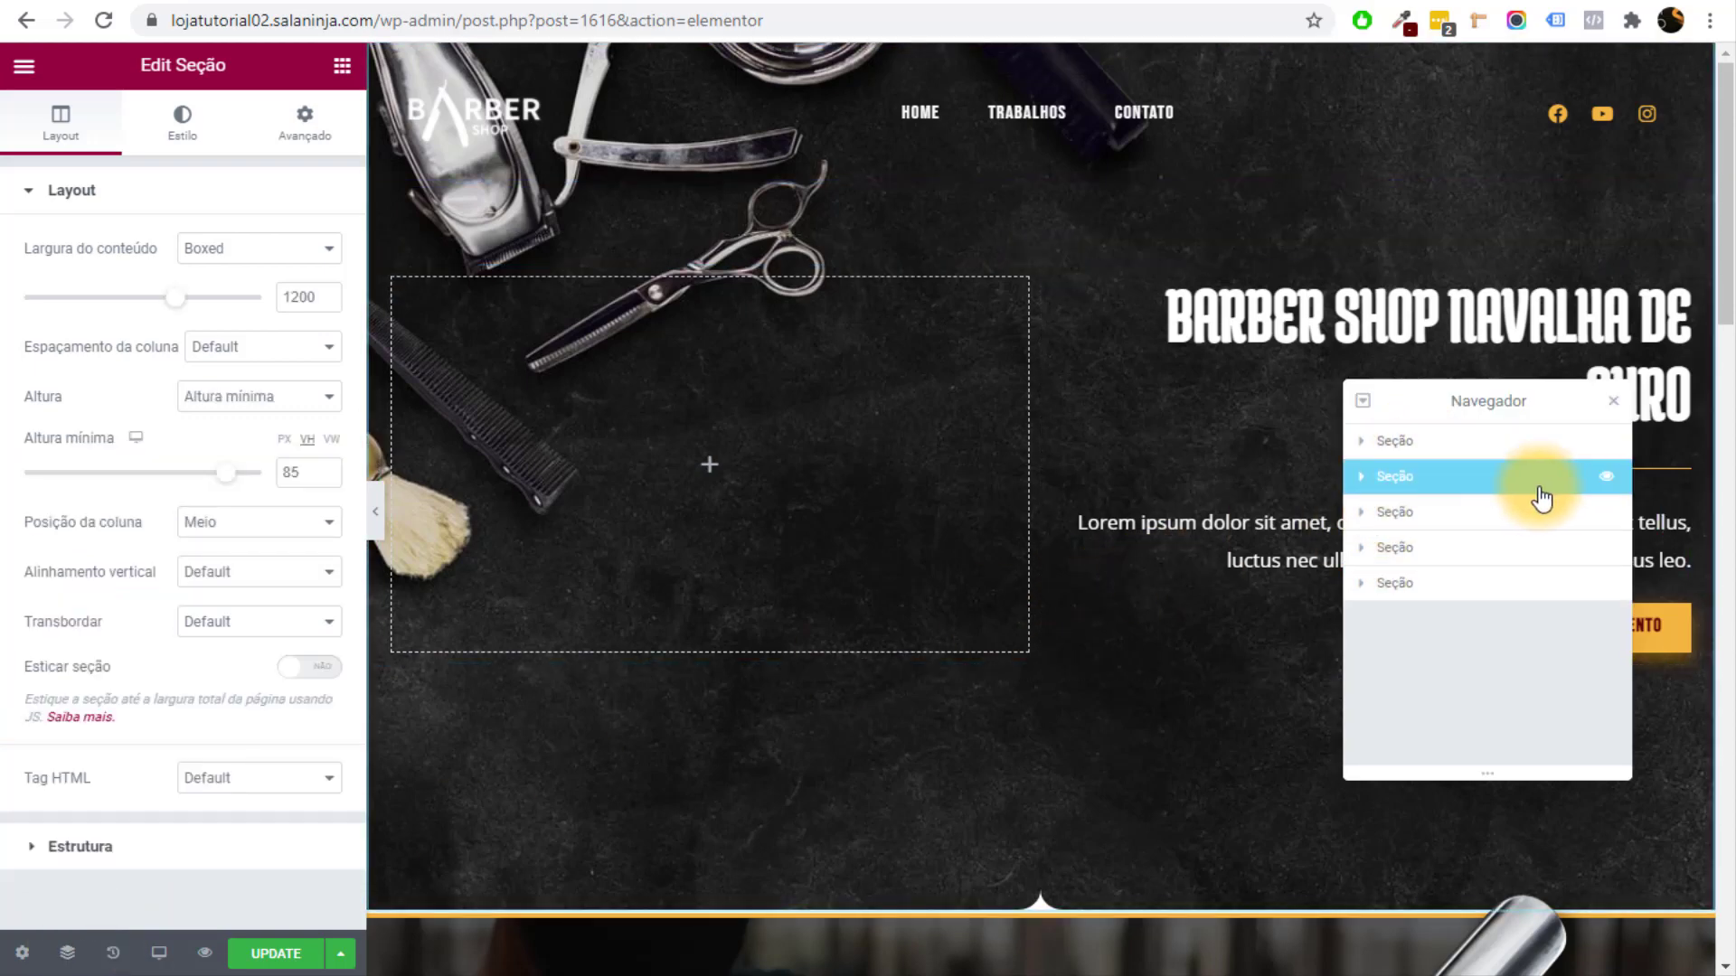
click(1608, 488)
click(1608, 489)
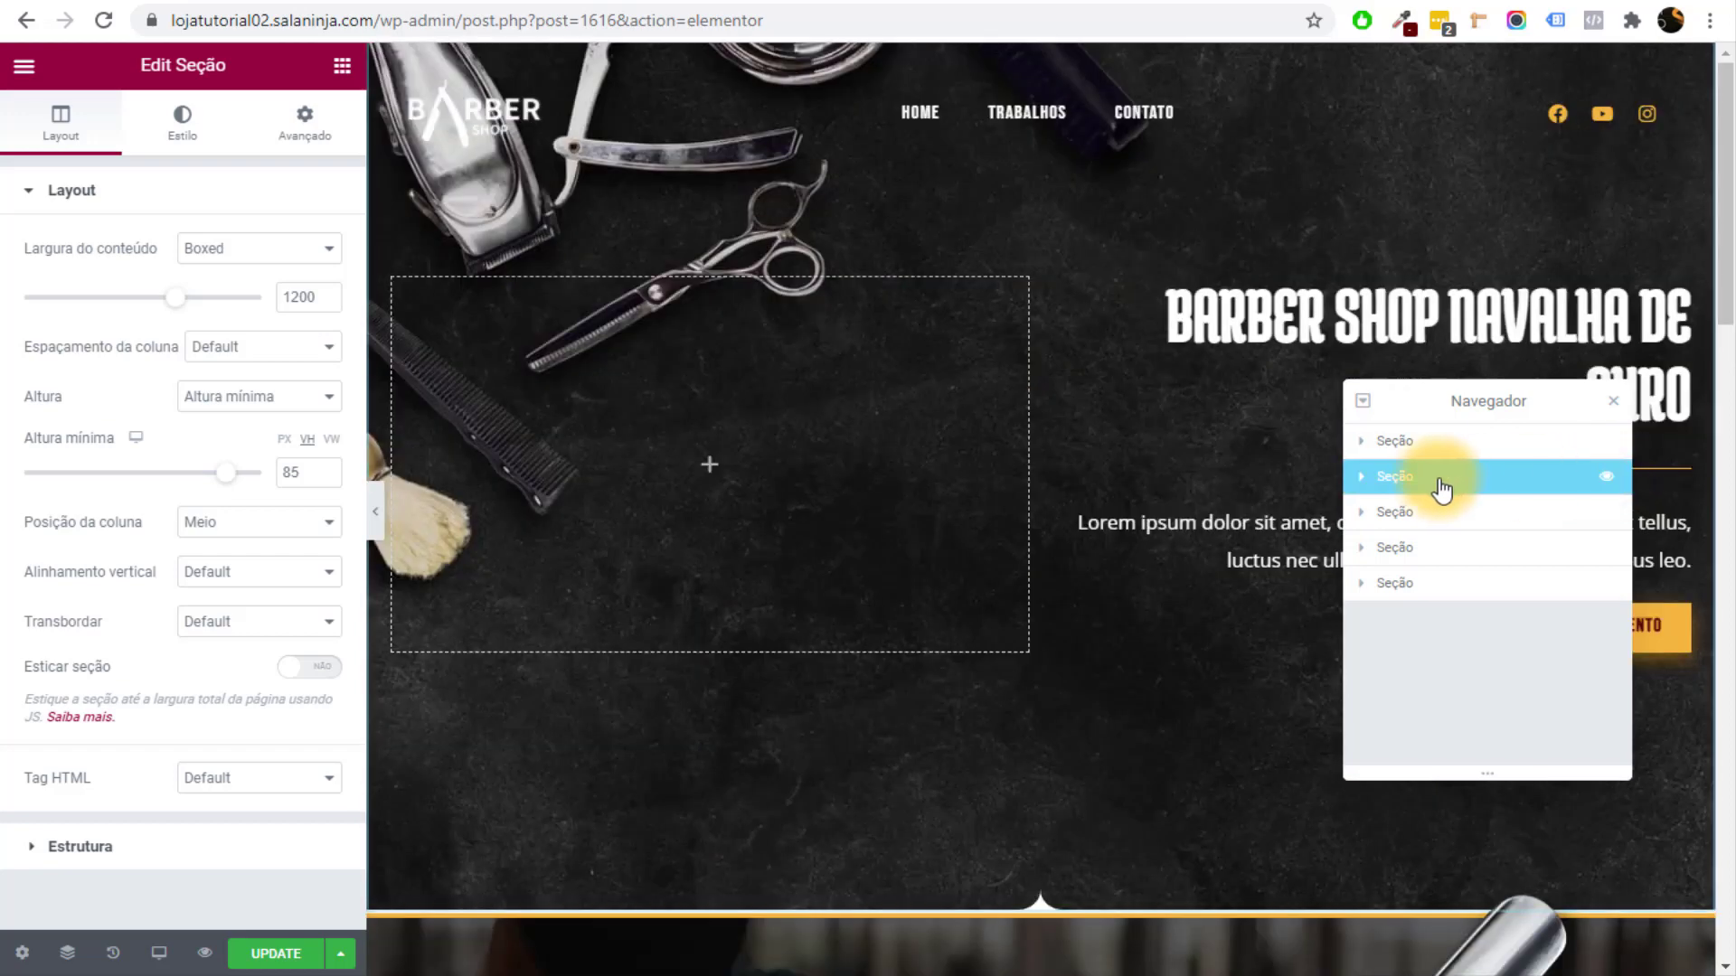
right_click(1421, 484)
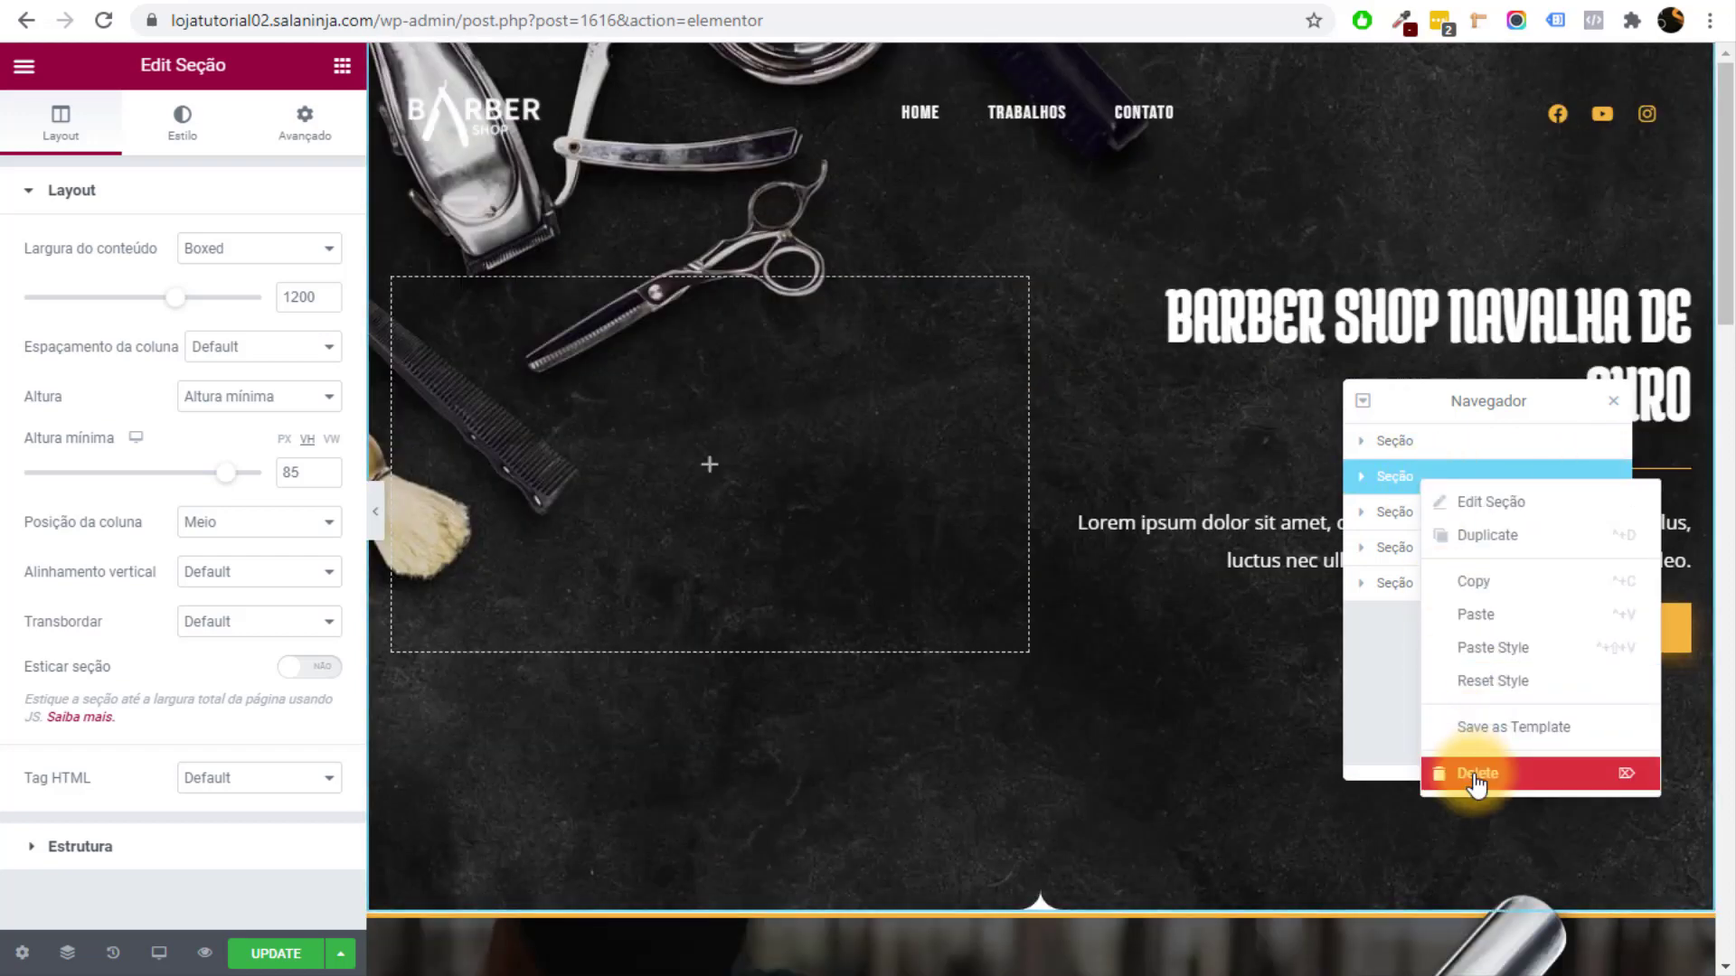
click(1466, 773)
click(1614, 408)
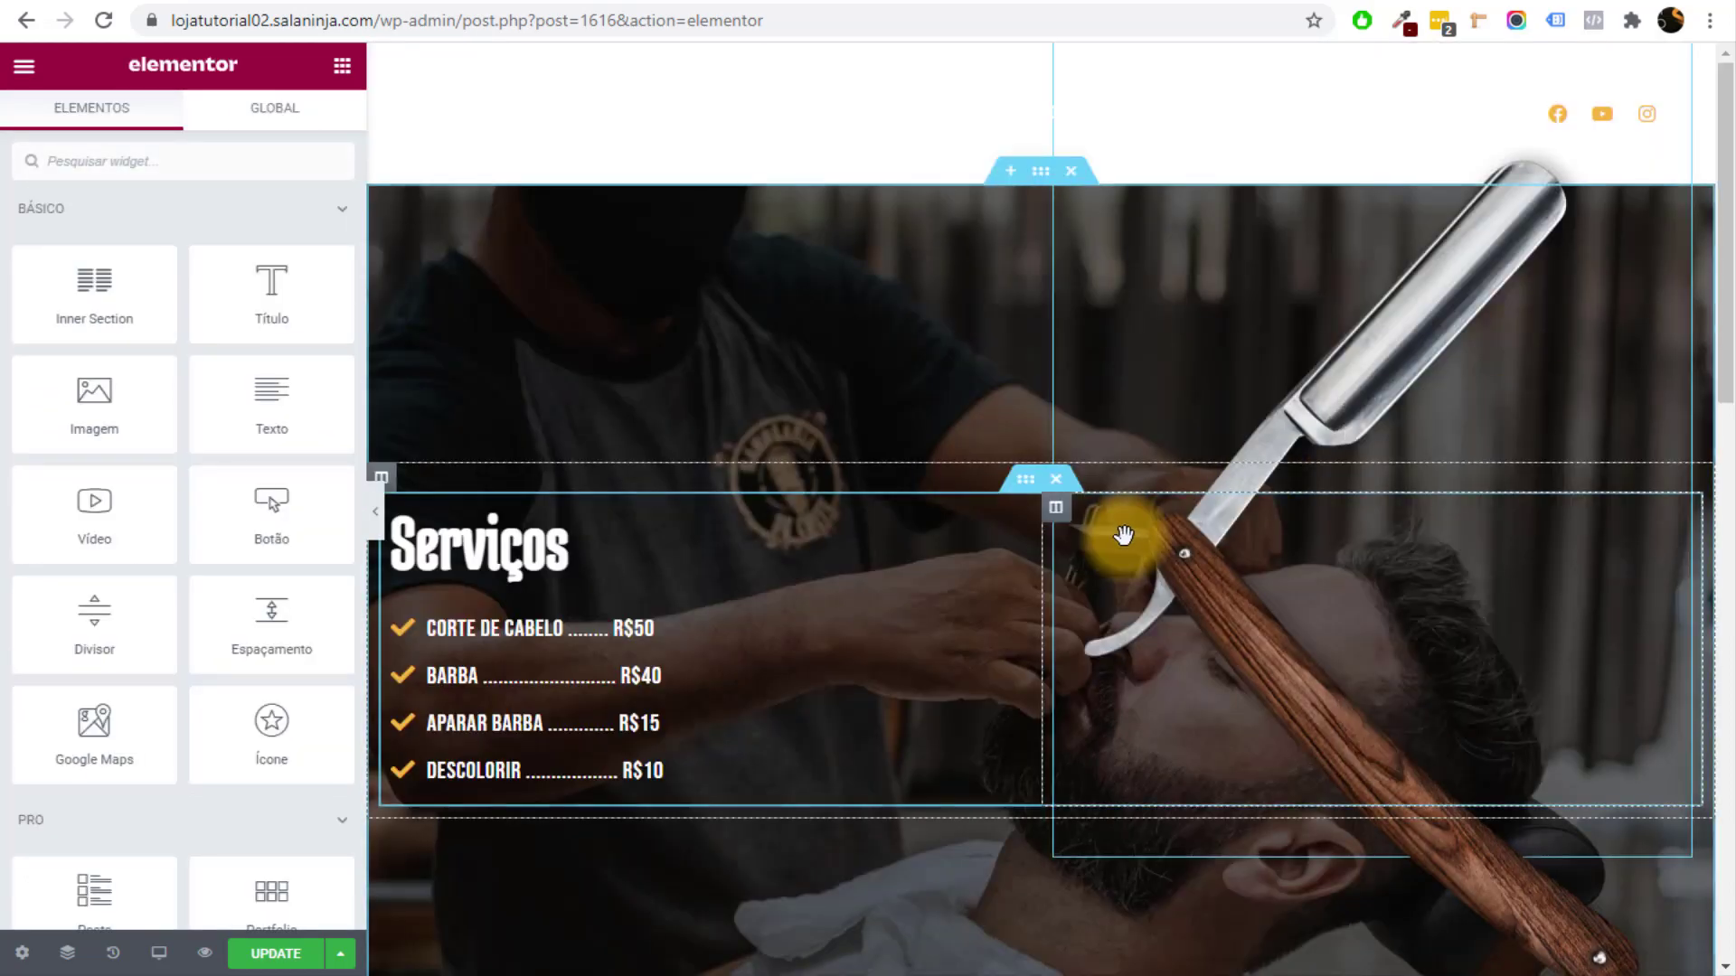
- Drag the Fotos section above the Serviços section
scroll(1117, 540, down, 10)
scroll(1114, 534, up, 5)
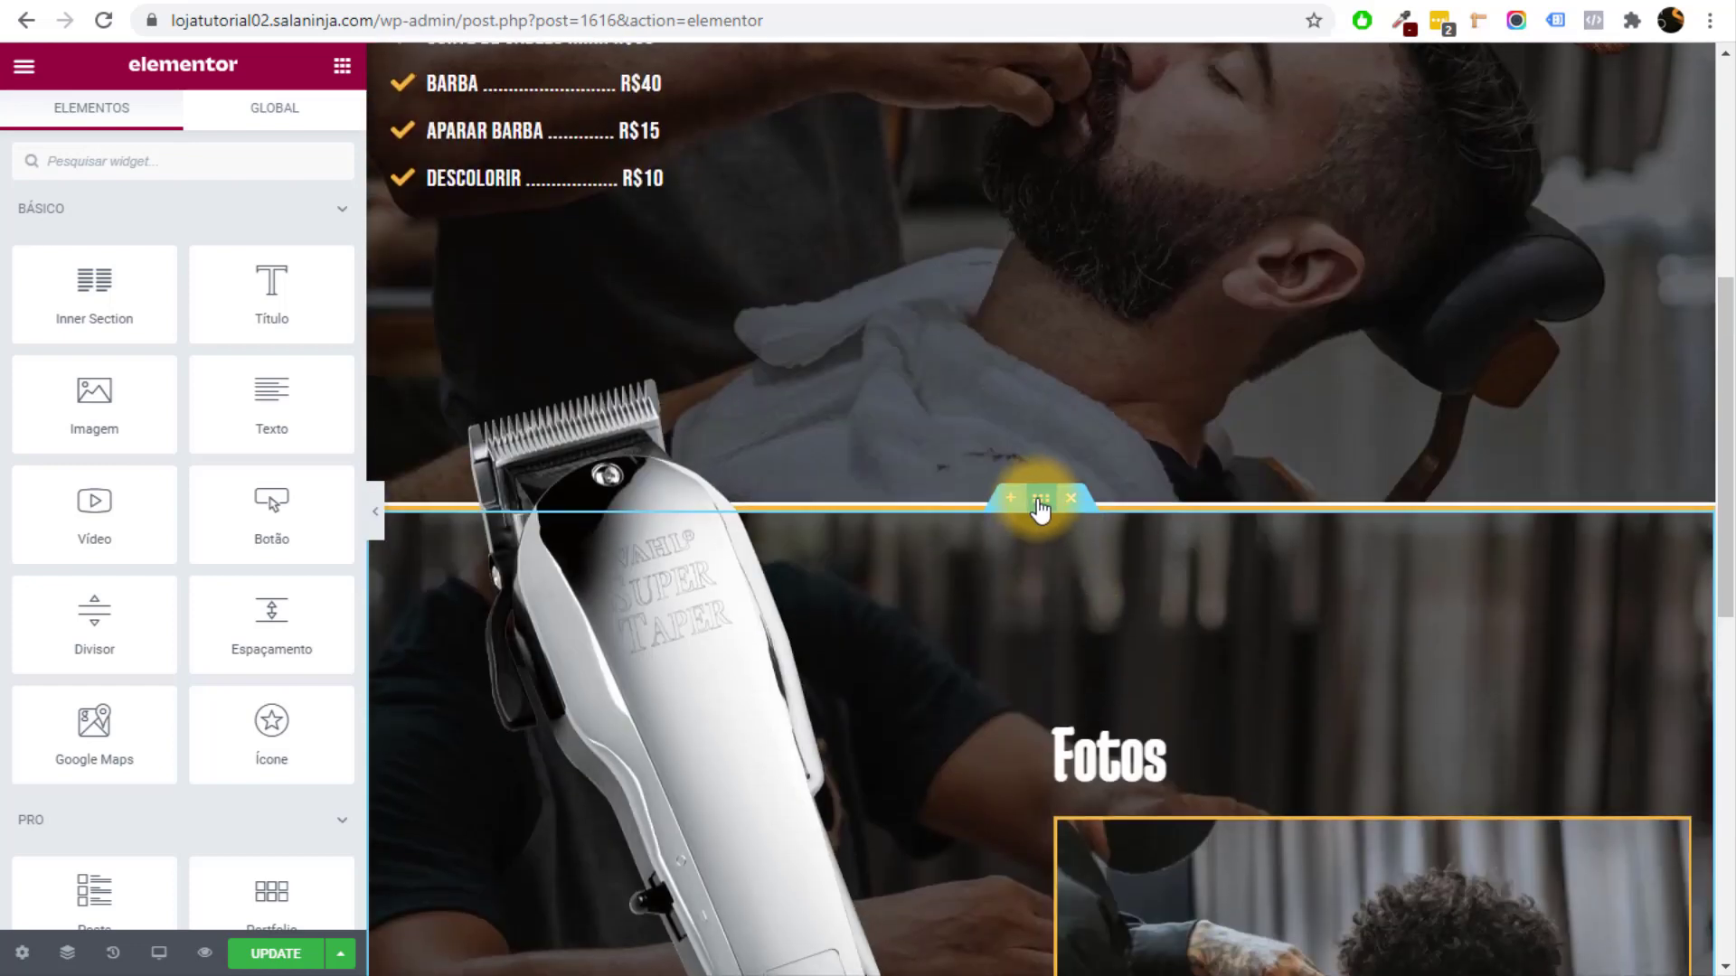
drag(1039, 503, 980, 453)
scroll(973, 263, down, 3)
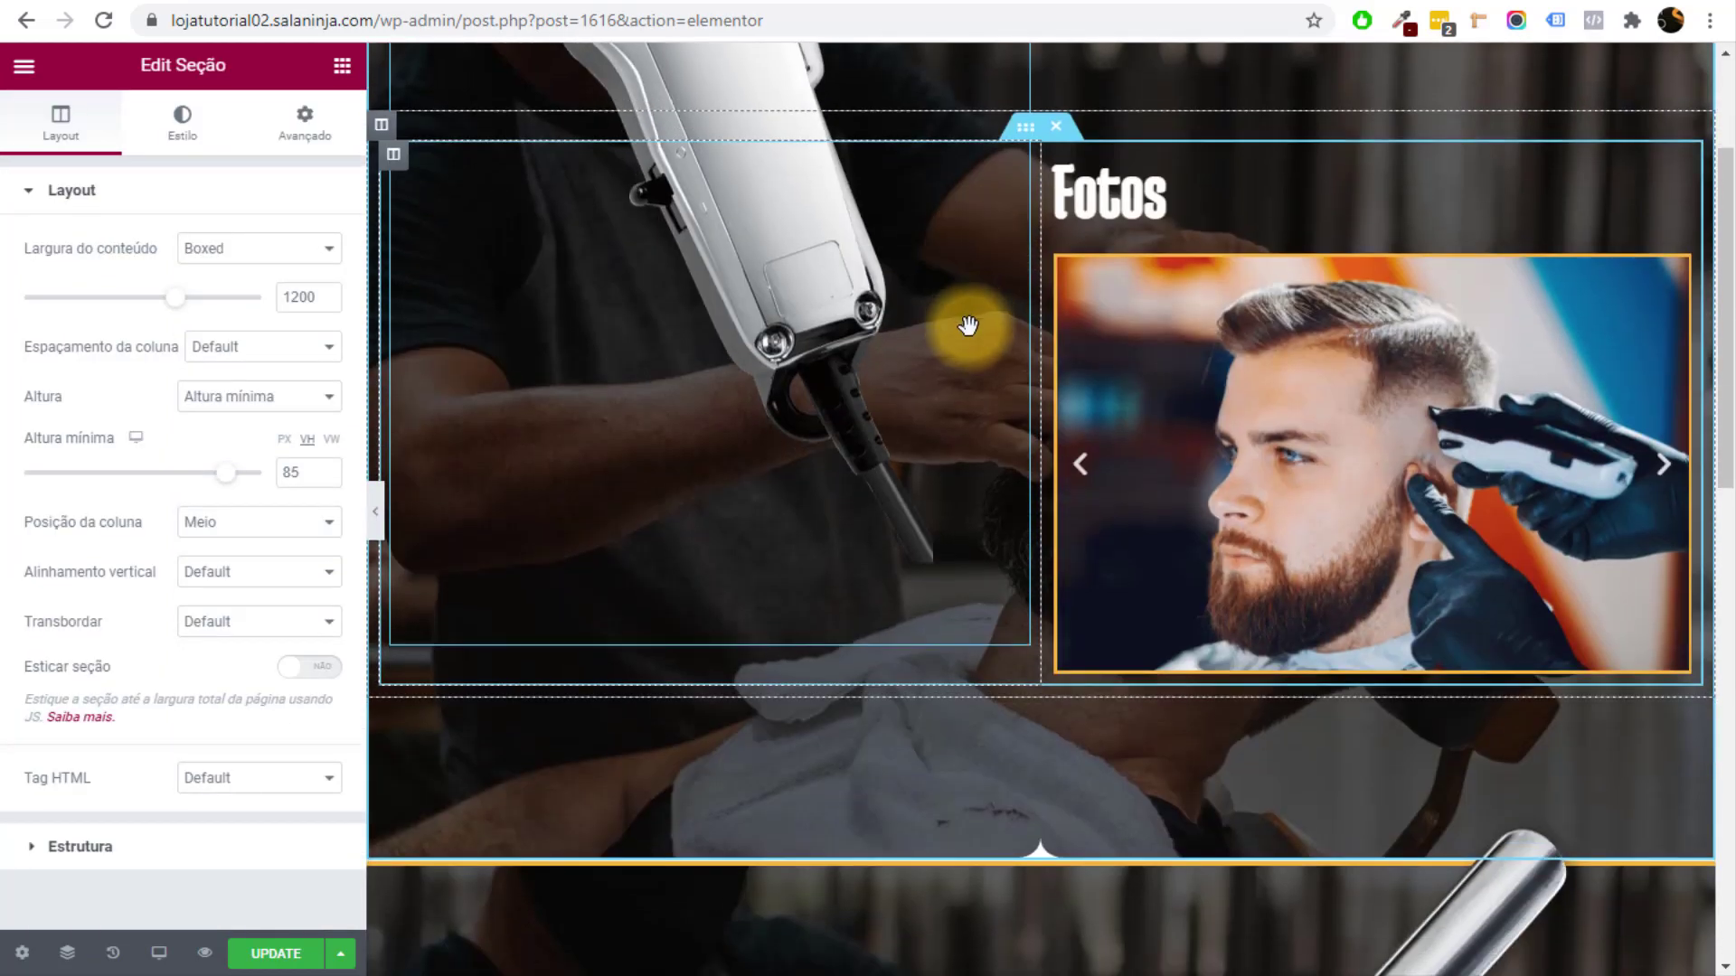
scroll(964, 334, down, 10)
scroll(1241, 172, up, 11)
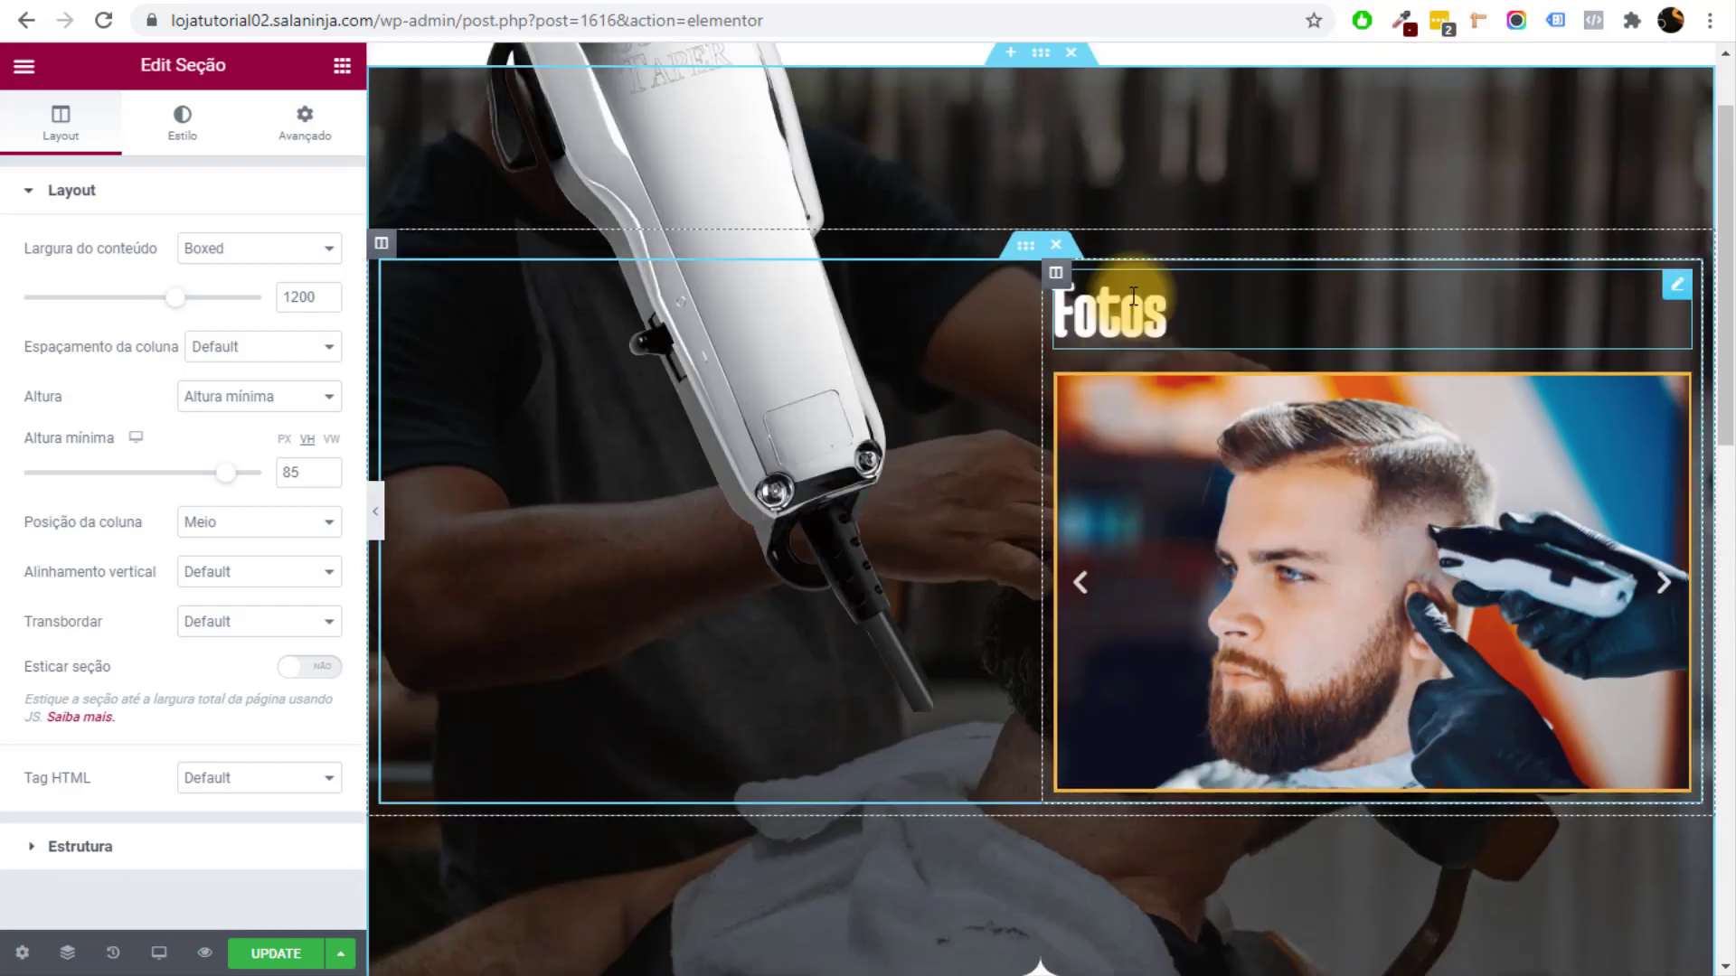
scroll(1134, 297, down, 5)
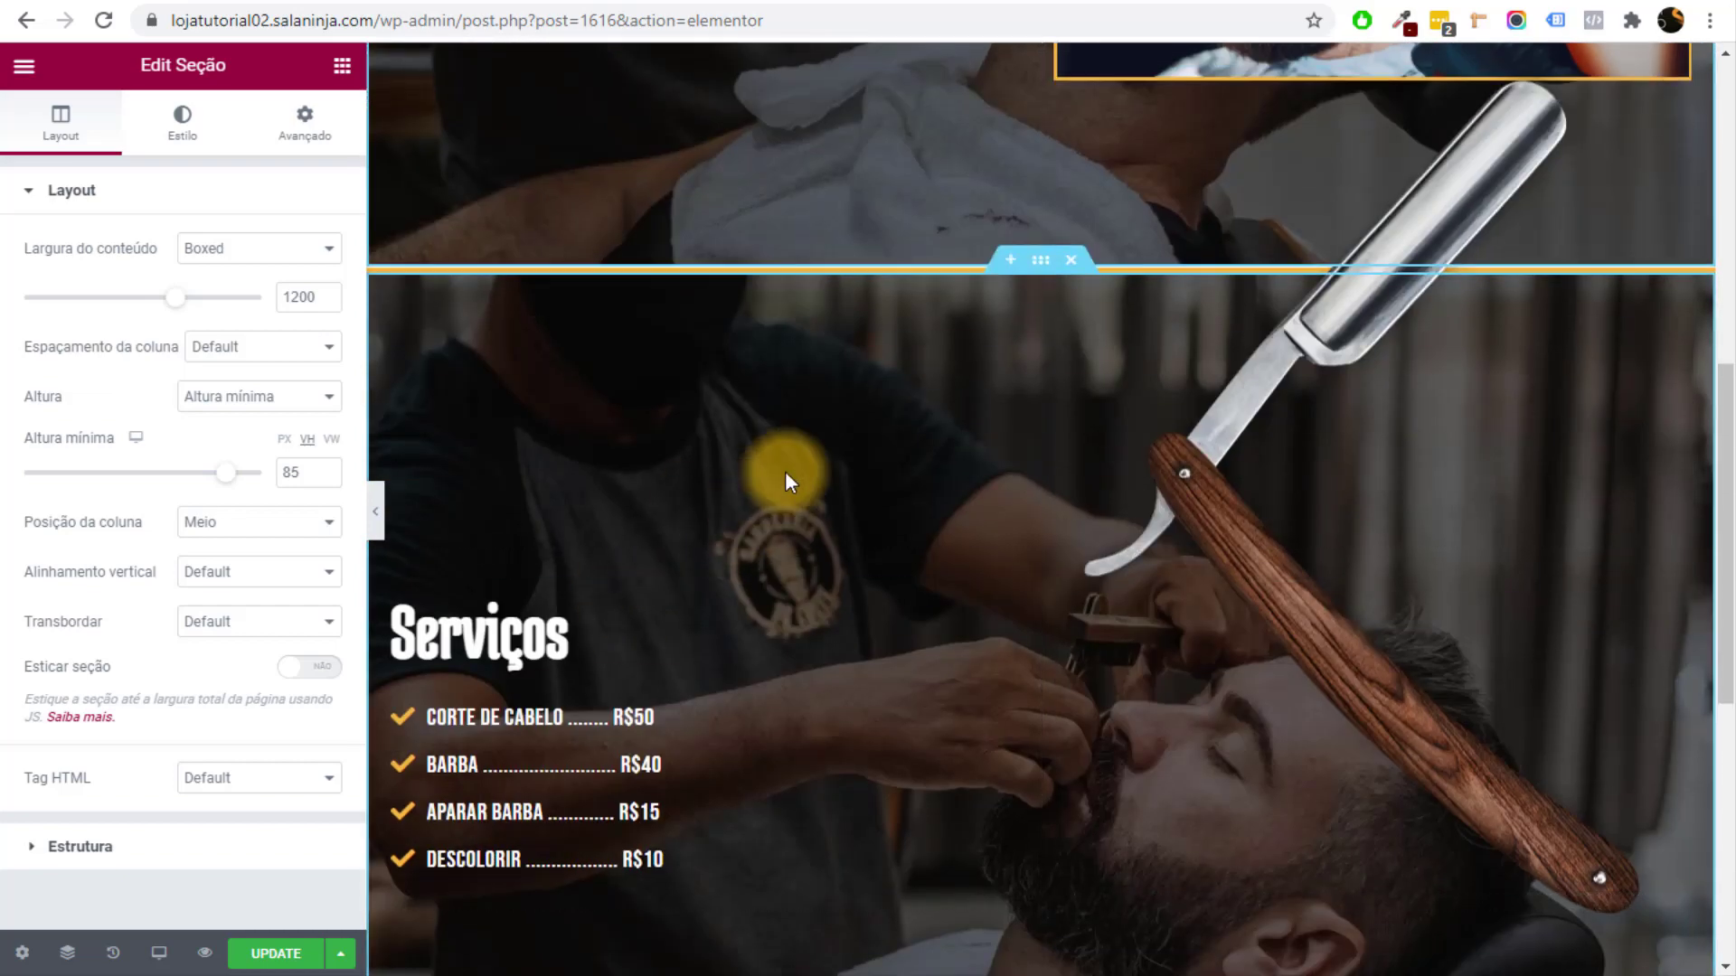
scroll(806, 448, up, 6)
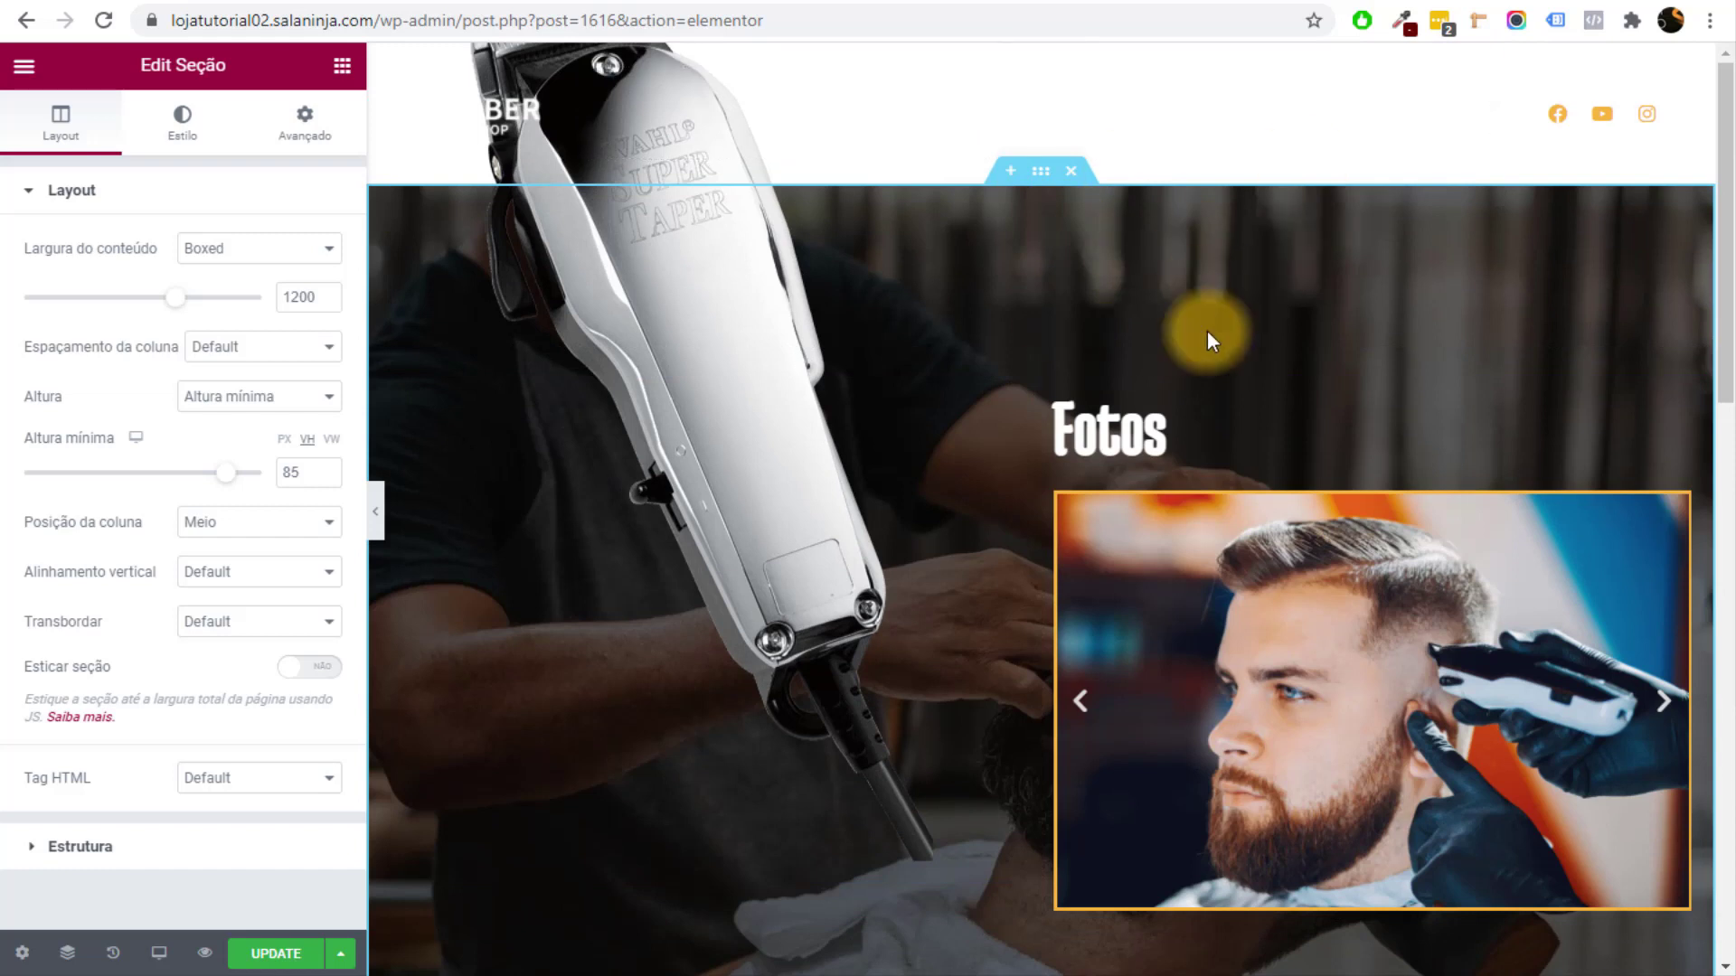
- Roll the Contato page back to the Template Added state in History
click(113, 957)
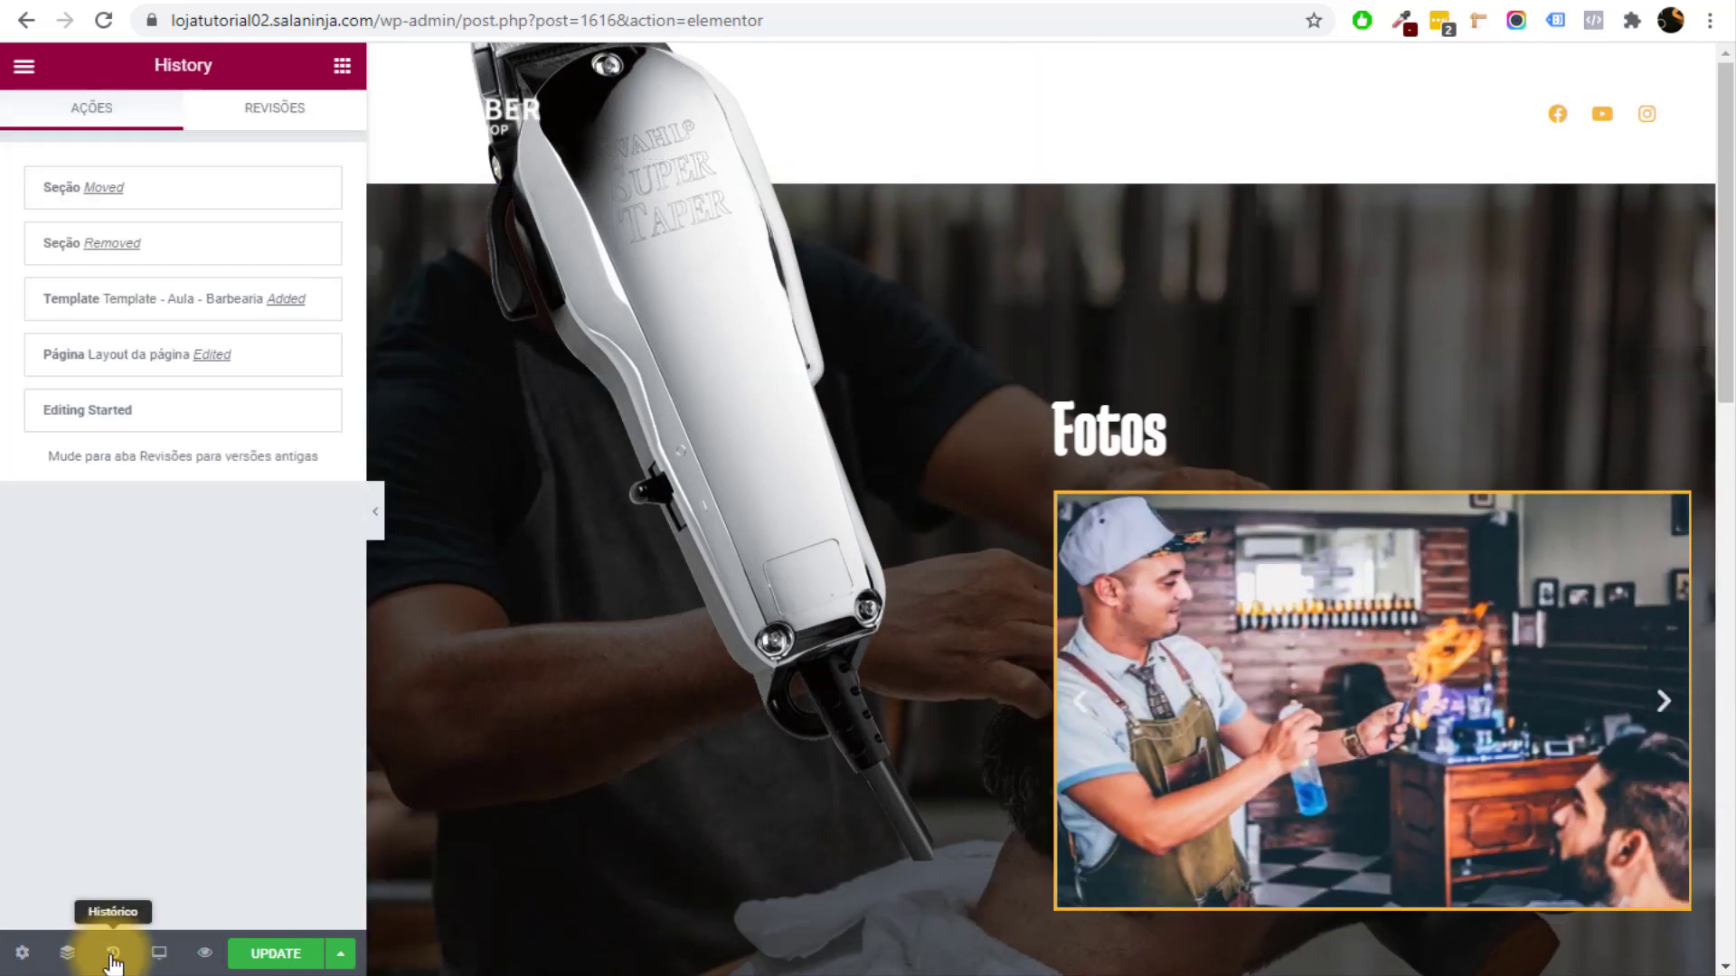
click(126, 356)
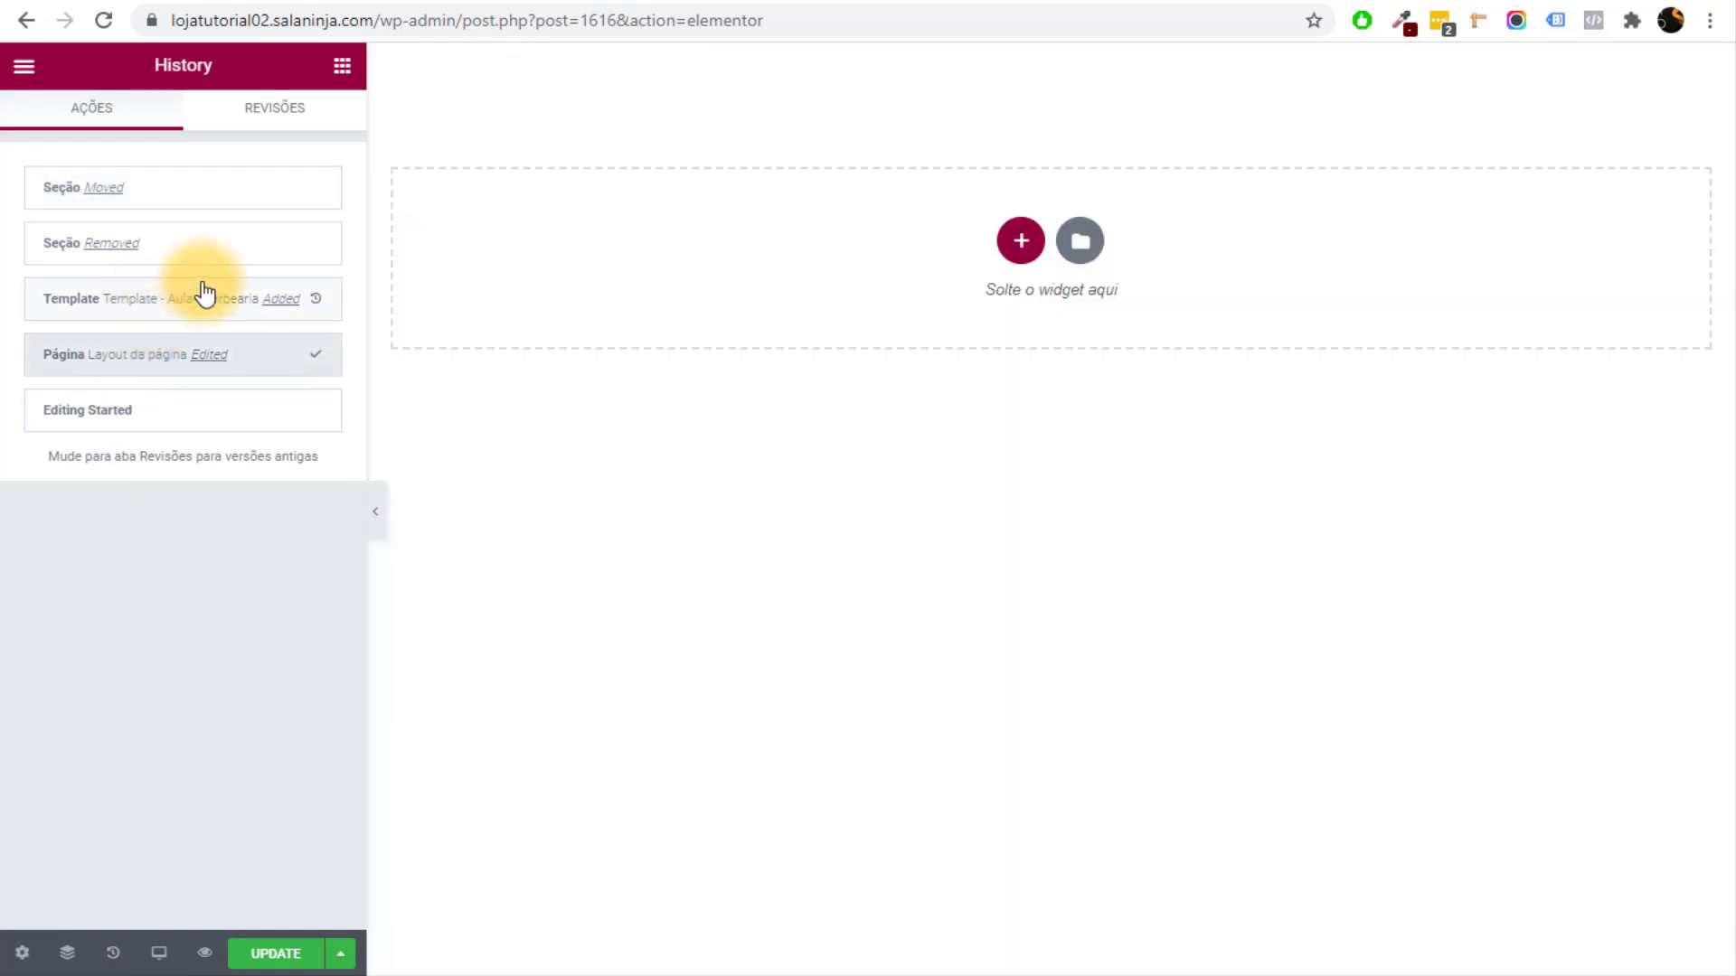
click(201, 298)
- Drag the Agendar atendimento button into the Fotos column under the gallery
scroll(908, 271, down, 10)
scroll(908, 271, down, 5)
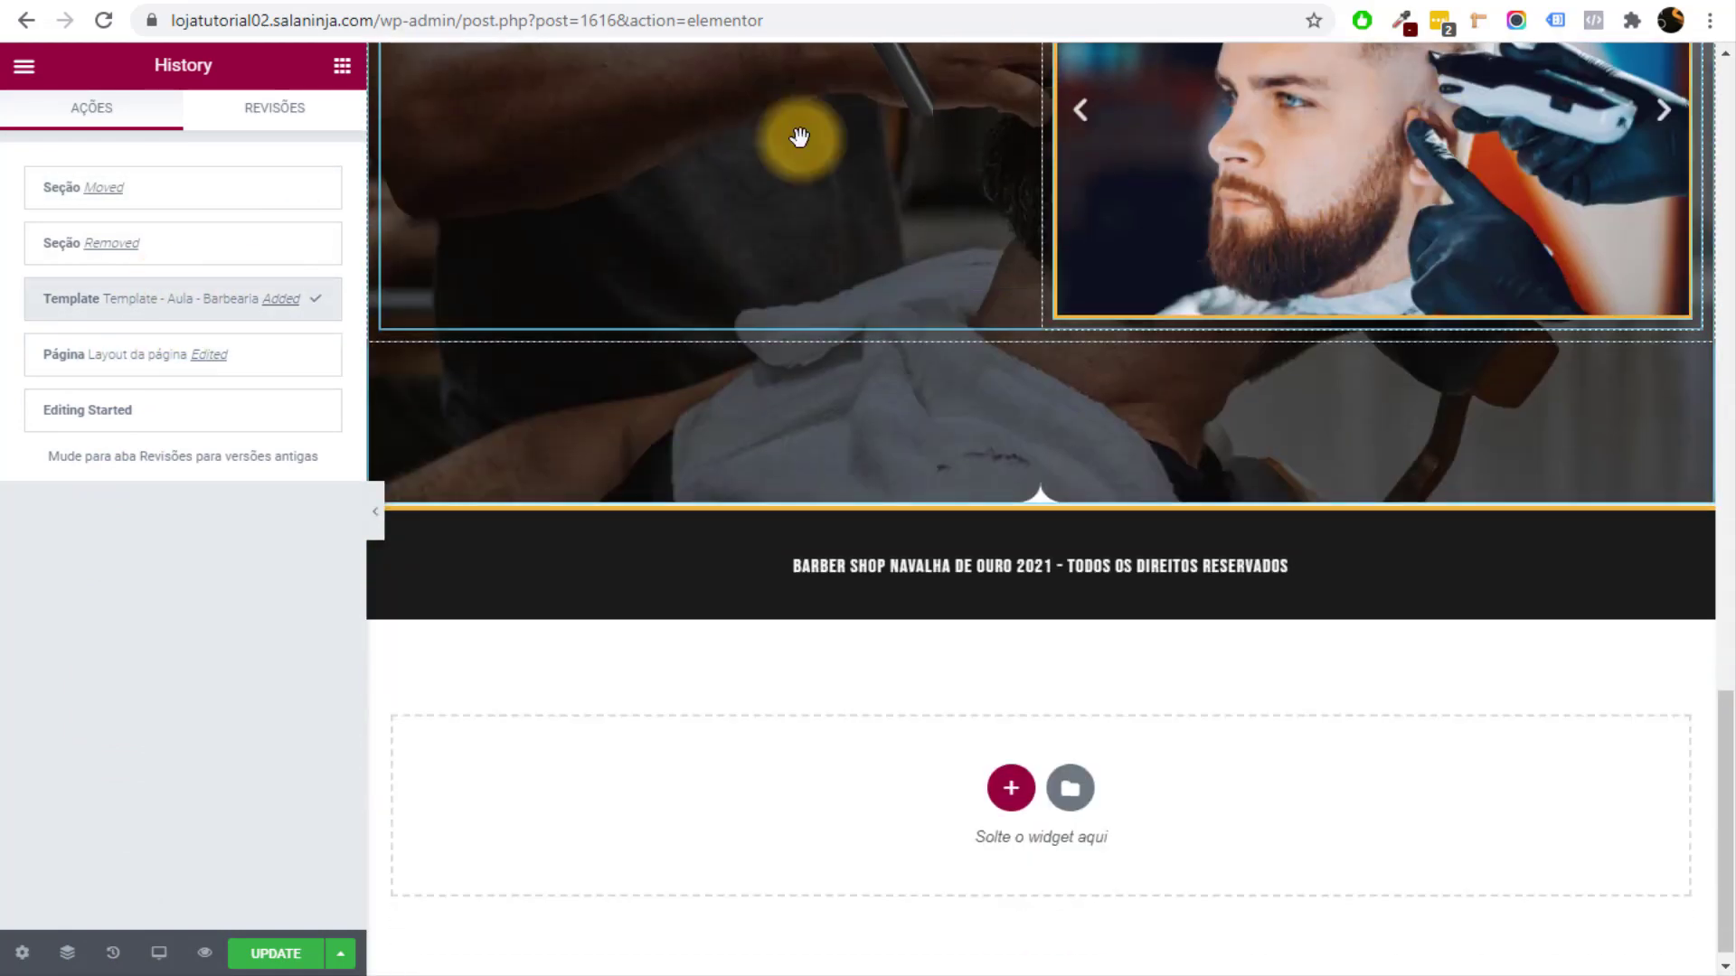
scroll(1279, 368, up, 10)
scroll(1492, 452, up, 8)
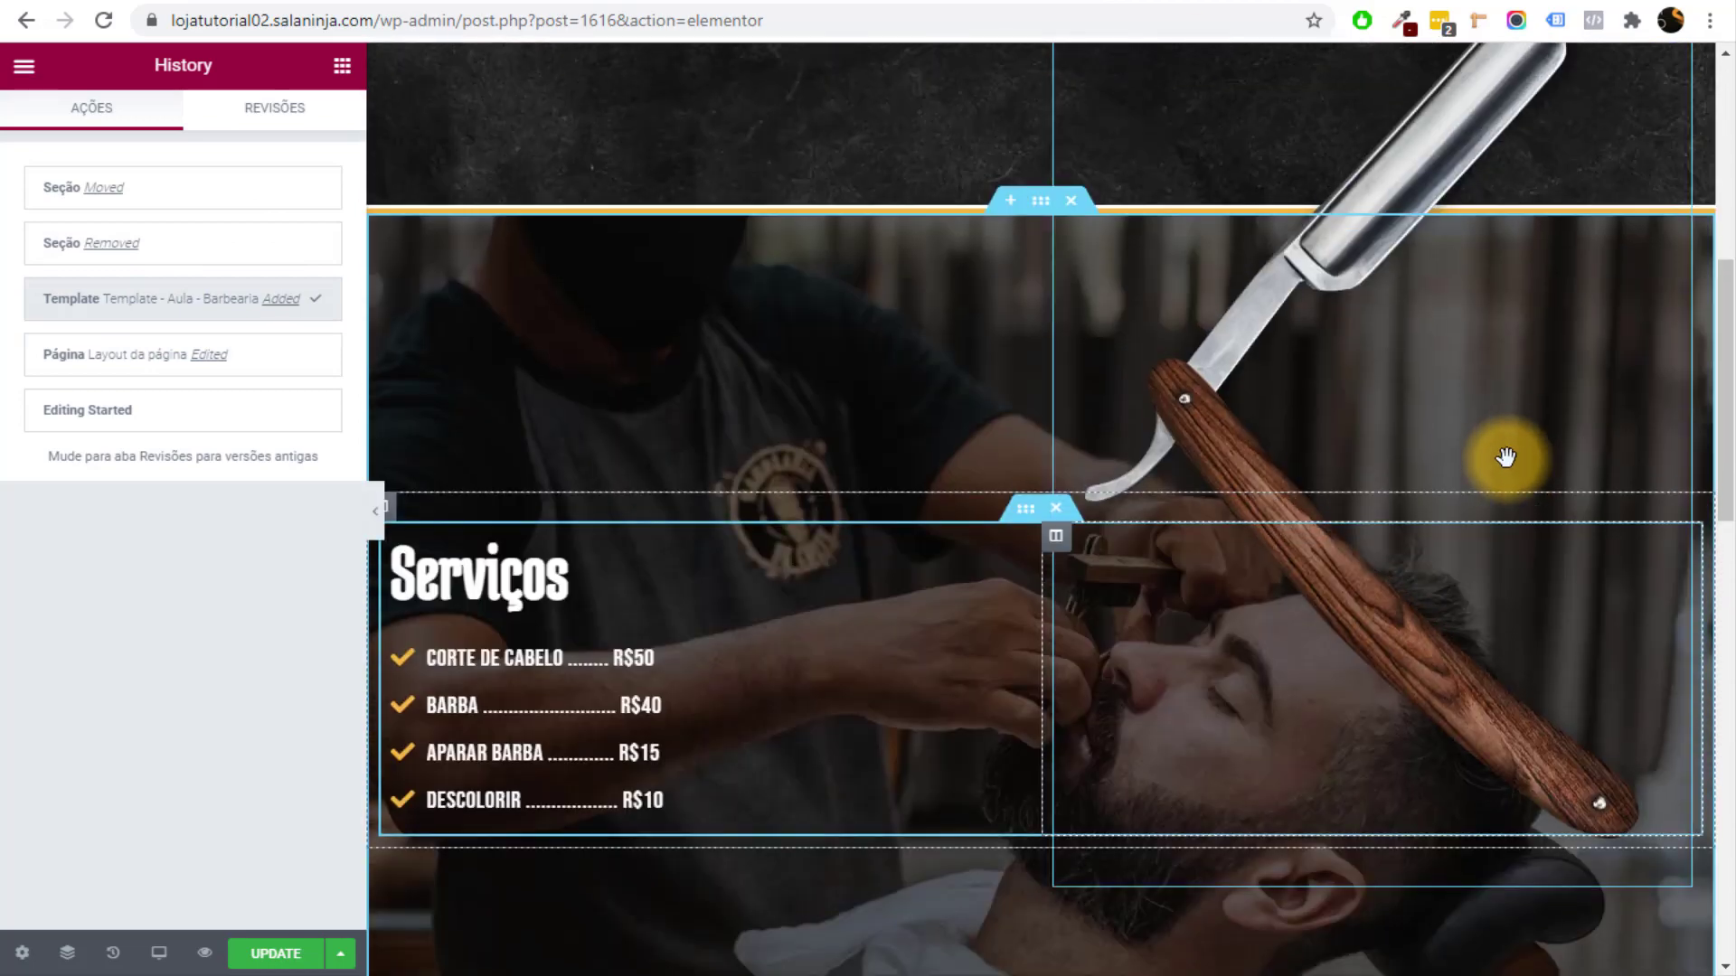
drag(1678, 388, 1237, 716)
scroll(1286, 492, down, 10)
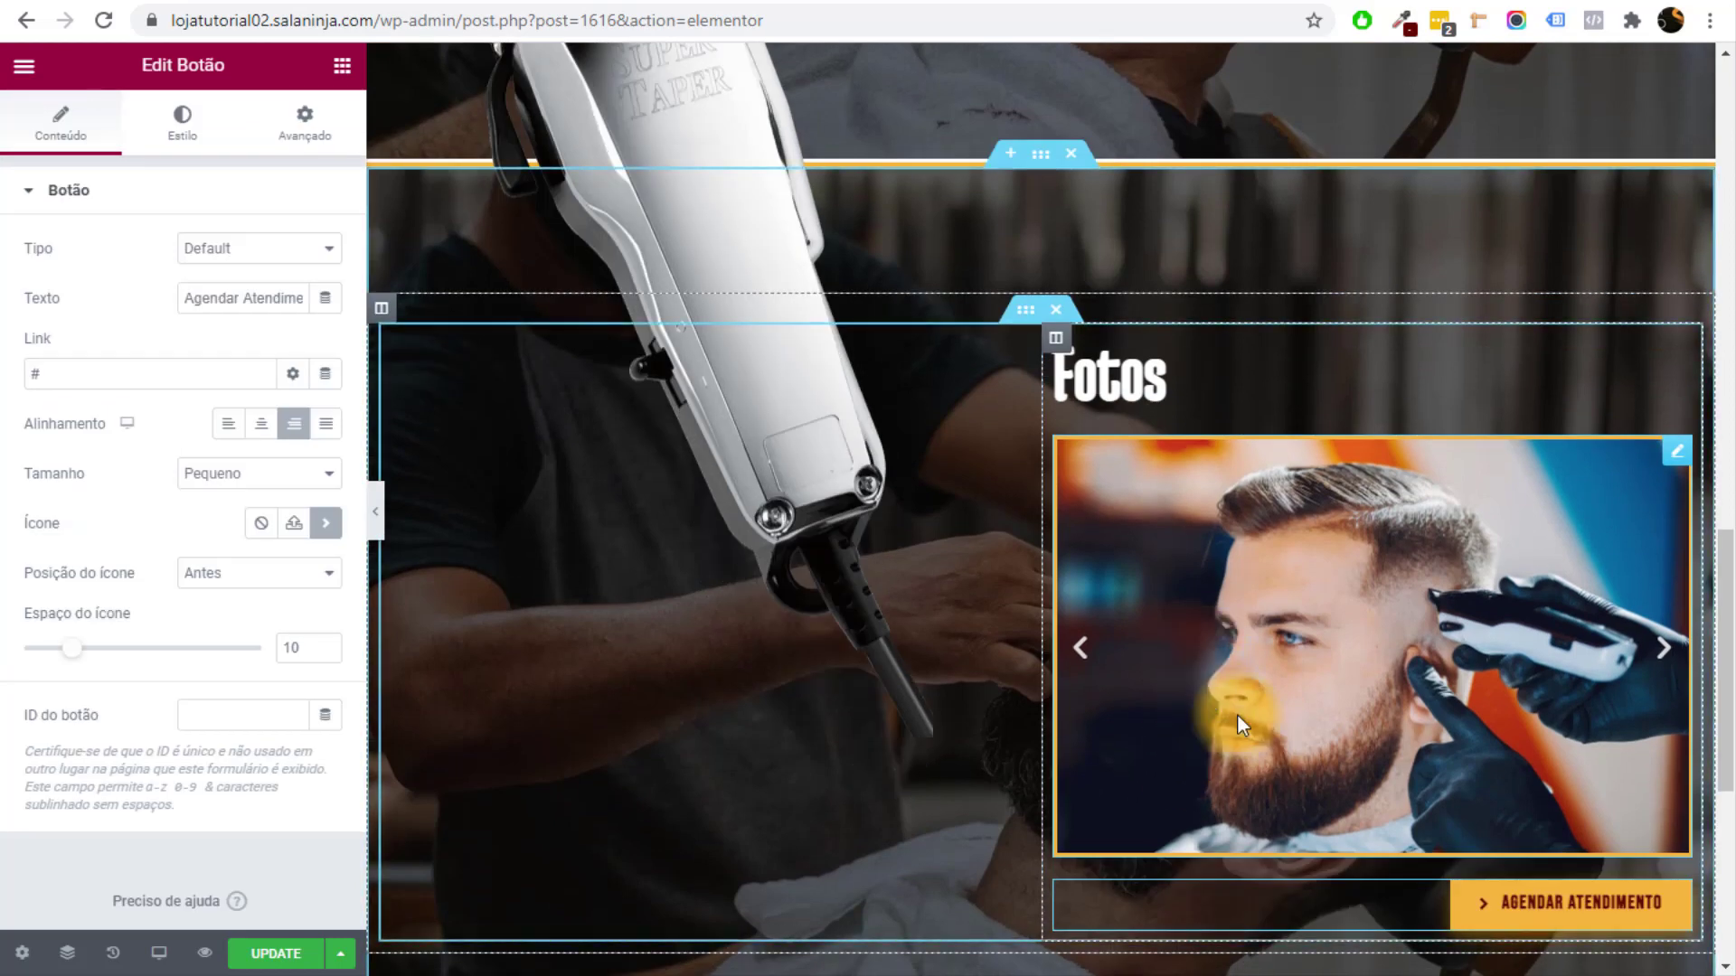
- Left-align the Agendar Atendimento button and locate the hero section in the Navigator
click(229, 423)
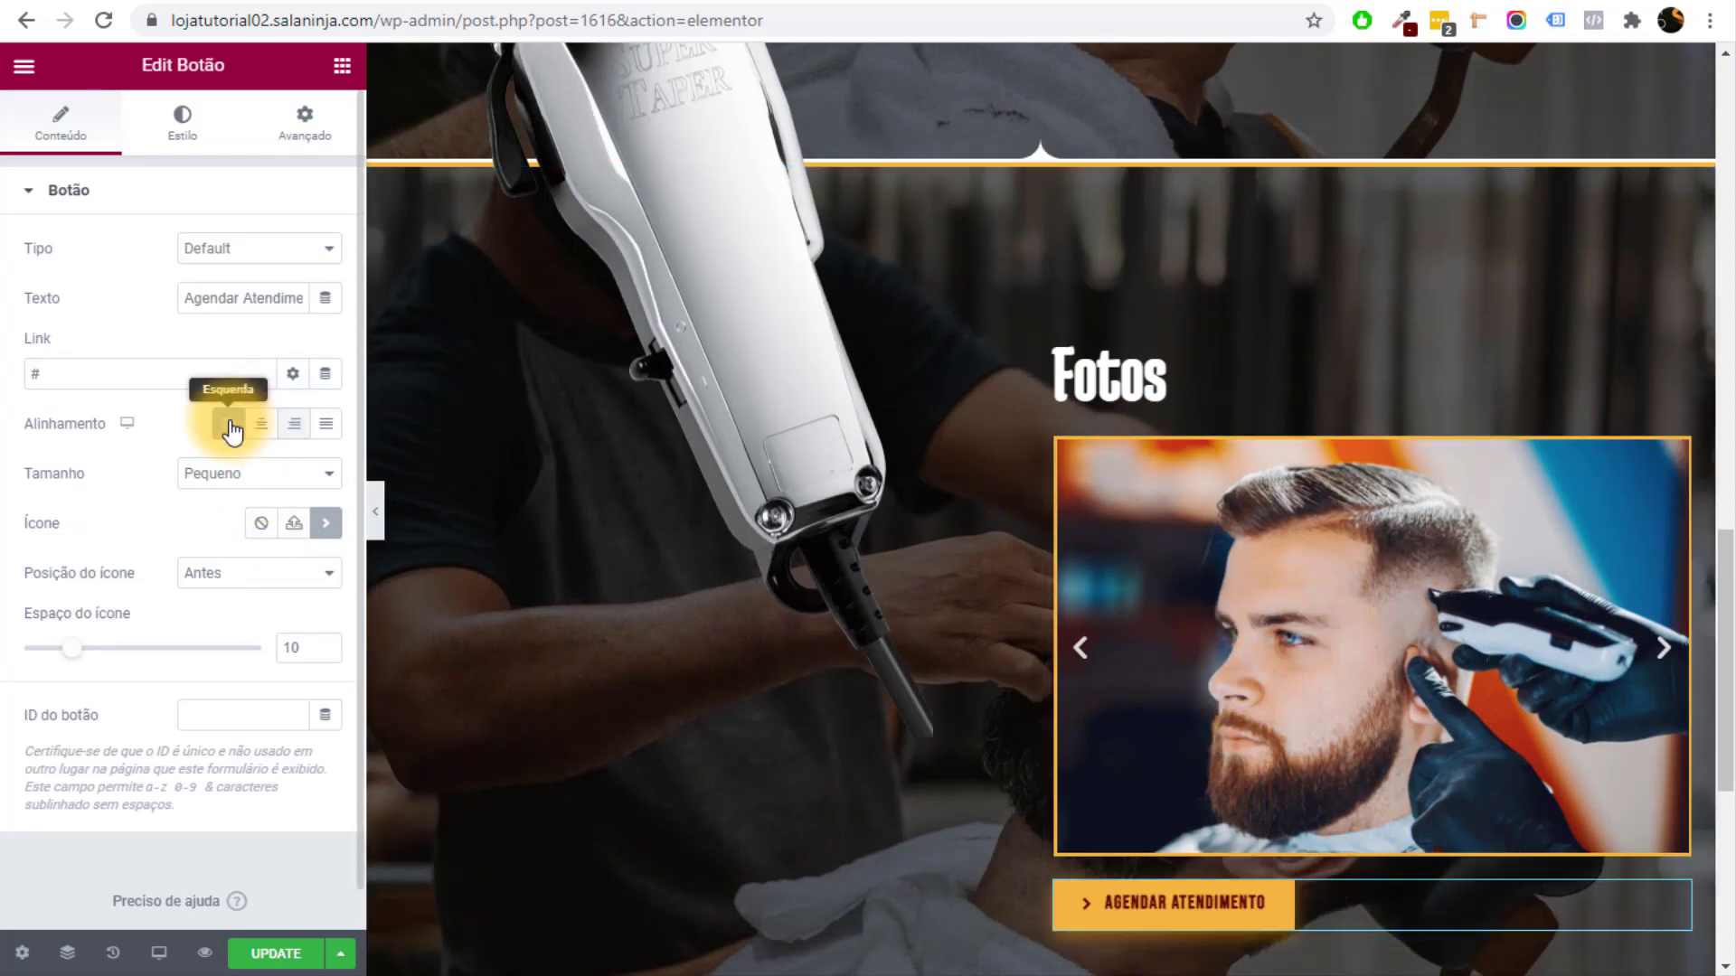
click(72, 960)
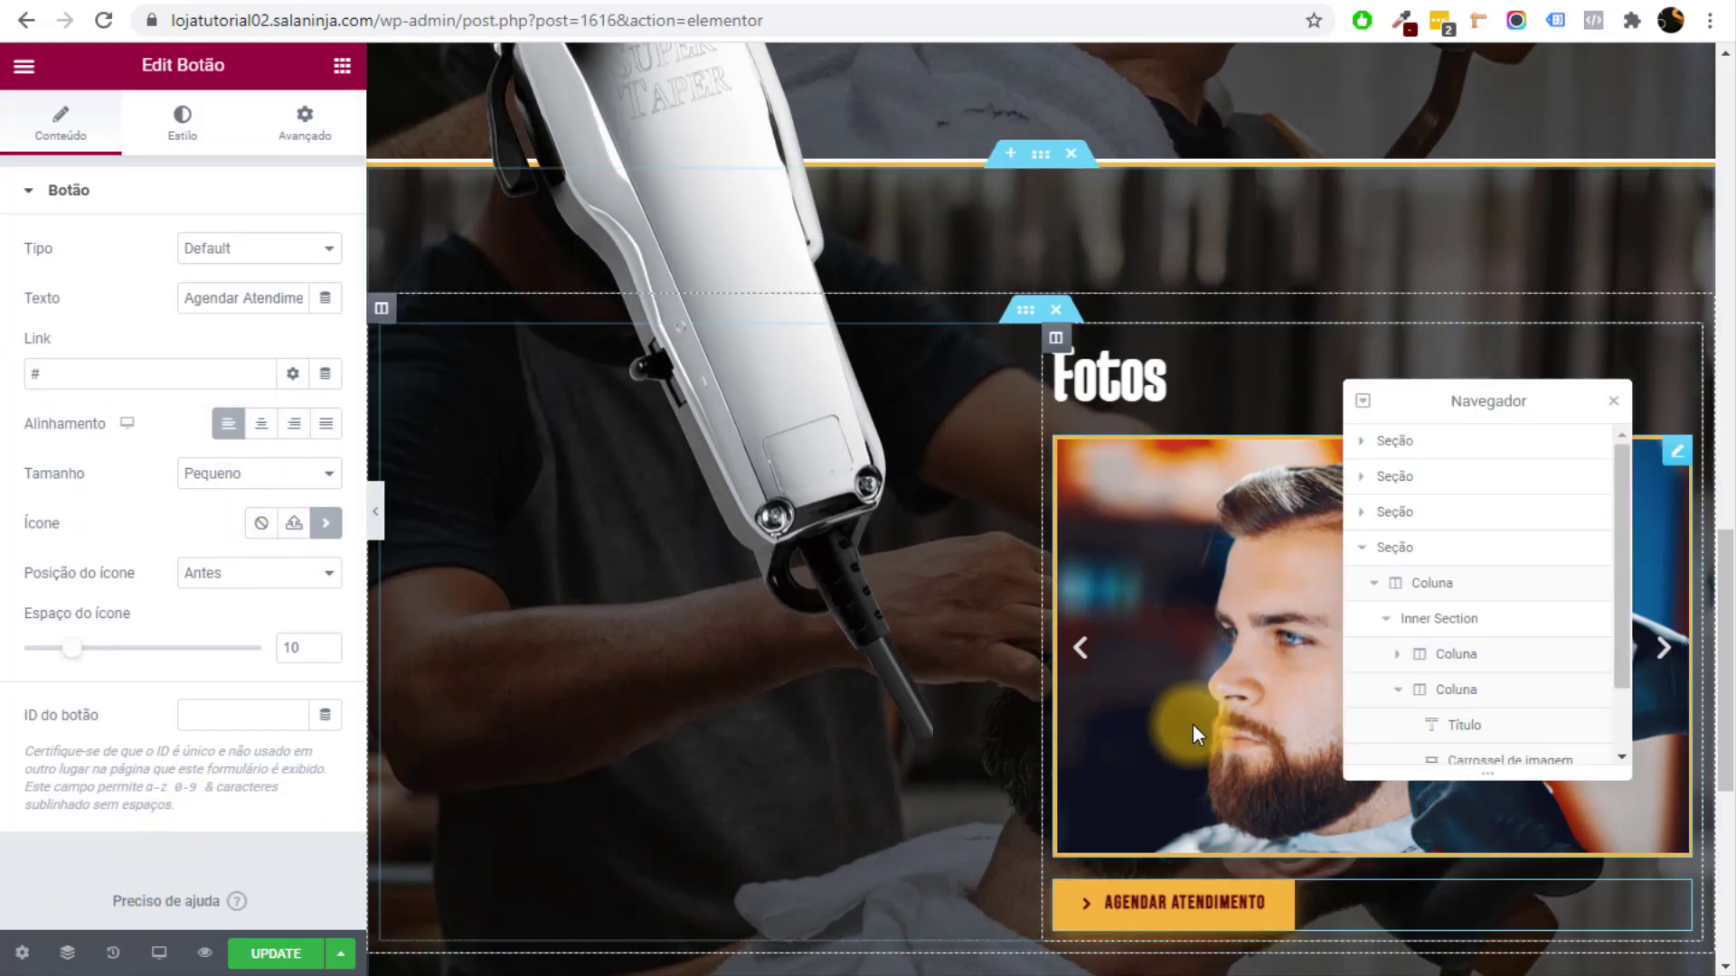
click(1444, 479)
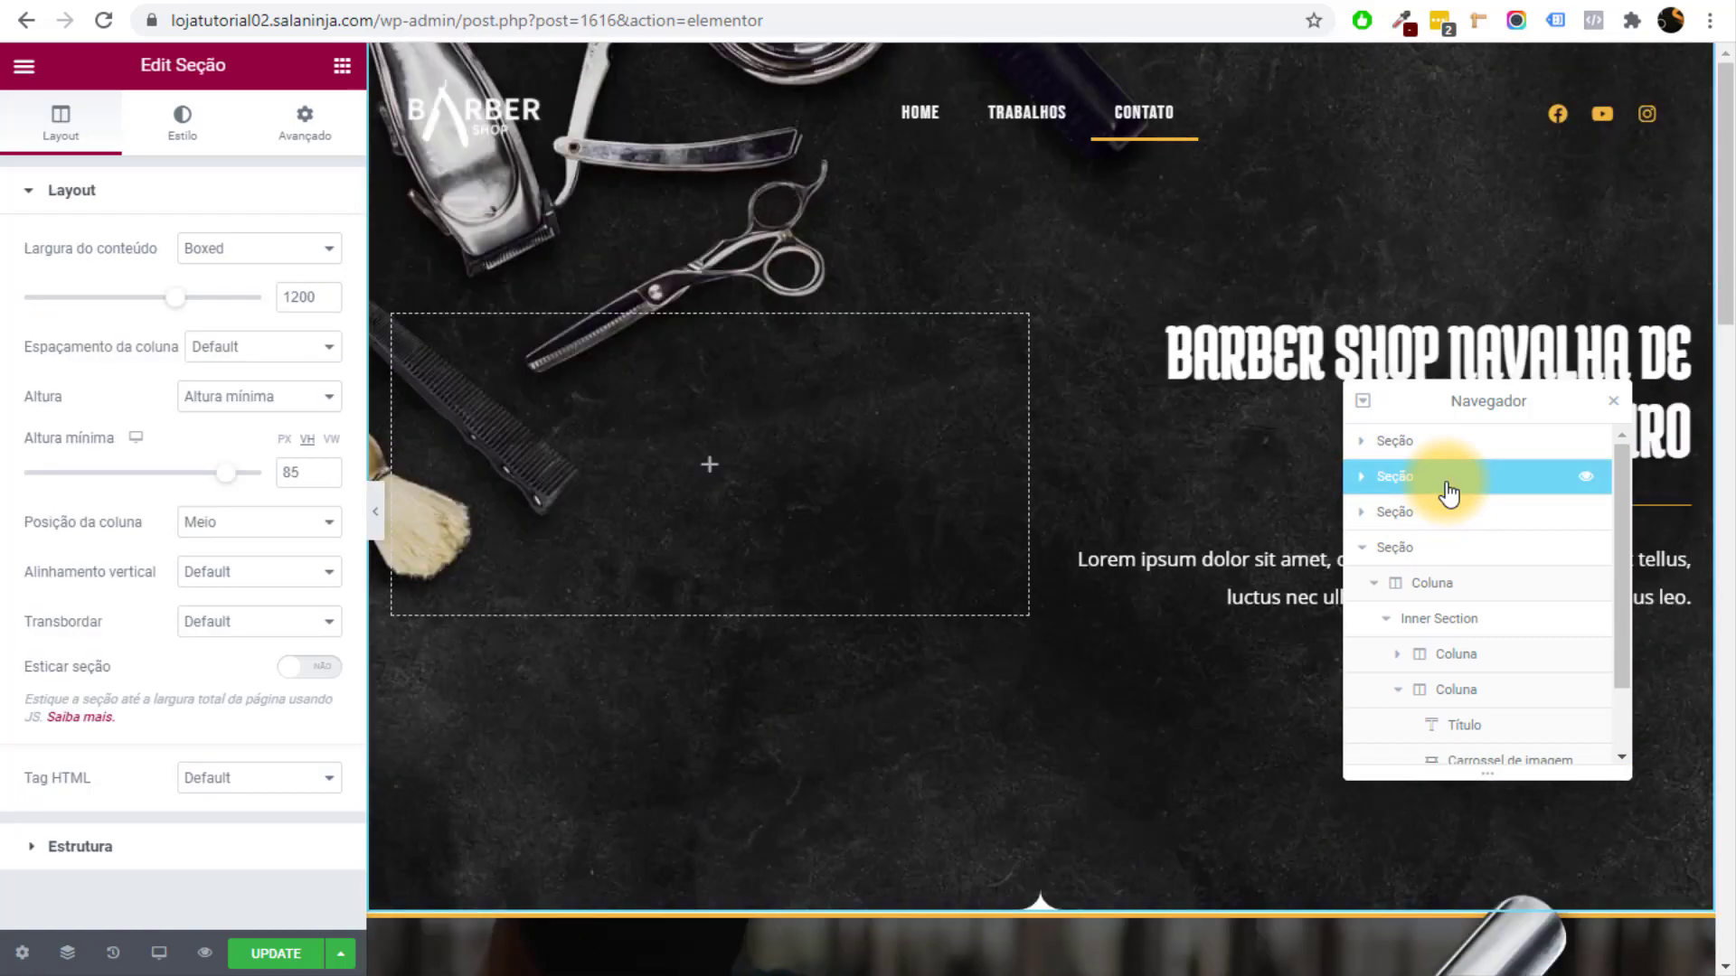
click(1580, 484)
click(1580, 484)
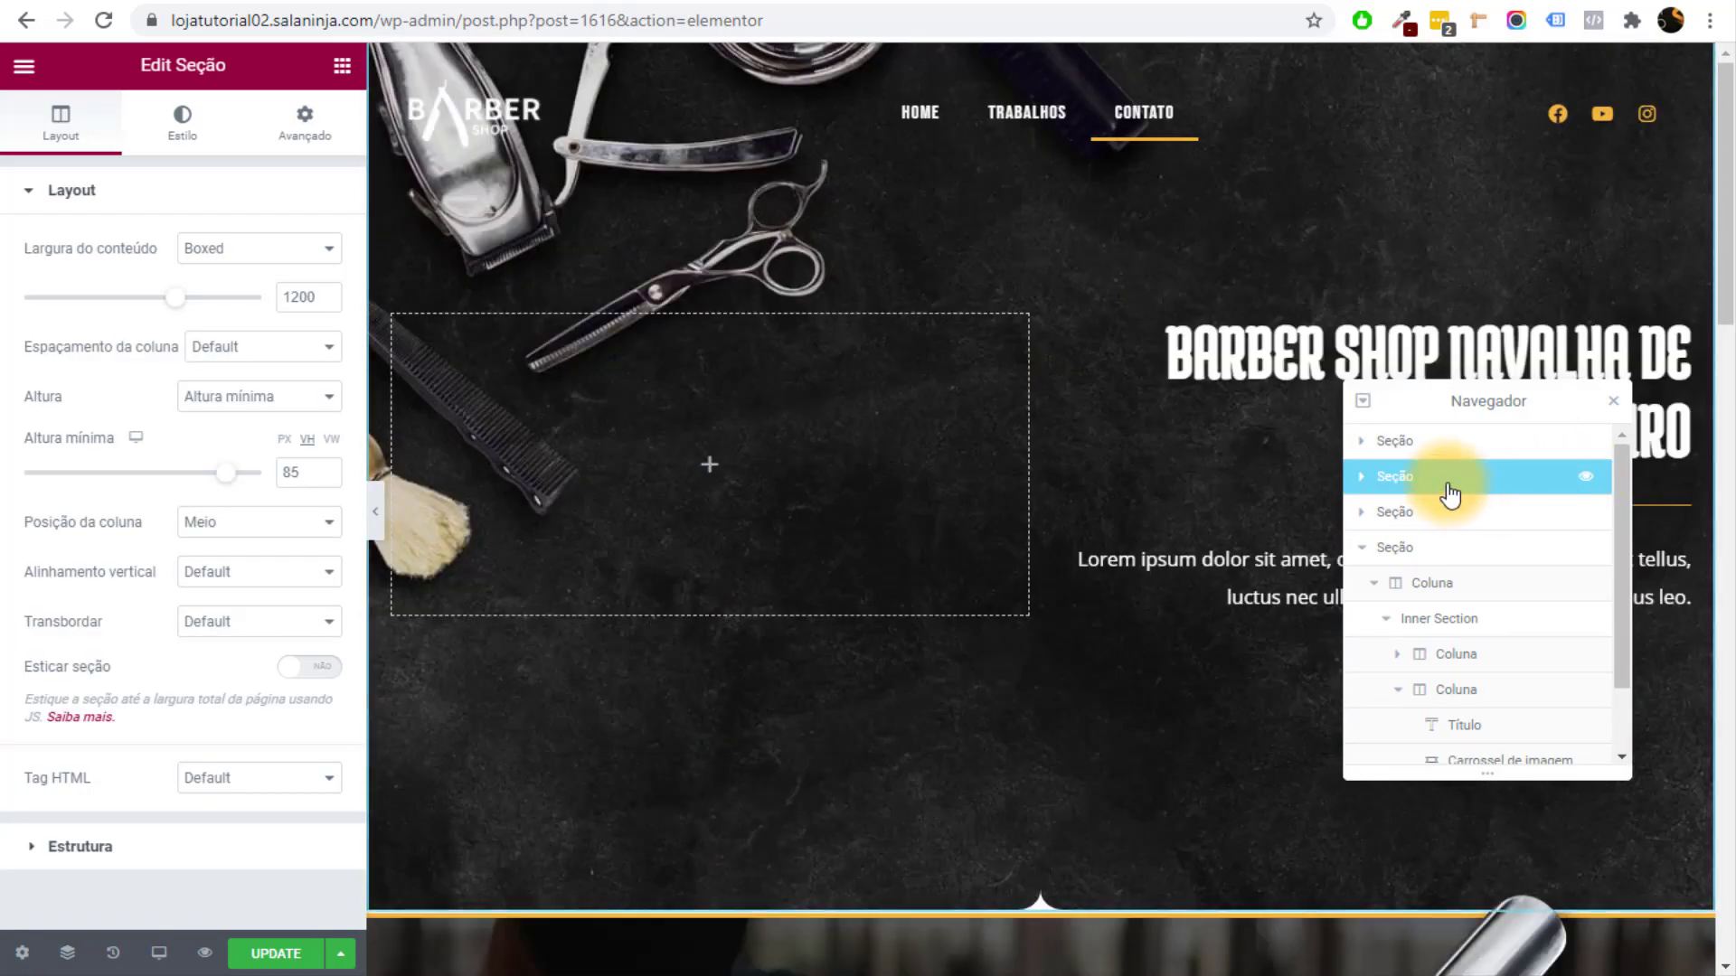
- Delete the hero section and drag Serviços below the Fotos section
right_click(1445, 488)
click(1543, 783)
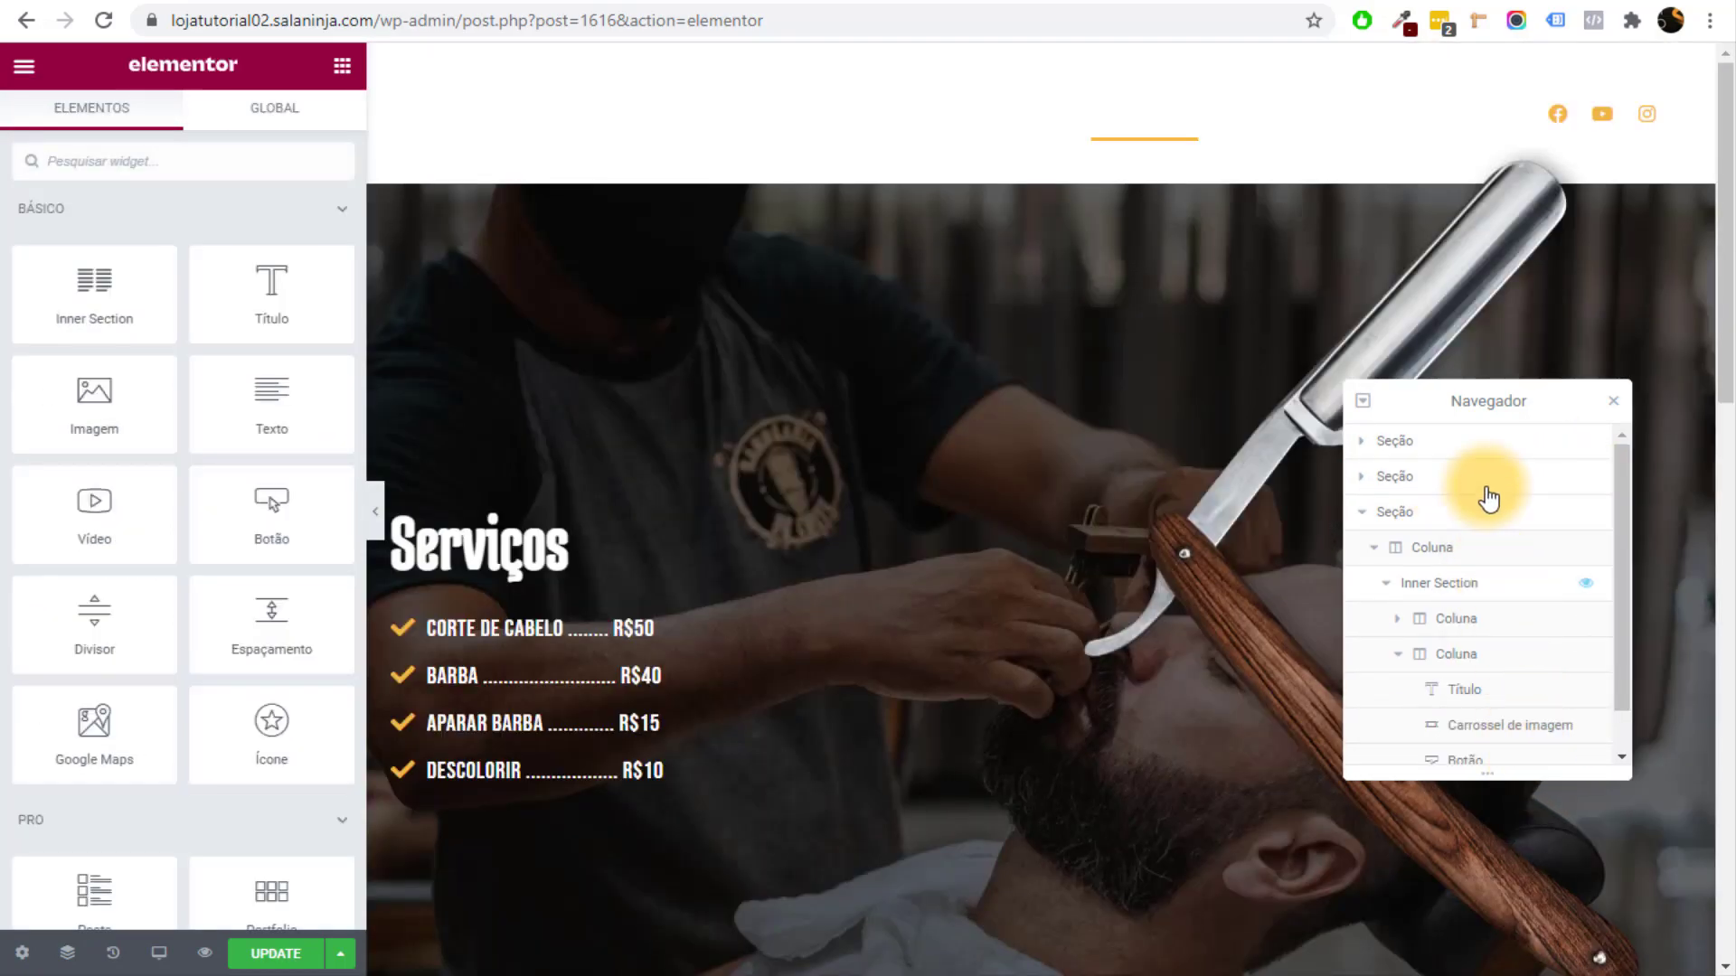
click(1614, 407)
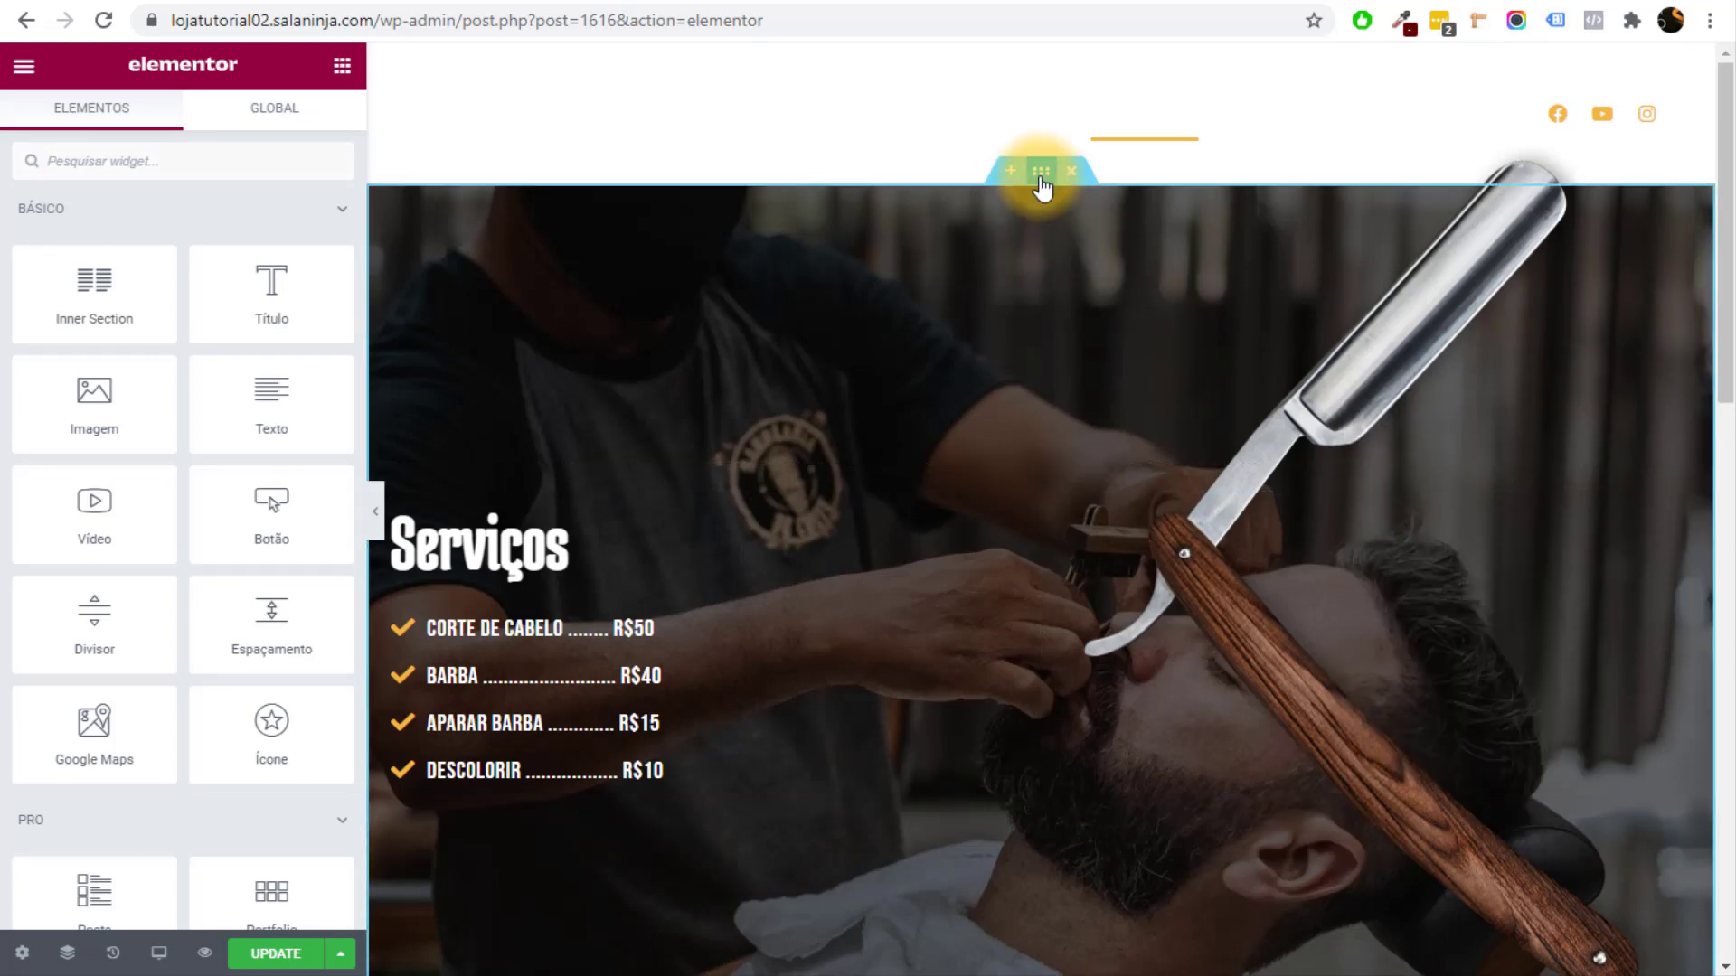
drag(1039, 187, 933, 689)
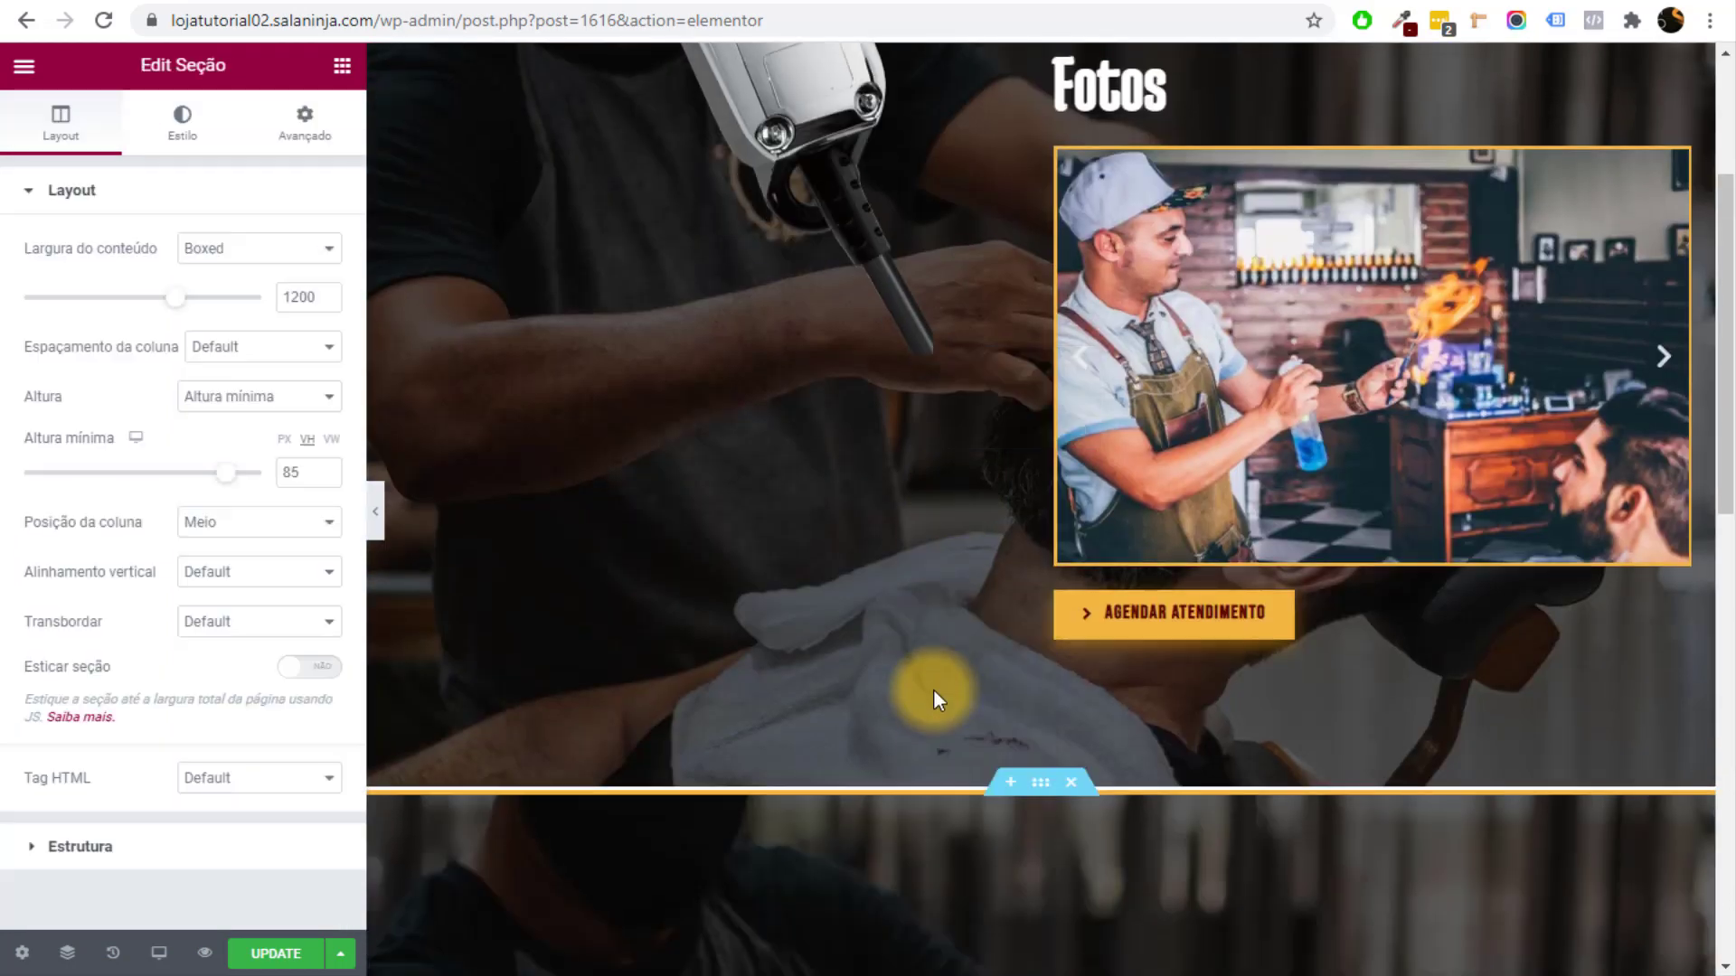
- Give the Fotos section a -150 top margin and preview the result
scroll(940, 497, up, 3)
click(1041, 173)
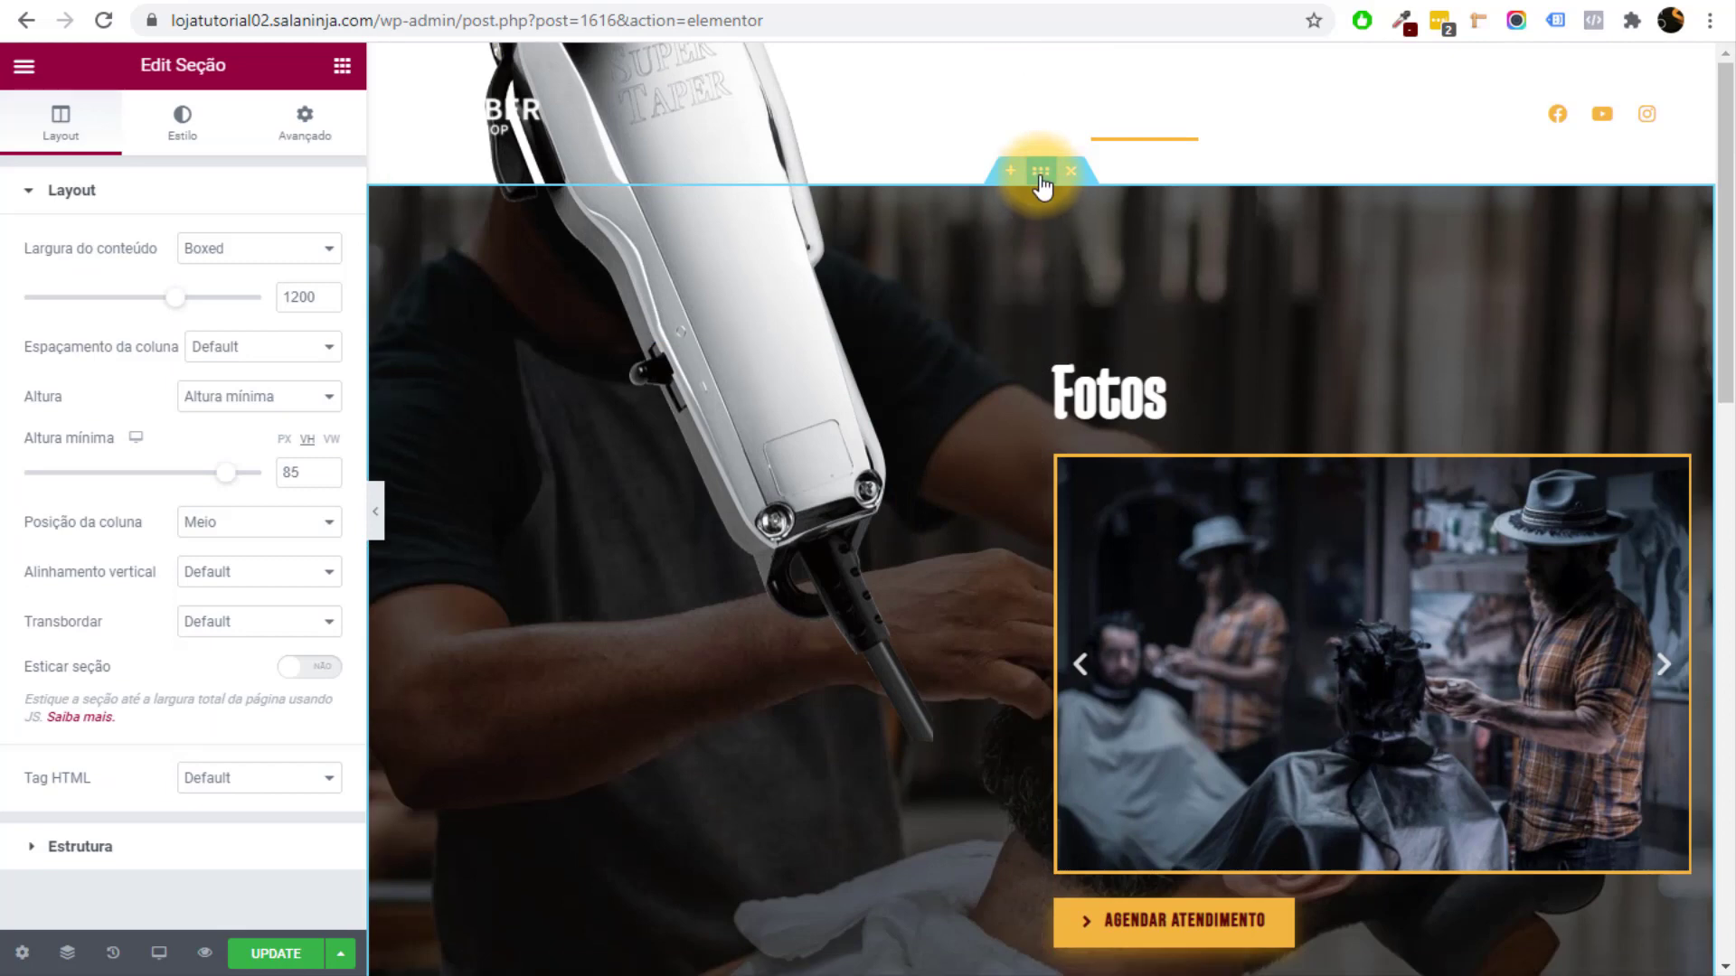
click(303, 127)
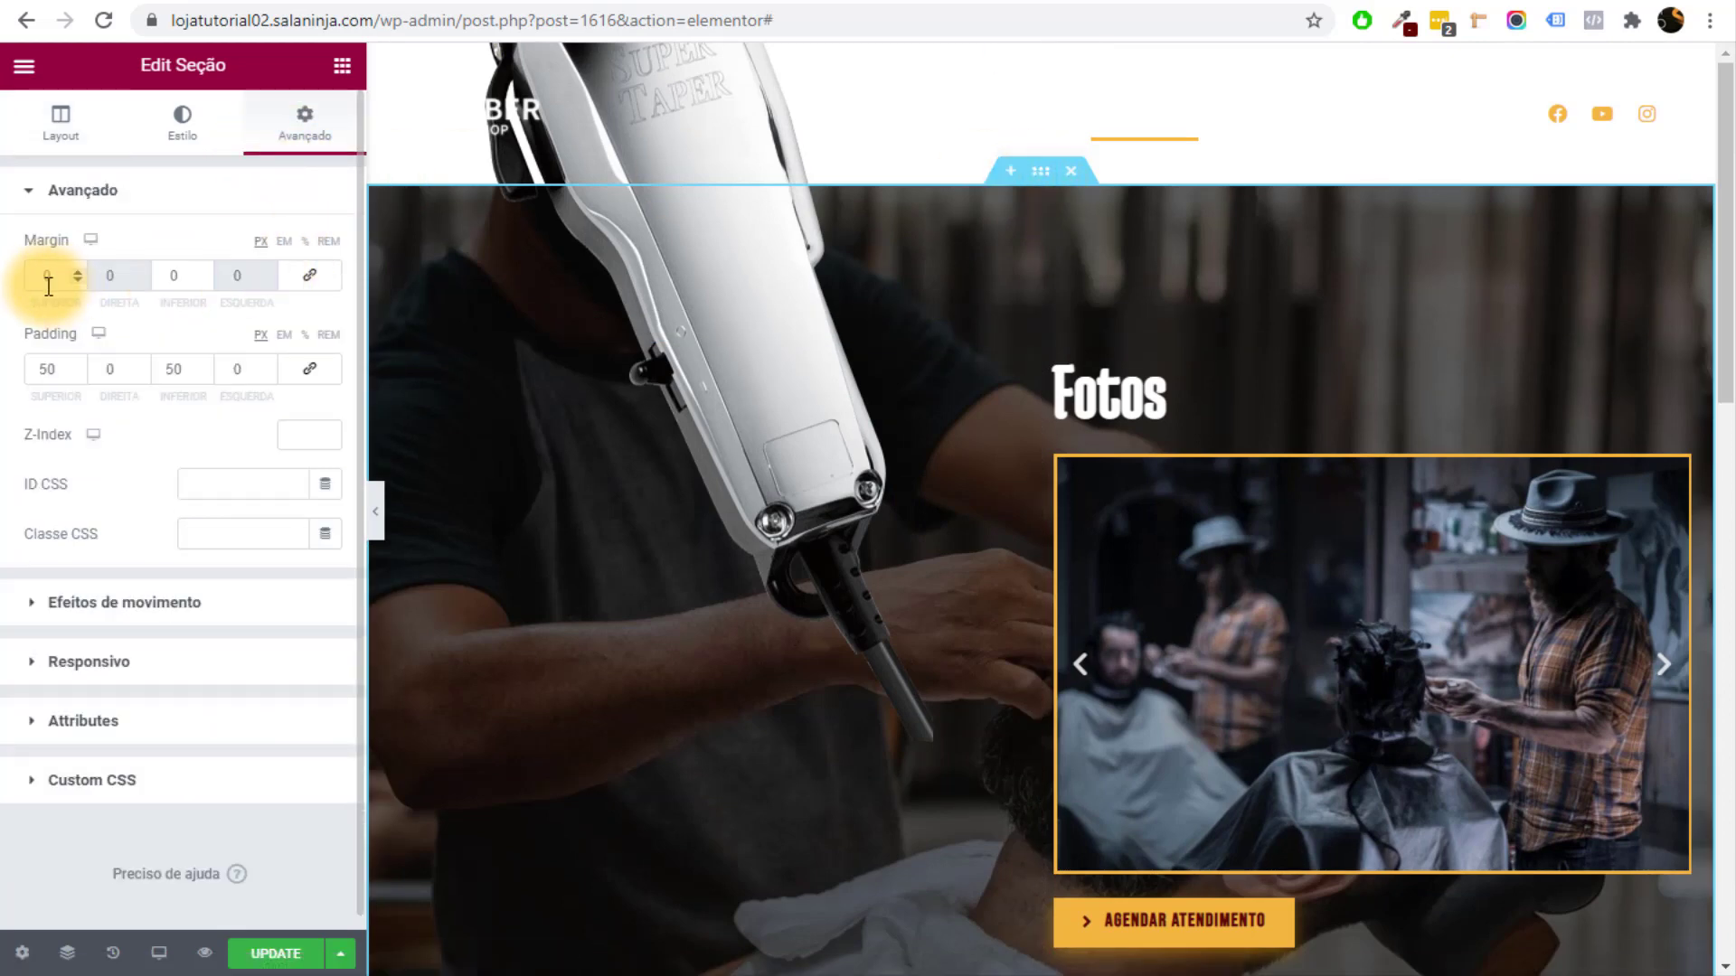
click(42, 280)
text(-150)
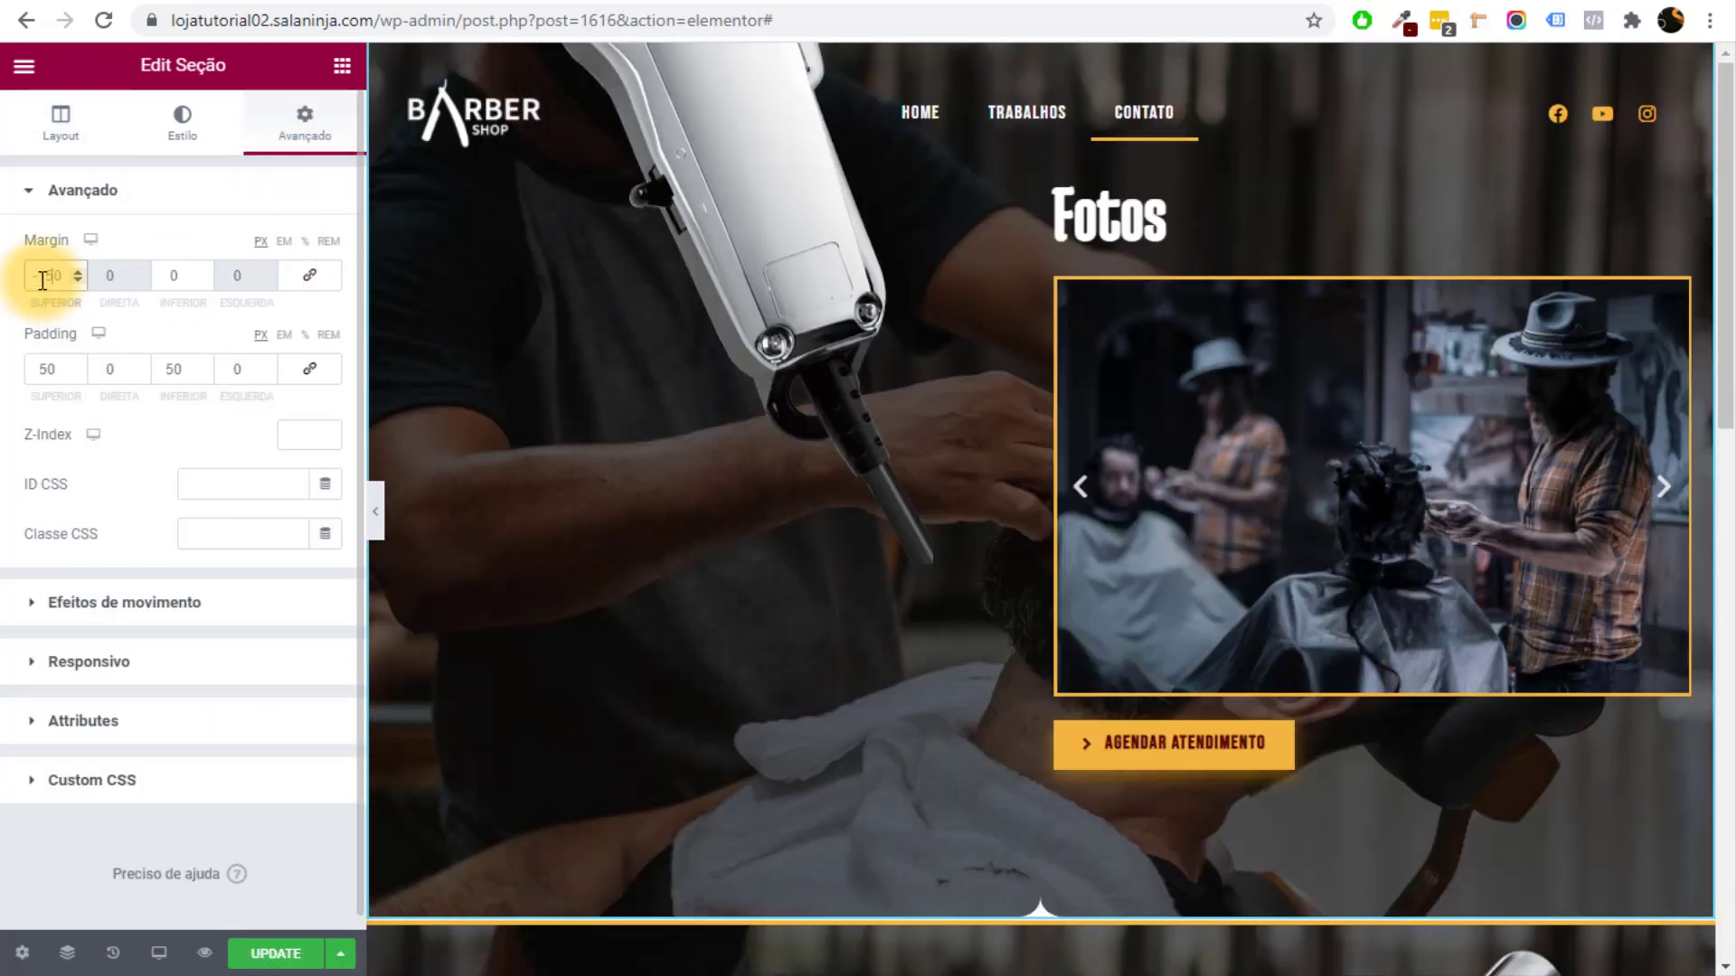
click(375, 511)
click(14, 511)
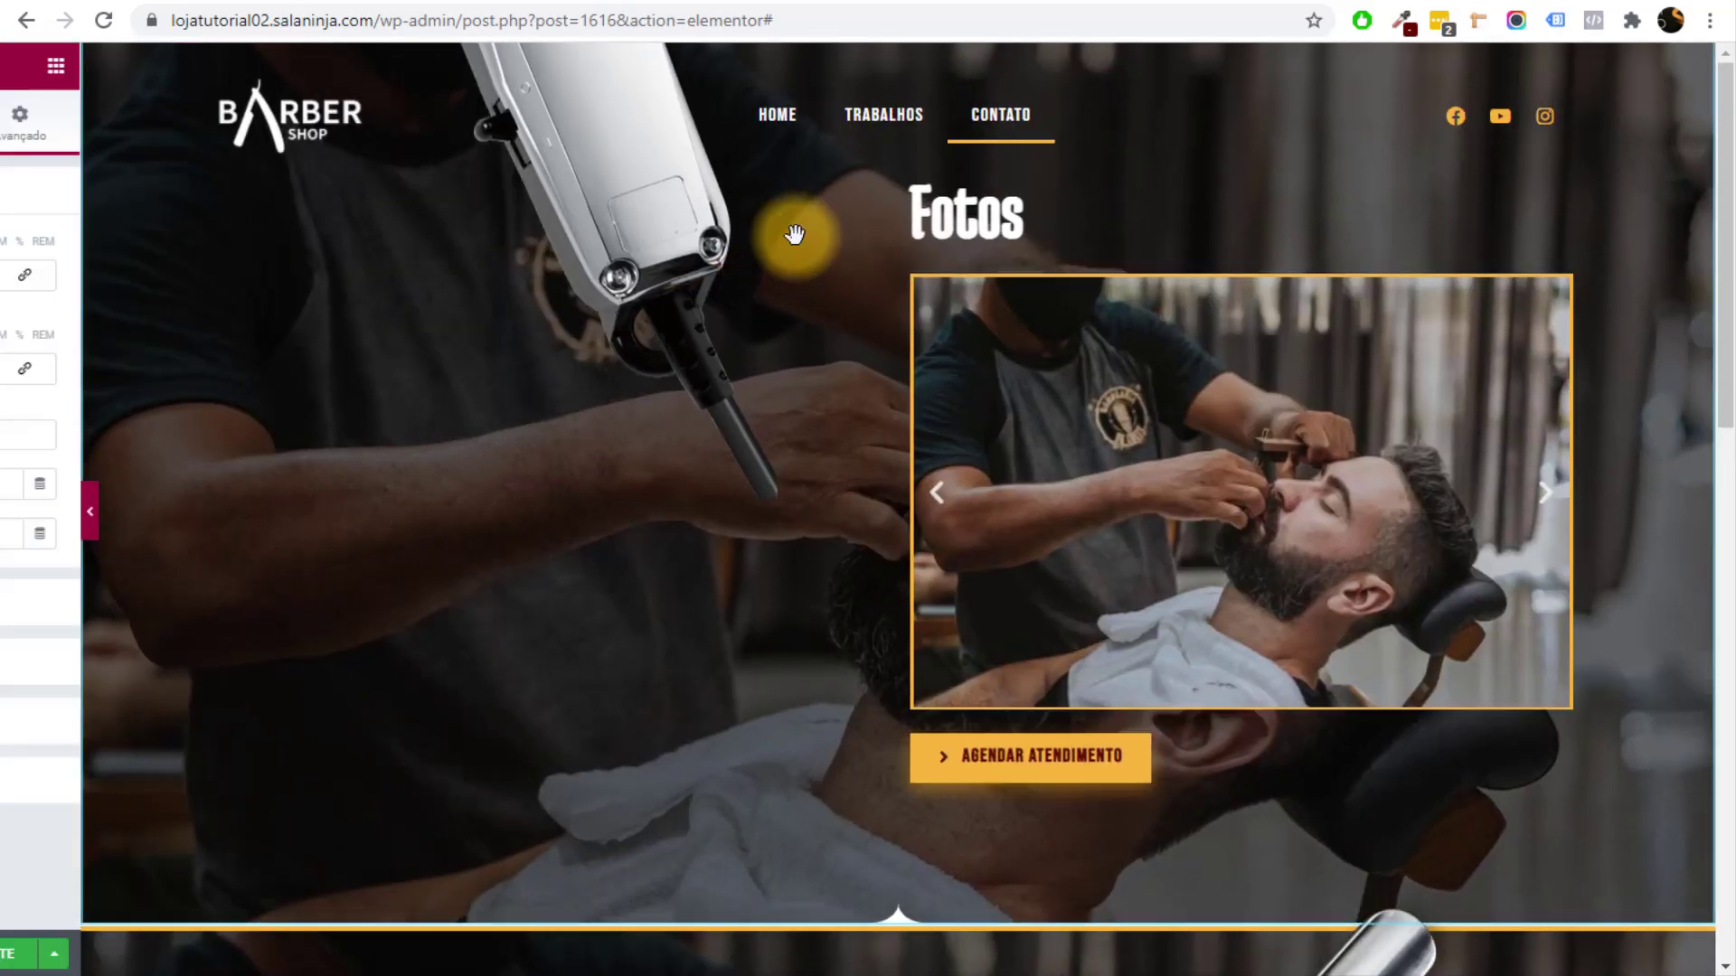
- Lower the clipper image with a vertical offset of 20 and check the layout
click(774, 233)
click(305, 124)
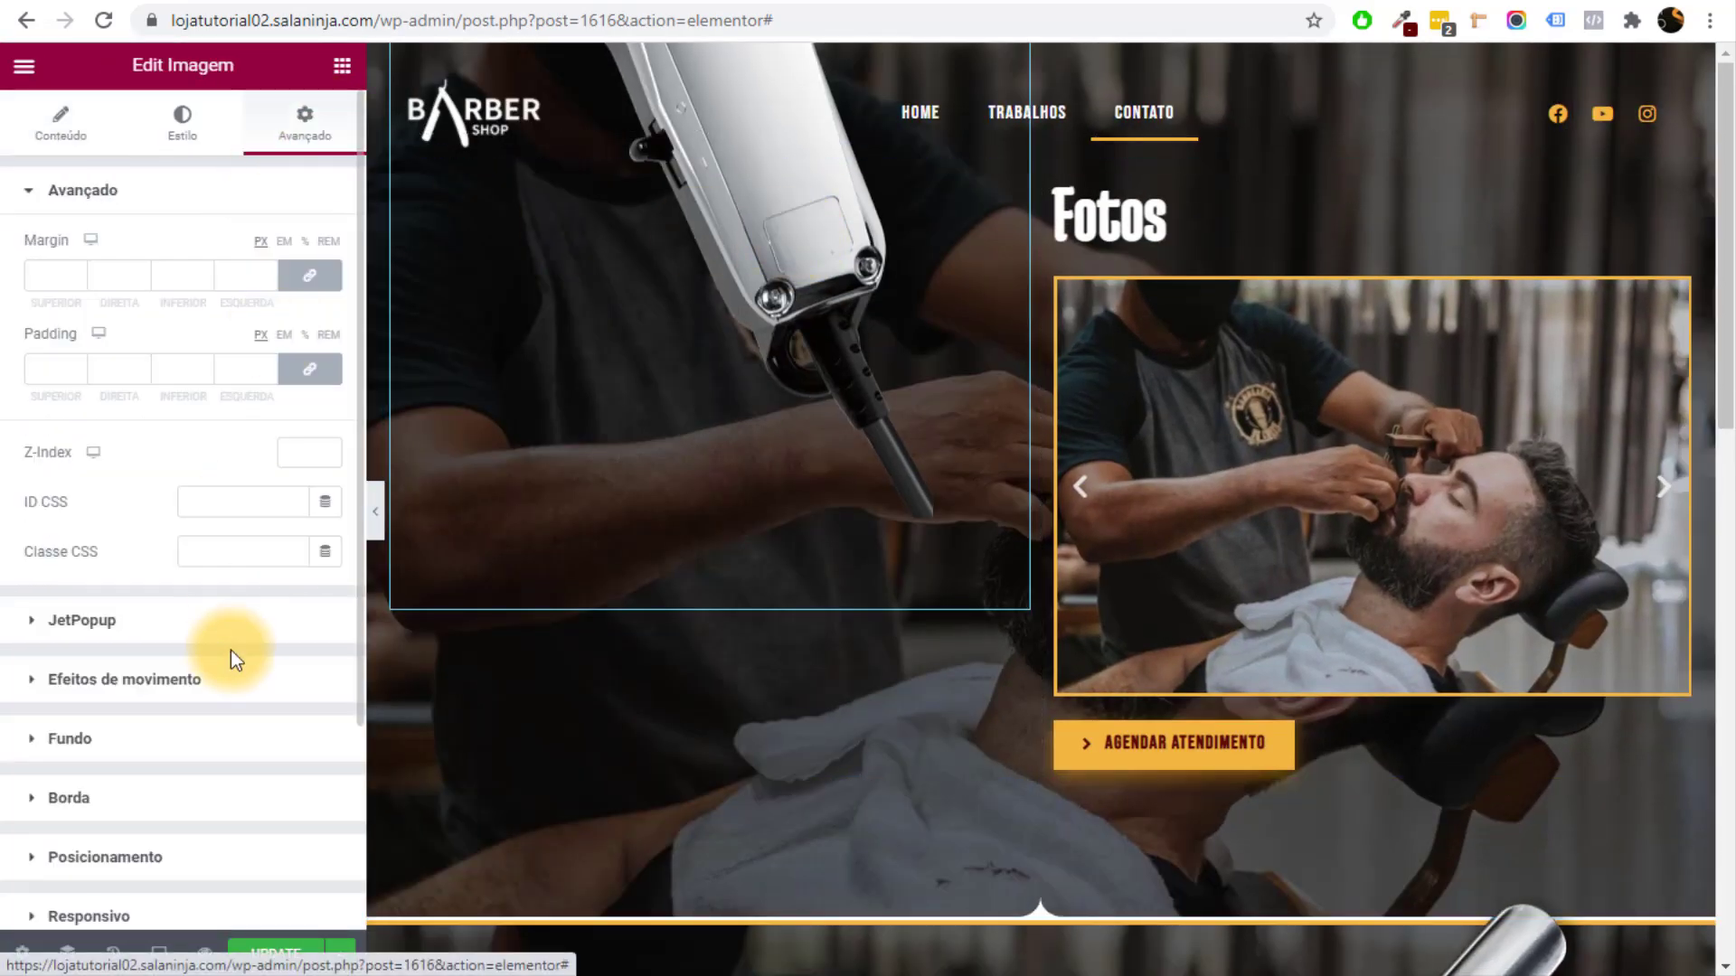
scroll(181, 655, down, 3)
click(144, 589)
scroll(147, 651, down, 5)
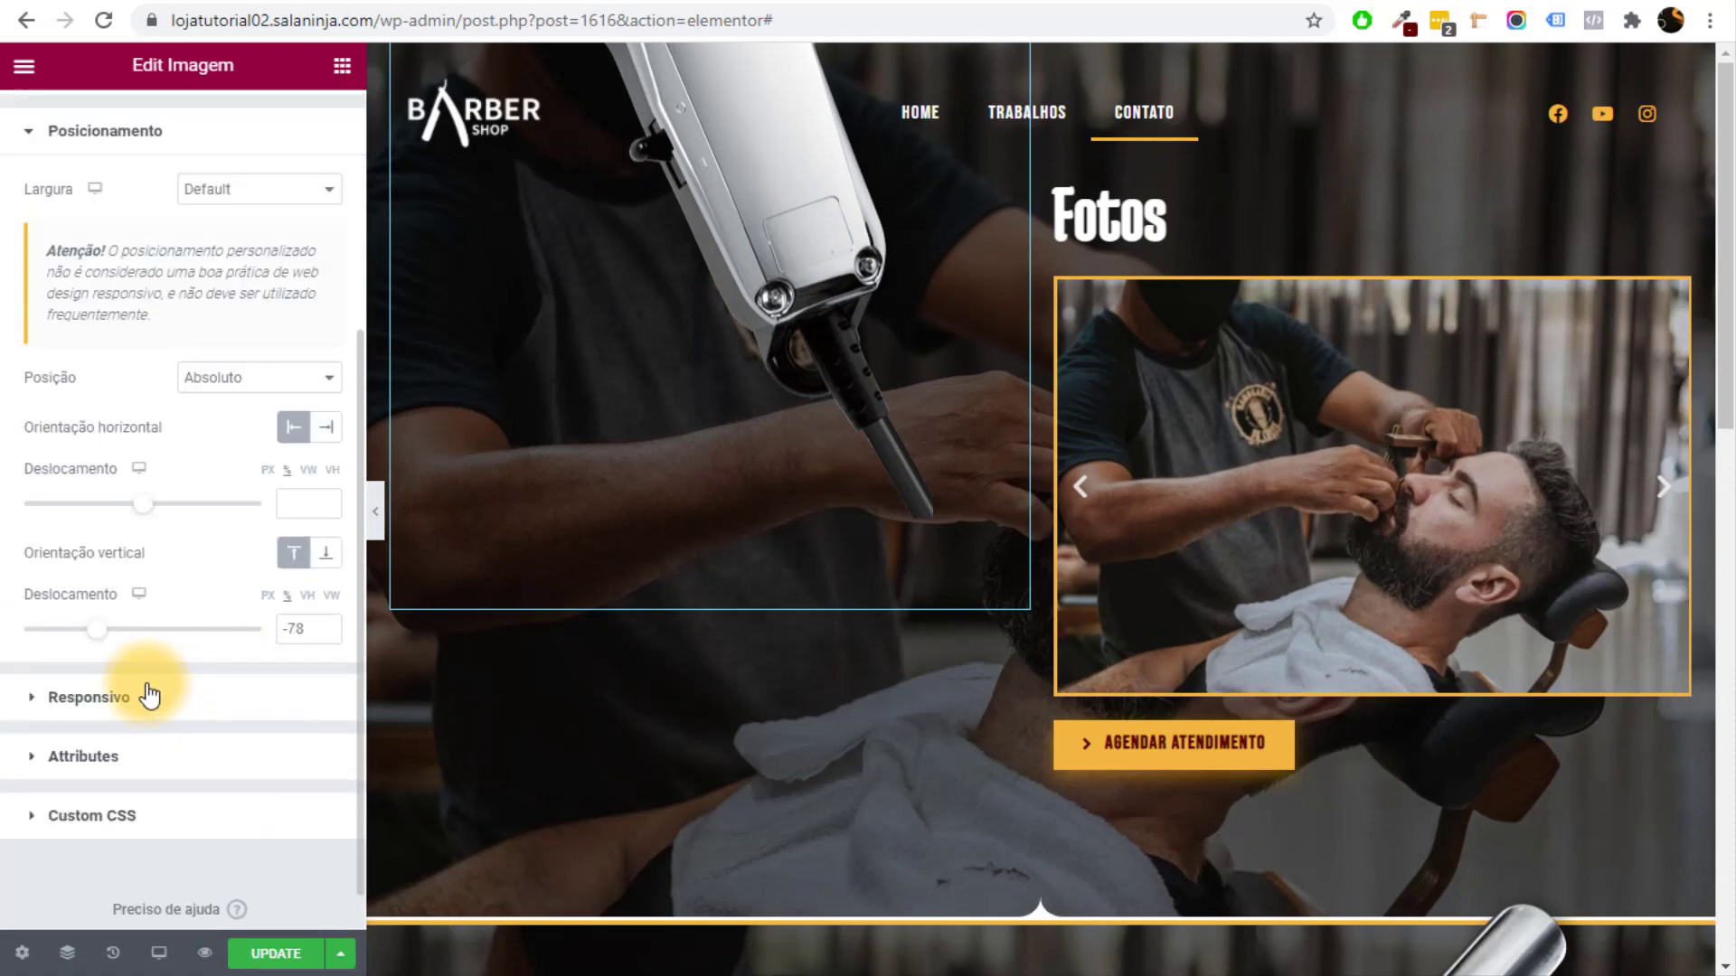
drag(106, 624, 155, 628)
scroll(994, 689, down, 4)
scroll(993, 688, down, 7)
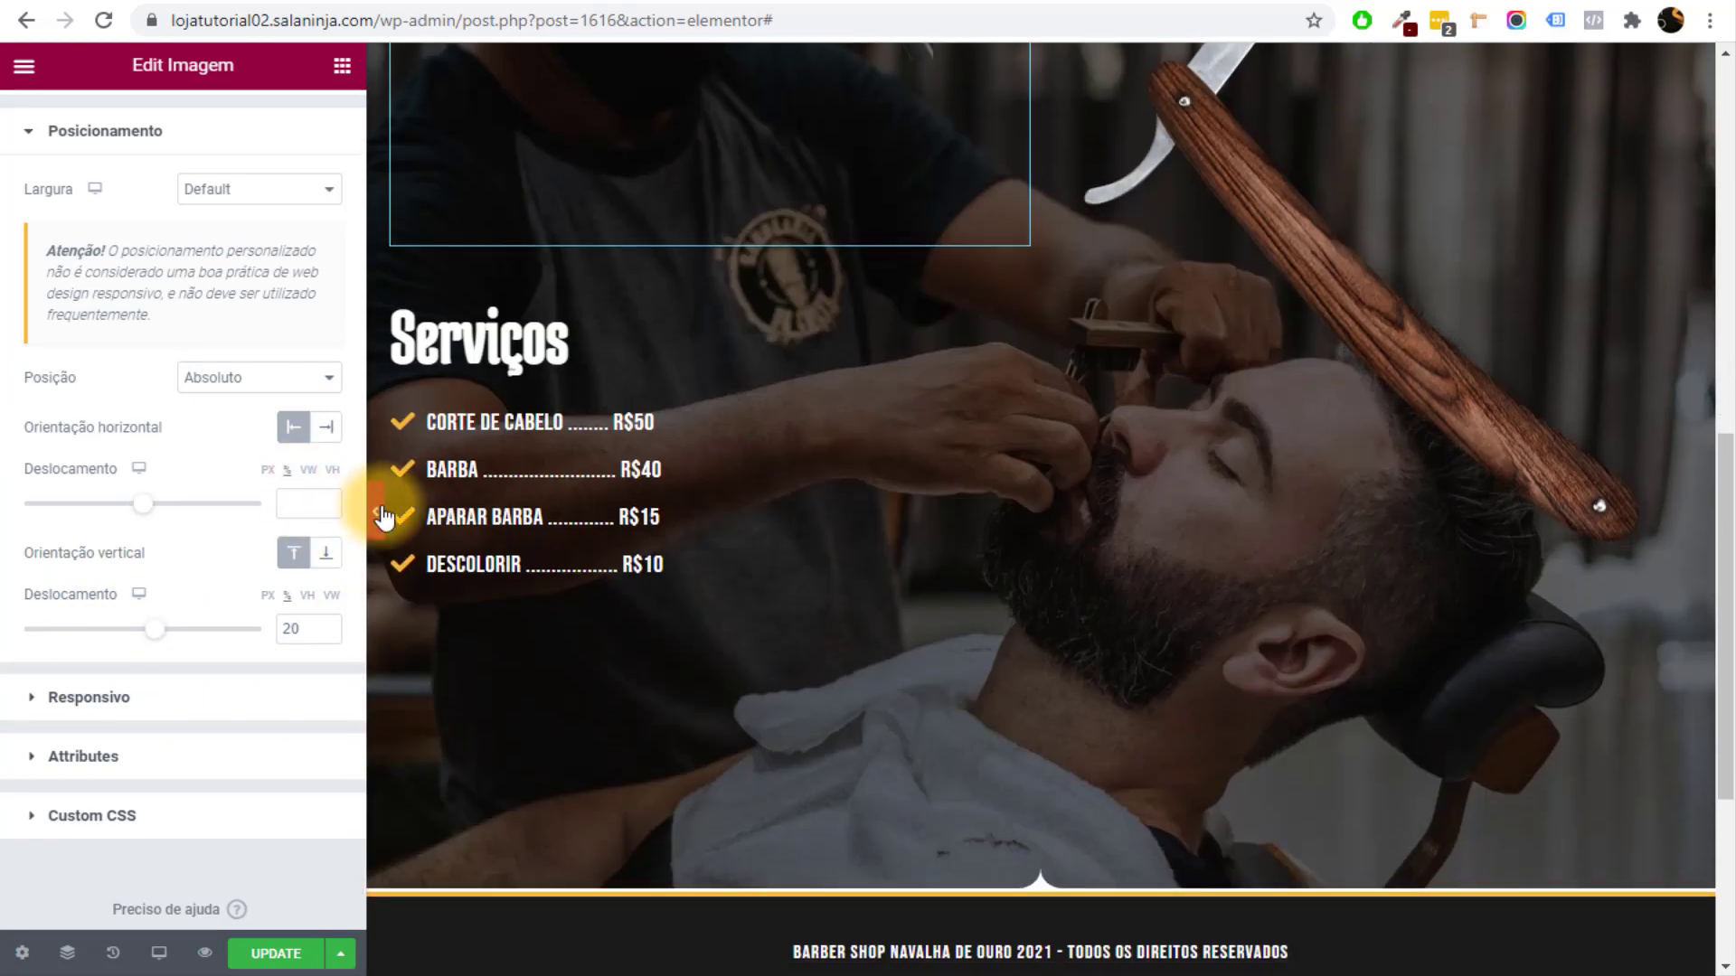
click(380, 517)
scroll(542, 601, up, 12)
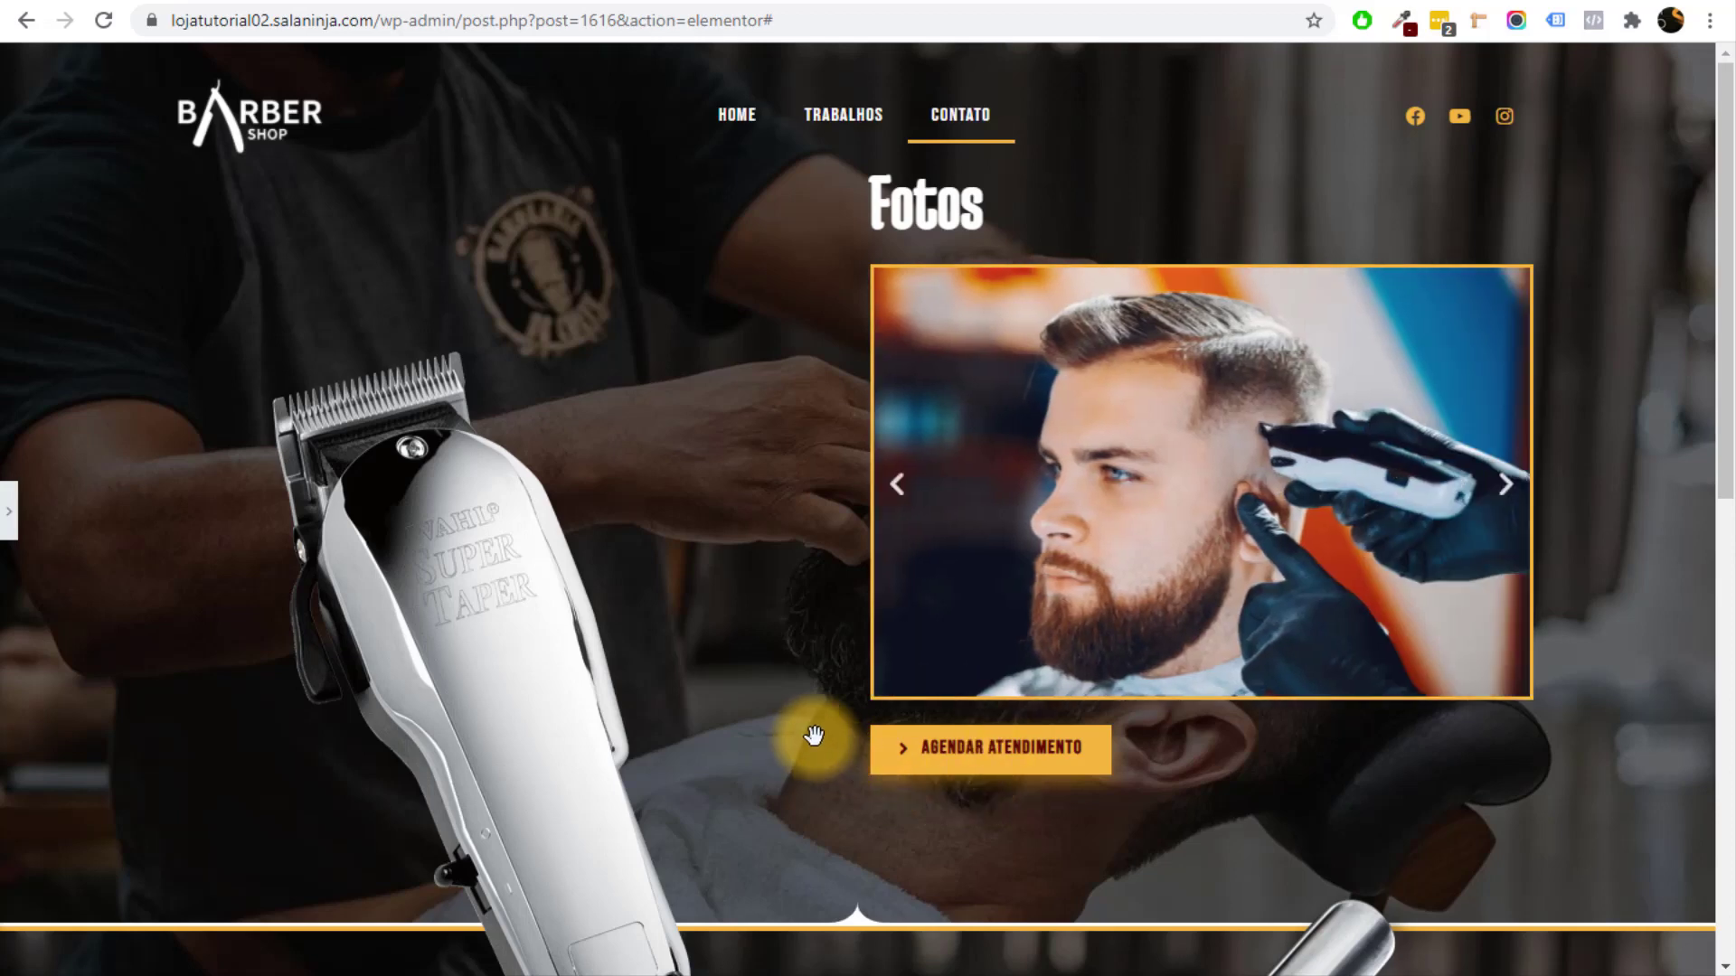
click(9, 516)
- Save the Contato page with UPDATE
scroll(984, 552, down, 8)
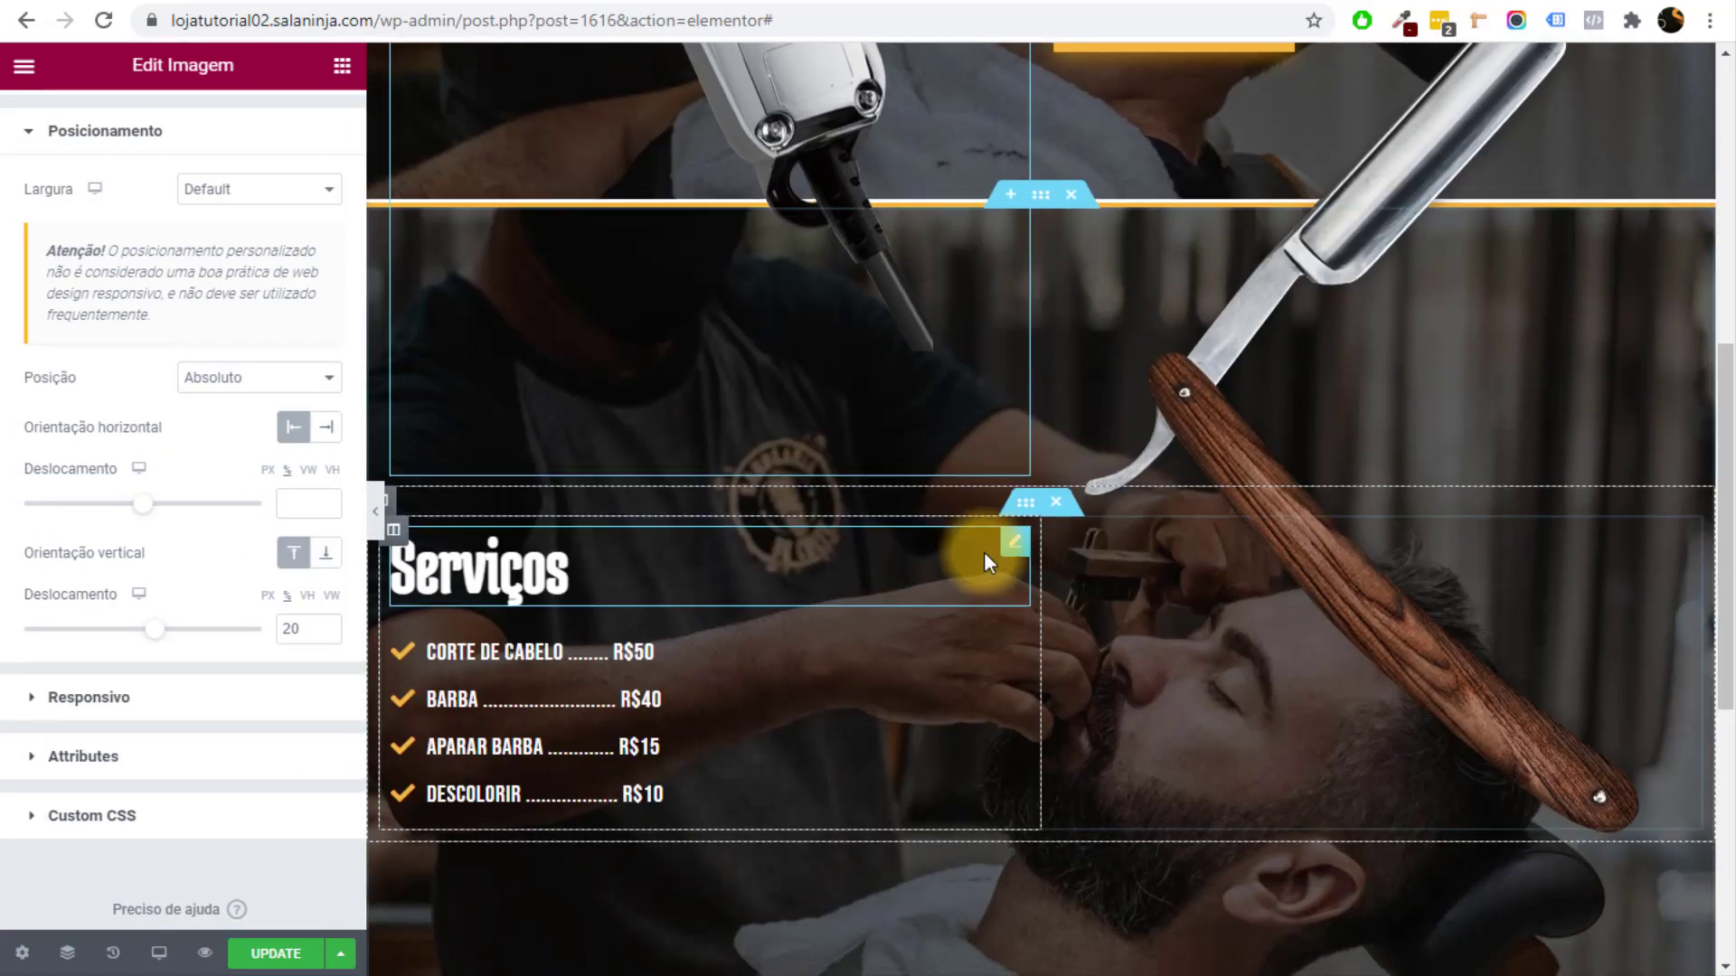
scroll(983, 551, down, 5)
scroll(985, 556, up, 12)
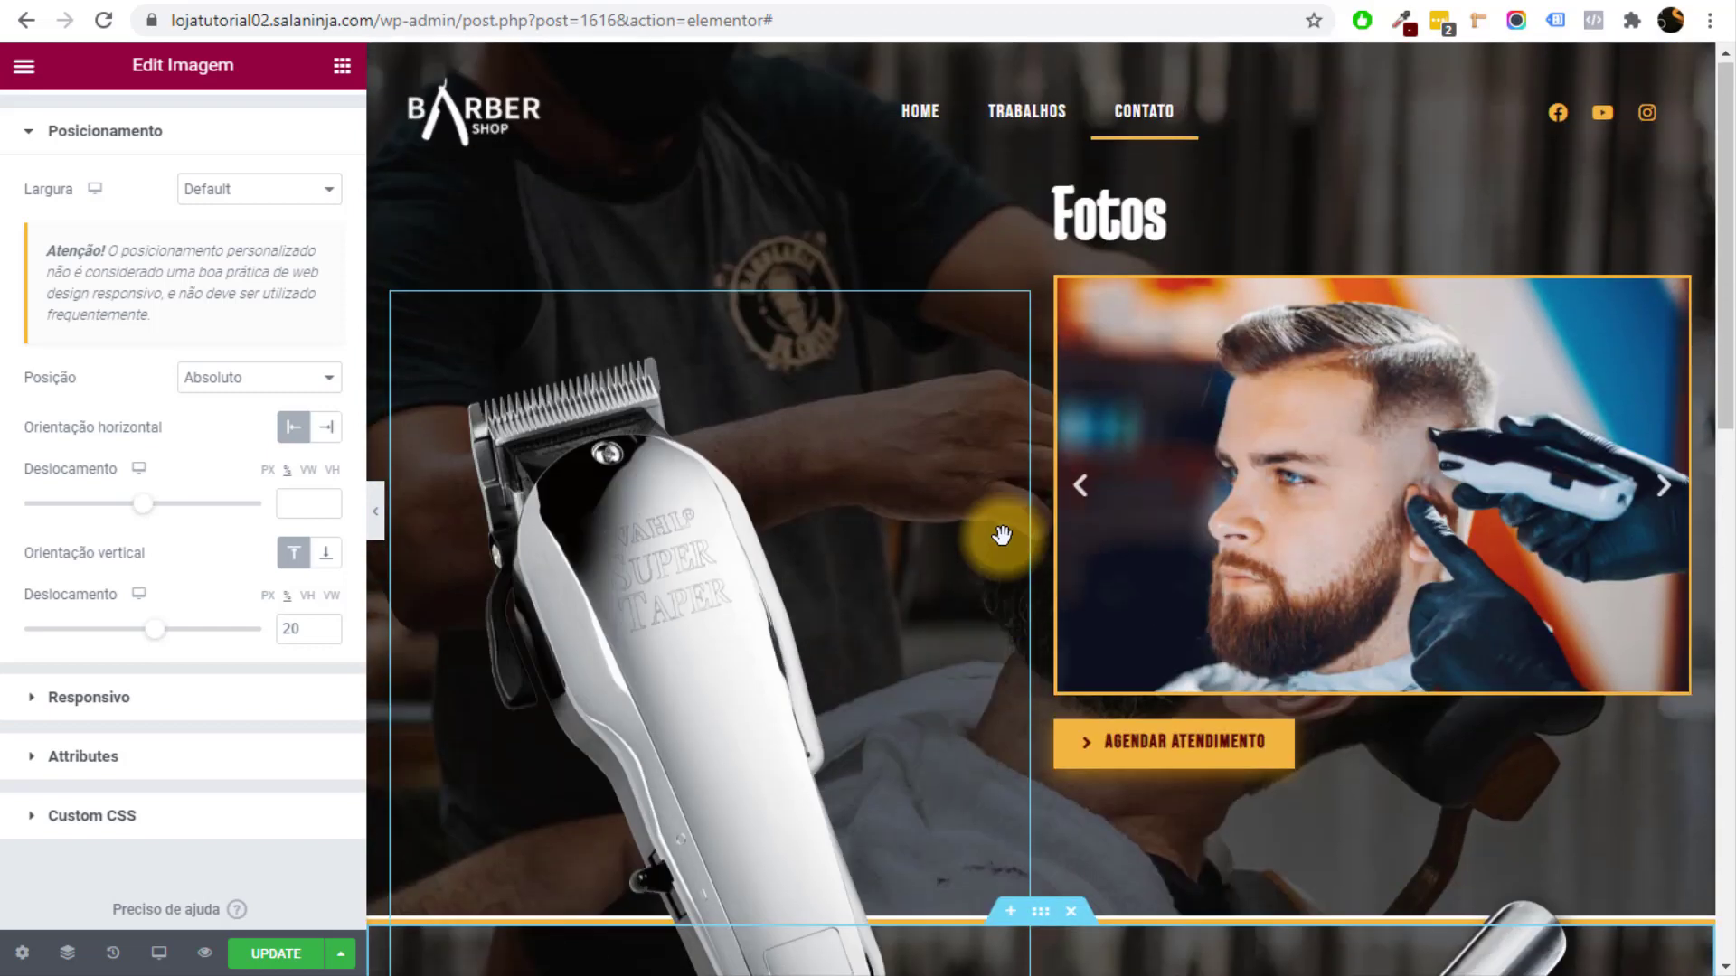
click(286, 956)
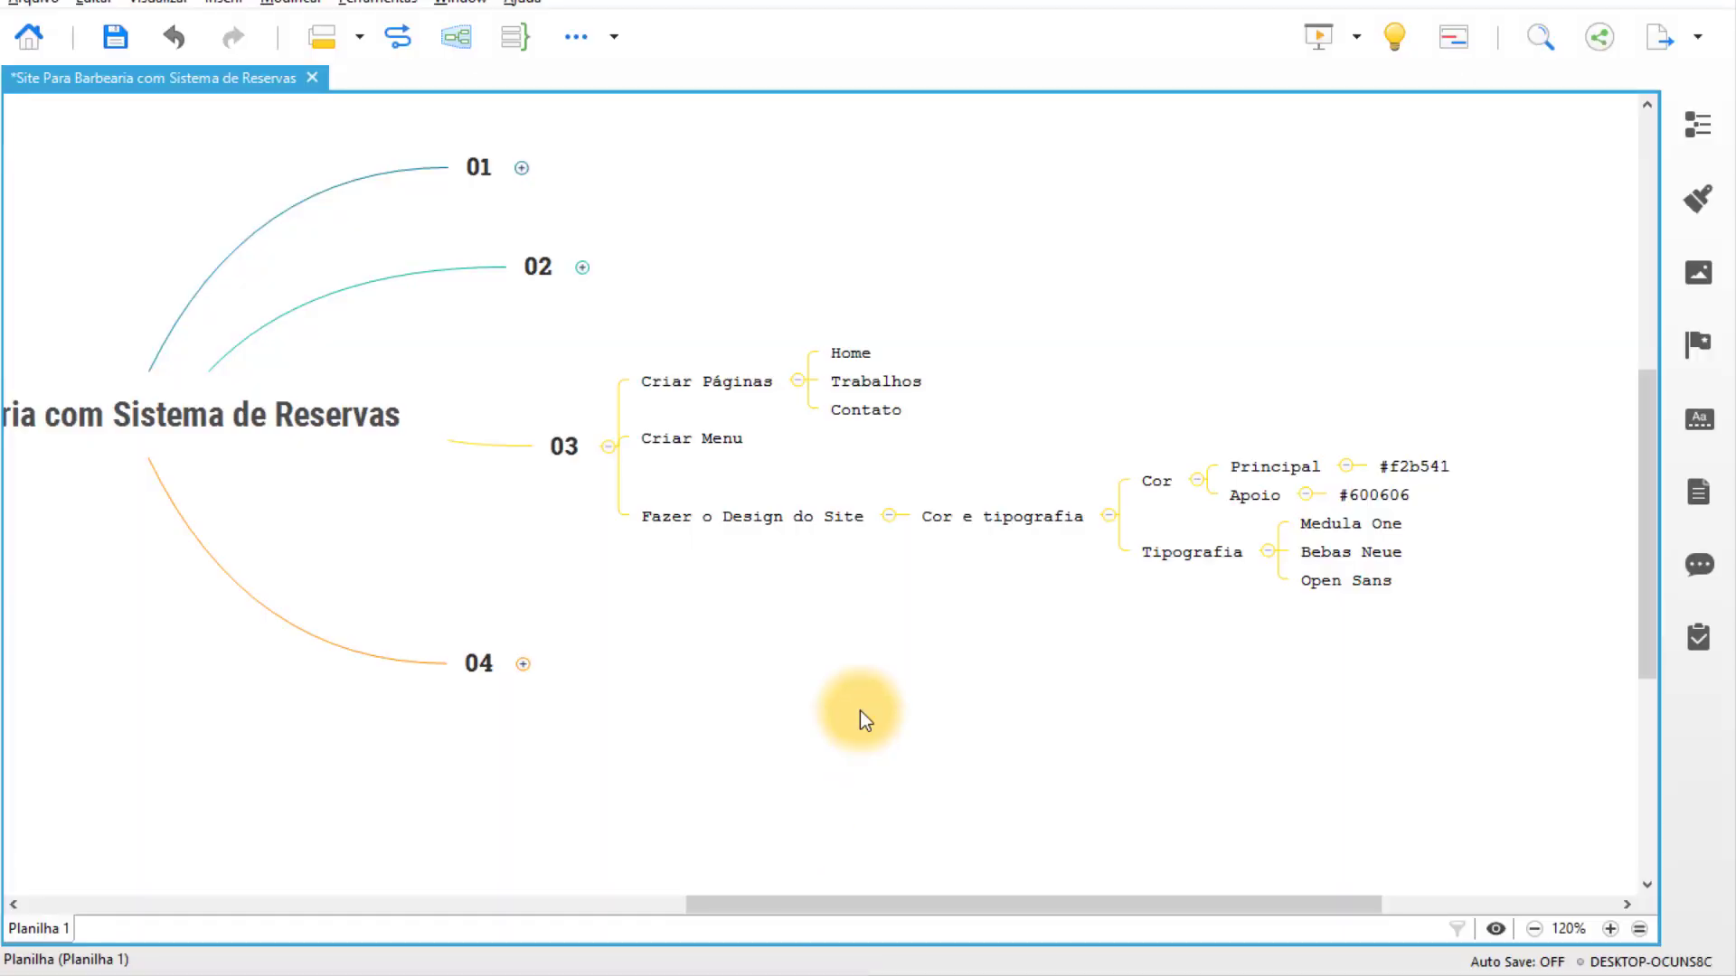
- Collapse Tipografia, Apoio, Cor, Cor e tipografia and topic 03, then unfold topic 04's subtopics
scroll(794, 620, left, 3)
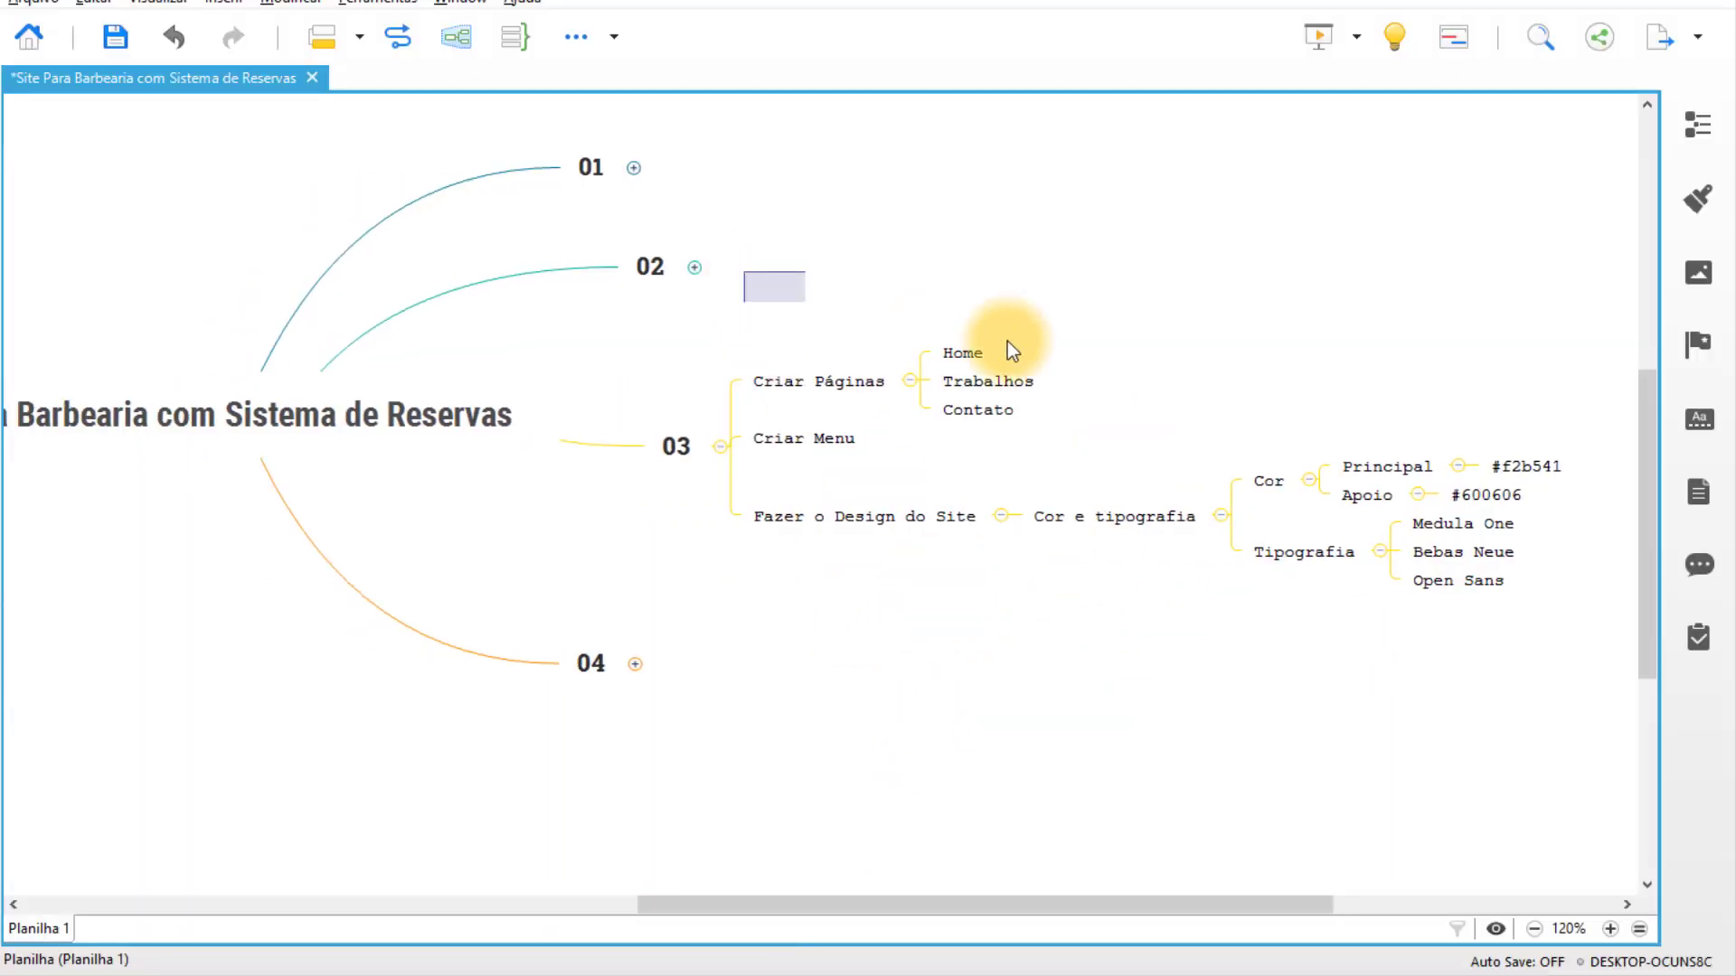
drag(1007, 340, 1040, 420)
click(1017, 493)
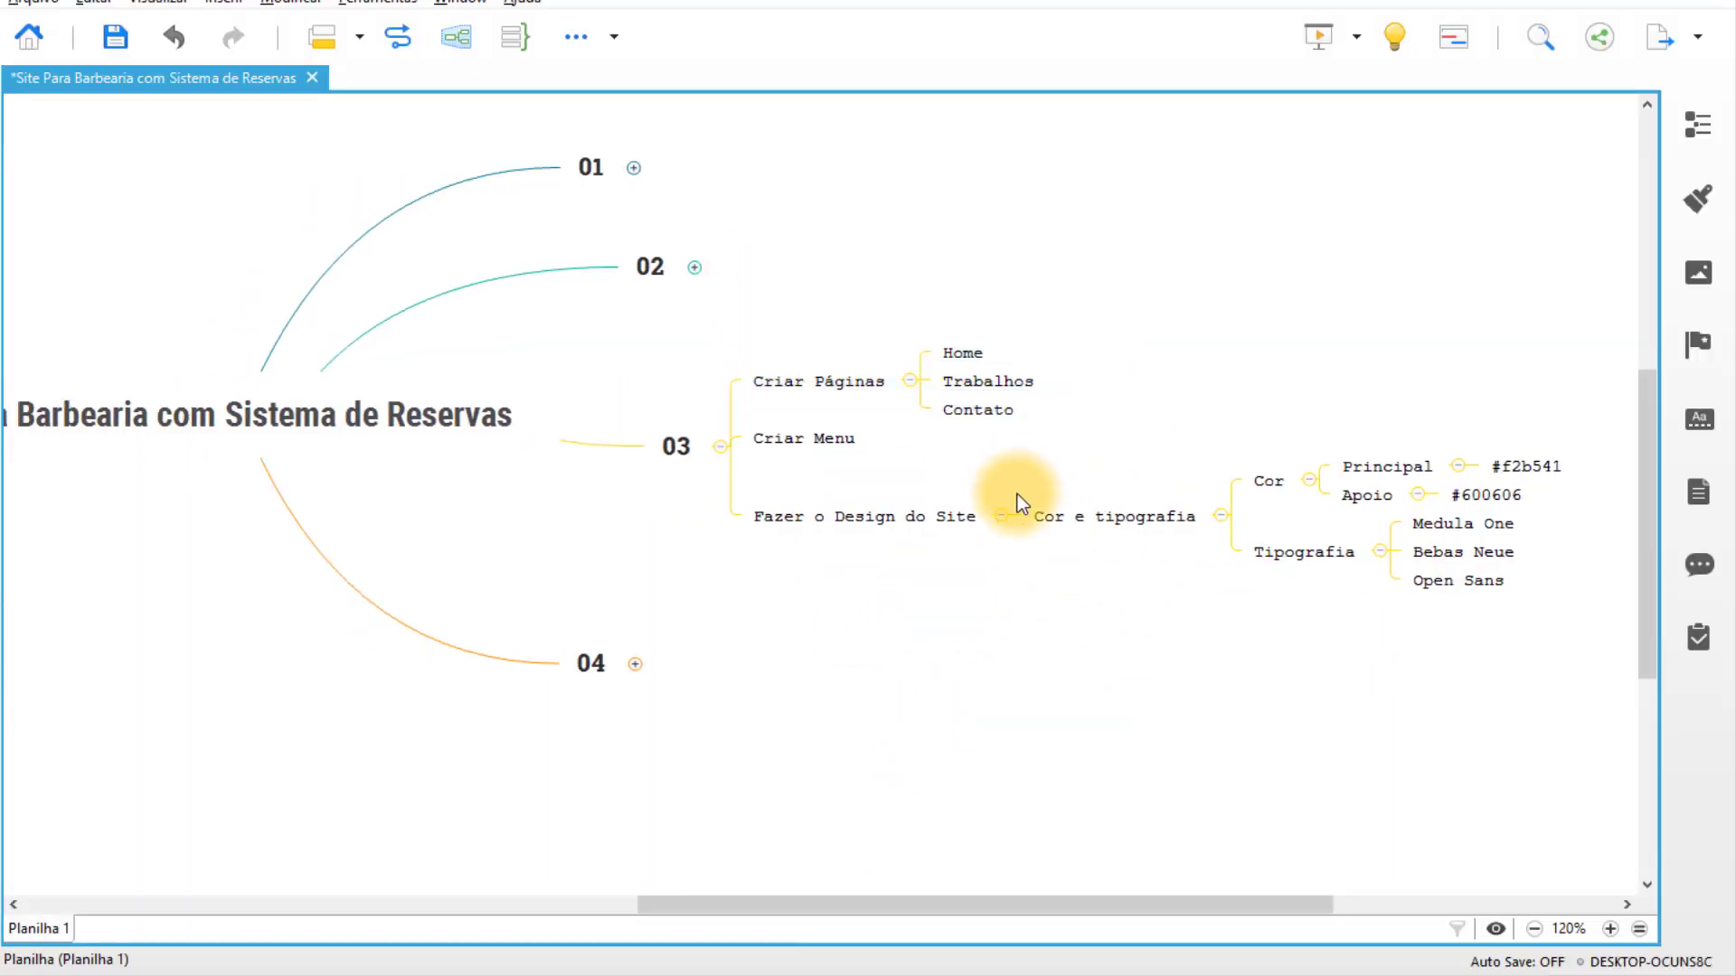
click(1380, 552)
click(1417, 523)
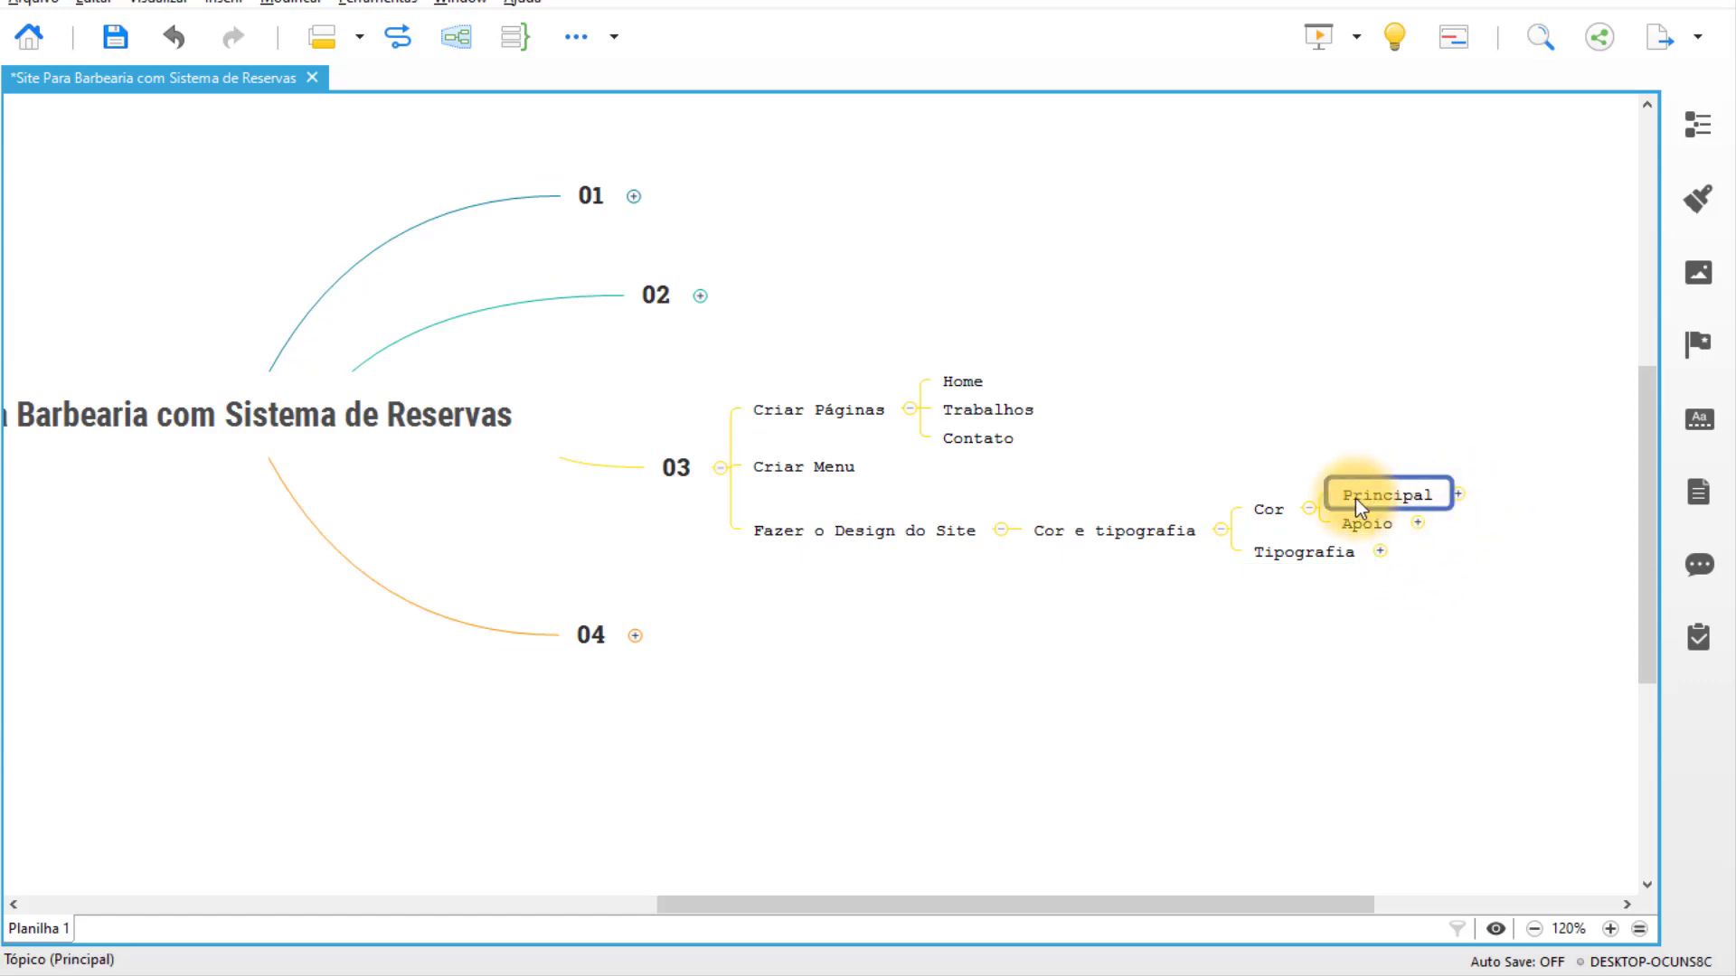
click(1311, 511)
click(1221, 529)
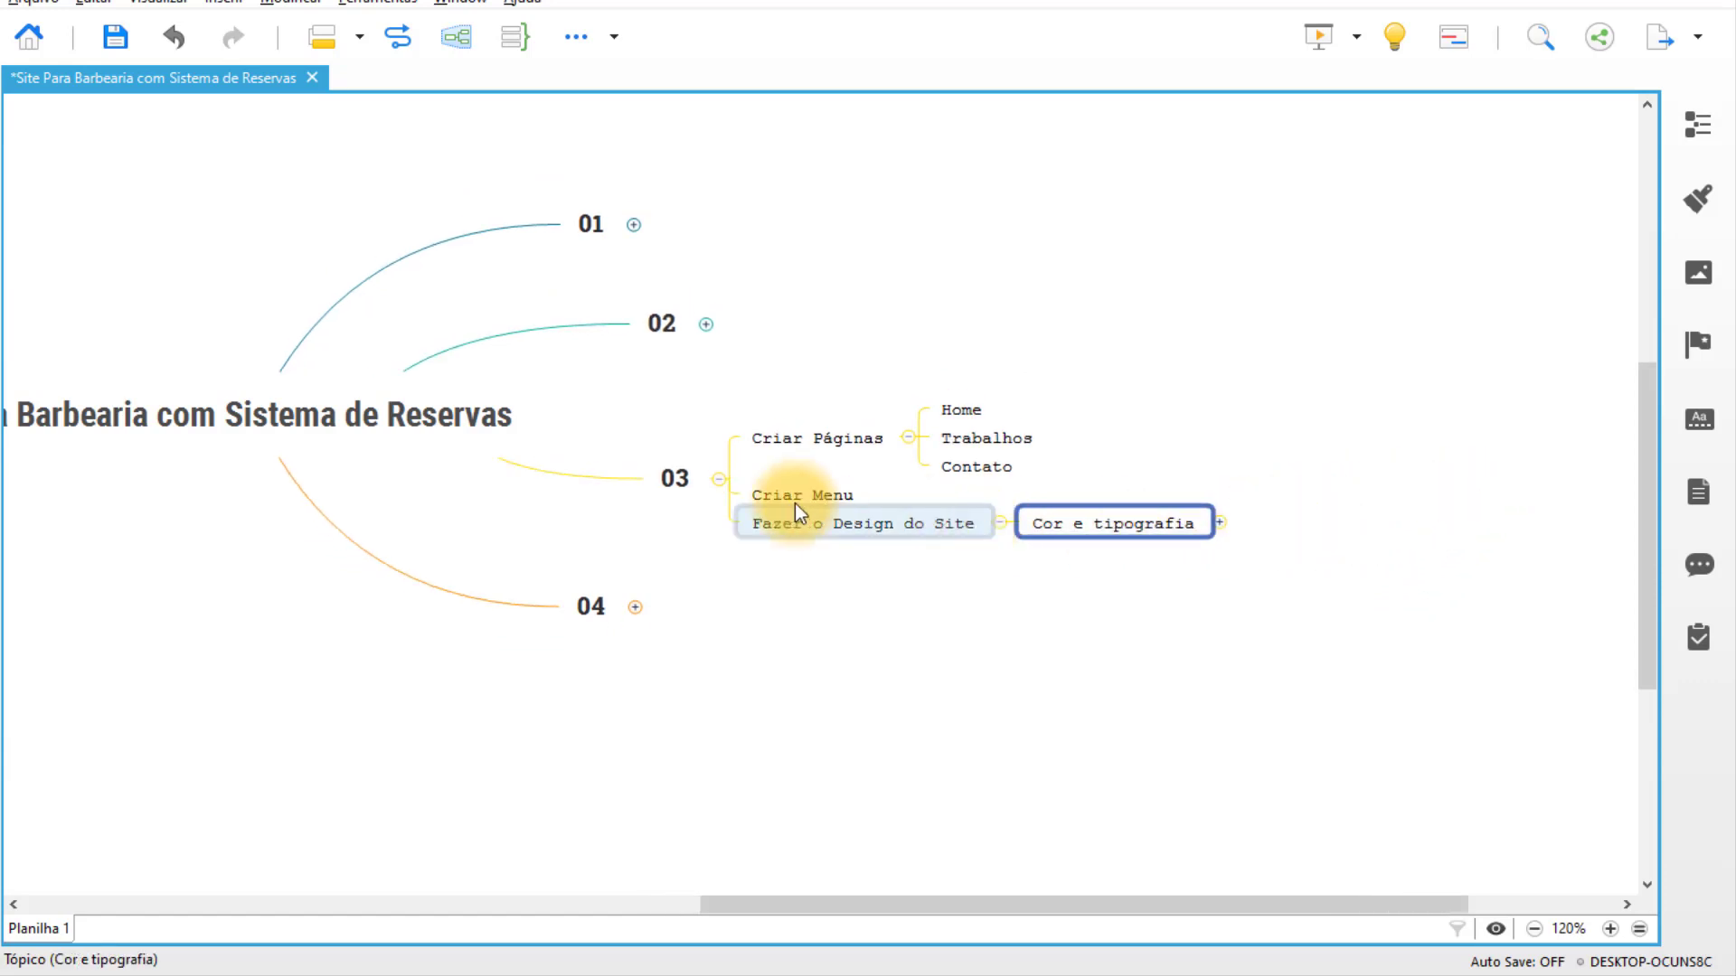
click(720, 470)
click(998, 560)
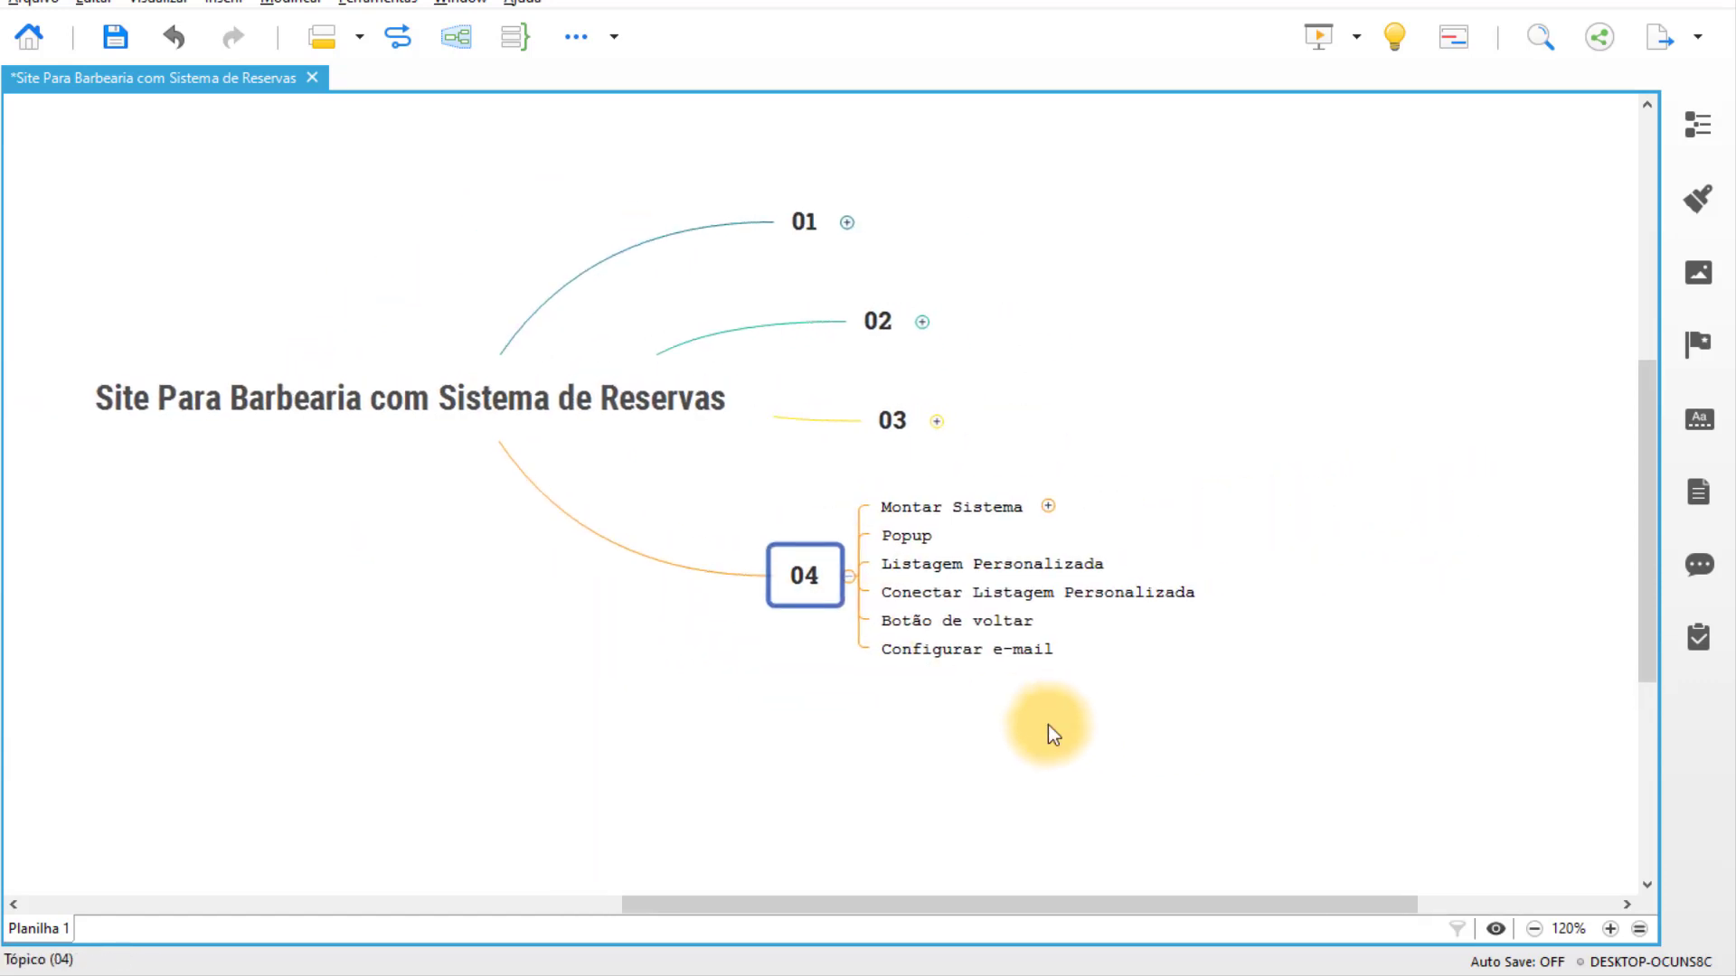
drag(985, 431, 1001, 512)
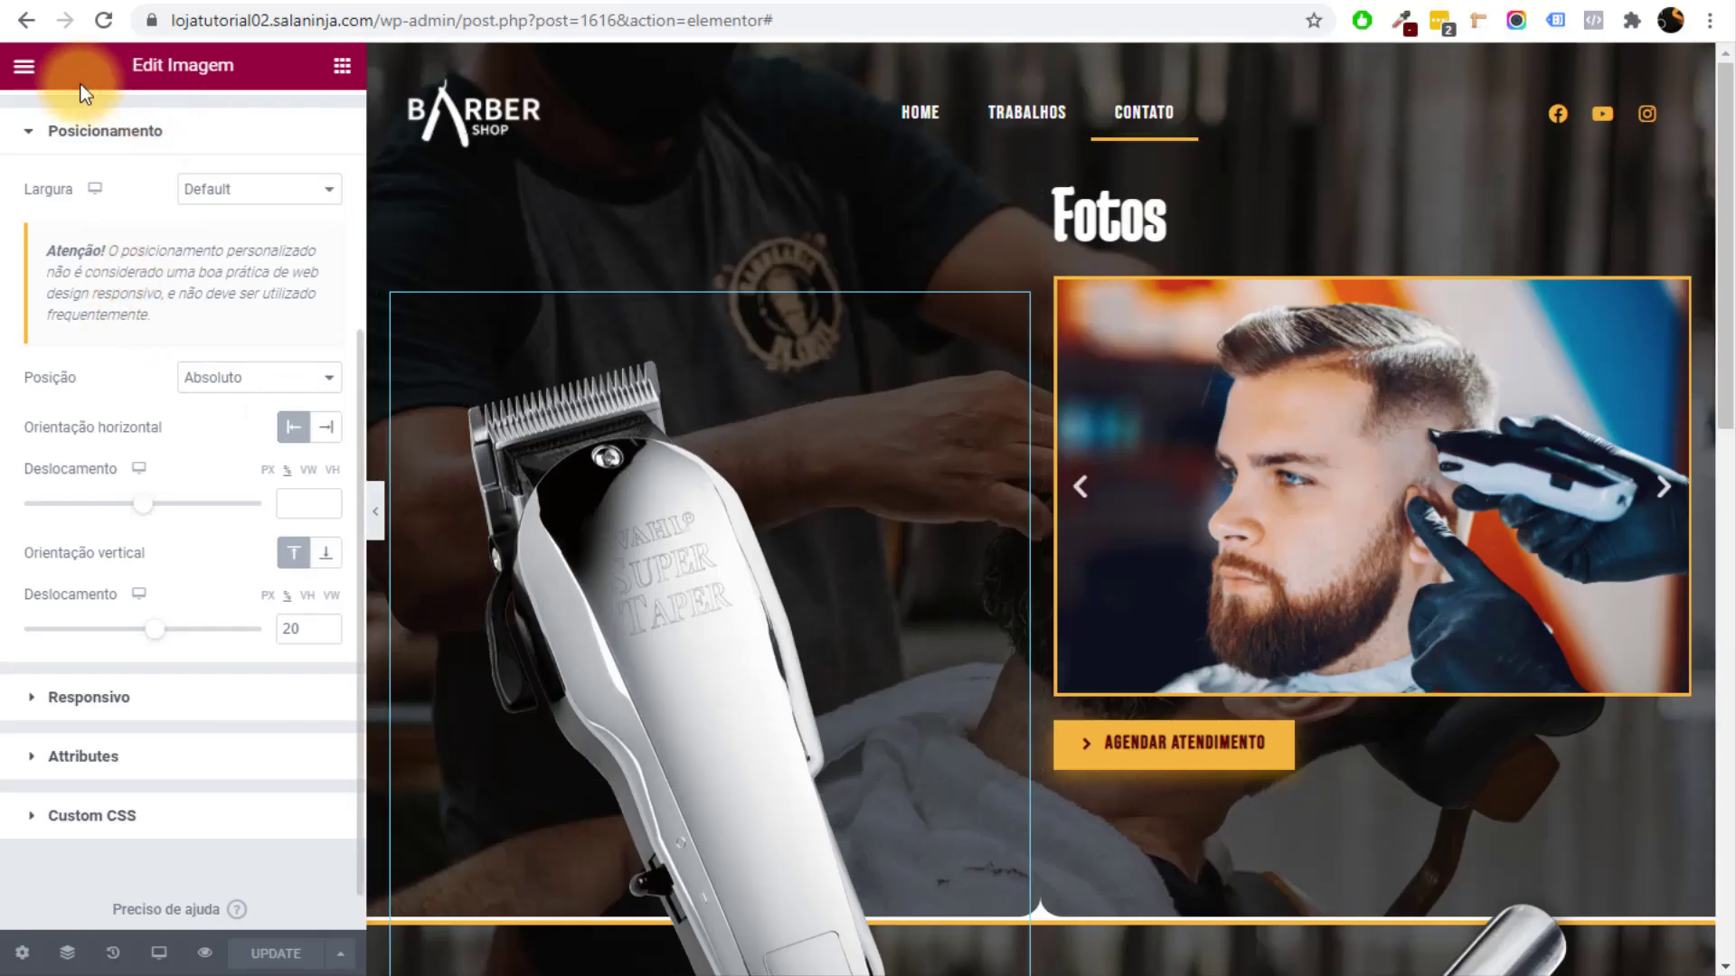
- Exit the Elementor editor to the Contato page's WordPress edit screen via the main menu
click(24, 65)
click(175, 471)
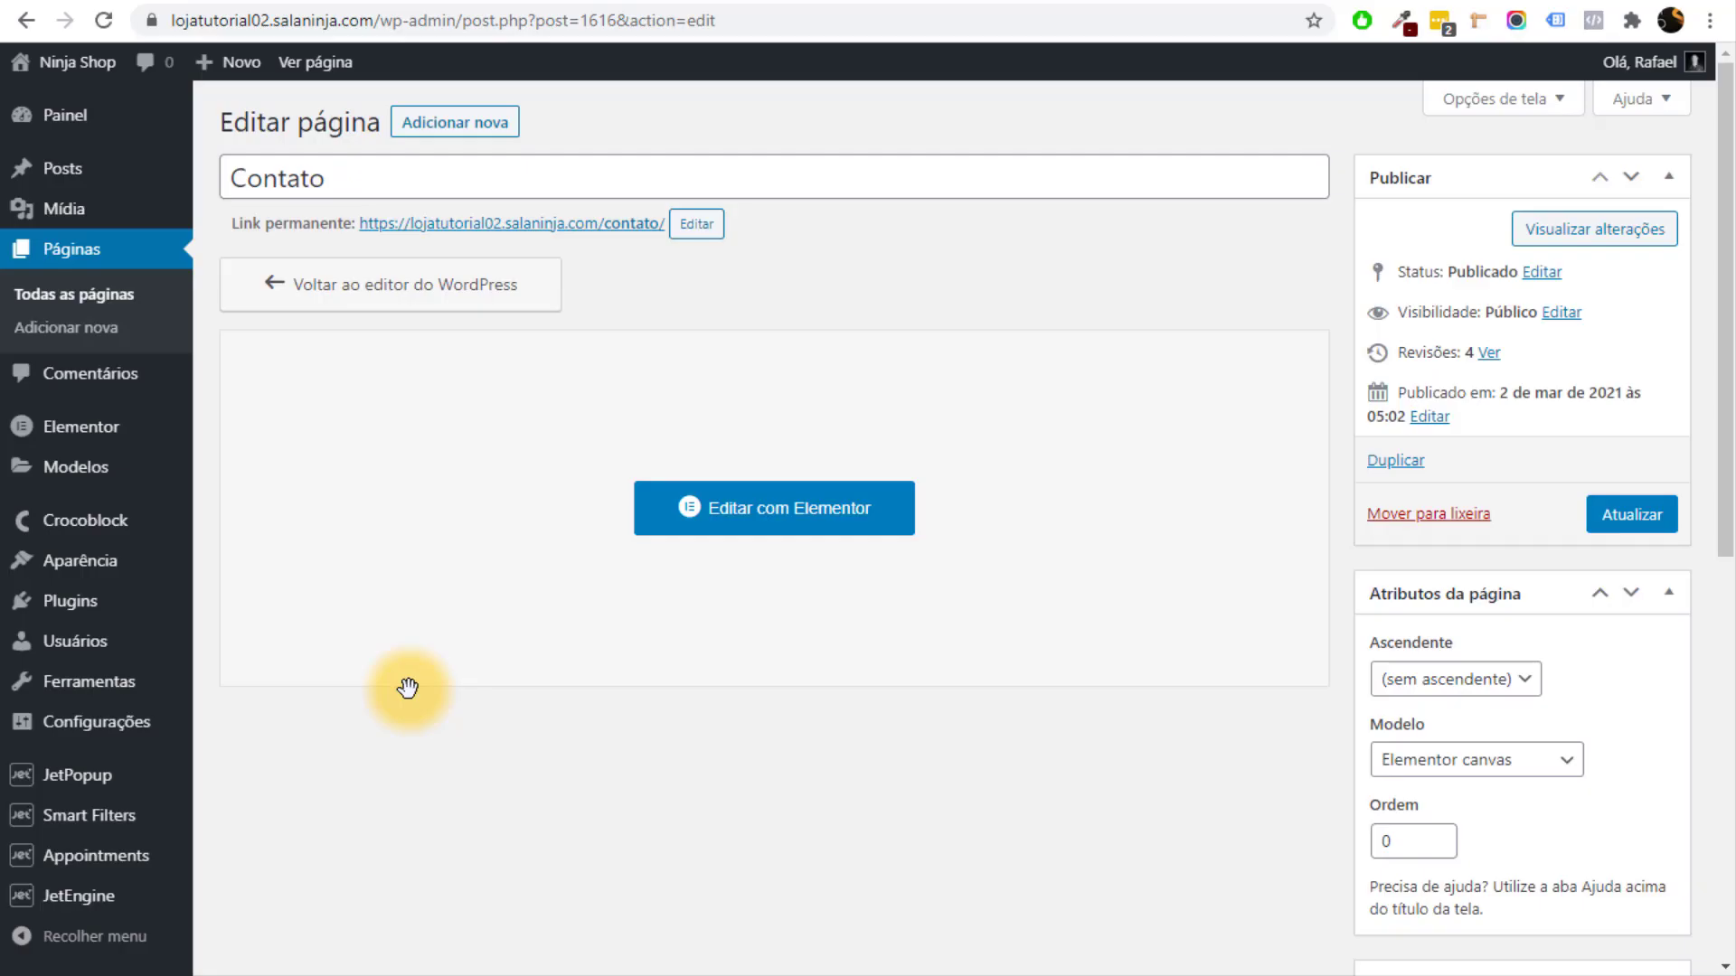
scroll(416, 685, down, 3)
mouse_move(86, 875)
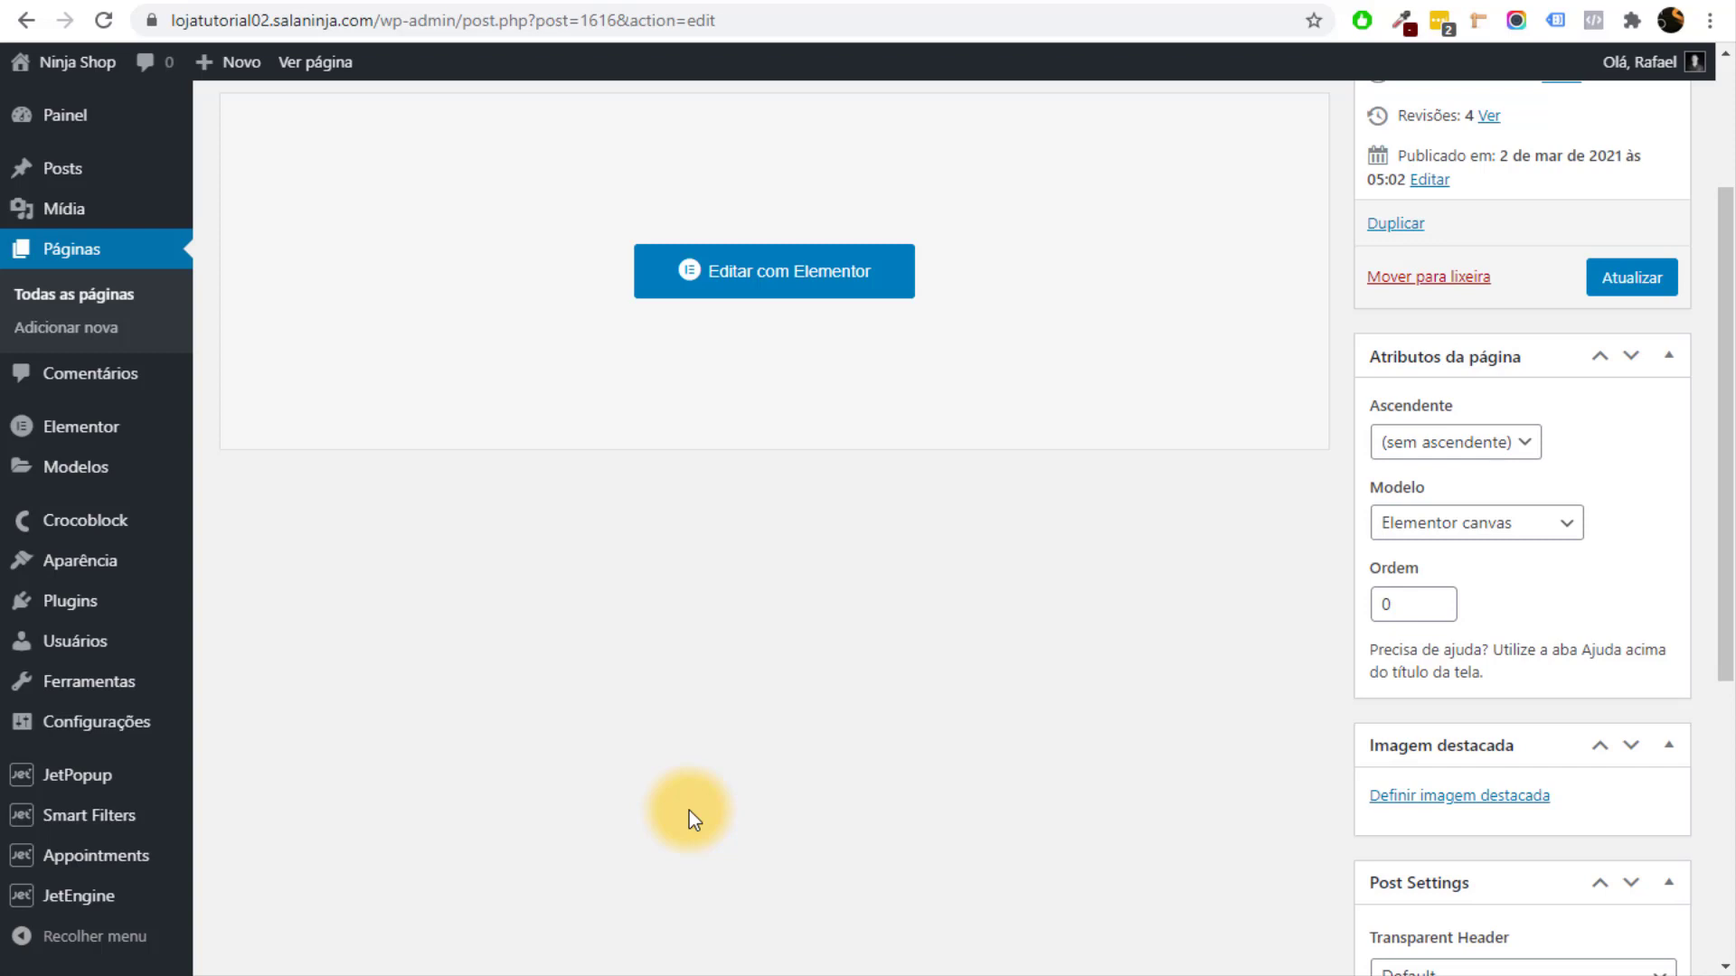
scroll(689, 810, up, 3)
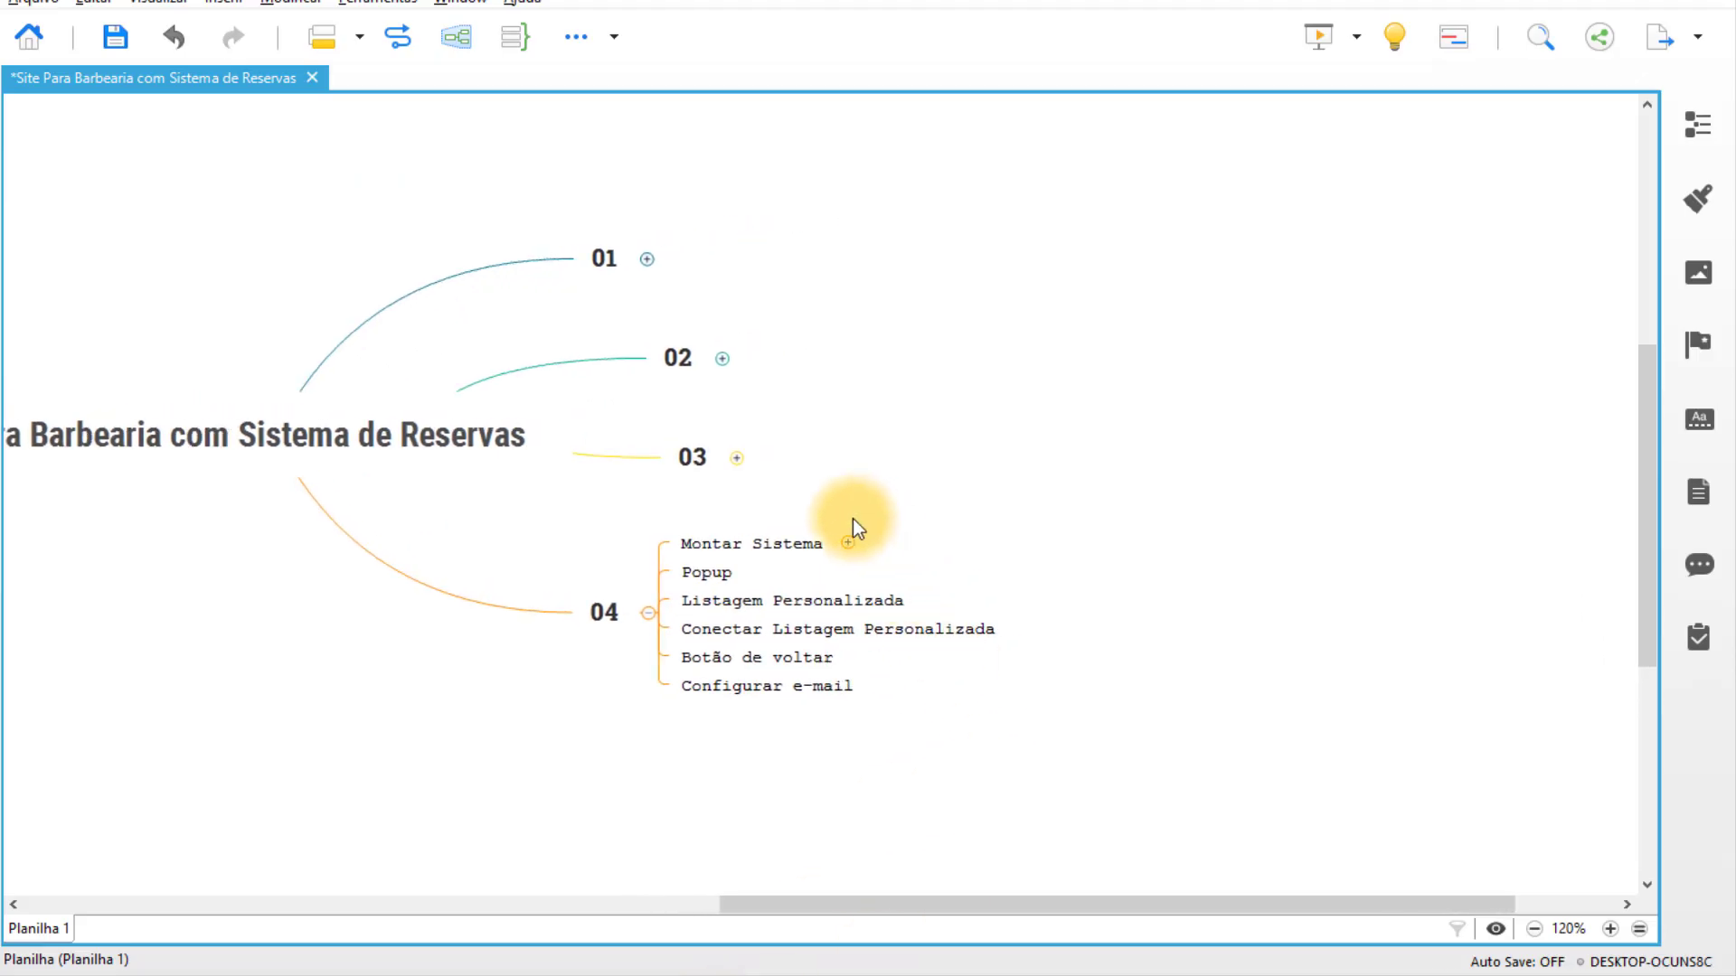
- Unfold Montar Sistema, then Custom Post Type, revealing the Barbeiros and Serviços topics
click(848, 543)
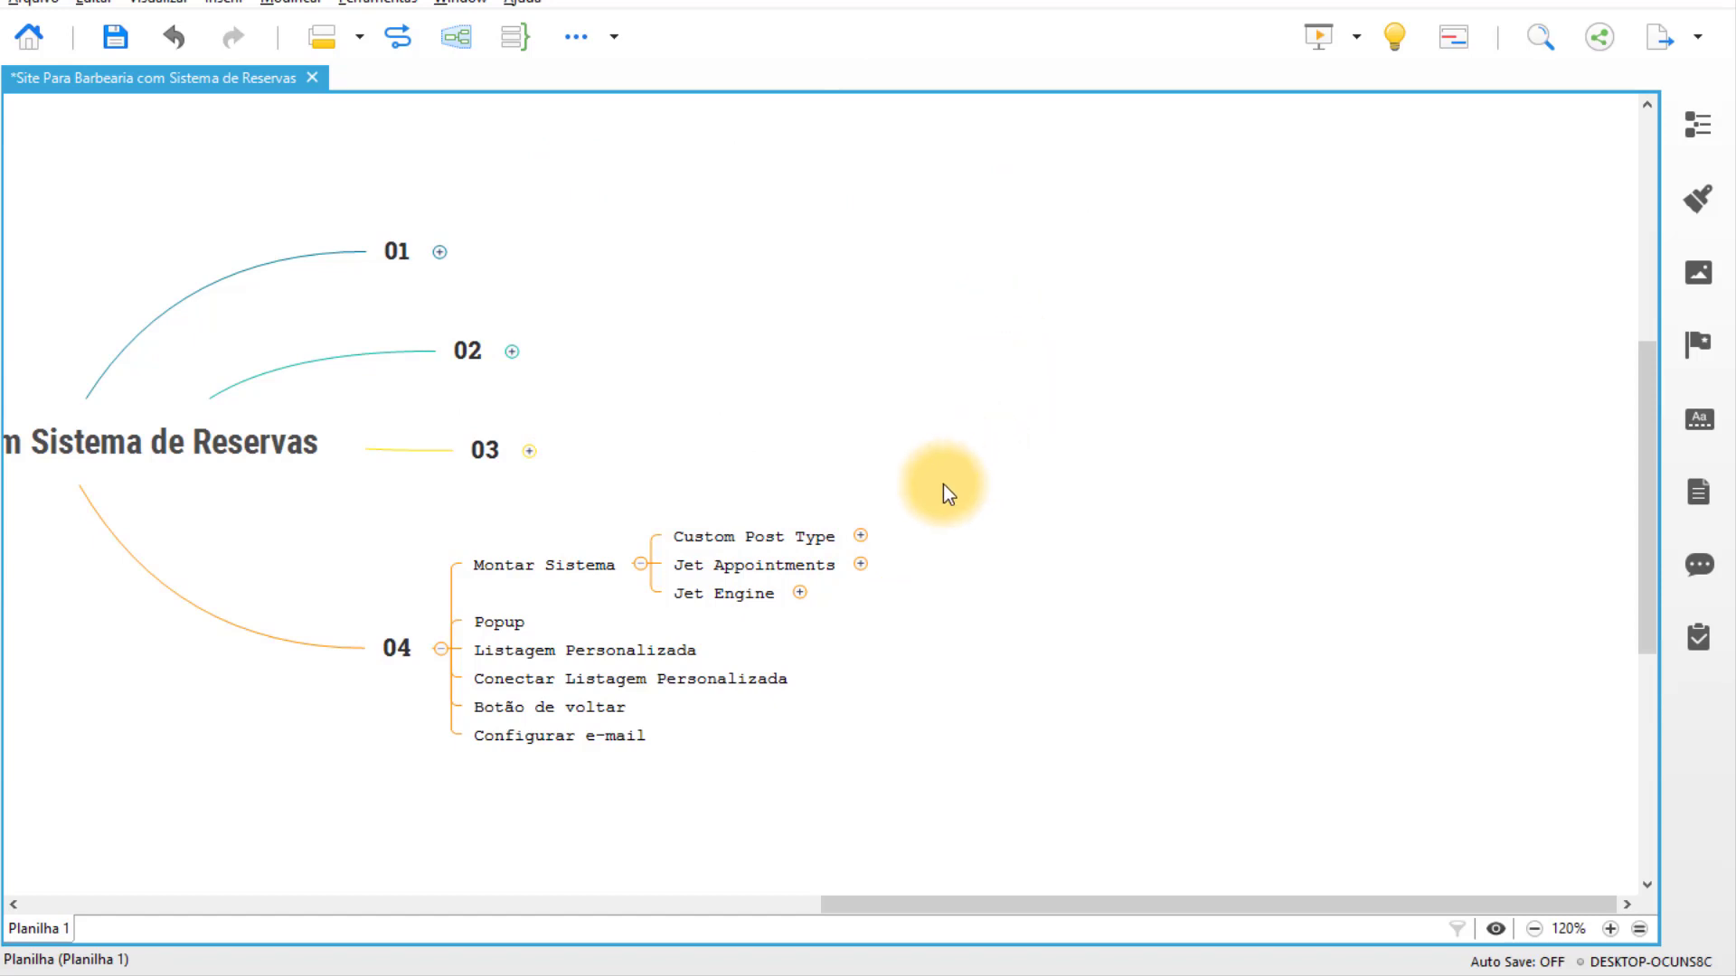
click(861, 536)
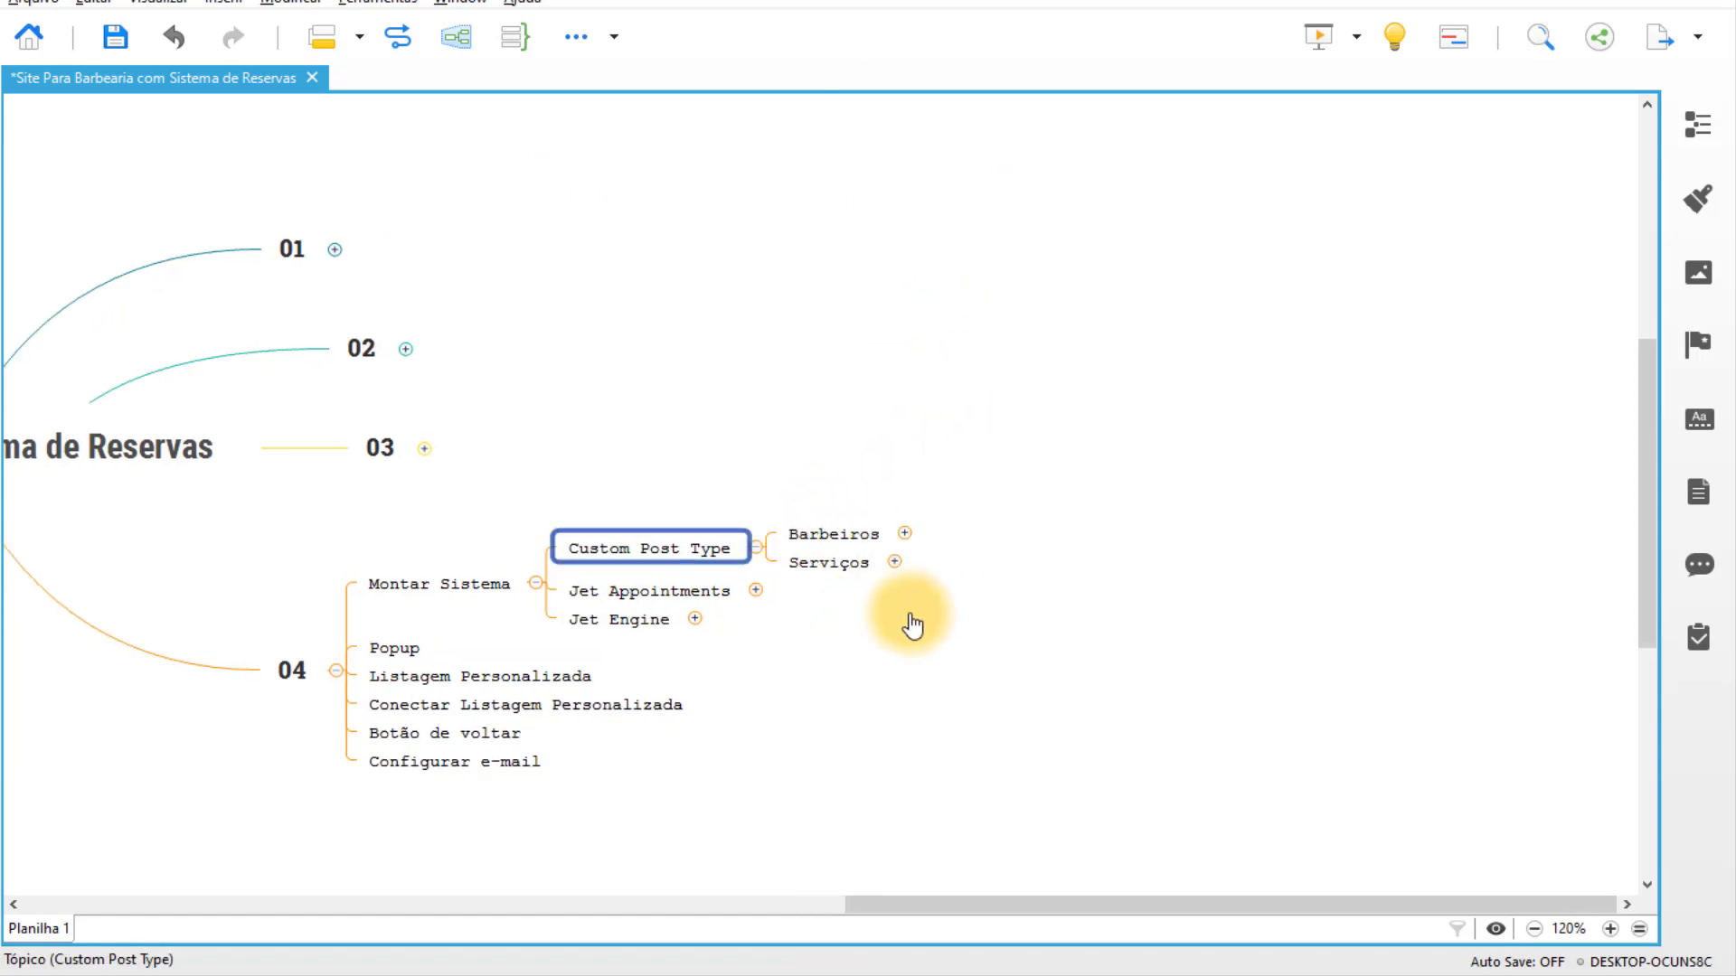
drag(866, 665, 837, 568)
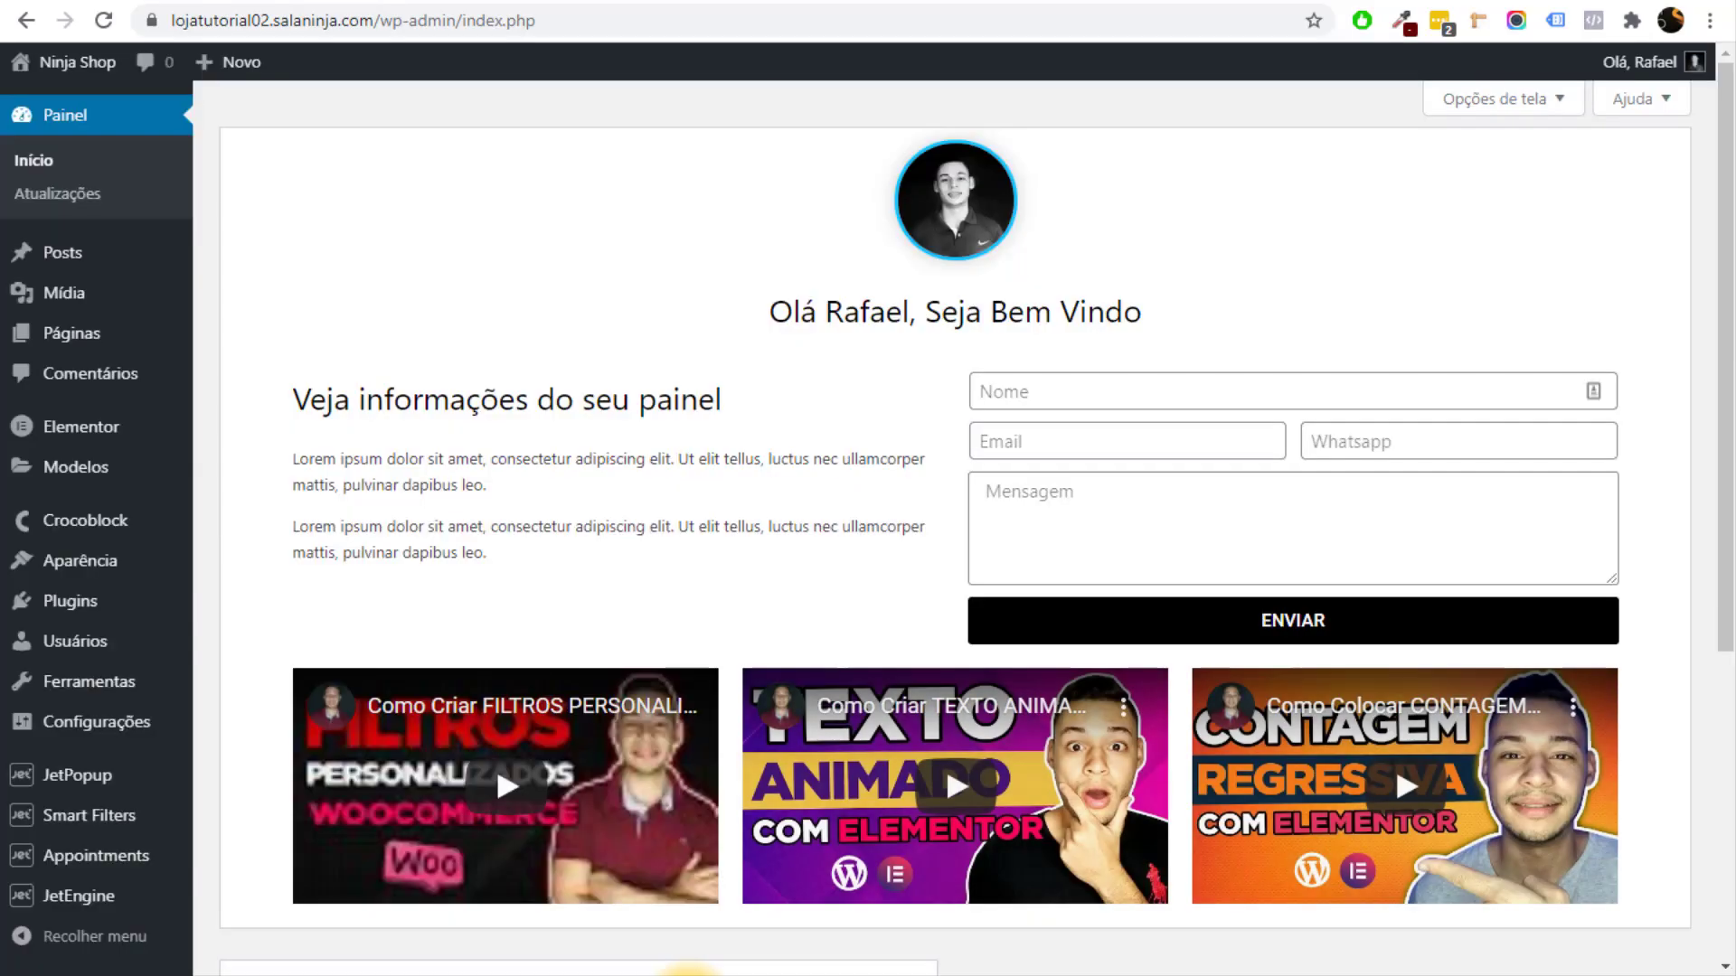
- Start a new JetEngine post type named Barbeiros, auto-filling its slug
scroll(226, 724, down, 2)
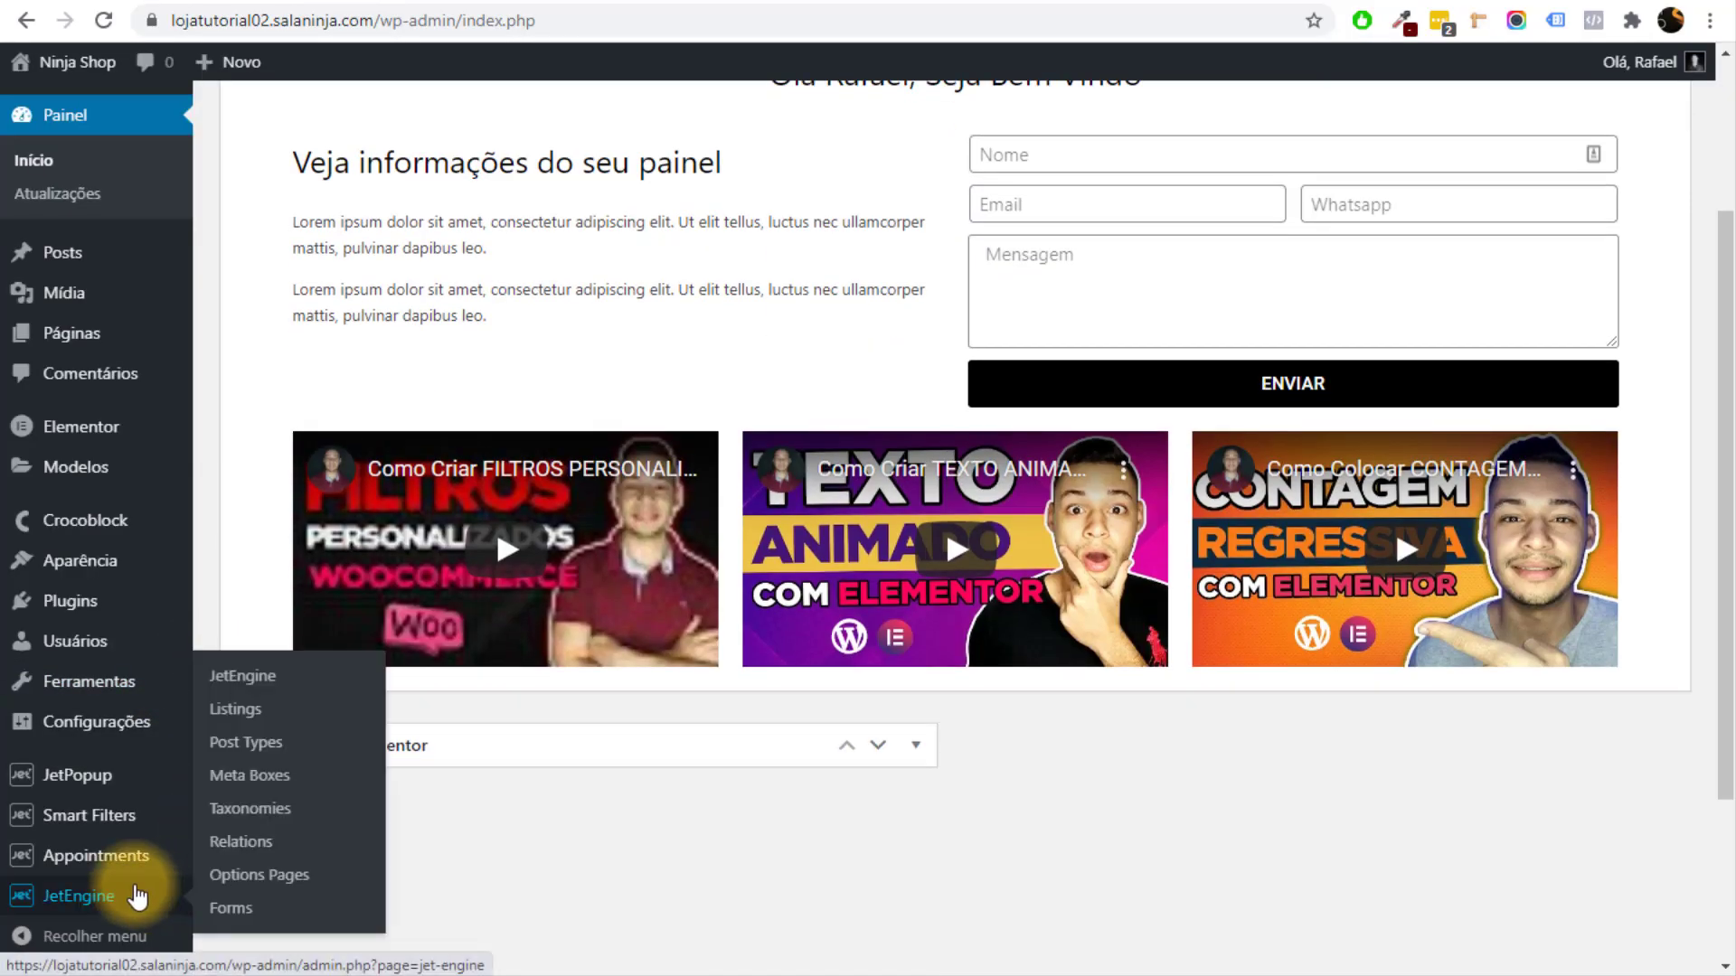
mouse_move(134, 873)
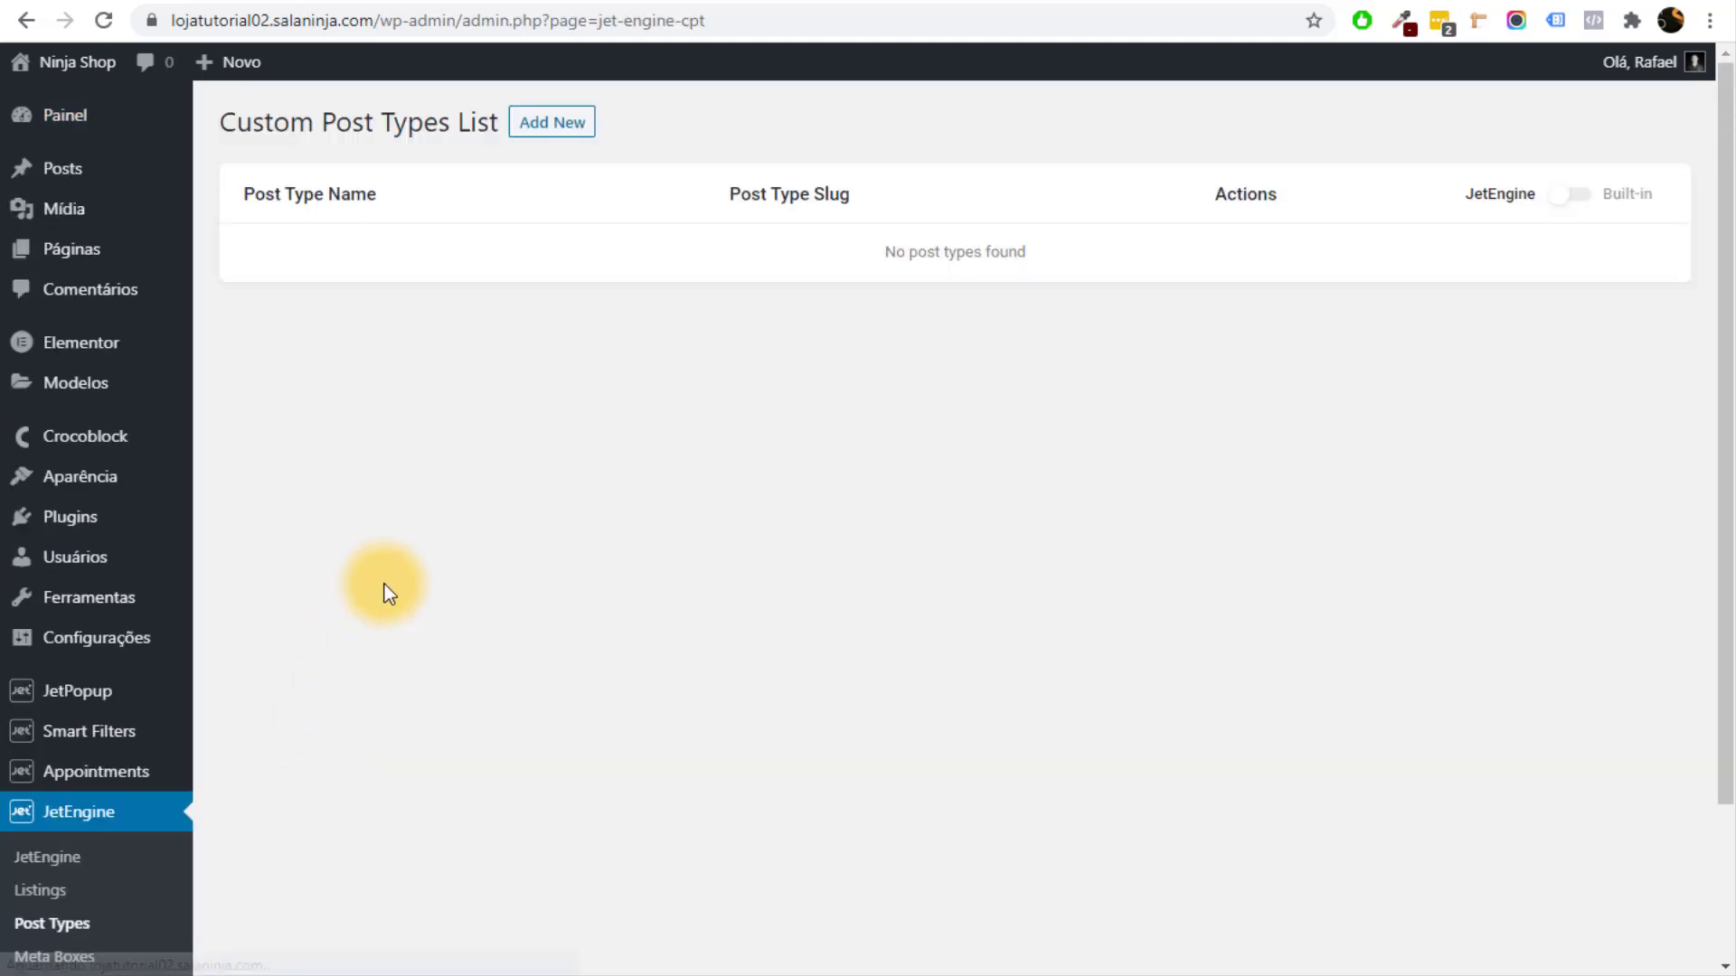
click(562, 132)
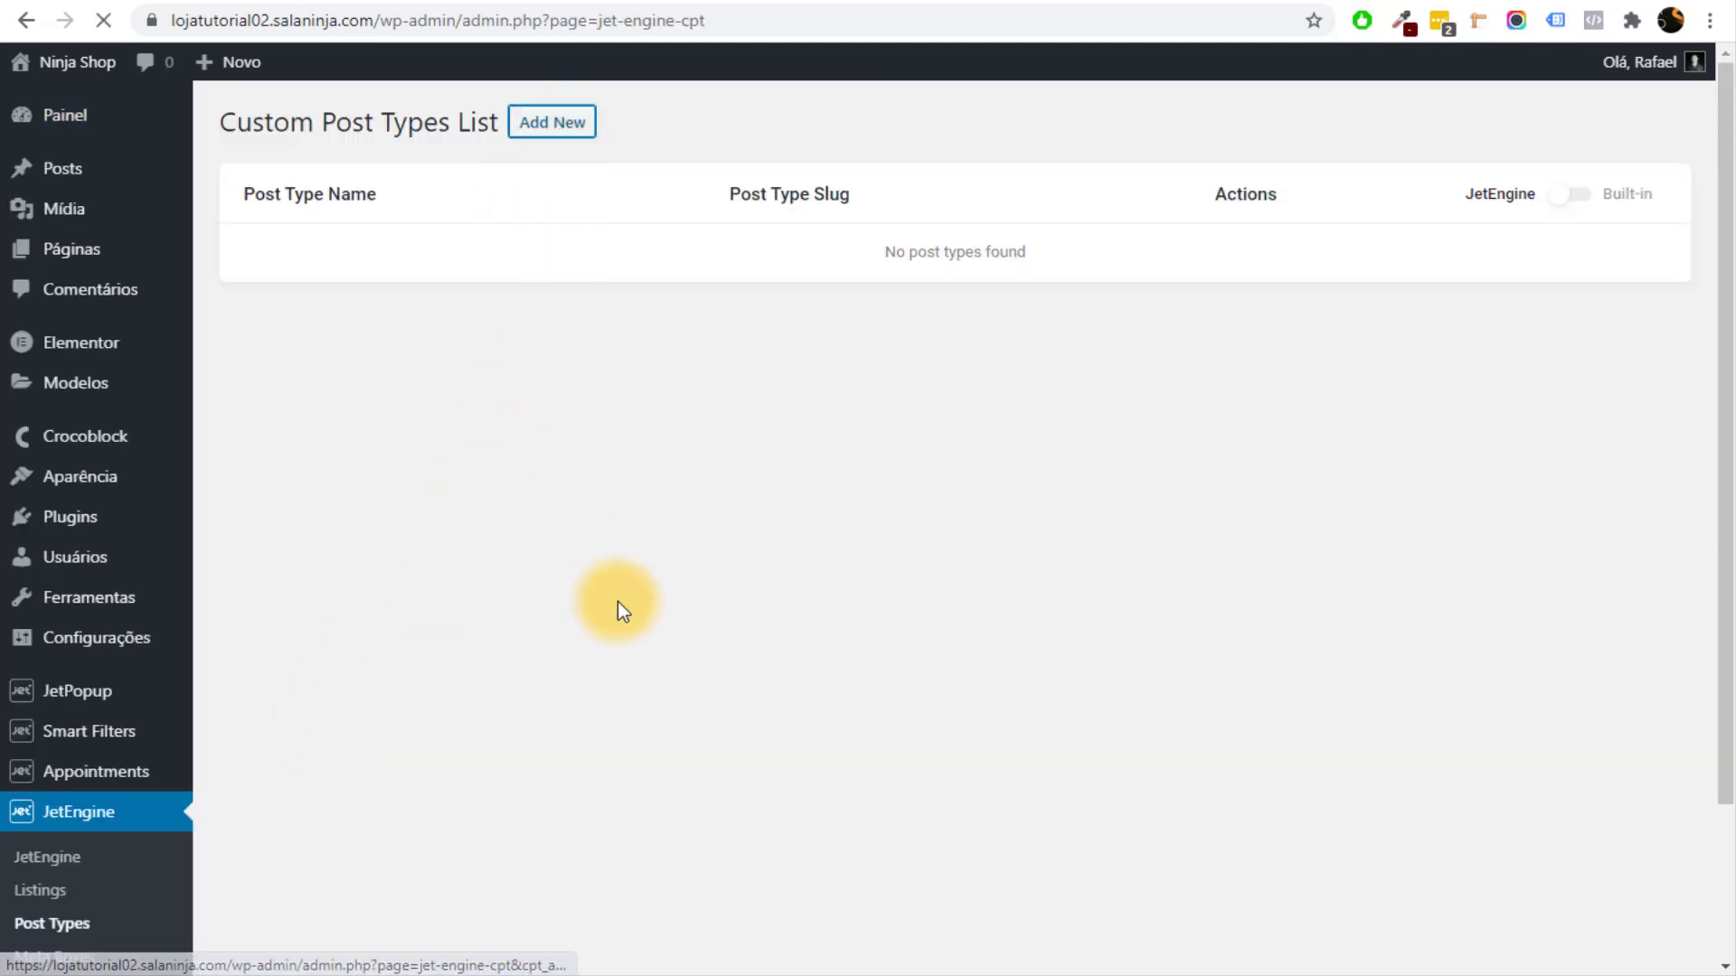
click(824, 295)
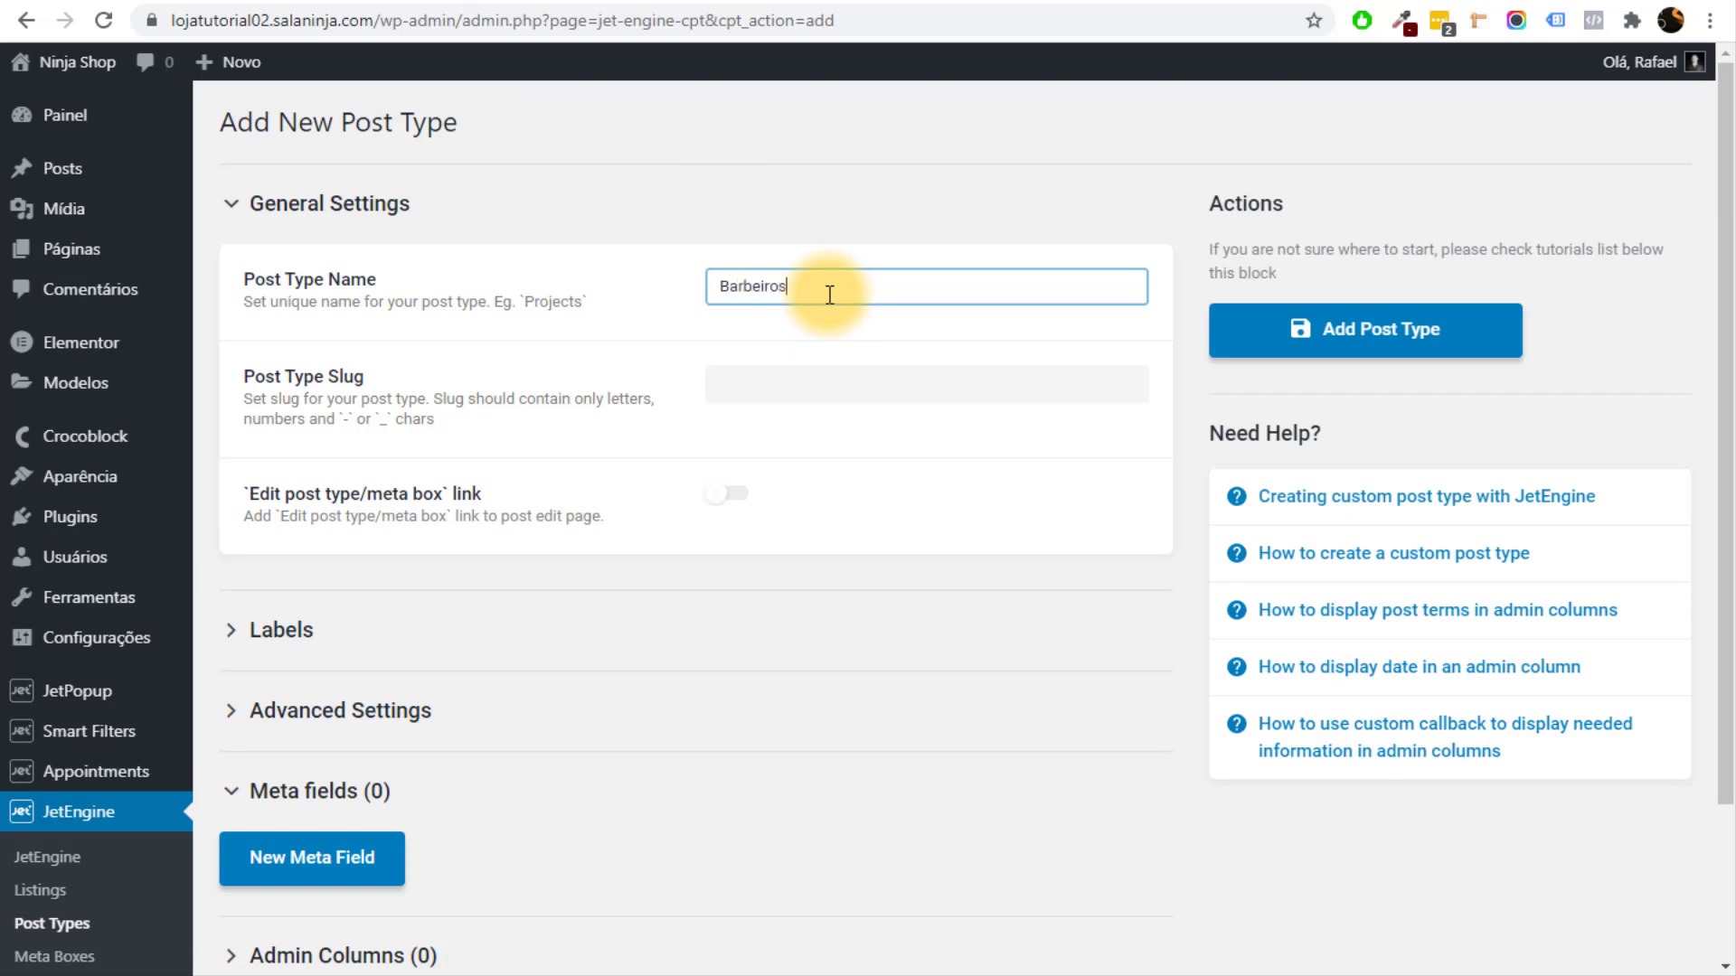
text(Barbeiros)
key(Tab)
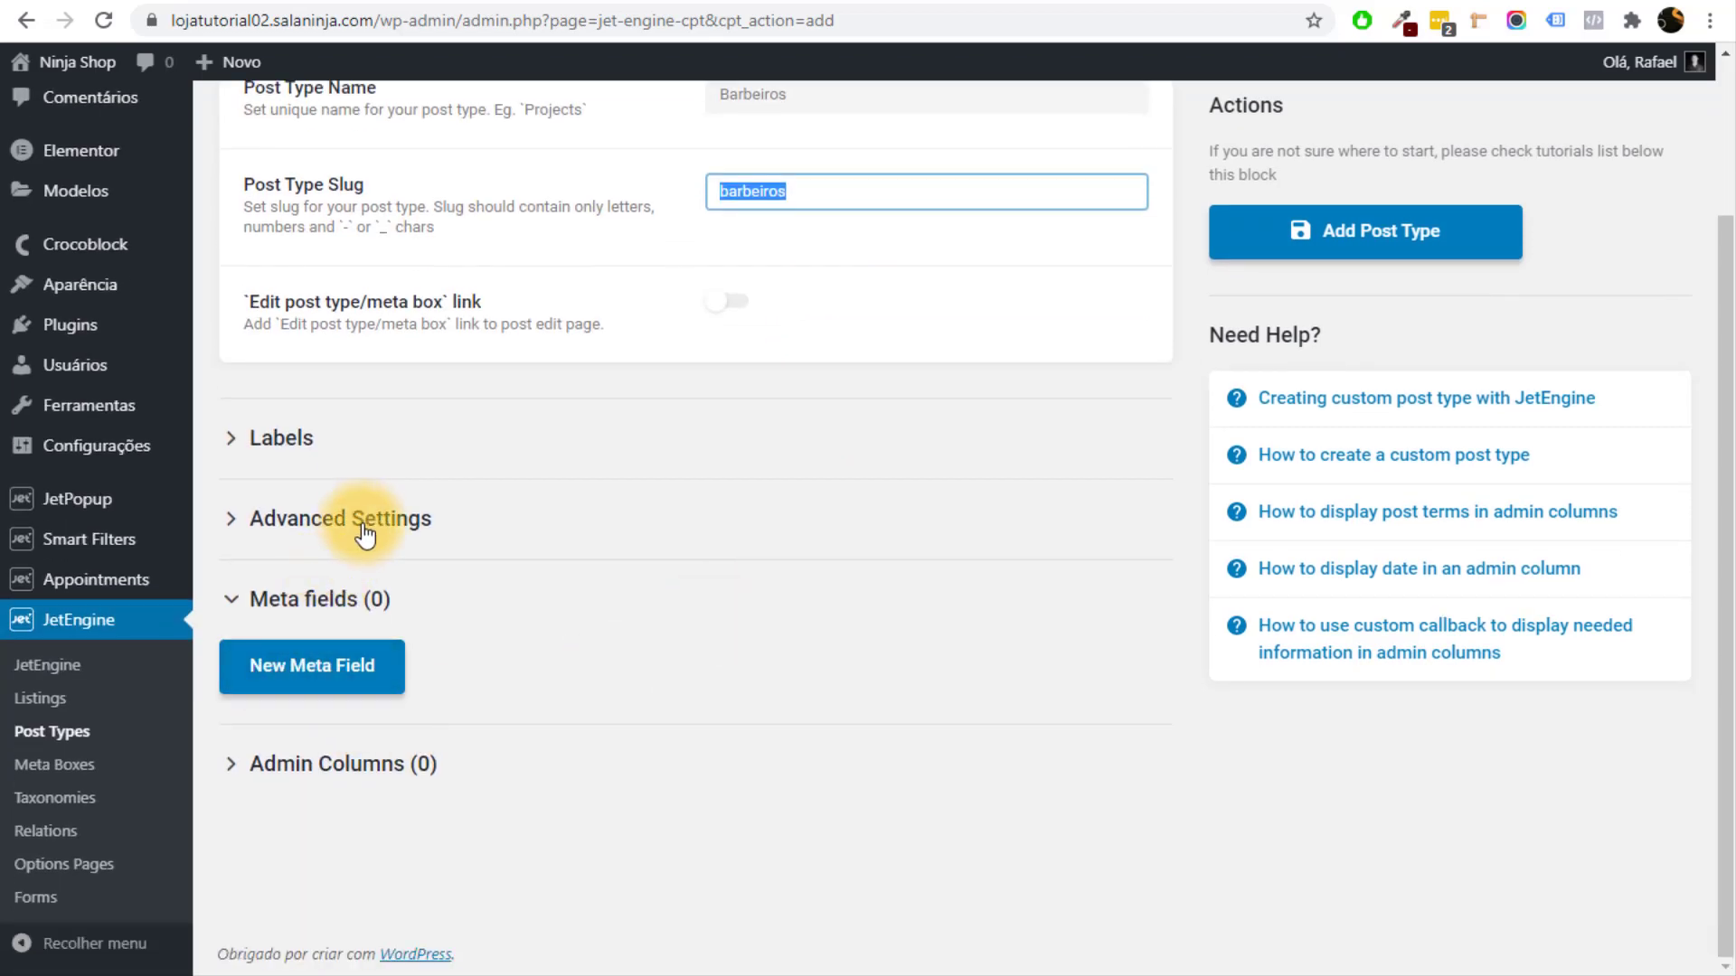
- Choose dashicons-groups as the Barbeiros menu icon in the advanced settings
click(365, 523)
scroll(512, 603, down, 15)
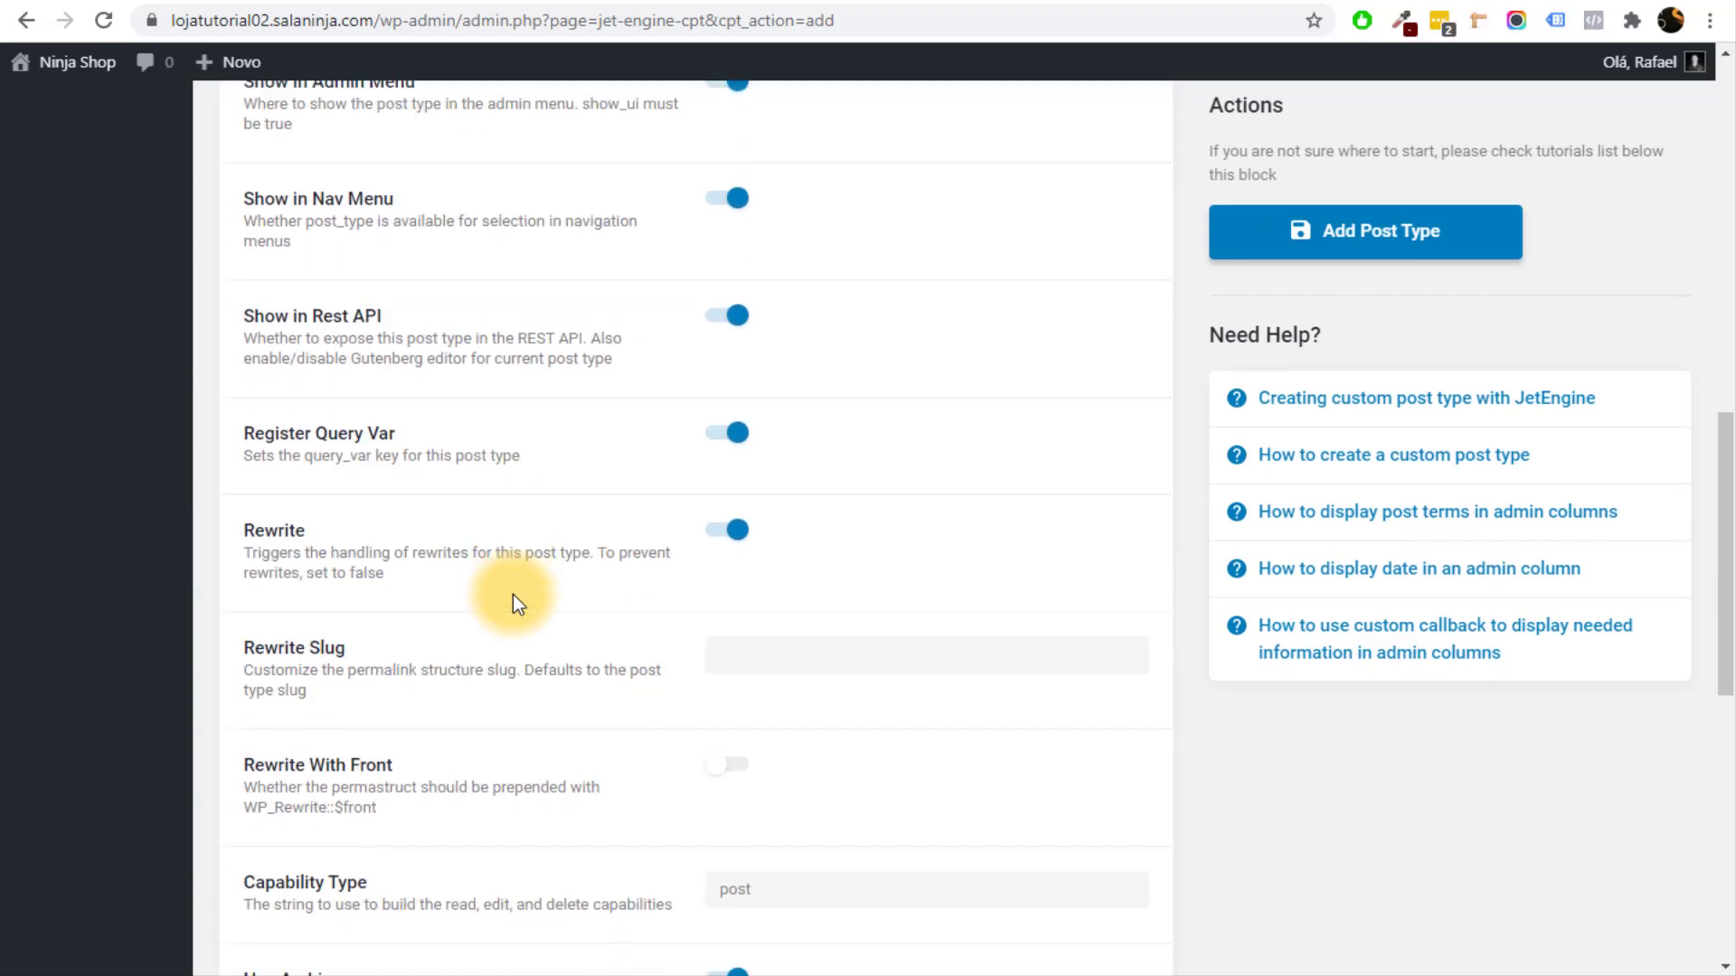
scroll(512, 594, down, 3)
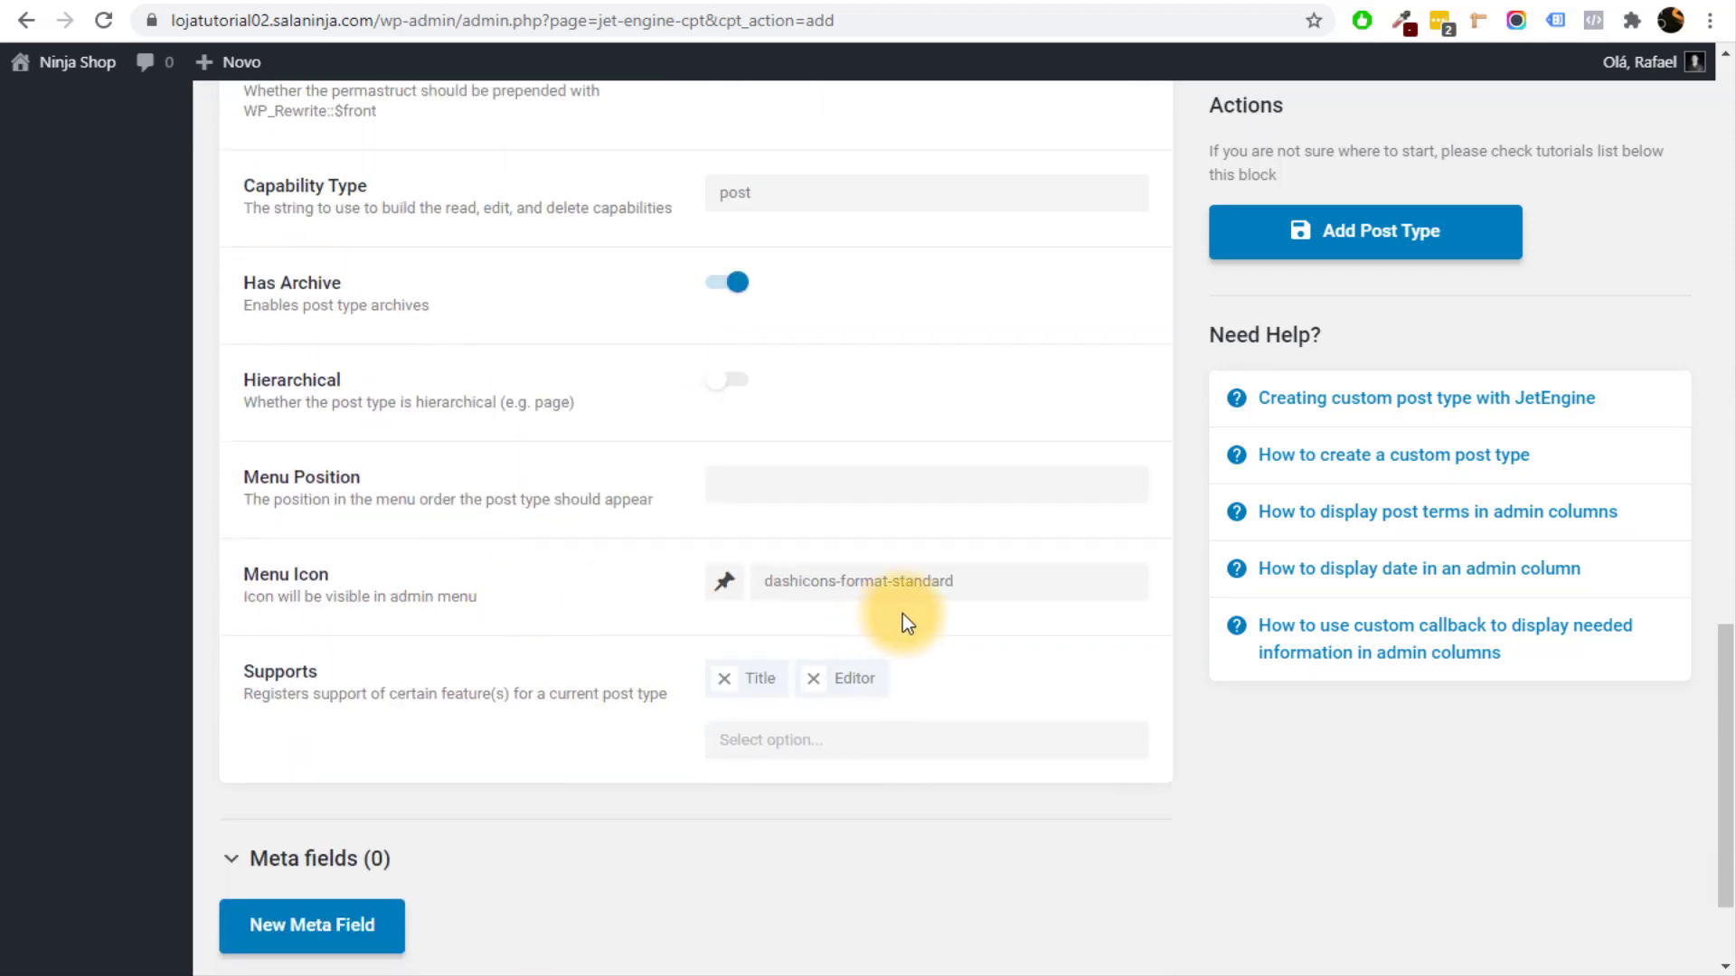
click(989, 603)
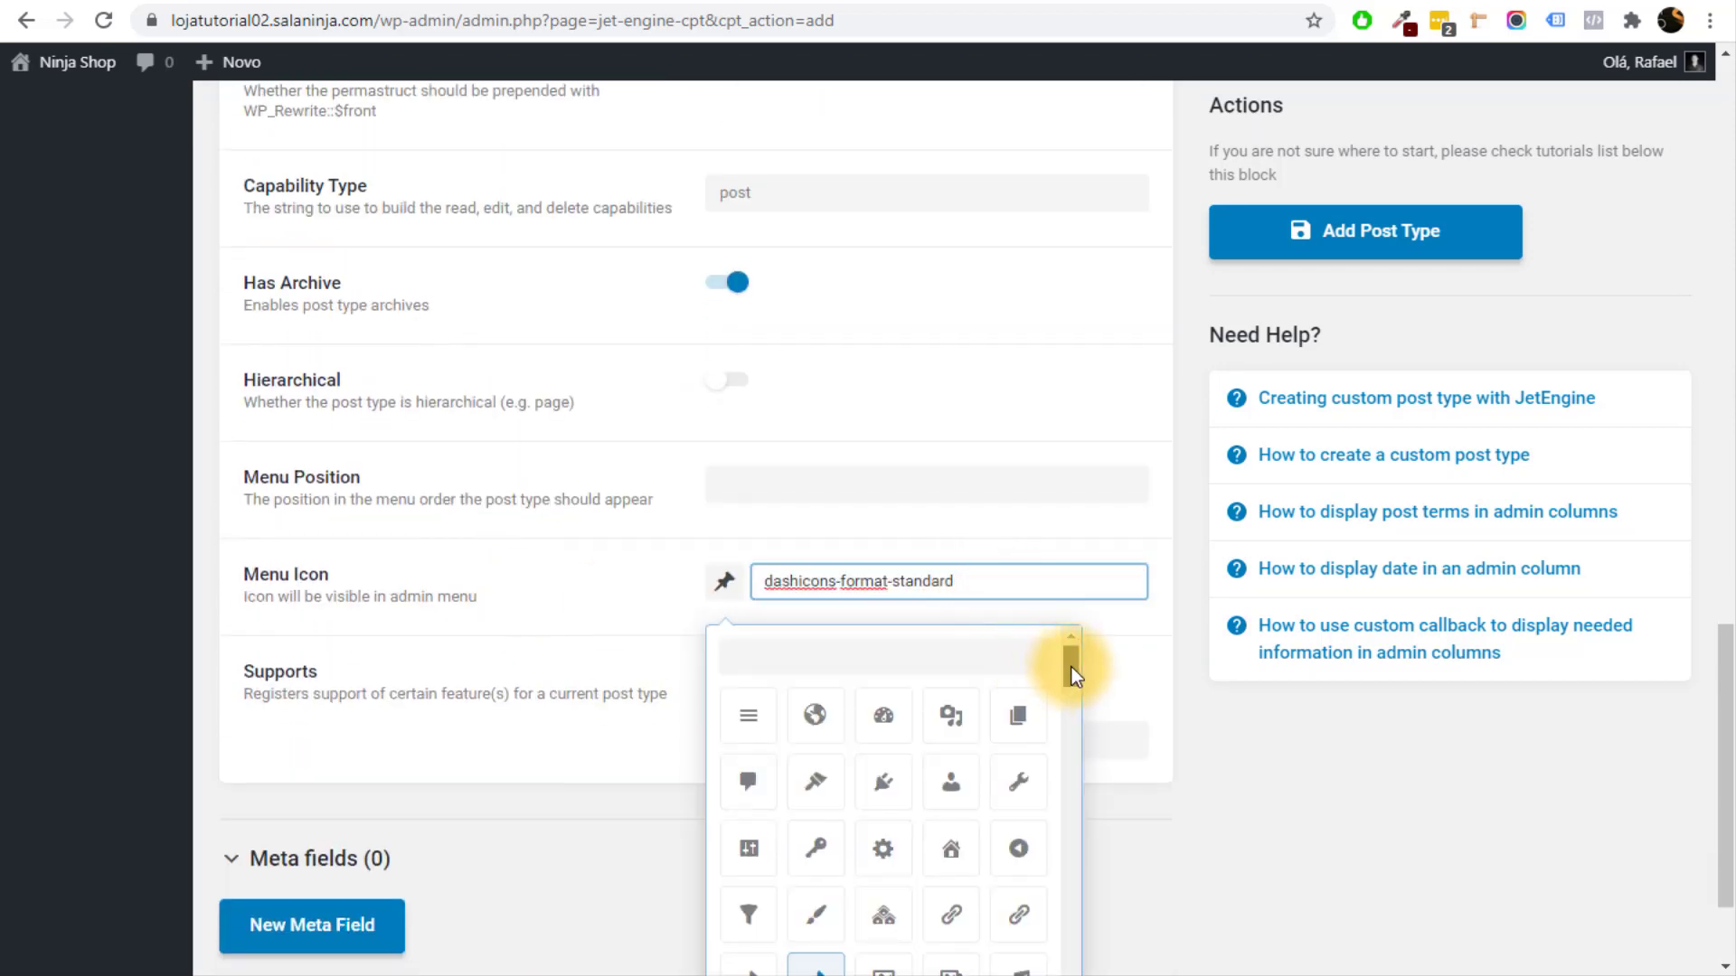
scroll(1071, 667, down, 2)
scroll(1130, 687, down, 1)
scroll(999, 633, down, 5)
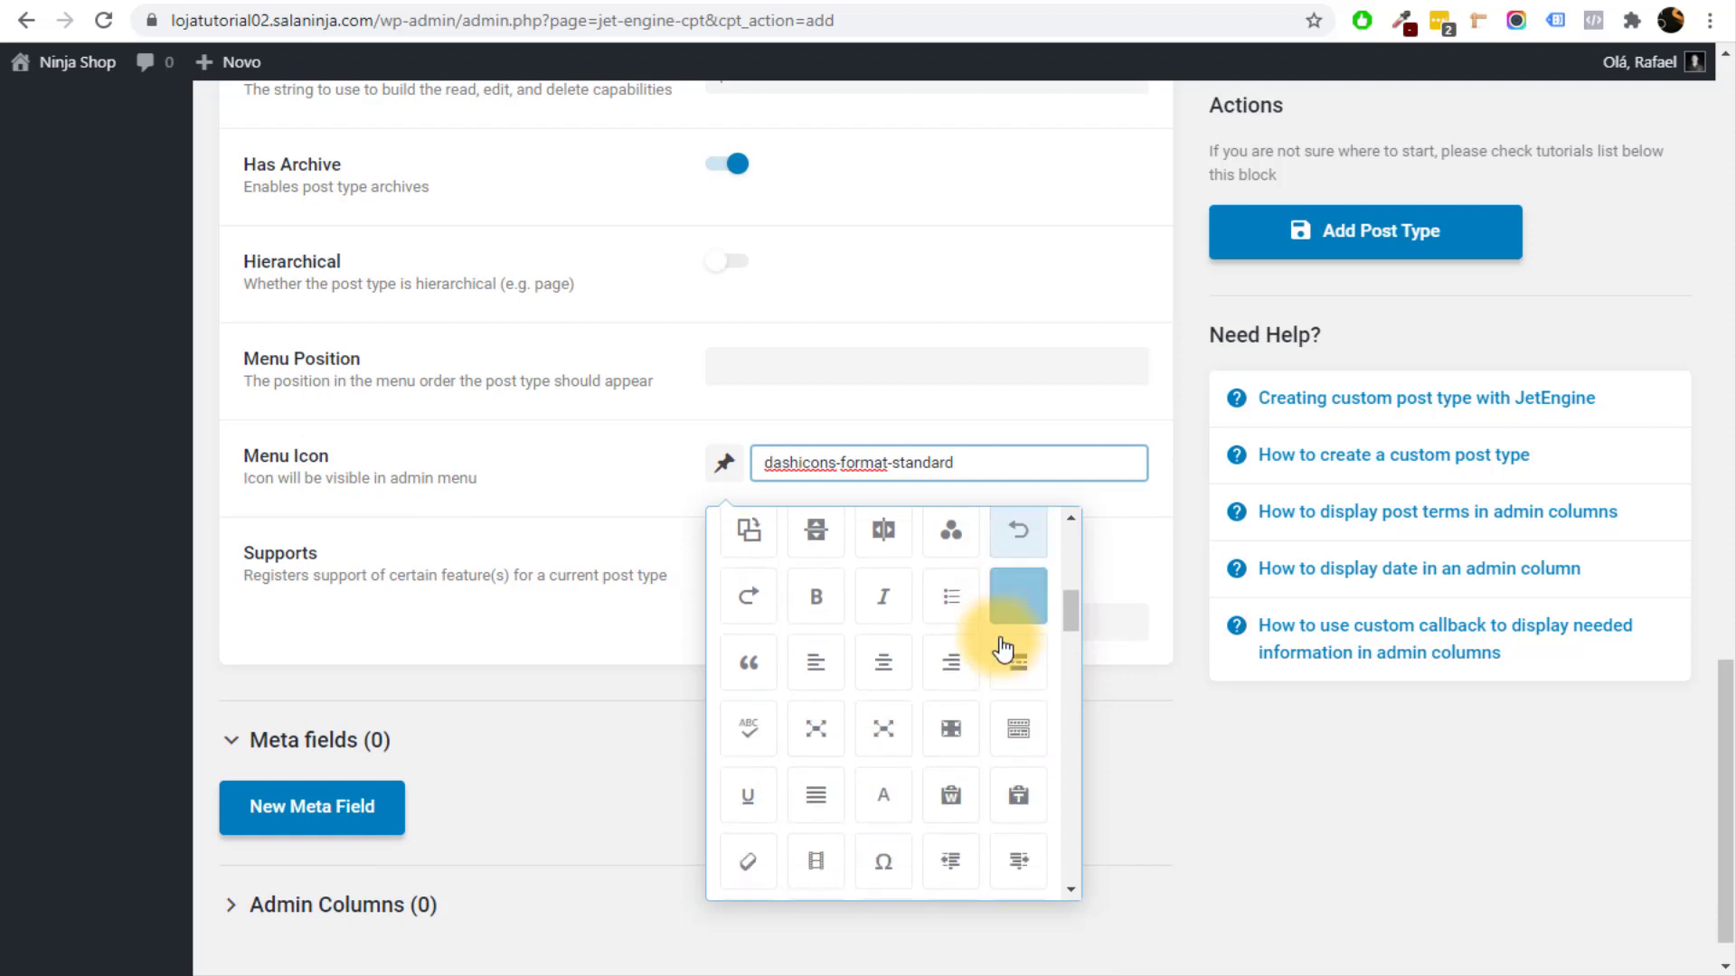
scroll(1001, 651, down, 10)
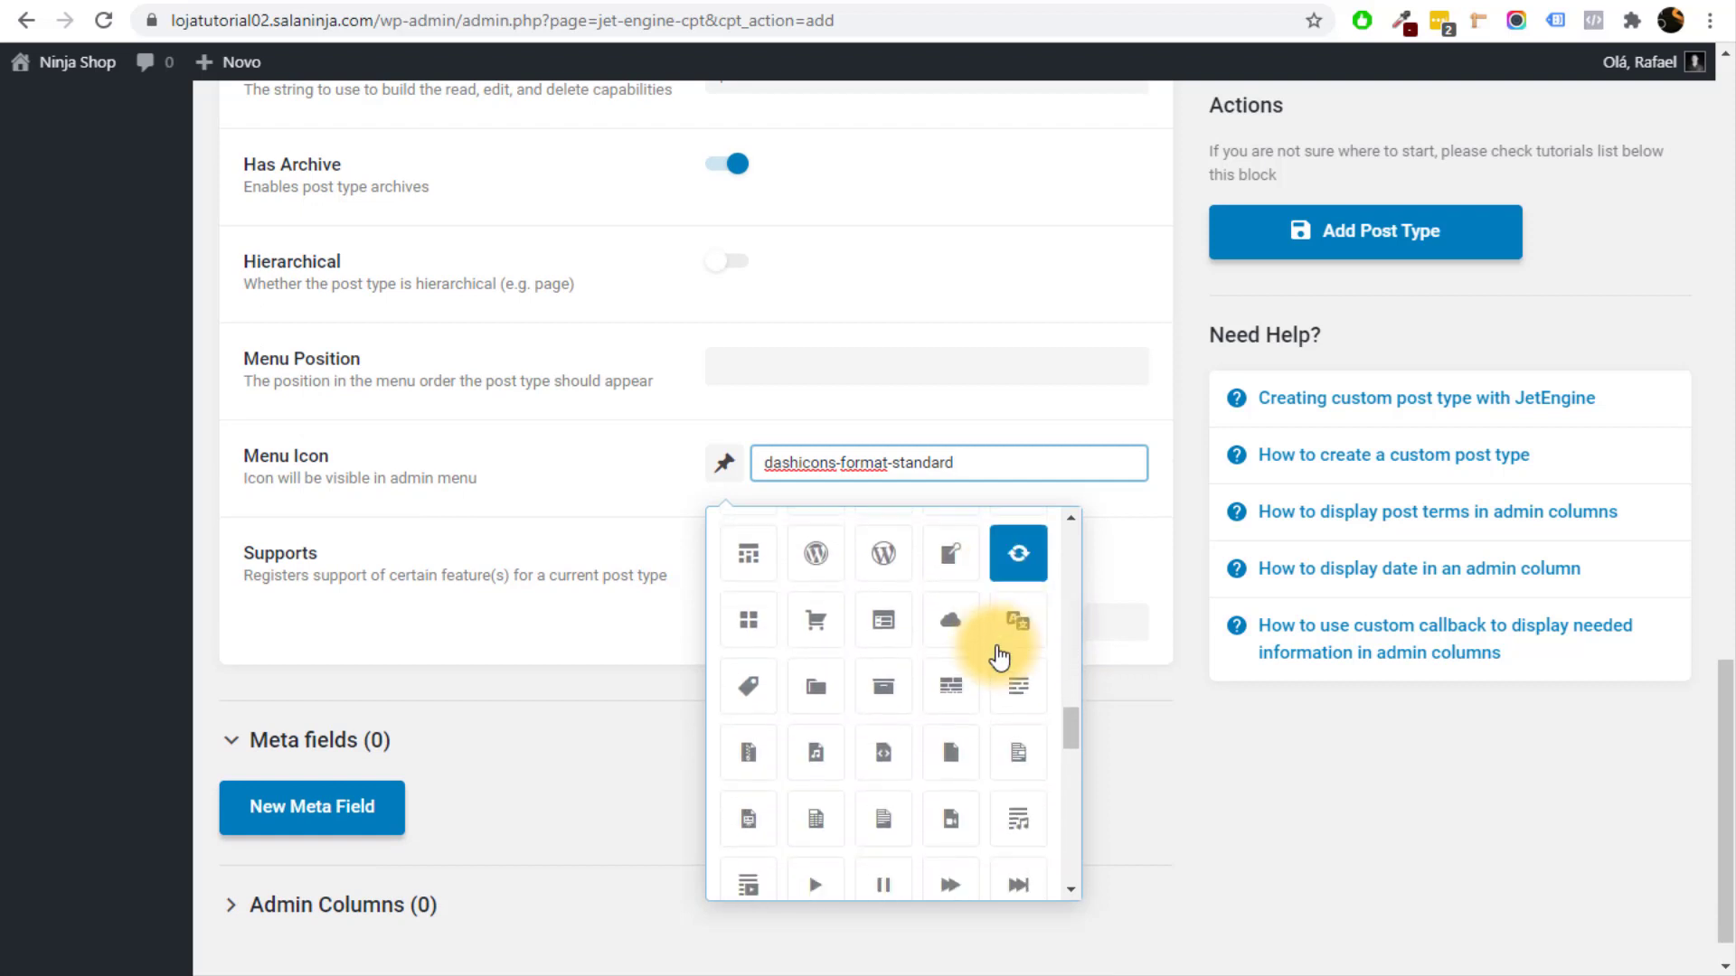
scroll(1000, 659, down, 10)
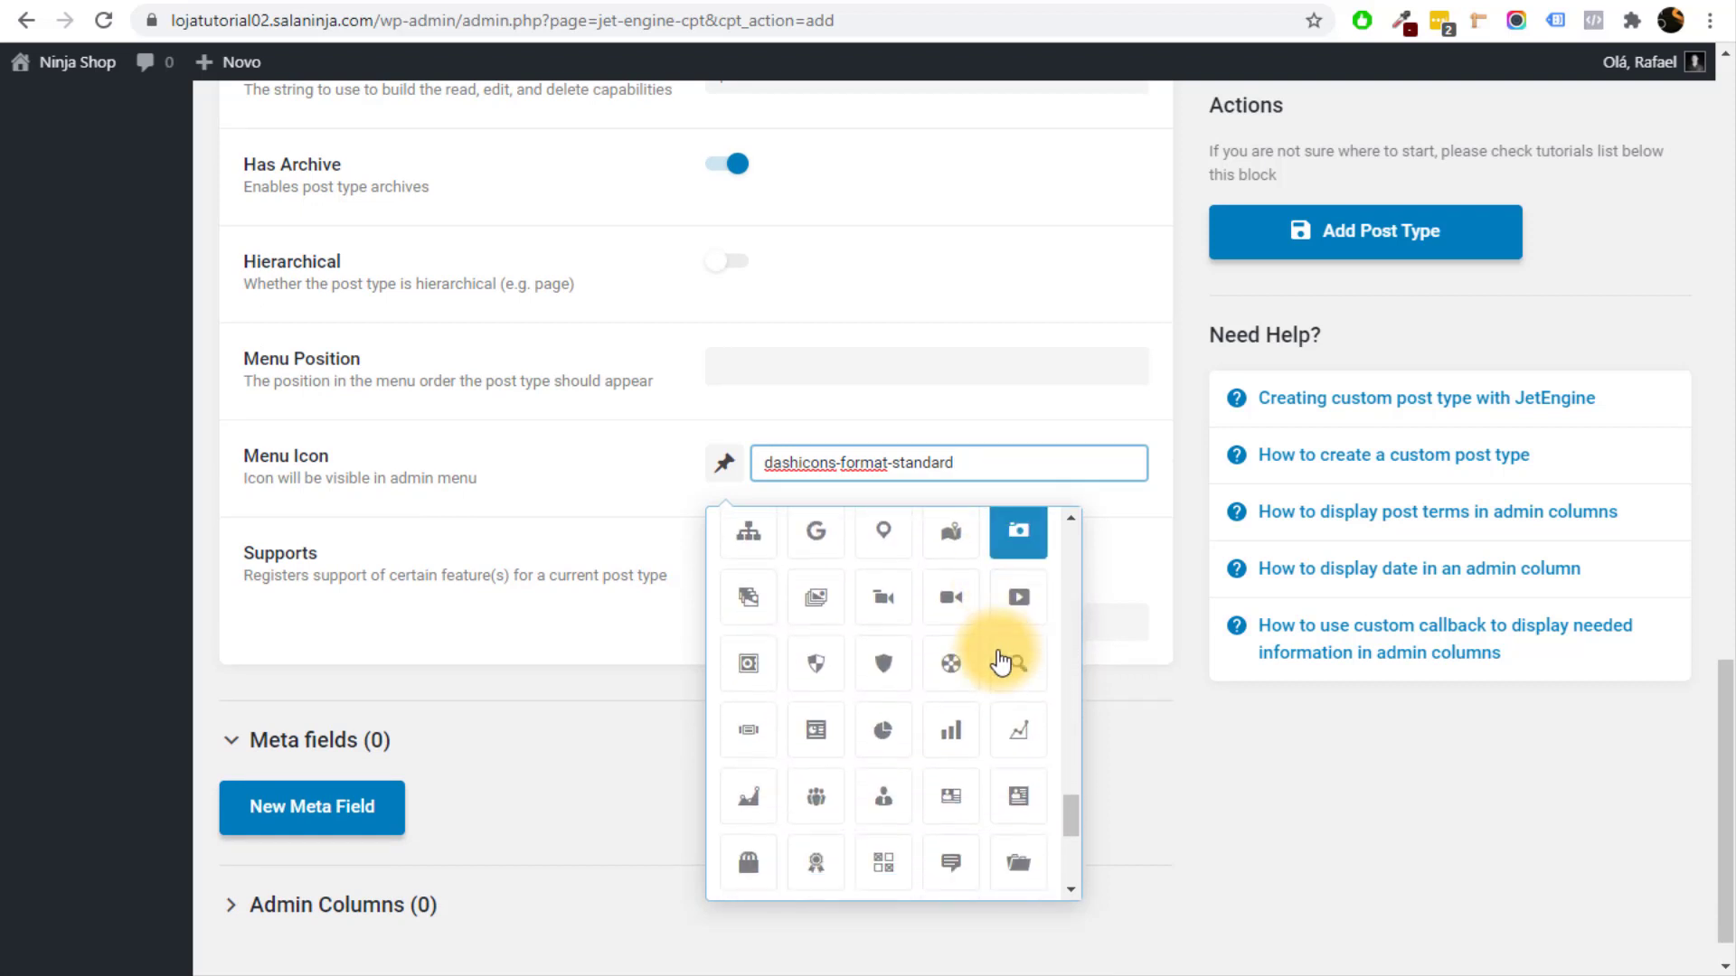
scroll(985, 665, down, 4)
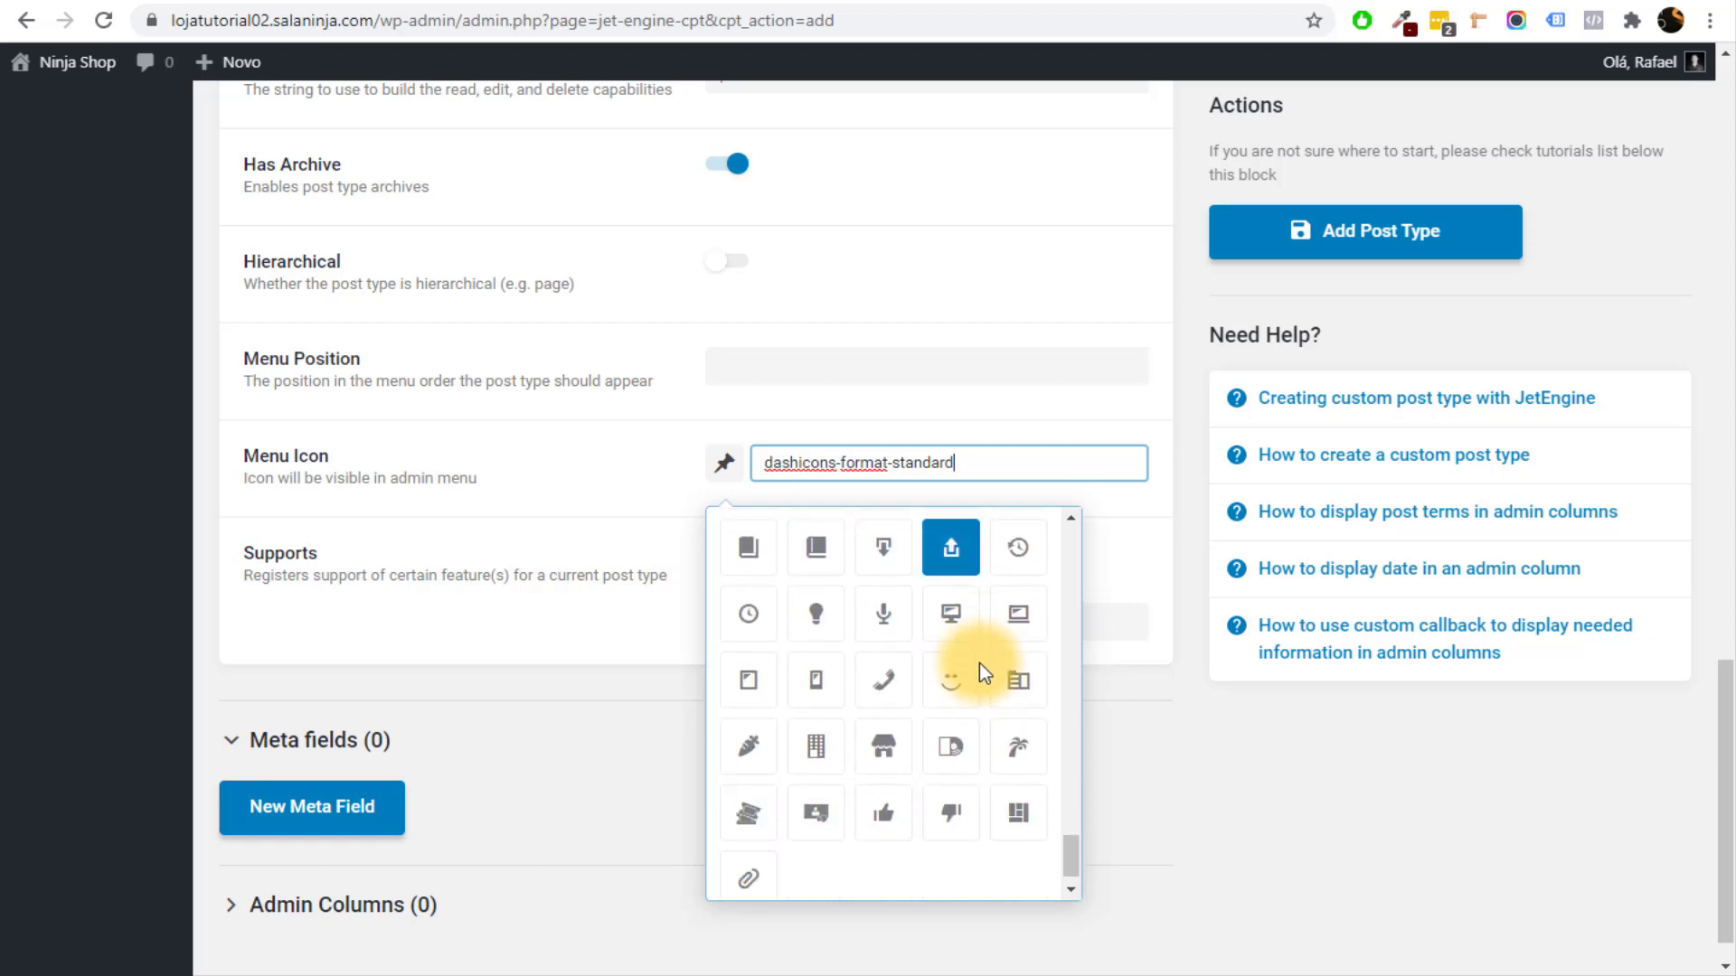
scroll(895, 769, up, 5)
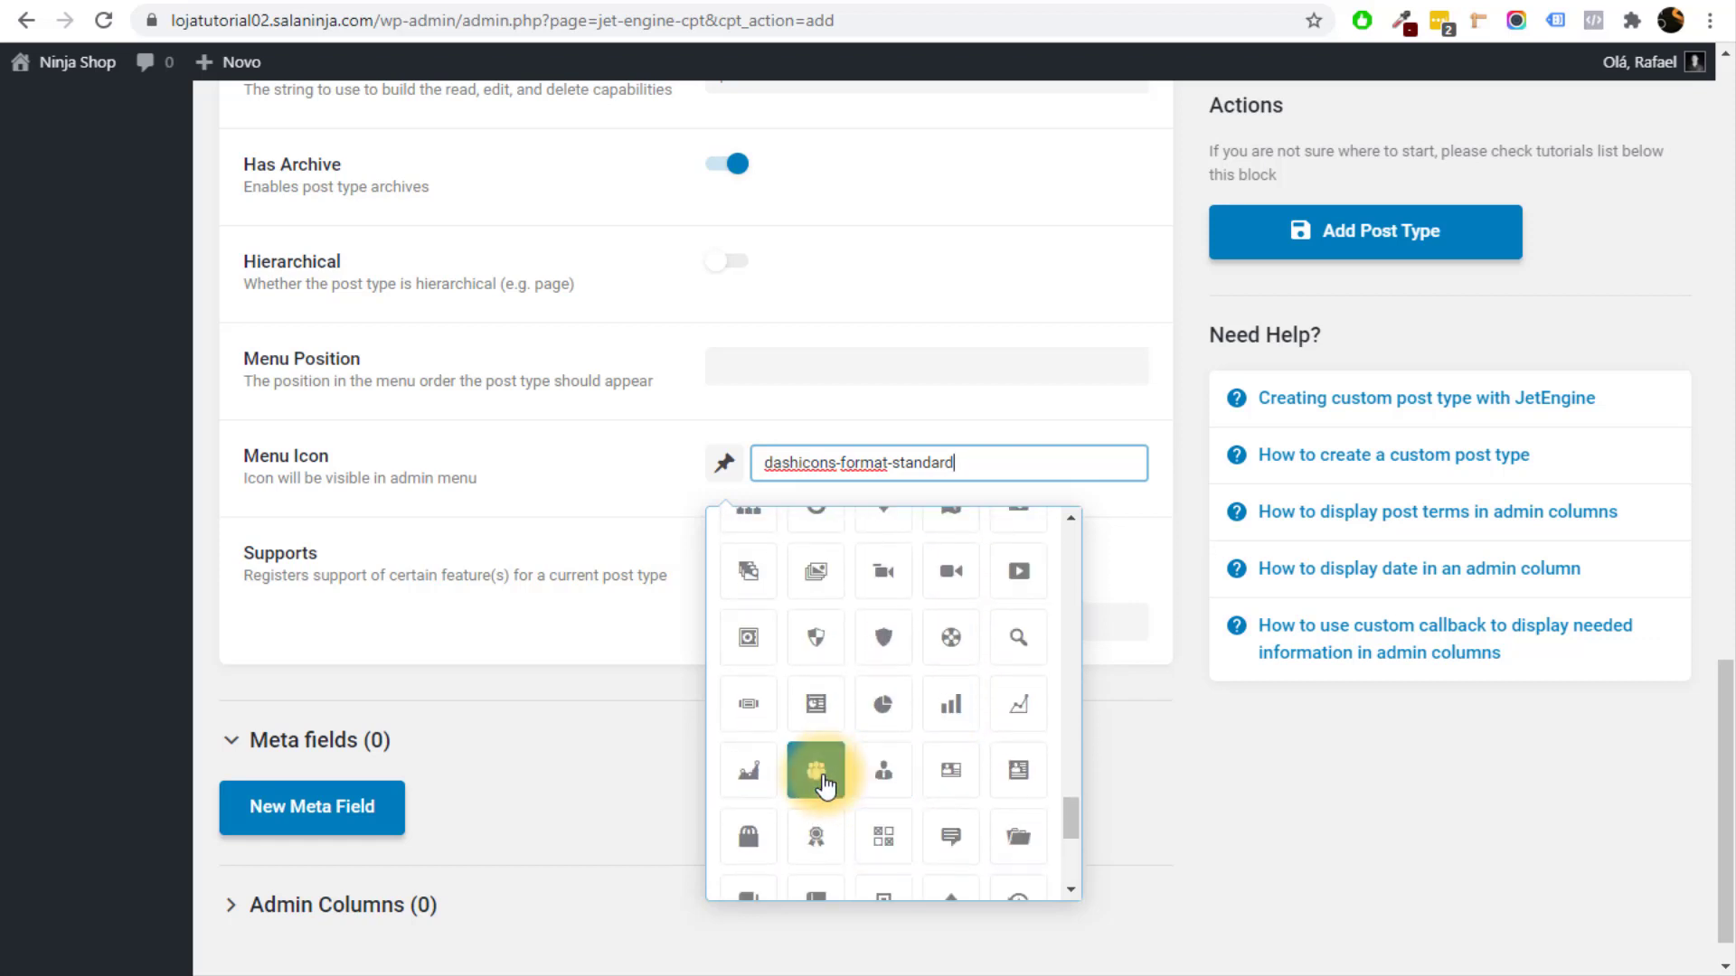
click(817, 767)
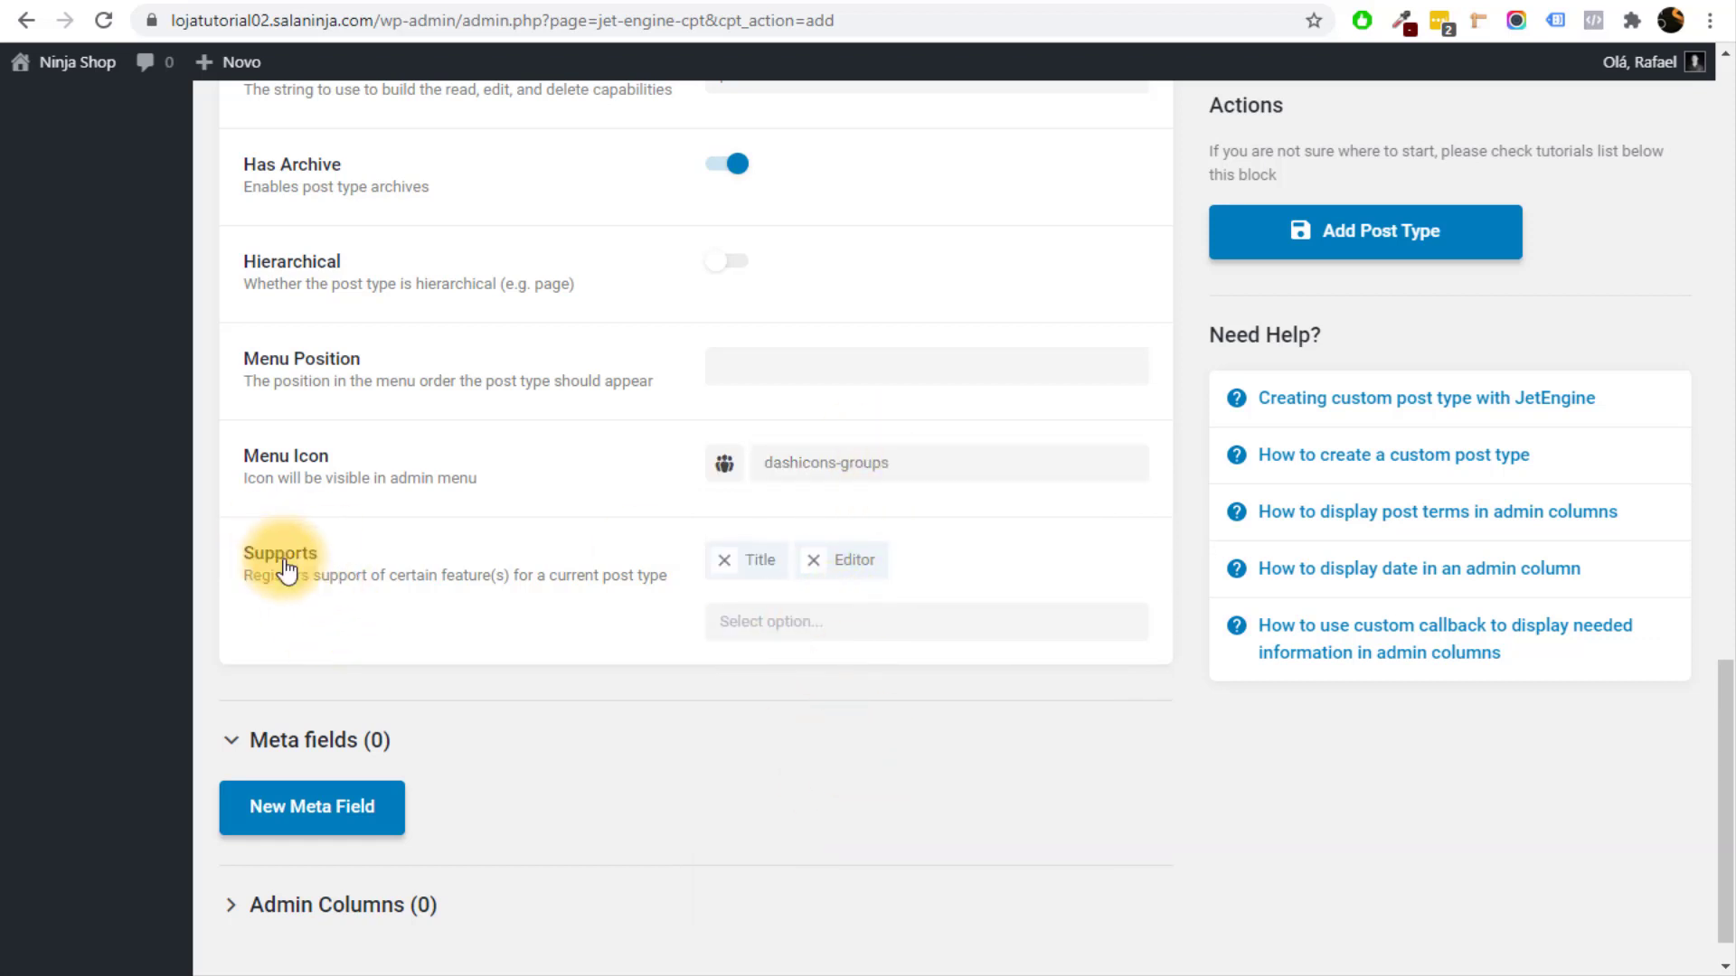
- Add Thumbnail (featured image) support and save the Barbeiros post type
drag(308, 562, 423, 592)
click(805, 622)
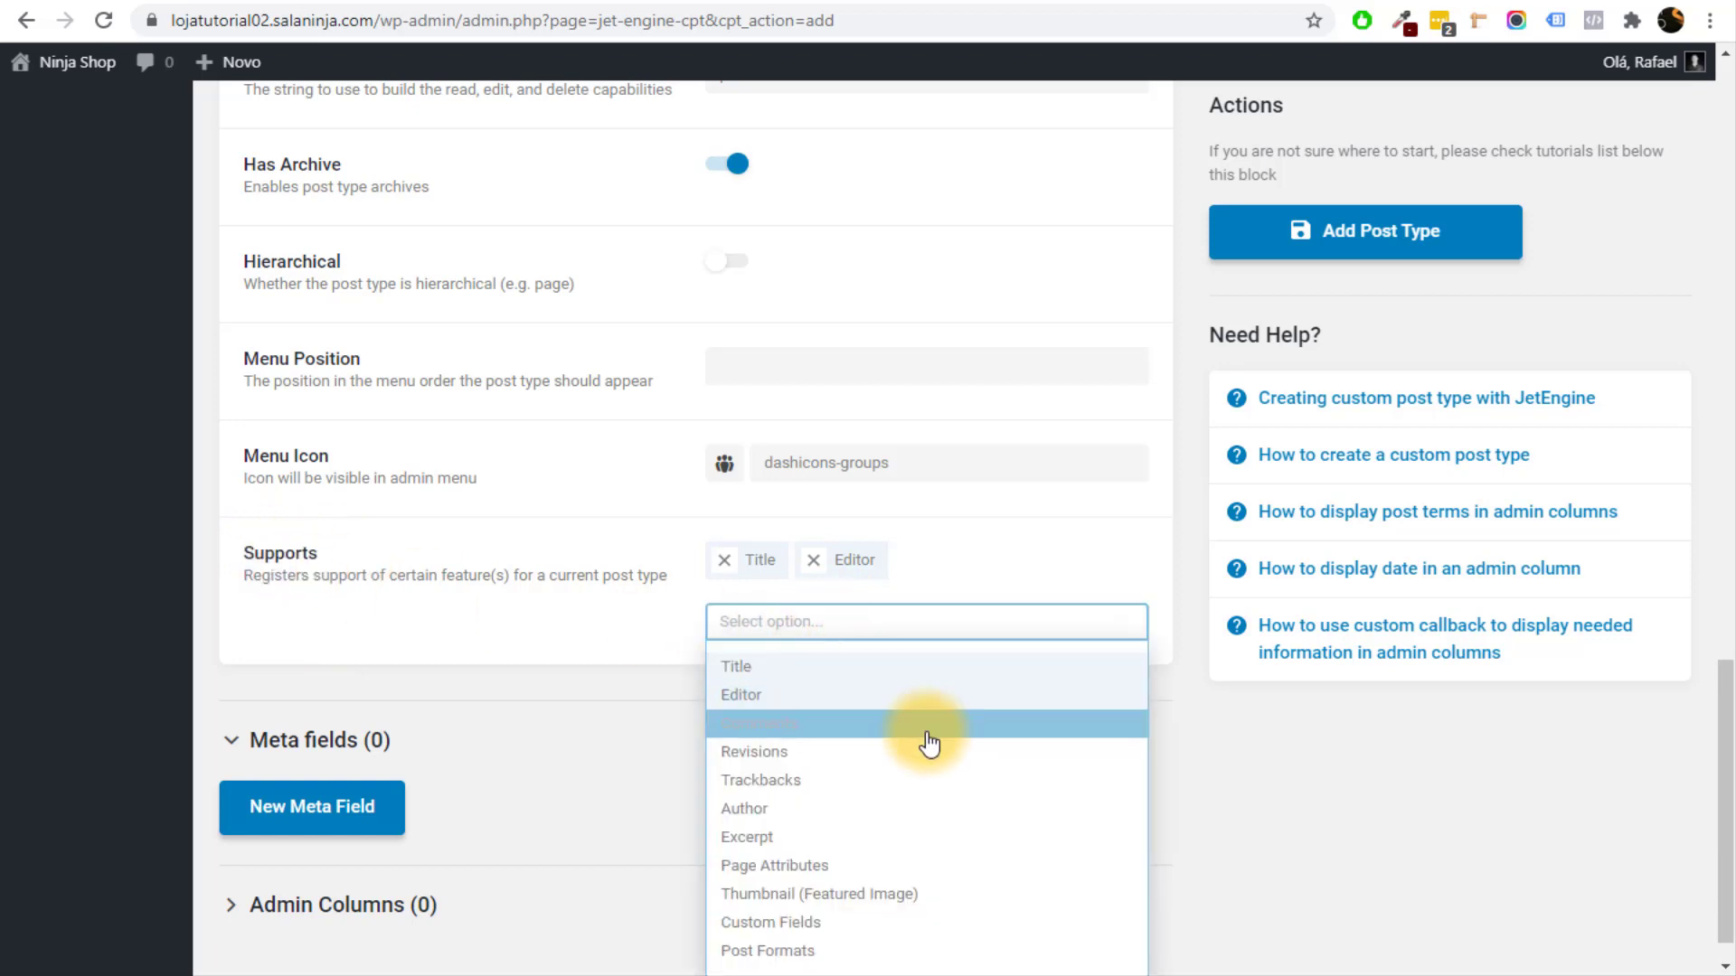
scroll(757, 850, down, 1)
click(757, 850)
scroll(839, 794, up, 3)
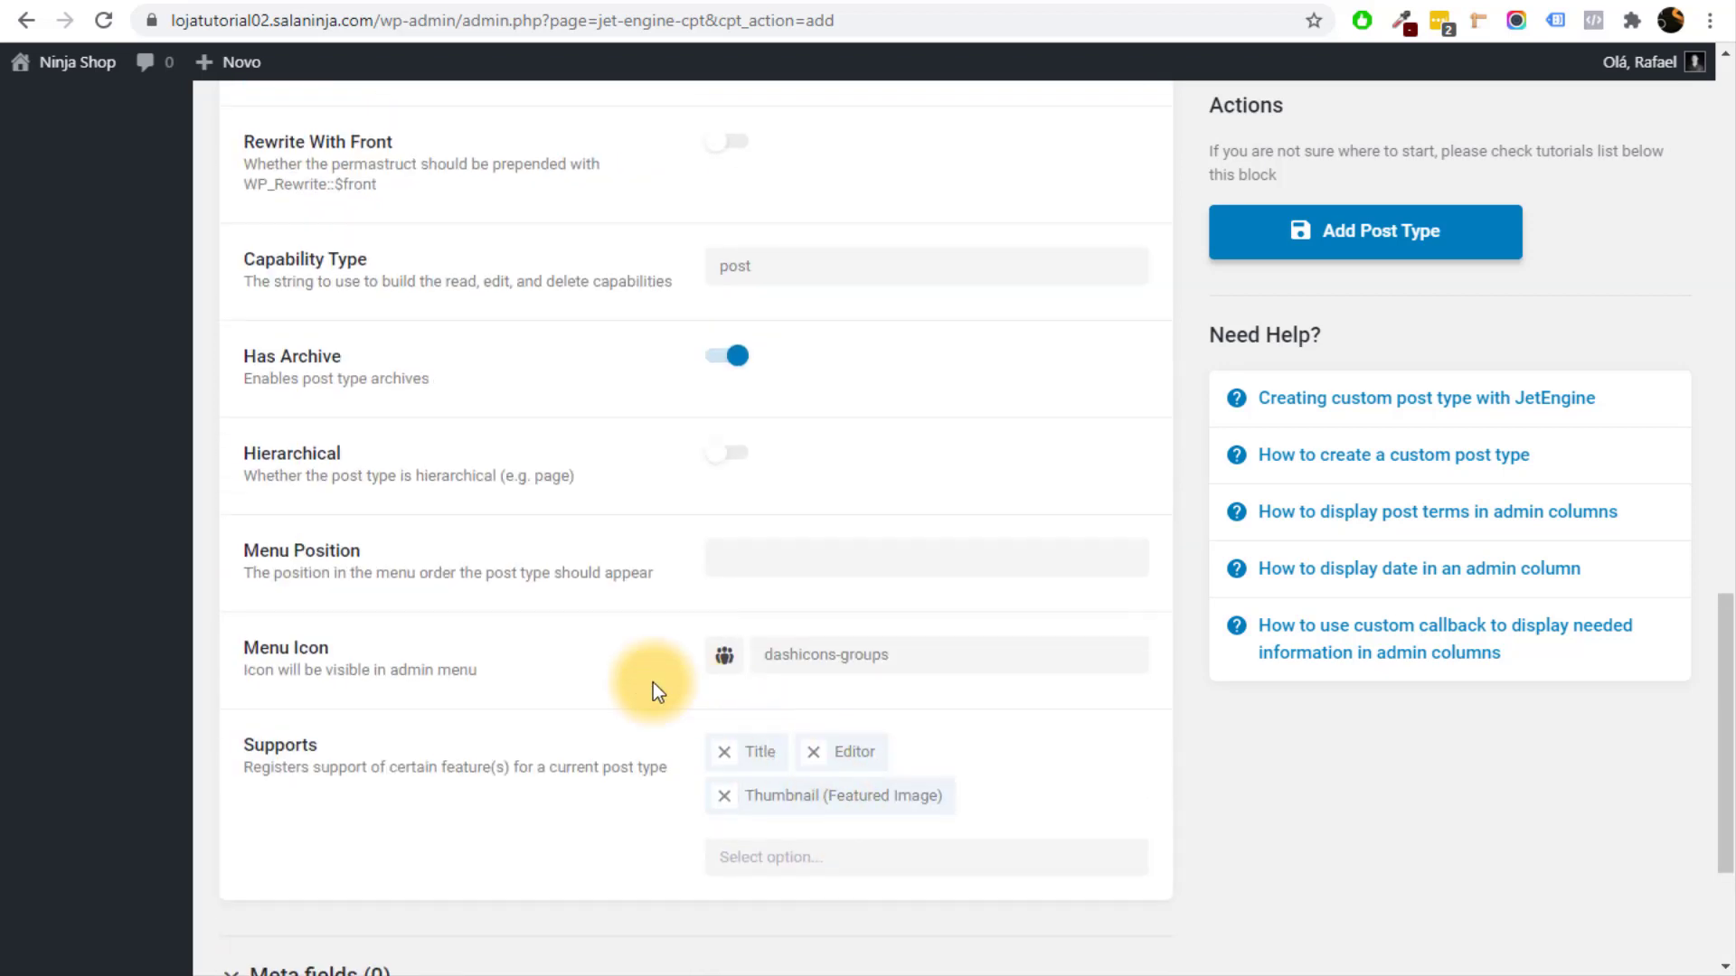
scroll(758, 561, down, 2)
scroll(697, 534, up, 5)
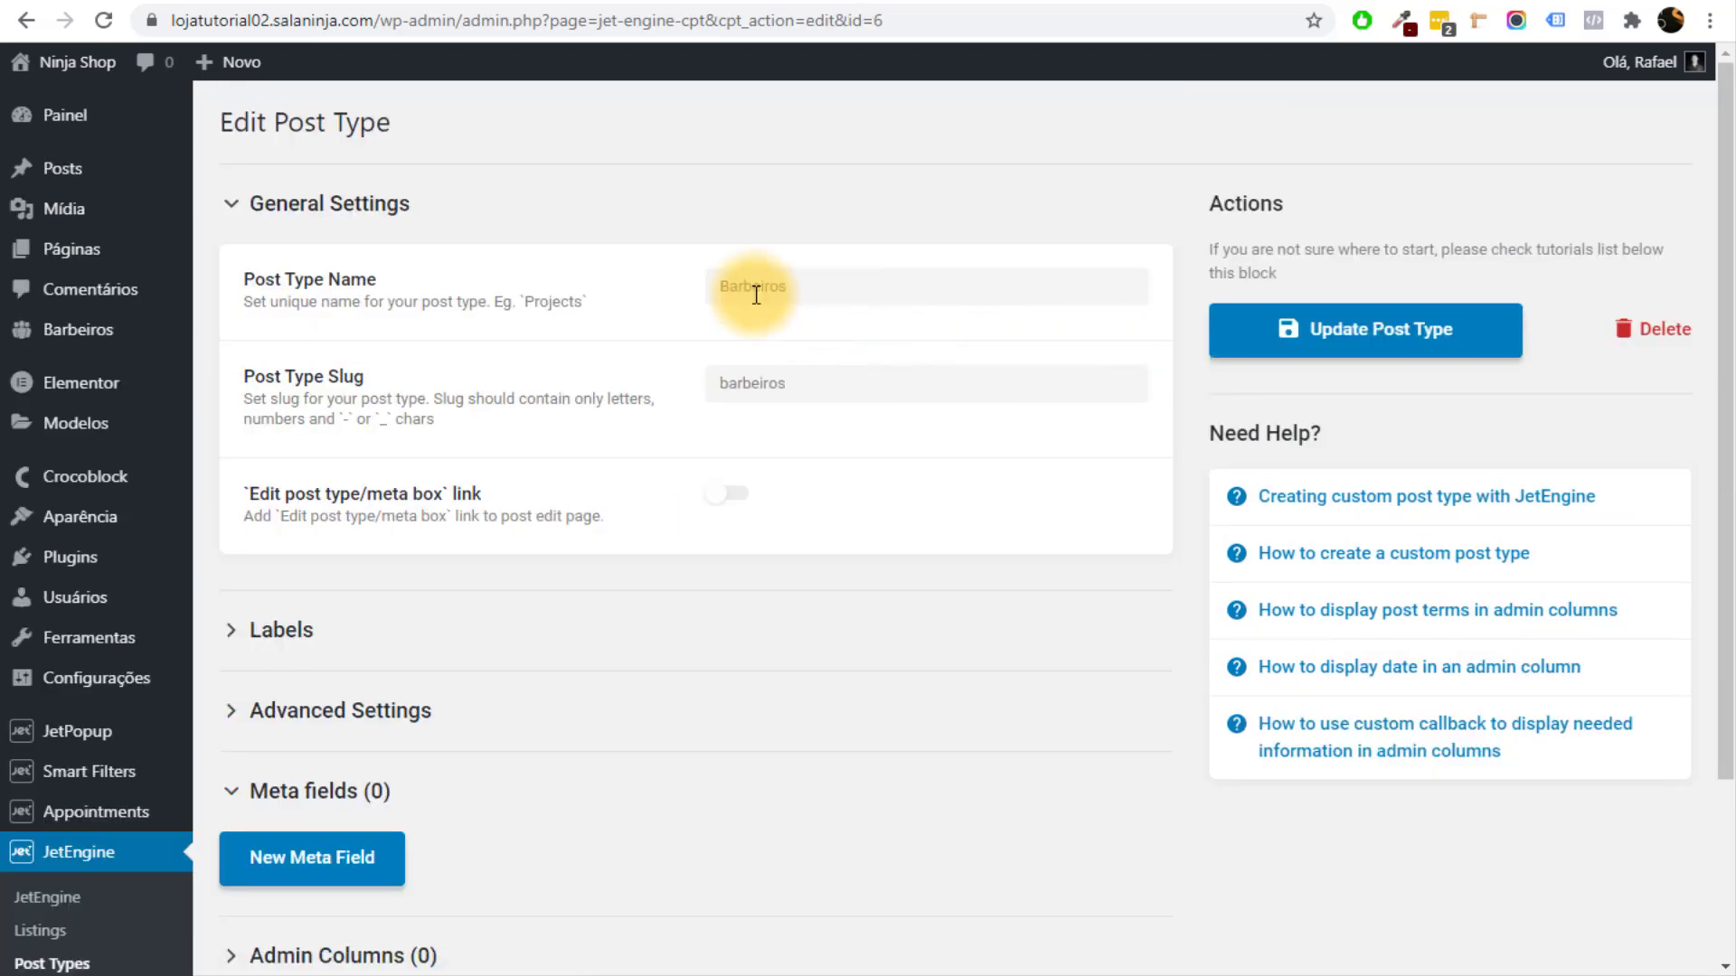
mouse_move(94, 336)
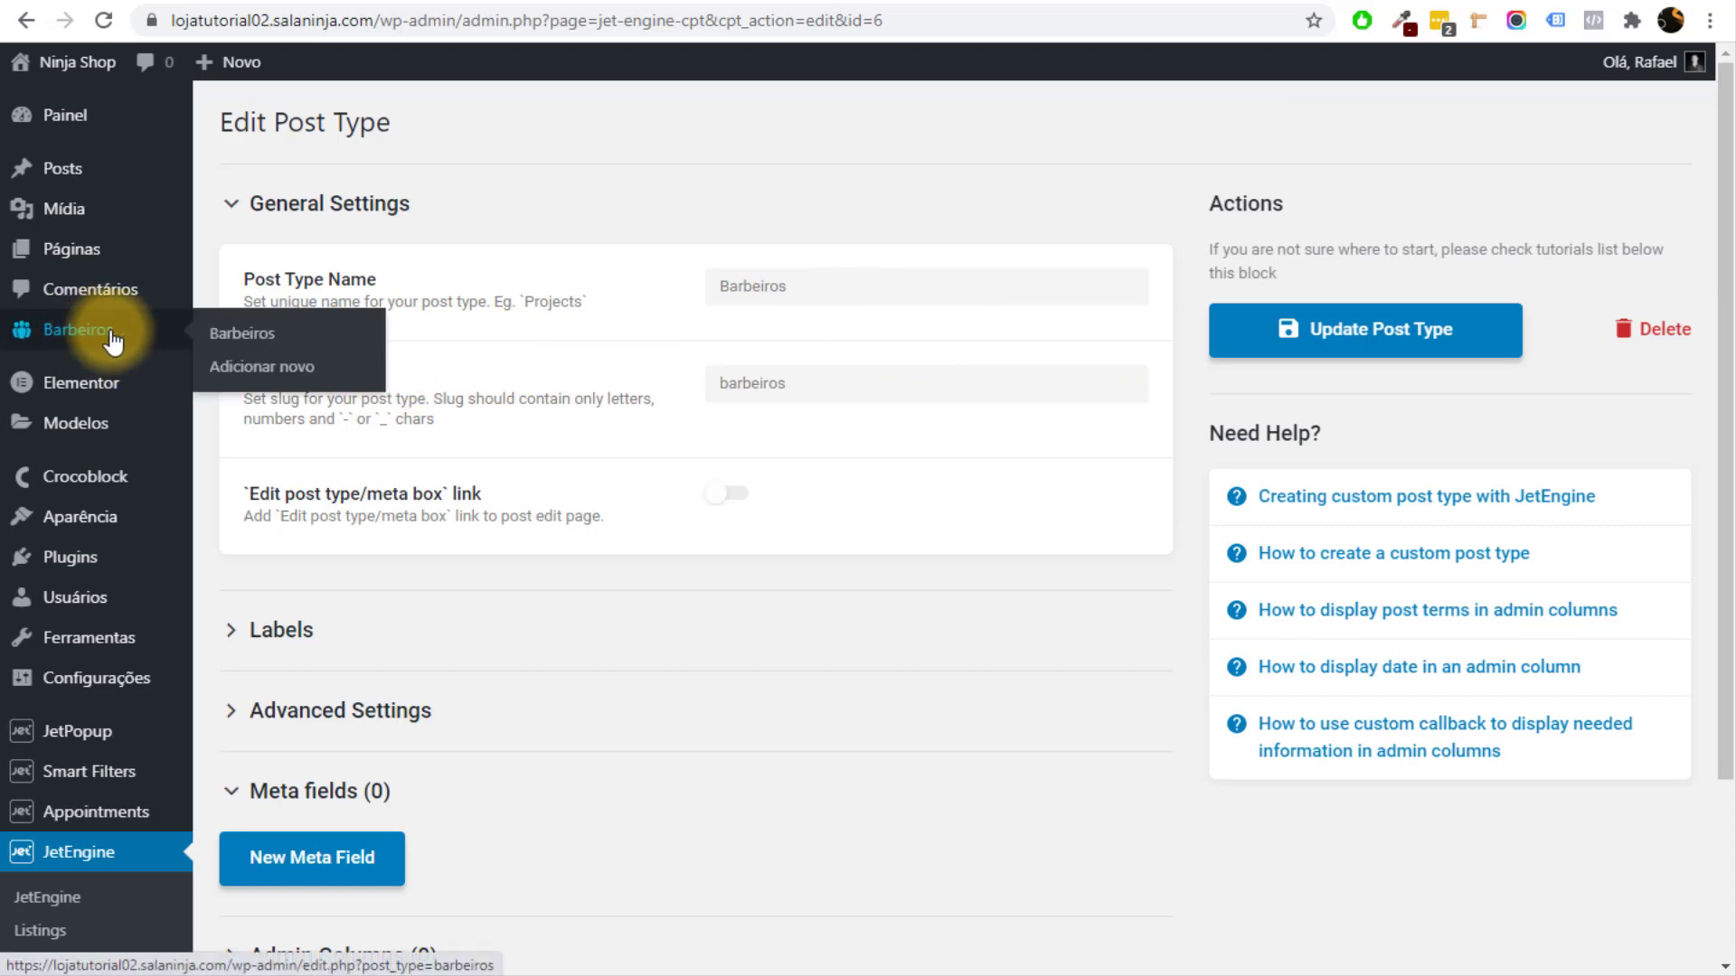
scroll(859, 542, down, 3)
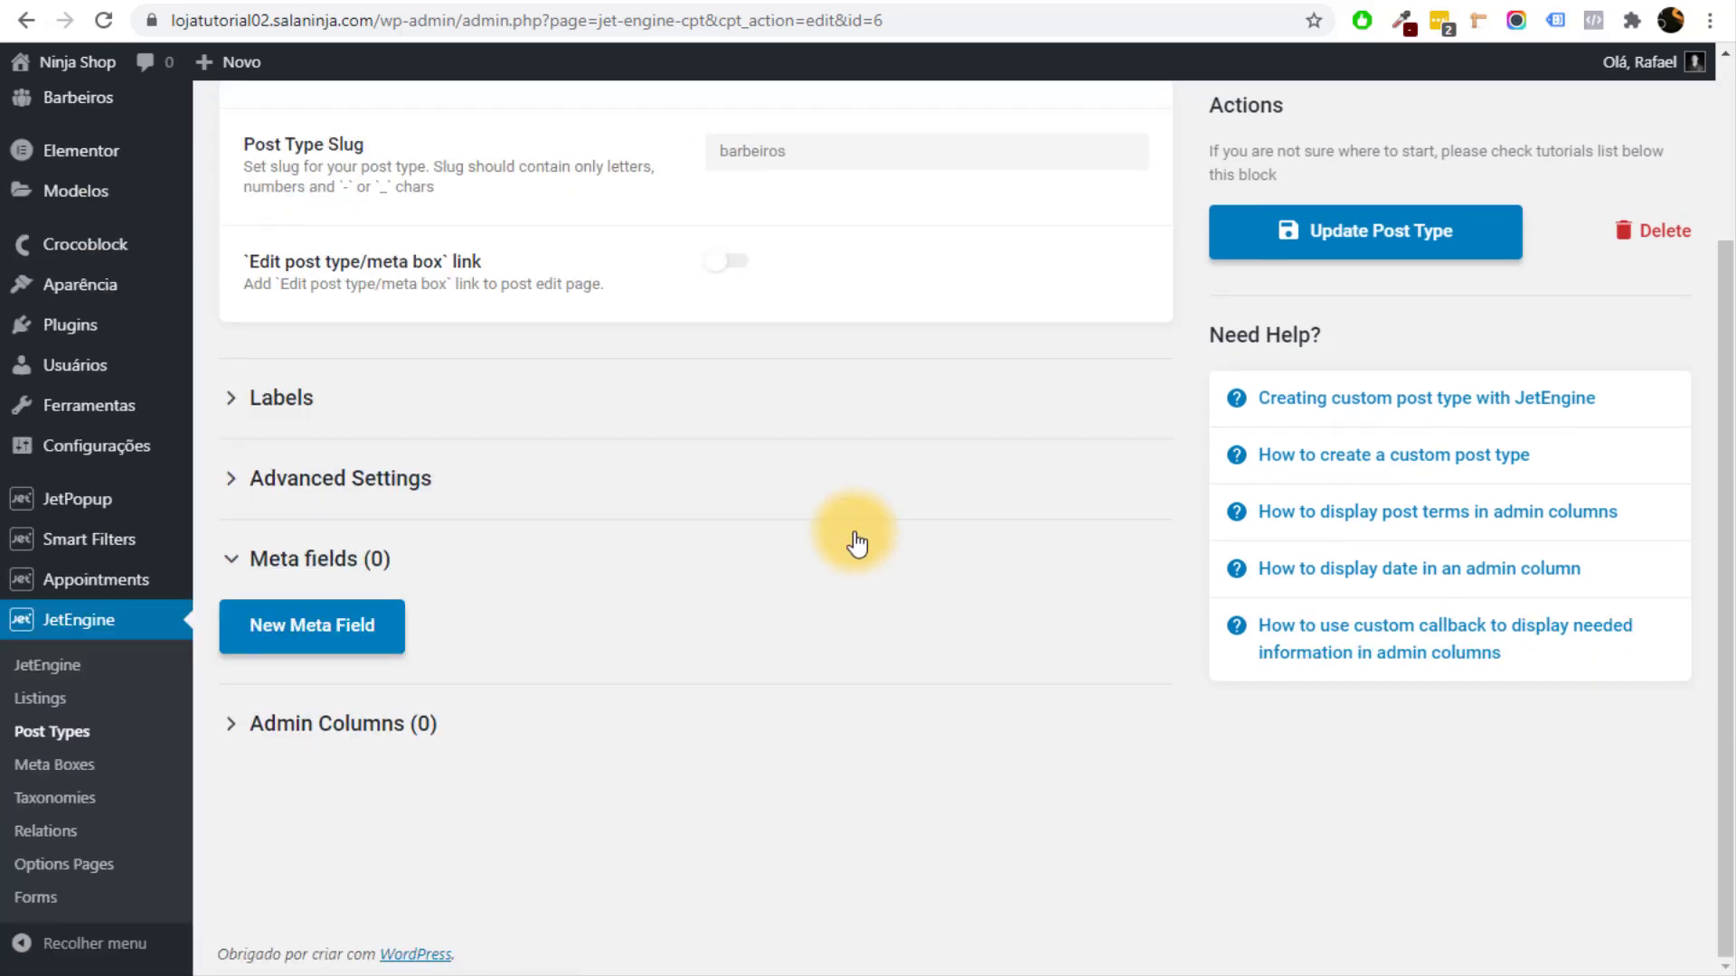
scroll(856, 434, up, 3)
scroll(852, 532, down, 3)
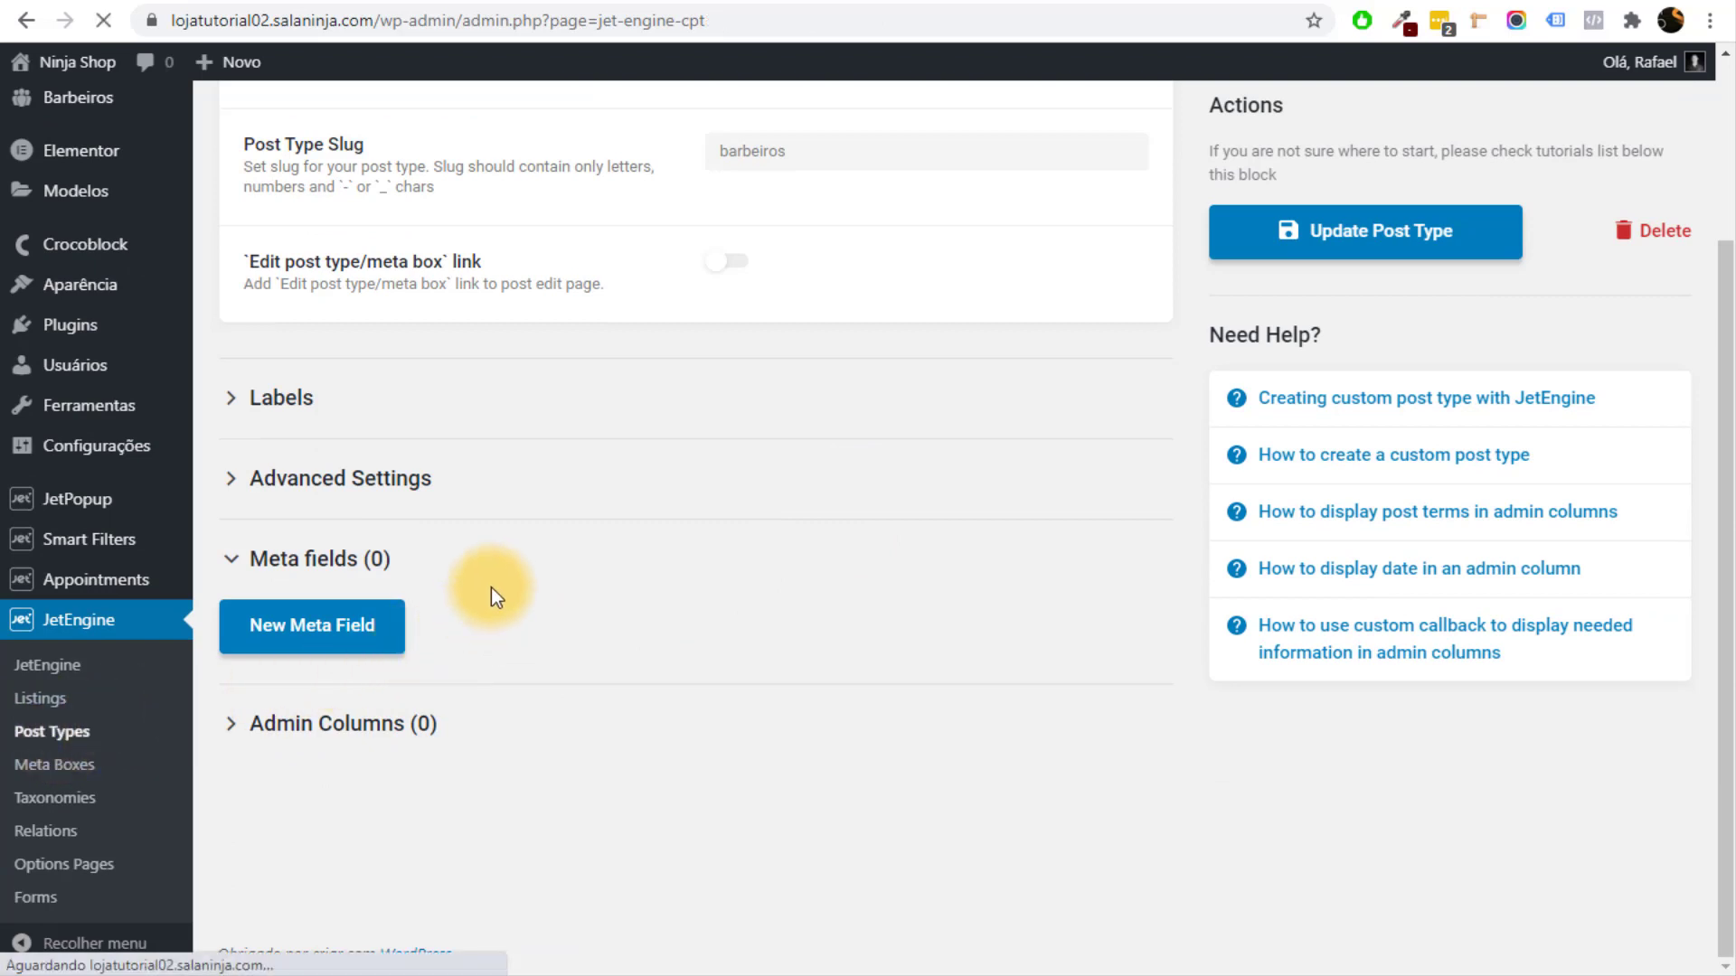
click(543, 127)
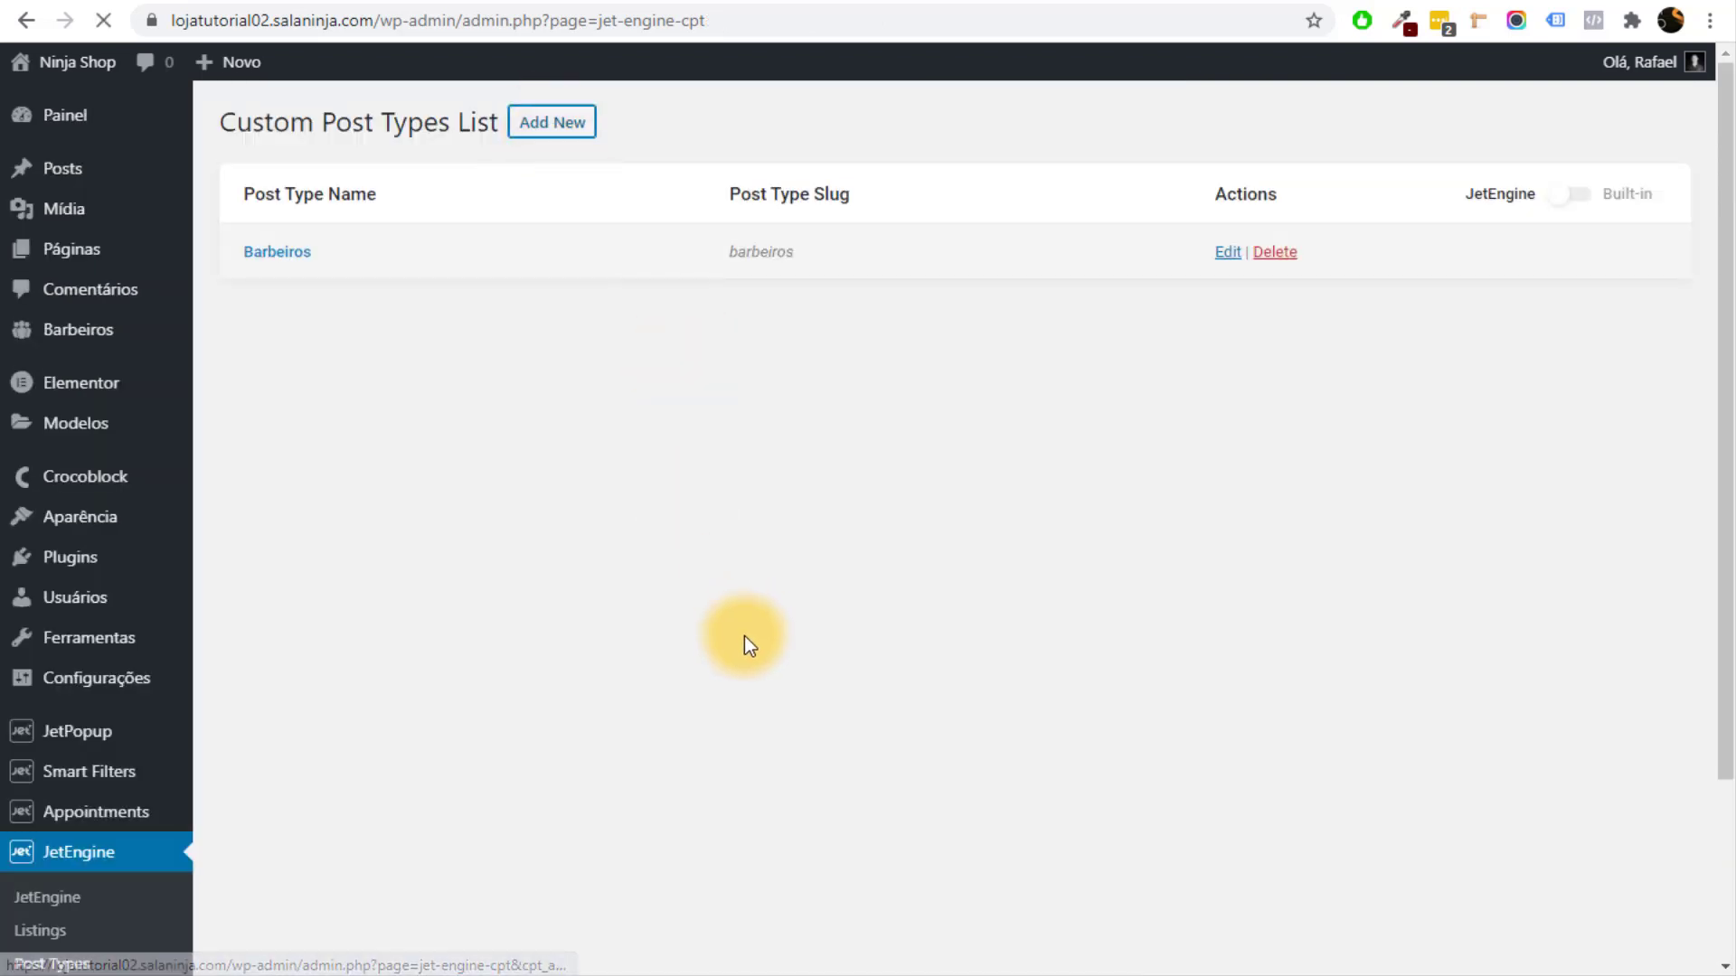
- Name the new post type Serviços and enable Thumbnail (featured image) support
click(758, 287)
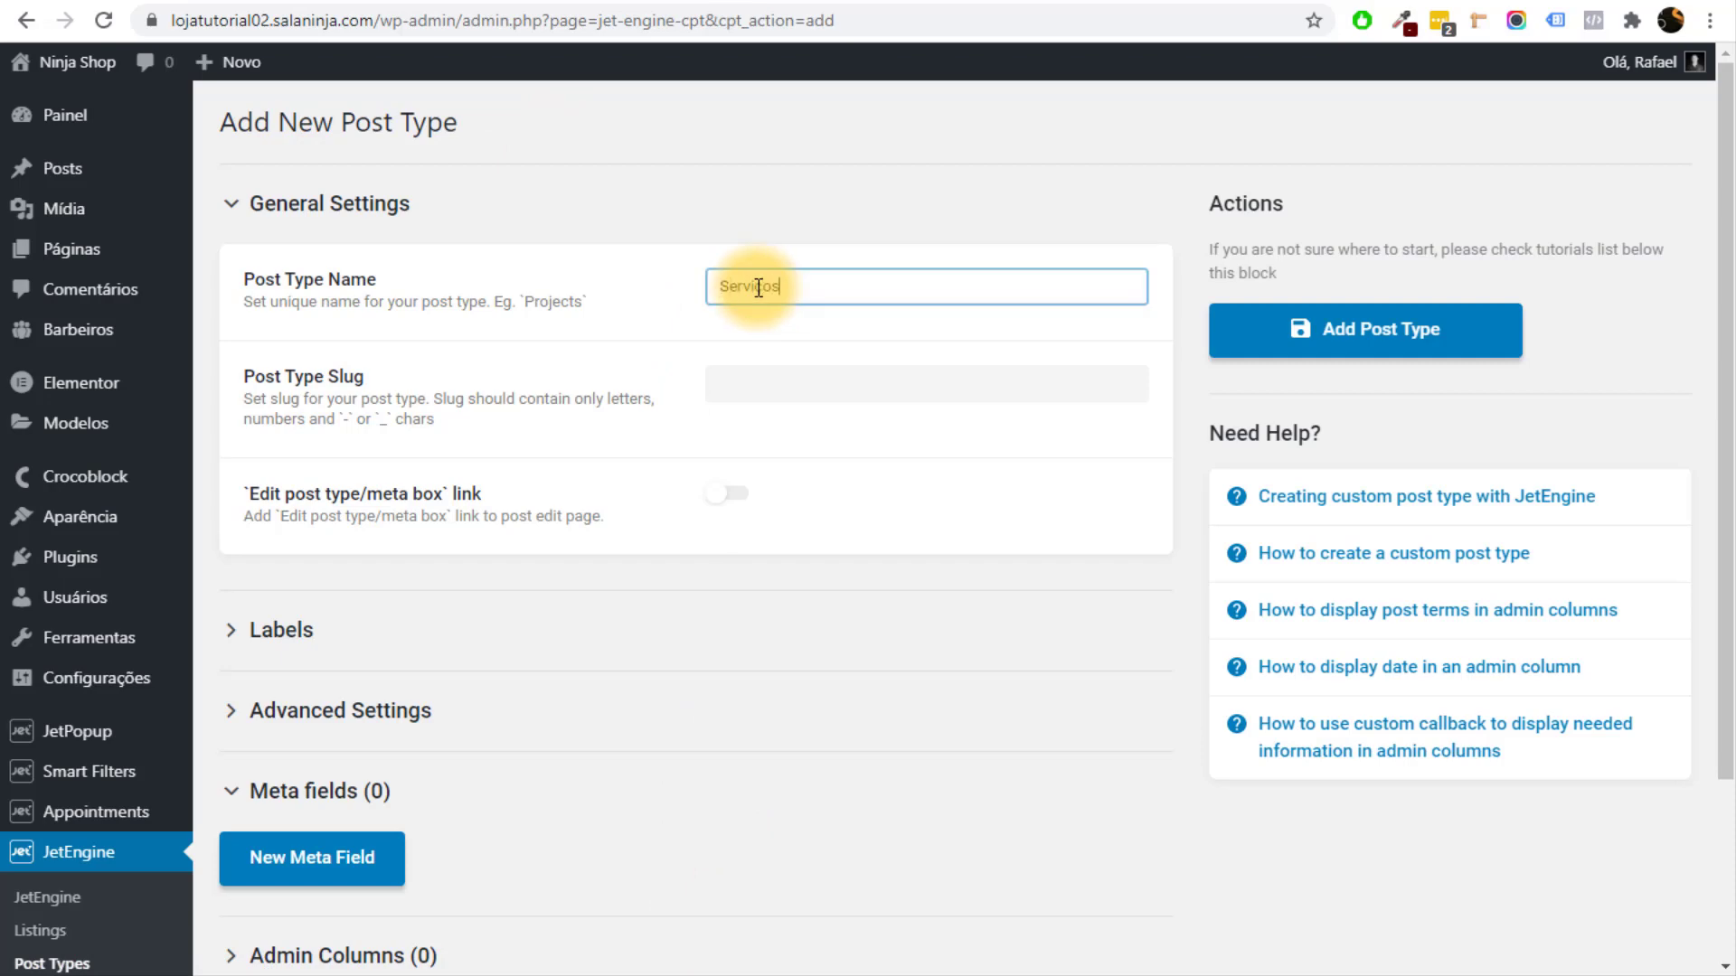
key(Tab)
scroll(388, 593, down, 1)
click(387, 593)
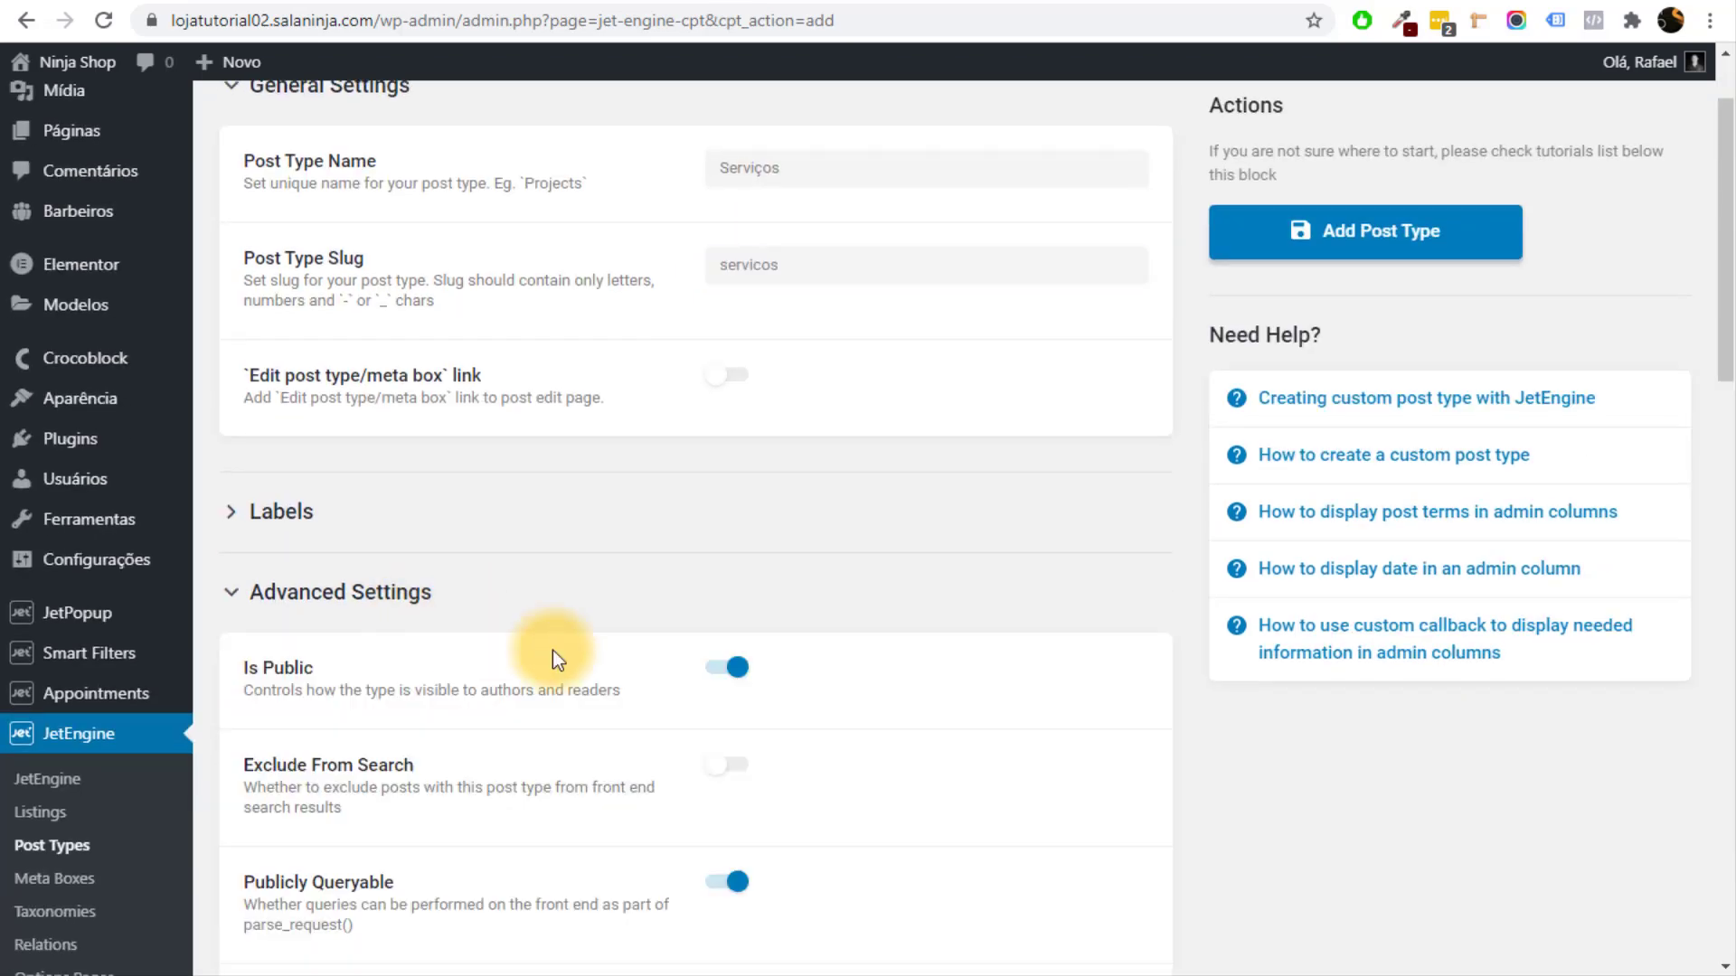
scroll(804, 678, down, 18)
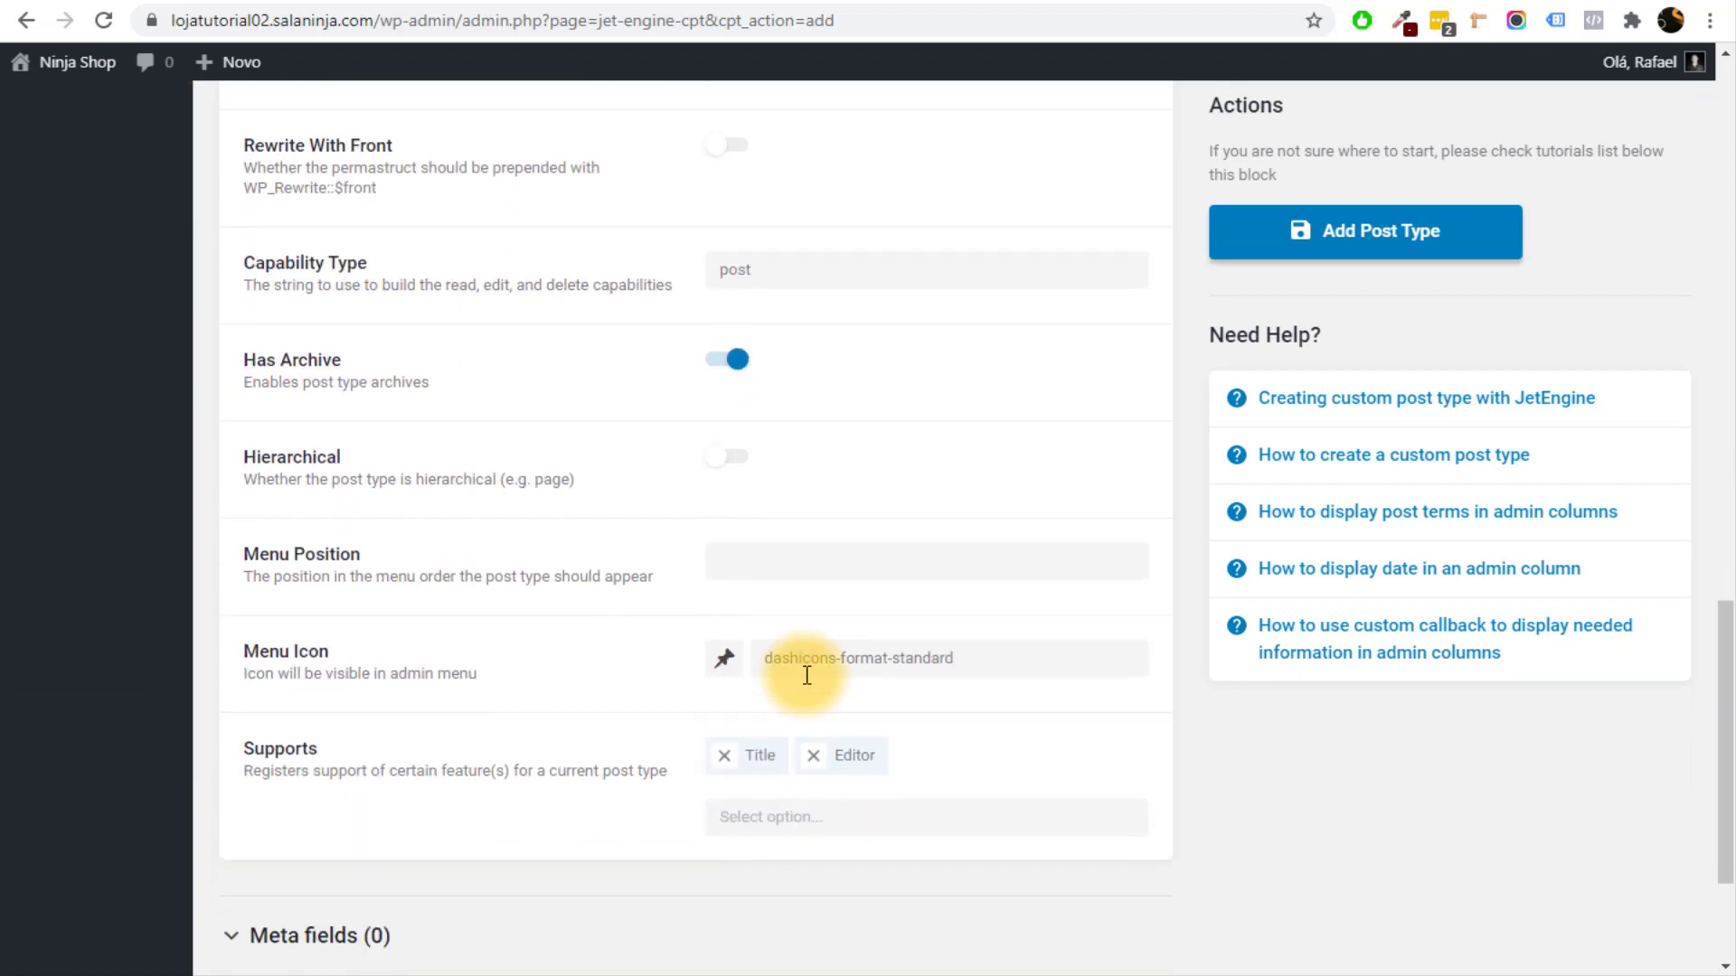
click(817, 820)
scroll(858, 904, down, 3)
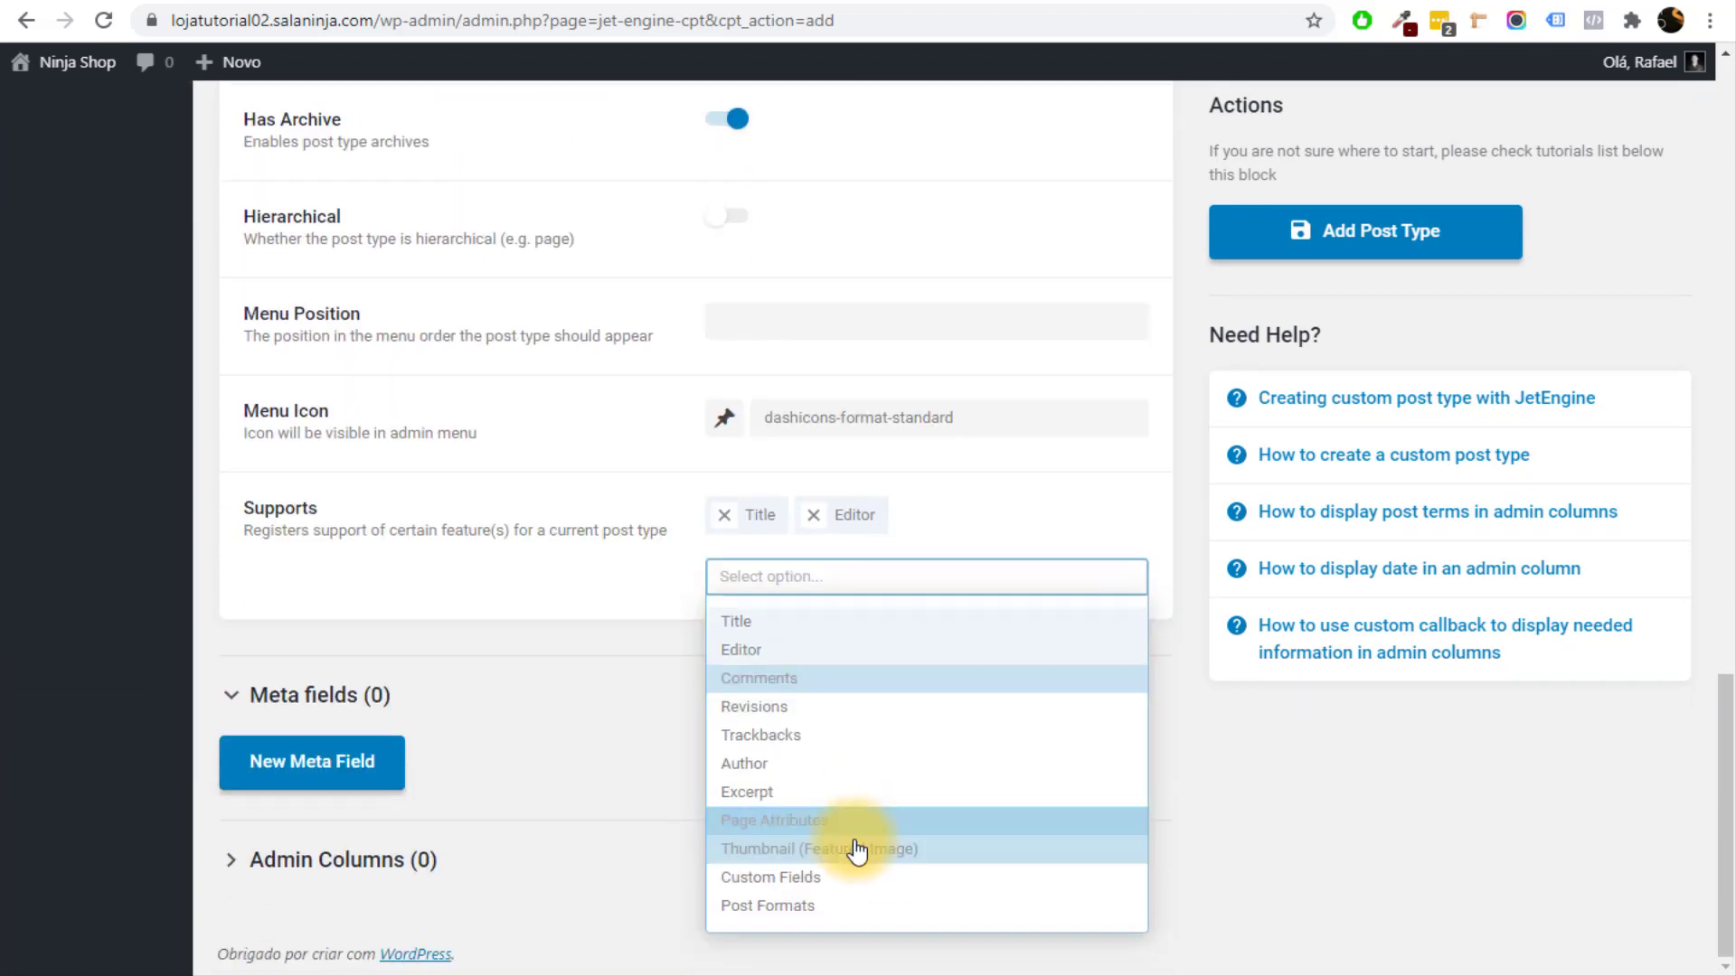
click(853, 956)
- Give the Serviços post type the gear menu icon and save it
scroll(886, 804, up, 3)
click(992, 662)
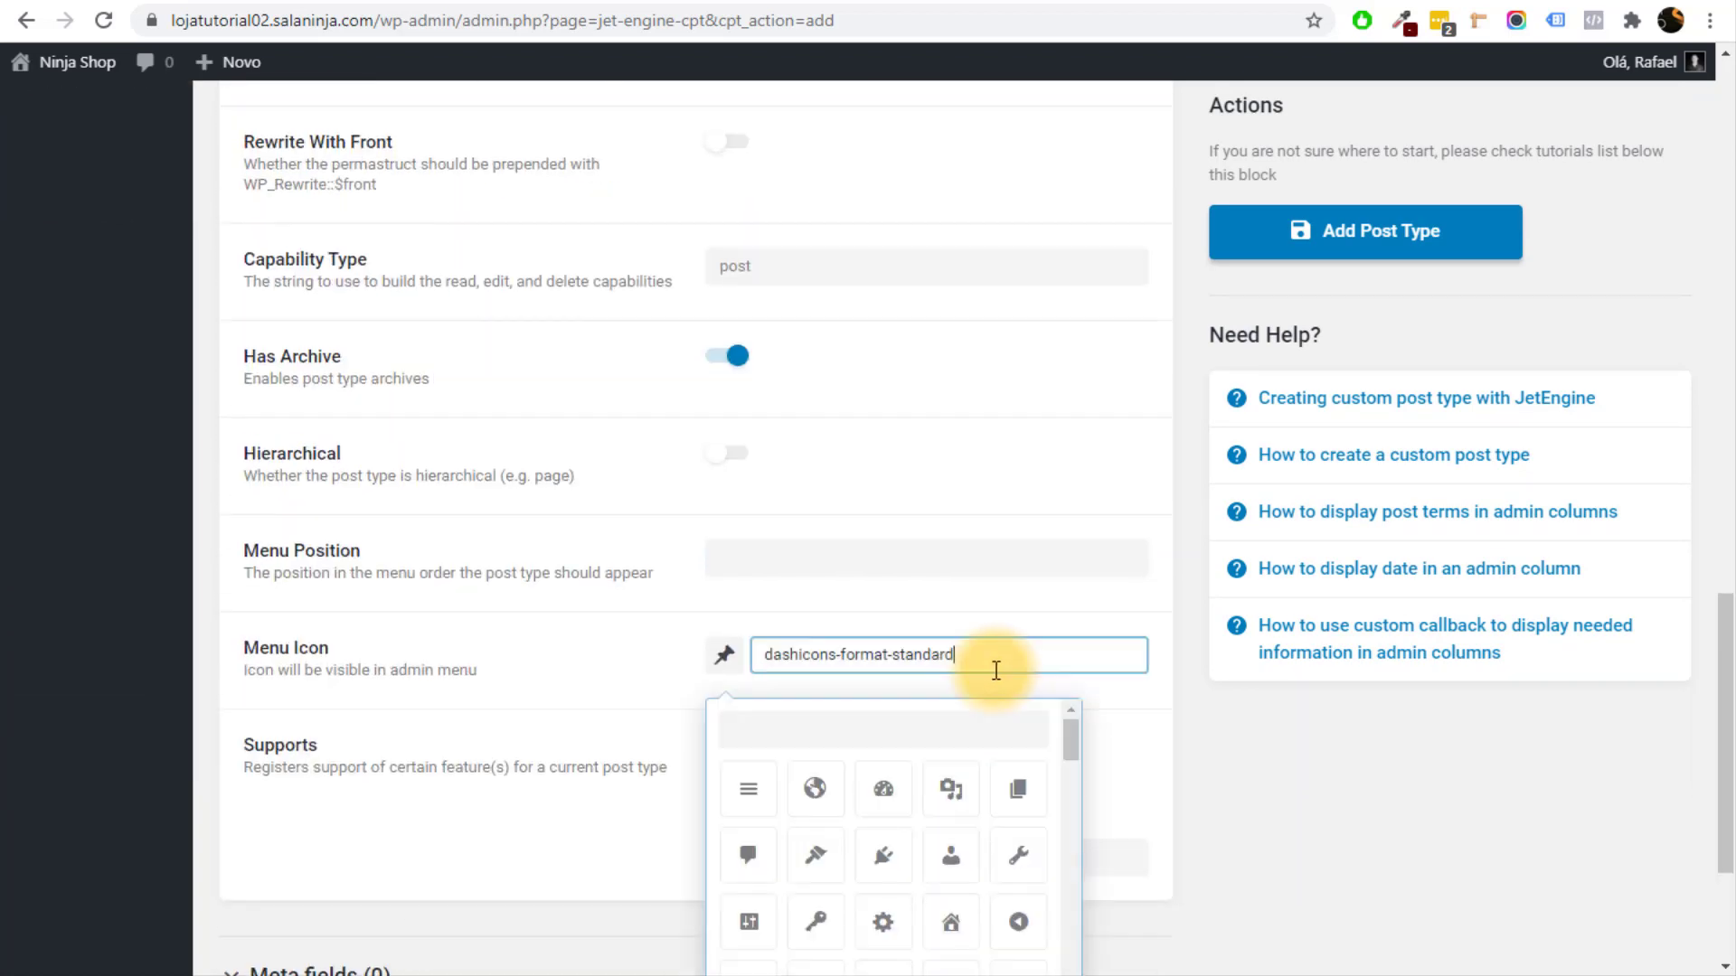
click(894, 936)
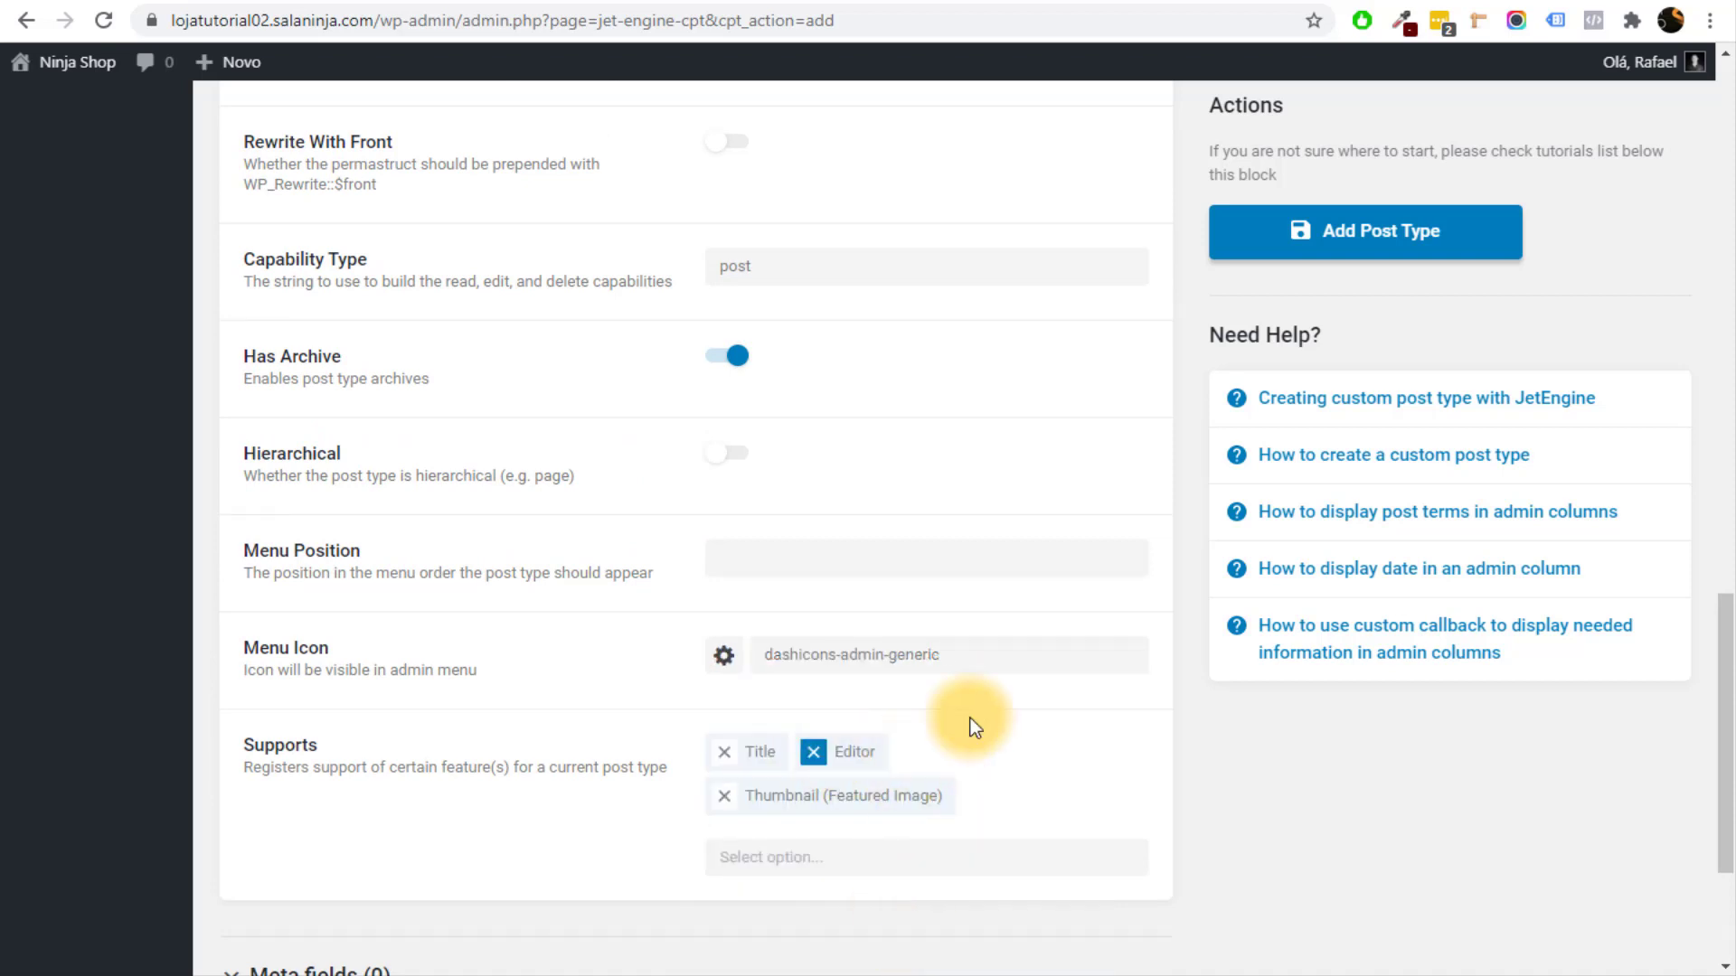
scroll(707, 660, down, 3)
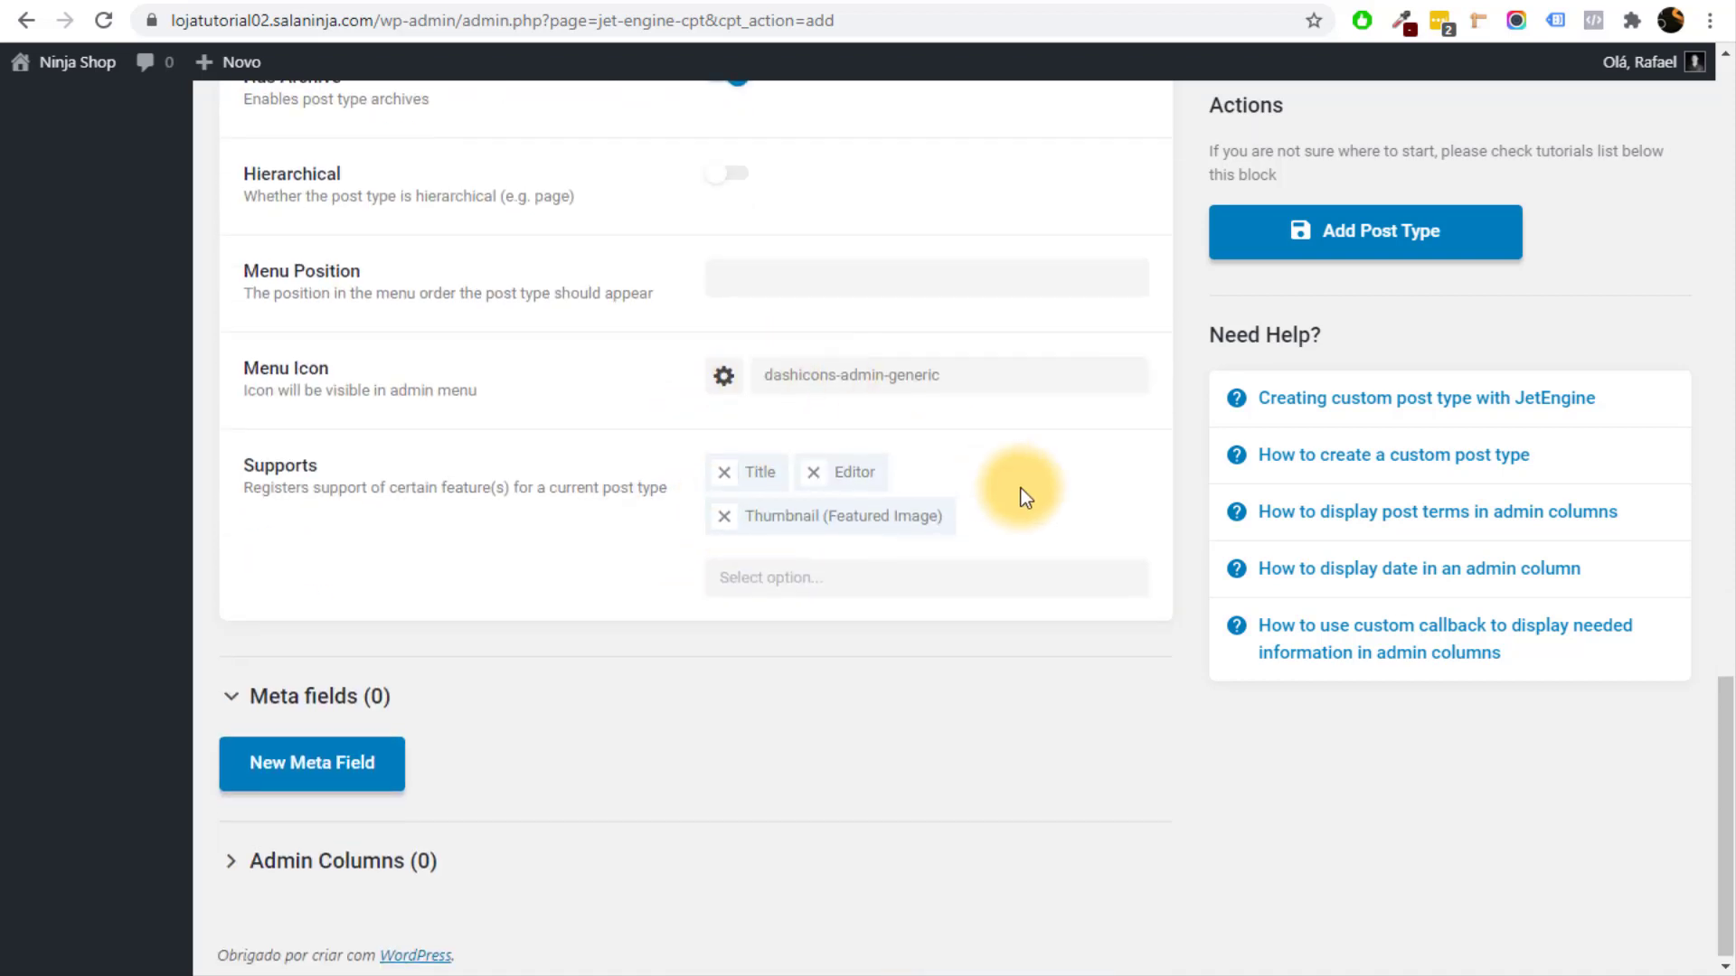
scroll(1021, 488, up, 3)
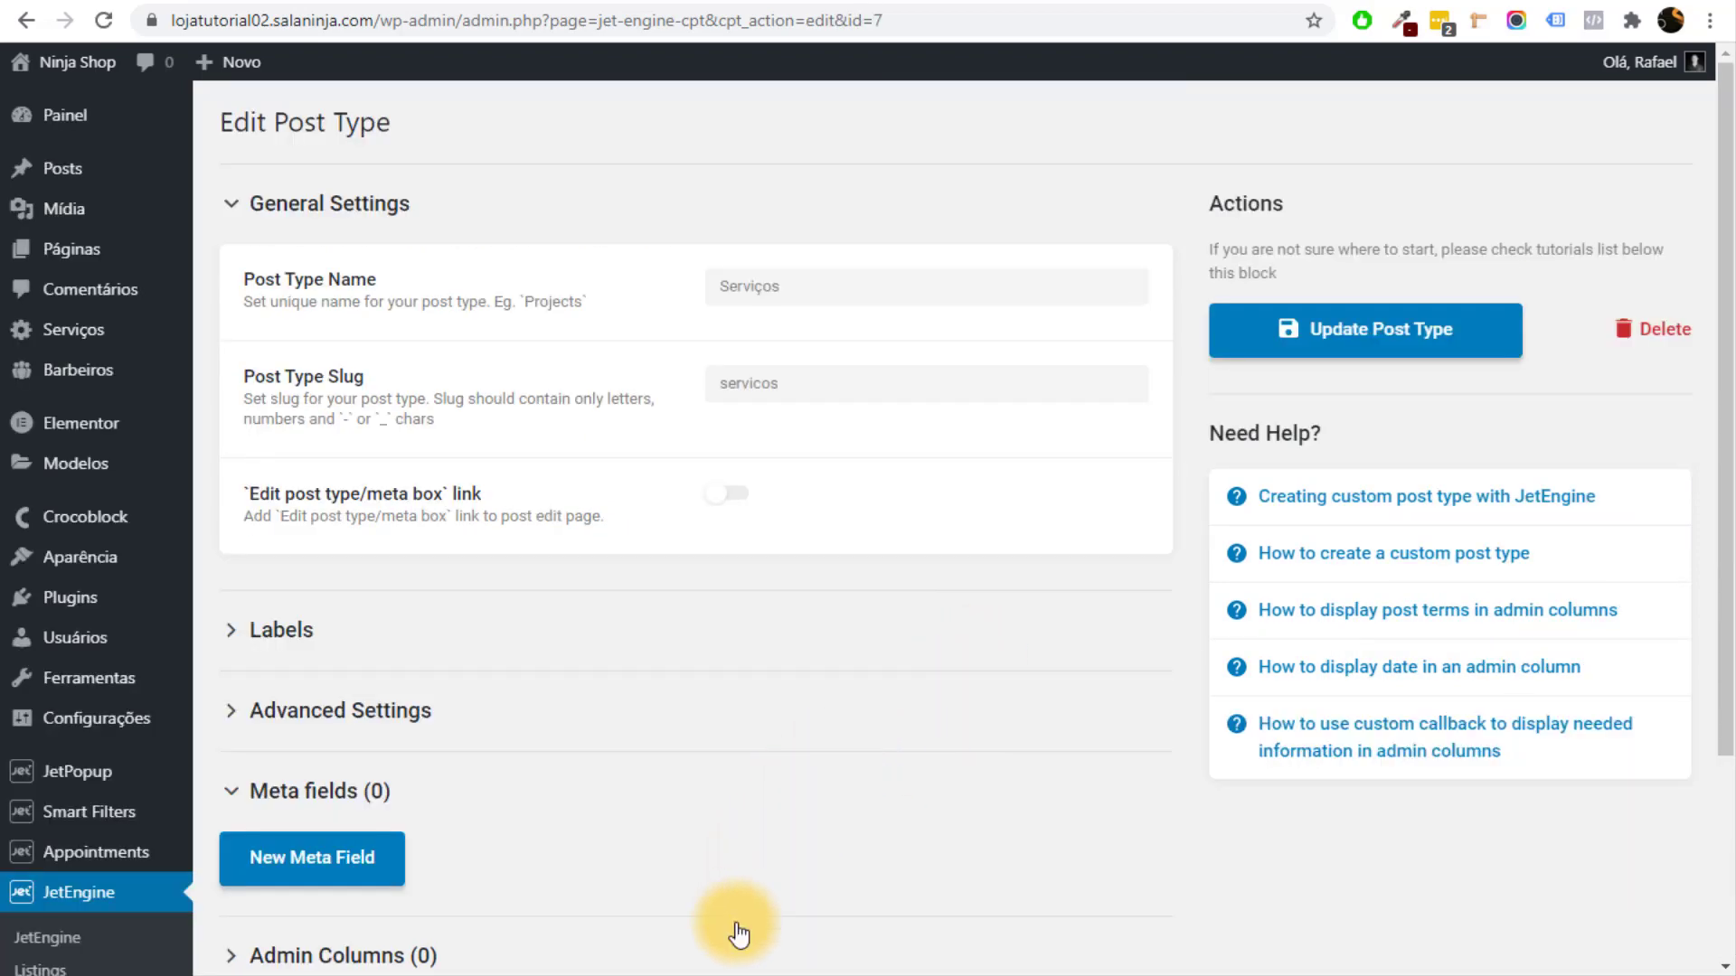
- In XMind, unfold the Barbeiros topic to show its three barber subtopics
click(801, 973)
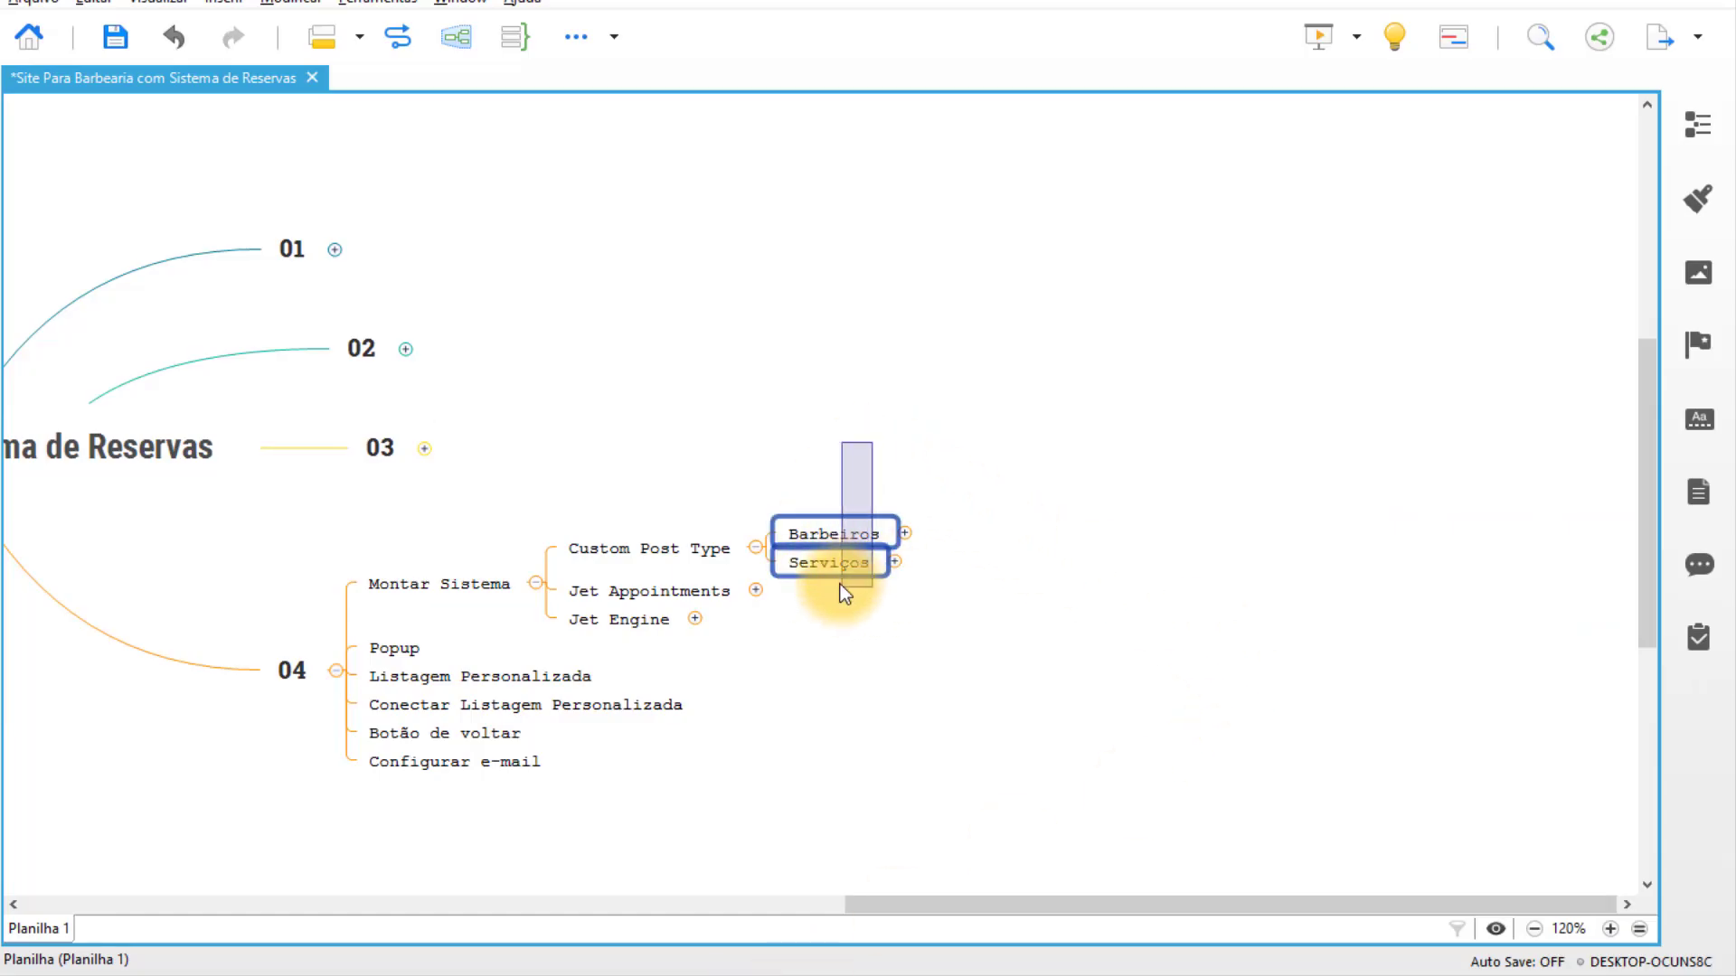
click(905, 533)
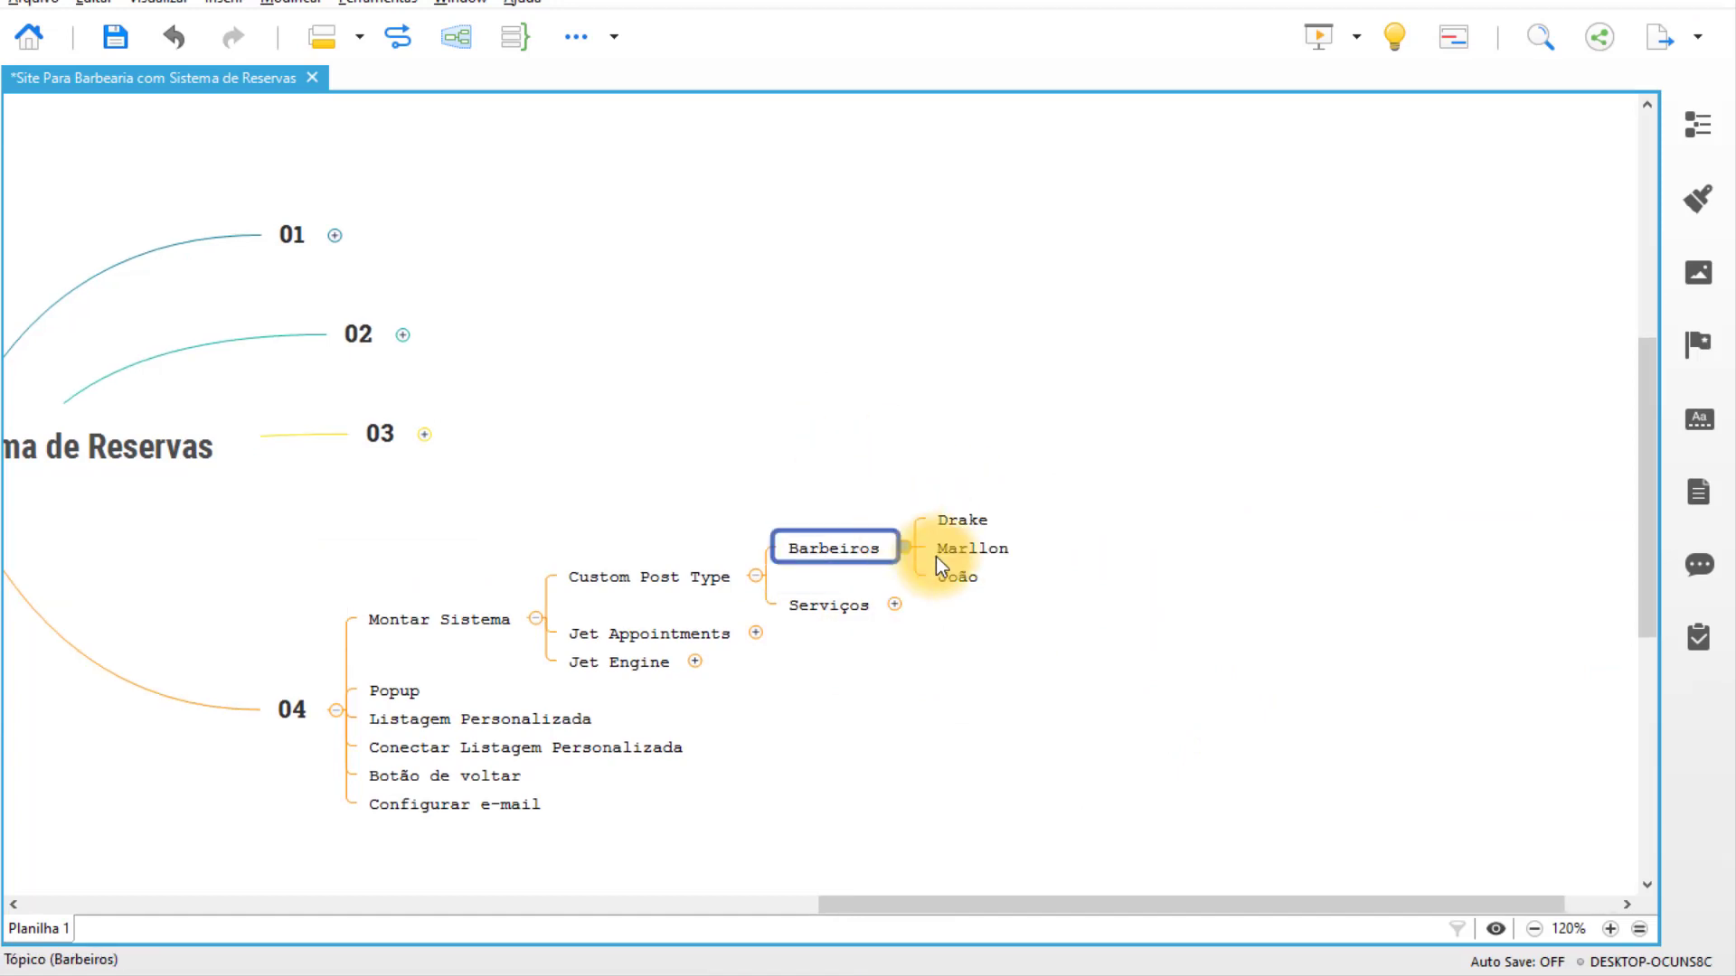
click(983, 603)
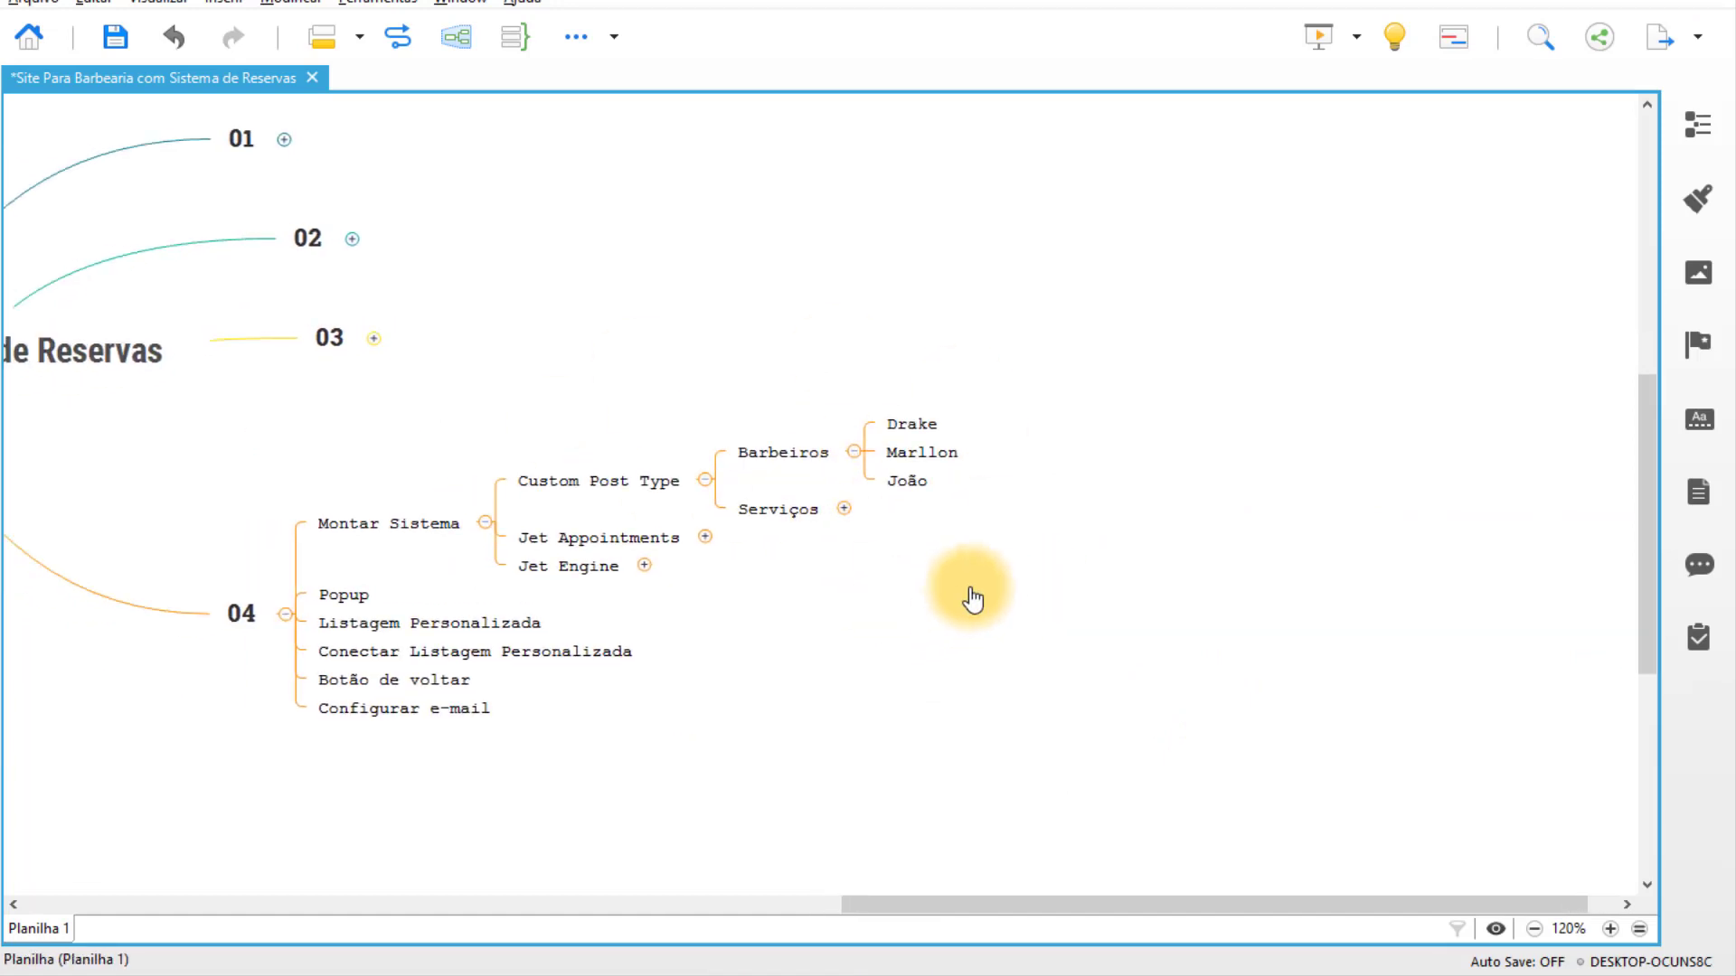
- Start a new Barbeiros post titled Drake, copied from the mind map
drag(987, 490, 990, 487)
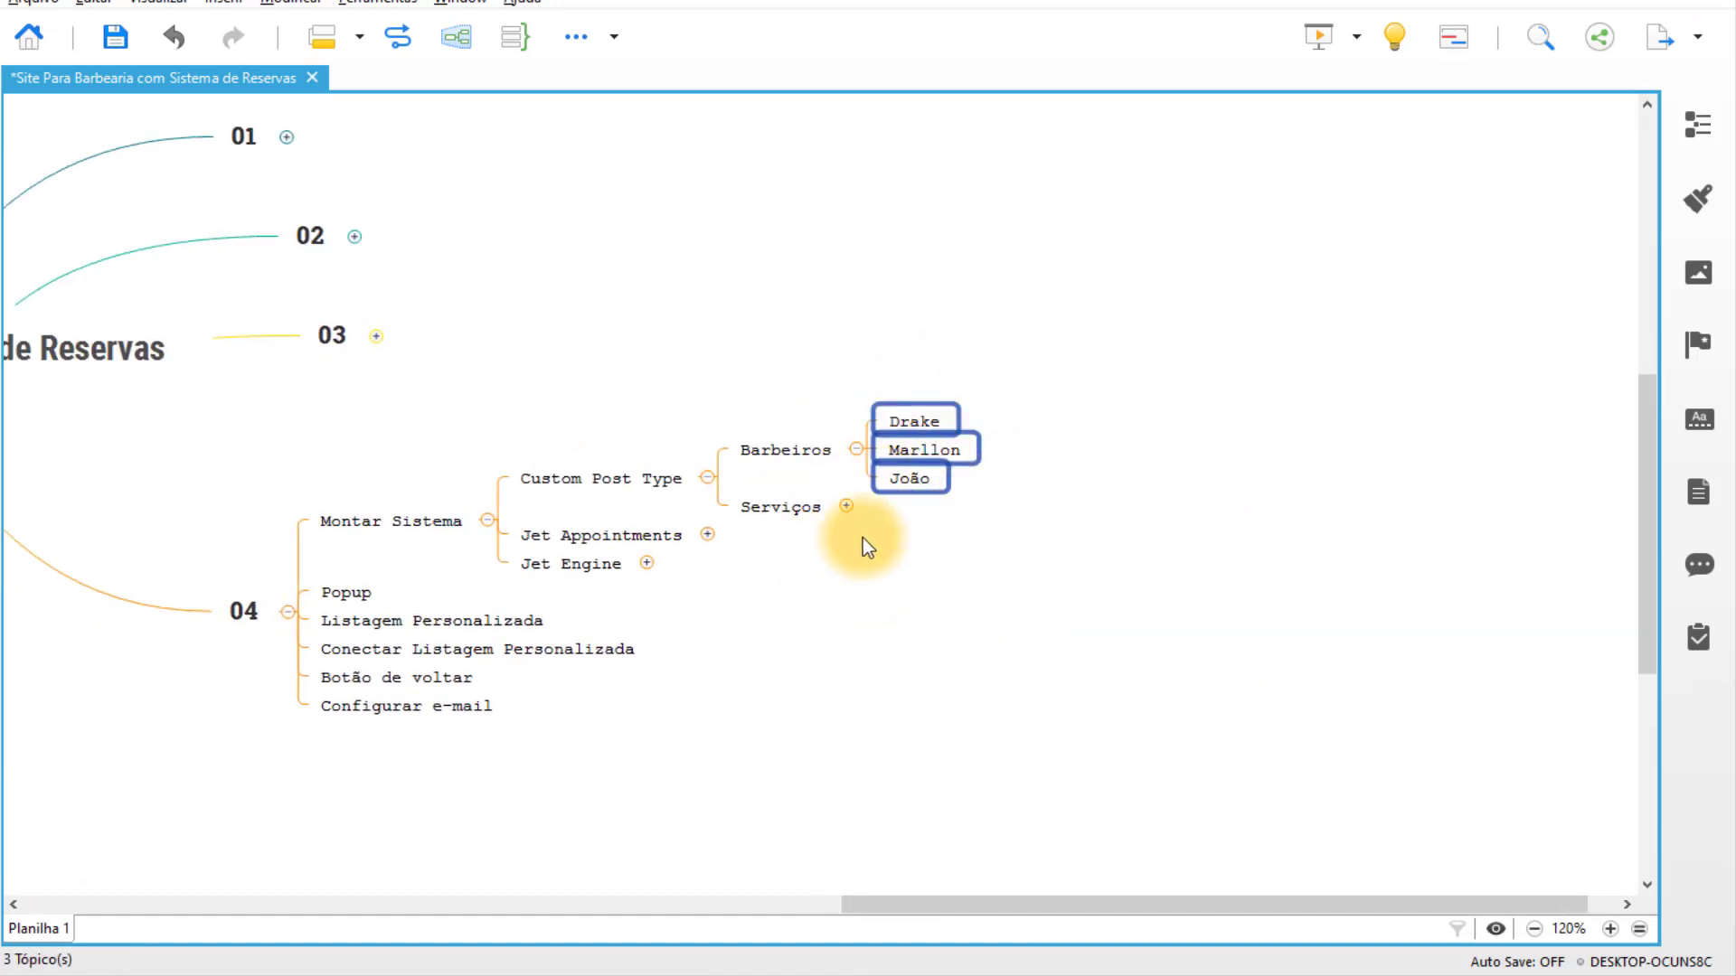
click(689, 973)
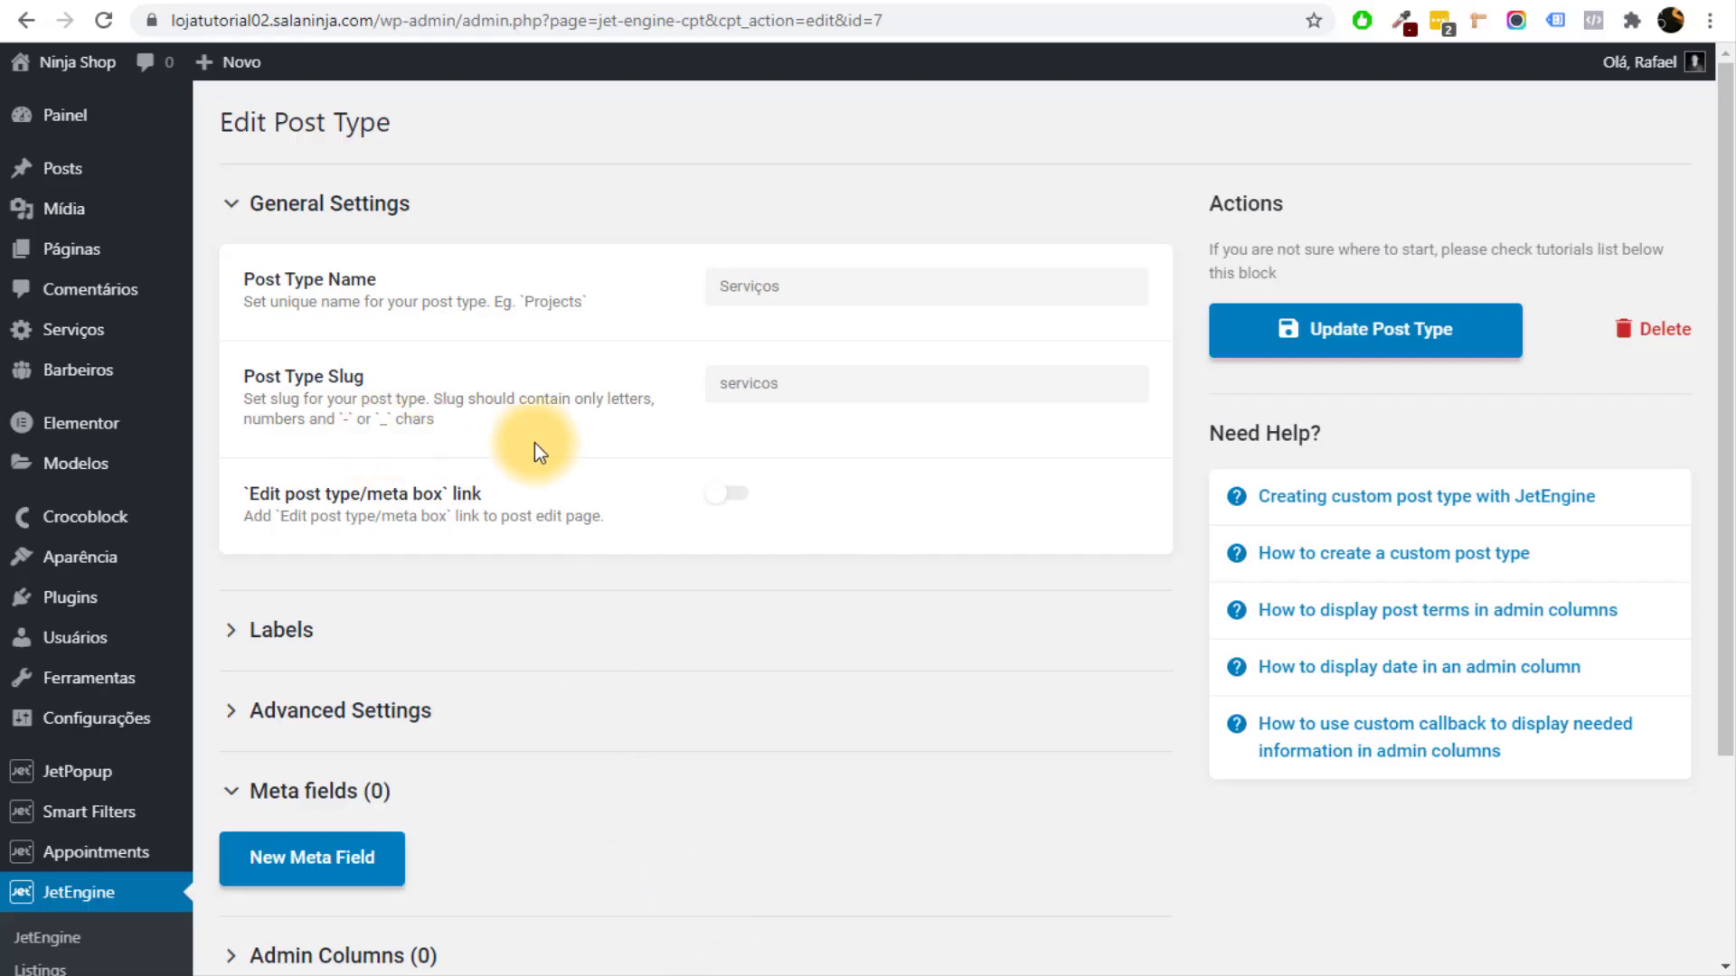
mouse_move(72, 370)
click(292, 409)
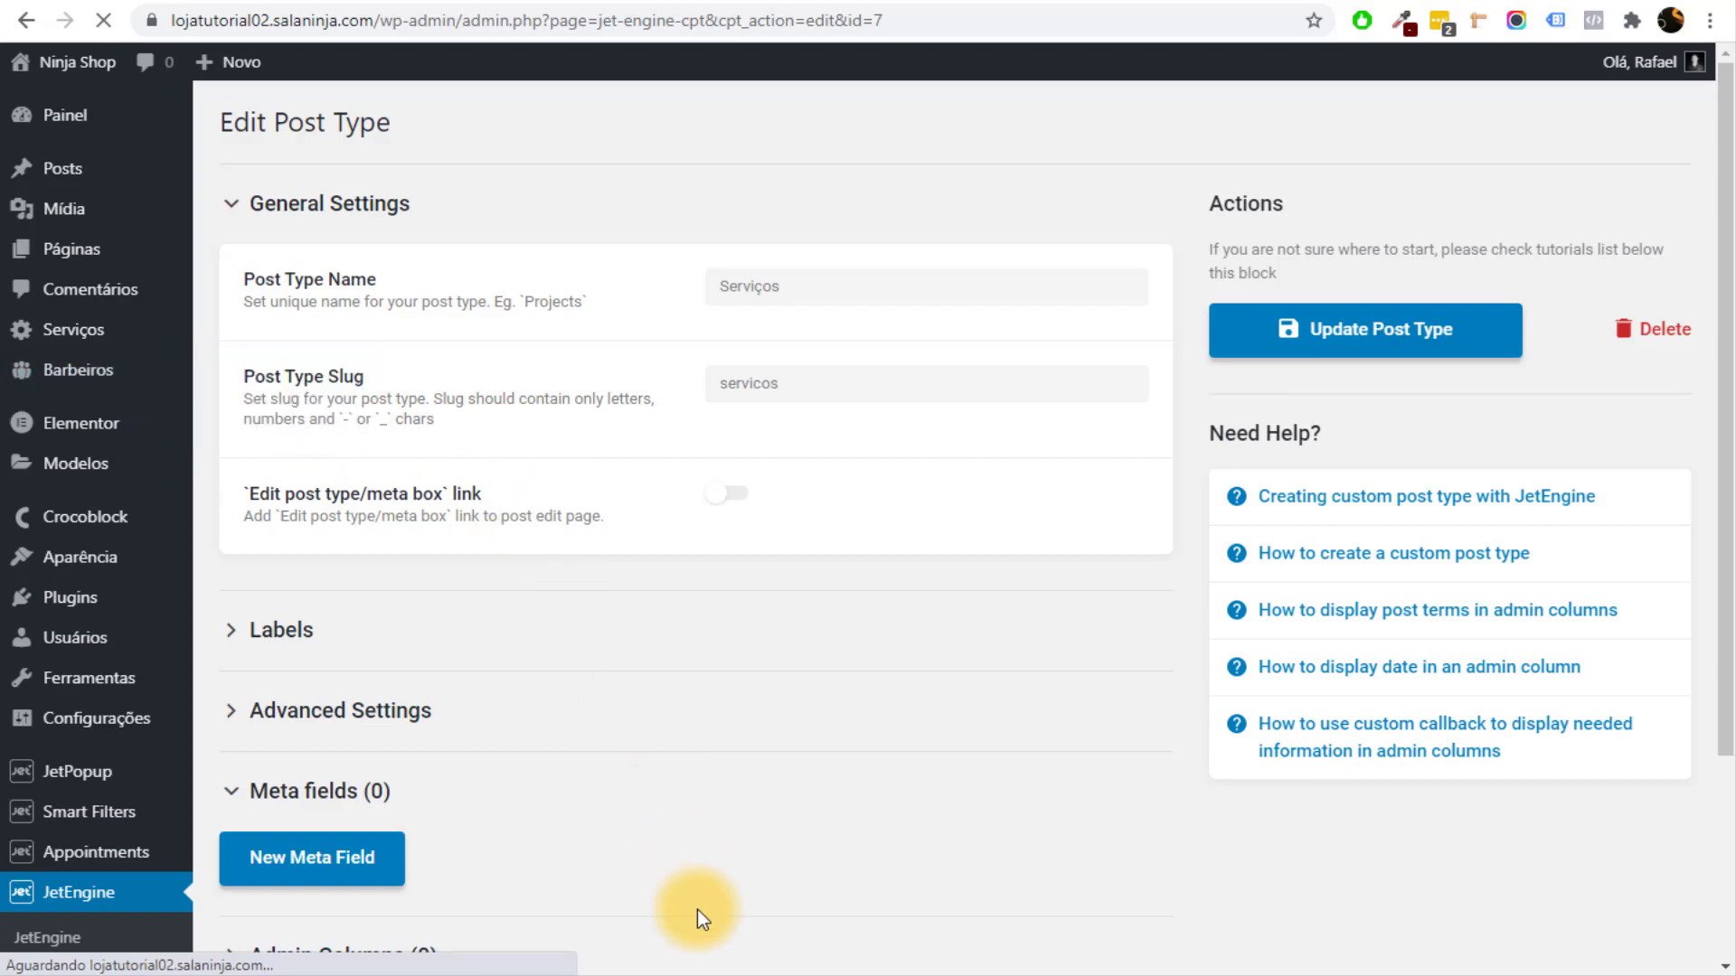
click(701, 972)
double_click(925, 420)
key(ctrl+c)
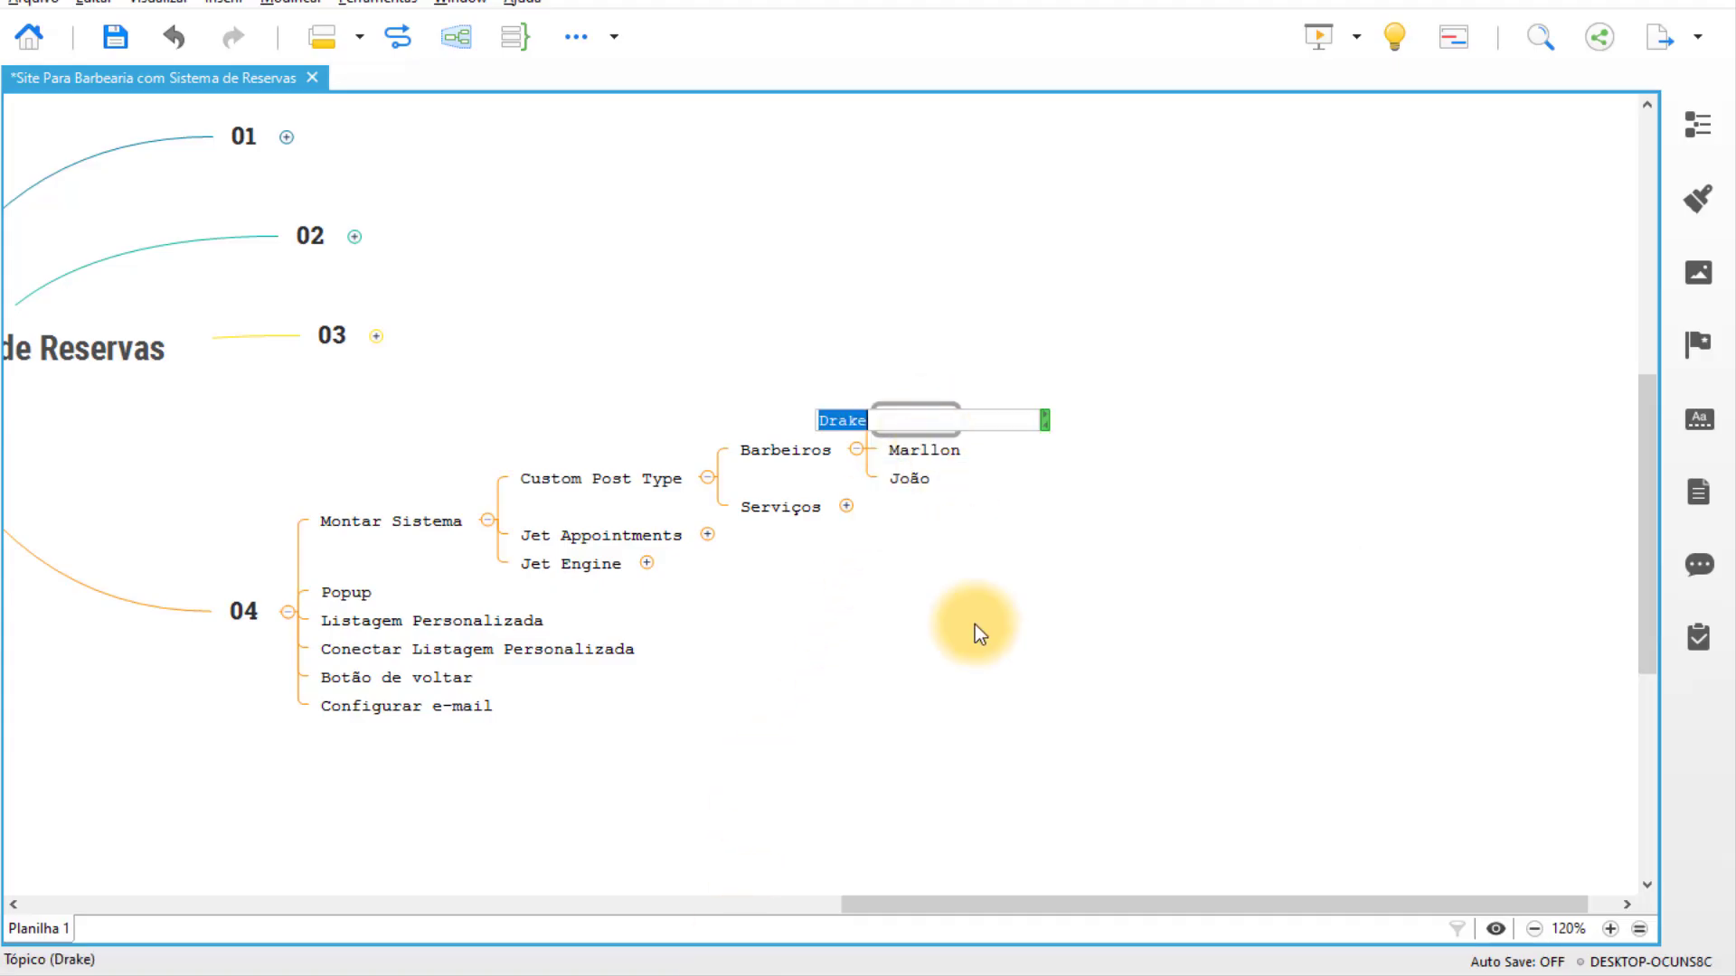
click(975, 624)
click(674, 972)
key(ctrl+v)
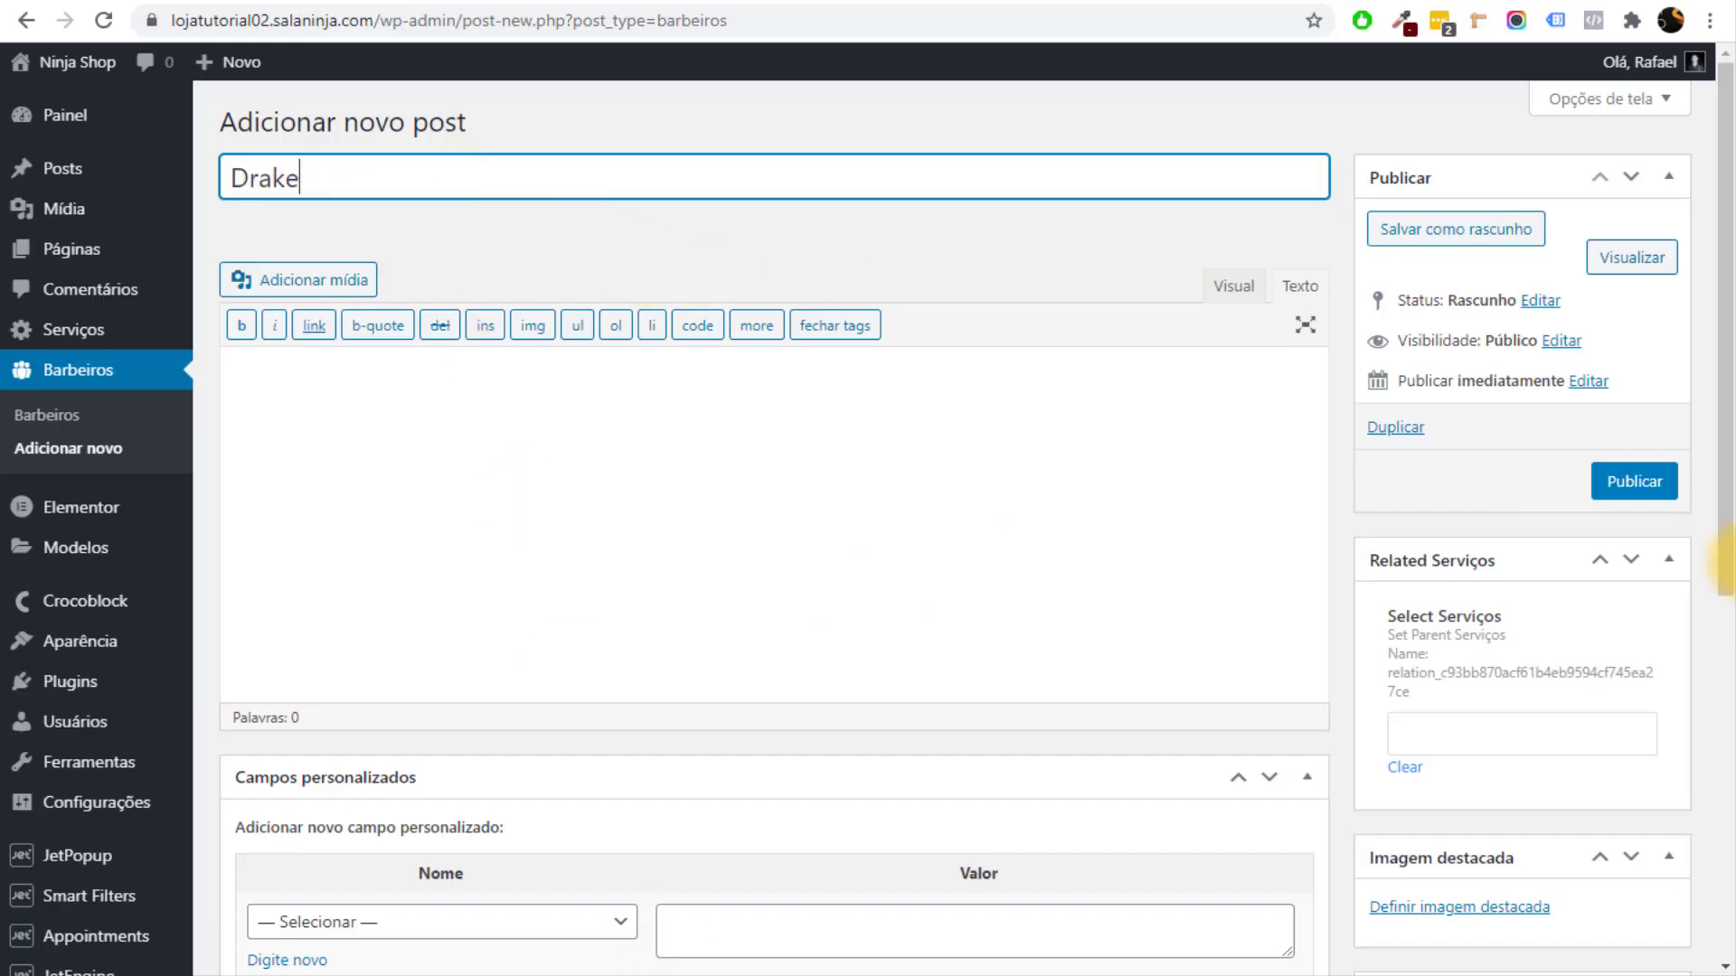
- Set the bearded-man haircut photo as Drake's featured image and publish the post
drag(1705, 467, 1709, 667)
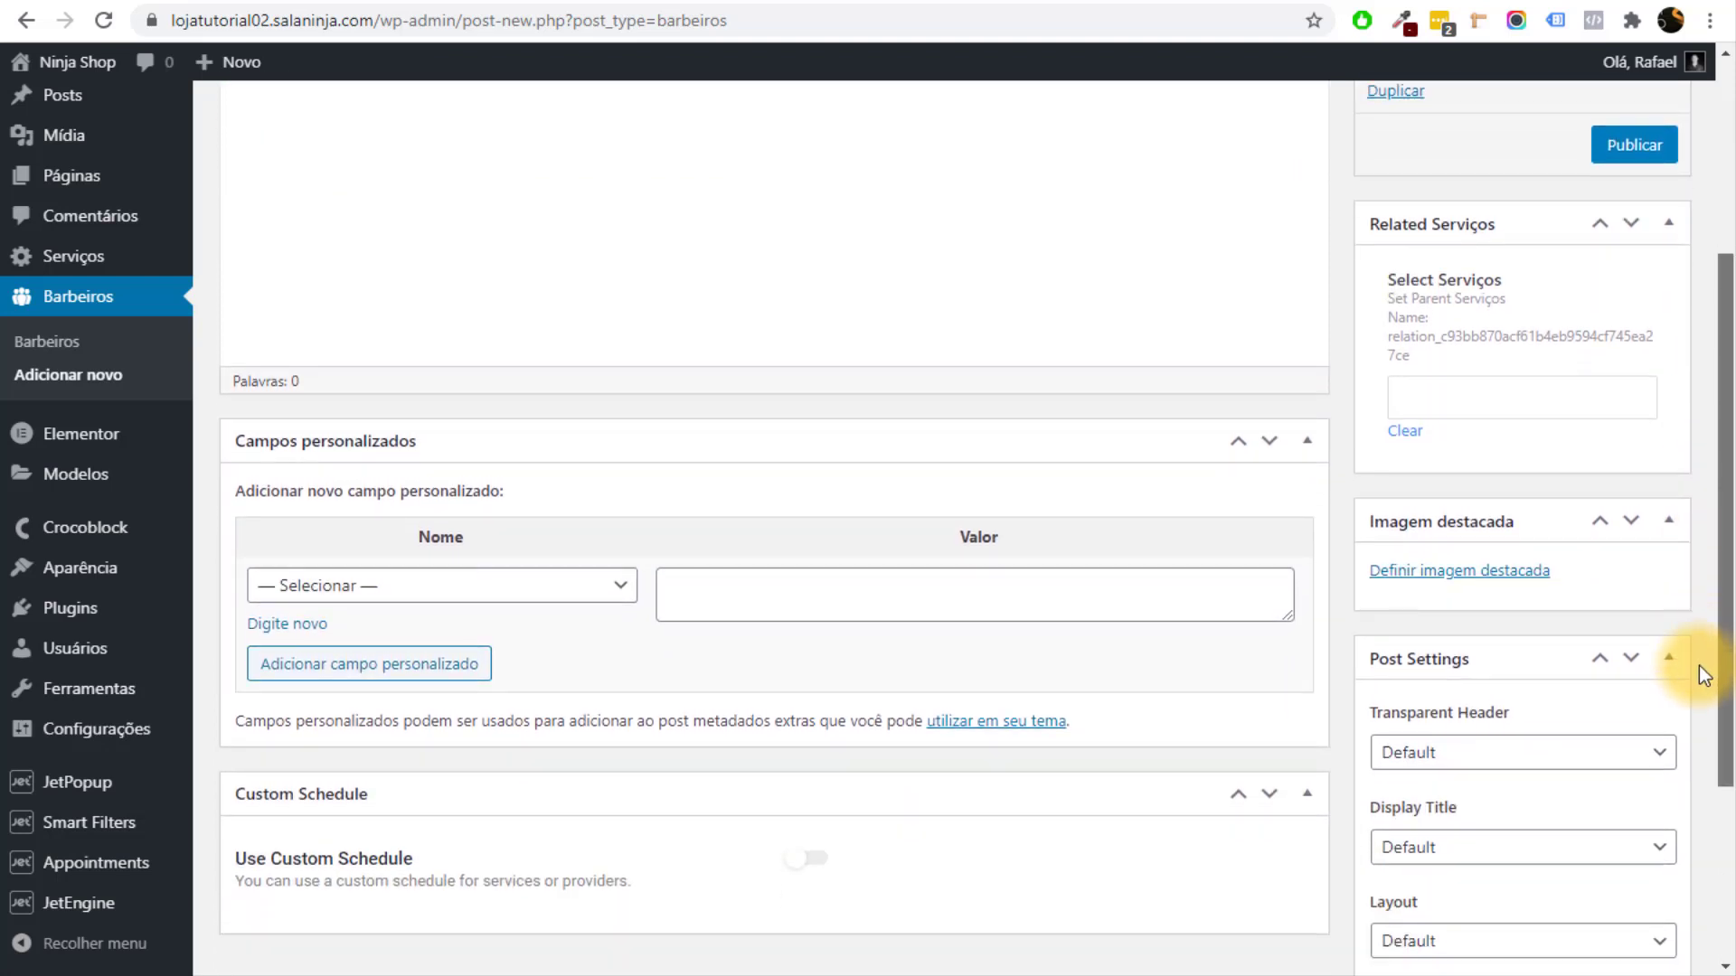
click(1521, 583)
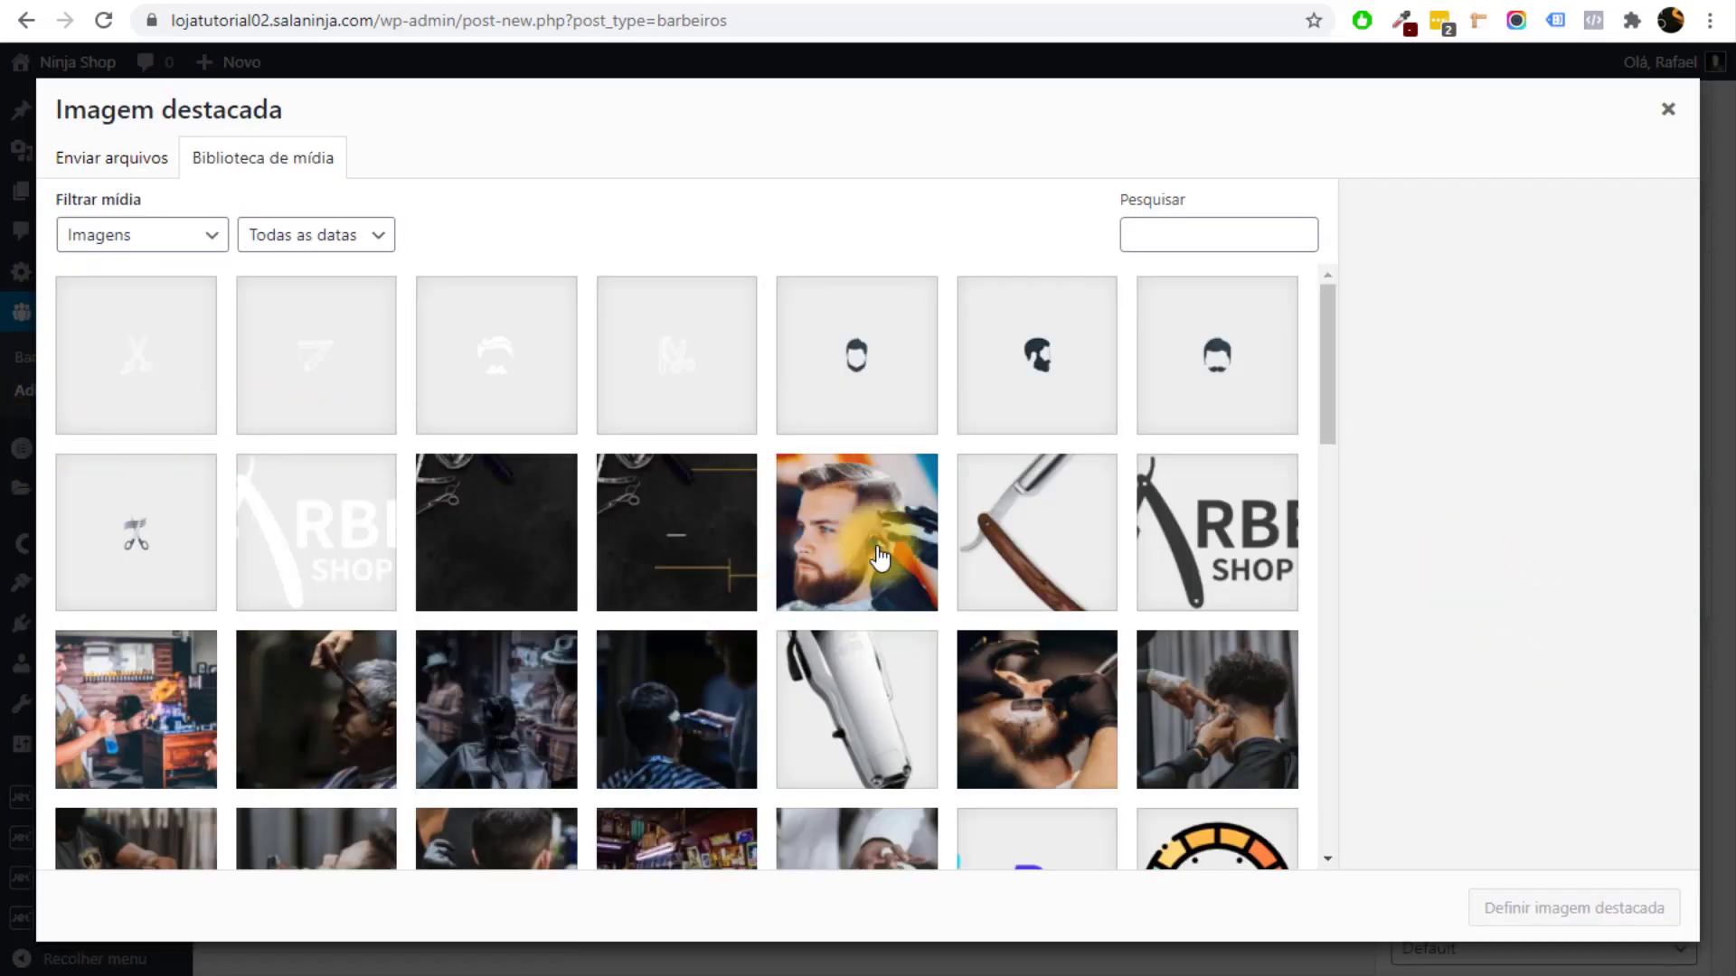
click(880, 556)
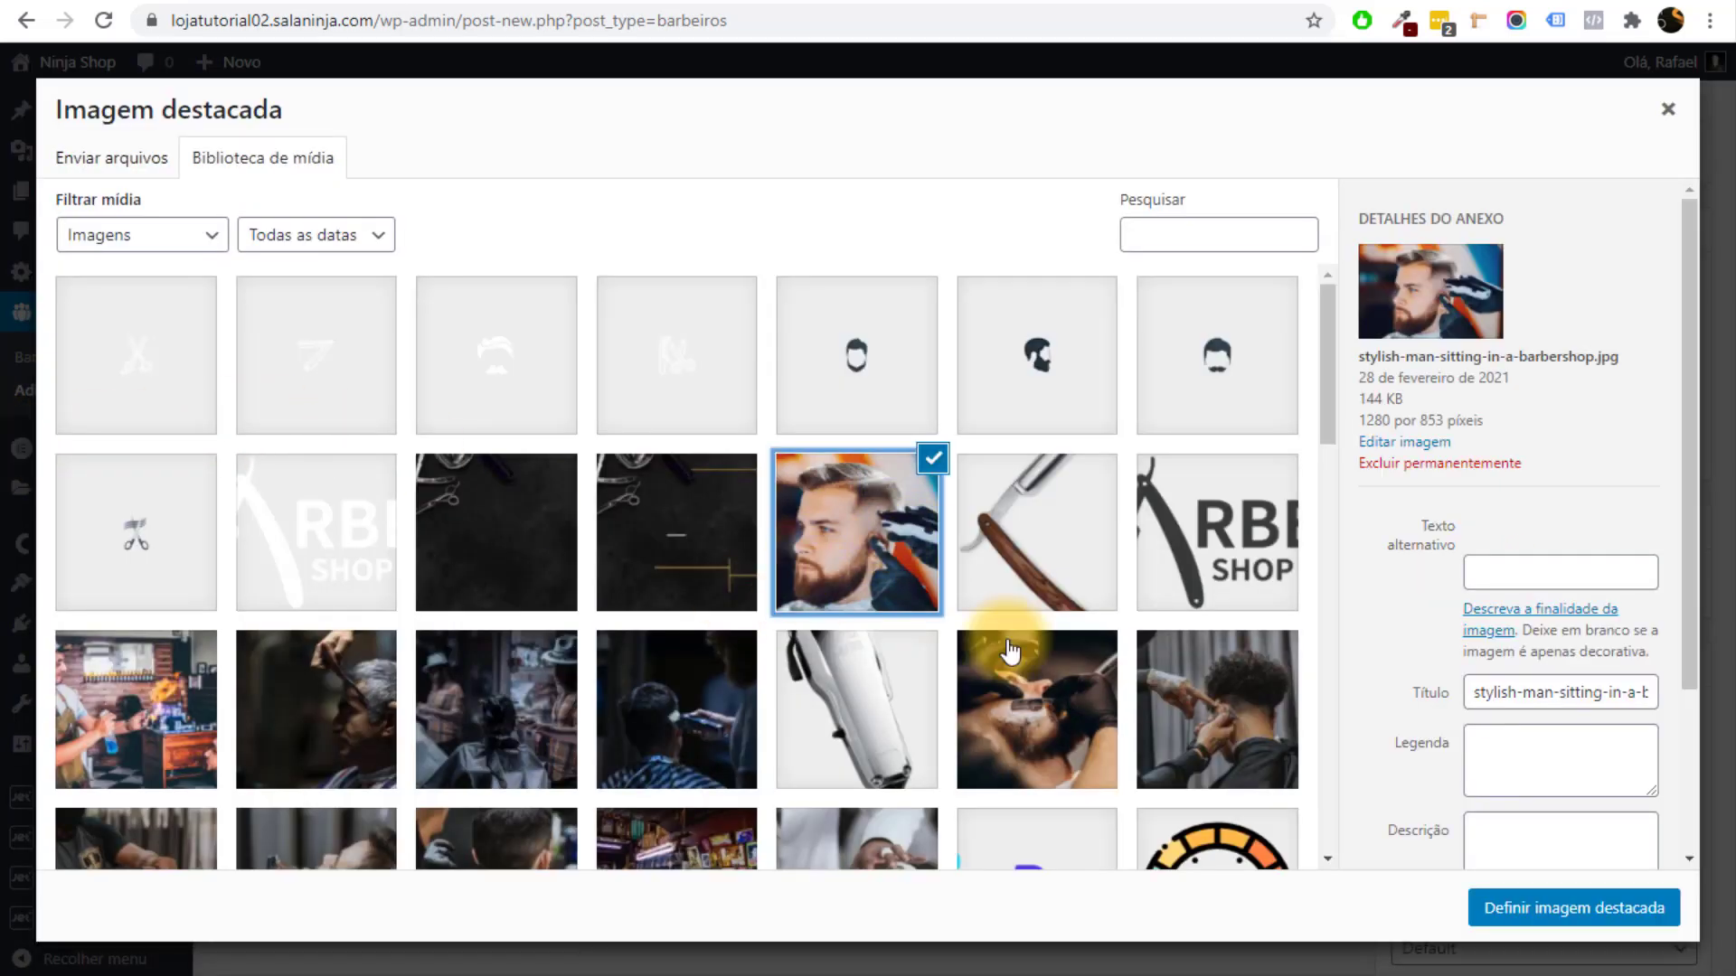
click(1577, 908)
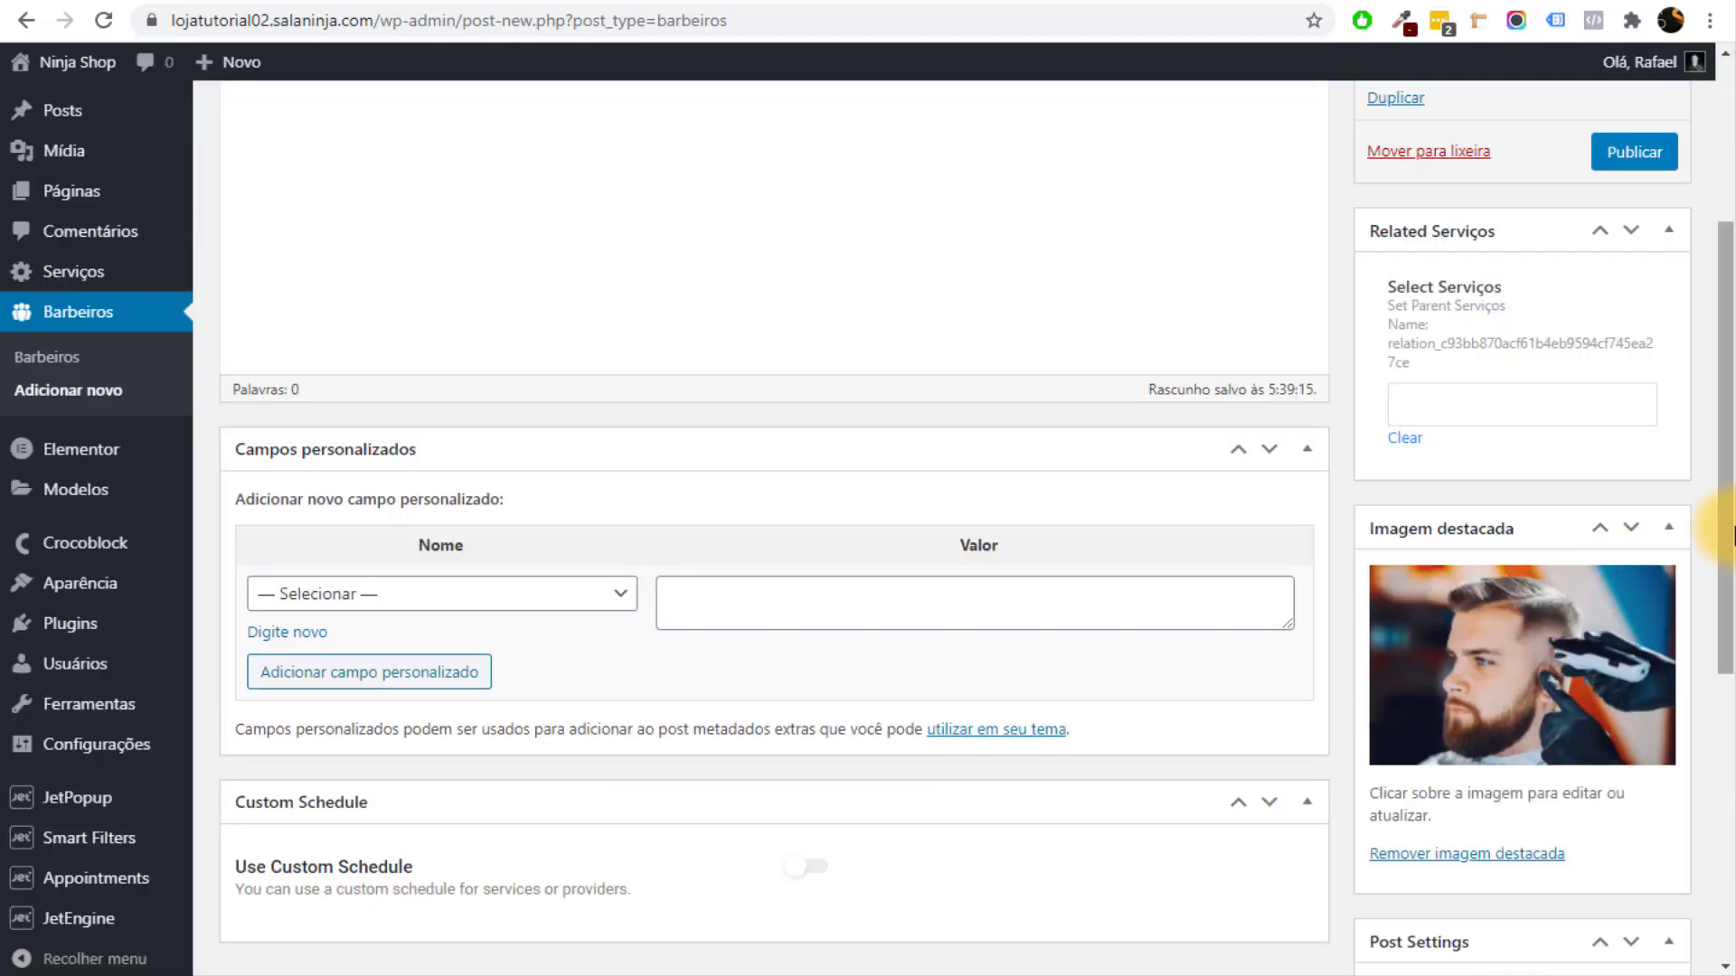
scroll(1668, 633, up, 4)
click(1652, 484)
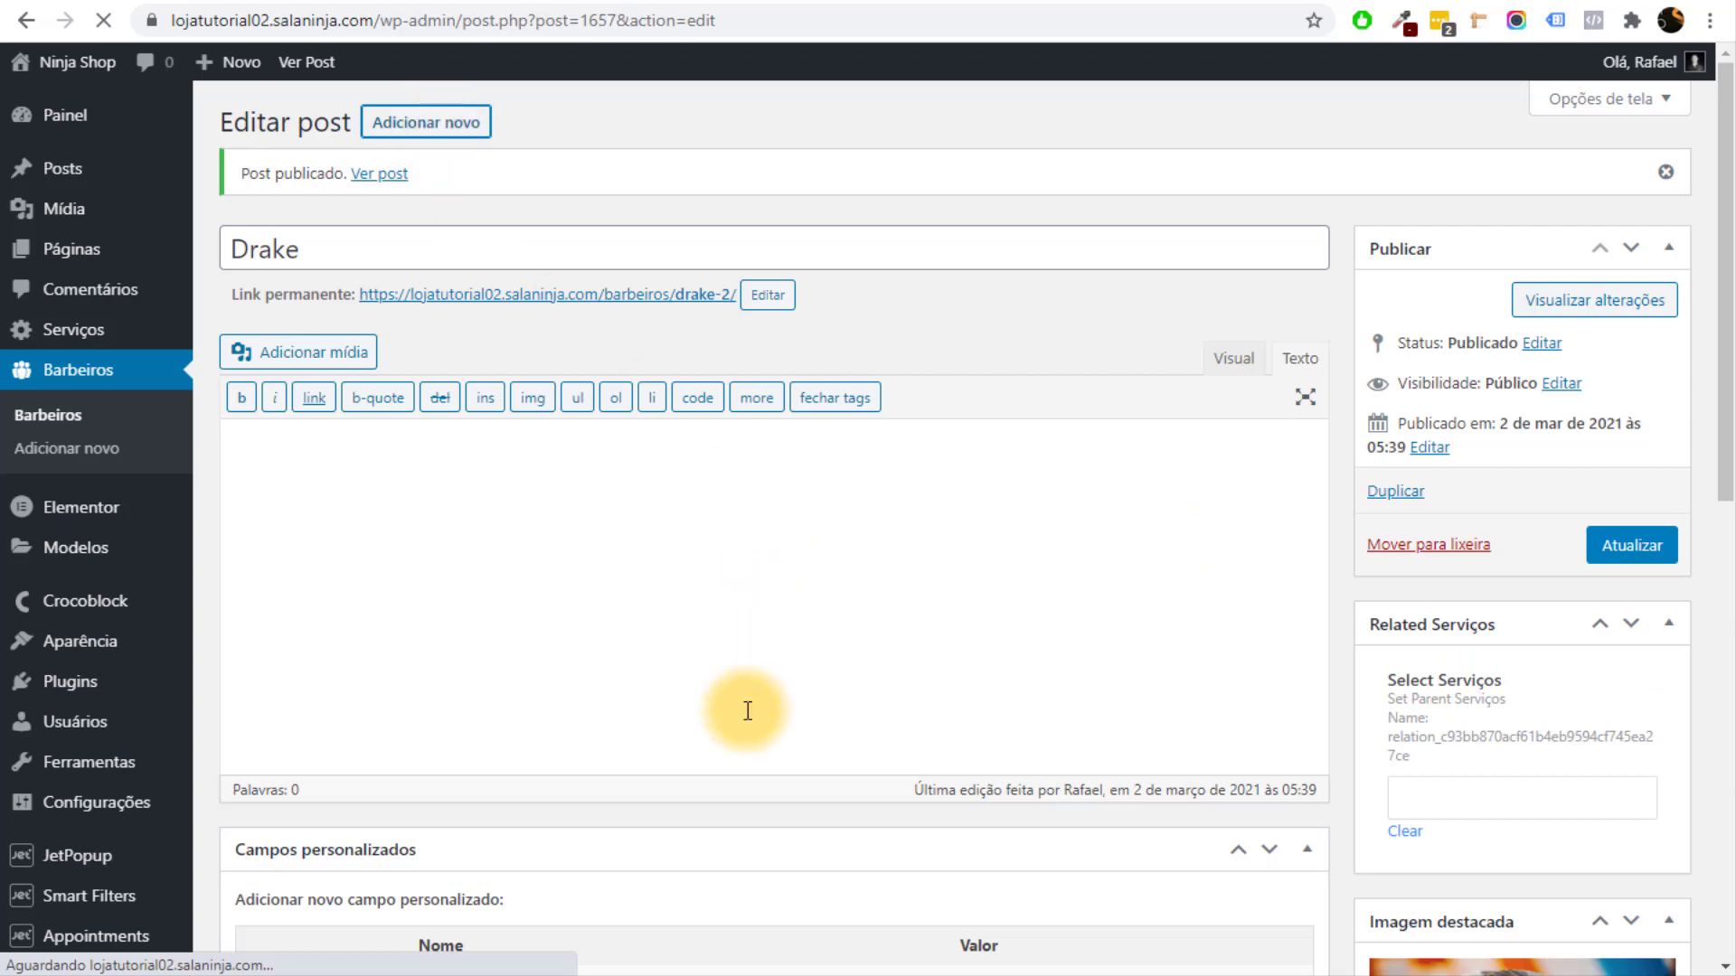
- Publish a Barbeiros post titled 'Marlon' with the beard-trimming photo as featured image
click(734, 969)
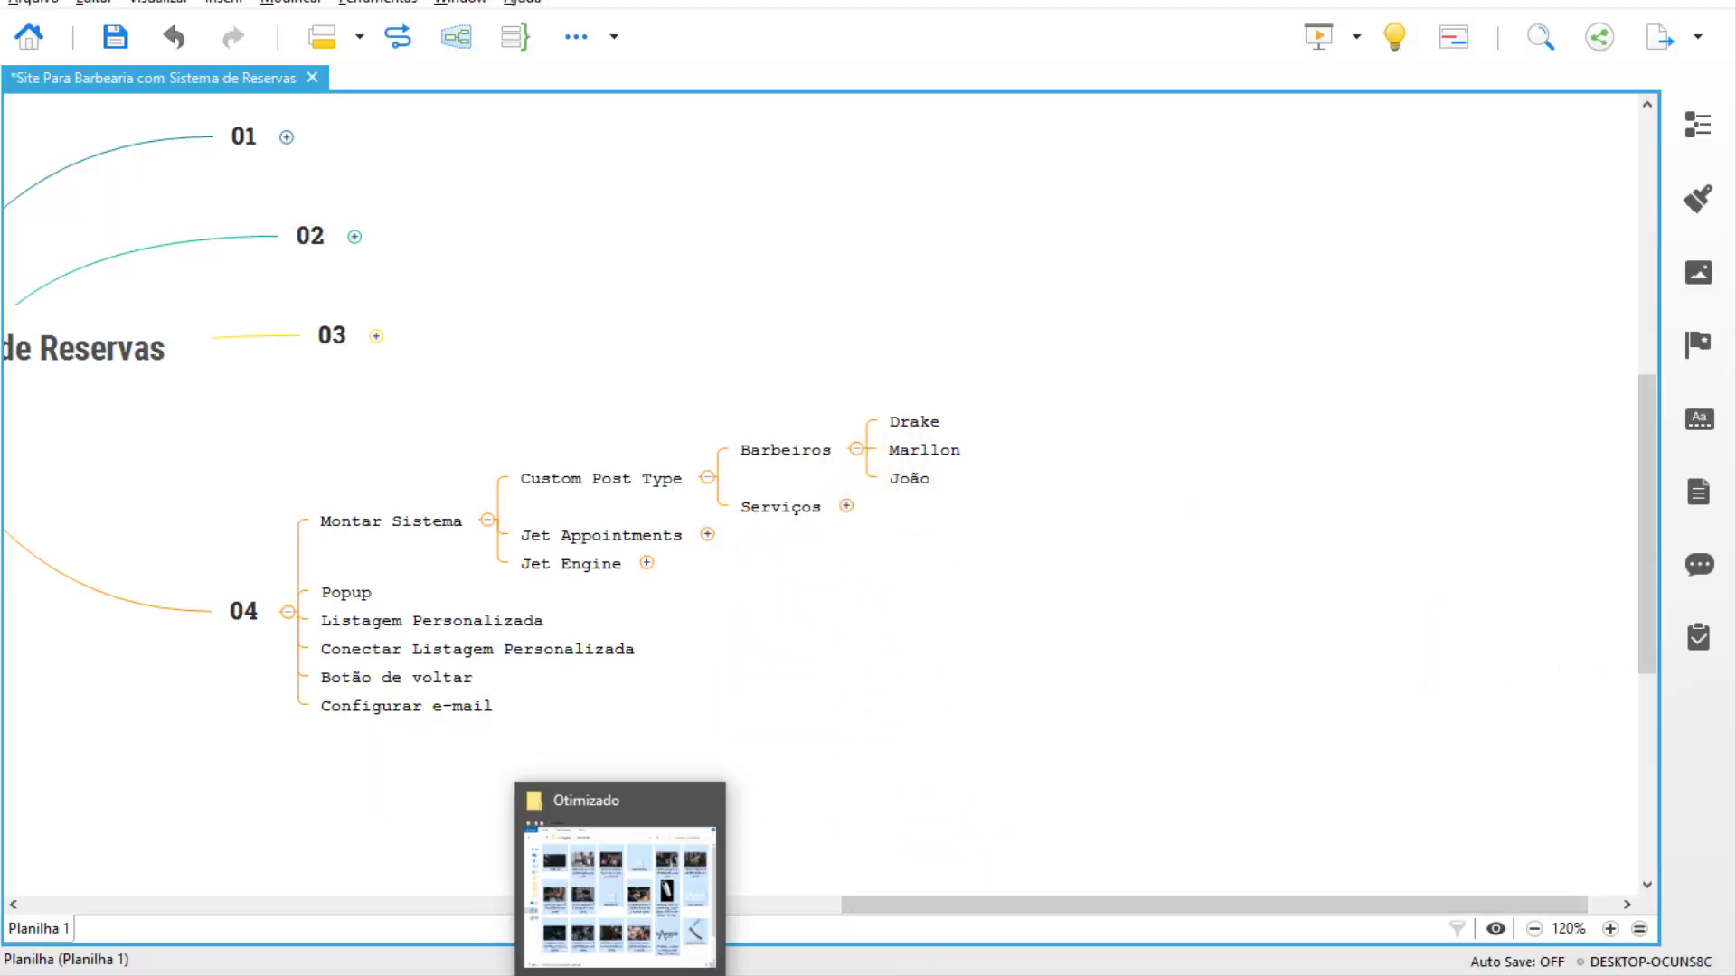
click(625, 969)
click(477, 181)
text(Marlon)
scroll(1175, 632, down, 3)
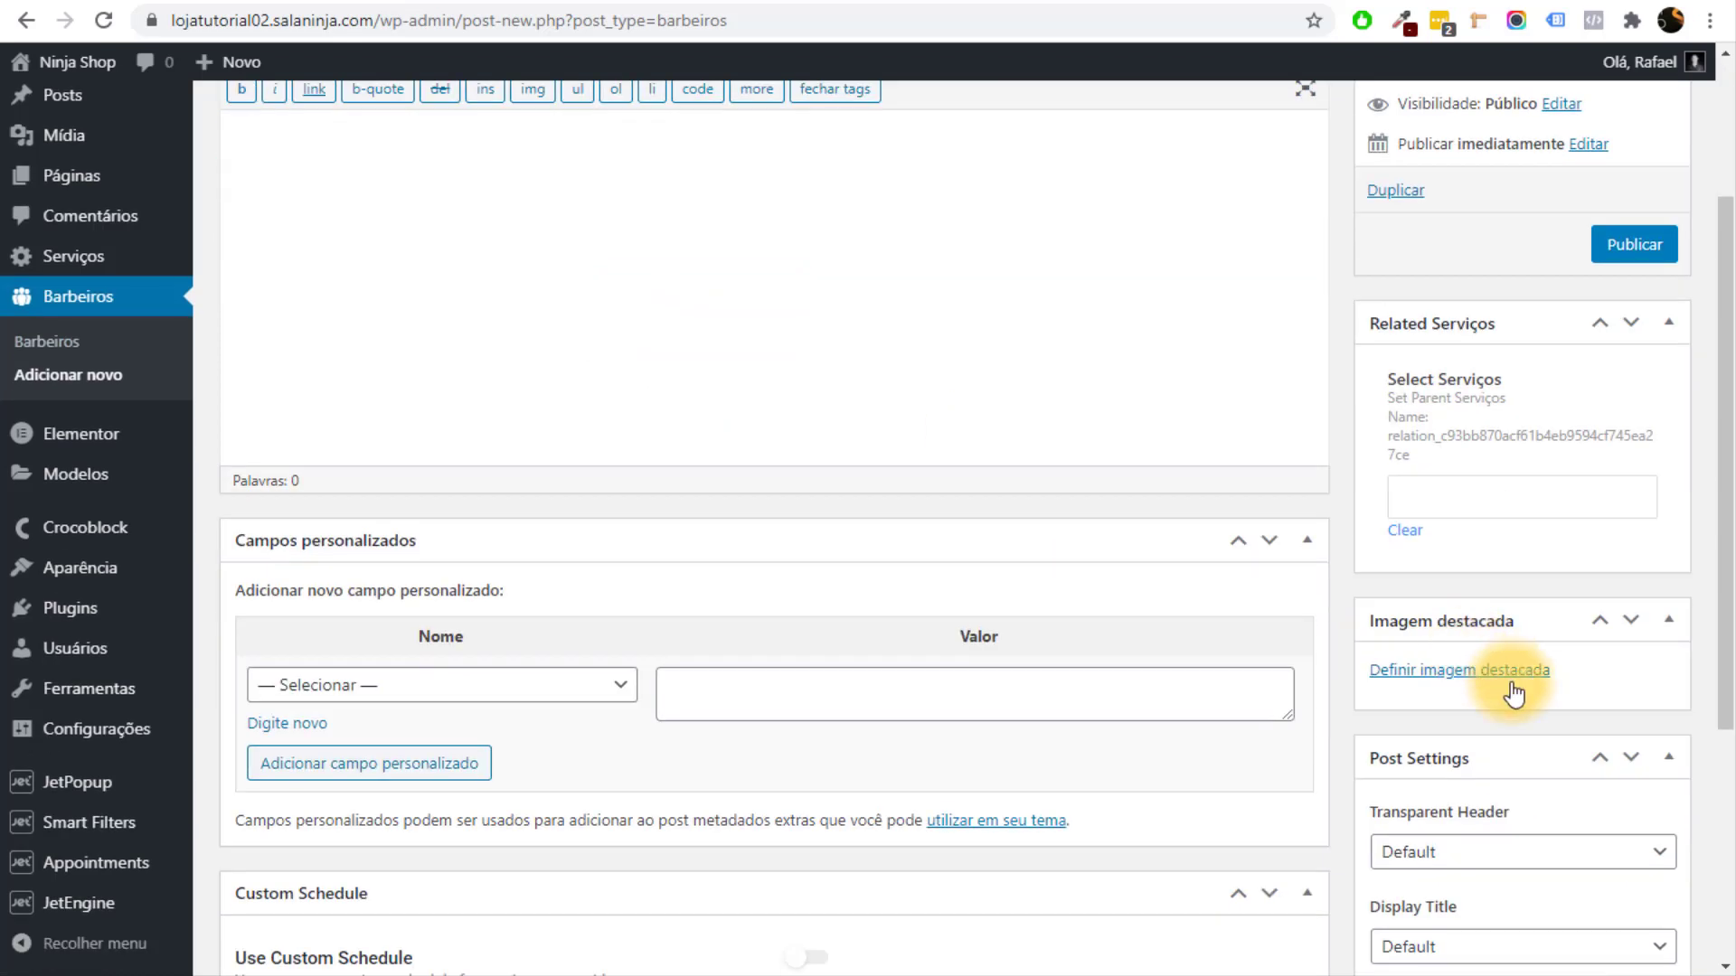
click(1487, 669)
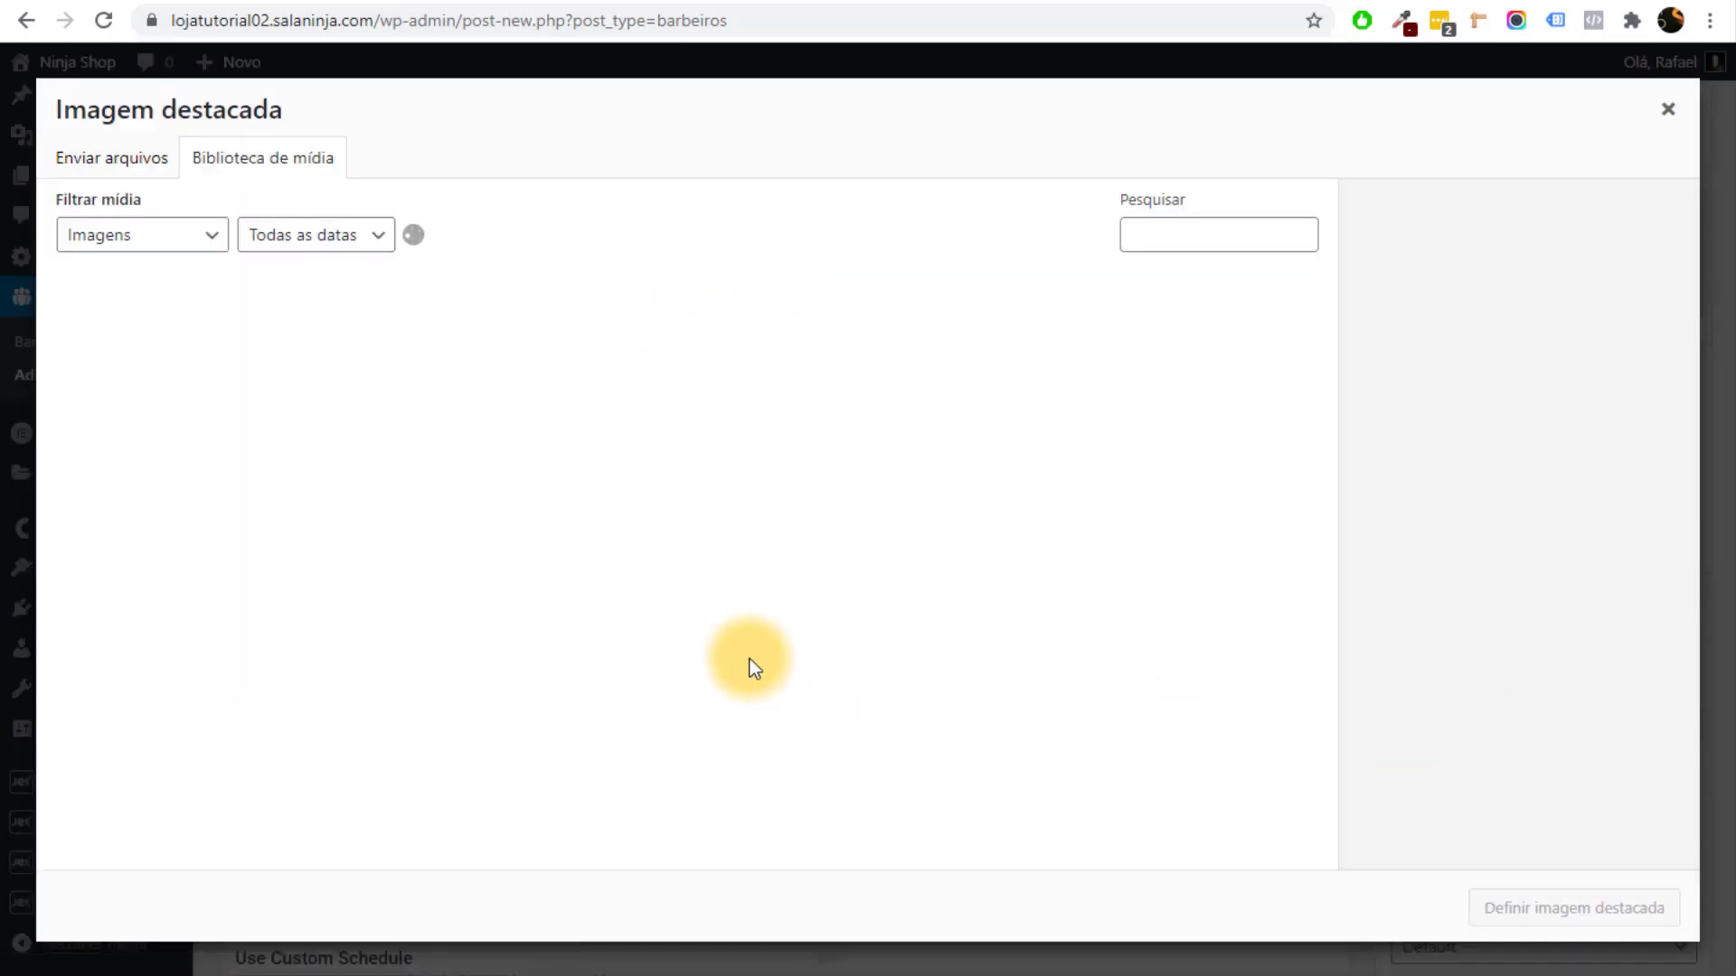
scroll(689, 526, down, 2)
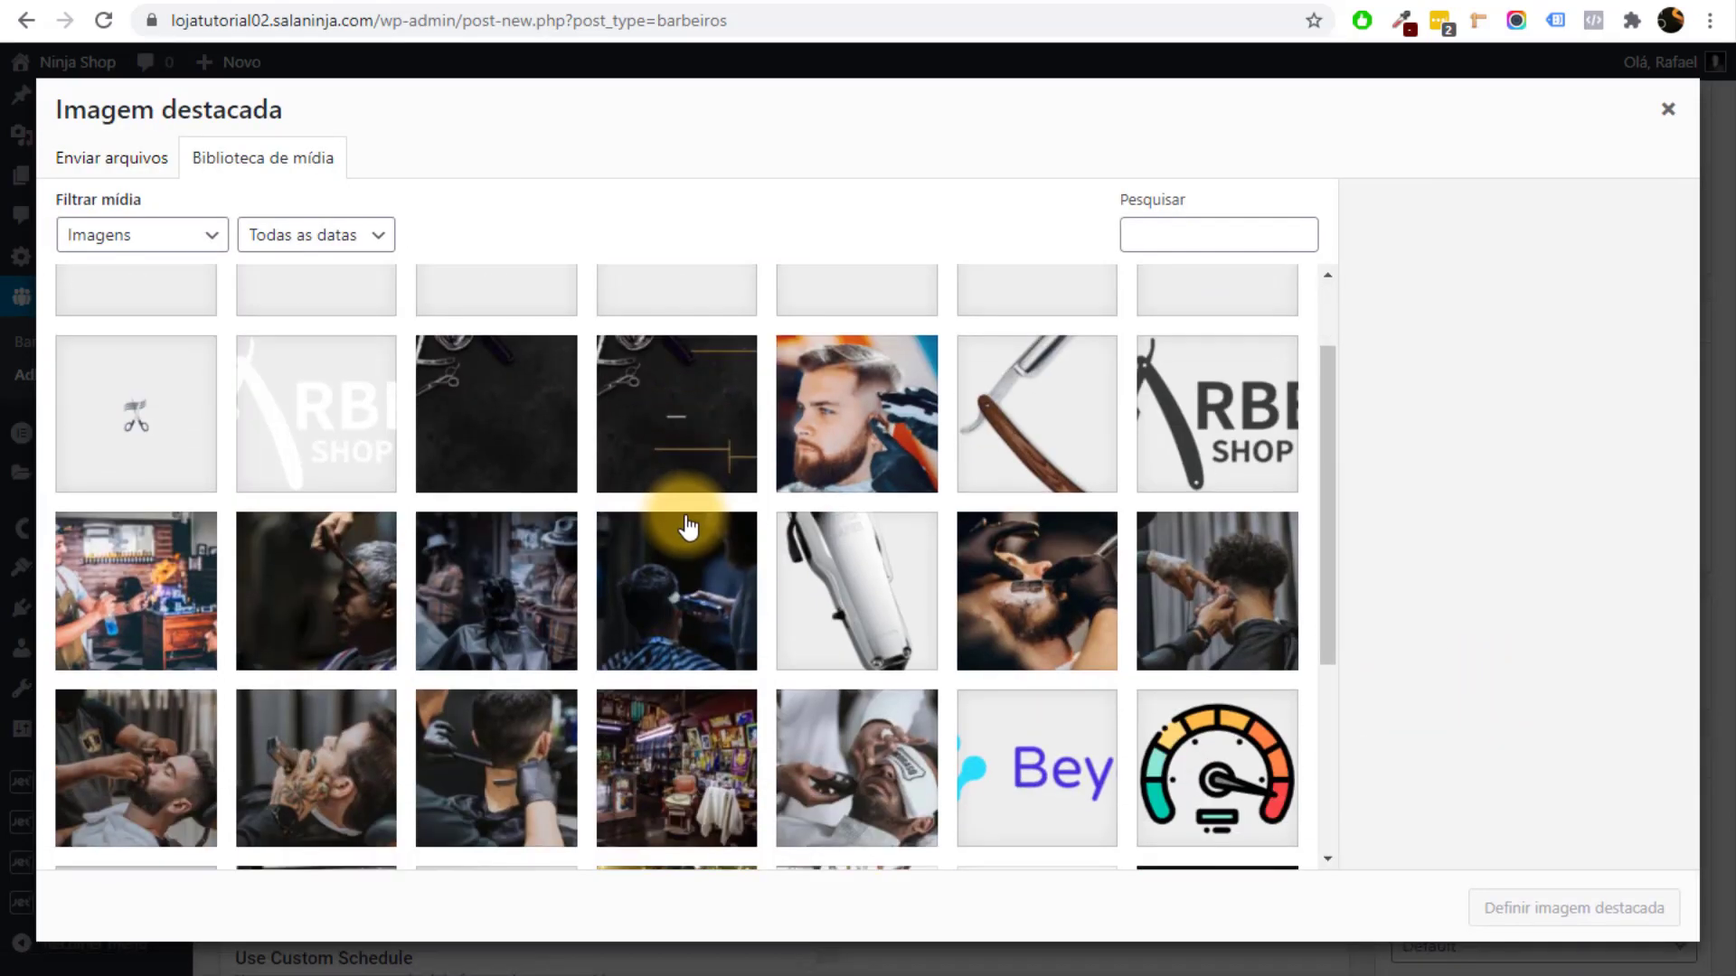
scroll(689, 526, down, 1)
click(184, 659)
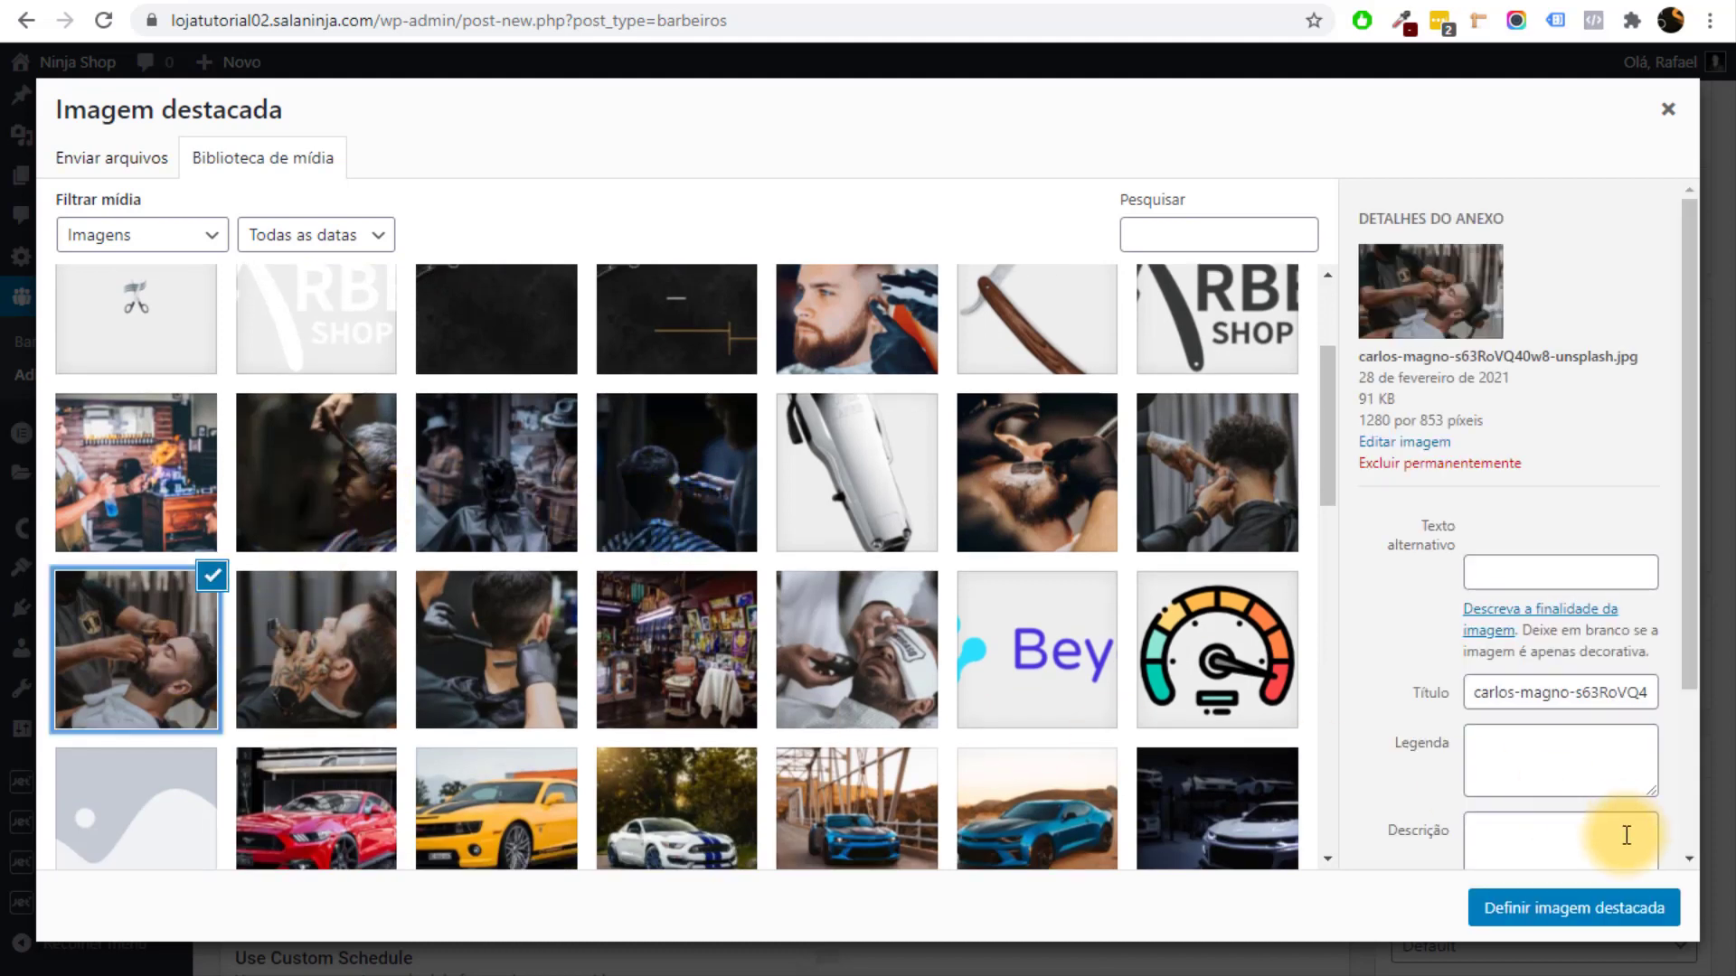
click(1581, 907)
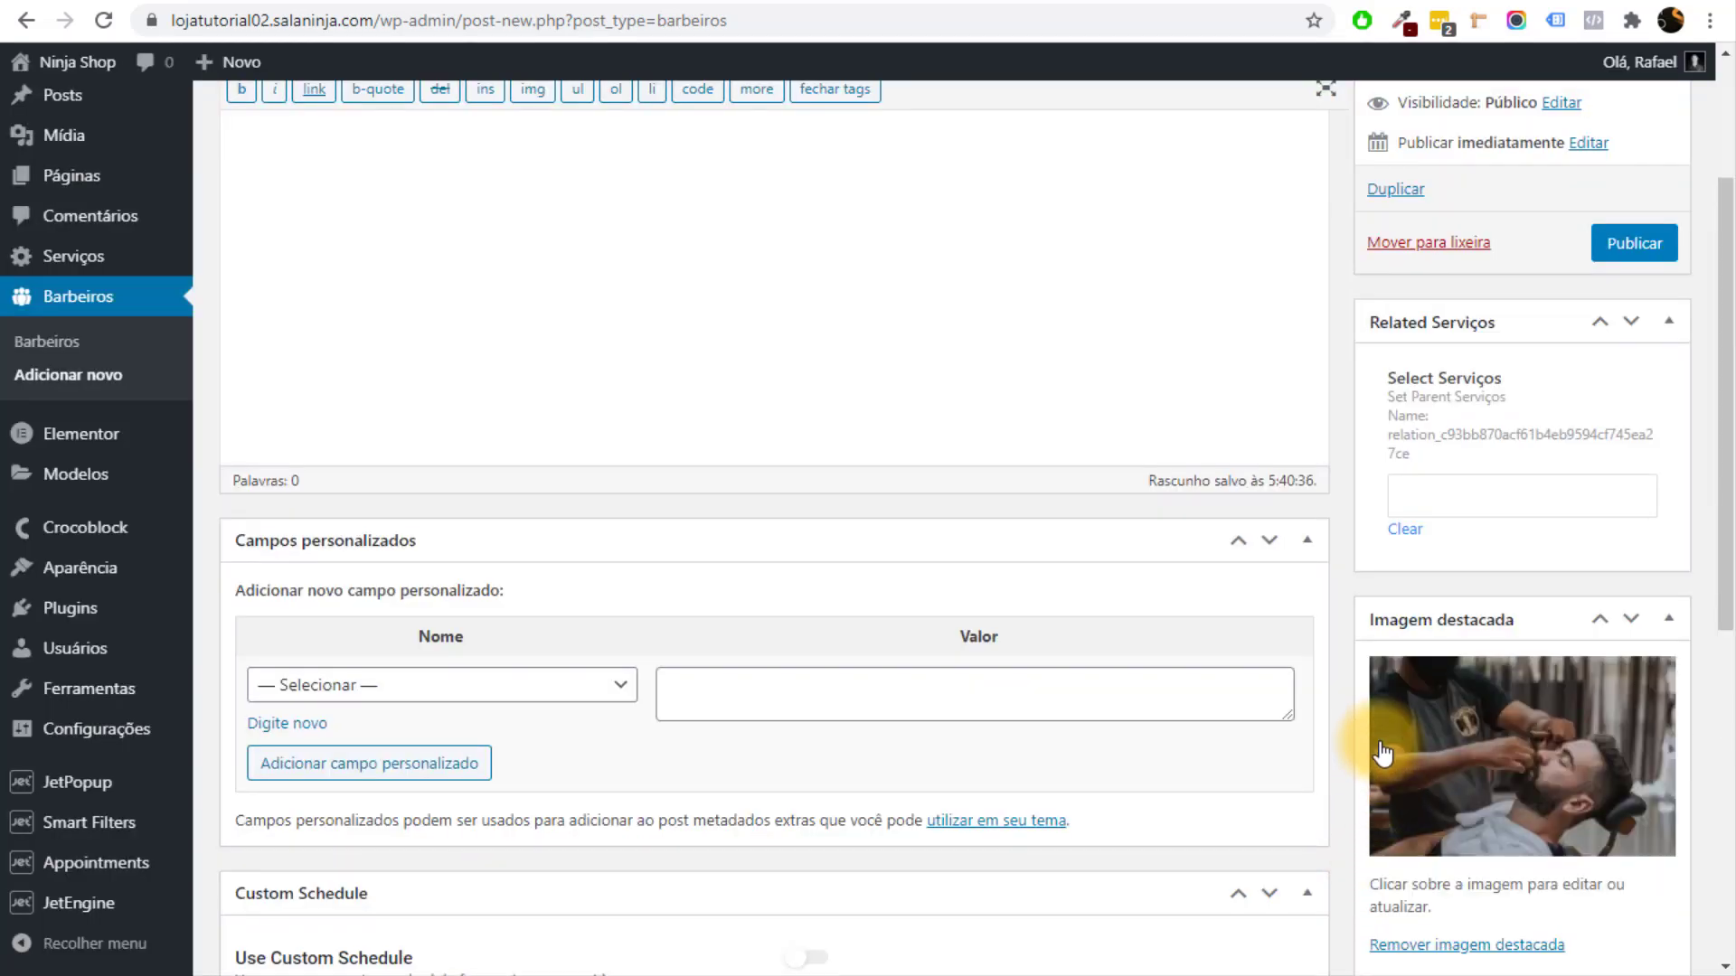
scroll(1381, 752, up, 3)
click(1657, 494)
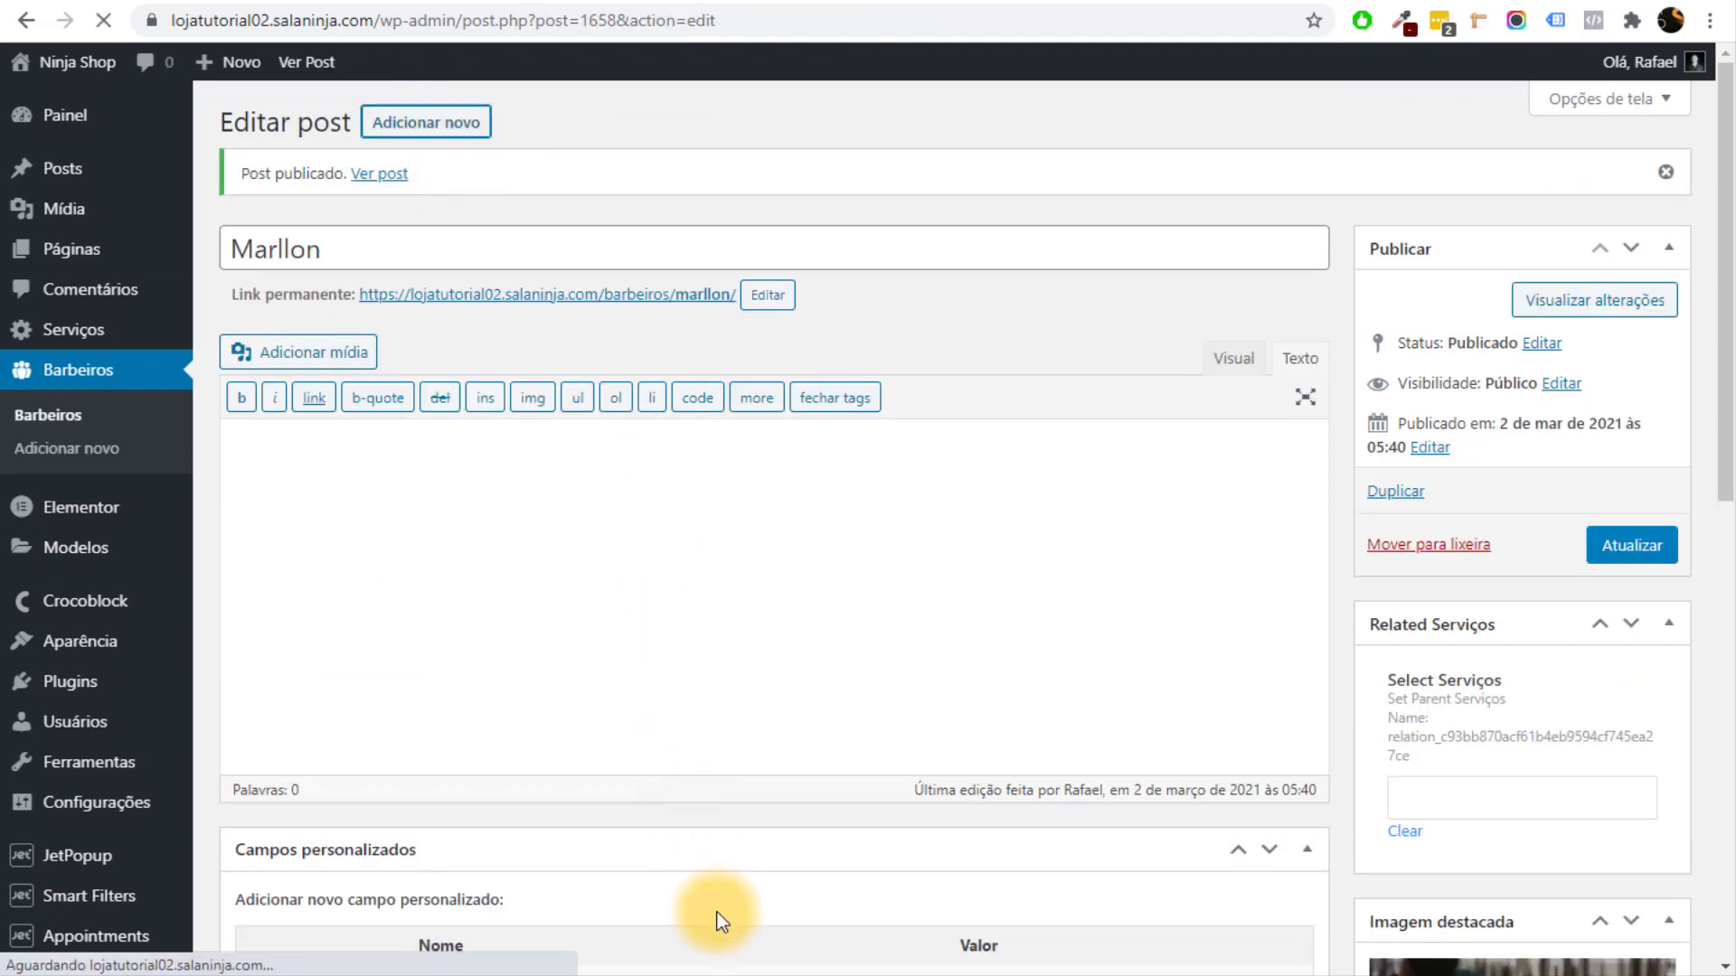
- Title the next Barbeiros post João, copied from the mind map
key(alt+Tab)
double_click(909, 477)
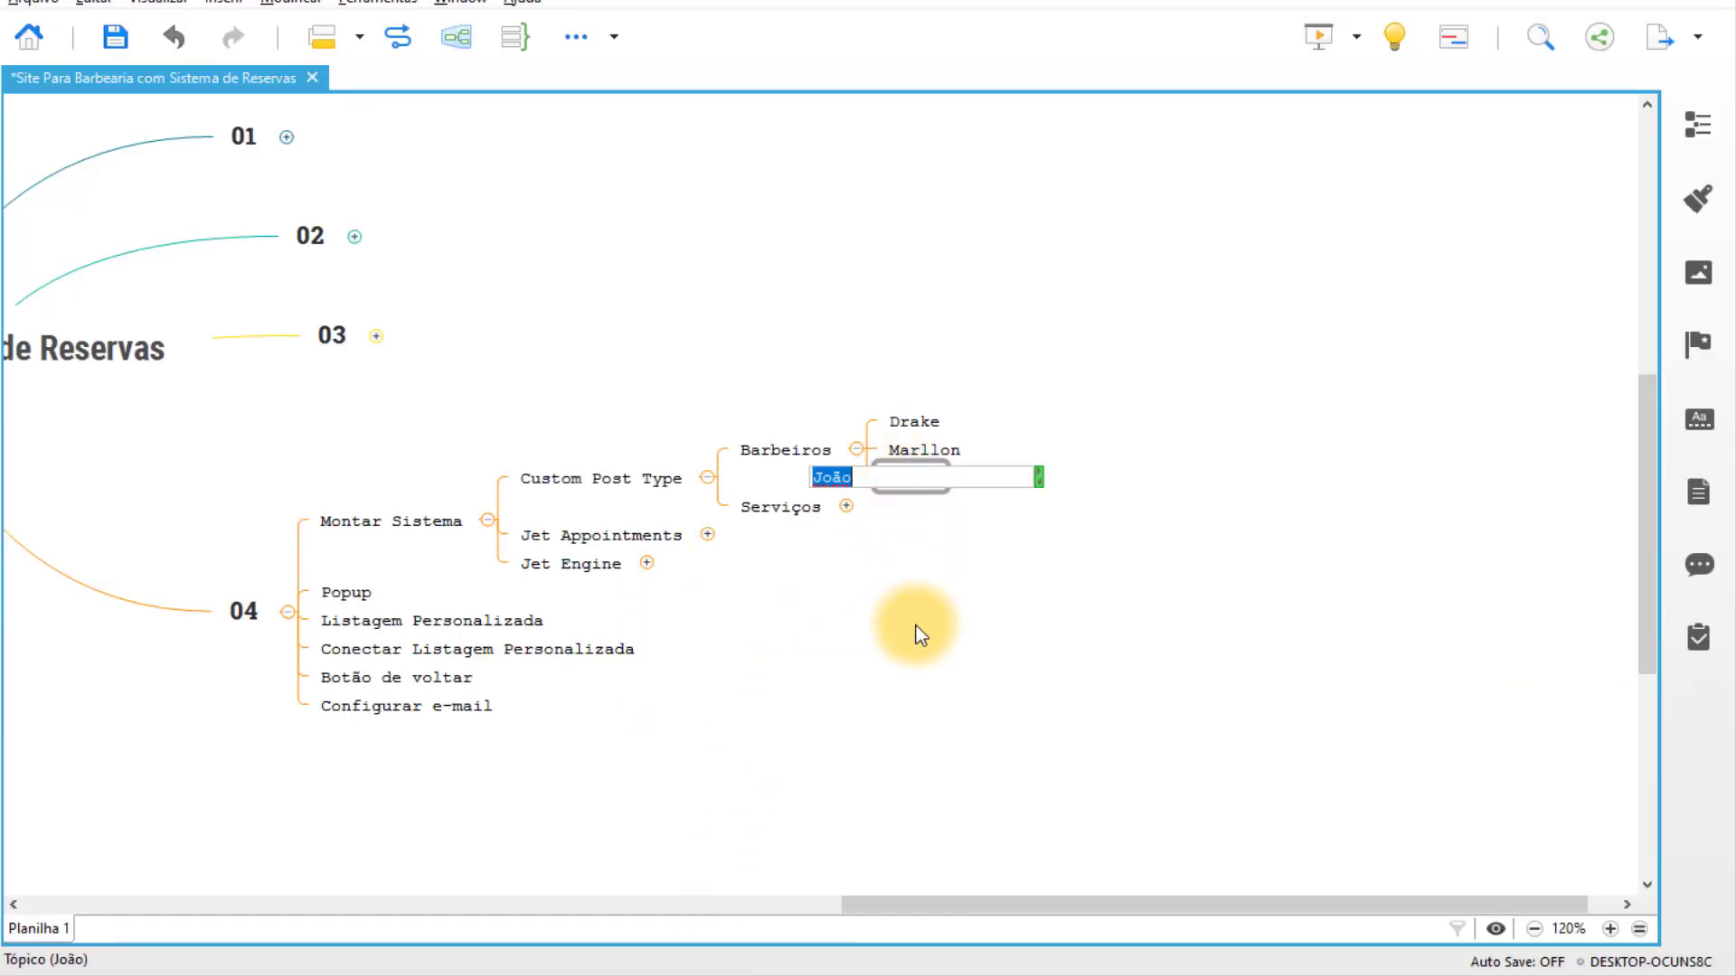
key(ctrl+c)
key(Escape)
key(alt+Tab)
key(ctrl+v)
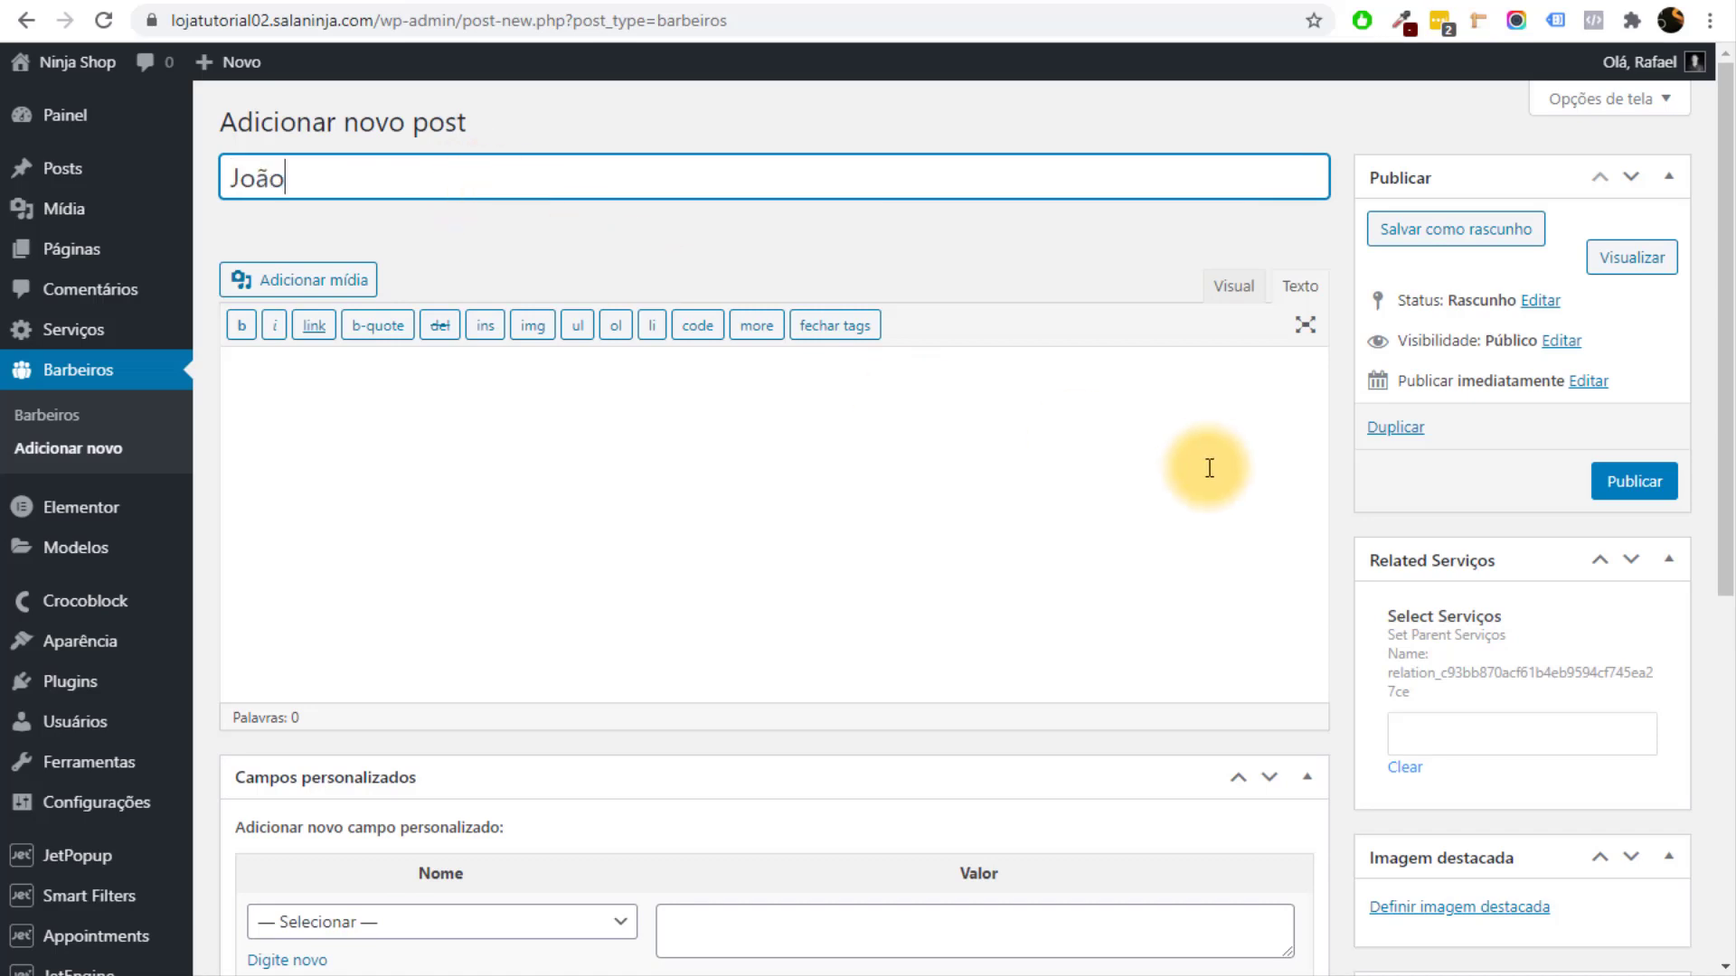
- Give the João post a beard-trimming featured photo and publish it
scroll(1208, 465, down, 6)
click(1515, 334)
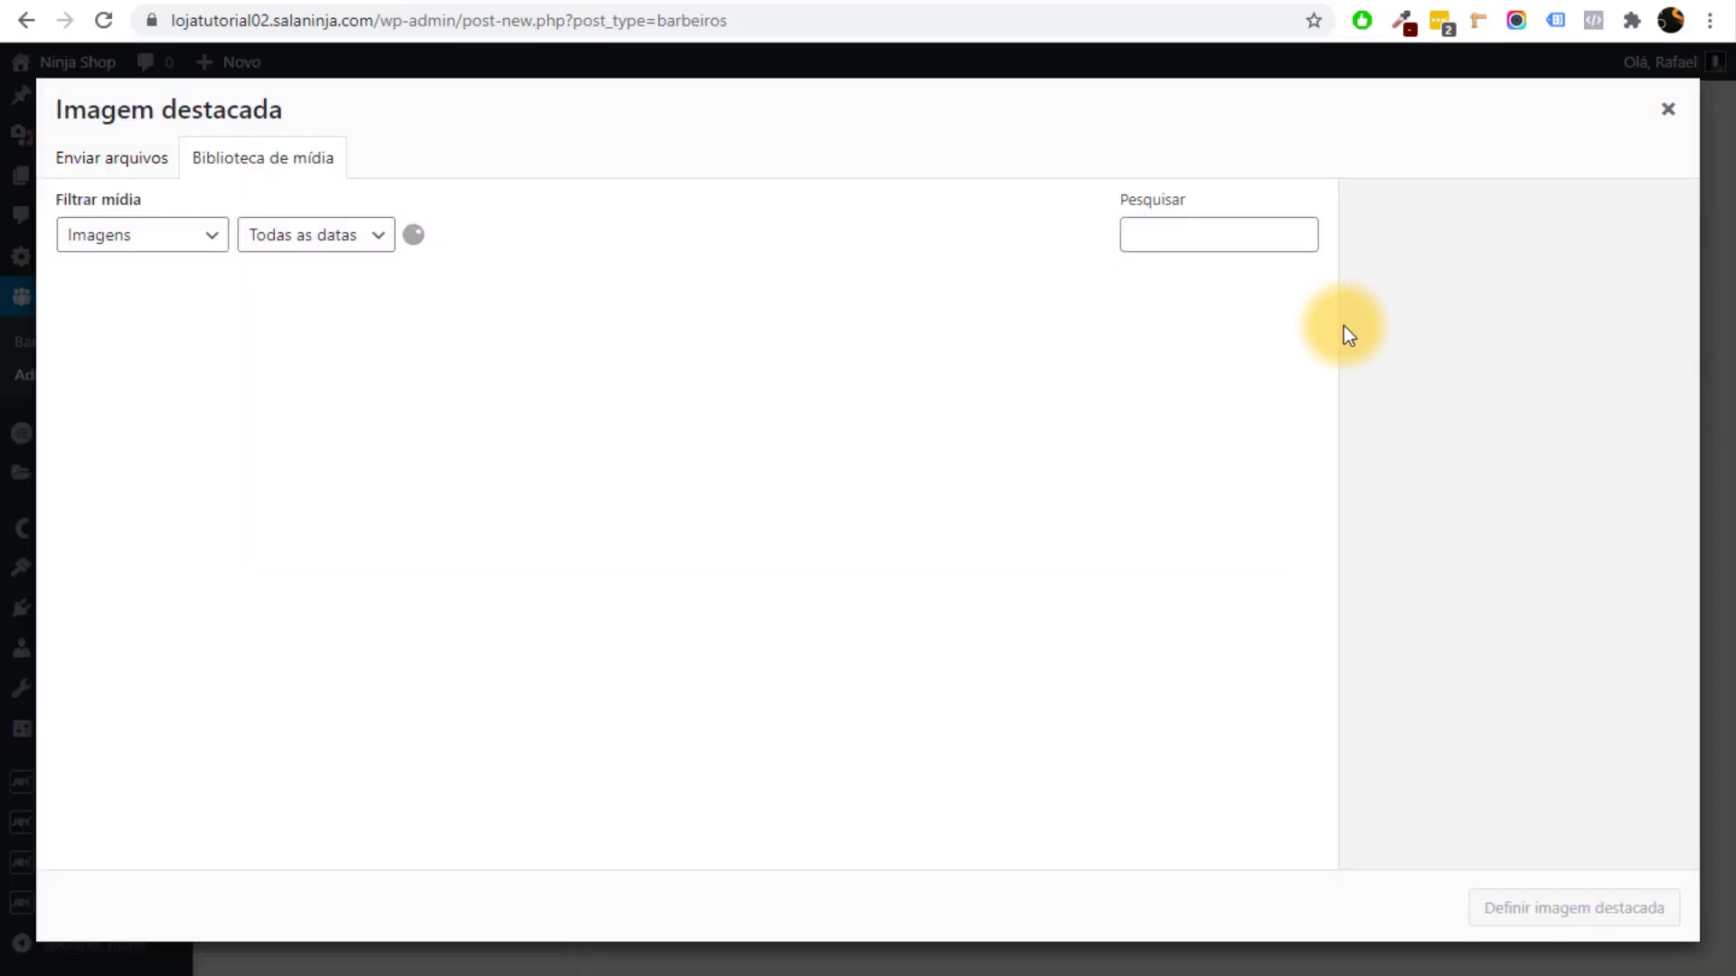
scroll(1259, 589, down, 1)
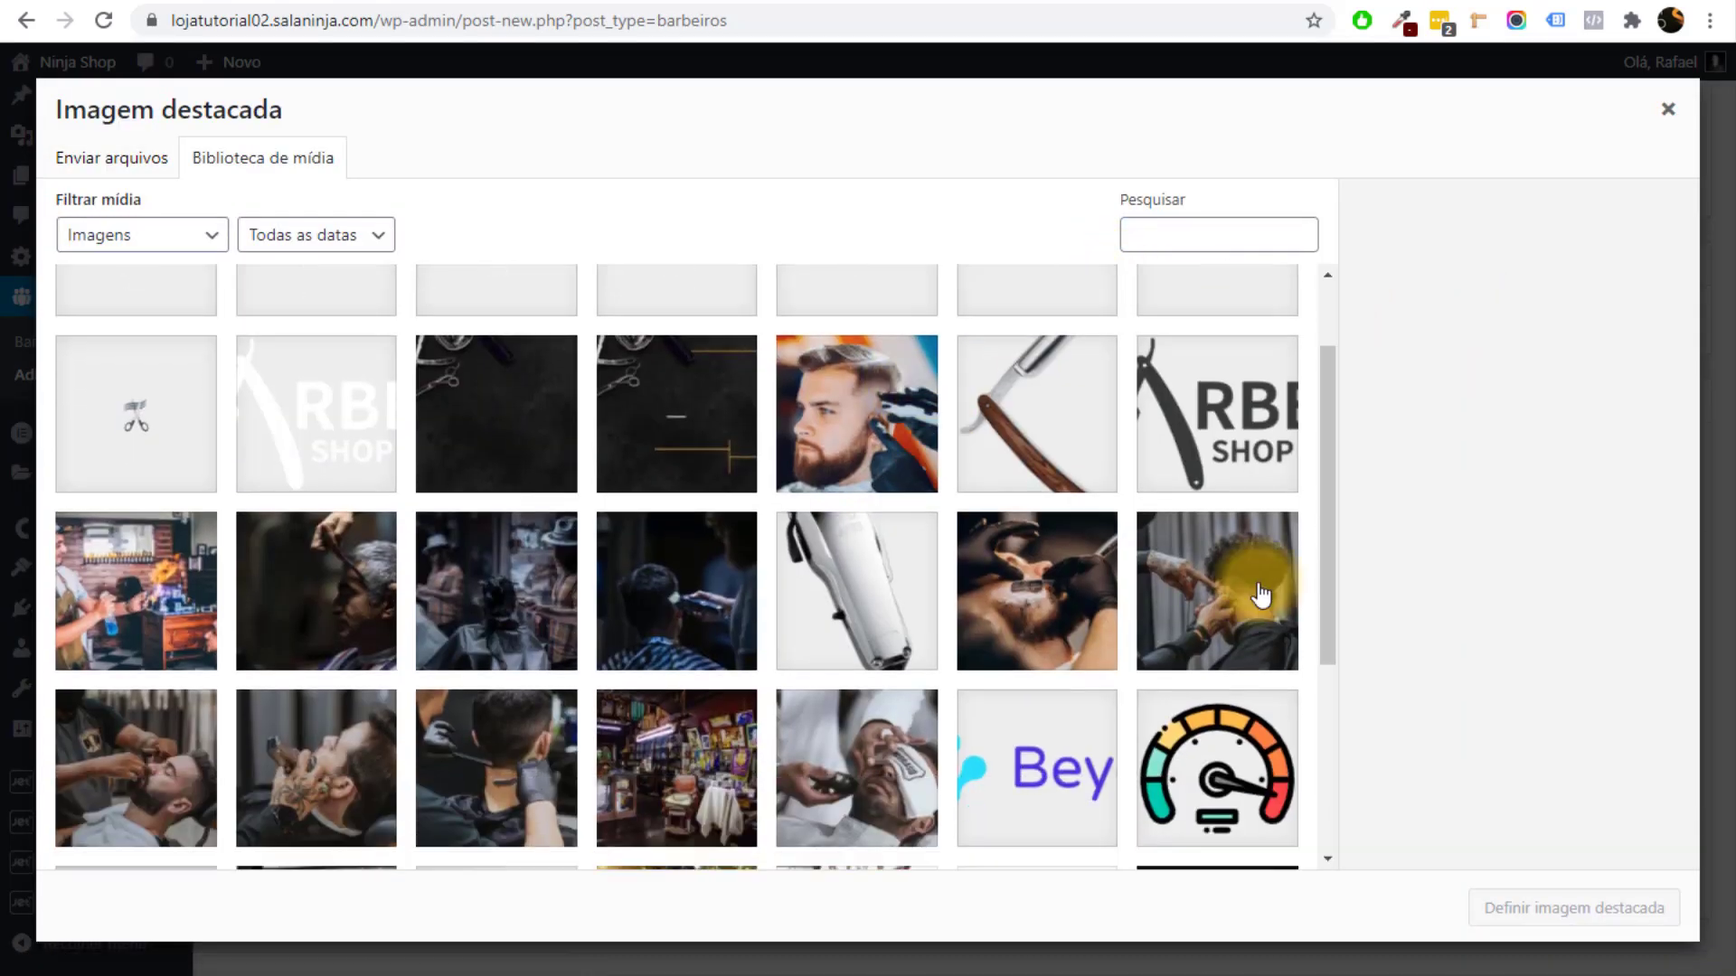
click(1068, 602)
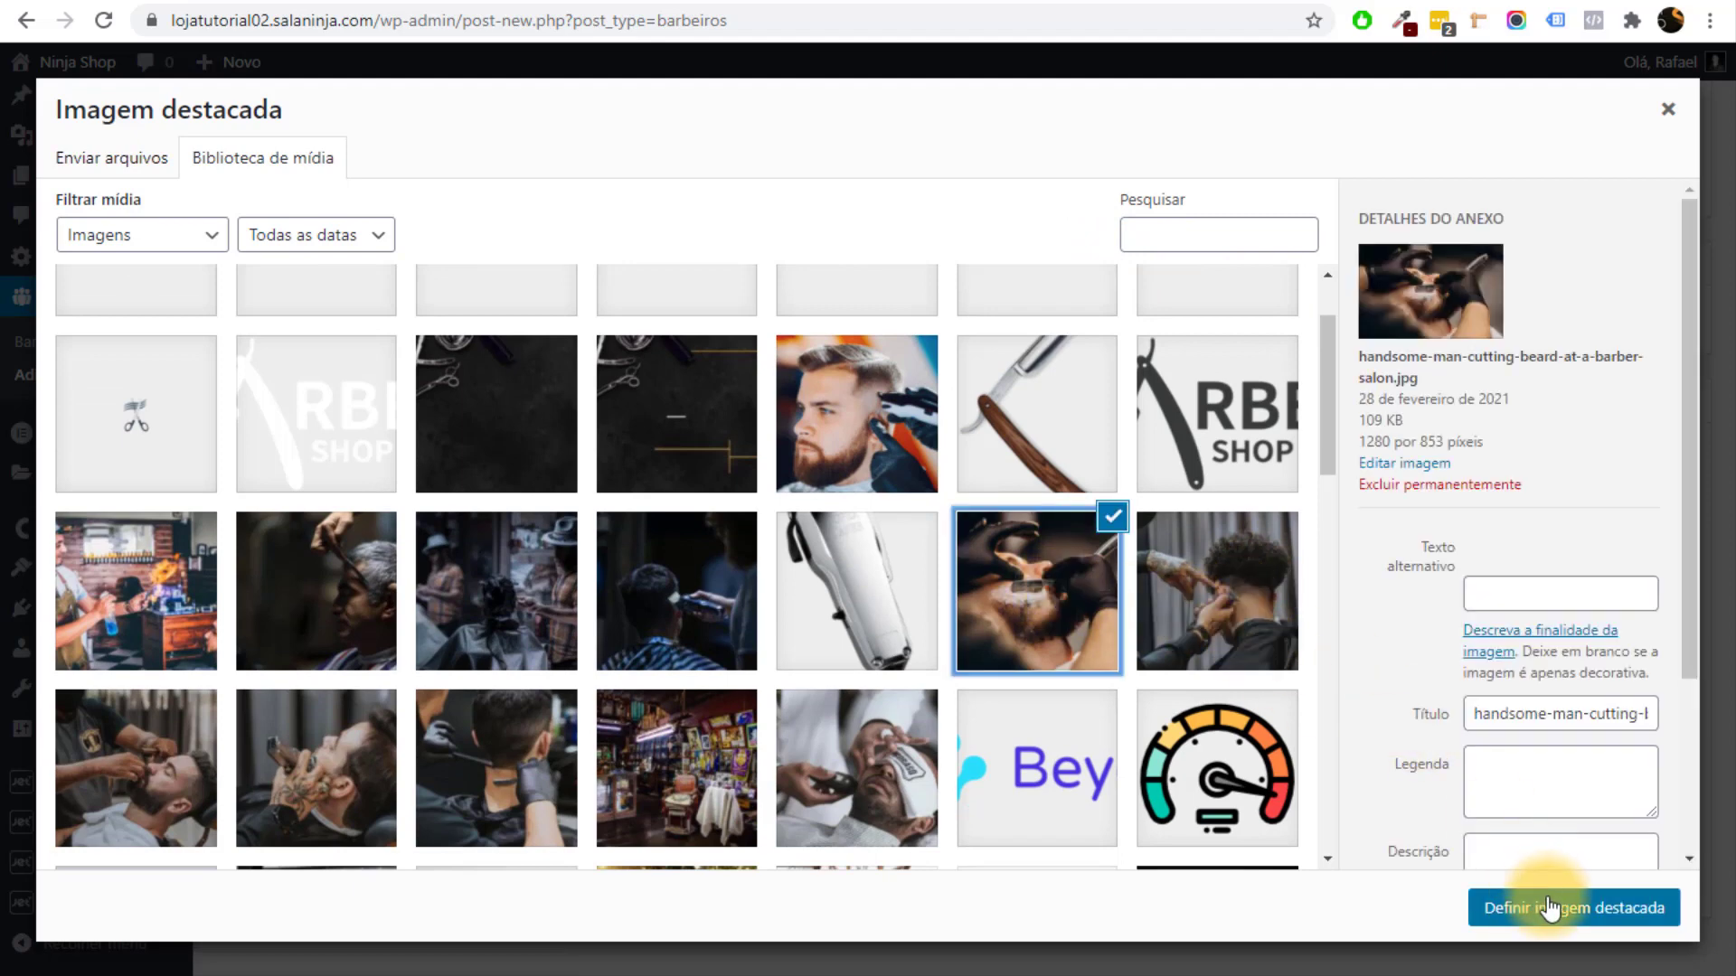
click(1545, 908)
scroll(1574, 540, up, 7)
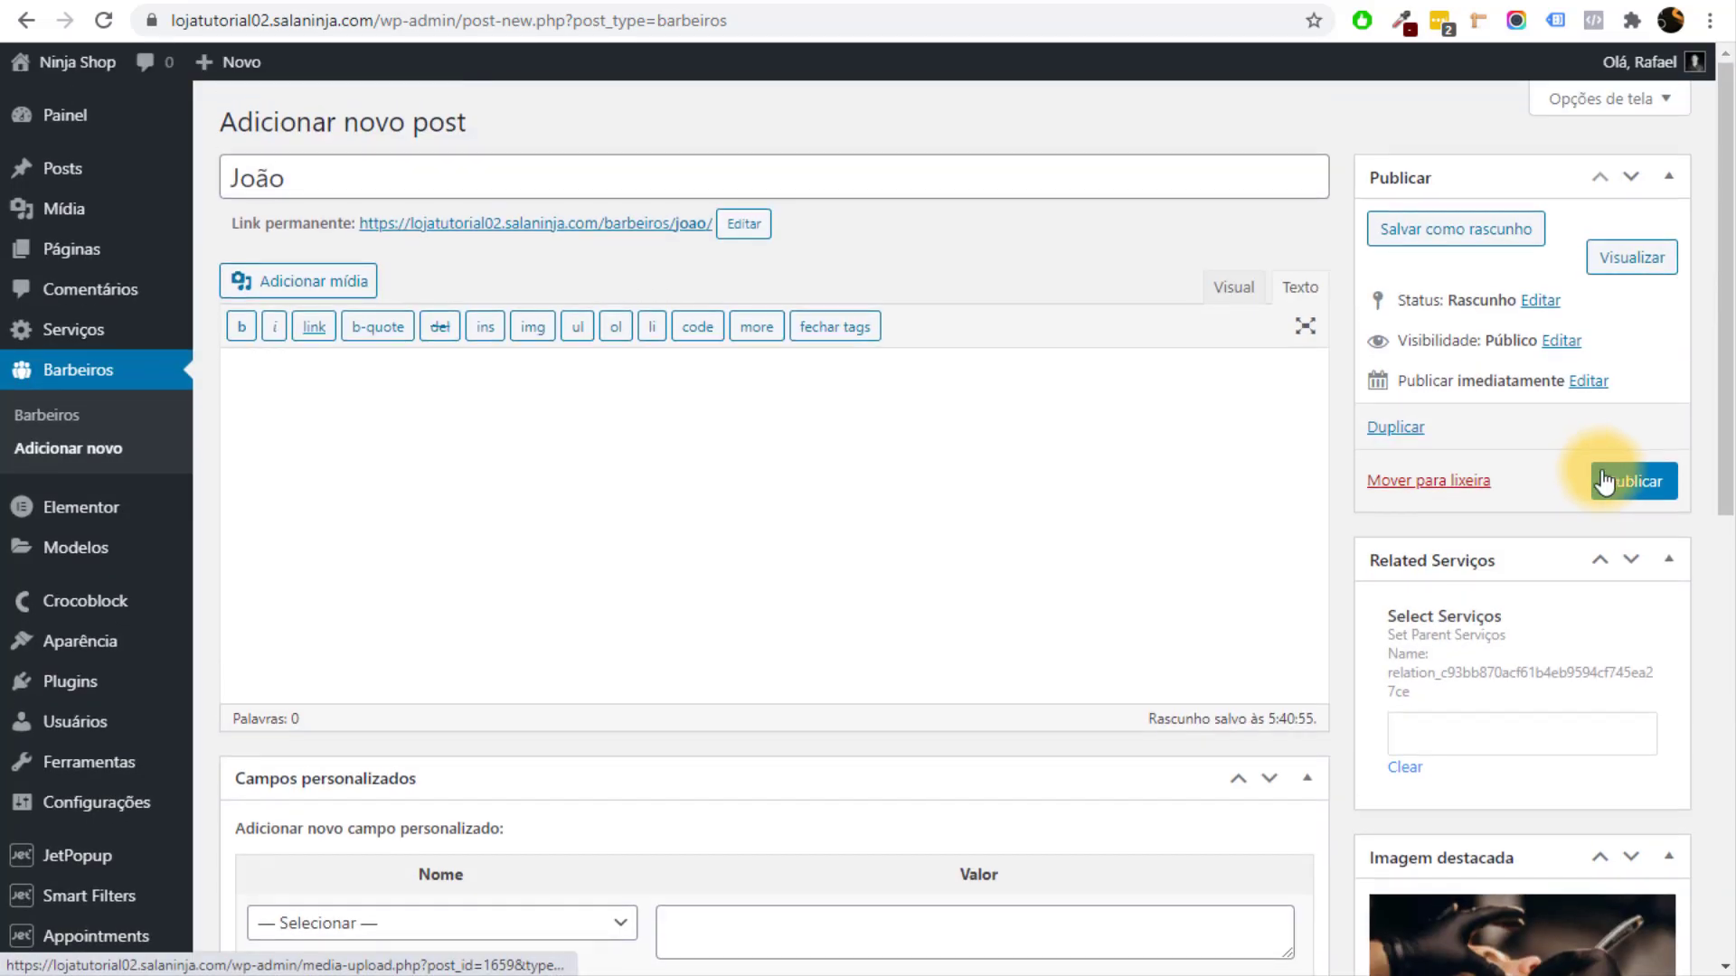
click(1633, 481)
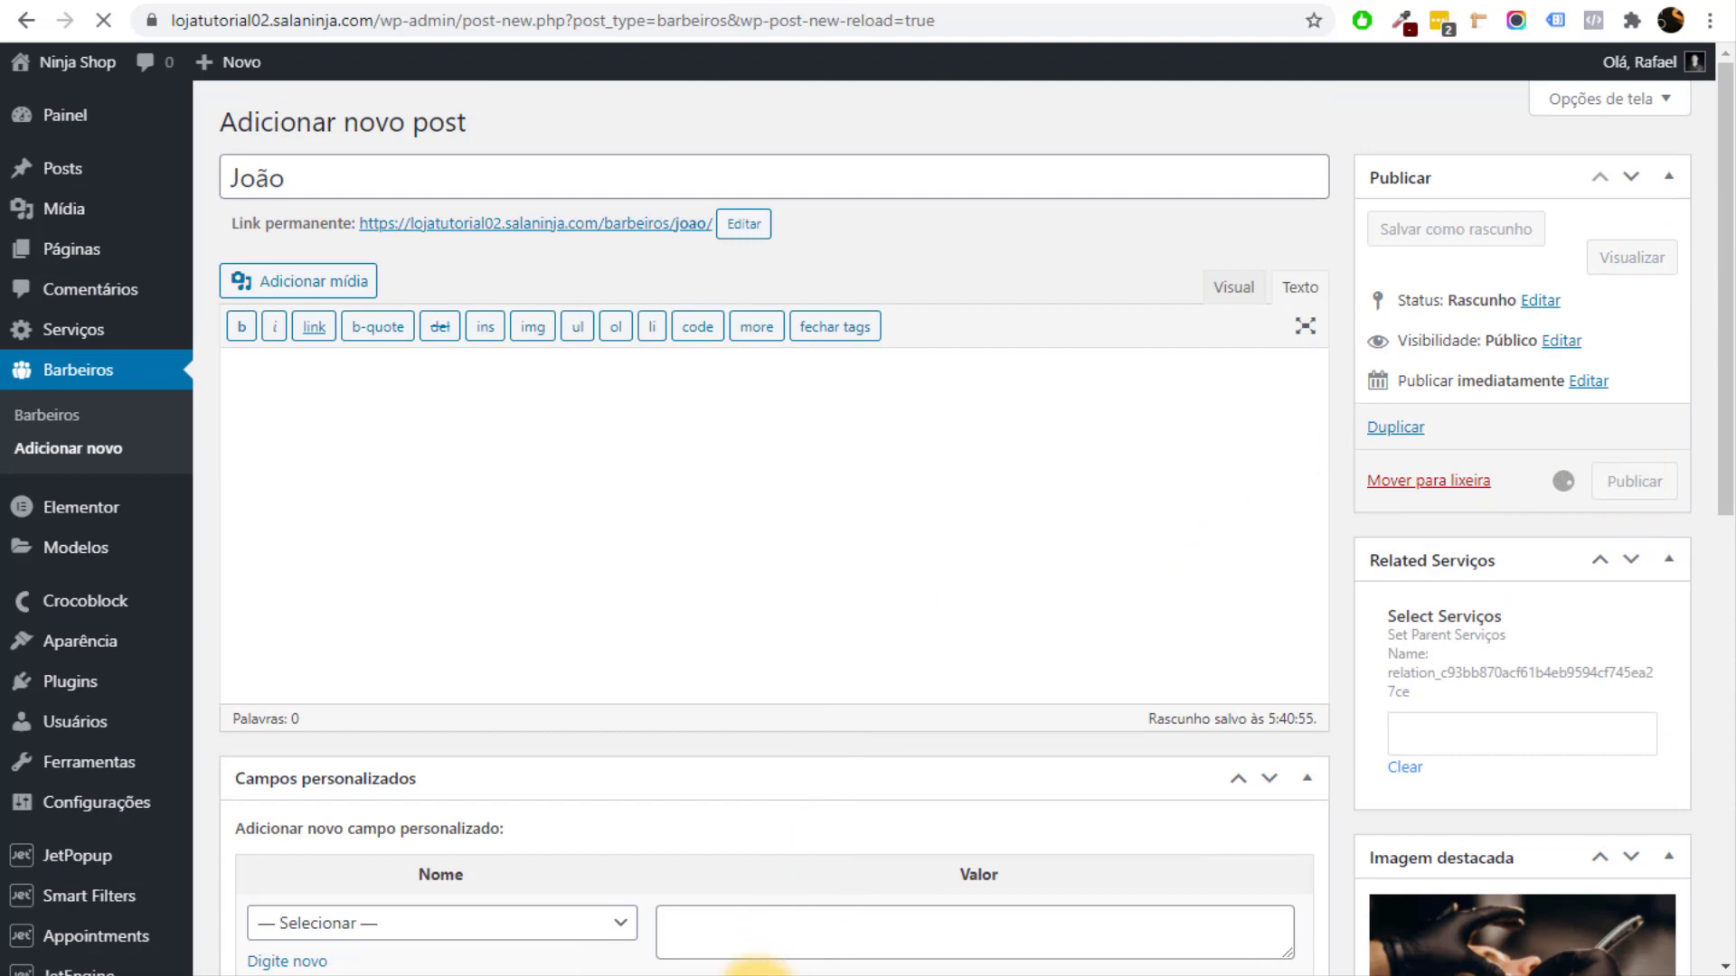
click(772, 966)
- Review the Barbeiros barbers and the four Serviços topics in the mind map
drag(895, 398, 967, 488)
click(852, 517)
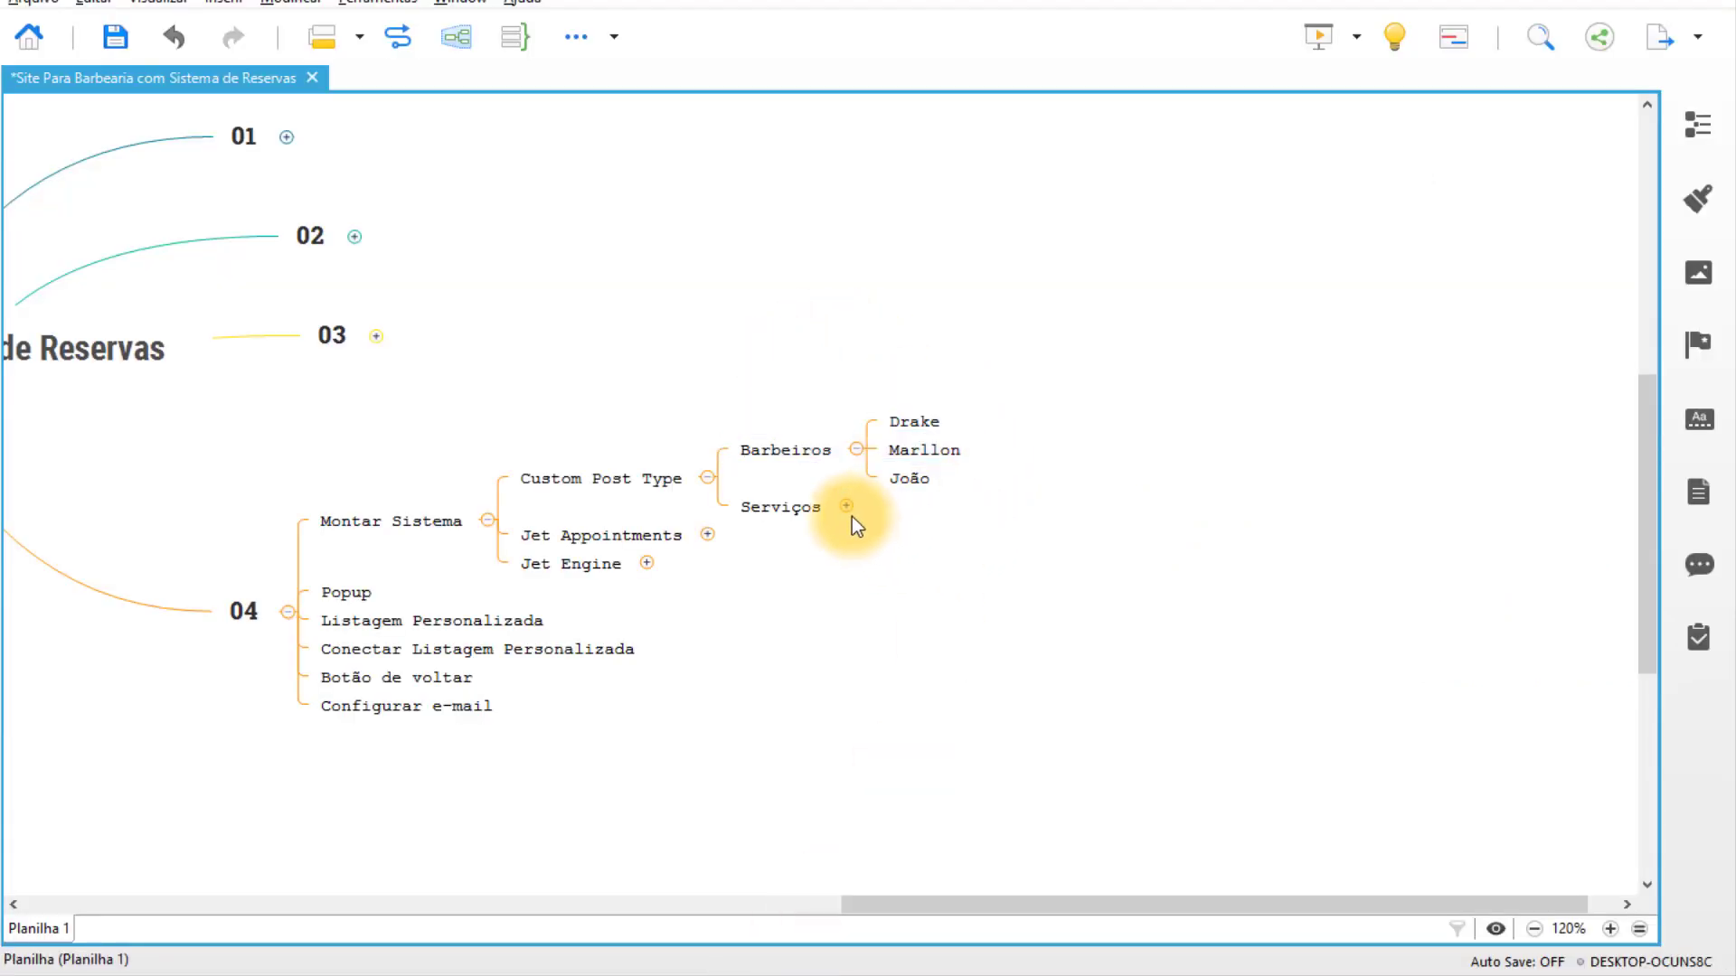
click(847, 507)
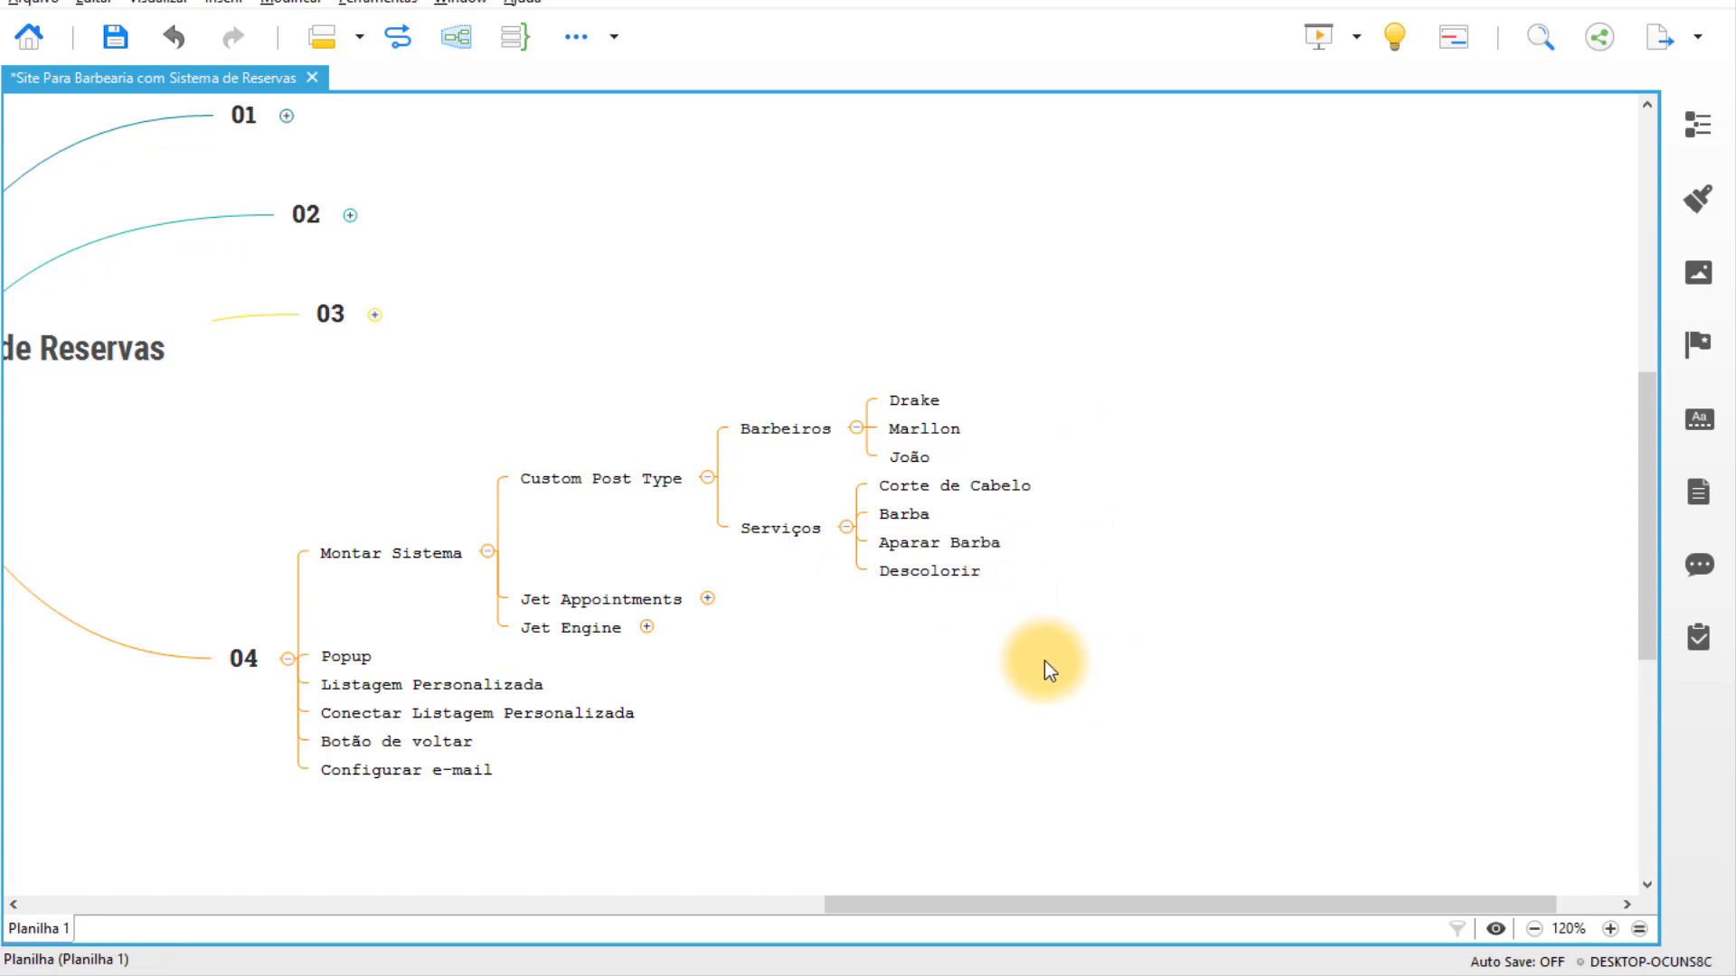
drag(1048, 679, 924, 506)
click(1116, 708)
drag(1115, 708, 932, 465)
click(1051, 606)
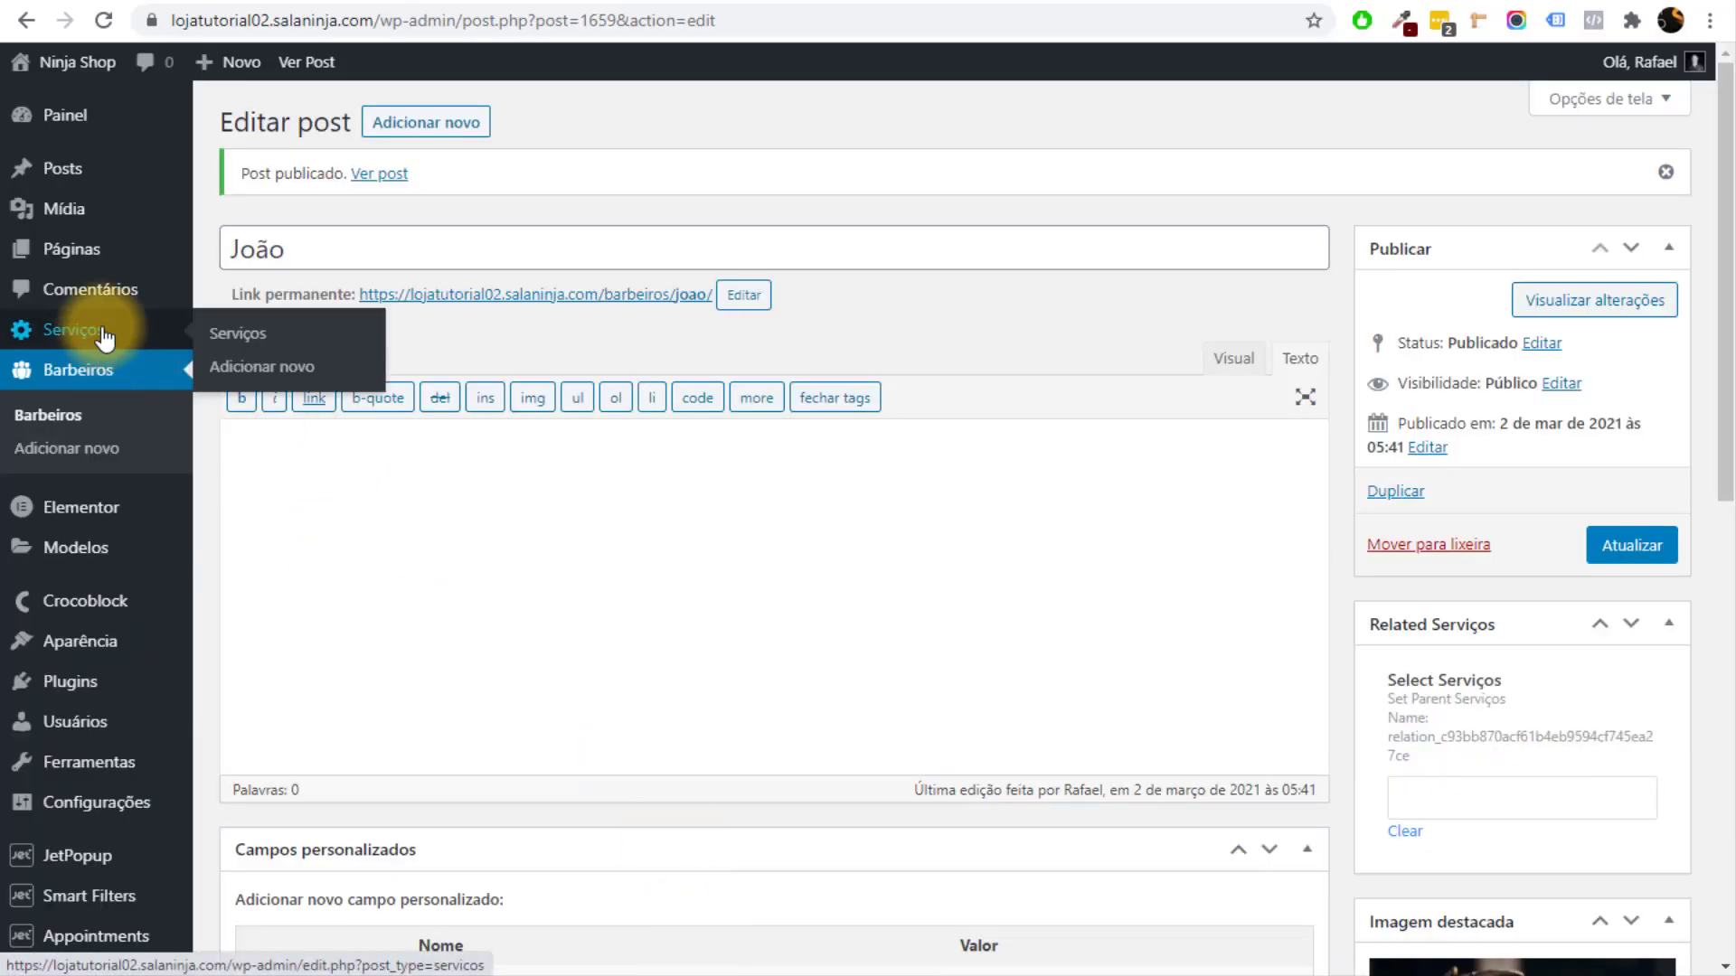
- Publish a Corte de Cabelo service post with barbershop.png as its featured image
click(104, 336)
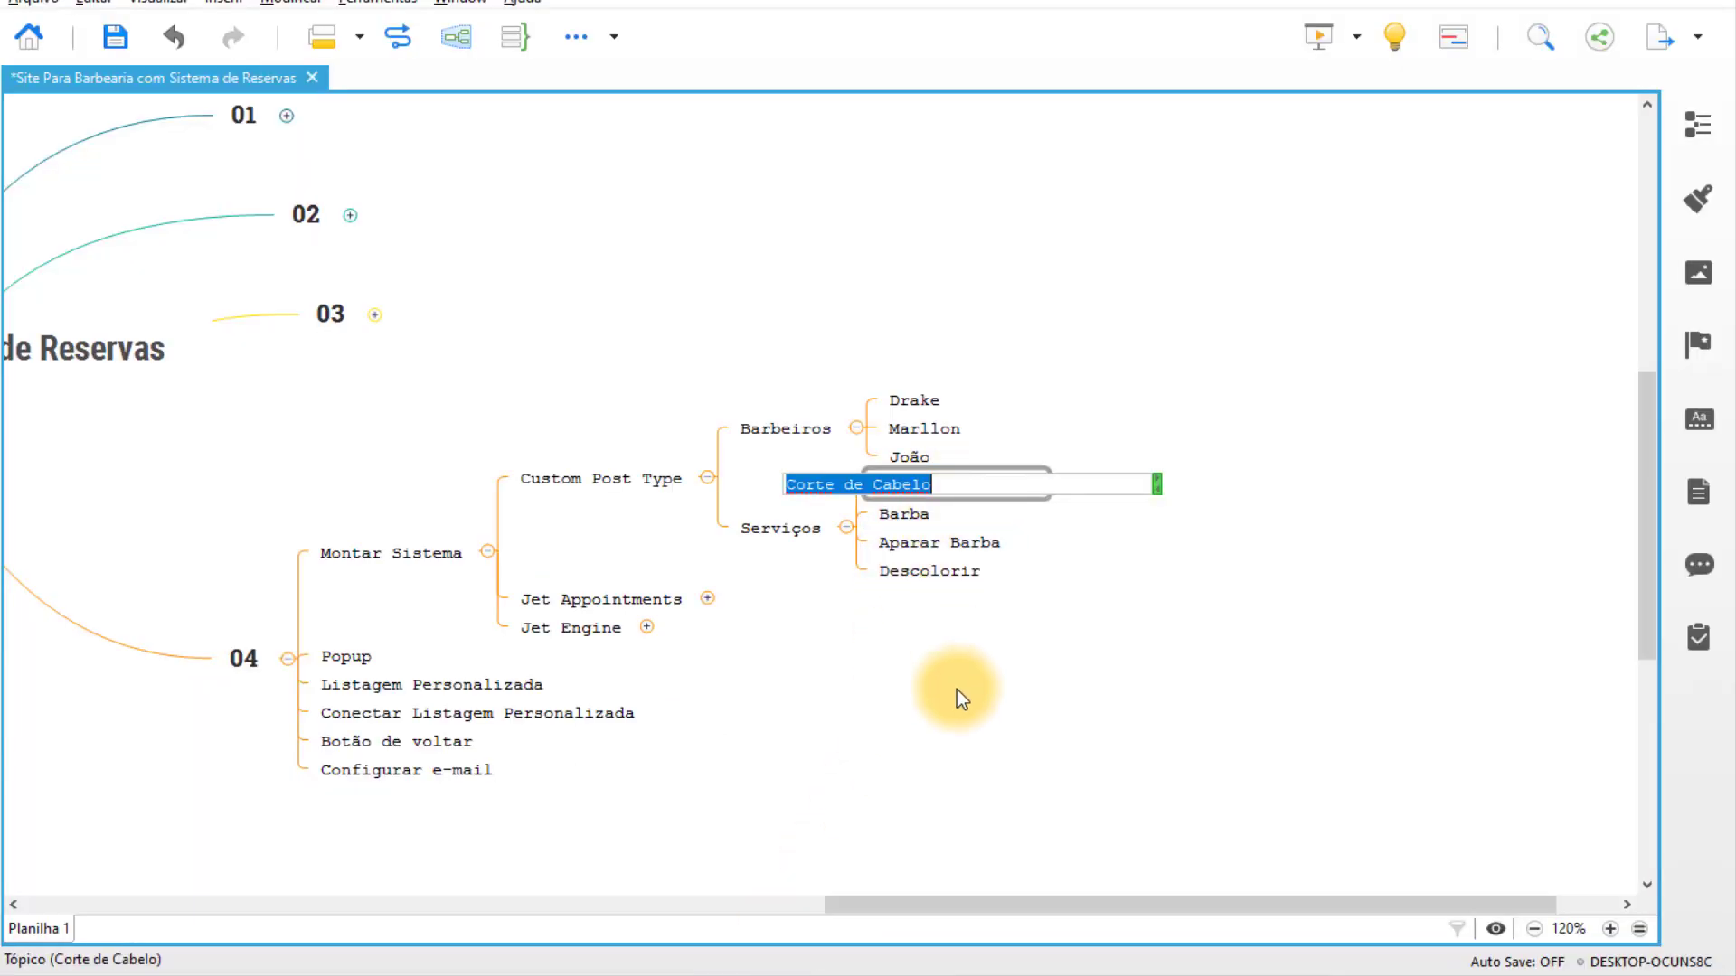
click(957, 689)
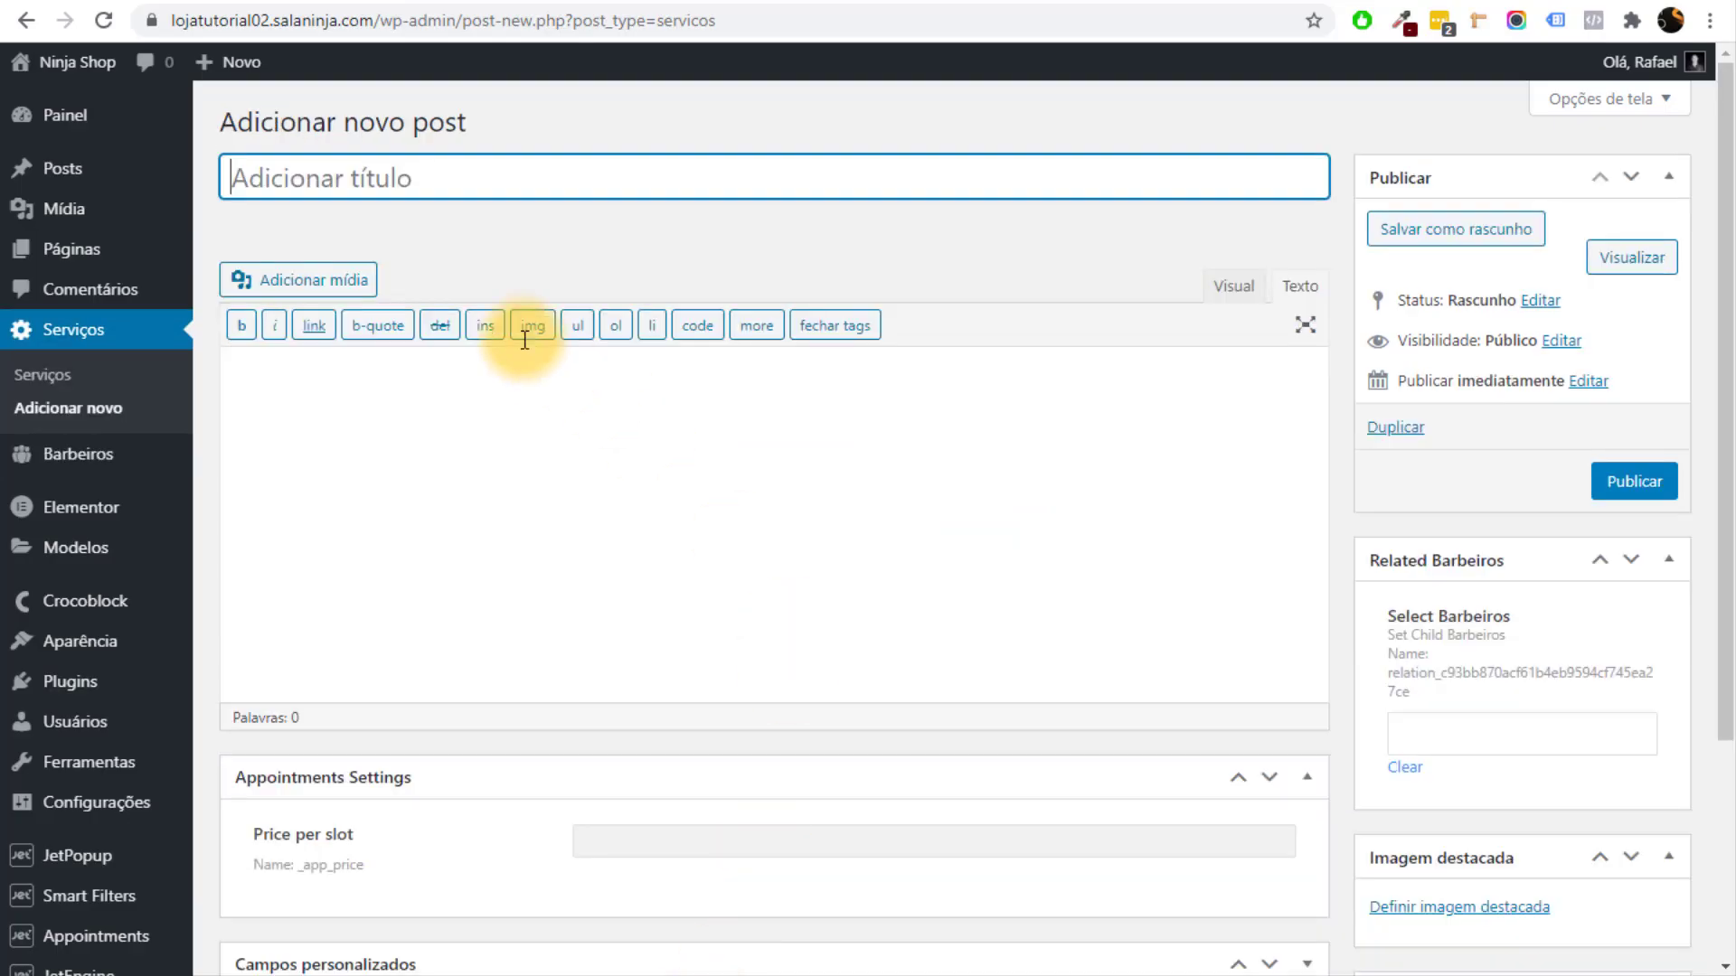
click(388, 204)
key(ctrl+v)
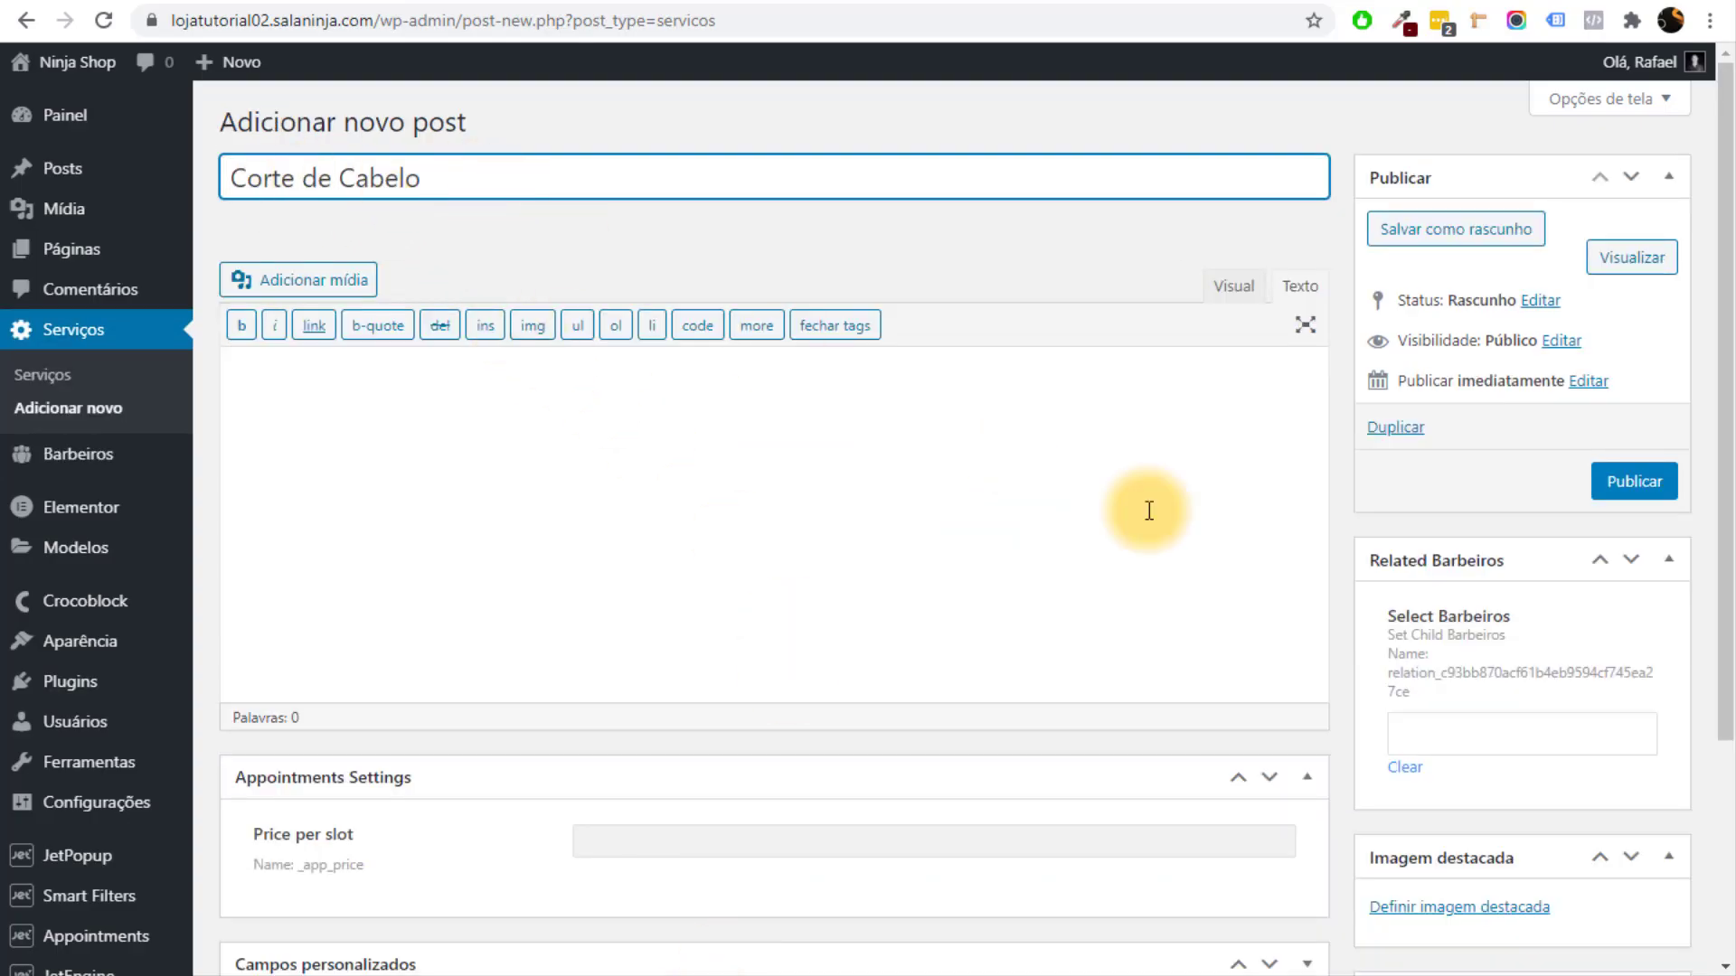
scroll(1147, 507, down, 3)
click(1487, 682)
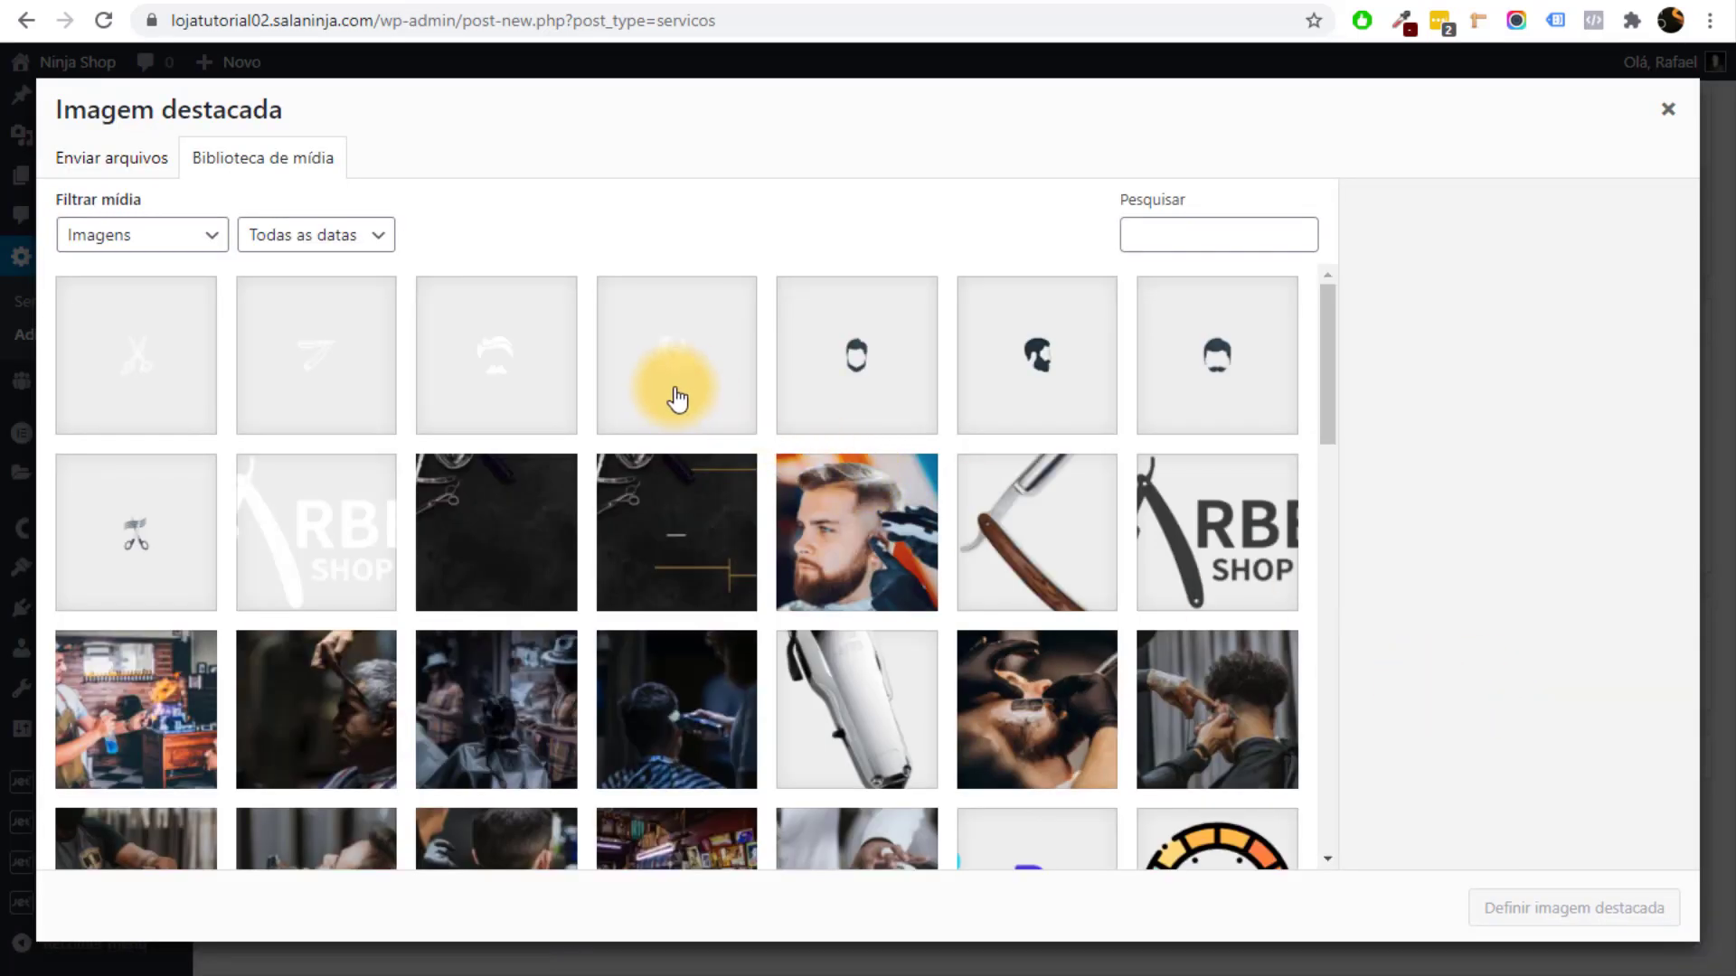
click(672, 380)
click(1598, 909)
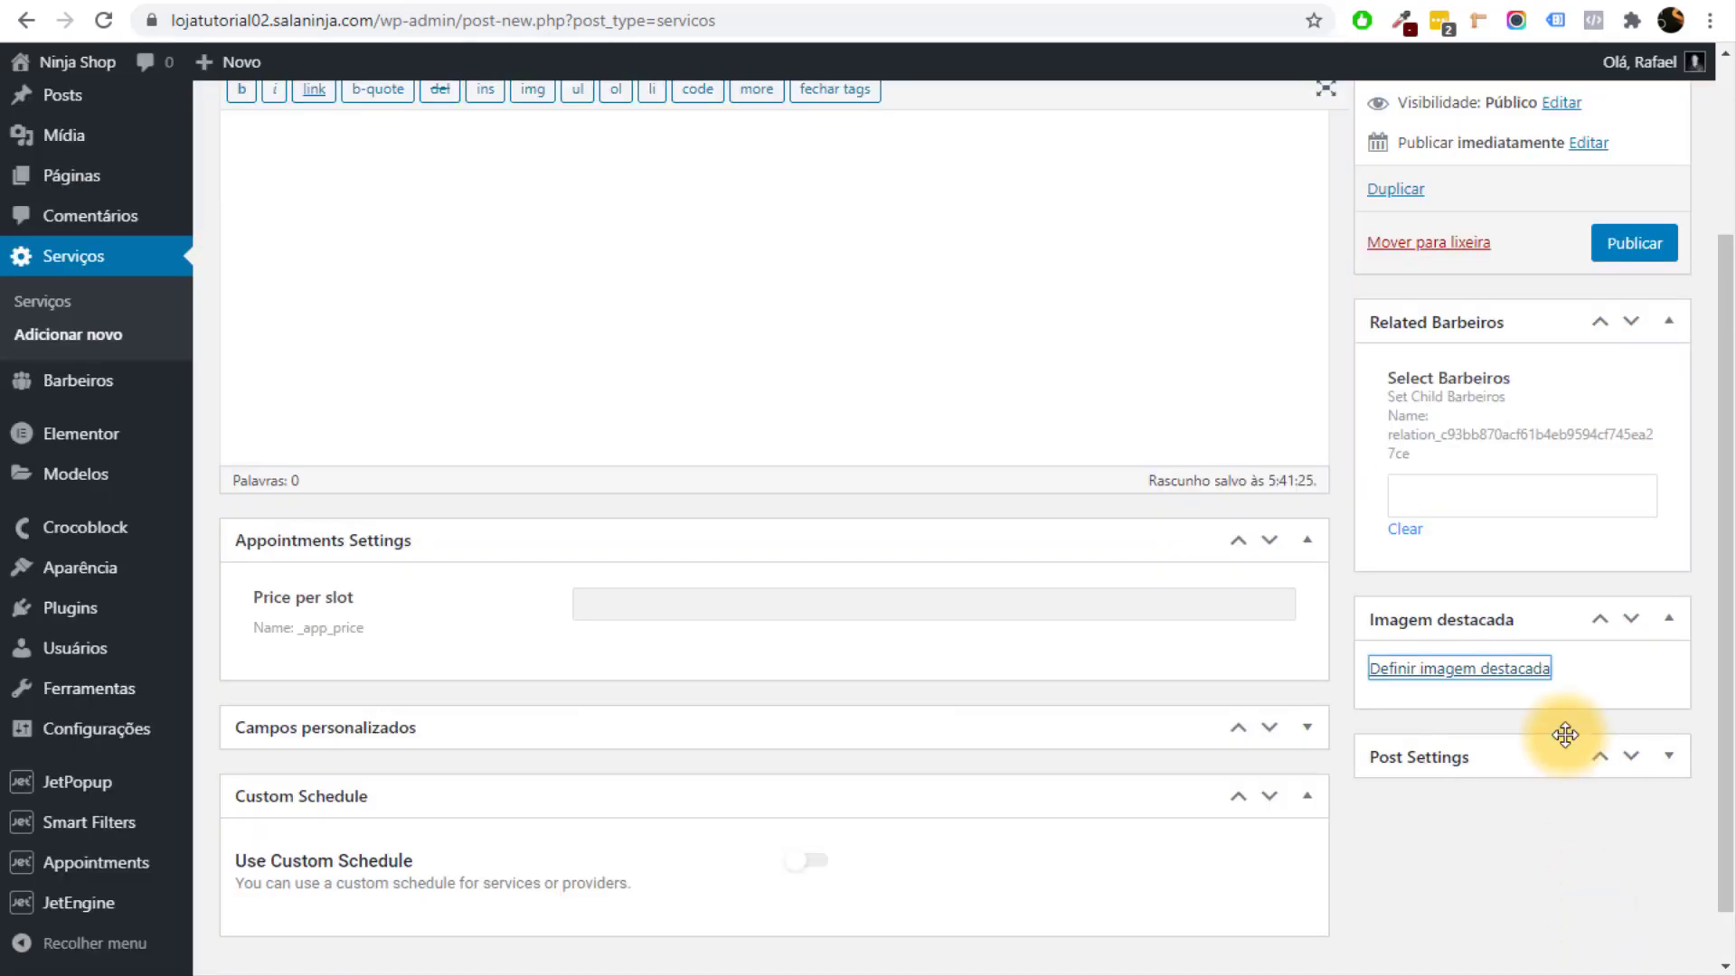
click(1636, 246)
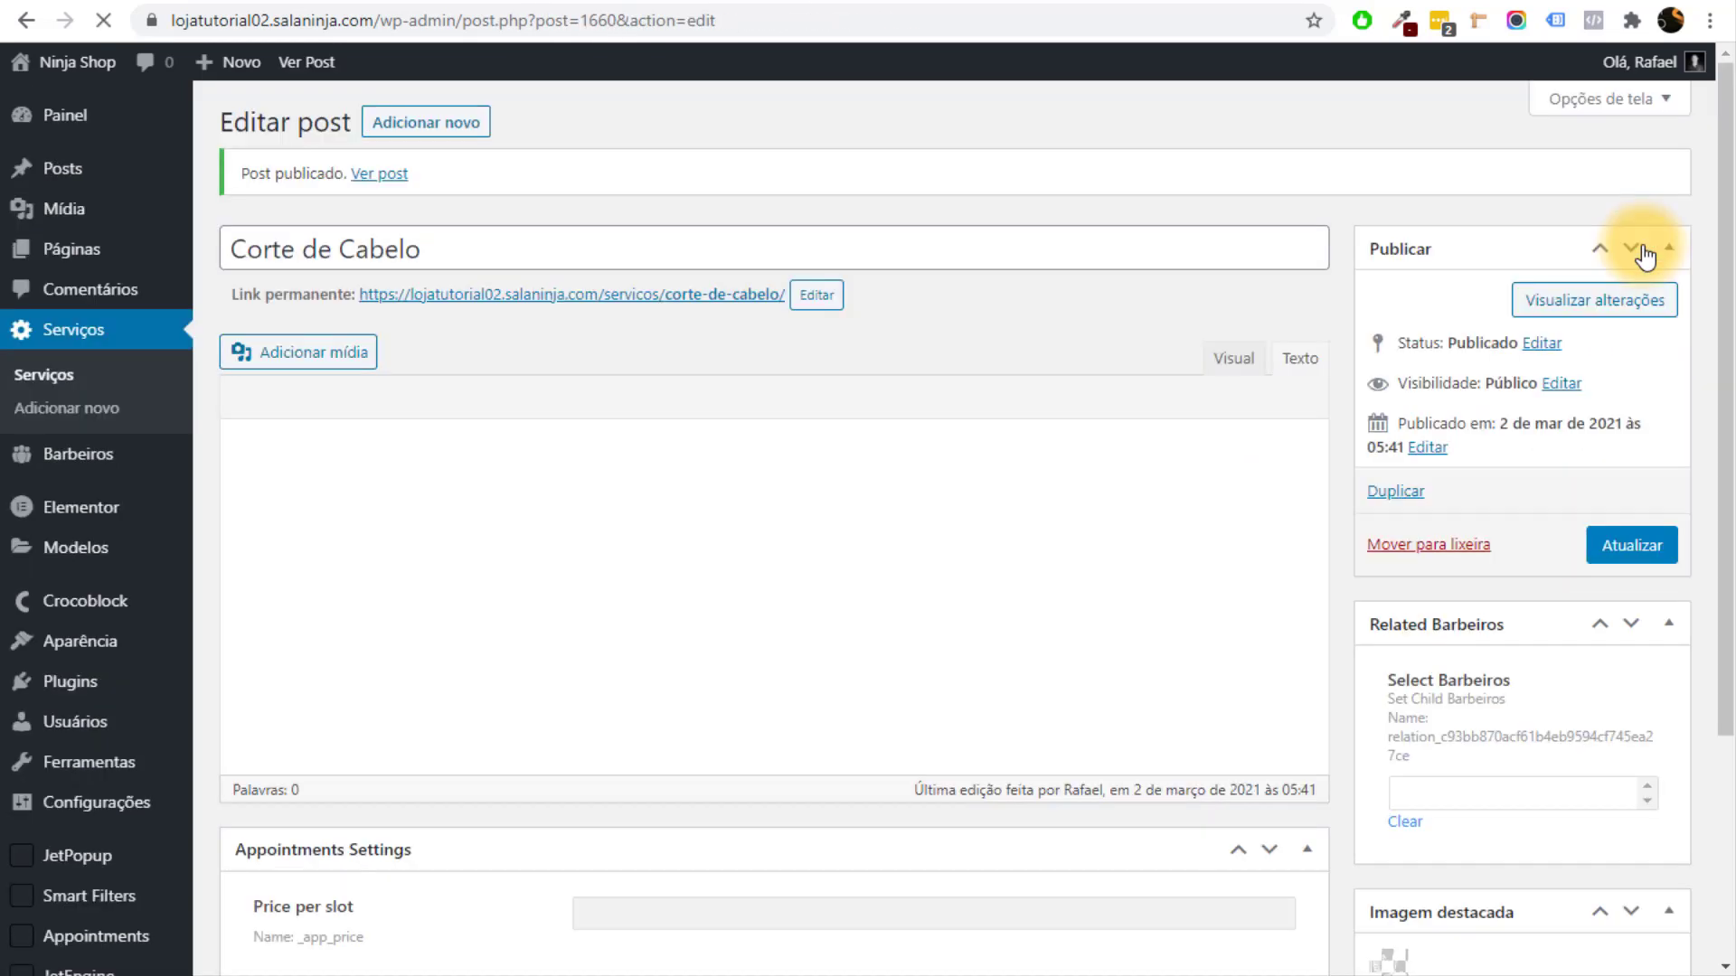
- Publish a Barba service post, title copied from the mind map, with an icon featured image
click(484, 123)
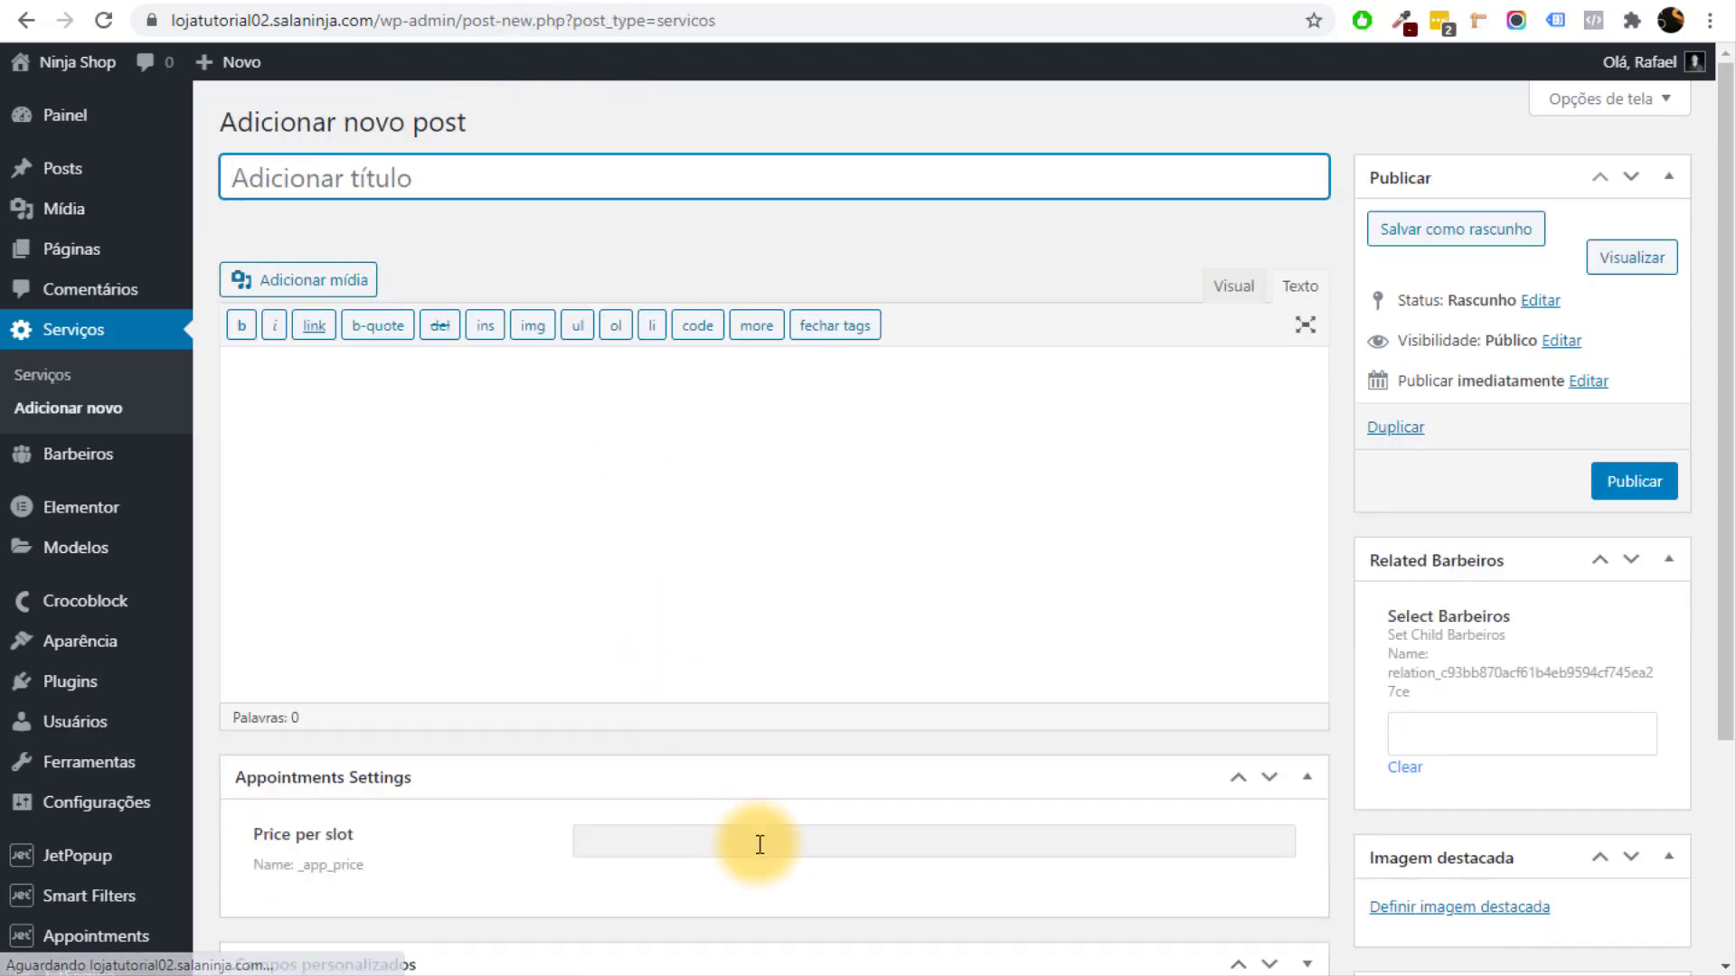
click(728, 973)
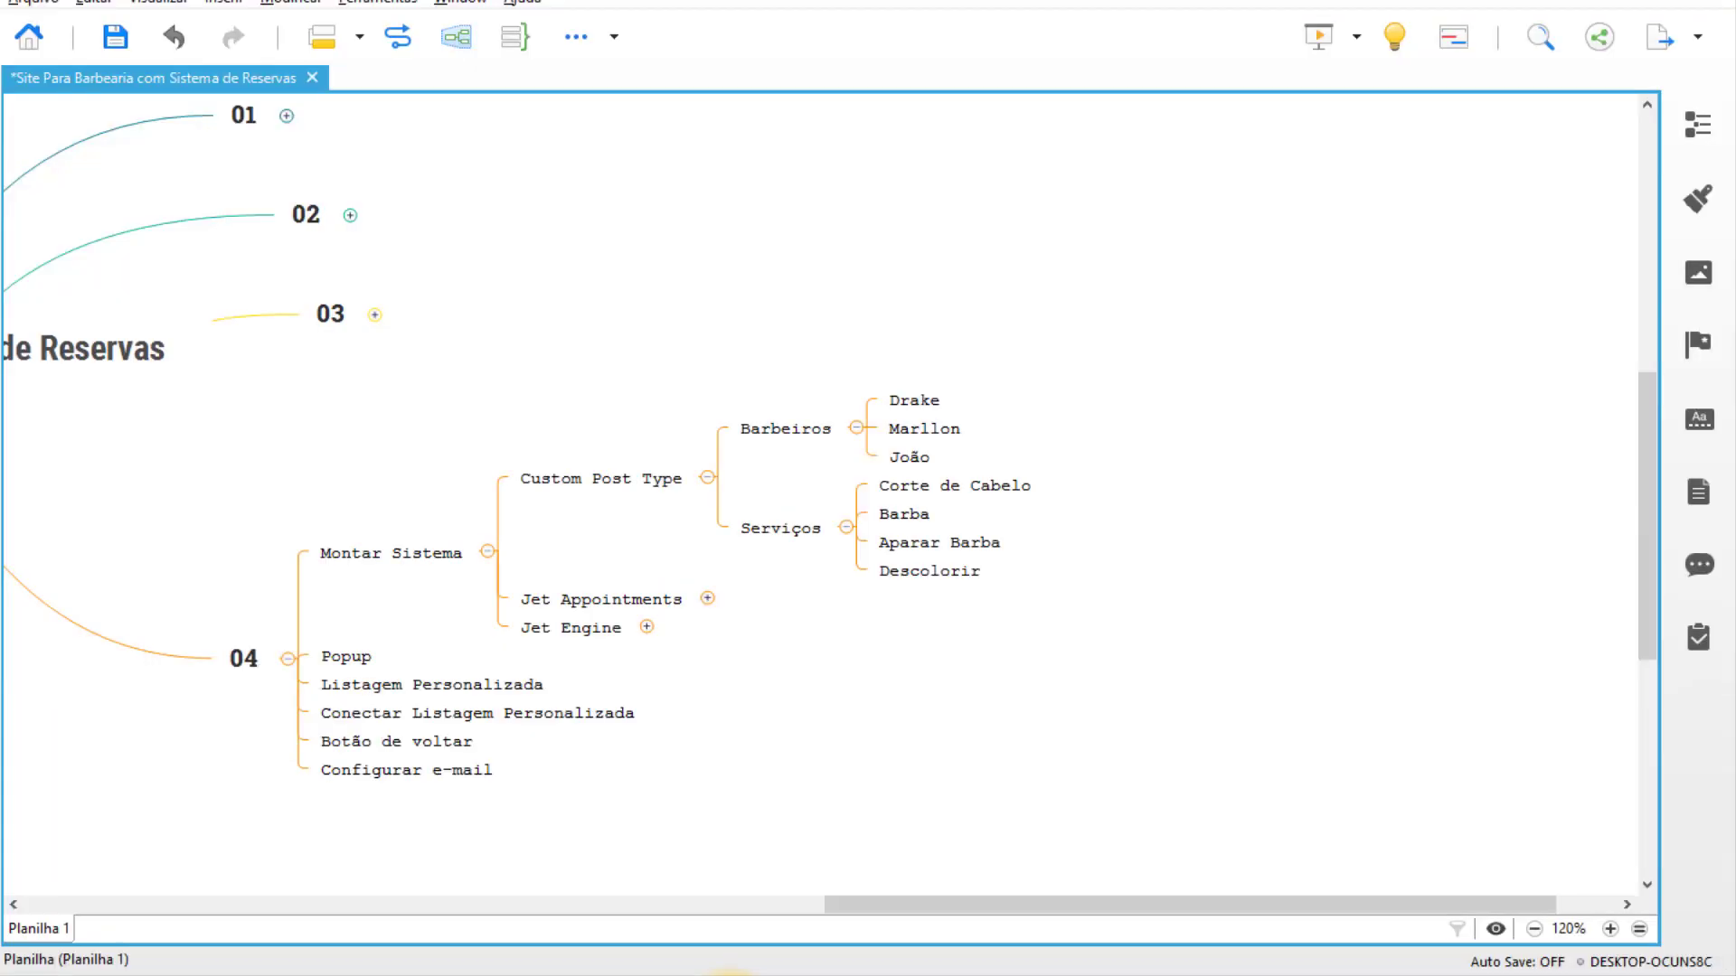
double_click(923, 512)
click(980, 626)
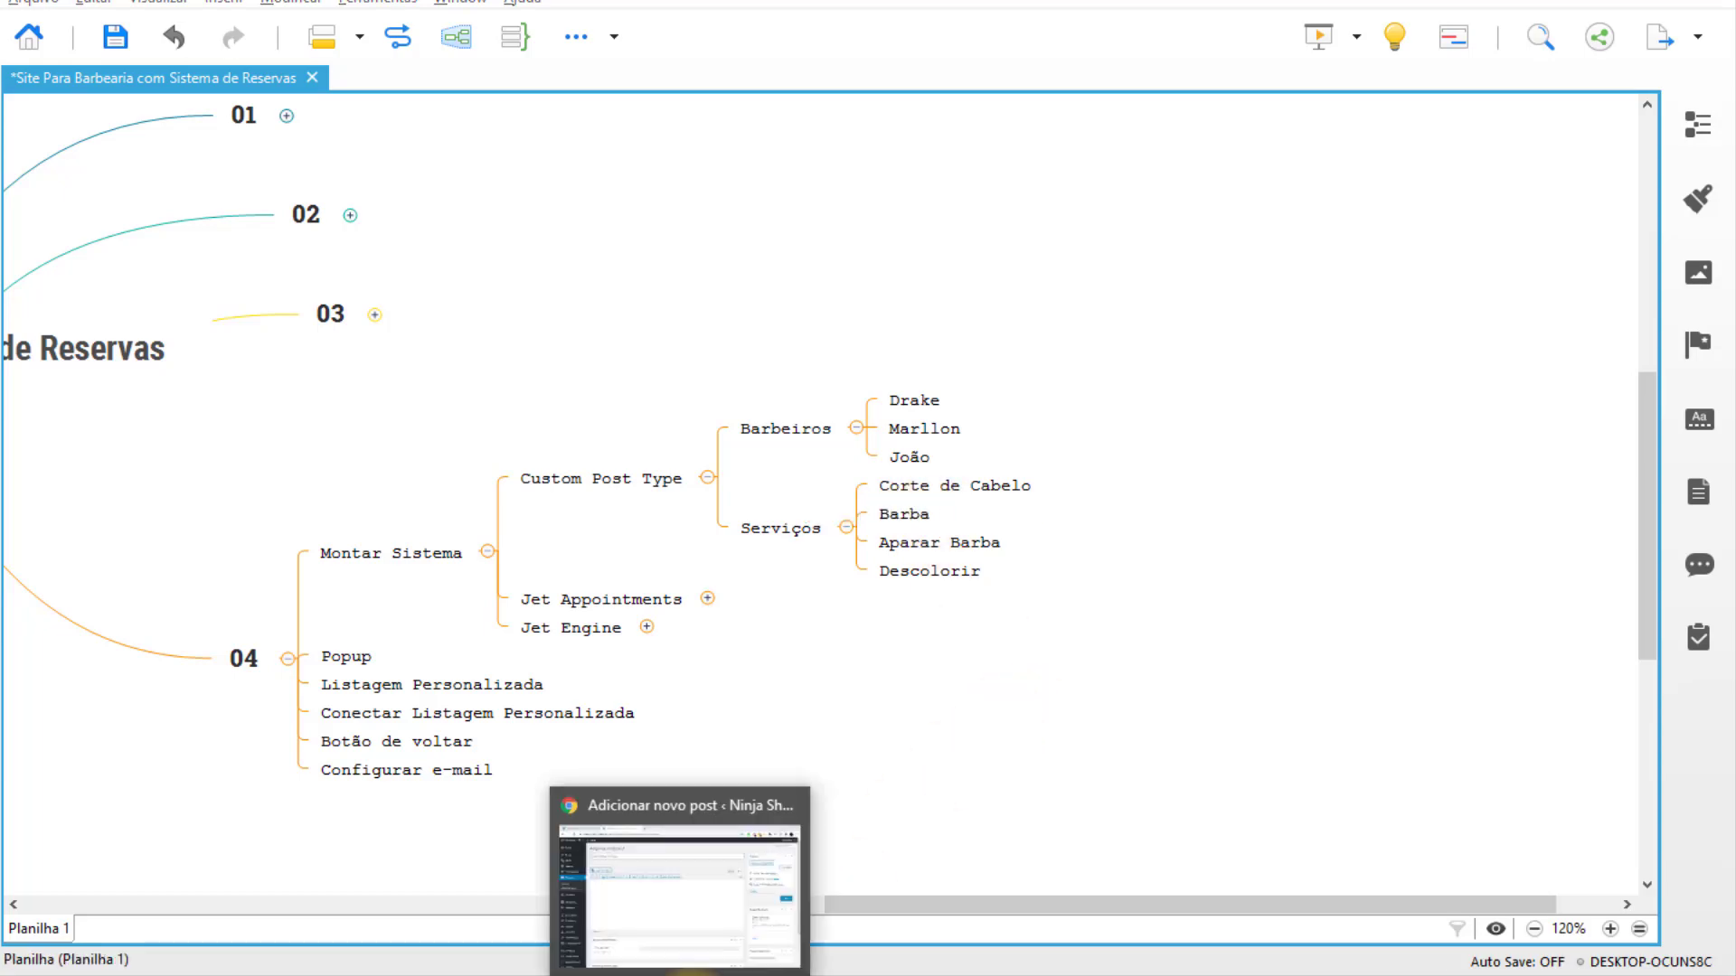
click(679, 974)
key(ctrl+v)
scroll(1509, 714, down, 5)
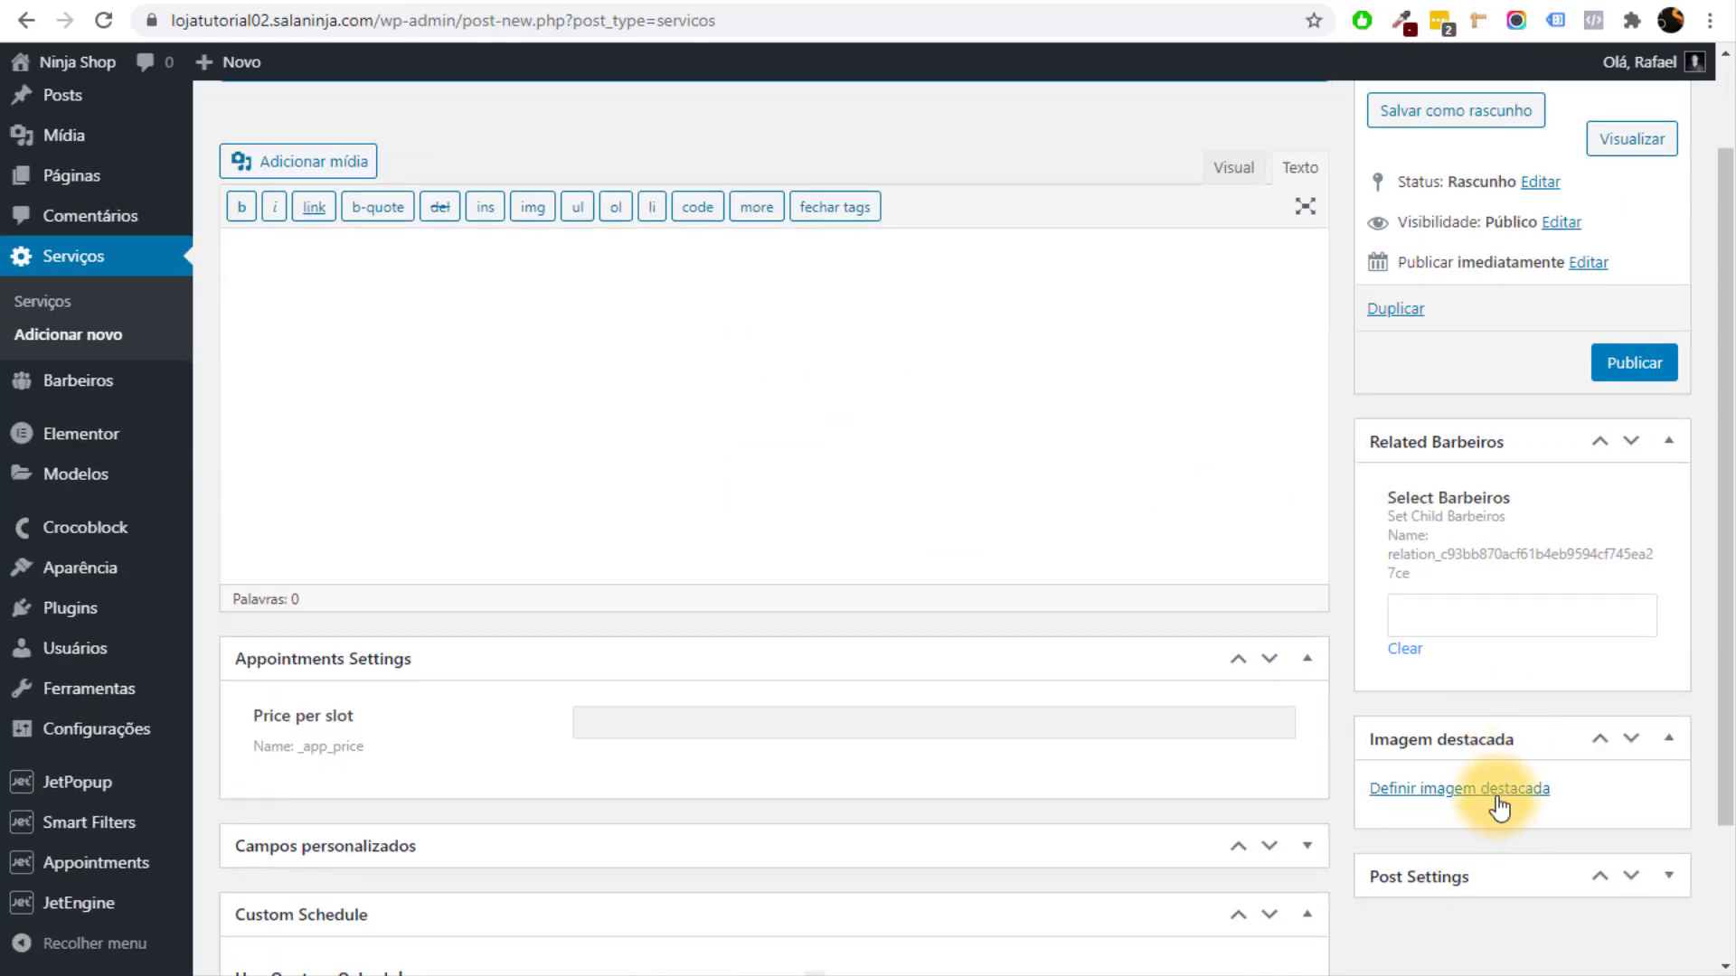
click(1496, 795)
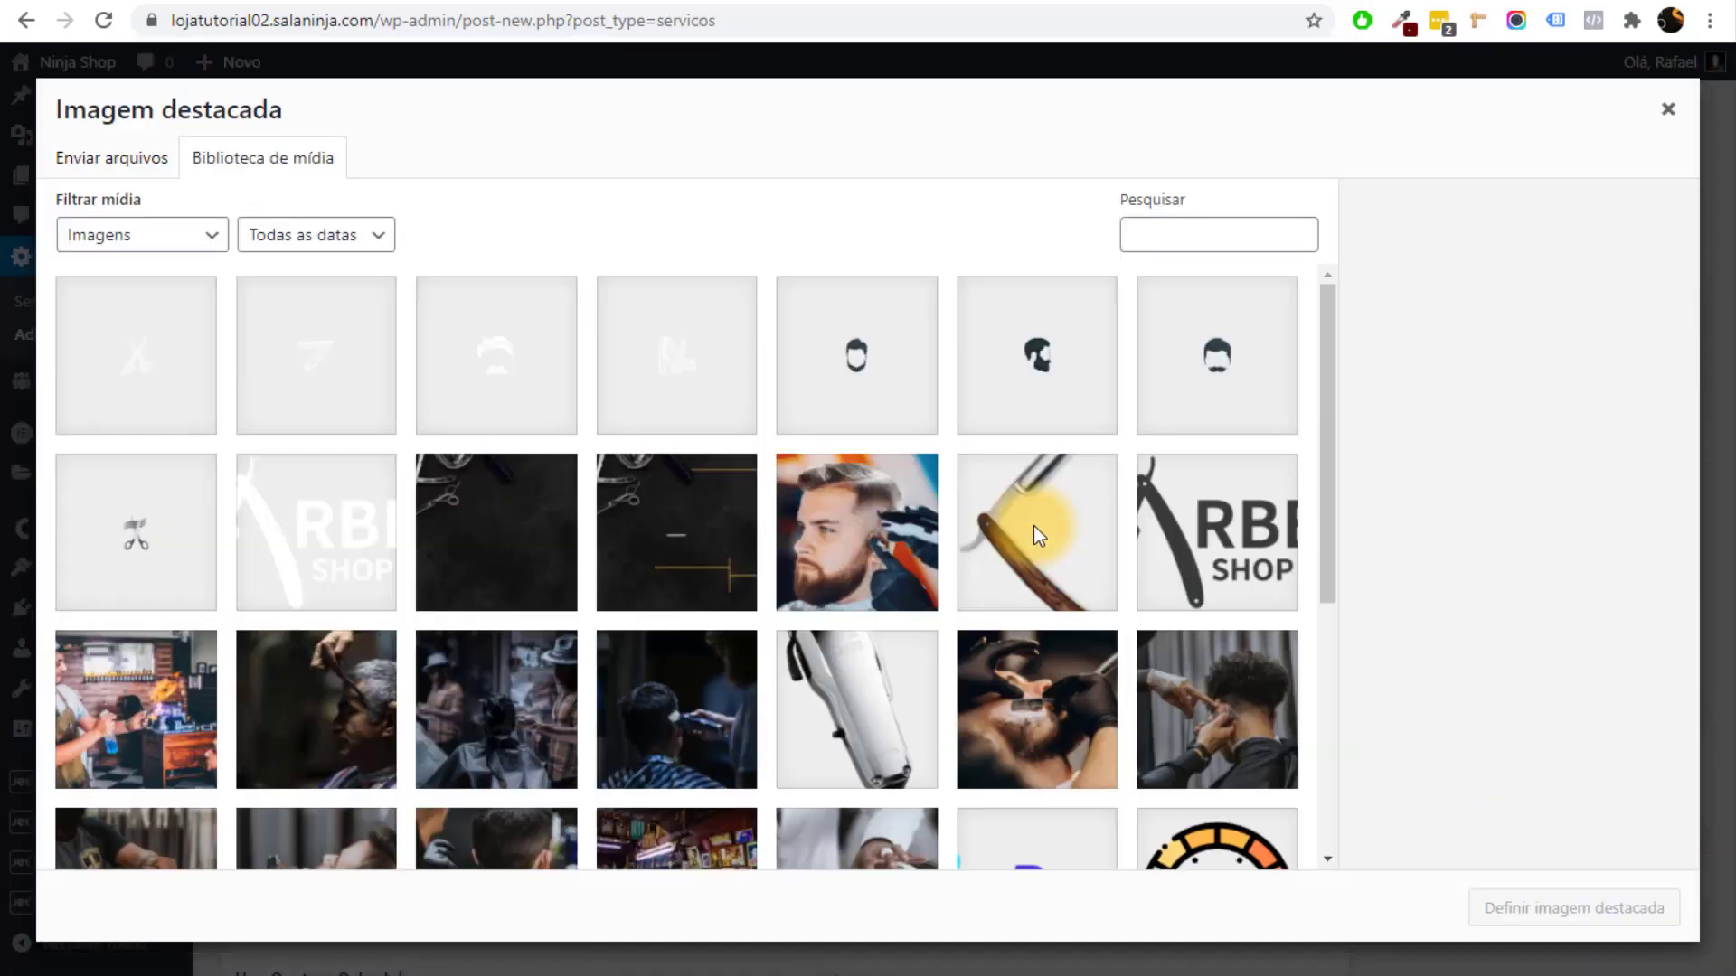
click(493, 384)
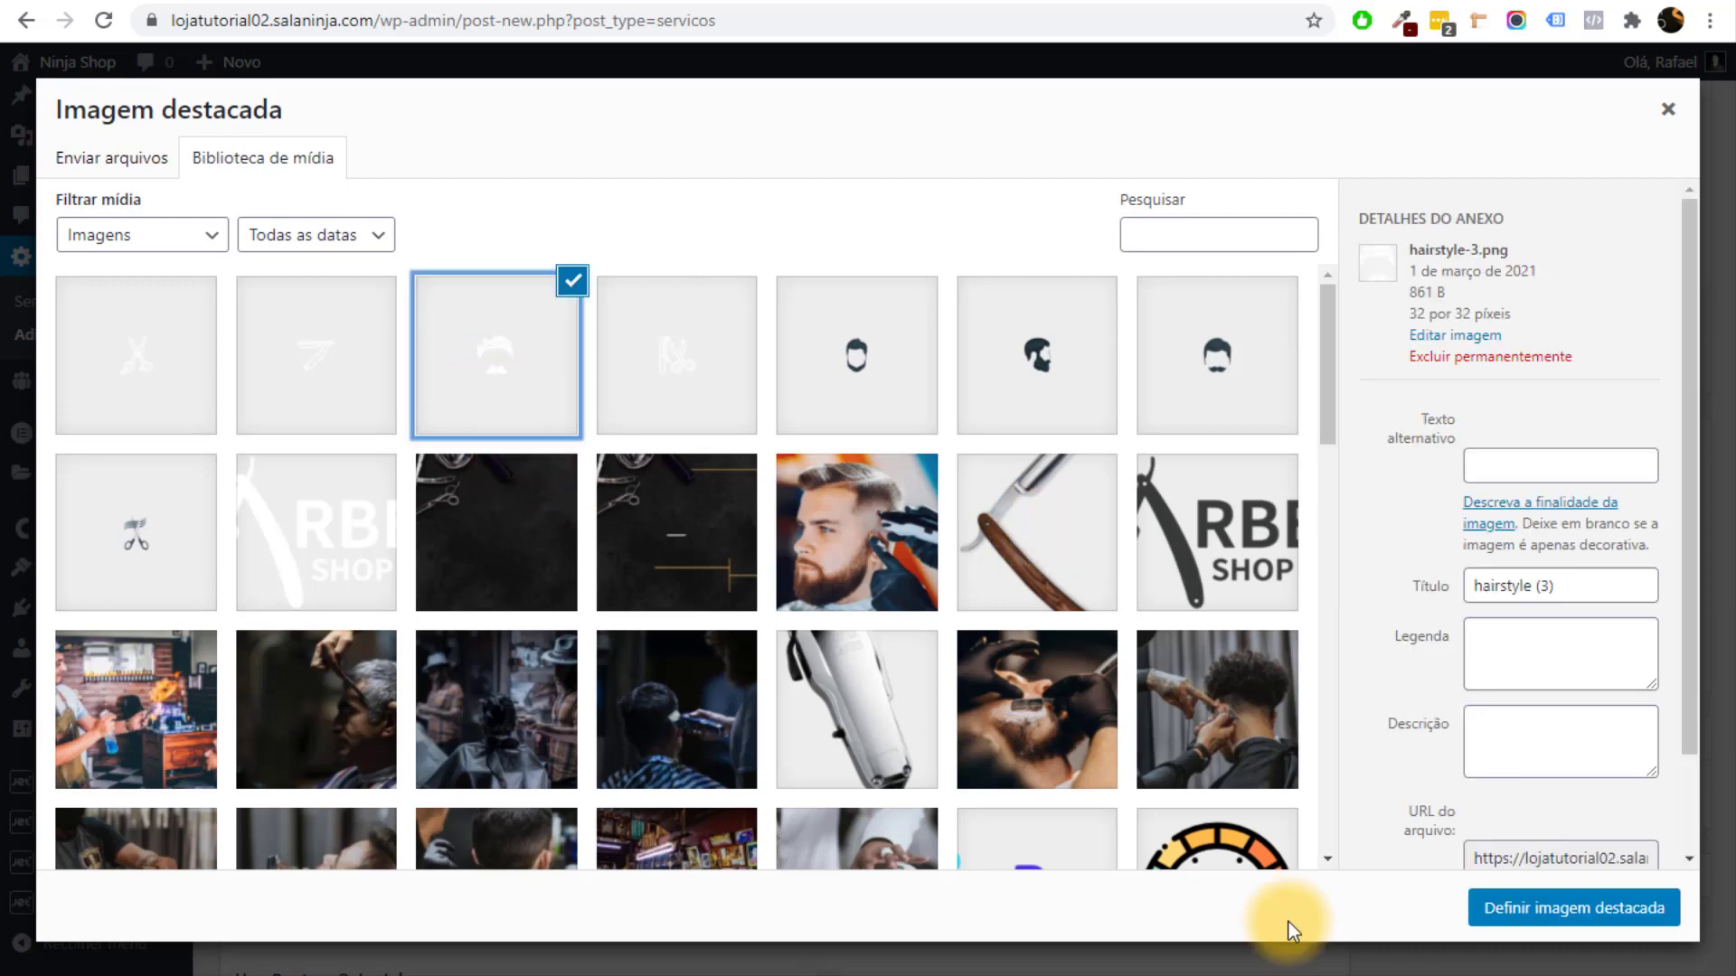
click(1505, 908)
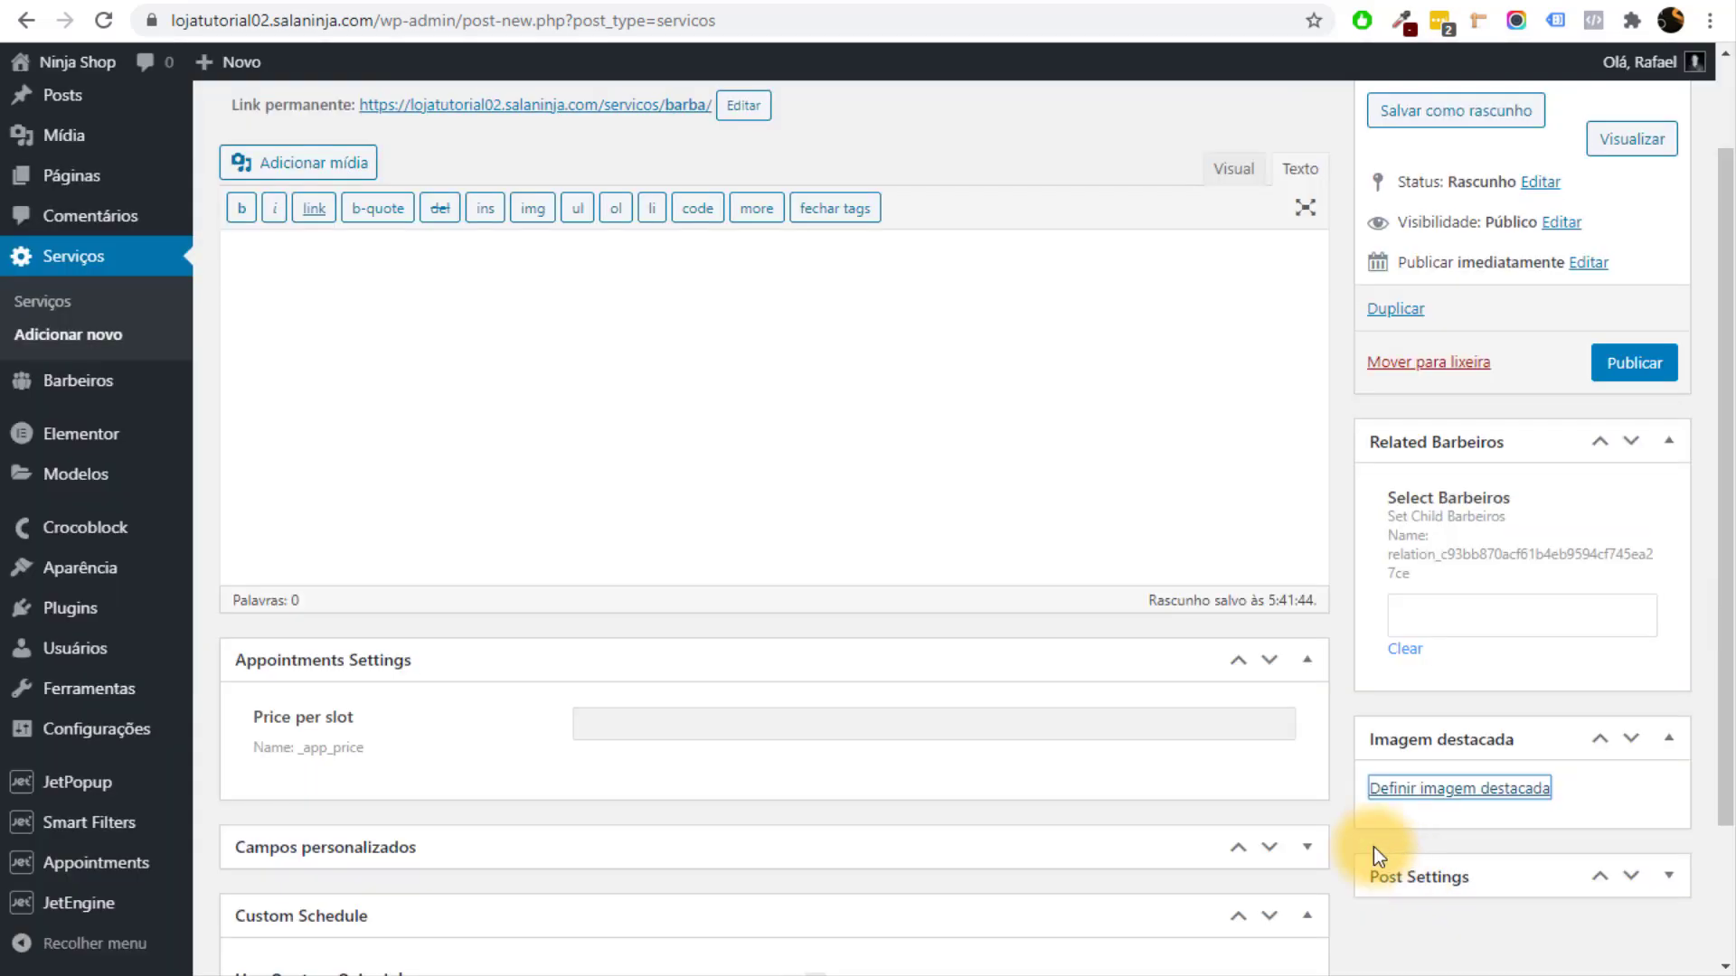
click(1620, 372)
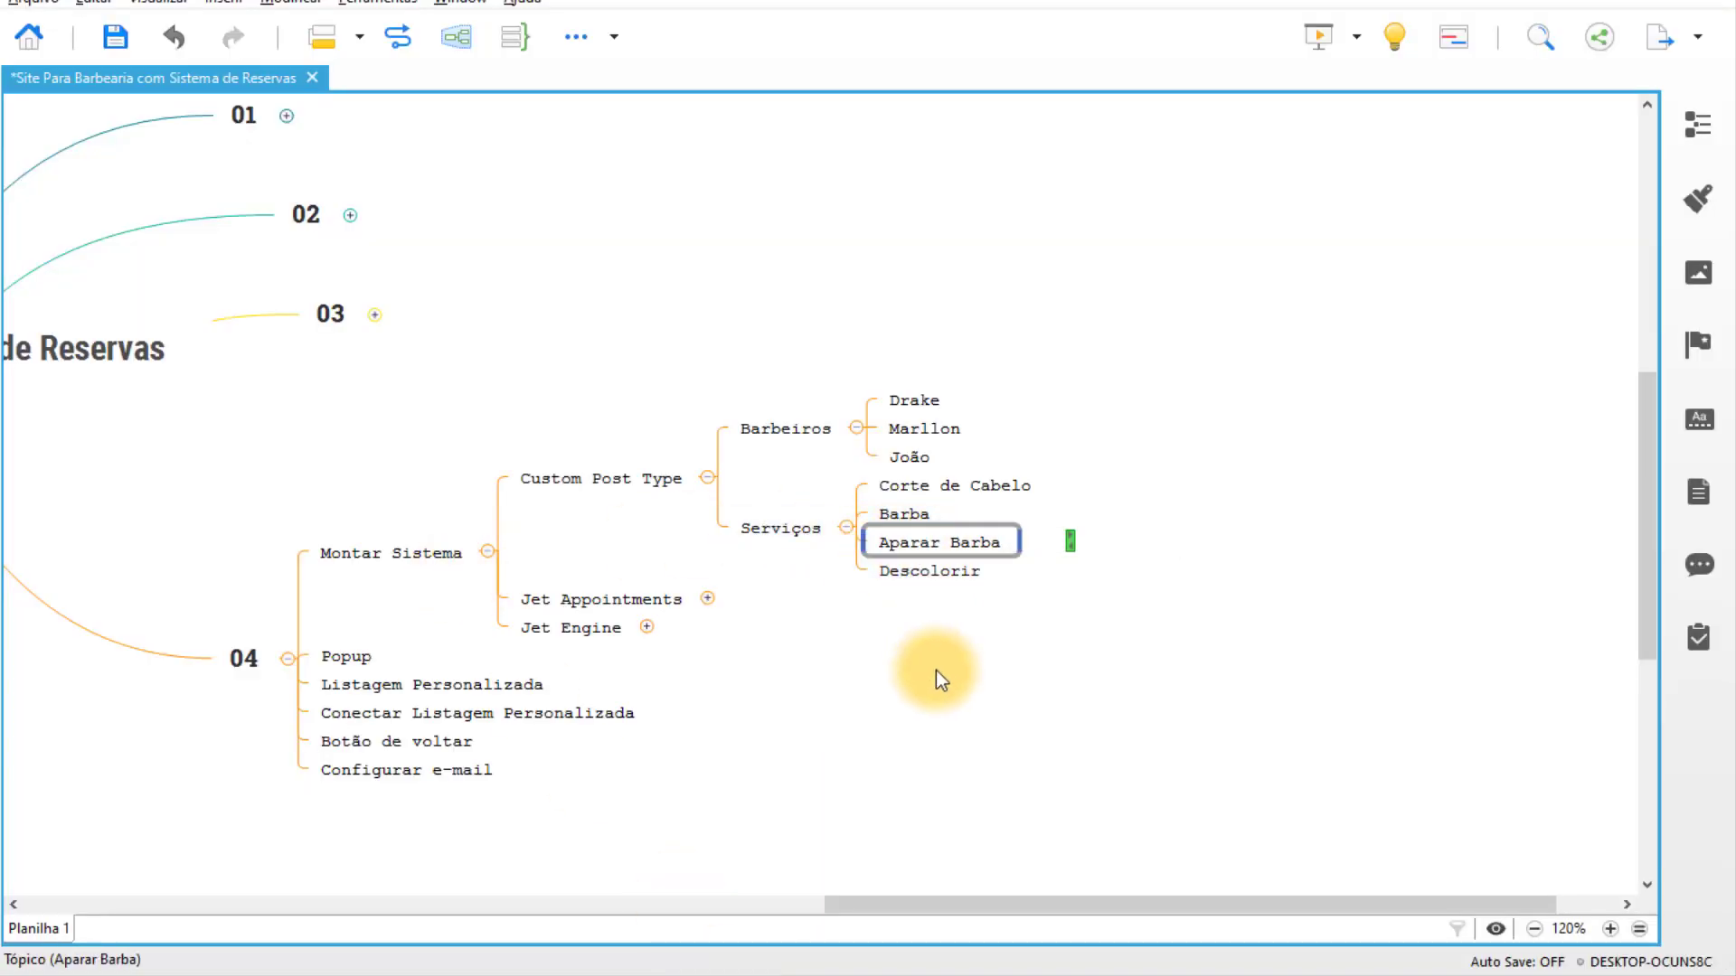
- Publish an 'Aparar Barba' service post with the razor icon as featured image
click(692, 967)
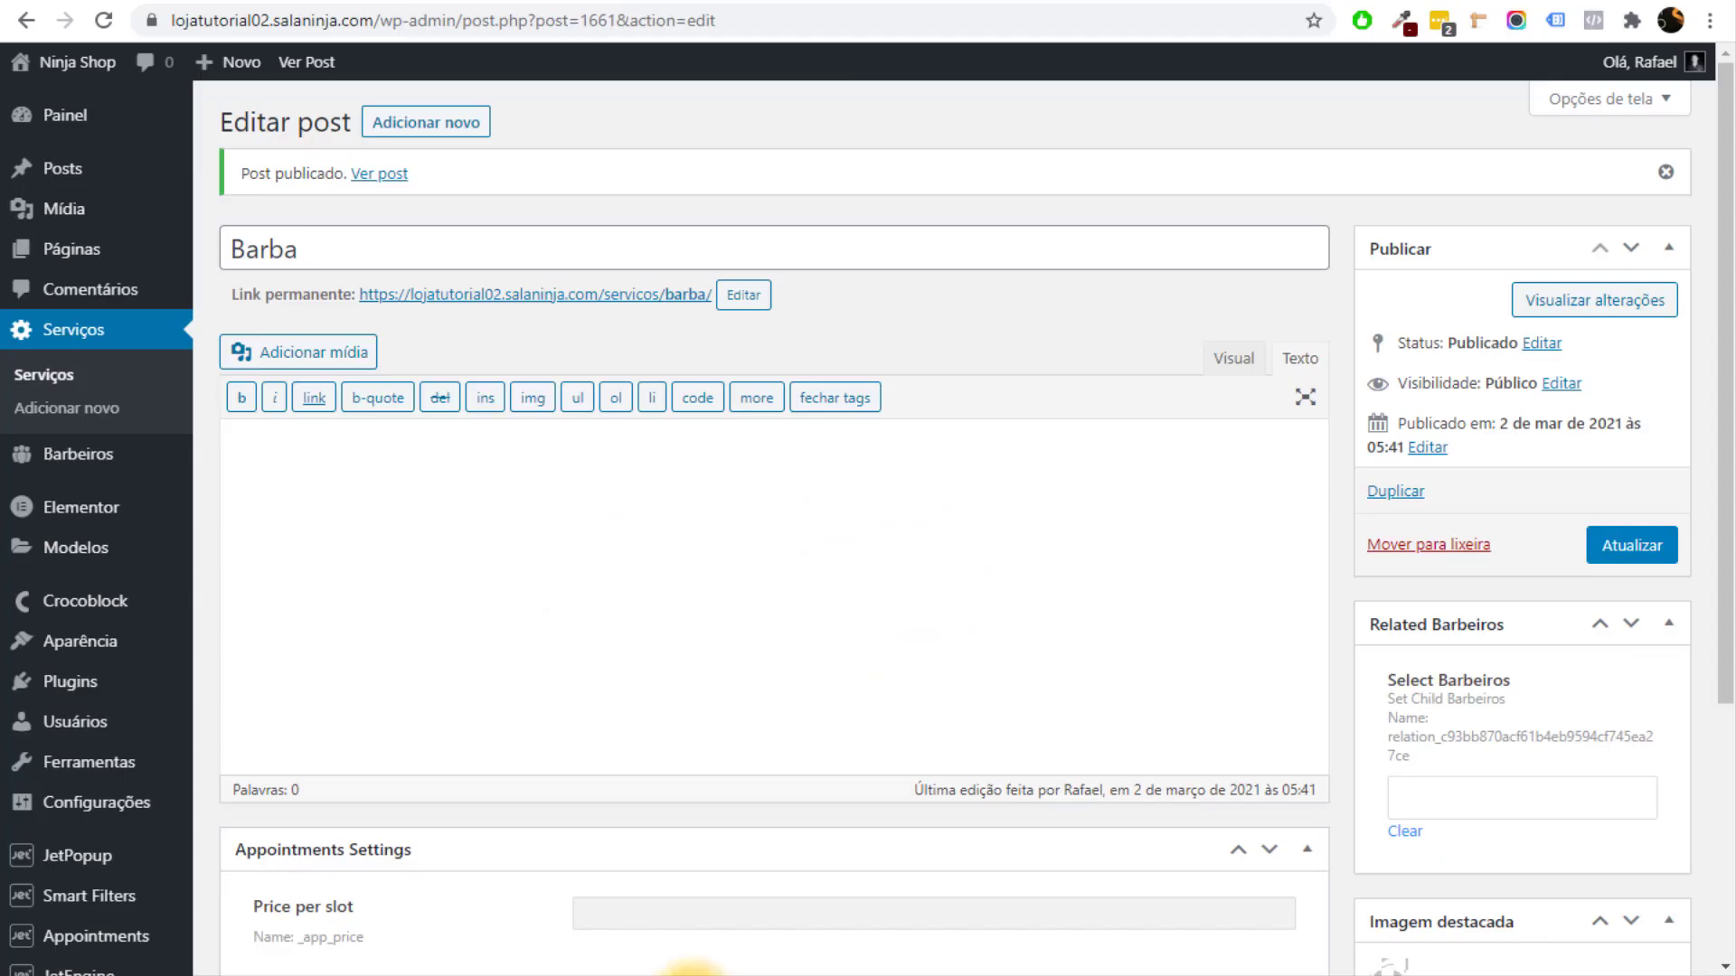
click(452, 126)
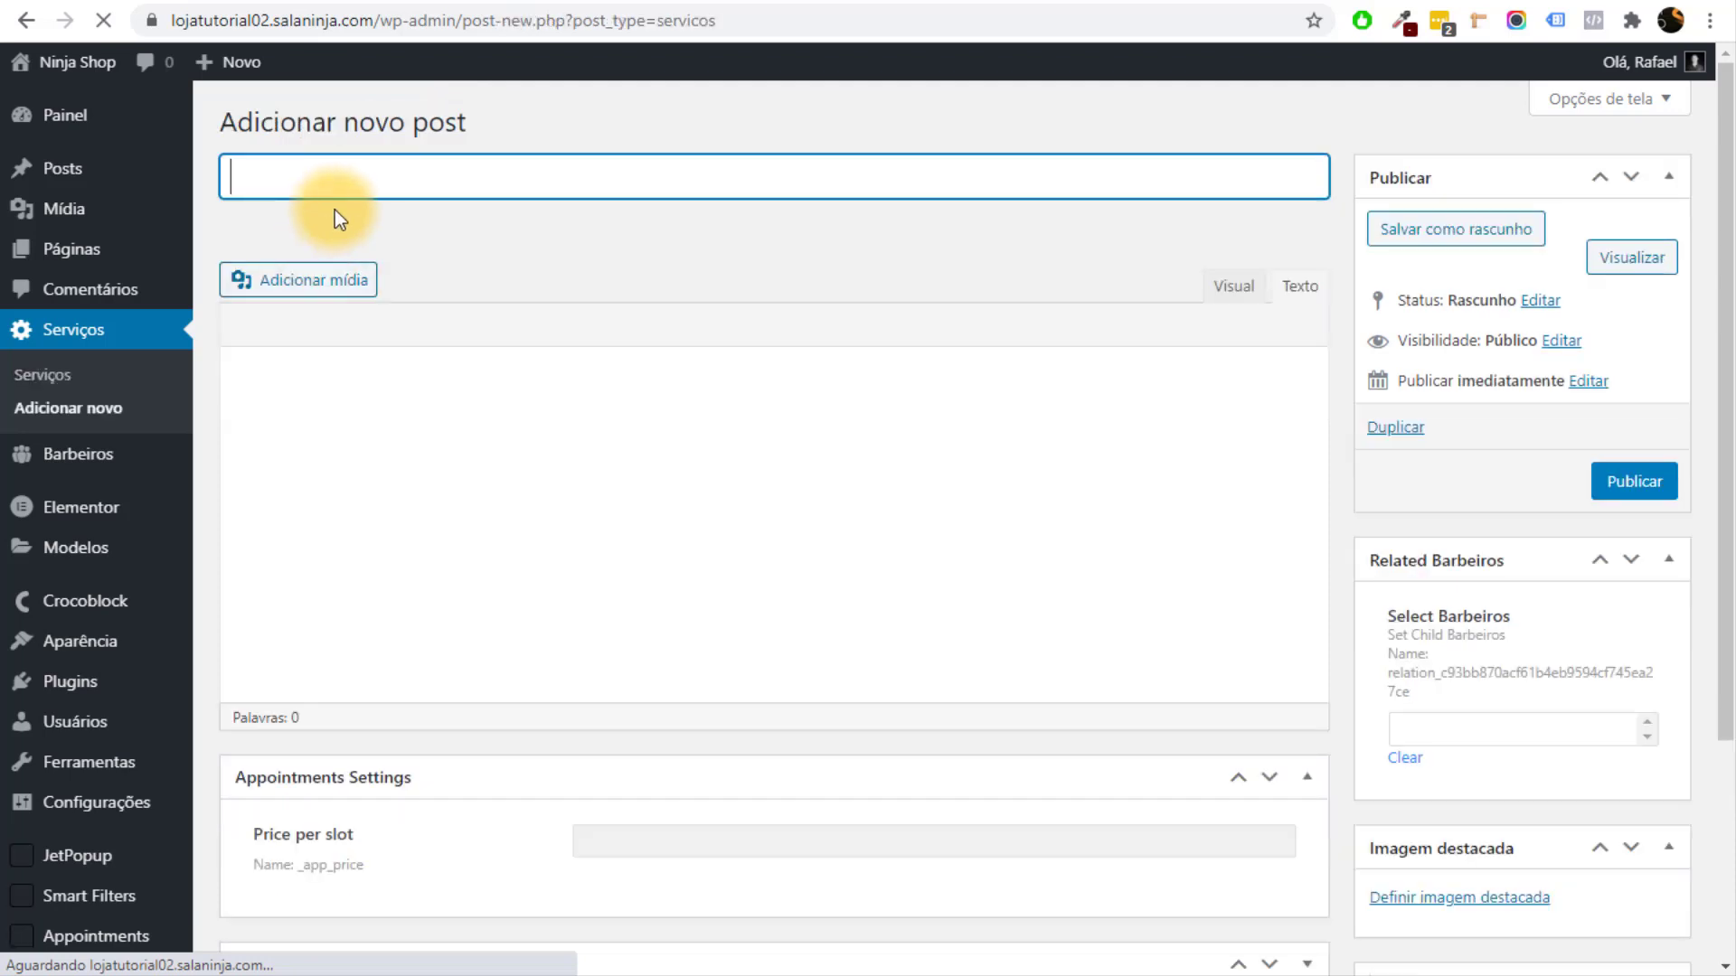
text(Aparar Barba)
scroll(1384, 573, down, 3)
click(1460, 613)
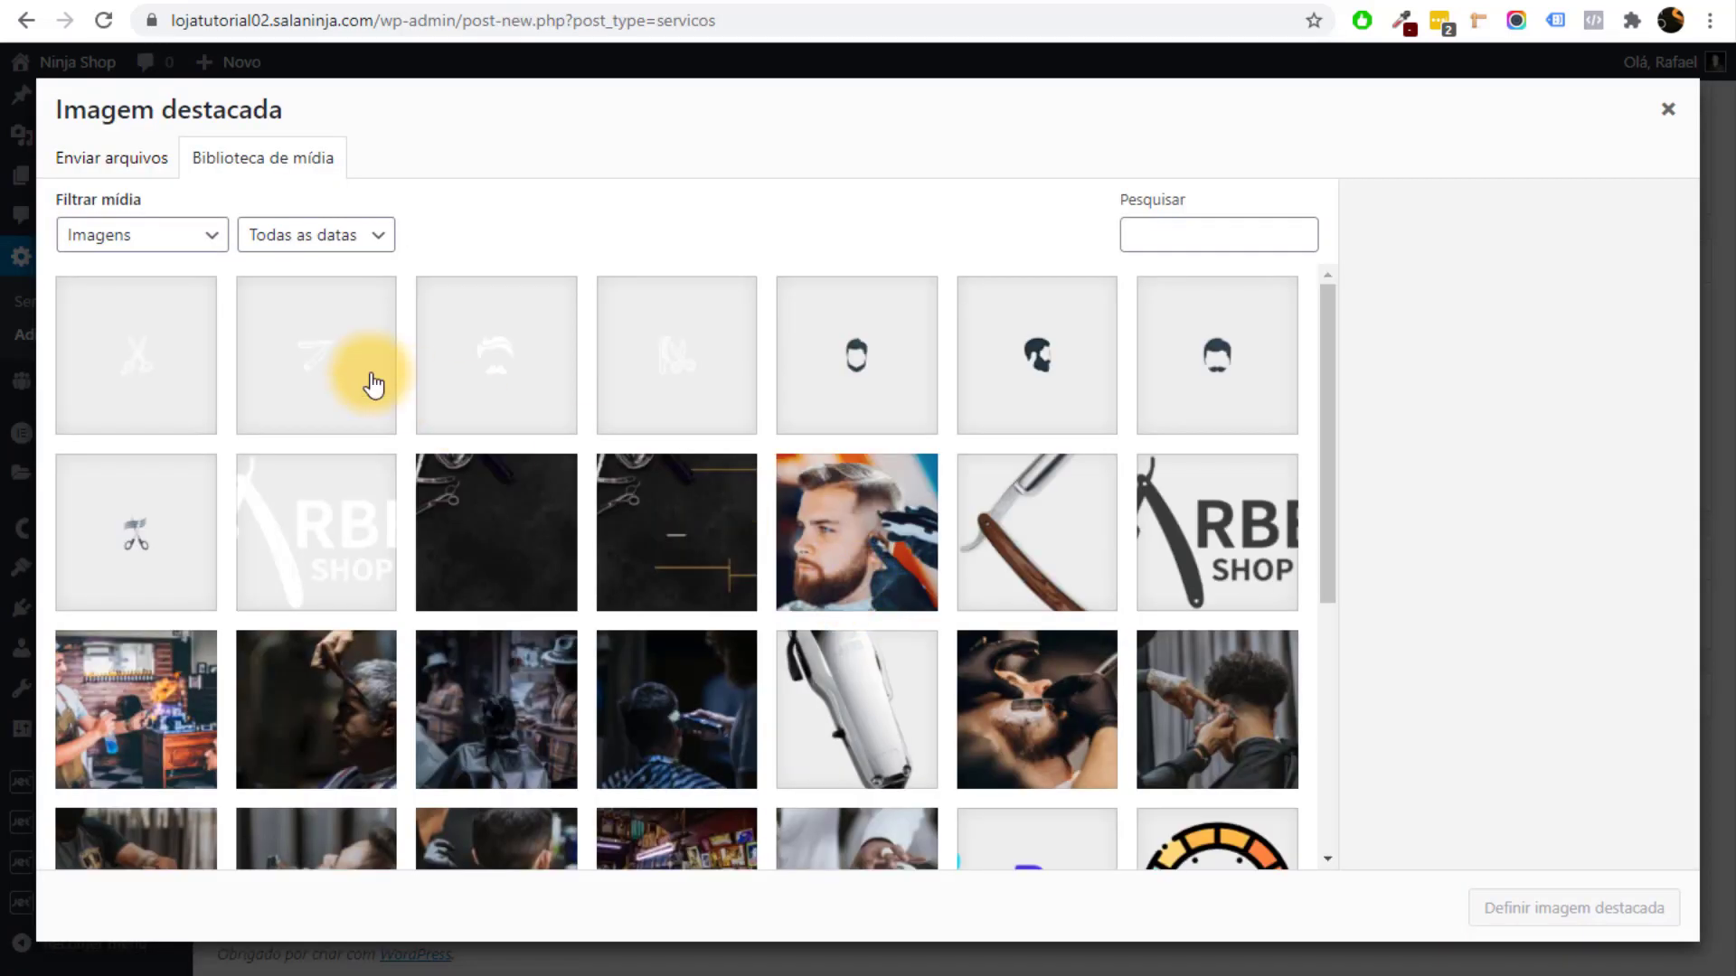
click(374, 385)
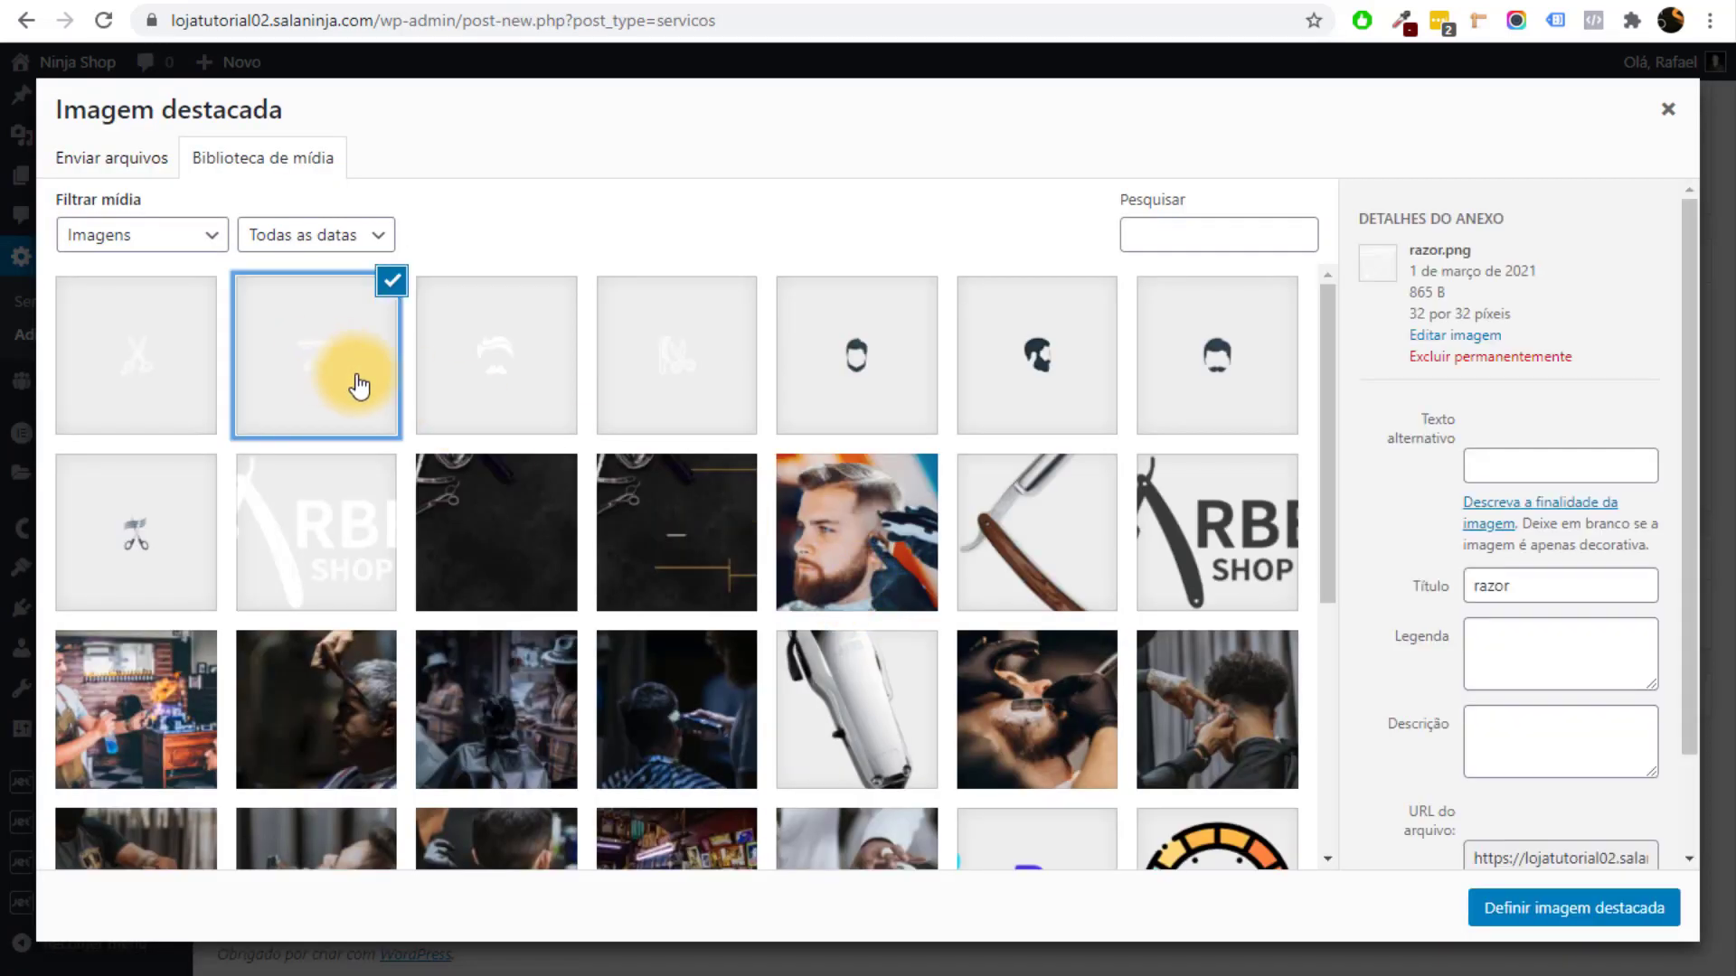
click(1547, 920)
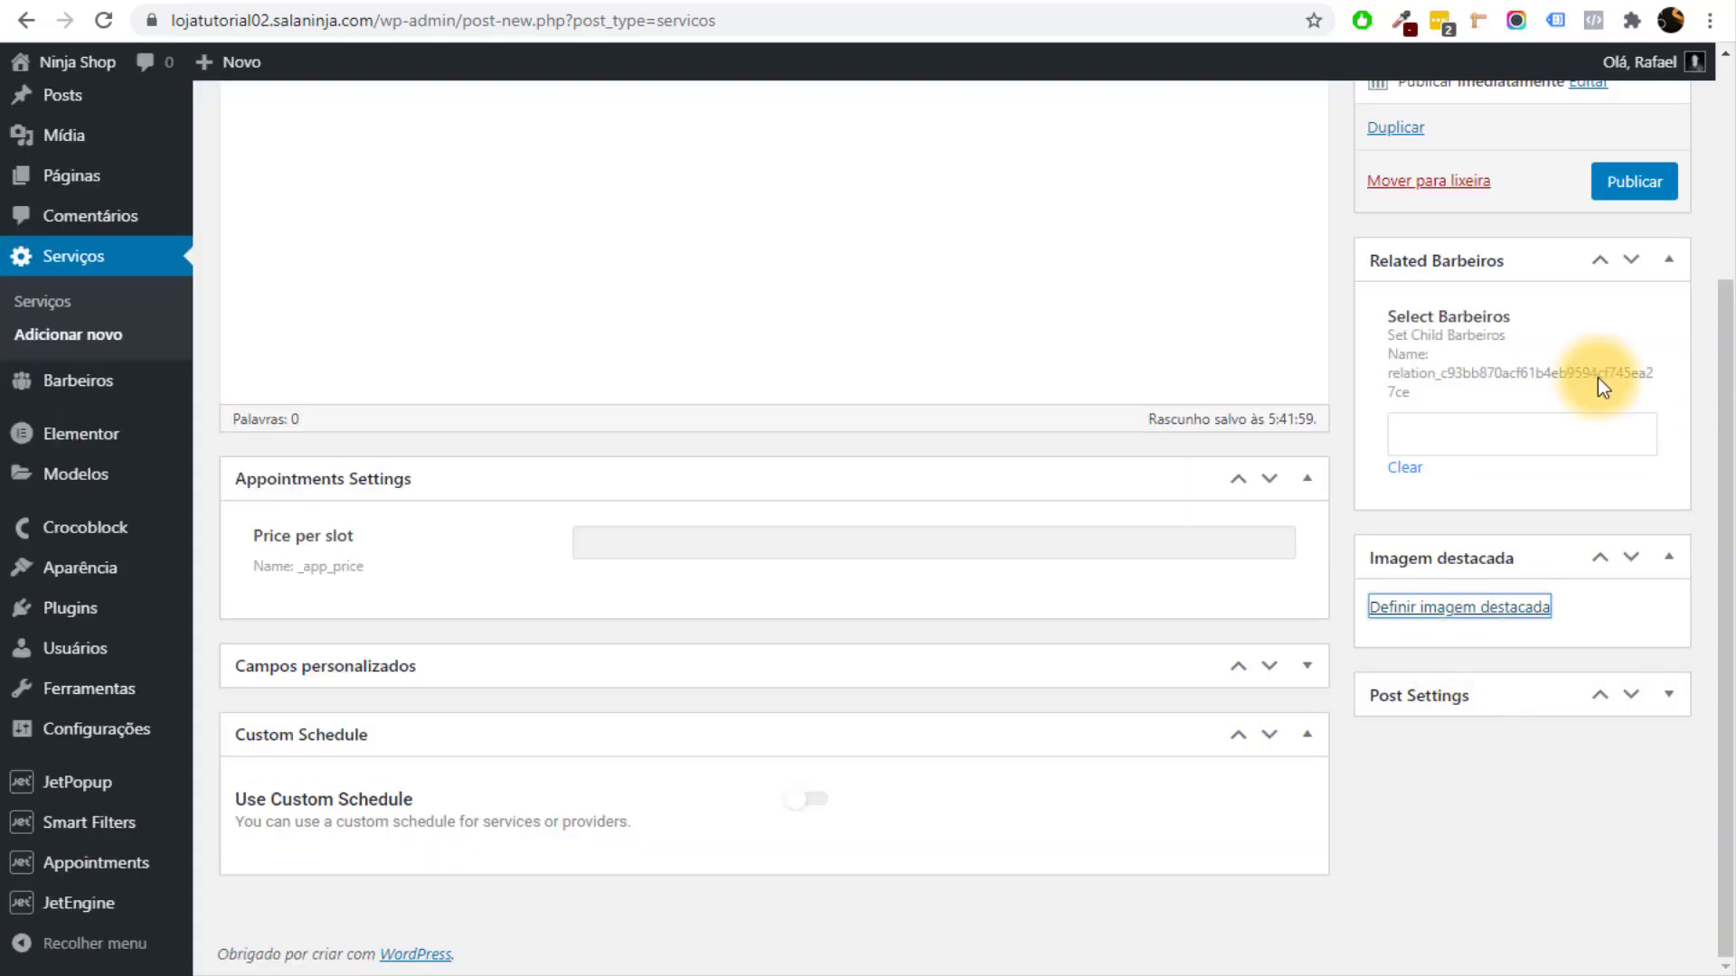
click(1630, 185)
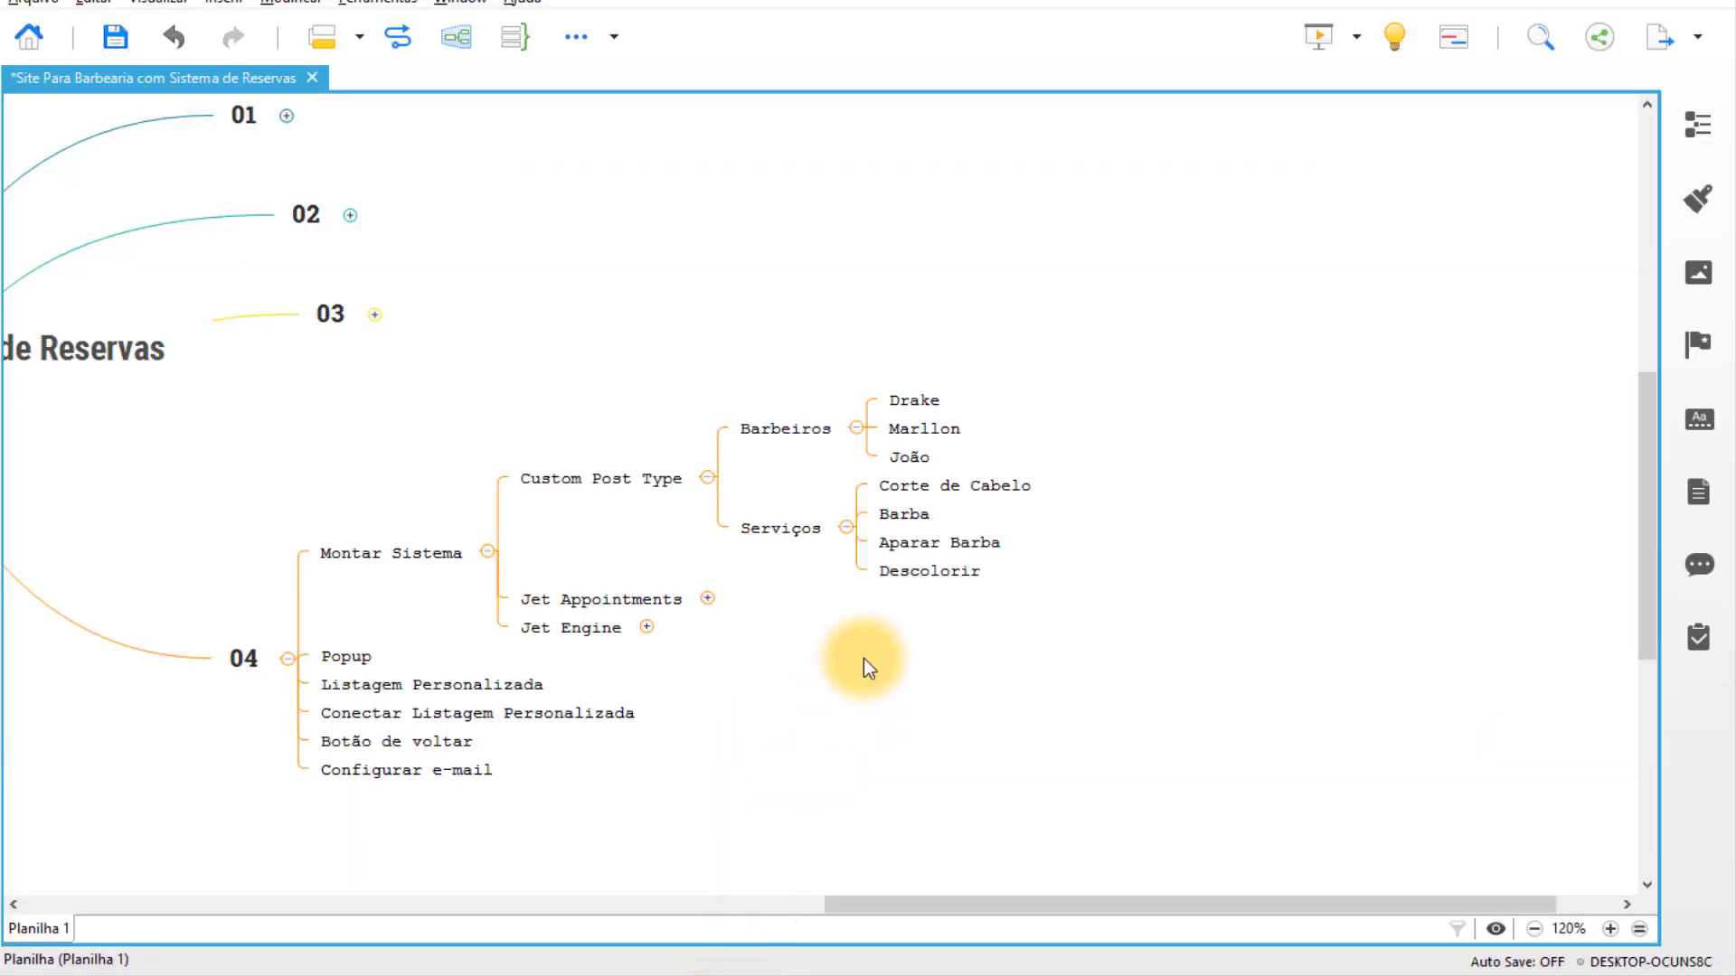
- Publish the Descolorir service post with the scissors icon as featured image
click(902, 738)
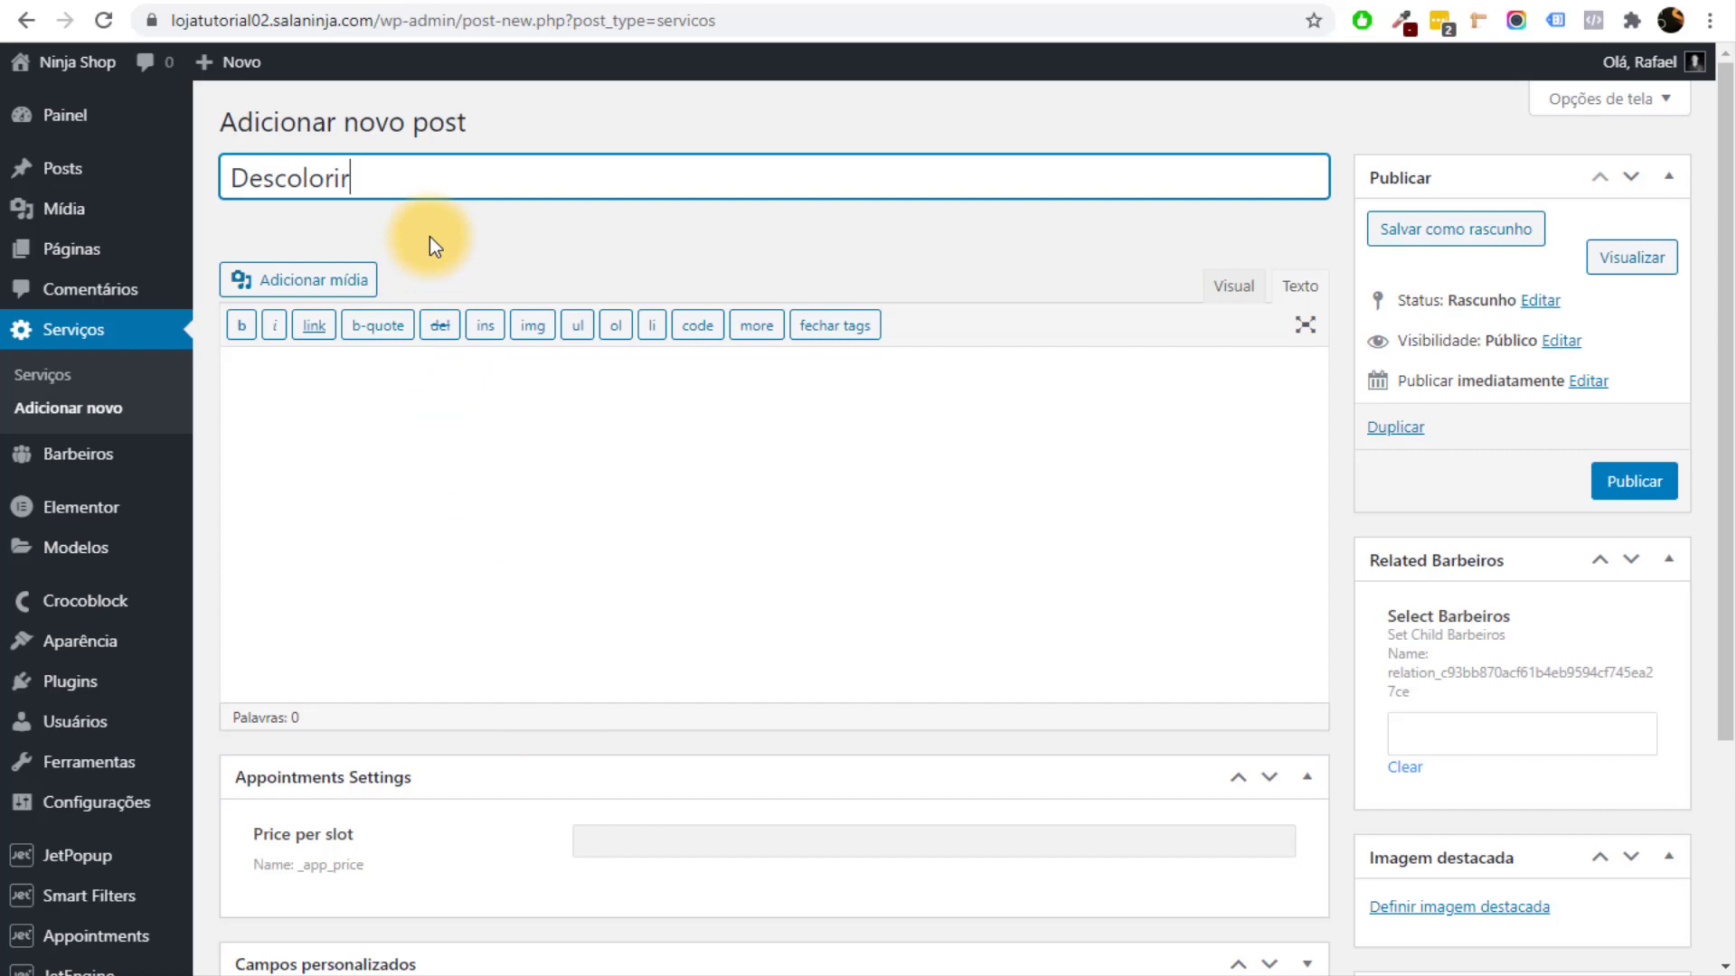
scroll(1403, 763, down, 3)
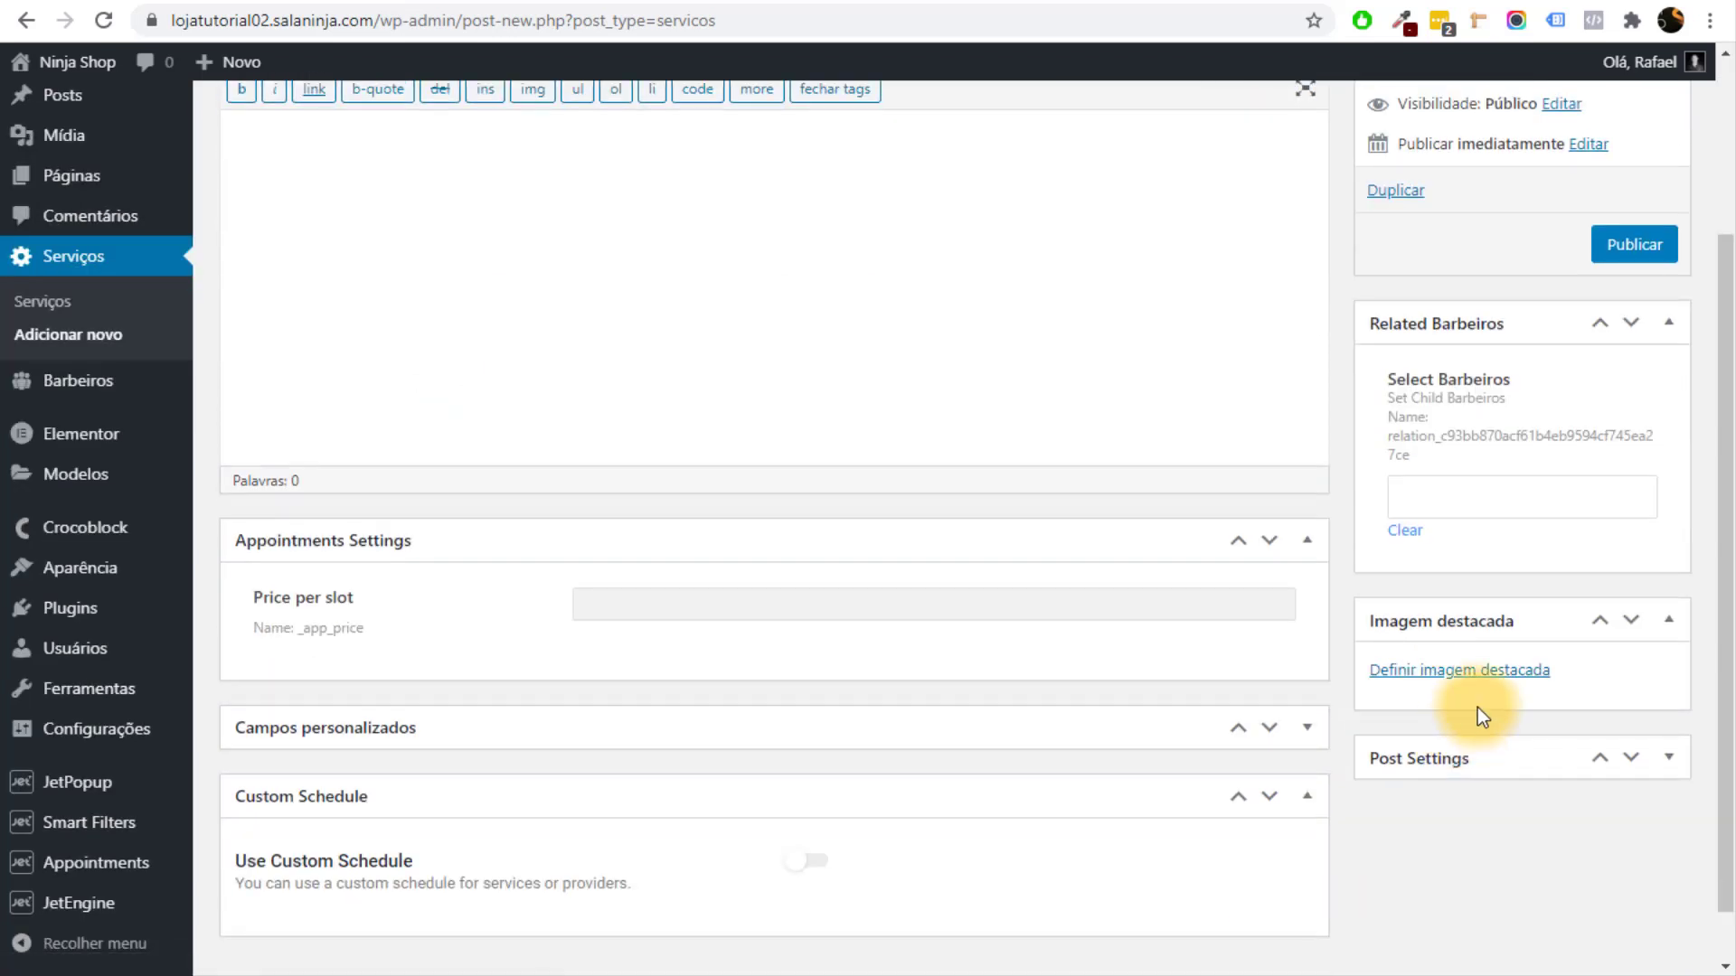
click(1479, 673)
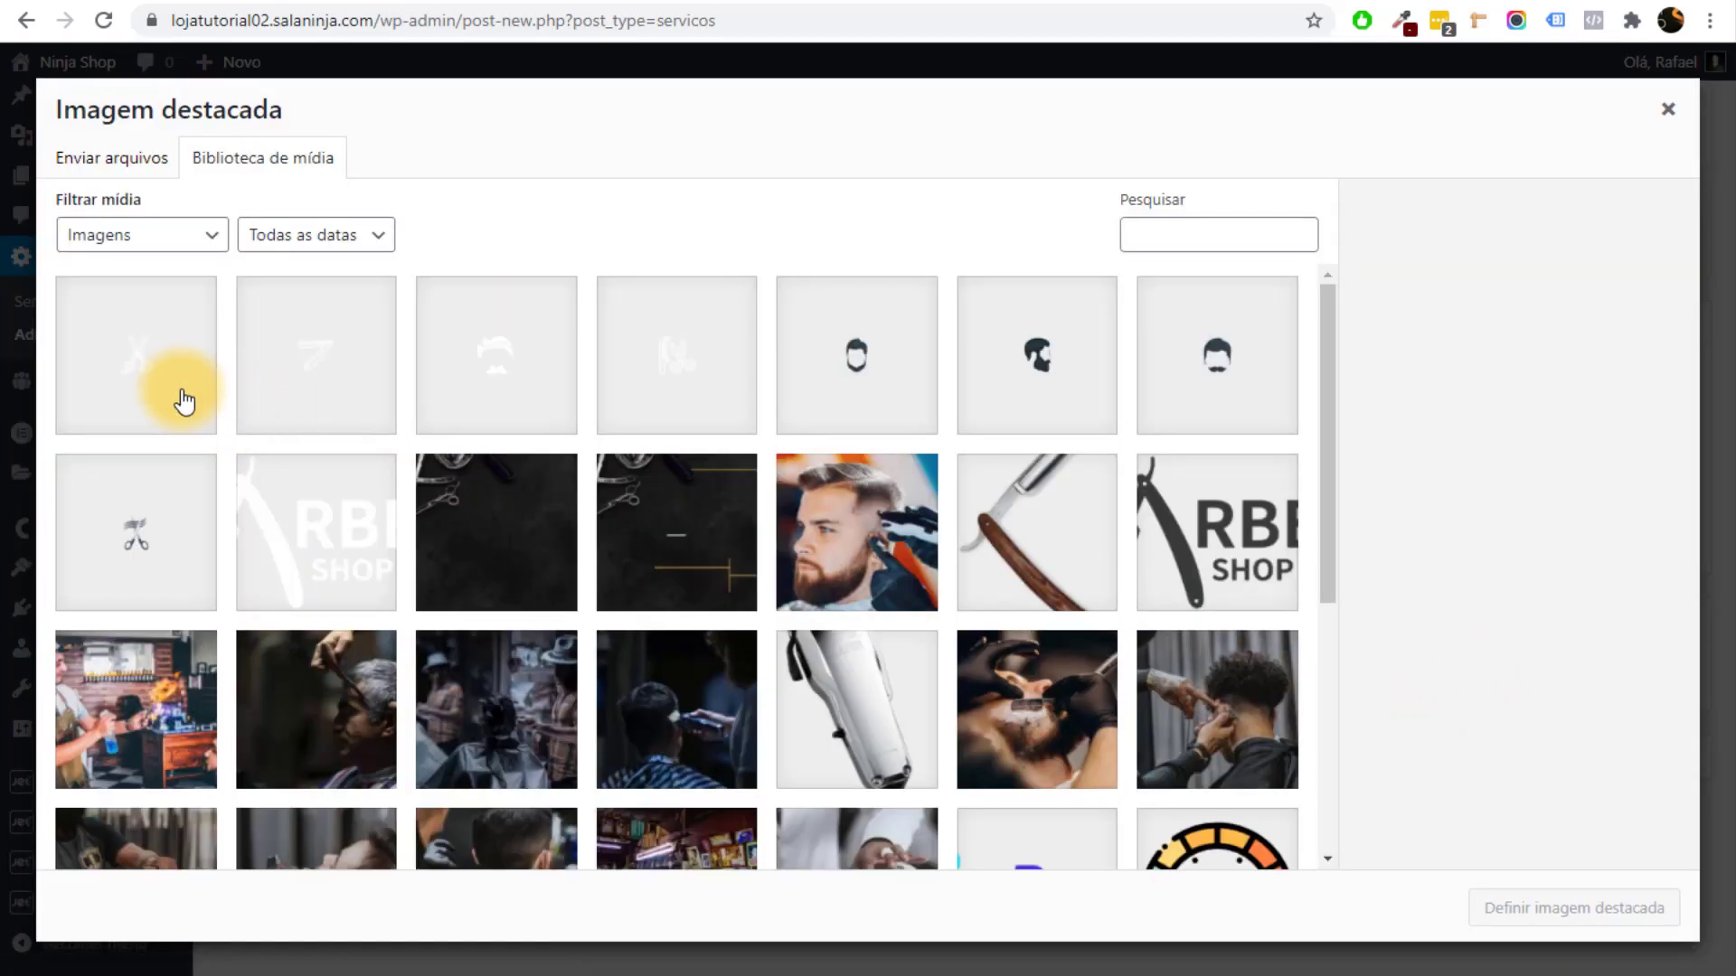
click(178, 395)
click(1598, 911)
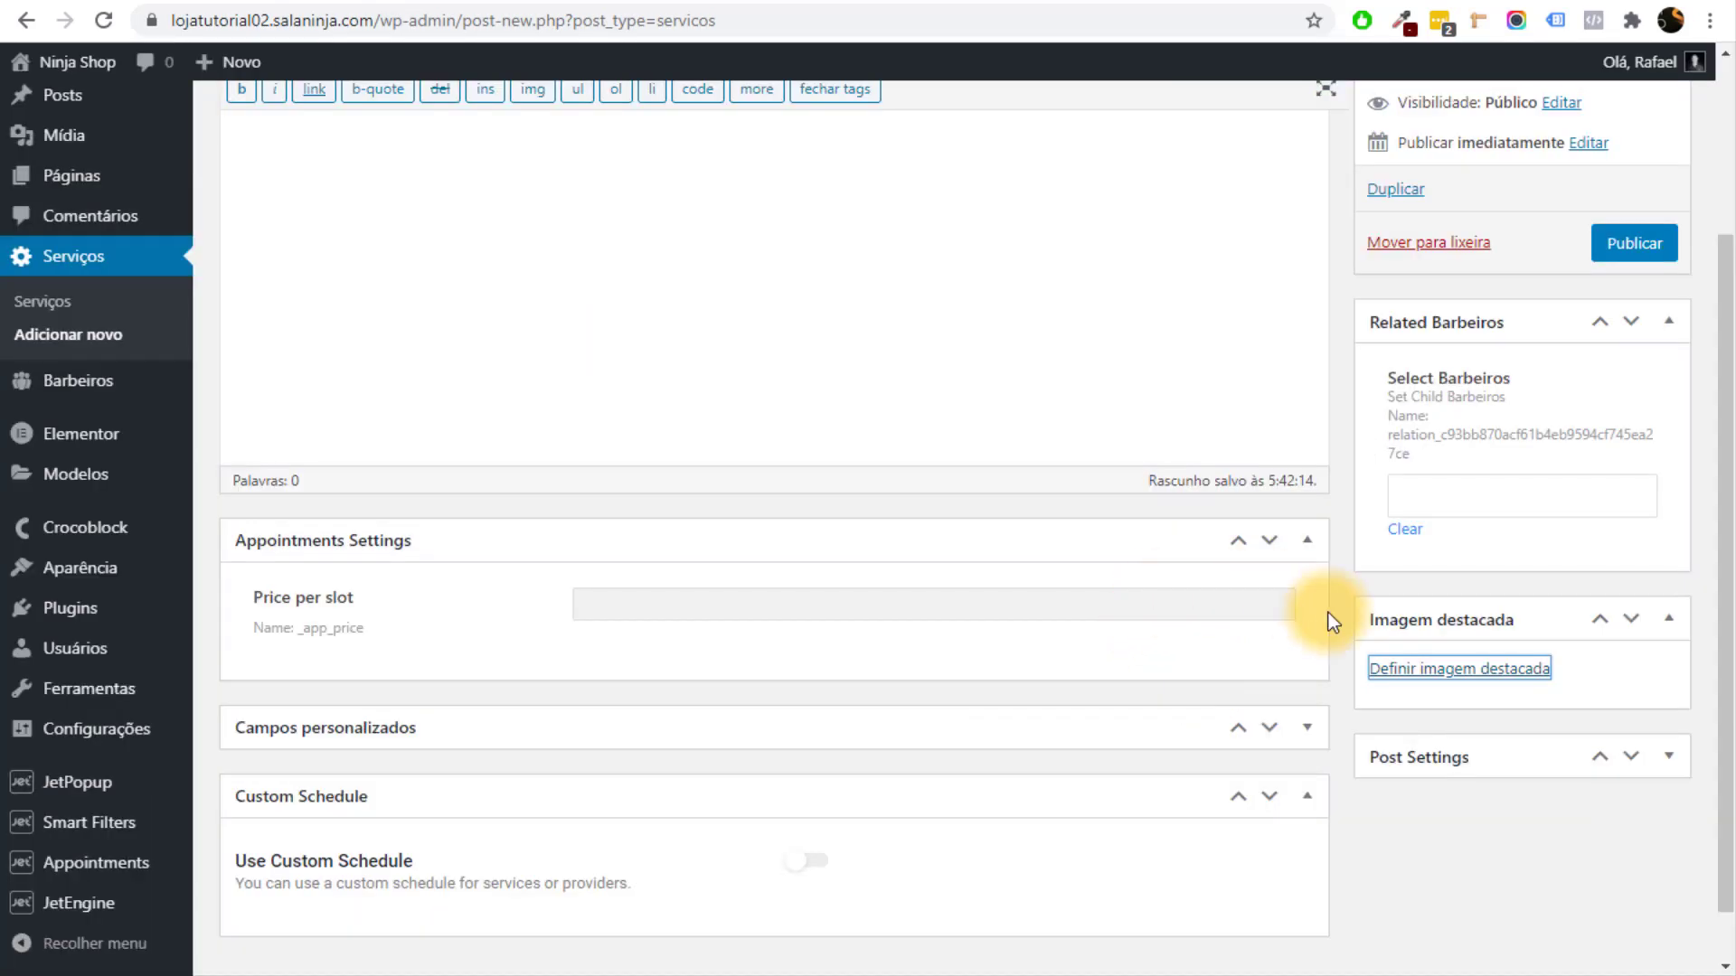
scroll(1404, 339, up, 3)
click(1630, 476)
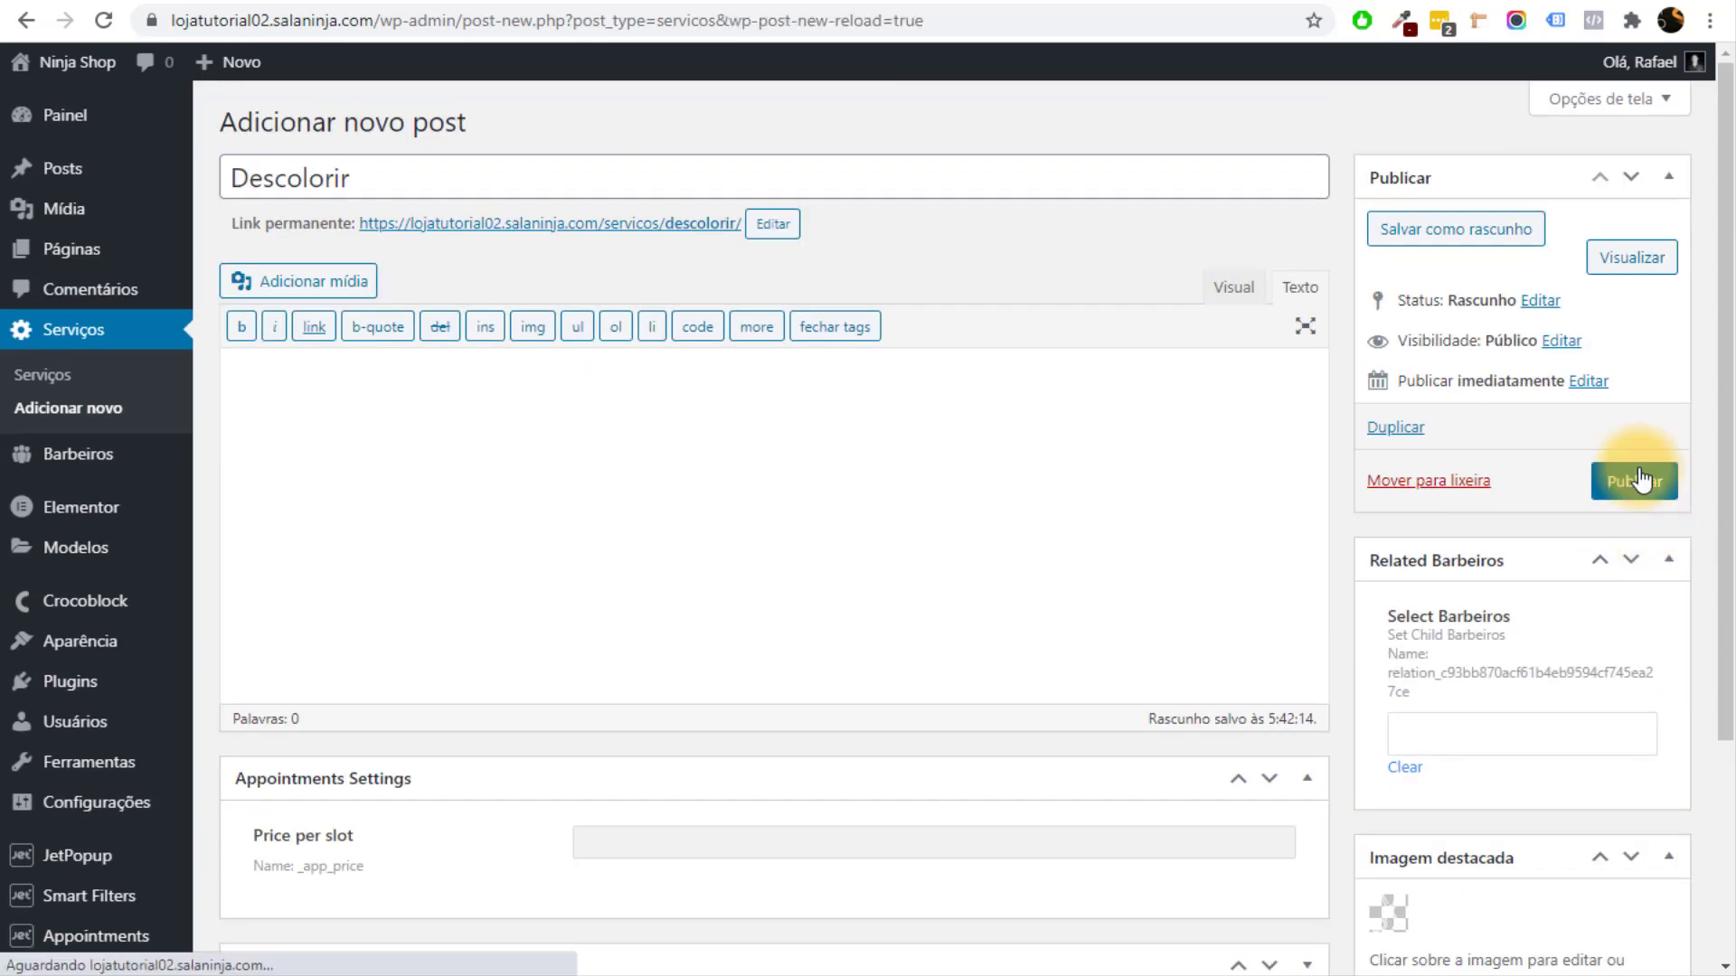
click(740, 973)
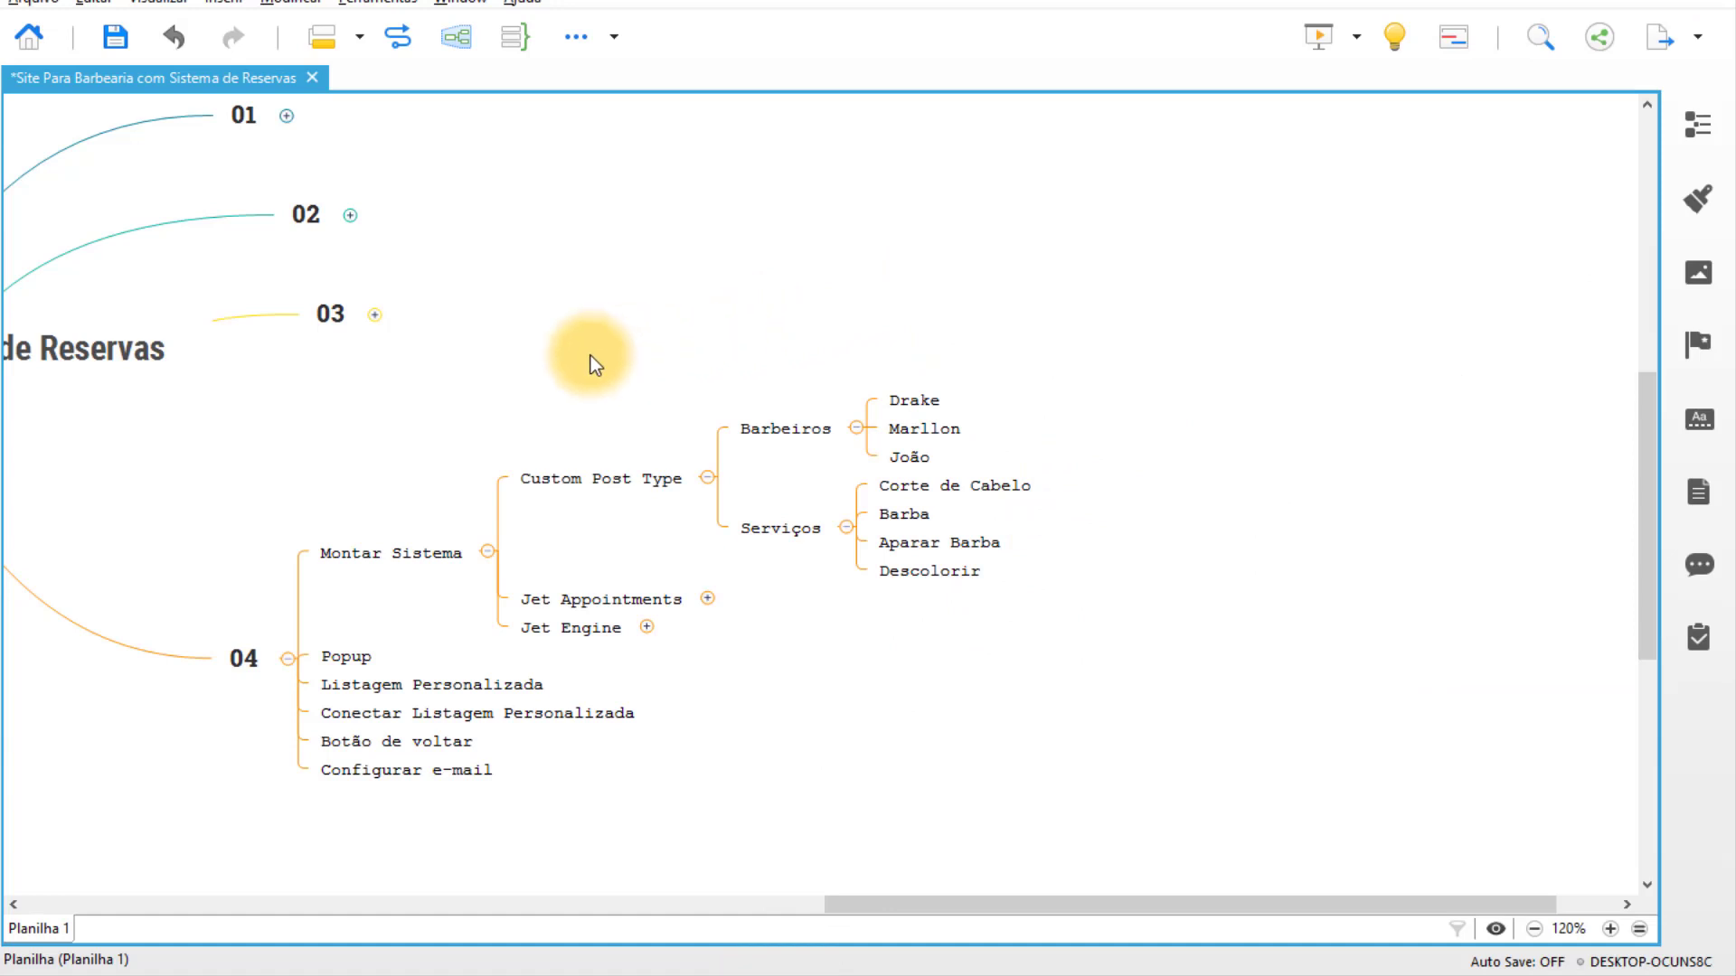
- Select the Custom Post Type, Barbeiros and Serviços topics in the mind map
drag(590, 354, 620, 481)
click(796, 431)
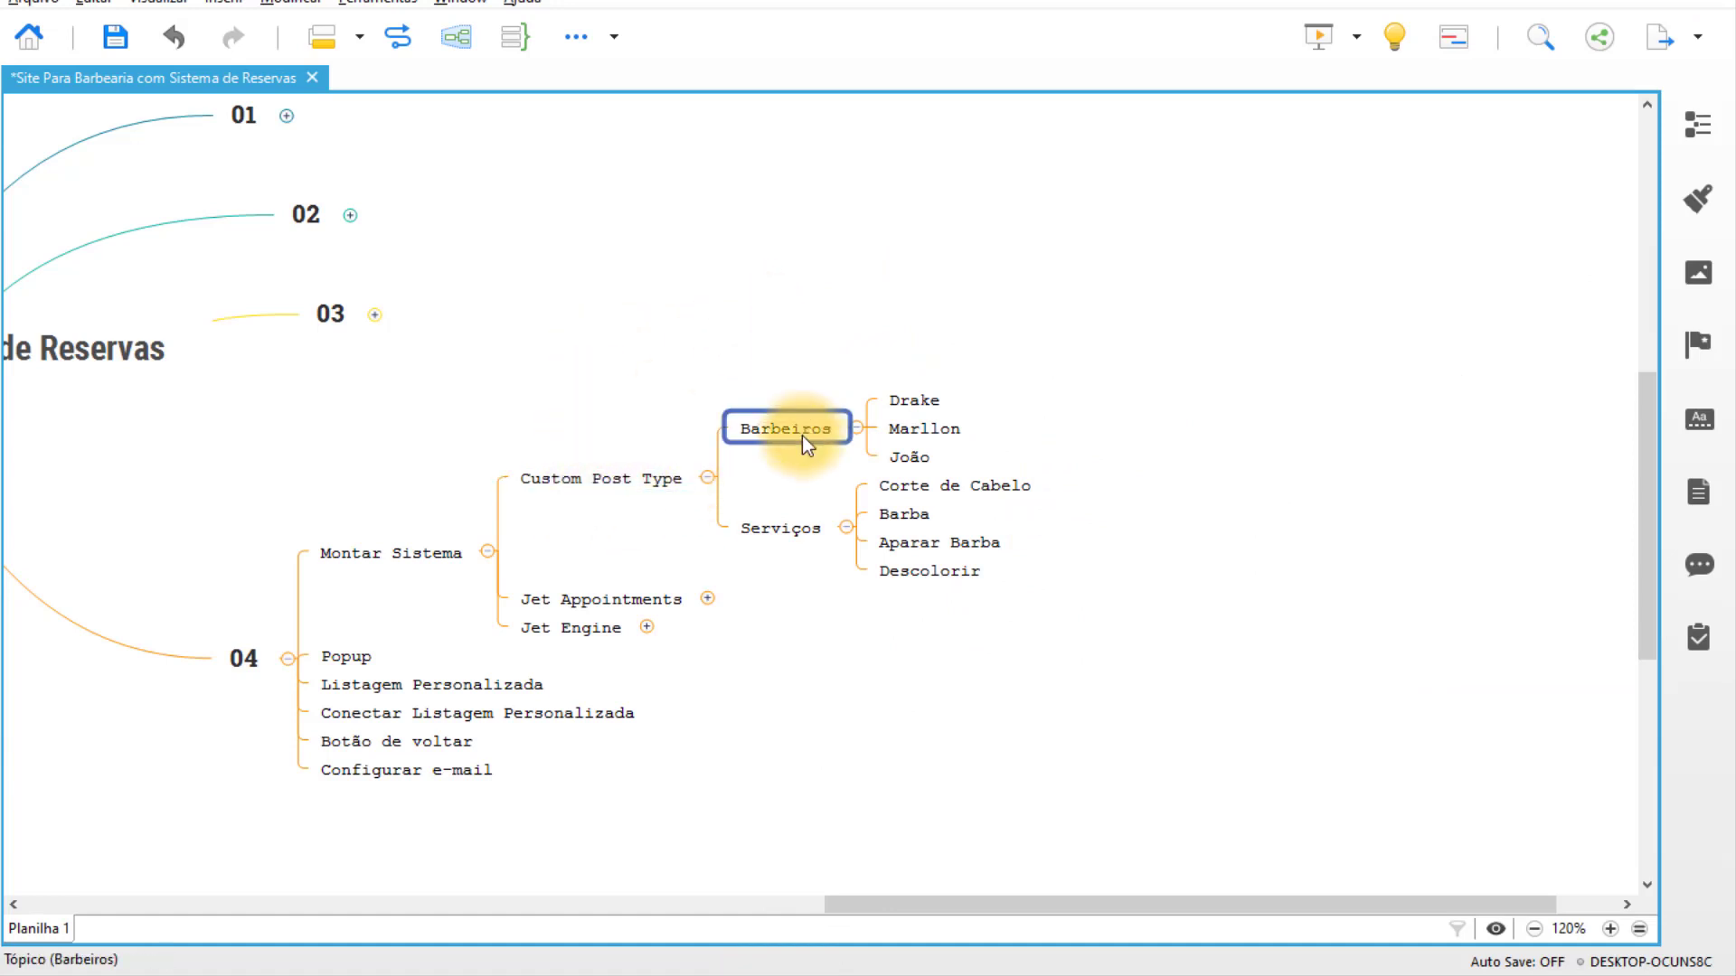
click(795, 529)
click(990, 655)
drag(1115, 713, 1181, 614)
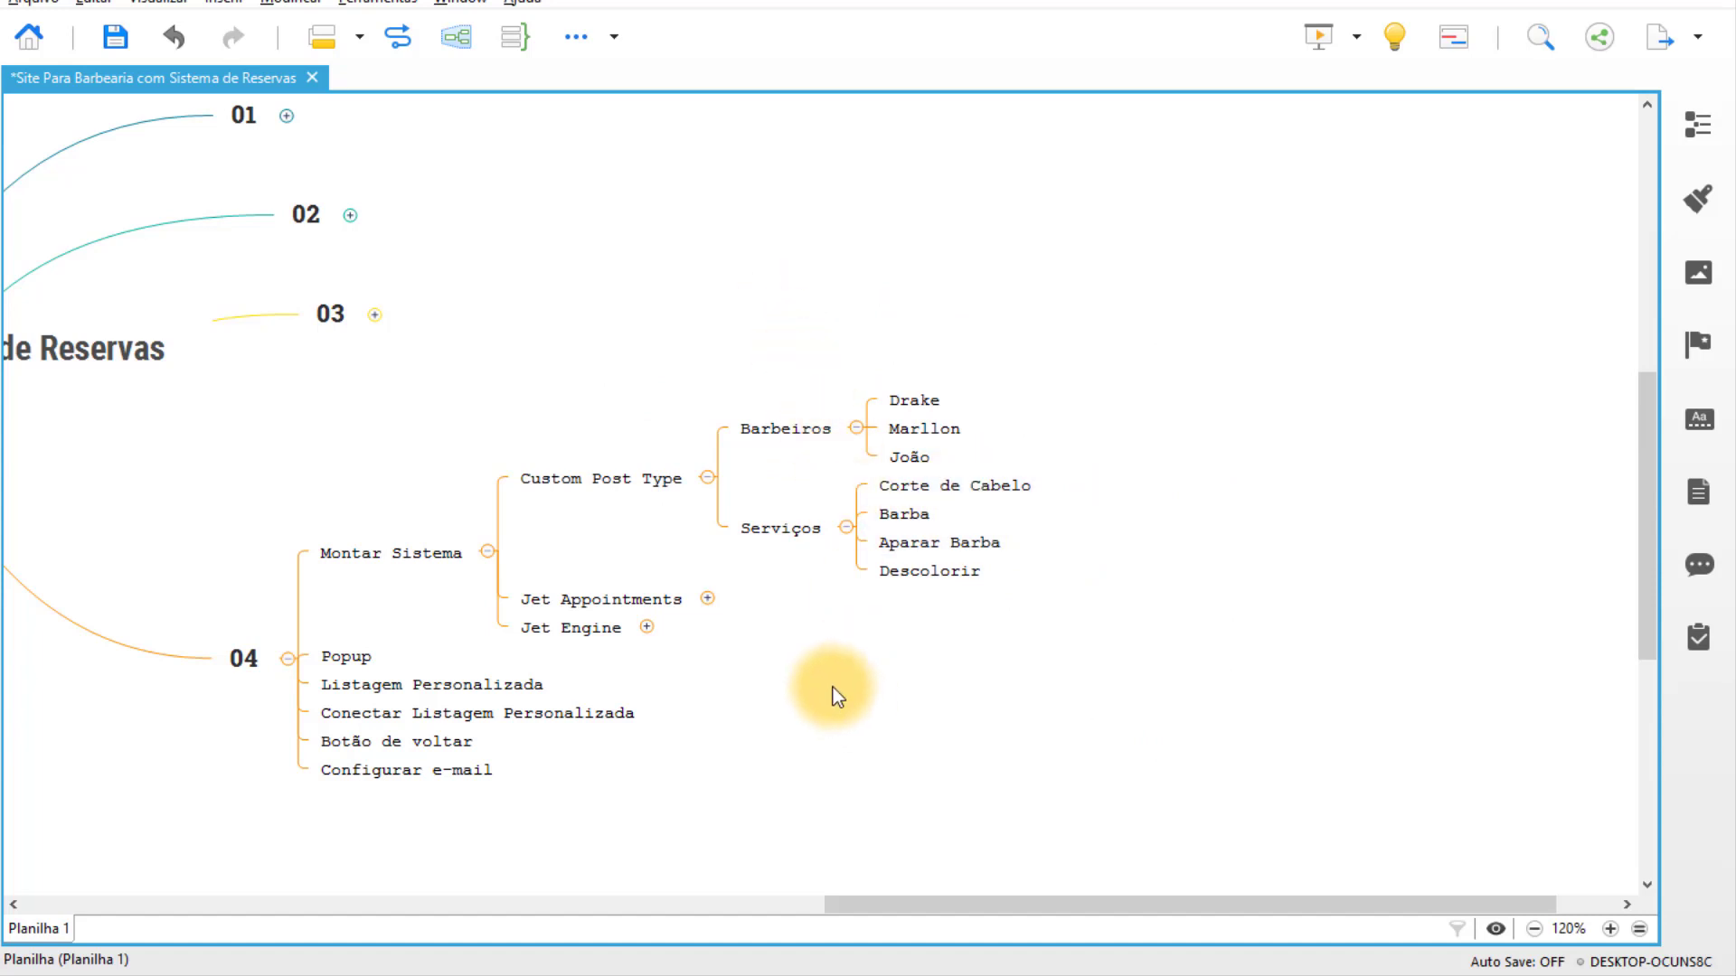
scroll(819, 671, left, 4)
- Expand Jet Appointments to reveal its Configurações Gerais subtopic
click(794, 560)
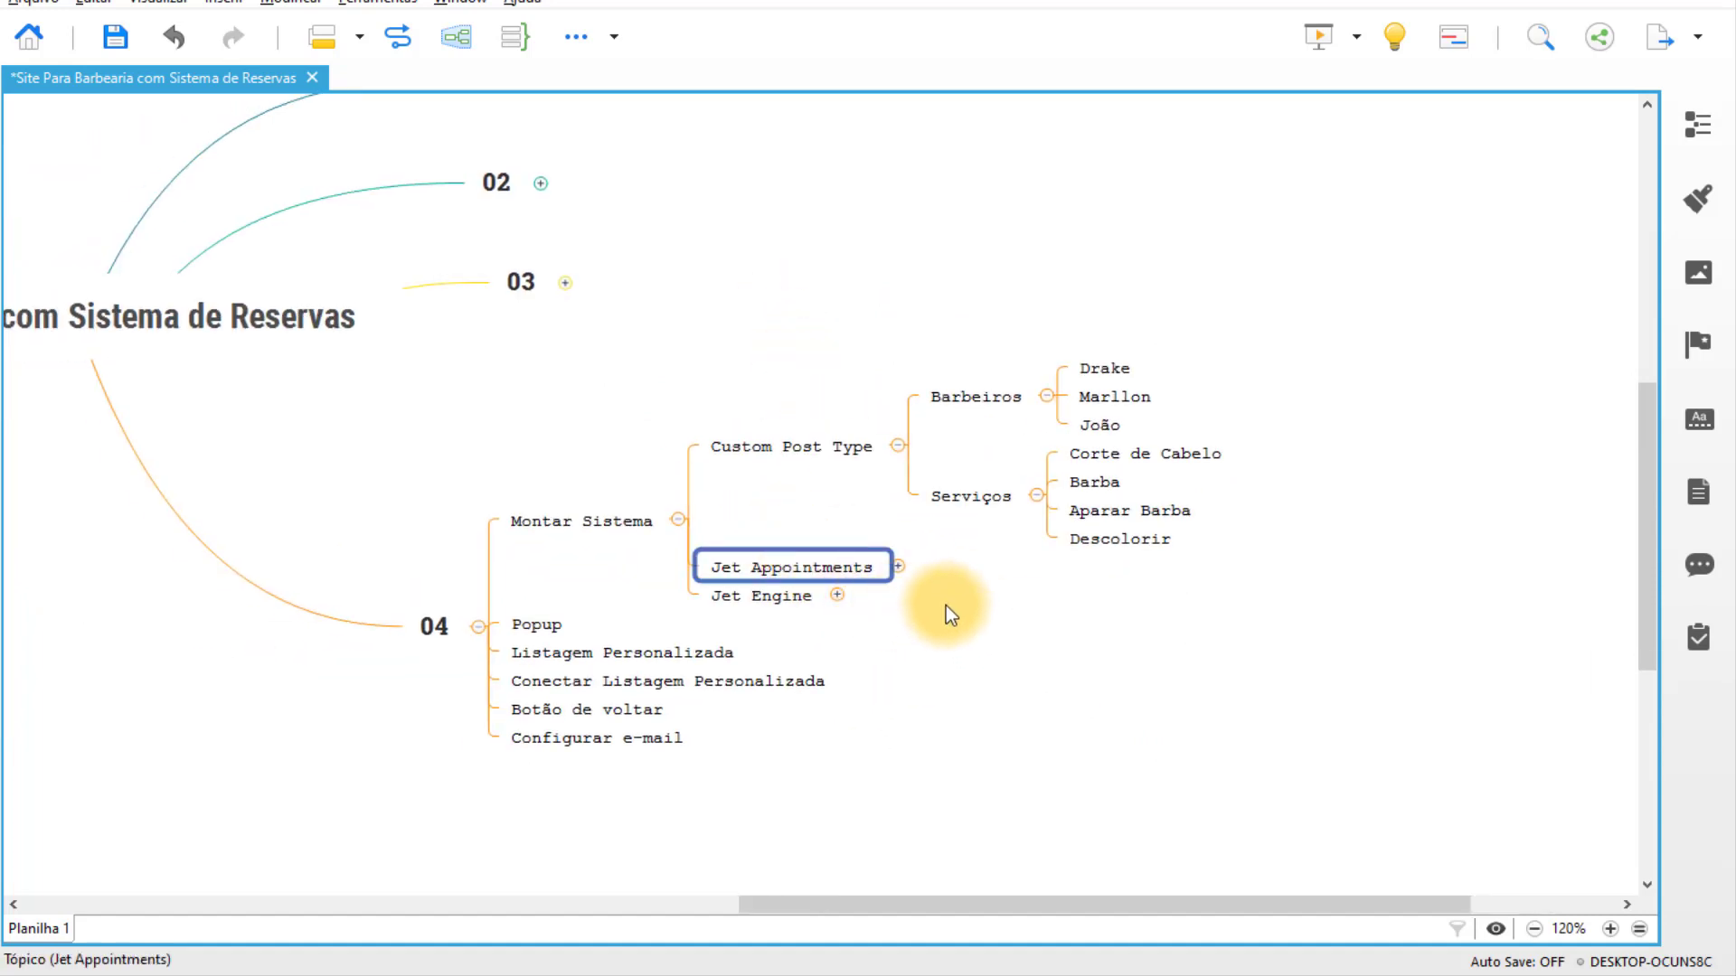
click(902, 565)
click(1097, 683)
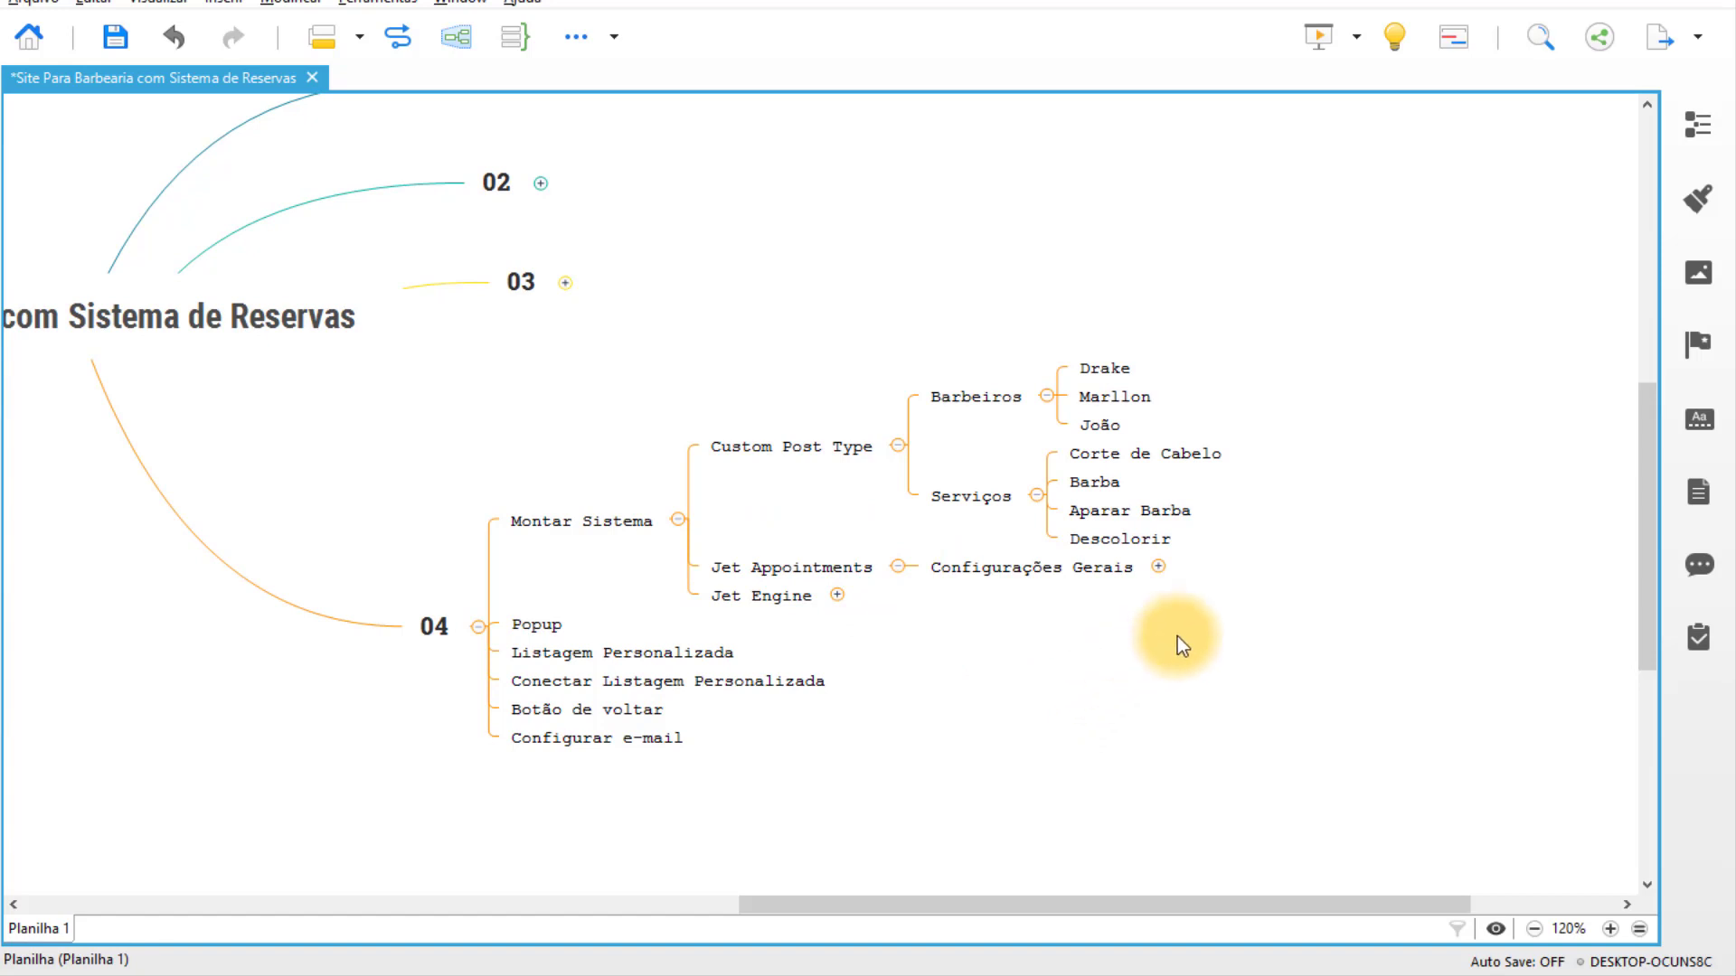
drag(1177, 636, 1053, 575)
click(1166, 573)
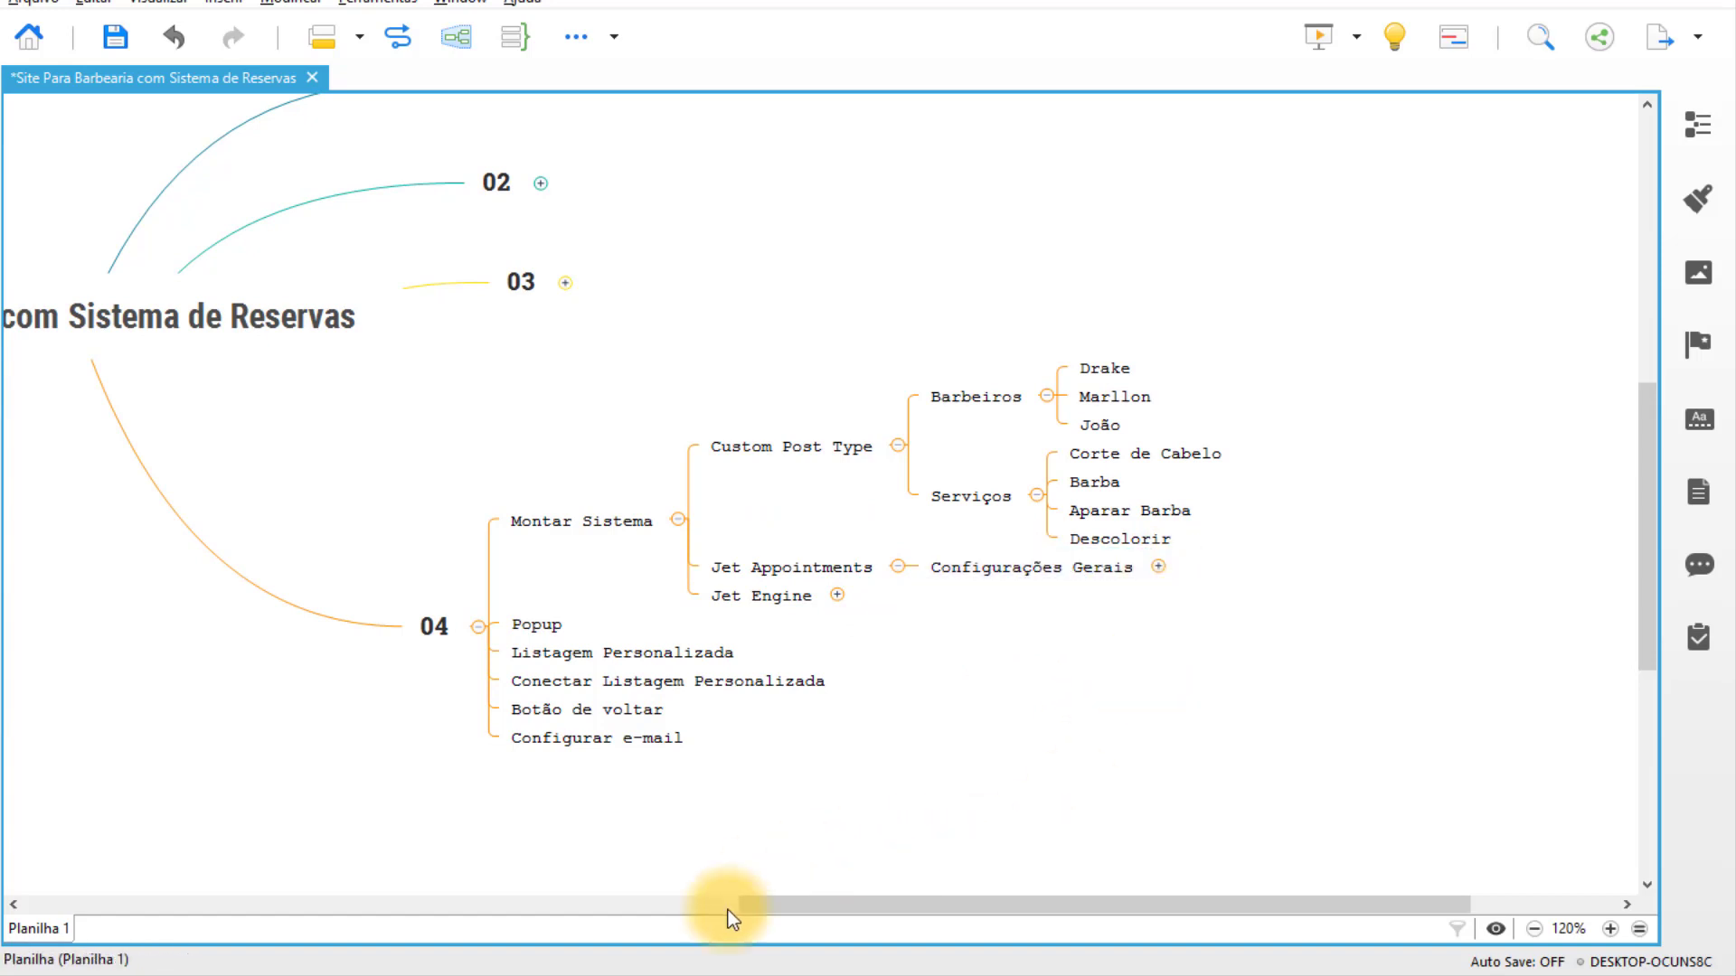
click(687, 967)
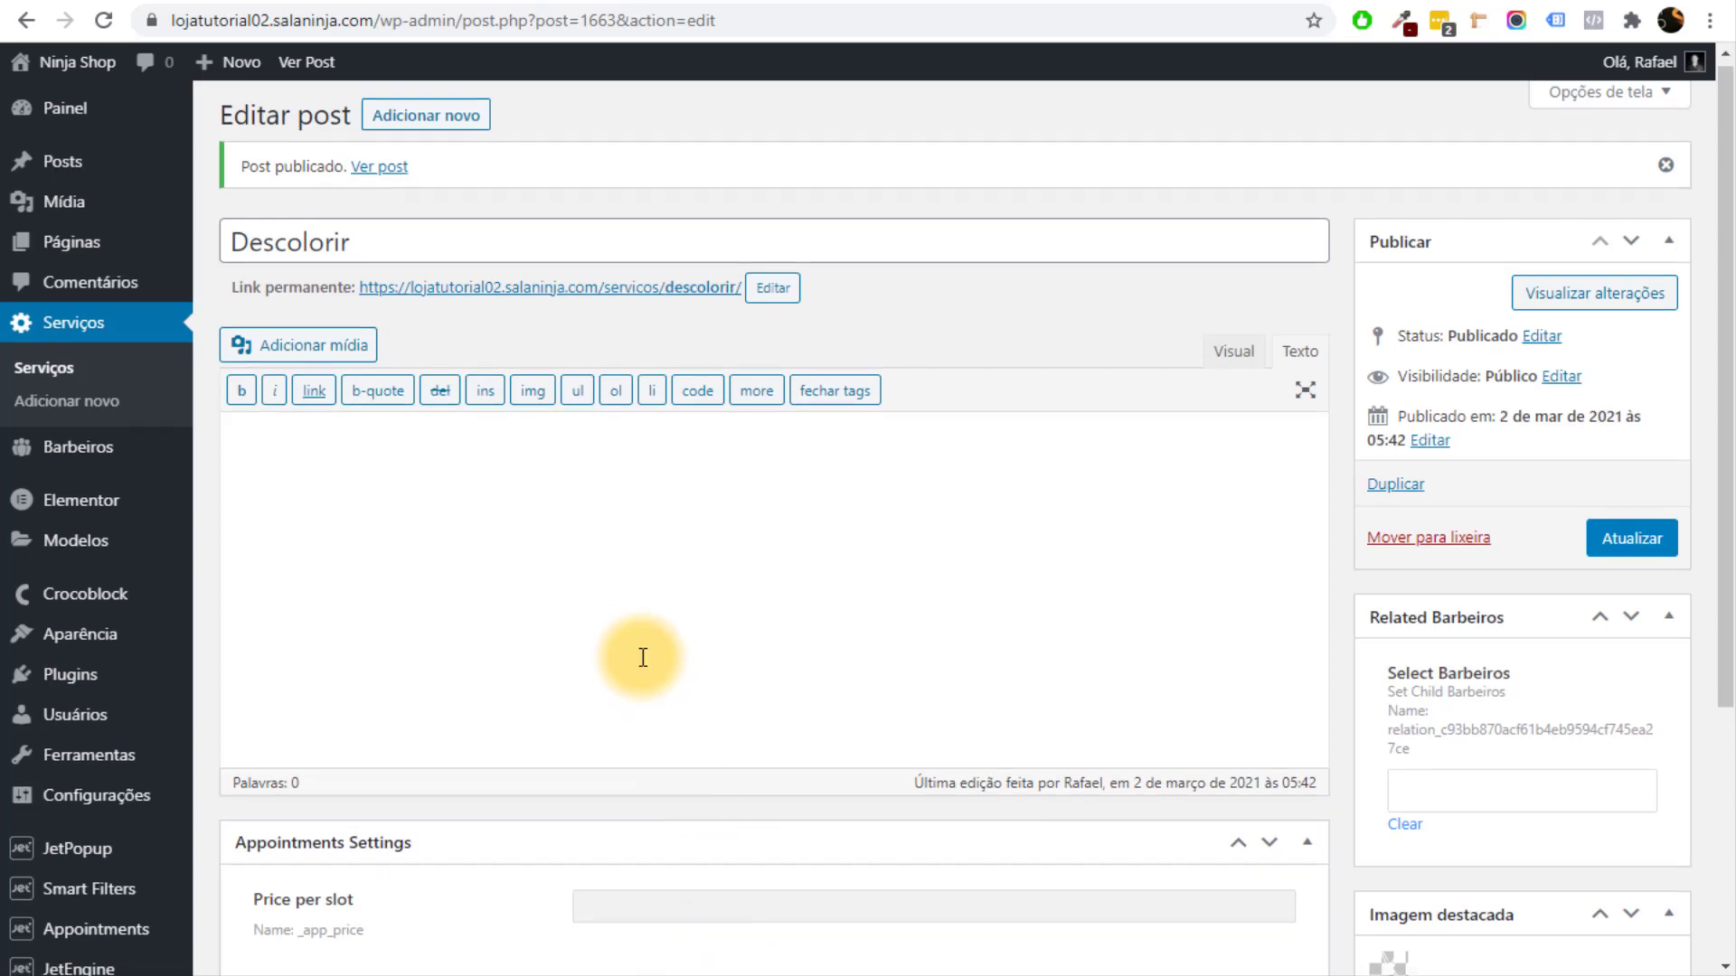
- Reset the JetAppointments plugin setup to rerun its setup wizard
scroll(624, 682, down, 3)
mouse_move(127, 869)
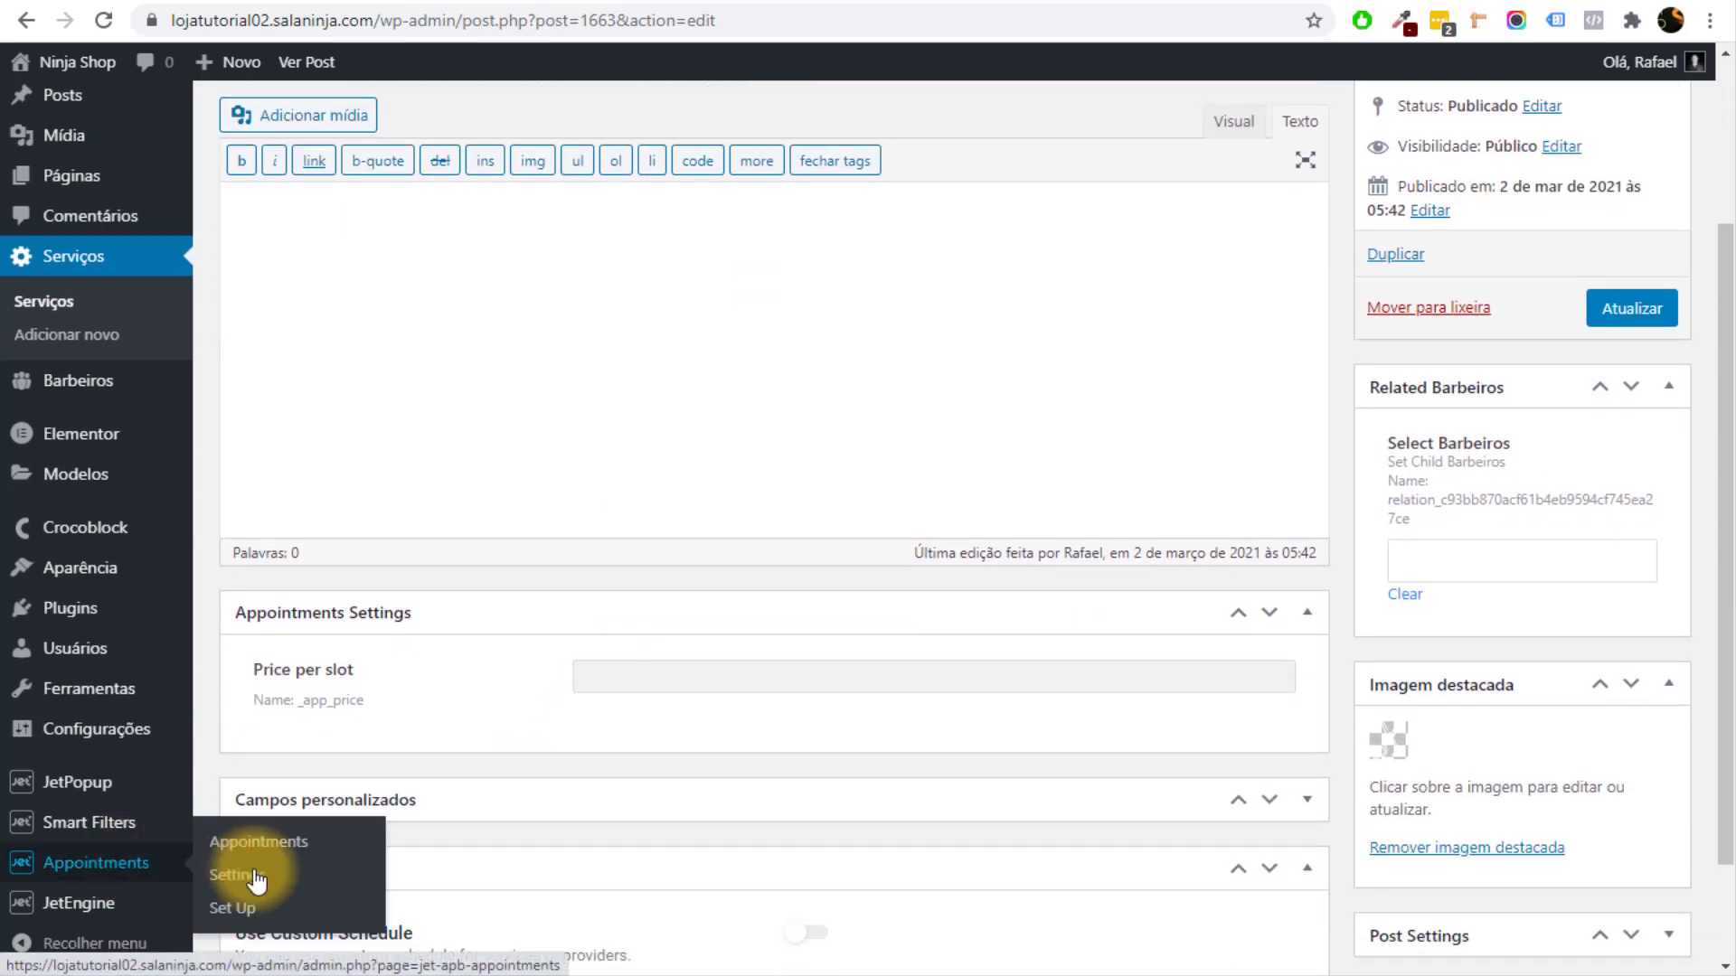
click(236, 908)
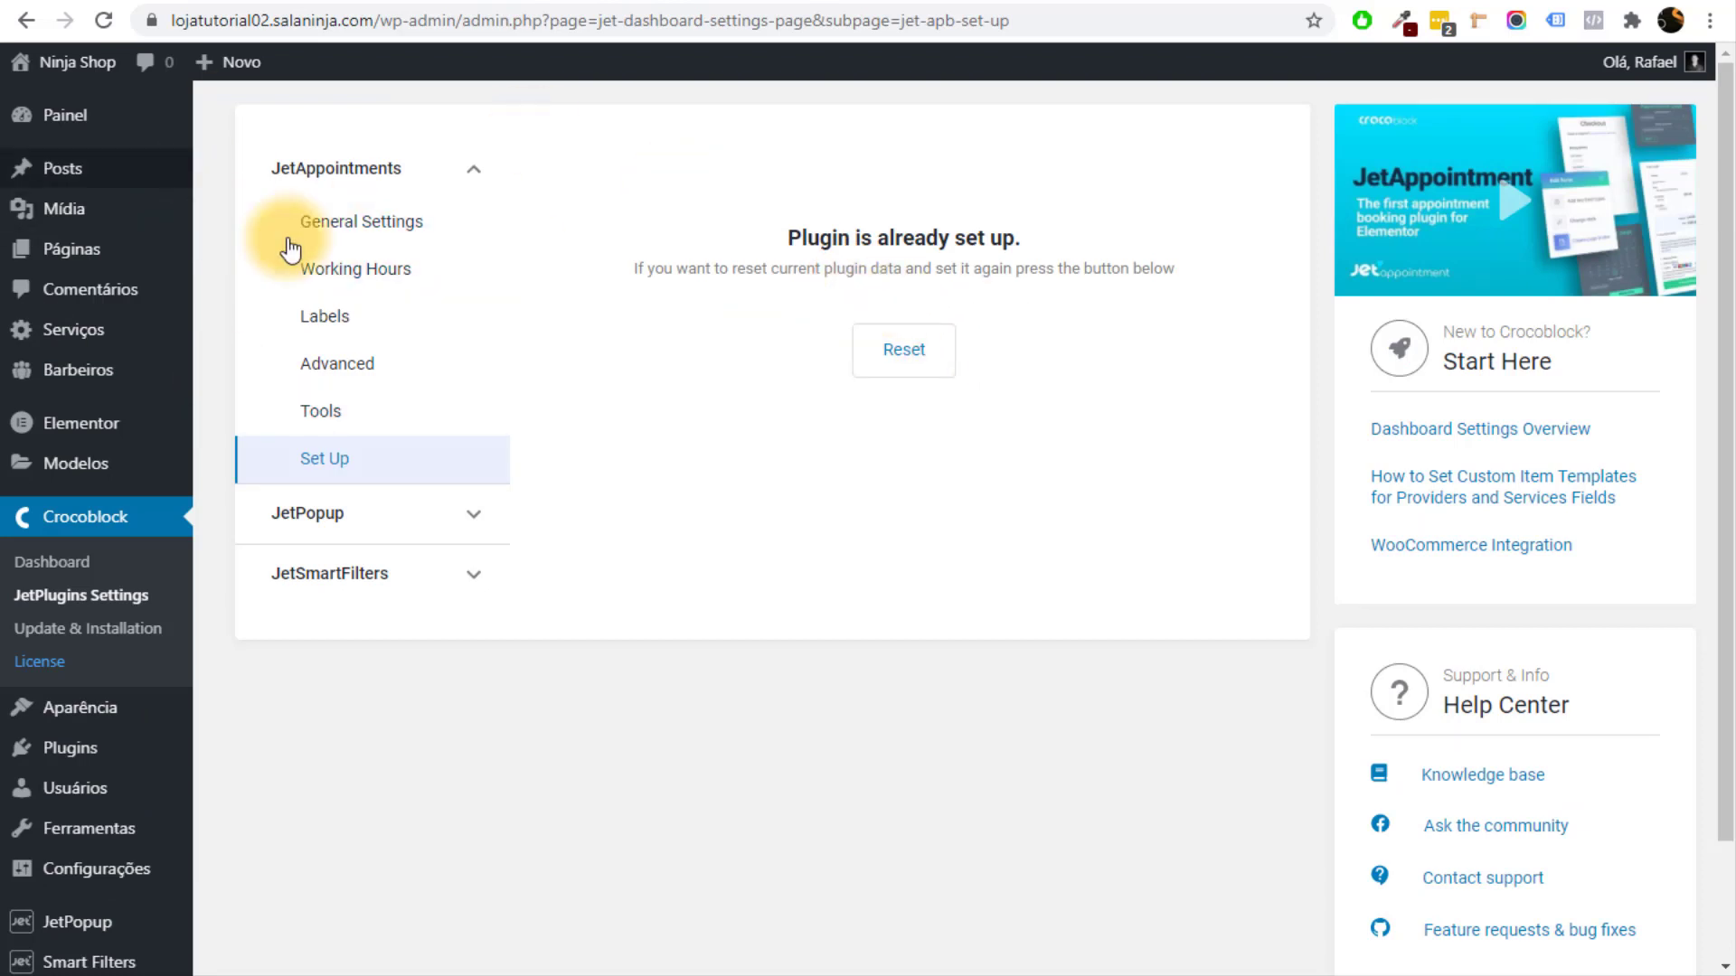
click(904, 351)
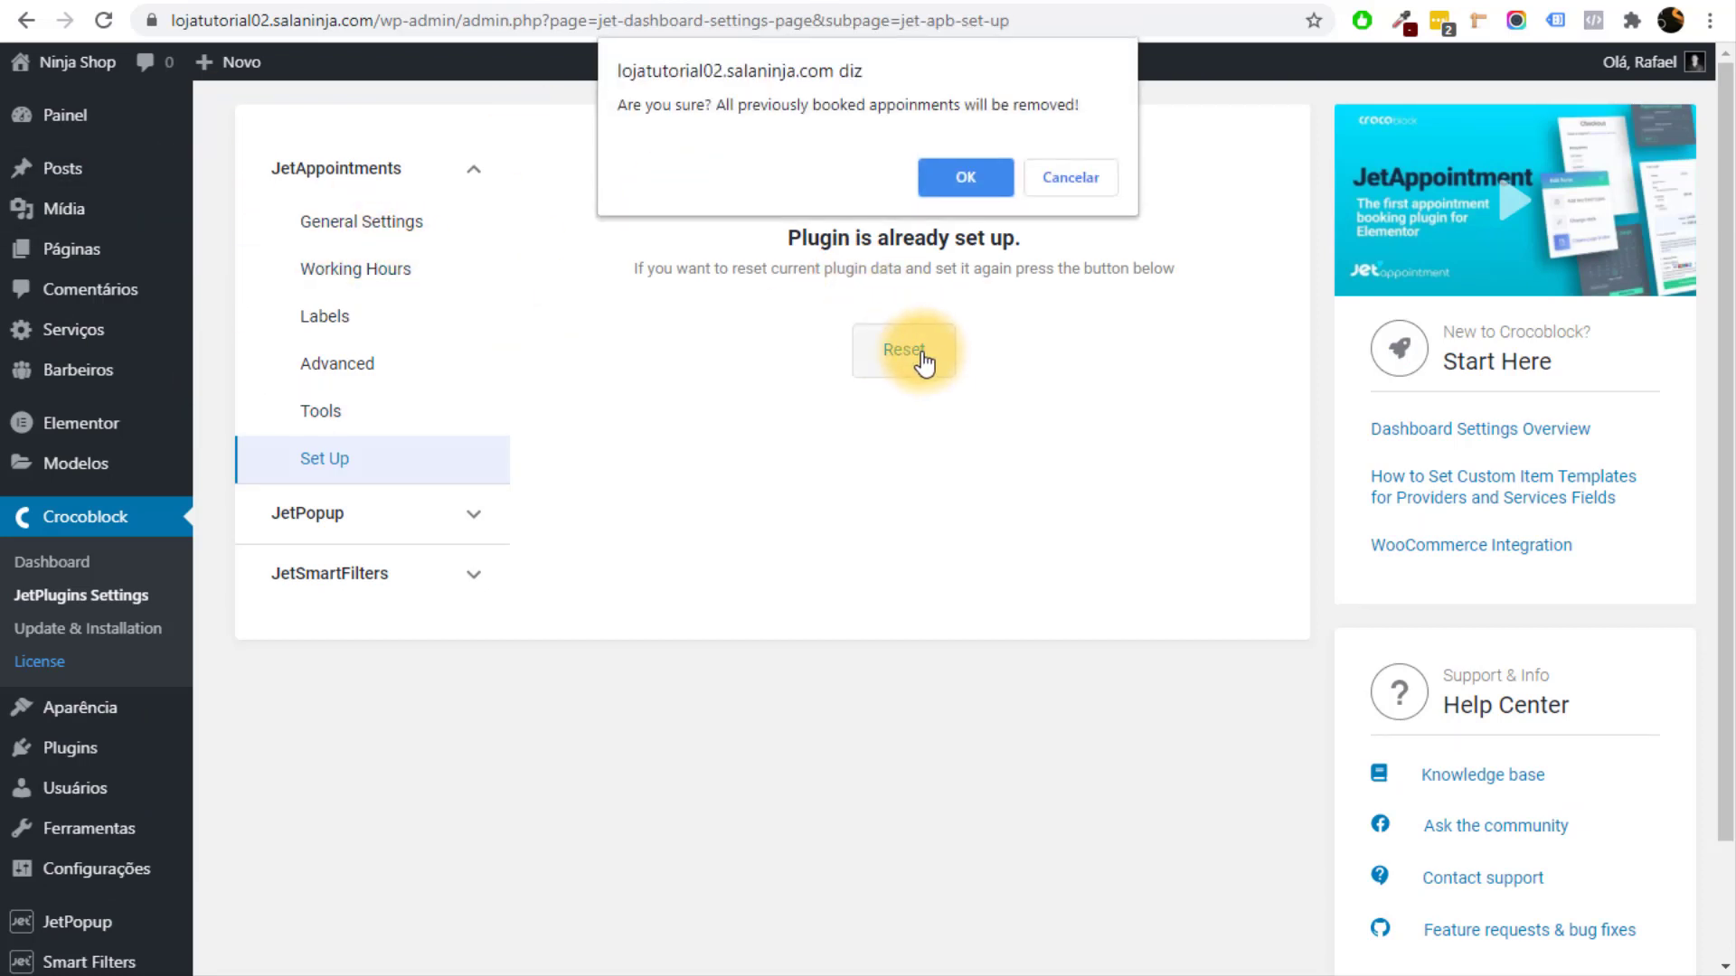
click(960, 179)
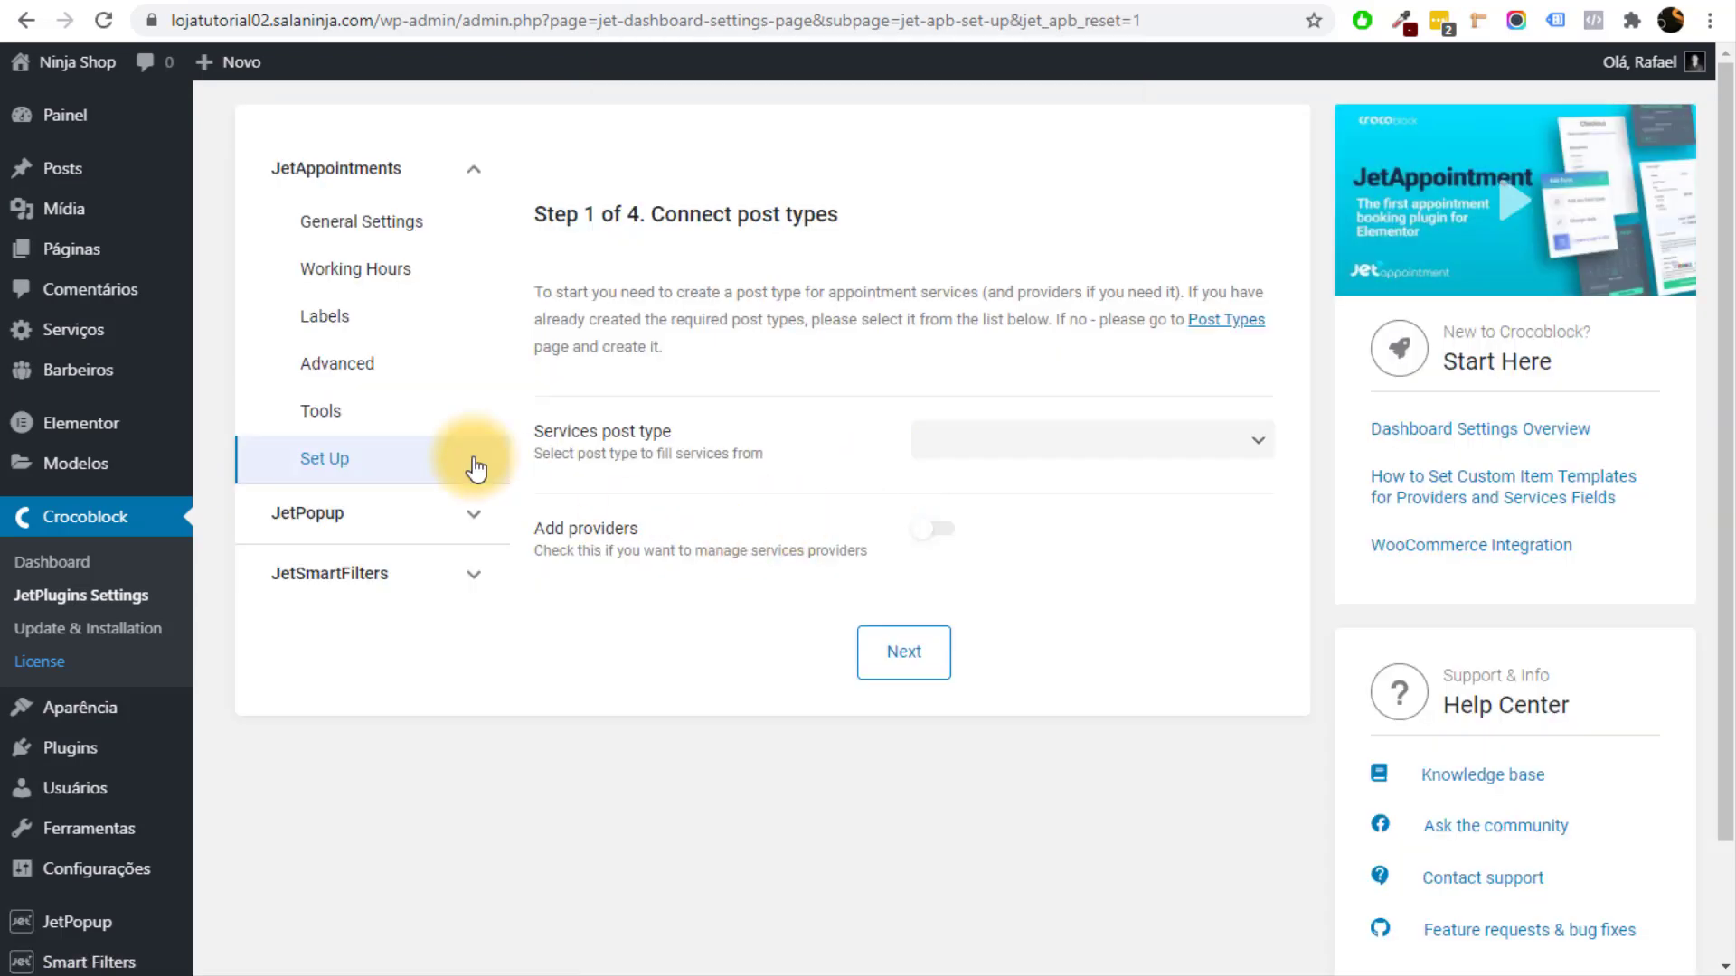
drag(496, 210, 914, 217)
click(920, 248)
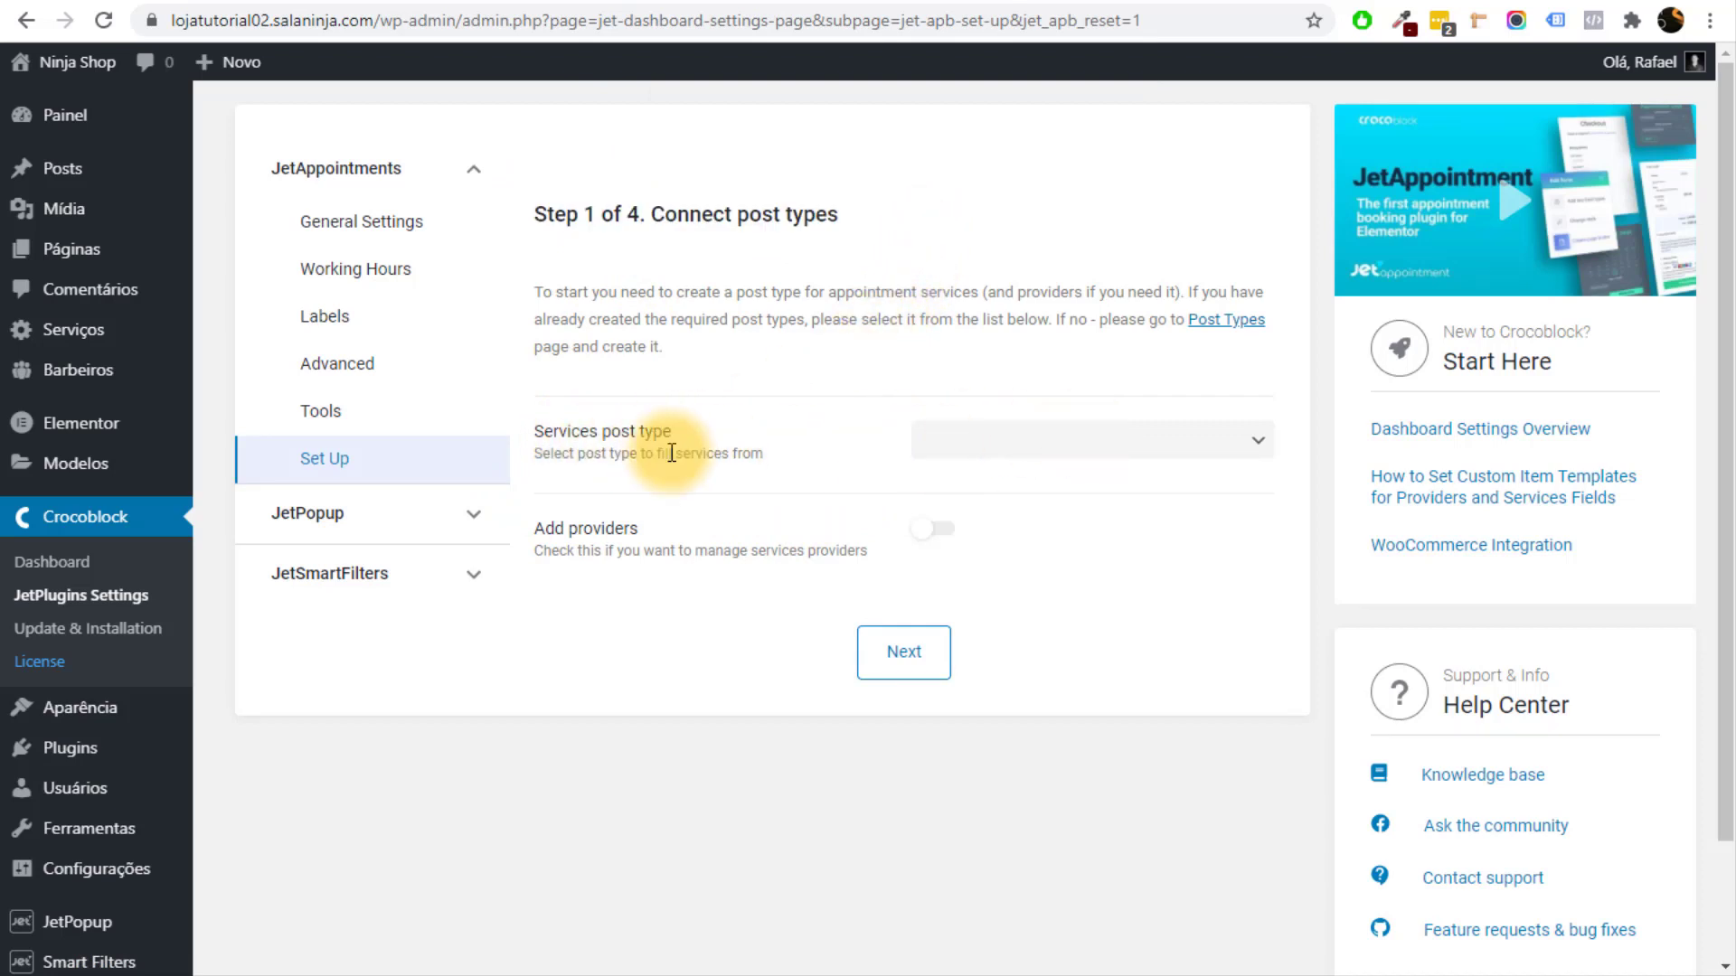
- Set Serviços as the services post type and enable providers using Barbeiros
click(1049, 447)
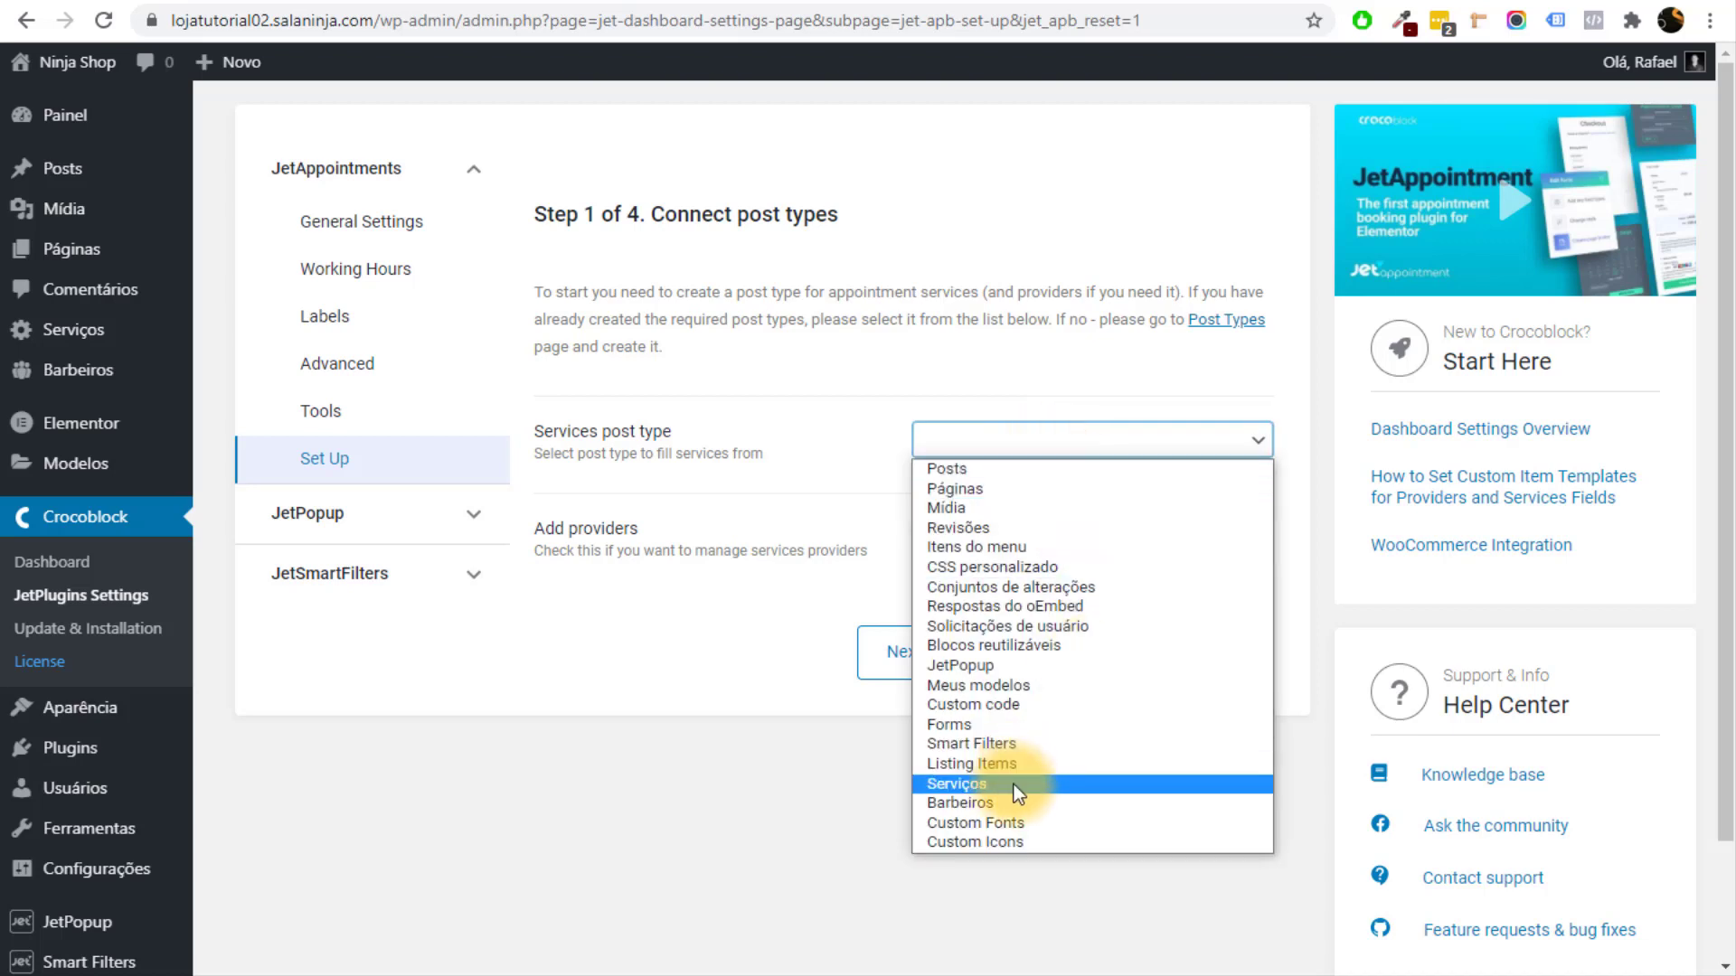
click(963, 786)
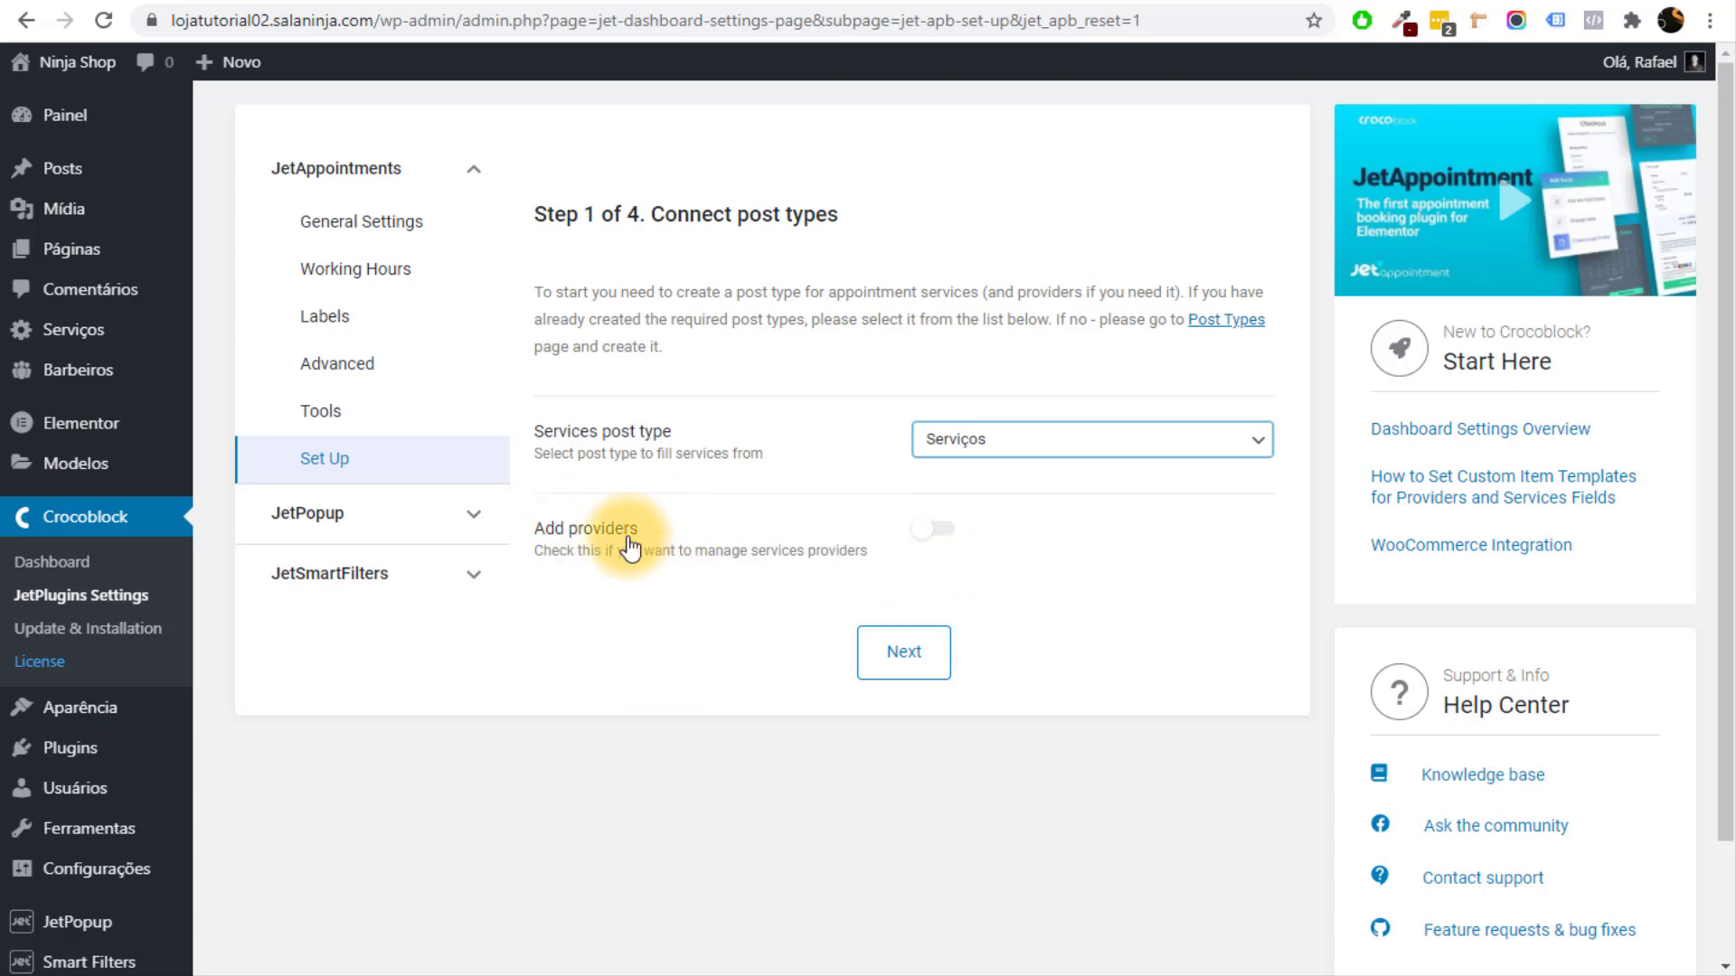
click(941, 530)
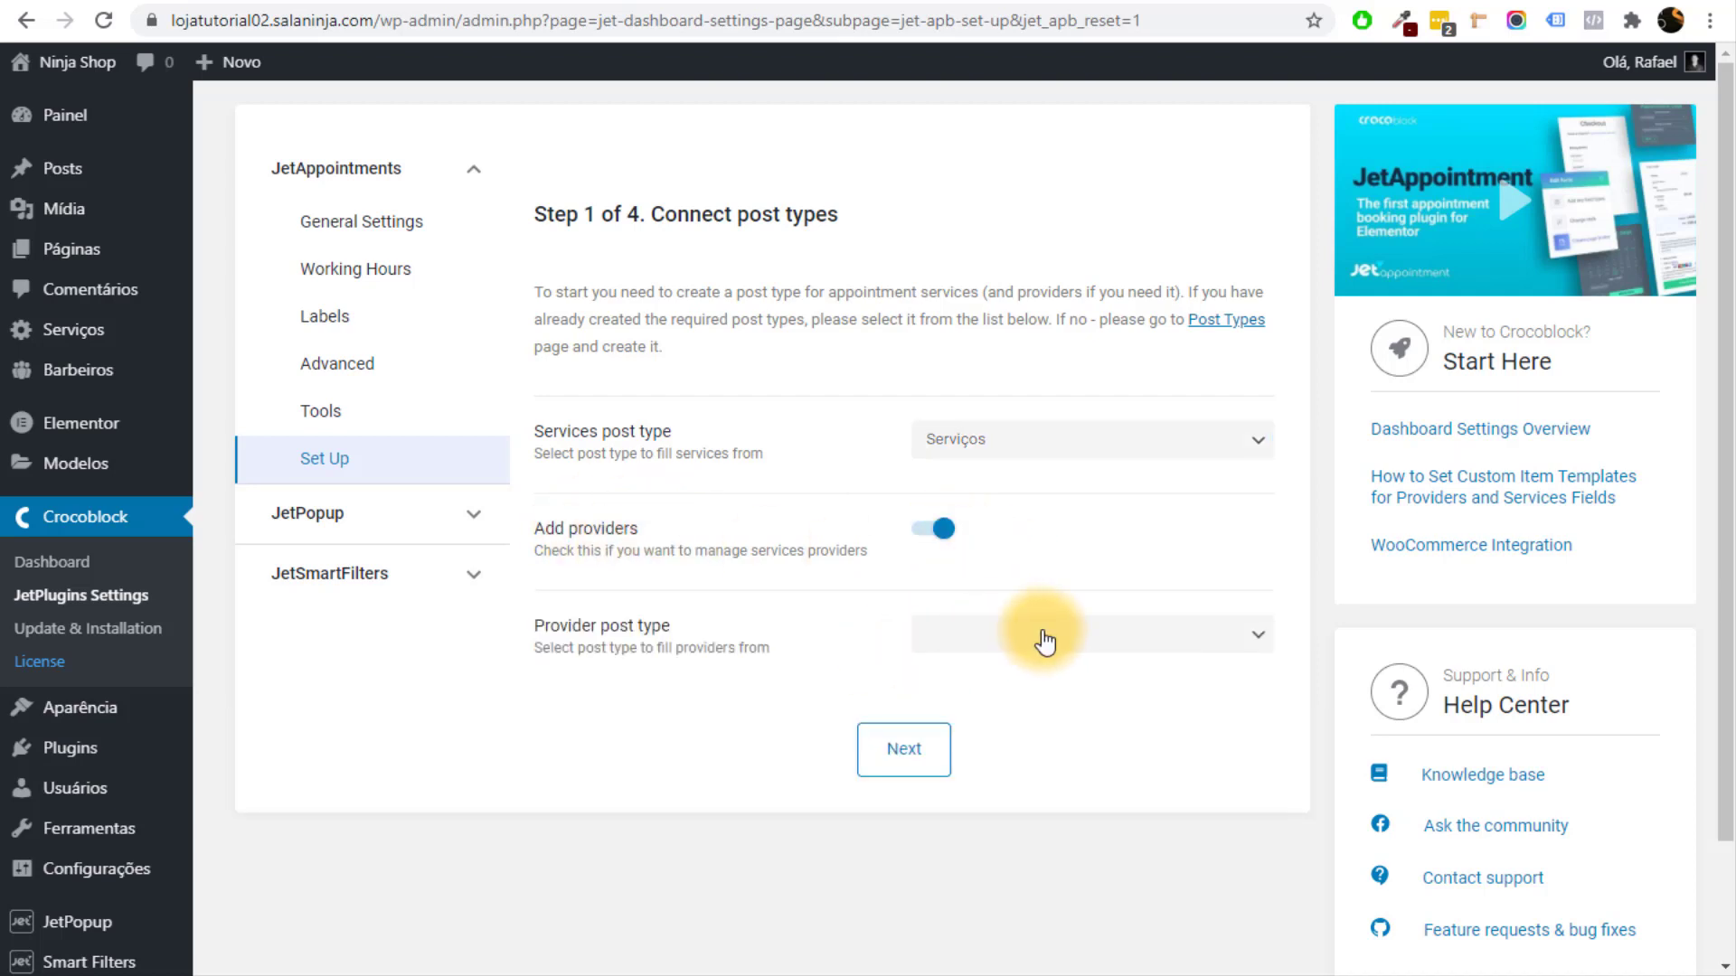
click(1042, 642)
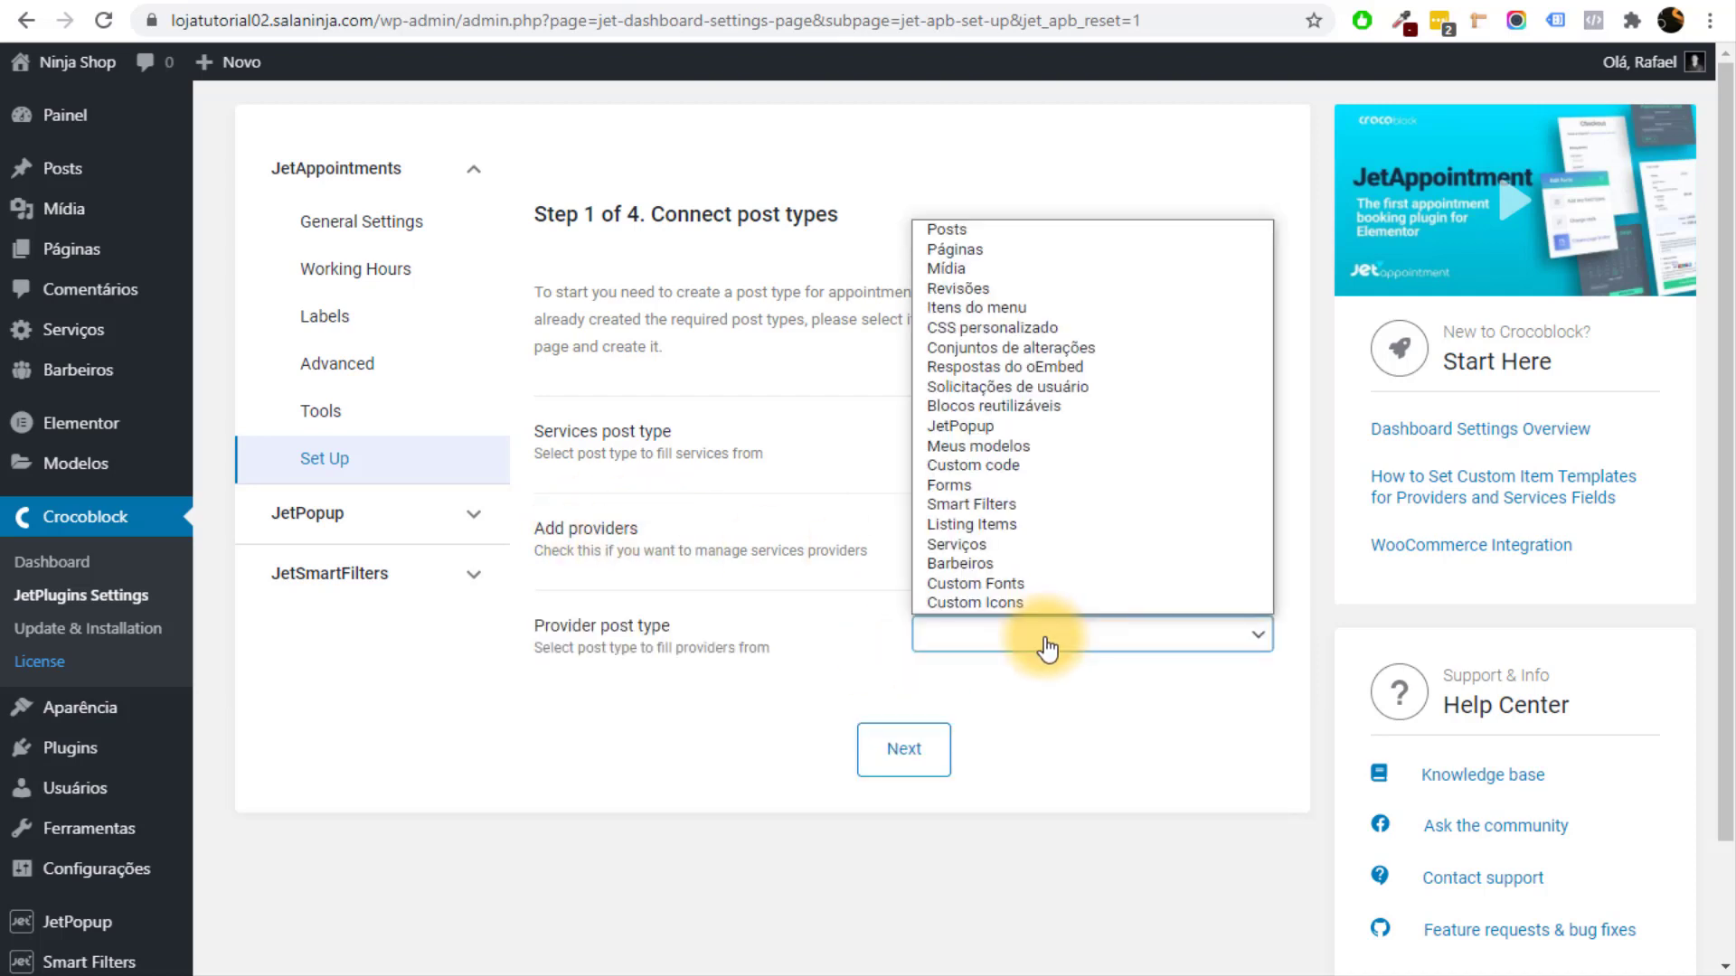
click(1045, 562)
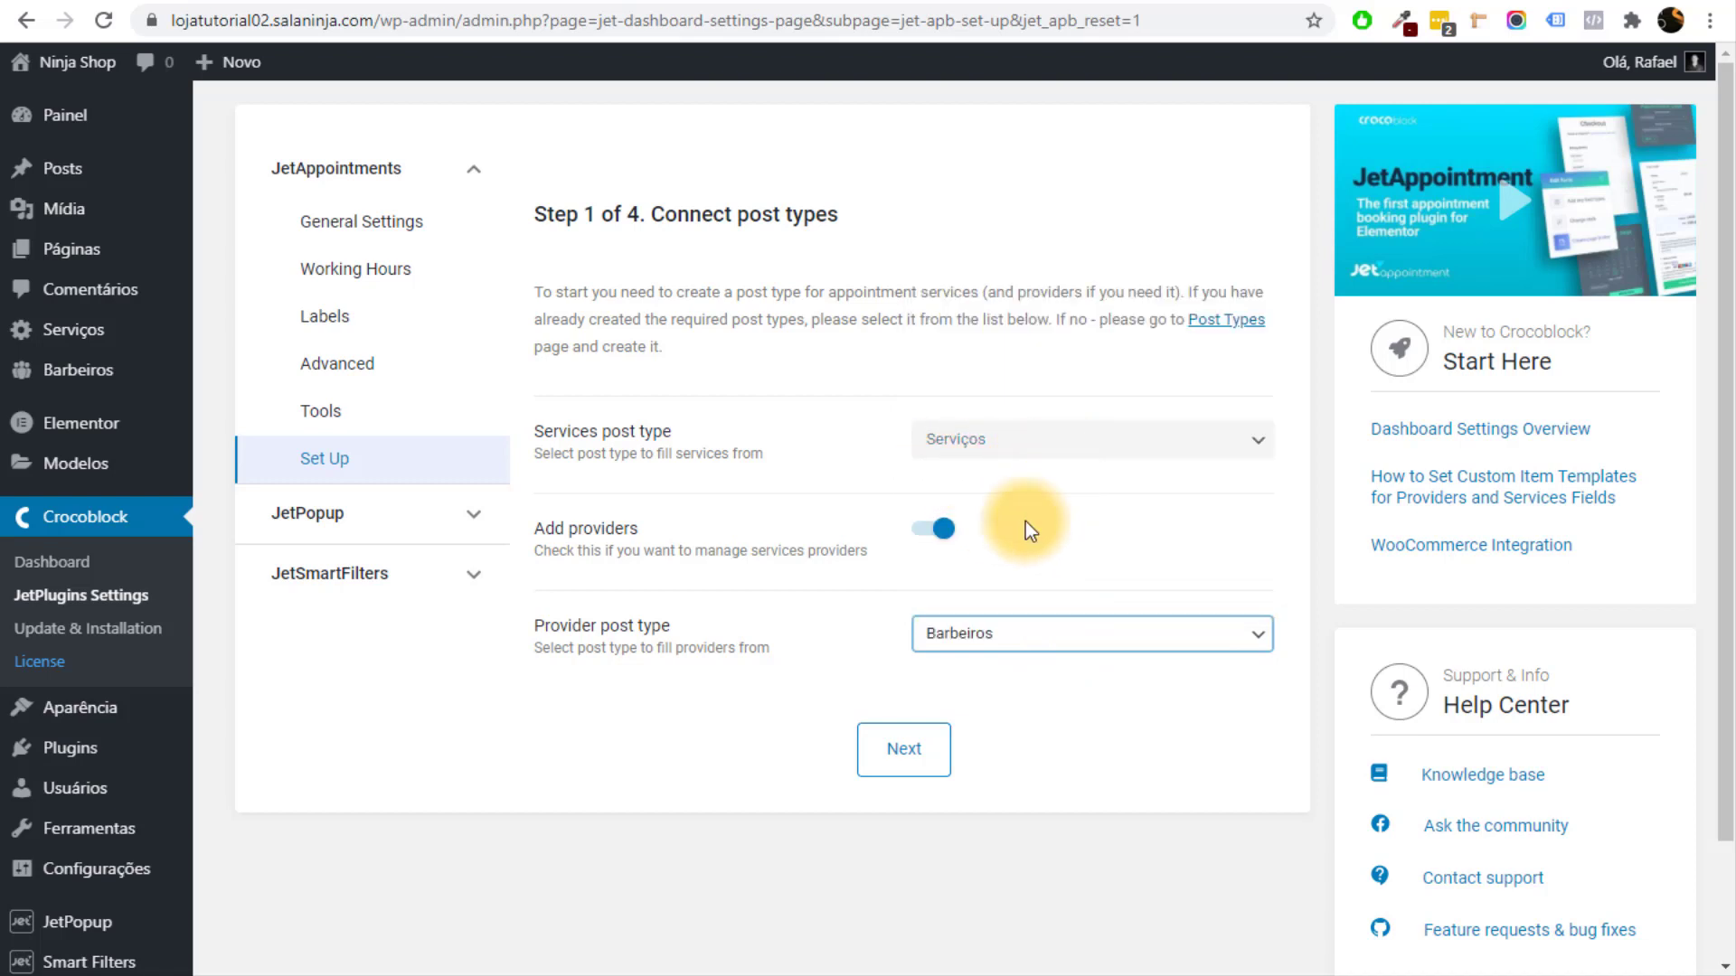
click(1084, 748)
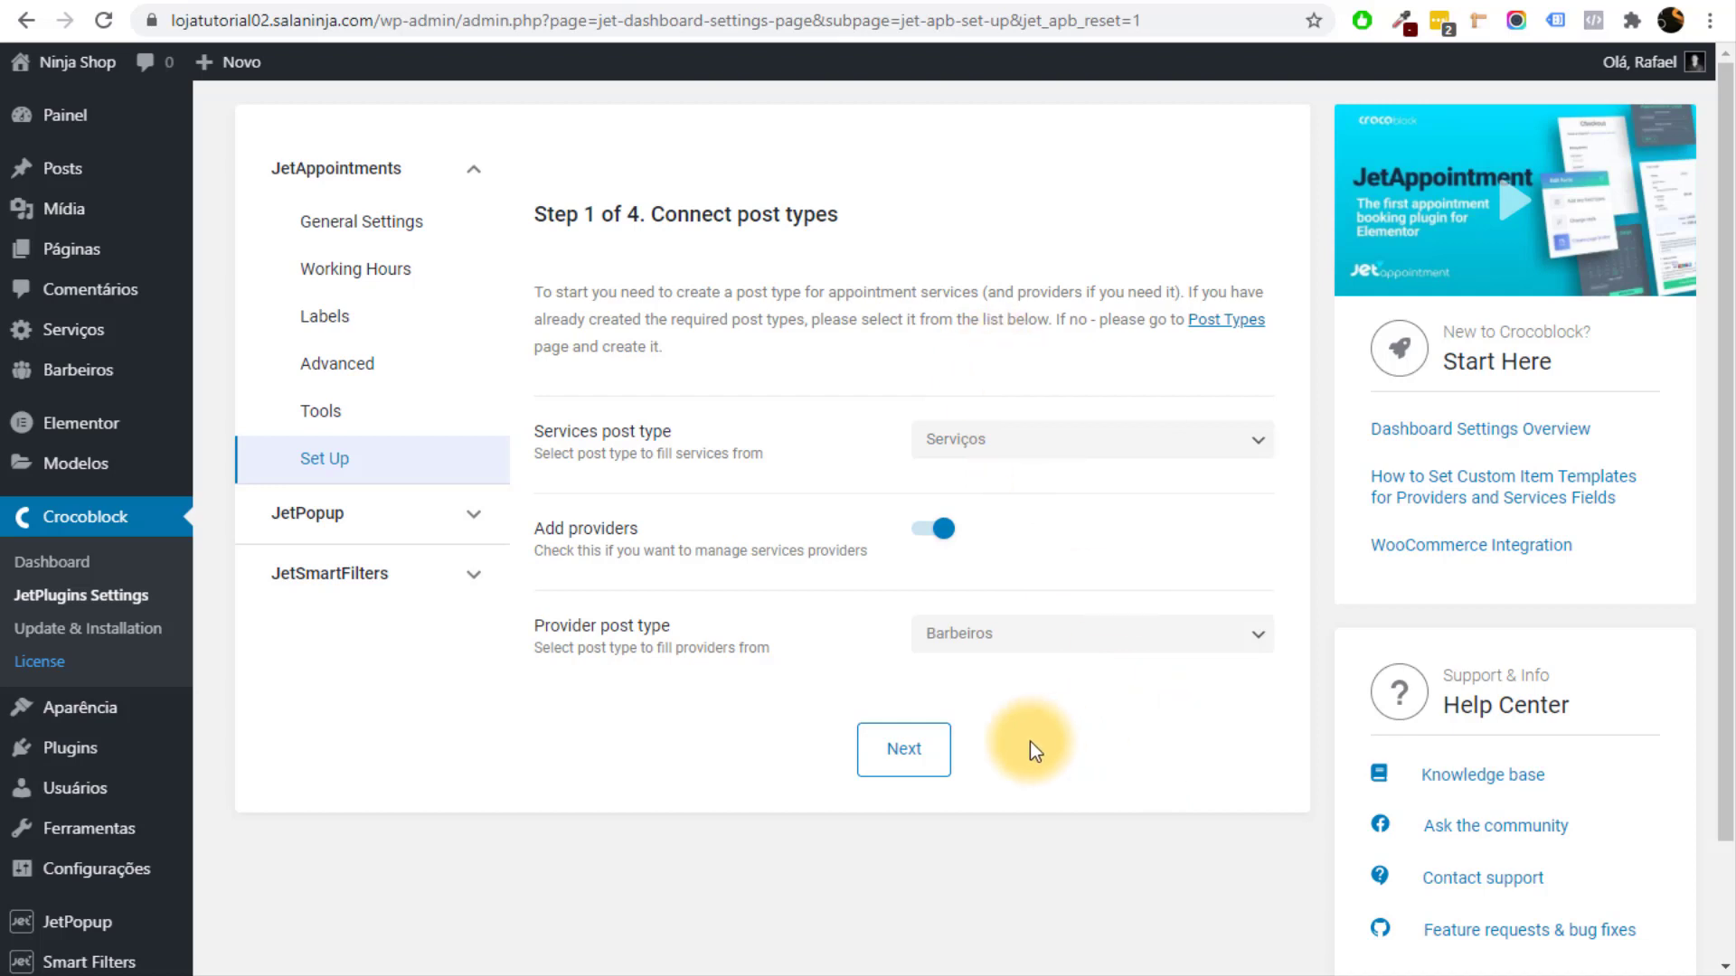
click(904, 750)
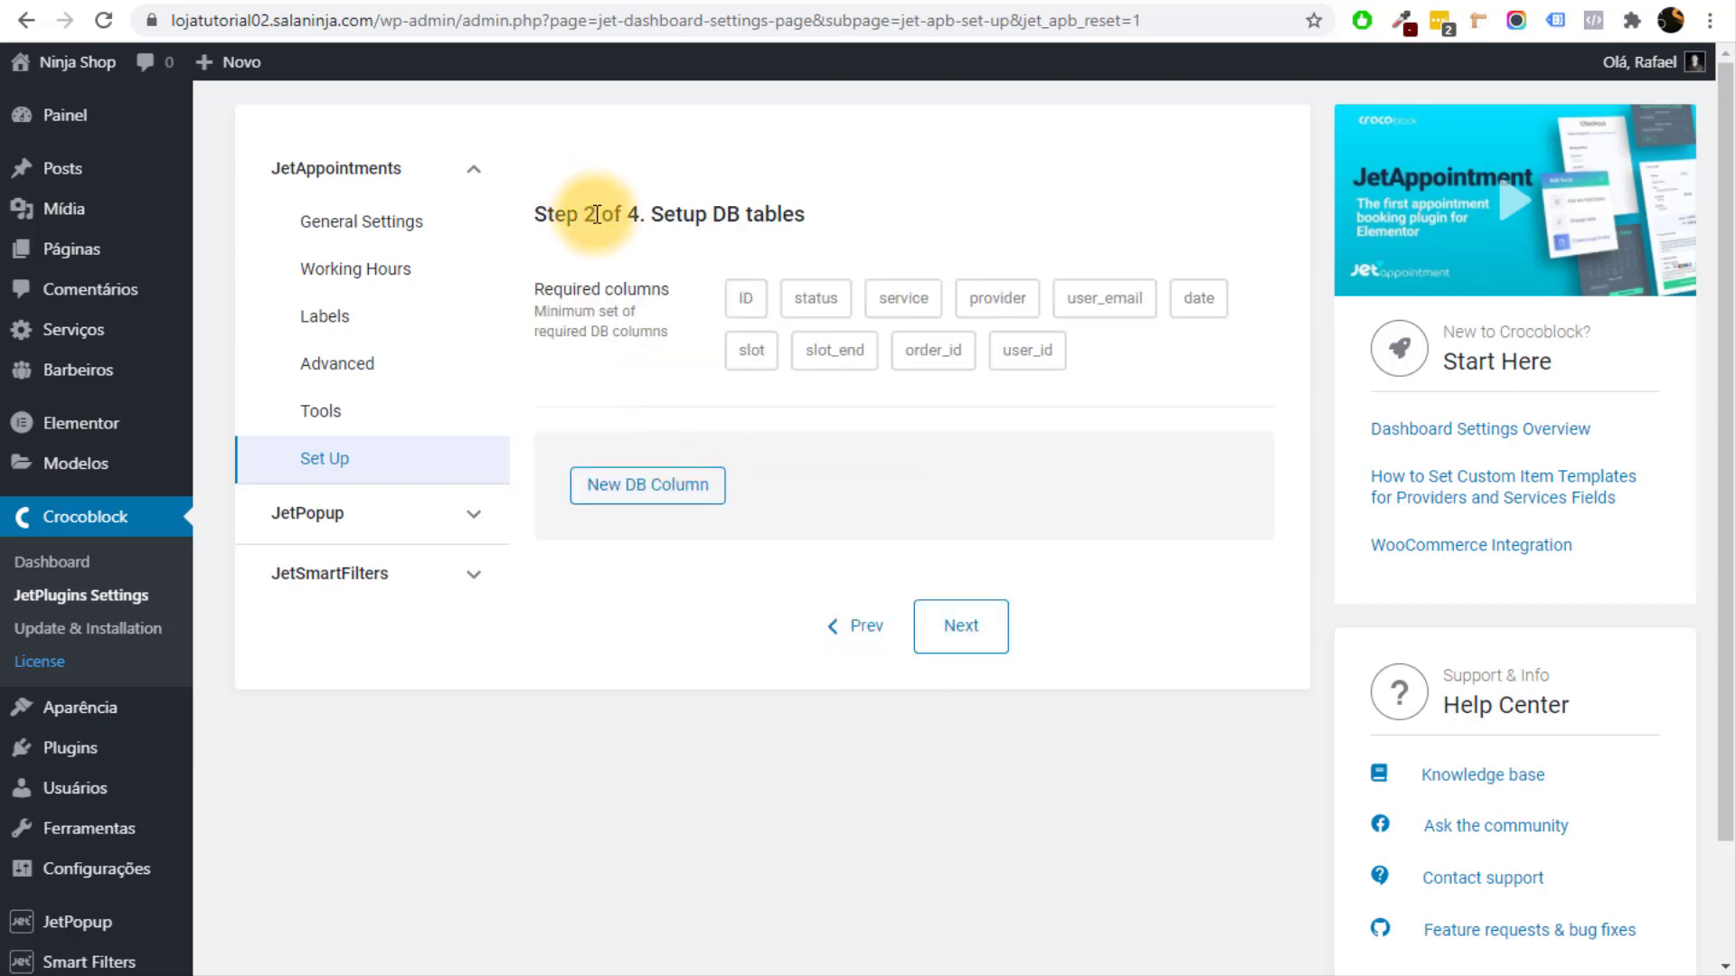
- Add a first extra database column named whatsapp
drag(649, 214, 848, 217)
click(841, 219)
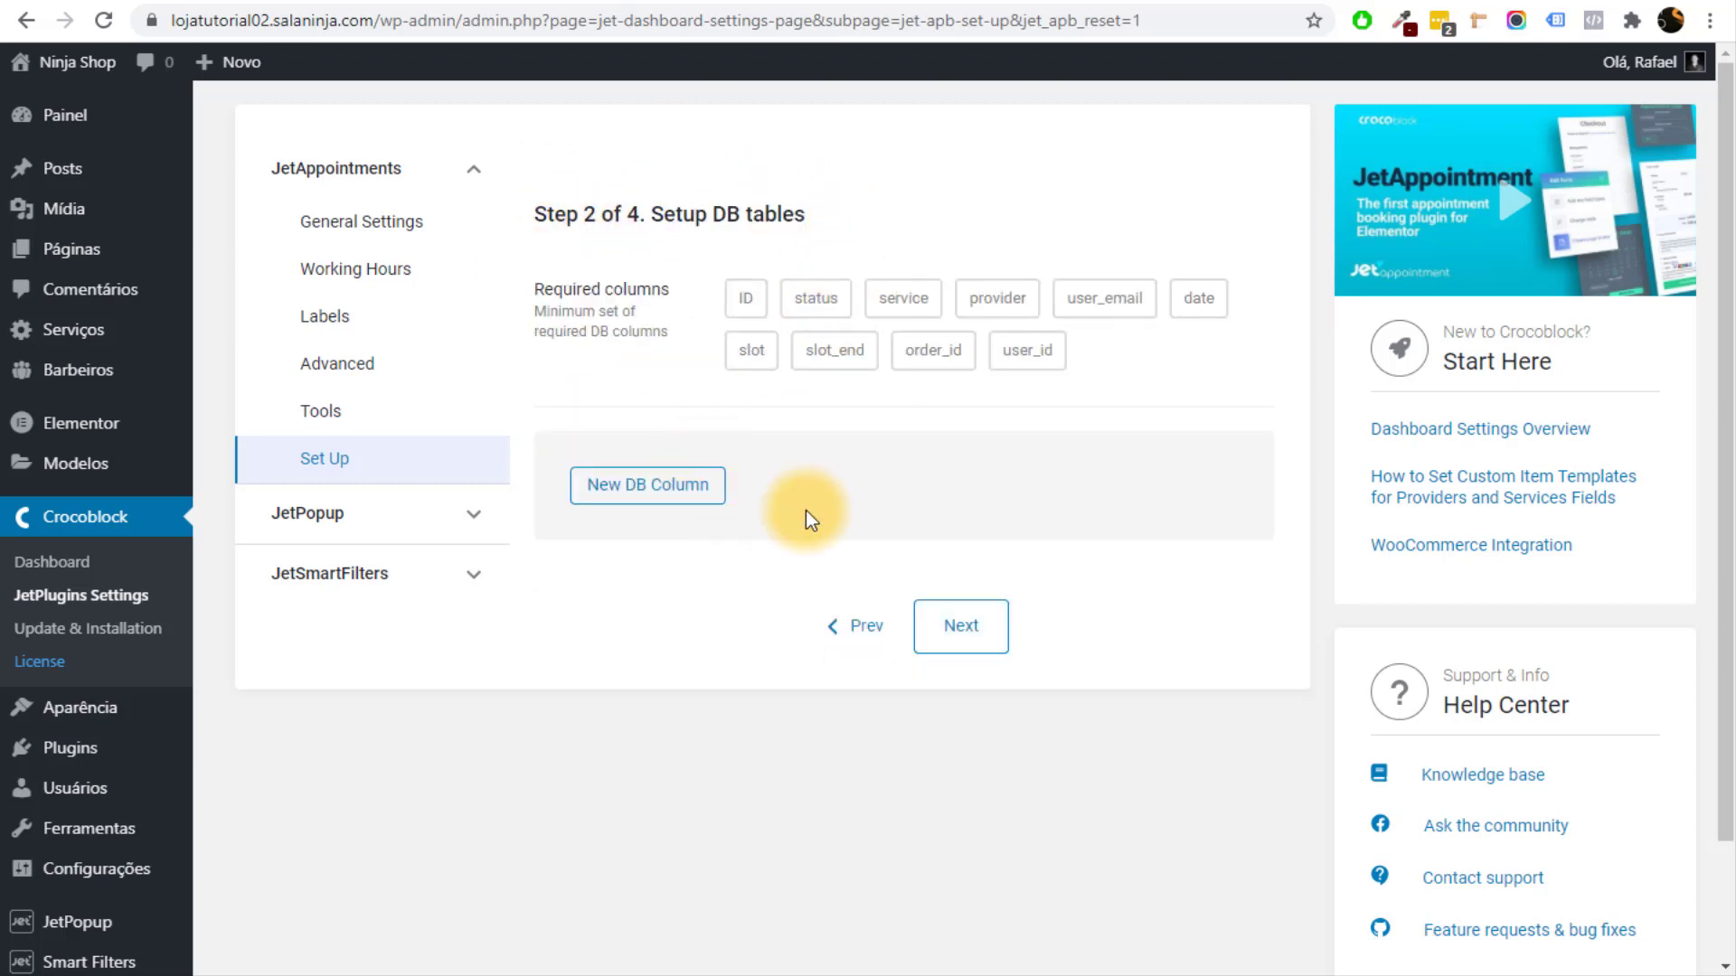
click(678, 490)
click(931, 574)
text(w)
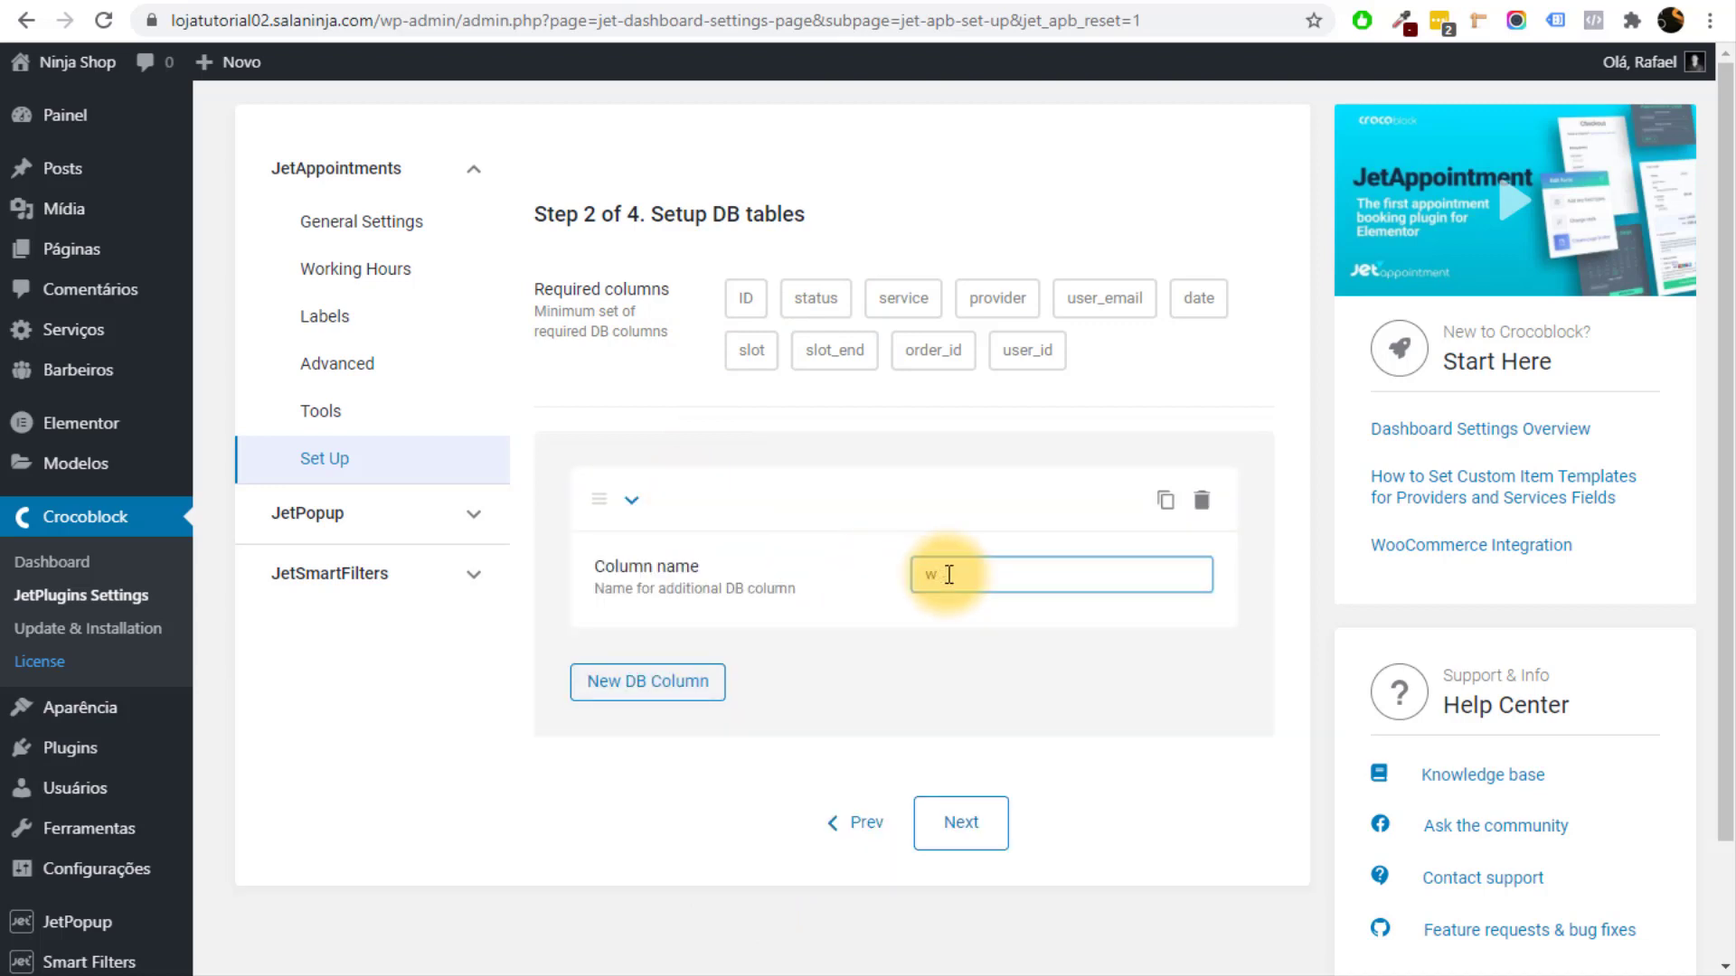
text(gatsapp)
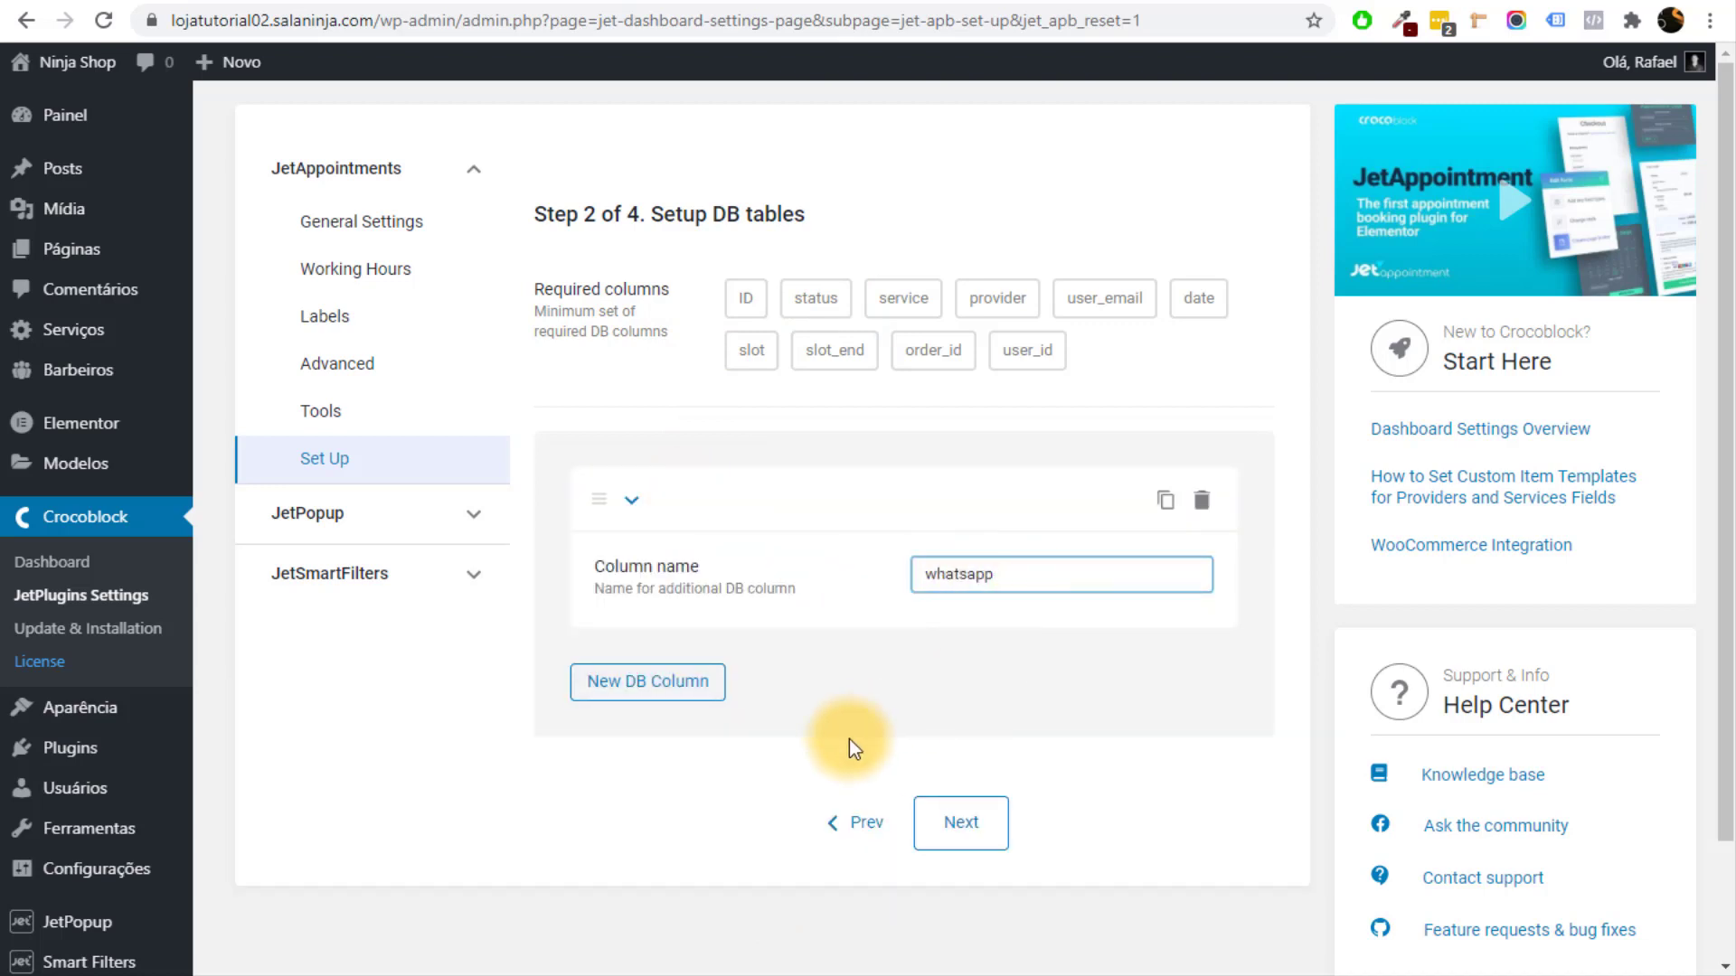
- Add a second column named nome, checking the field names in the mind map
click(669, 684)
click(746, 969)
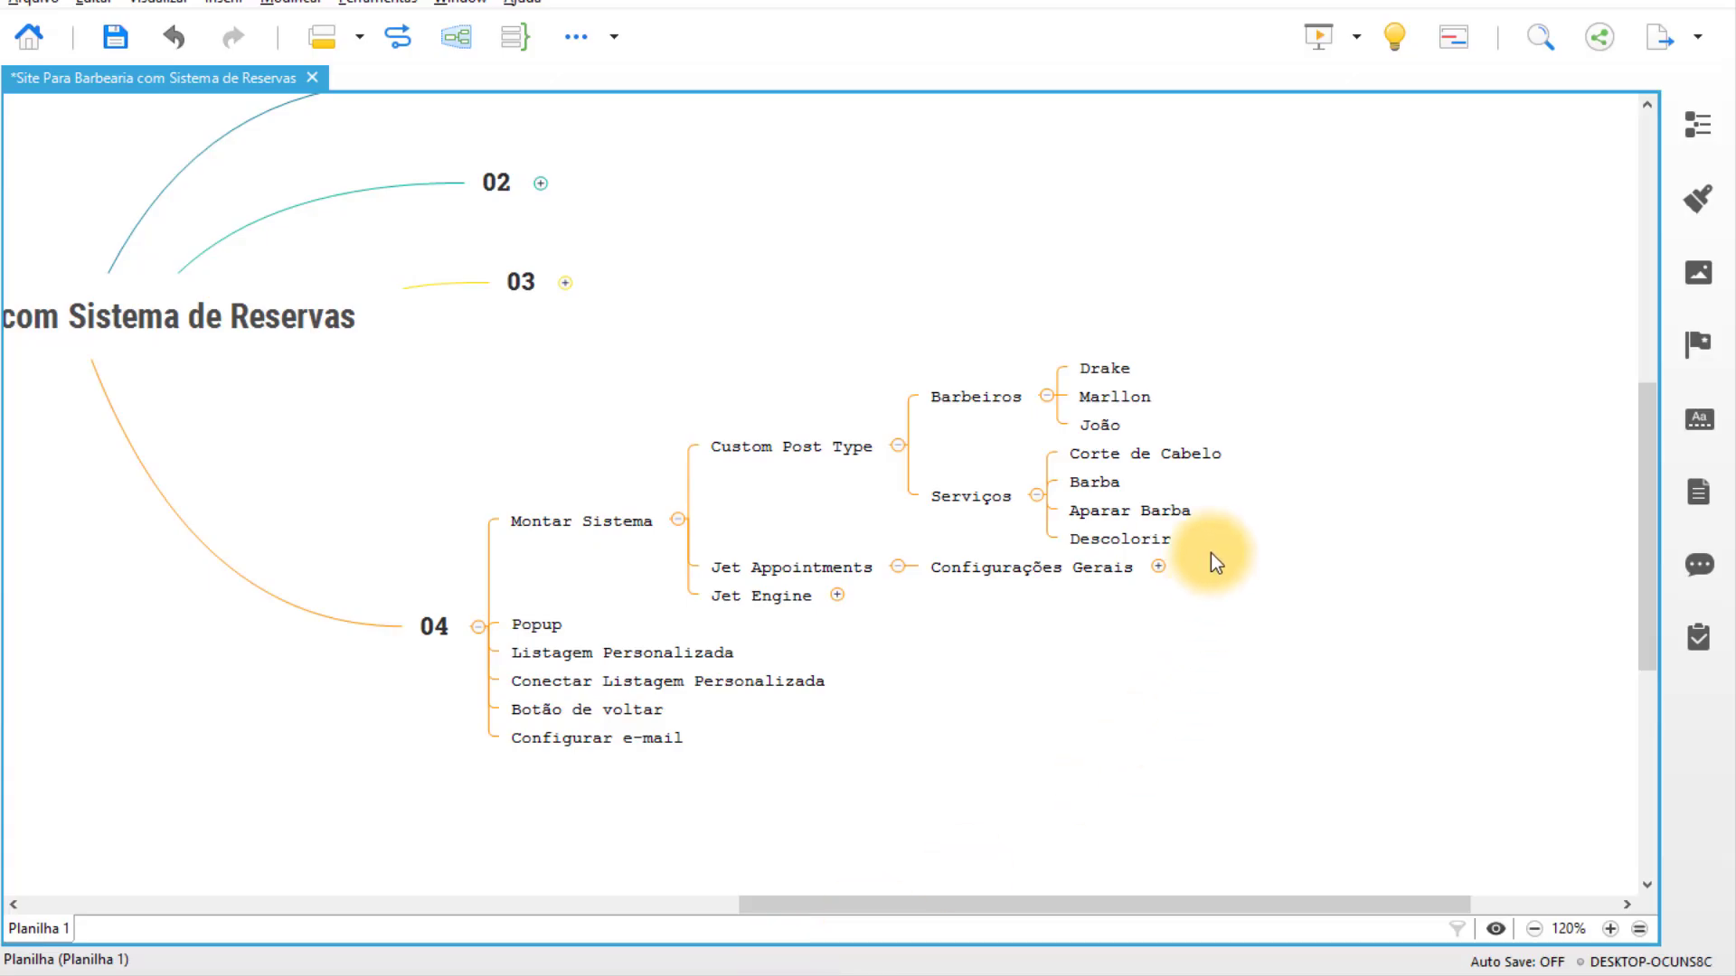
click(1146, 573)
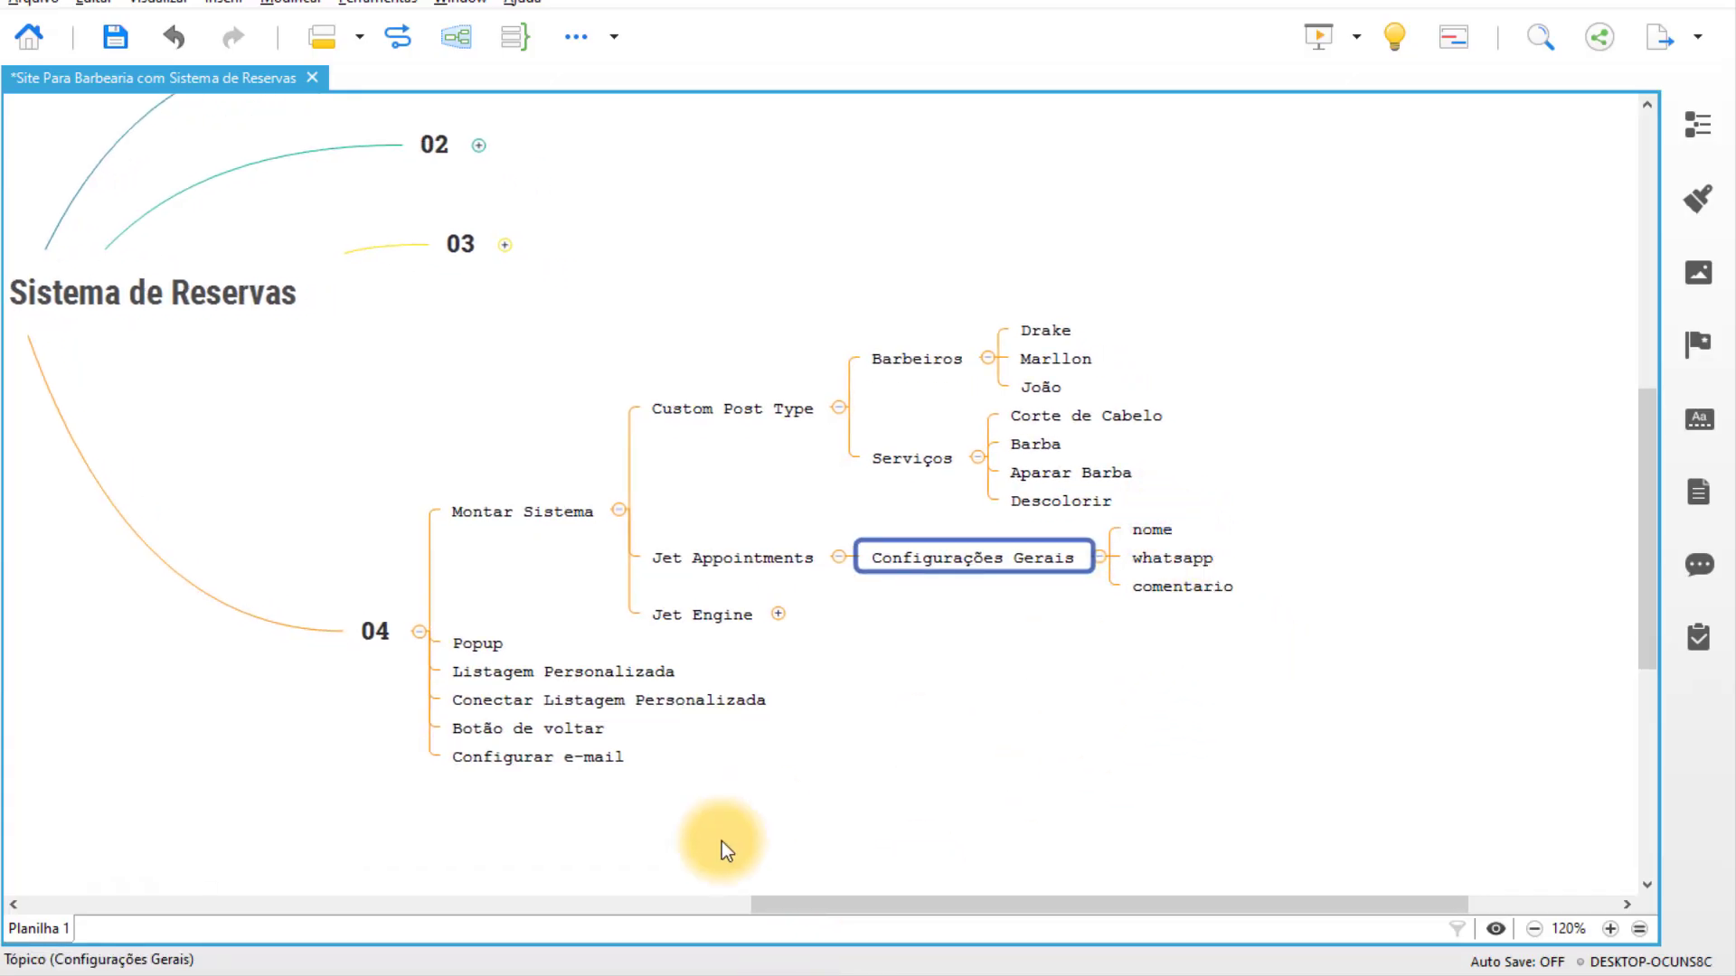
click(678, 969)
click(998, 767)
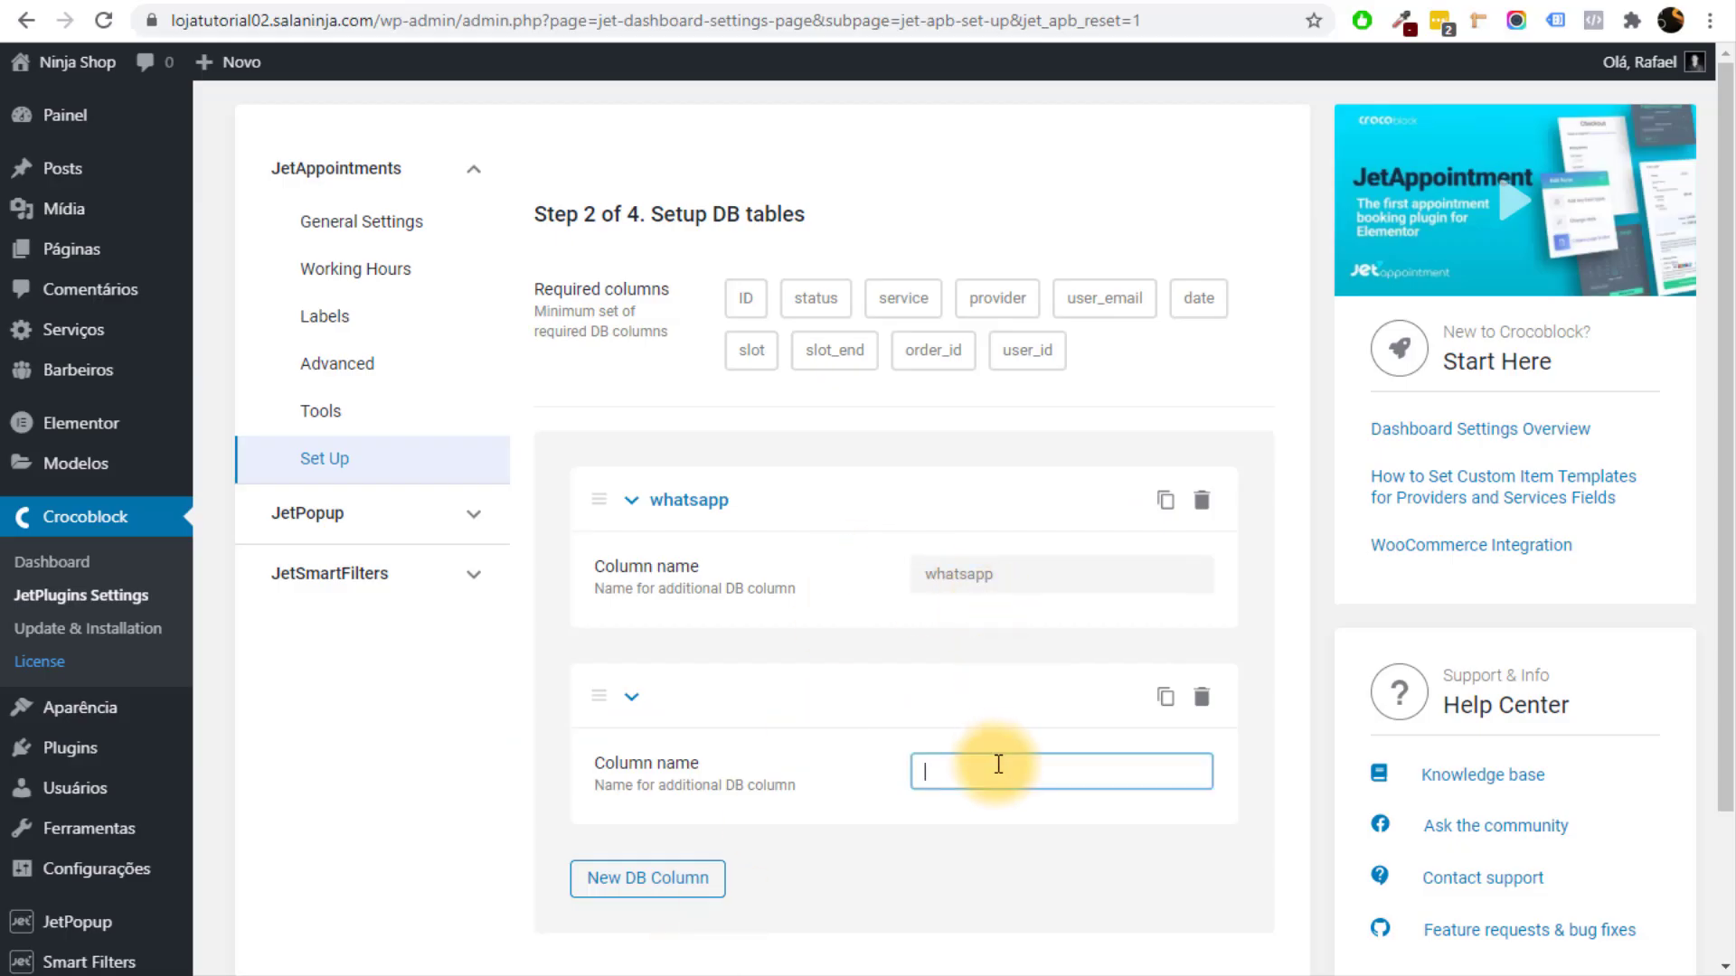
text(nome)
- Add a third column named observacao and advance to the working hours step
click(708, 877)
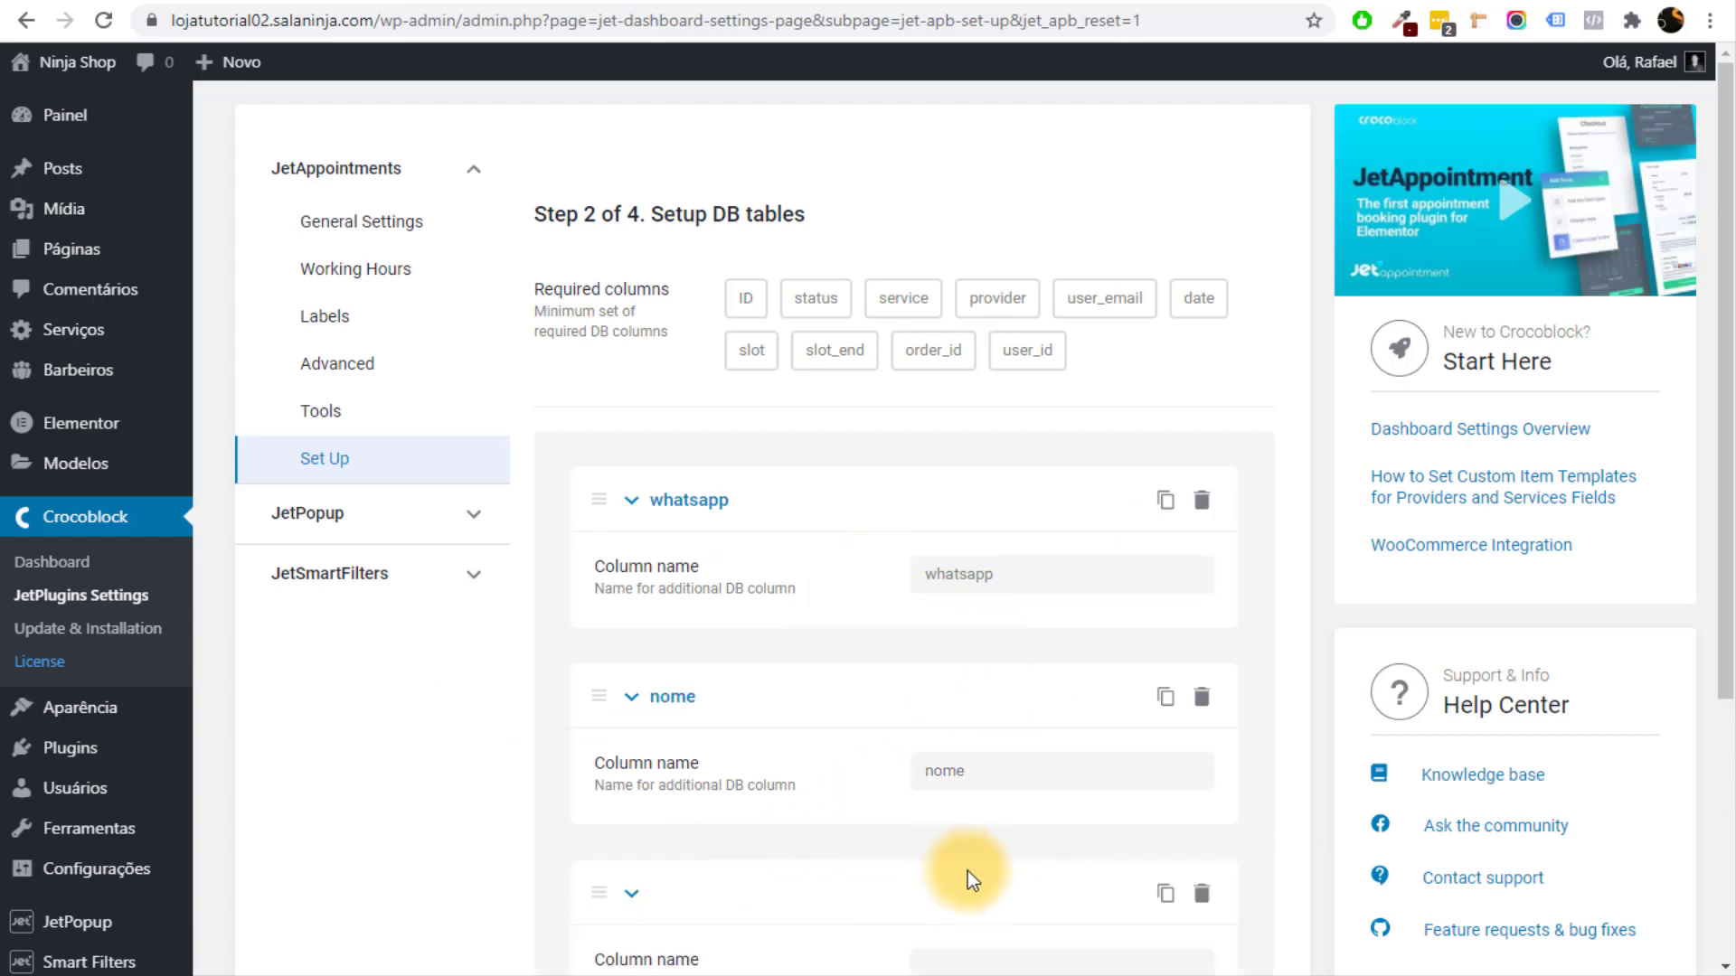
scroll(968, 871, down, 4)
click(1009, 610)
text(ober)
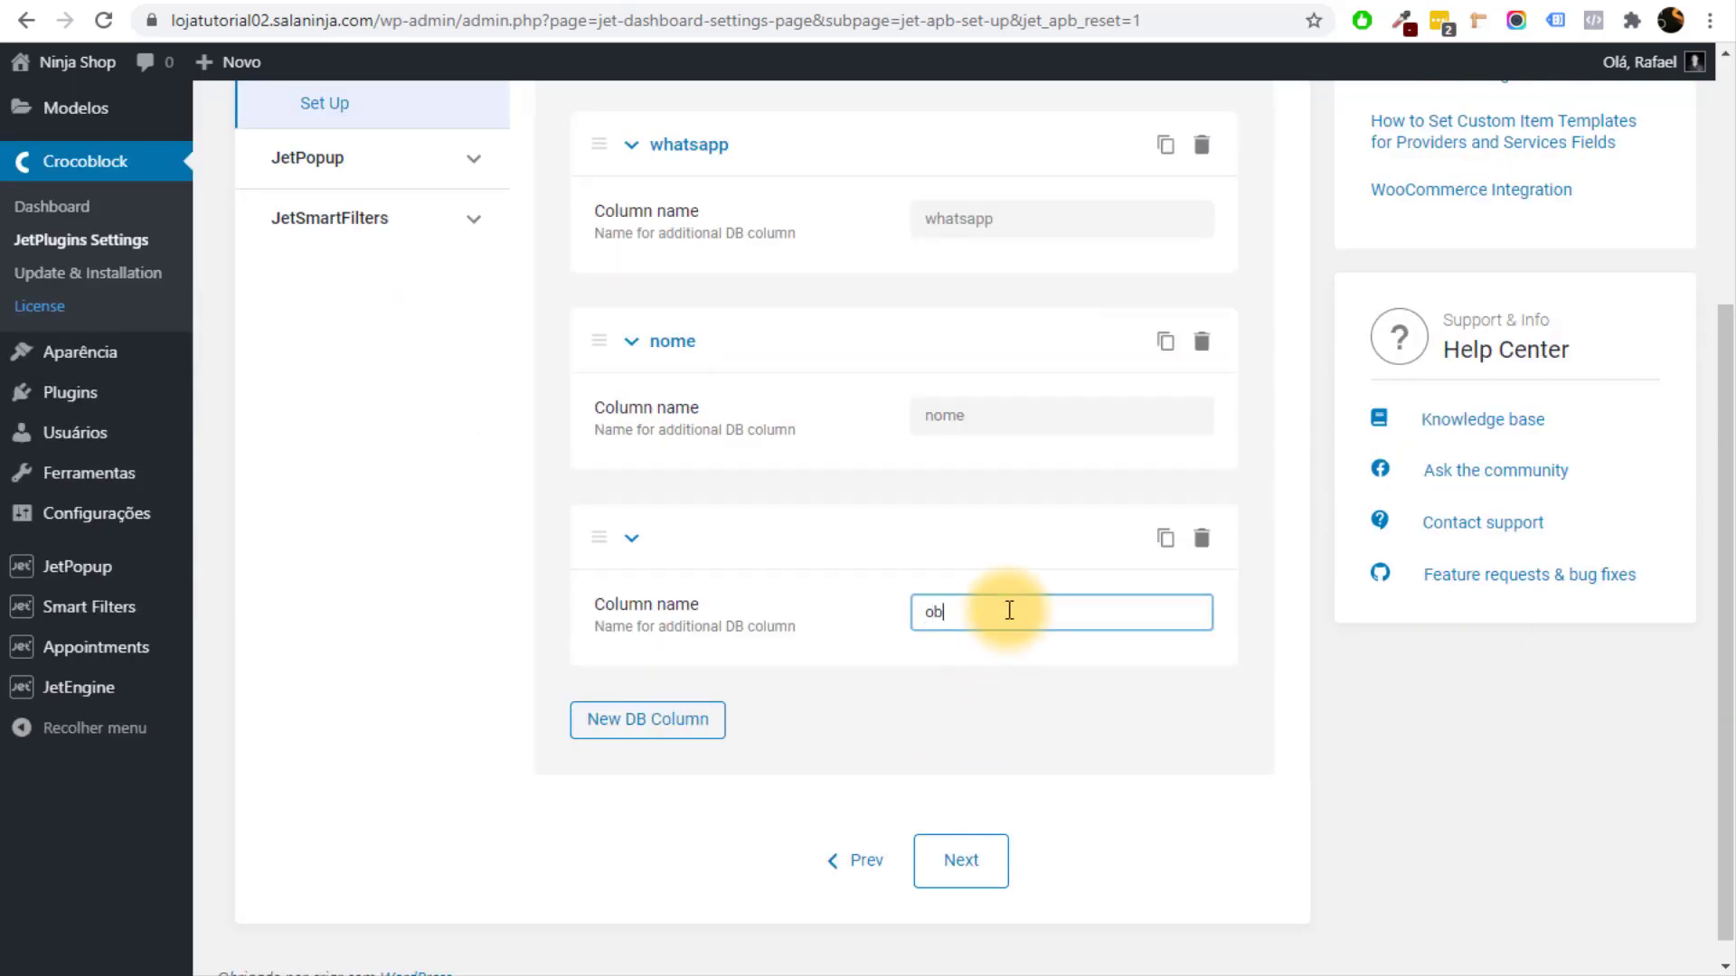
key(BackSpace)
key(BackSpace)
text(servacao)
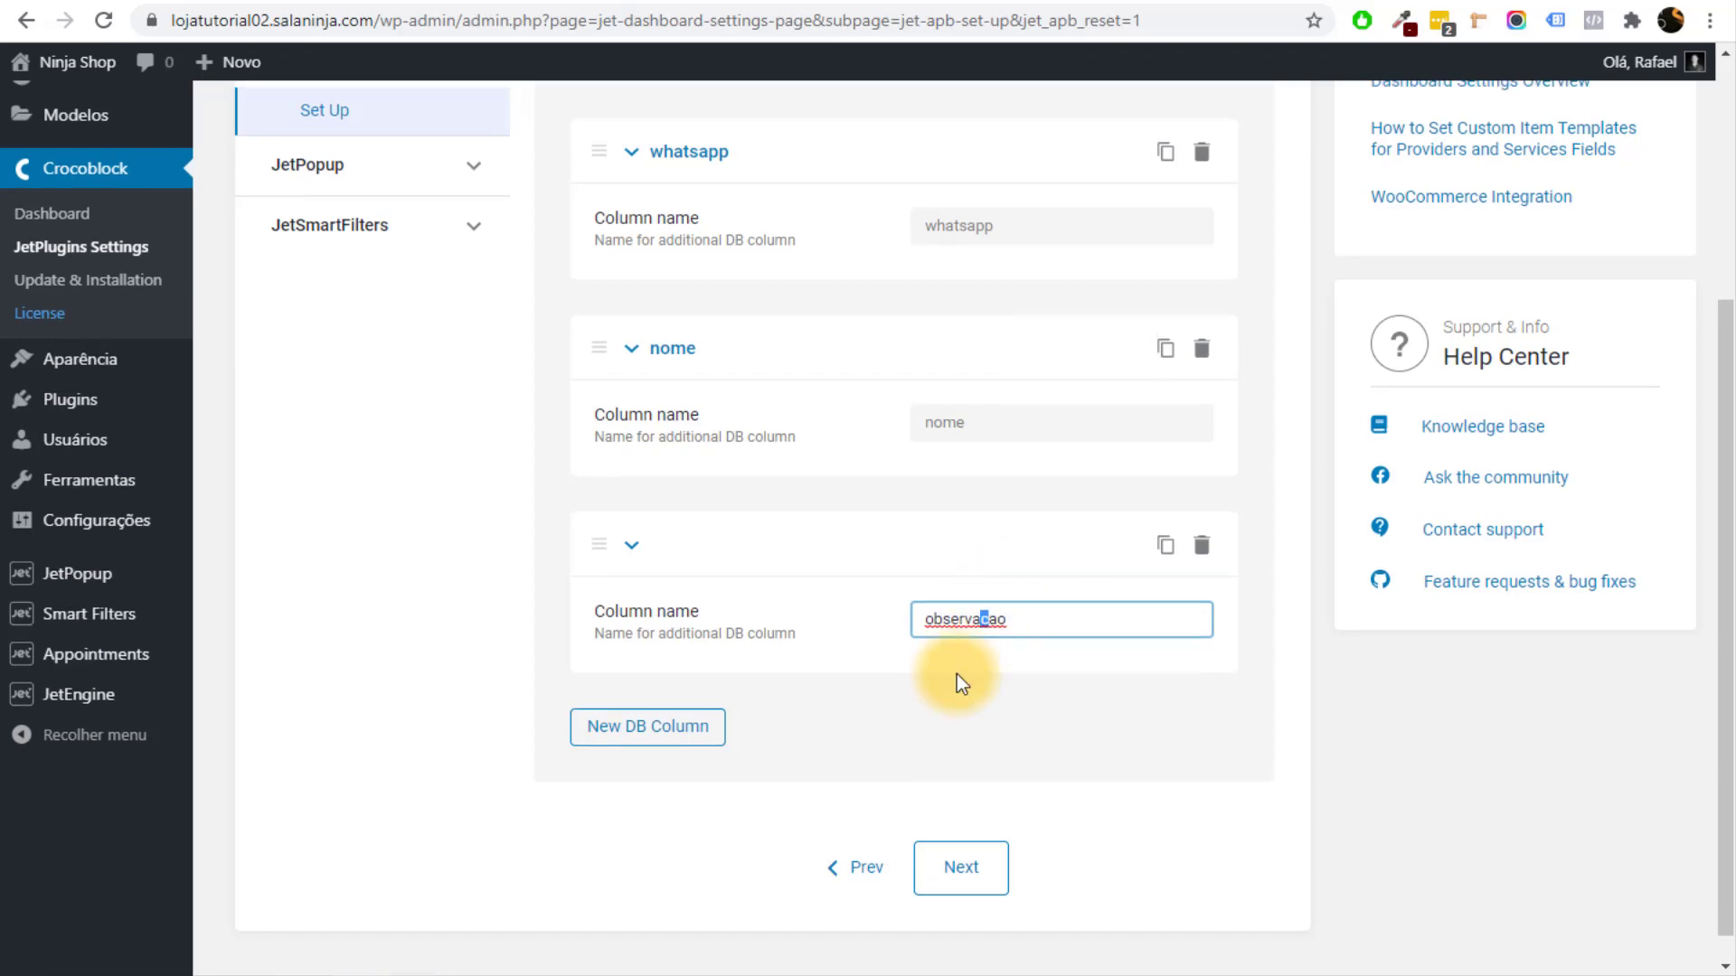
scroll(956, 674, up, 4)
scroll(892, 626, down, 4)
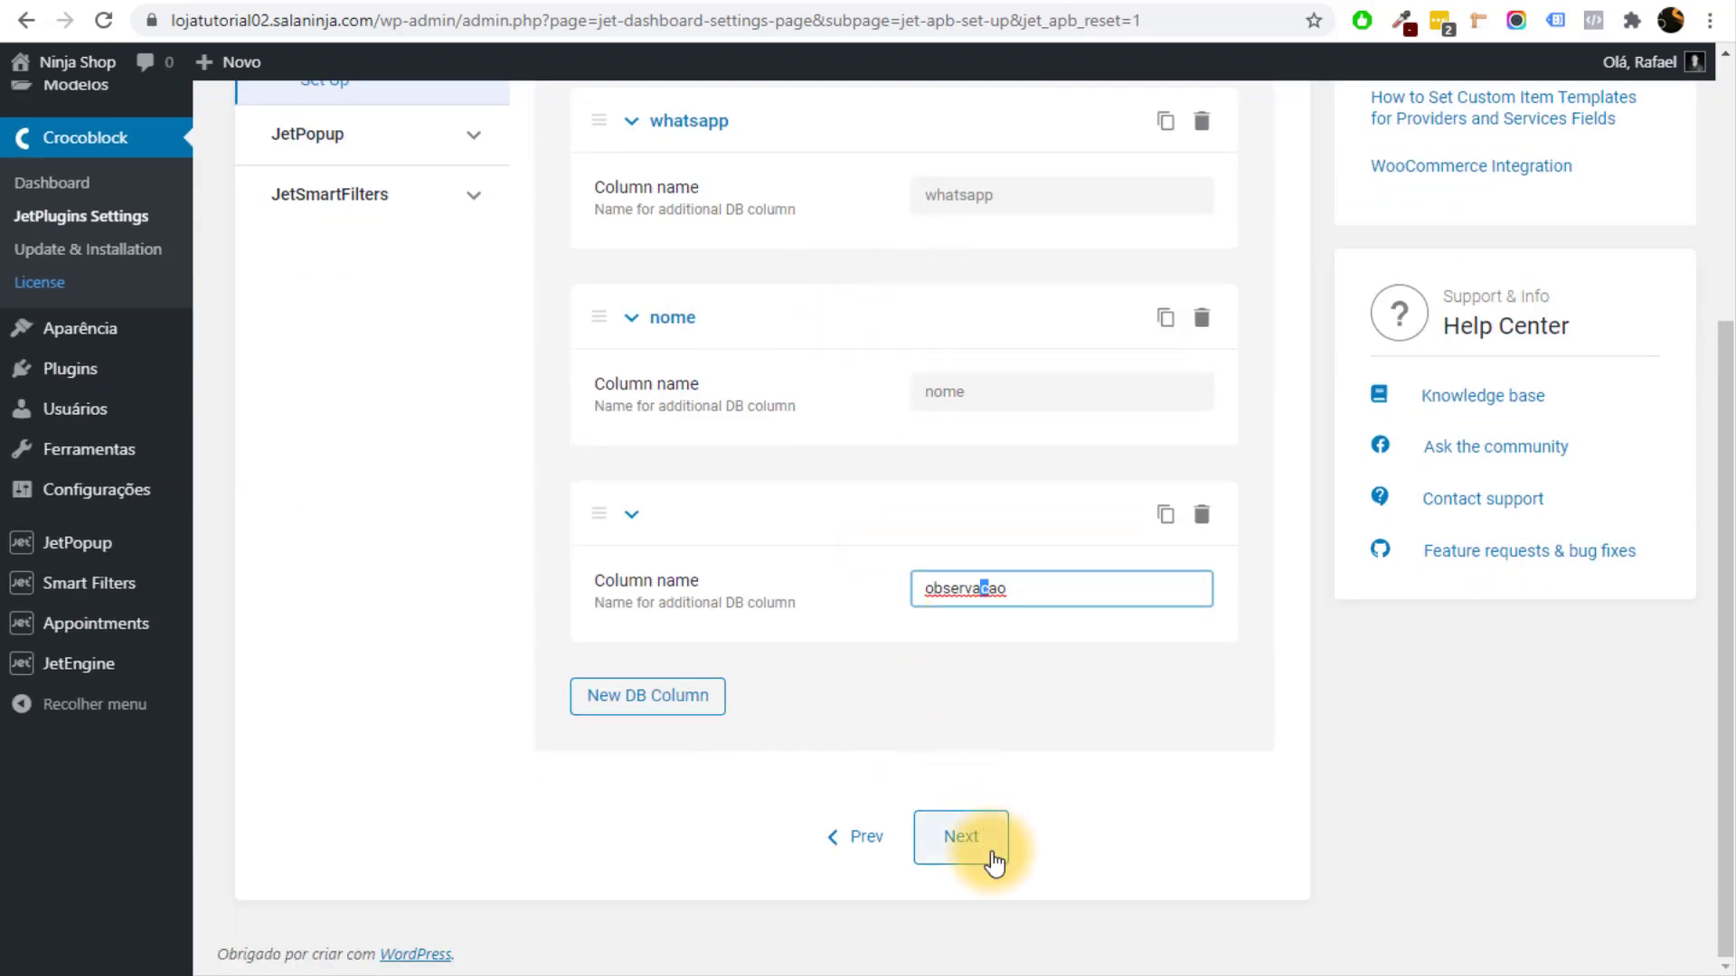
click(986, 841)
scroll(881, 565, up, 4)
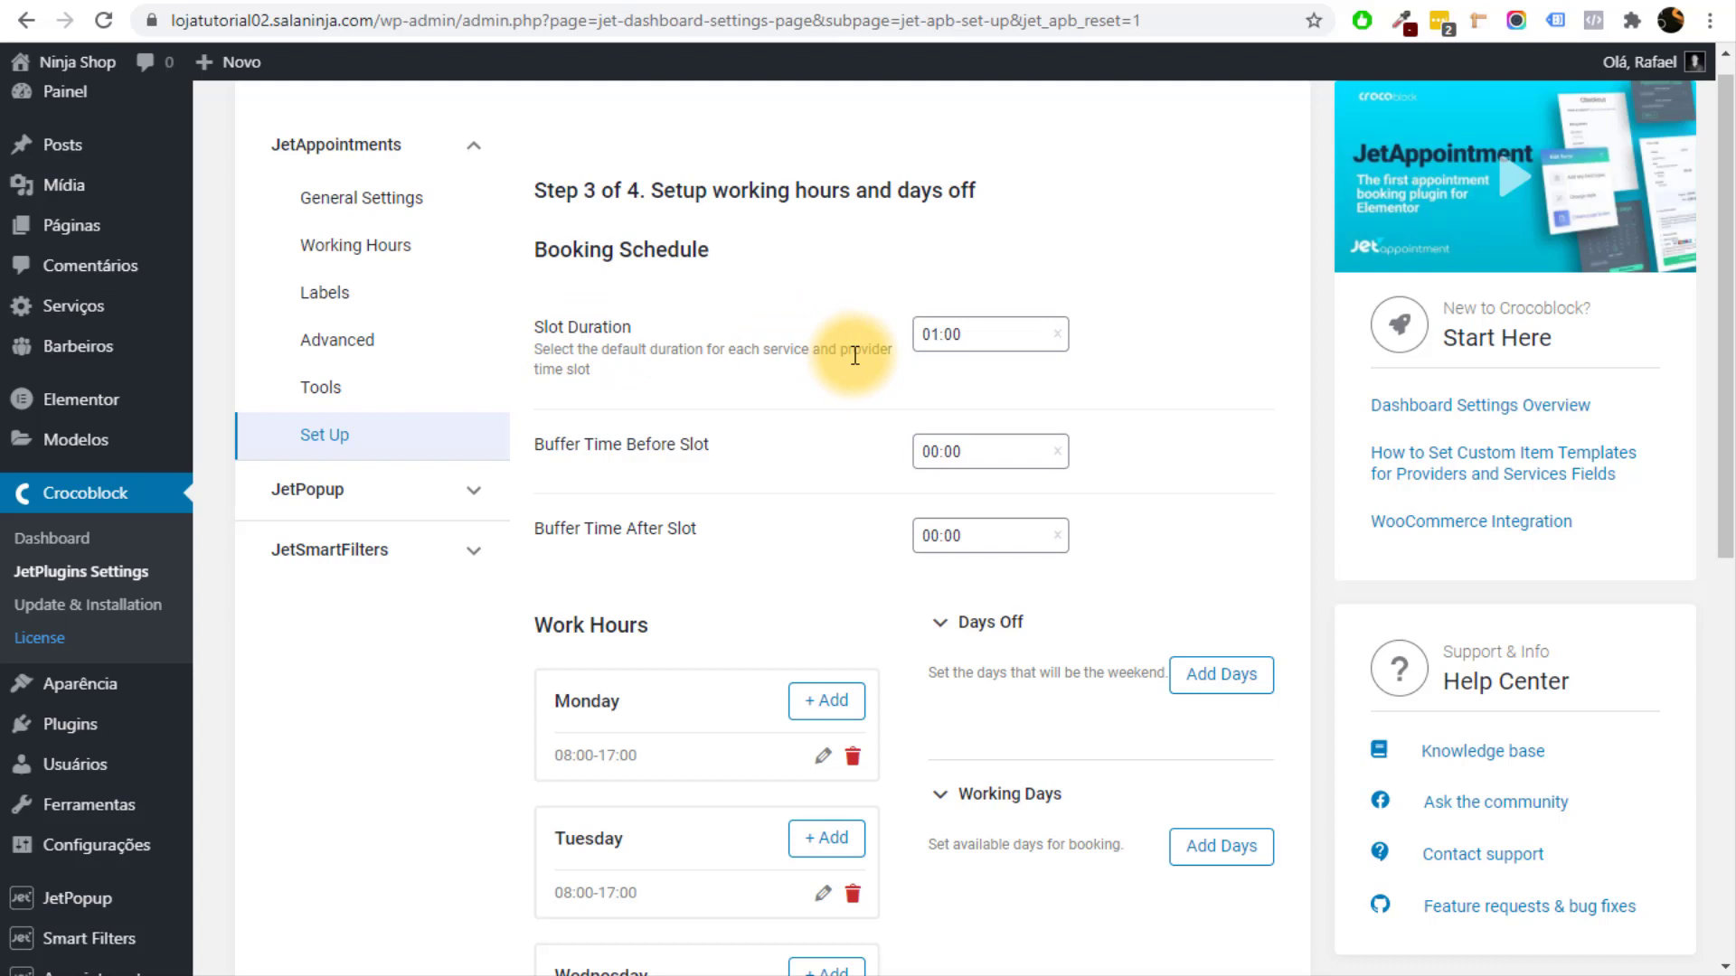
click(957, 339)
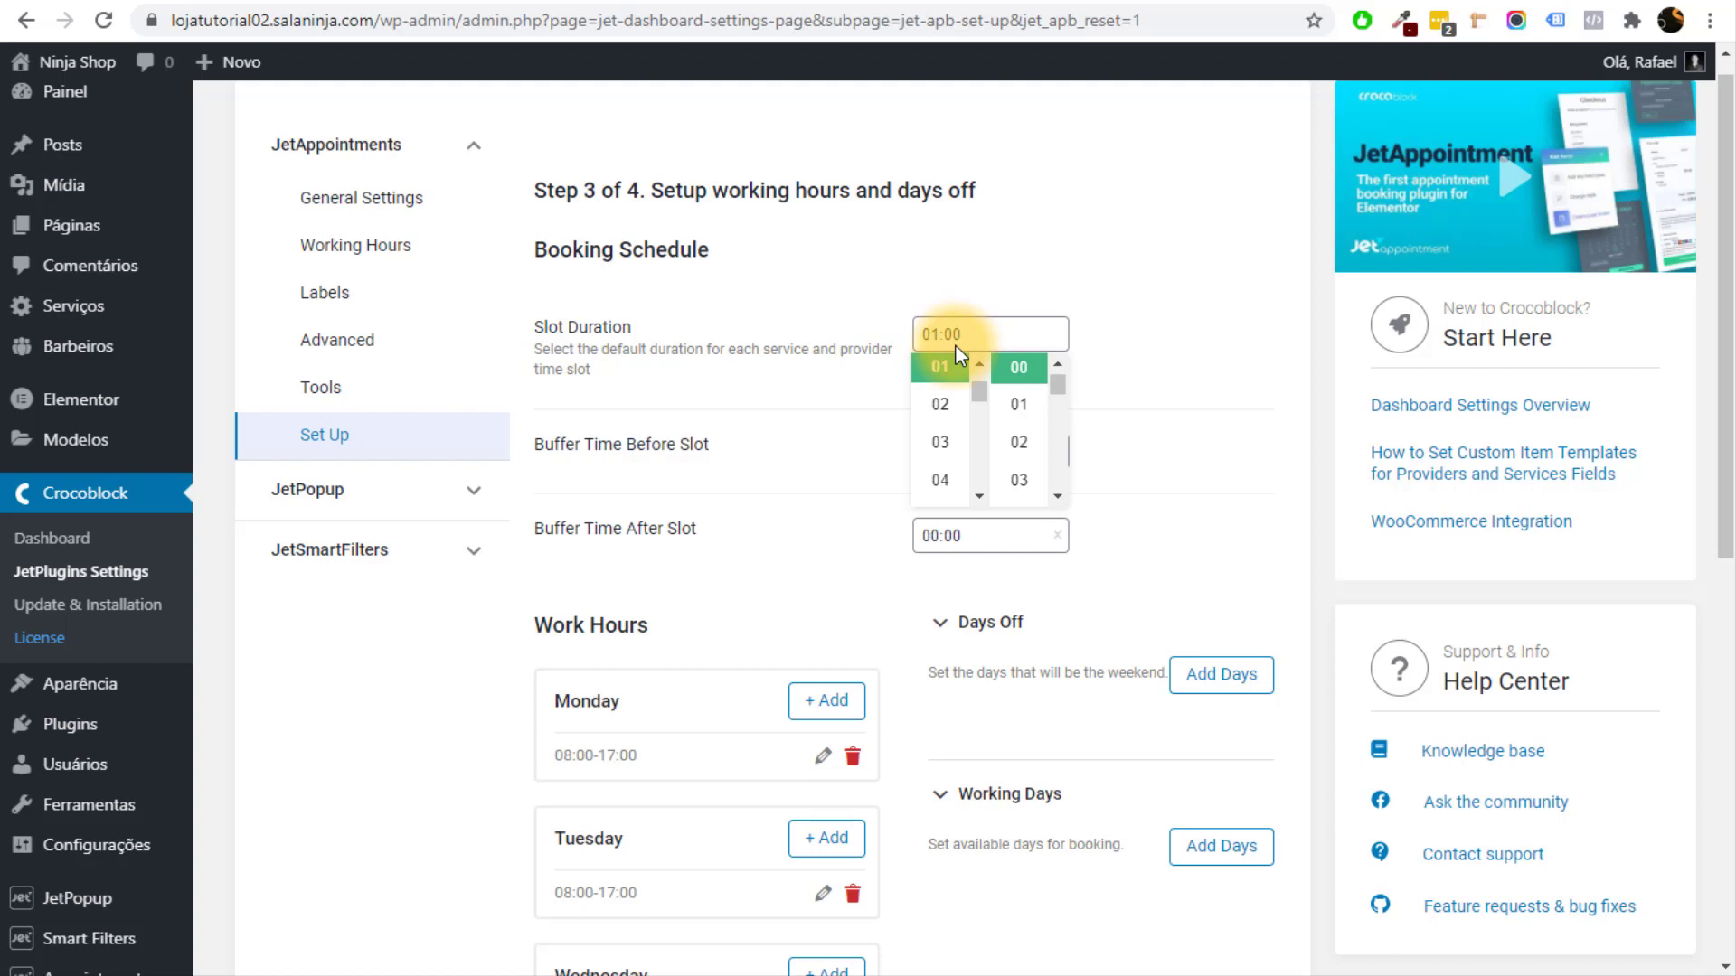
drag(1061, 393, 1054, 433)
click(1018, 421)
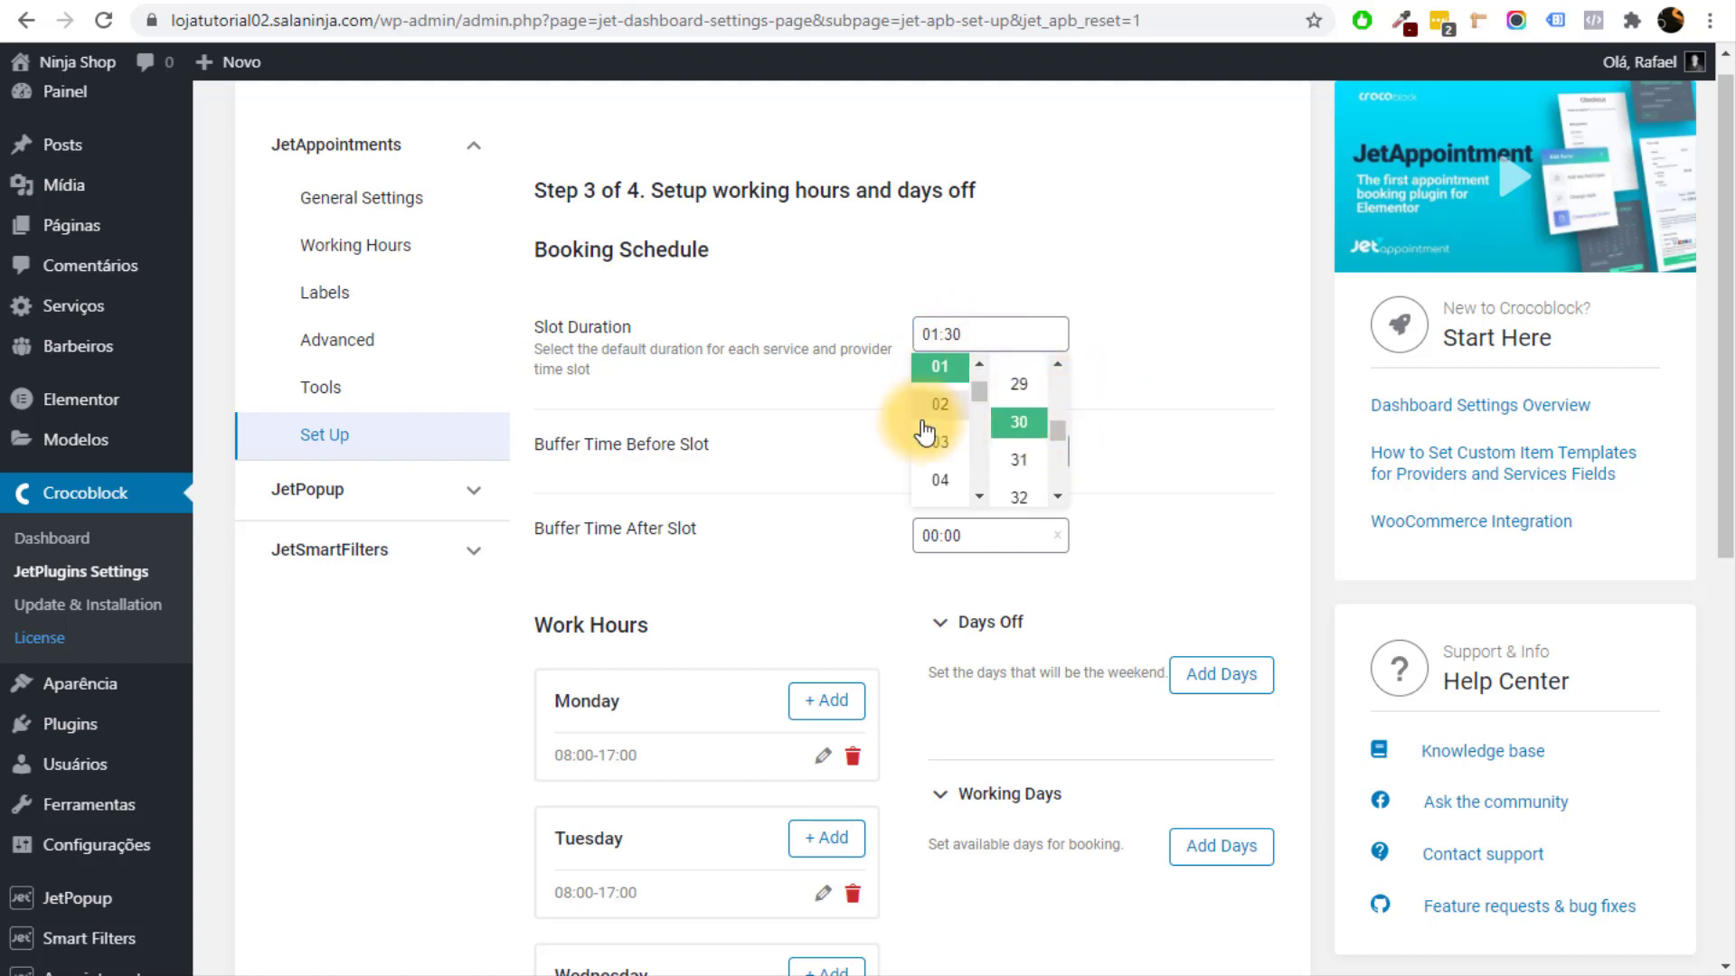
click(845, 399)
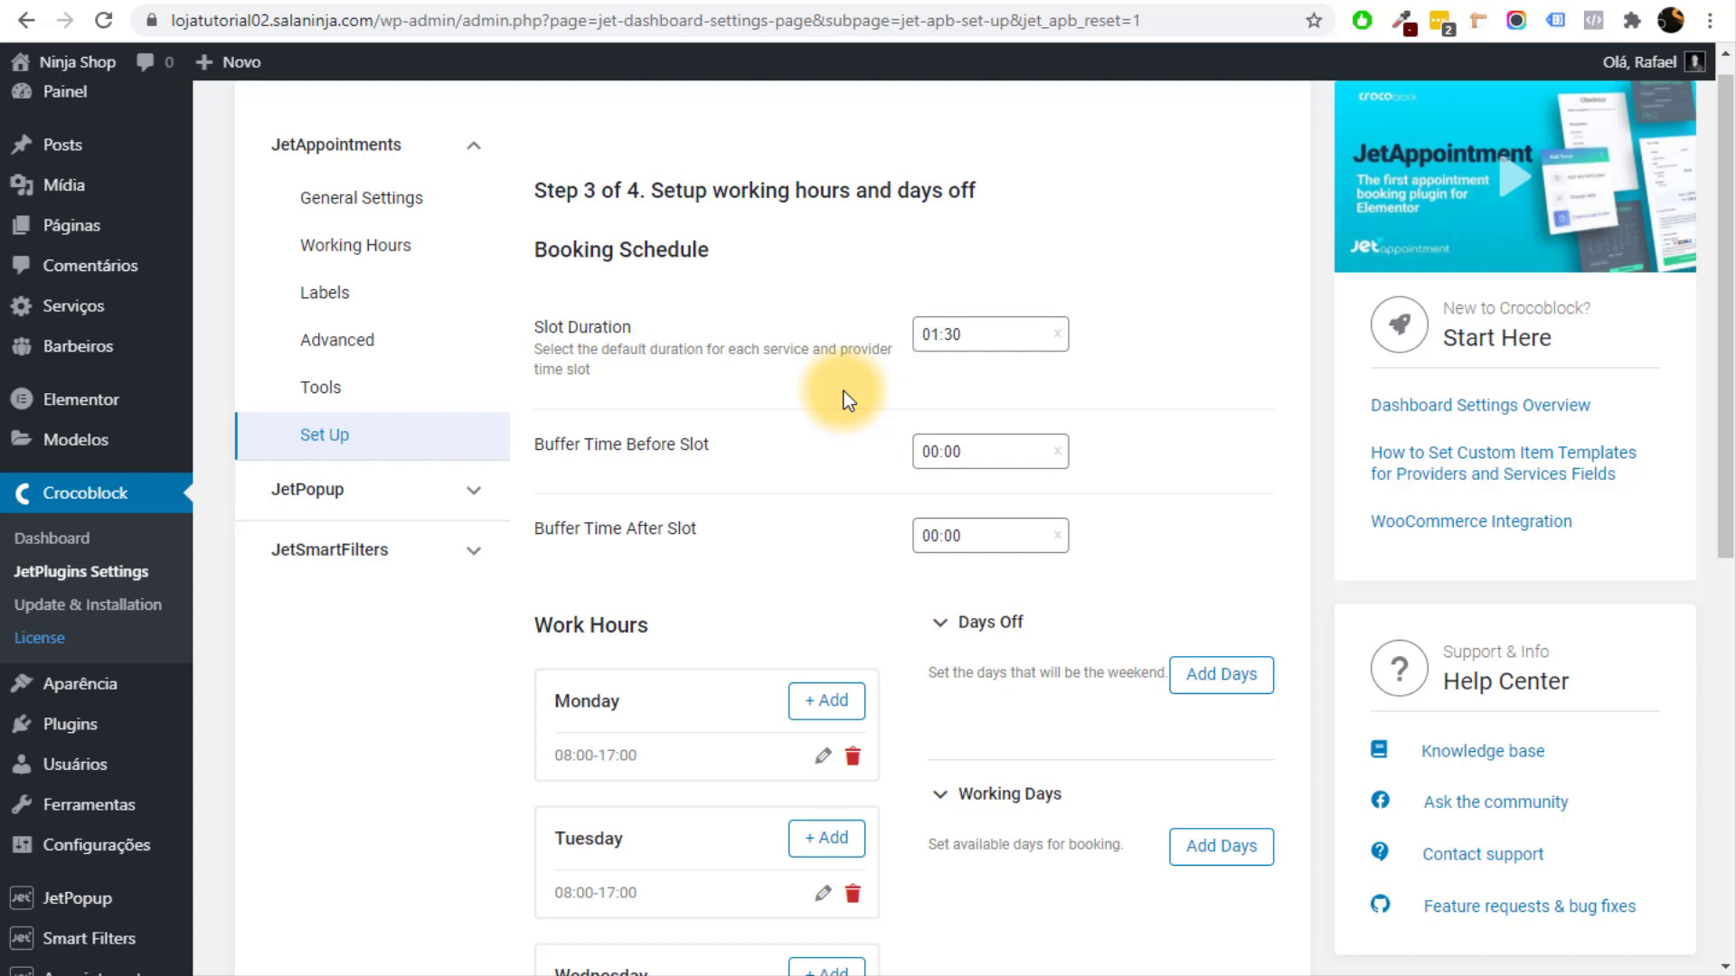
click(931, 337)
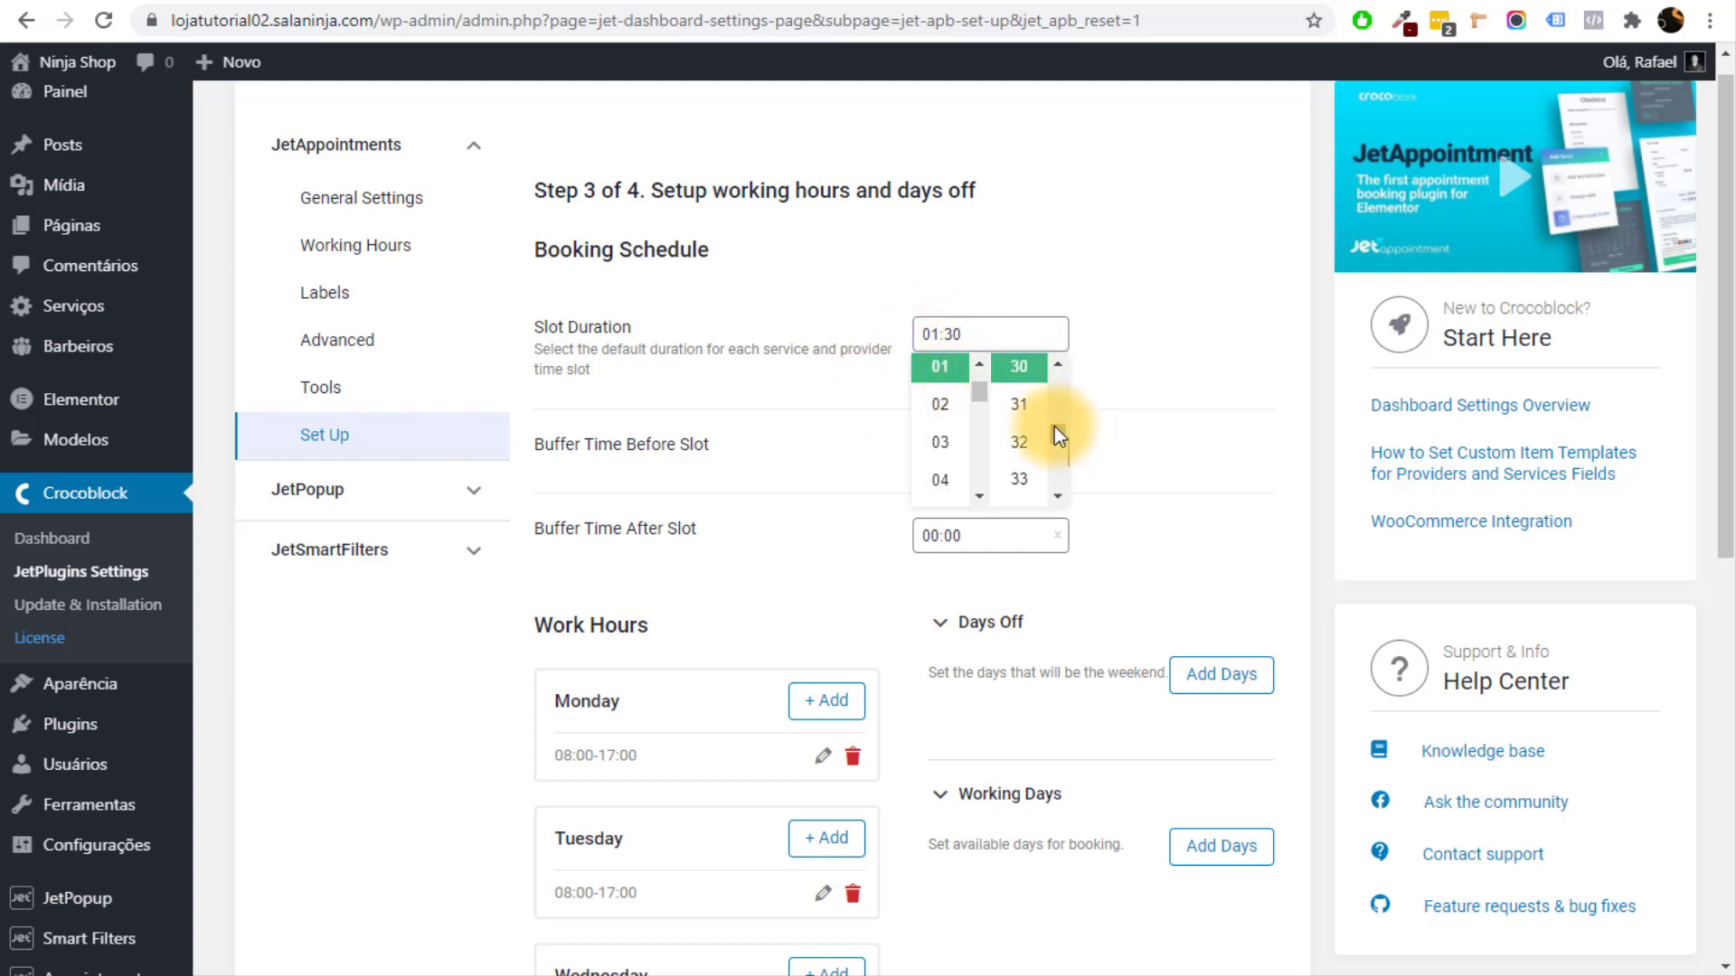
drag(1054, 426, 1066, 356)
click(1017, 398)
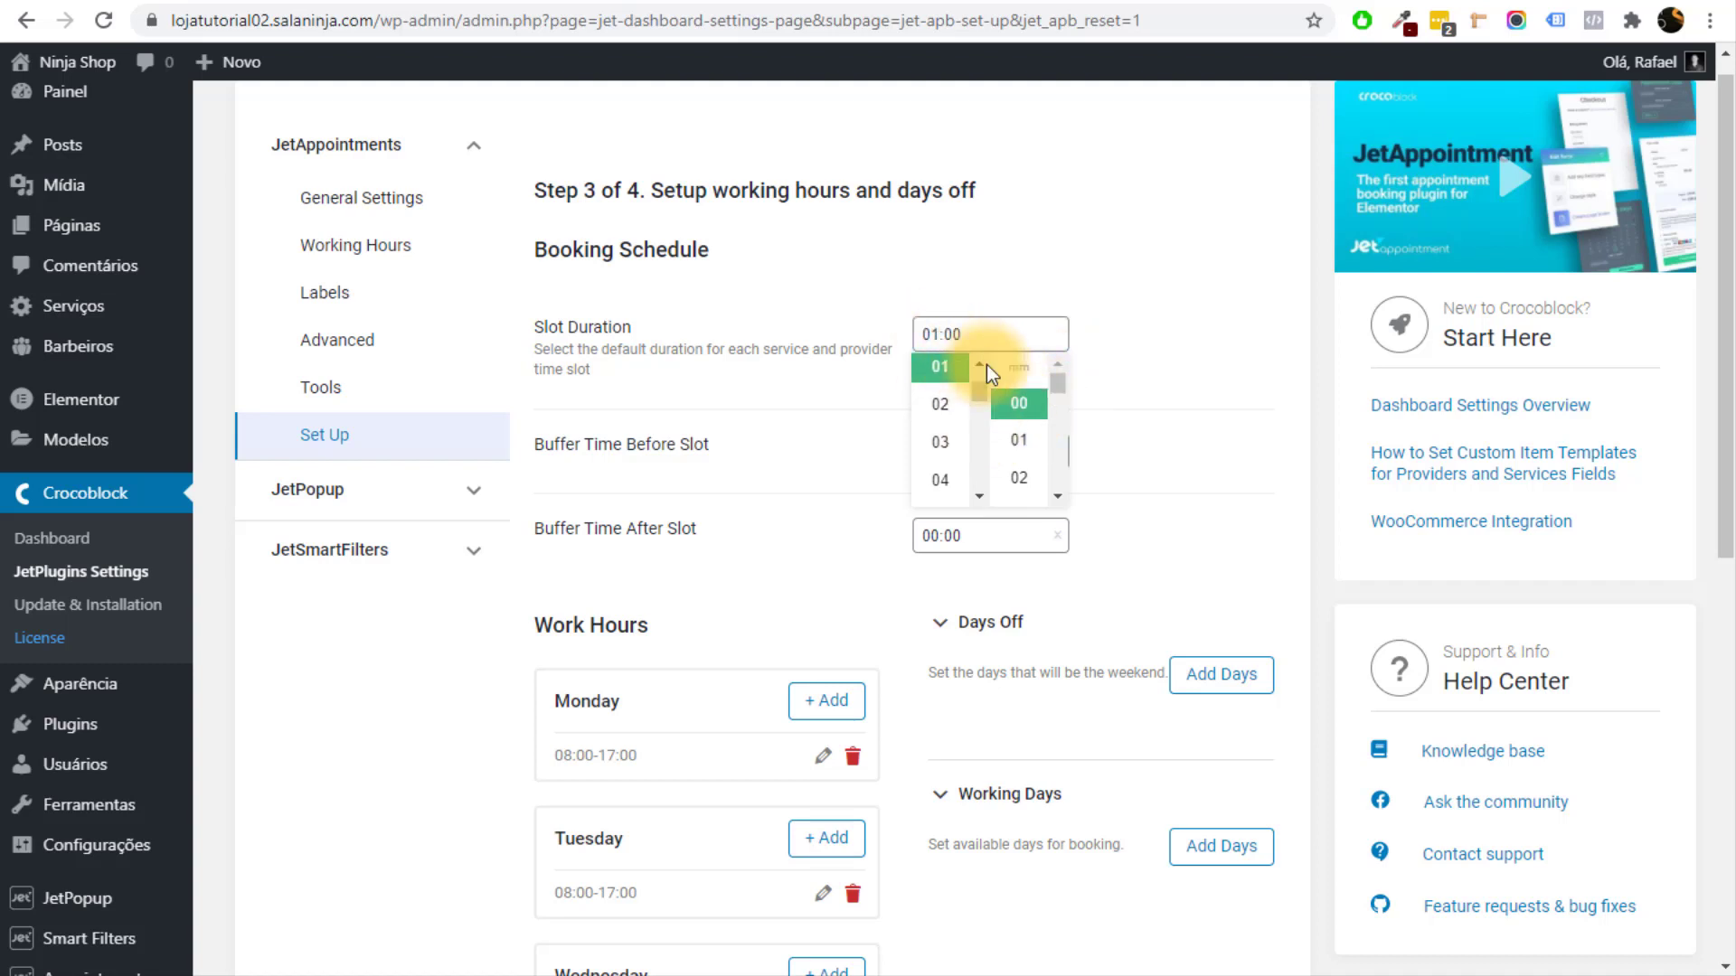
click(1141, 375)
click(945, 342)
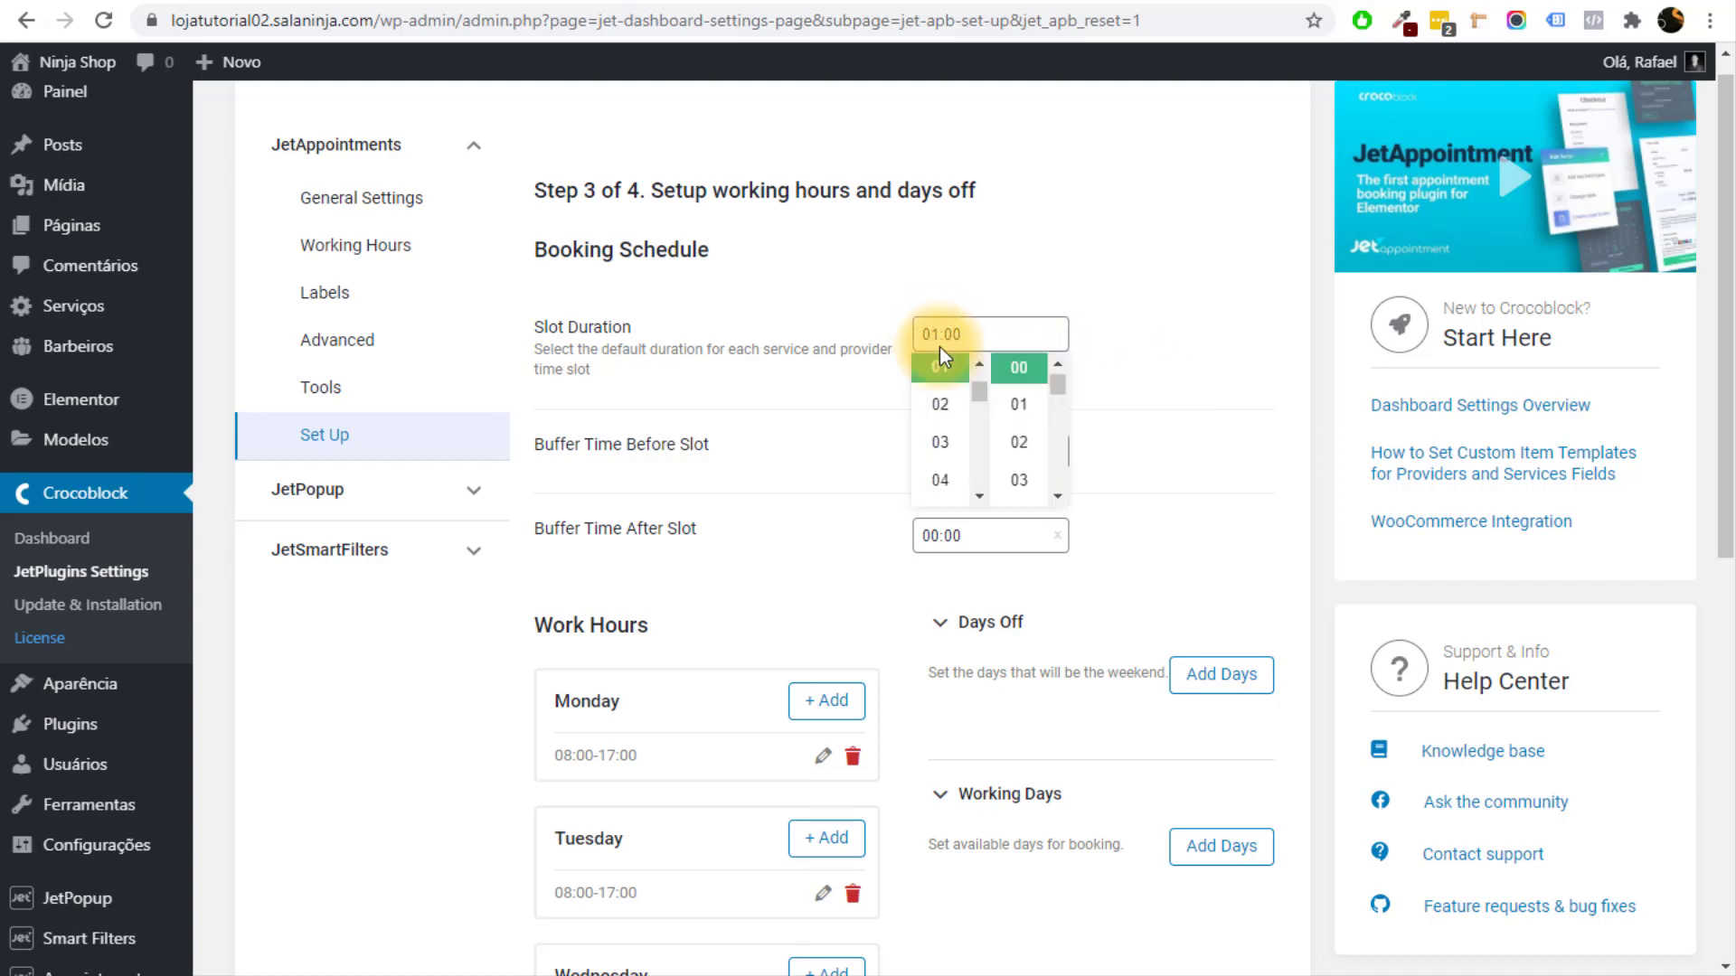
drag(979, 387, 1057, 432)
click(940, 403)
click(1026, 449)
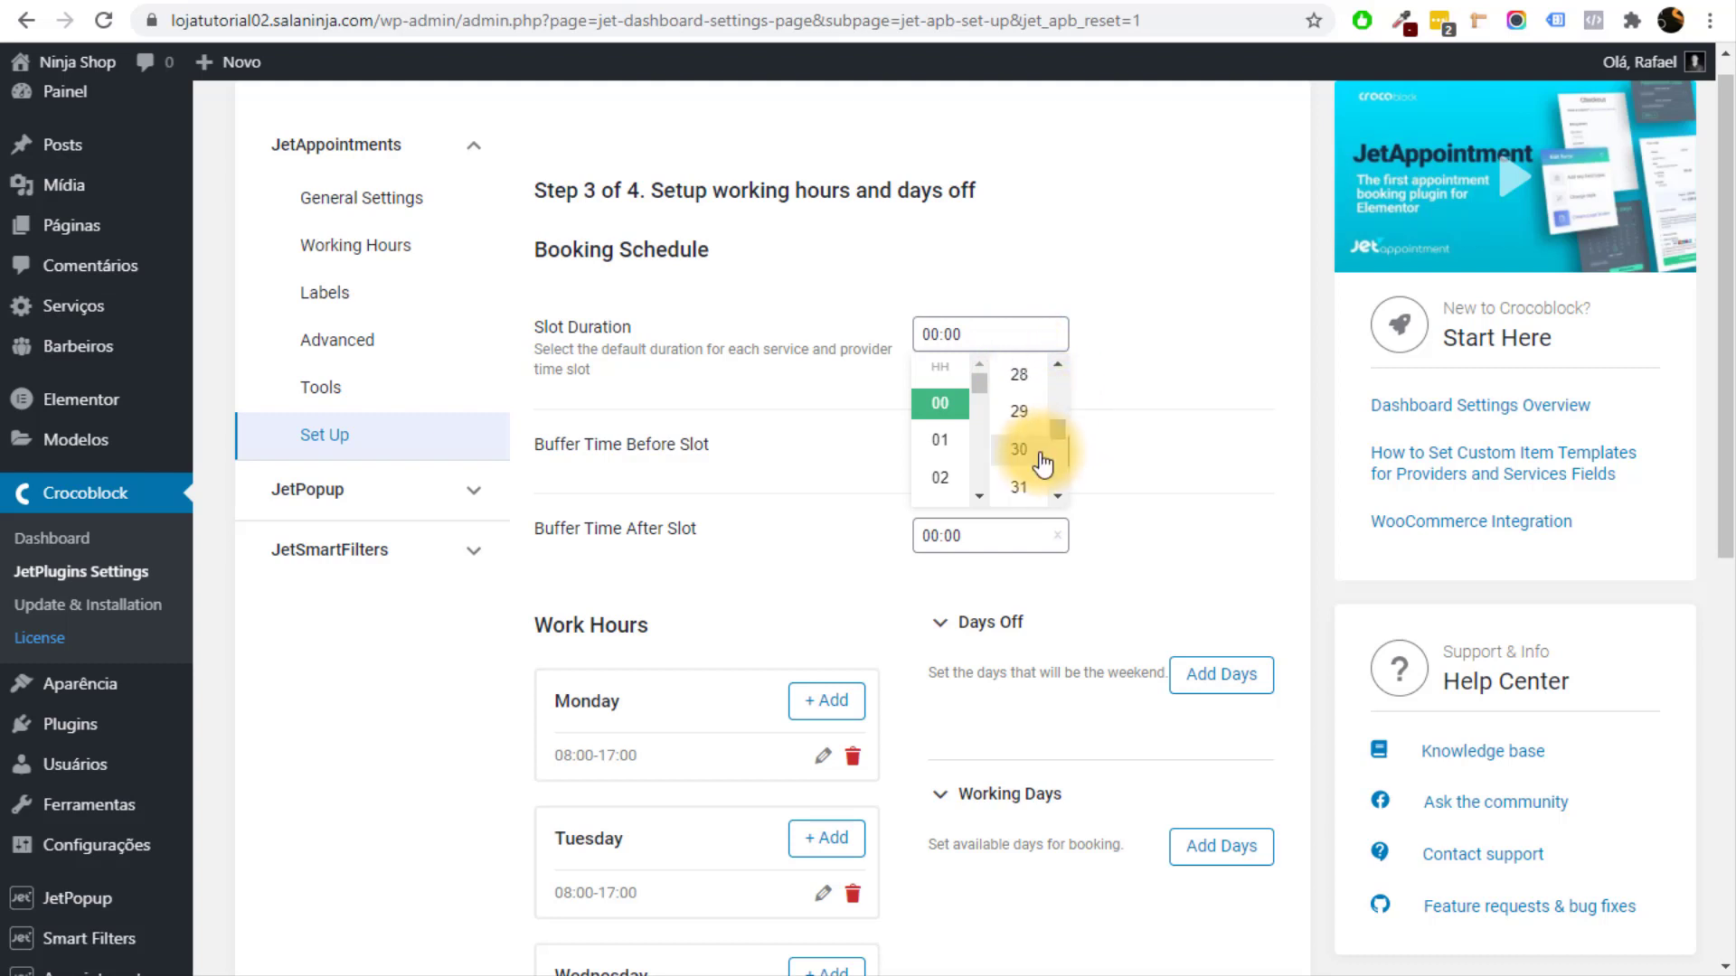
click(1133, 439)
click(1000, 337)
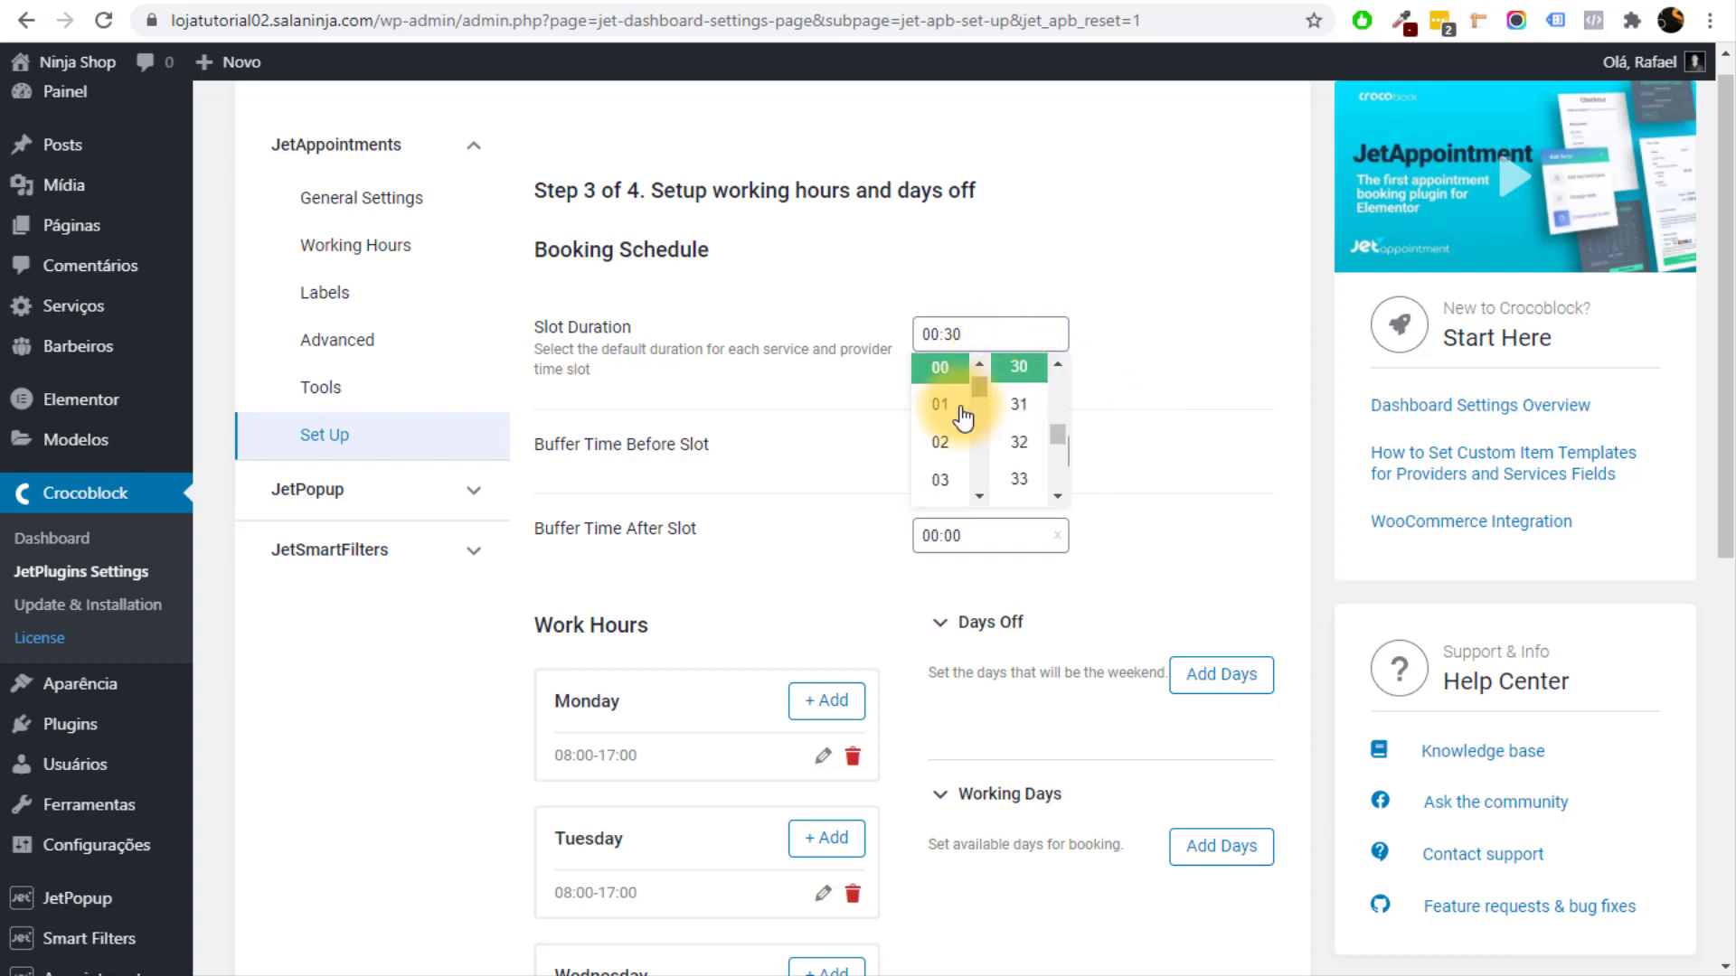
click(960, 414)
drag(1055, 435, 1056, 365)
click(1019, 403)
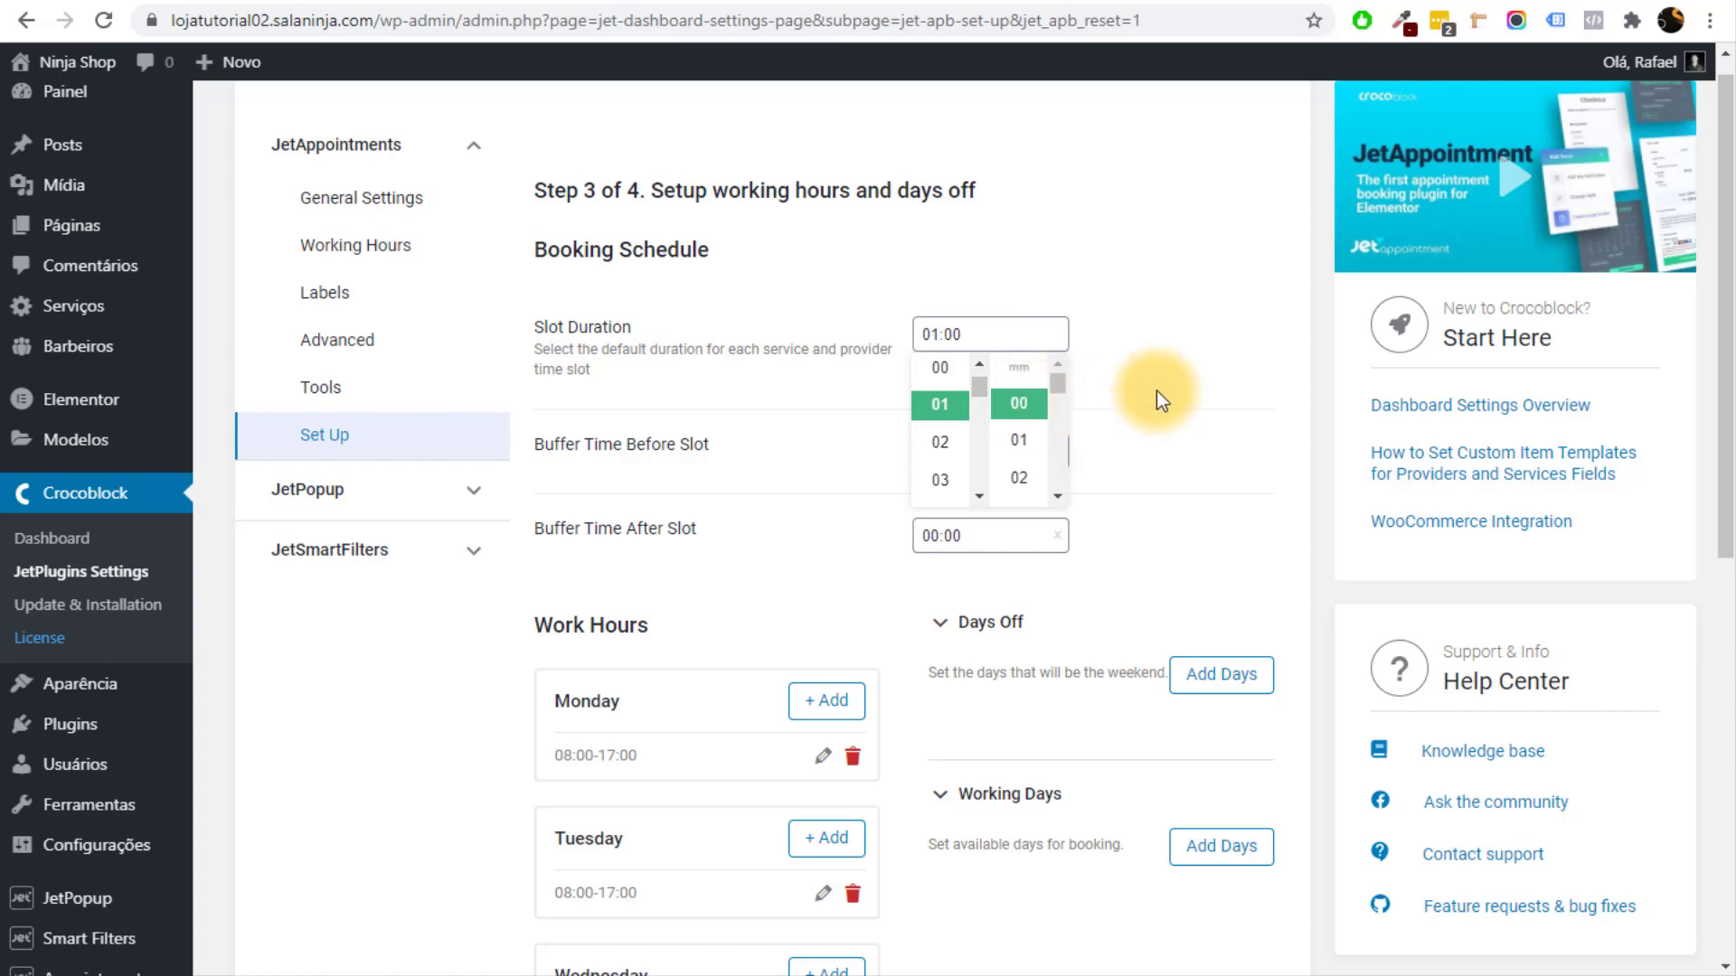
click(1158, 391)
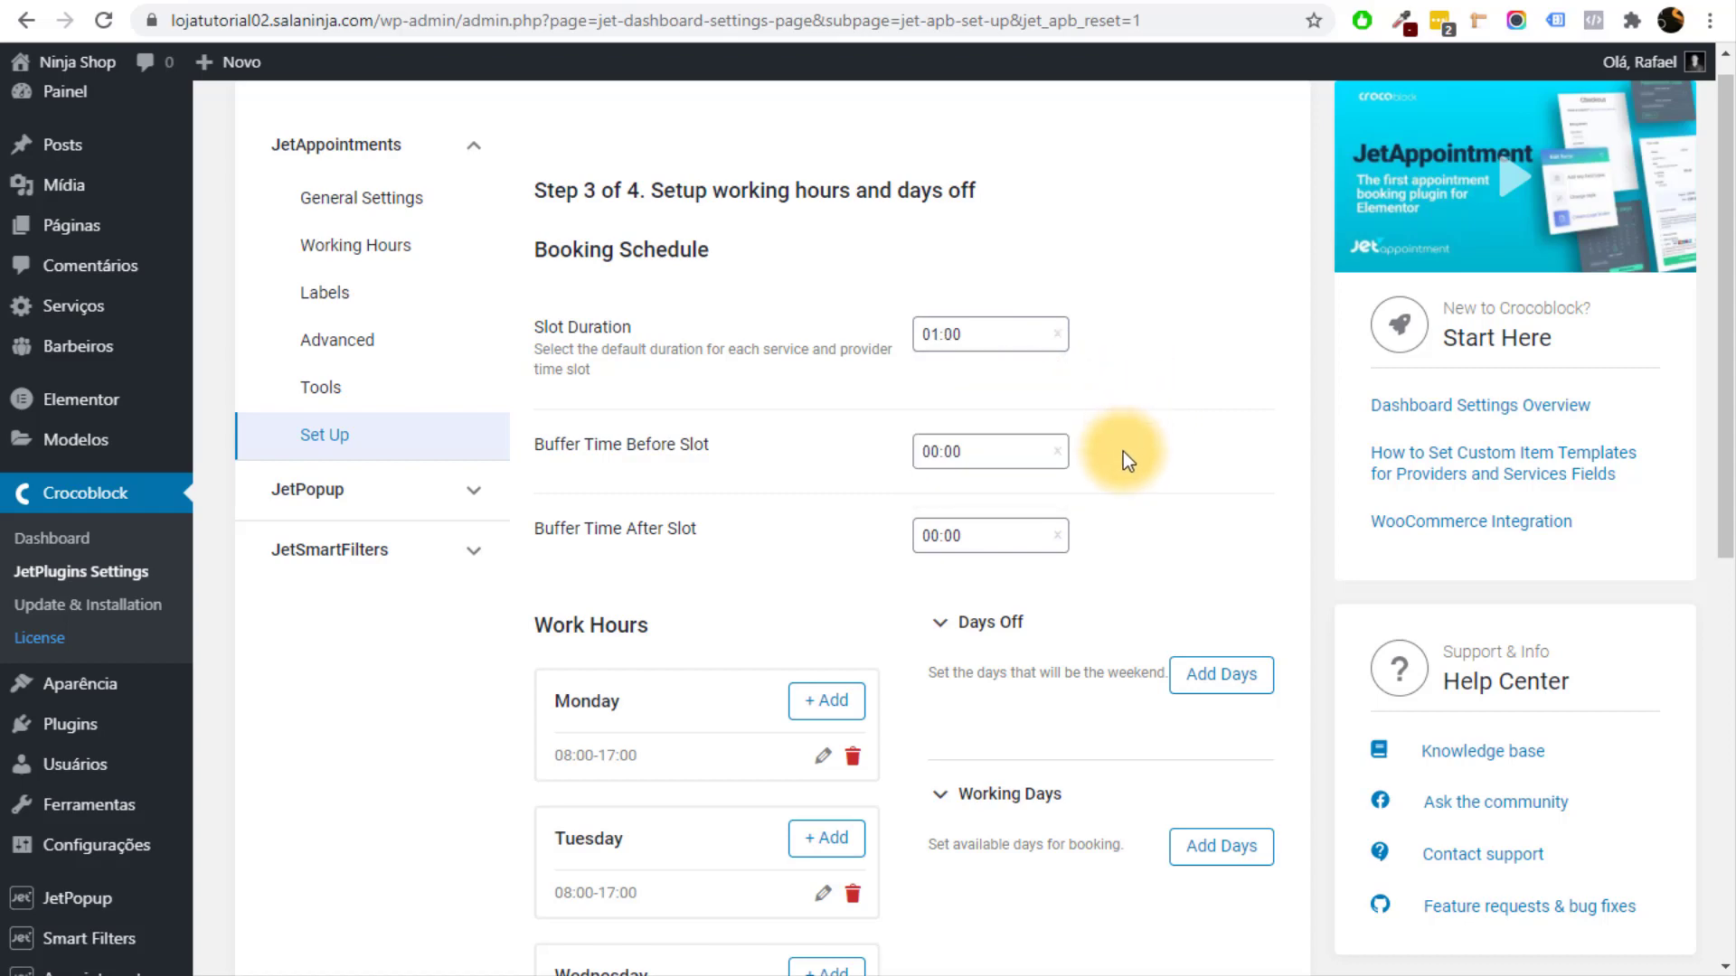
scroll(1094, 487, down, 3)
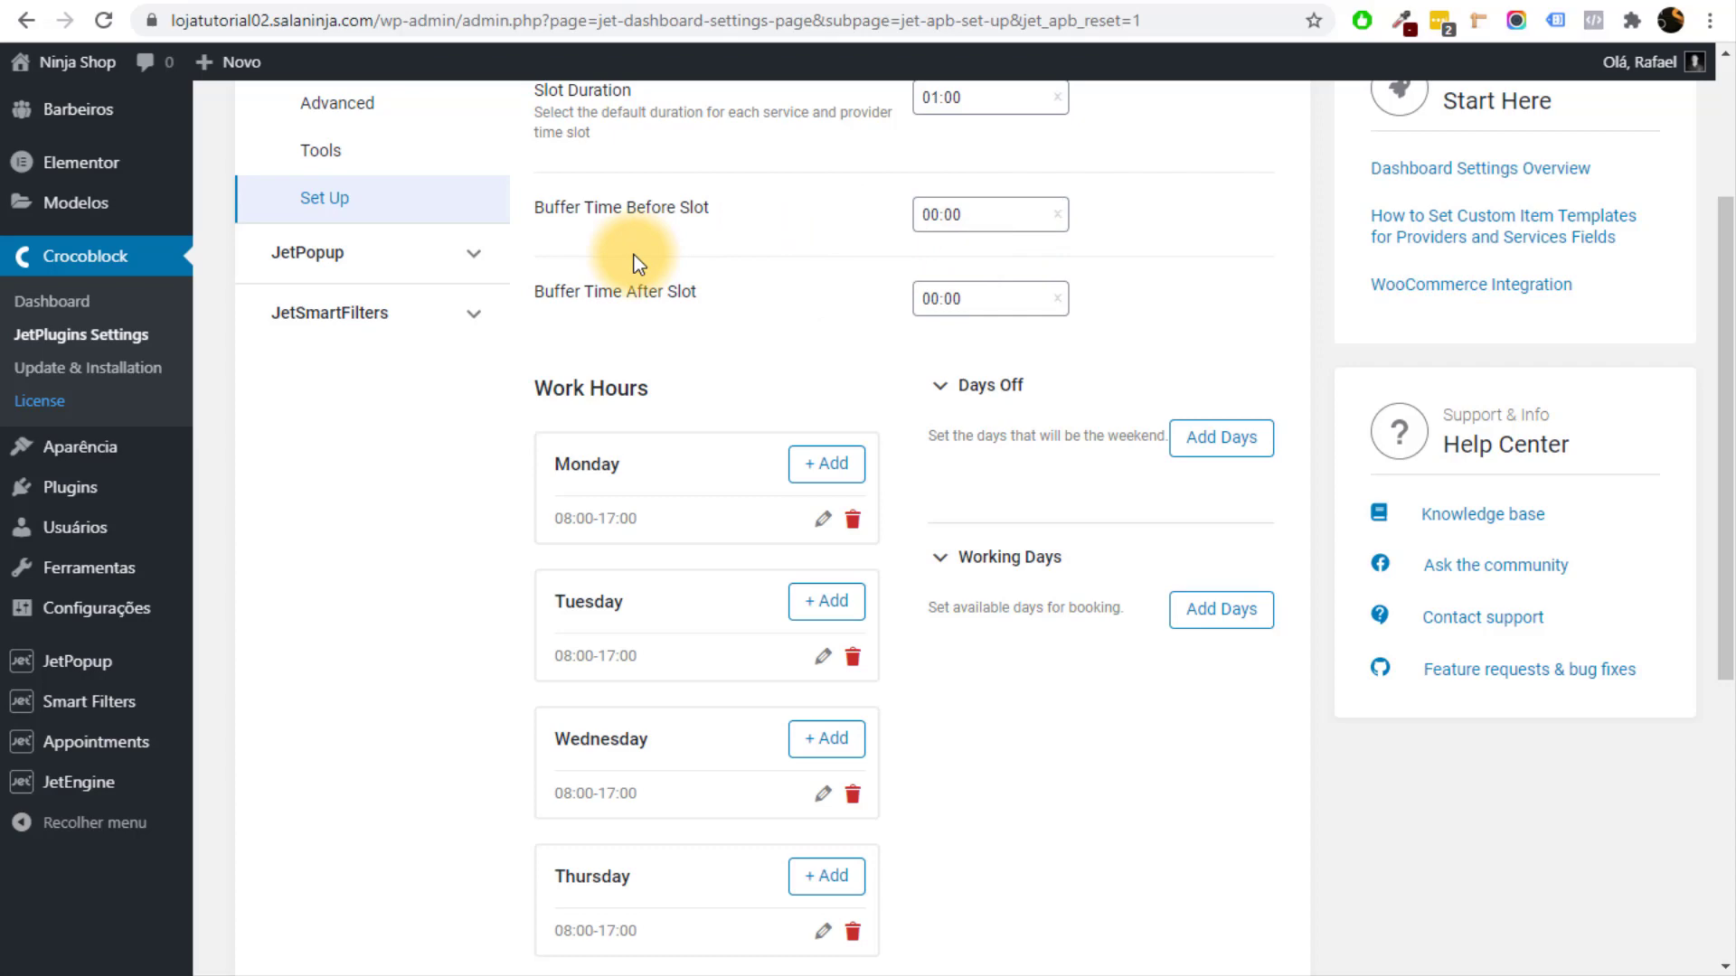
- Try changing Monday's hours to 09:00-18:00, then discard, keeping 08:00-17:00
scroll(823, 372, down, 6)
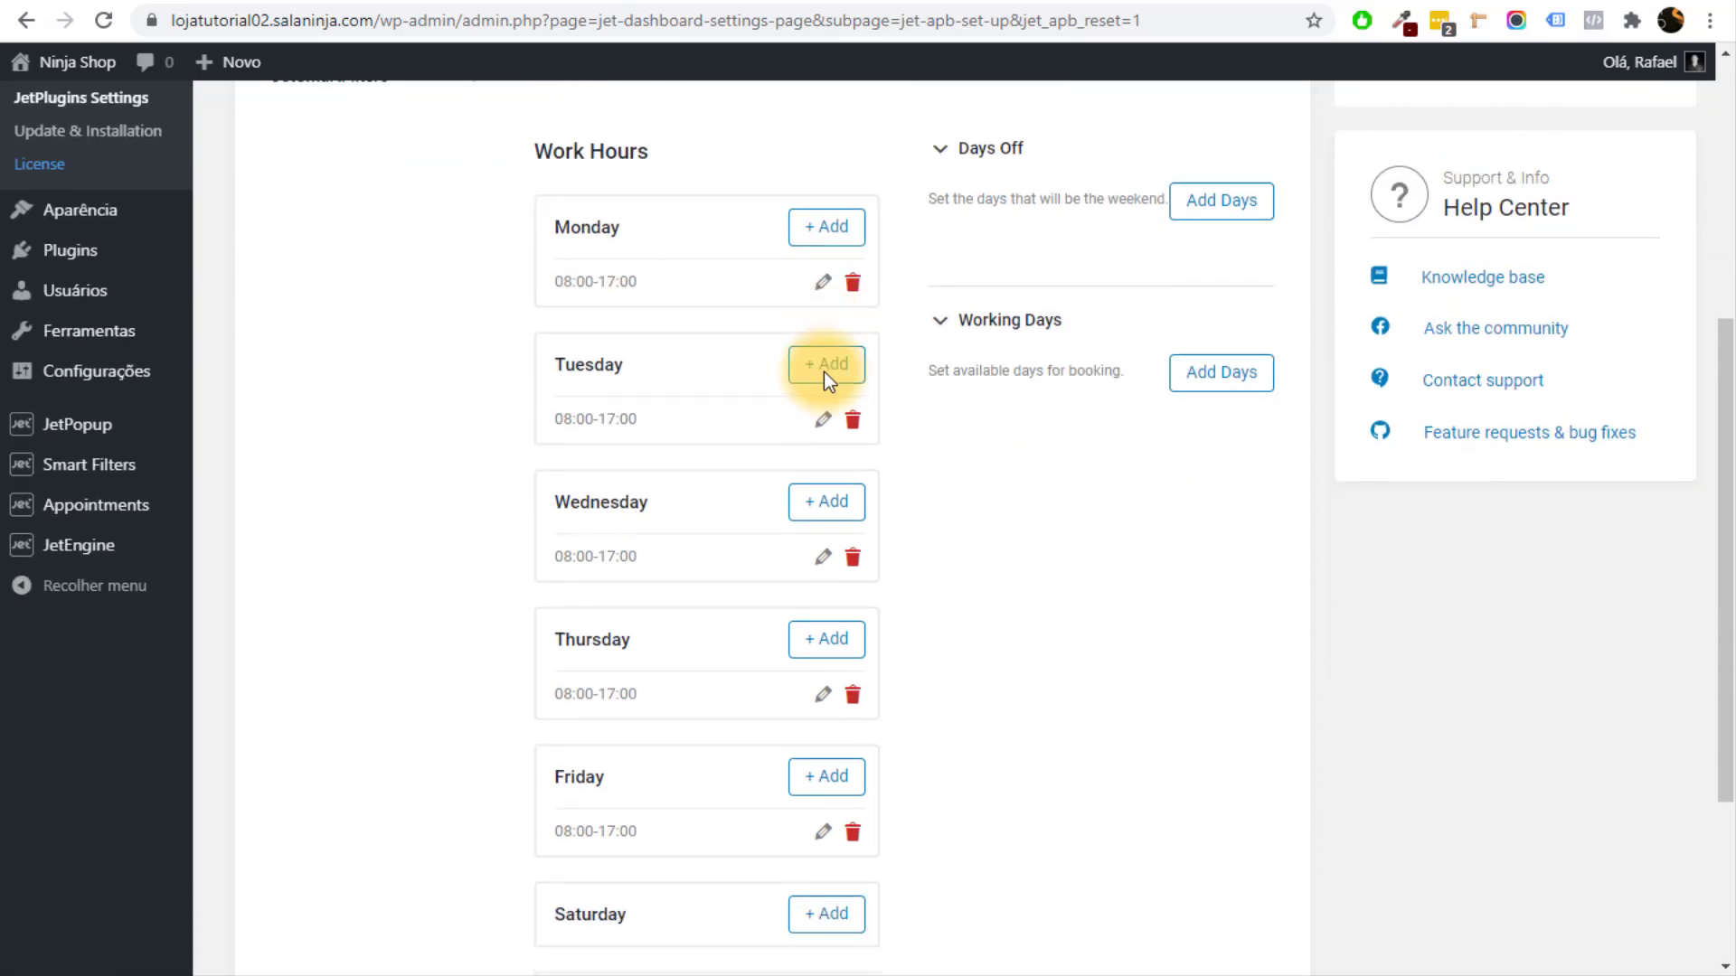
scroll(823, 380, up, 3)
scroll(631, 228, down, 1)
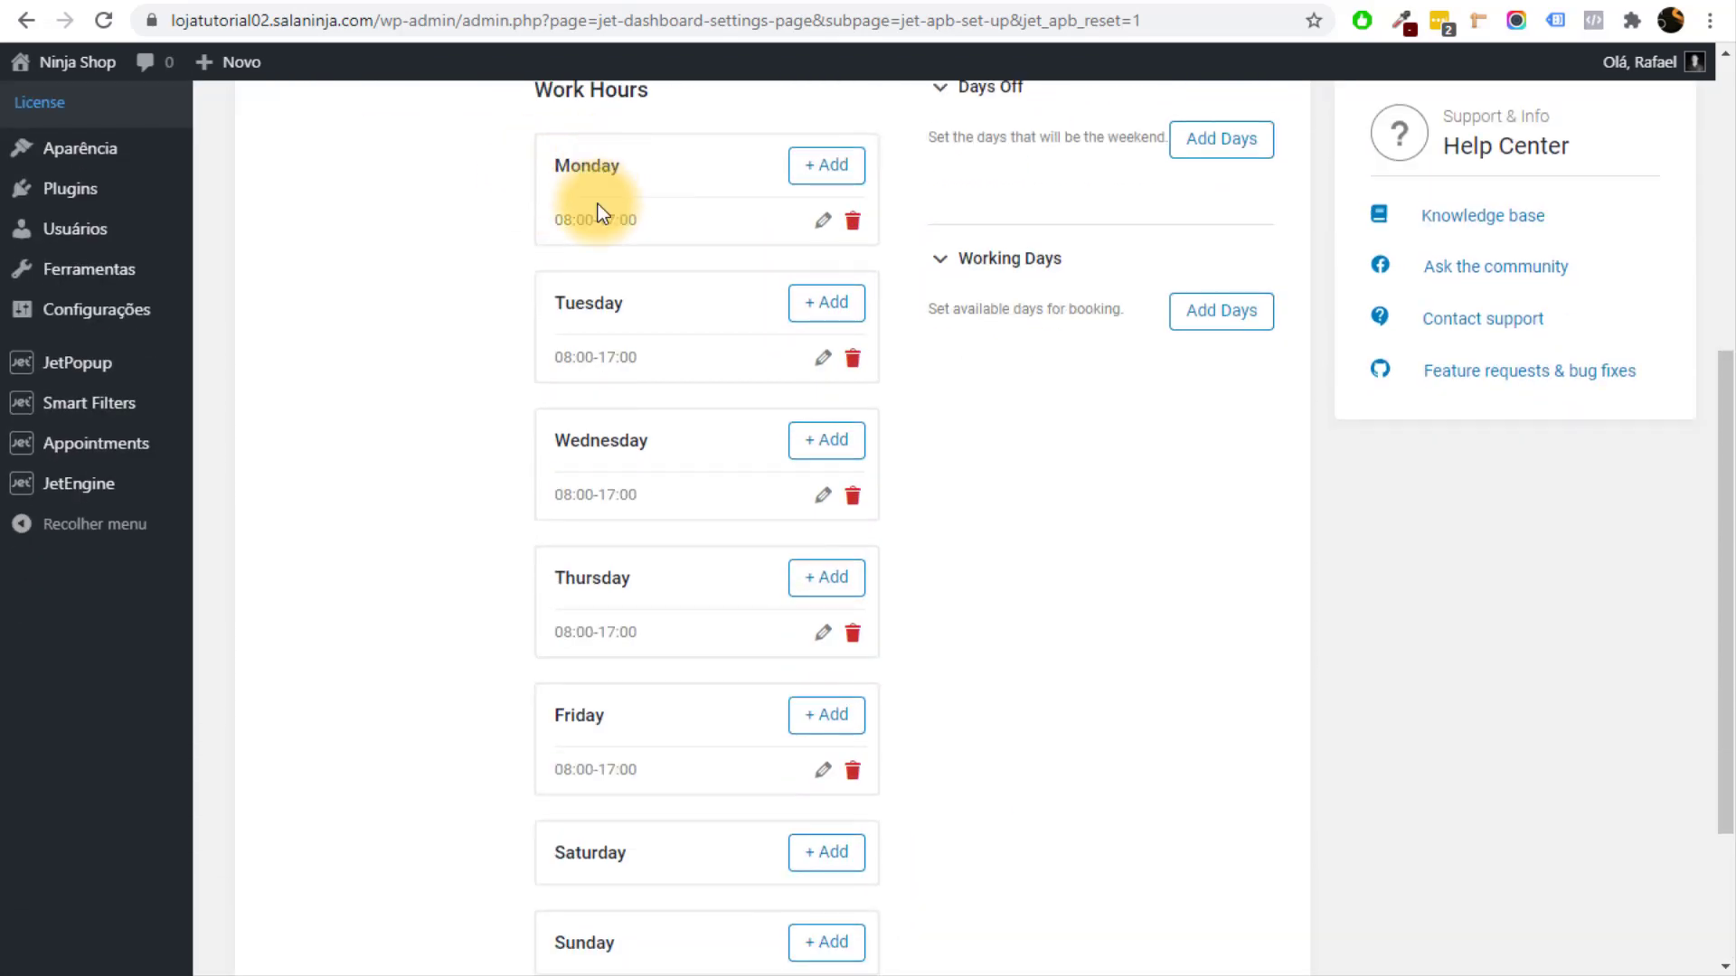
scroll(624, 560, down, 2)
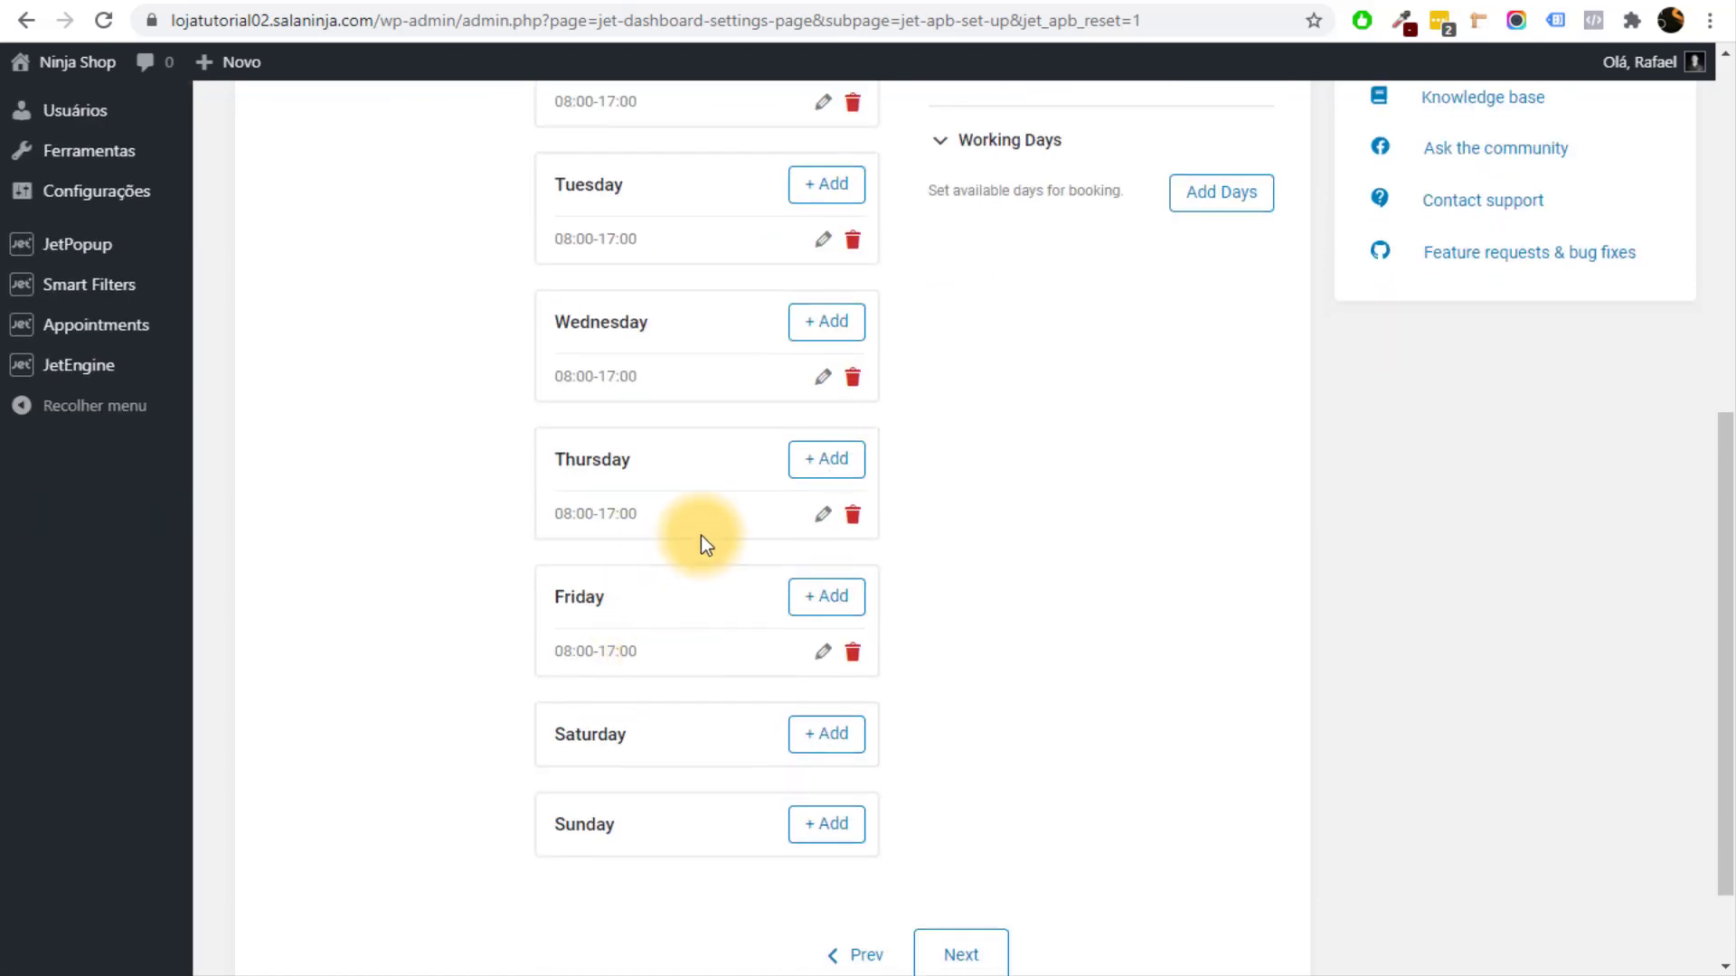
scroll(633, 443, up, 3)
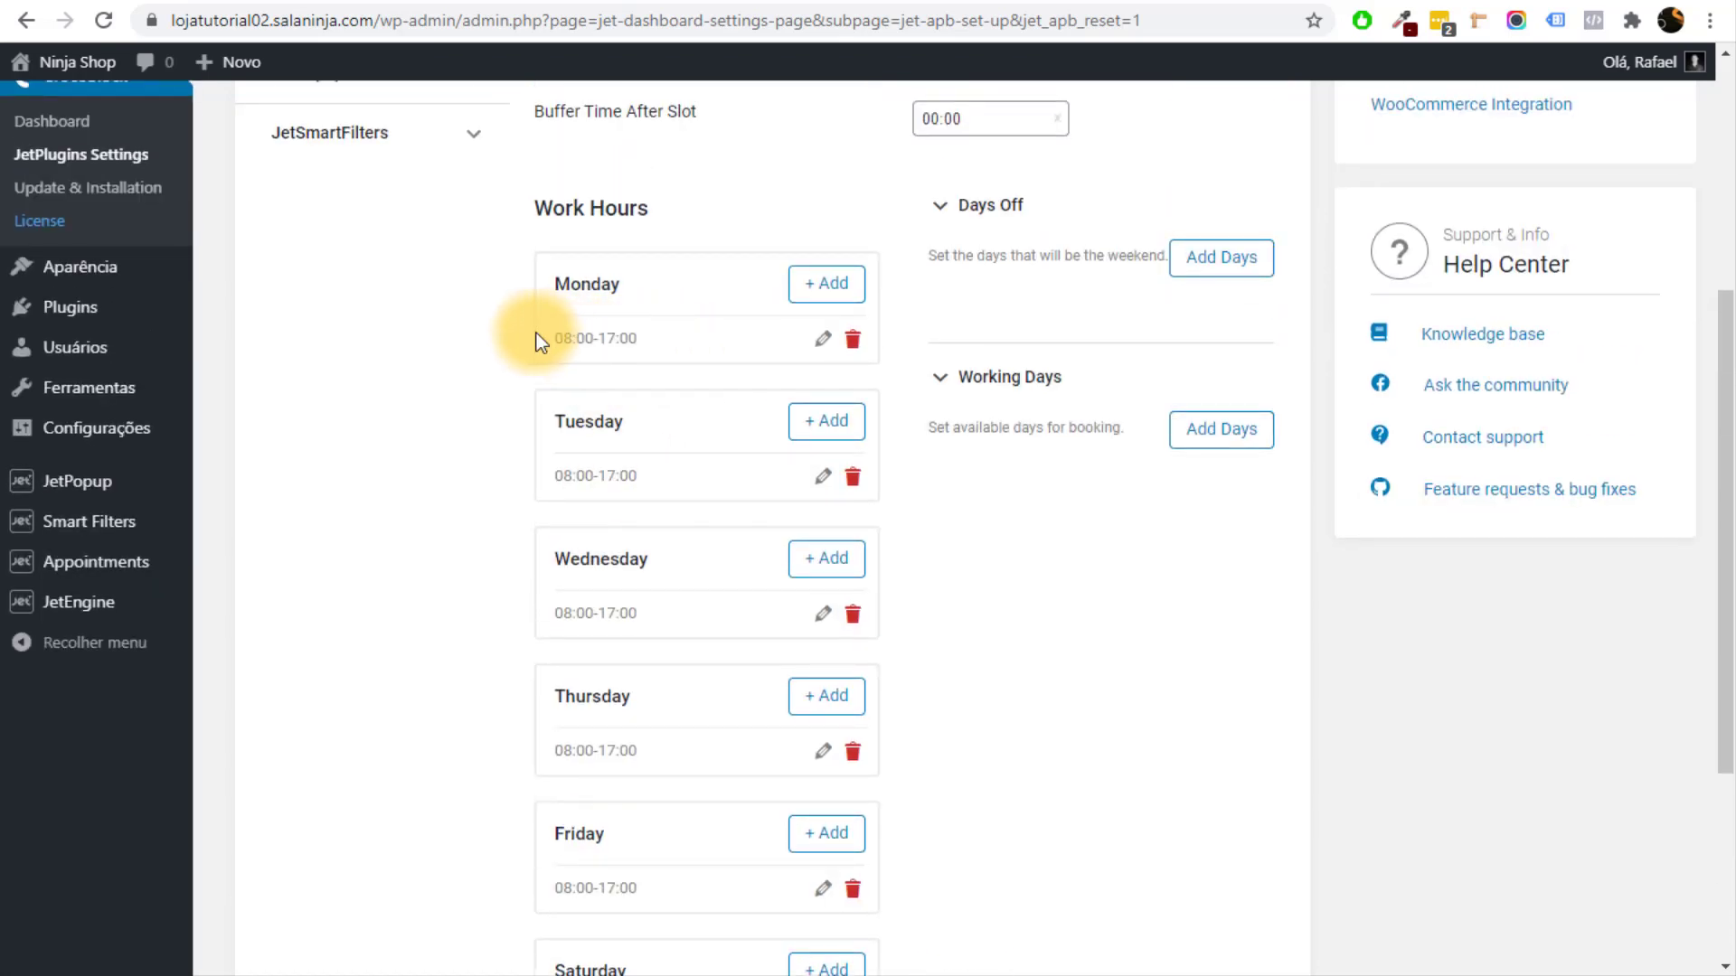
triple_click(539, 334)
click(587, 337)
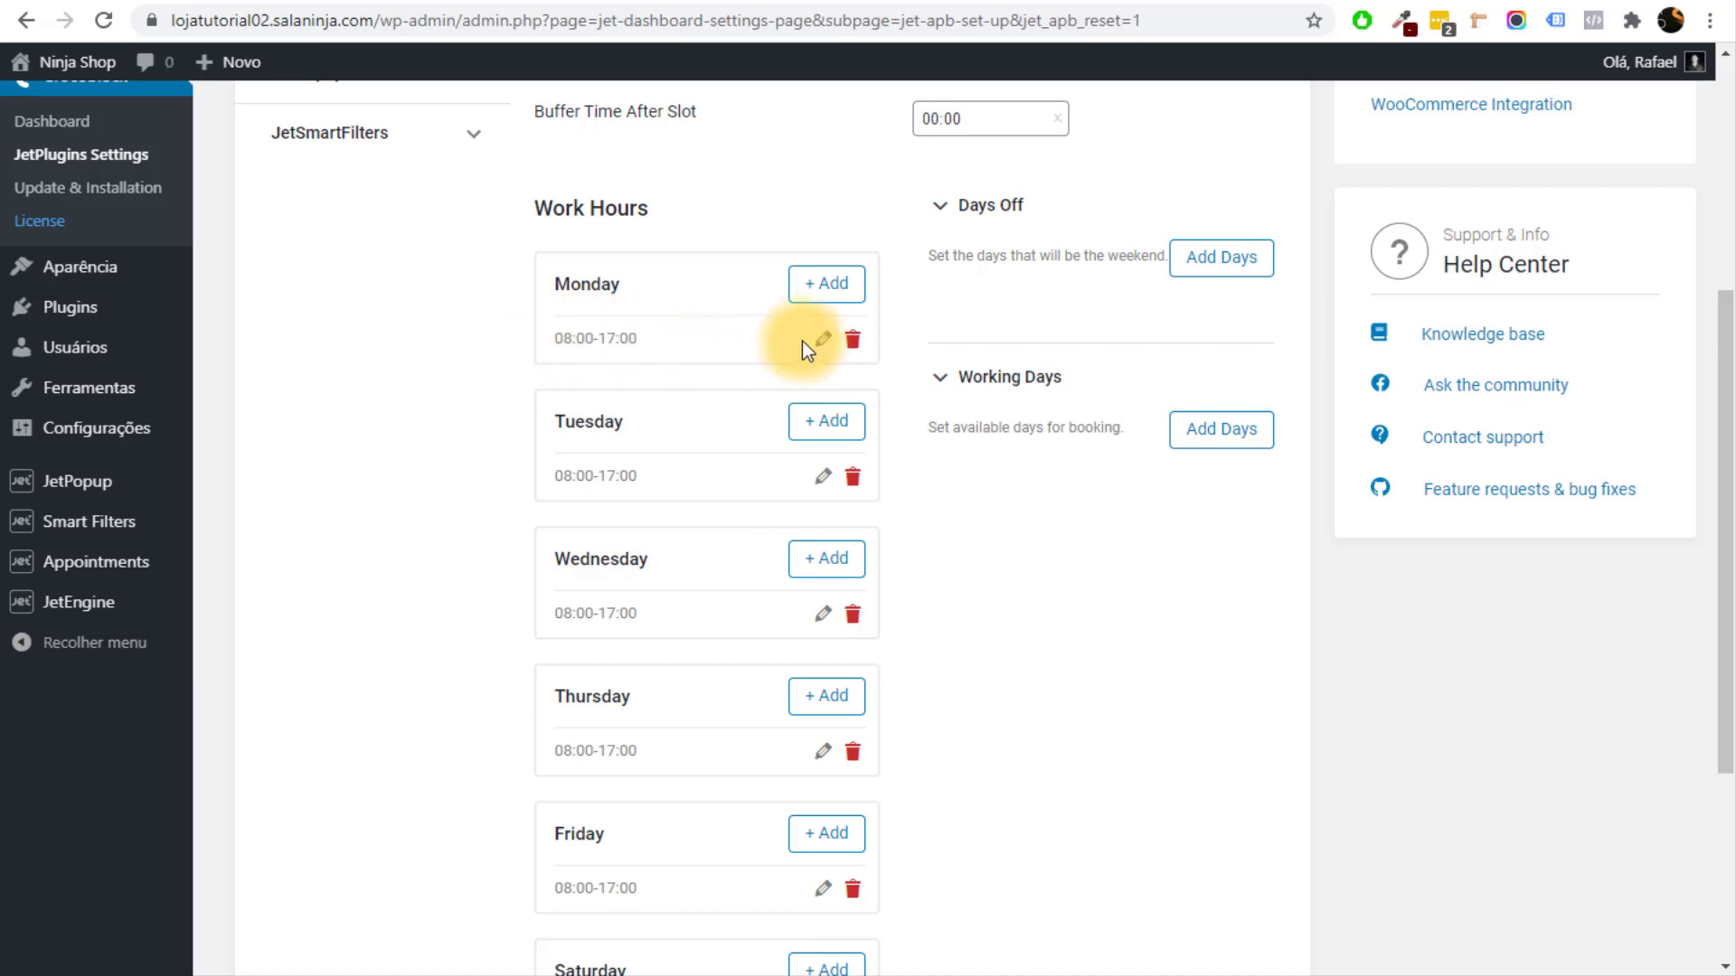
click(824, 340)
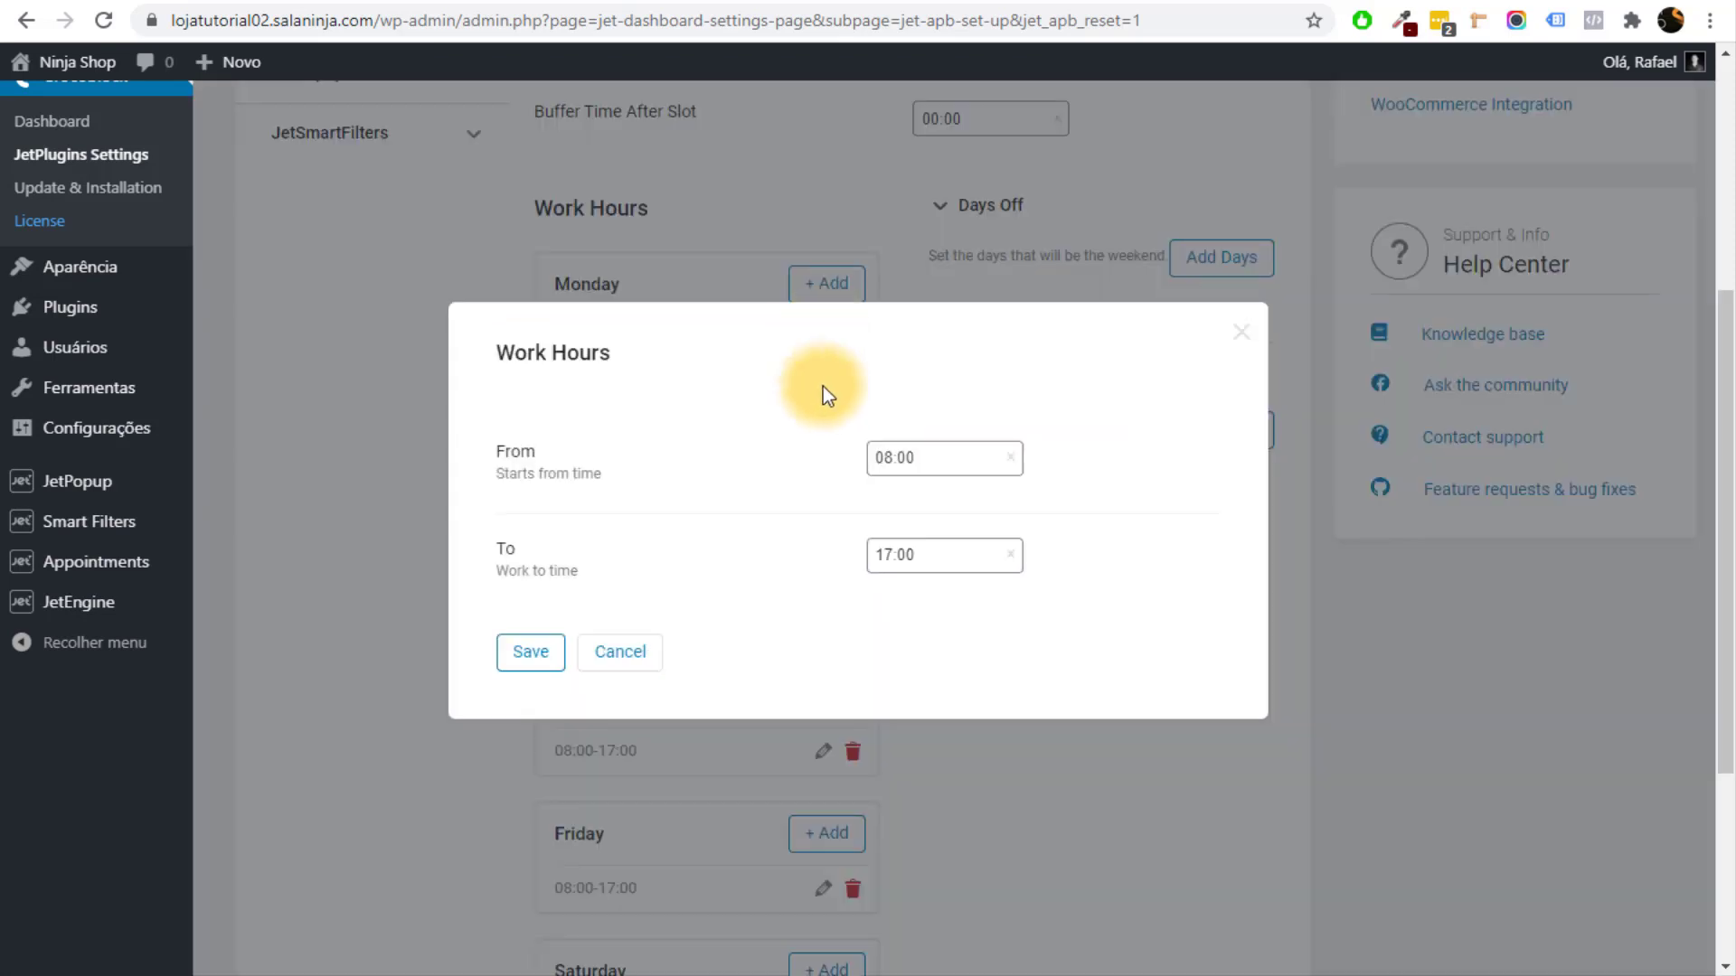
click(904, 463)
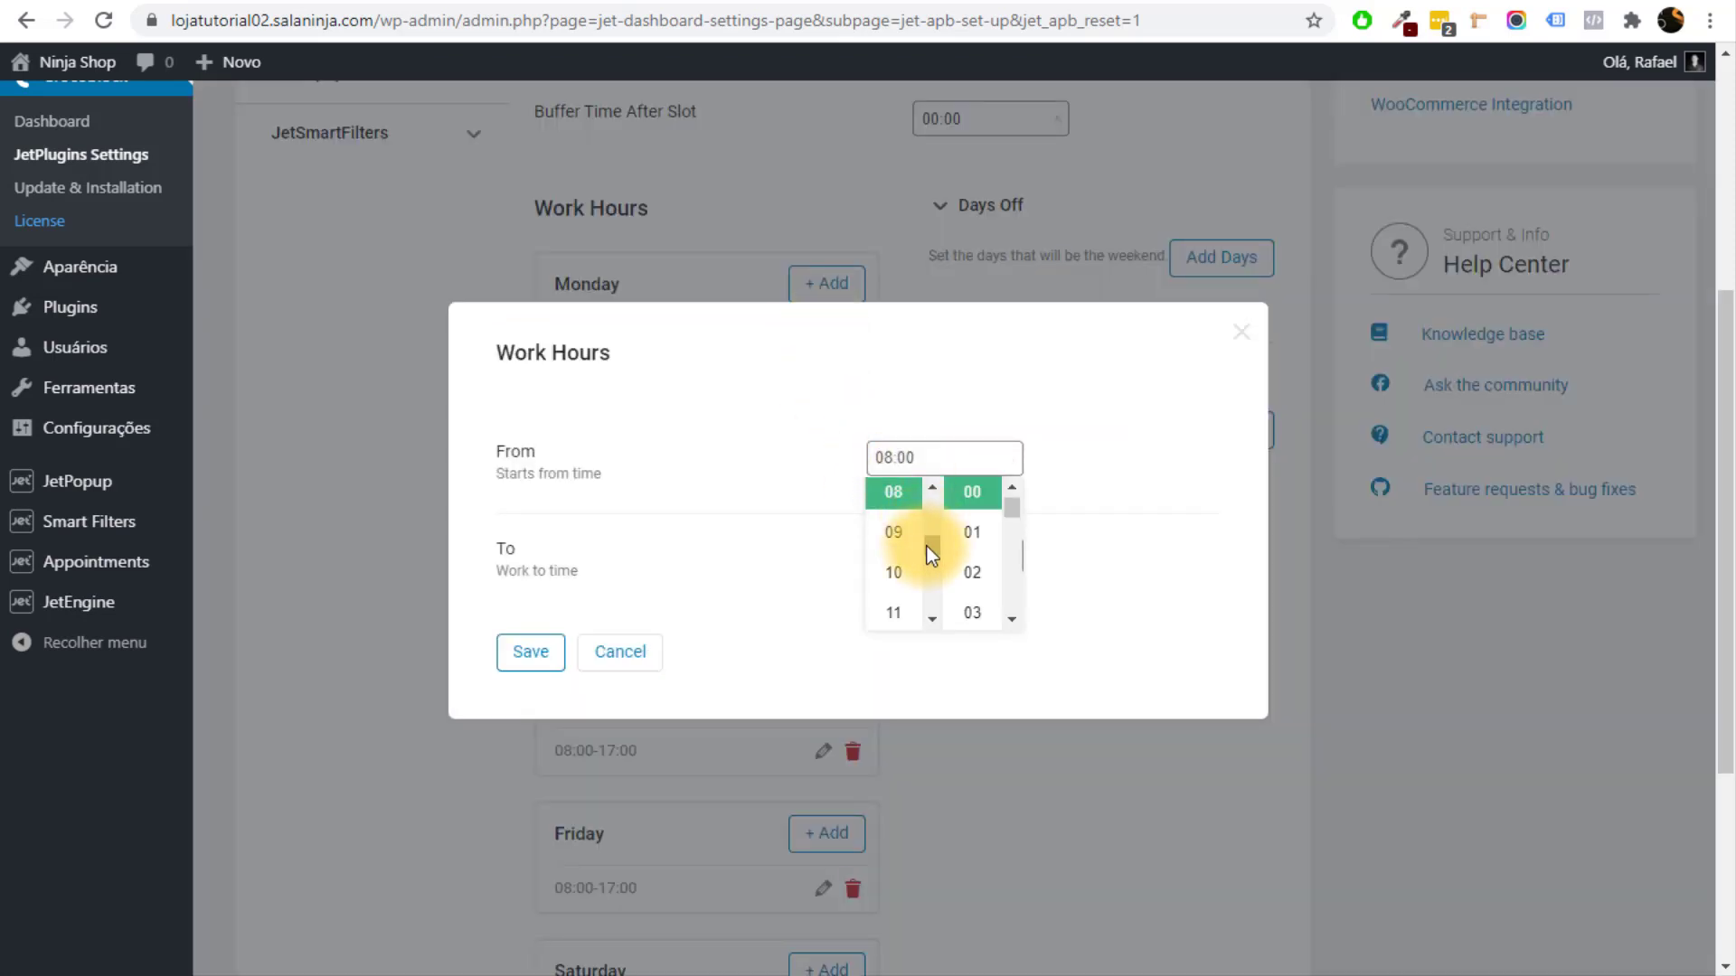
click(898, 535)
click(1120, 501)
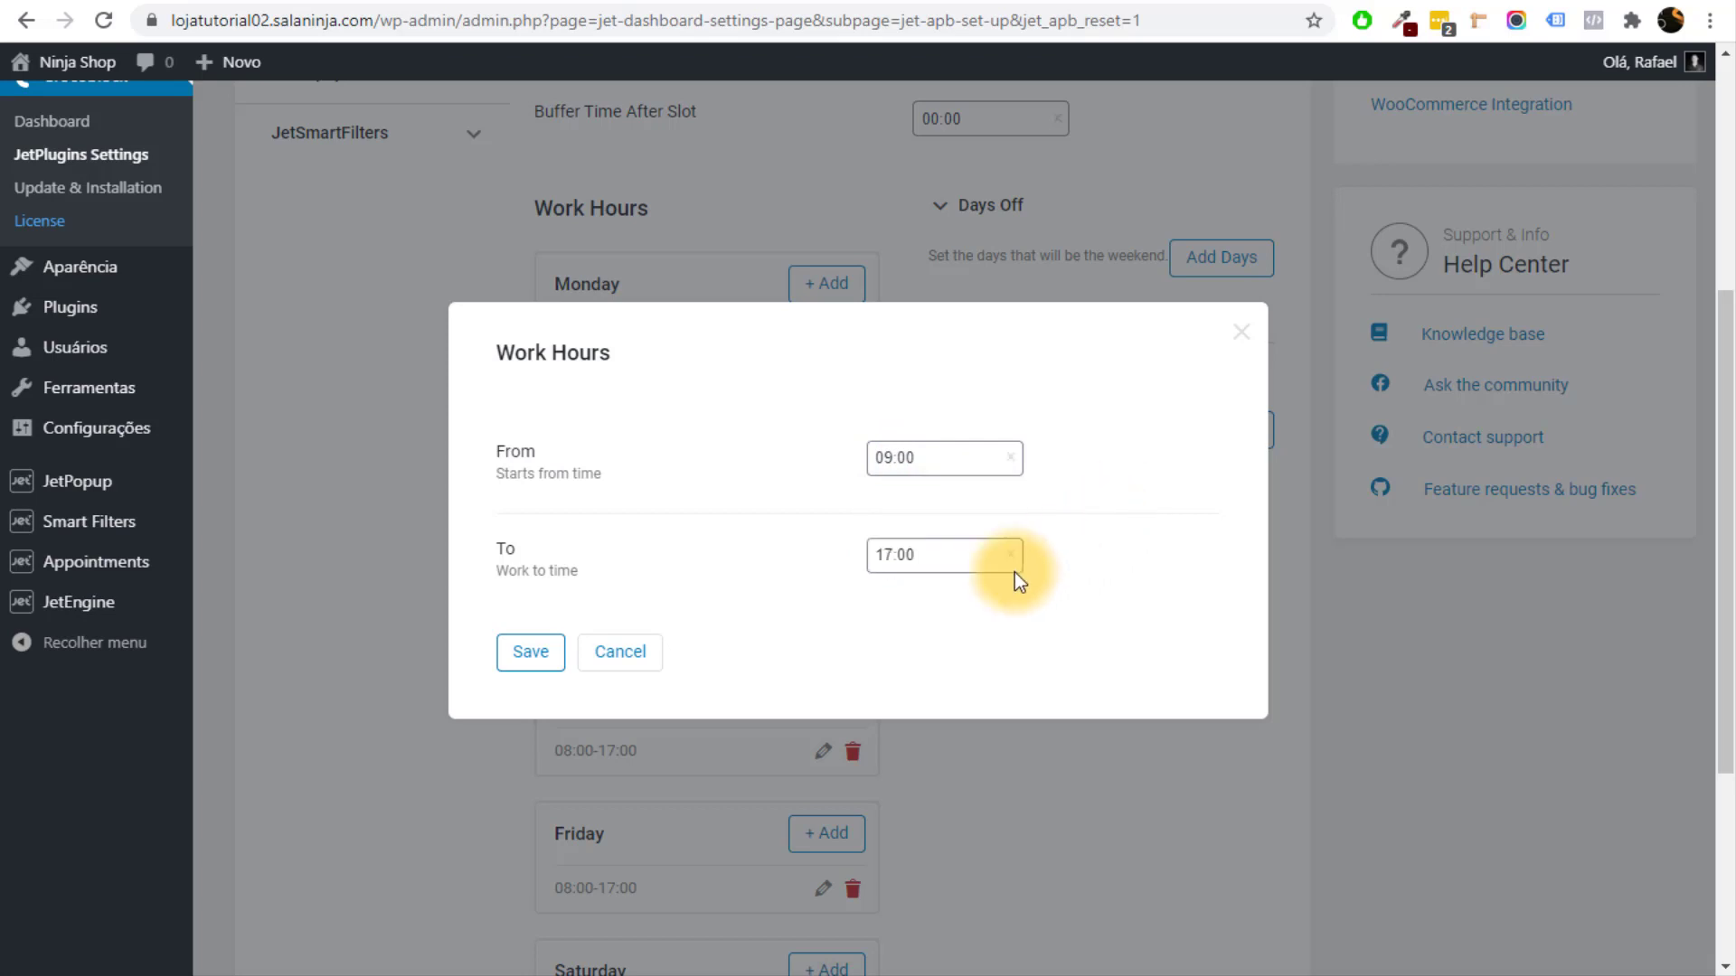
click(913, 566)
click(892, 627)
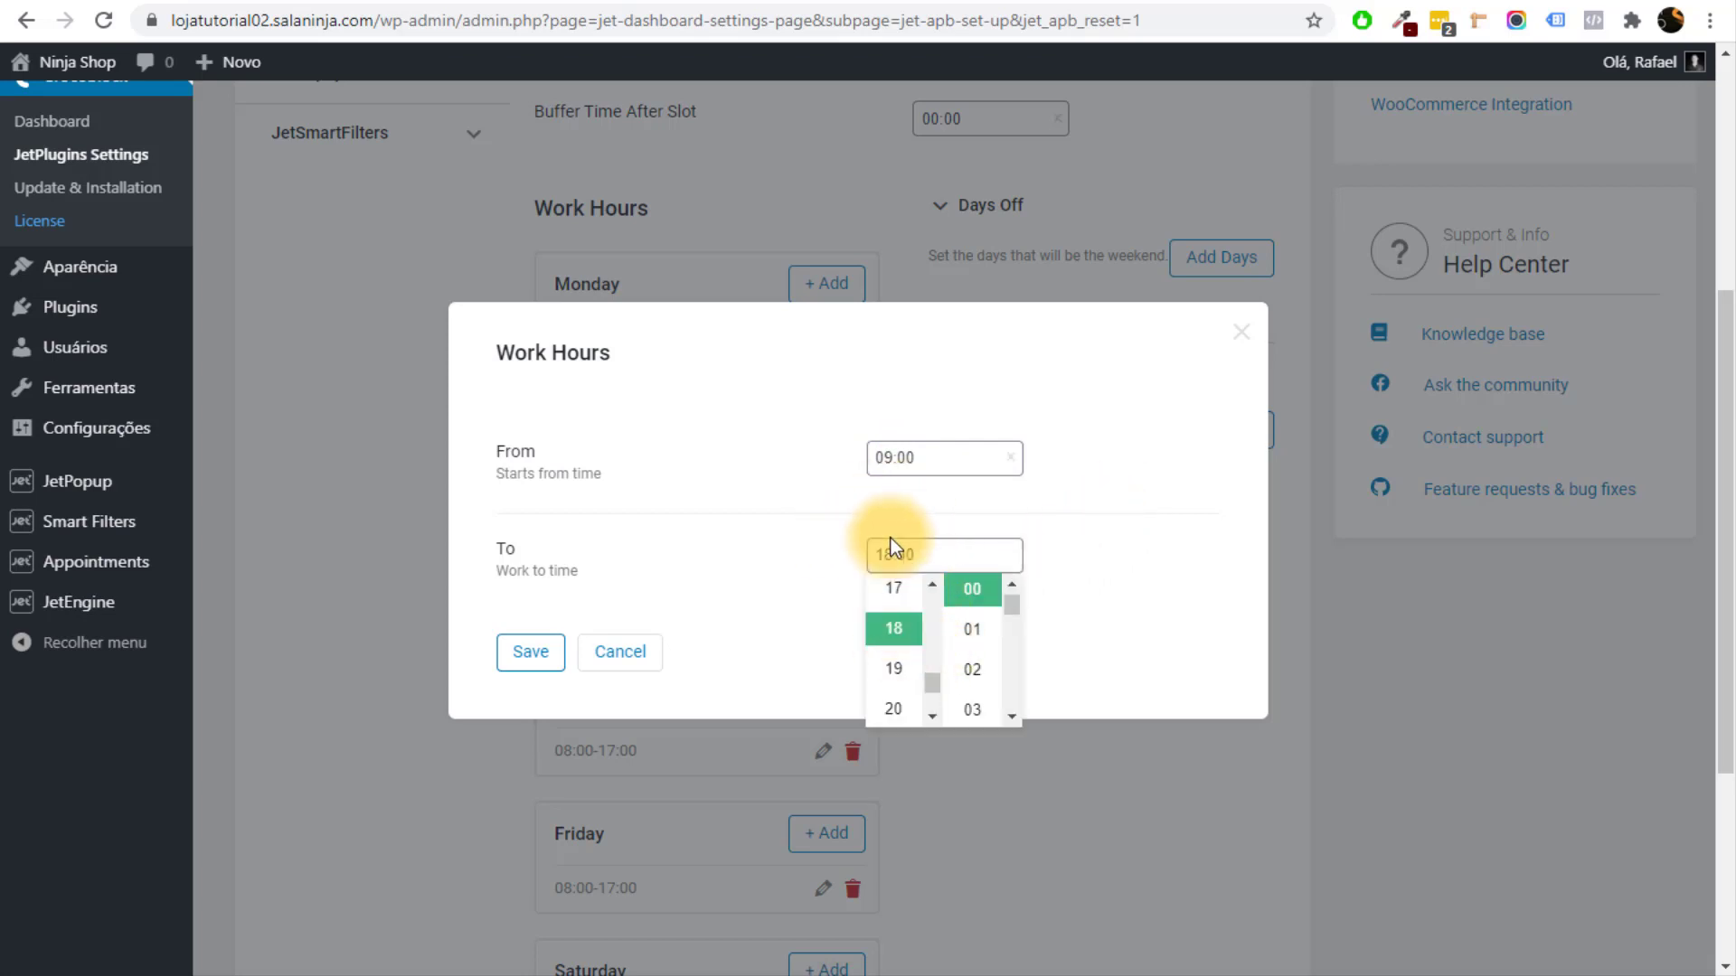
click(750, 615)
click(620, 653)
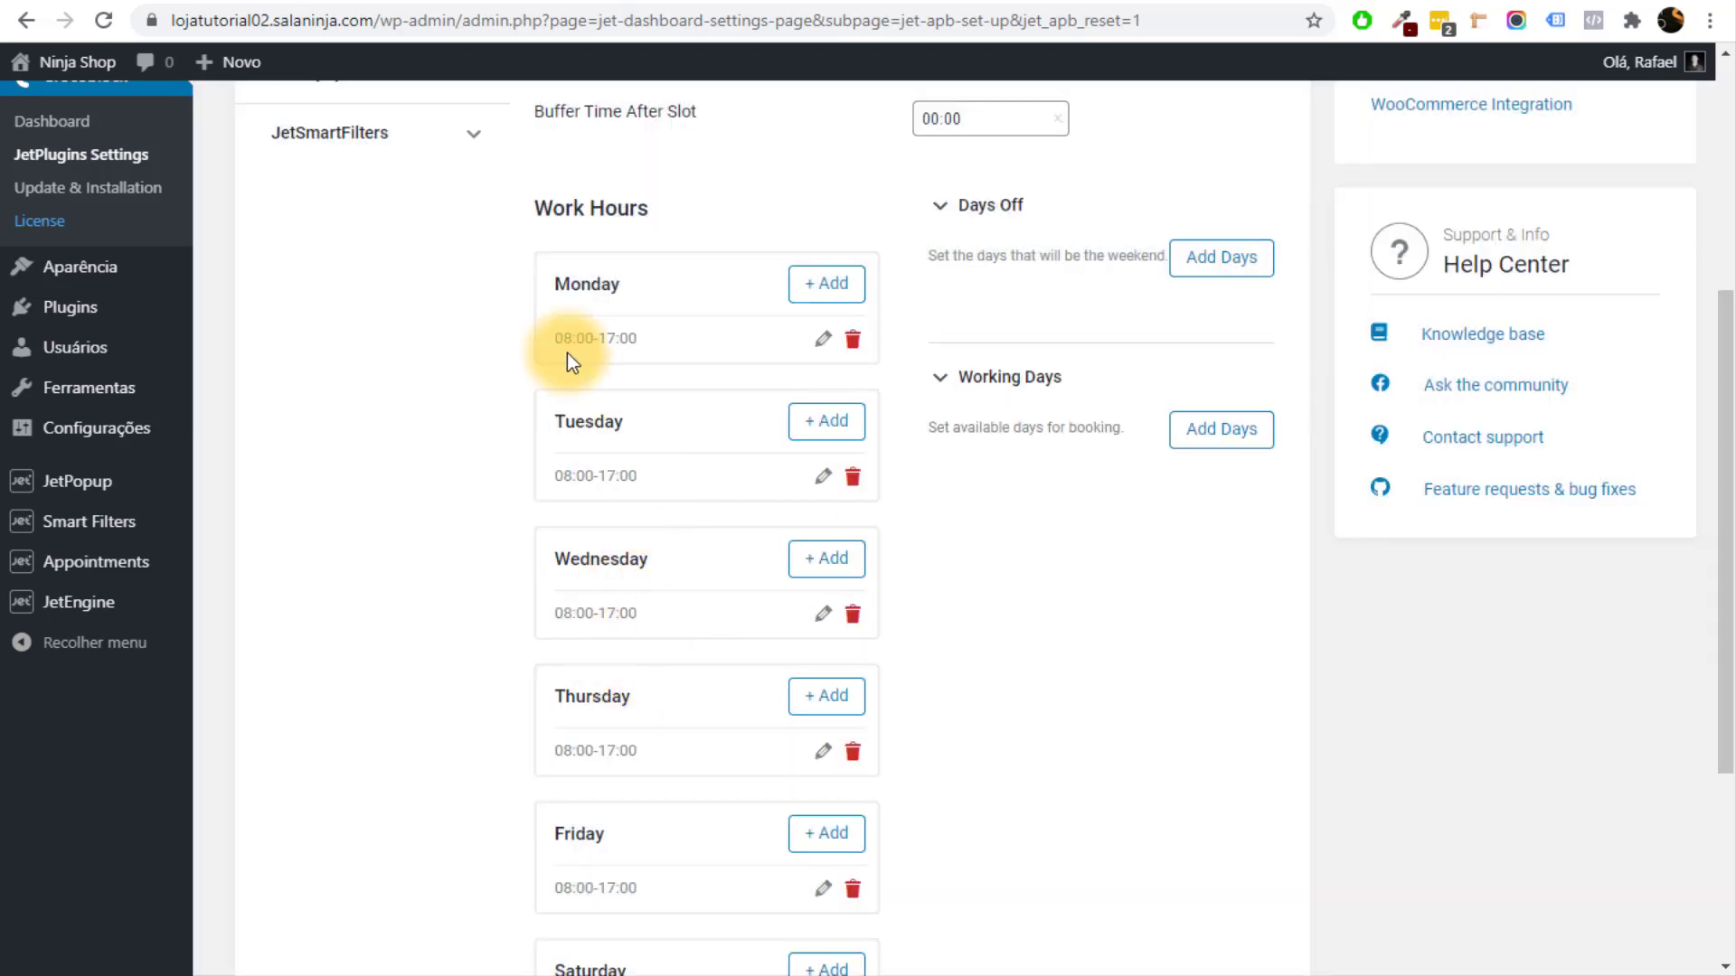
- Add and save a Saturday work period from 10:00 to 15:00
scroll(633, 543, down, 4)
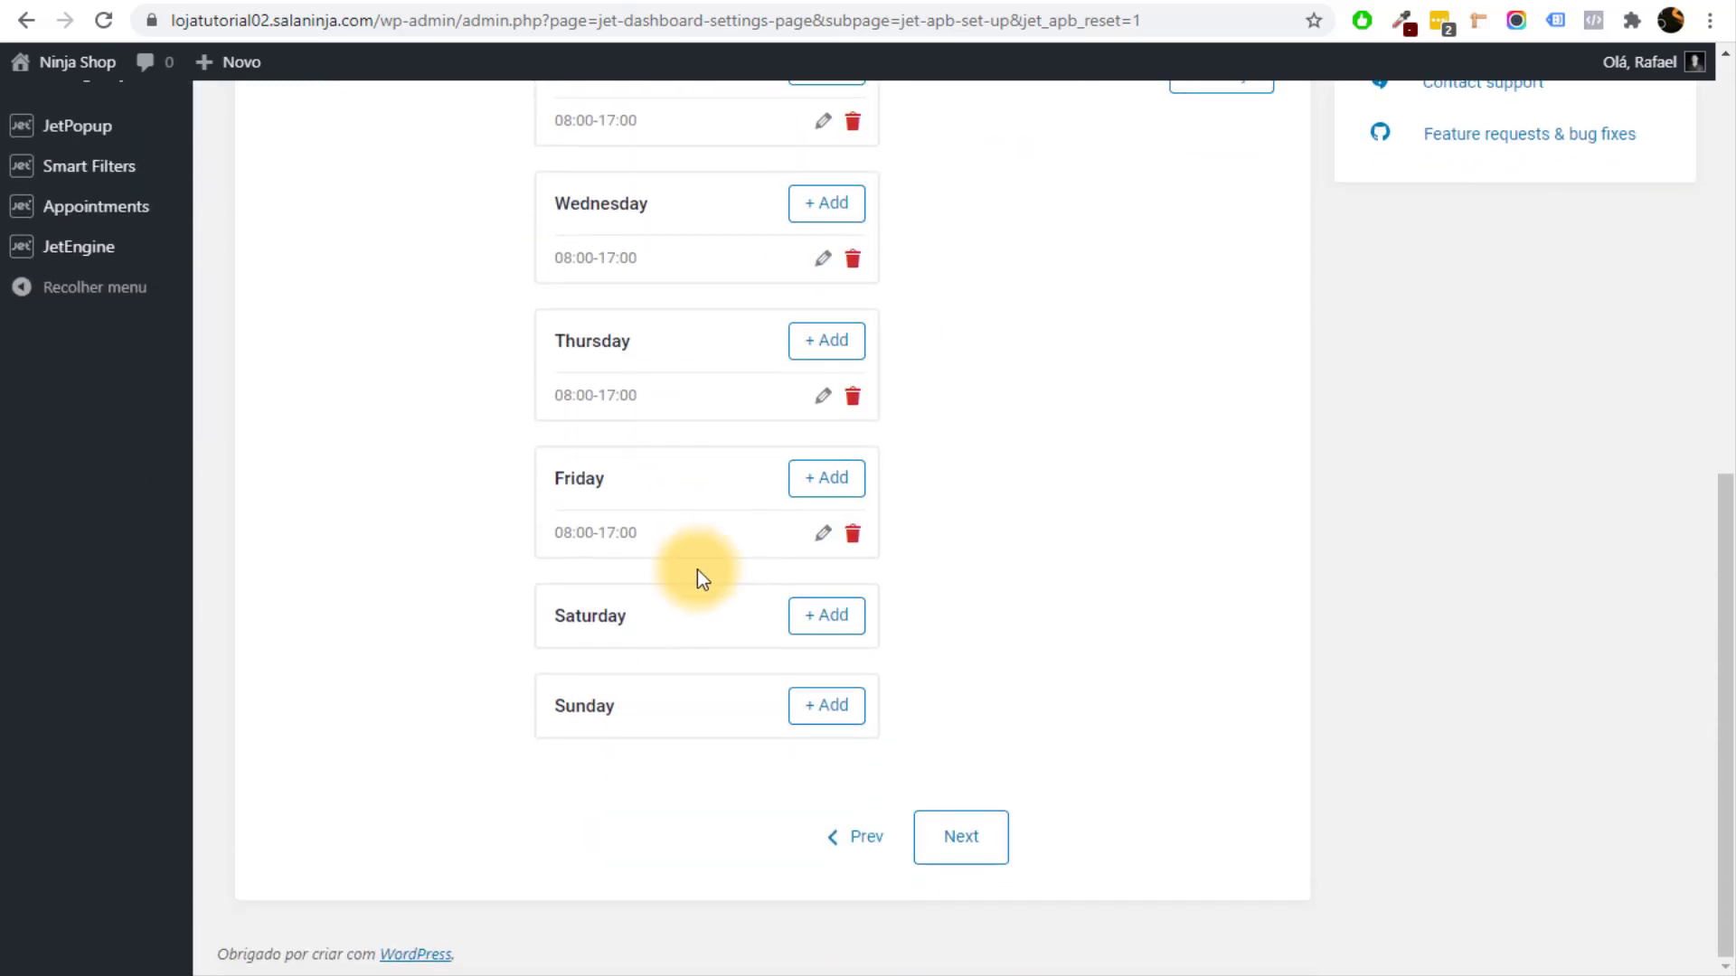
drag(576, 615, 625, 616)
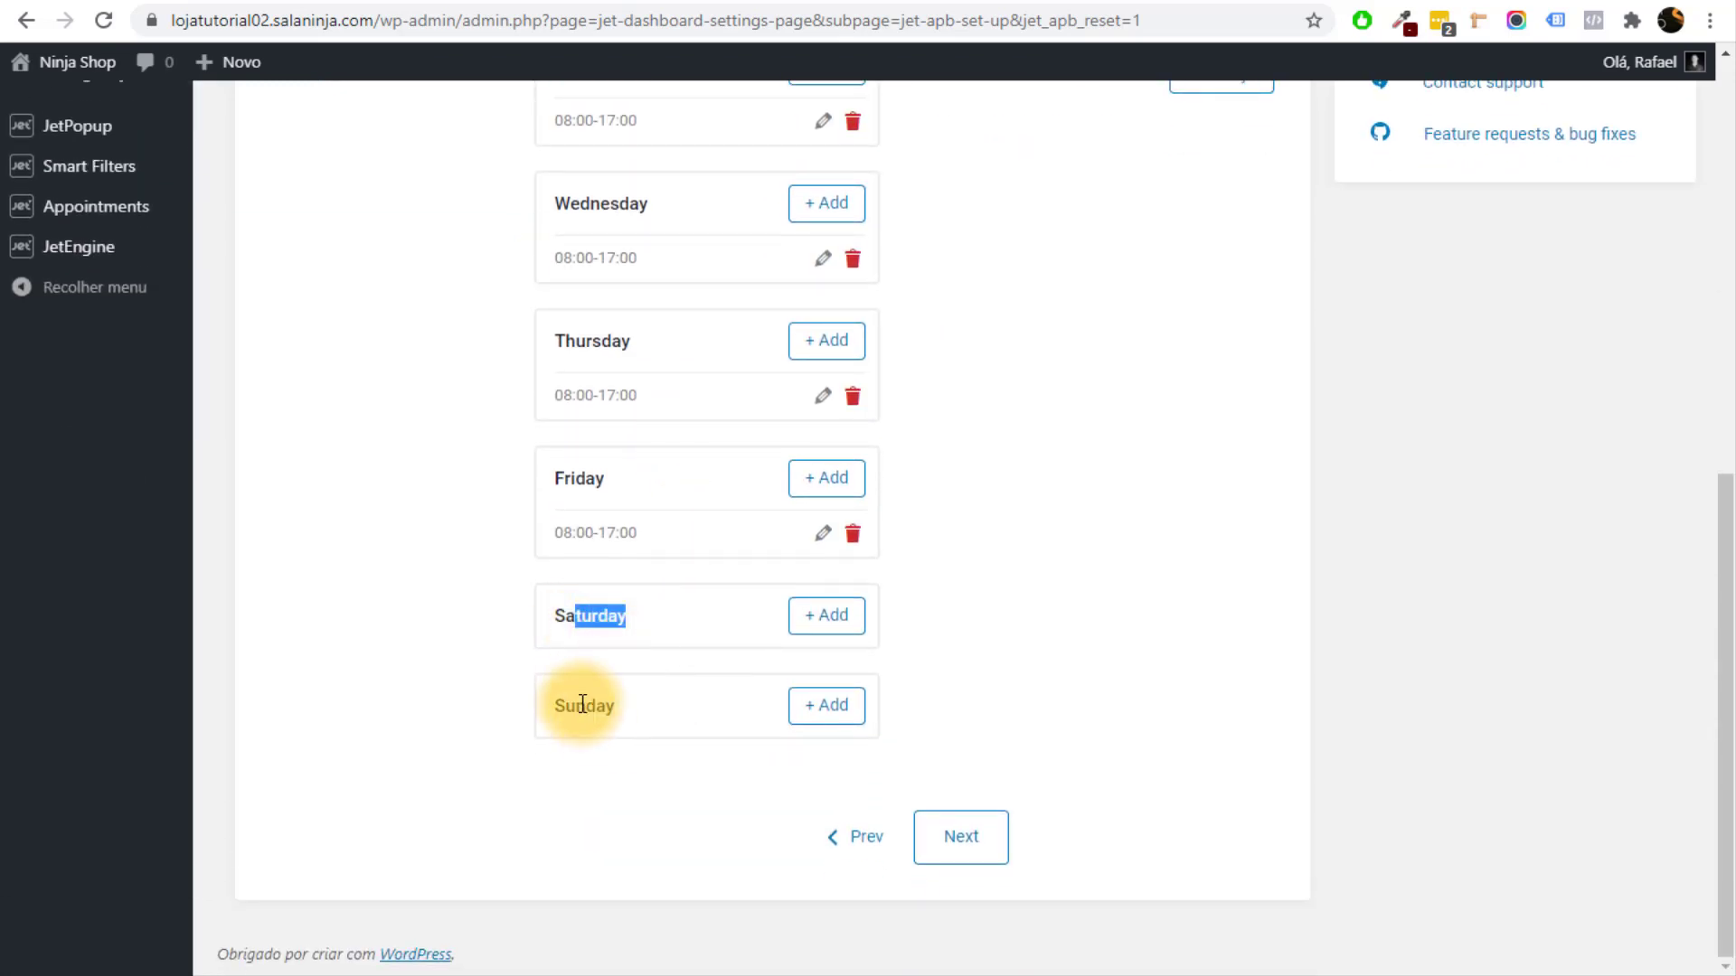
drag(576, 707, 616, 676)
click(839, 620)
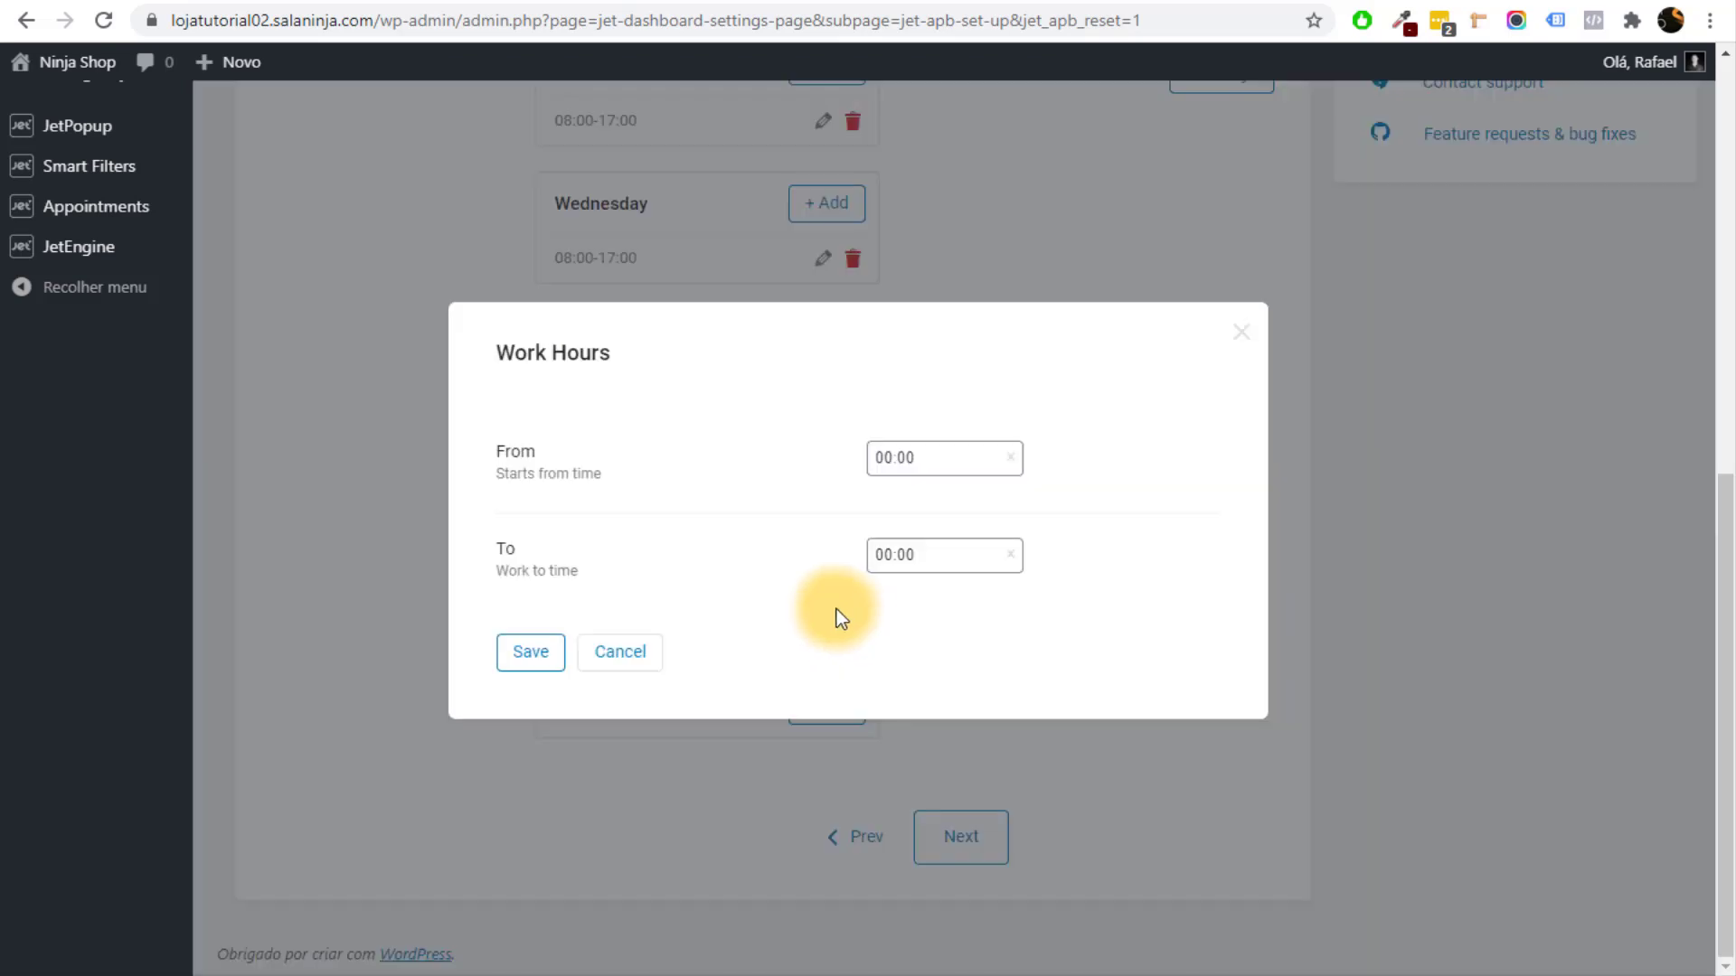
click(962, 457)
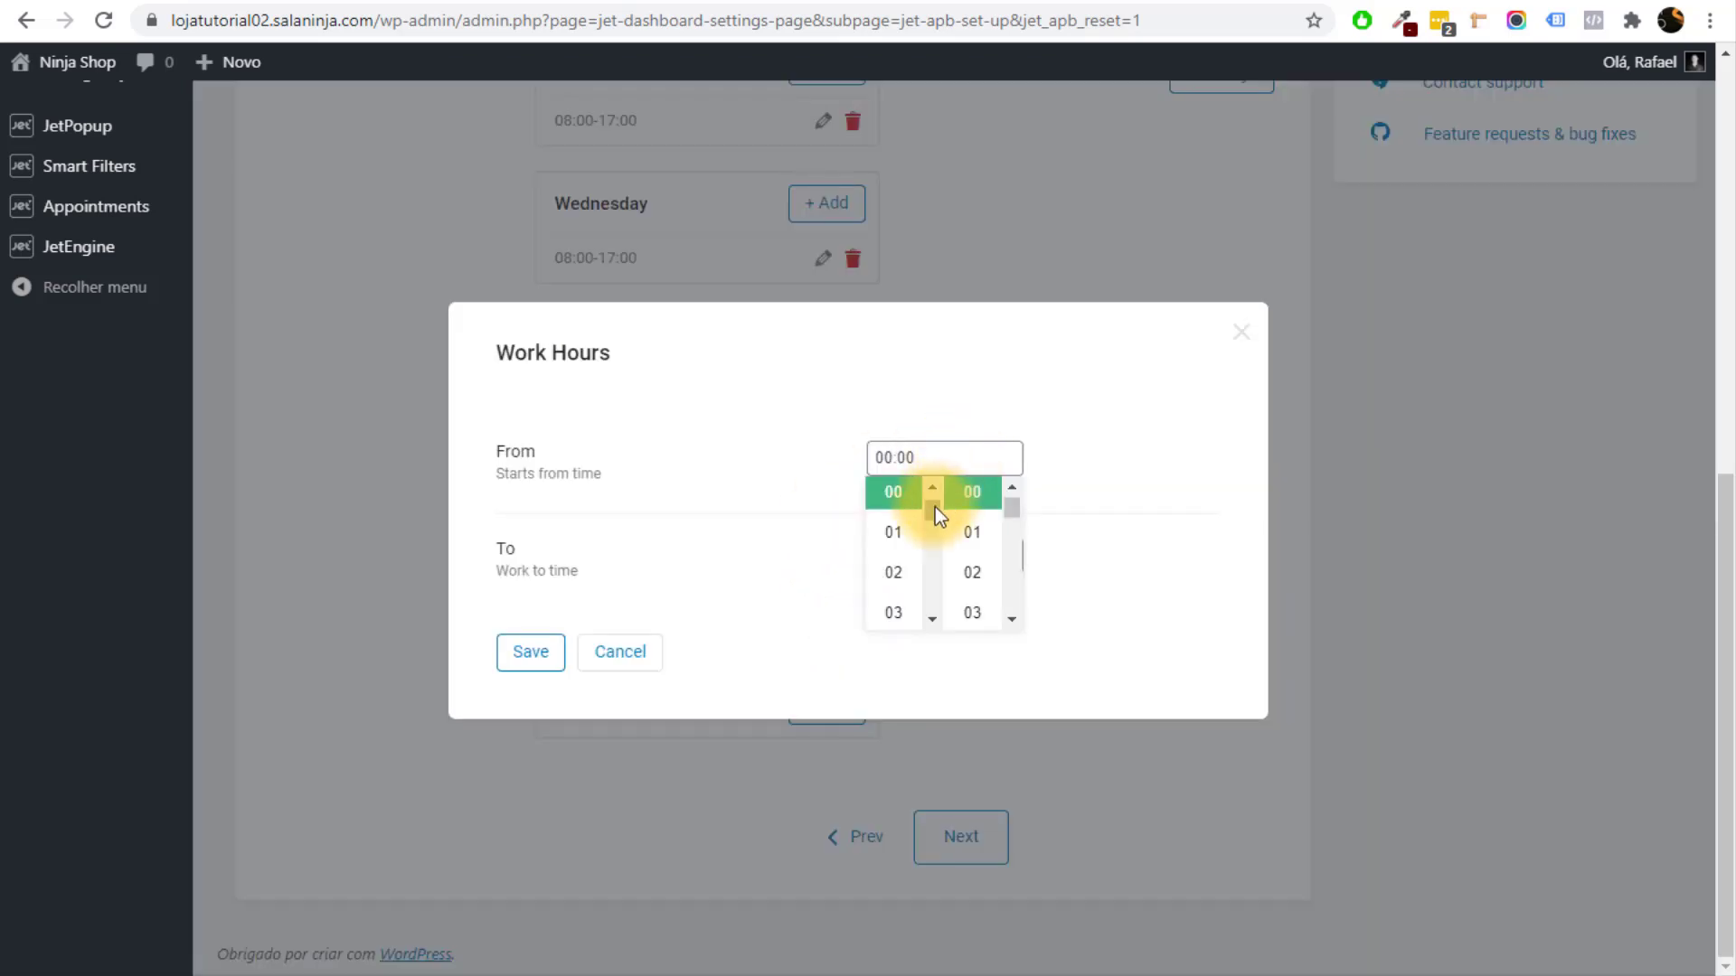
drag(934, 507, 931, 535)
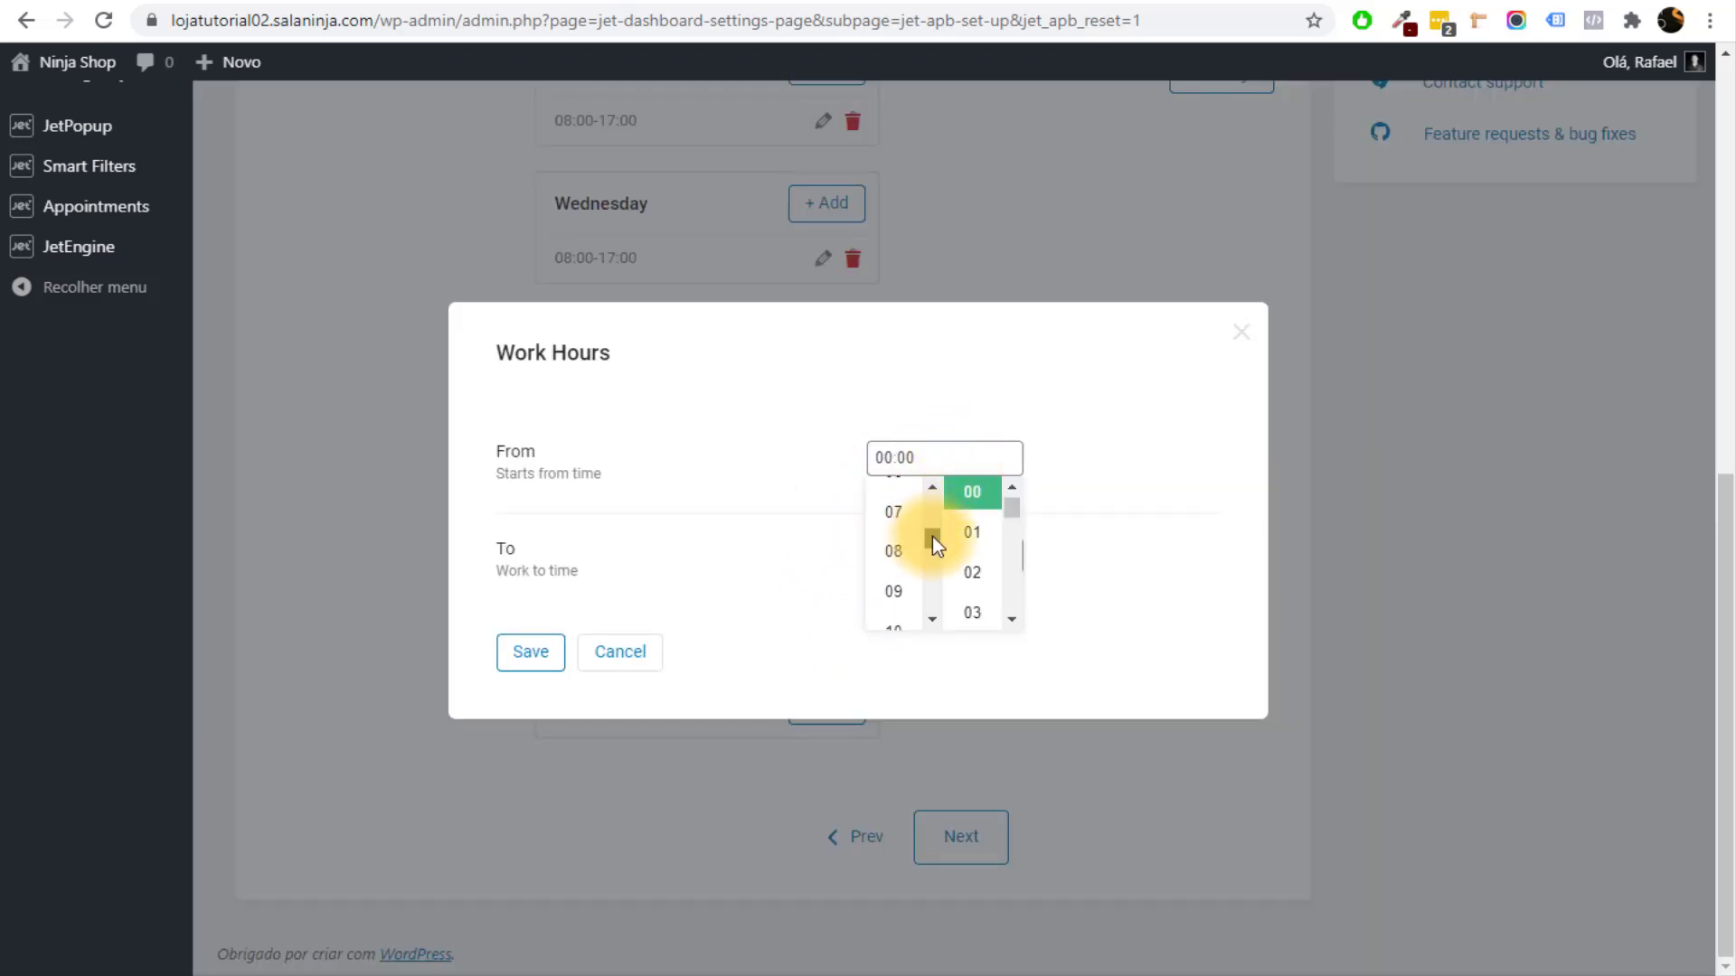
click(902, 587)
click(1083, 503)
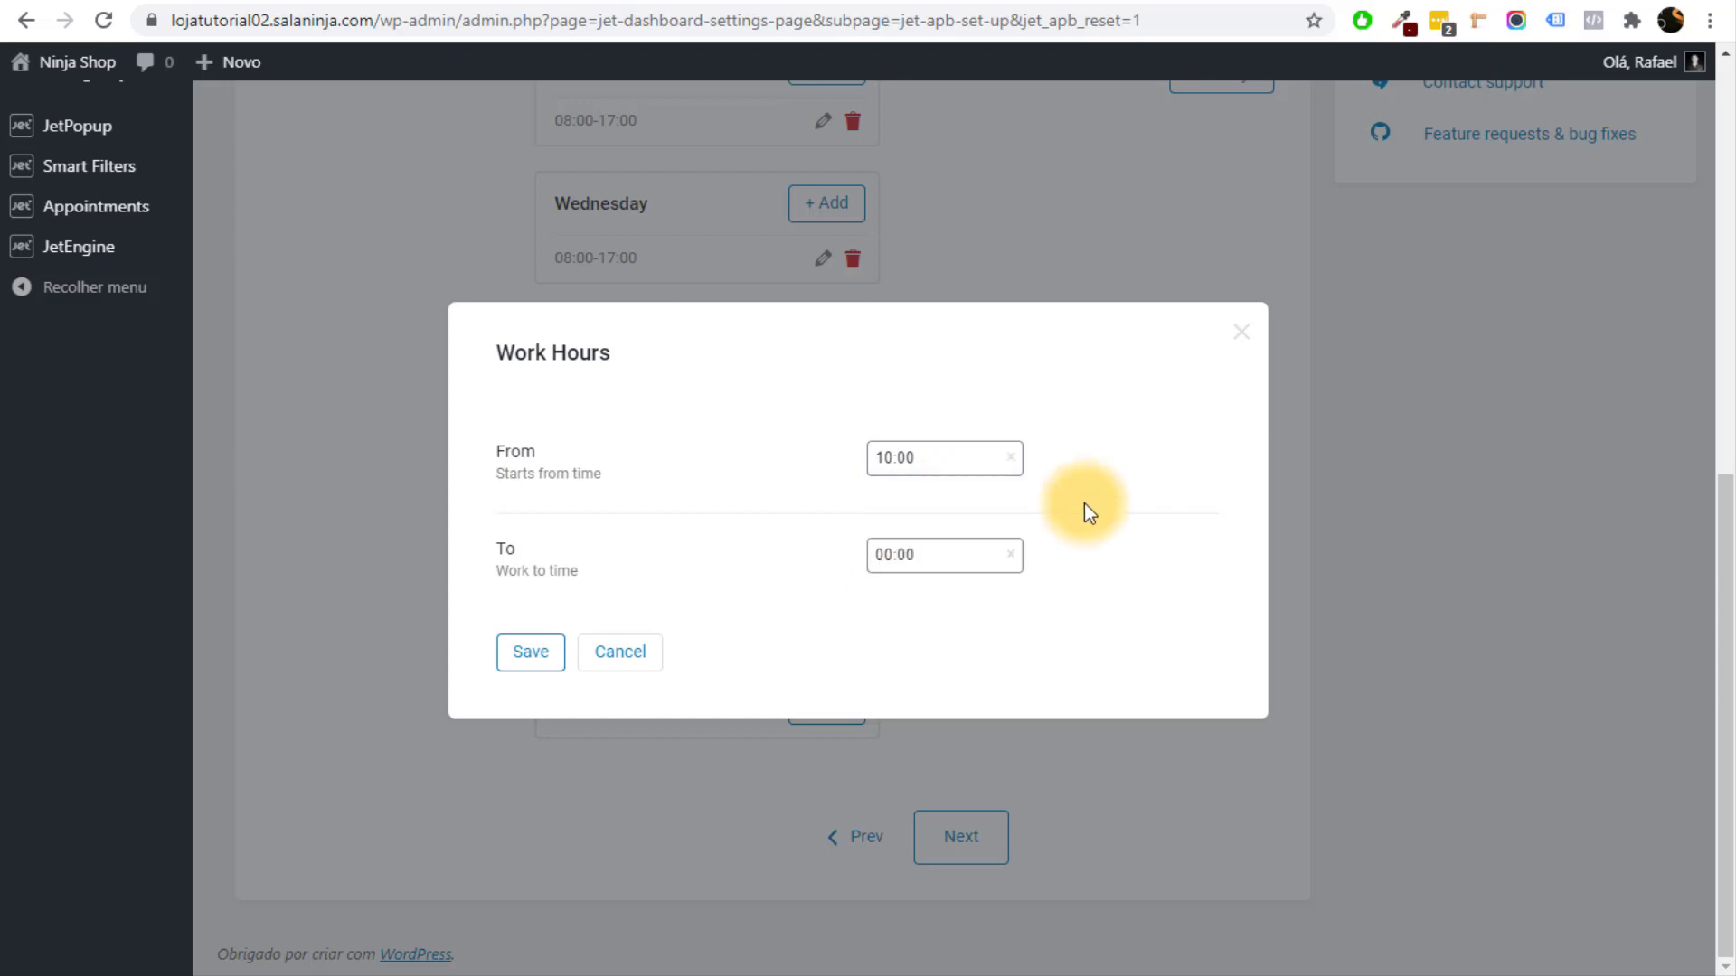
click(895, 554)
drag(923, 614, 924, 673)
click(893, 683)
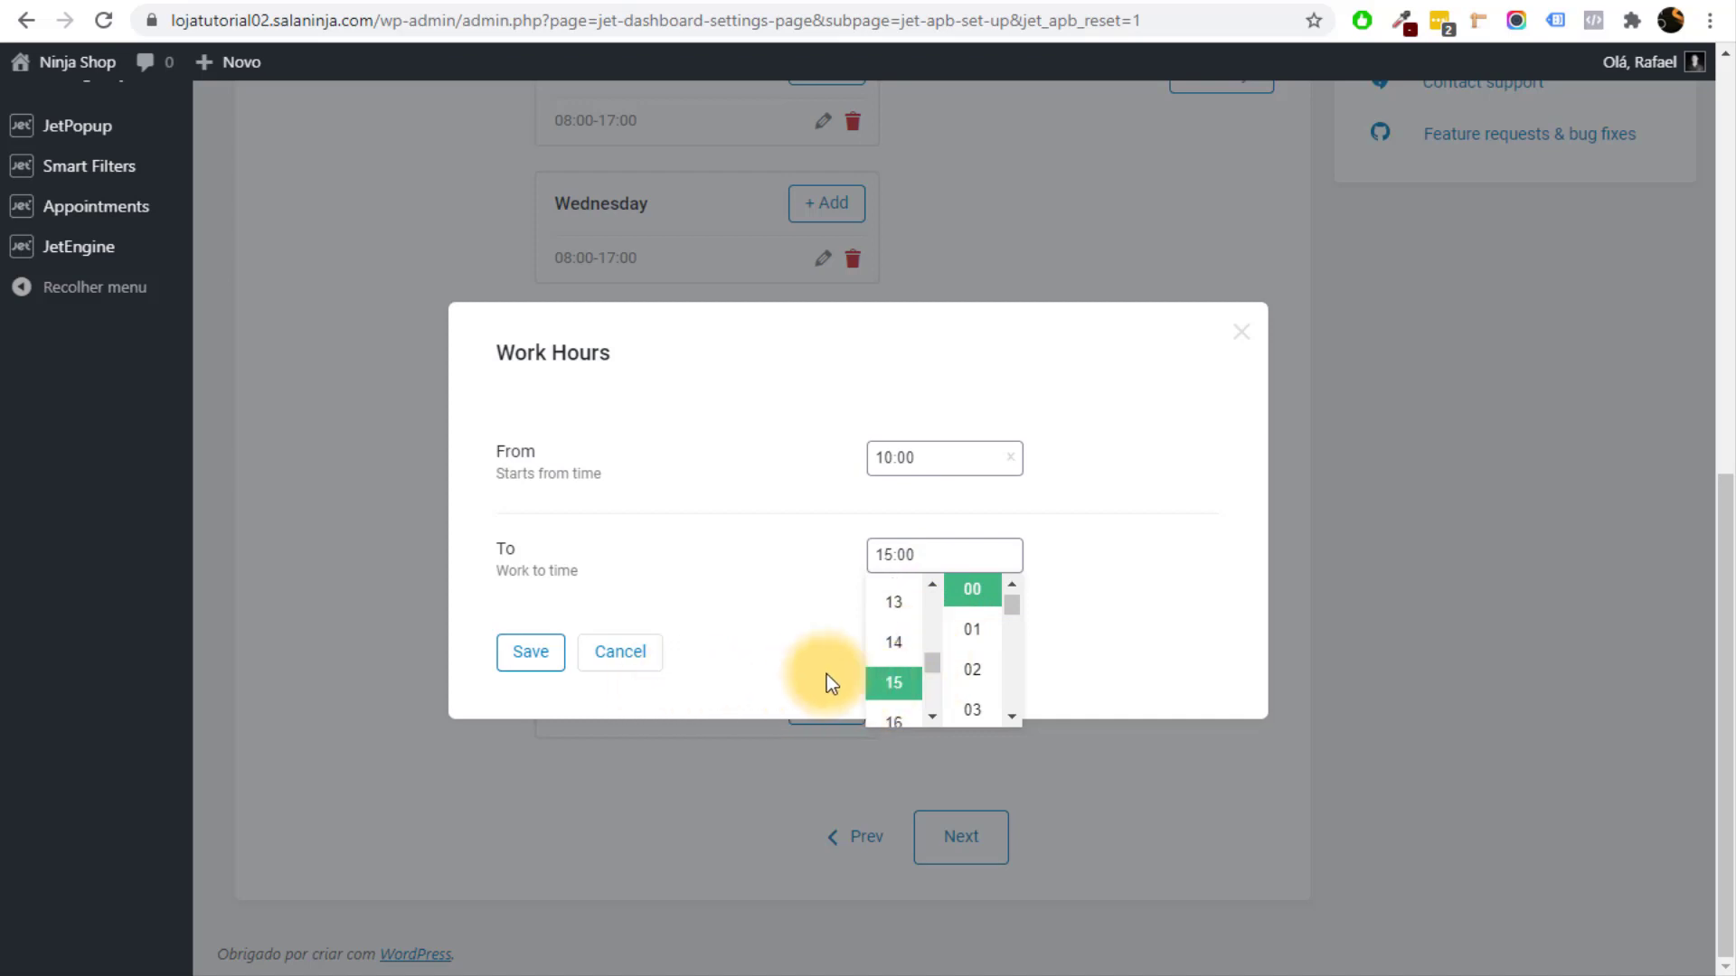
click(795, 633)
click(507, 667)
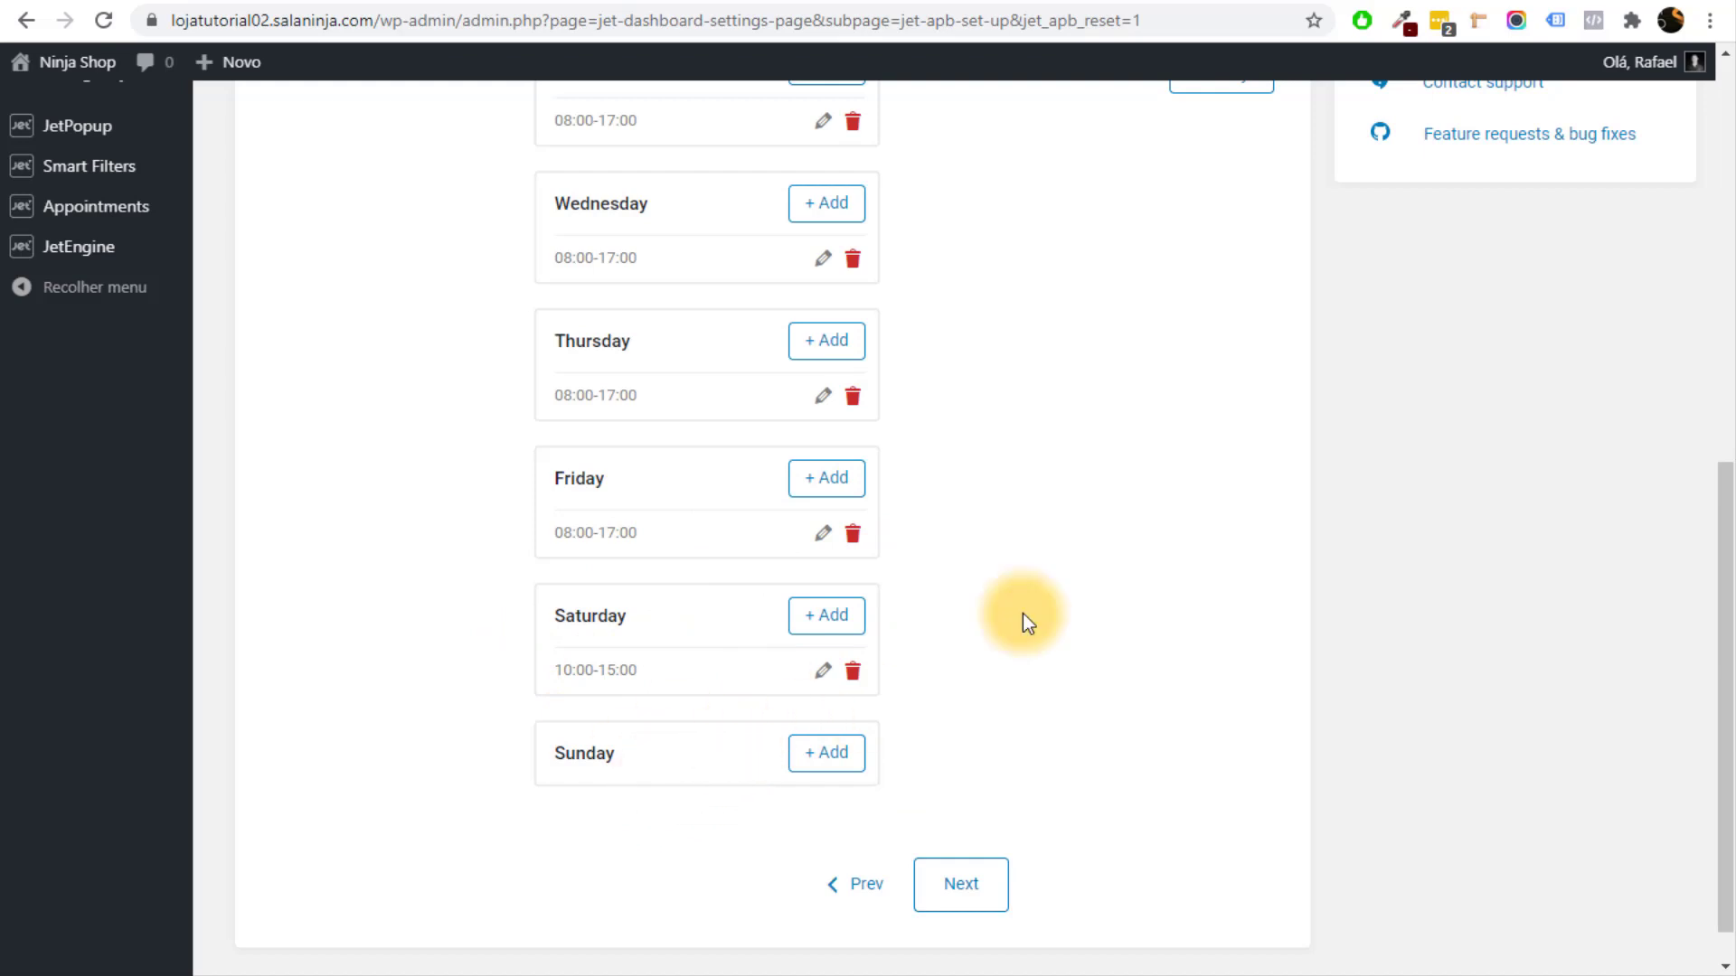
scroll(1040, 597, up, 6)
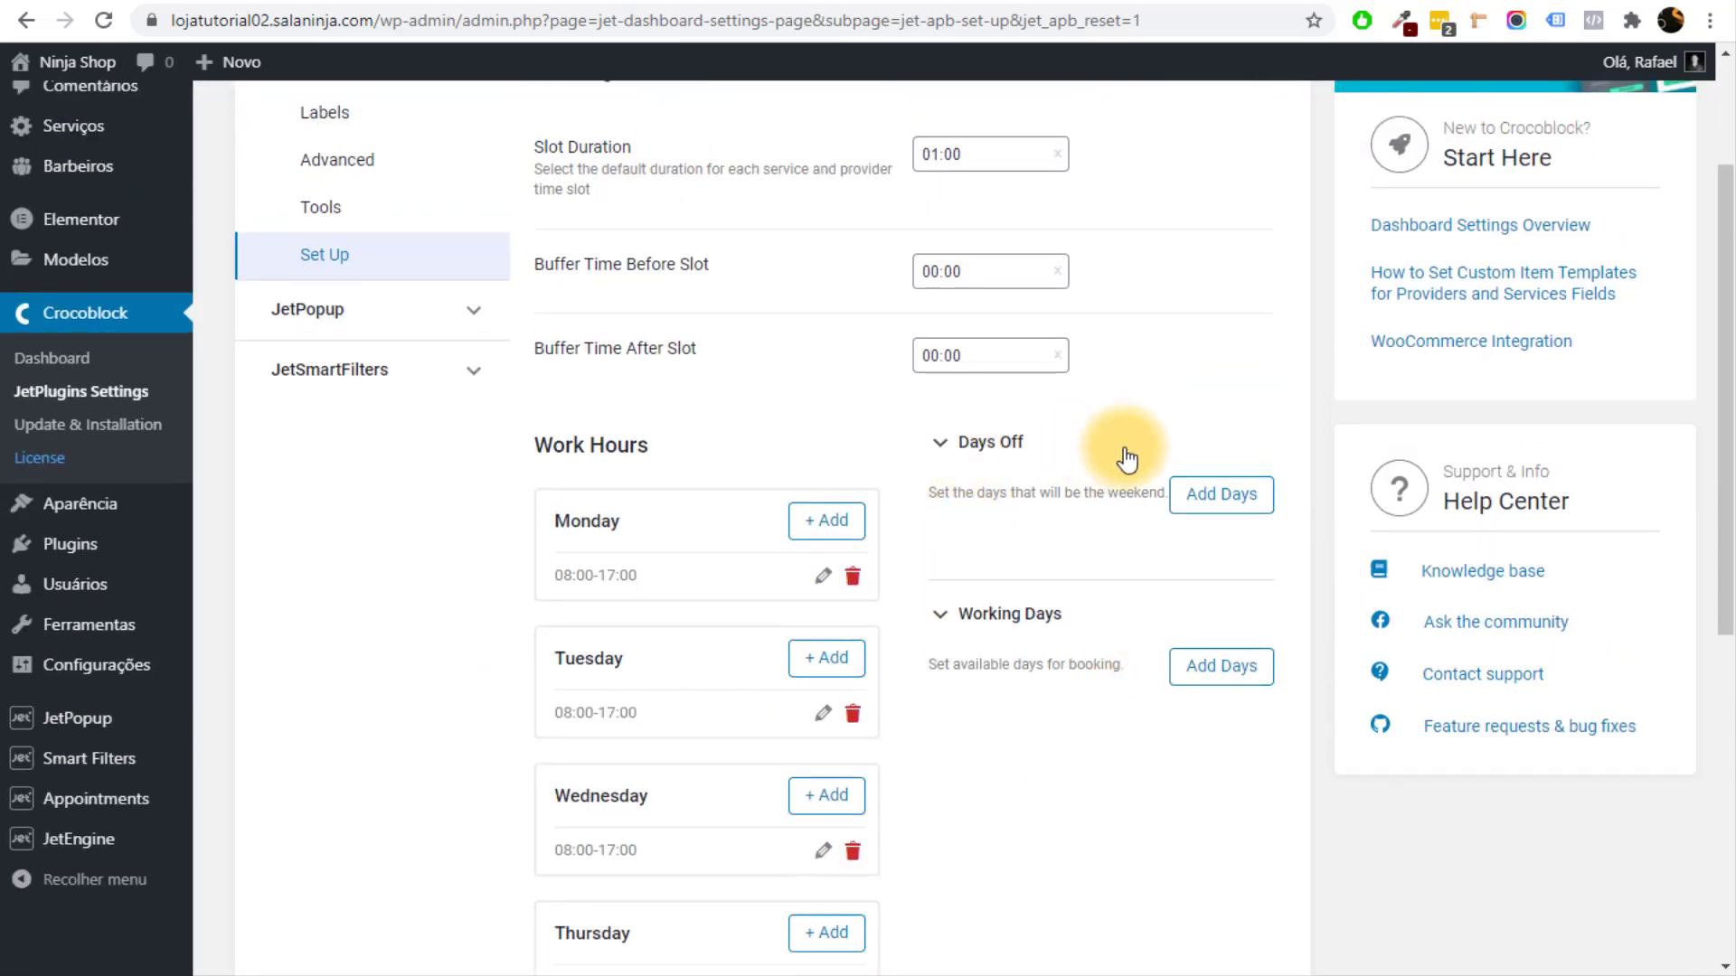
click(1213, 506)
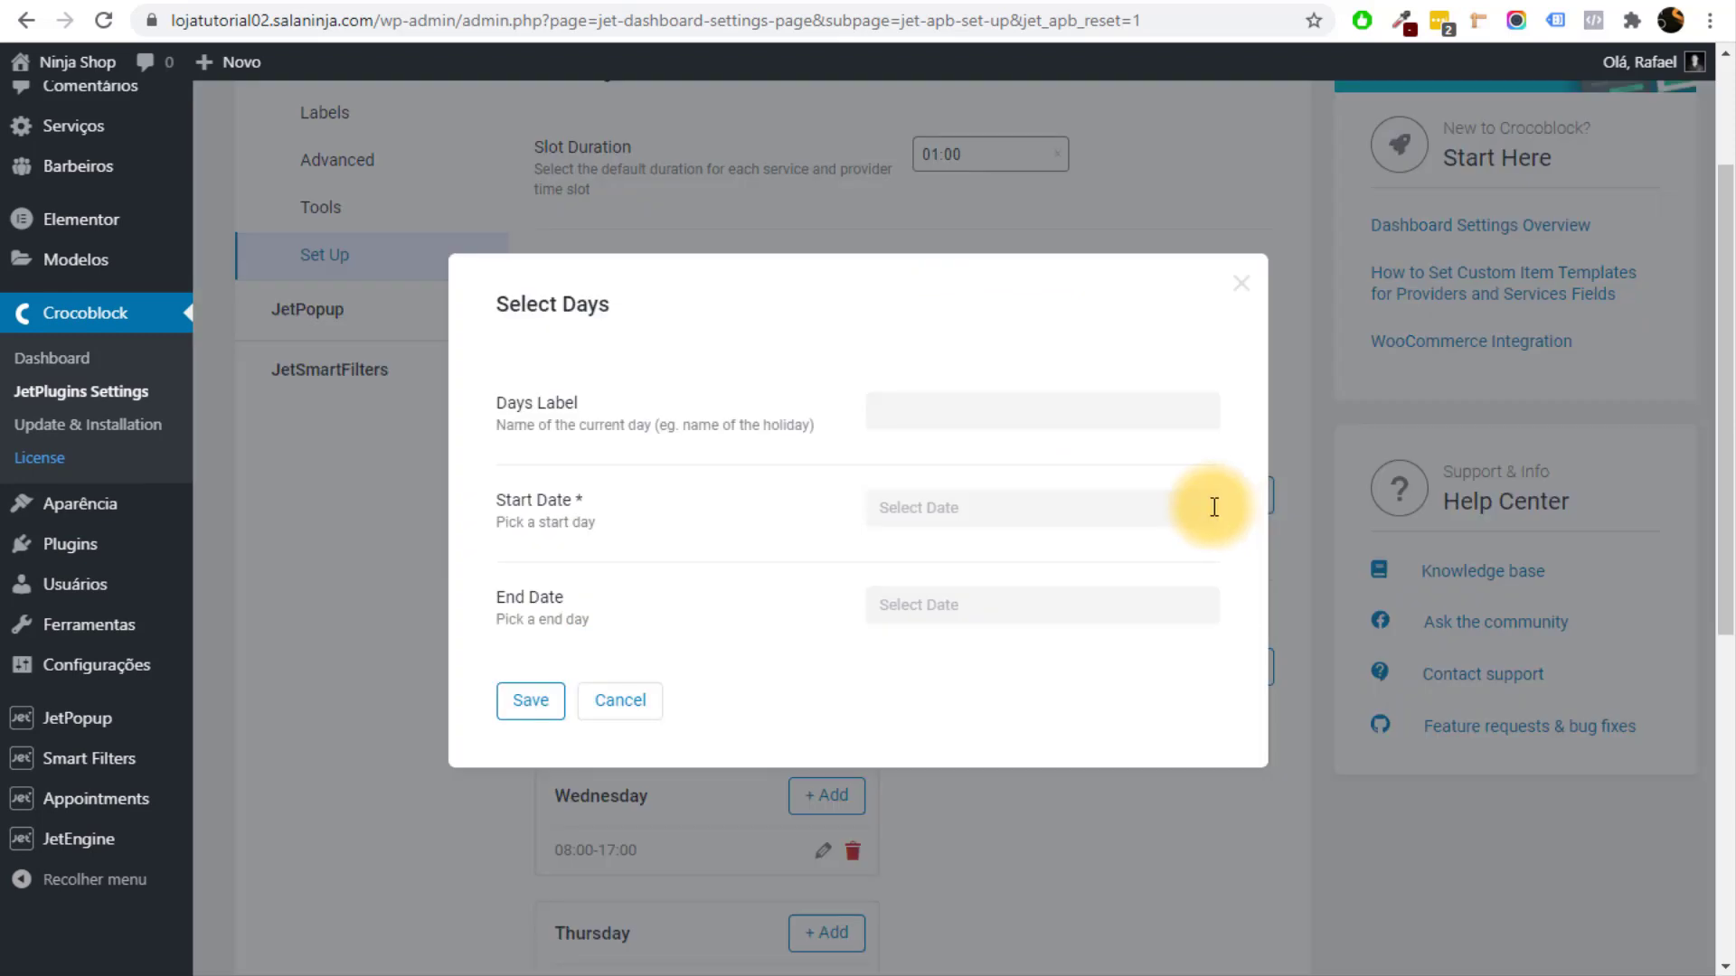
click(1161, 507)
click(1193, 561)
click(1193, 561)
click(1193, 561)
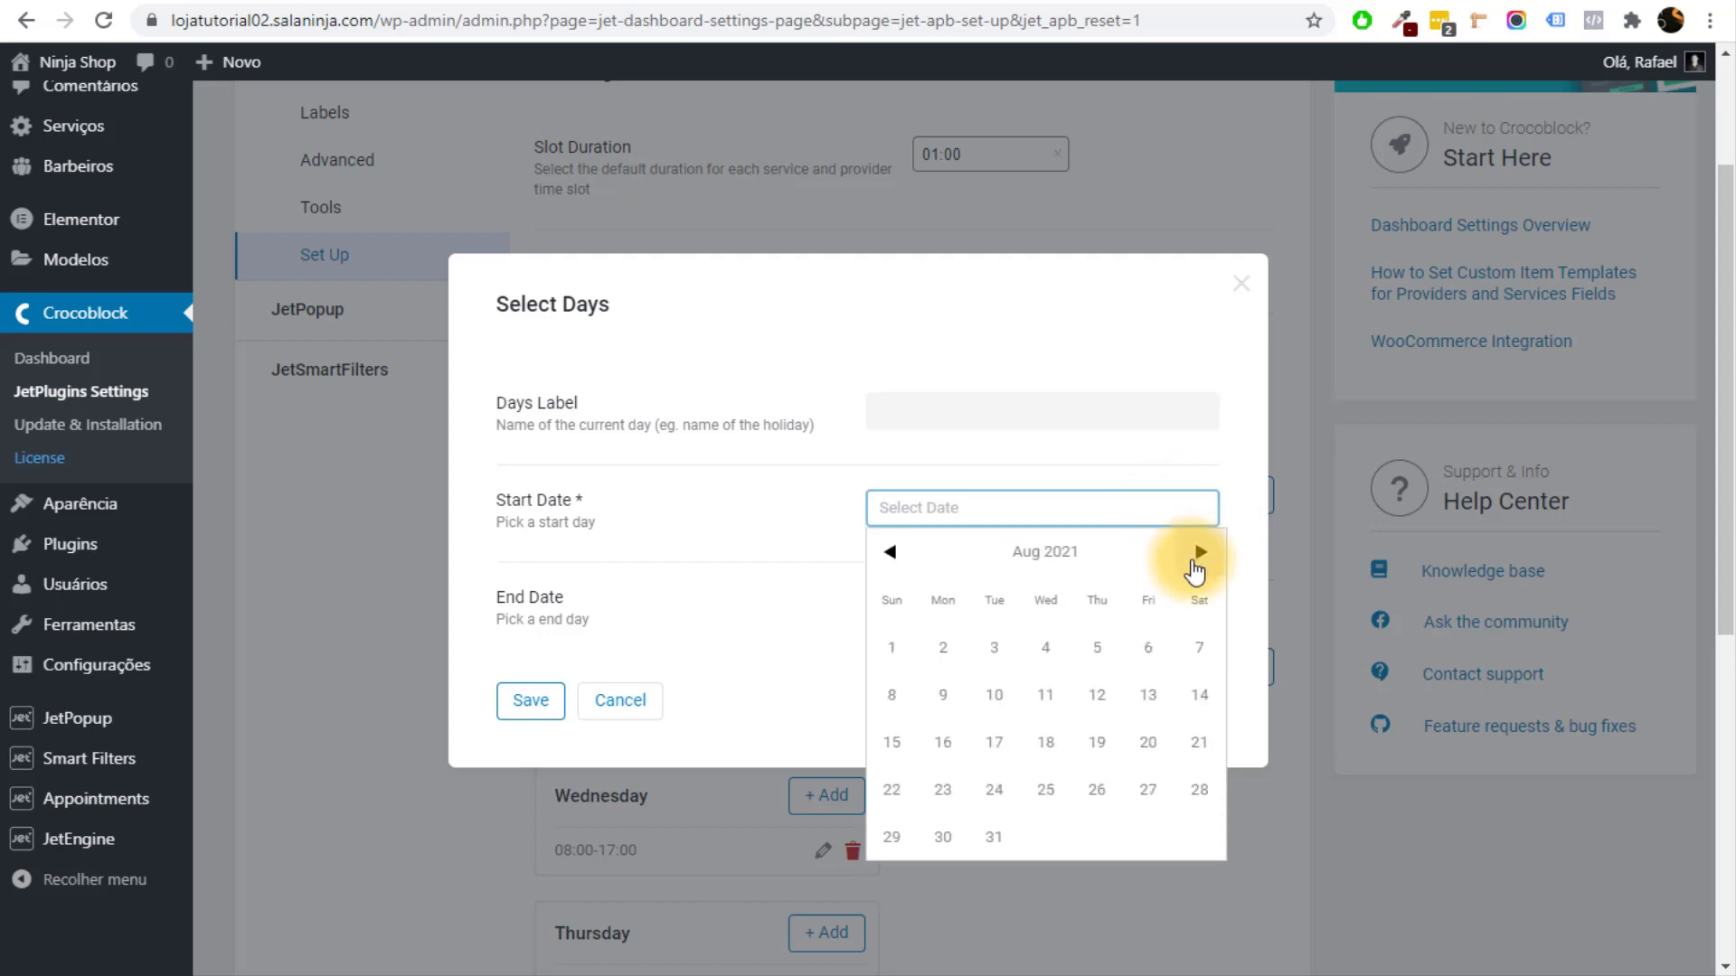
click(1193, 561)
click(1193, 561)
click(1194, 561)
click(1194, 561)
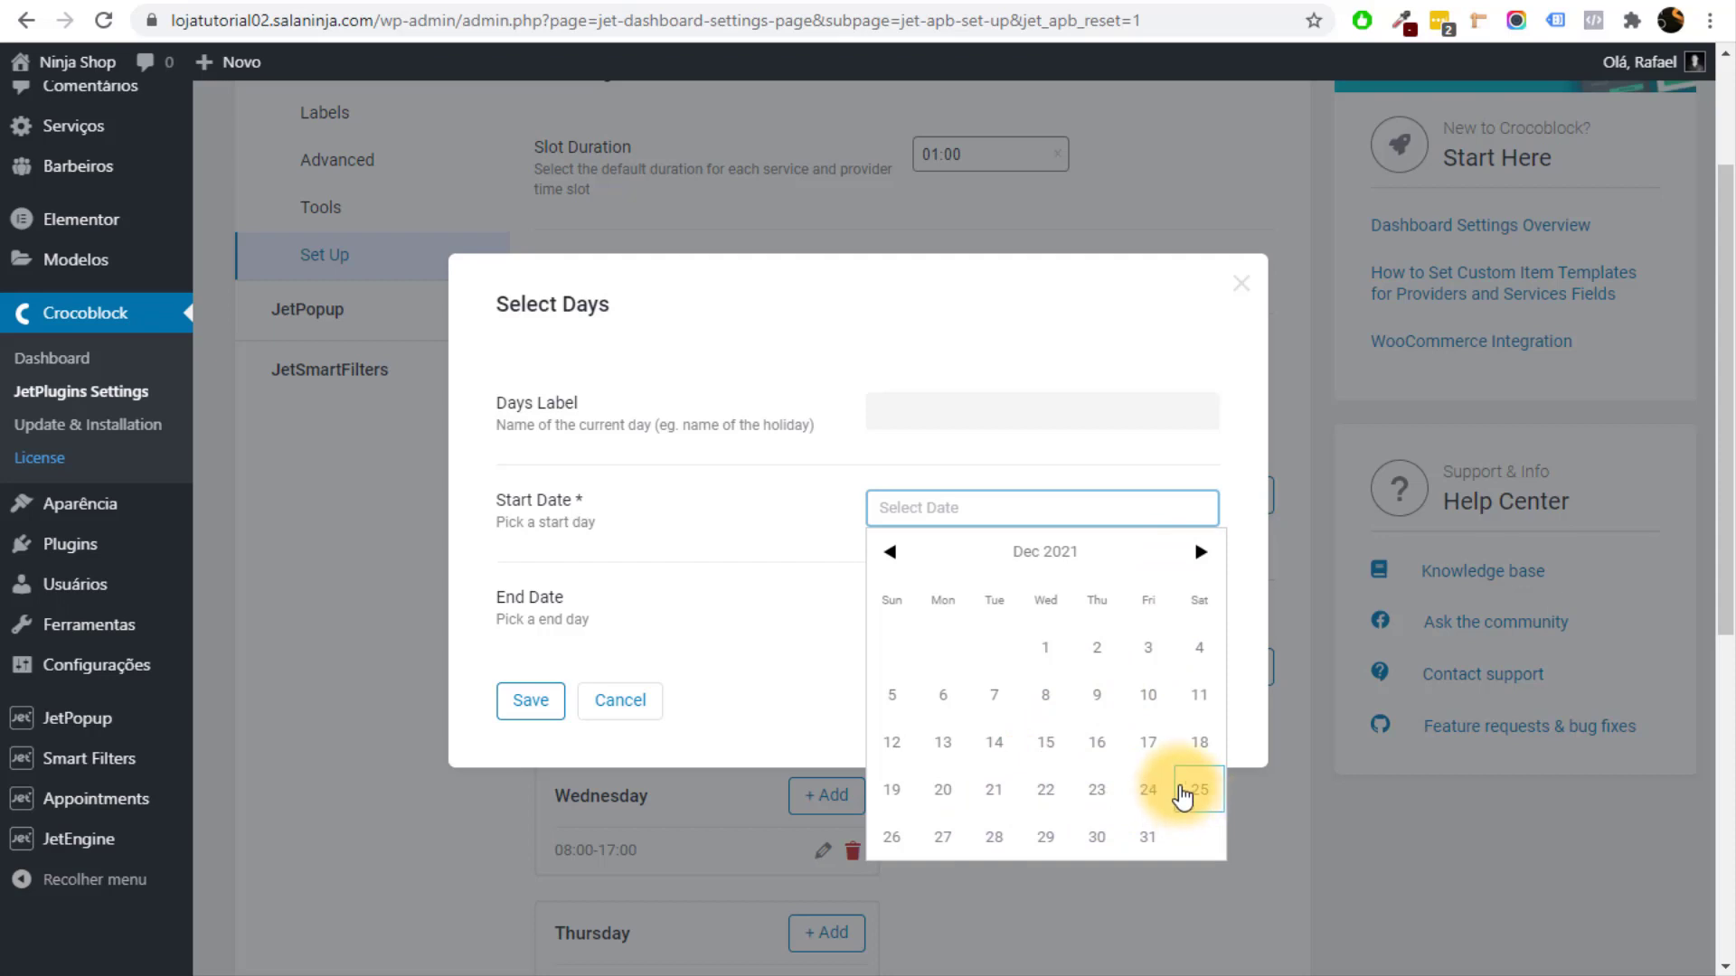
click(1182, 794)
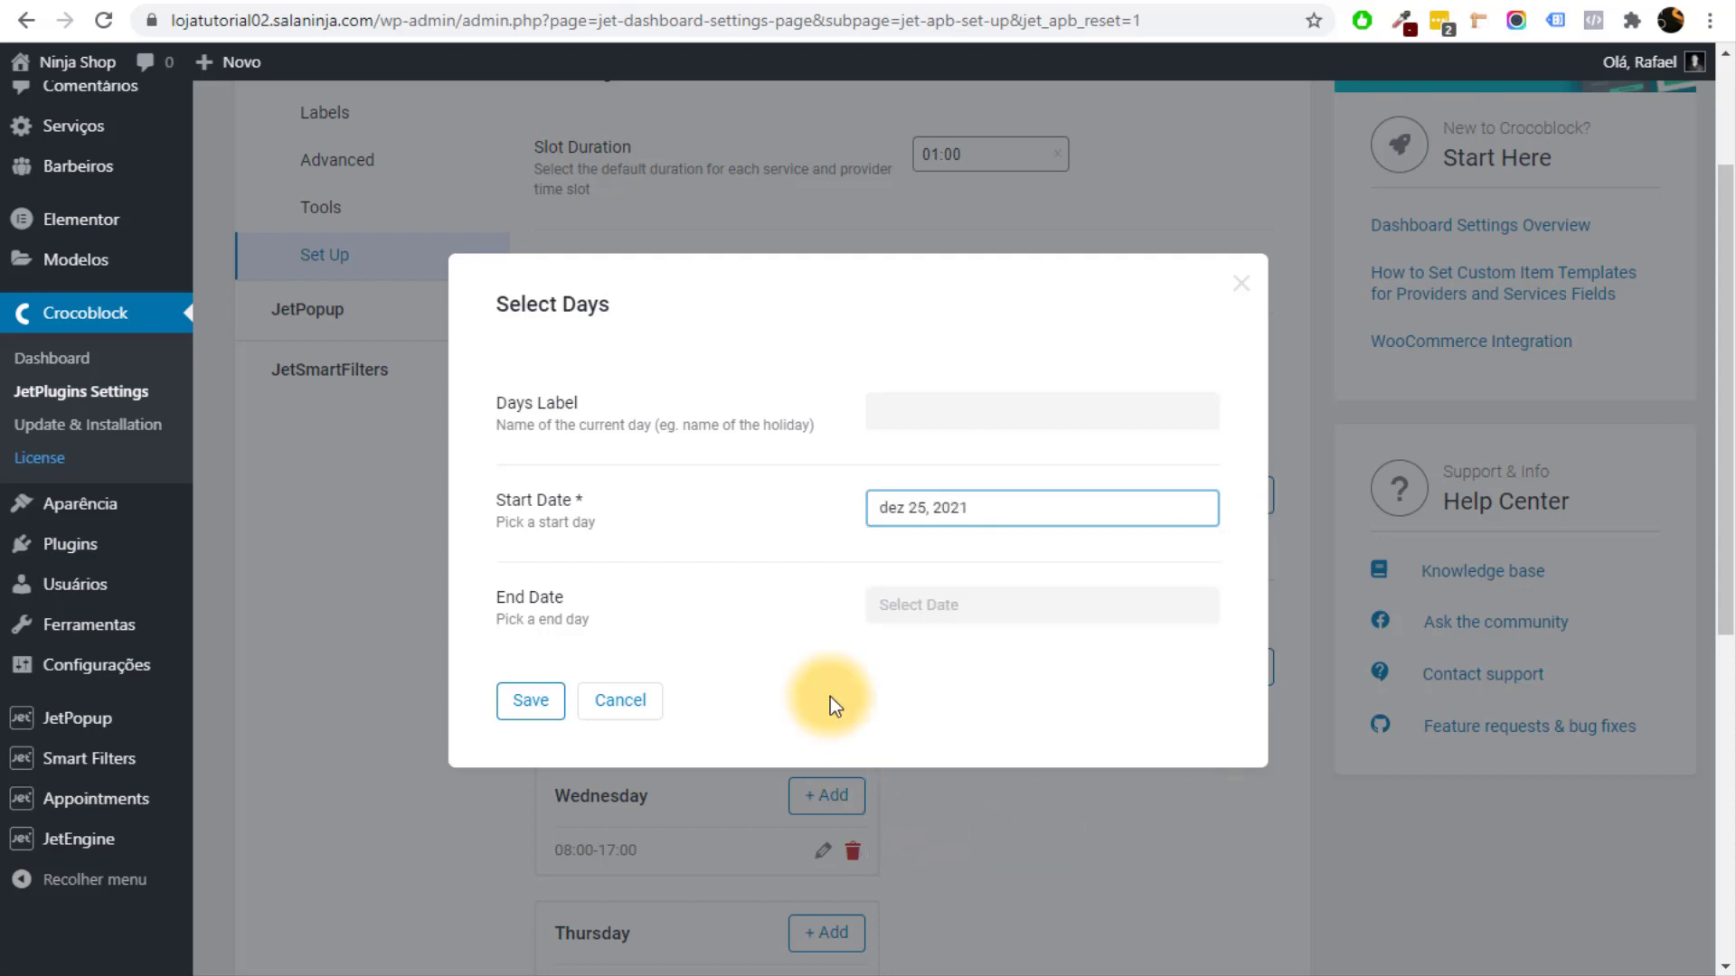
click(900, 419)
text(Natal)
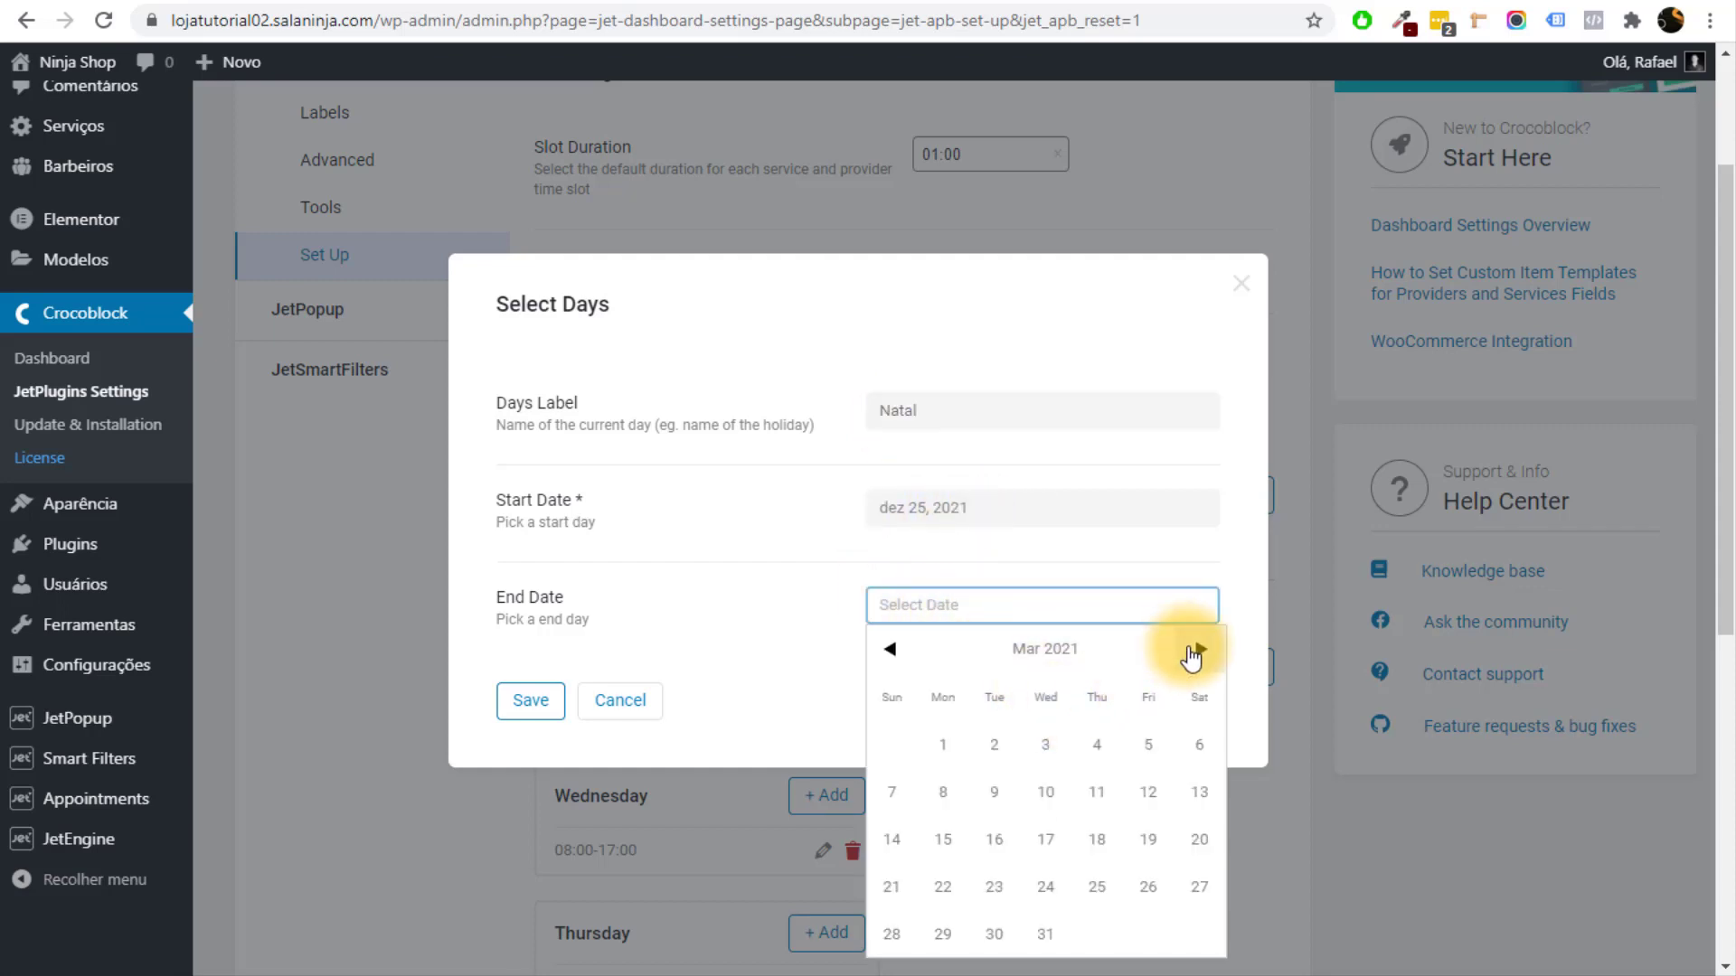
click(1198, 650)
click(1197, 650)
click(1198, 650)
click(1198, 650)
click(1198, 650)
click(1198, 650)
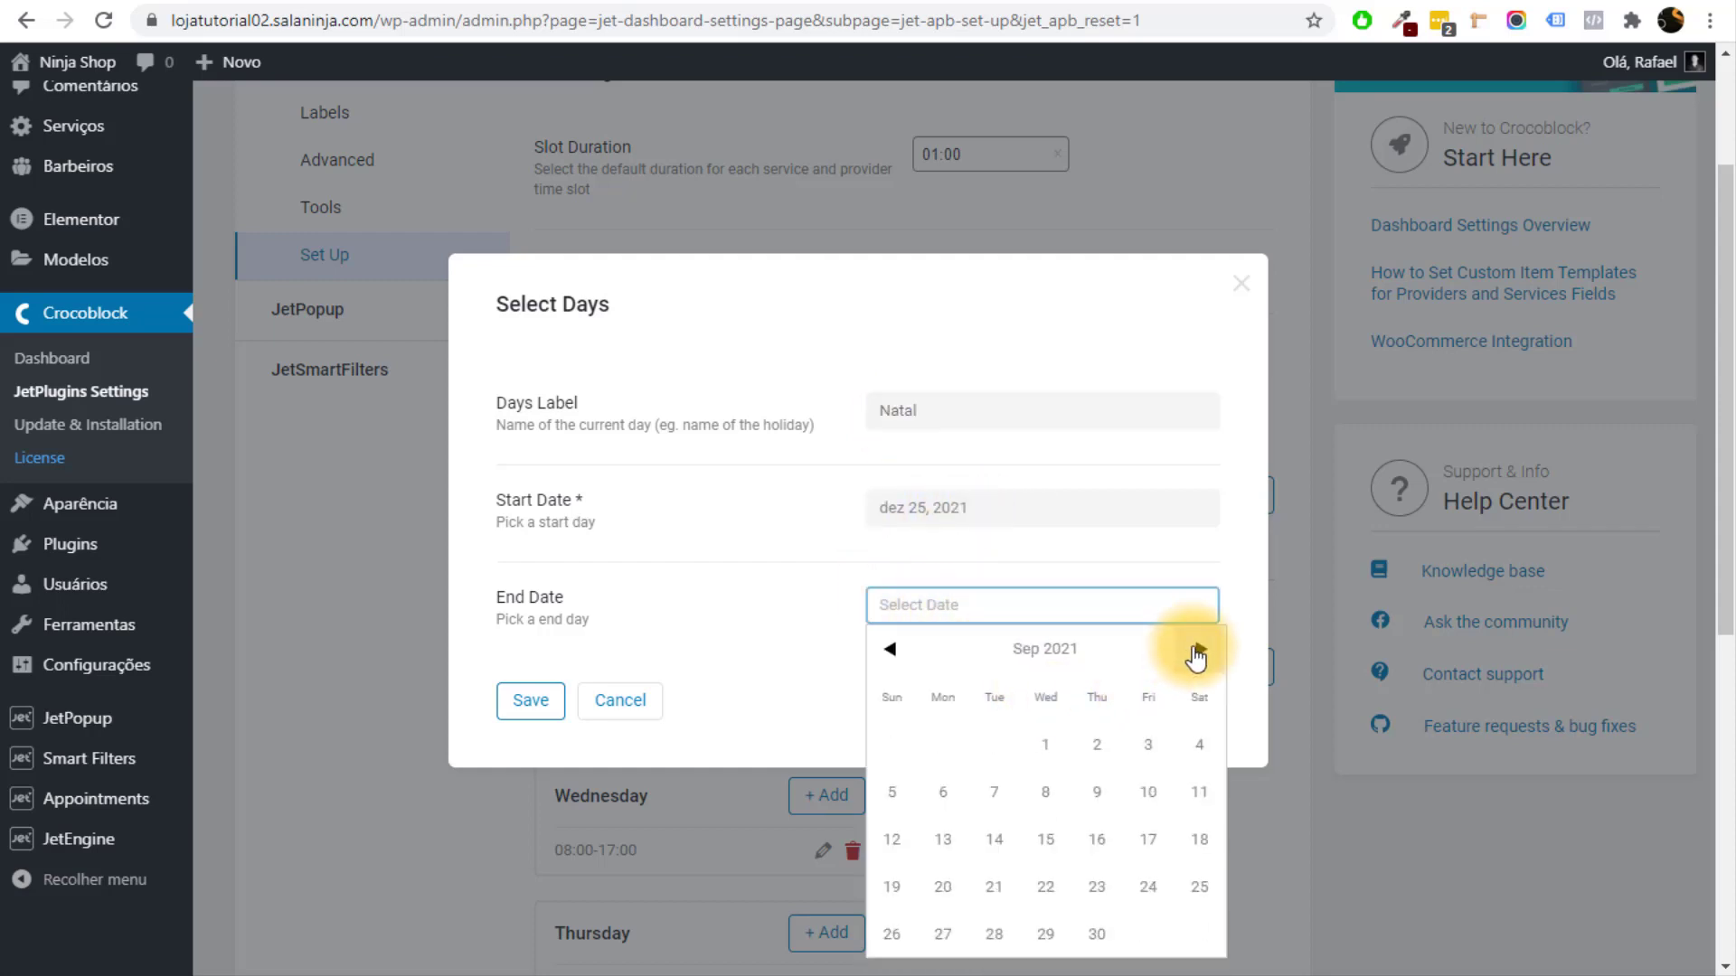
click(1198, 650)
click(1198, 650)
click(1198, 650)
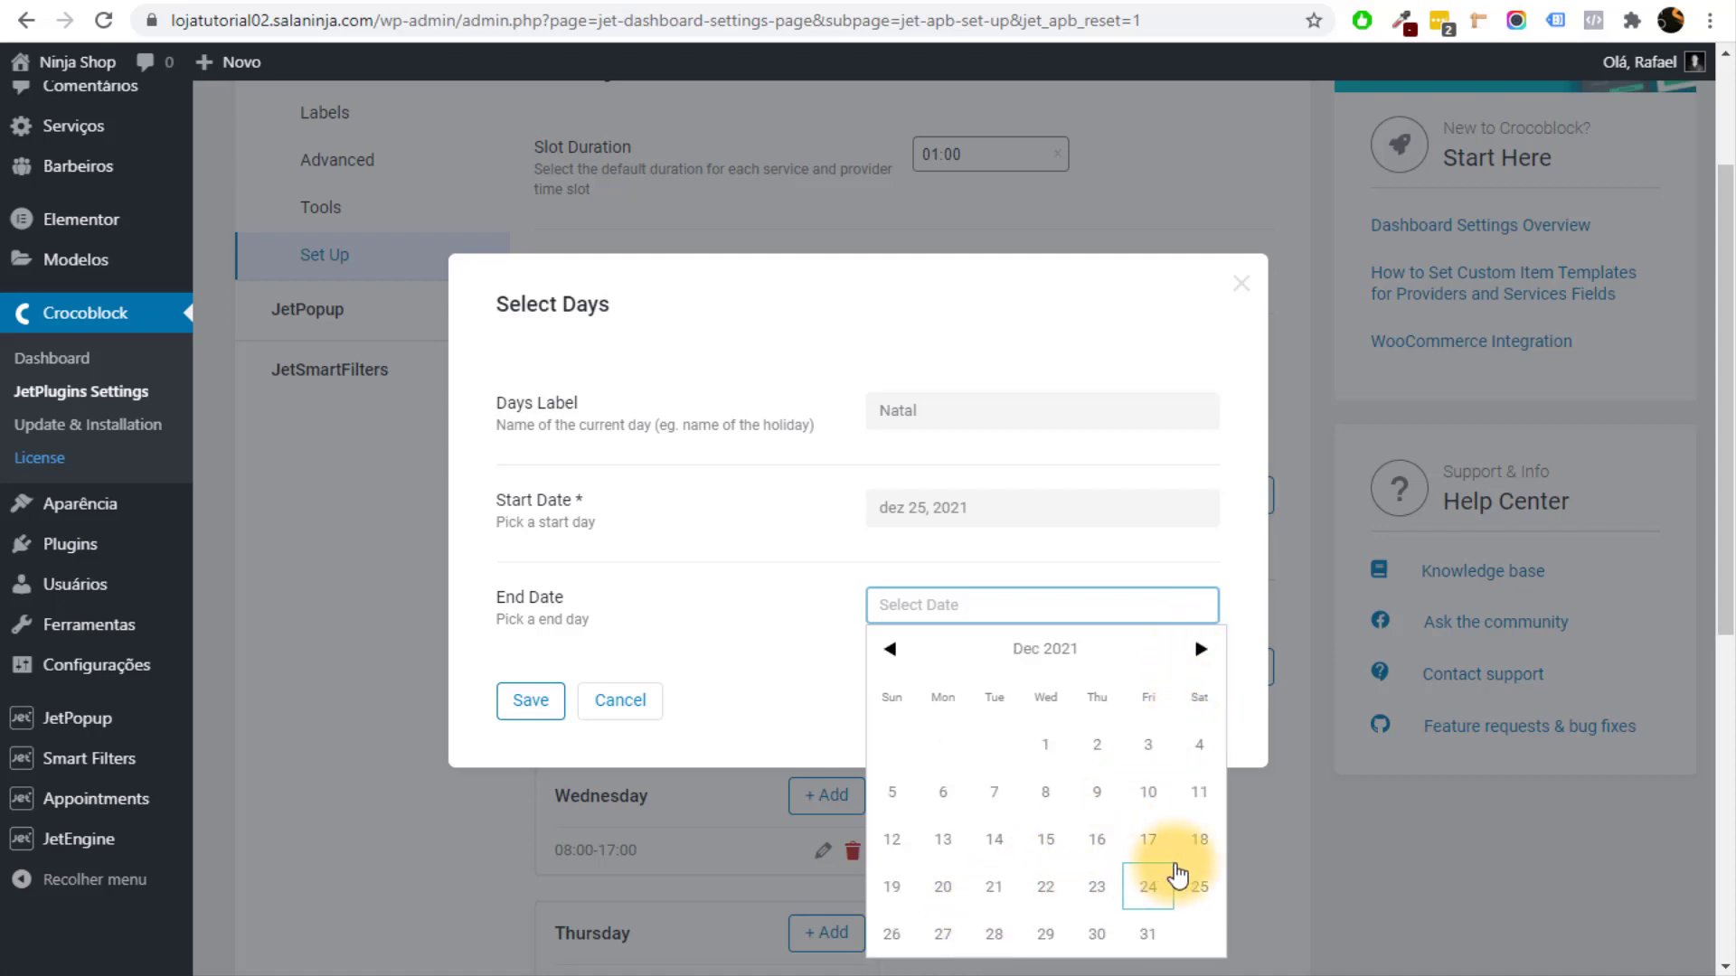
click(893, 934)
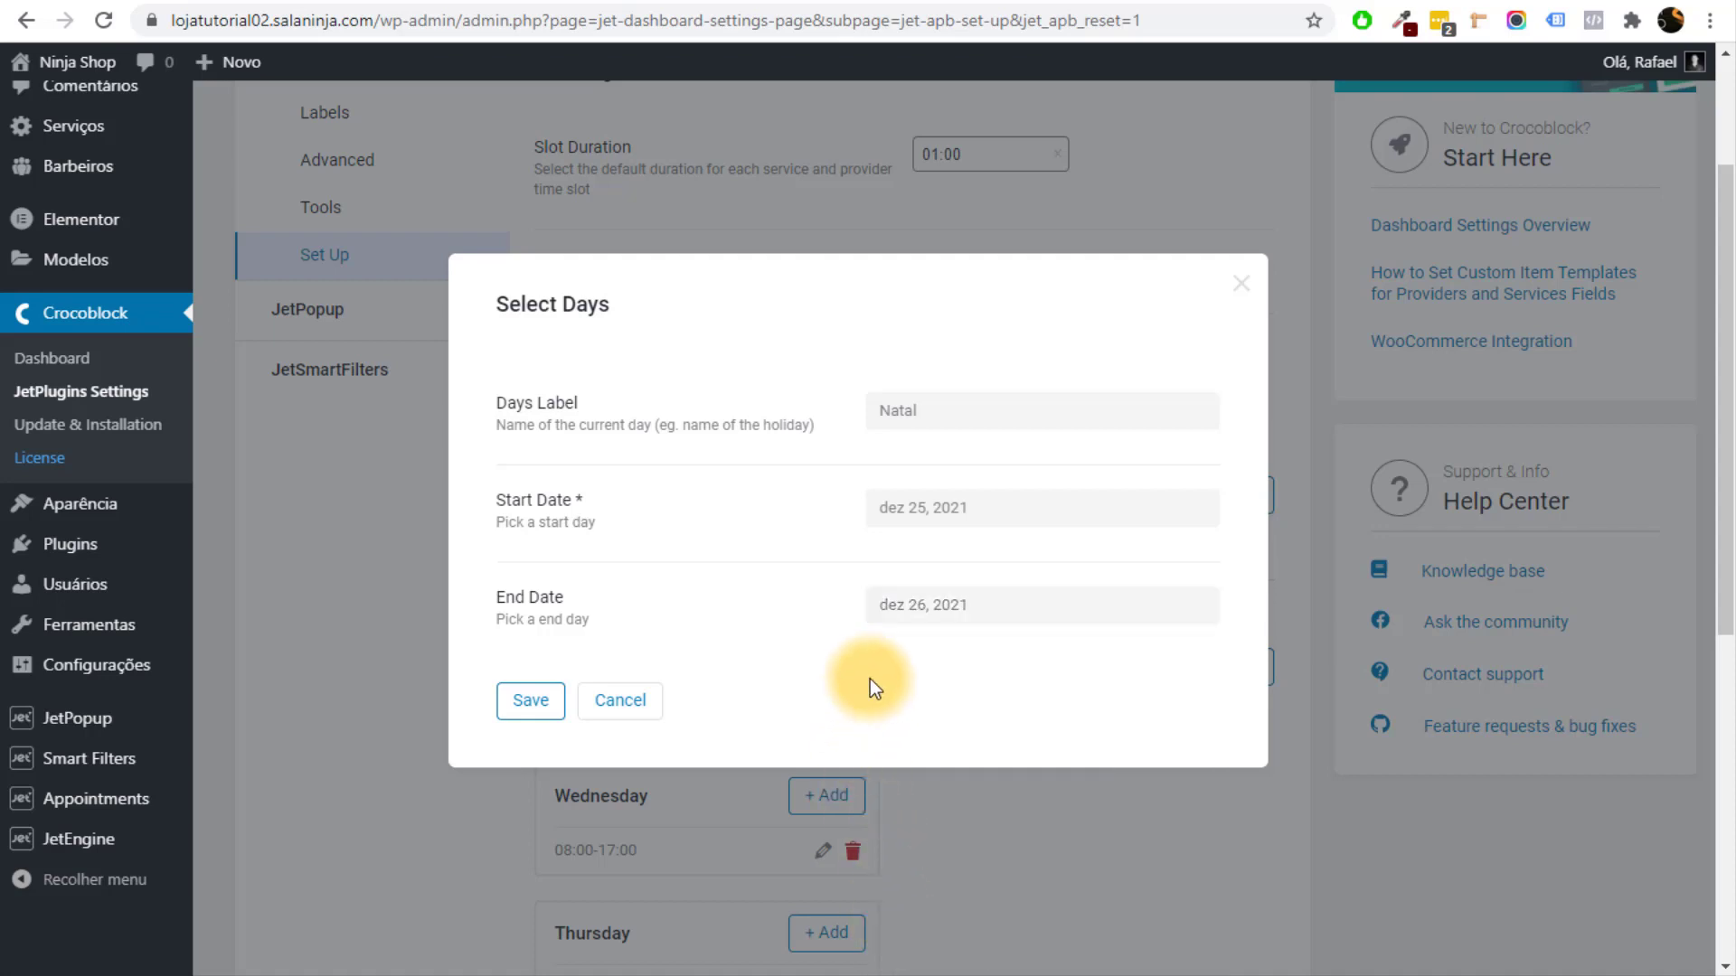
click(628, 701)
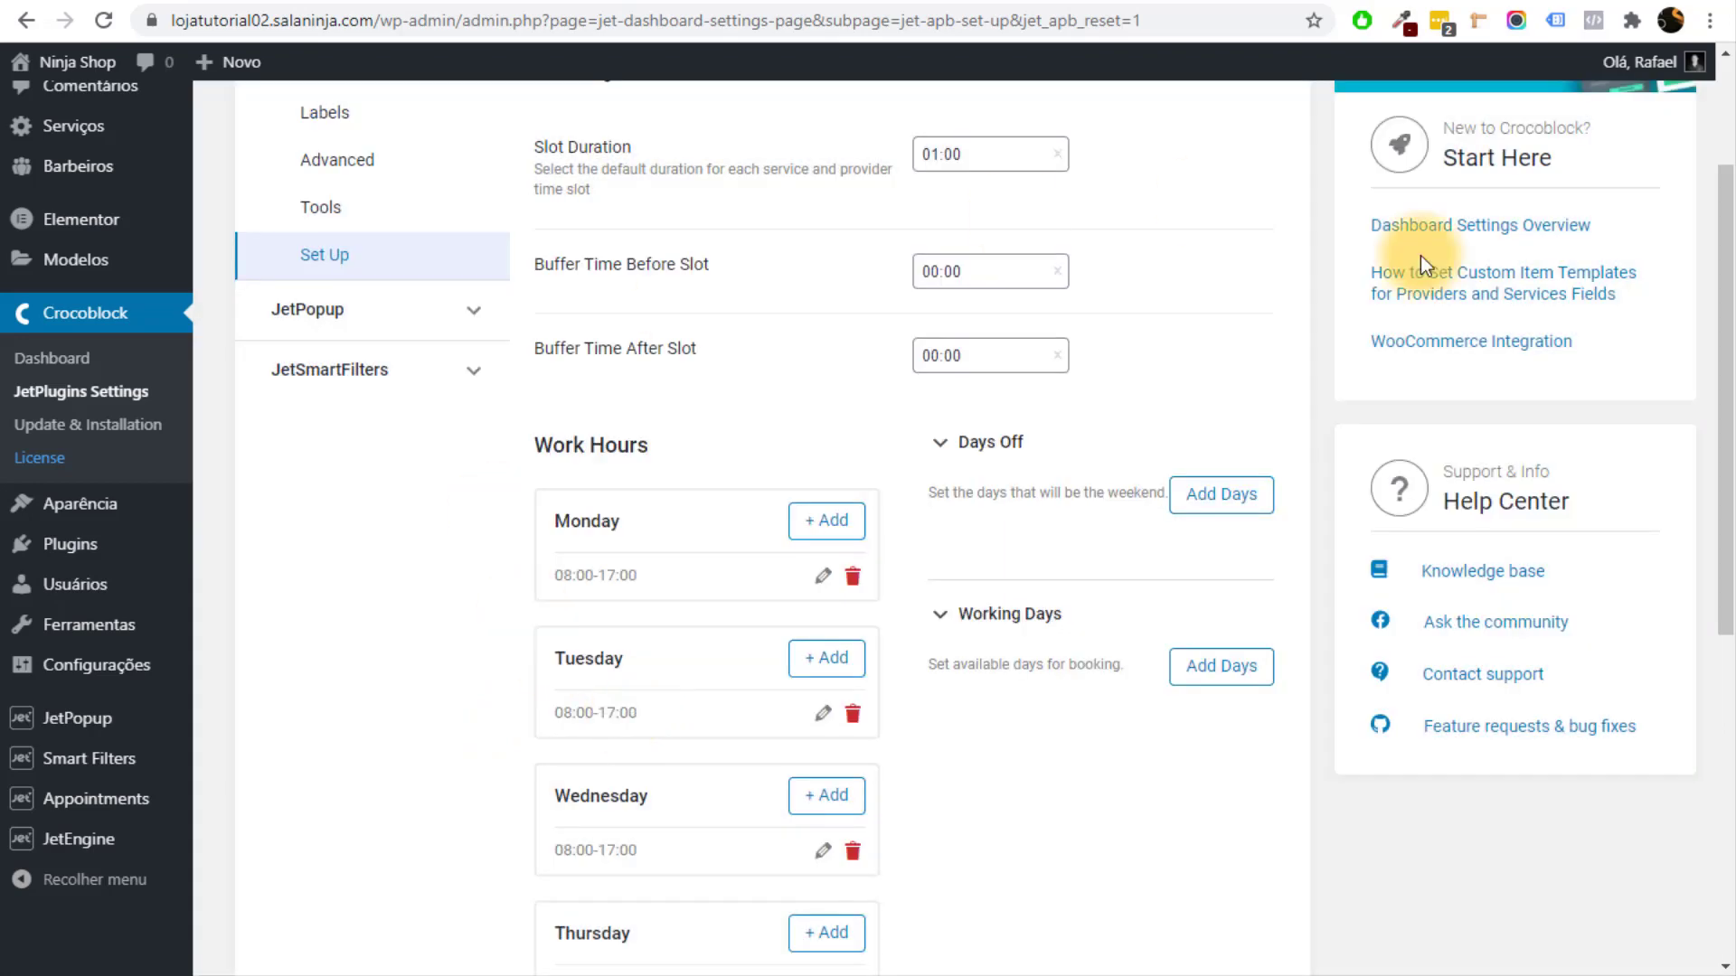
- Advance to Step 4 of 4, Setup additional options, and review its booking-form and WooCommerce settings
drag(1723, 448, 1410, 756)
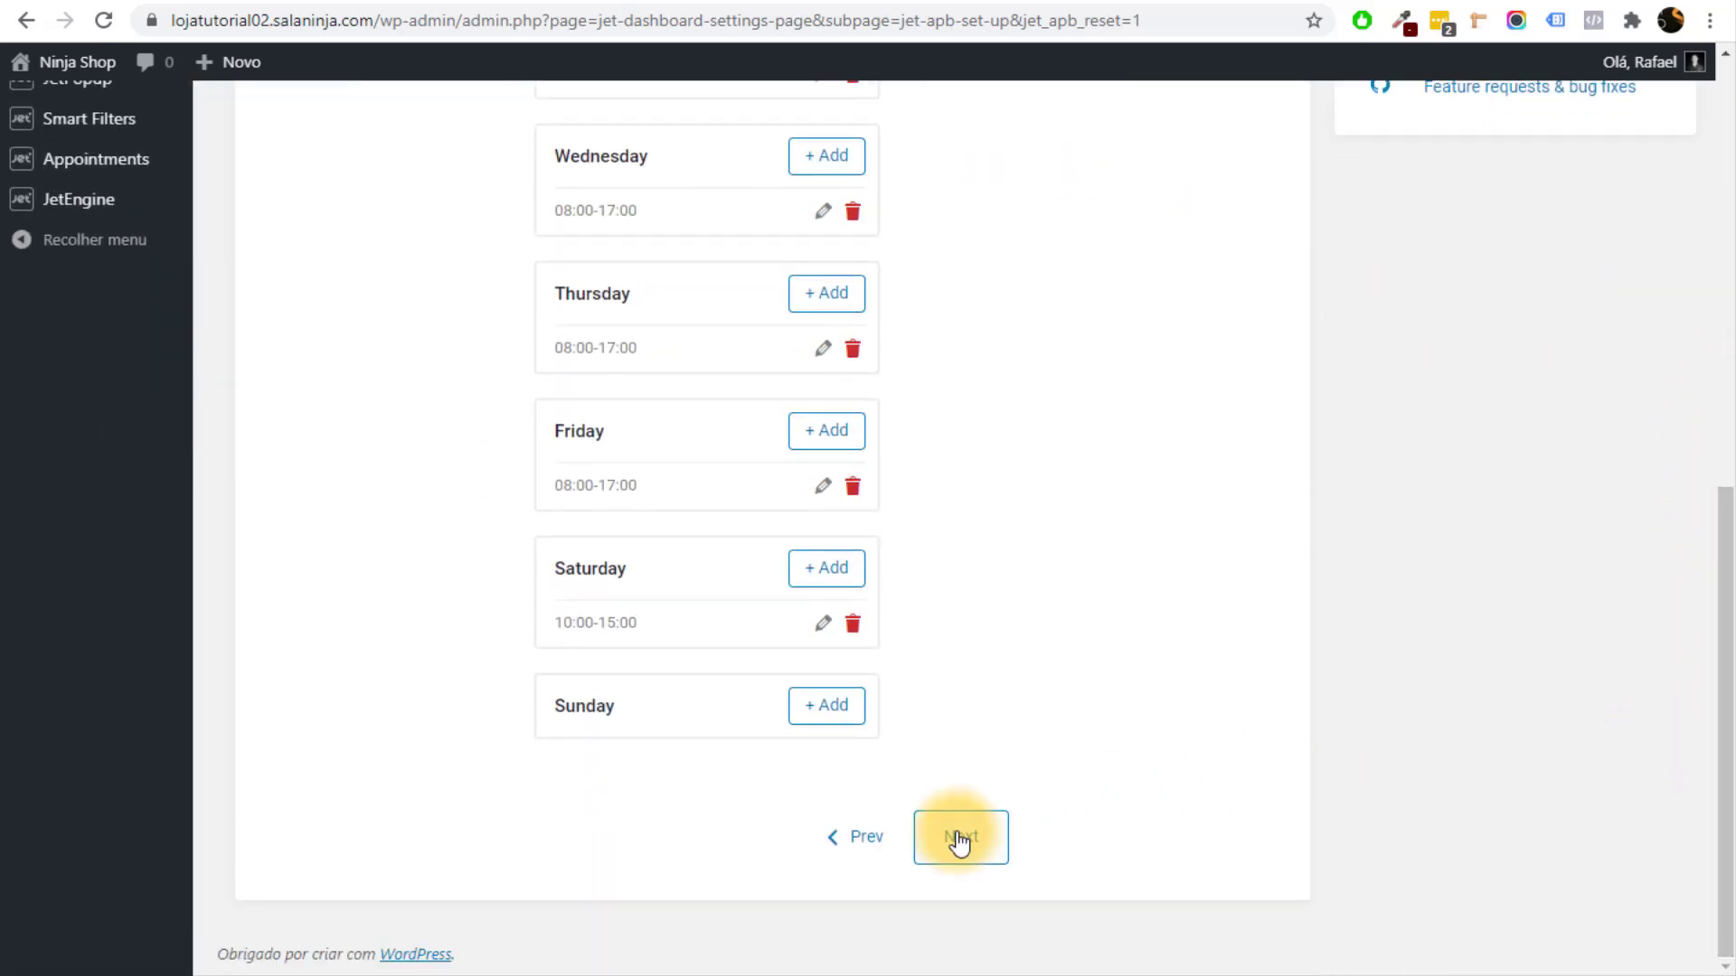
click(960, 840)
scroll(966, 664, up, 2)
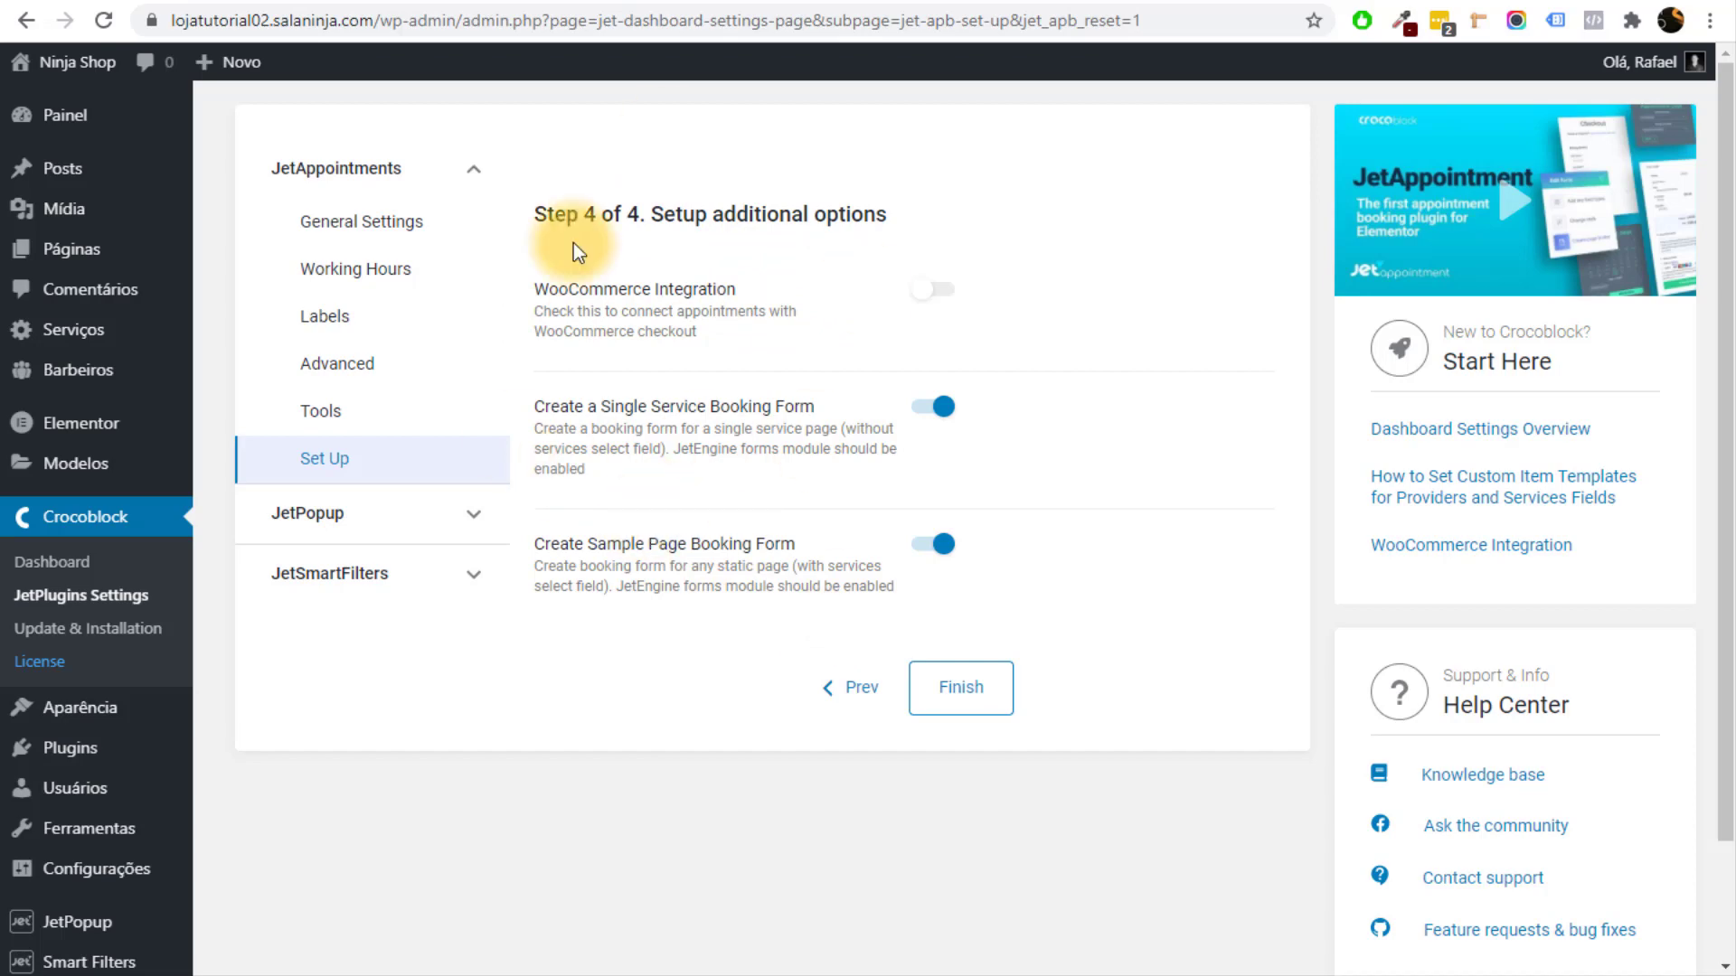
scroll(633, 298, down, 2)
scroll(741, 357, up, 2)
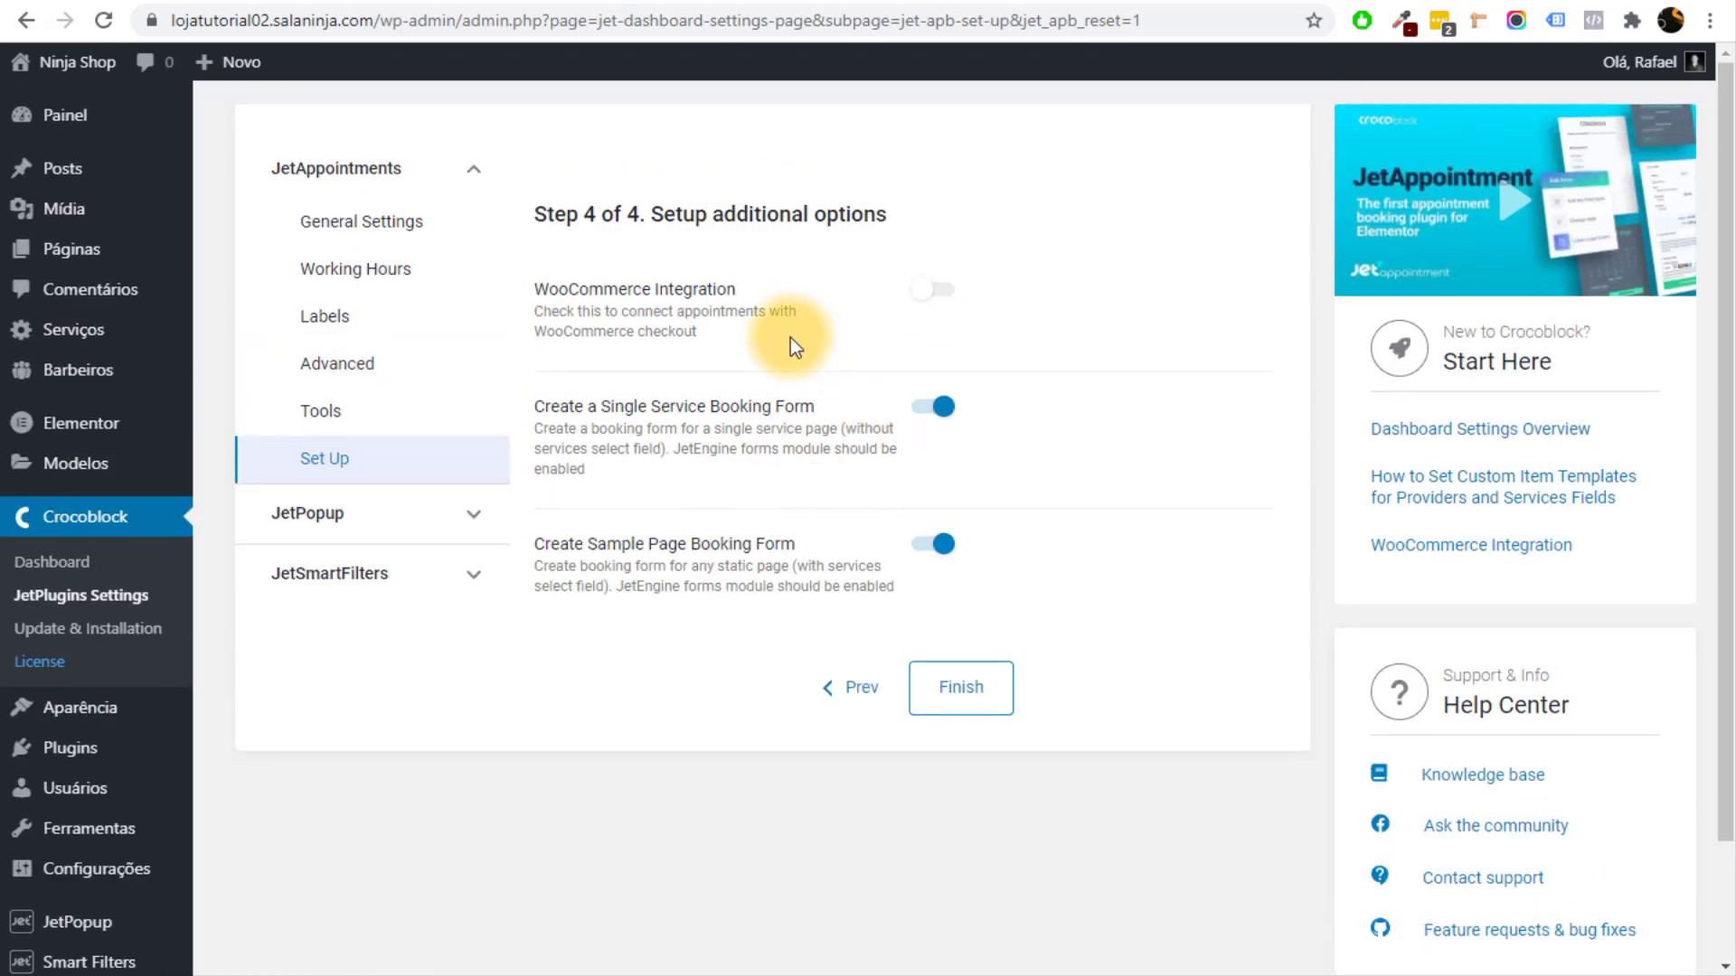
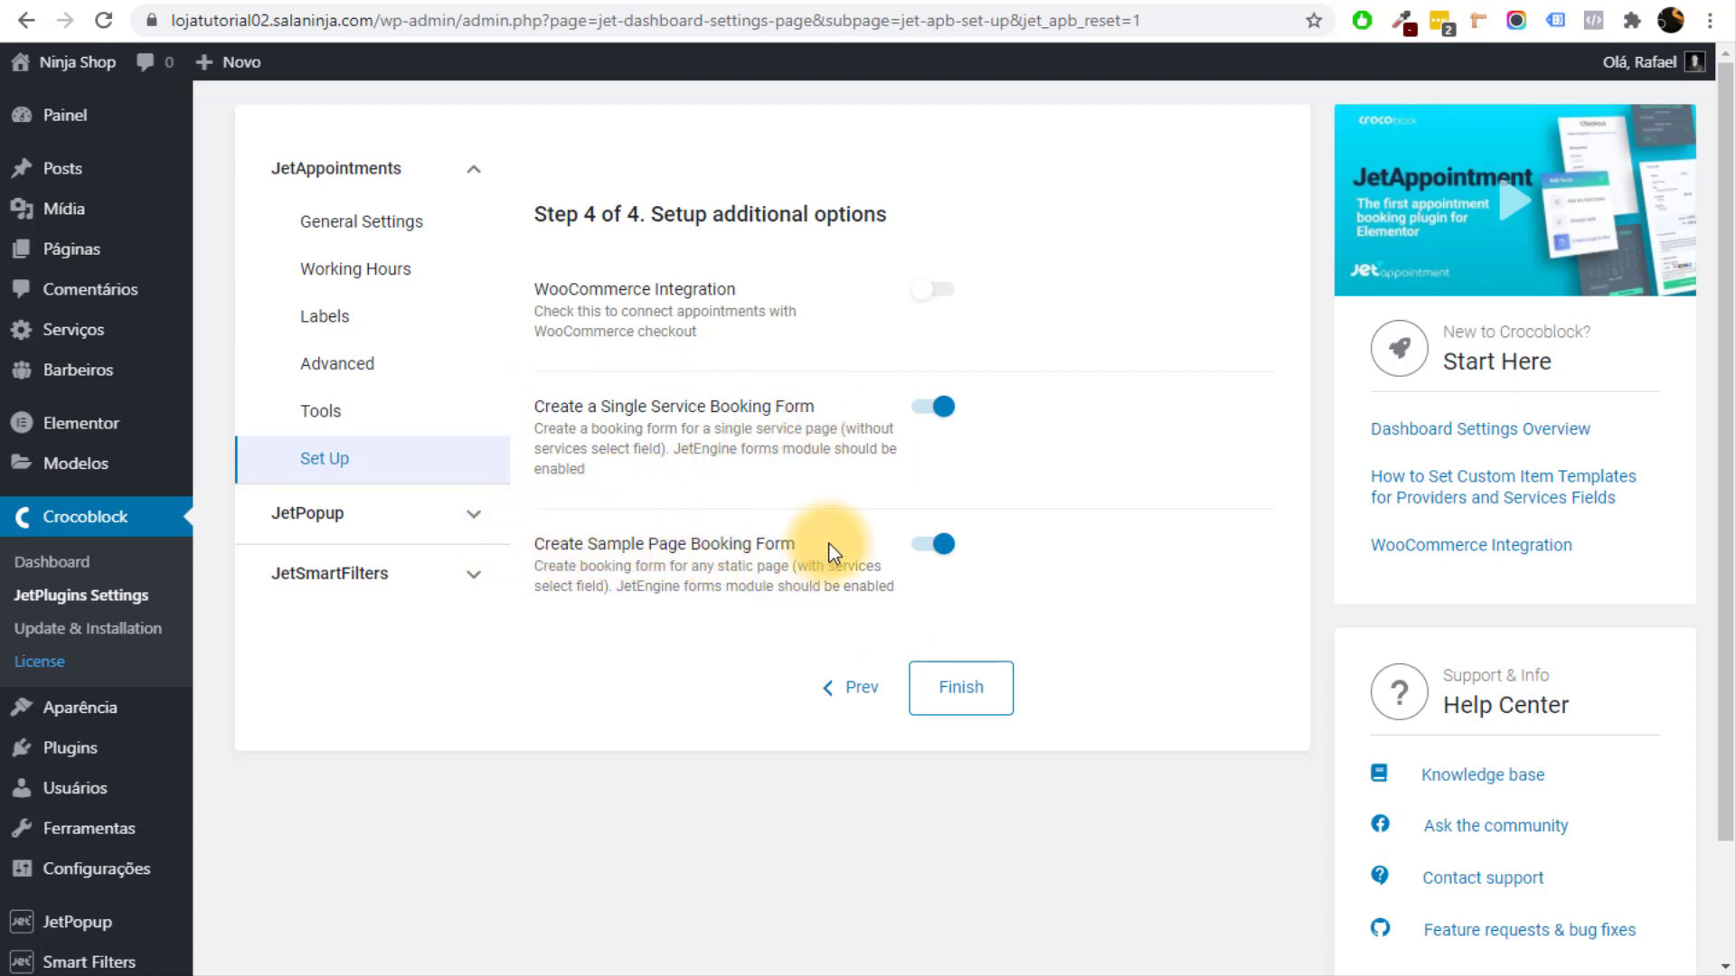
- Toggle the Single Service Booking Form option off and back on, keeping both booking forms enabled
click(936, 408)
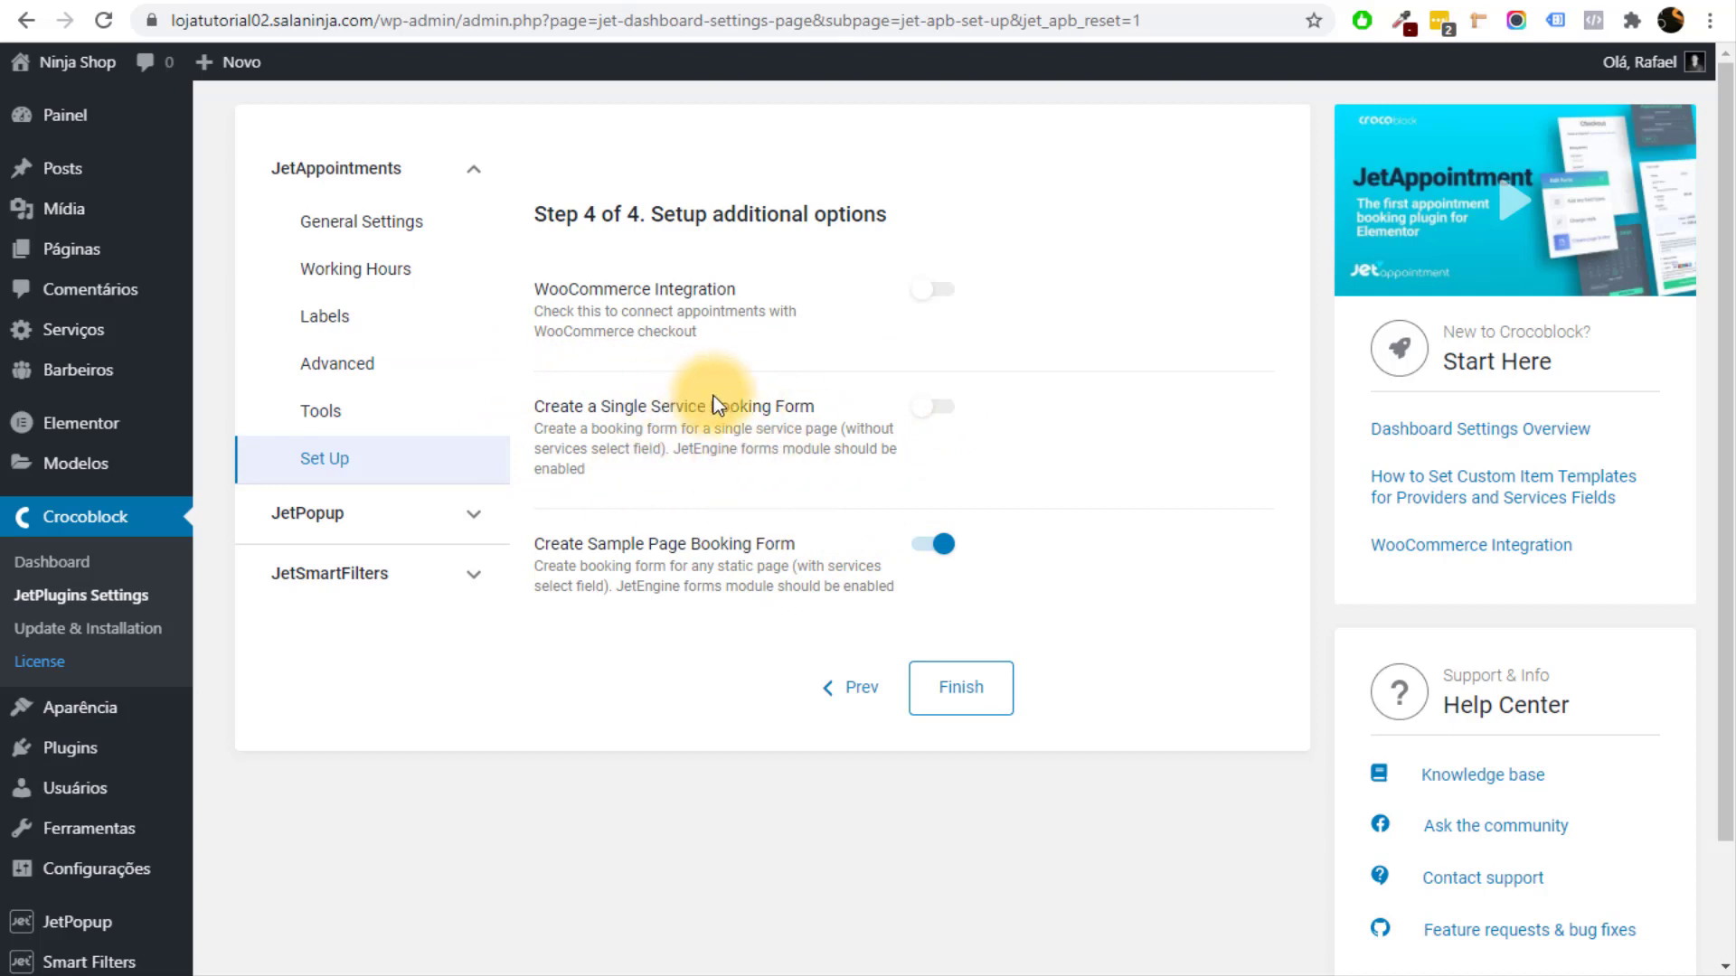
click(934, 410)
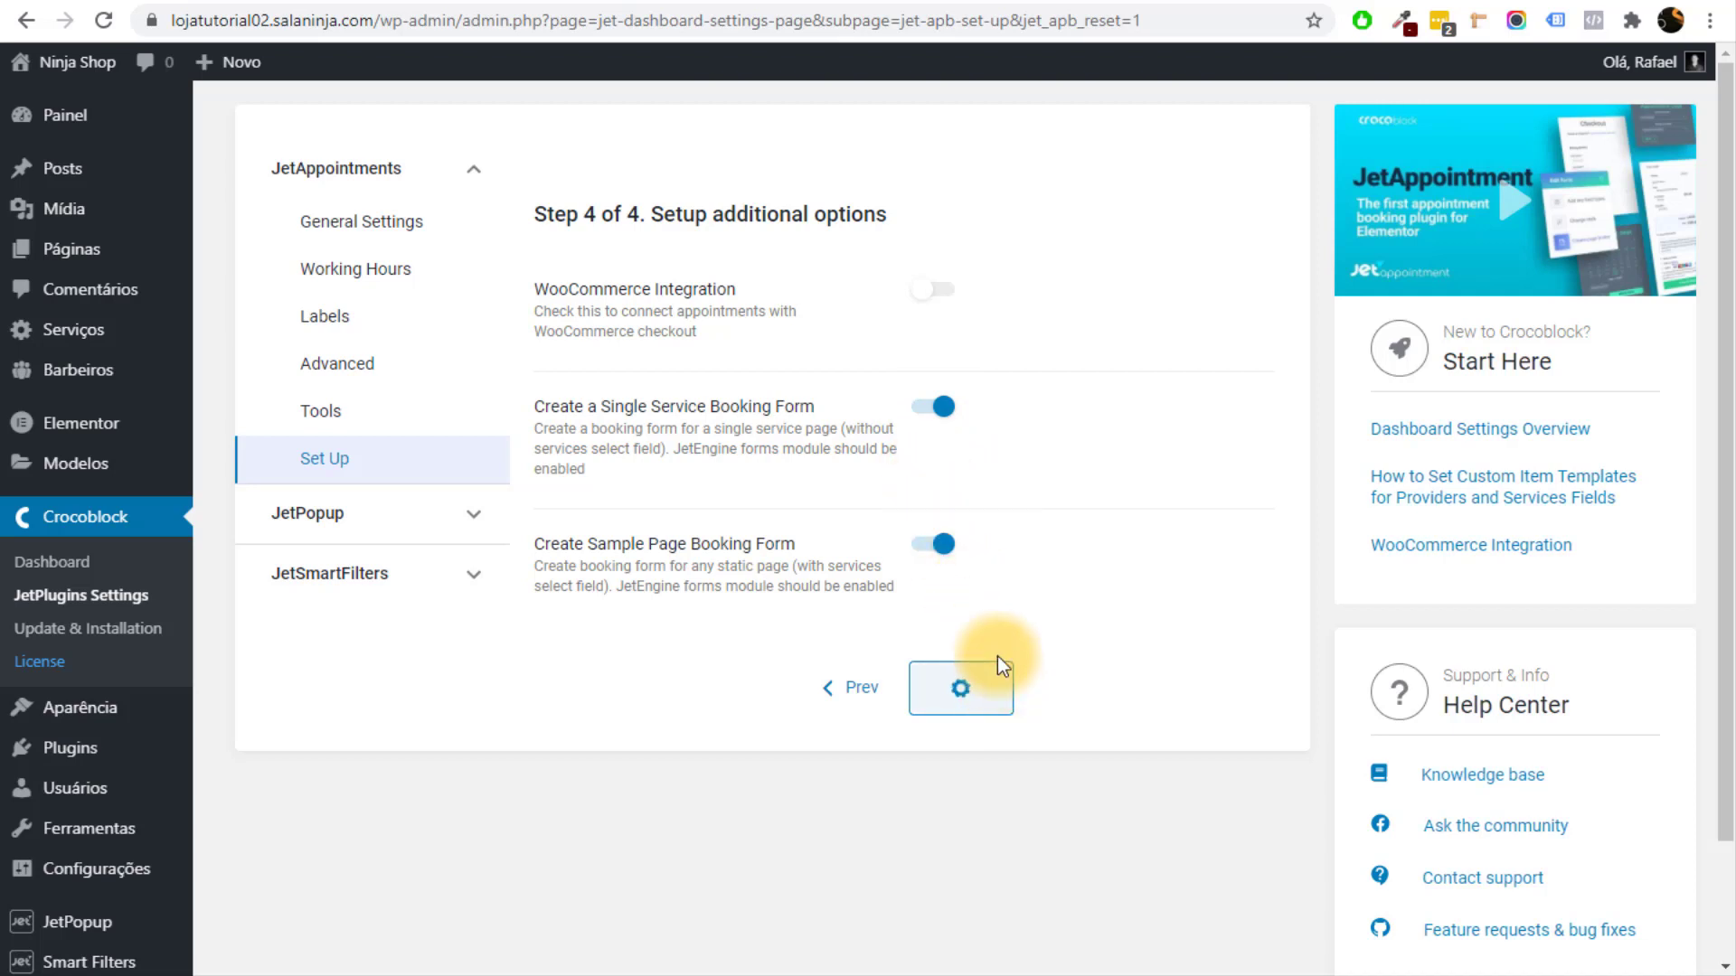
- Open JetEngine's main settings from the sidebar and scroll to check the Forms module
scroll(1001, 579, down, 2)
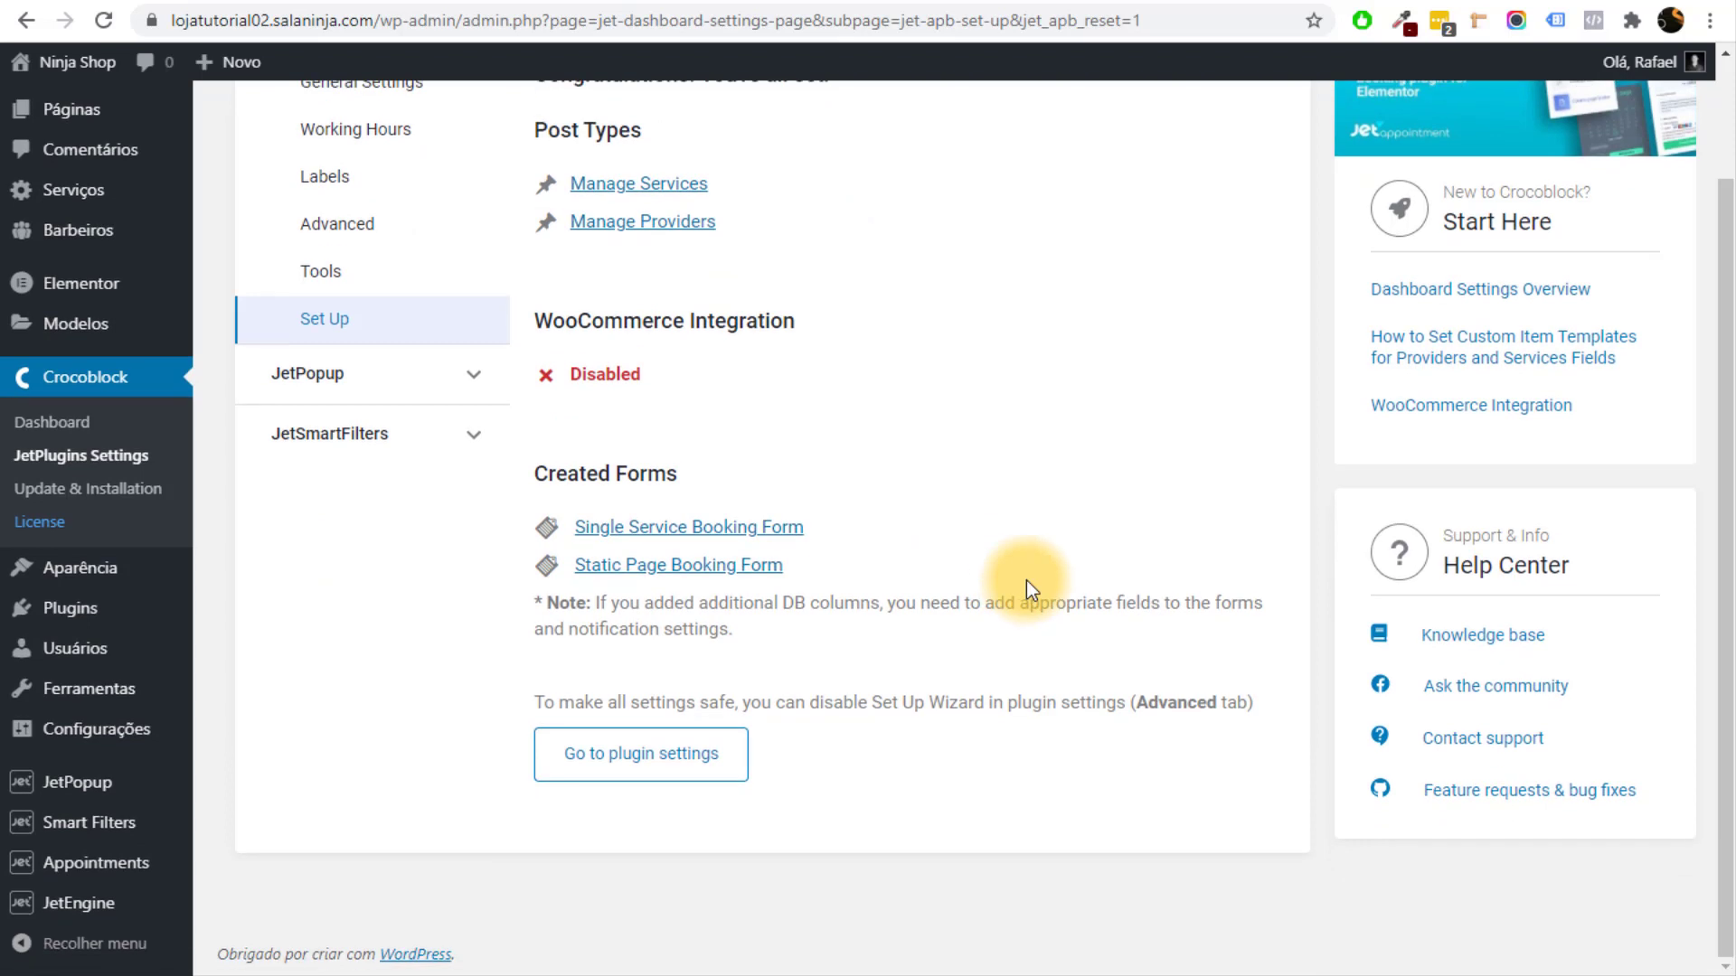
scroll(1027, 580, up, 1)
scroll(1027, 580, down, 1)
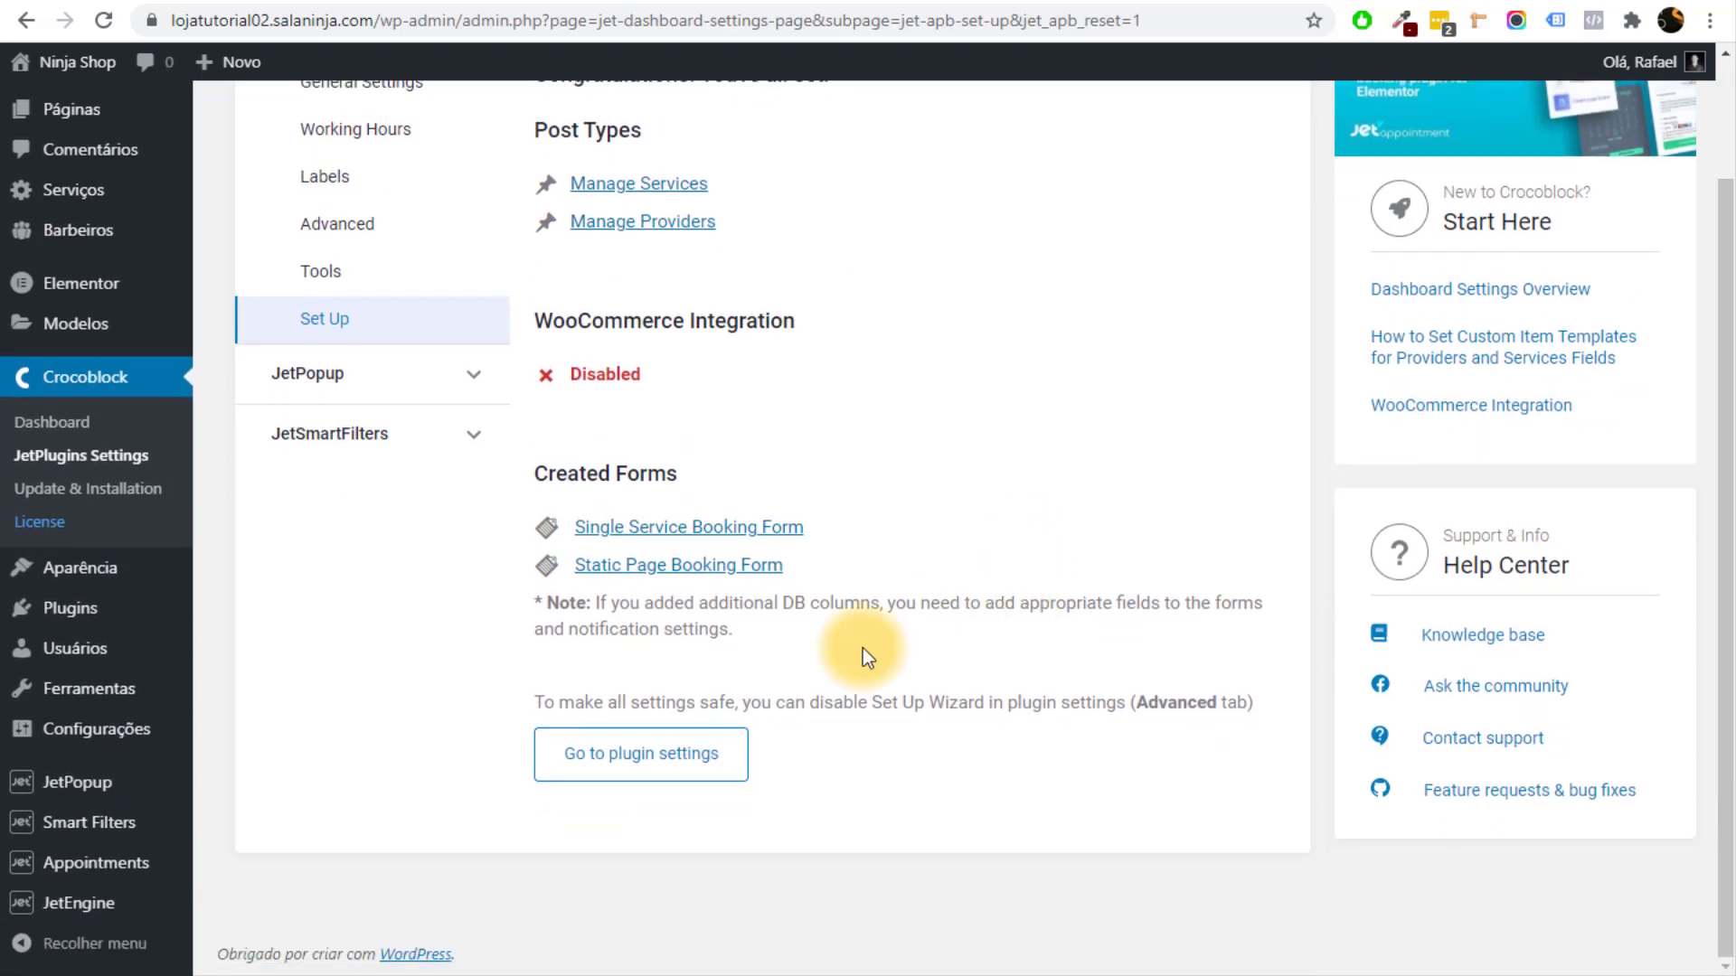
mouse_move(120, 907)
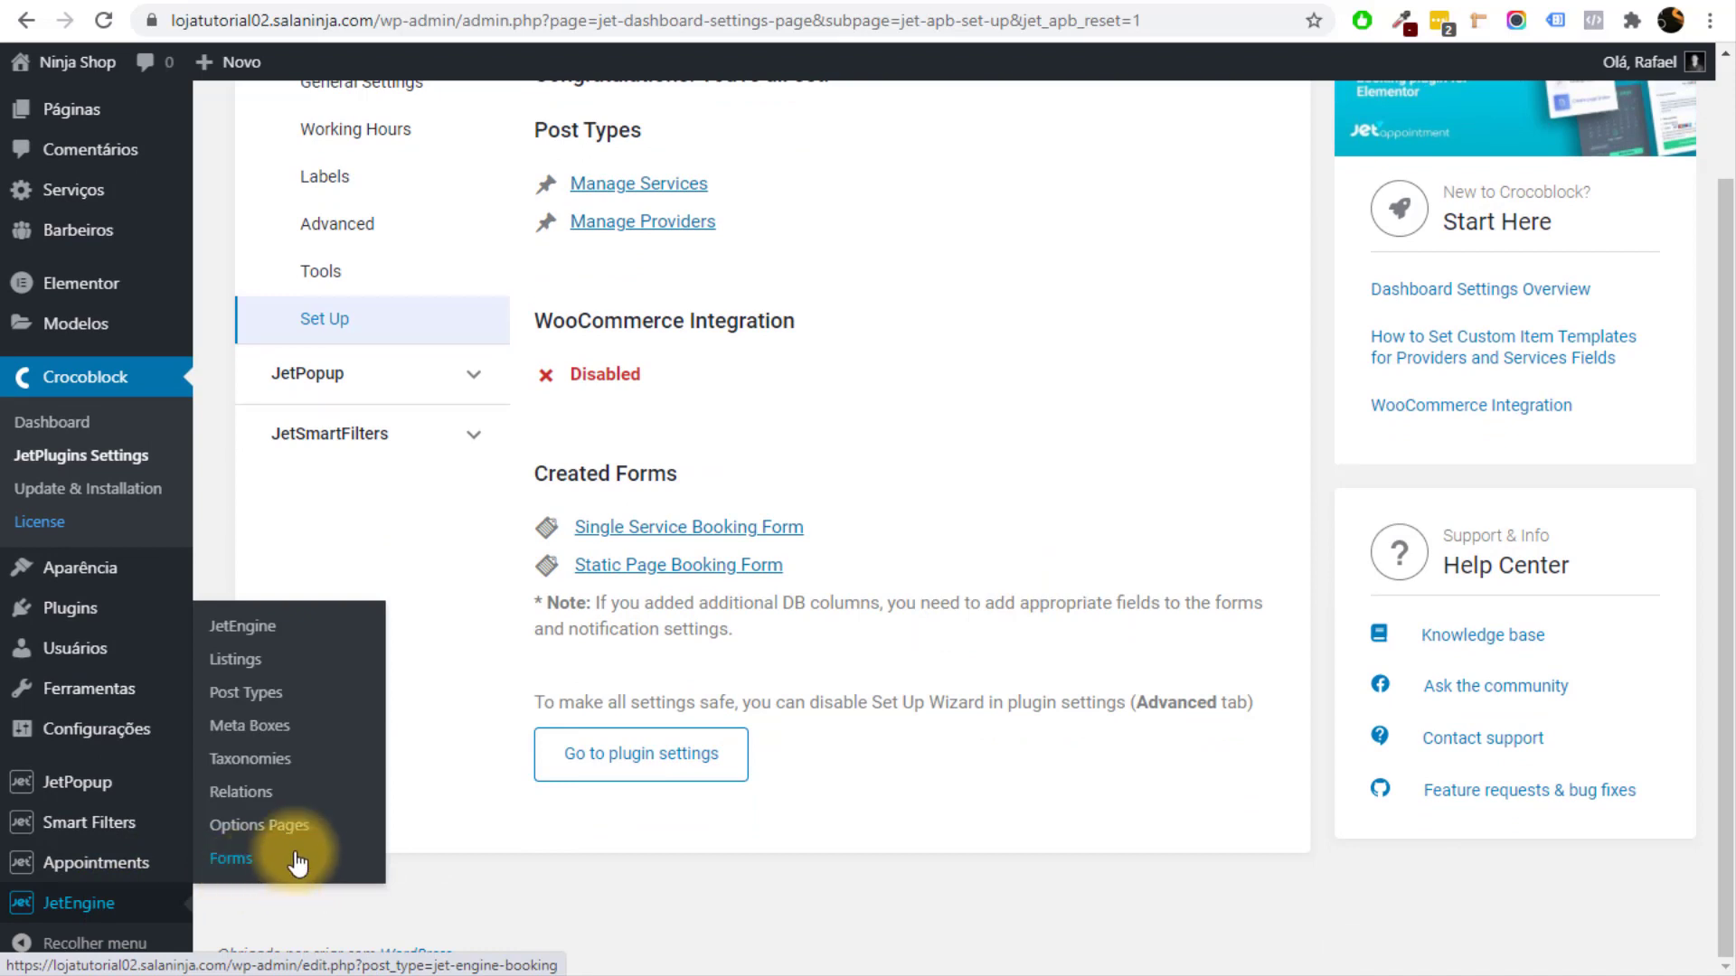
click(253, 633)
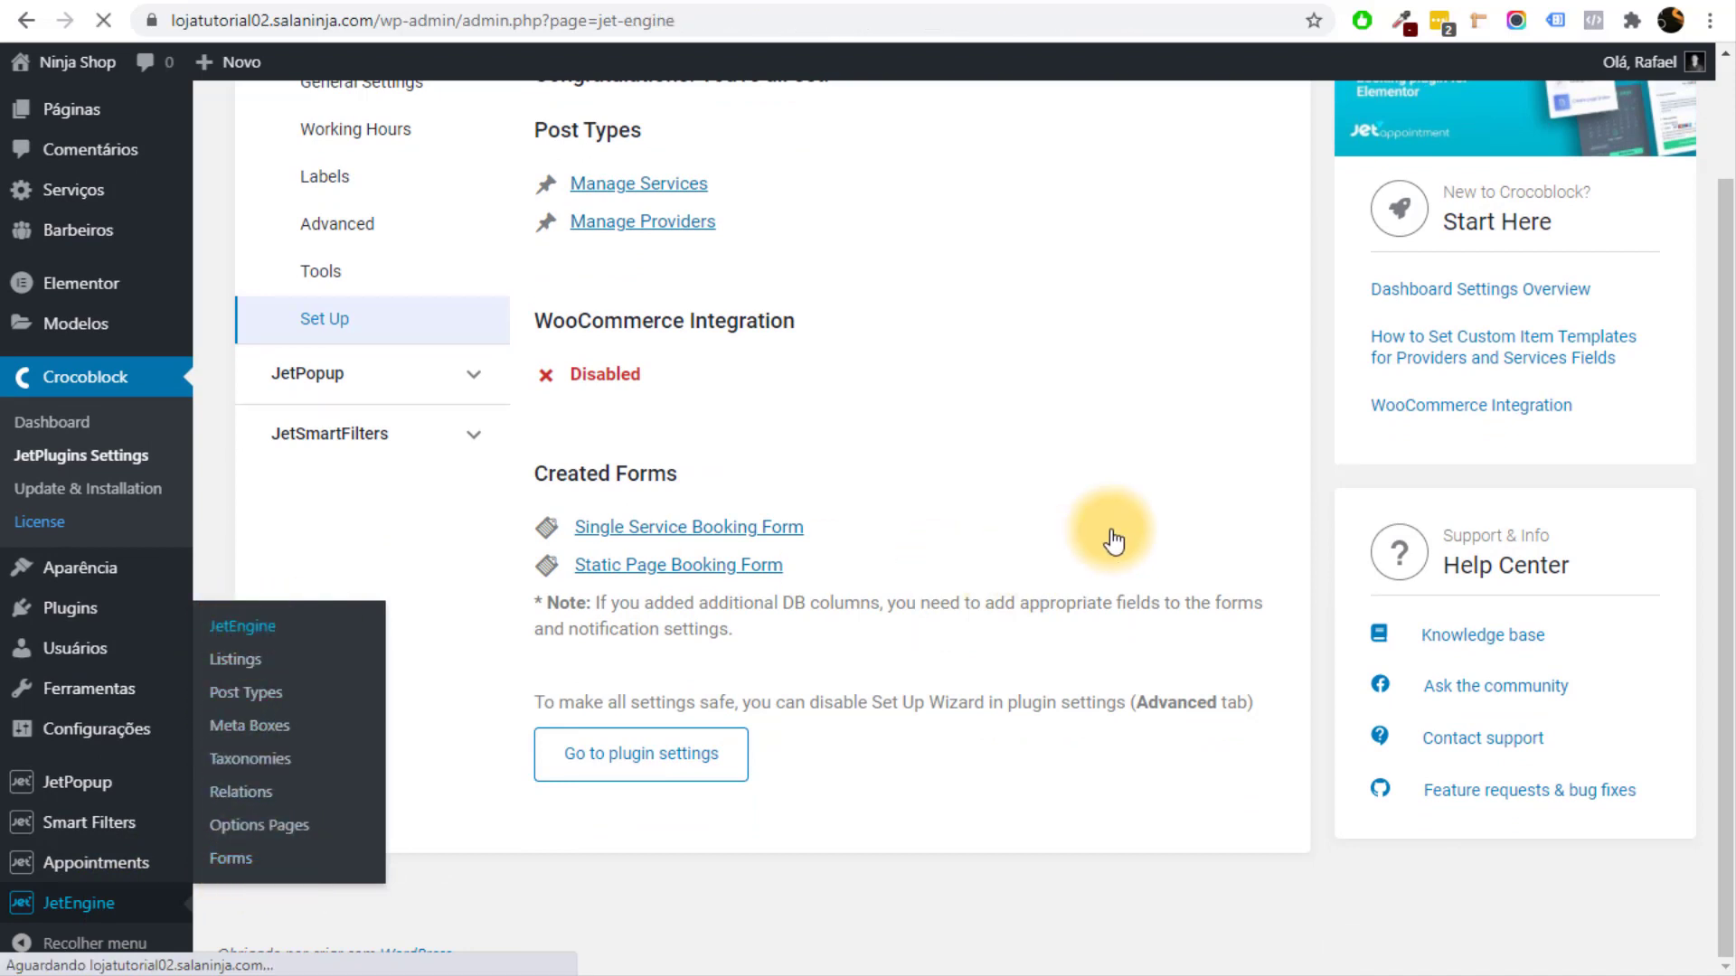
scroll(669, 457, down, 4)
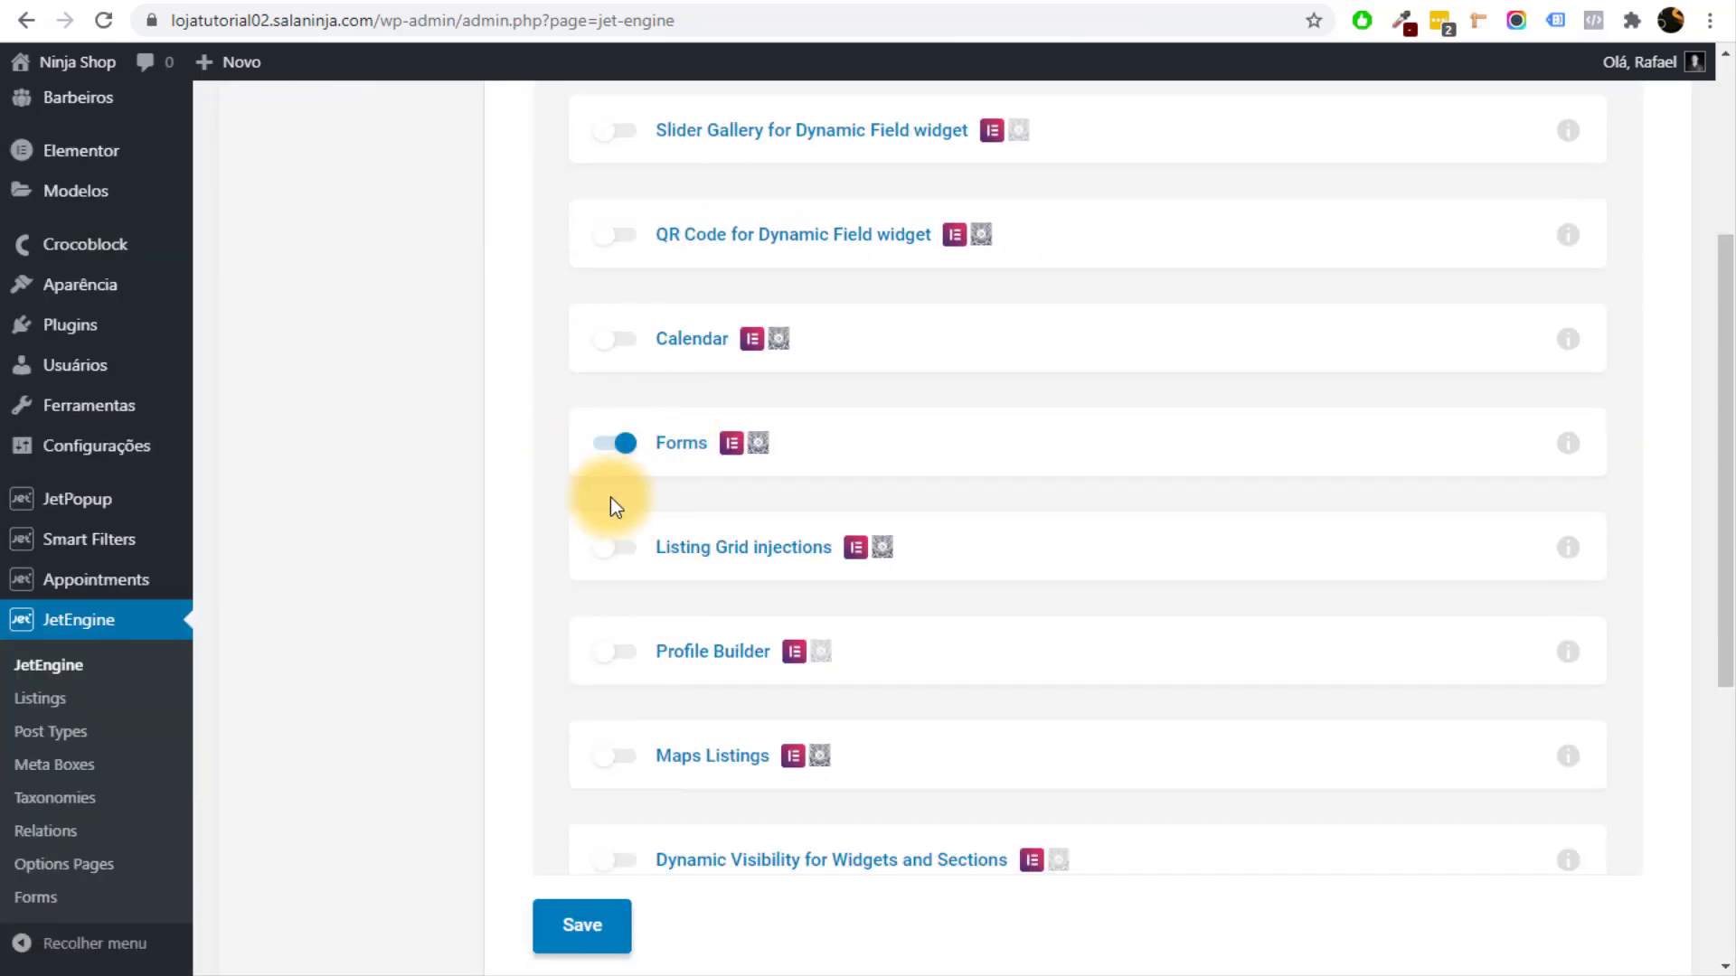
scroll(600, 597, down, 3)
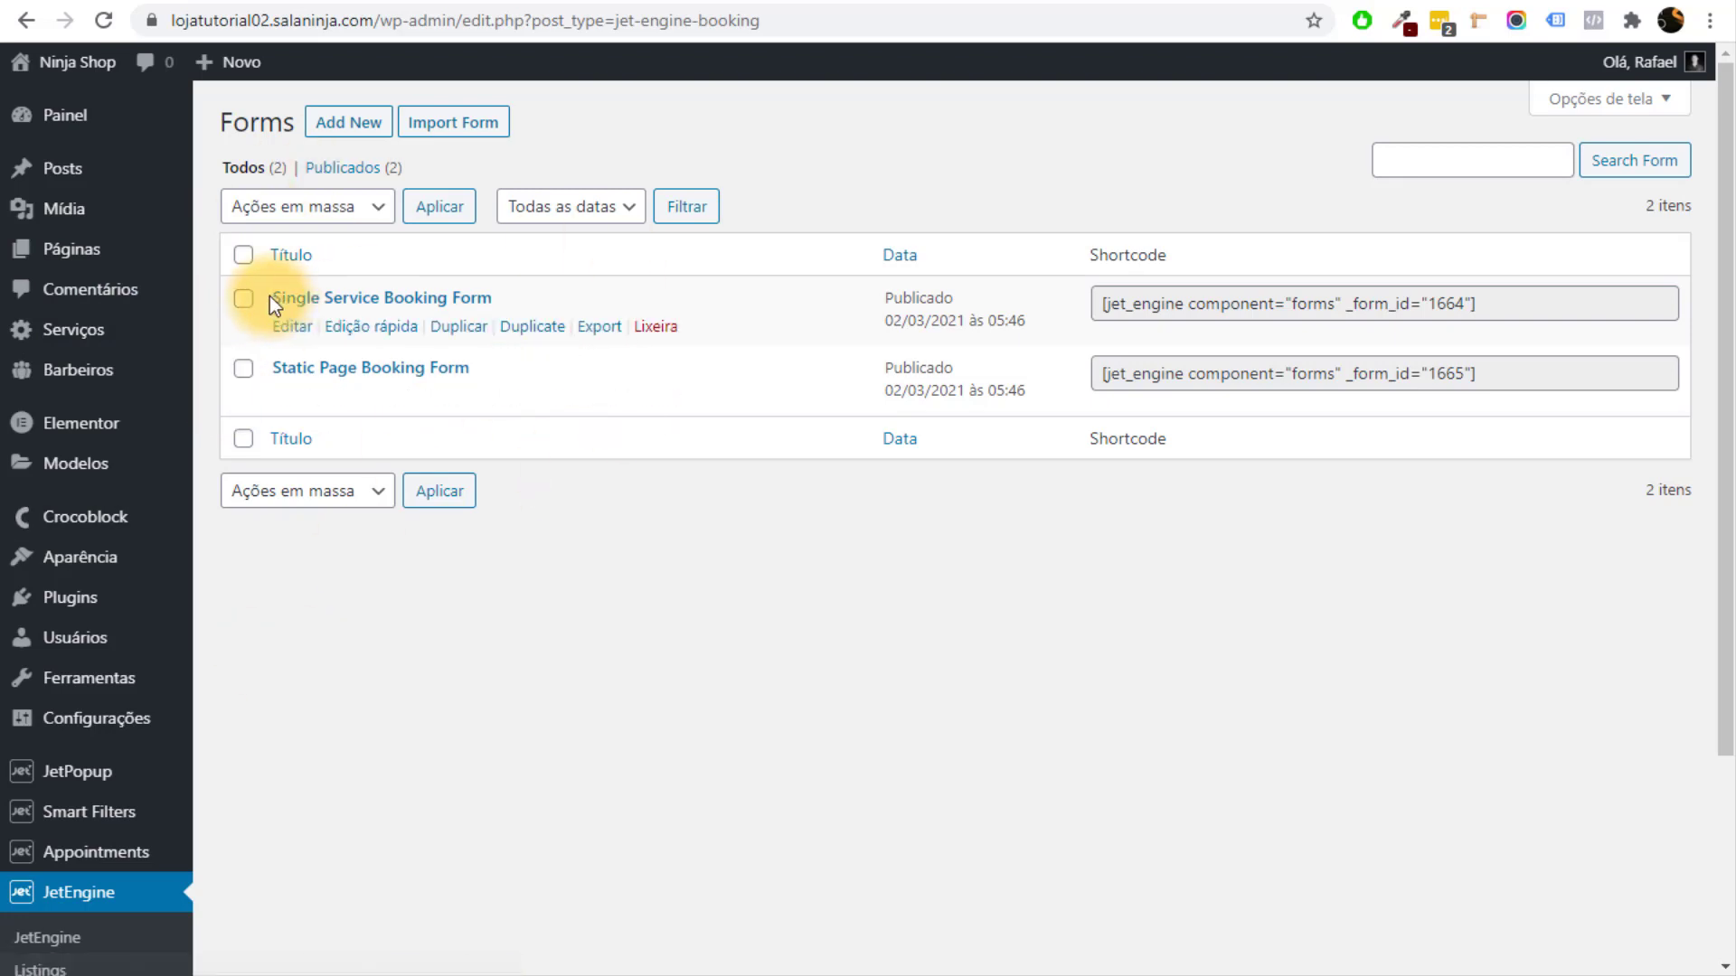
- Compare the two form names, trash Single Service Booking Form, and switch to XMind
drag(269, 296, 519, 302)
click(485, 352)
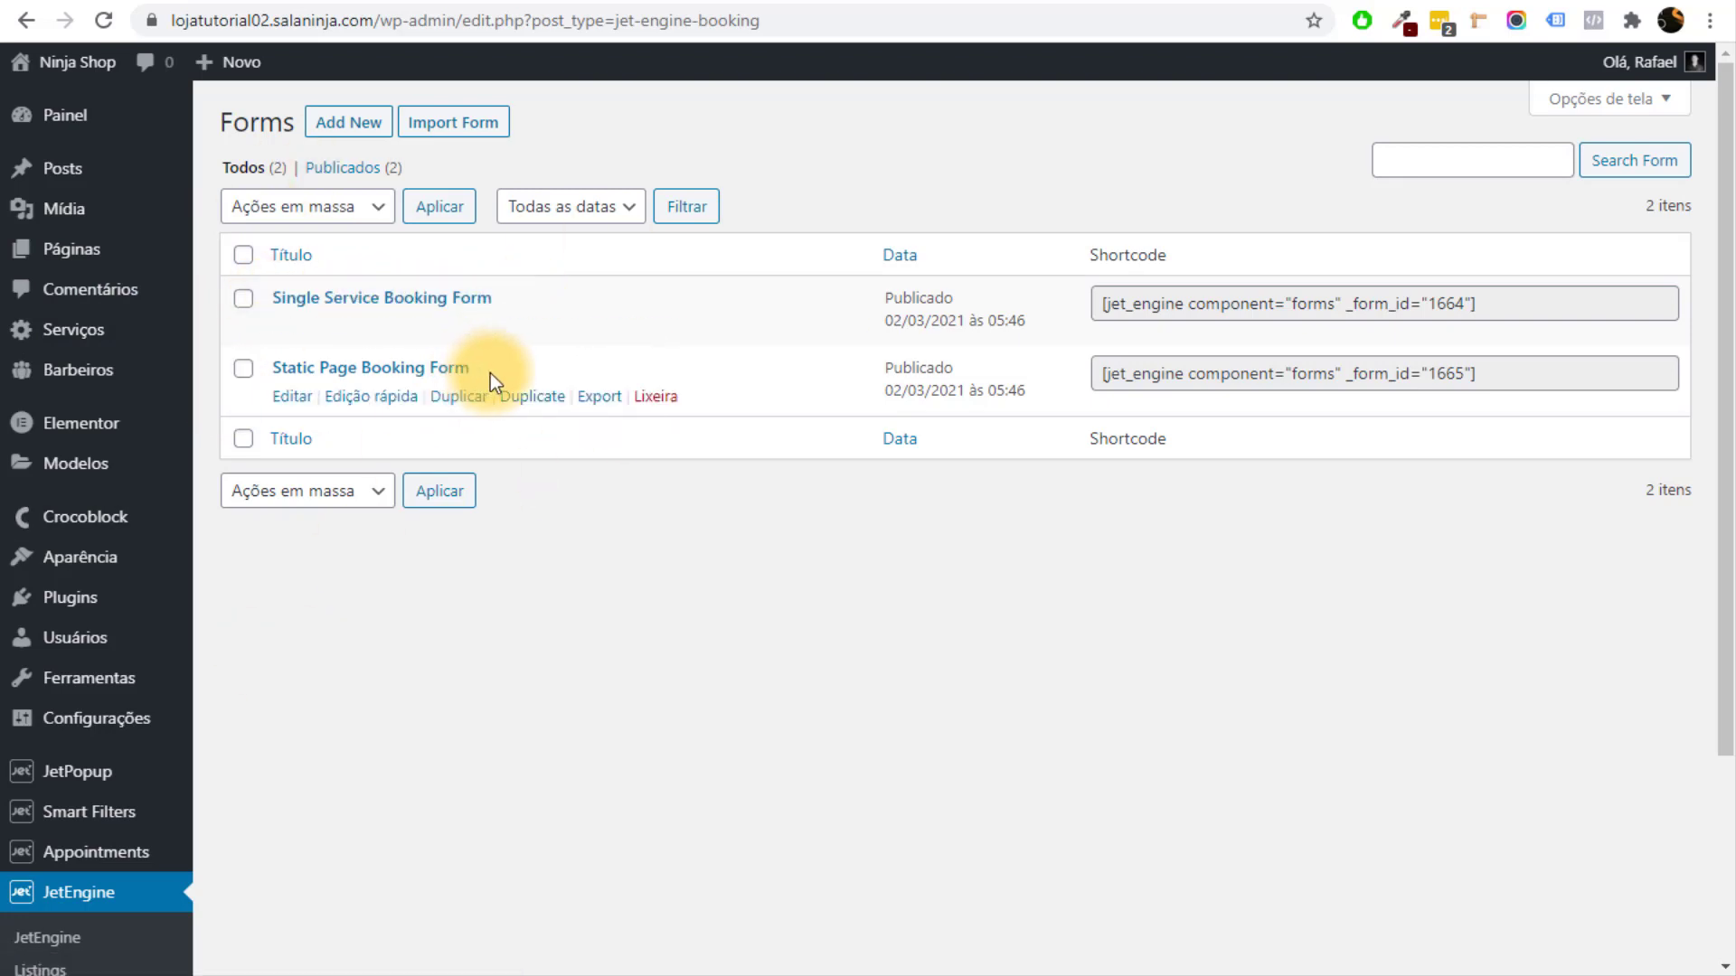
drag(490, 373, 268, 371)
click(631, 648)
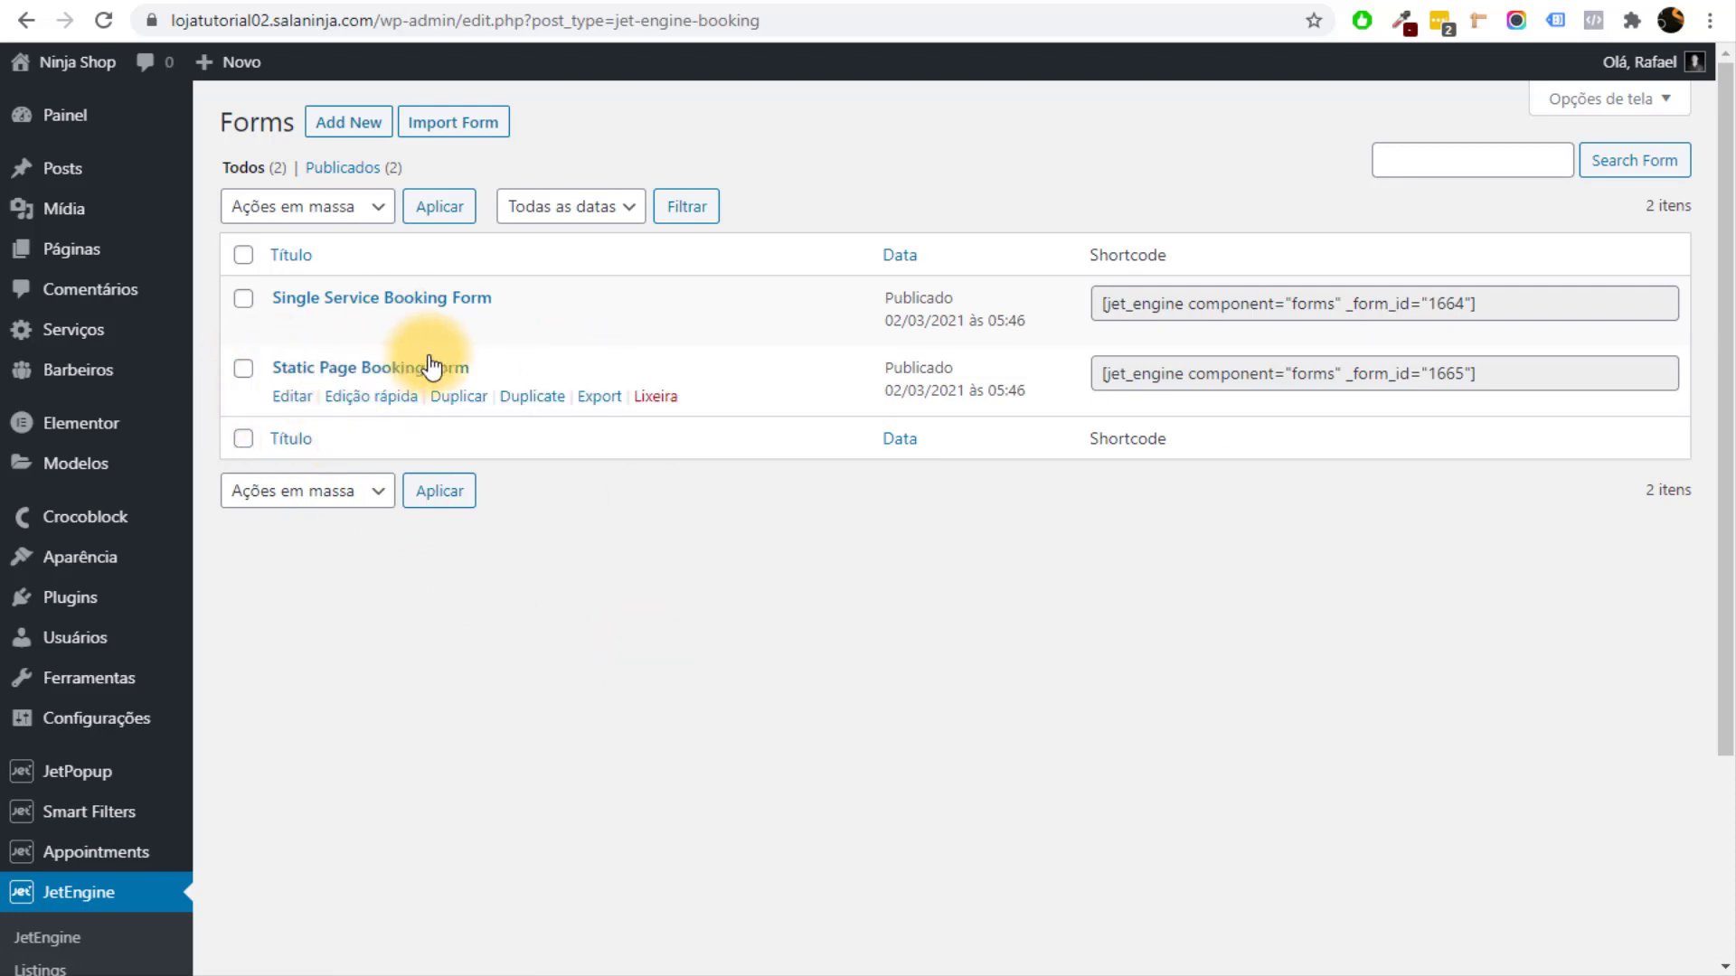
click(655, 330)
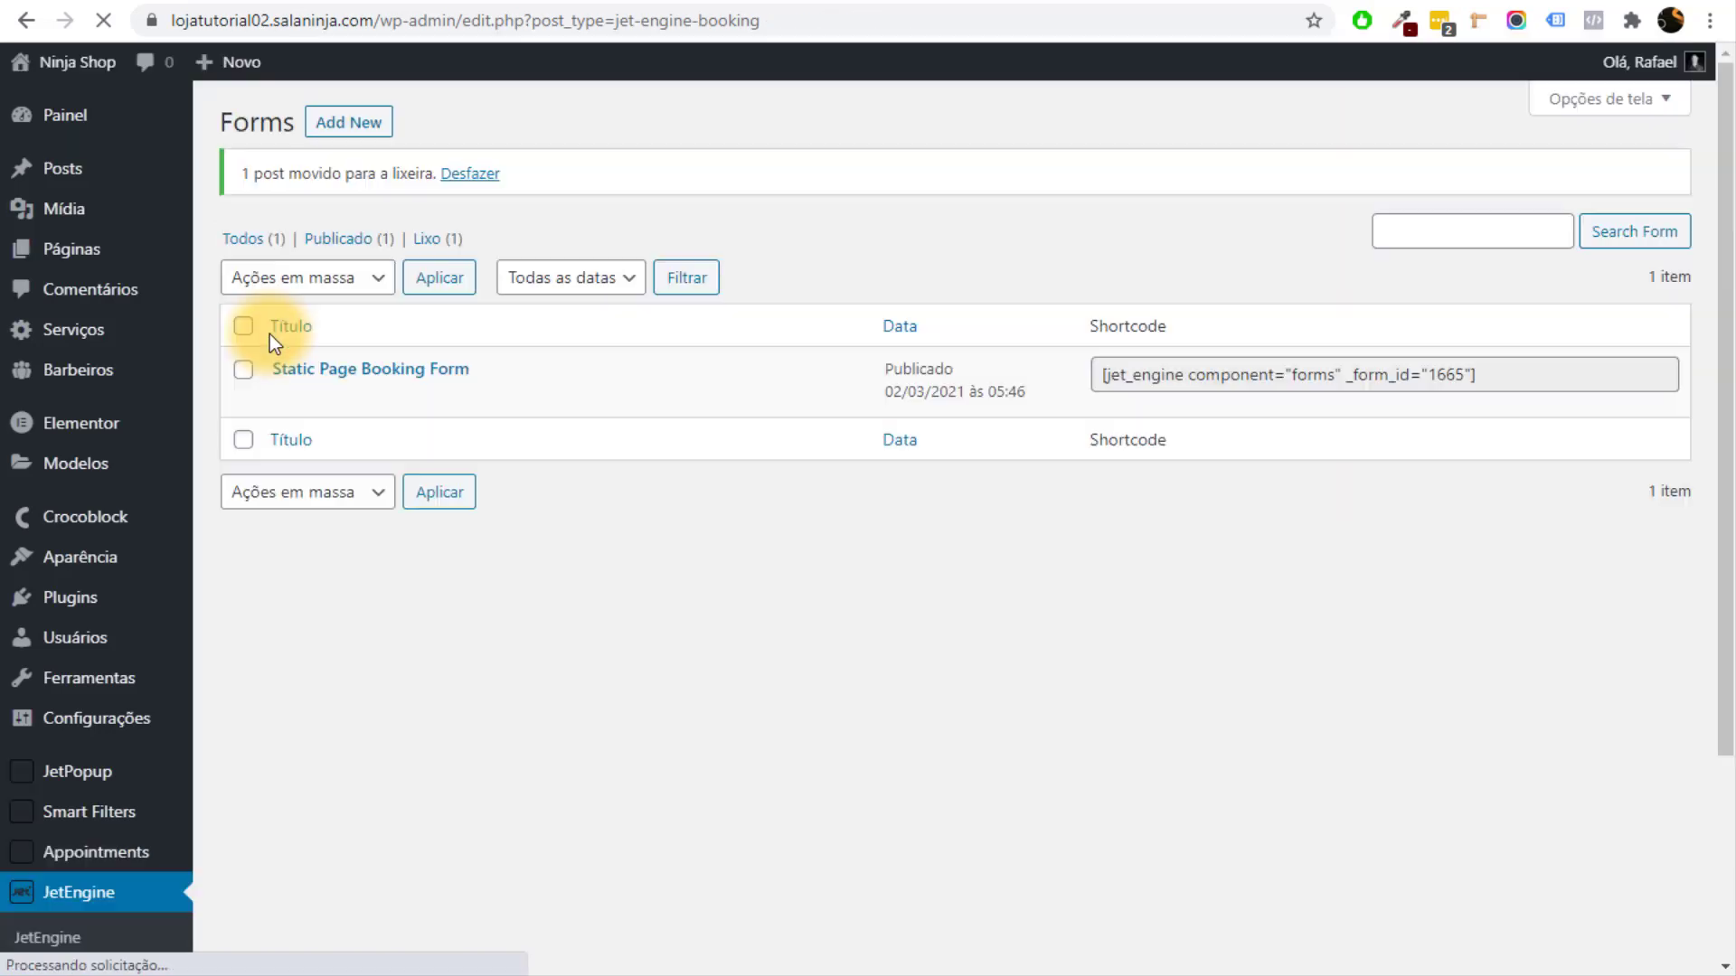
click(737, 965)
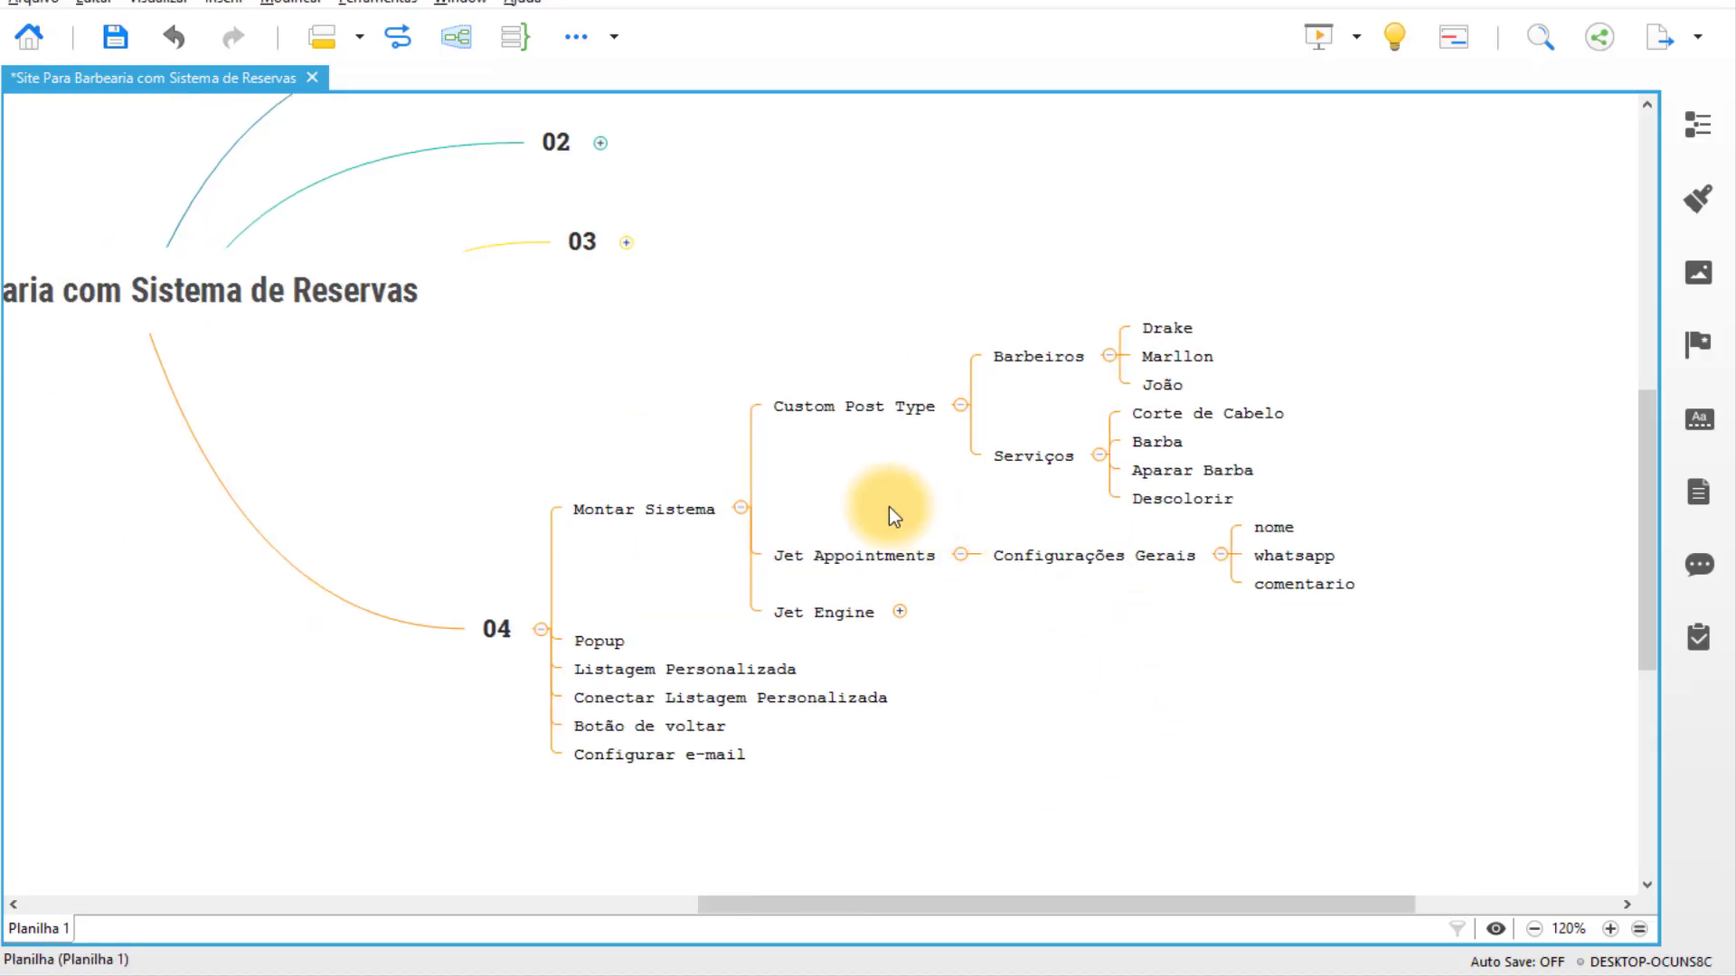
- Expand Jet Engine, Forms and Adicionar campos no formulário to reveal Telefone and Calcular Preço
click(1044, 670)
click(891, 416)
click(900, 611)
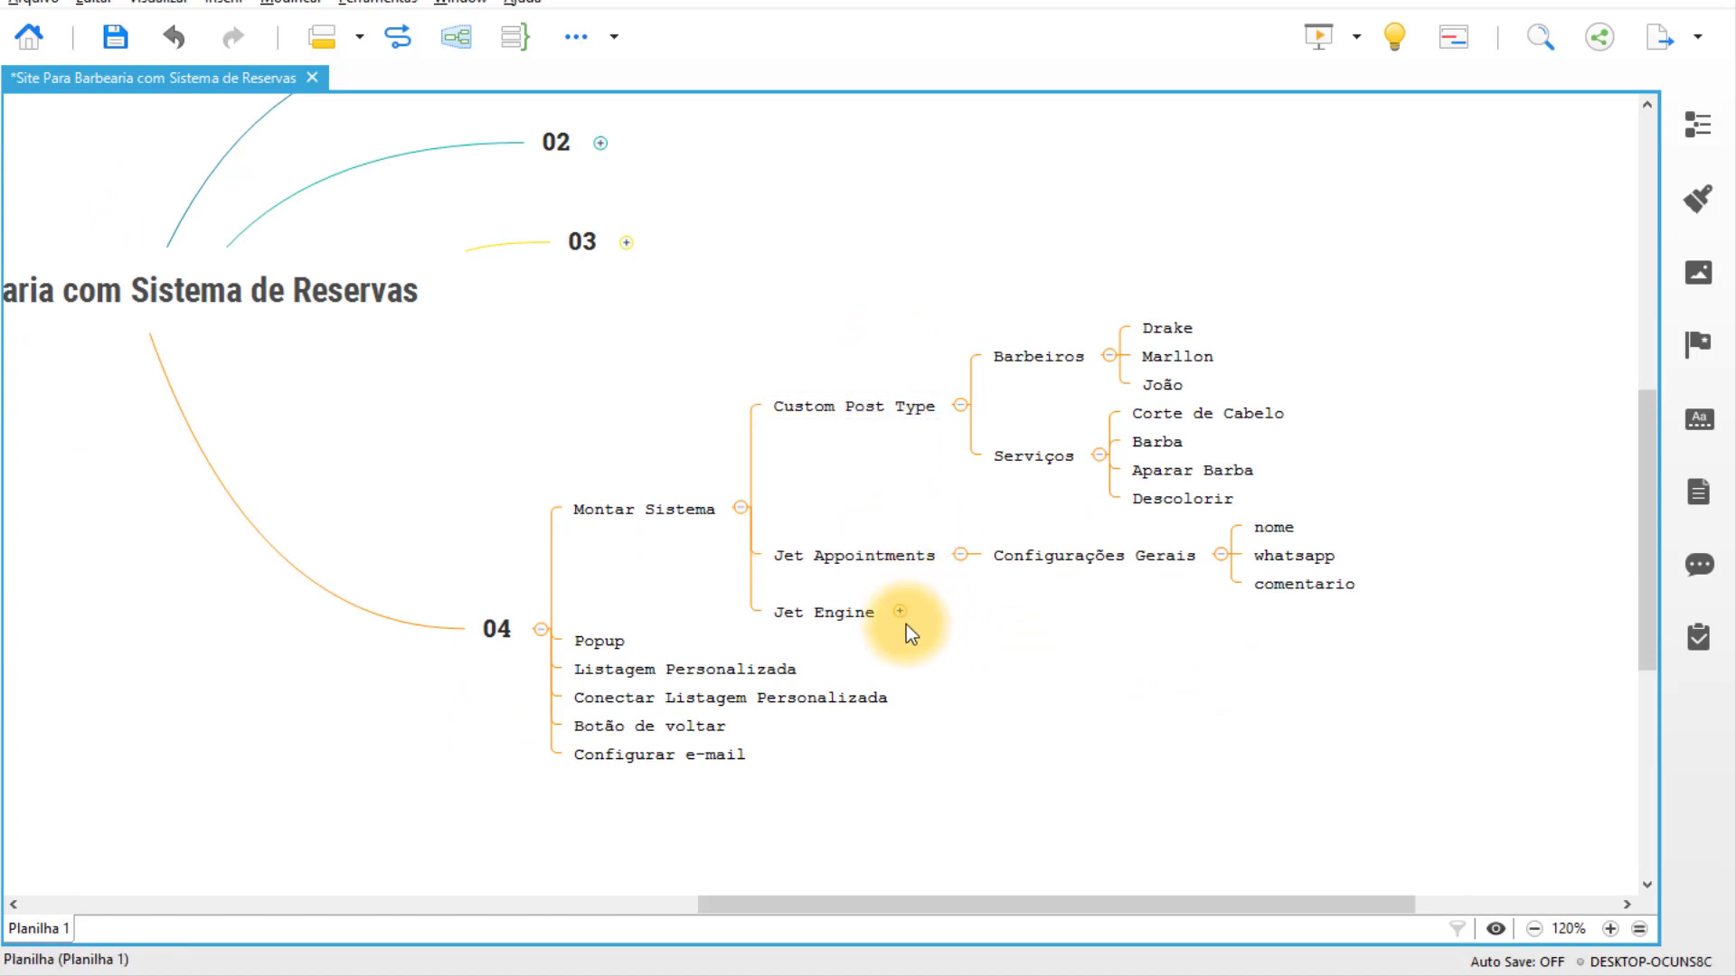
click(881, 583)
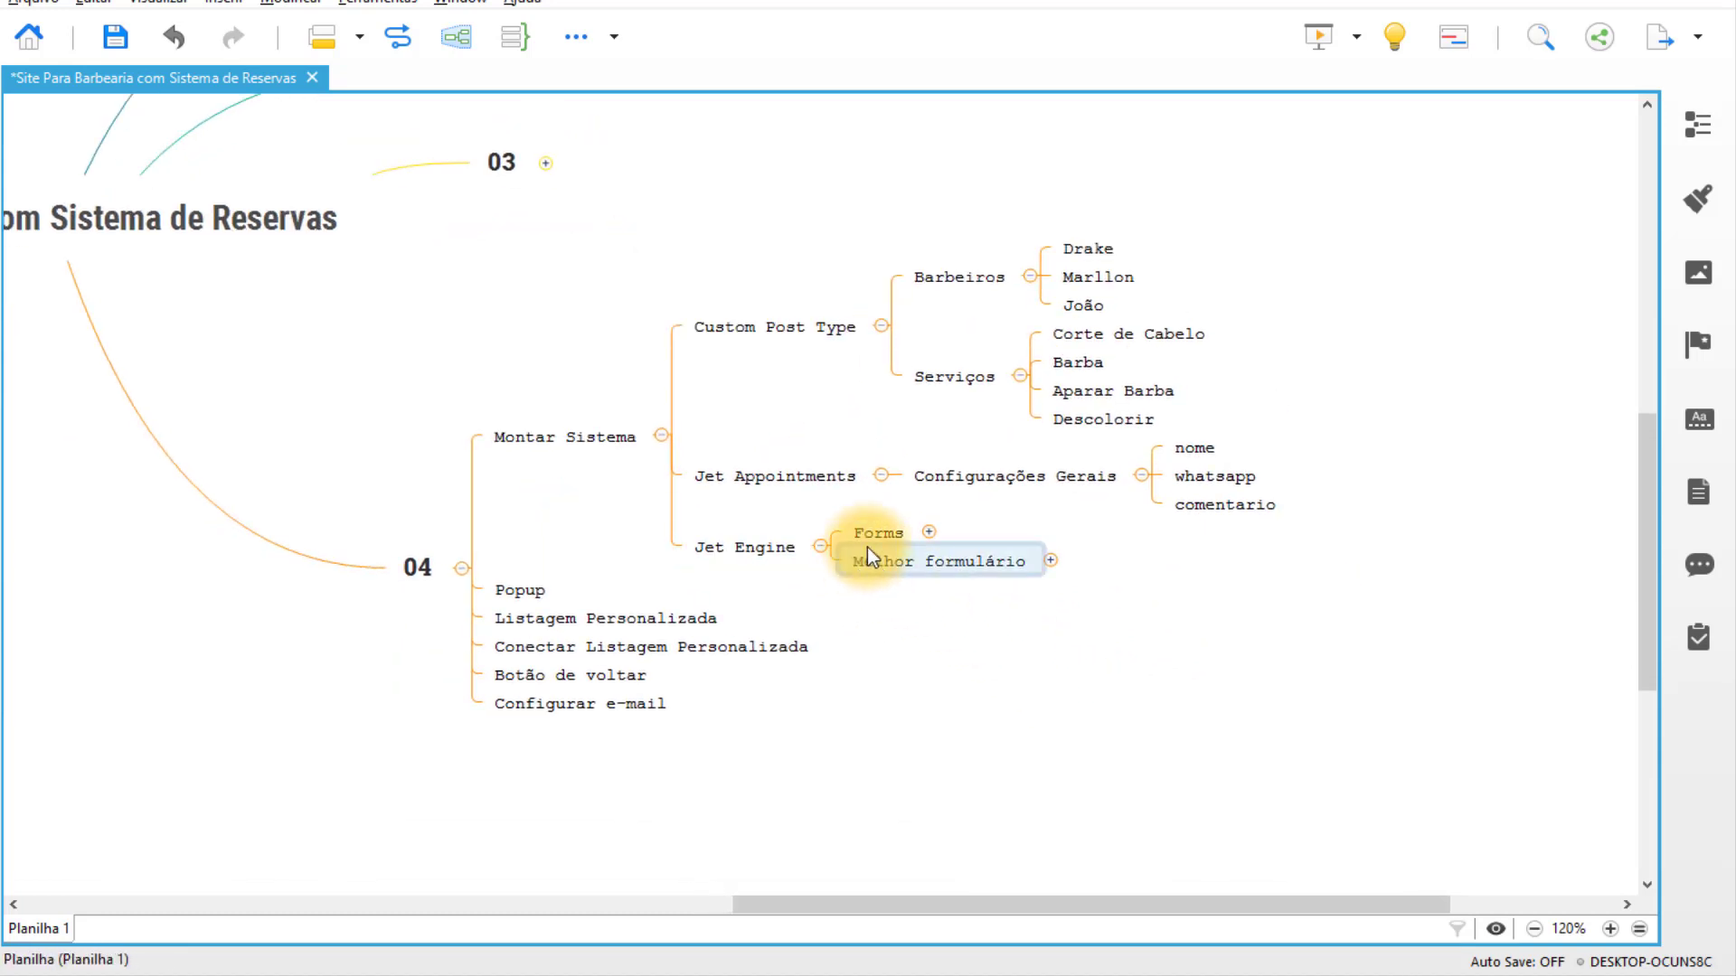
click(927, 533)
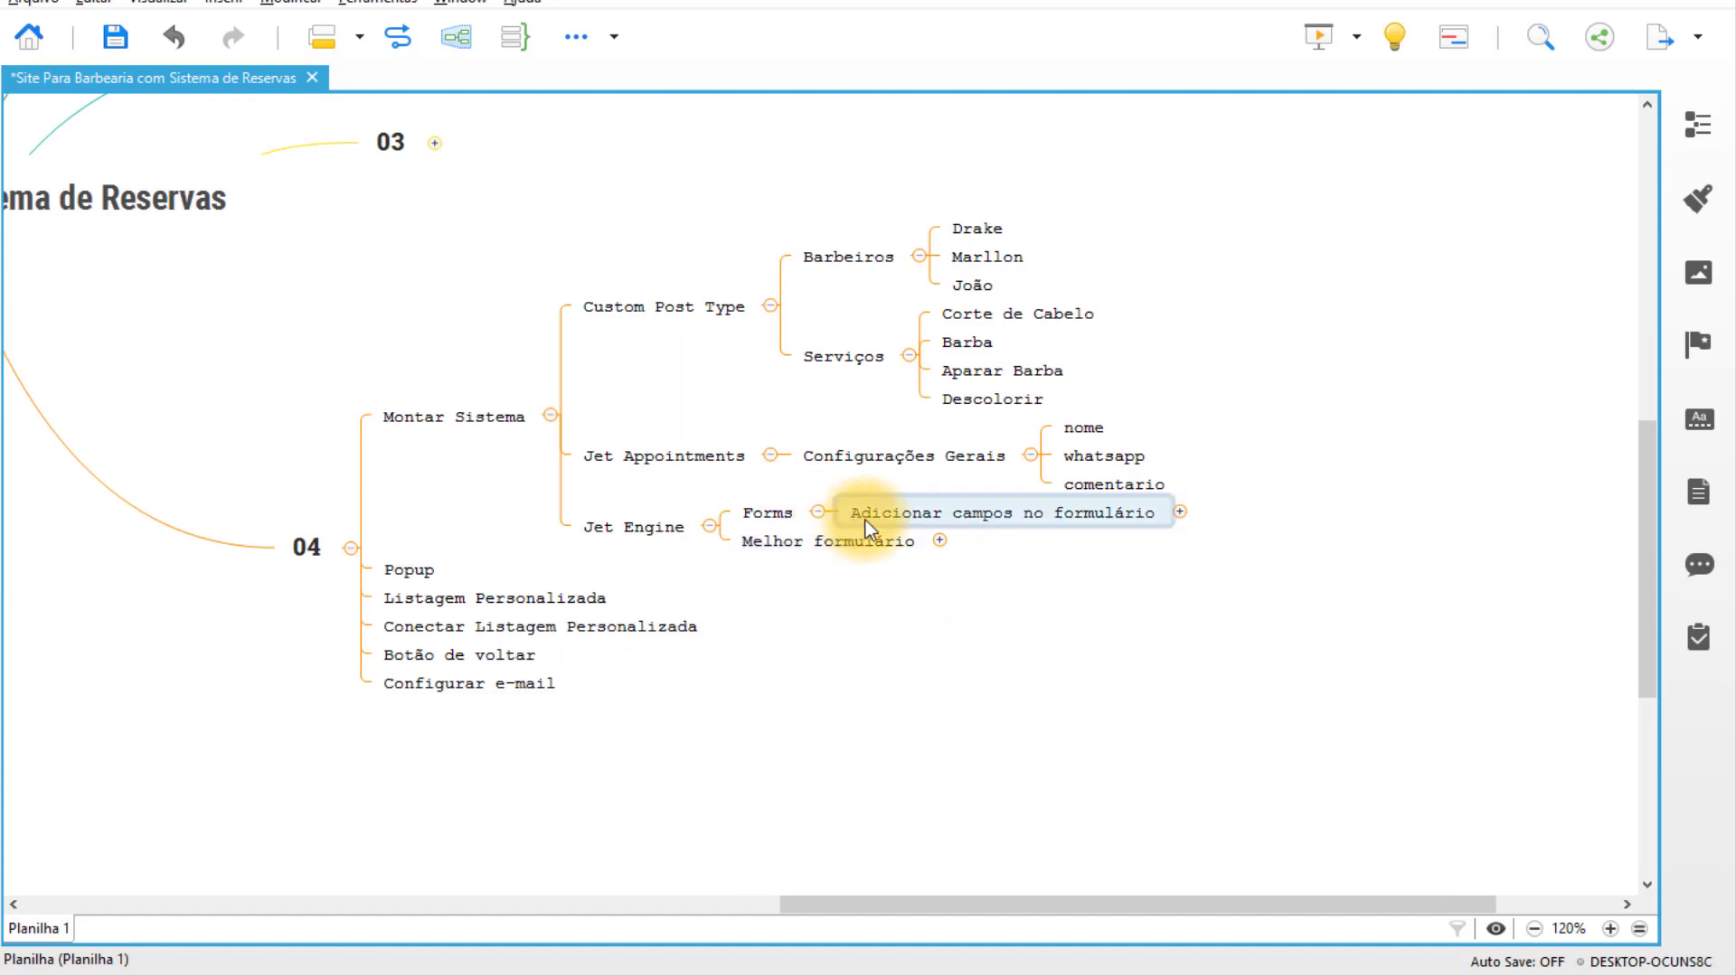
click(1180, 512)
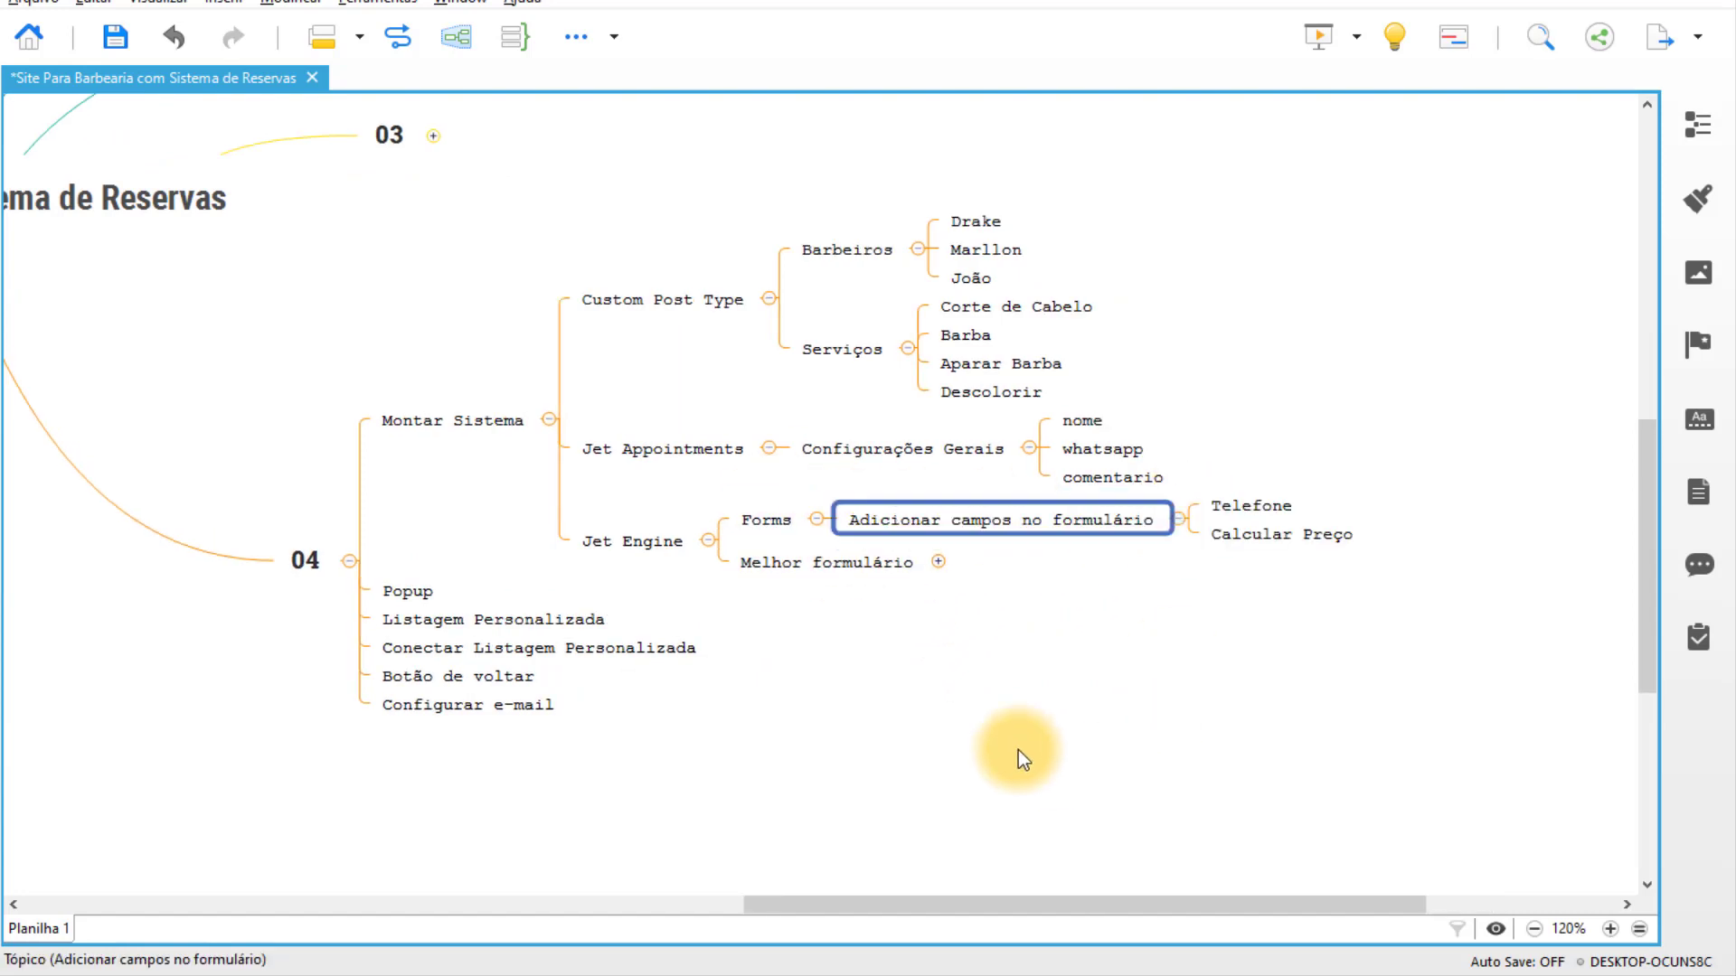
click(1018, 750)
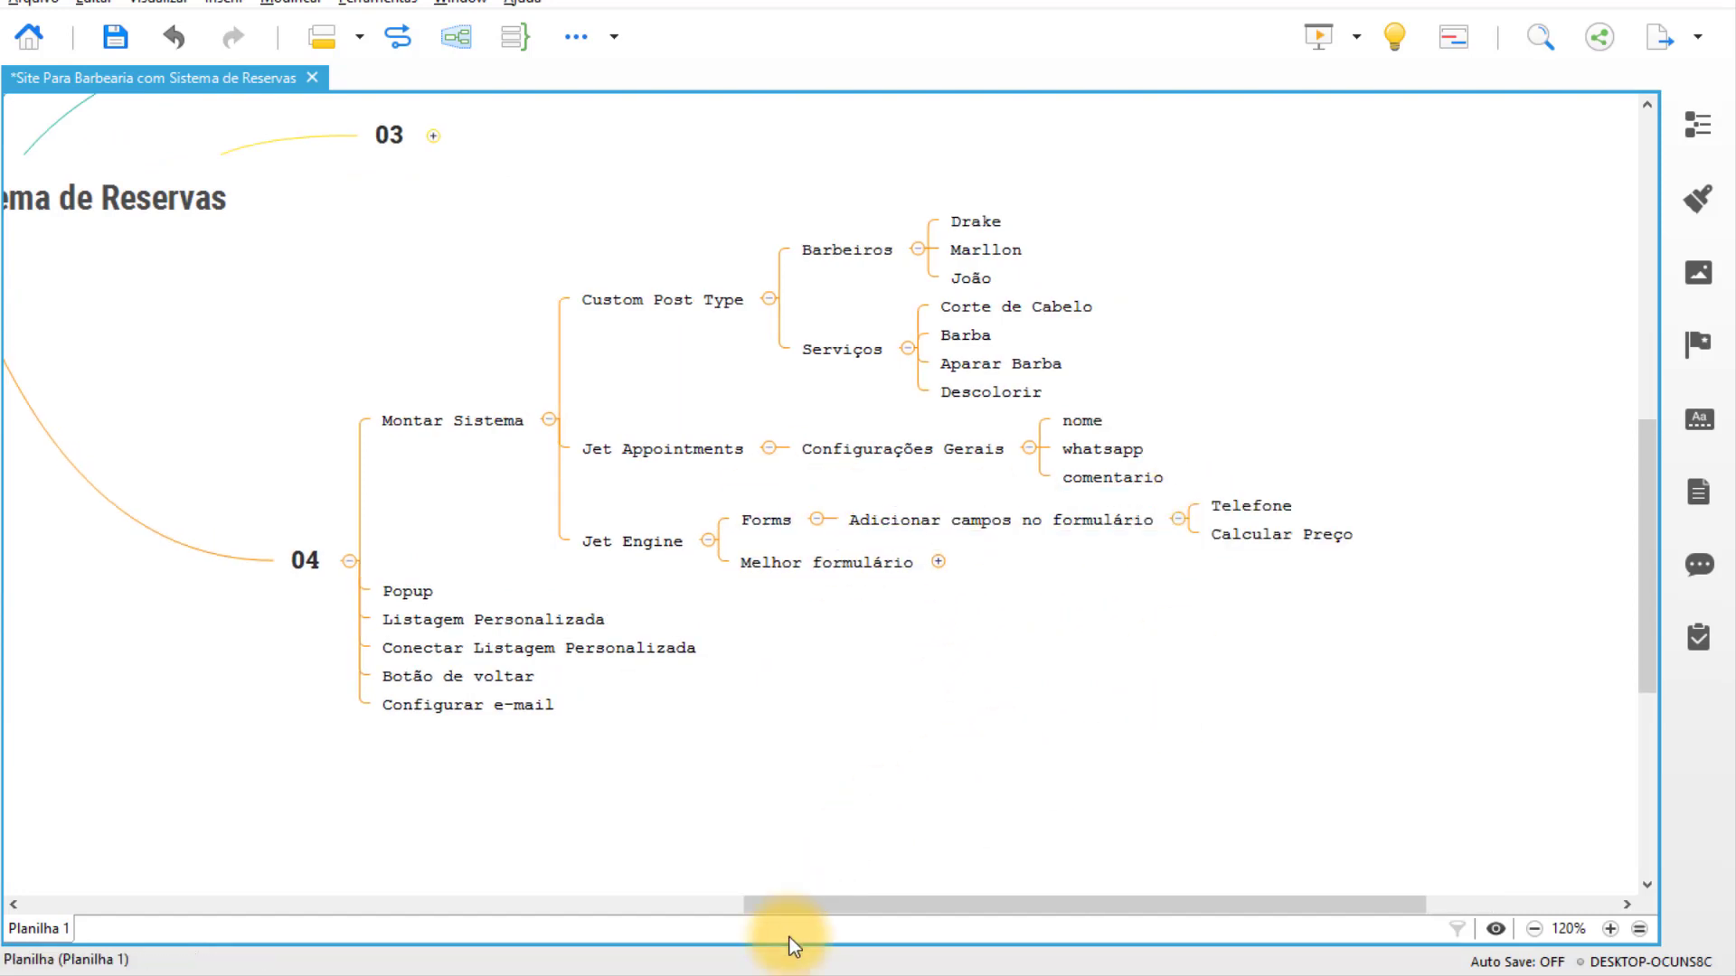
click(678, 965)
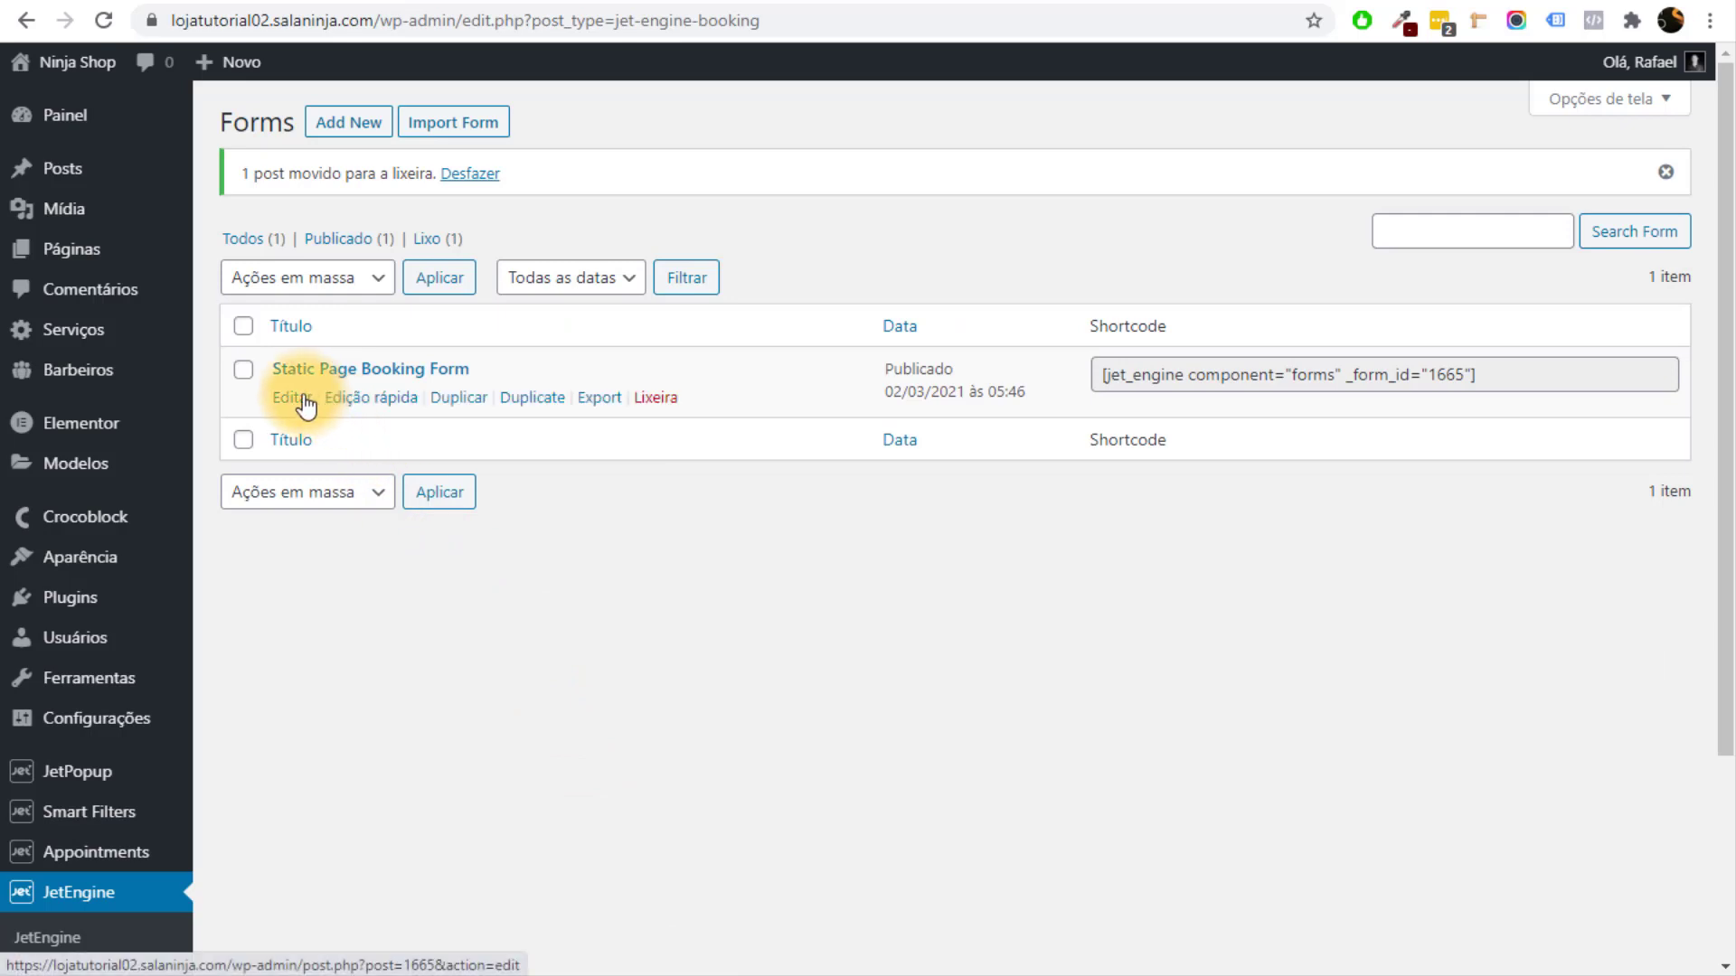
- Open Static Page Booking Form for editing, review its fields, and open the live site in a new tab
click(291, 398)
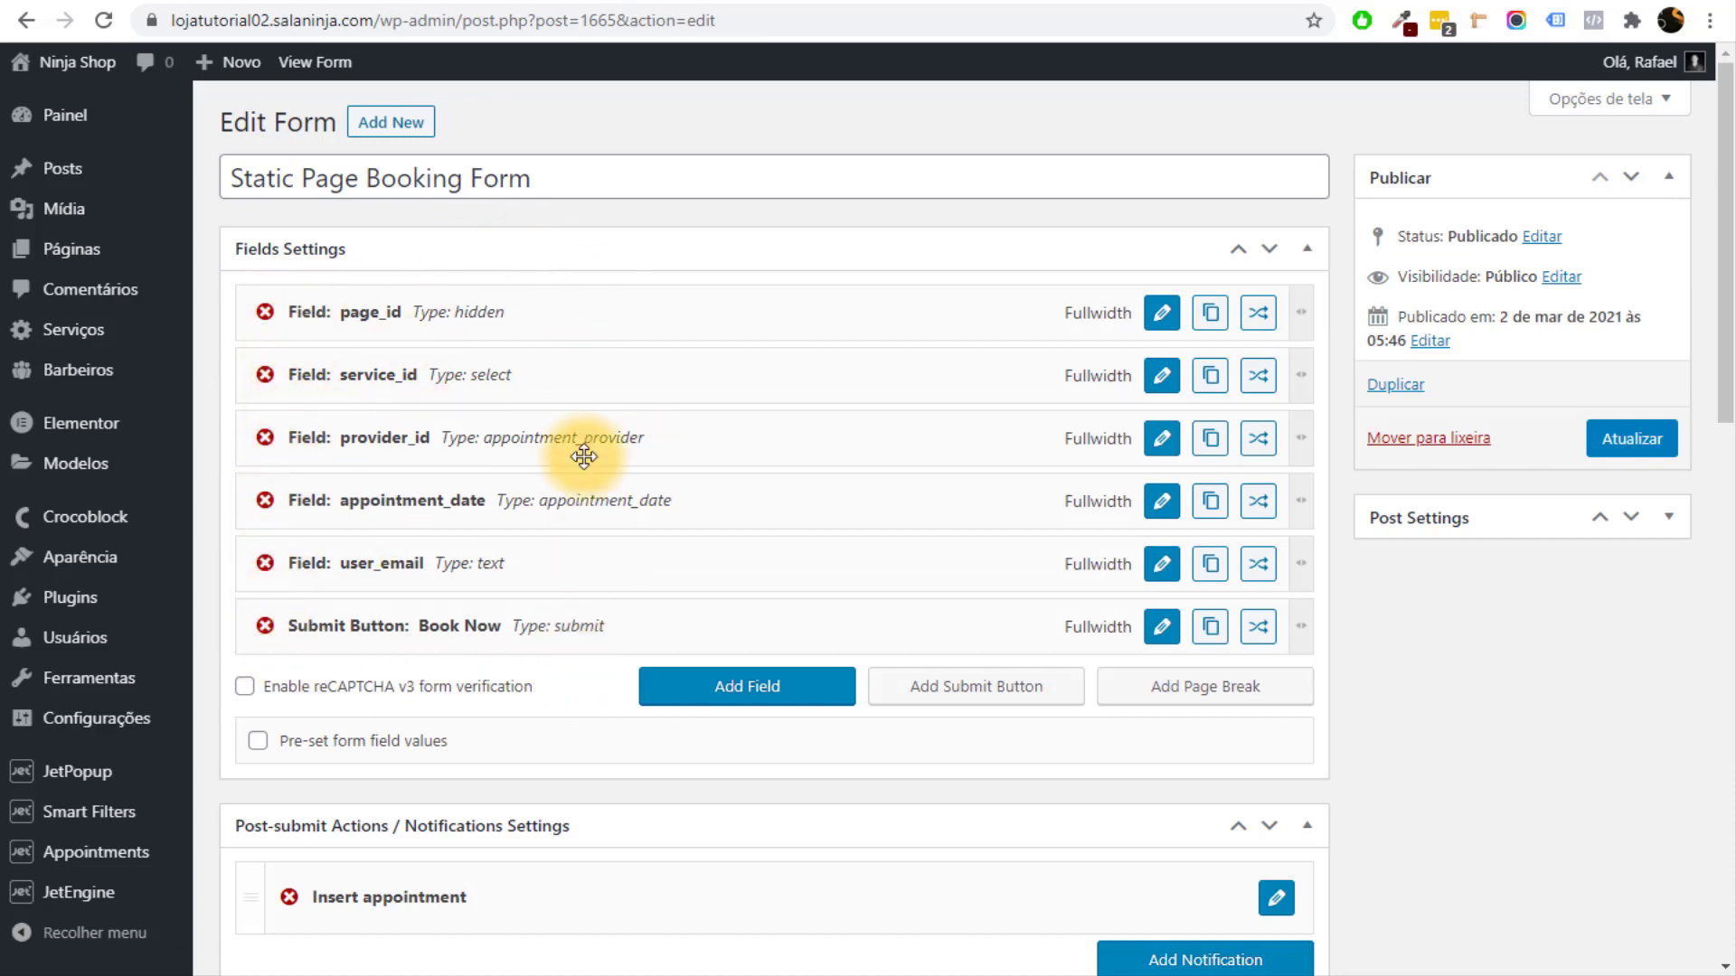
scroll(657, 399, down, 4)
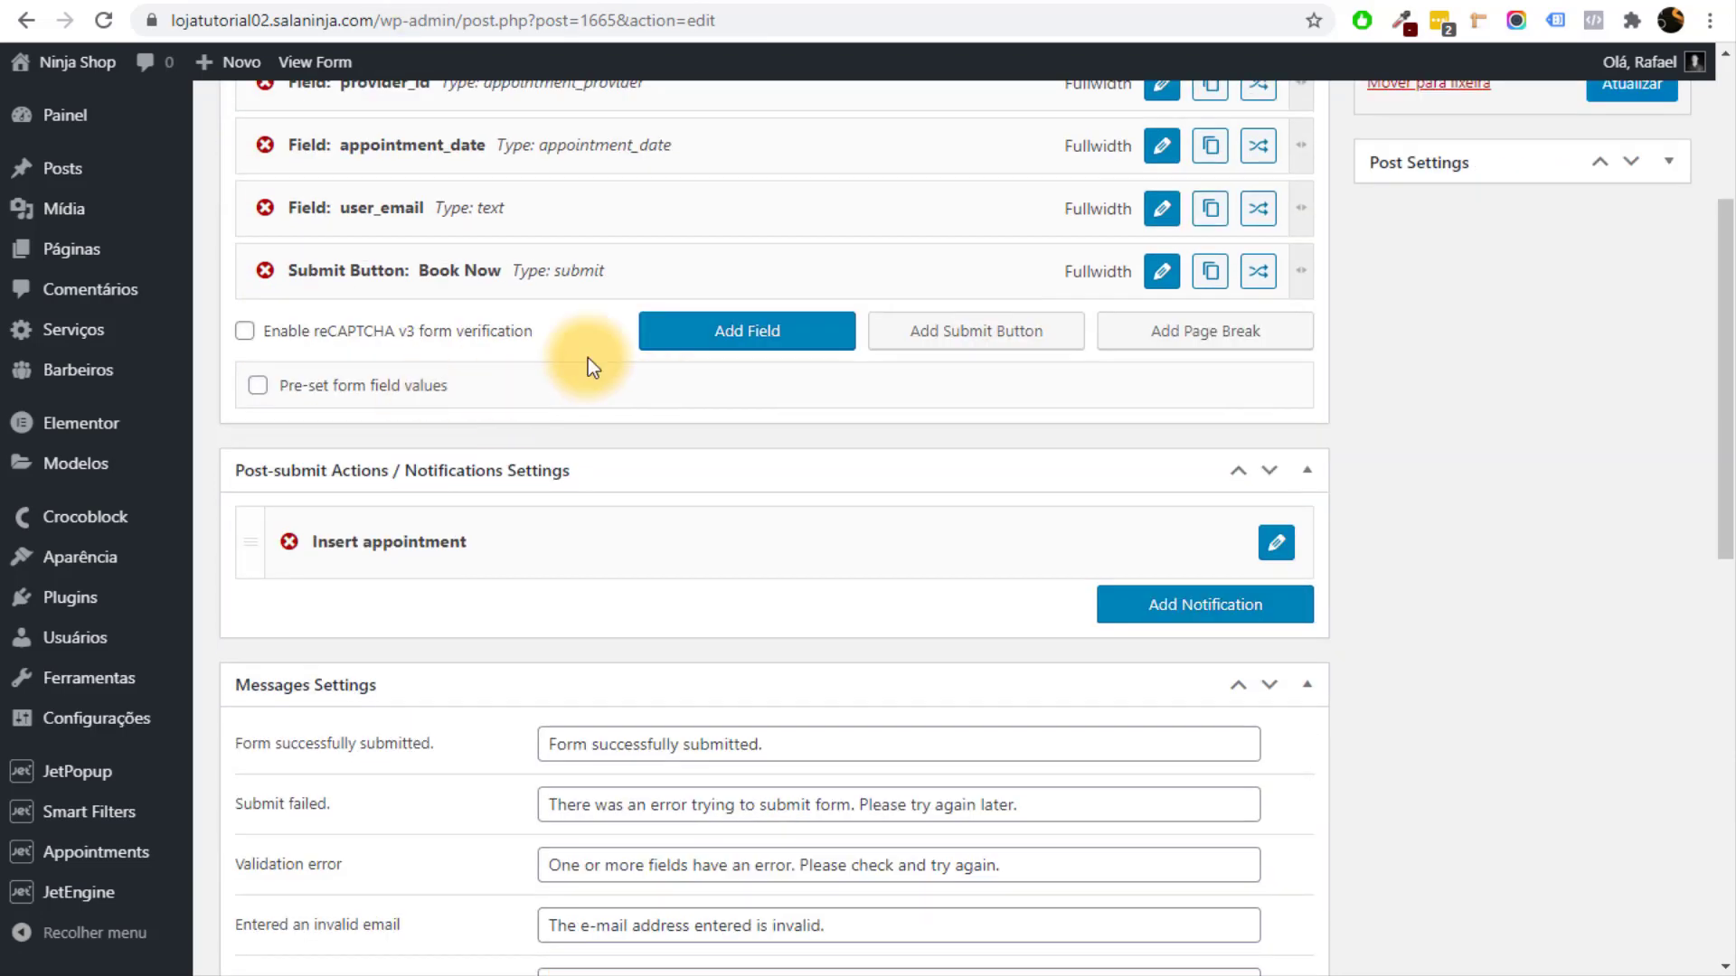
scroll(681, 398, down, 3)
scroll(705, 426, up, 7)
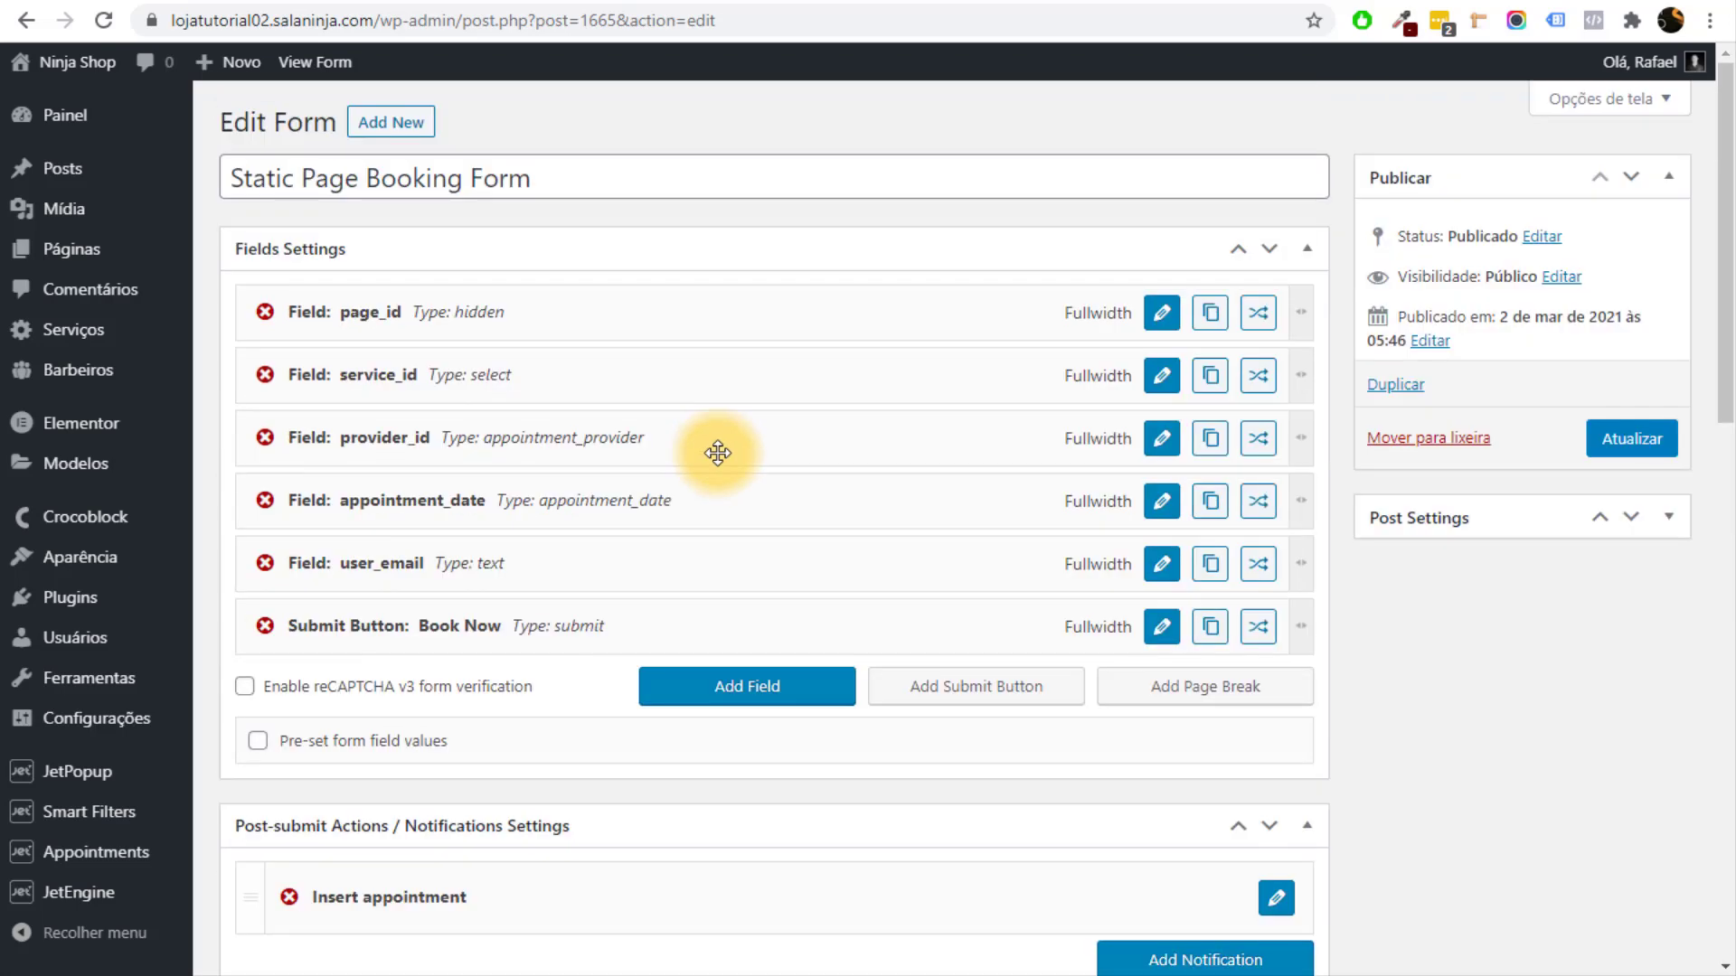
right_click(81, 107)
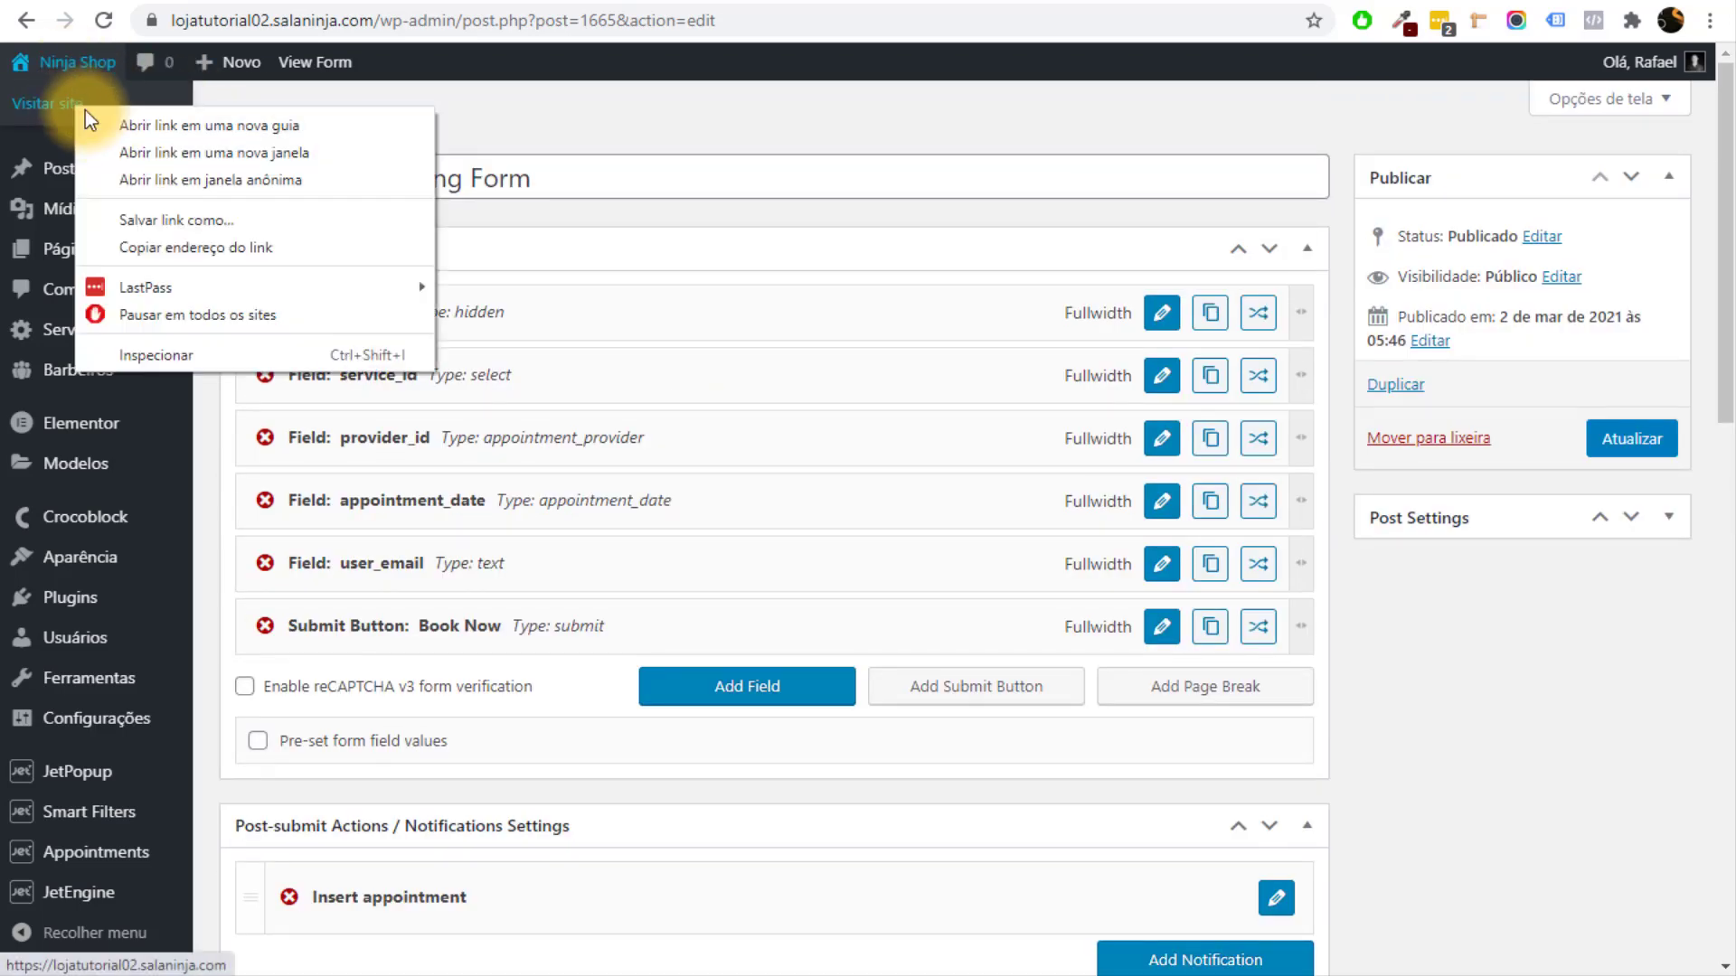
click(105, 126)
- Look at the live site, then go back to the admin and reach Configurações > Leitura
click(698, 5)
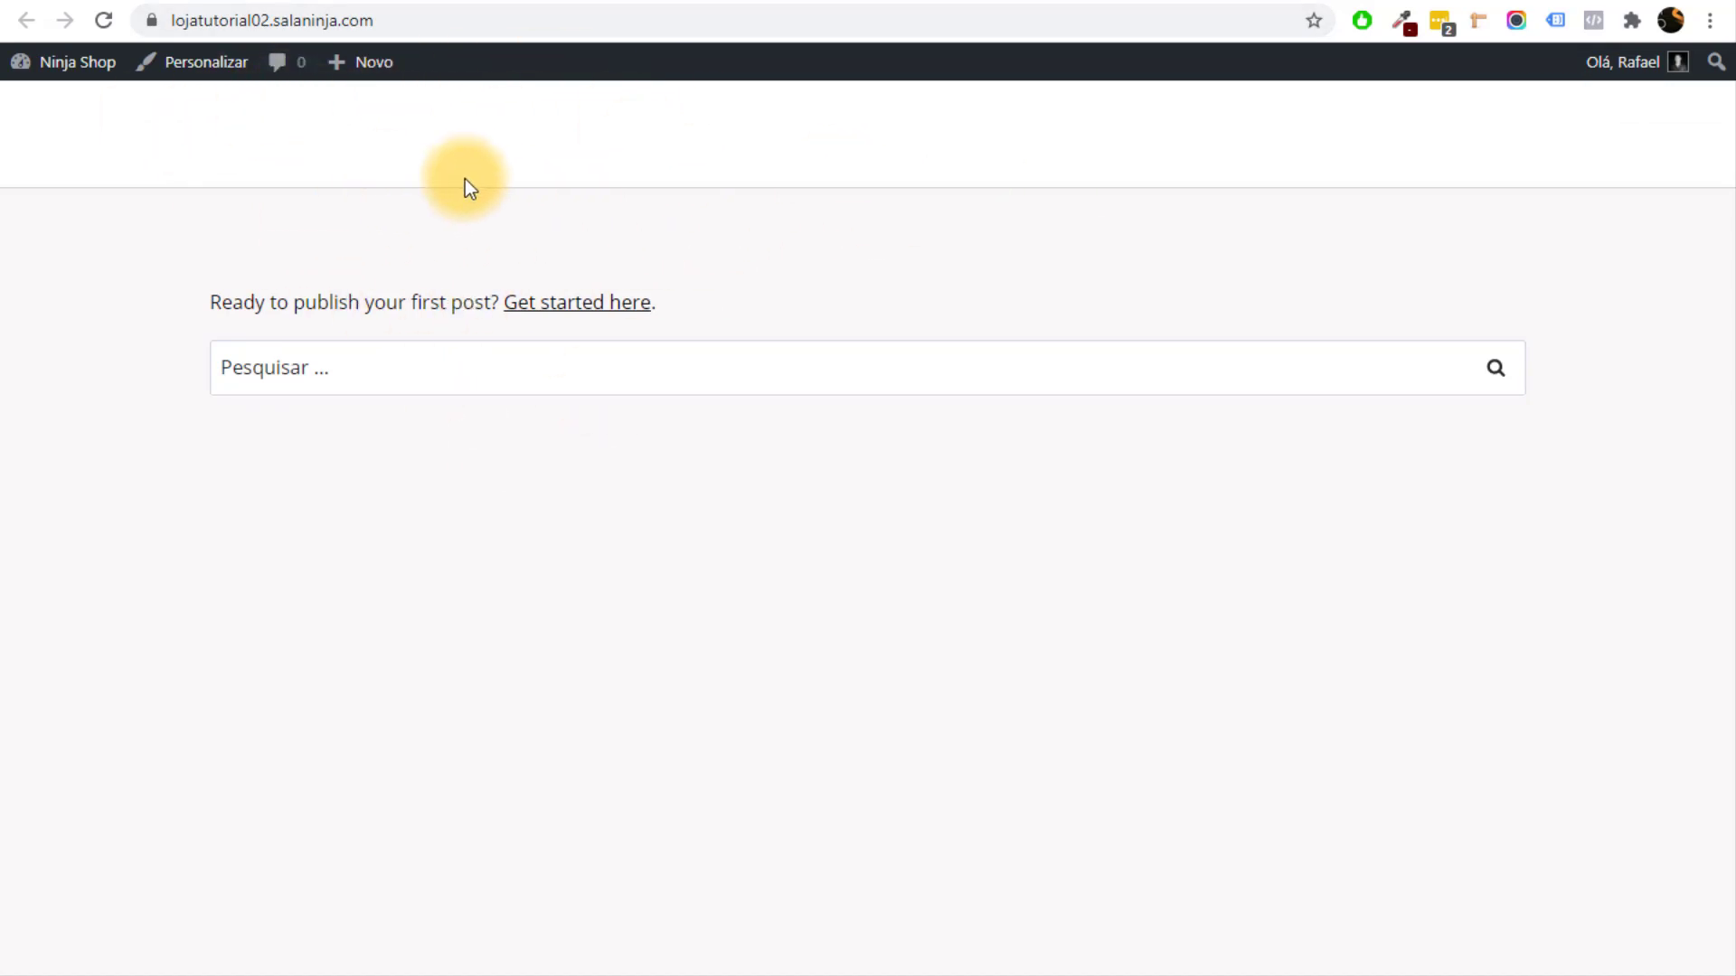
mouse_move(75, 63)
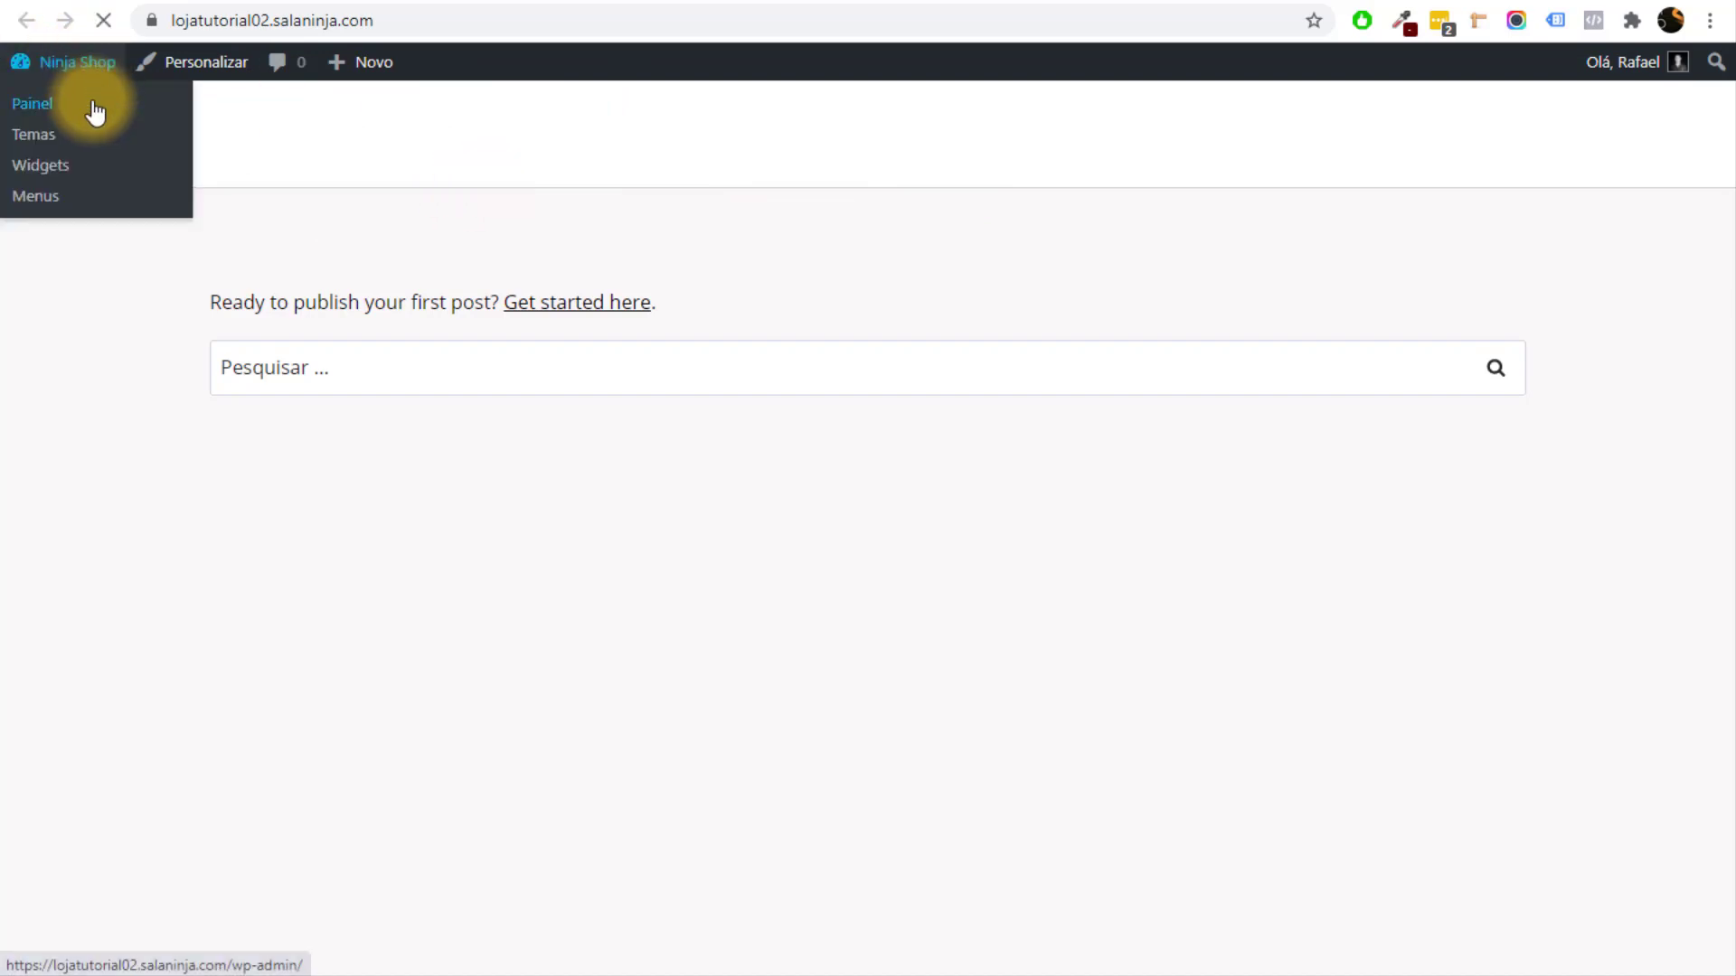
click(181, 197)
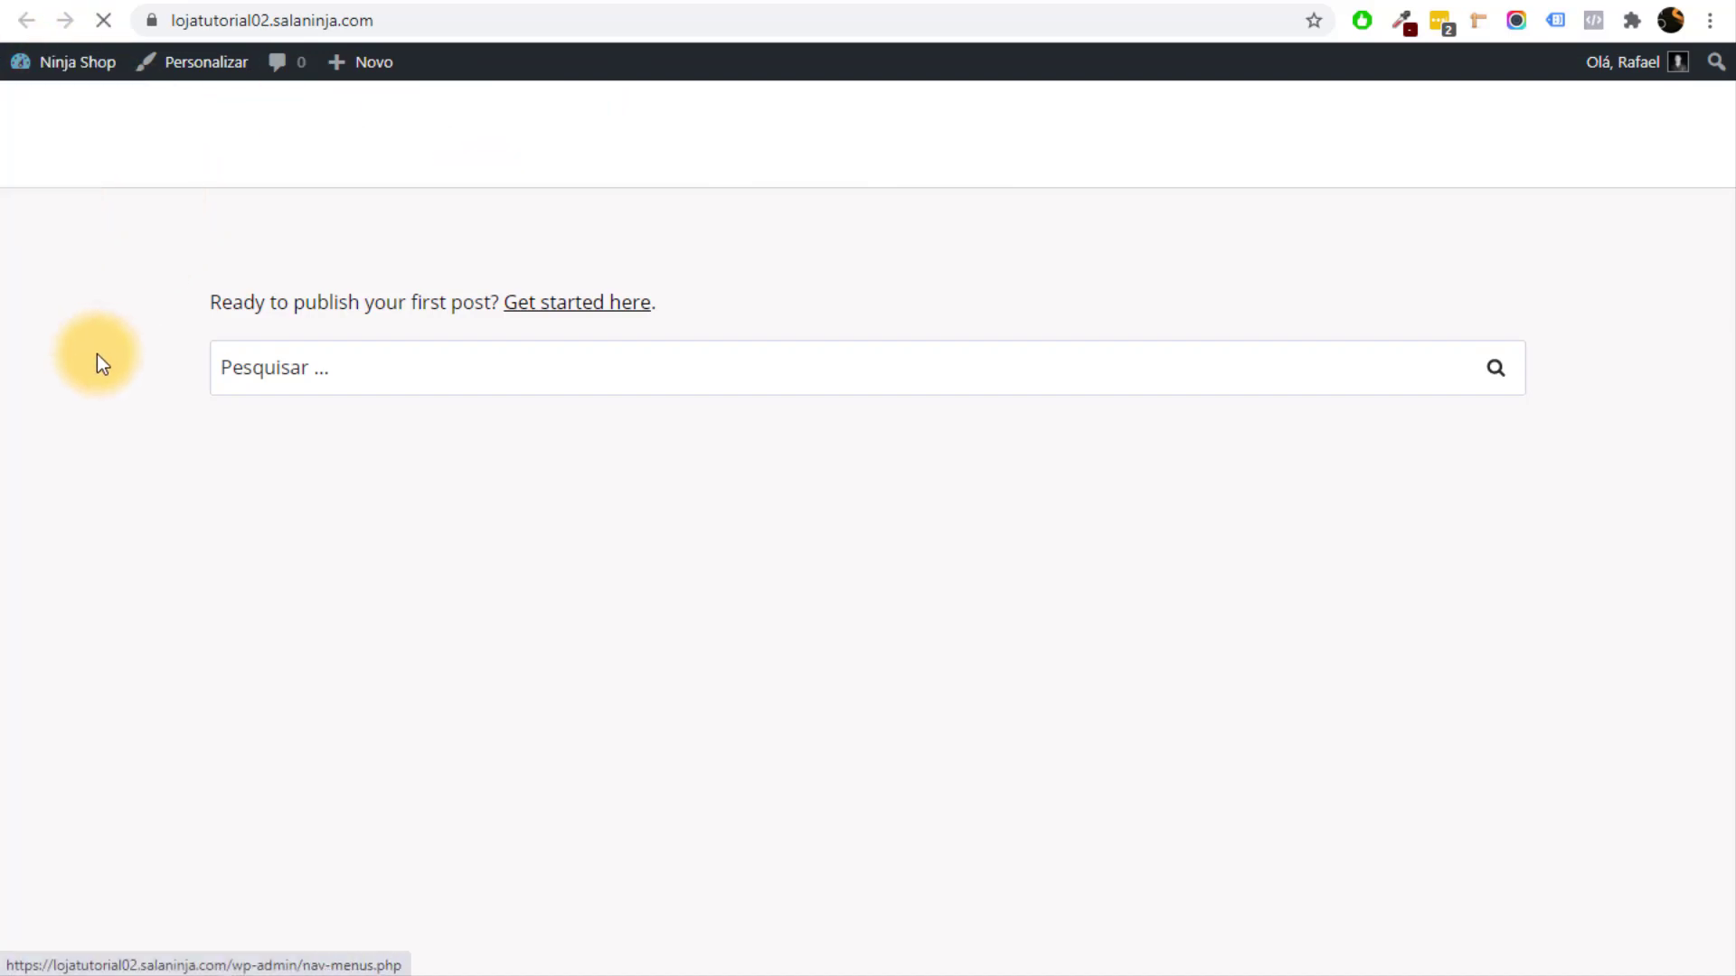
scroll(105, 368, down, 5)
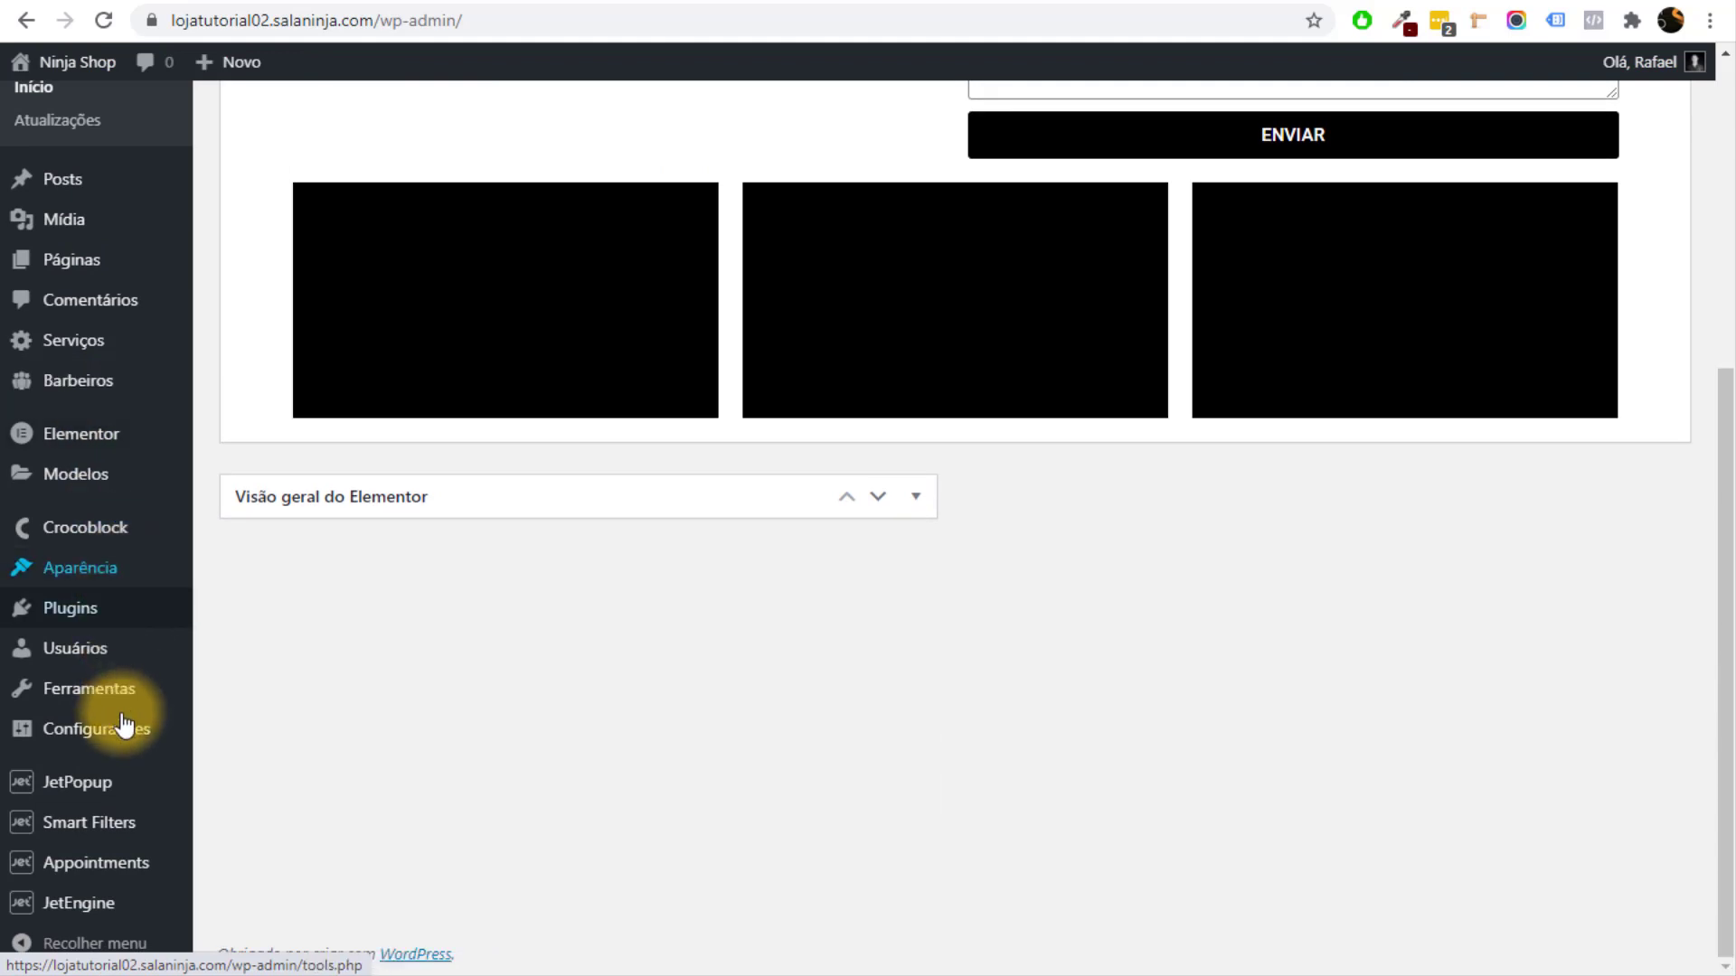
mouse_move(121, 726)
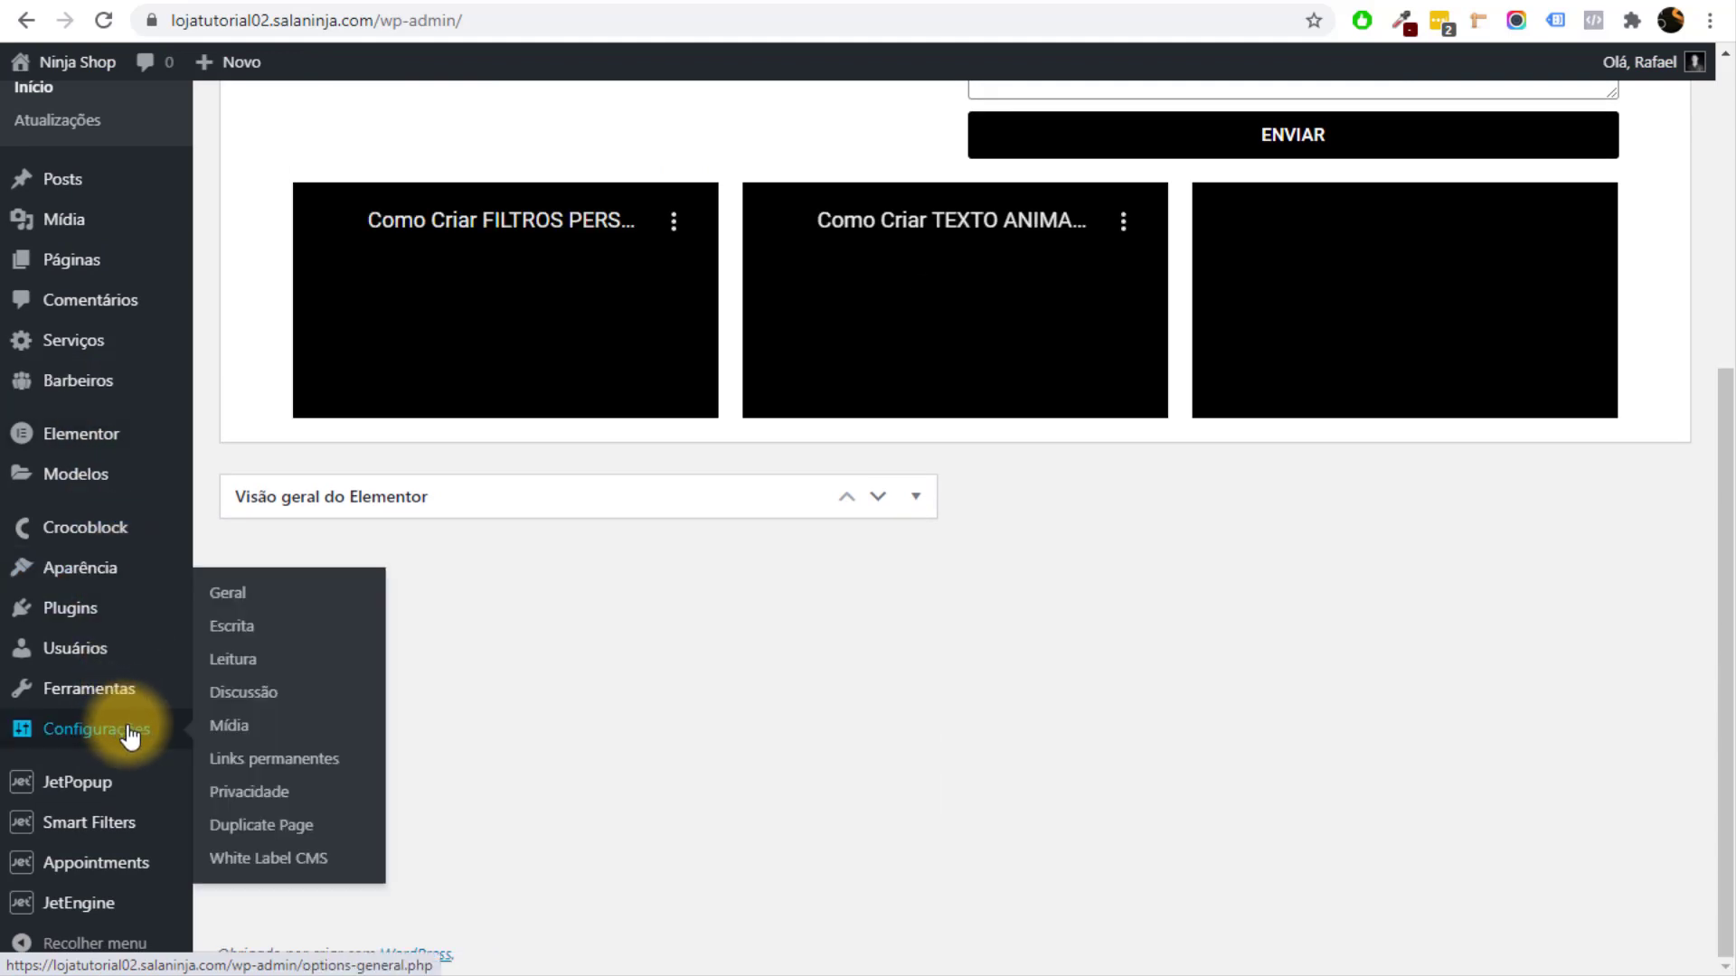
click(267, 674)
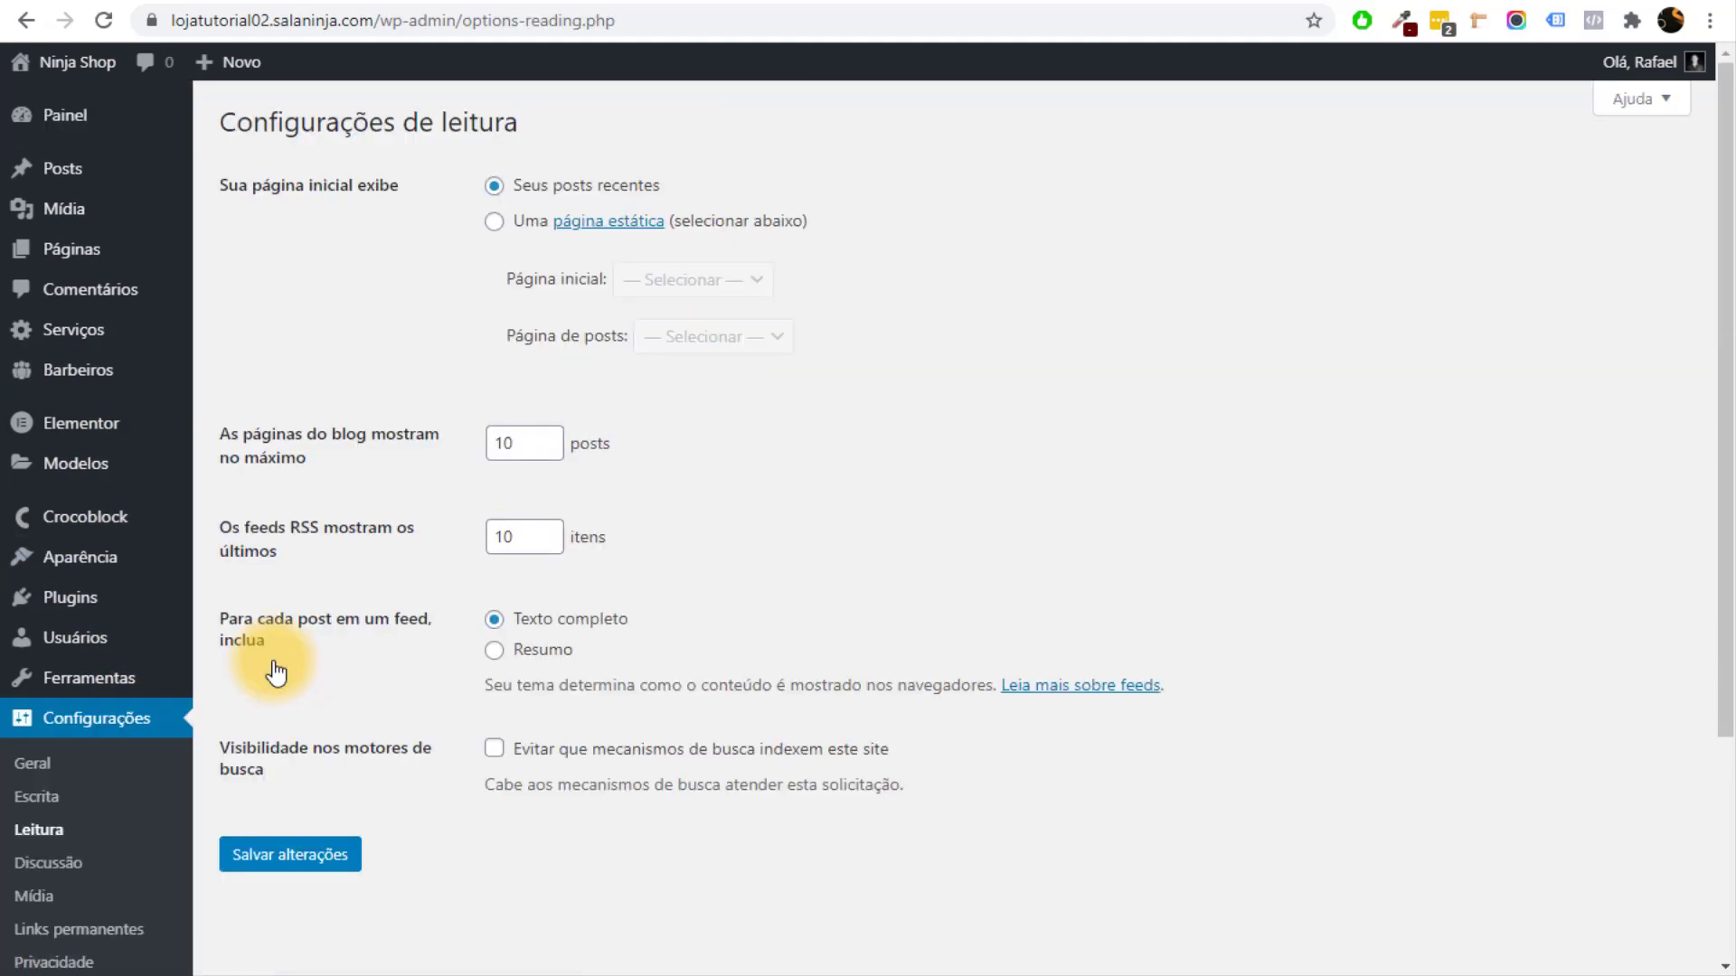
- Set a static front page to Home, save the reading settings, and visit the site
click(494, 220)
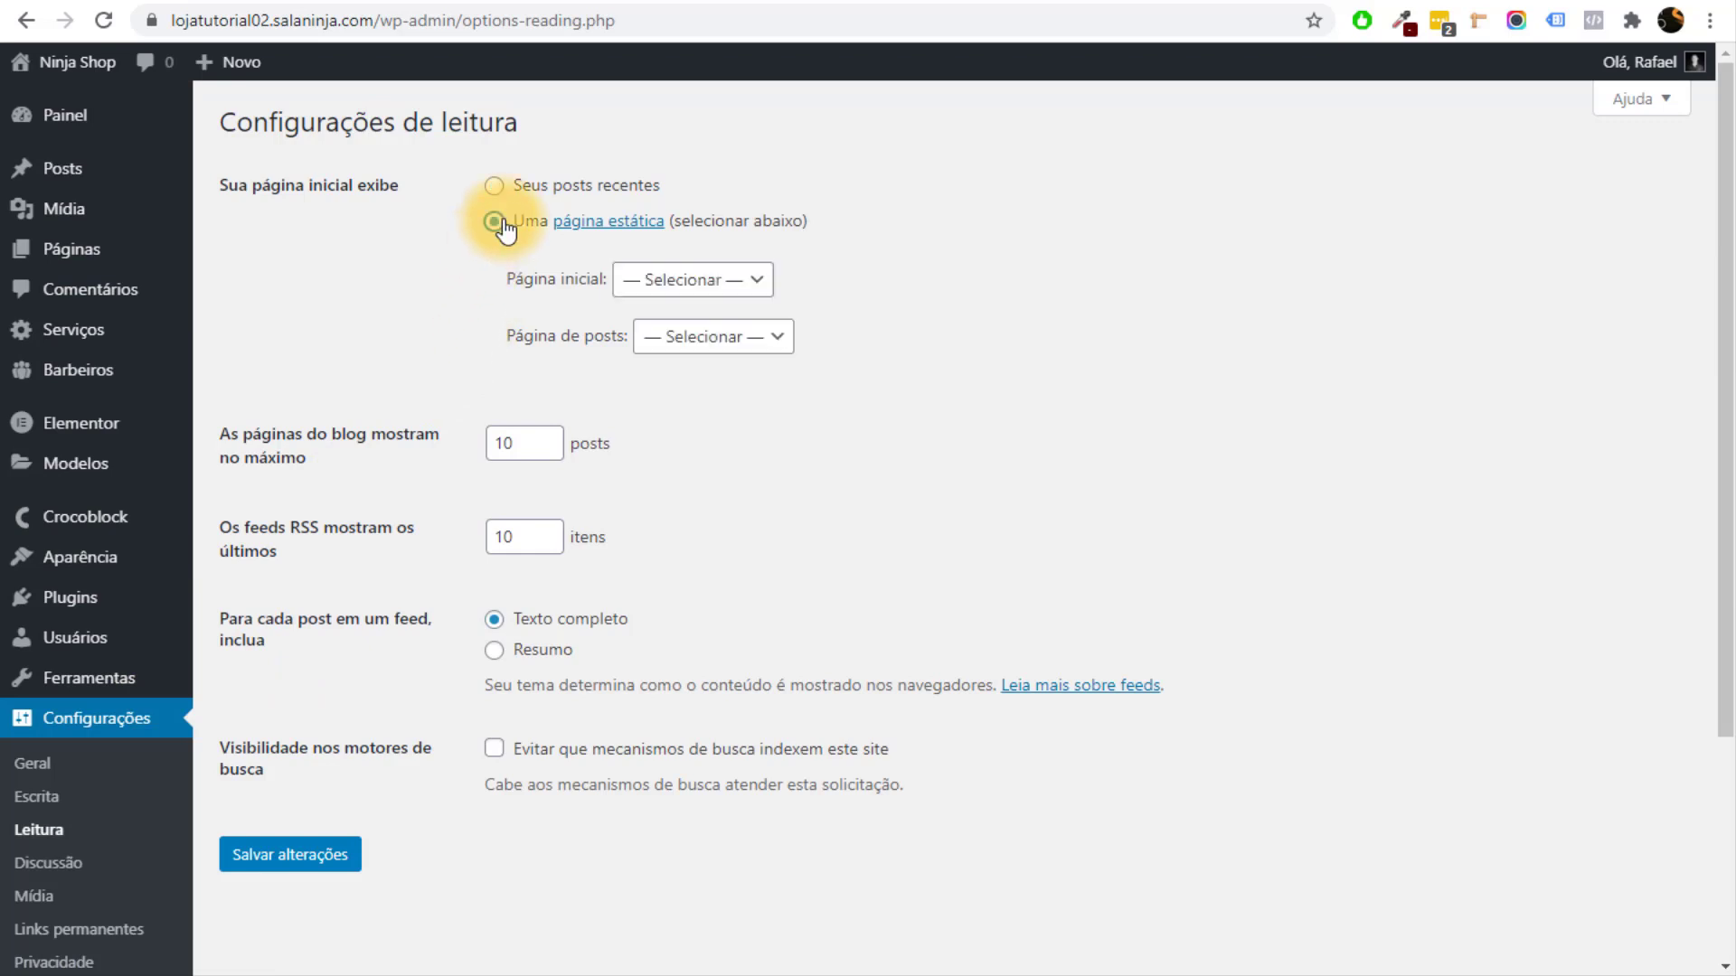
click(714, 282)
click(658, 359)
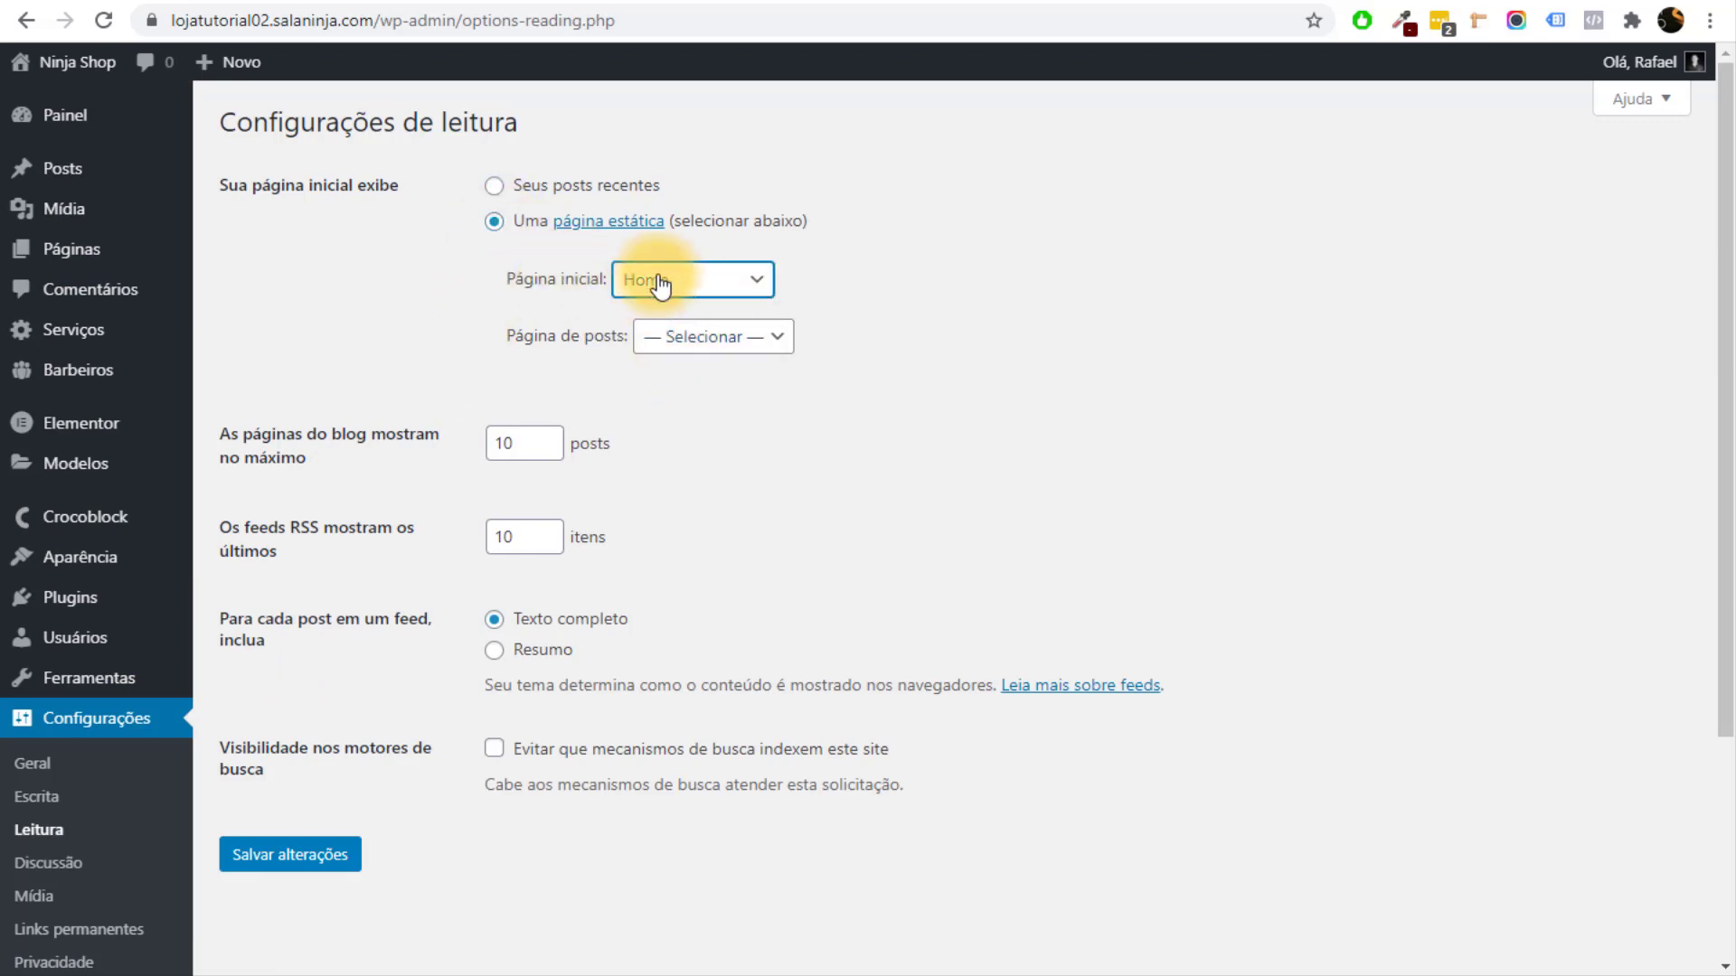
click(329, 863)
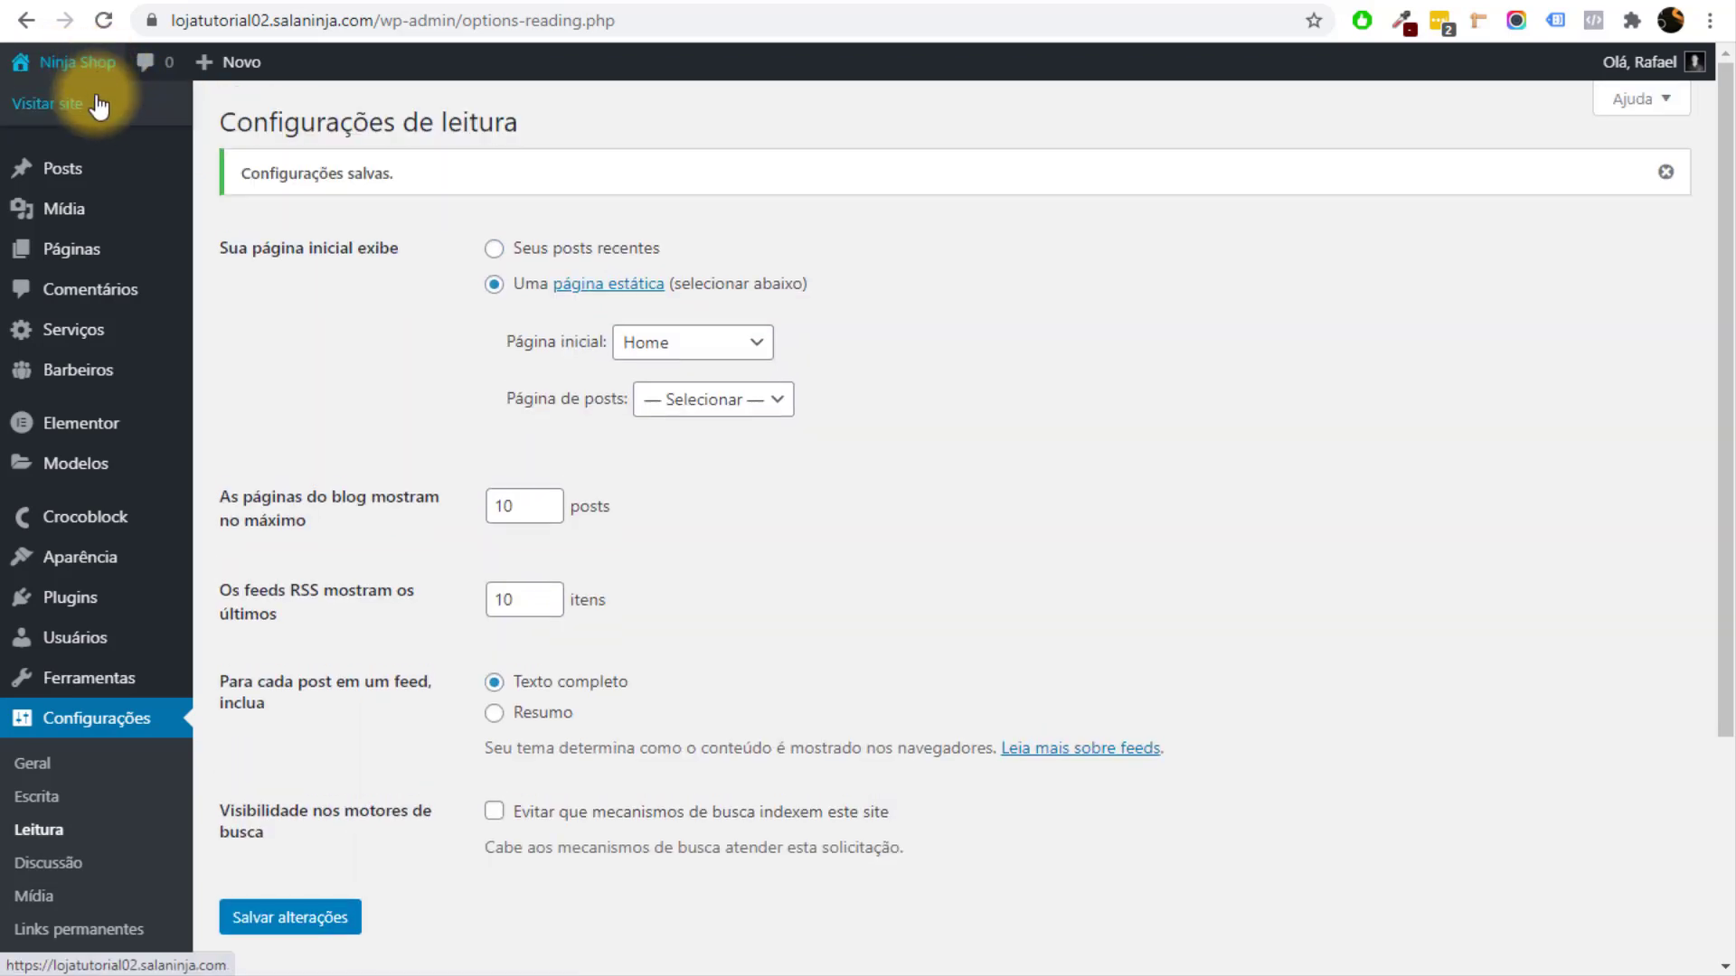
click(109, 107)
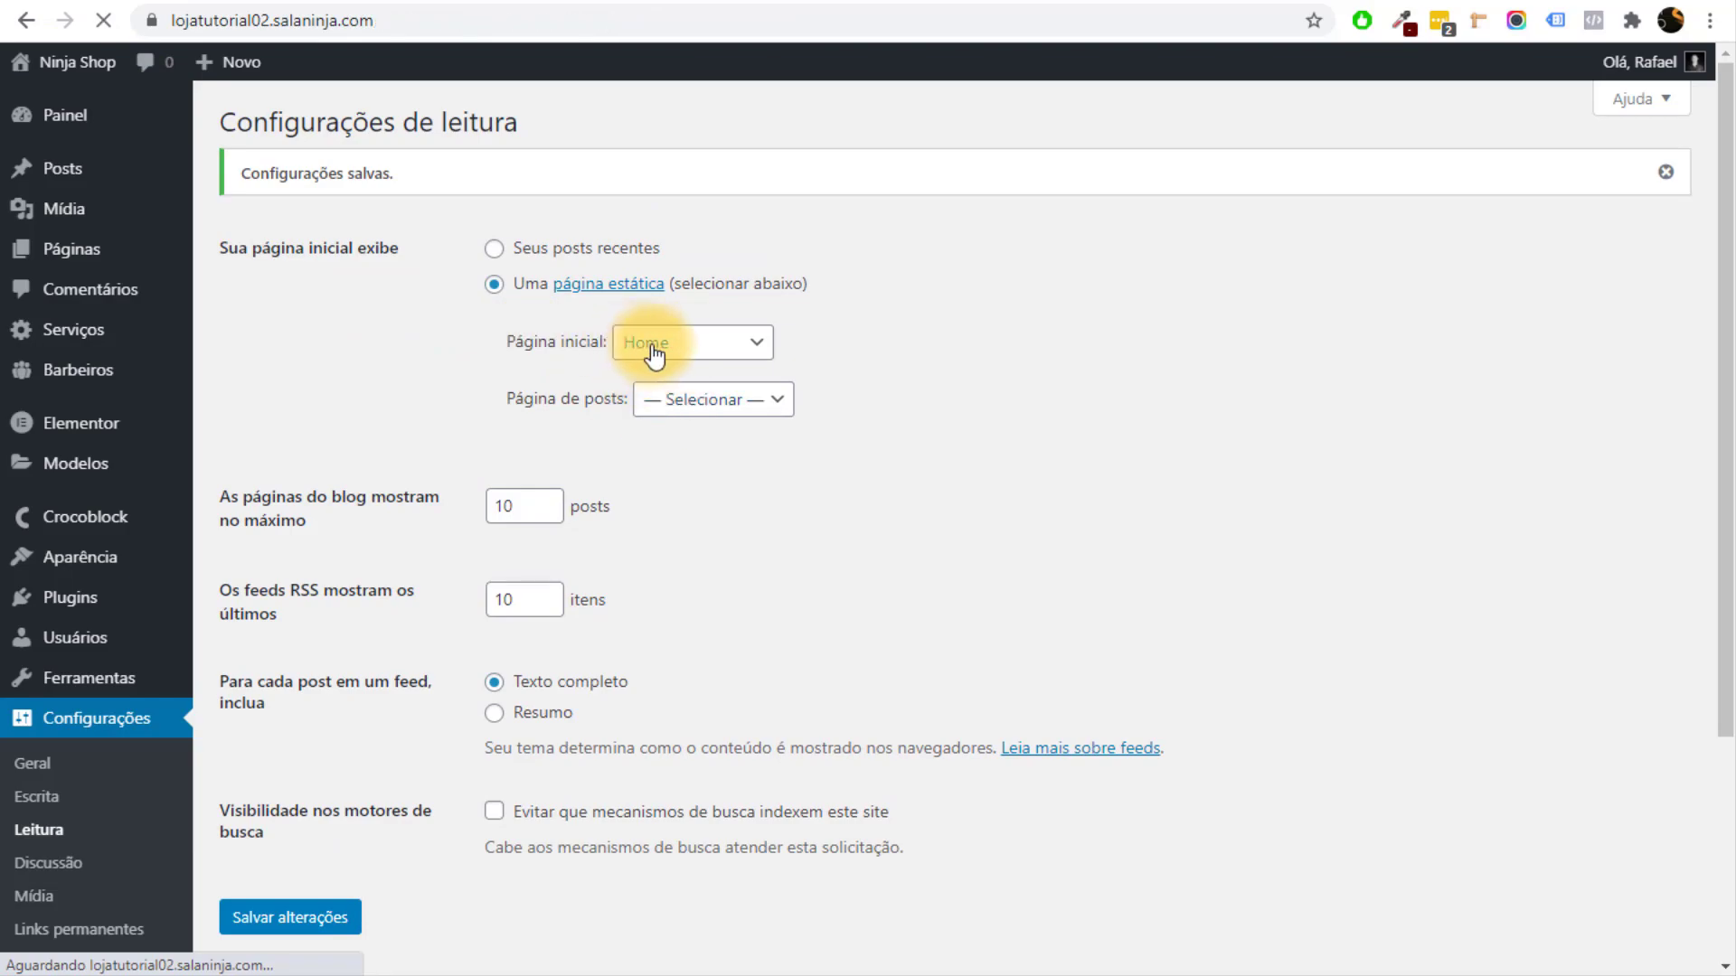
- Open the Home page in Elementor
scroll(698, 519, down, 3)
scroll(698, 531, down, 15)
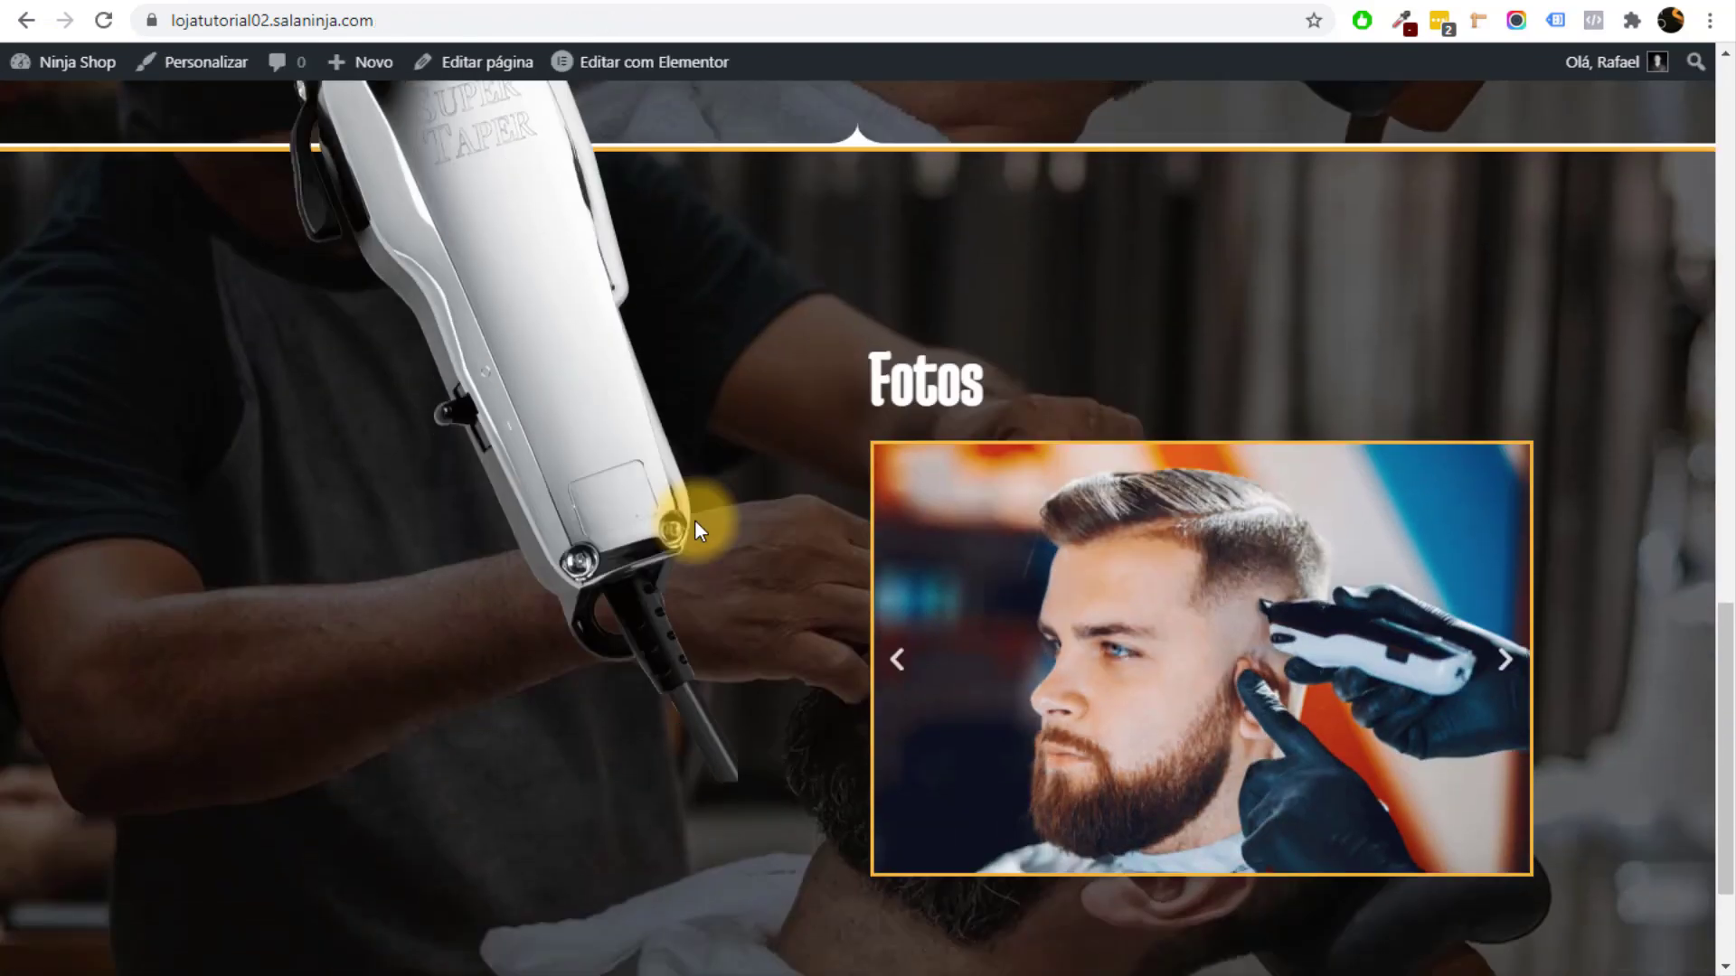
middle_click(684, 493)
scroll(685, 493, up, 15)
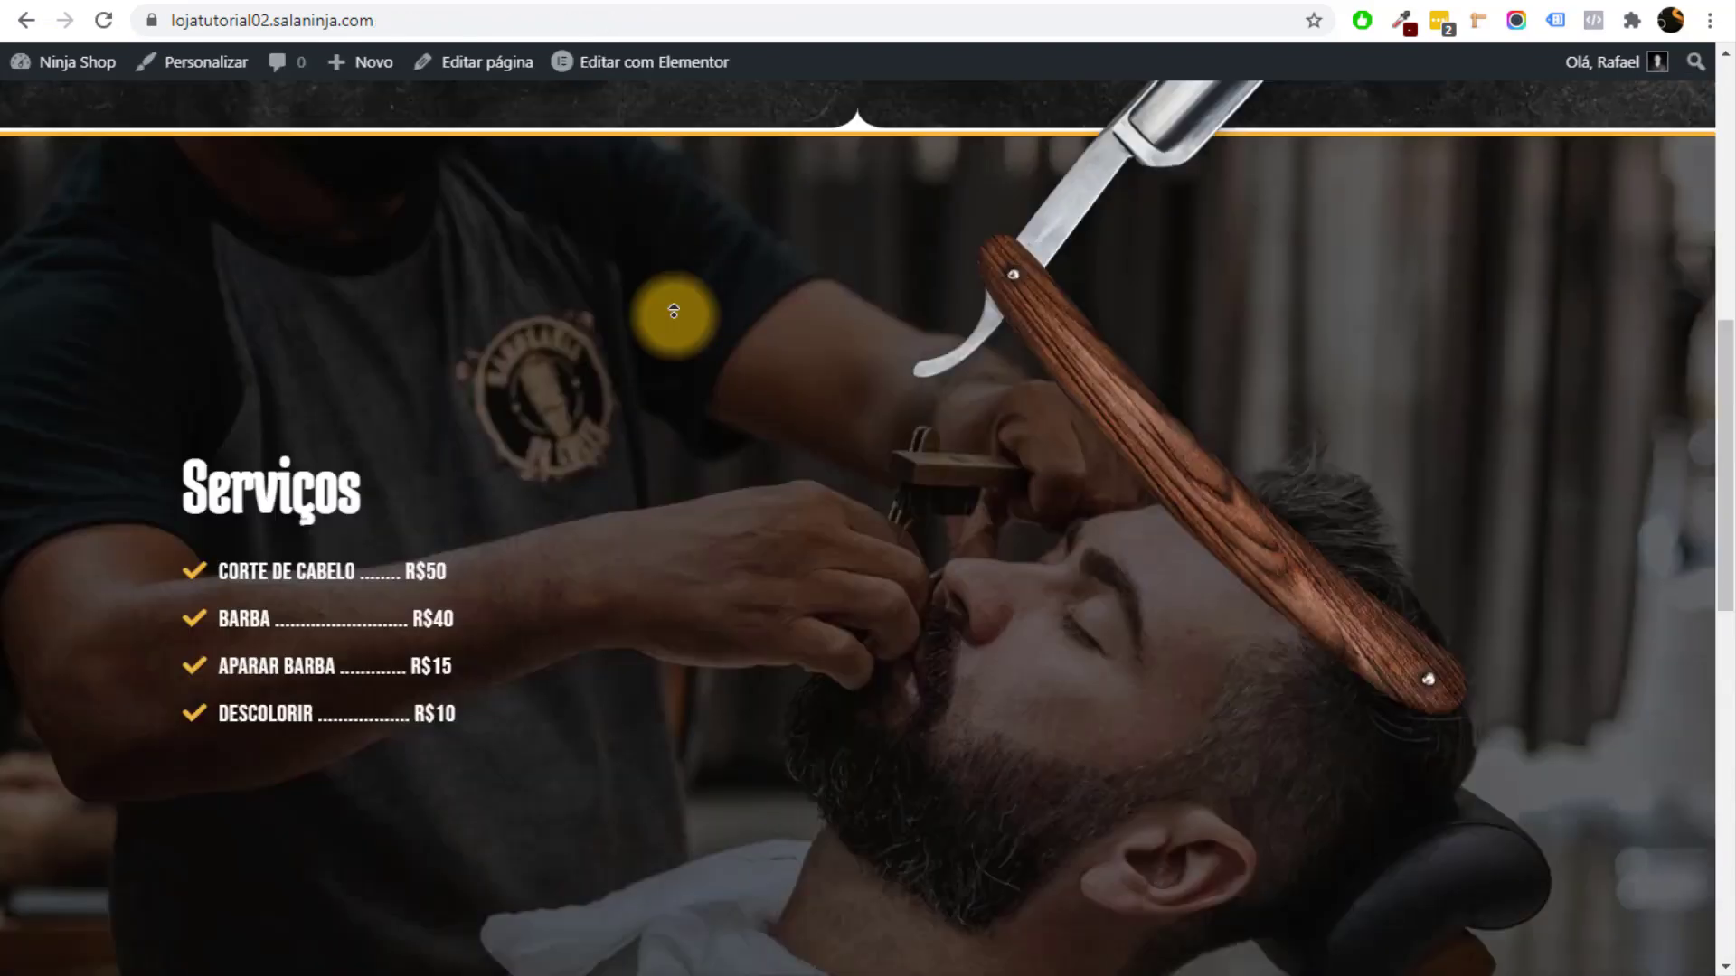
click(659, 77)
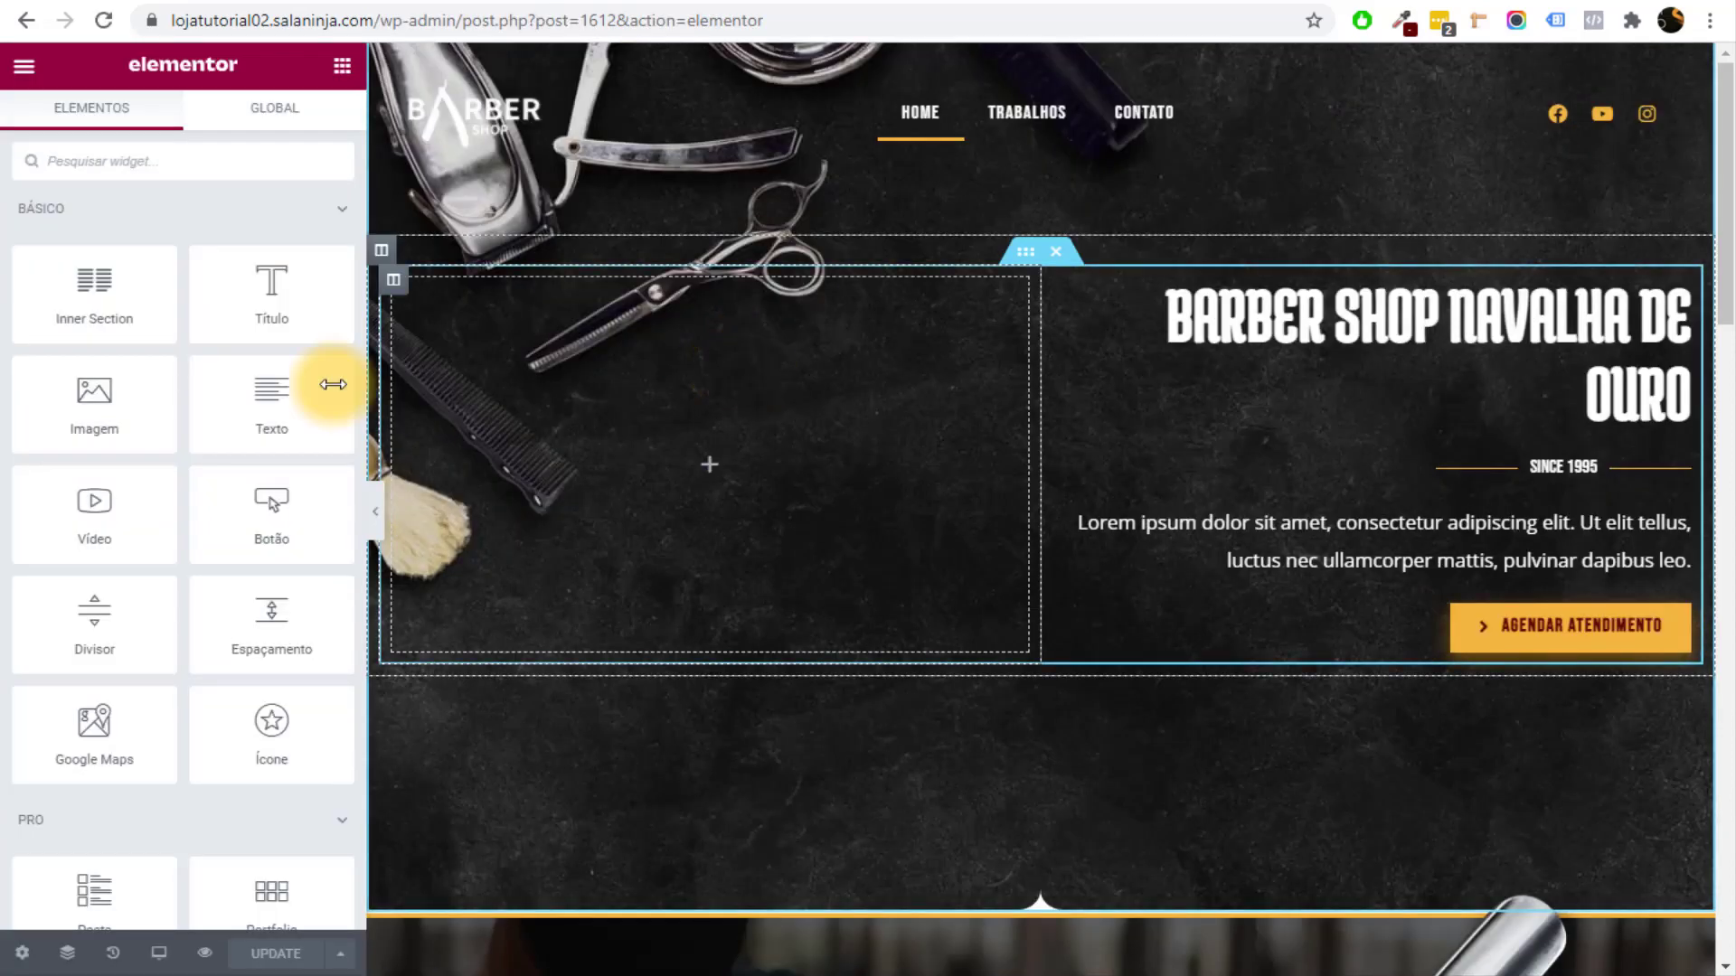
- Search 'form' and drop a Form widget into the hero's empty left column
scroll(615, 407, down, 6)
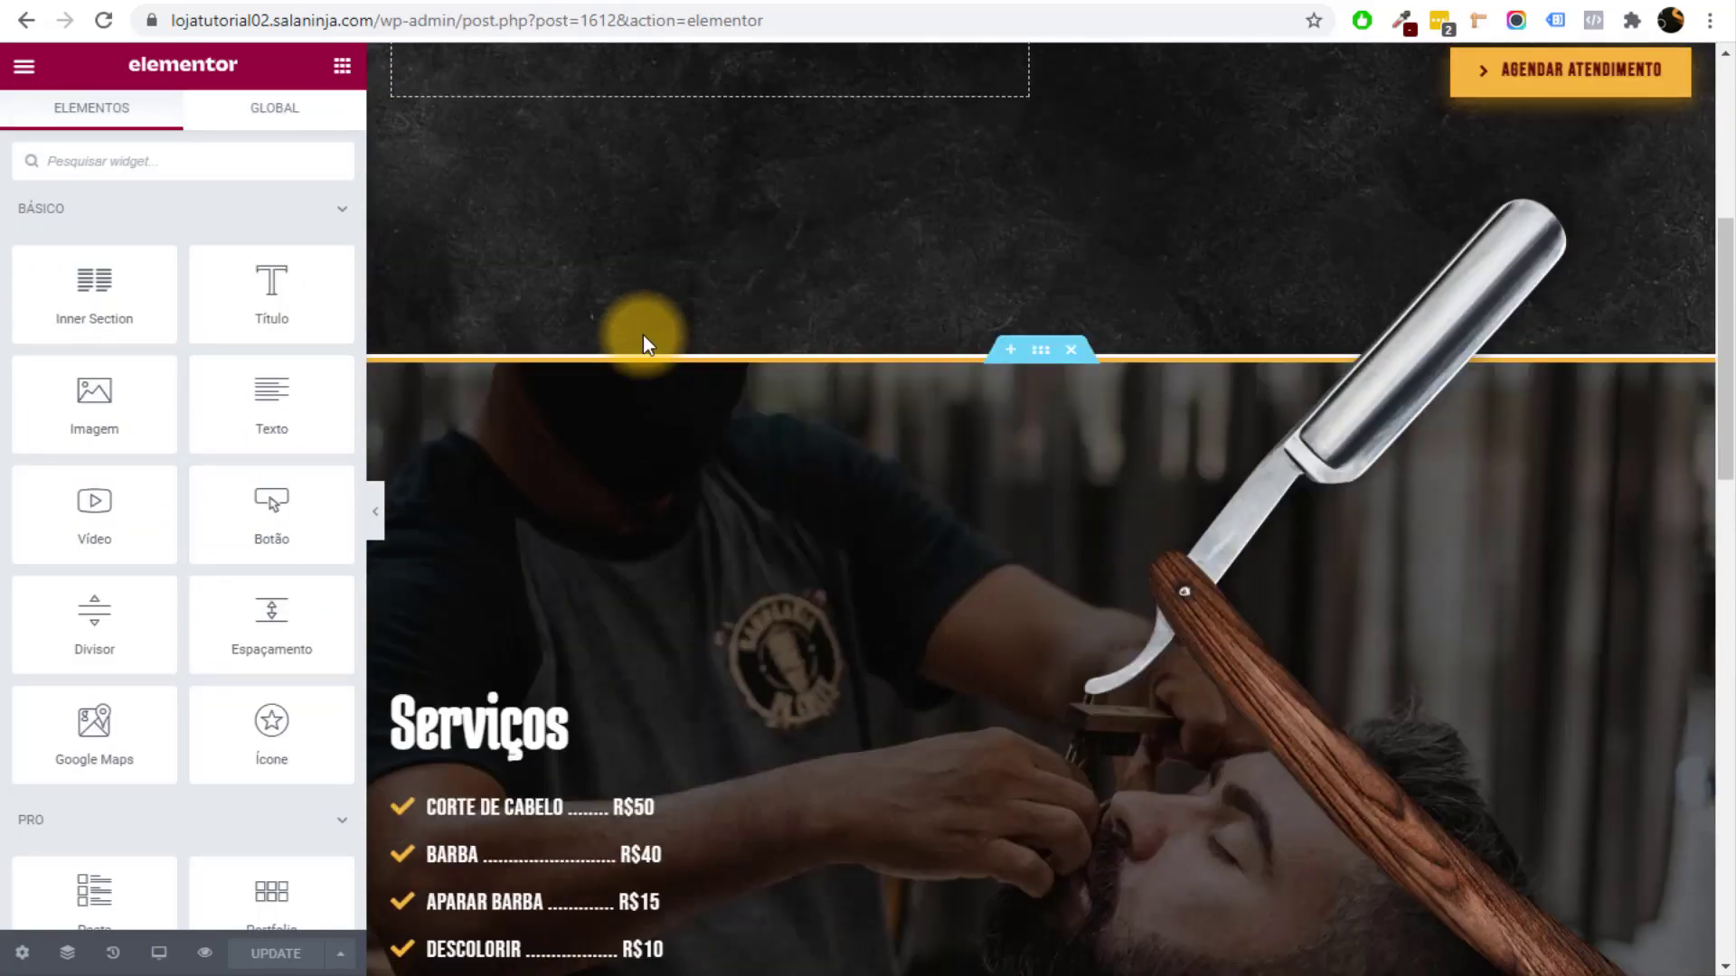
scroll(643, 341, up, 6)
text(form)
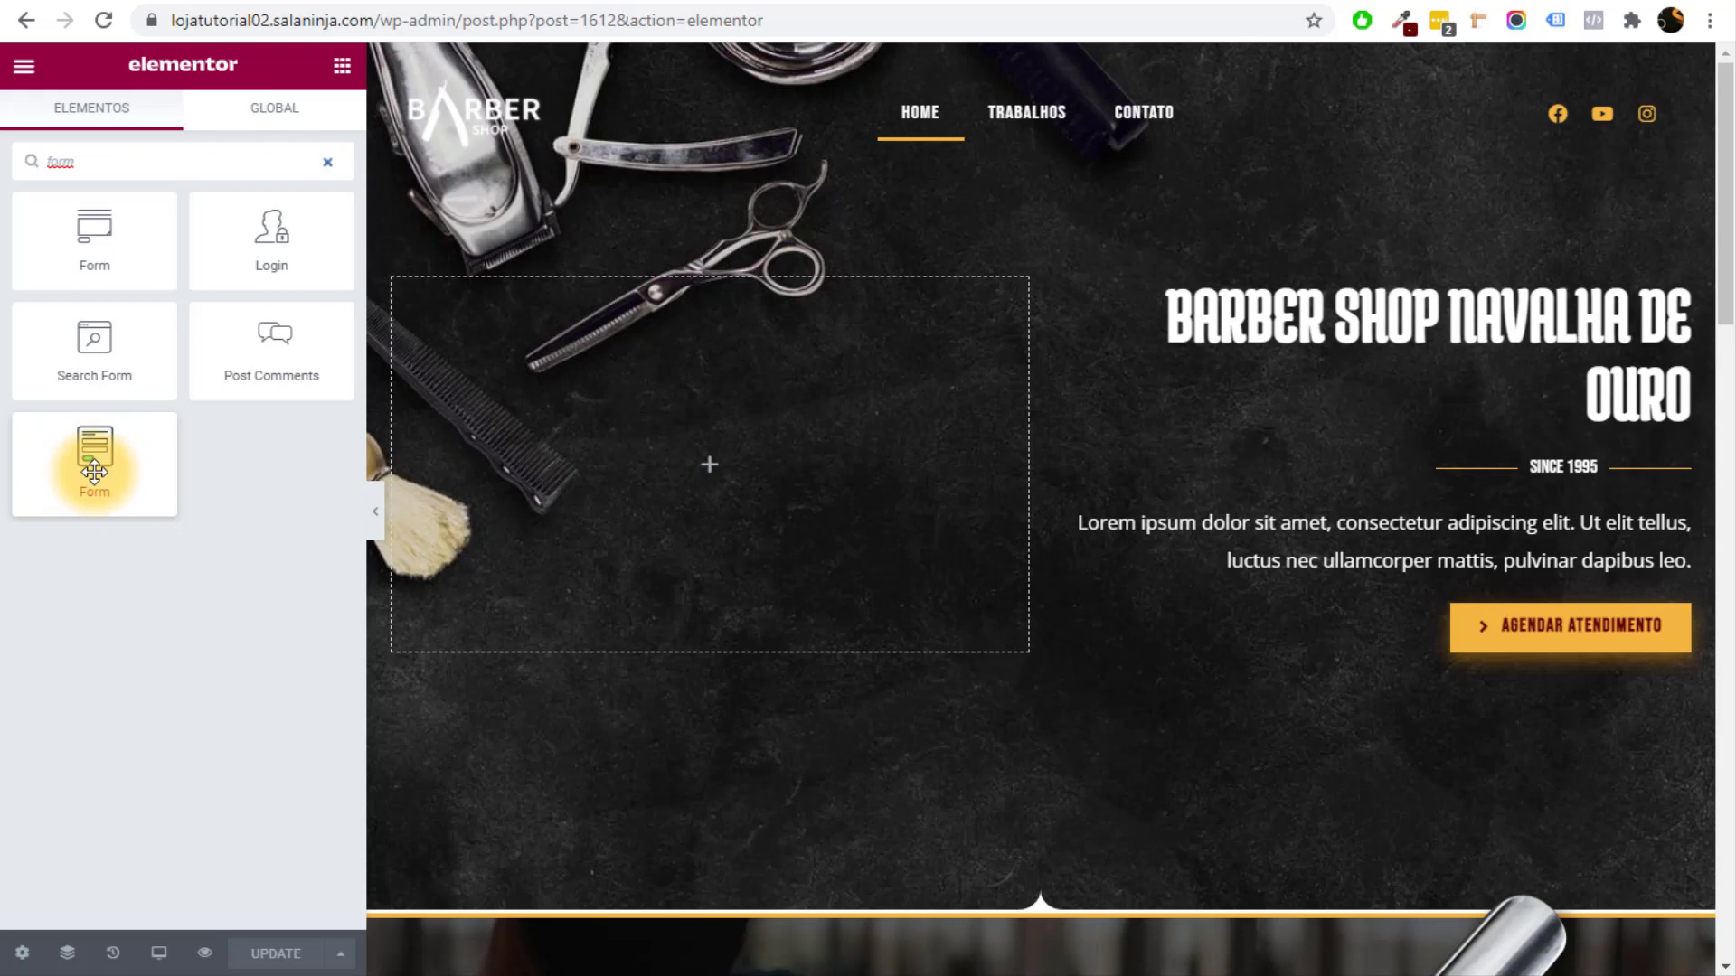
drag(89, 460, 709, 461)
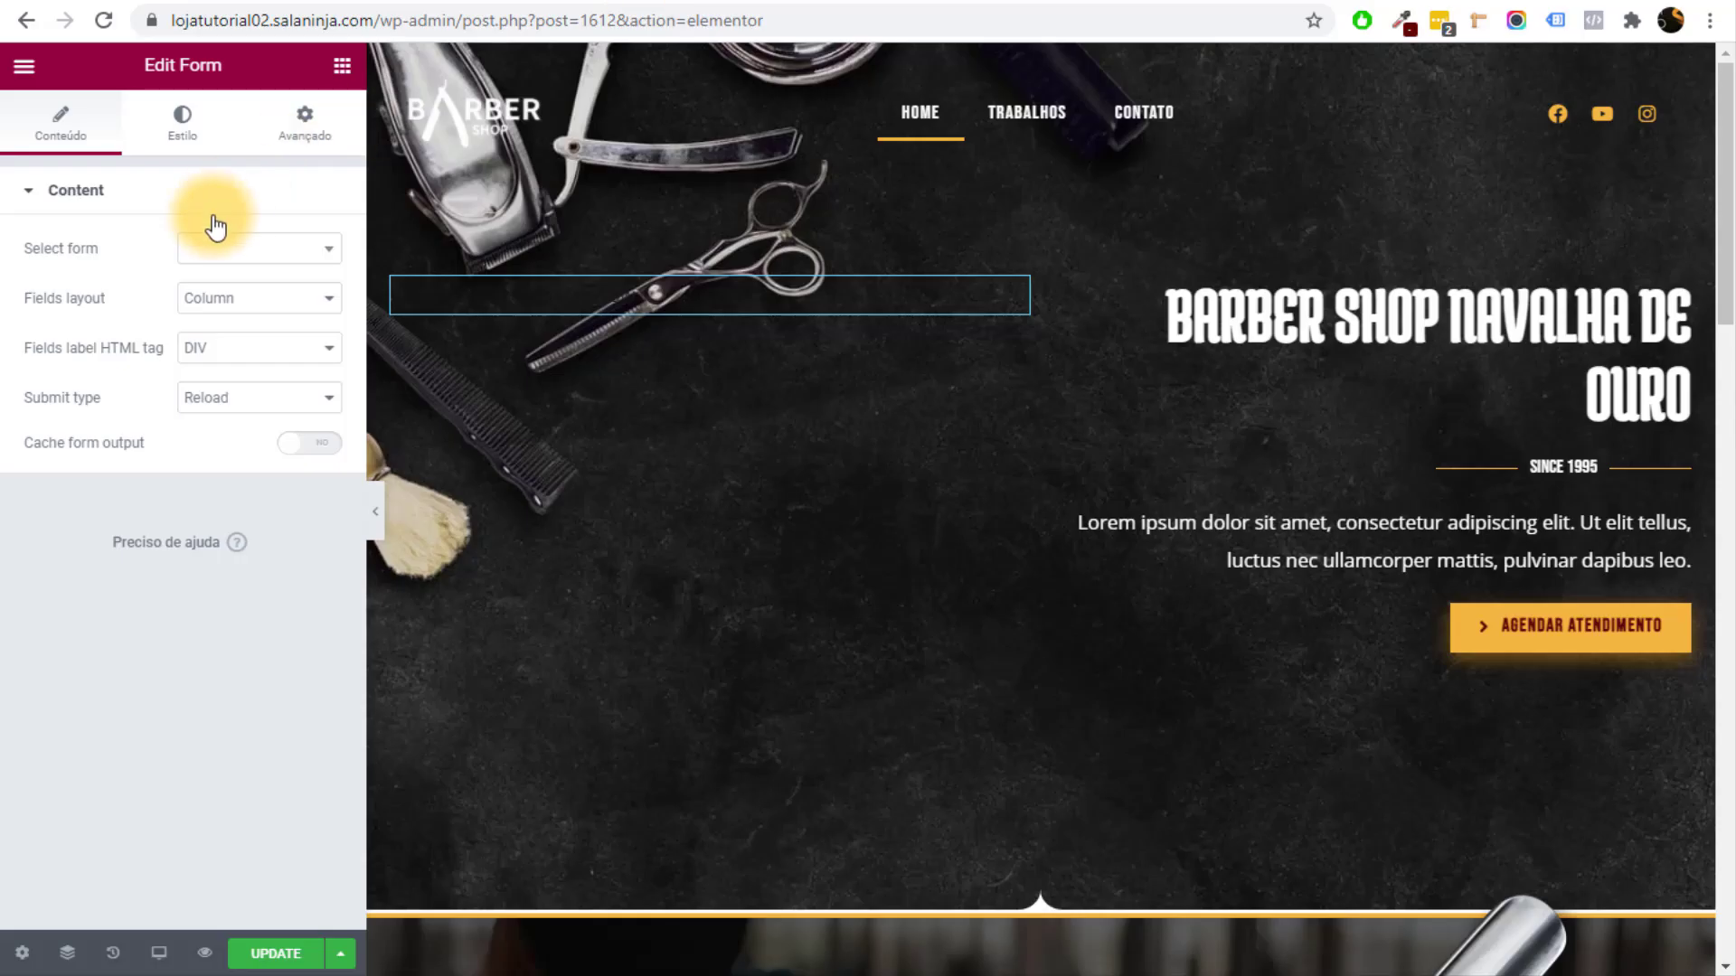
- Choose Static Page Booking Form in the Form widget's Select form list
click(208, 253)
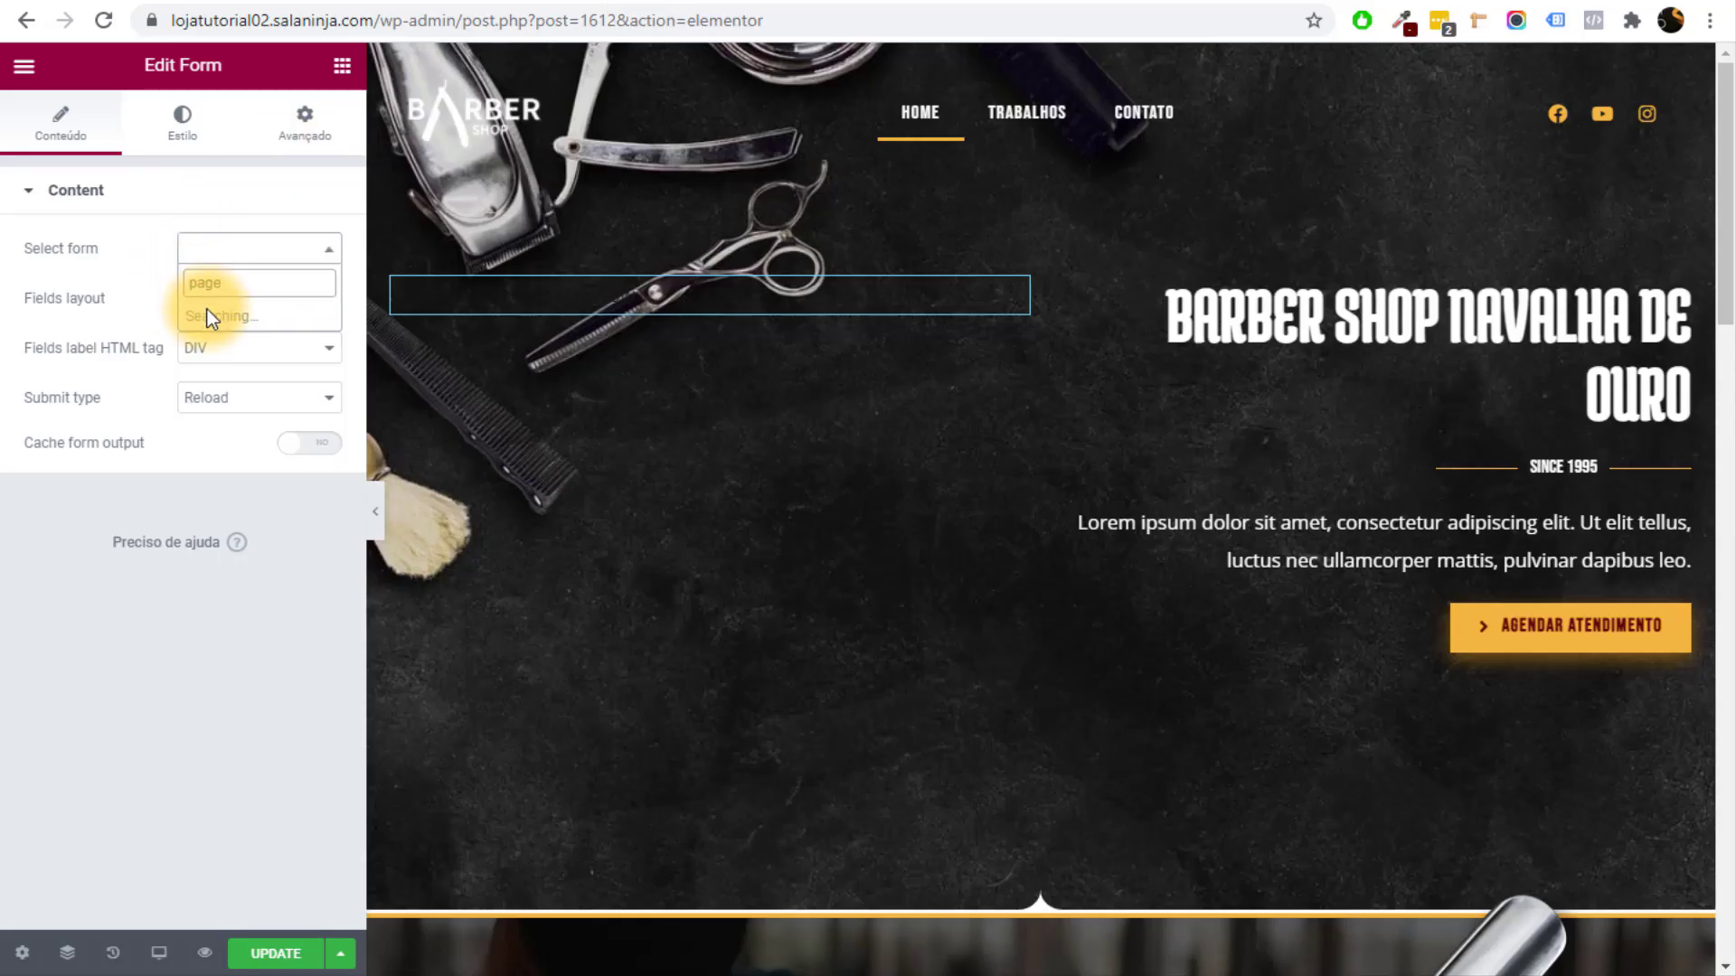
click(207, 312)
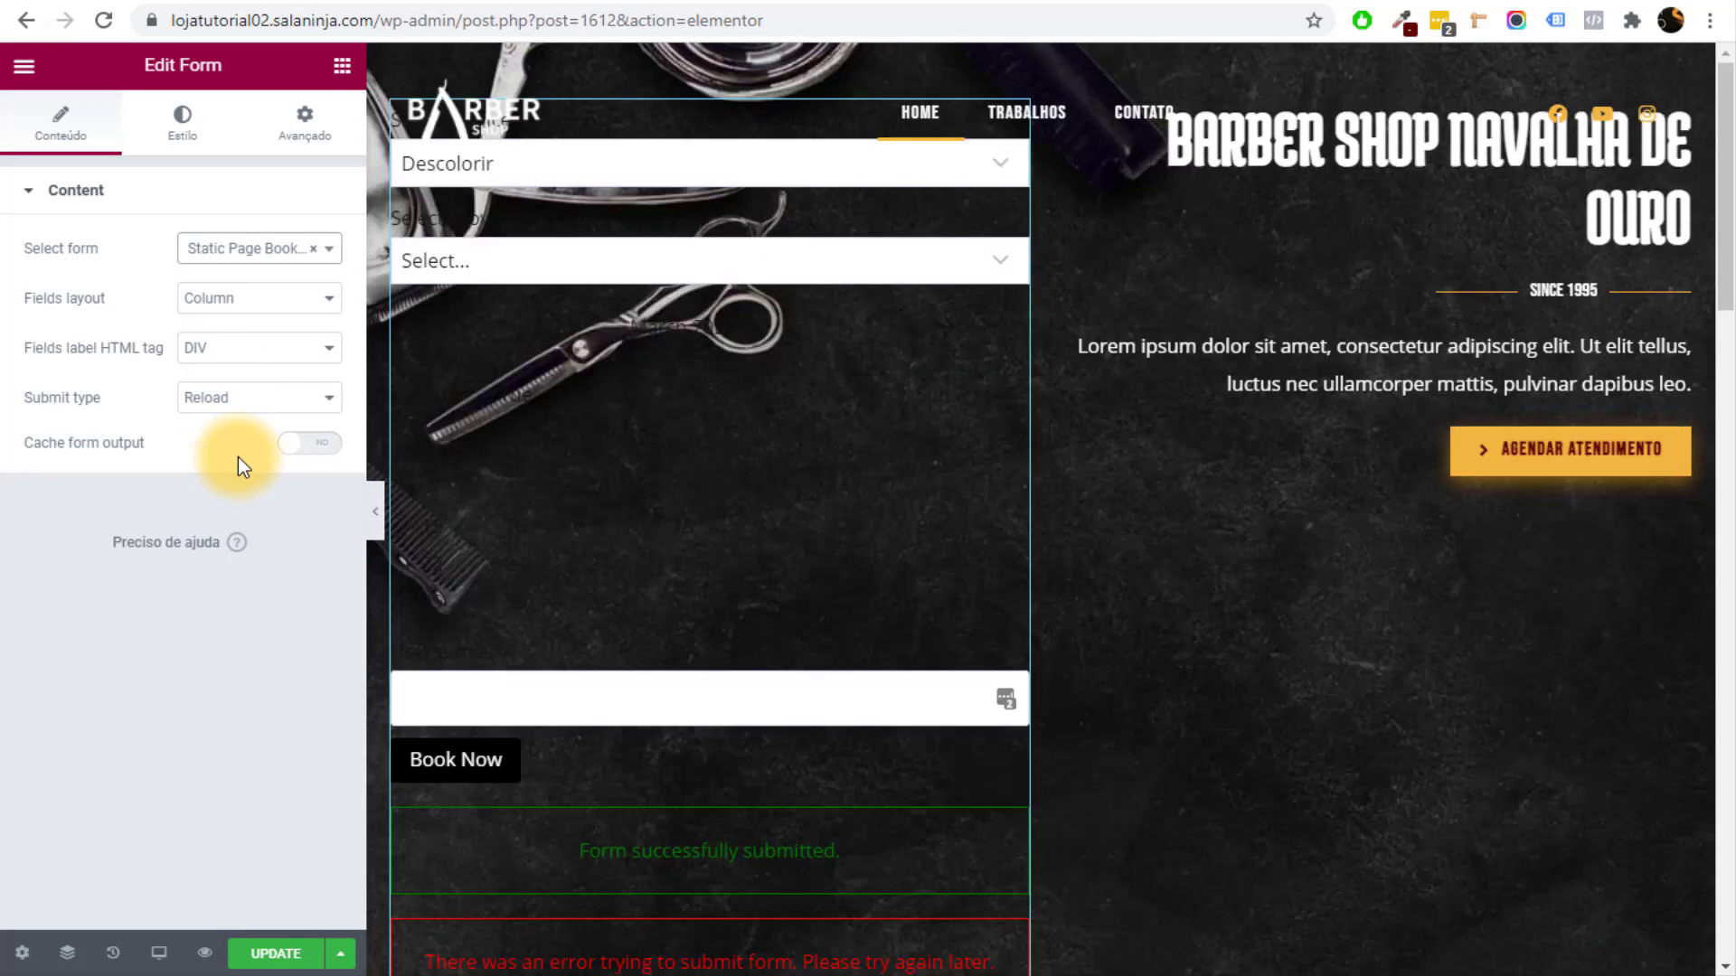
scroll(1155, 382, down, 8)
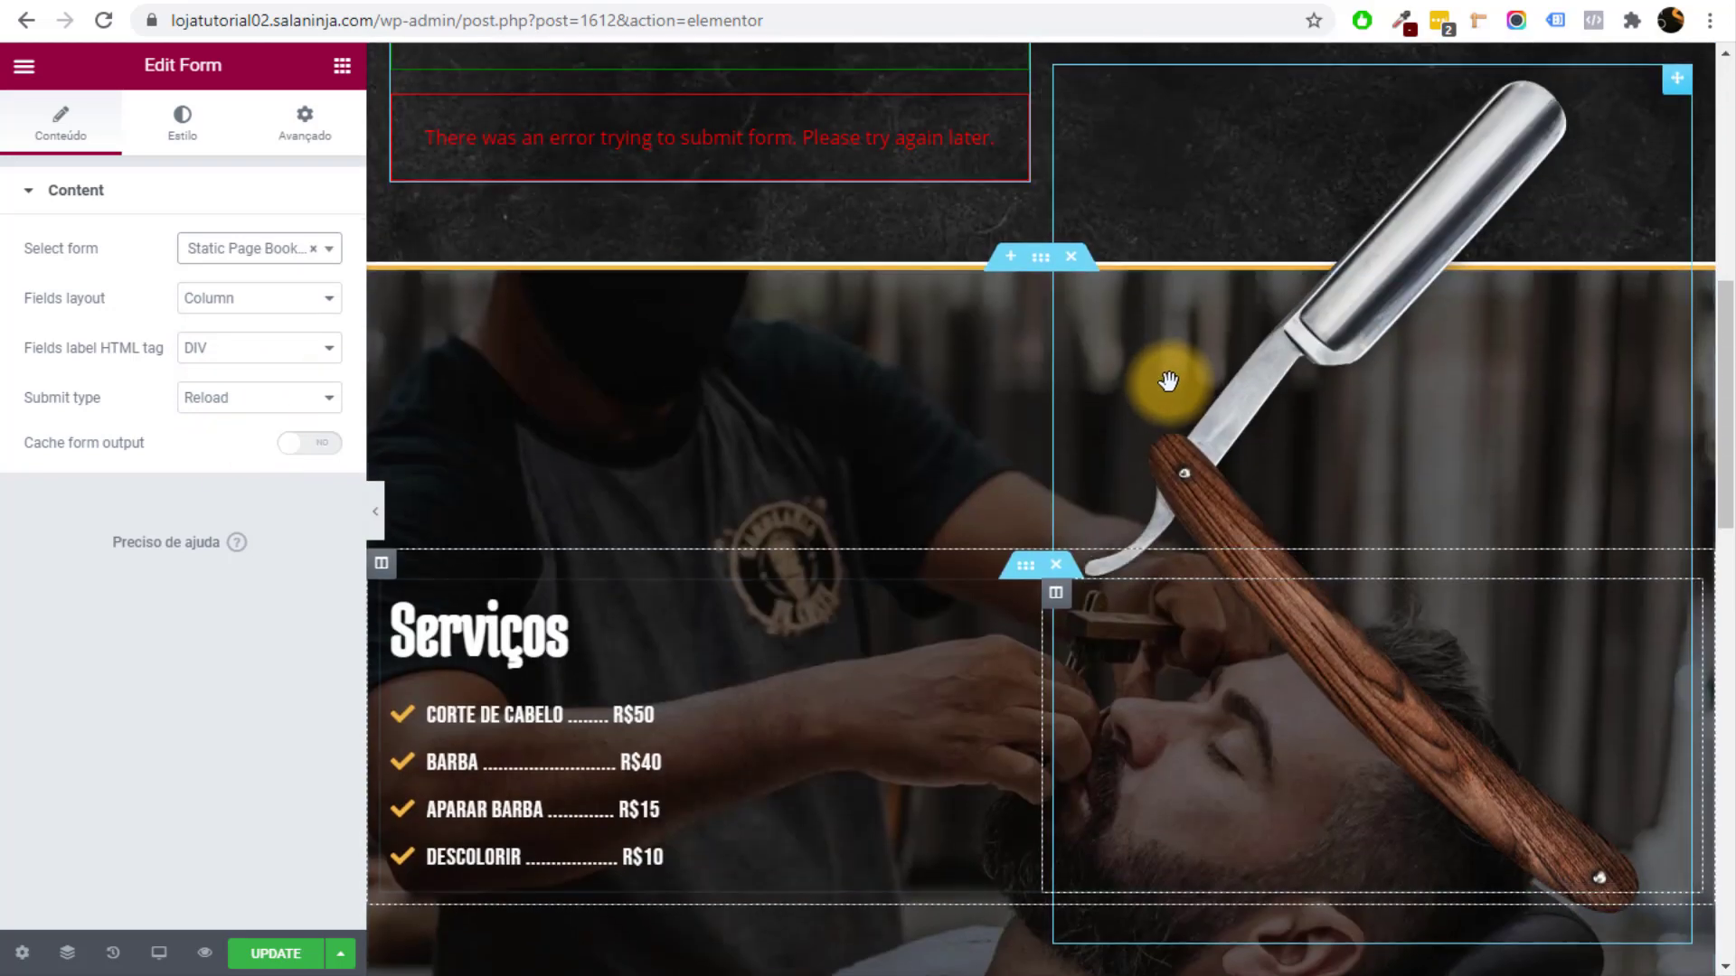
scroll(1130, 335, up, 5)
scroll(1121, 289, up, 4)
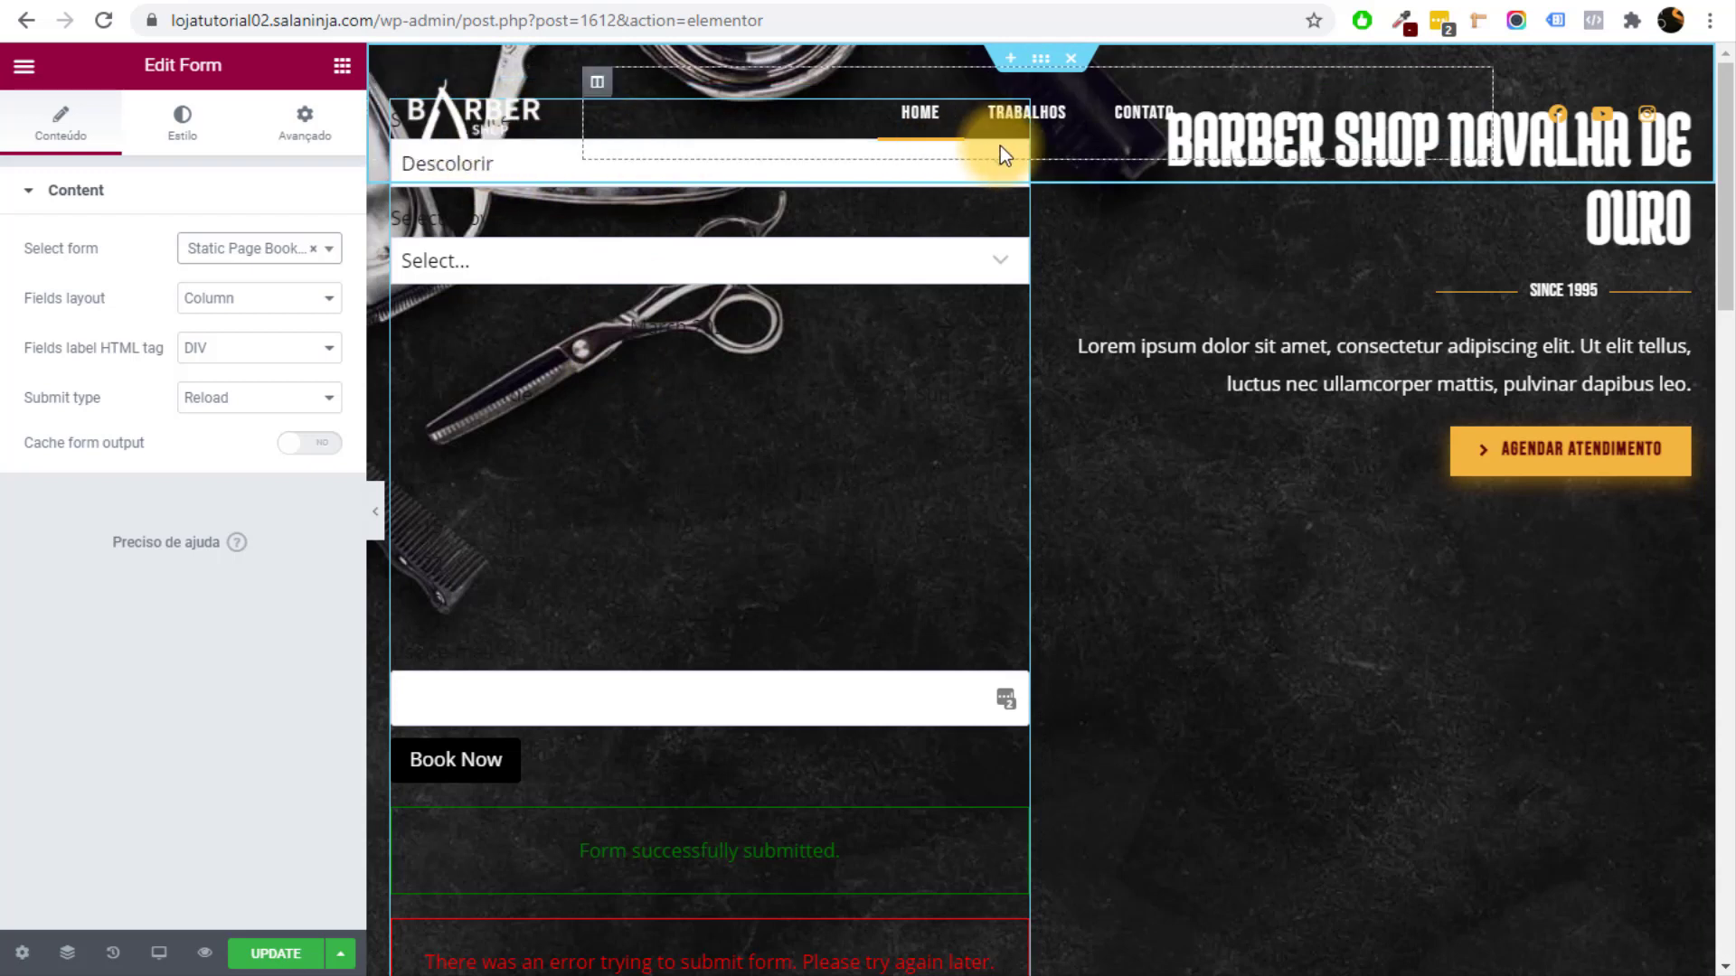
click(67, 953)
- Select the hero section and set its top padding to 150
click(1415, 471)
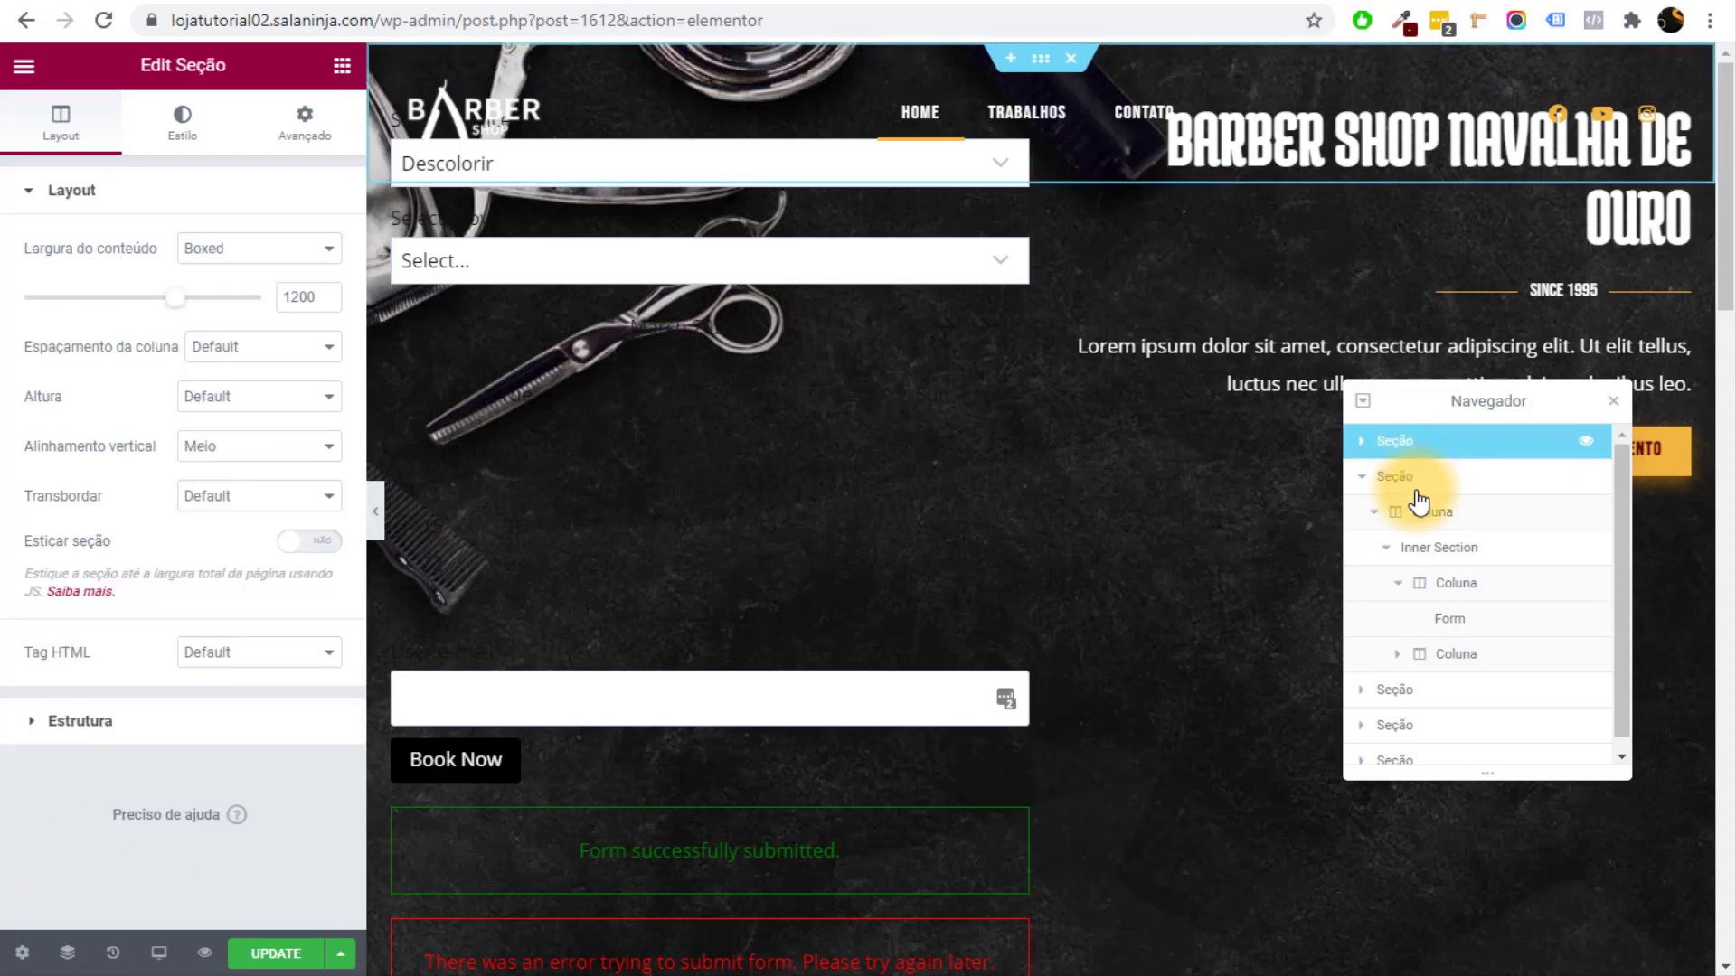
click(328, 132)
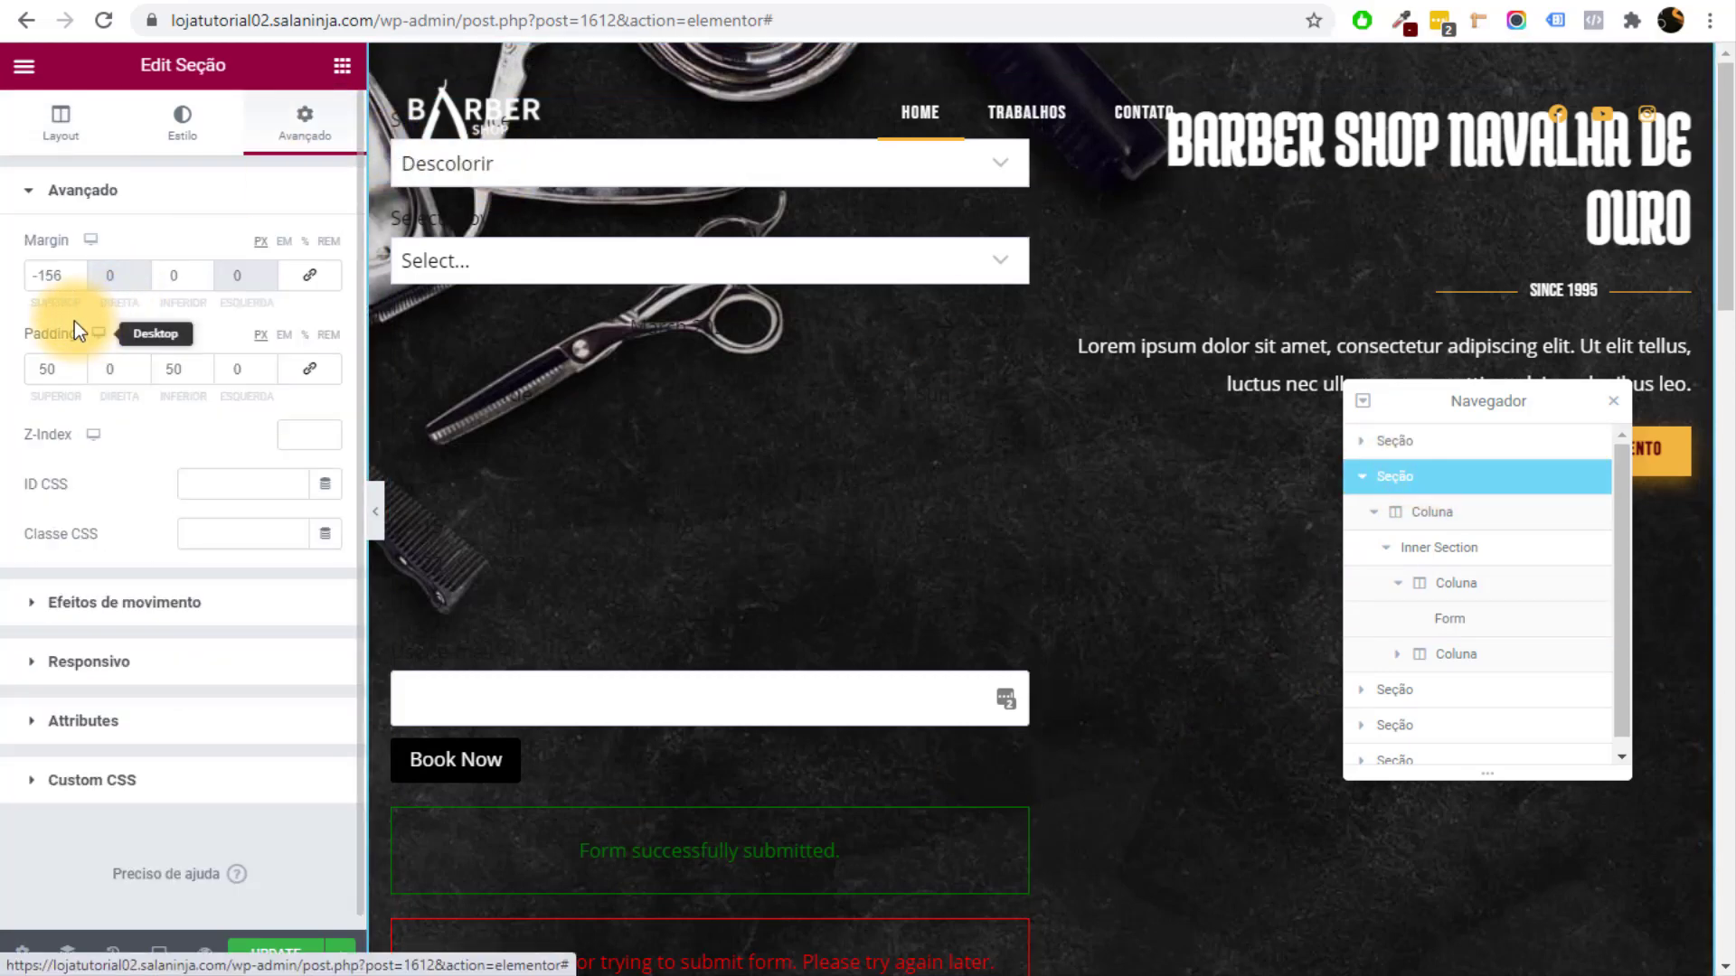
text(150)
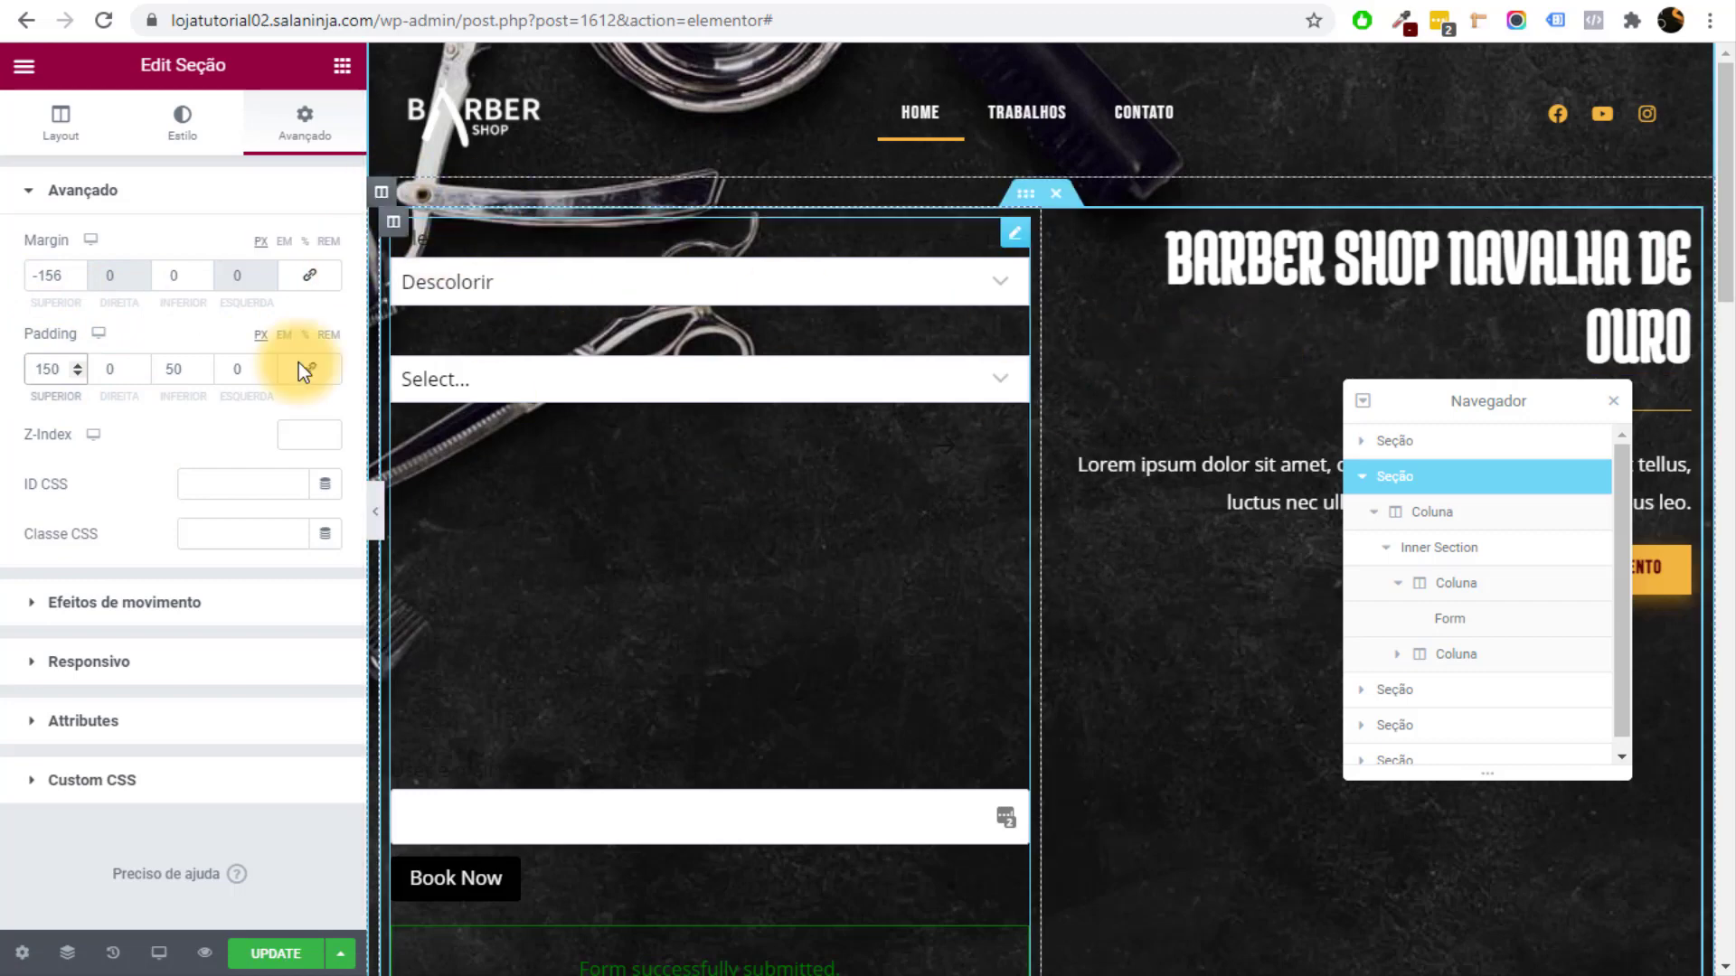
click(1613, 400)
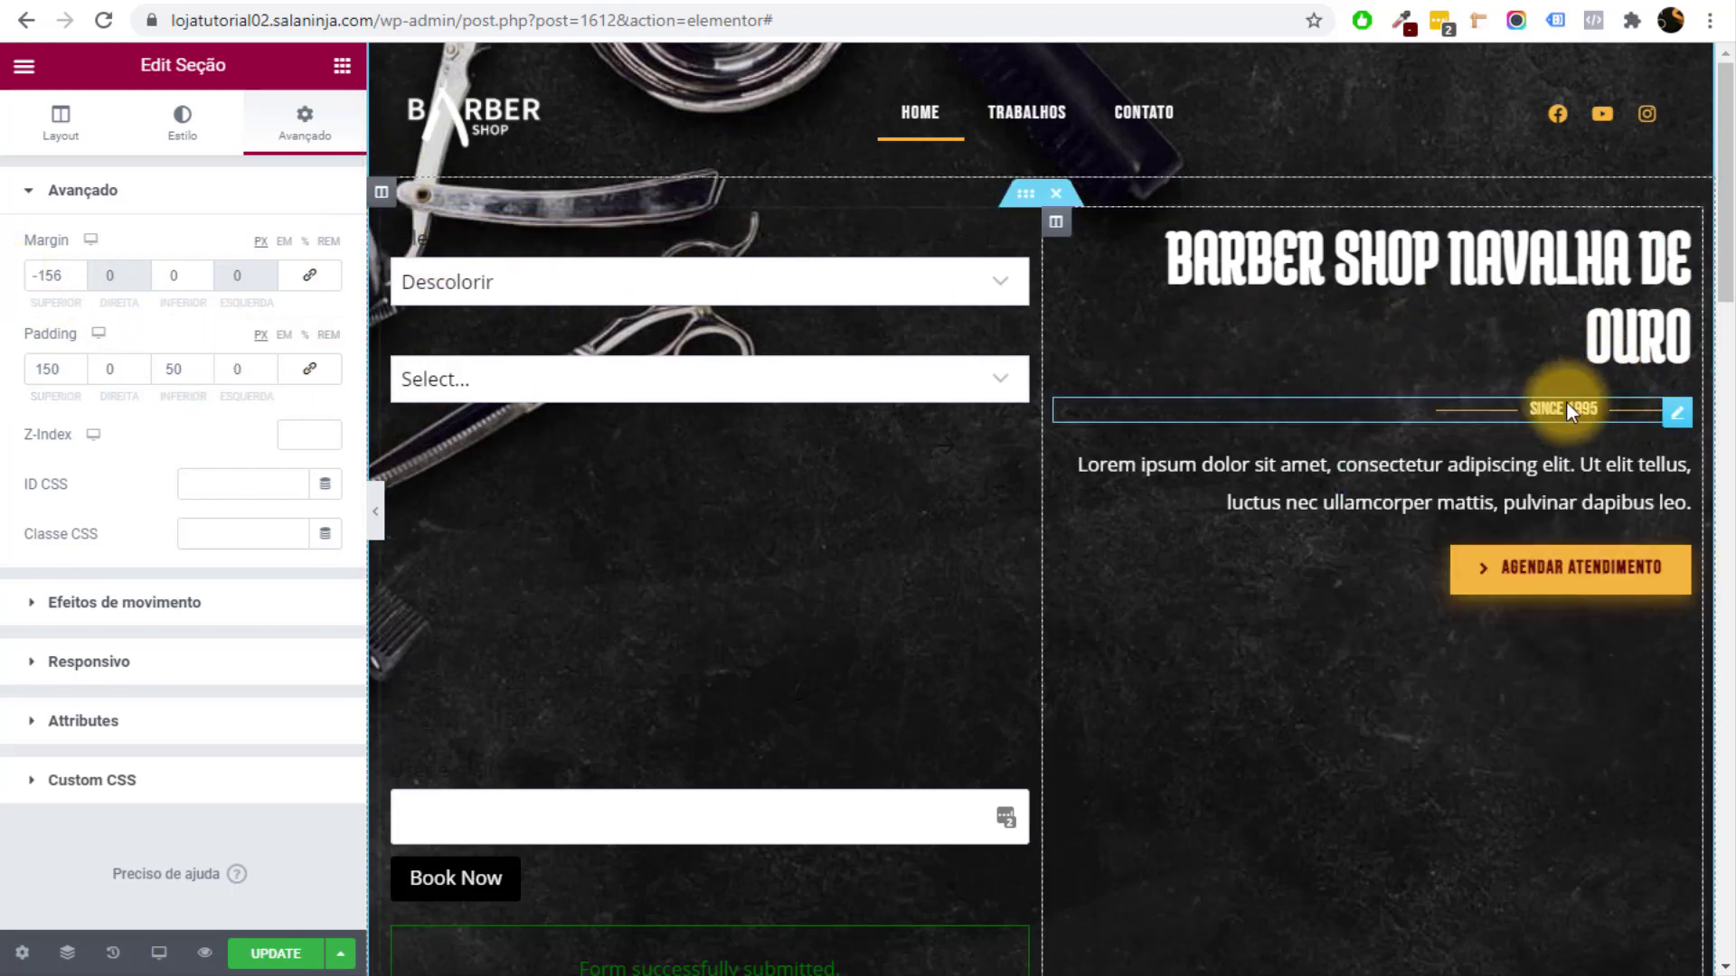
click(1015, 237)
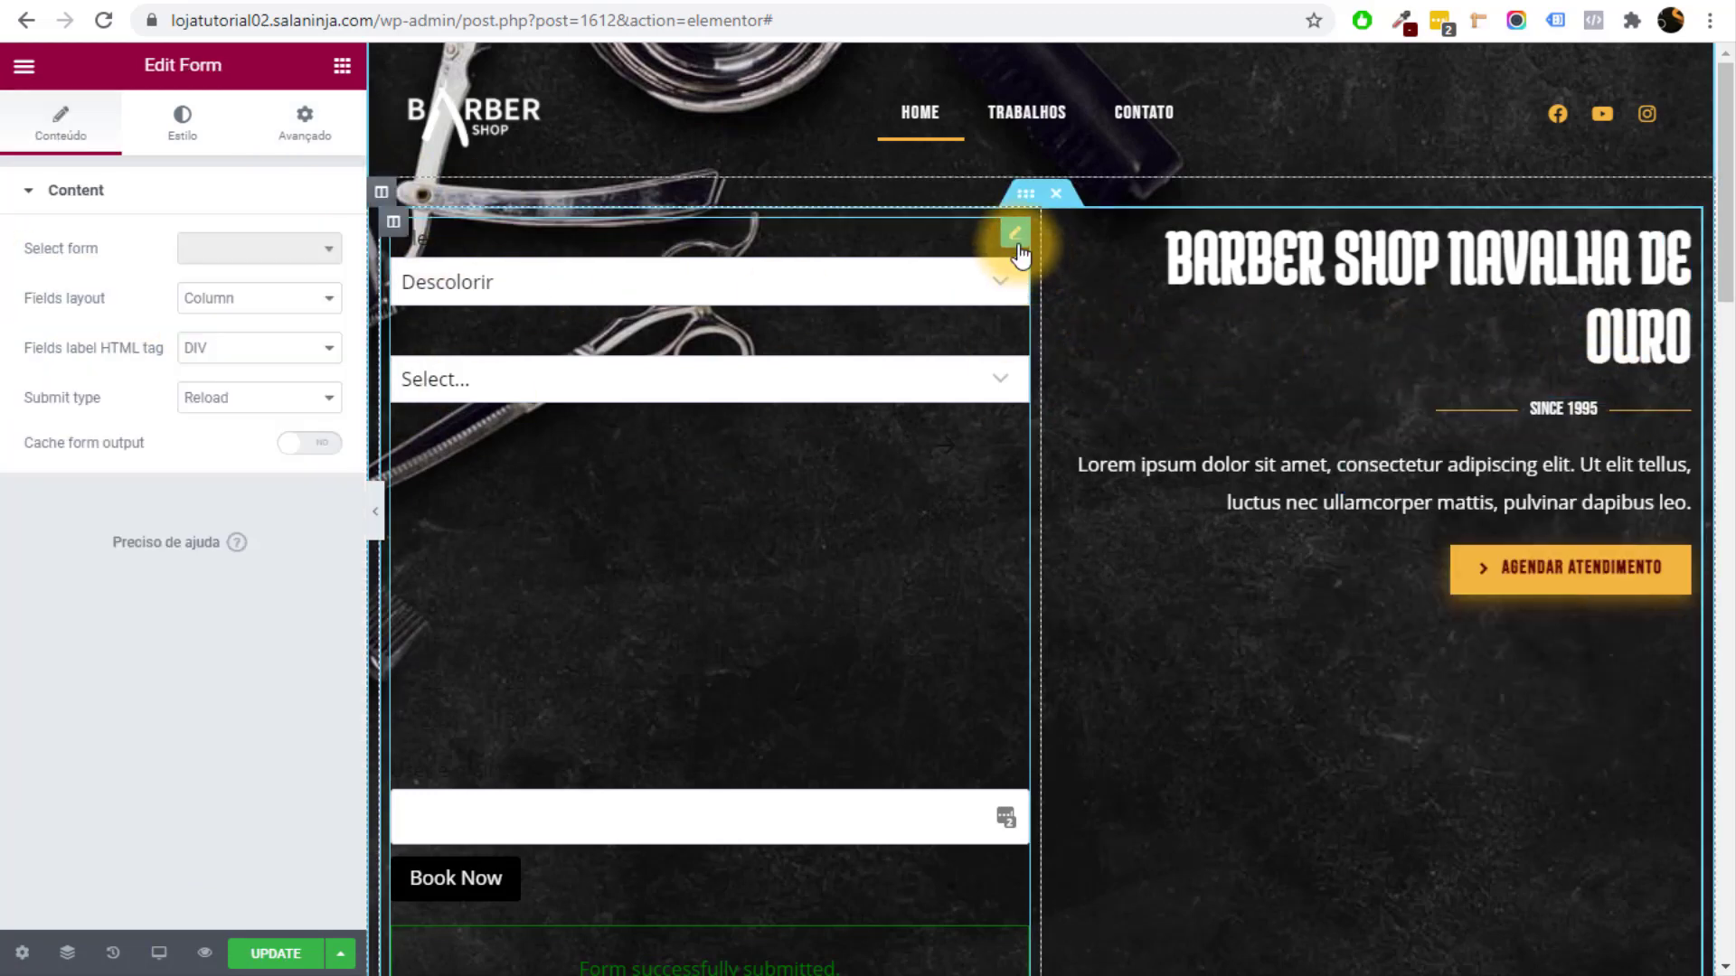
- In the form's Style tab, make the field labels white
click(182, 124)
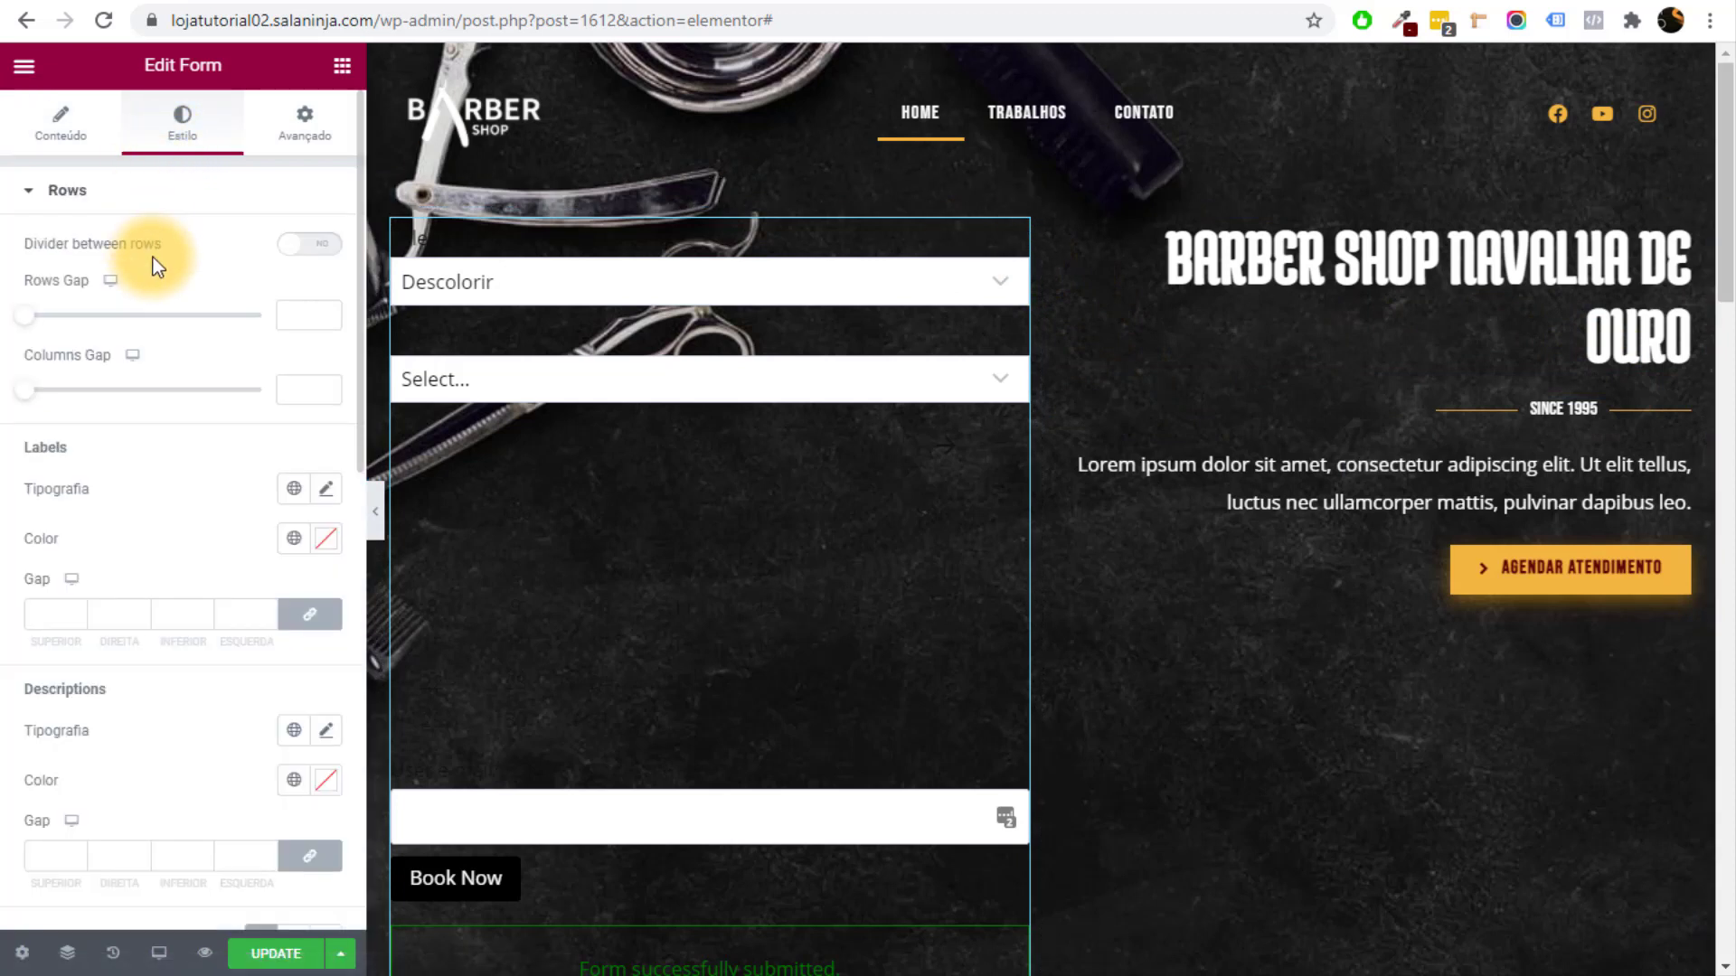
scroll(147, 488, down, 1)
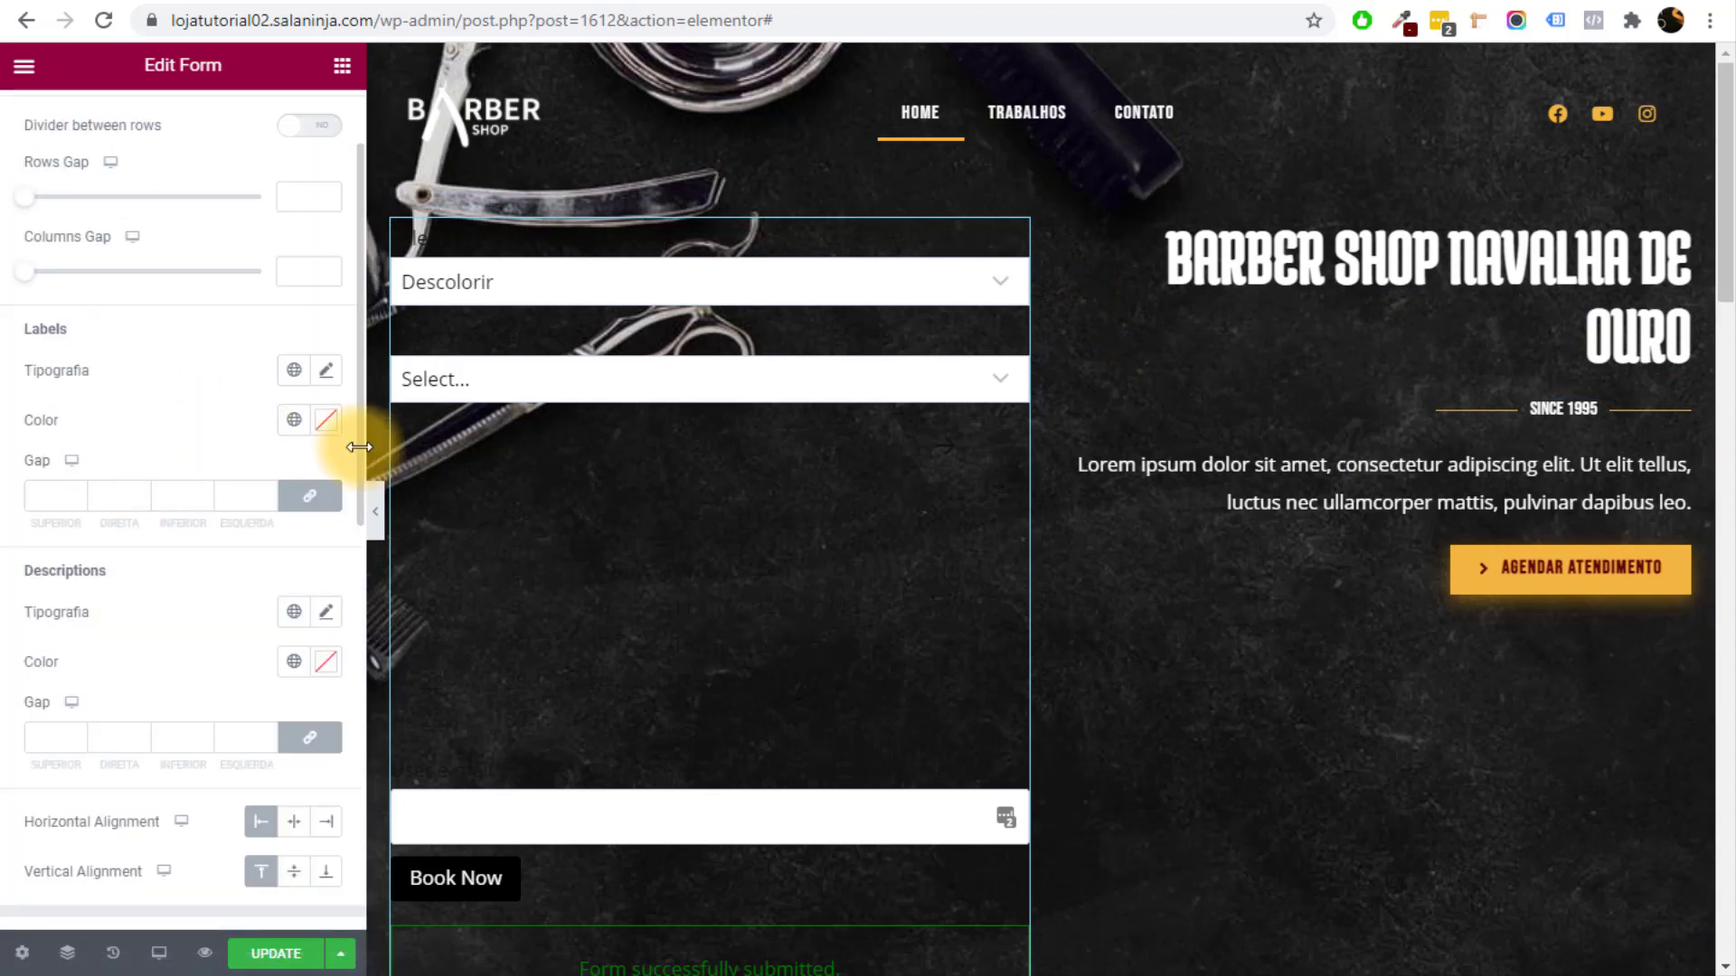
click(328, 420)
drag(128, 546, 4, 509)
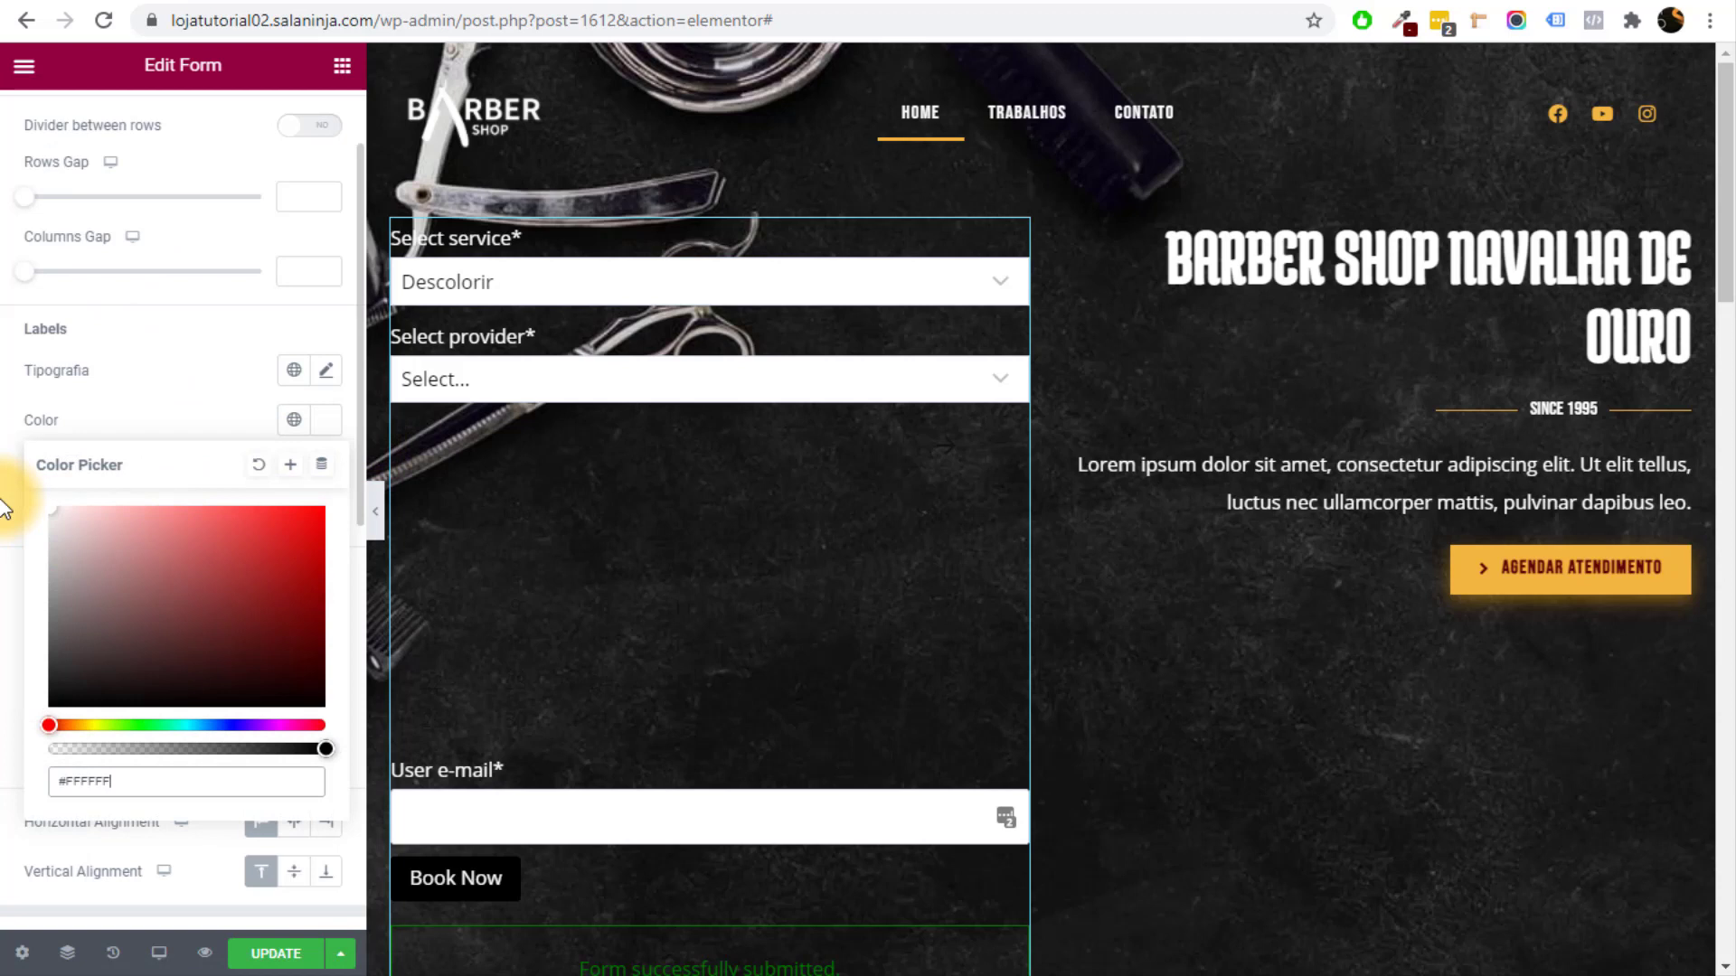
click(13, 461)
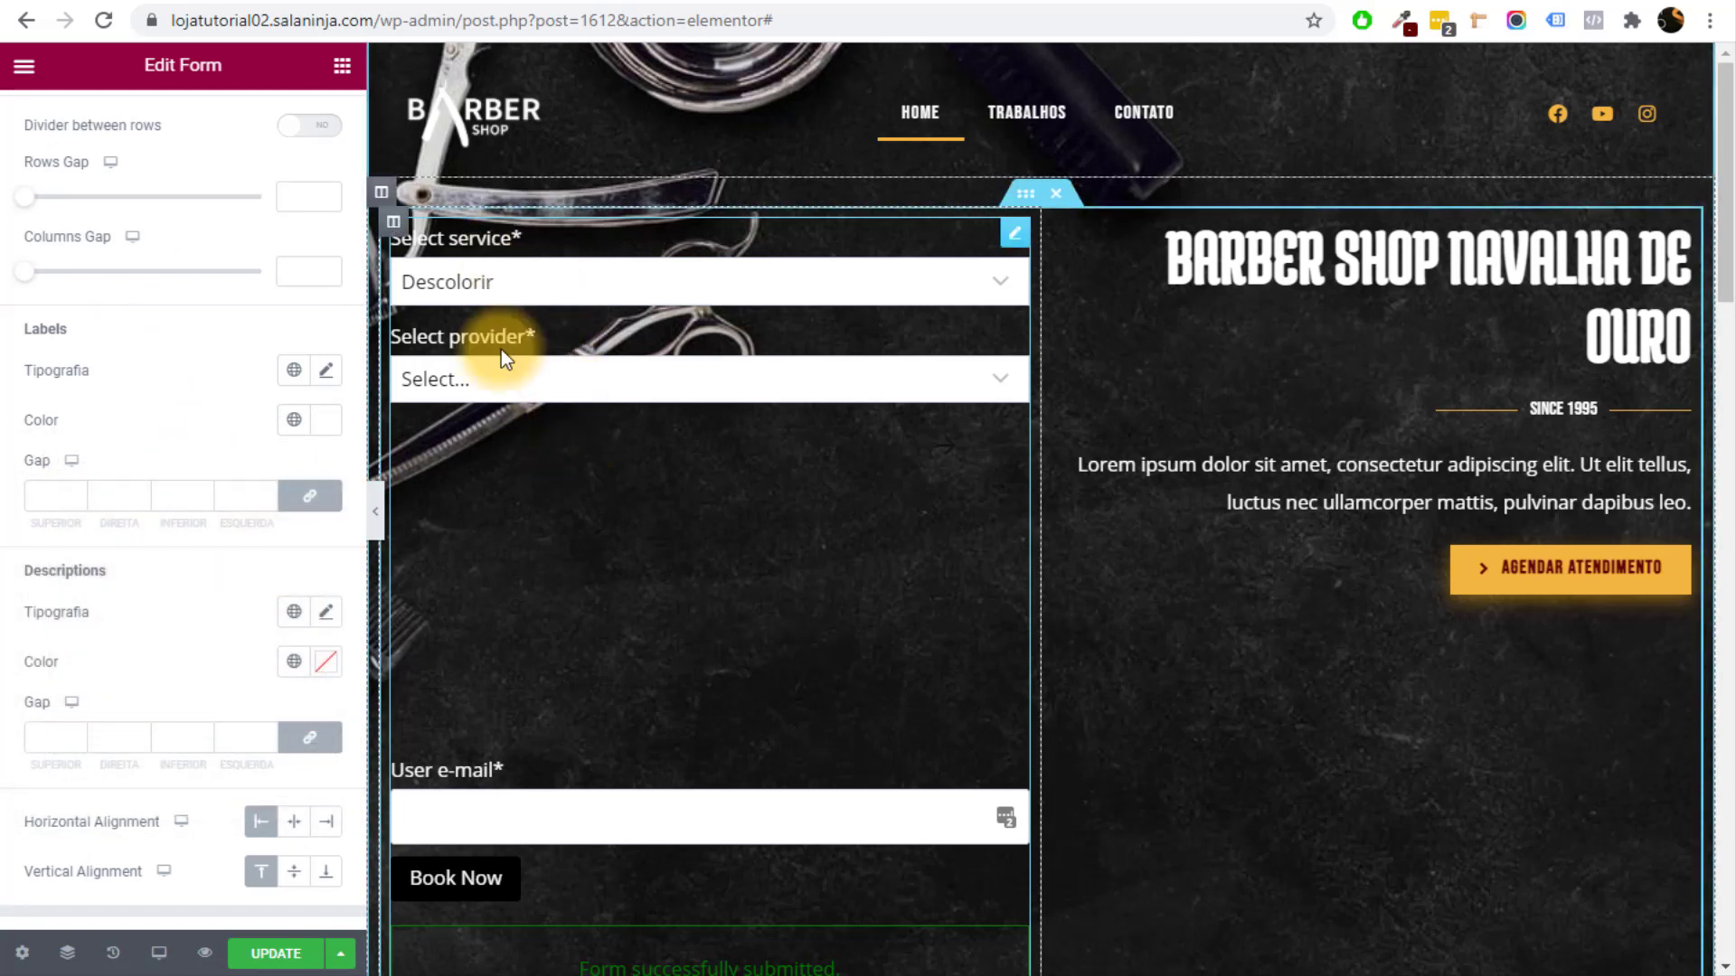
- Give the labels Bebas Neue typography with letter spacing 0,5
click(325, 371)
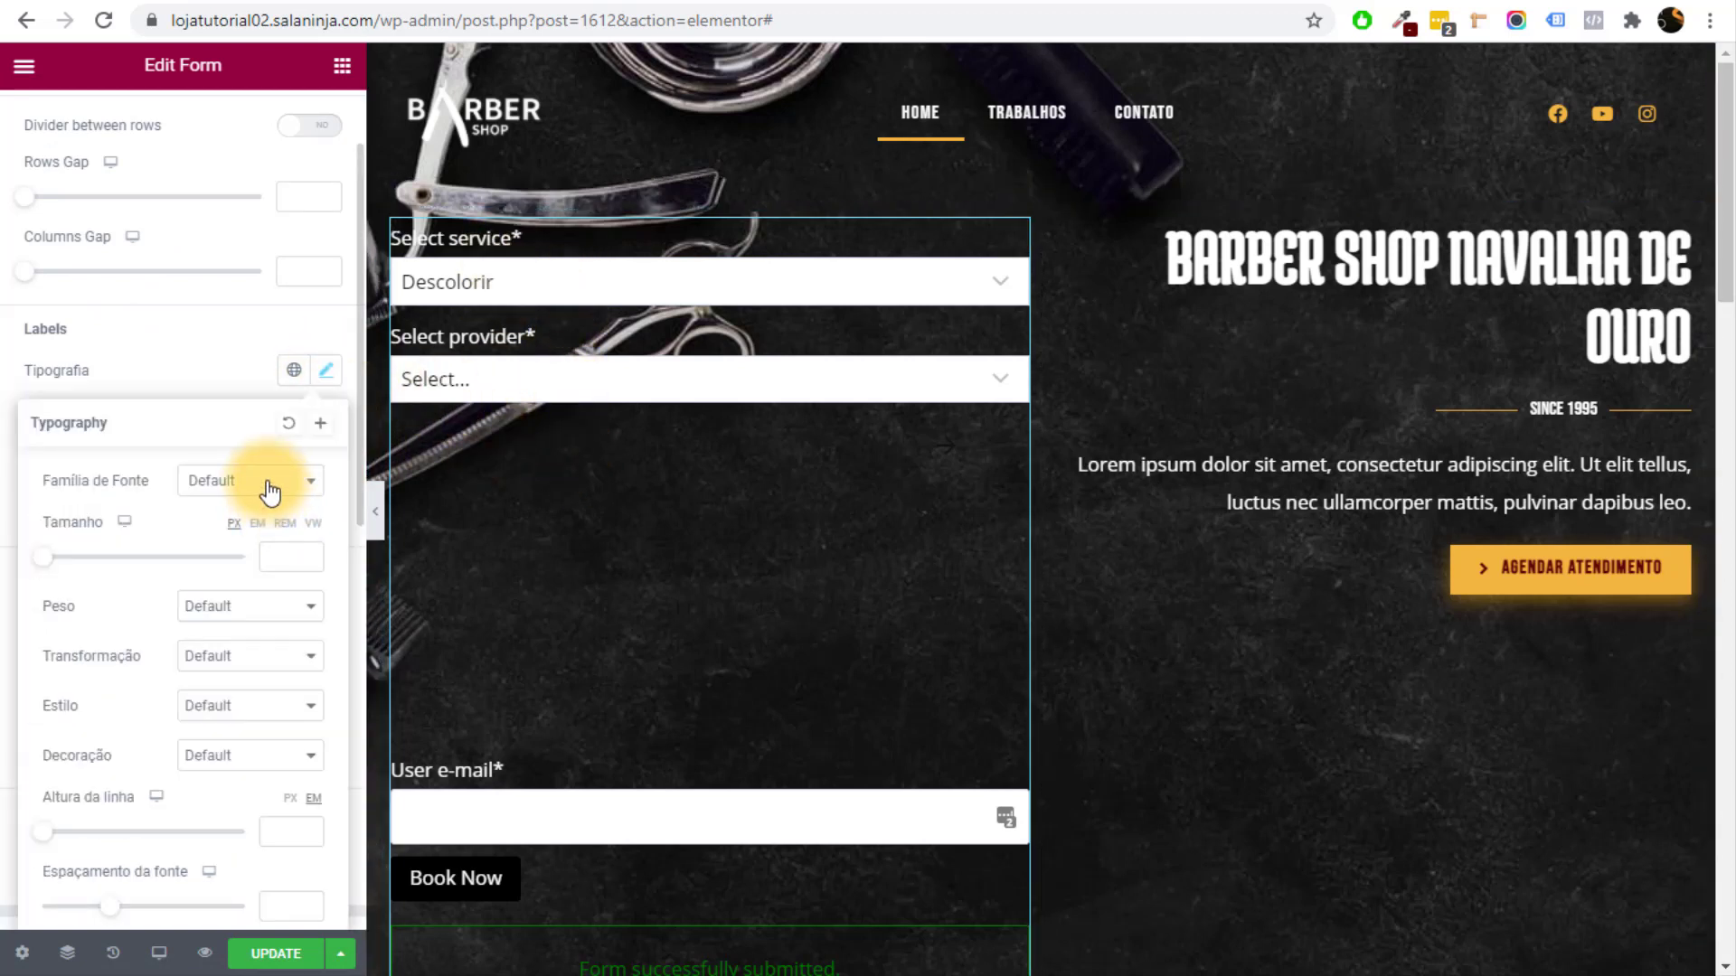
click(270, 492)
text(bebas)
key(Return)
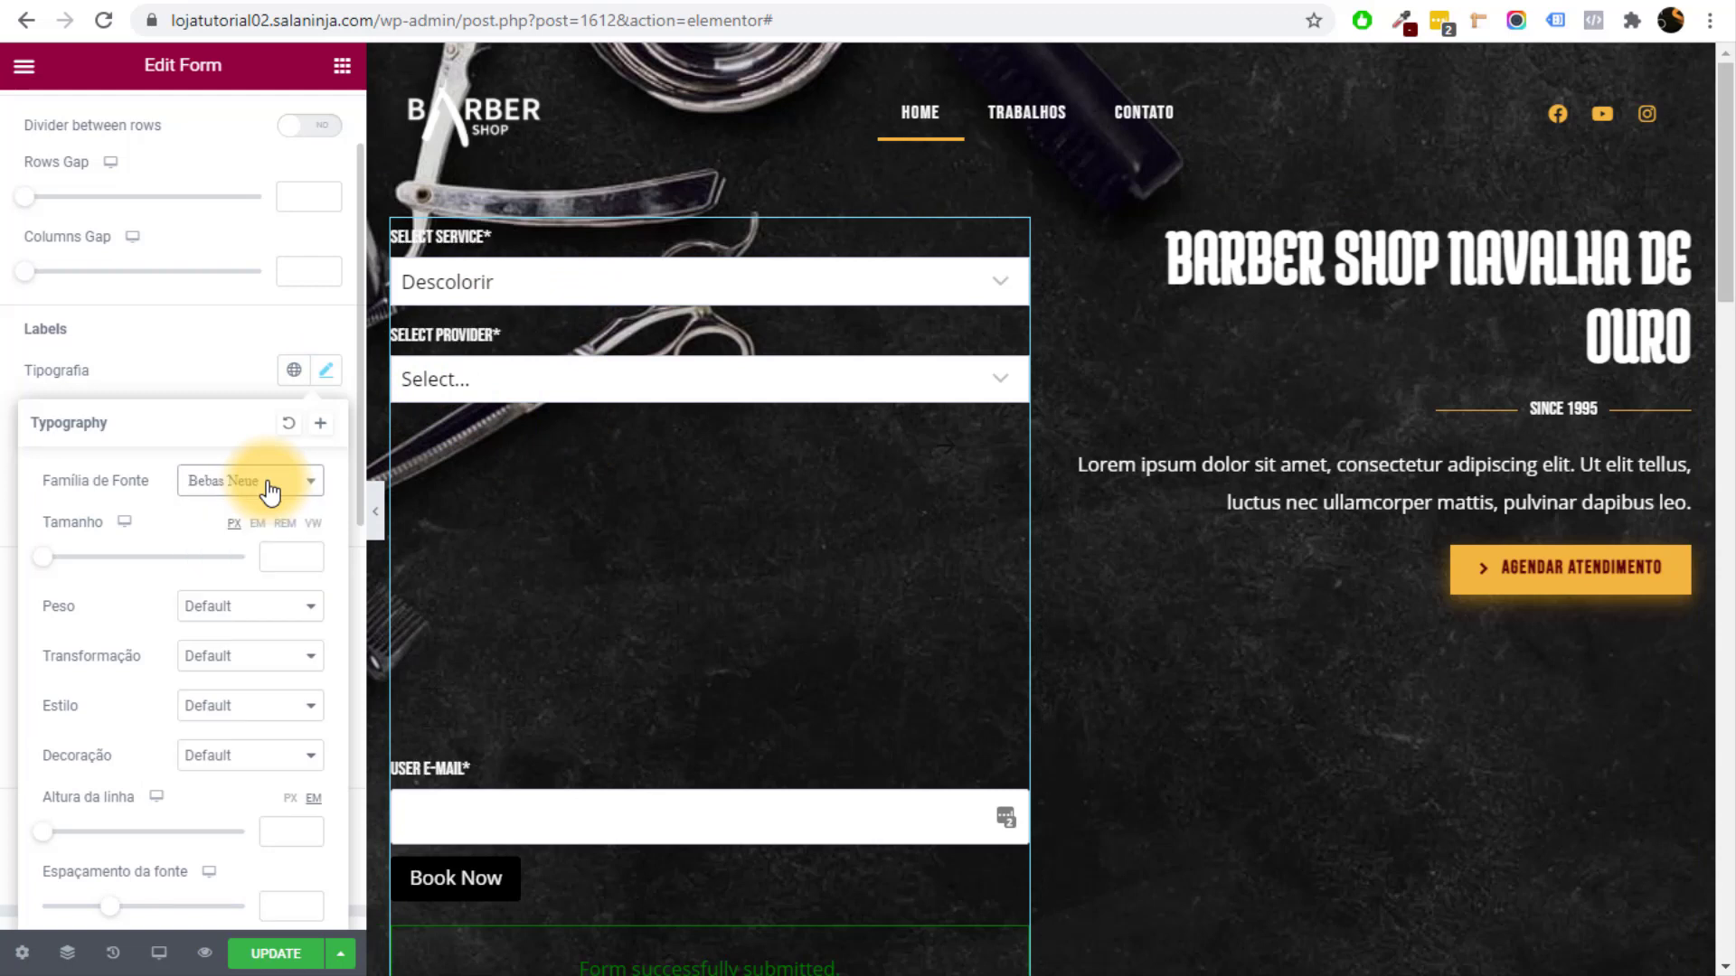
scroll(310, 632, down, 2)
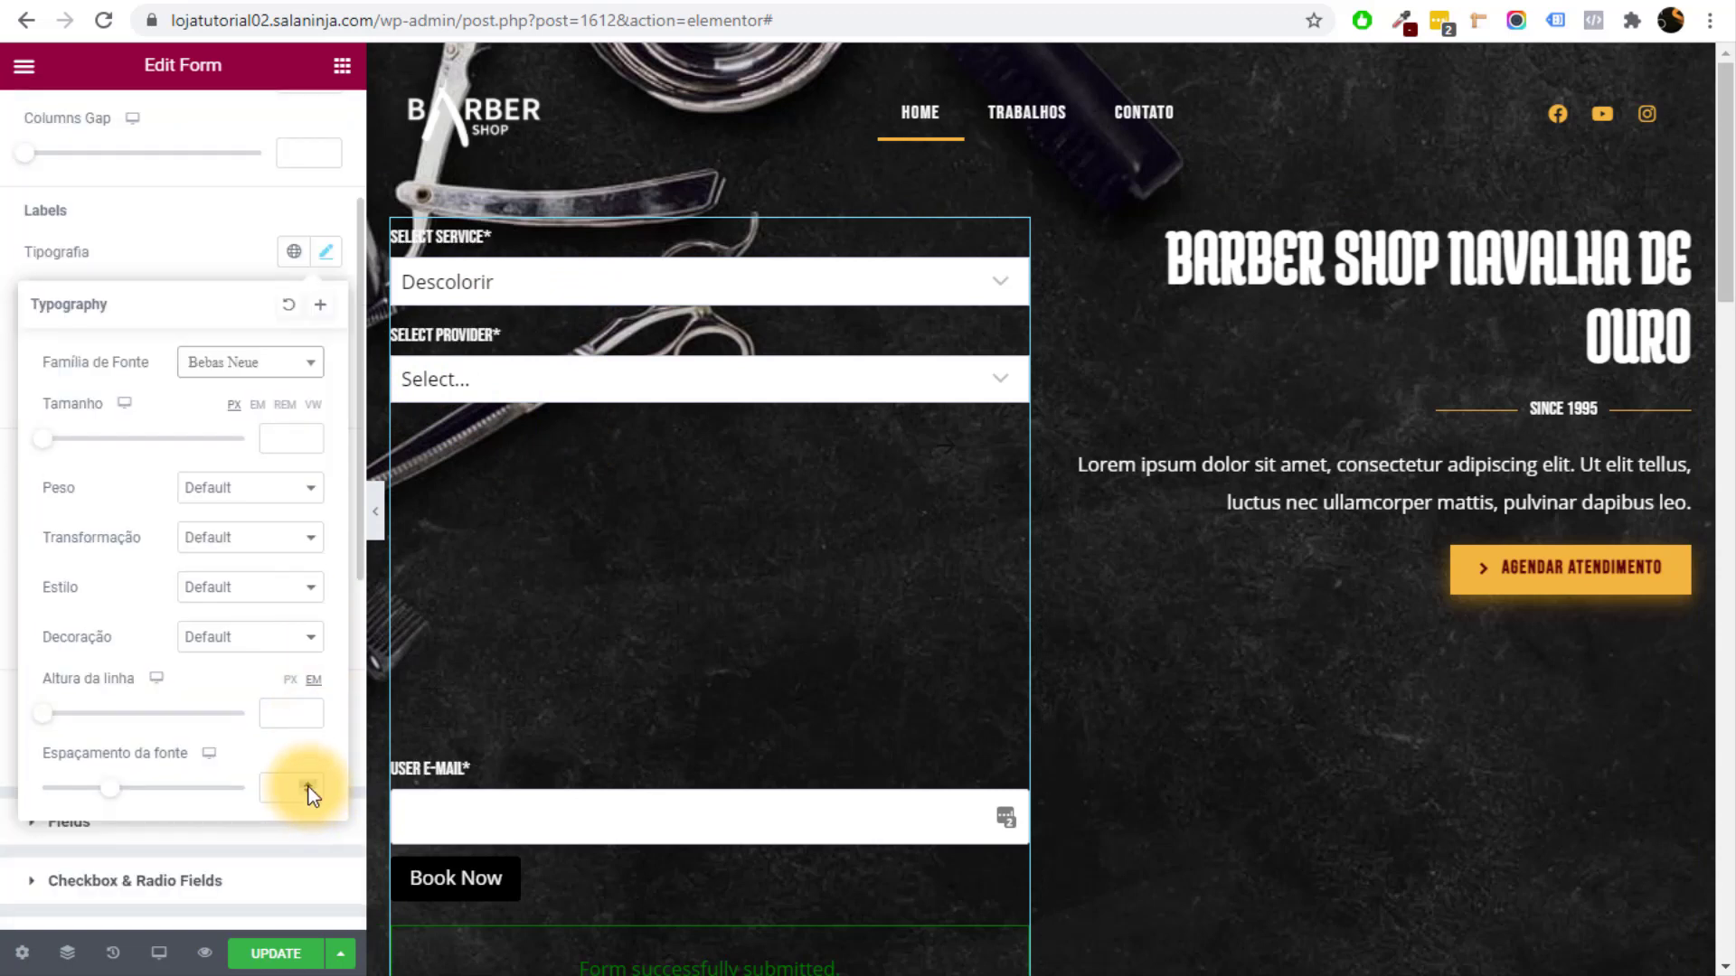
click(308, 785)
click(308, 785)
click(307, 785)
click(307, 785)
click(307, 784)
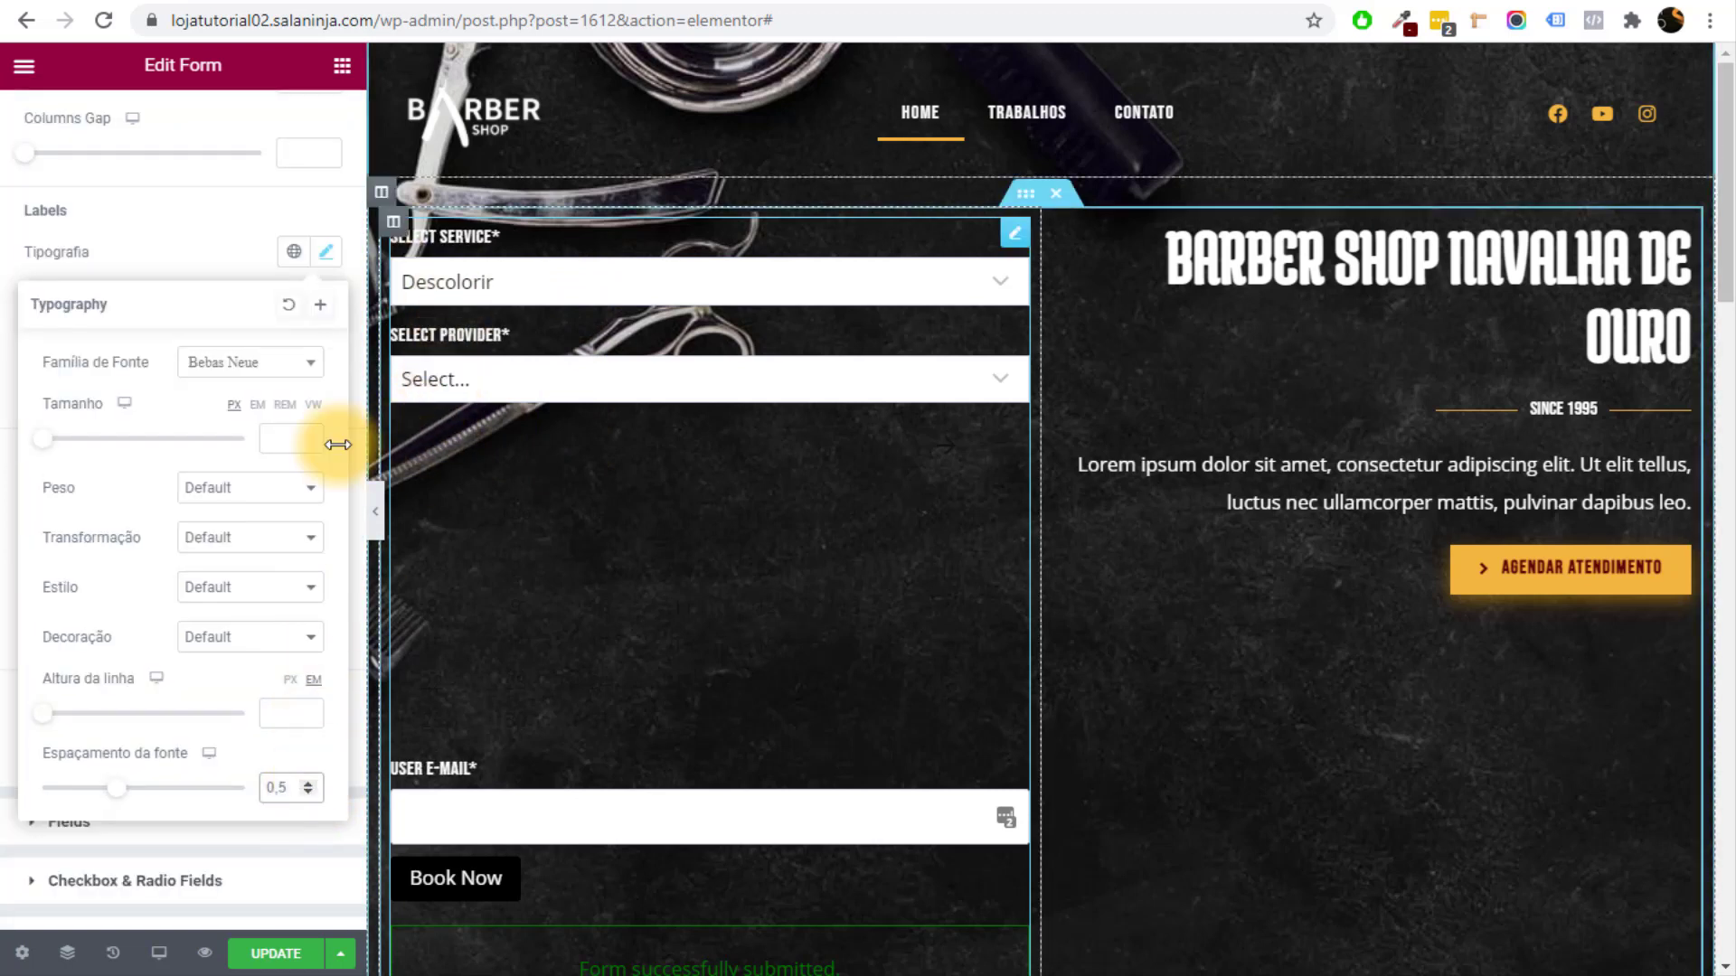
click(13, 355)
- Check the description colour and enter test text in the User E-mail field
scroll(180, 361, down, 4)
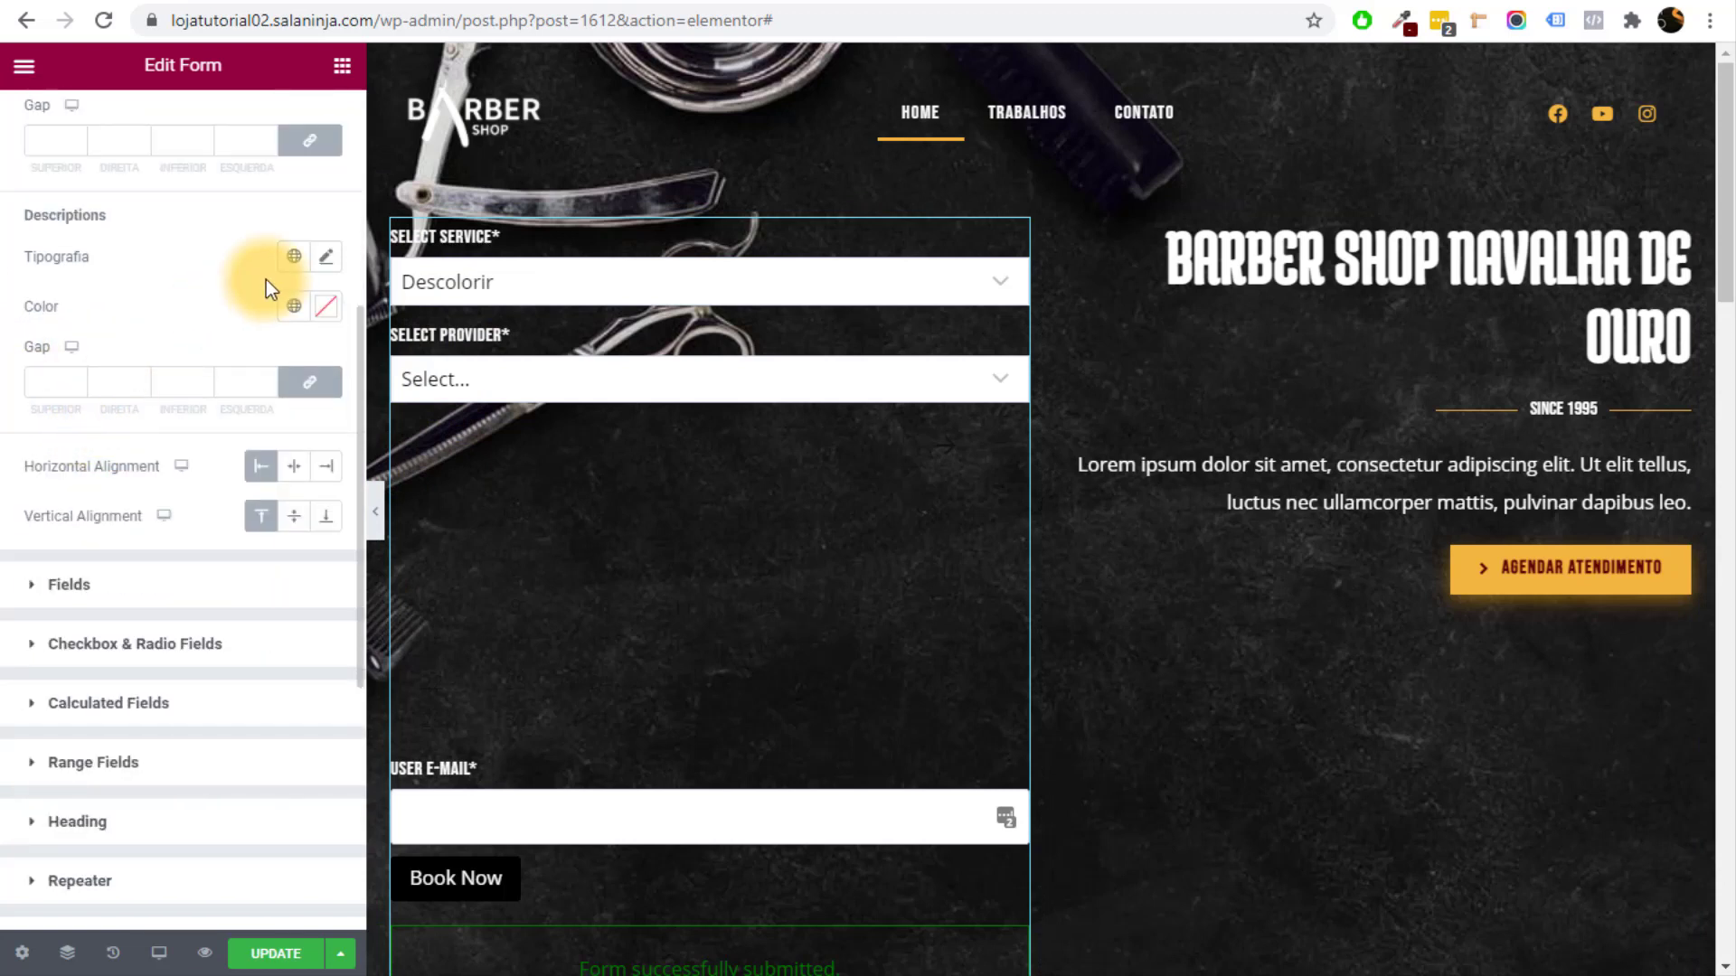
click(327, 308)
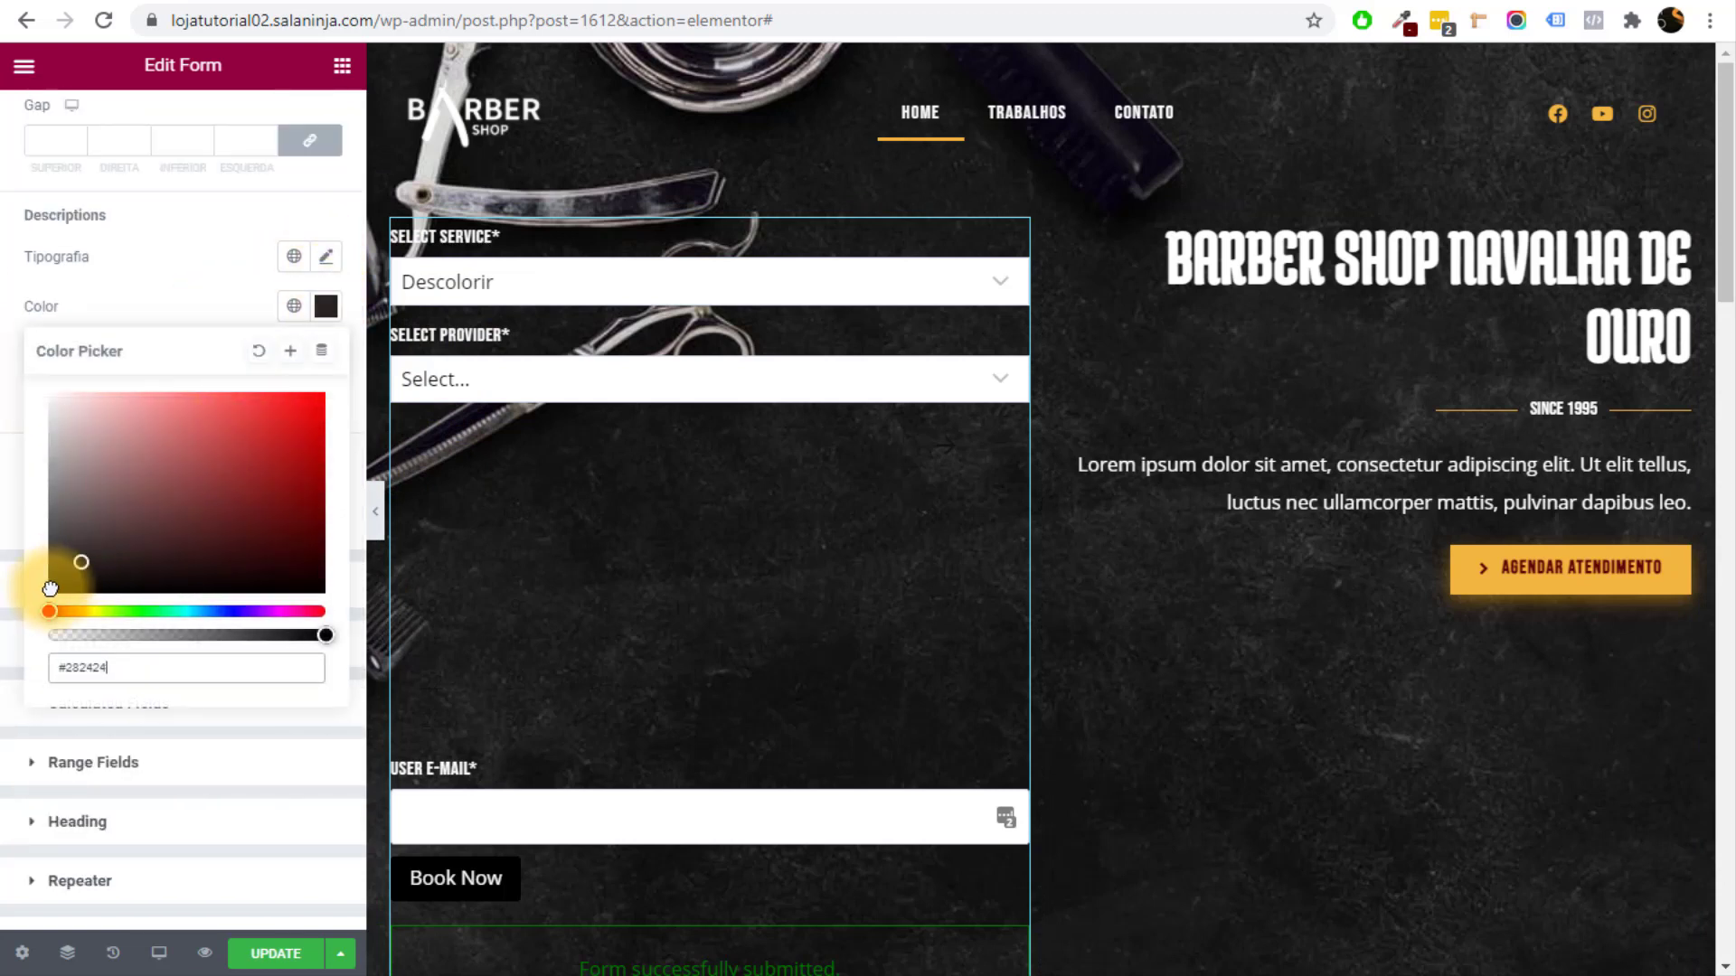
click(9, 483)
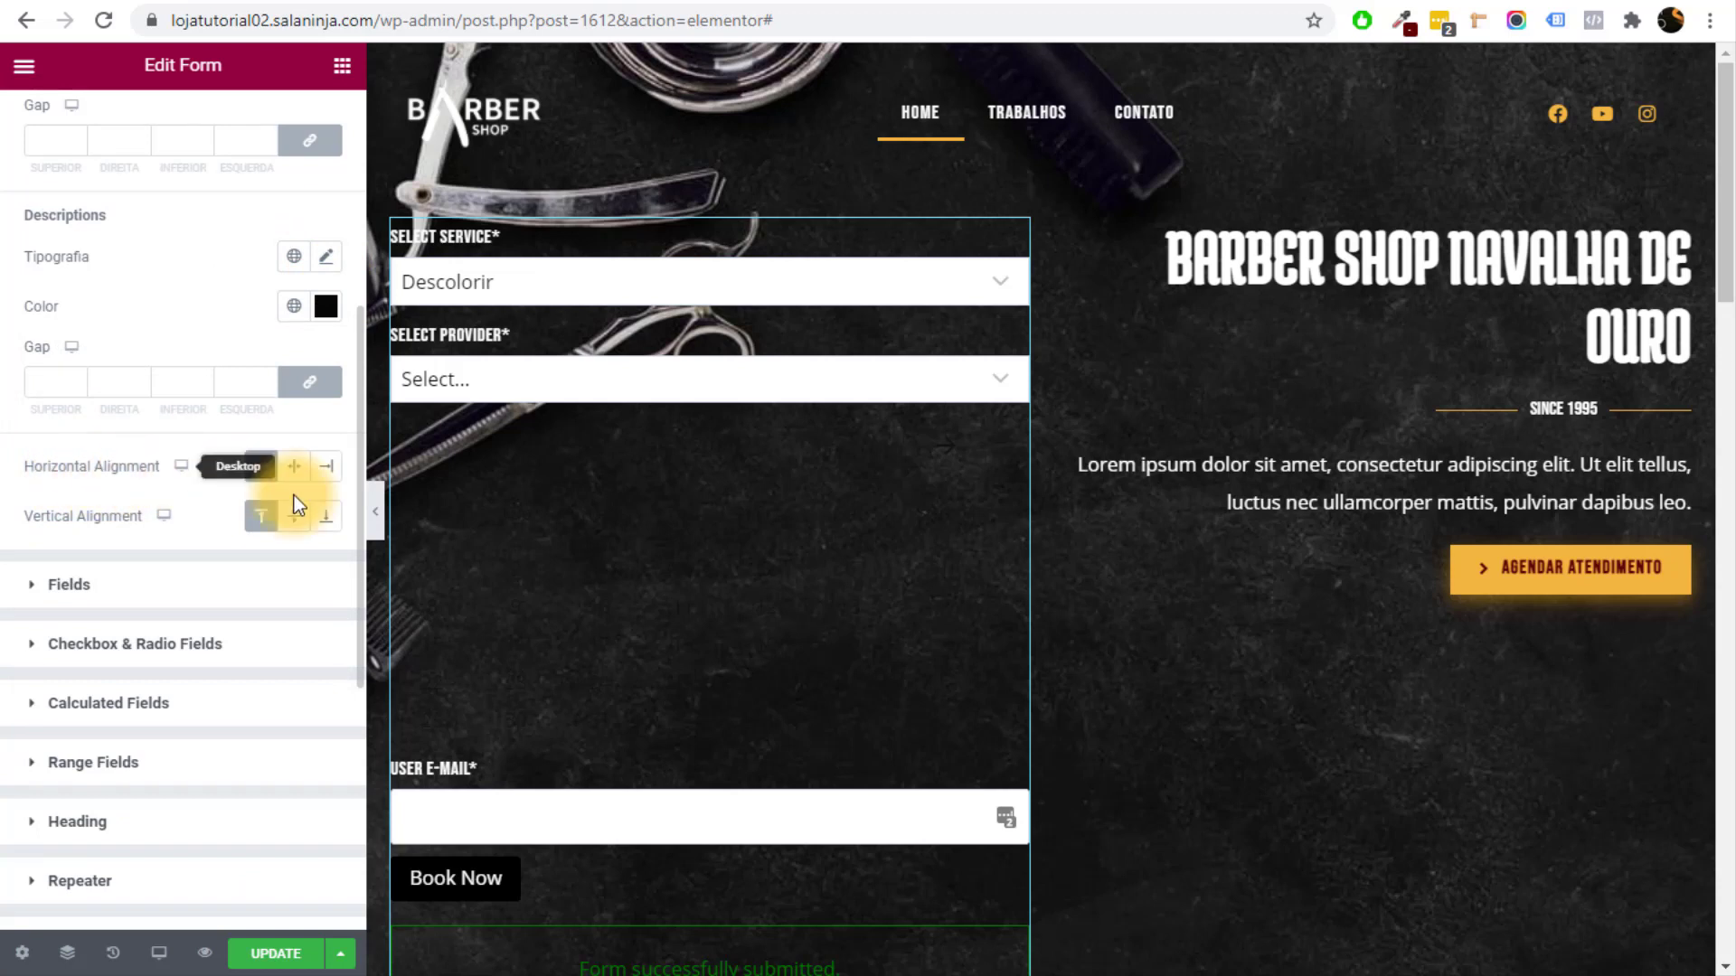
click(566, 833)
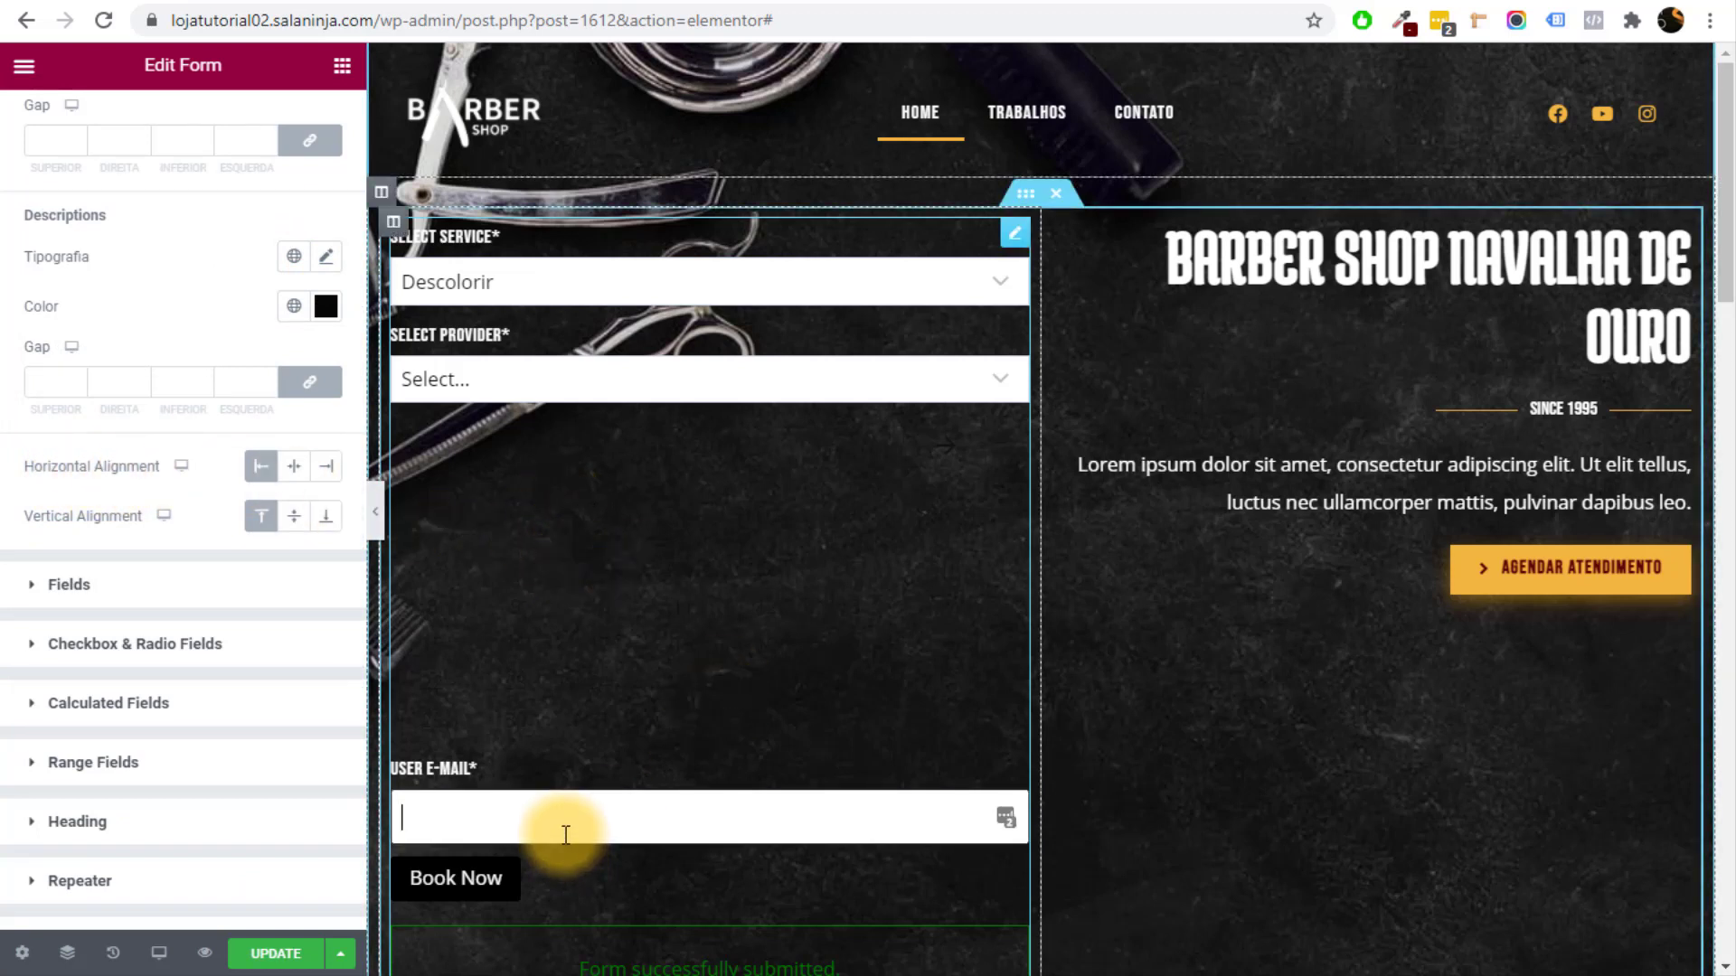
text(dasdsa)
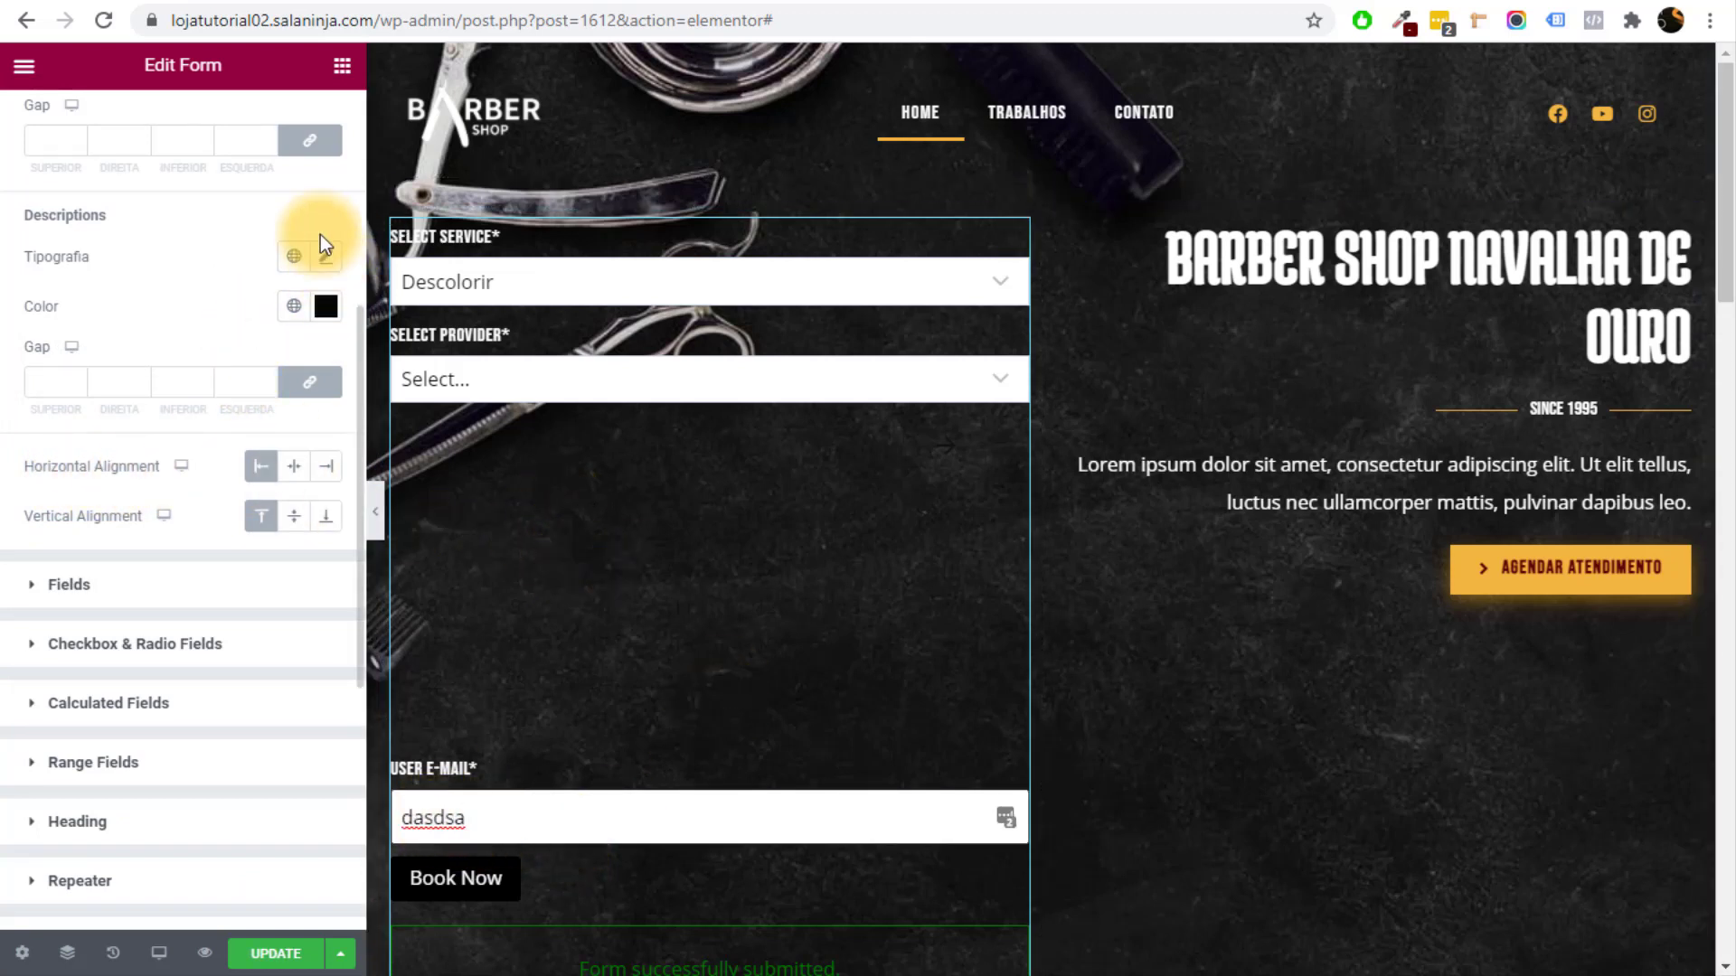
- Choose Open Sans as the description font family, then trim the test e-mail text
click(326, 267)
click(266, 372)
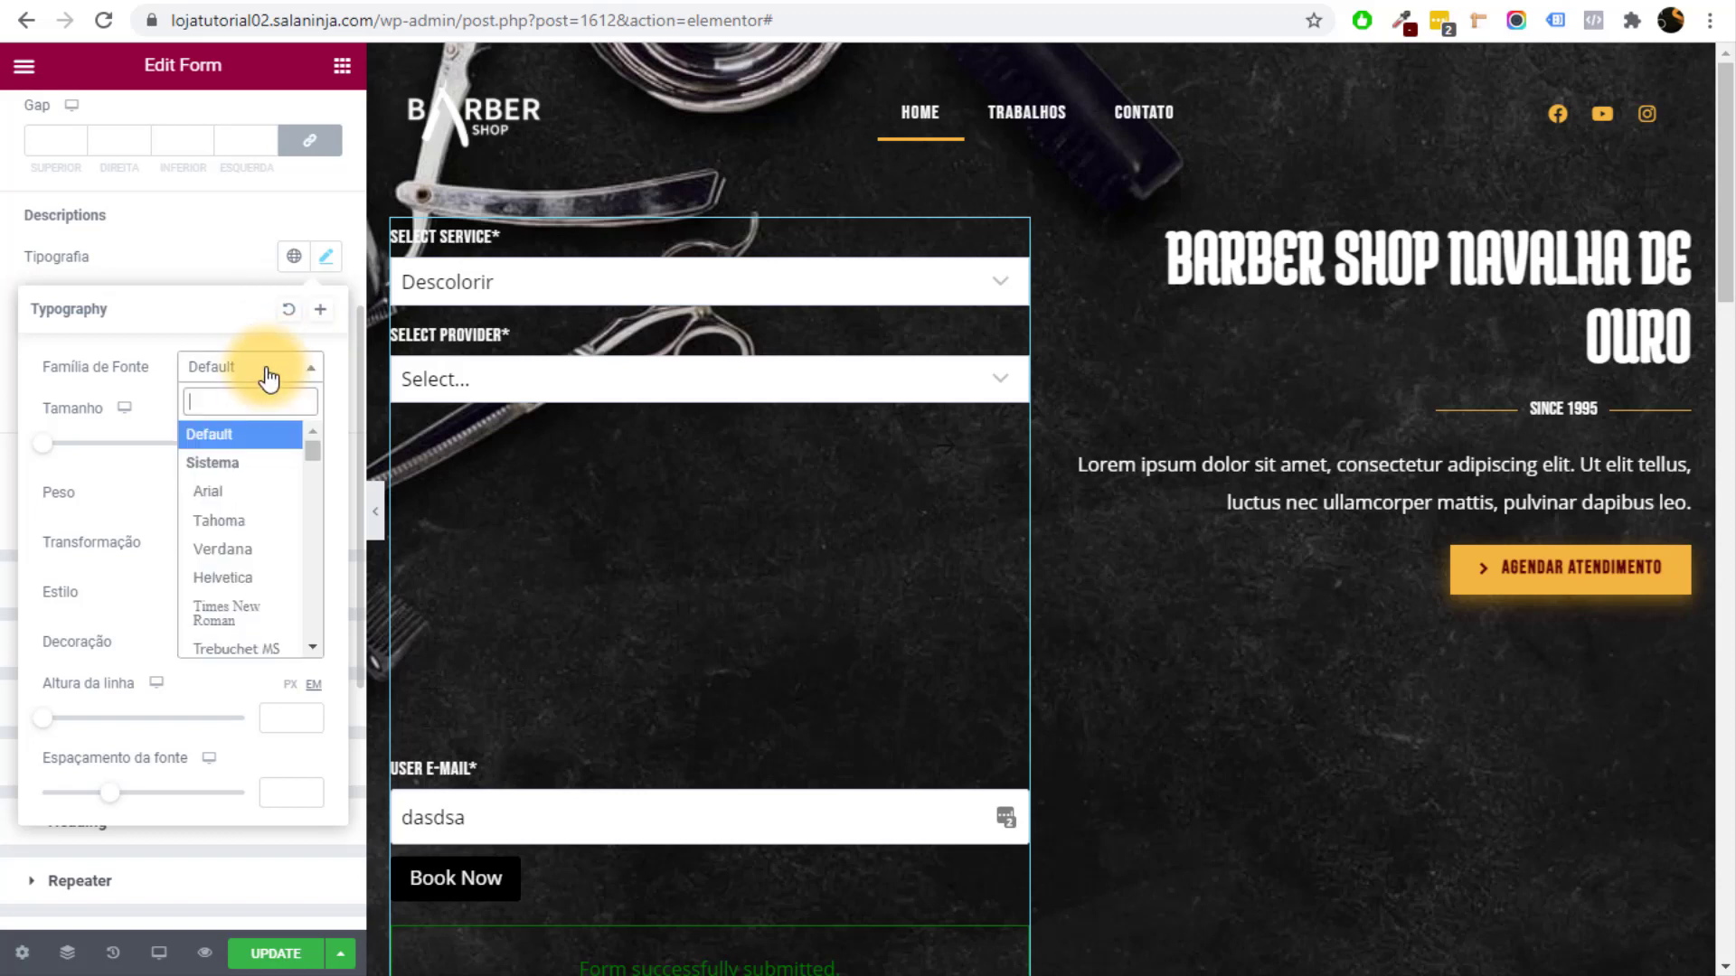
text(open)
key(Return)
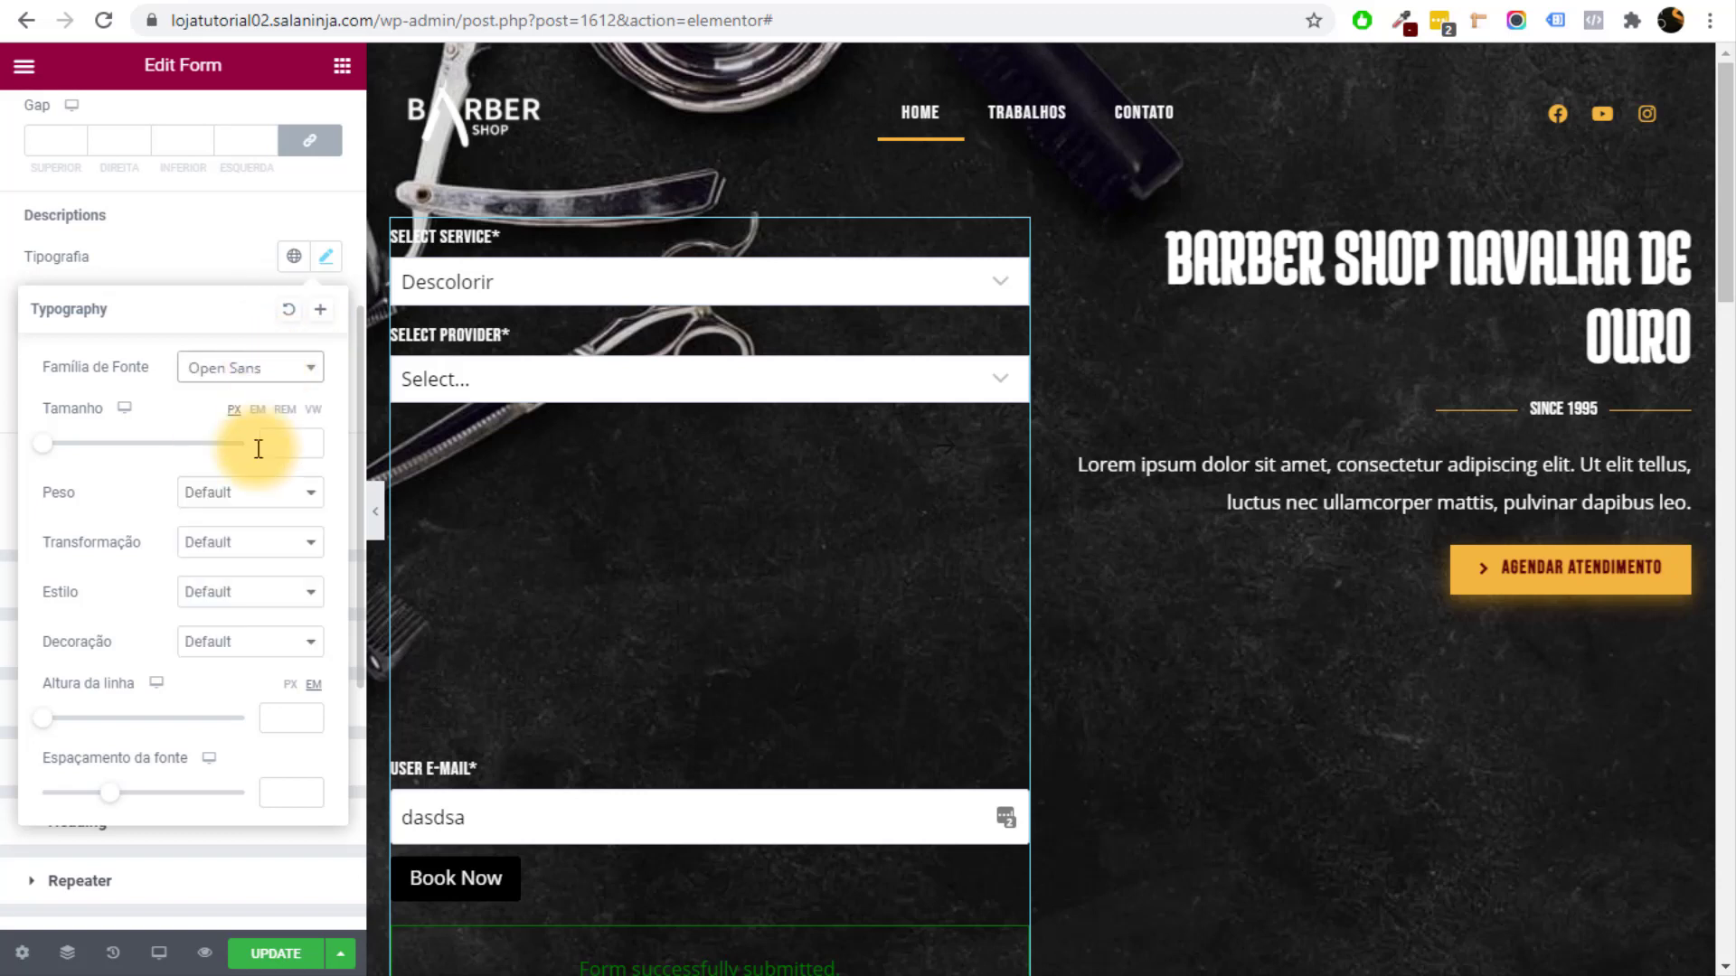
click(531, 872)
double_click(420, 817)
text(dsa)
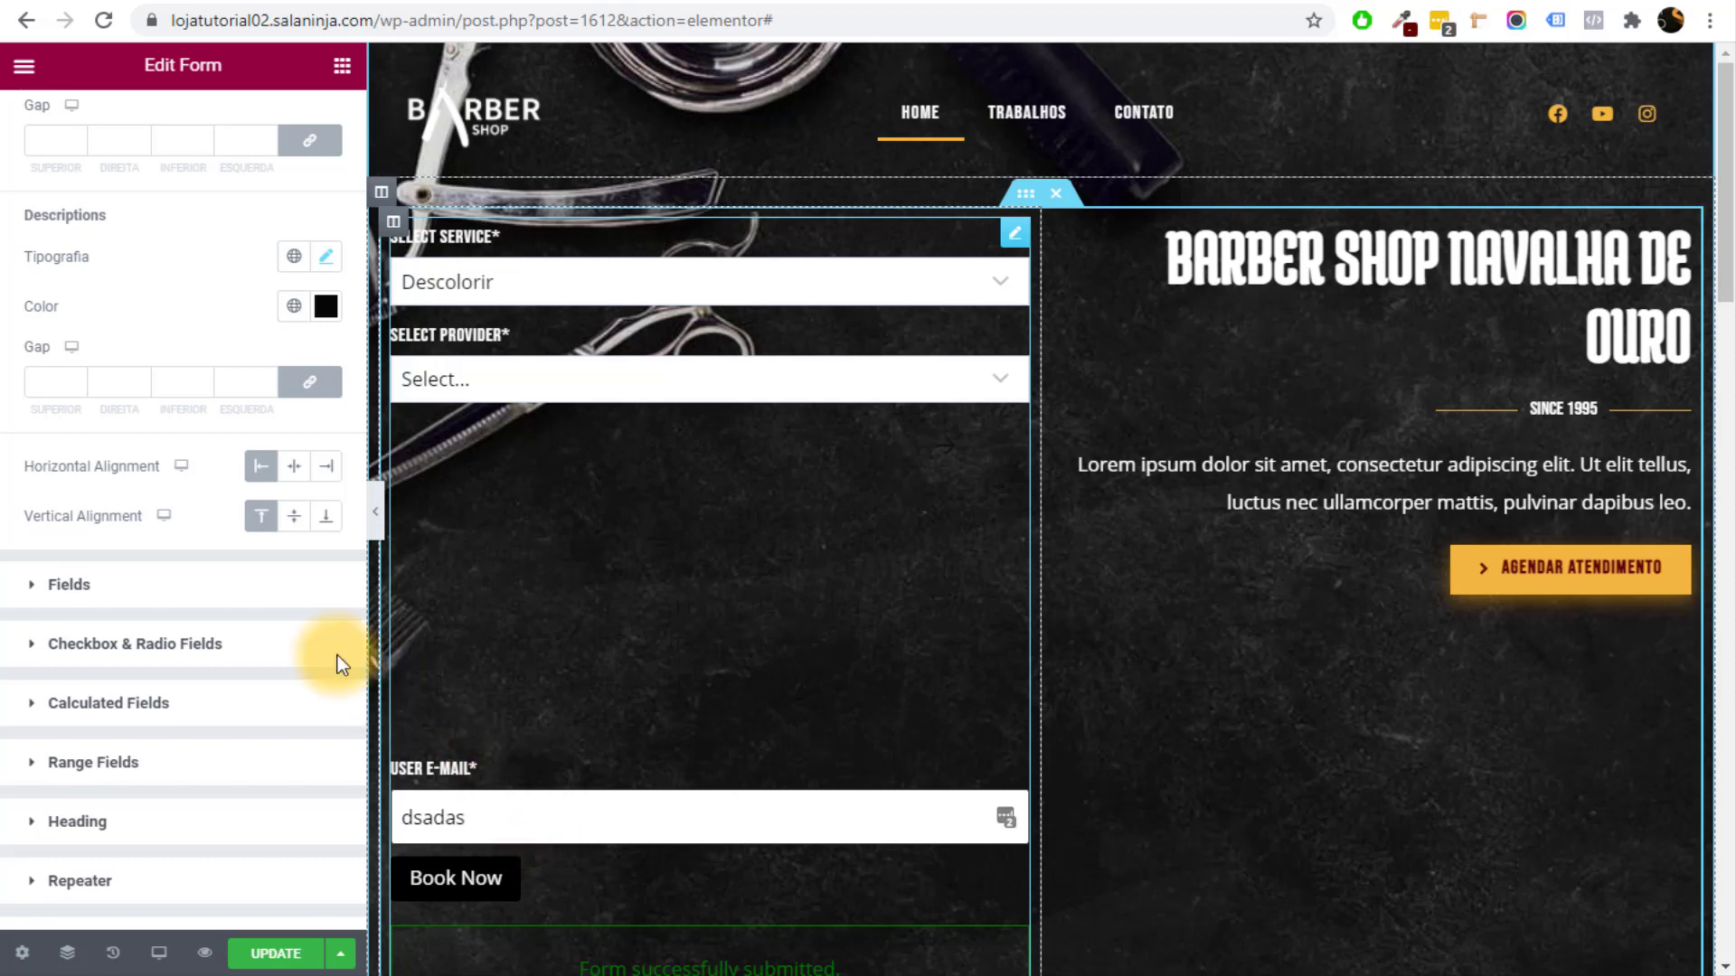
- Expand the Fields style section of the form
scroll(155, 484, up, 3)
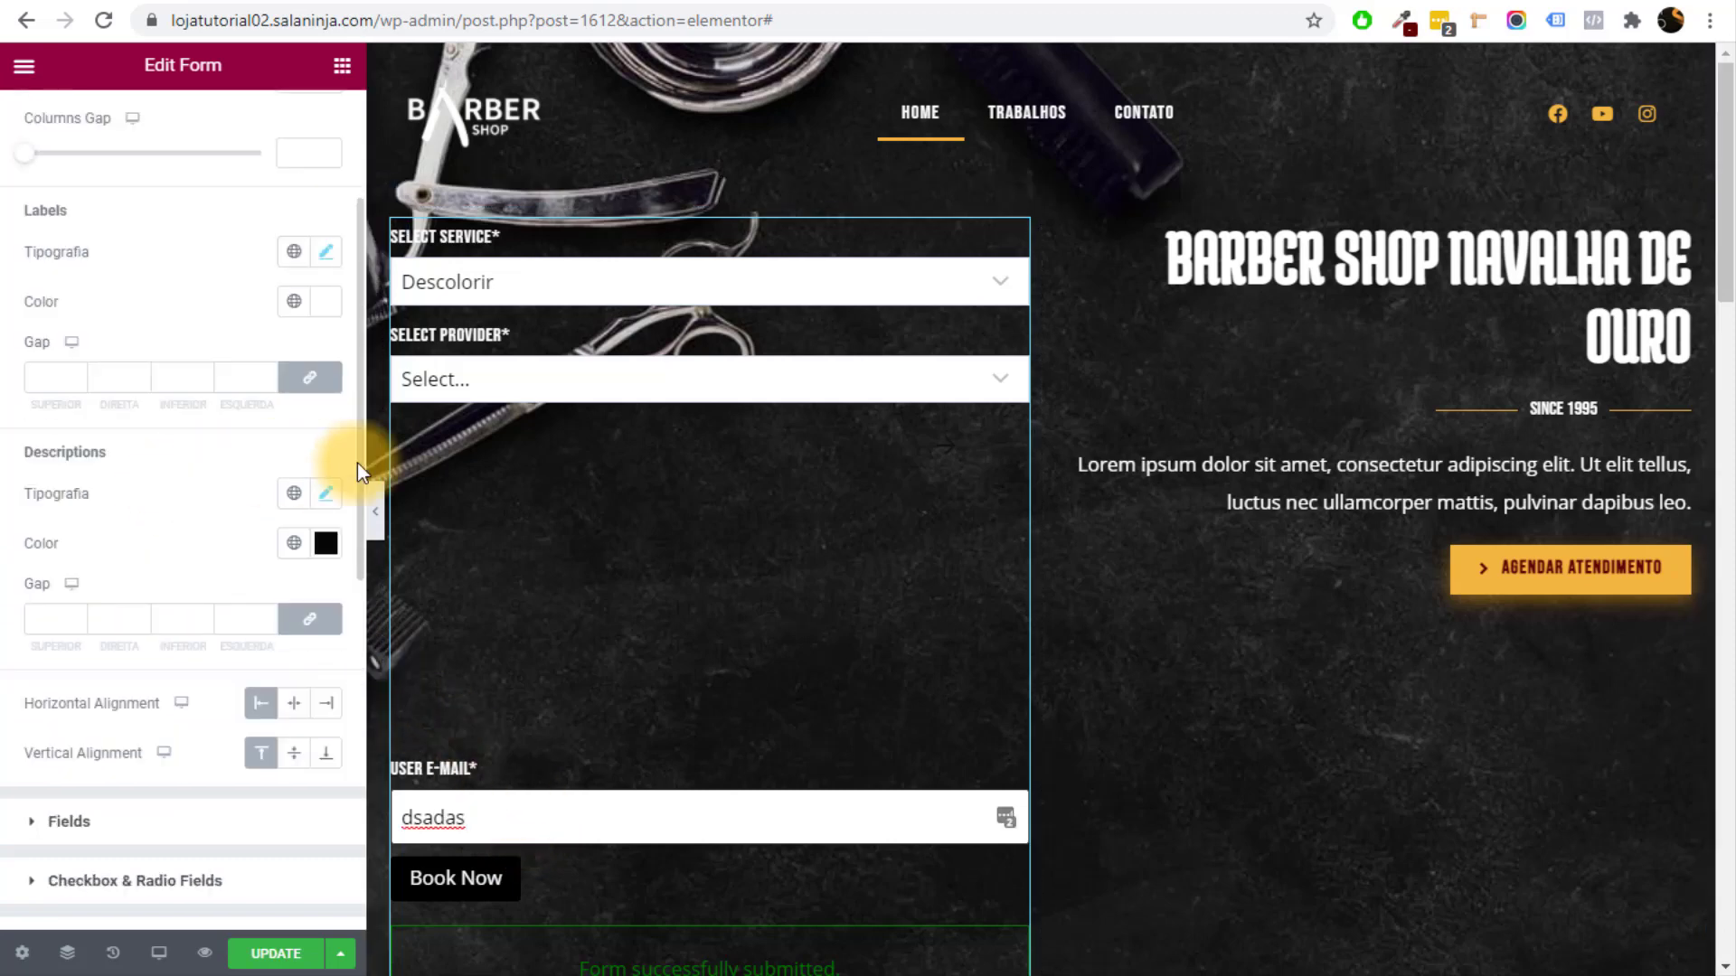
scroll(233, 466, up, 1)
scroll(231, 464, down, 4)
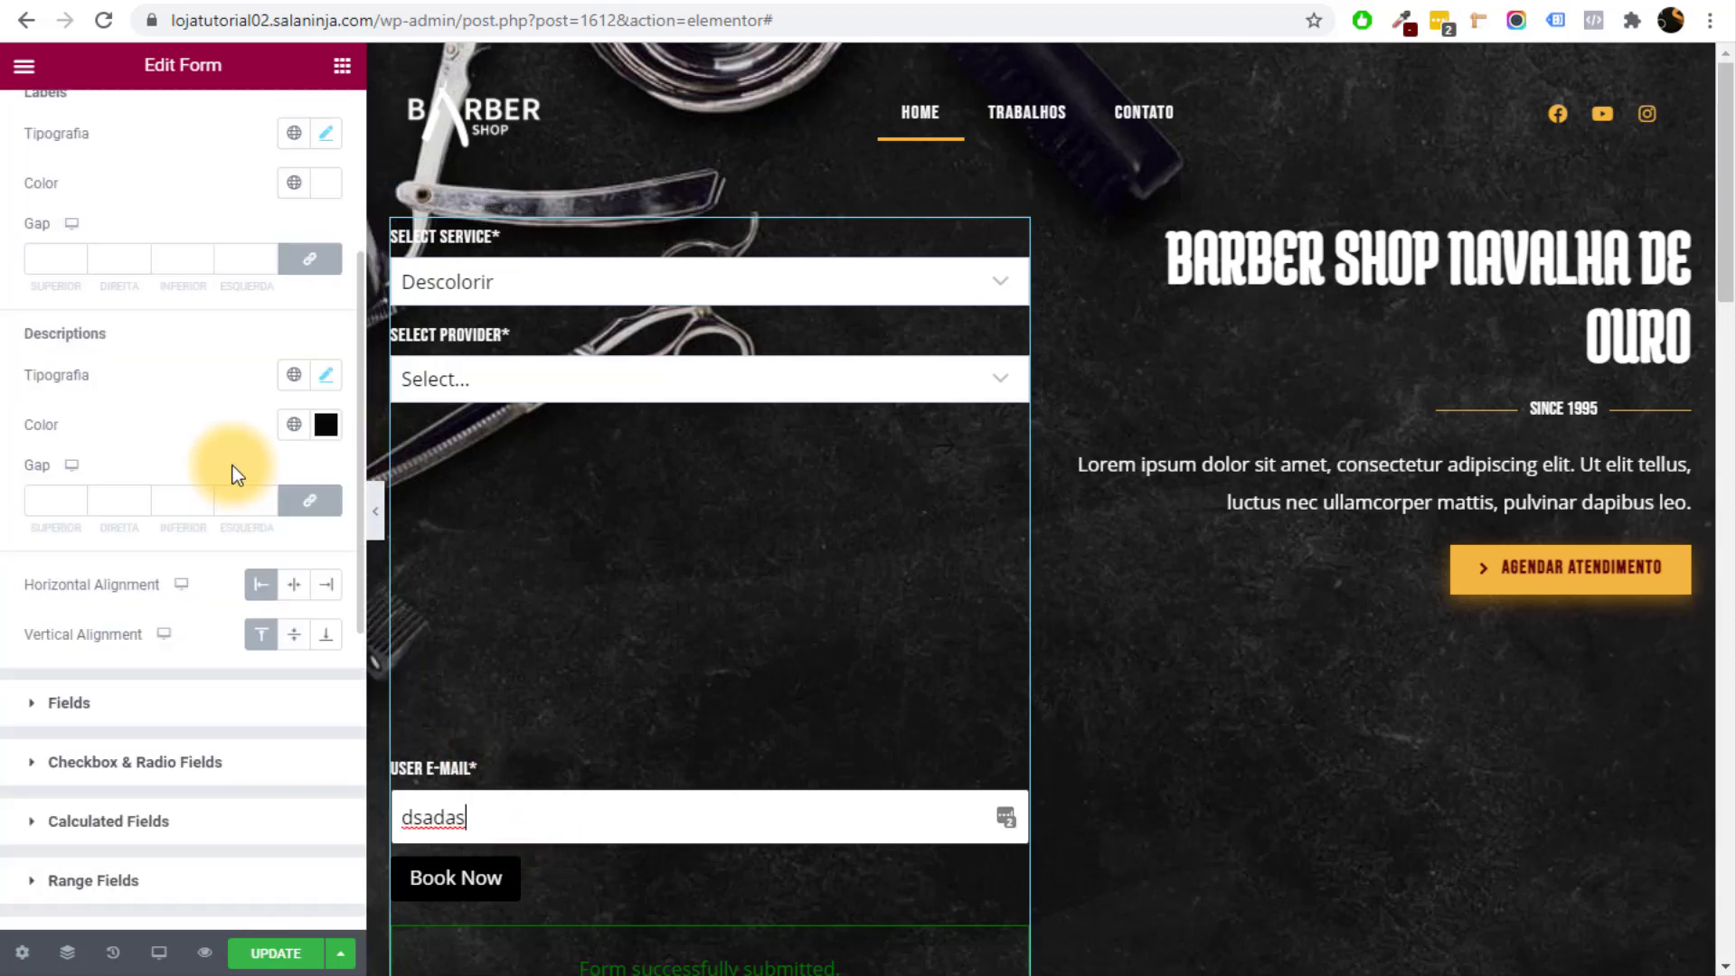
click(140, 597)
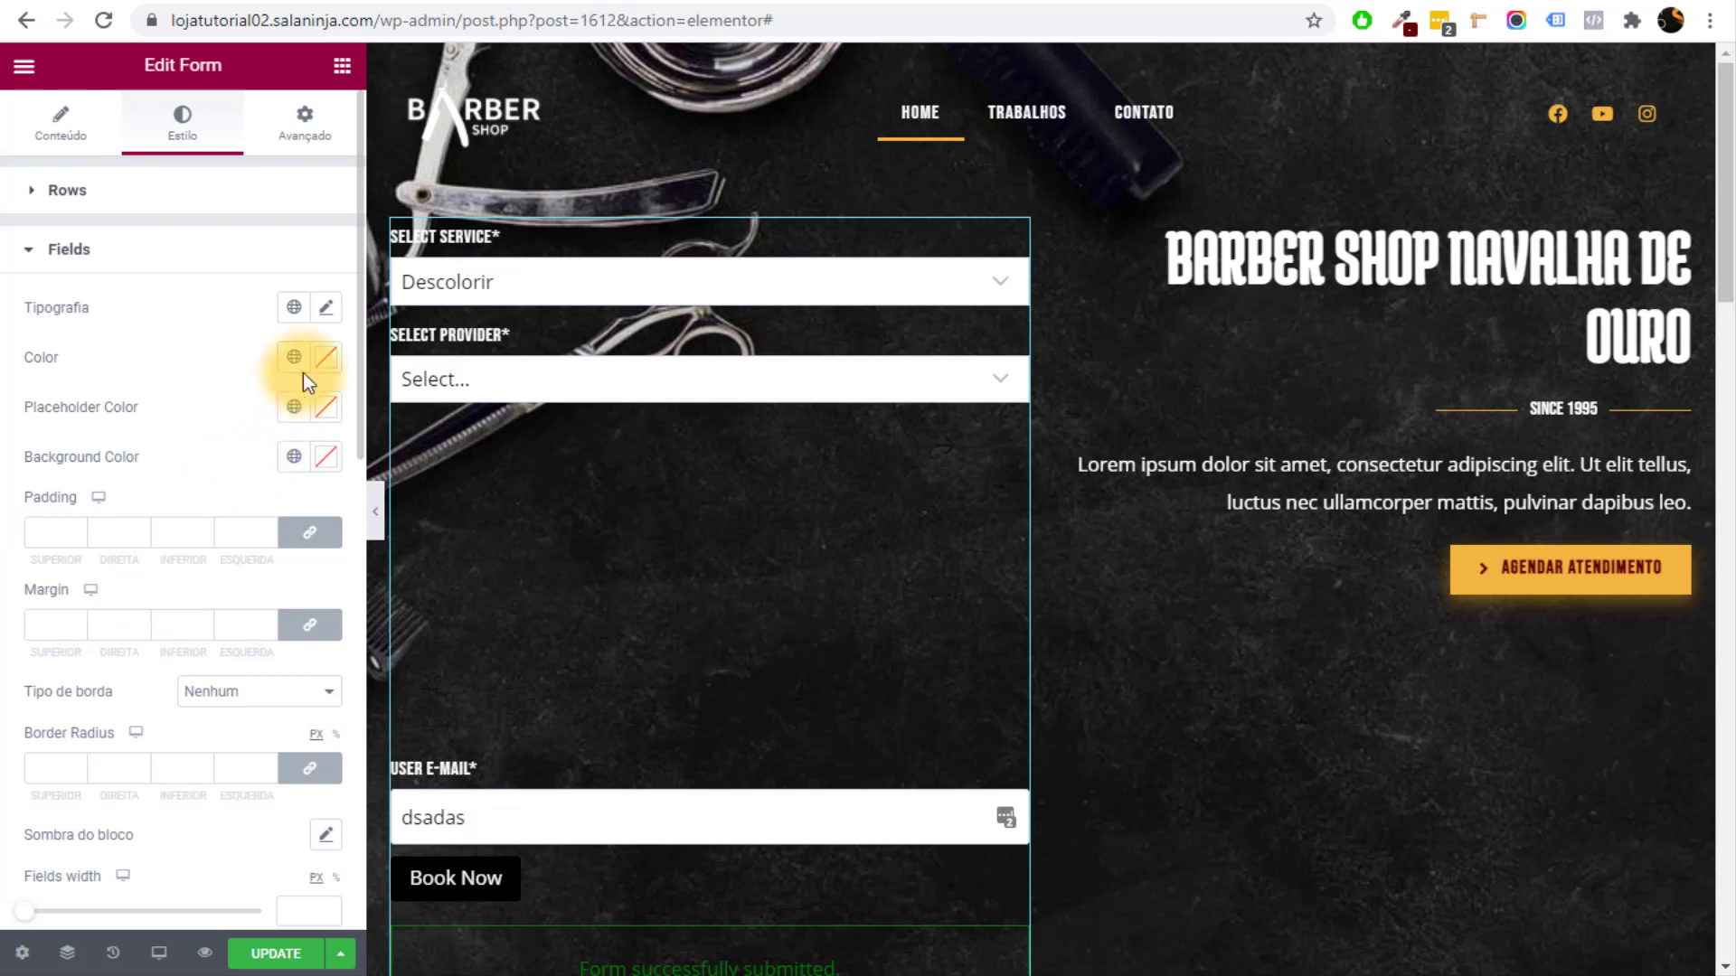
- Set the form field text colour to near-black #121212
click(324, 358)
click(265, 497)
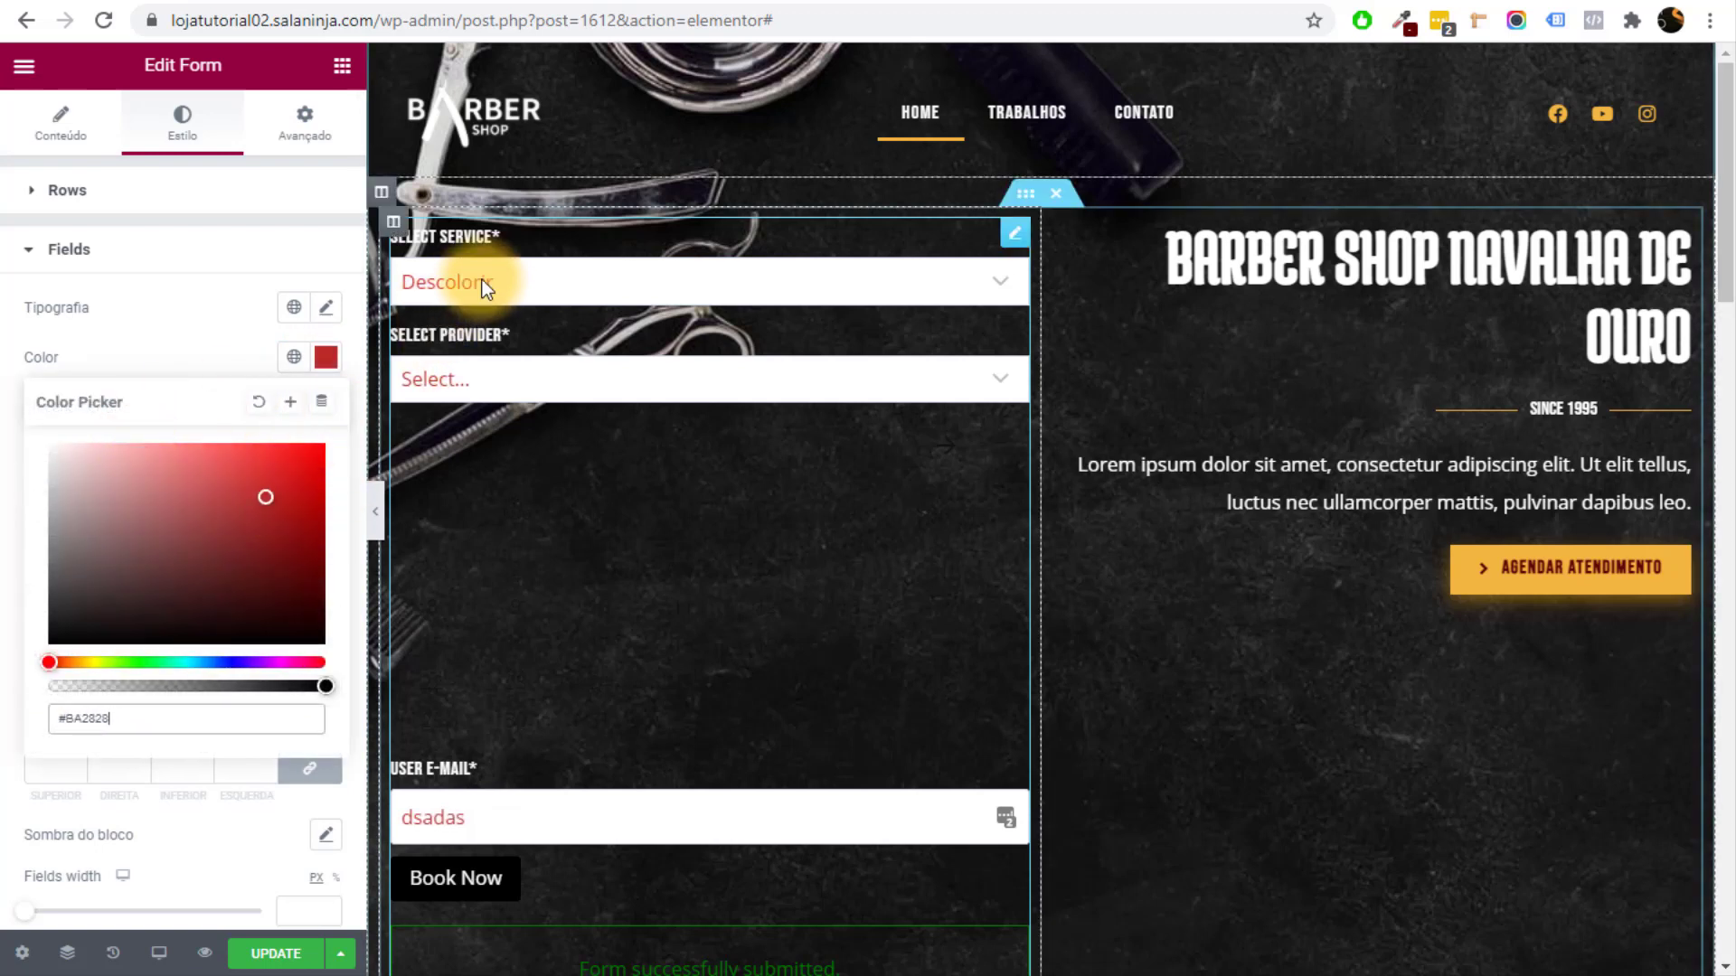
drag(102, 506, 20, 627)
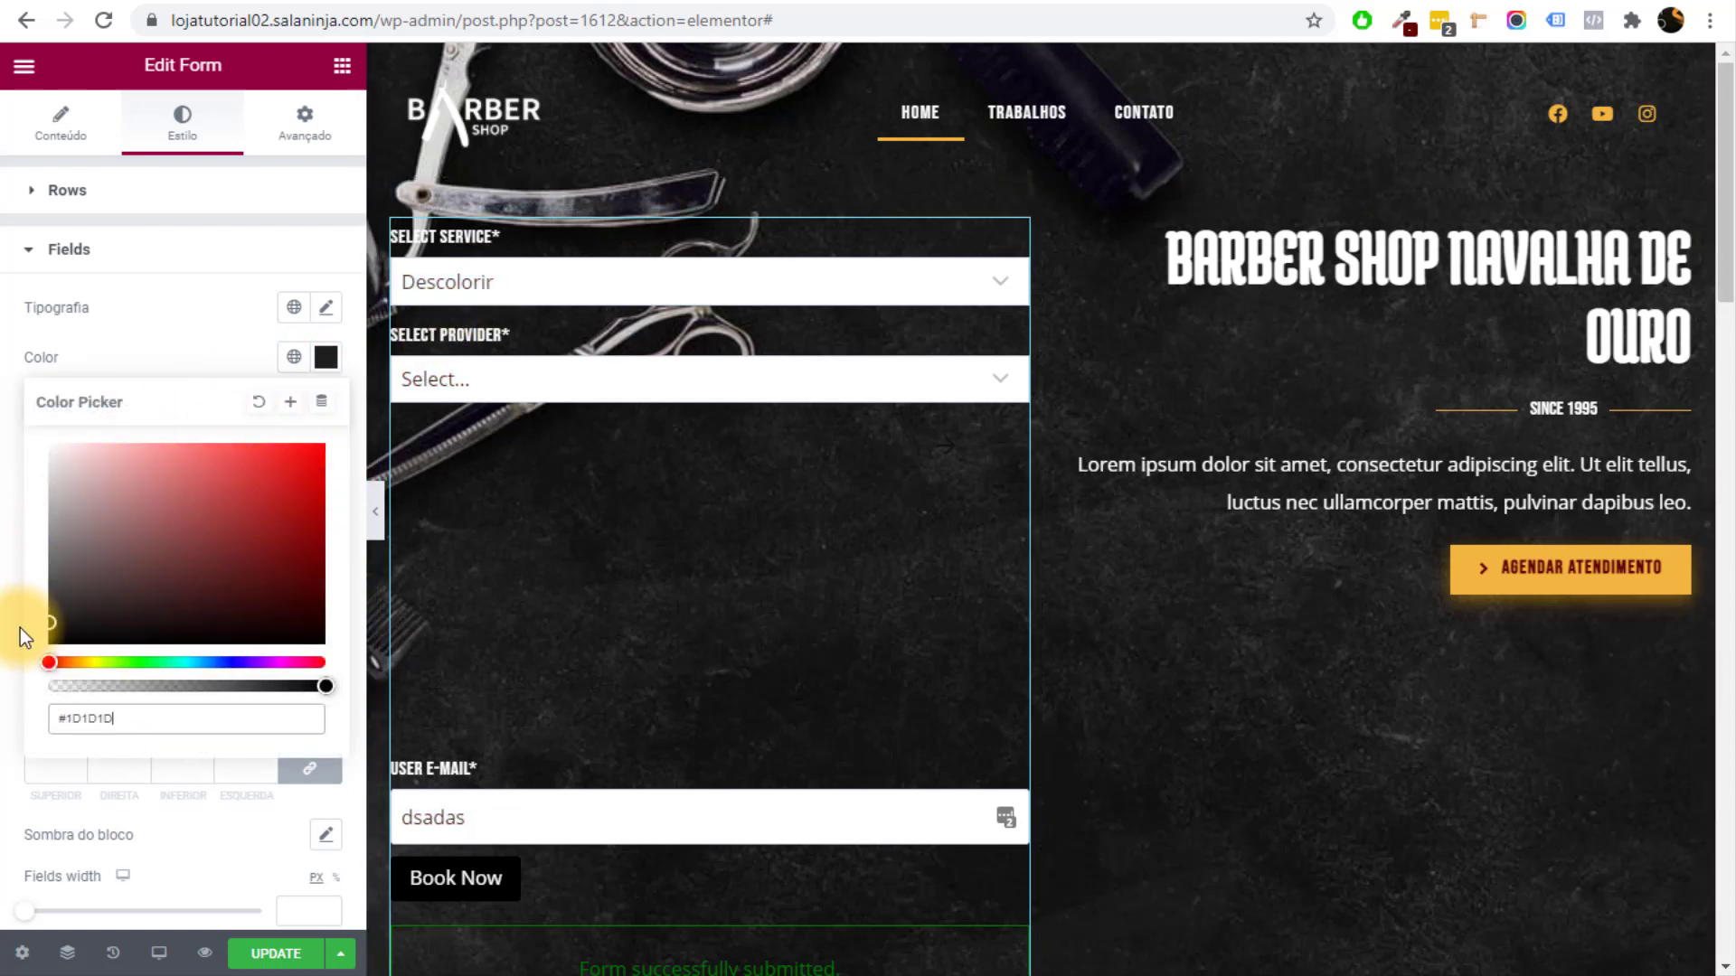
click(16, 579)
scroll(236, 478, down, 4)
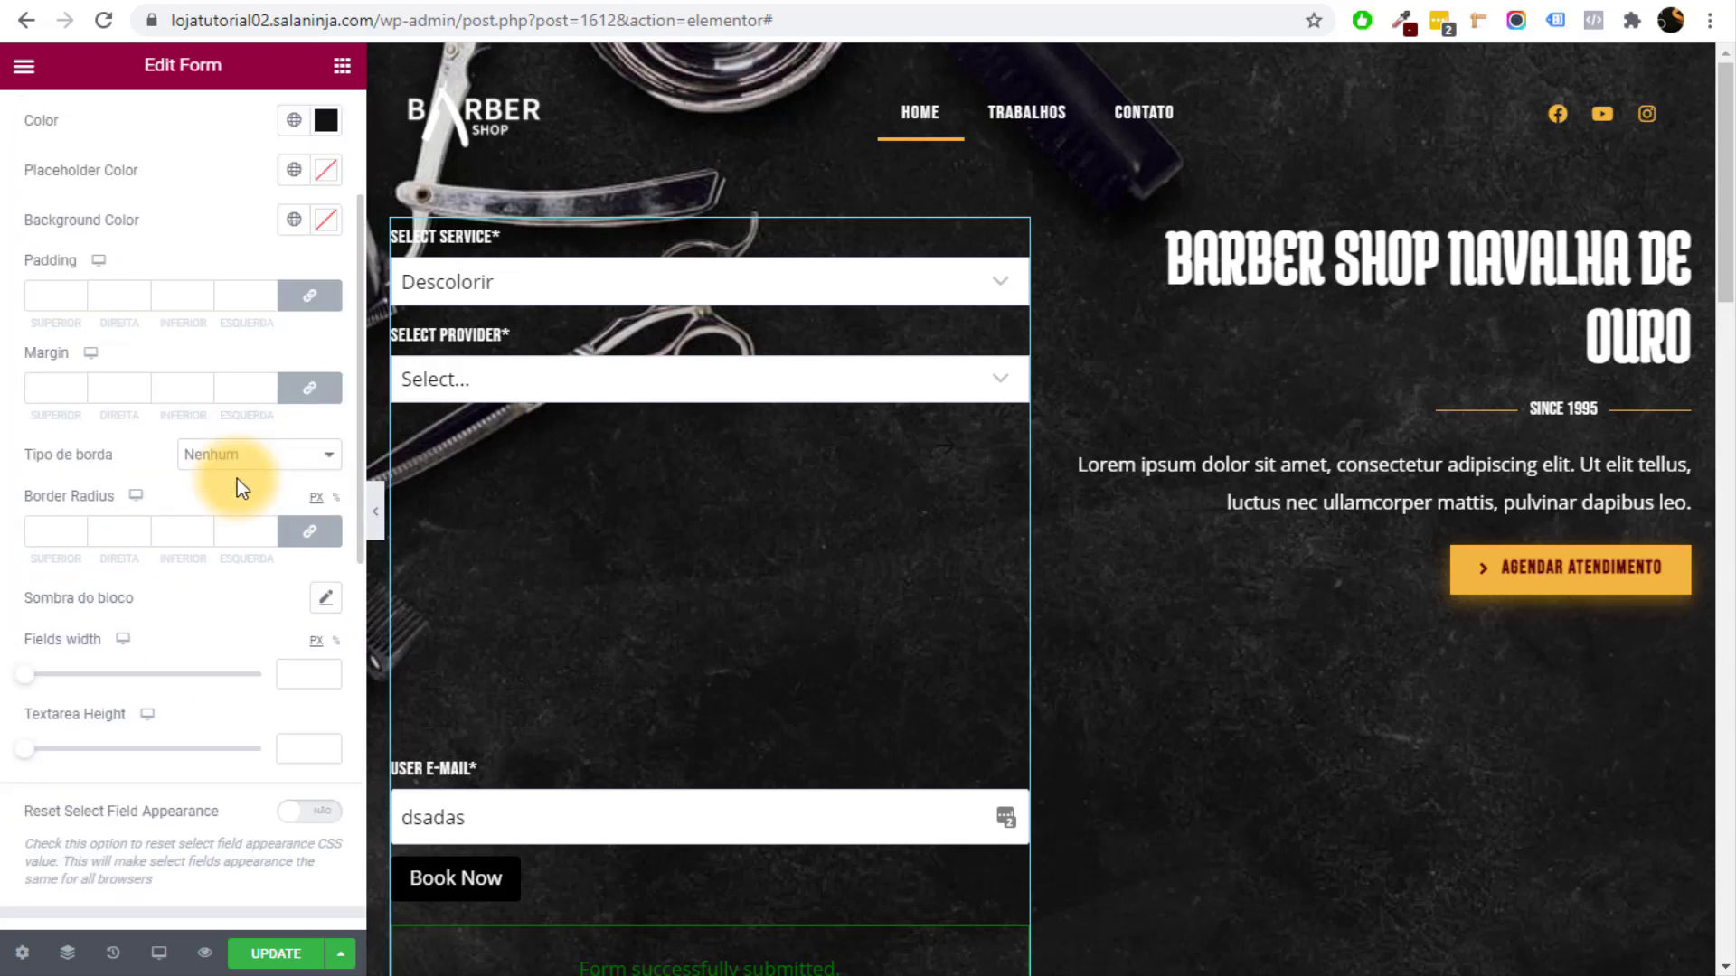
scroll(215, 492, up, 4)
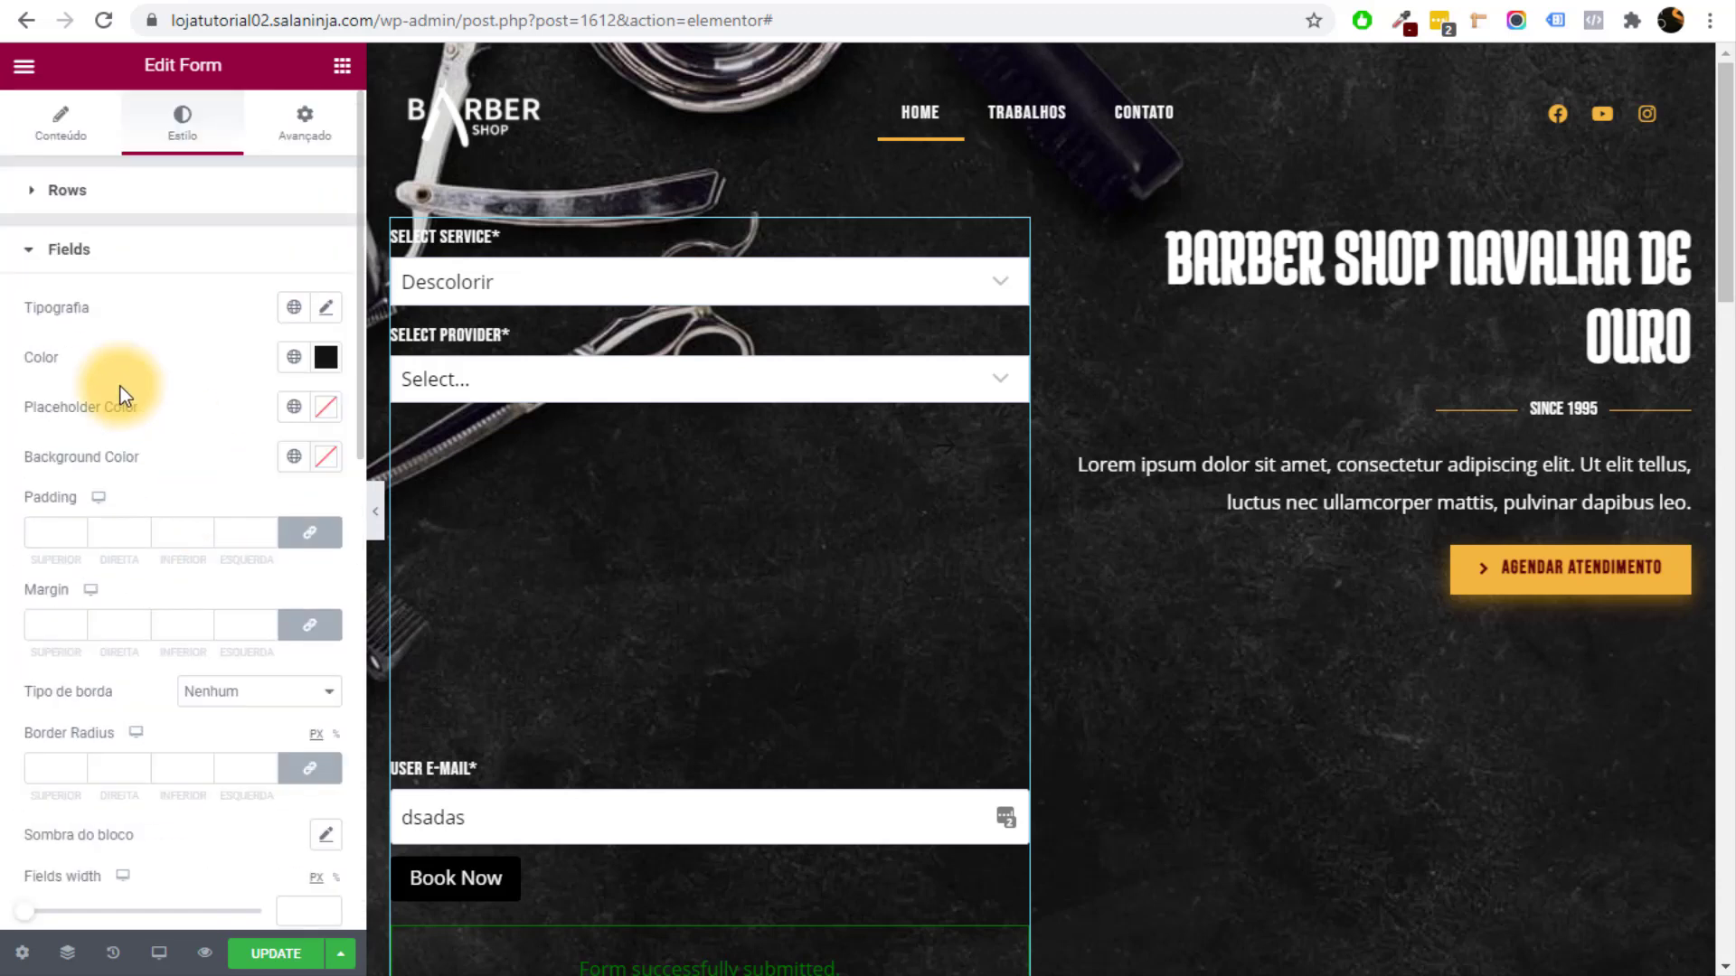
click(63, 253)
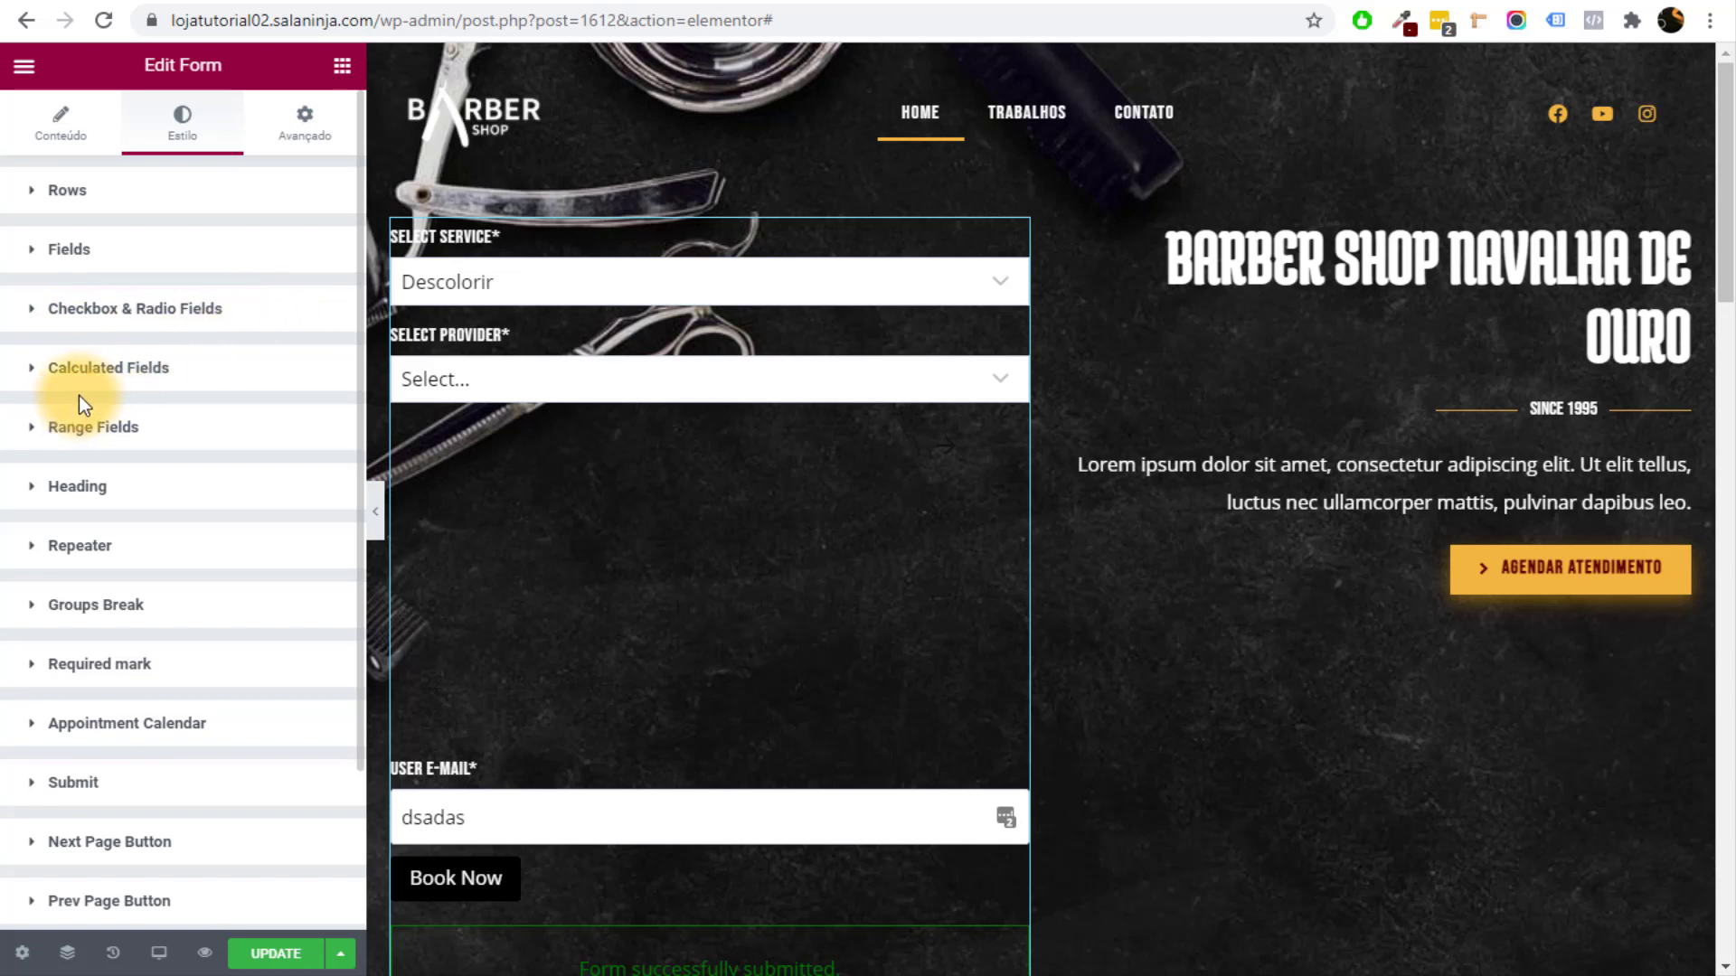
- Make the Calculated Fields text colour white (#FFFFFF)
click(176, 387)
scroll(260, 425, down, 1)
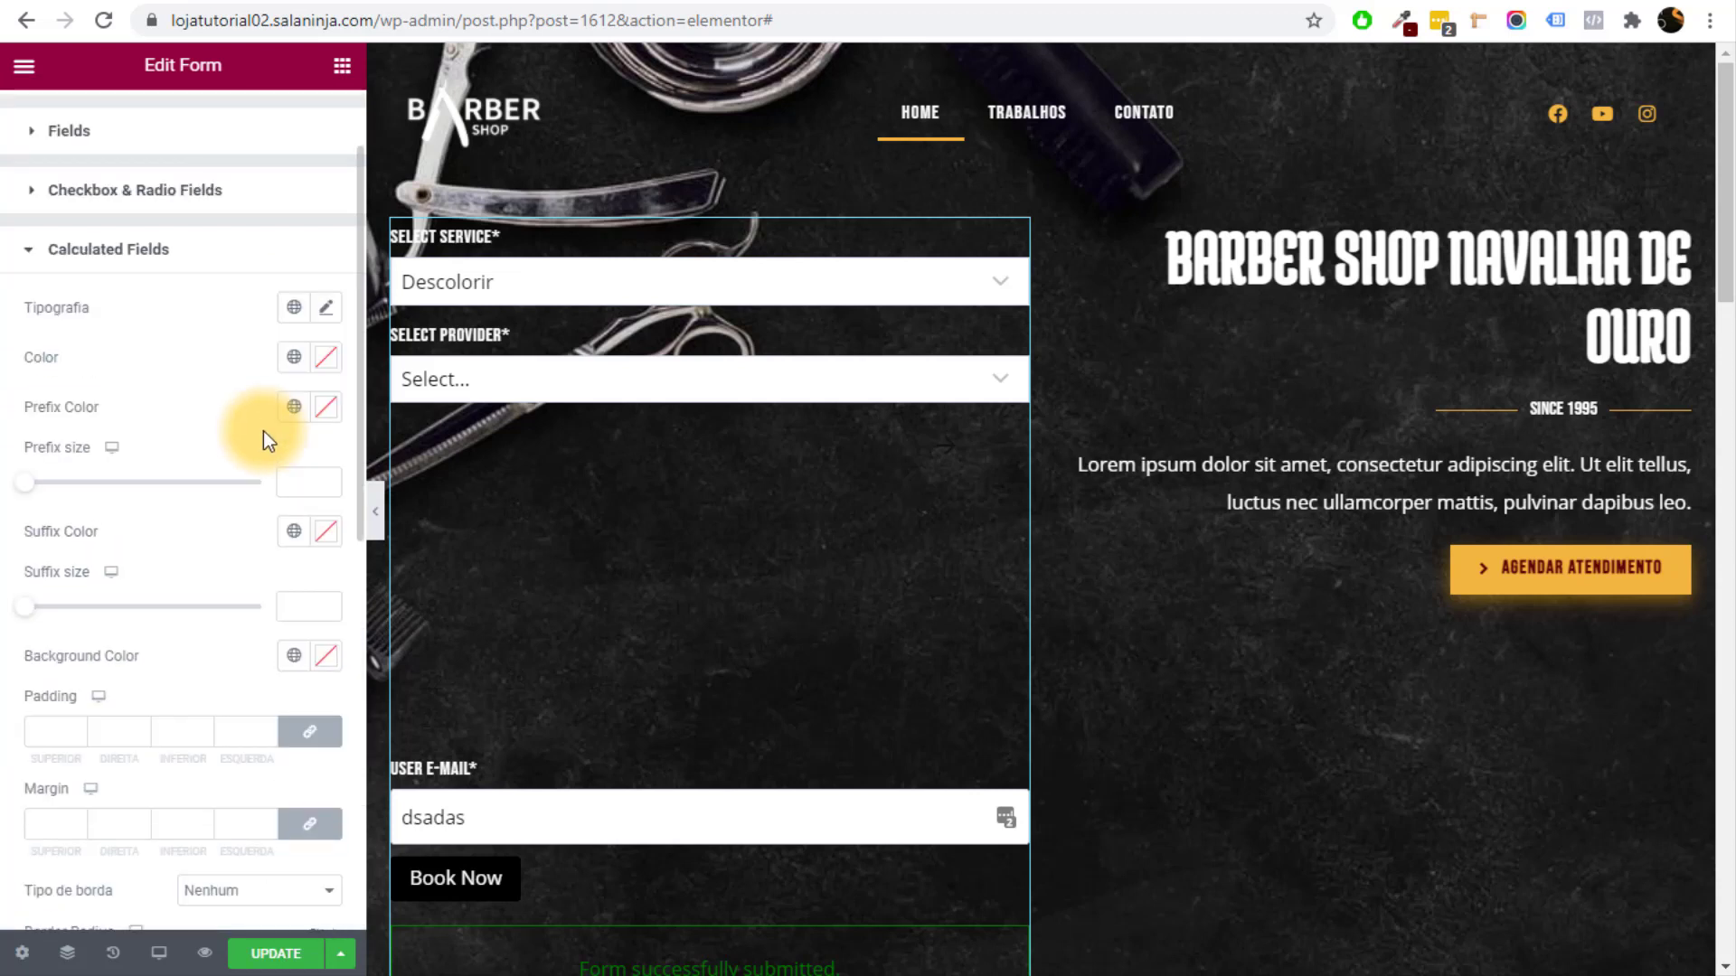
click(326, 378)
drag(95, 598, 16, 425)
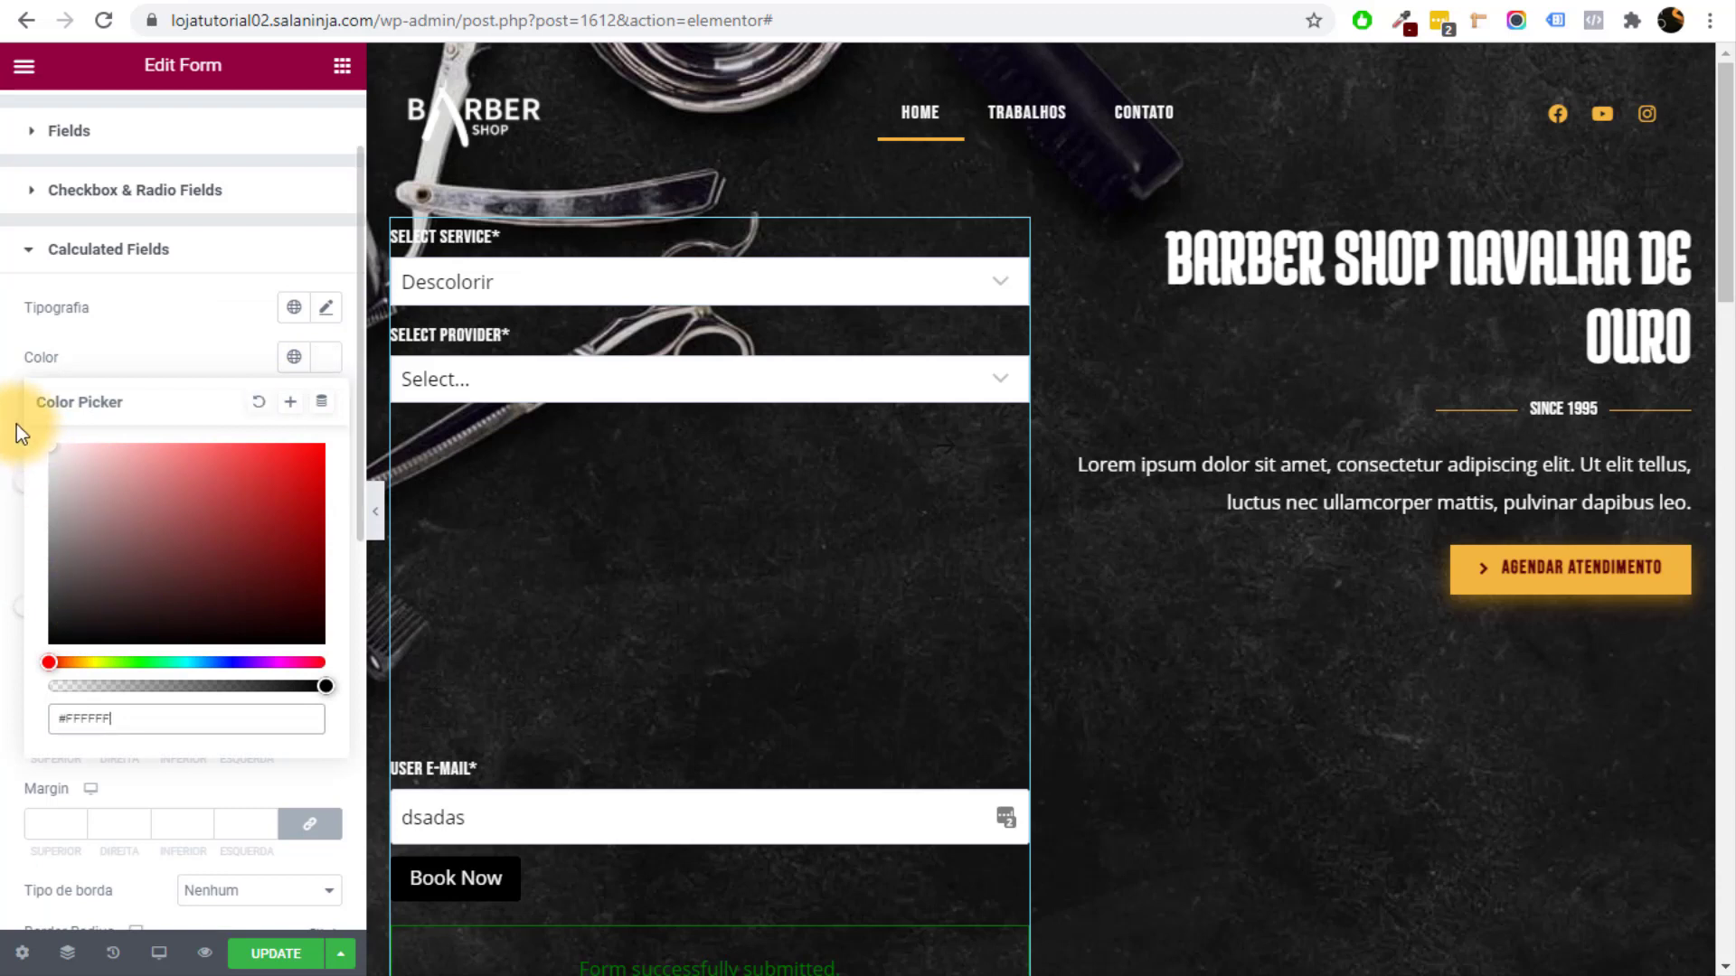
click(22, 472)
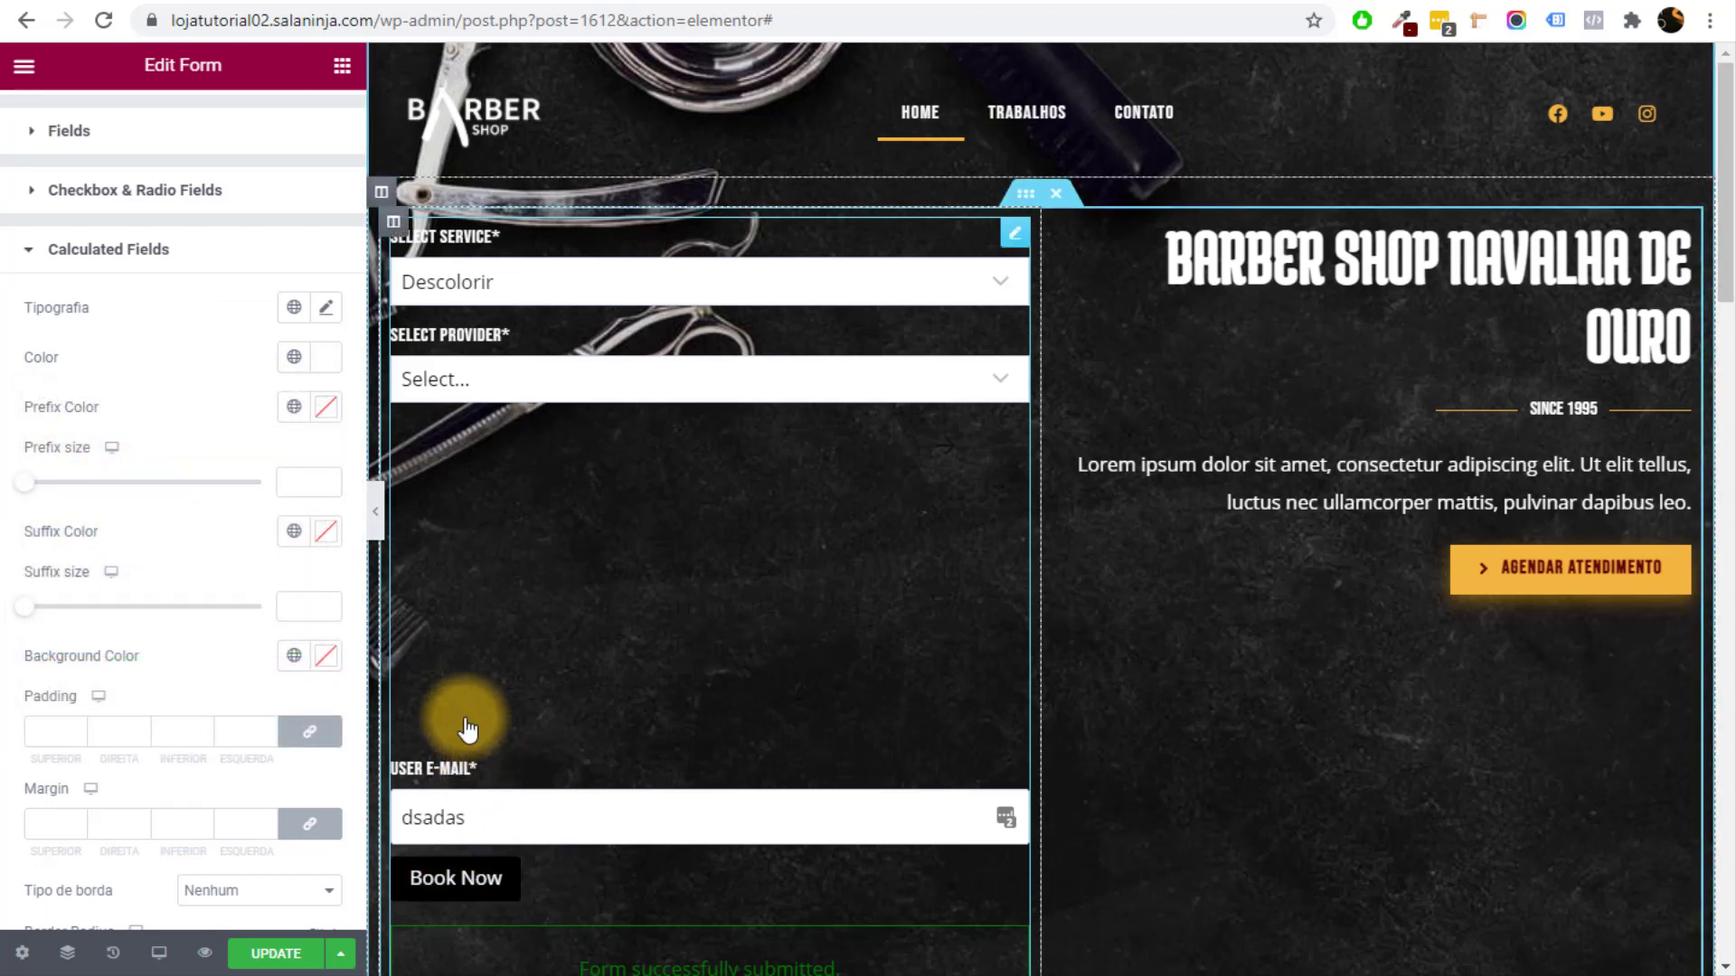
- Give the Calculated Fields typography the Open Sans font at weight 800
click(323, 309)
click(263, 421)
text(open)
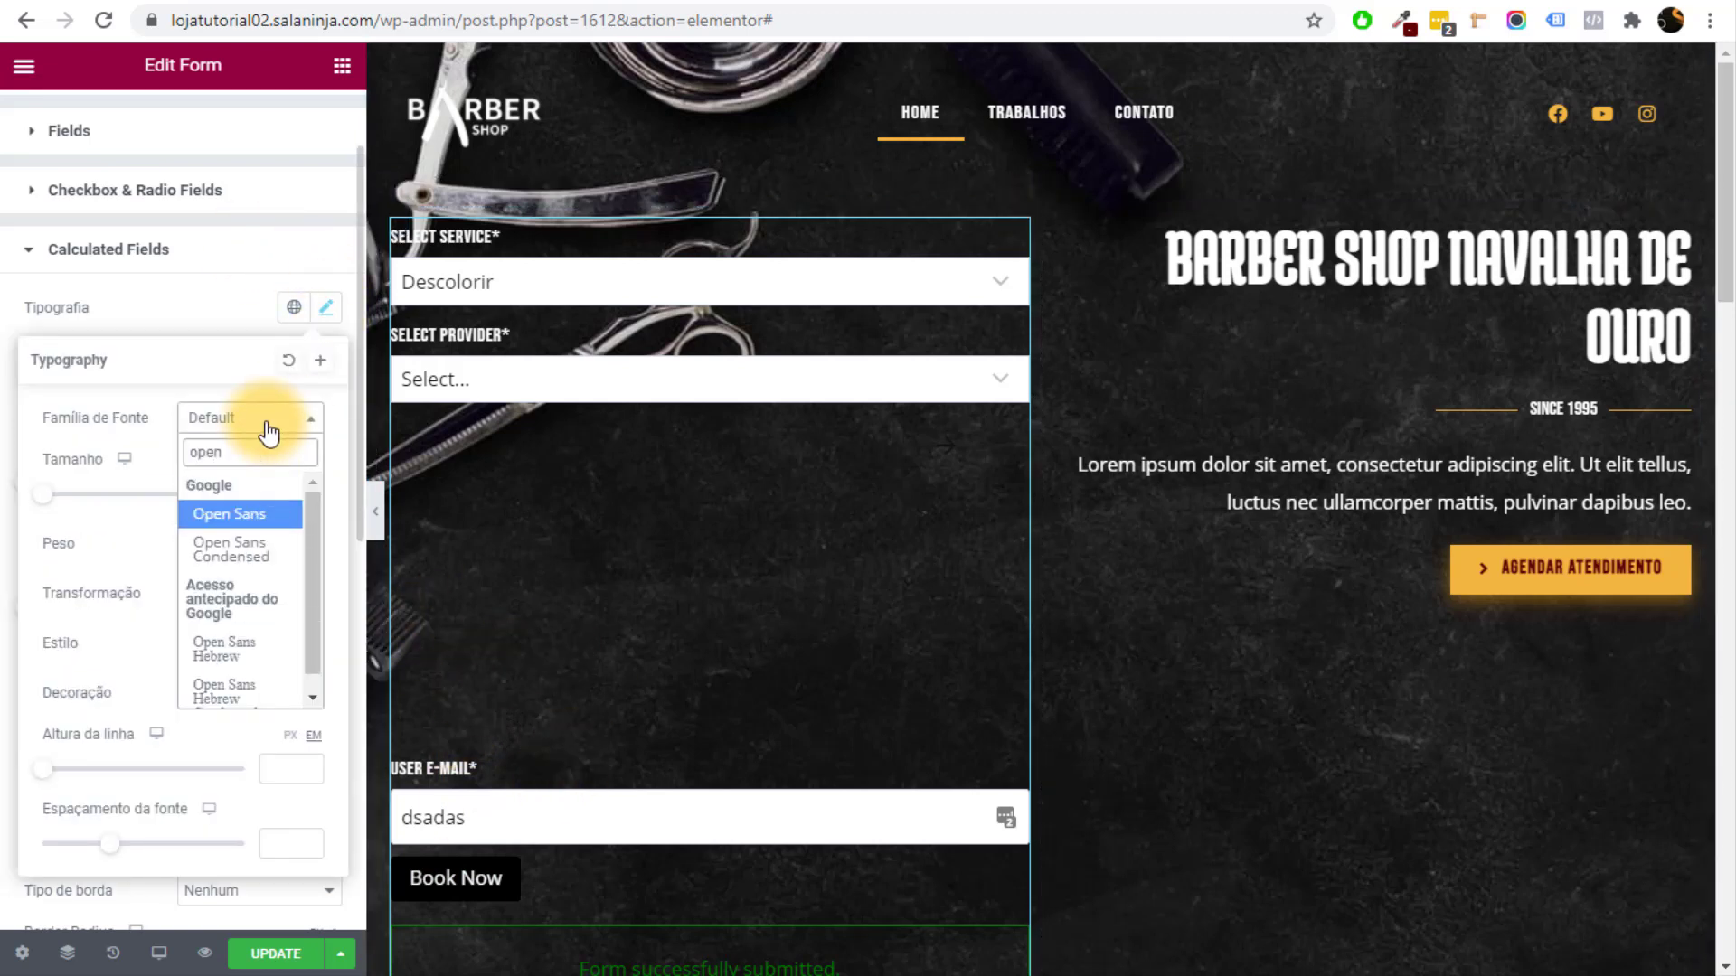
key(Return)
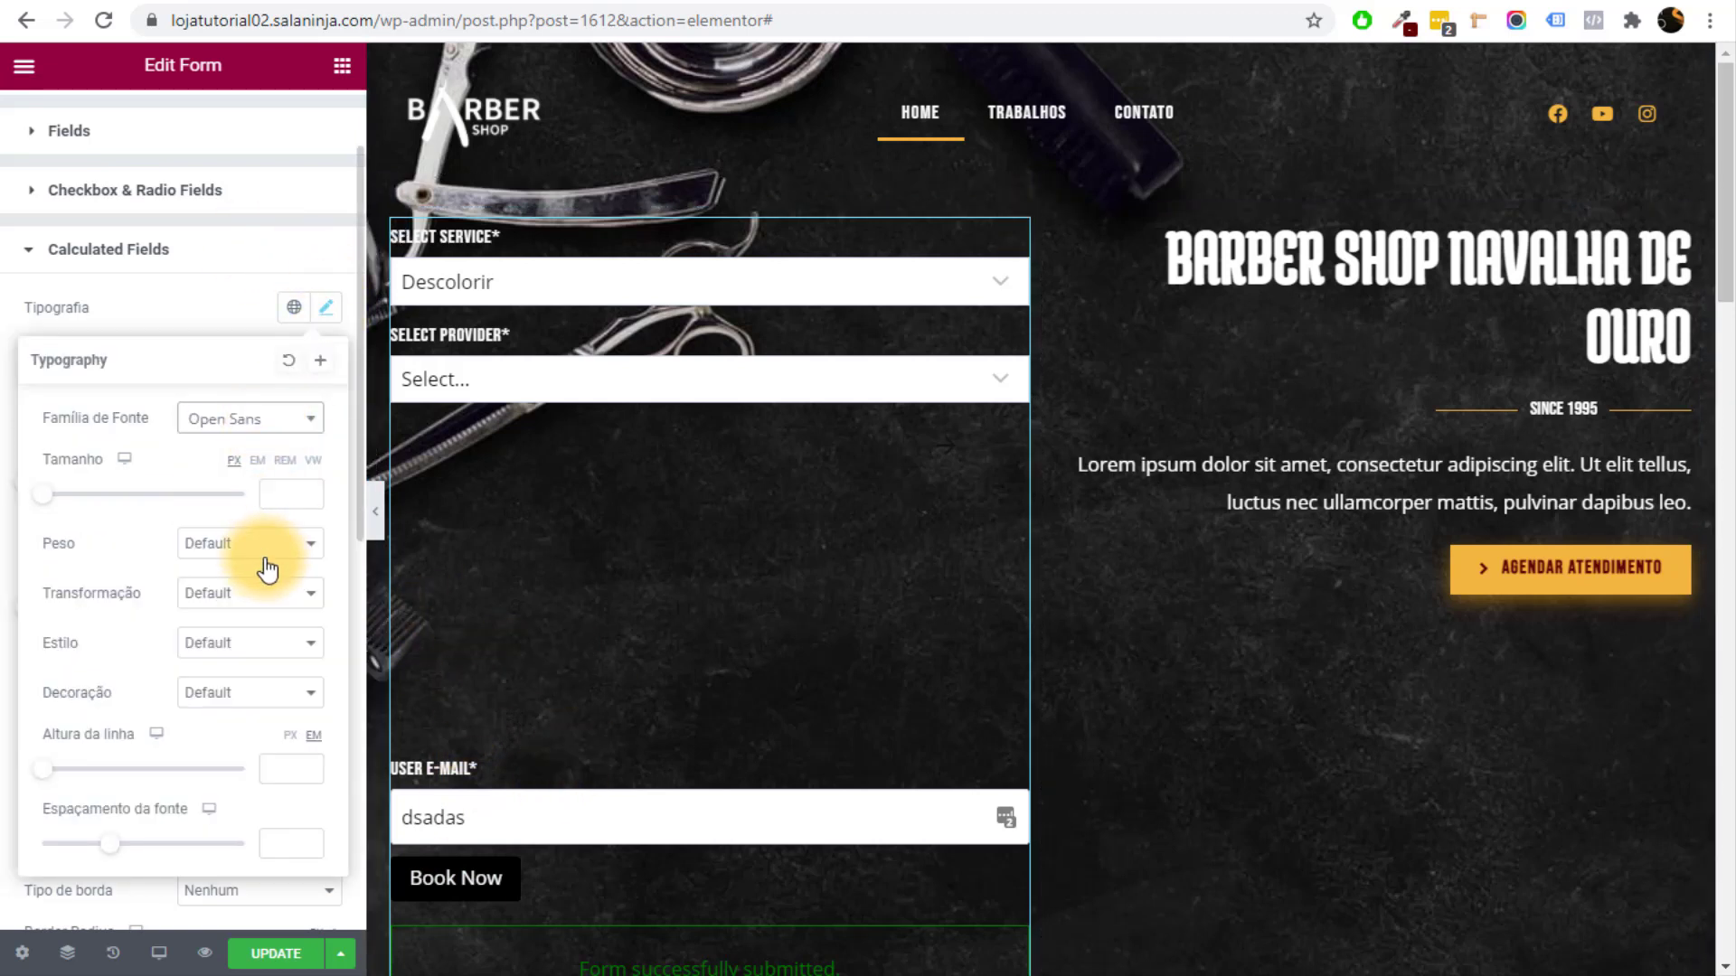
click(259, 543)
click(259, 694)
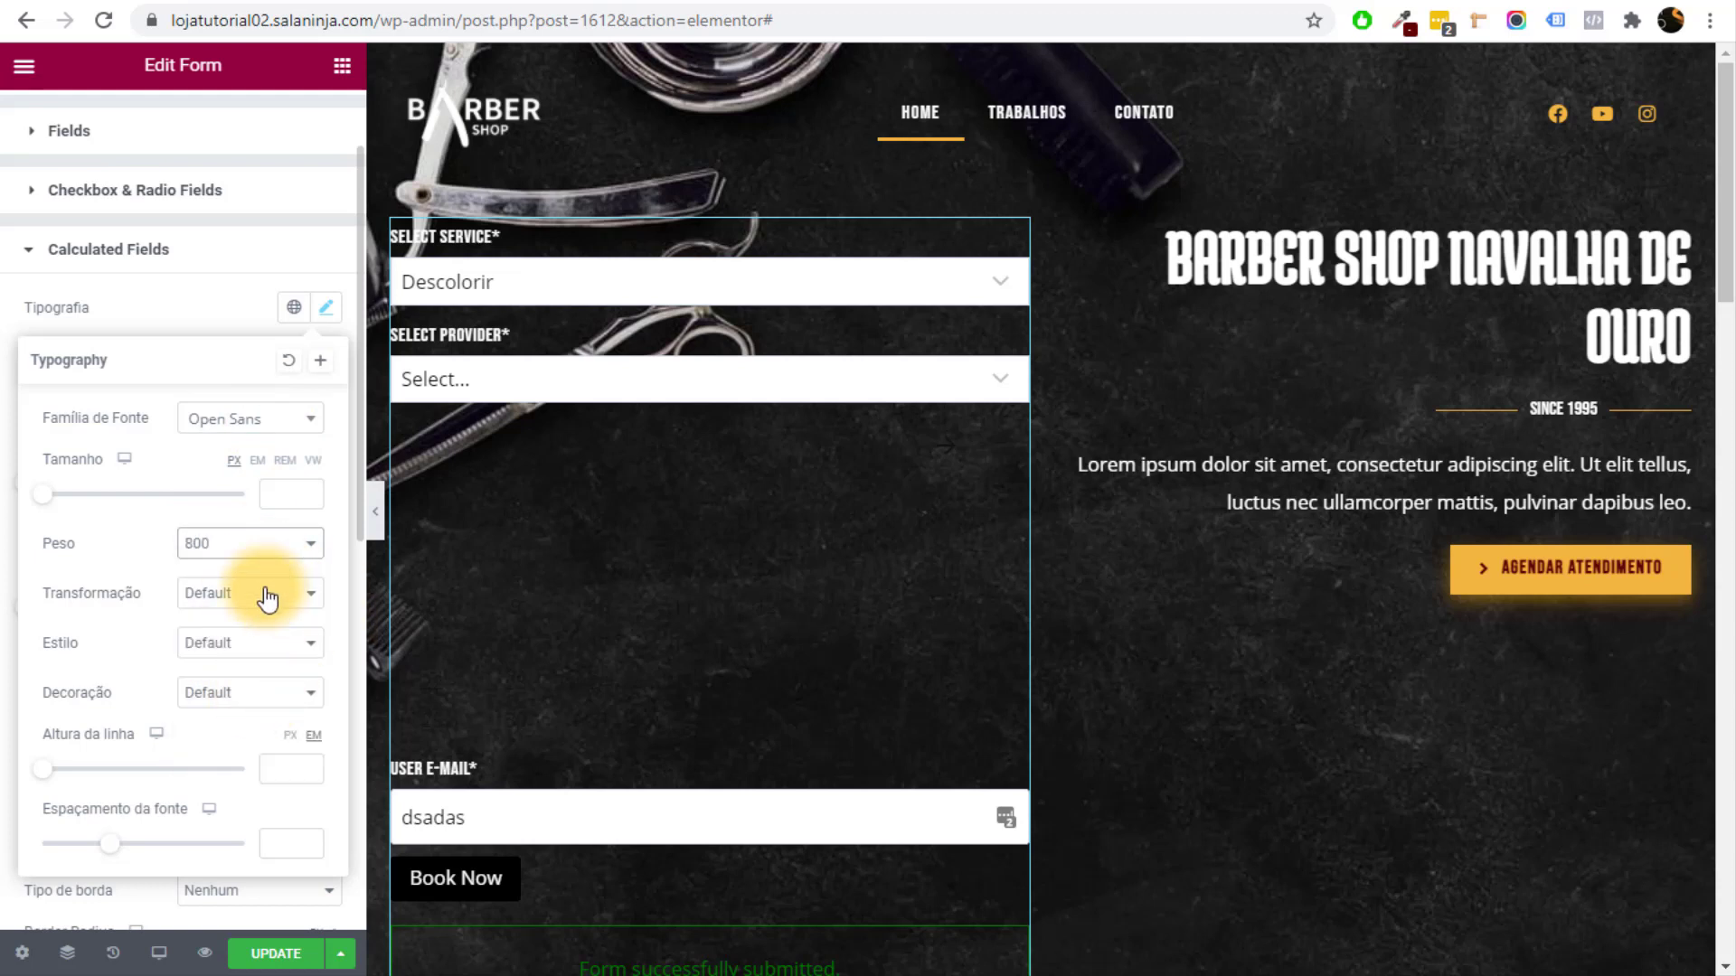
click(5, 533)
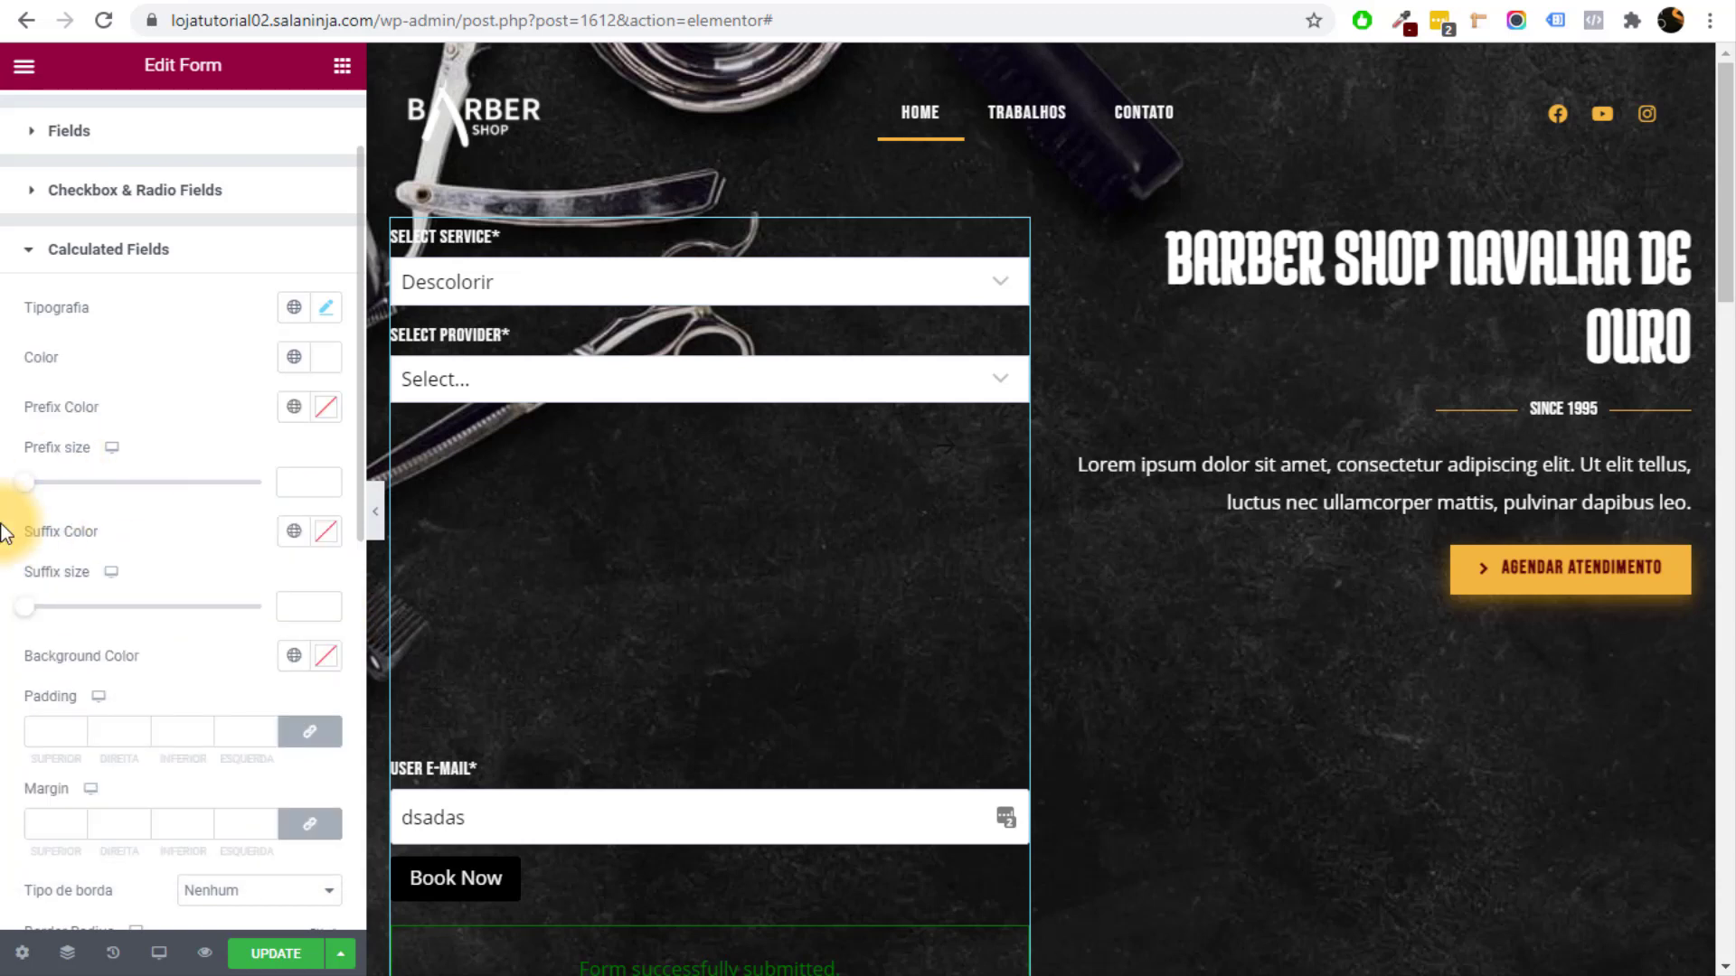
click(327, 310)
click(7, 643)
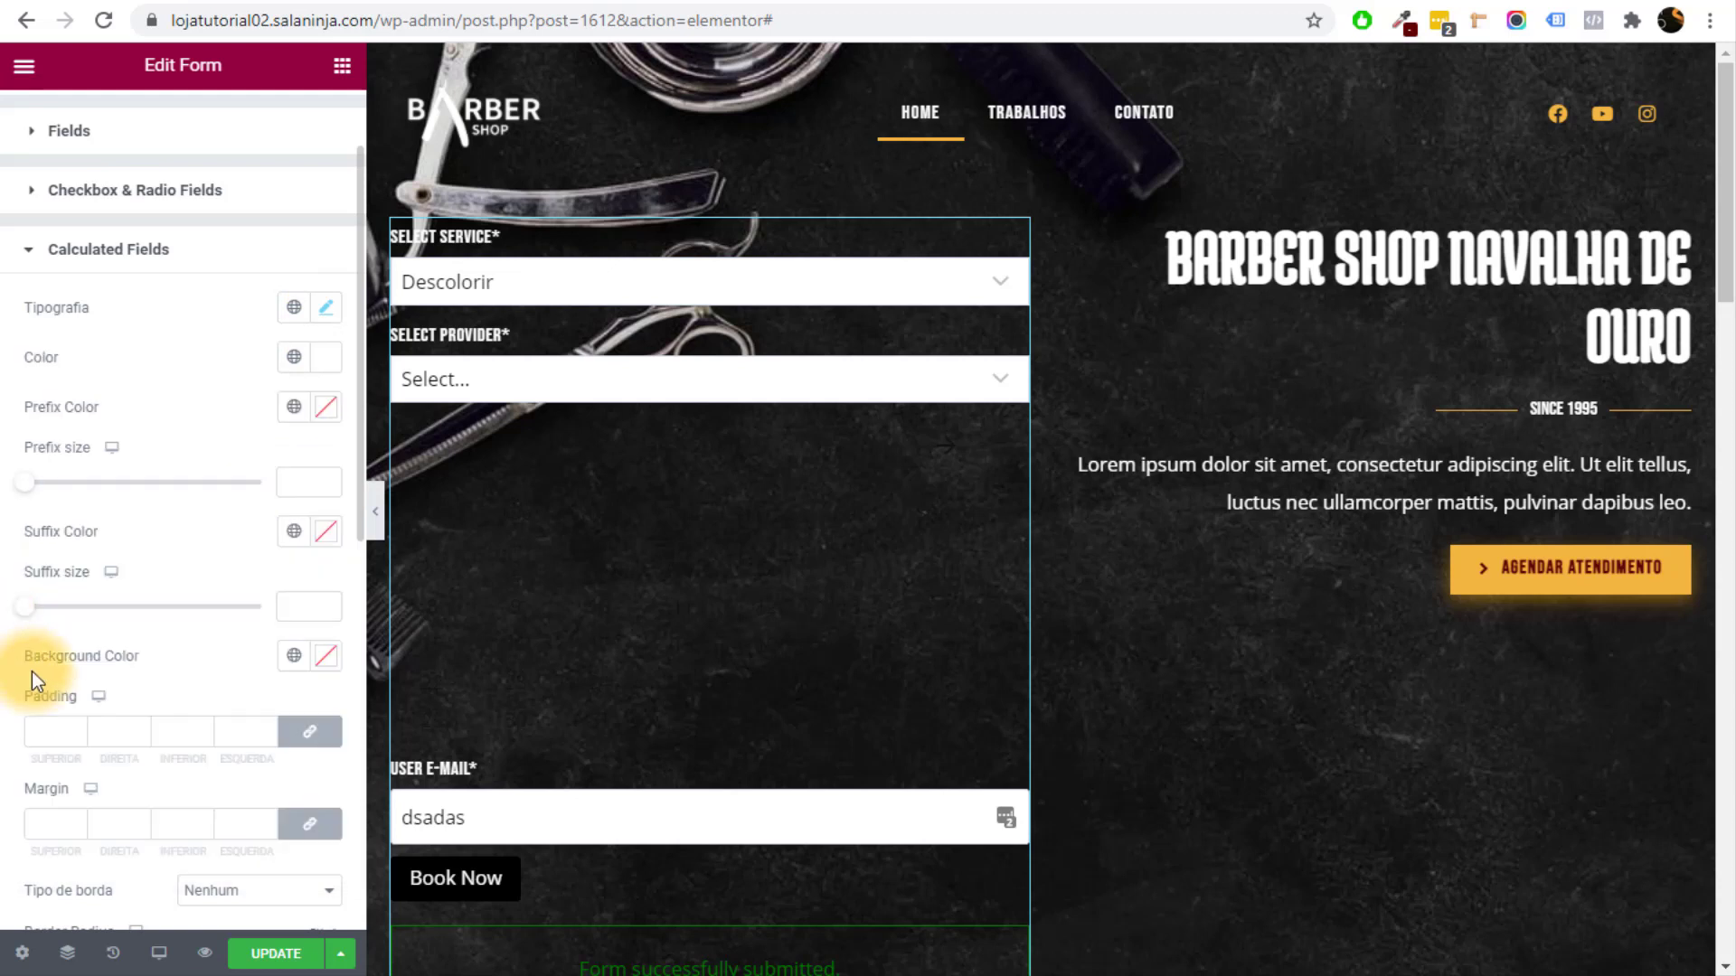
scroll(125, 660, down, 3)
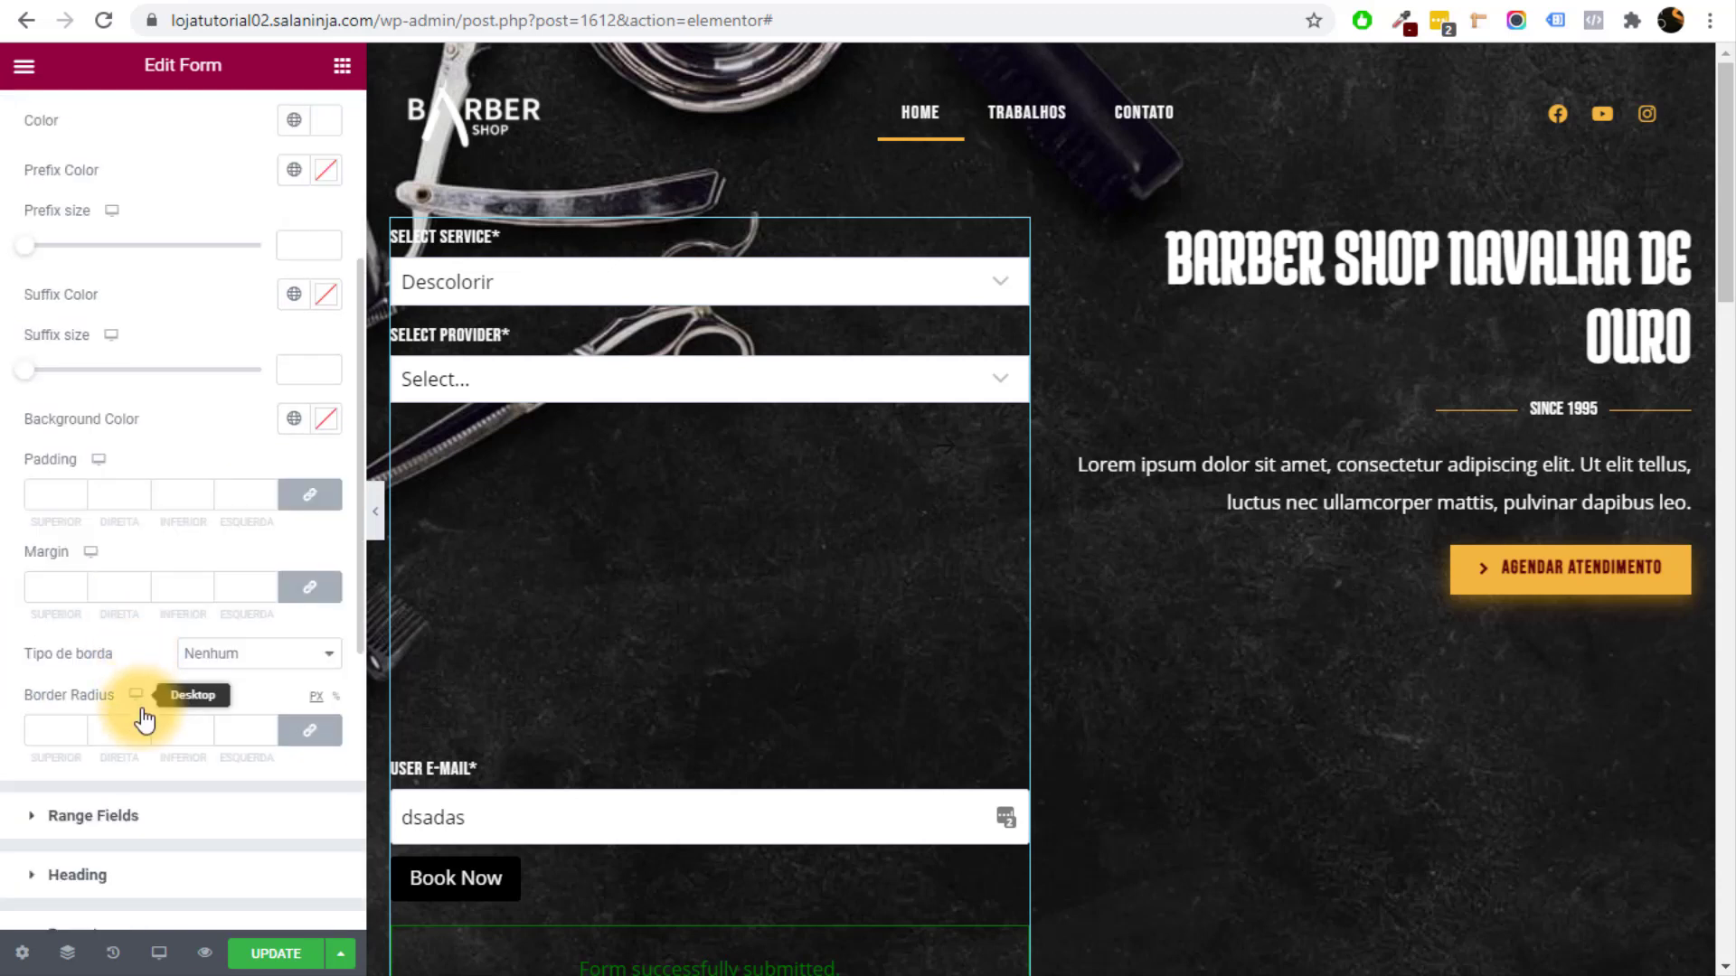
click(132, 825)
click(123, 430)
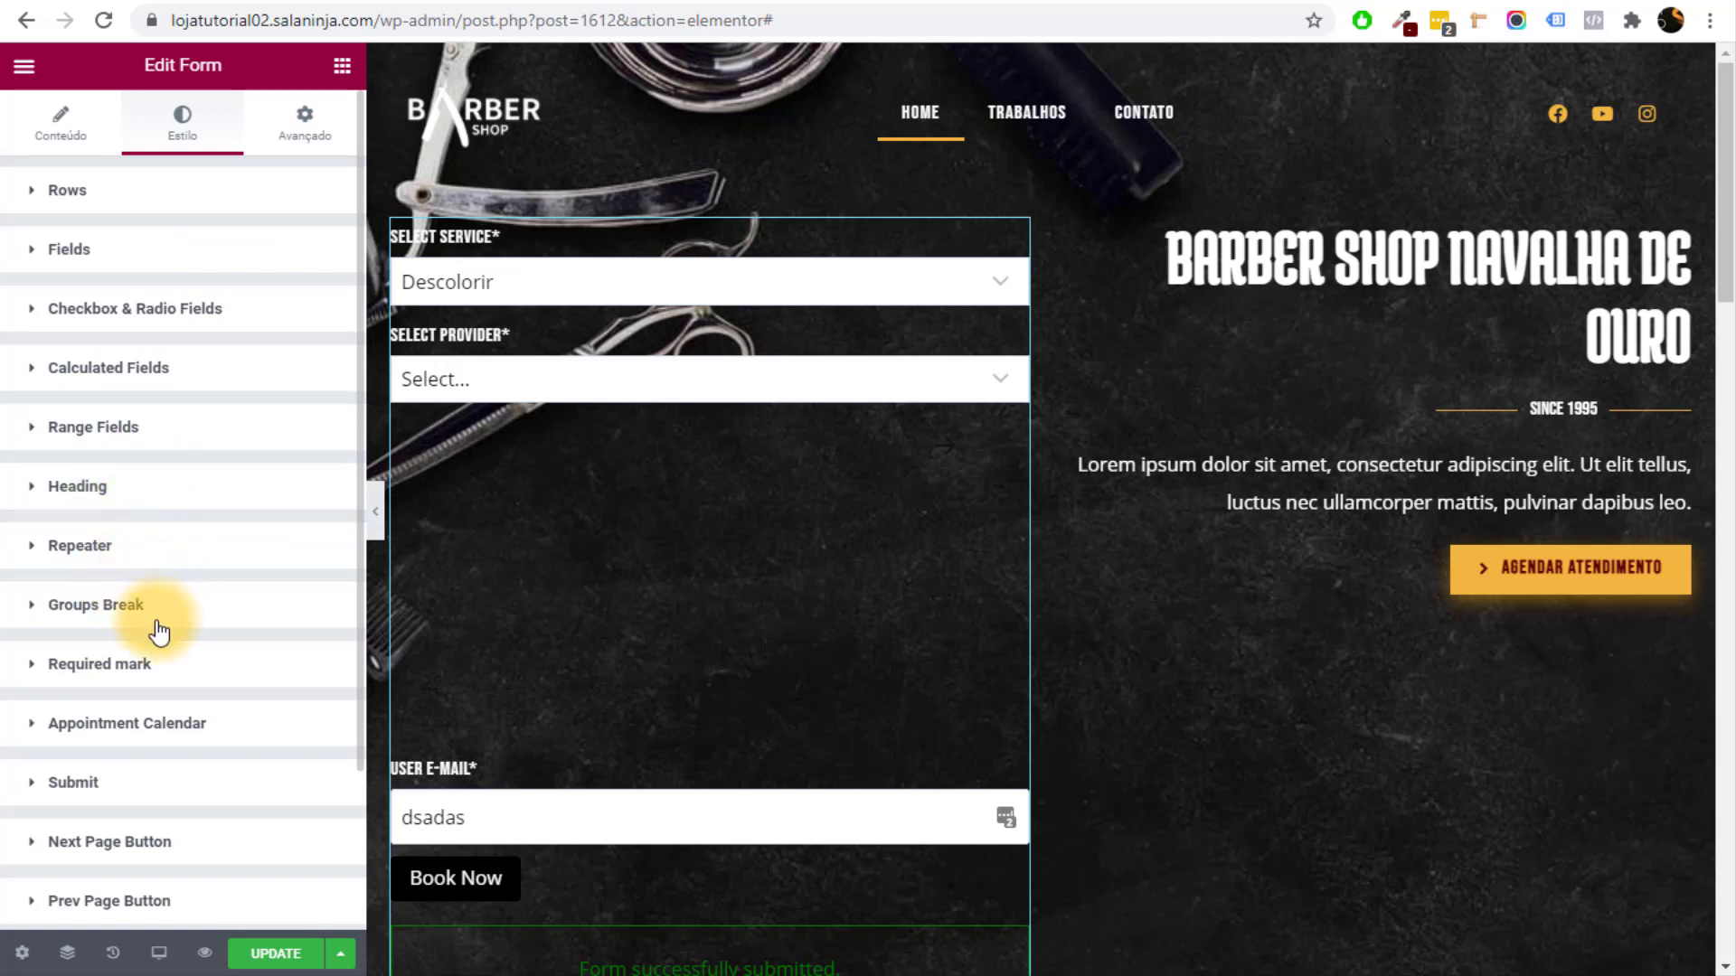
- Try a red header background and light grey header text on the Appointment Calendar
scroll(158, 640, down, 3)
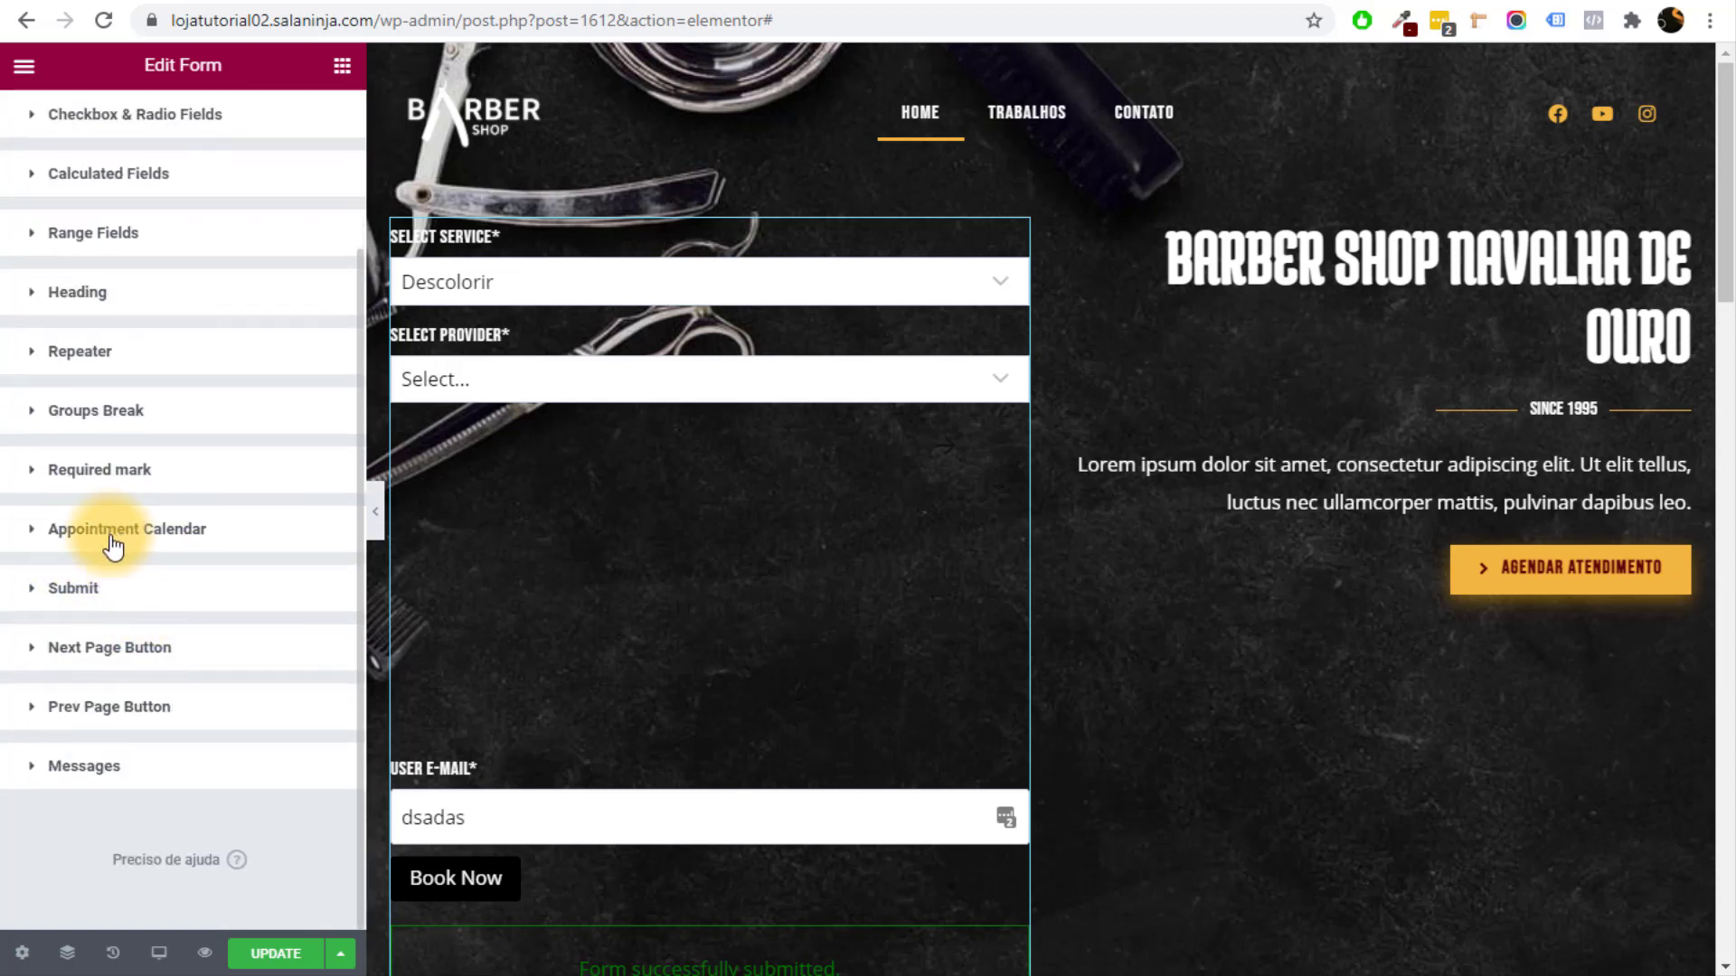
click(226, 552)
scroll(35, 330, down, 5)
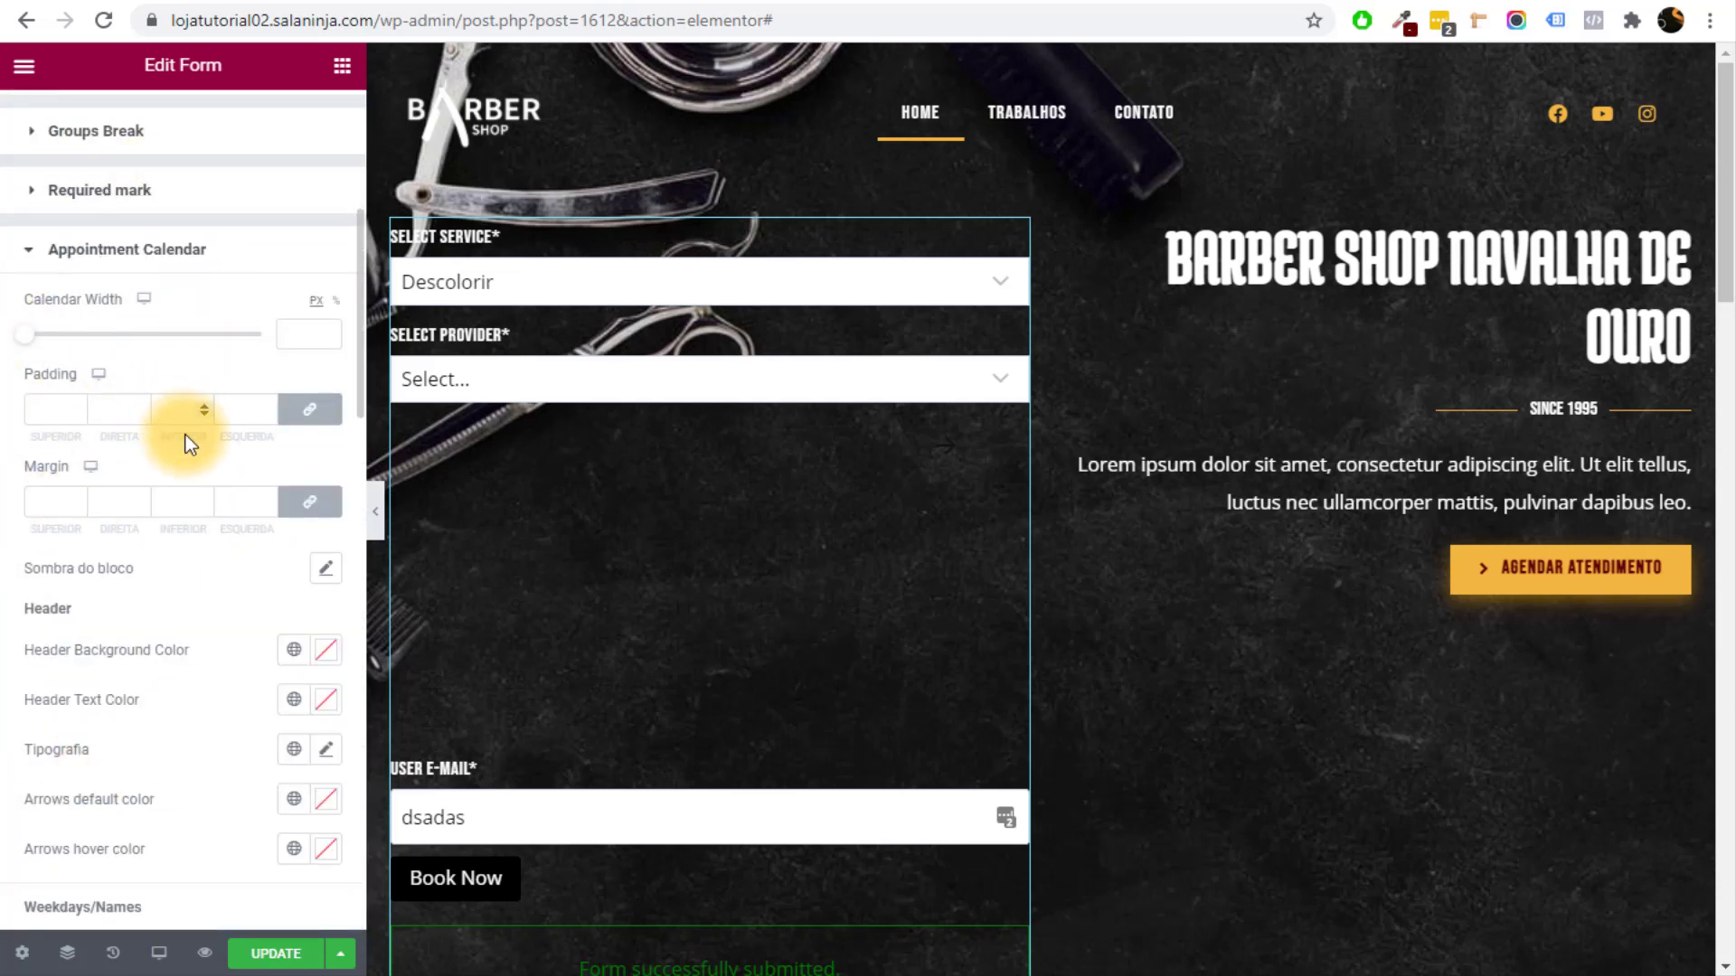
click(331, 669)
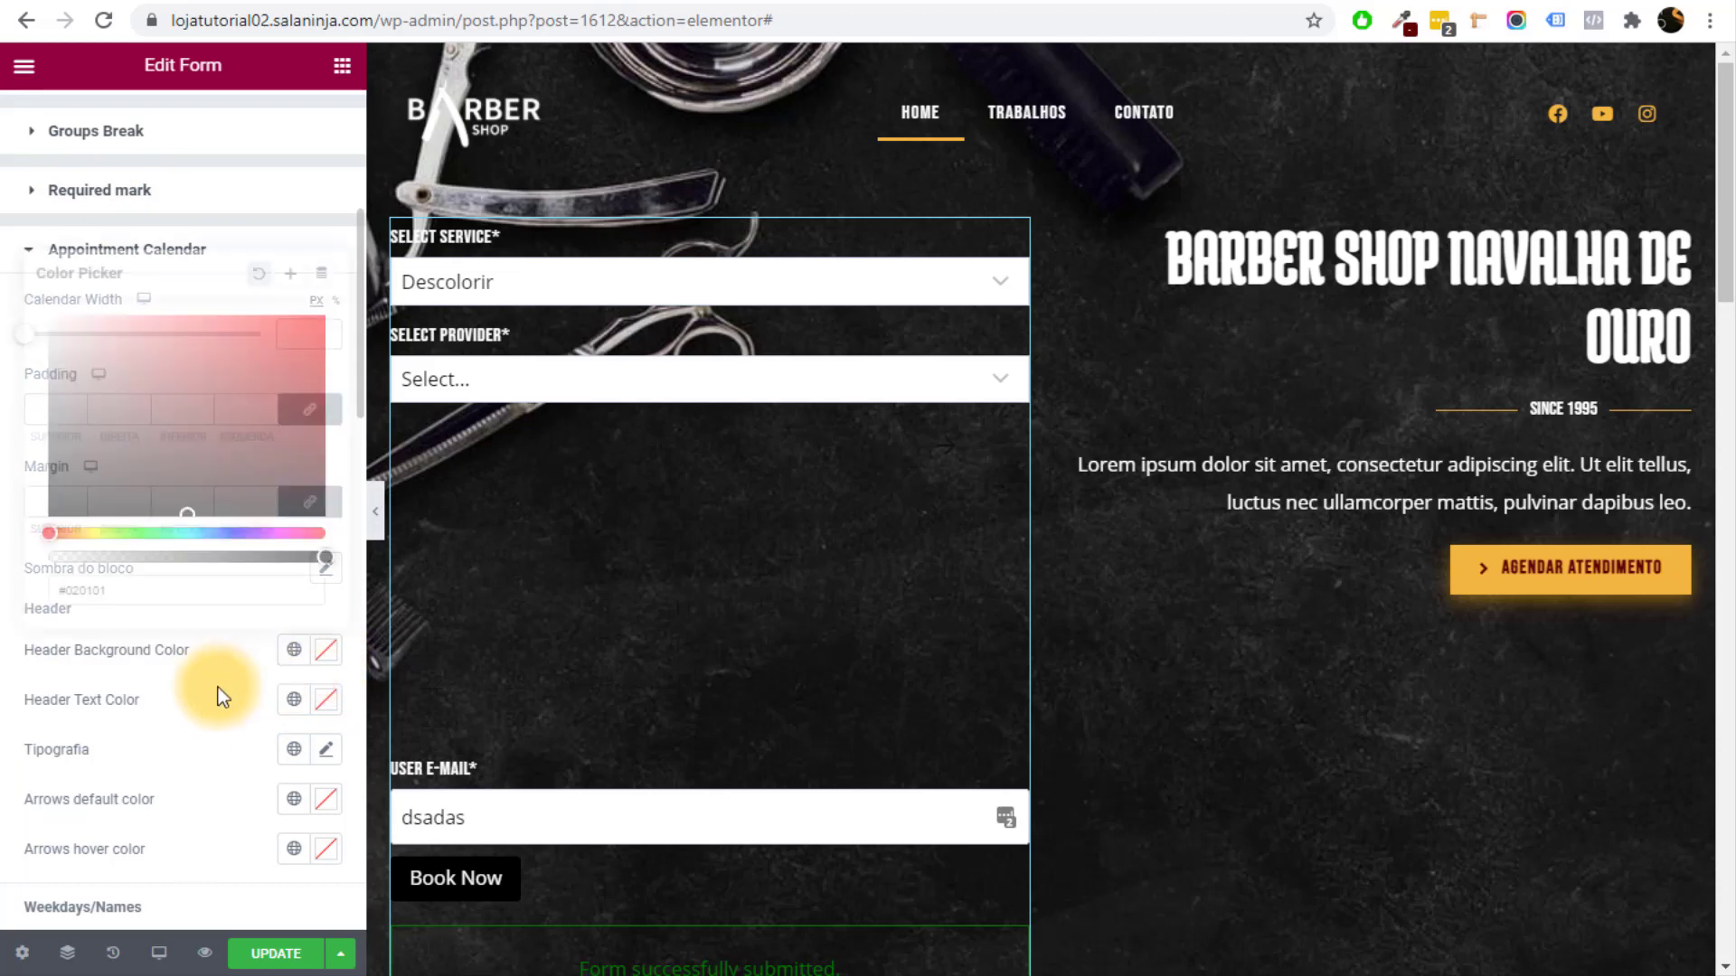
click(266, 370)
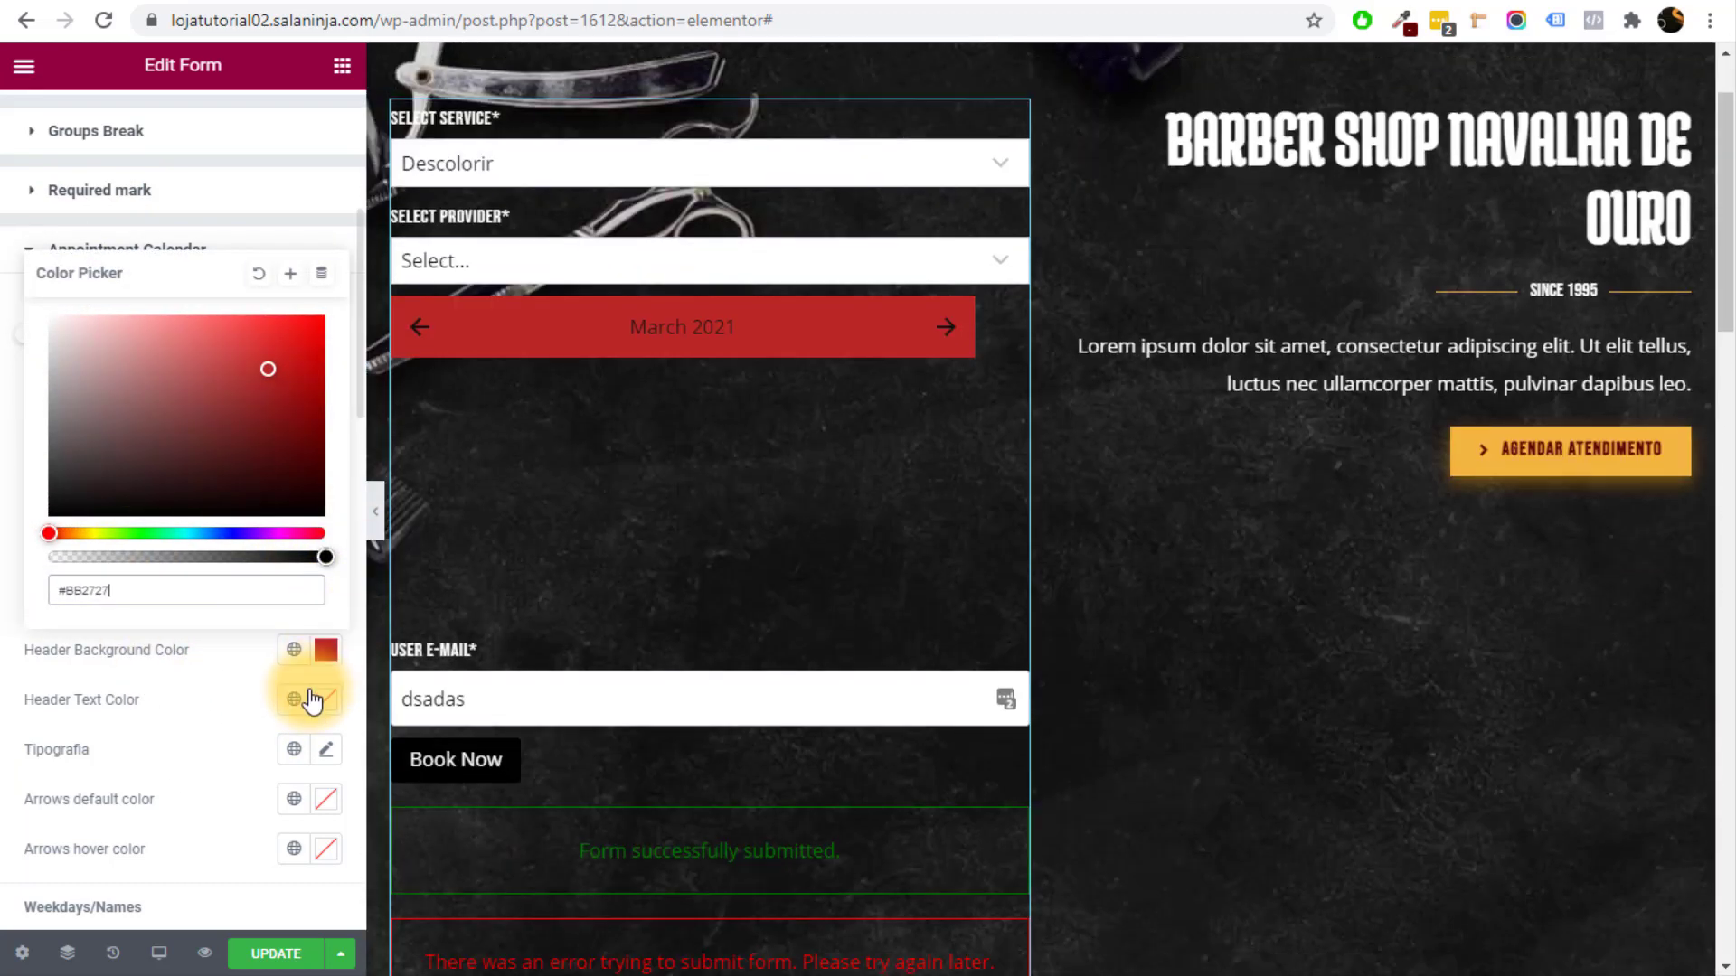
click(325, 700)
click(81, 433)
click(9, 456)
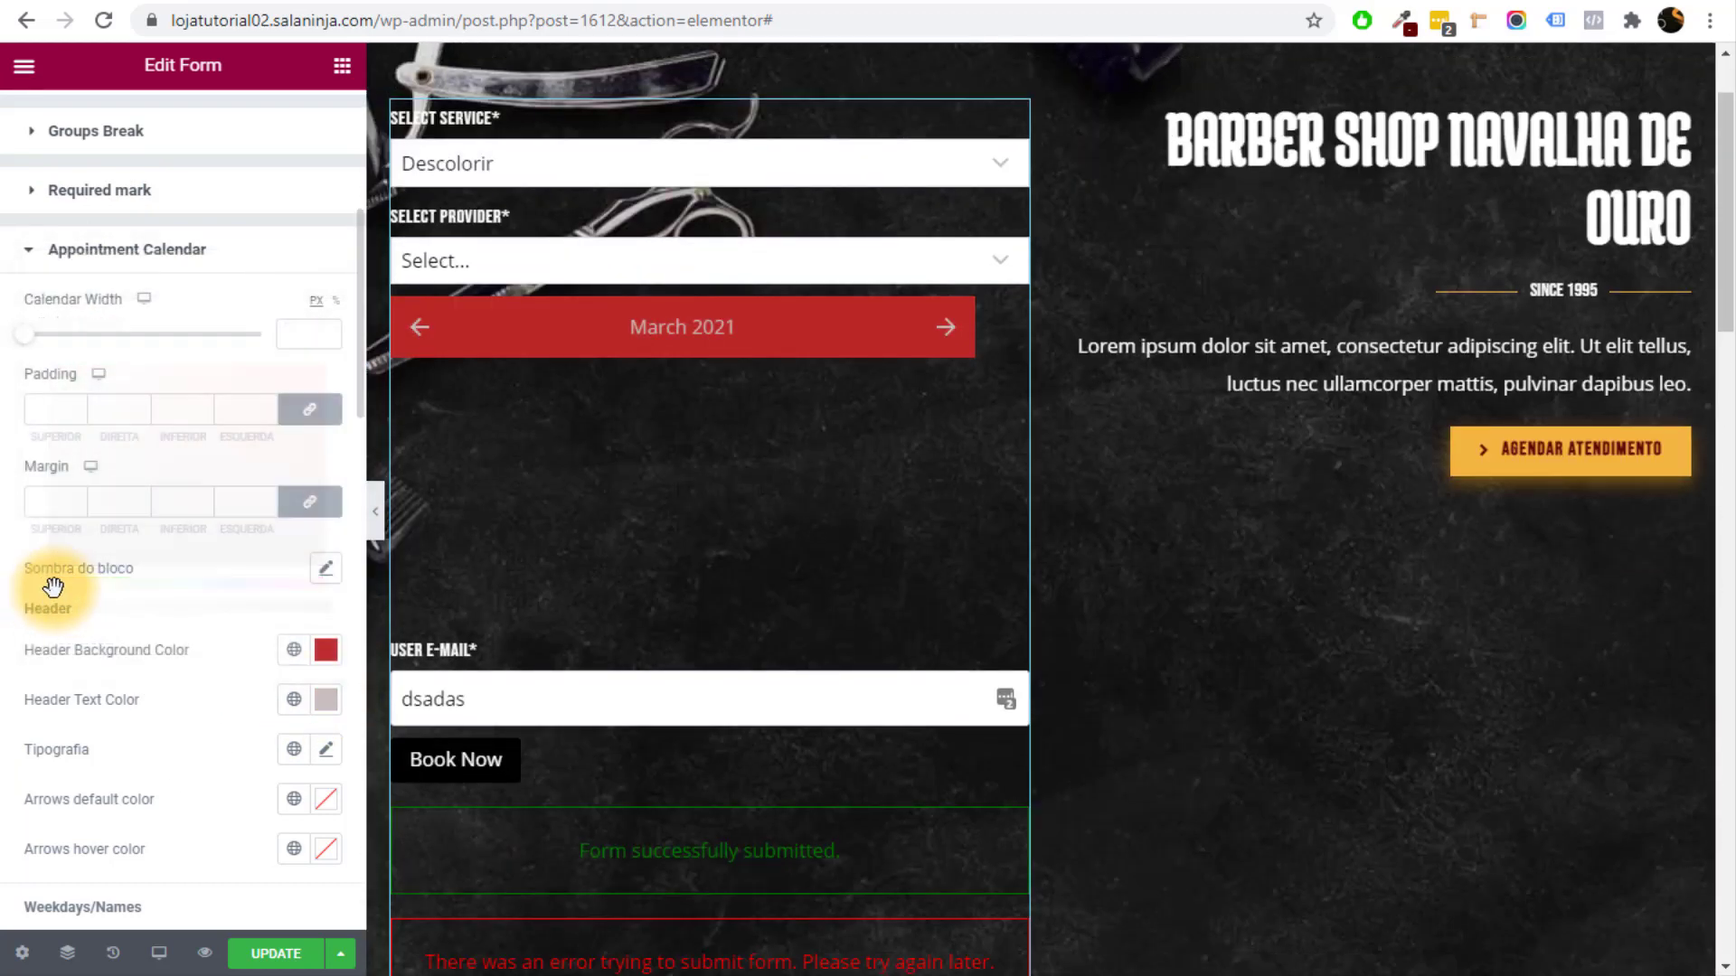
- Stretch the calendar width to 100 so it fills the form
scroll(202, 491, up, 1)
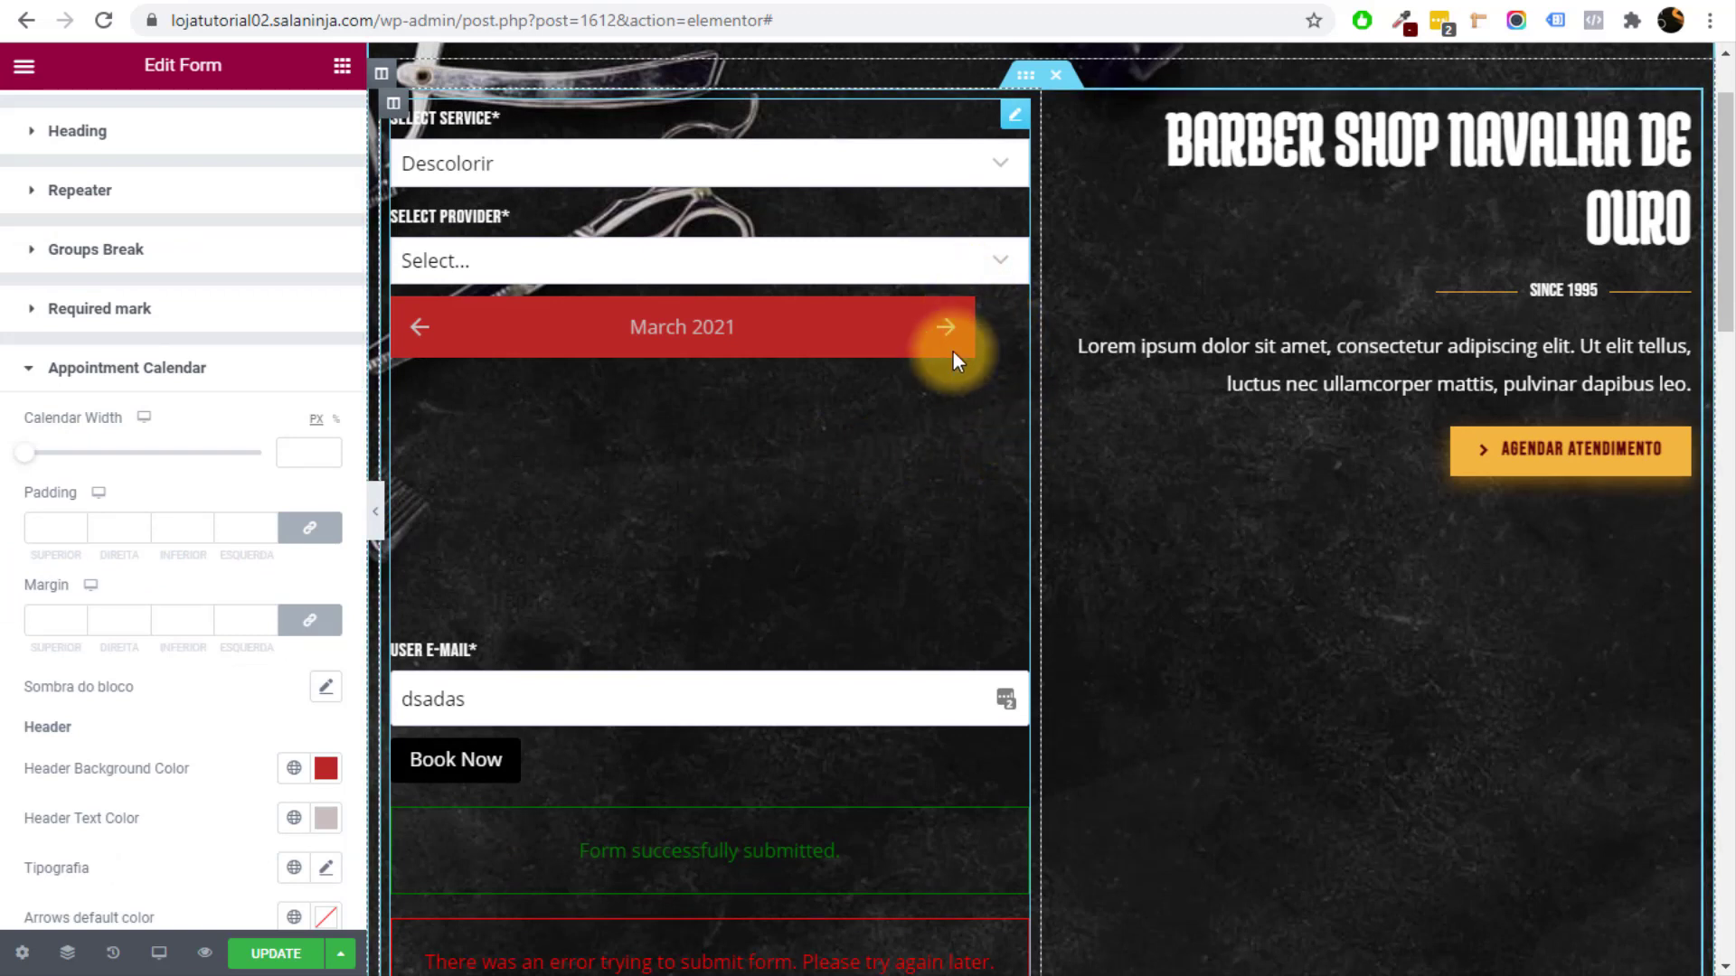
click(42, 458)
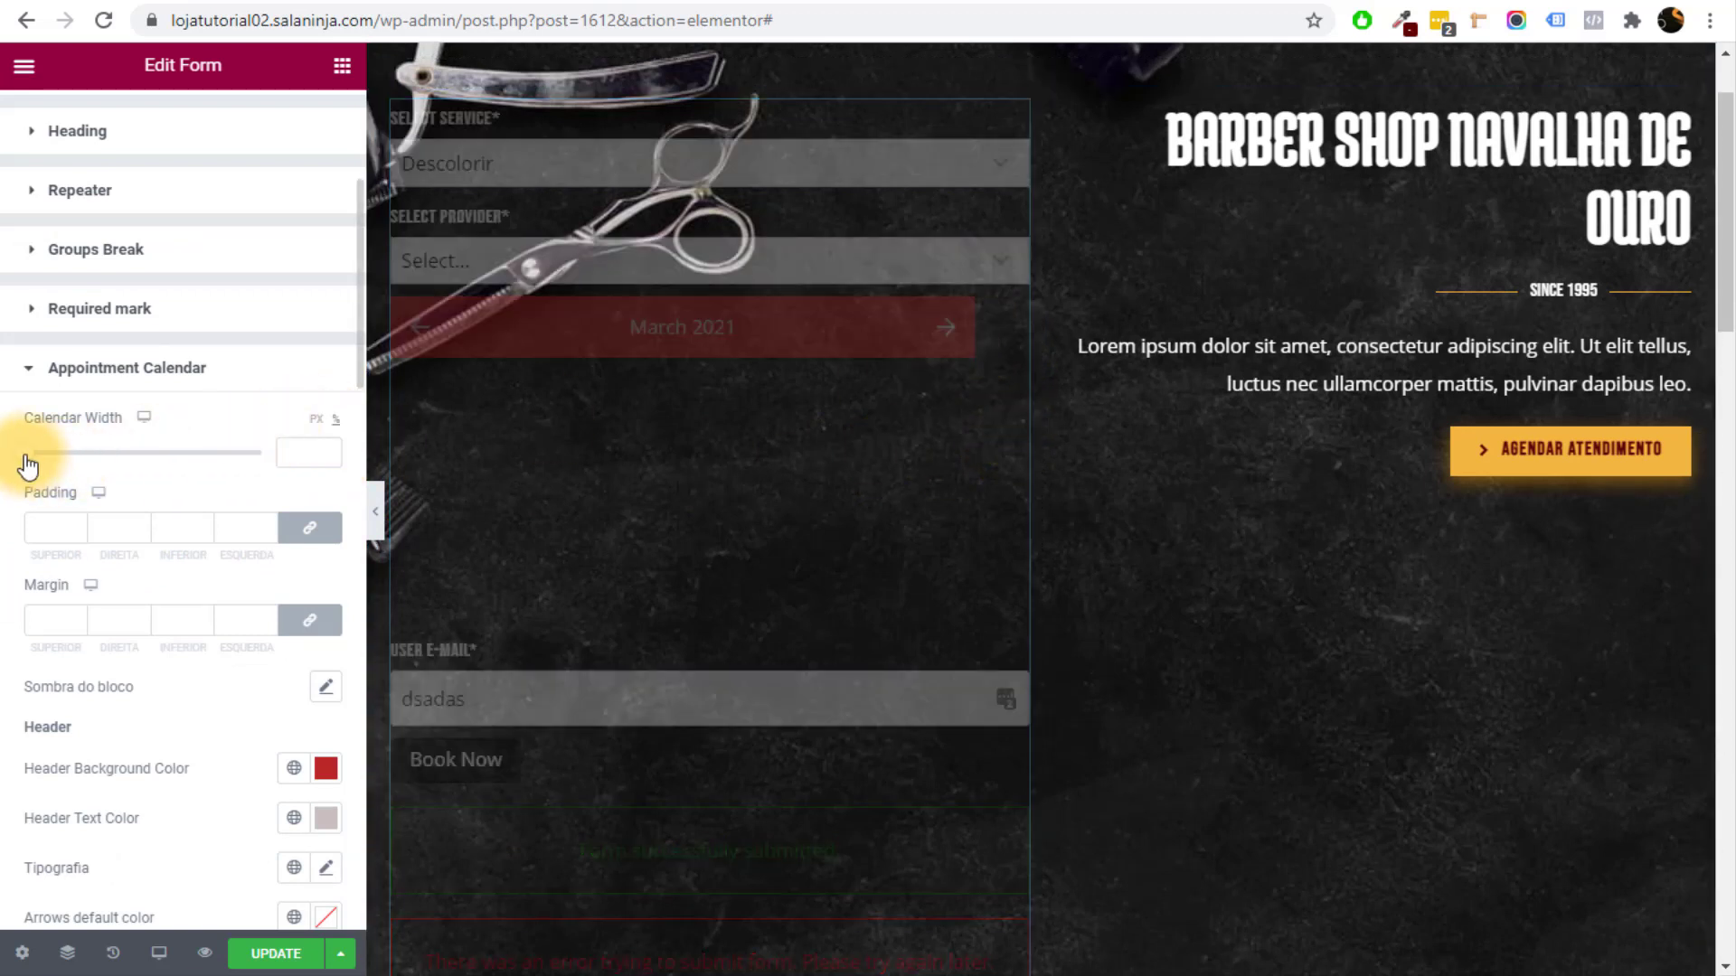
drag(27, 465, 338, 450)
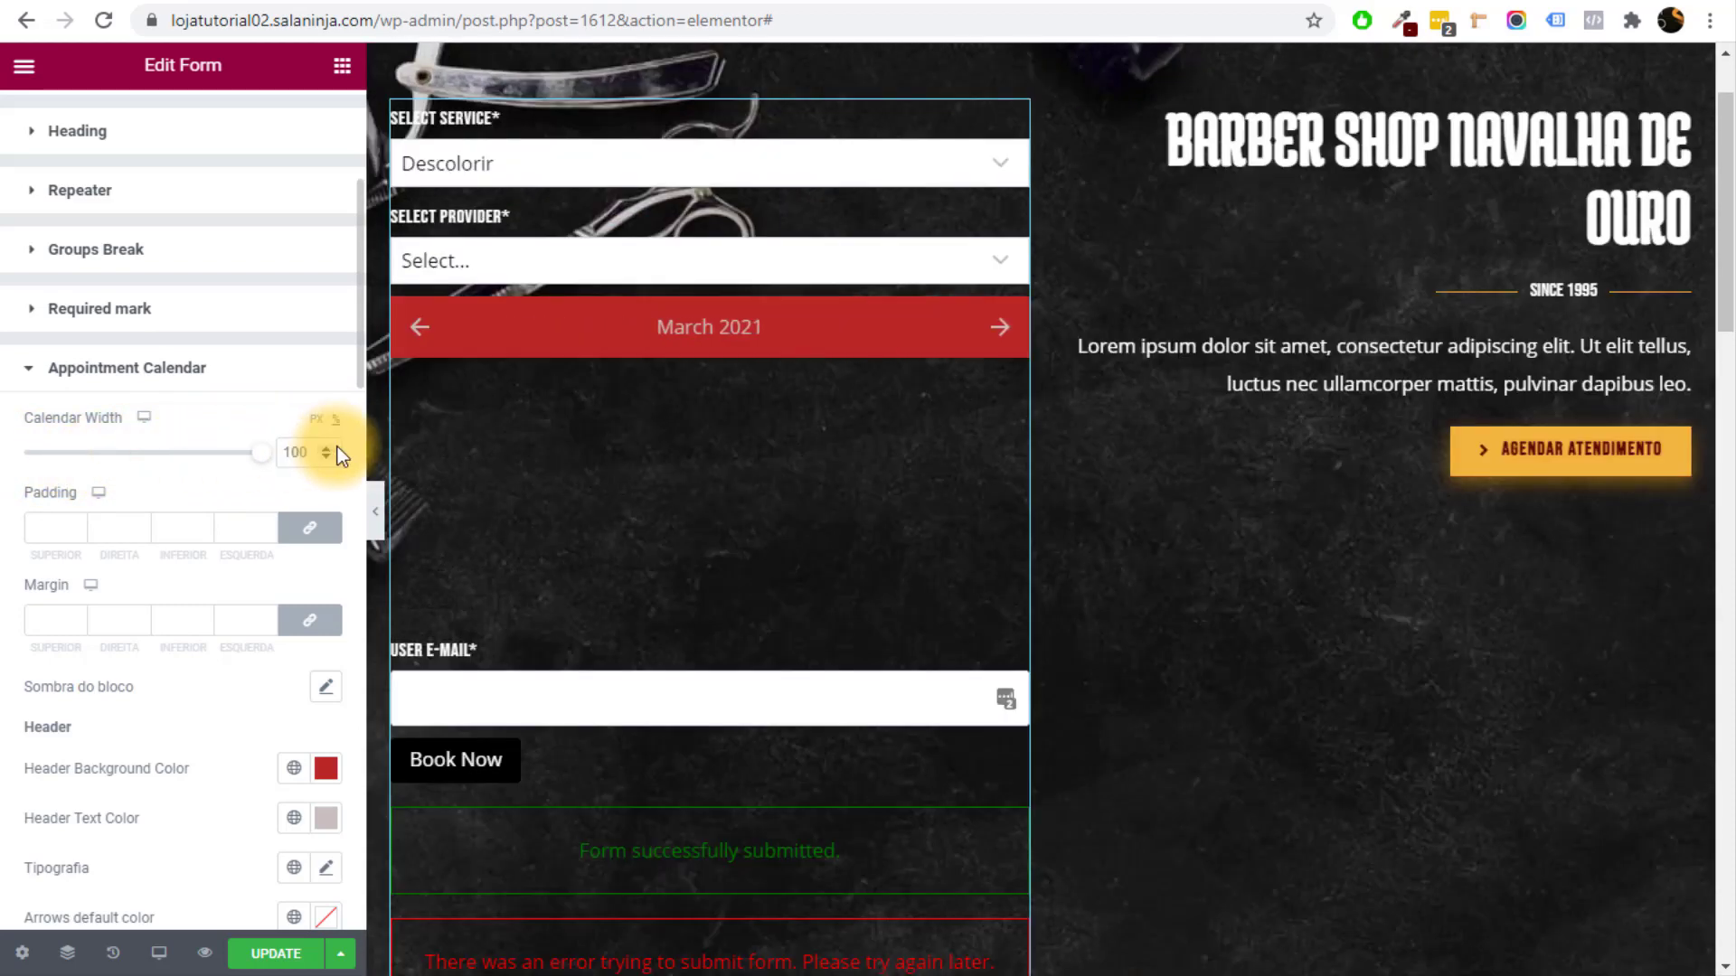
scroll(208, 615, down, 3)
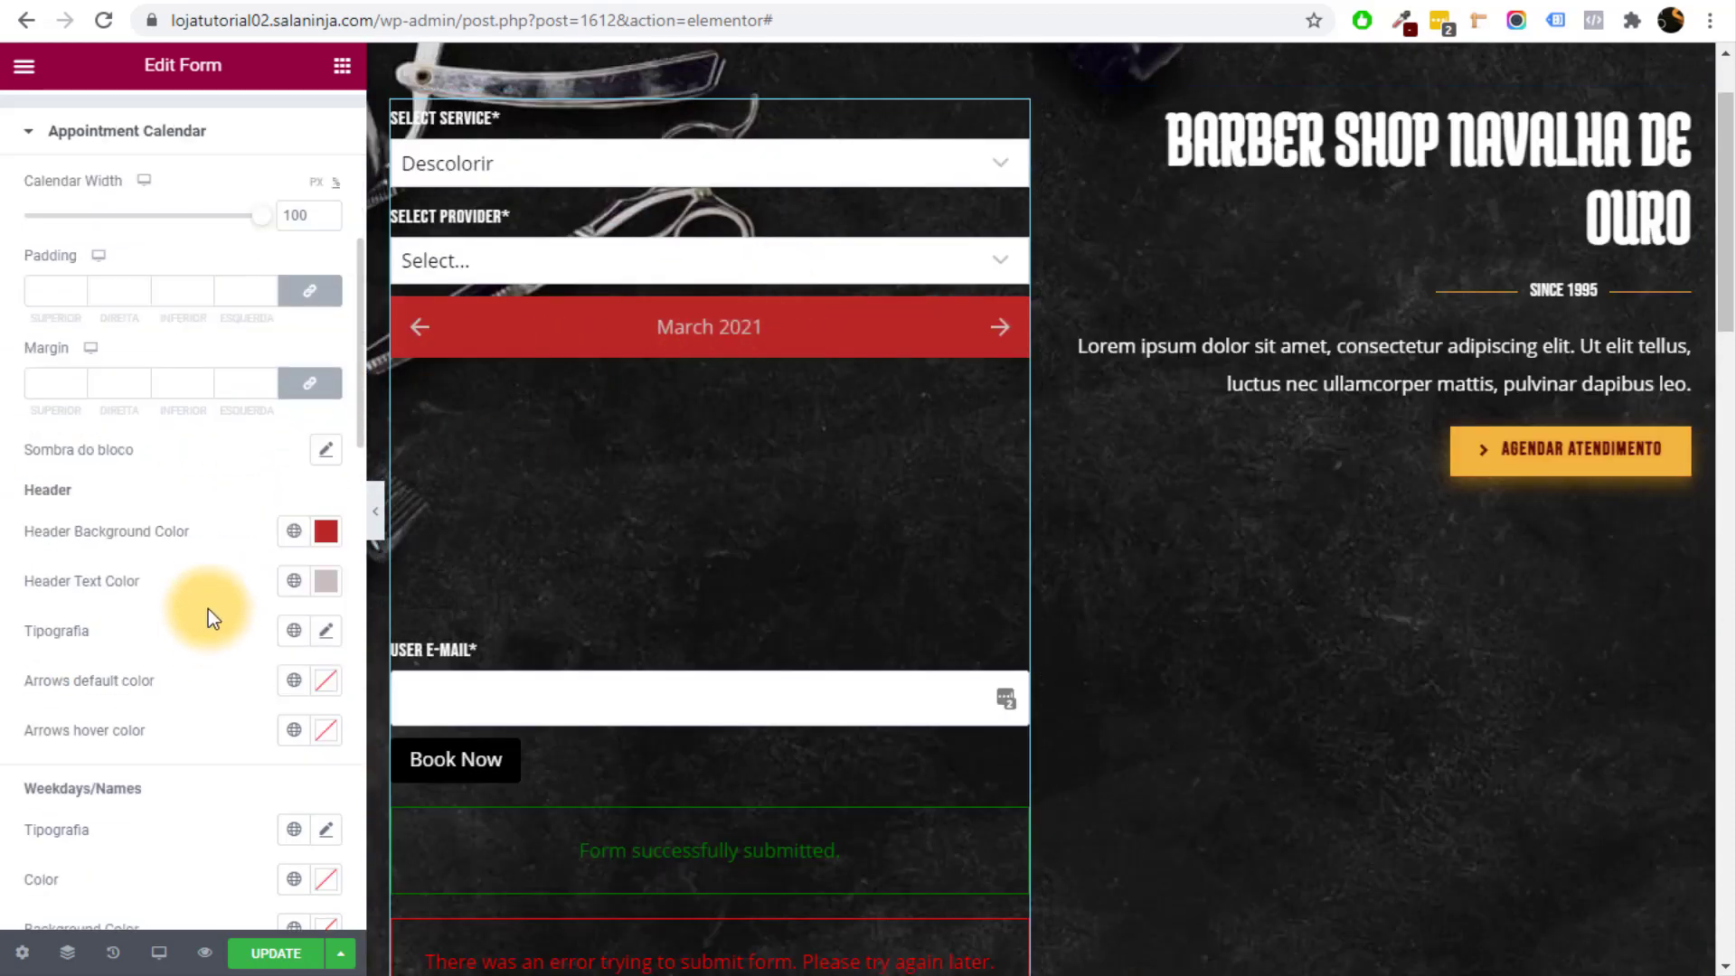
- Clear the calendar header background and set the header text to #FFFFFF
click(322, 539)
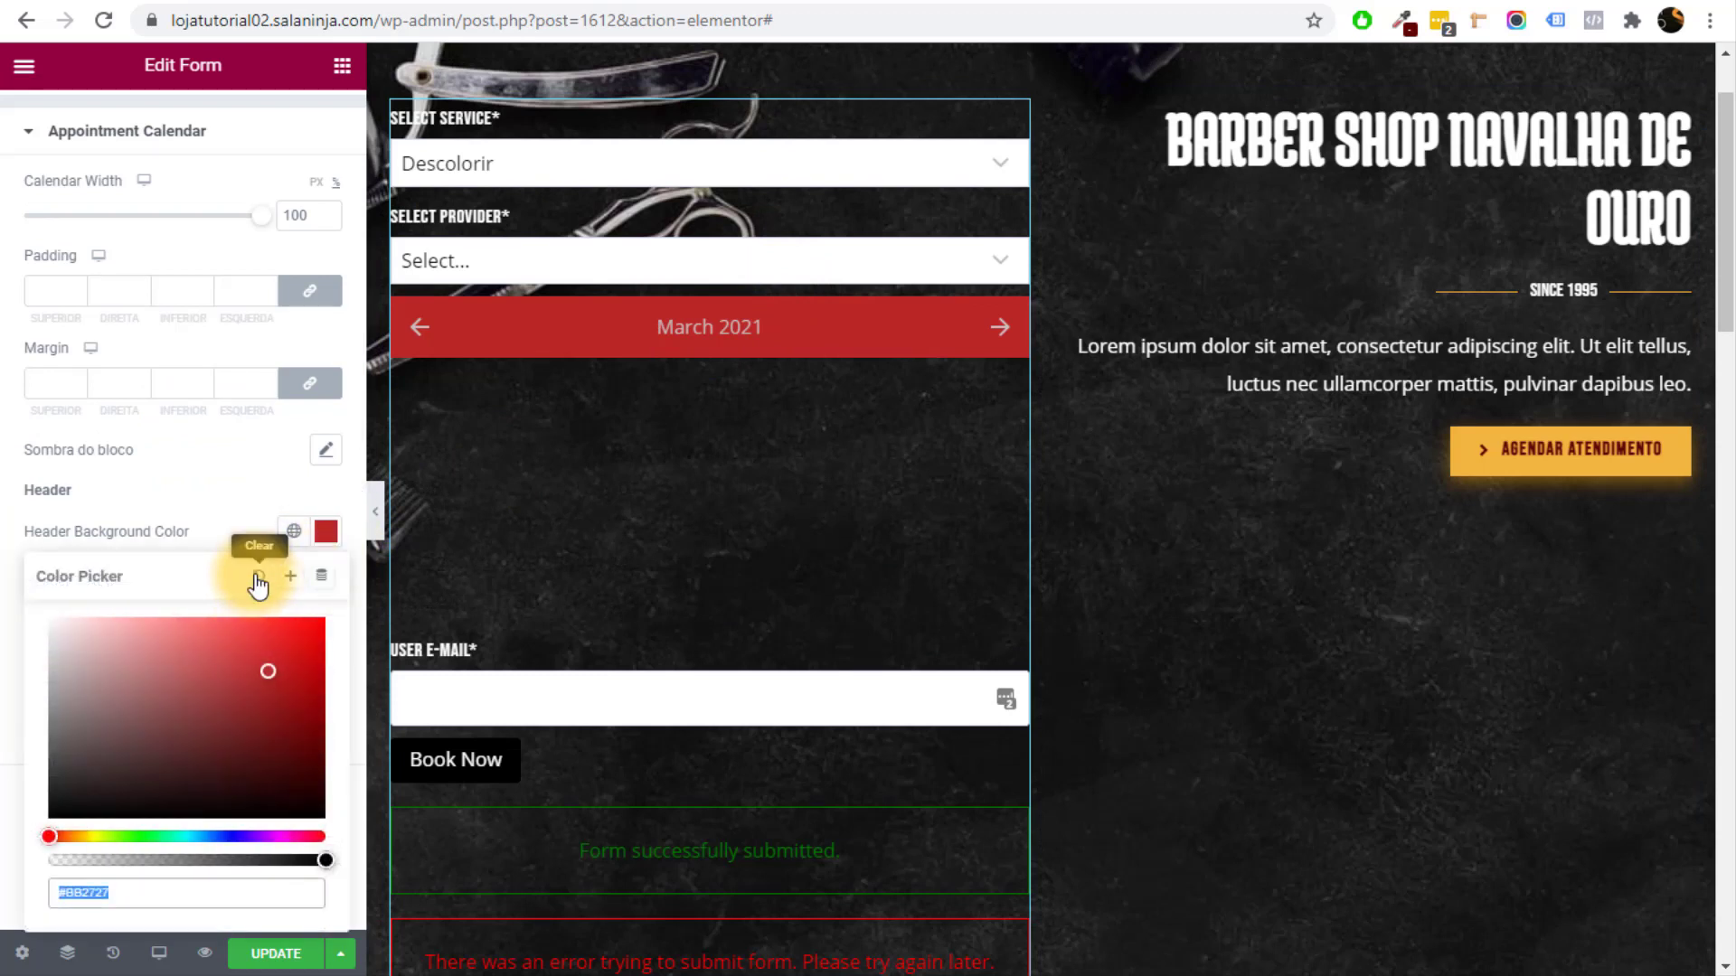
click(259, 579)
click(4, 556)
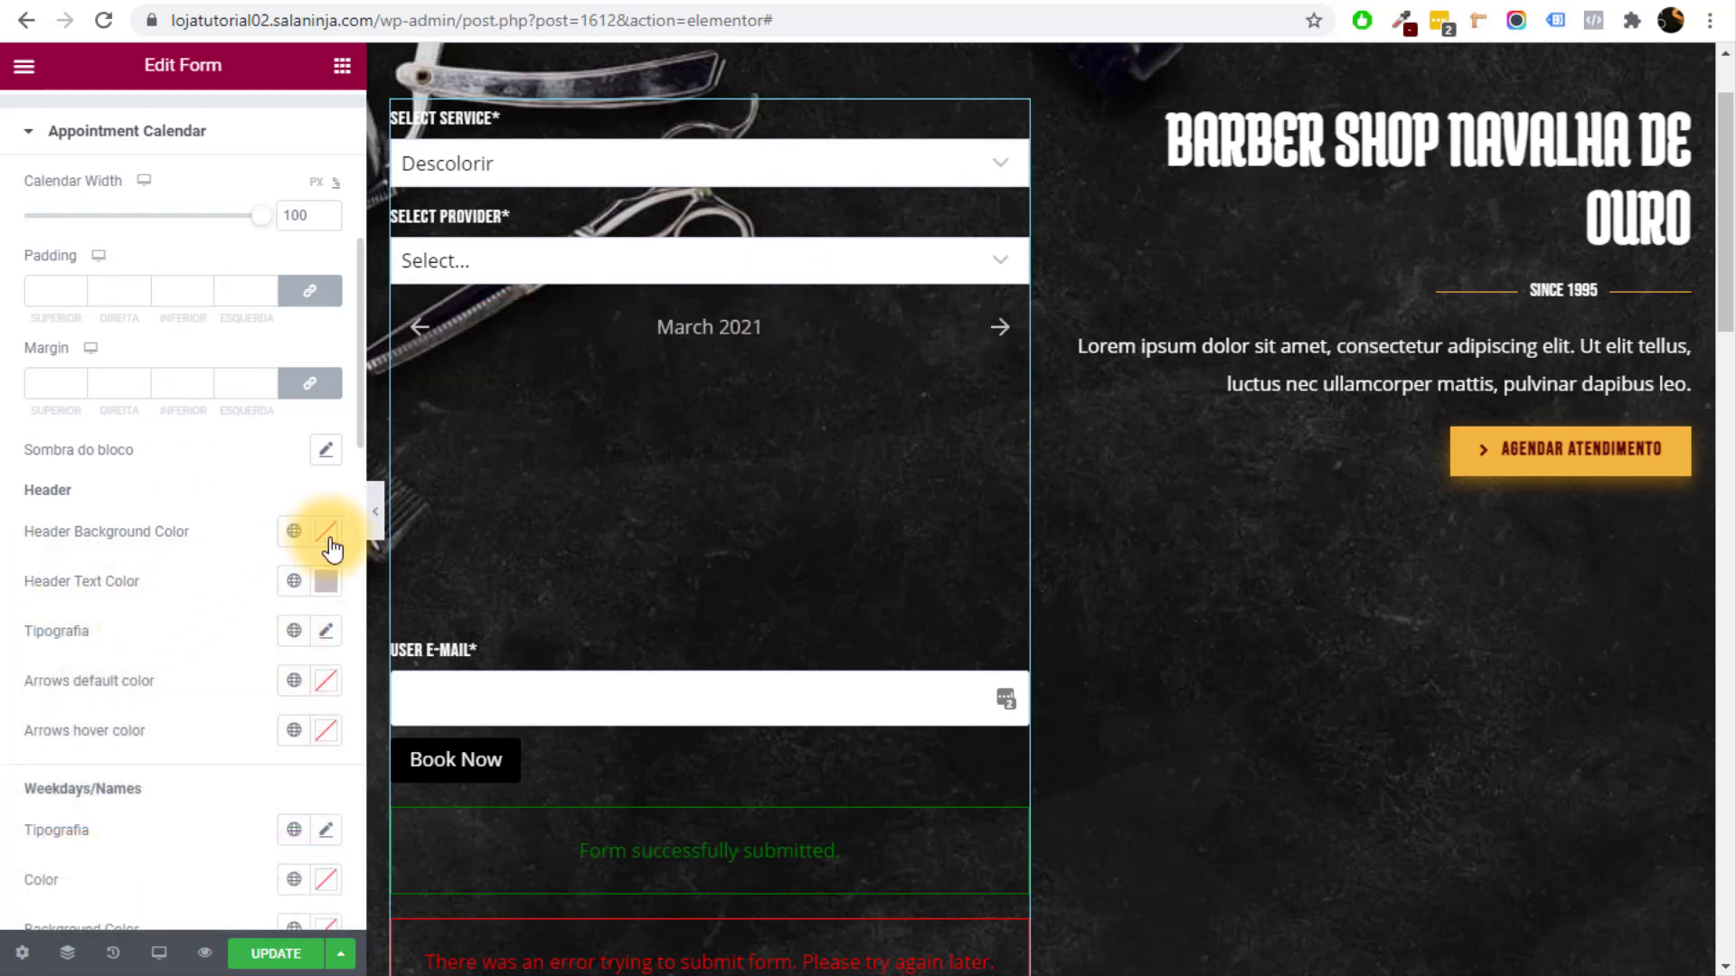
click(318, 588)
text(#FFFFFF)
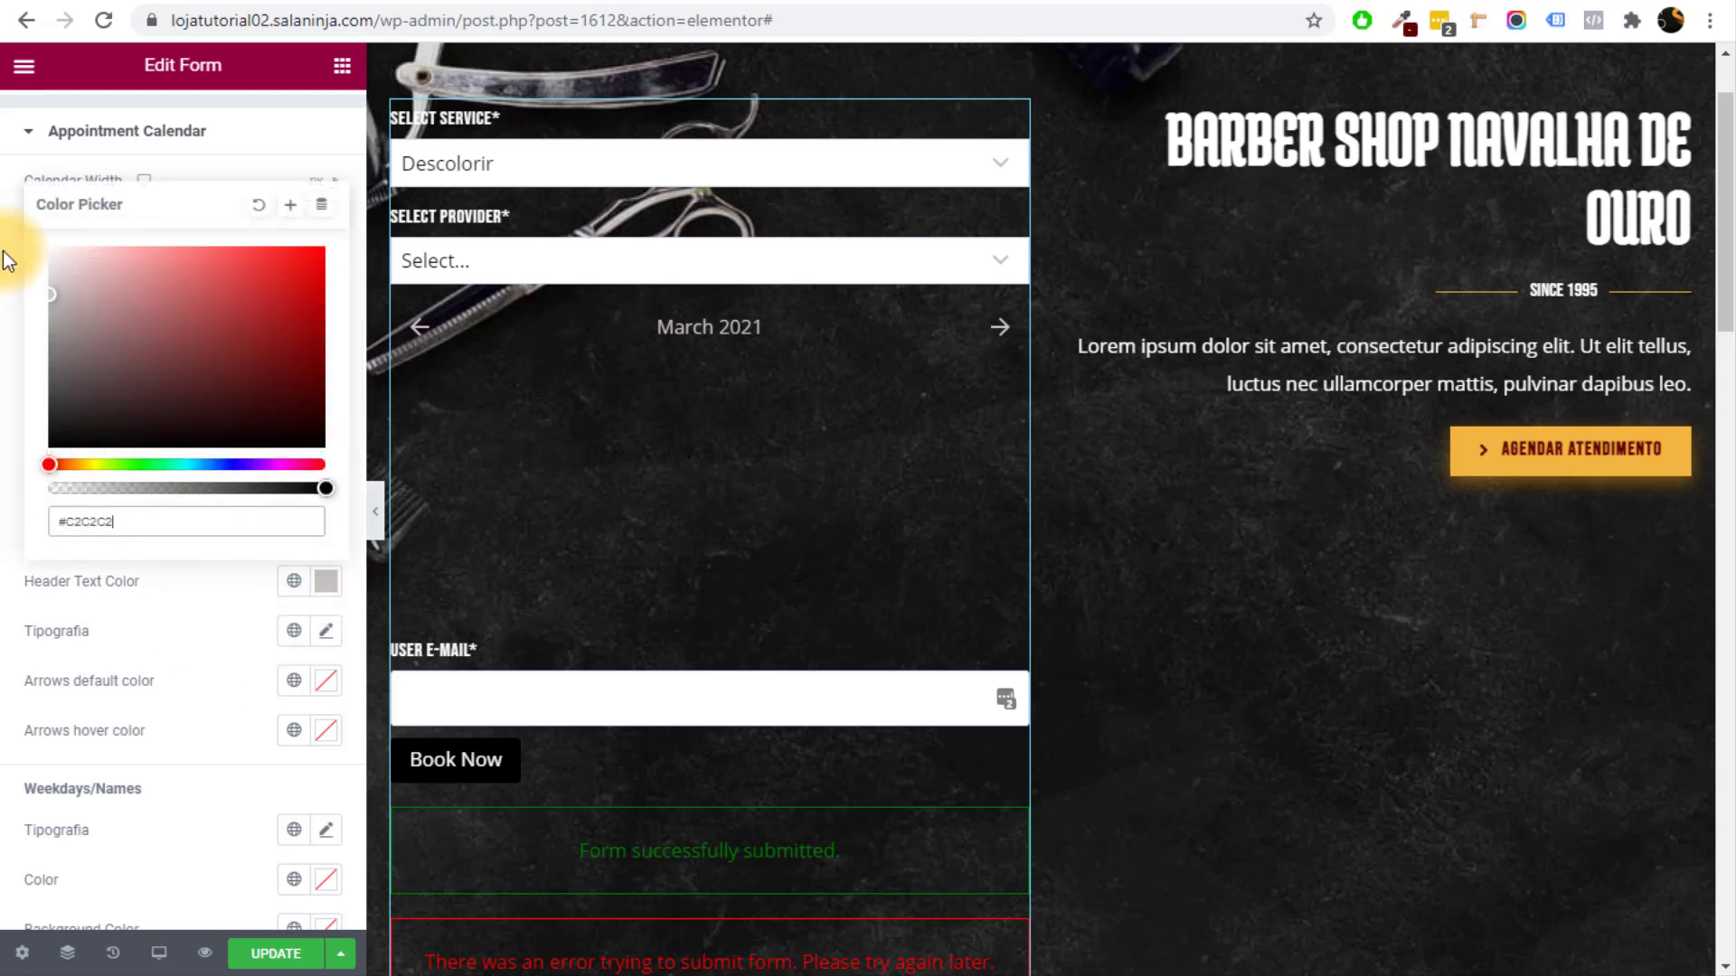
click(5, 336)
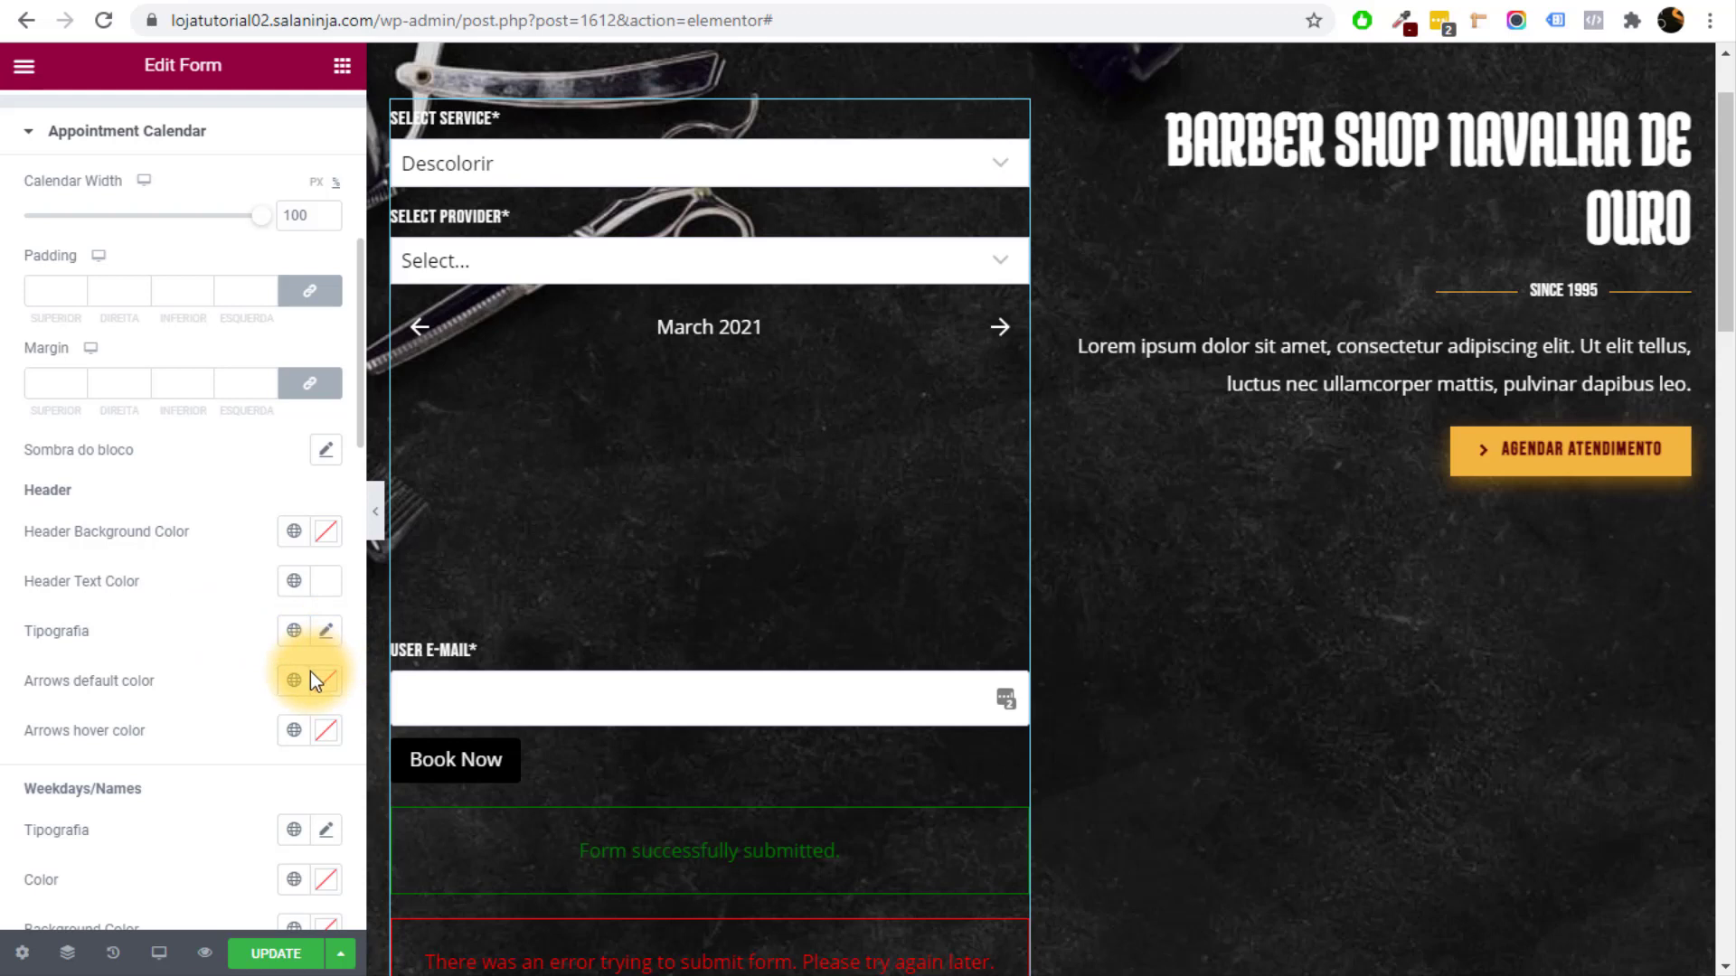
- Colour the calendar's month arrows with the Cor Principal orange global colour
scroll(311, 671, down, 1)
drag(64, 562, 203, 590)
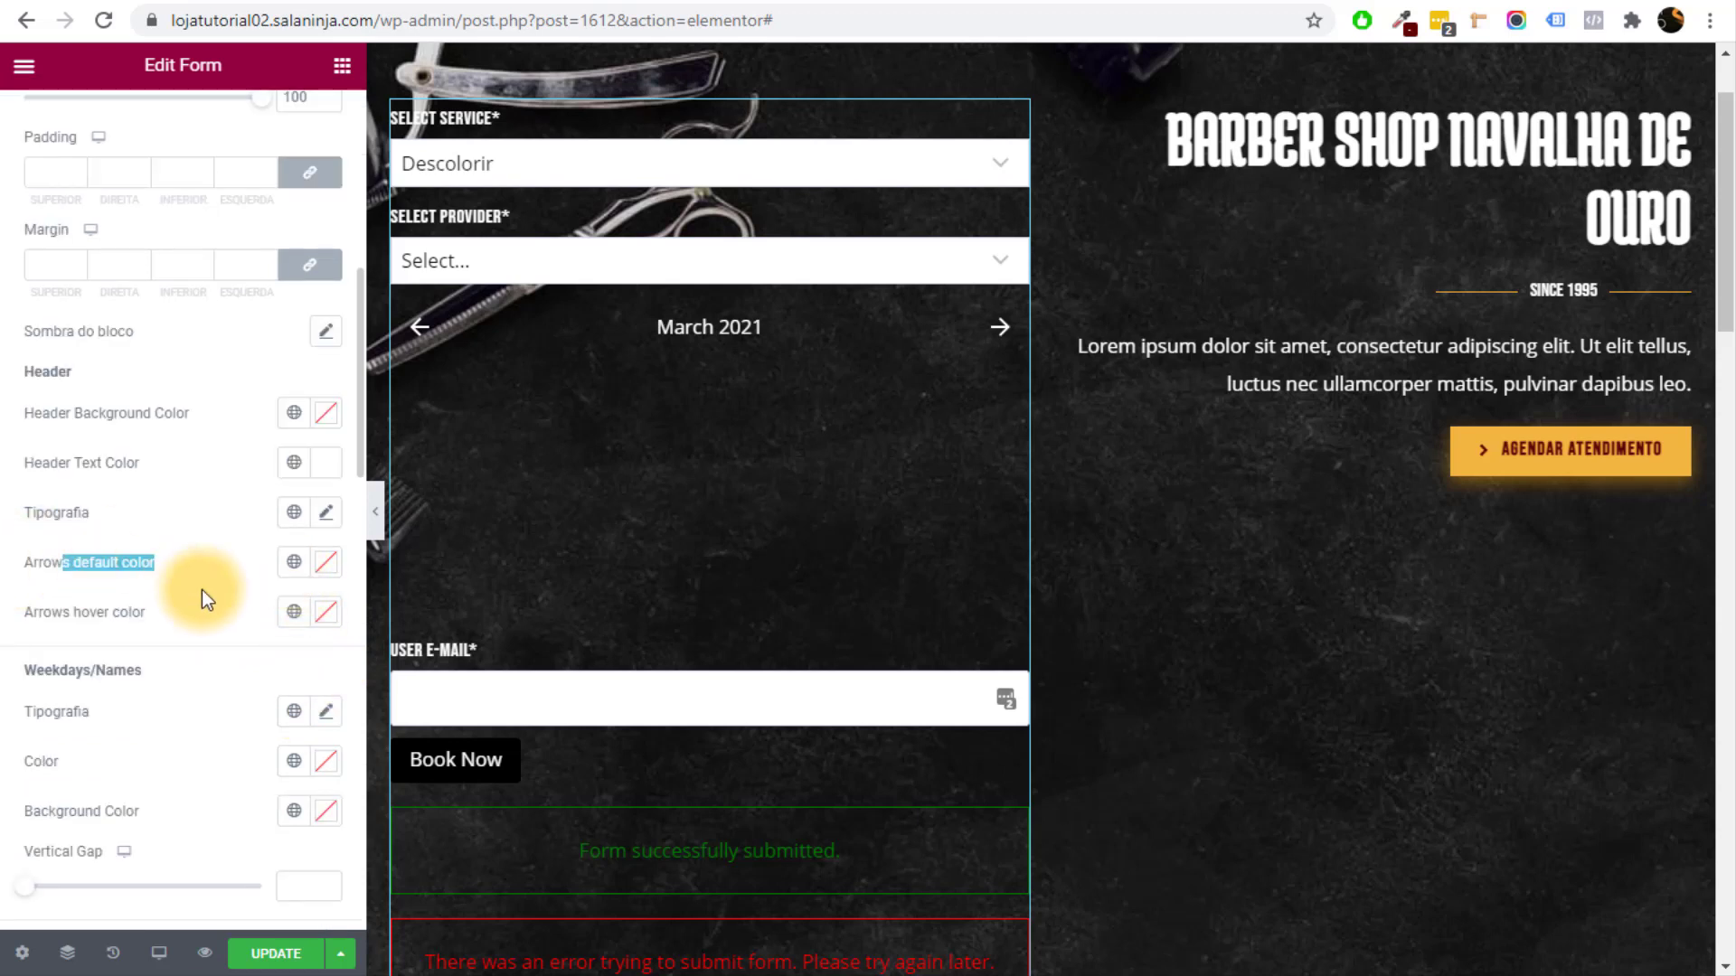
click(294, 562)
scroll(136, 793, down, 2)
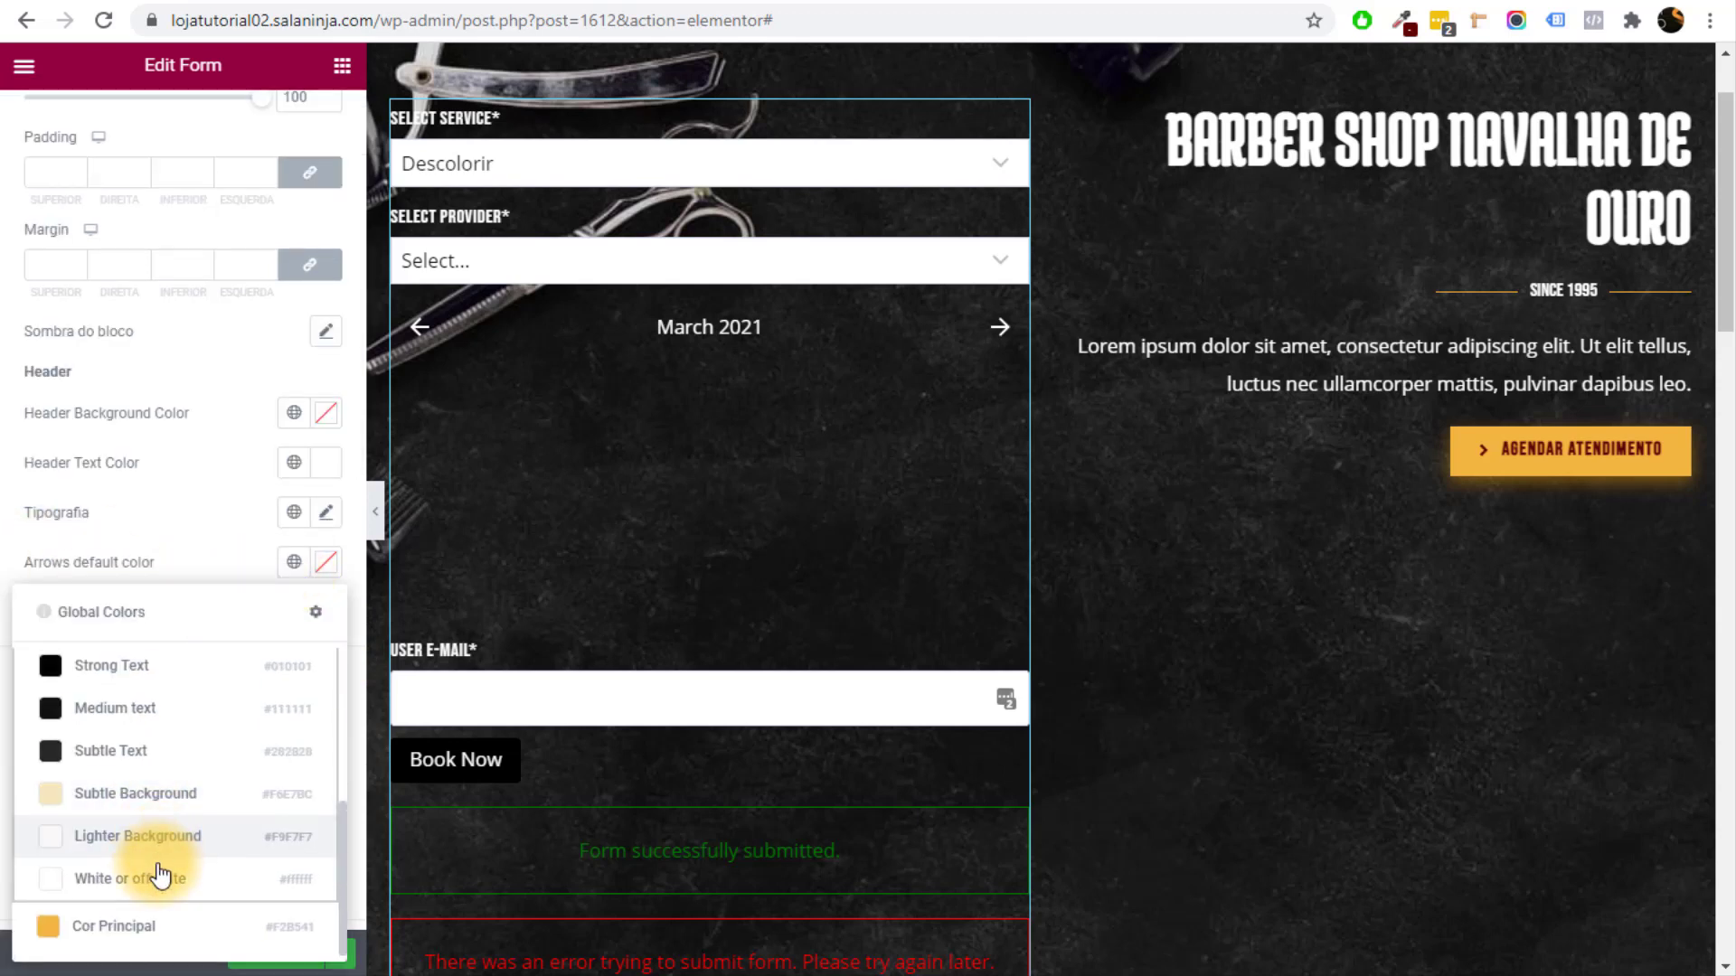
click(143, 918)
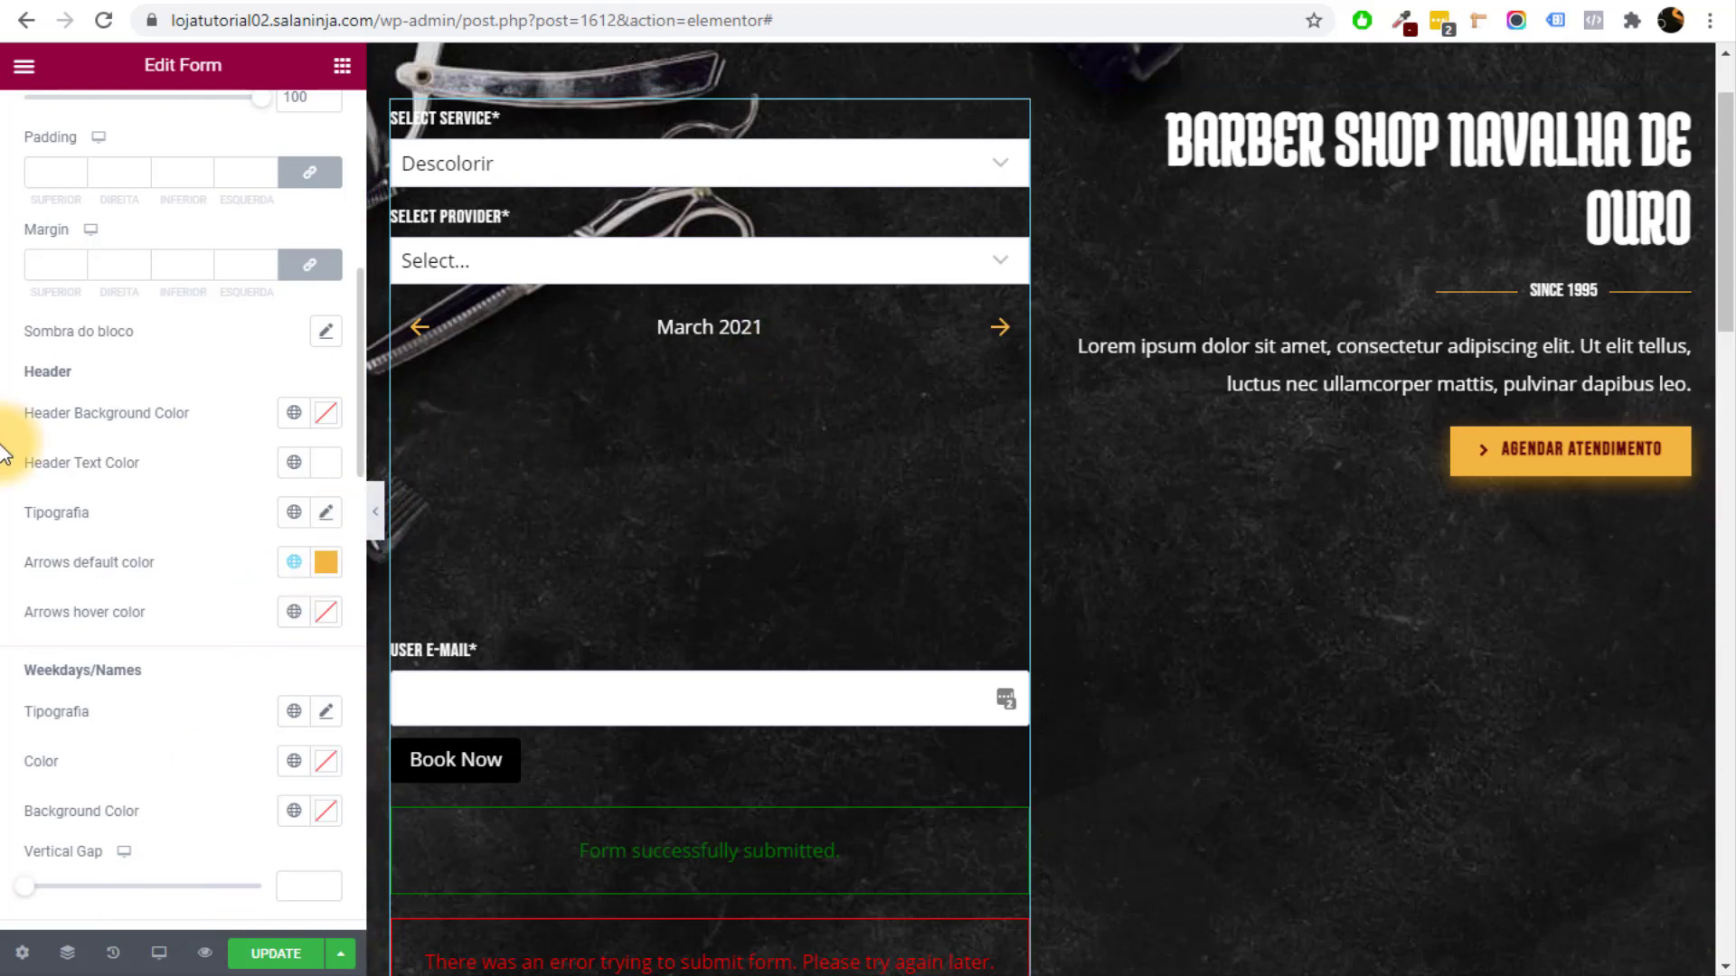
scroll(208, 610, down, 1)
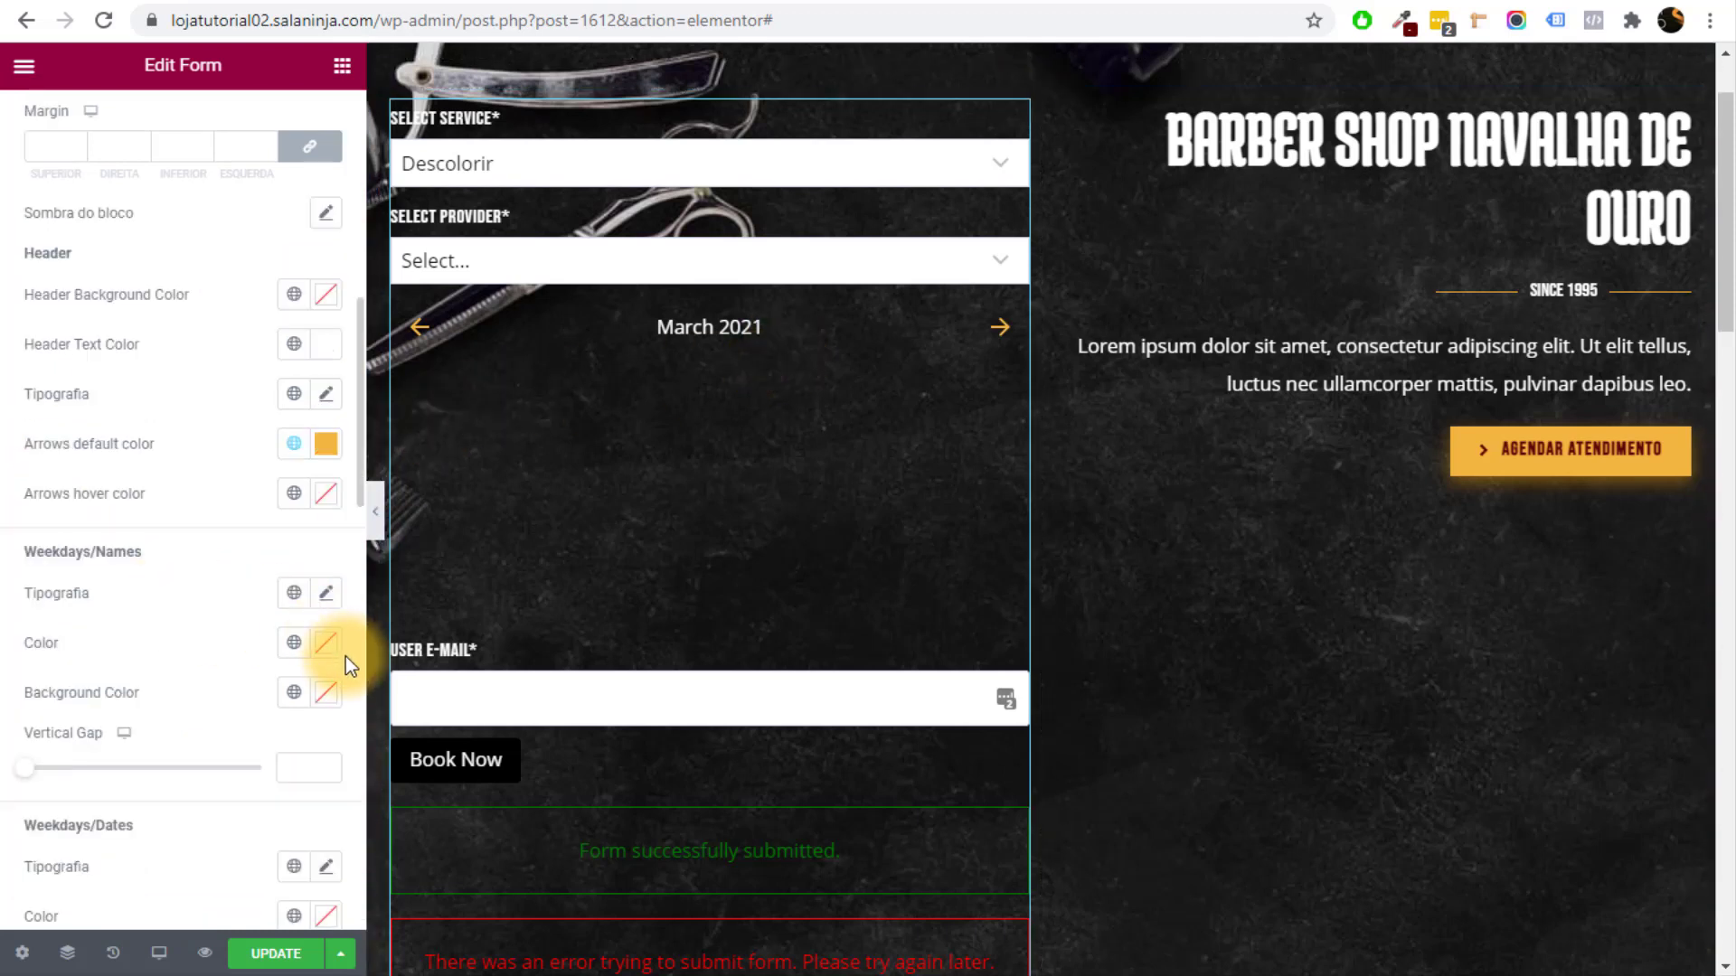
- Make the weekday names white and set their font to Open Sans
click(326, 643)
click(51, 310)
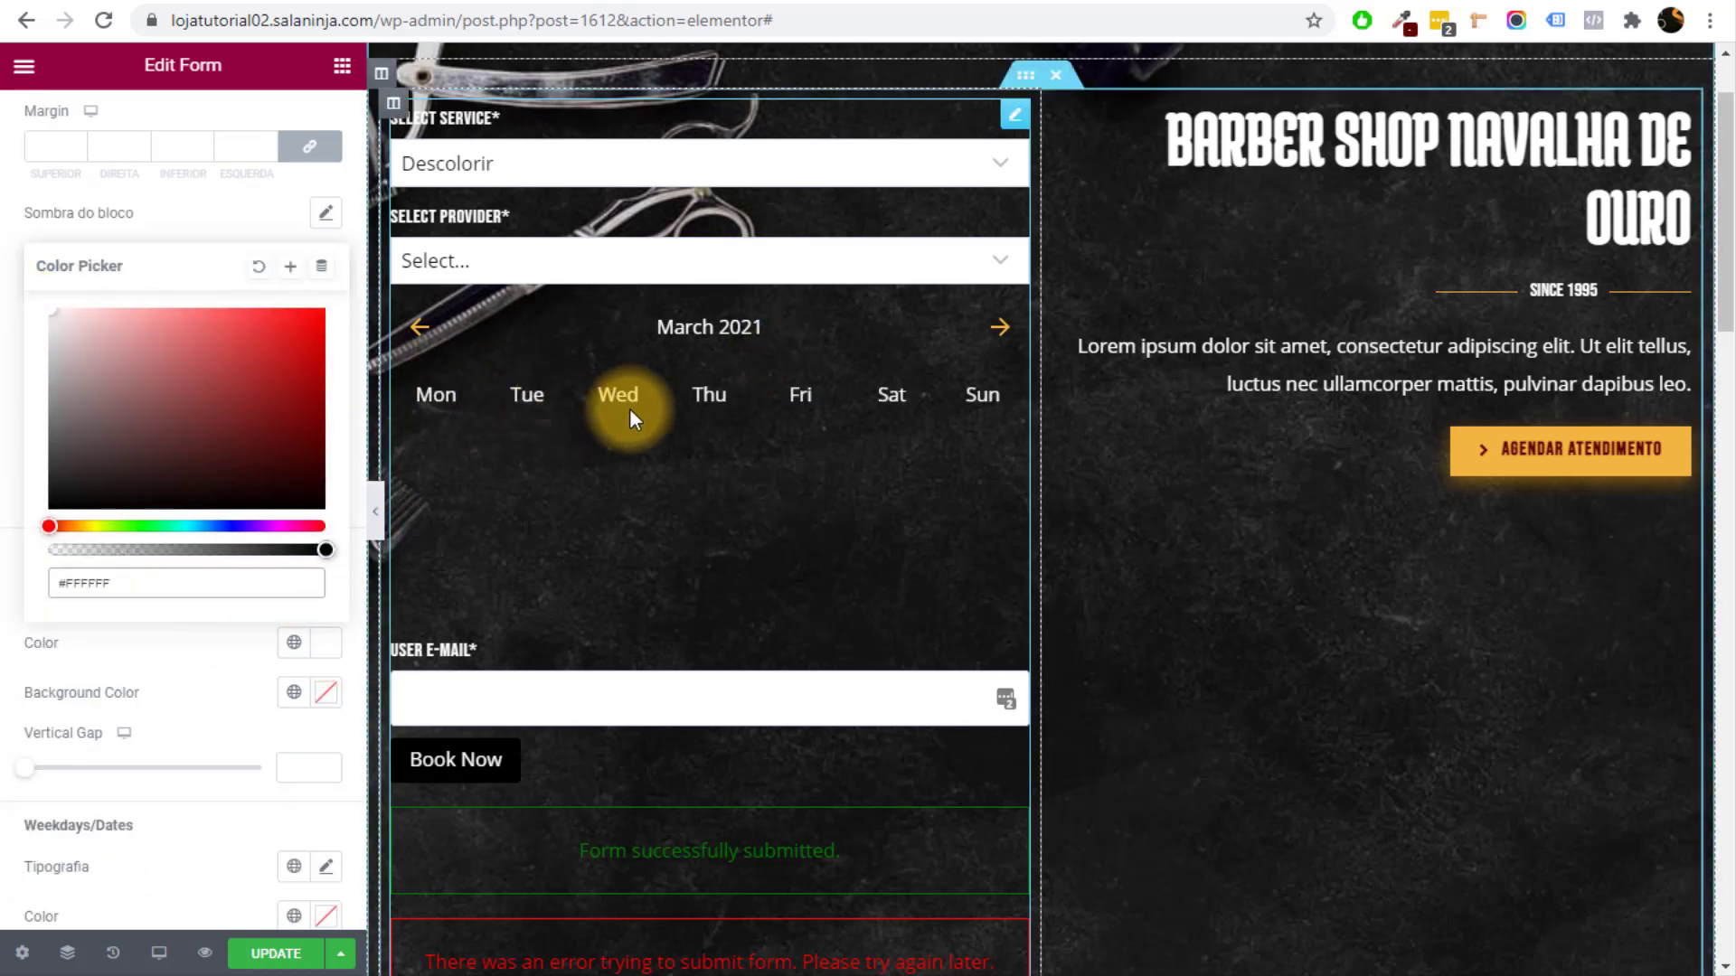
click(22, 488)
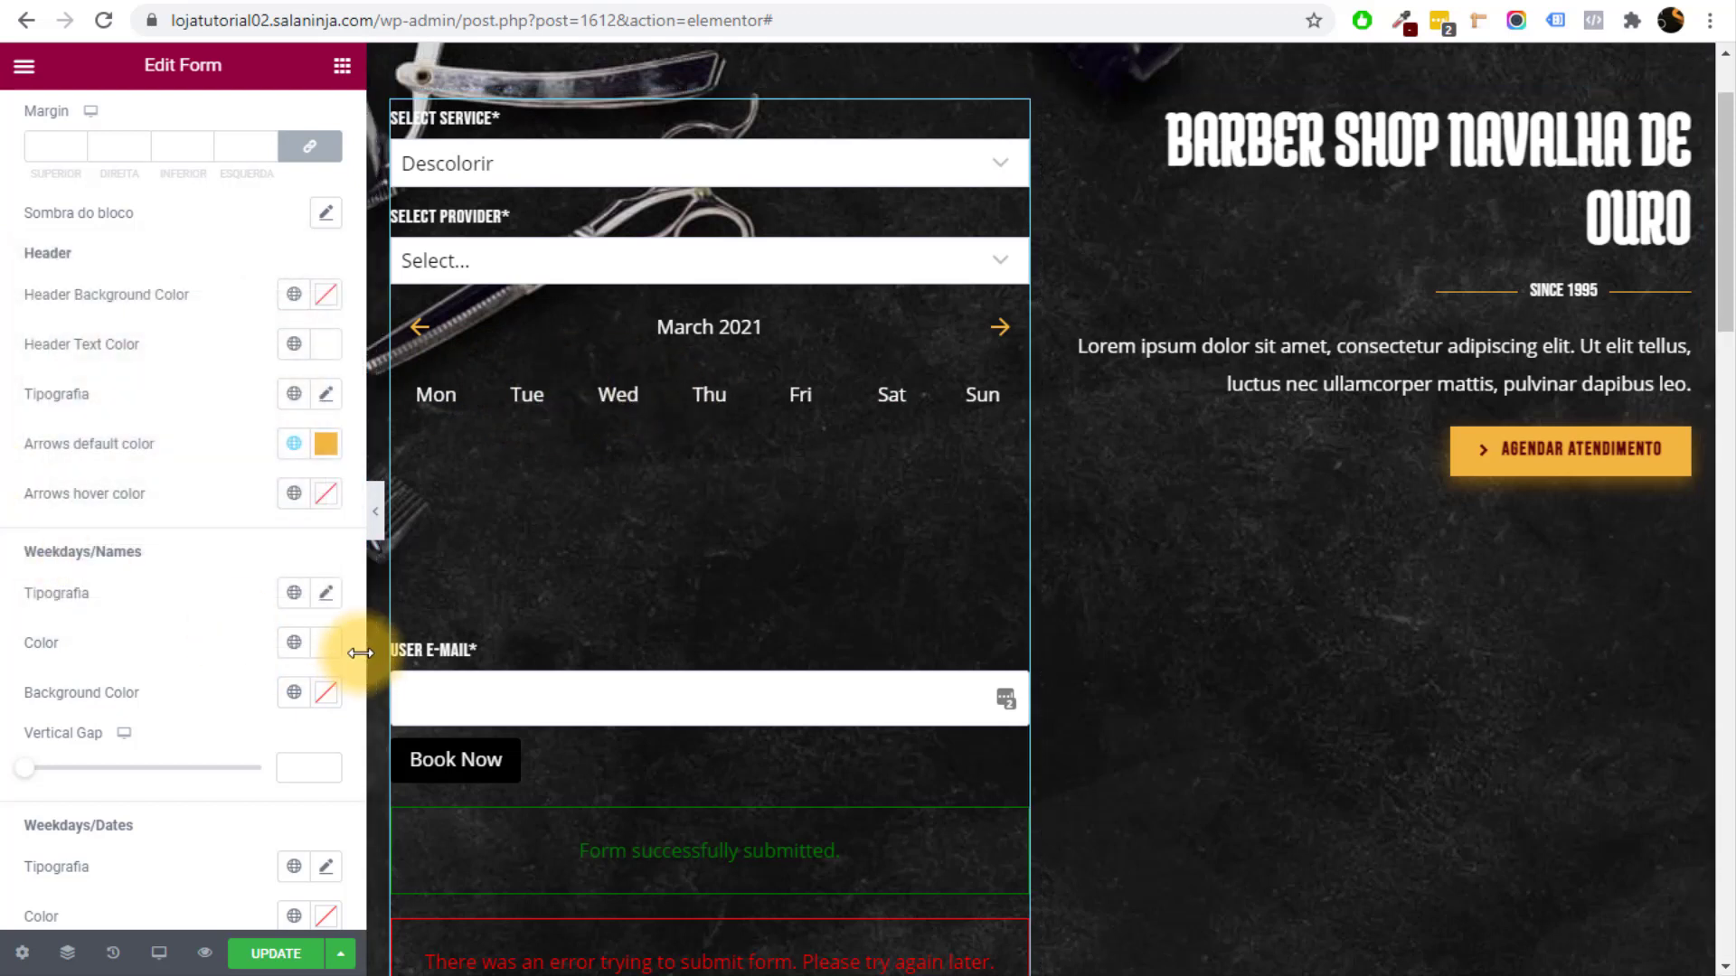
click(325, 595)
click(264, 702)
text(open)
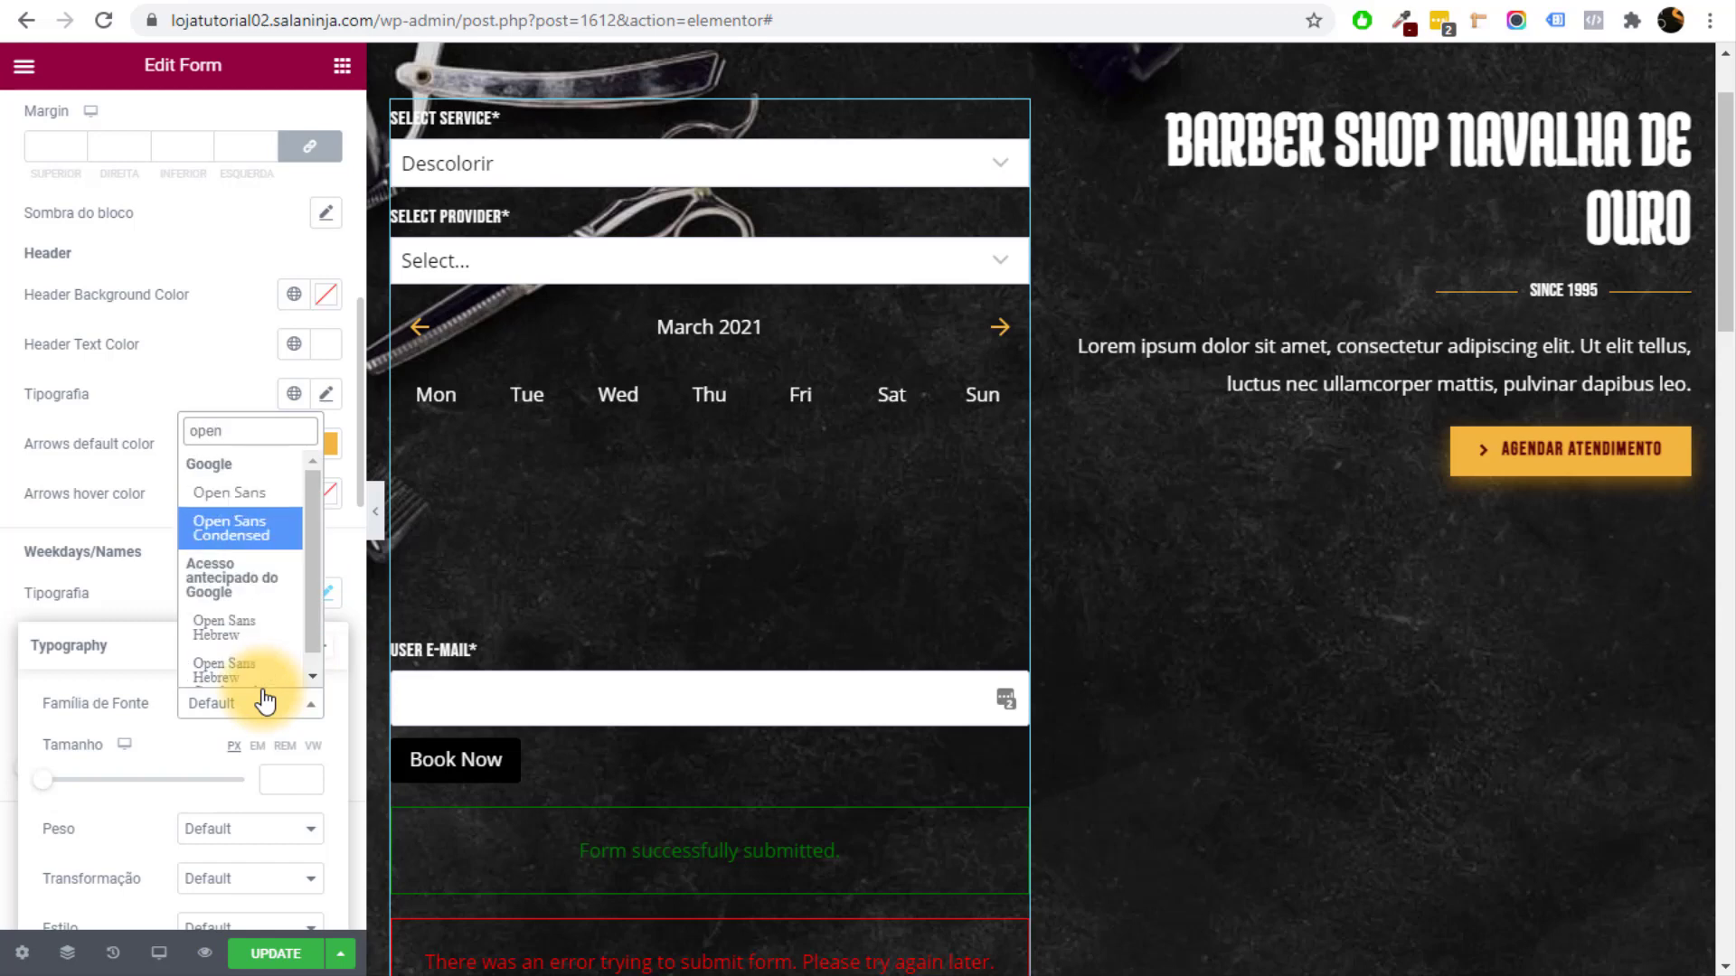
key(Up)
key(Return)
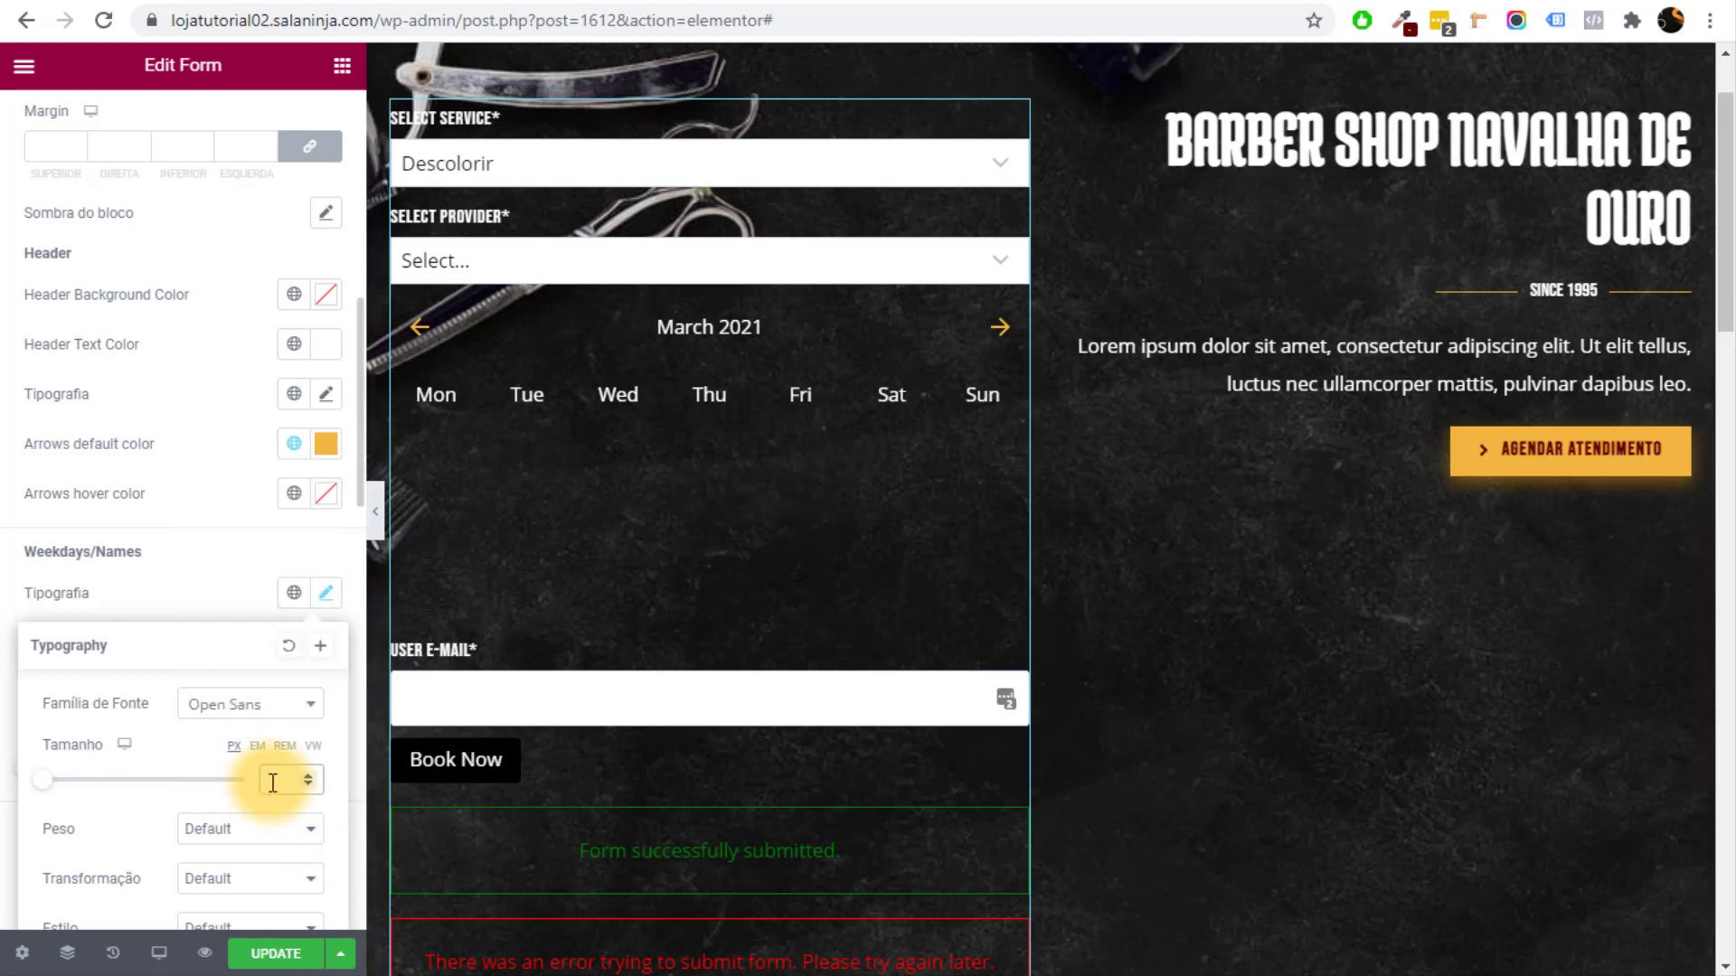
click(5, 671)
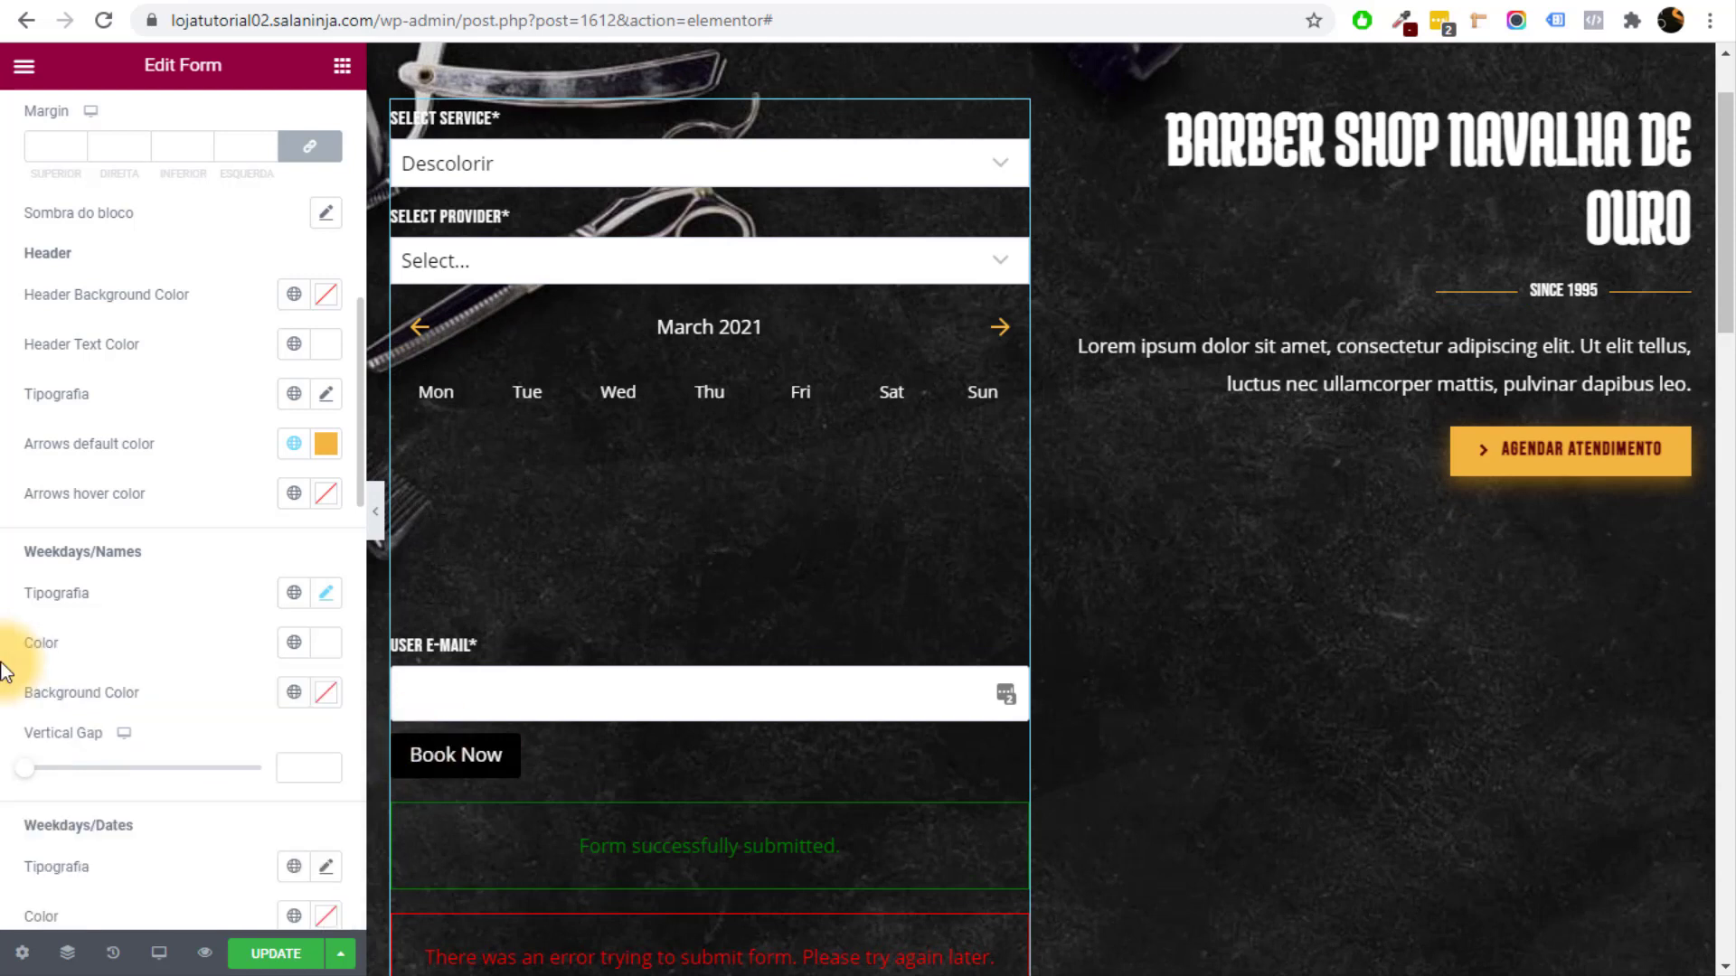
- Make the calendar date numbers white
scroll(128, 658, down, 3)
scroll(183, 492, down, 1)
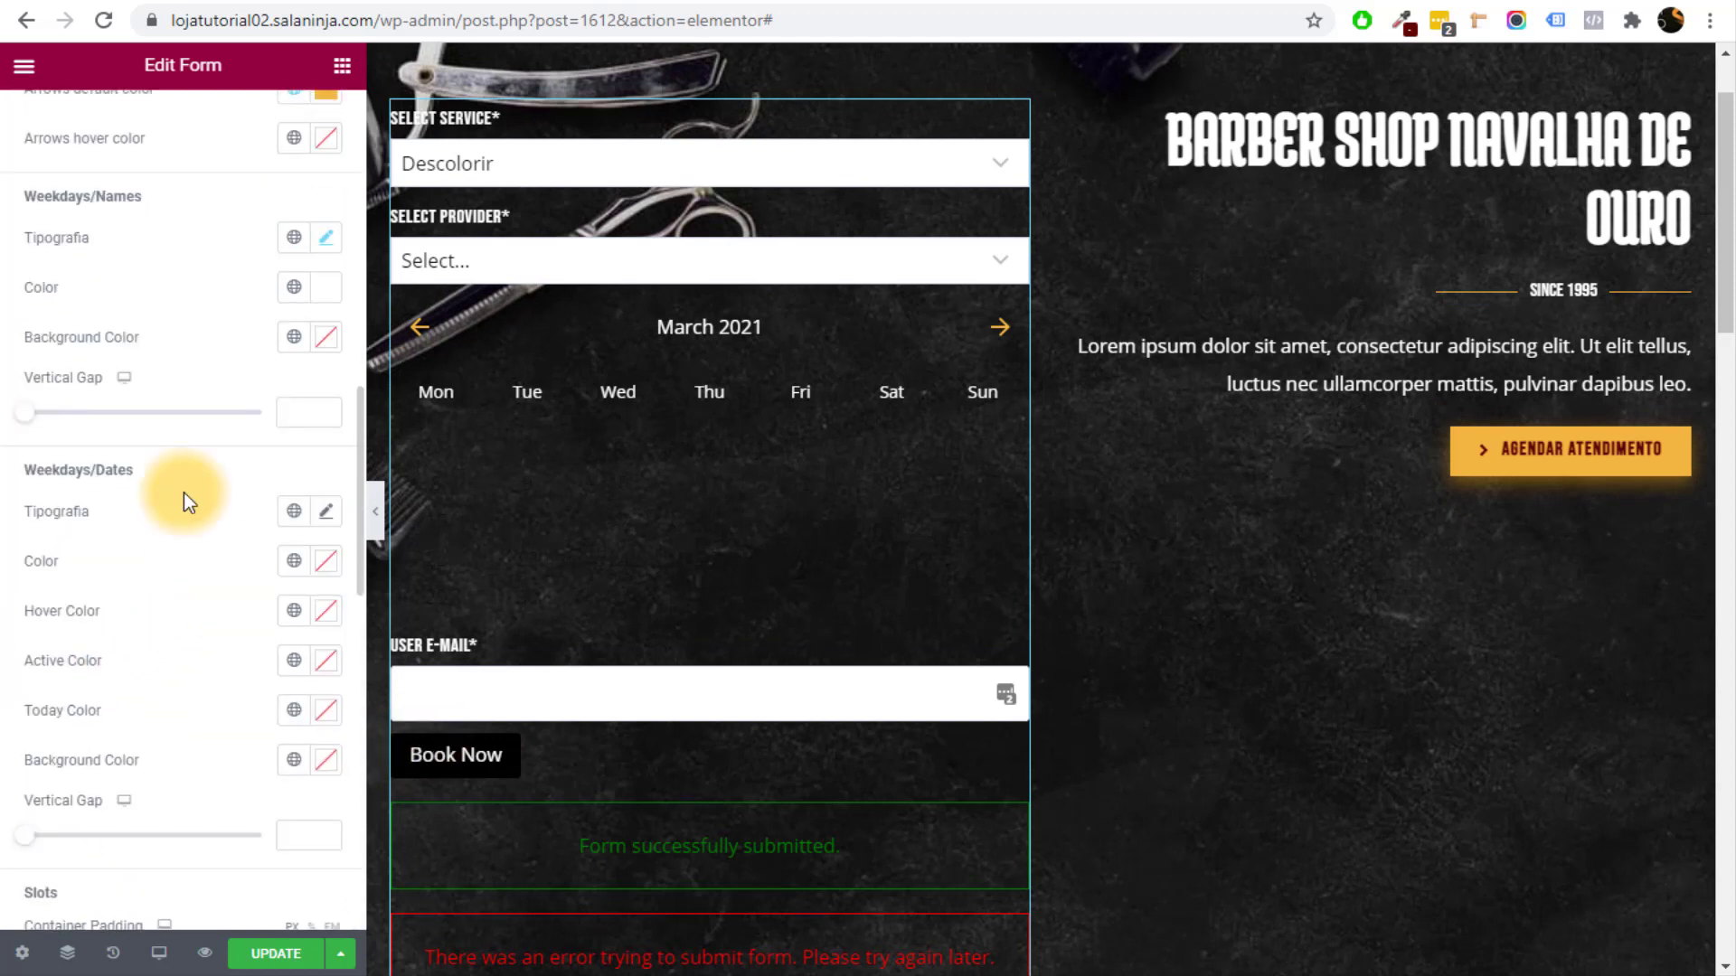
click(327, 576)
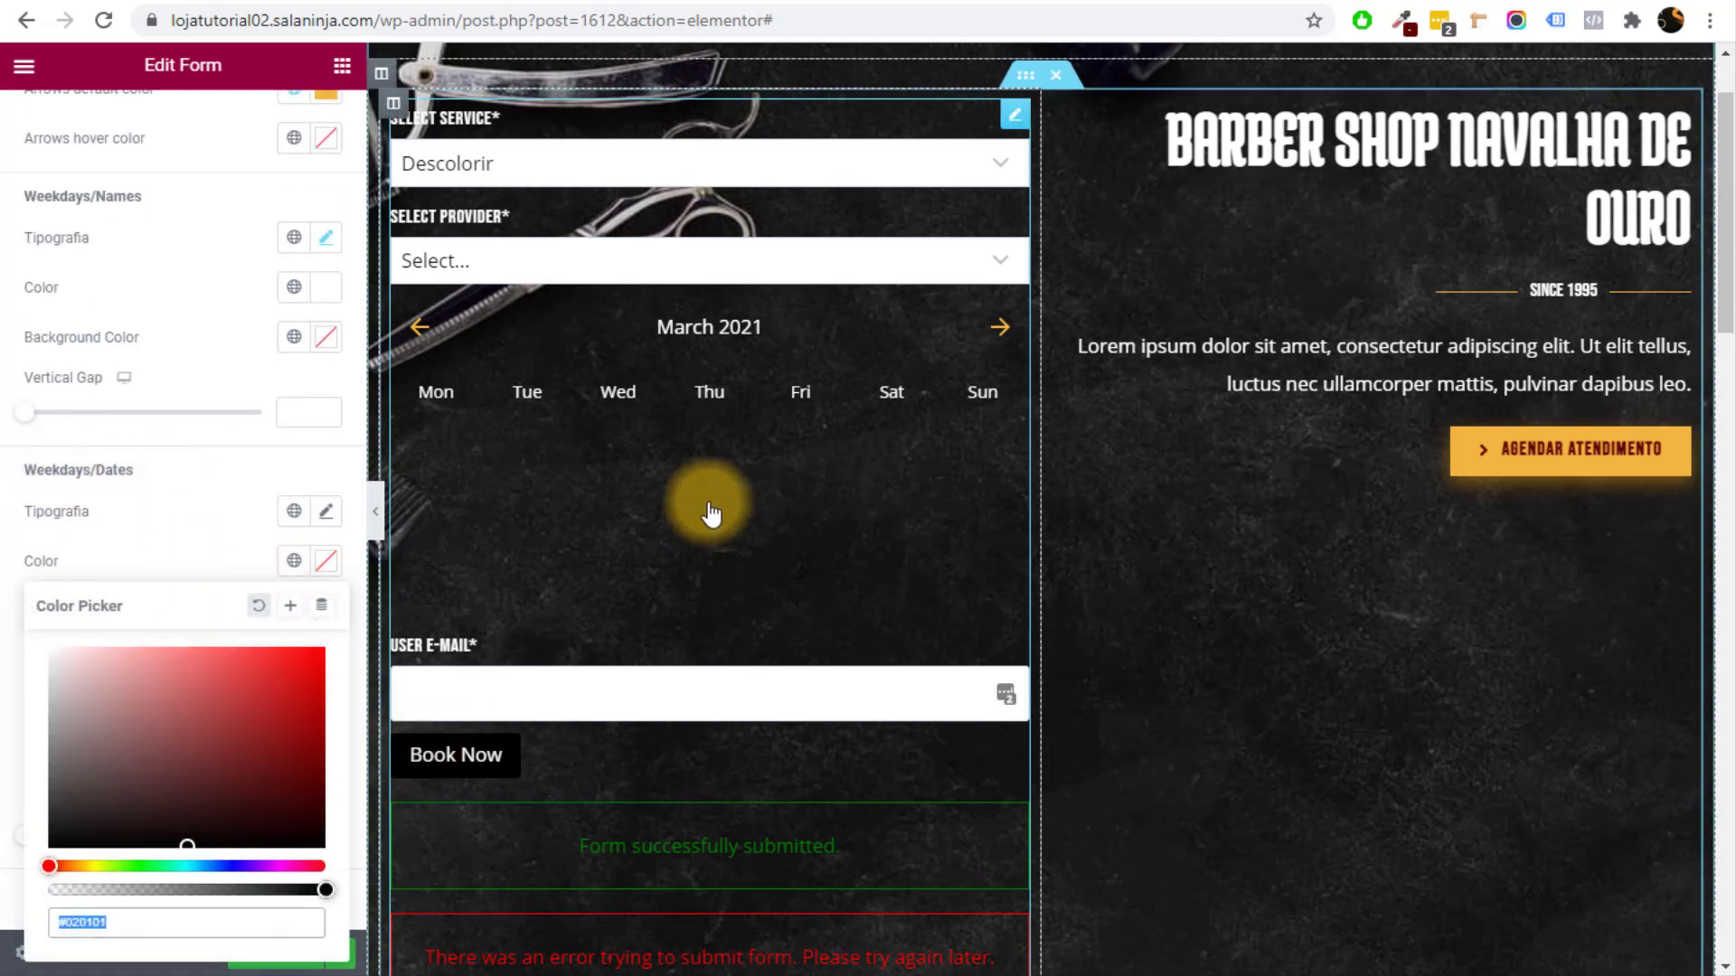
click(47, 676)
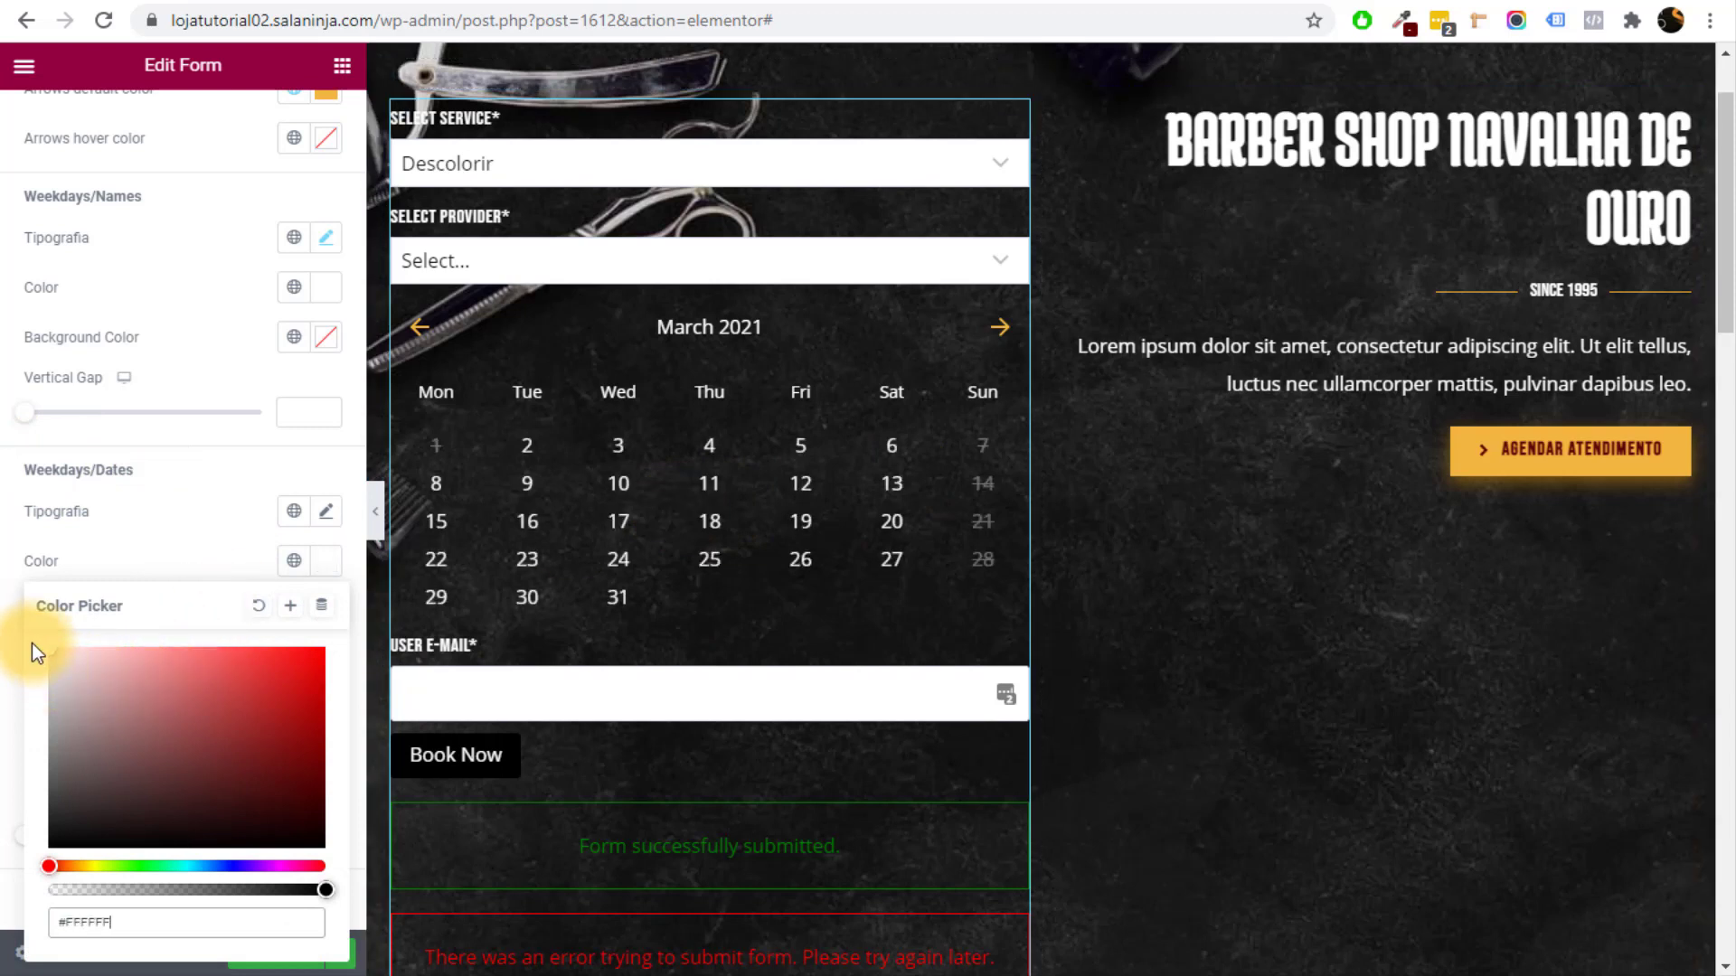
click(11, 639)
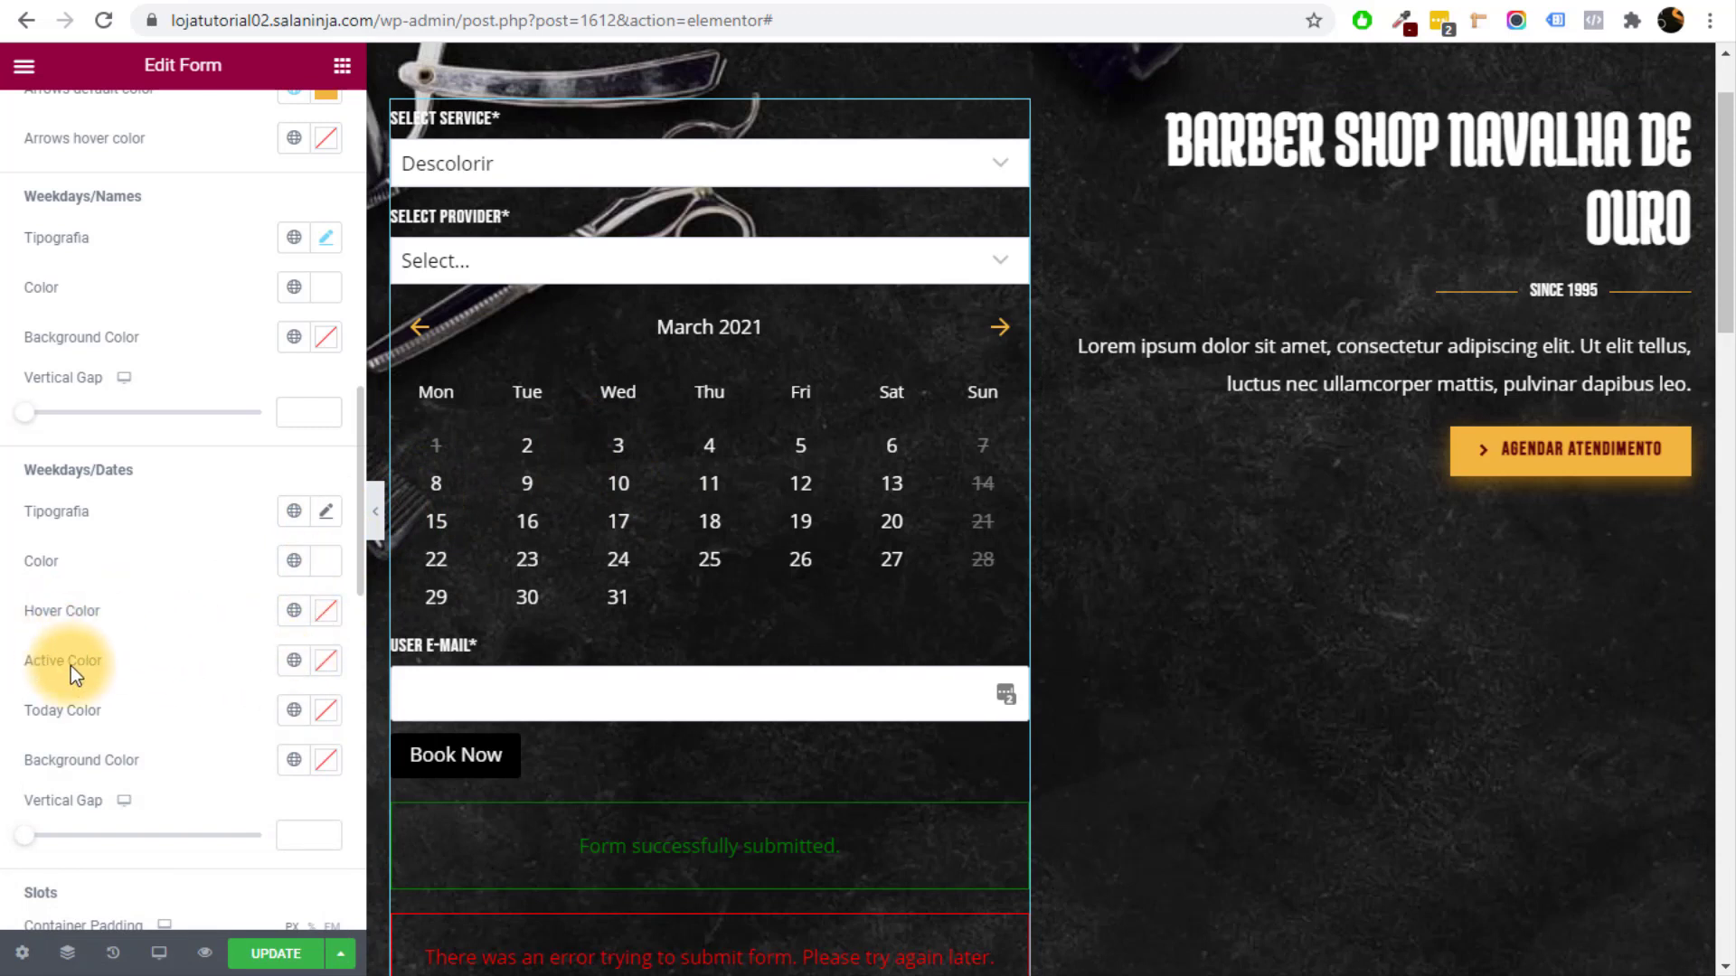
click(230, 680)
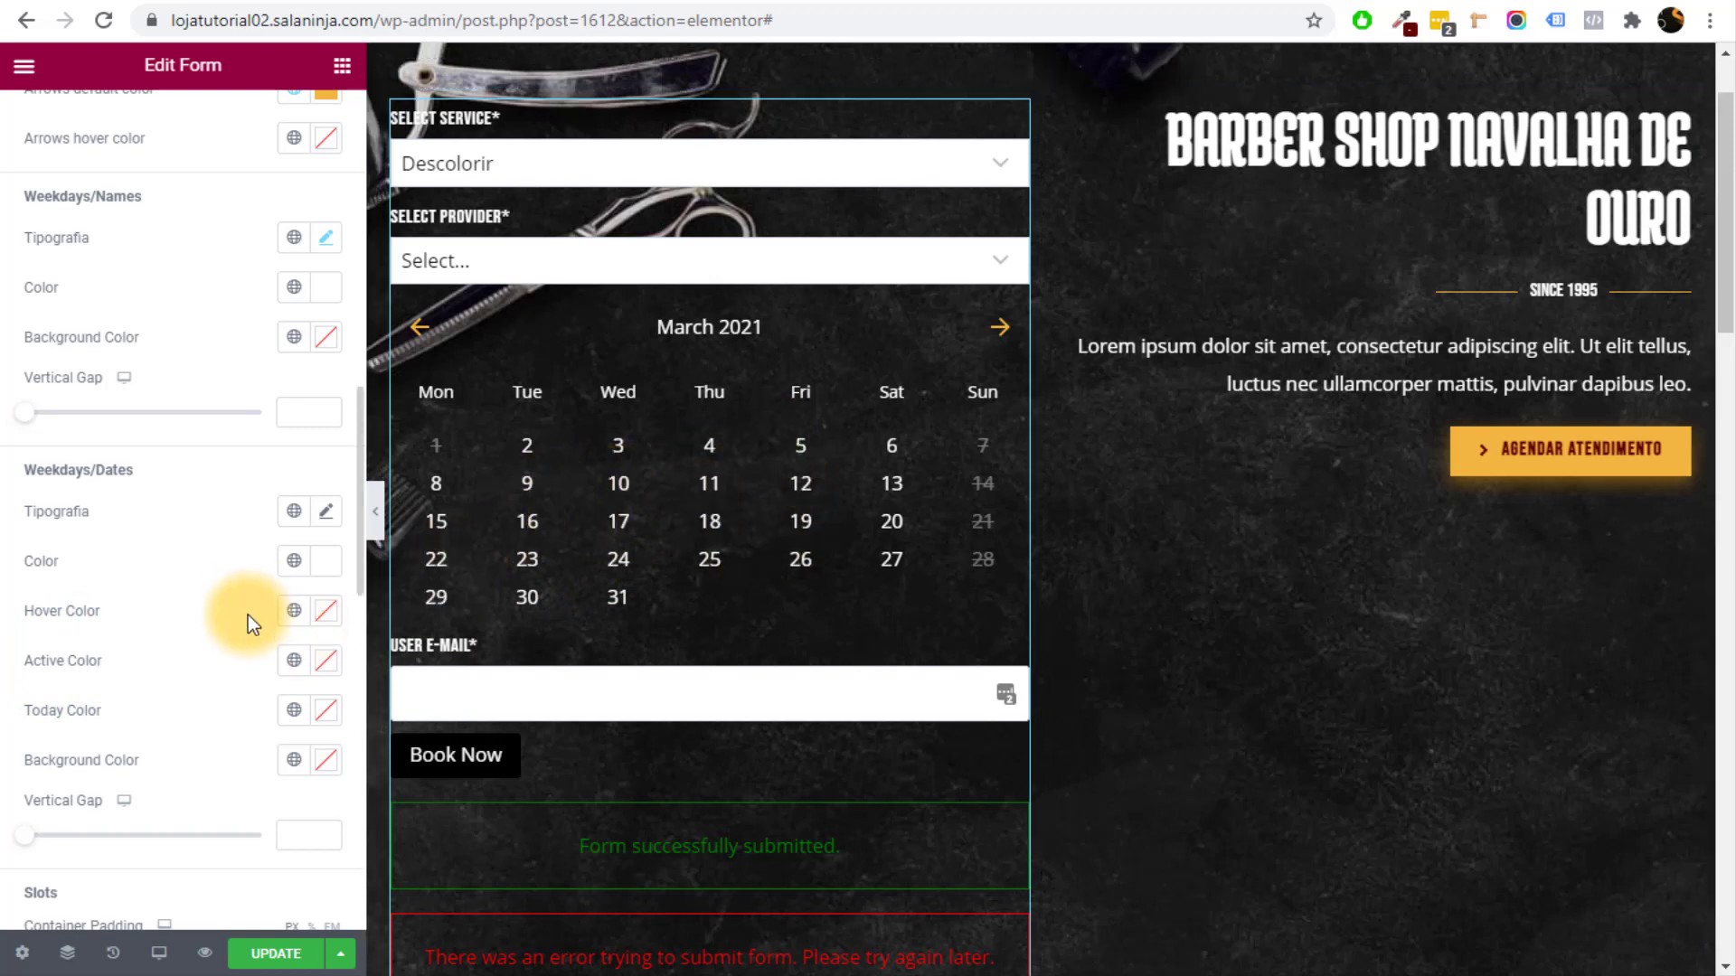
- Set the active date colour to the orange global colour and check it by picking date 10
click(296, 664)
scroll(139, 504, down, 4)
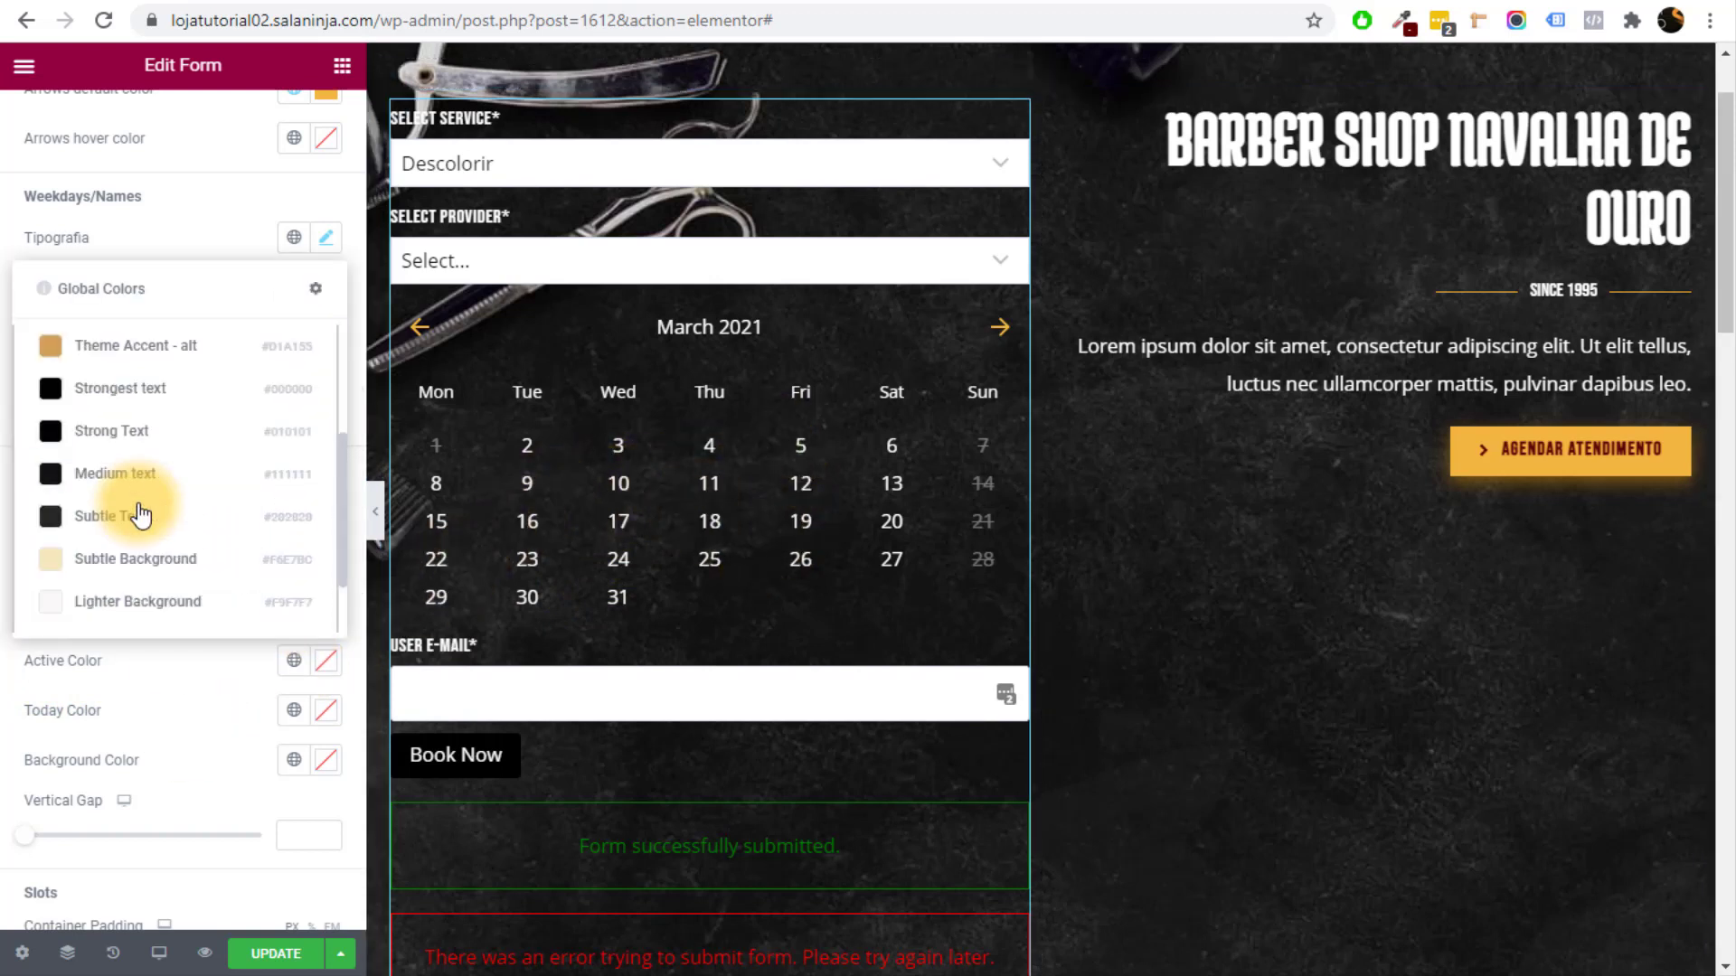
click(181, 622)
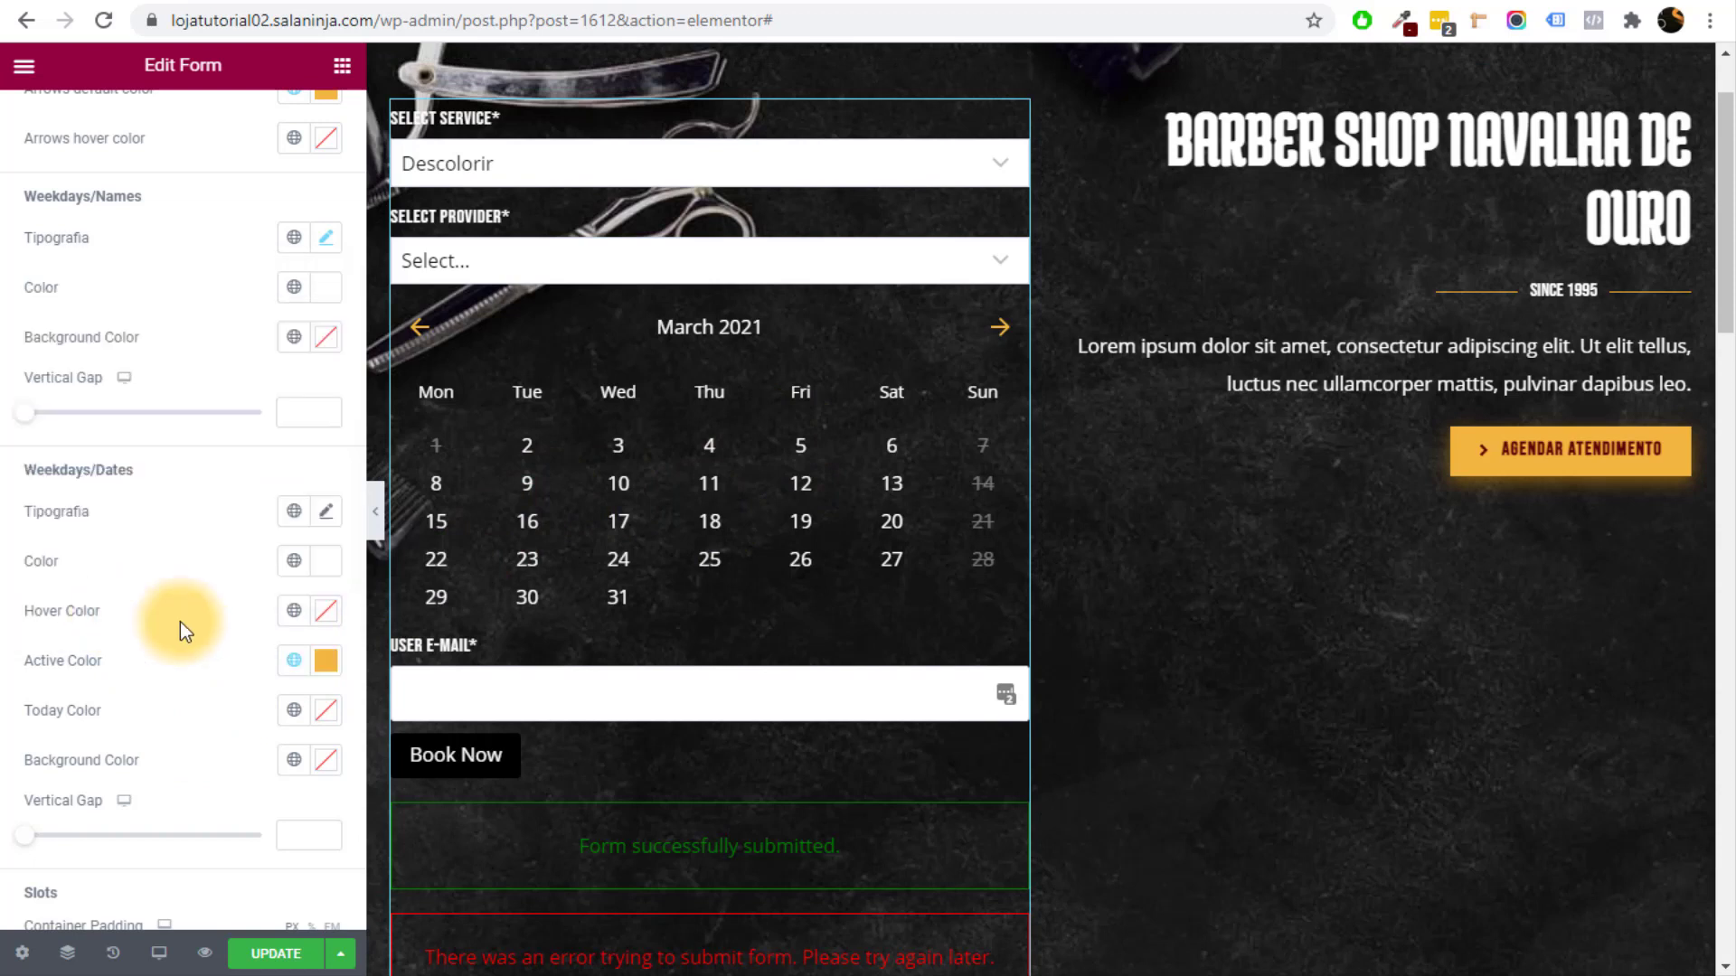
click(619, 521)
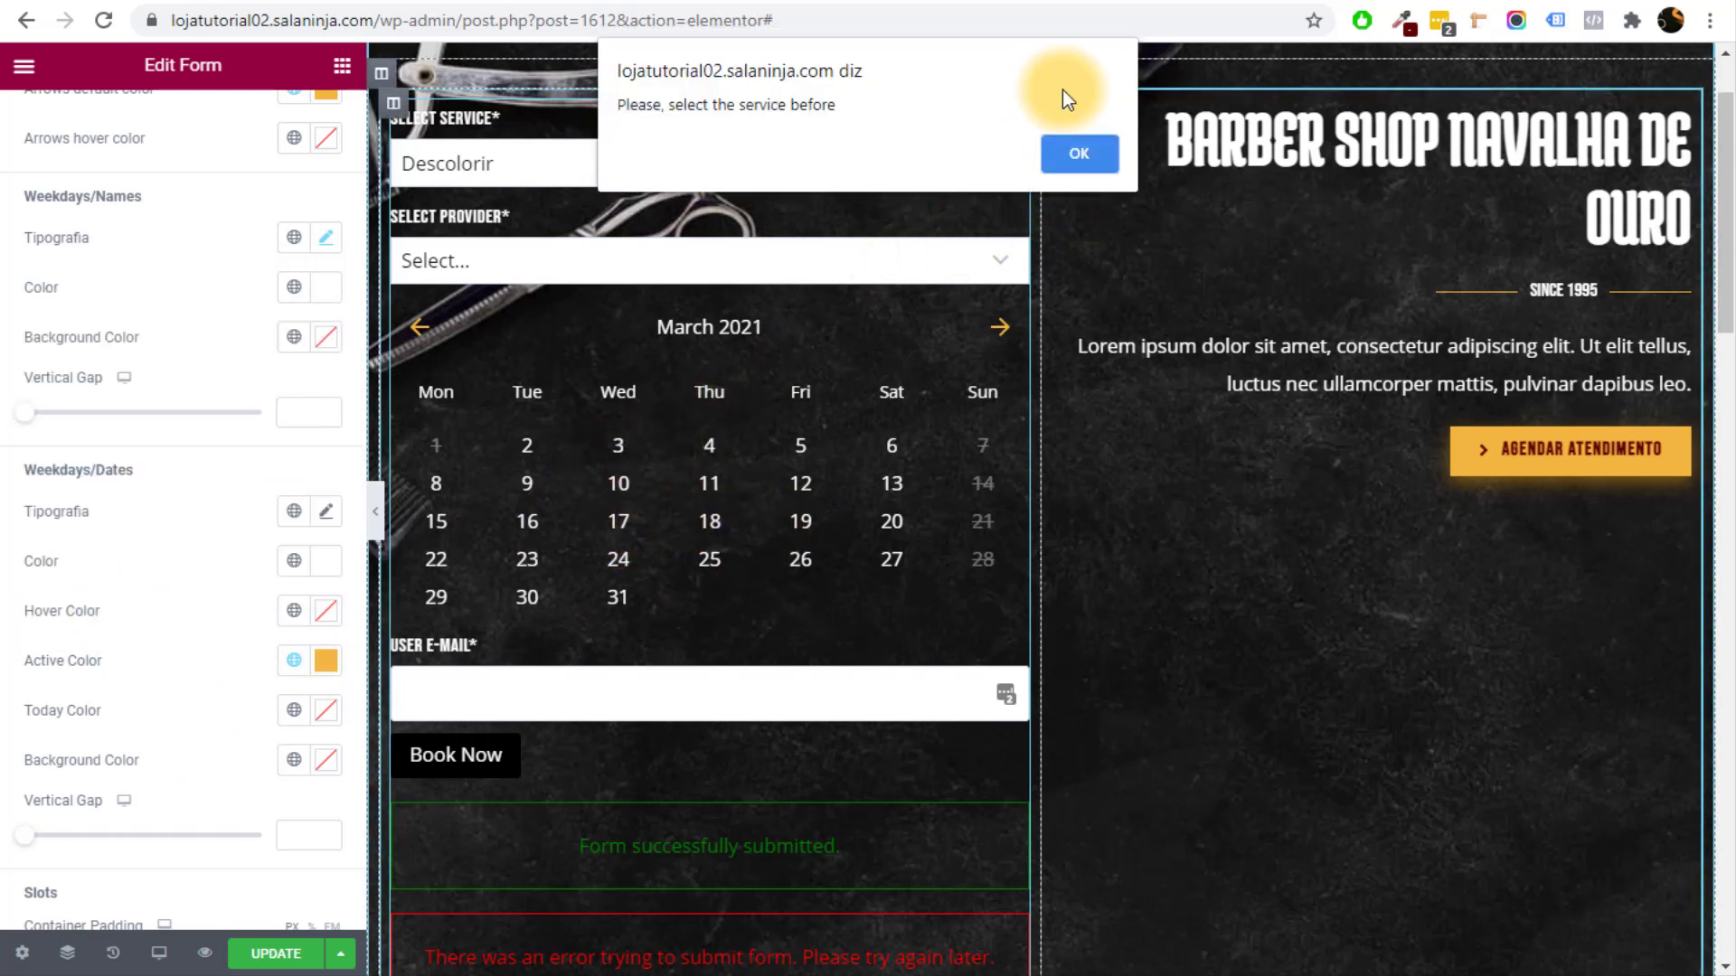
click(1076, 154)
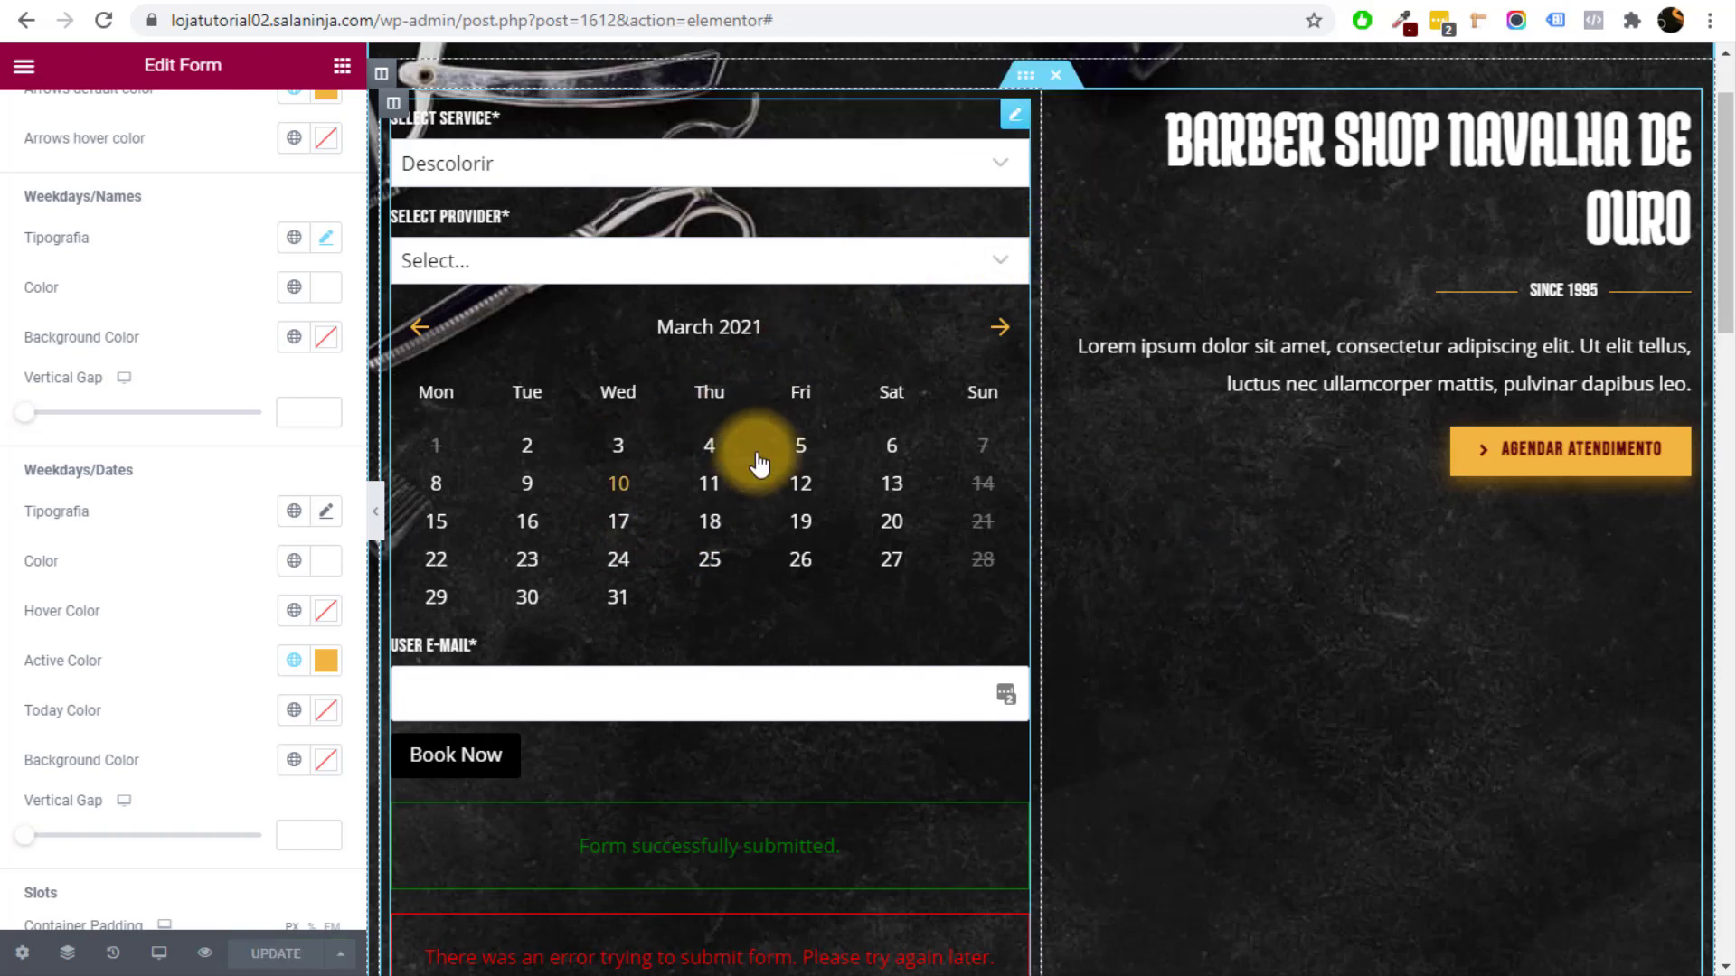
click(629, 488)
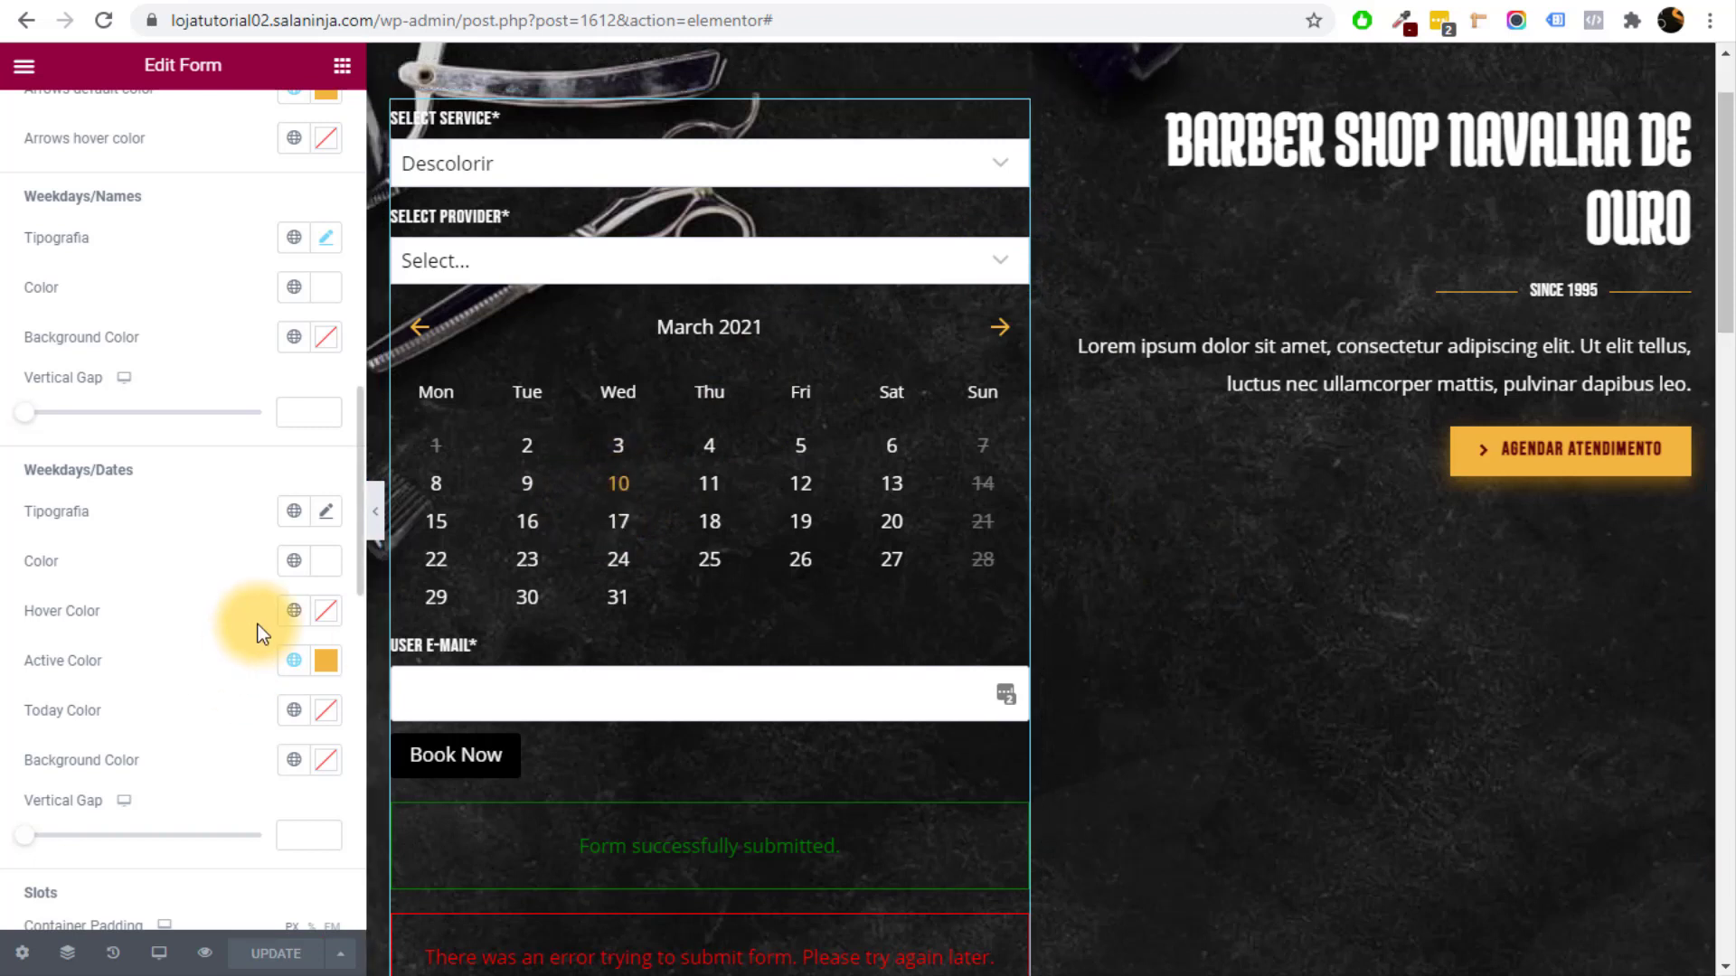
scroll(136, 634, down, 2)
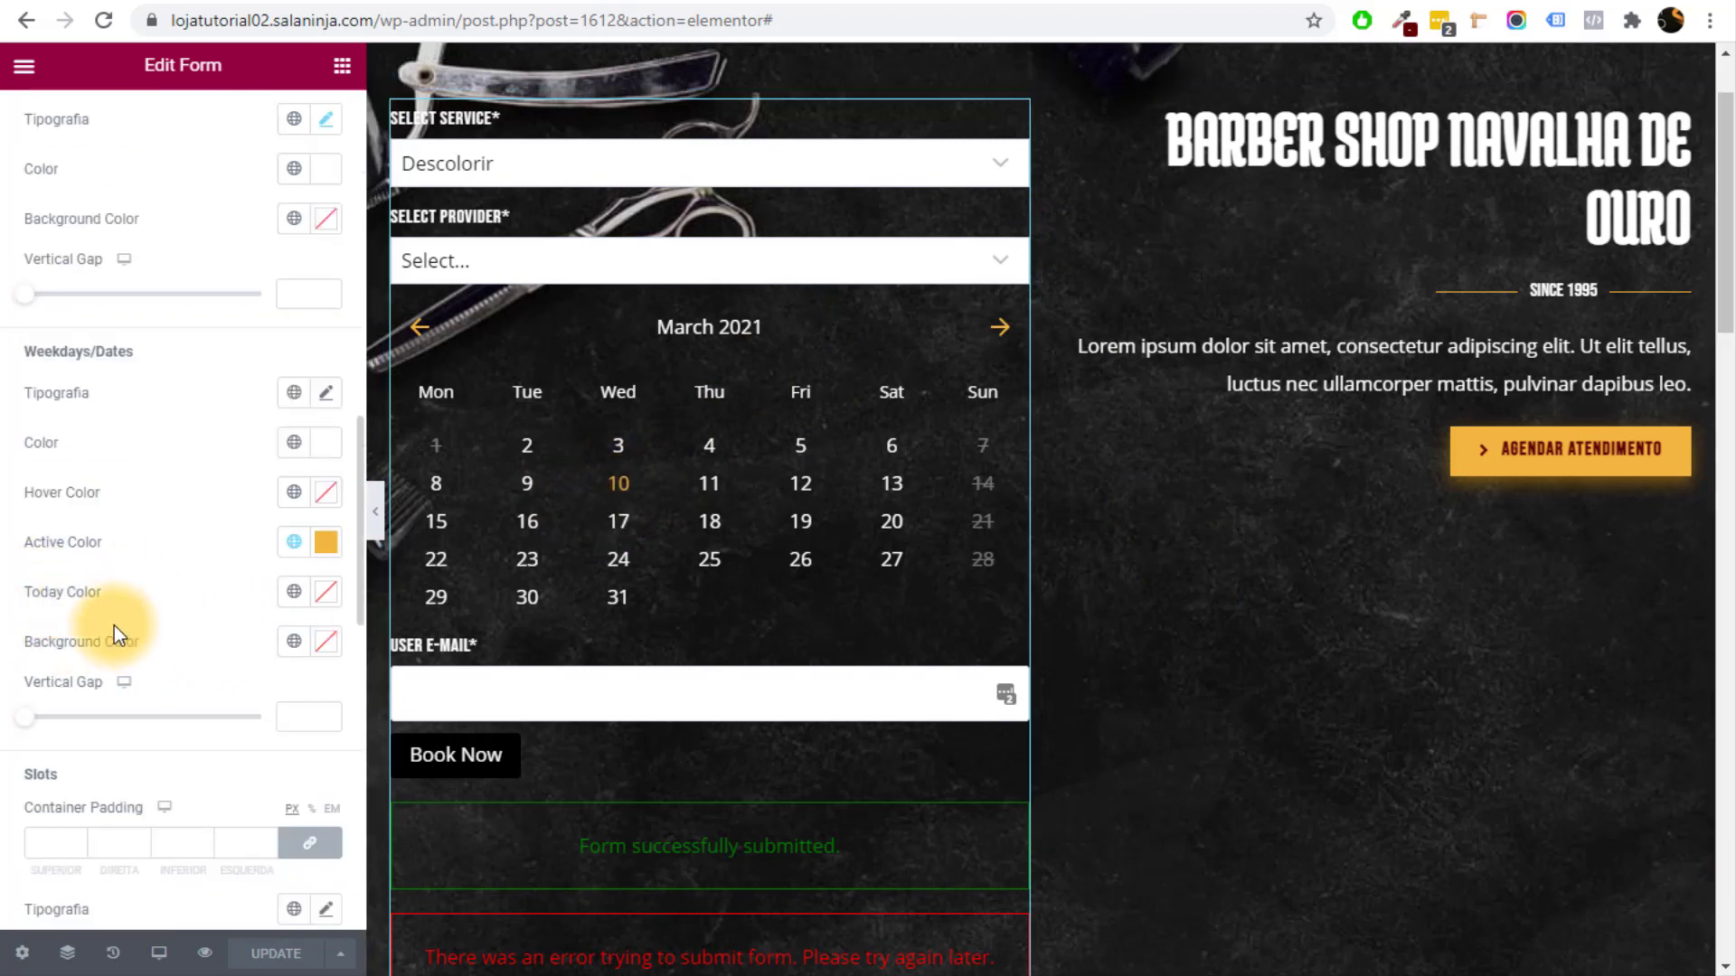
- Set the slot text to light grey #E1E1E1 and the slot close button to near-white
scroll(139, 550, down, 6)
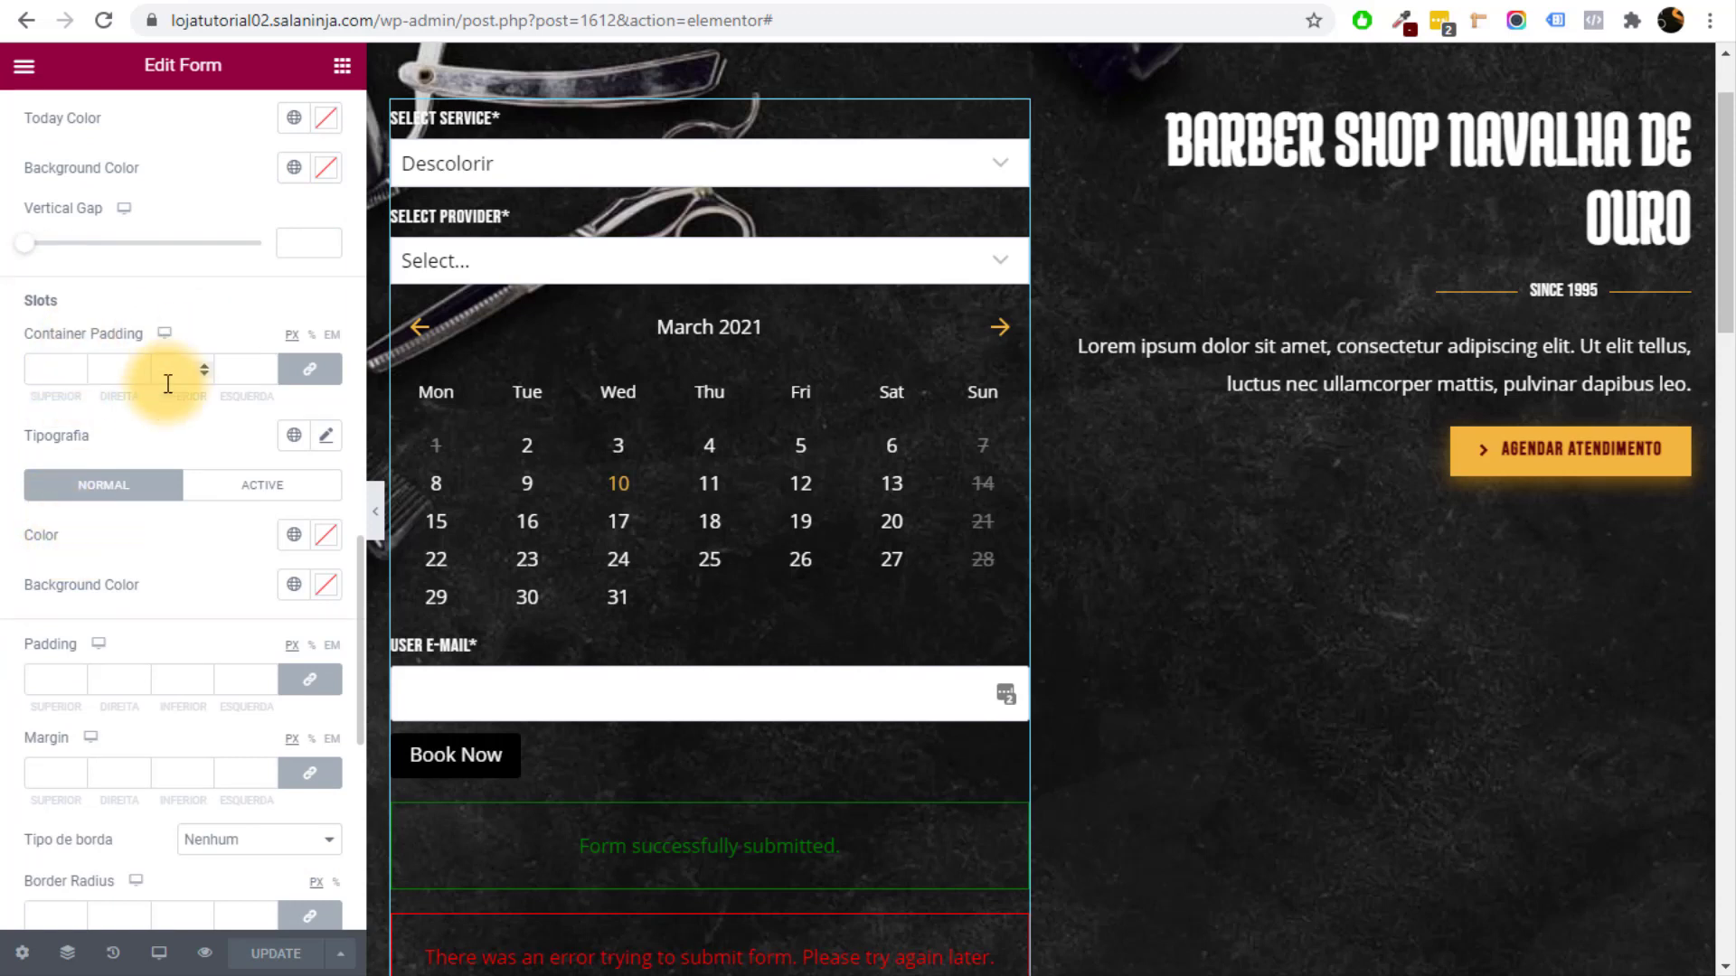
click(326, 535)
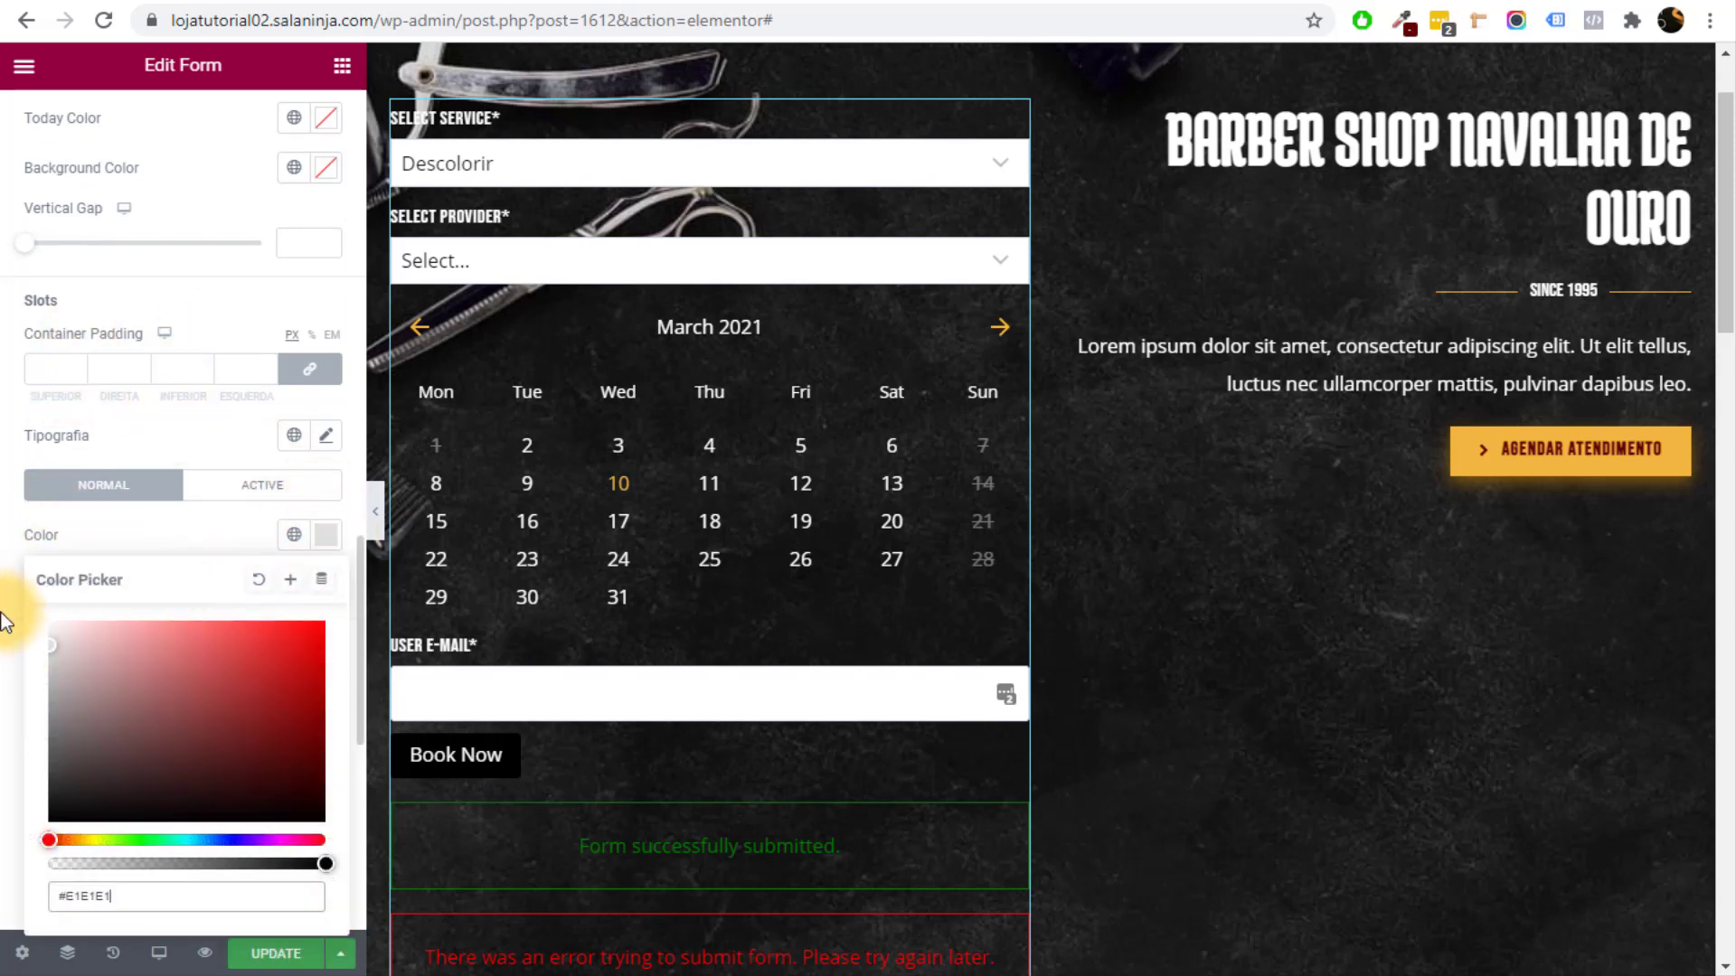
click(3, 674)
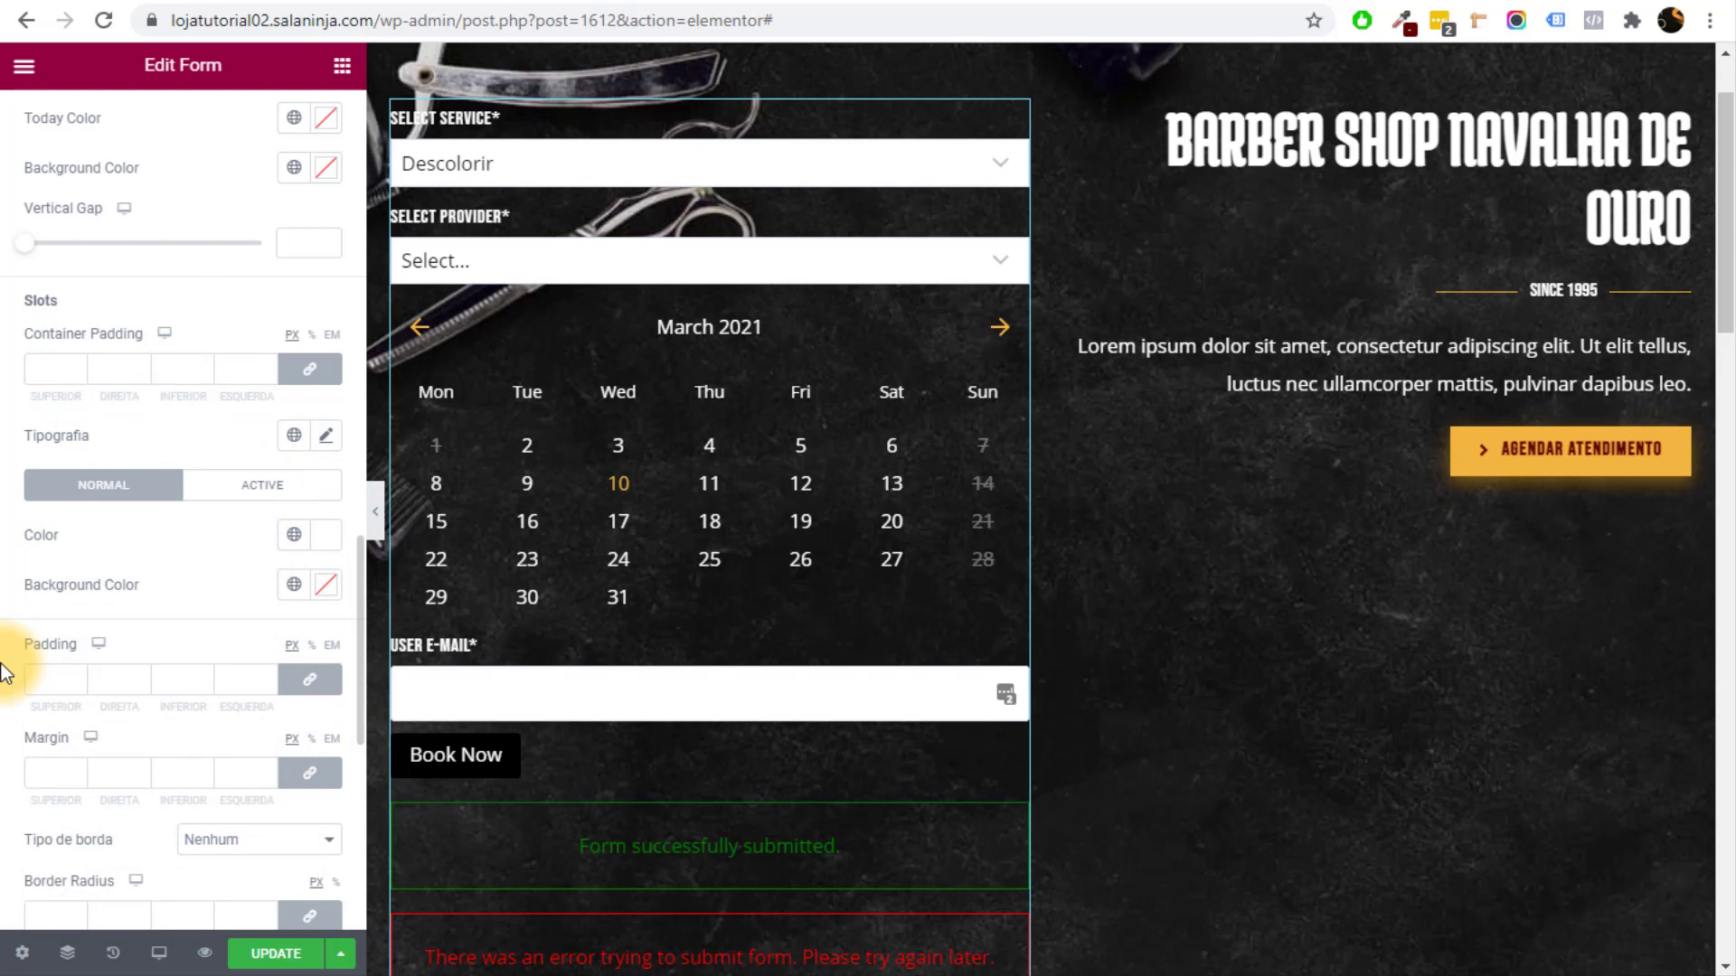
scroll(296, 627, down, 8)
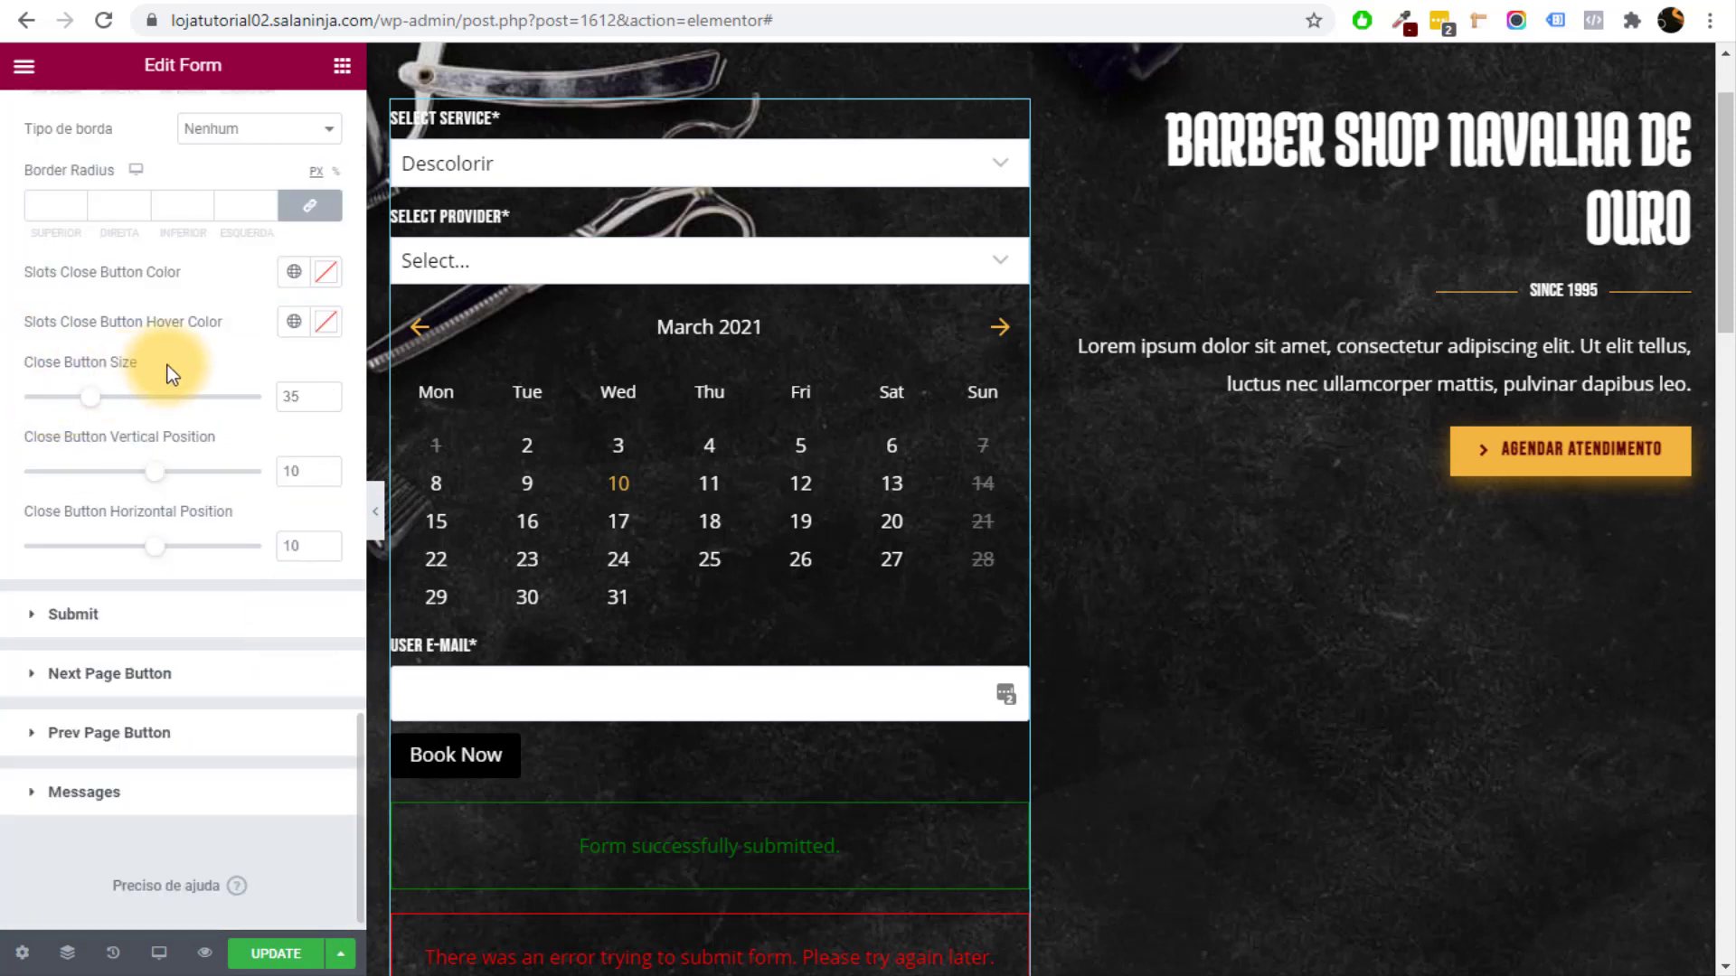
click(323, 273)
mouse_move(166, 504)
mouse_down()
mouse_move(283, 399)
mouse_move(9, 367)
mouse_up()
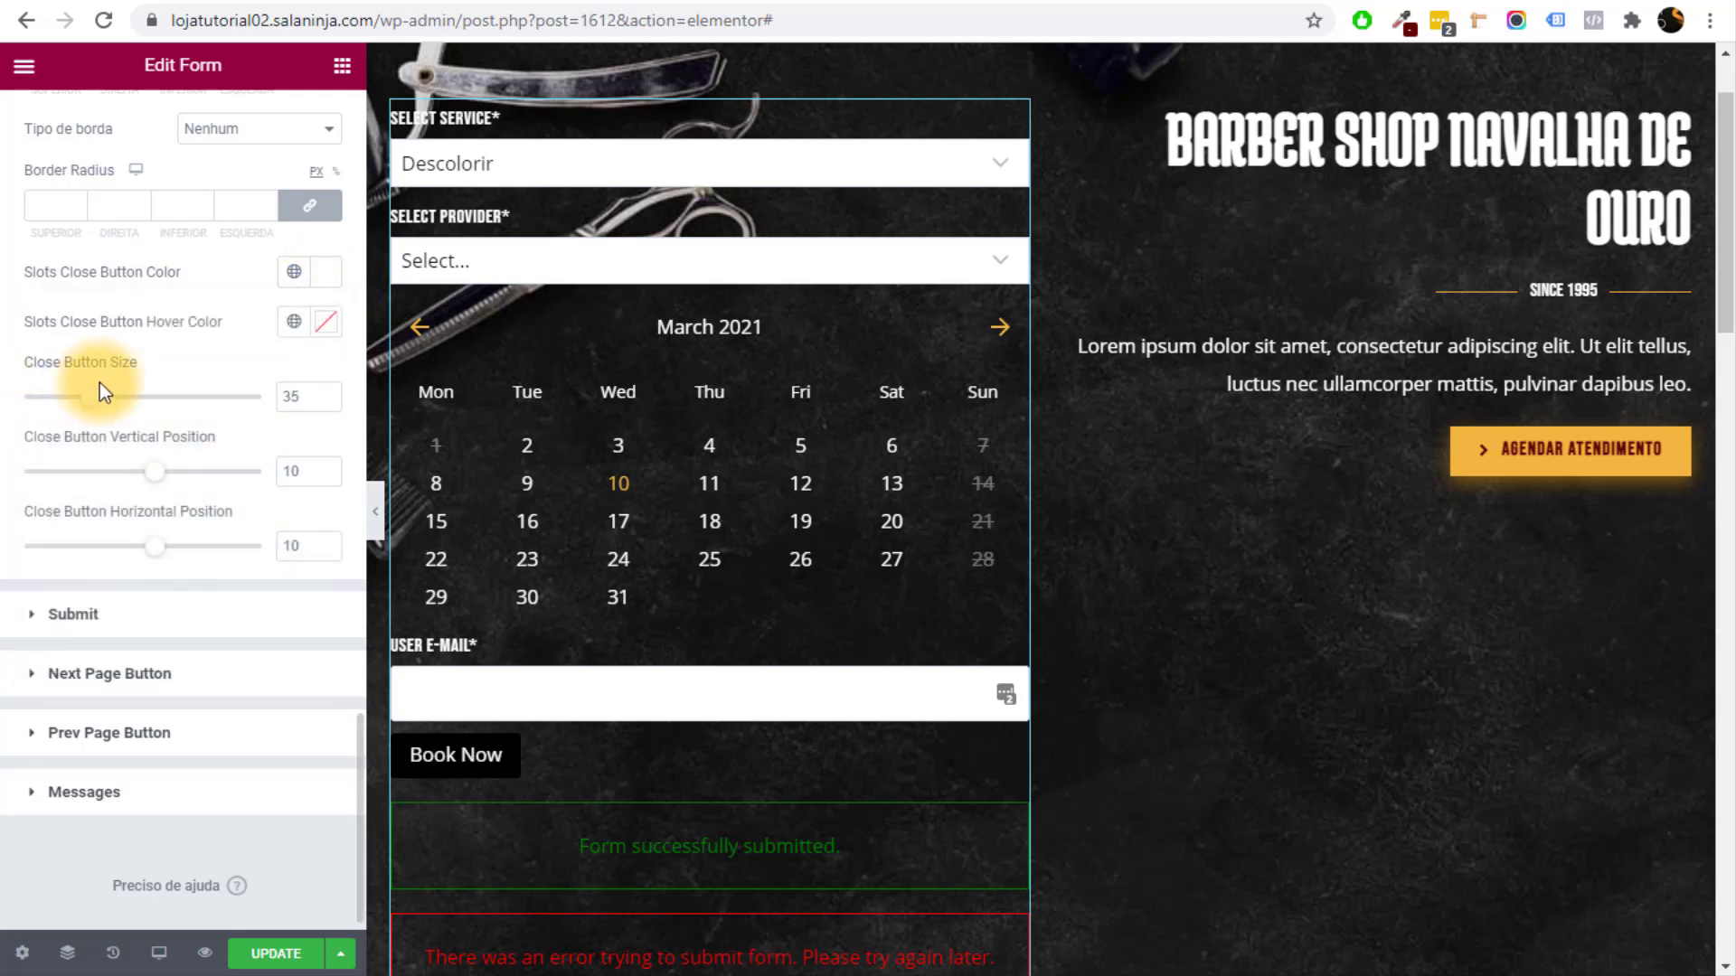
scroll(107, 385, up, 5)
scroll(106, 385, down, 5)
scroll(101, 398, down, 1)
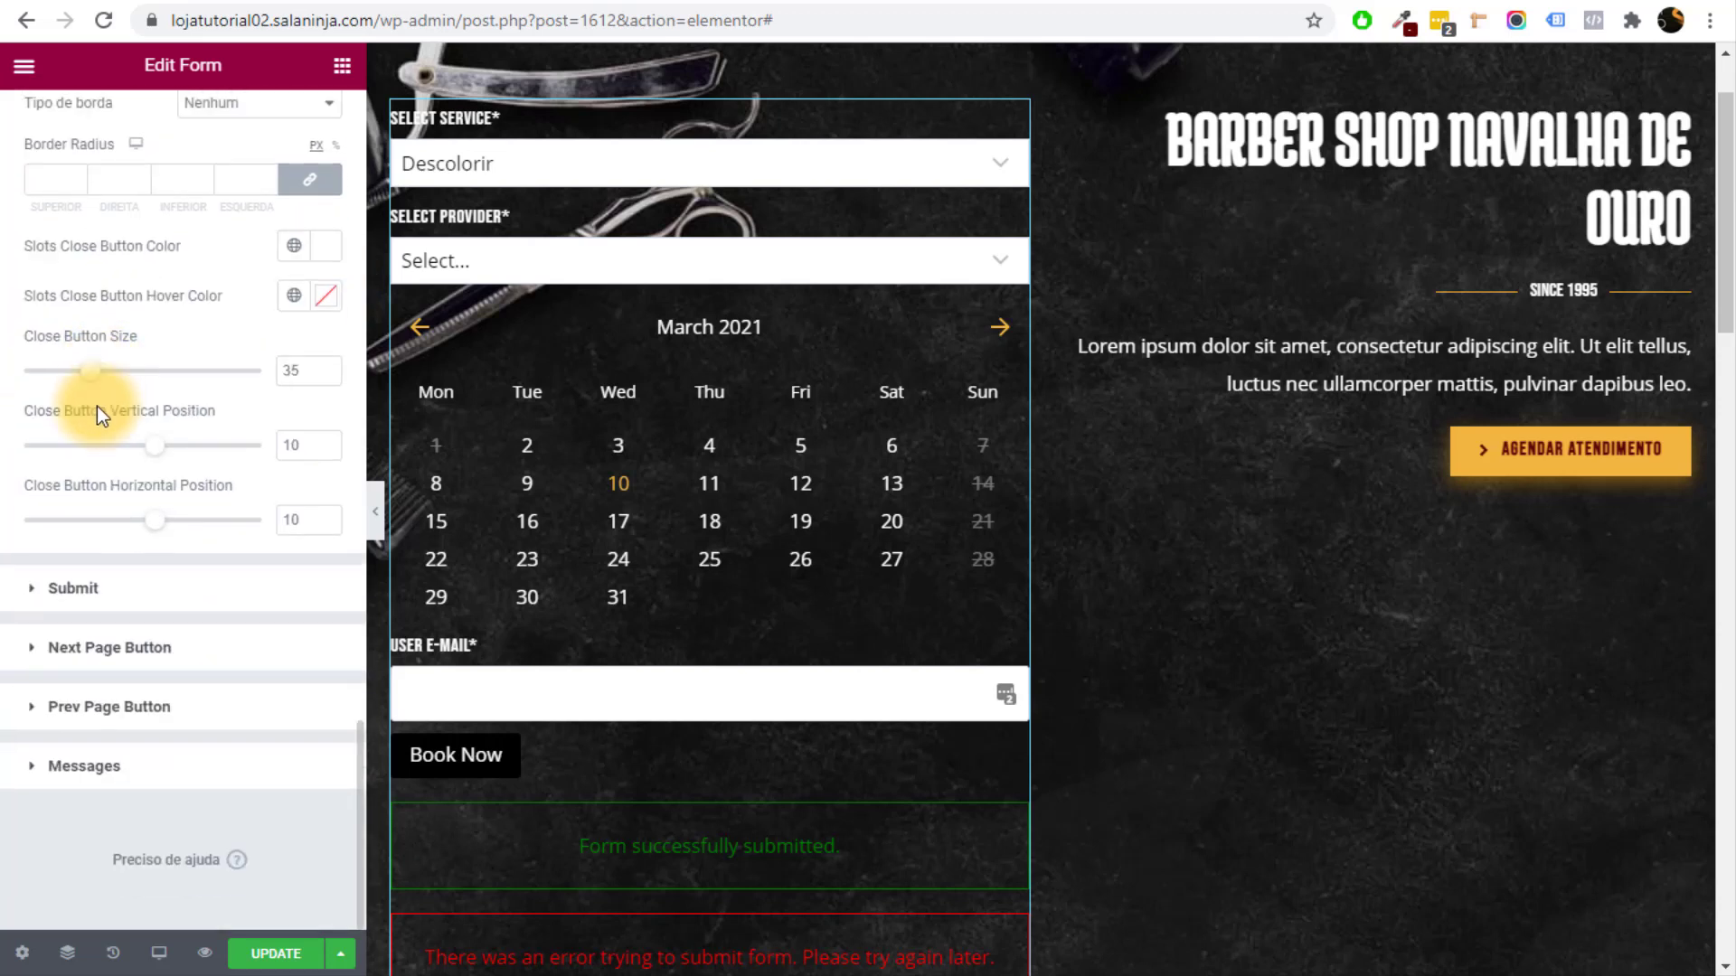
- Give the Submit (Book Now) button the Cor Principal global background colour
click(78, 597)
scroll(88, 557, down, 4)
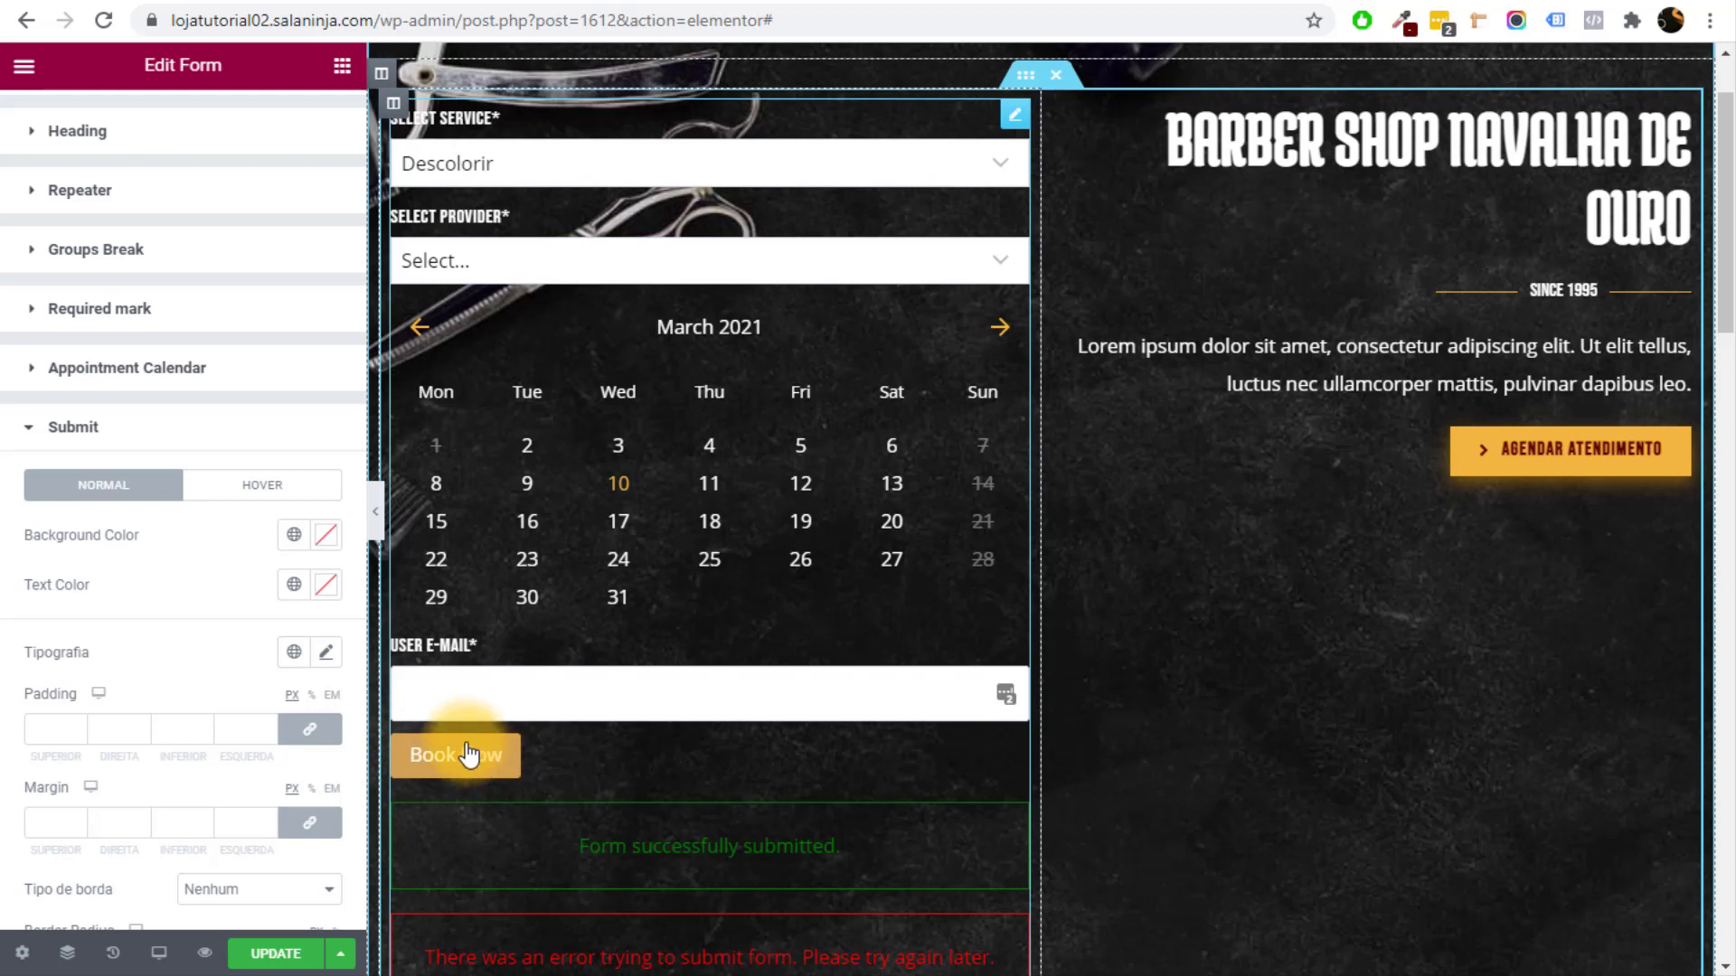
click(294, 534)
scroll(185, 750, down, 3)
click(90, 899)
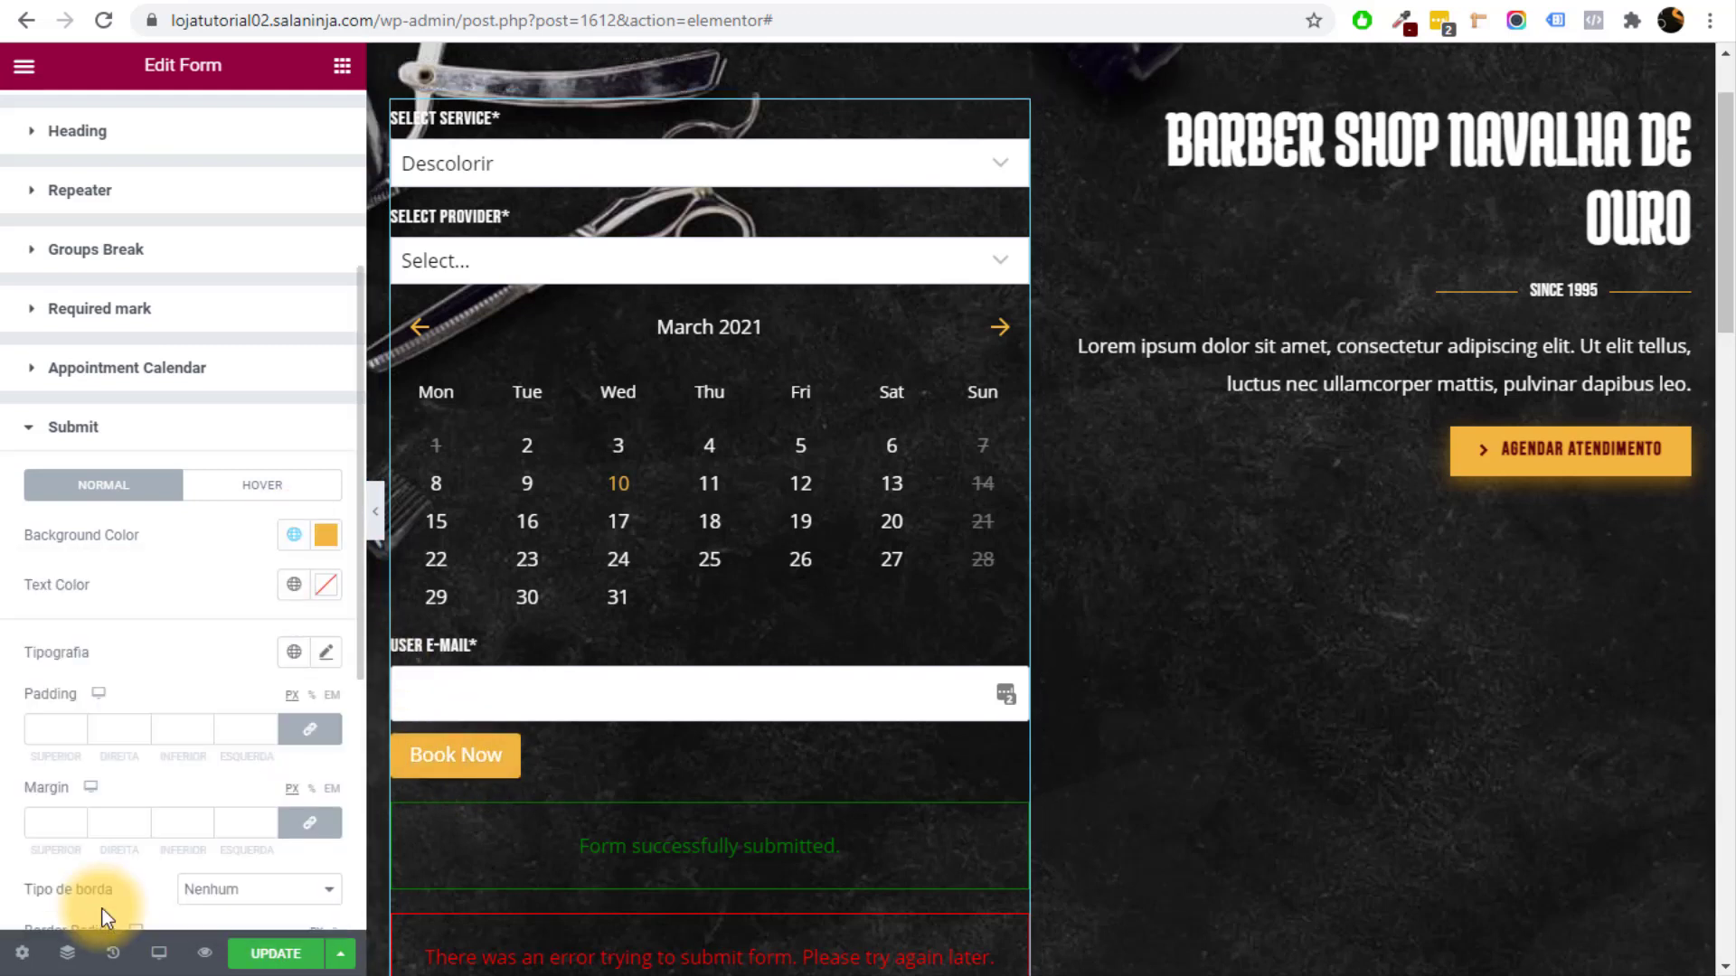
click(294, 584)
scroll(186, 438, down, 5)
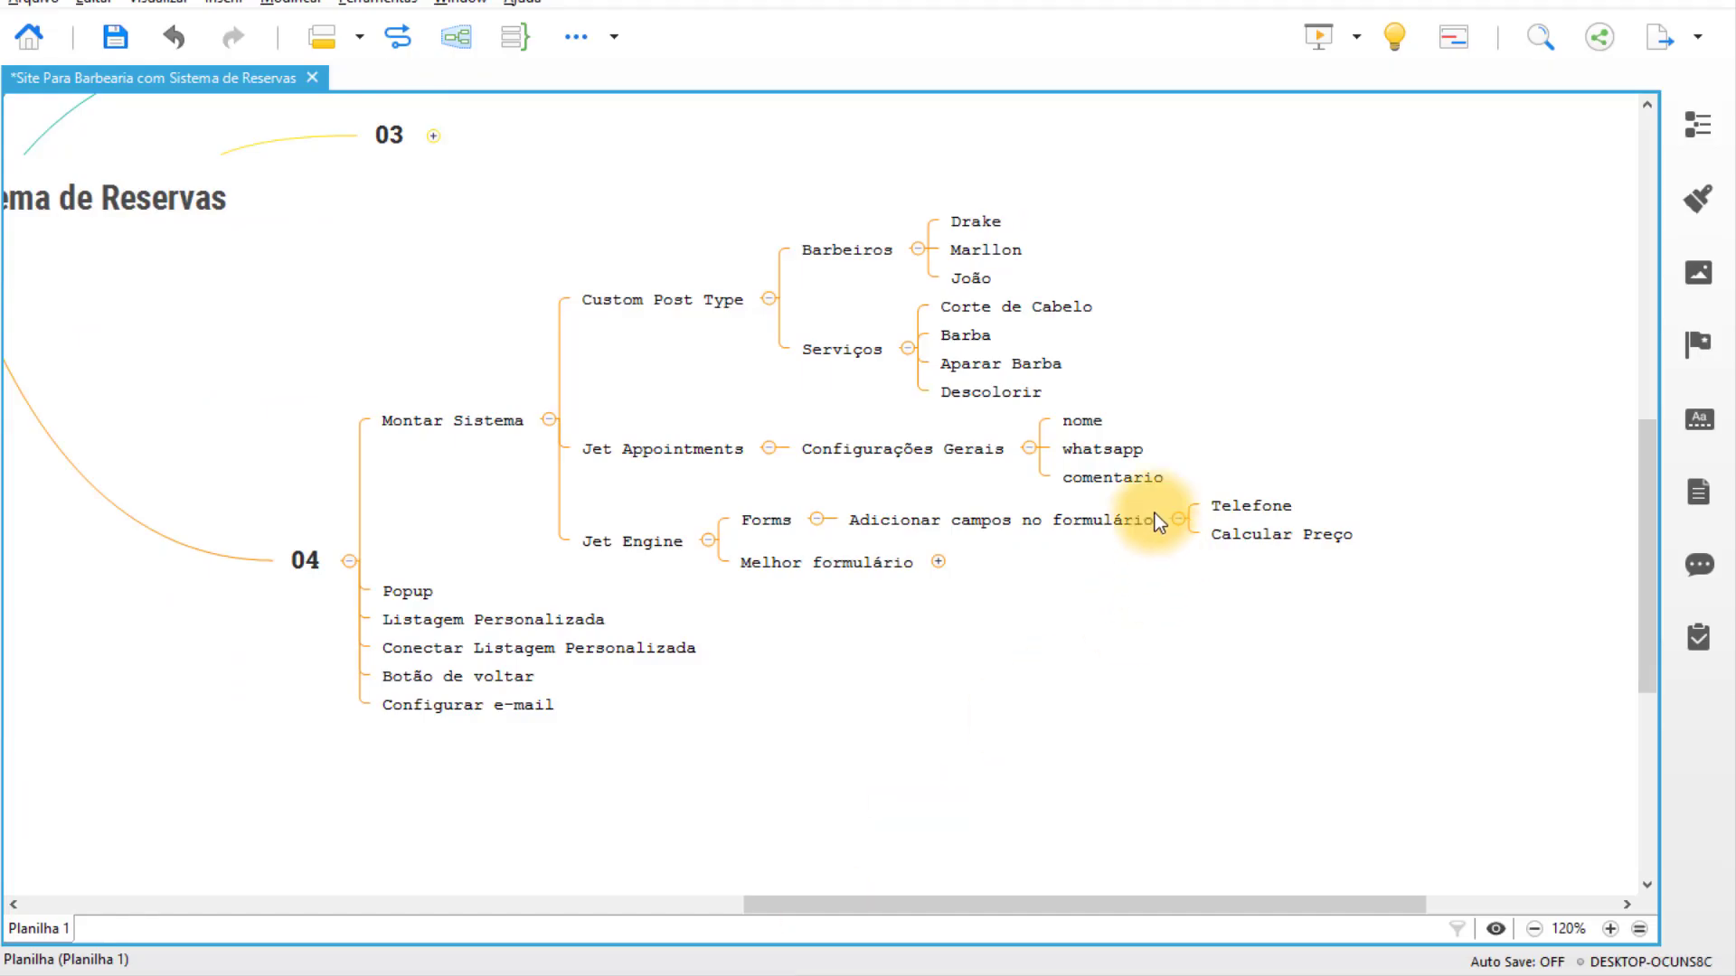
- In XMind, expand 03 > Cor e tipografia > Cor > Apoio, copy #600606, and return to Chrome
scroll(988, 310, left, 3)
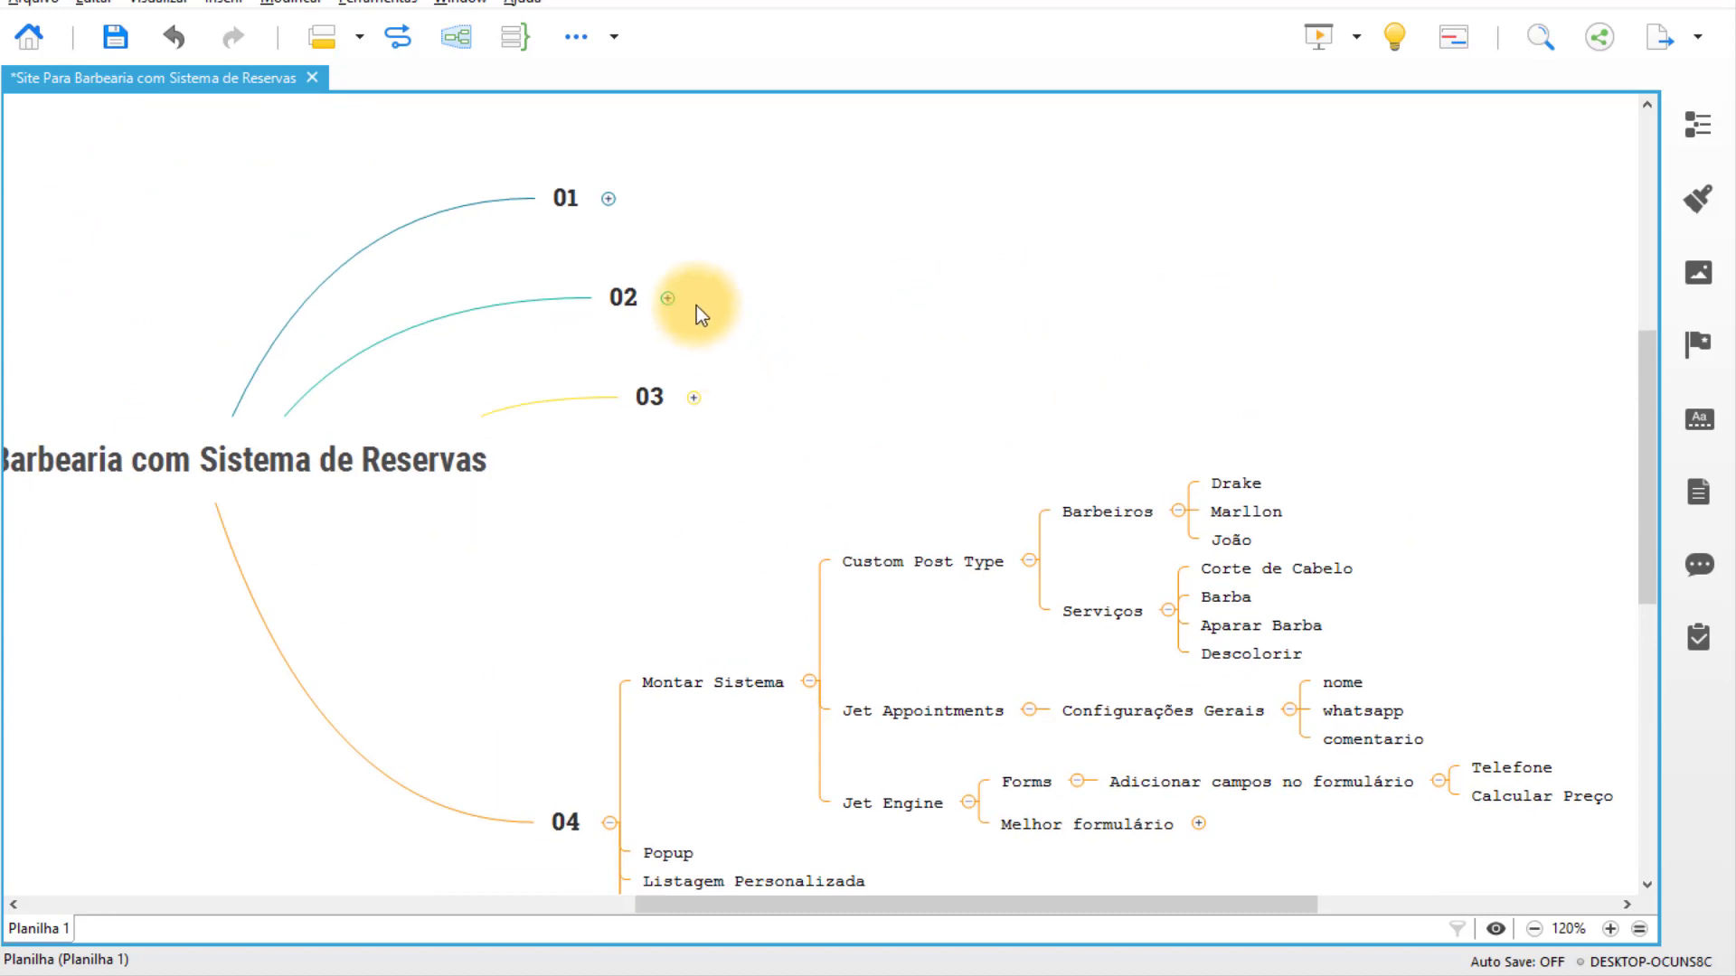
click(689, 403)
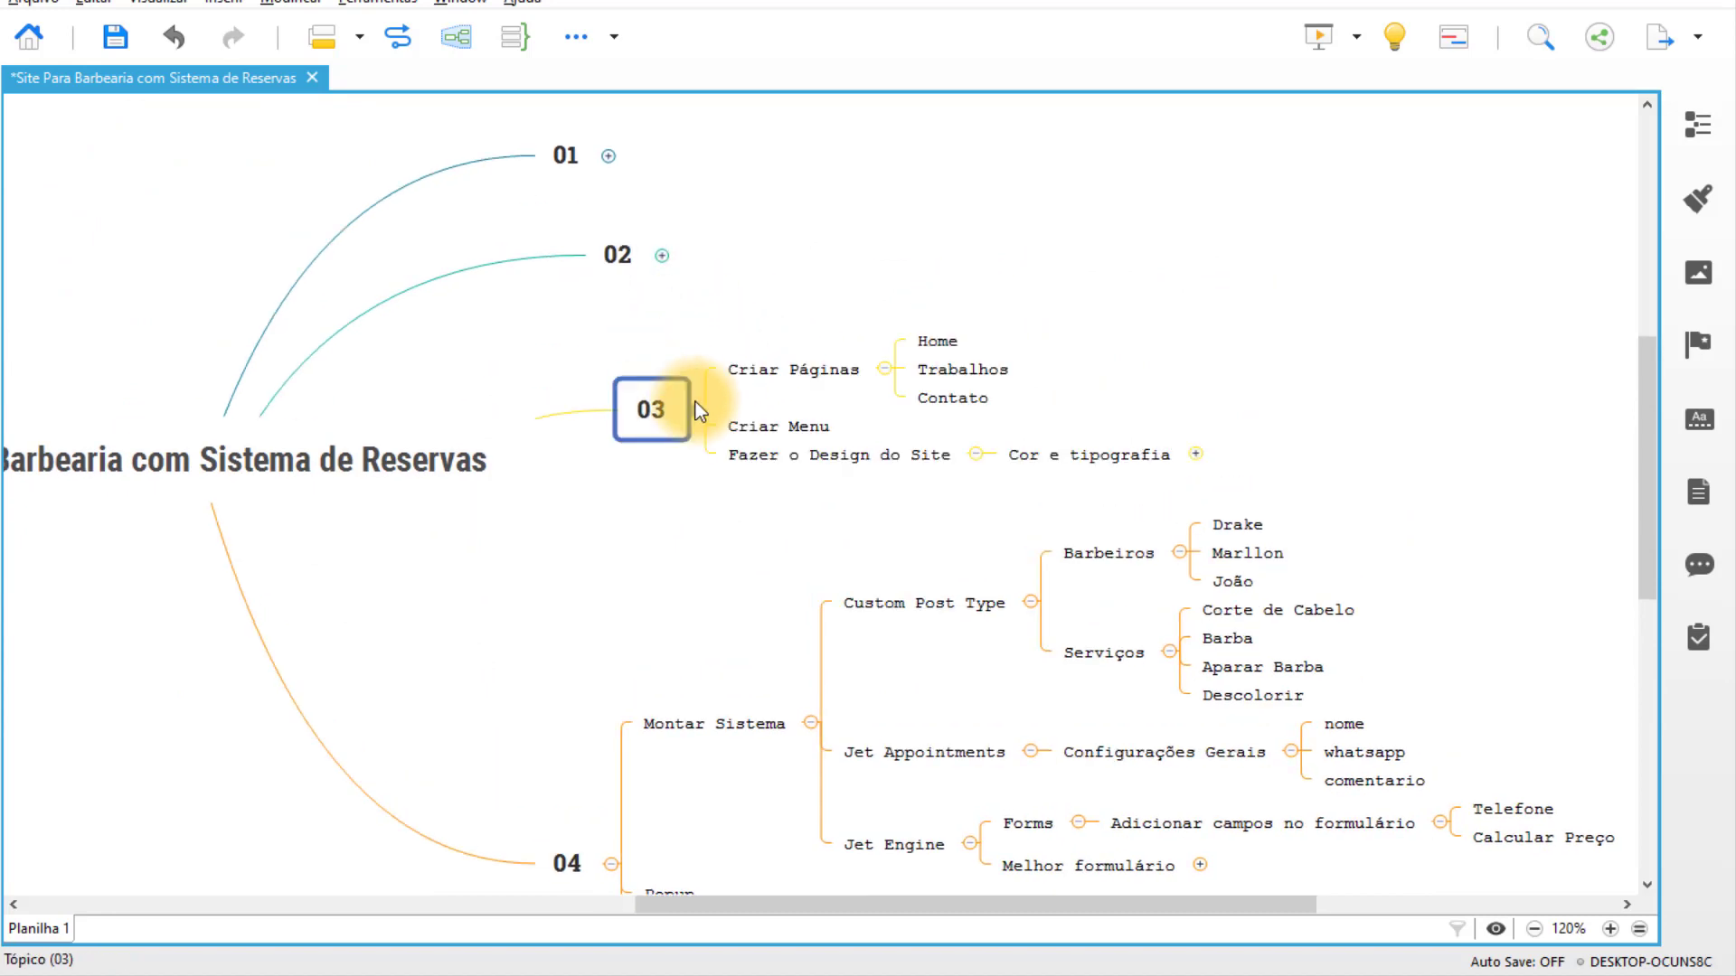
click(1197, 454)
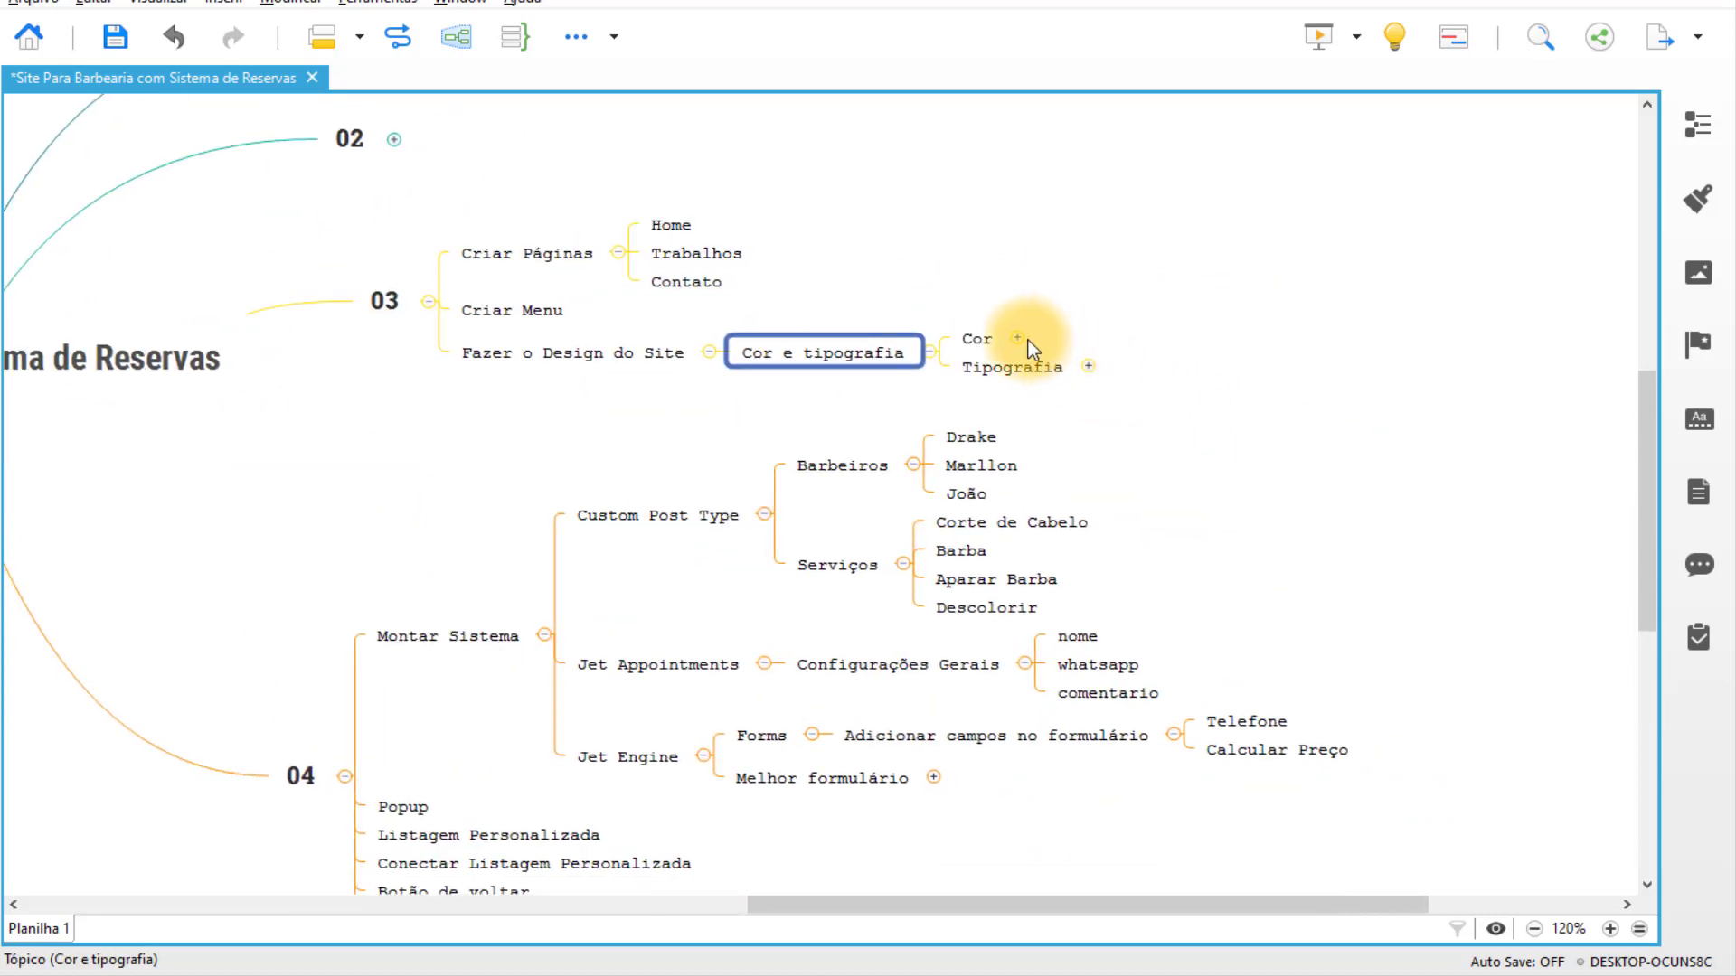
click(1028, 340)
click(1137, 351)
click(1180, 362)
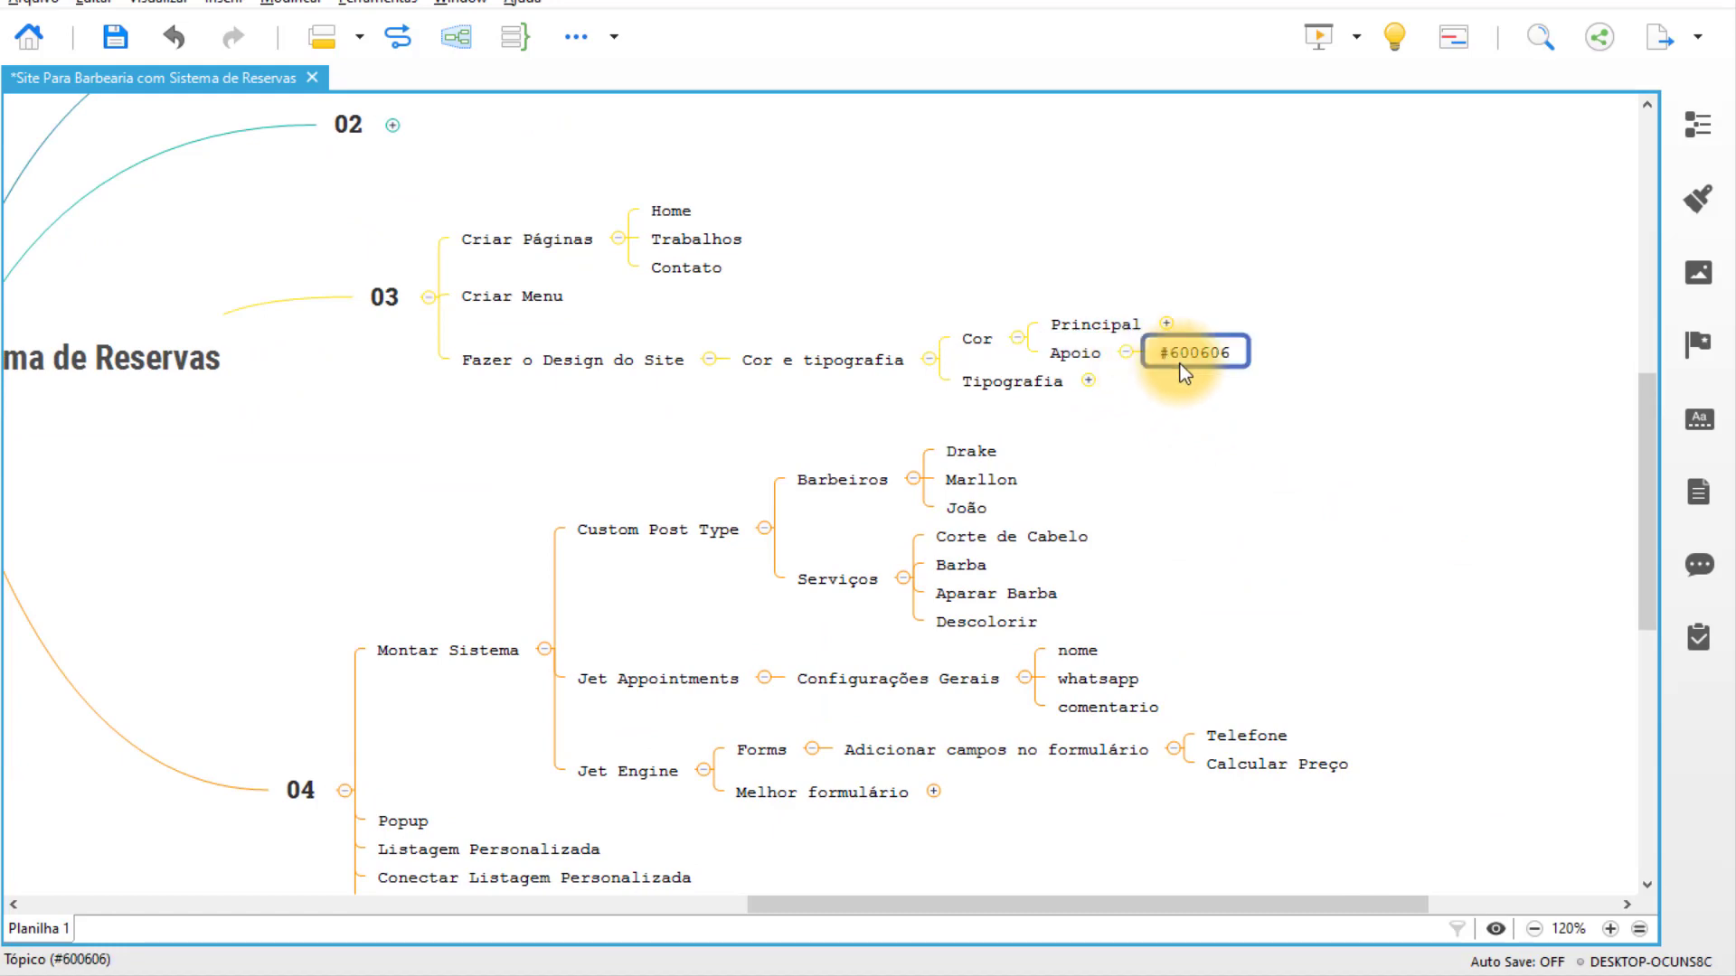
double_click(1179, 364)
key(ctrl+c)
click(1230, 474)
click(678, 953)
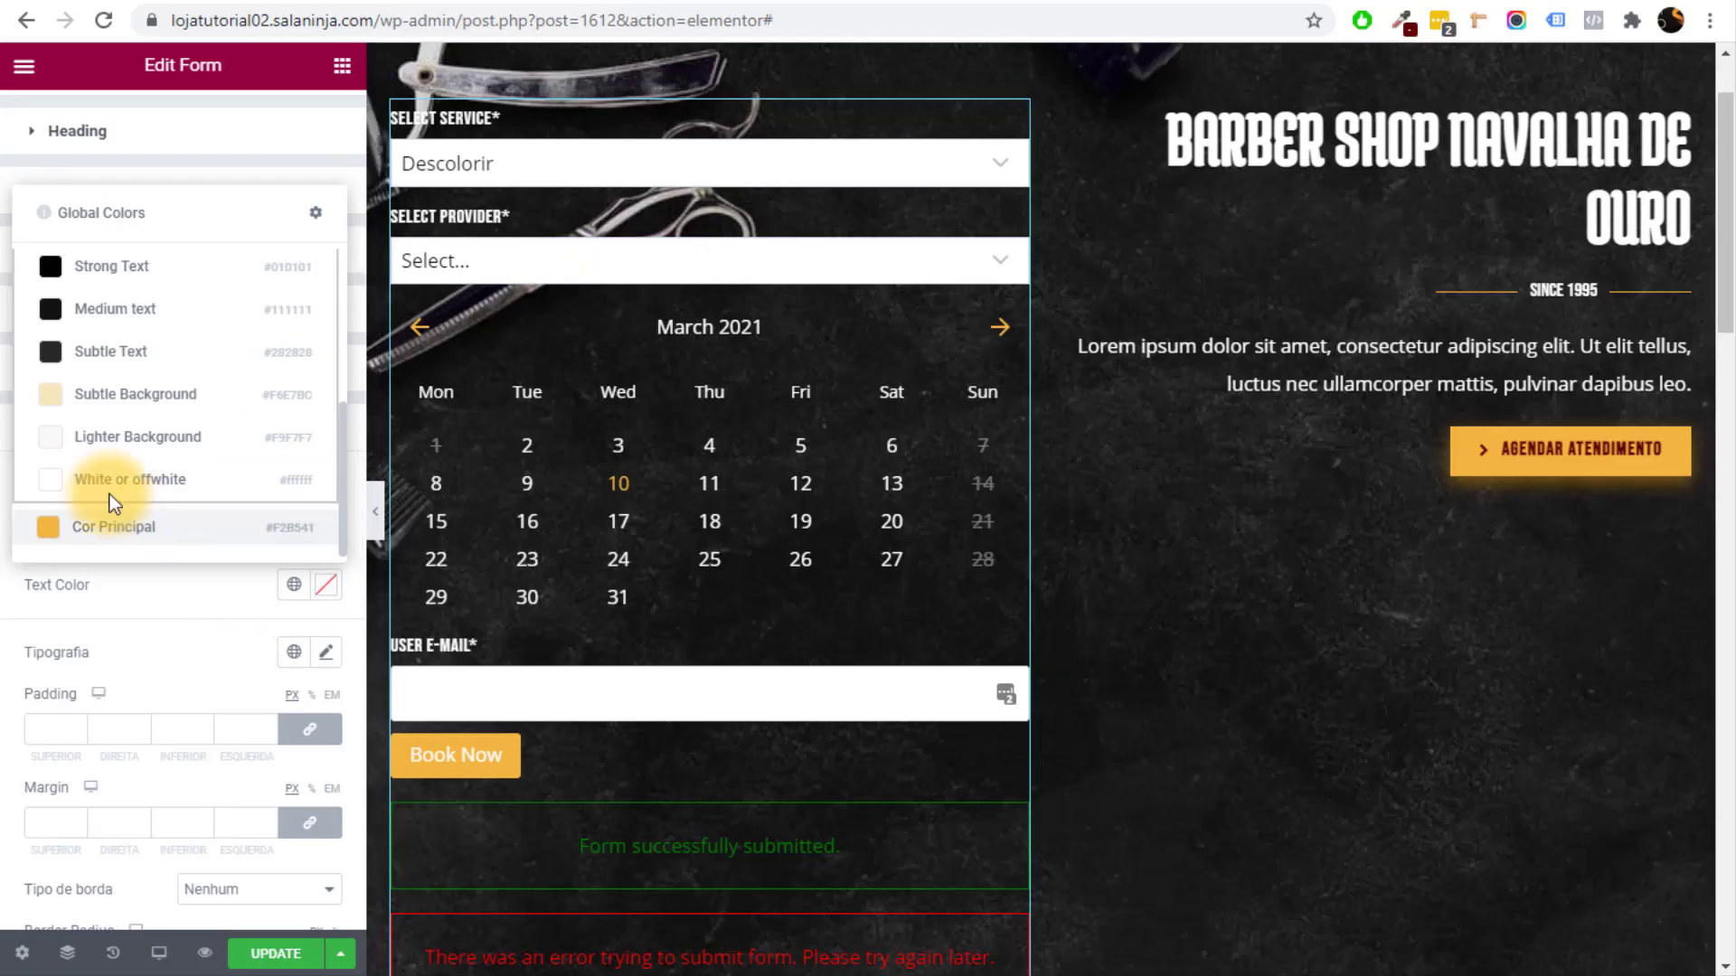
click(114, 526)
- Set the button text colour to #600606 and save it as global colour 'Cor de Apoio'
click(327, 586)
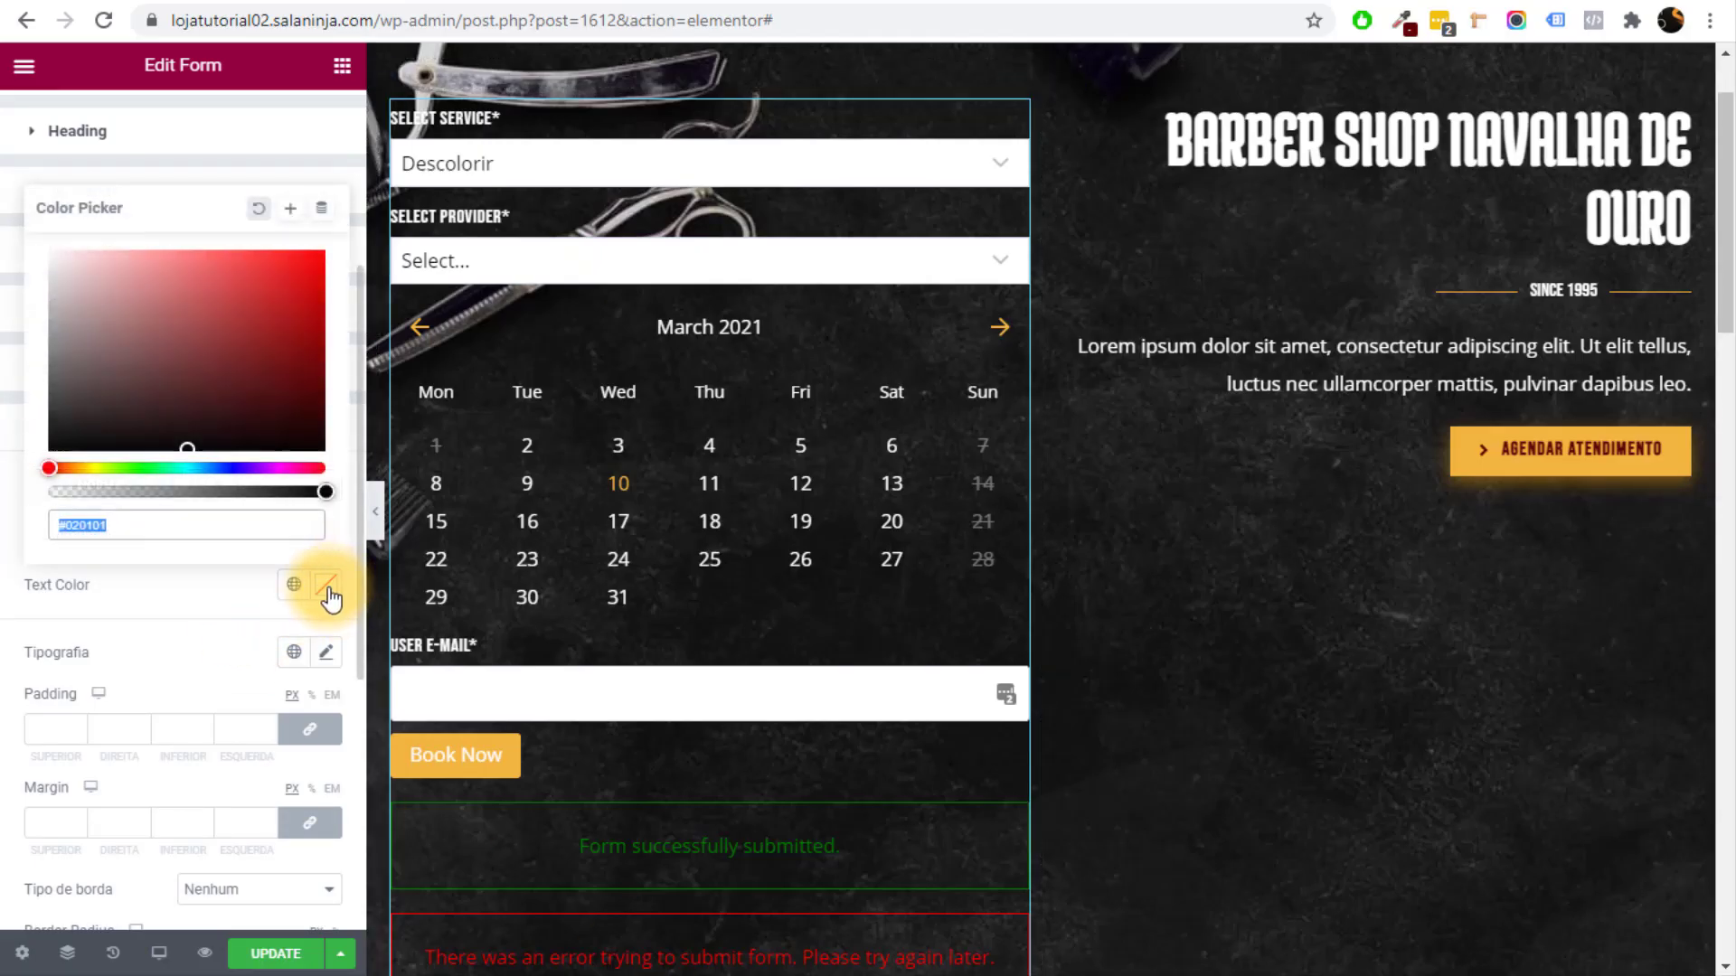
key(ctrl+v)
click(290, 213)
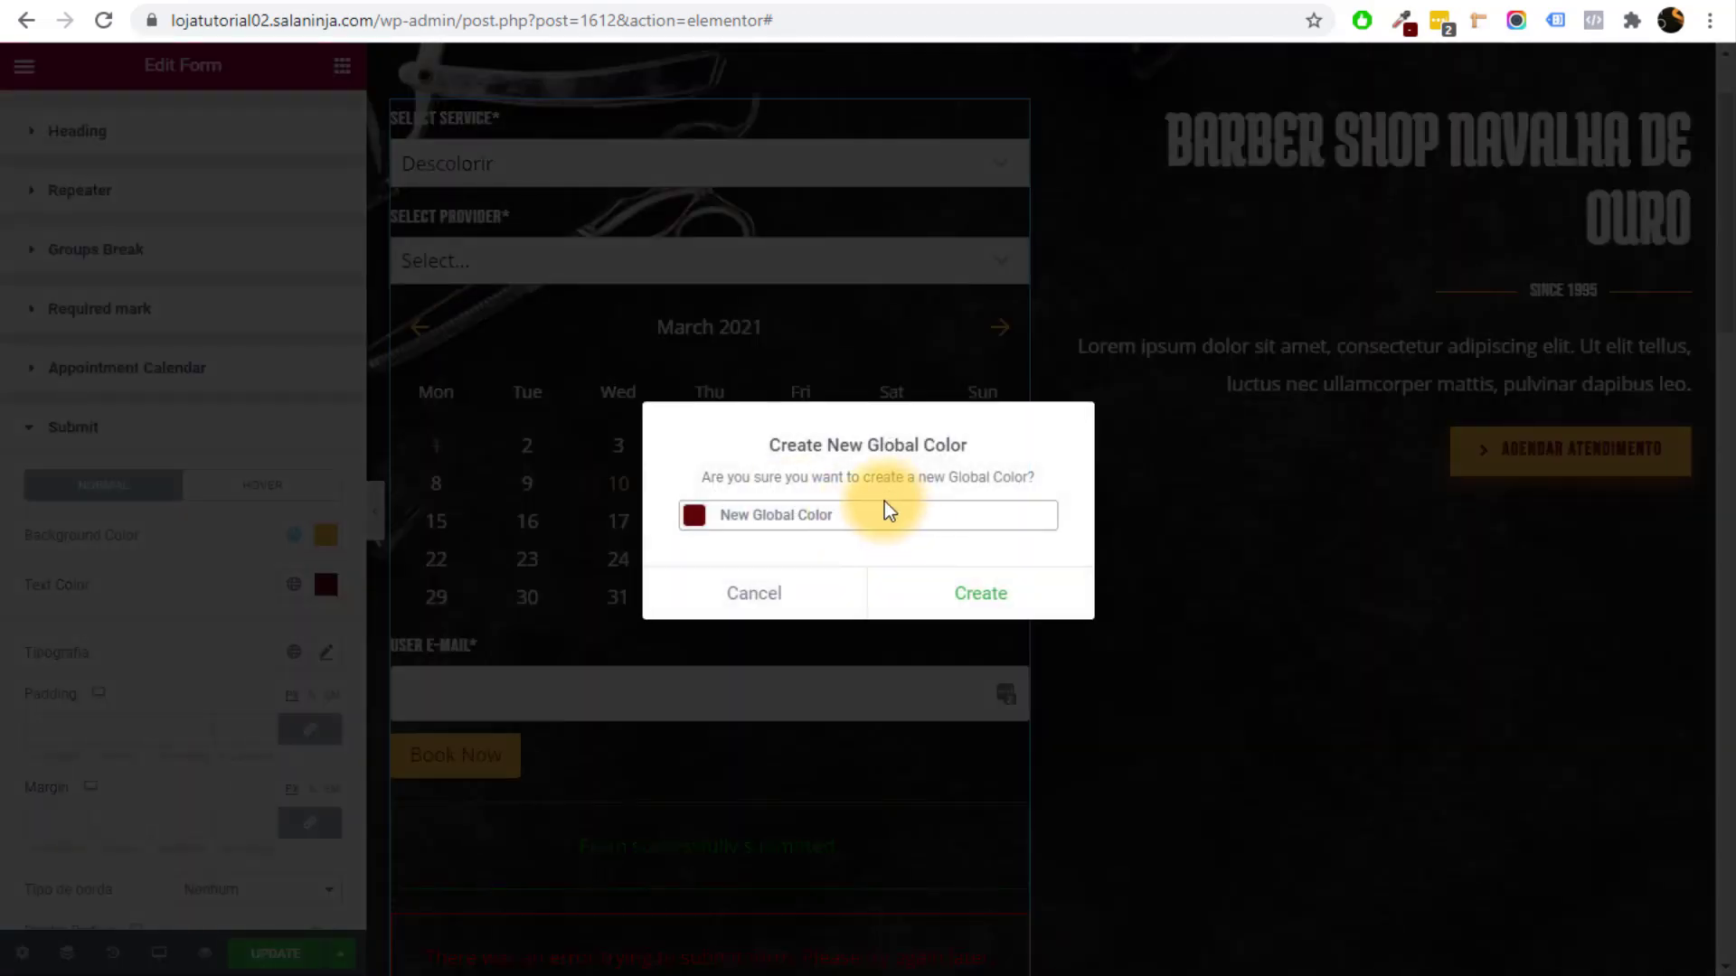
triple_click(742, 510)
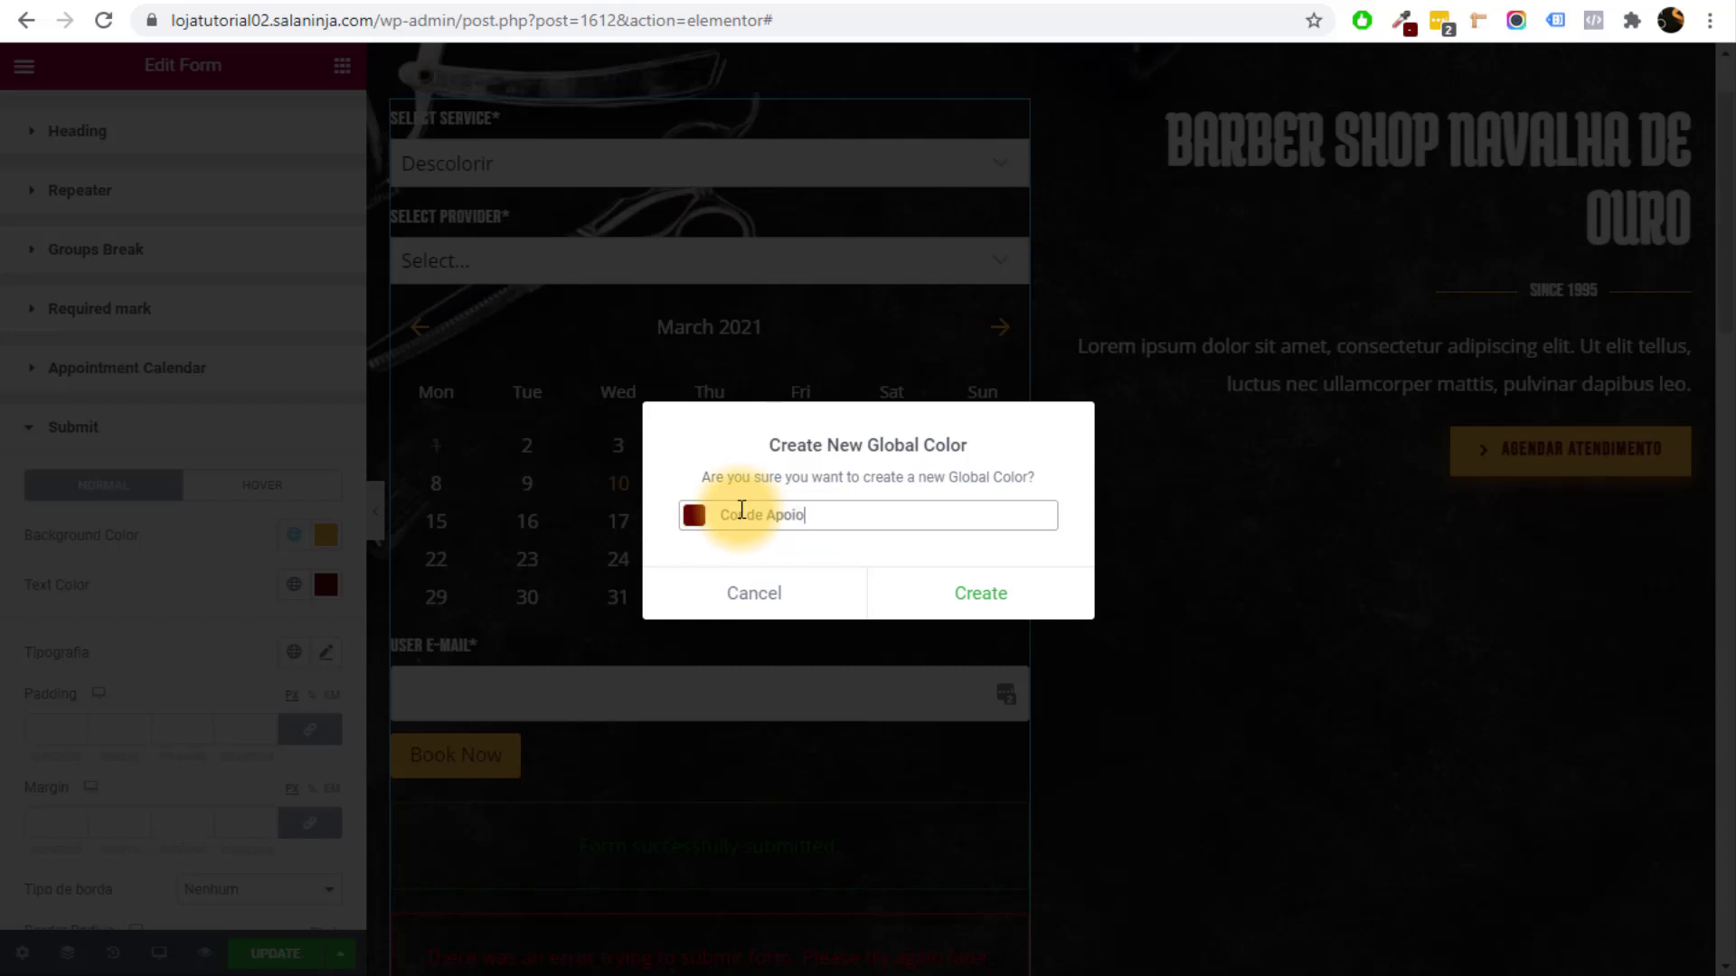
text(Cor de Apoio)
click(1004, 610)
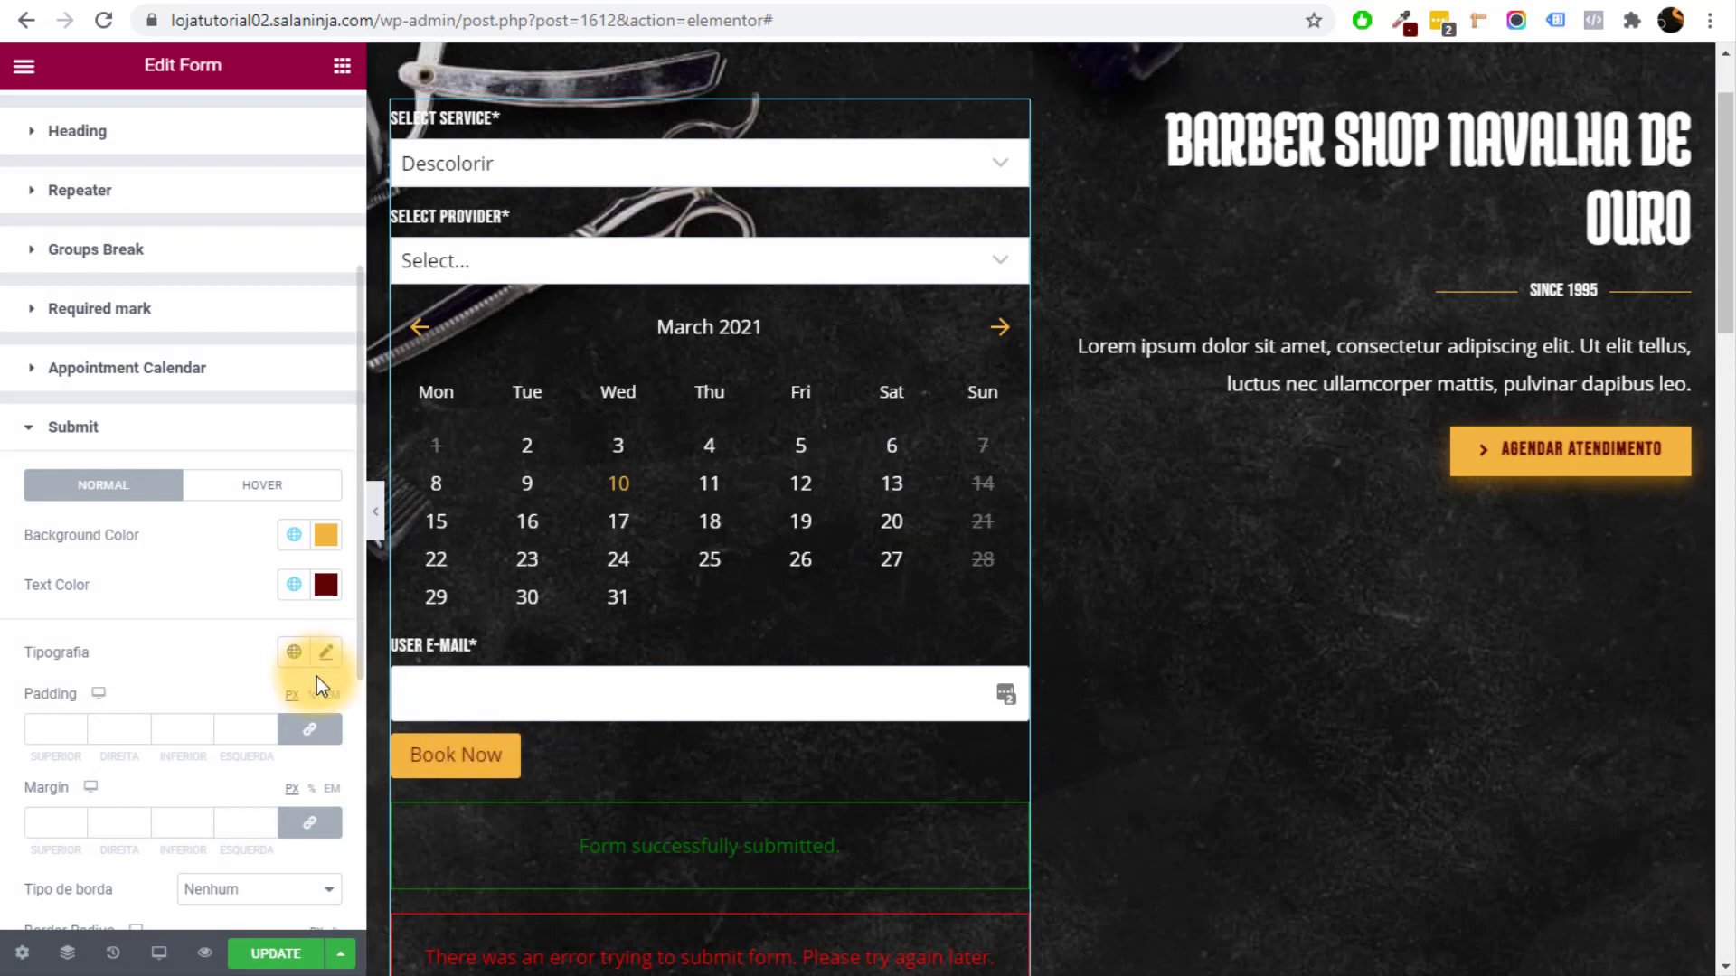
- Switch the button font to Bebas Neue and set its border radius to 0
click(327, 653)
click(282, 760)
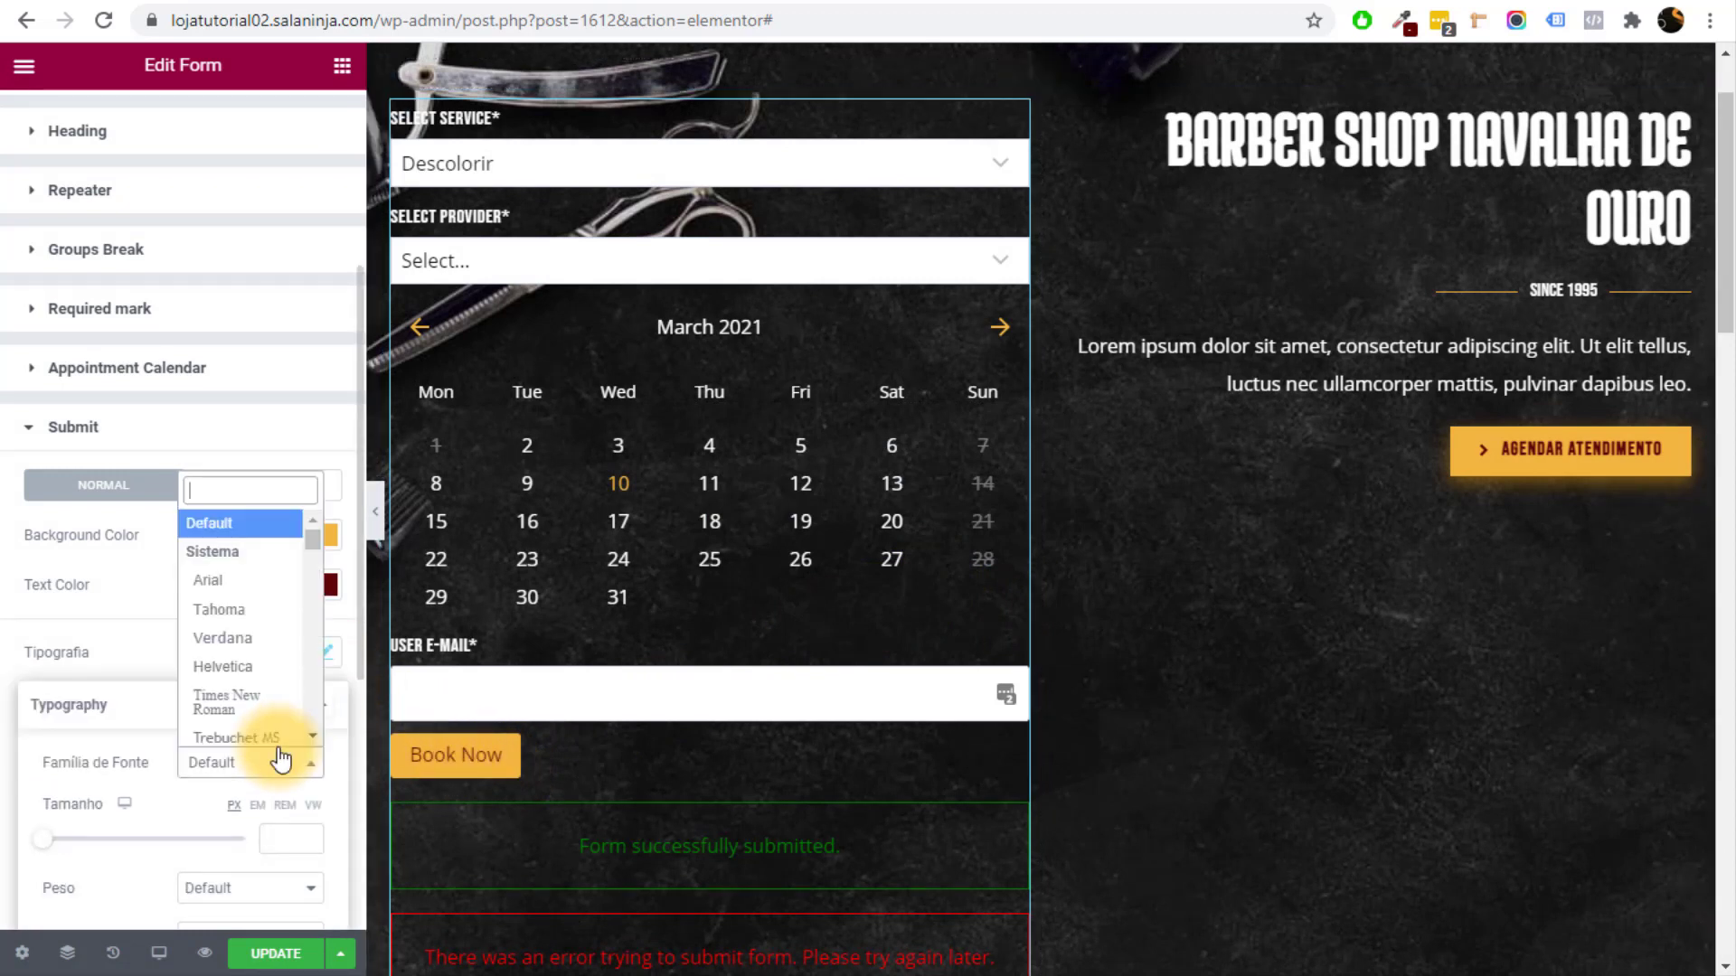
text(bebas)
key(Return)
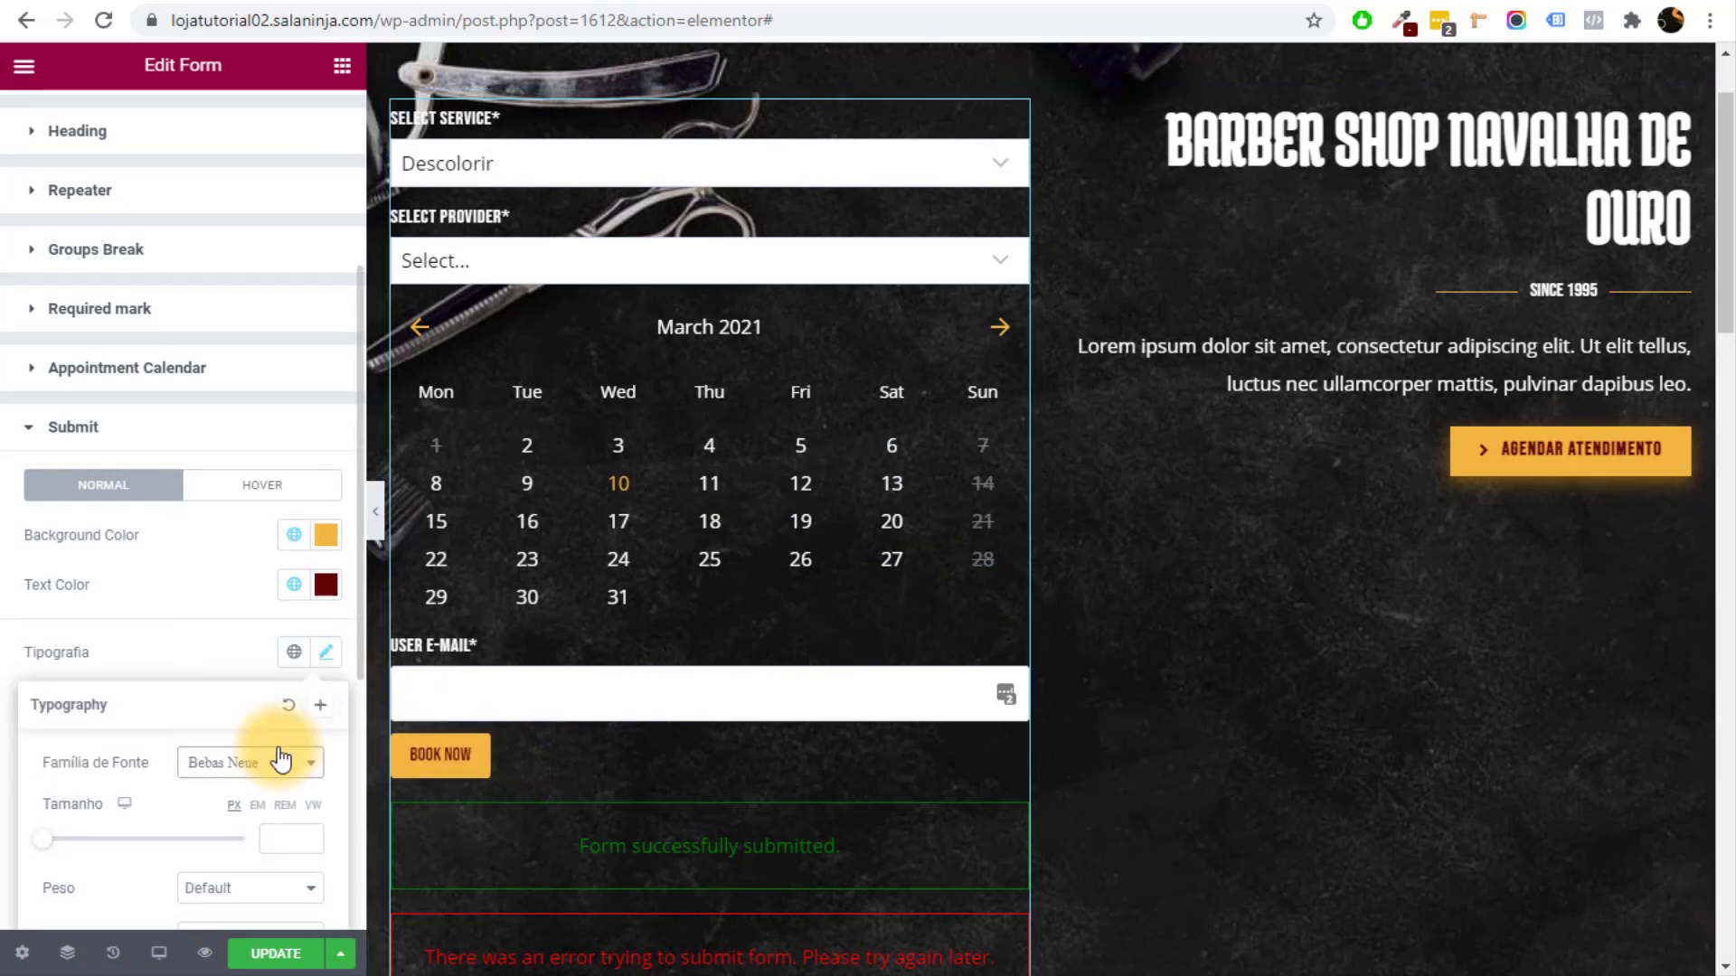
scroll(276, 687, down, 3)
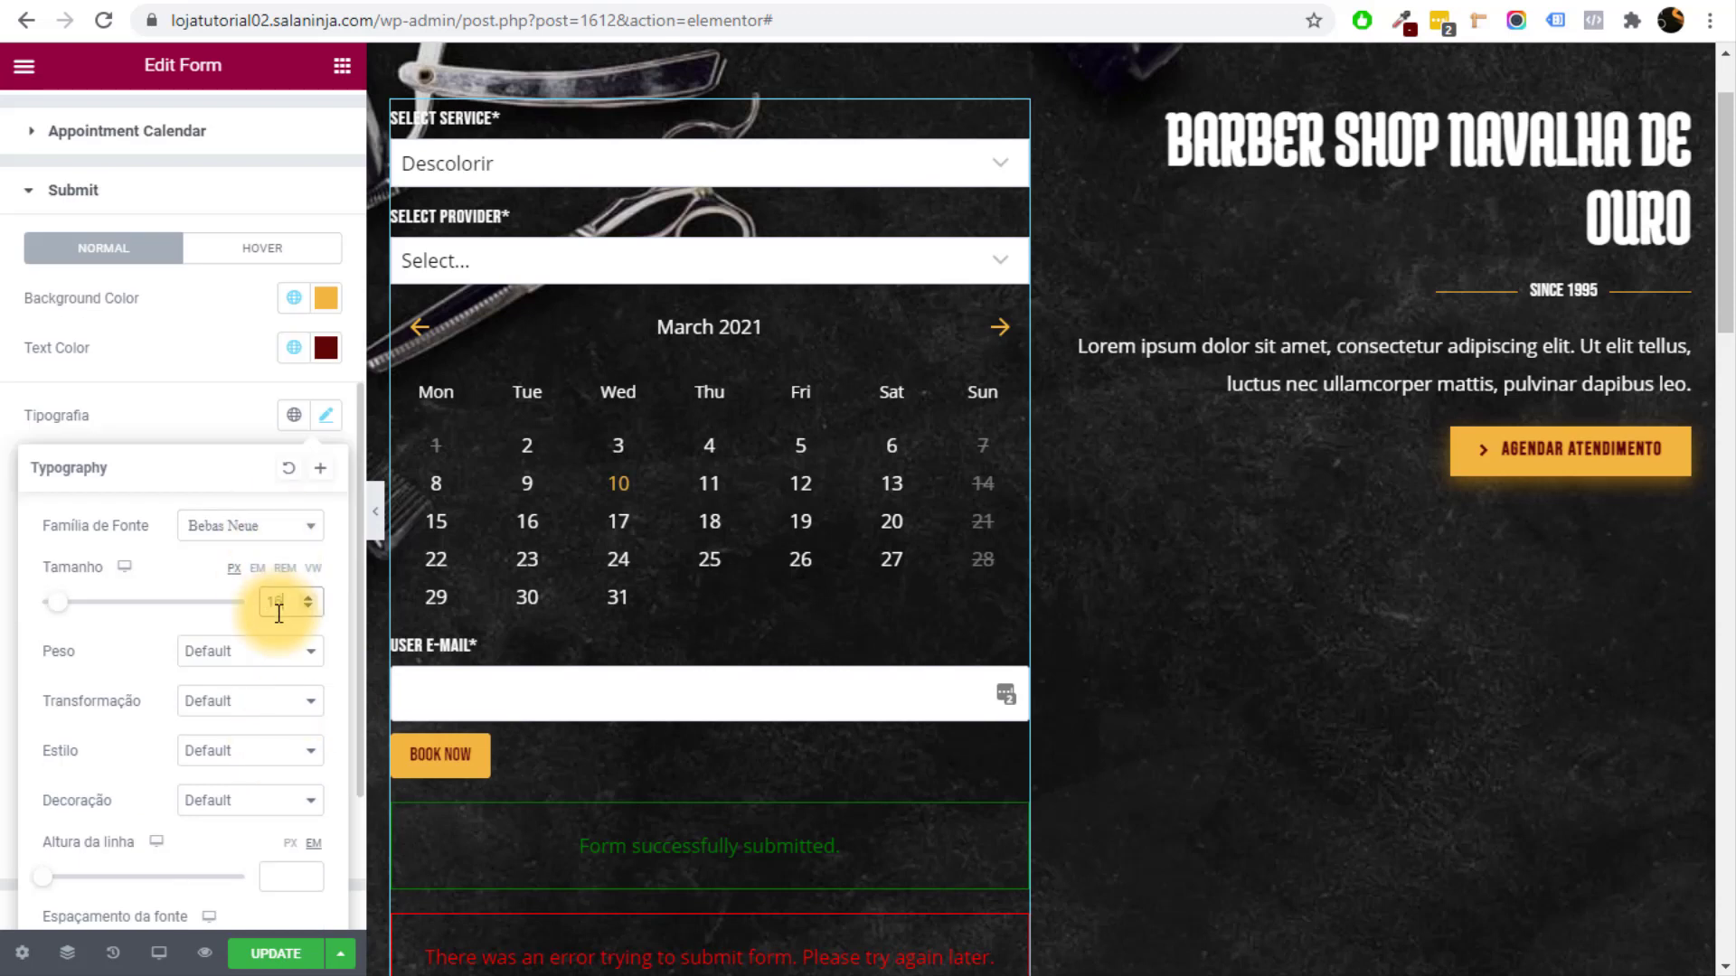
scroll(279, 633, down, 3)
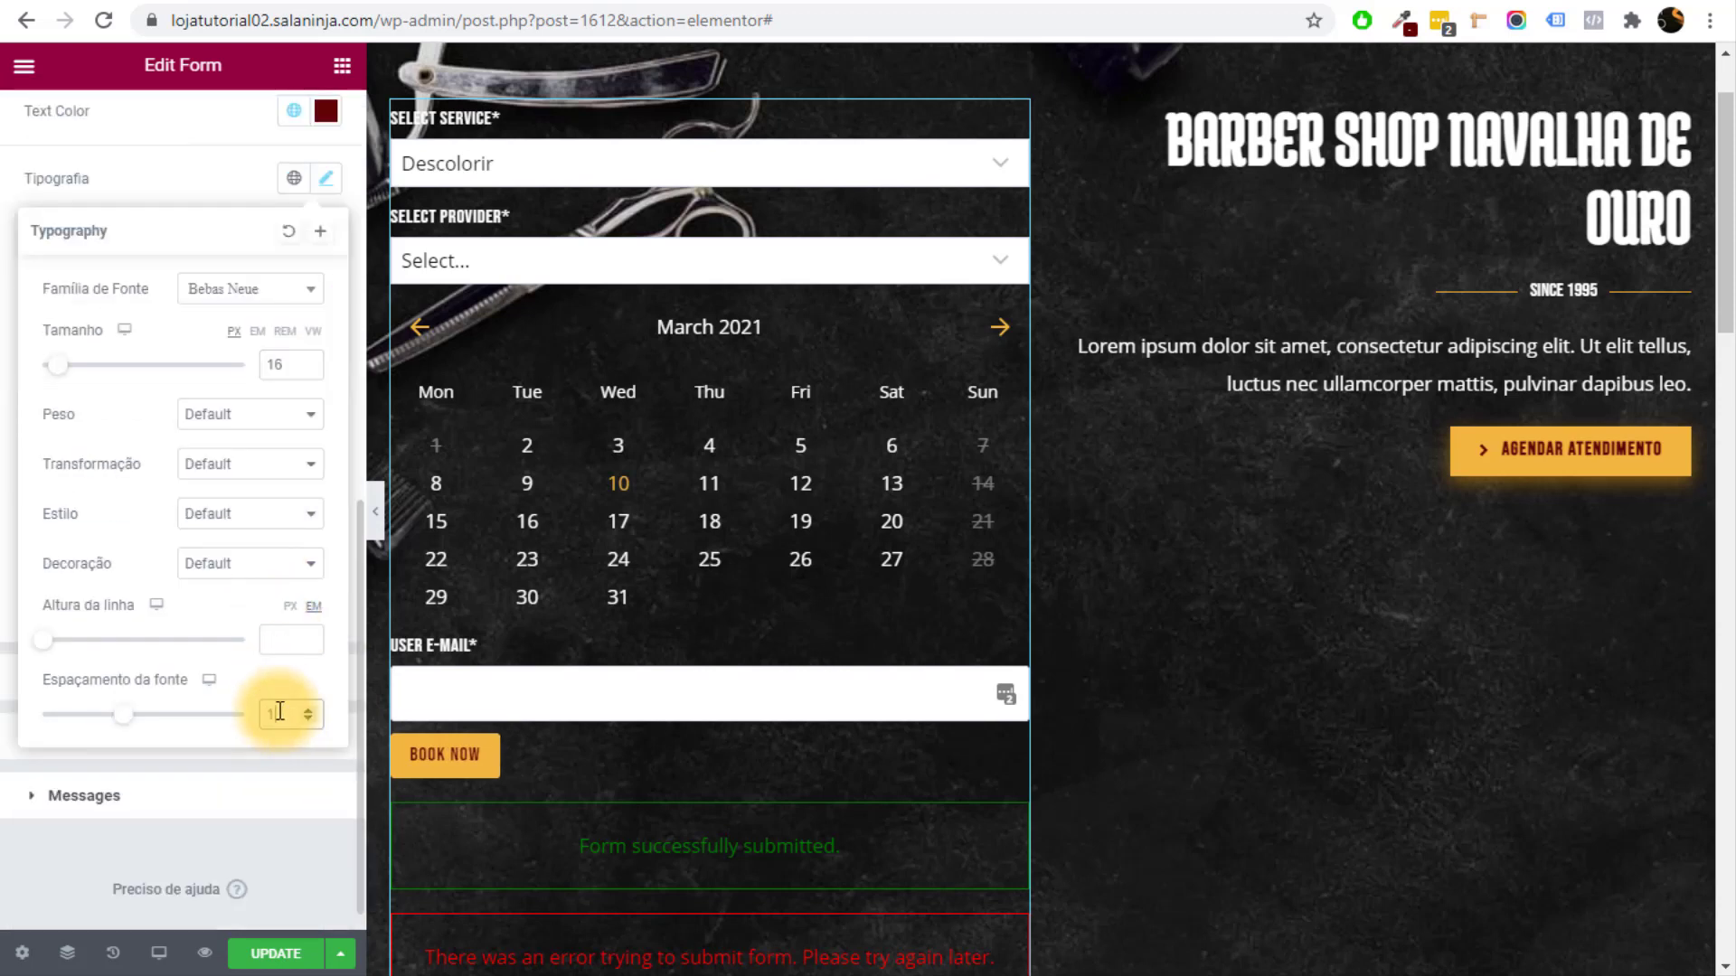
click(11, 398)
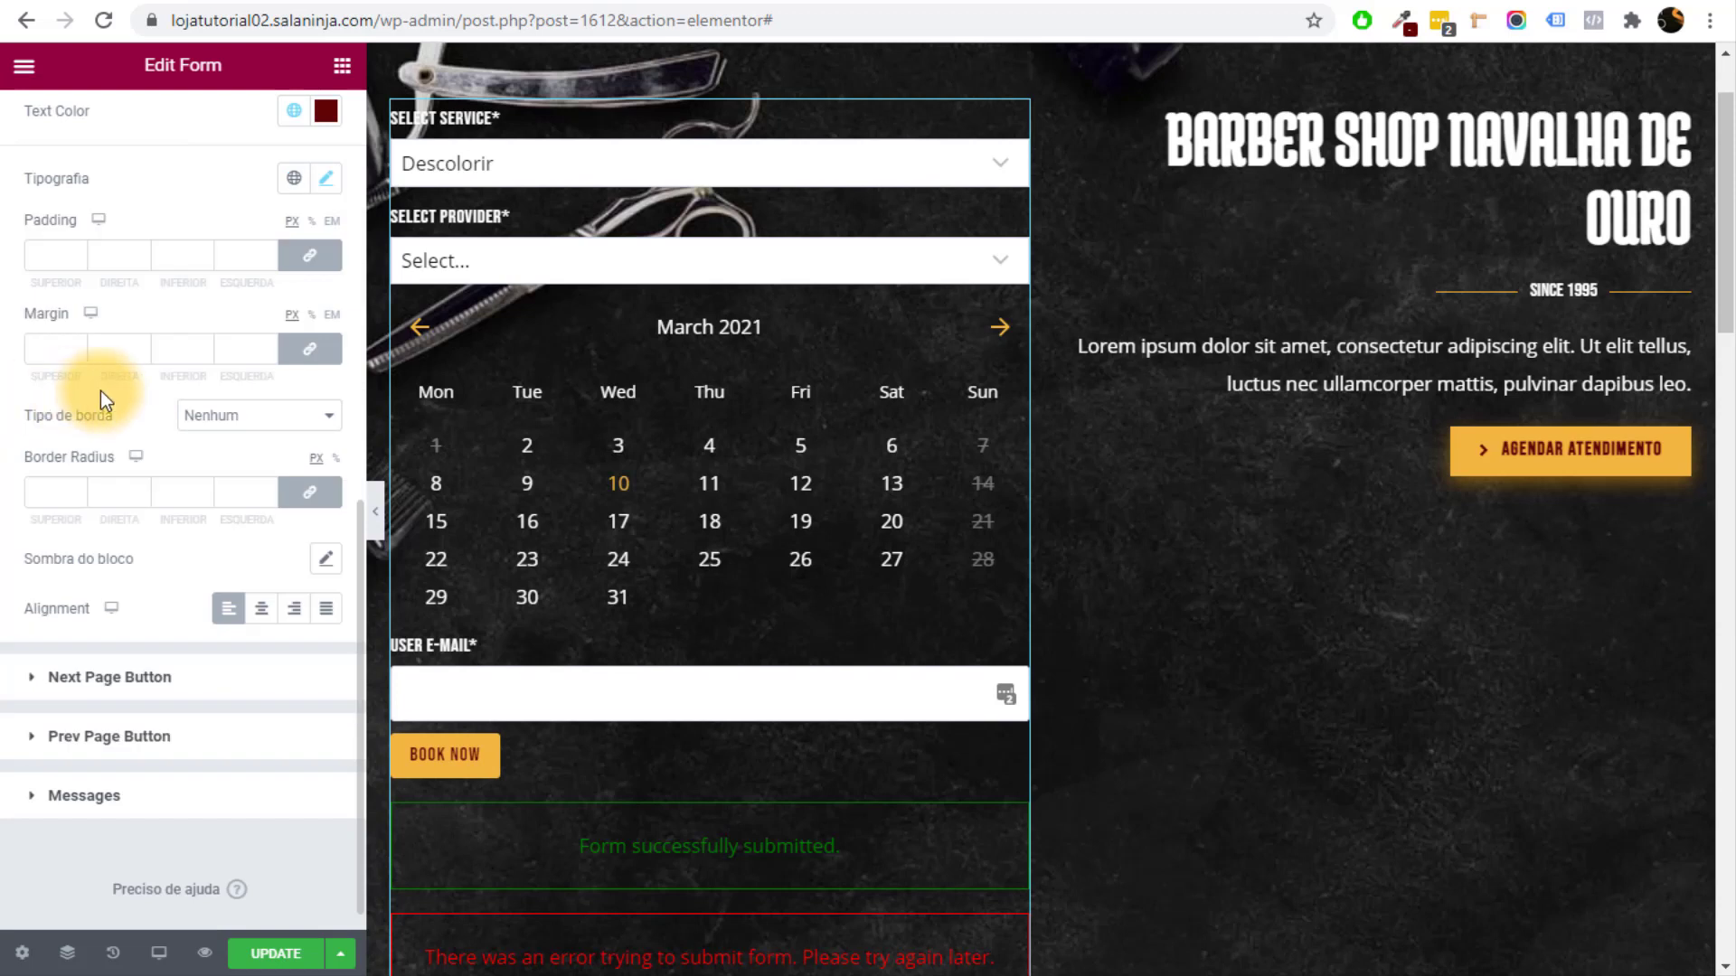
click(309, 492)
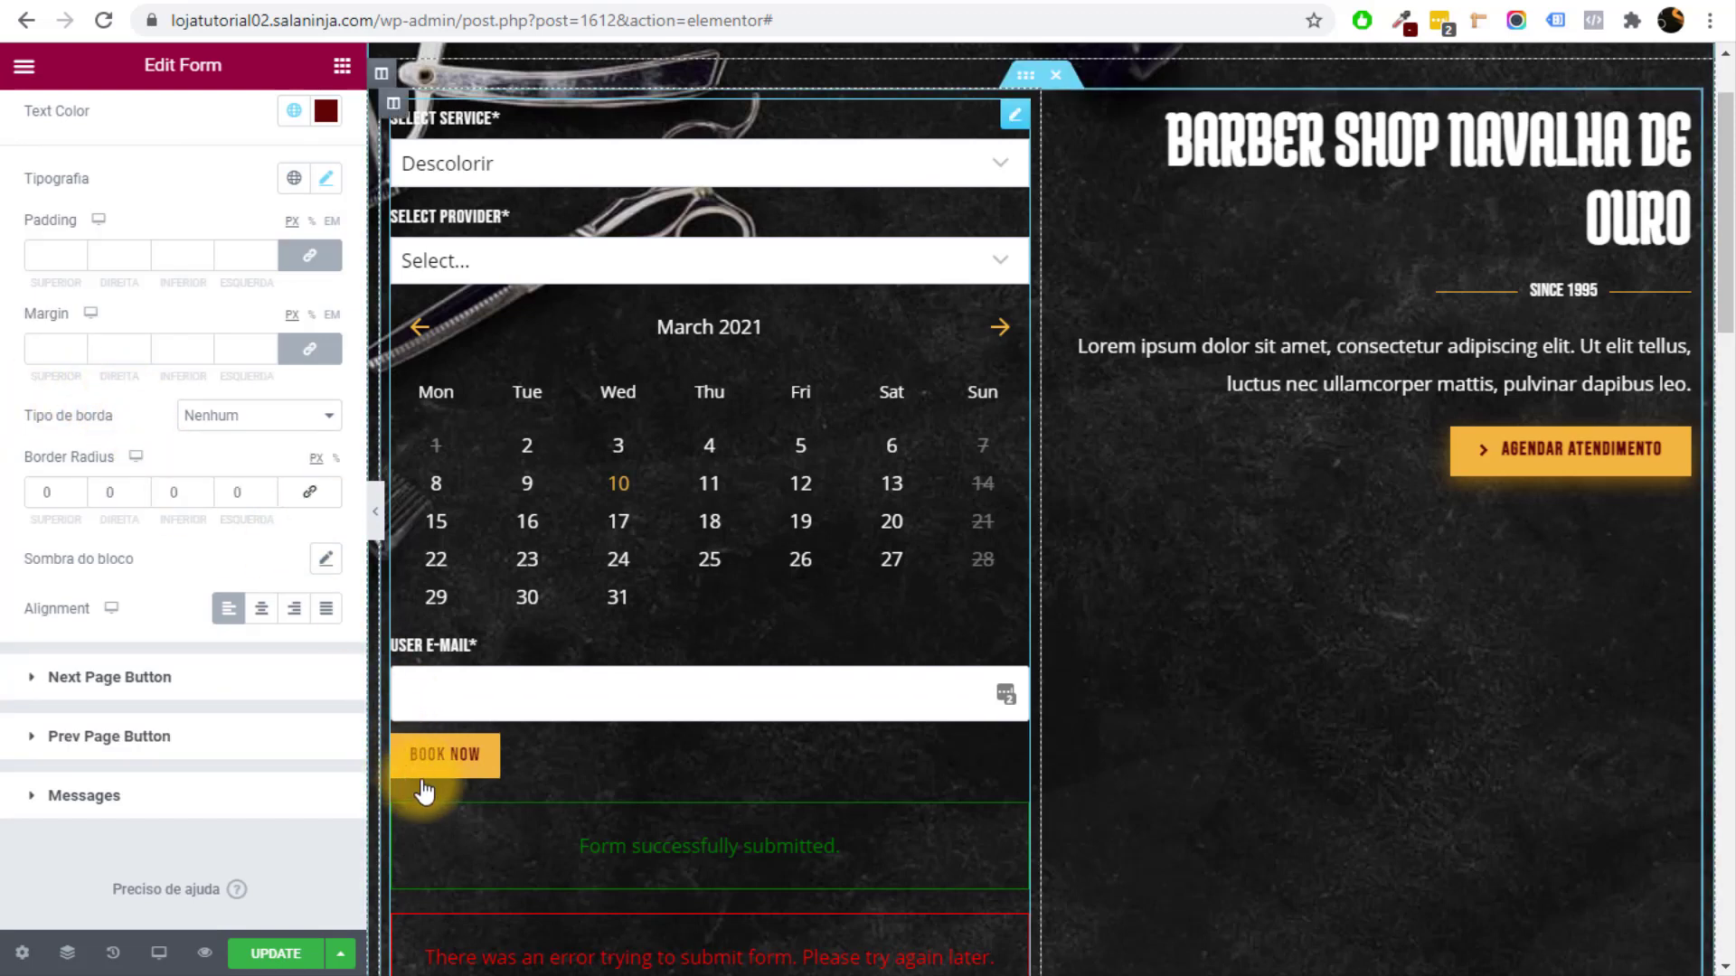
- Set the Book Now button's font weight to 700
scroll(272, 307, up, 1)
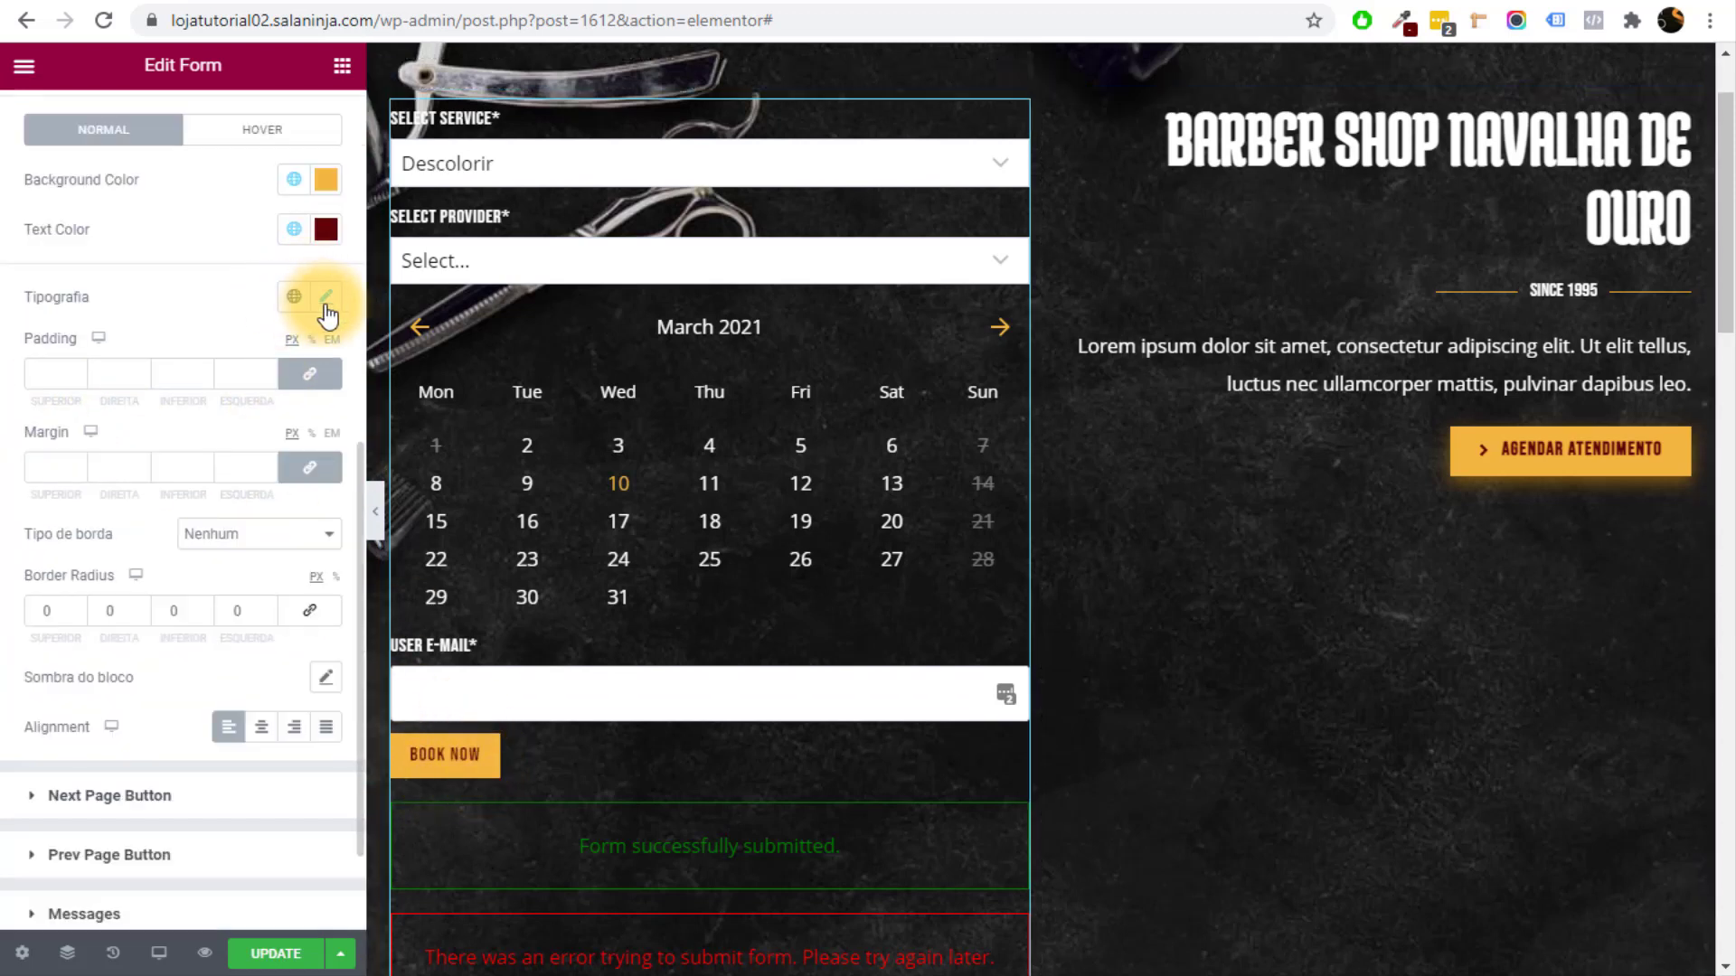
click(326, 297)
click(242, 552)
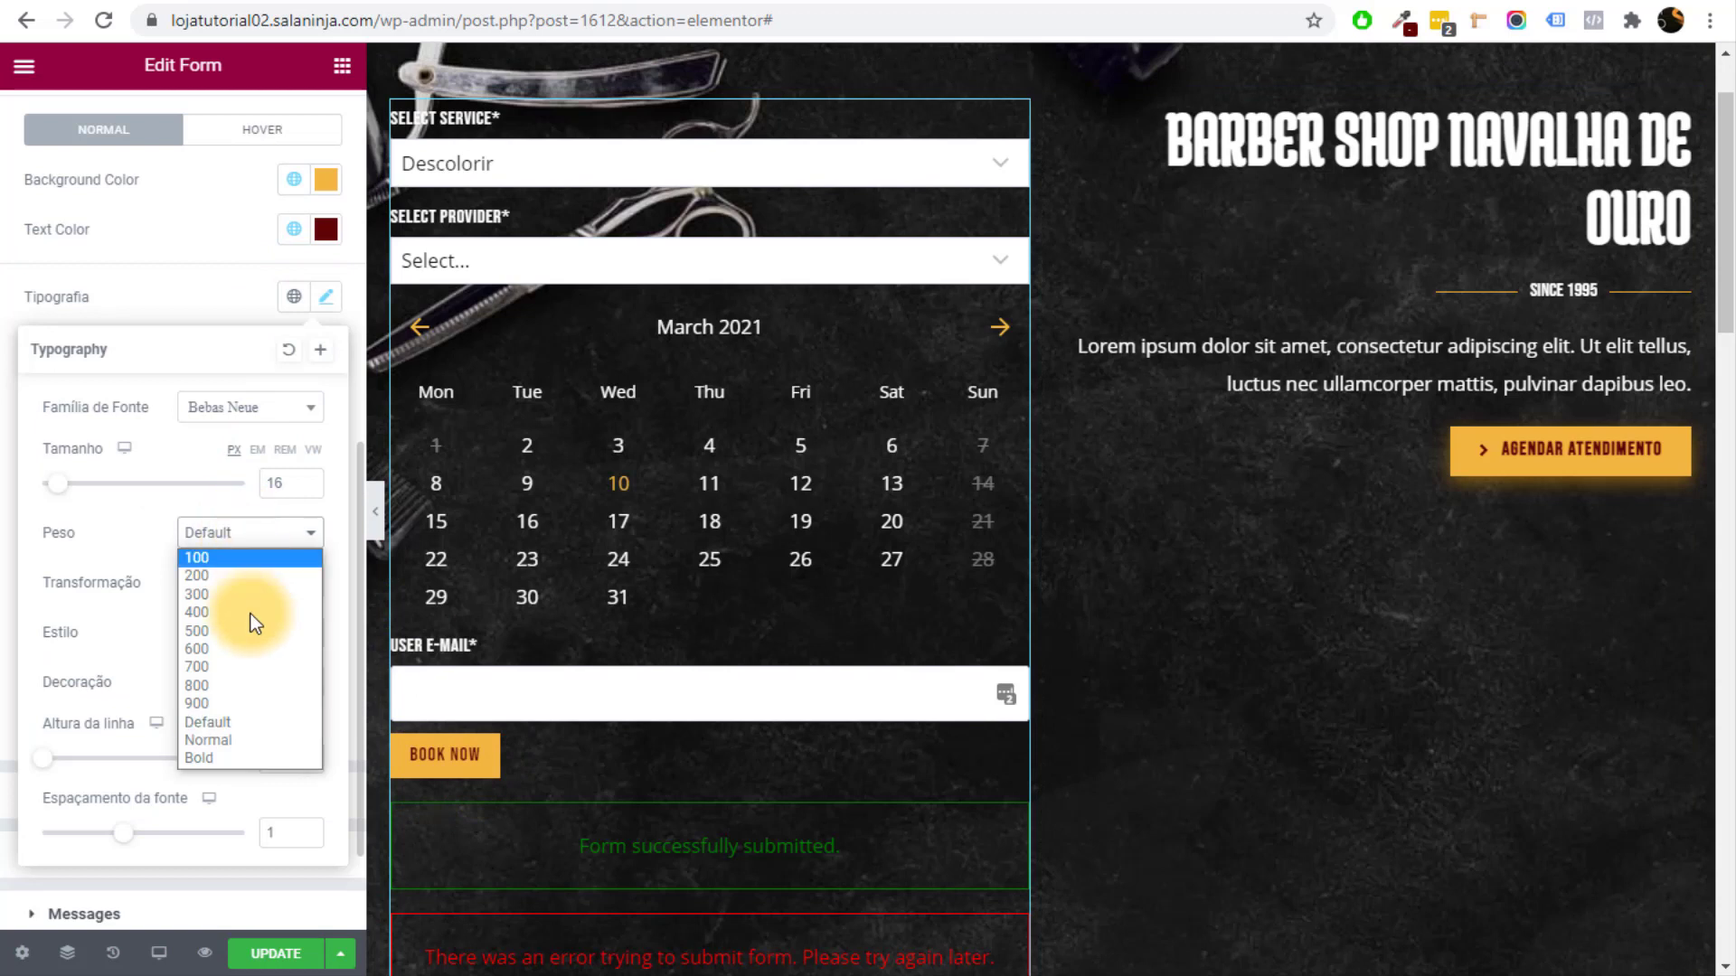
click(242, 677)
scroll(244, 669, down, 2)
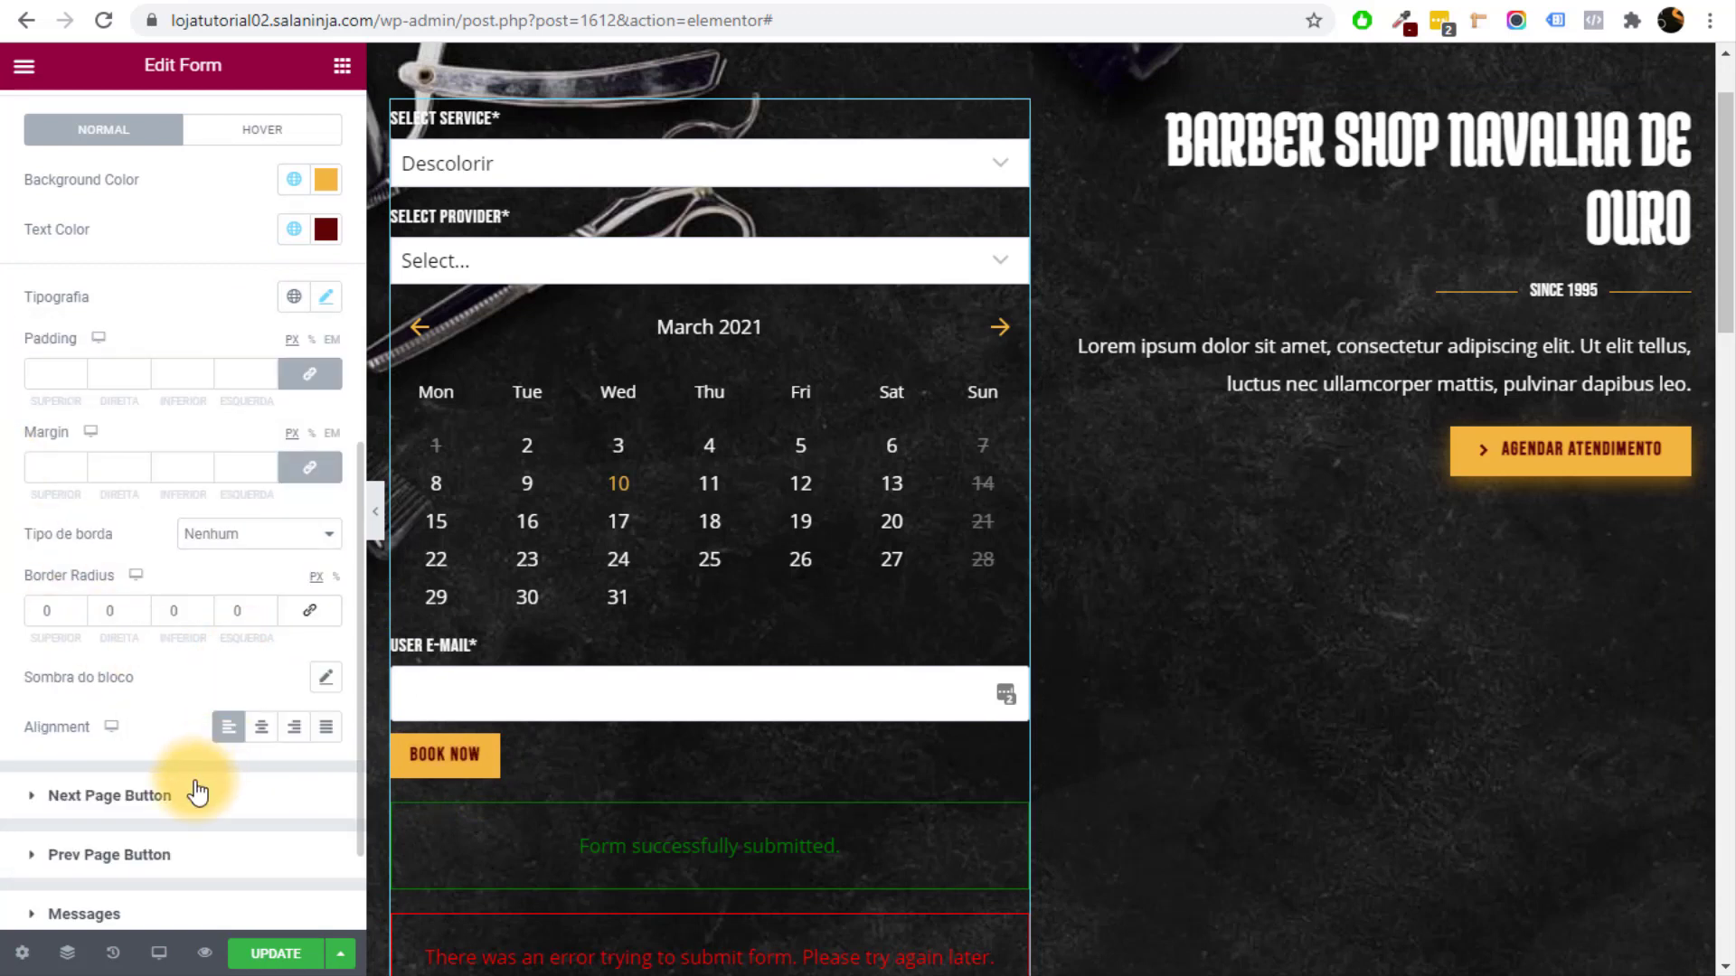
click(105, 649)
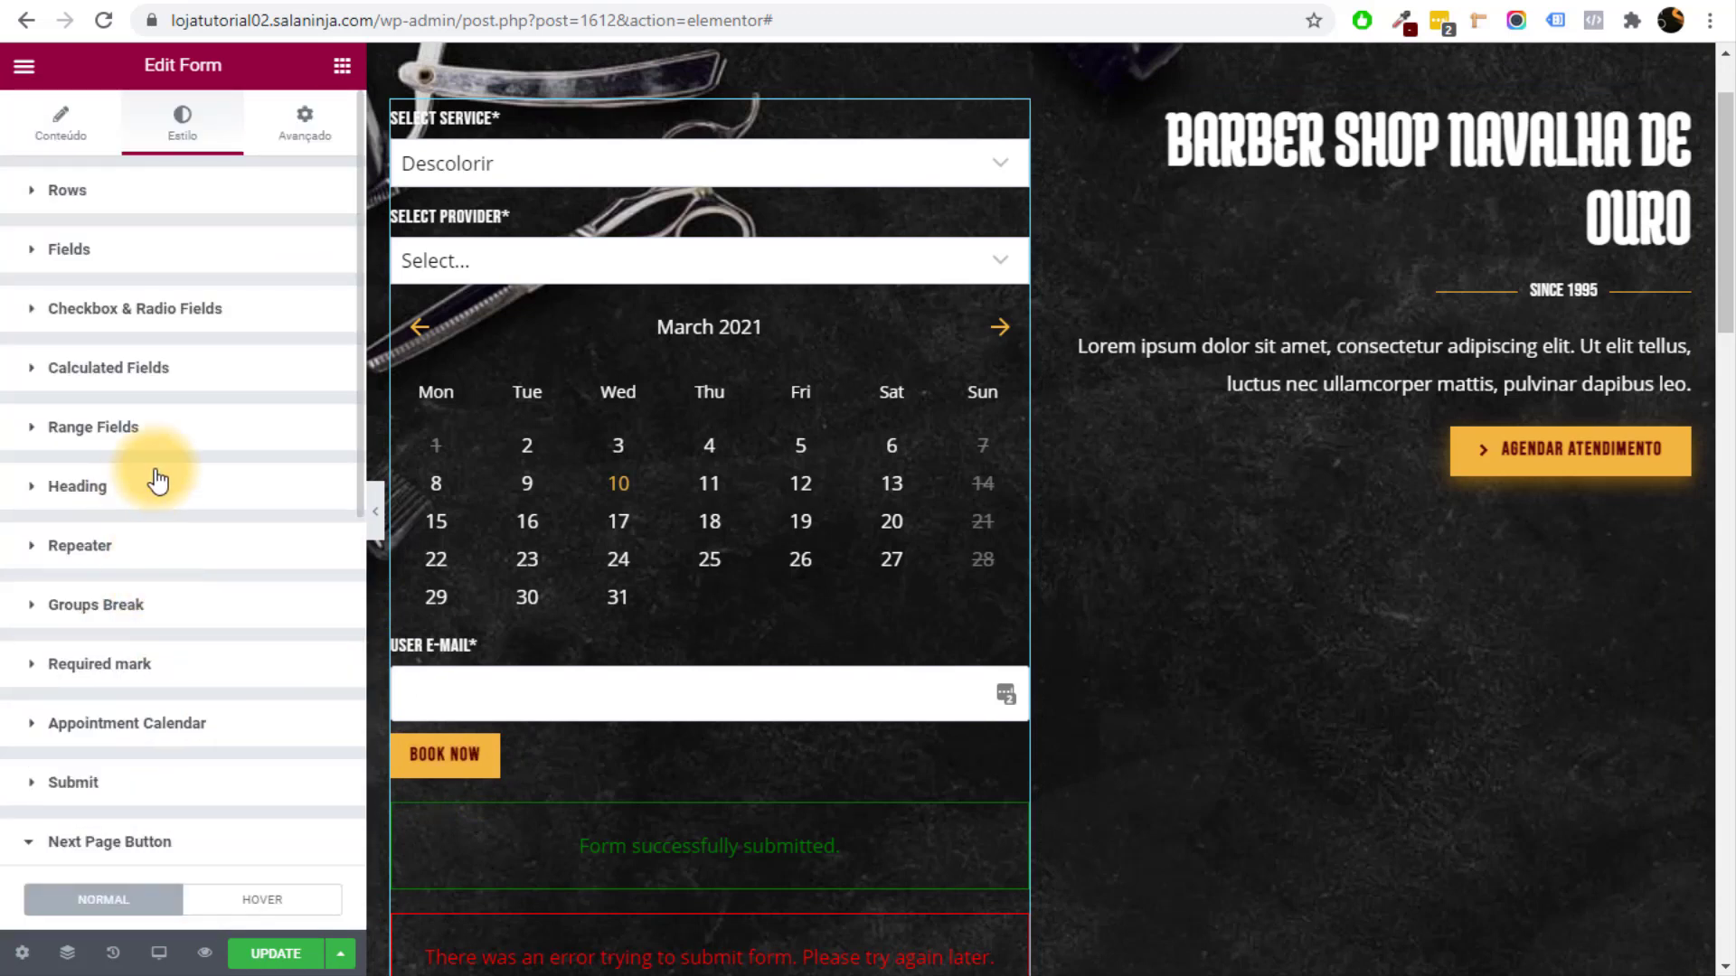
- Give the Next Page button a Cor Principal background and Cor de Apoio text
scroll(153, 484, down, 4)
scroll(220, 640, down, 3)
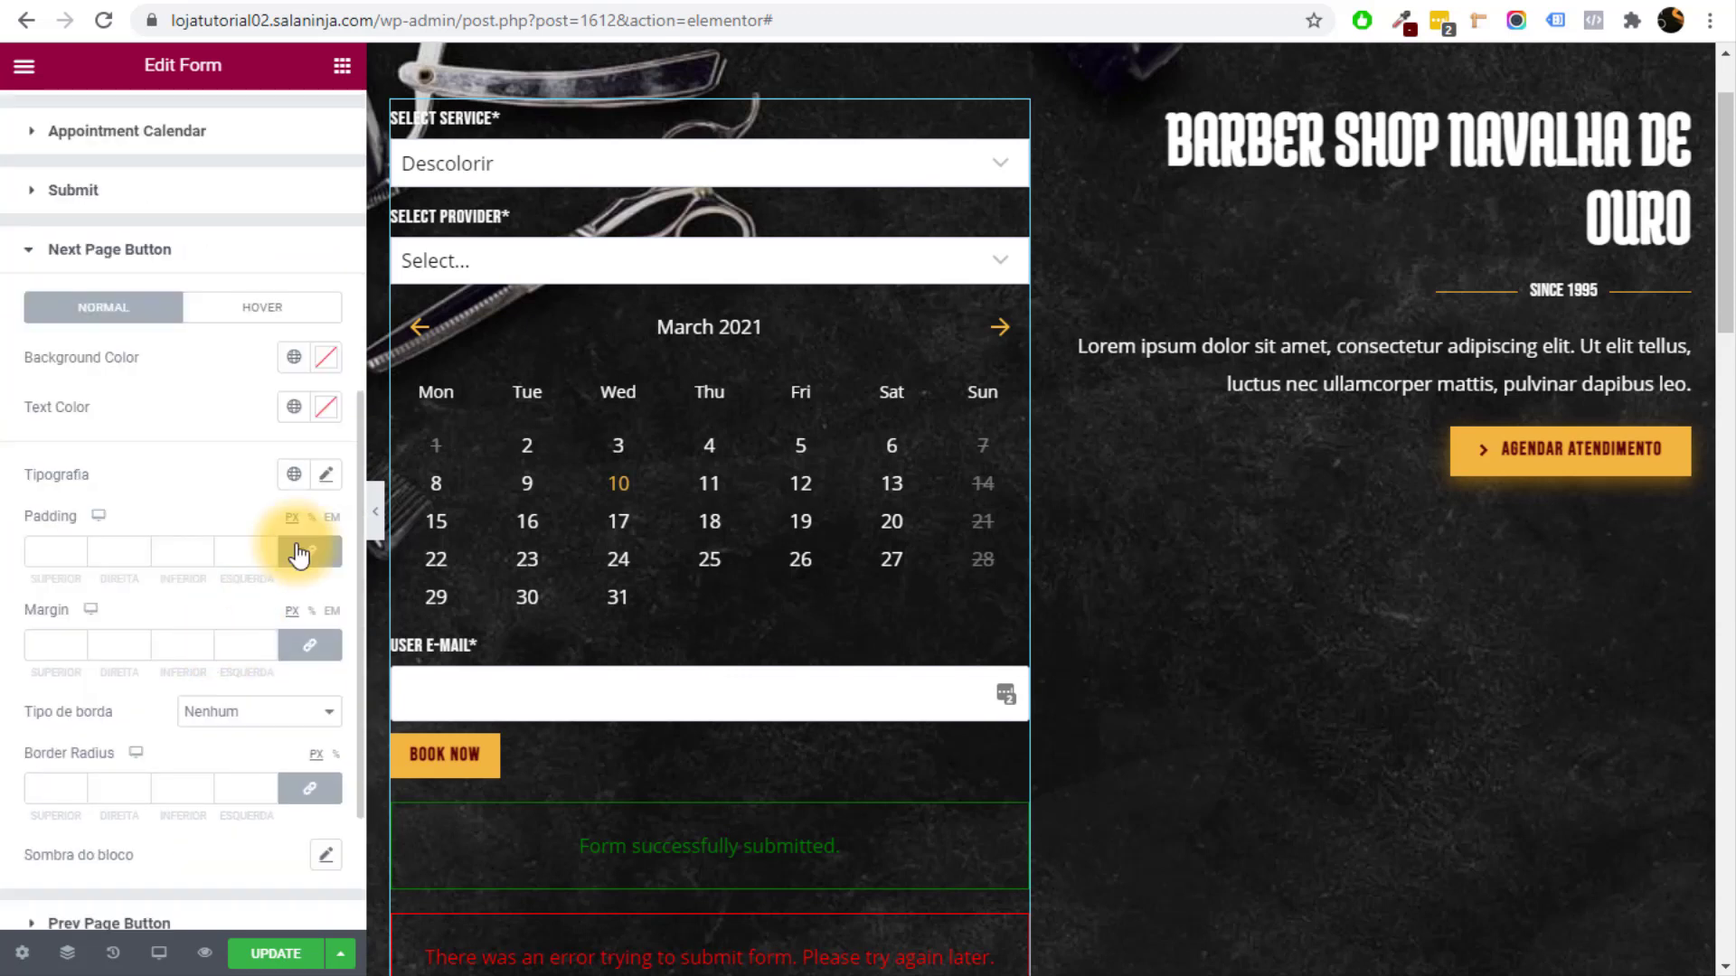
click(294, 357)
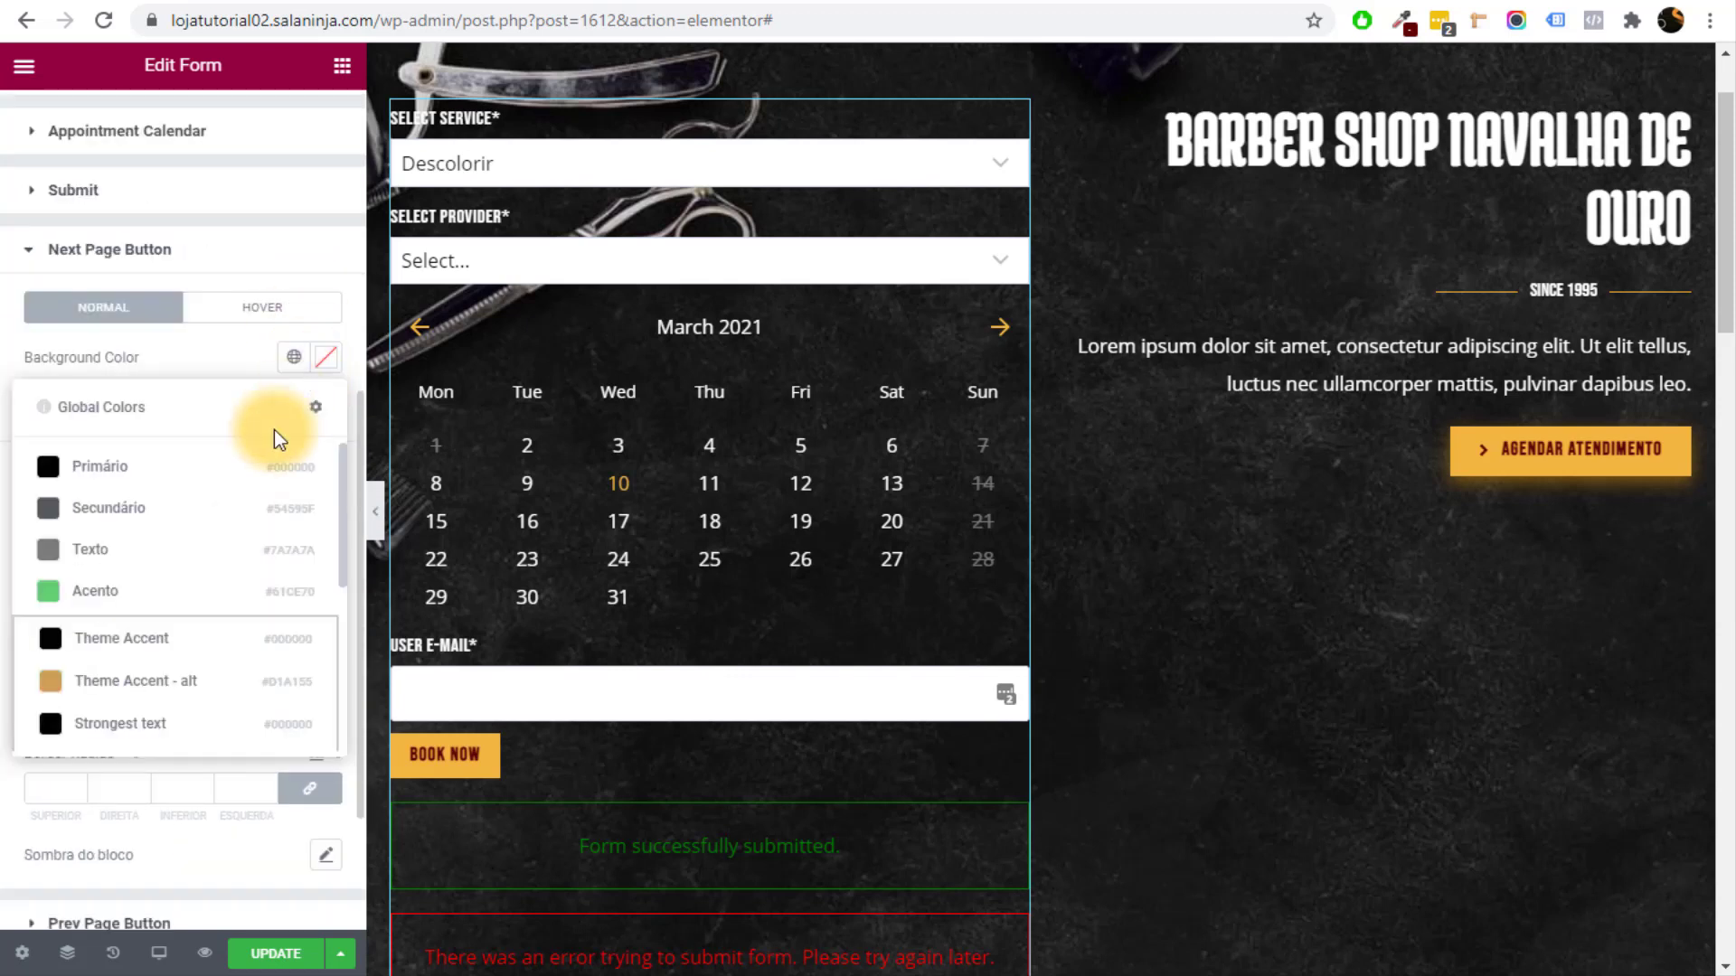
scroll(208, 624, down, 3)
click(157, 690)
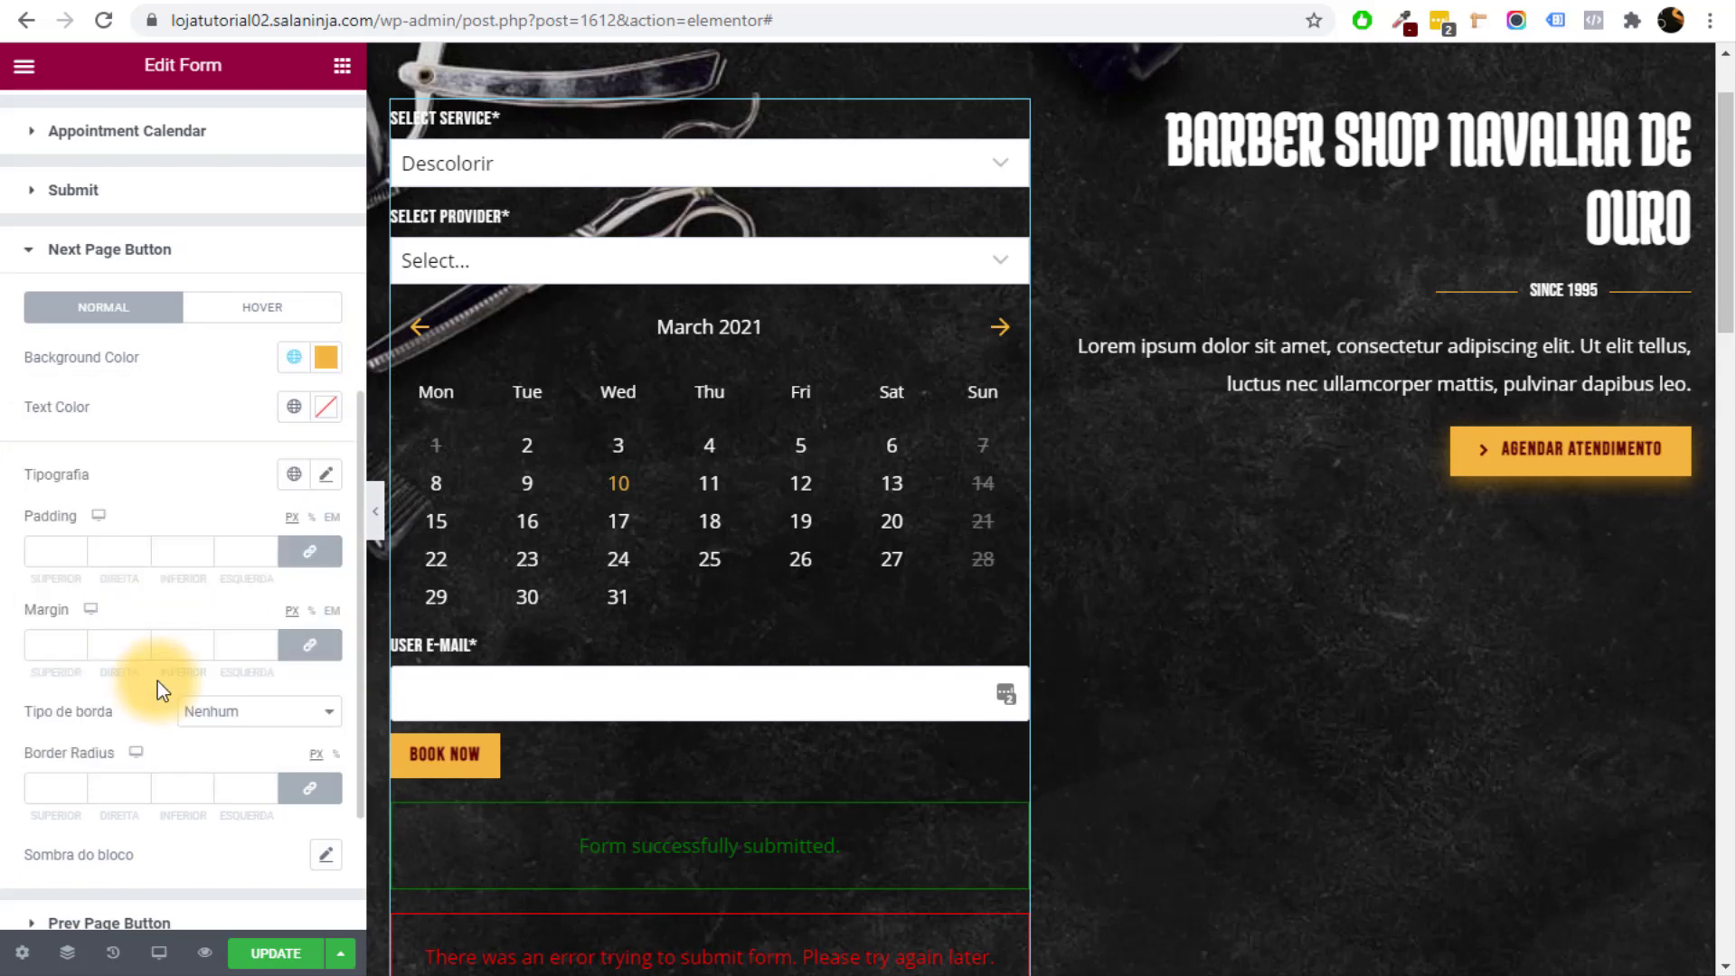
click(290, 414)
scroll(181, 651, down, 3)
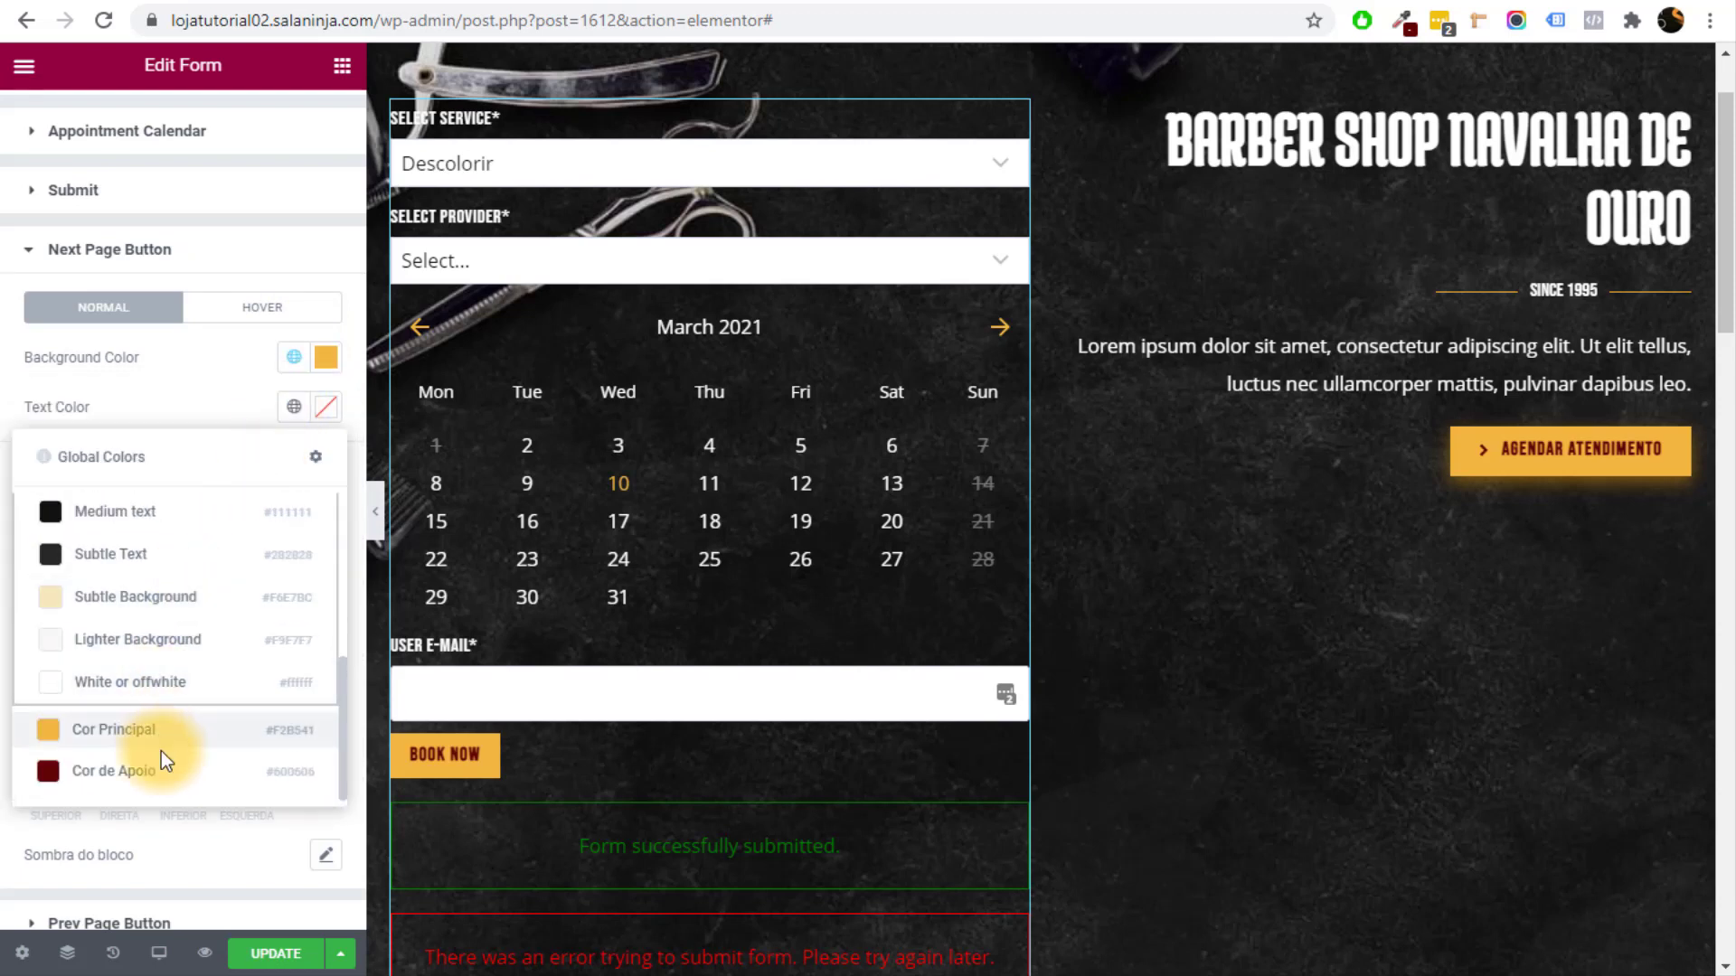
click(159, 775)
scroll(159, 691, down, 3)
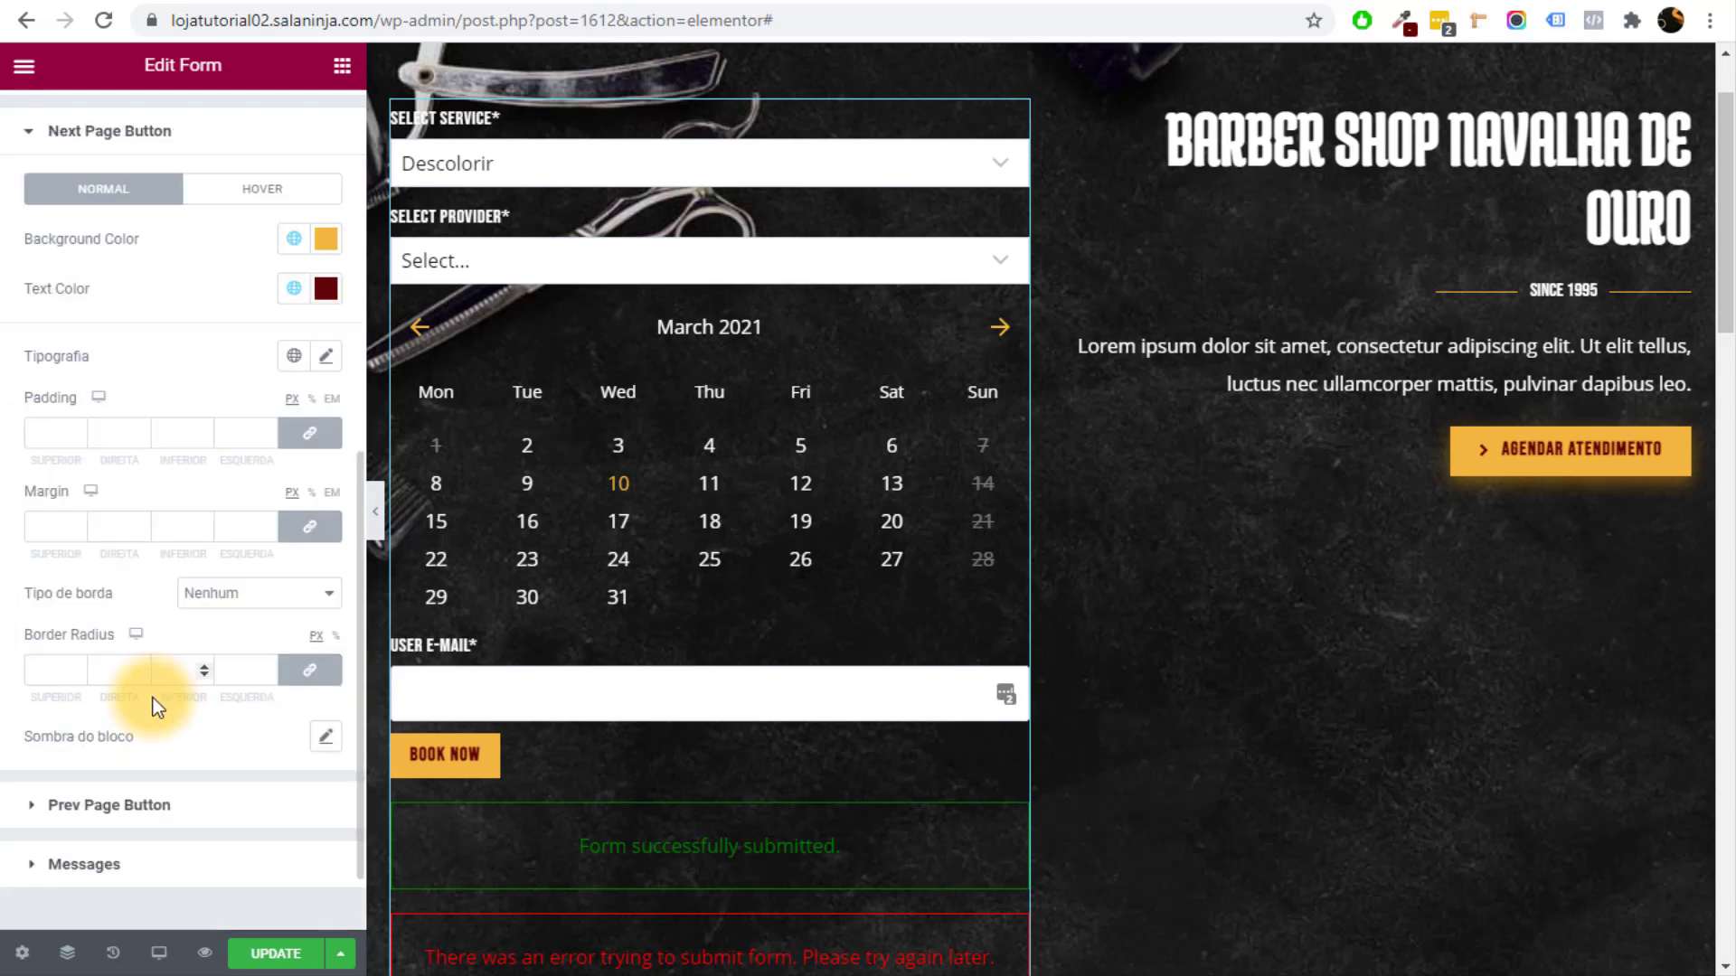
- Give the Prev Page button a black background and light text colour
click(98, 707)
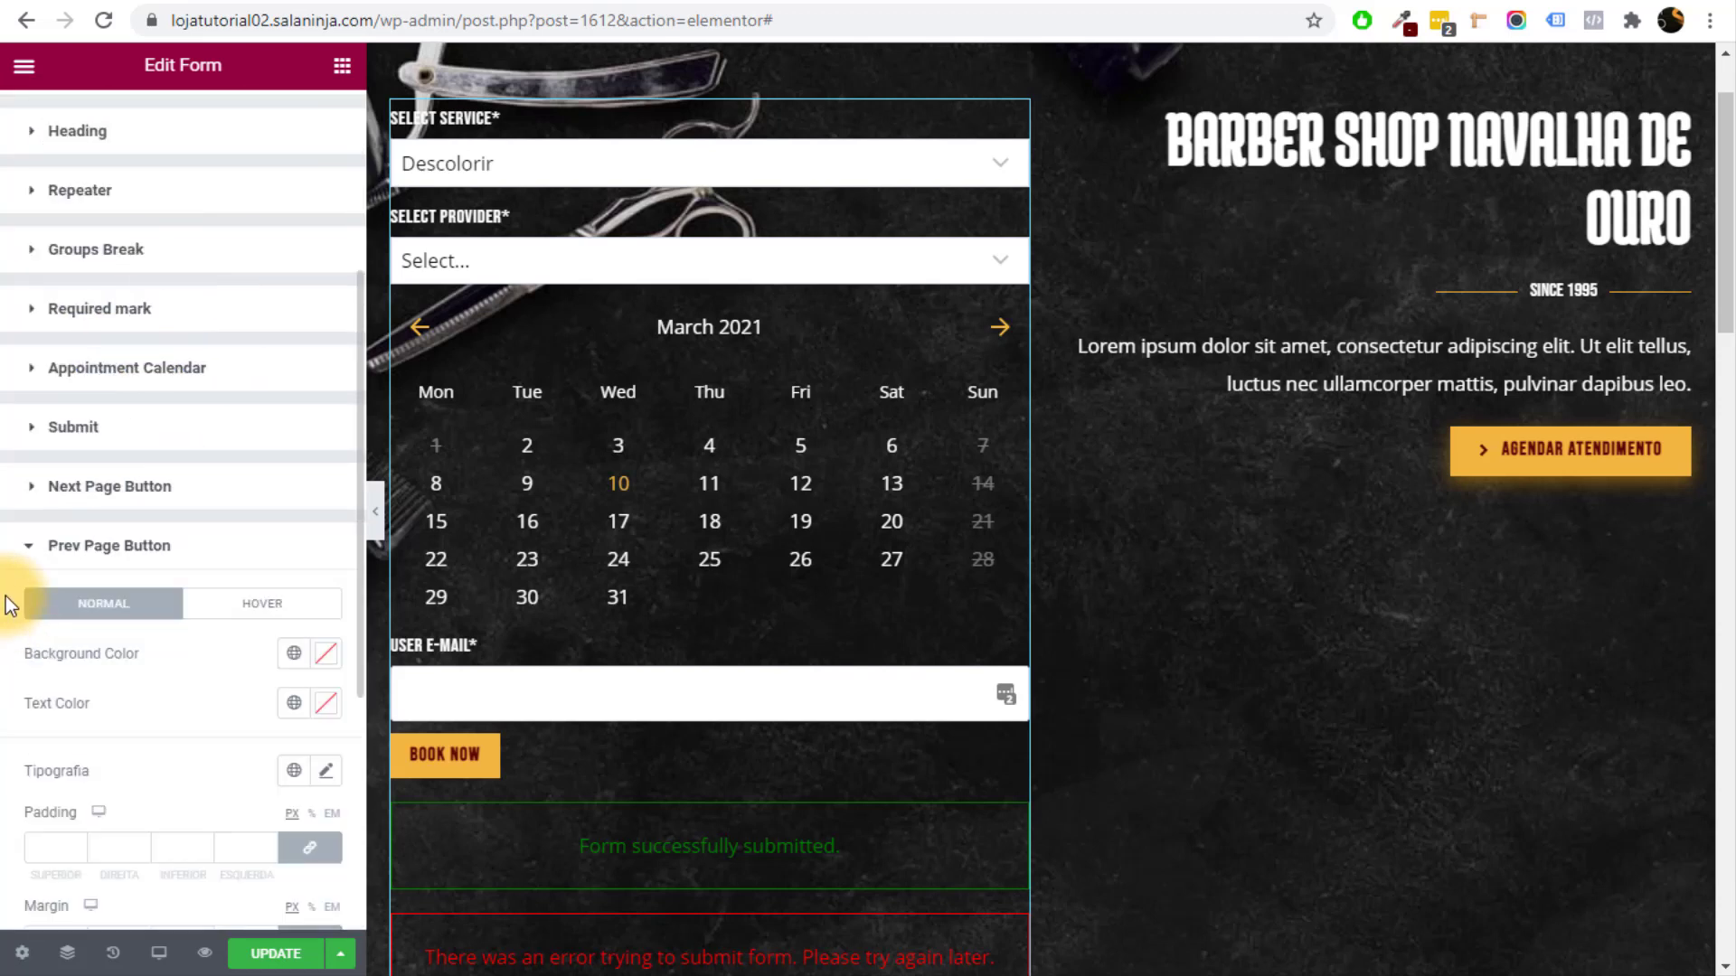
click(327, 200)
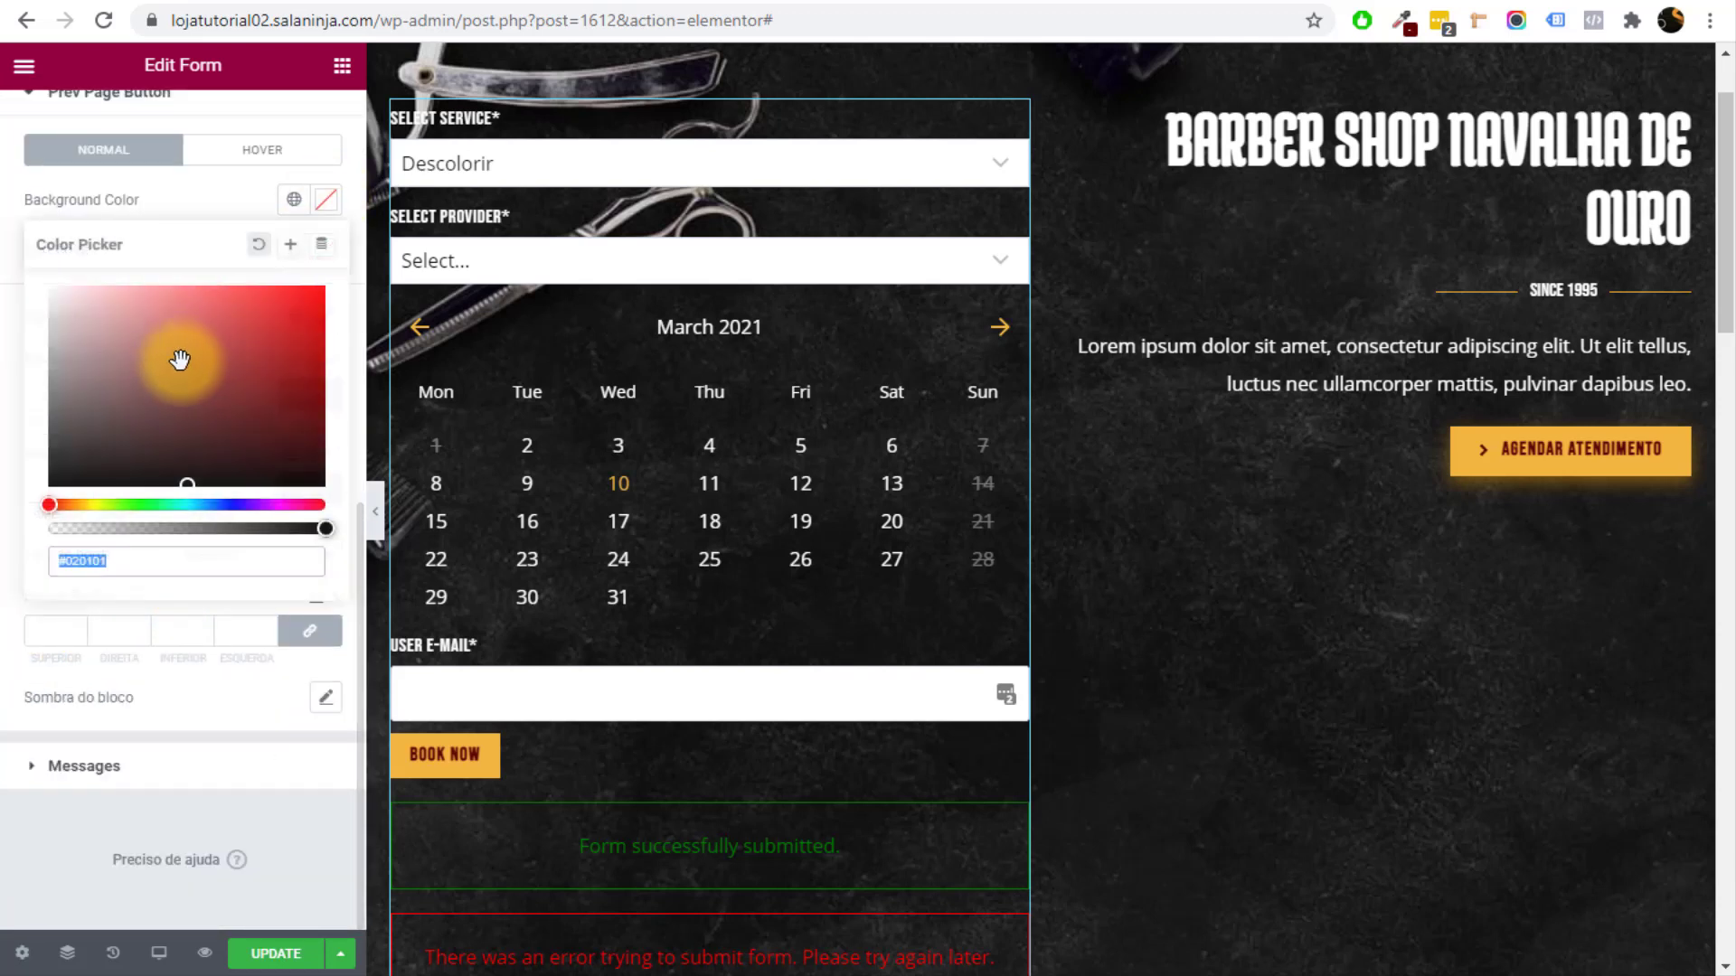
drag(178, 357, 61, 376)
click(4, 504)
click(328, 248)
click(12, 366)
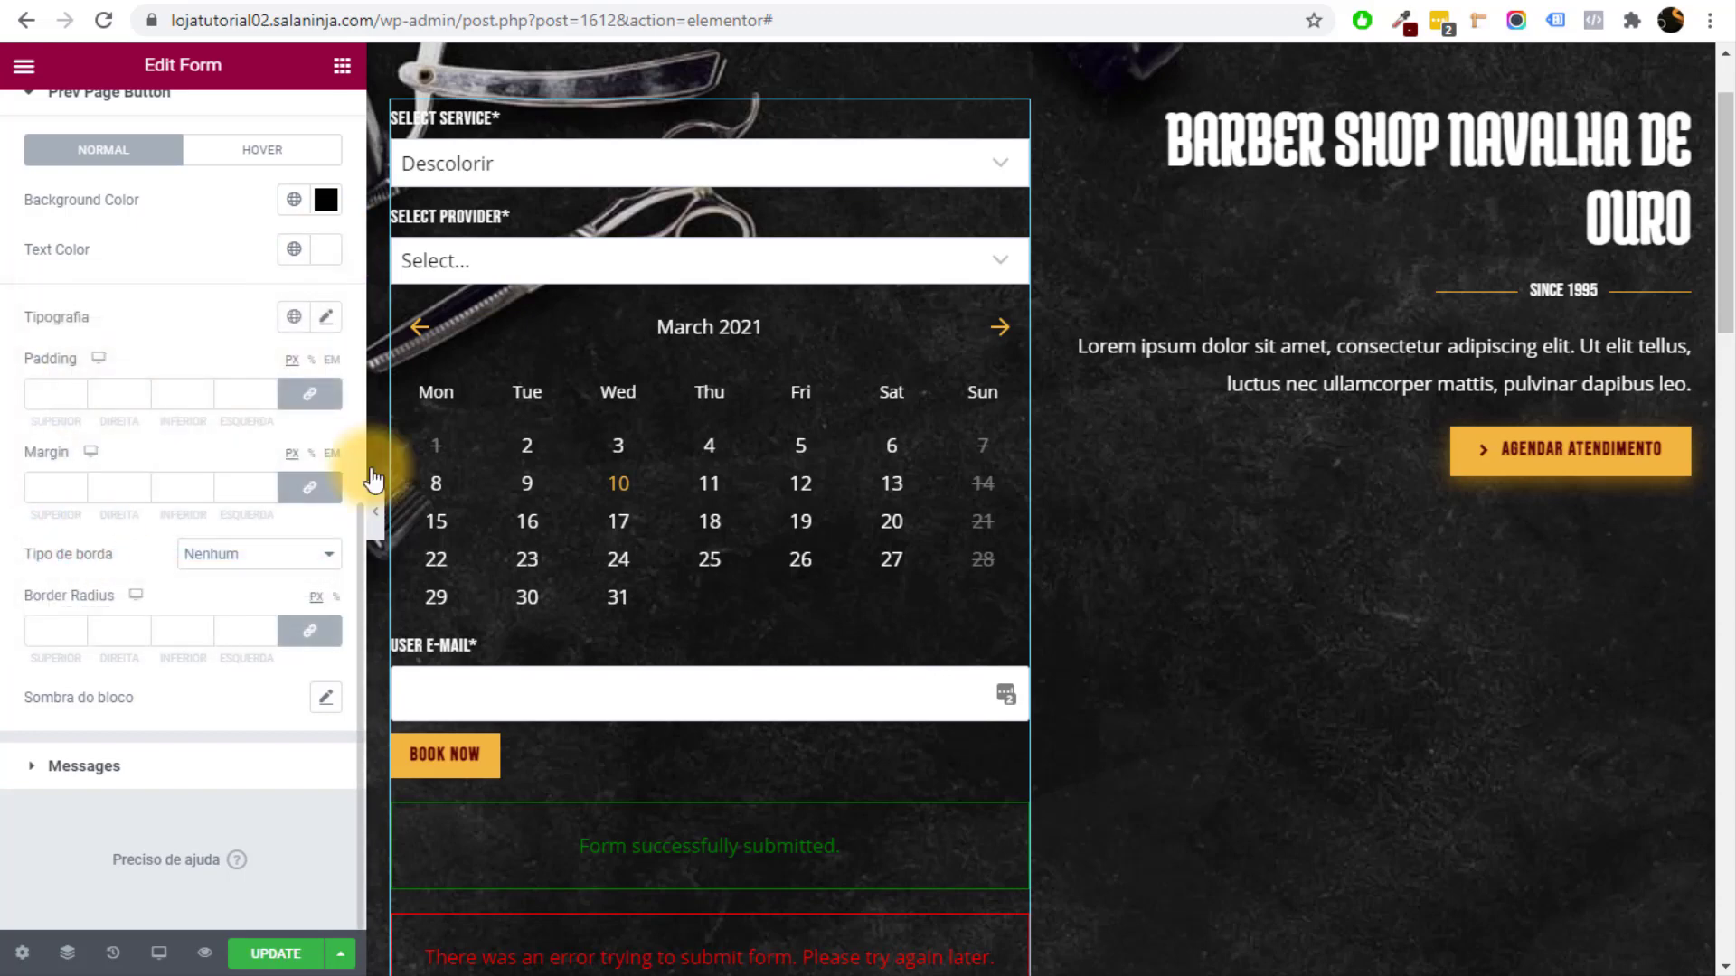
click(146, 773)
- Give the success message a Cor Principal background and Cor de Apoio text colour
scroll(70, 482, down, 4)
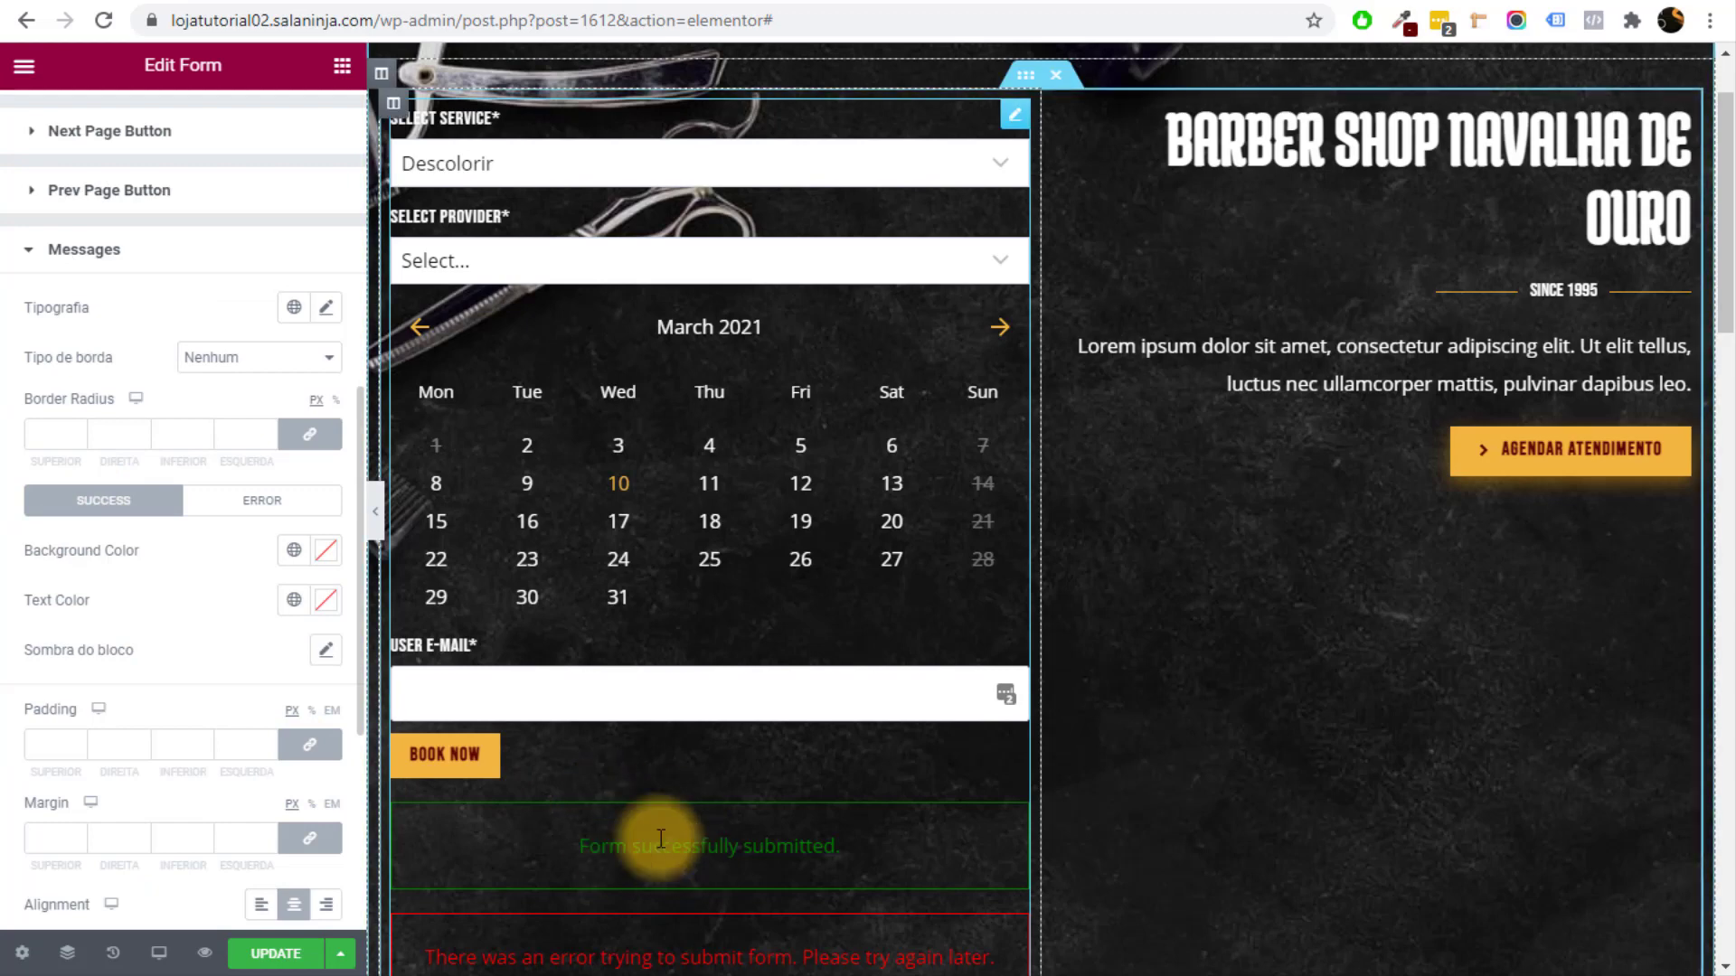
scroll(659, 833, down, 4)
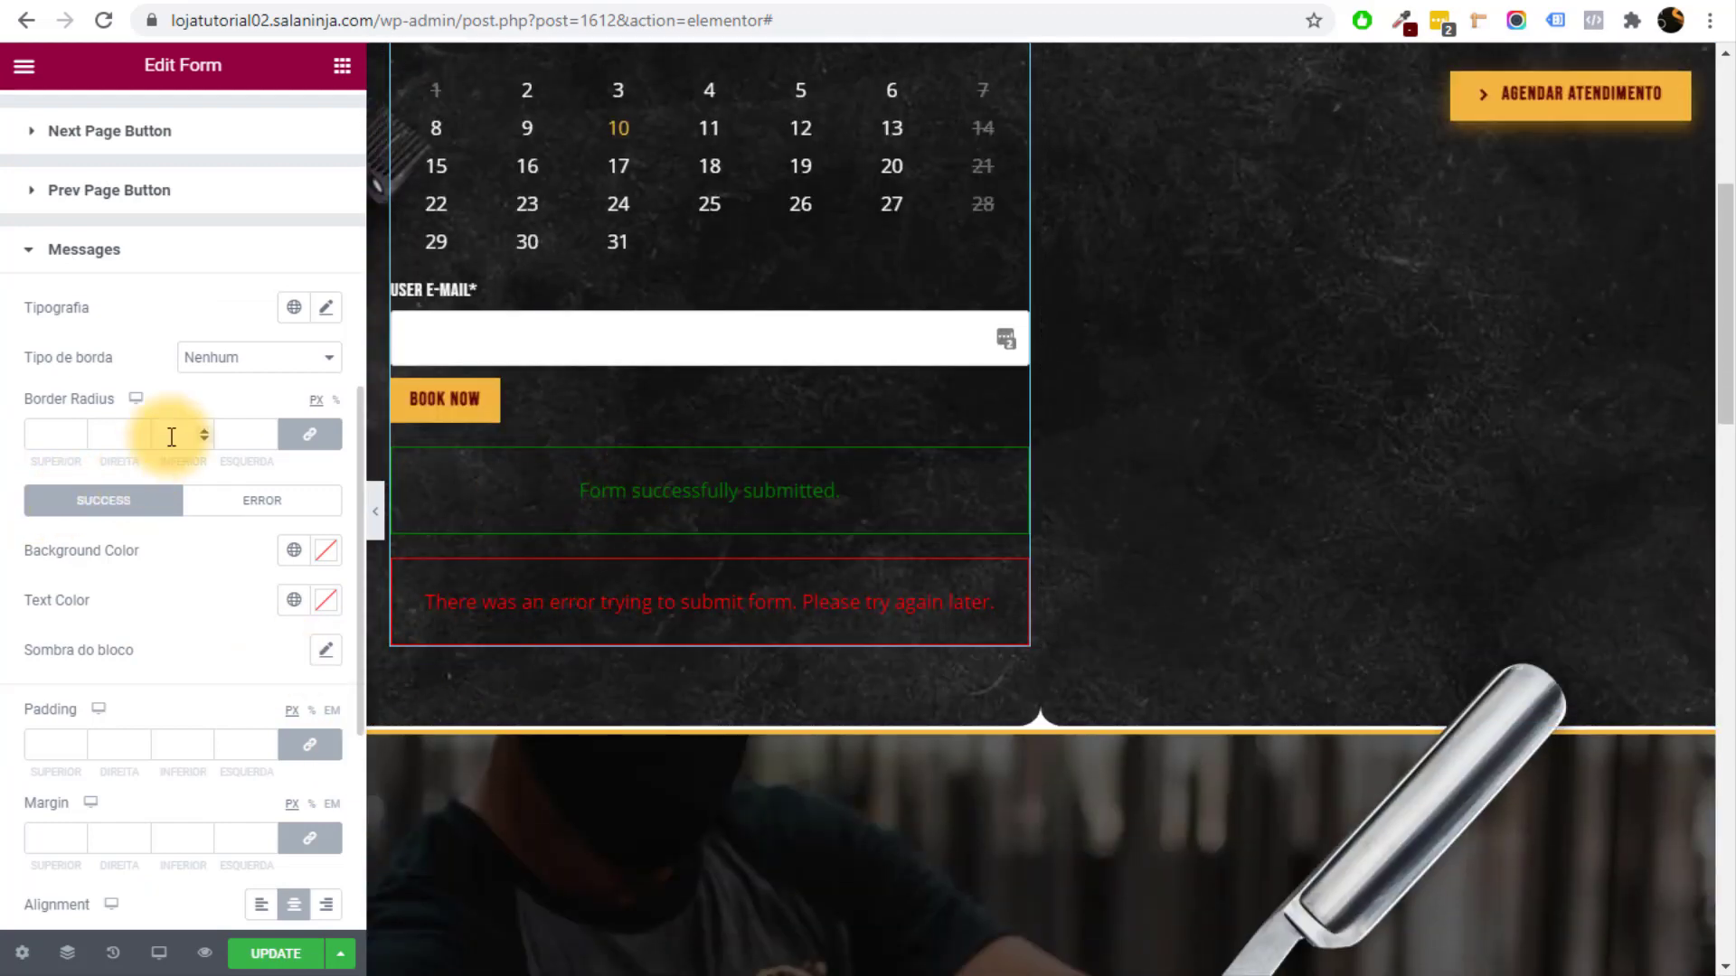
scroll(181, 452, down, 2)
click(292, 433)
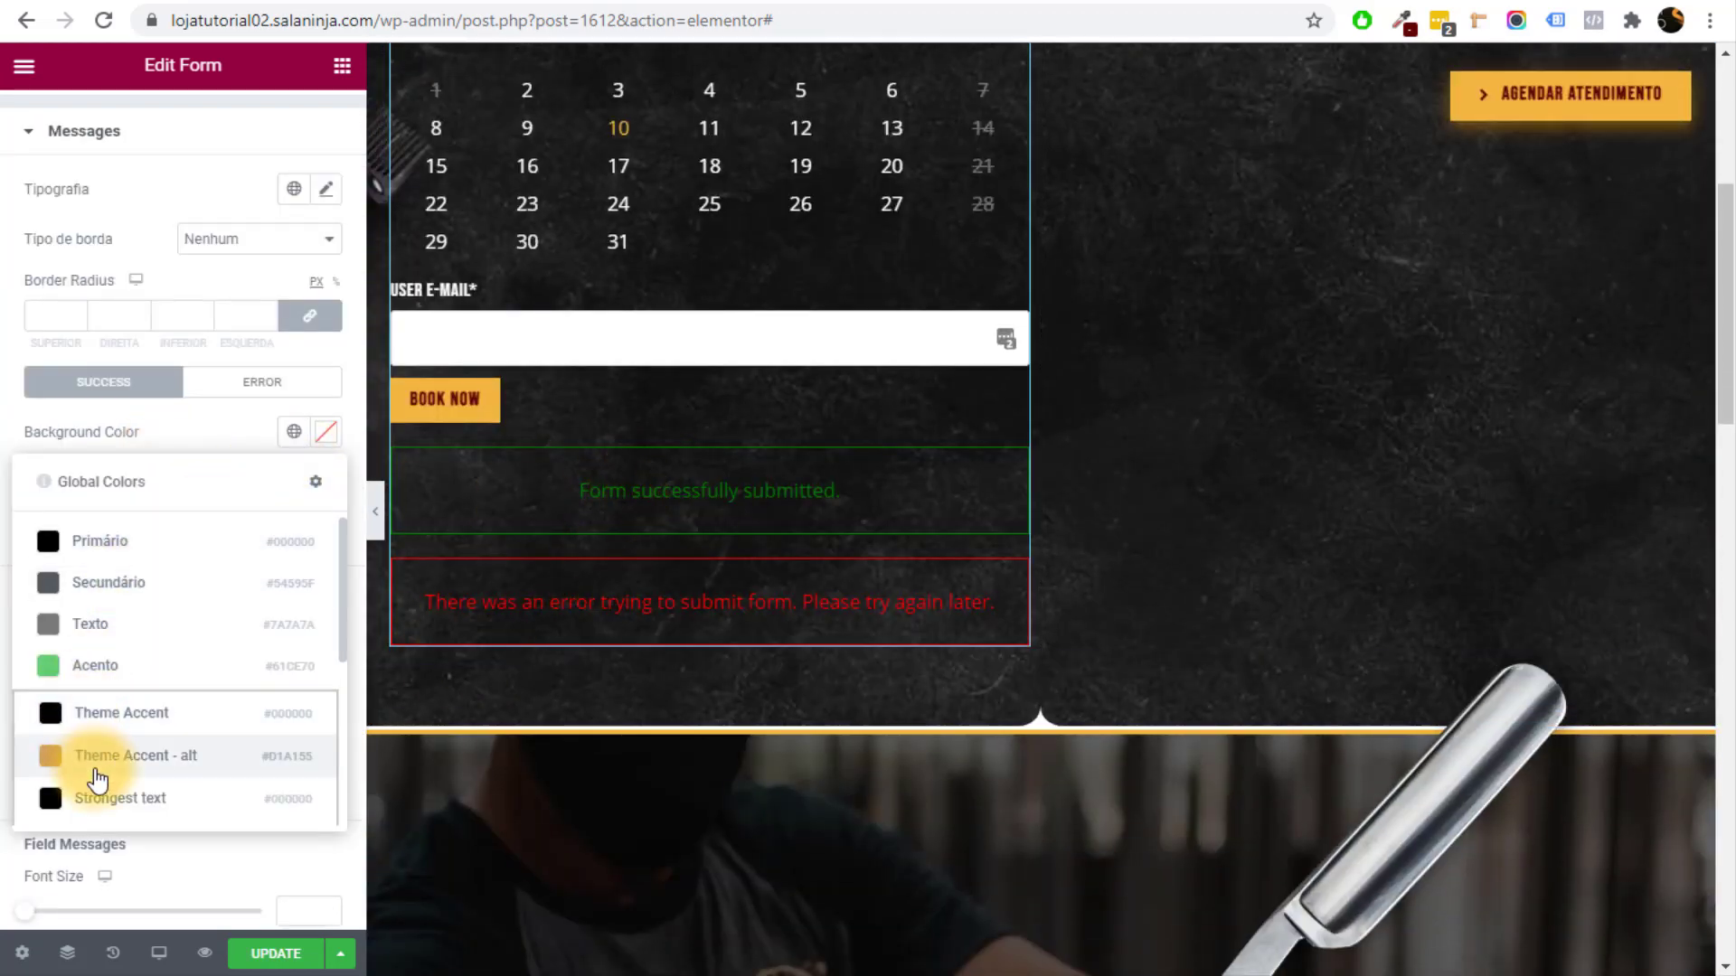
scroll(99, 768, down, 3)
click(127, 755)
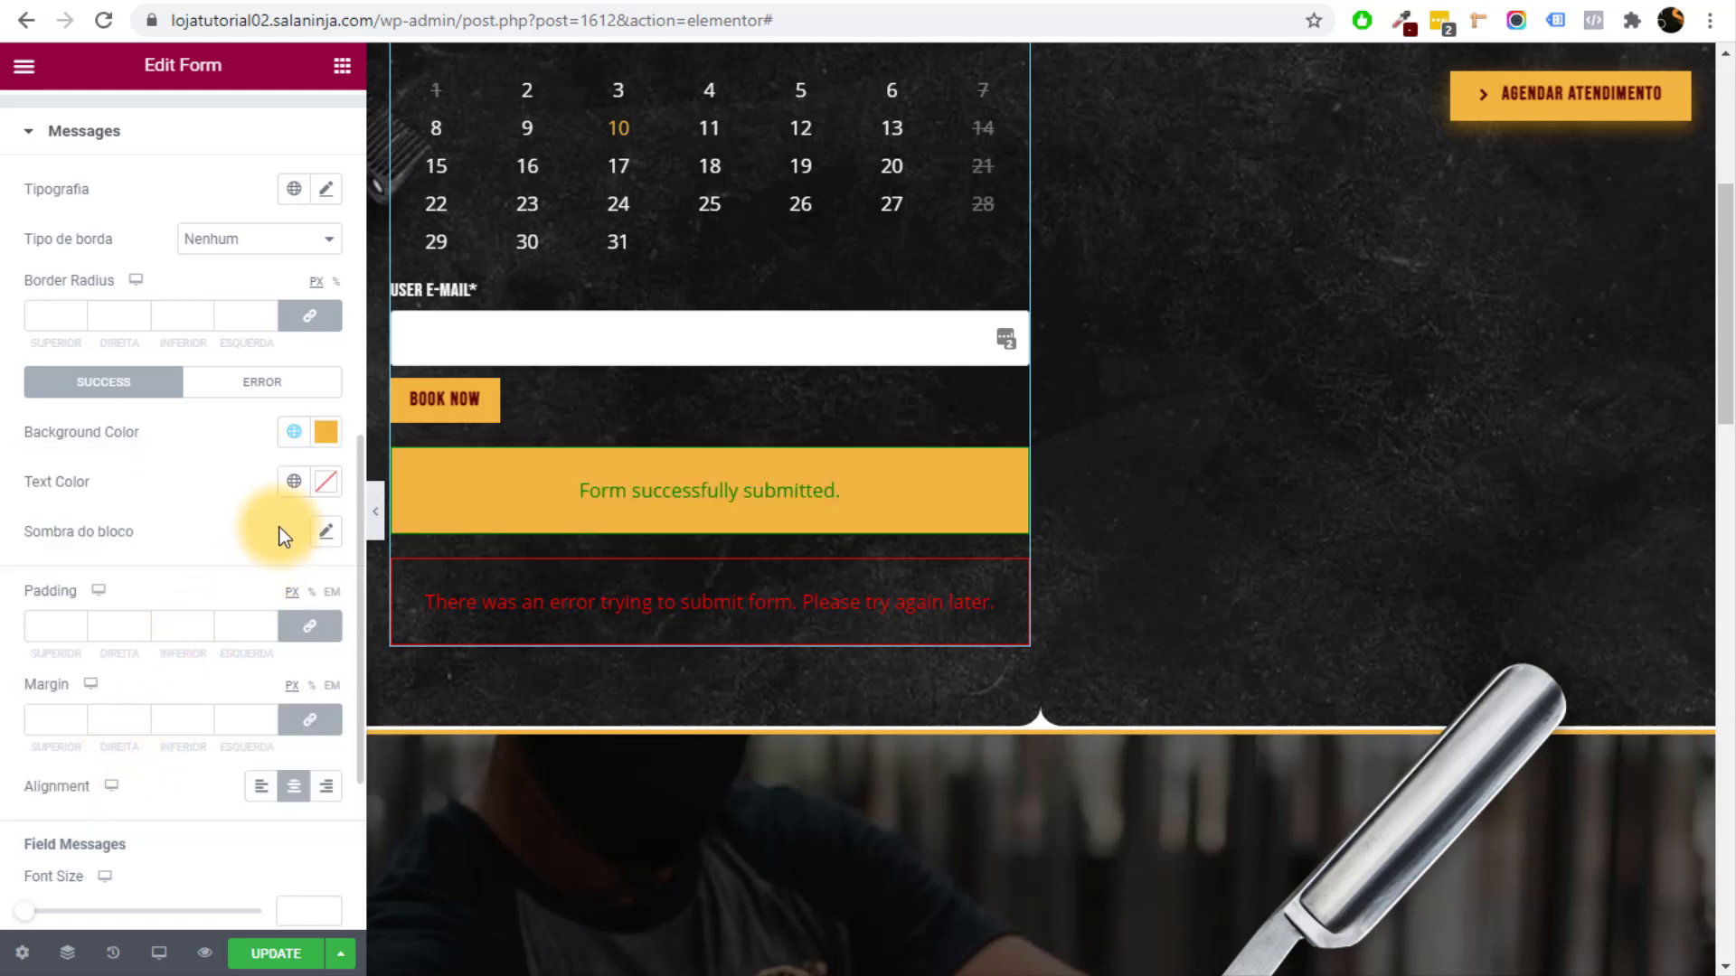
click(294, 481)
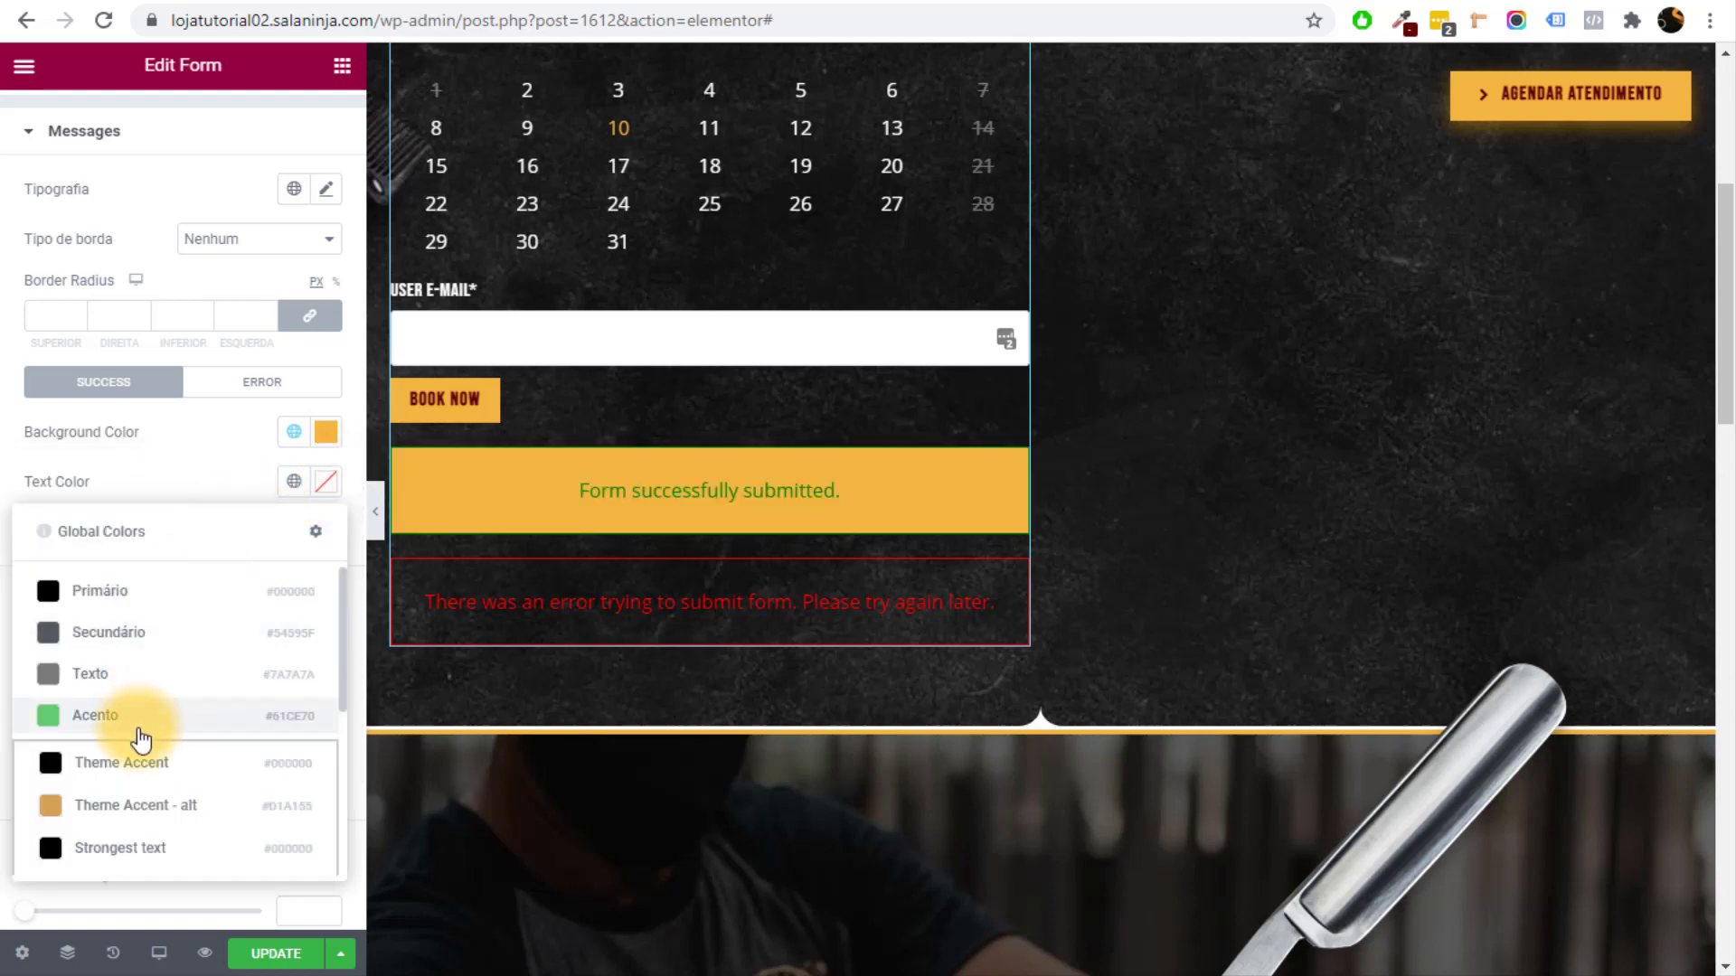
scroll(136, 768, down, 3)
click(122, 845)
- Set the message border type to Sólido with width 0
scroll(154, 497, up, 1)
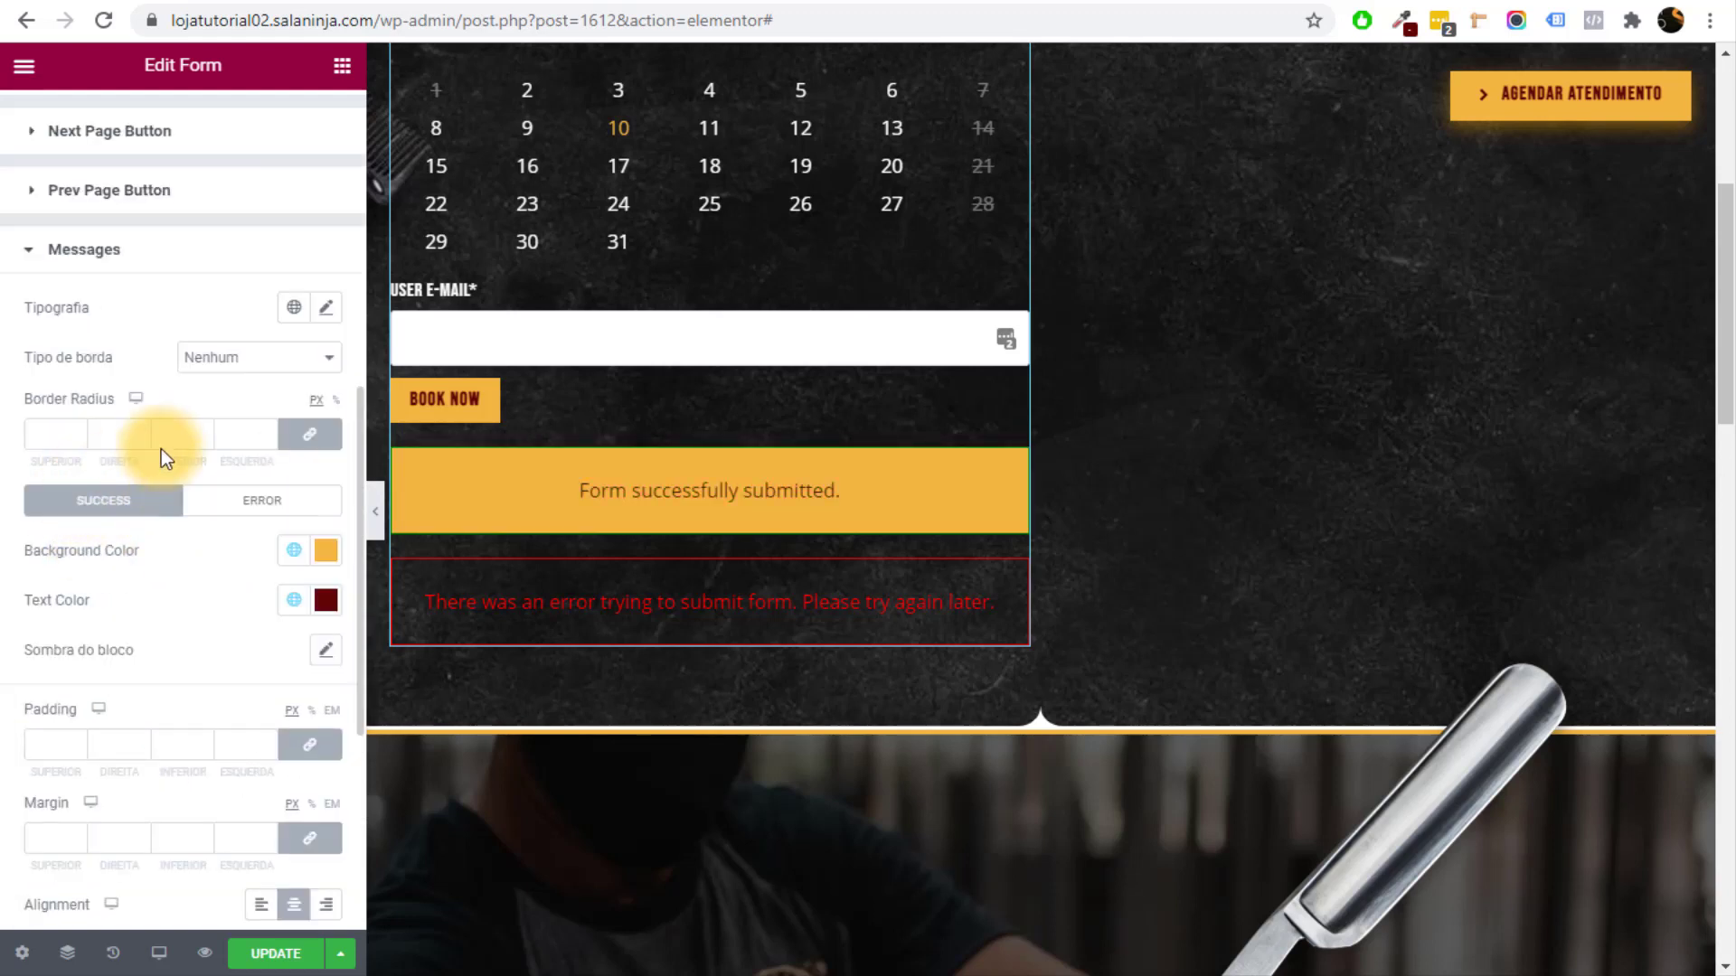
click(252, 372)
click(241, 398)
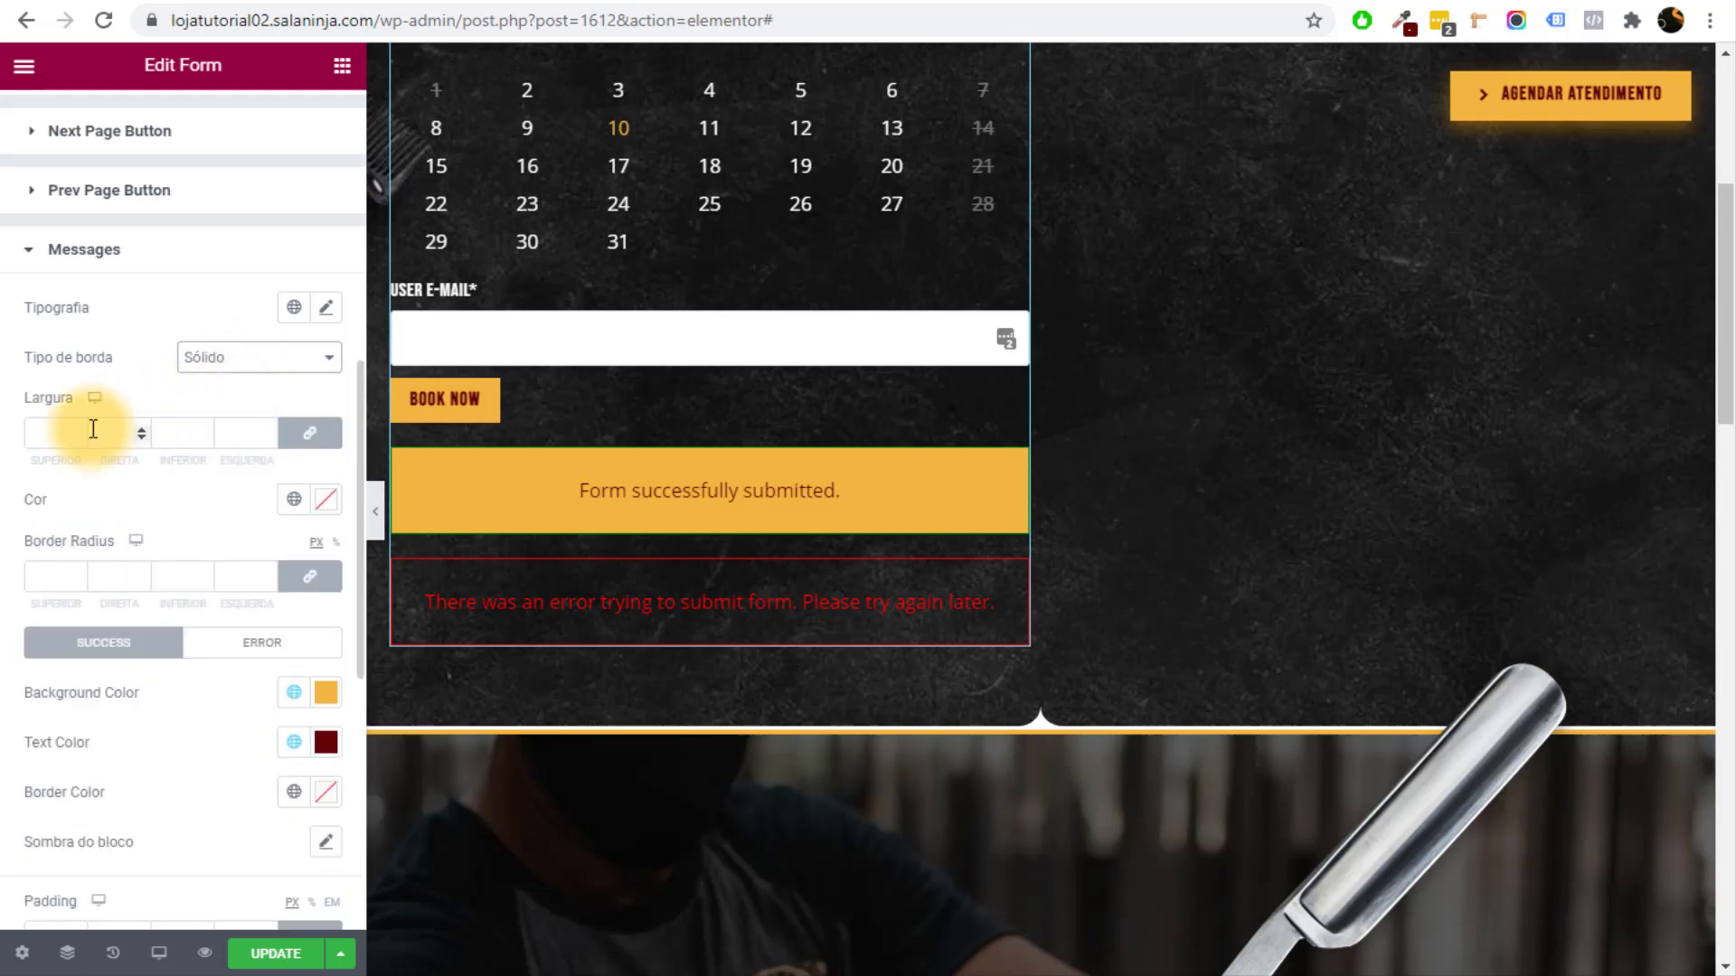
click(40, 435)
text(0)
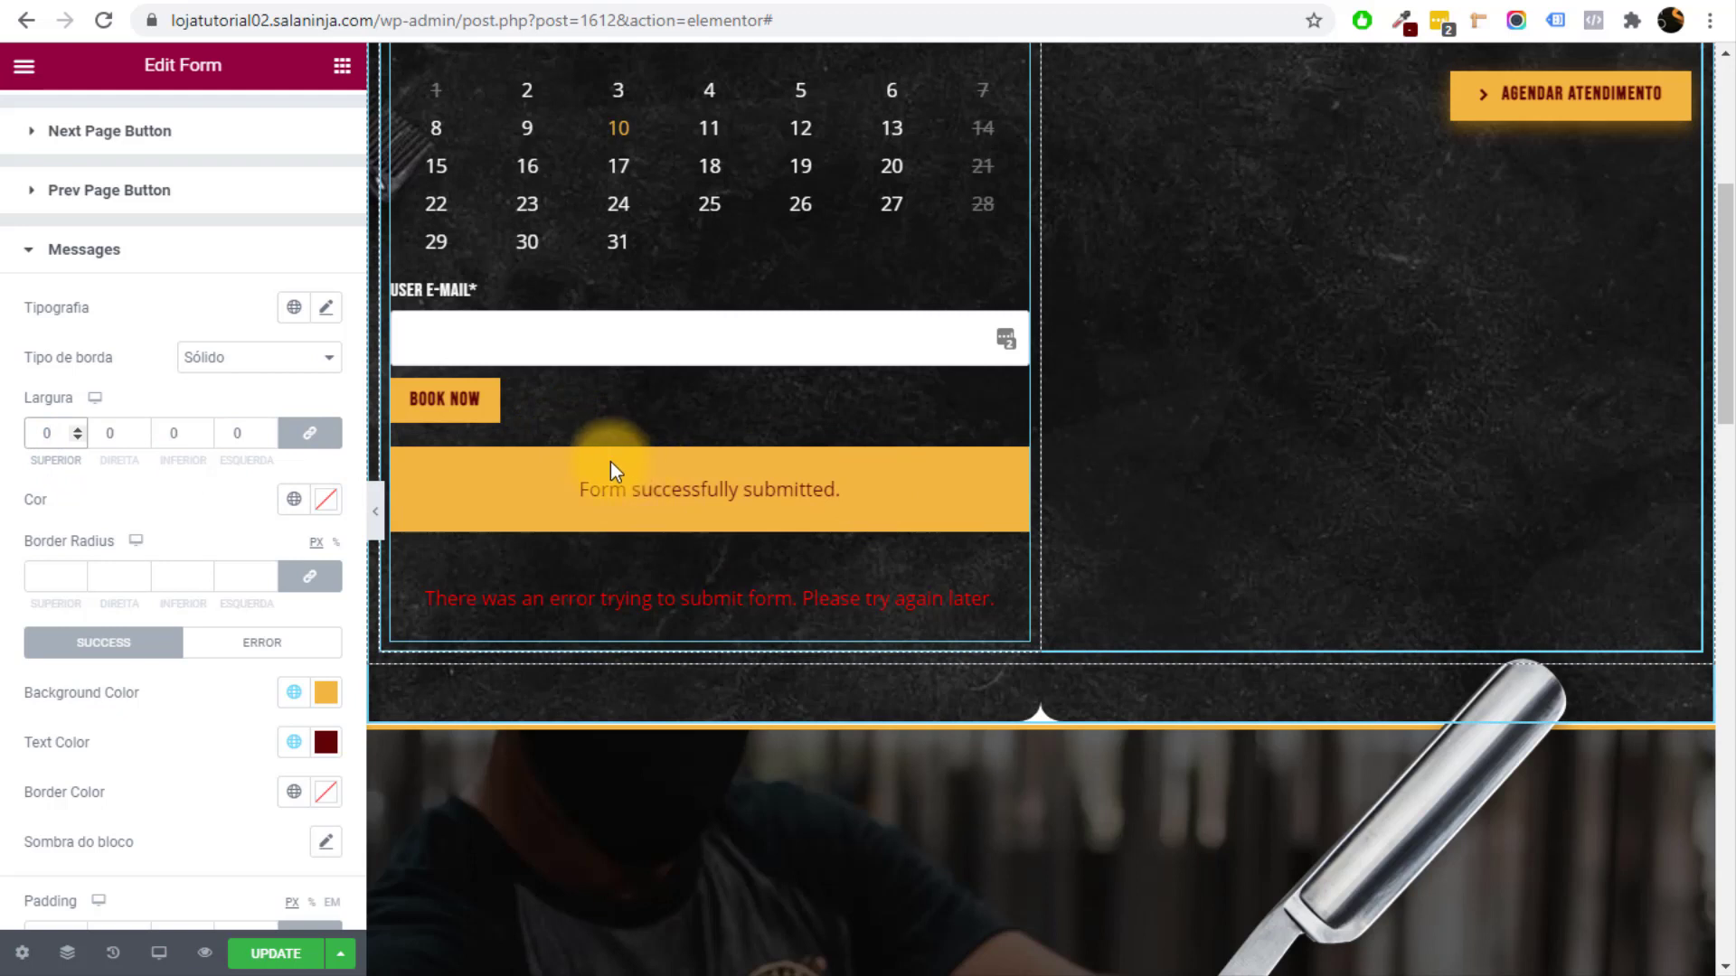
- Set message typography to Bebas Neue 700, letter spacing 1, size 20, and update the page
click(326, 309)
click(256, 419)
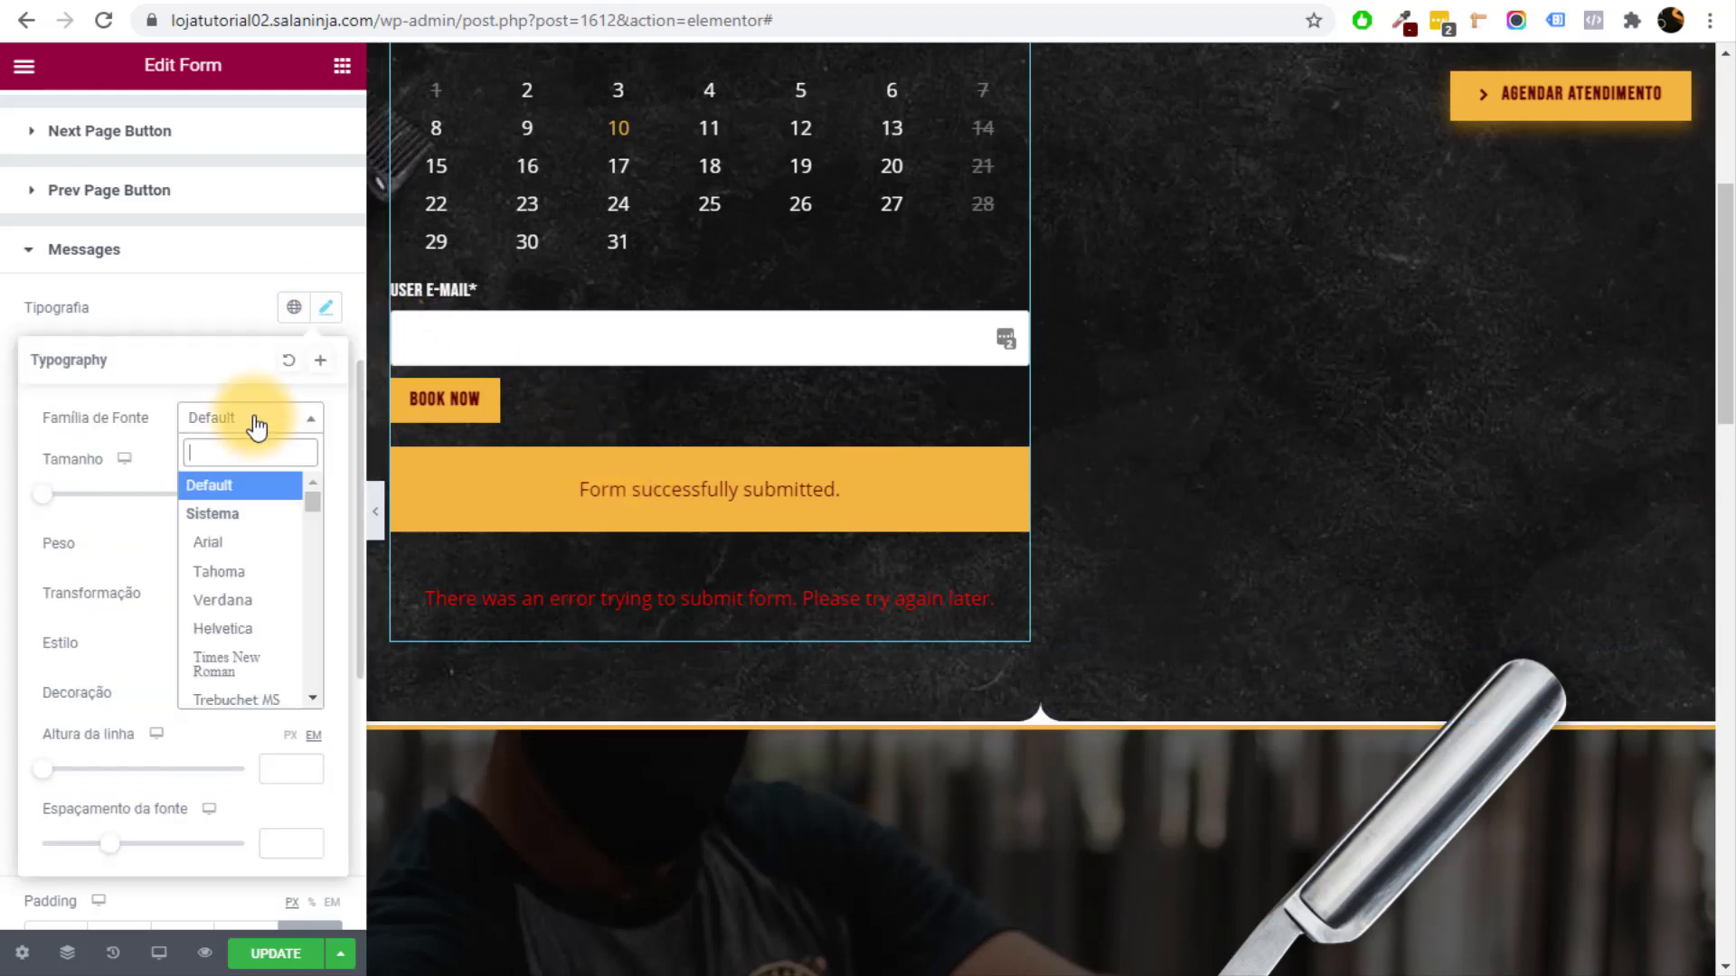
text(bebas)
key(Return)
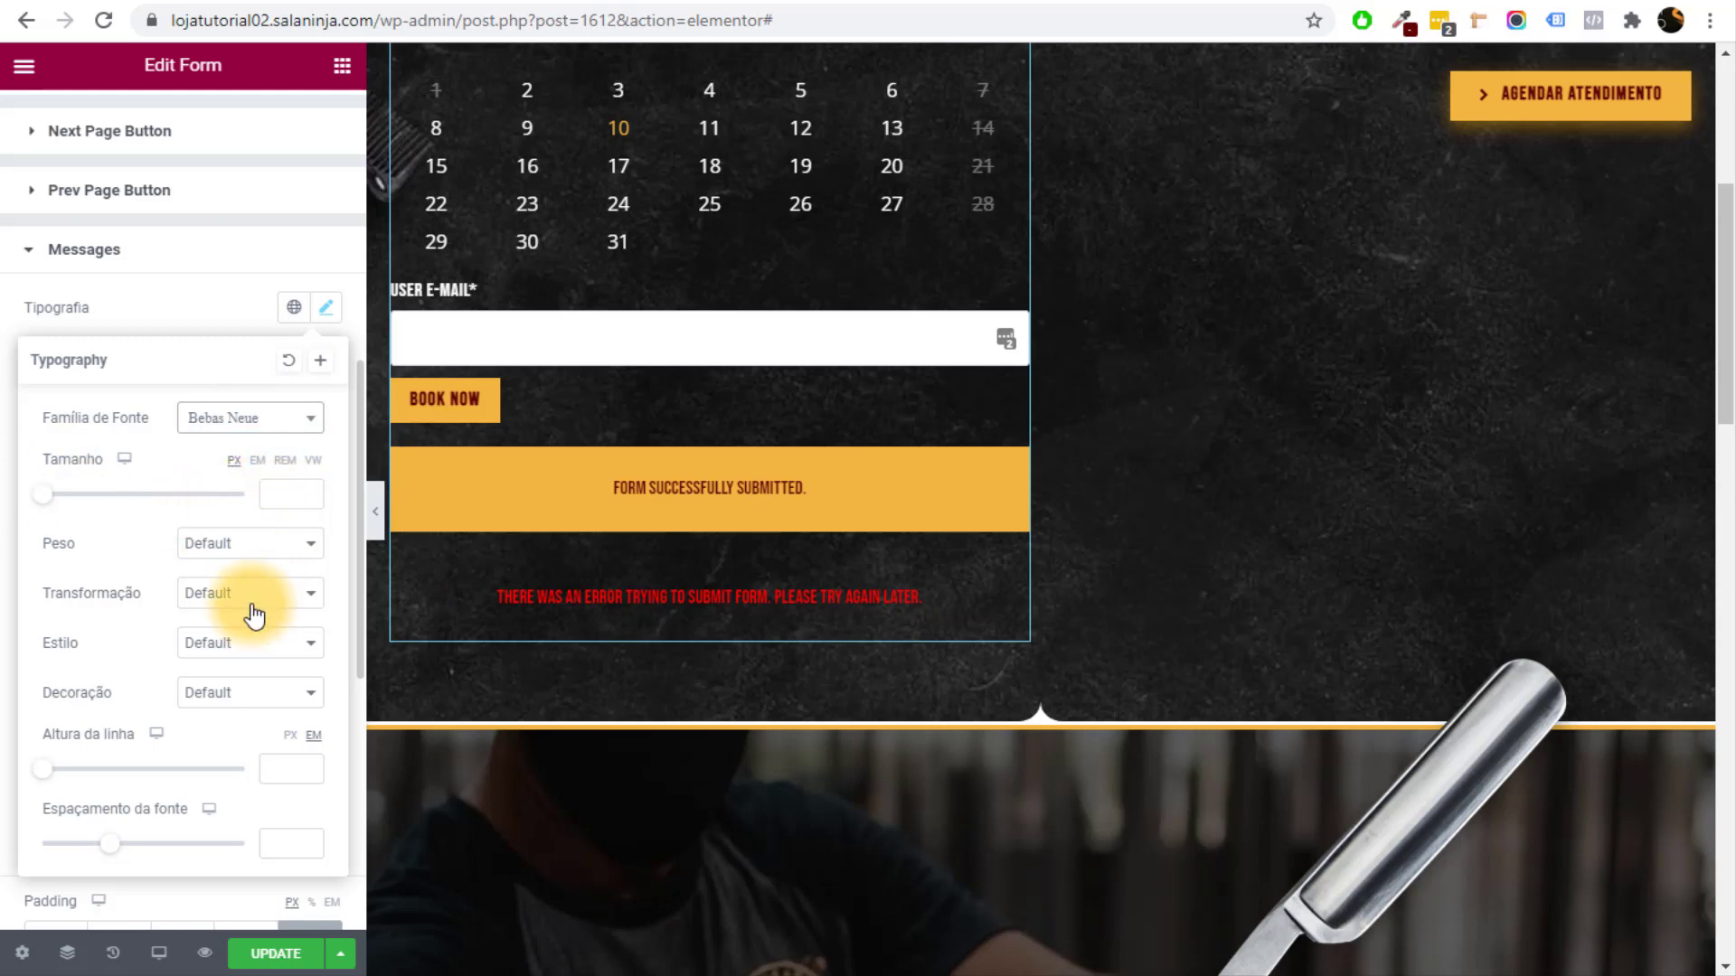
click(261, 548)
click(232, 677)
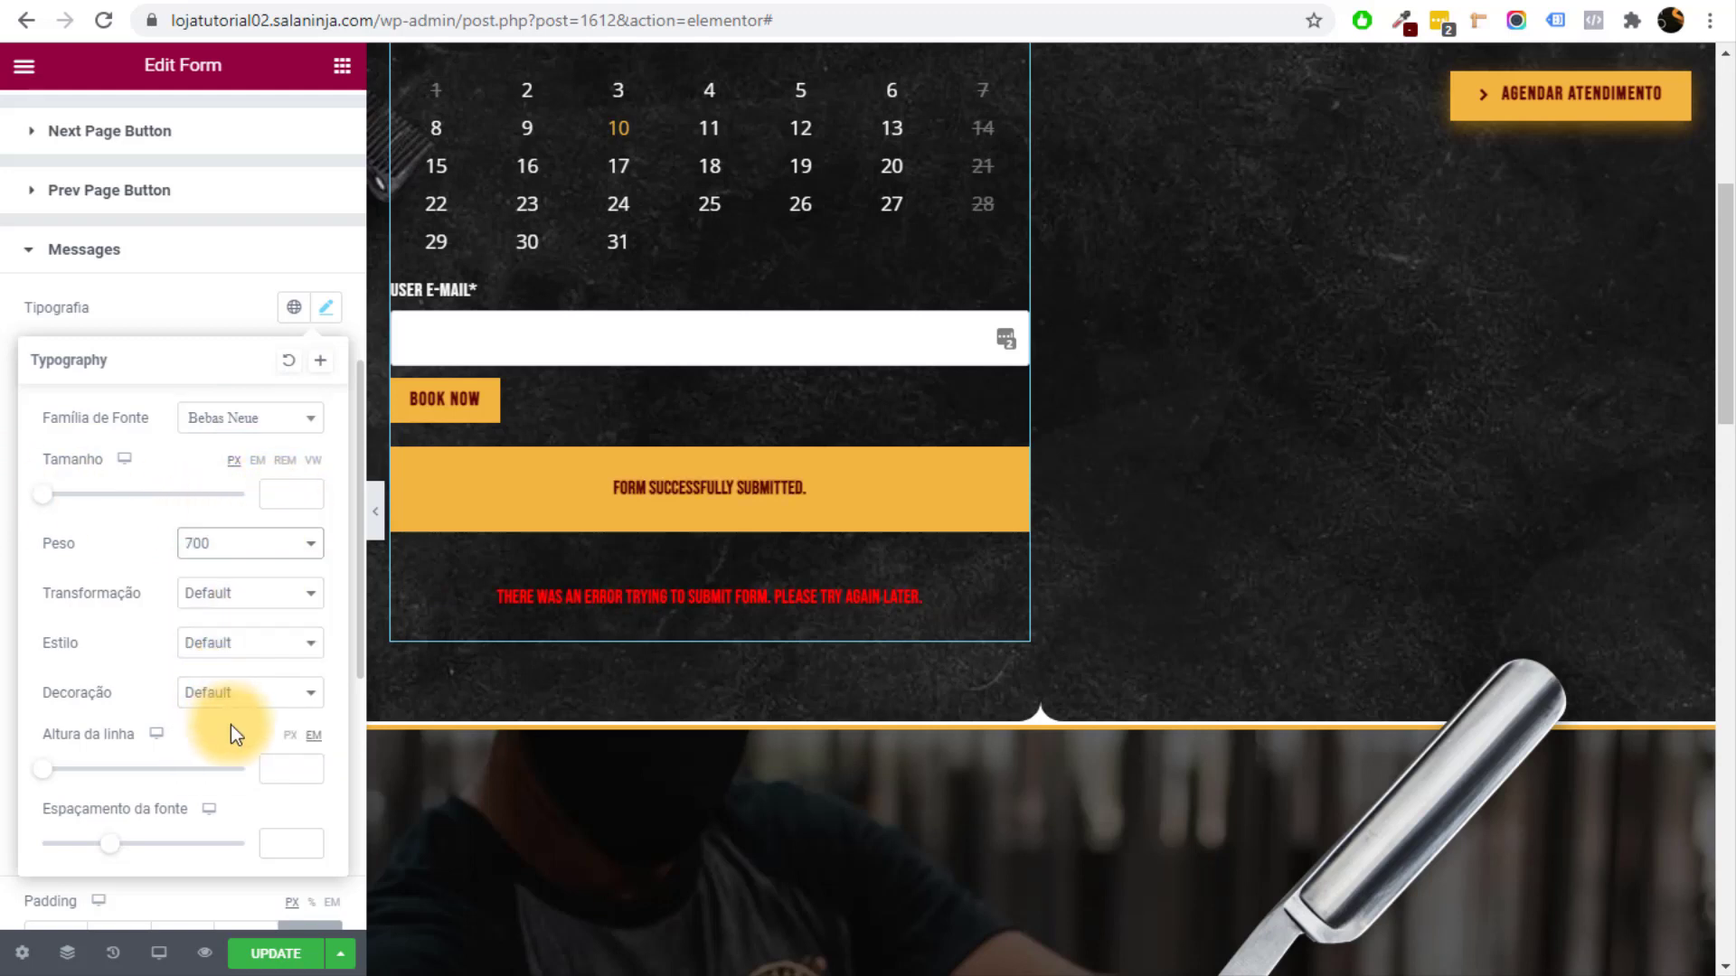
click(282, 844)
text(1)
click(271, 503)
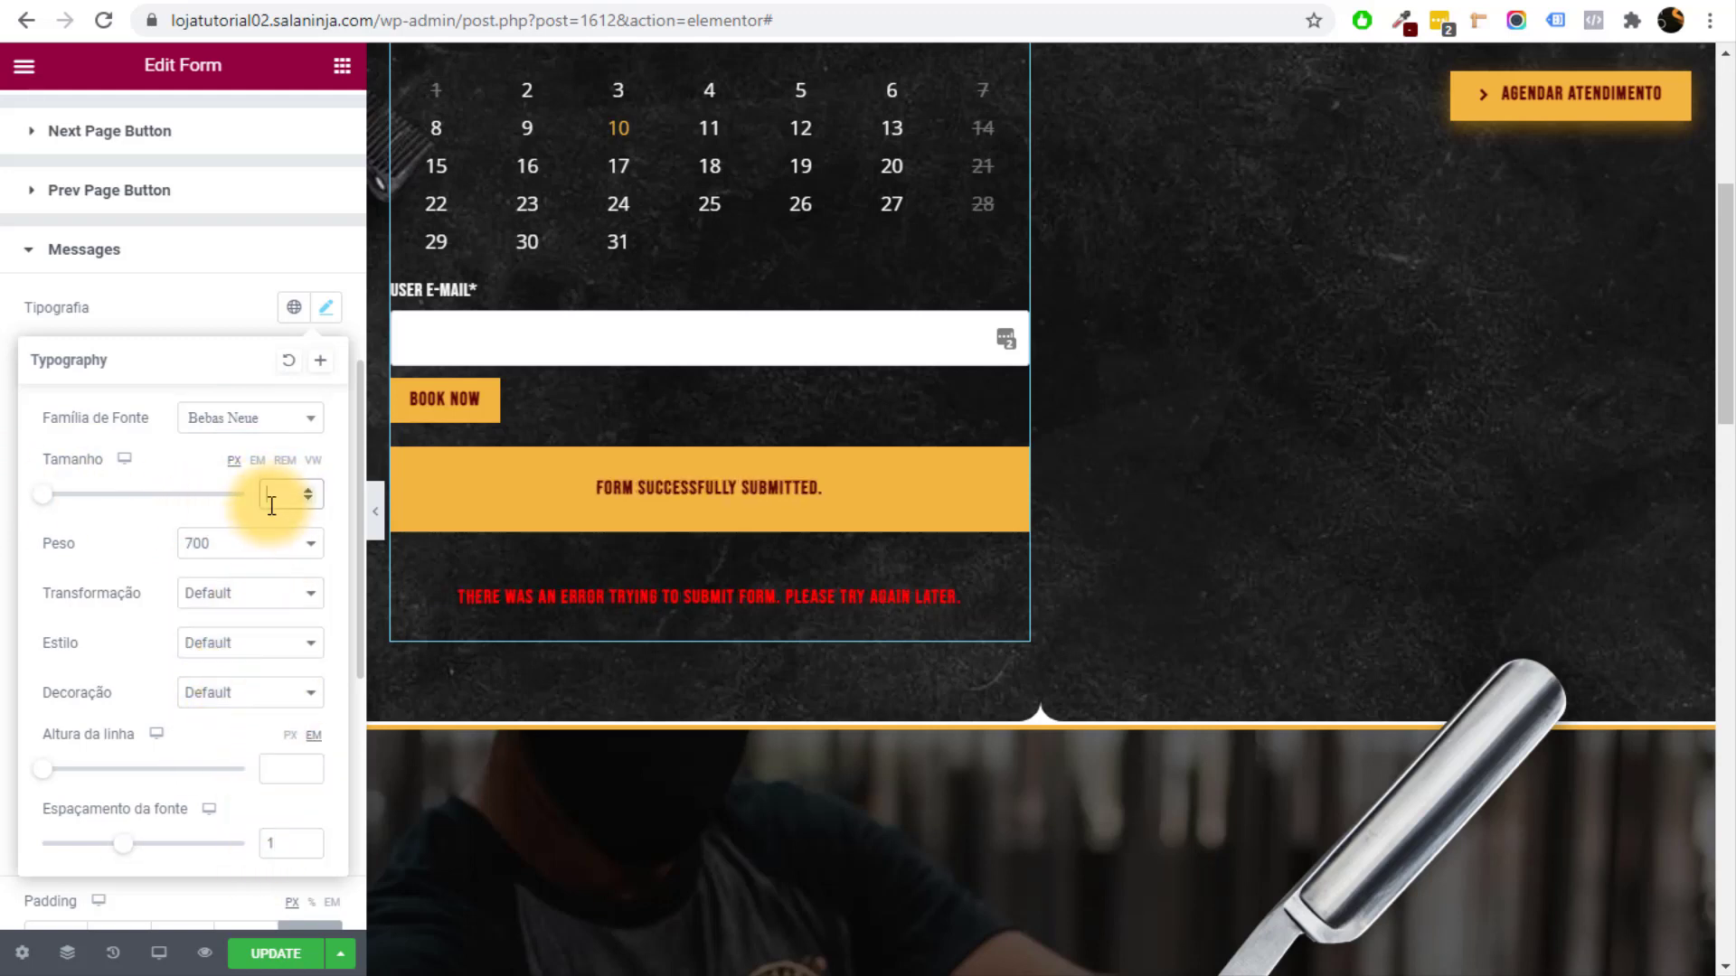
text(20)
click(23, 559)
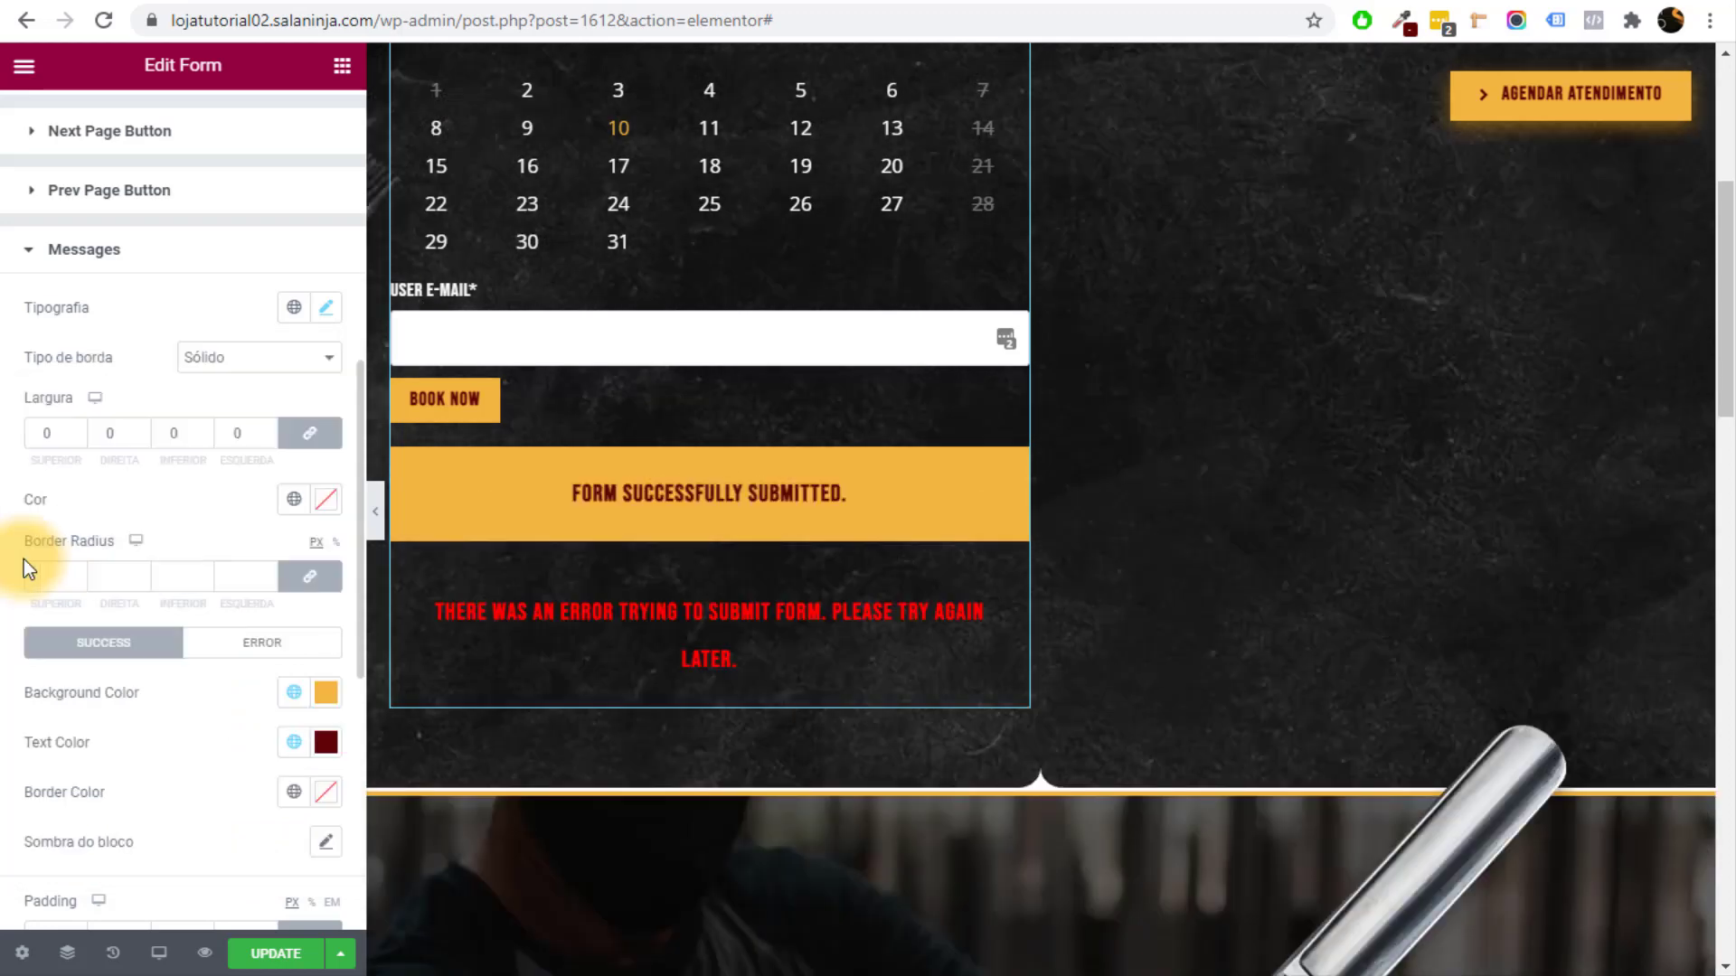
scroll(996, 600, up, 5)
click(276, 954)
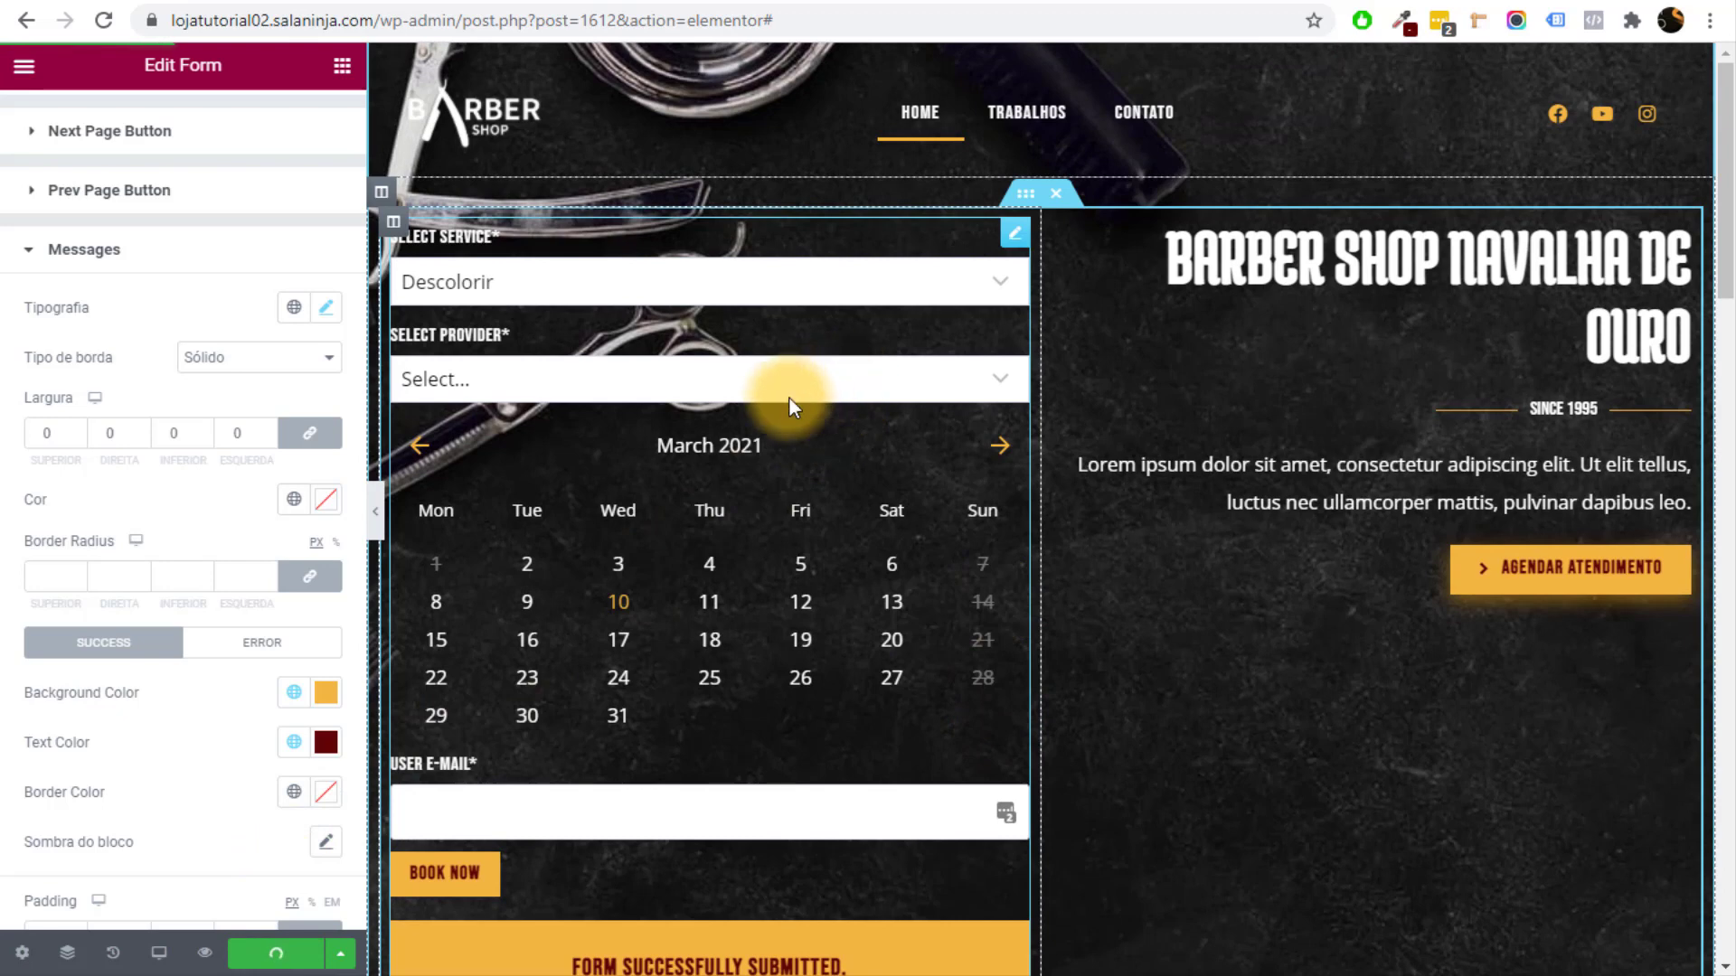
- Preview the page, choose the Barba service and check which barbers are offered
scroll(734, 475, down, 1)
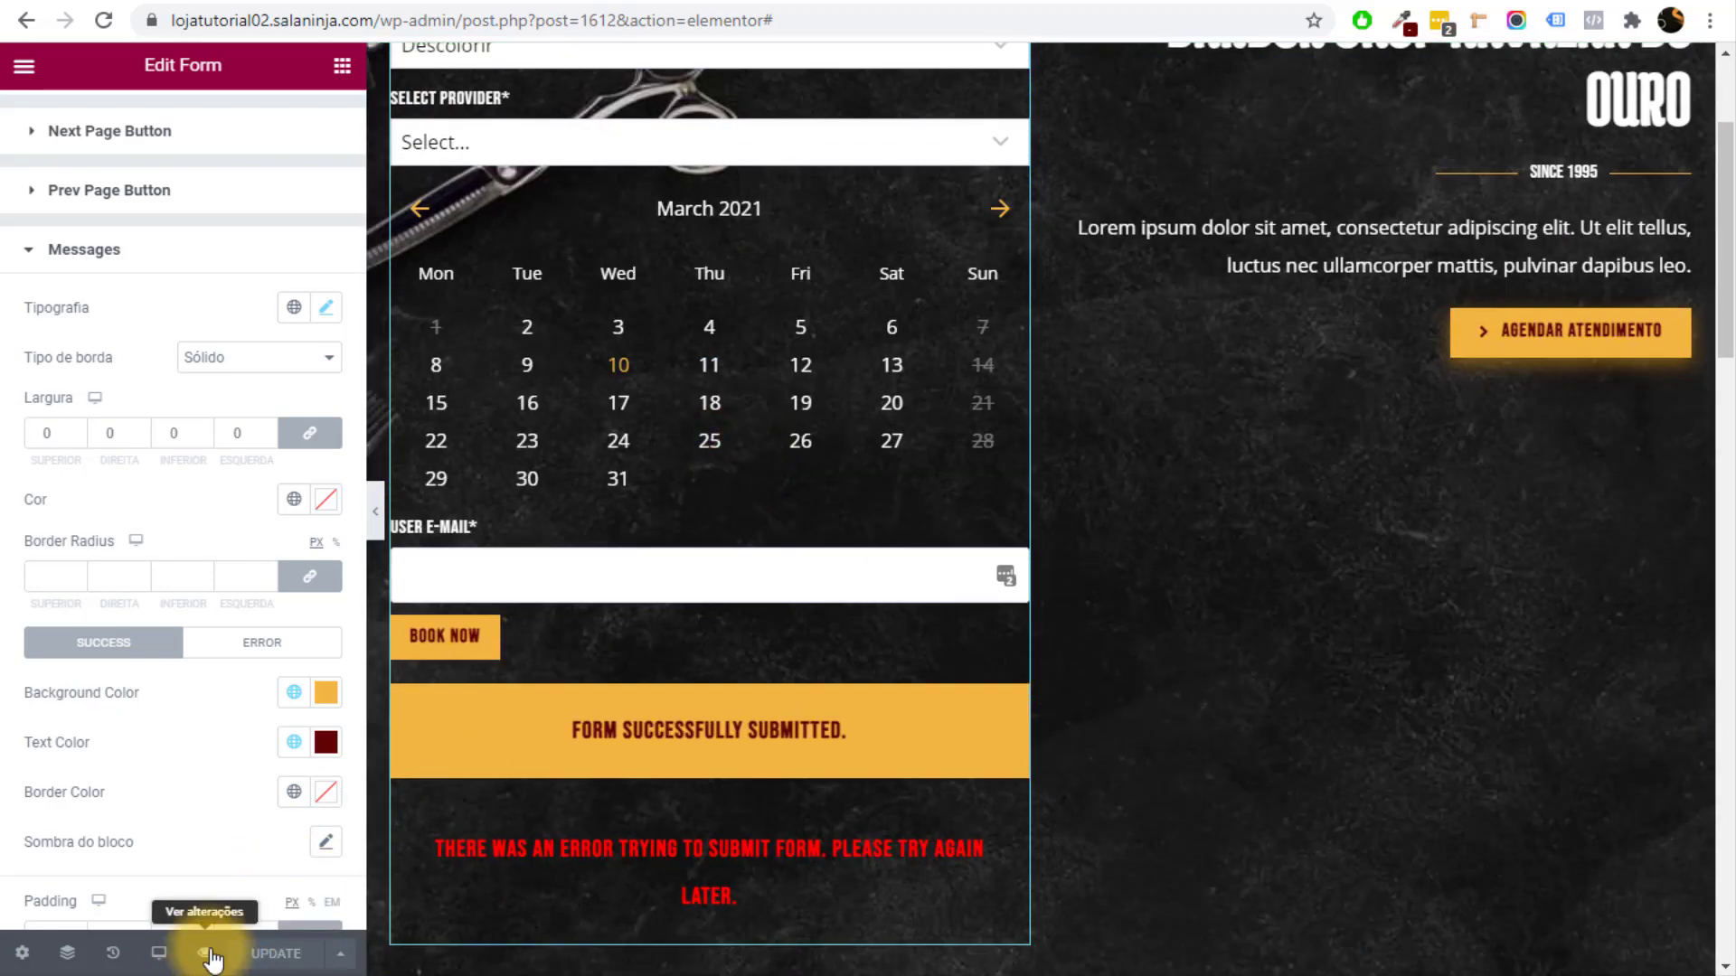
click(206, 951)
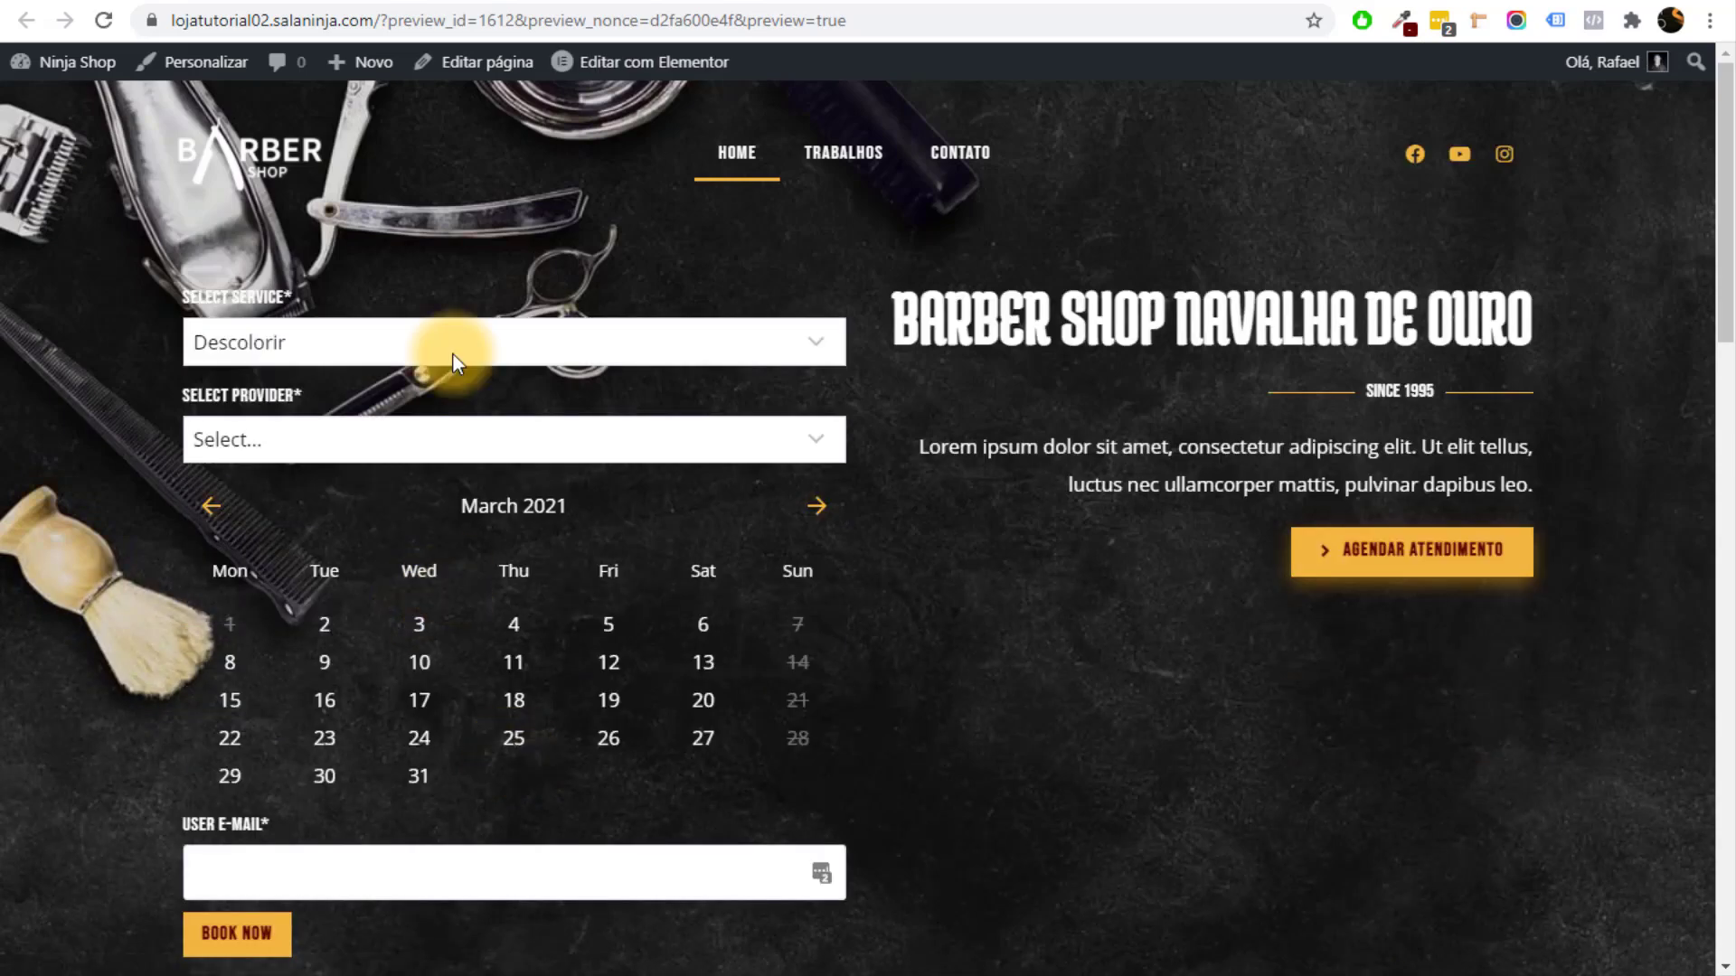
click(362, 348)
click(268, 351)
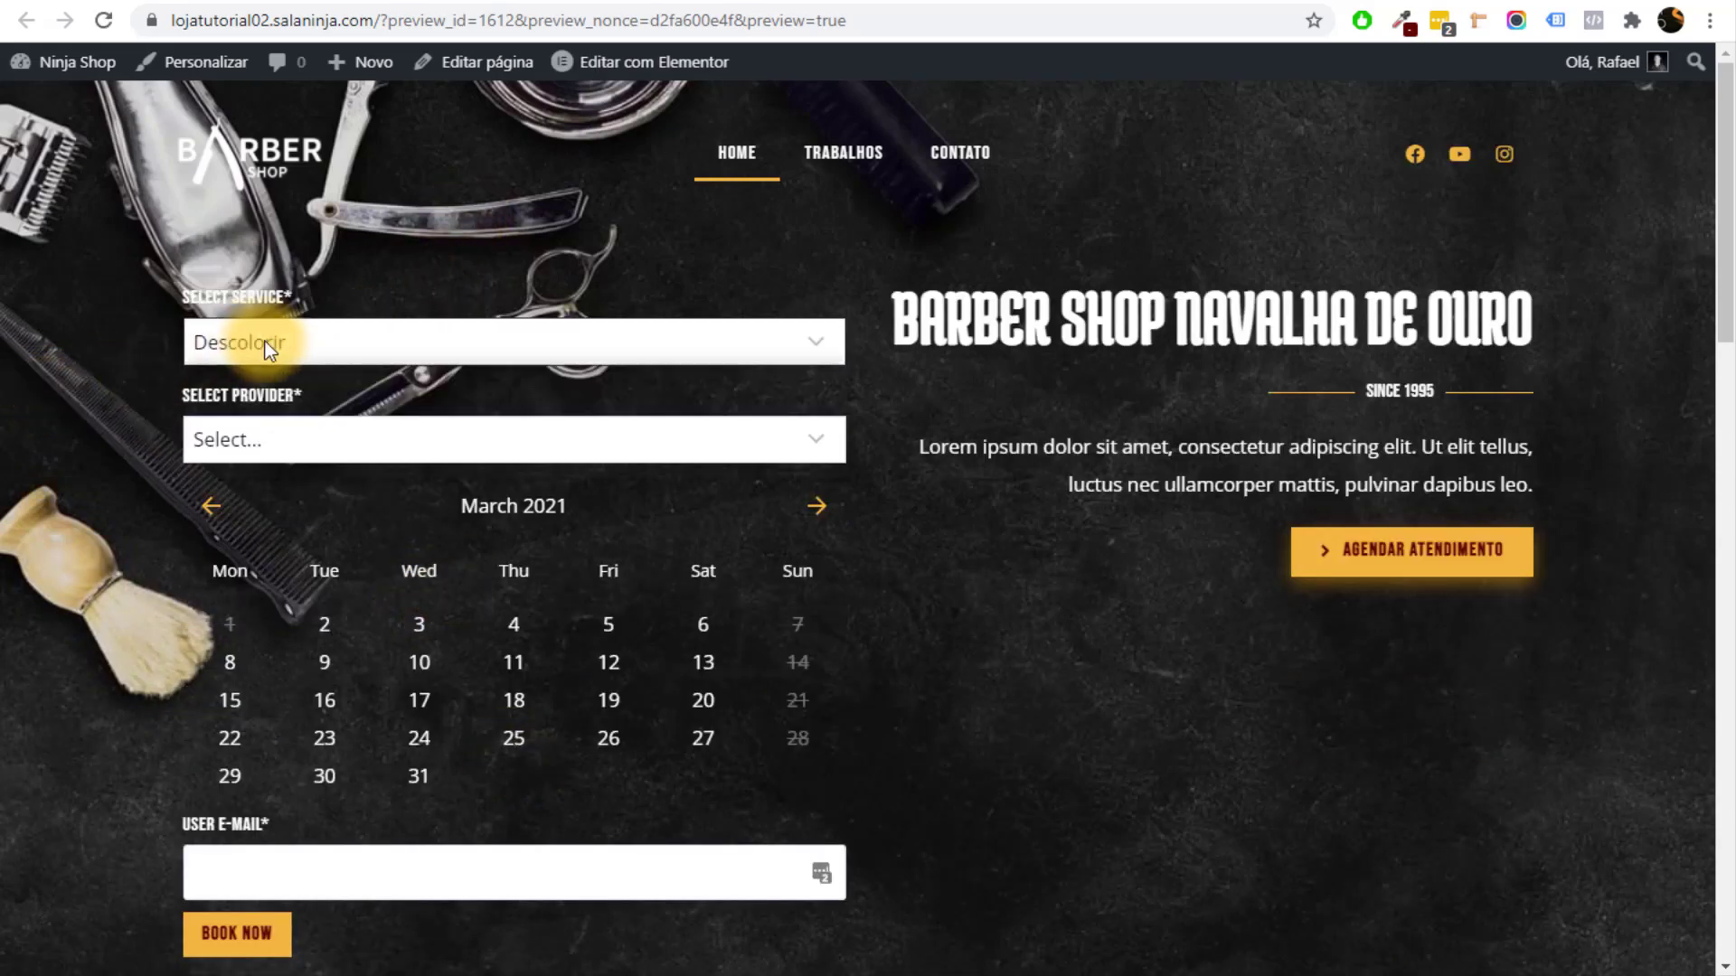
click(260, 440)
click(255, 447)
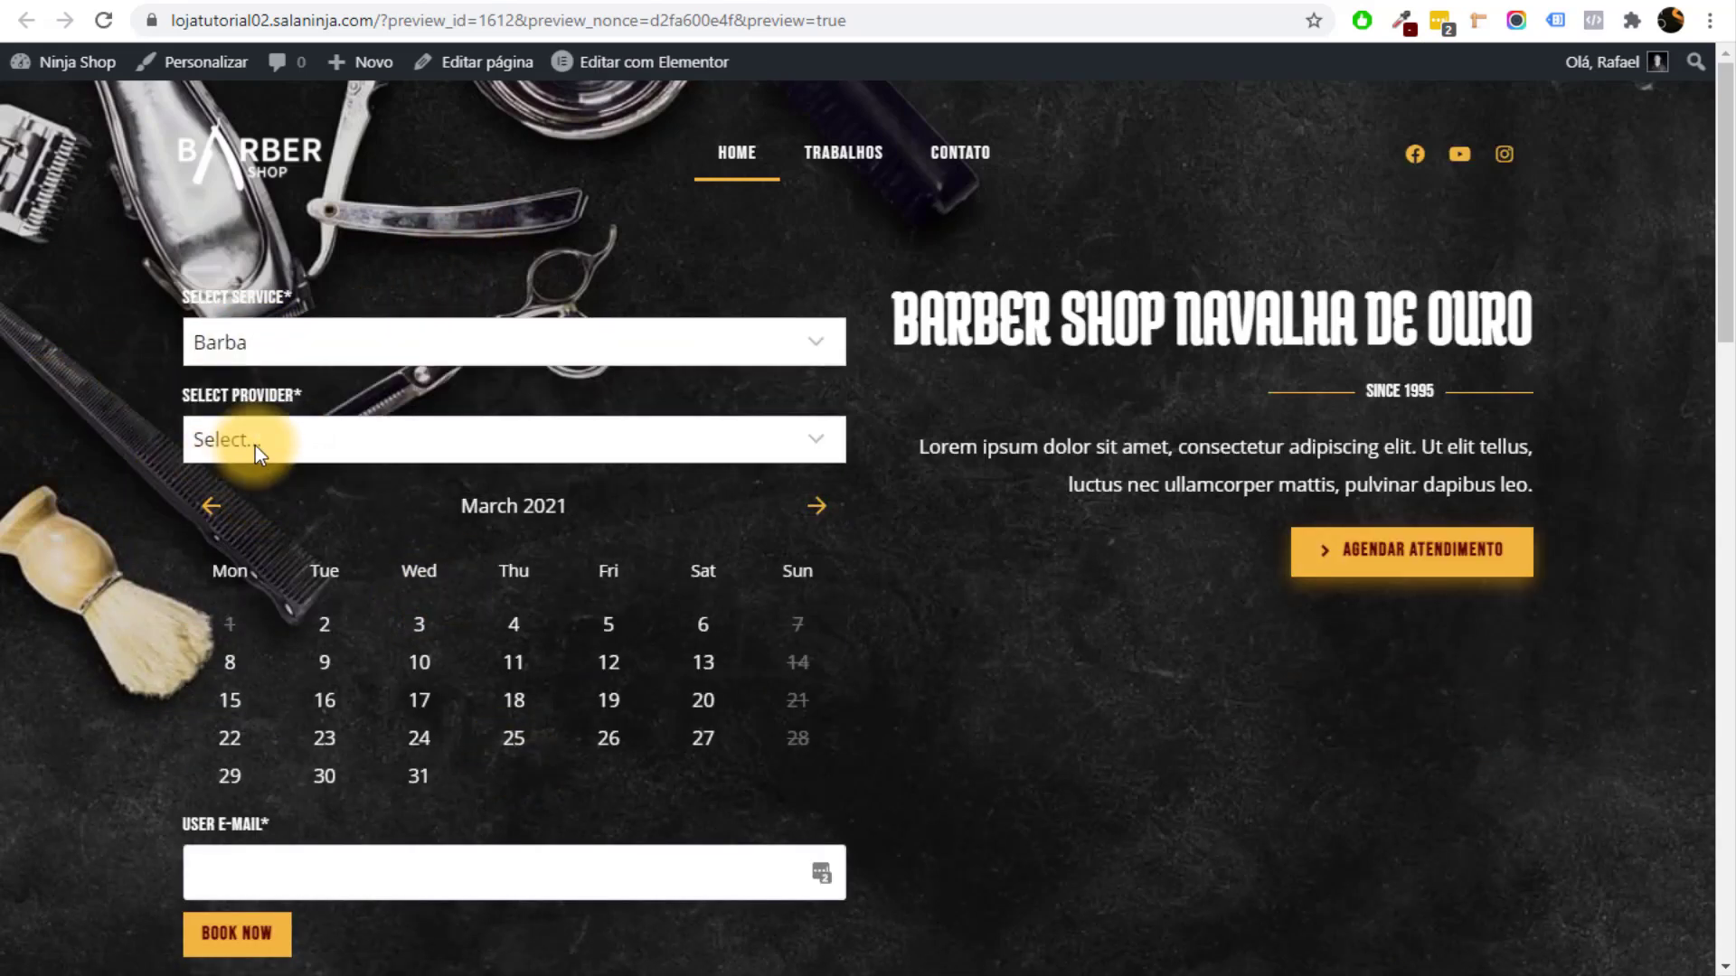
click(255, 452)
click(284, 441)
click(262, 425)
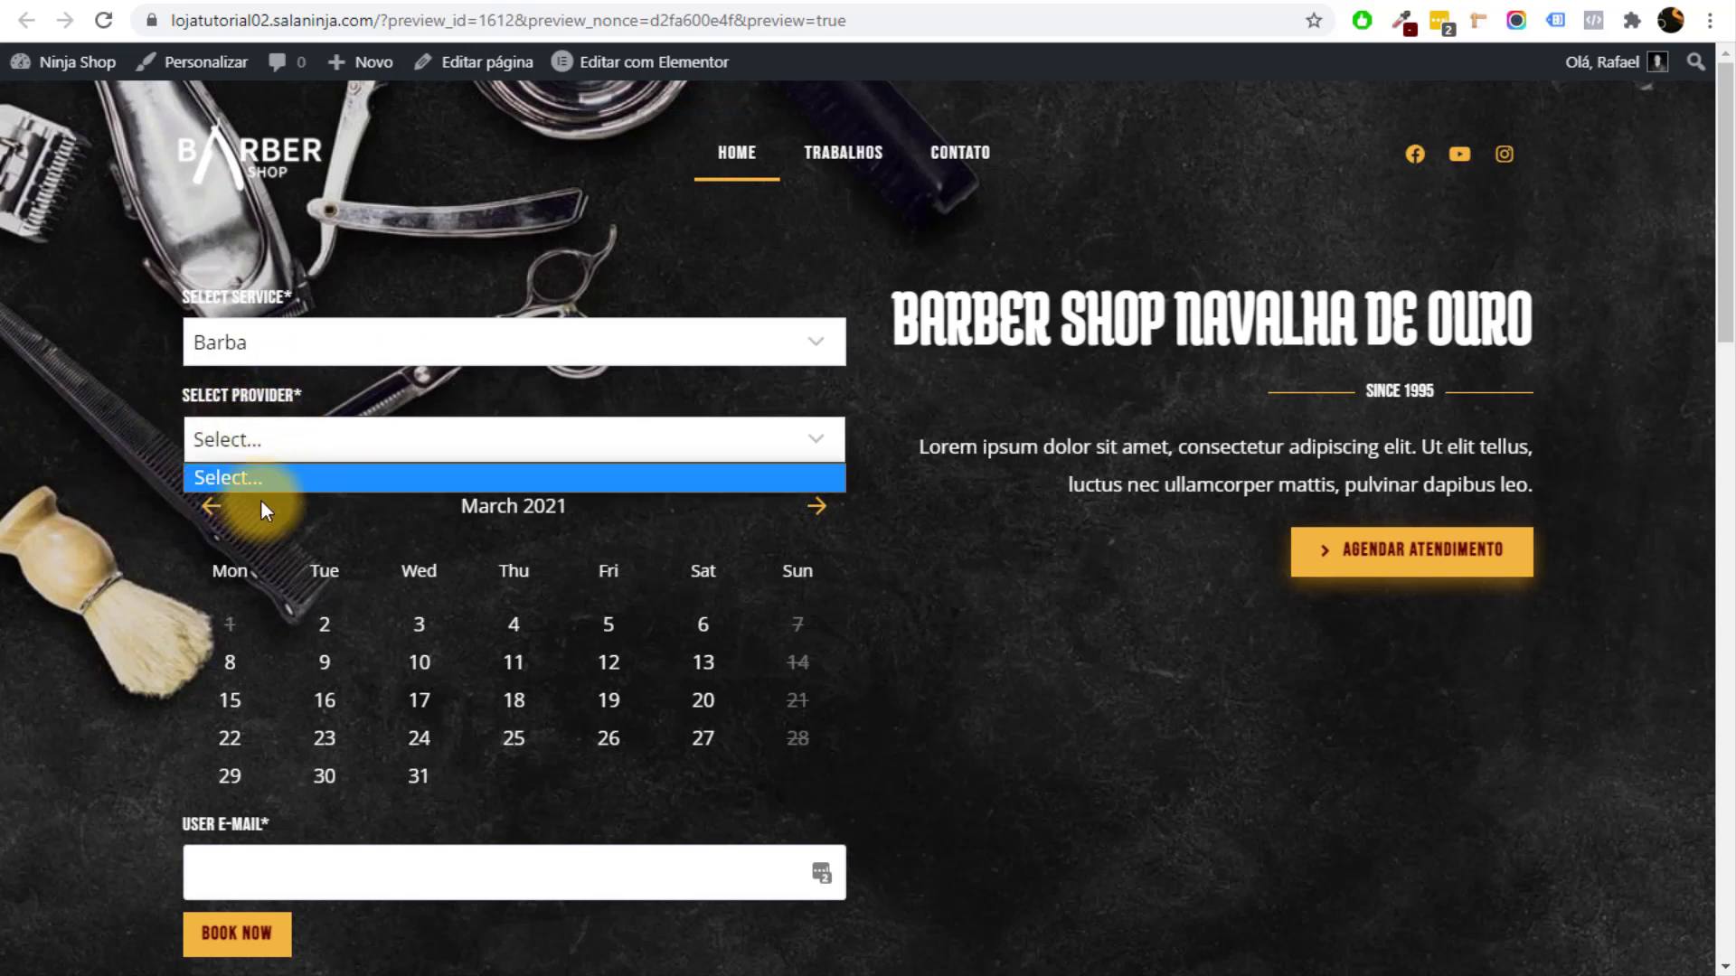
click(320, 343)
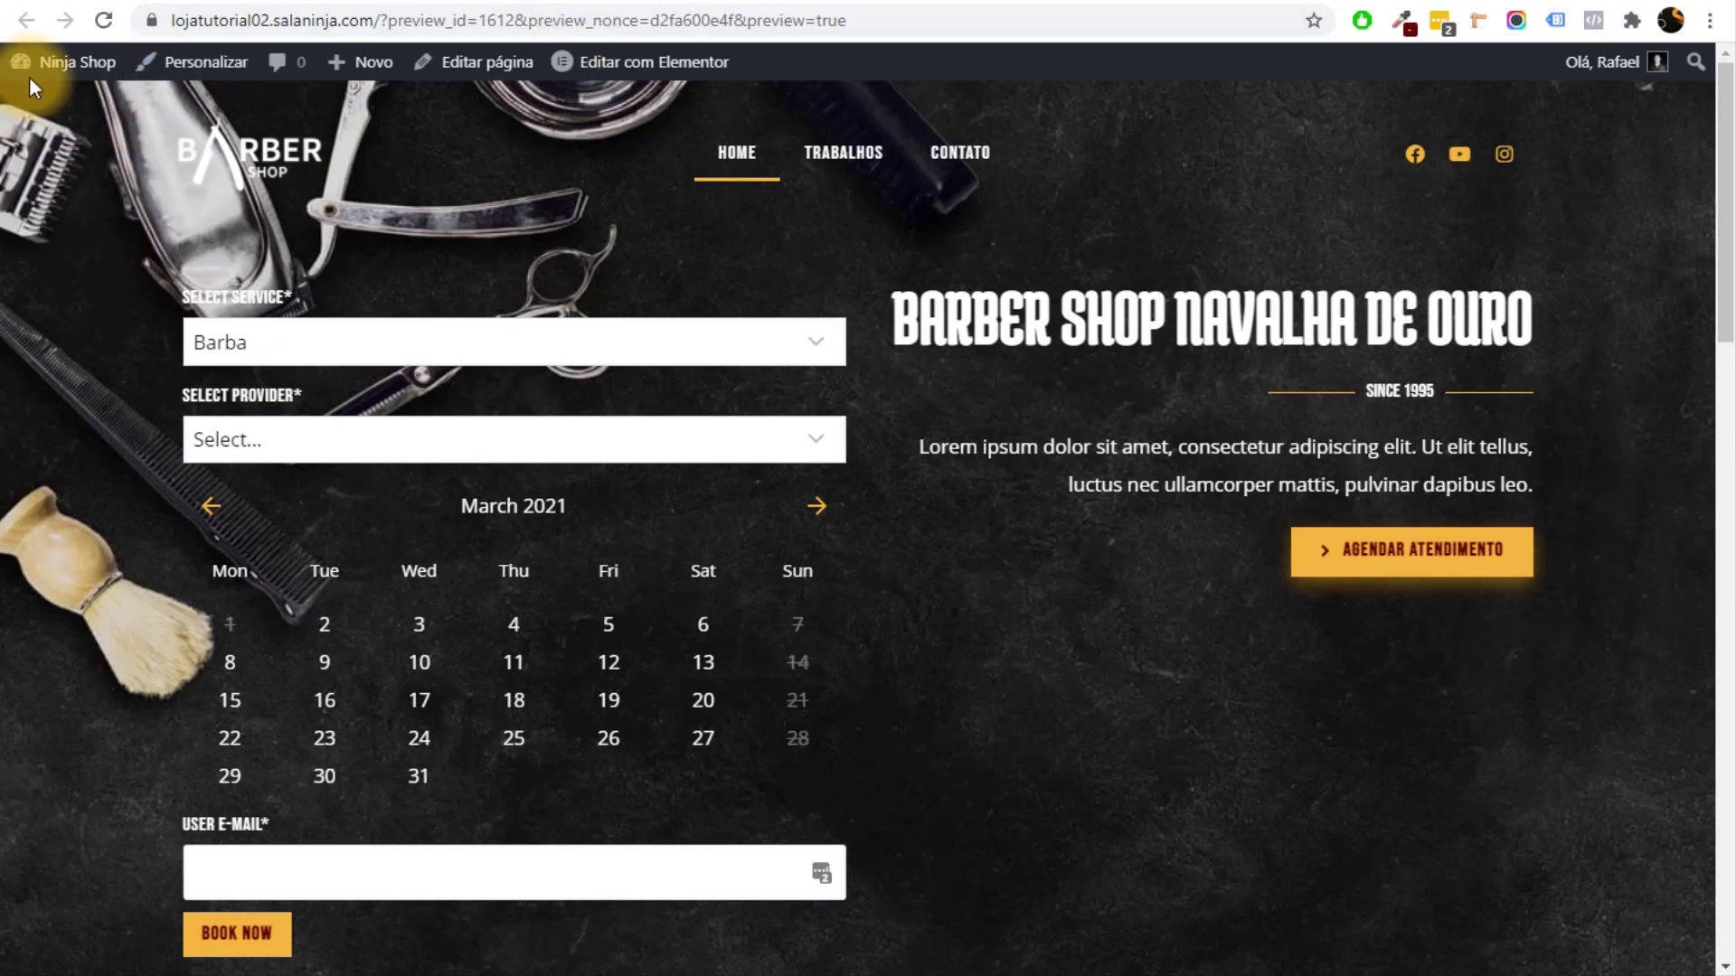
- Go to JetEngine Forms in the dashboard and edit the Static Page Booking Form
key(F5)
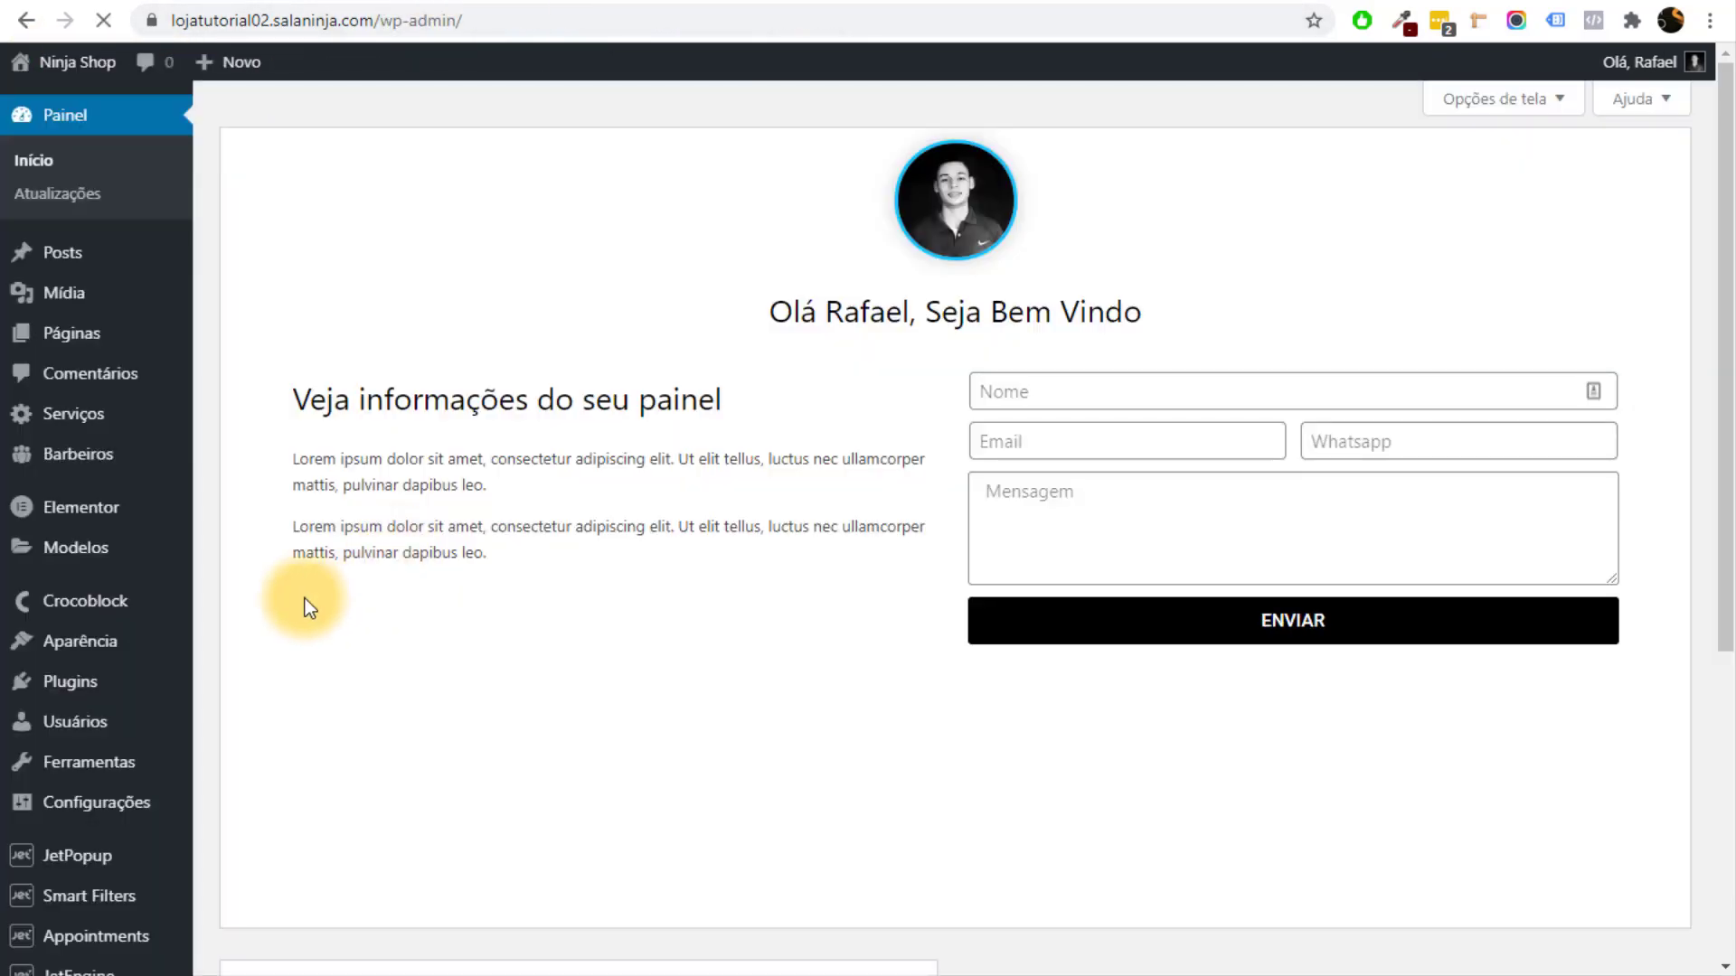
scroll(312, 611, down, 4)
mouse_move(136, 906)
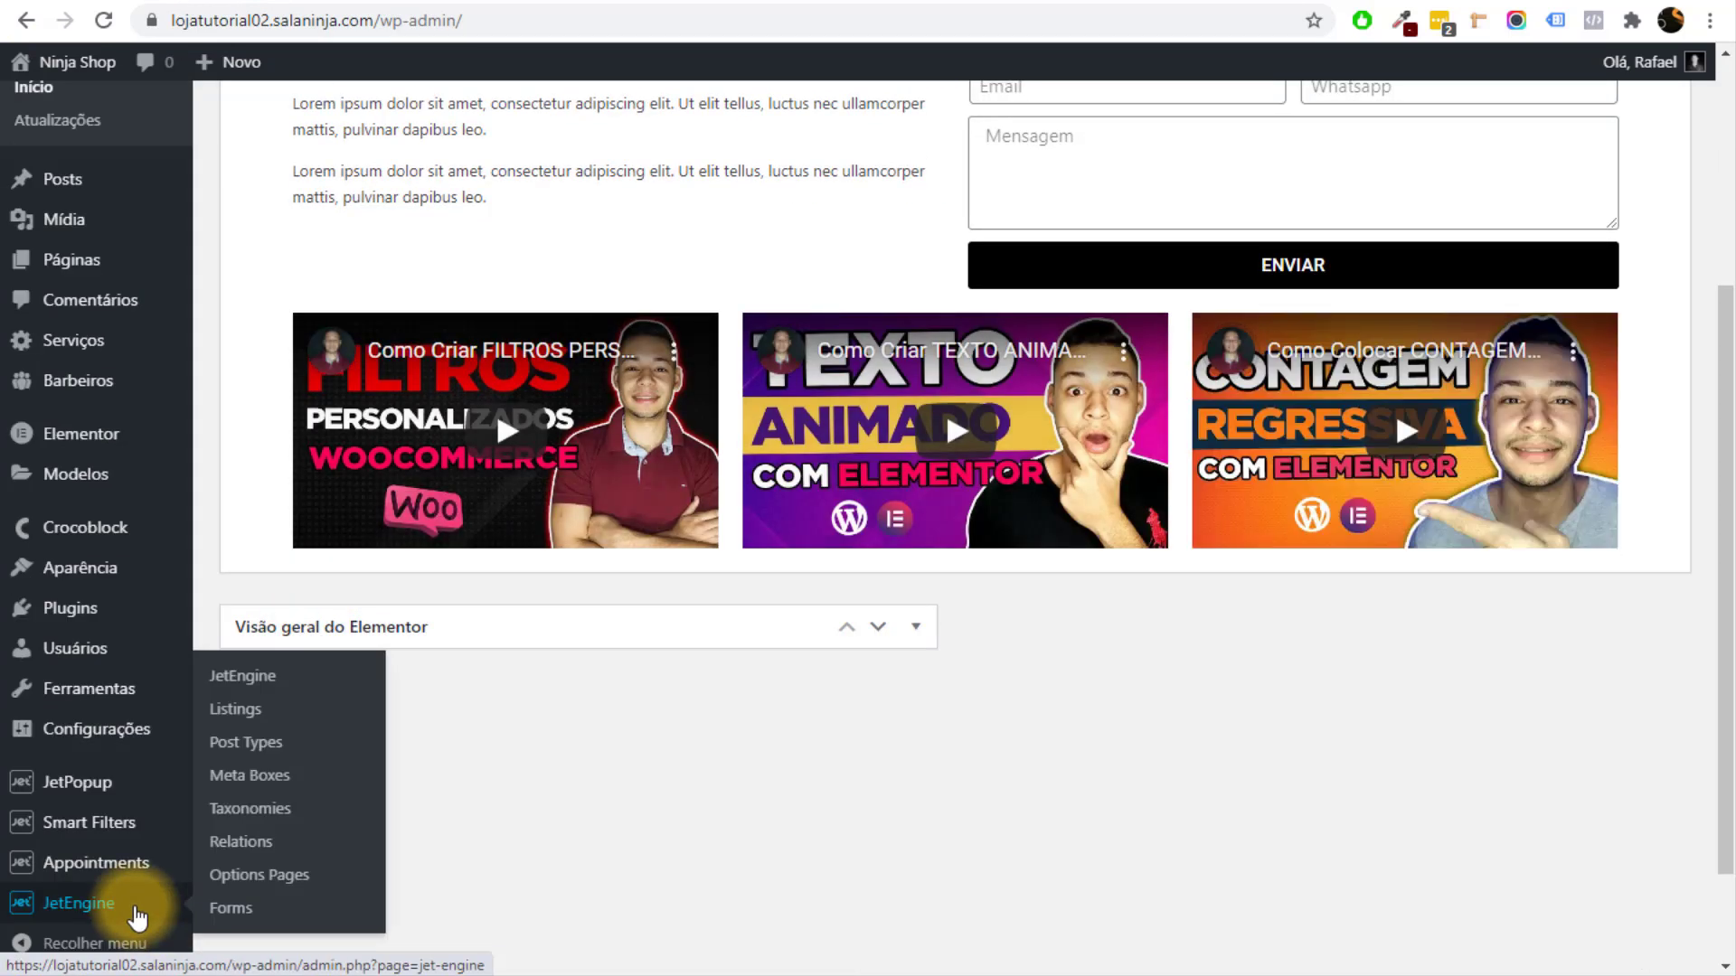
click(215, 915)
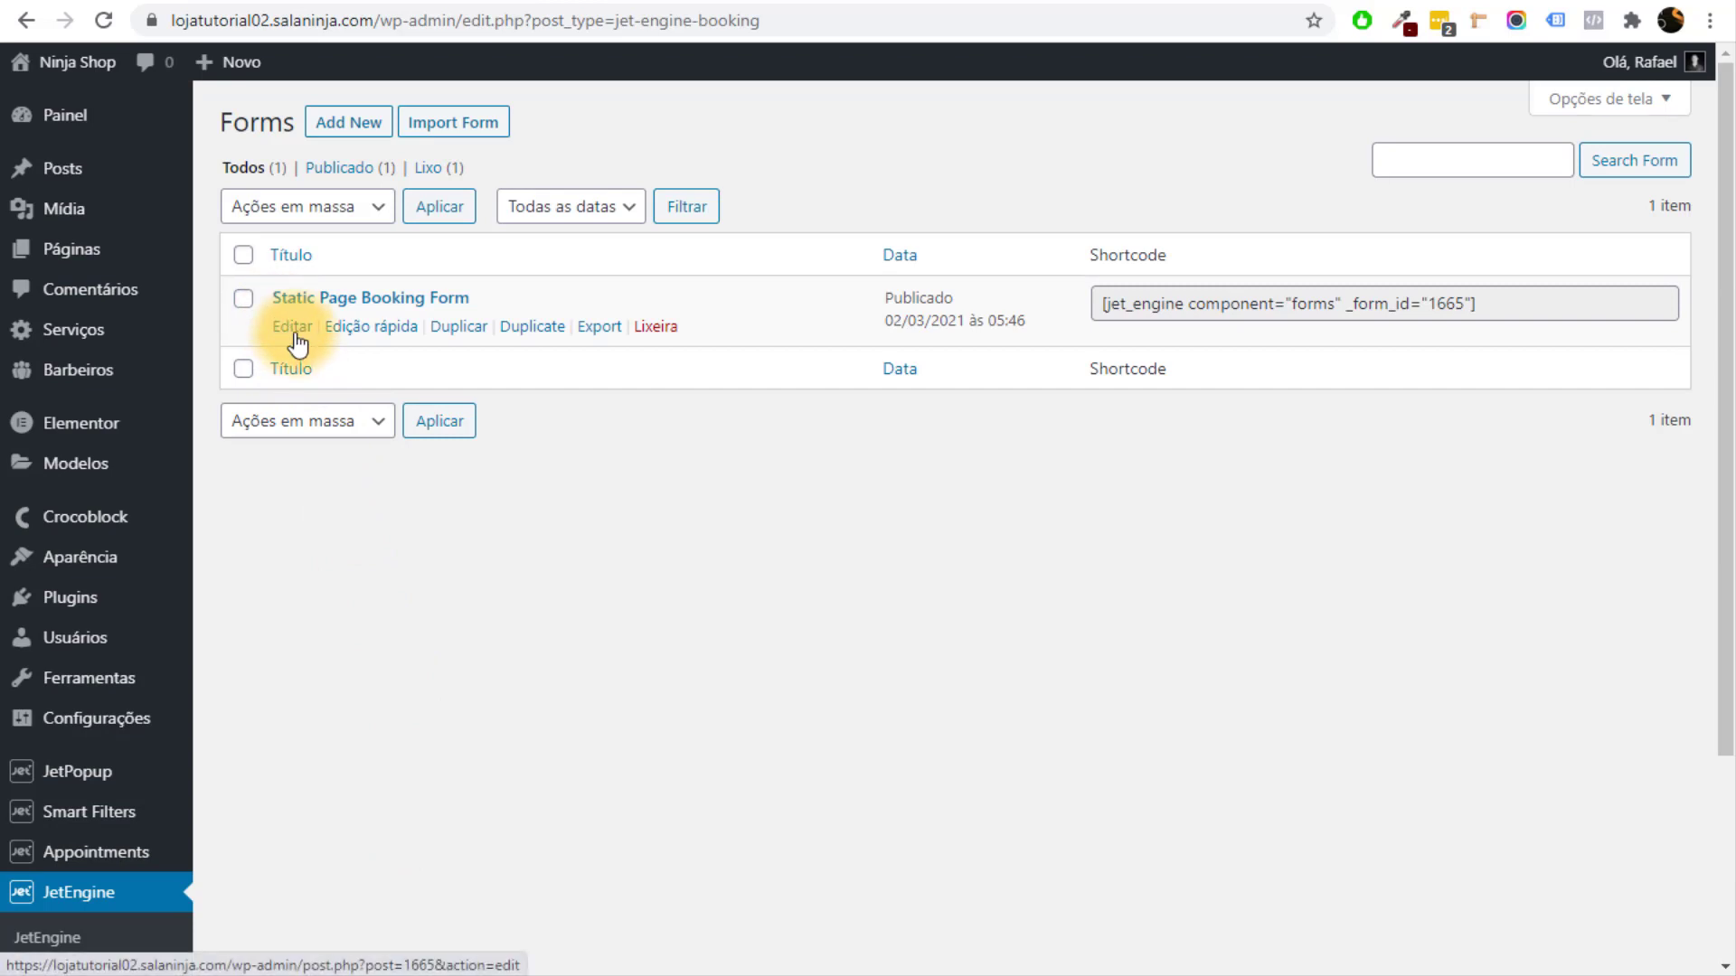
click(291, 327)
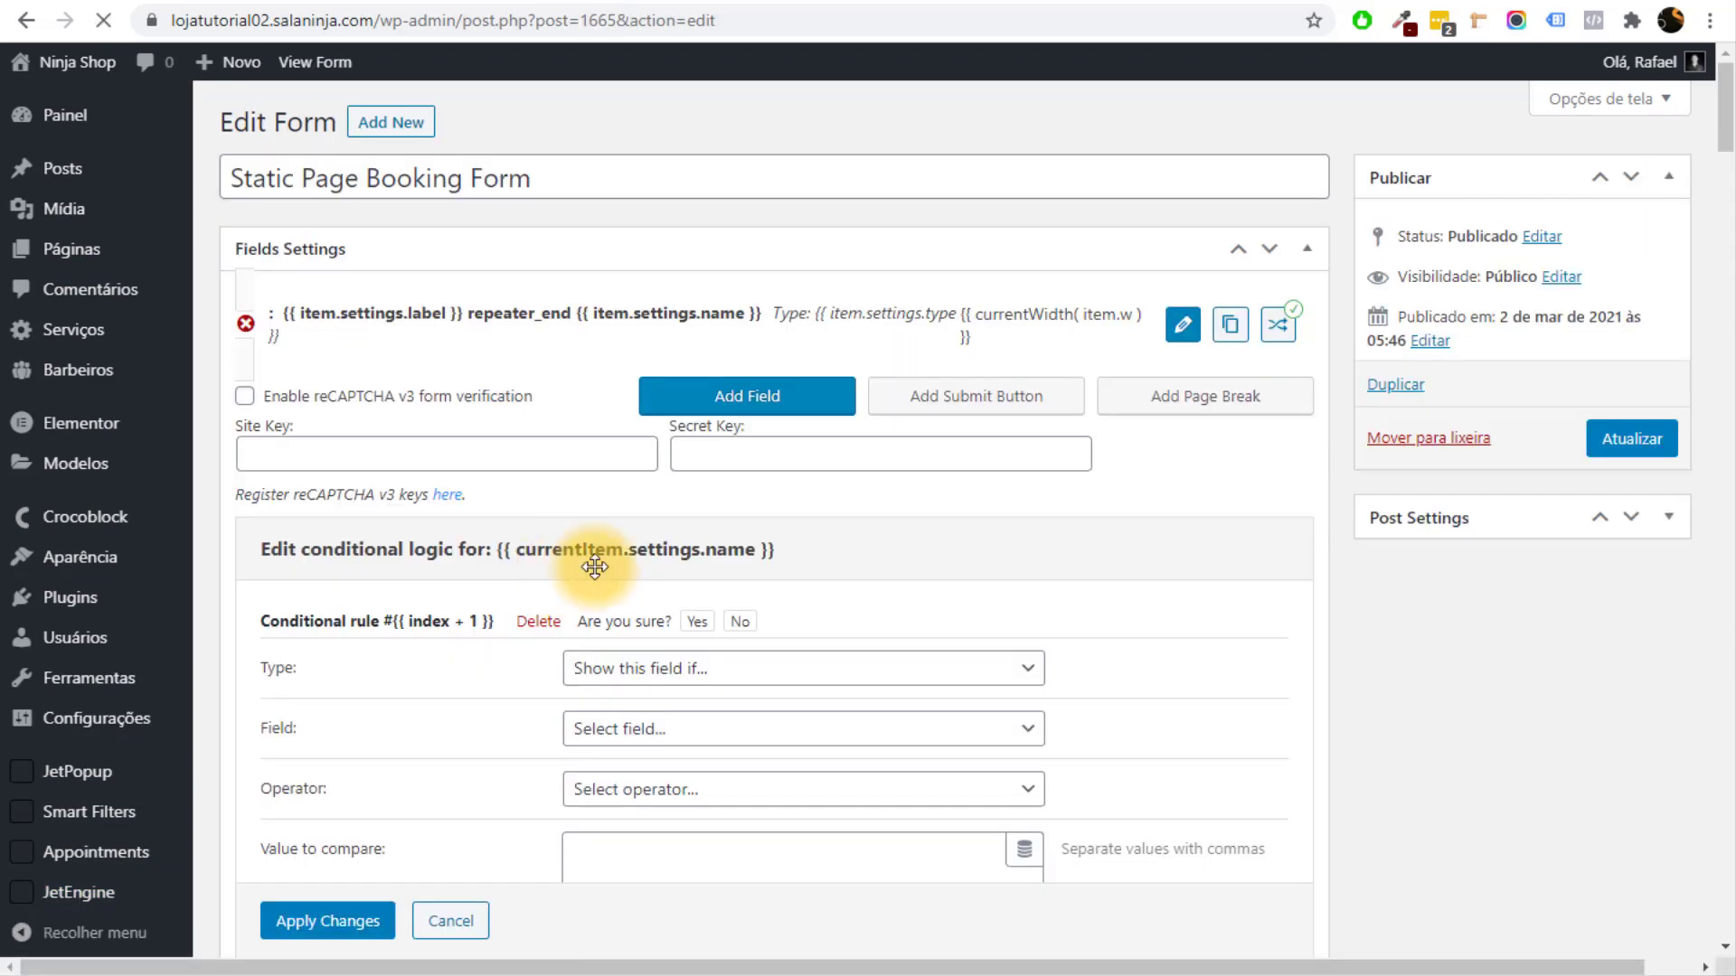
- Relabel the submit button from Book Now to 'Agendar Agora'
scroll(644, 588, down, 1)
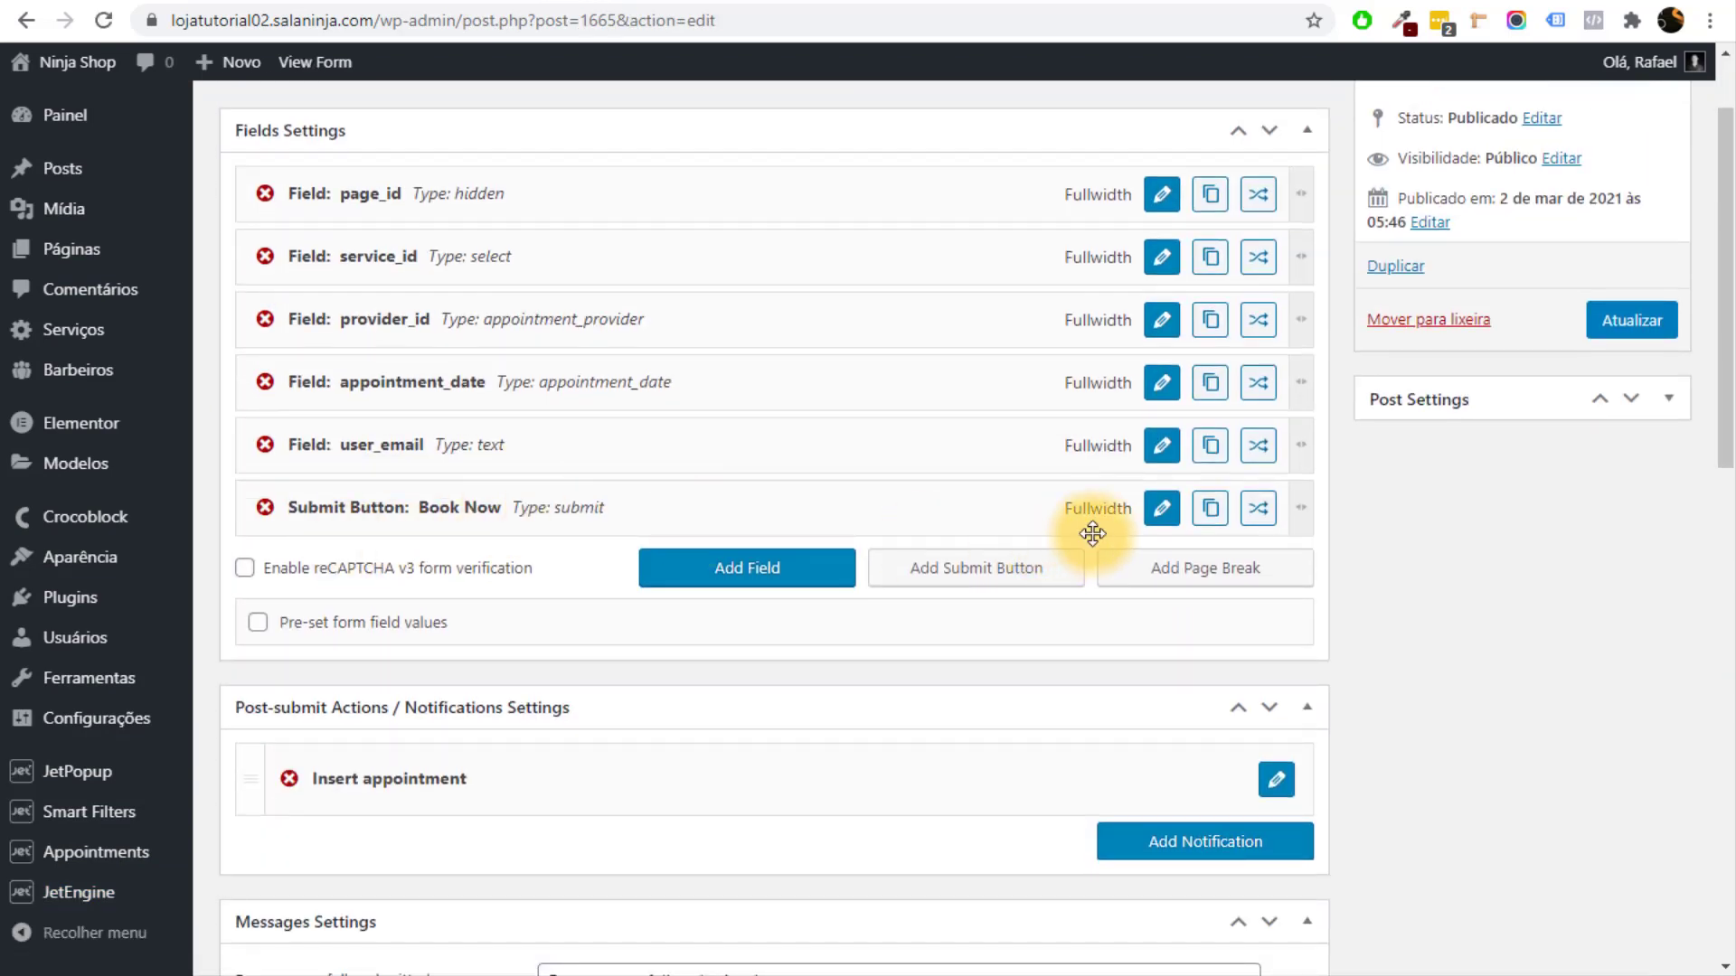
click(1162, 509)
drag(687, 277, 404, 274)
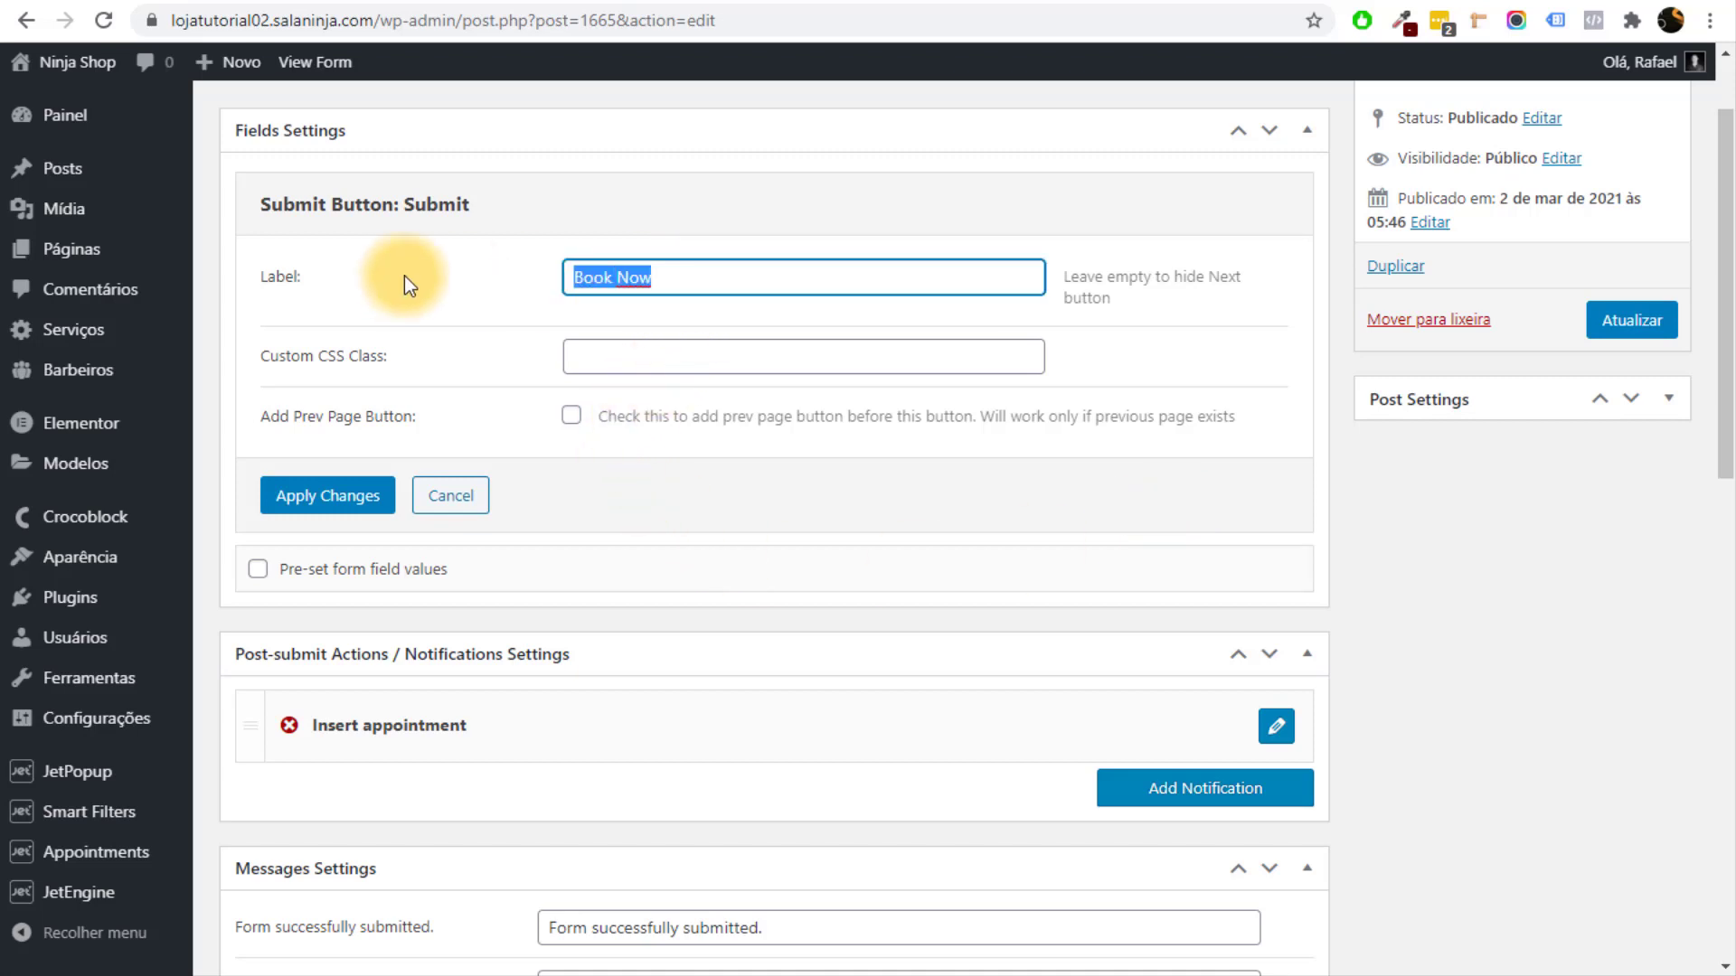
text(Agendar Agora)
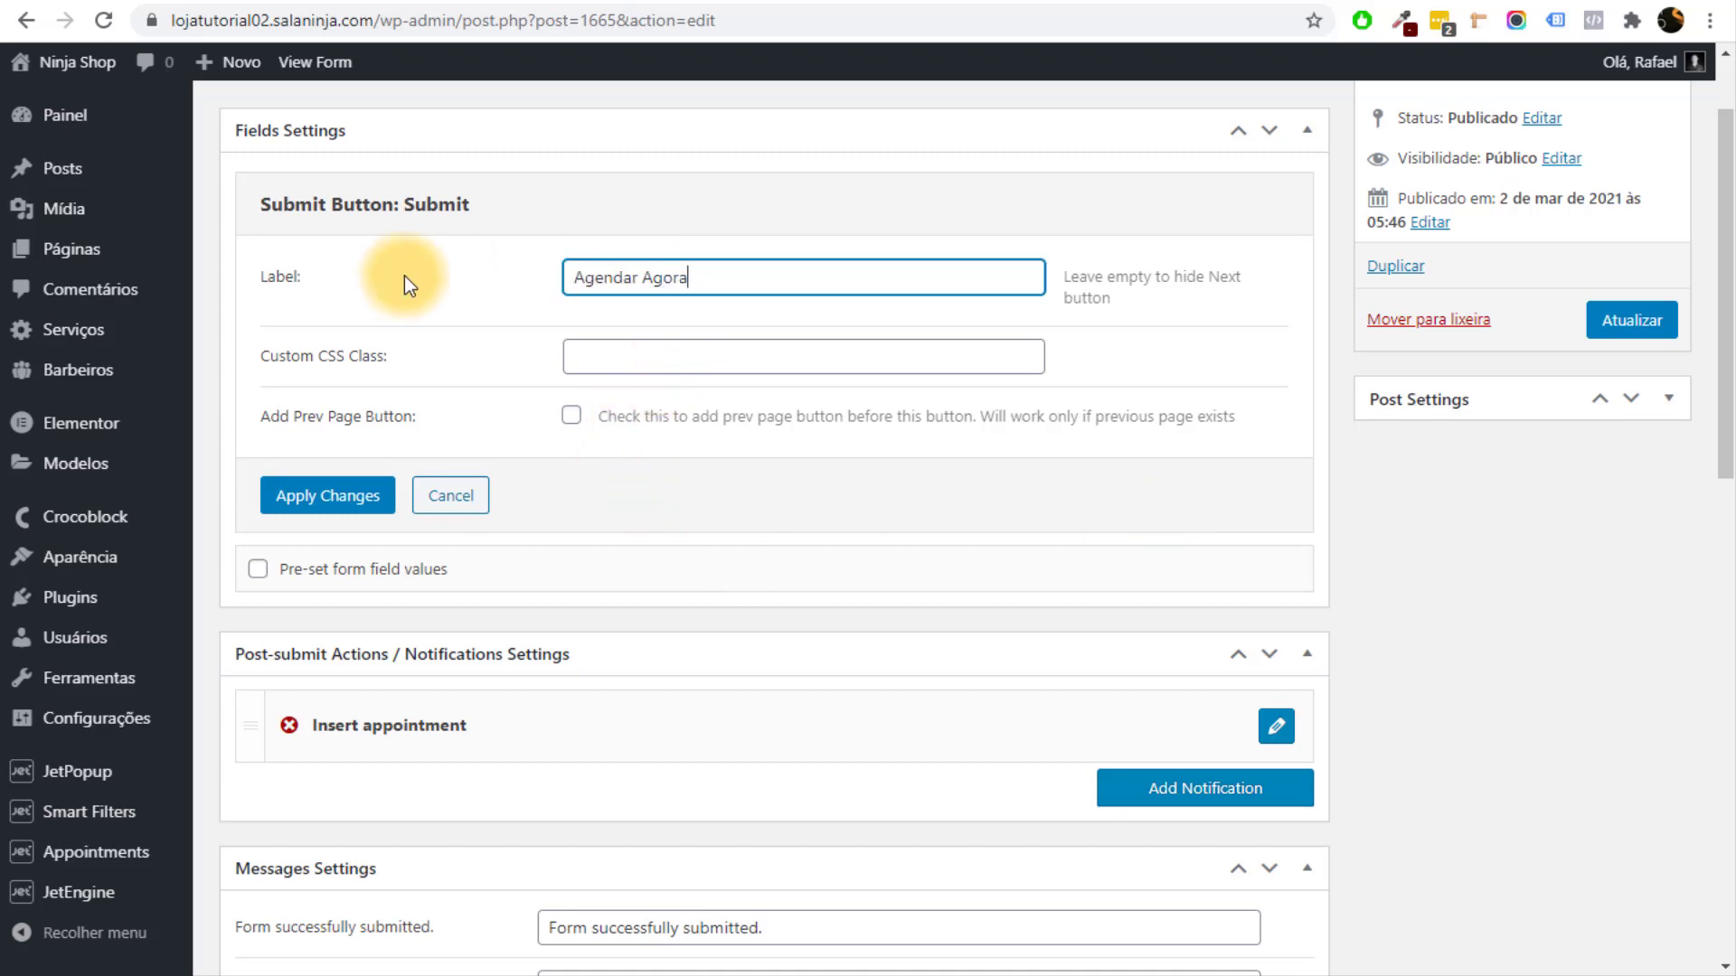
click(341, 495)
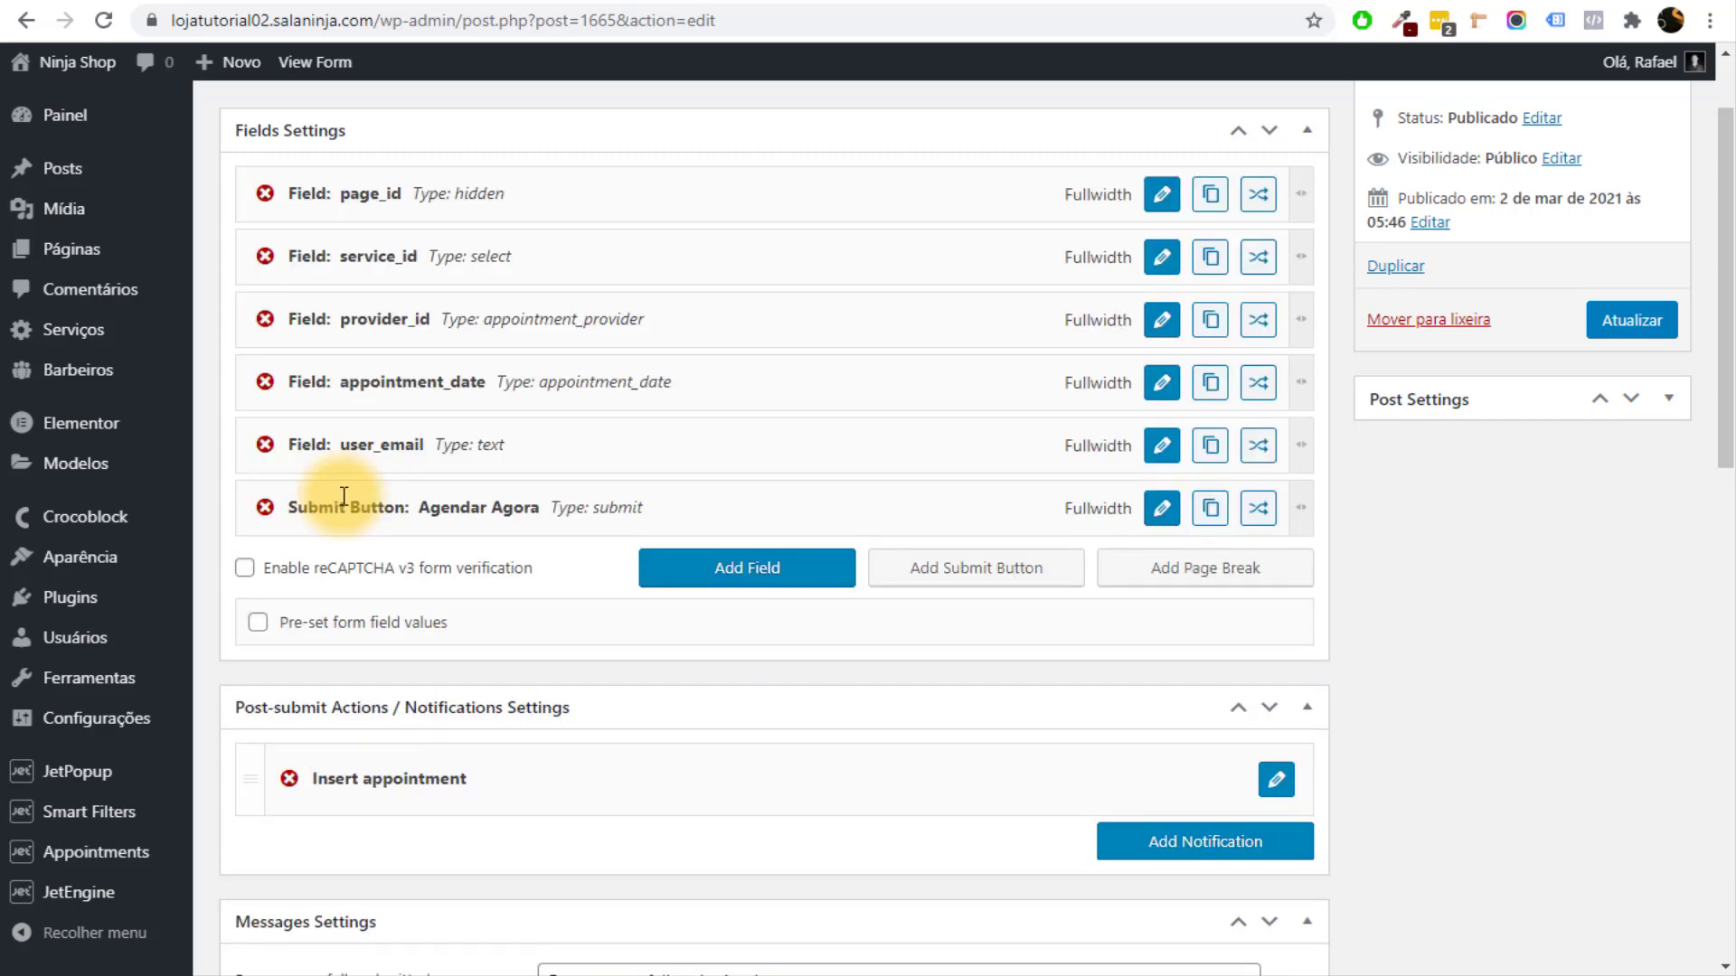
- Relabel the user_email field 'Seu Email'
click(1163, 446)
drag(678, 463, 483, 469)
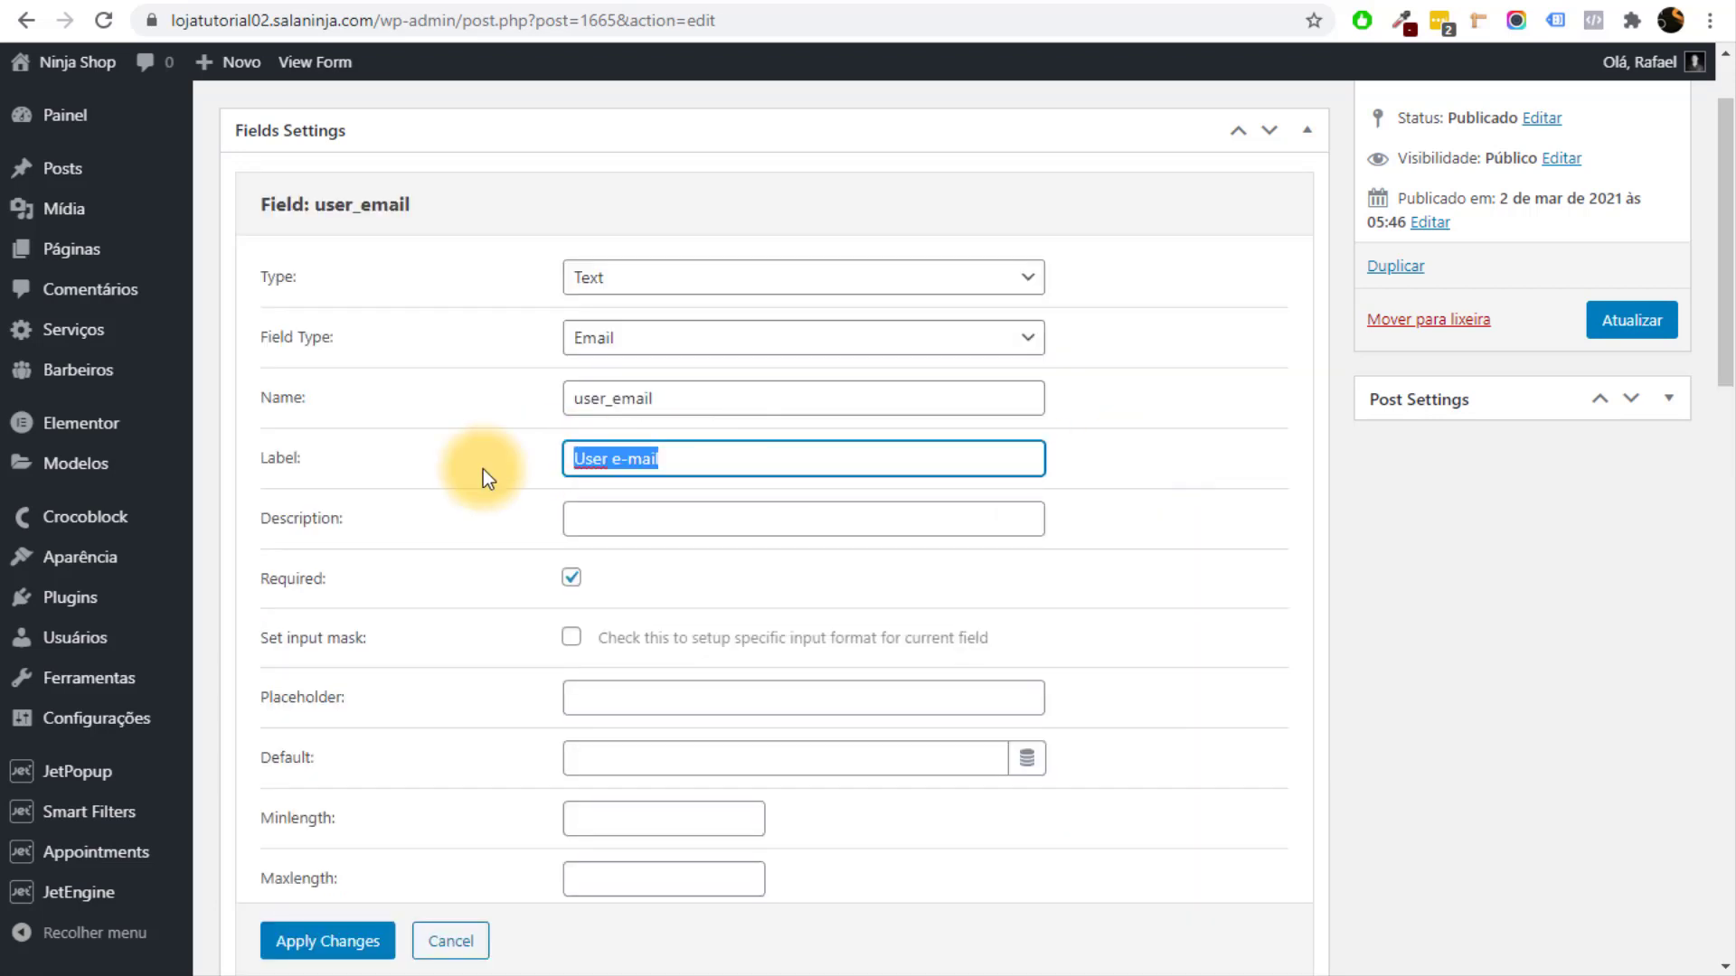
text(Seu Email)
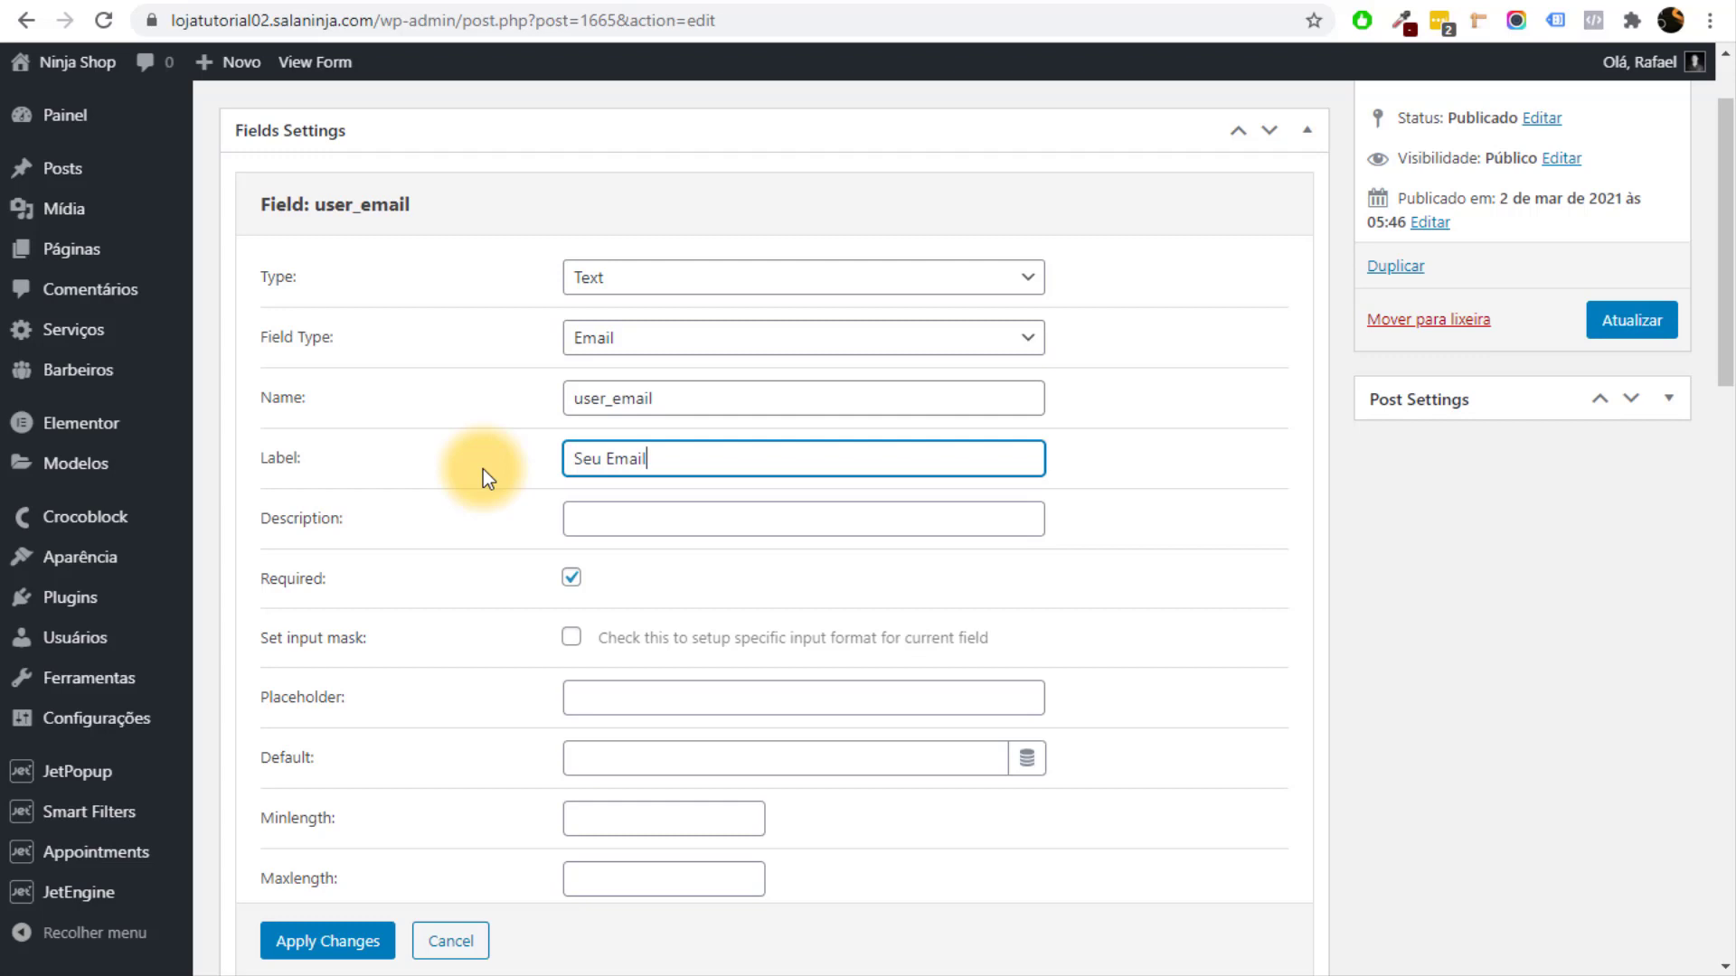
click(348, 940)
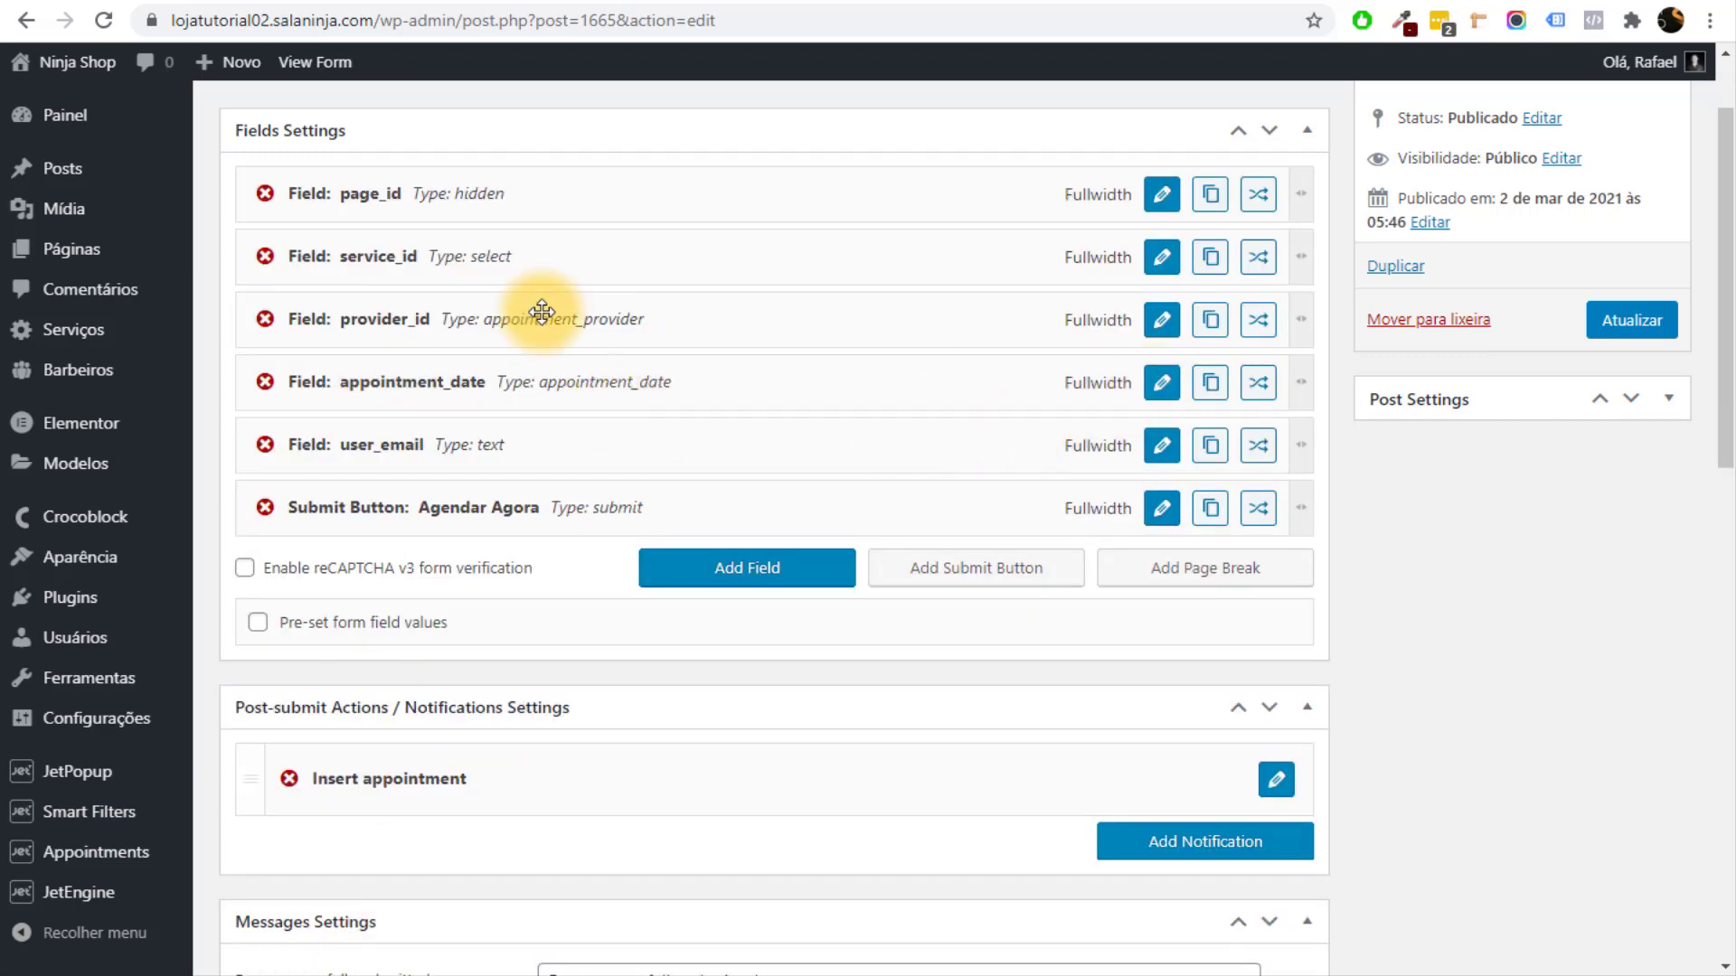
- Relabel the provider_id field 'Selecione o Barbeiro'
click(1162, 319)
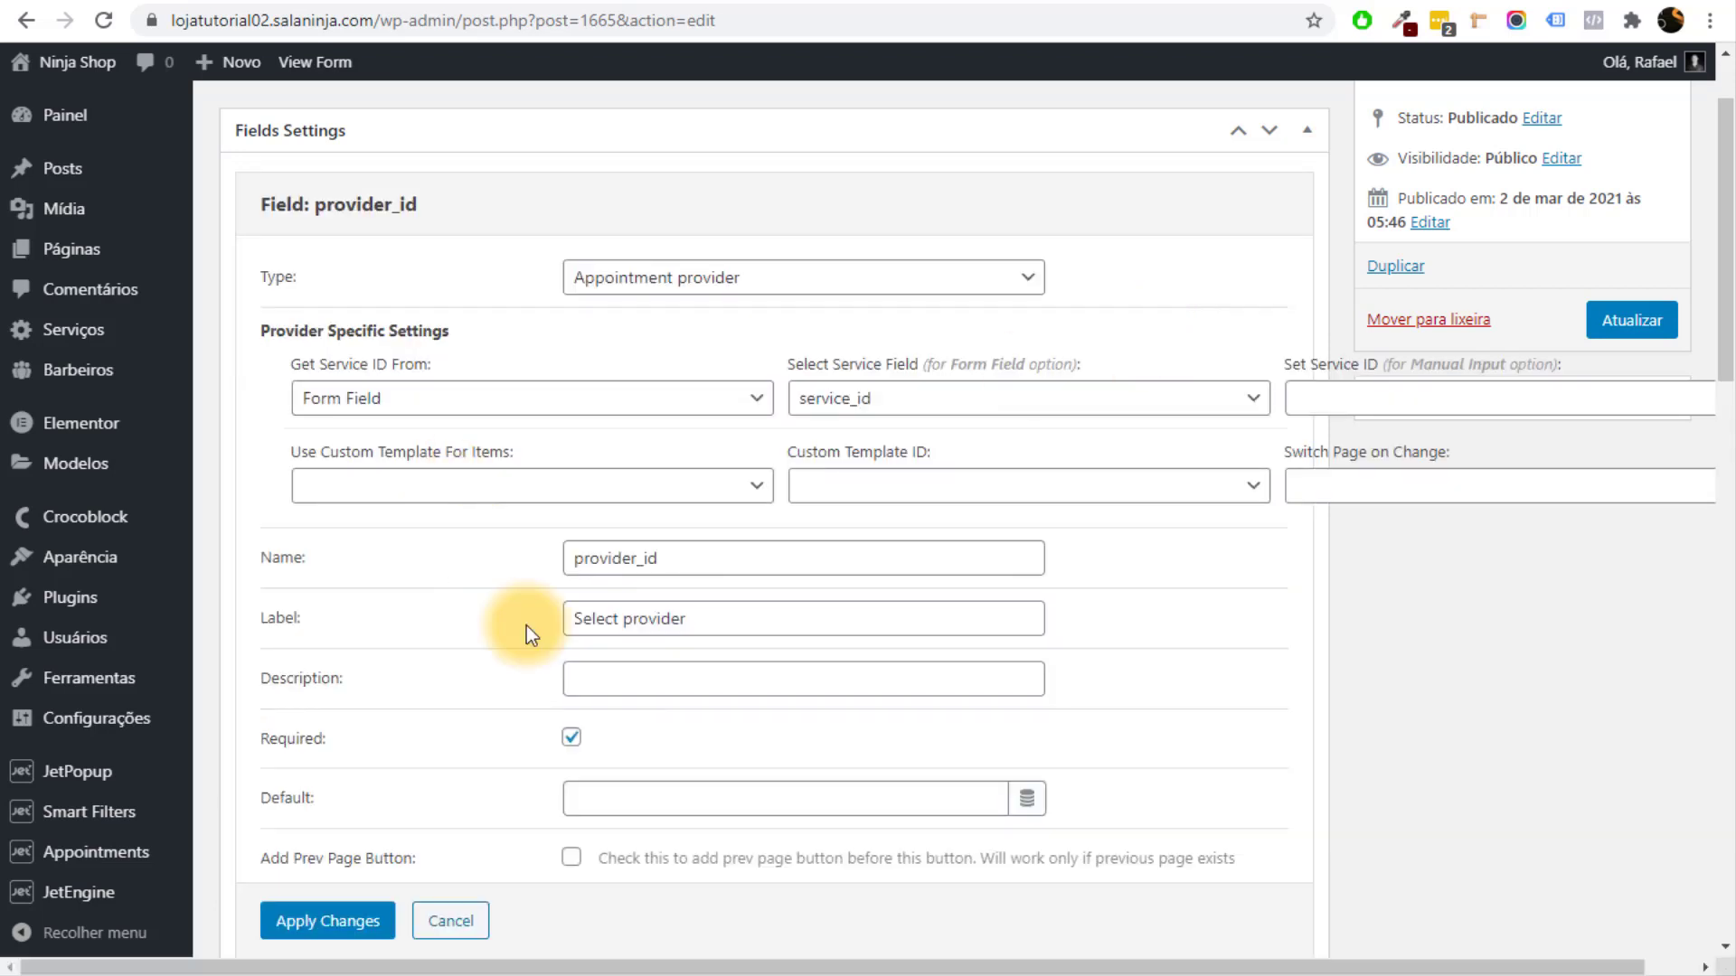
triple_click(630, 618)
text(Selecione)
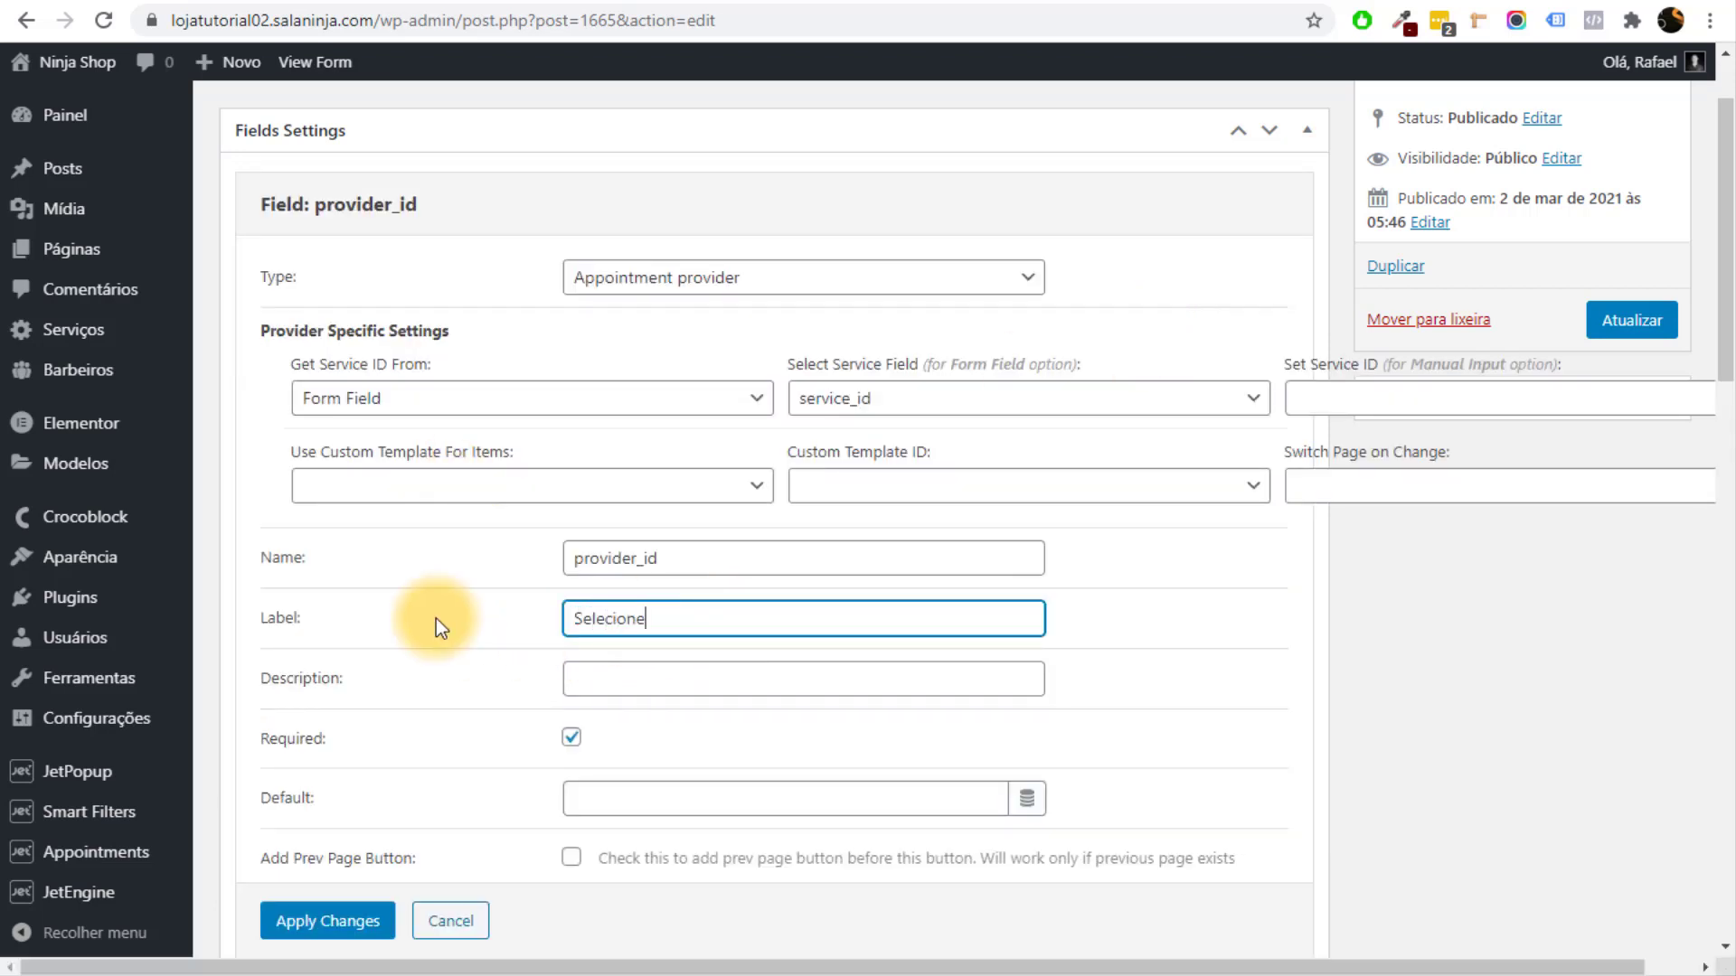
text( o Barbeiro)
scroll(420, 652, down, 1)
click(339, 919)
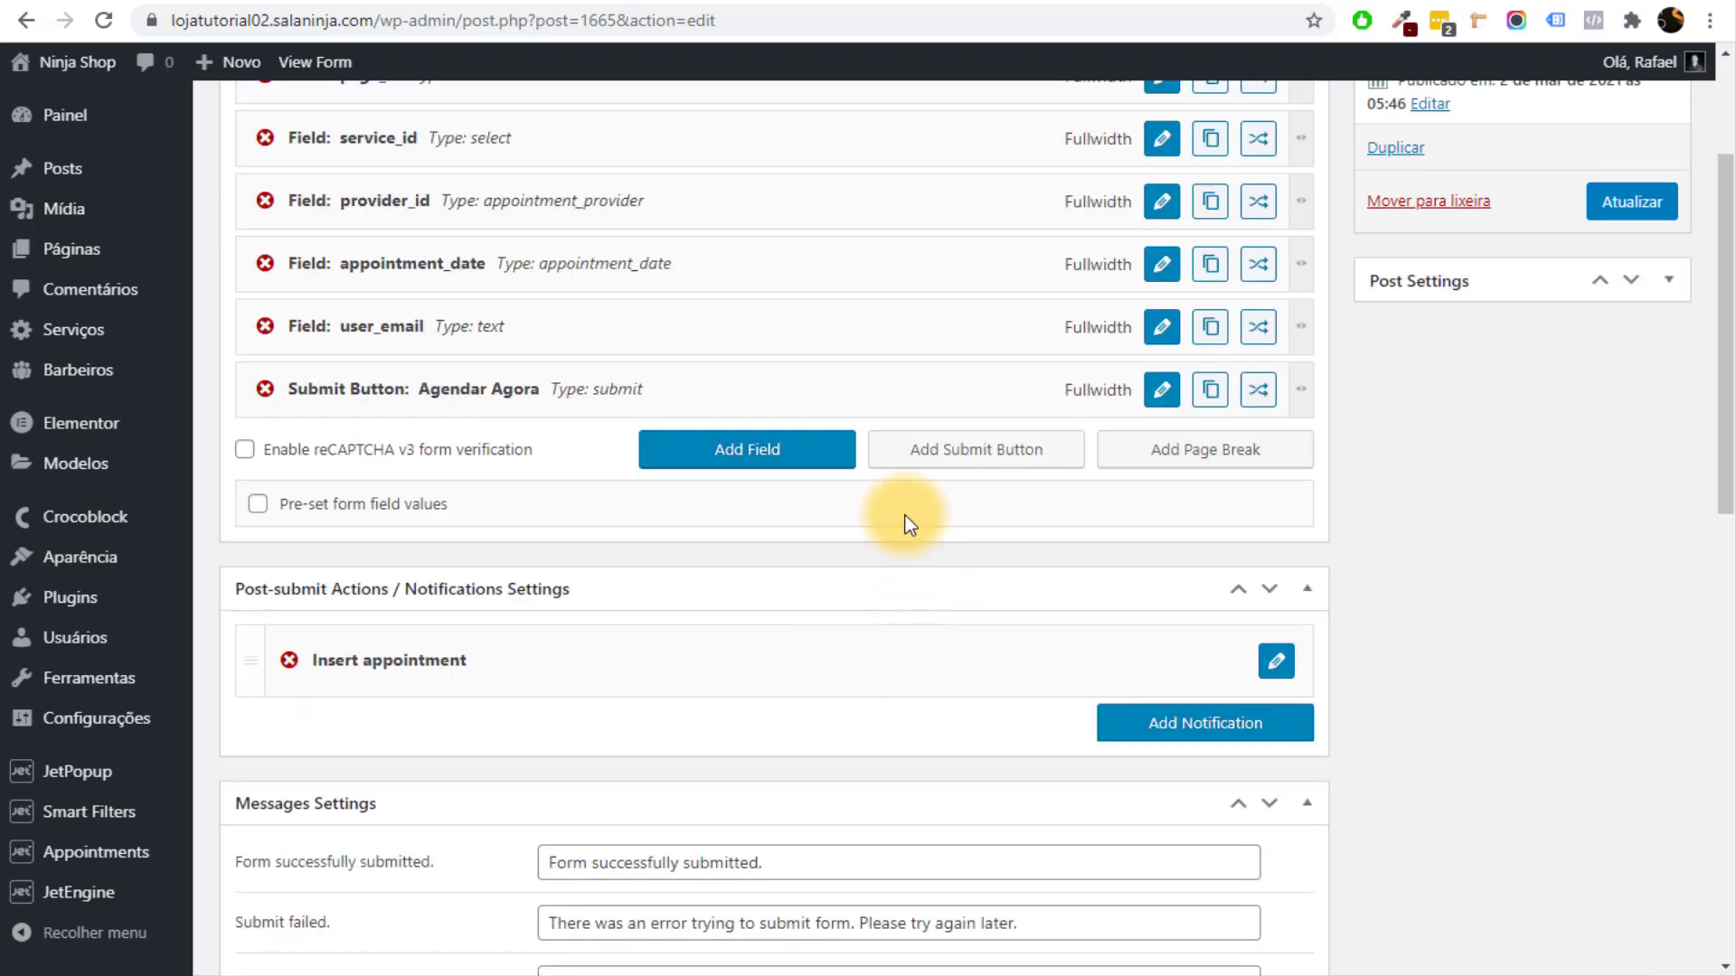
- Relabel the service_id field 'Selecionar o Serviço' and save the form
scroll(904, 515, up, 3)
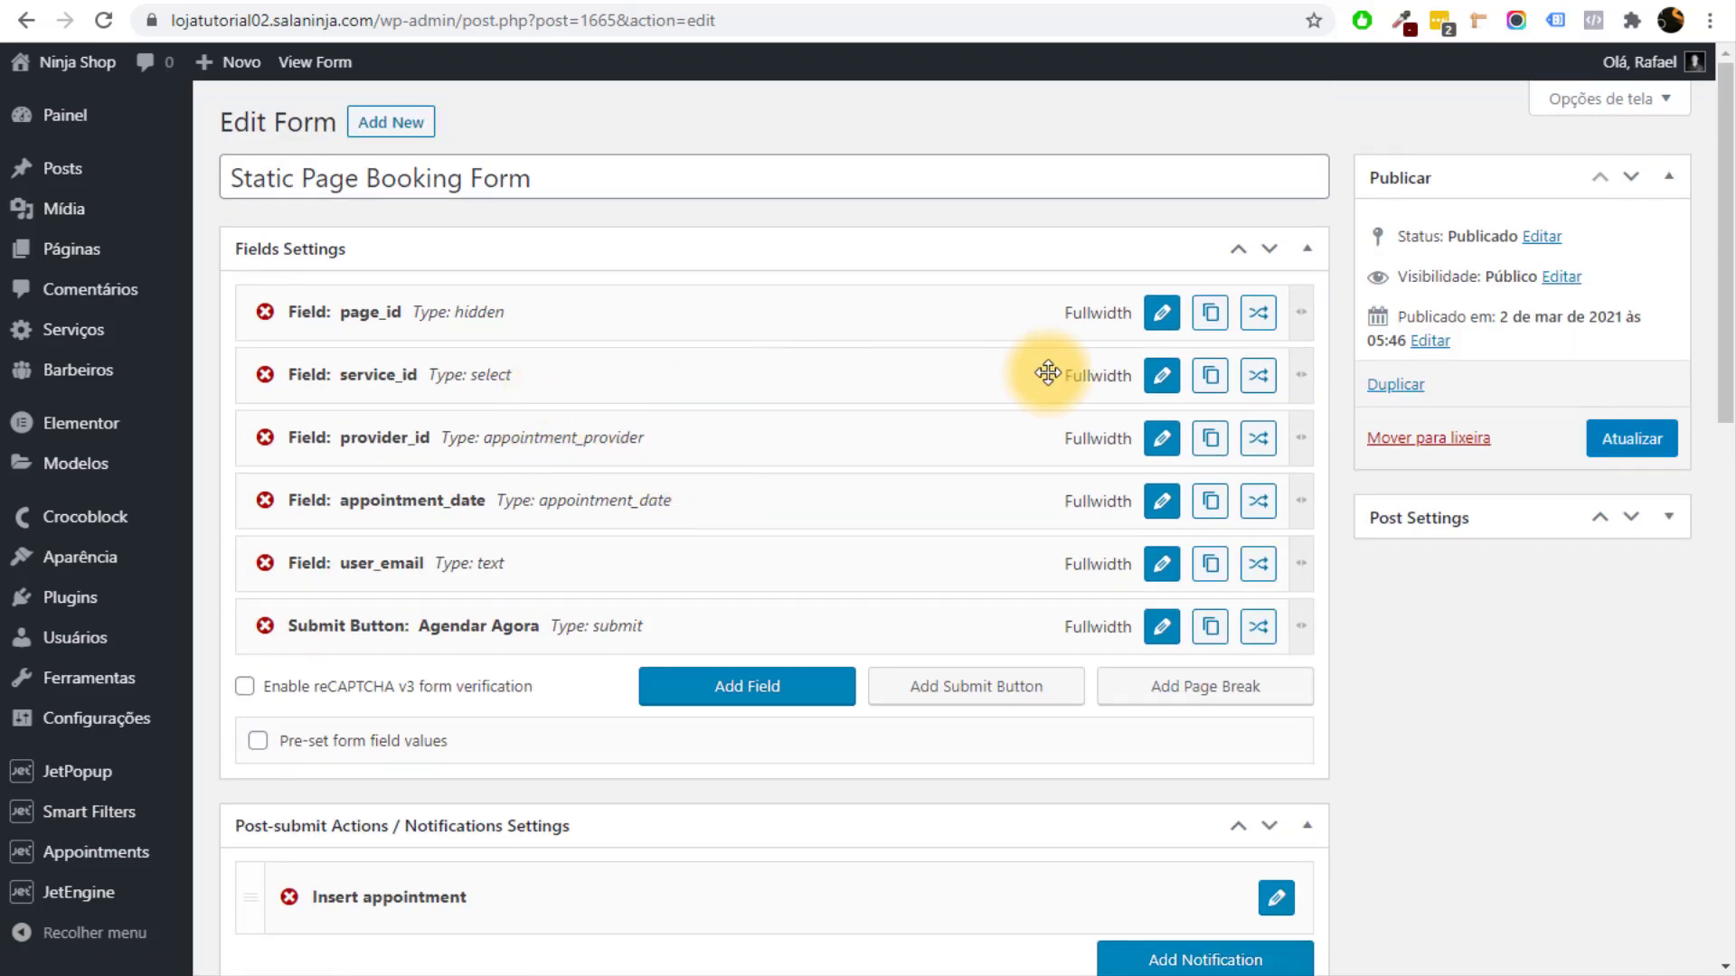
click(1162, 375)
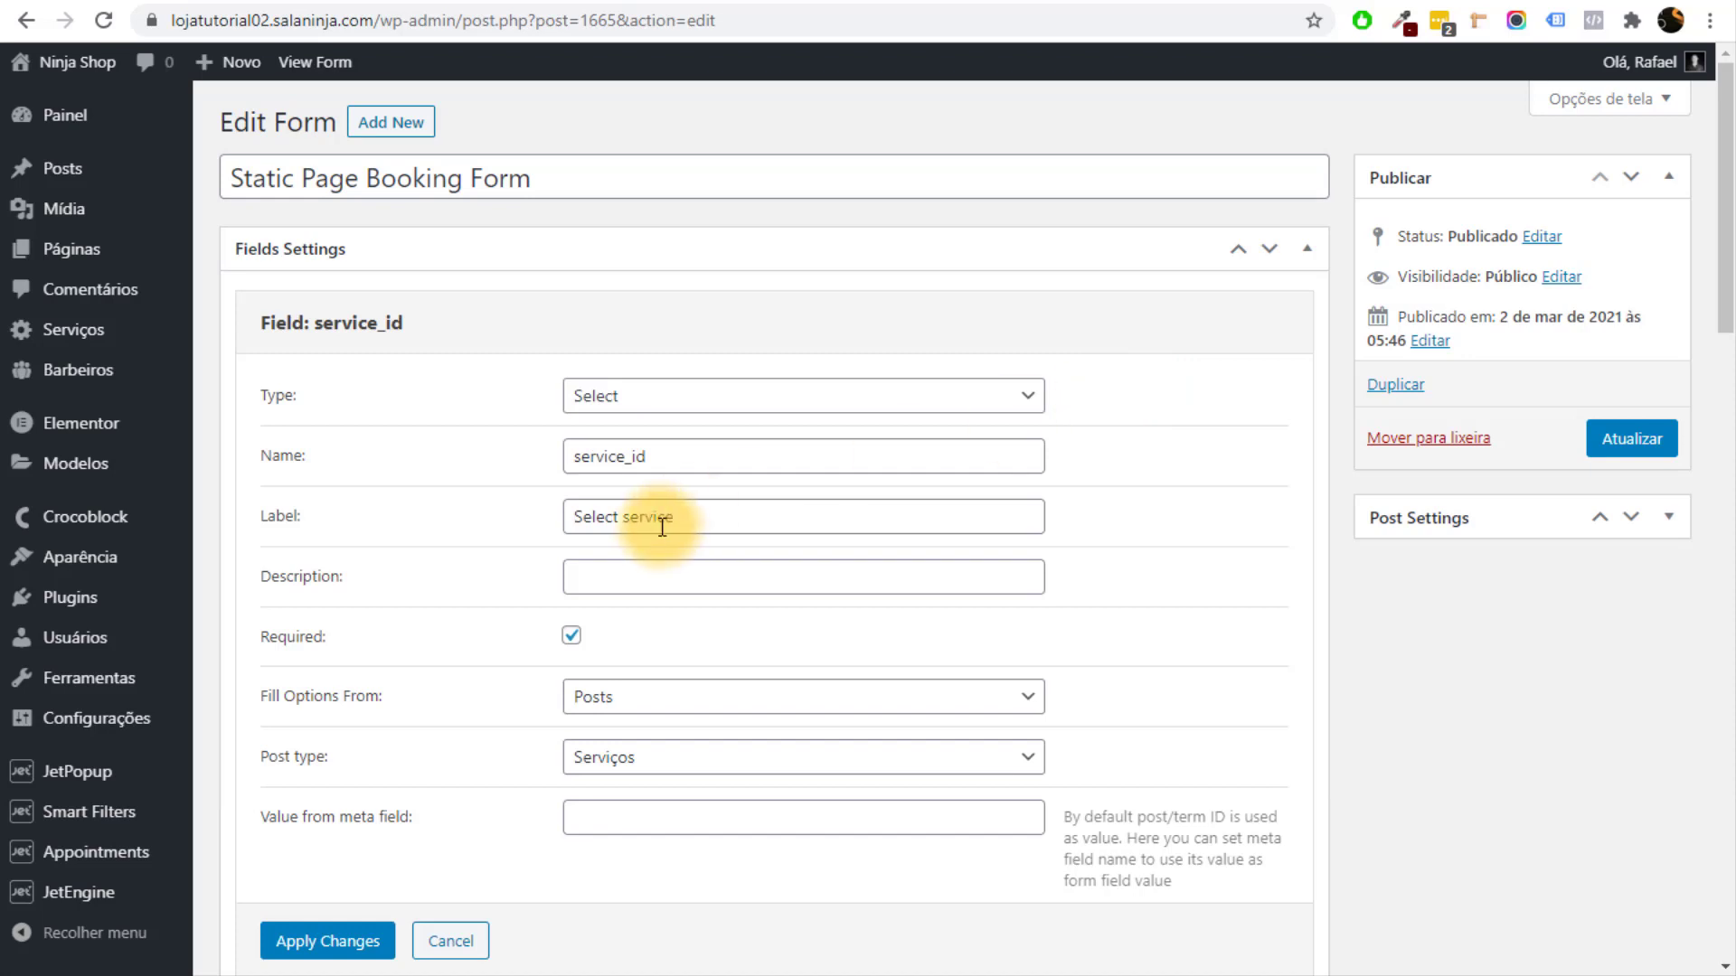
drag(700, 516, 541, 520)
text(Selecioanr)
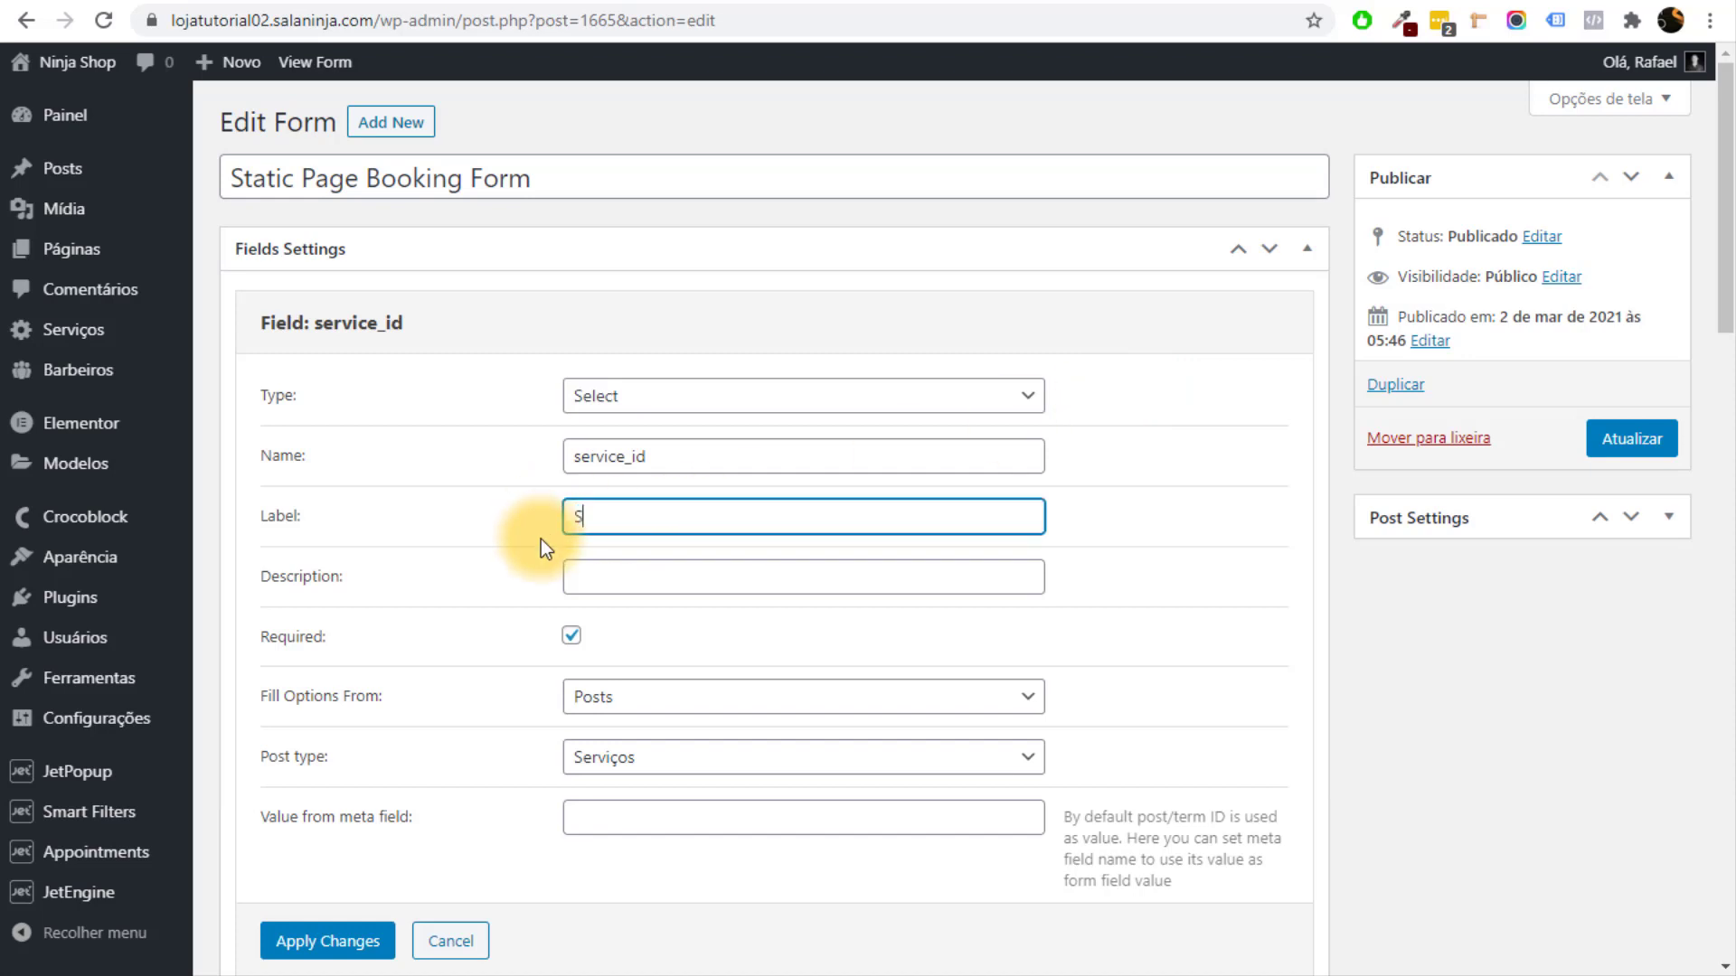
key(BackSpace)
key(BackSpace)
key(BackSpace)
key(BackSpace)
text(nar o Serviço)
scroll(378, 703, down, 3)
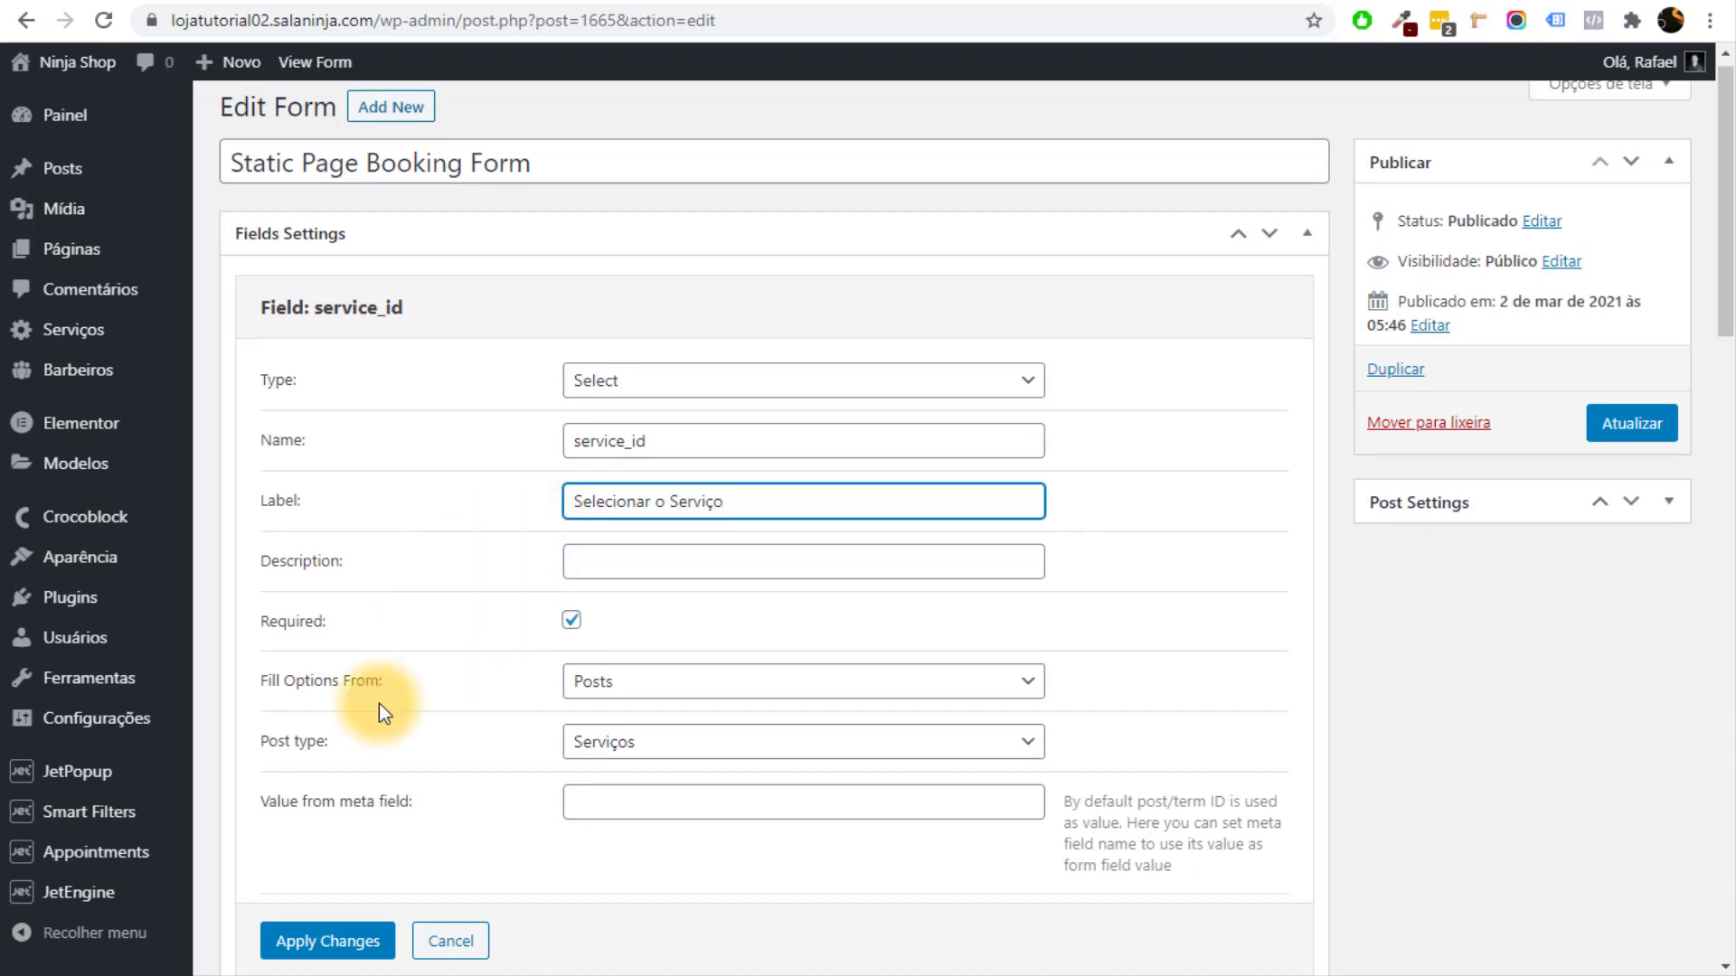
click(343, 932)
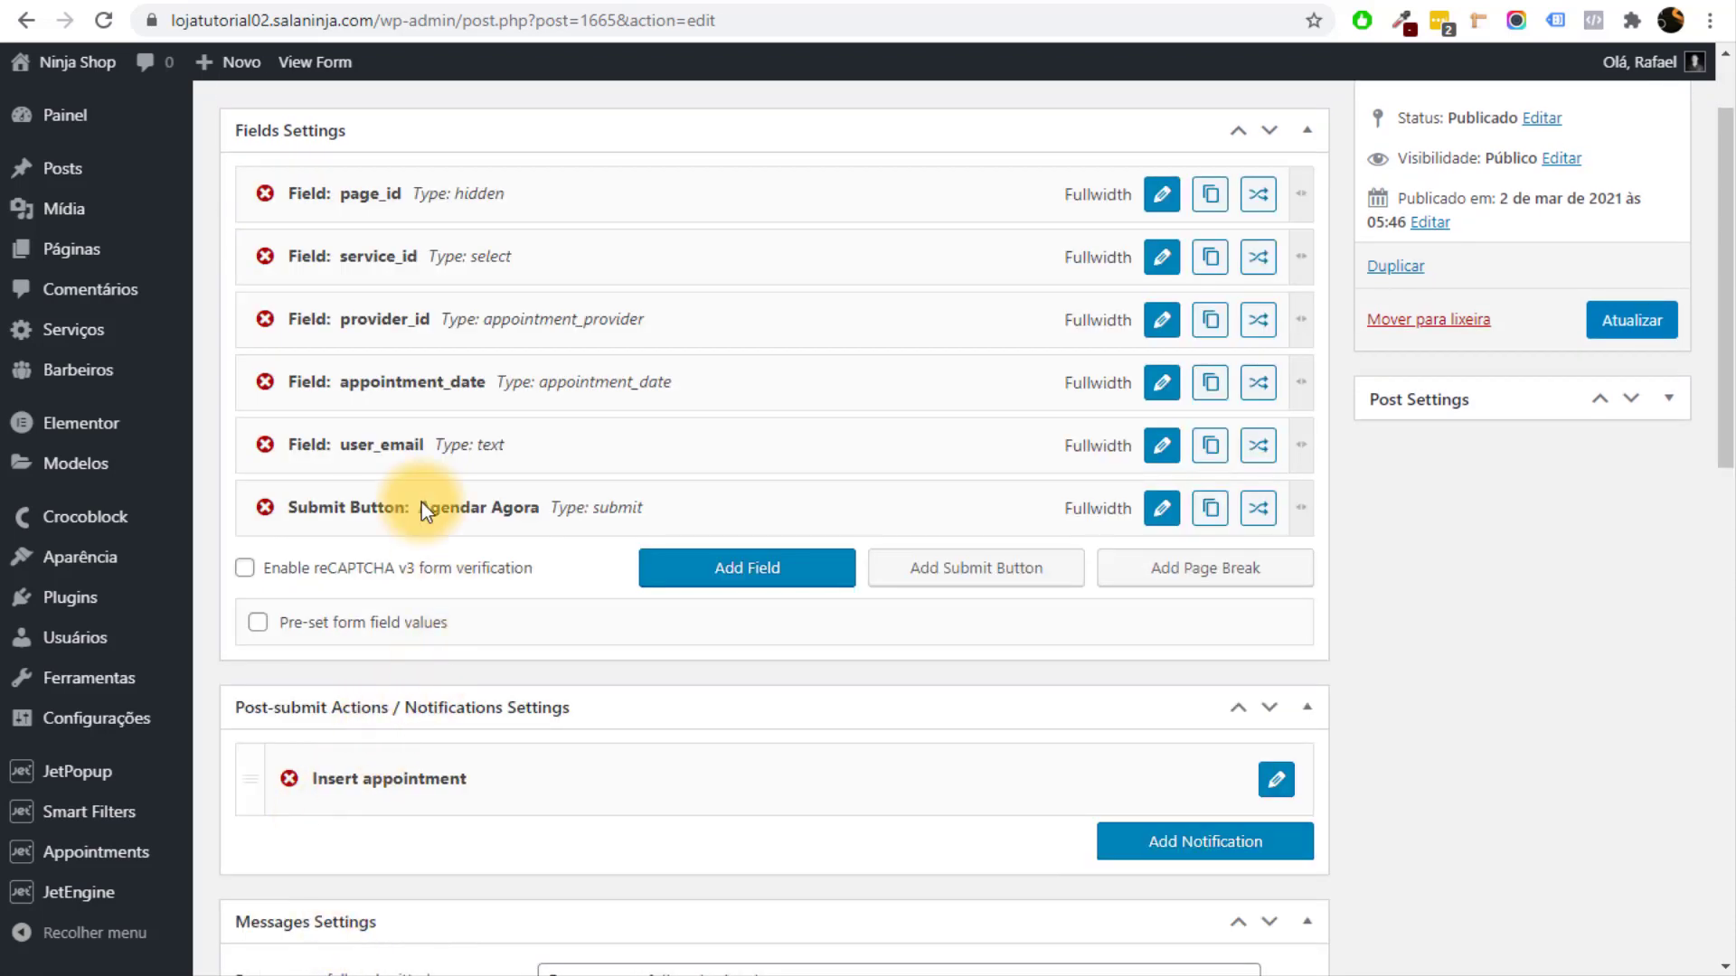
click(1623, 322)
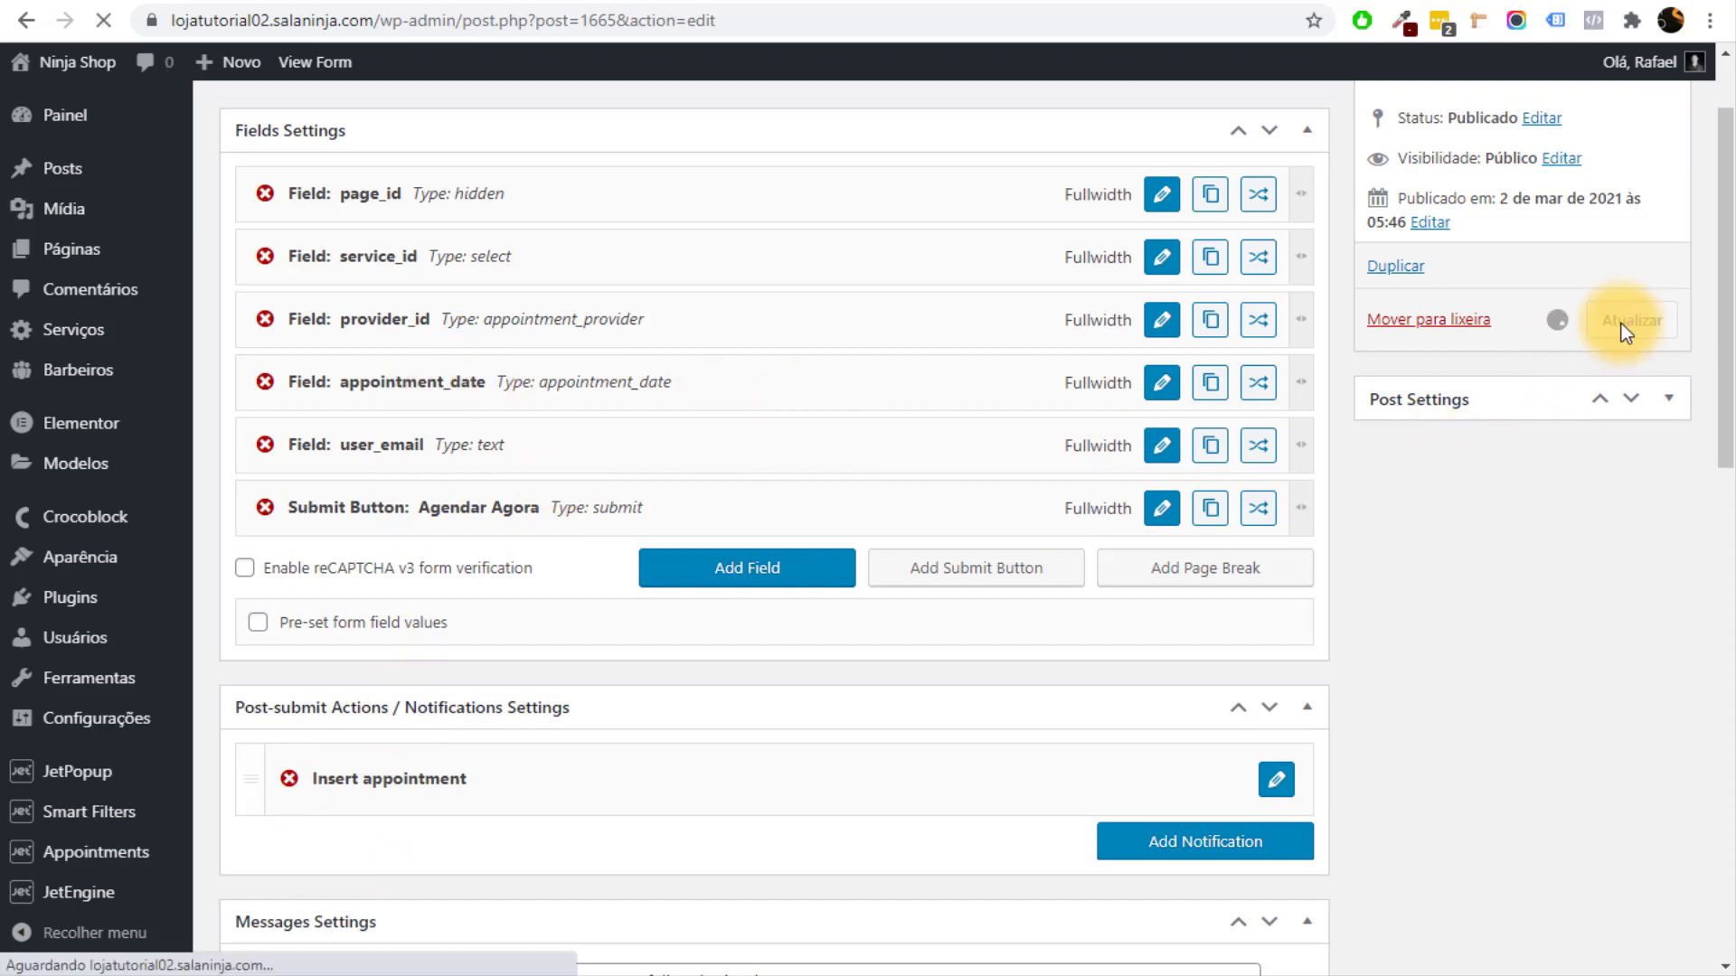
- Open the live site from Visitar site in a new browser tab
mouse_move(63, 64)
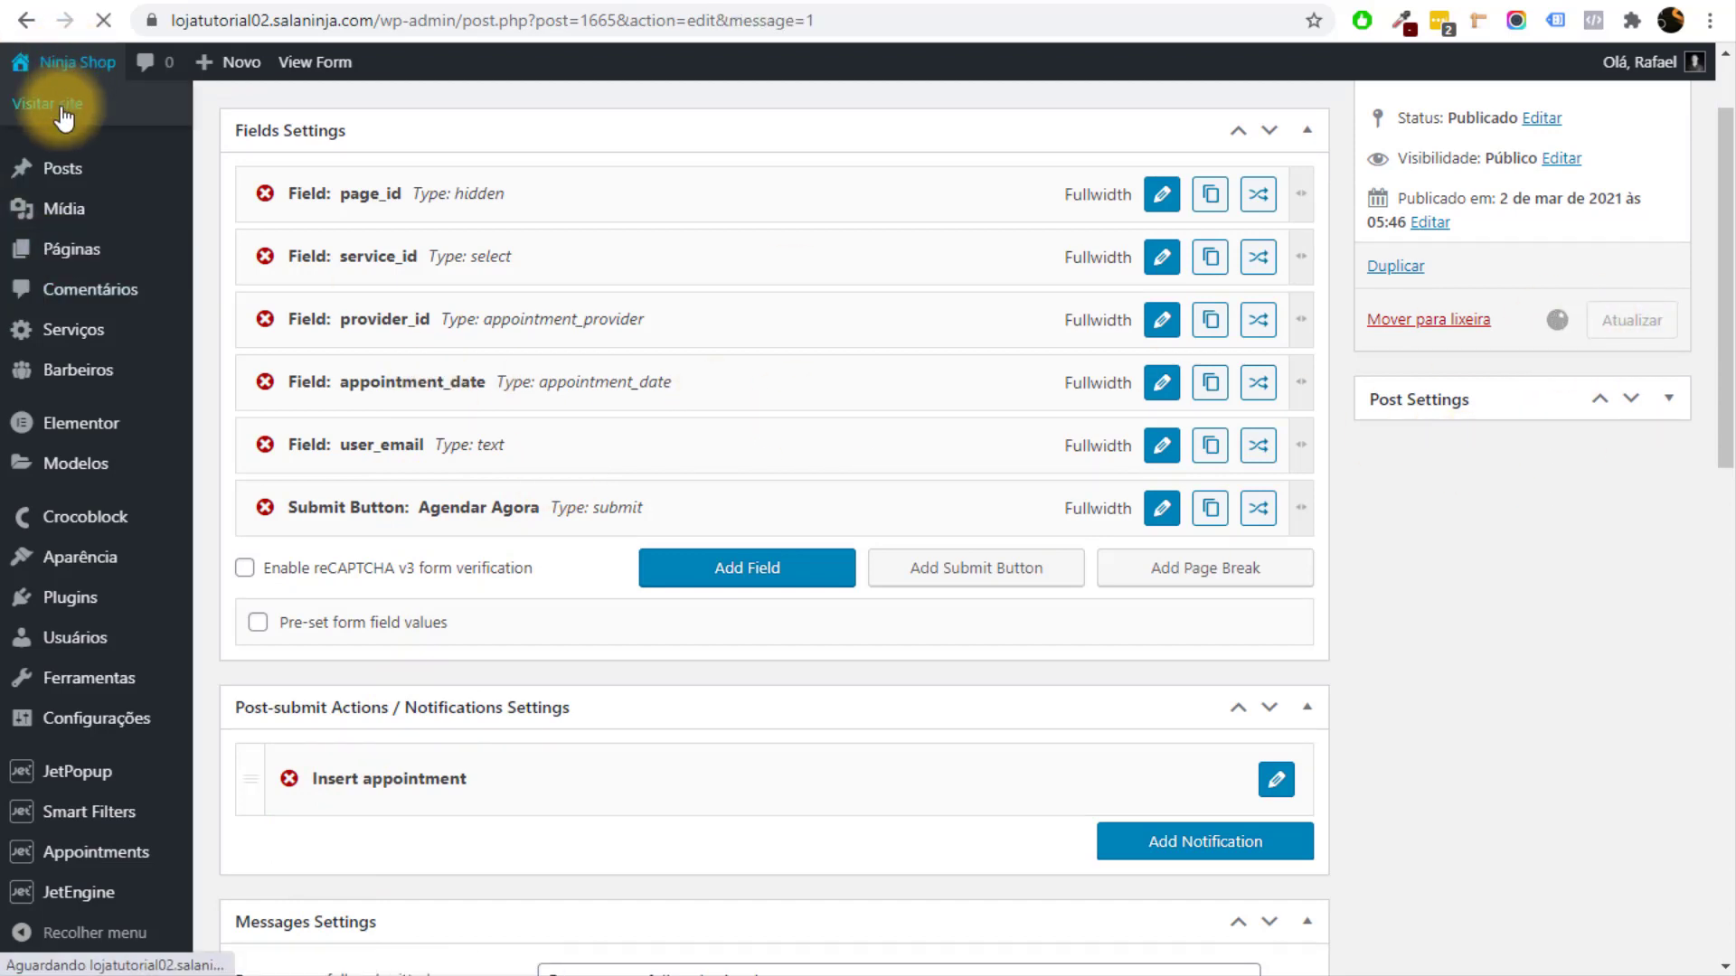
right_click(63, 116)
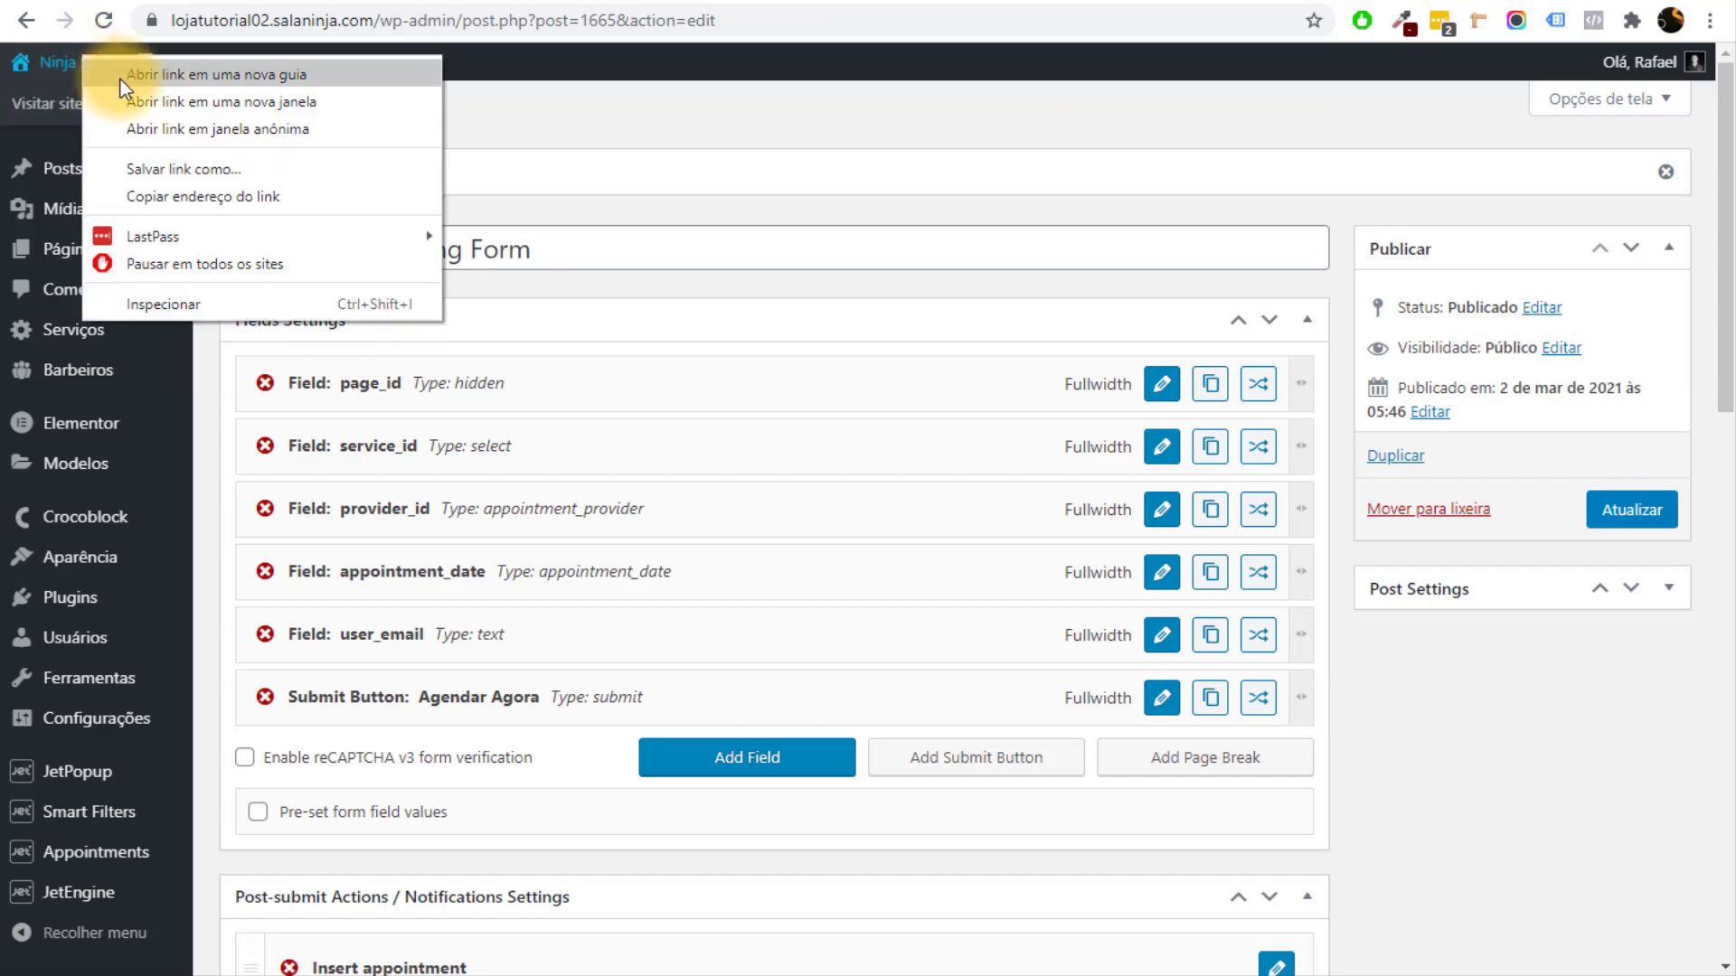
click(136, 63)
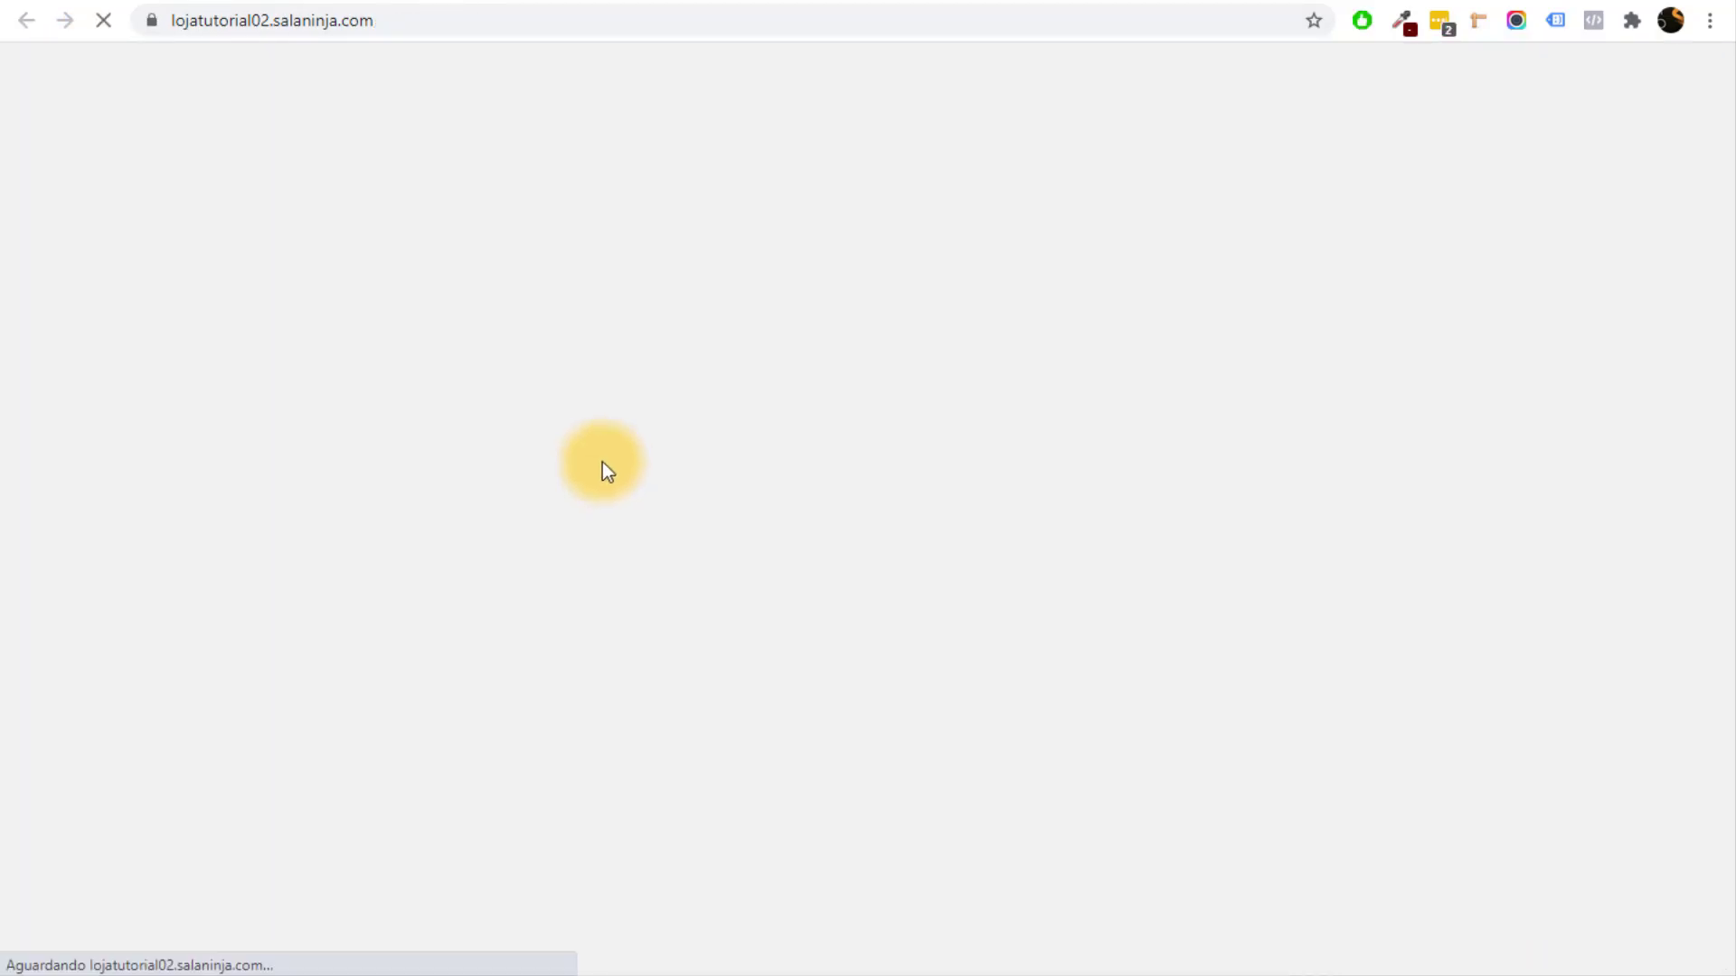
- Check the barber dropdown on the booking form and move the calendar to April 2021
scroll(527, 606, down, 3)
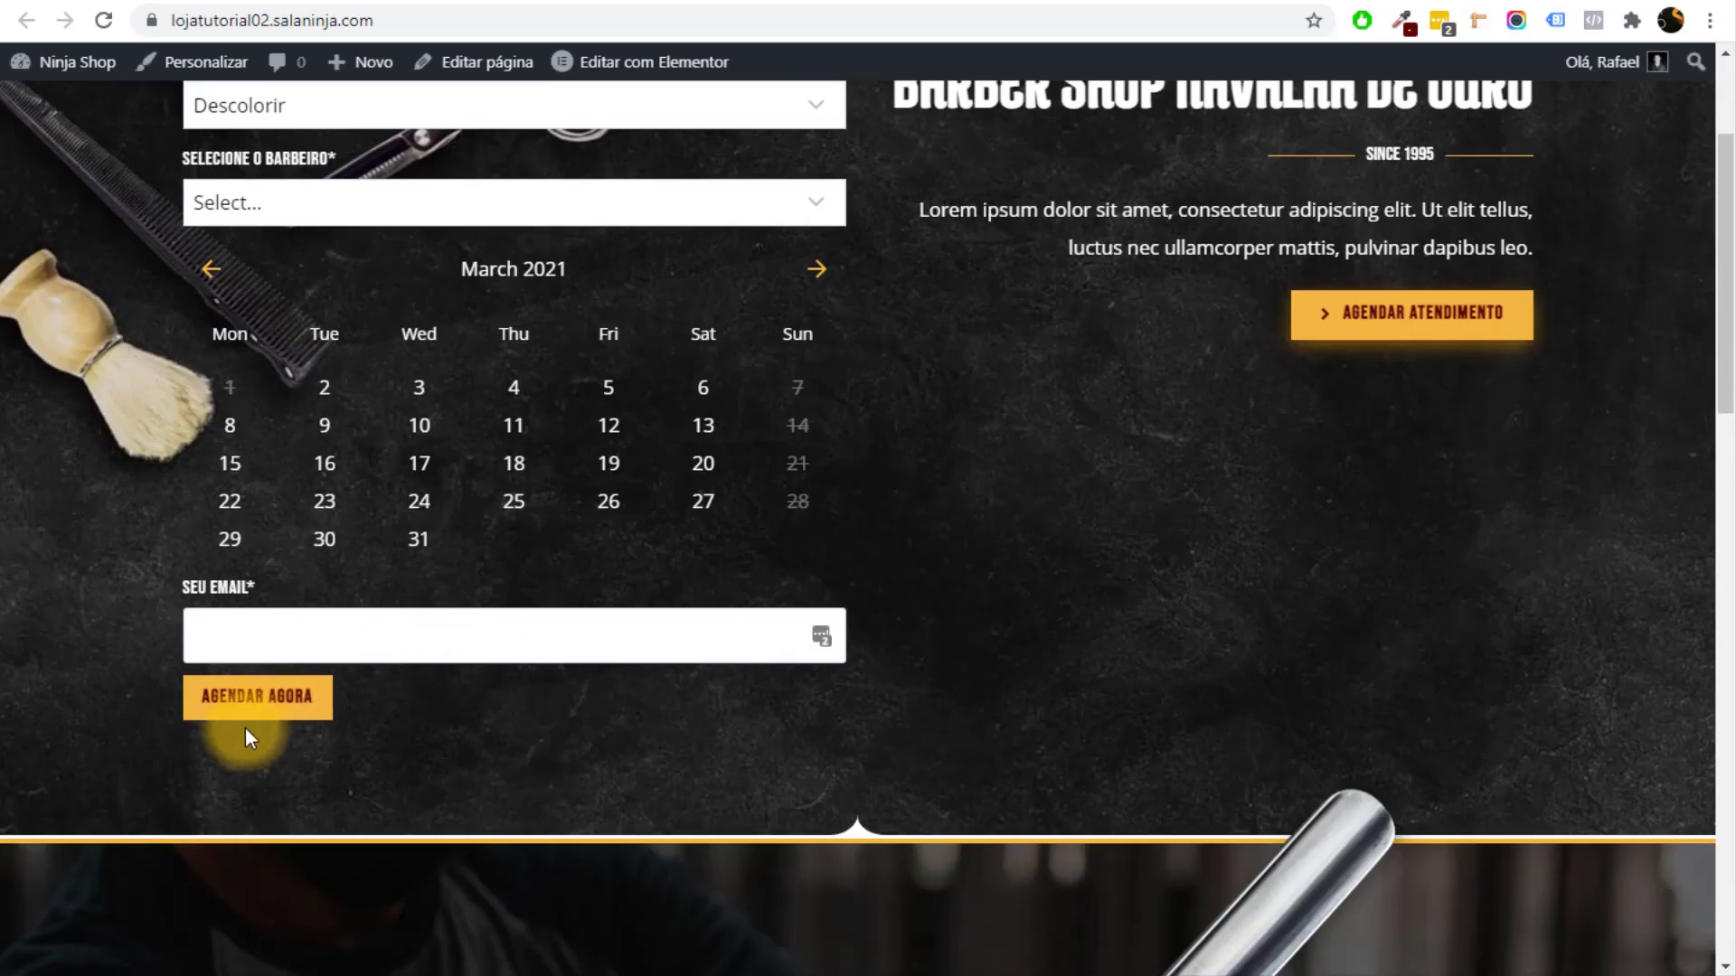
scroll(231, 562, up, 3)
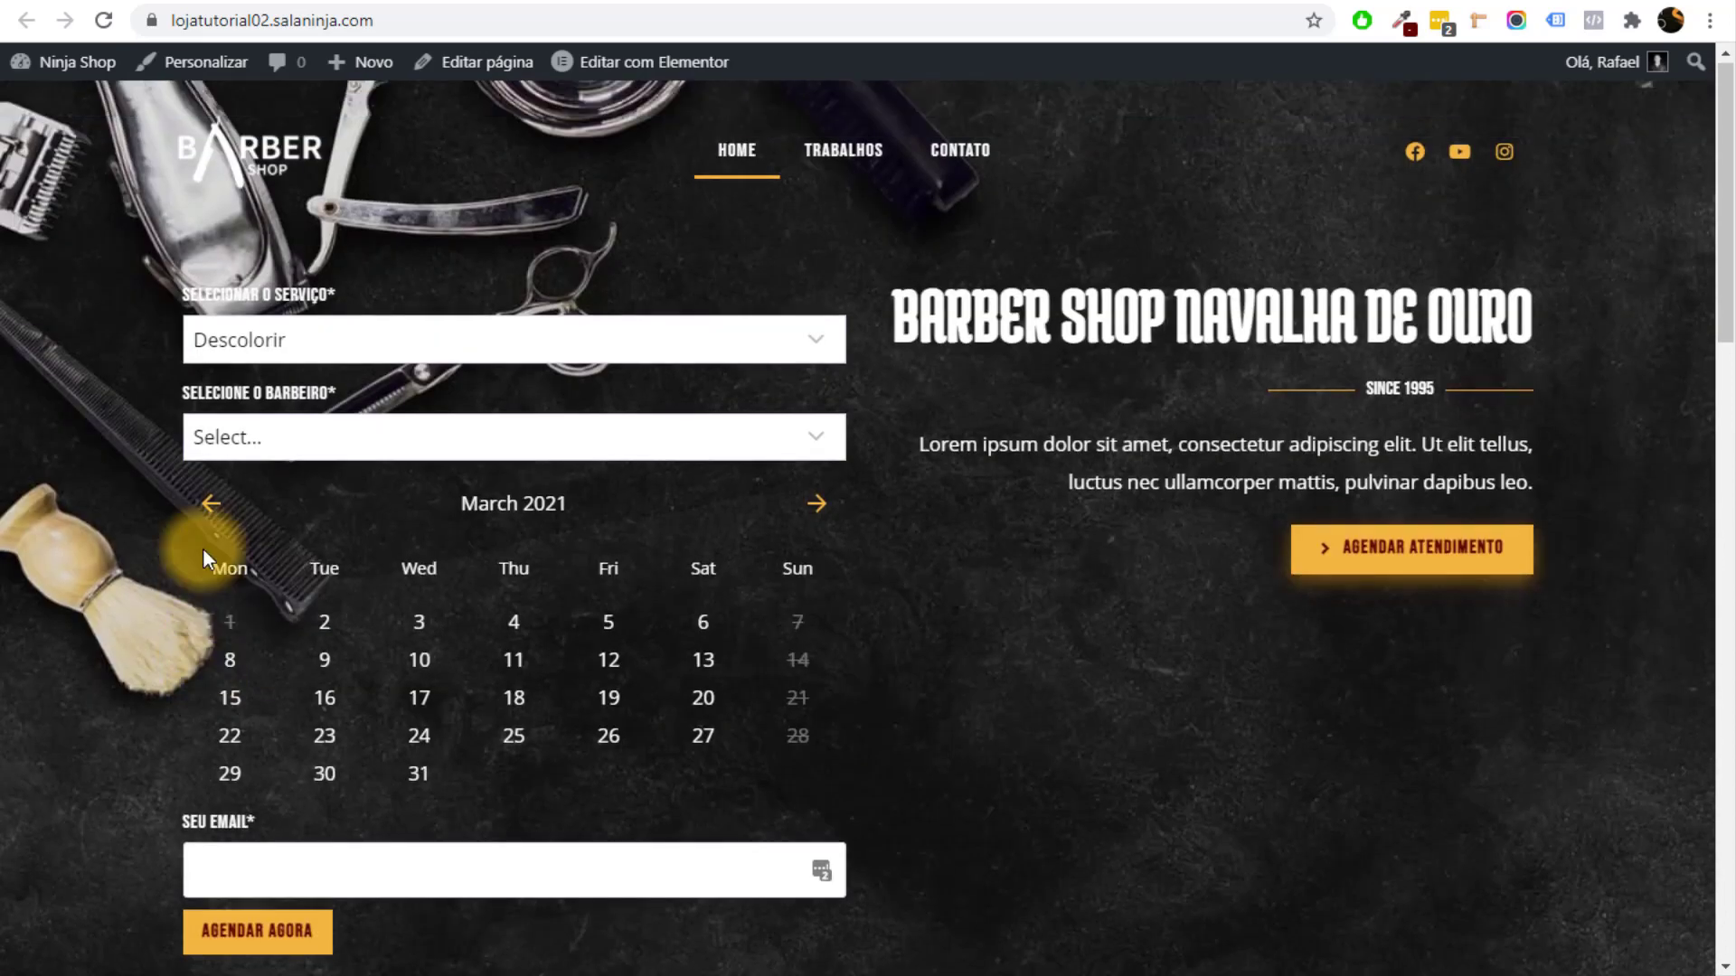
click(240, 445)
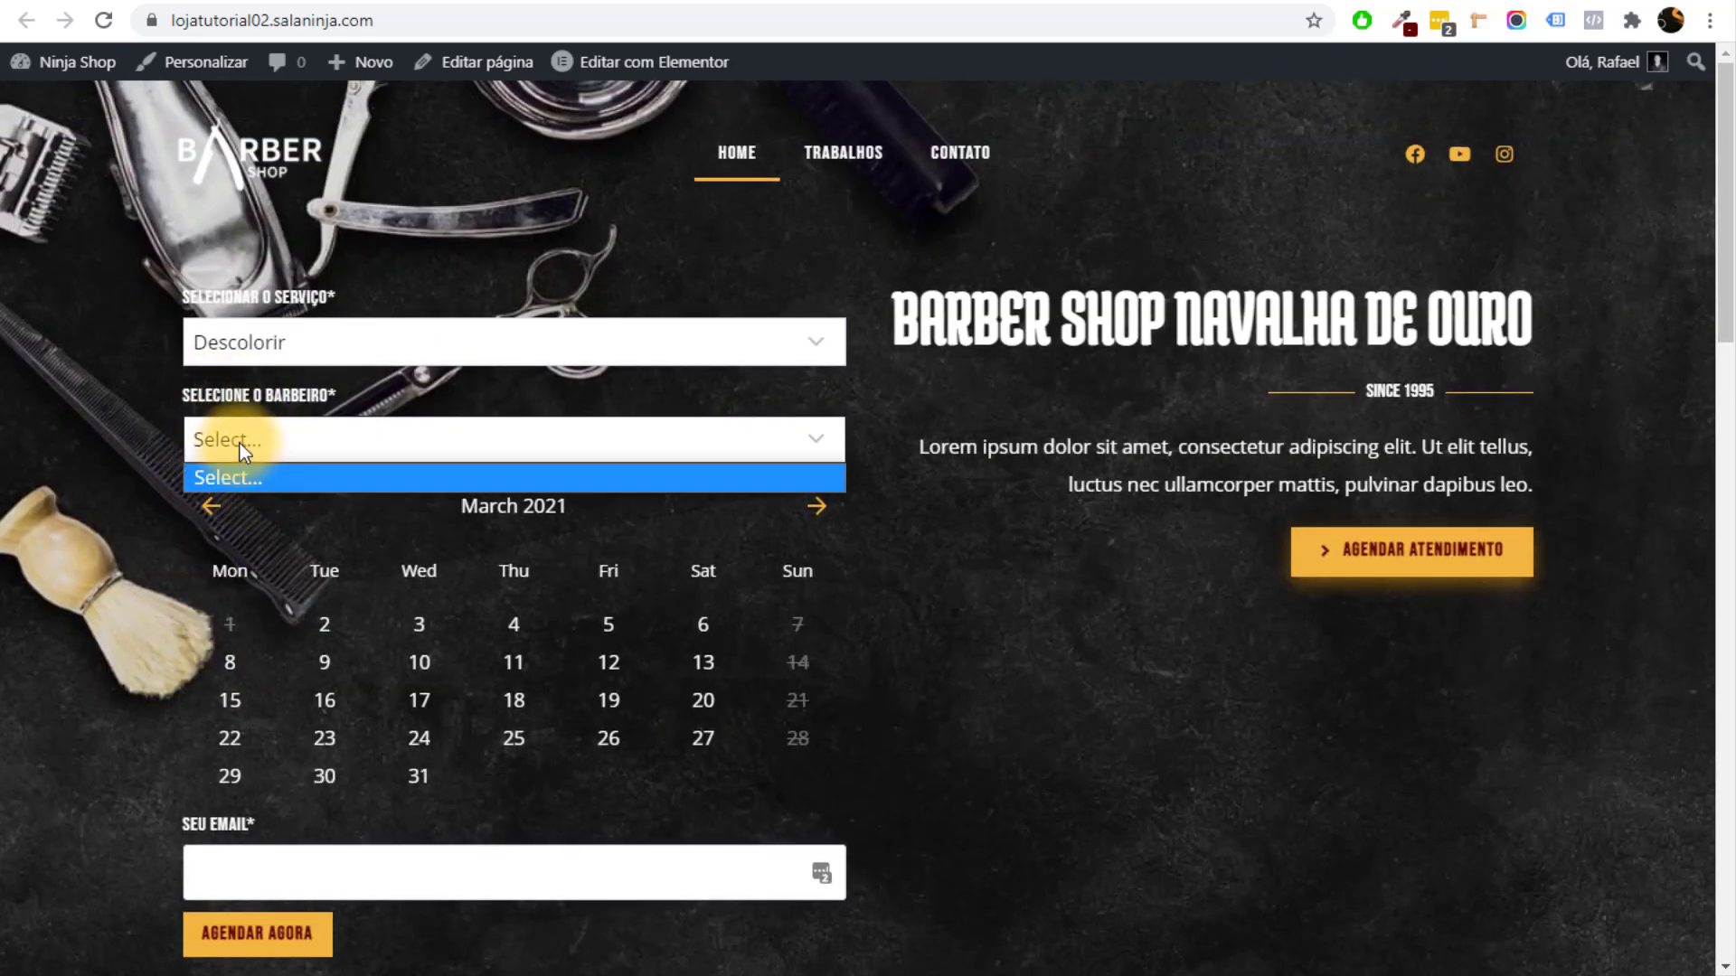
click(274, 477)
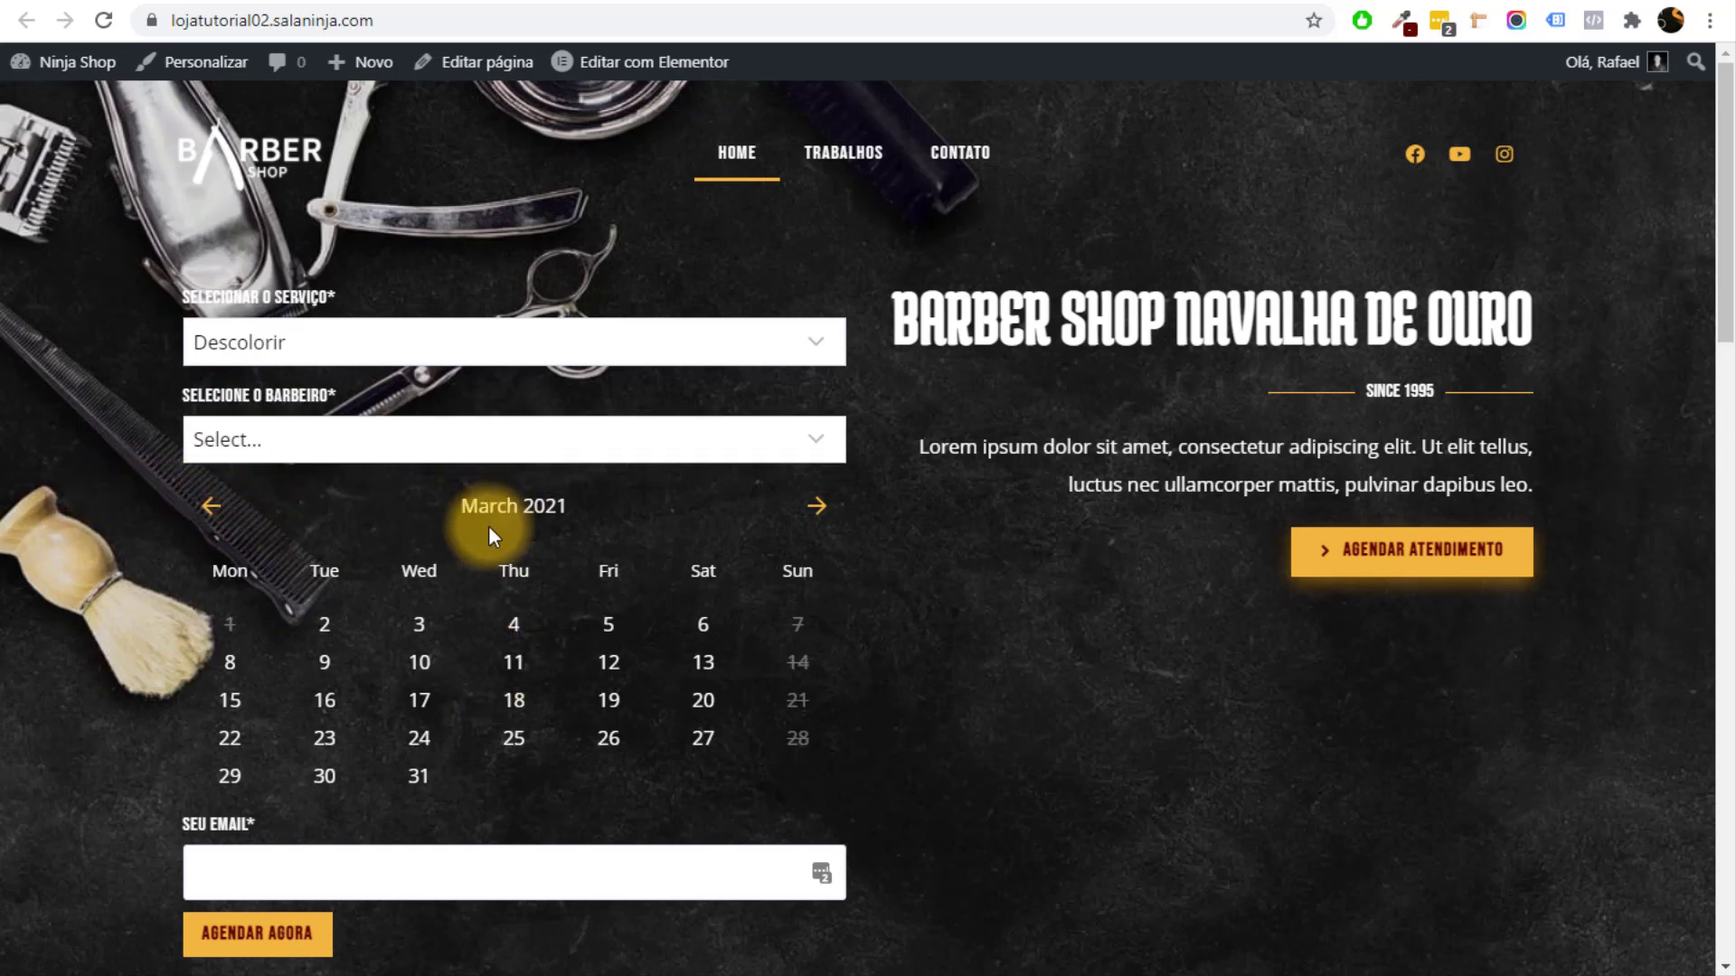
drag(509, 495, 821, 515)
click(816, 507)
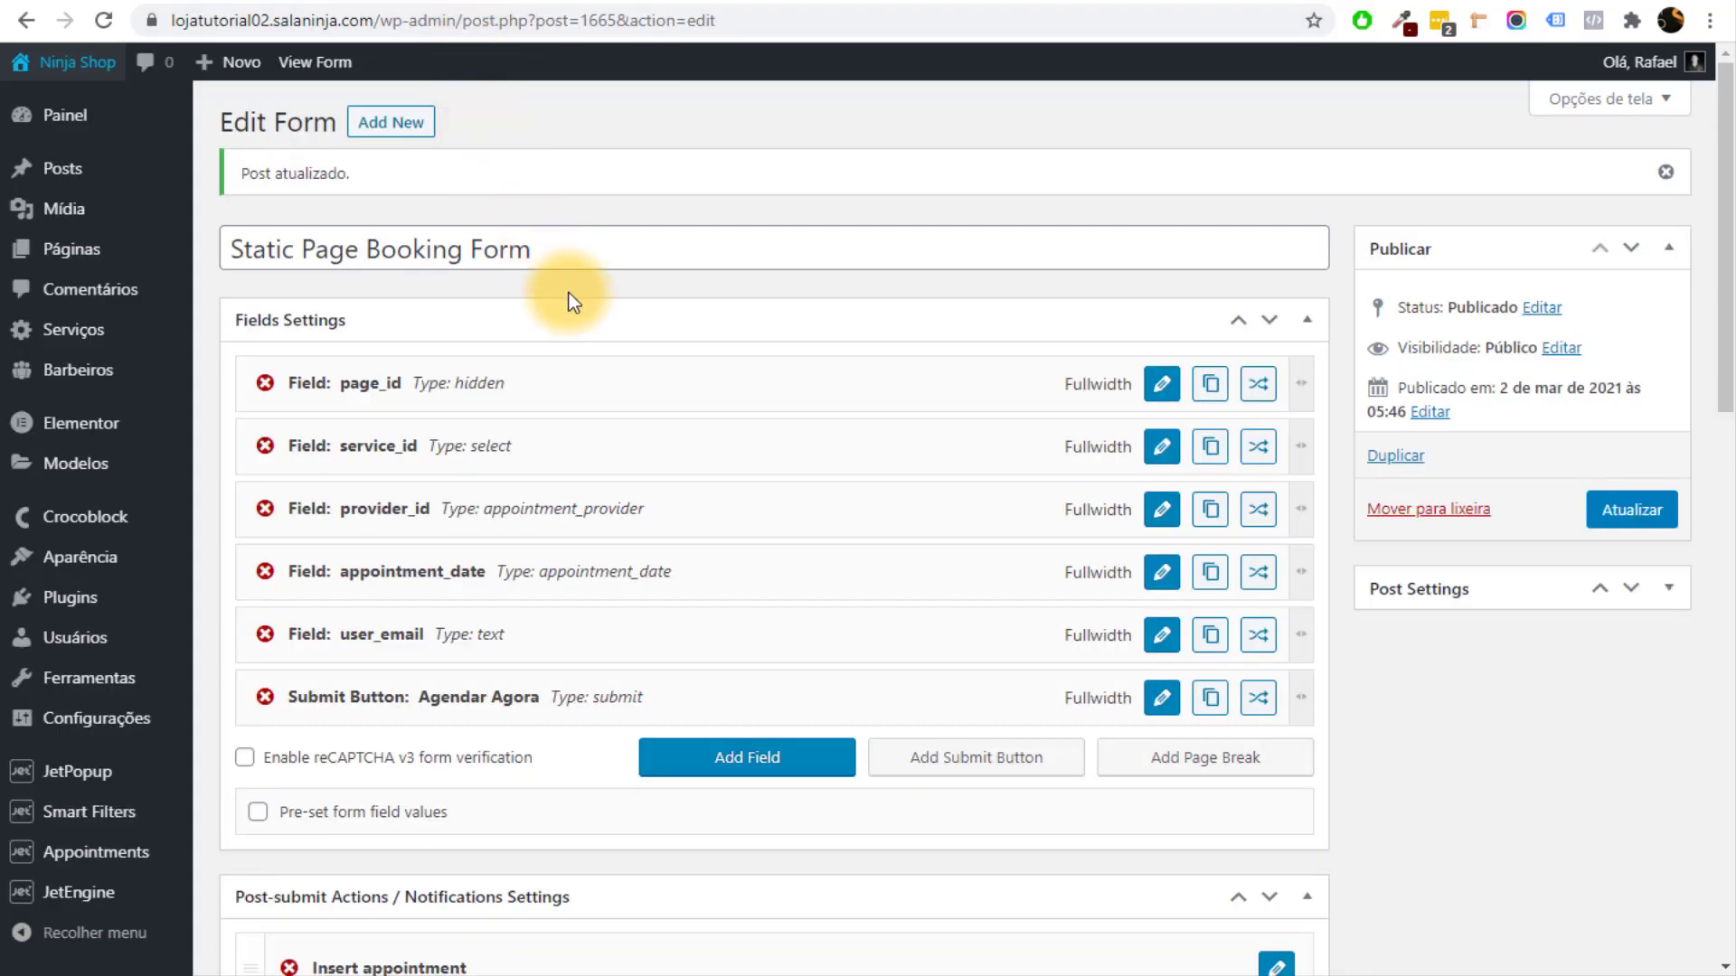
- Review the provider_id field's Selecione o Barbeiro settings and close them unchanged
scroll(573, 297, down, 3)
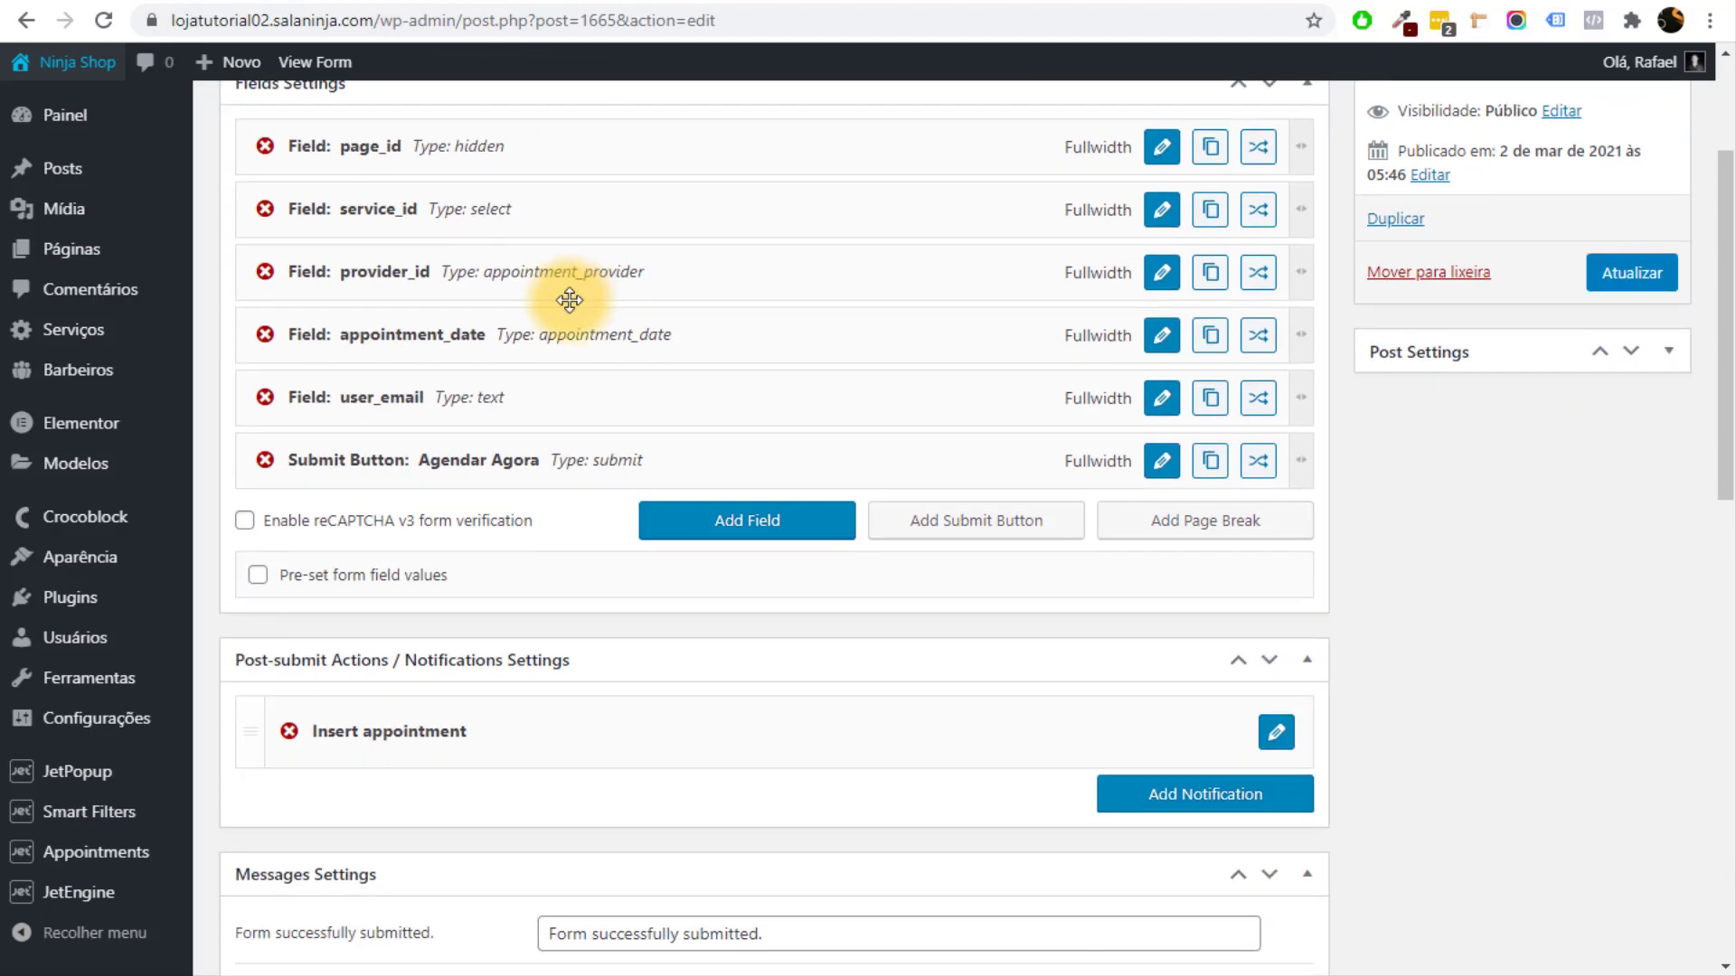
click(1163, 282)
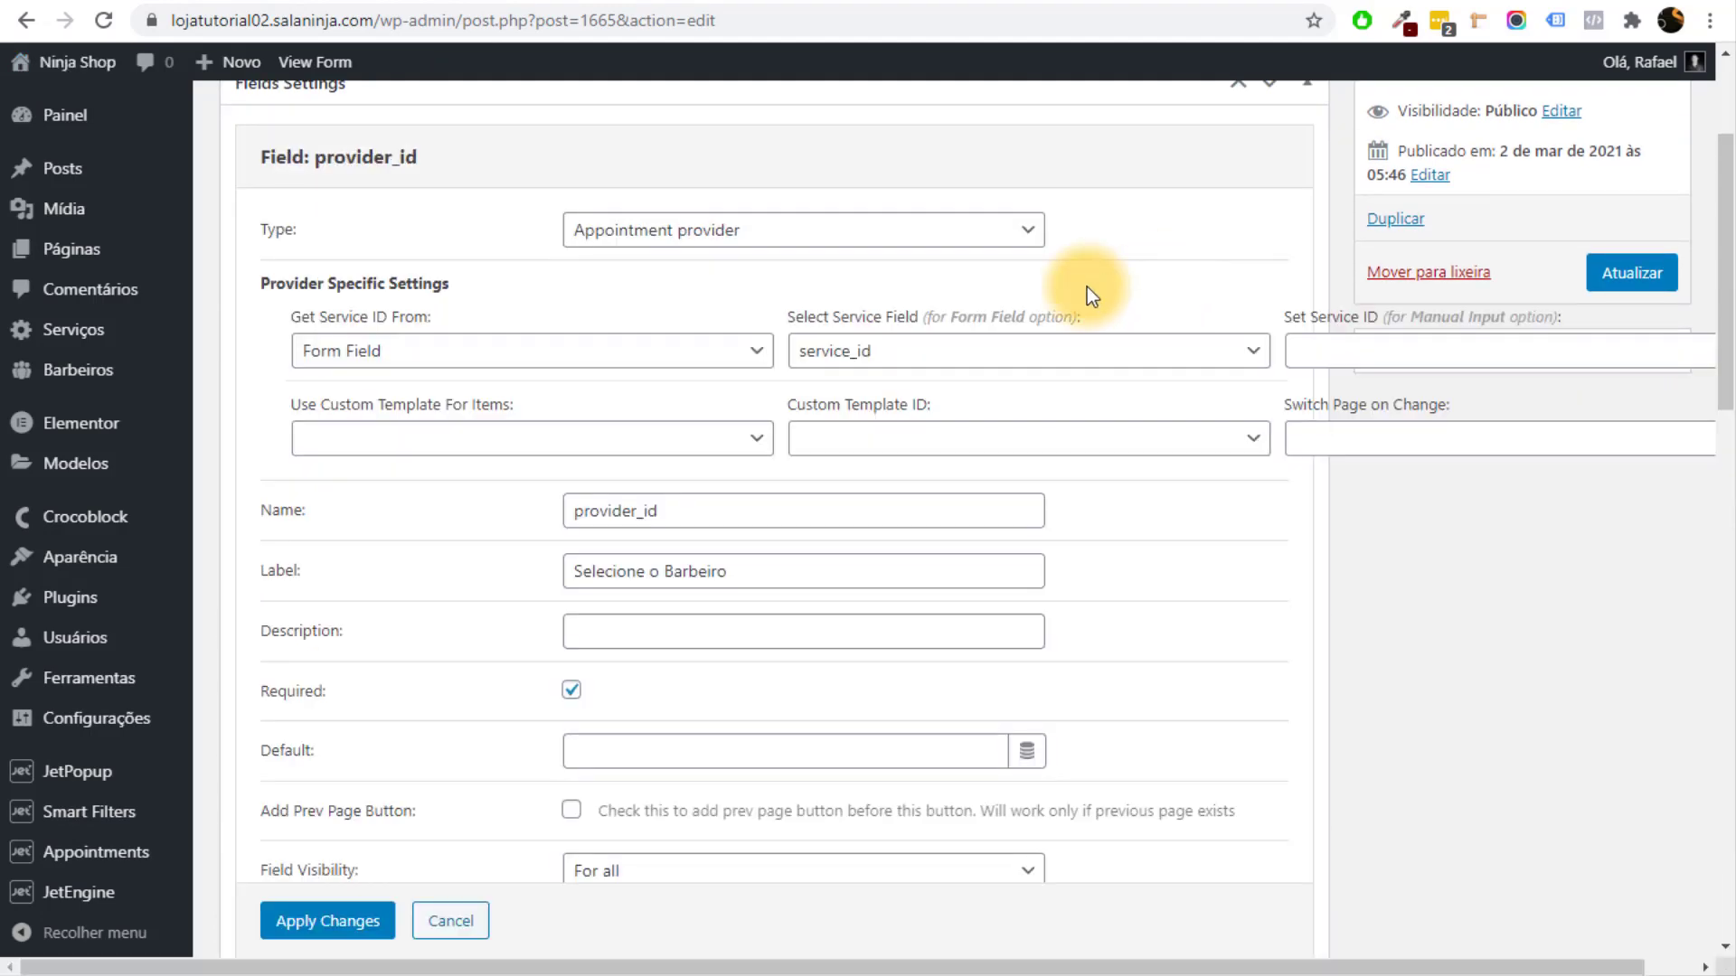
scroll(649, 473, down, 3)
scroll(636, 622, up, 2)
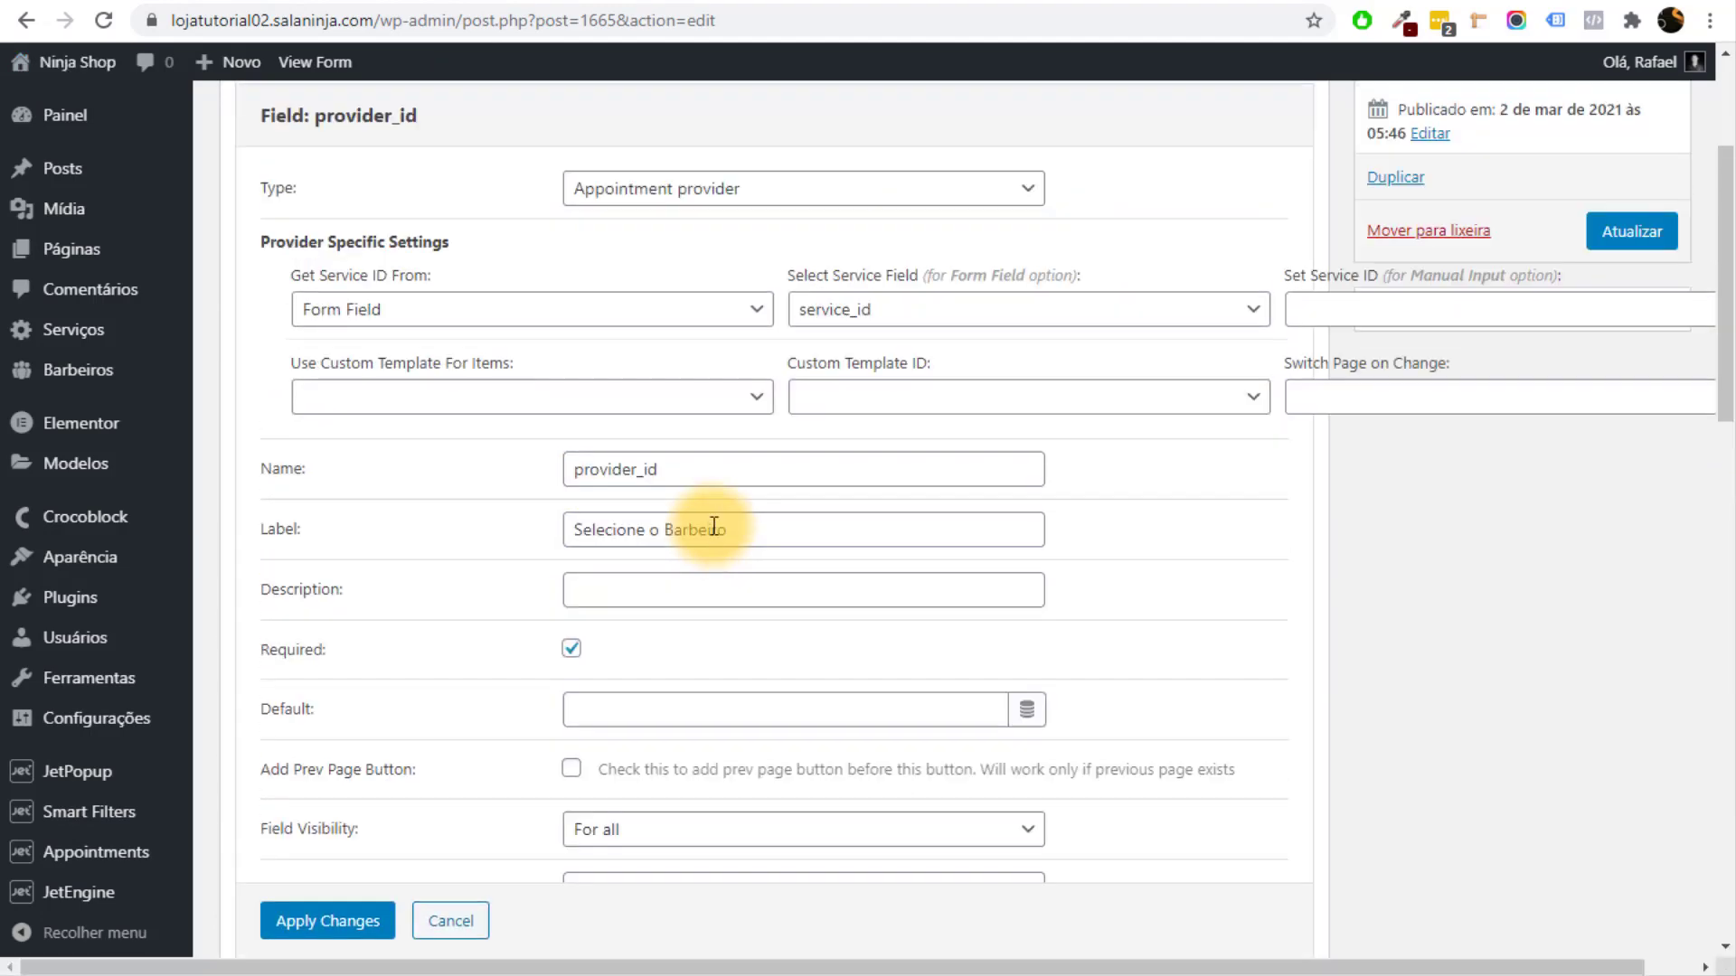
scroll(582, 376, down, 2)
scroll(575, 467, down, 3)
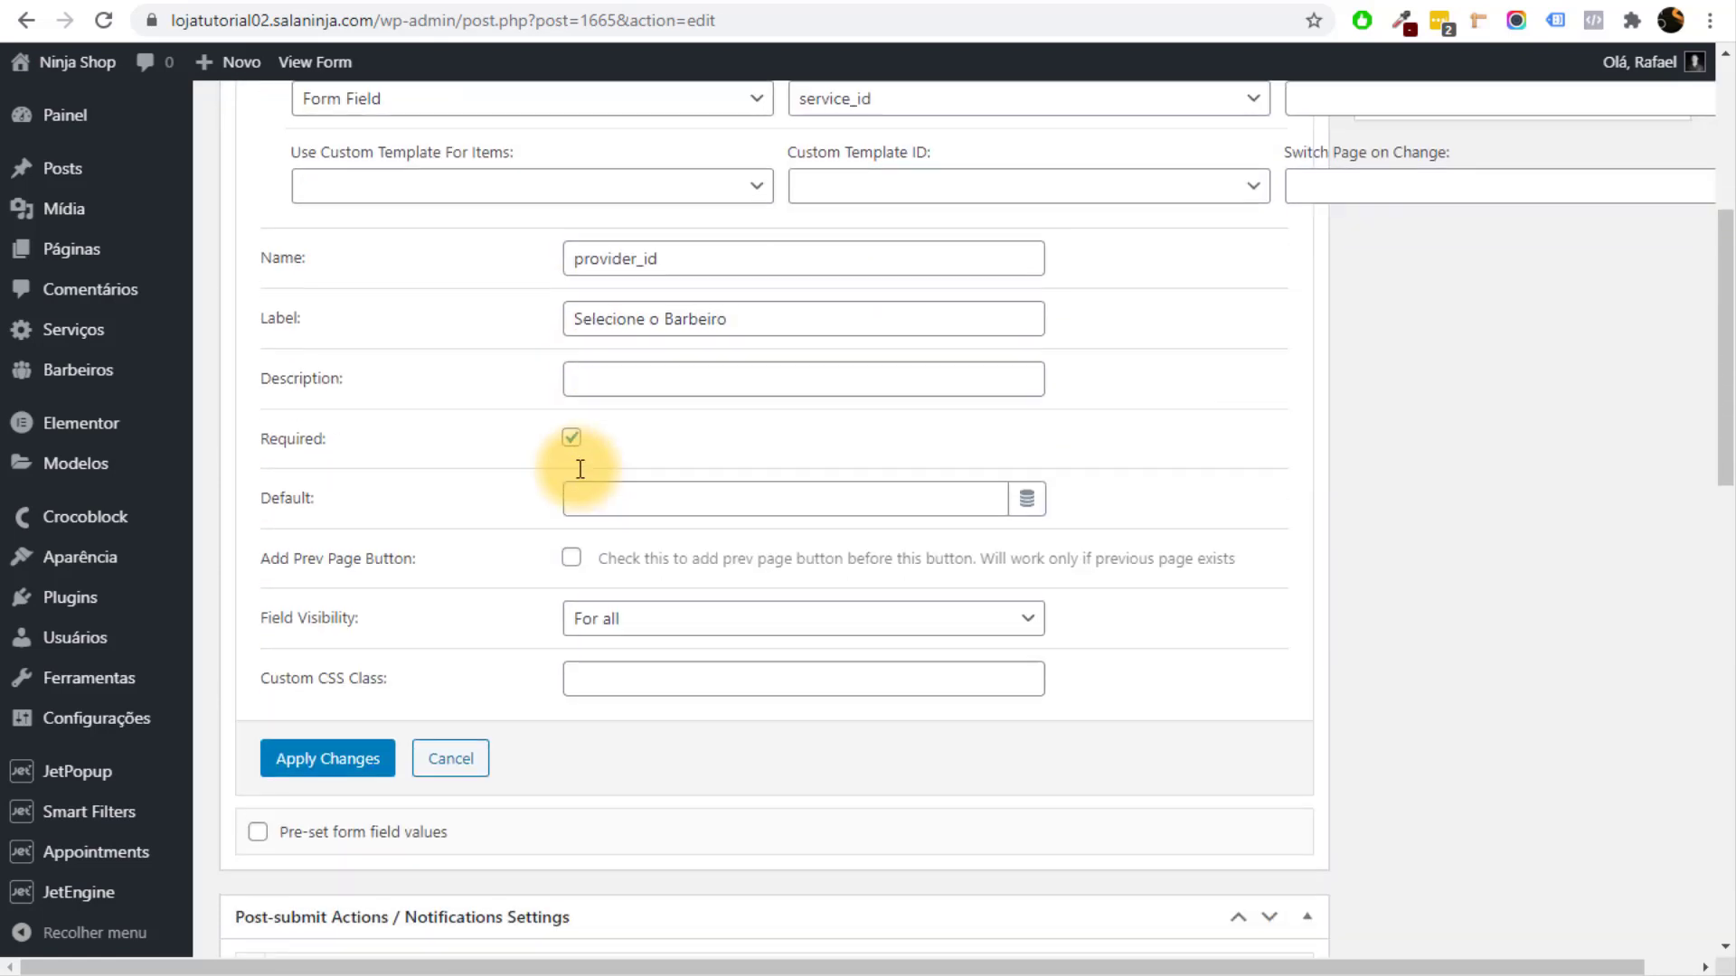
scroll(577, 472, up, 1)
click(449, 791)
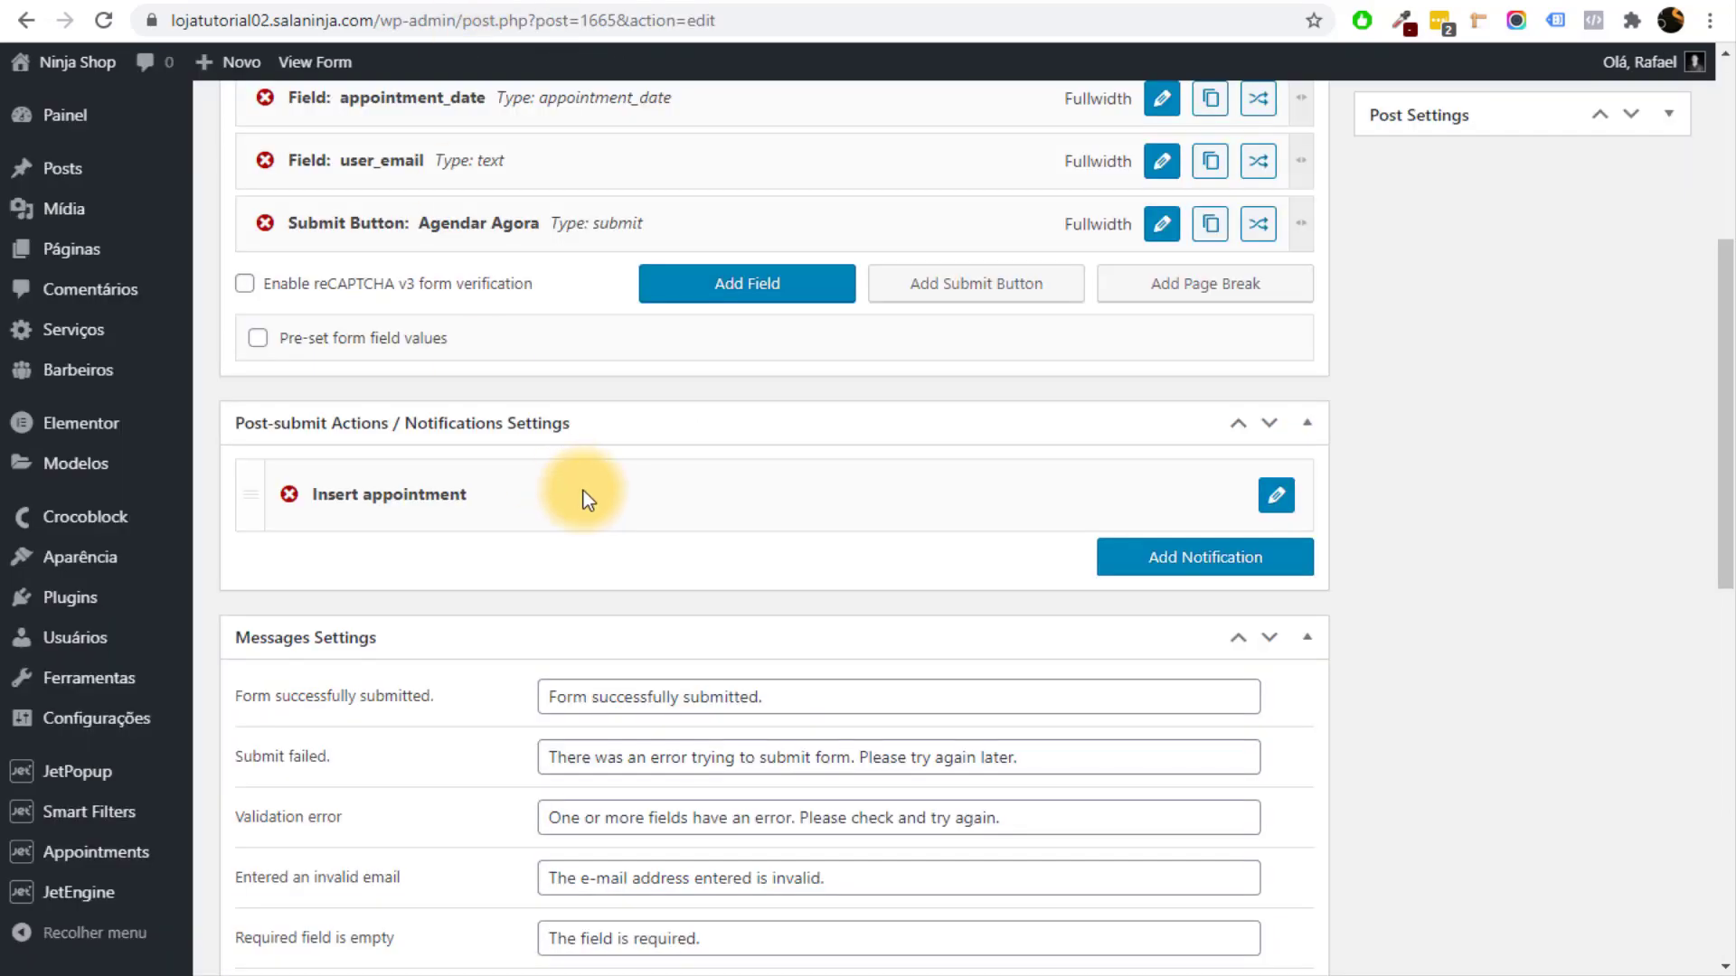
- Open Appointments Settings and switch on Use custom labels
mouse_move(135, 857)
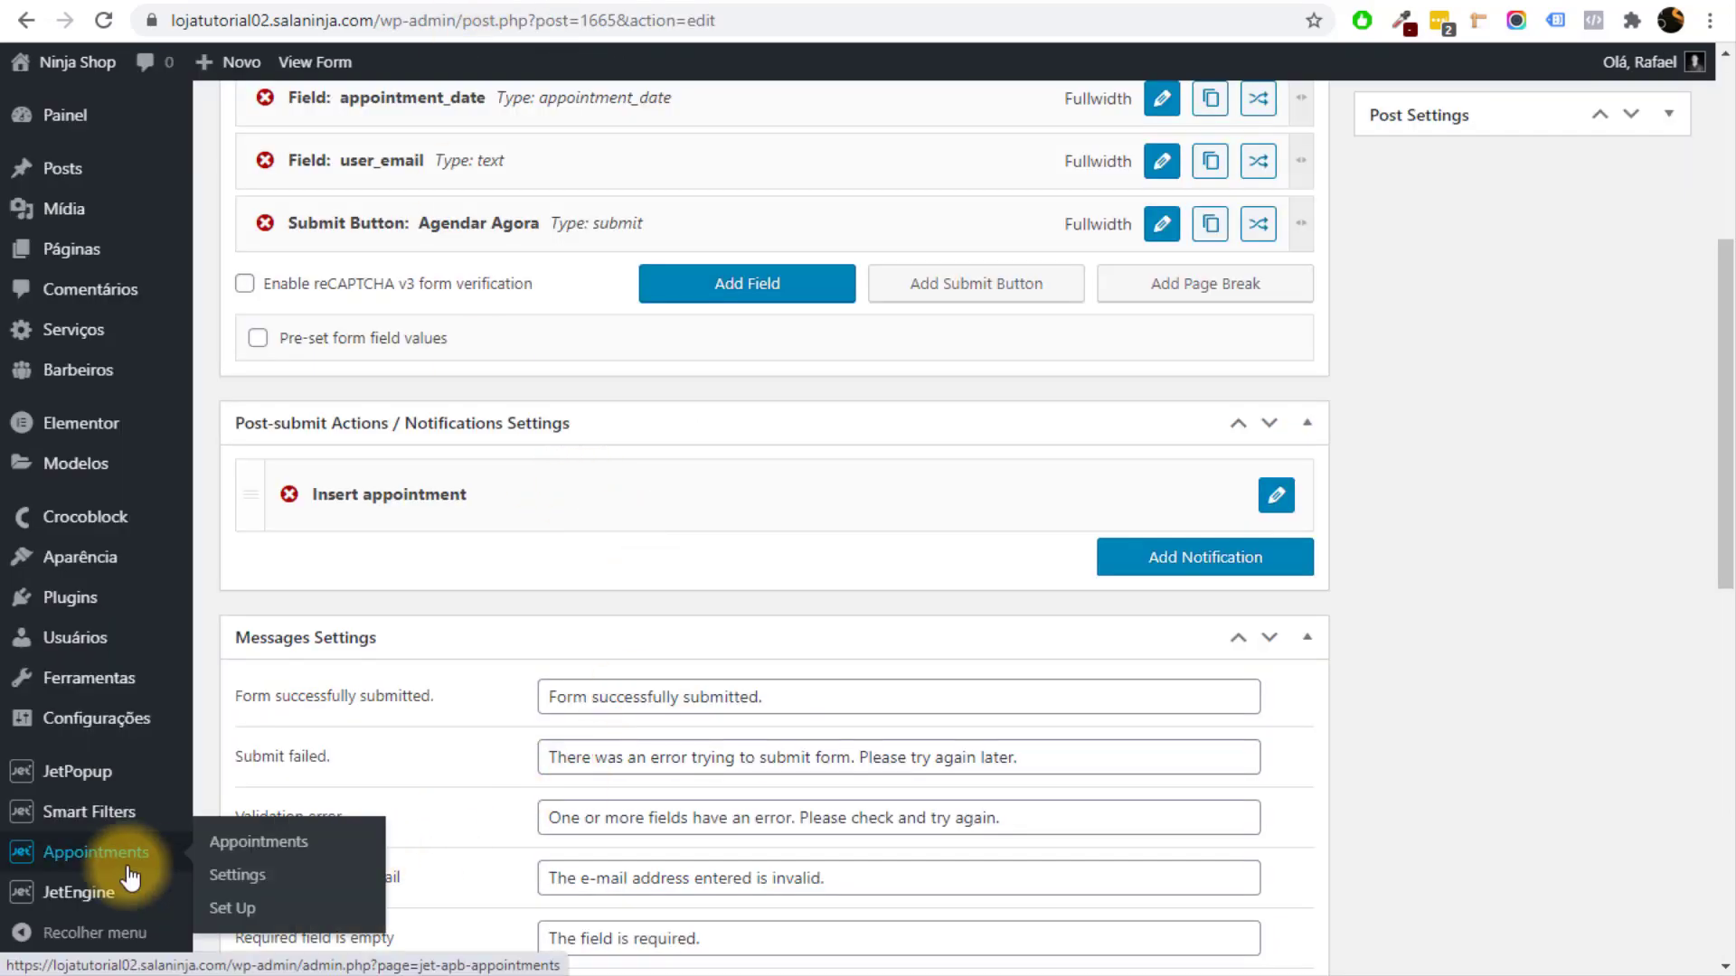
click(263, 884)
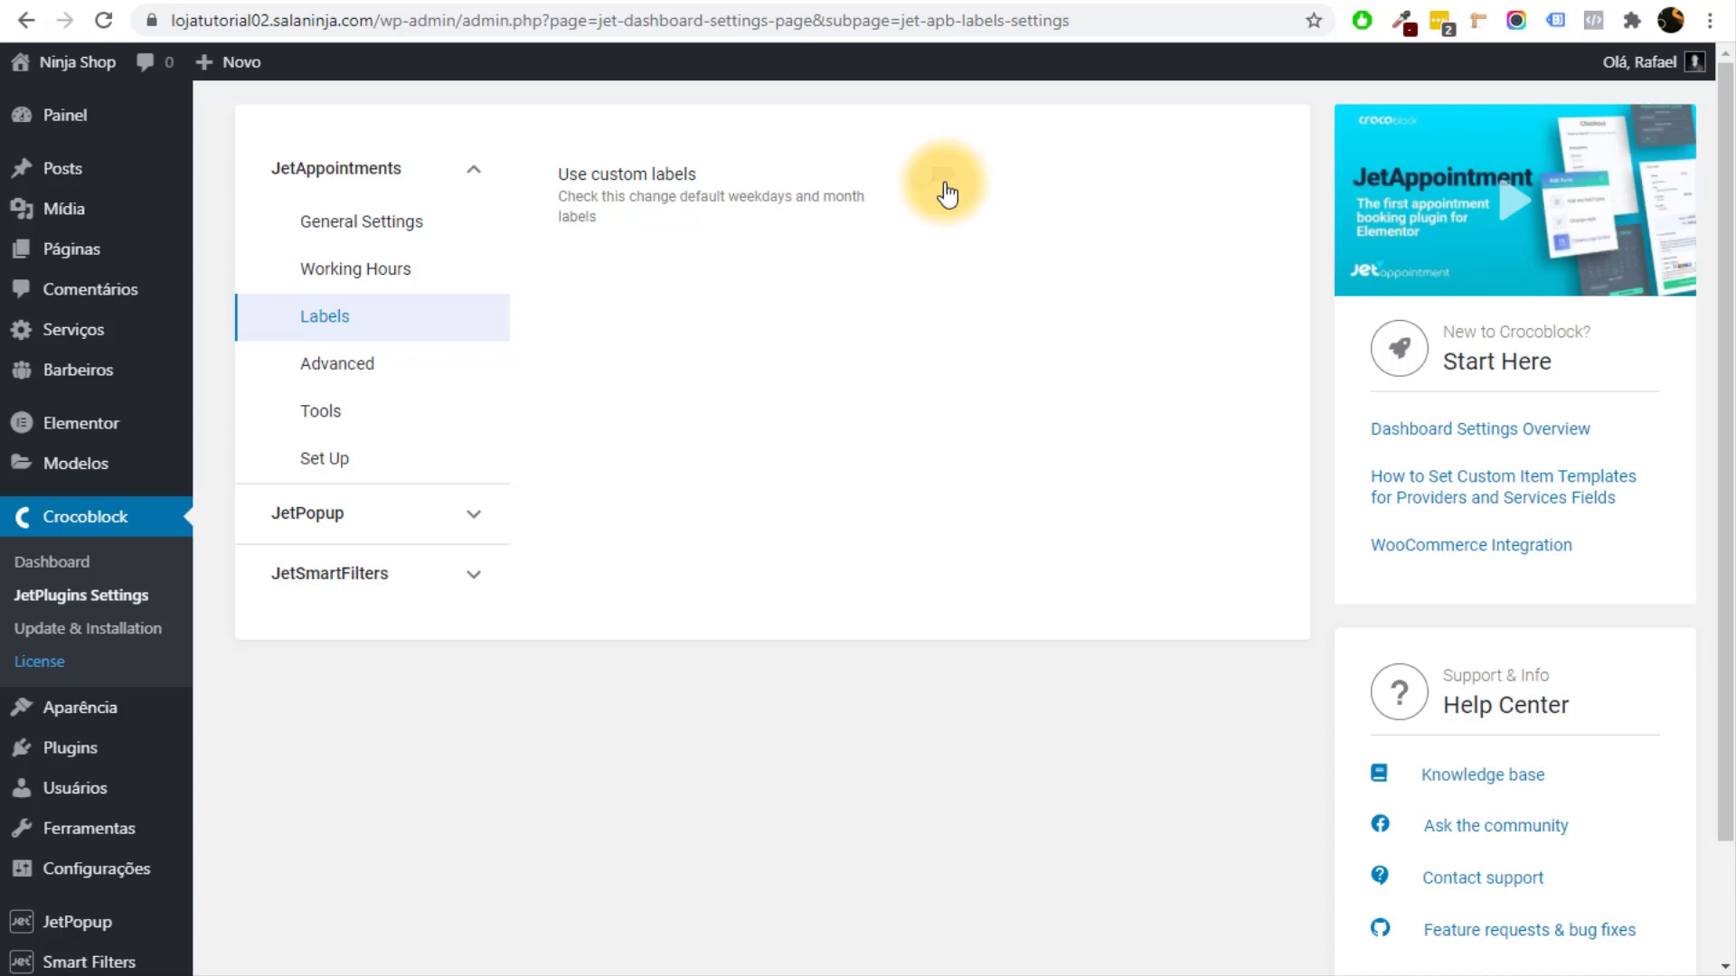
click(940, 177)
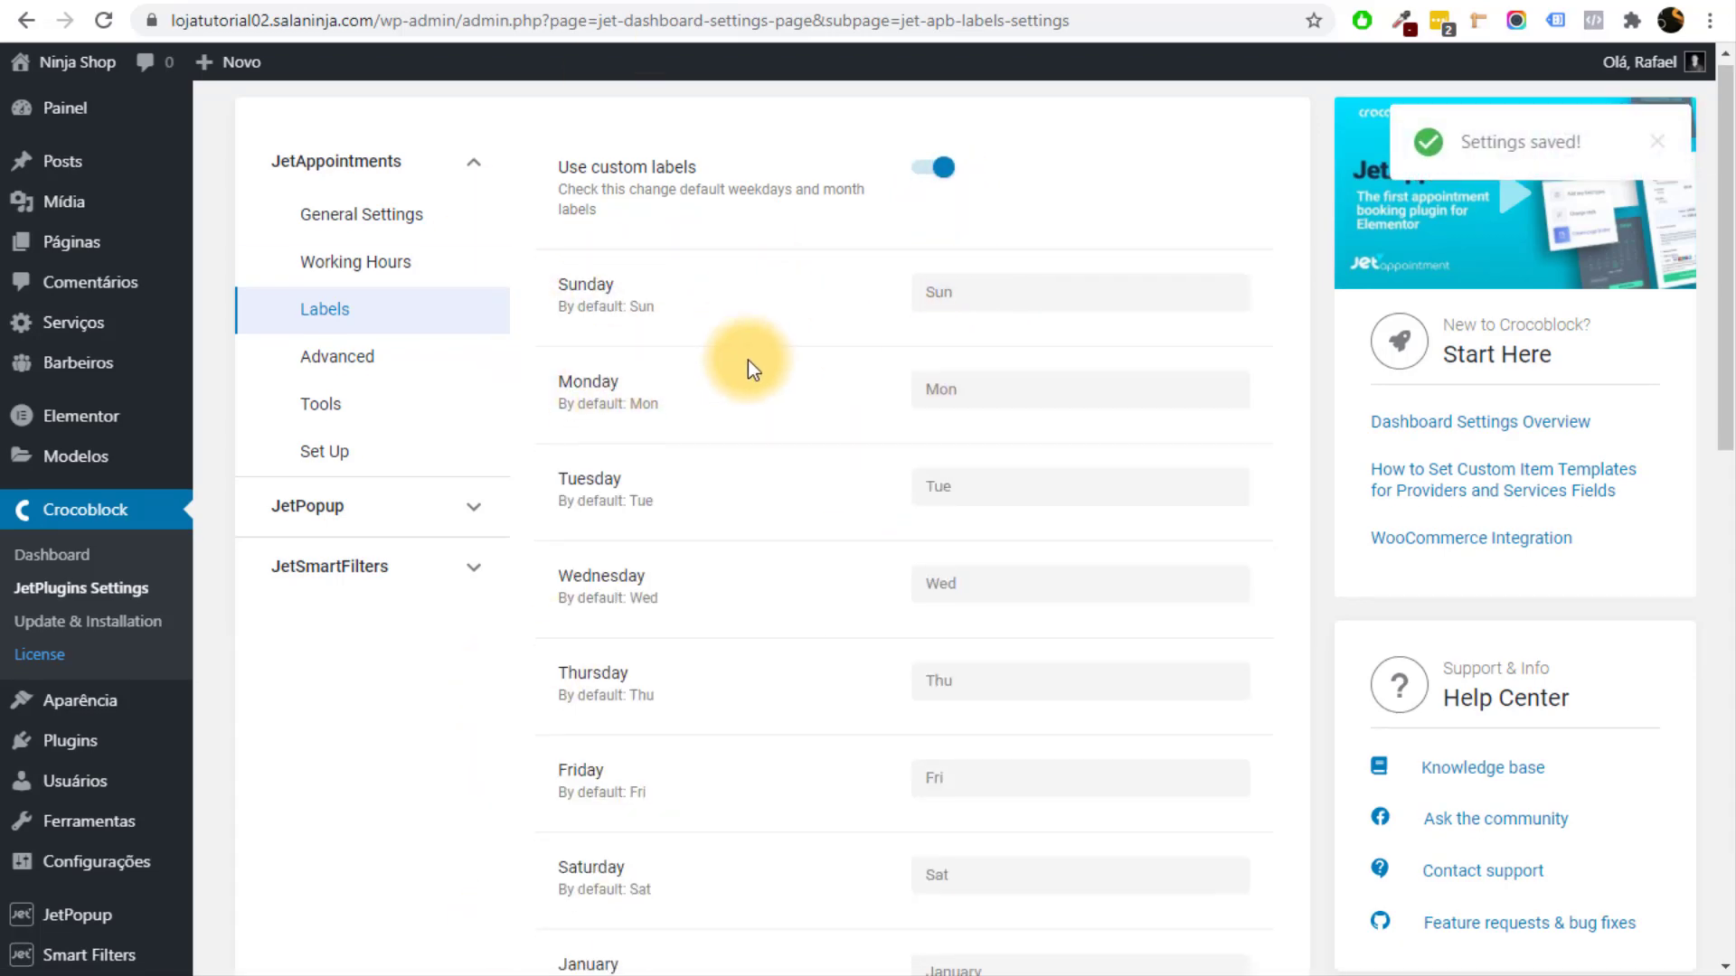
right_click(794, 263)
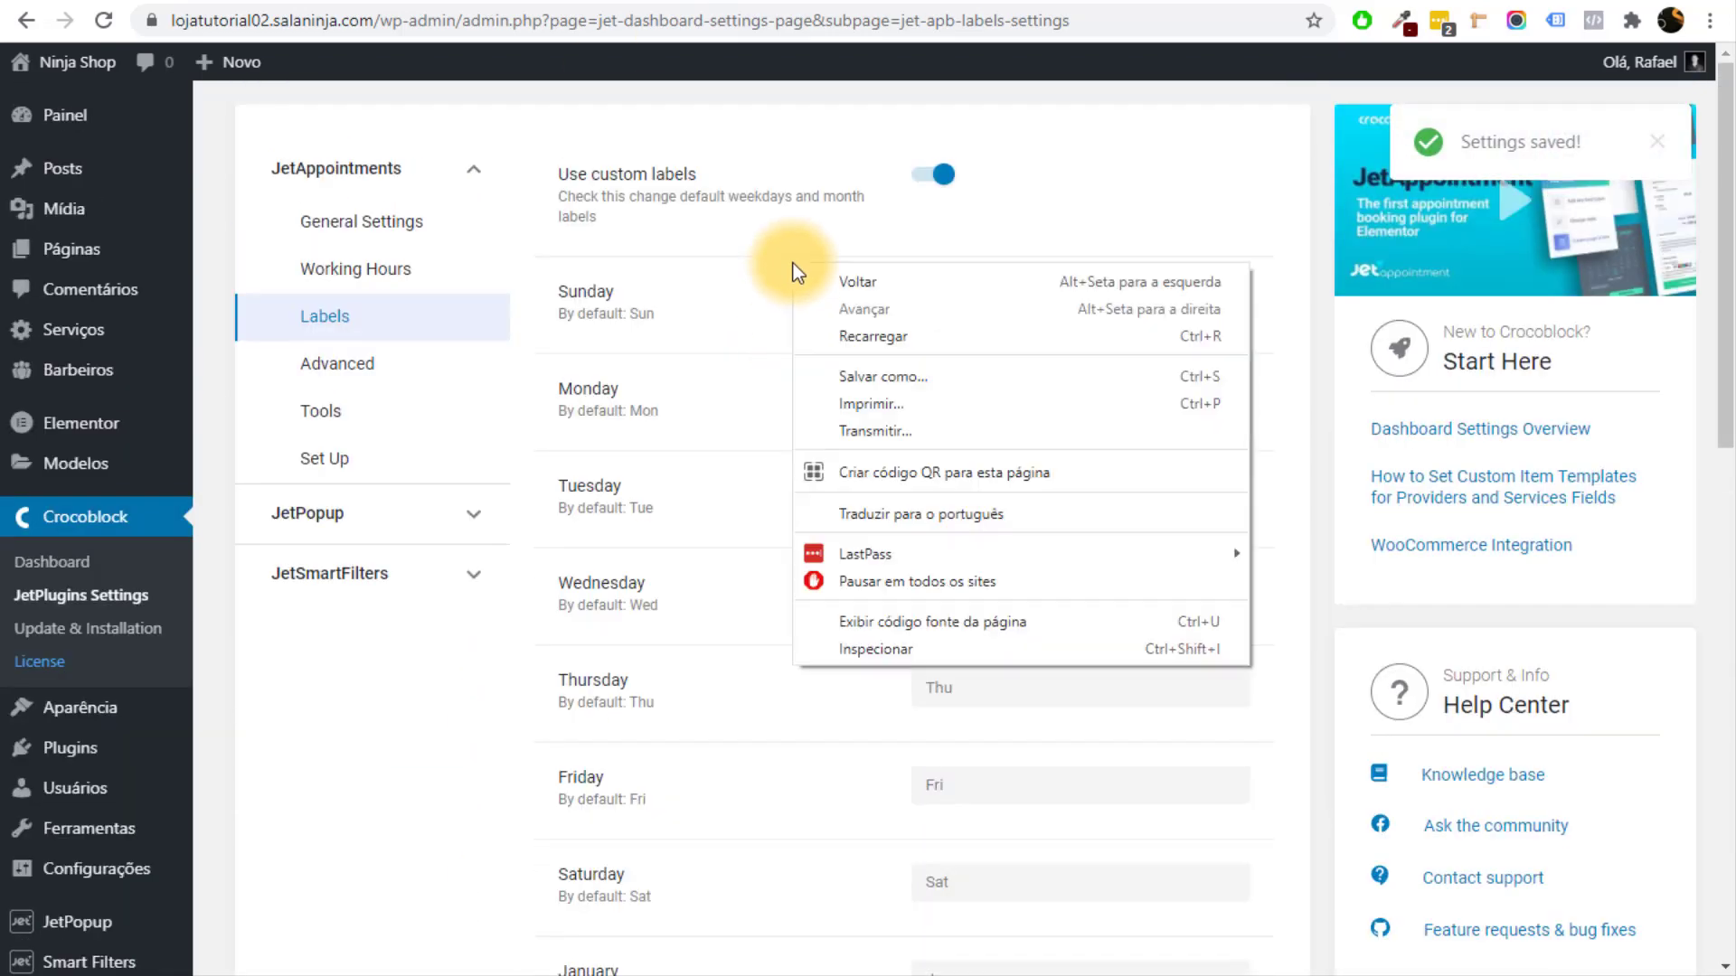
click(918, 517)
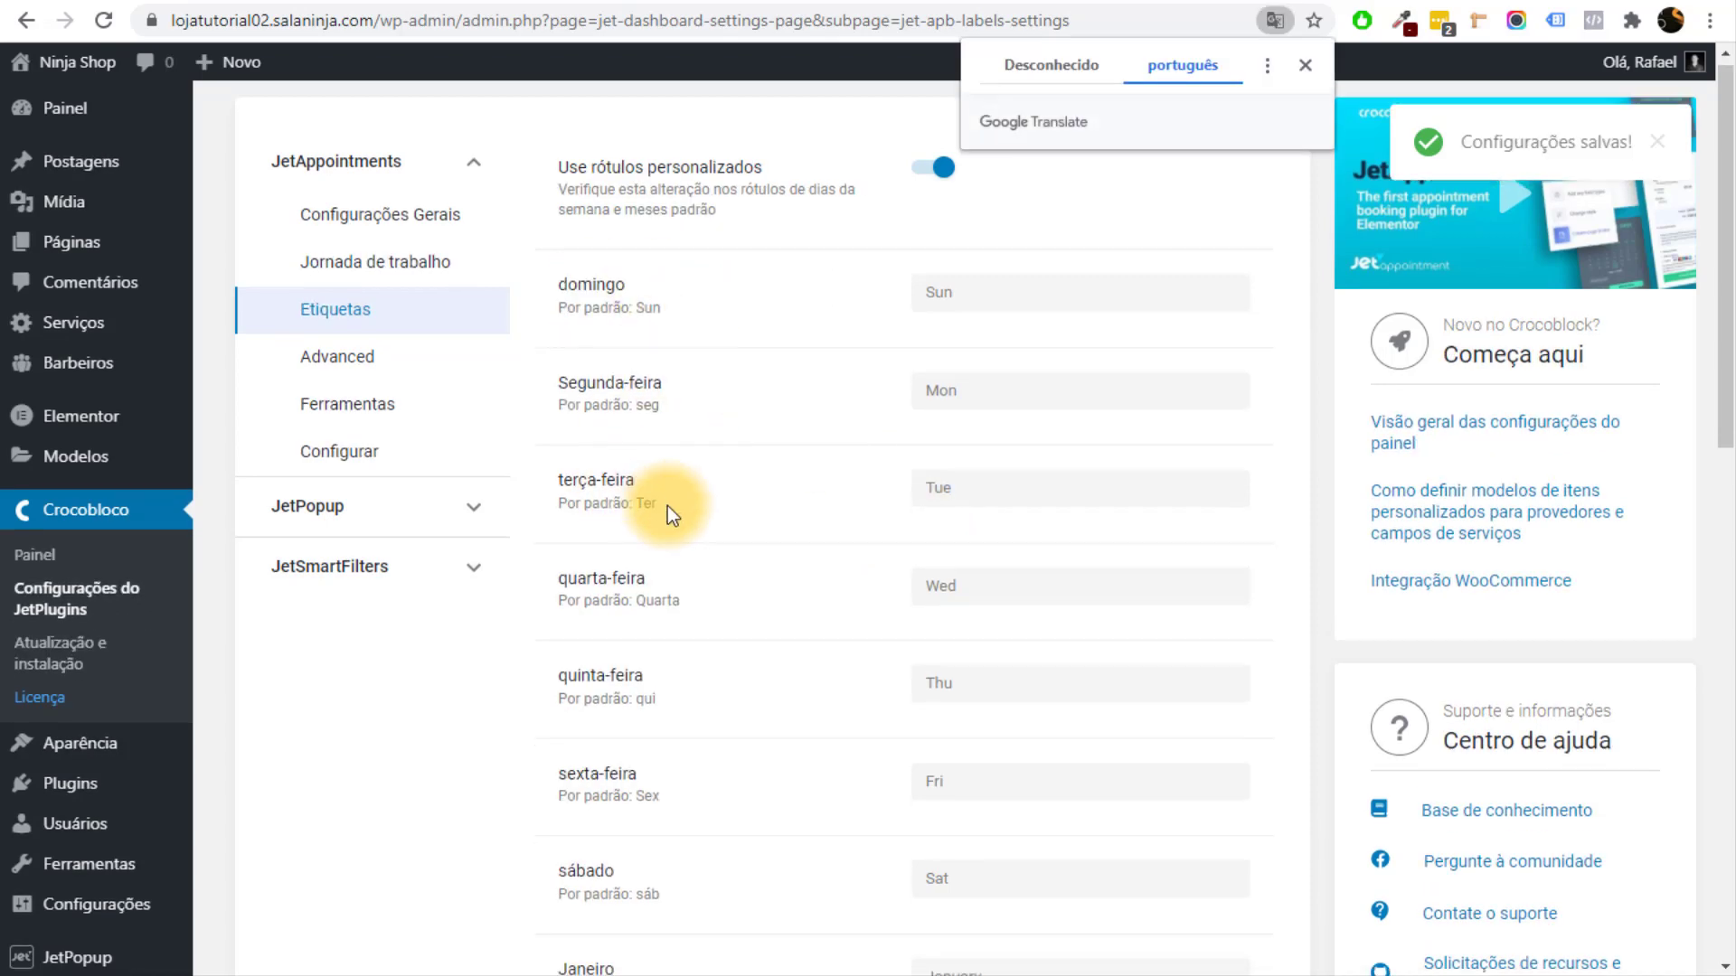
scroll(584, 615, down, 4)
scroll(908, 437, up, 4)
click(1052, 65)
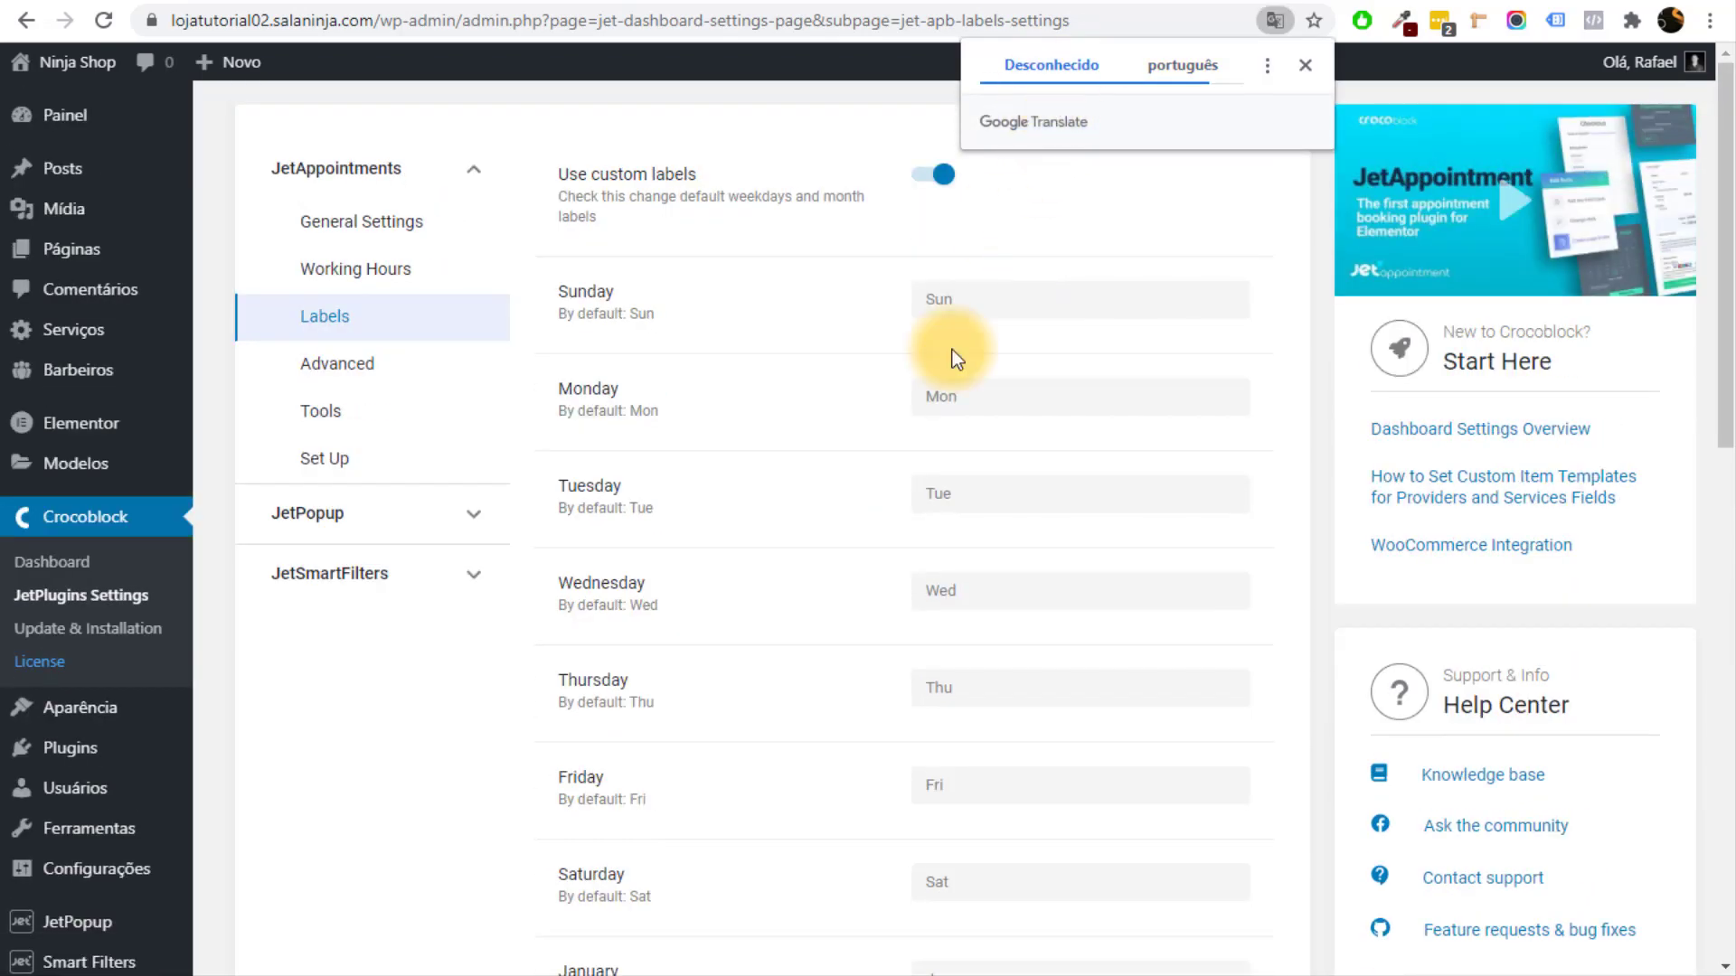
- Enter Portuguese weekday labels Dom, Seg, Ter, Qua, Qui, Sex and Sab
click(754, 301)
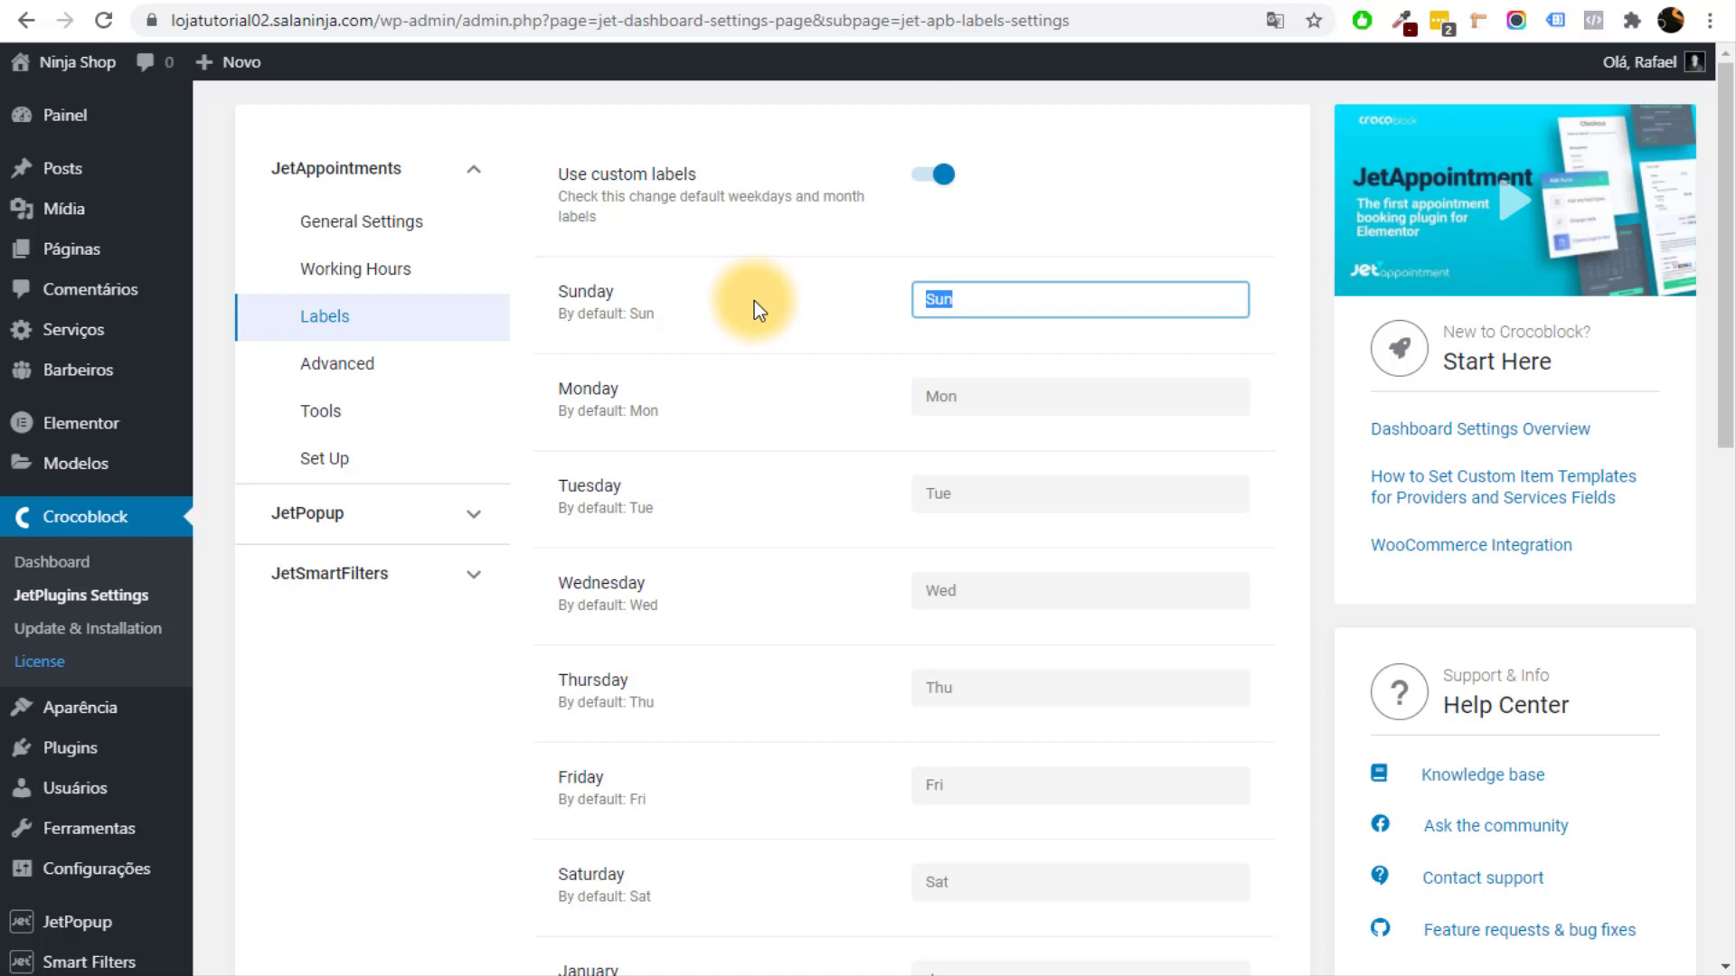
text(Dom)
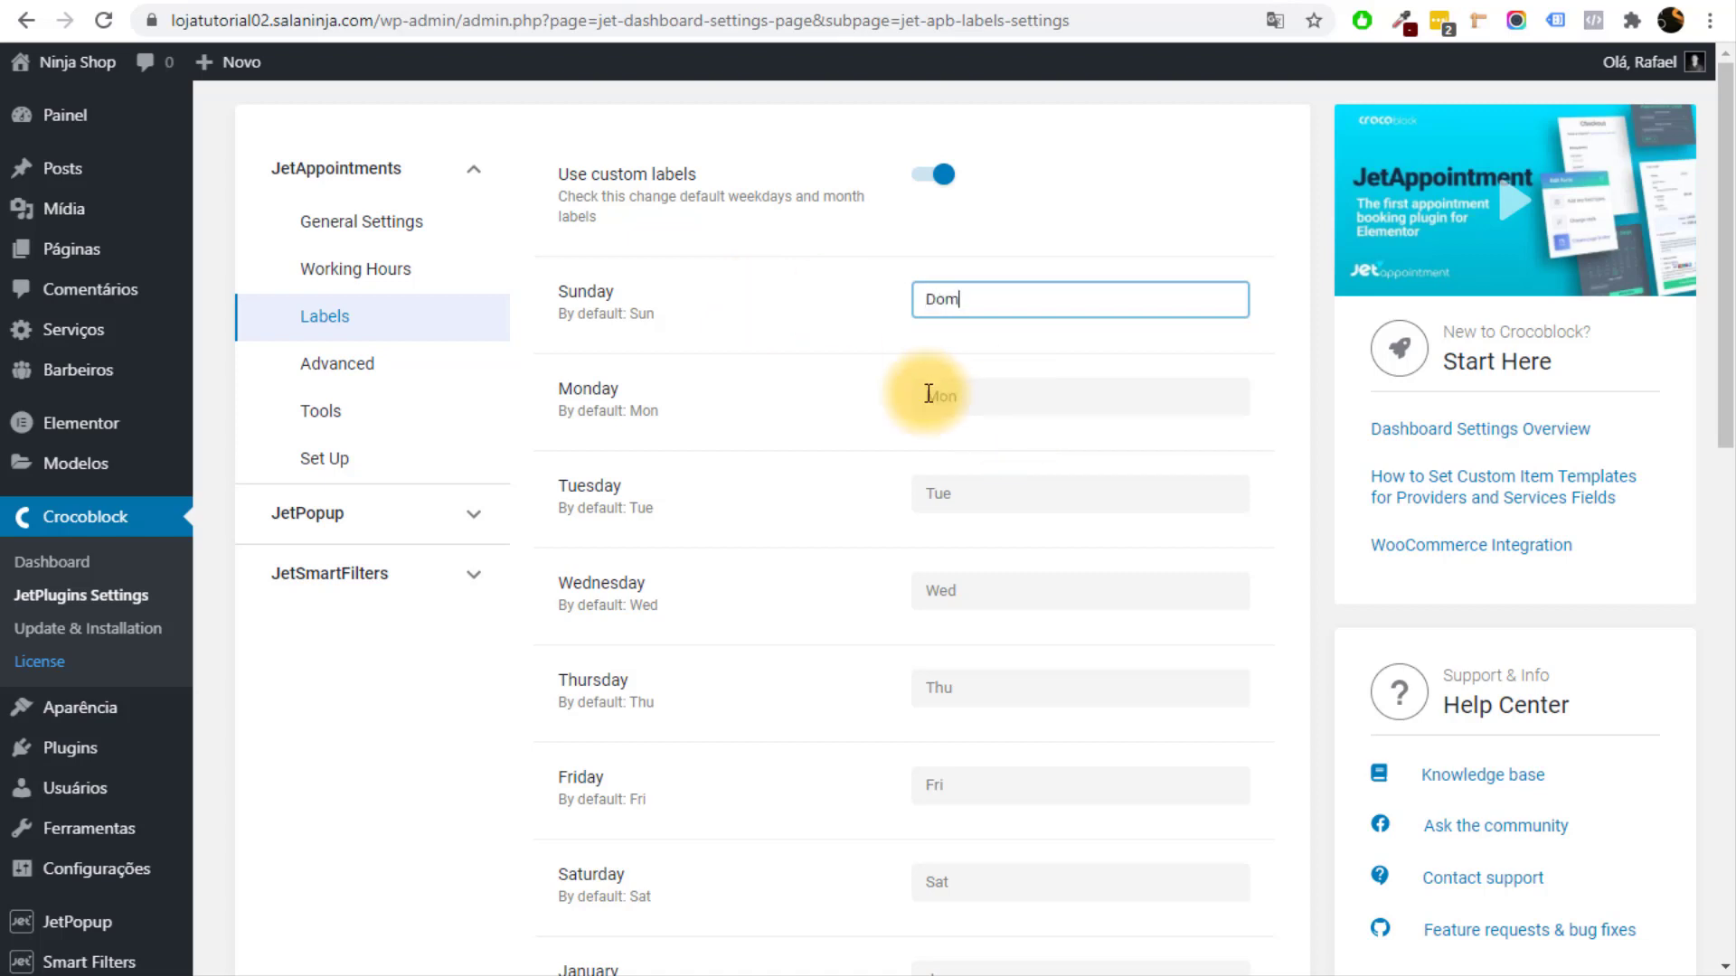
click(928, 395)
text(Seg)
key(Tab)
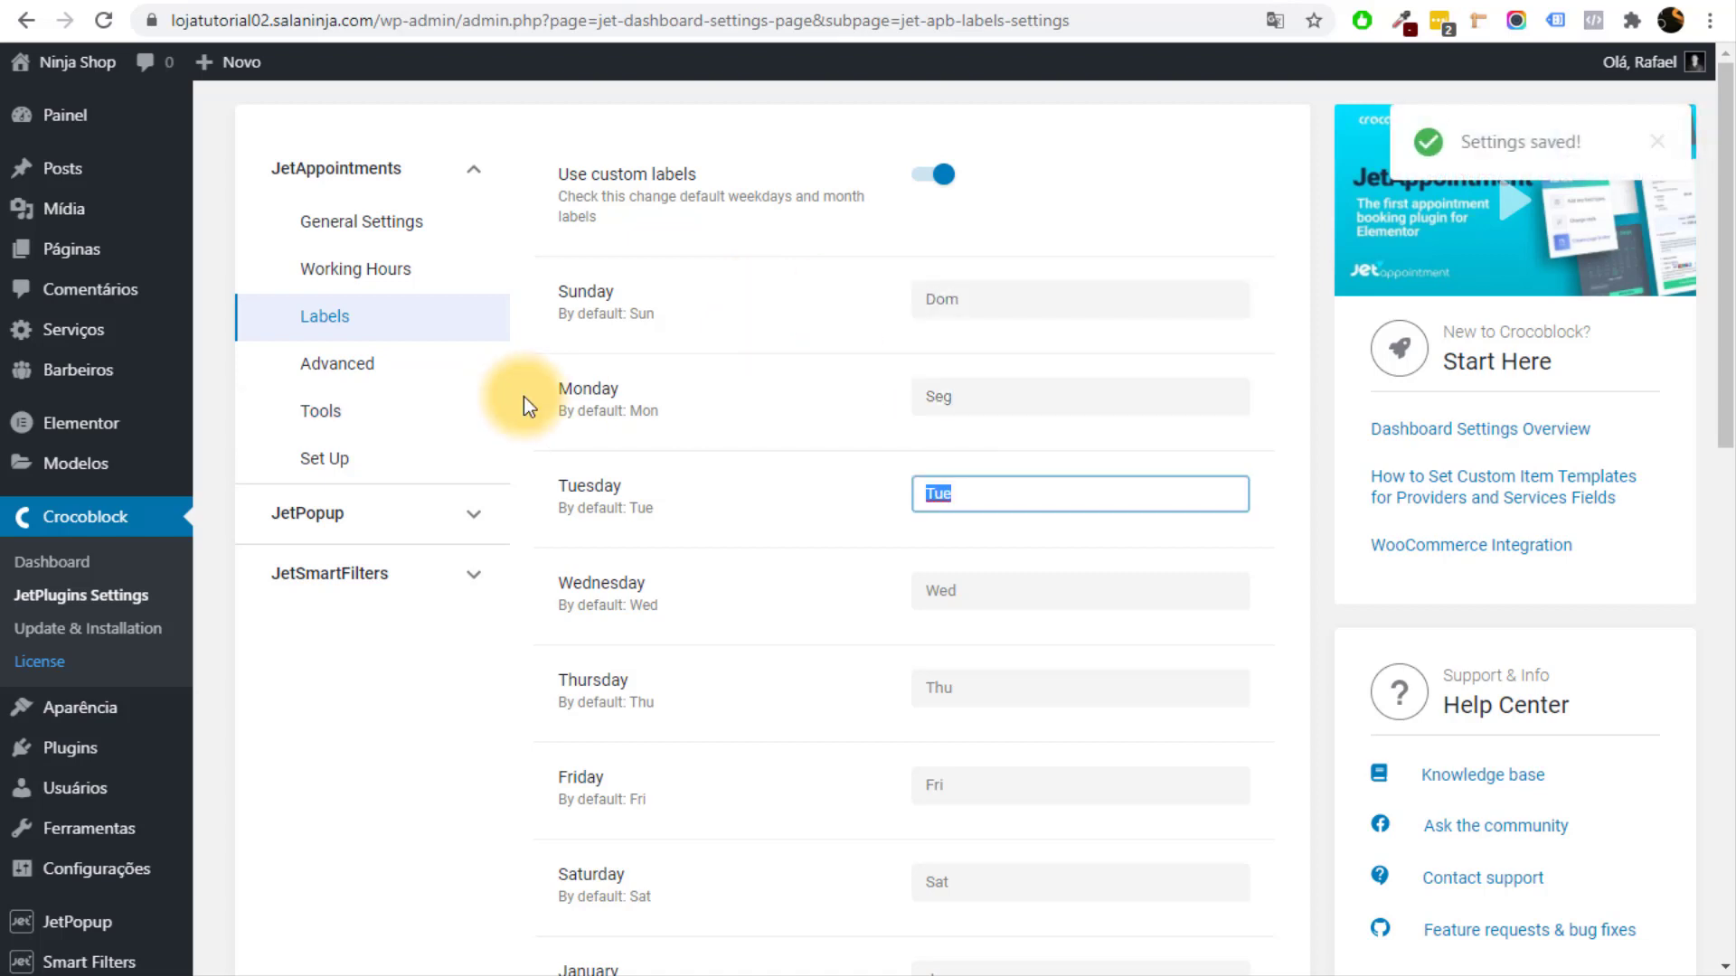
text(Ter)
scroll(981, 452, down, 1)
key(Tab)
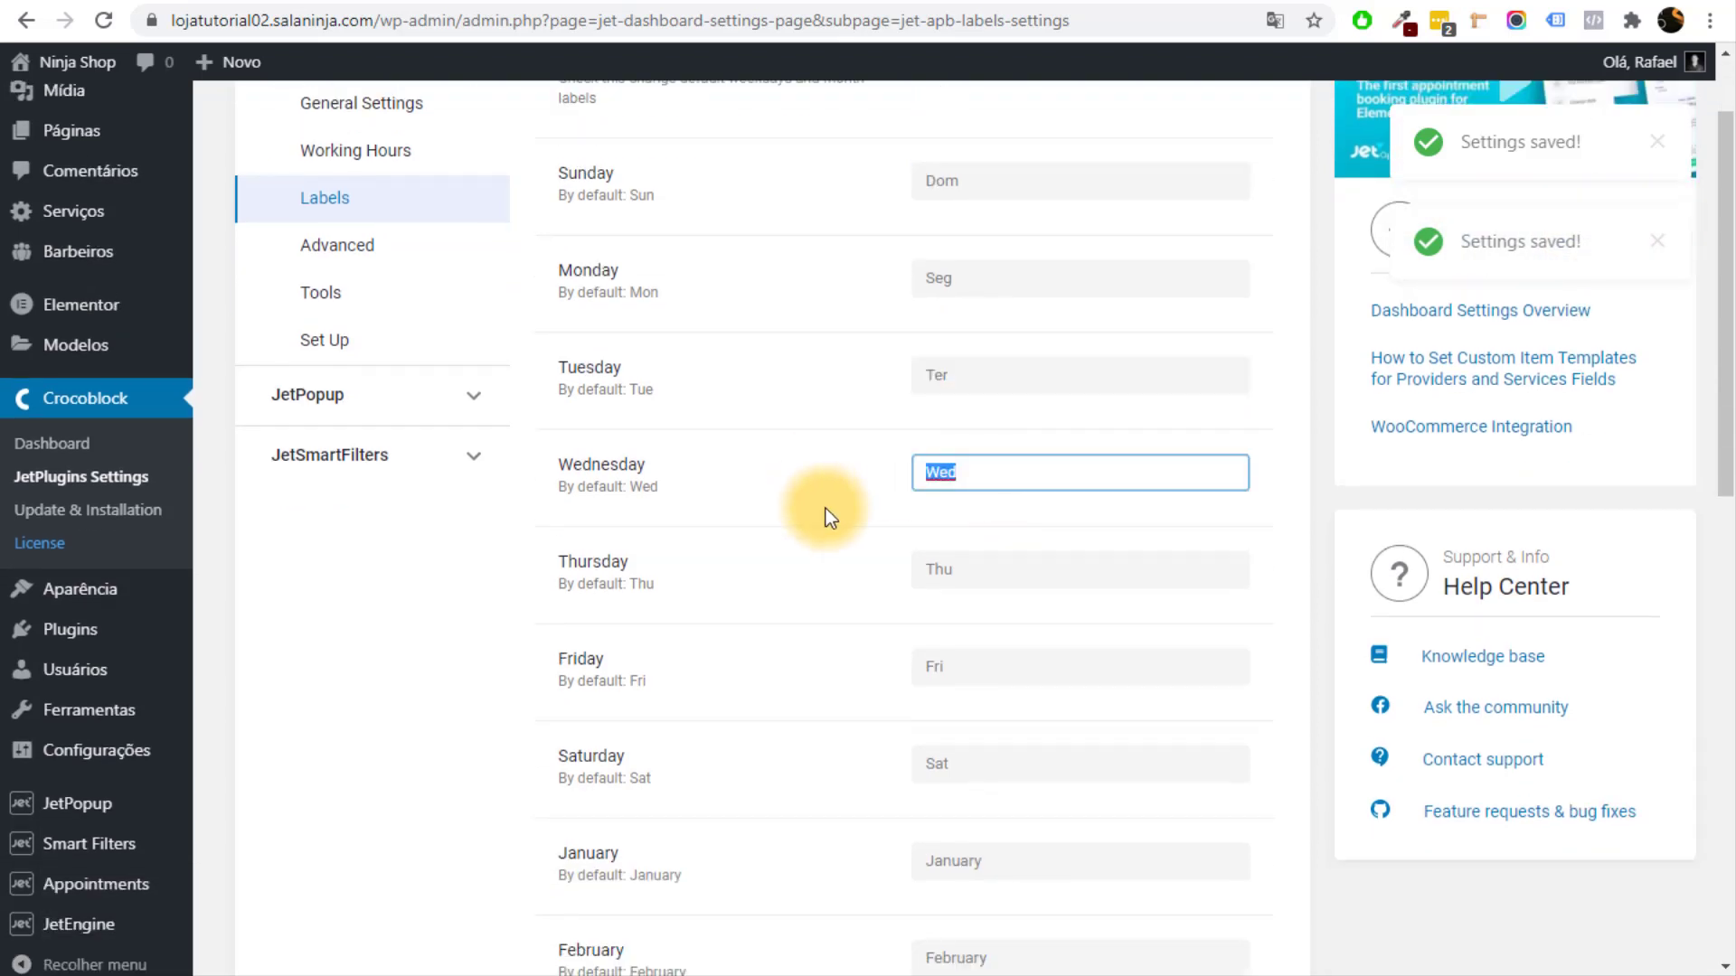
text(Qua)
scroll(757, 503, down, 2)
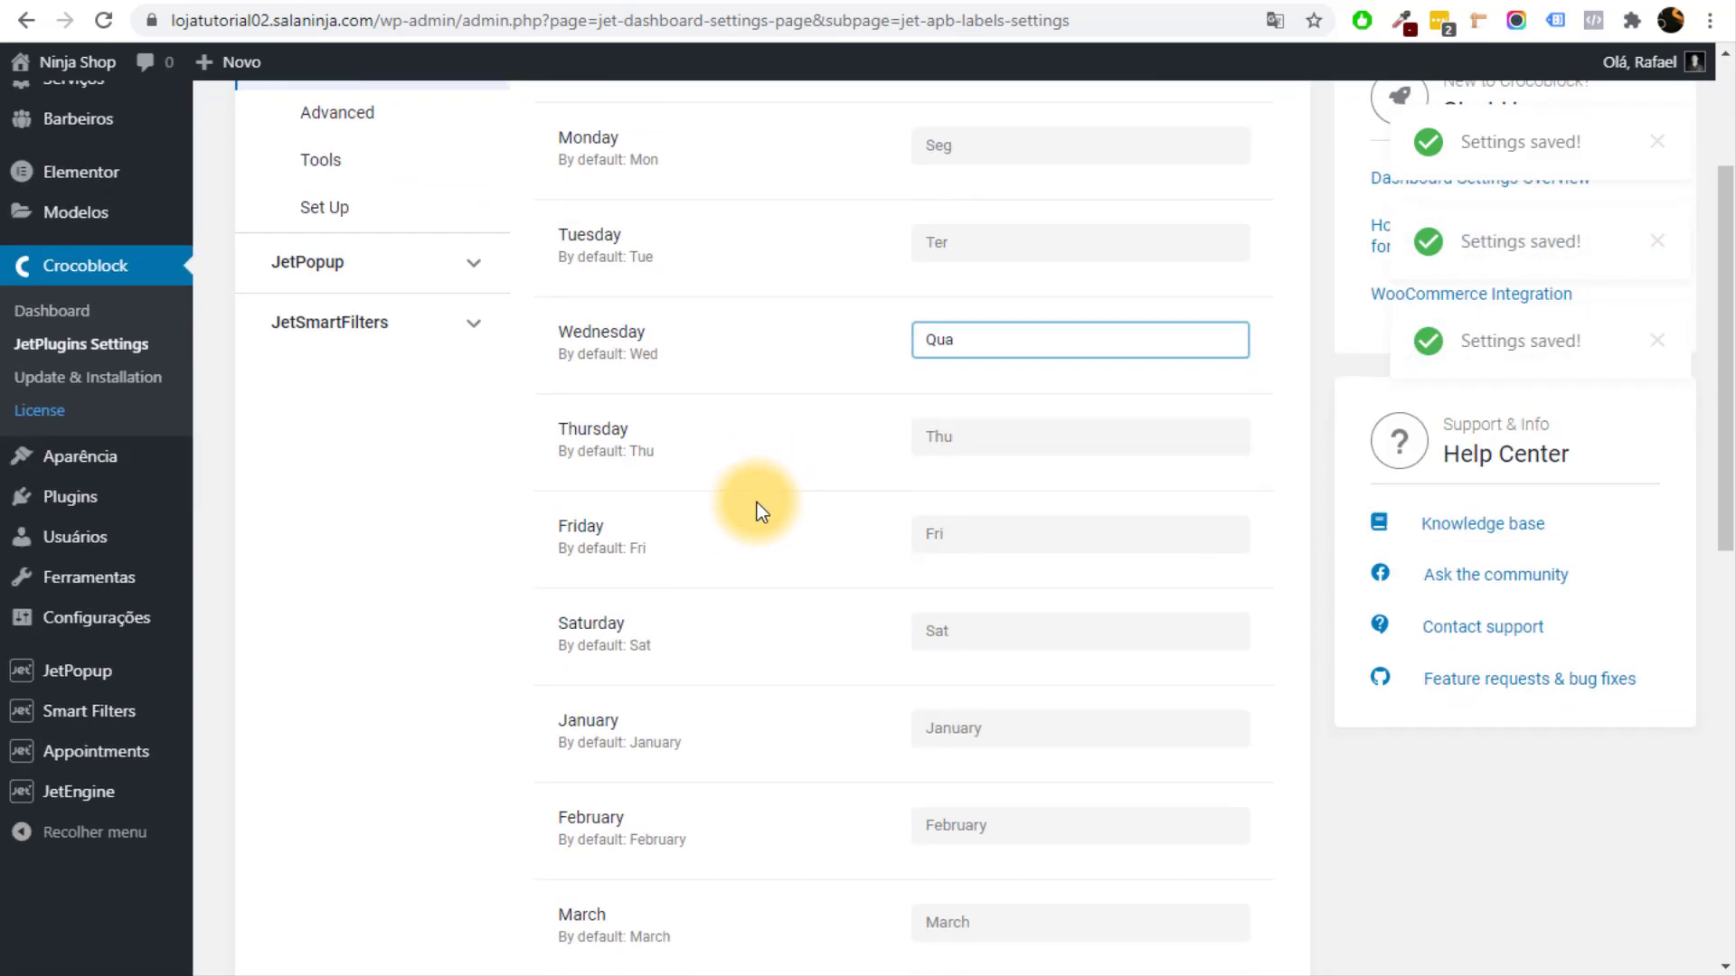
key(Tab)
text(Qui)
key(Tab)
text(Sext)
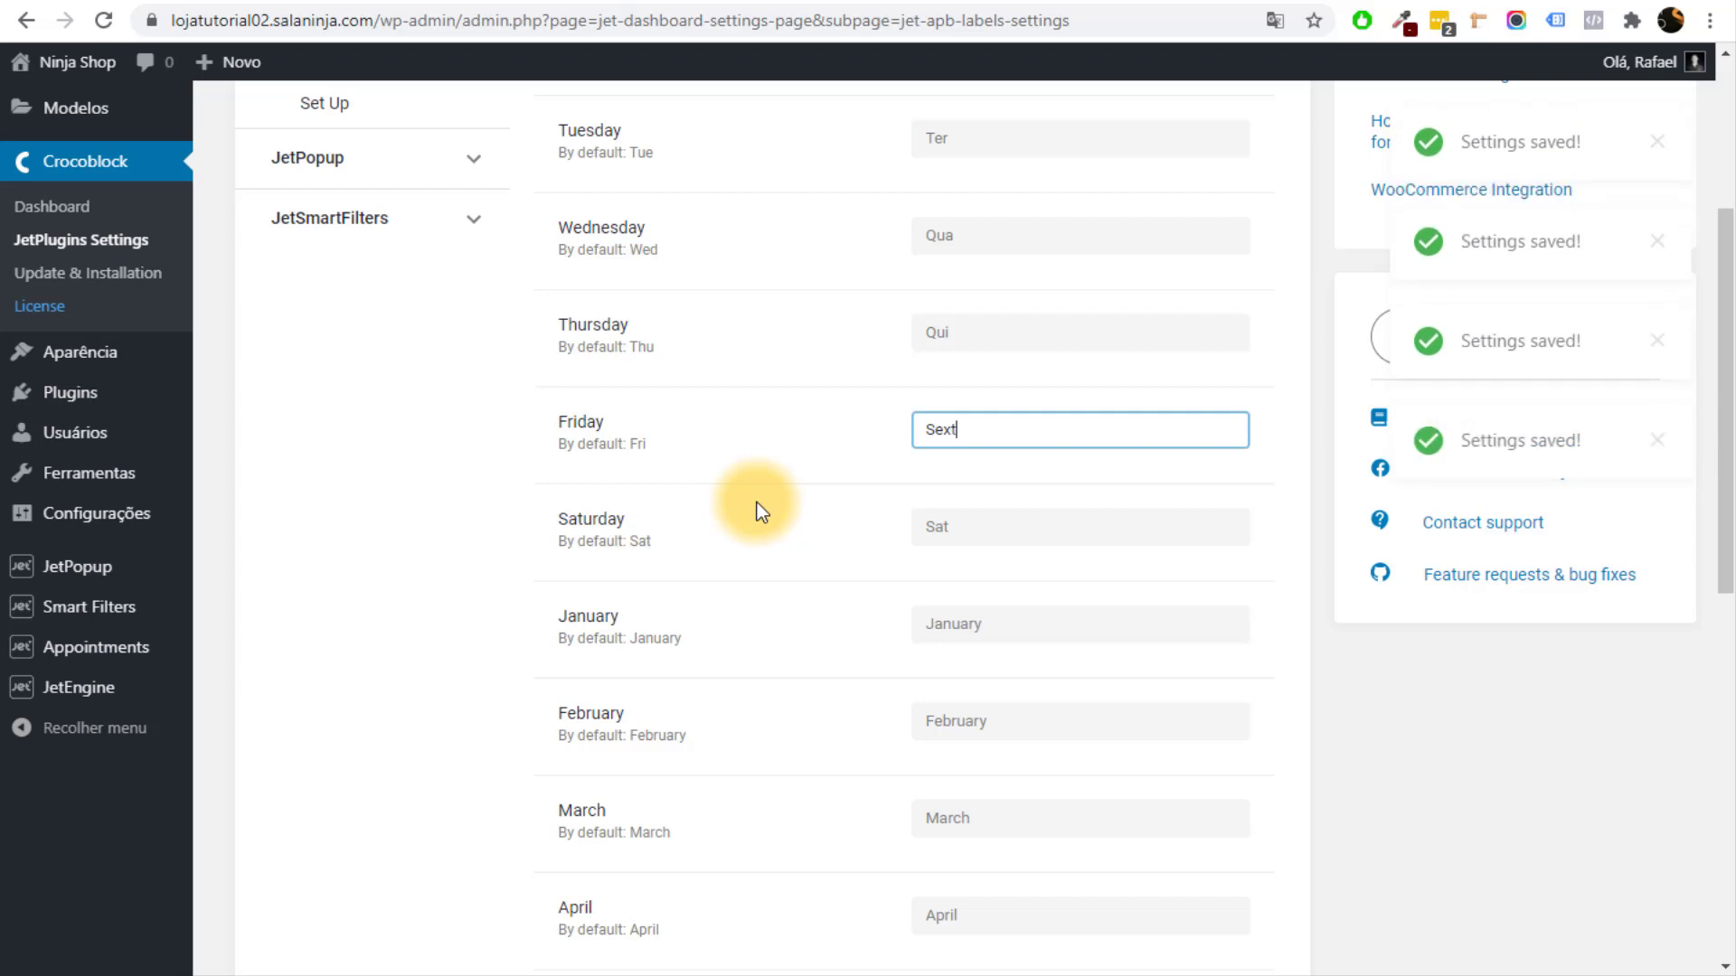
key(BackSpace)
key(Tab)
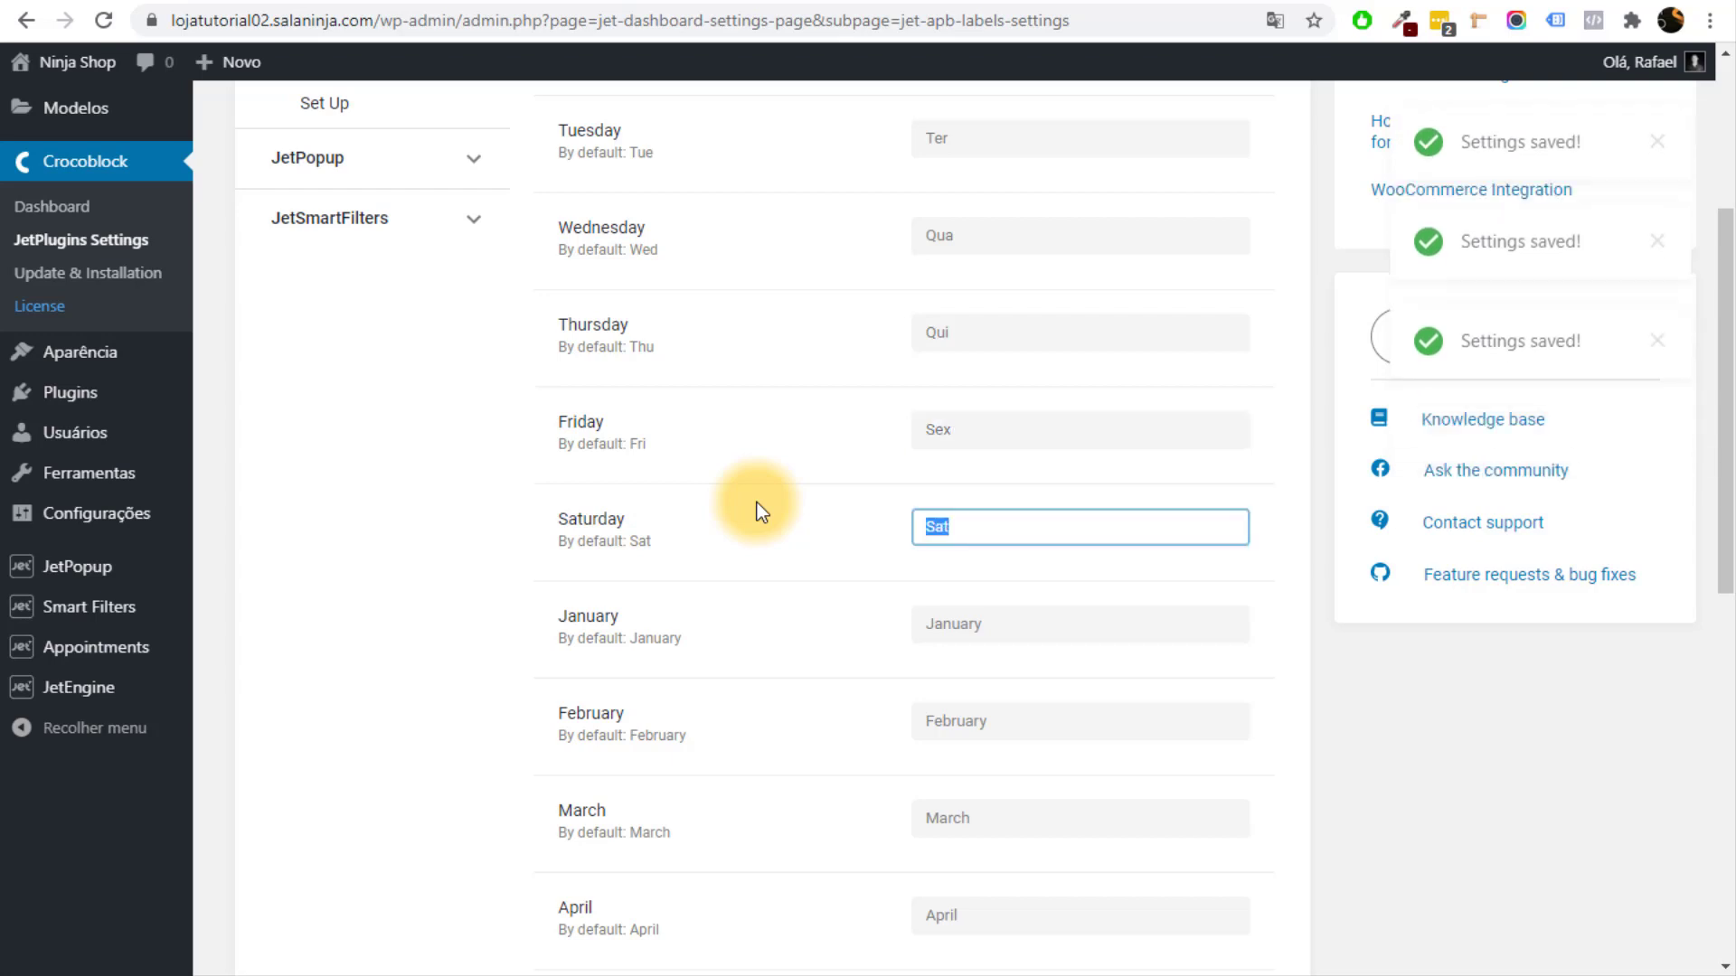
text(Sab)
scroll(757, 504, down, 2)
- Enter month labels Janeiro, Fevereiro, Março, Abril, Maio and Junho
key(Tab)
text(Dom)
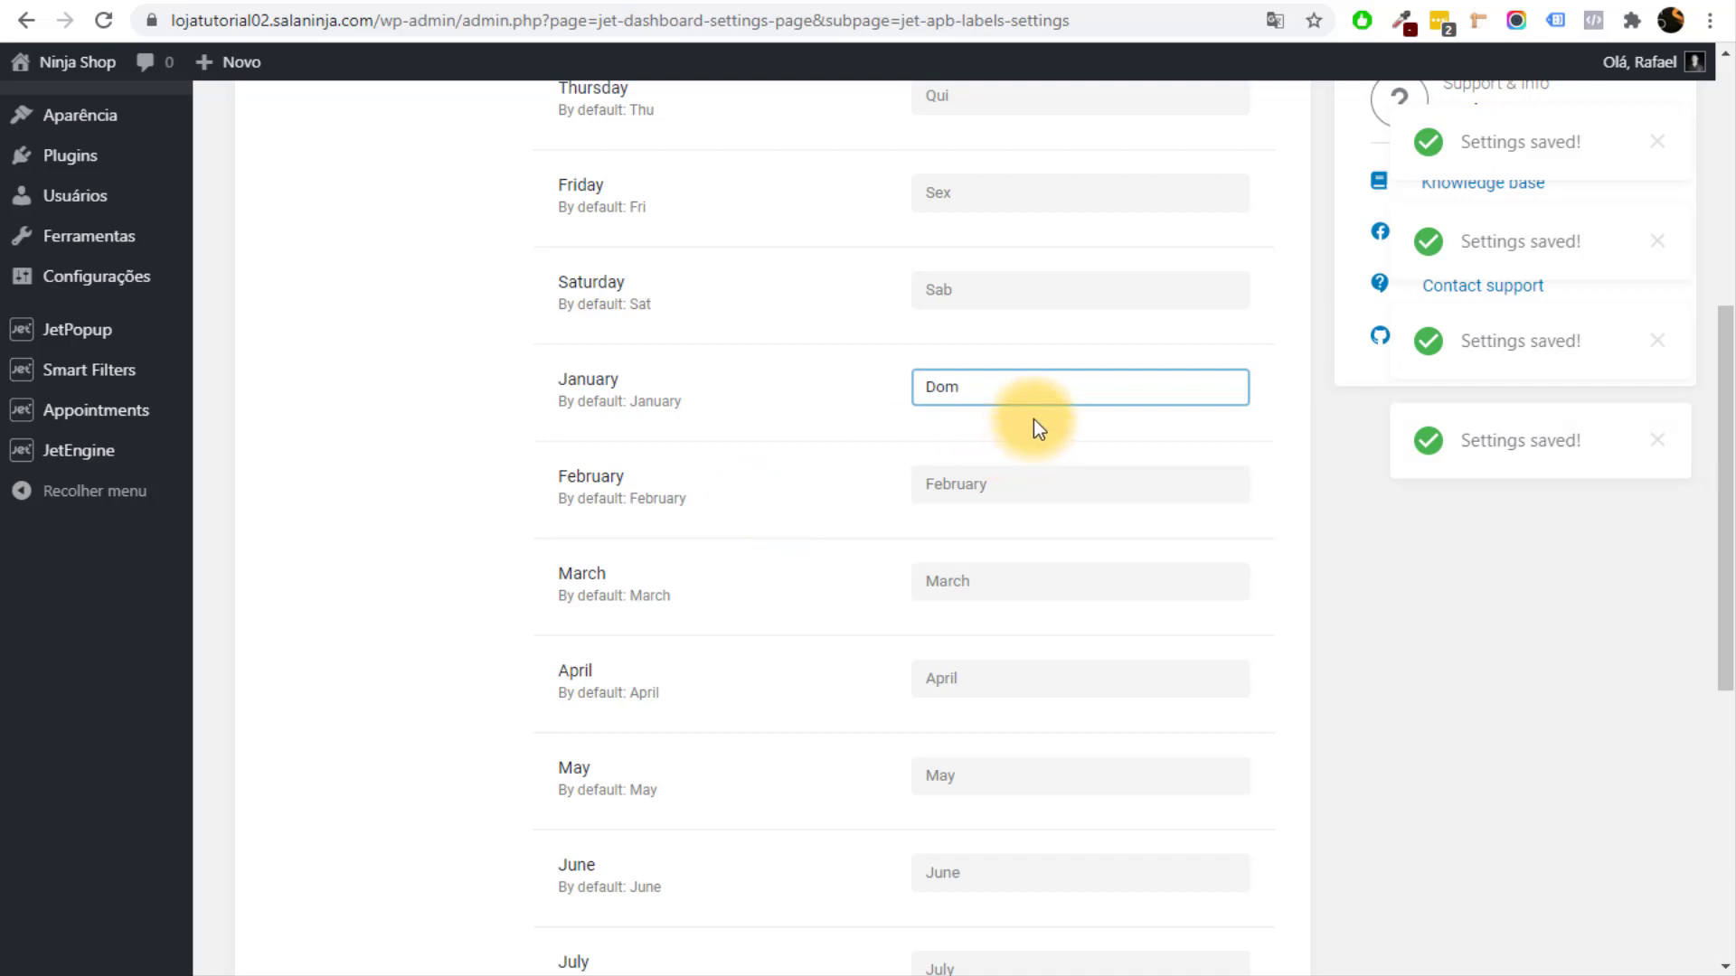
key(ctrl+a)
text(Janeiro)
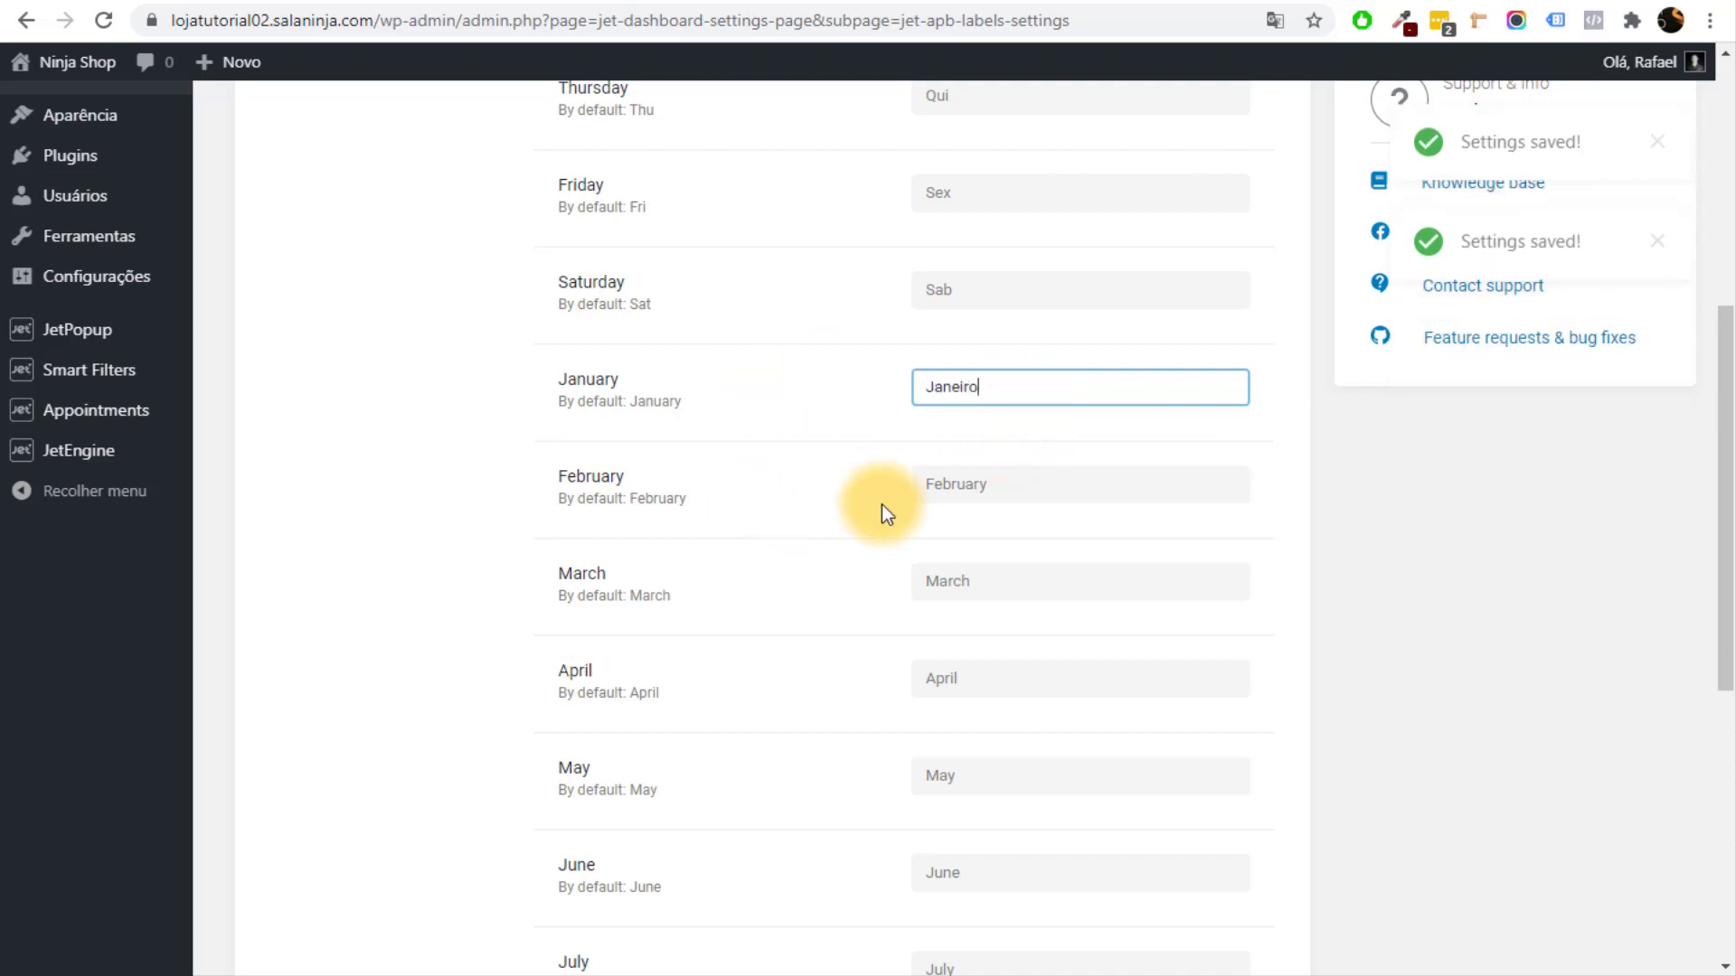
key(Tab)
text(Fevereiro)
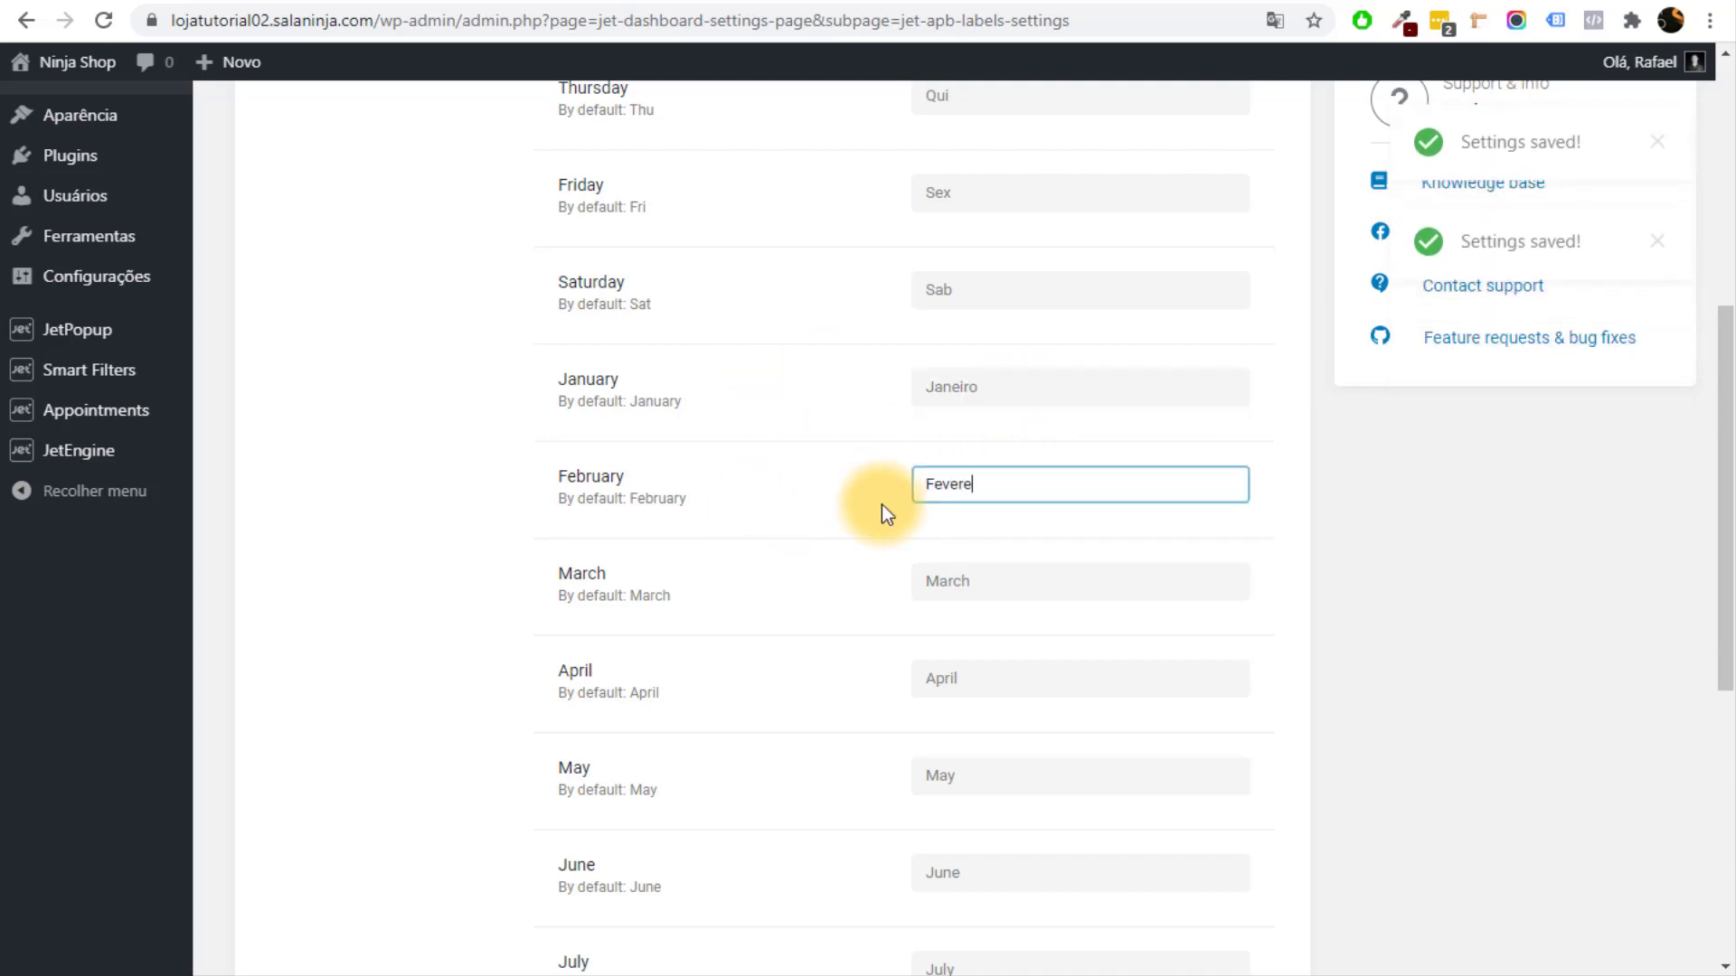
key(Tab)
text(Março)
key(Tab)
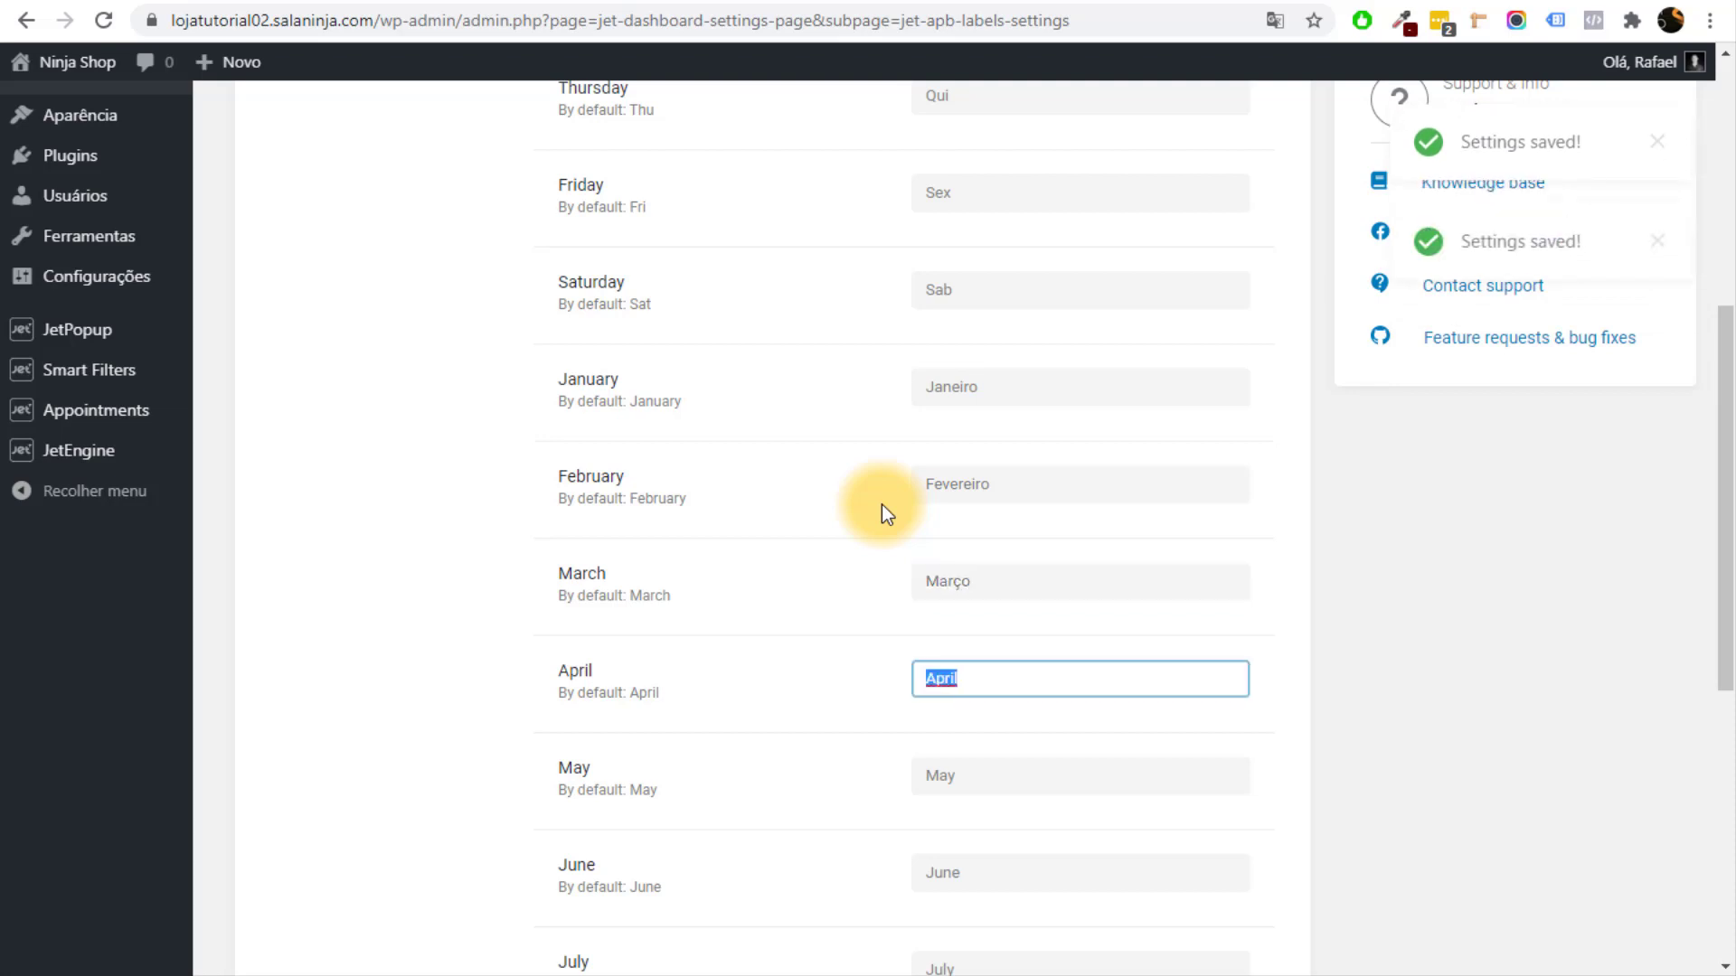
text(Abril)
scroll(844, 522, down, 4)
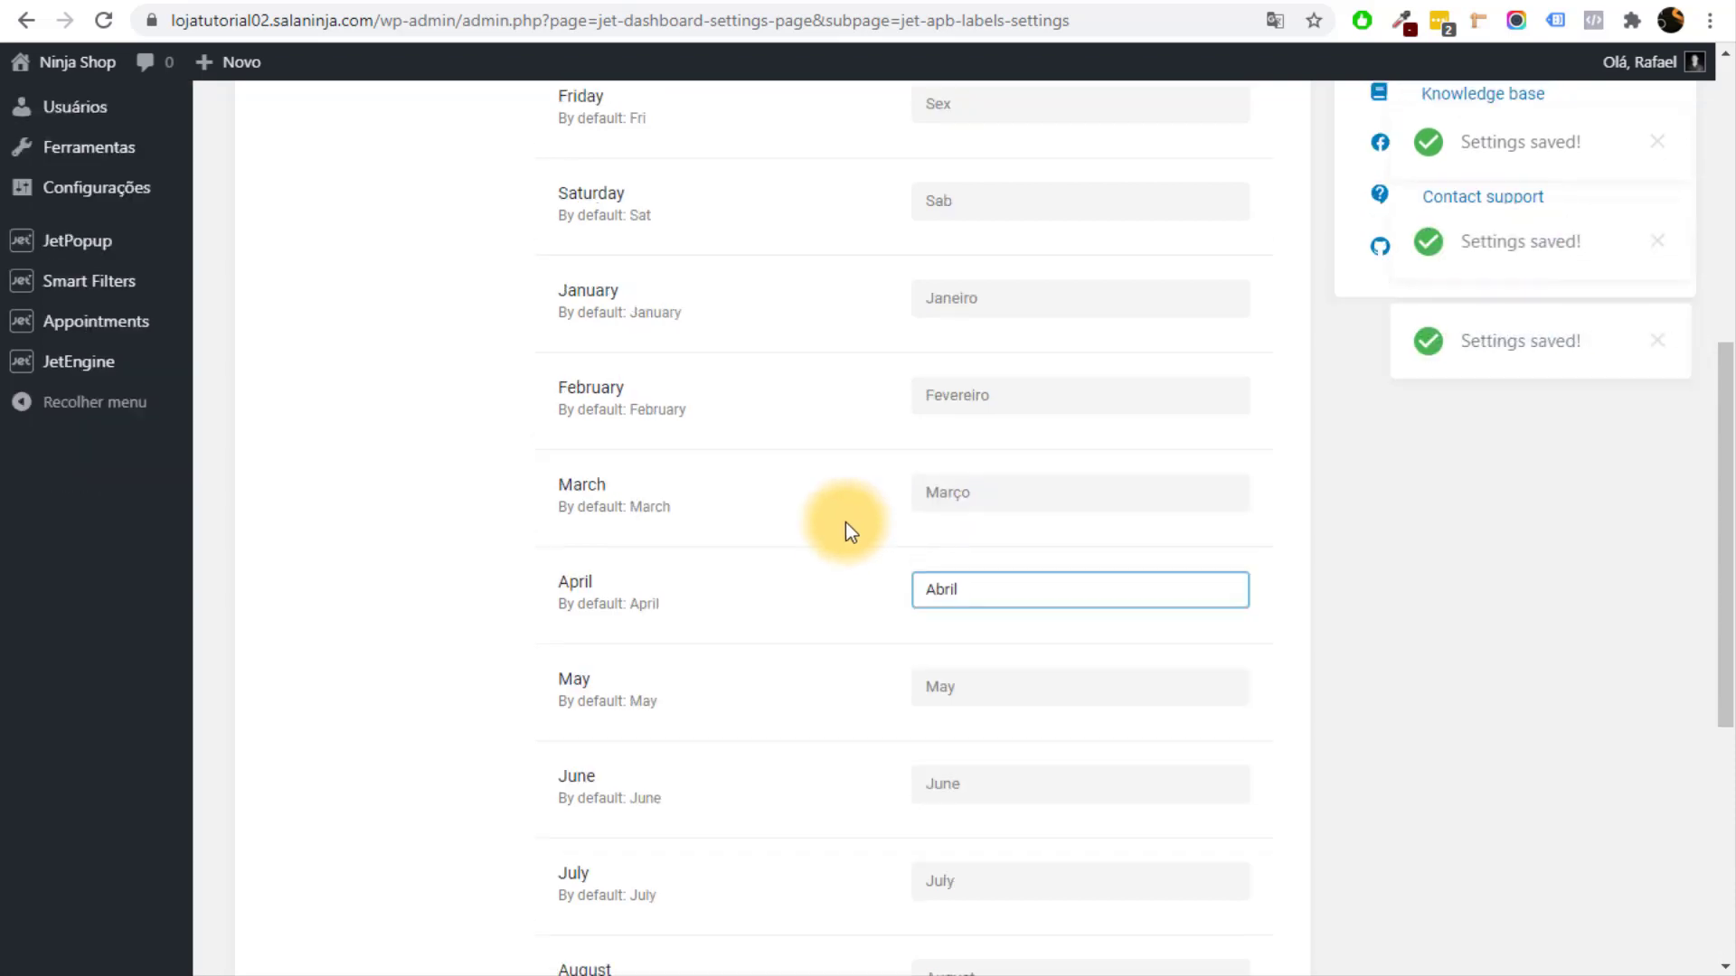
key(Tab)
text(Maio)
key(Tab)
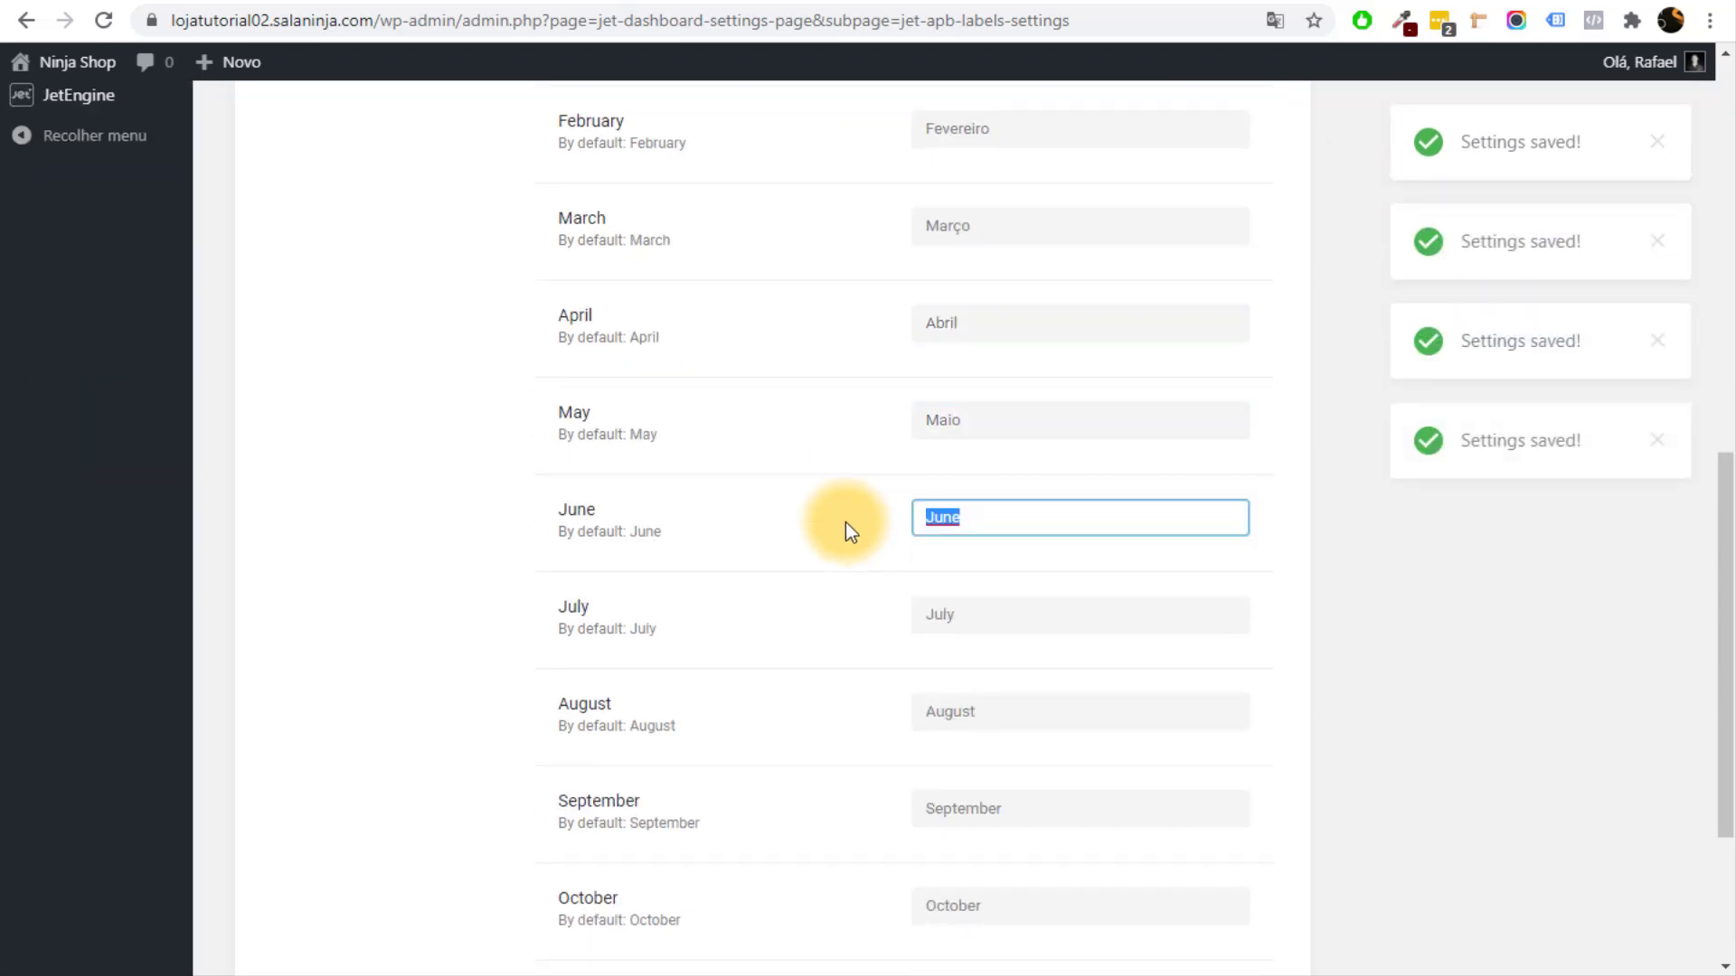
text(Junho)
- Enter month labels Julho, Agosto, Setembro, Outubro, Novembro and Dezembro
key(Tab)
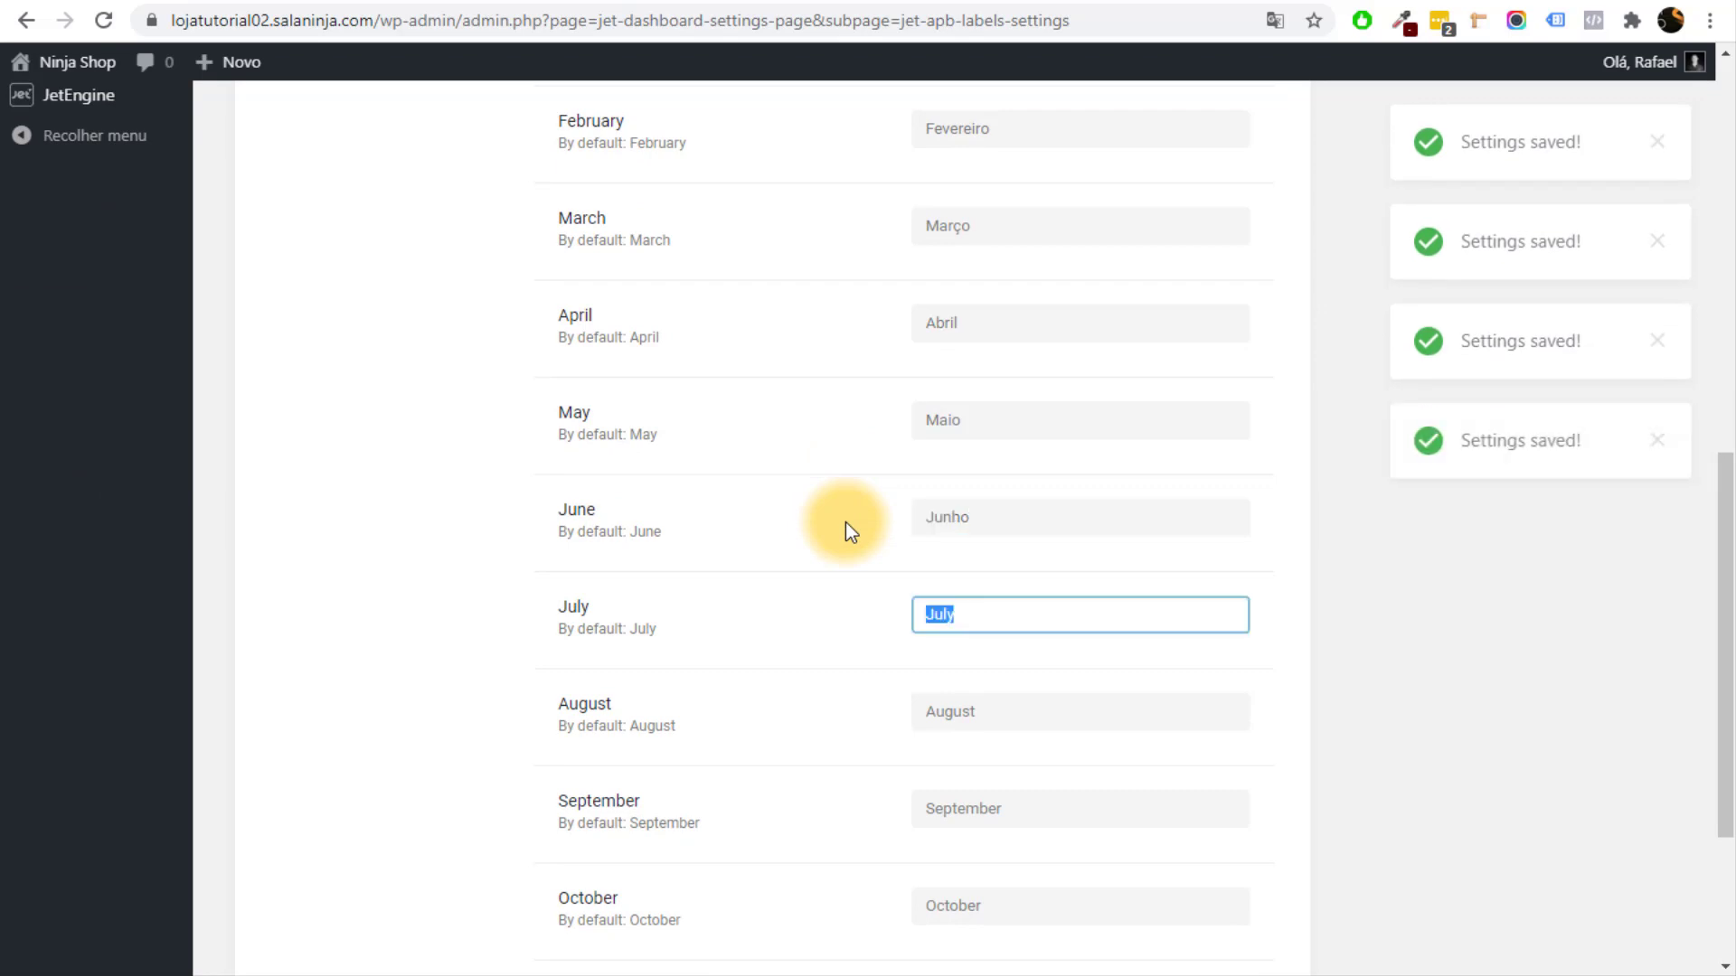
text(Julho)
key(Tab)
text(Agosto)
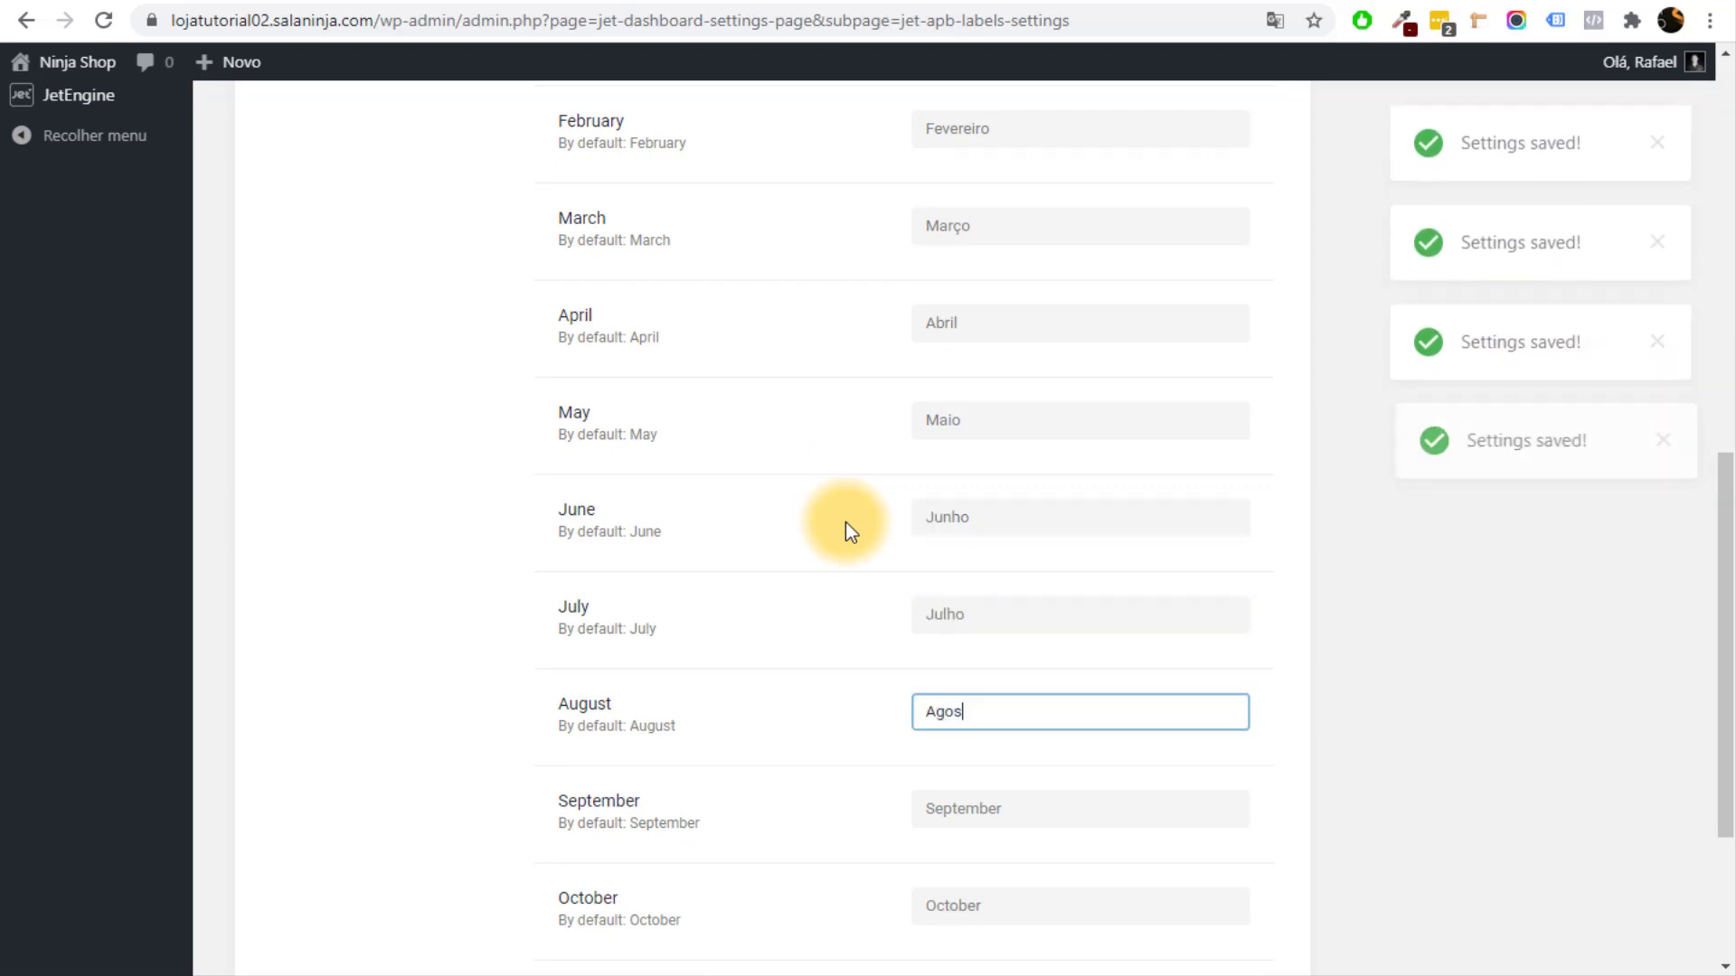
key(Tab)
text(Setemb)
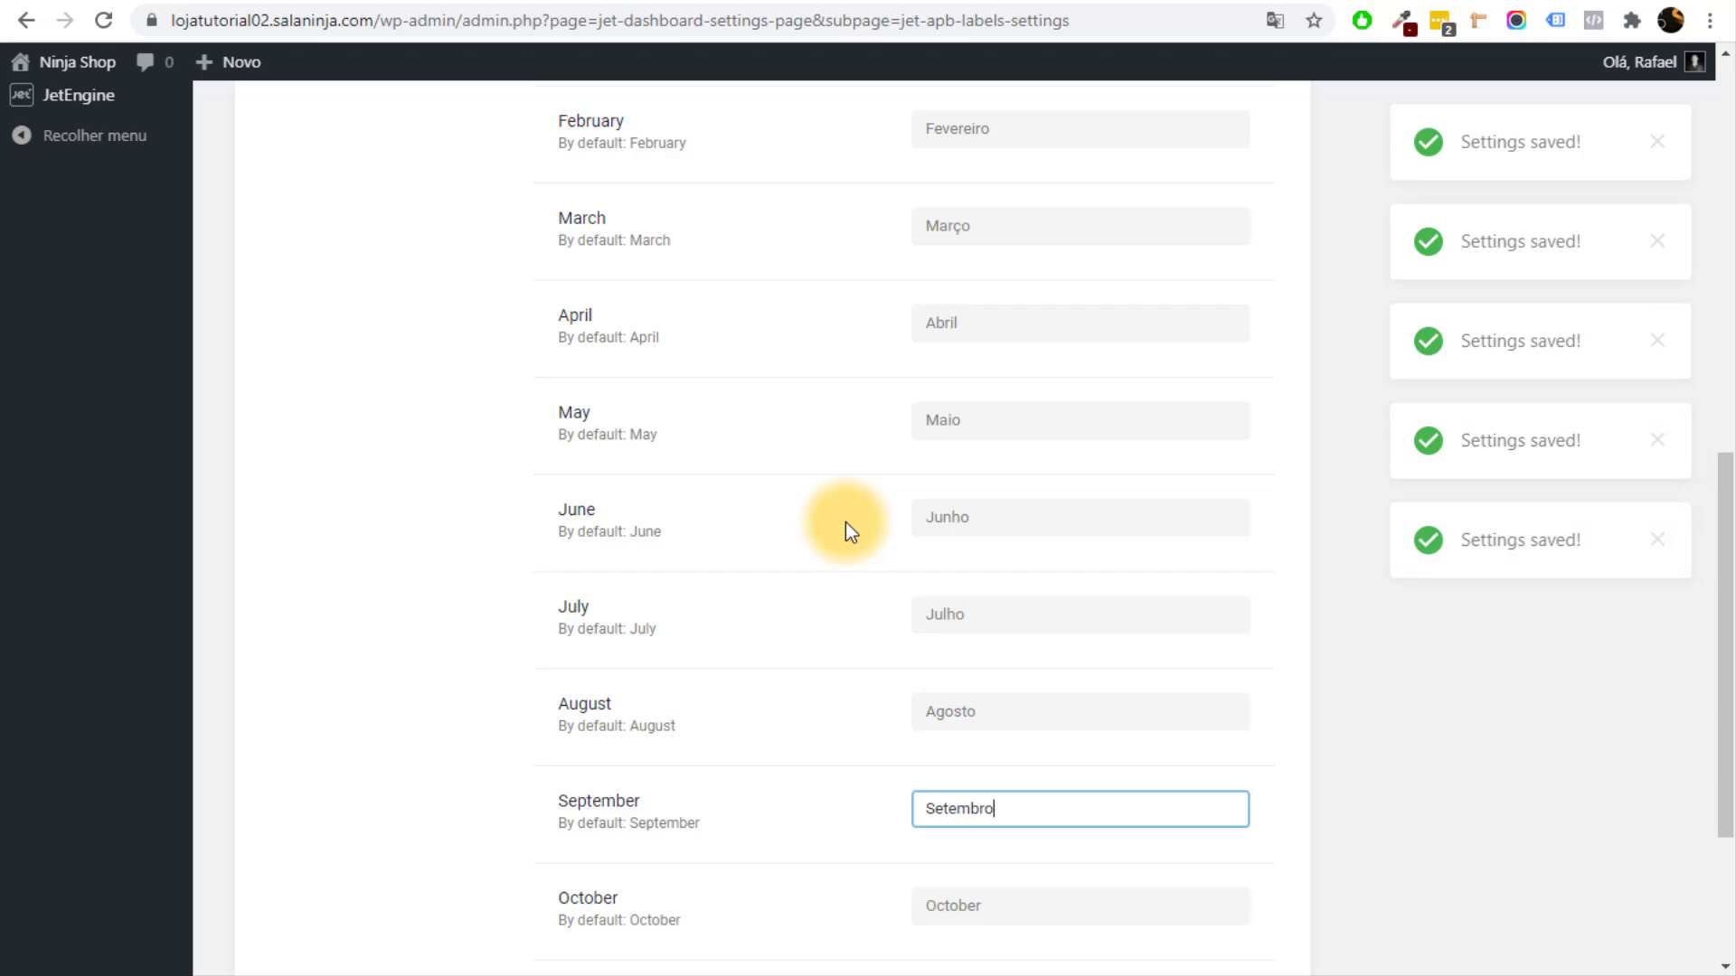
key(Tab)
scroll(812, 509, down, 3)
text(Outub)
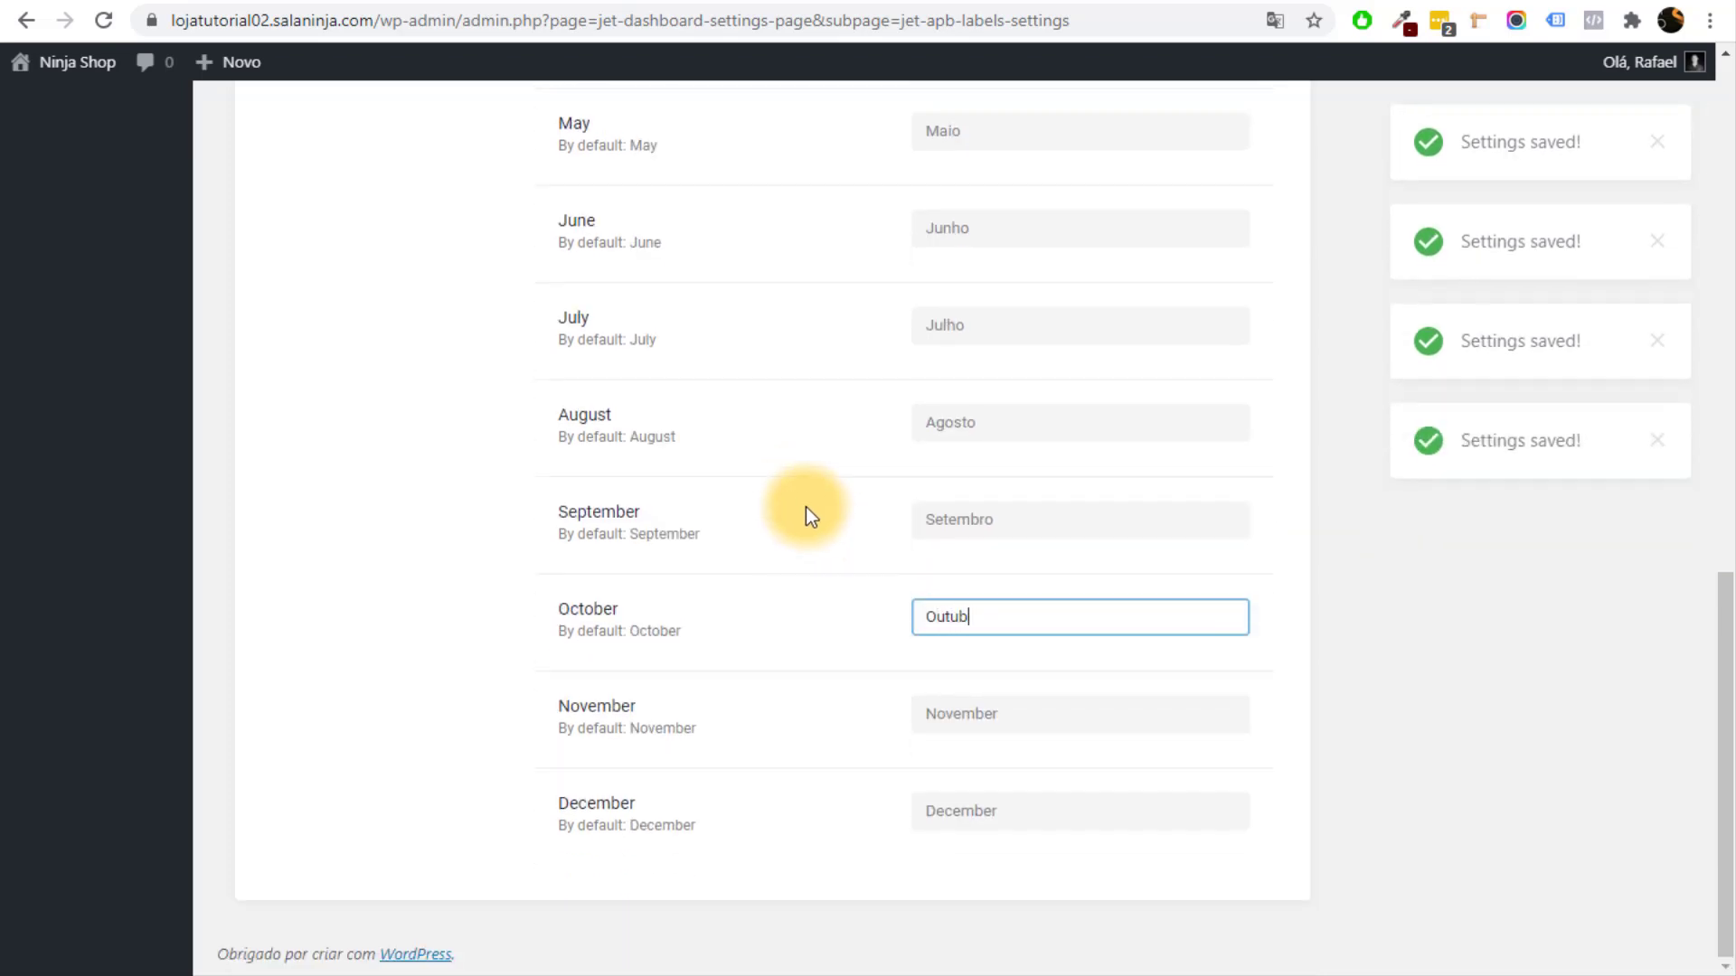
text(ro)
key(Tab)
text(Novembro)
key(Tab)
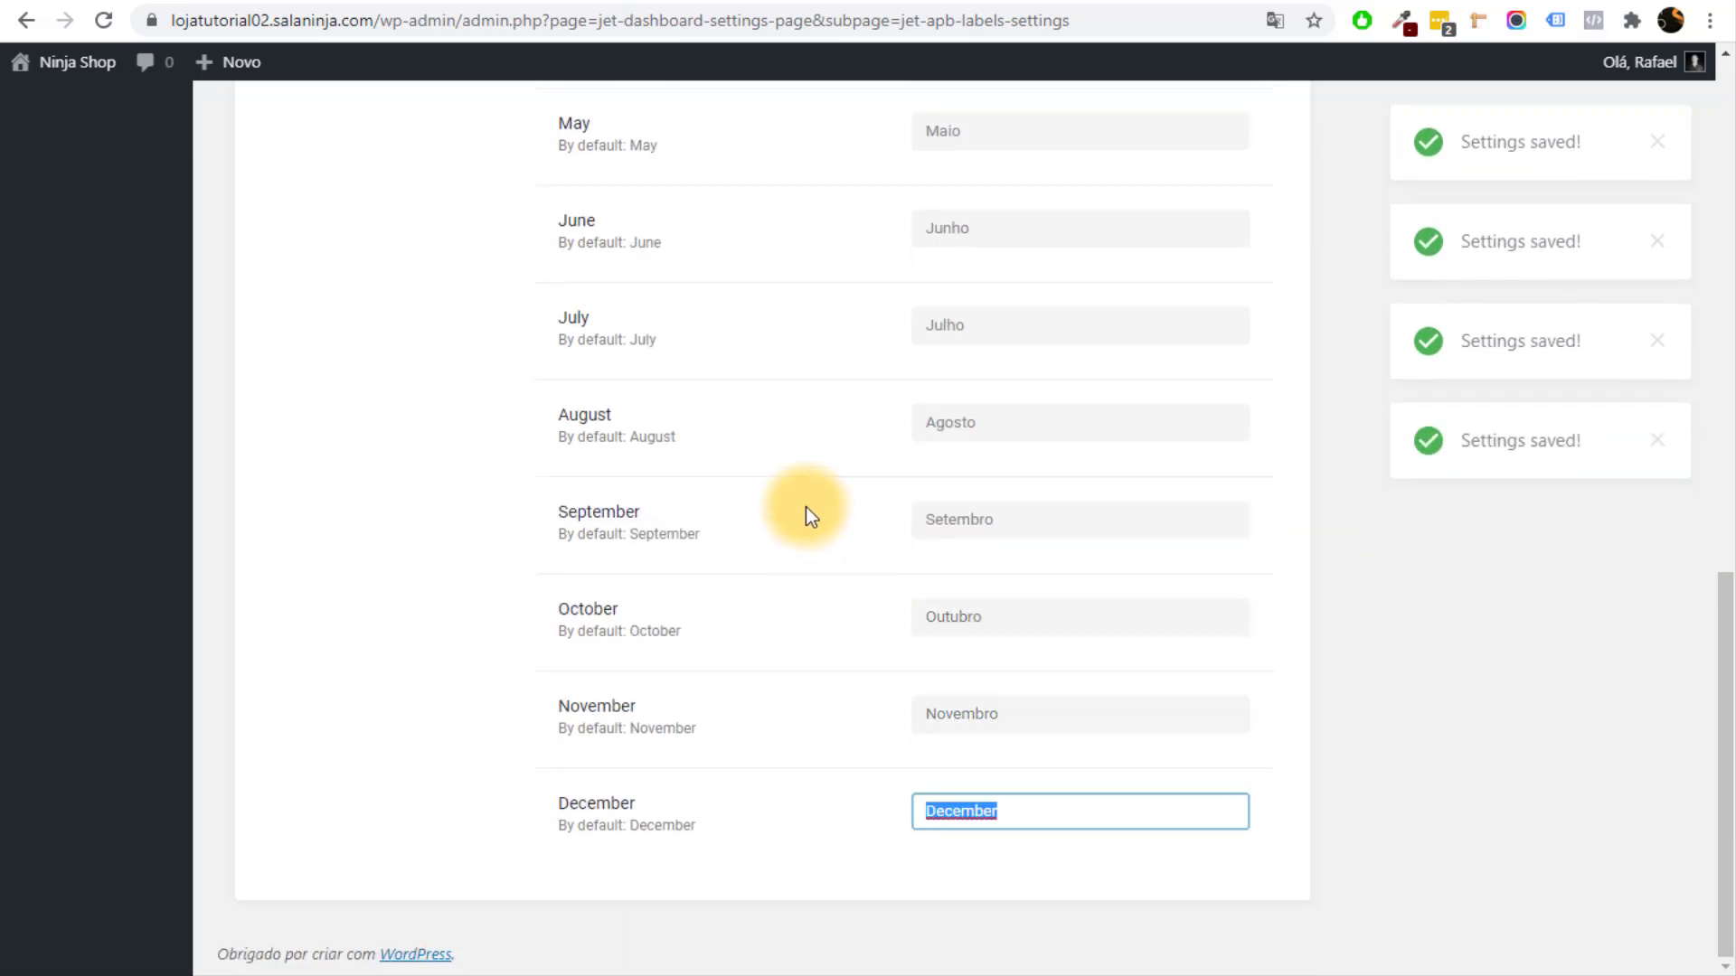
text(Dezembo)
text(o)
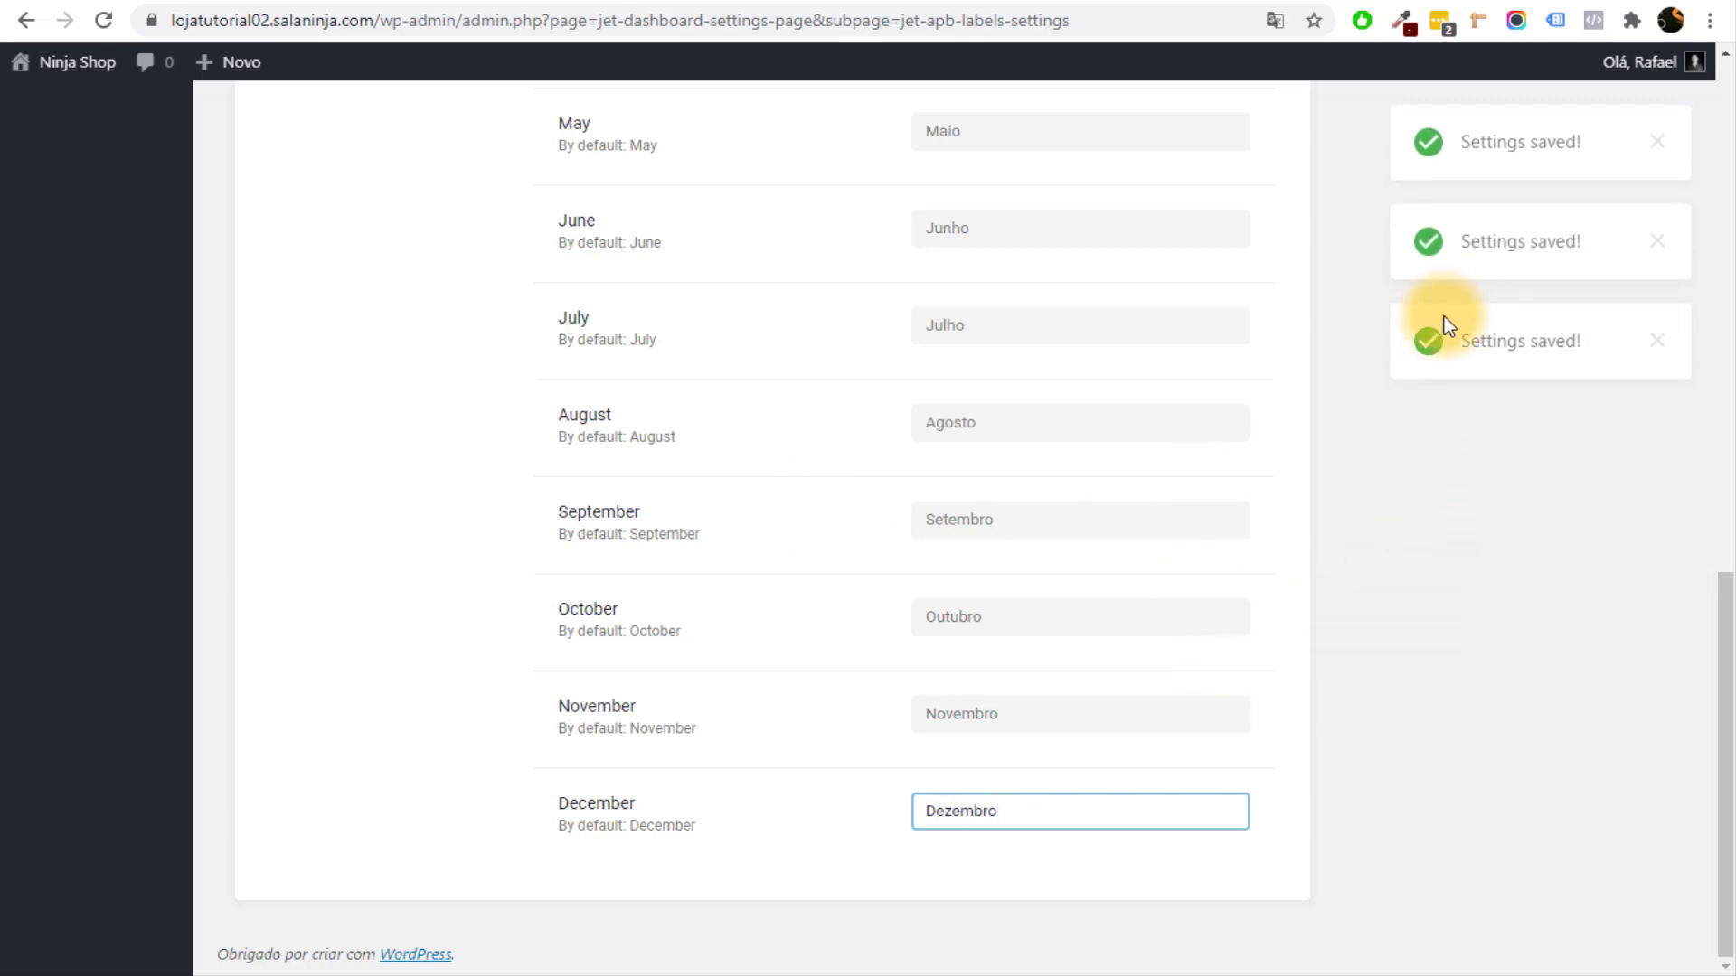
click(1467, 659)
scroll(1419, 669, up, 10)
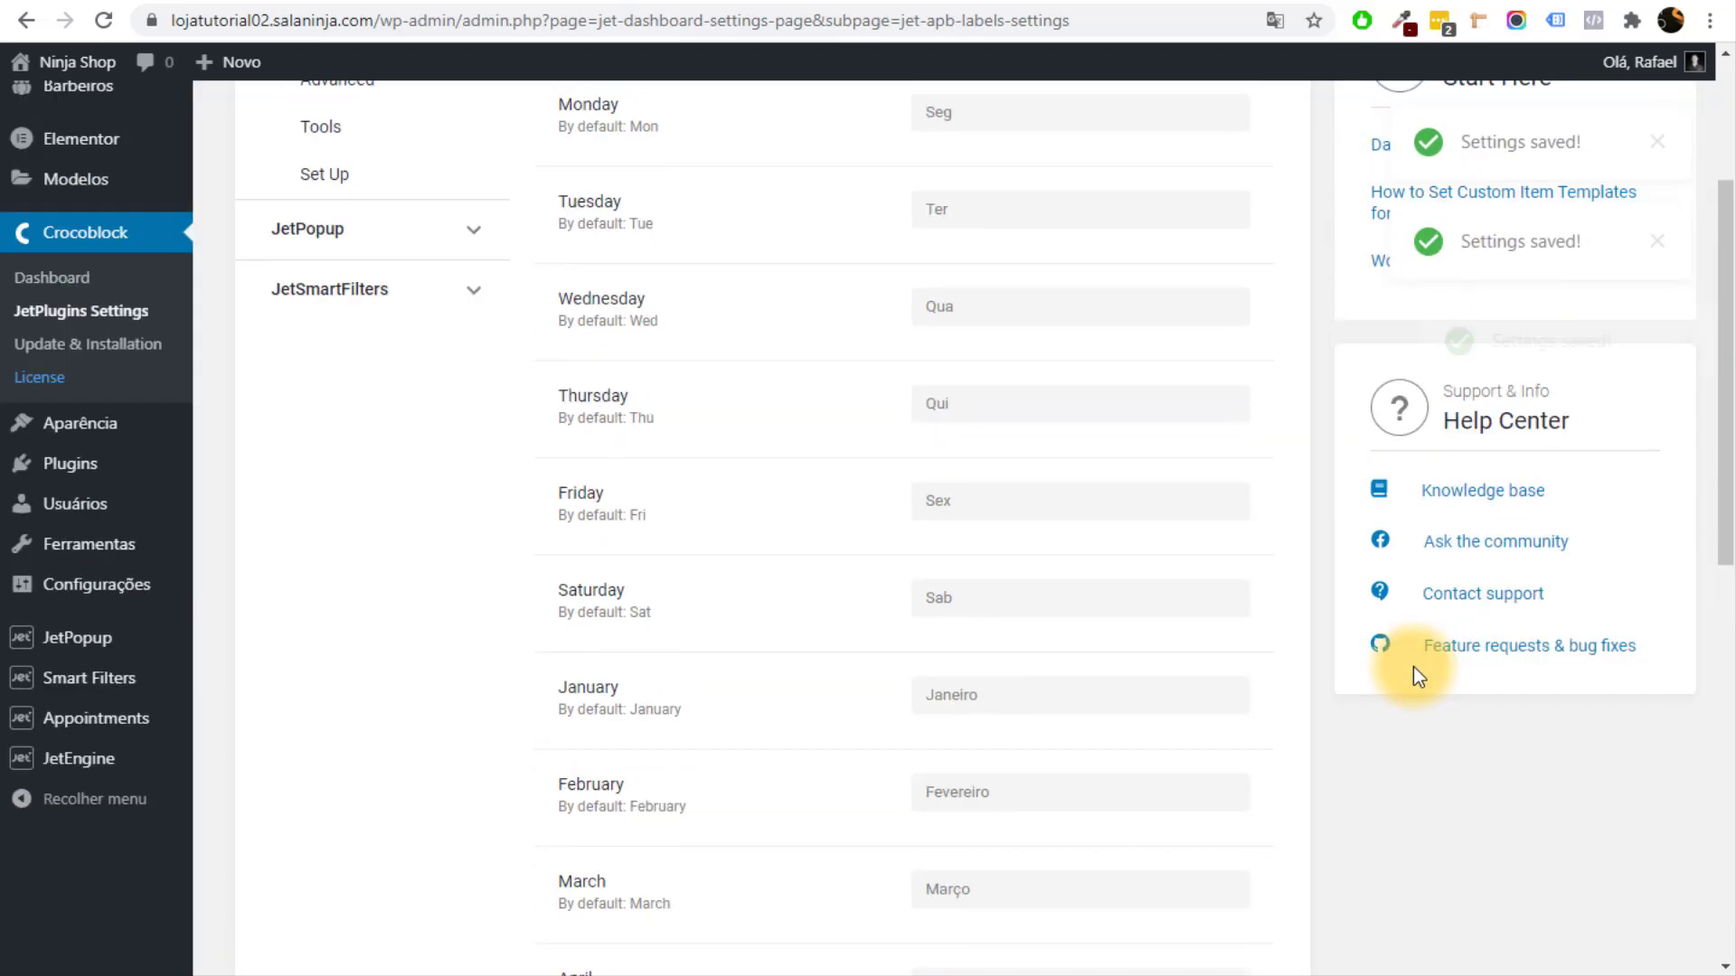
- Reload the booking form and review its four service options, leaving Descolorir selected; the barber list is empty
scroll(1410, 660, up, 3)
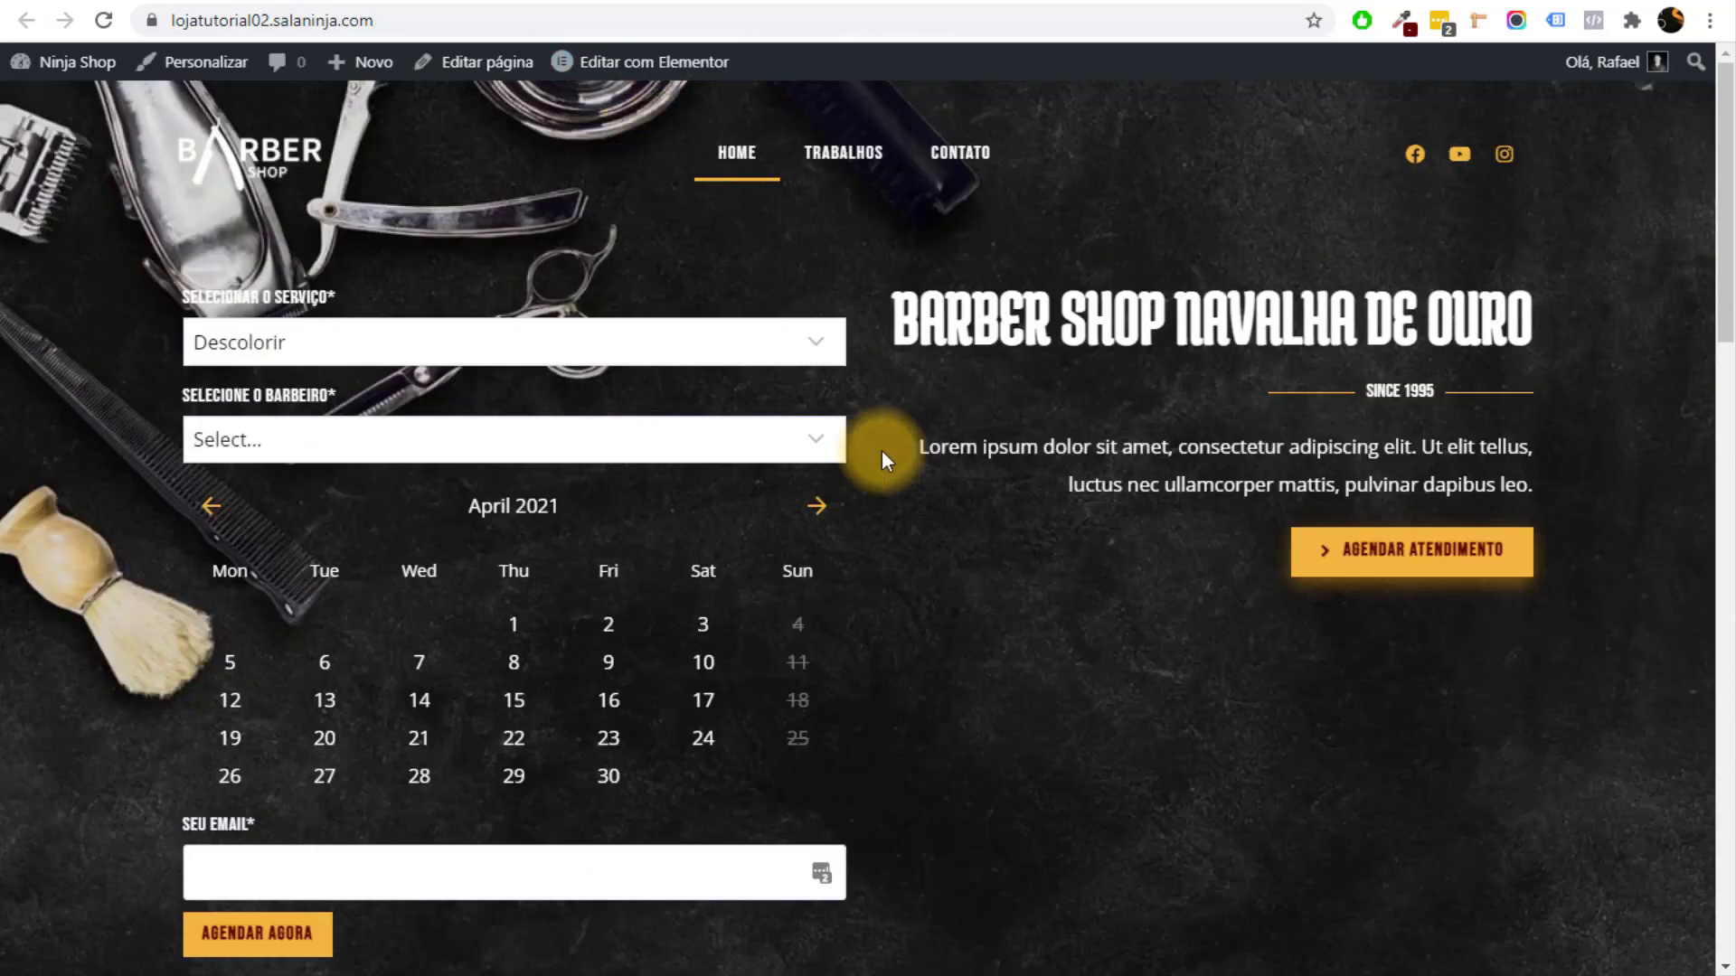
key(F5)
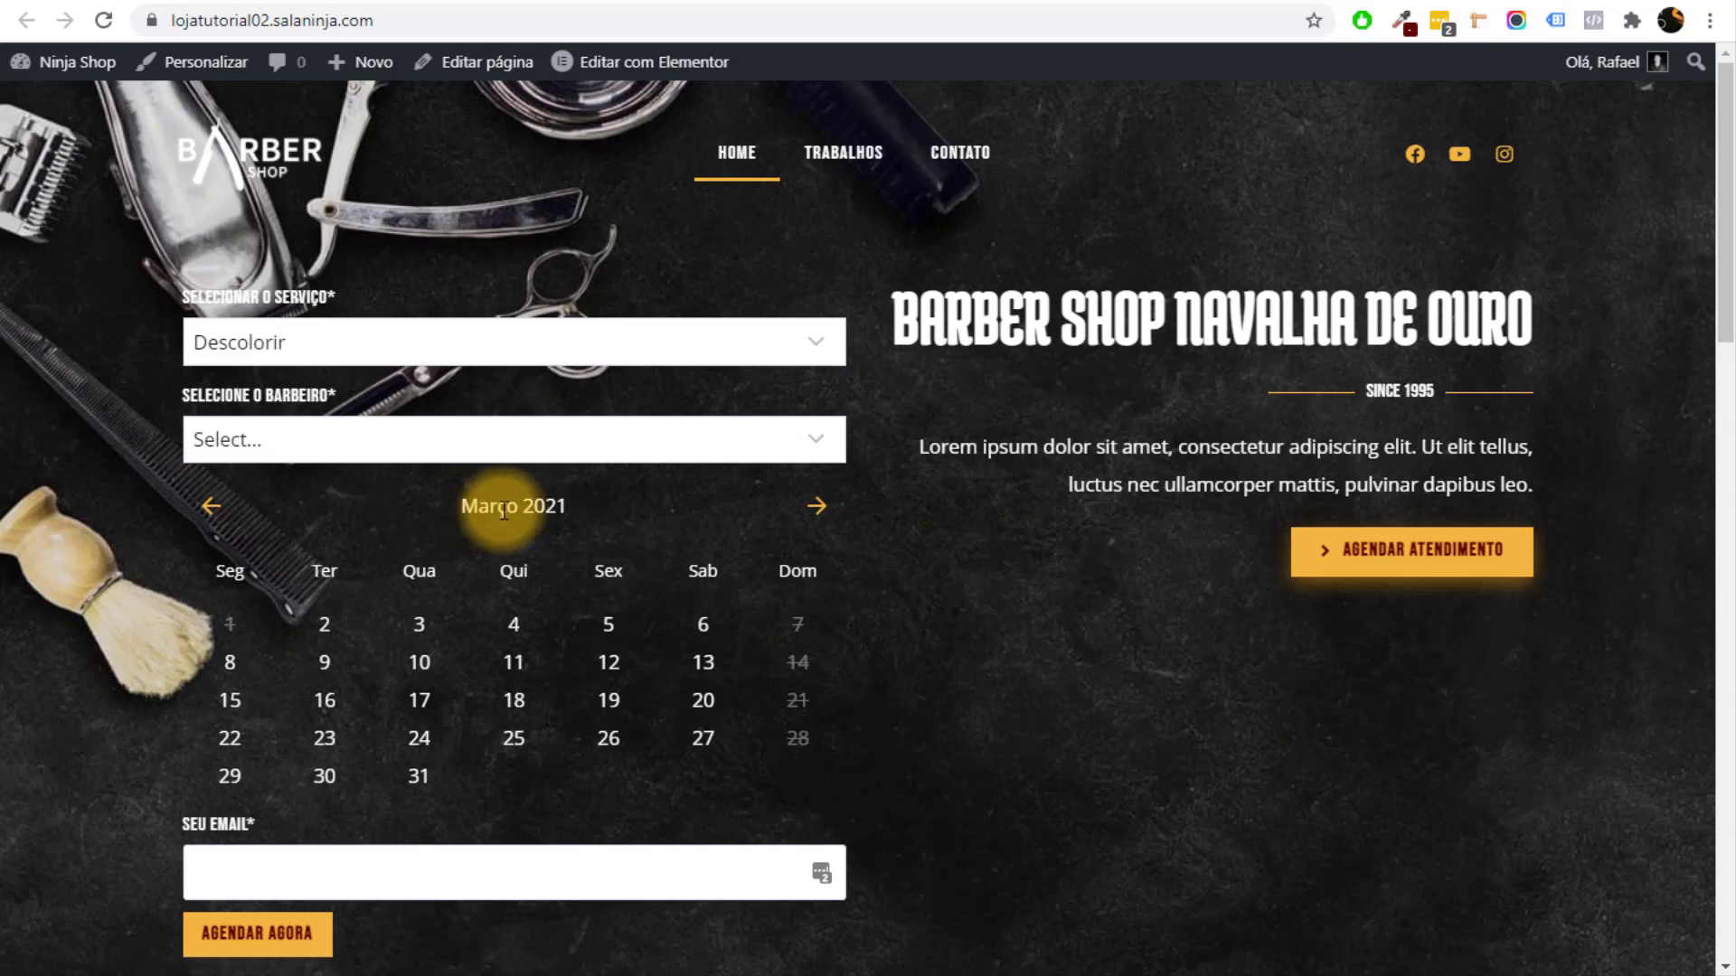
double_click(544, 506)
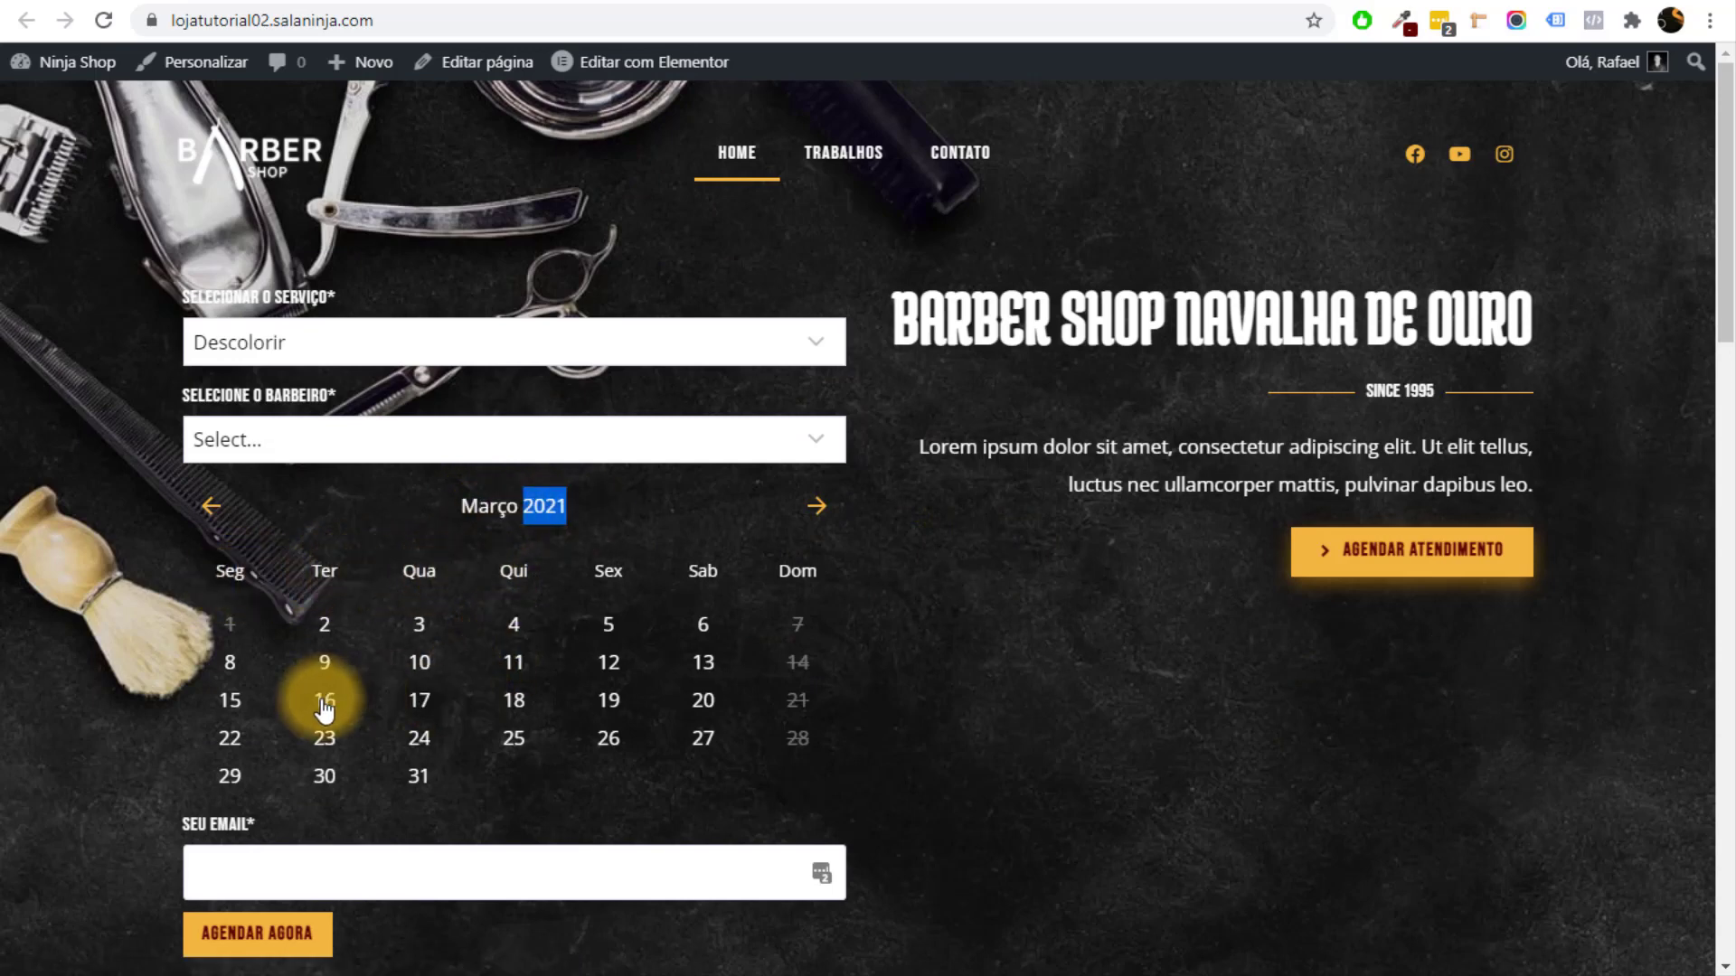
scroll(504, 629, down, 1)
scroll(796, 587, up, 1)
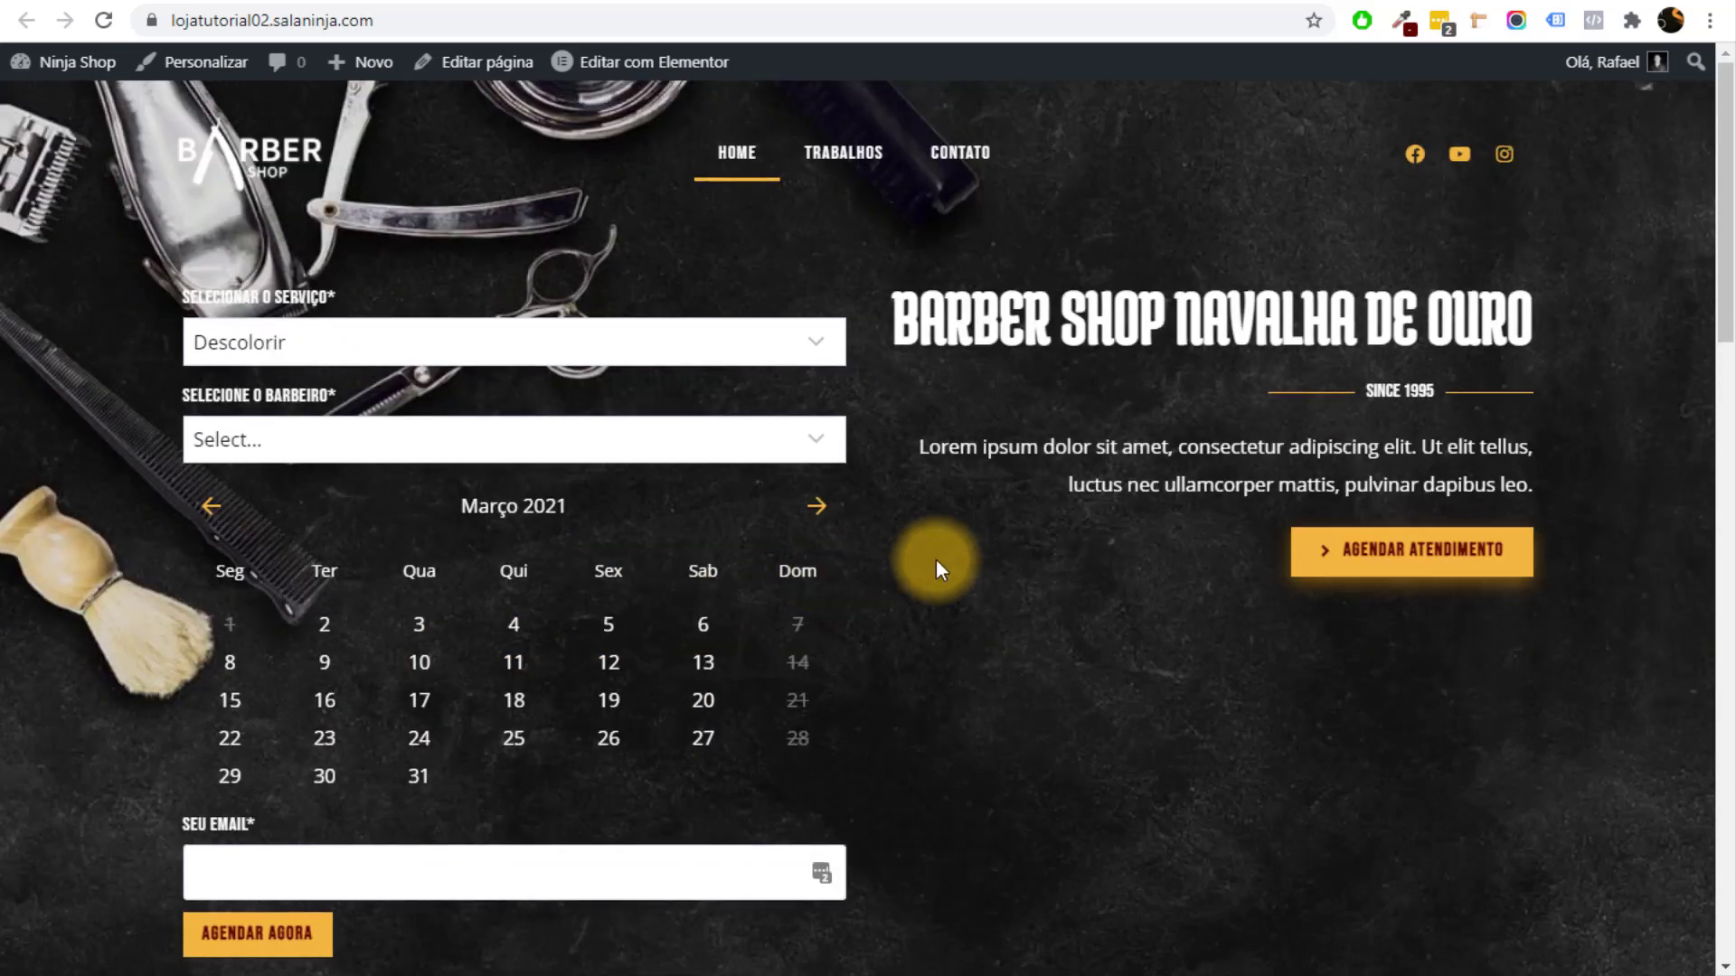
click(311, 366)
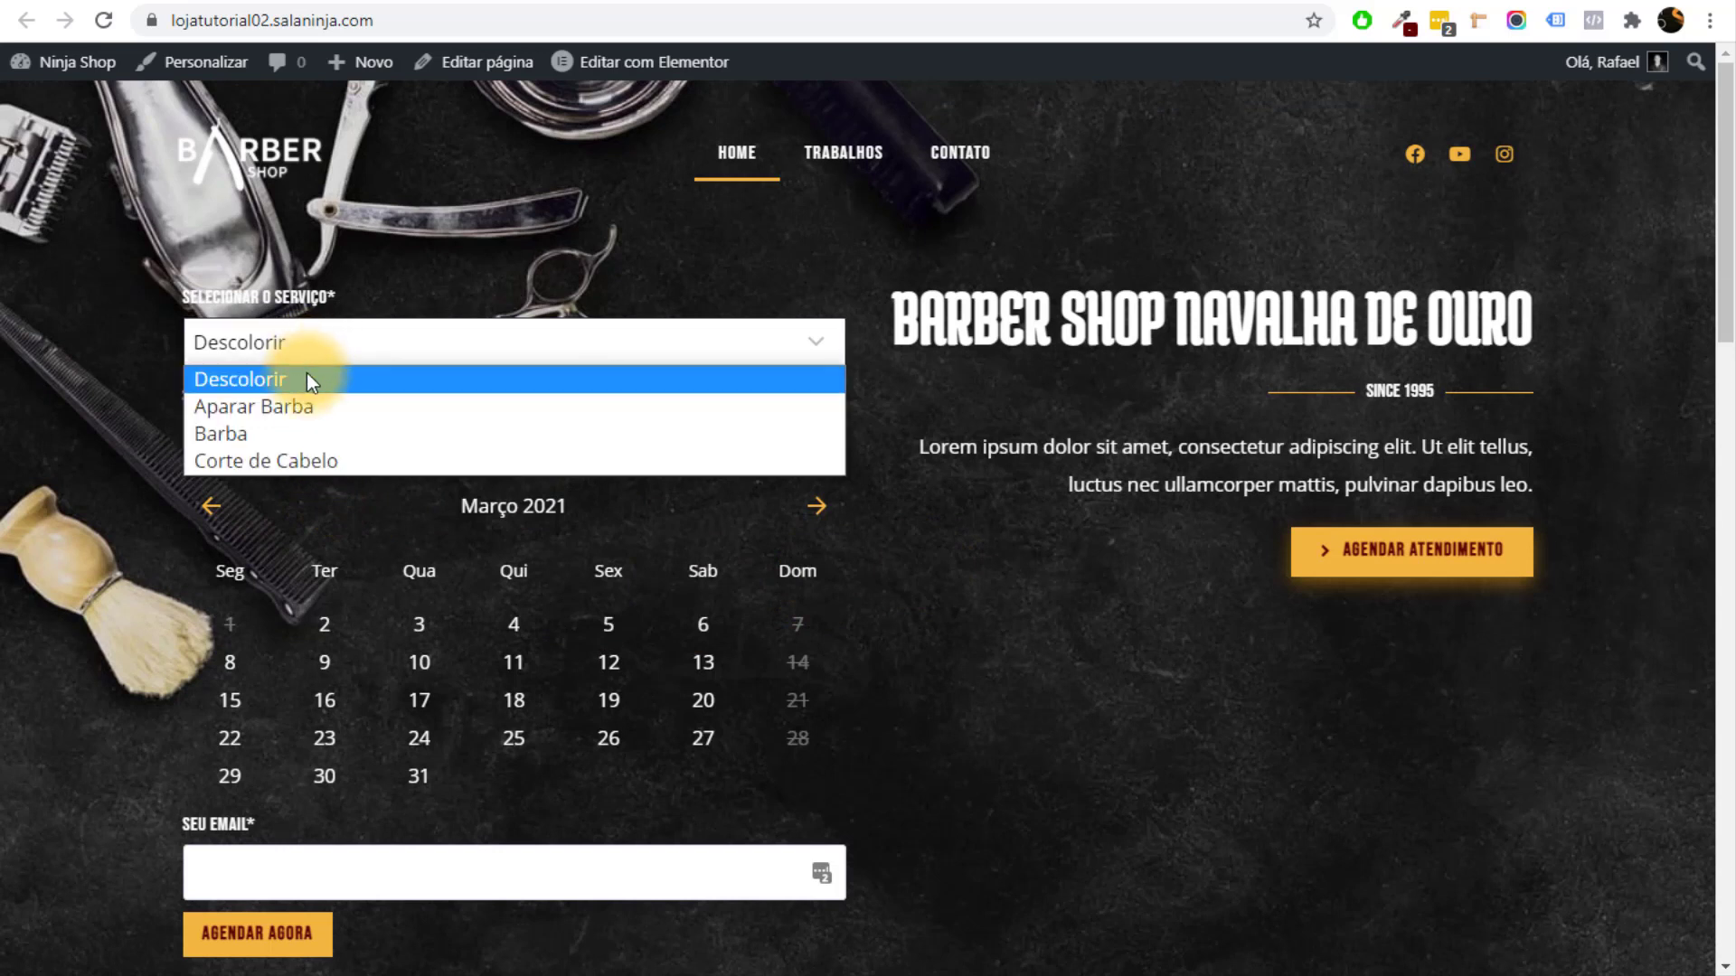
click(264, 446)
click(259, 458)
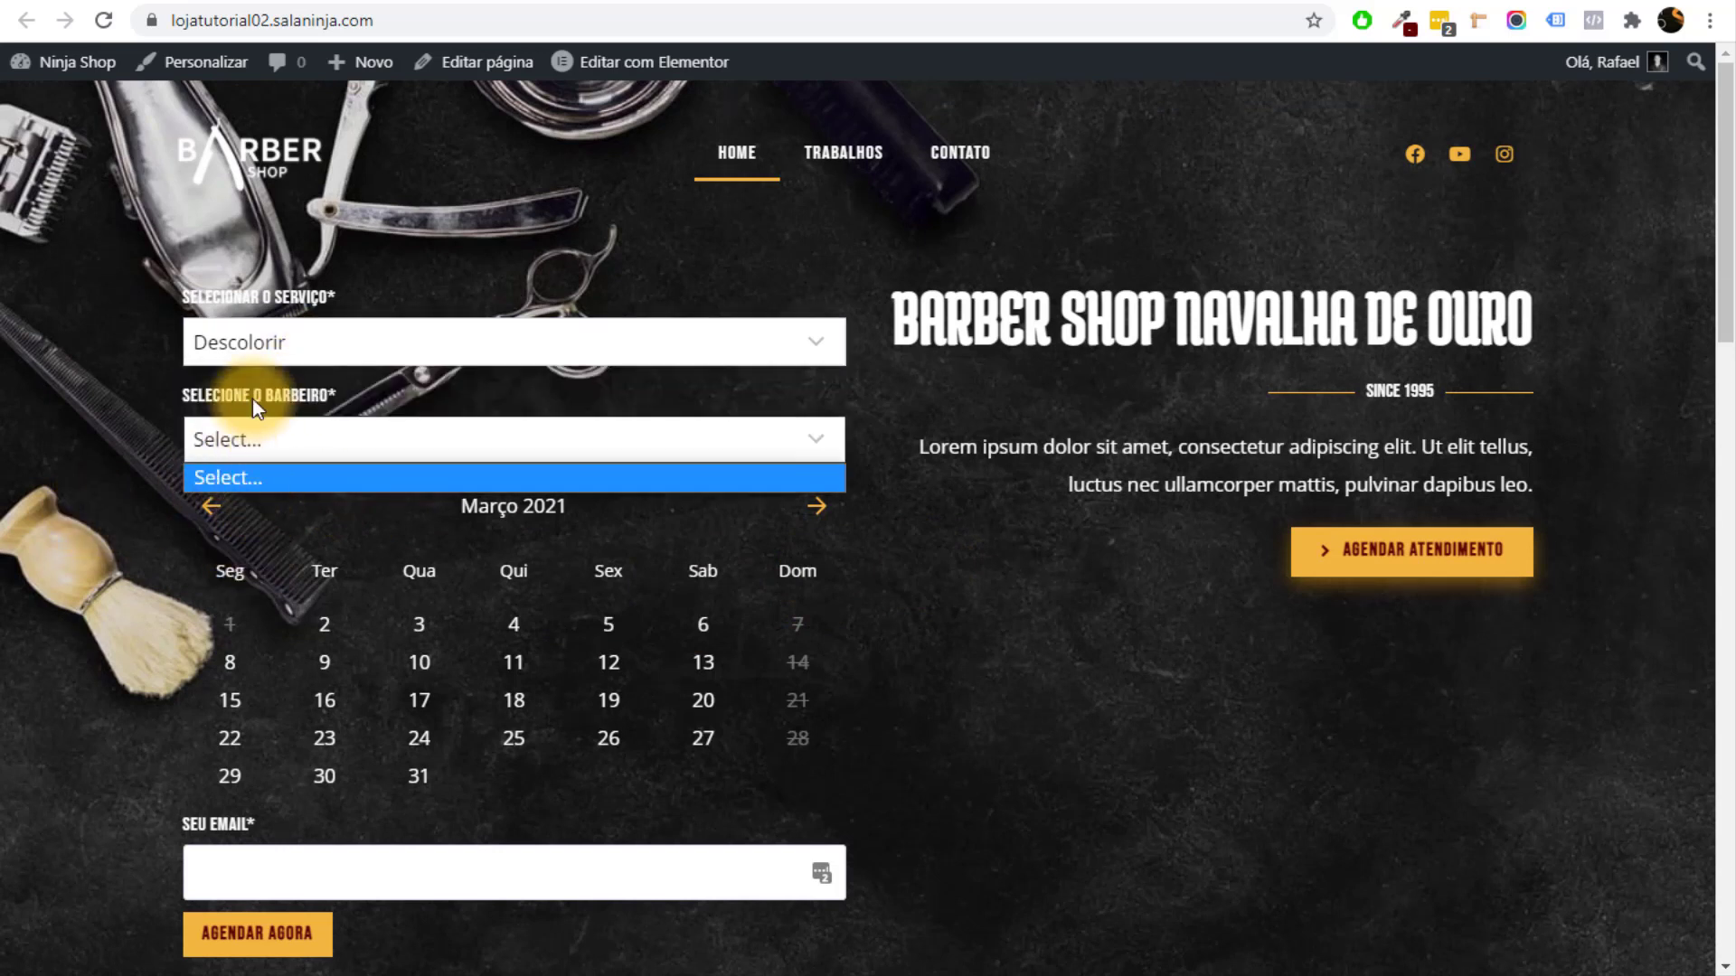
click(302, 342)
click(302, 341)
click(67, 426)
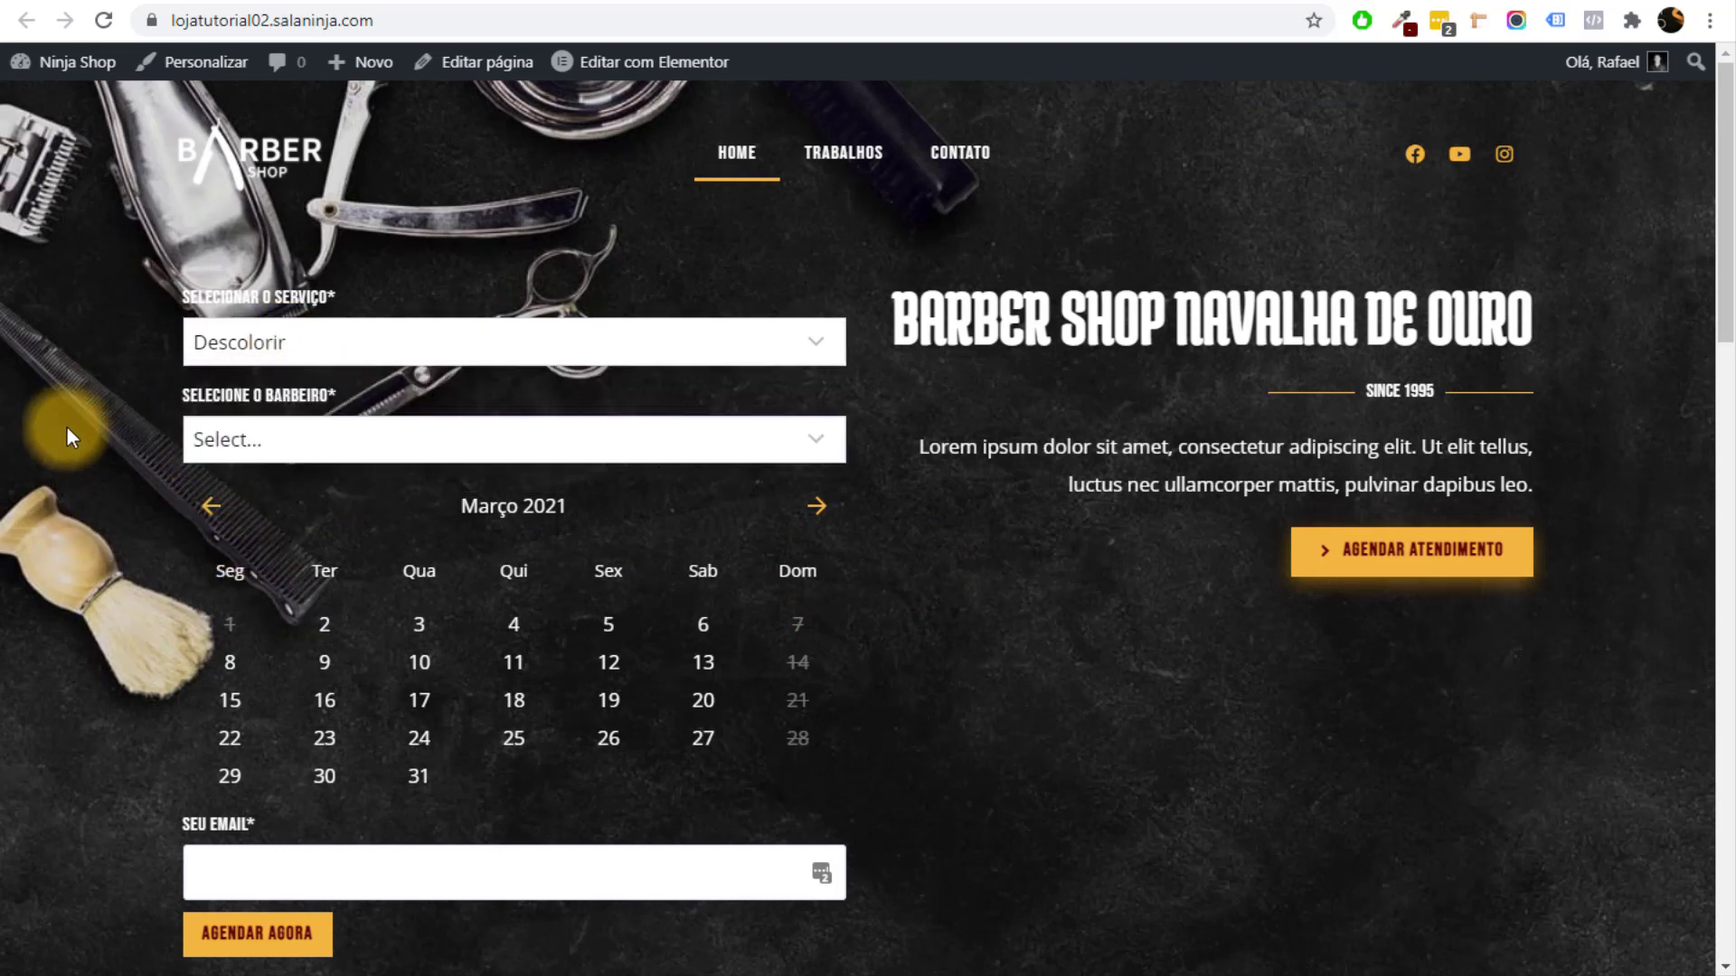
- Go to the admin dashboard via Ninja Shop > Painel, review the XMind plan, then return to WordPress
mouse_move(73, 63)
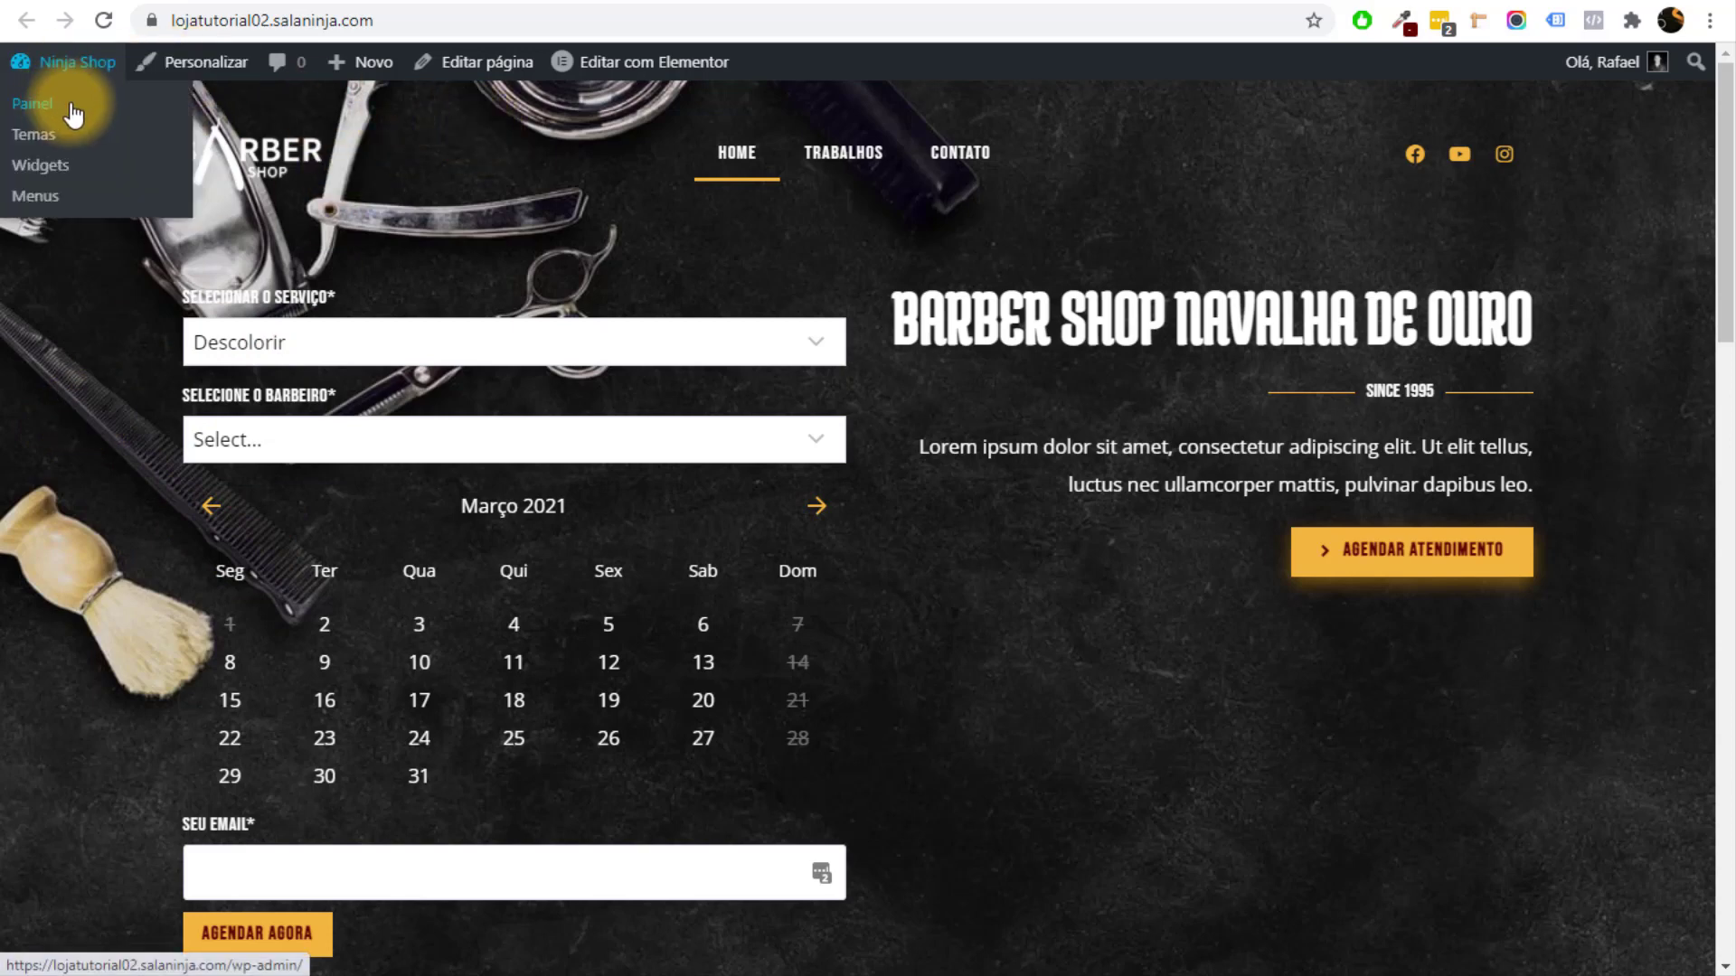
click(72, 109)
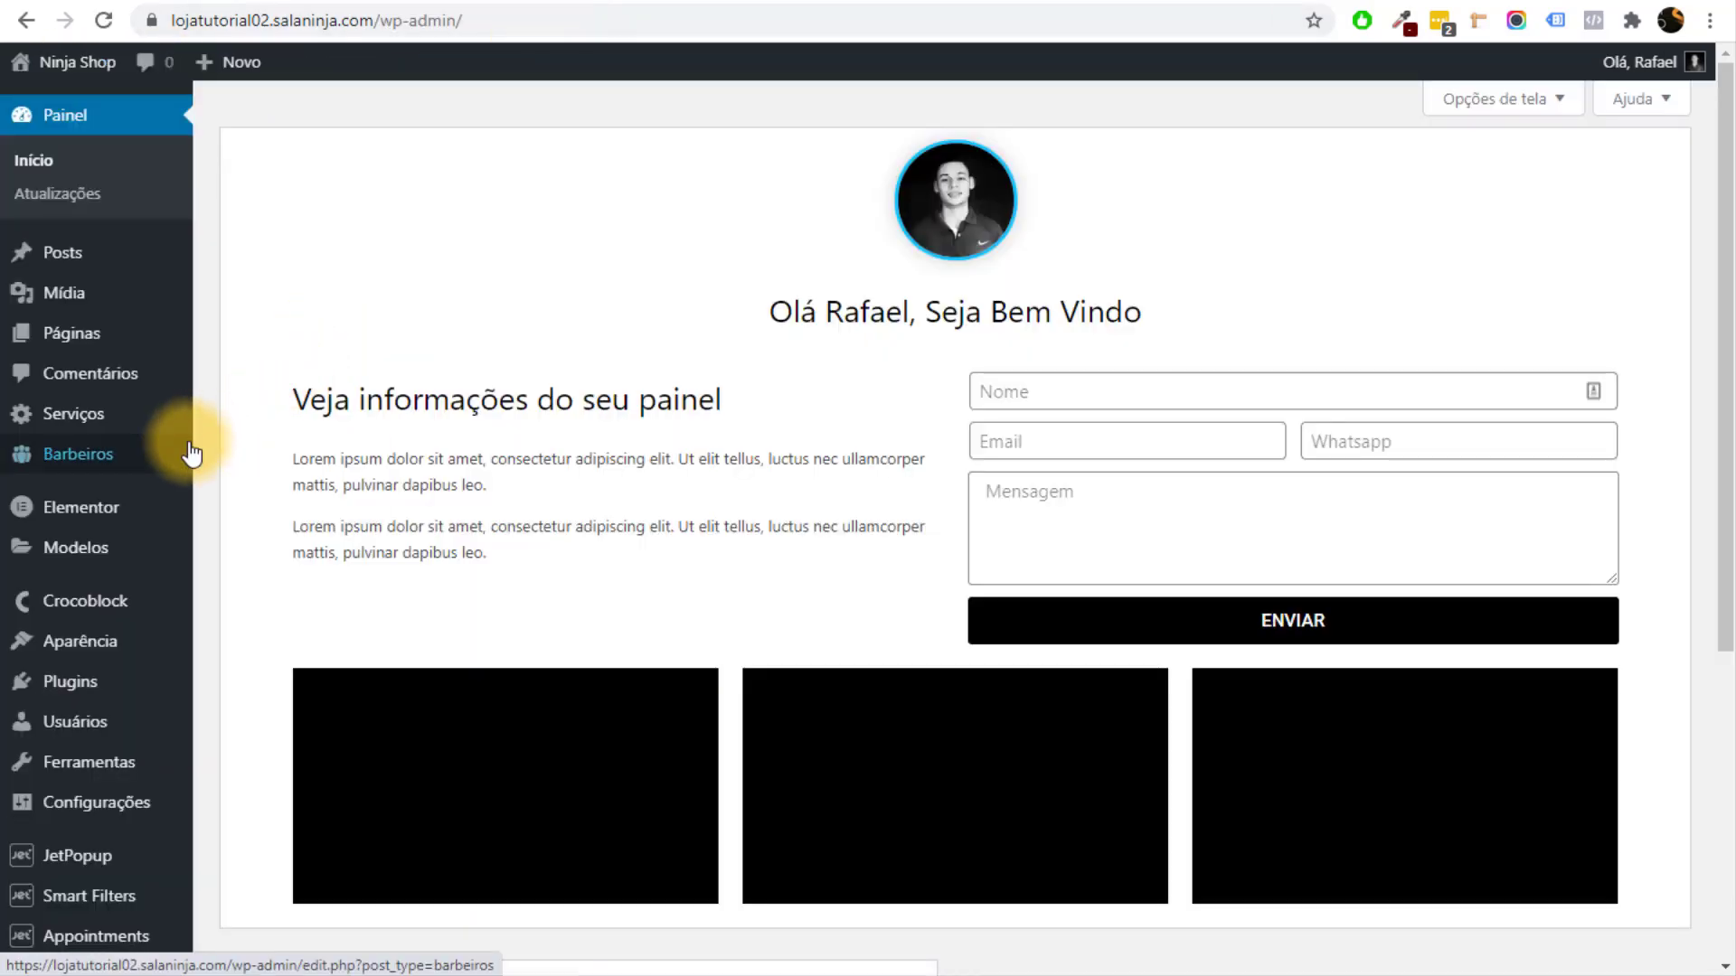
mouse_move(185, 457)
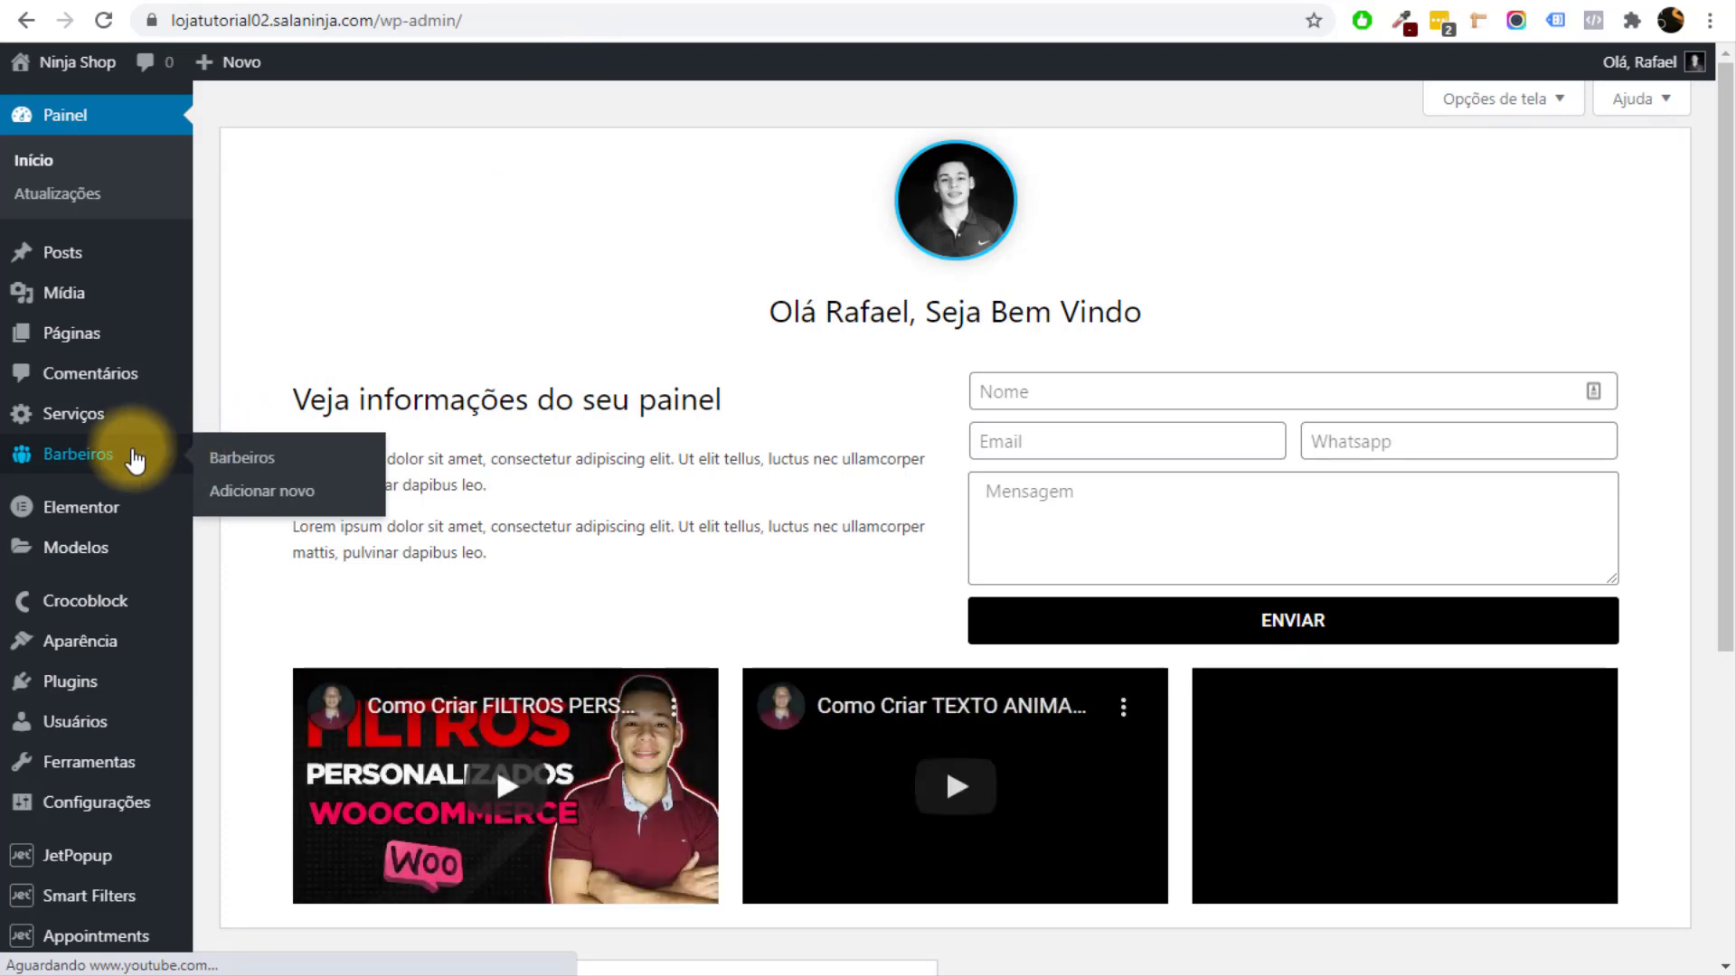
mouse_move(118, 418)
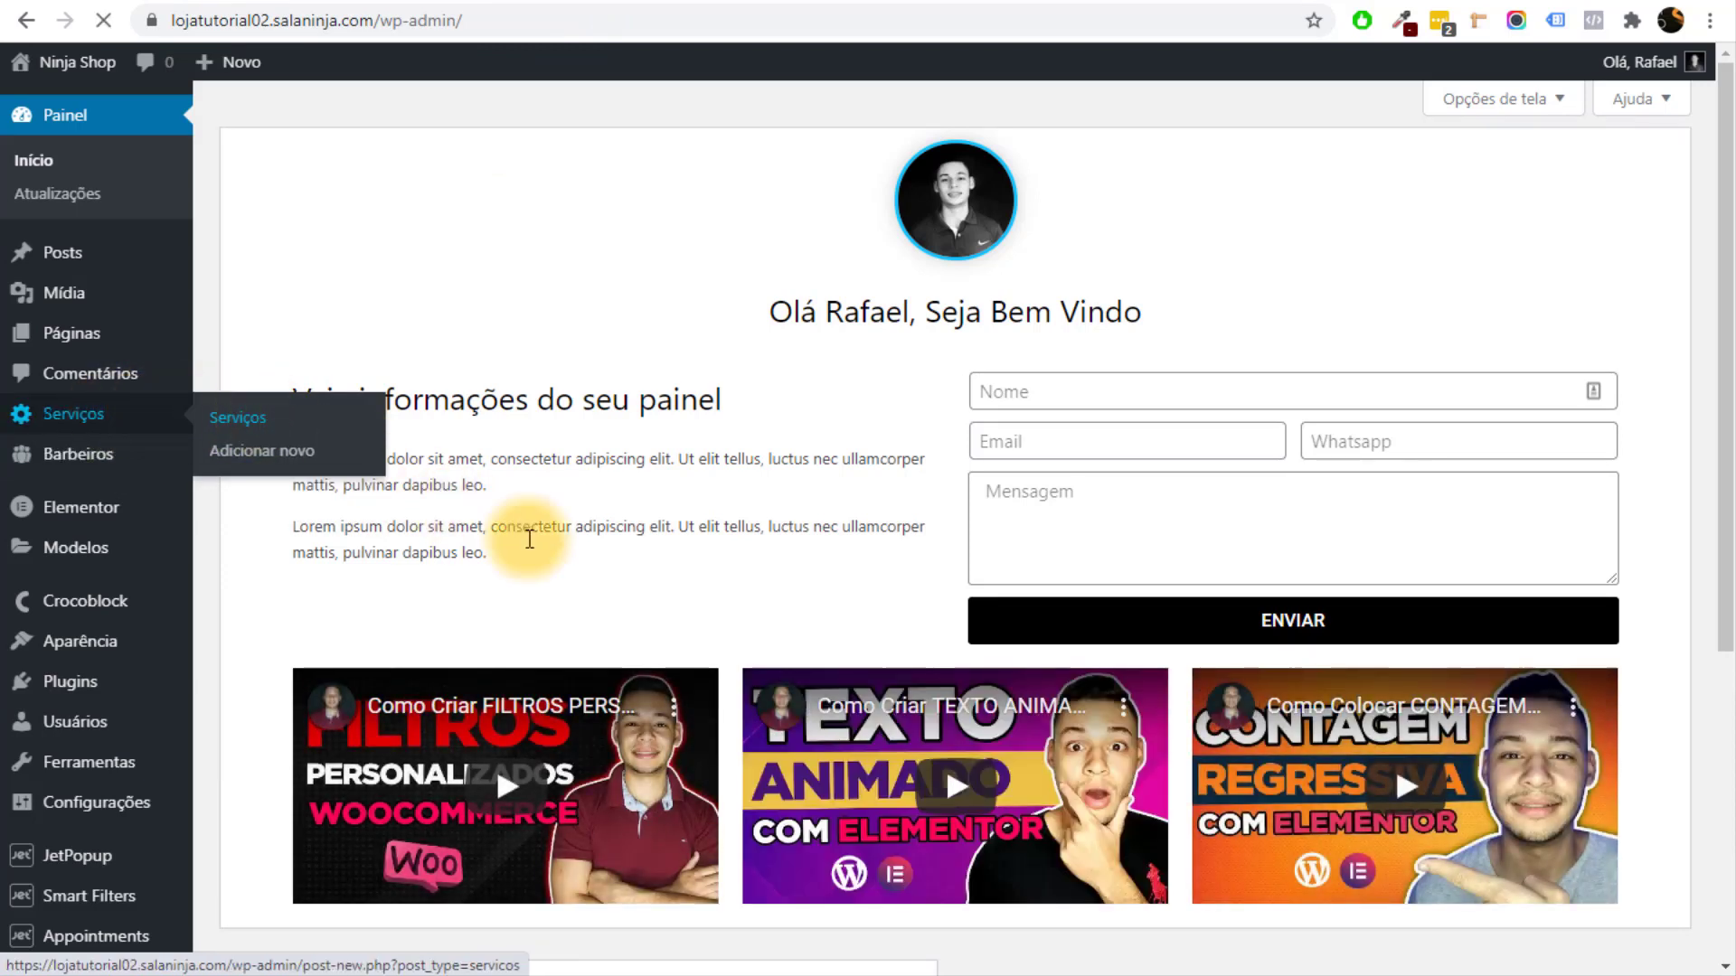
click(705, 974)
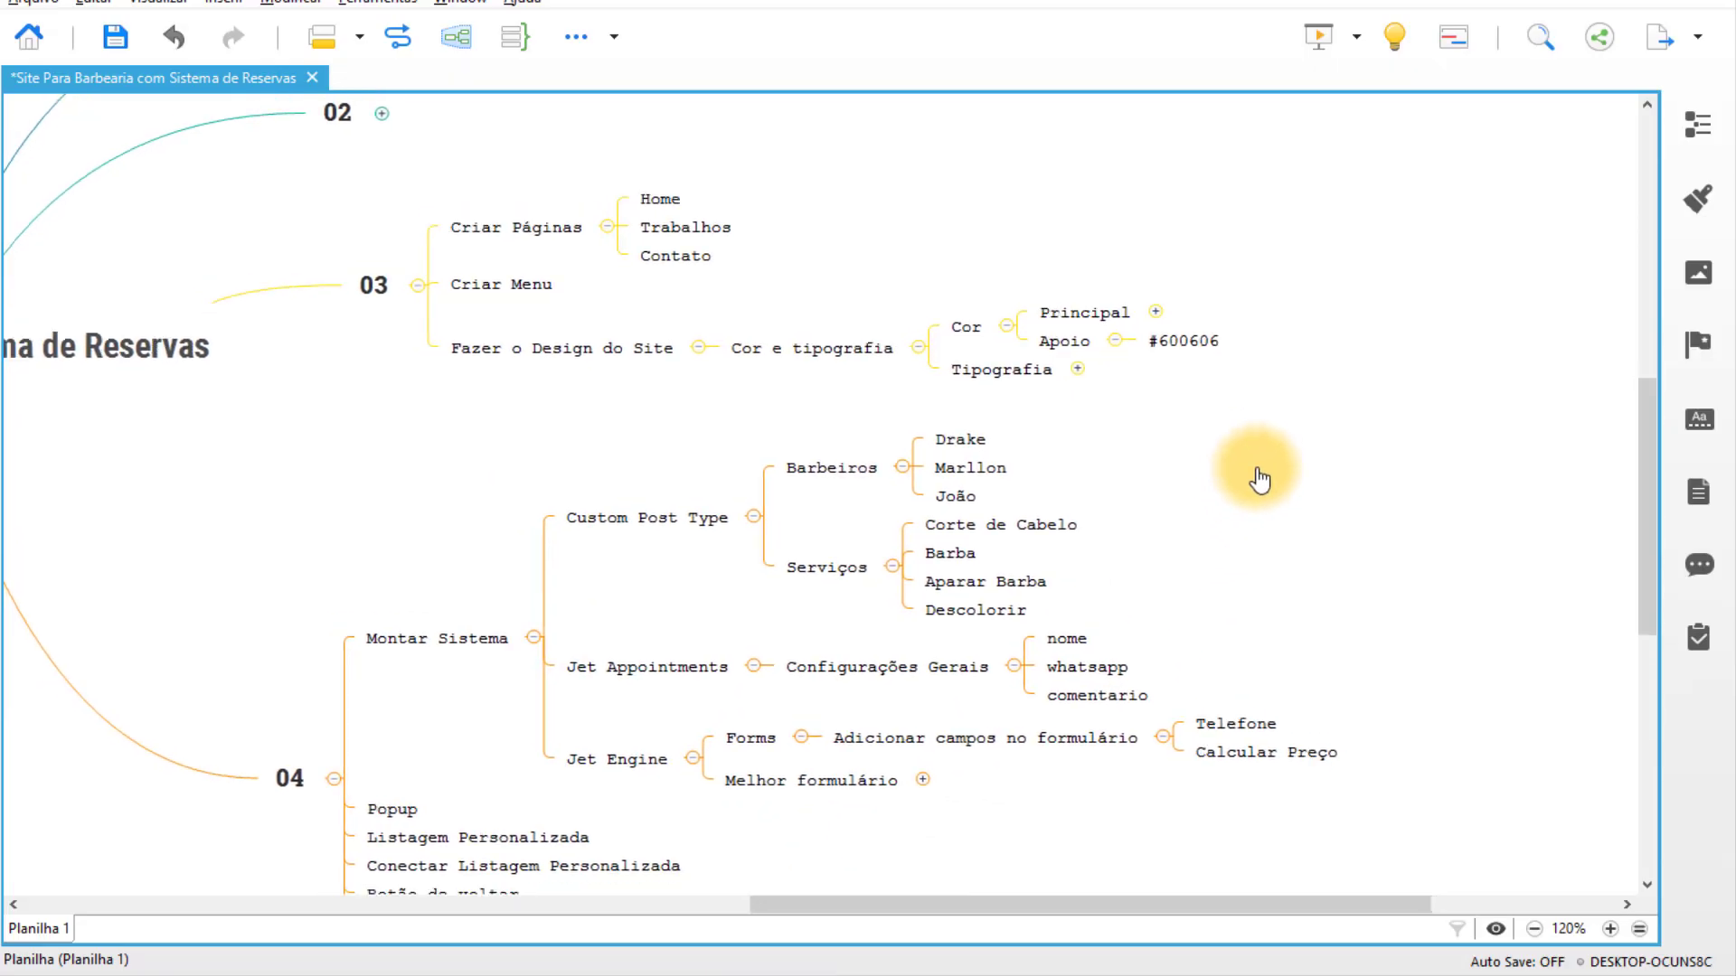
click(540, 318)
click(424, 278)
scroll(1166, 407, down, 2)
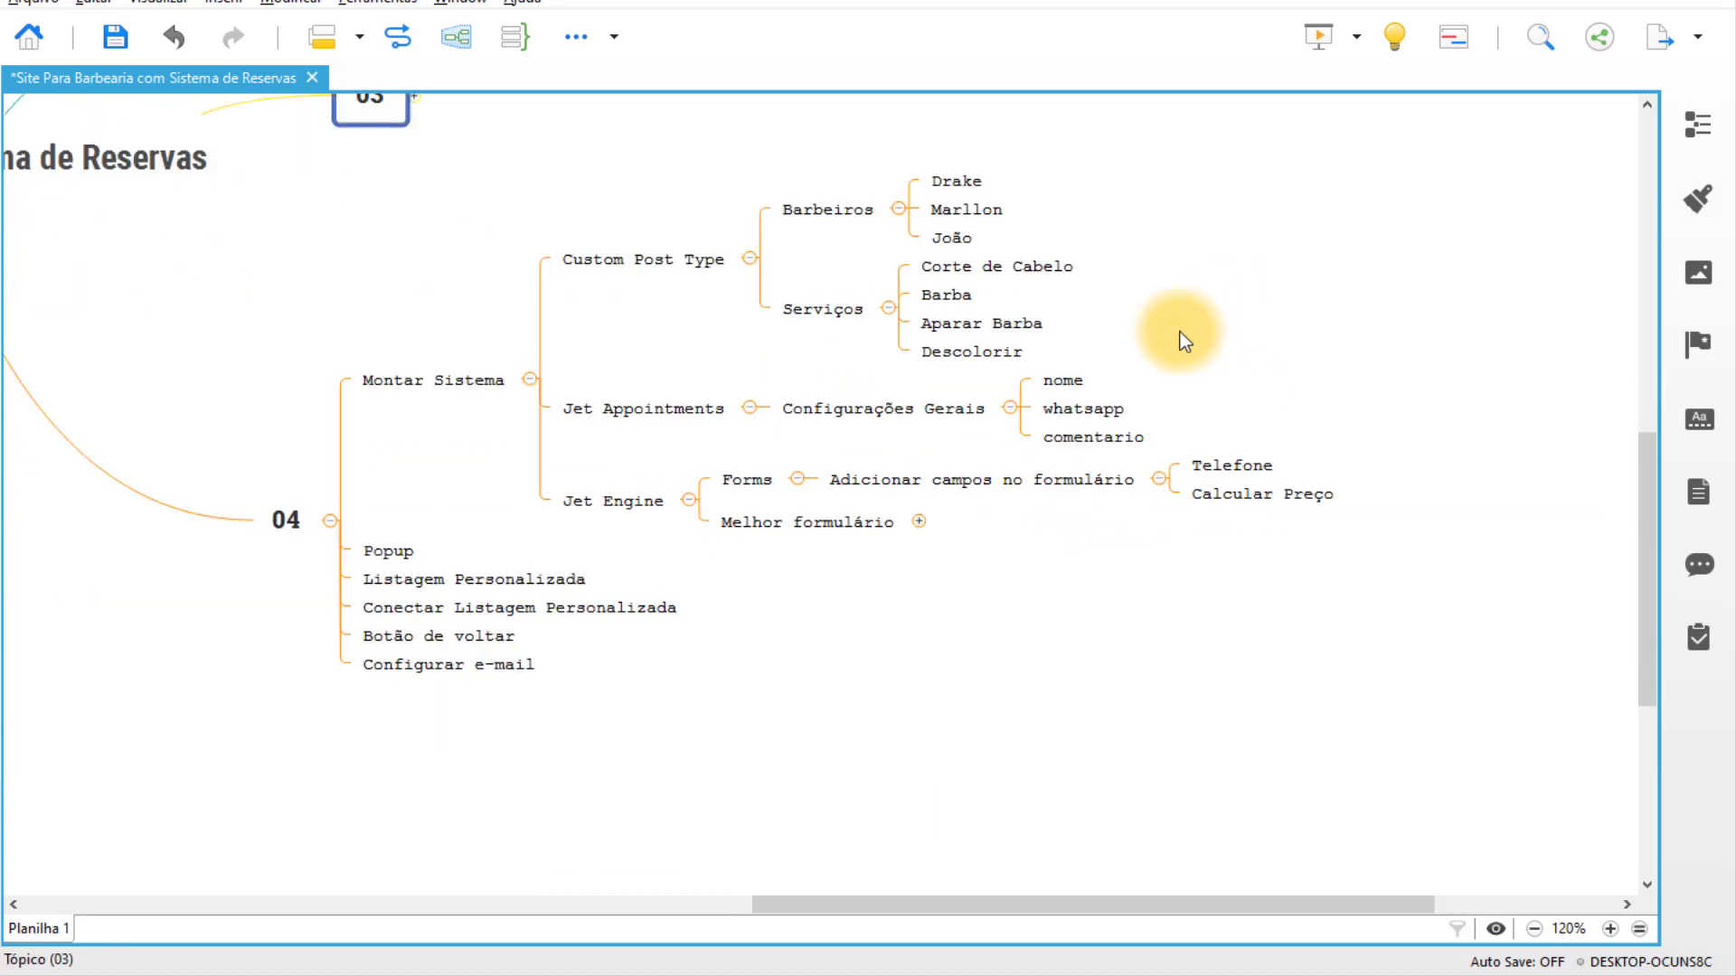
key(alt+Tab)
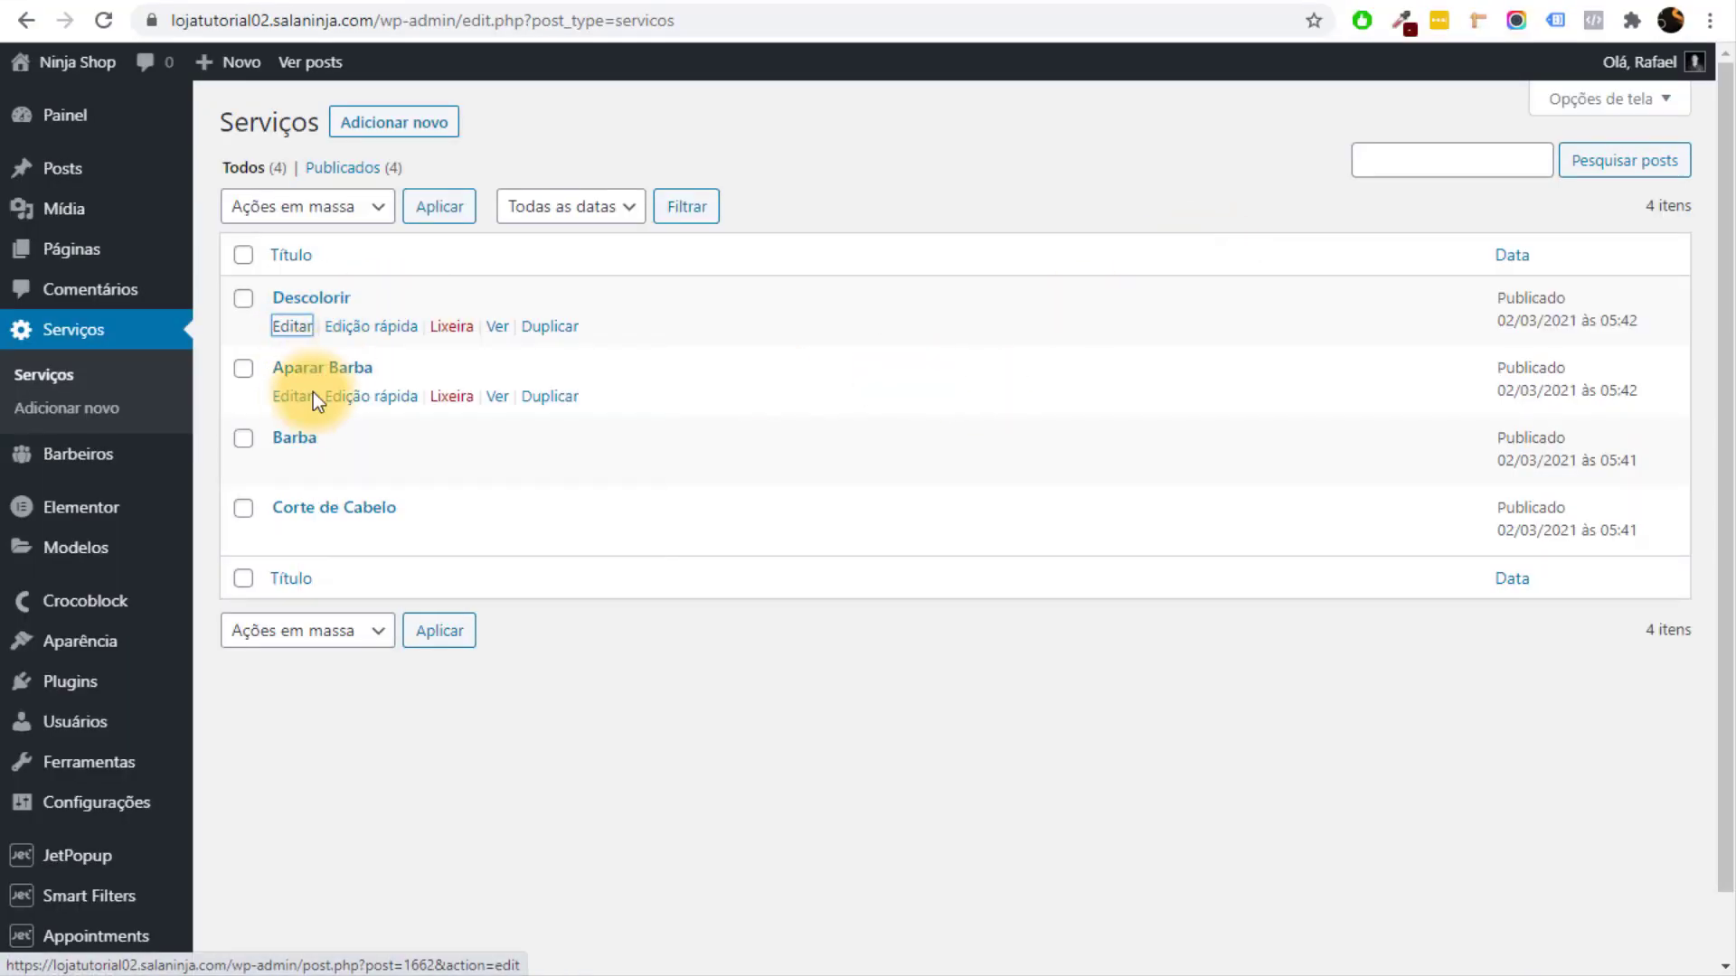
- Open the Aparar Barba, Barba and Corte de Cabelo edit pages in separate tabs
right_click(298, 397)
click(331, 416)
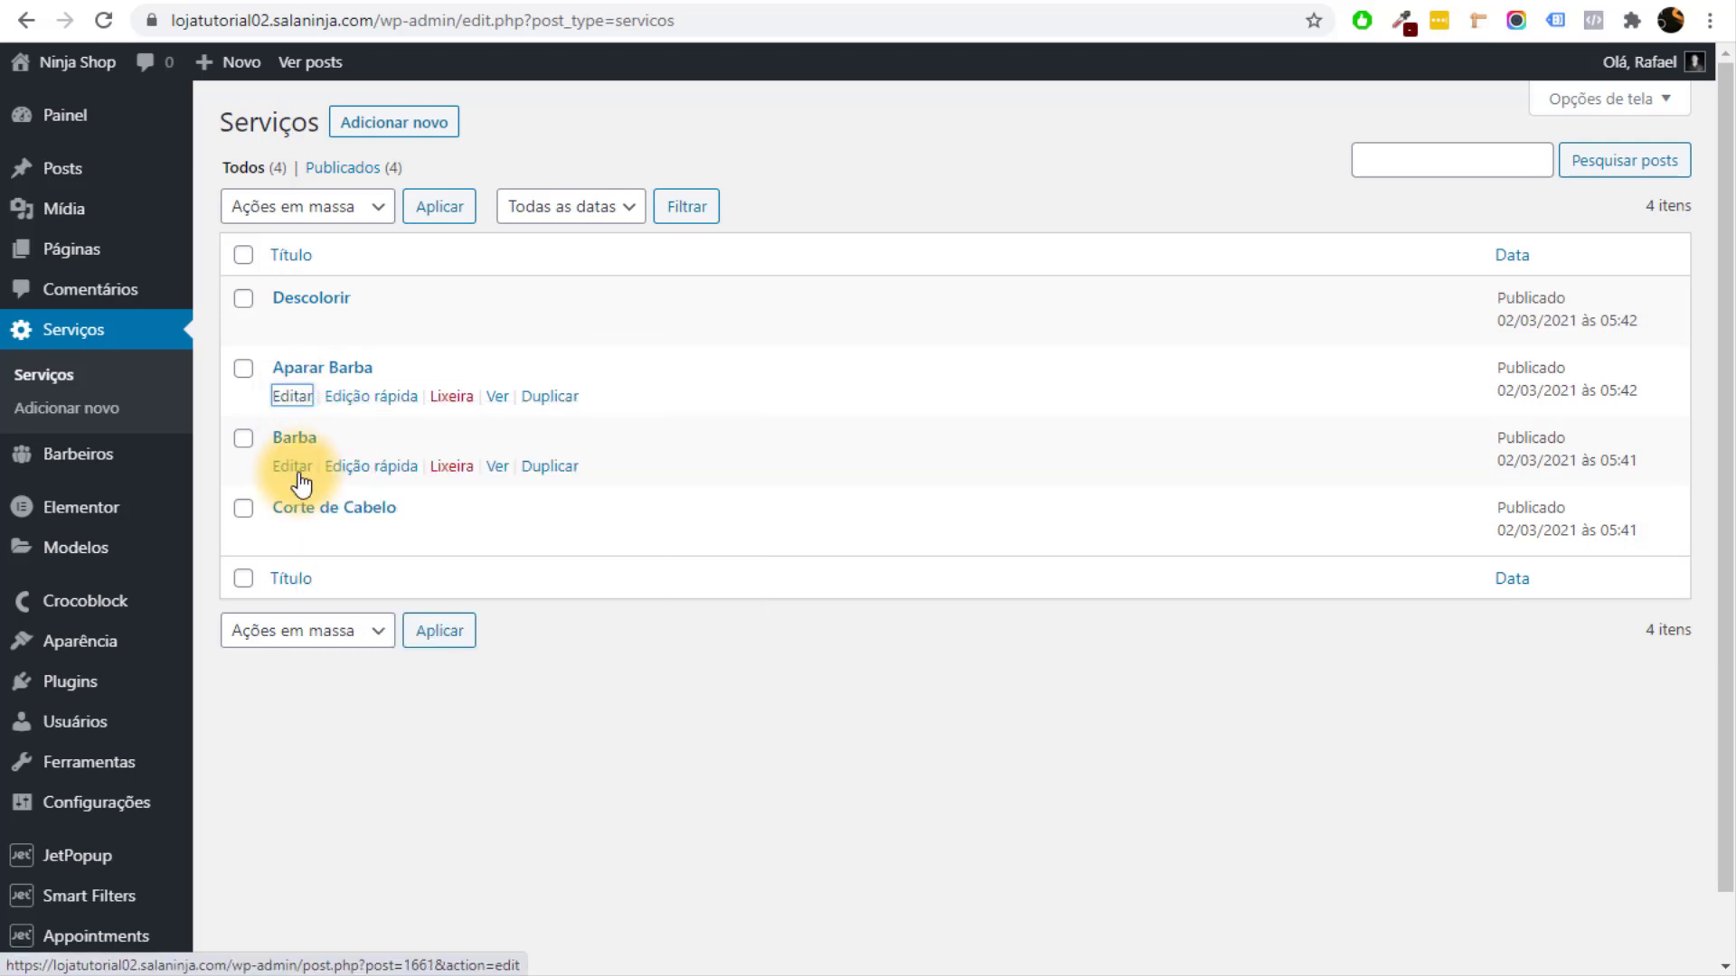
right_click(301, 467)
click(318, 487)
right_click(289, 538)
click(313, 560)
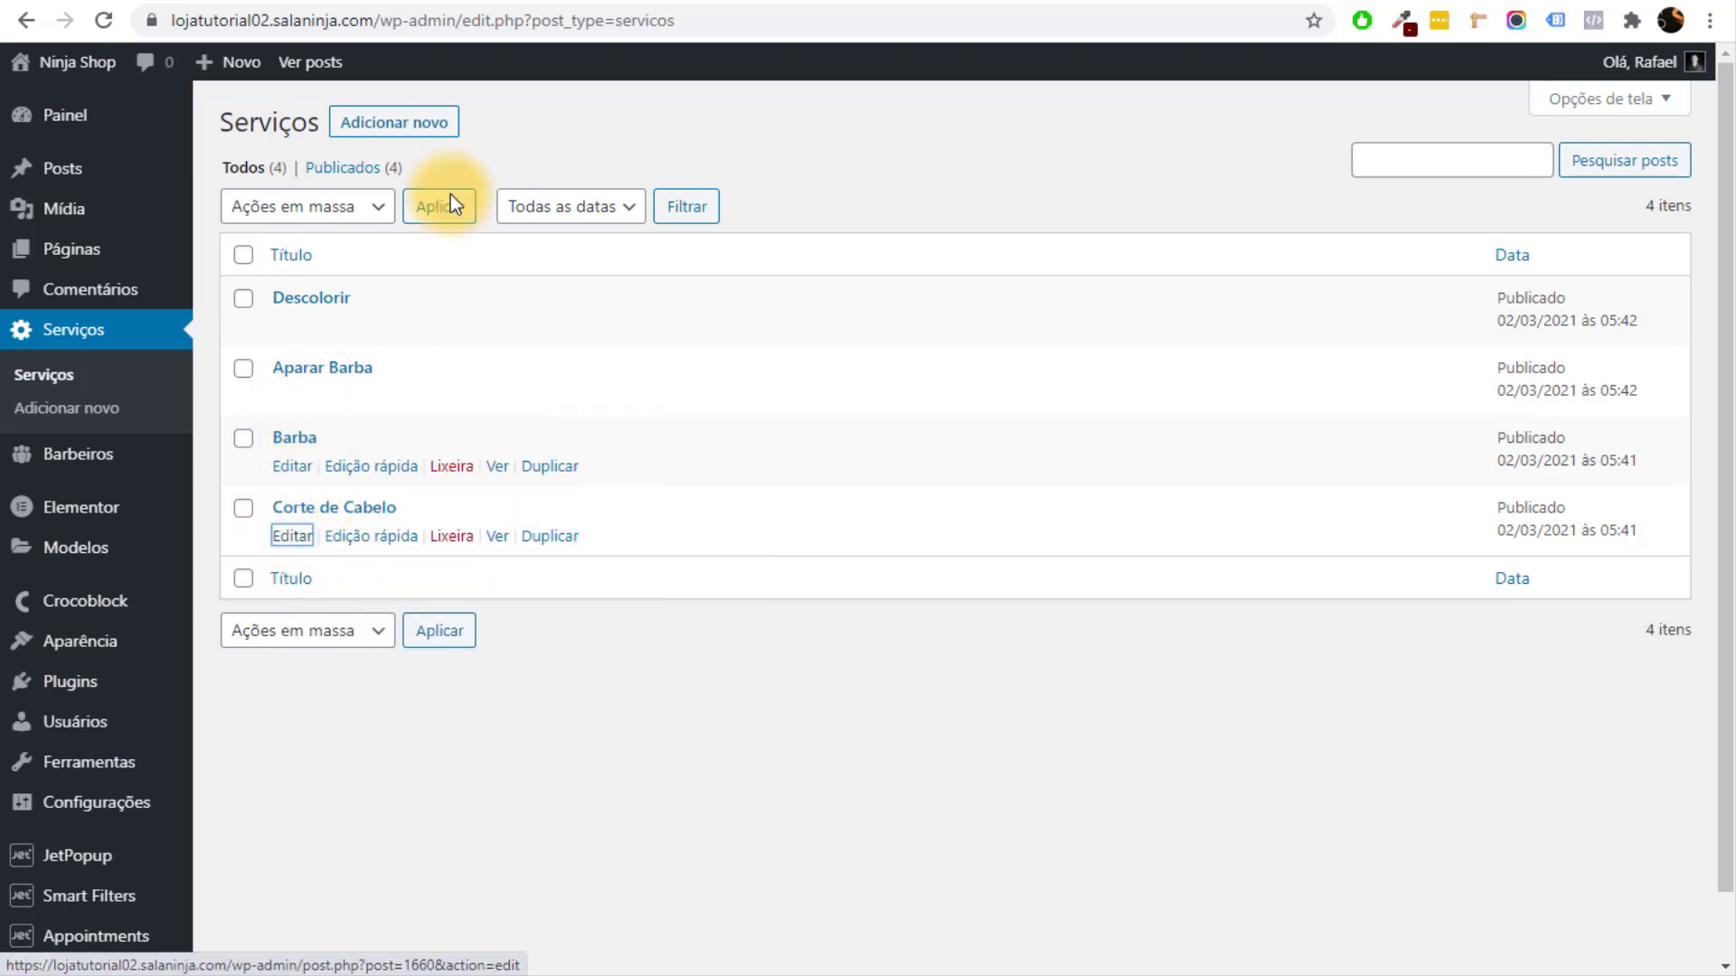
- Review the Descolorir edit page and check its price on the public site
key(ctrl+Tab)
scroll(704, 570, down, 1)
scroll(703, 570, down, 1)
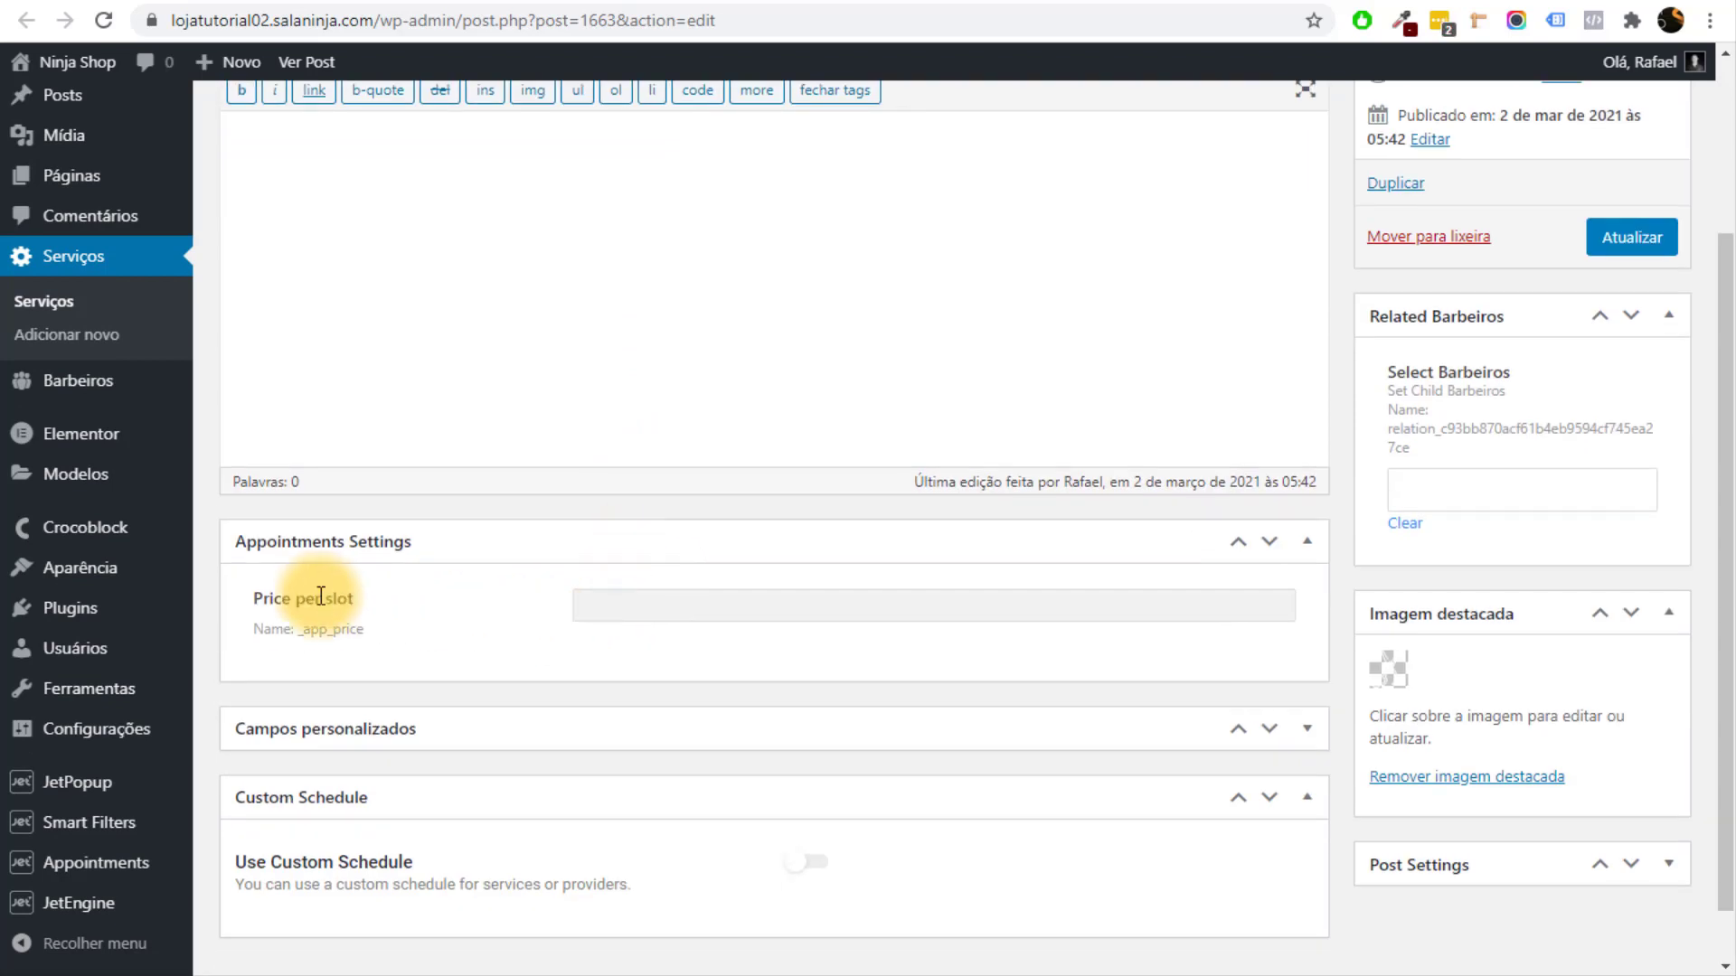
scroll(415, 535, up, 2)
scroll(415, 535, down, 1)
scroll(324, 226, up, 1)
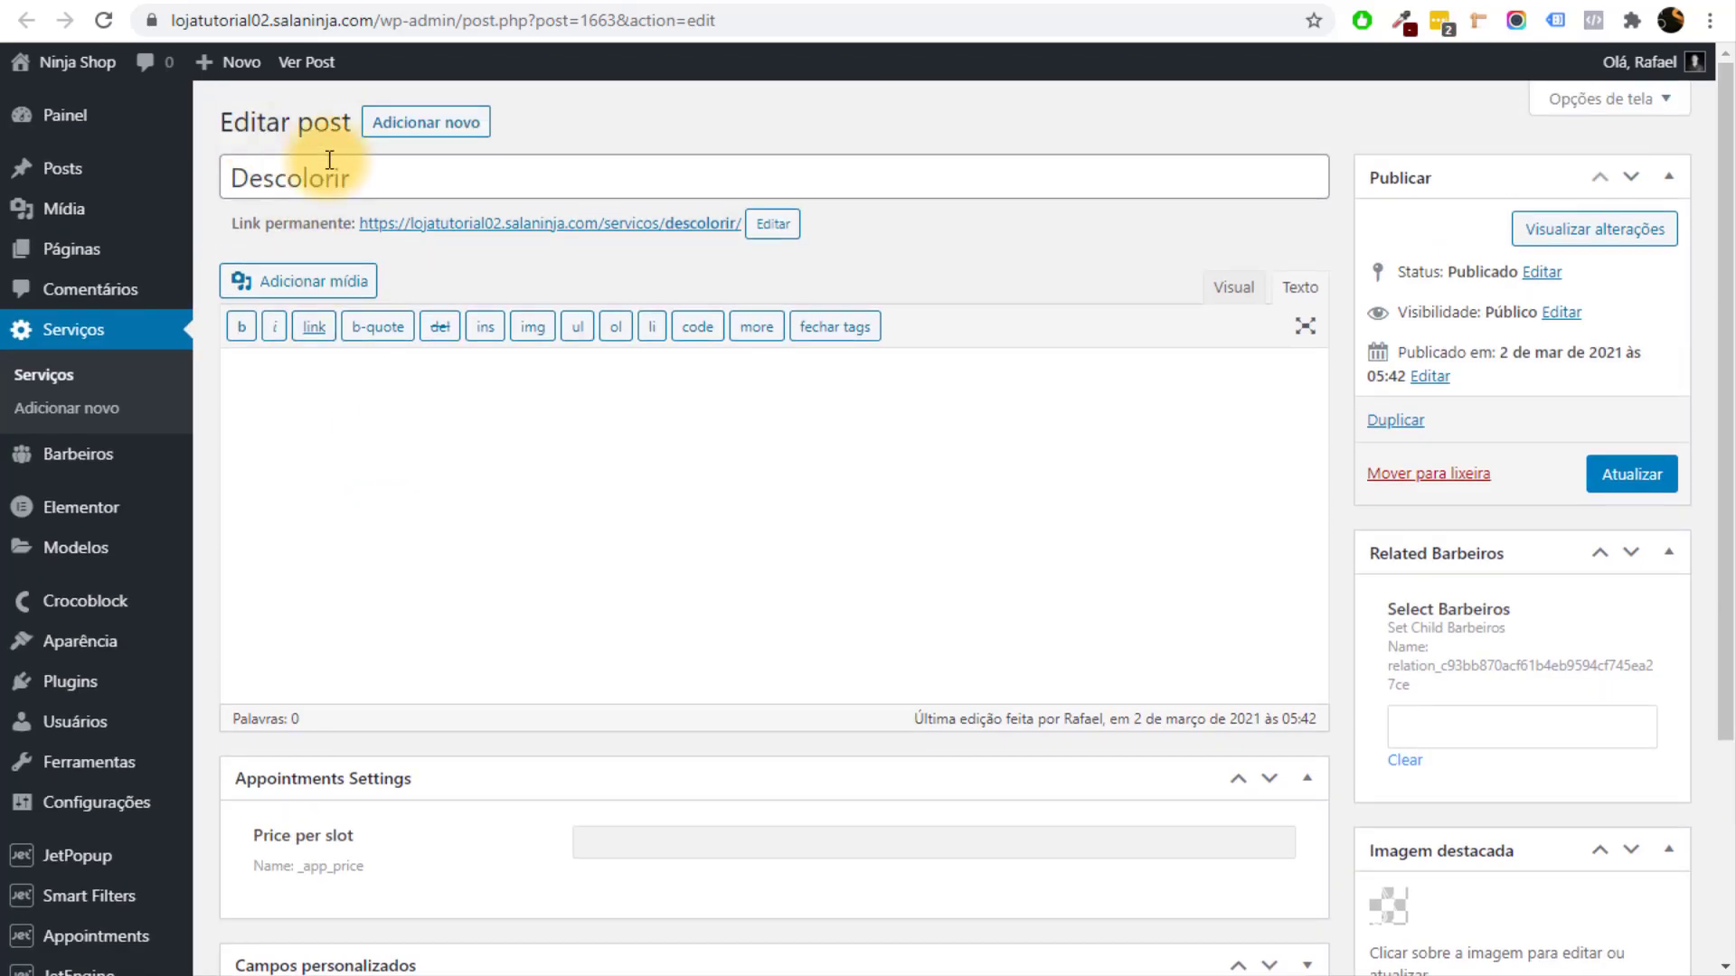
scroll(480, 451, down, 2)
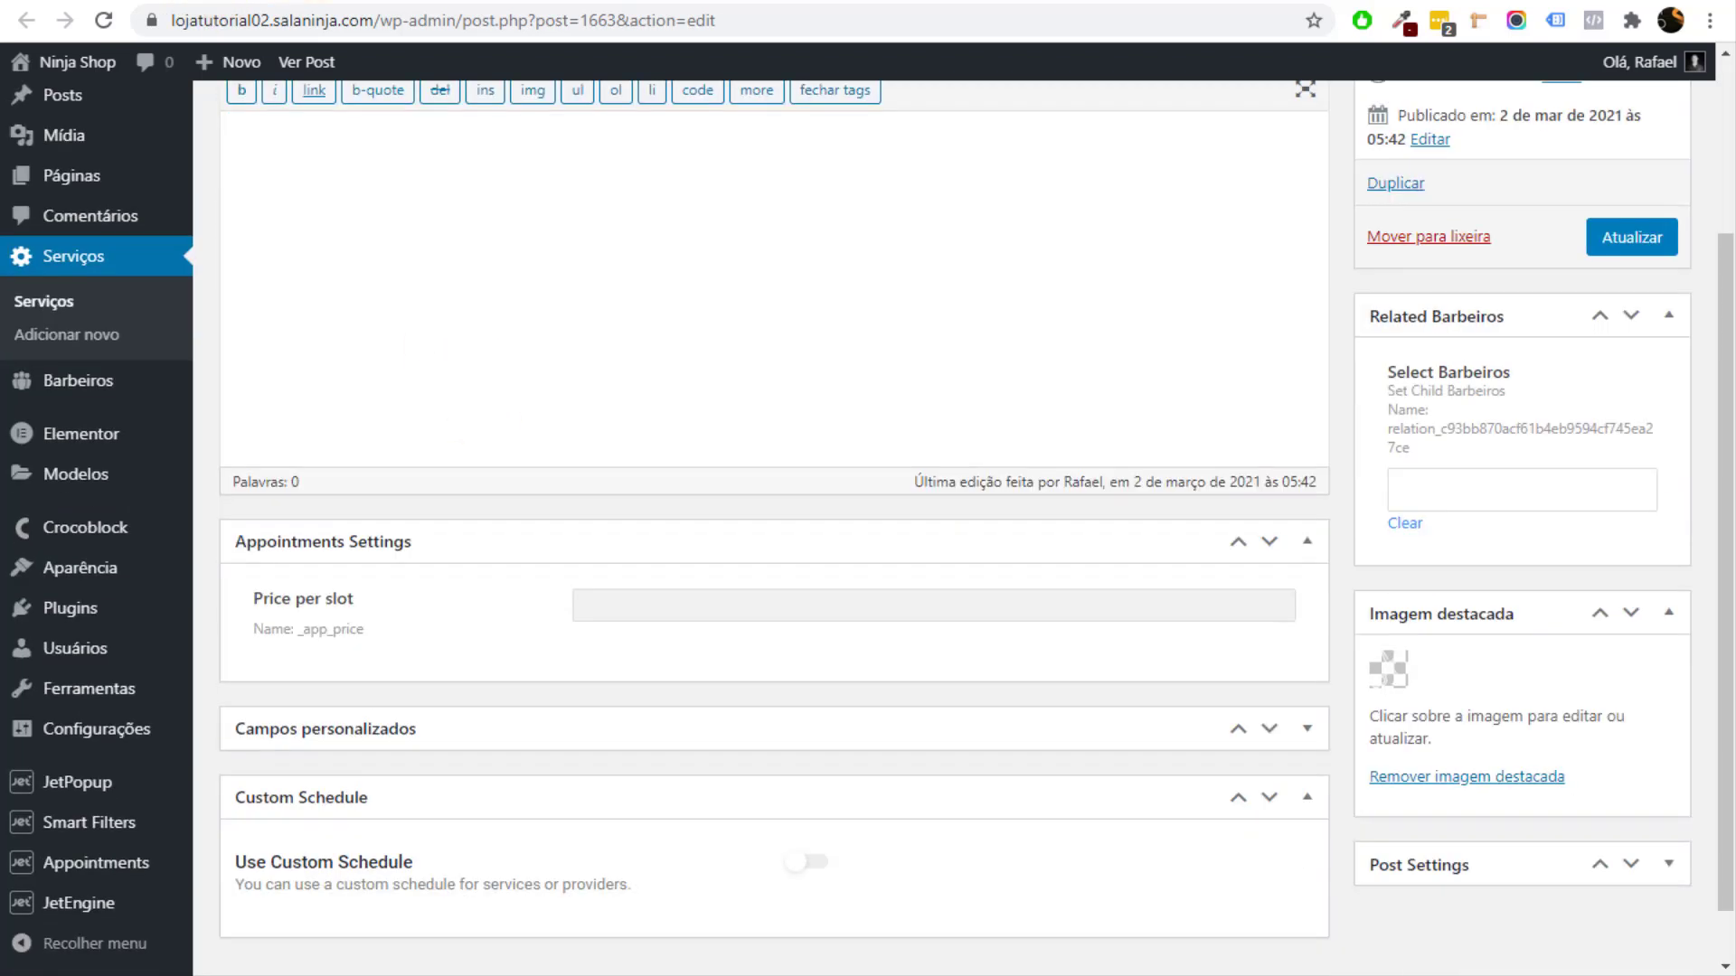
click(26, 20)
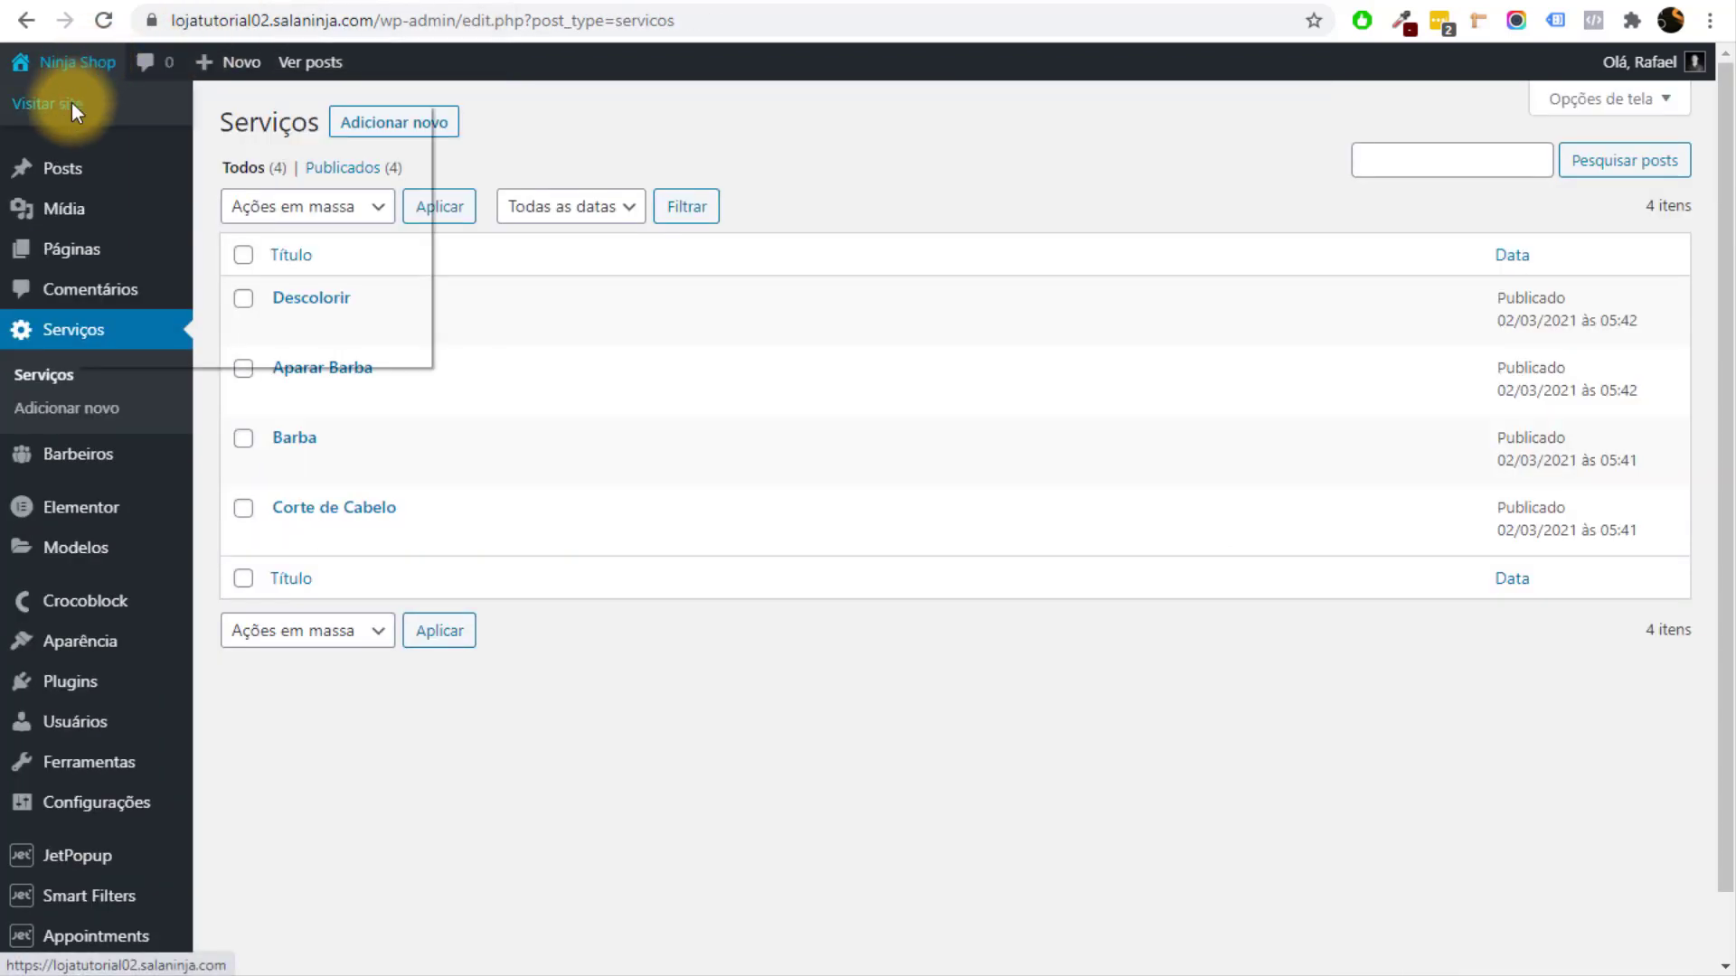
click(112, 116)
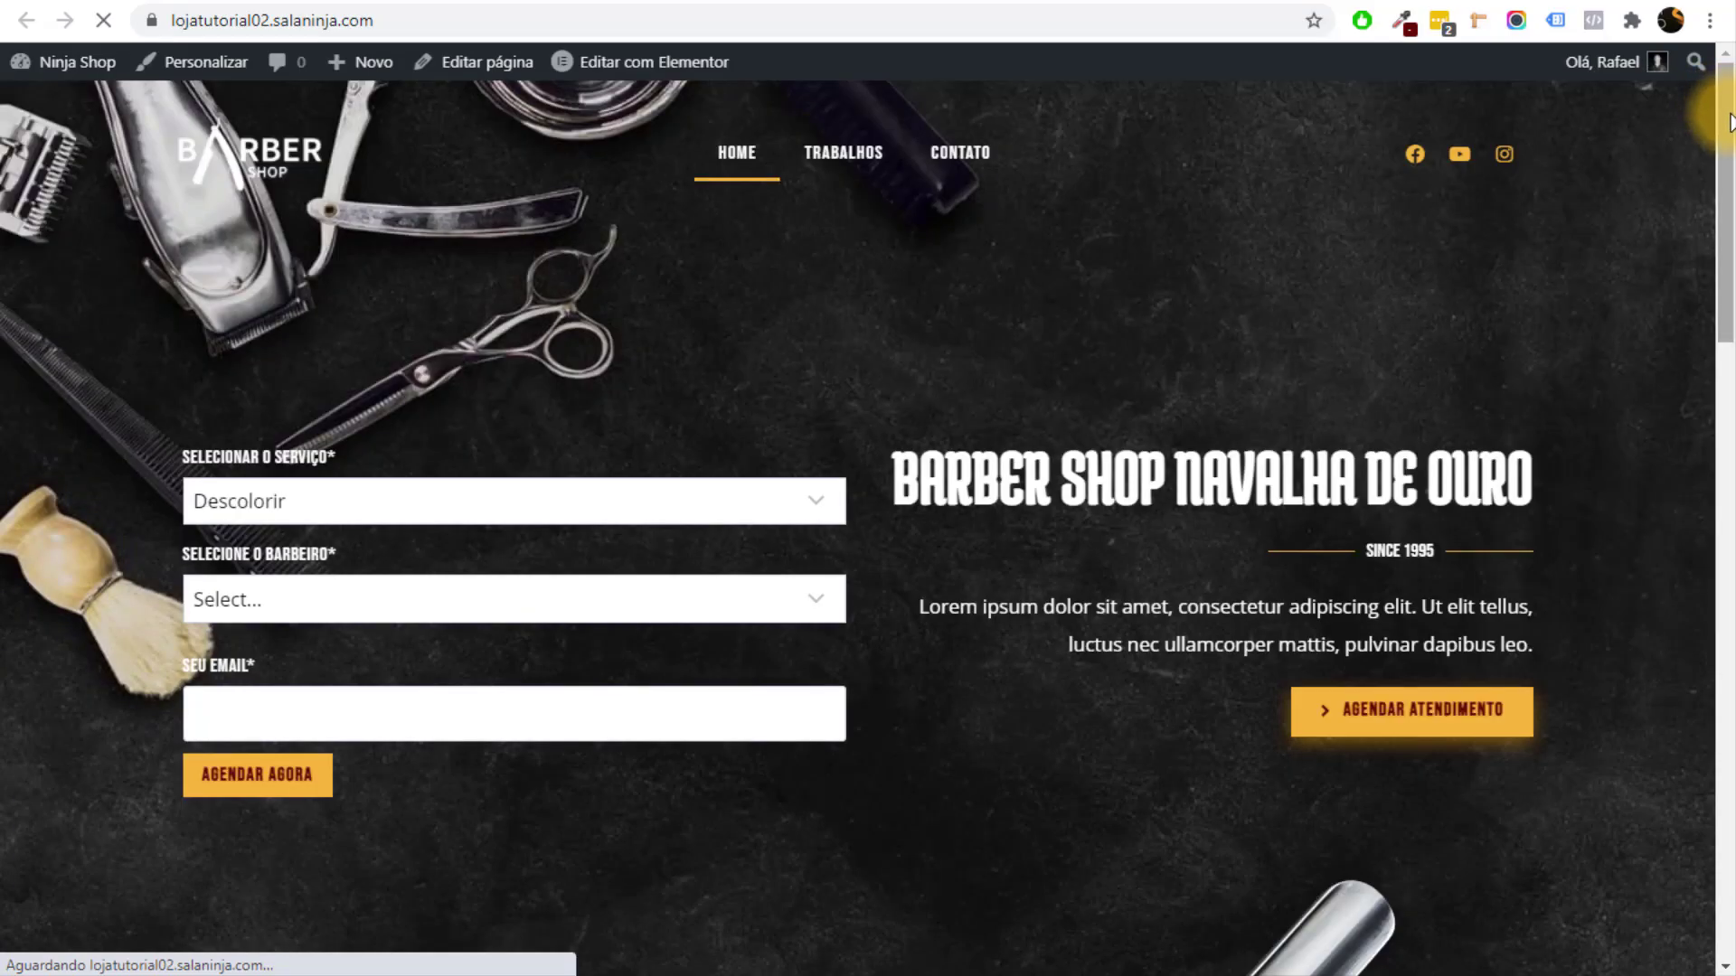
drag(1725, 117, 1642, 497)
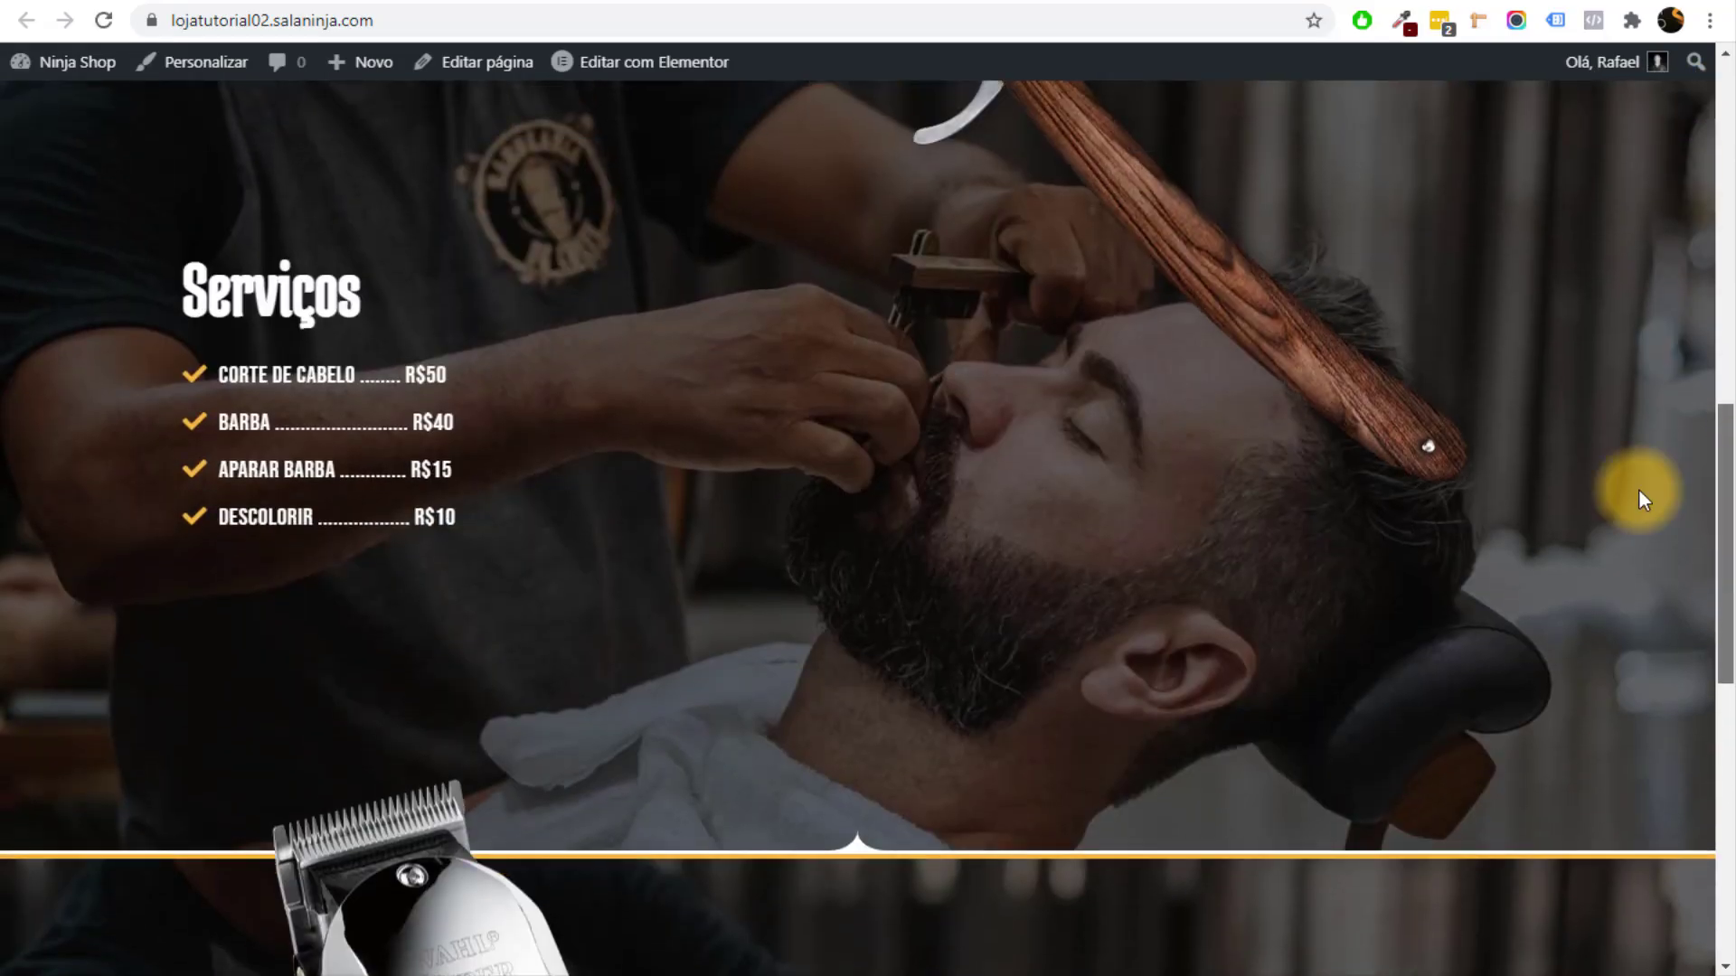
double_click(433, 516)
key(ctrl+Tab)
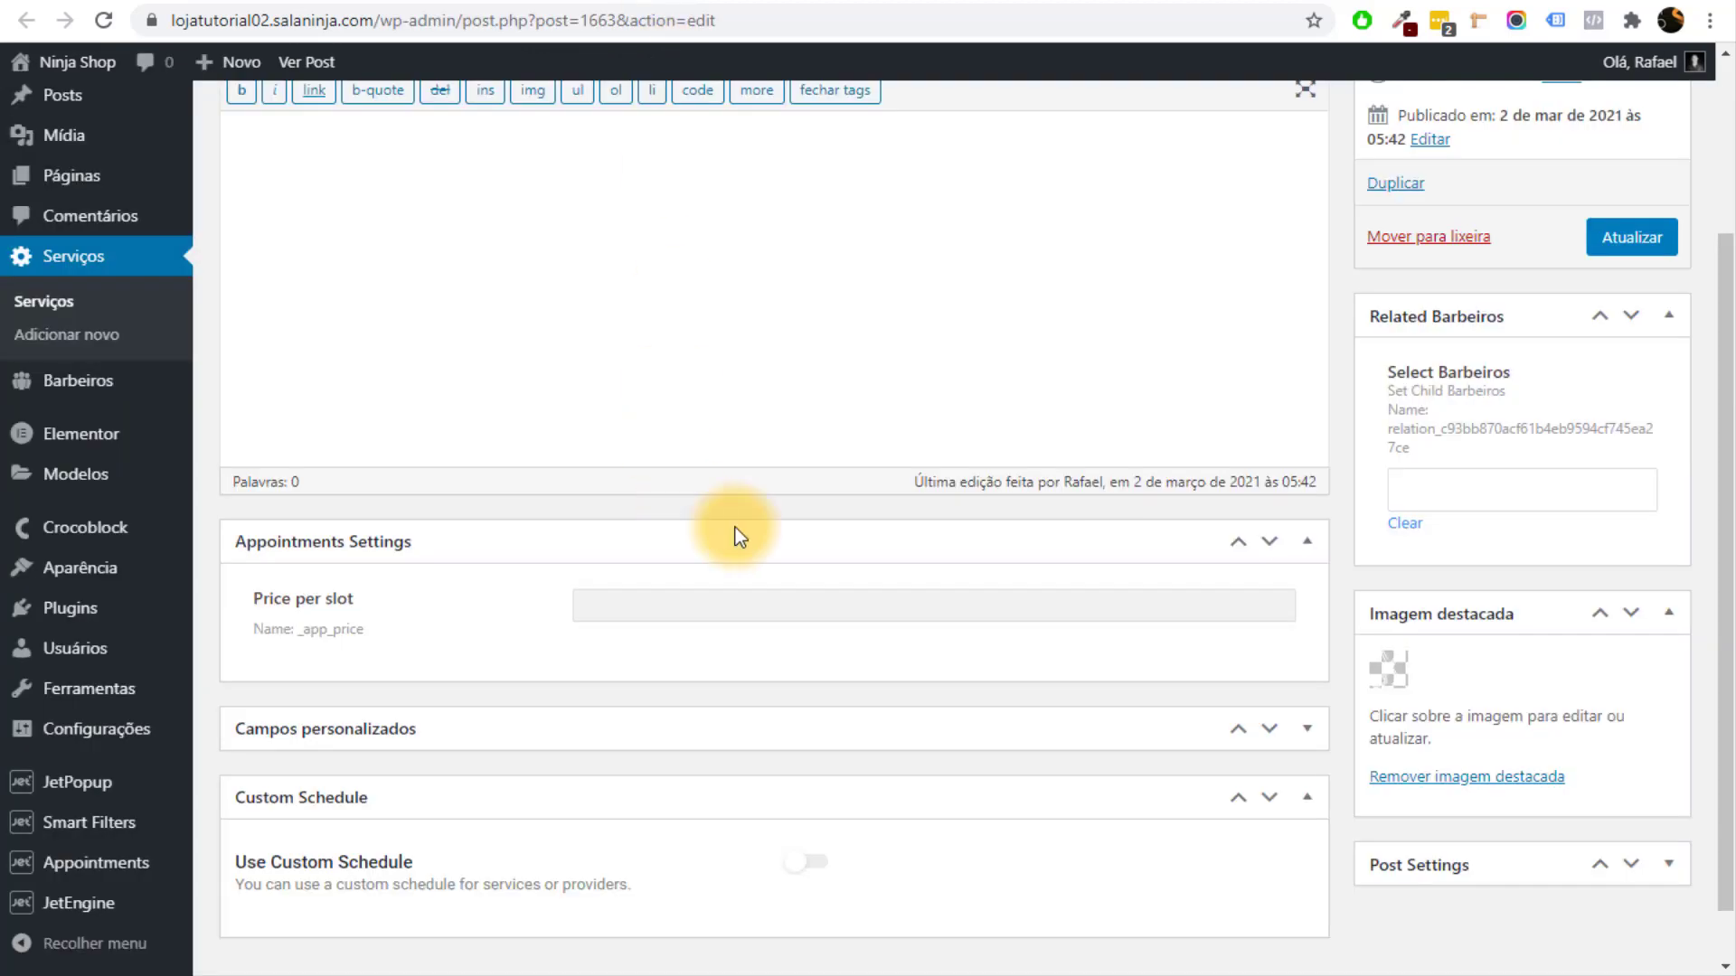
- Set Descolorir's price per slot to 10, link barber Drake, and save with Atualizar
text(10)
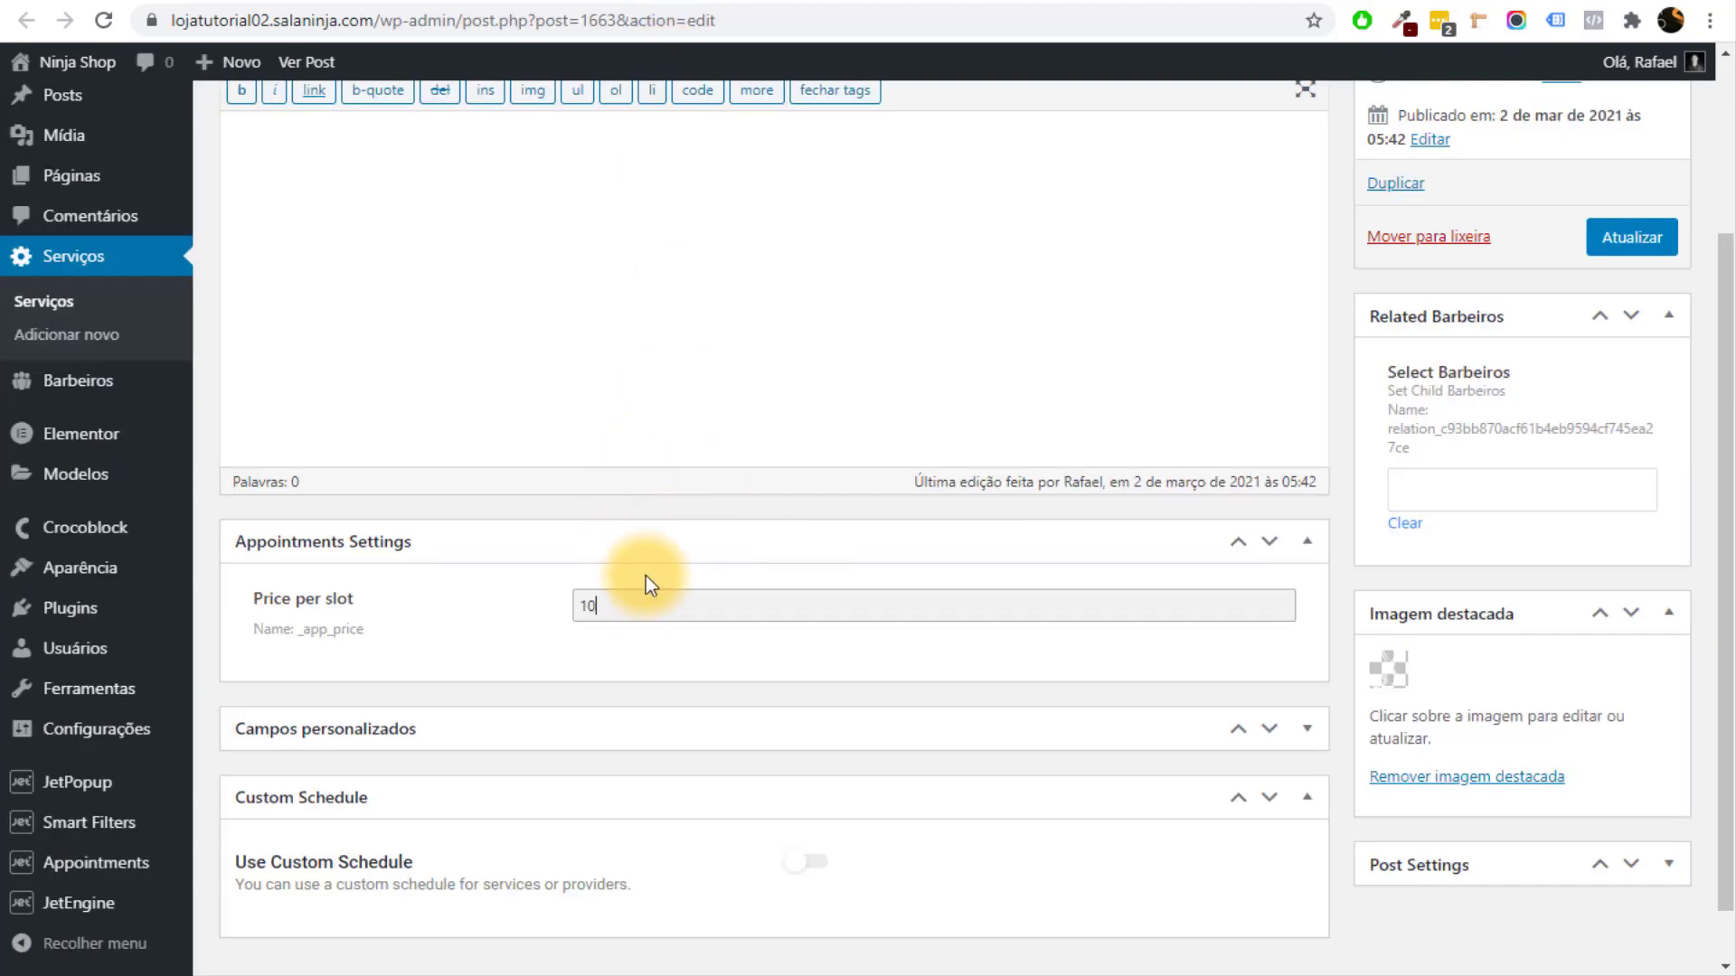
scroll(1465, 717, up, 3)
click(1532, 721)
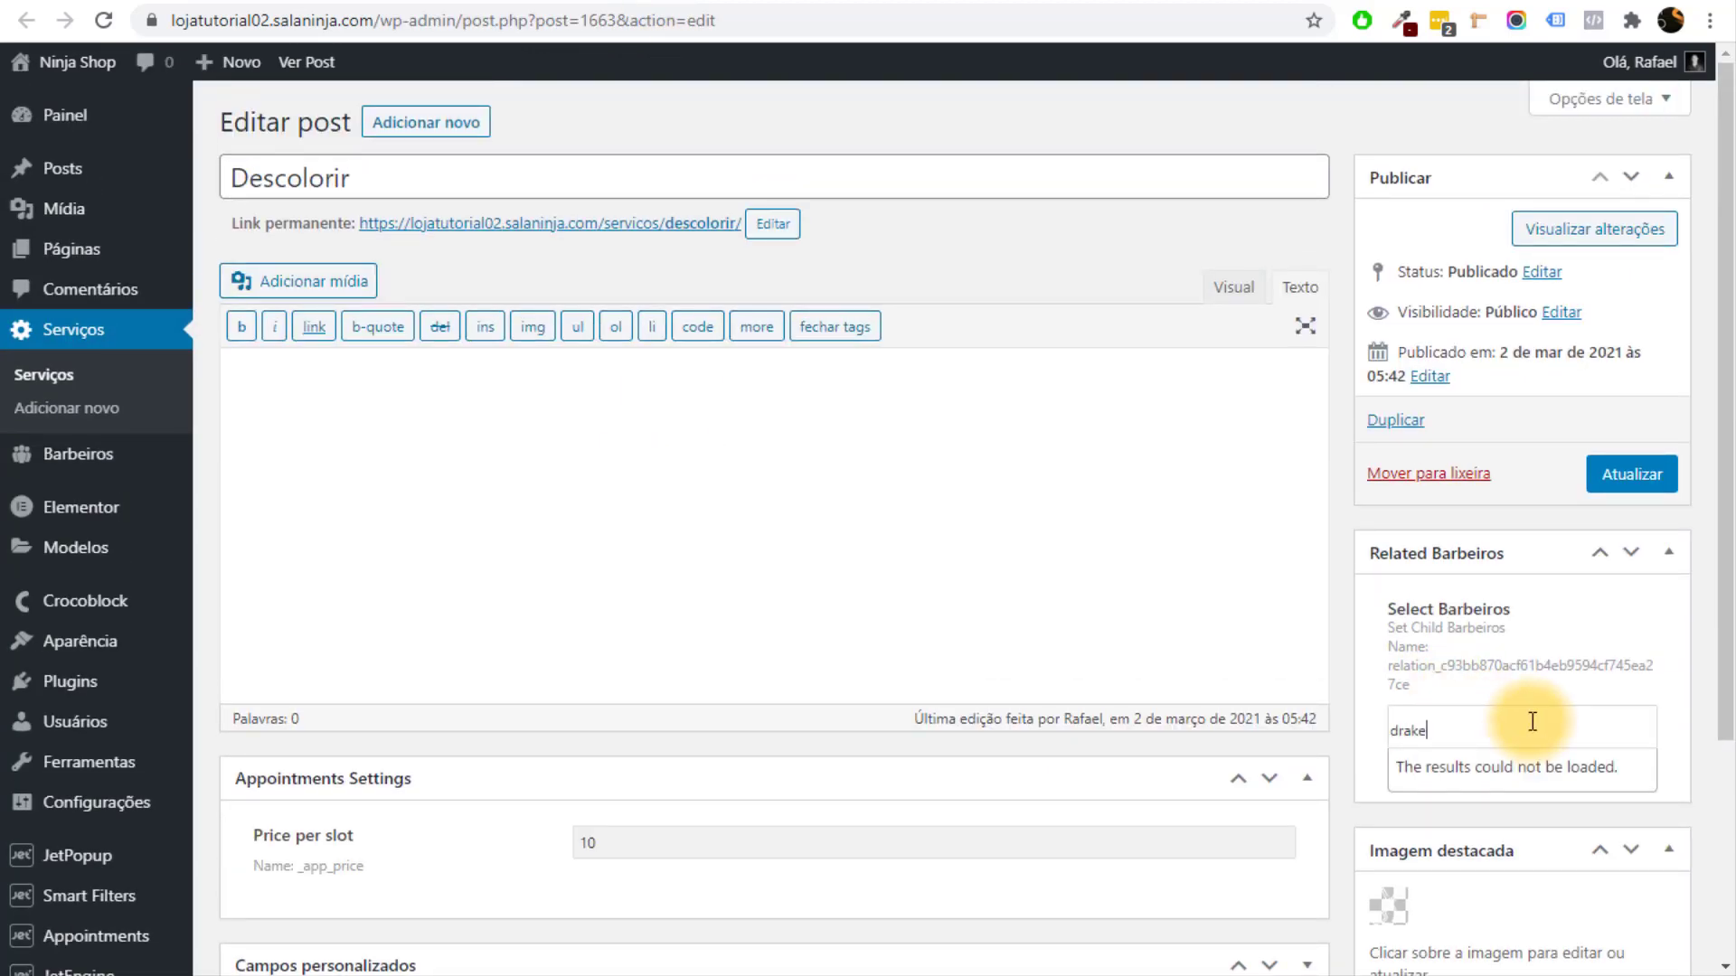
text(drake)
click(1484, 769)
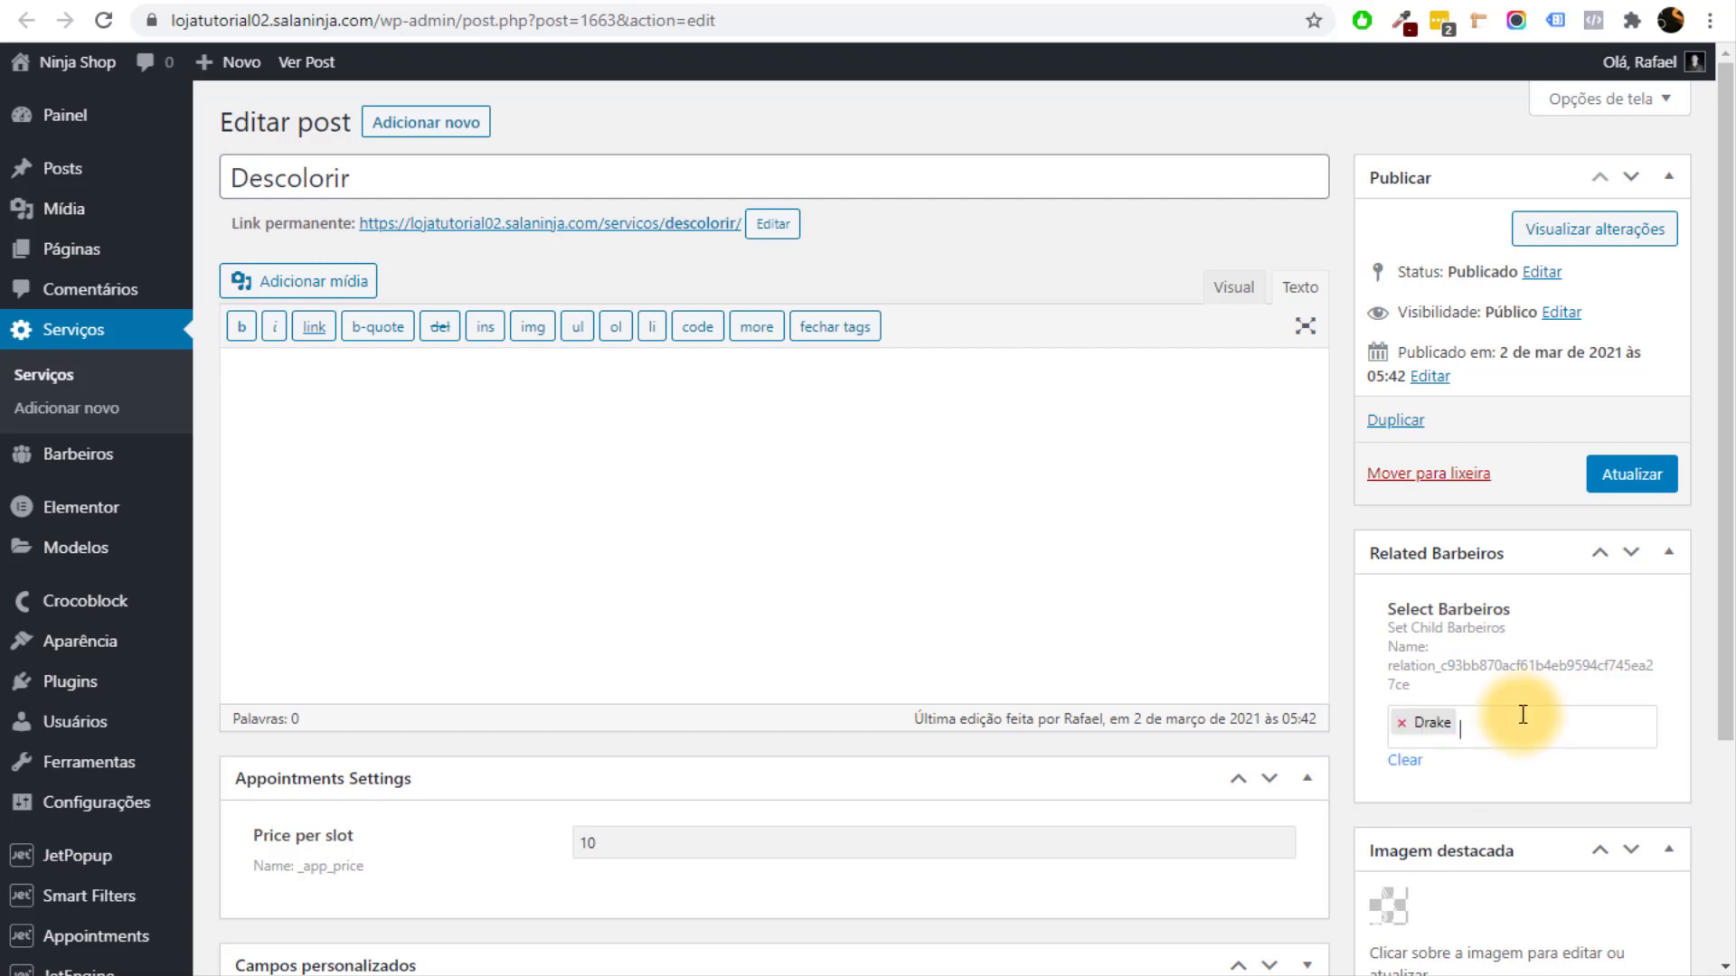
click(1633, 477)
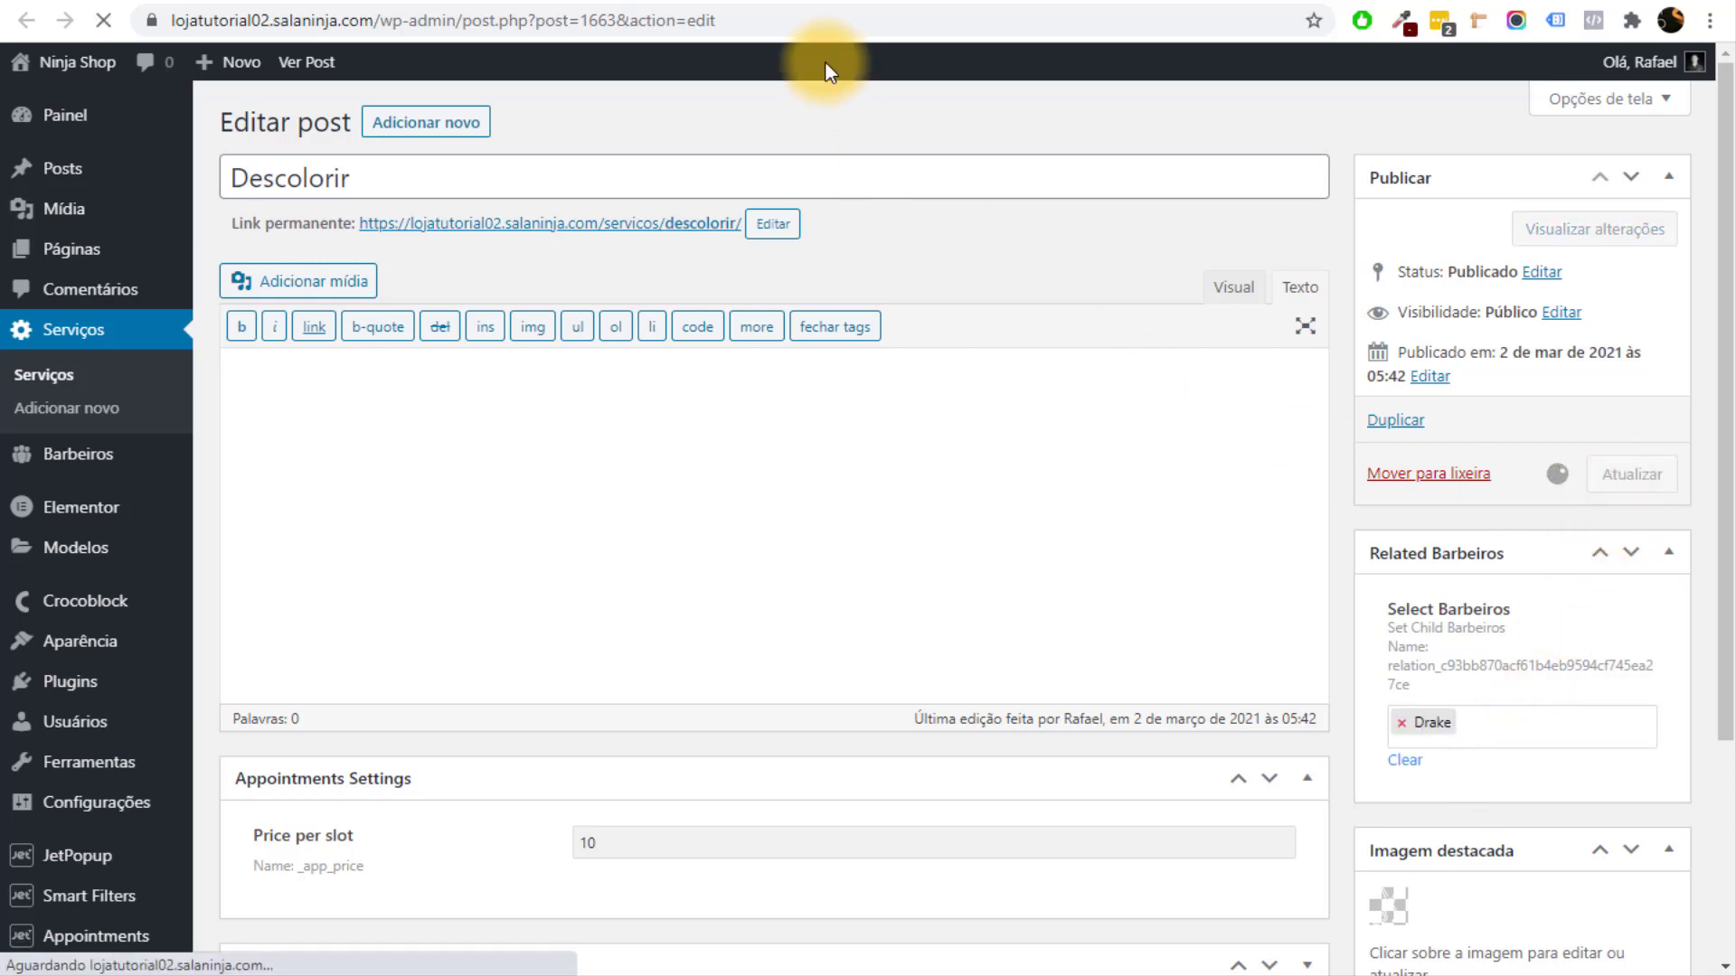
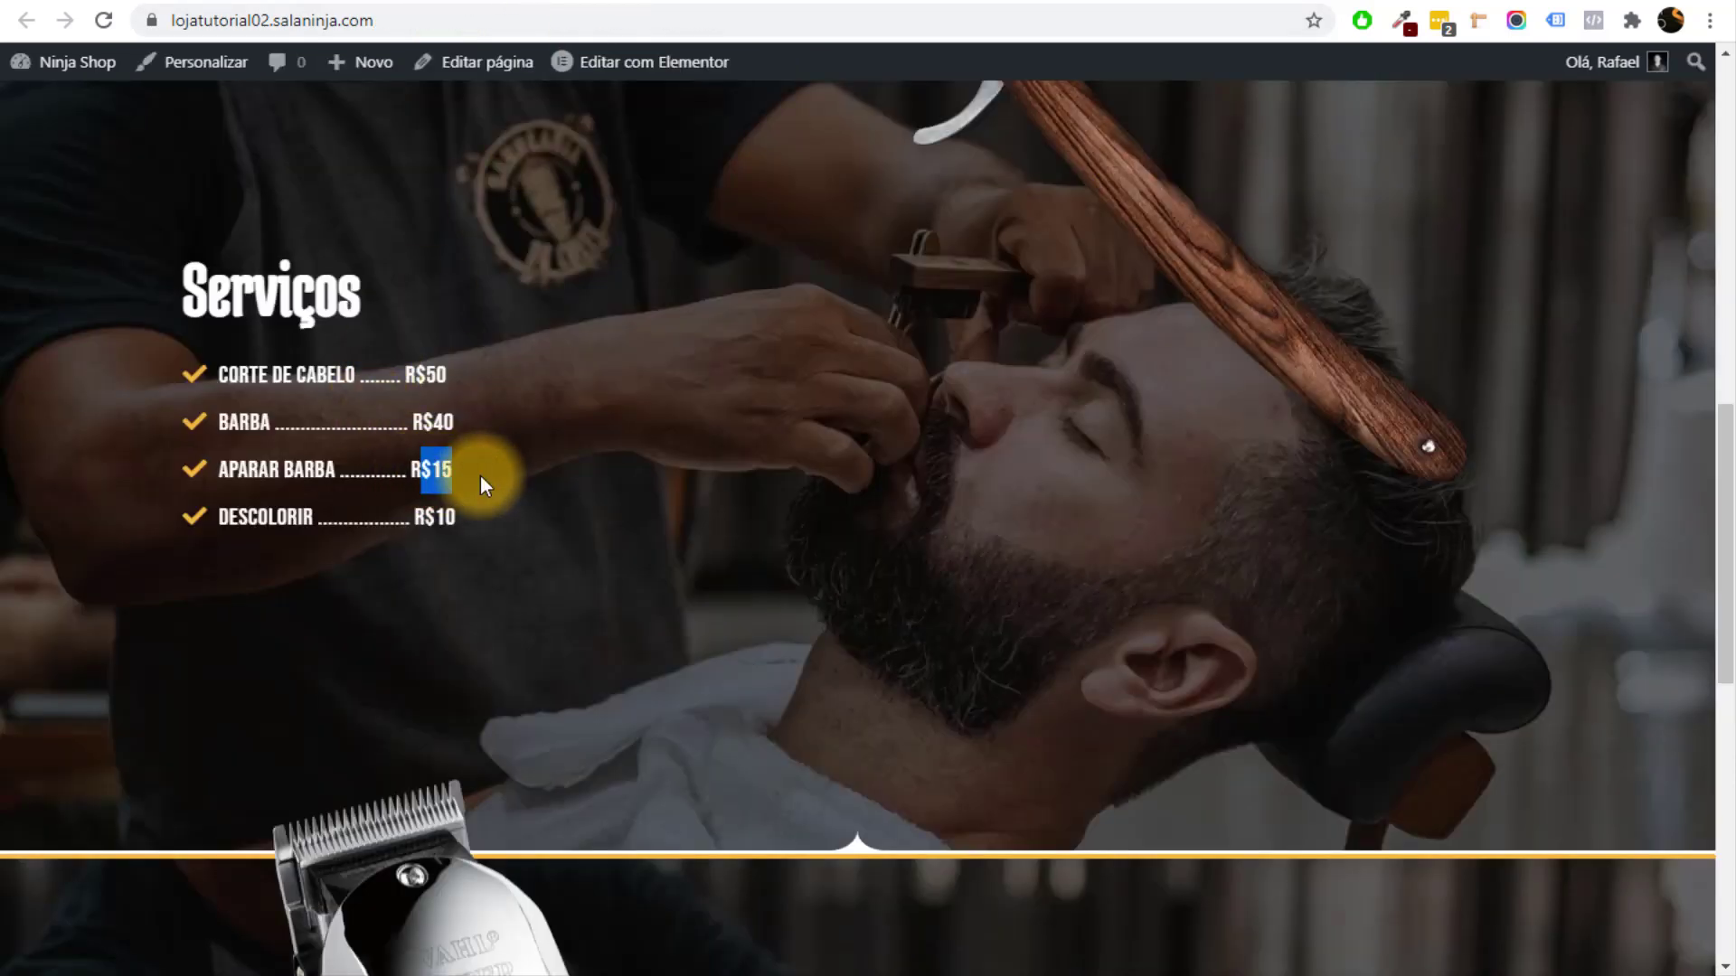
- Set Aparar Barba's price per slot to 15, link two barbers found by searching 'joã', and save
double_click(442, 469)
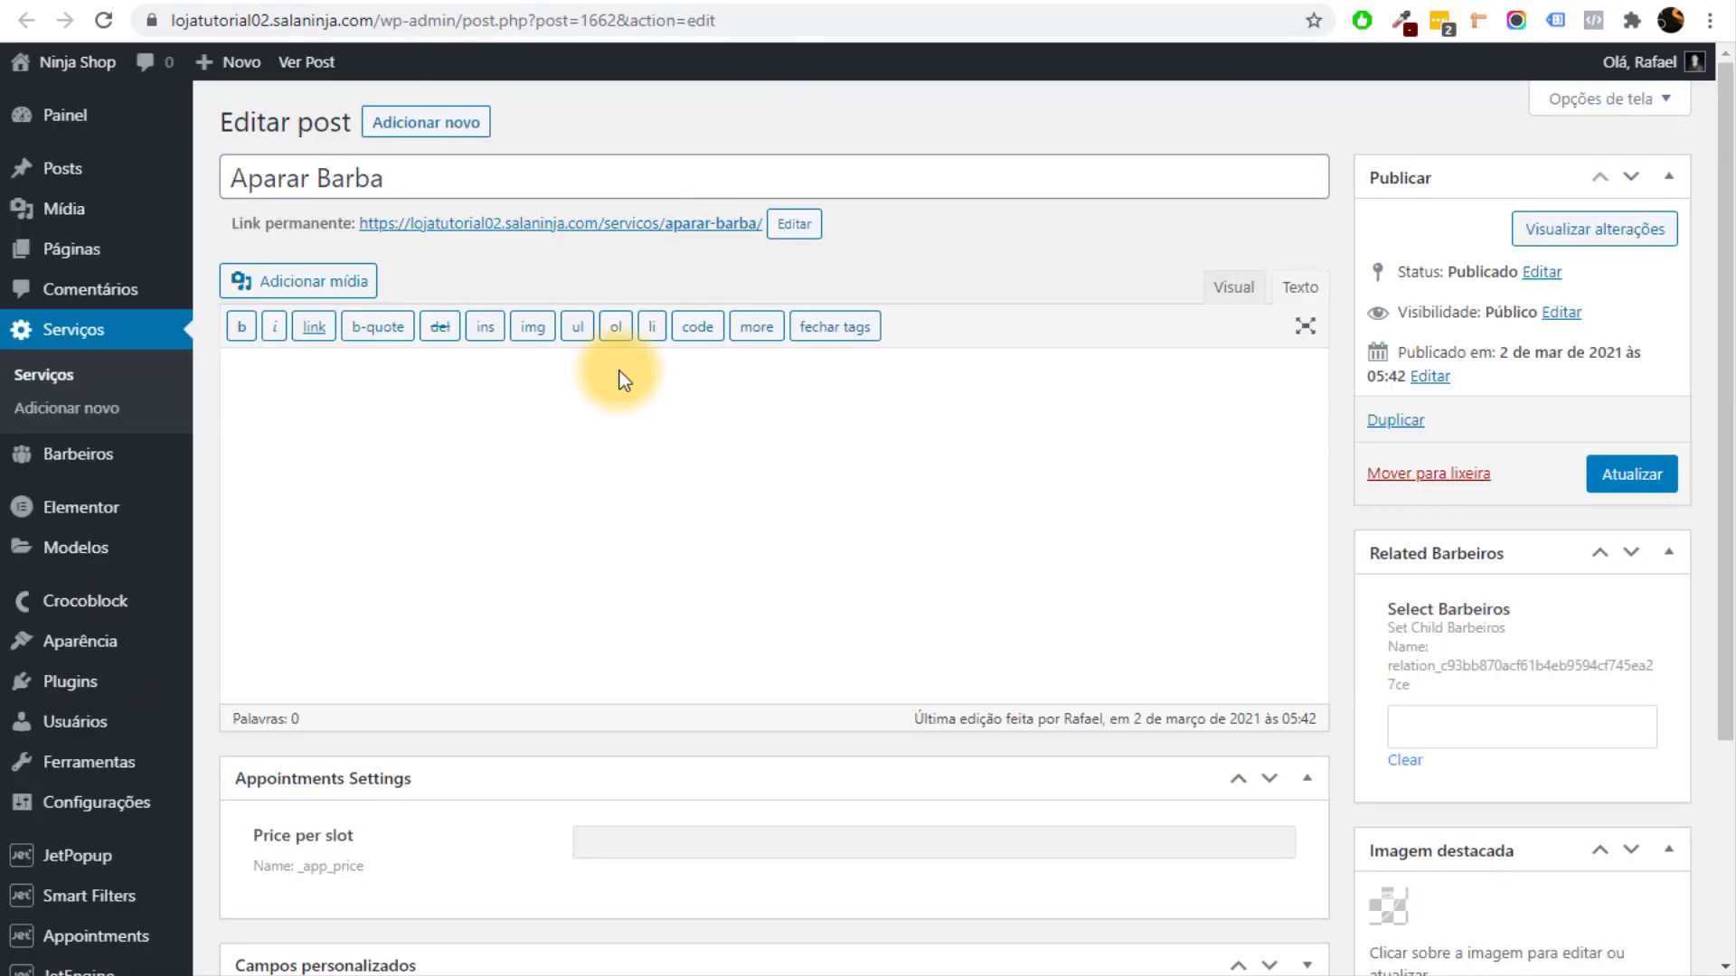
scroll(503, 639, down, 3)
click(648, 600)
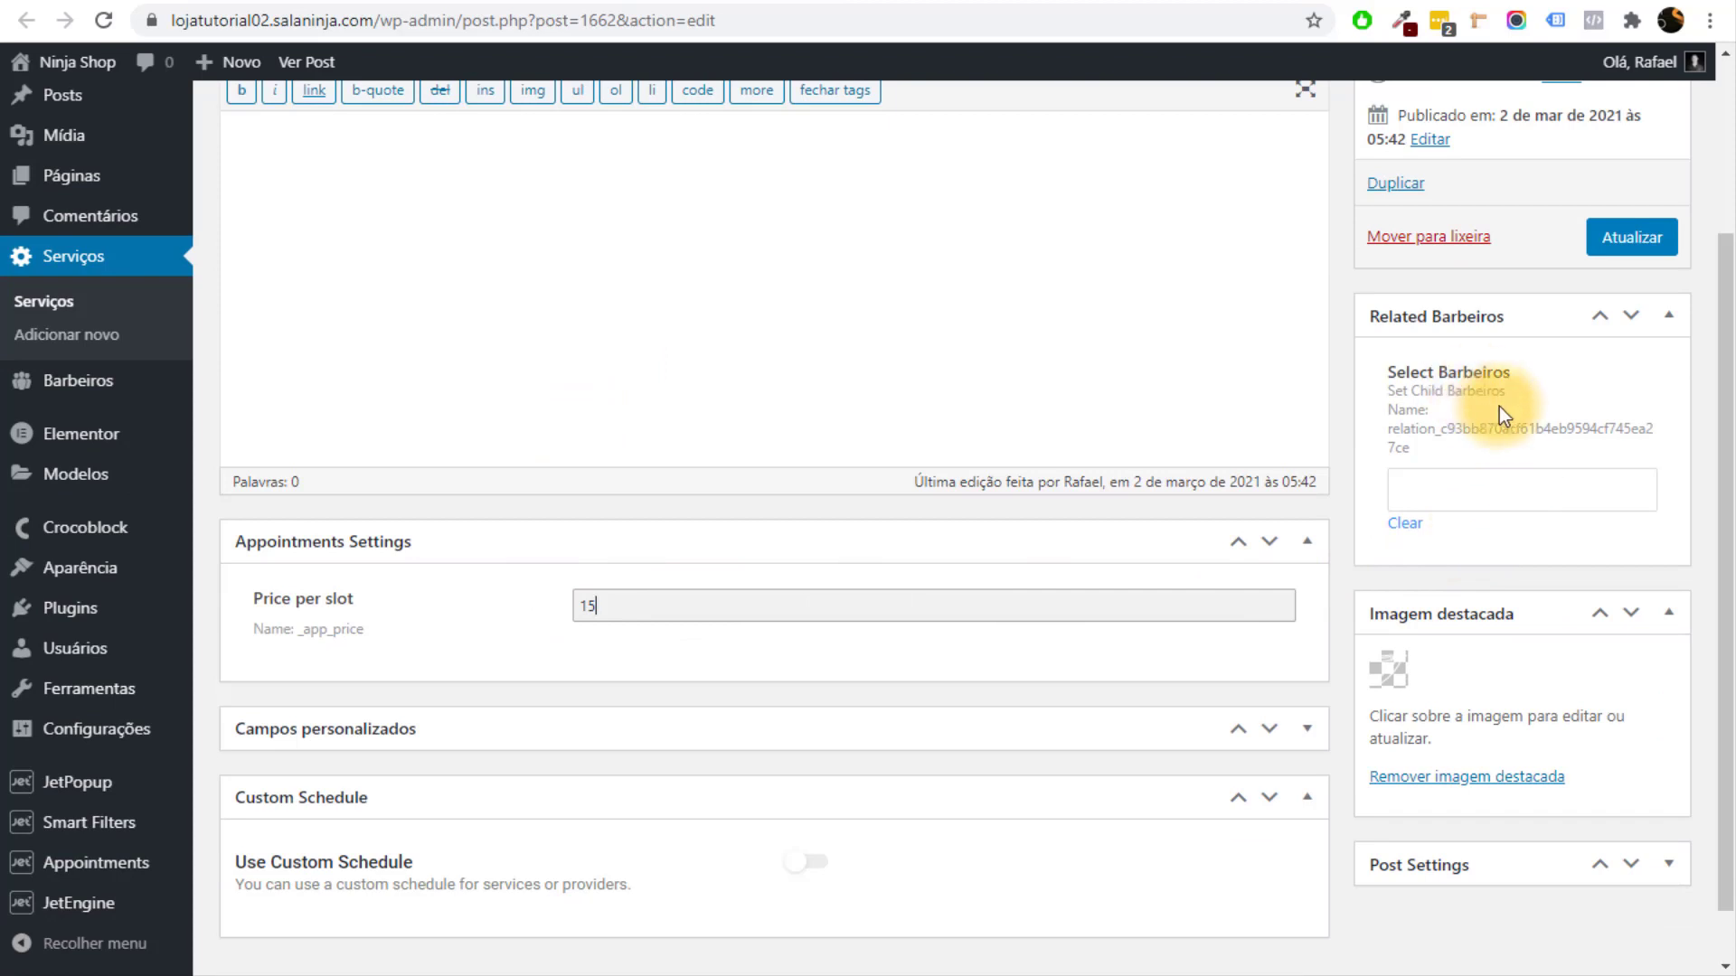
click(1490, 494)
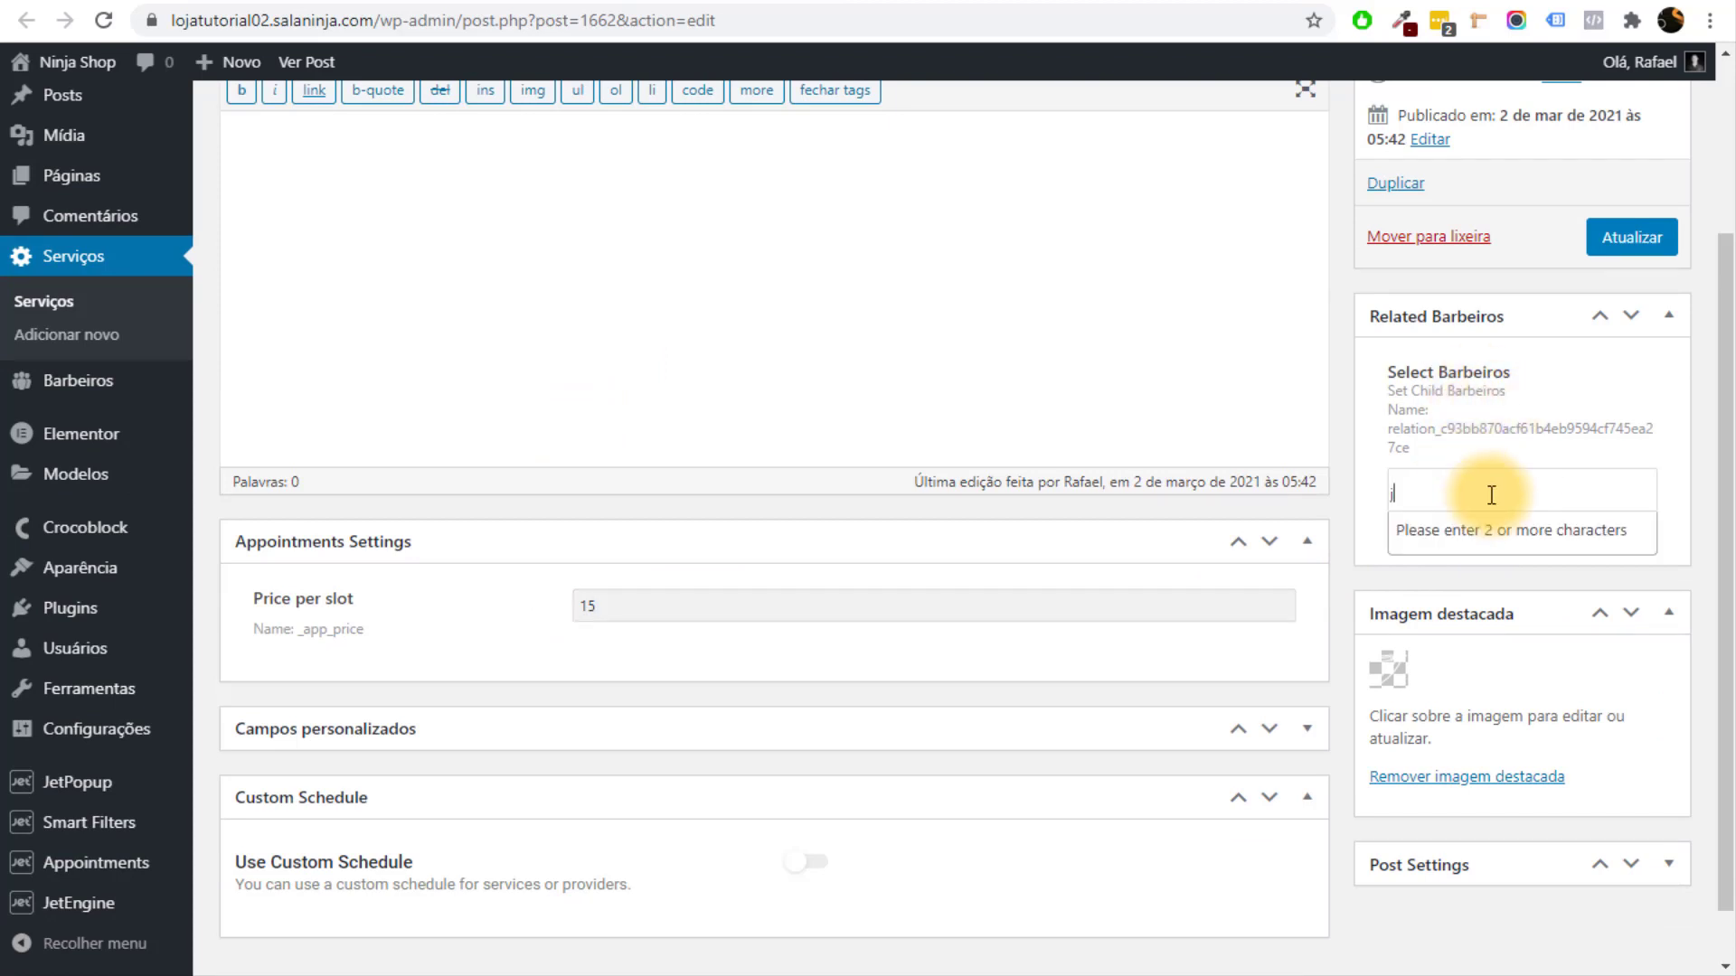
text(joã)
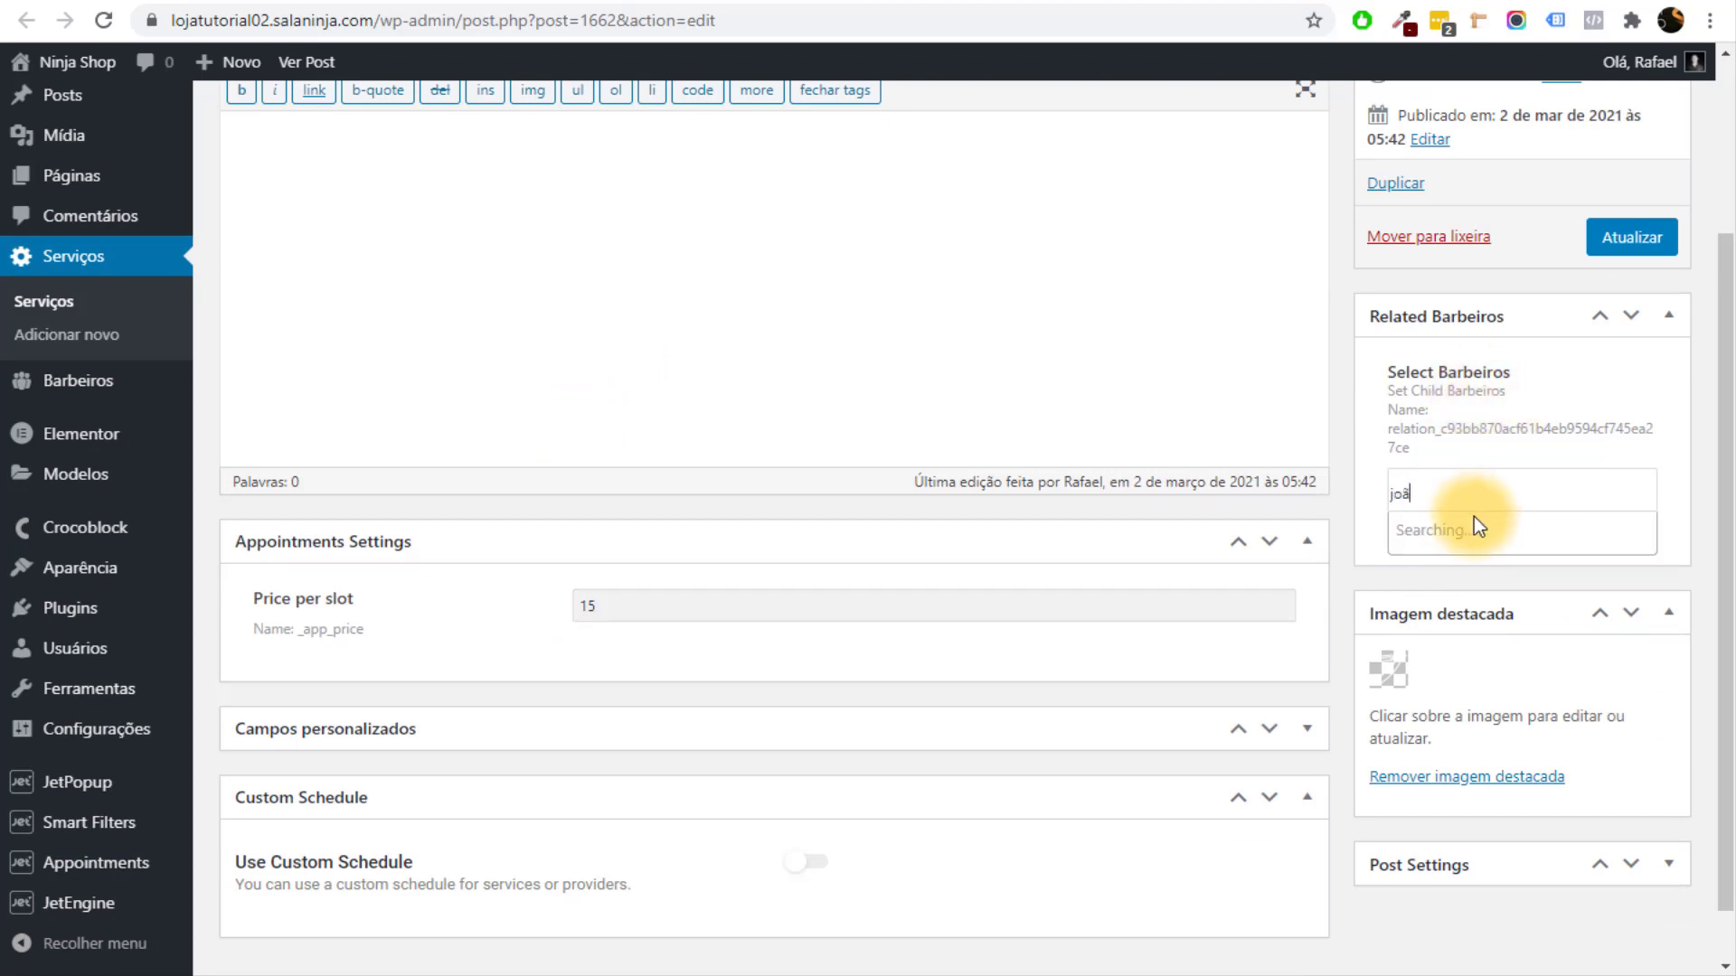
click(1473, 535)
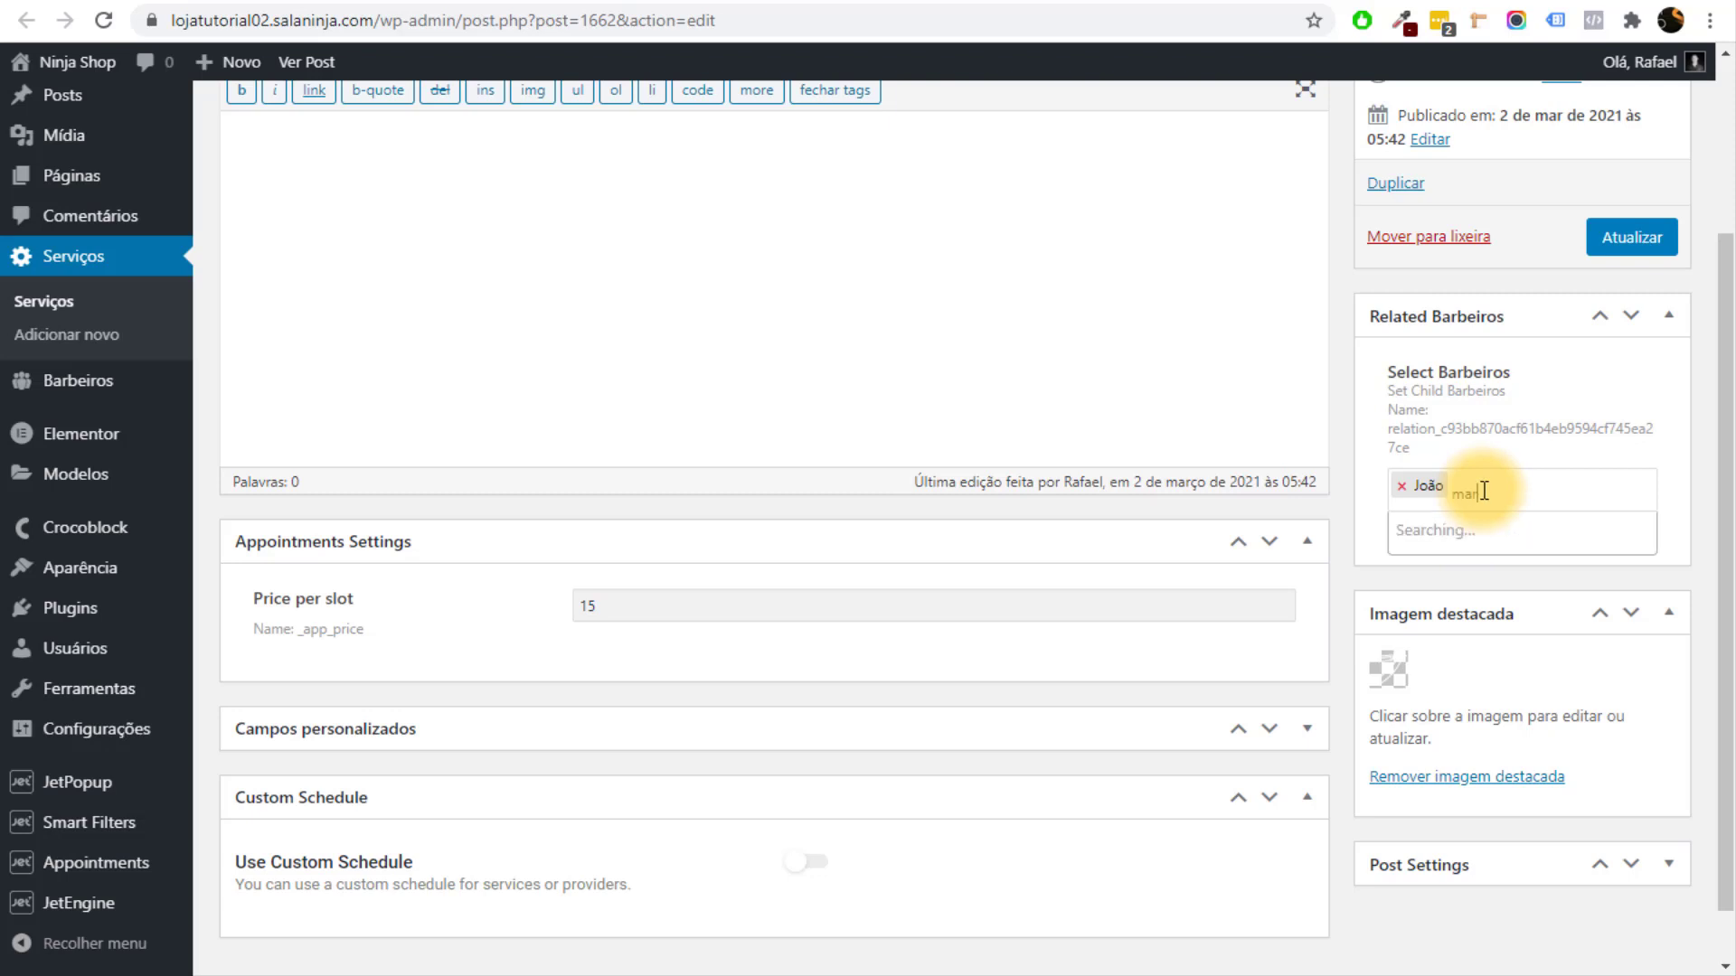
click(1555, 533)
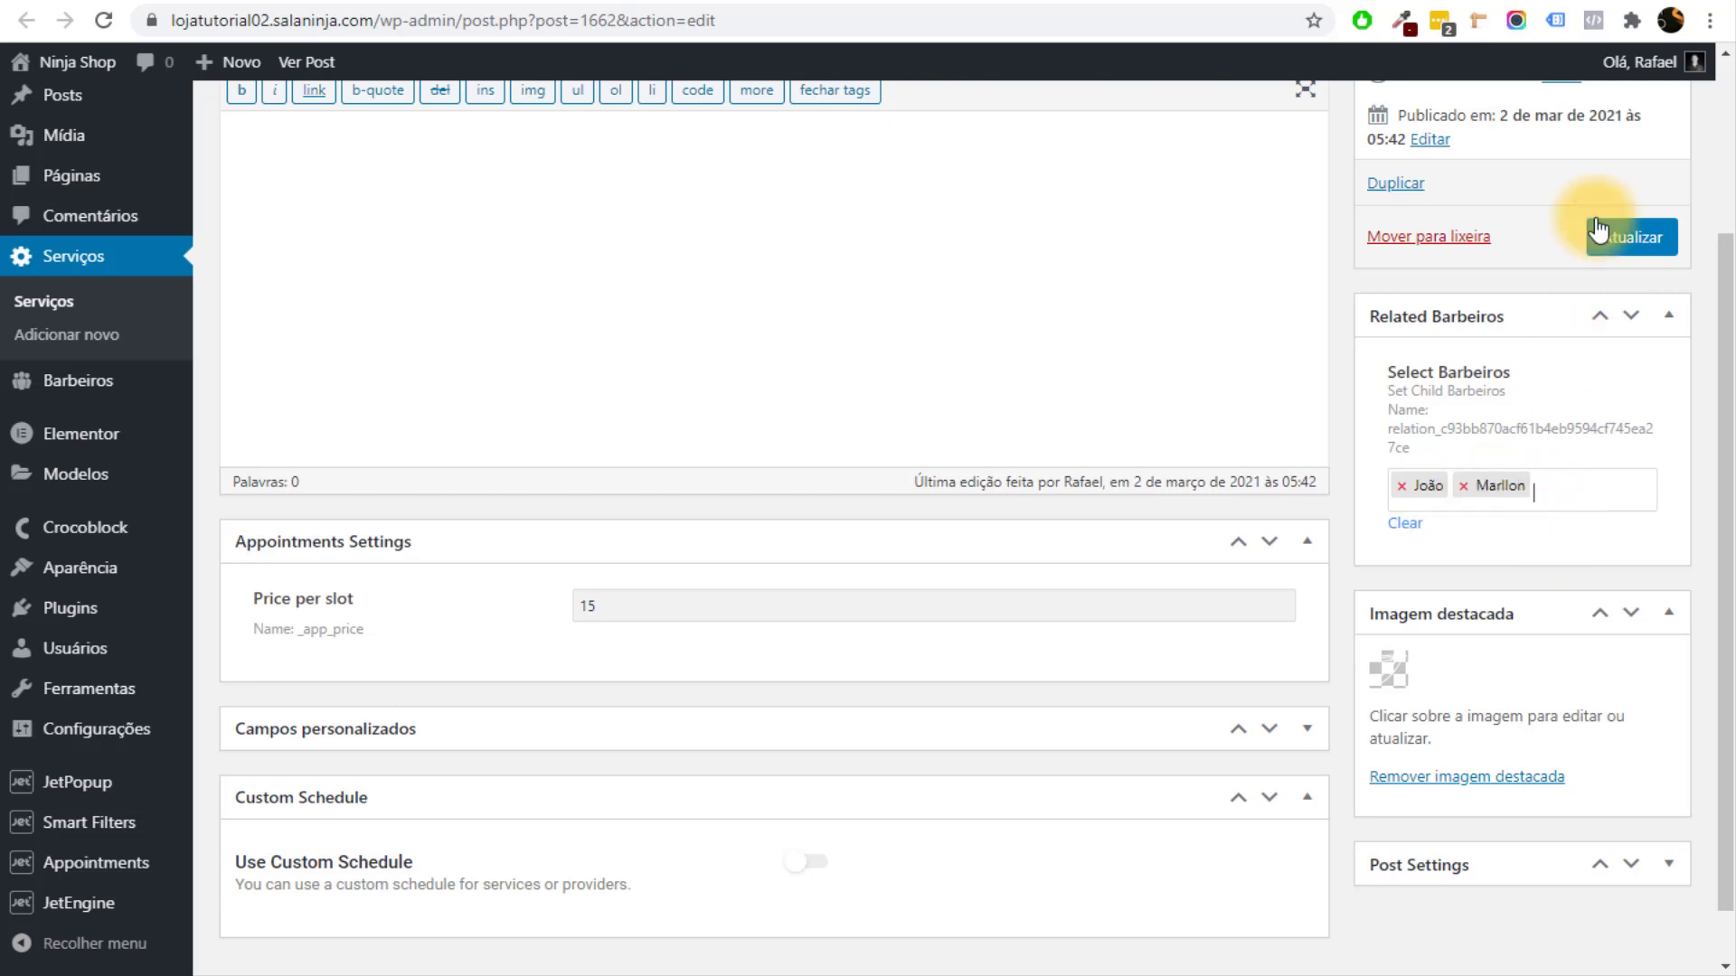
click(1634, 236)
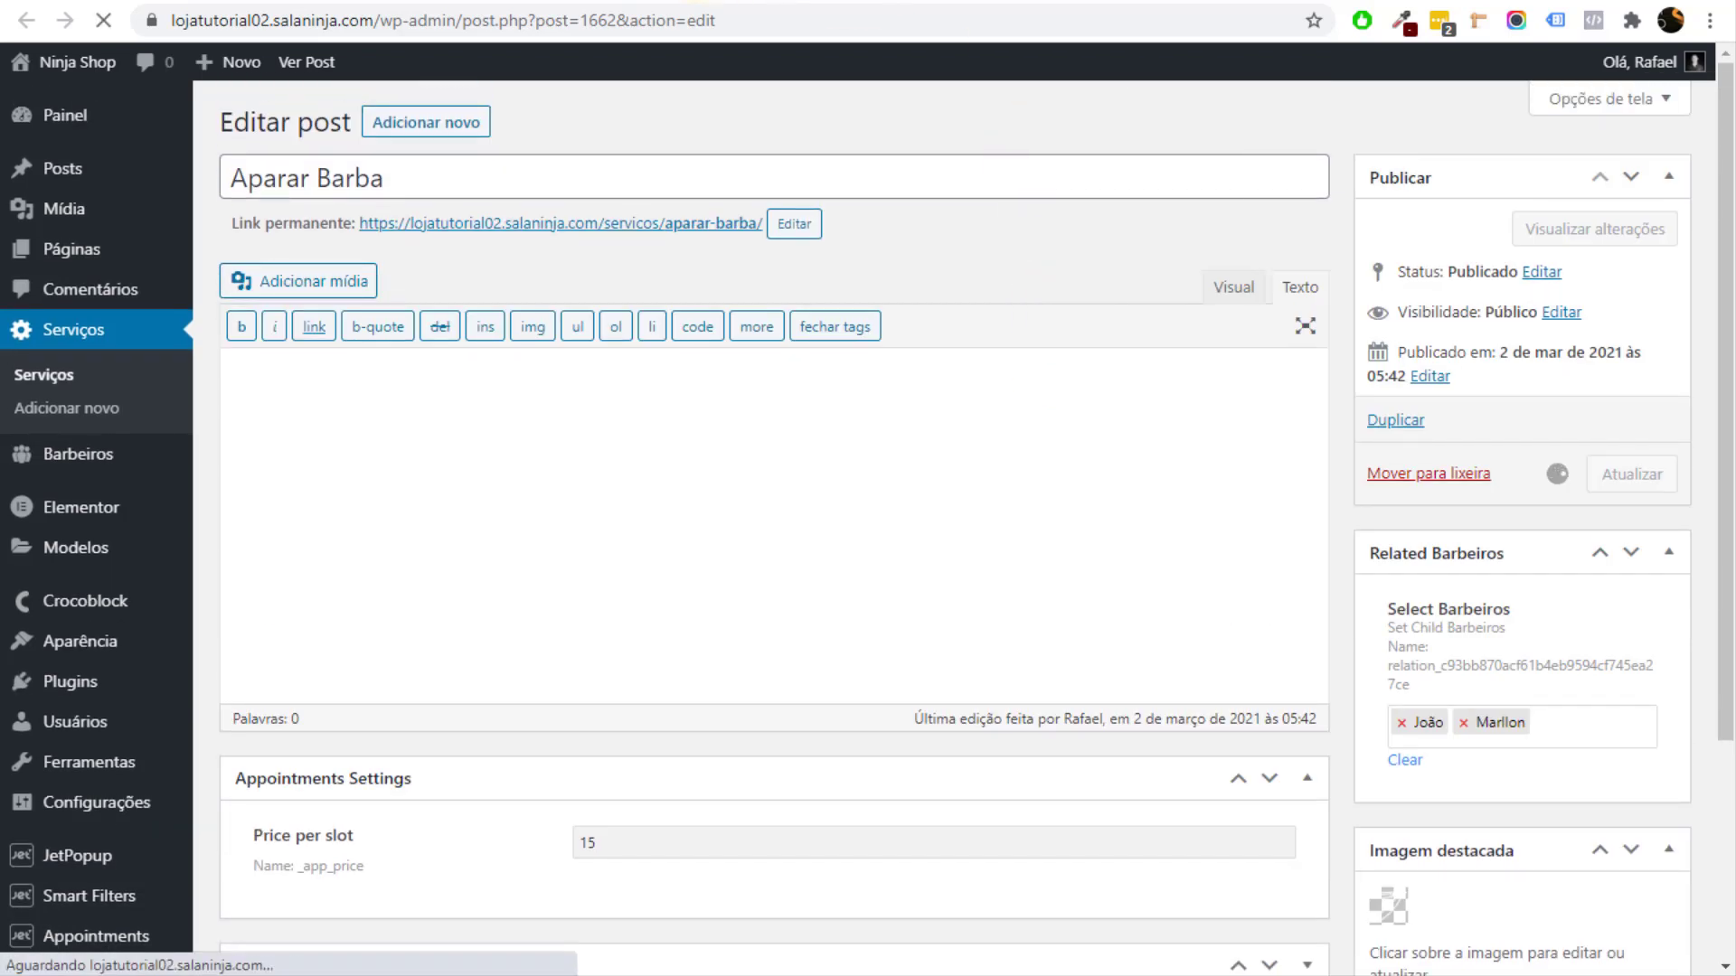
- Look up the Barba price of R$40 on the live services list and open Barba's edit page
click(809, 2)
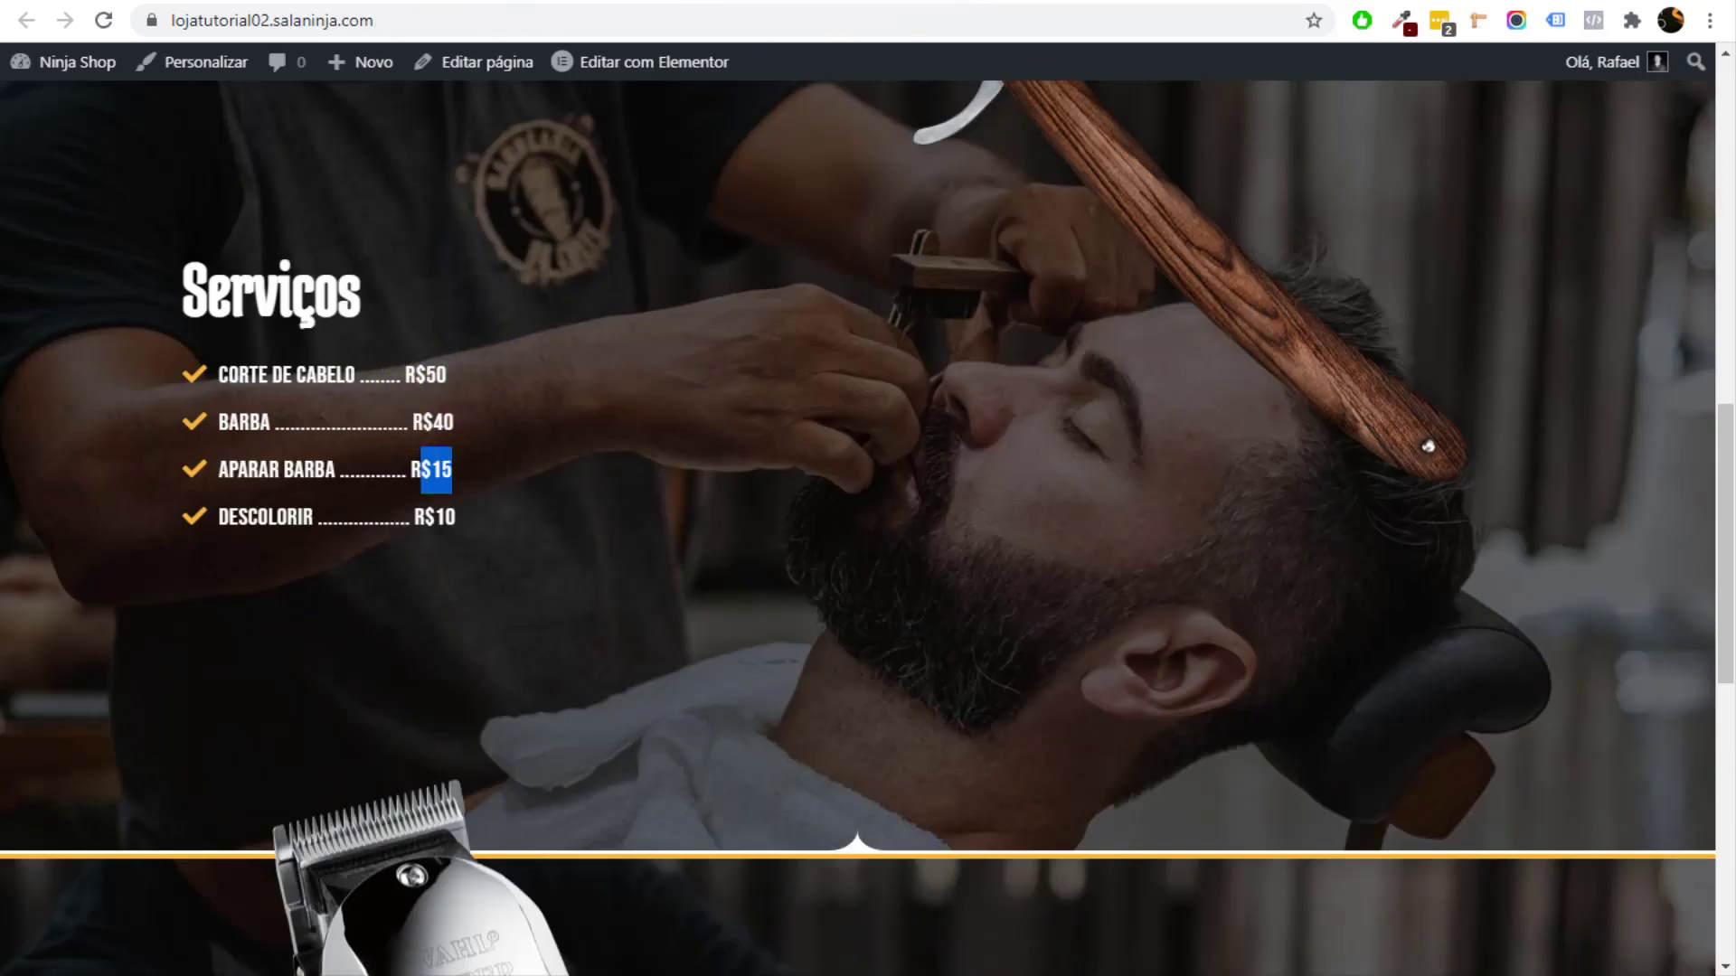
click(836, 1)
click(841, 2)
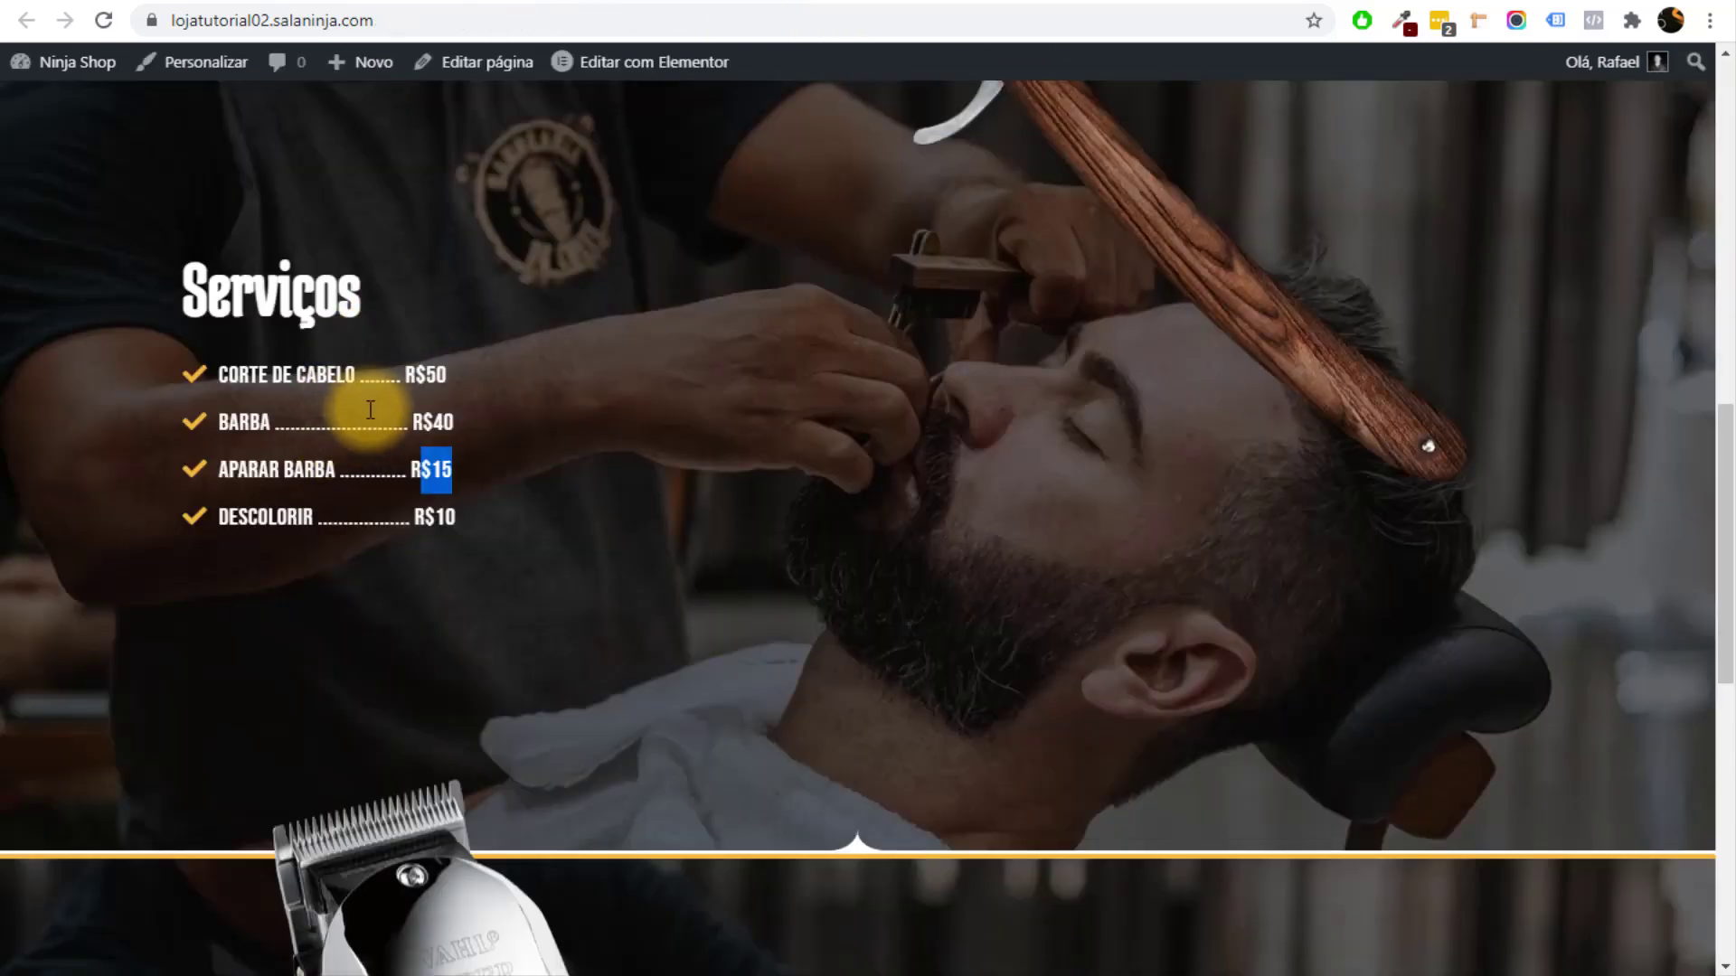
drag(403, 422, 454, 421)
click(1026, 2)
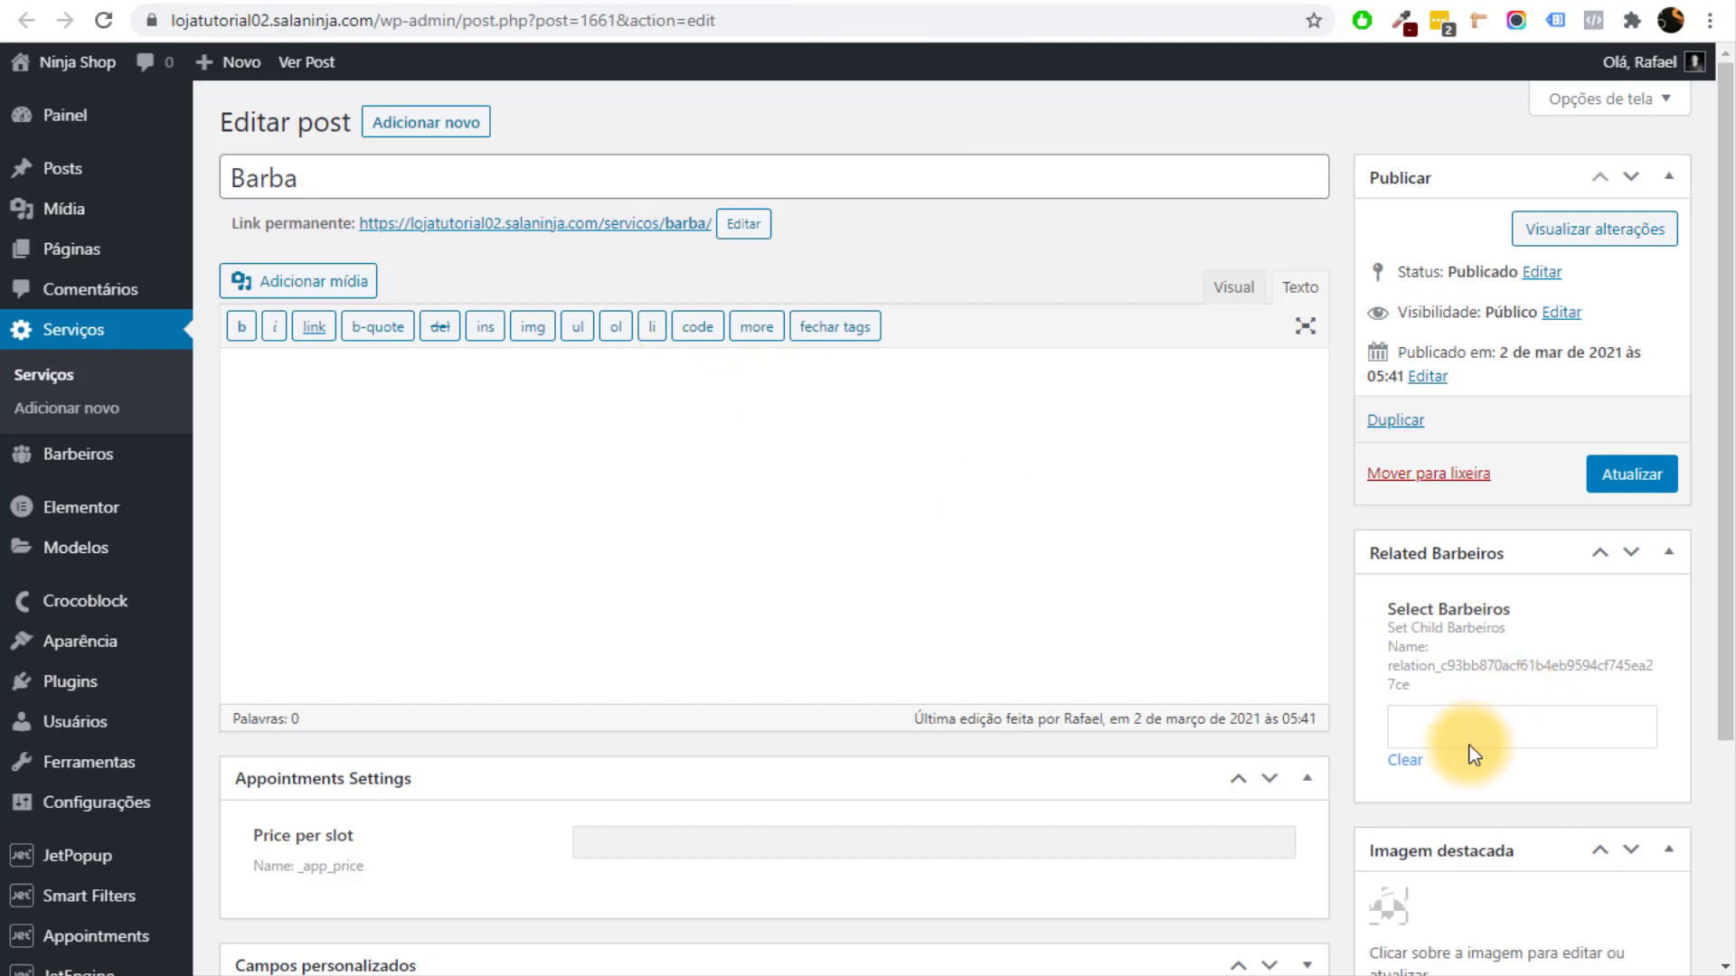
- Set Barba's price per slot to 40, link two barbers found by searching 'Drake', and save
scroll(612, 573, down, 3)
click(672, 549)
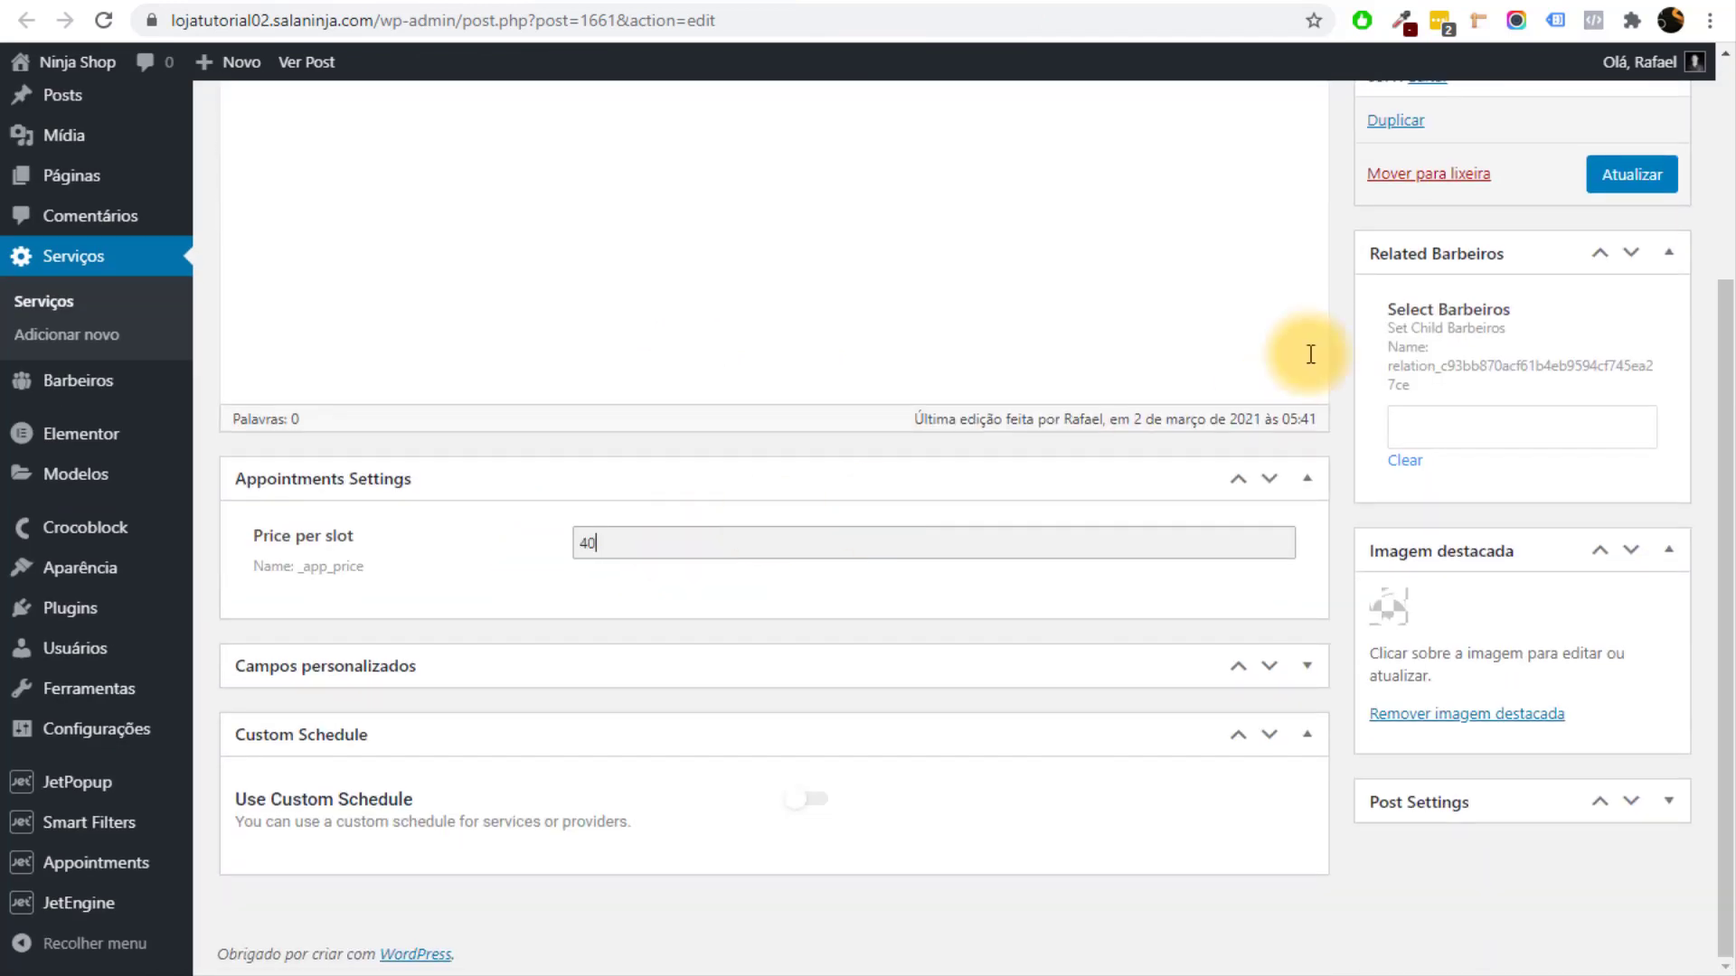
click(1539, 412)
text(Drake)
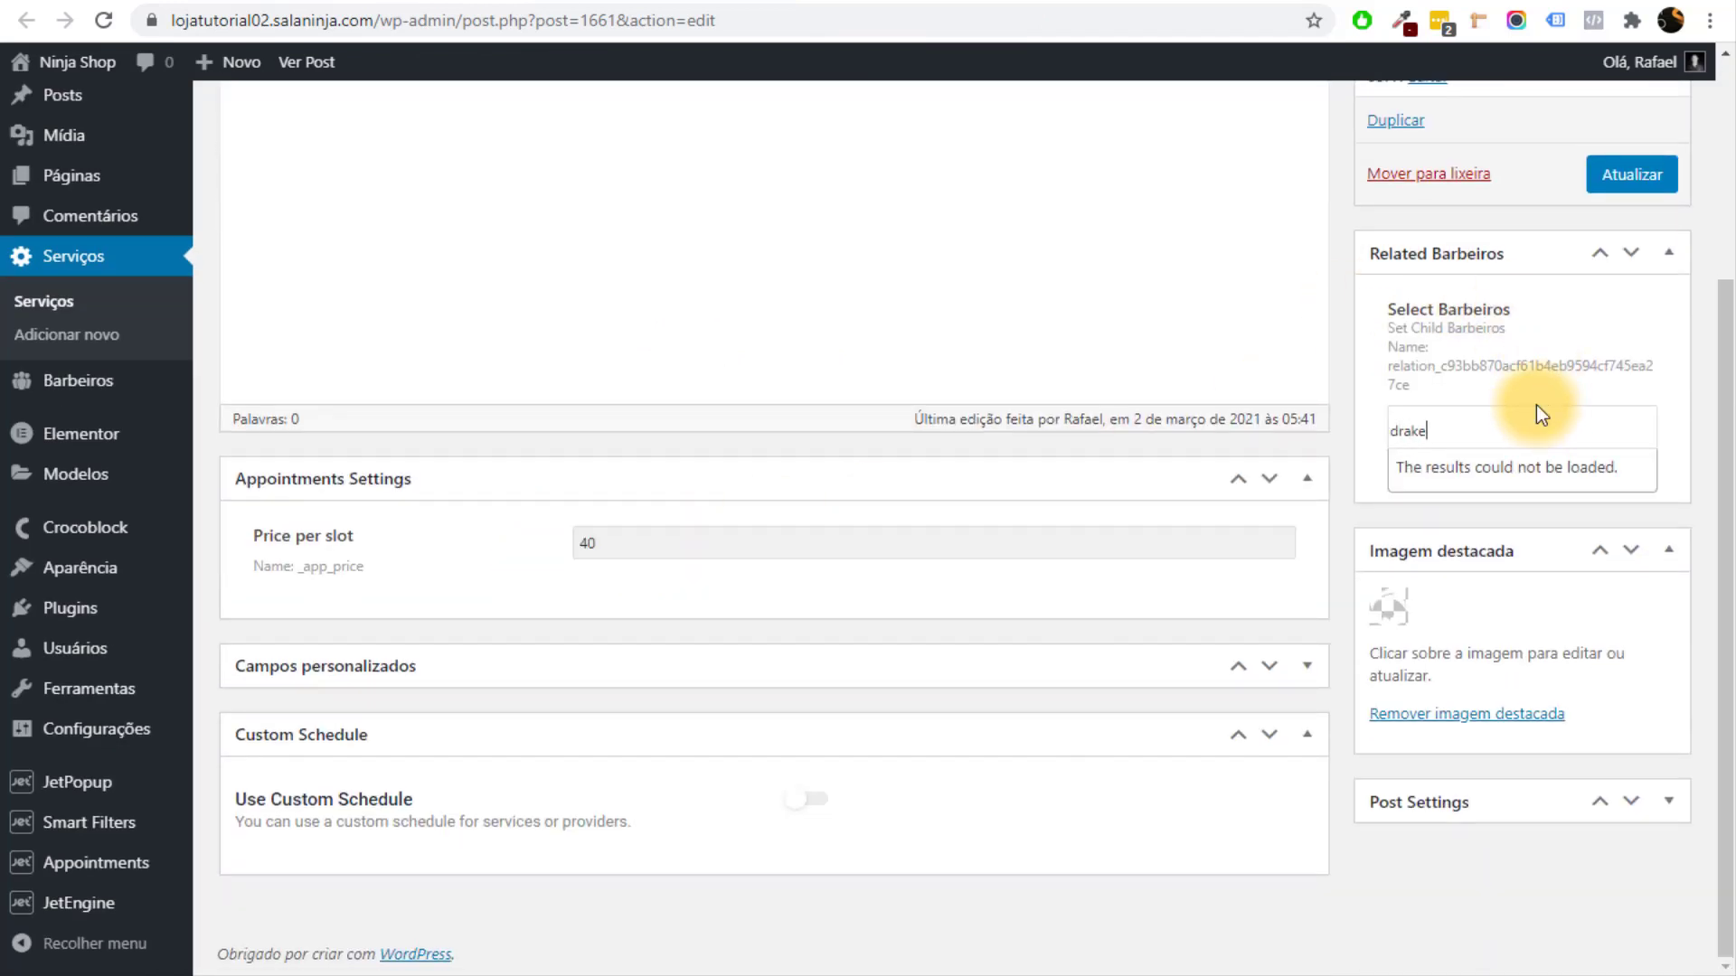
click(1480, 469)
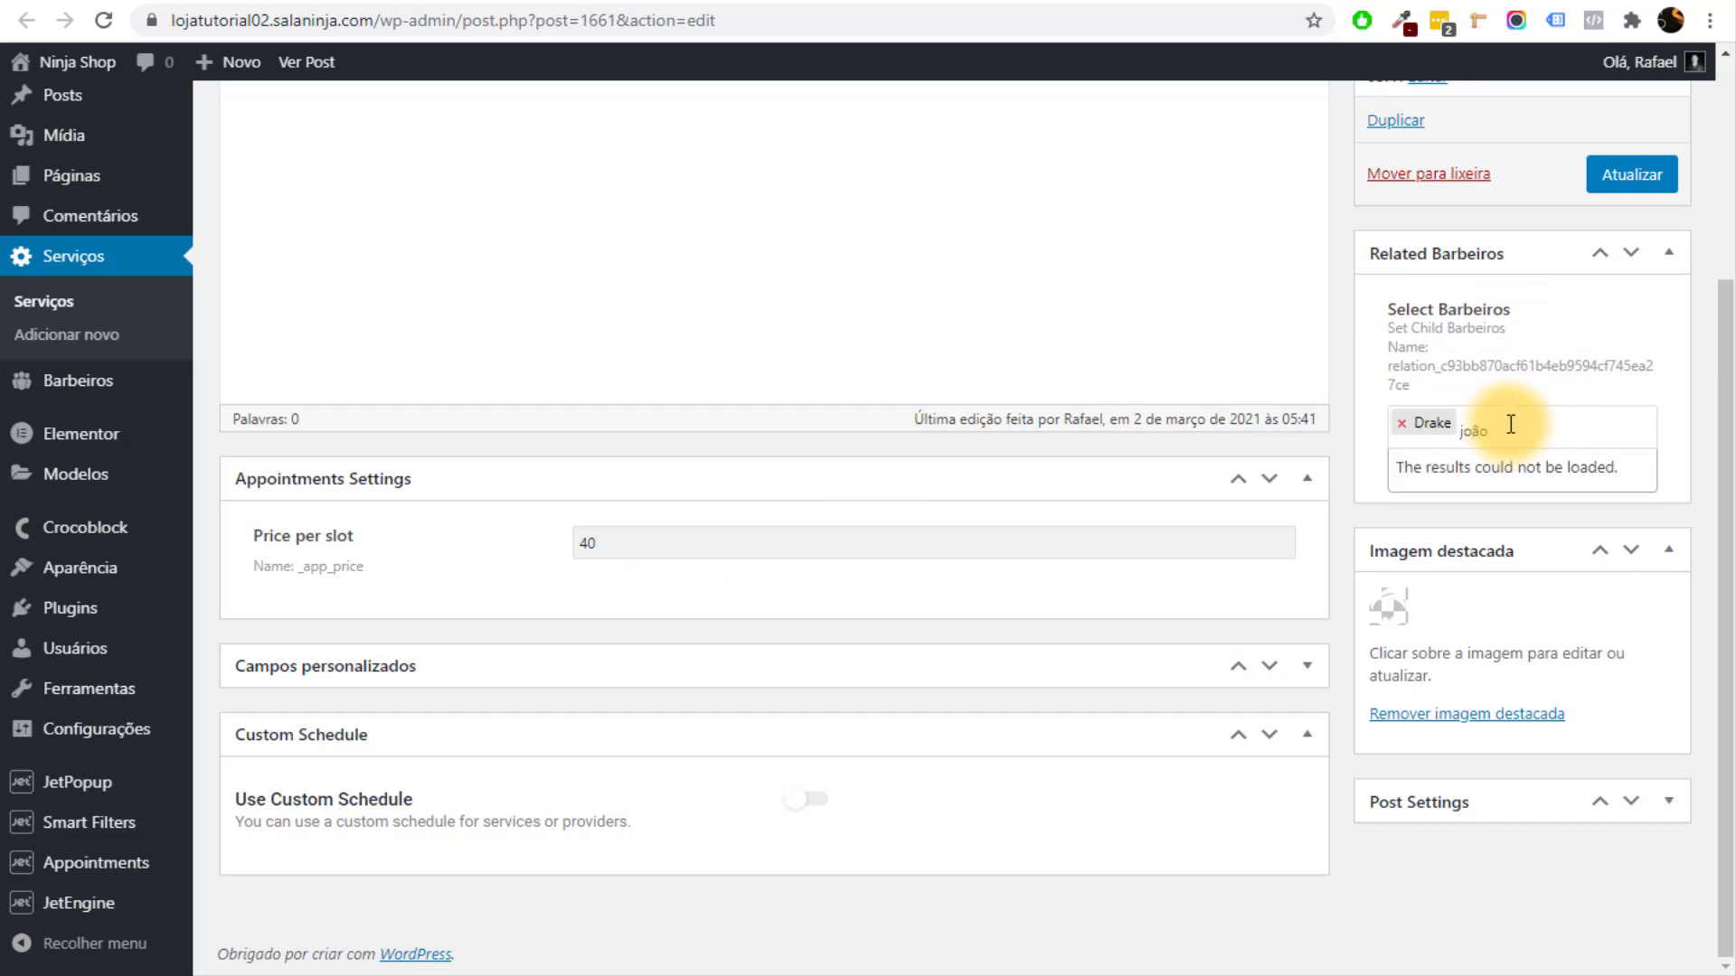
click(1465, 468)
scroll(1573, 479, up, 4)
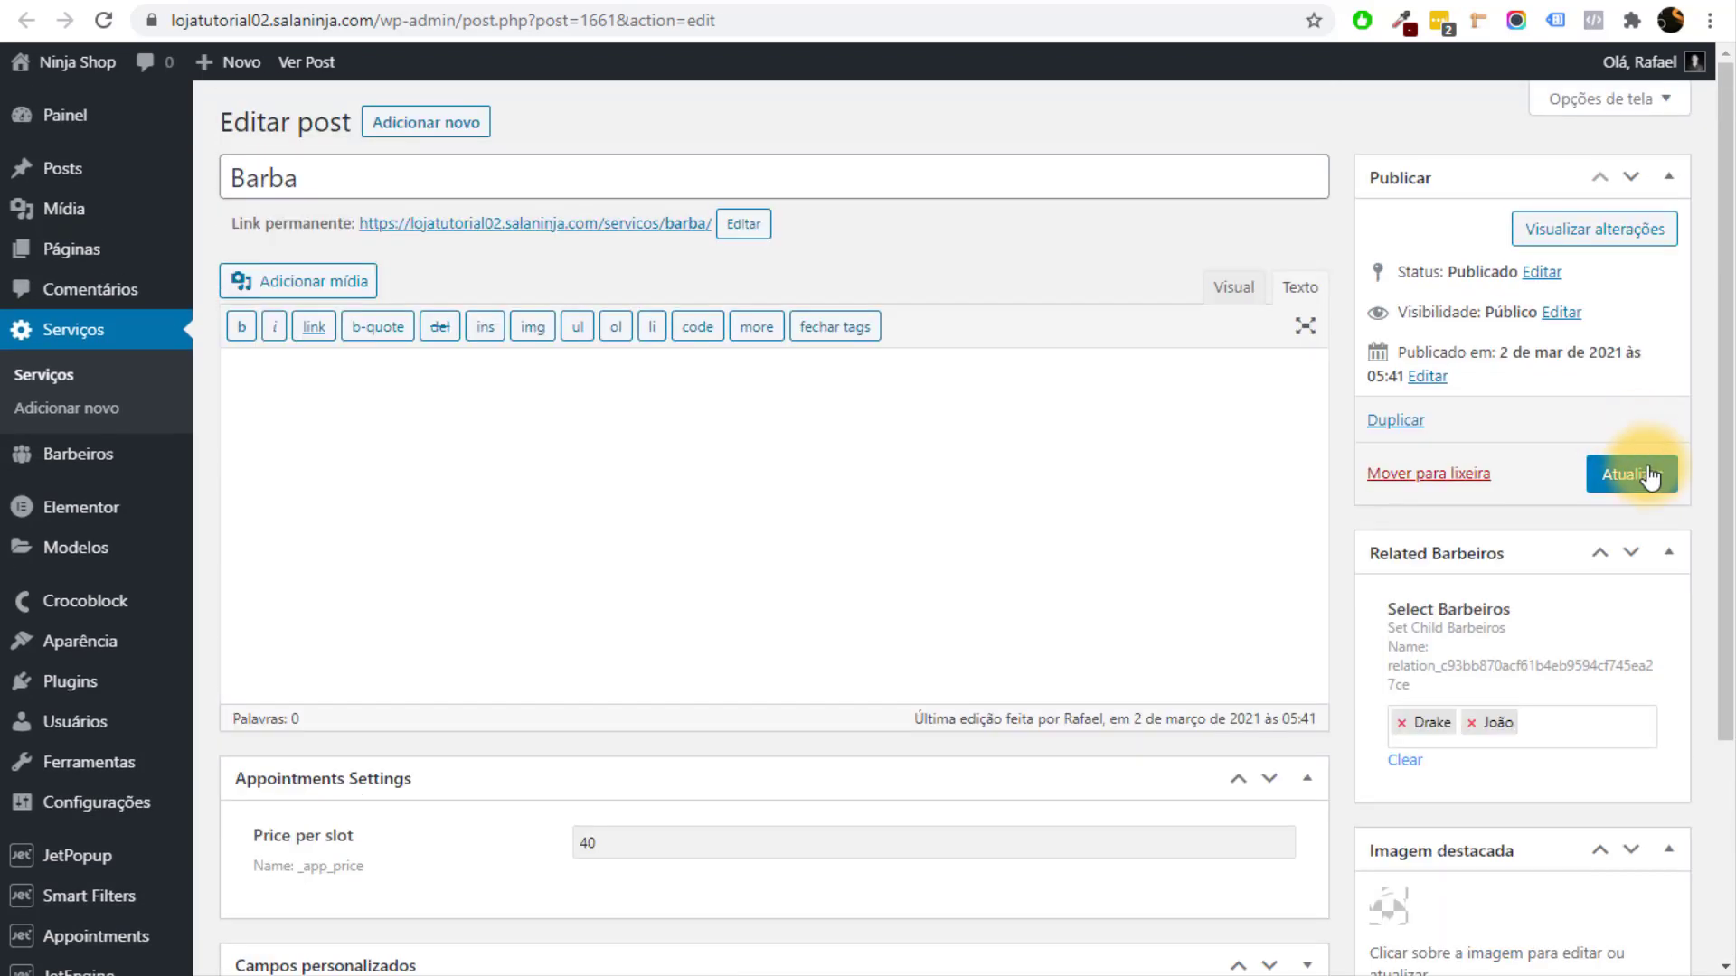
click(1649, 476)
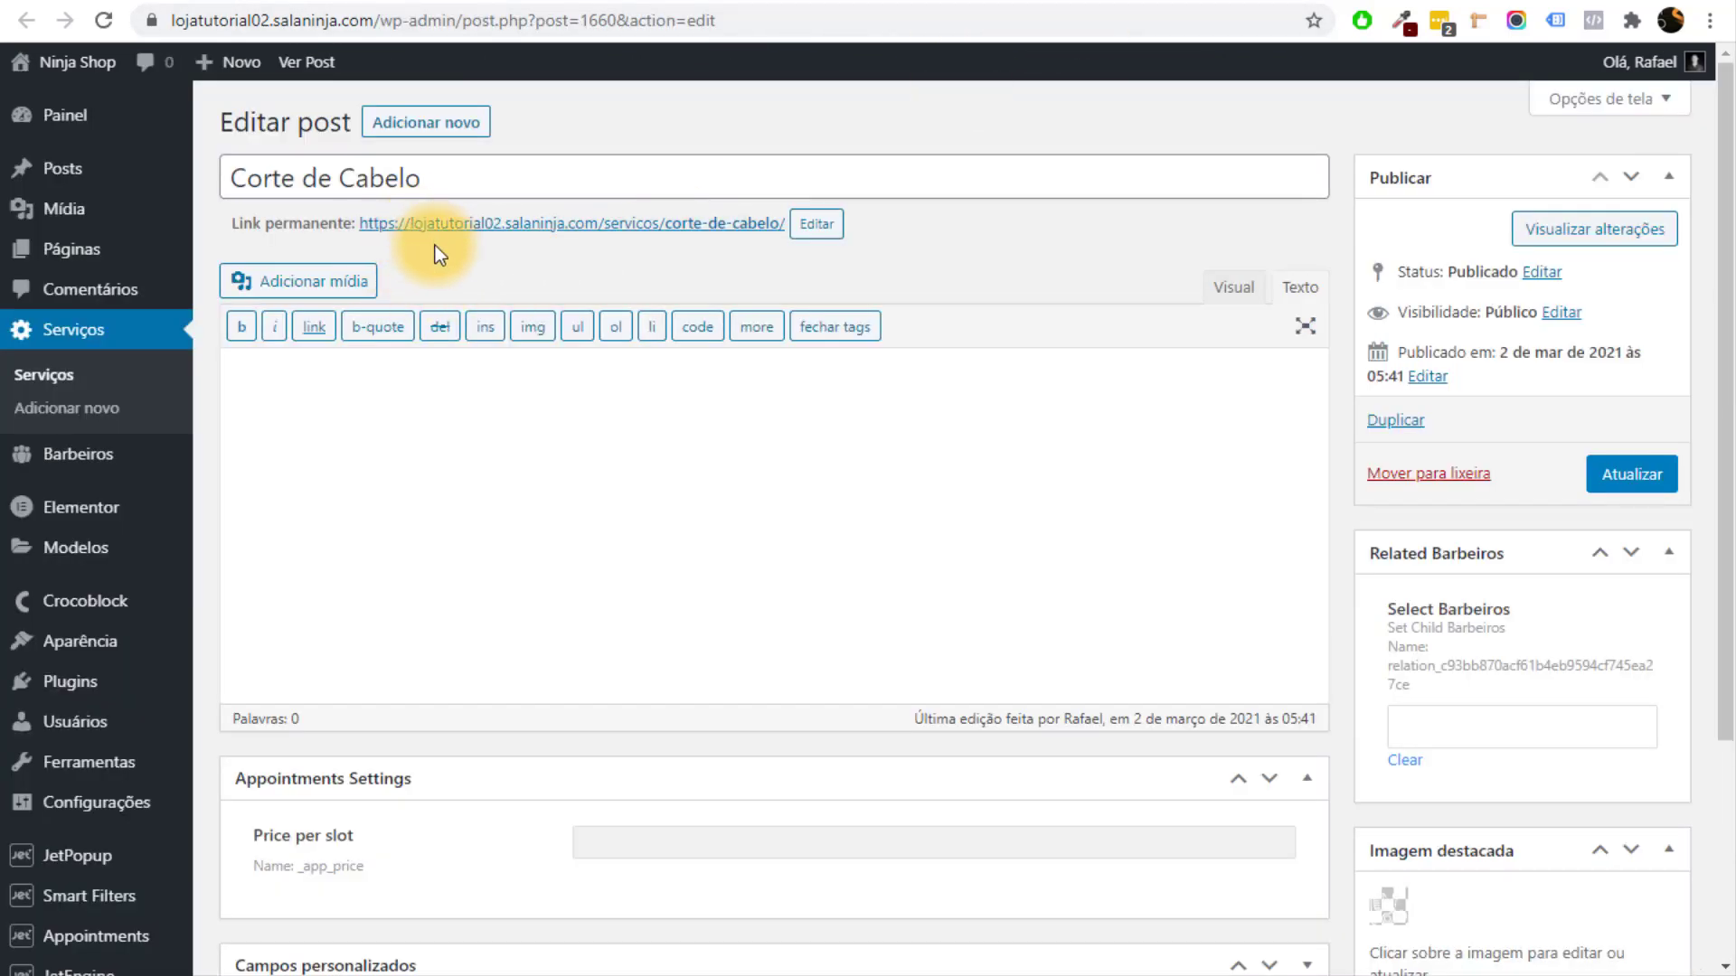
- Set Corte de Cabelo's price per slot to 50, link two barbers (one found via 'Mar'), and save
scroll(588, 651, down, 3)
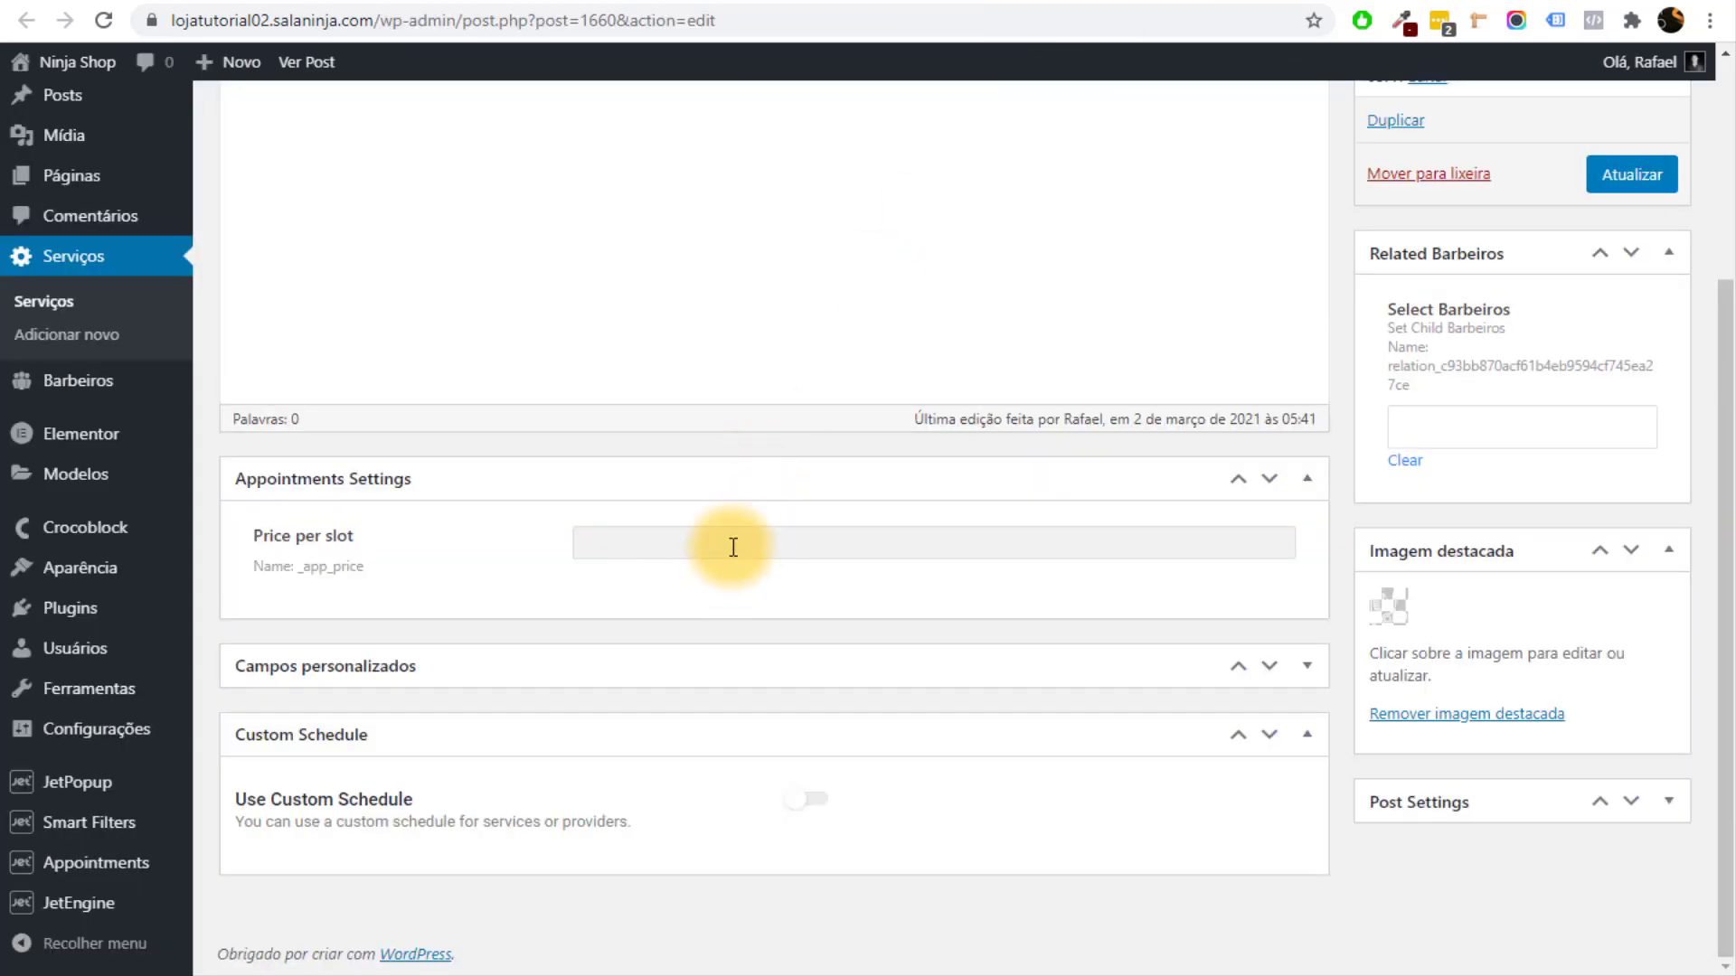
click(734, 544)
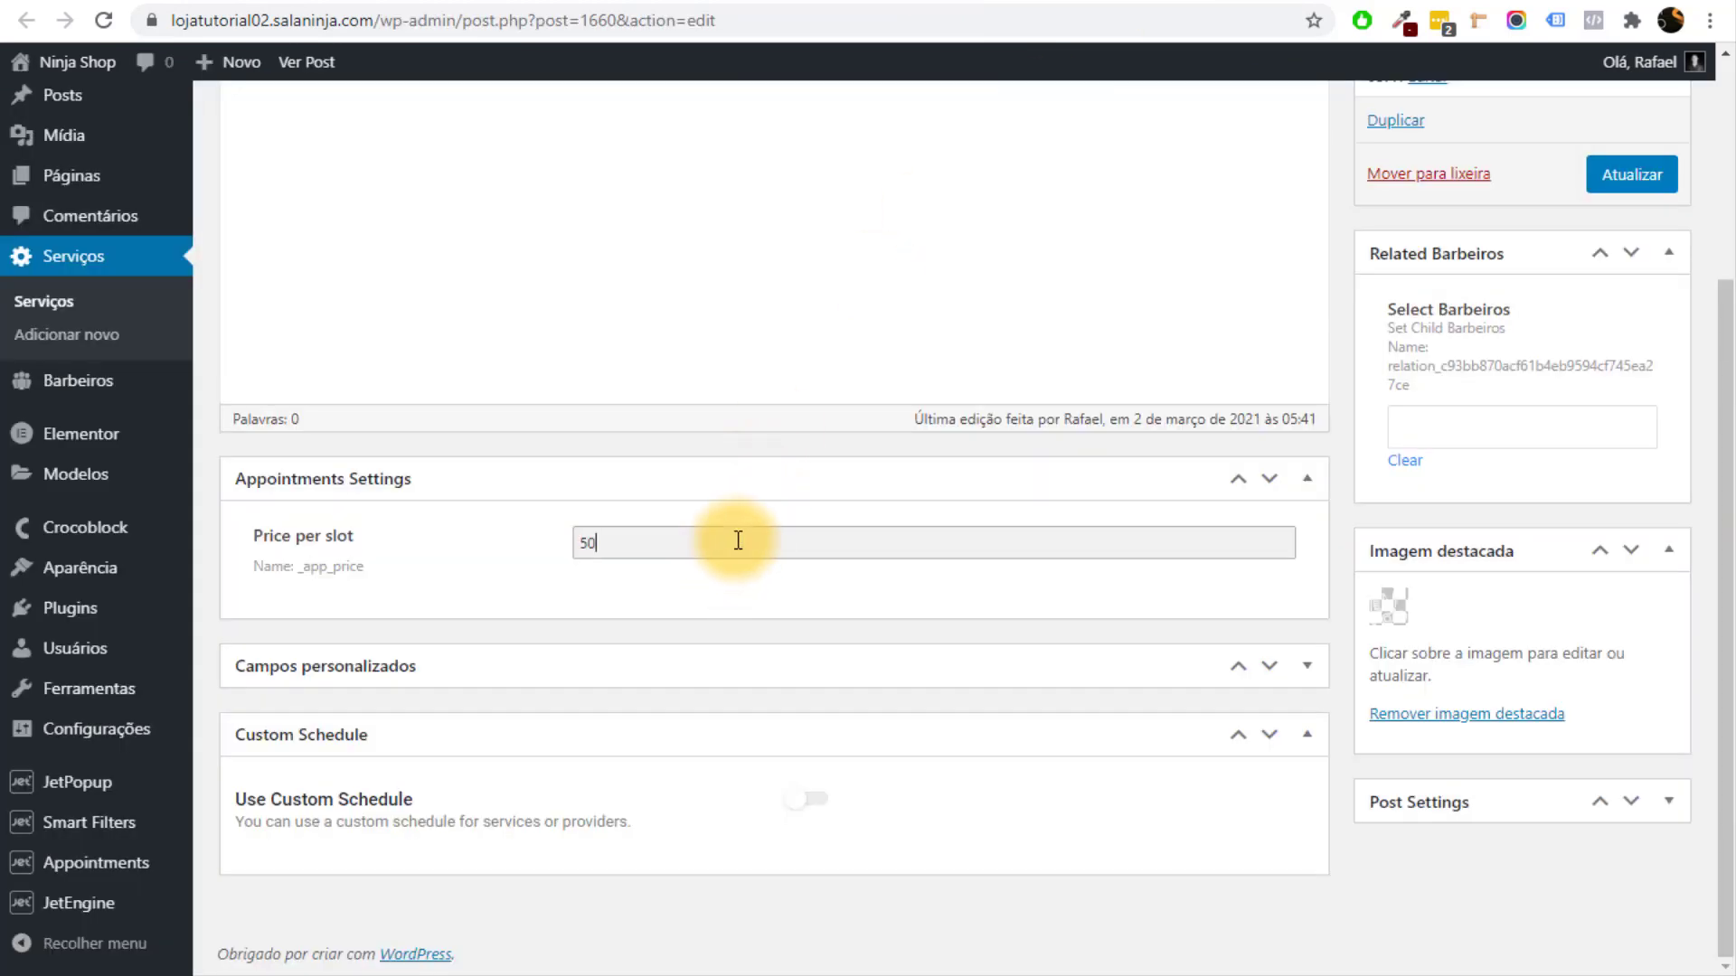
scroll(1483, 539, up, 1)
click(1514, 539)
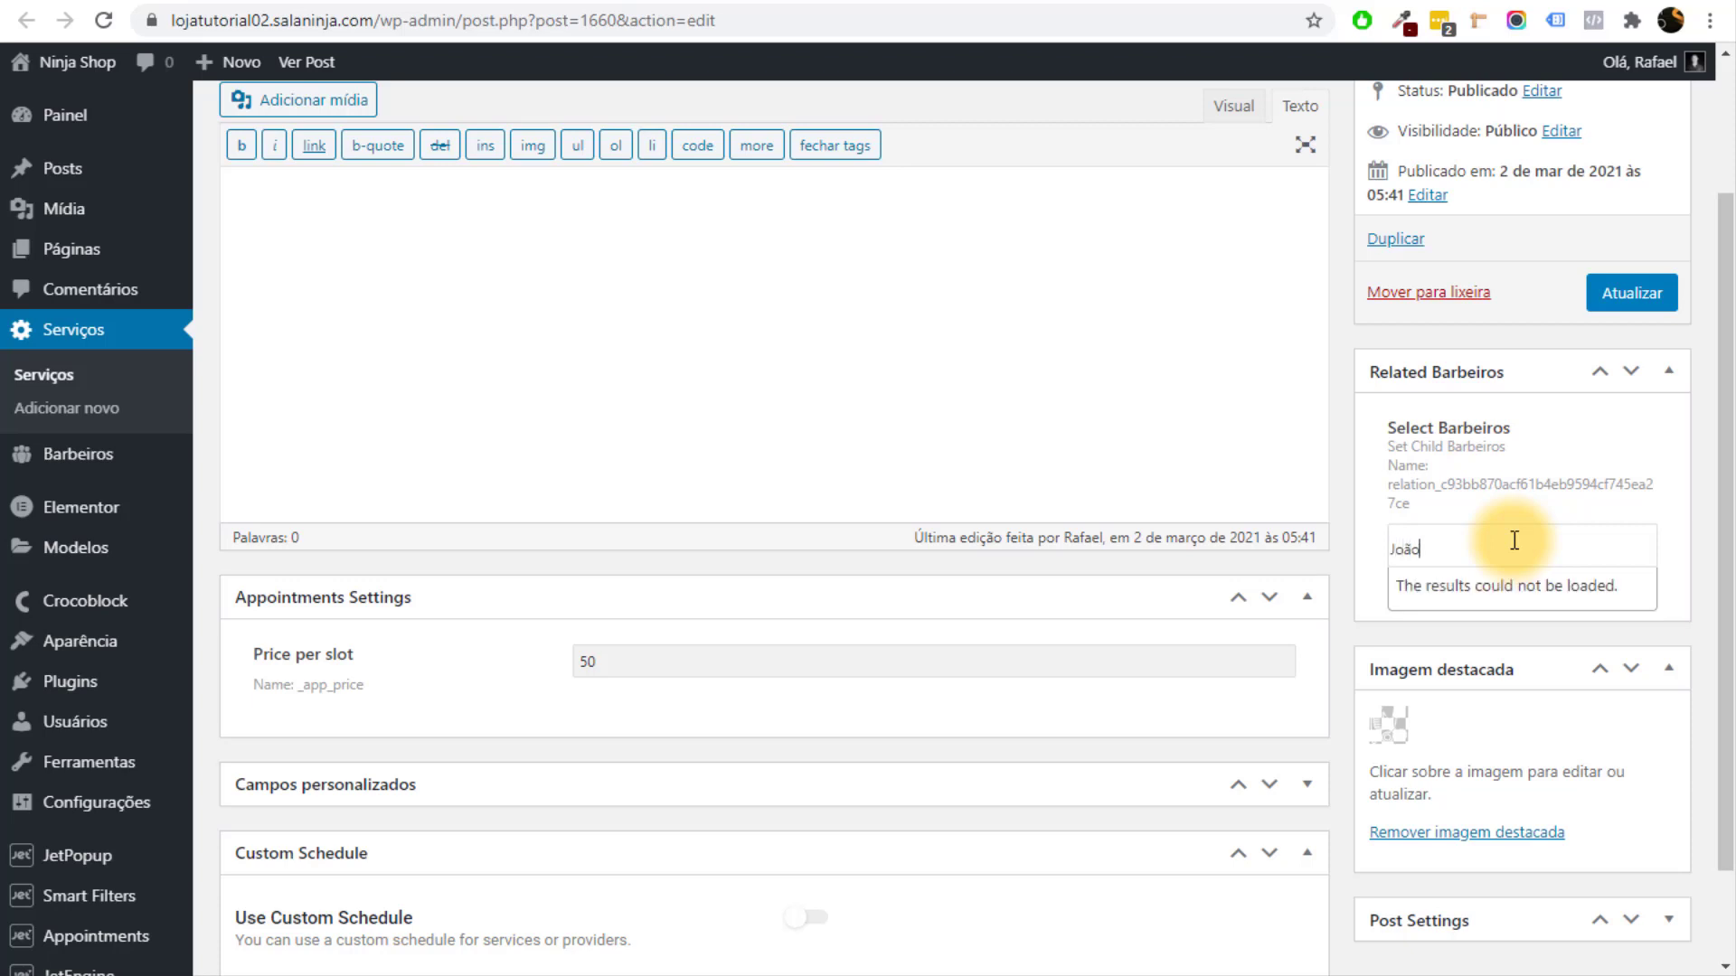
click(1489, 589)
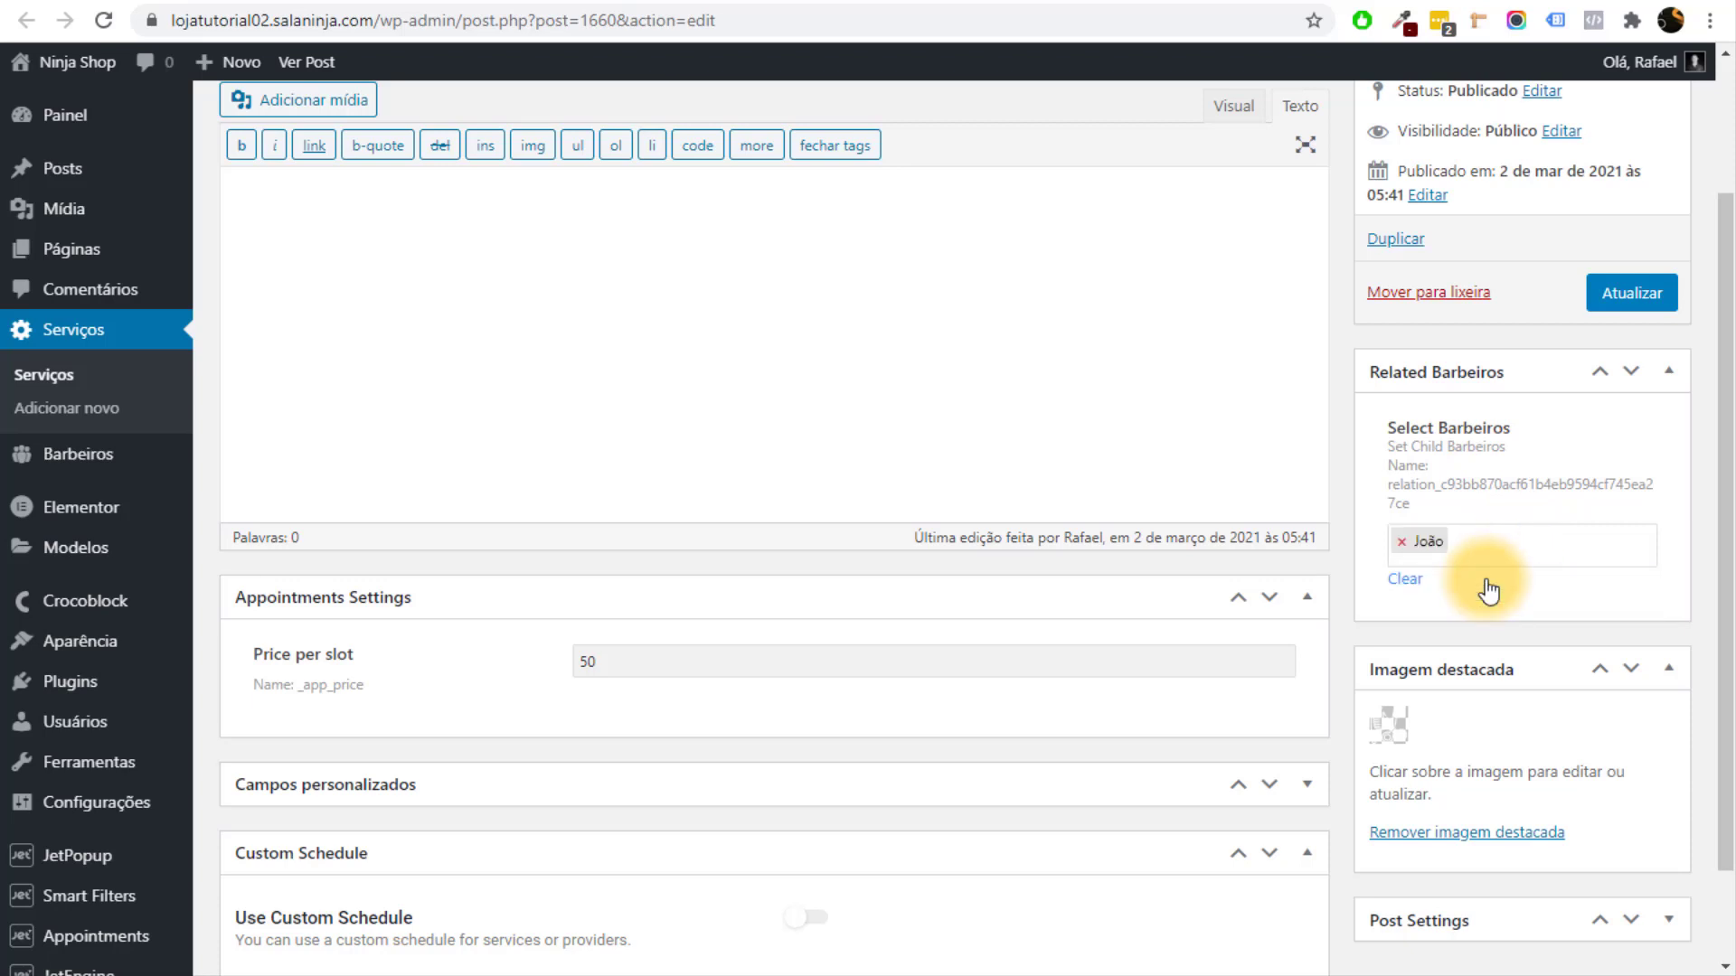
text(Marl)
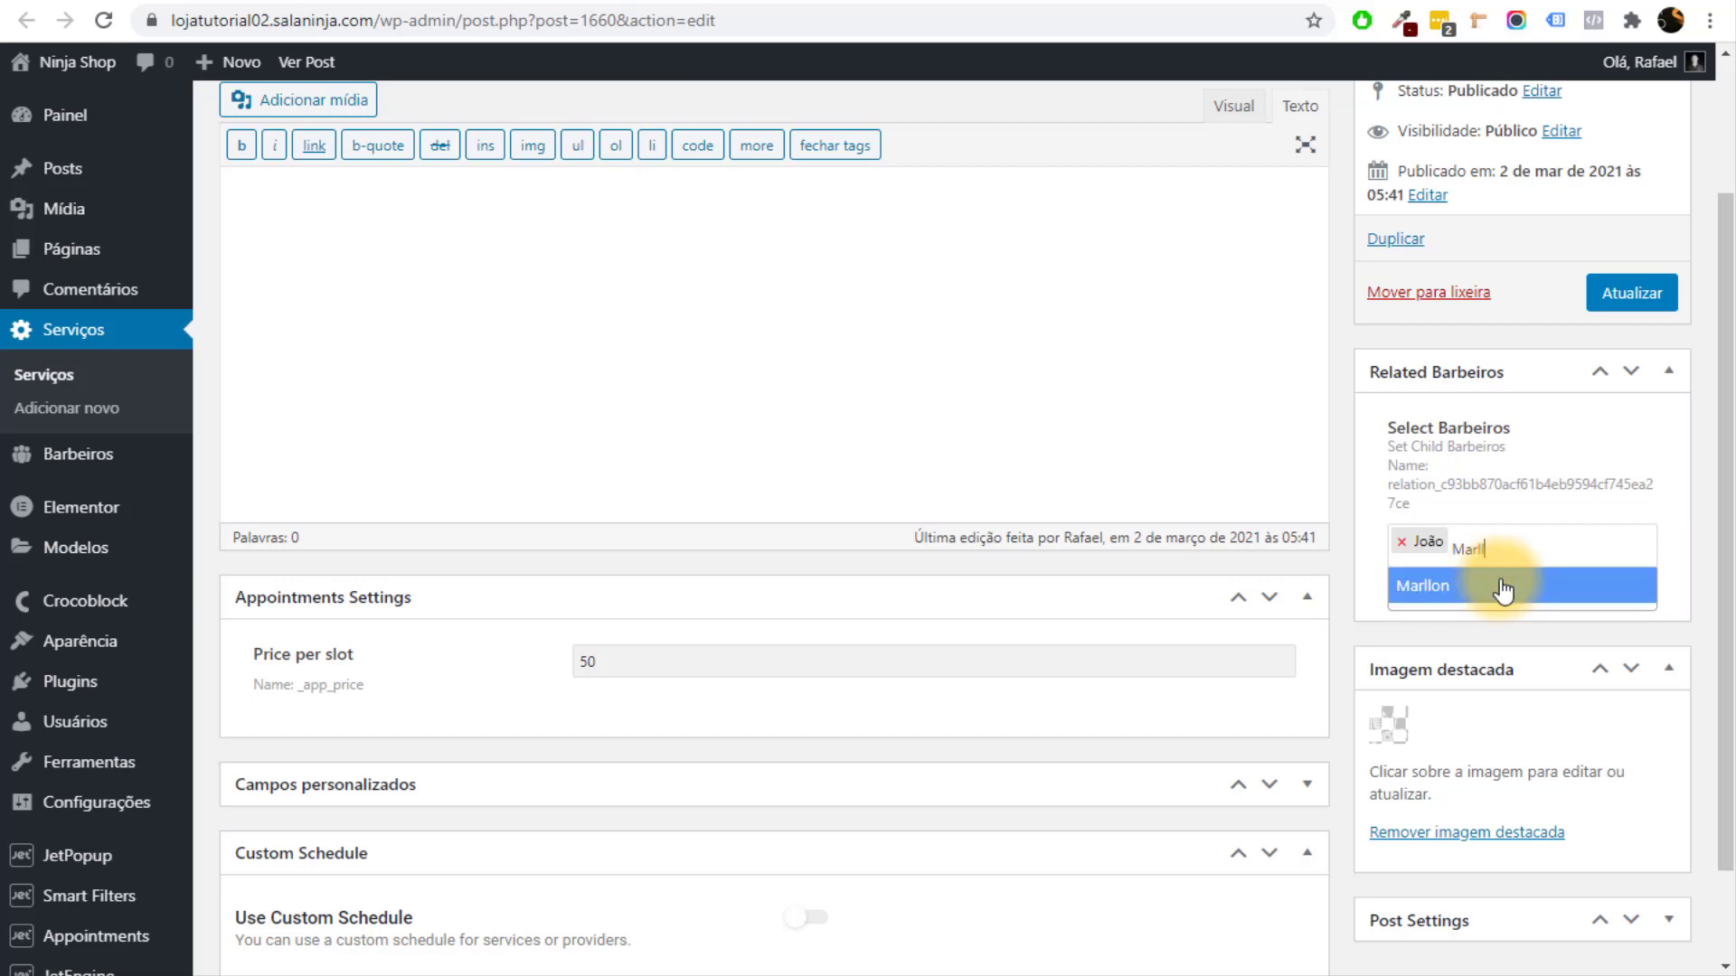
click(1496, 586)
click(1623, 295)
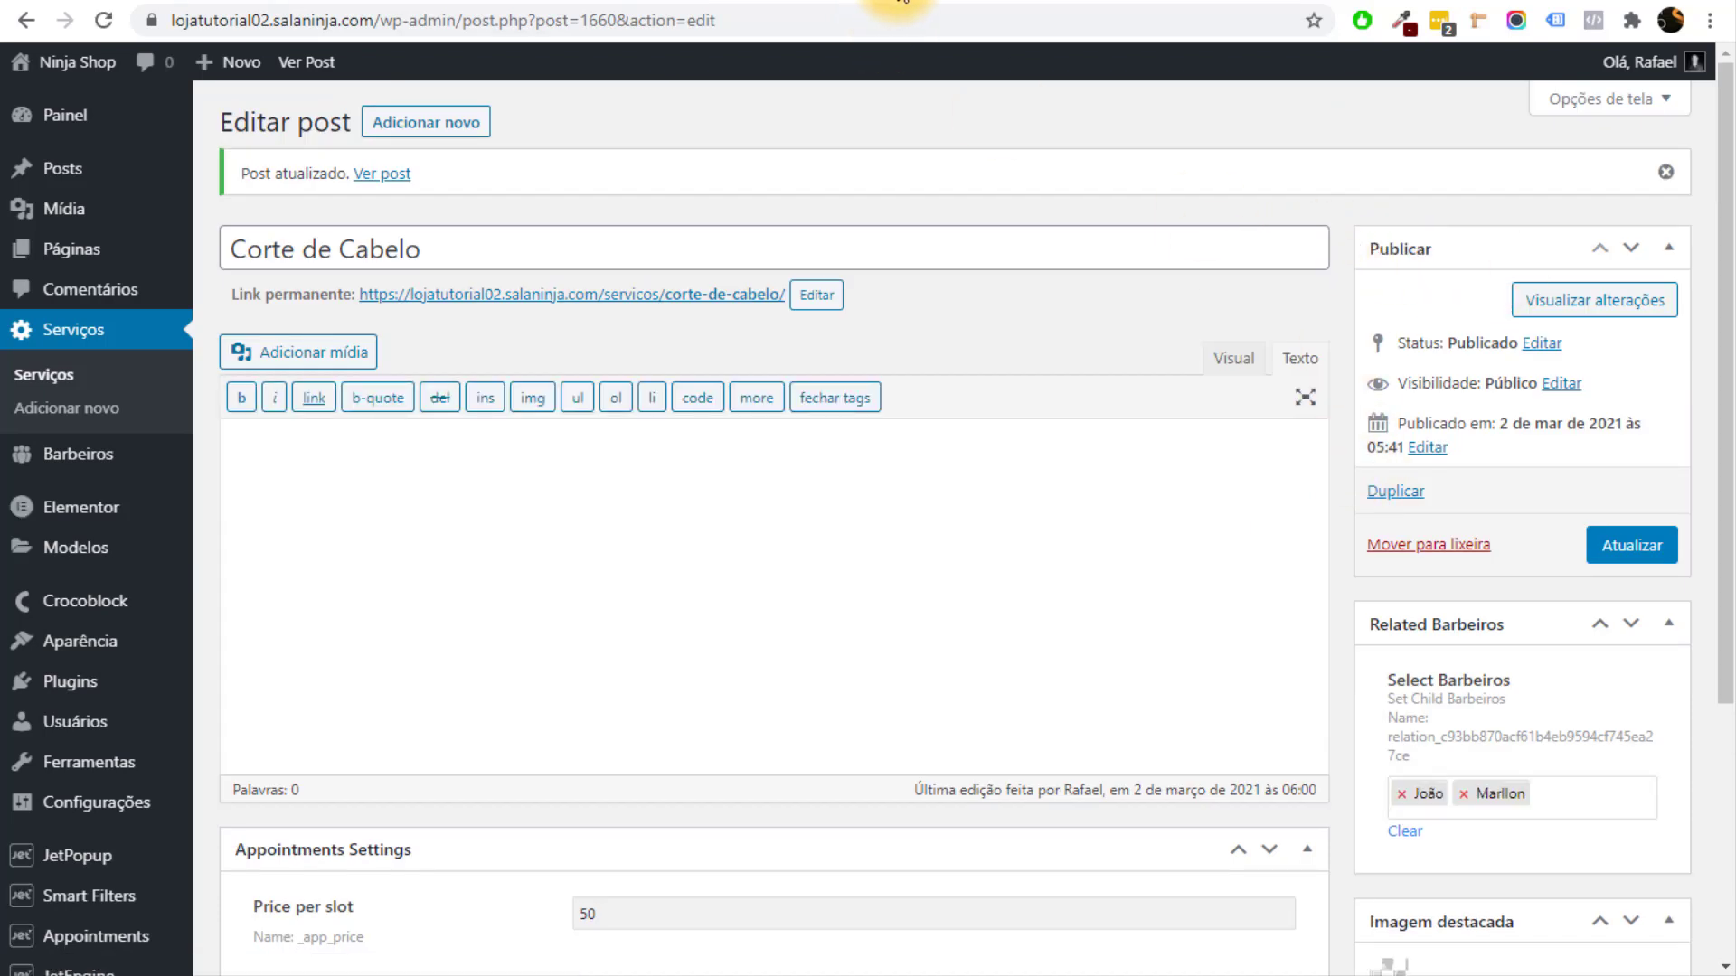
- Leave the service posts and open the live barber shop site
click(735, 1)
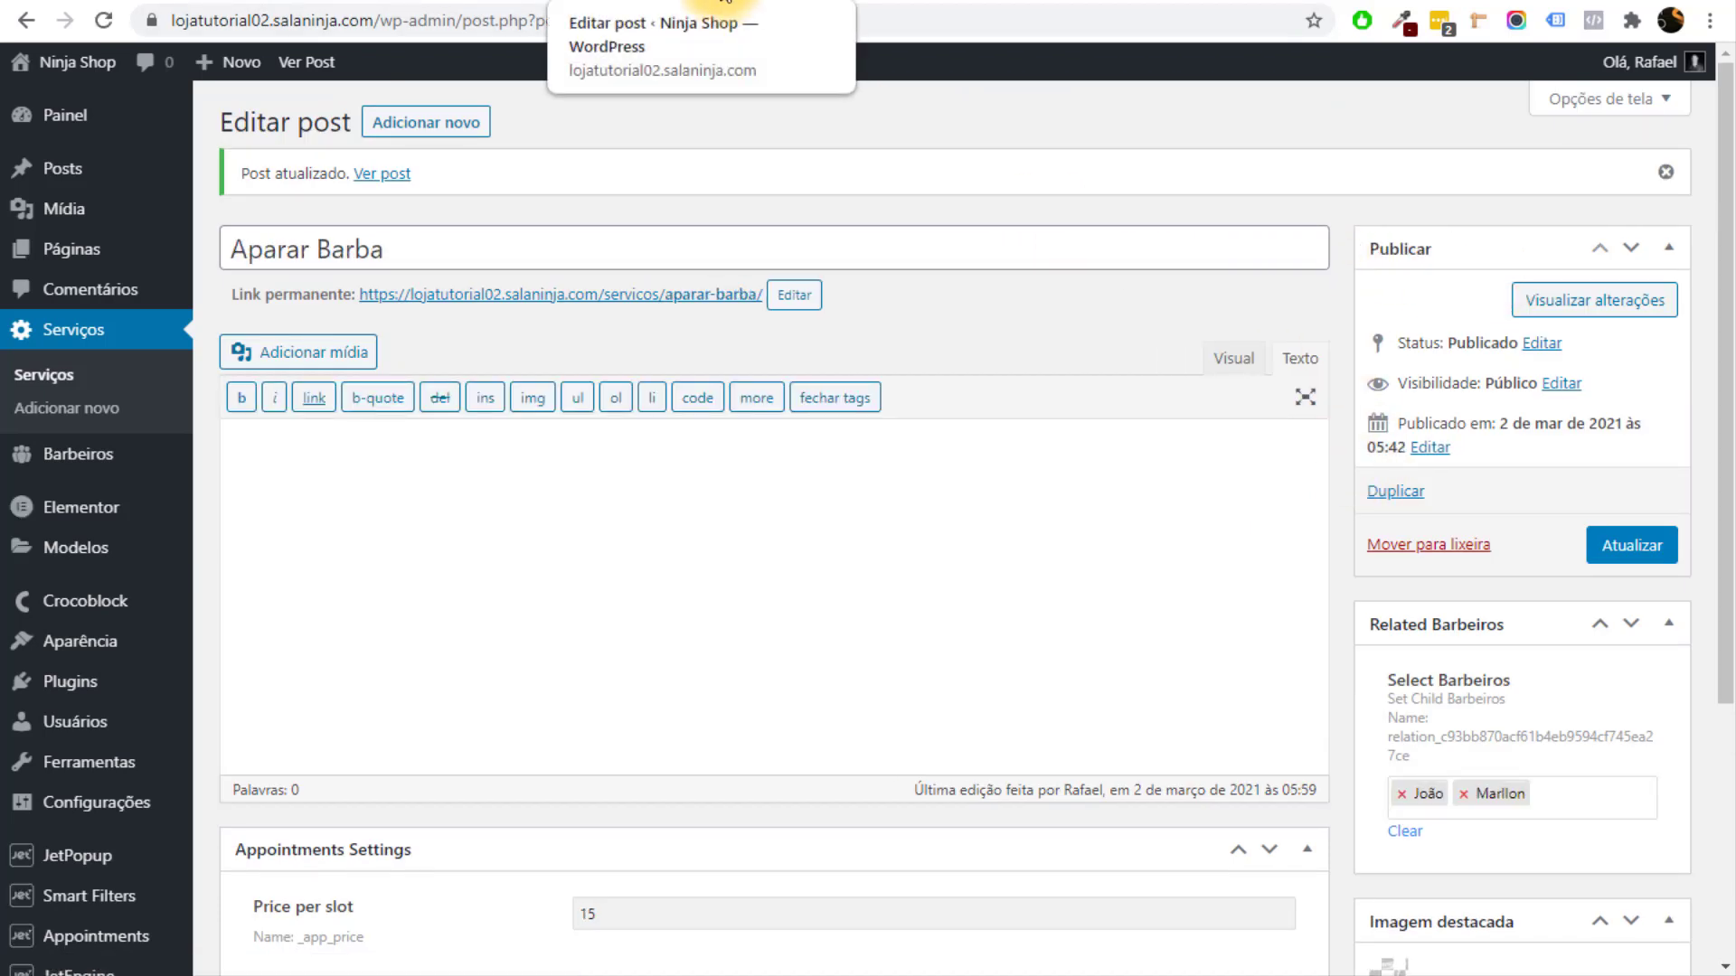
click(726, 0)
click(78, 110)
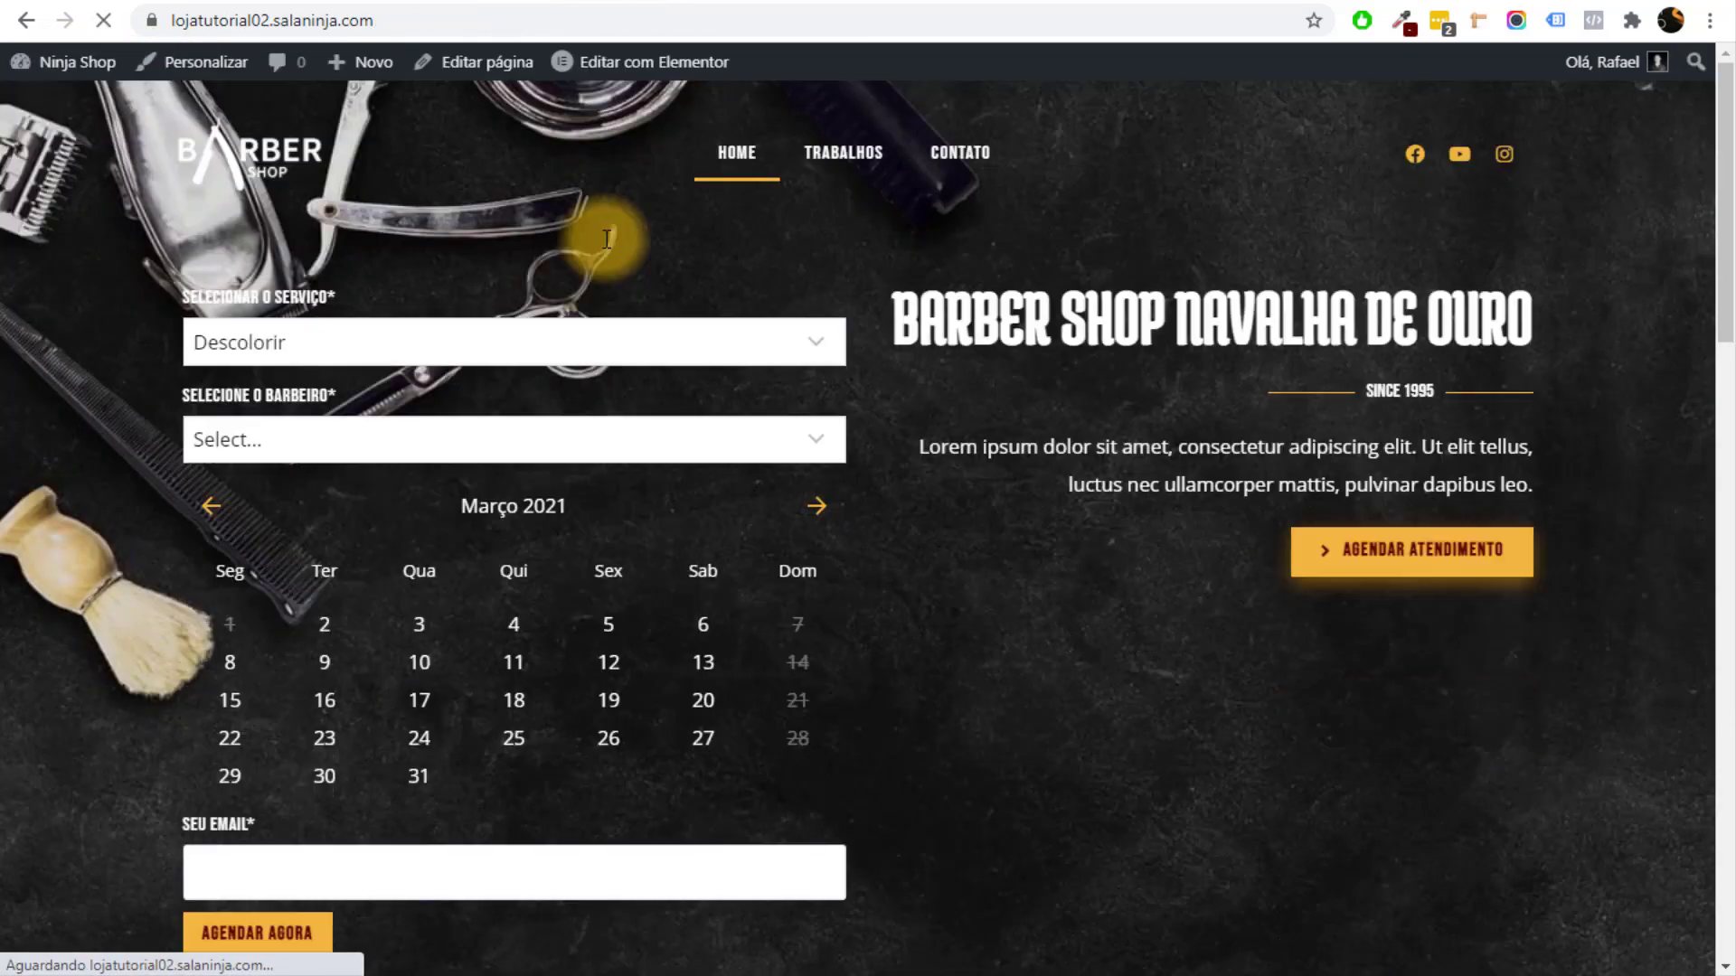
click(241, 342)
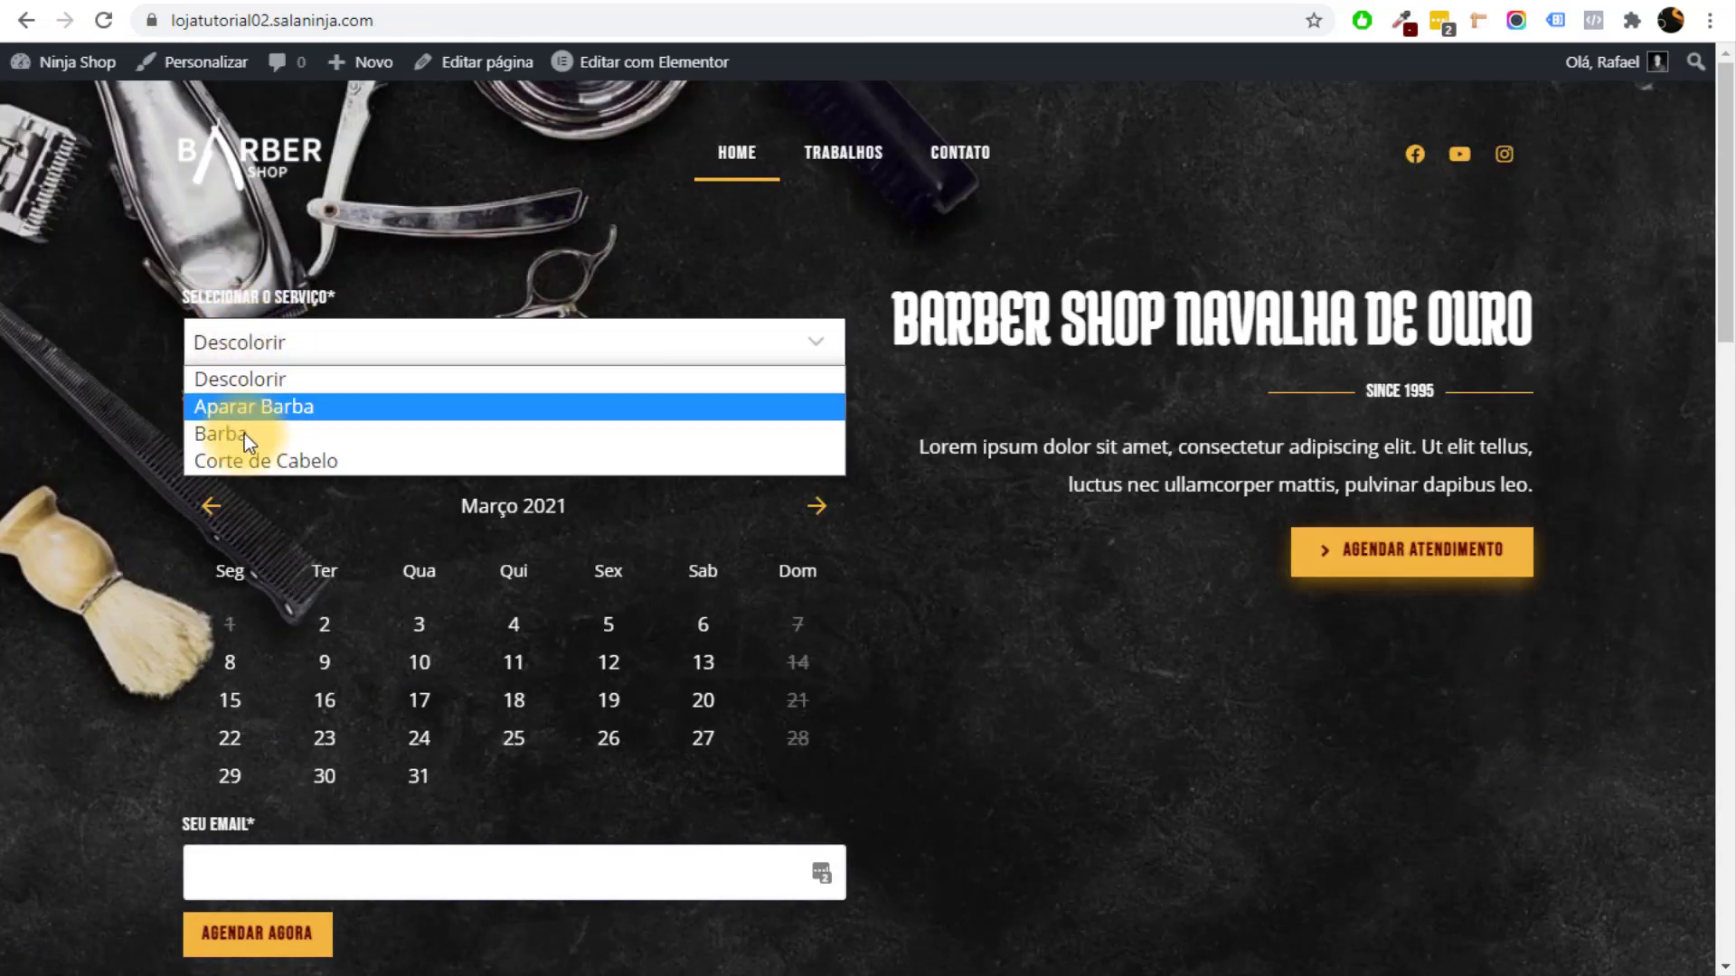
click(244, 432)
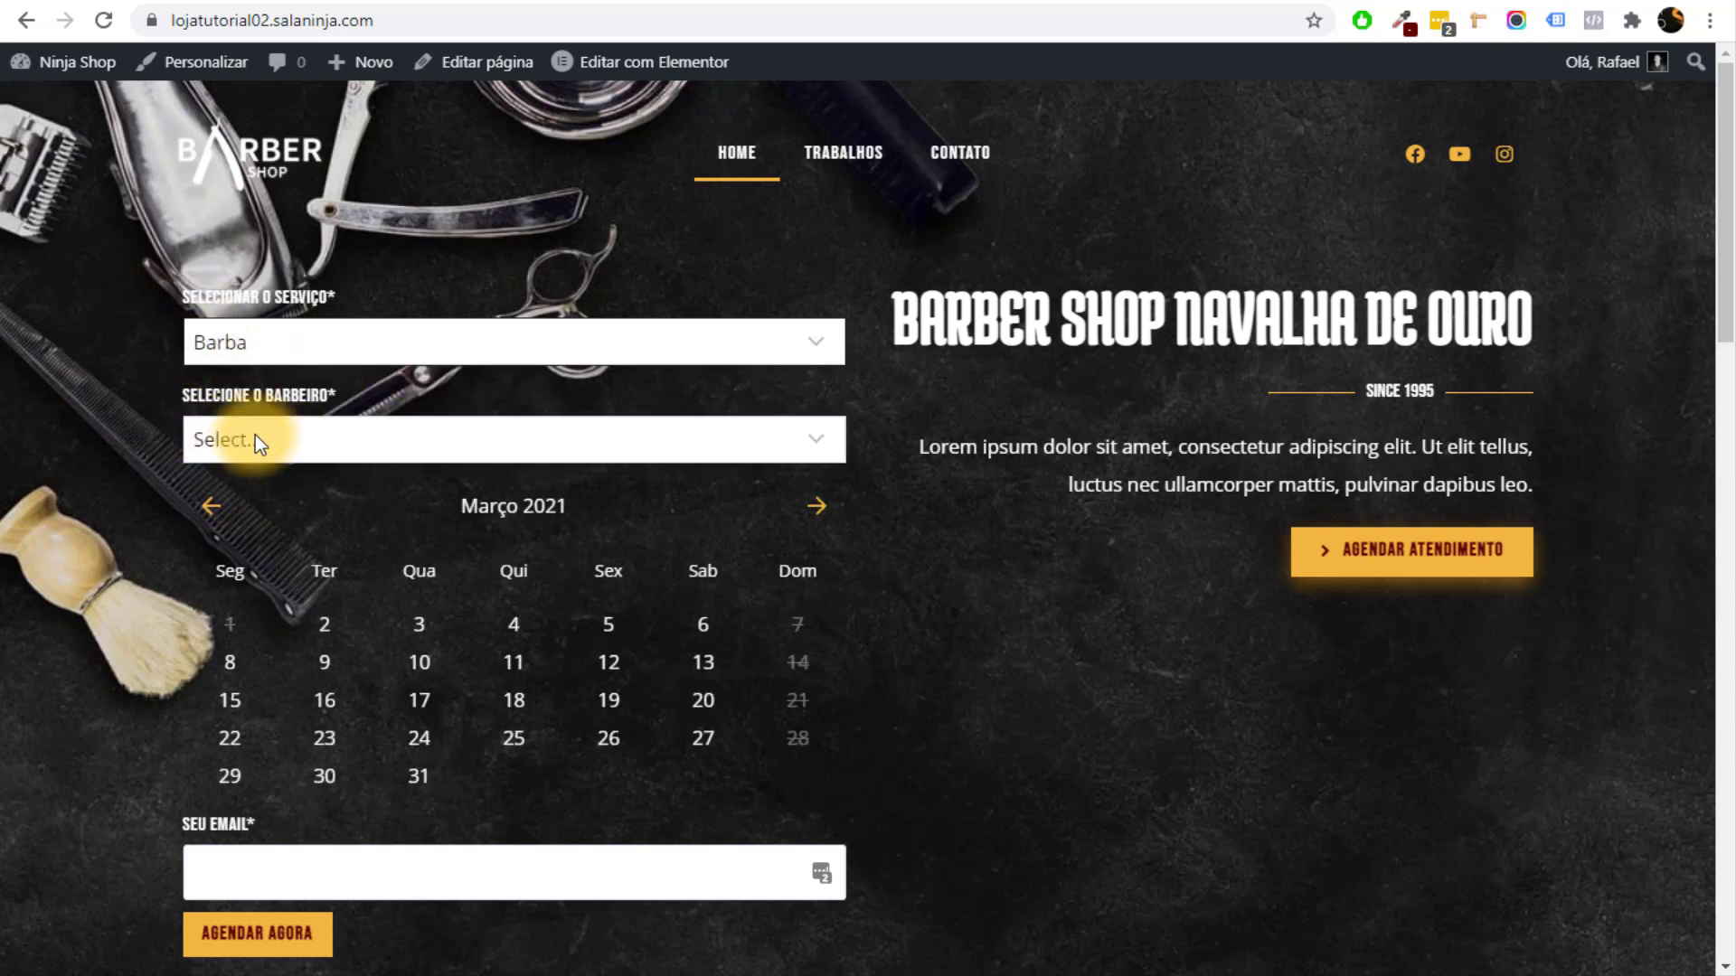
click(255, 438)
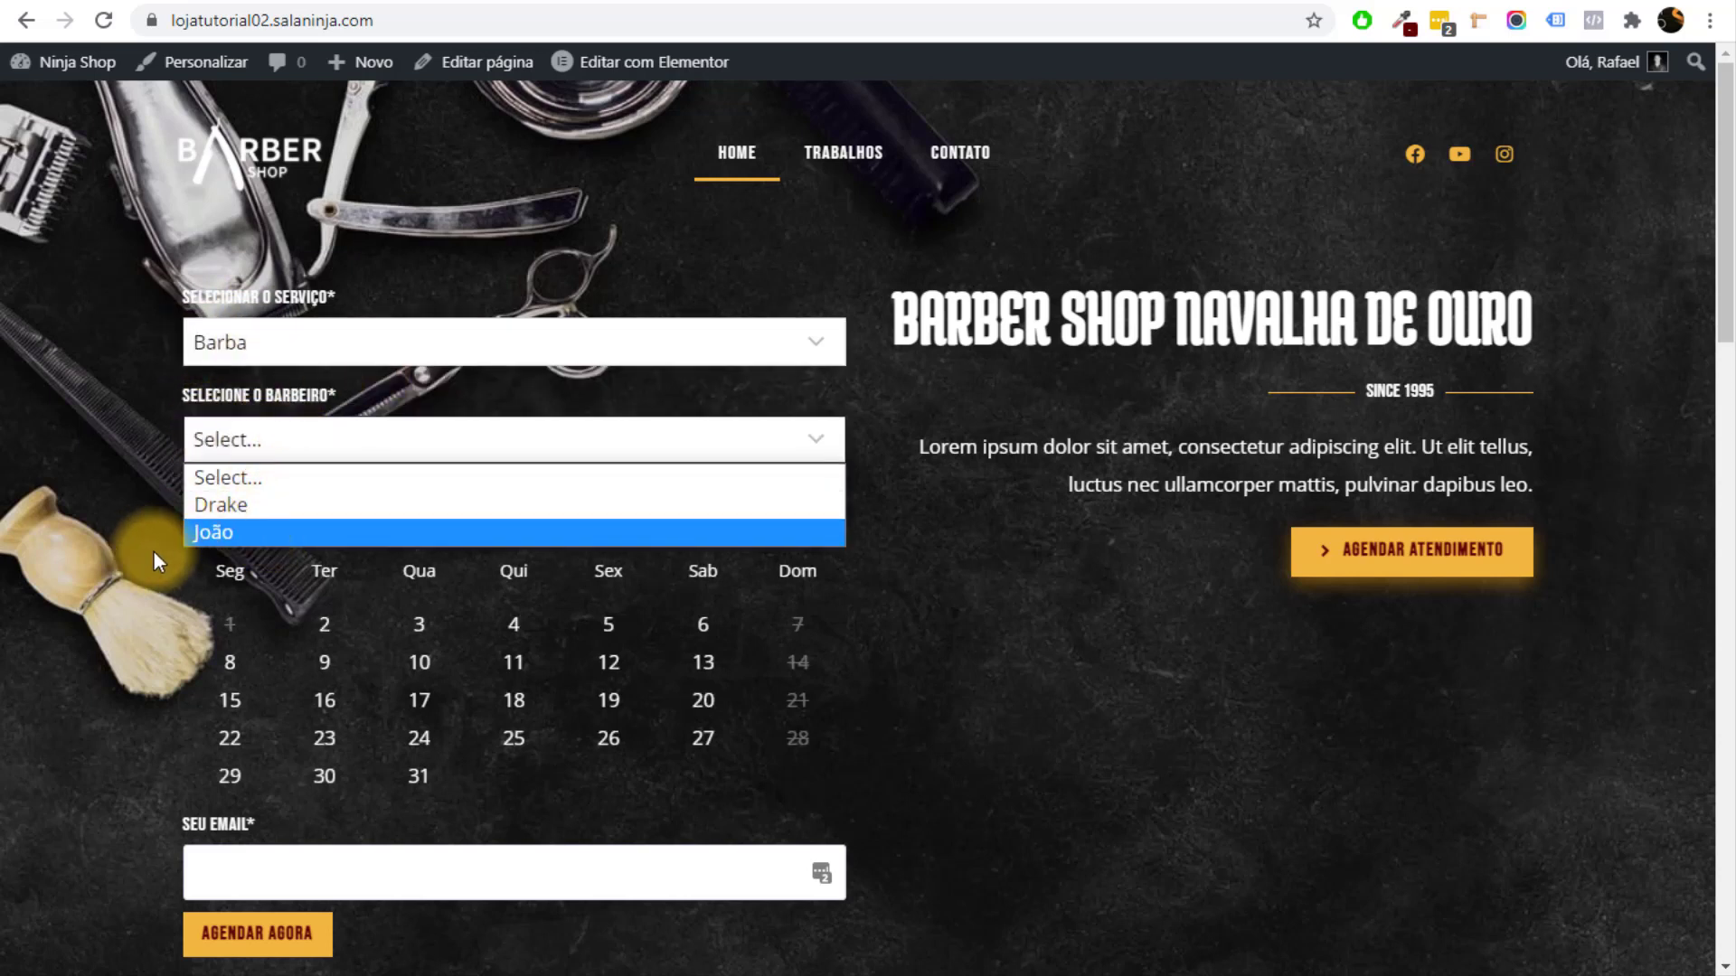
click(252, 511)
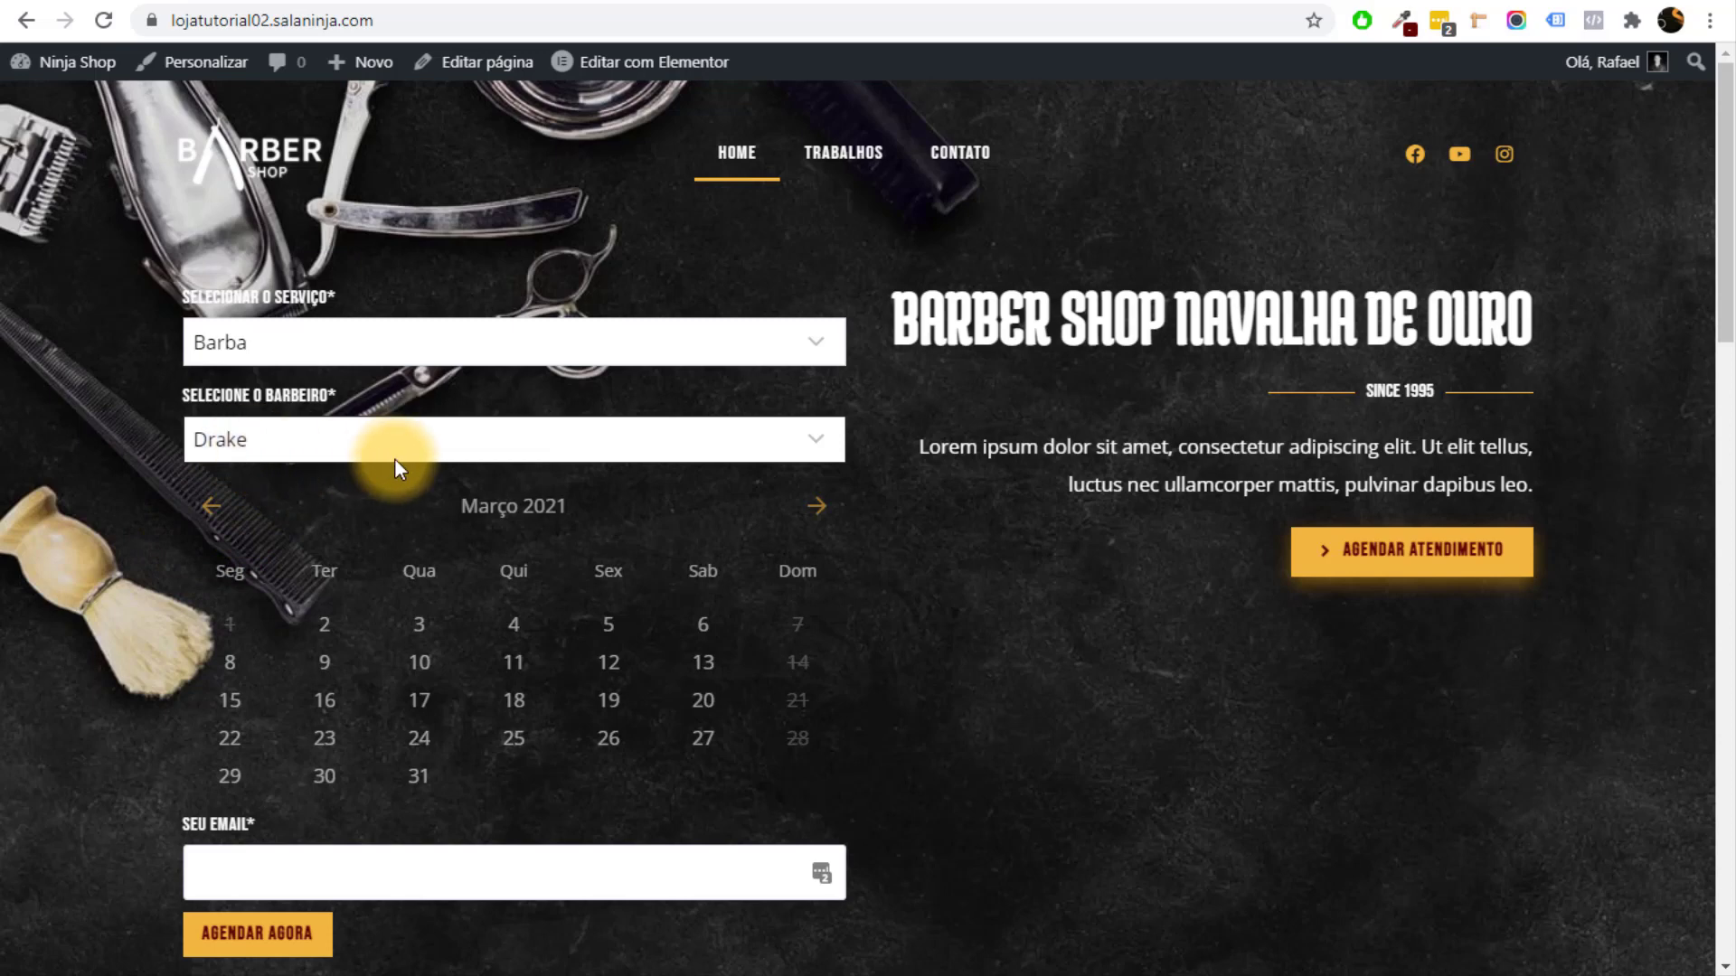
click(513, 626)
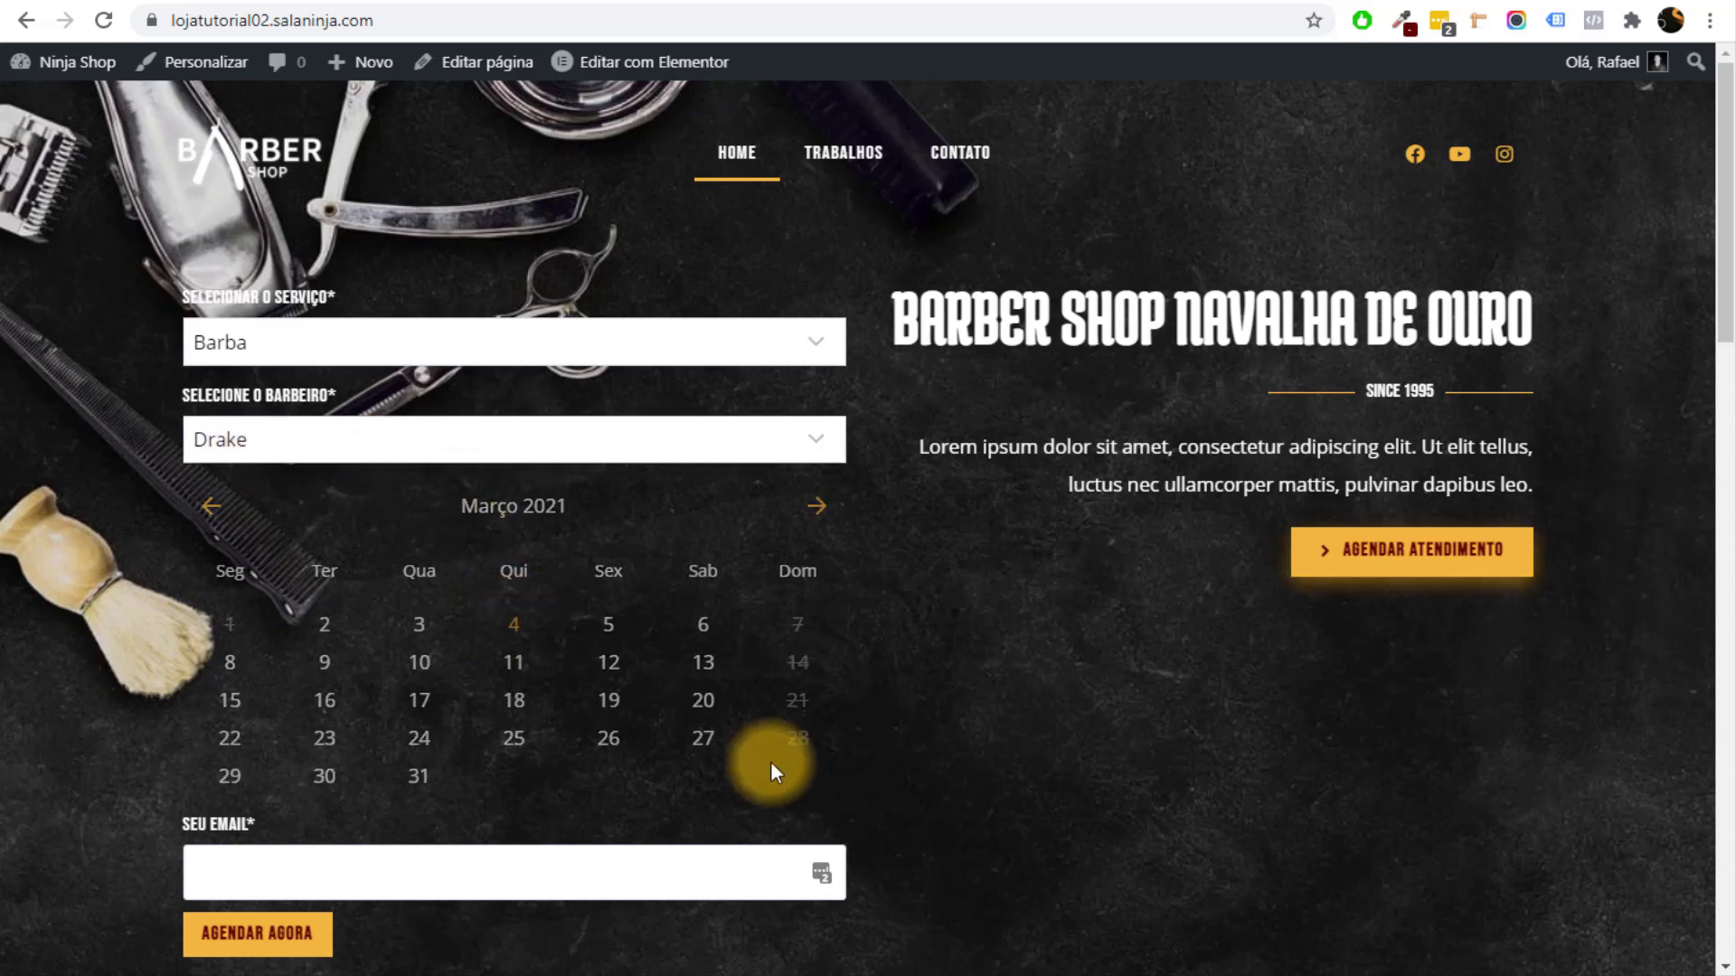
scroll(723, 732, down, 3)
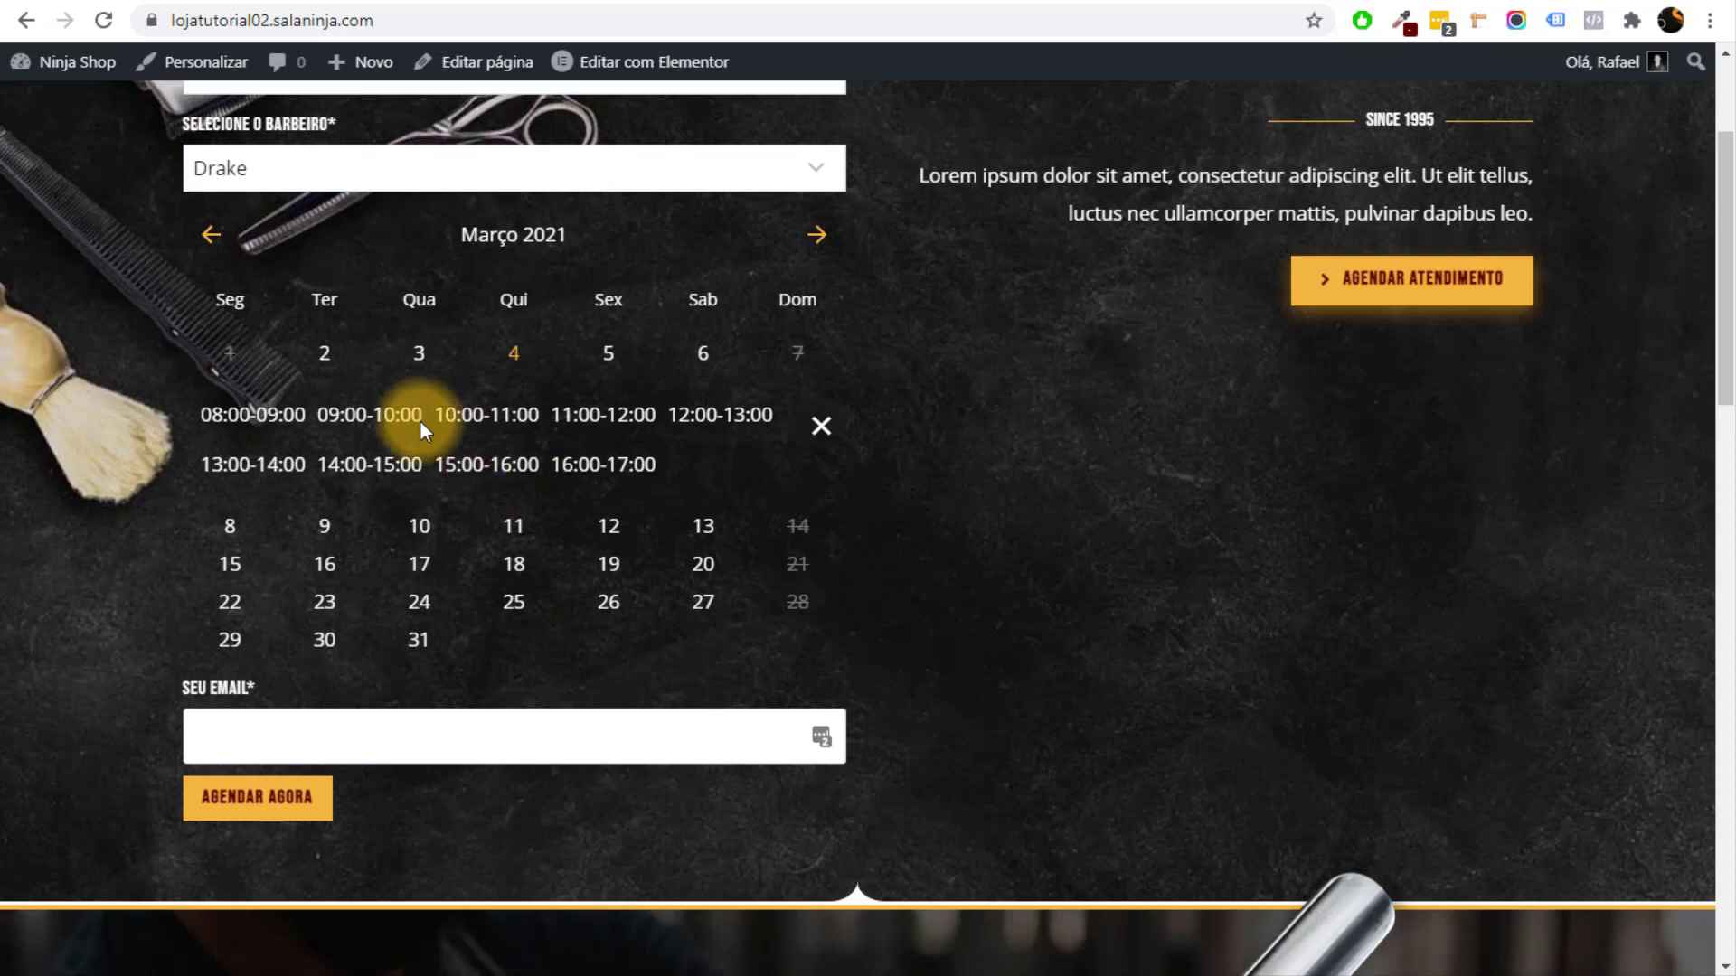
click(418, 600)
click(311, 655)
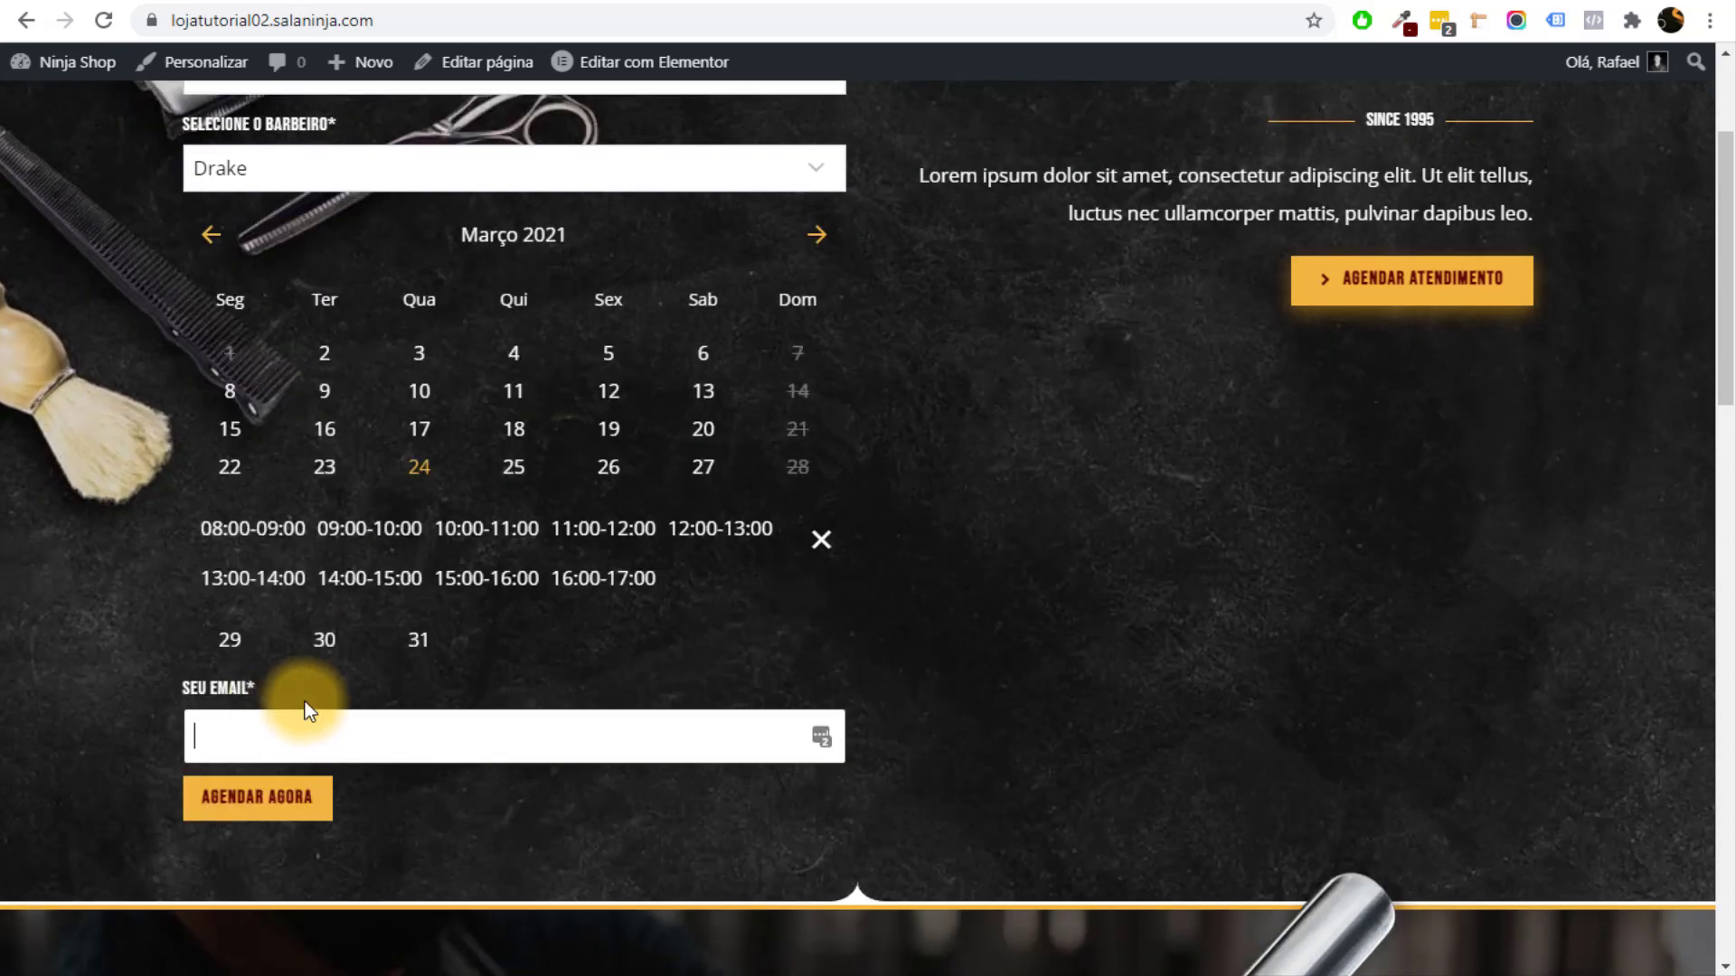
scroll(562, 492, up, 3)
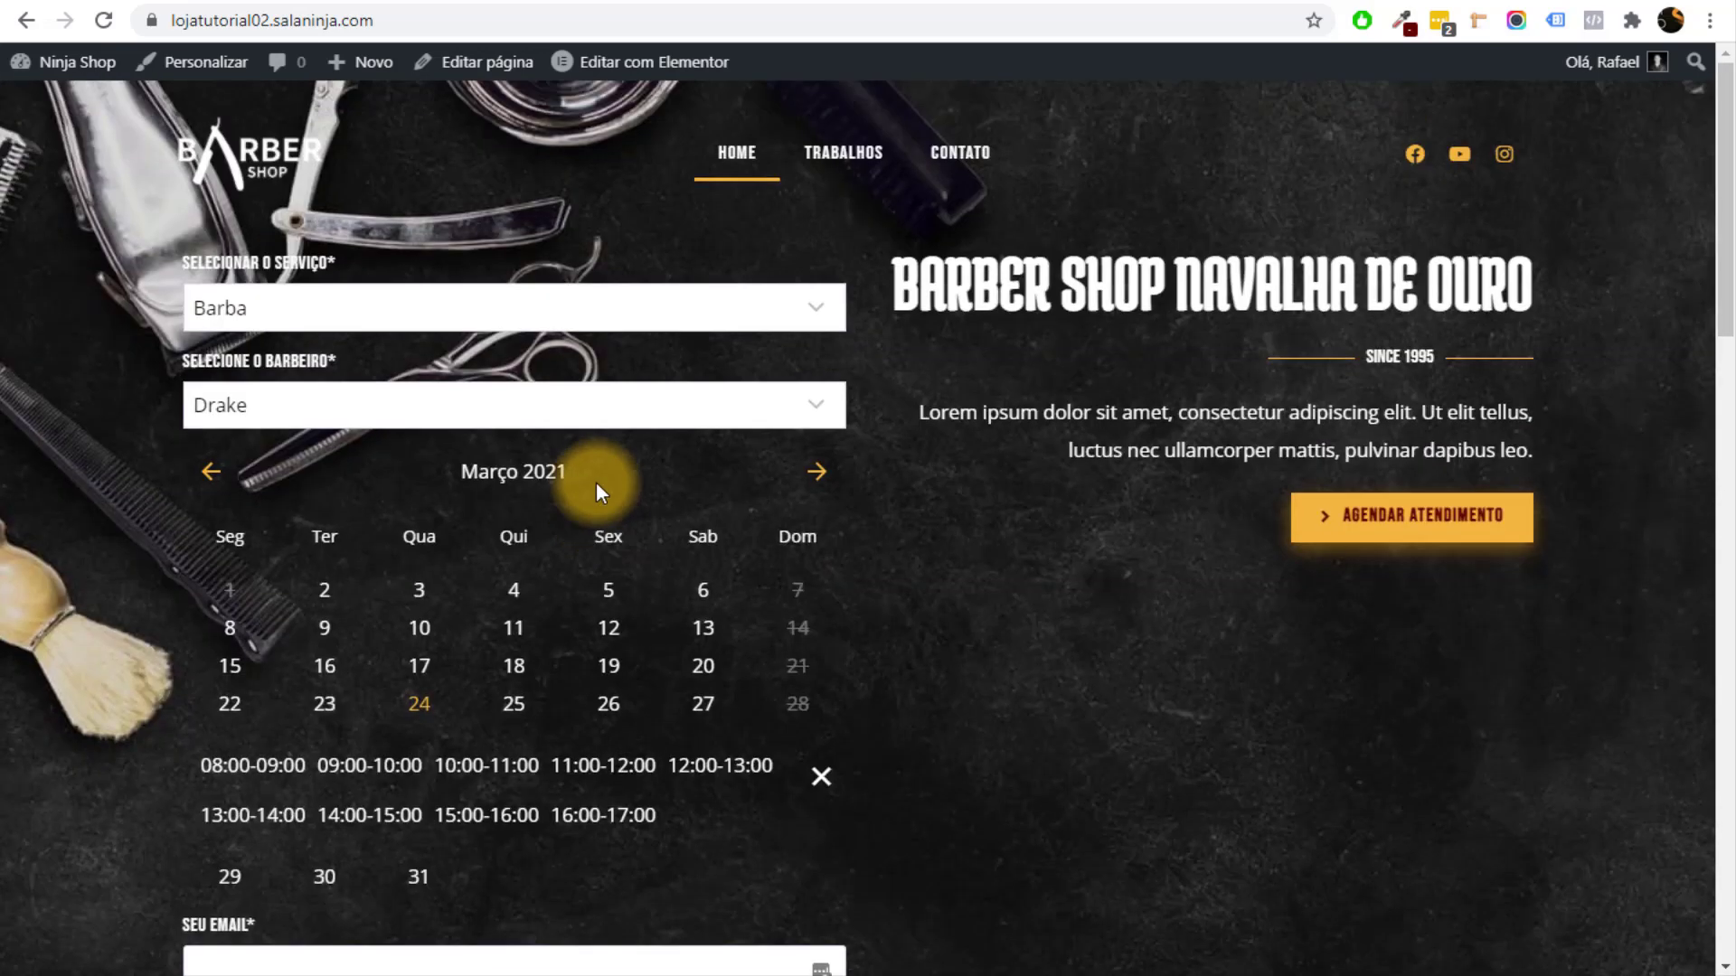
scroll(595, 480, down, 3)
scroll(659, 418, down, 1)
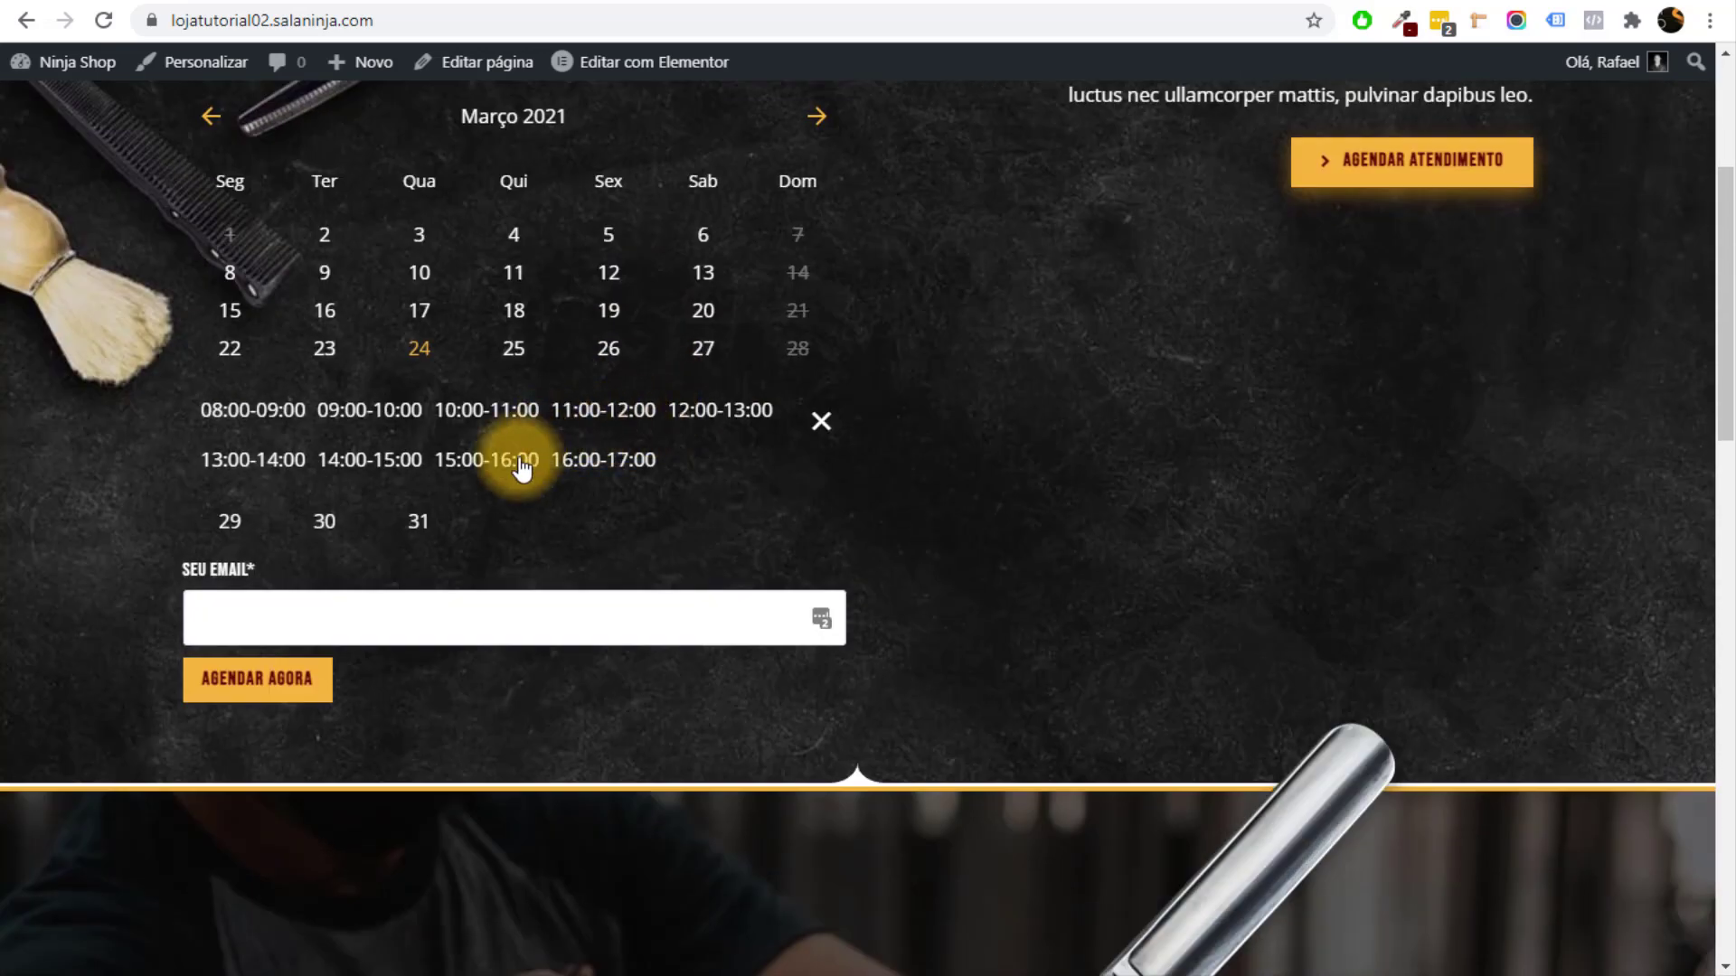
scroll(542, 479, up, 2)
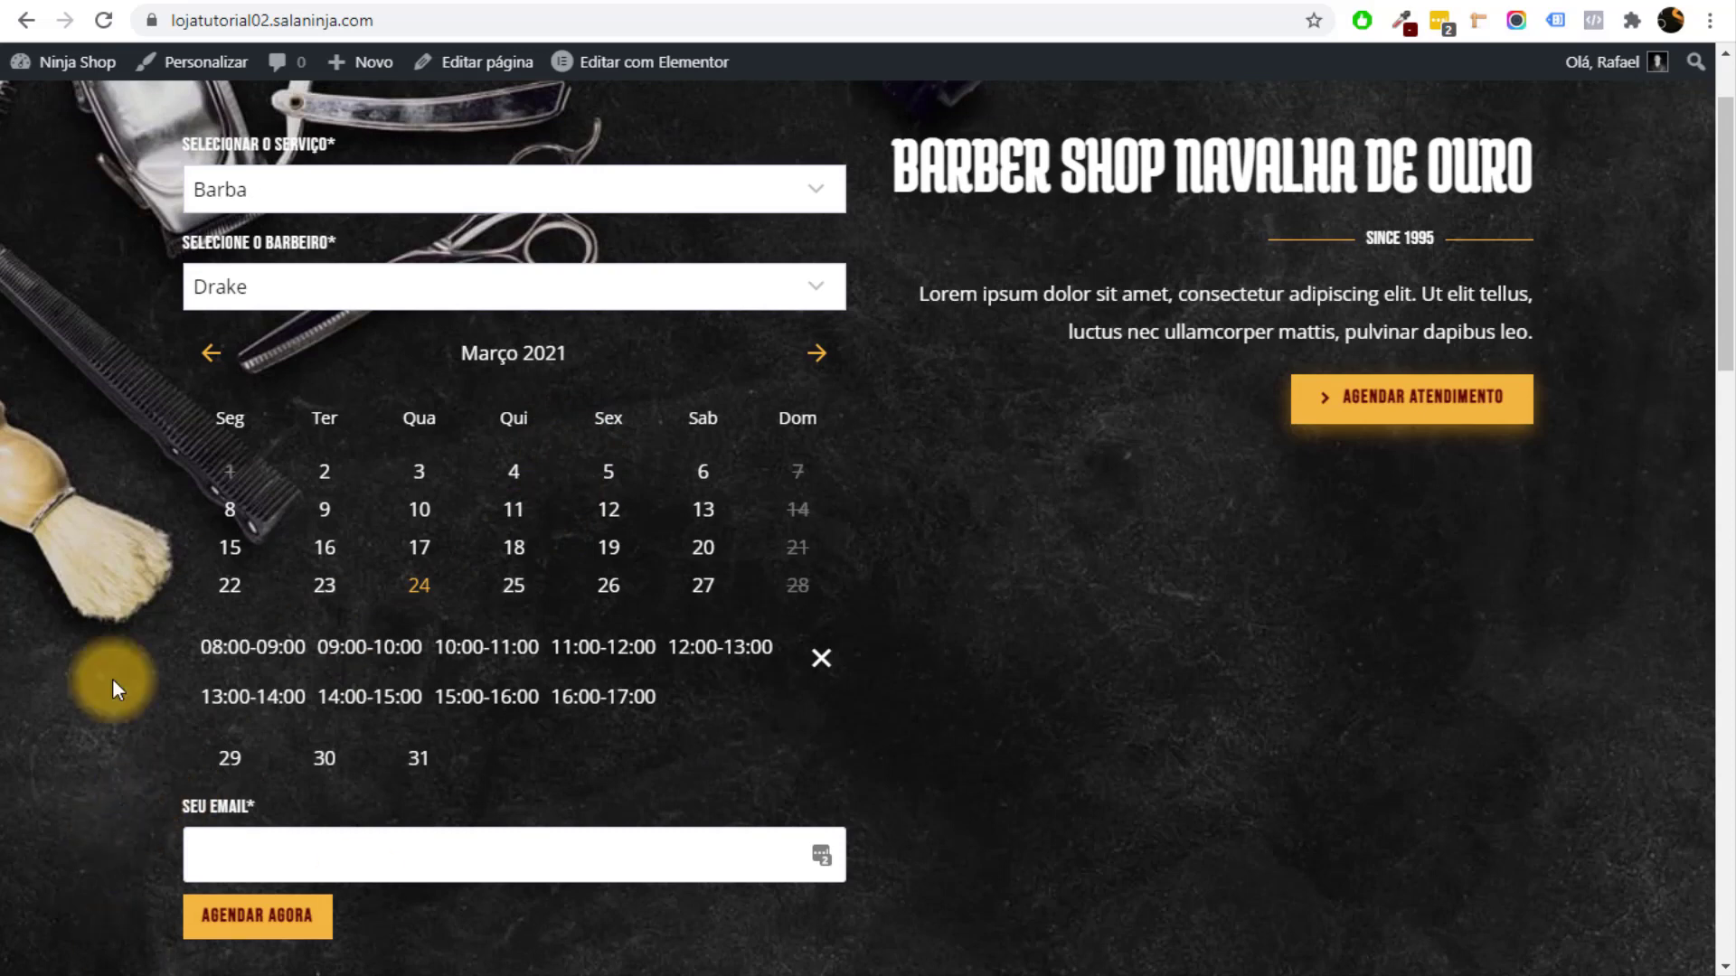
scroll(452, 547, up, 1)
scroll(463, 535, down, 5)
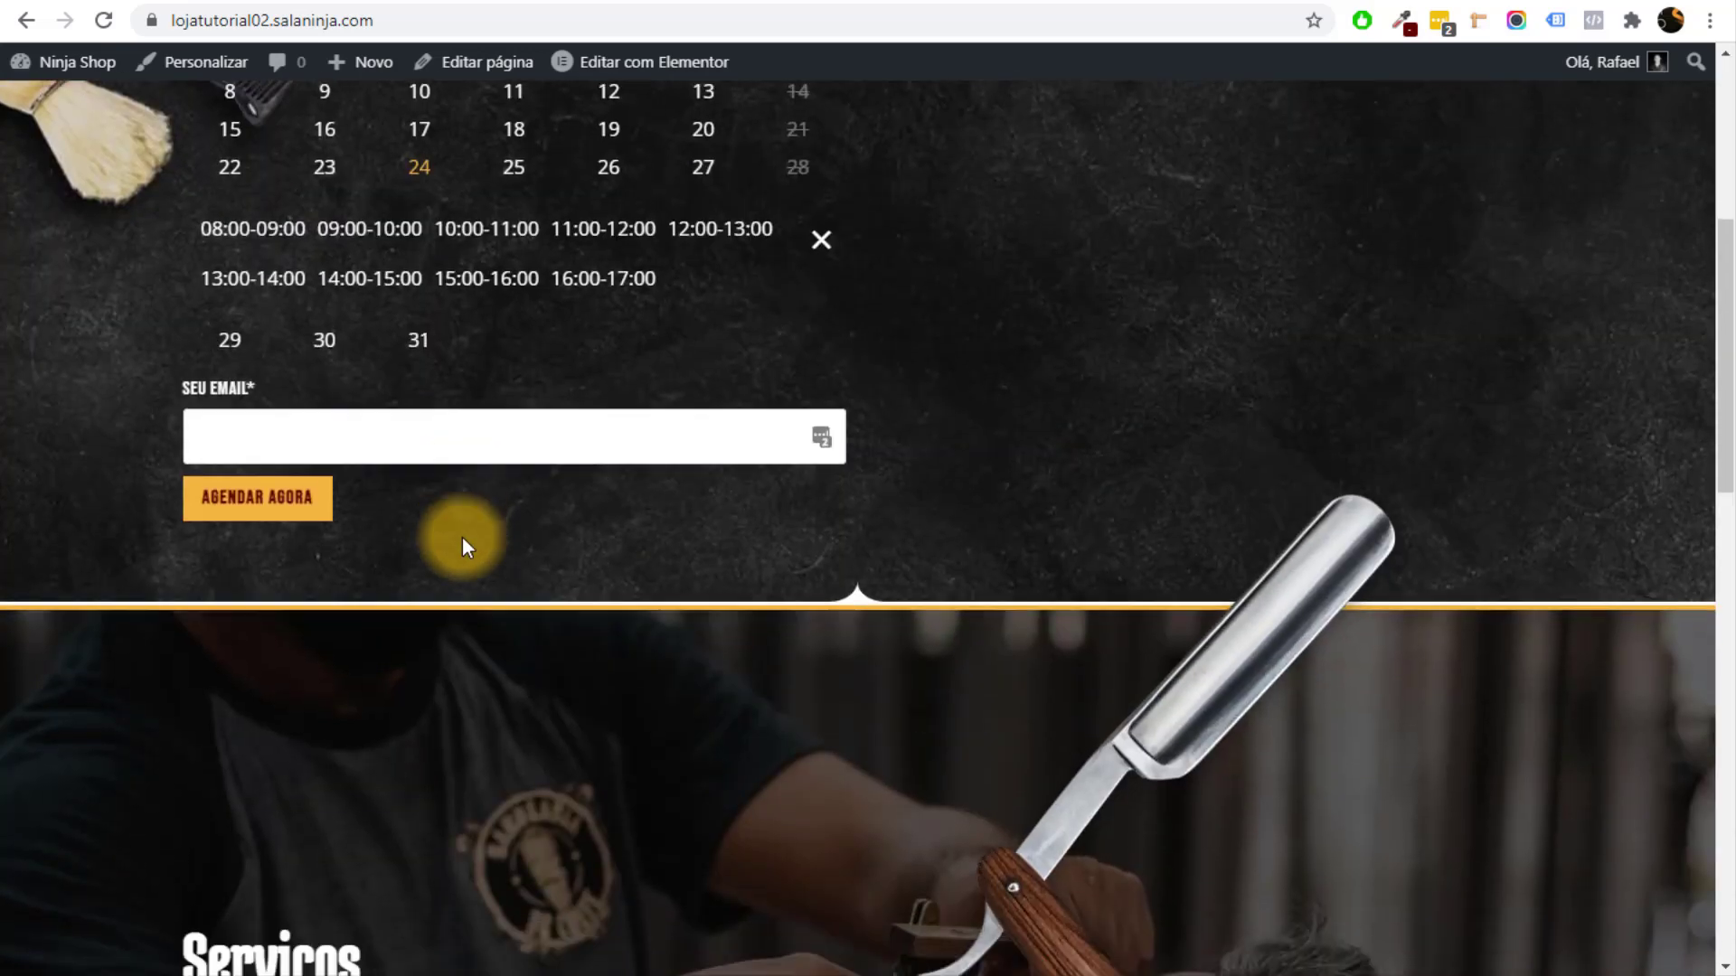
scroll(569, 479, up, 4)
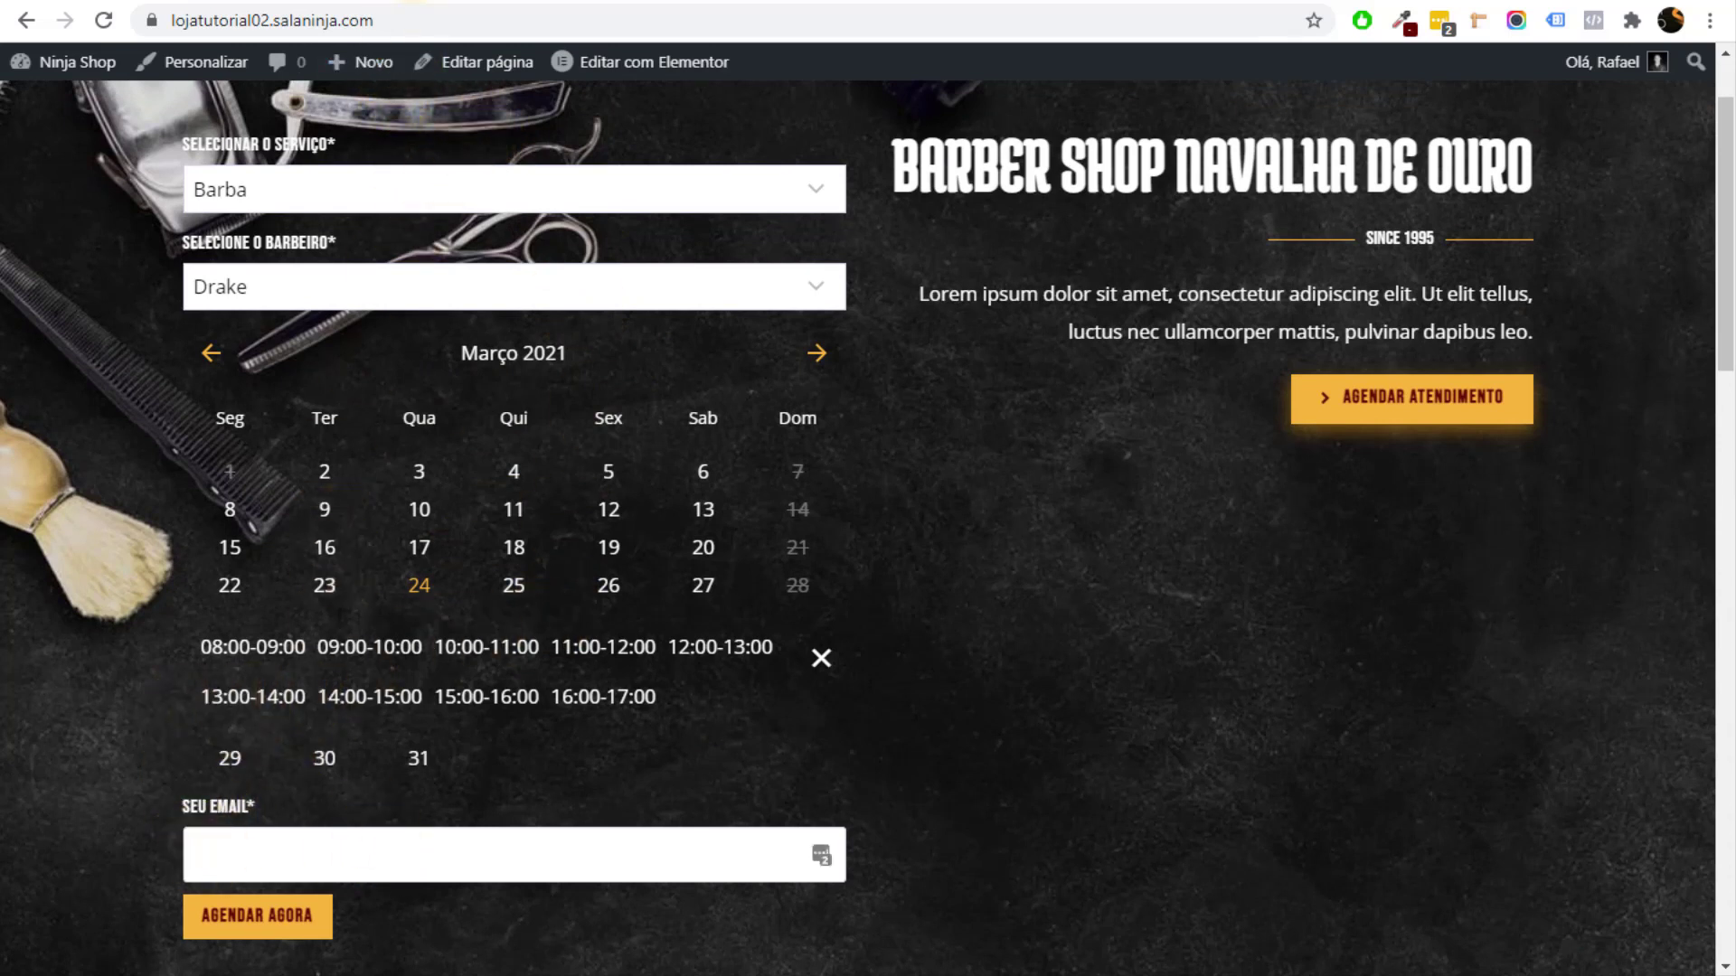
- Open the Static Page Booking Form from JetEngine's Forms list for editing
mouse_move(79, 63)
click(83, 101)
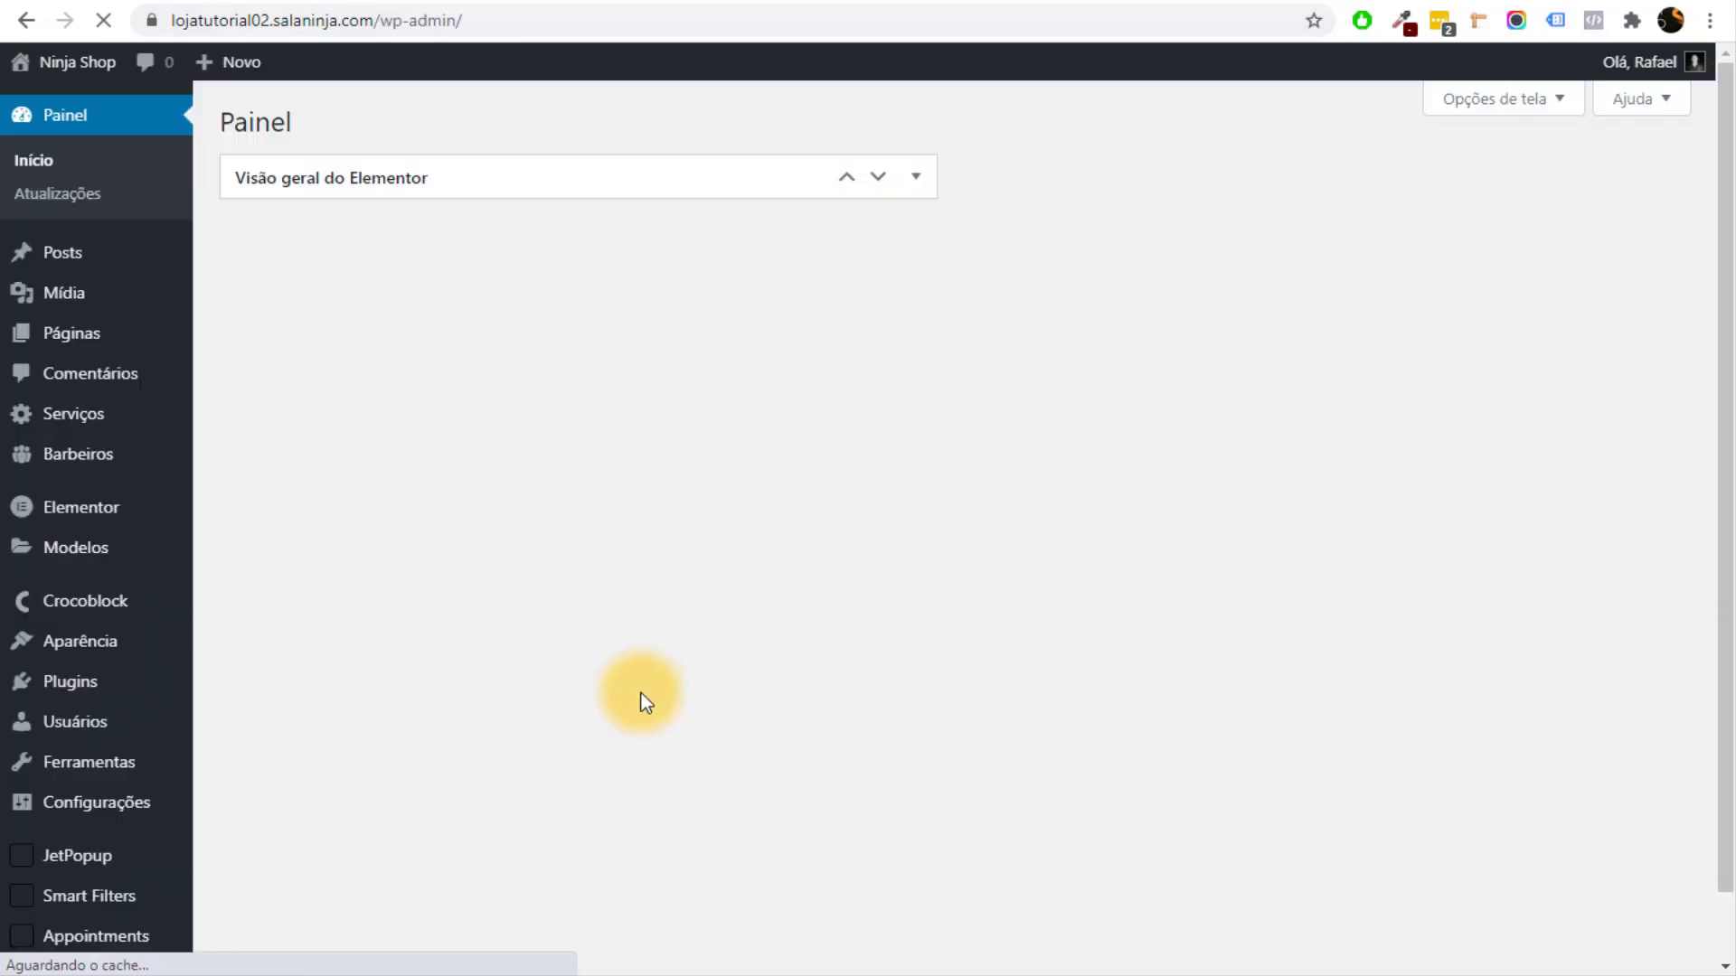
scroll(465, 407, down, 3)
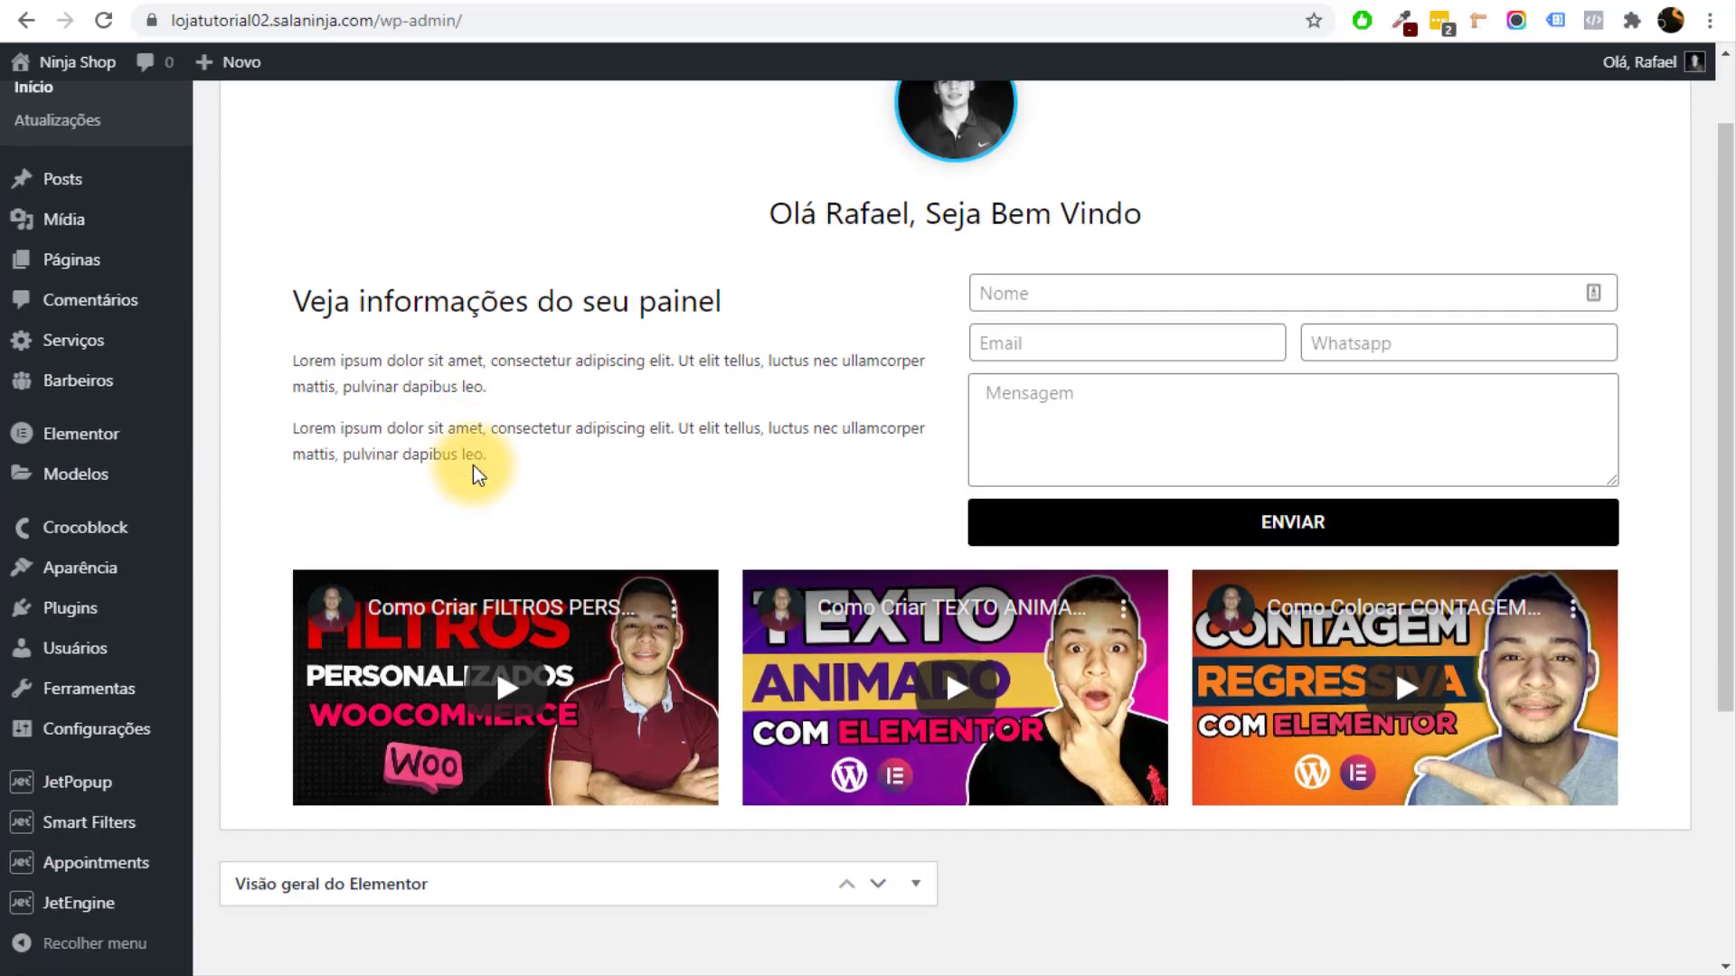
mouse_move(116, 902)
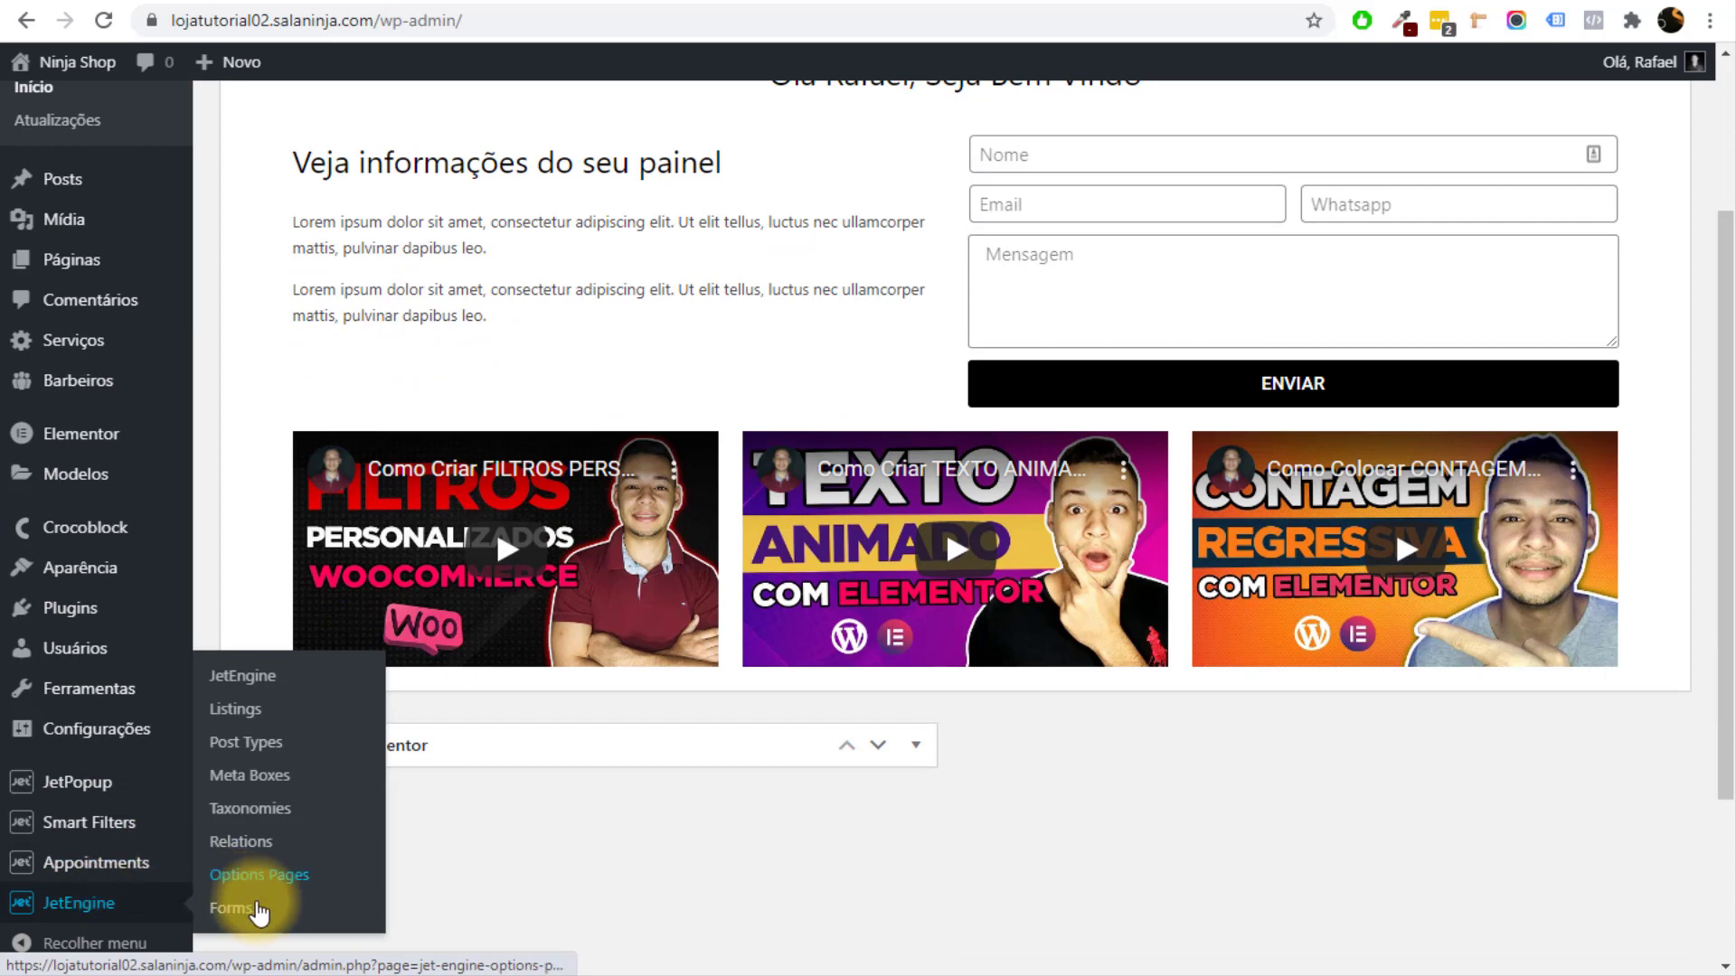
click(251, 910)
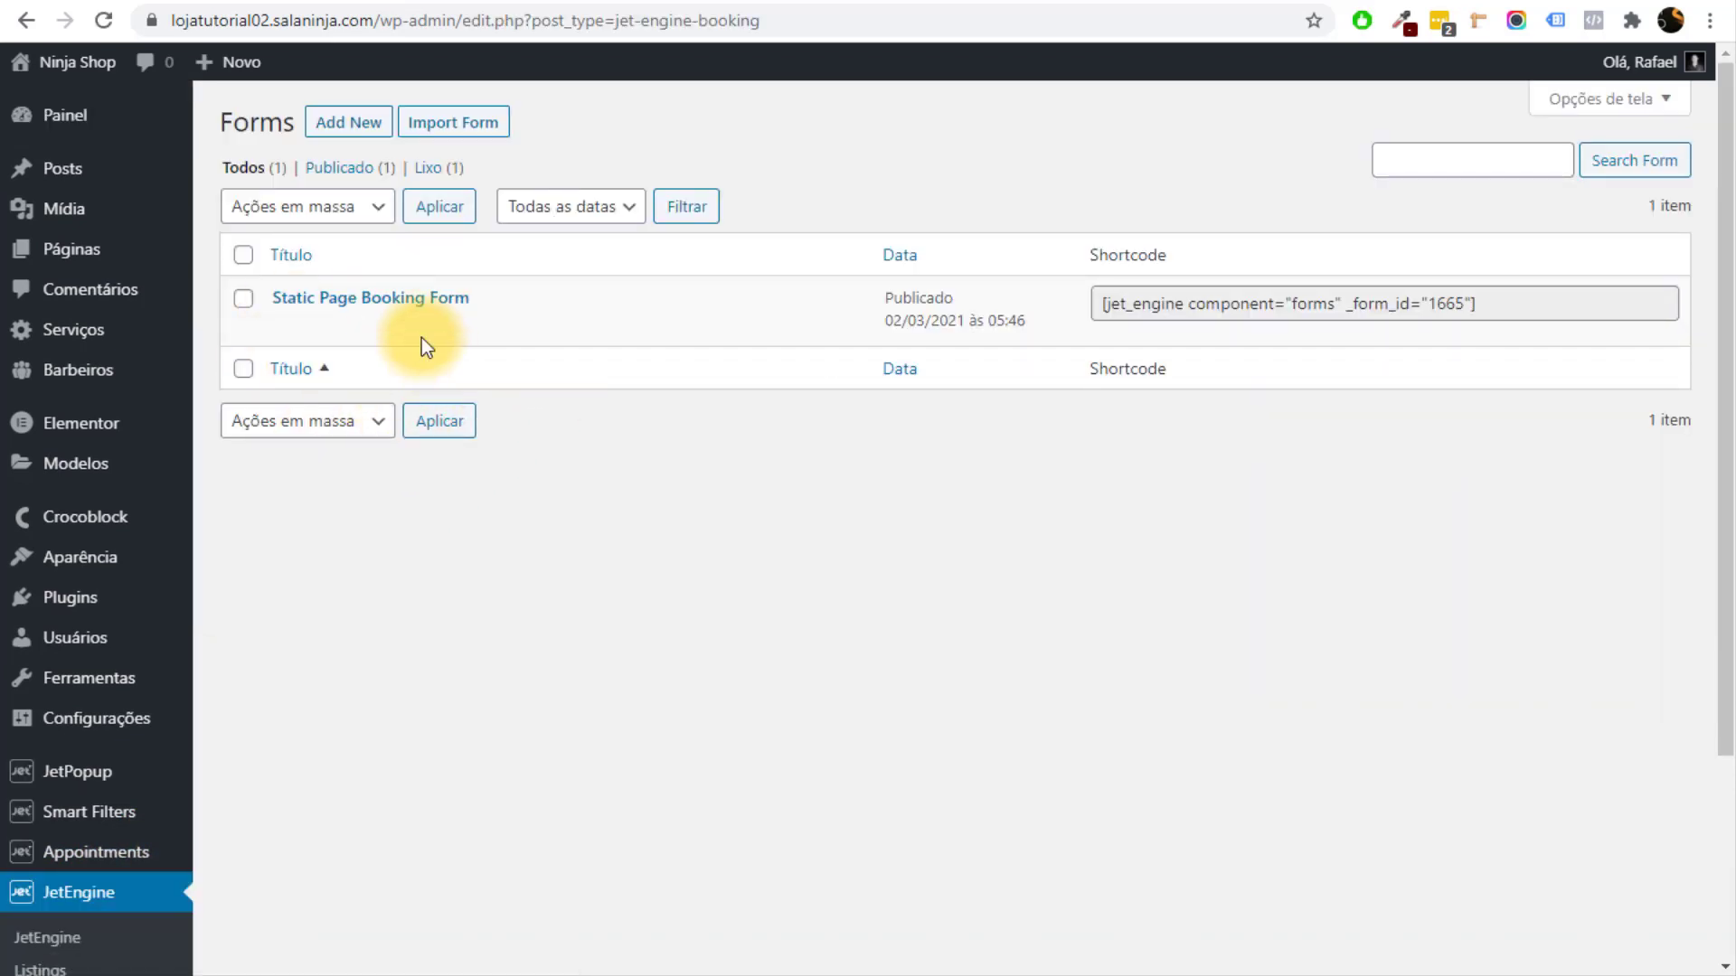
click(292, 327)
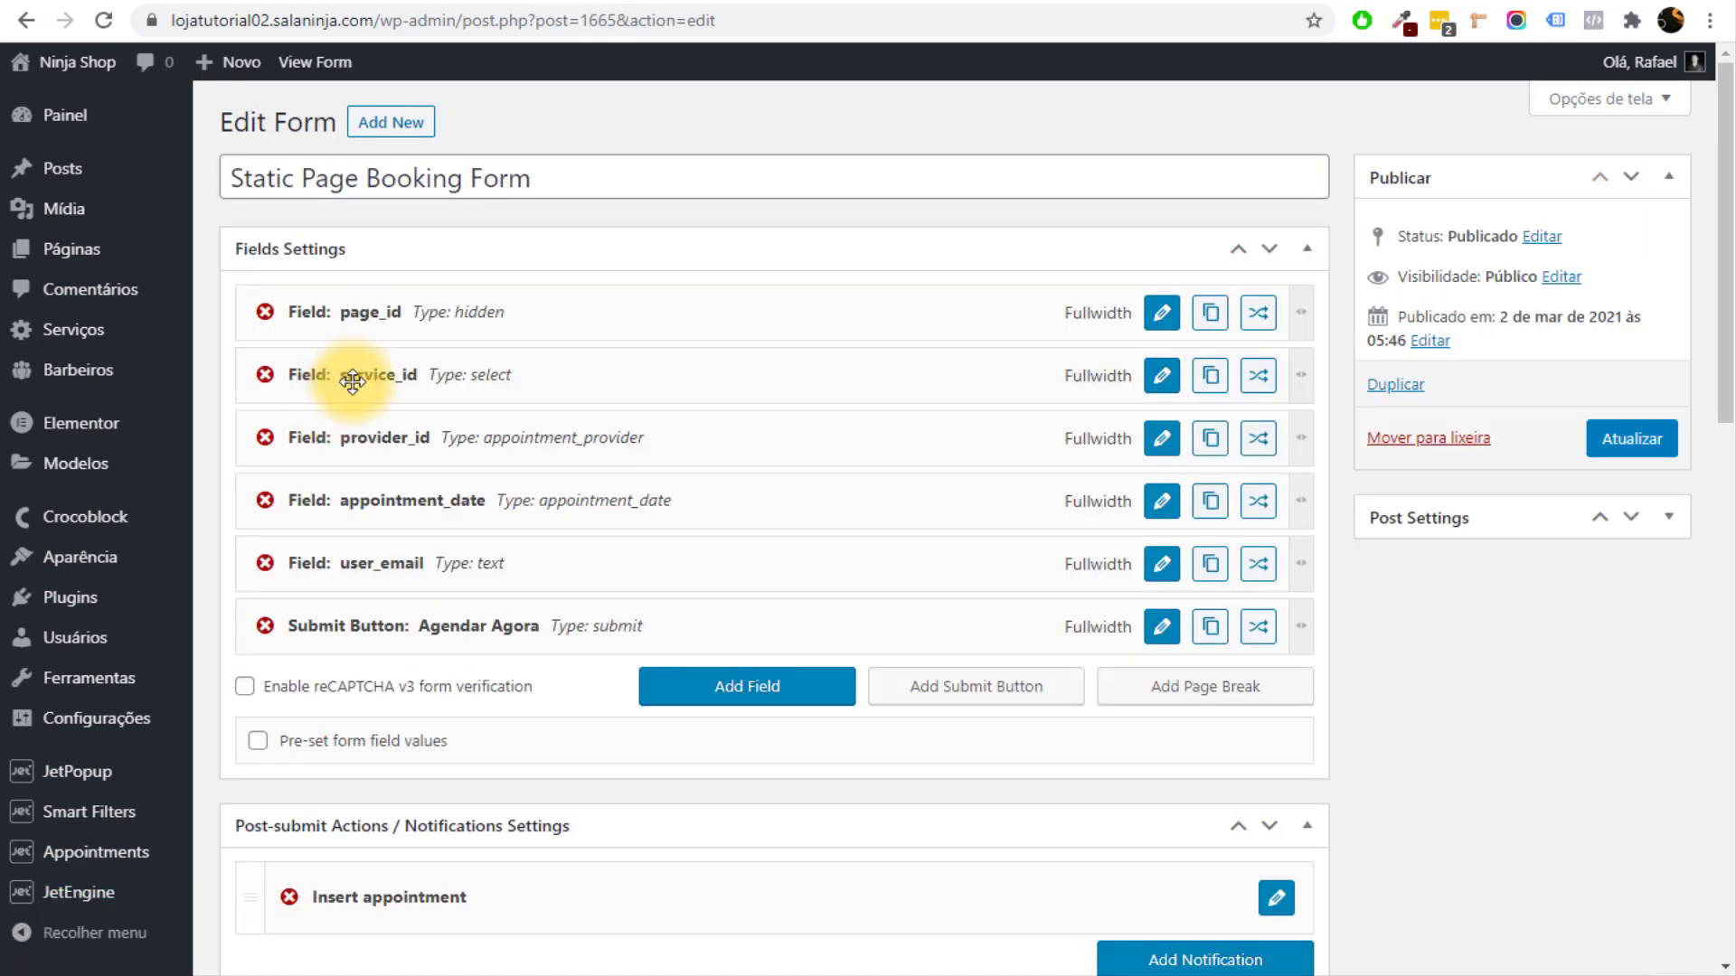
- Add a Calculated field named field_calculo with the label 'Total do Serviço'
click(724, 694)
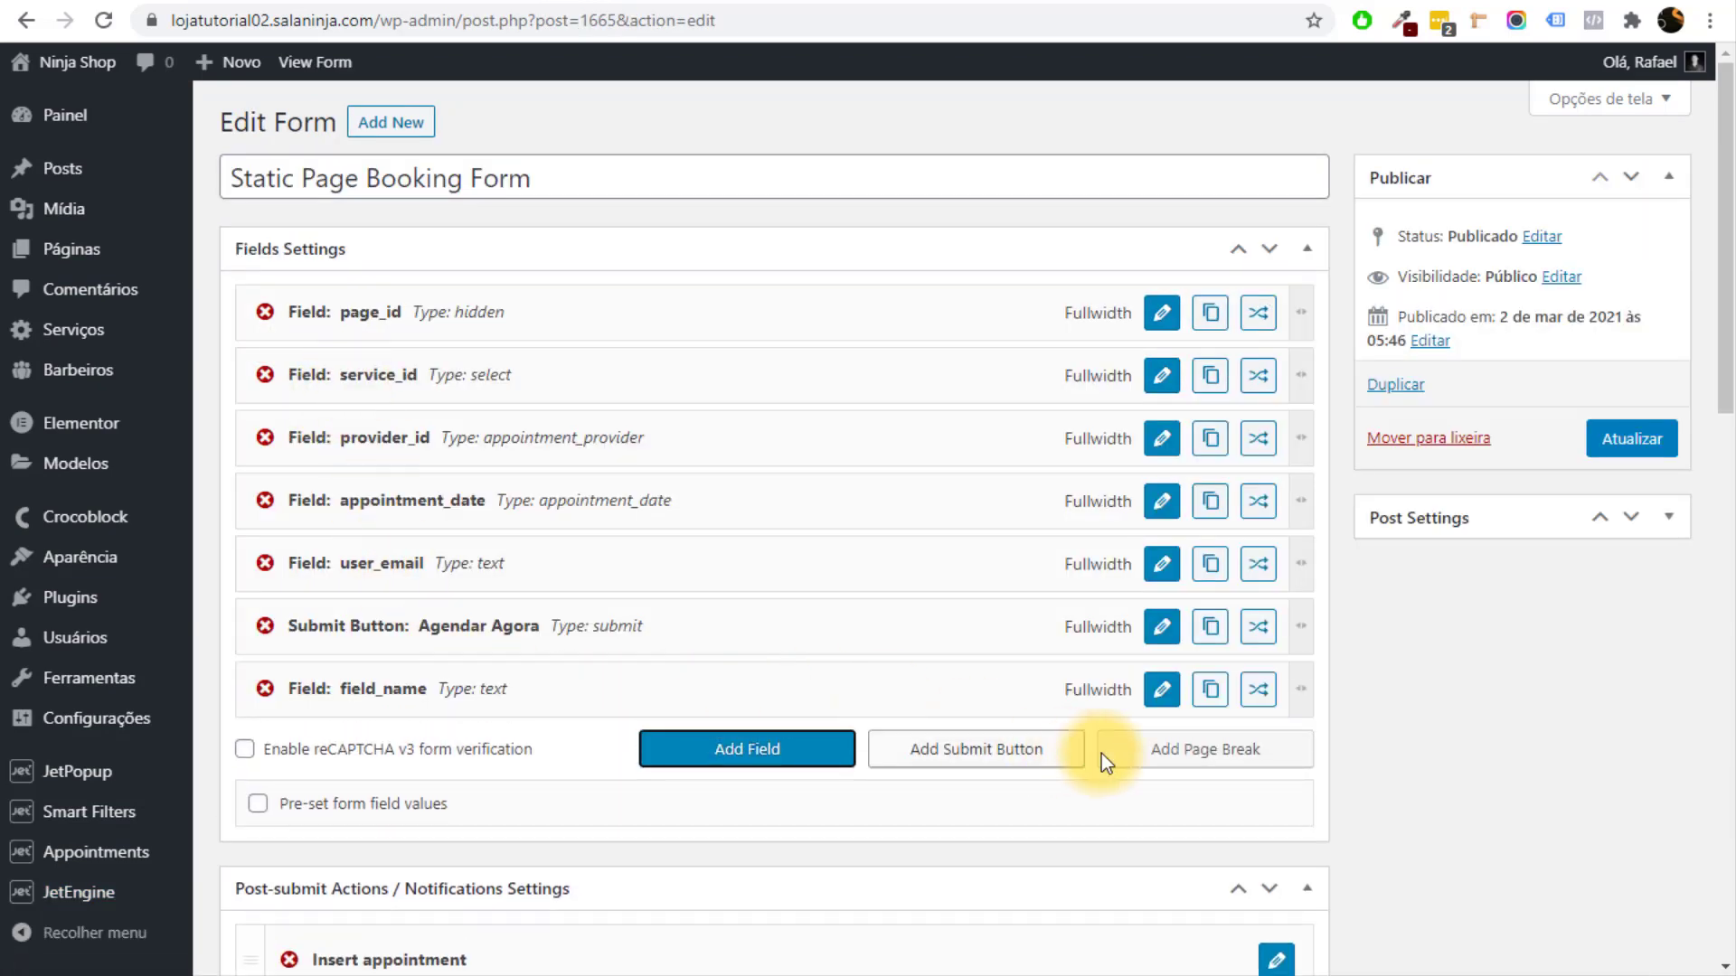
click(1161, 690)
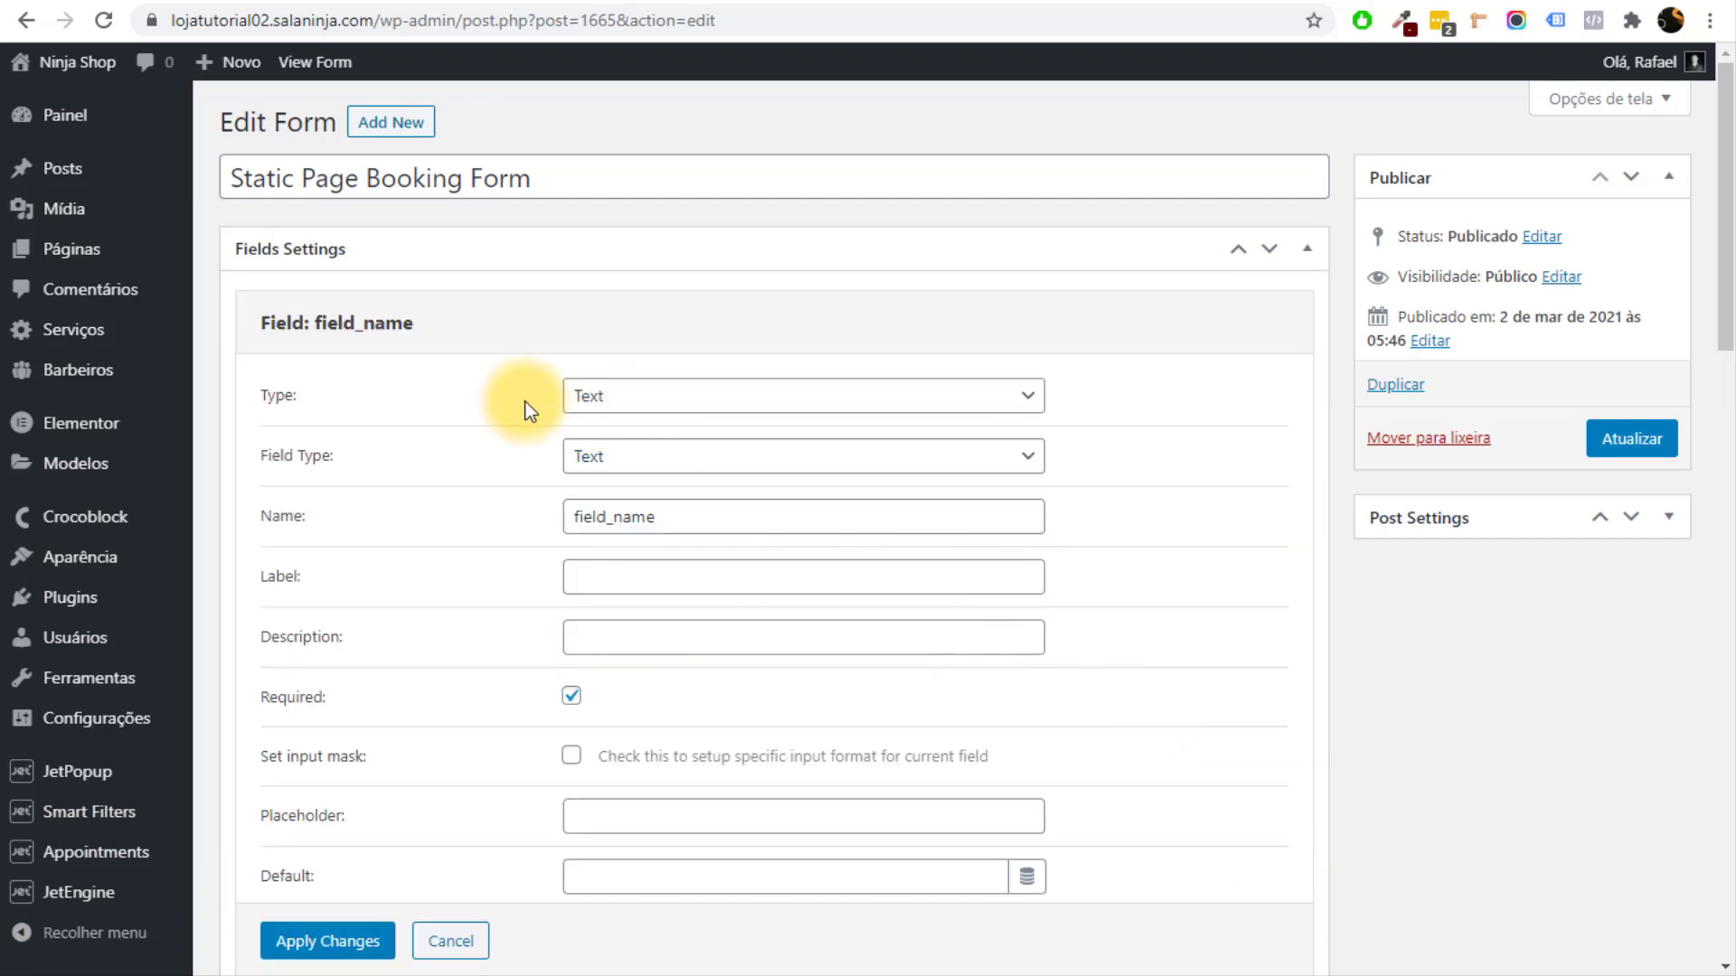
click(592, 398)
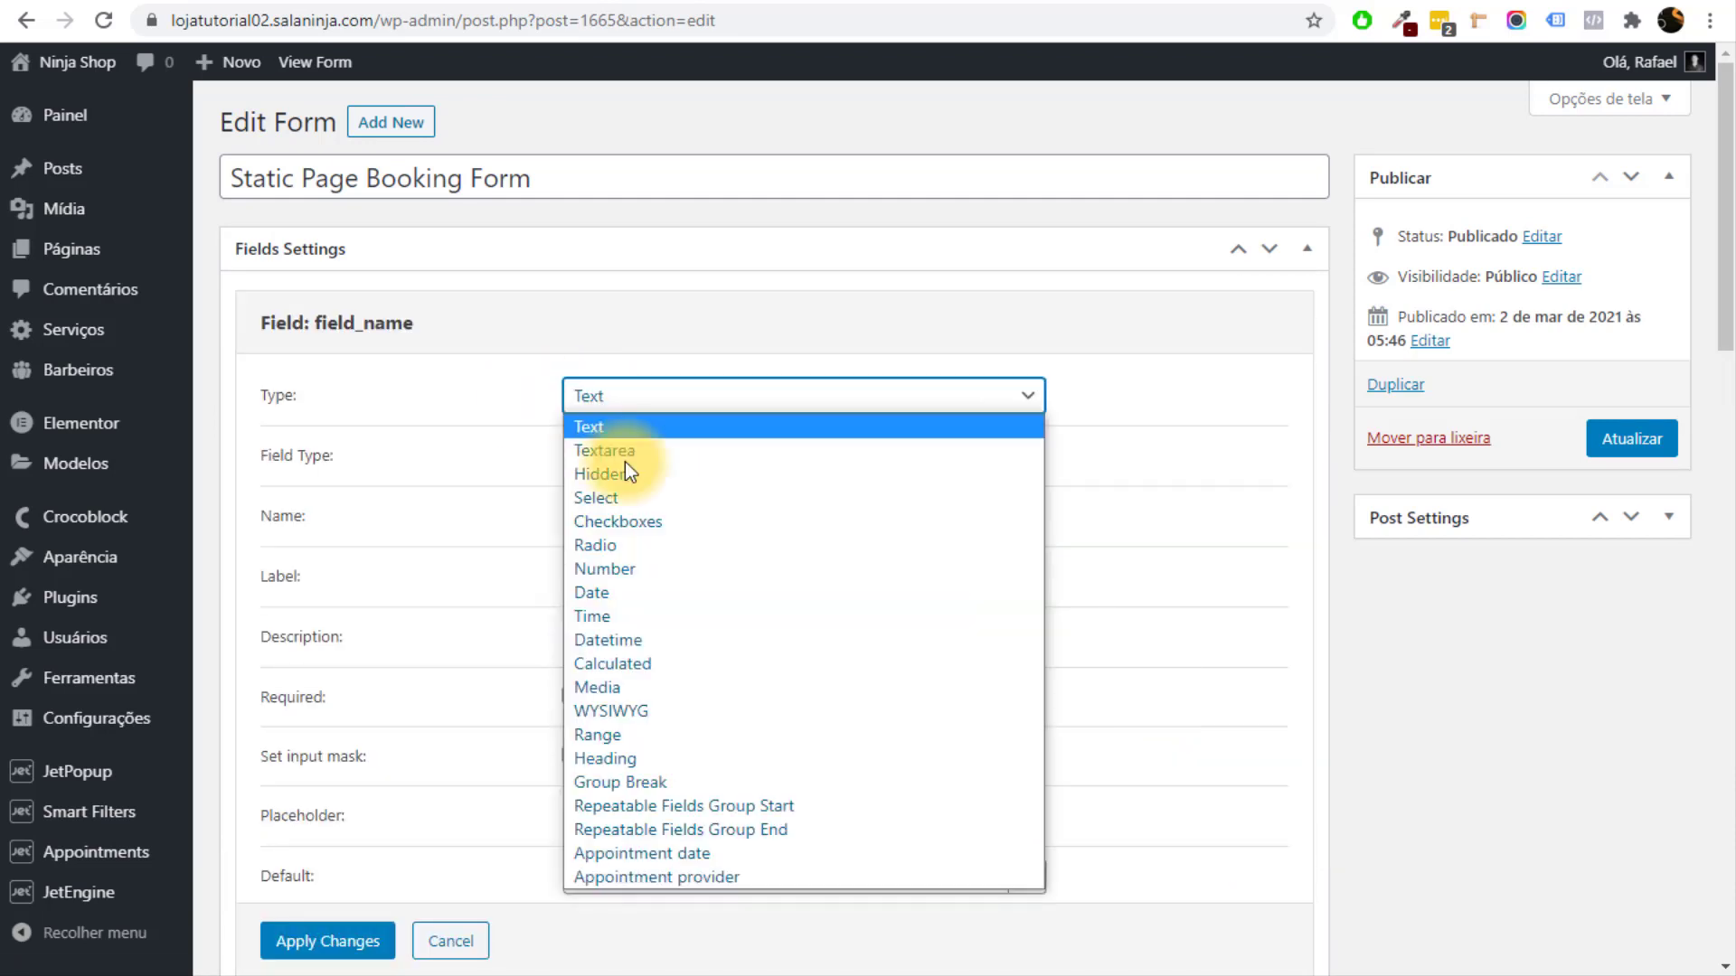
click(690, 669)
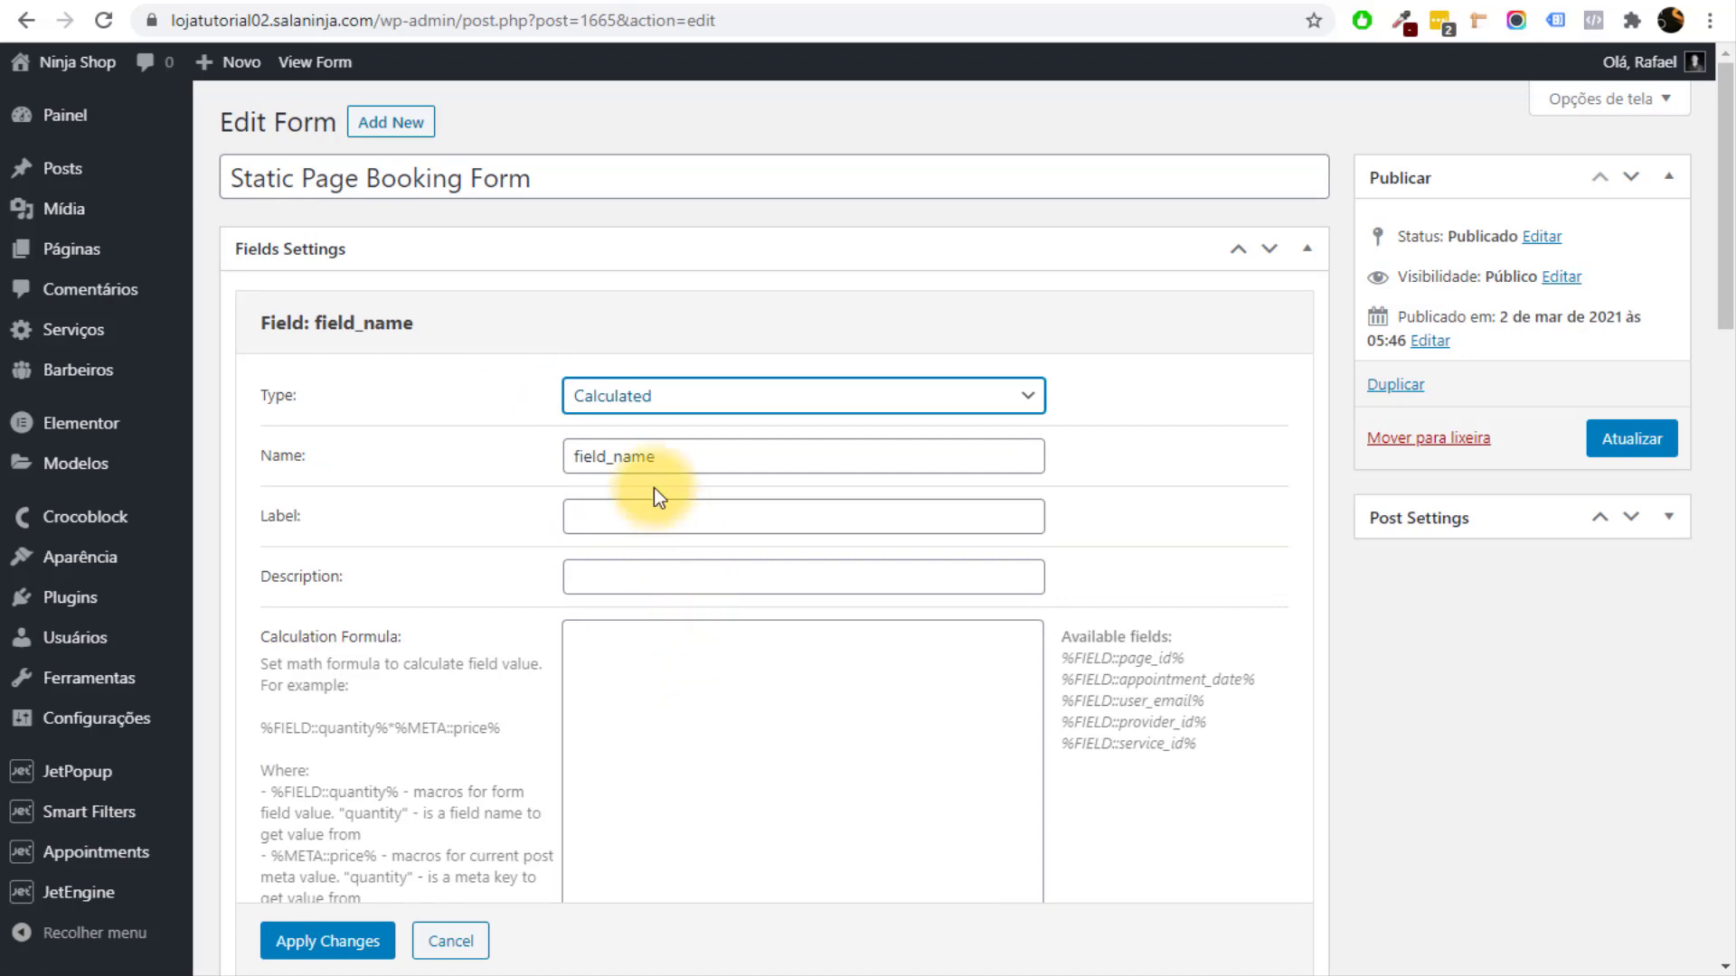
click(624, 459)
drag(678, 461, 636, 462)
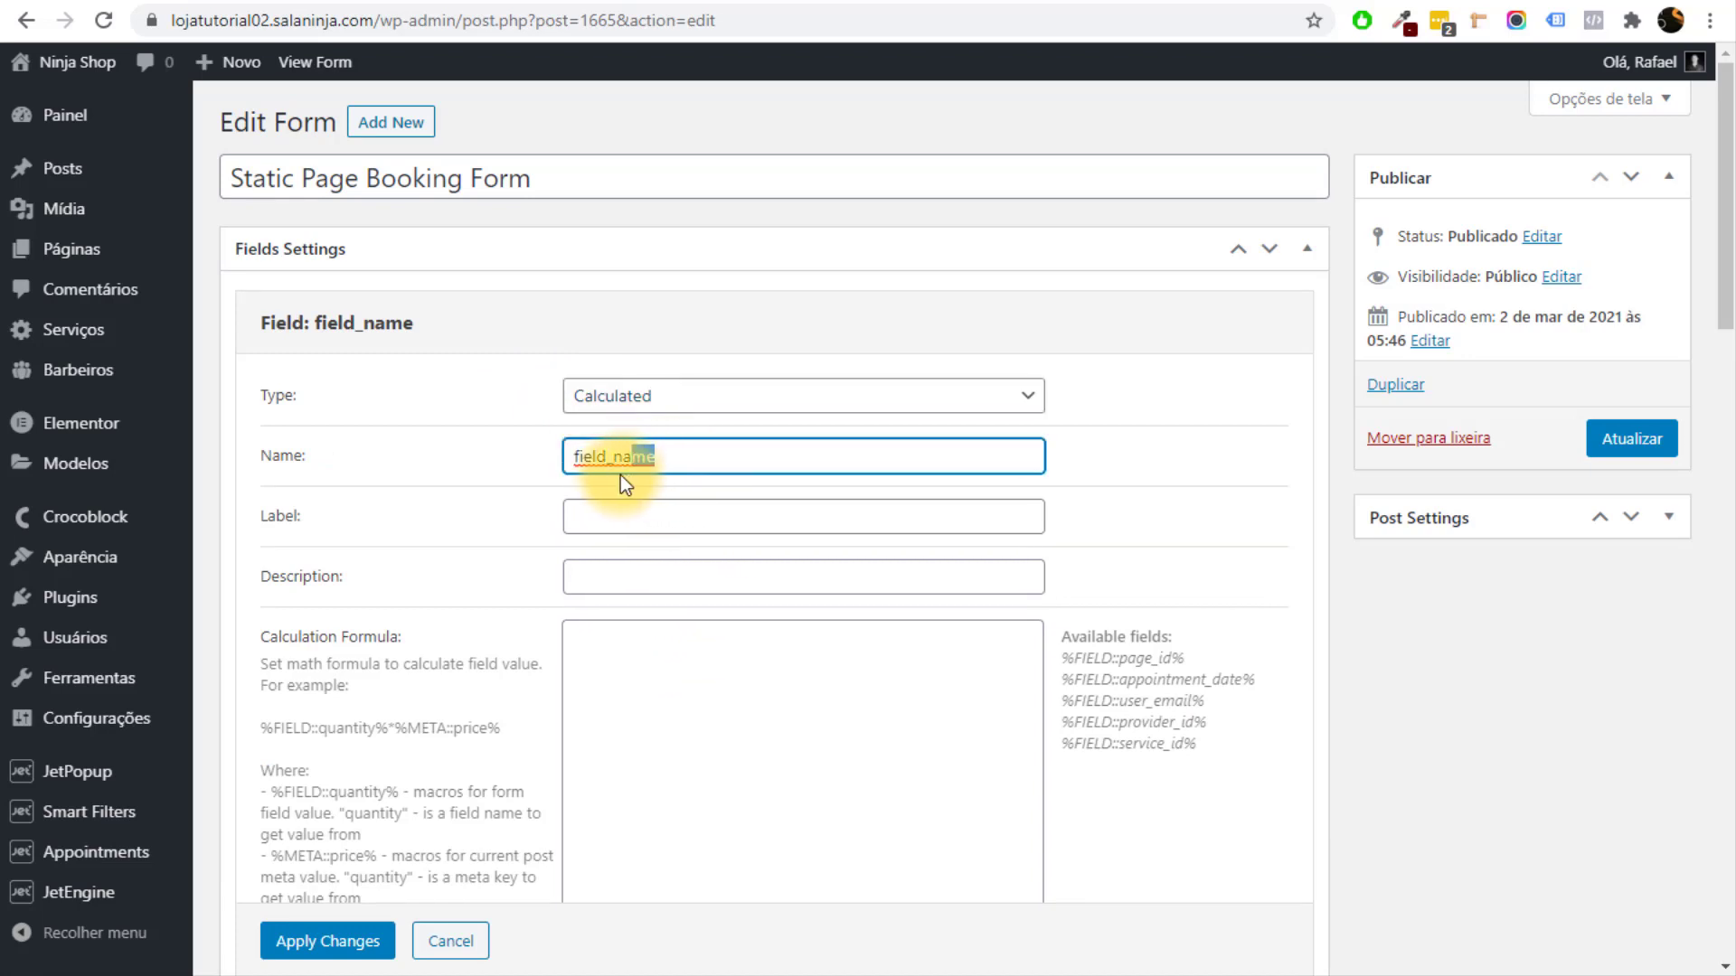
text(calculo)
scroll(617, 475, down, 1)
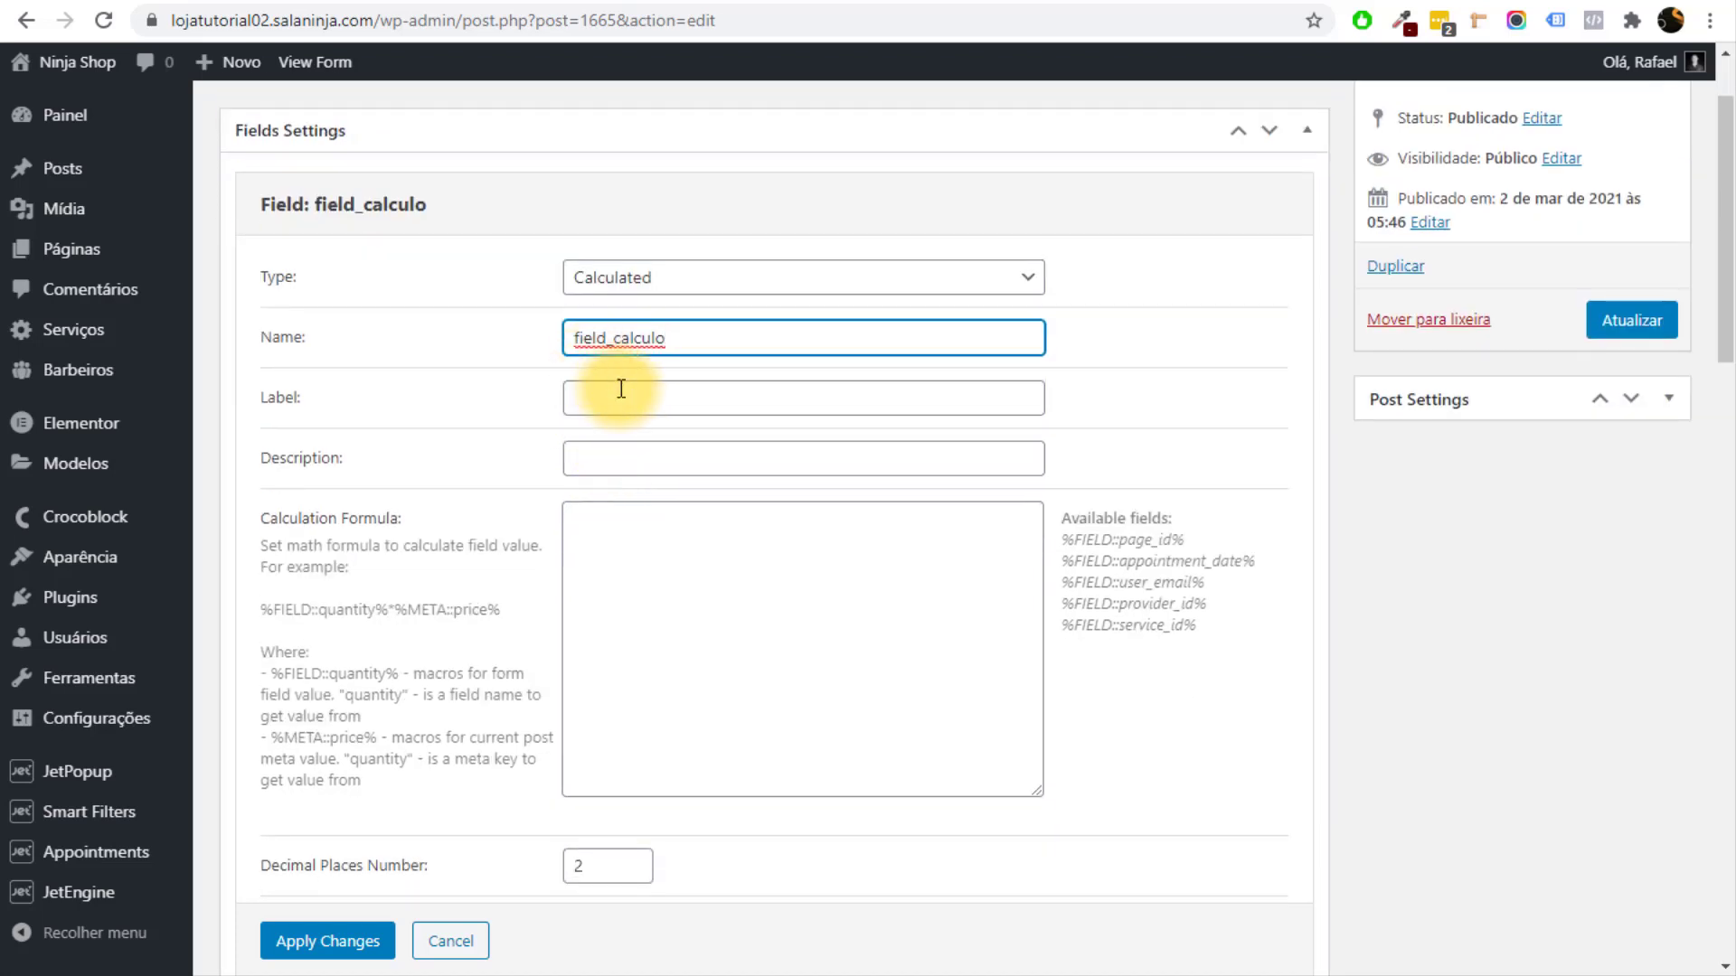
click(624, 397)
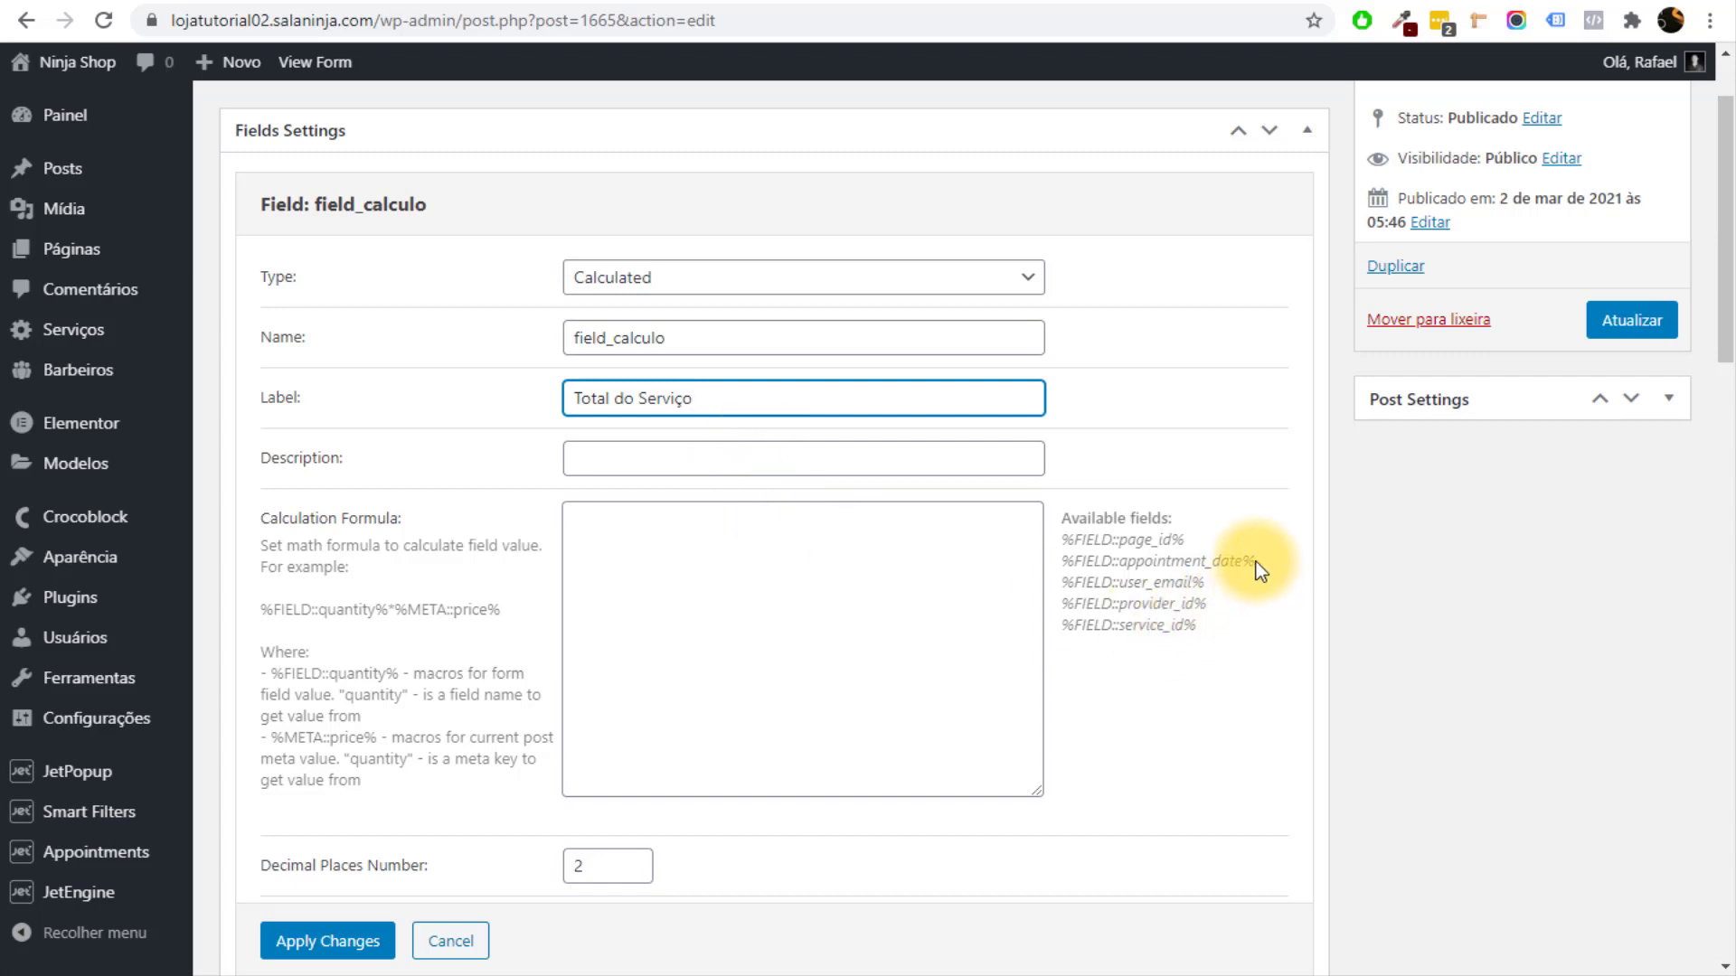
- Set the calculation formula to %FIELD::appointment_date%*1 using the copied appointment_date macro
drag(1256, 562, 1067, 571)
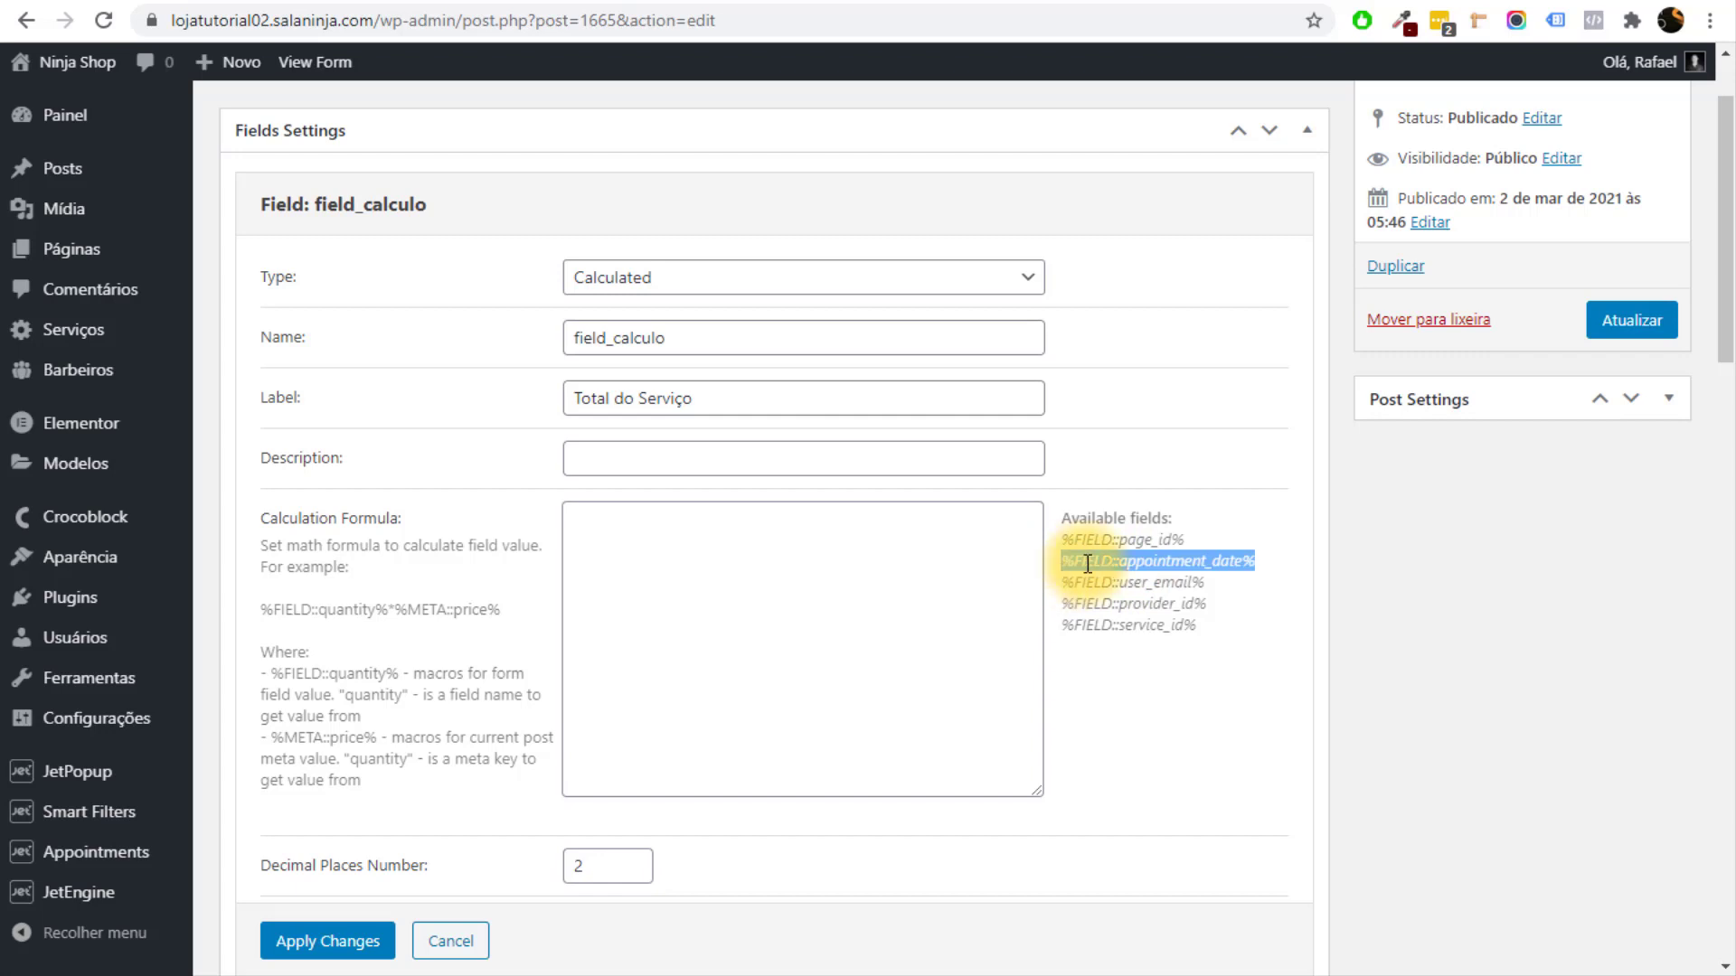
right_click(1094, 582)
click(1094, 582)
click(723, 535)
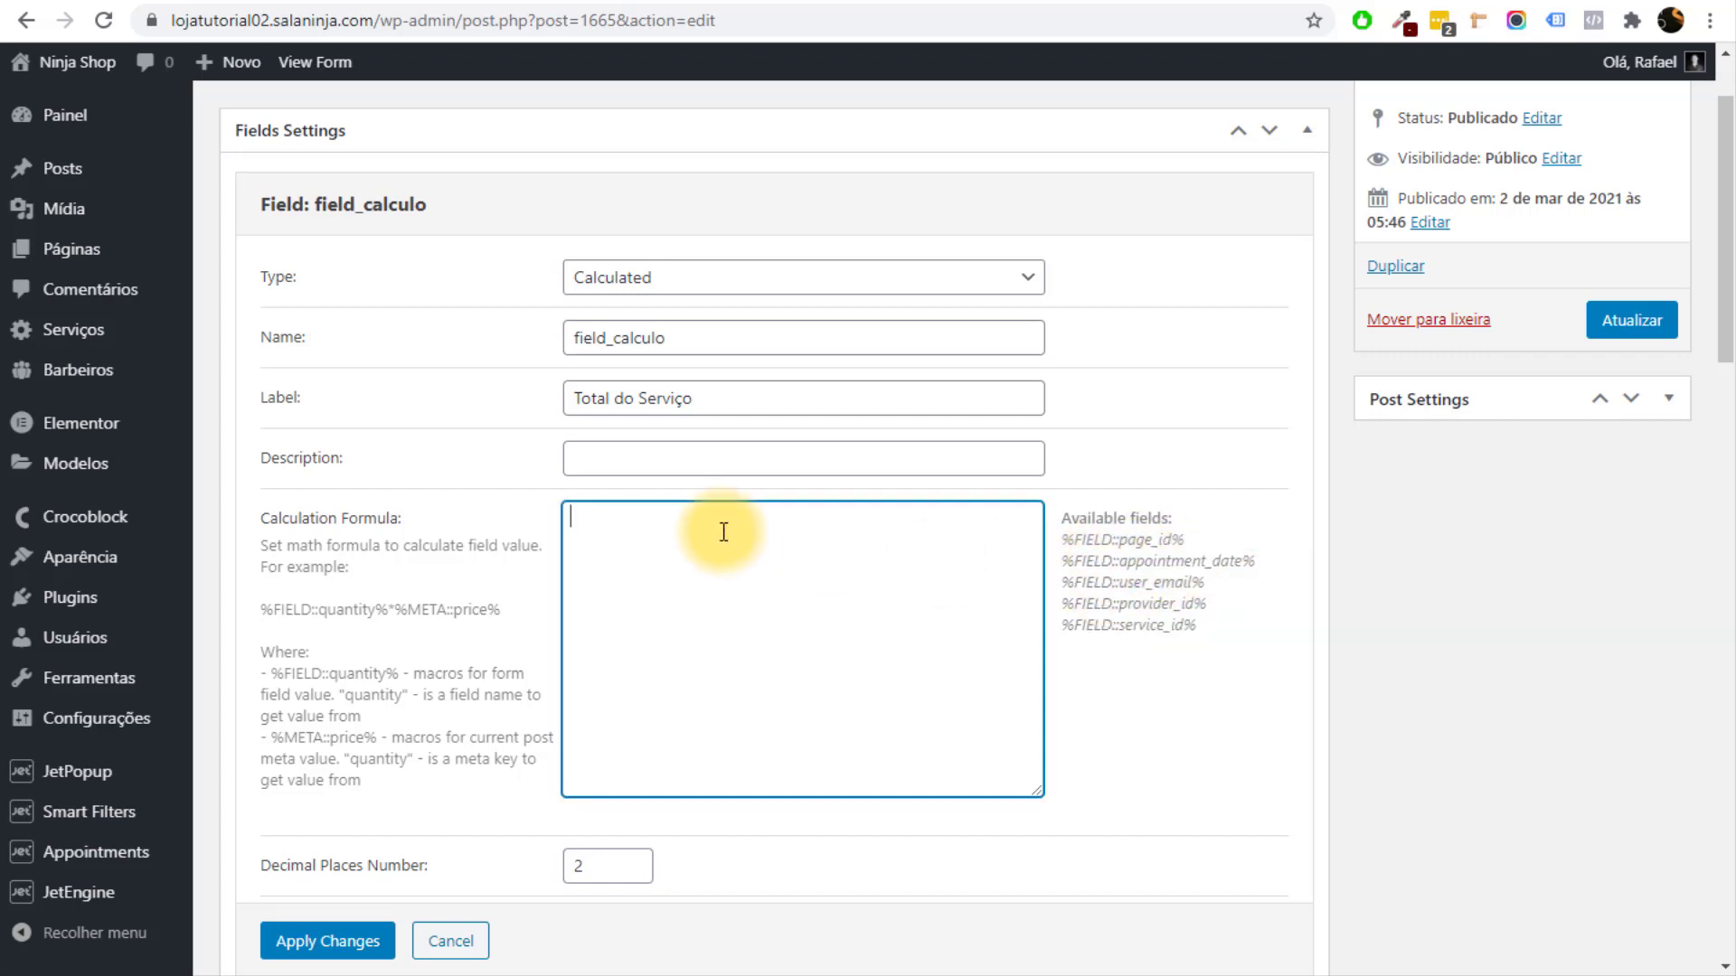
right_click(723, 533)
click(801, 712)
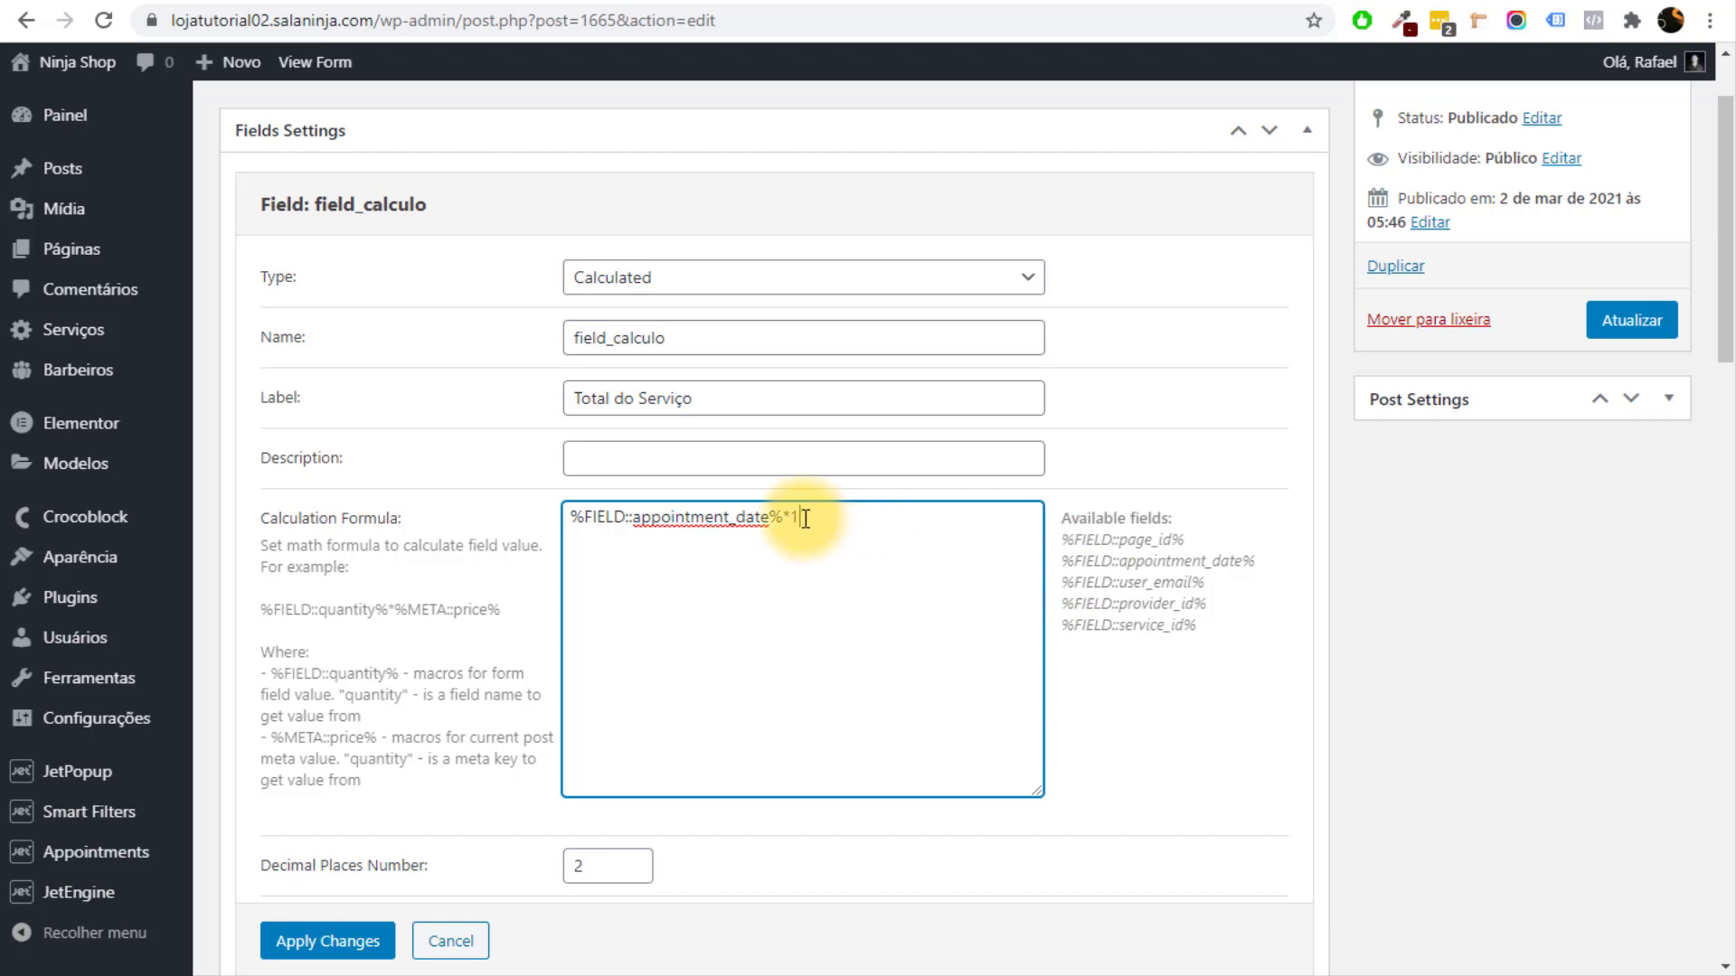
drag(800, 519, 569, 517)
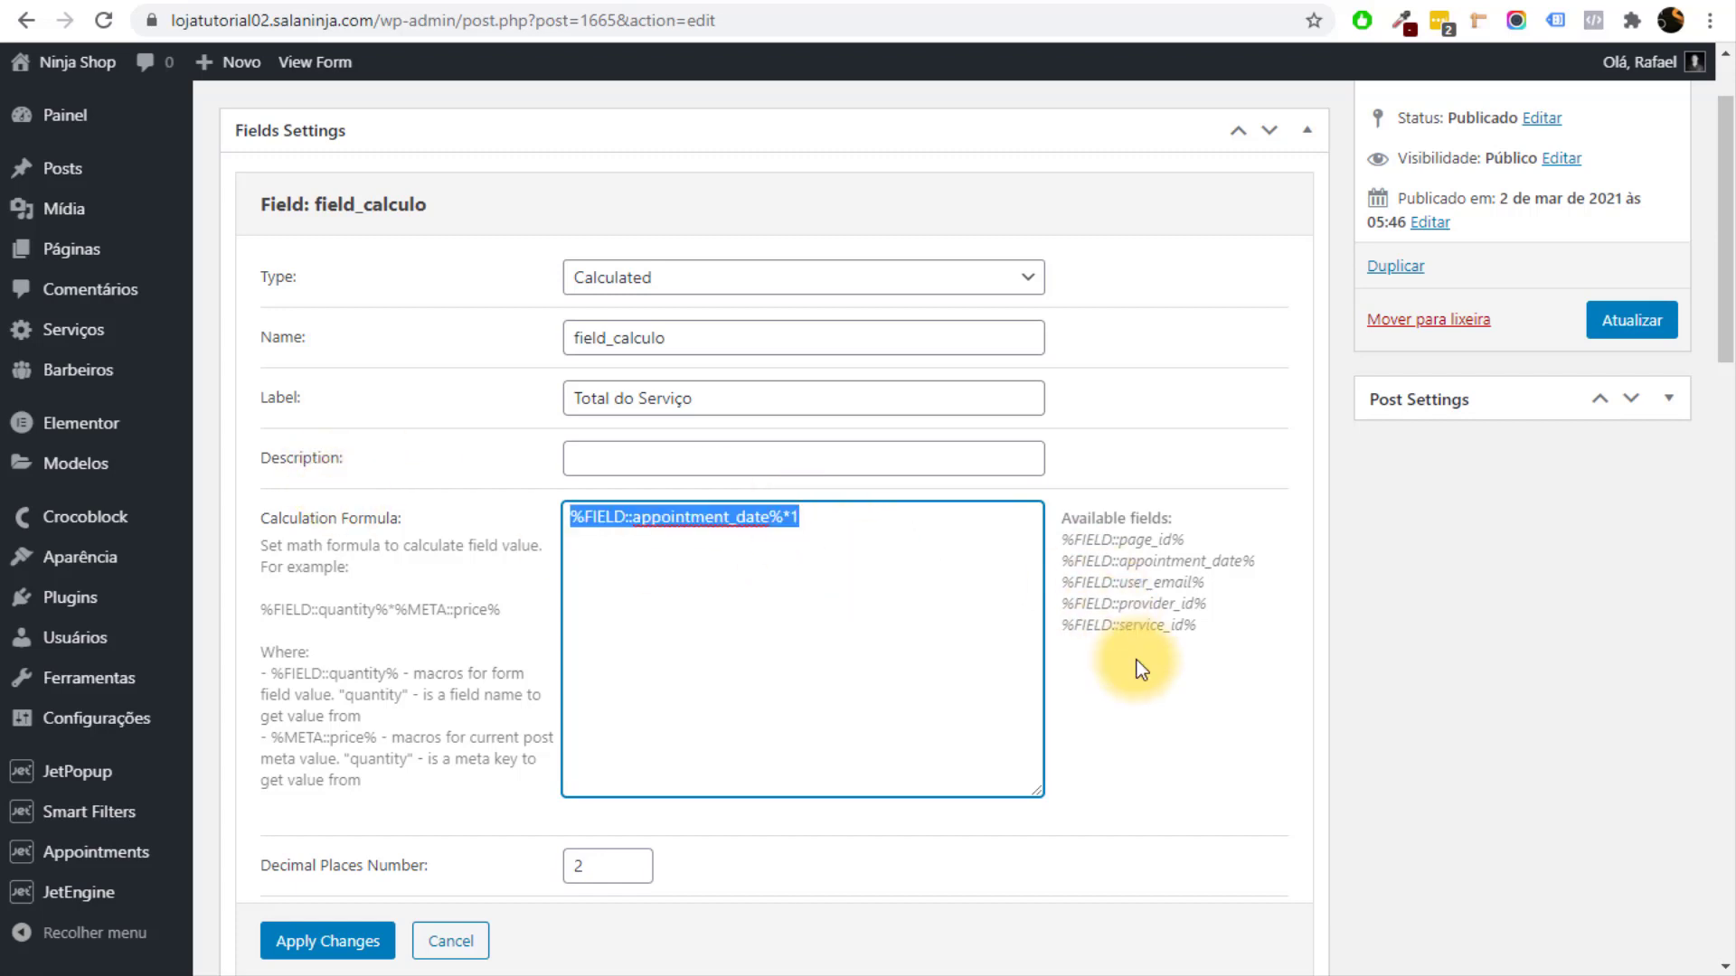
- Give the calculated value the prefix R$ and apply the field settings
scroll(1149, 669, down, 5)
click(697, 466)
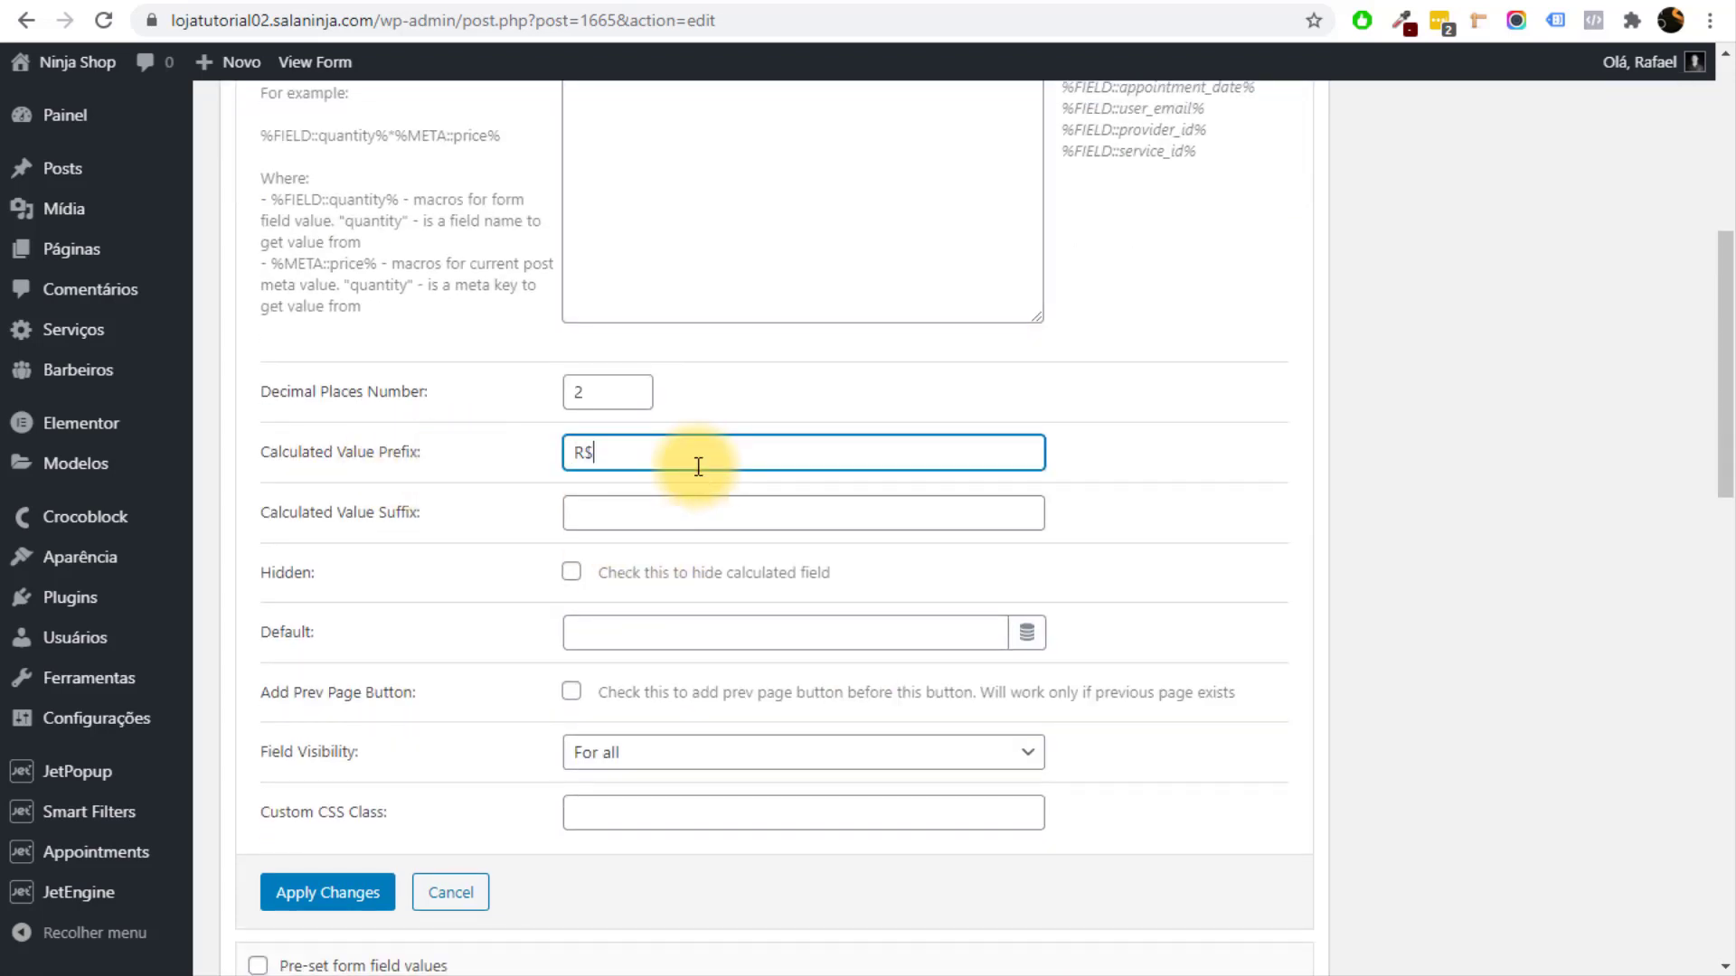
scroll(698, 466, down, 1)
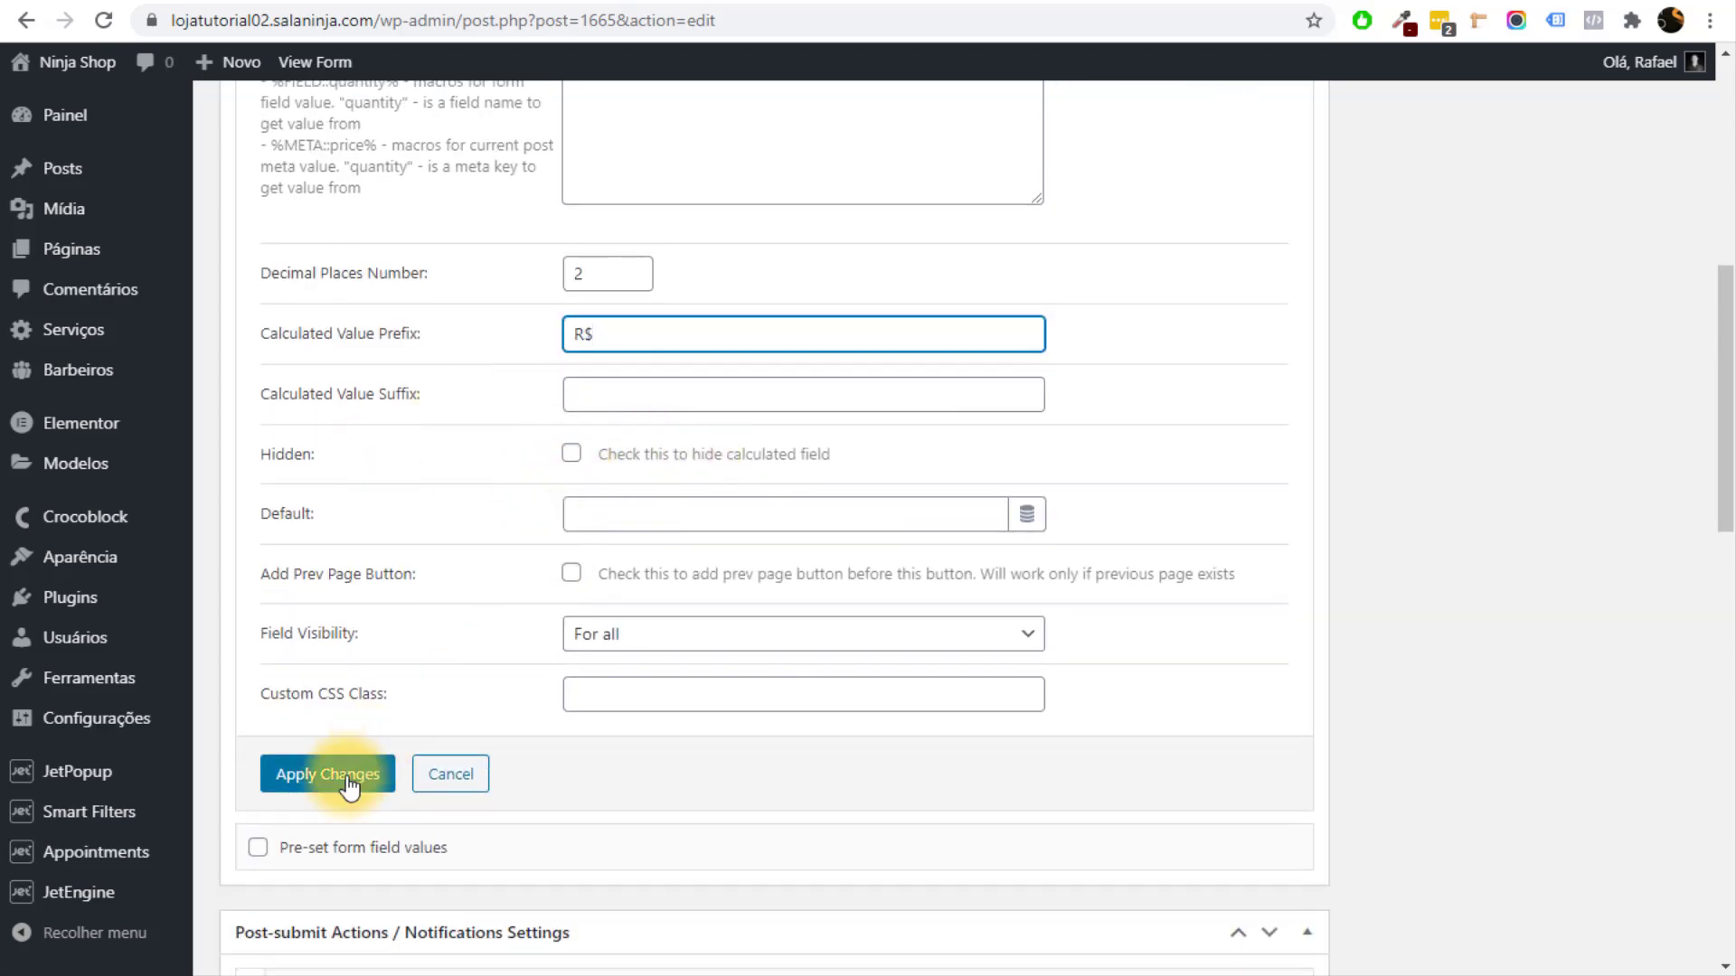
click(349, 775)
- Move field_calculo just above the Agendar Agora submit button and update the form
scroll(929, 651, up, 7)
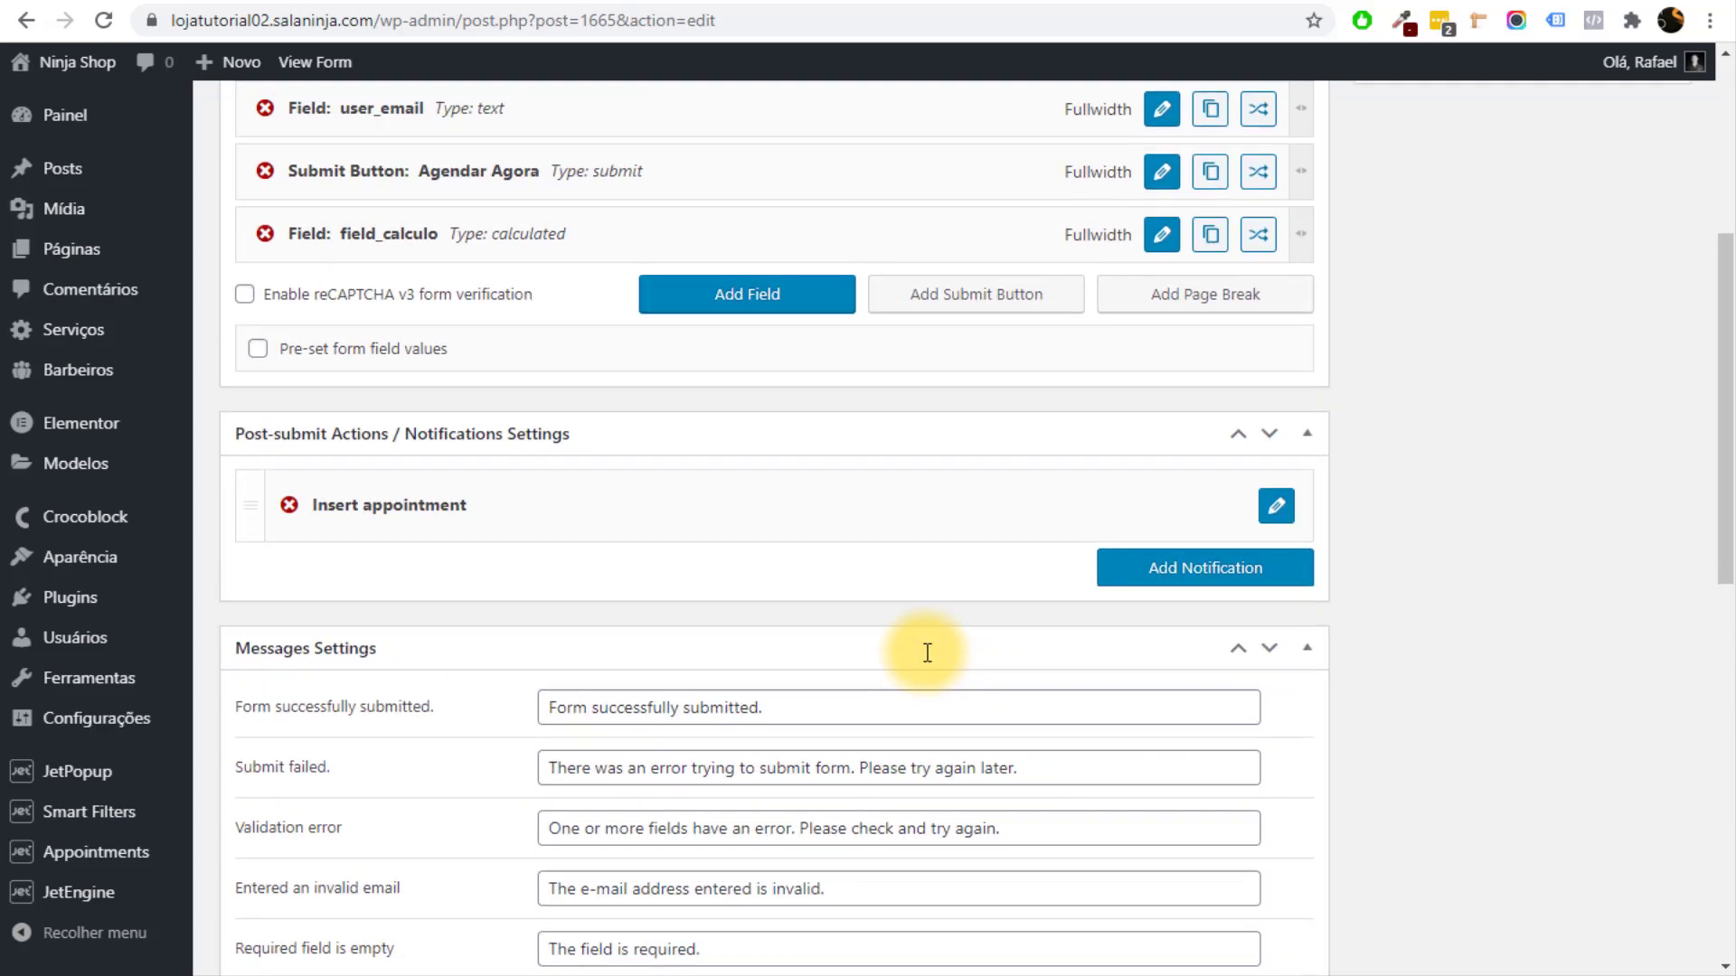
scroll(927, 653, up, 4)
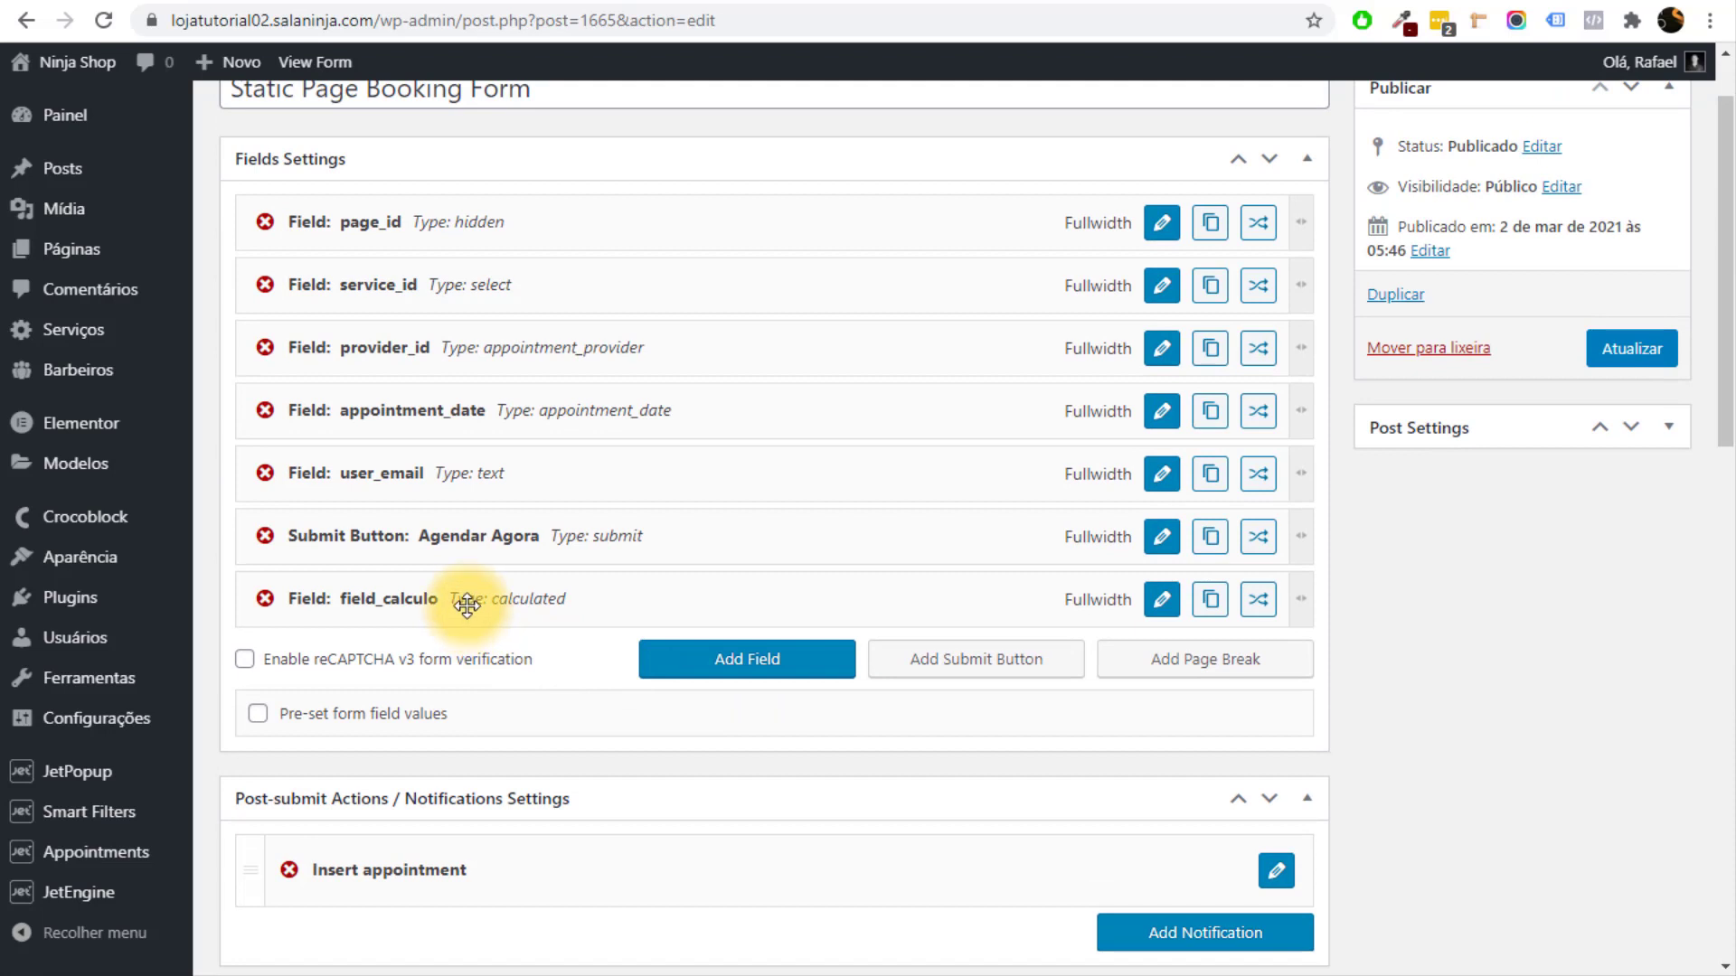
drag(467, 605, 479, 569)
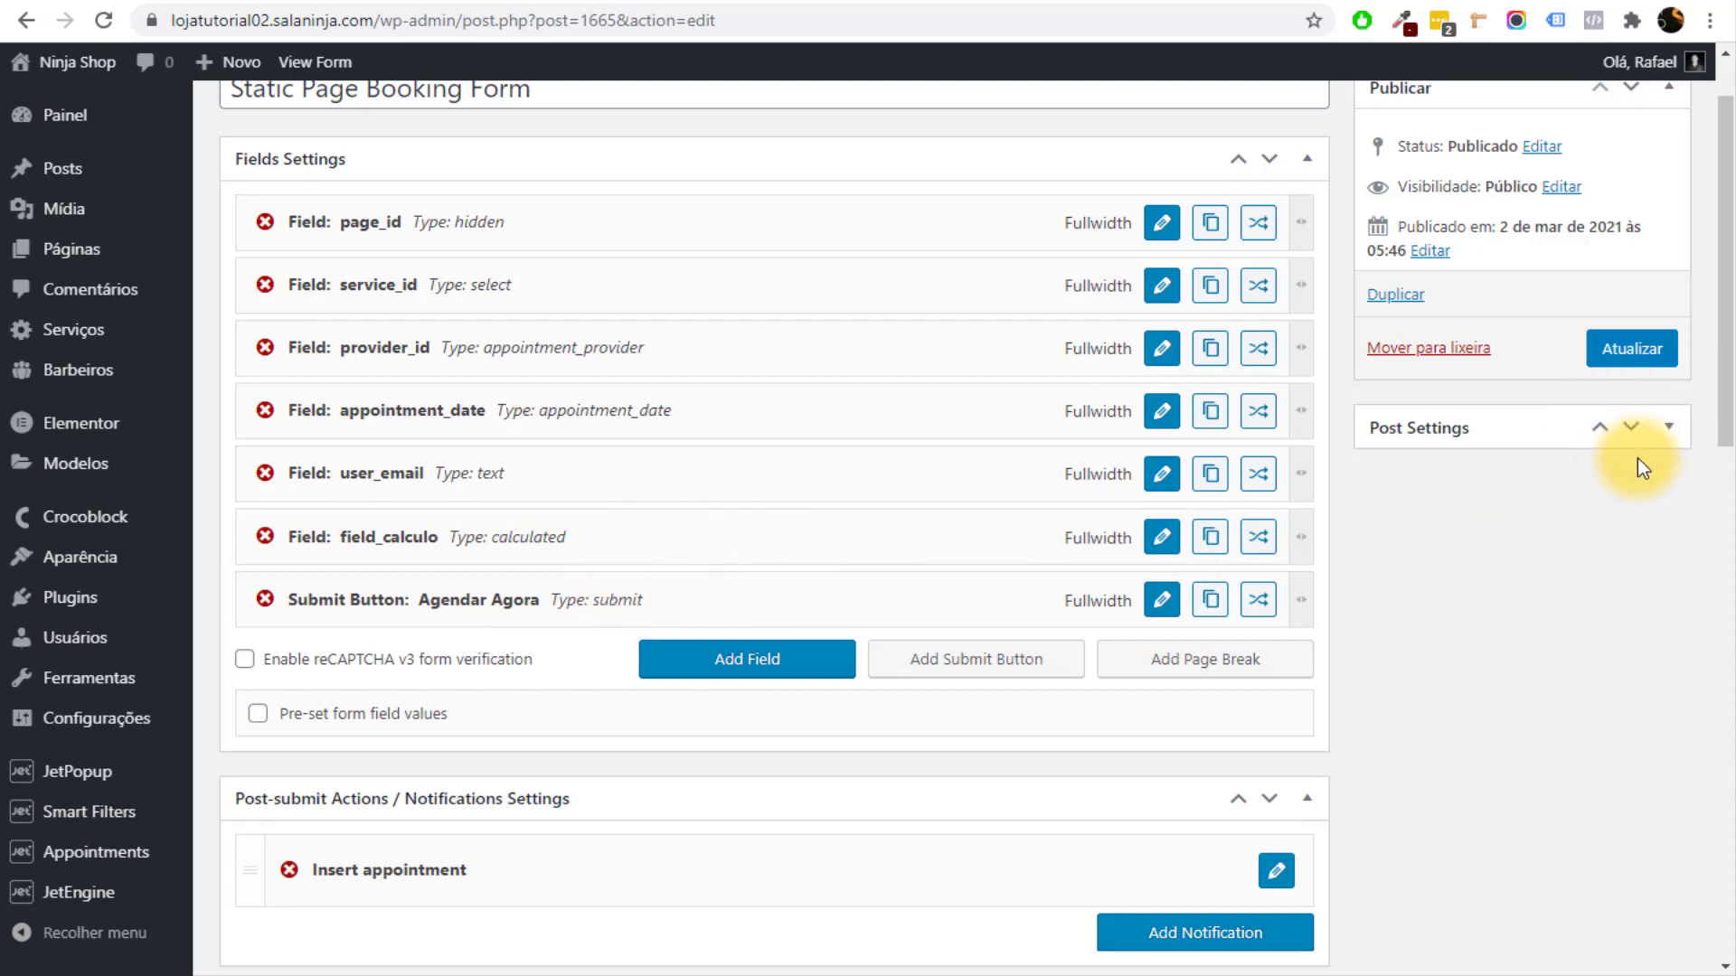
click(1605, 348)
- Open Páginas > Todas as páginas in a new browser tab
scroll(1573, 543, up, 1)
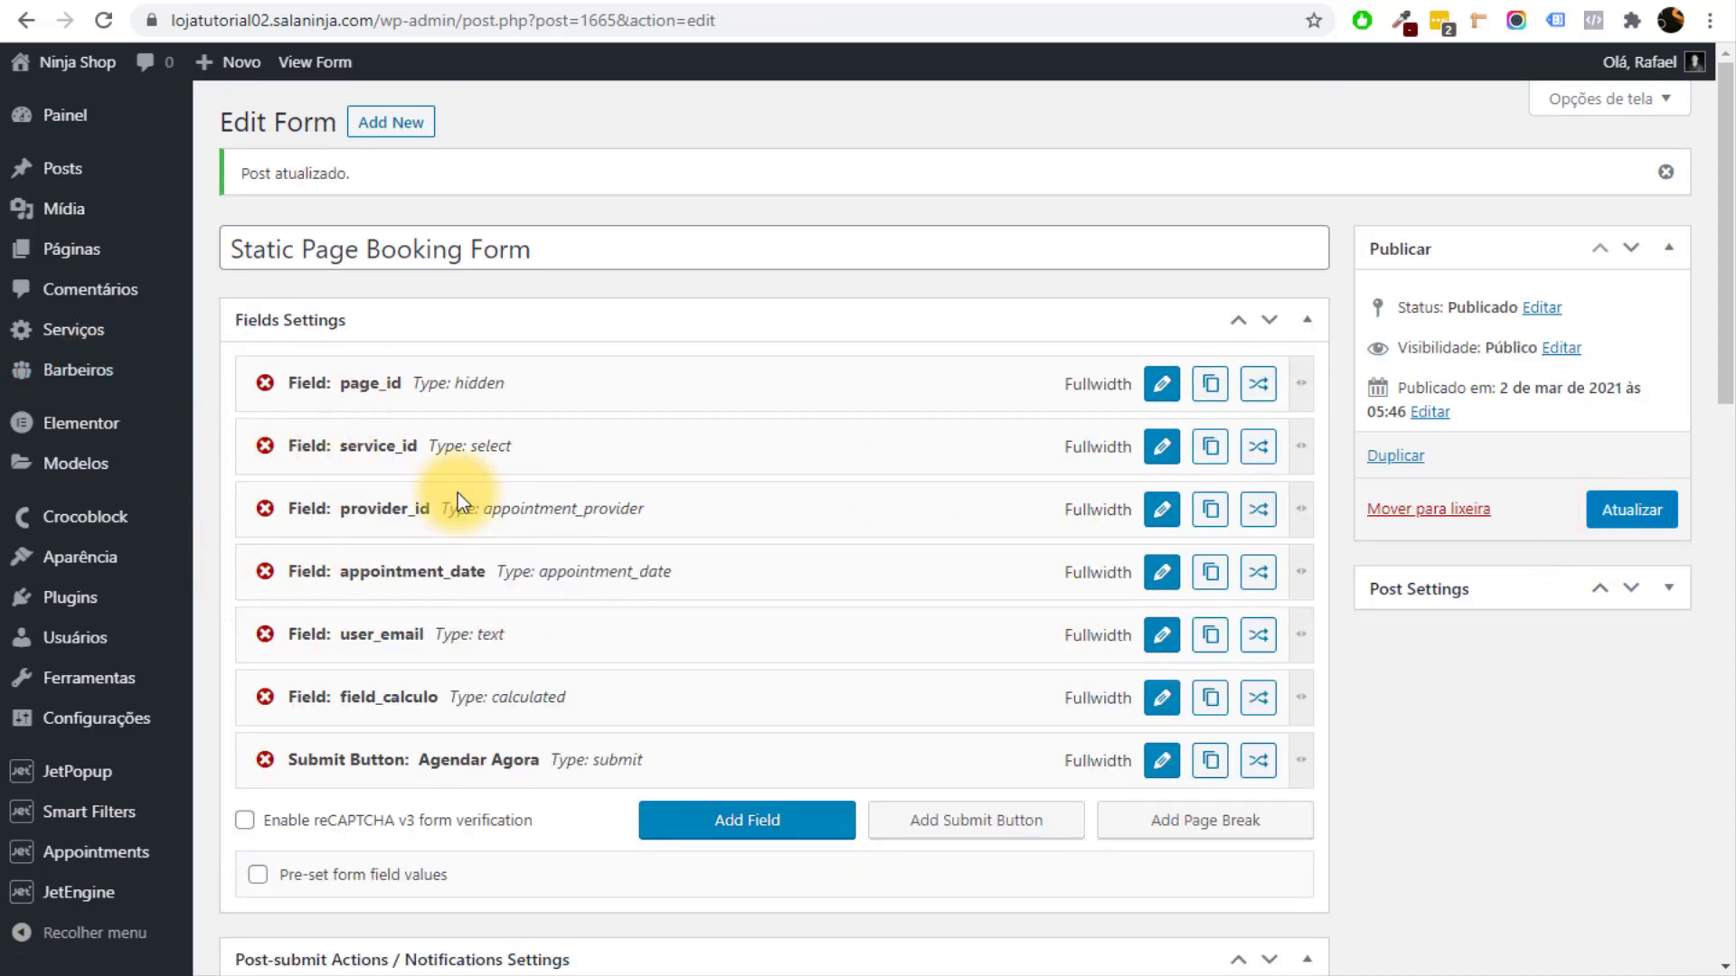
mouse_move(91, 249)
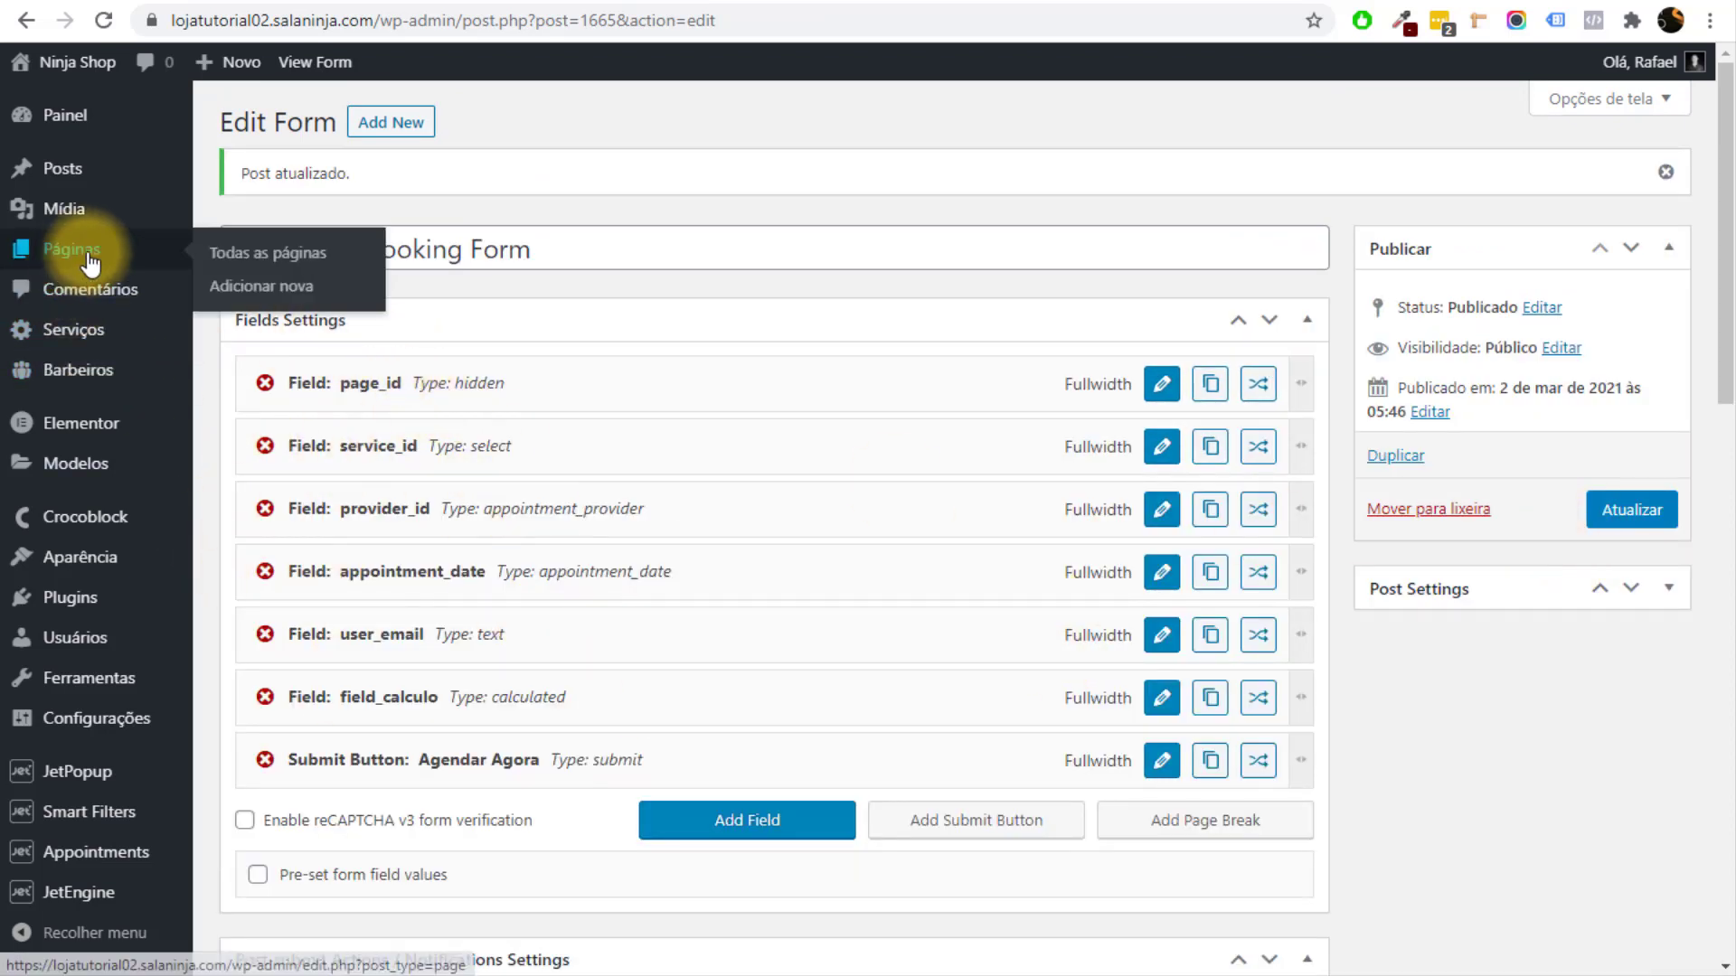
right_click(237, 267)
click(278, 280)
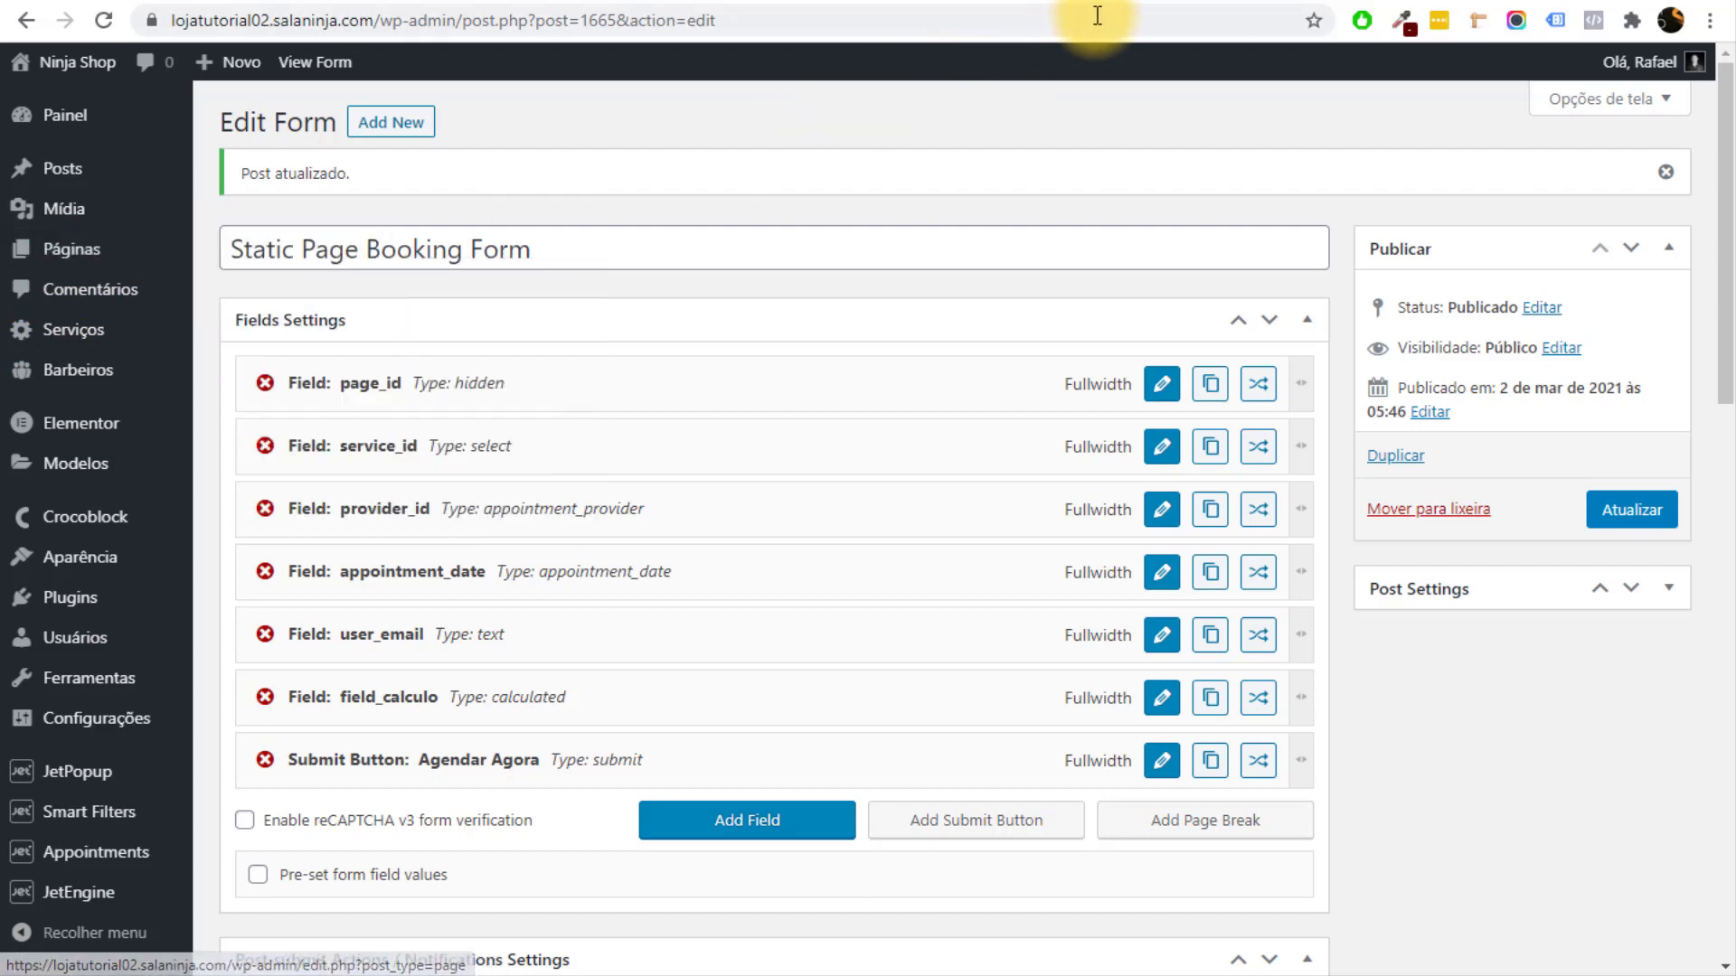
- Open the Home page in Elementor and choose Barba as the form's service
click(709, 4)
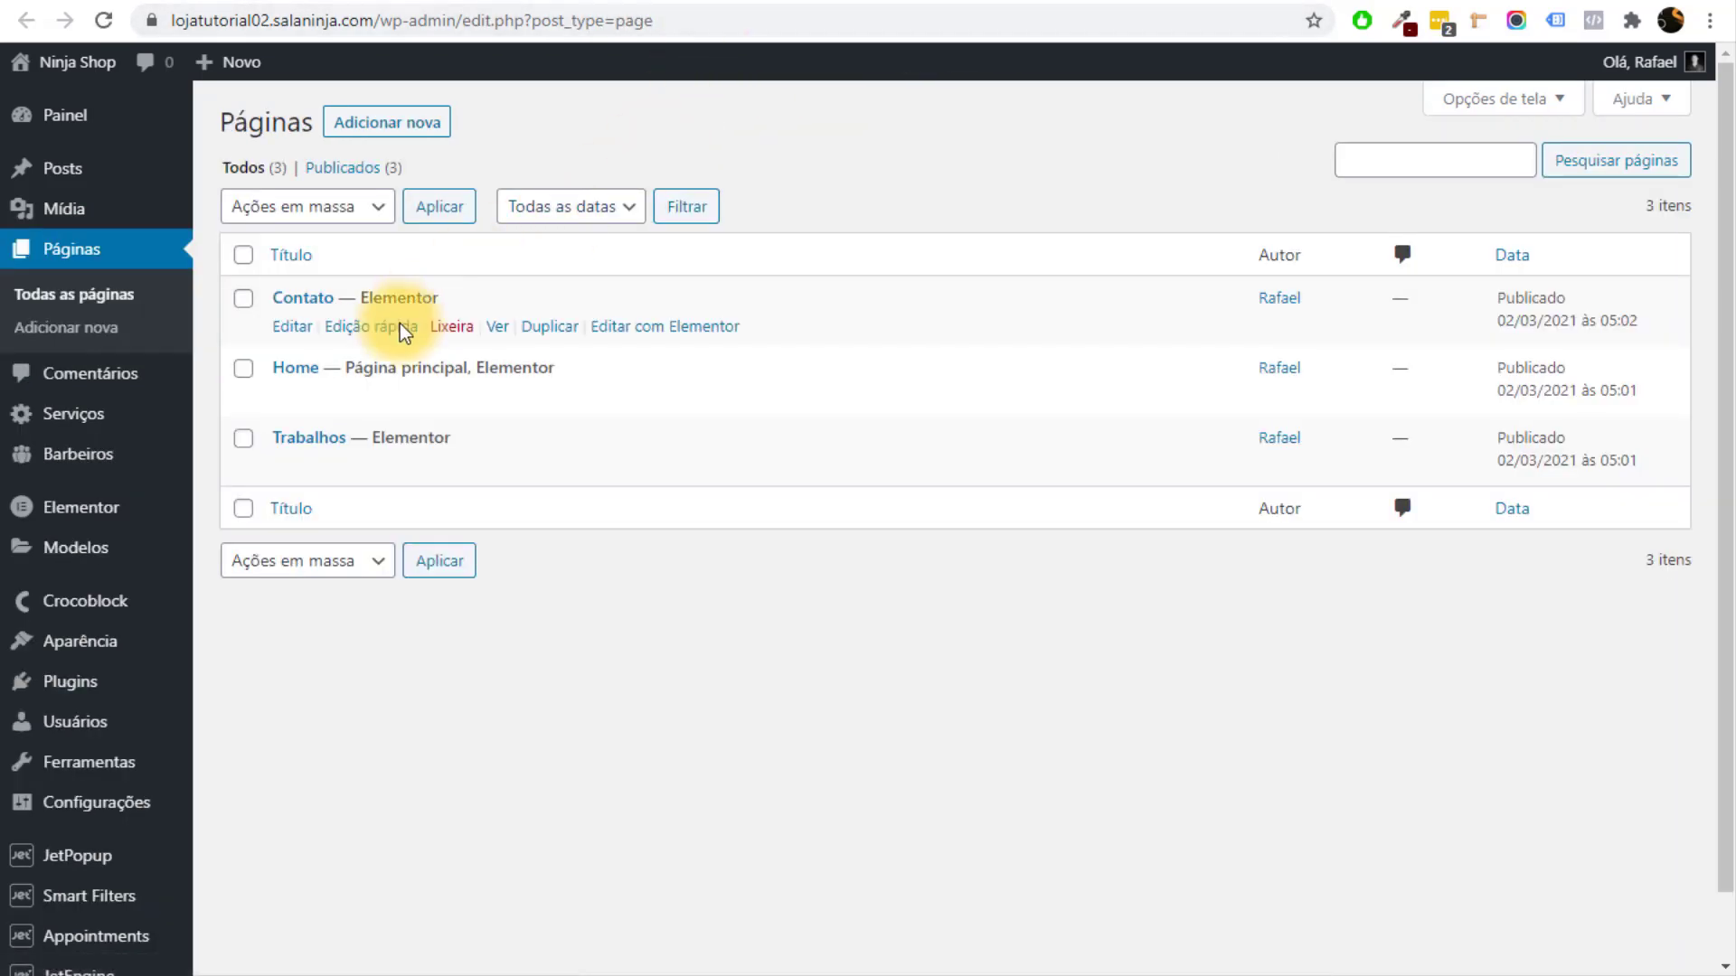
click(684, 398)
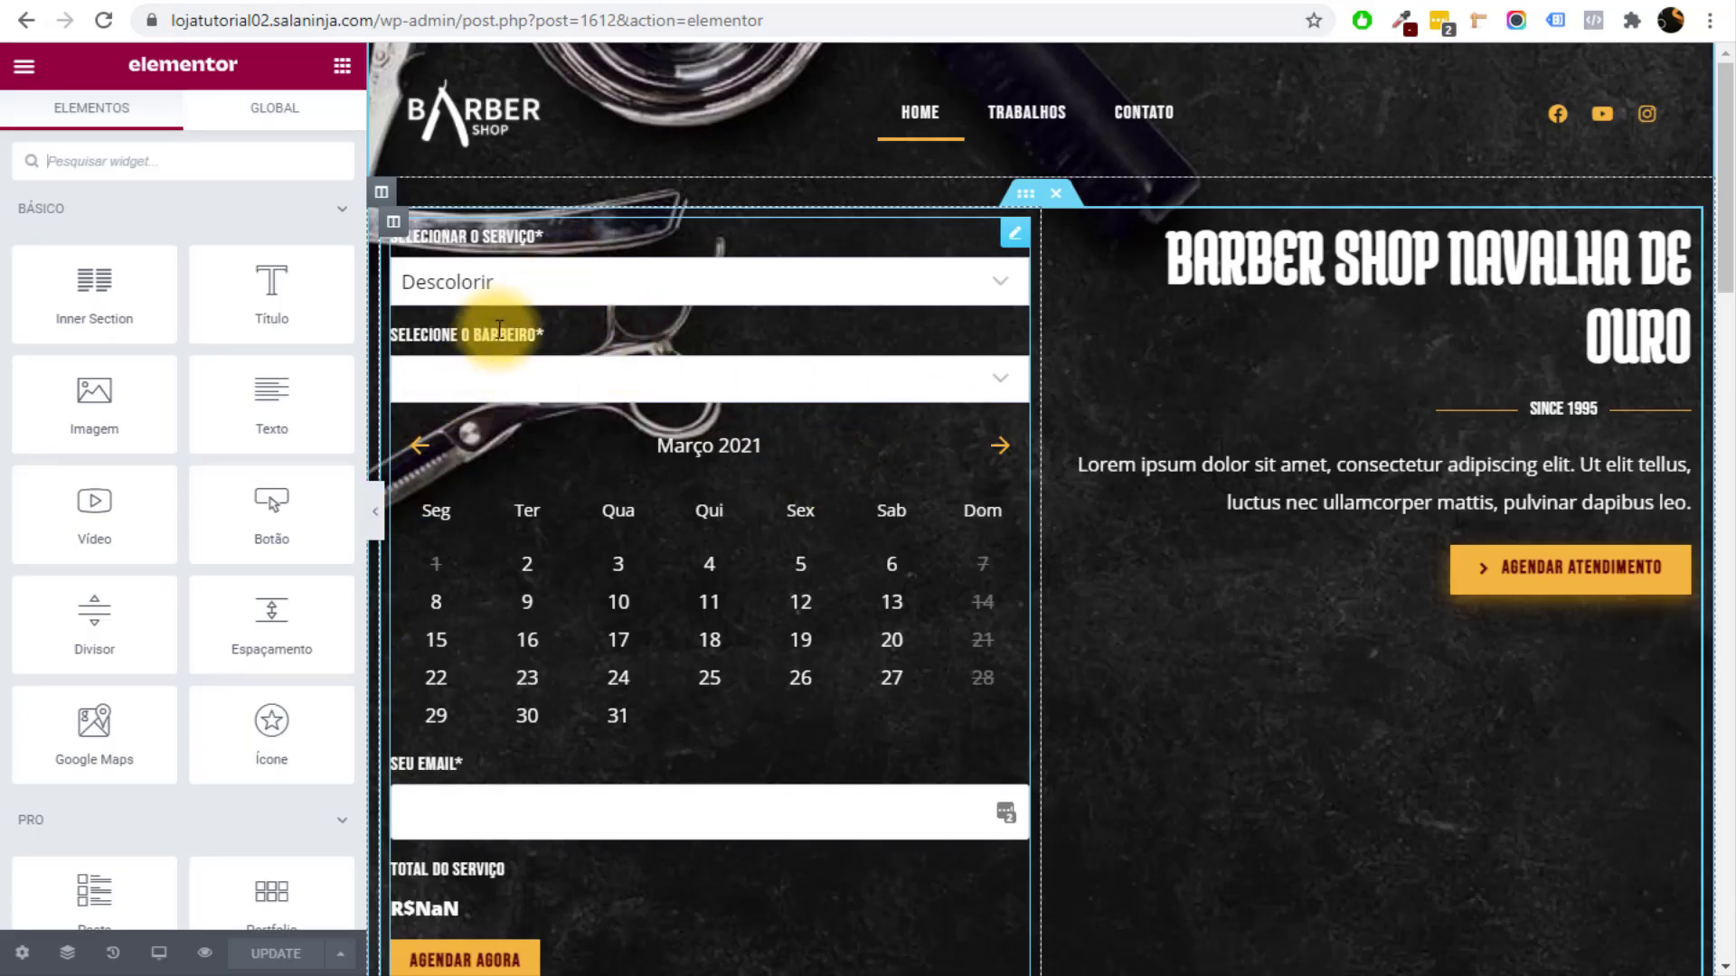
click(511, 286)
click(497, 367)
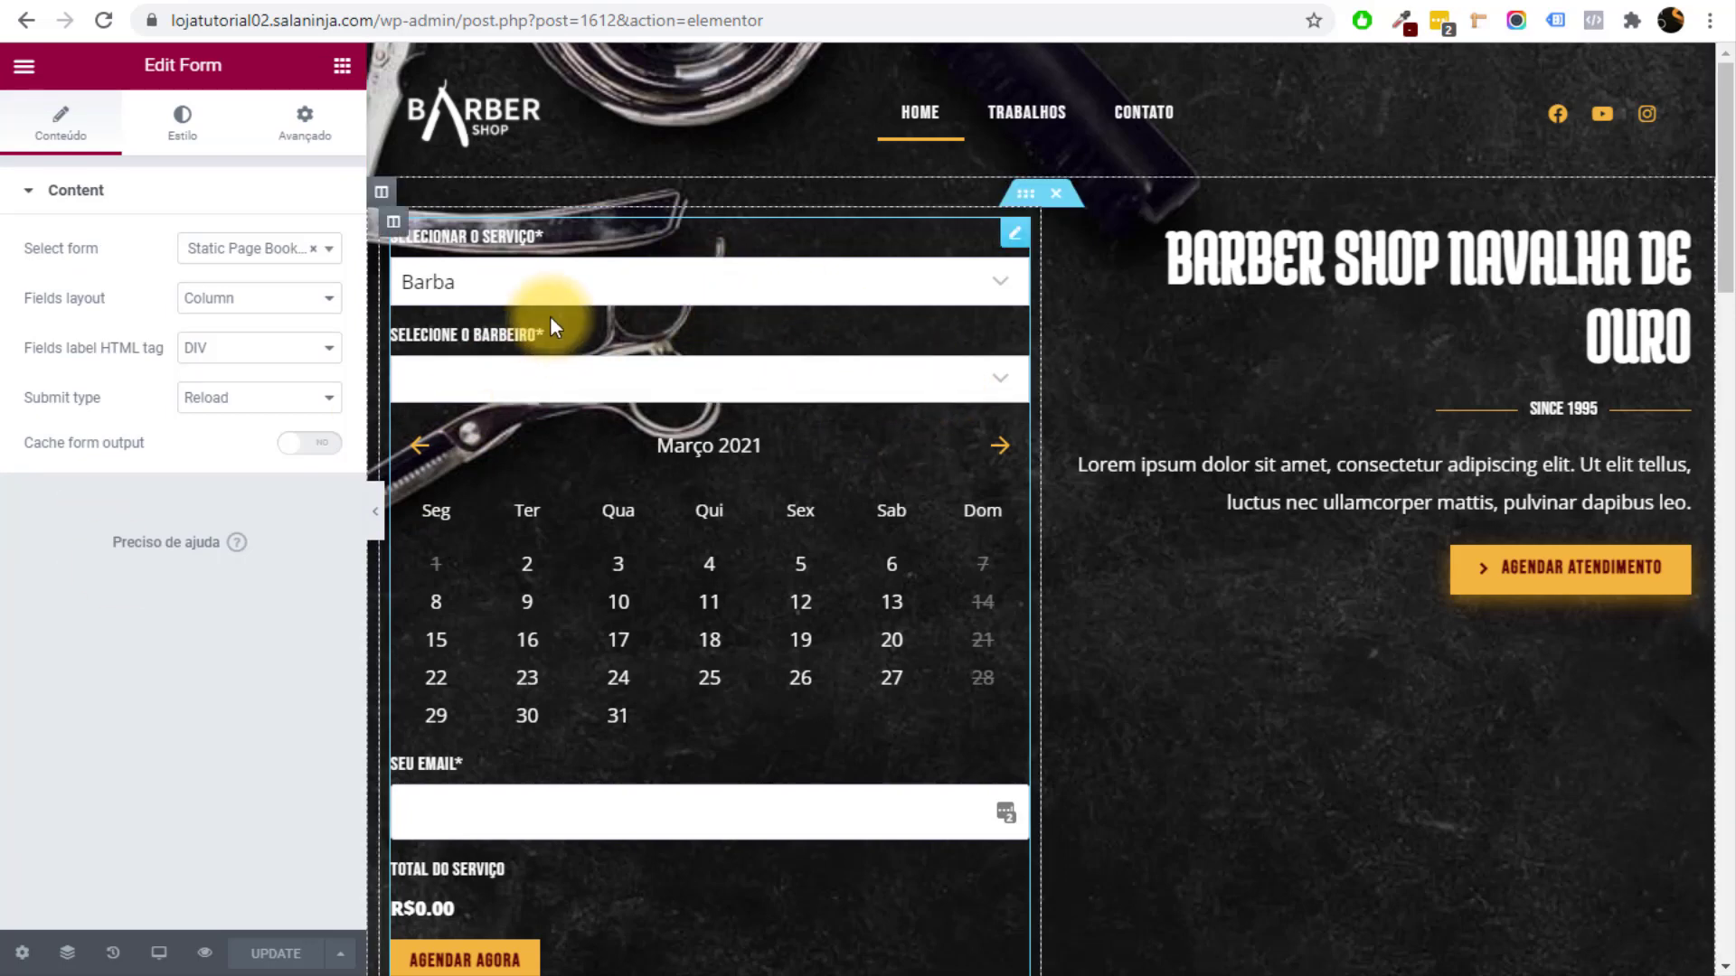
- Pick 4 March 2021 and a time slot so Total do Serviço shows R$40.00
scroll(555, 330, down, 4)
scroll(670, 318, up, 4)
click(709, 566)
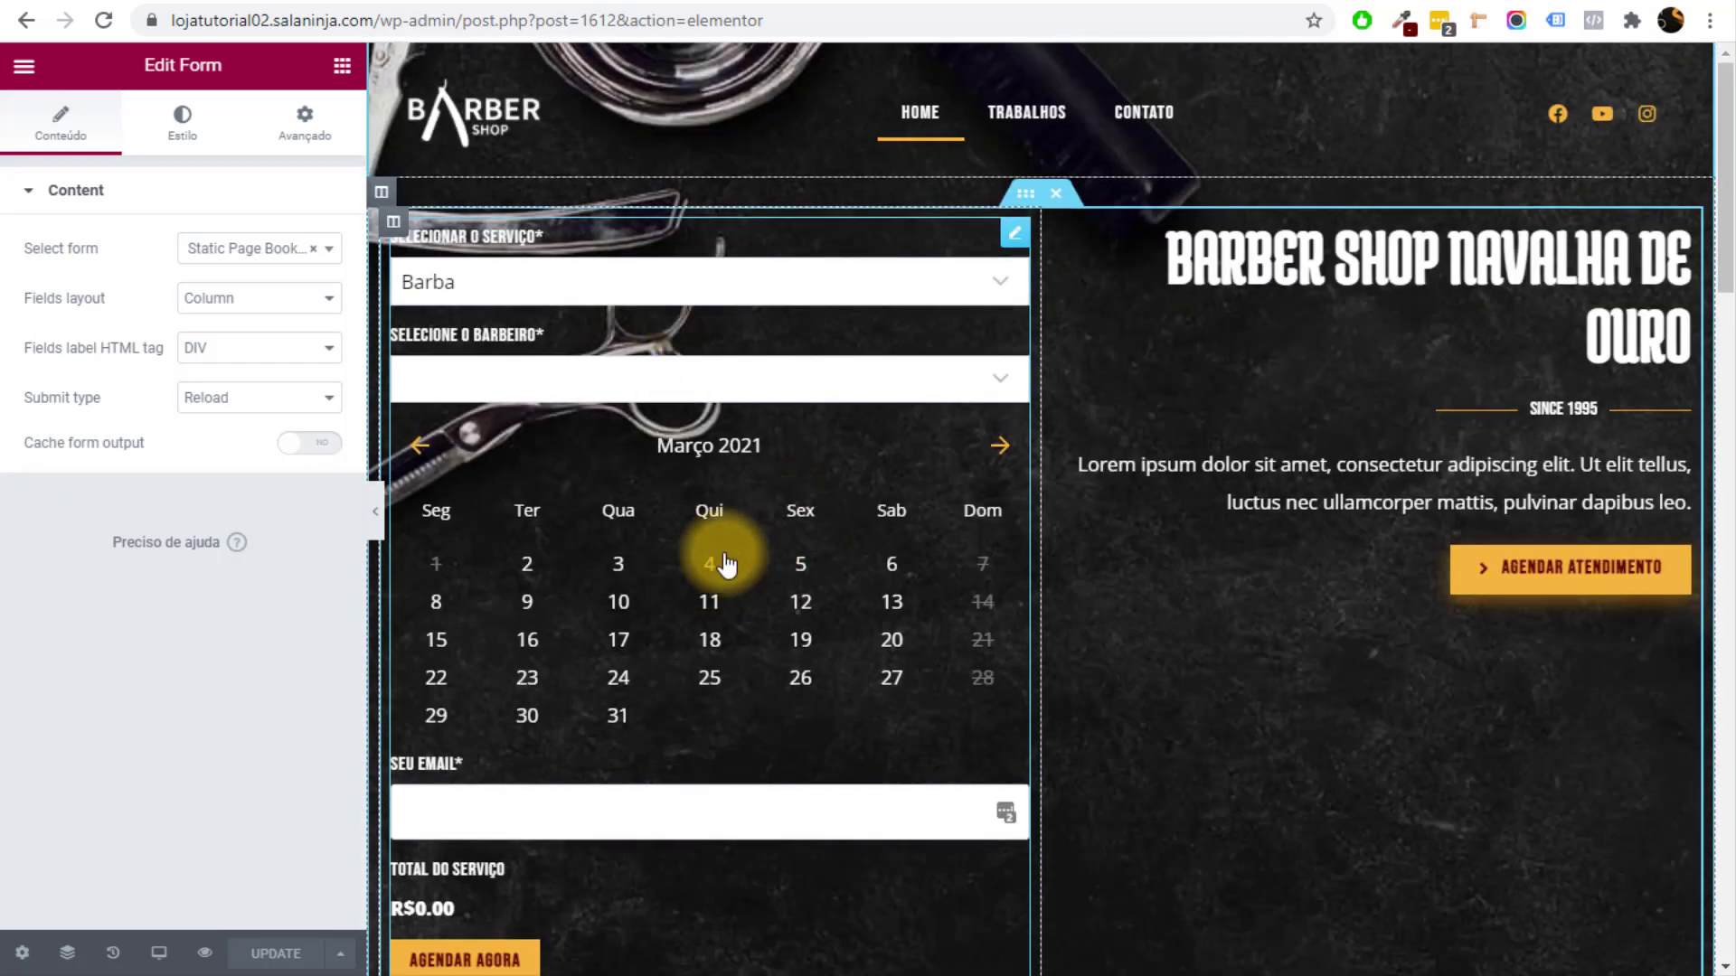
click(712, 563)
scroll(587, 542, down, 4)
scroll(725, 589, up, 4)
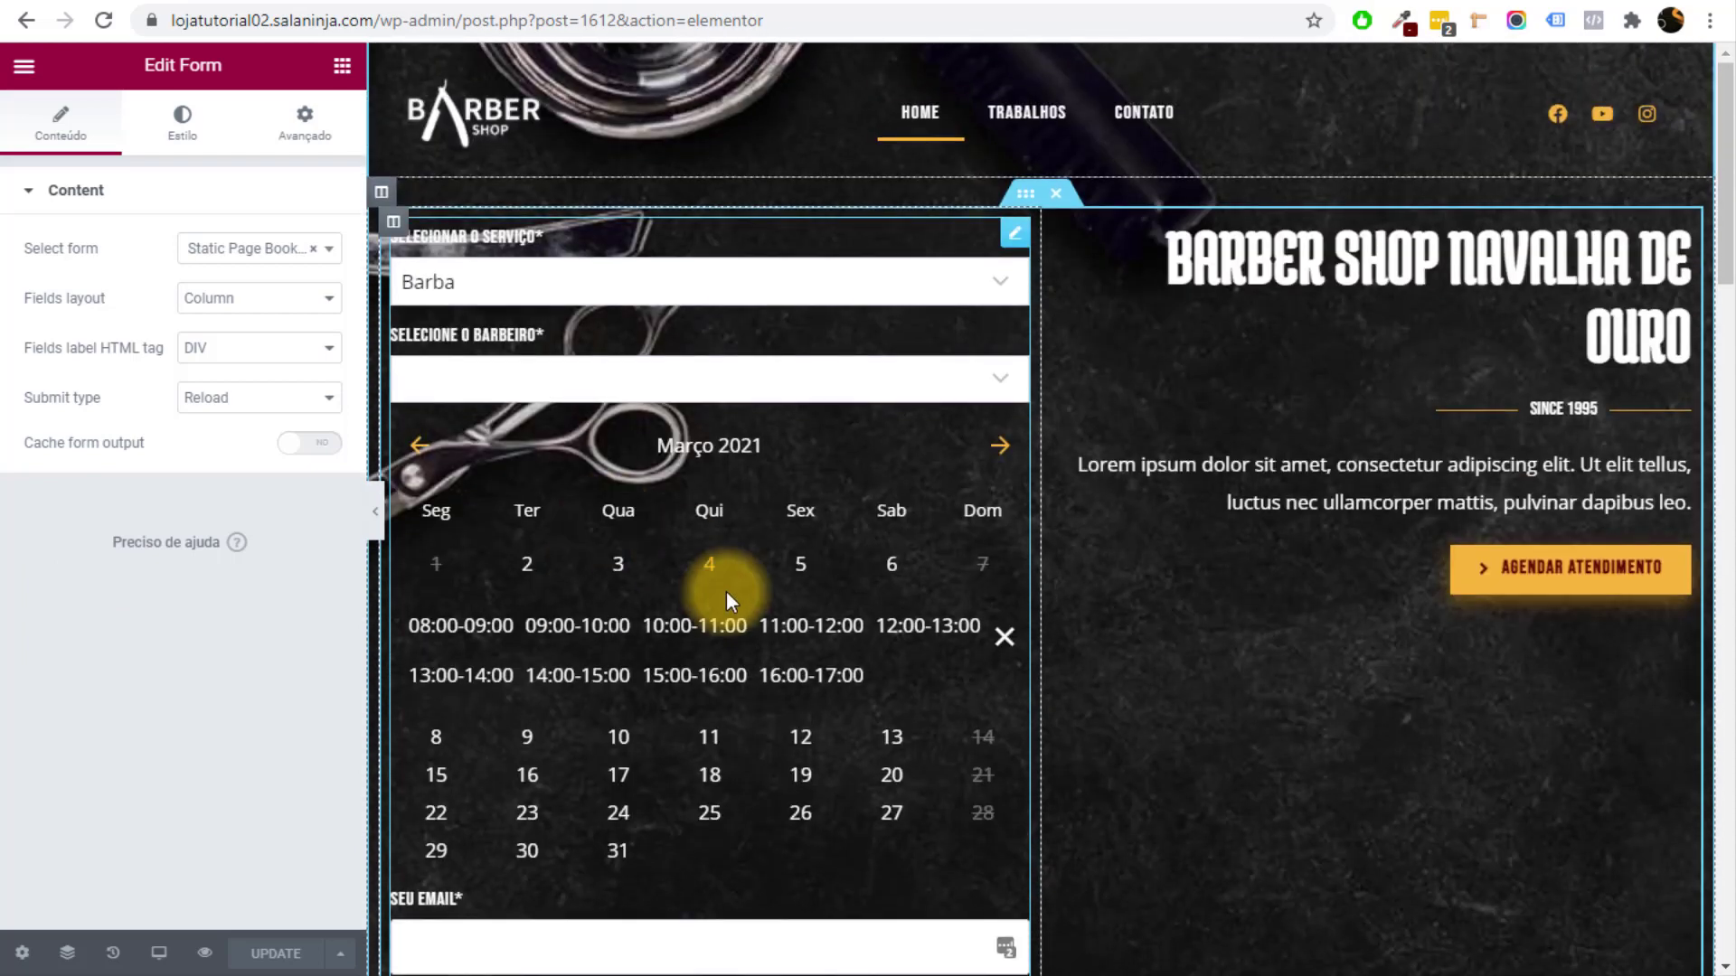
scroll(783, 542, down, 1)
click(800, 511)
scroll(602, 624, down, 3)
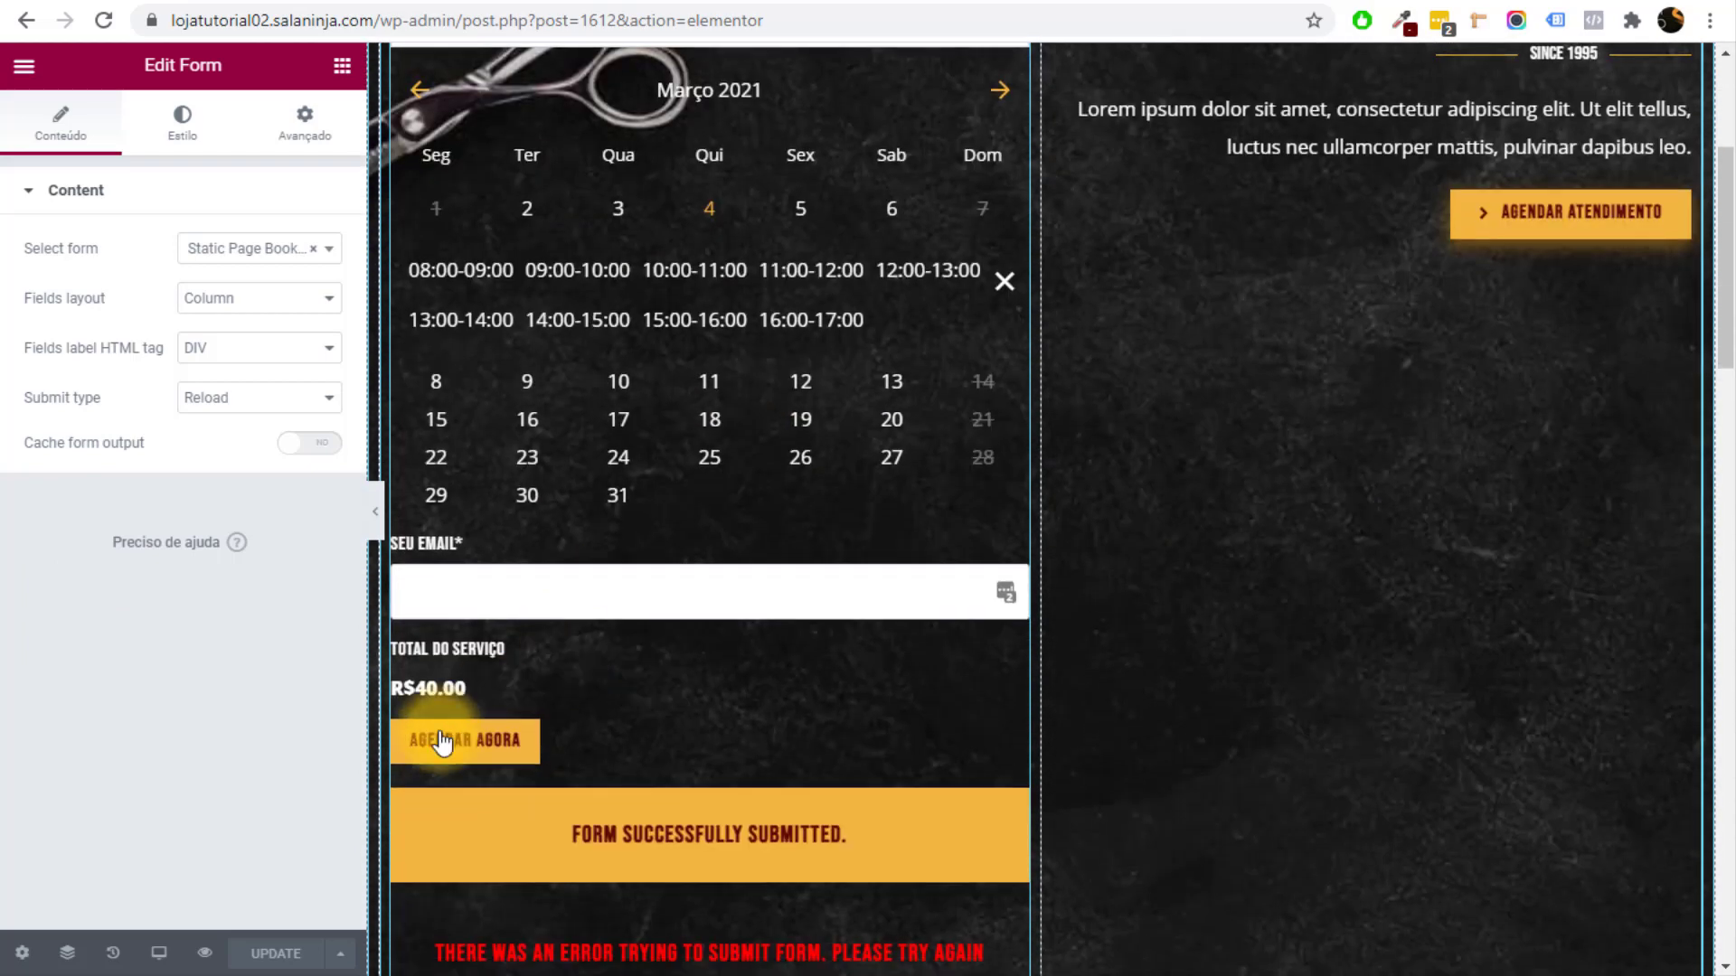
scroll(861, 485, up, 2)
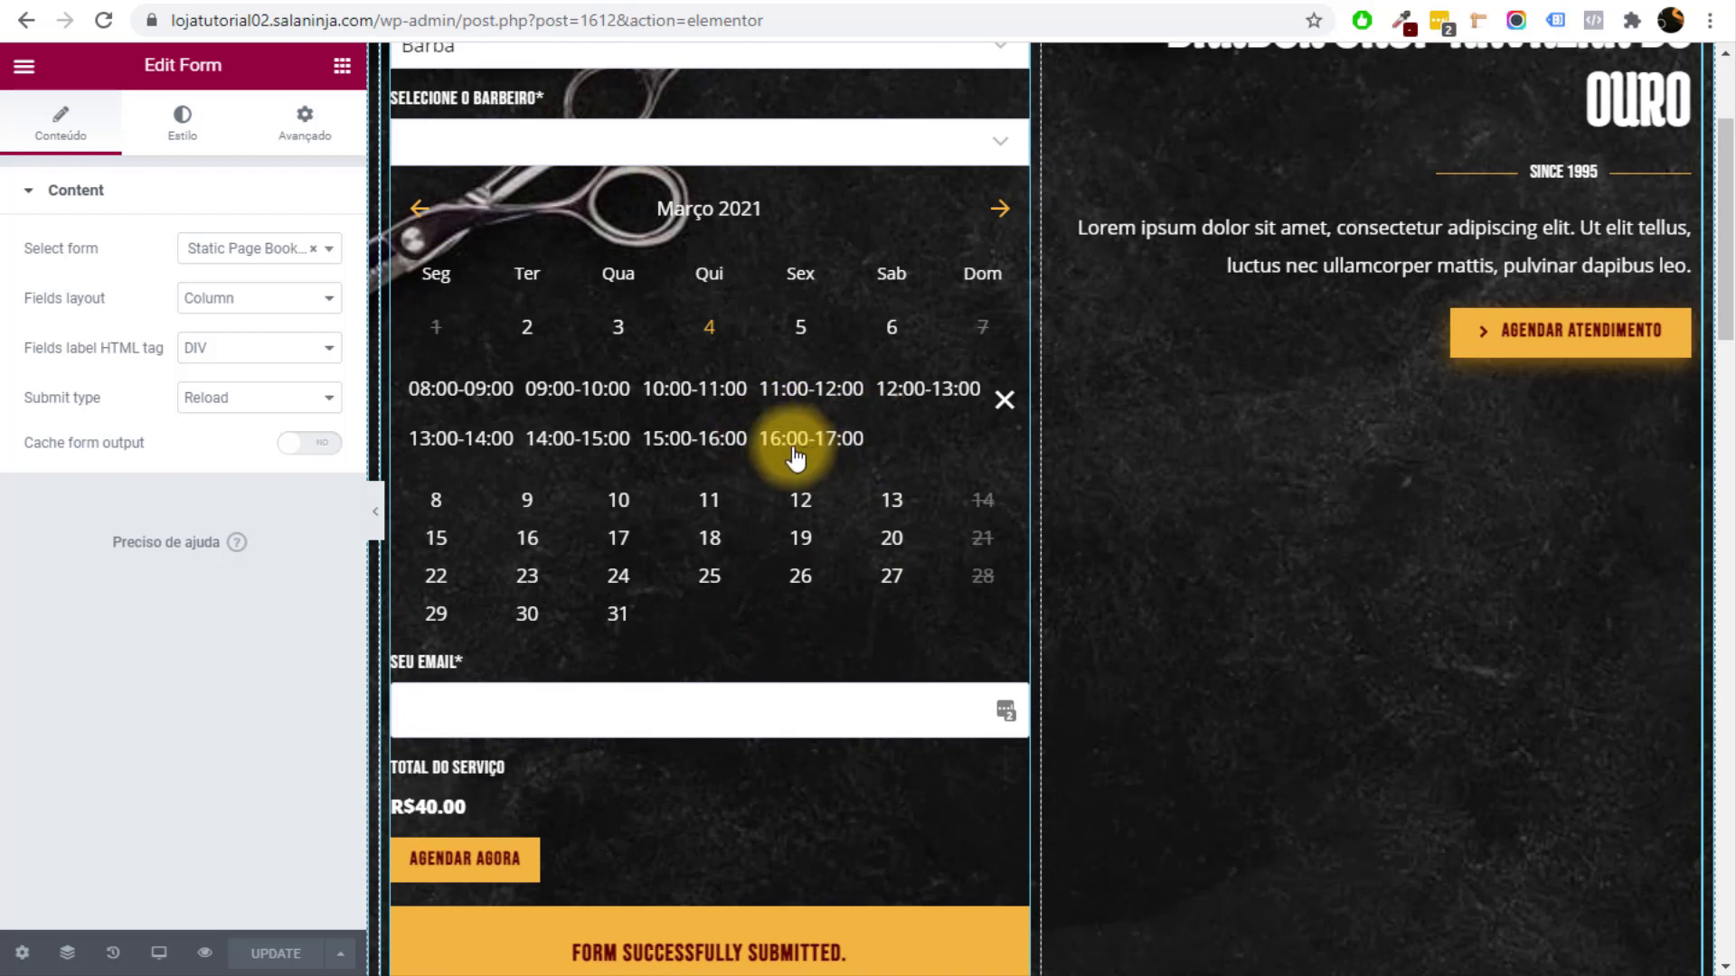
- Expand the form's Appointment Calendar style settings under the Estilo tab
click(185, 127)
click(787, 398)
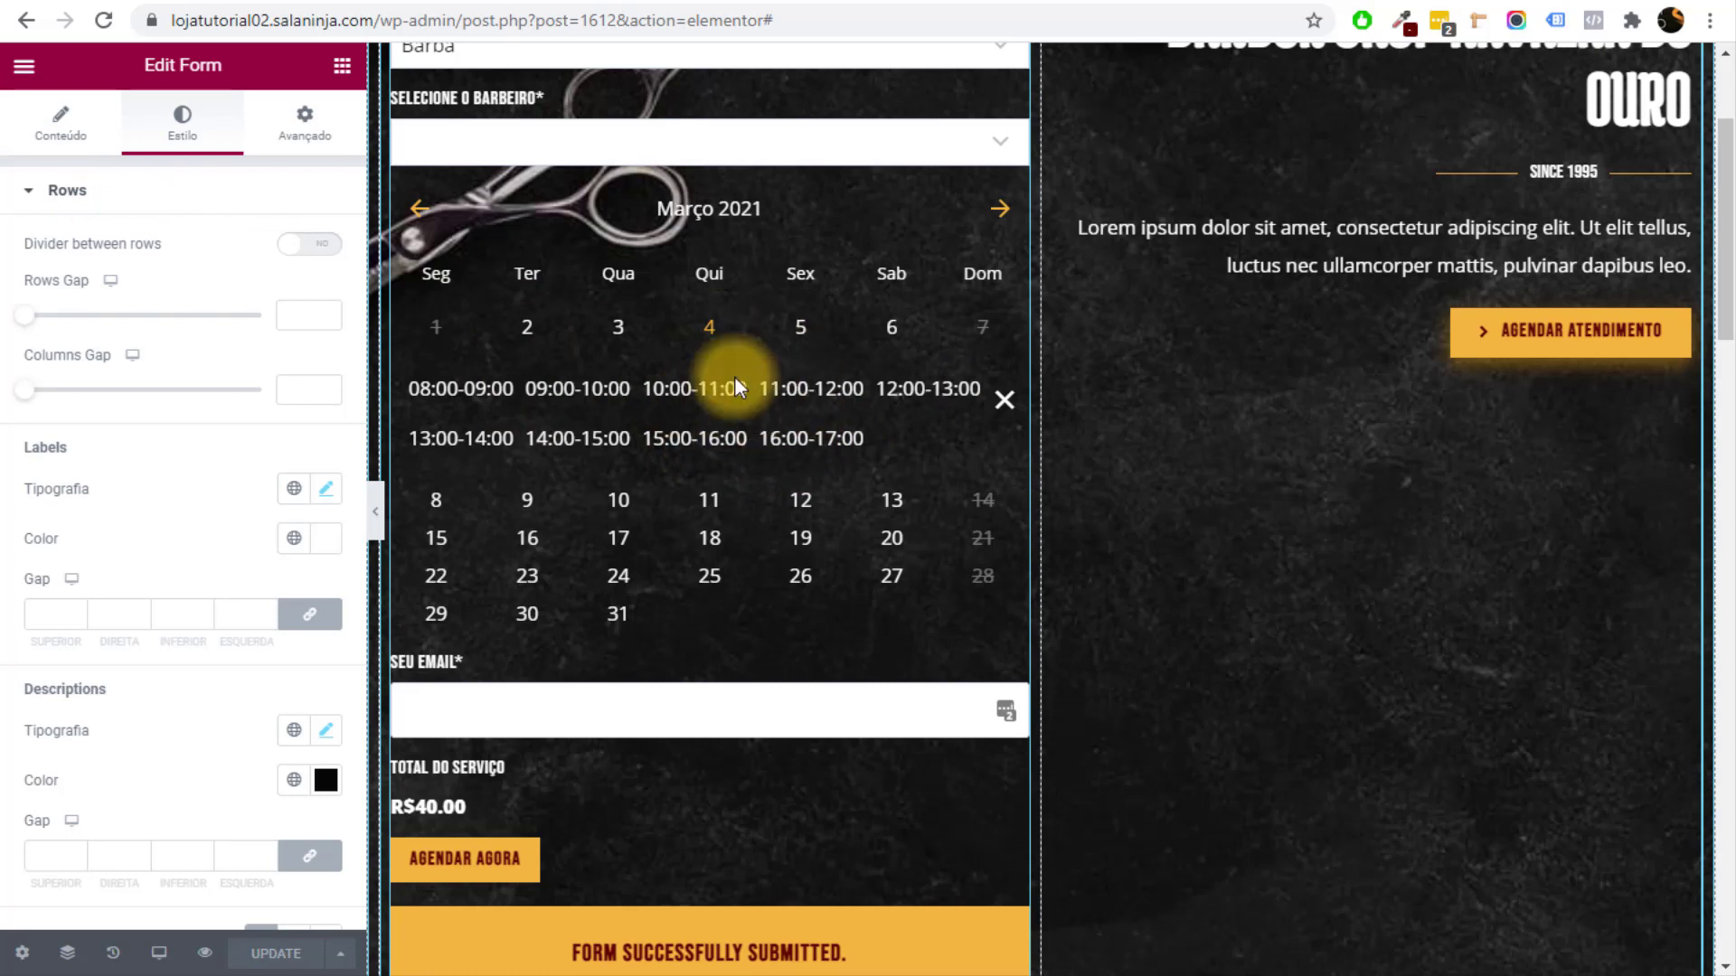
click(72, 194)
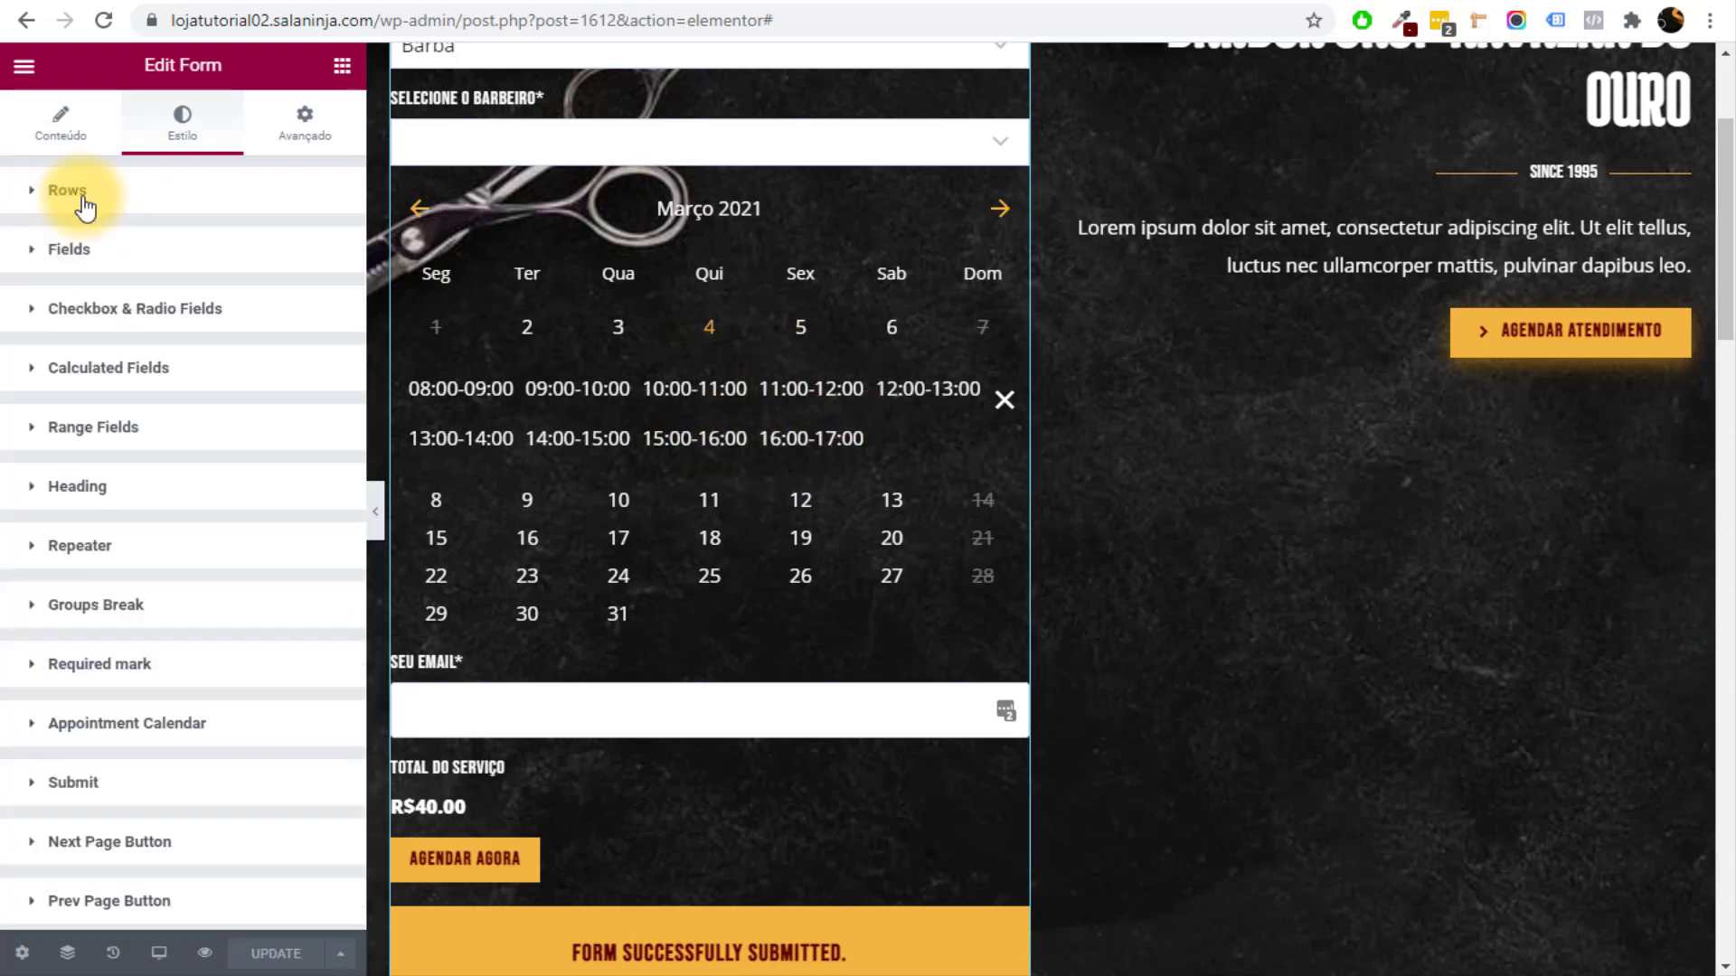
scroll(171, 523, down, 2)
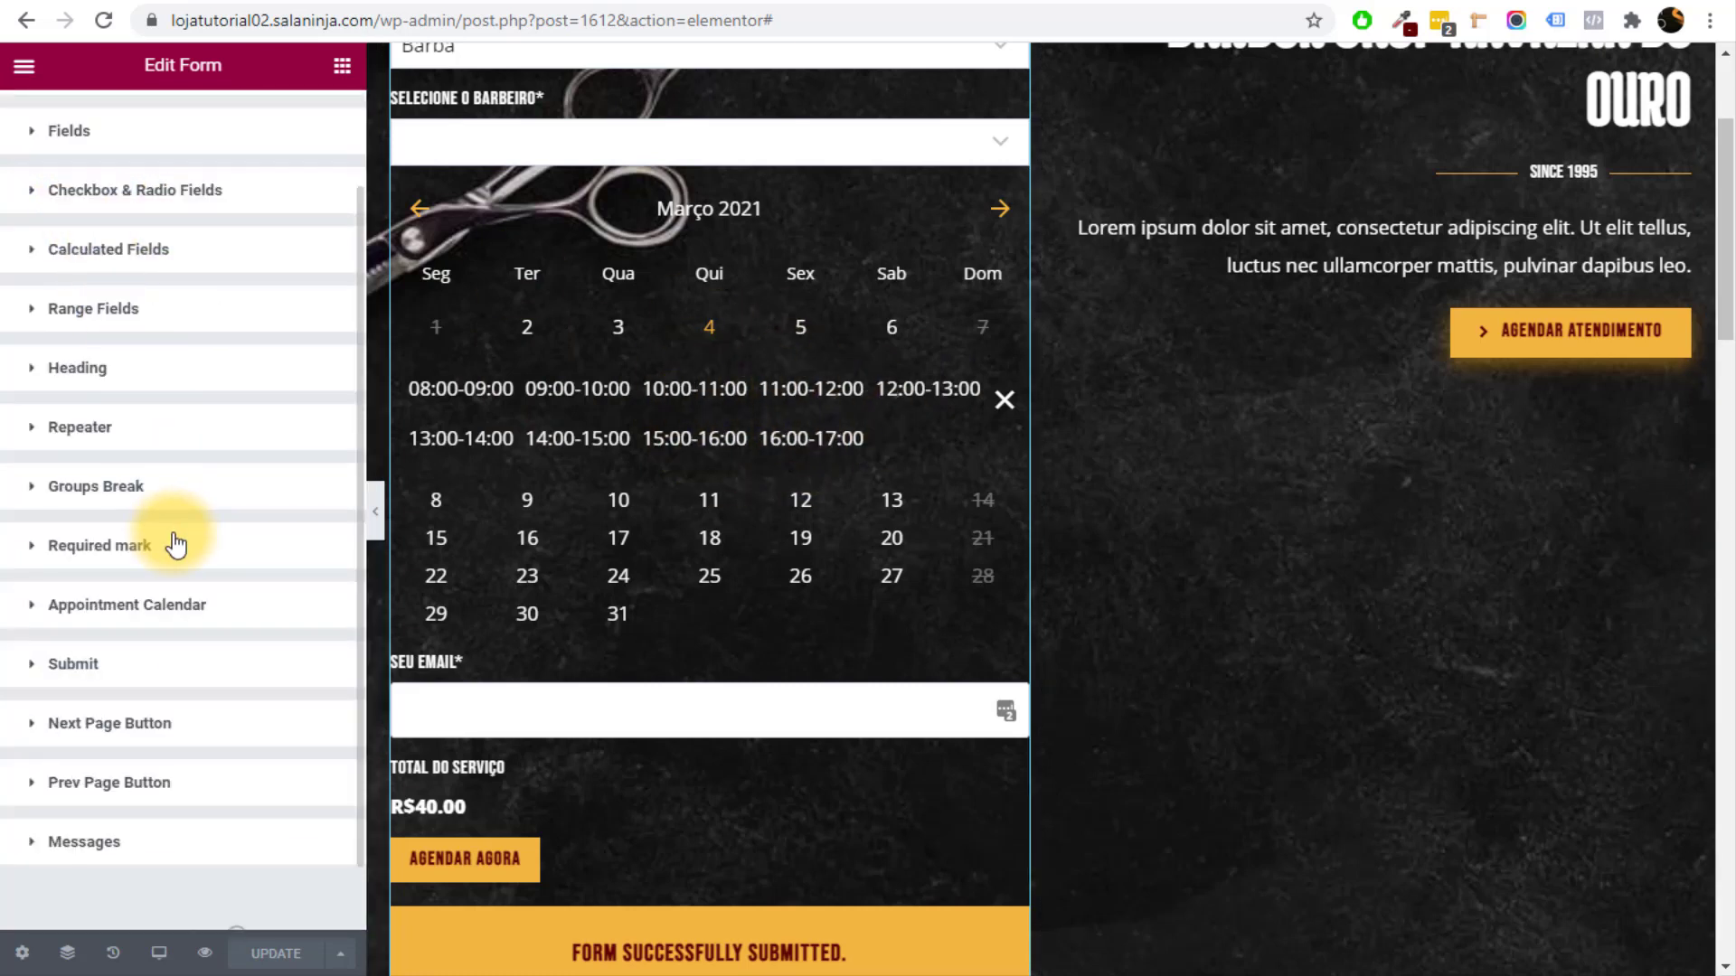
click(192, 624)
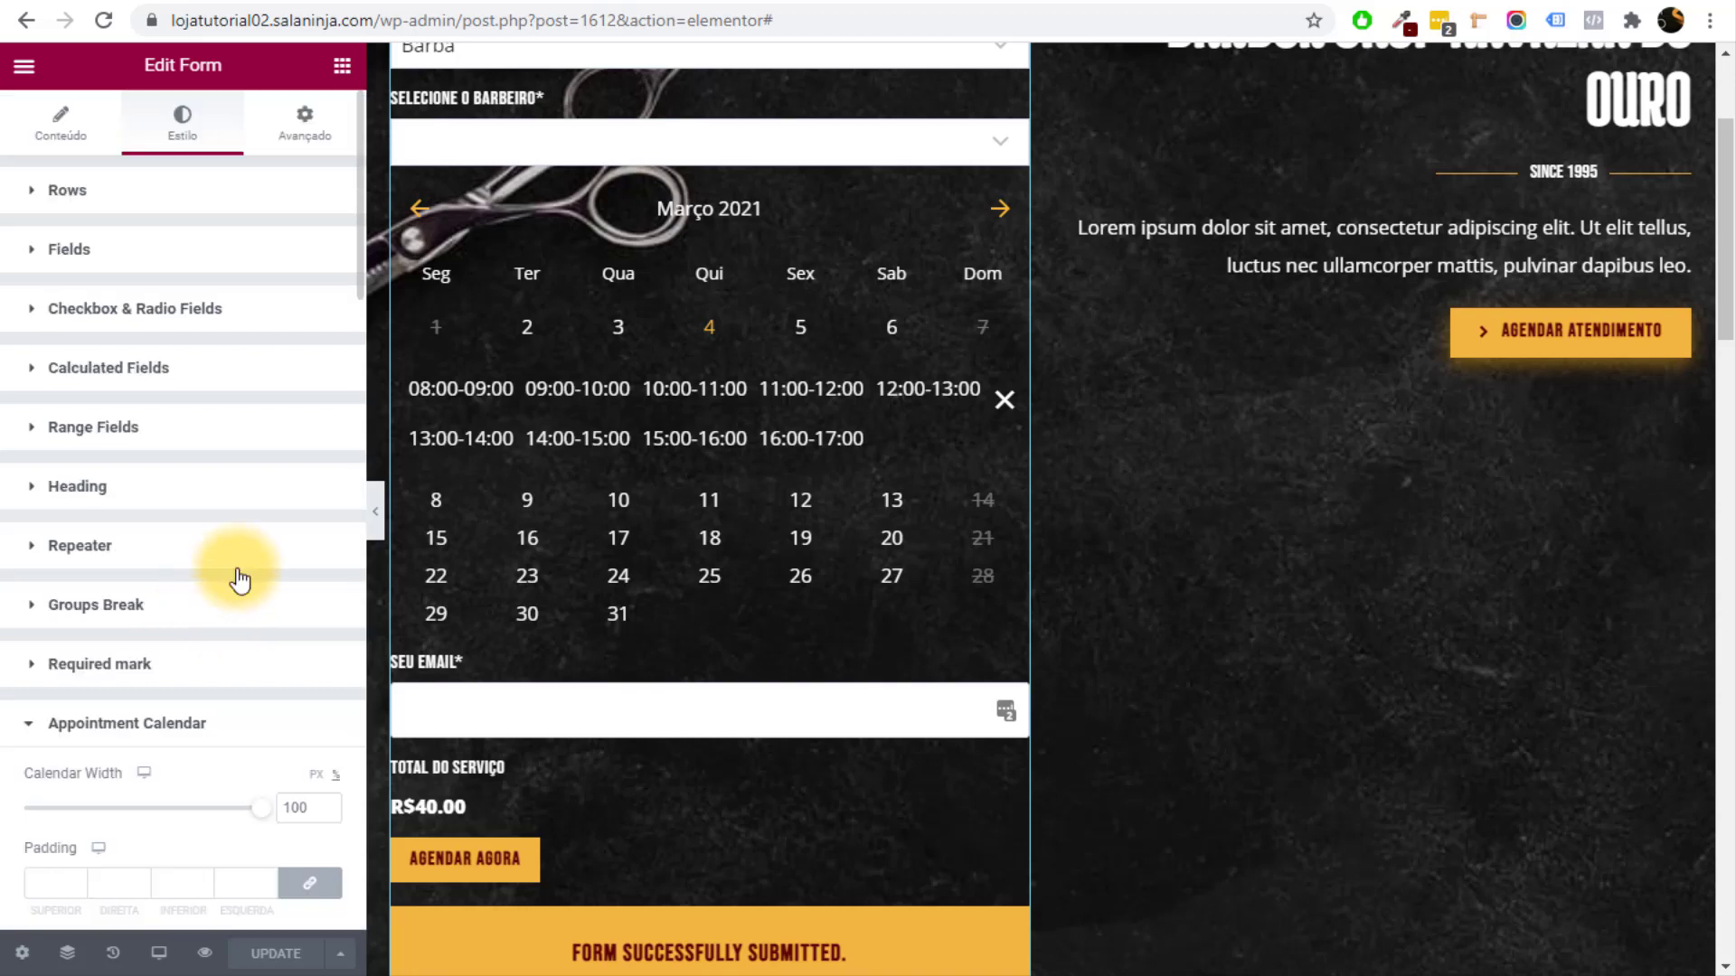
scroll(232, 573, down, 10)
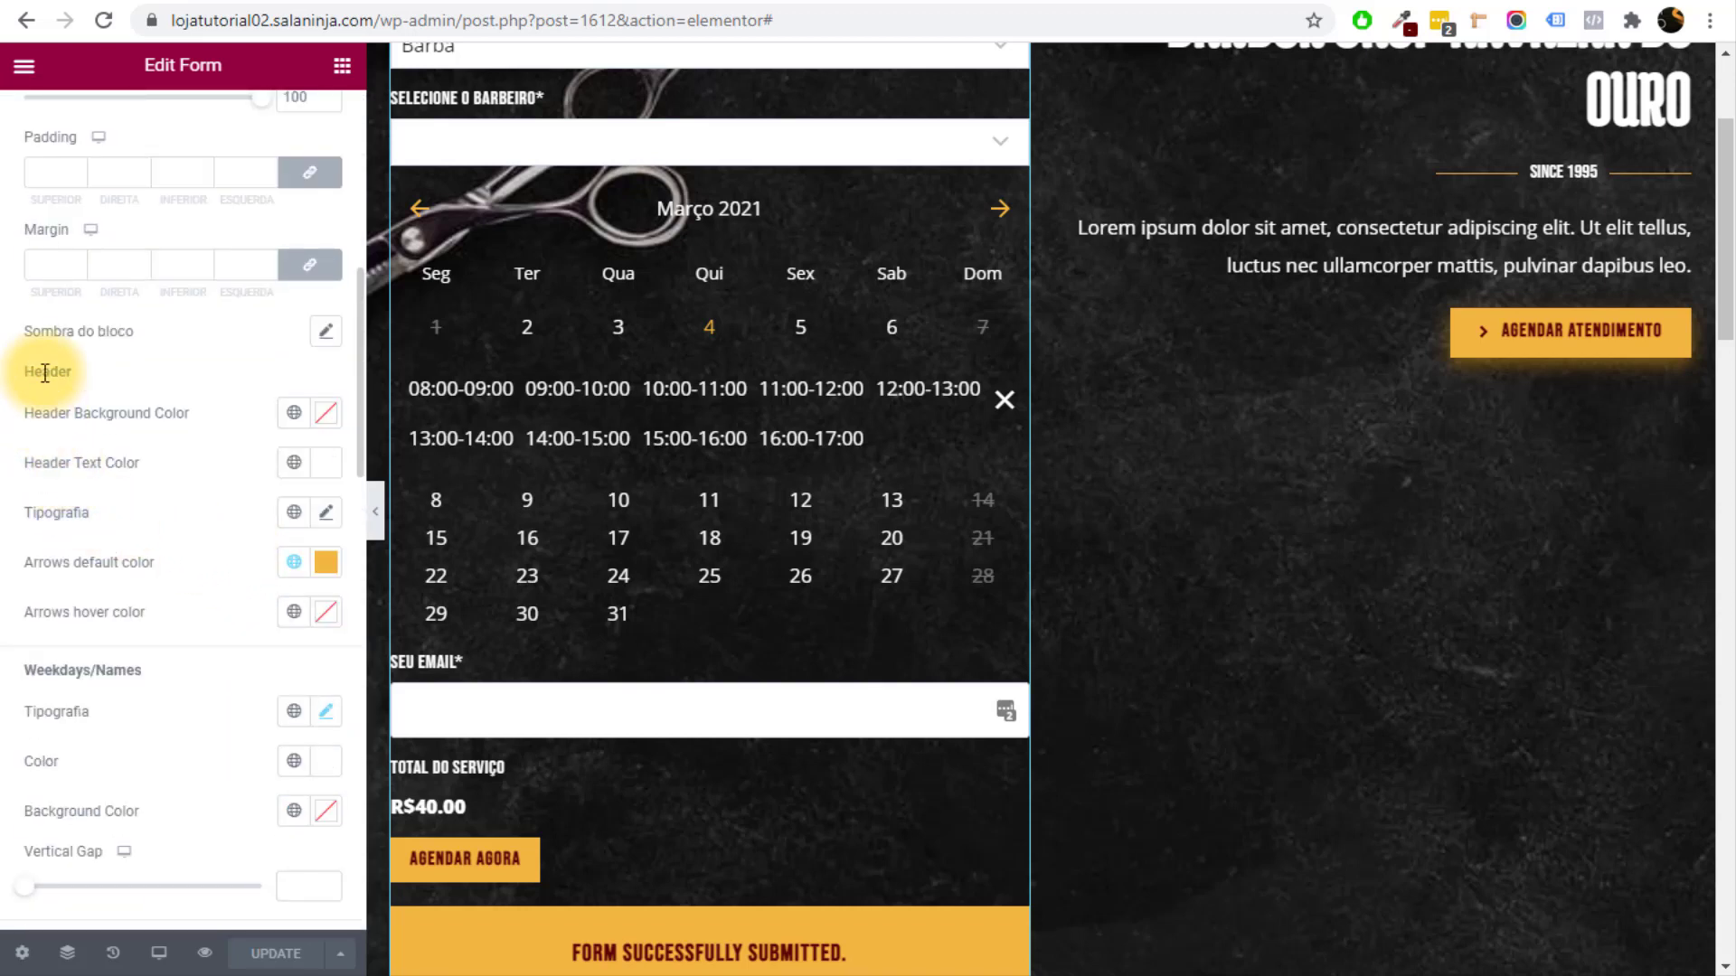
scroll(135, 534, down, 1)
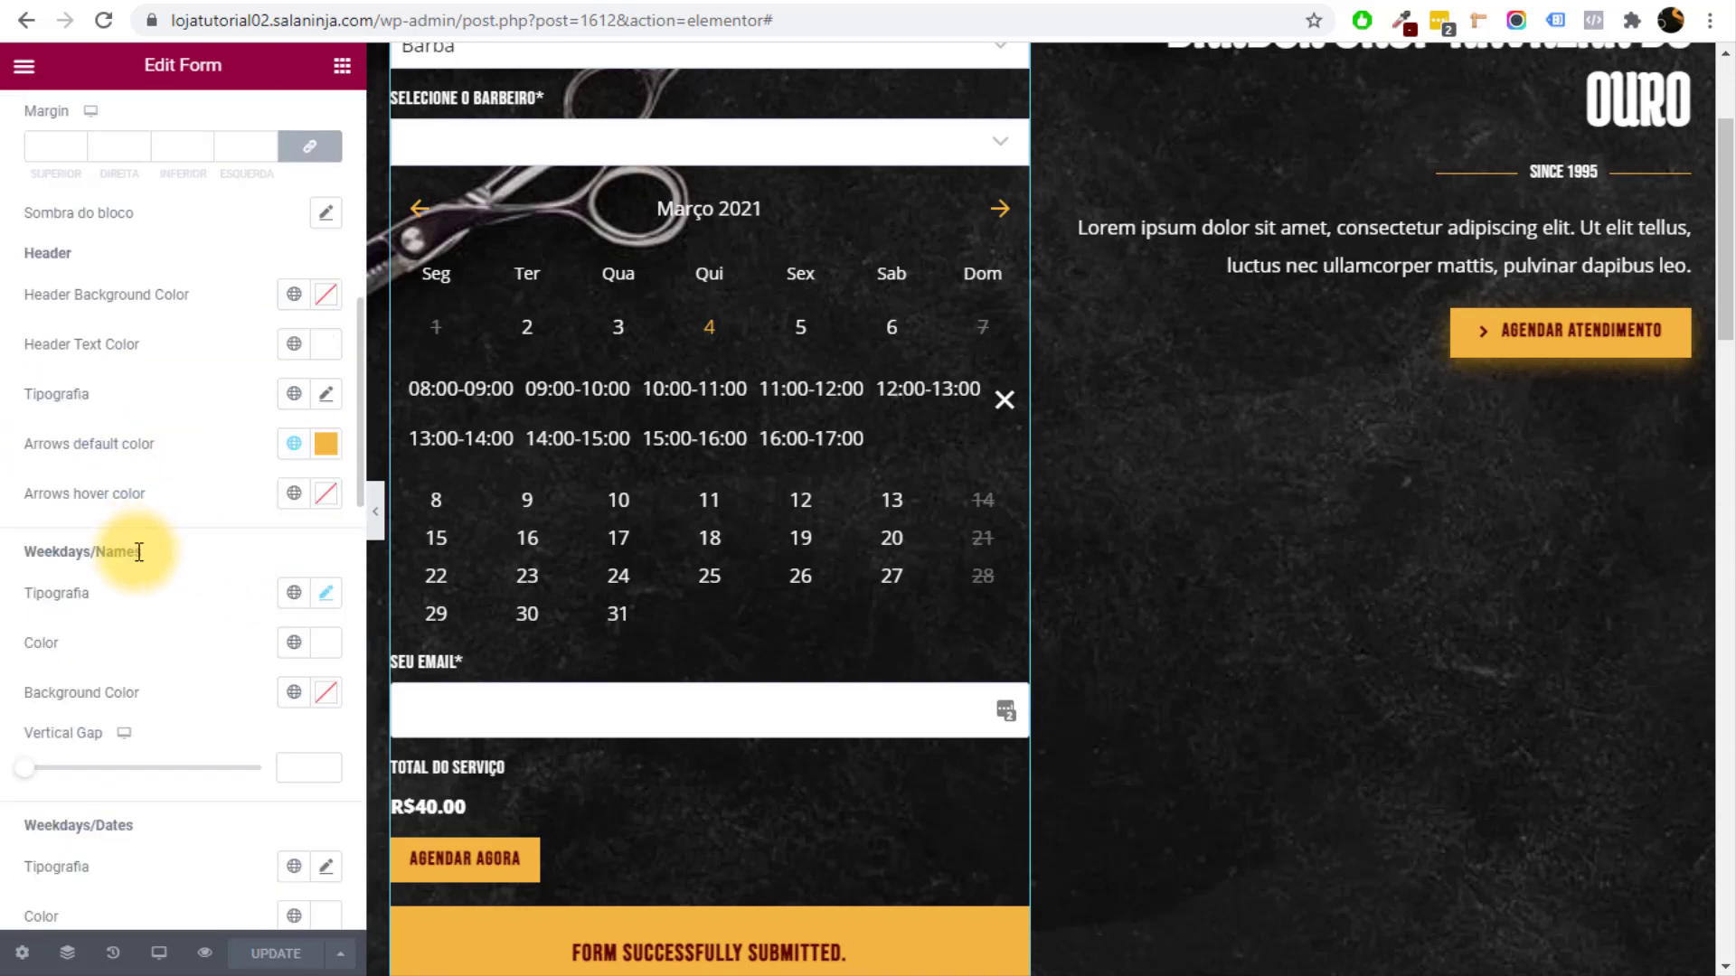
scroll(127, 595, down, 2)
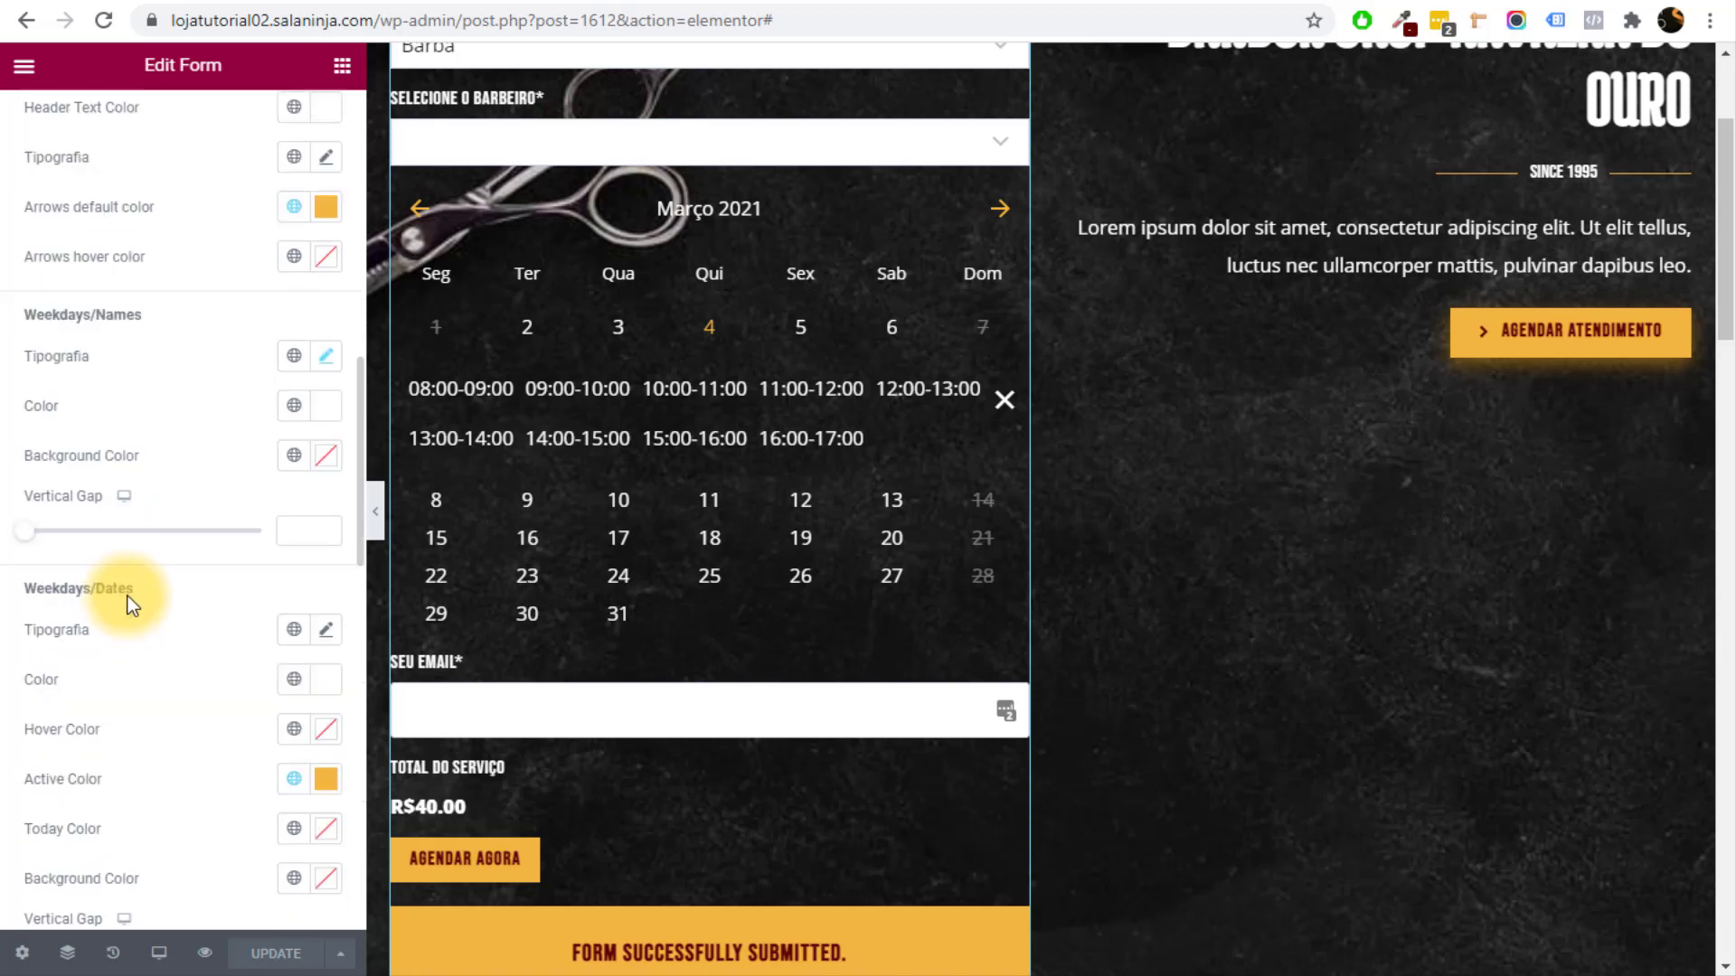
scroll(73, 687, down, 1)
scroll(135, 666, down, 5)
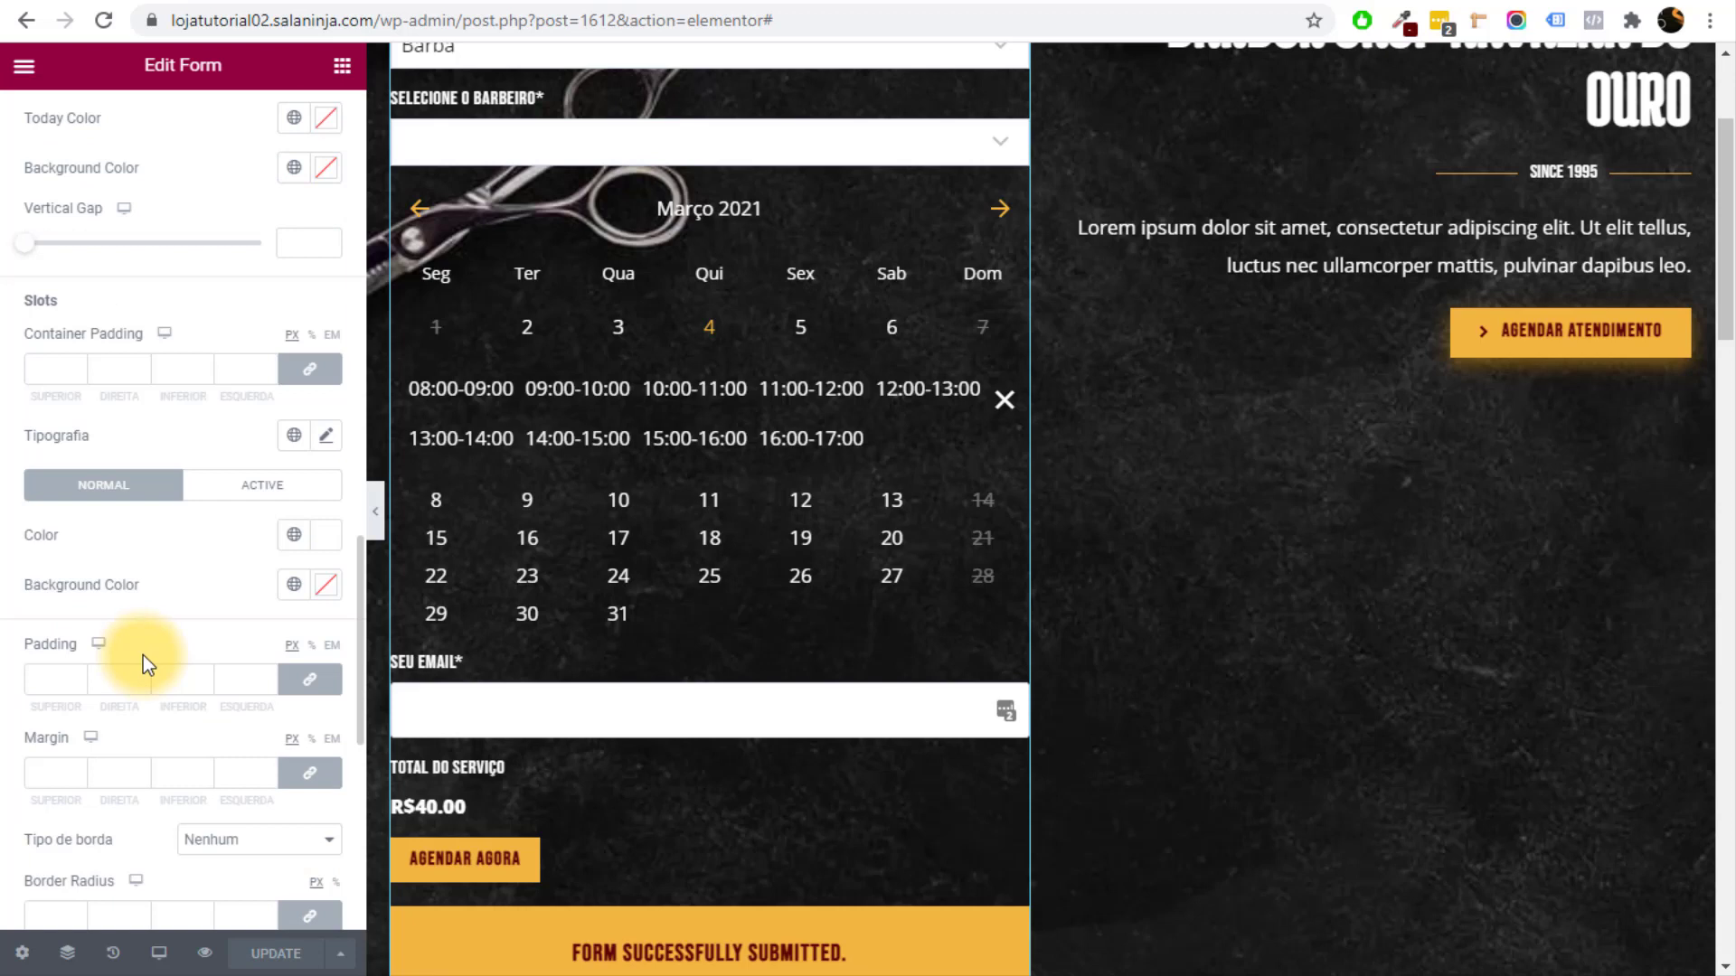
- Colour the active slot typography with the Cor Principal global colour and update the page
click(263, 486)
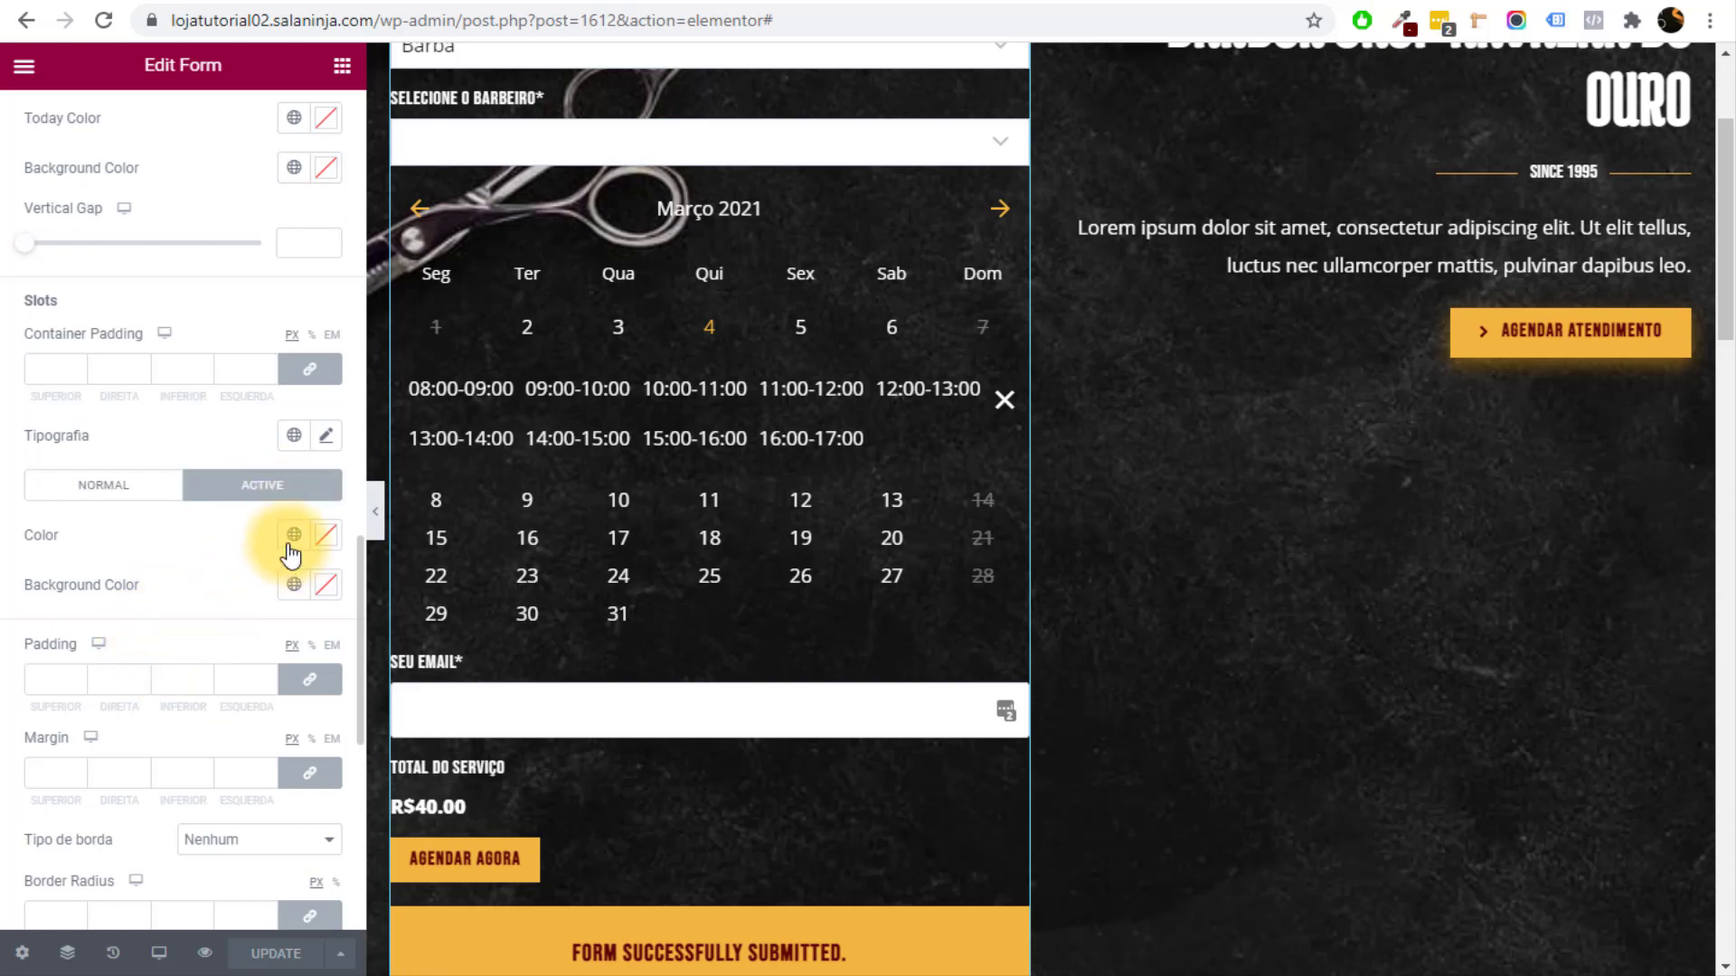
click(293, 535)
scroll(126, 841, down, 3)
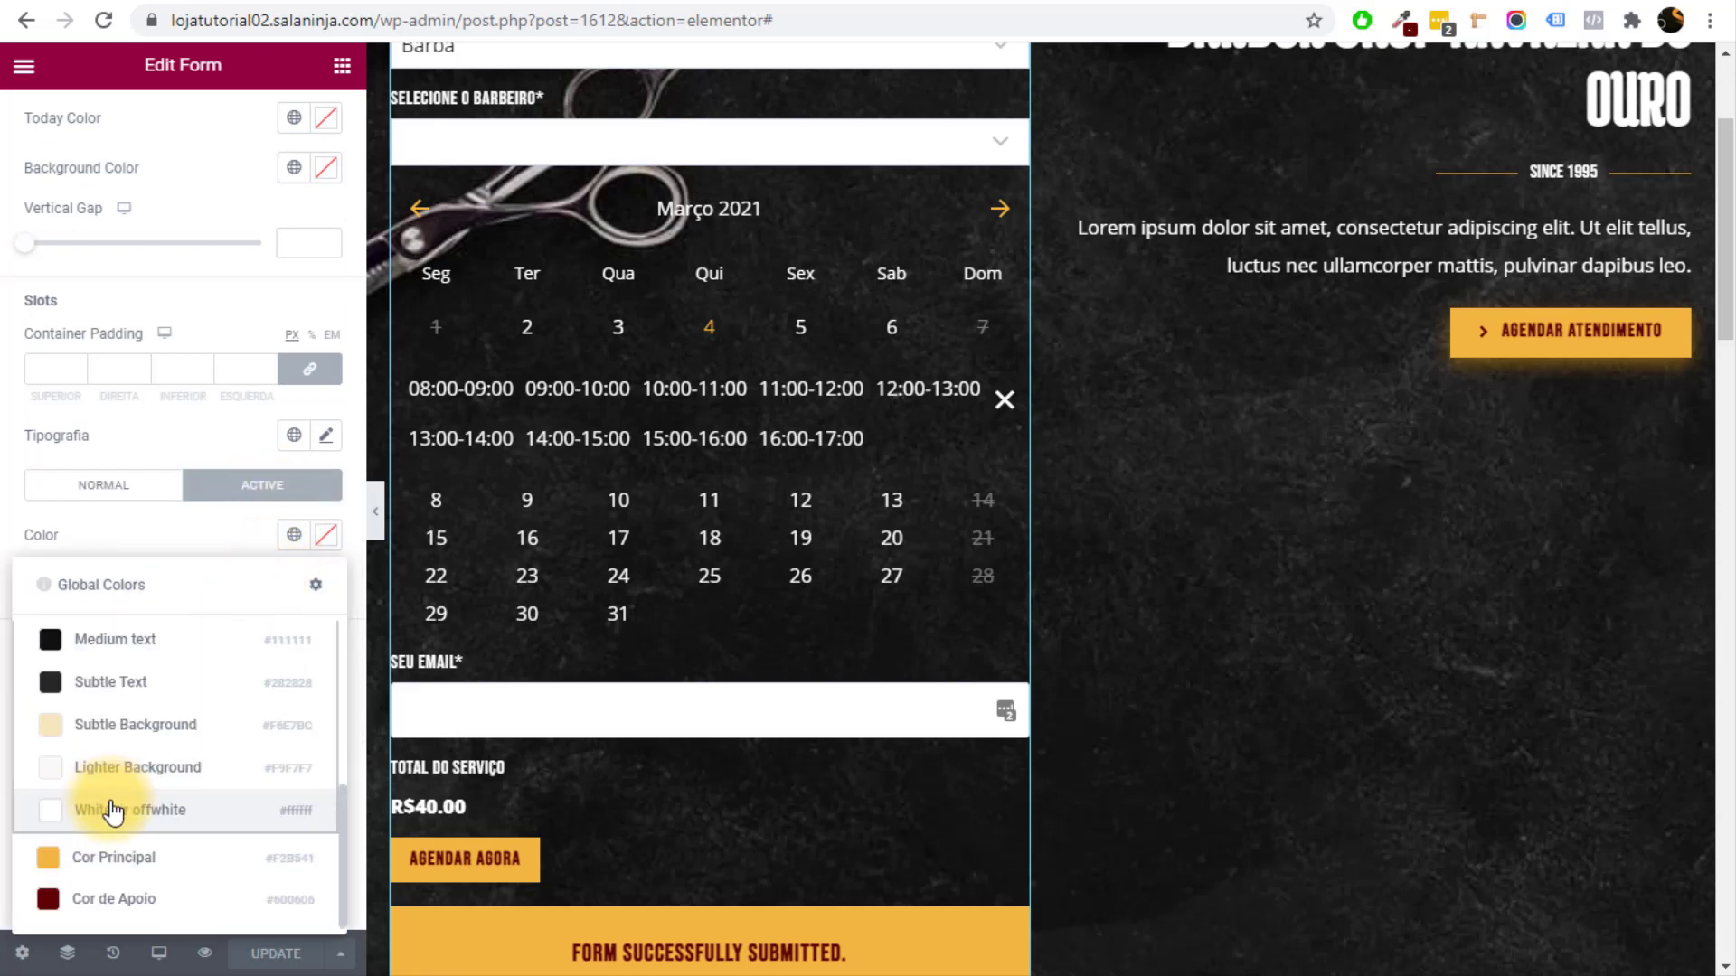
click(121, 866)
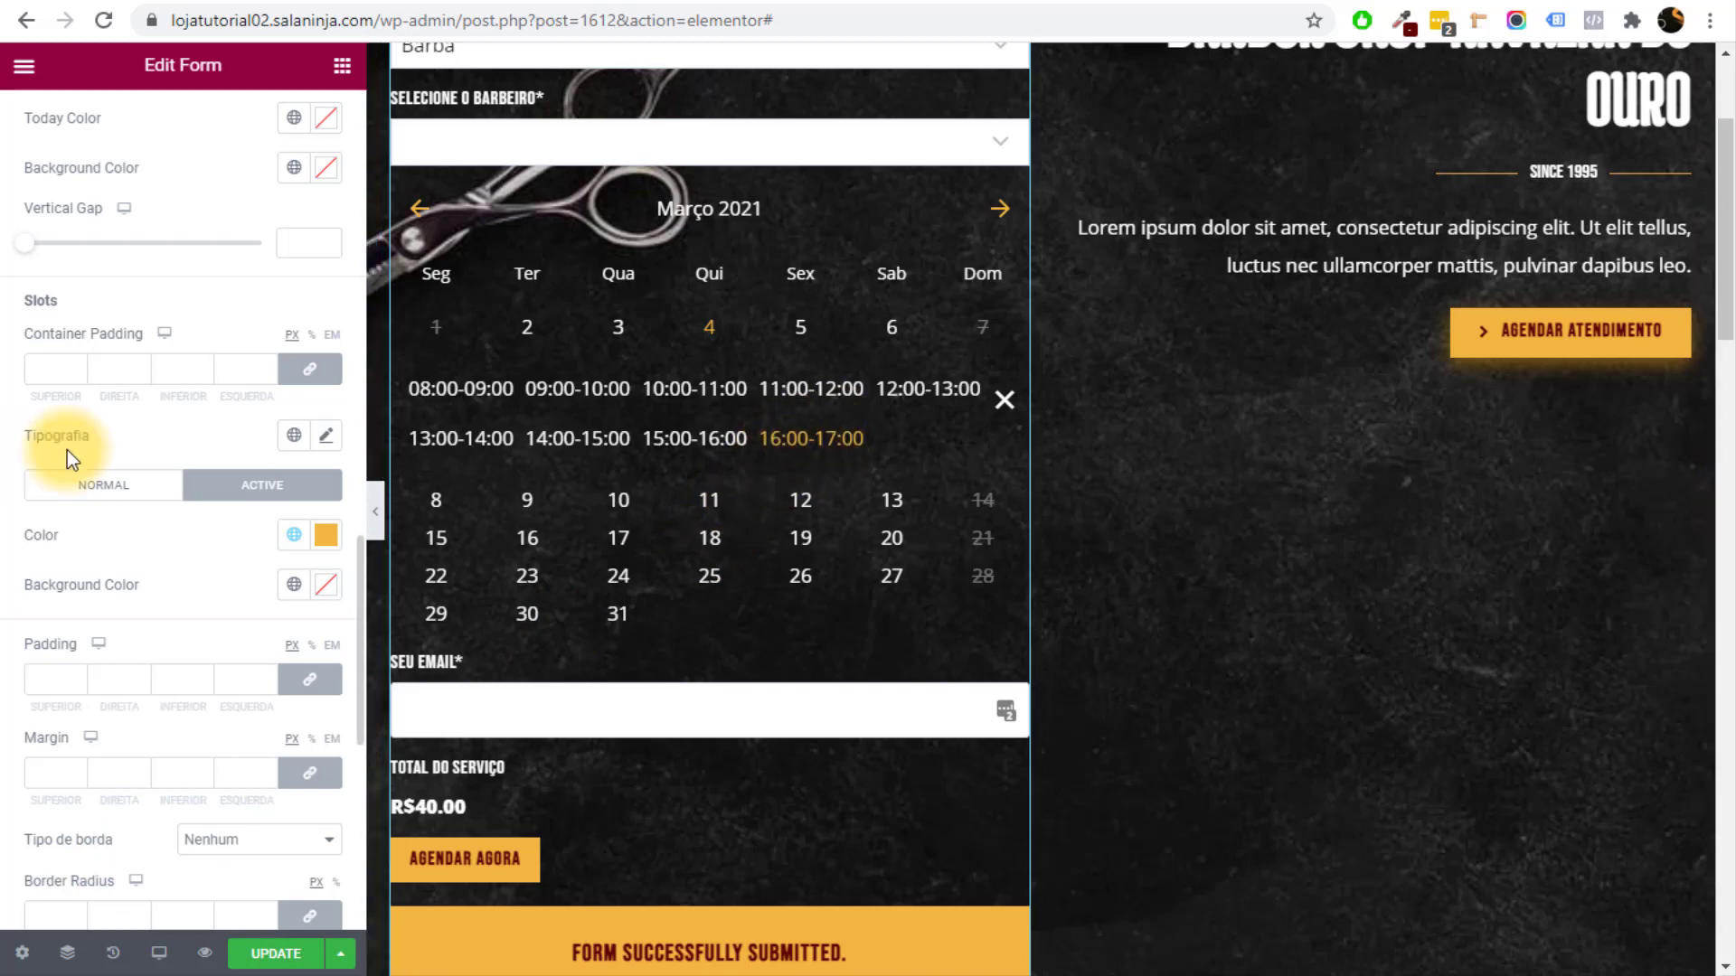
click(299, 954)
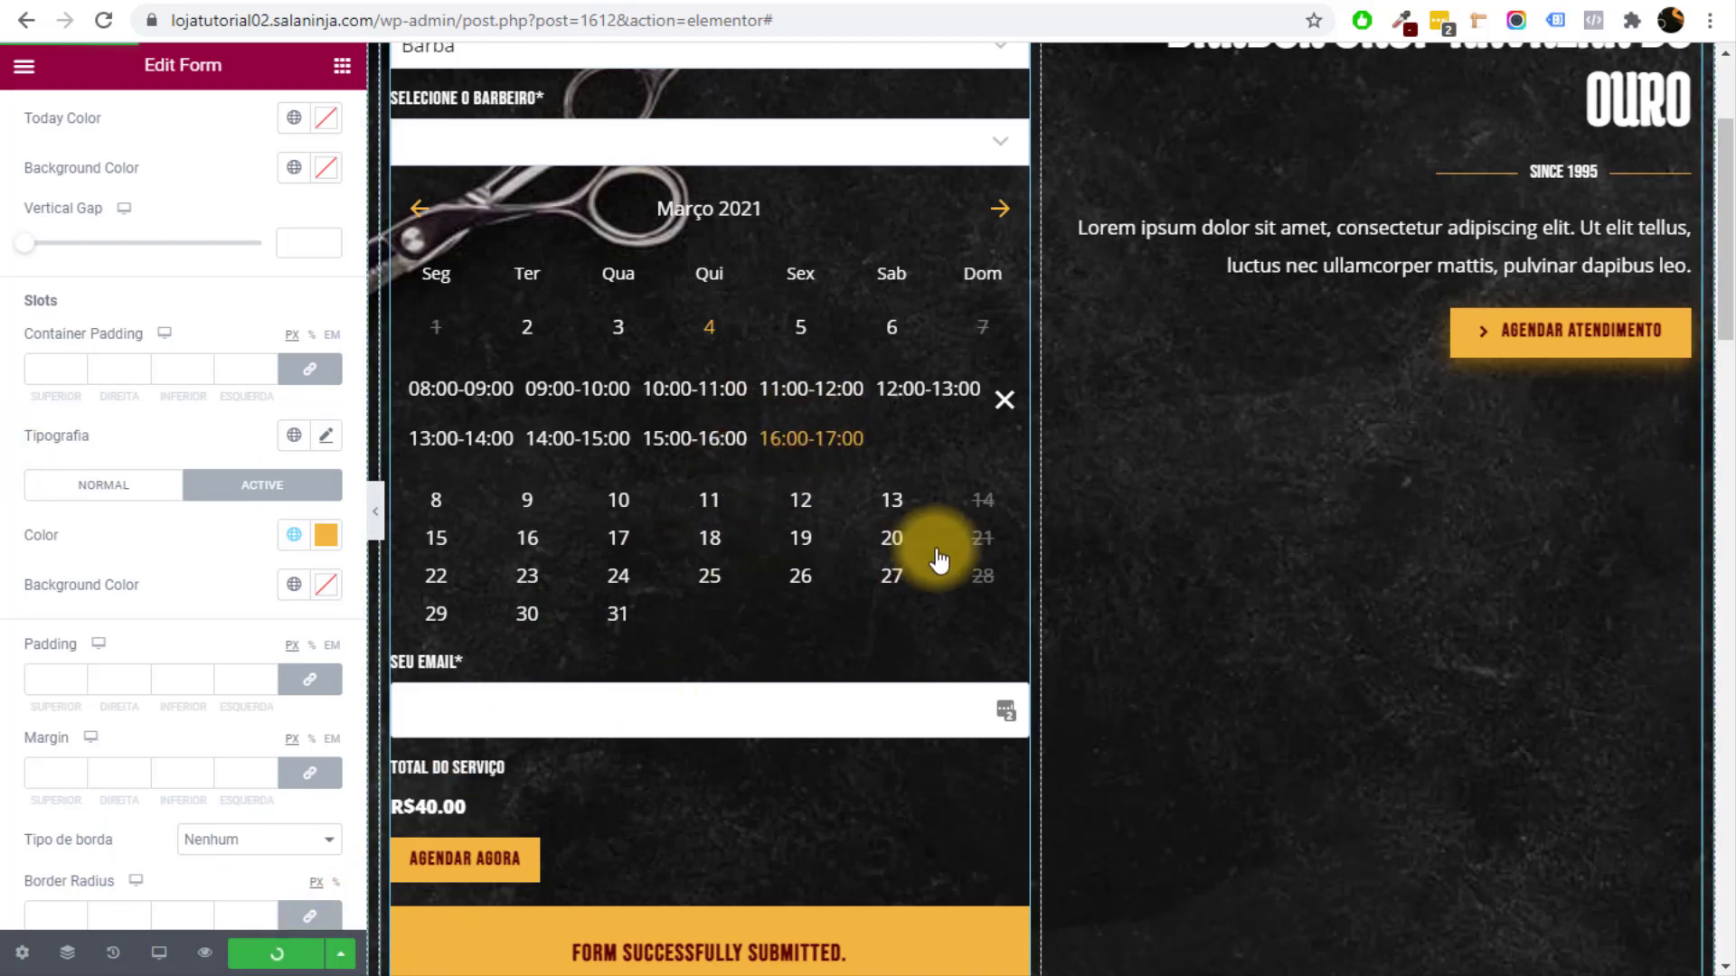
scroll(939, 561, up, 3)
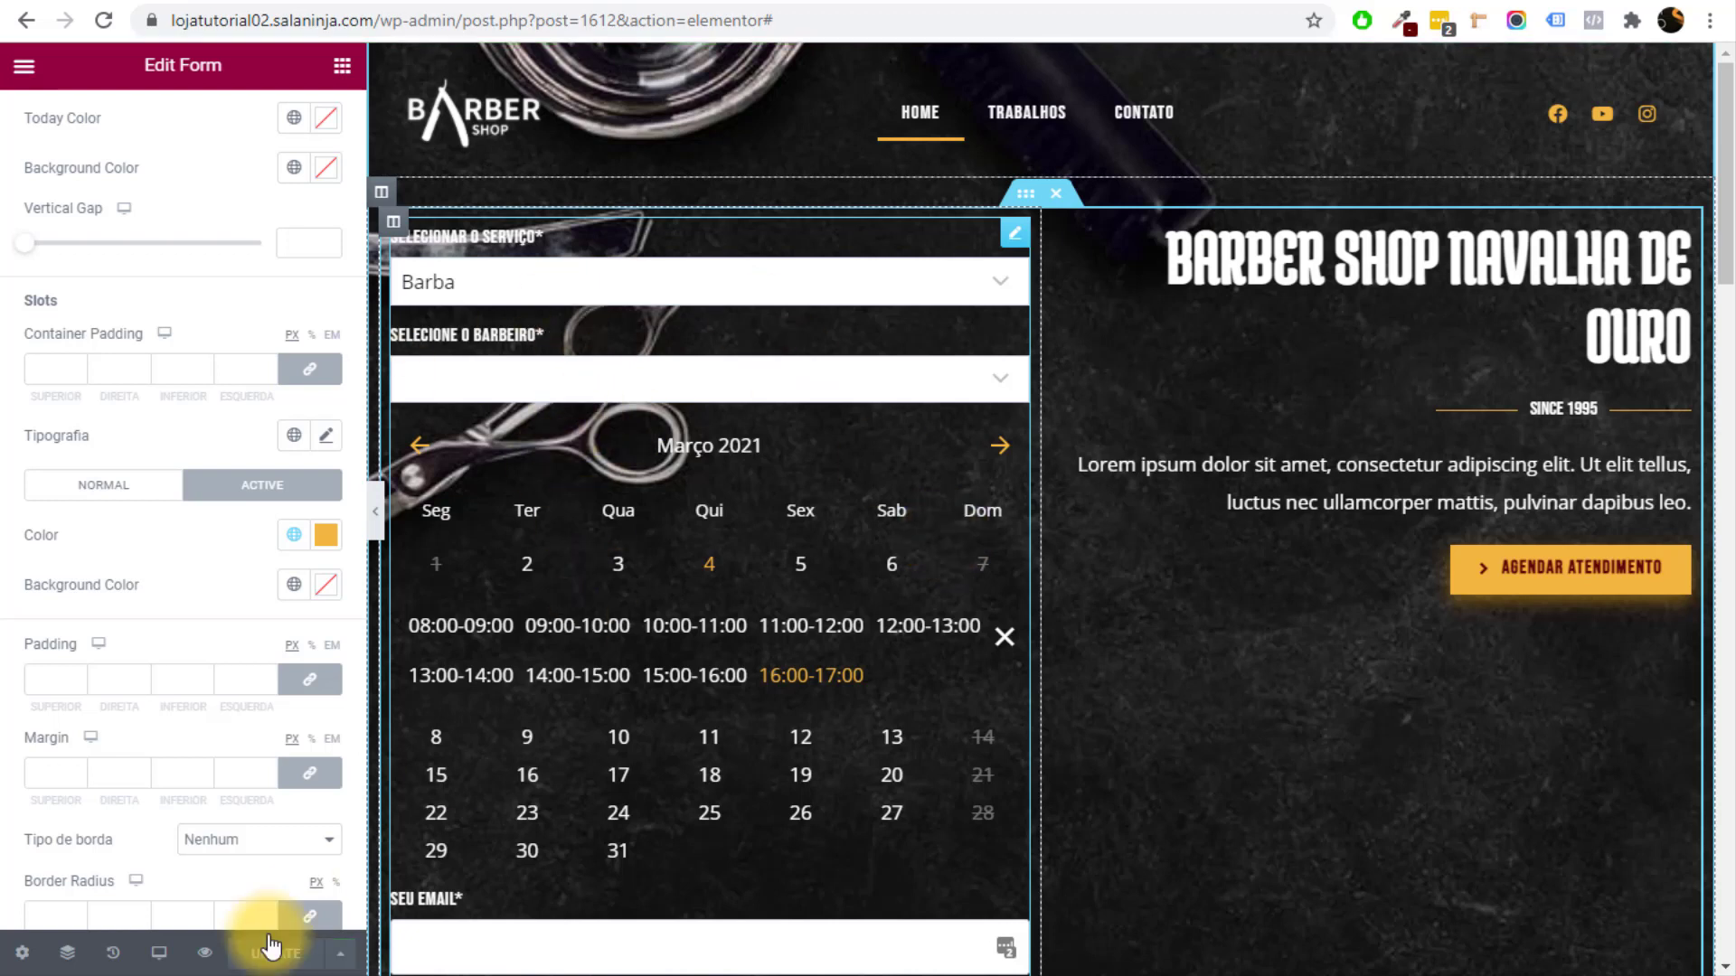
- In the page preview, book Barba with João on 20 March at 11:00–12:00
click(205, 955)
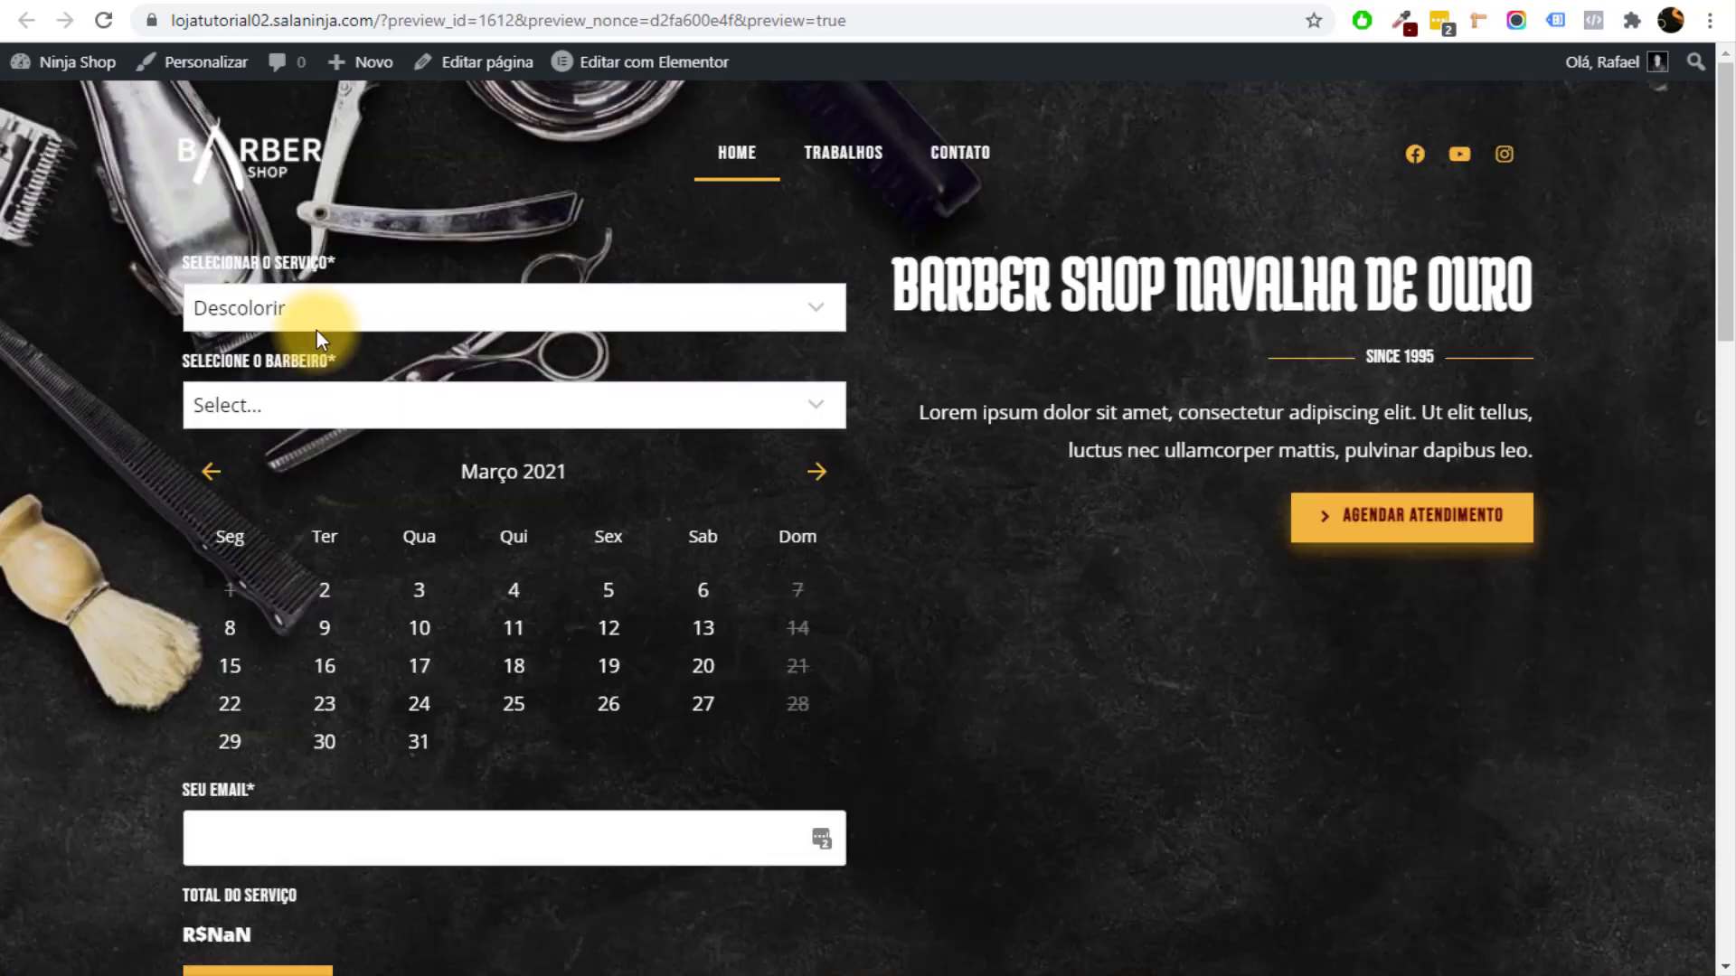
click(316, 325)
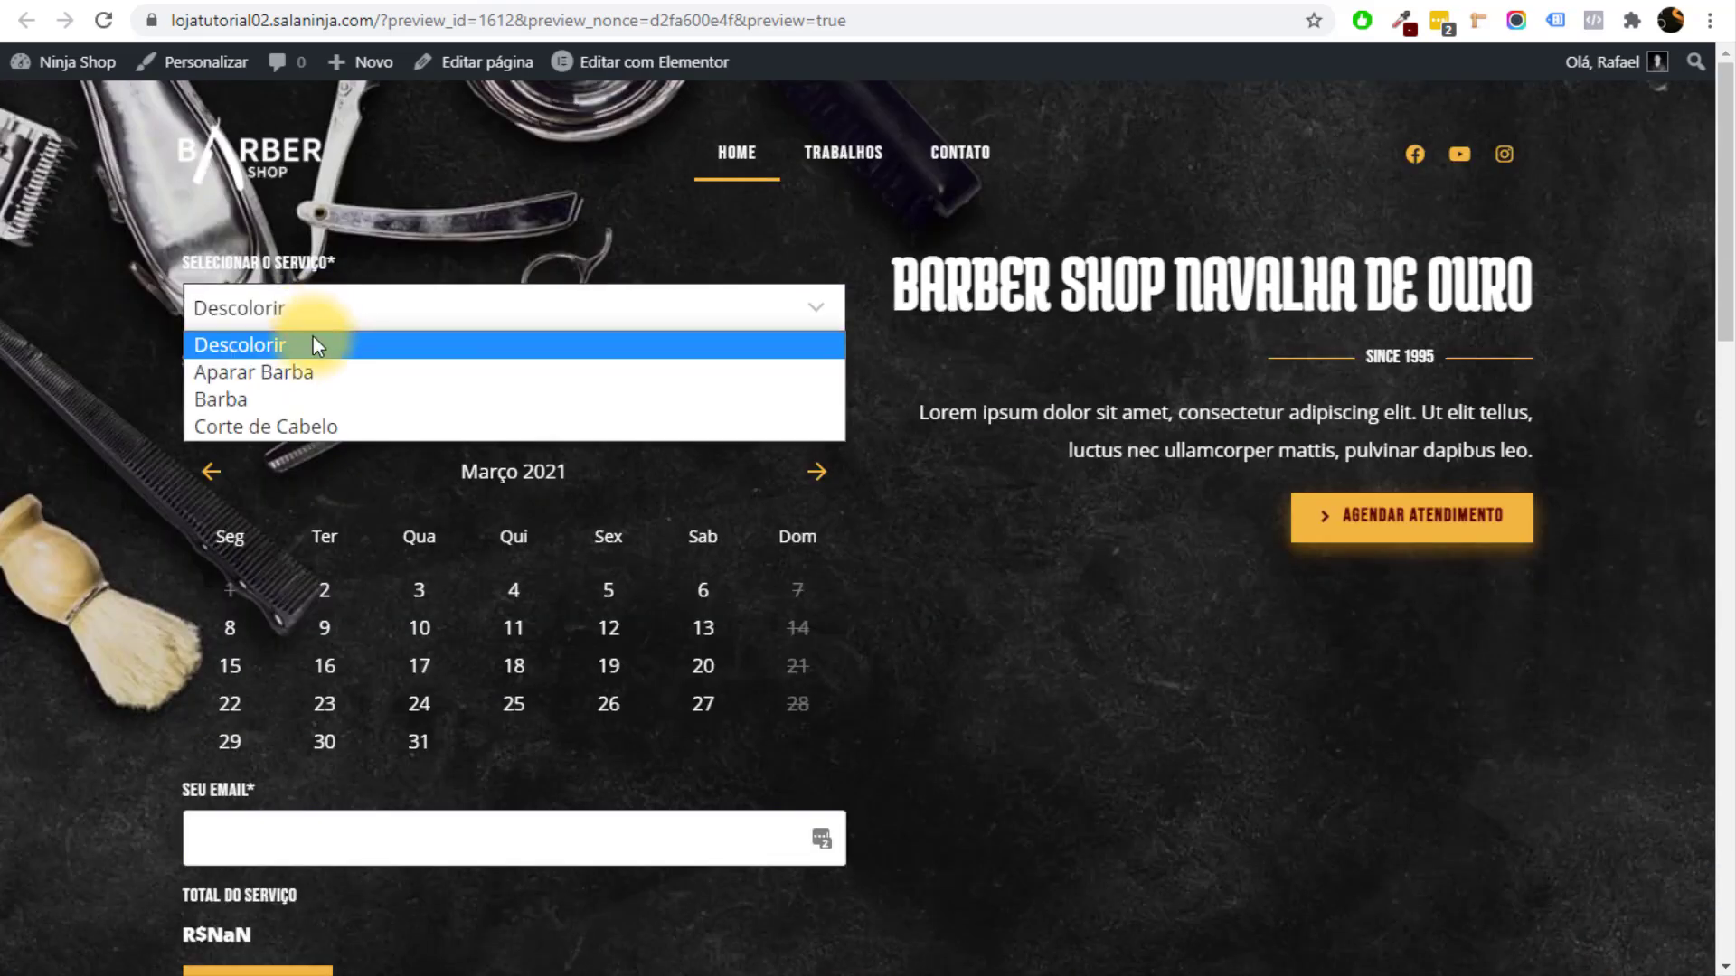
click(295, 402)
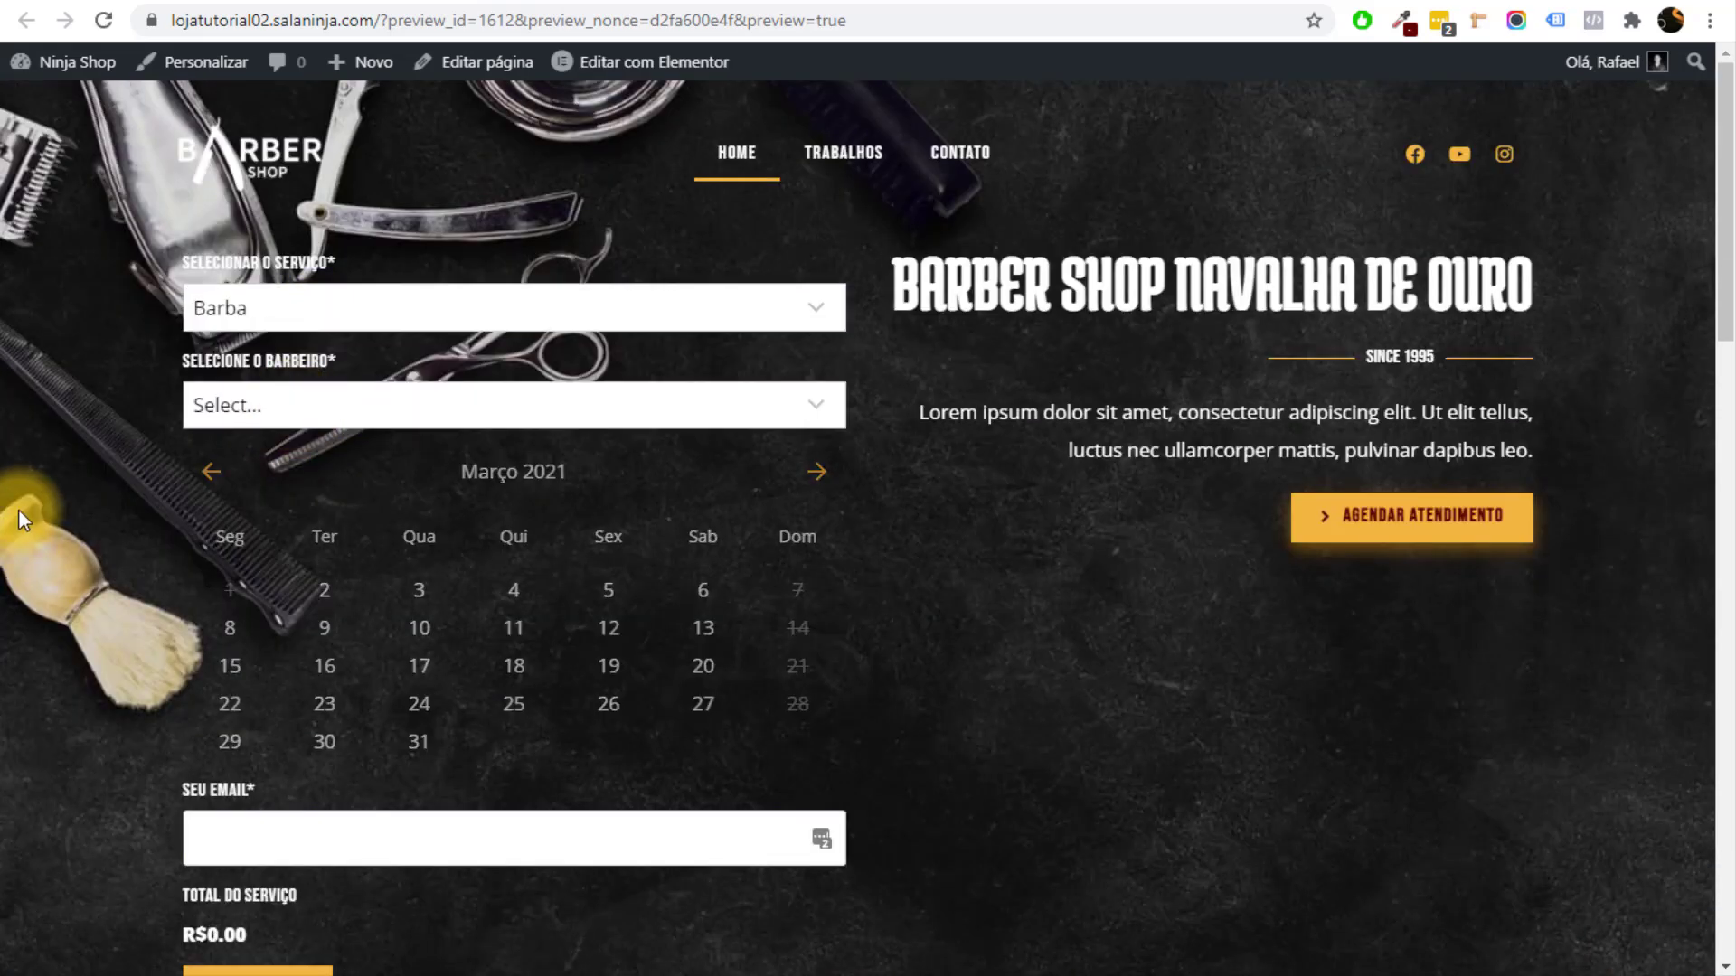
click(484, 392)
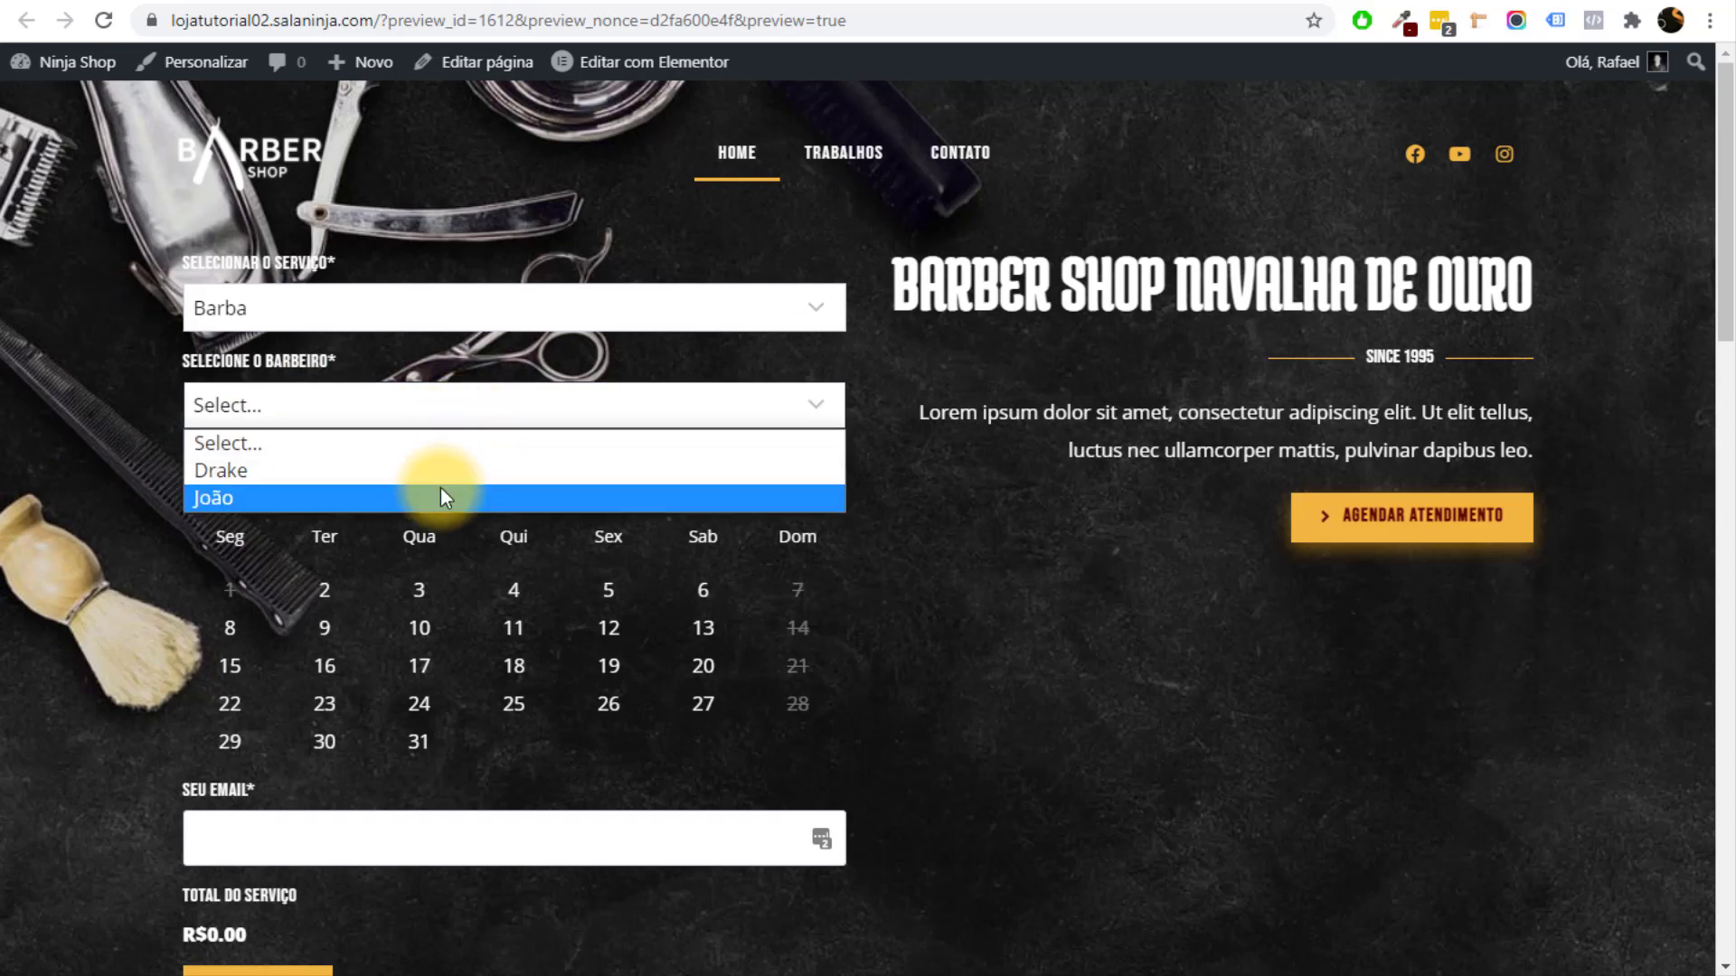
click(441, 492)
scroll(54, 615, down, 3)
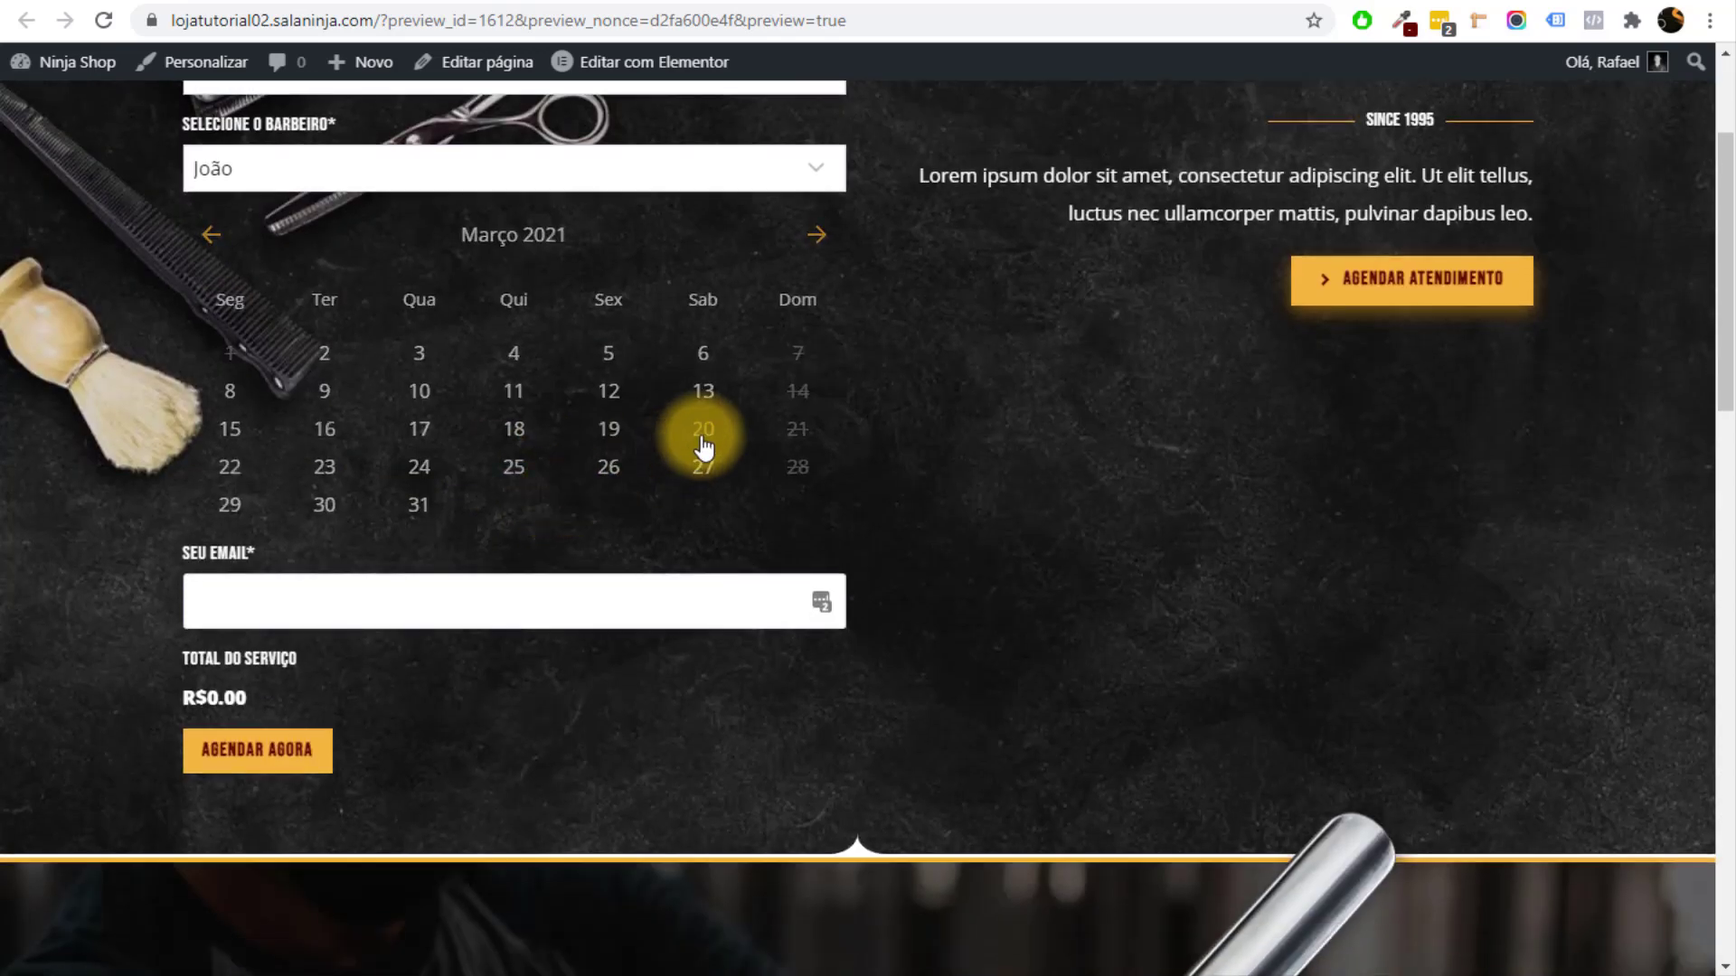
click(704, 443)
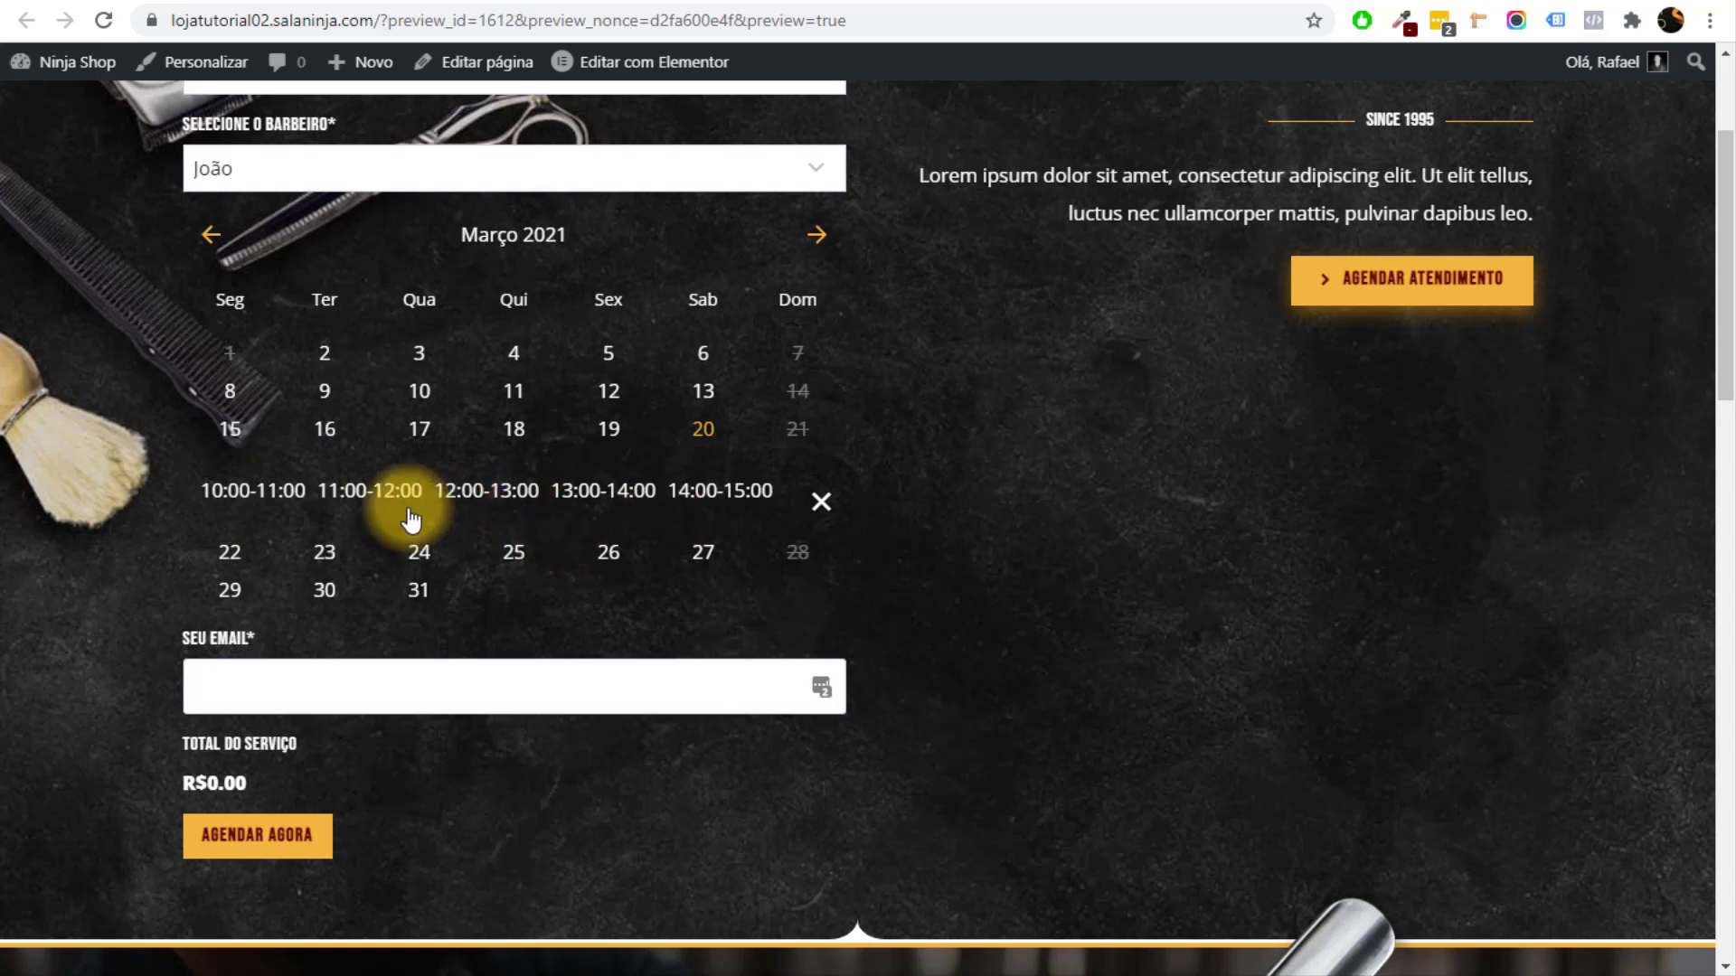
click(381, 491)
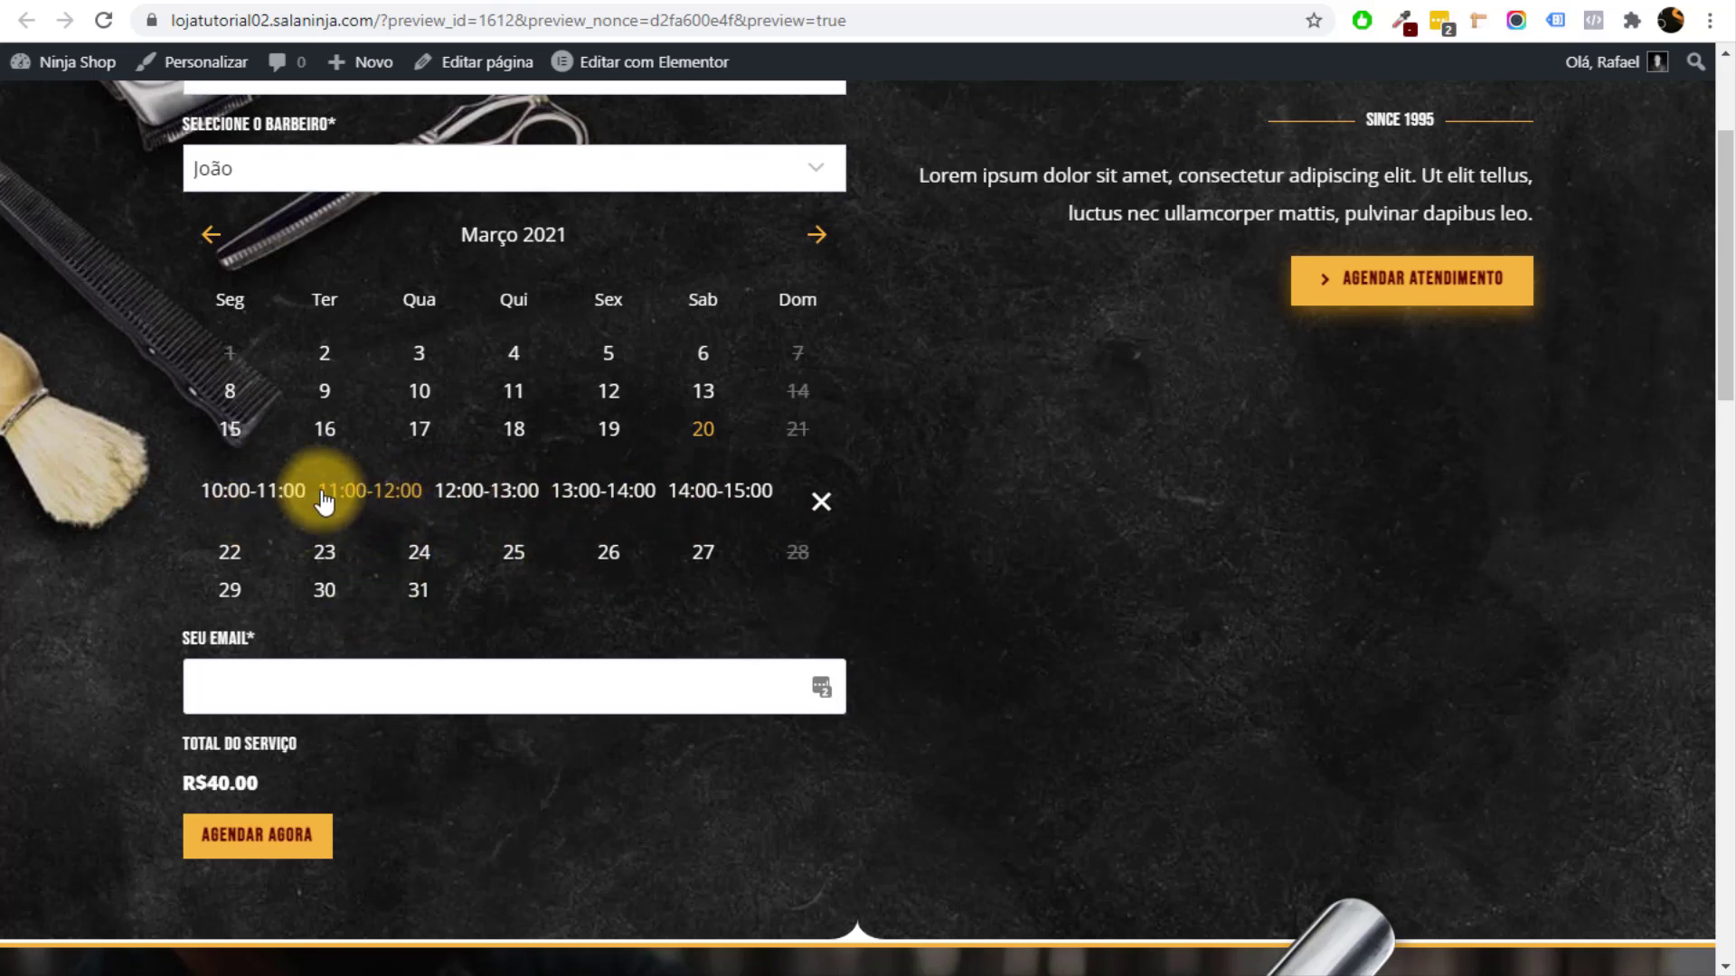
- Enter the customer's e-mail address, submit with Agendar Agora, and check the success banner
click(365, 687)
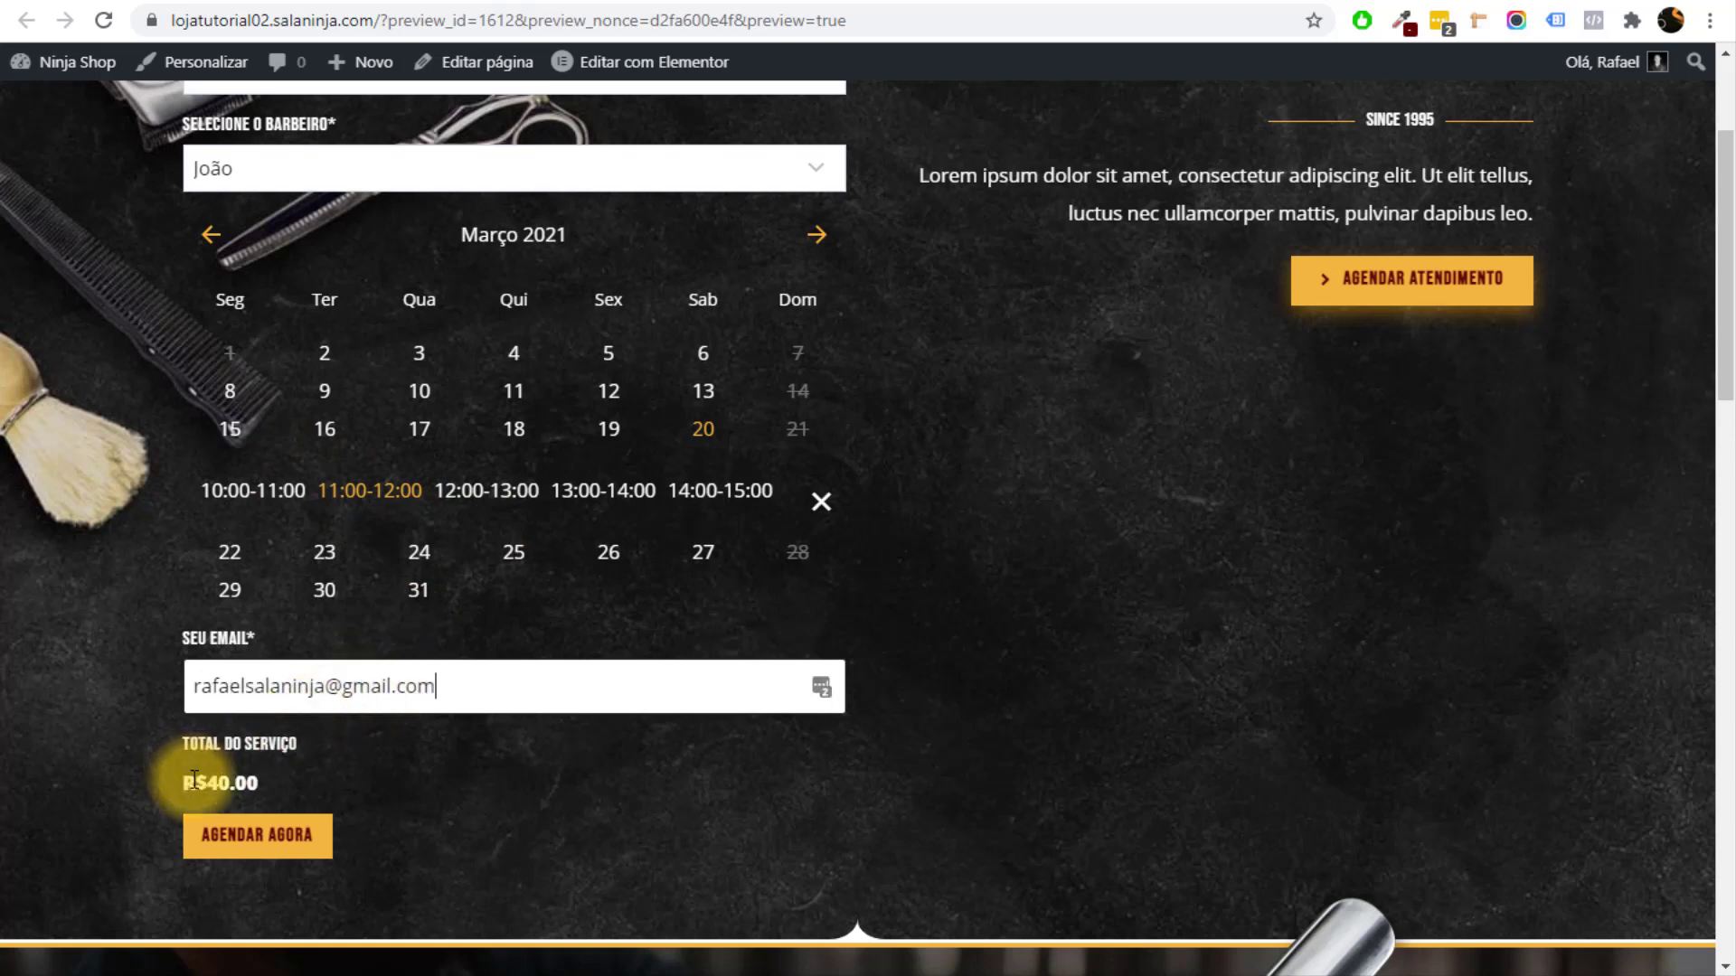
click(262, 781)
scroll(633, 497, up, 3)
scroll(751, 570, down, 4)
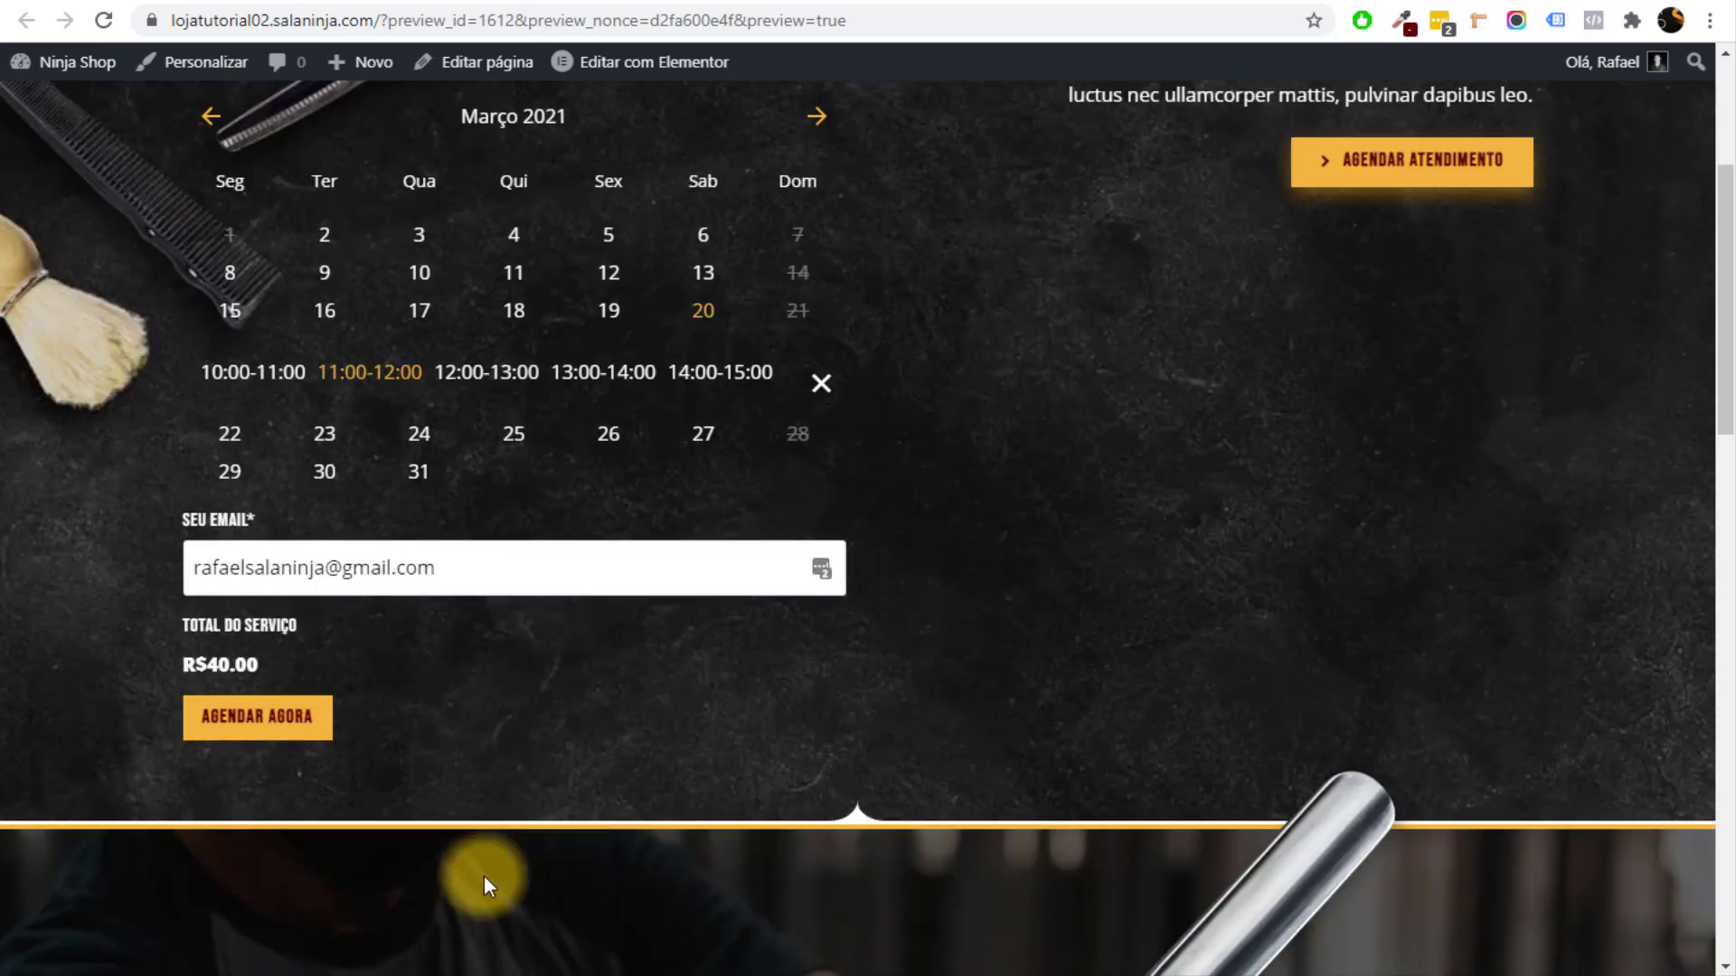
click(269, 729)
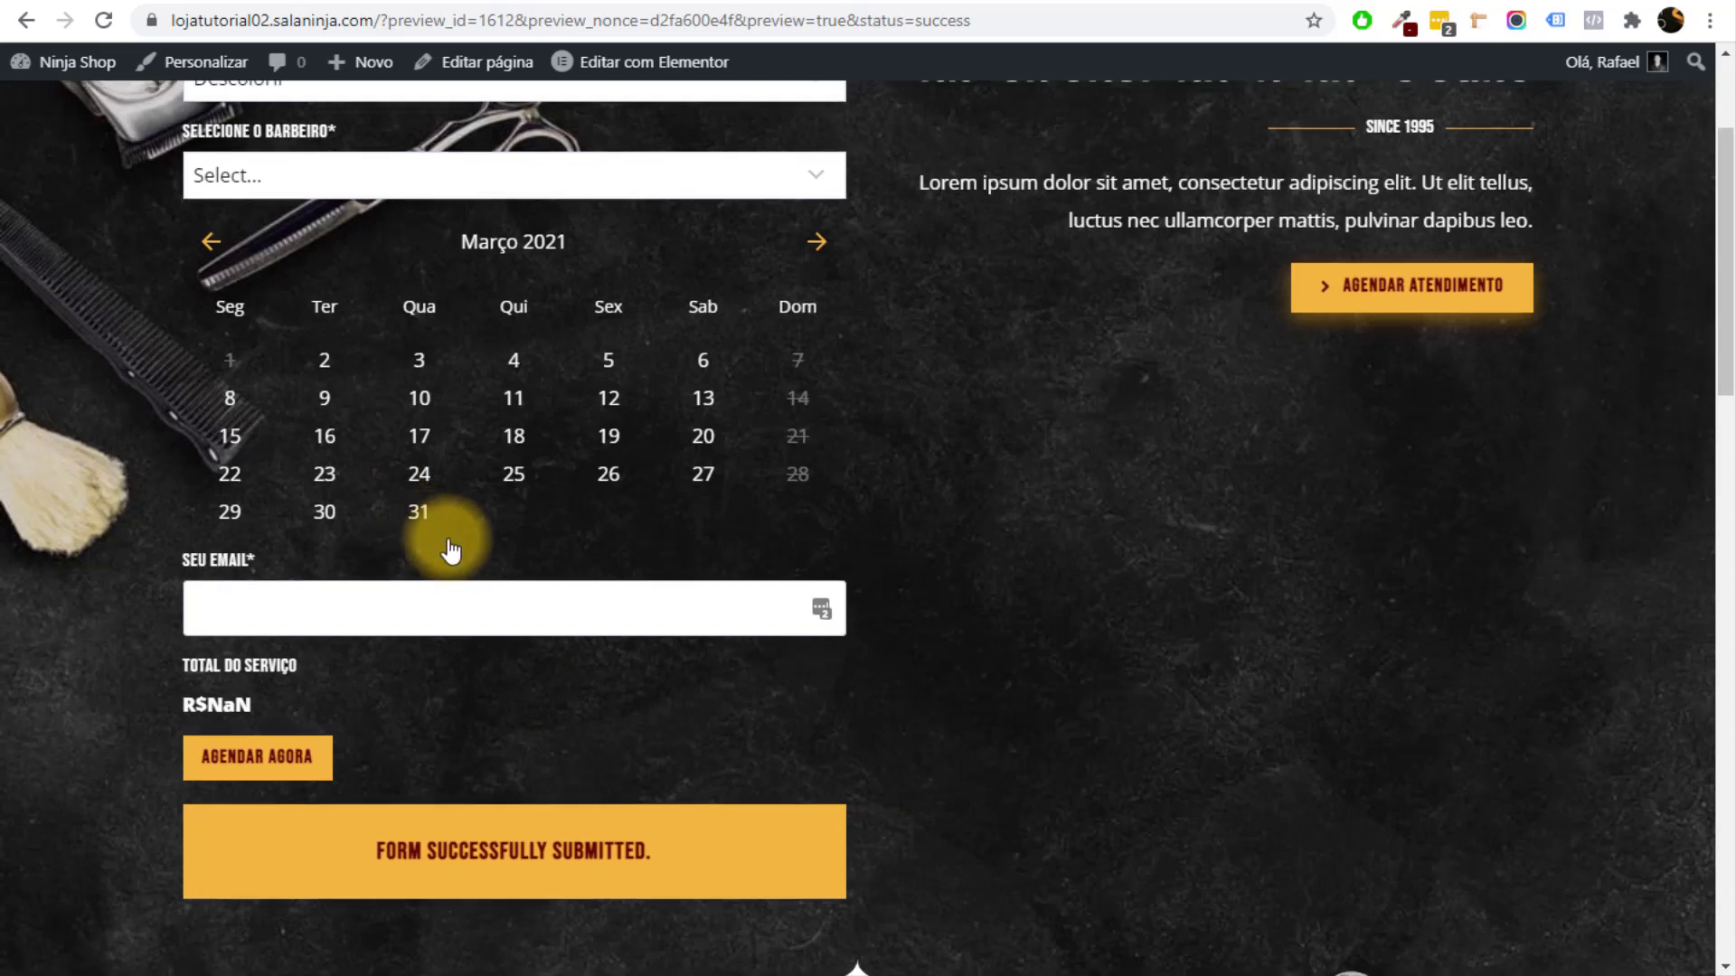
scroll(425, 633, up, 2)
scroll(396, 703, down, 3)
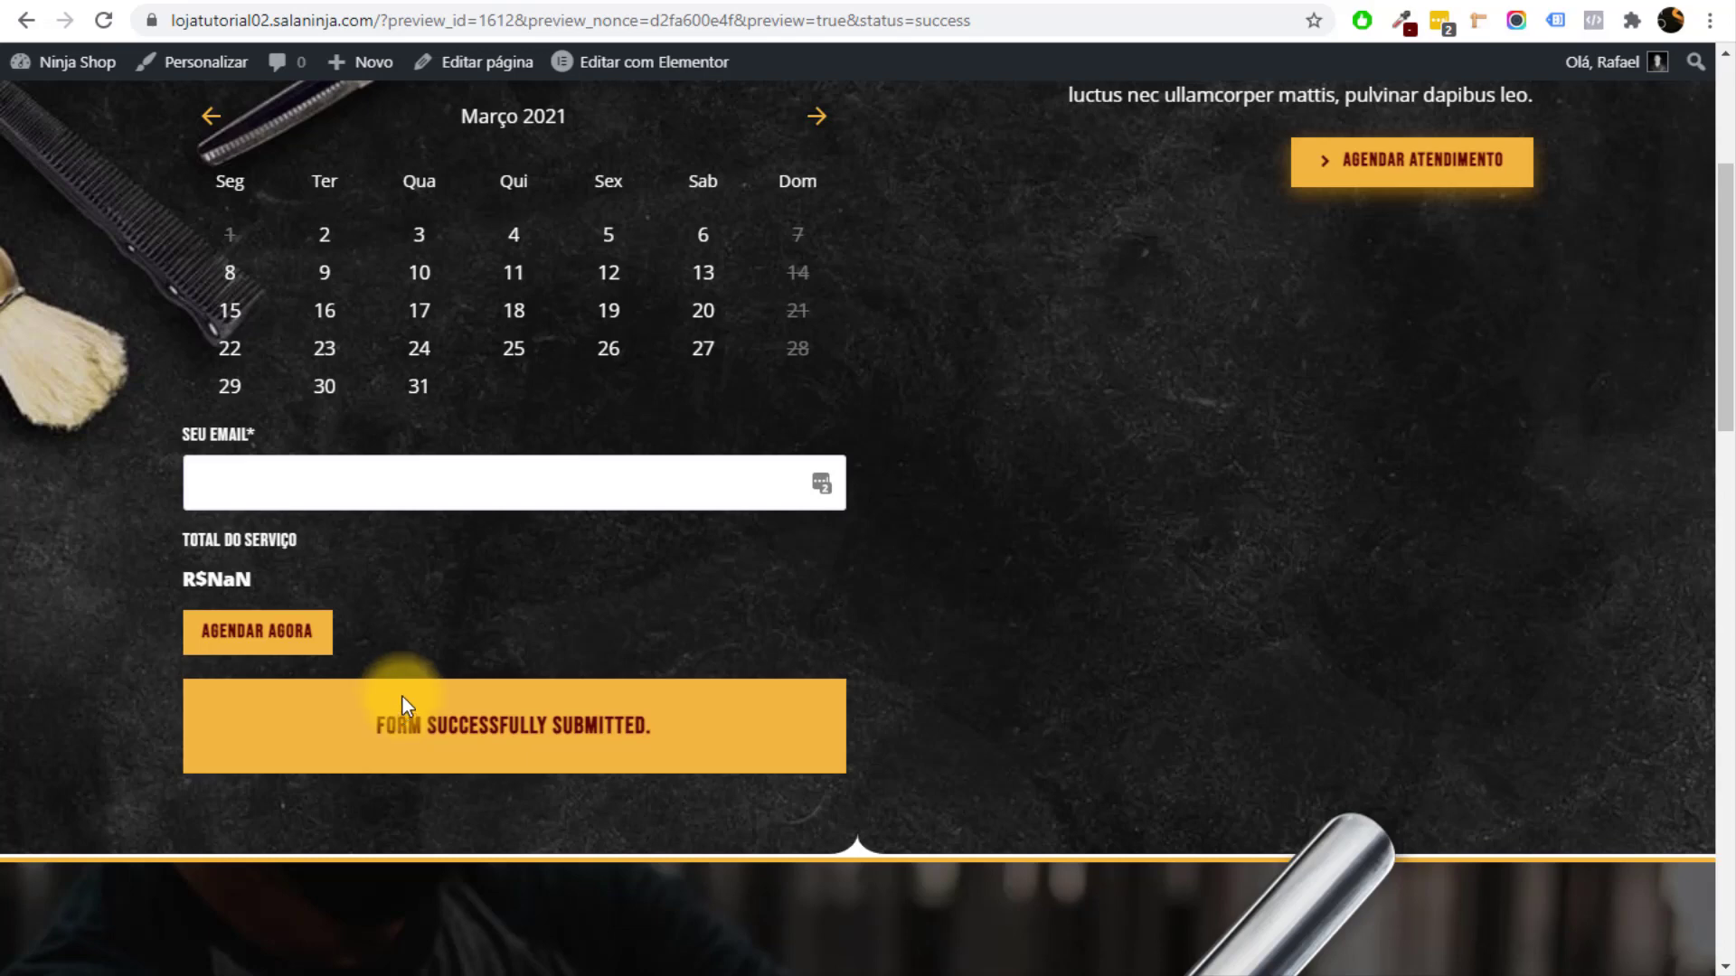
scroll(587, 443, up, 4)
scroll(488, 225, down, 4)
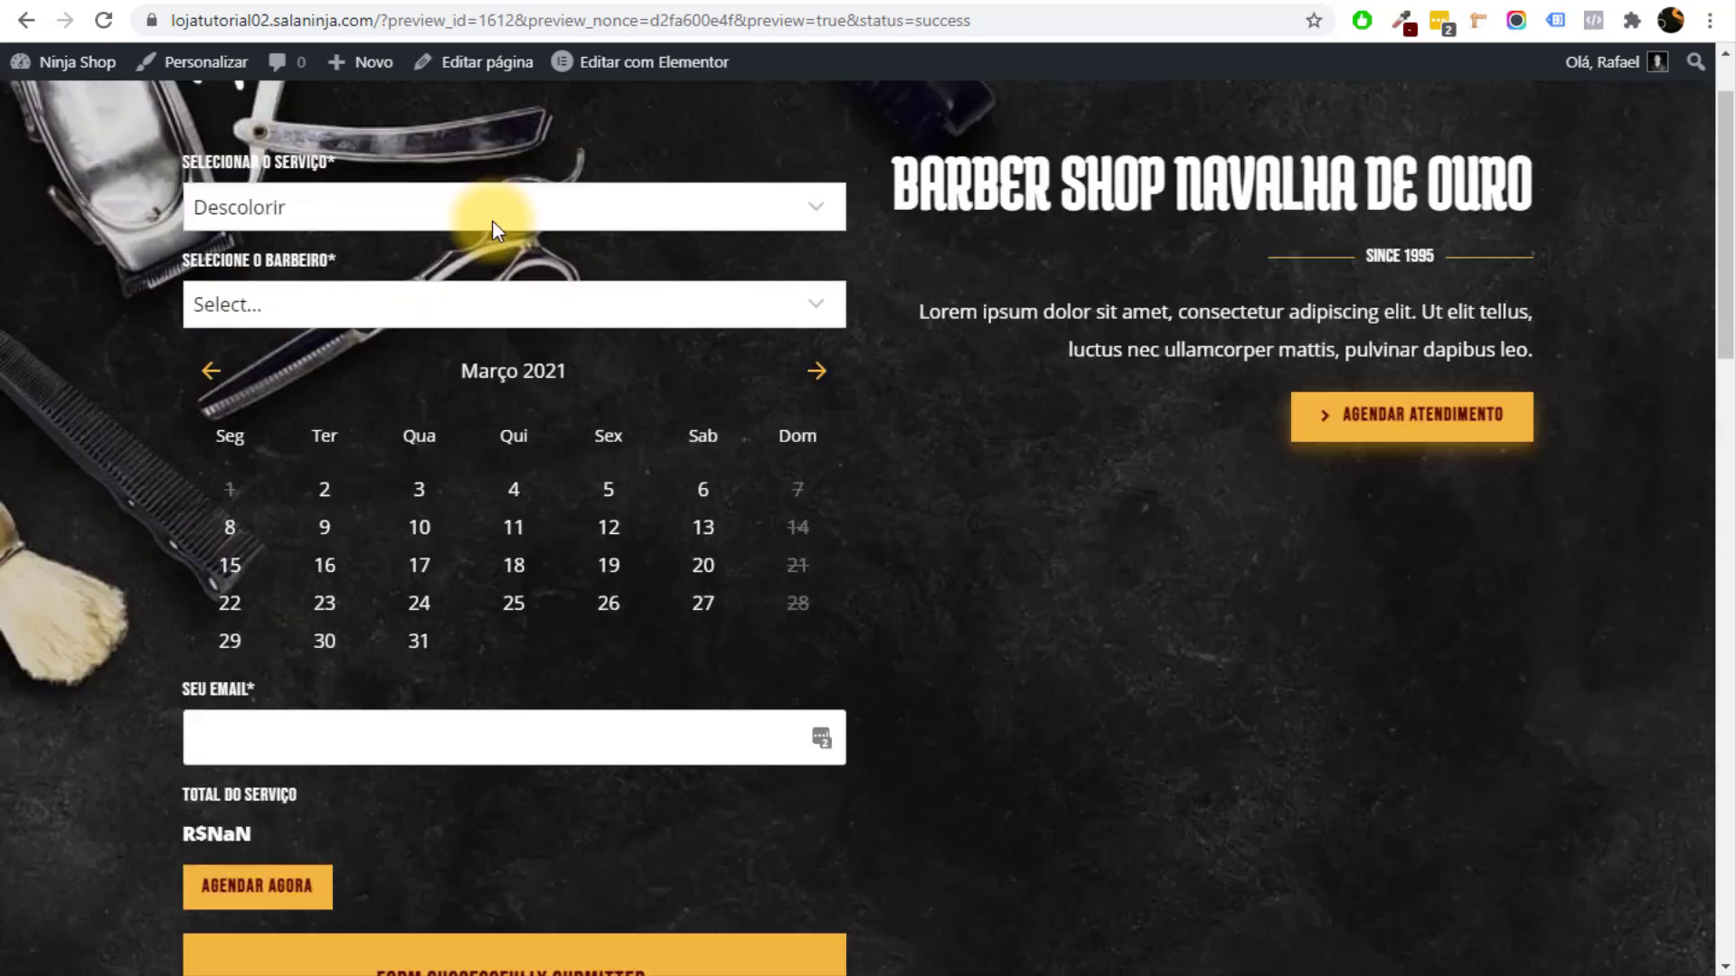
scroll(607, 514, up, 4)
- Open the dashboard in a new tab and go to the Appointments list
mouse_move(77, 62)
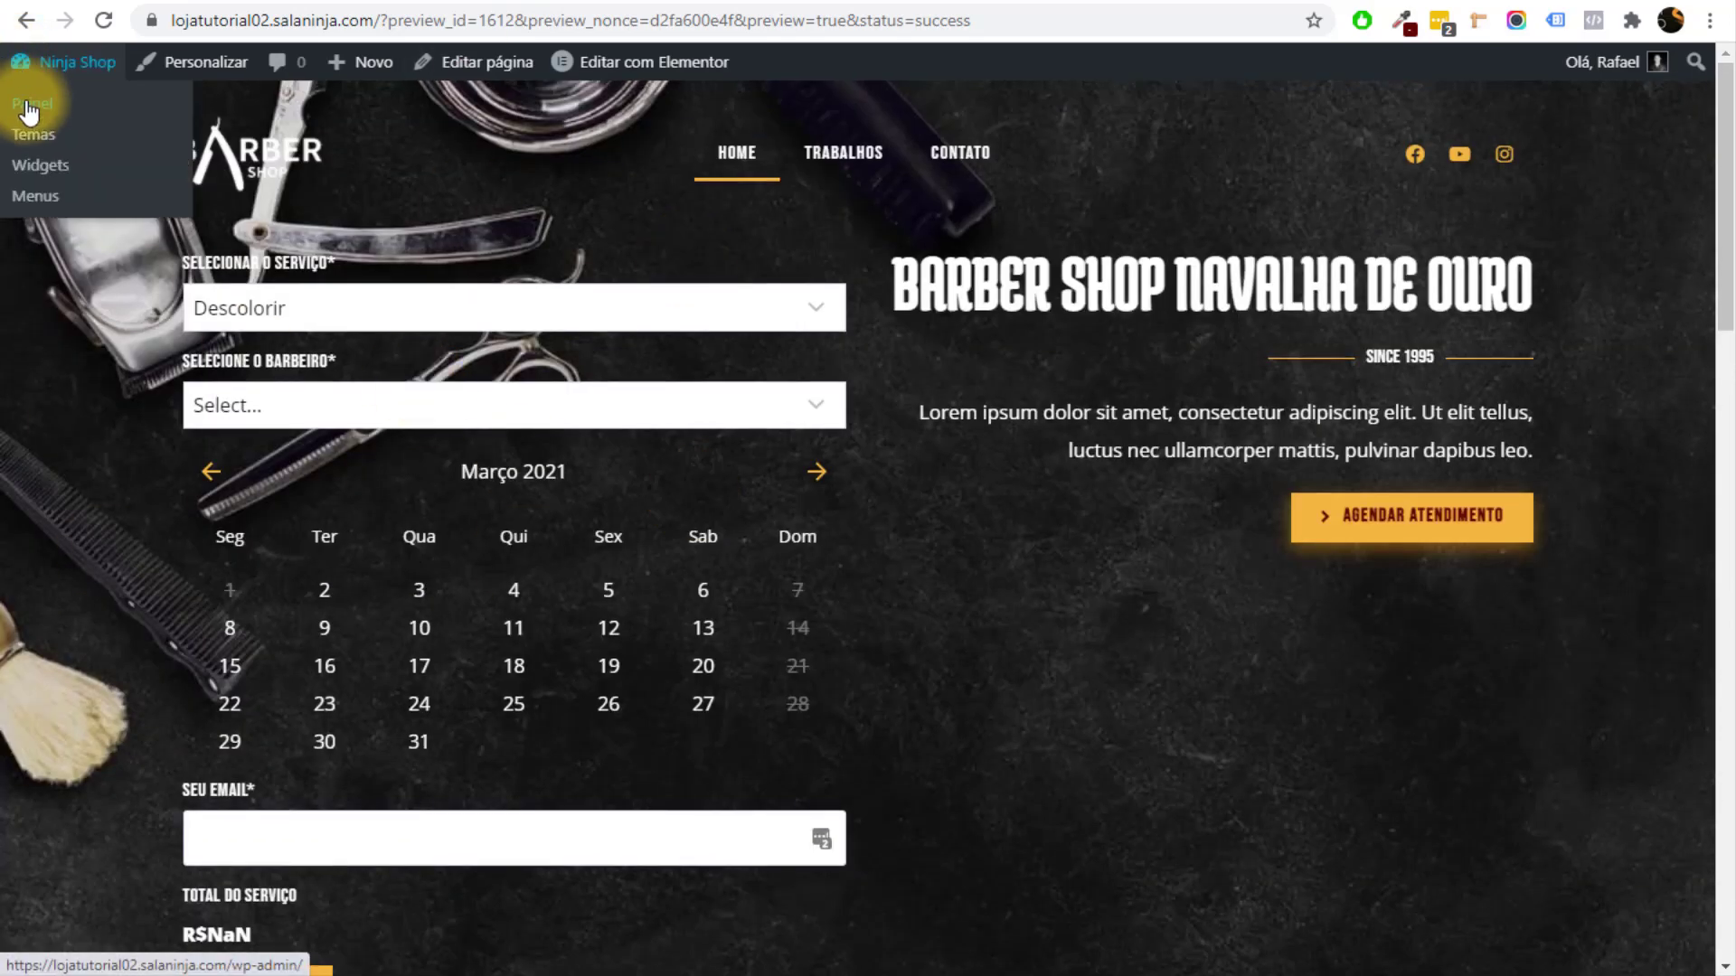
right_click(27, 104)
click(57, 125)
key(ctrl+Tab)
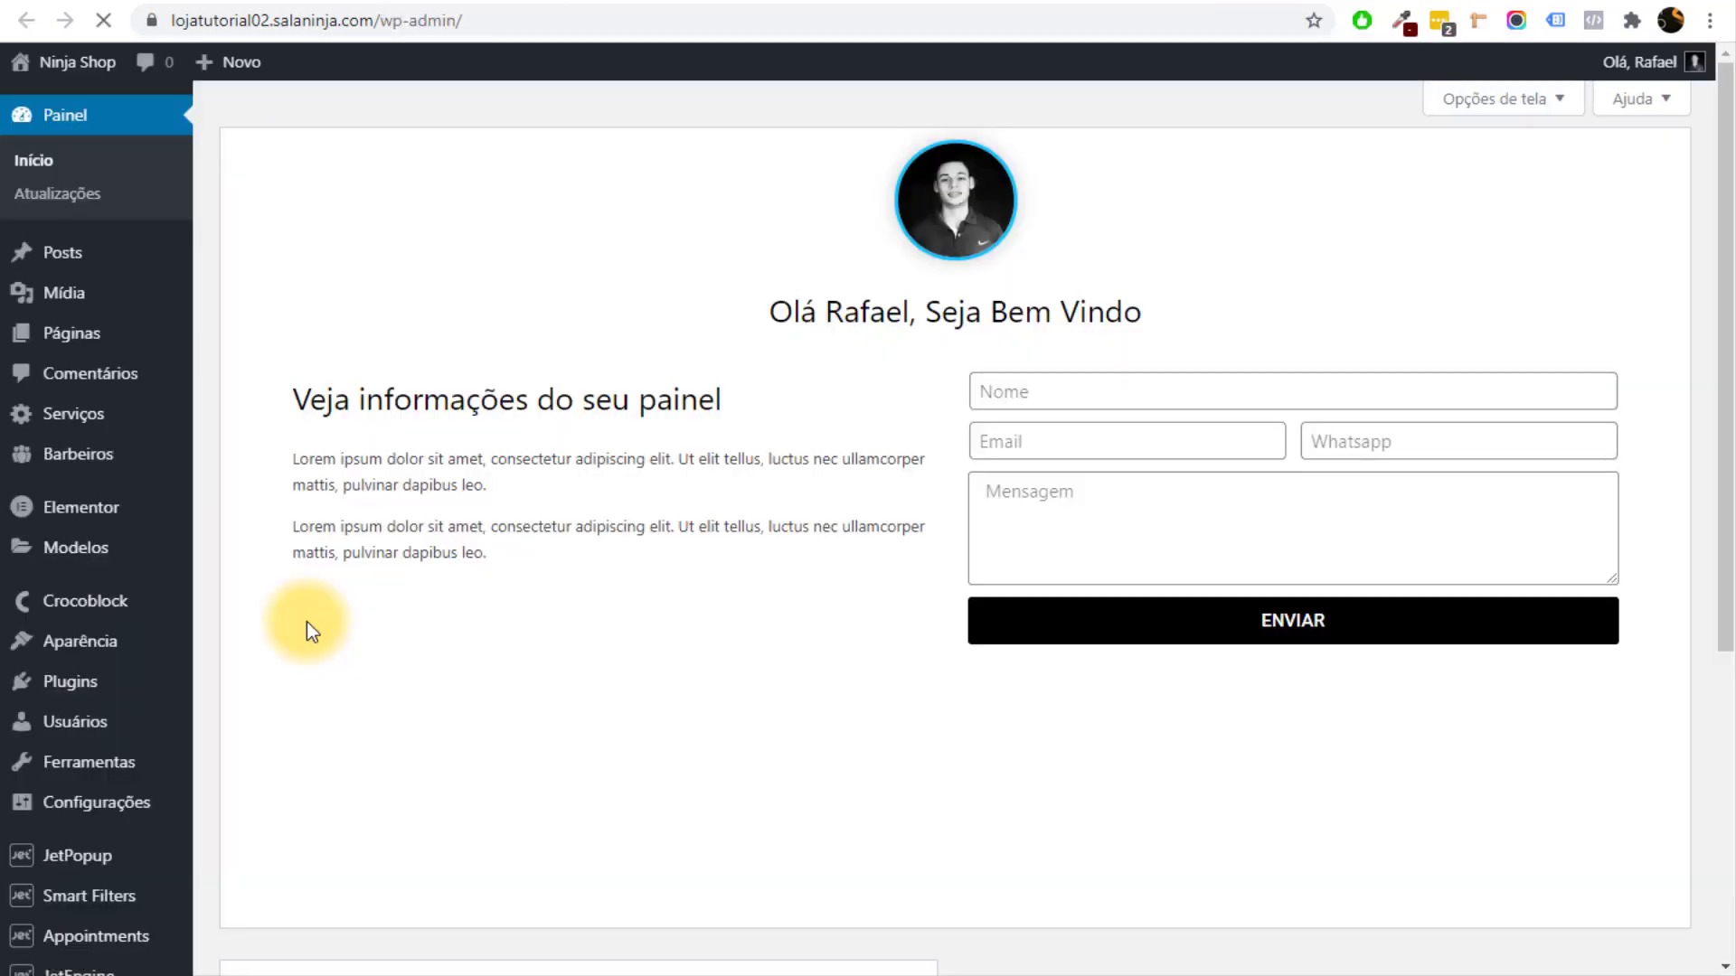
scroll(244, 760, down, 3)
mouse_move(136, 866)
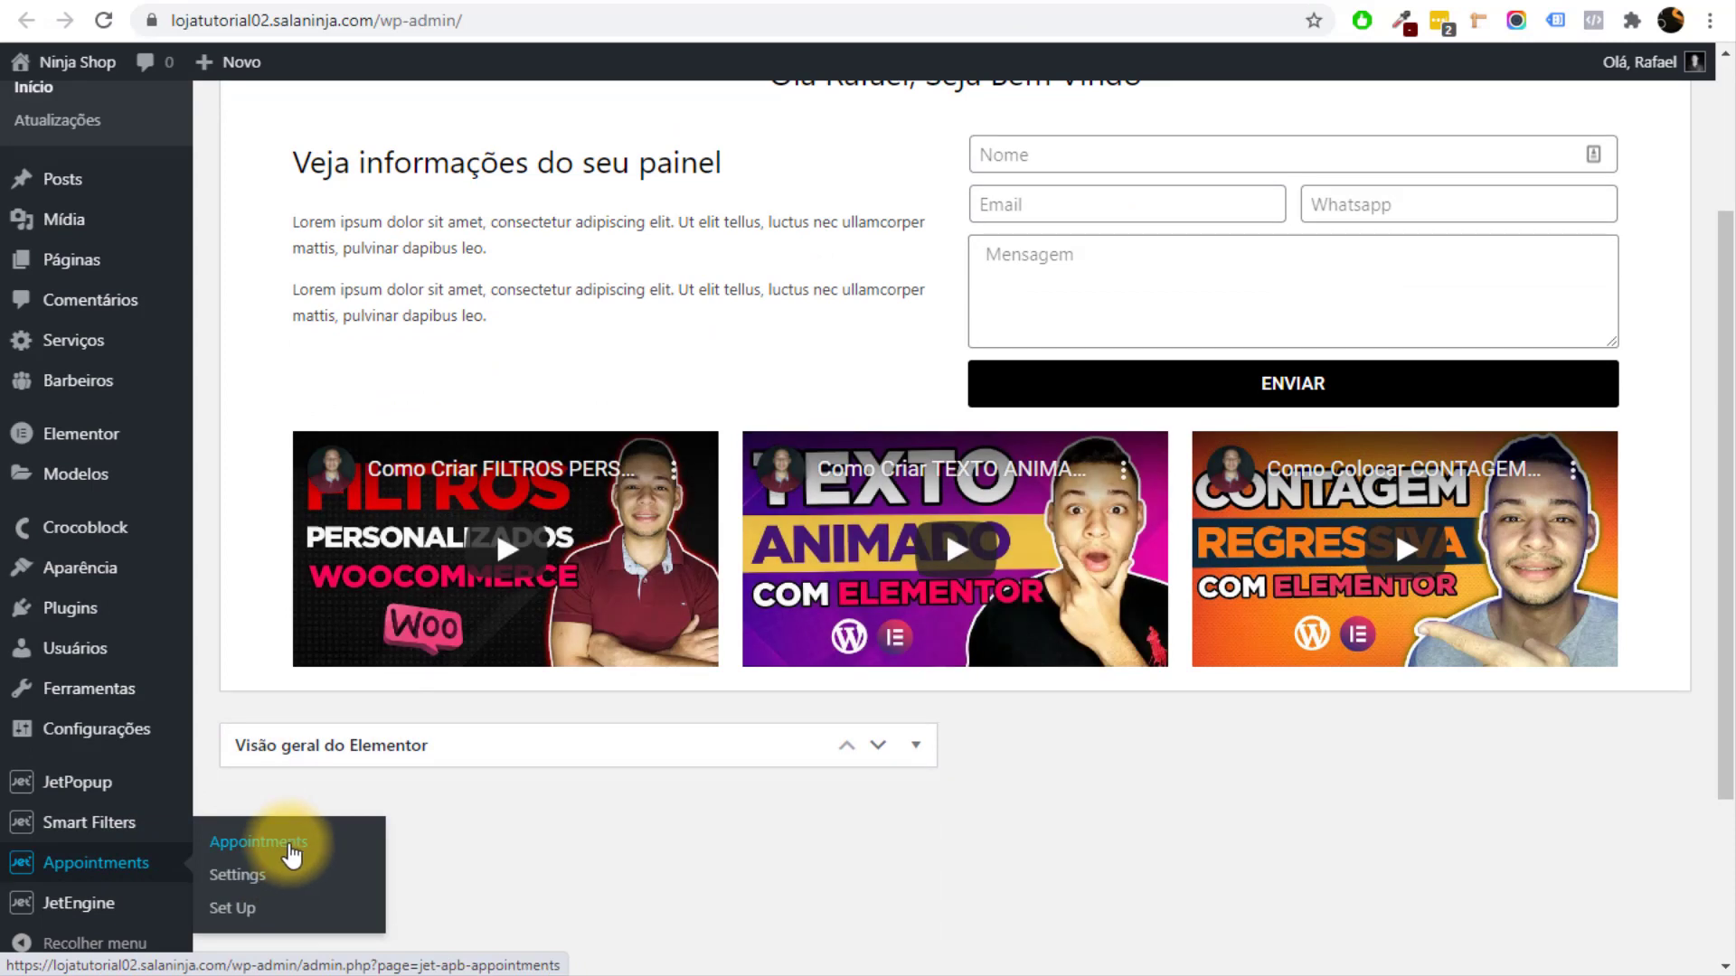
click(291, 854)
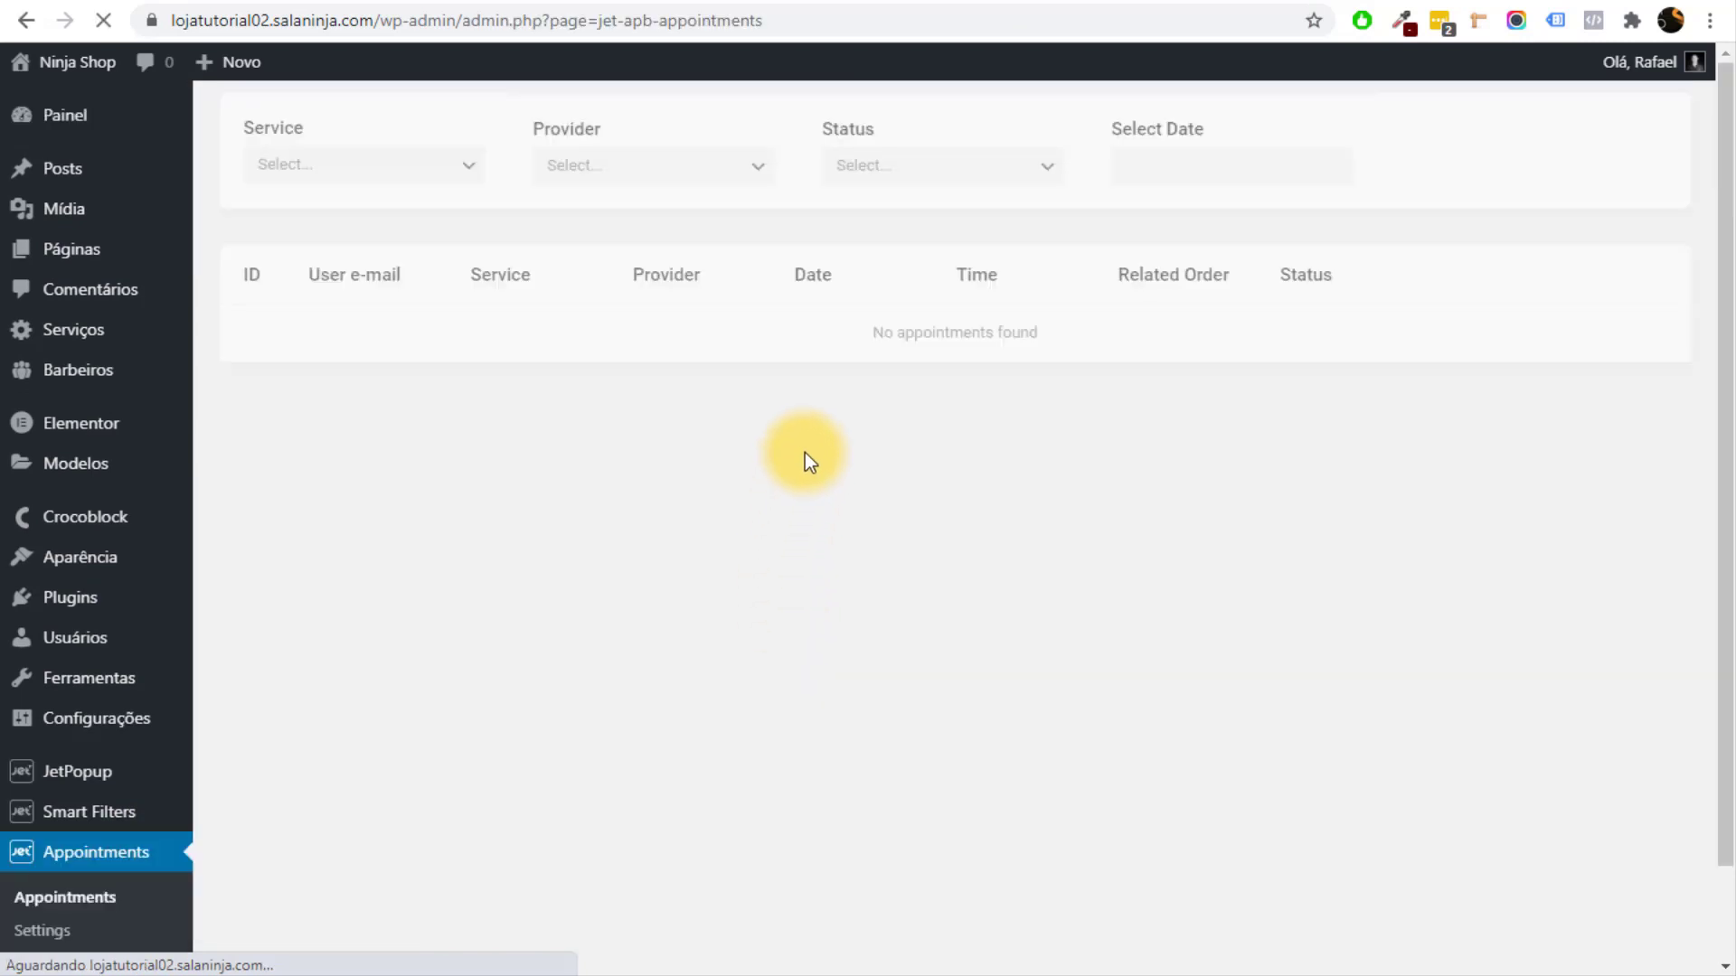
- Verify the pending Barba appointment with João, then close its editor without saving
drag(310, 346, 1016, 364)
click(1430, 365)
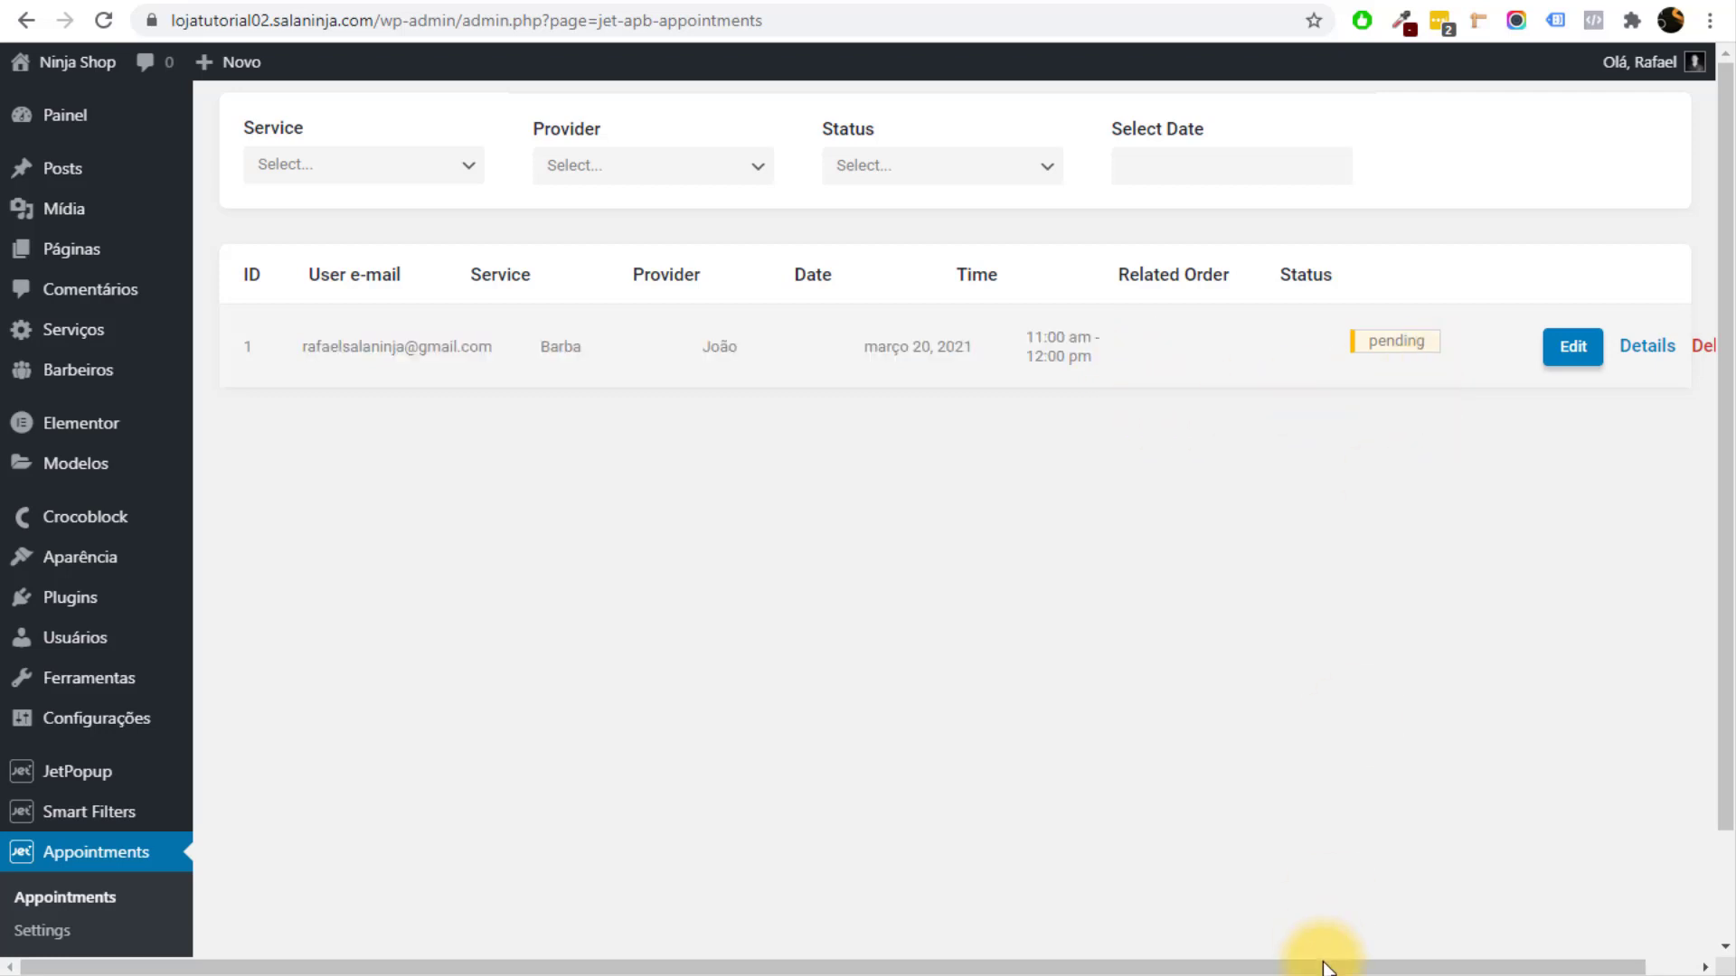
drag(1322, 965, 1515, 959)
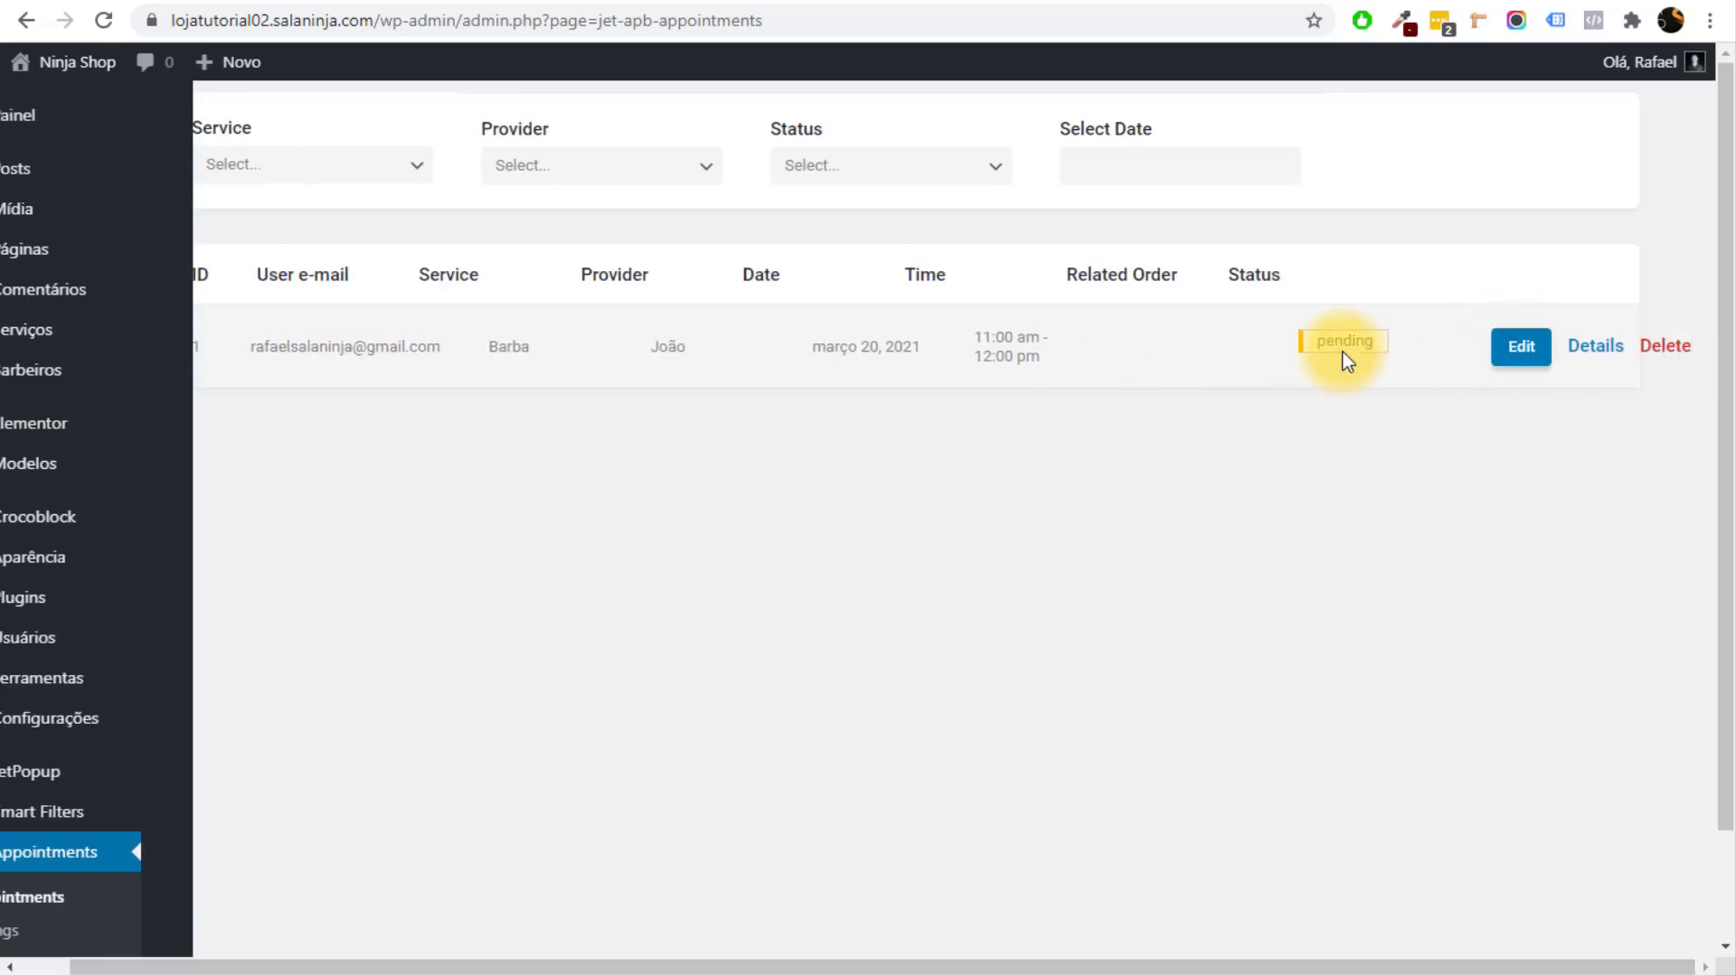
click(1519, 347)
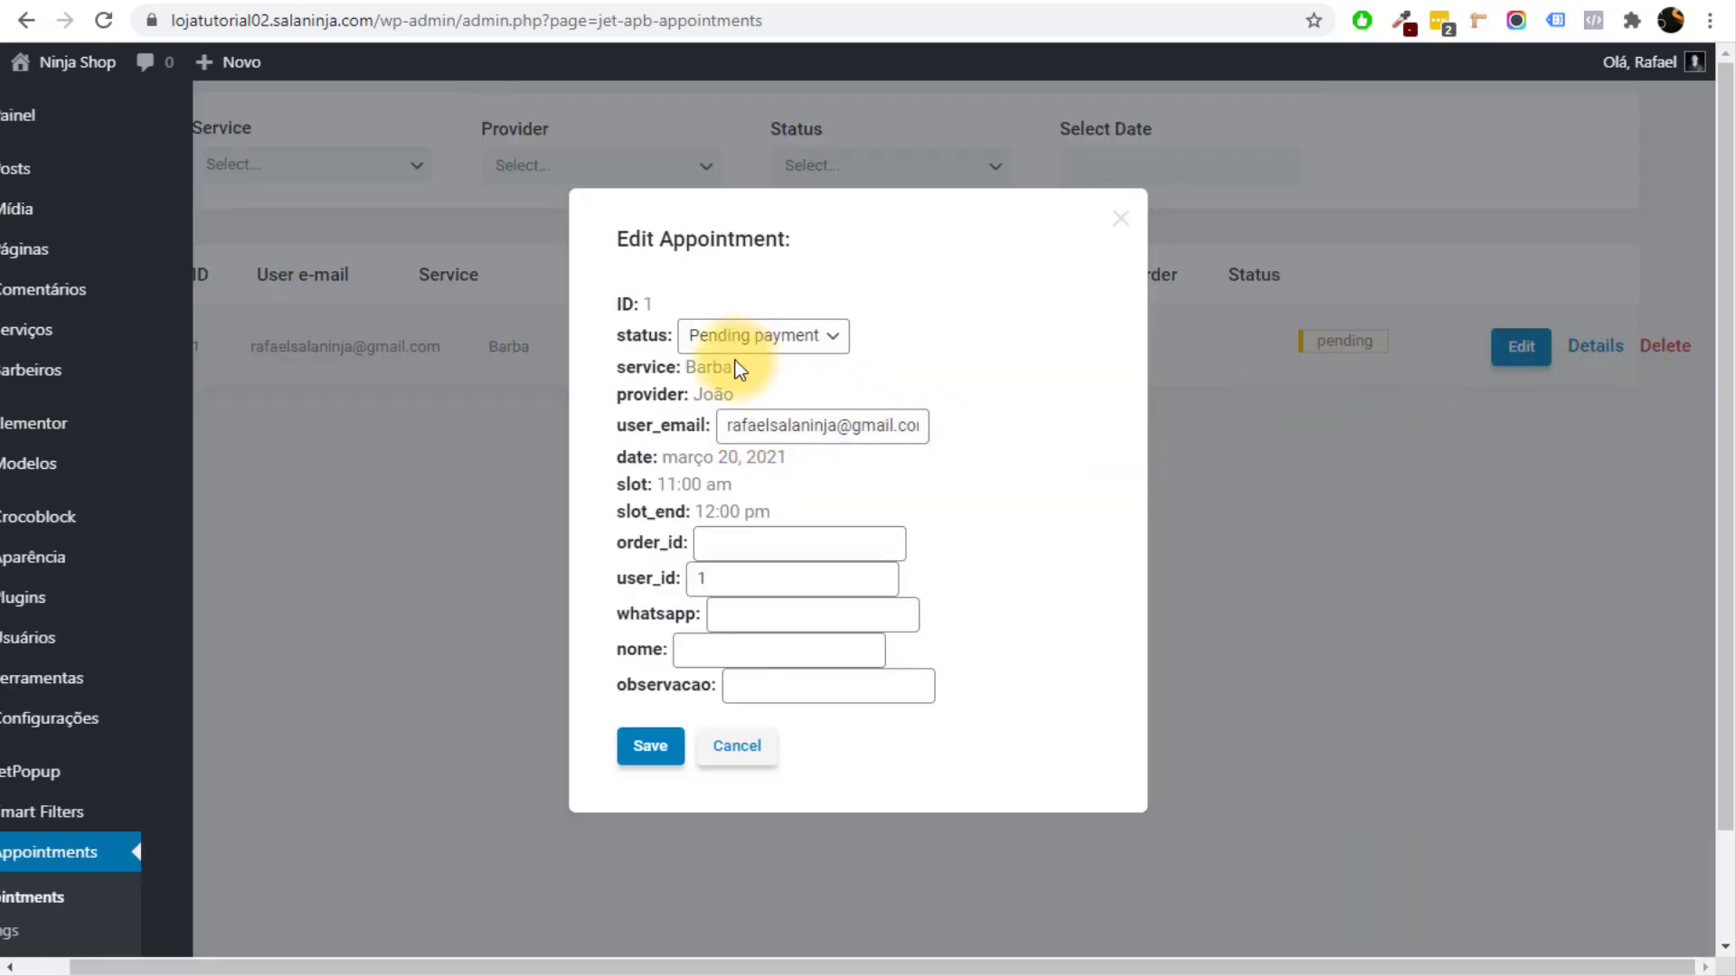
click(744, 334)
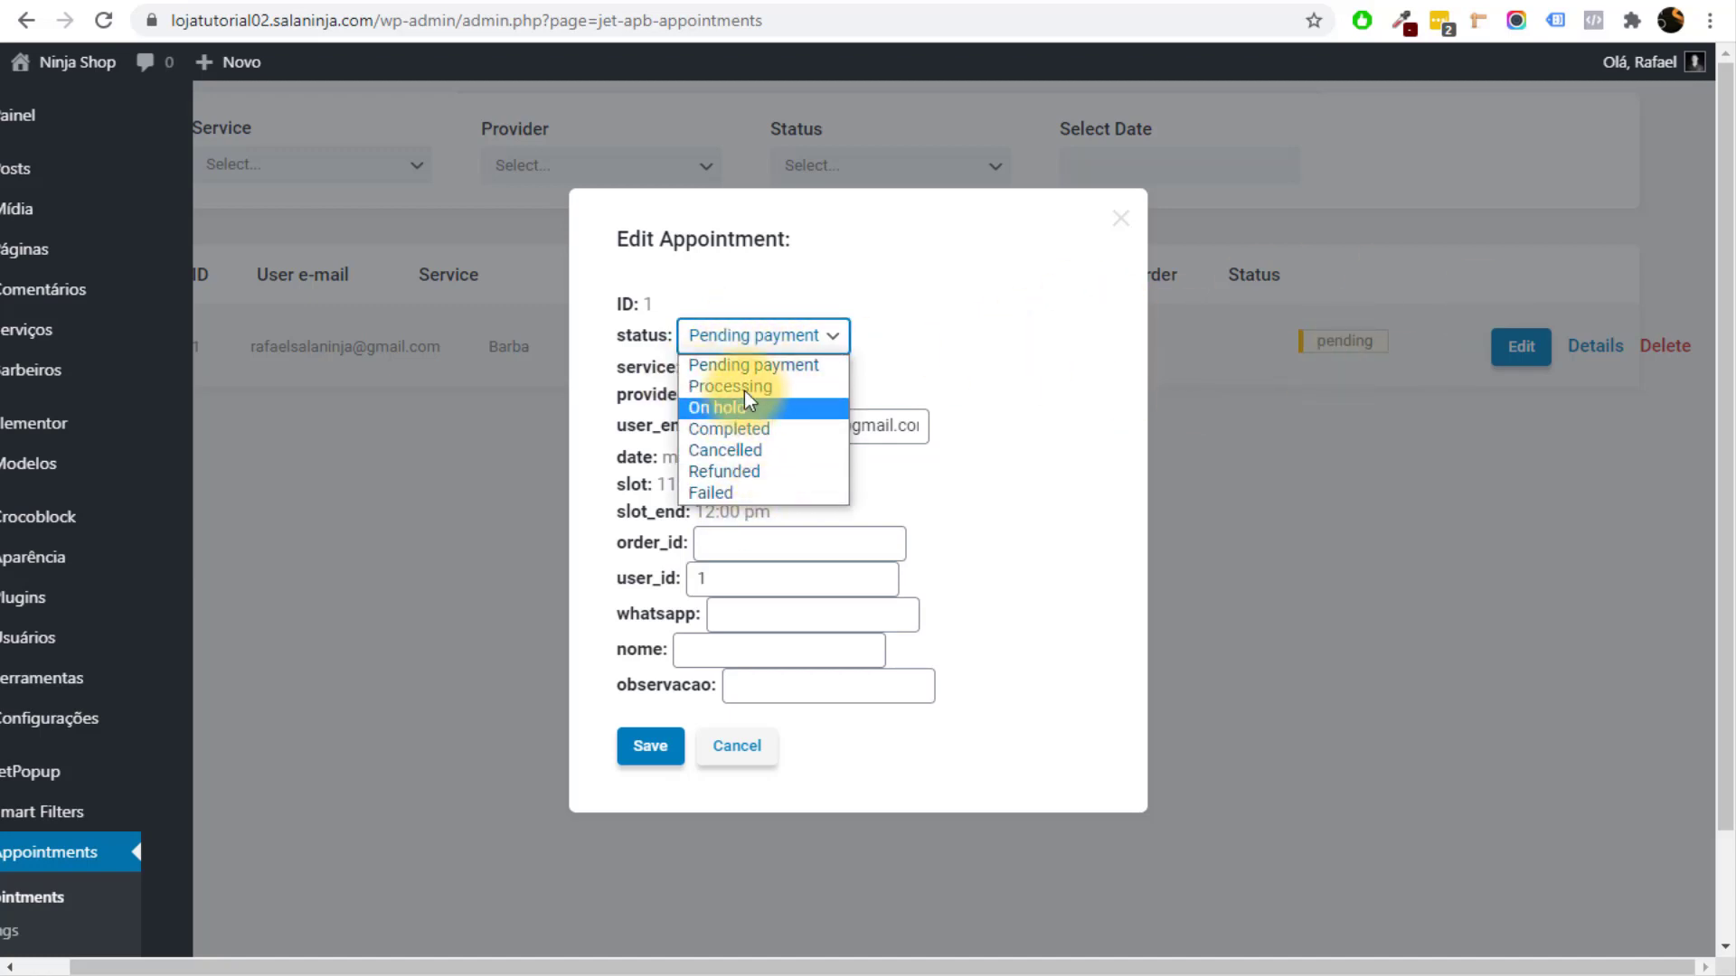
click(1129, 222)
click(1129, 222)
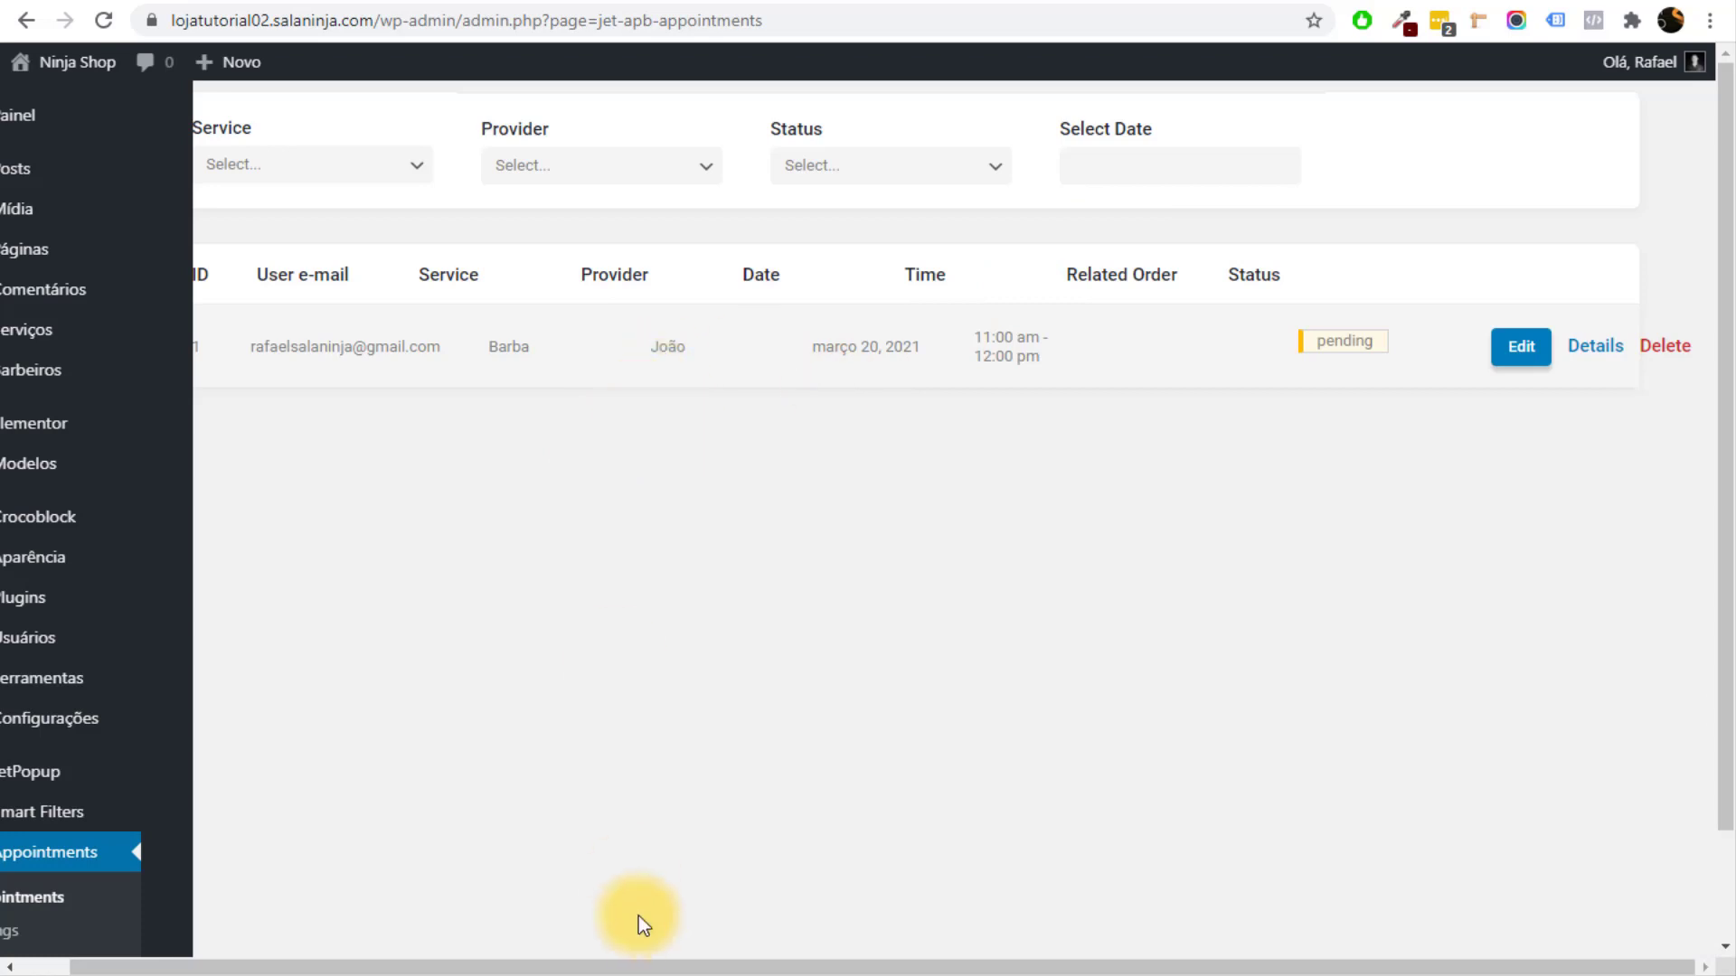
drag(647, 961, 402, 962)
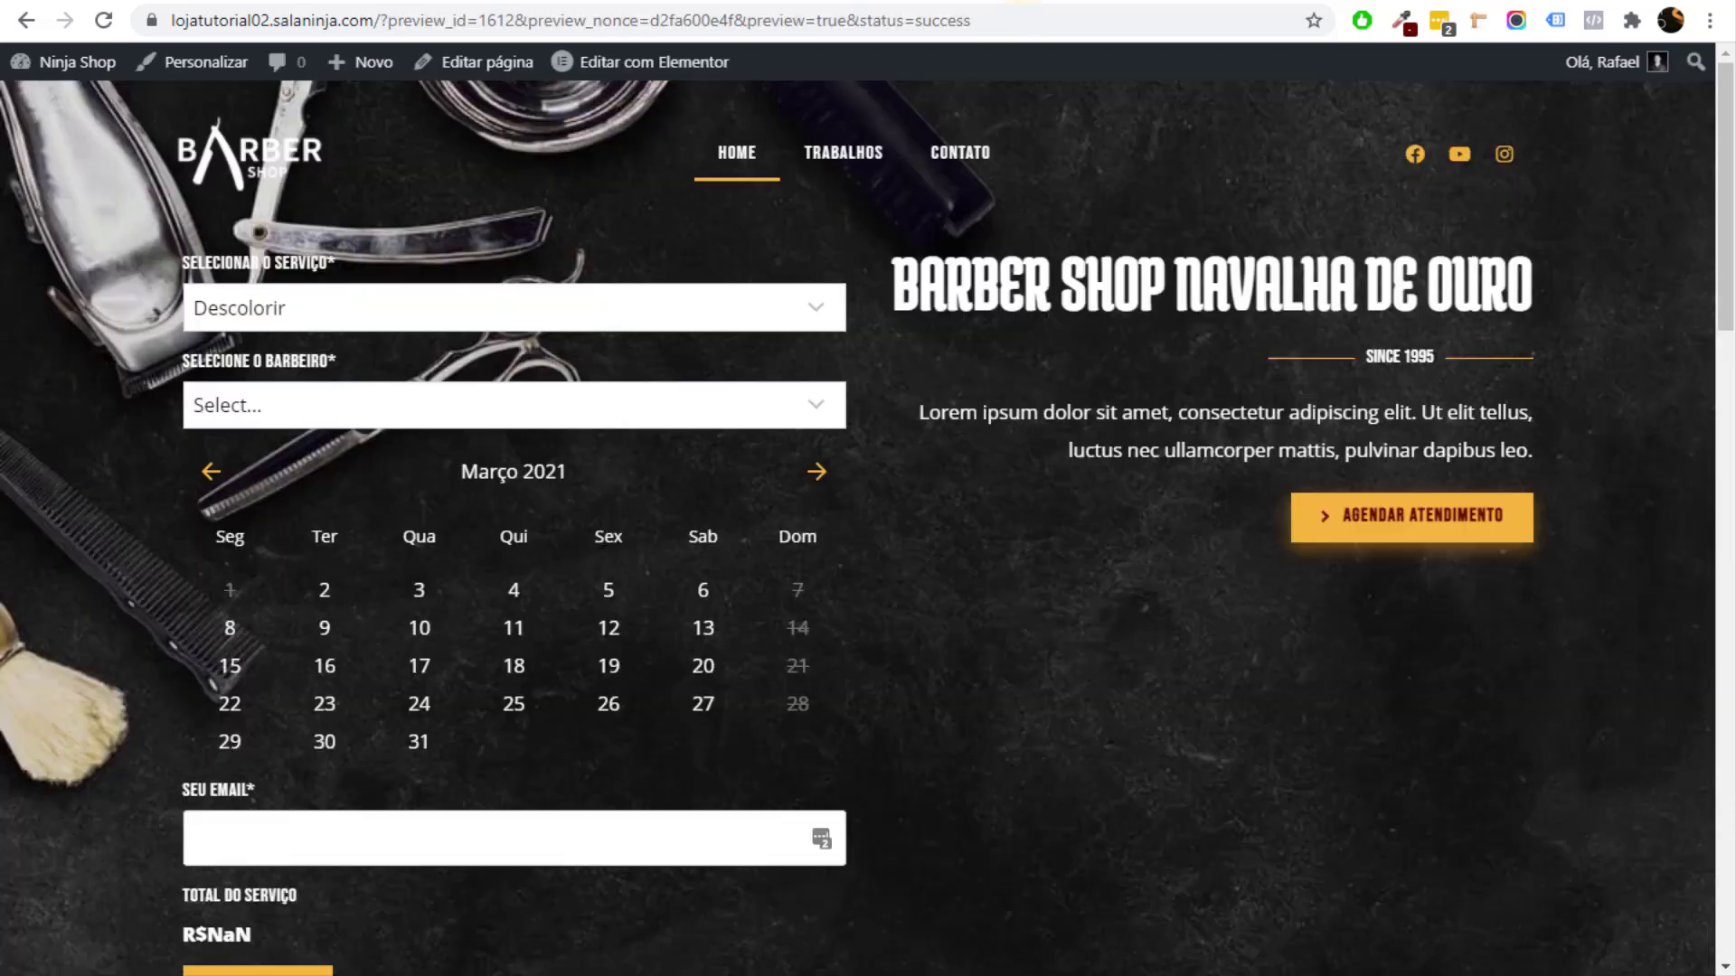
- Look over the booking page preview, then return to the page in Elementor
click(1437, 2)
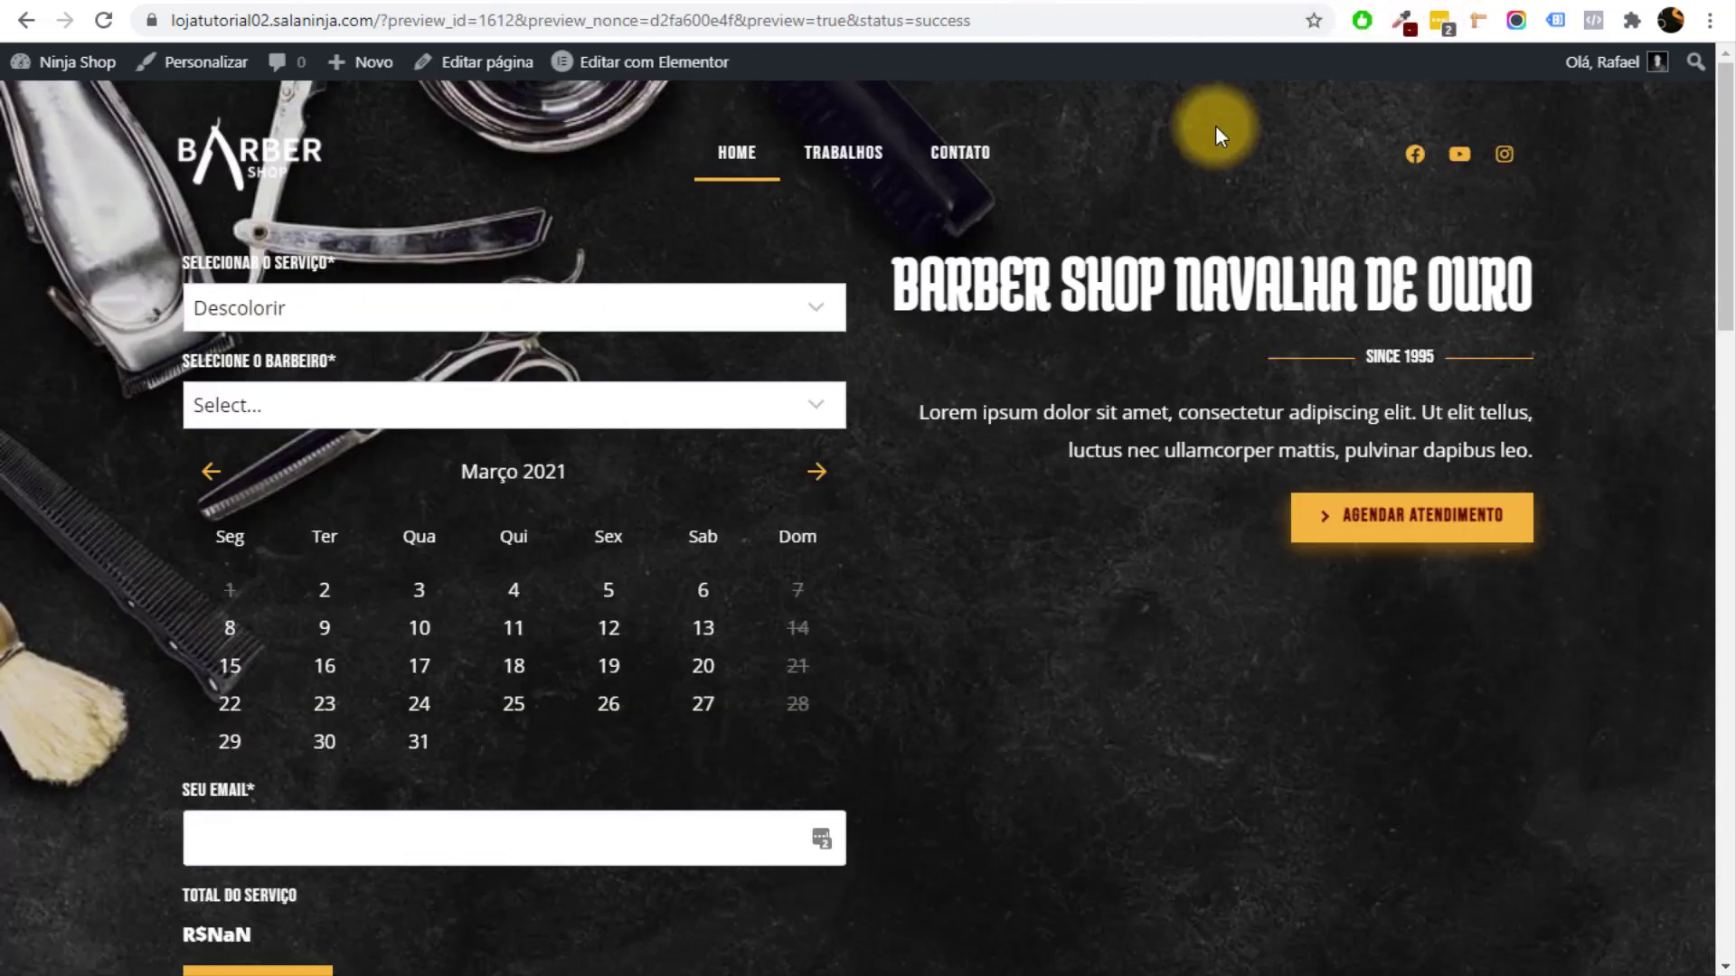
scroll(961, 592, down, 4)
scroll(627, 610, up, 2)
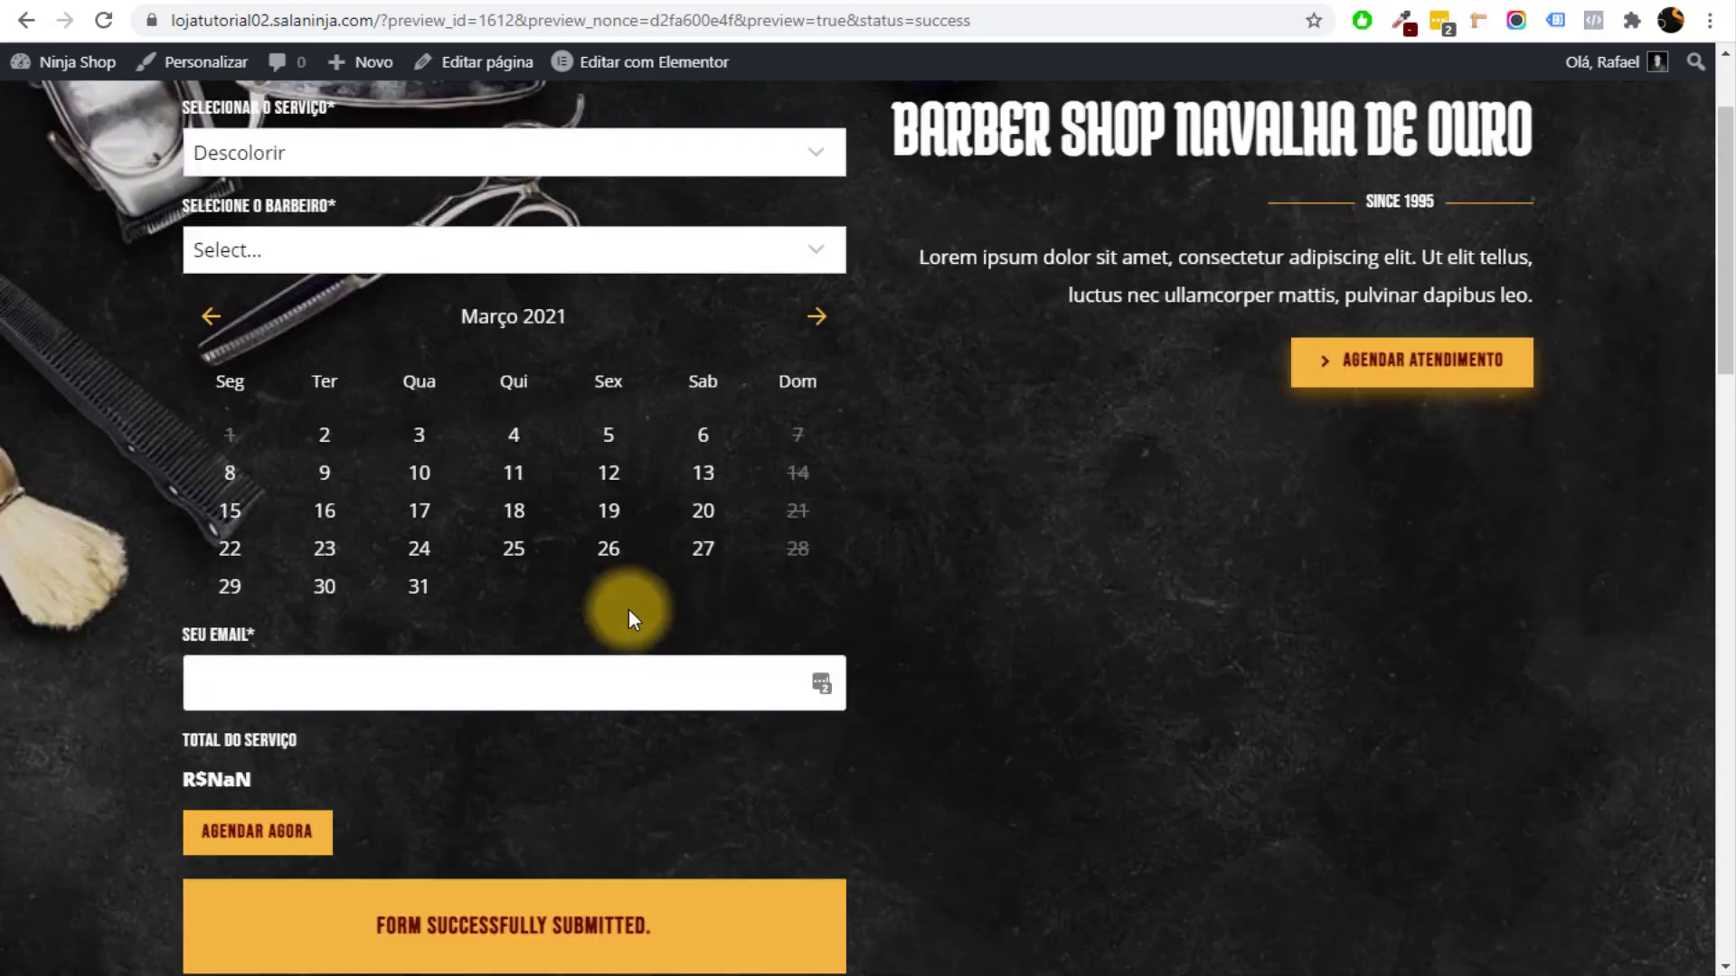
scroll(597, 311, down, 1)
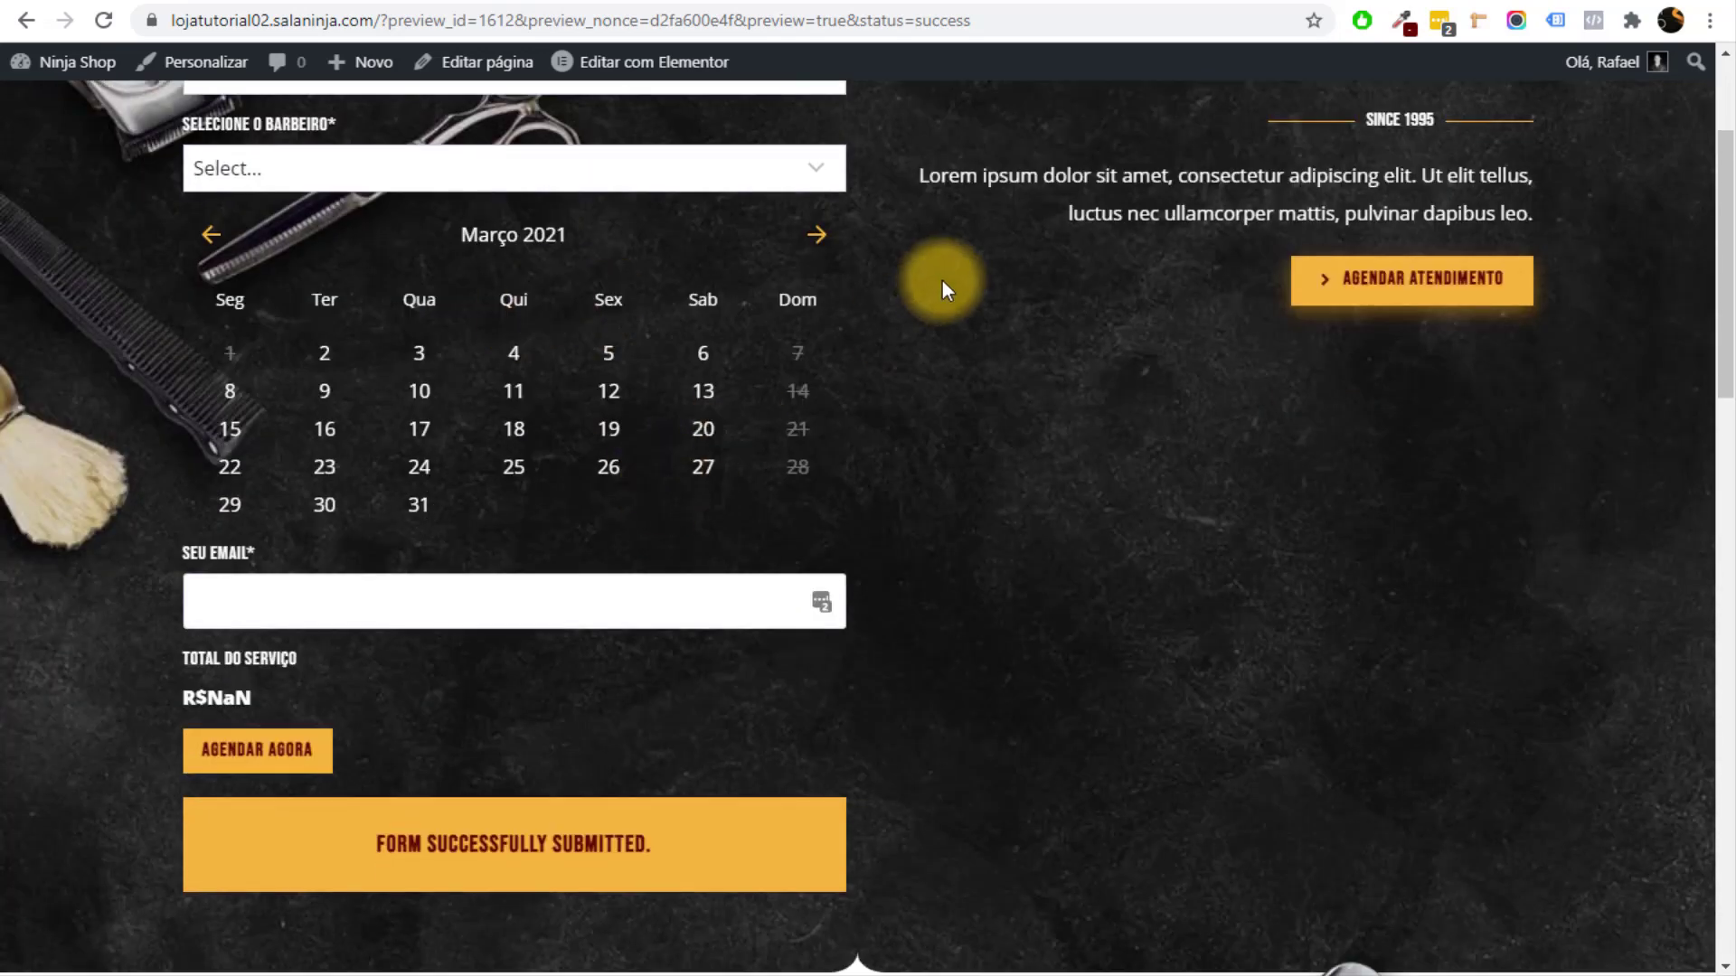
click(620, 3)
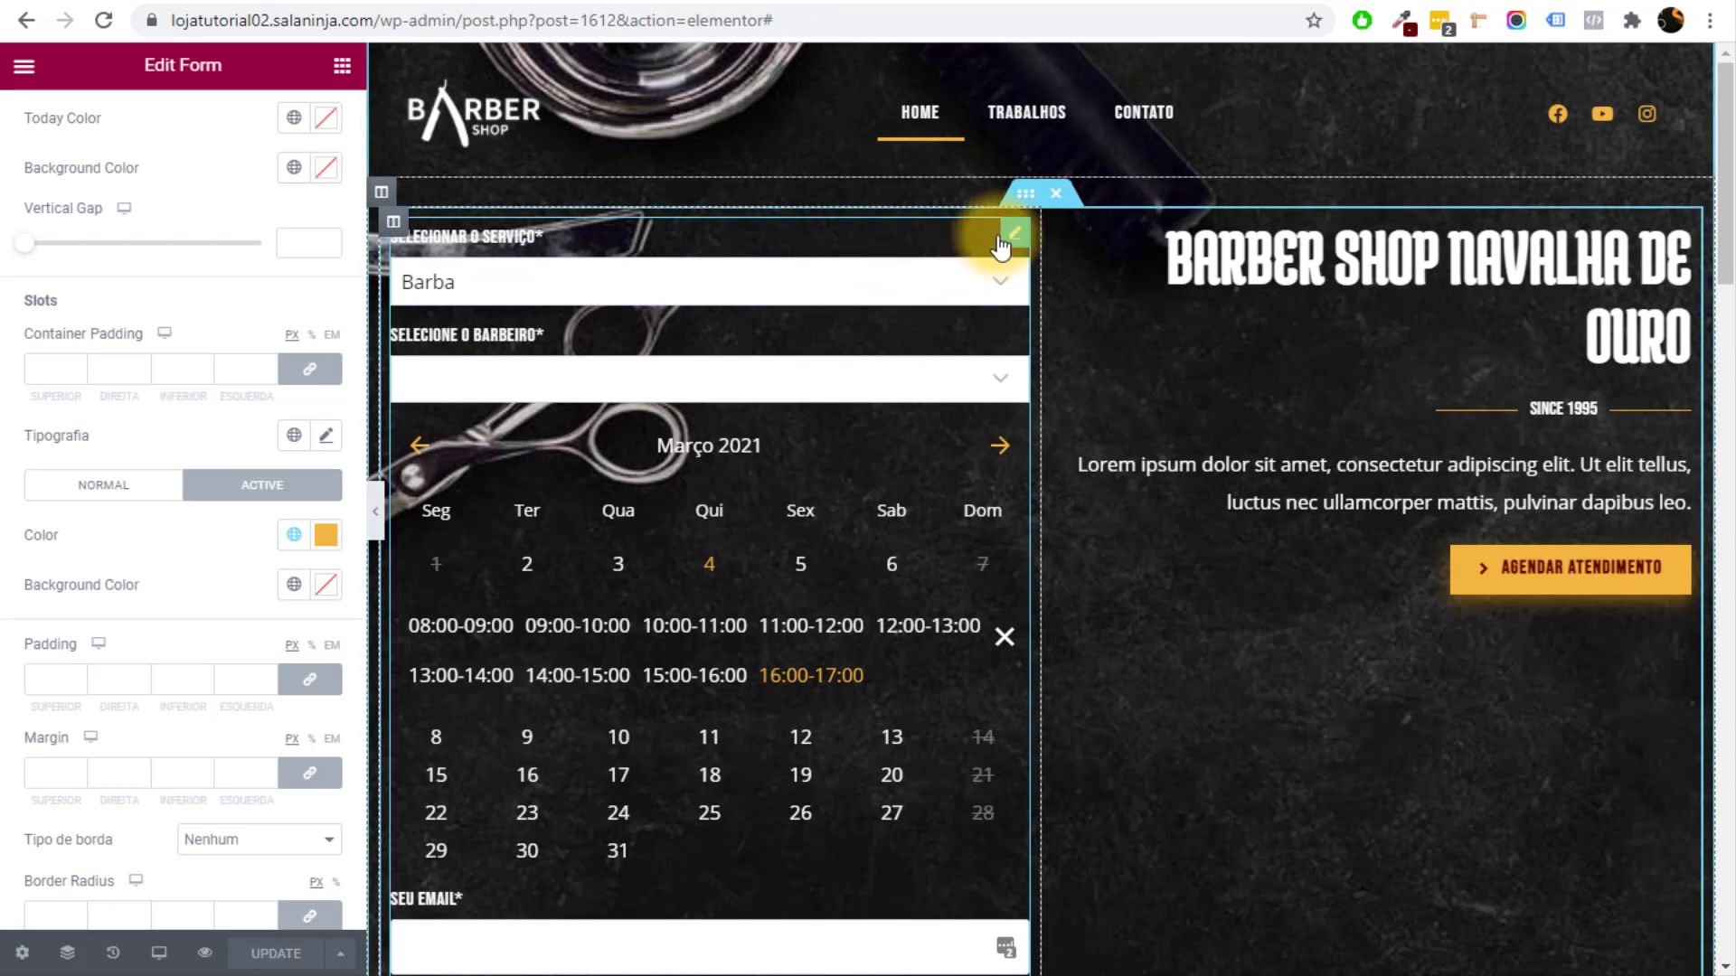
scroll(14, 242, up, 10)
scroll(11, 241, up, 5)
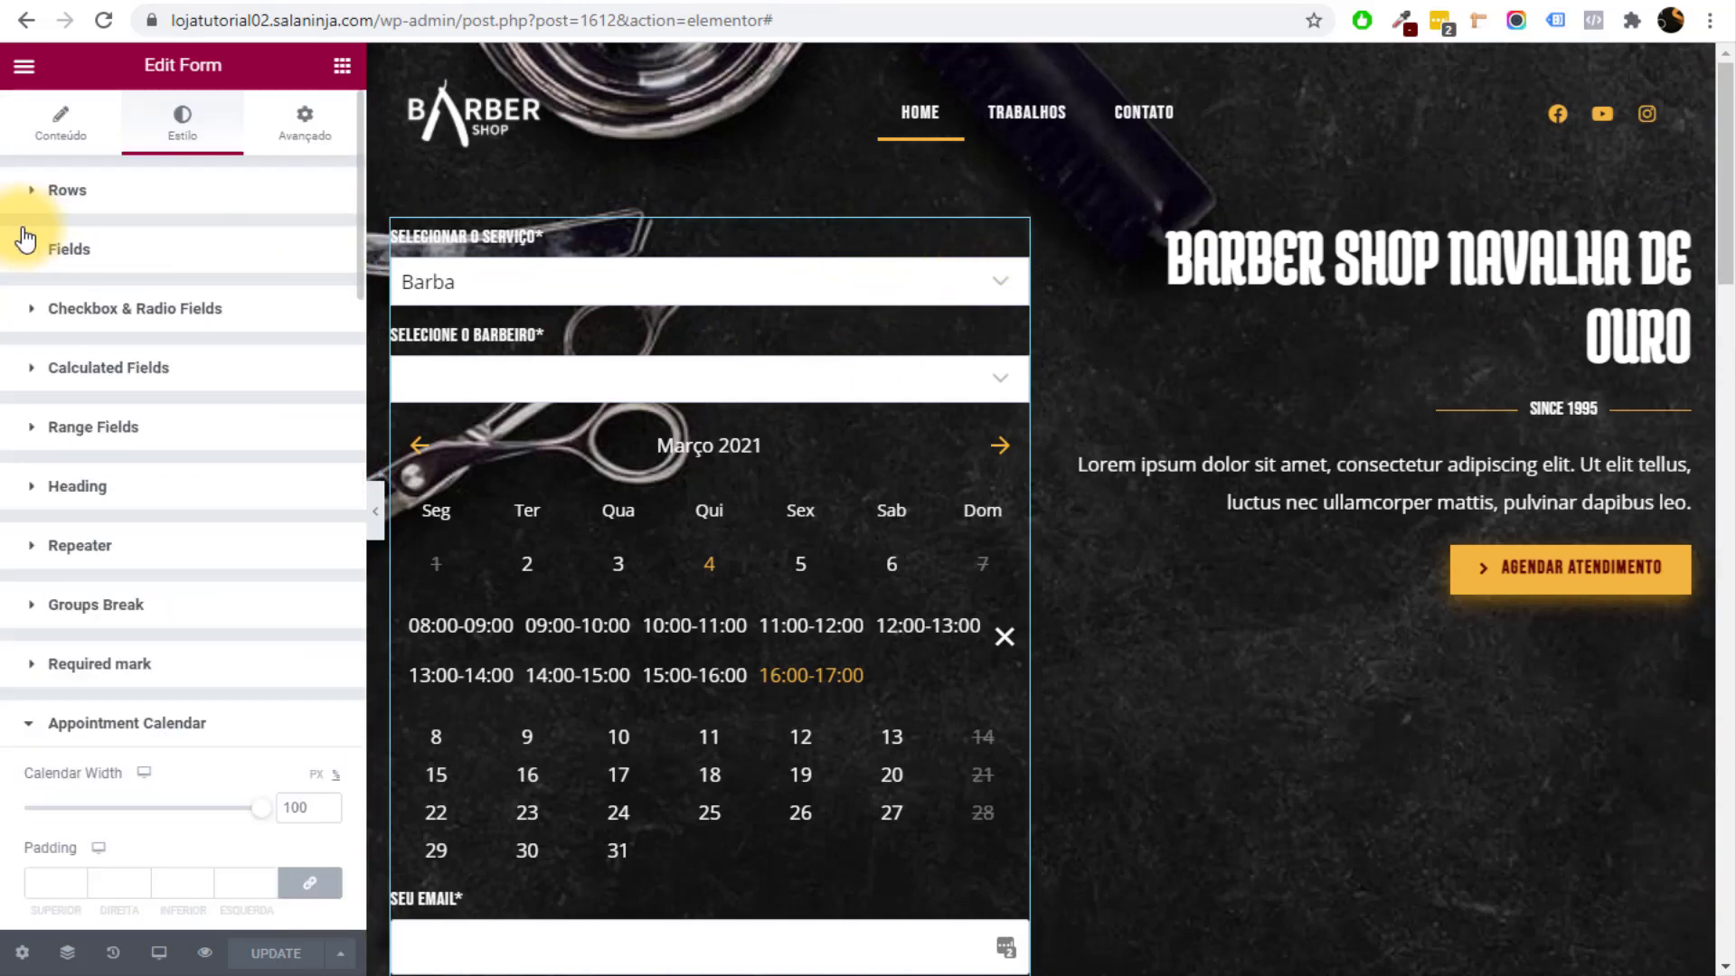
- Change the form widget's Submit type from Reload to AJAX and update the page
click(58, 127)
click(193, 398)
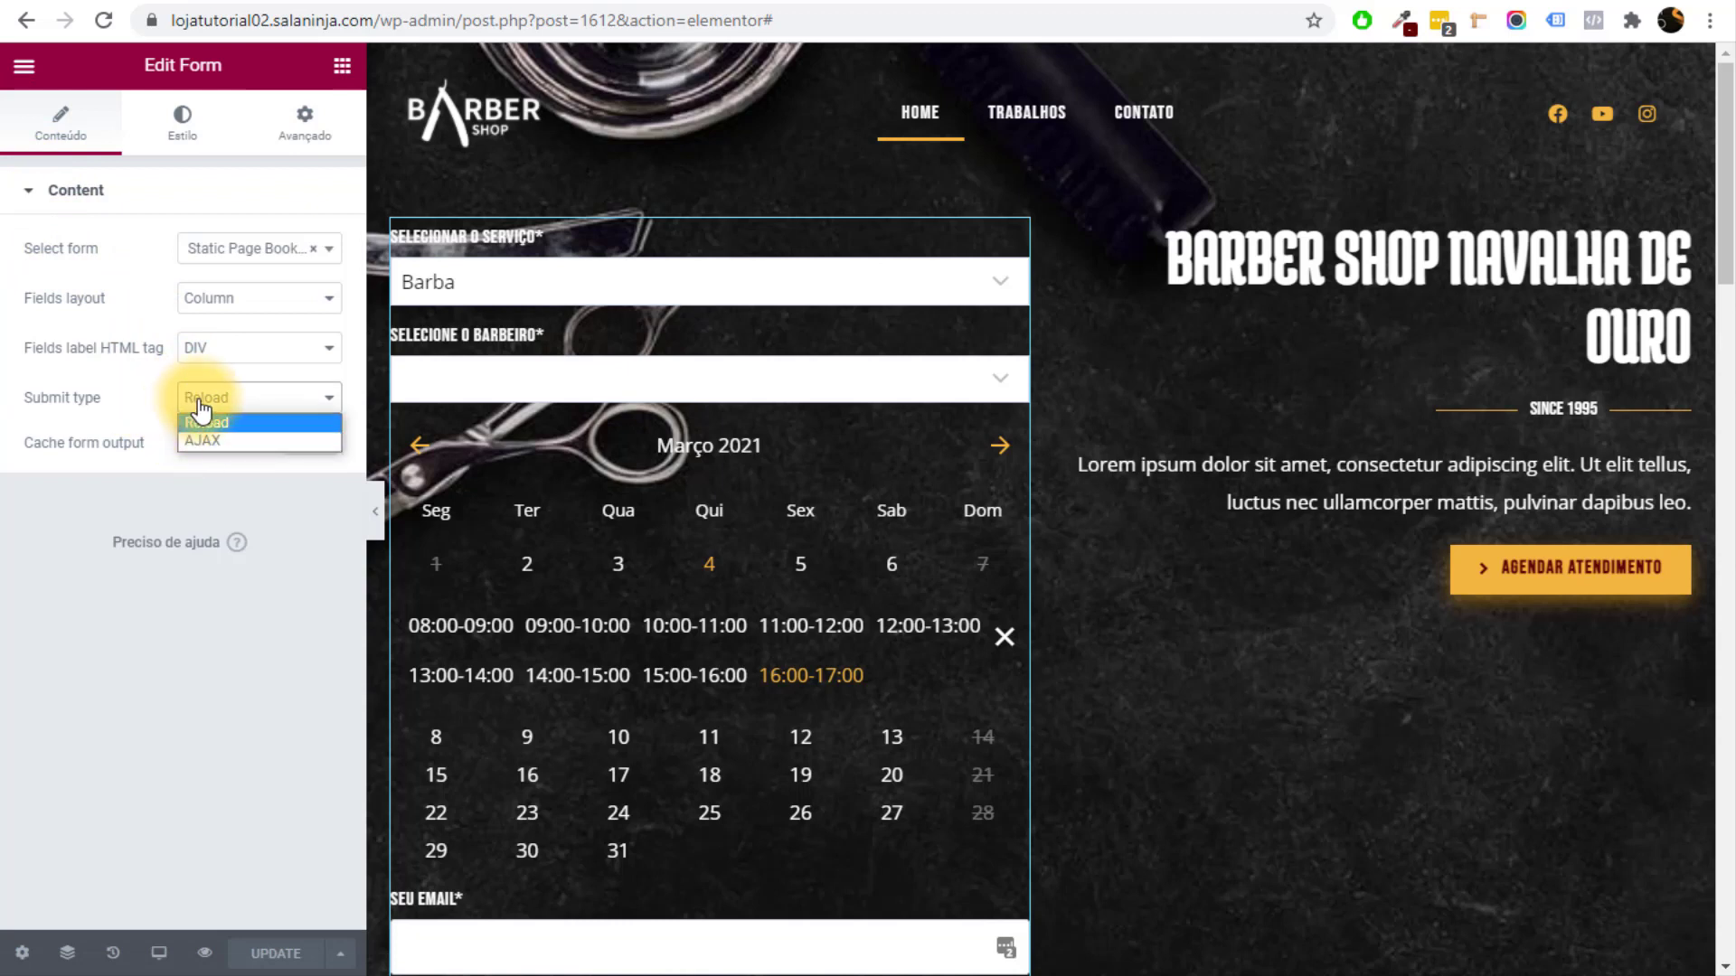
click(221, 447)
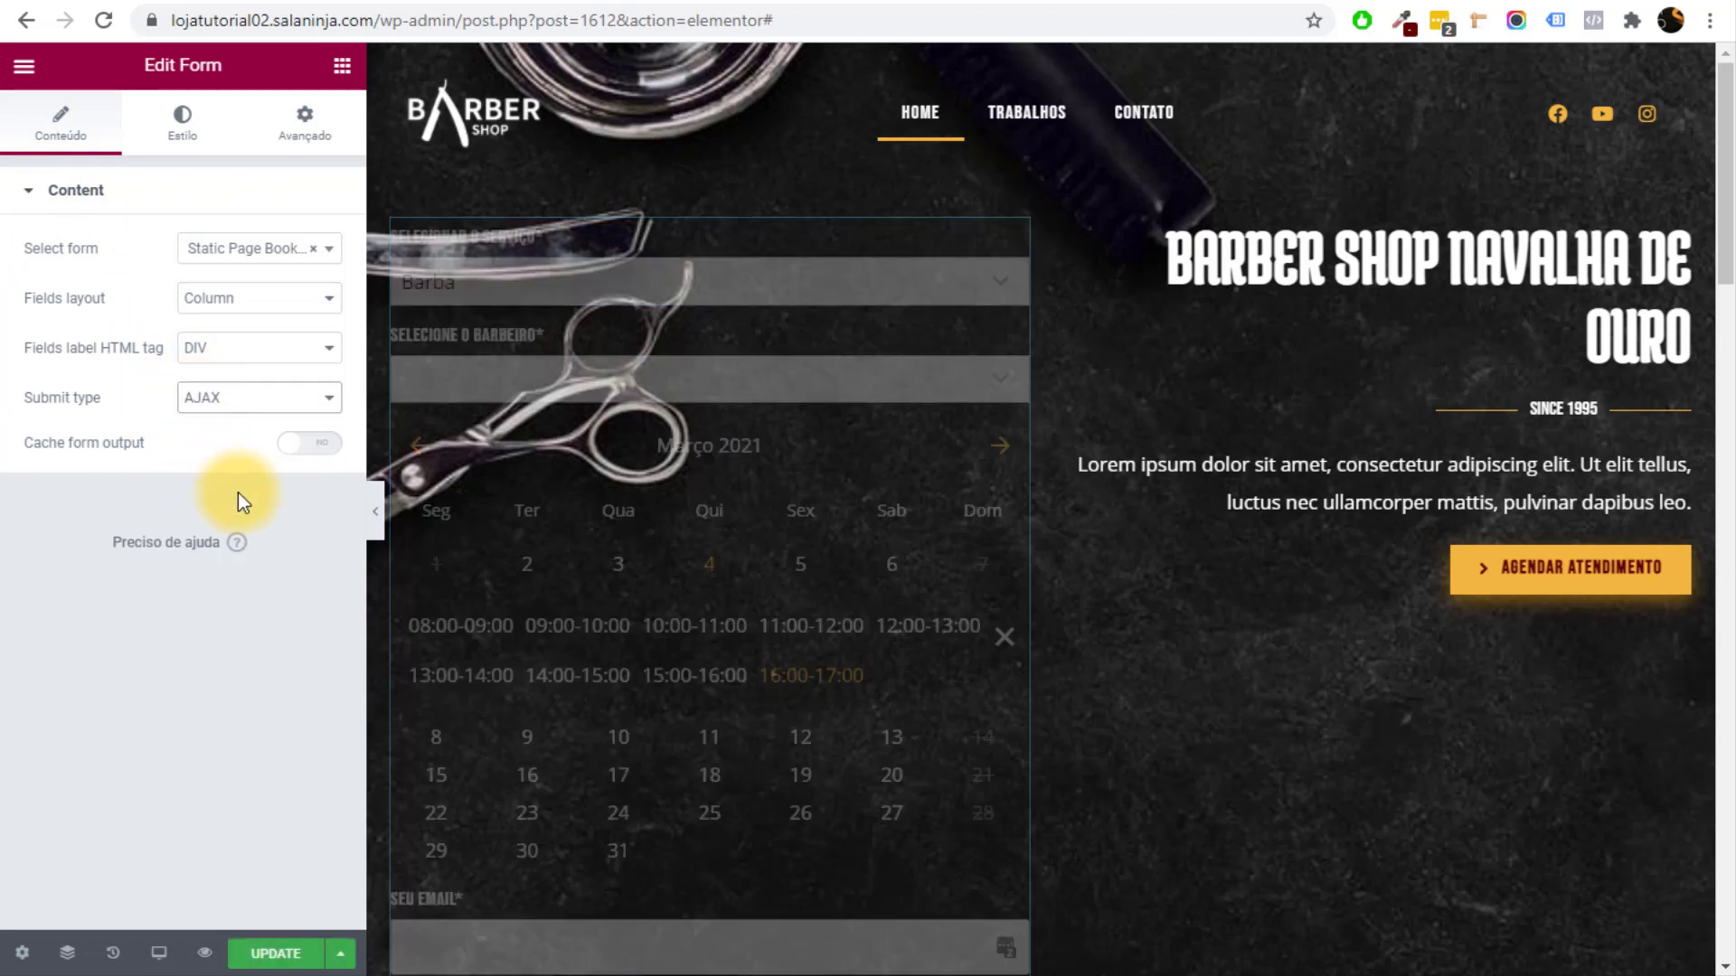
click(289, 951)
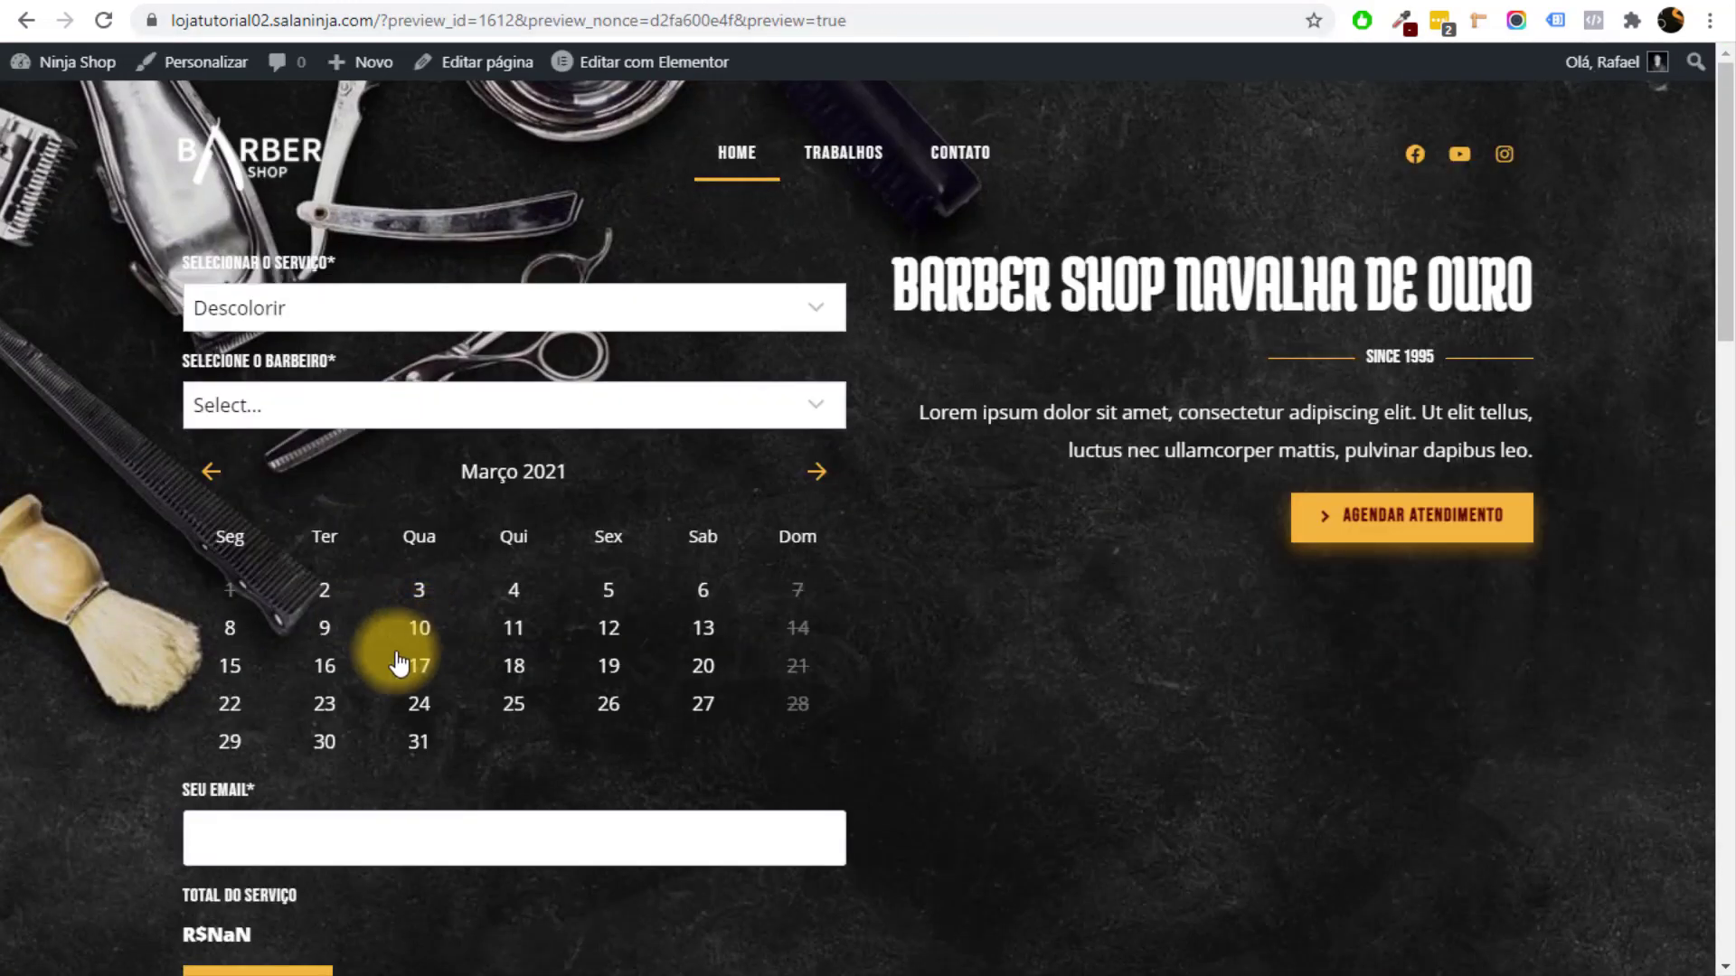
scroll(390, 714, down, 3)
scroll(389, 620, up, 2)
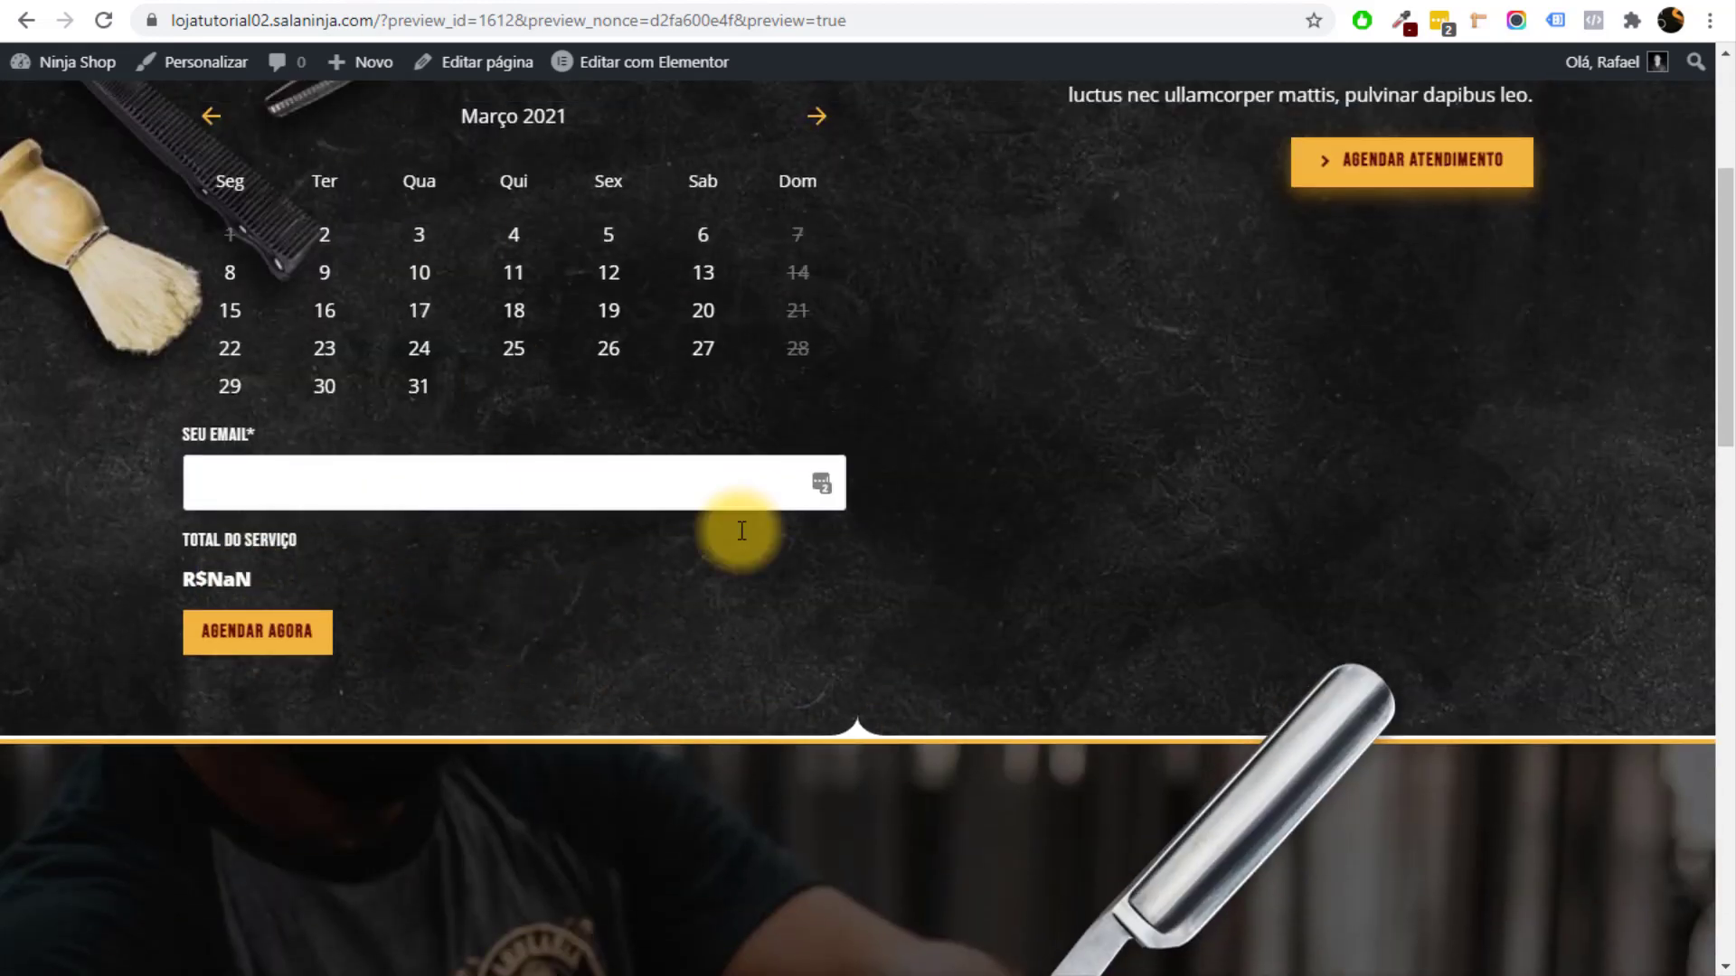
- Replace the 'Form successfully submitted.' message with 'Agendamento realizado com sucesso!'
key(ctrl+Tab)
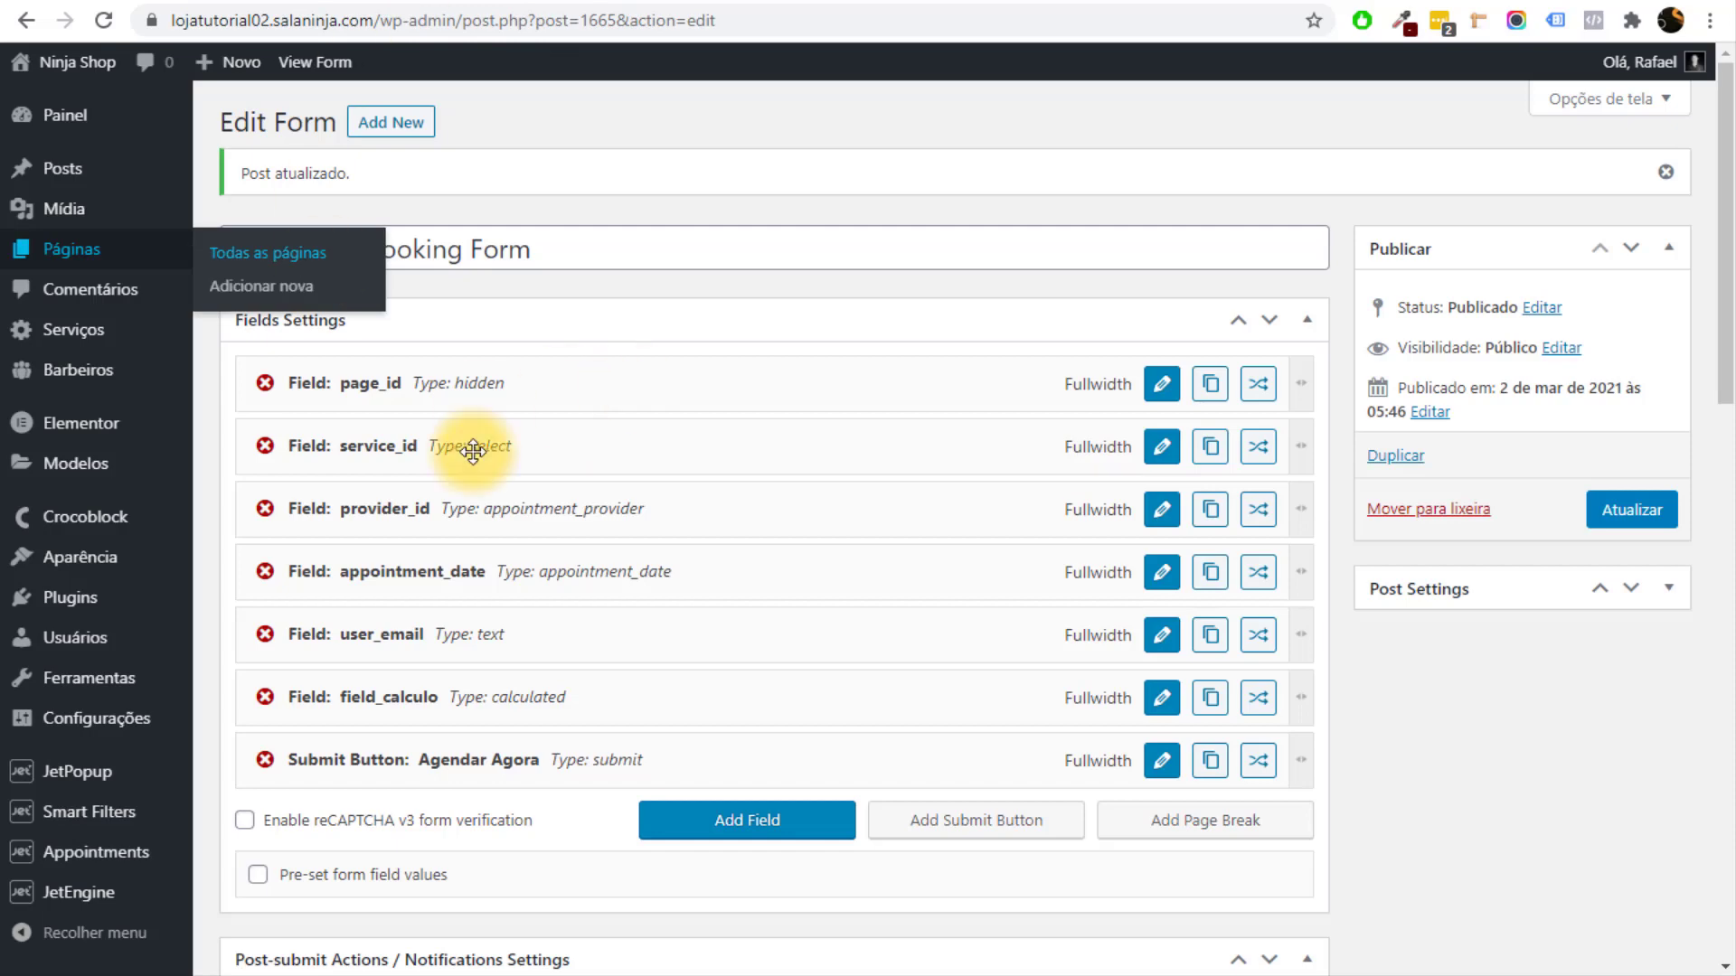
scroll(1339, 803, down, 5)
scroll(1417, 589, down, 3)
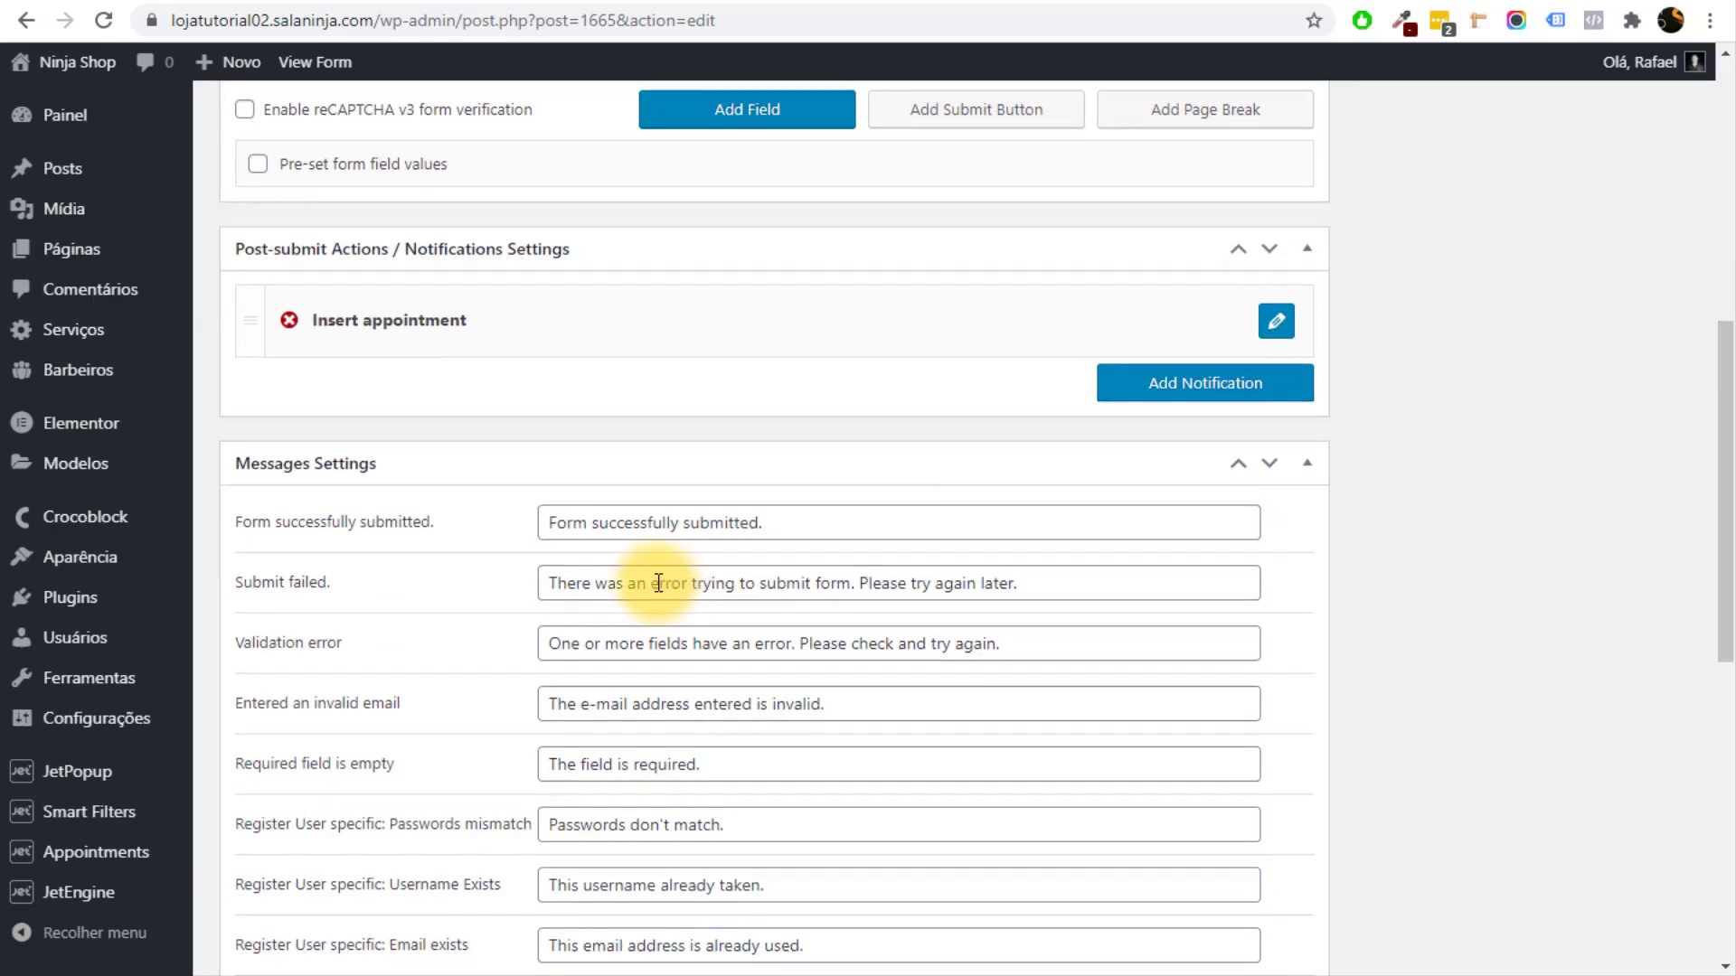
drag(762, 525, 91, 495)
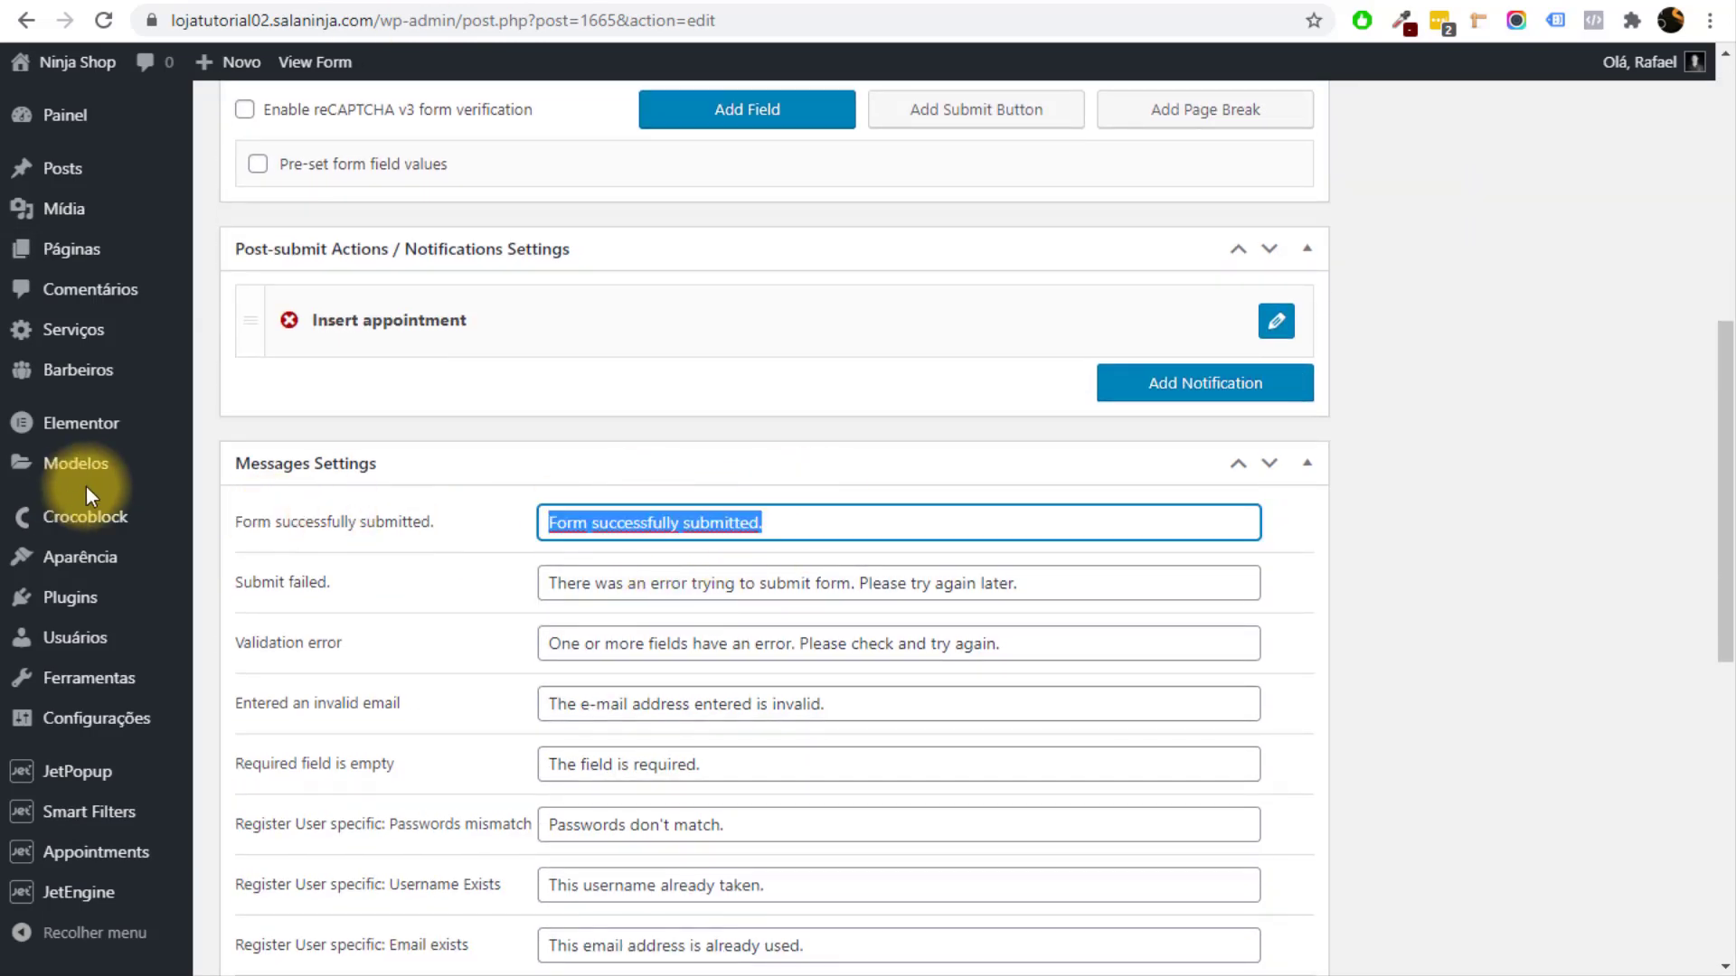
text(A)
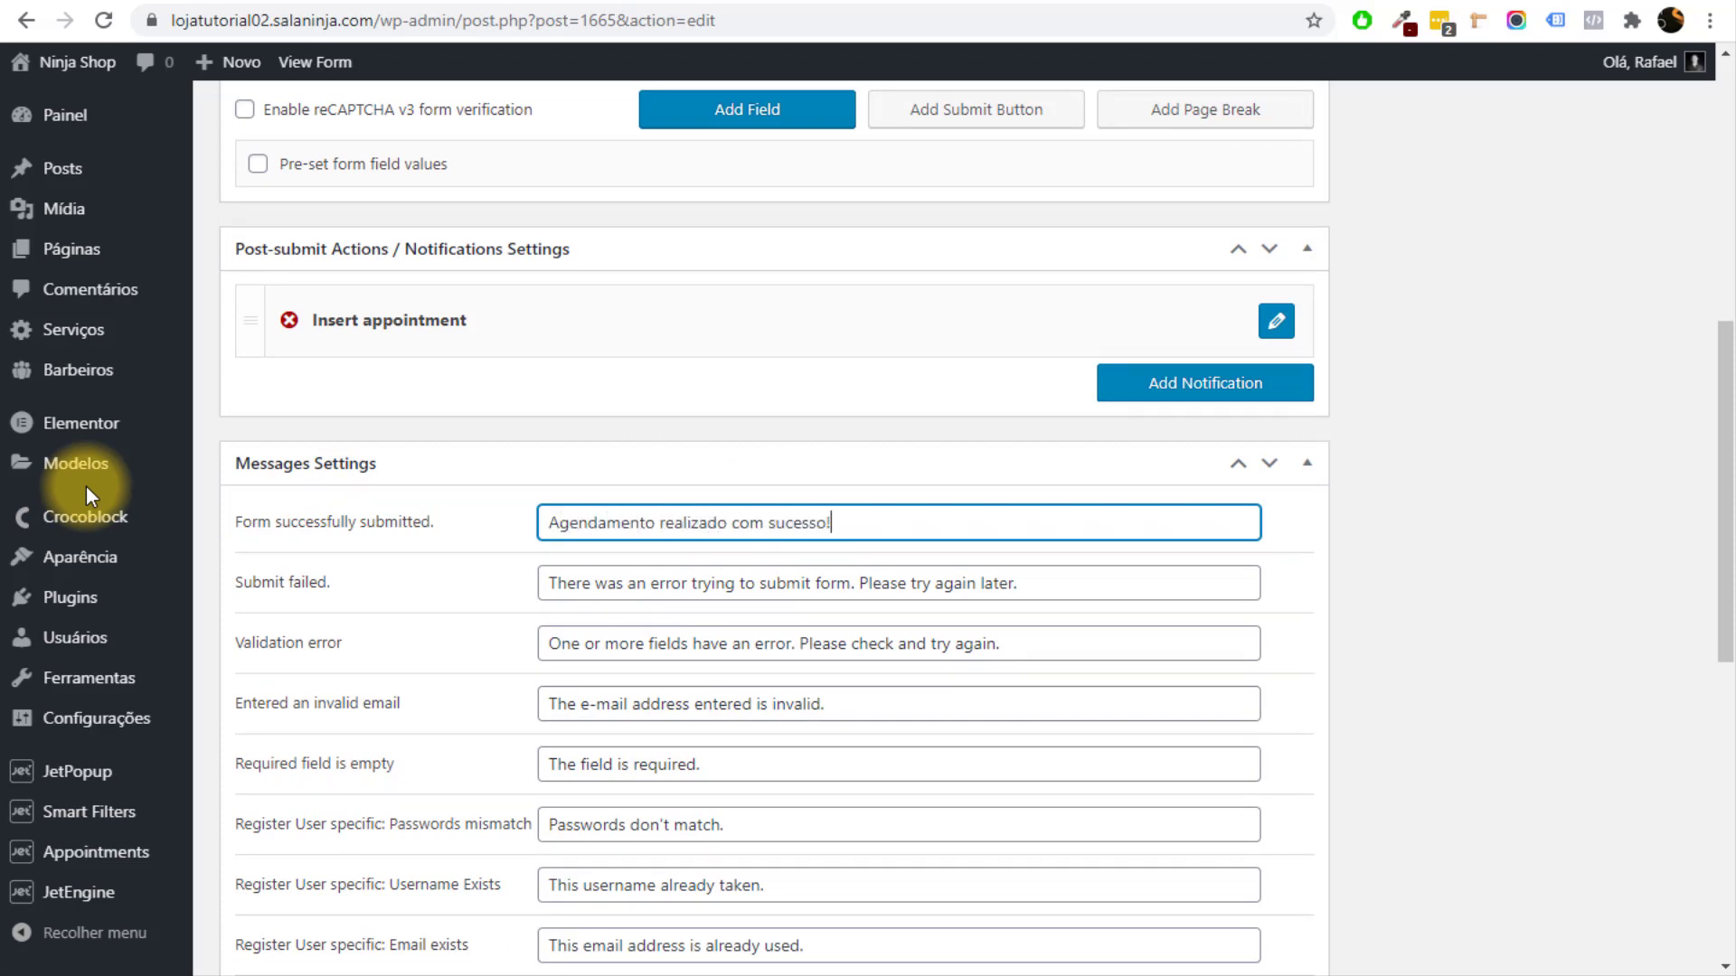
- Review the other form messages, save the booking form, and return to the preview
scroll(542, 452, down, 1)
drag(545, 464, 540, 501)
scroll(599, 485, down, 6)
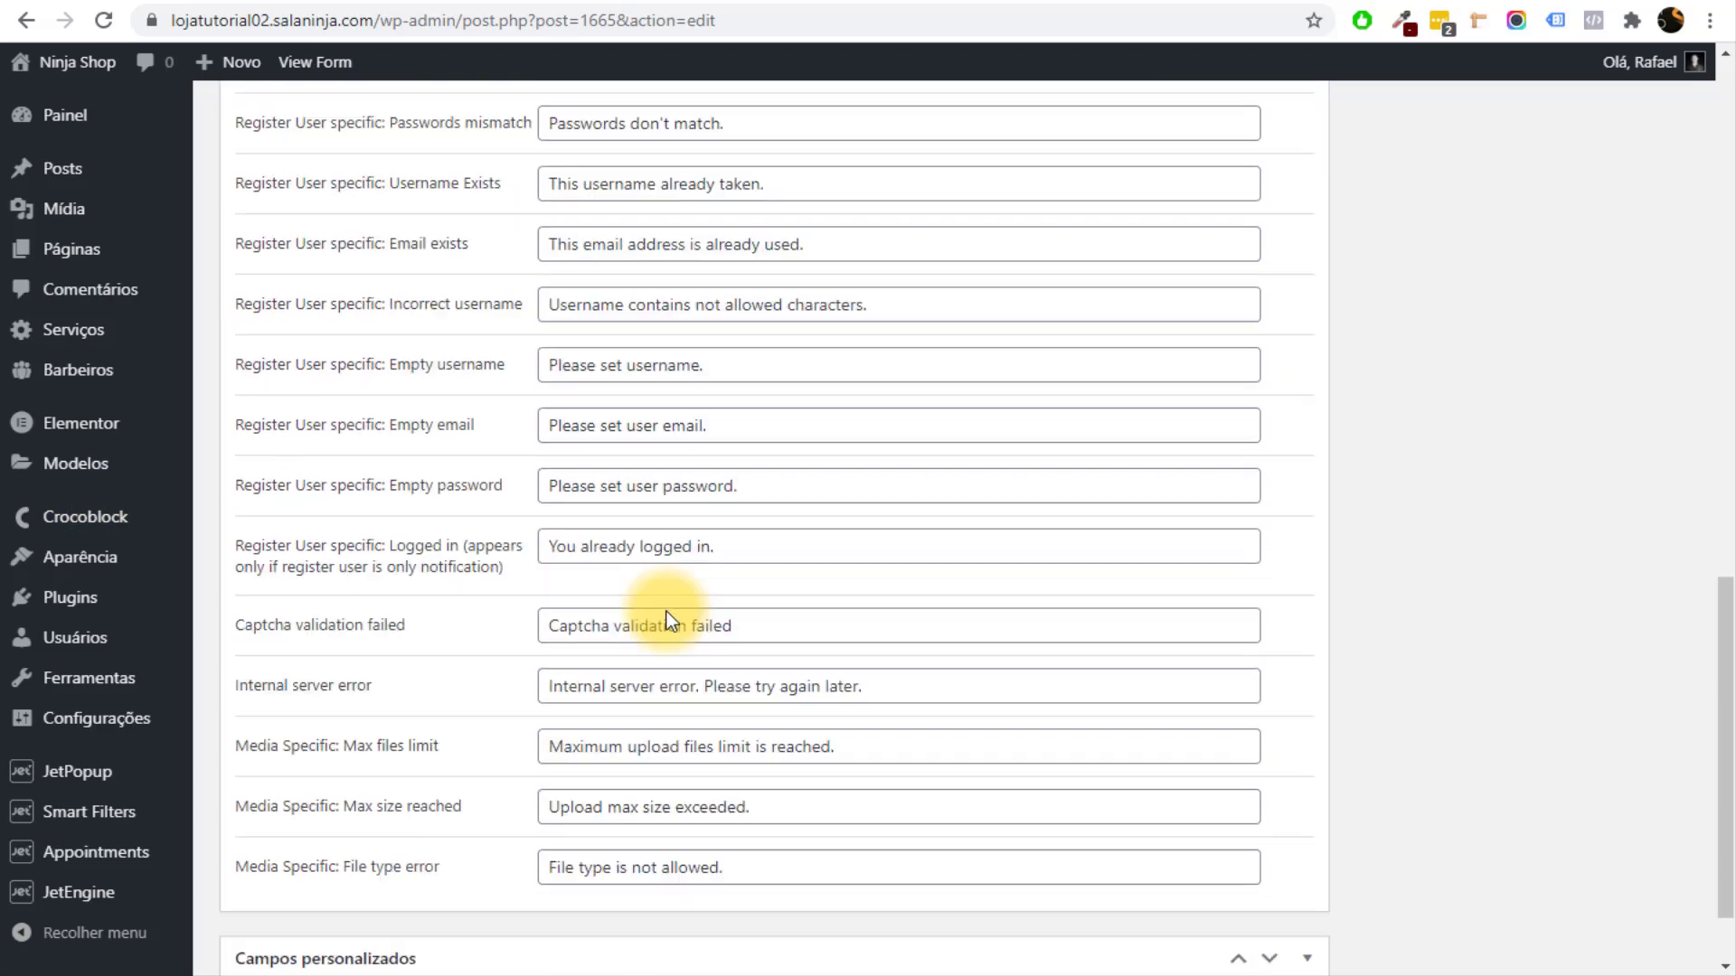
scroll(714, 627, down, 1)
scroll(1011, 682, up, 11)
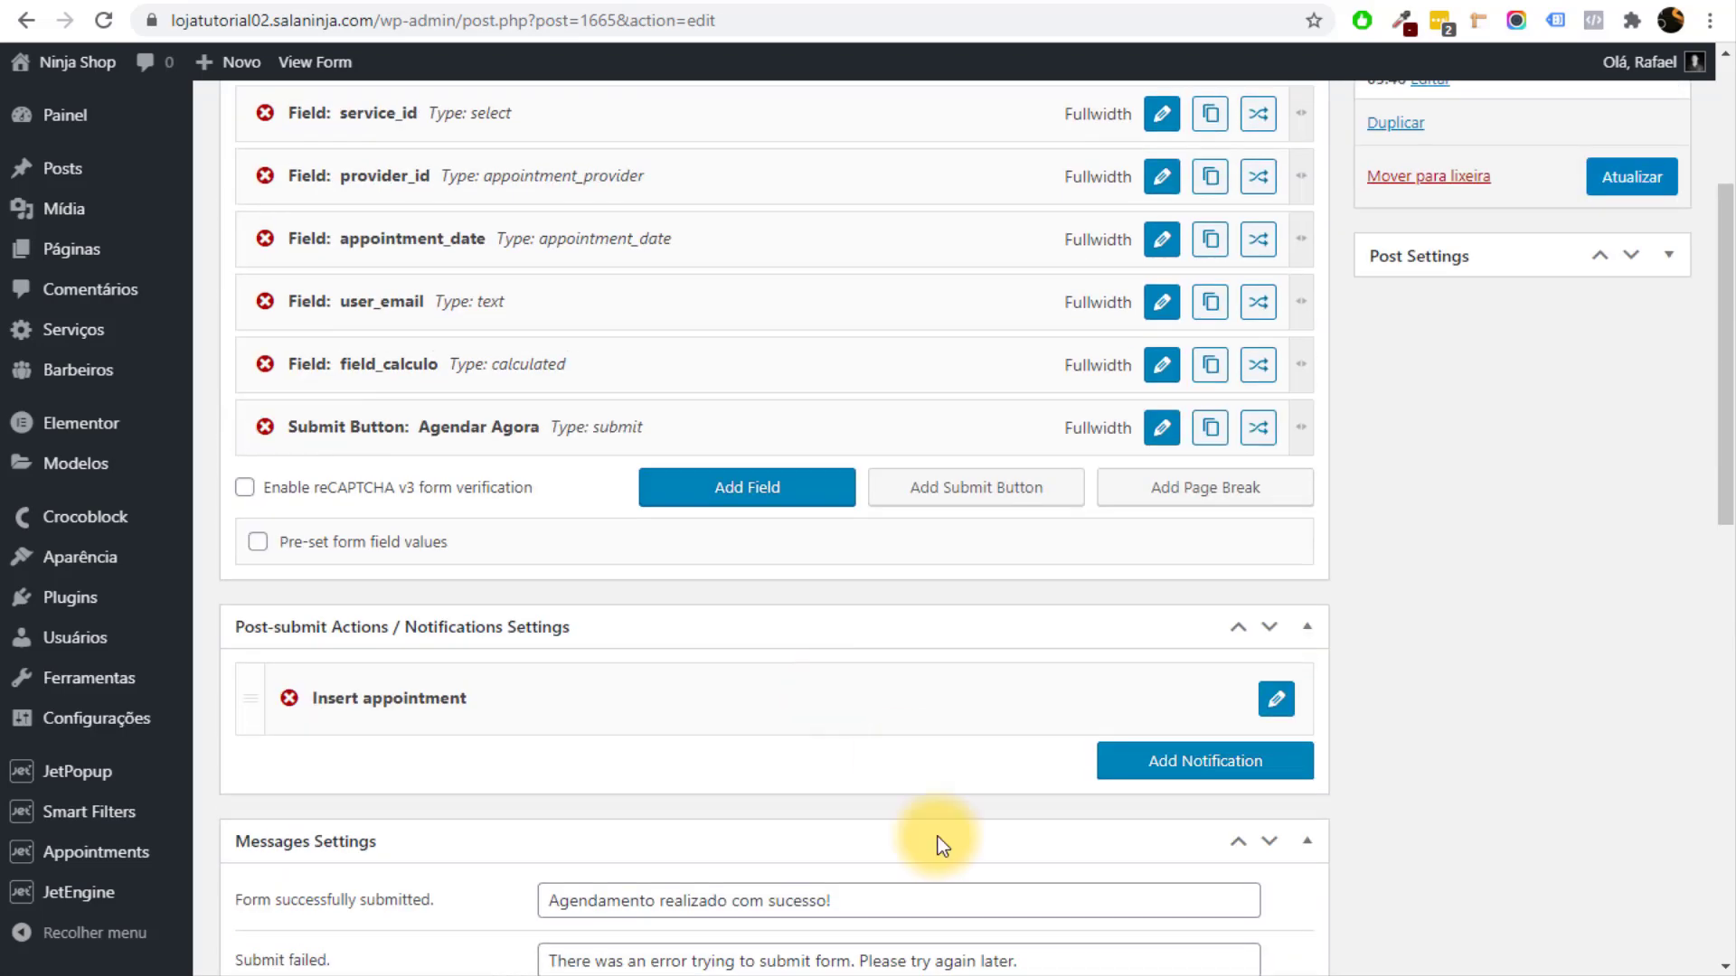
scroll(814, 756, down, 4)
scroll(1463, 626, up, 7)
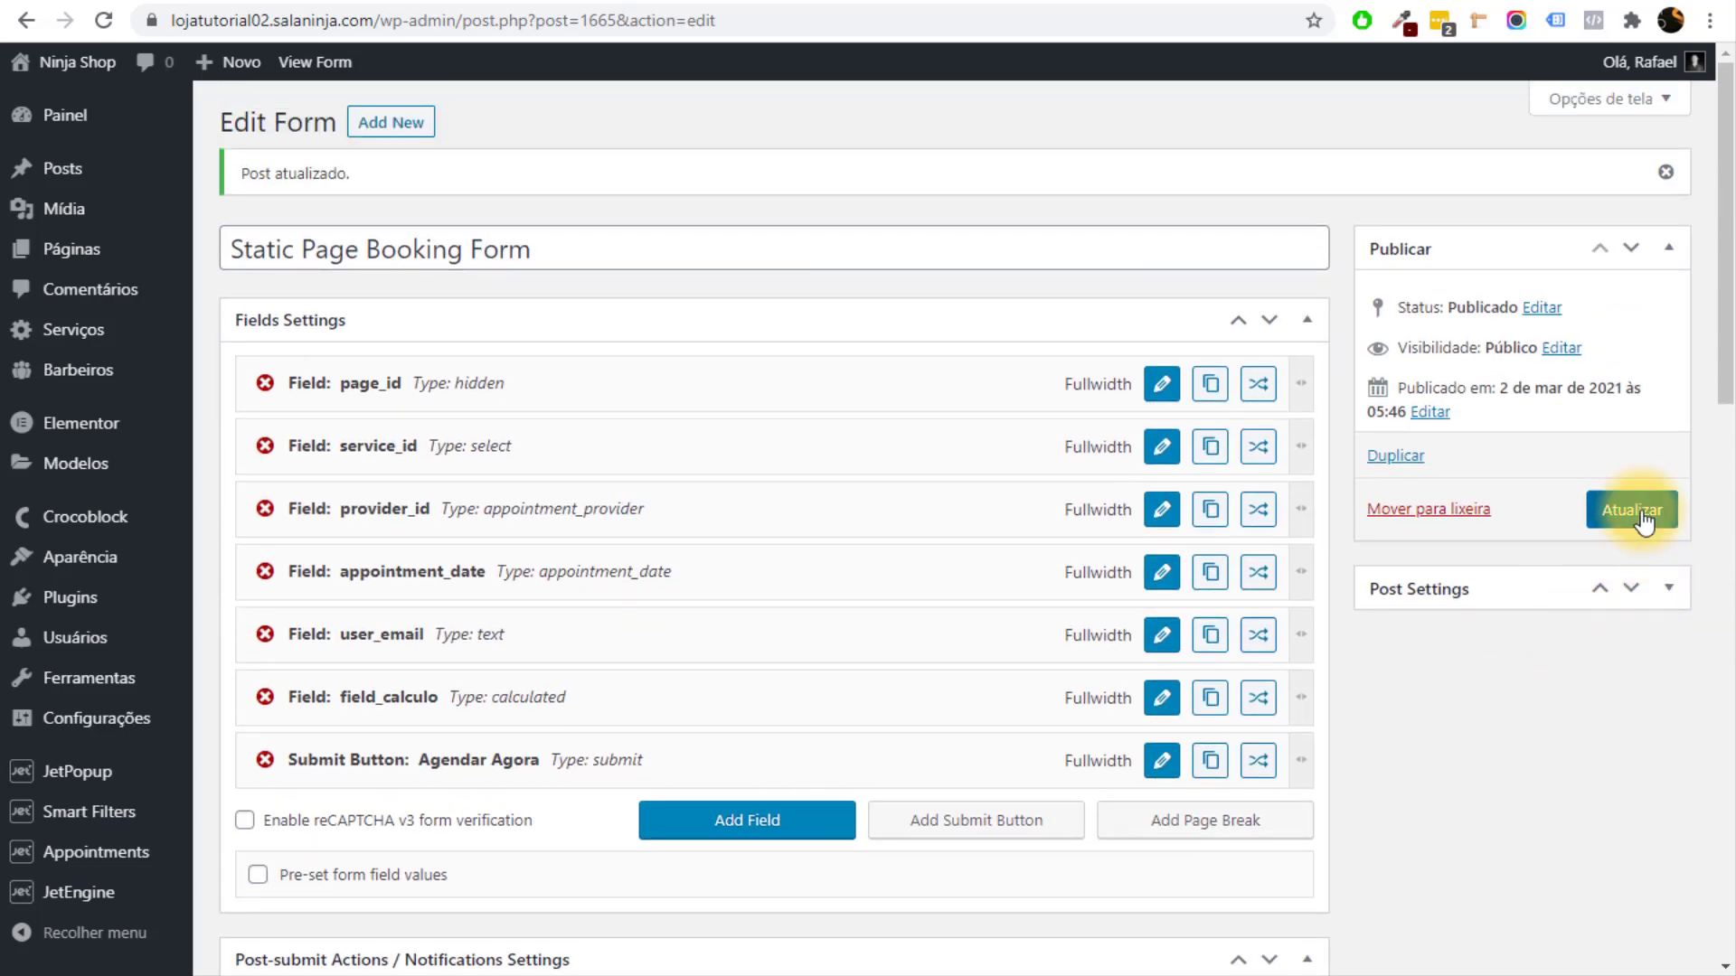
click(1644, 521)
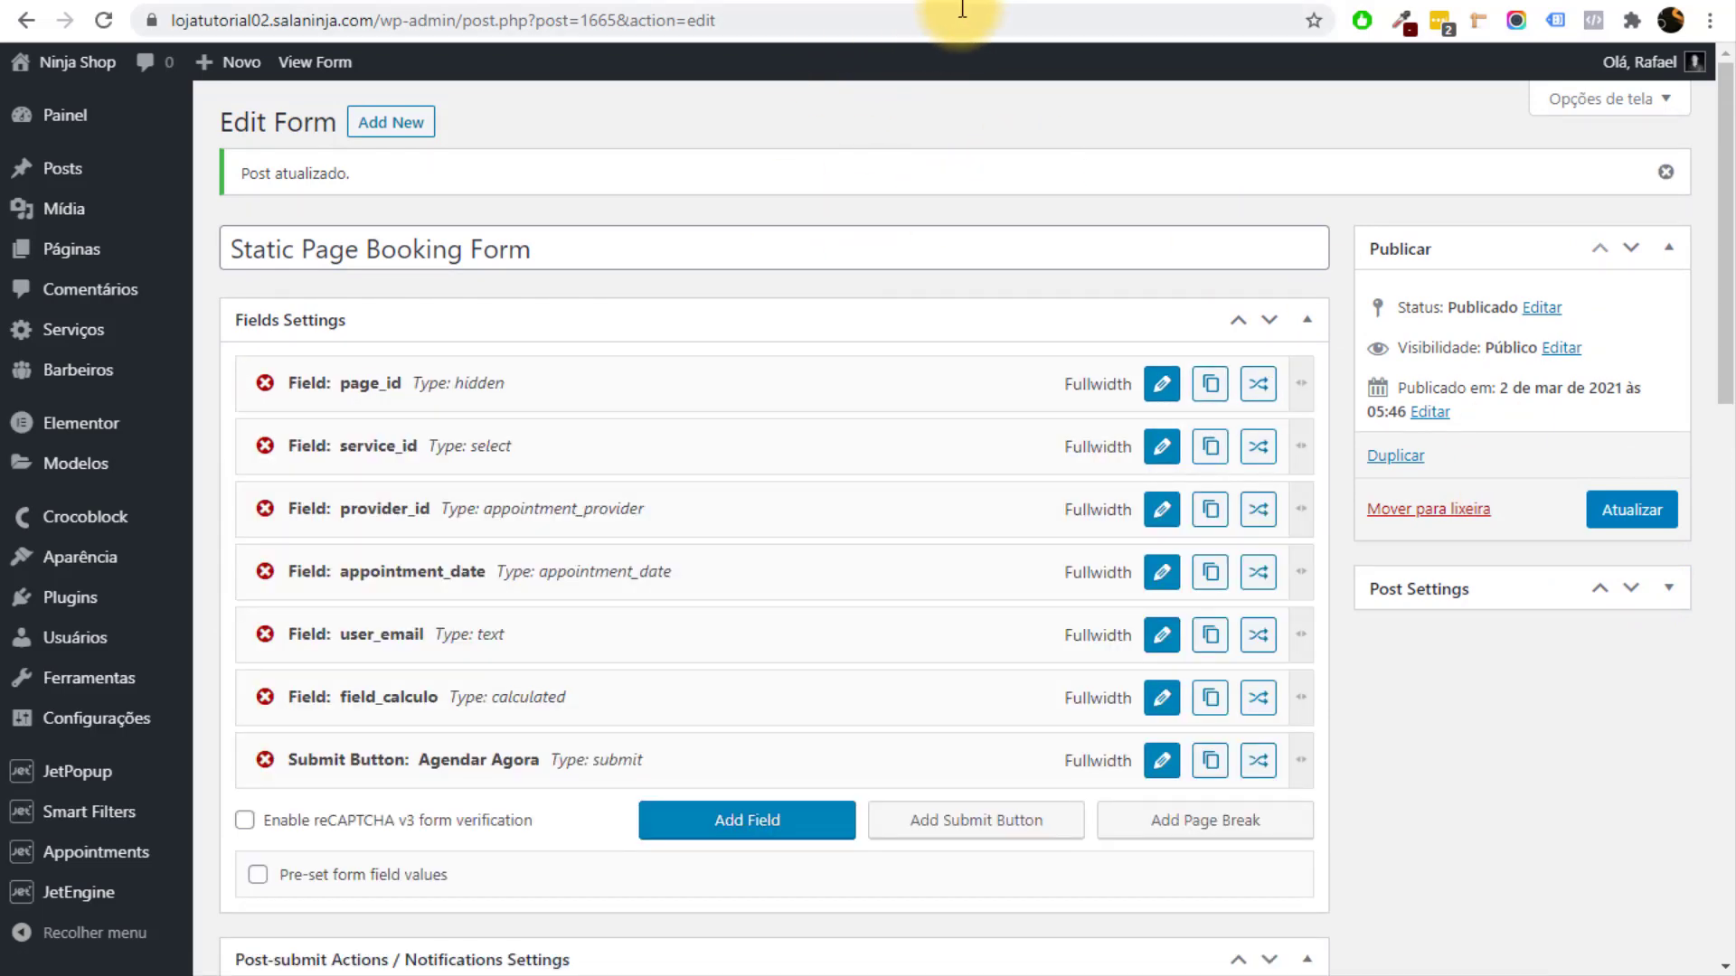
key(ctrl+Tab)
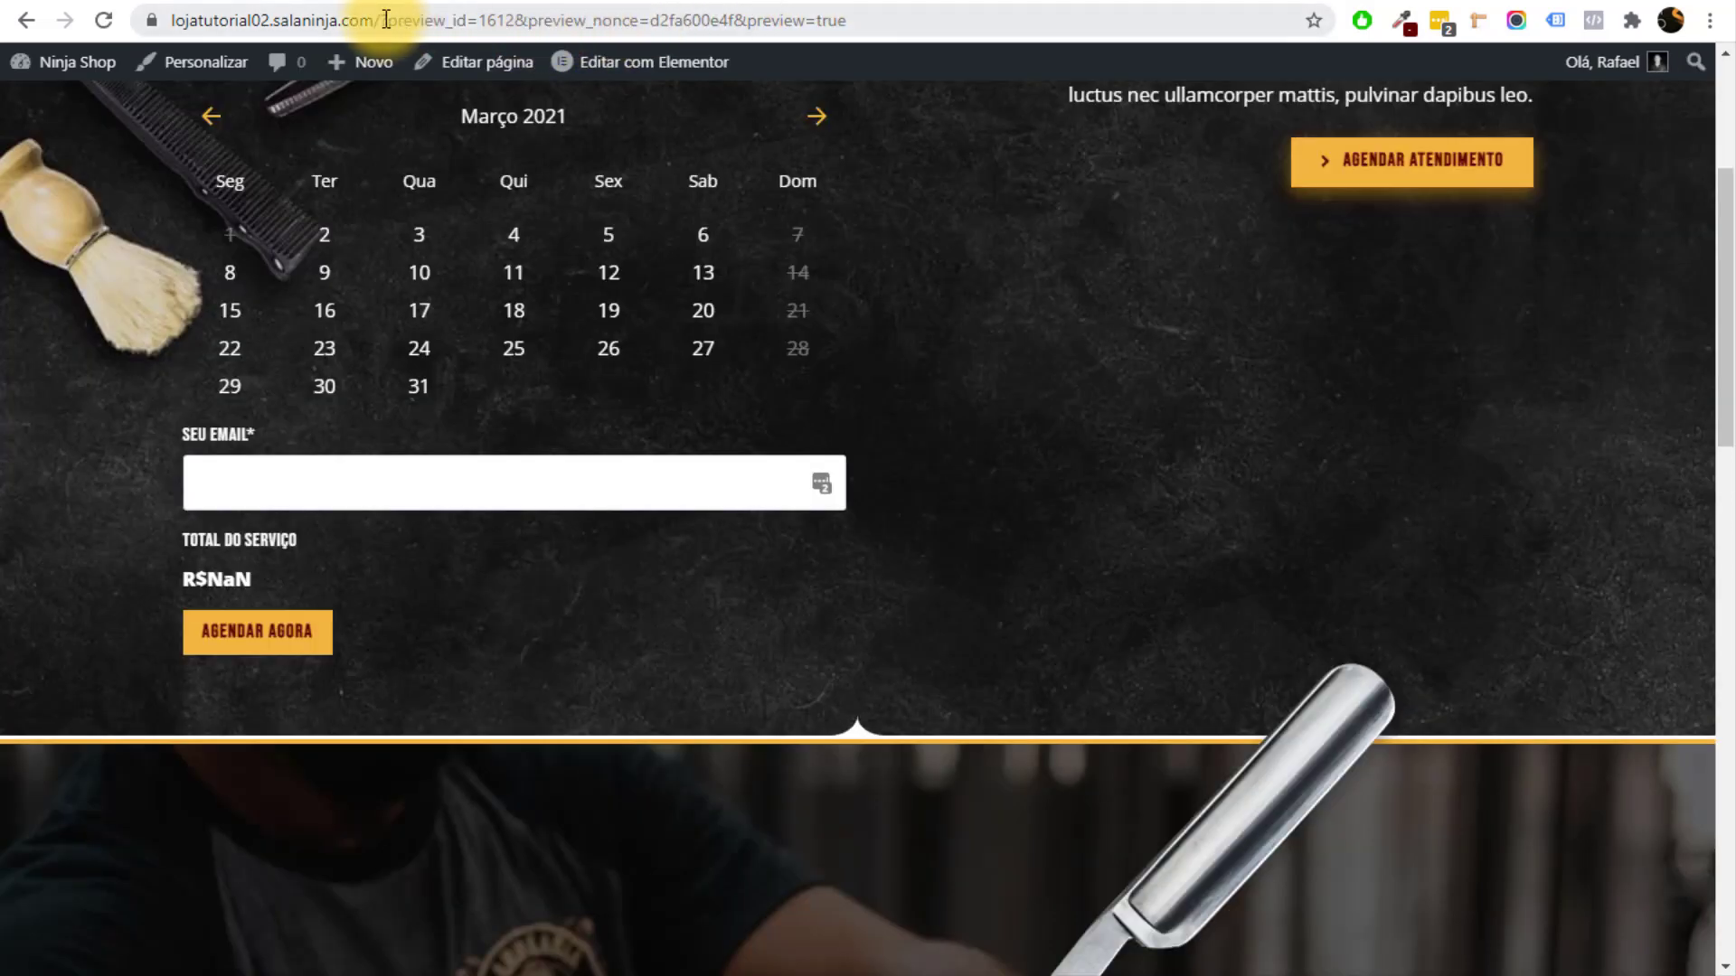
- Load the site's home page by removing the preview path from the address
drag(386, 20, 845, 20)
key(BackSpace)
key(Return)
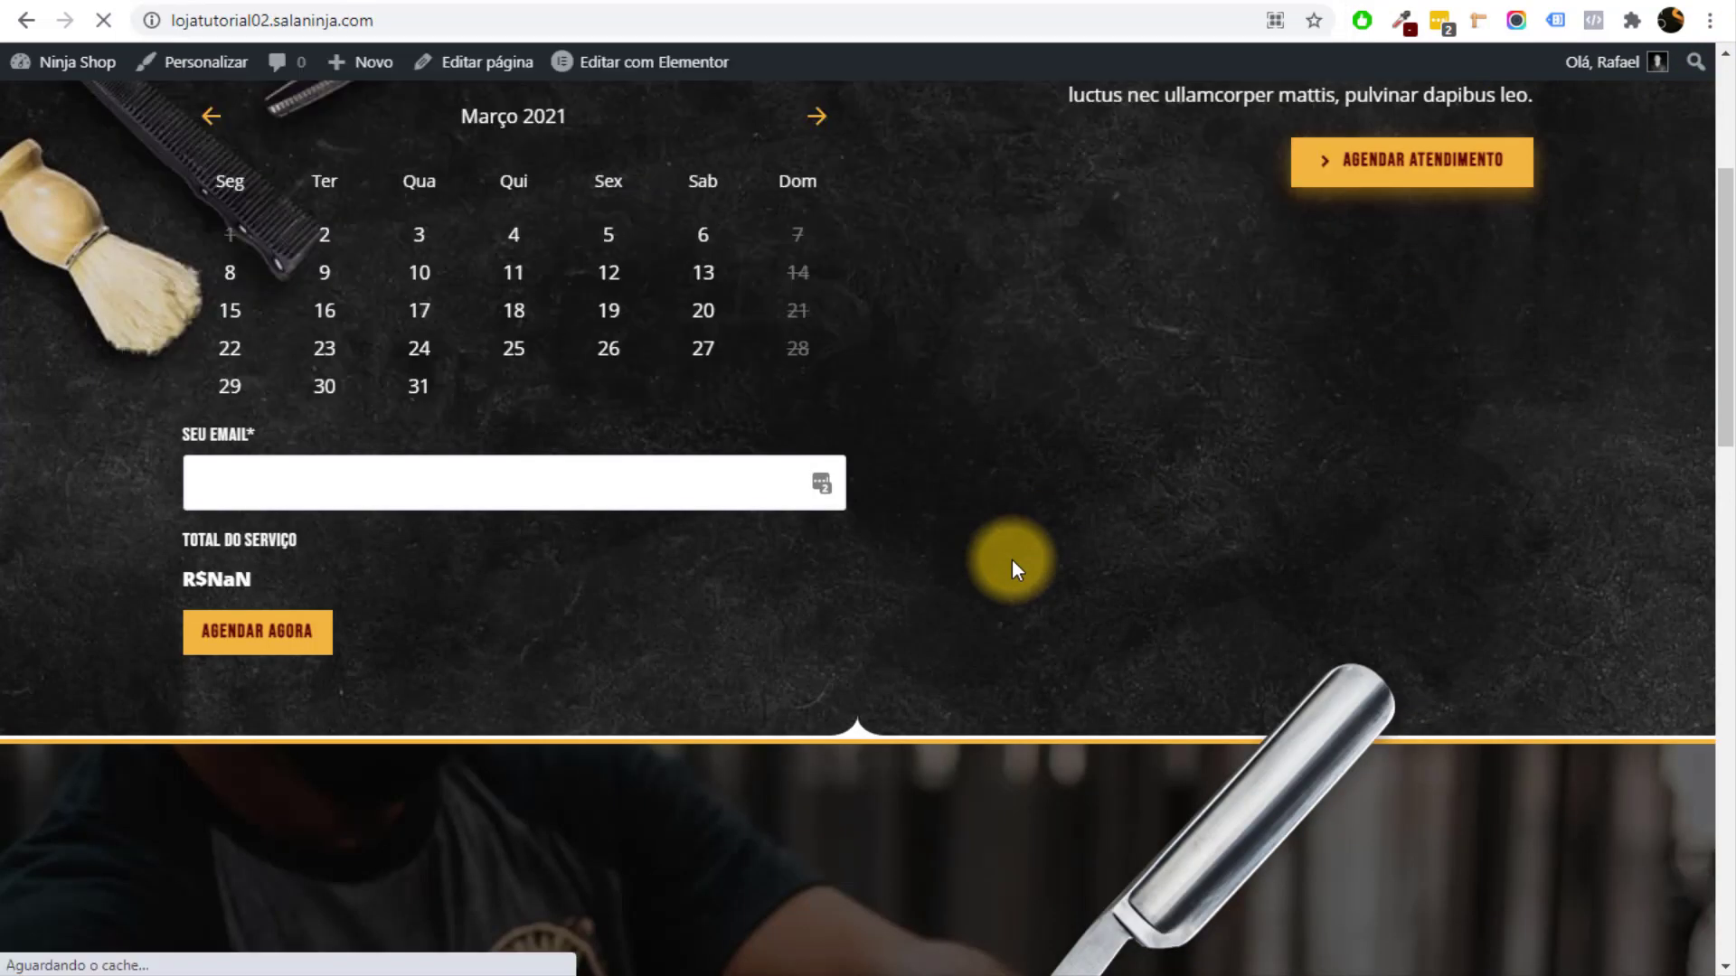
scroll(302, 628, up, 4)
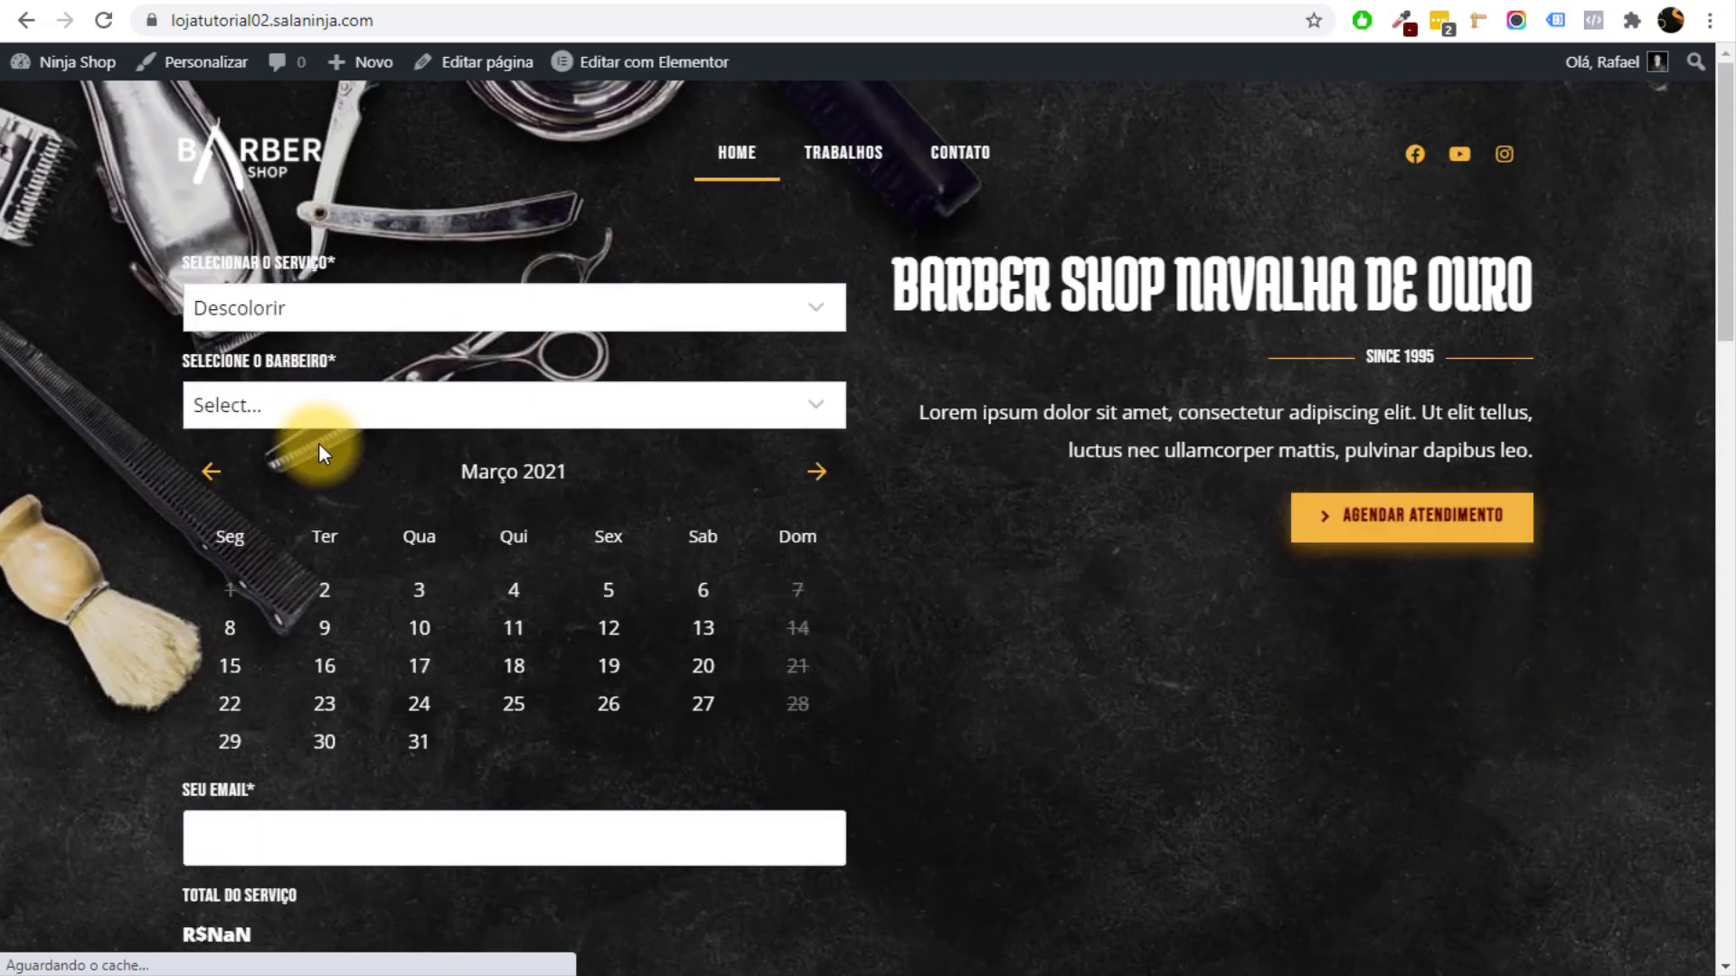
scroll(318, 442, down, 3)
scroll(232, 240, up, 3)
- Choose Corte de Cabelo with barber Marllon on 11 March, slot 16:00–17:00
click(267, 303)
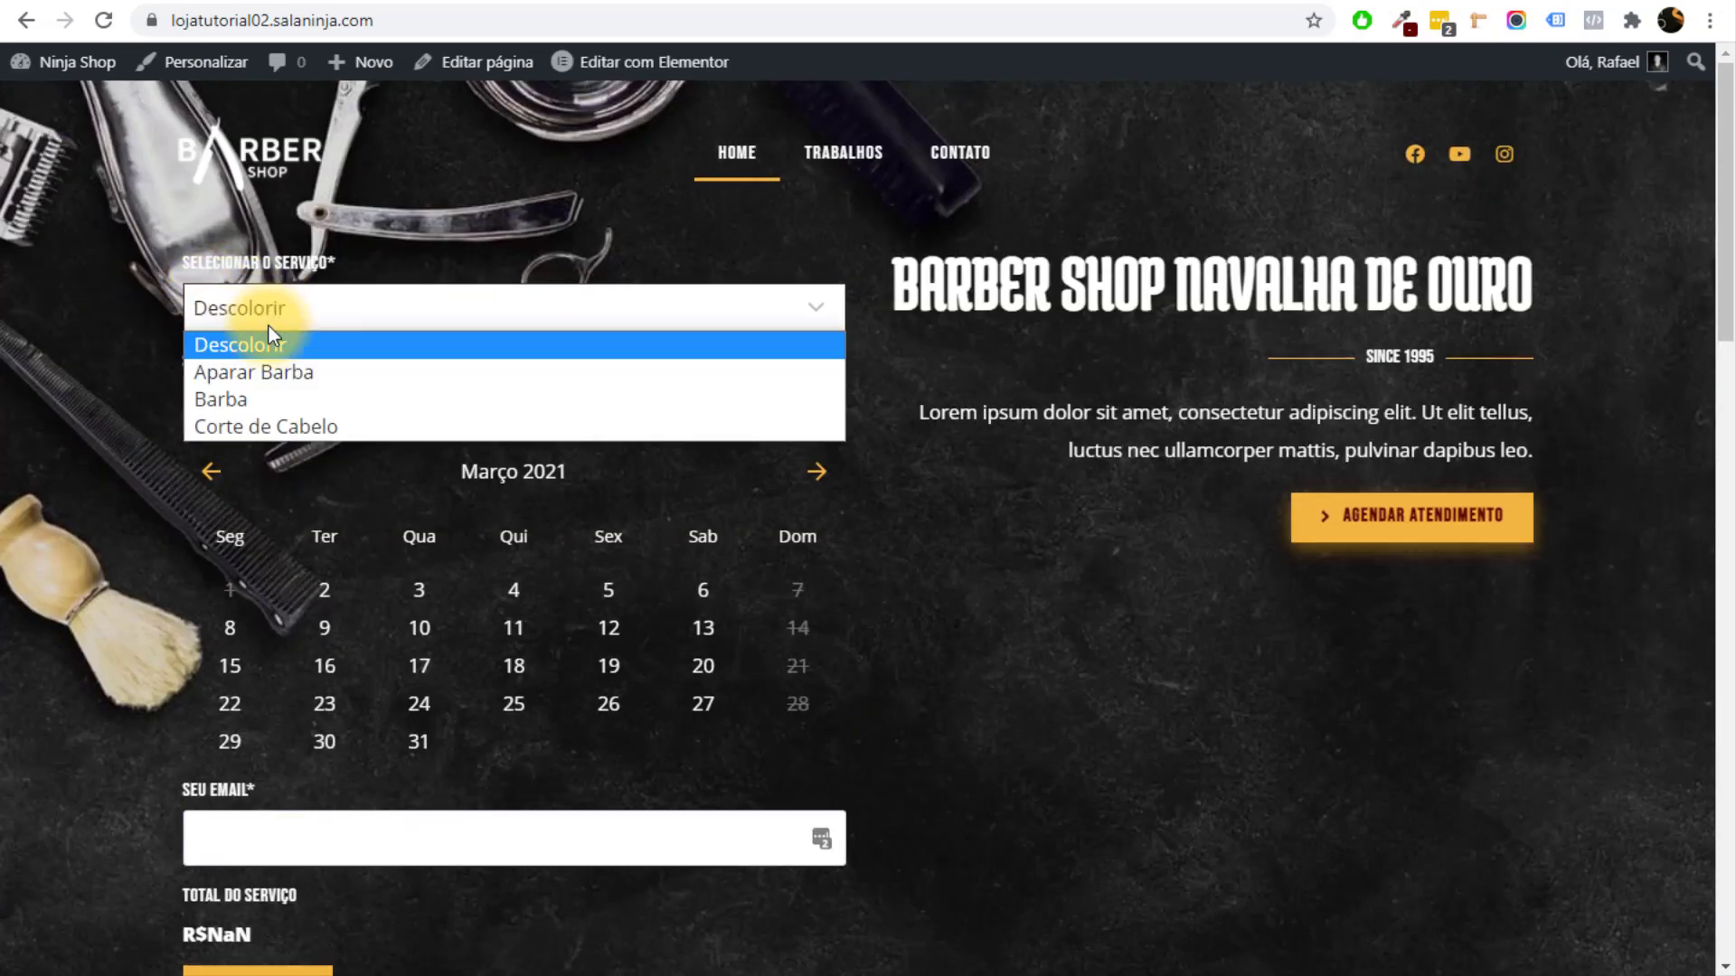
click(280, 426)
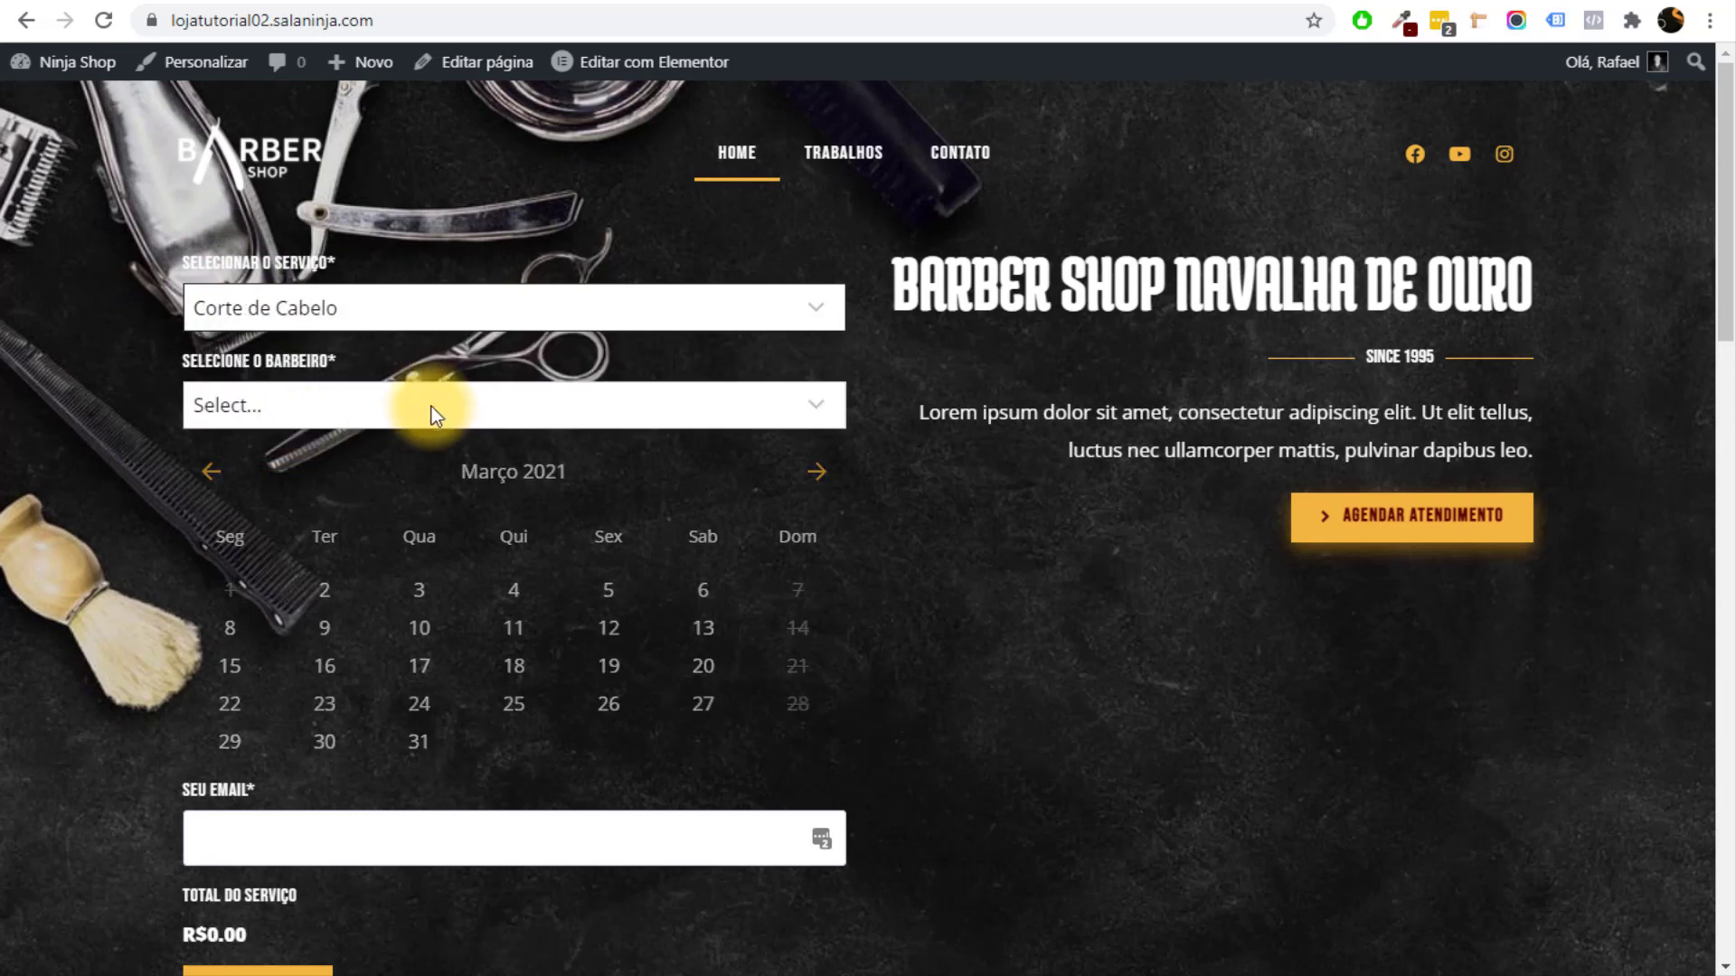
click(431, 407)
click(367, 470)
scroll(248, 472, down, 1)
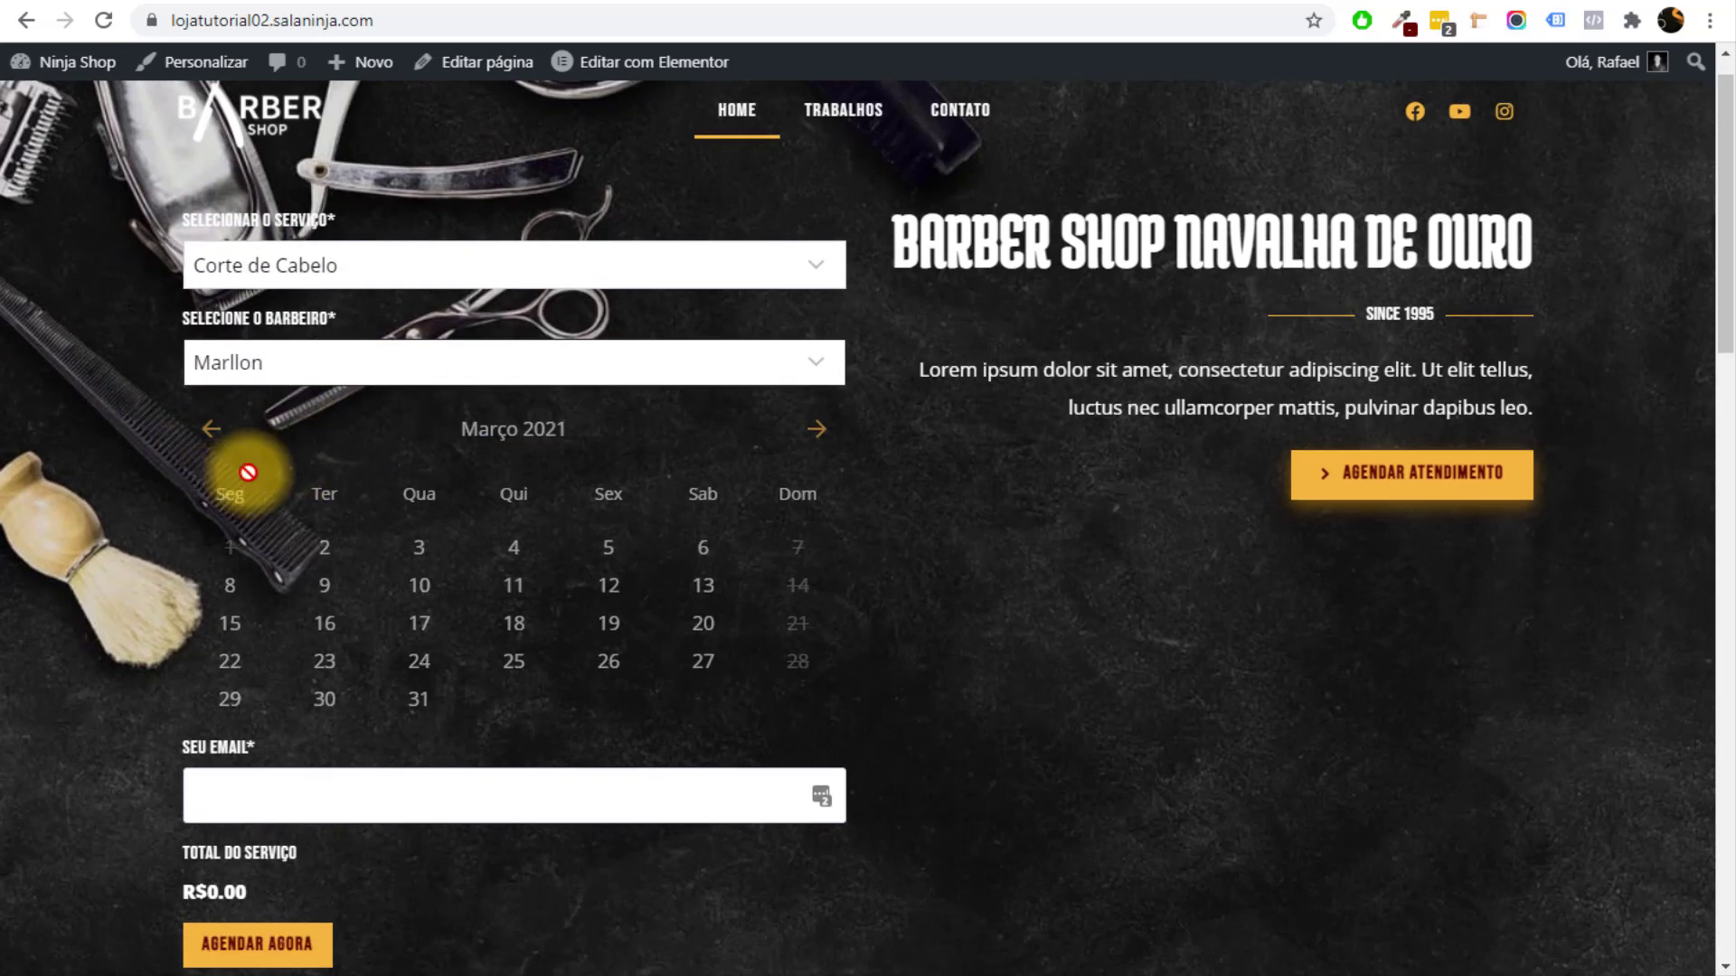
scroll(248, 472, down, 2)
click(511, 392)
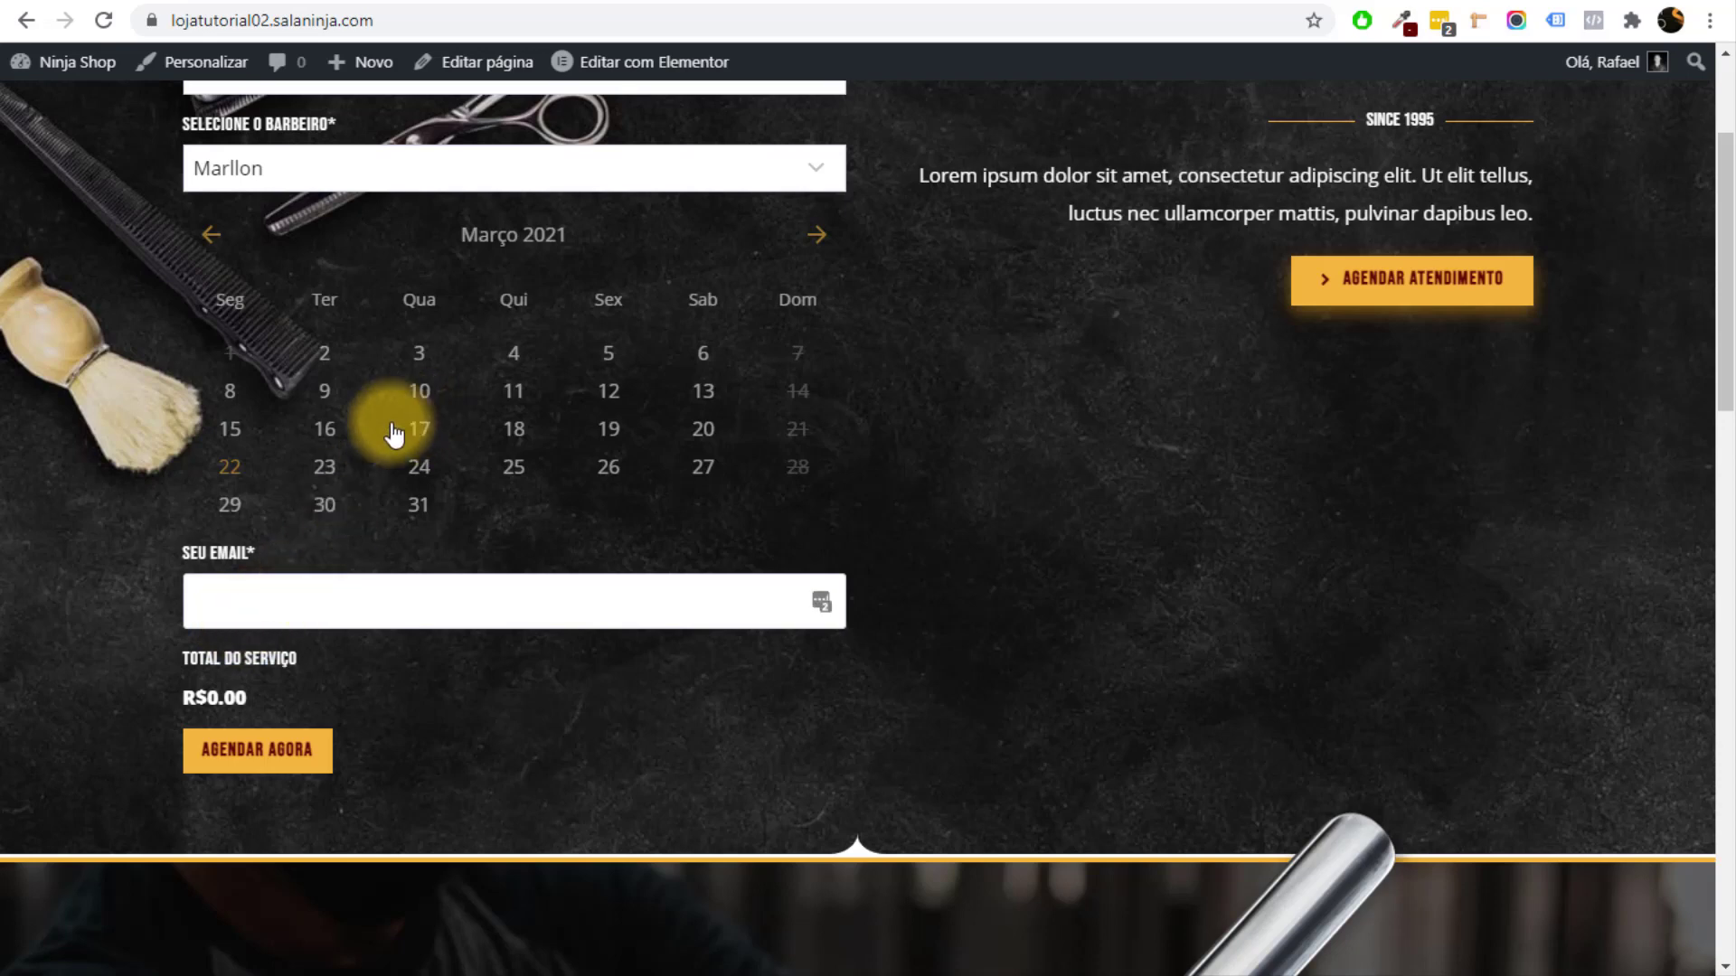
click(275, 465)
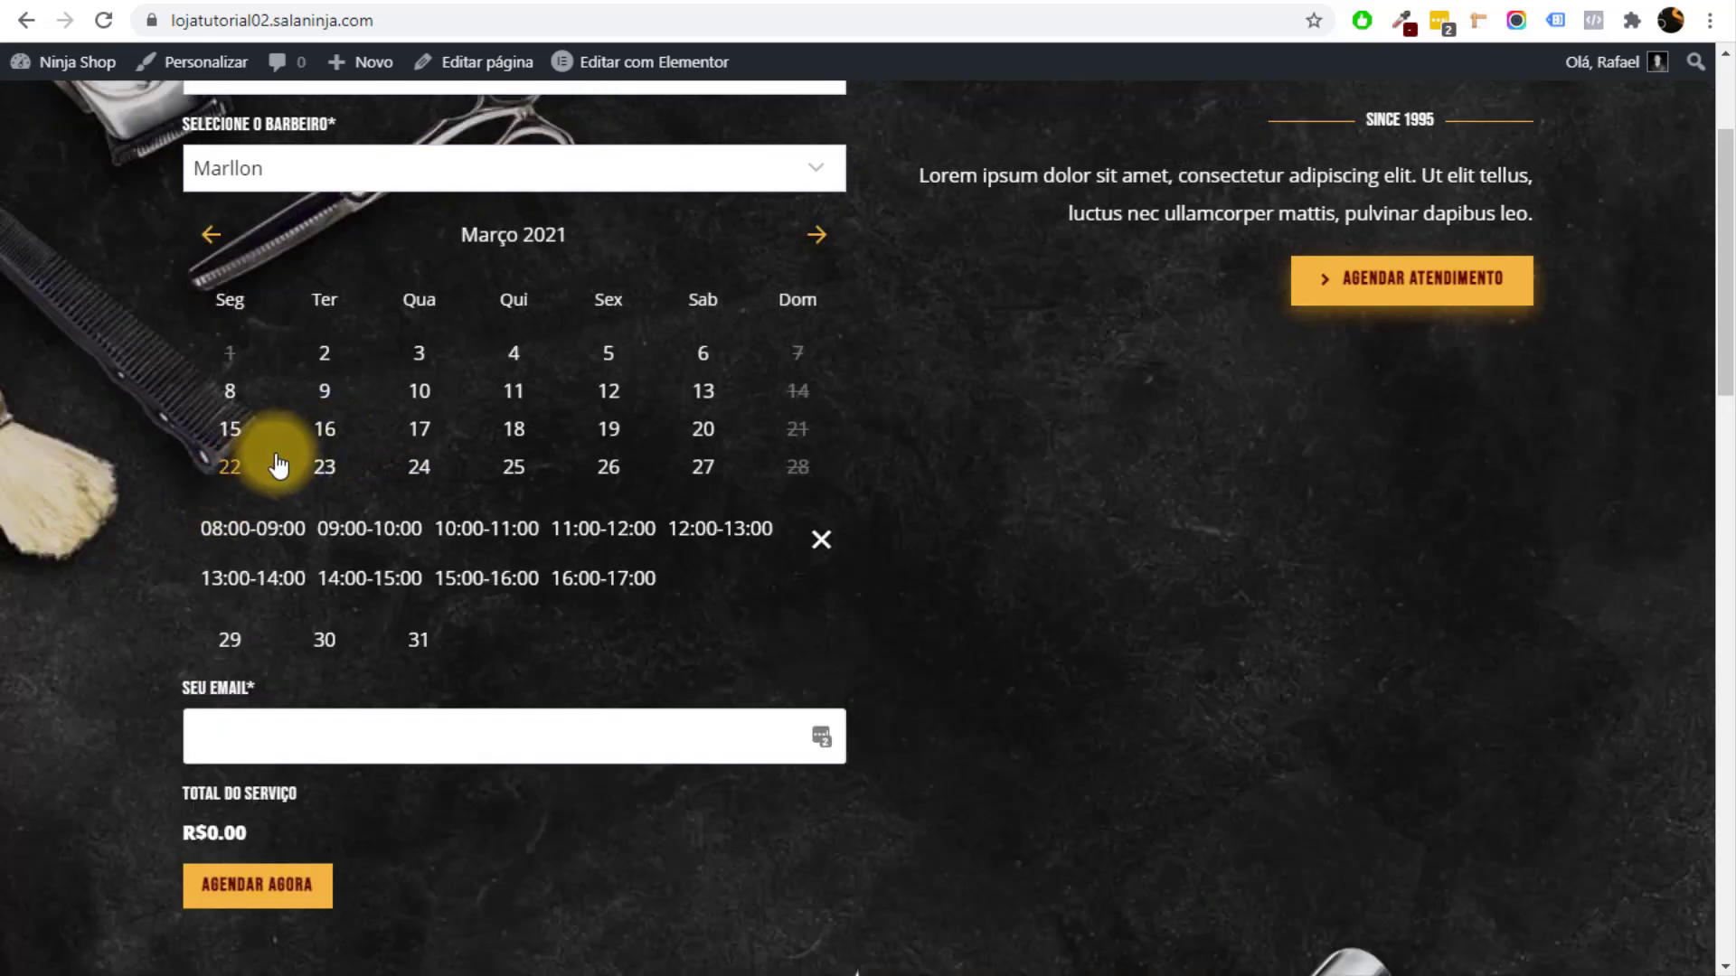
click(514, 391)
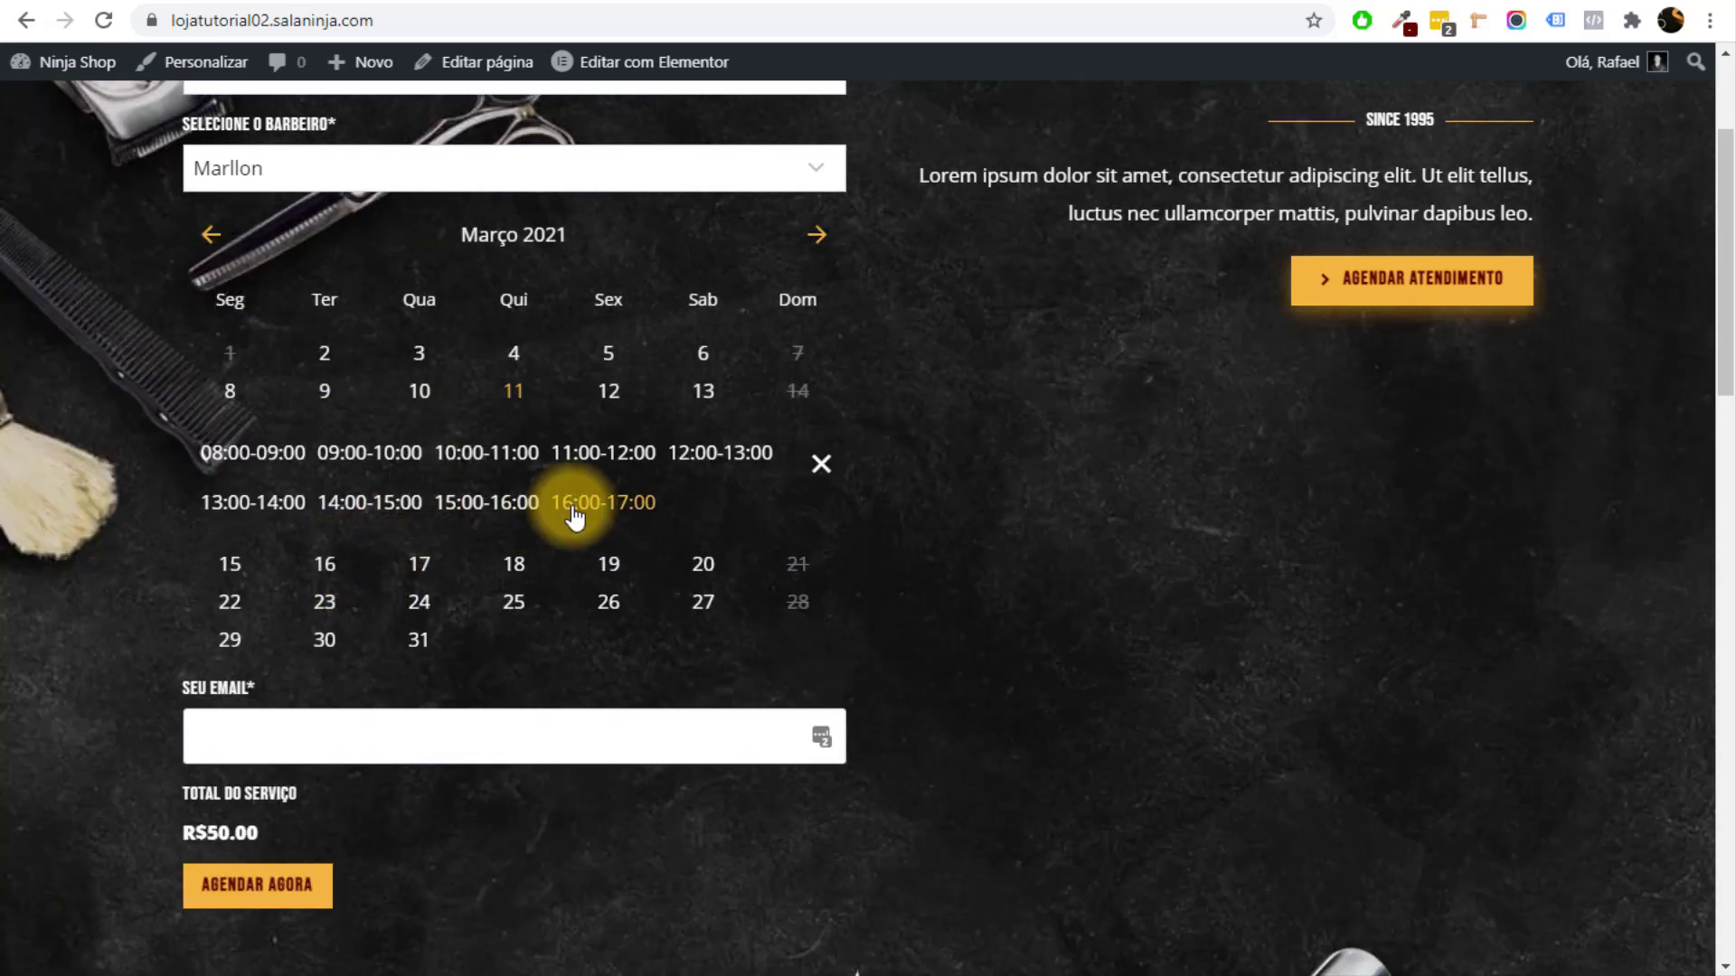
click(574, 518)
- Fill in the customer's email address in the booking form
scroll(255, 654, down, 1)
click(306, 624)
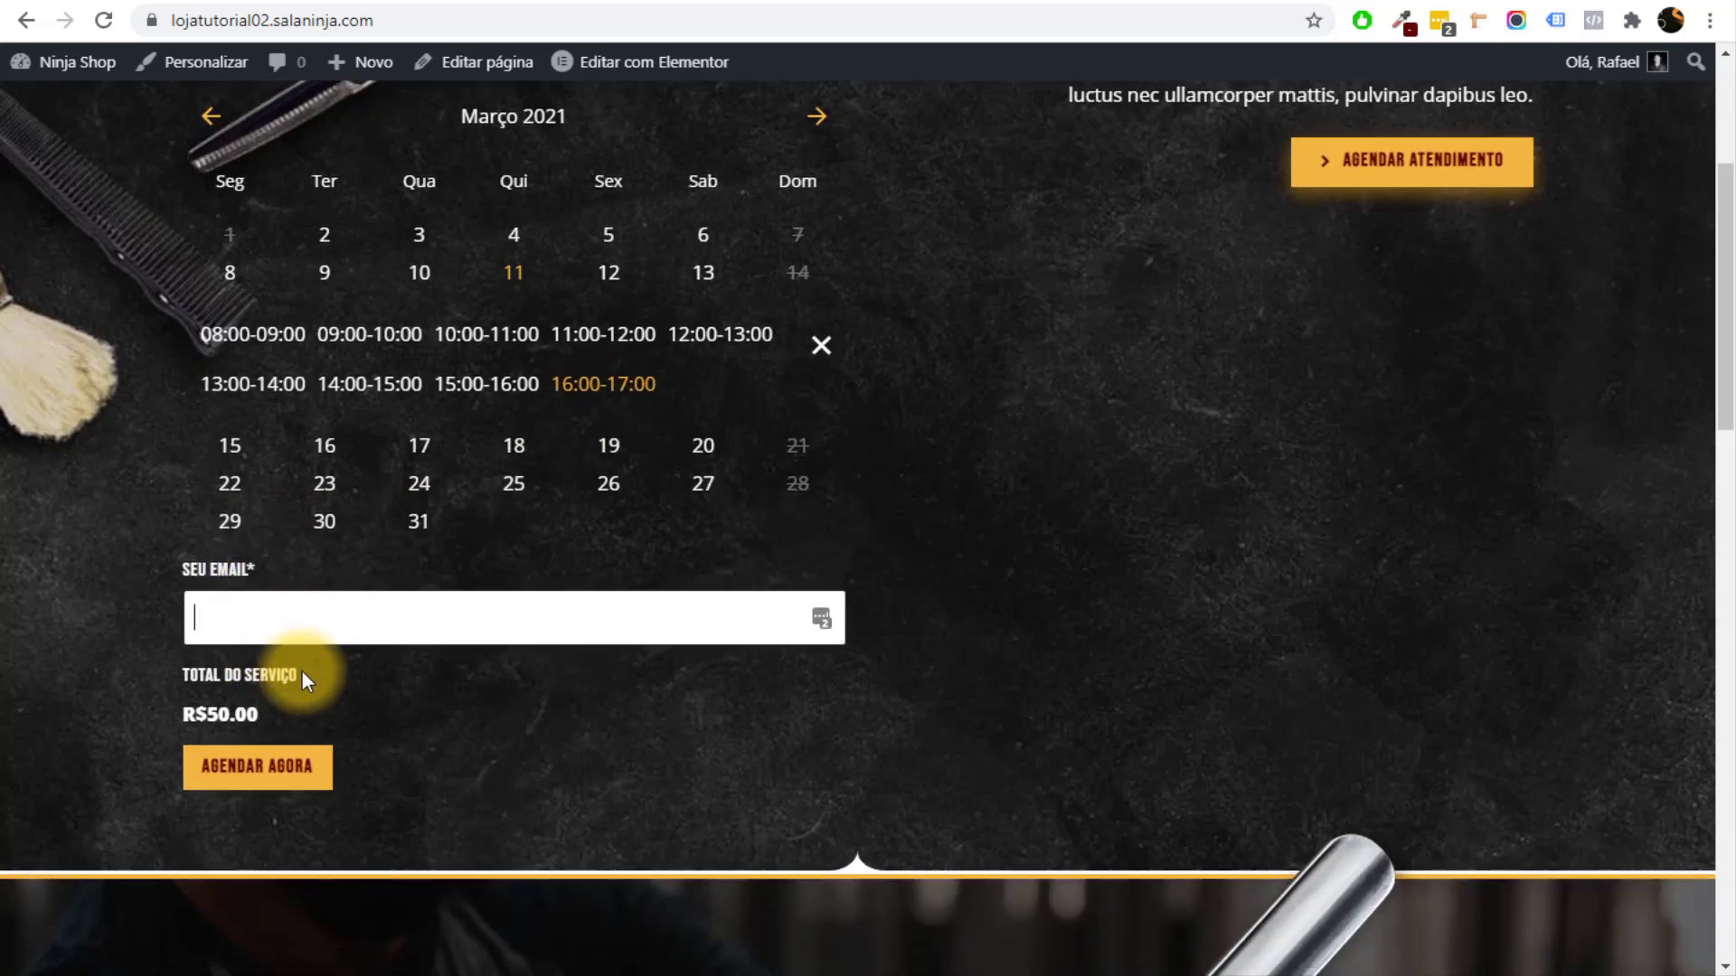
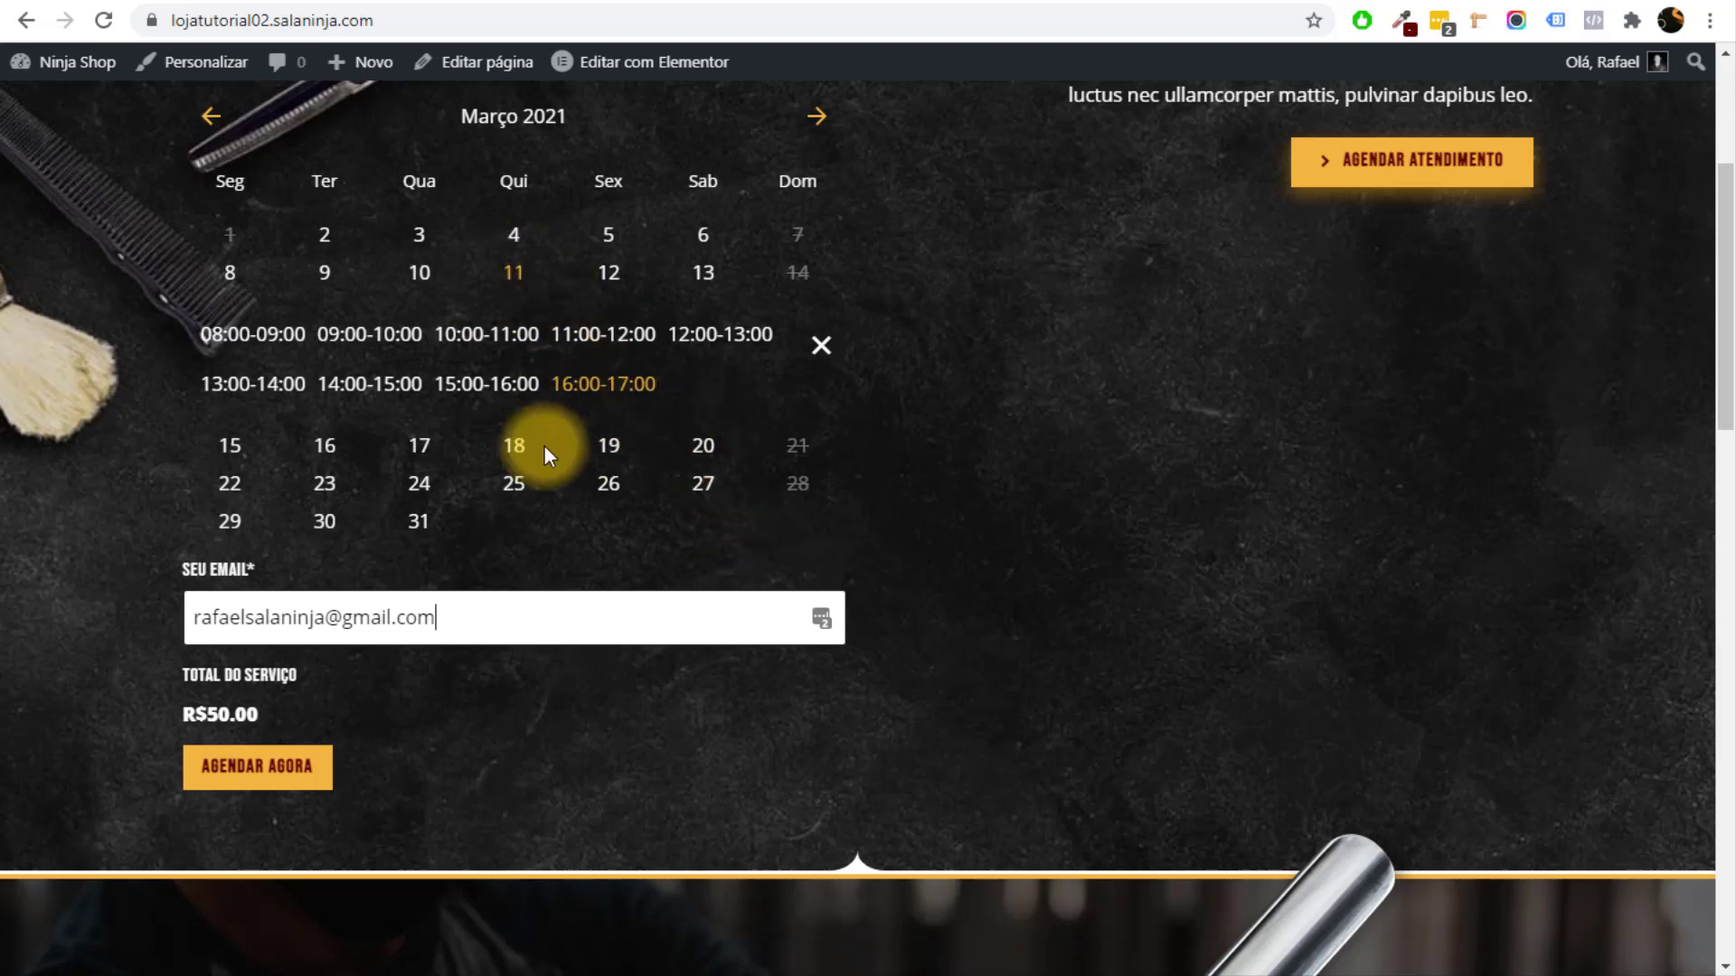
- Submit the booking and check the 'Agendamento realizado com sucesso!' message
click(303, 774)
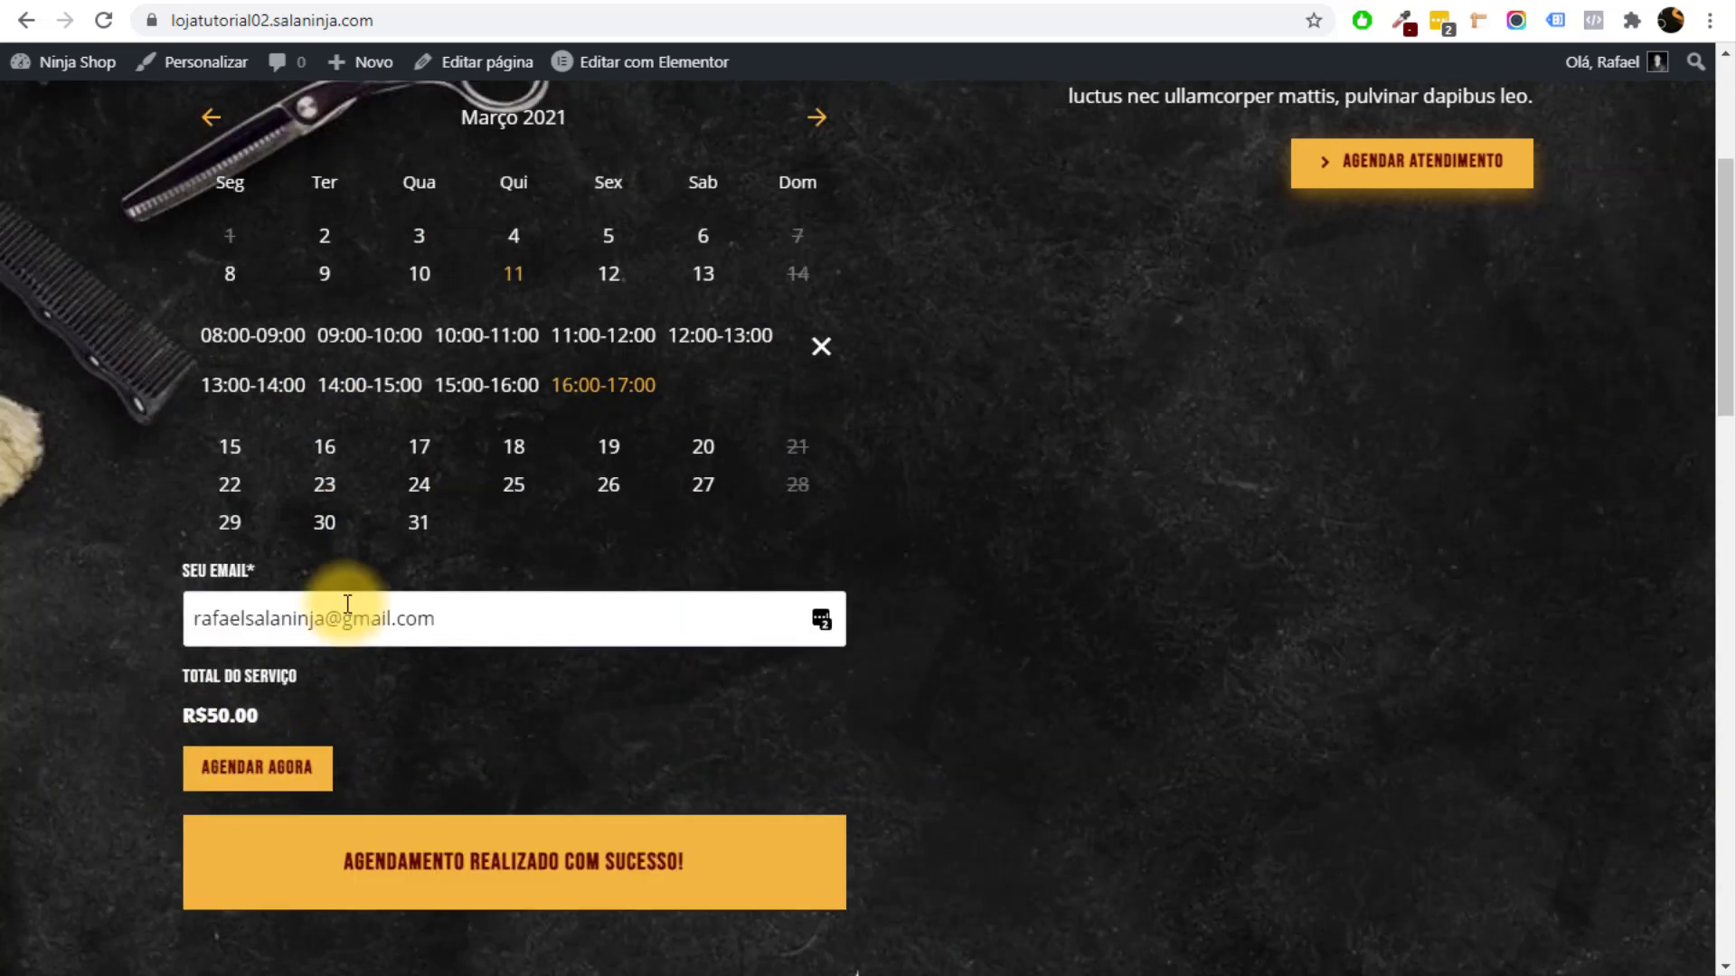
scroll(340, 609, up, 3)
scroll(543, 515, down, 1)
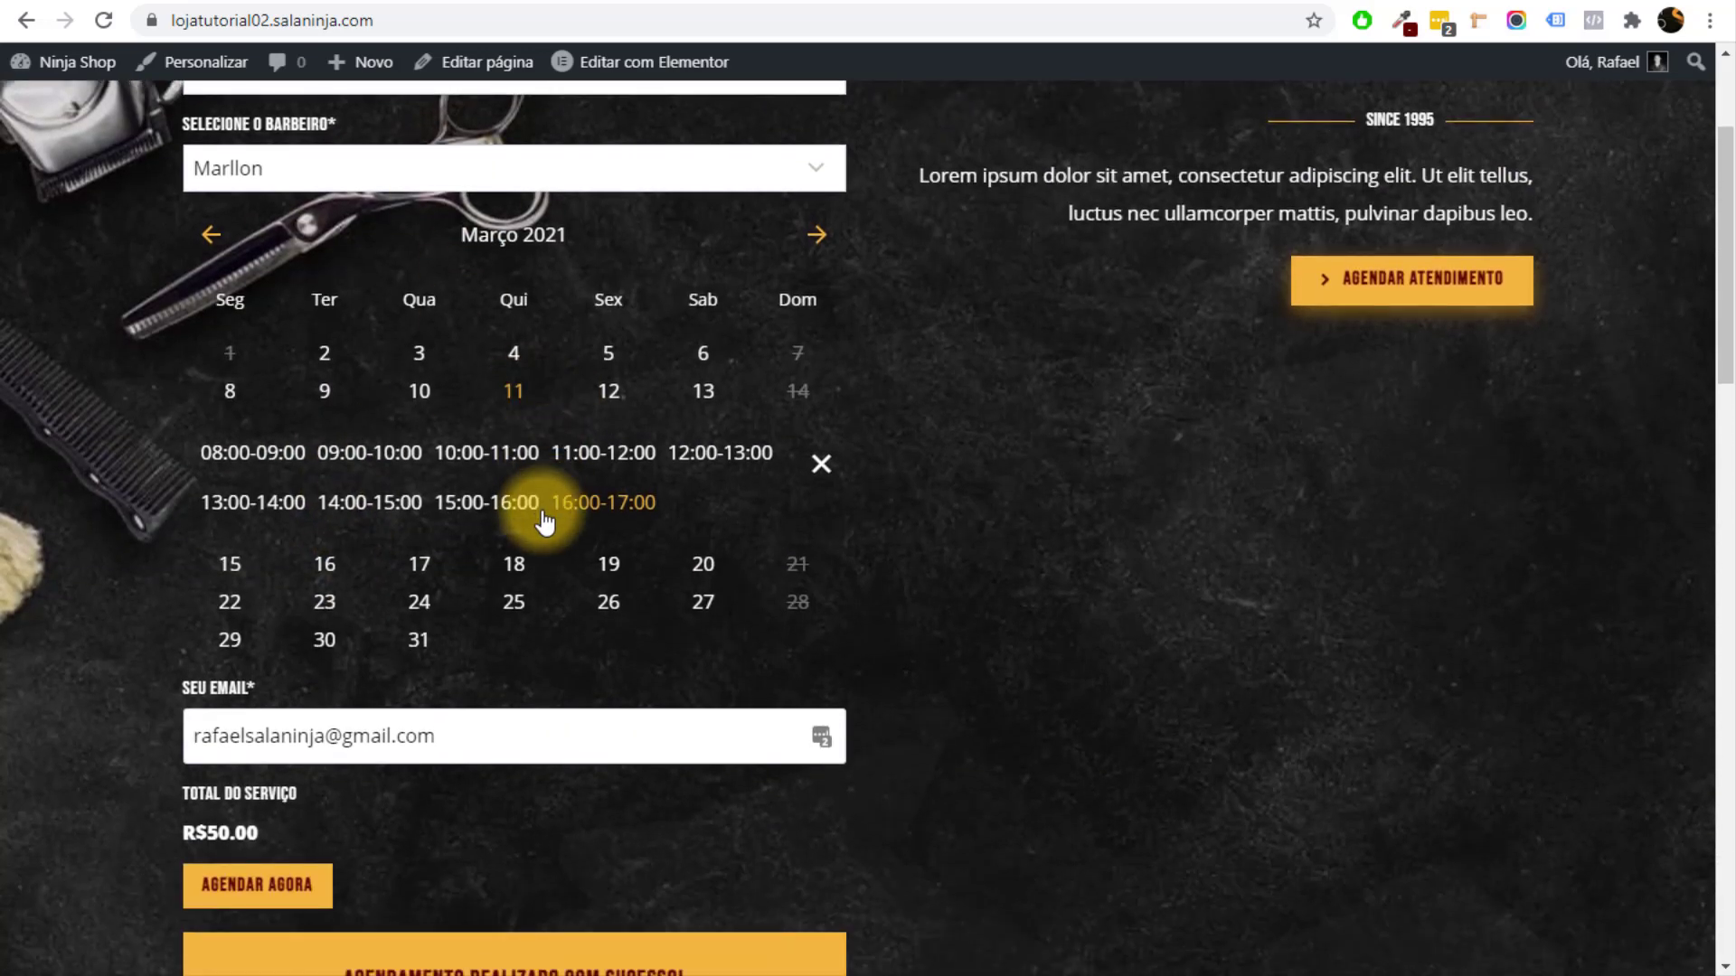
scroll(542, 522, down, 4)
drag(378, 628, 678, 630)
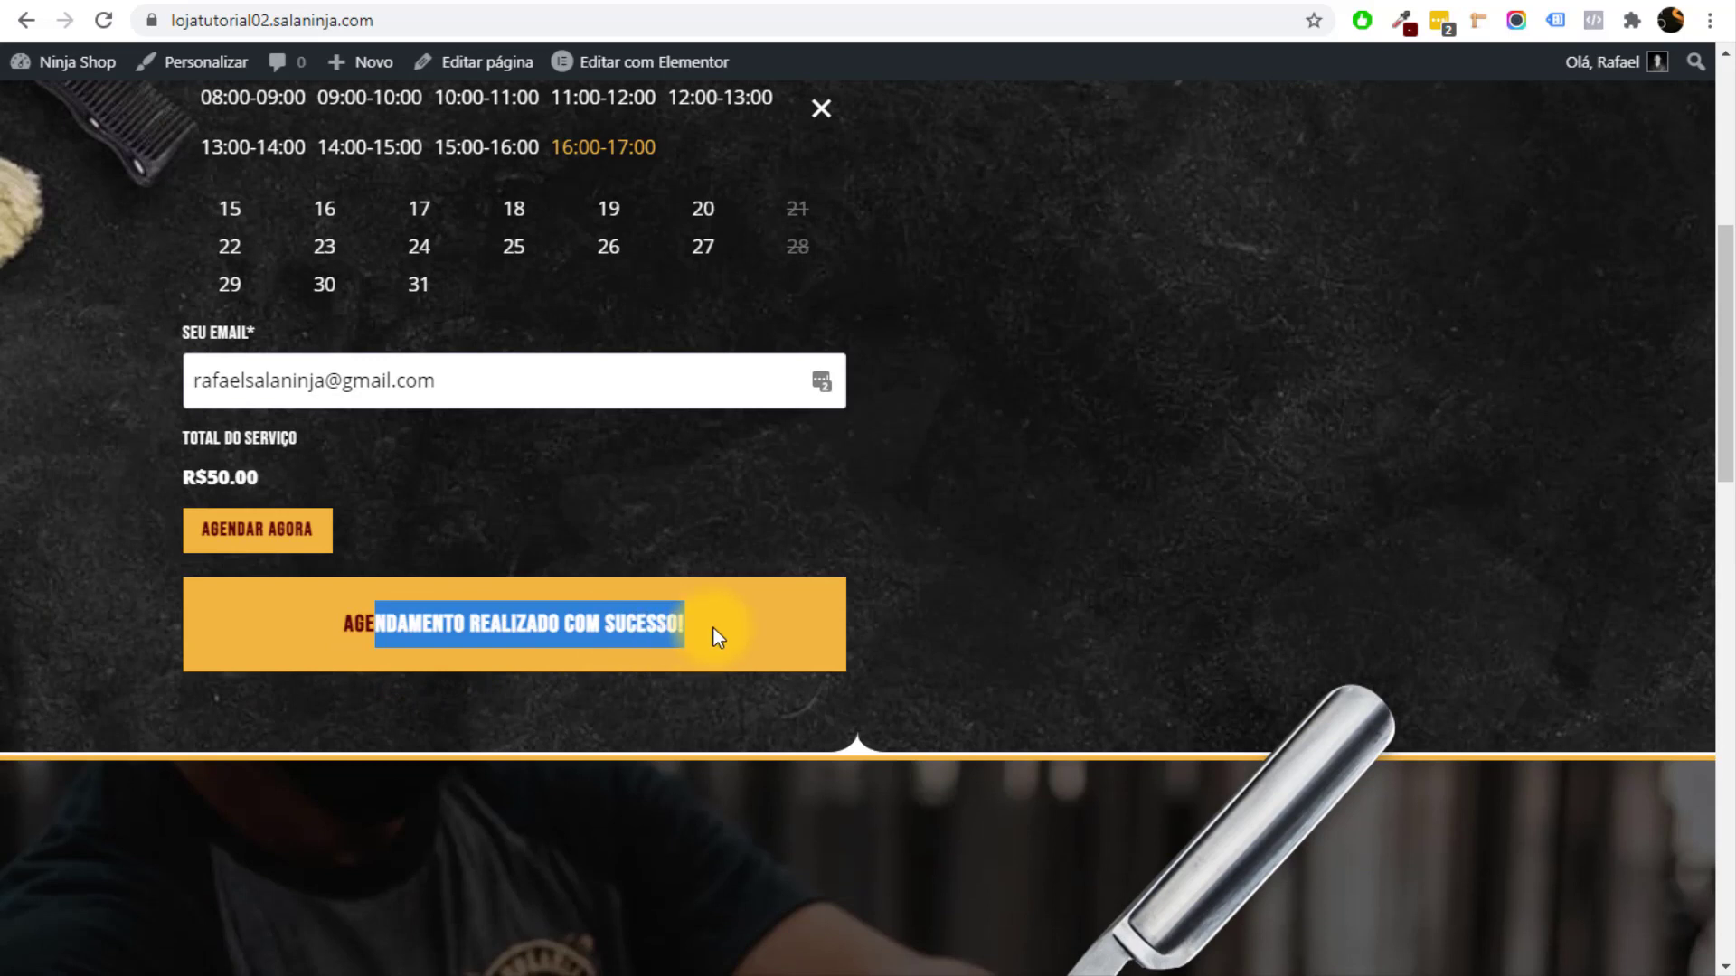
click(714, 628)
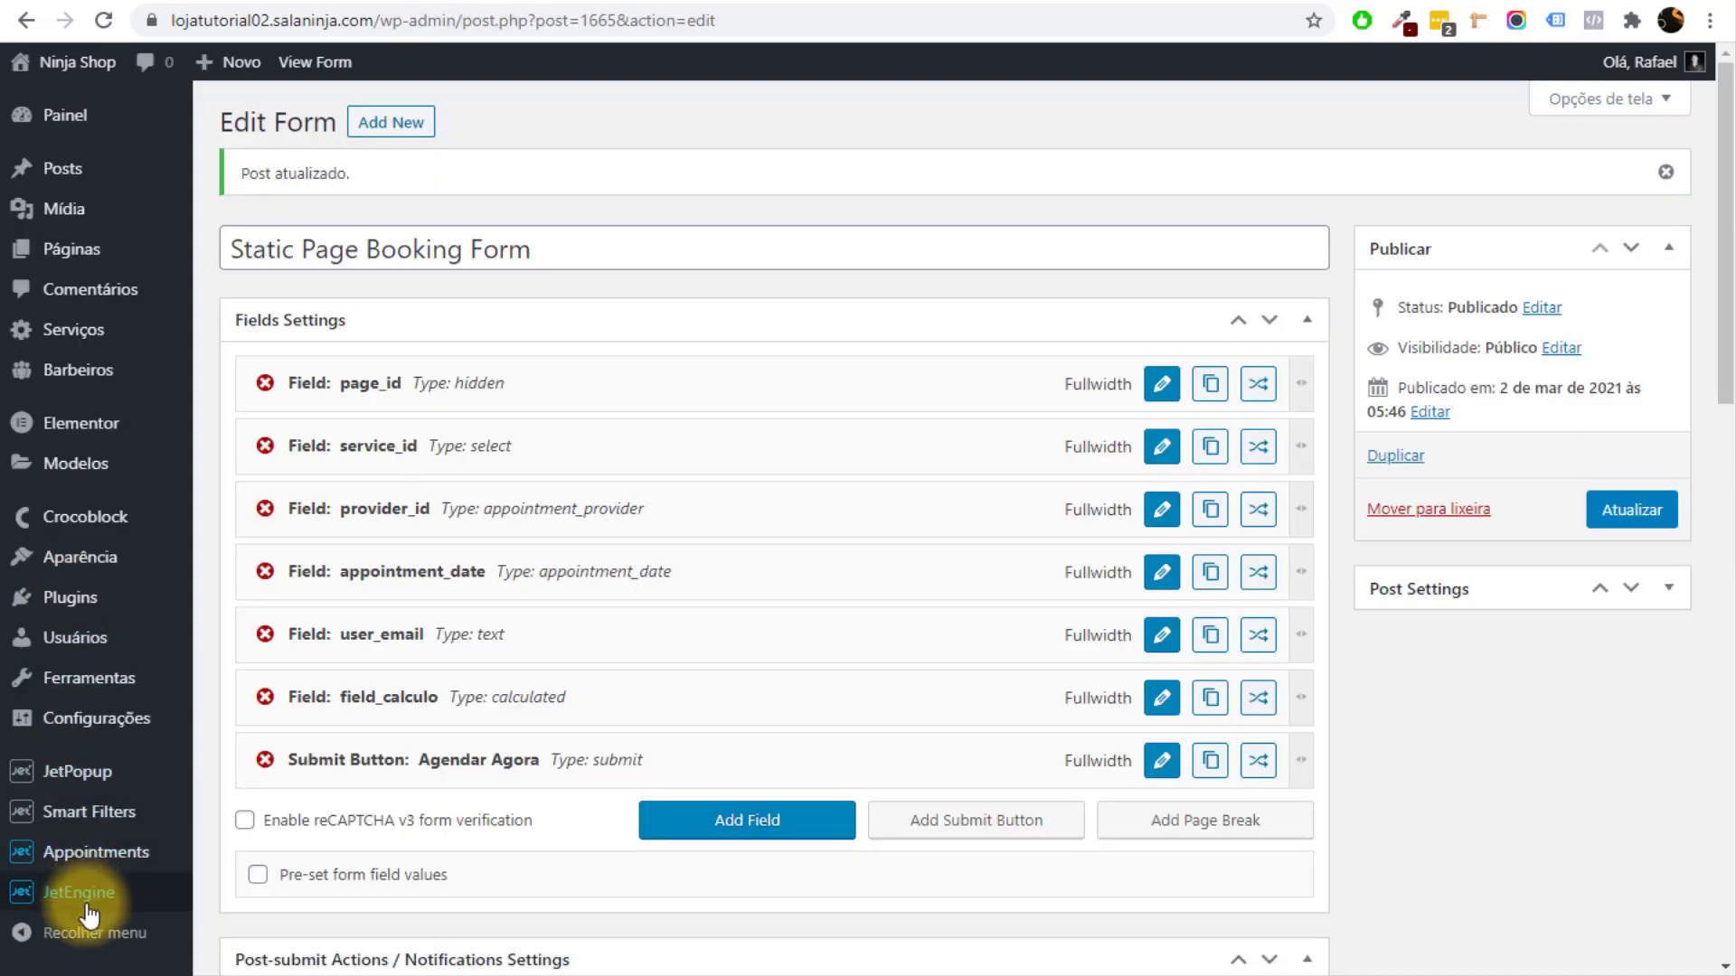
- Check the new pending Marllon appointment in the Appointments list
mouse_move(113, 852)
click(287, 851)
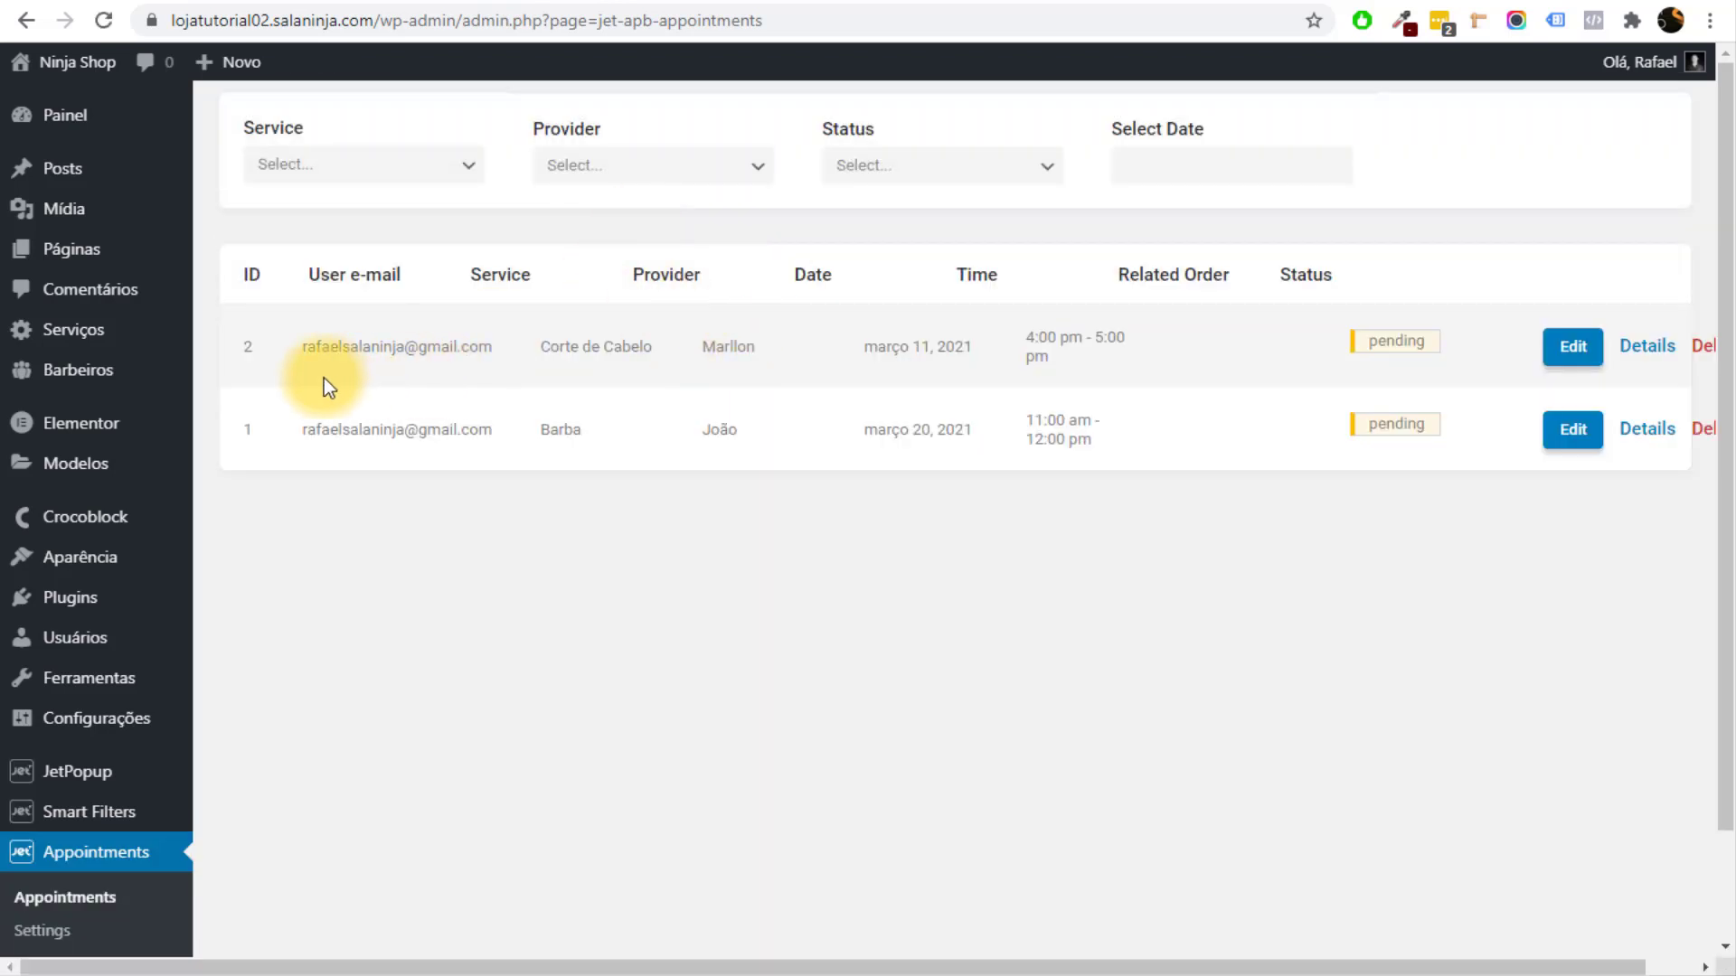
drag(354, 354, 749, 348)
click(632, 341)
click(757, 421)
scroll(563, 589, down, 2)
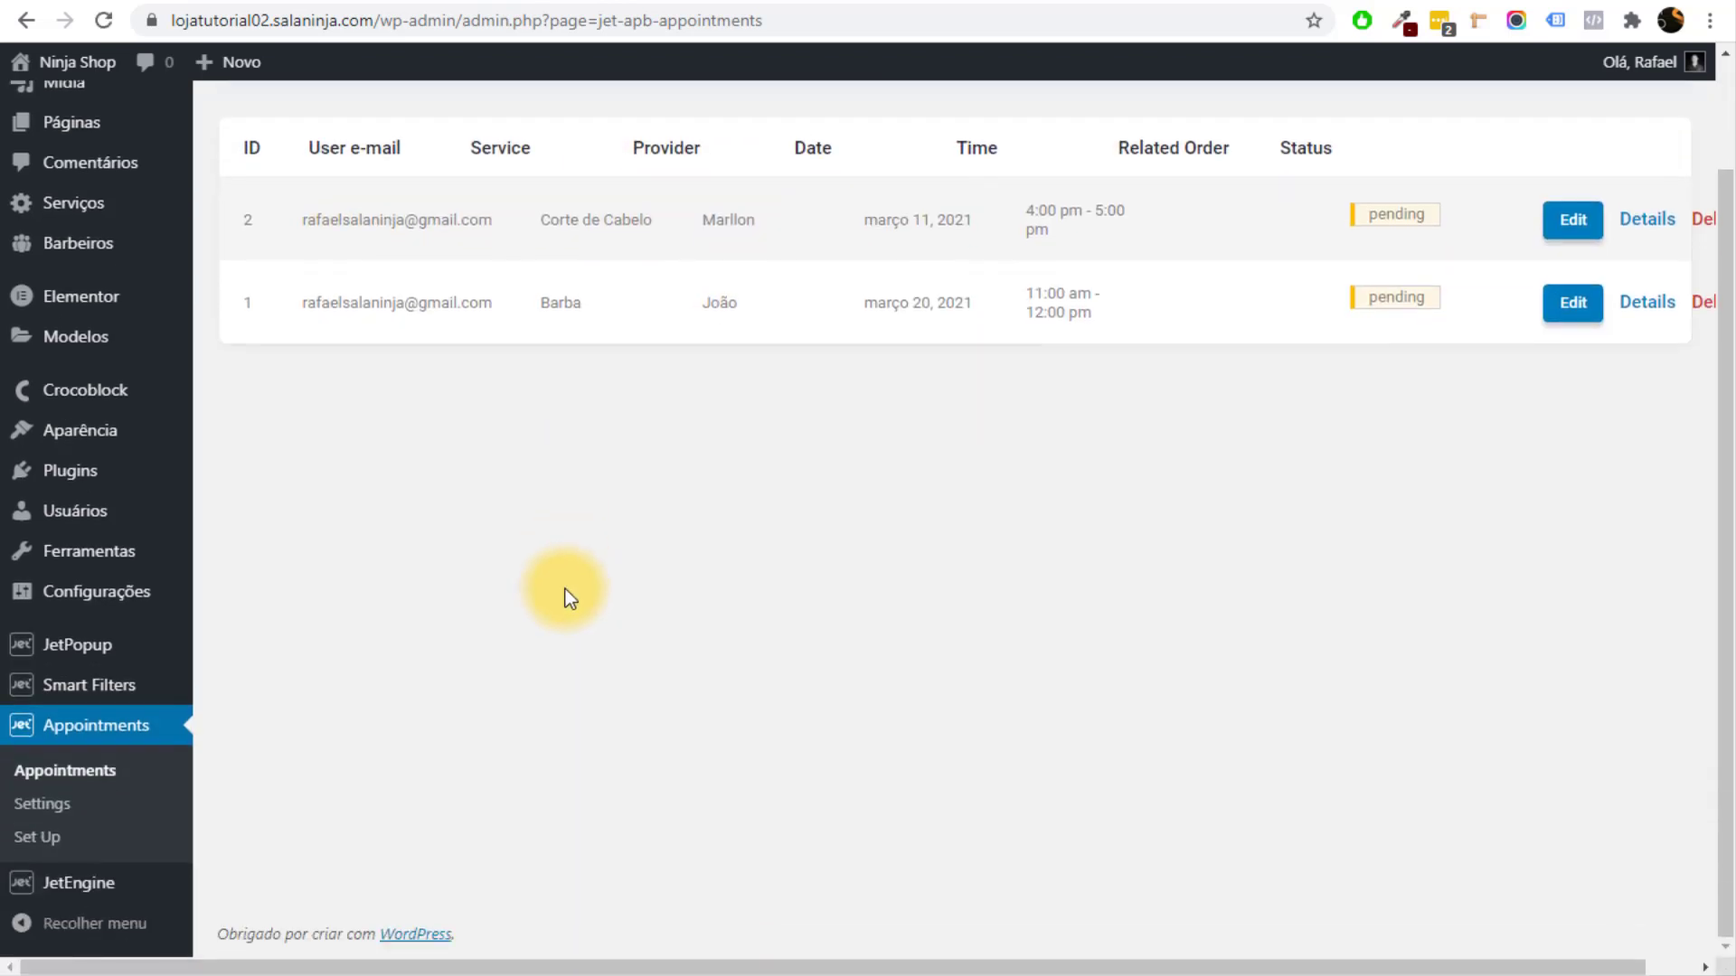
- Open the Static Page Booking Form from JetEngine Forms for editing
mouse_move(90, 882)
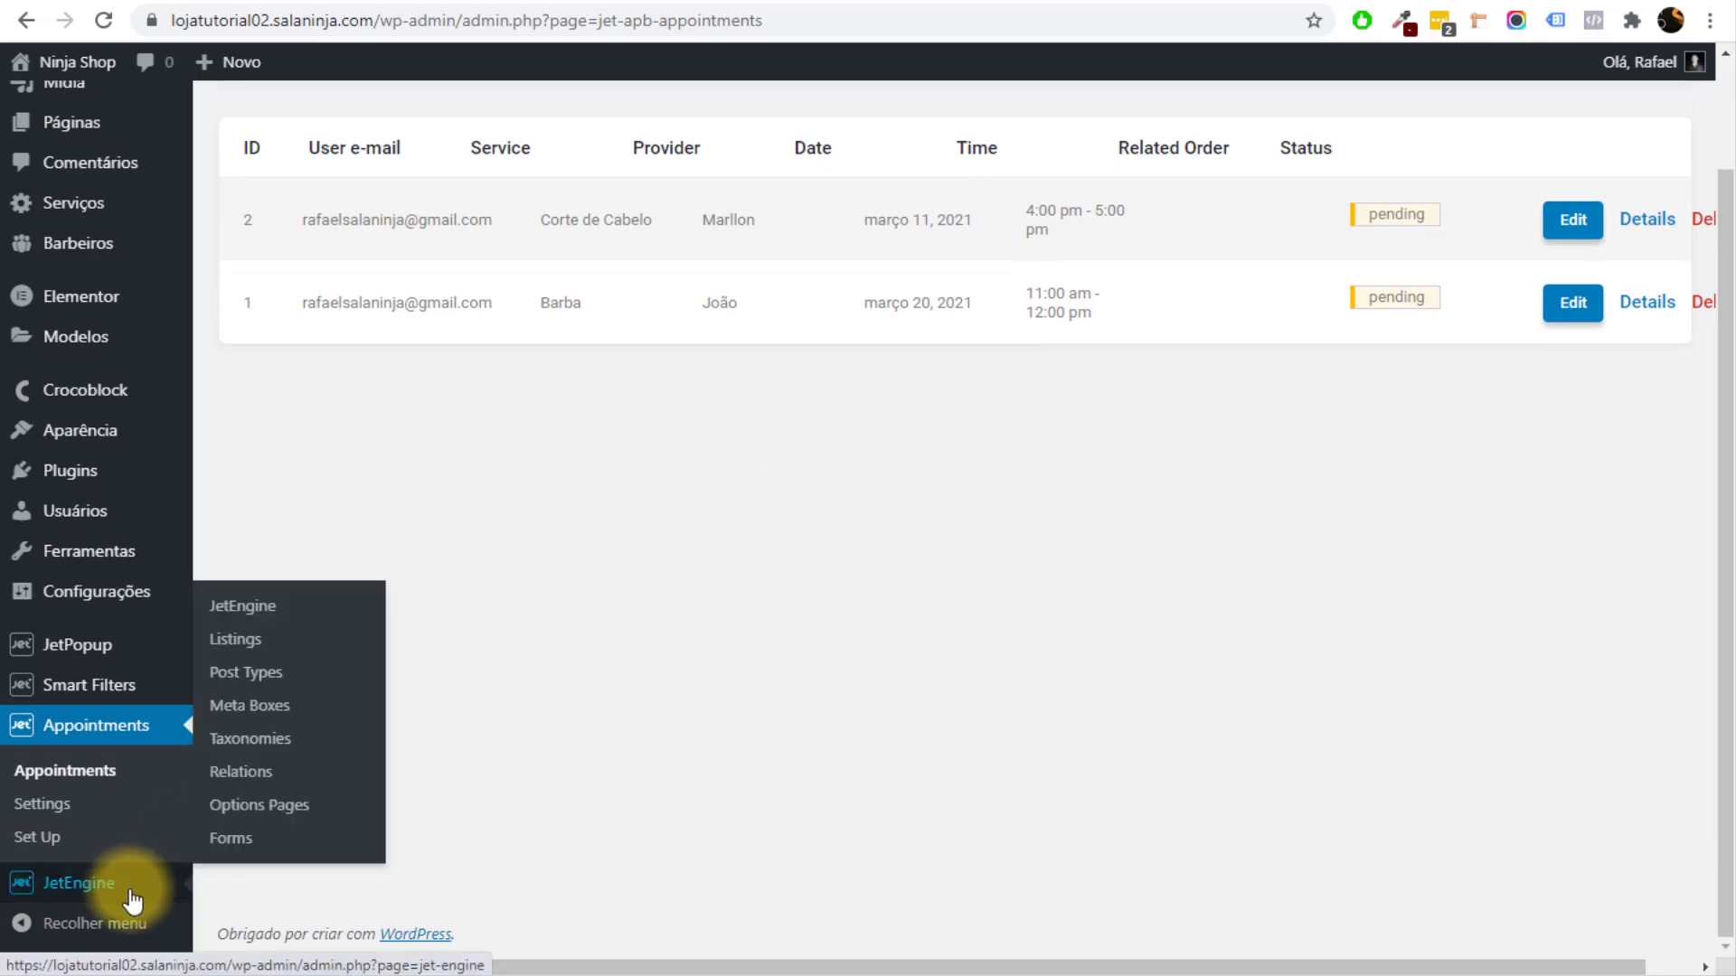
click(262, 843)
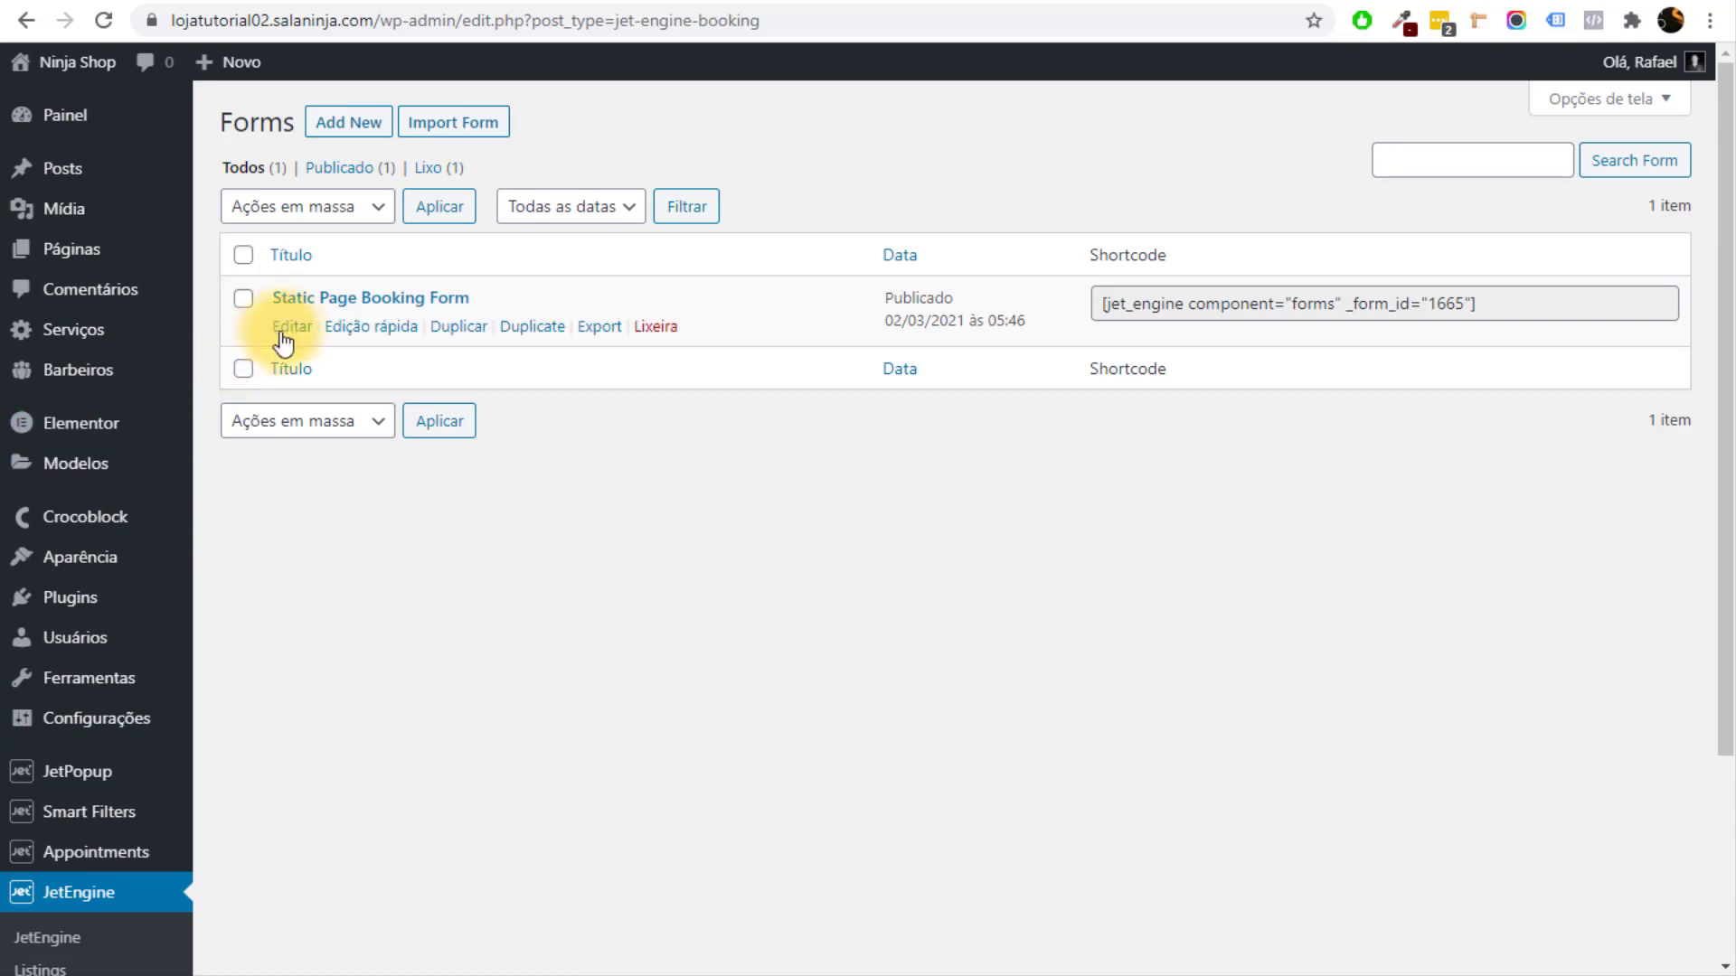
click(291, 326)
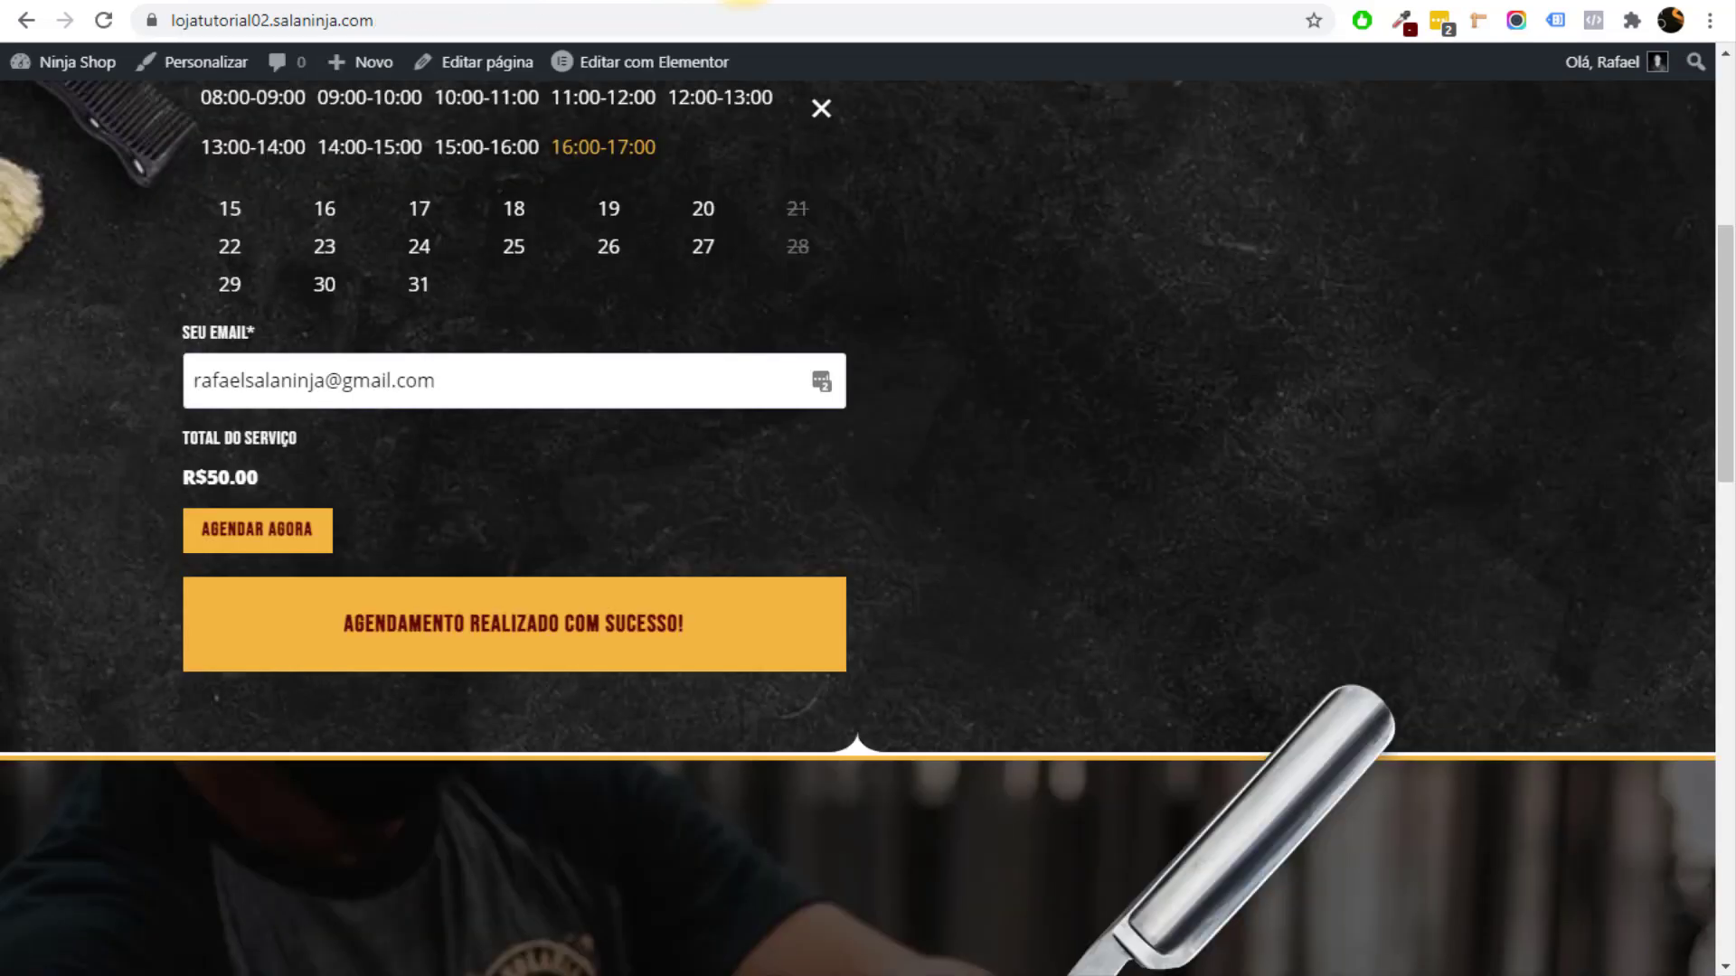
scroll(423, 486, up, 2)
scroll(423, 486, up, 1)
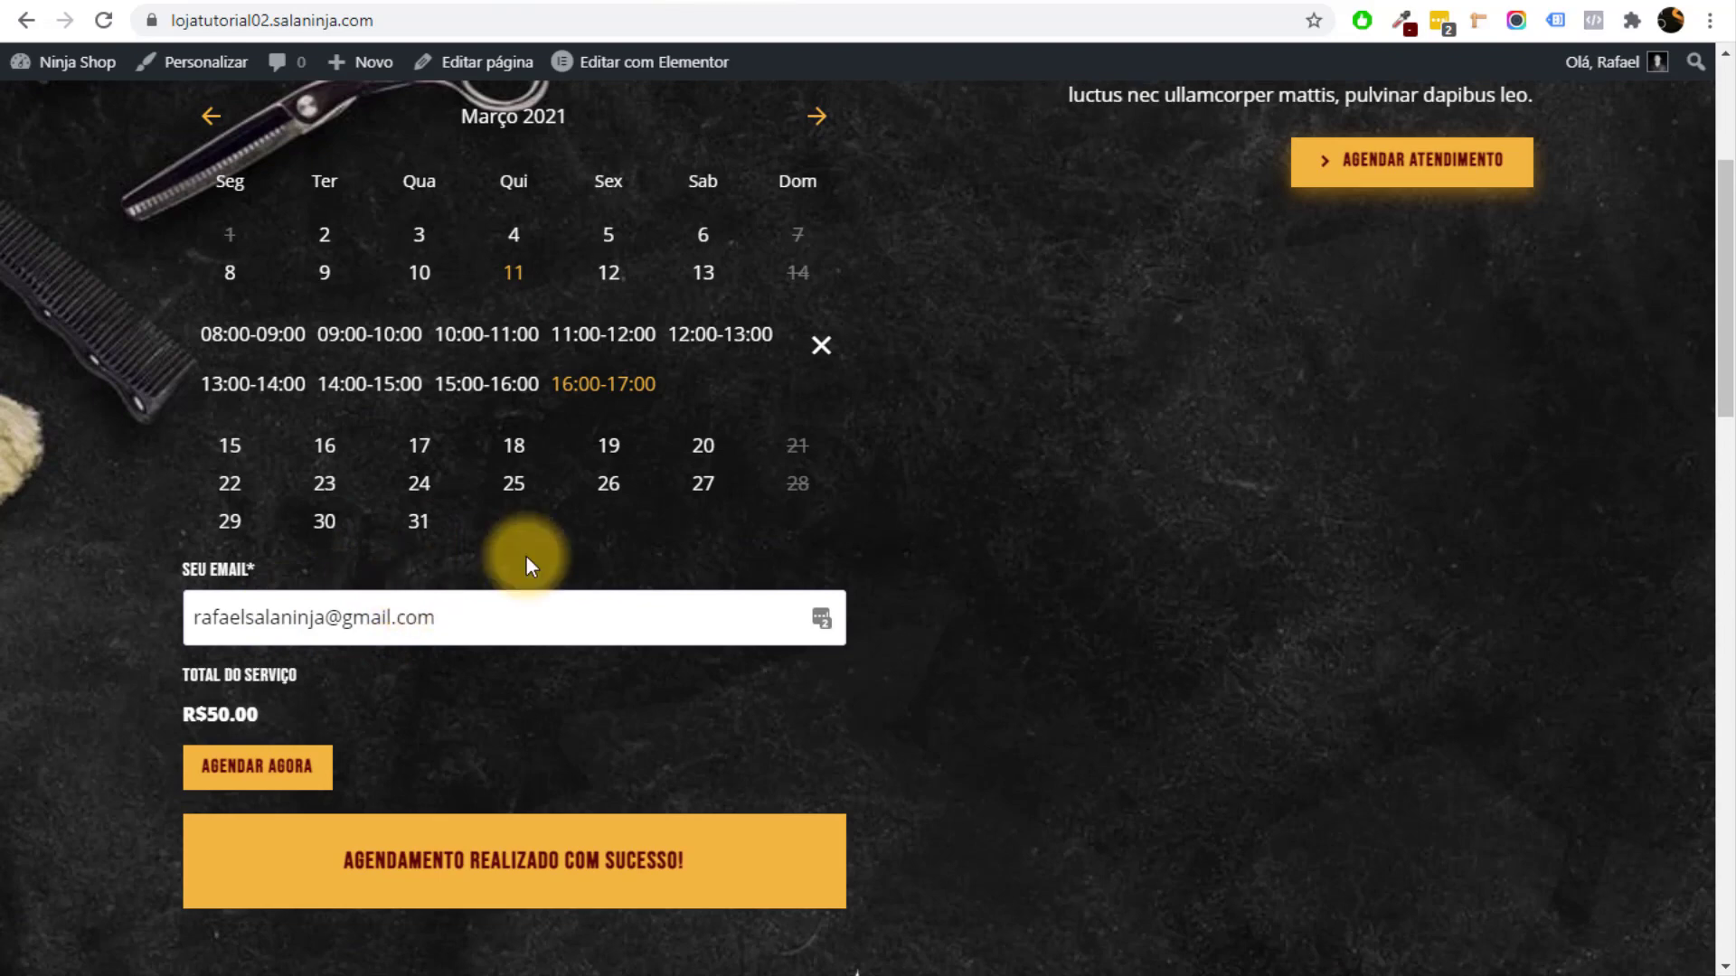
scroll(786, 420, up, 3)
scroll(495, 413, down, 4)
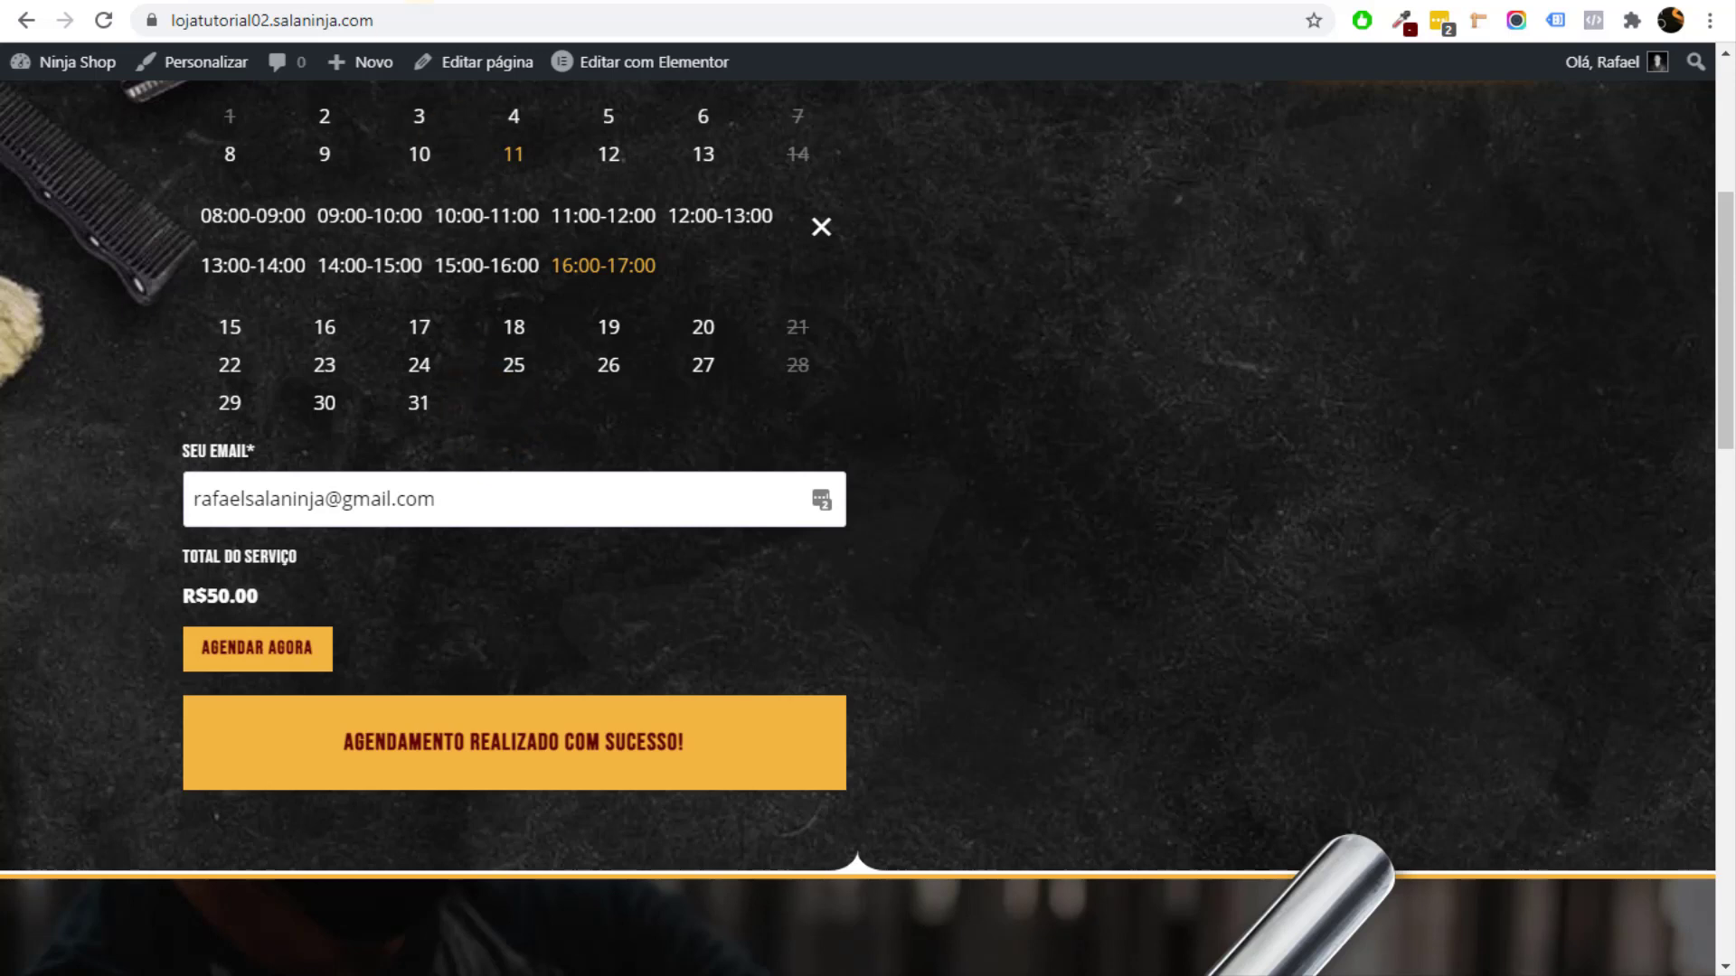
key(ctrl+Tab)
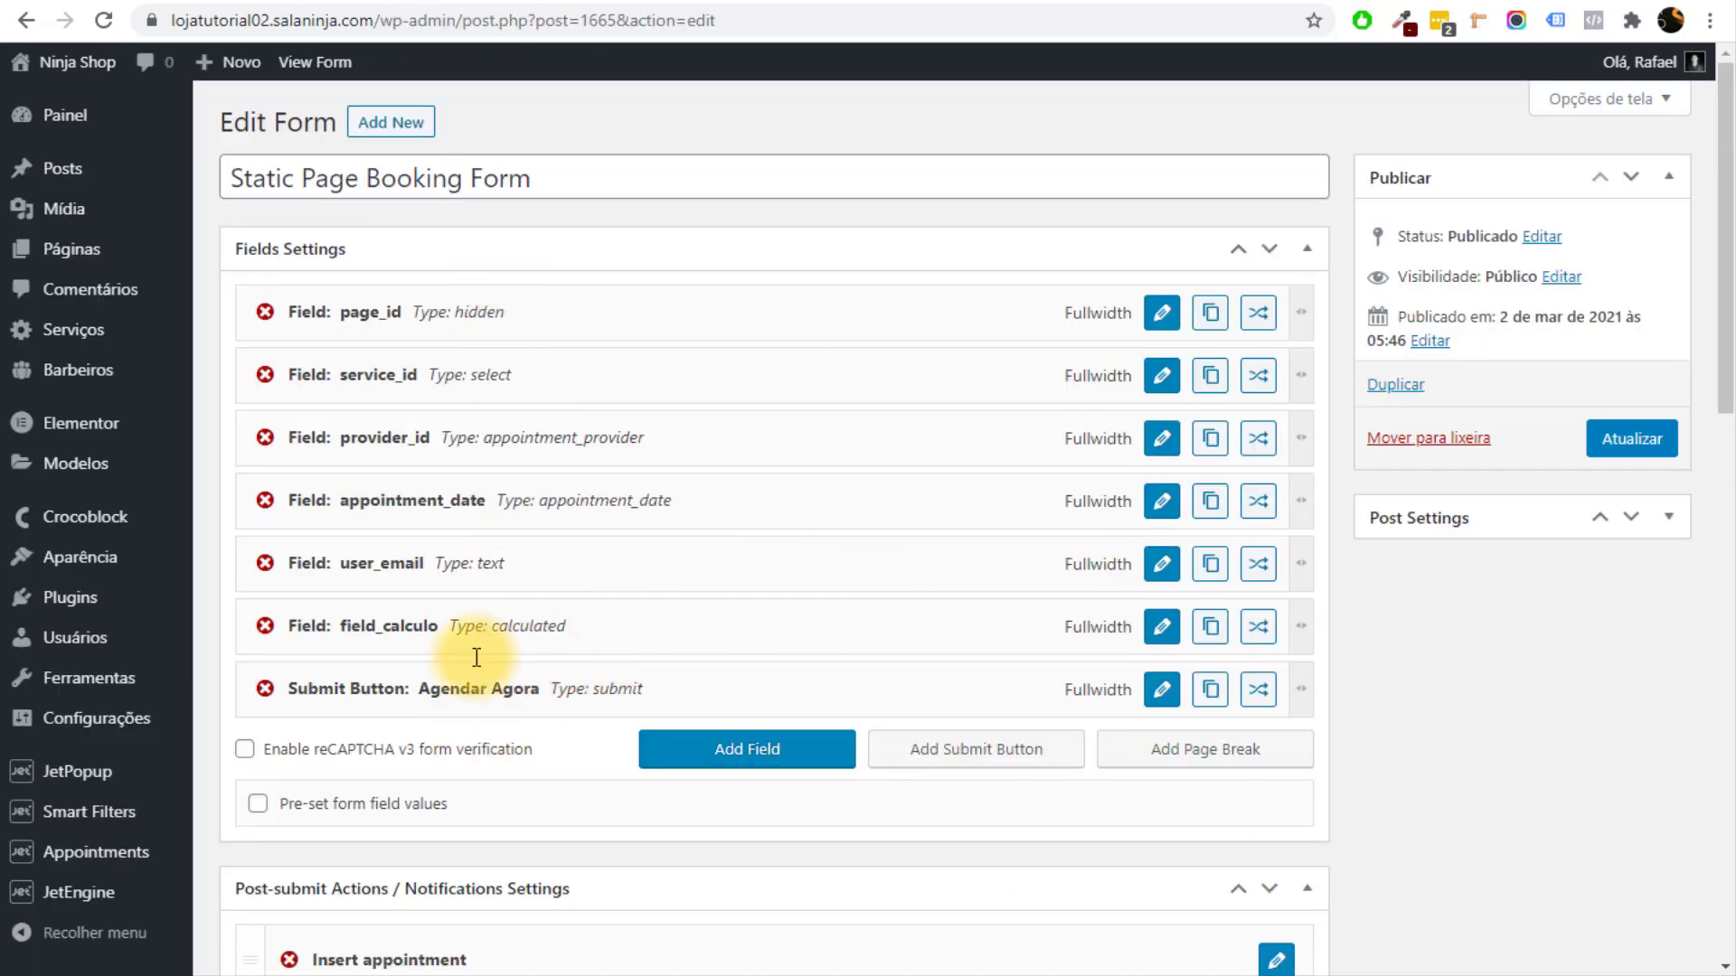
- Add a new Text-type field to the booking form
scroll(465, 573, down, 4)
click(772, 403)
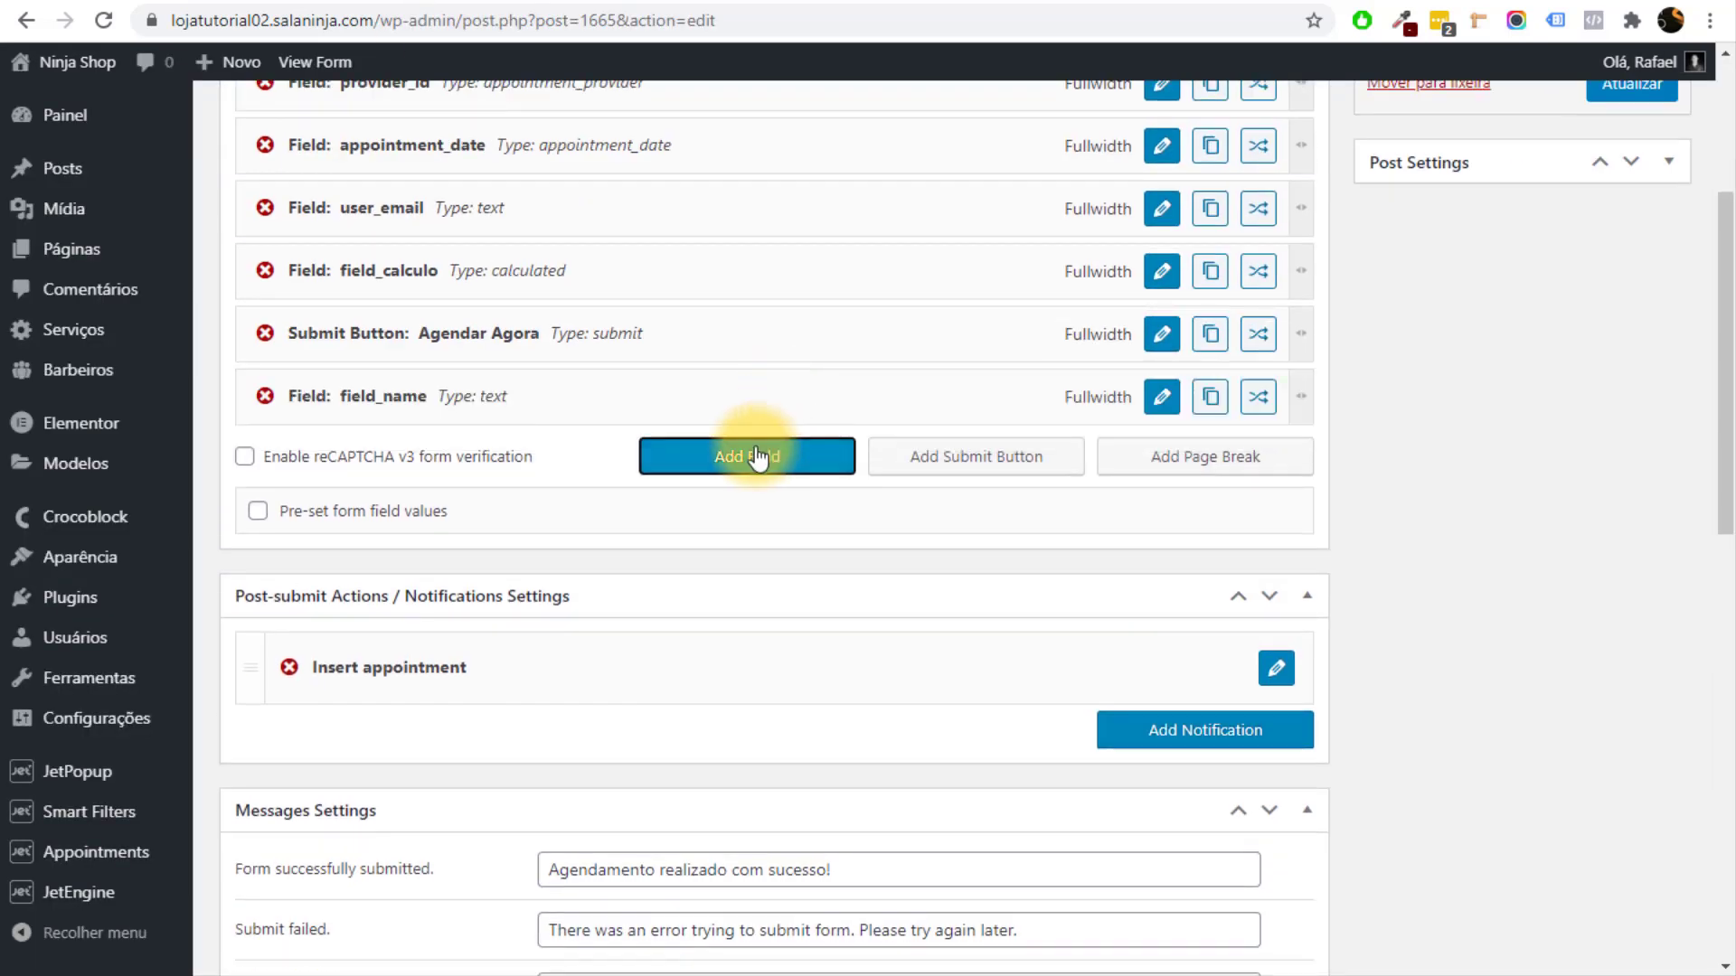
click(1164, 407)
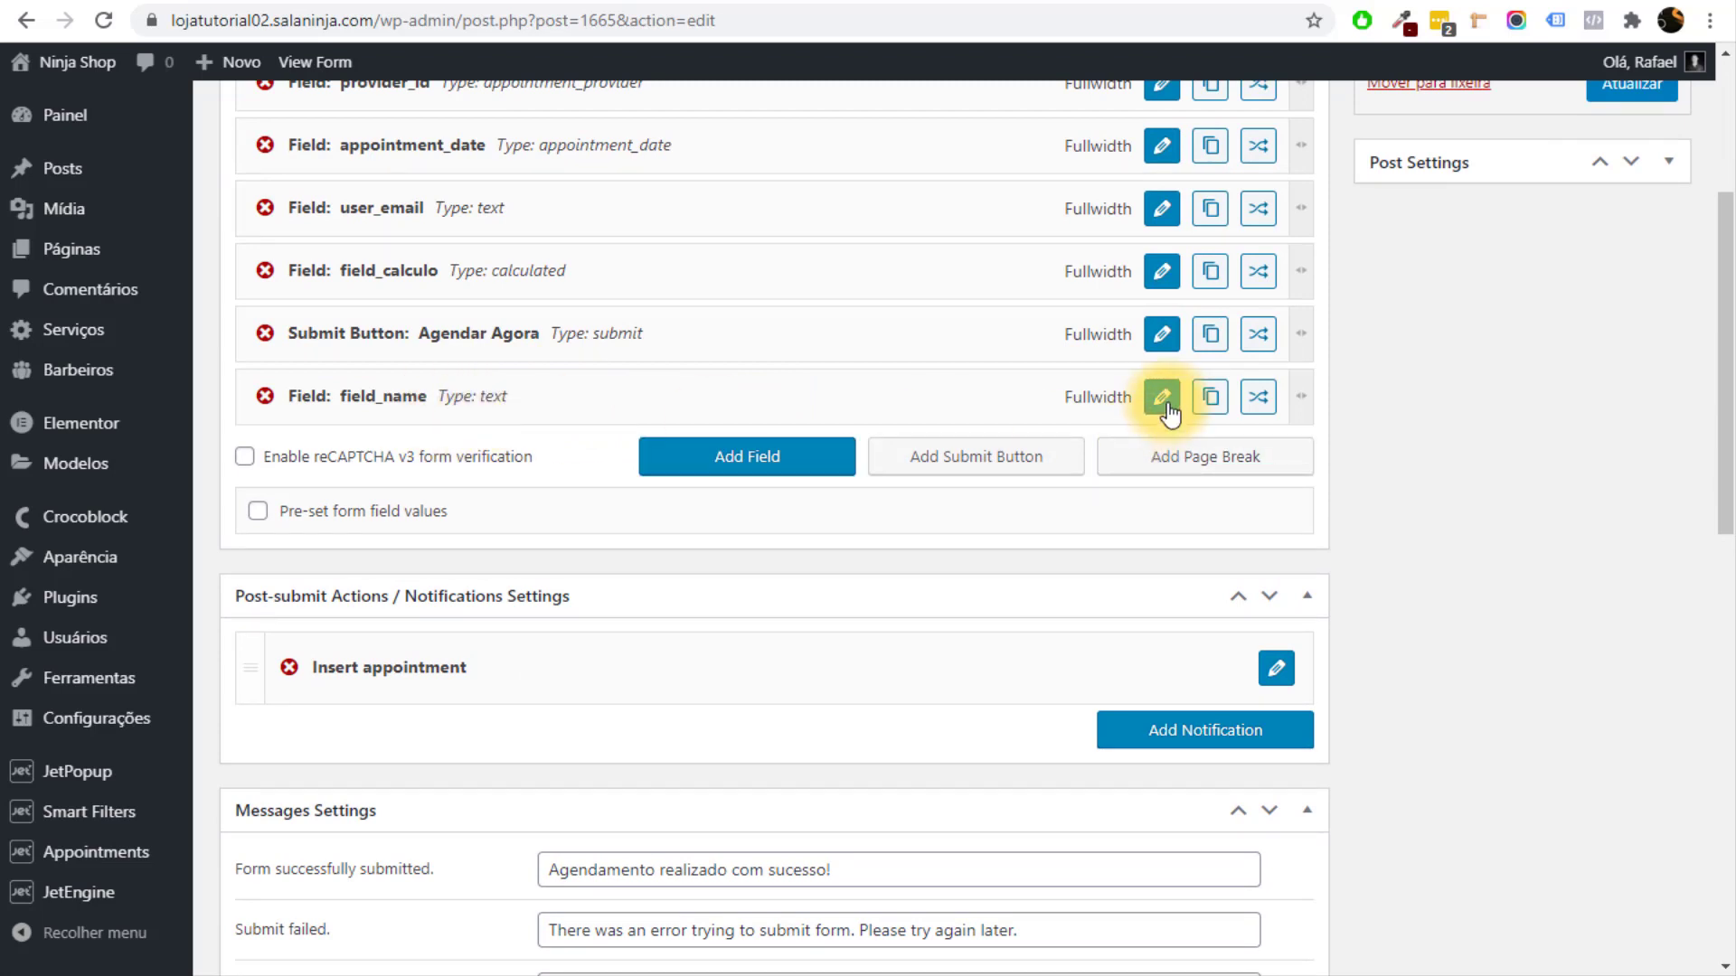
scroll(675, 465, up, 4)
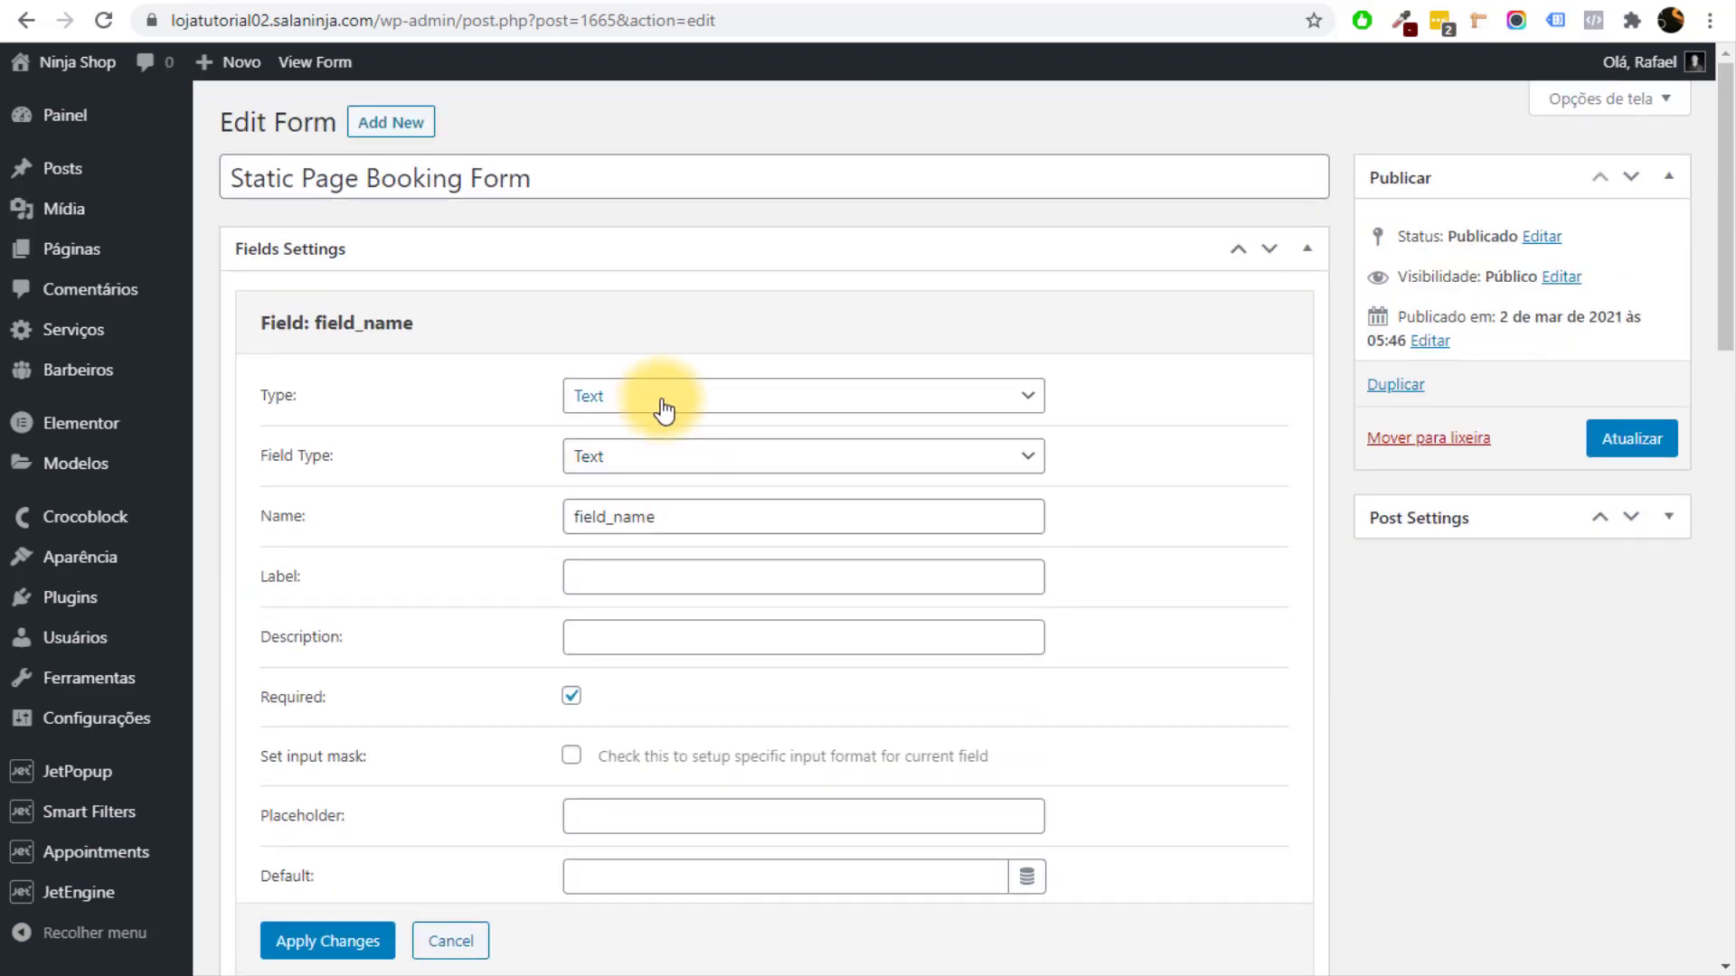
click(664, 410)
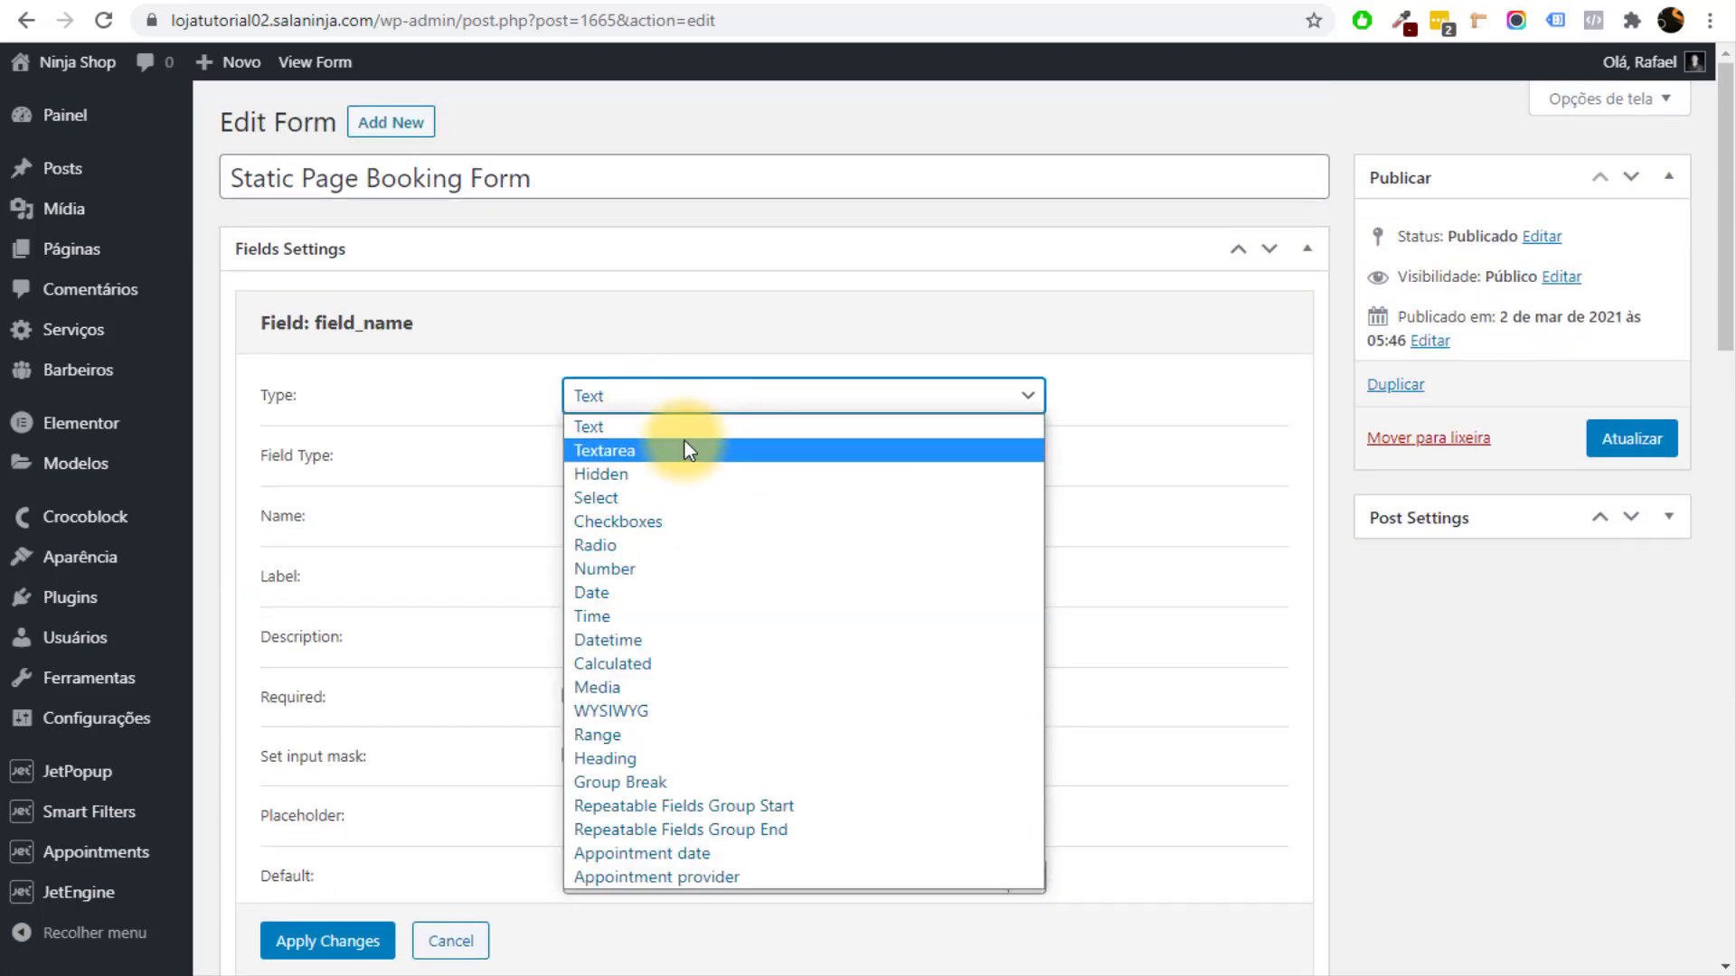
click(623, 425)
- Name it field_whatsapp with label Whatsapp, mark it required, and apply changes
double_click(269, 461)
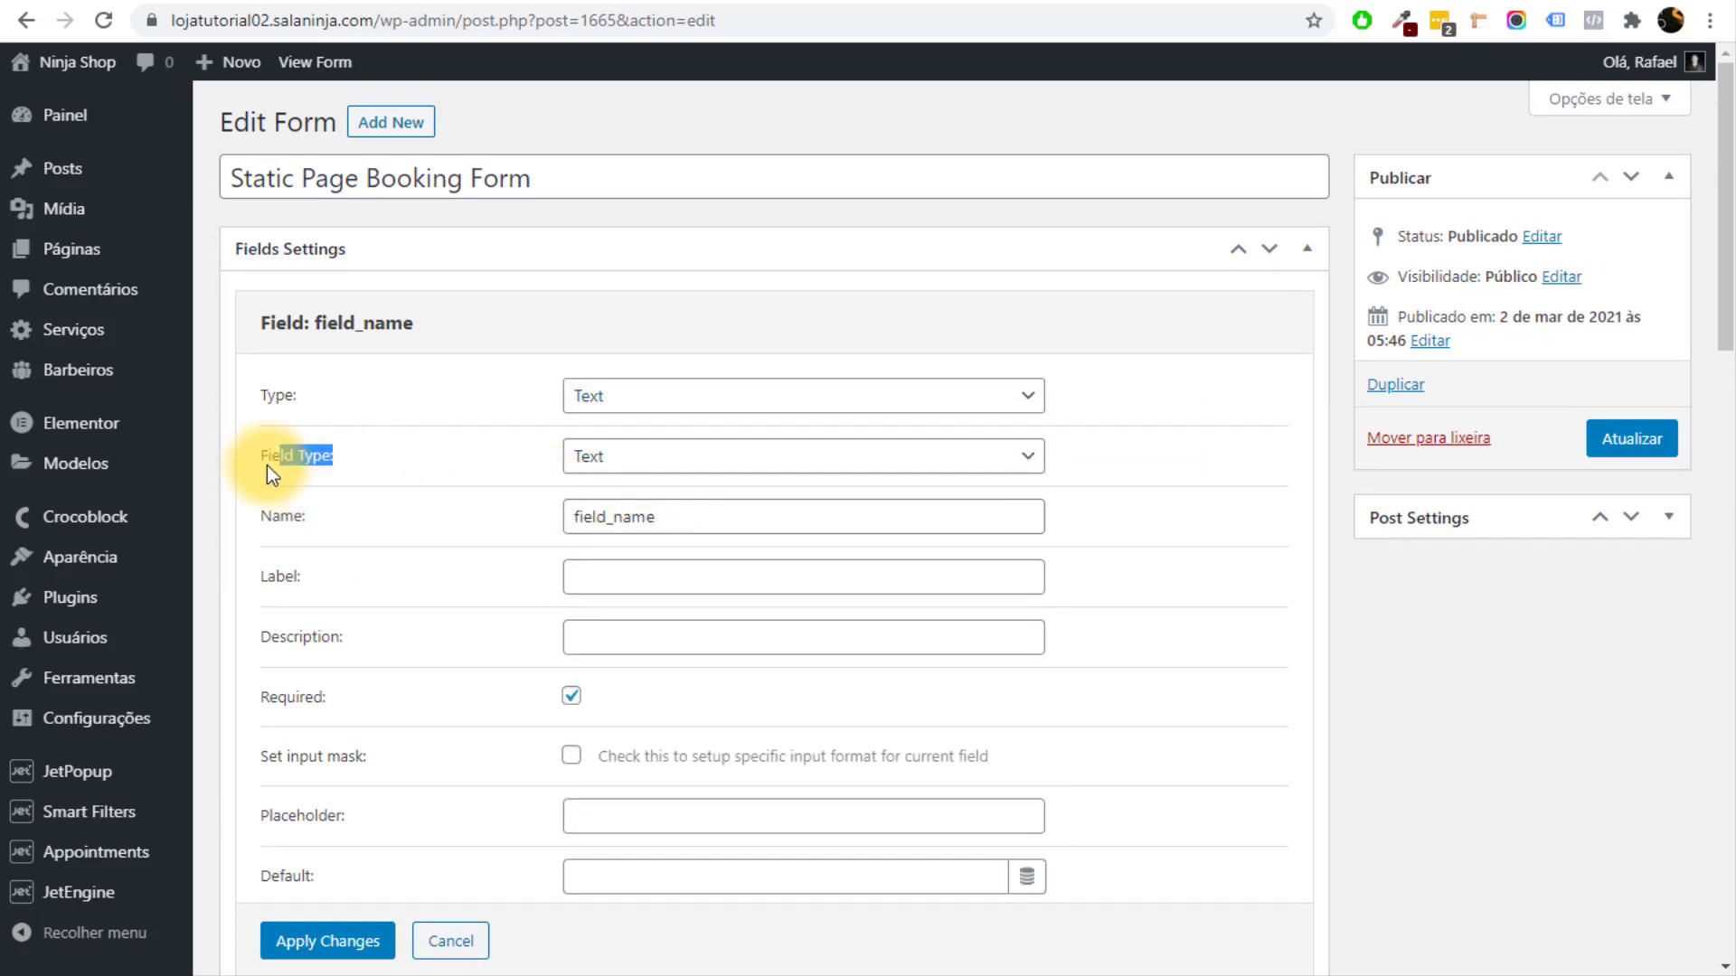
drag(678, 515, 622, 522)
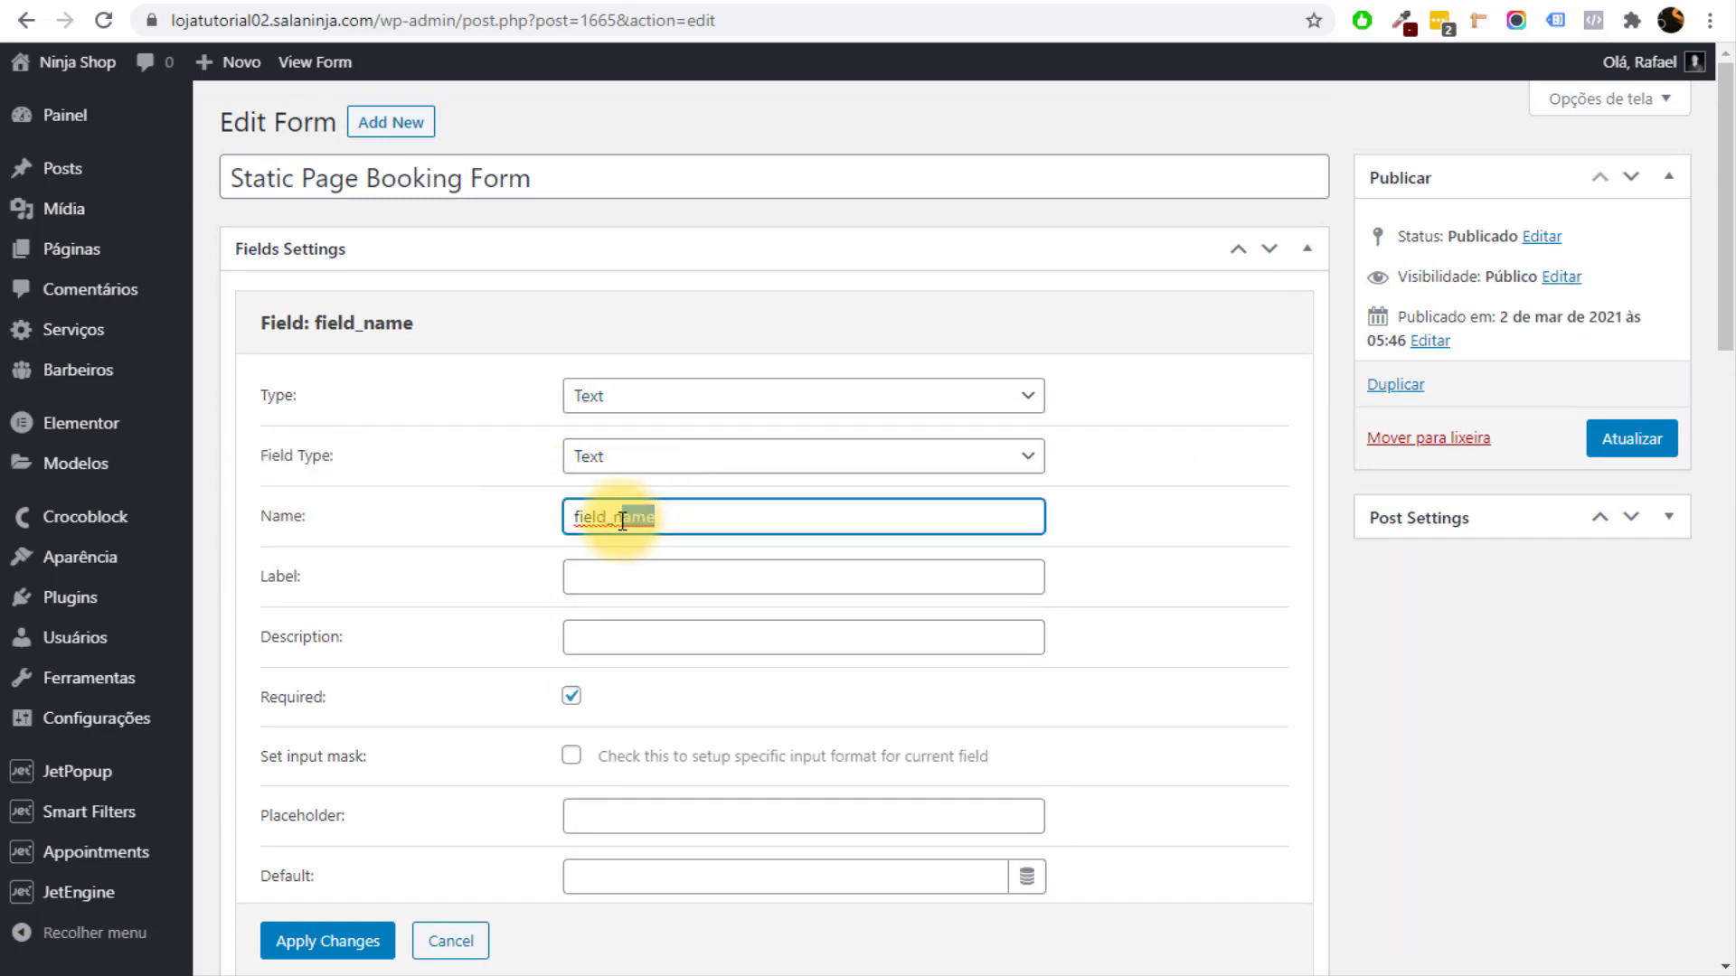
text(whatsapp)
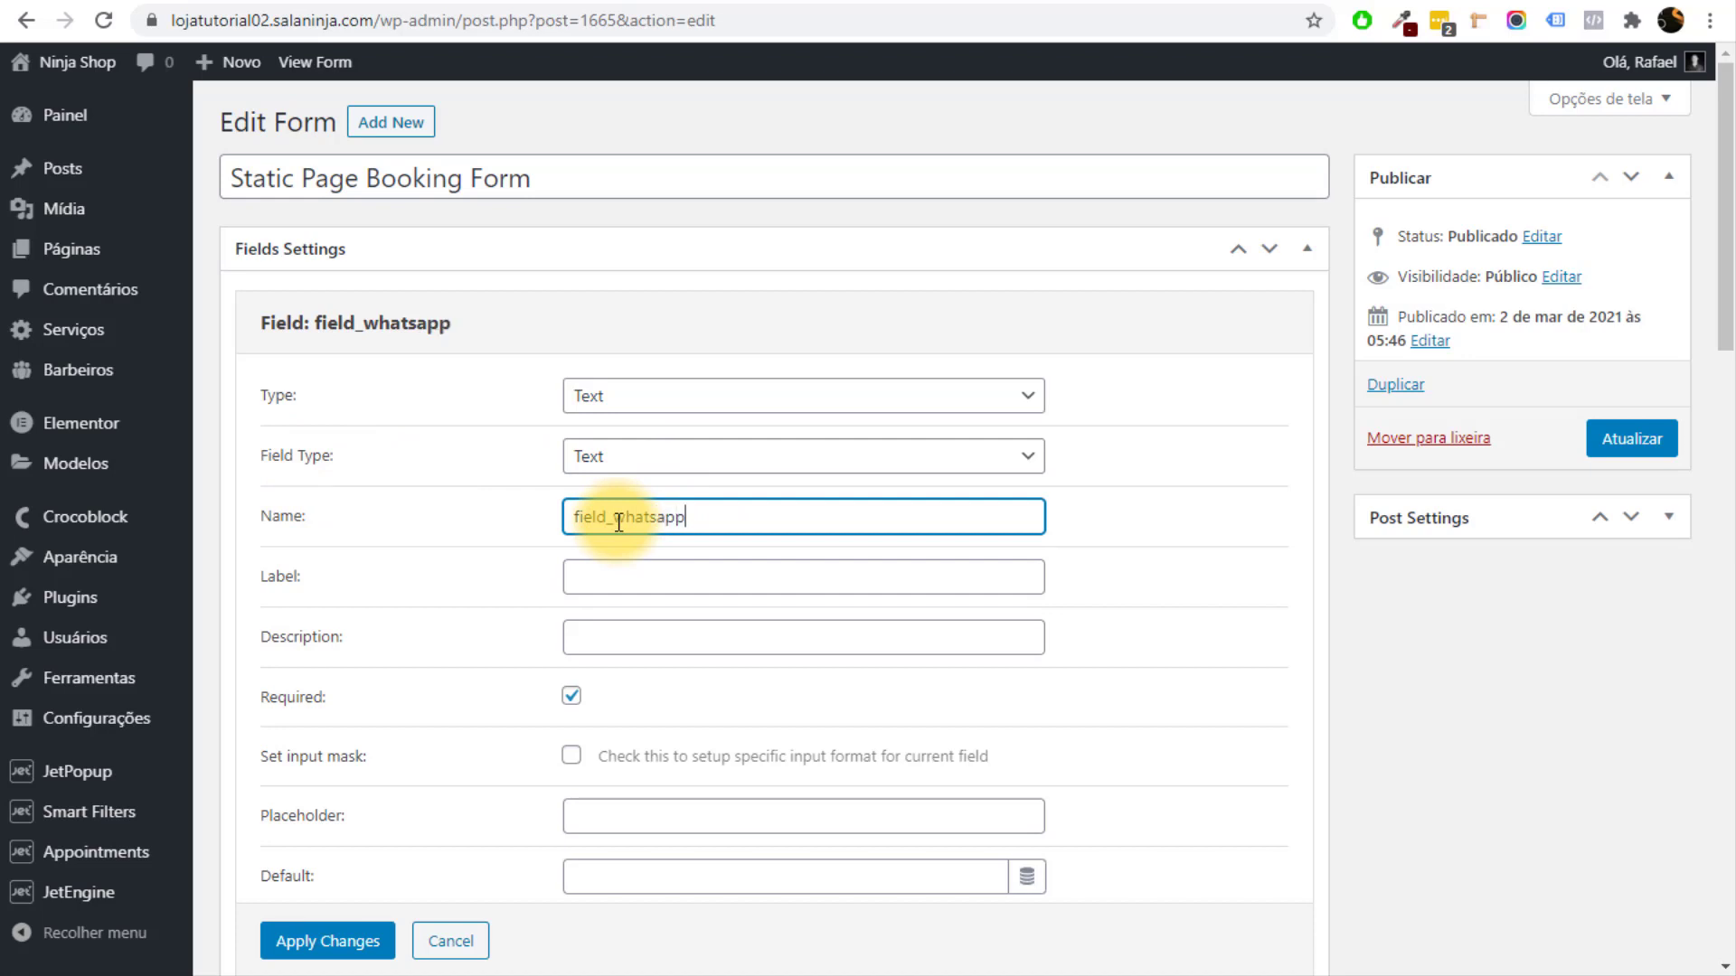
scroll(651, 551, down, 1)
click(661, 463)
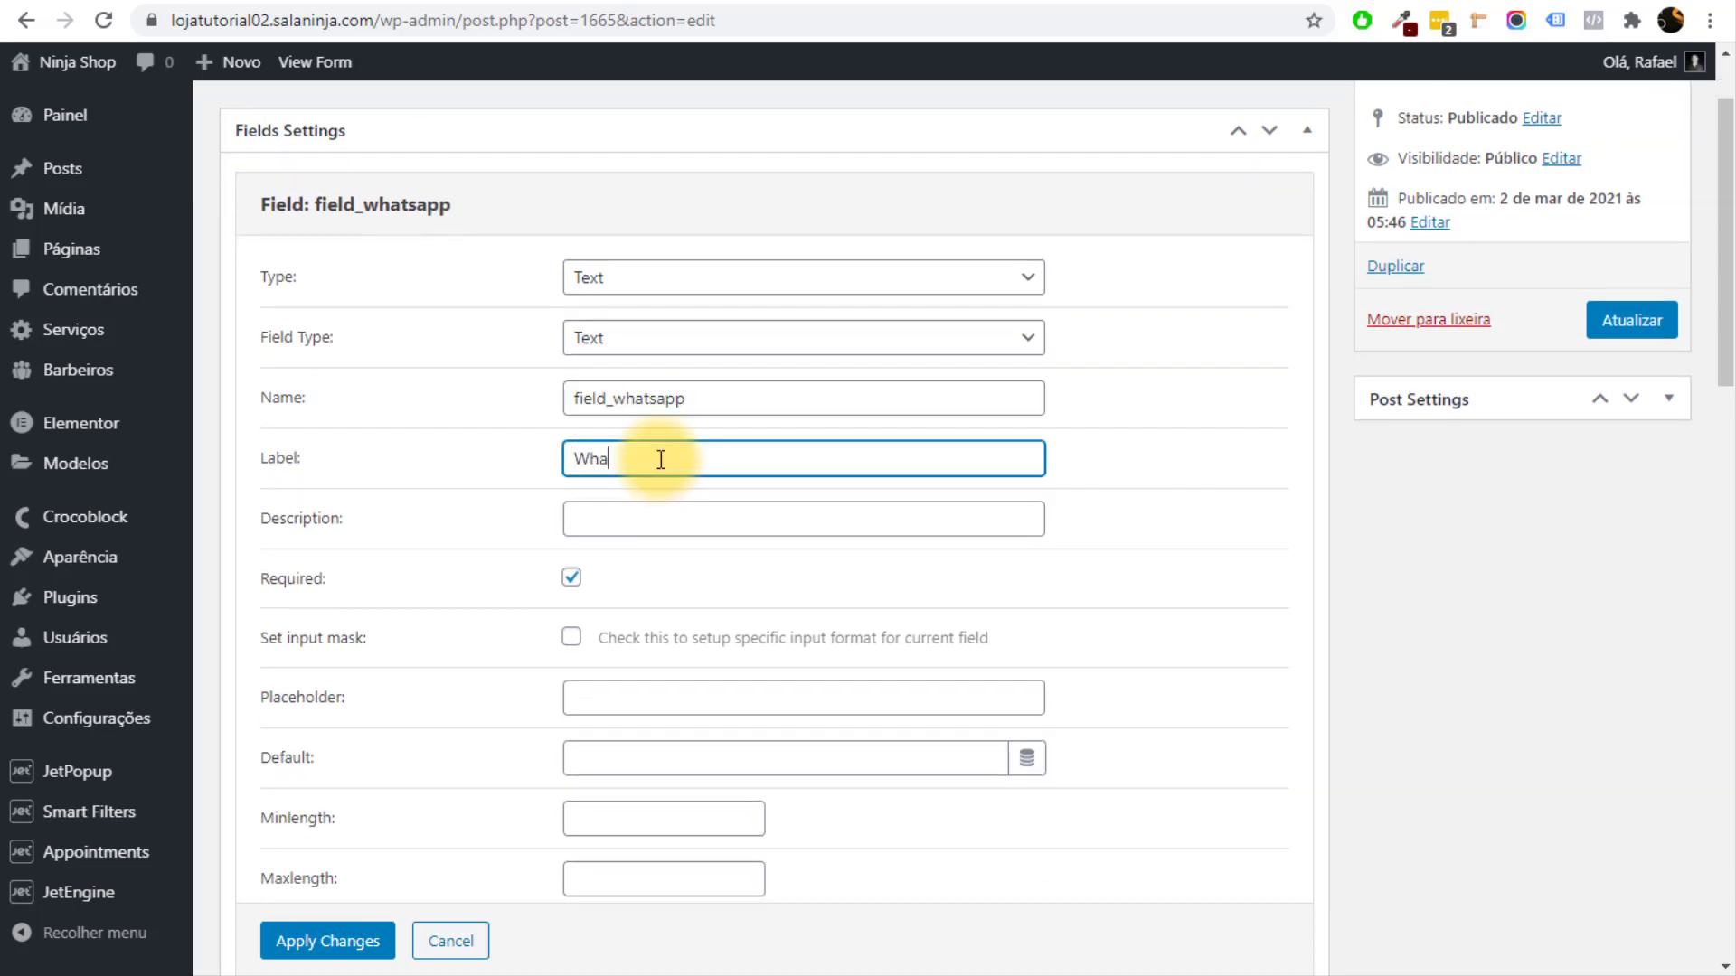
scroll(671, 463, down, 2)
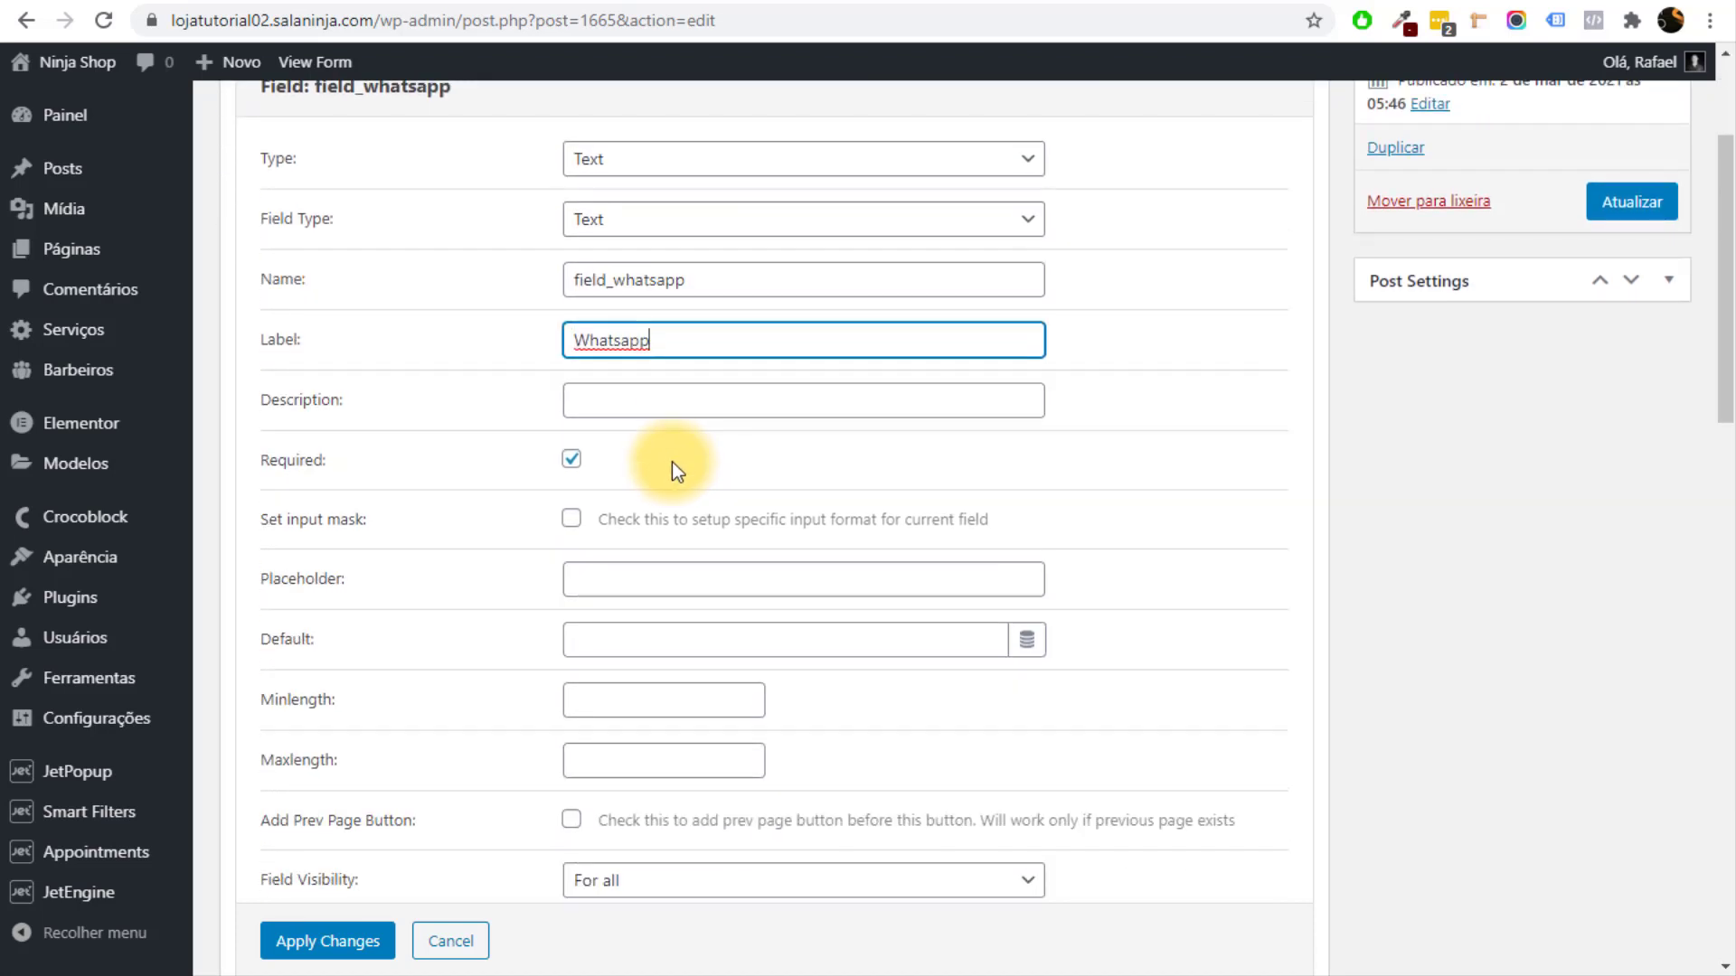
click(549, 349)
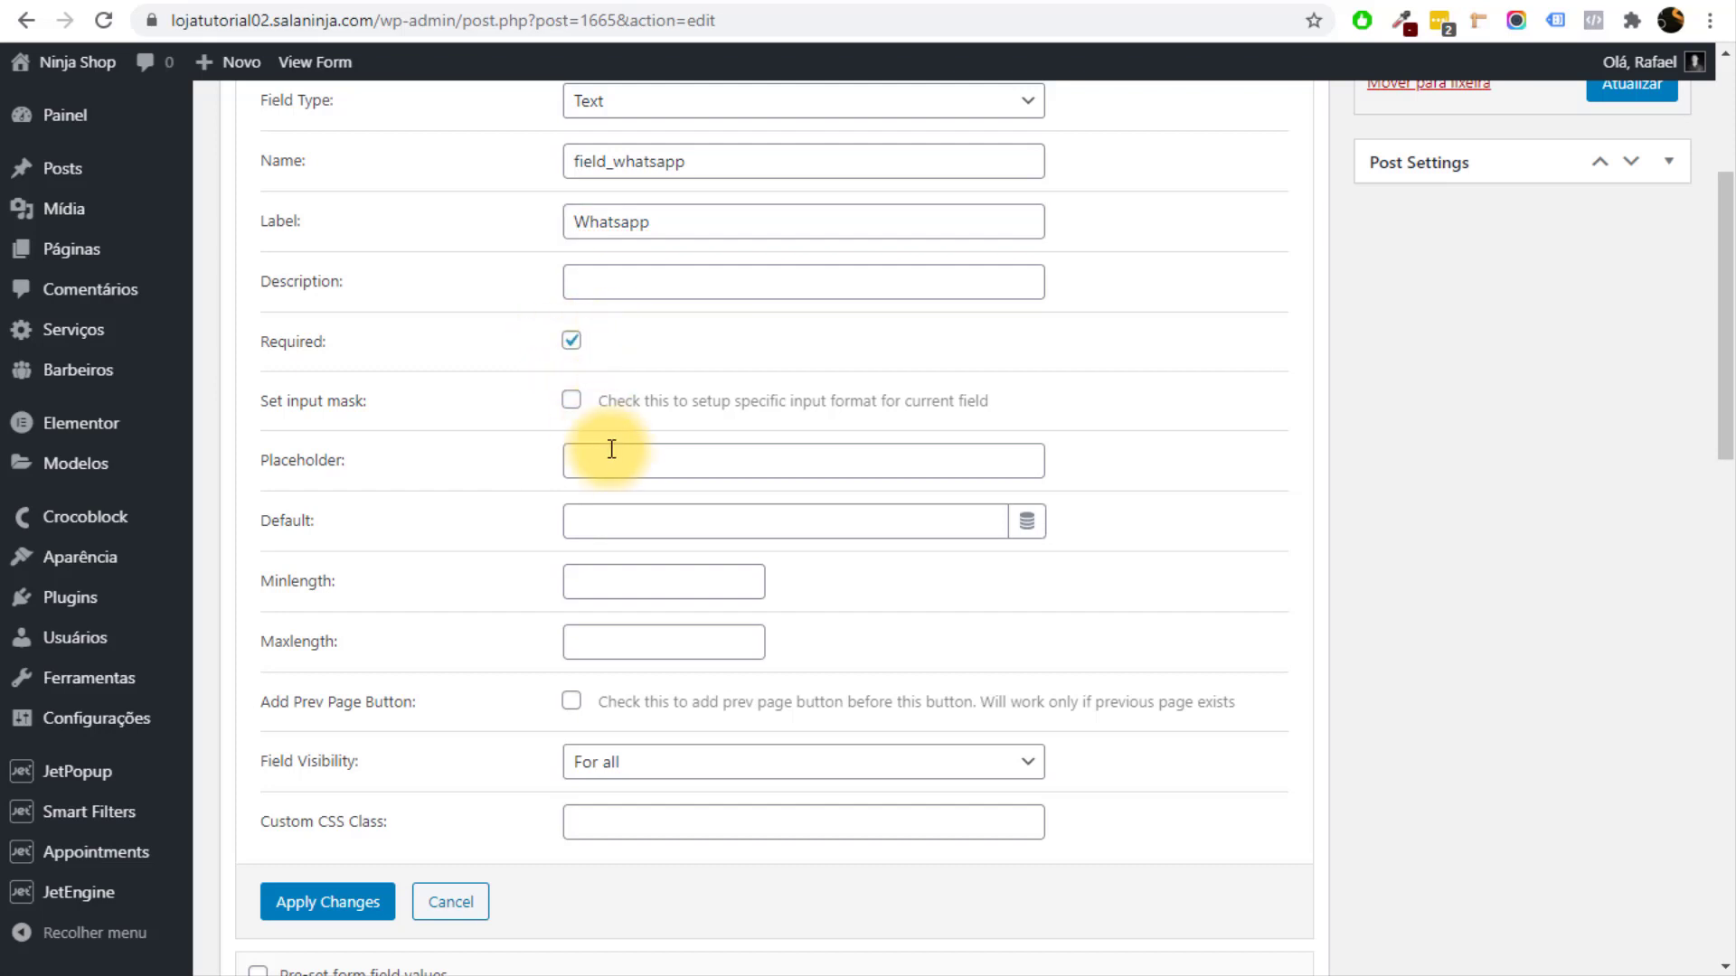
scroll(321, 750, down, 1)
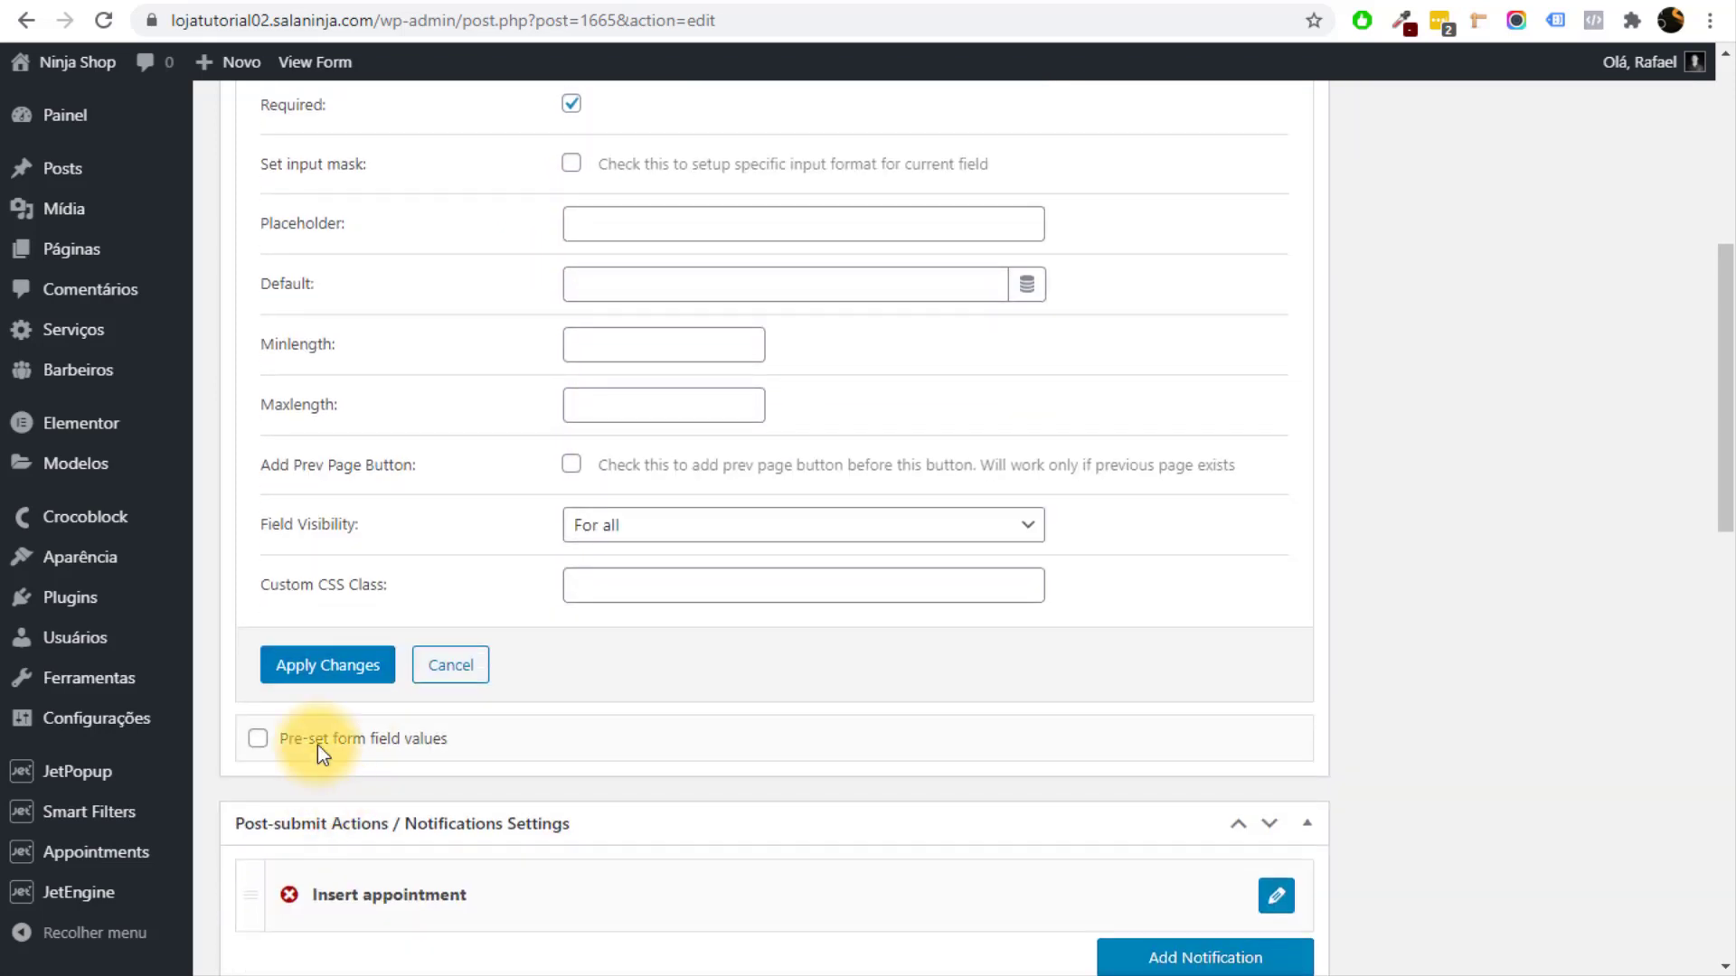
click(317, 667)
- Move field_whatsapp above field_calculo, then switch to the XMind plan
scroll(621, 648, up, 5)
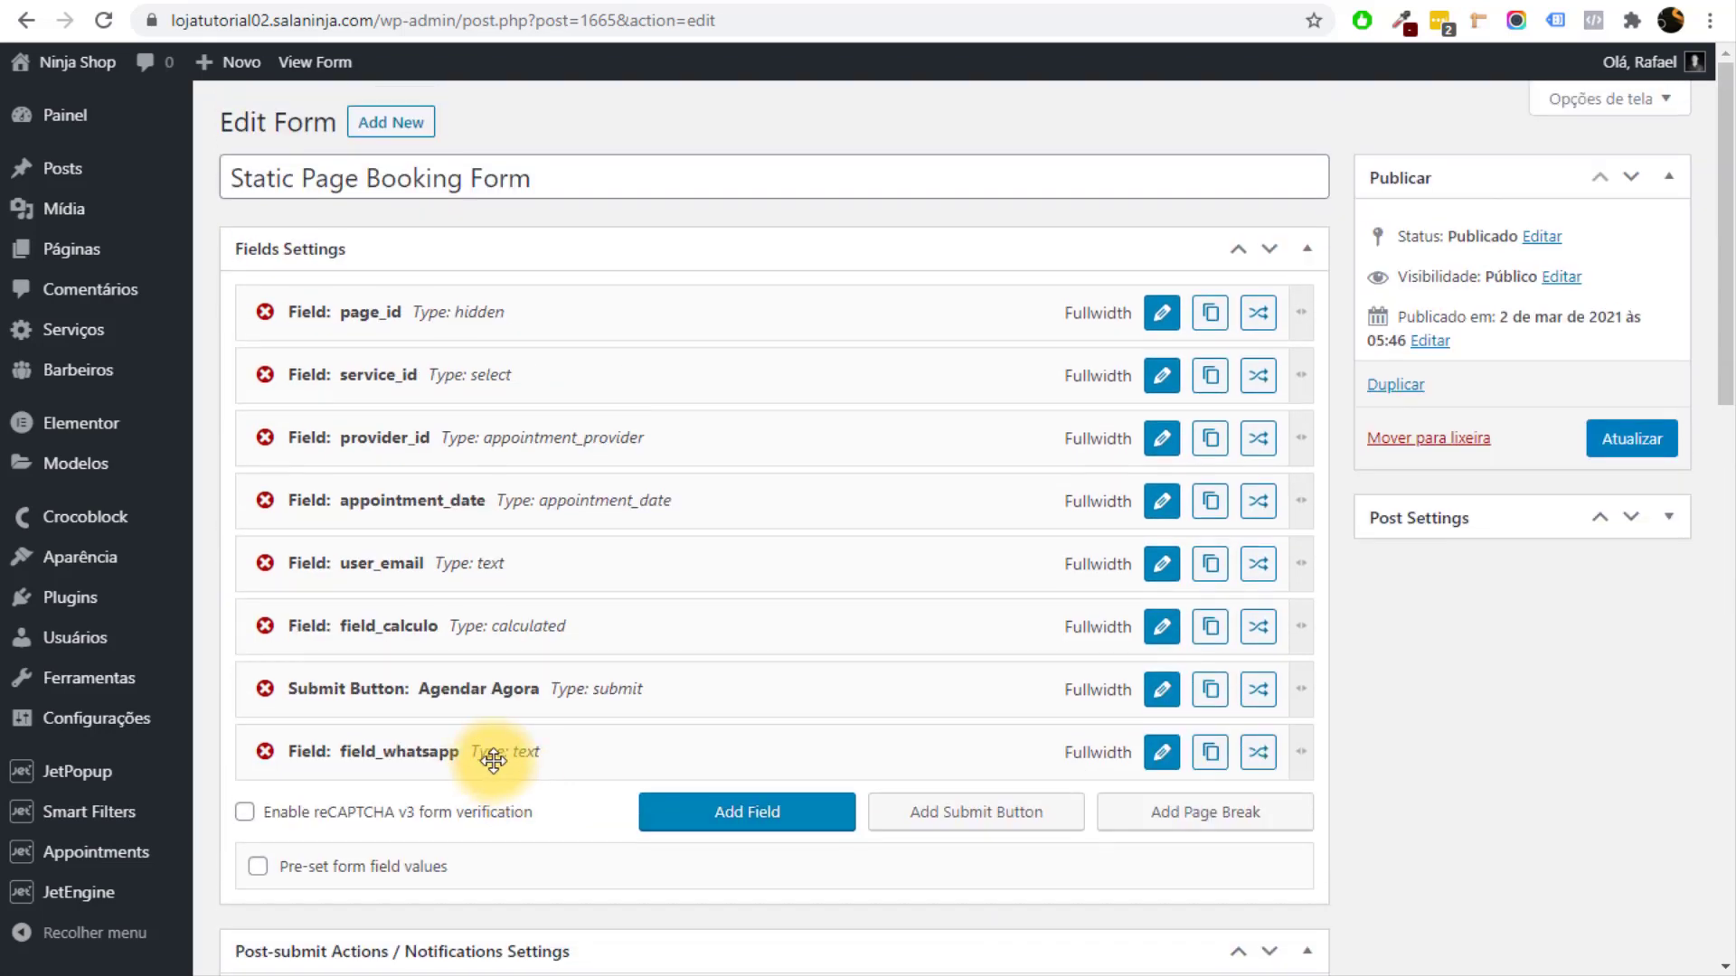
drag(473, 746, 465, 624)
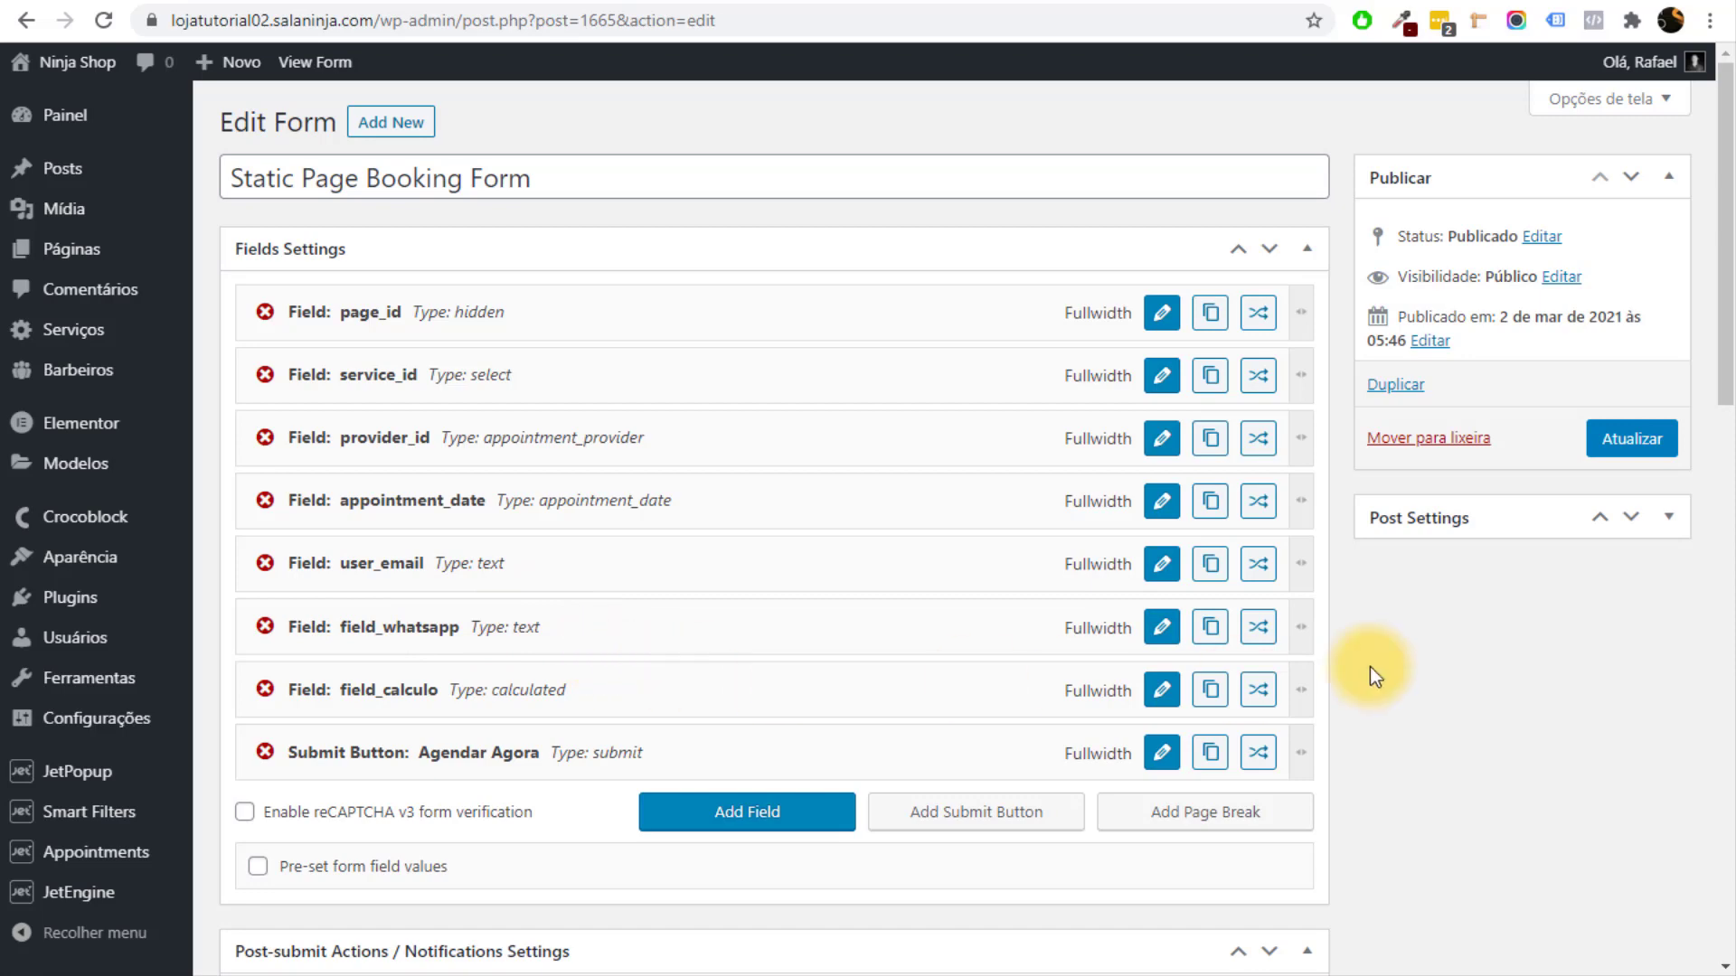
key(alt+Tab)
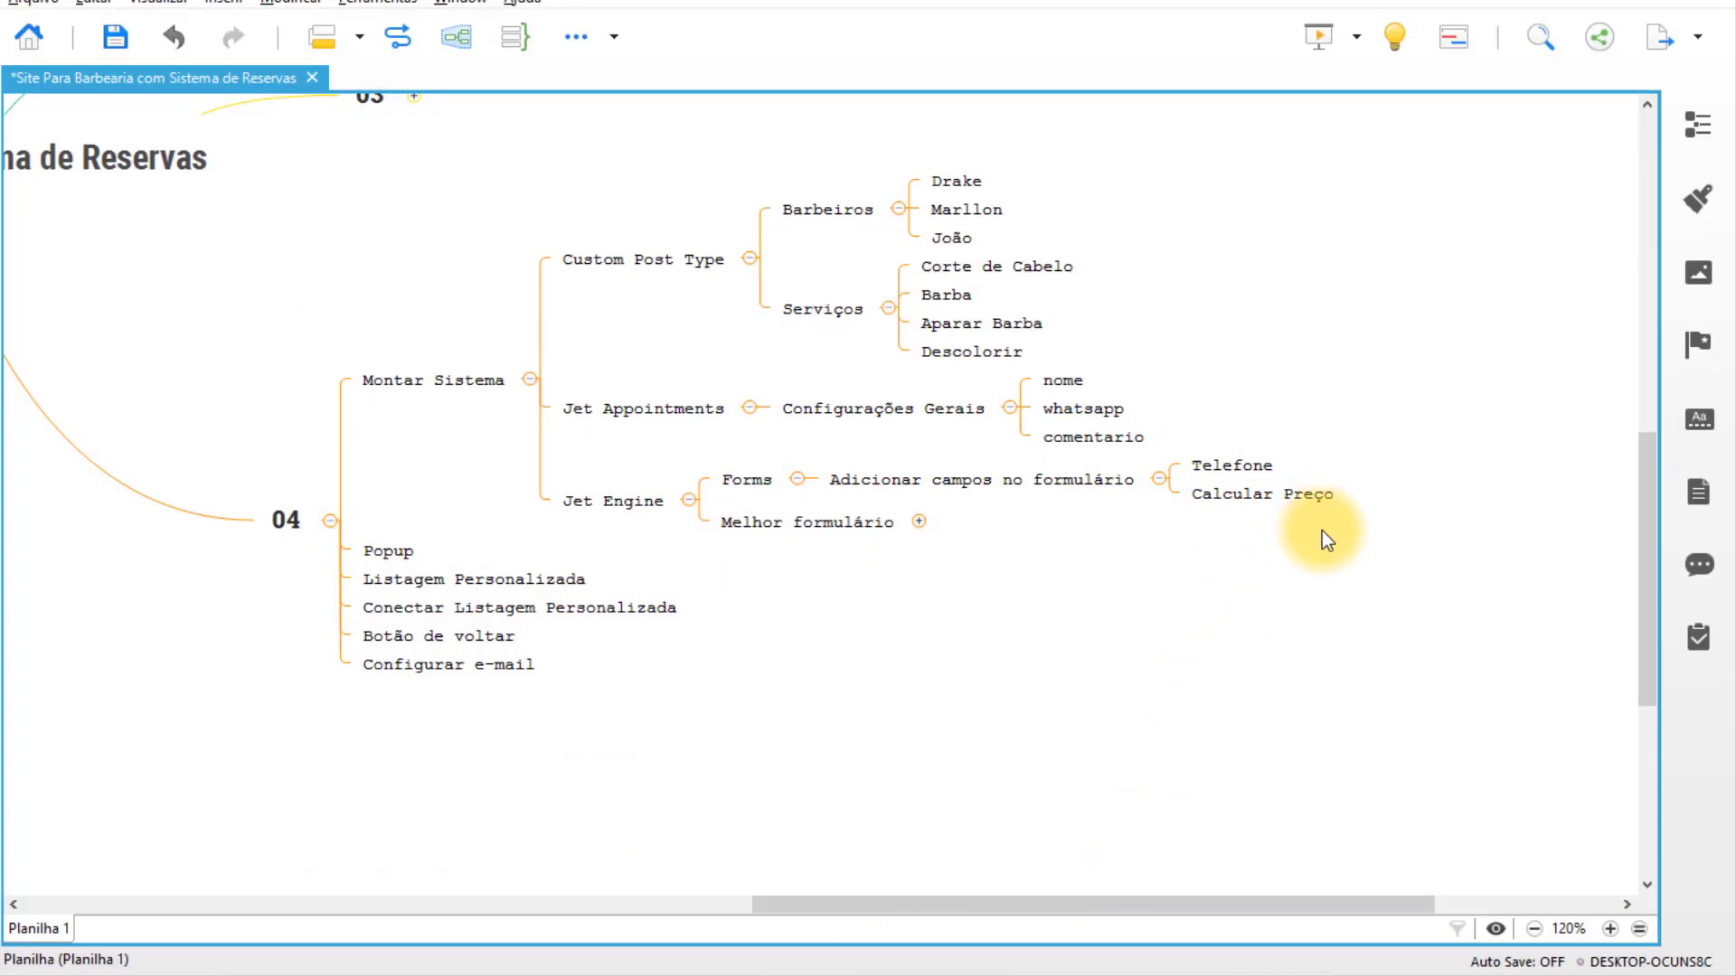
- Review the Calcular Preço node in the XMind plan, then return to the form editor
drag(1330, 544, 1304, 495)
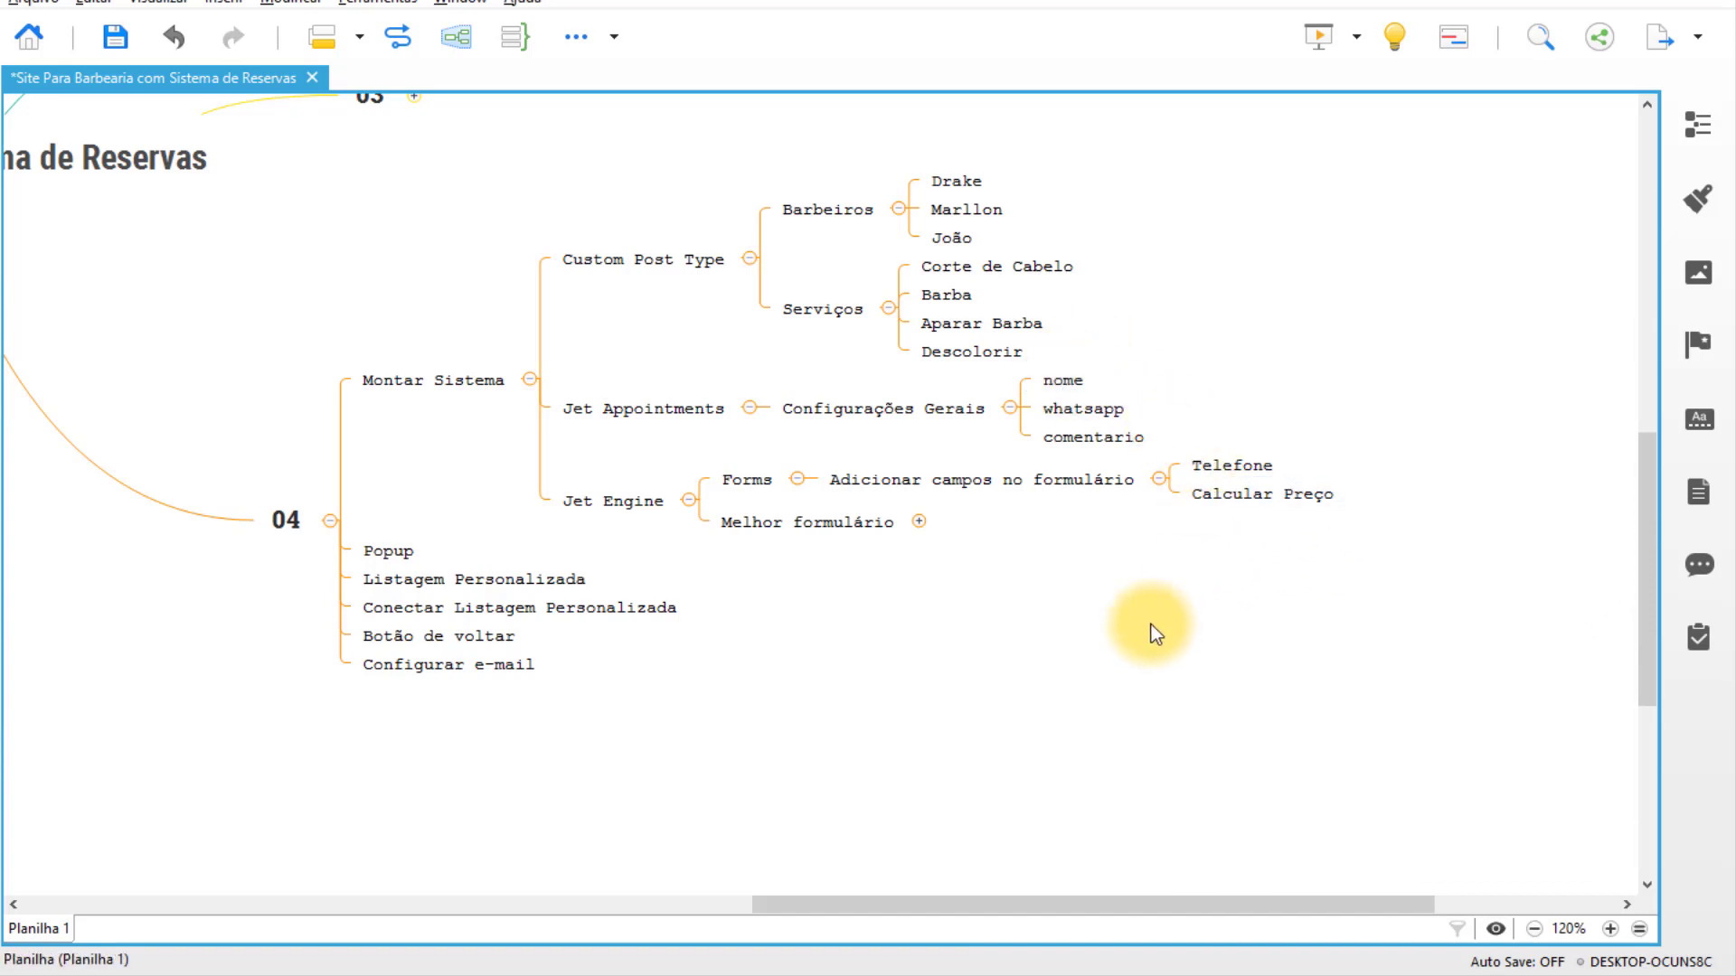
key(alt+Tab)
scroll(569, 721, down, 2)
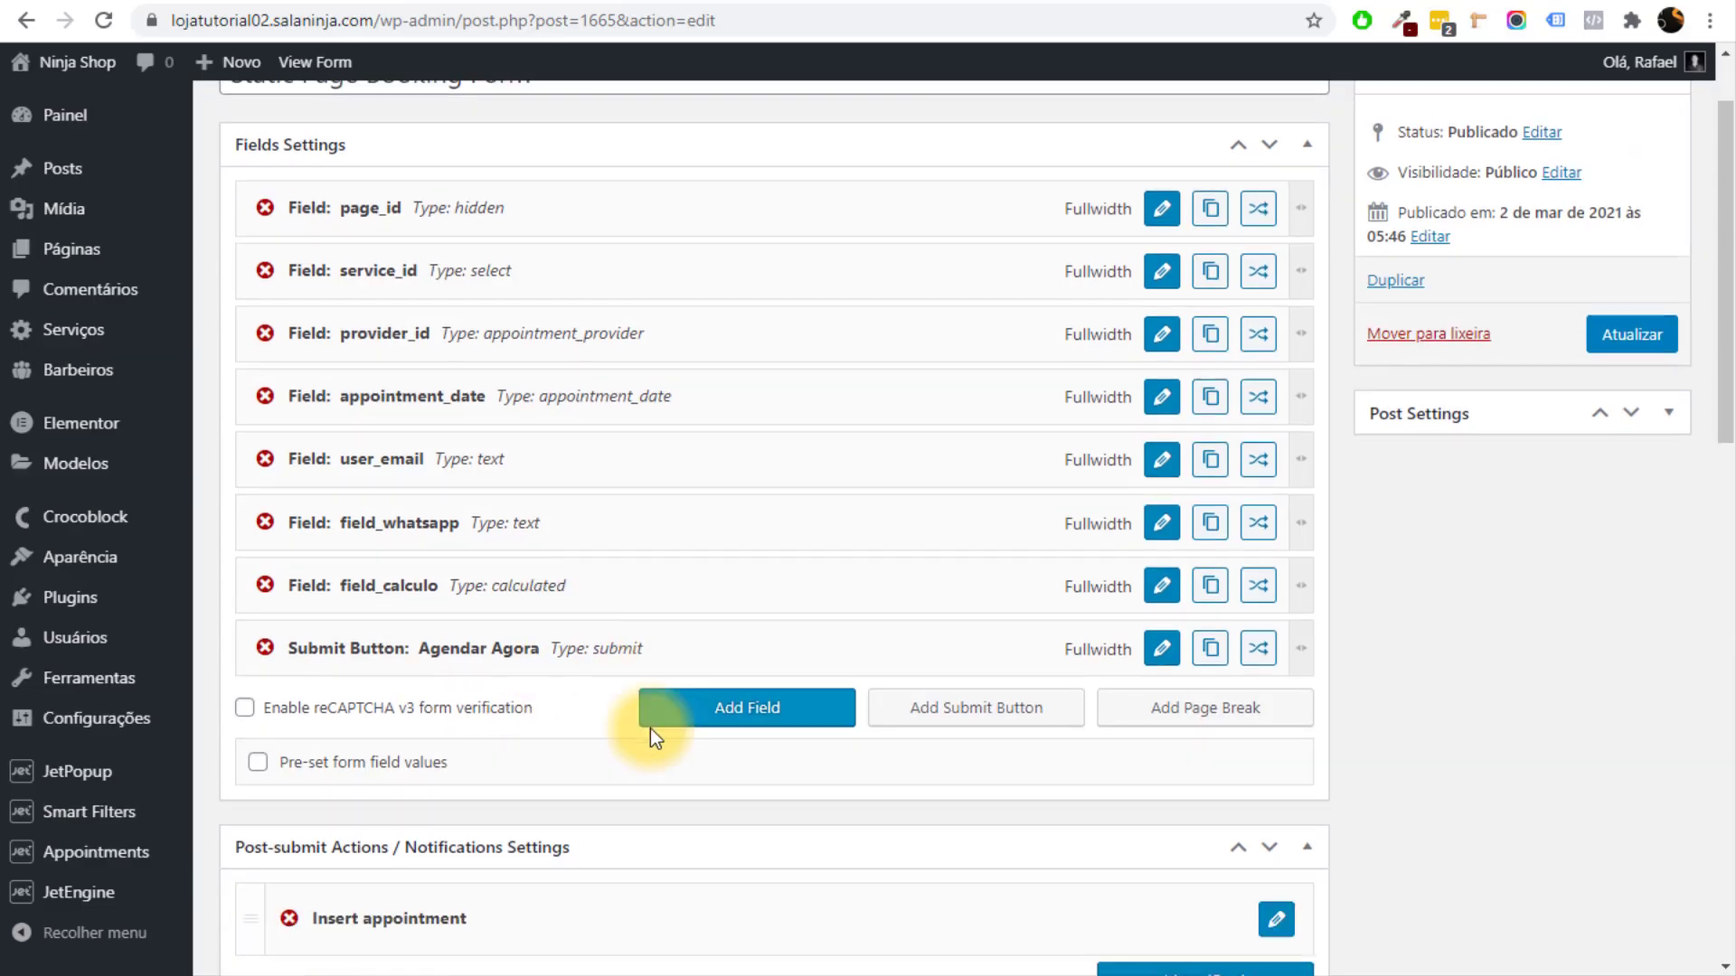
- Add a required text field labelled Seu Nome and place it above user_email
click(805, 714)
scroll(813, 705, down, 1)
click(1161, 582)
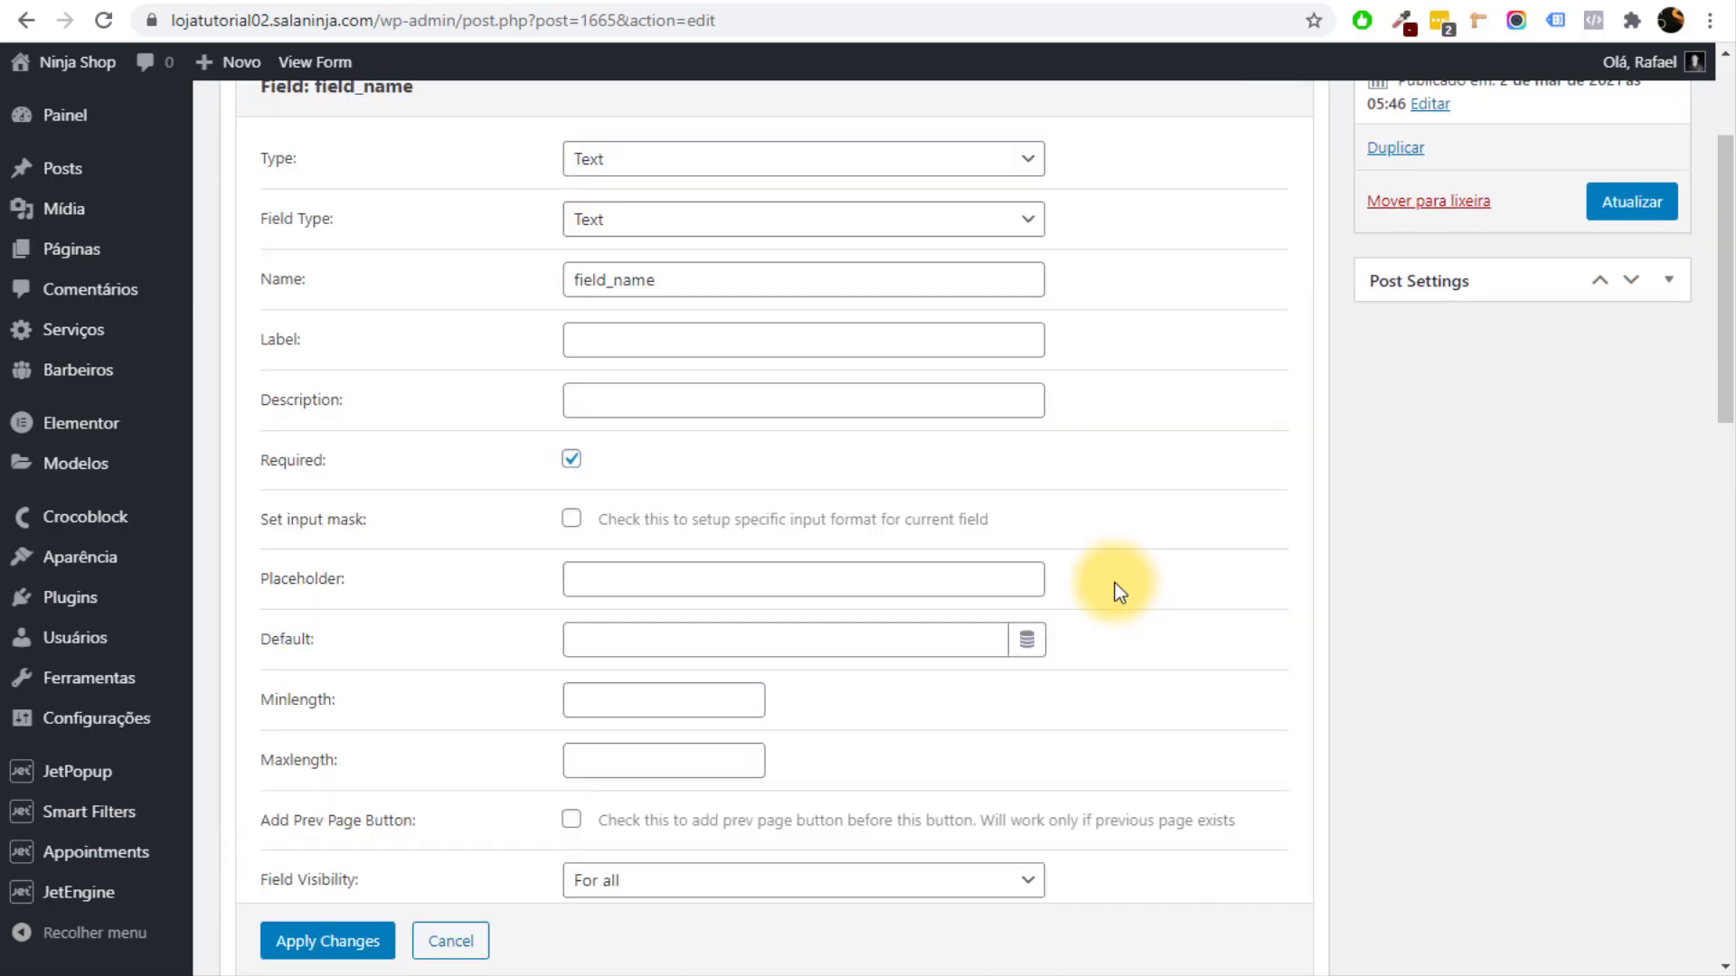
click(635, 350)
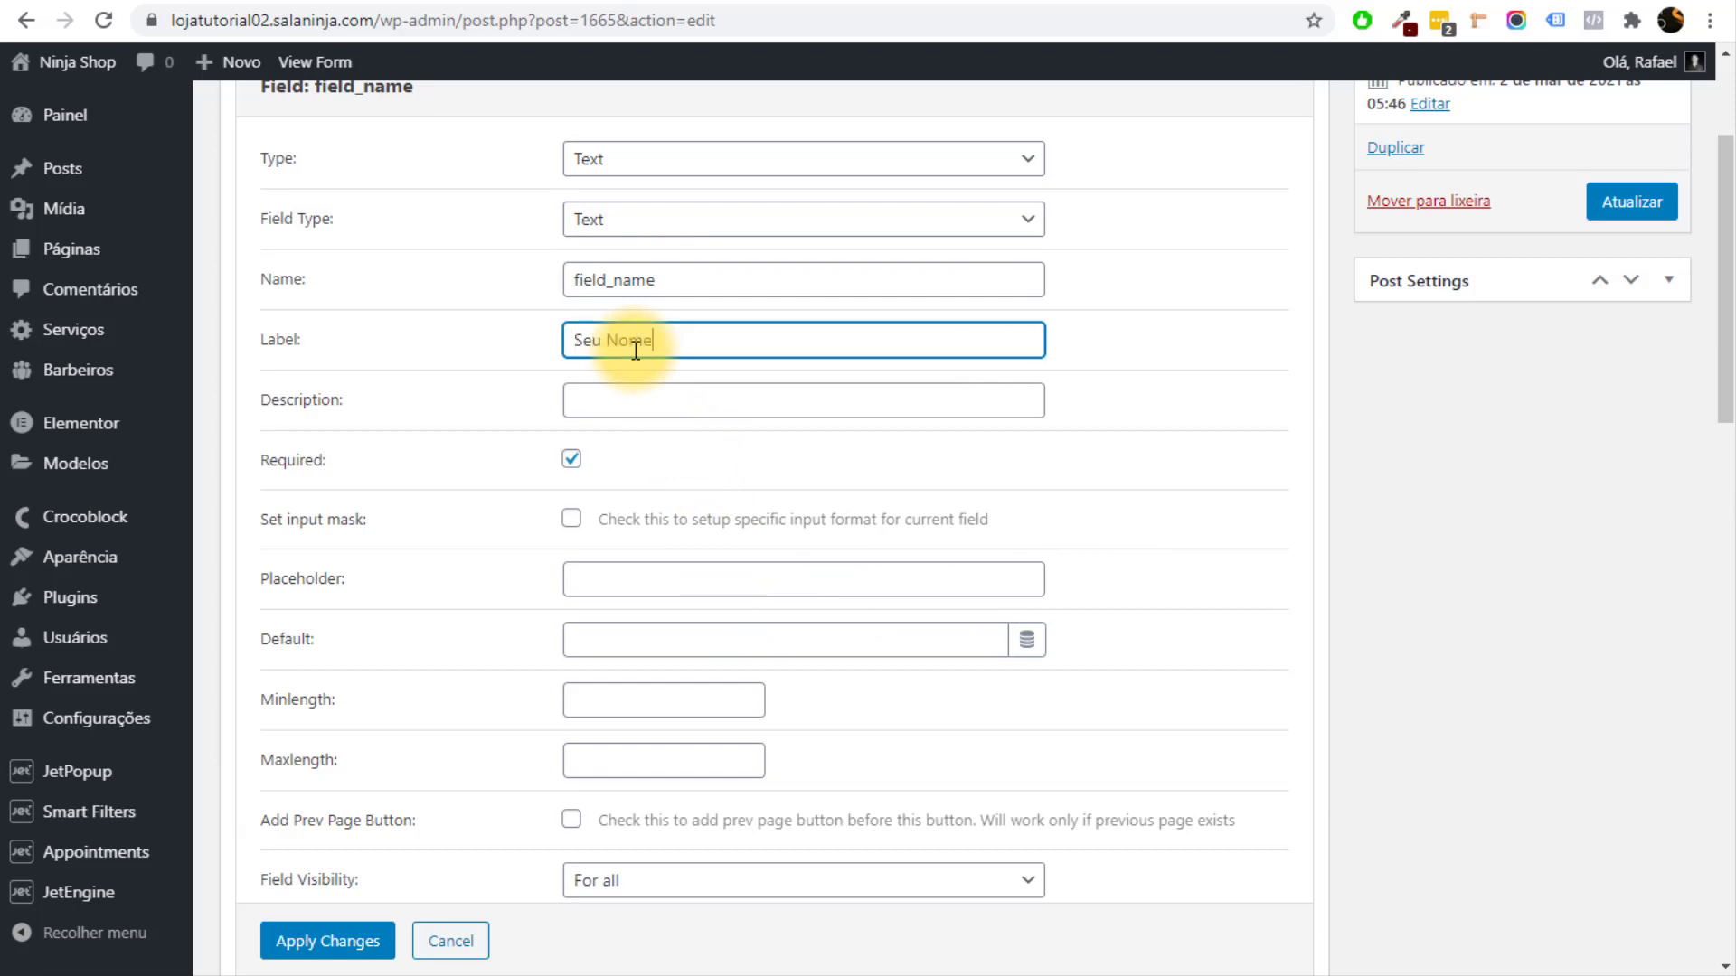
scroll(421, 411, down, 2)
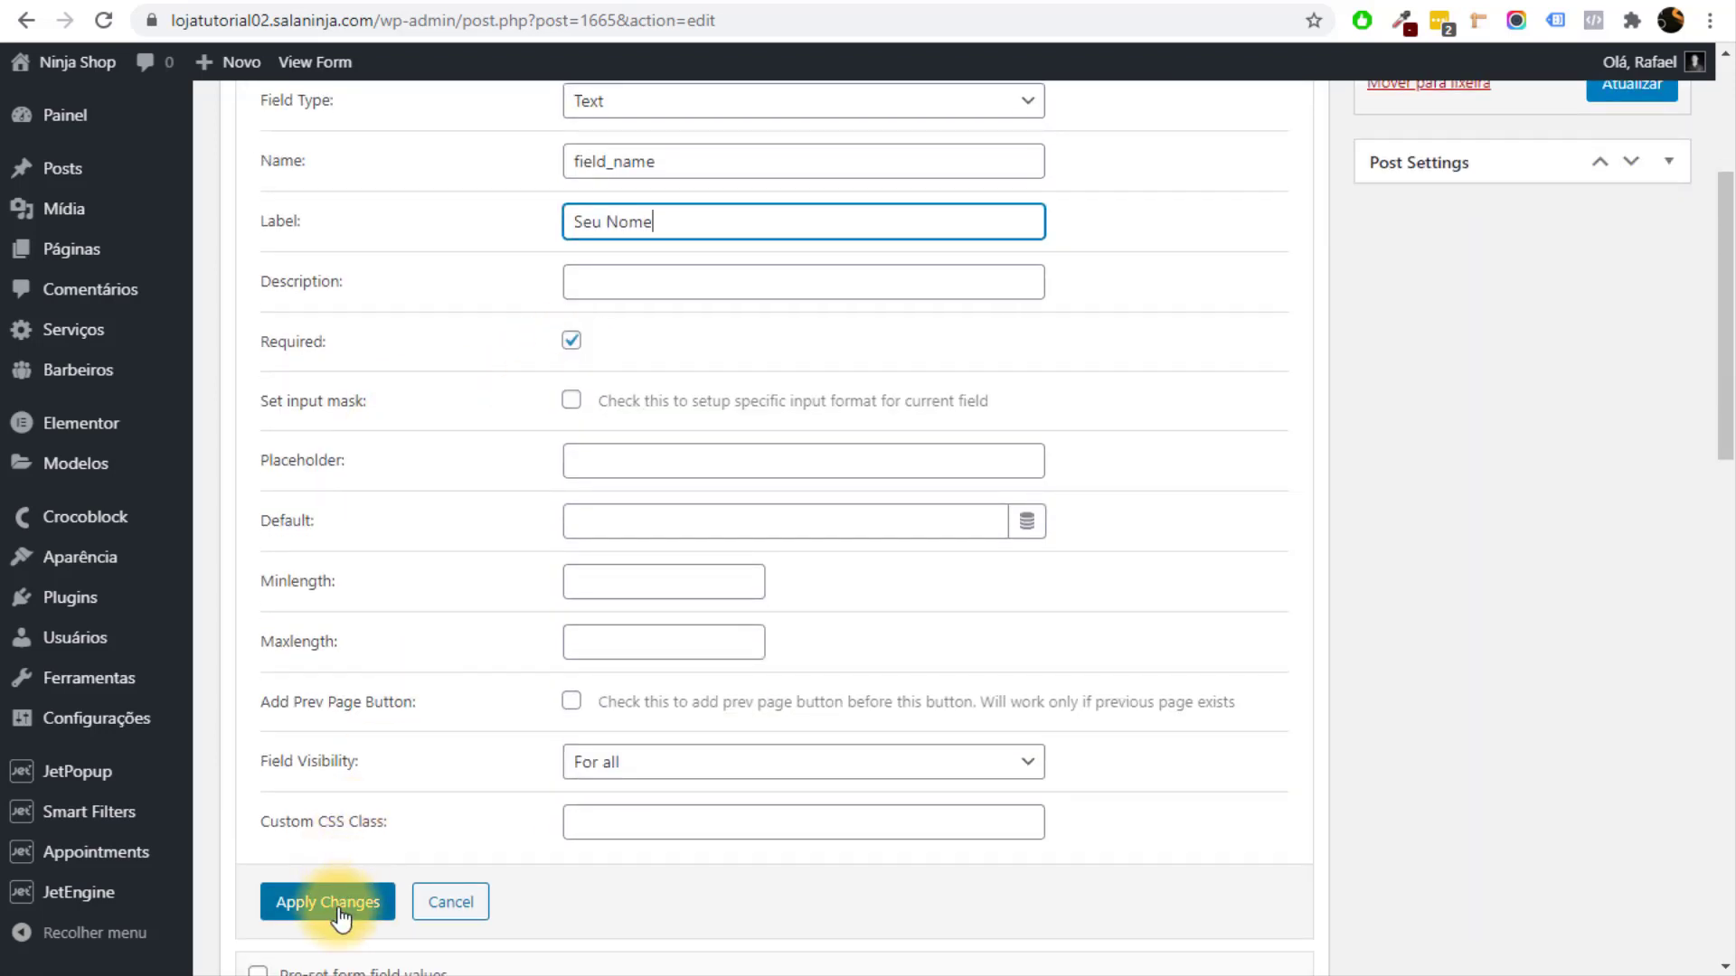
click(330, 902)
scroll(520, 778, up, 2)
drag(473, 694, 491, 480)
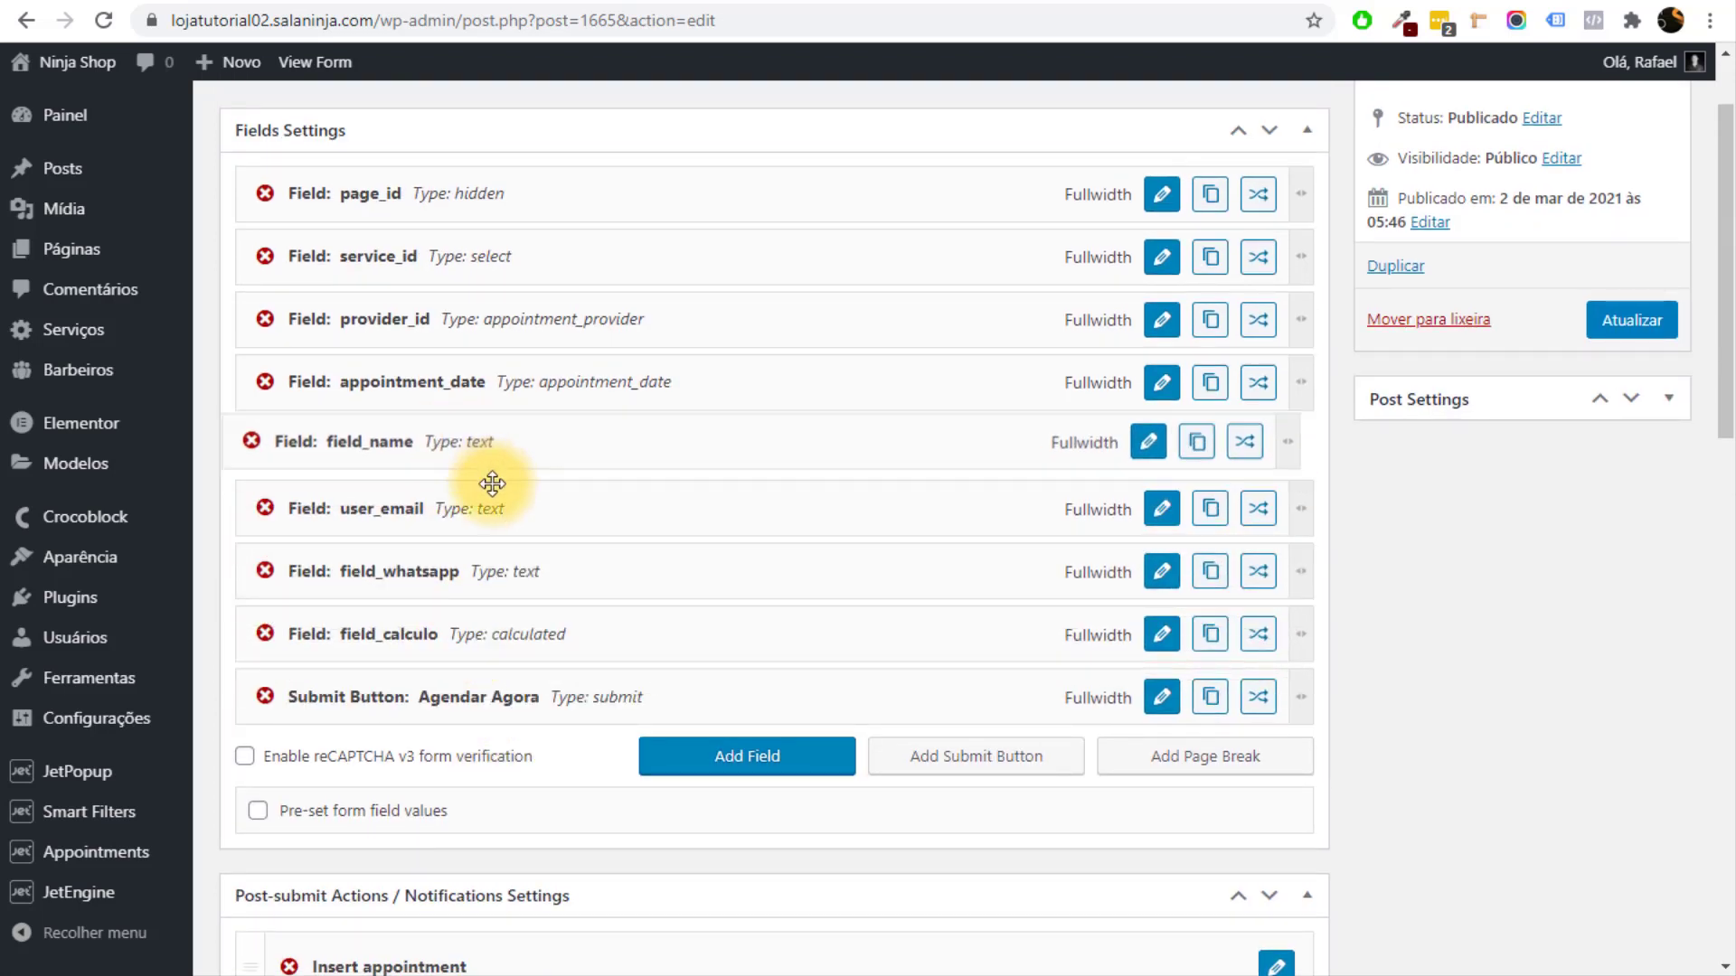
- Save the booking form and reload the live booking page
click(1656, 327)
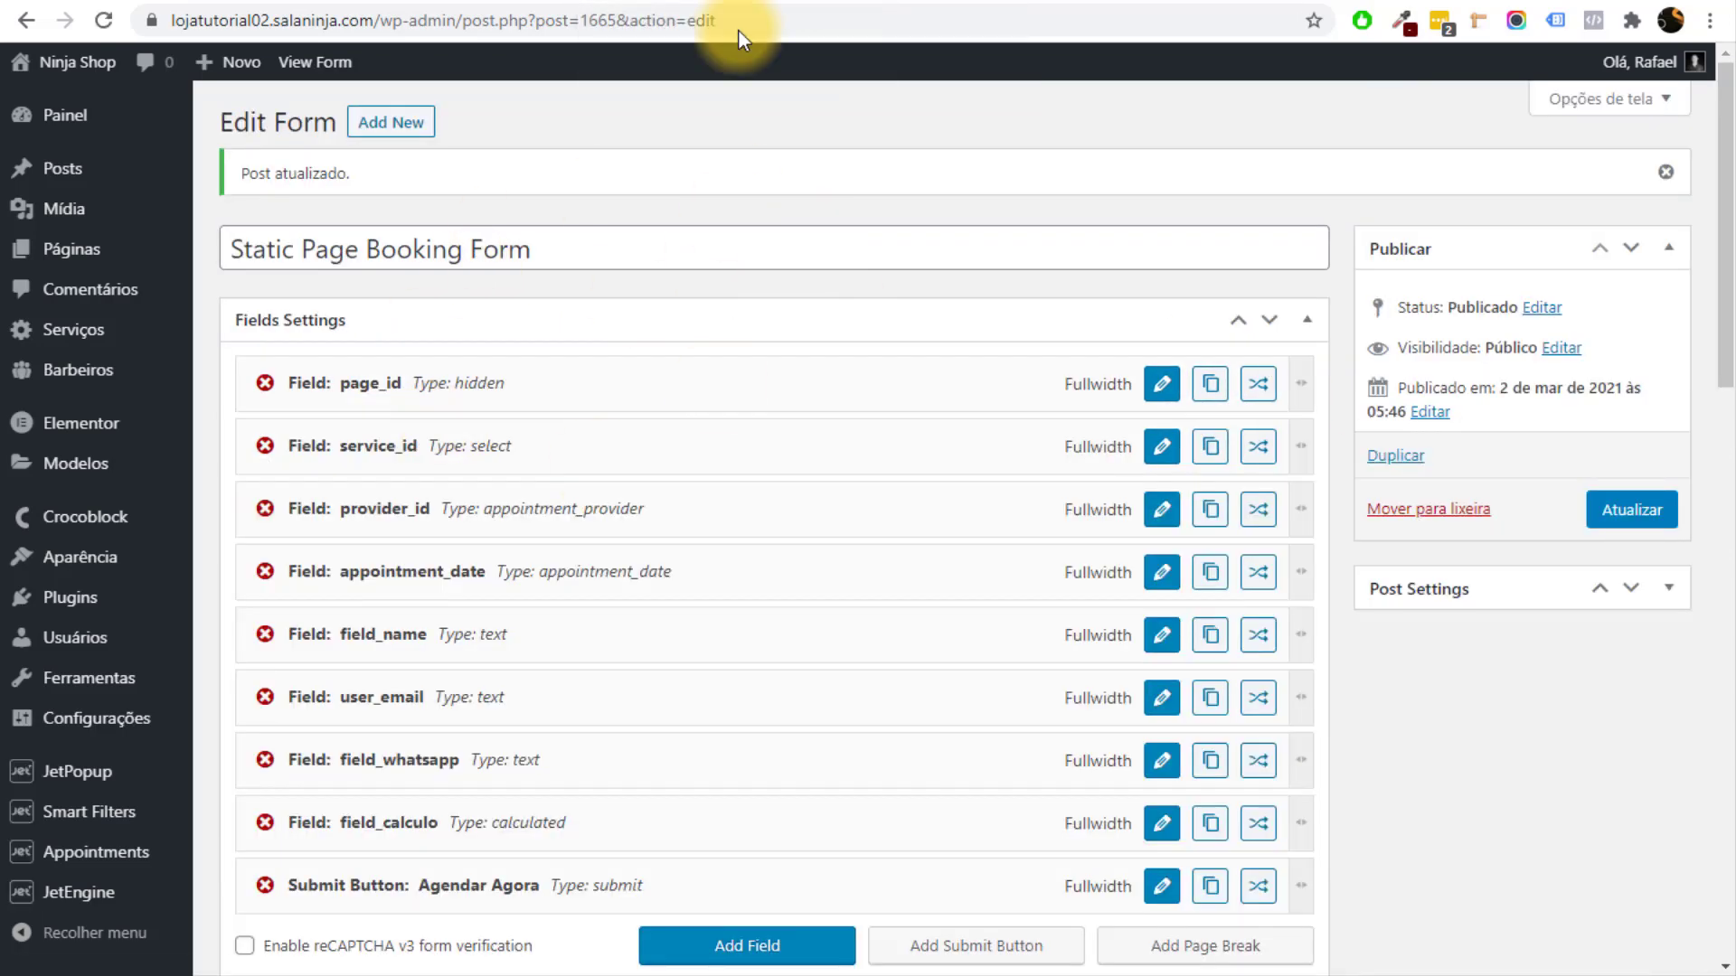
click(739, 2)
key(F5)
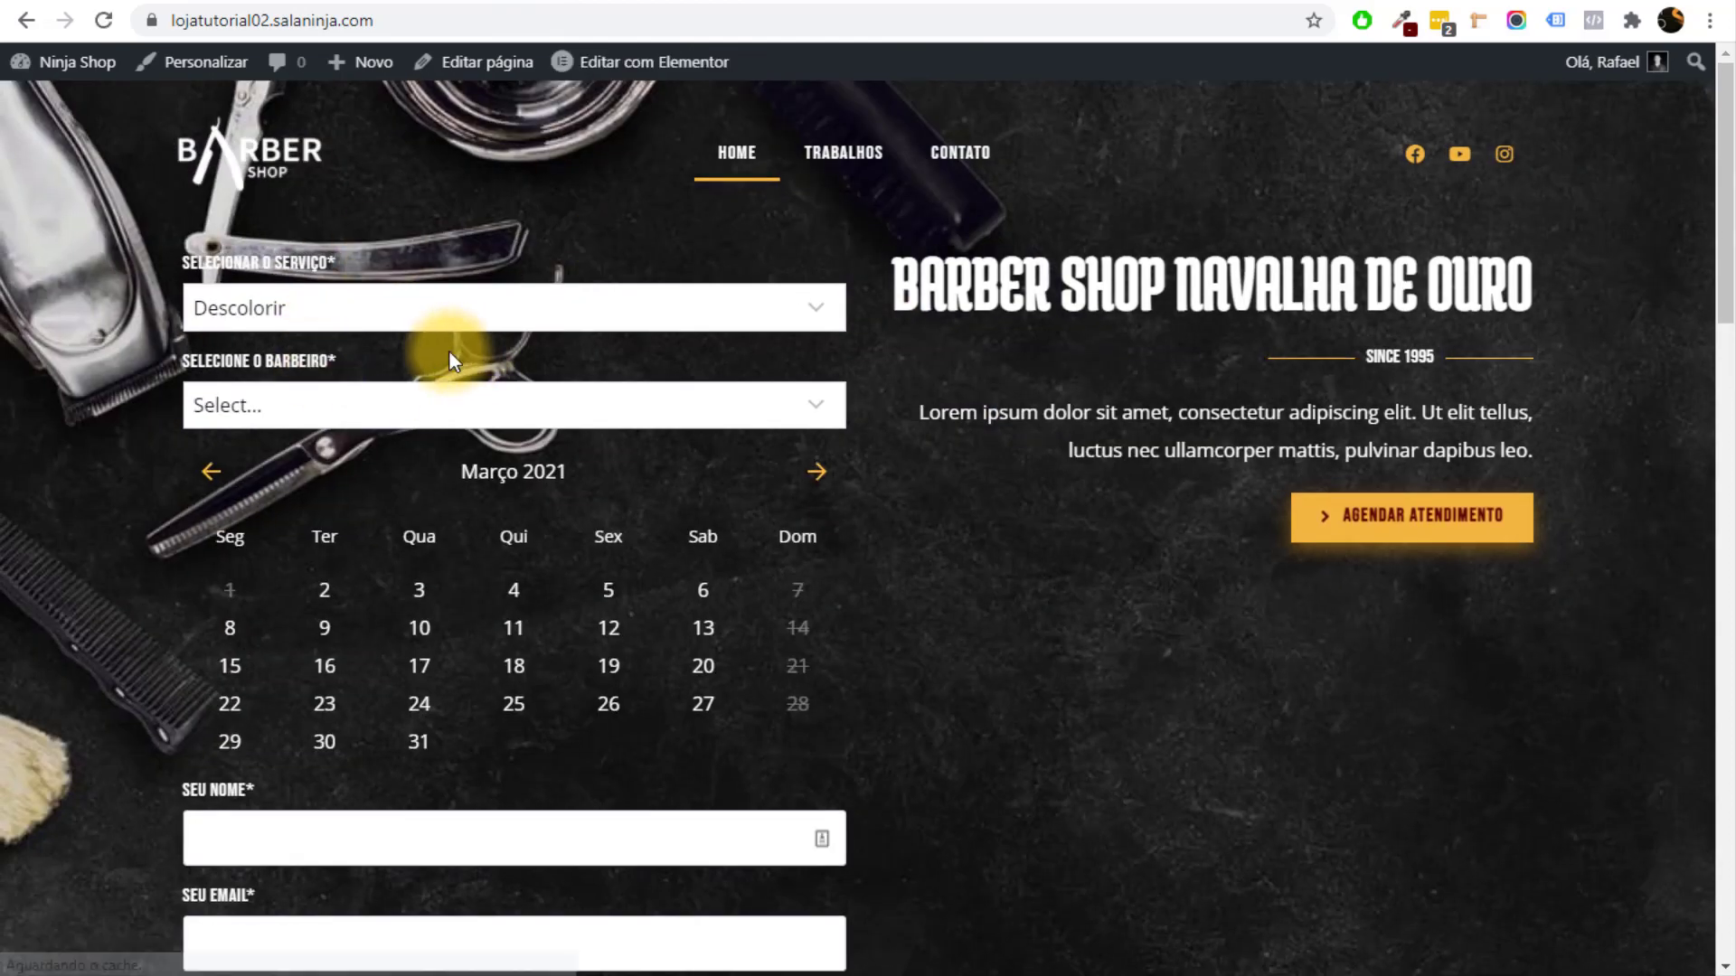
- Review the live form, then move field_whatsapp above user_email in the form editor
scroll(407, 415, down, 3)
scroll(407, 415, down, 1)
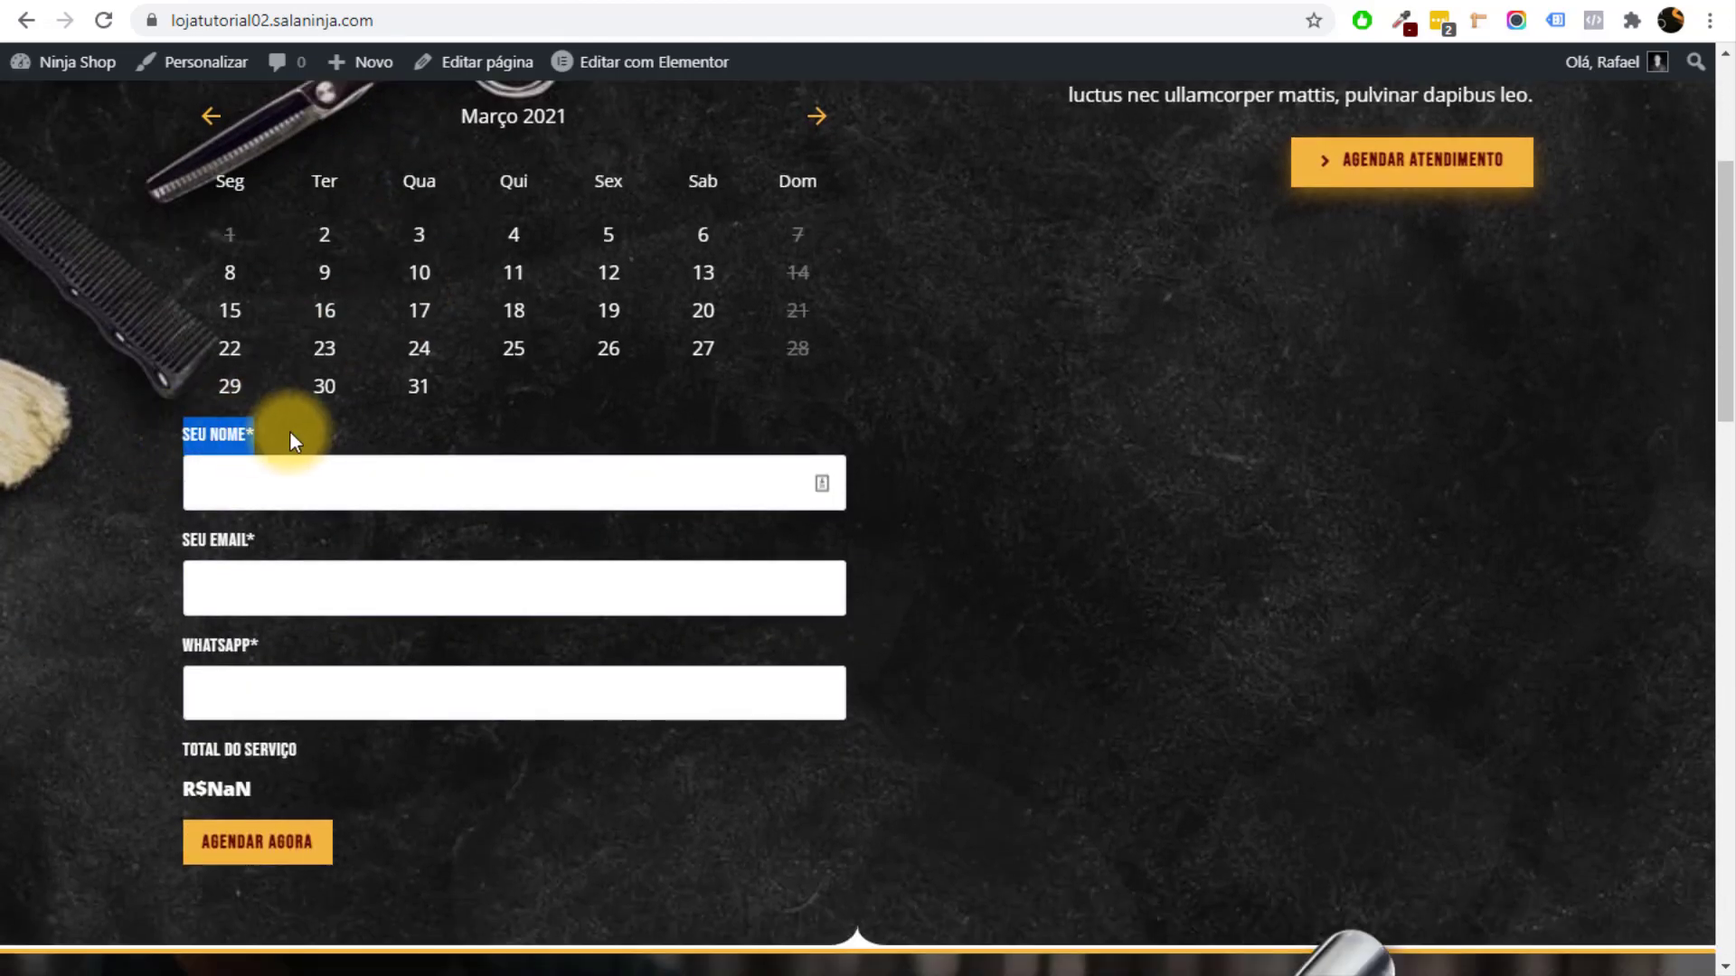
click(133, 574)
click(211, 647)
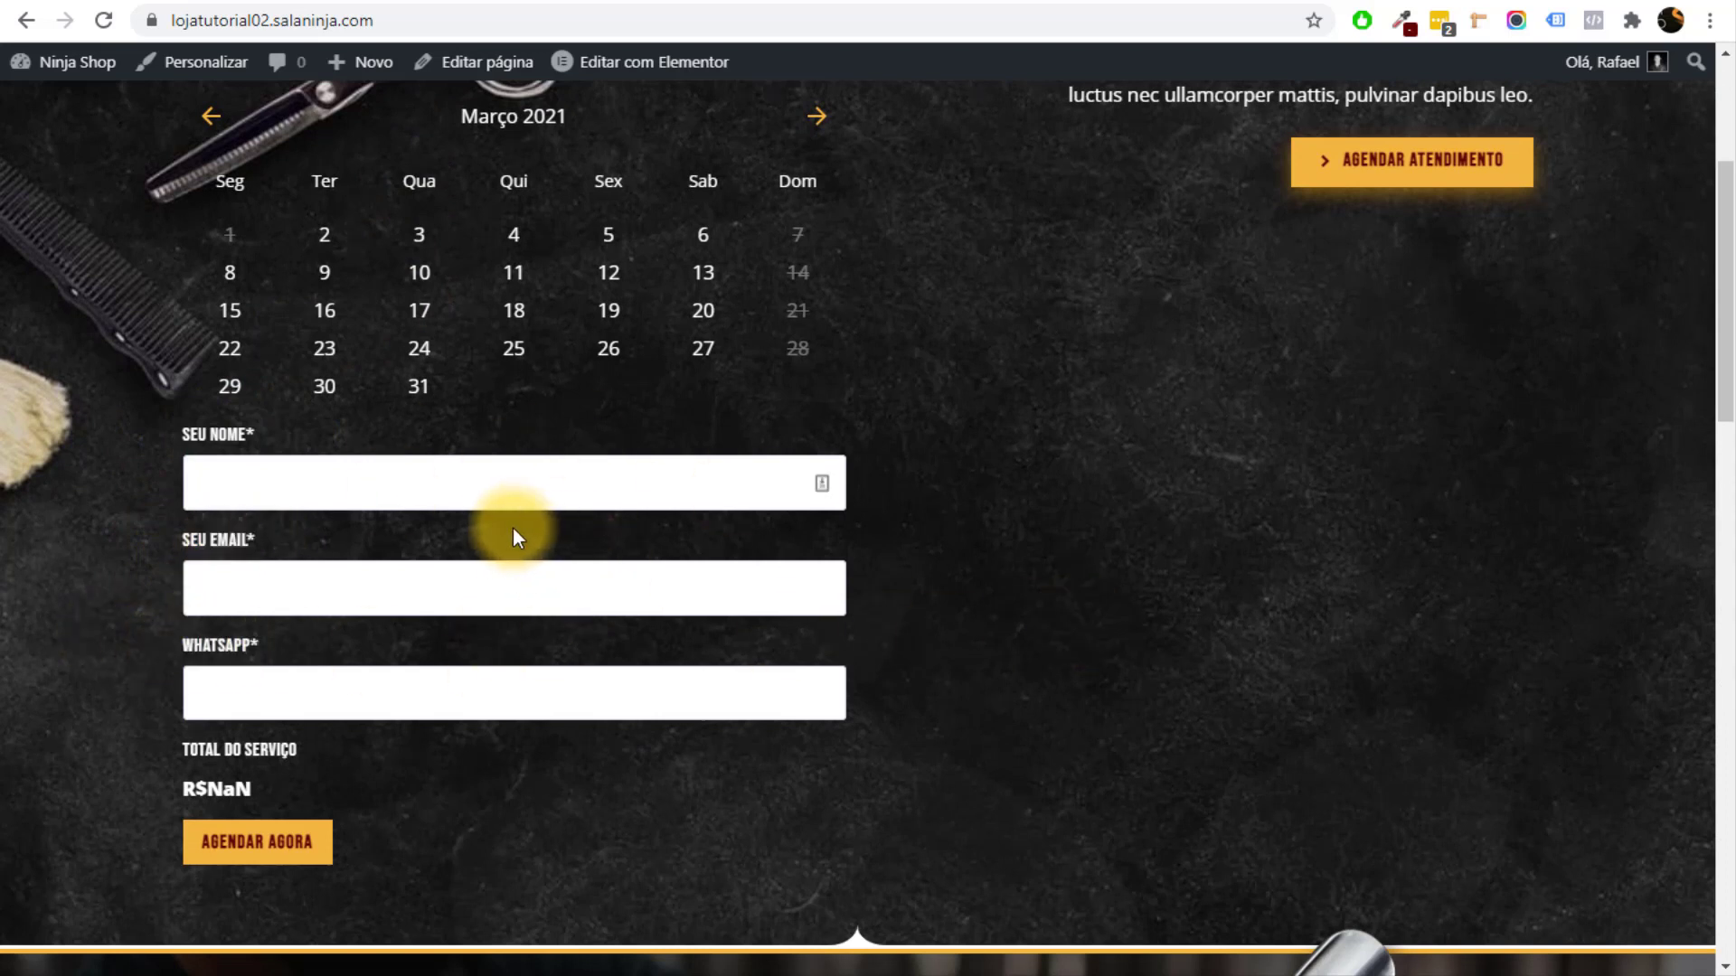
click(476, 2)
scroll(533, 488, down, 4)
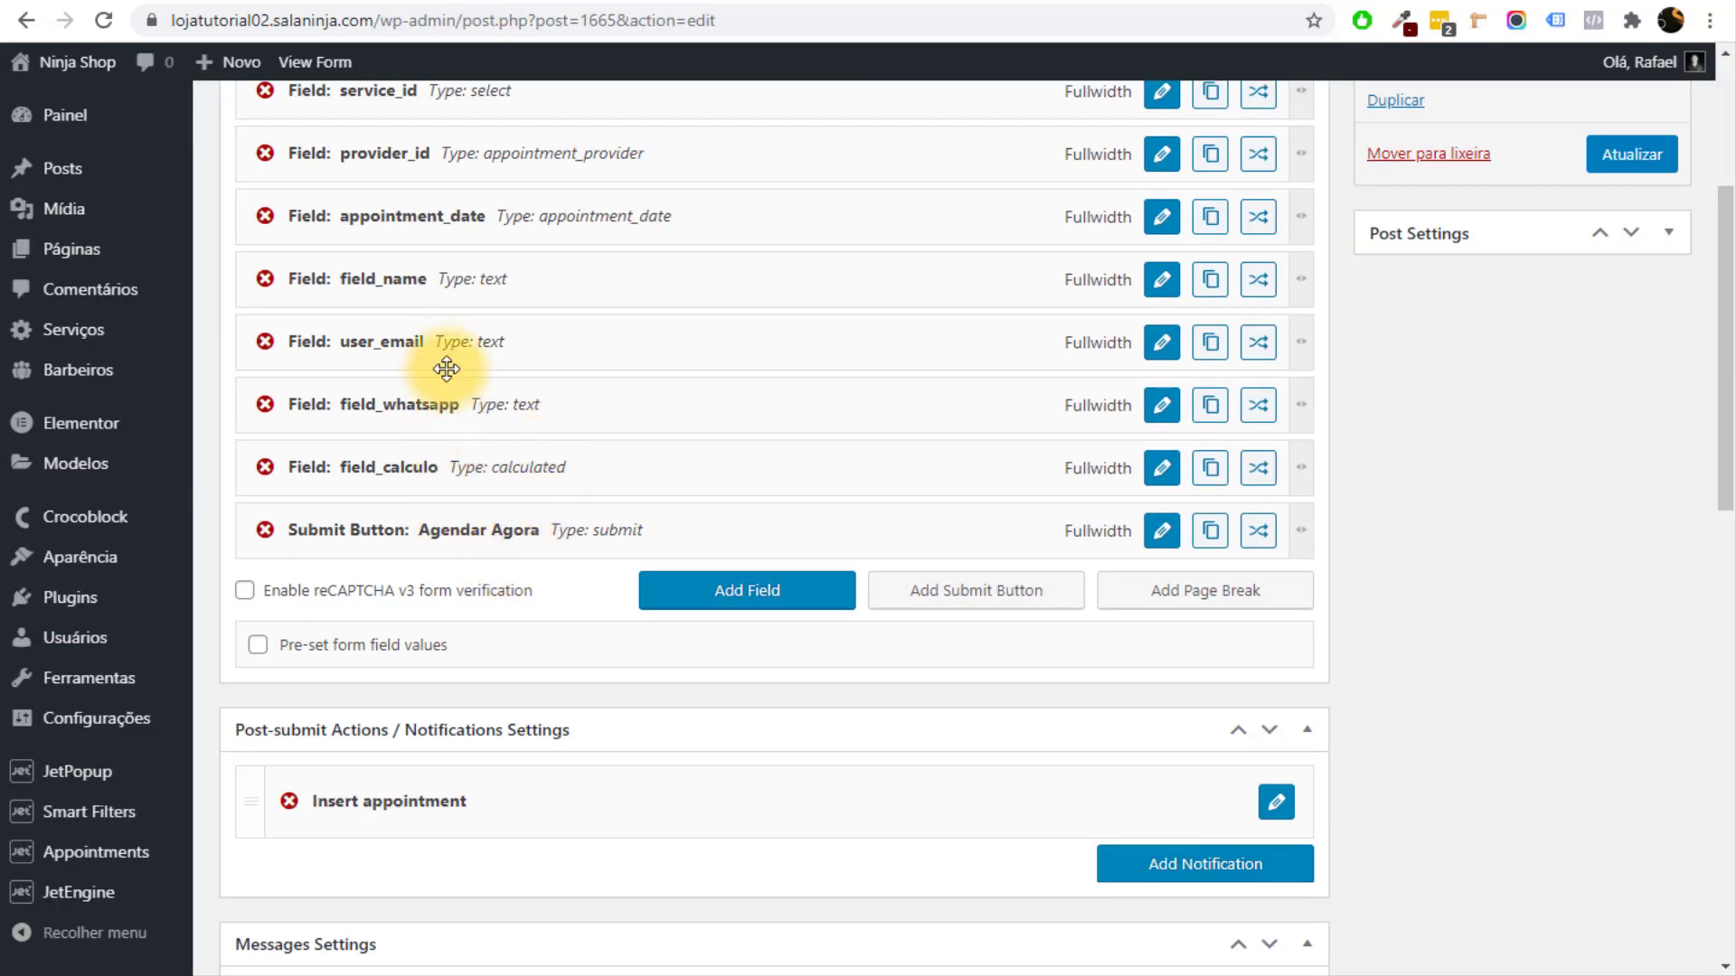
scroll(442, 579, up, 3)
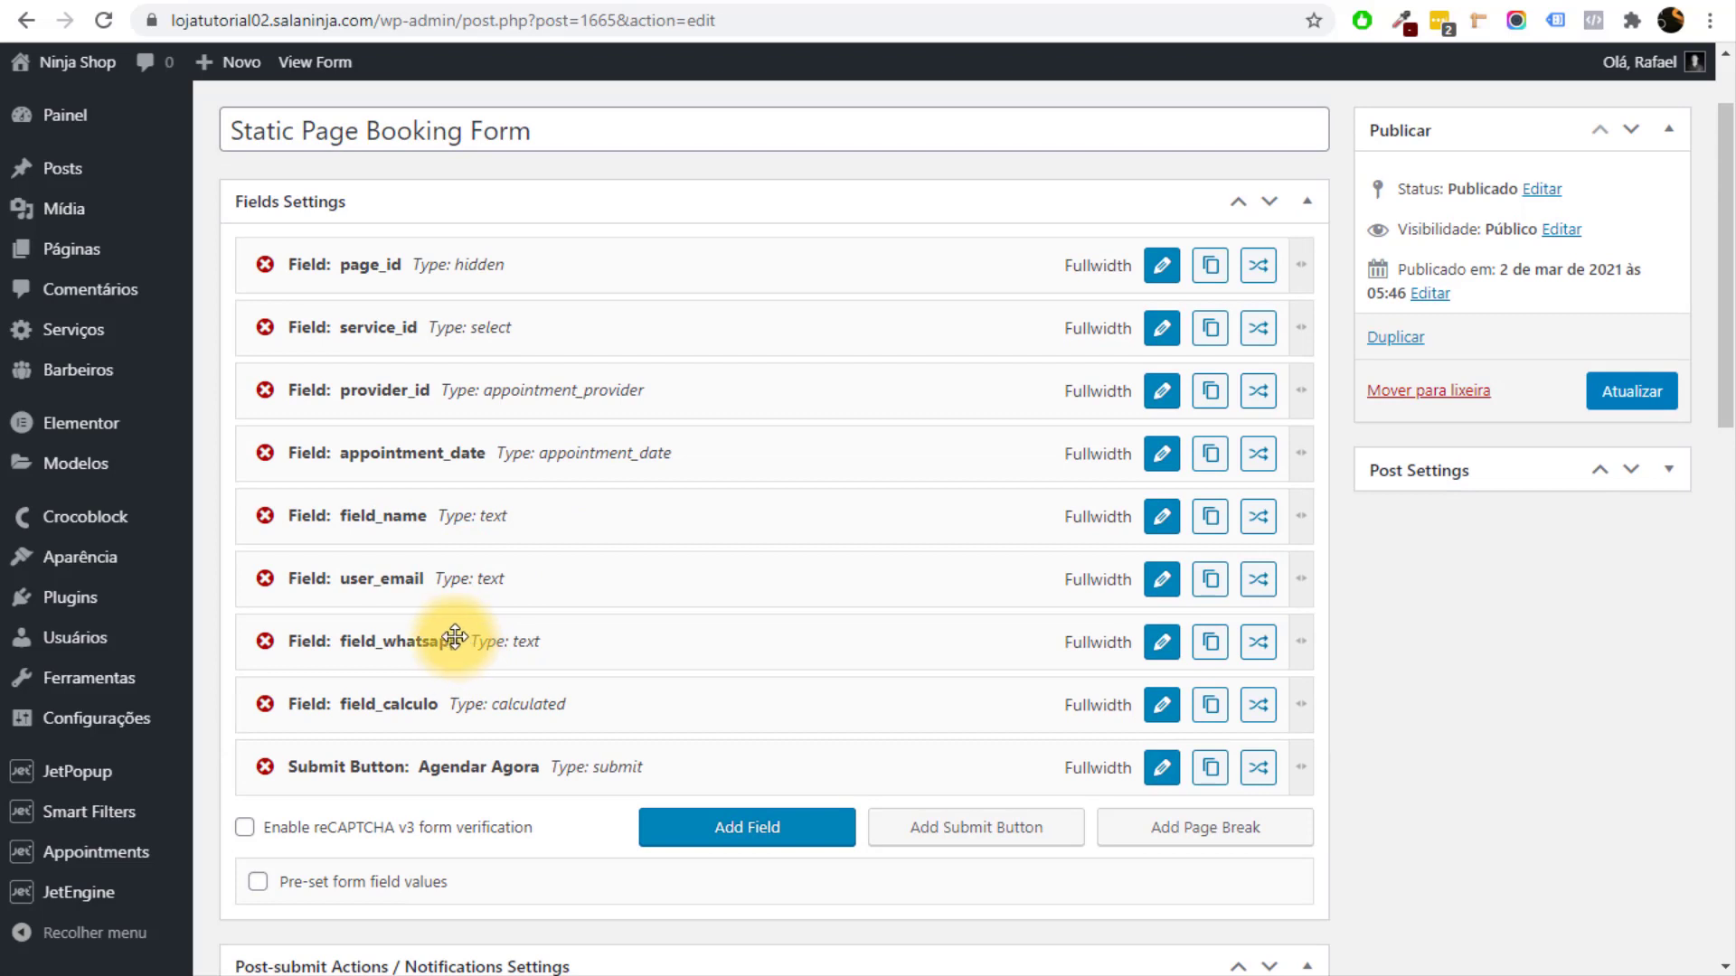
drag(455, 638, 460, 578)
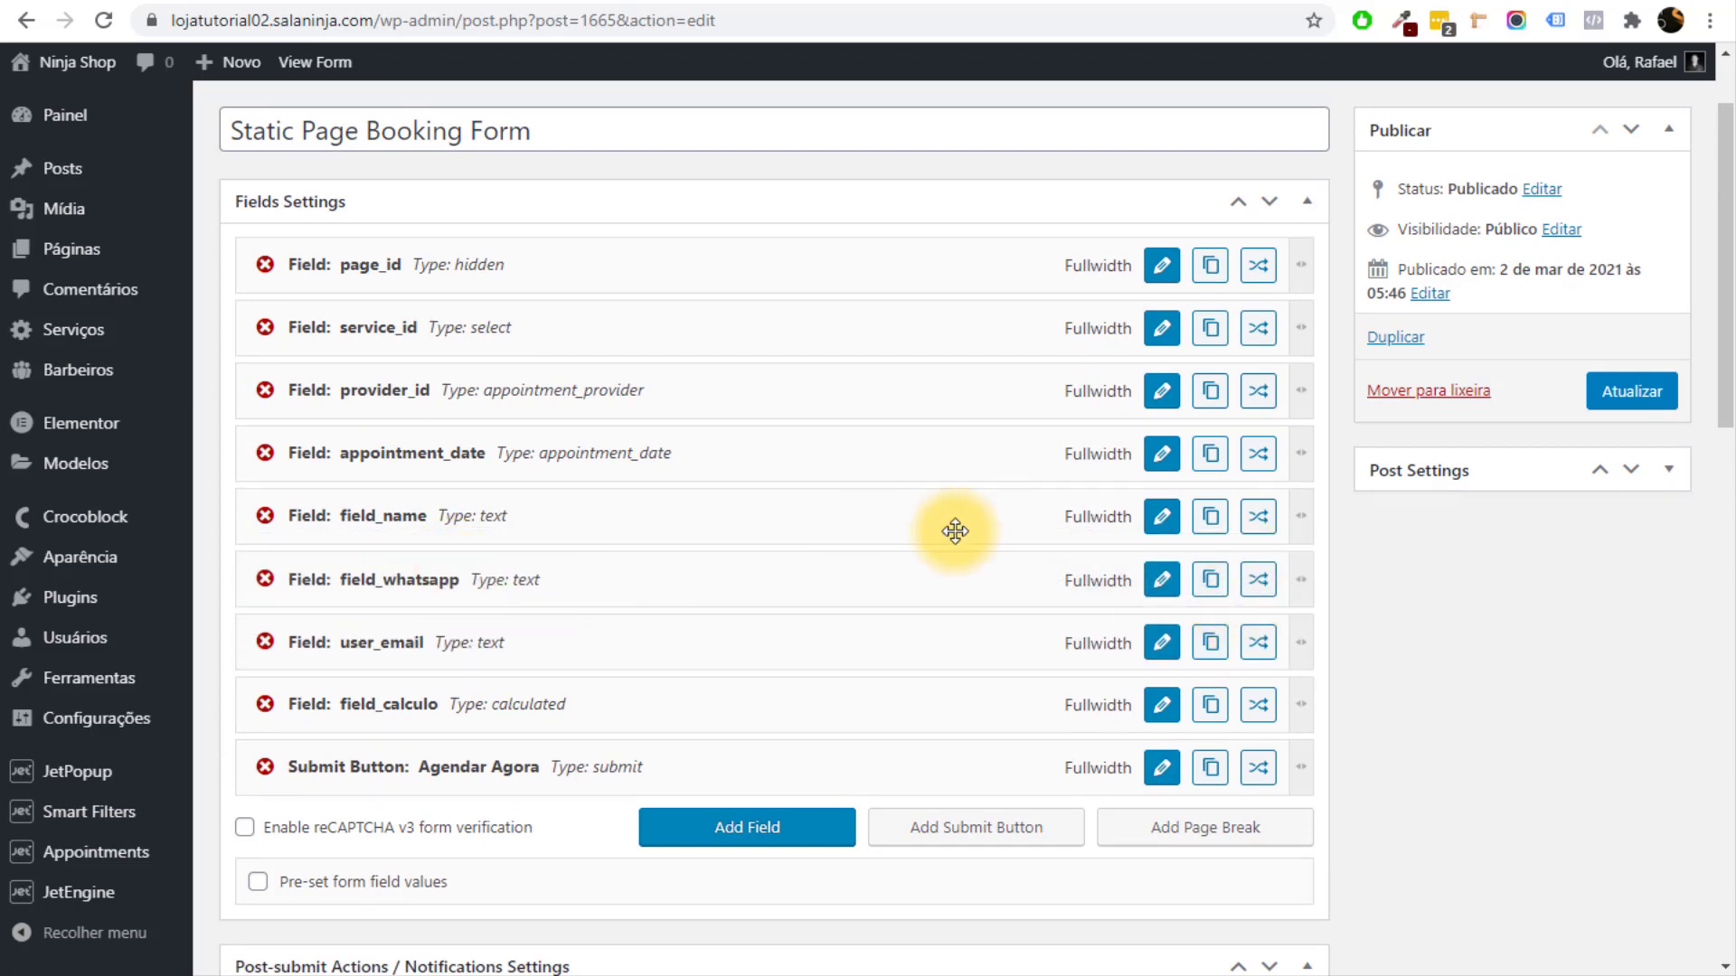
- Make field_name and field_whatsapp half width on one row and save the form
drag(1301, 515, 767, 520)
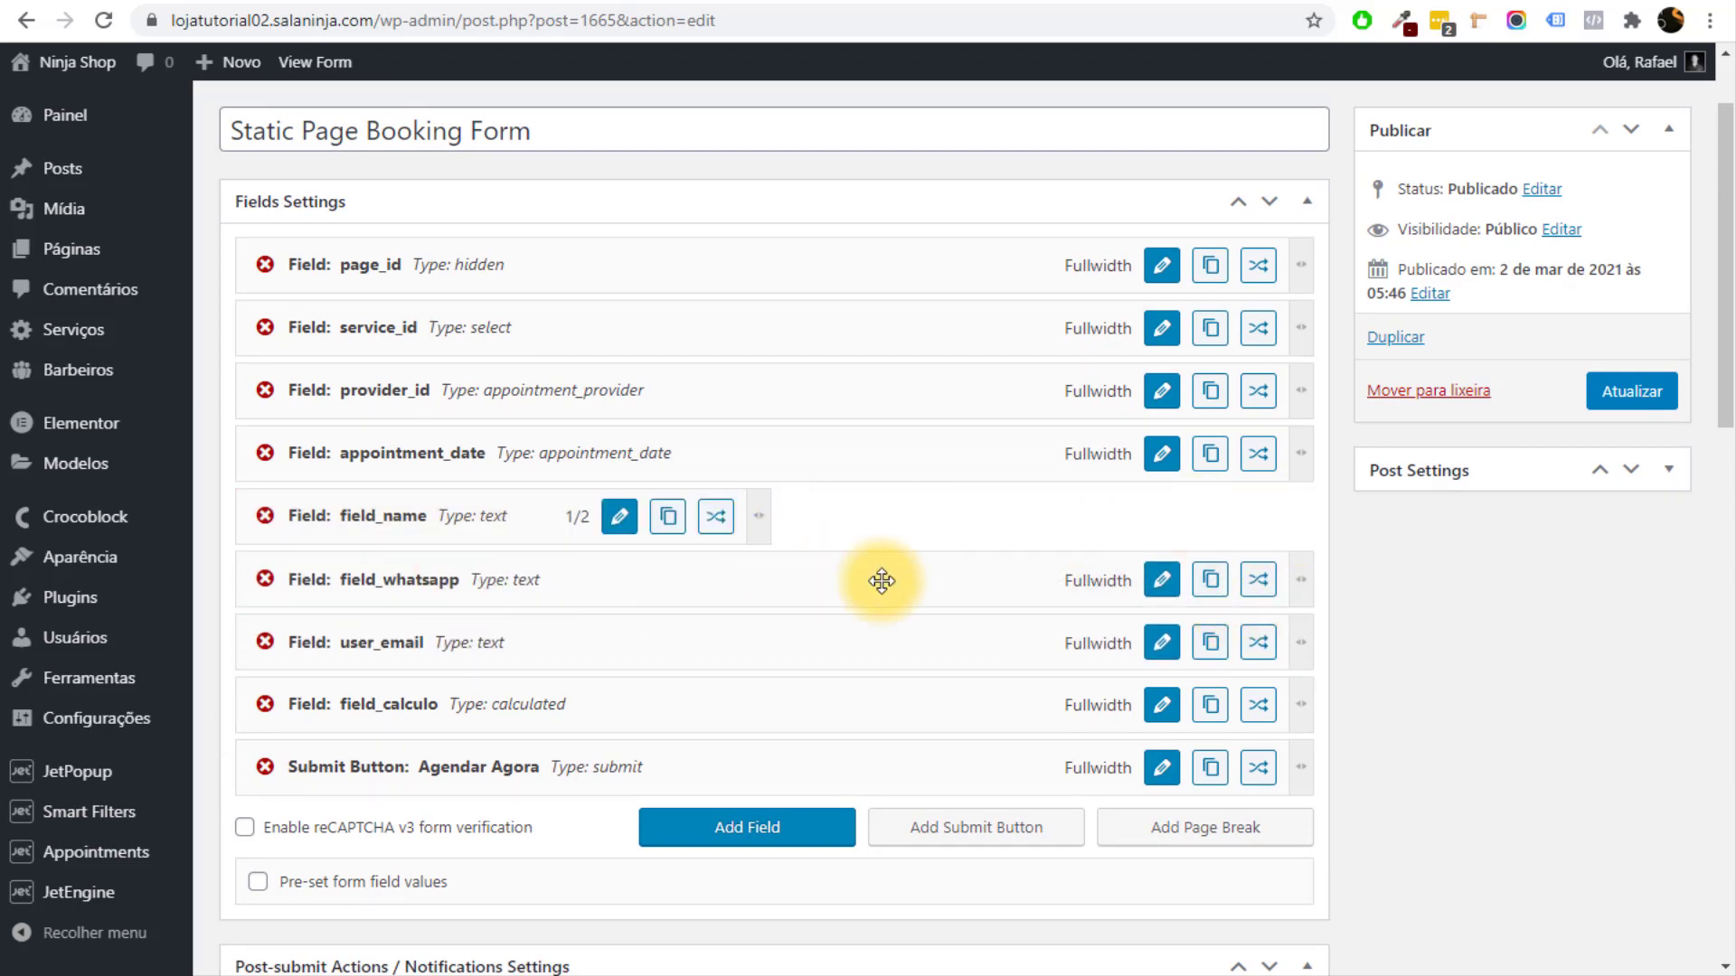
drag(1301, 579, 728, 588)
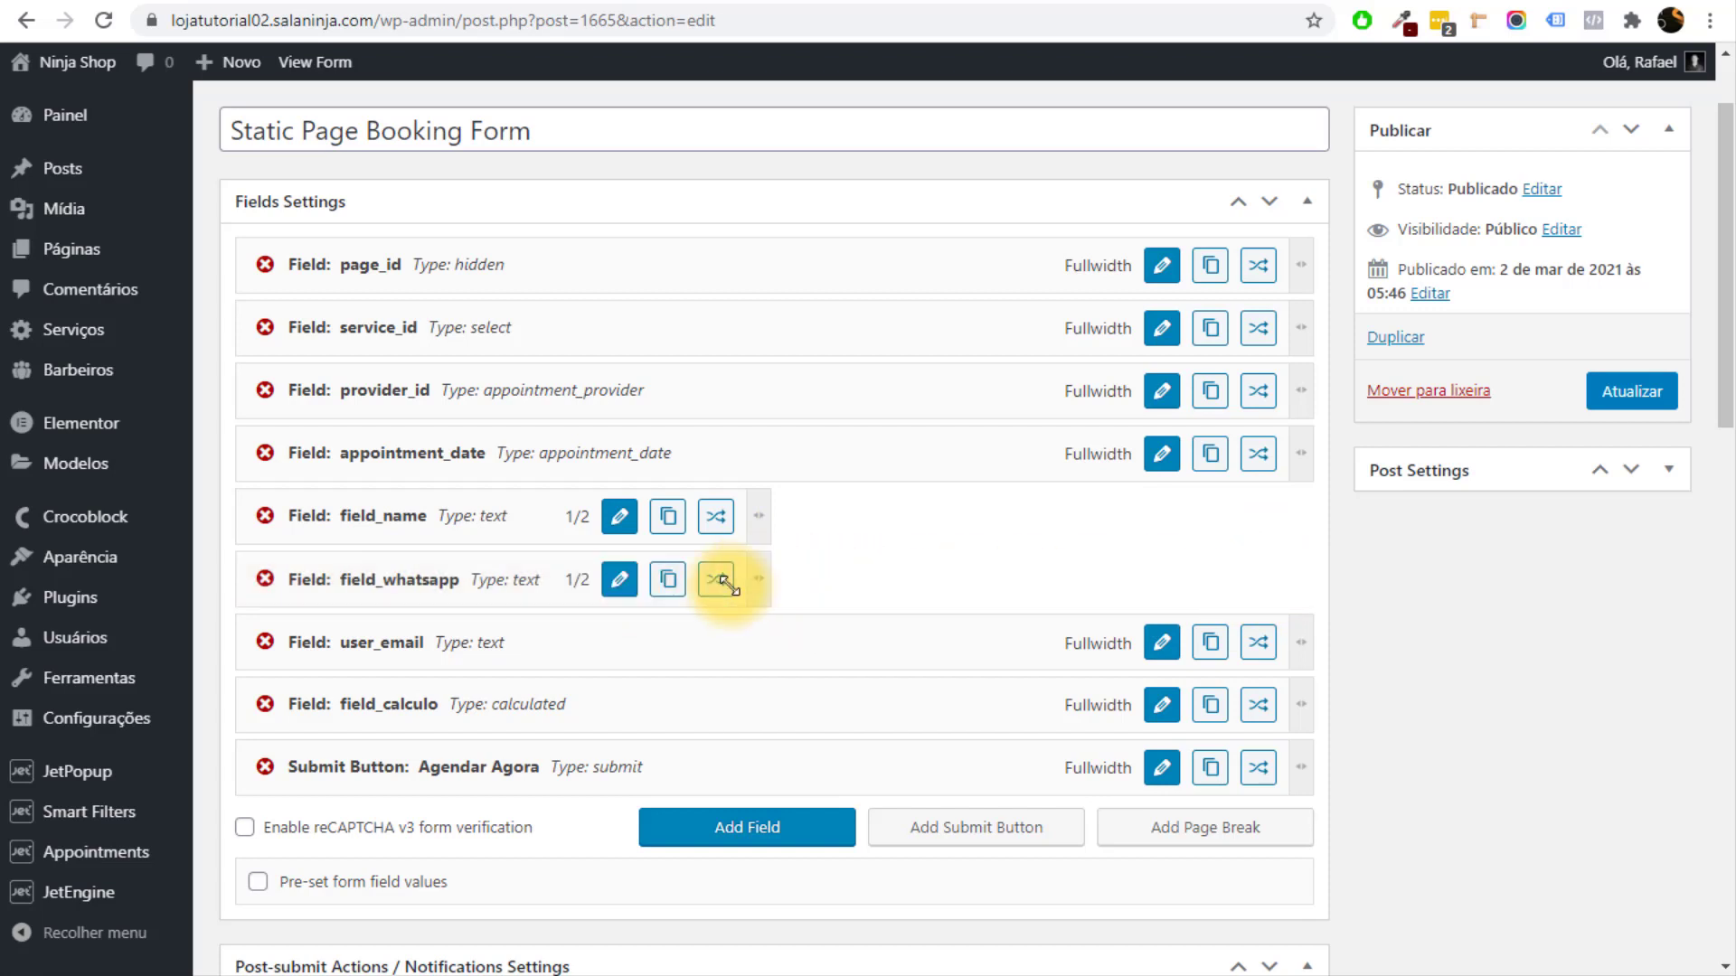
drag(507, 583, 1039, 524)
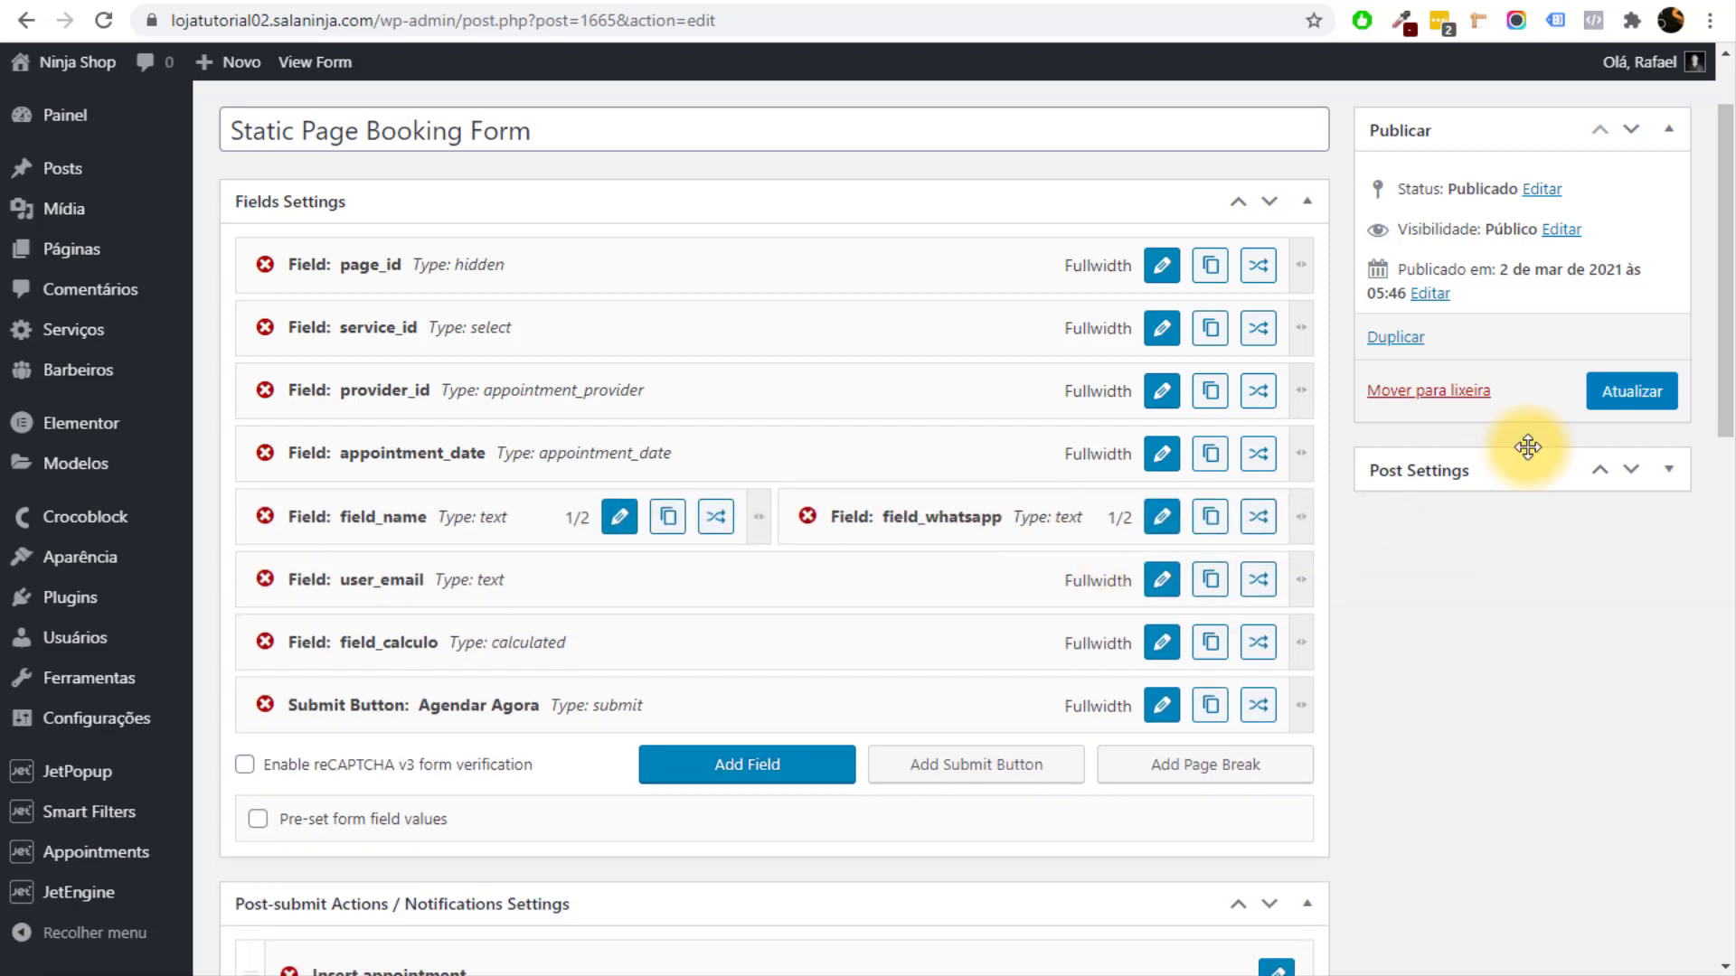
click(1618, 414)
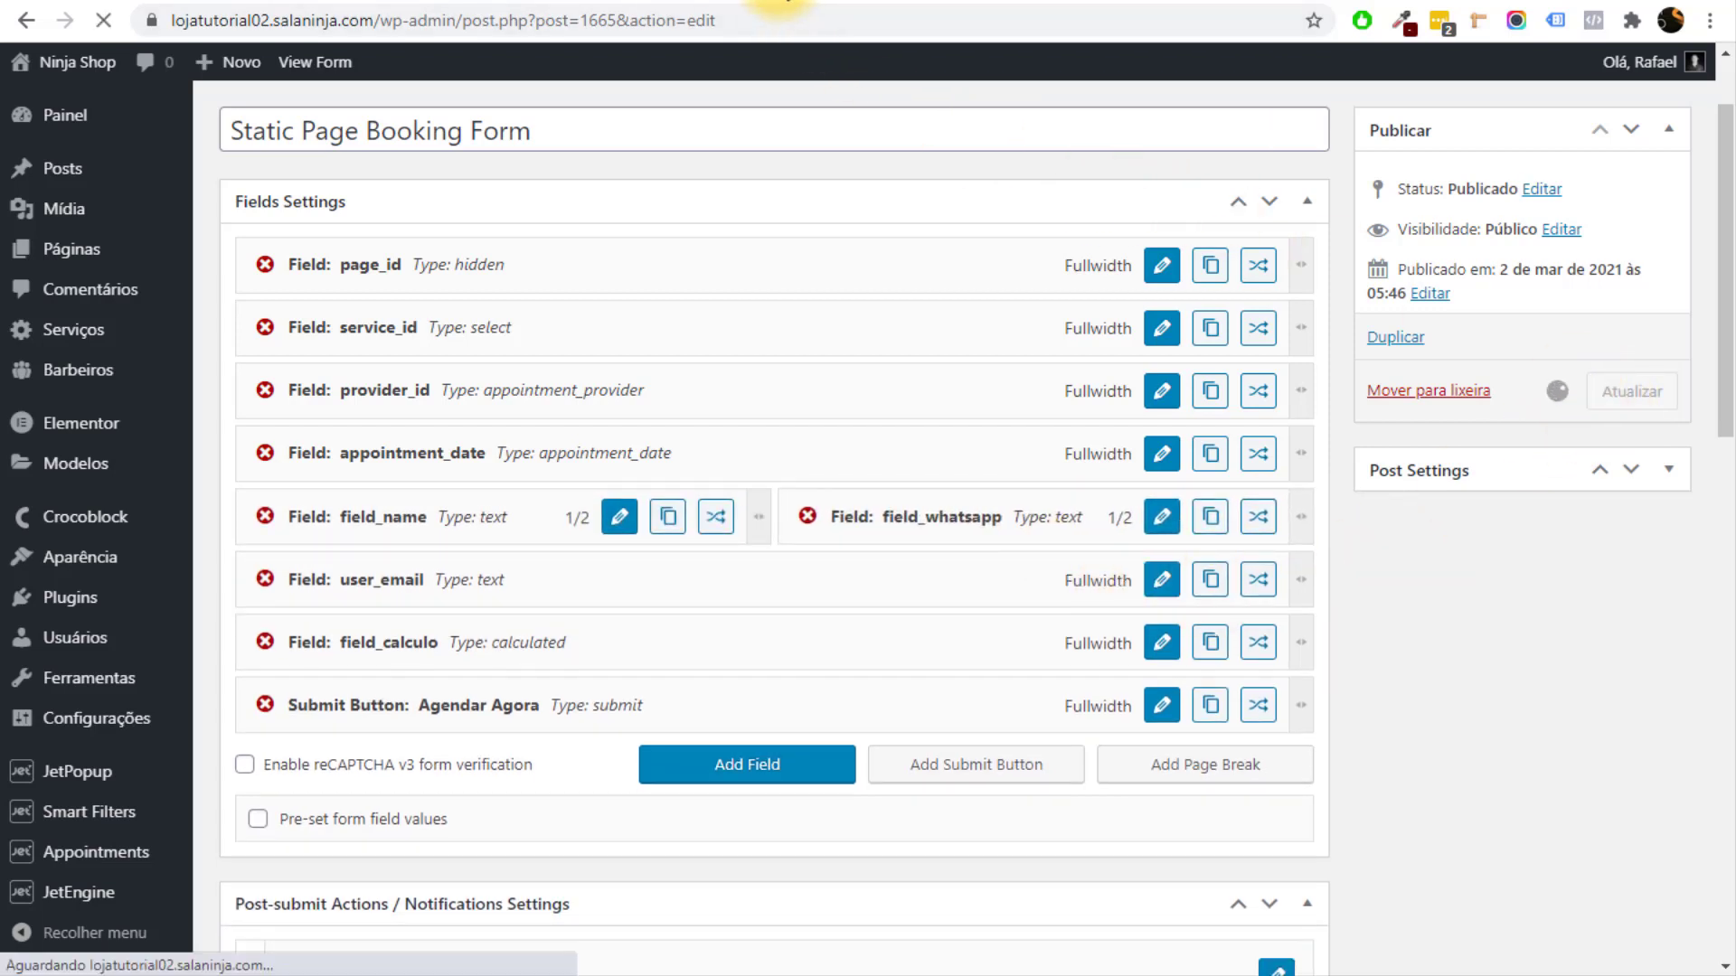
- Reload the live booking page to see Seu Nome beside Whatsapp
click(323, 47)
click(371, 25)
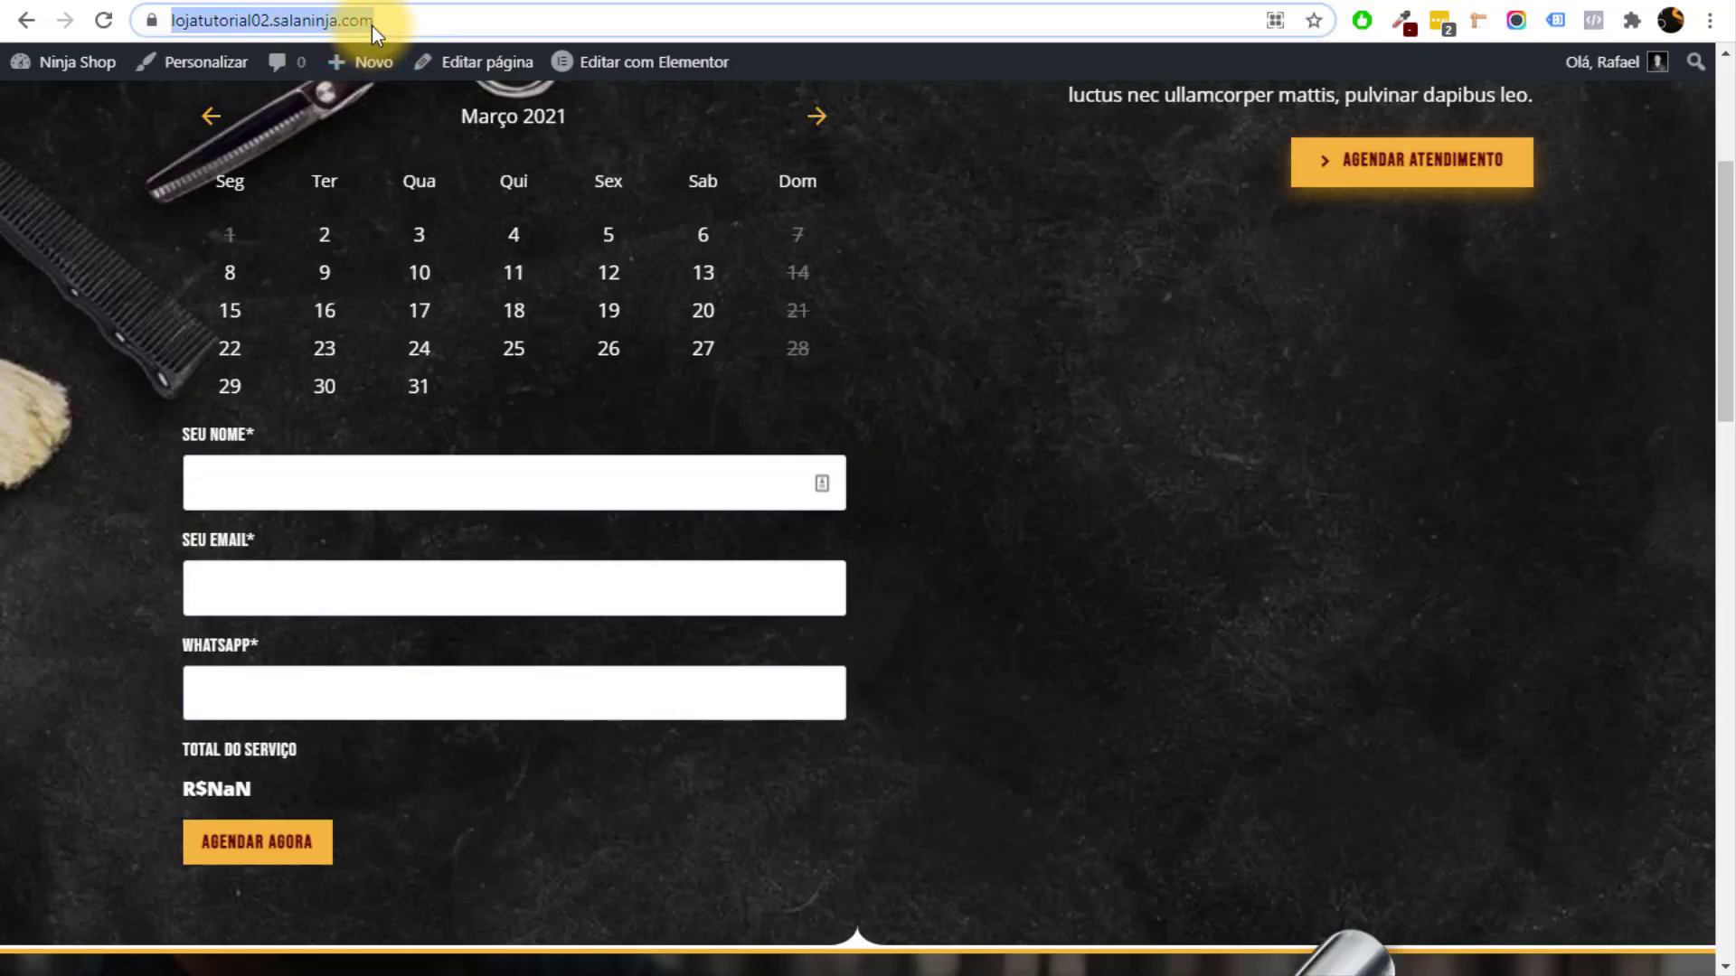
key(Return)
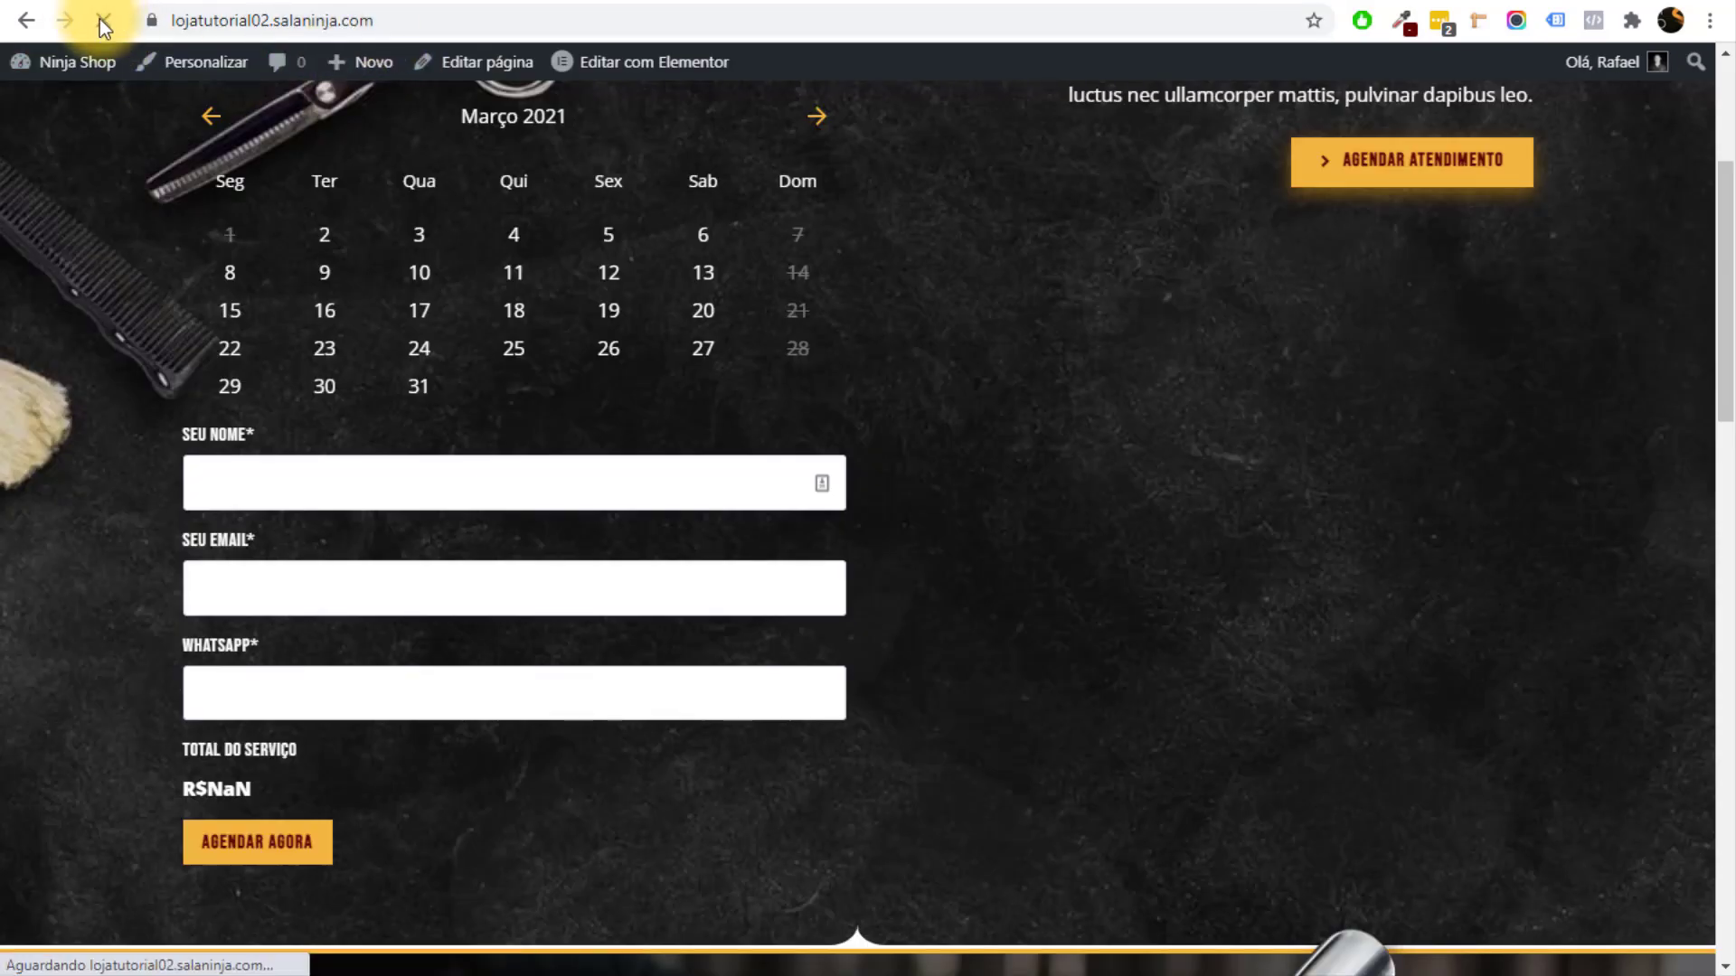
scroll(449, 637, up, 1)
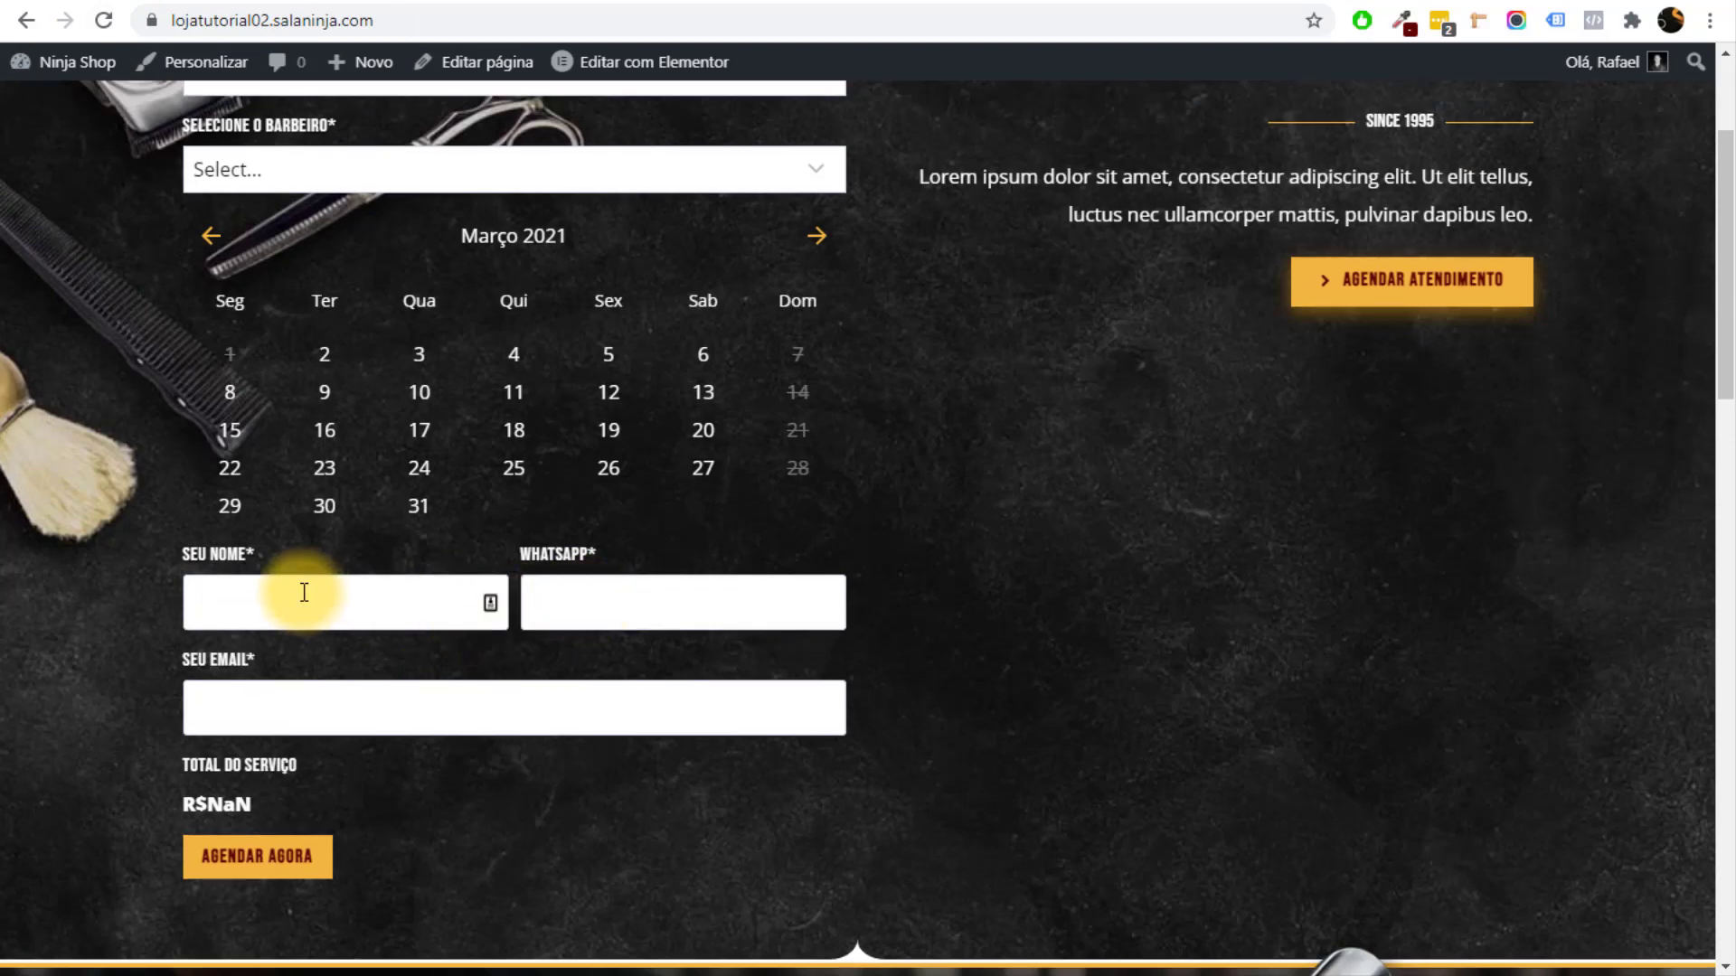
scroll(316, 572, up, 2)
scroll(271, 577, down, 1)
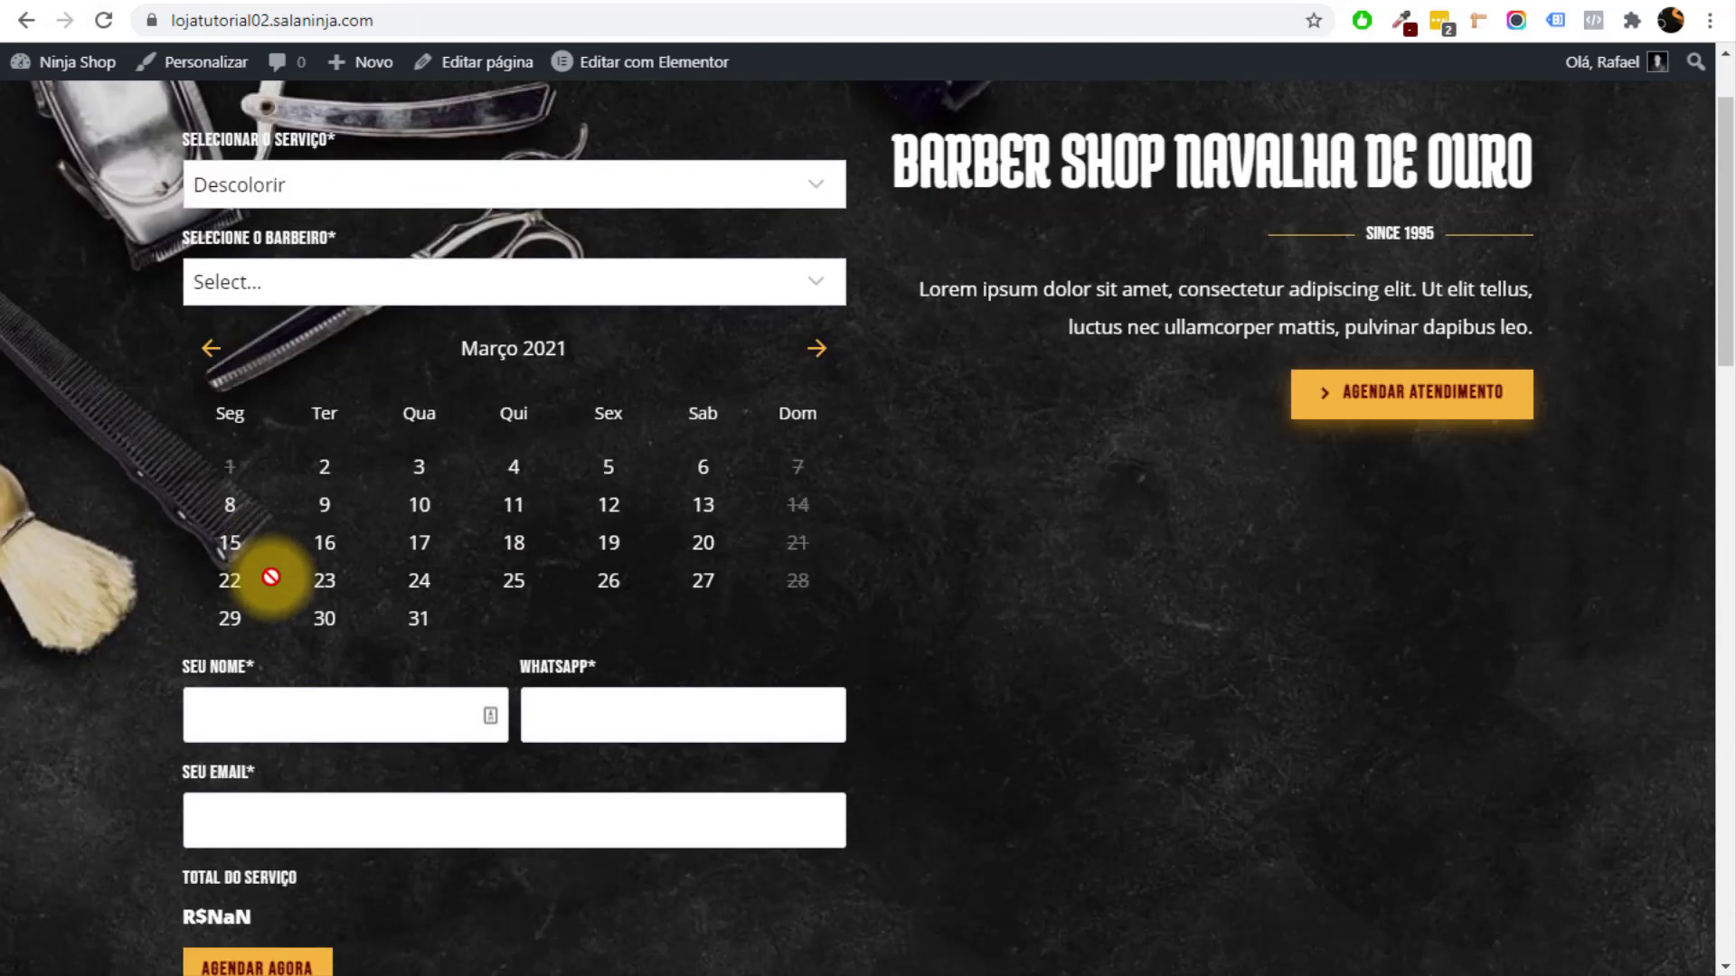
scroll(272, 577, down, 2)
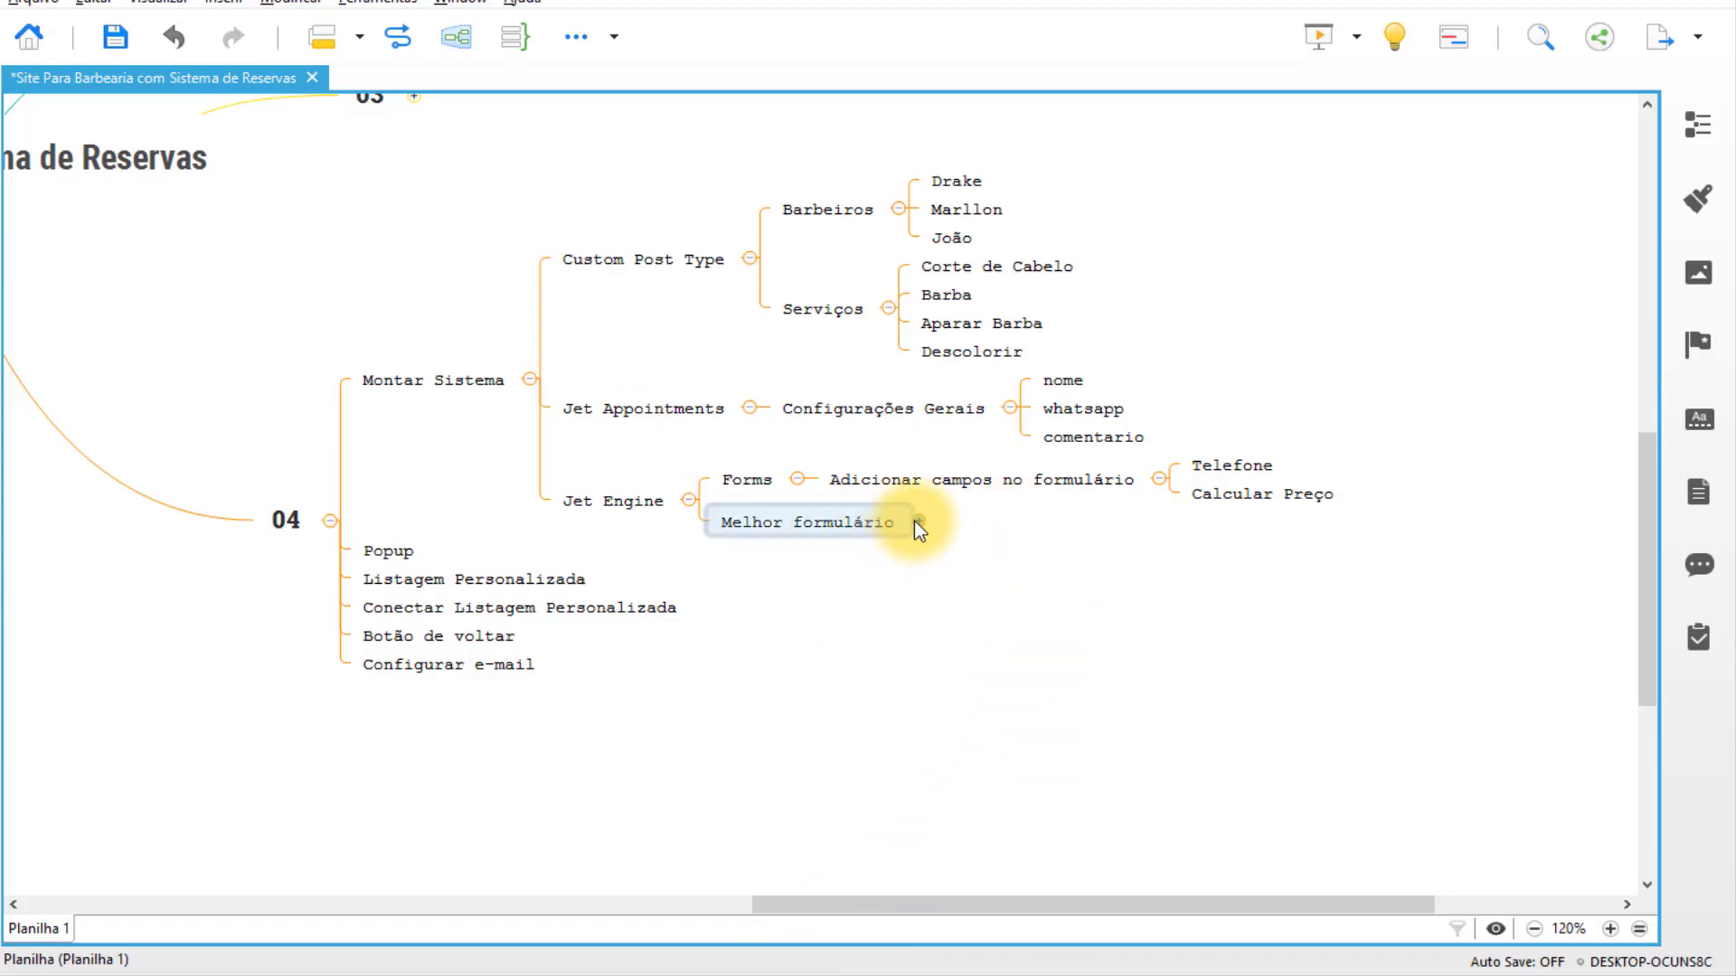
- Rename the XMind node 'Melhor formulário' to 'Melhorar formulário', then return to the booking page
click(919, 522)
drag(940, 584, 980, 632)
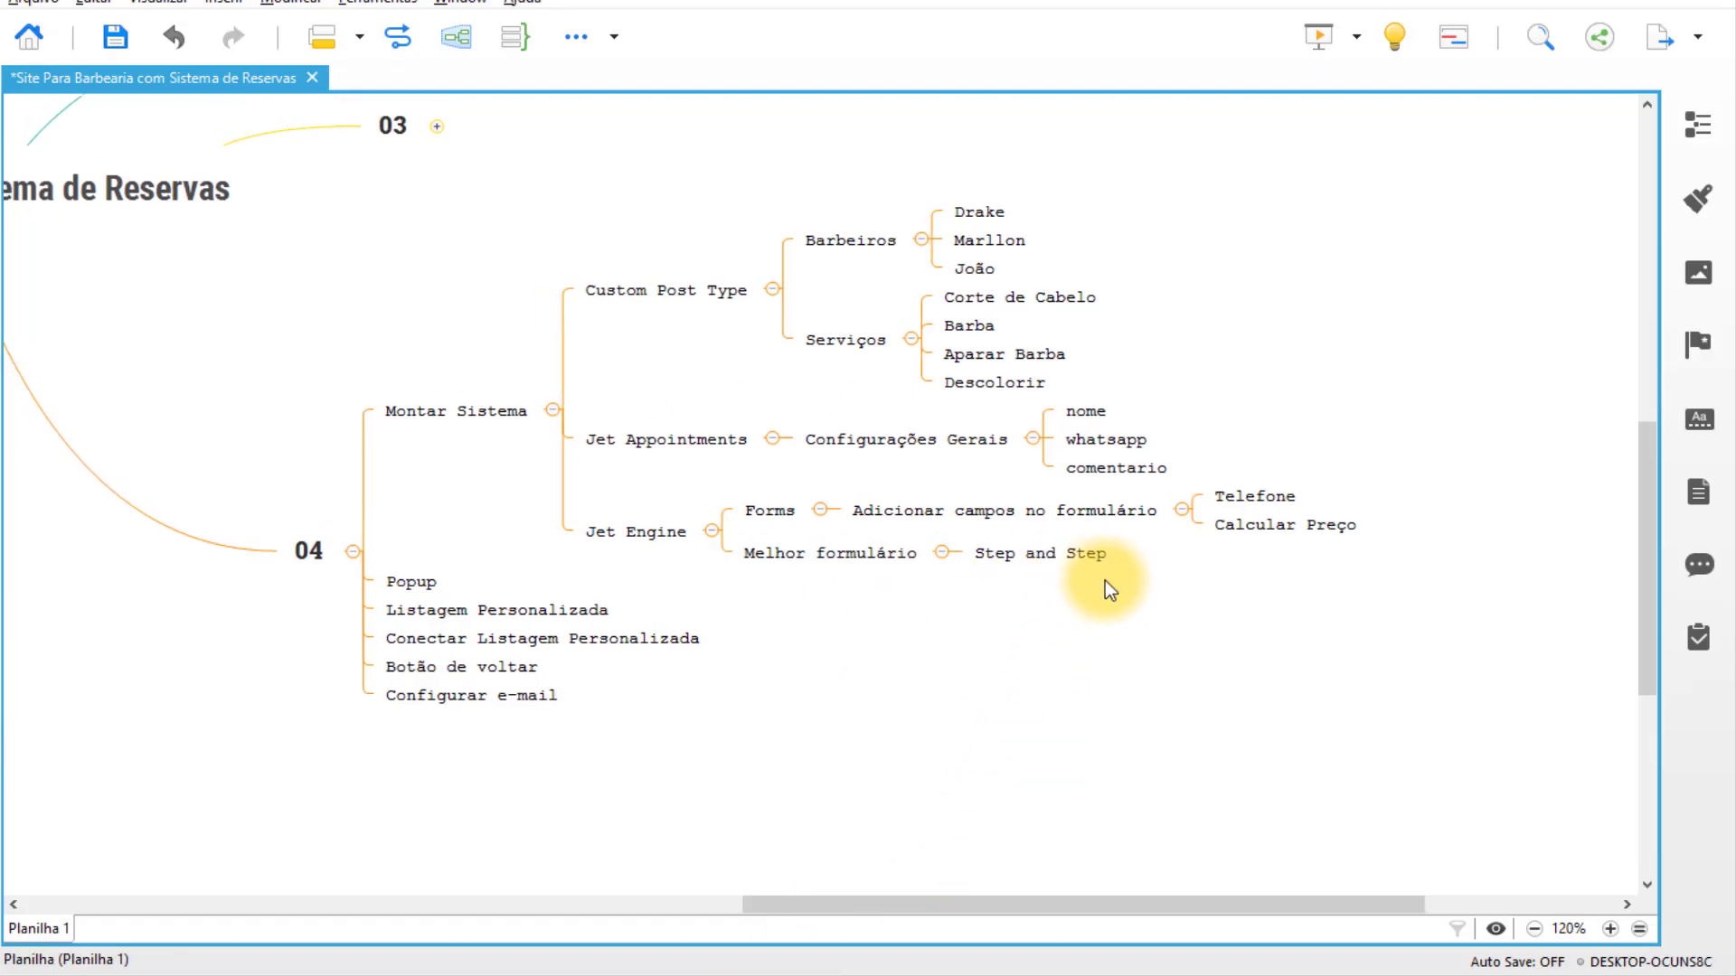
click(810, 556)
click(810, 556)
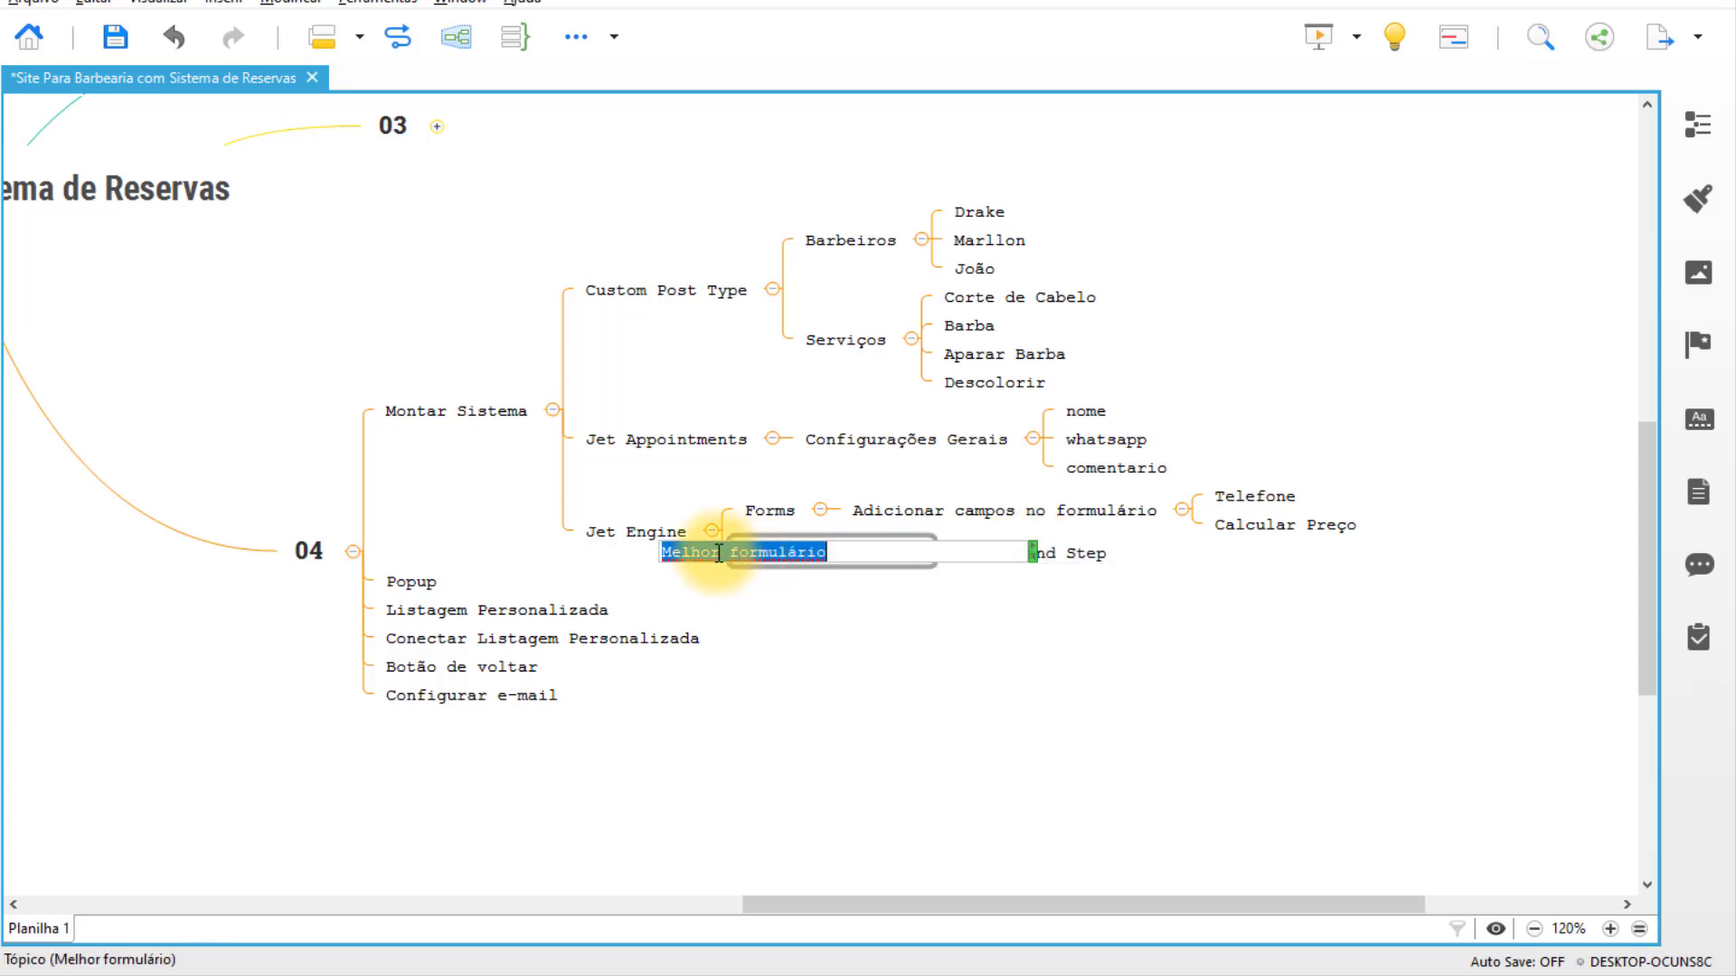
text(ar)
key(Return)
click(1074, 577)
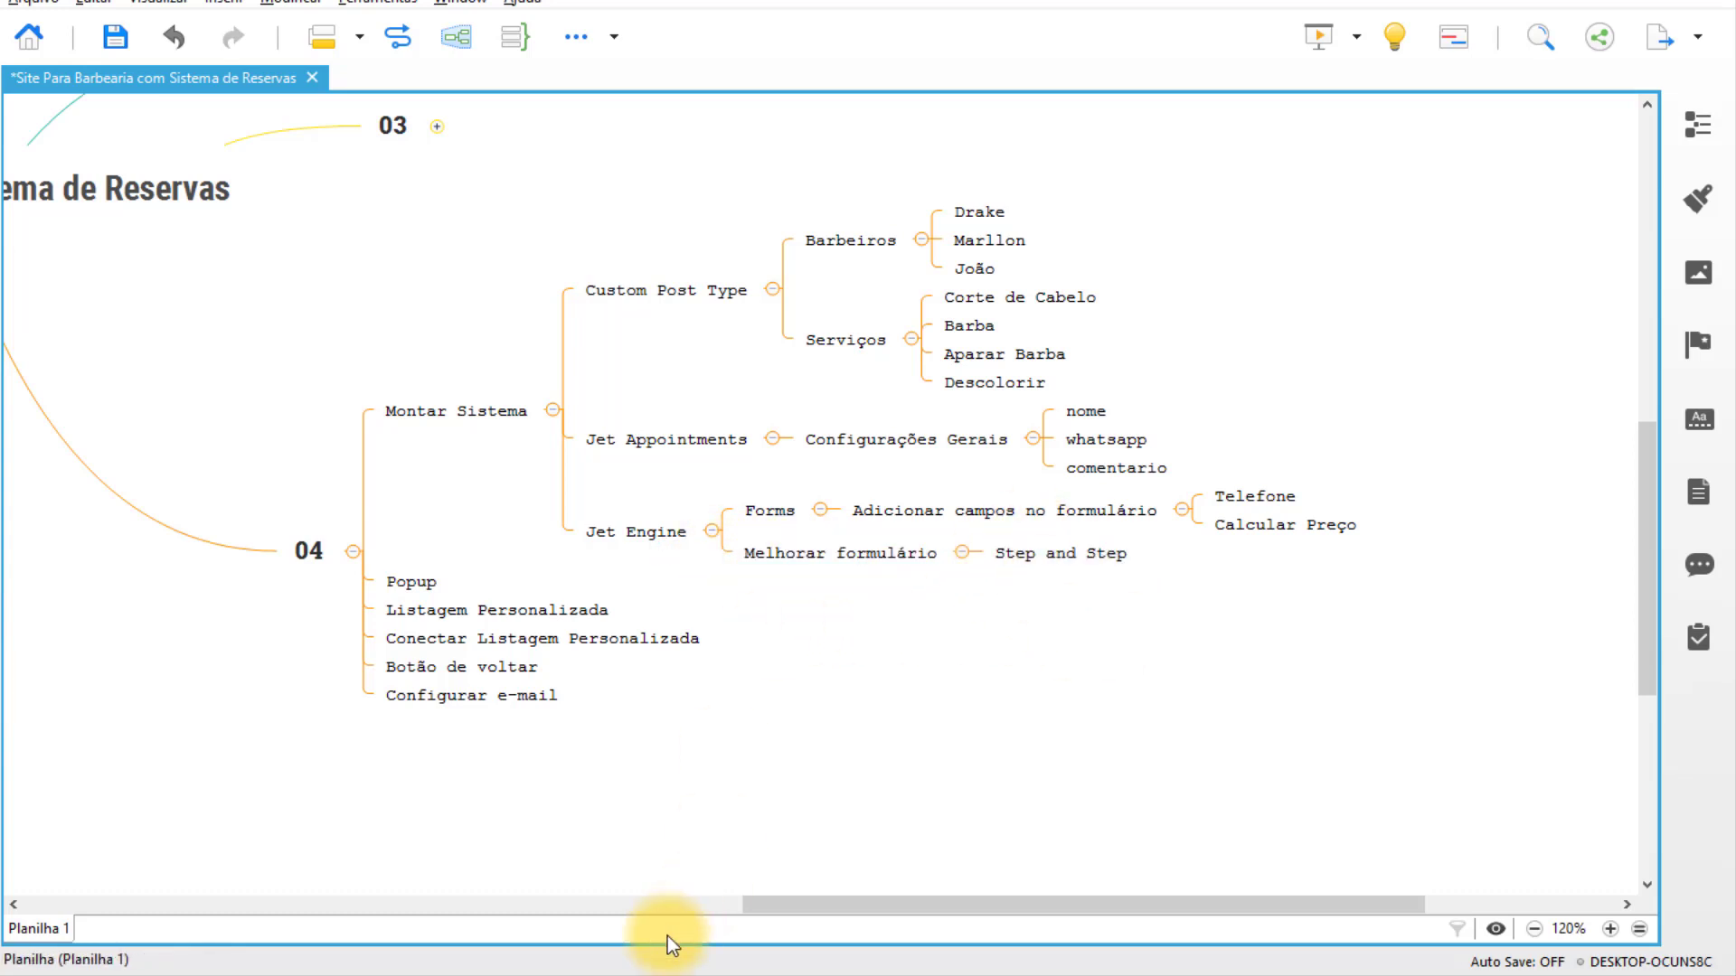
key(alt+Tab)
scroll(612, 573, up, 4)
scroll(333, 468, down, 1)
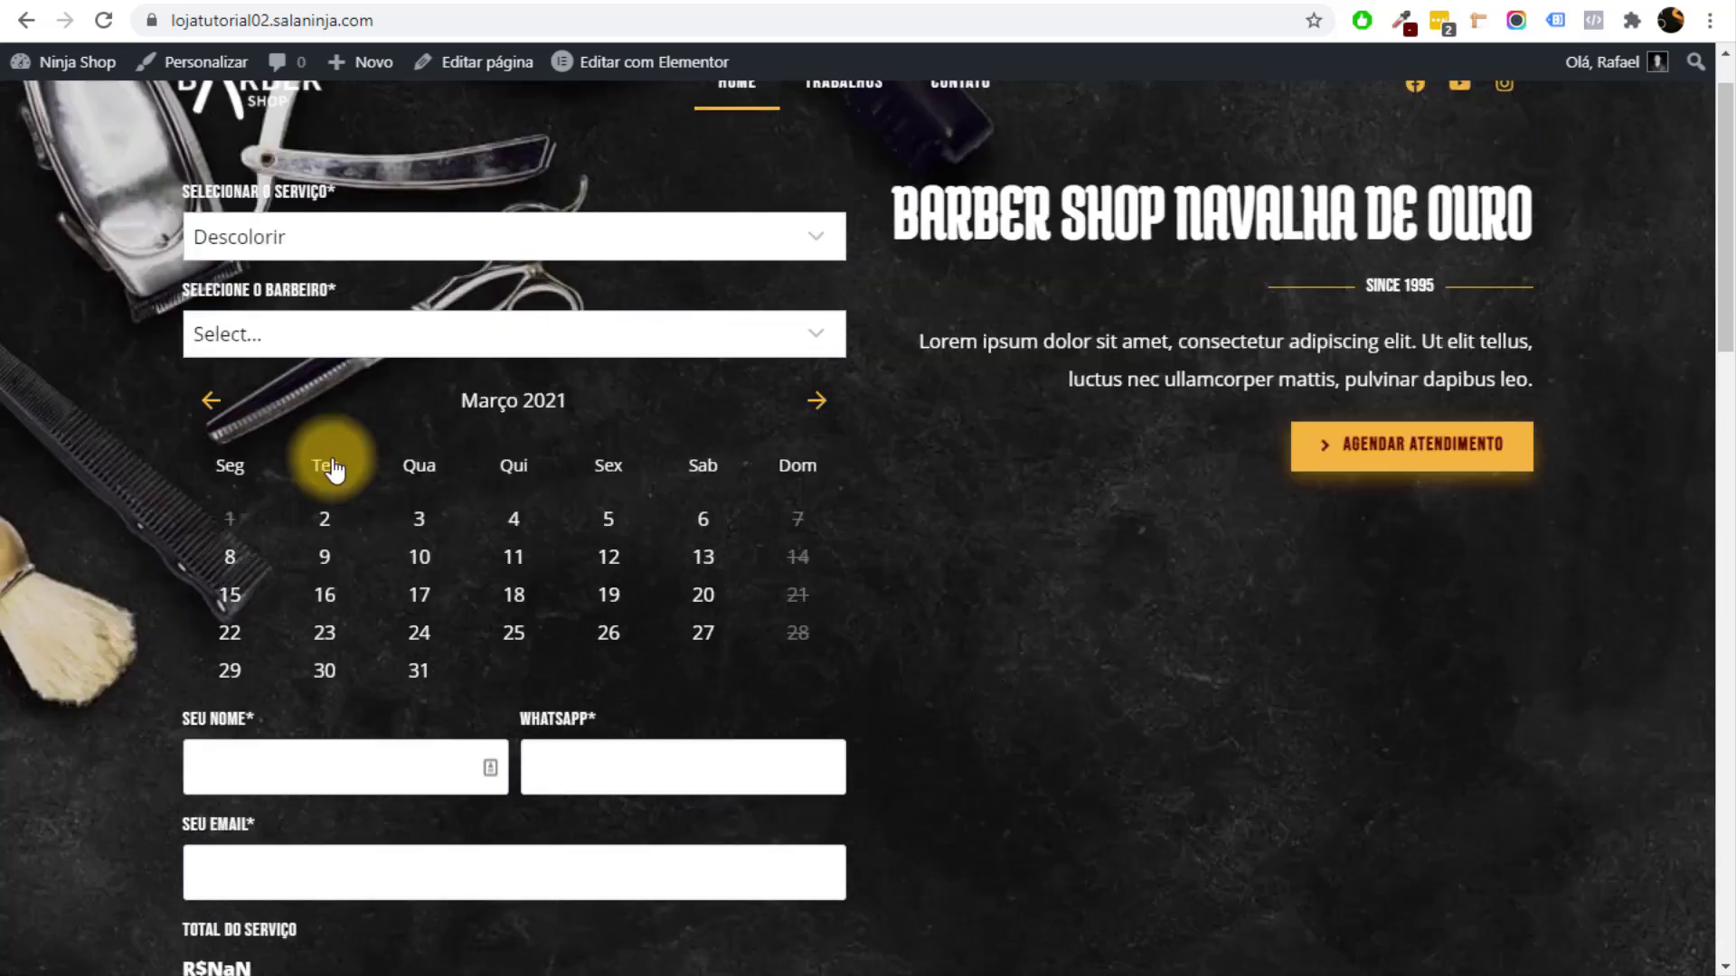
- Add a page break to the Static Page Booking Form just after service_id
scroll(332, 469, down, 3)
scroll(279, 426, up, 4)
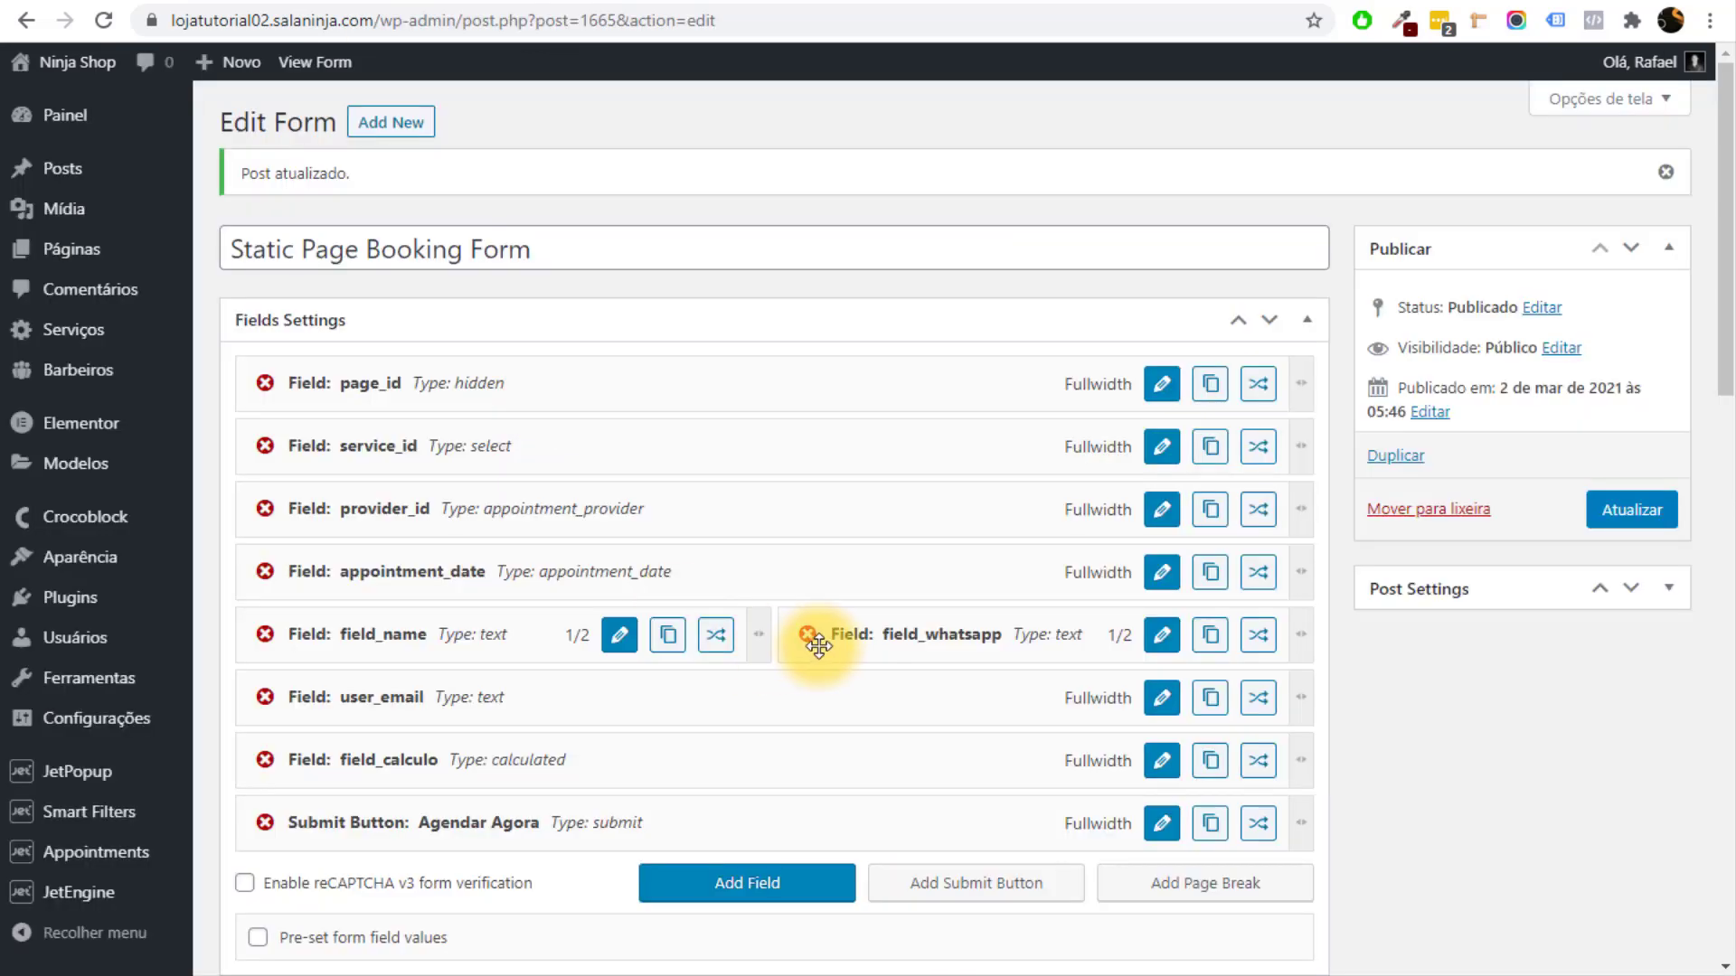
scroll(822, 646, down, 3)
scroll(821, 646, down, 5)
scroll(1049, 556, up, 4)
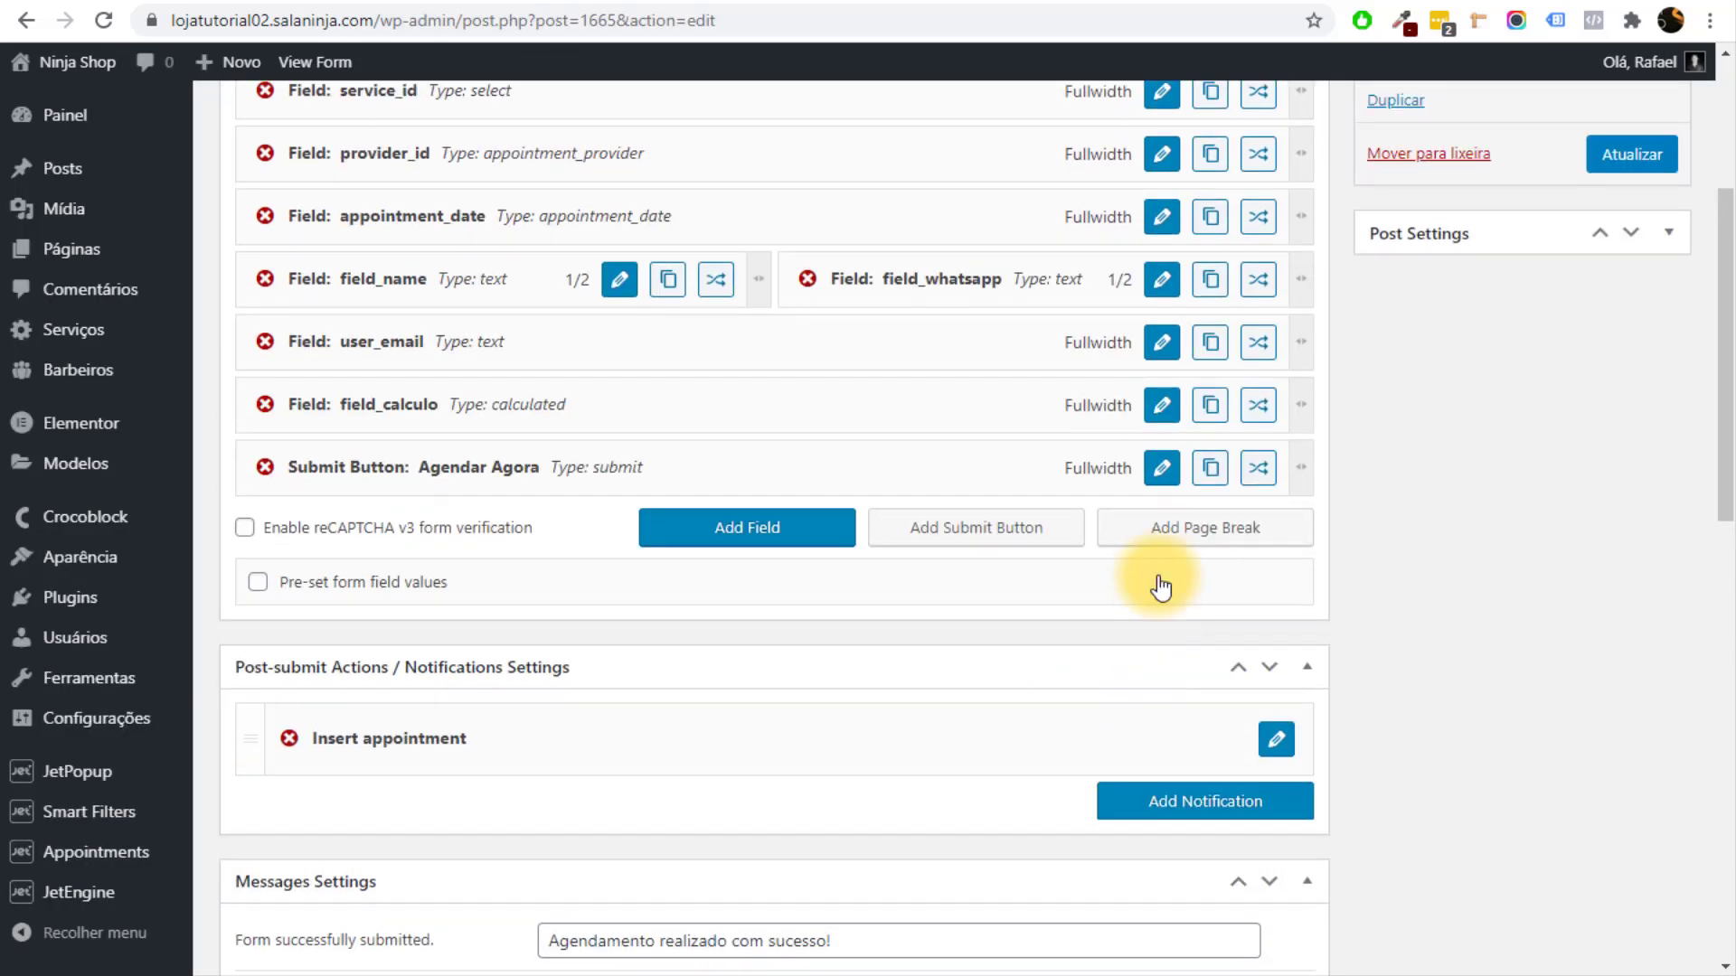
click(1243, 541)
scroll(1298, 783, up, 3)
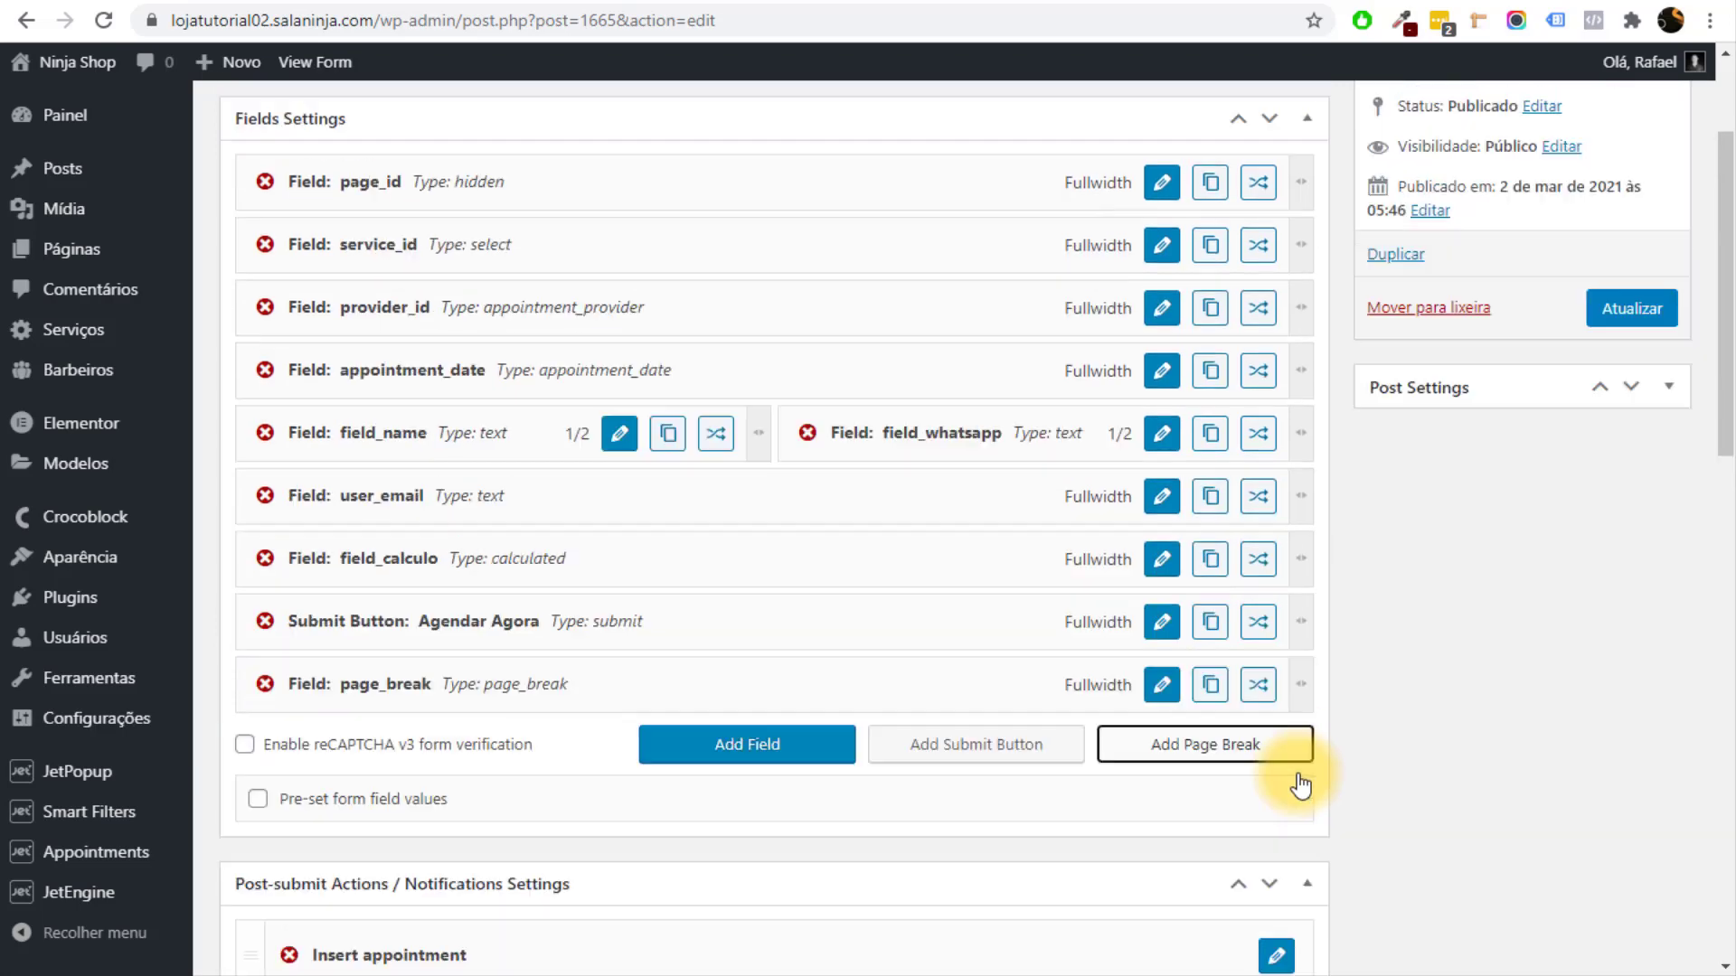
drag(450, 753, 457, 376)
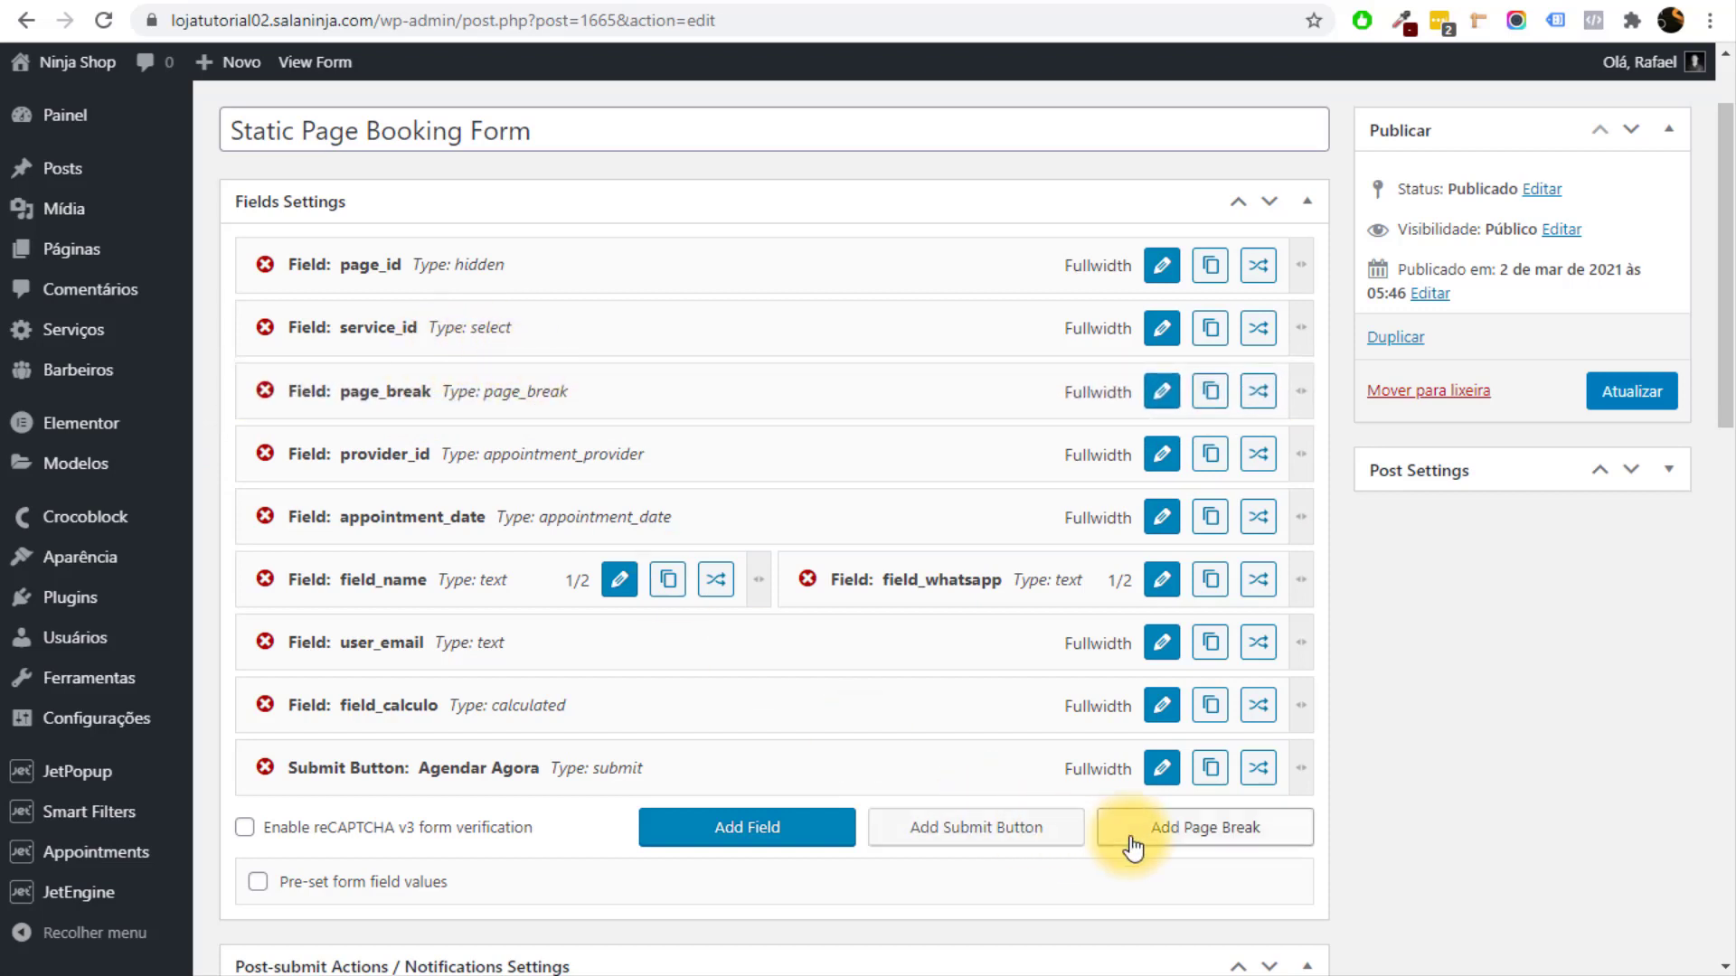
- Add a second page break after provider_id and save the form
click(1209, 837)
drag(514, 836, 482, 517)
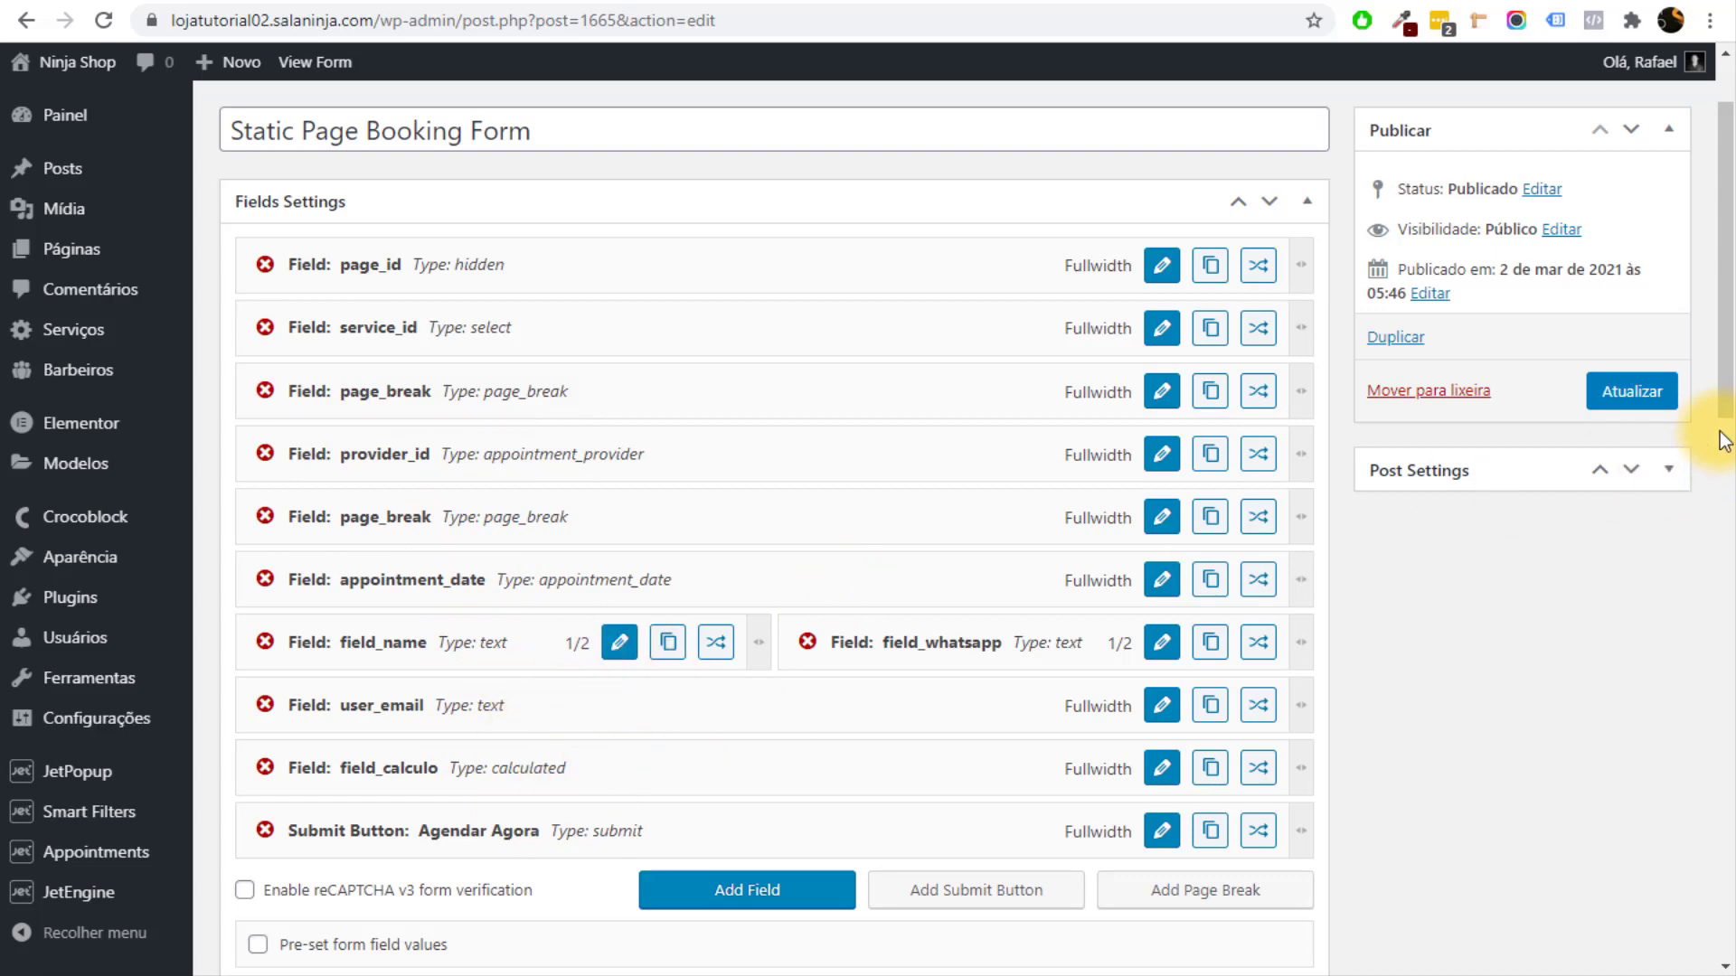
click(1660, 402)
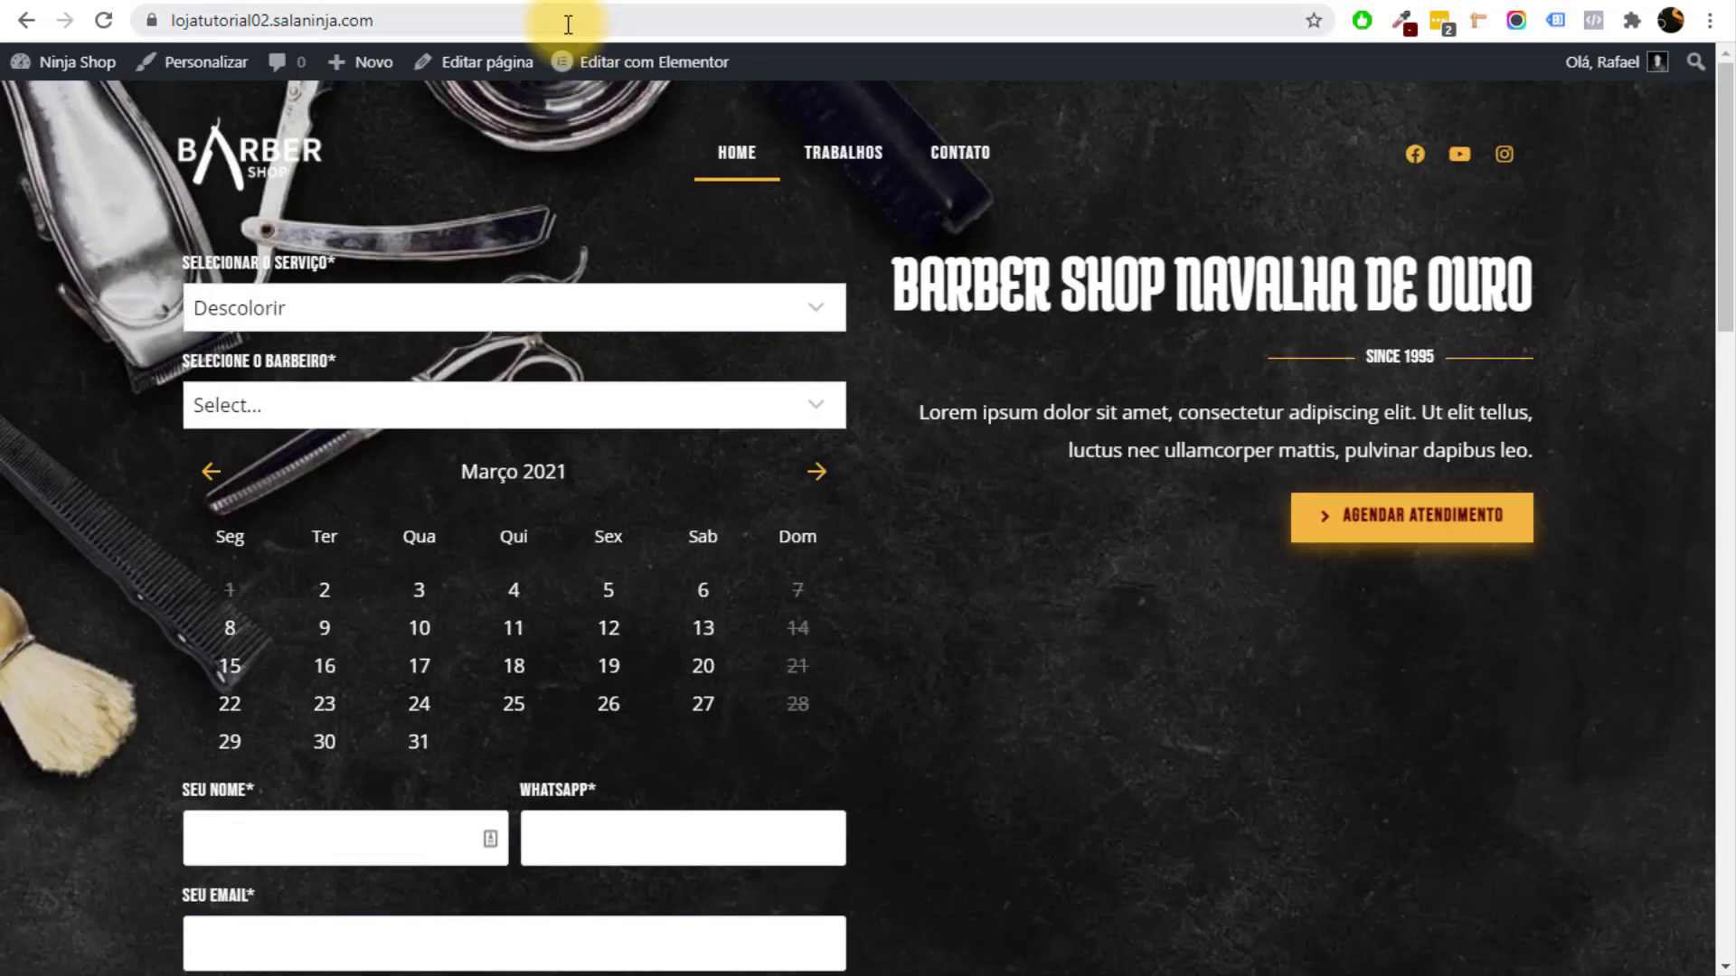
- Reload the booking page, pick Barba as the service and advance to the barber step
click(568, 25)
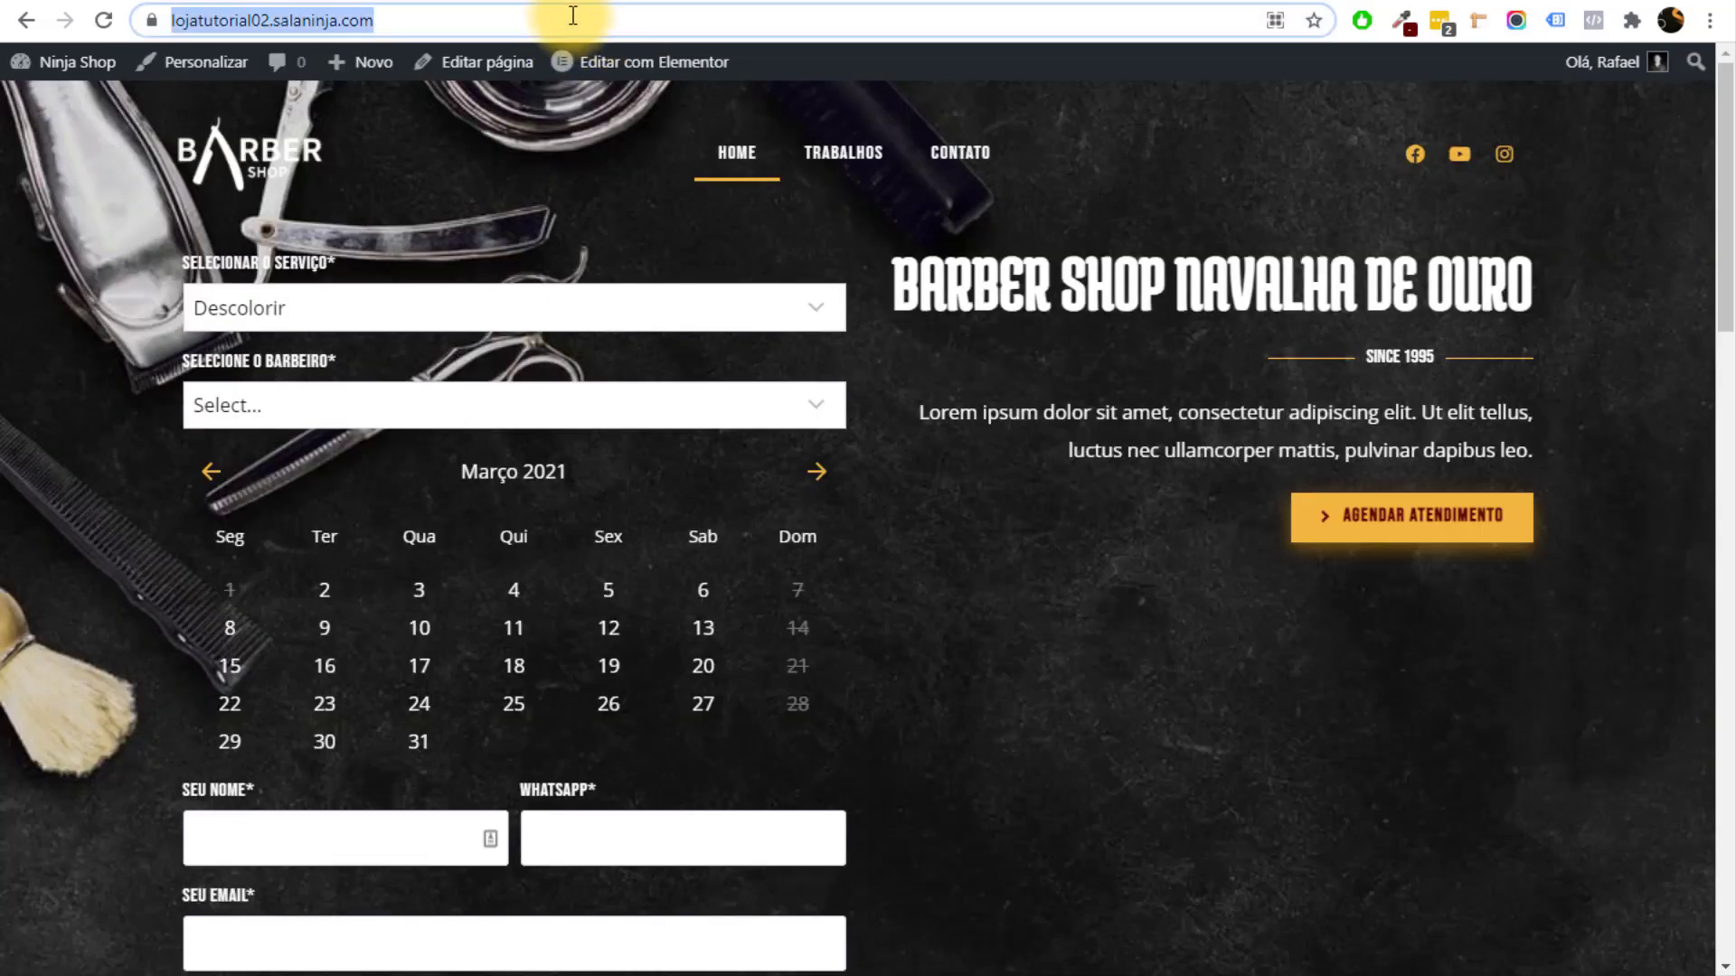
key(Return)
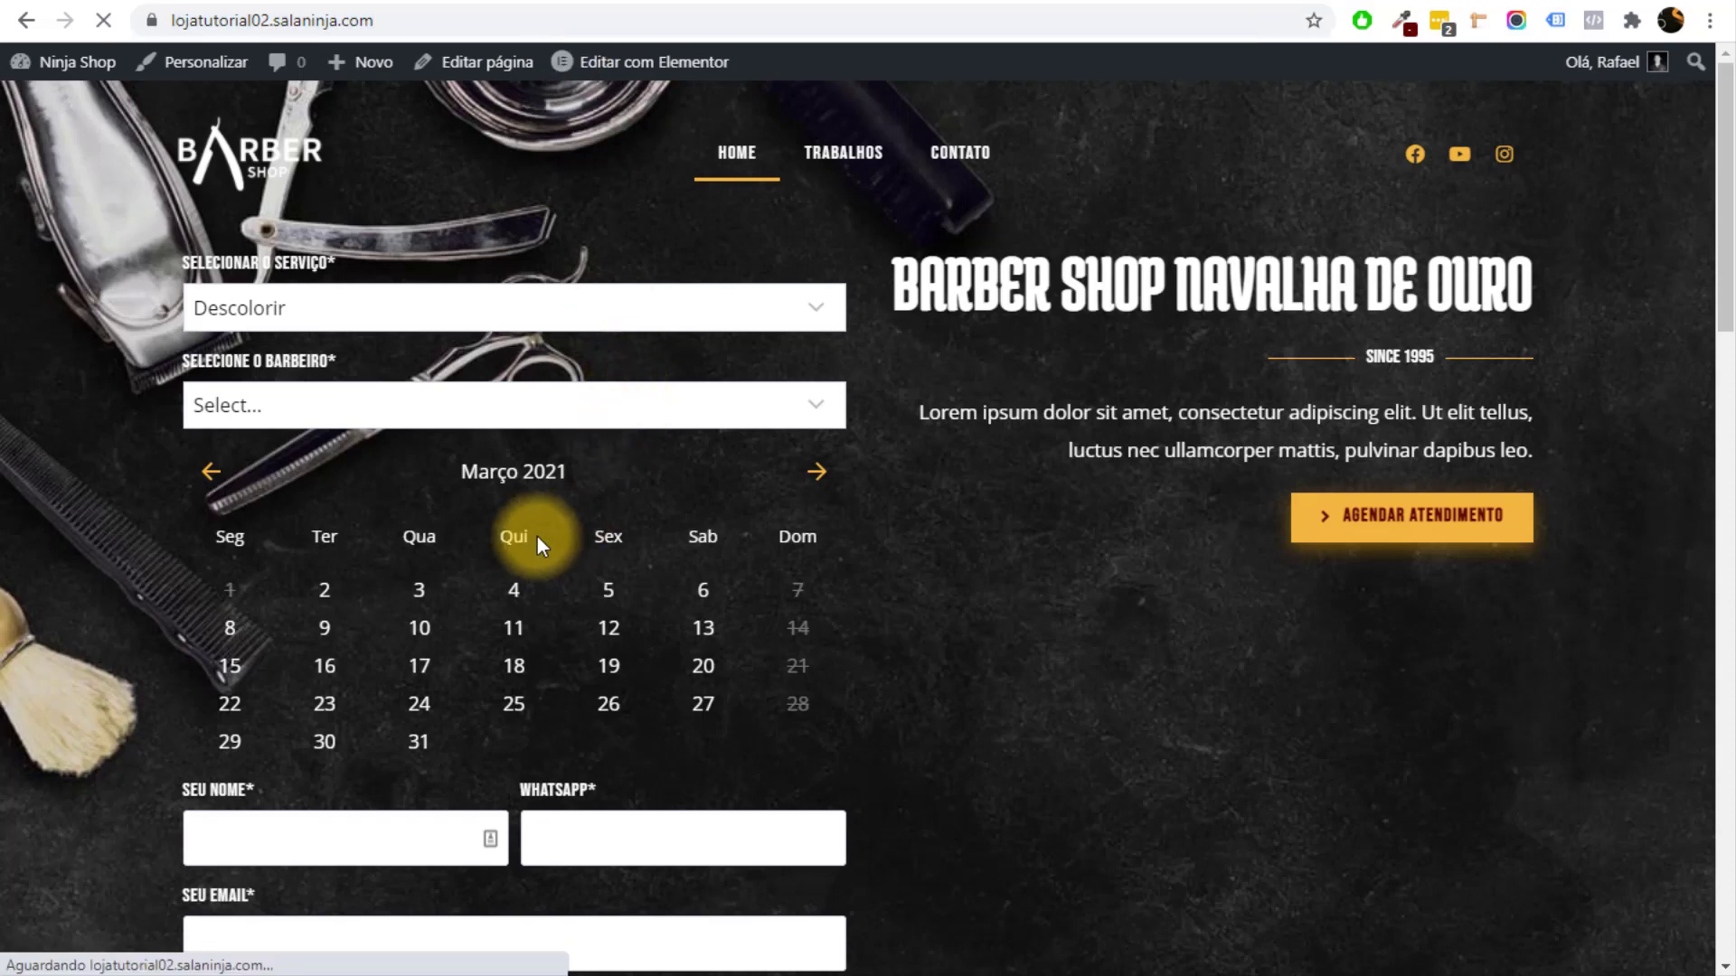
scroll(263, 209, down, 3)
scroll(263, 209, up, 3)
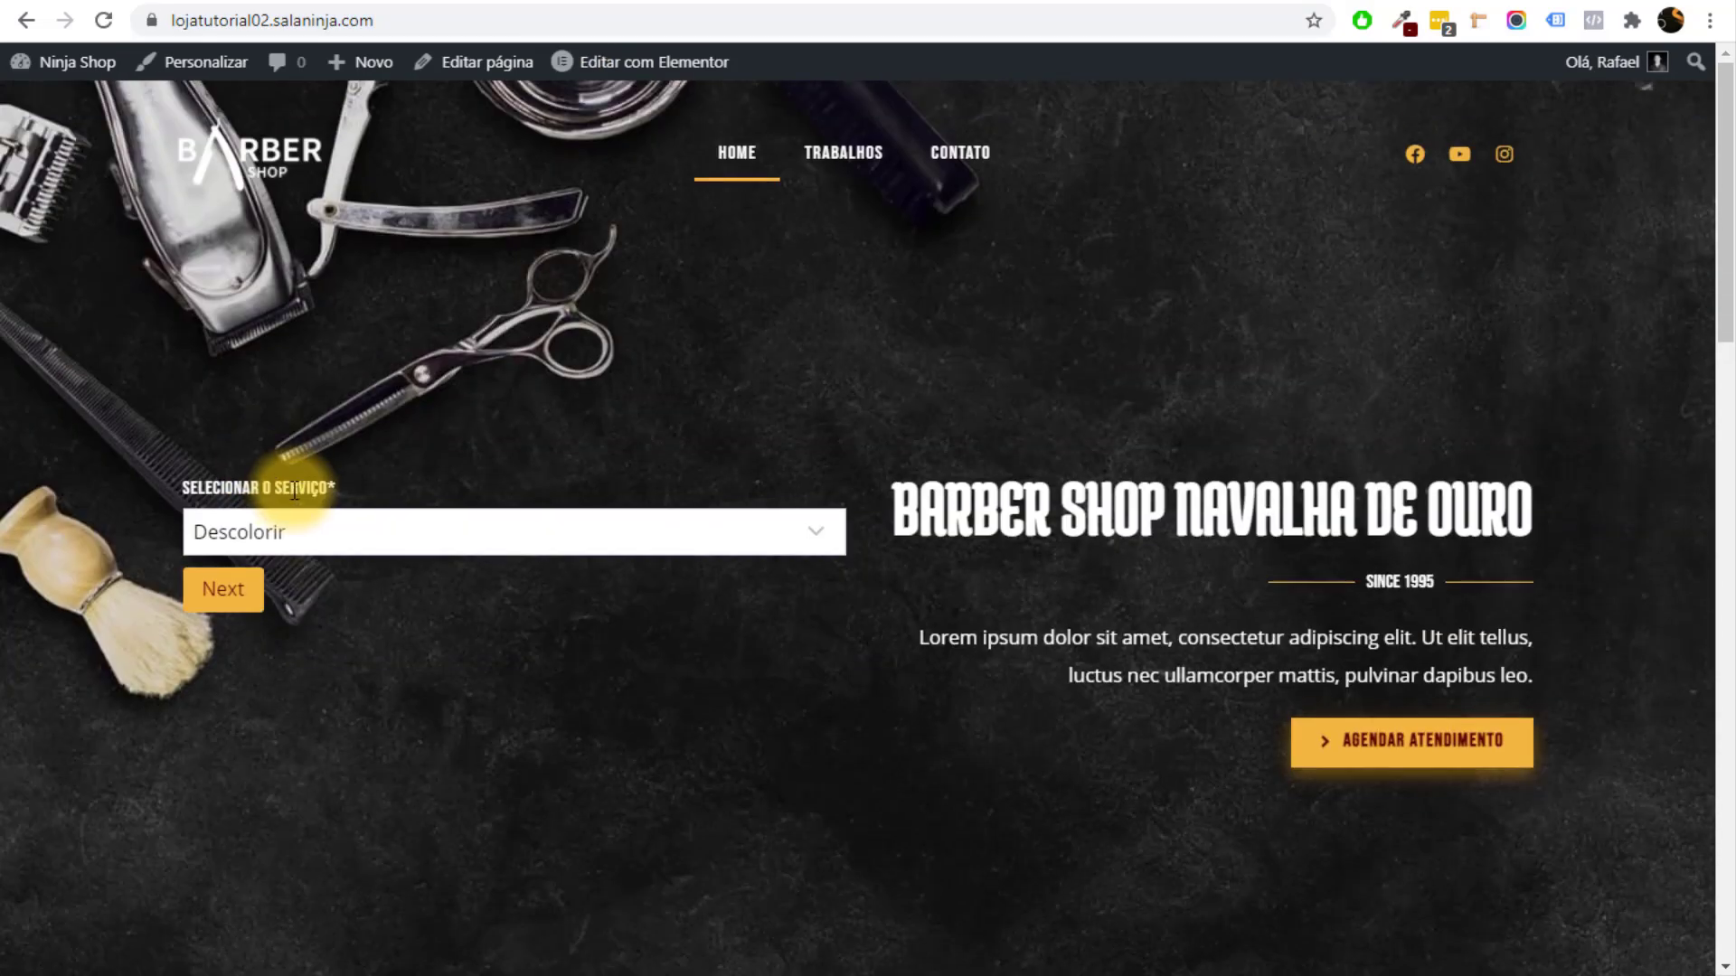
click(289, 524)
click(269, 636)
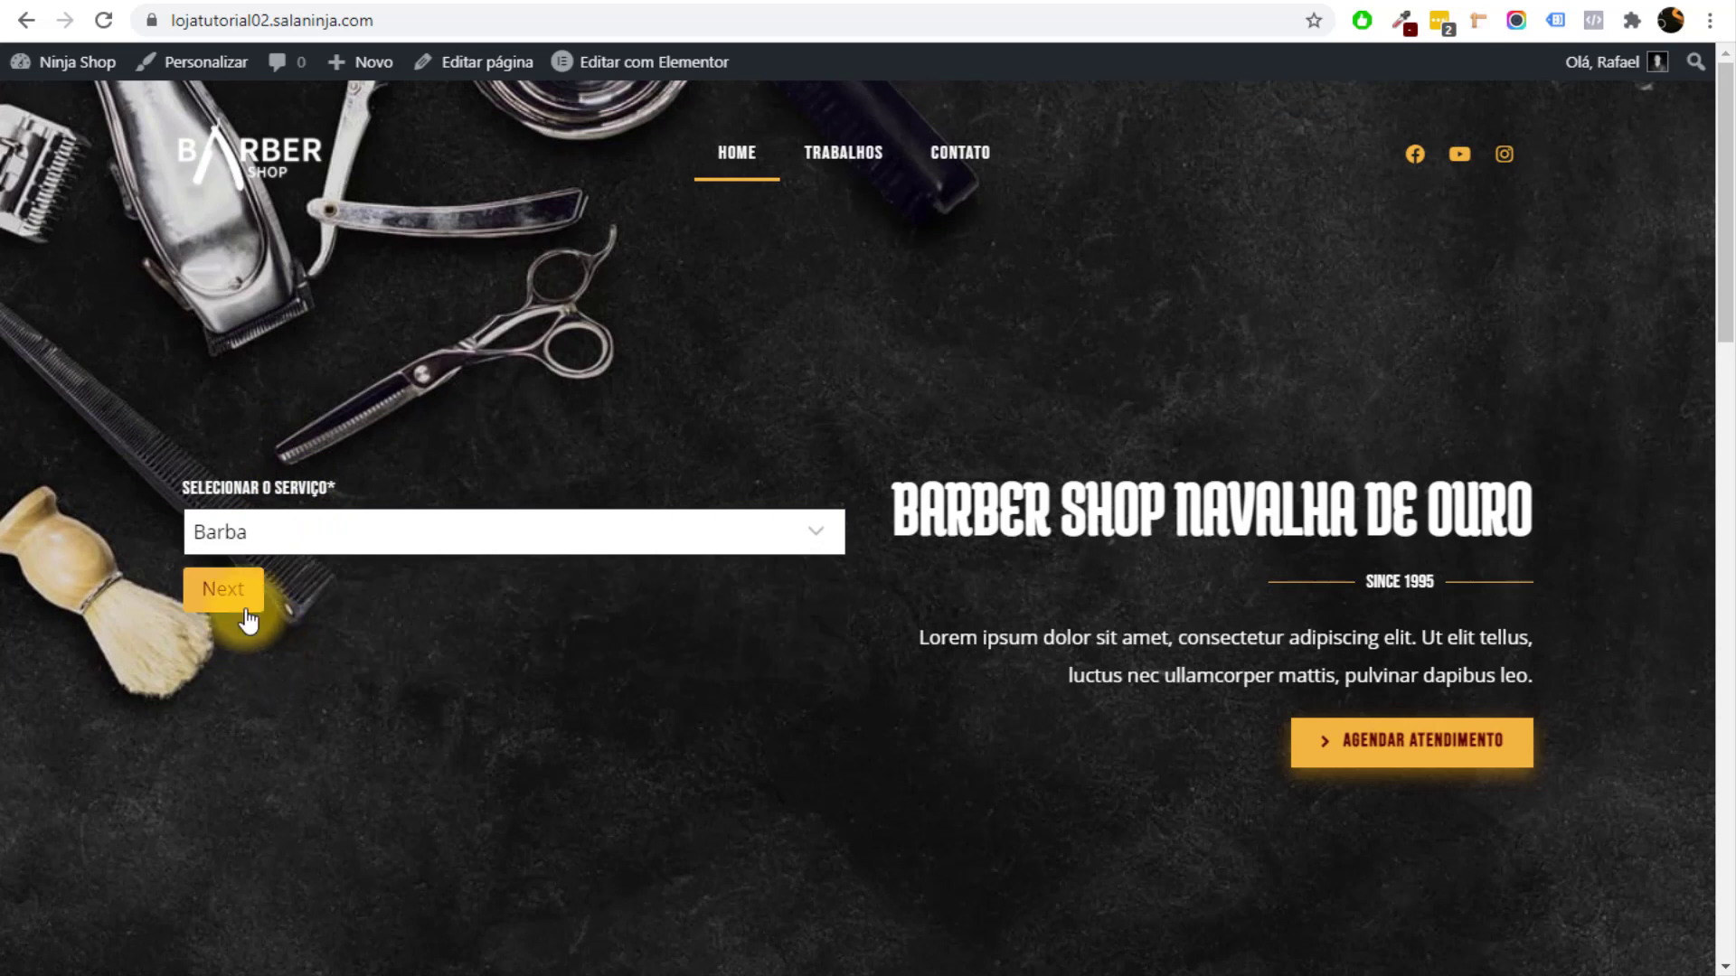
click(242, 605)
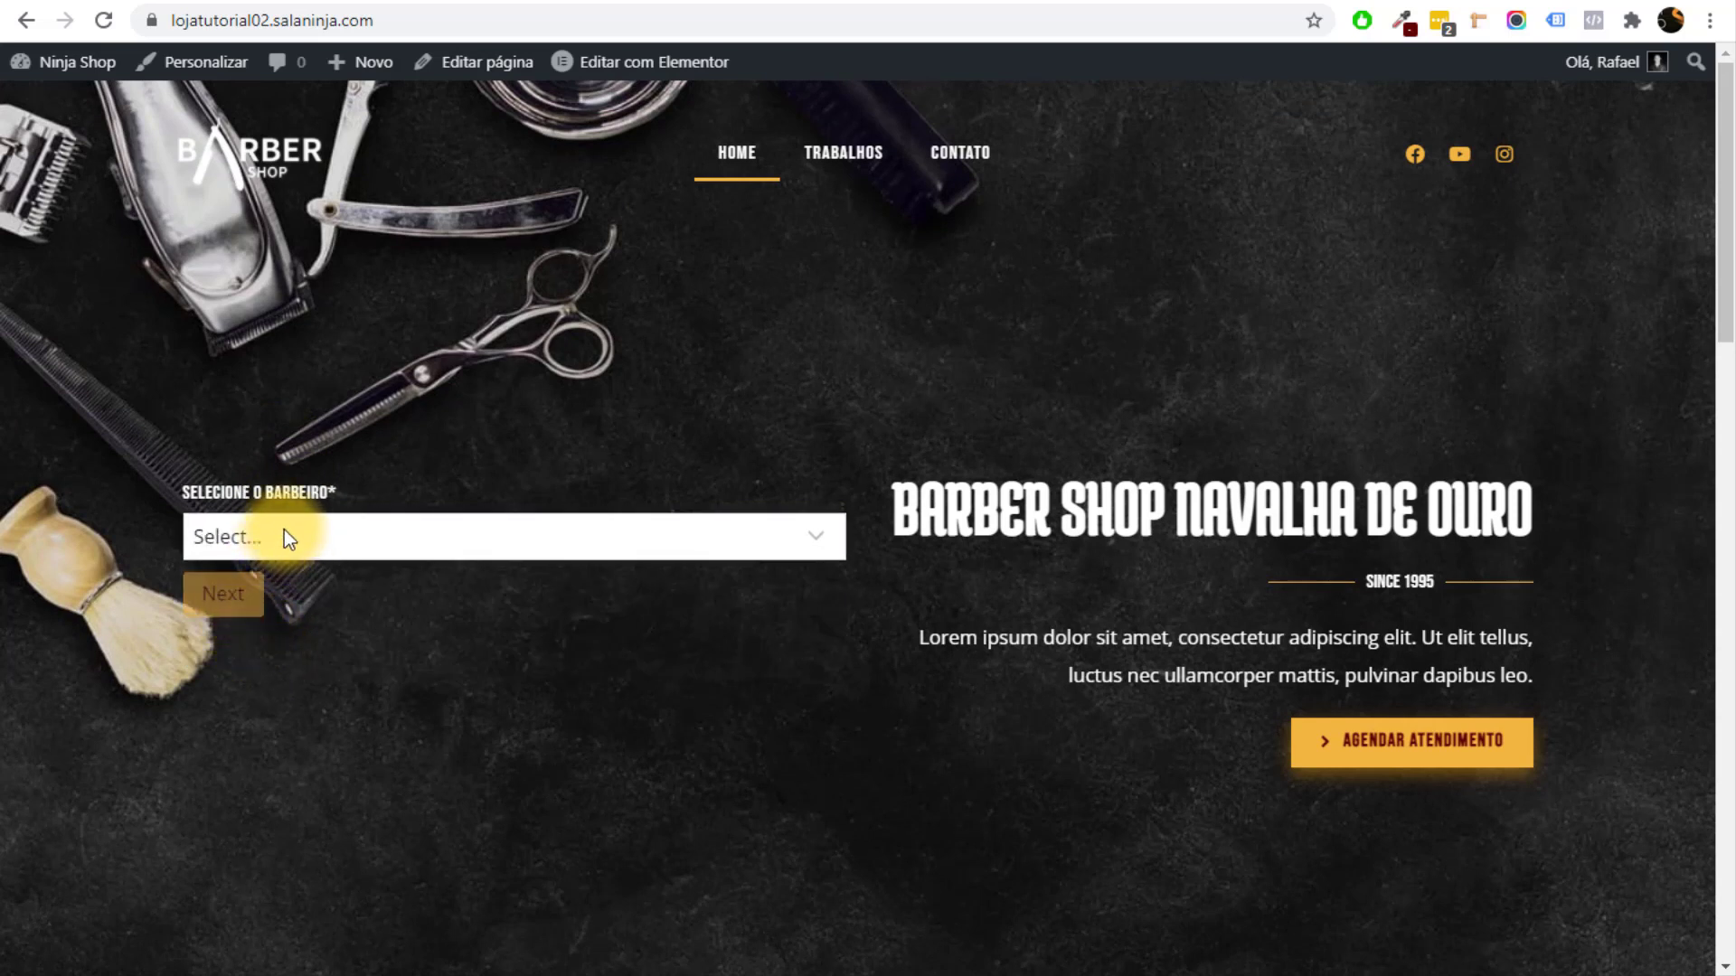
- Choose João as the barber and advance to the date and contact step
click(310, 540)
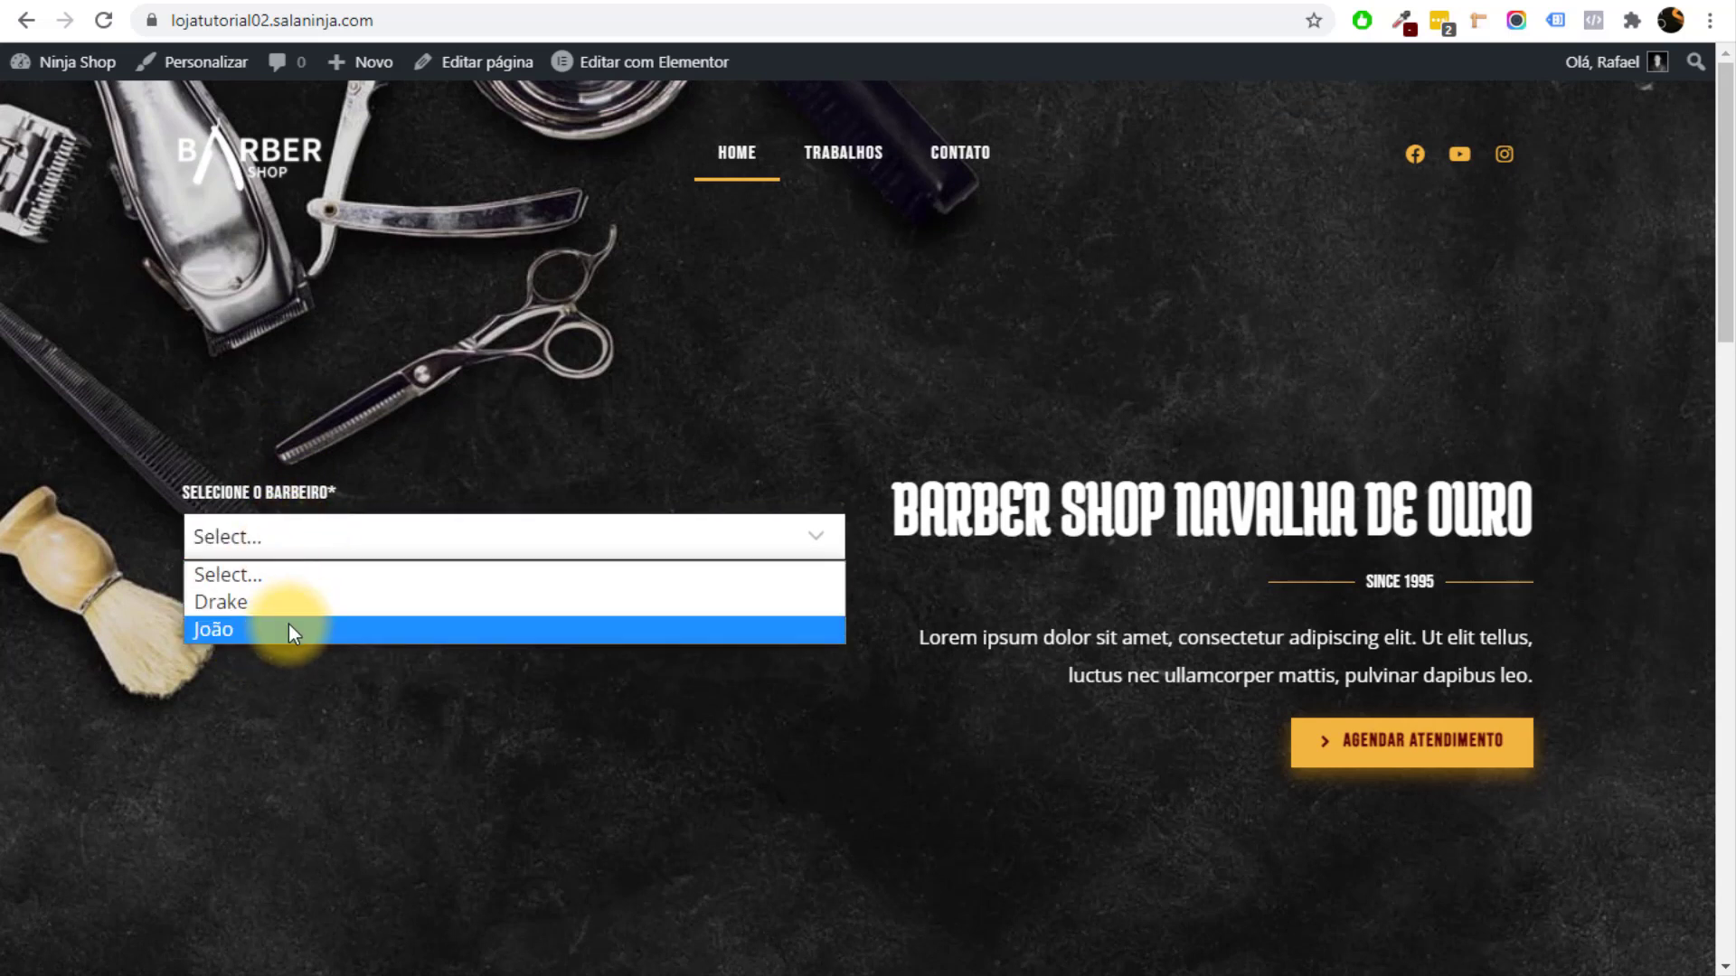
click(289, 626)
click(239, 604)
scroll(271, 325, down, 1)
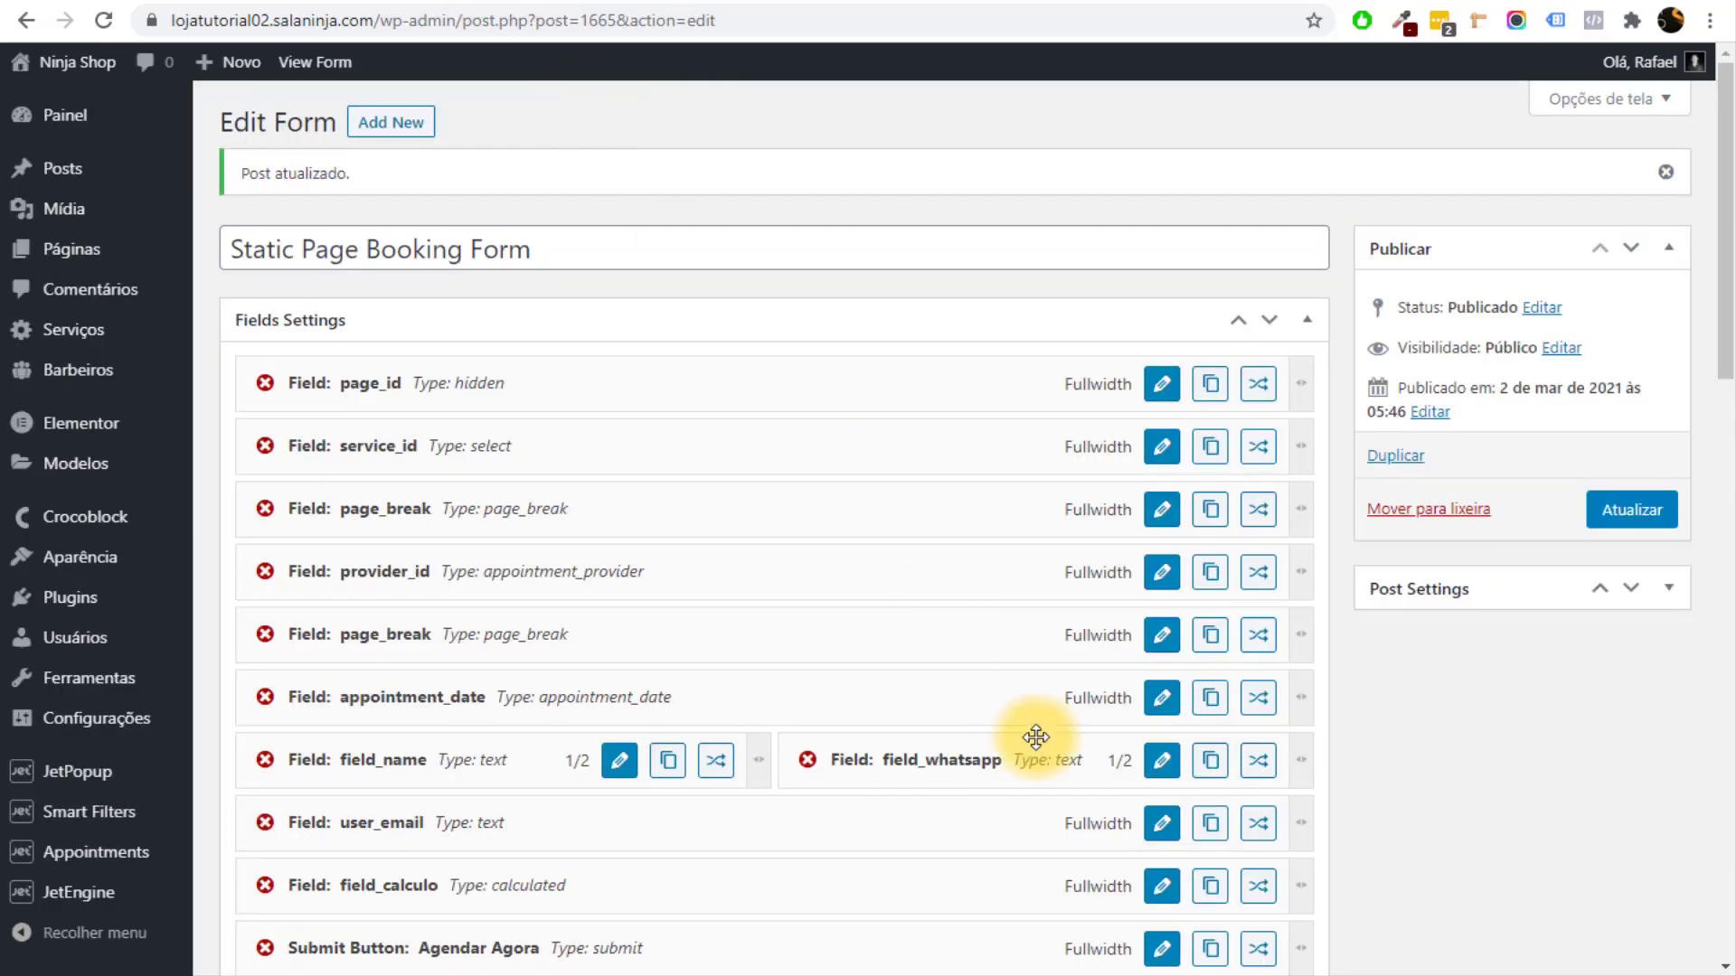
- Add a third page break below appointment_date, then reload the booking page
scroll(1034, 737, down, 5)
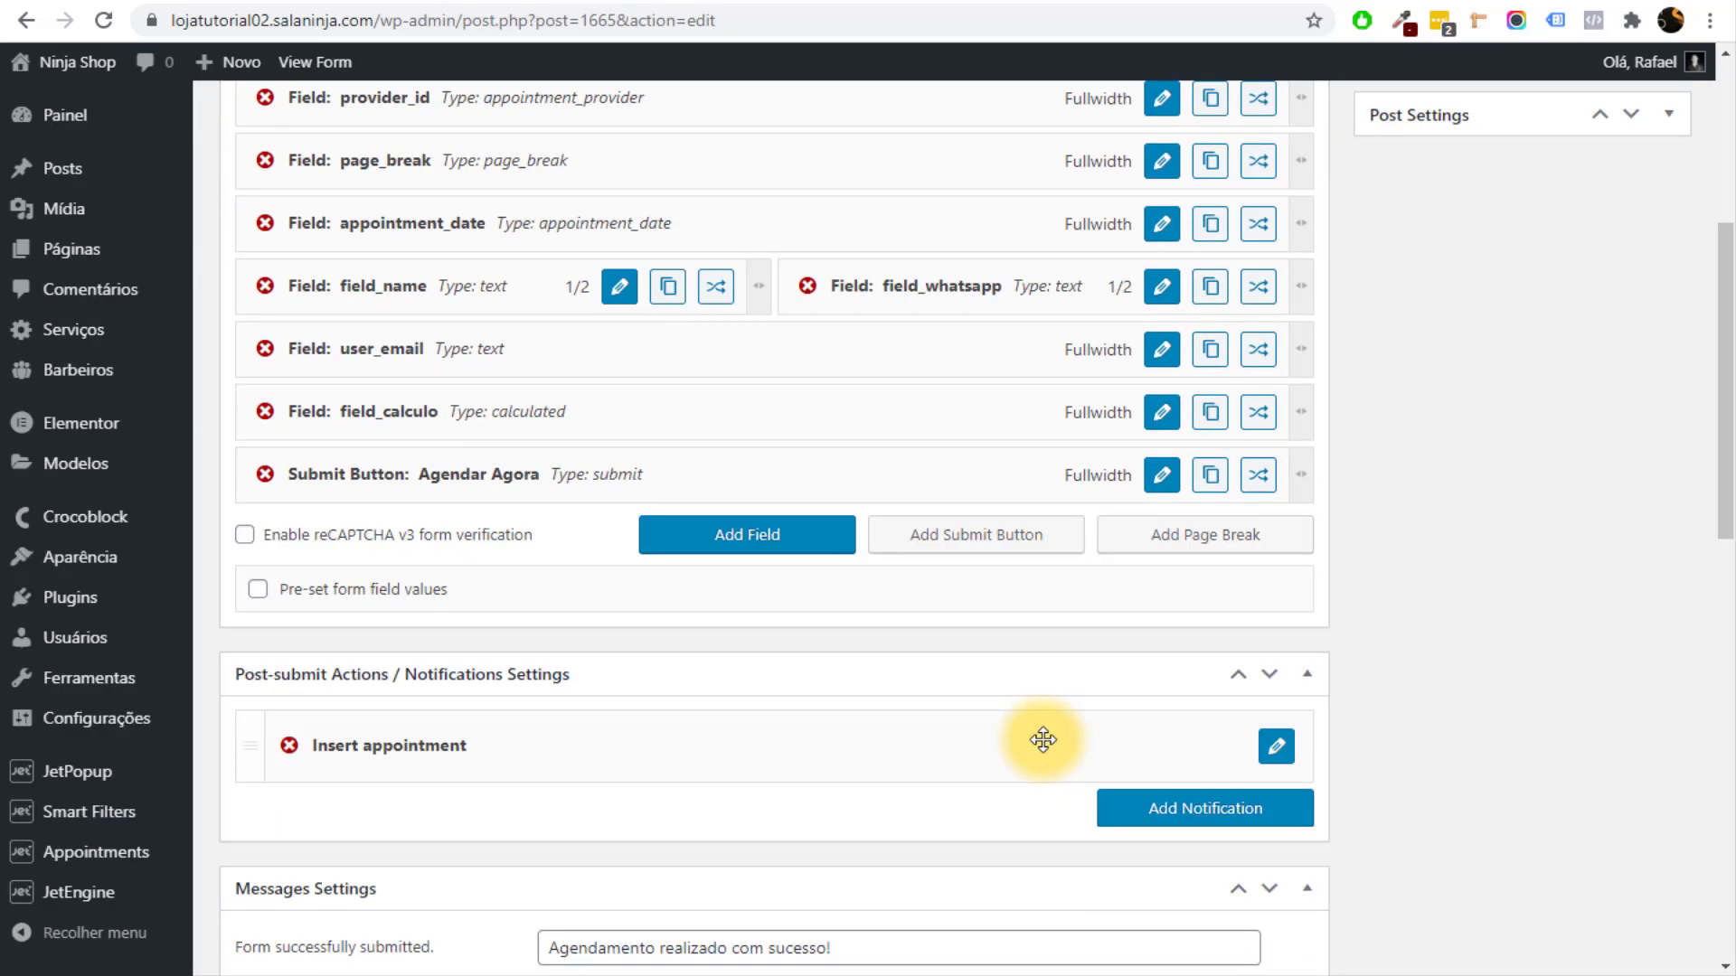
click(1212, 535)
scroll(469, 702, up, 3)
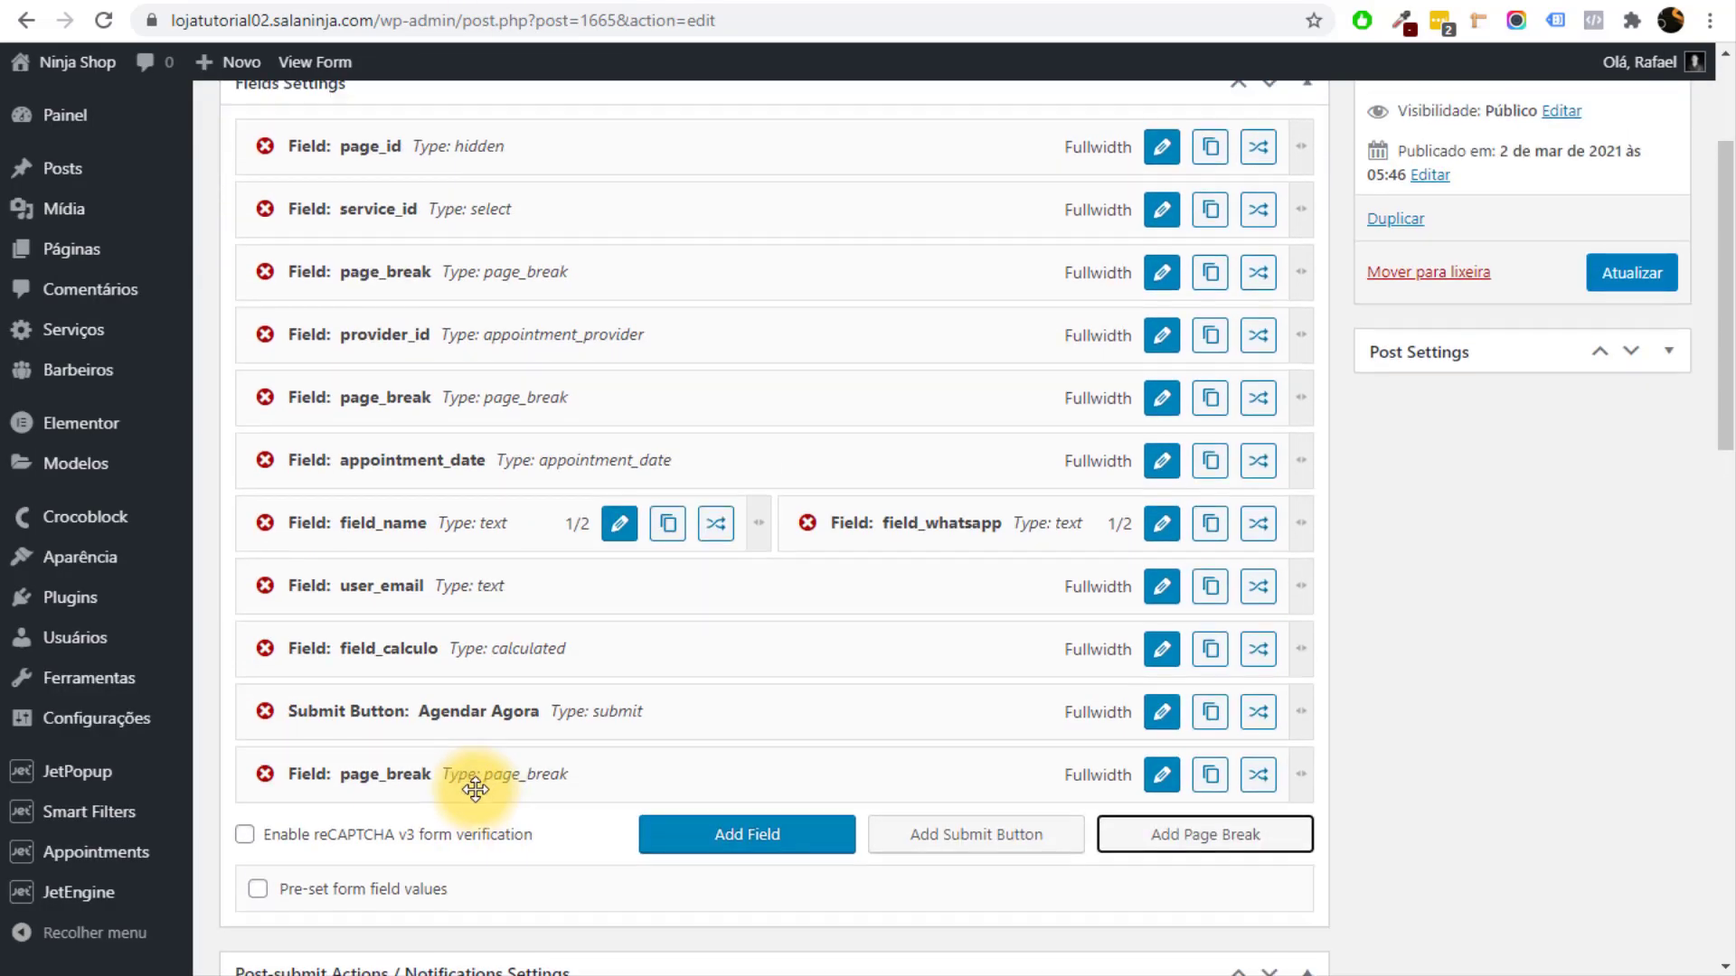
drag(489, 775, 488, 513)
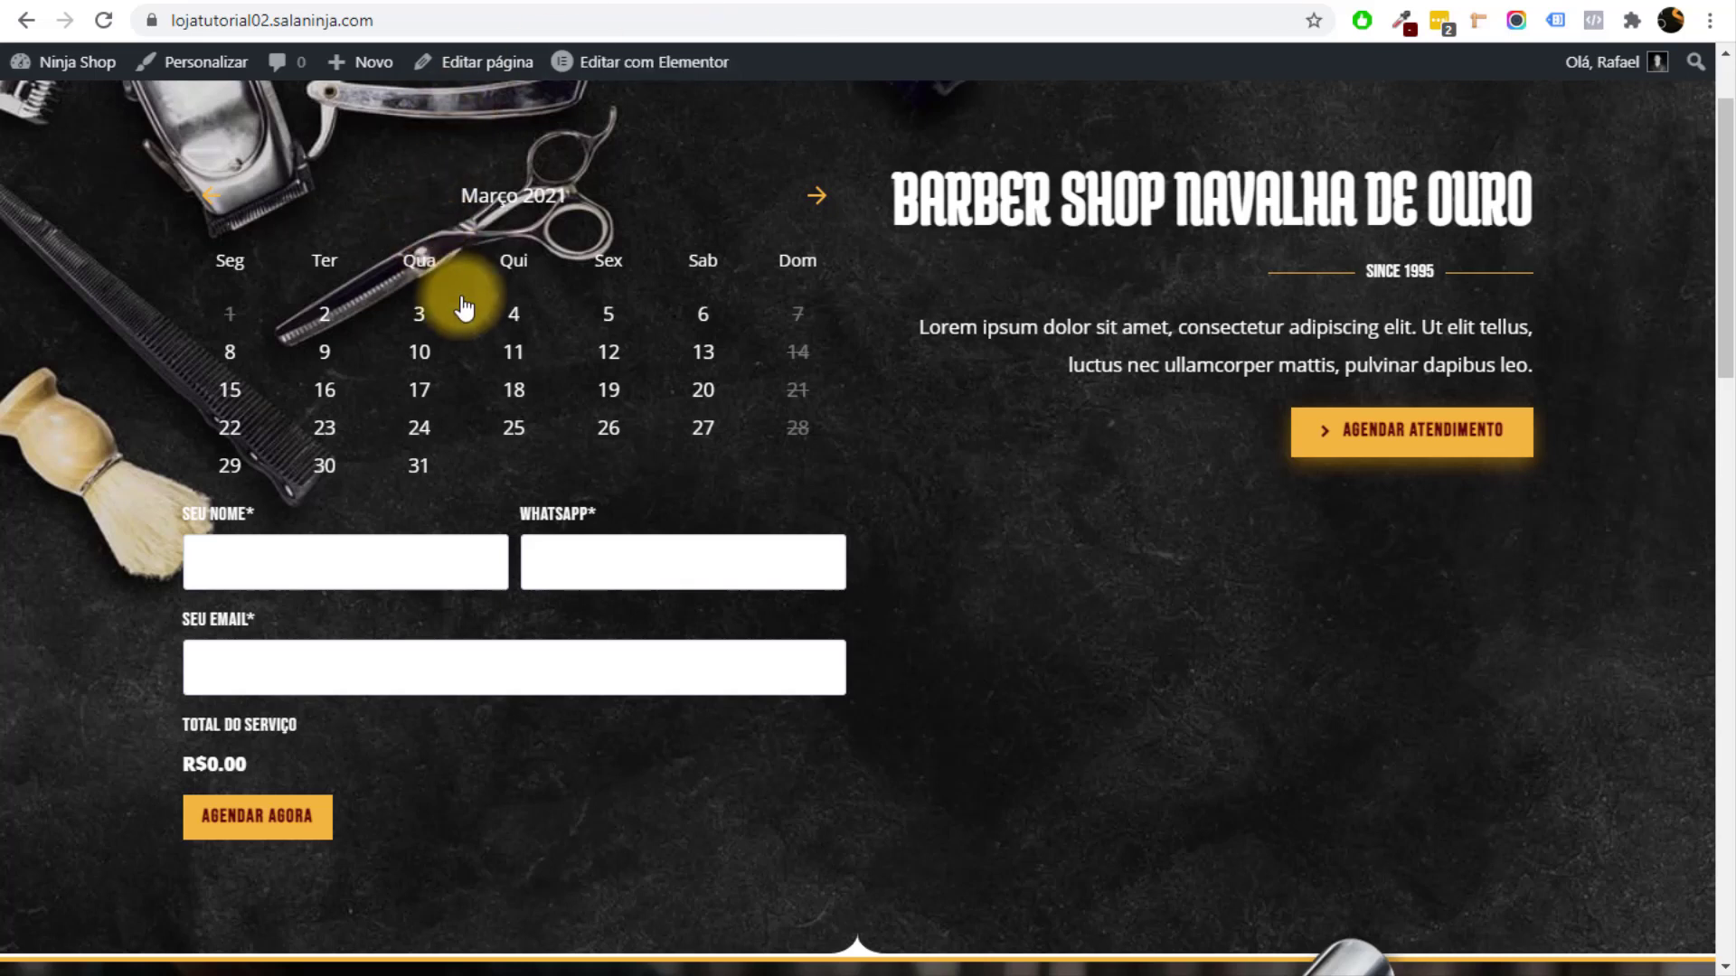
key(F5)
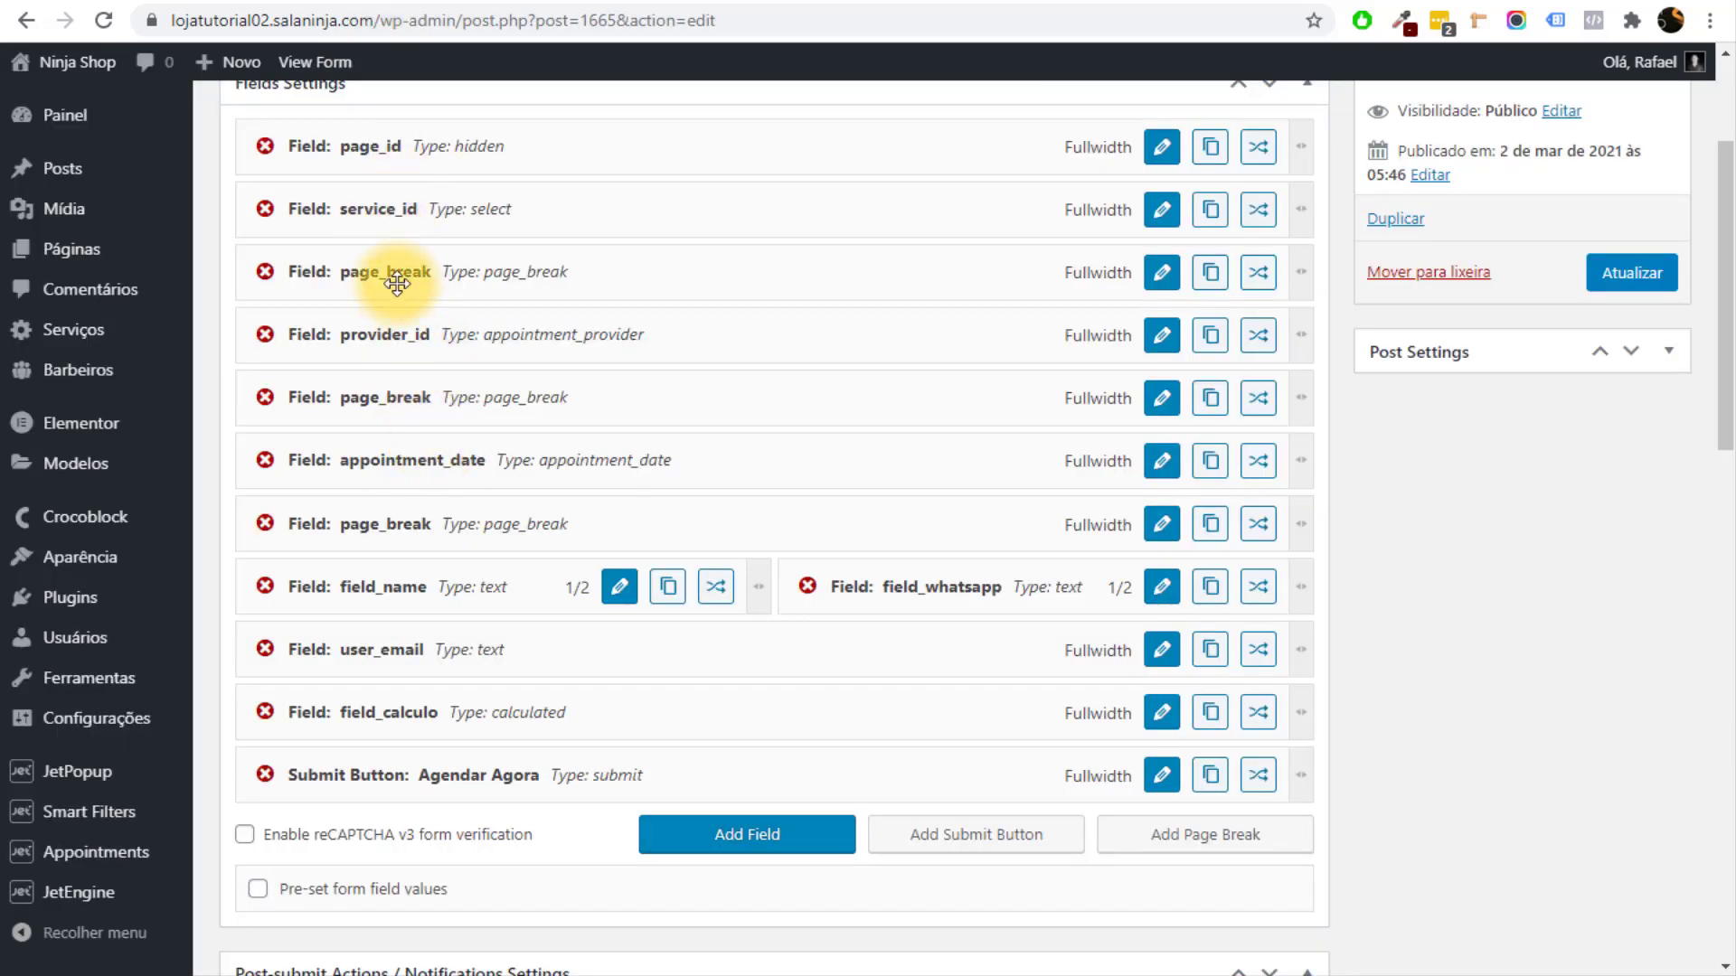
- Change the Next label to 'Próximo' on all three page break fields
click(1160, 275)
double_click(636, 241)
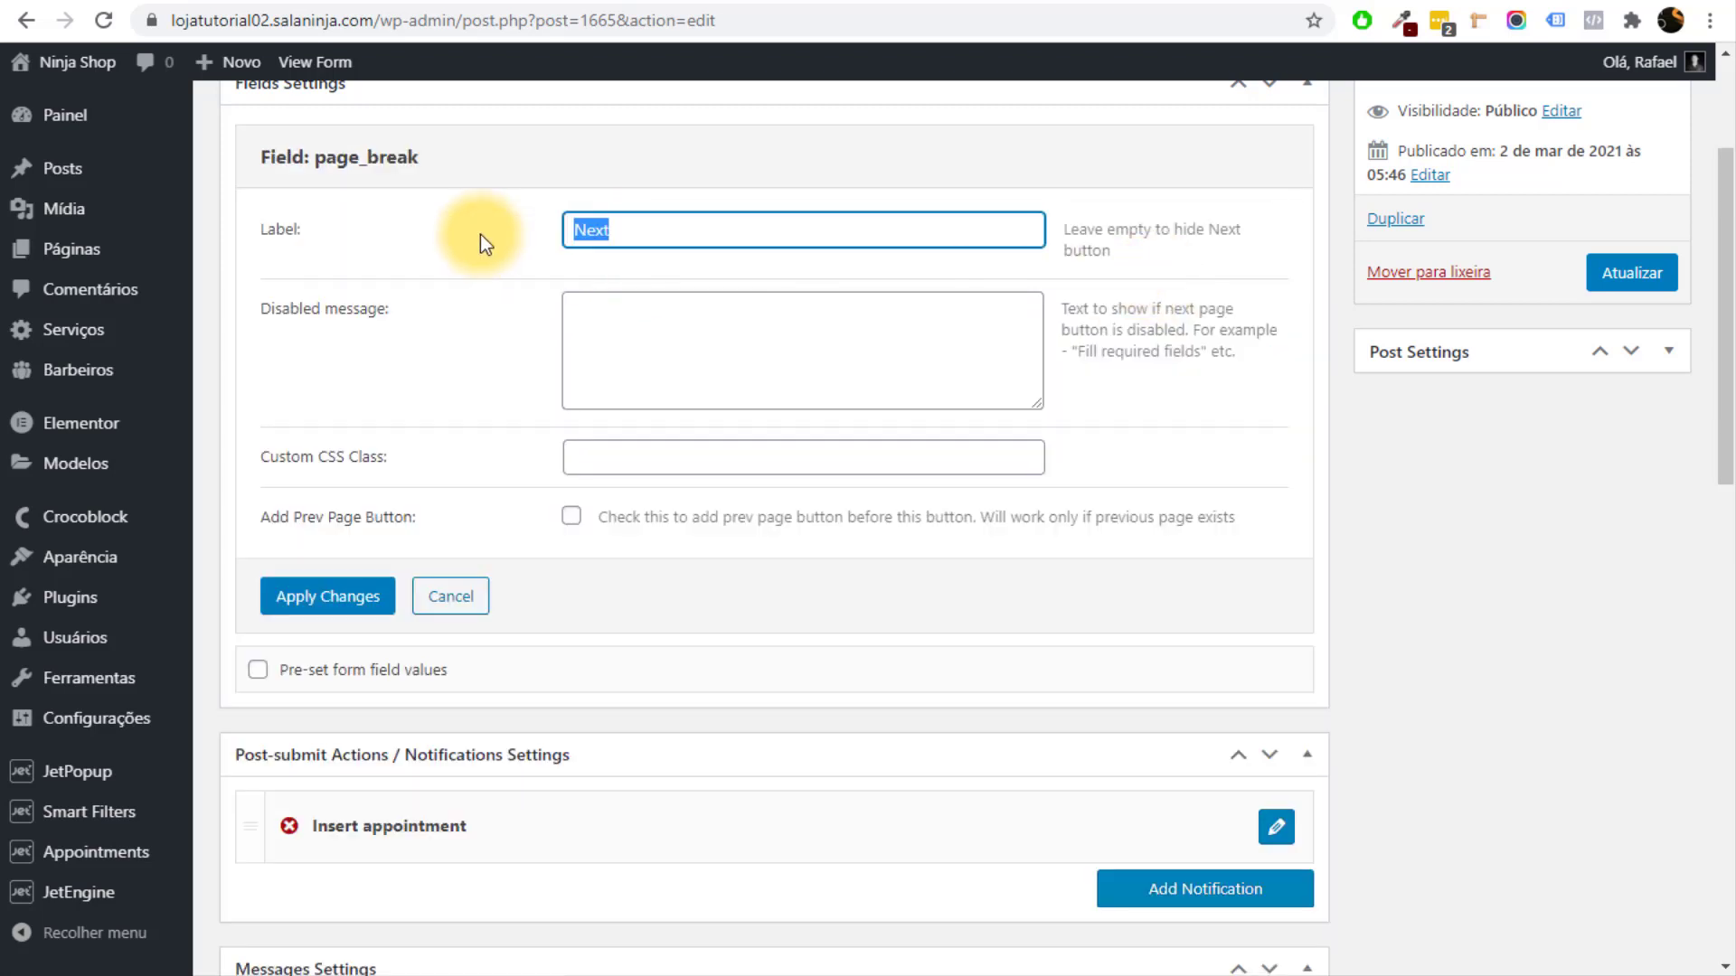
text(Próximo)
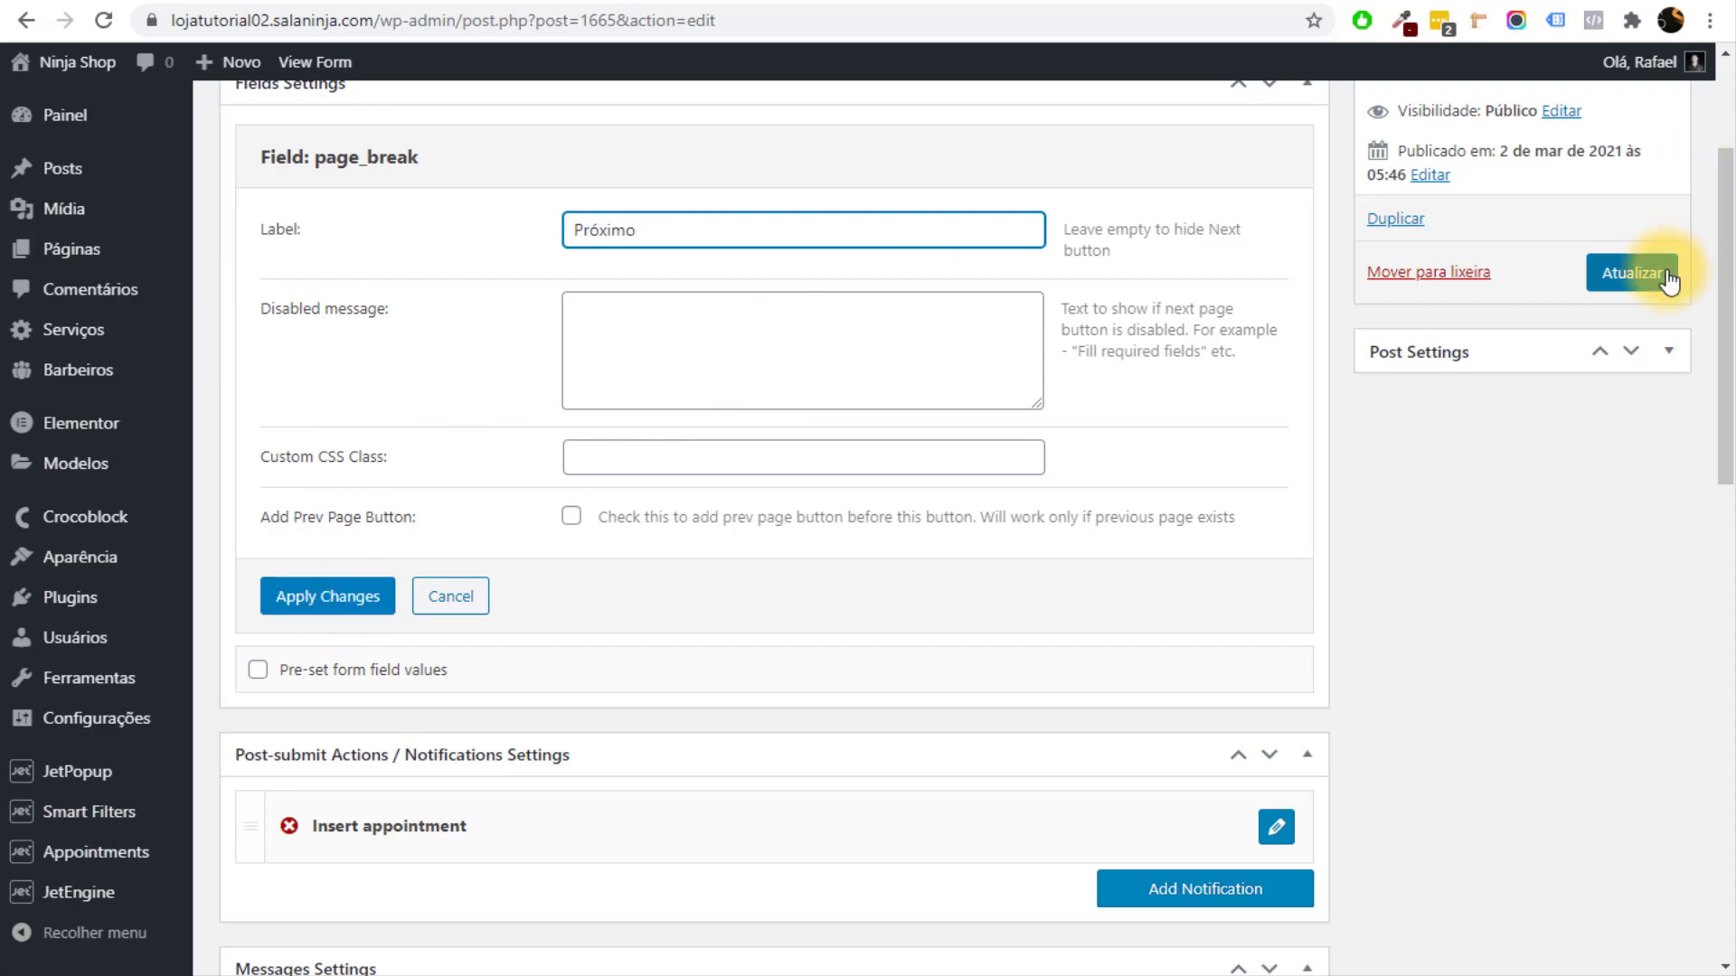
click(338, 596)
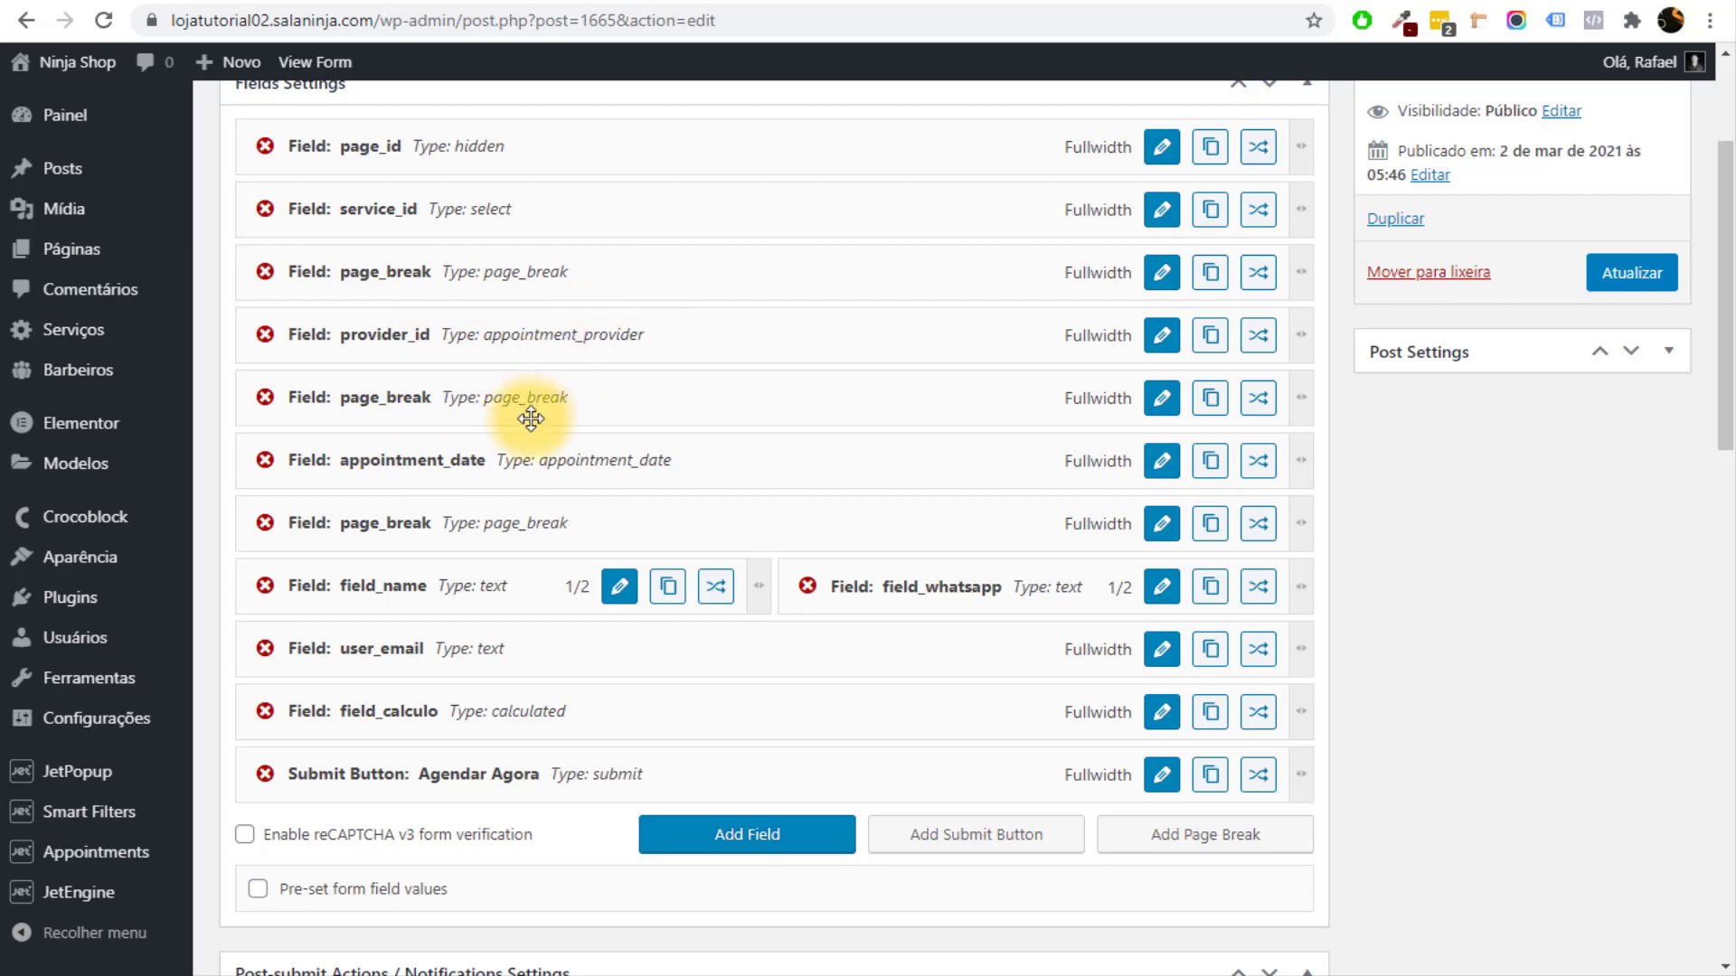
click(1162, 400)
click(486, 240)
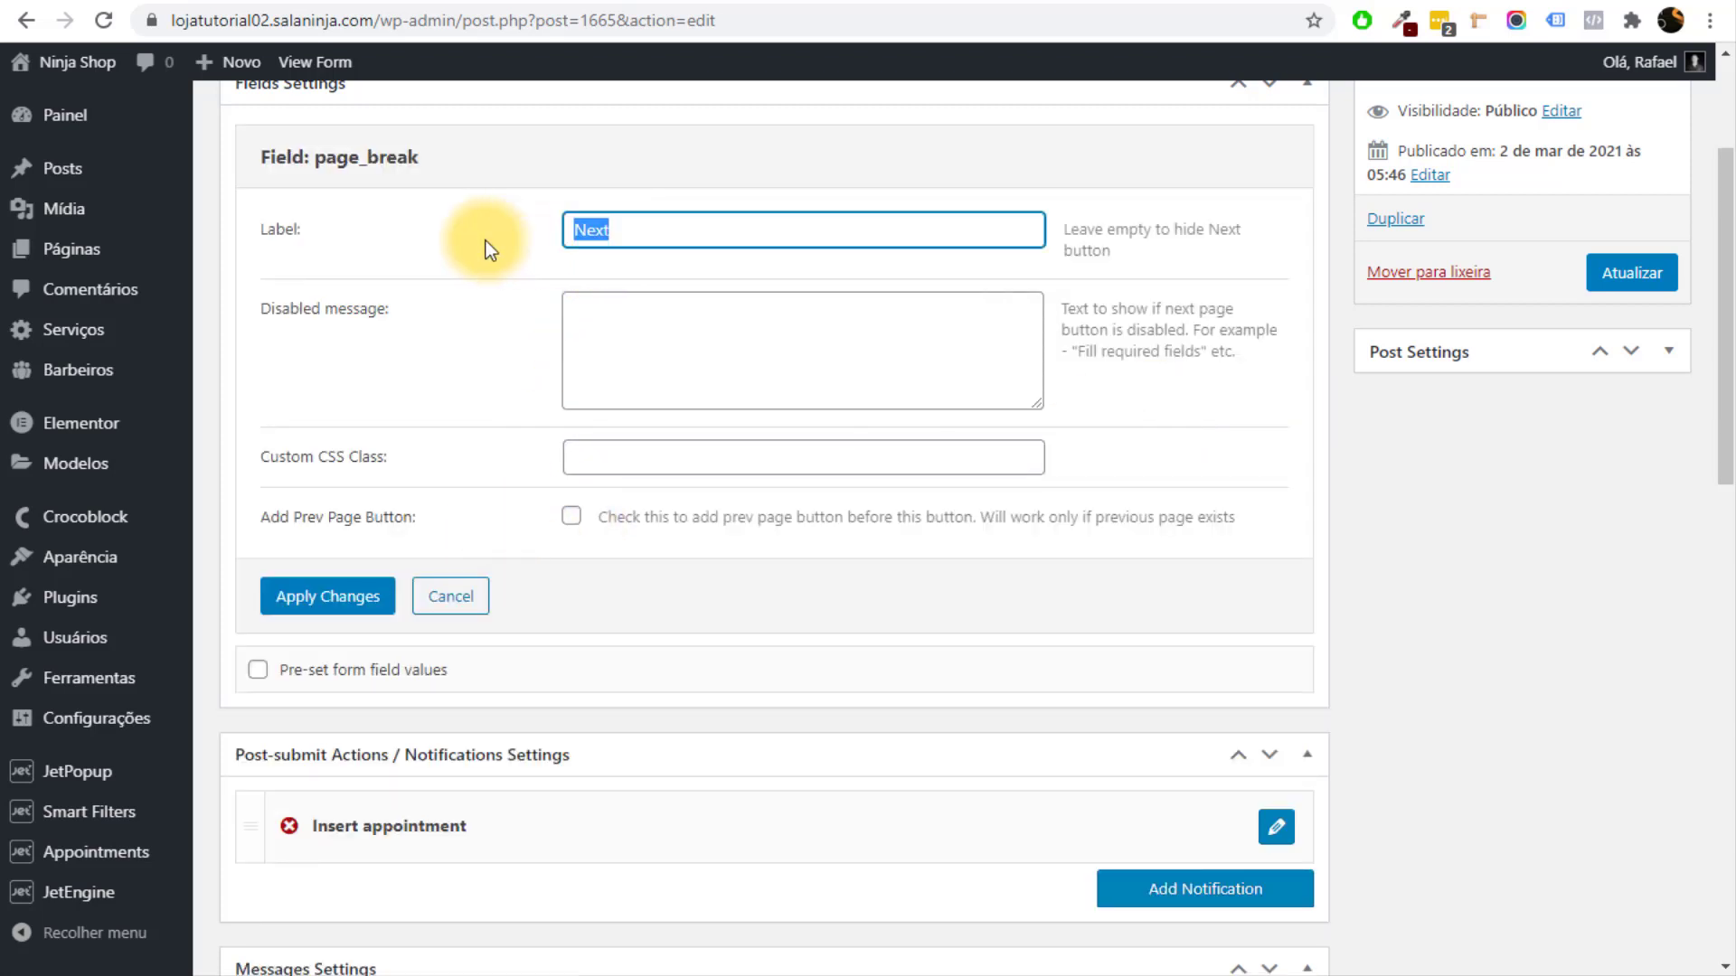
text(Próximo)
click(391, 622)
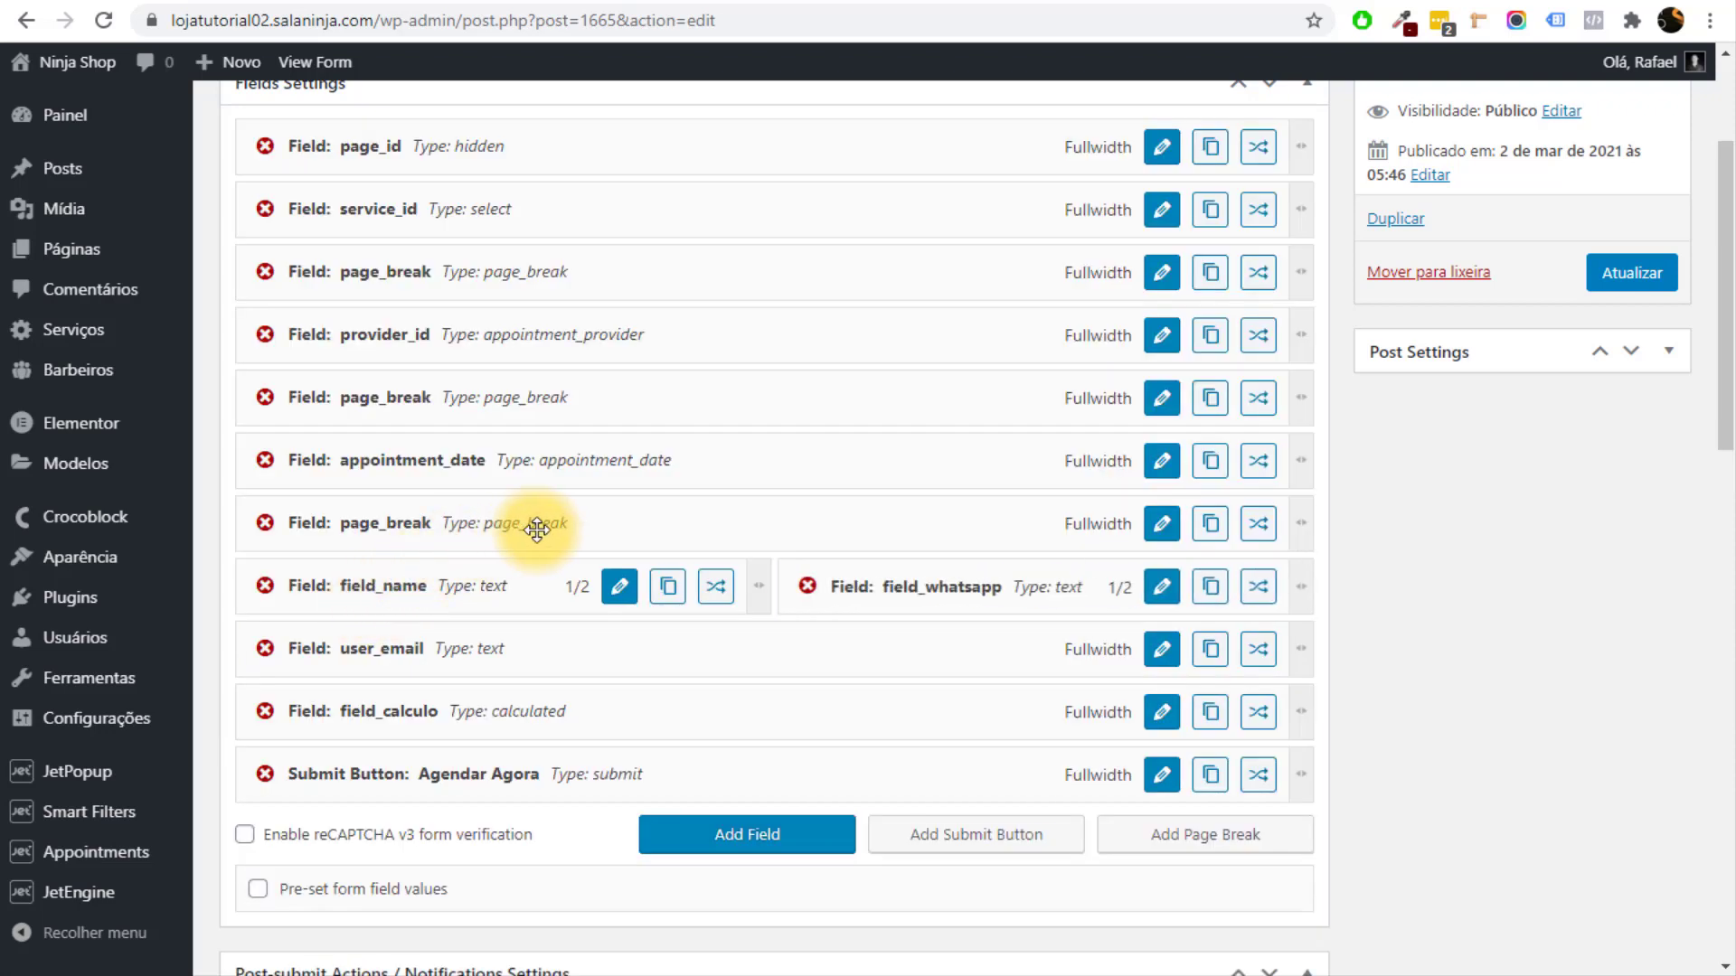
click(1162, 523)
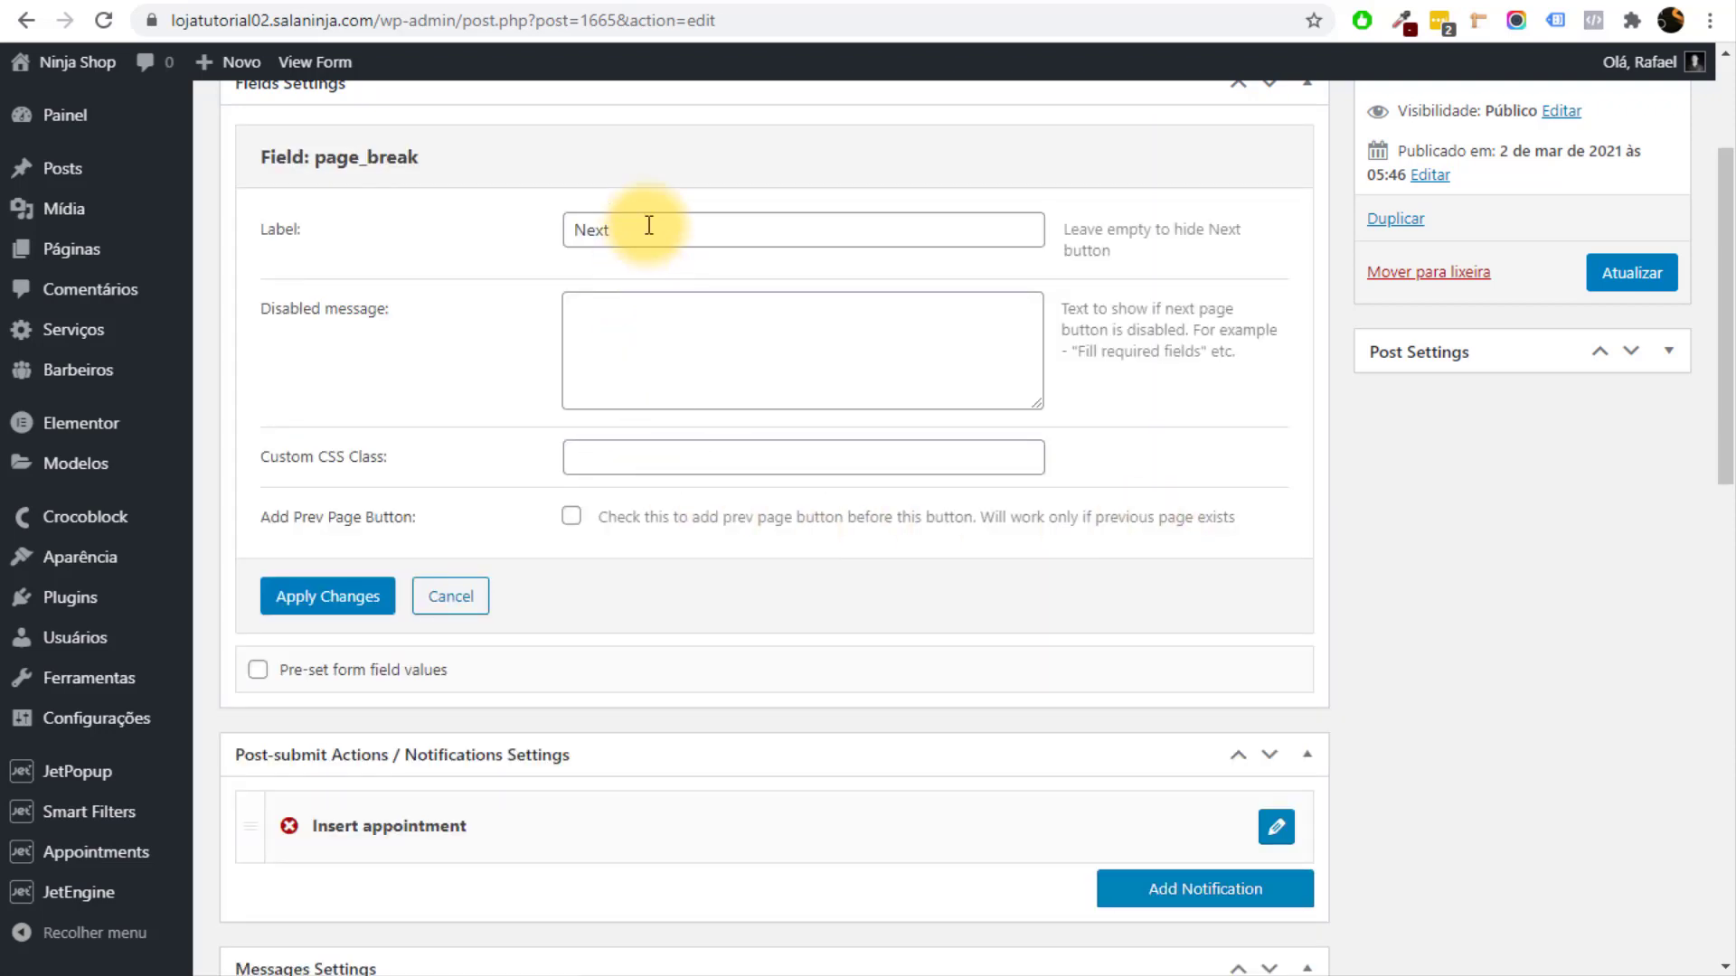
drag(651, 226, 465, 234)
text(Próximo)
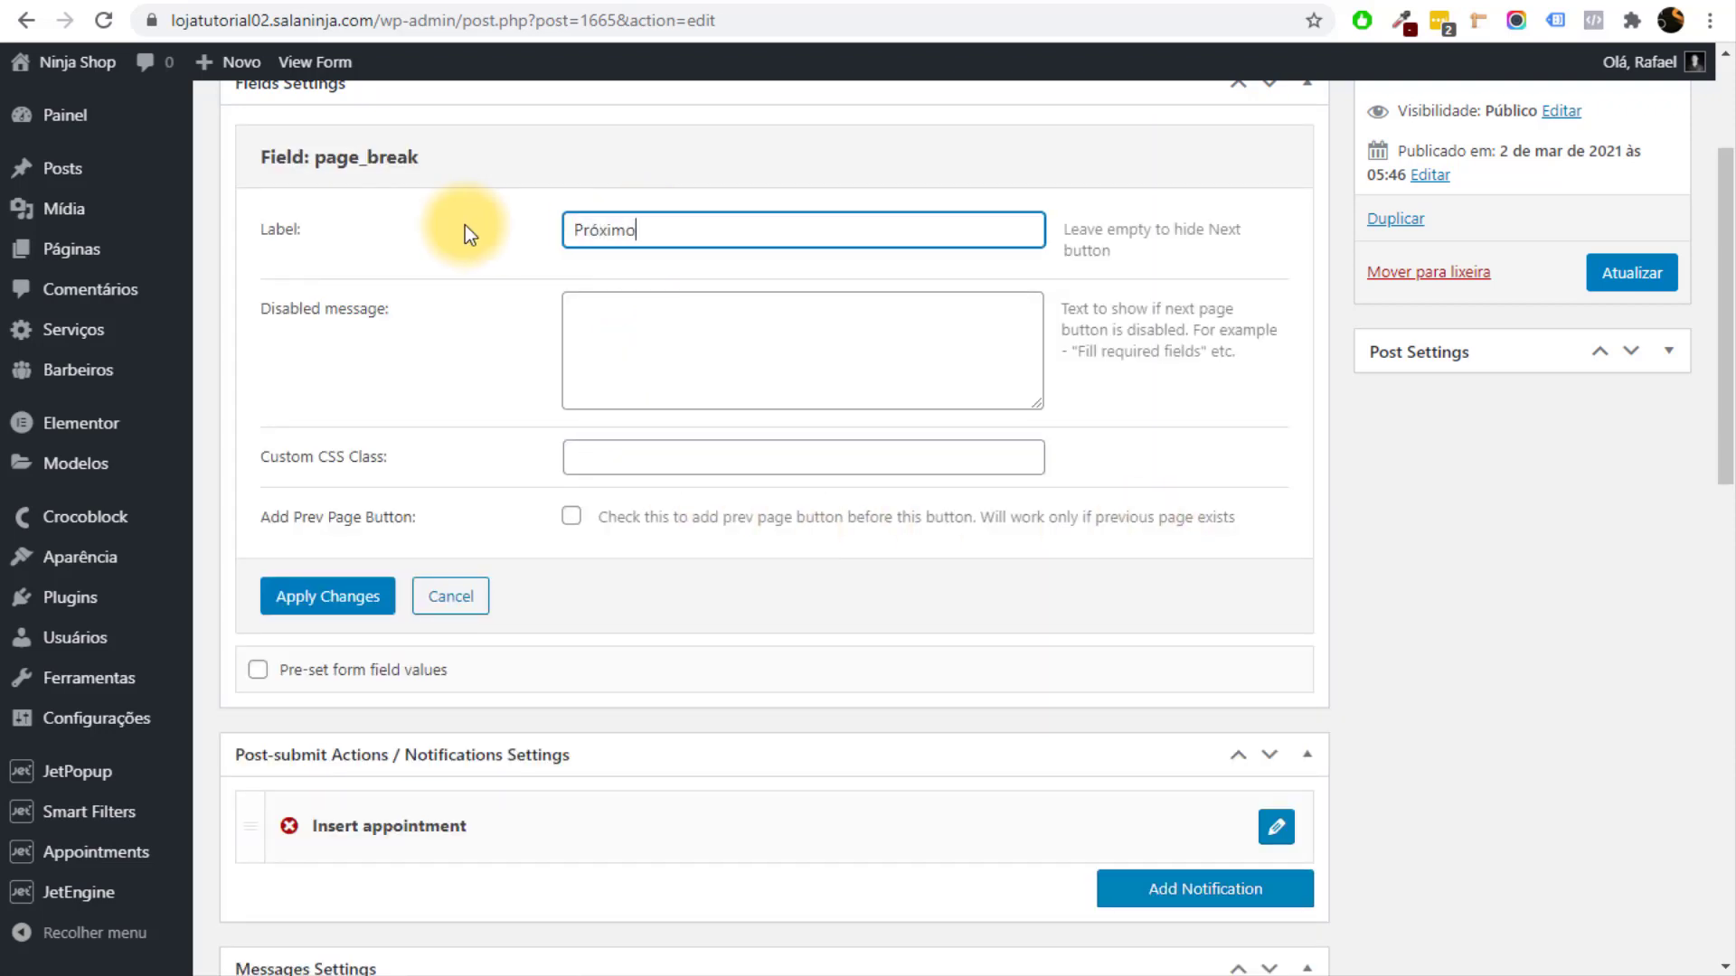
click(340, 599)
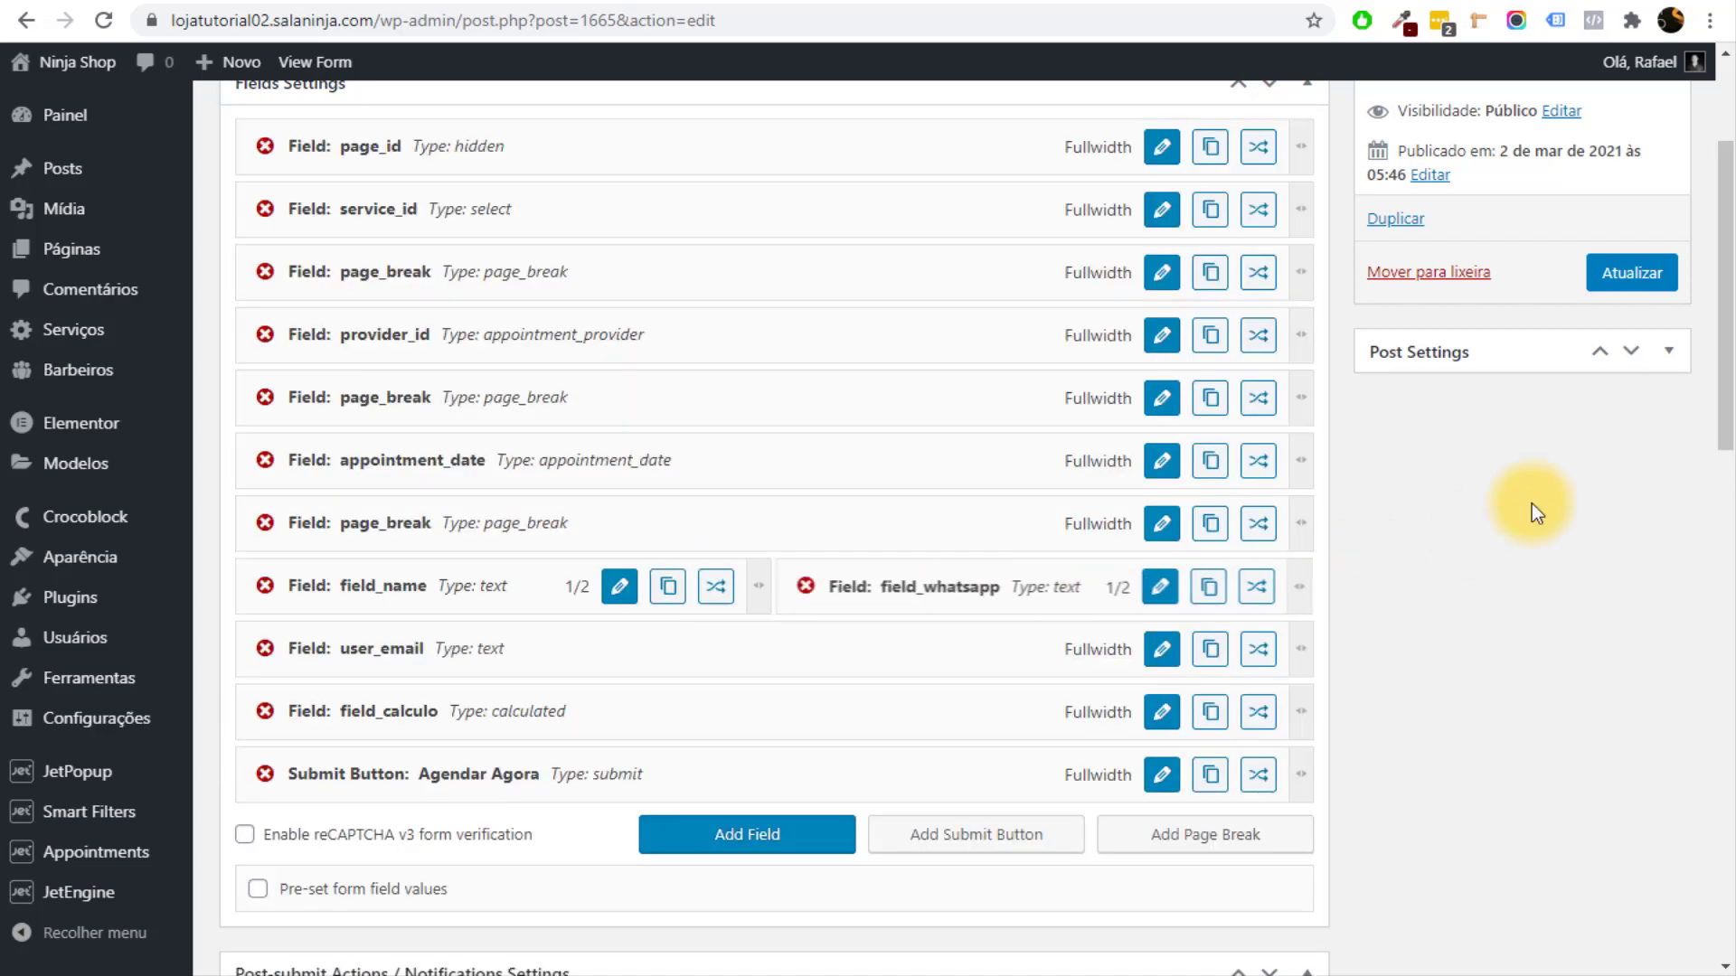
- Save the booking form and check the Próximo button on the live booking page
click(1641, 272)
scroll(1520, 559, down, 5)
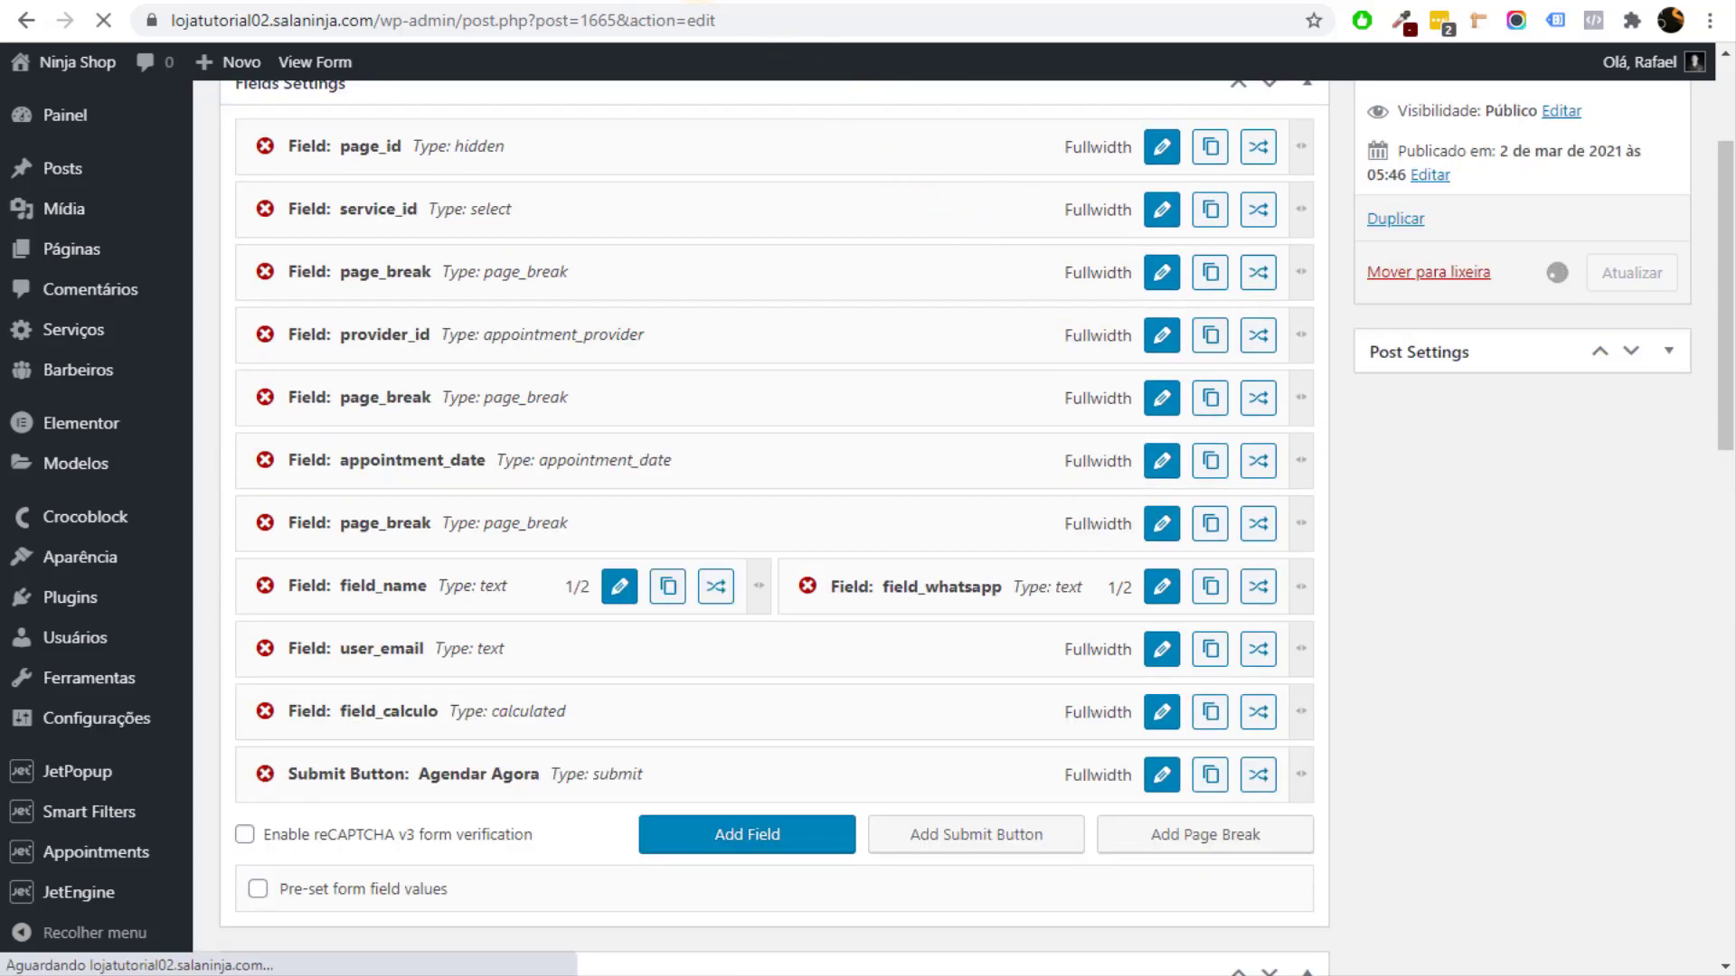
key(ctrl+Tab)
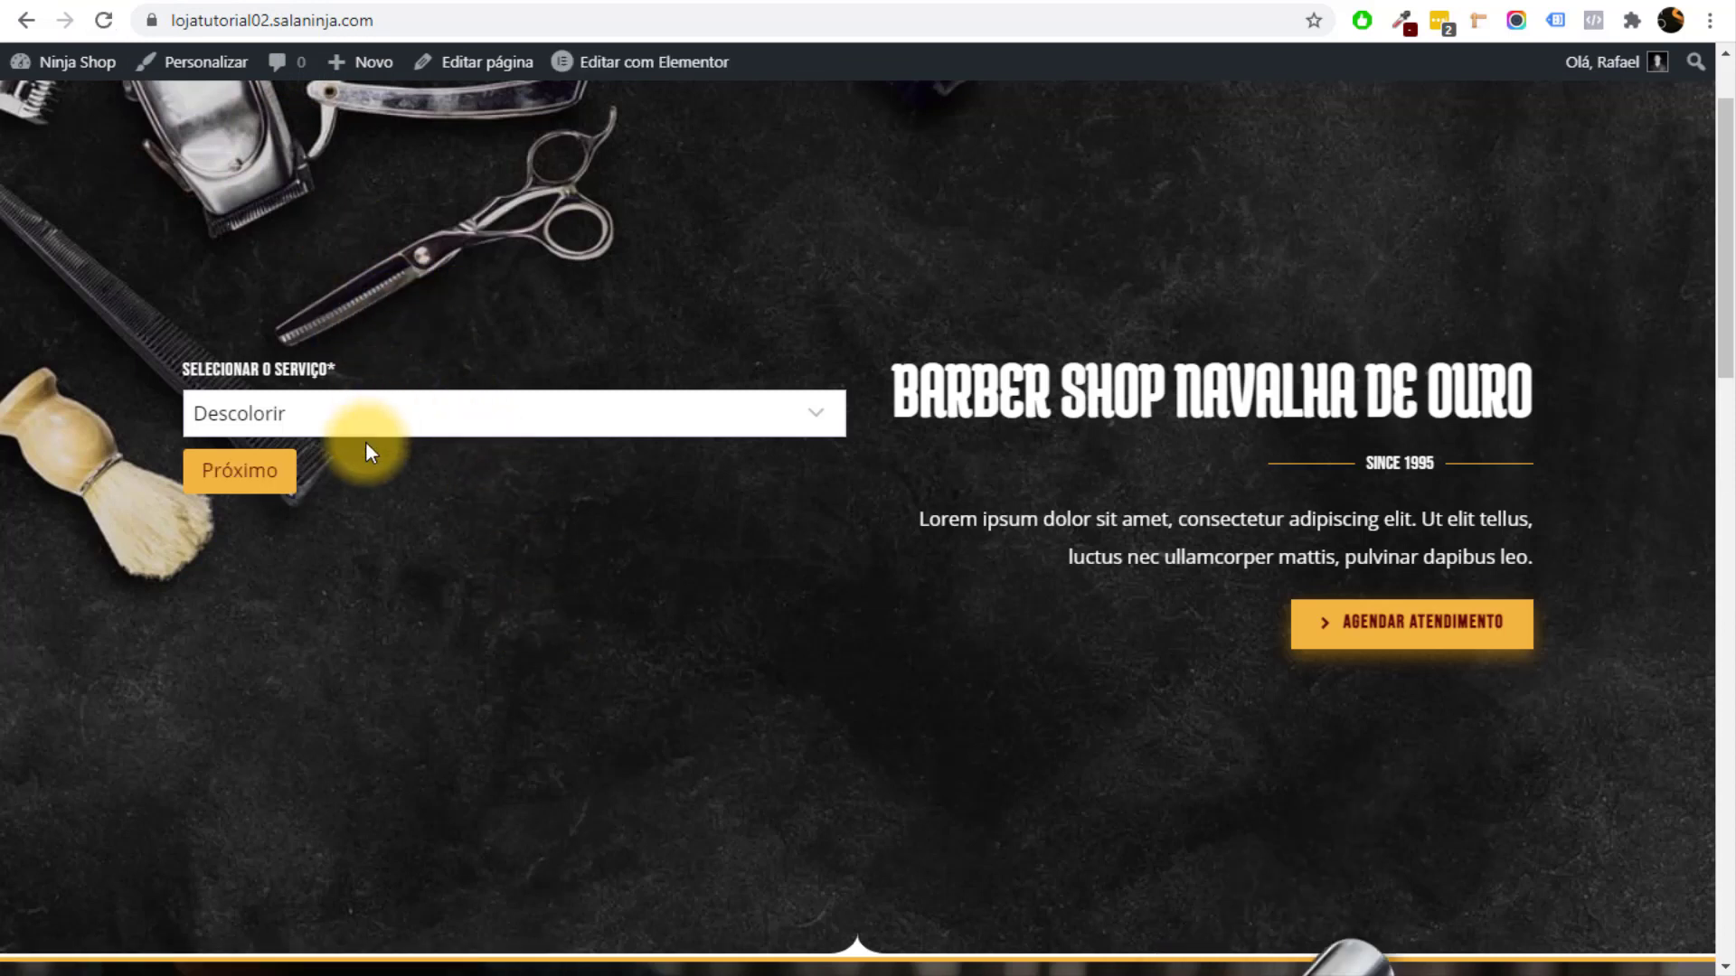
click(485, 426)
click(523, 654)
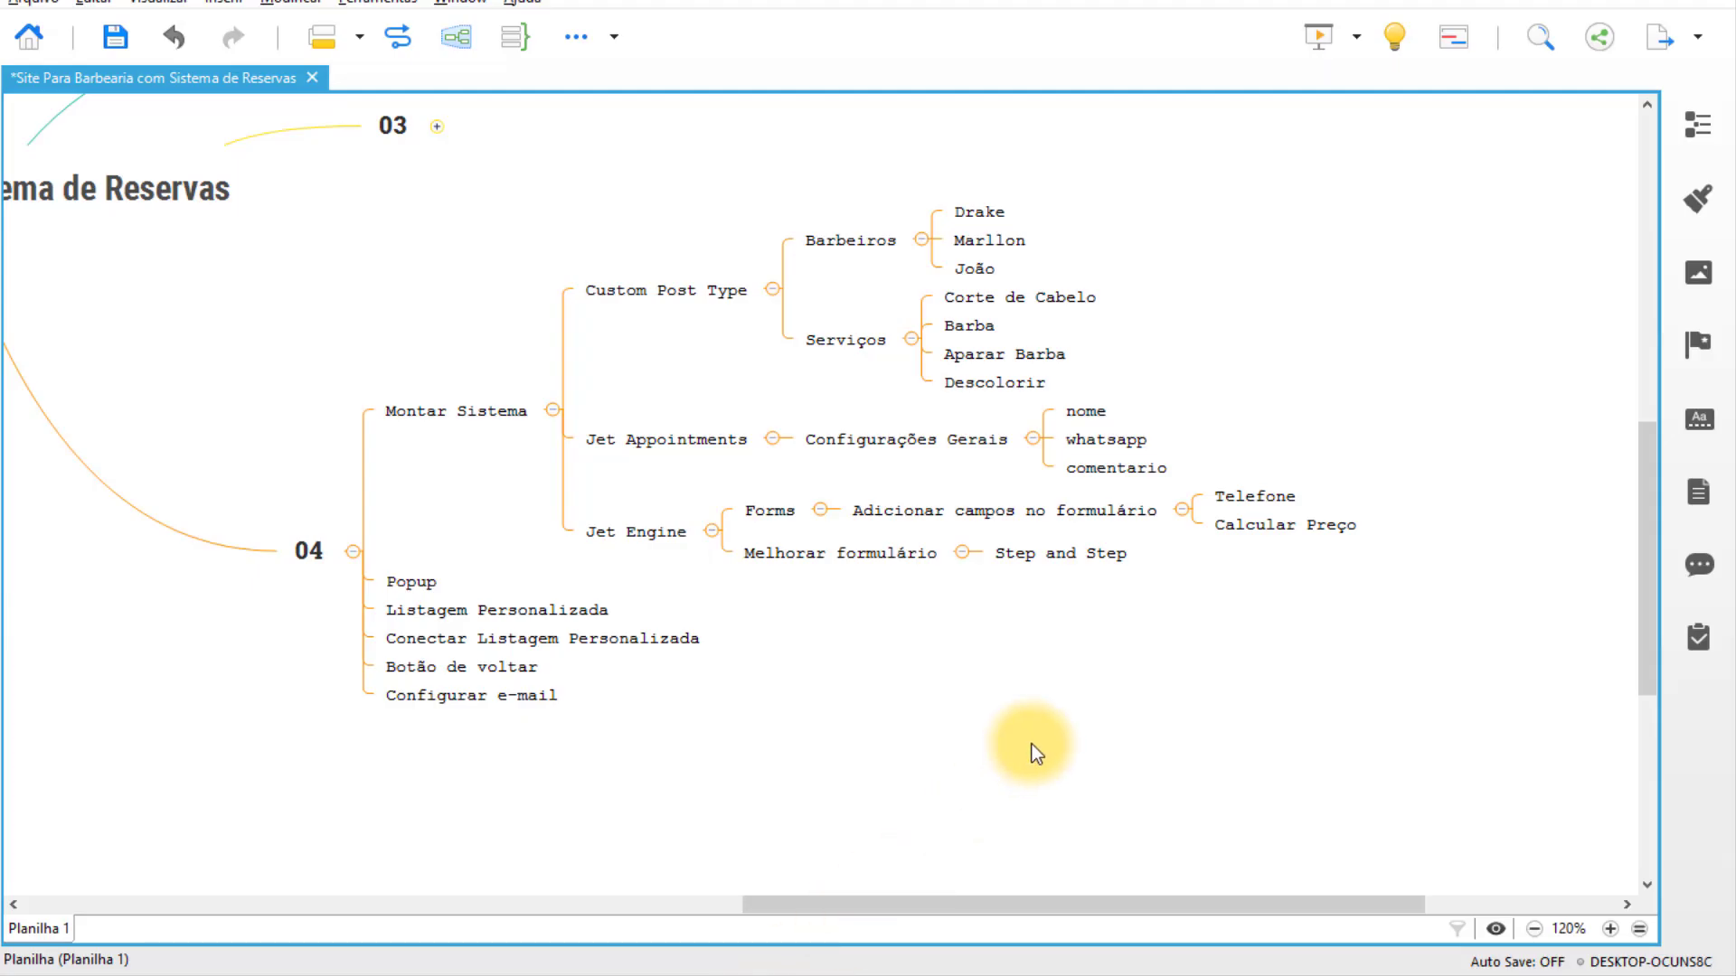
- Collapse the Montar Sistema branch in XMind and go back to the barbershop site
scroll(856, 408, left, 3)
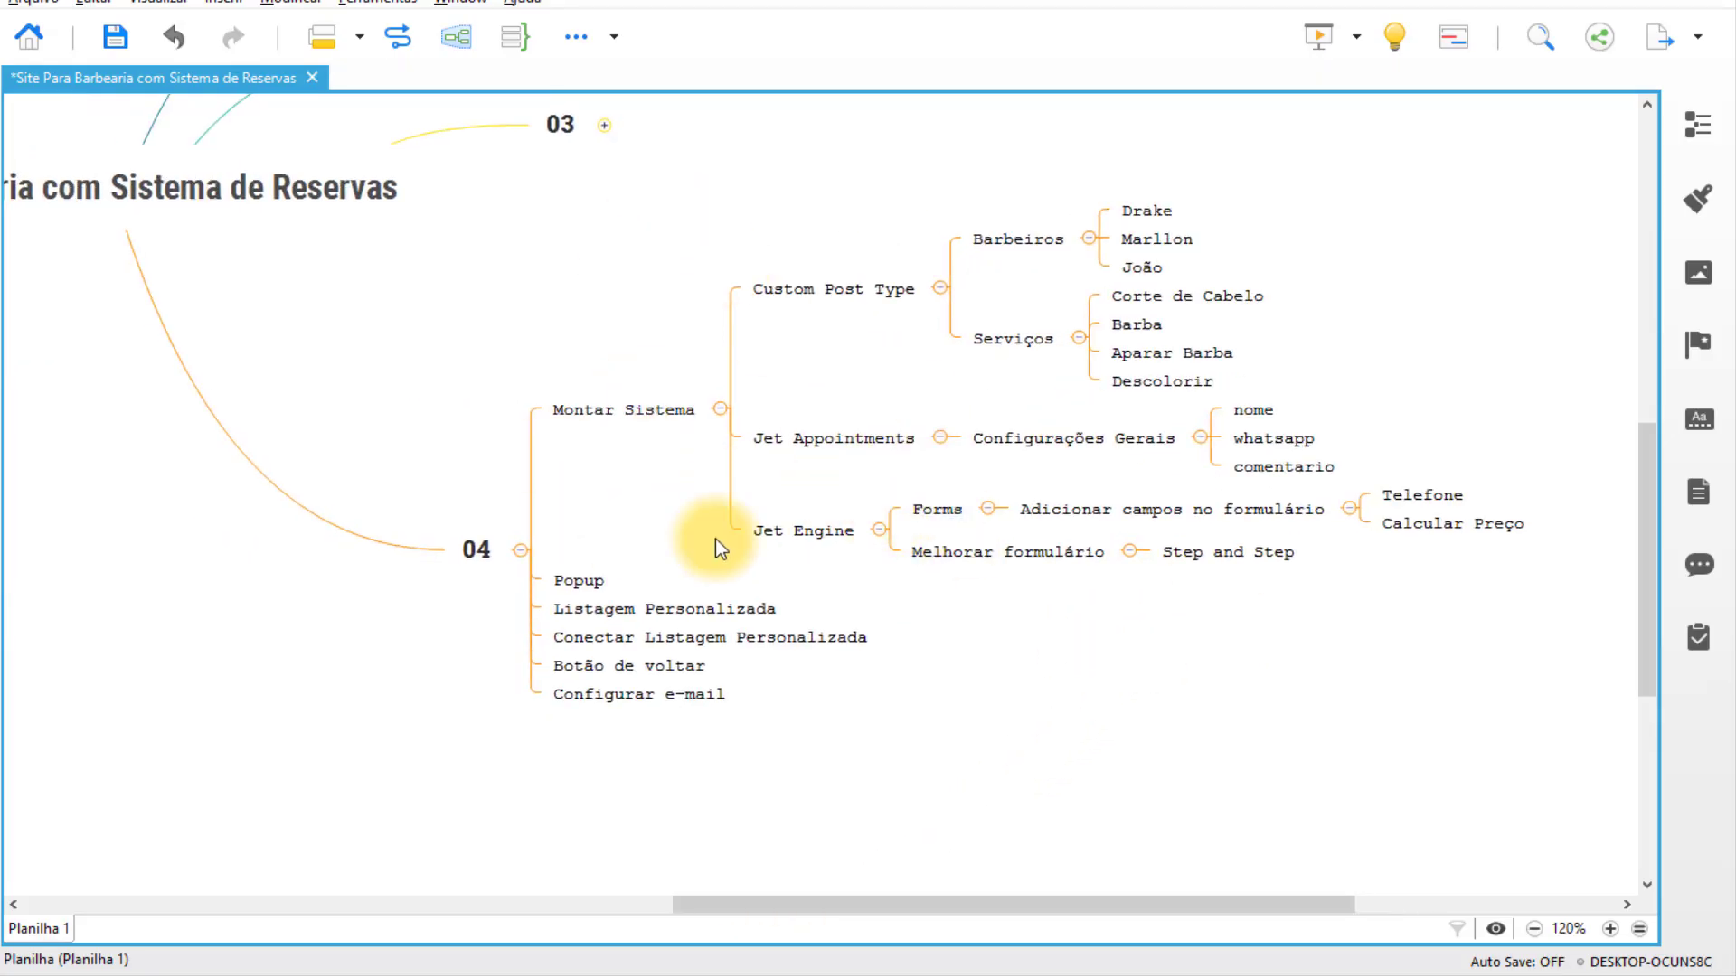
click(724, 412)
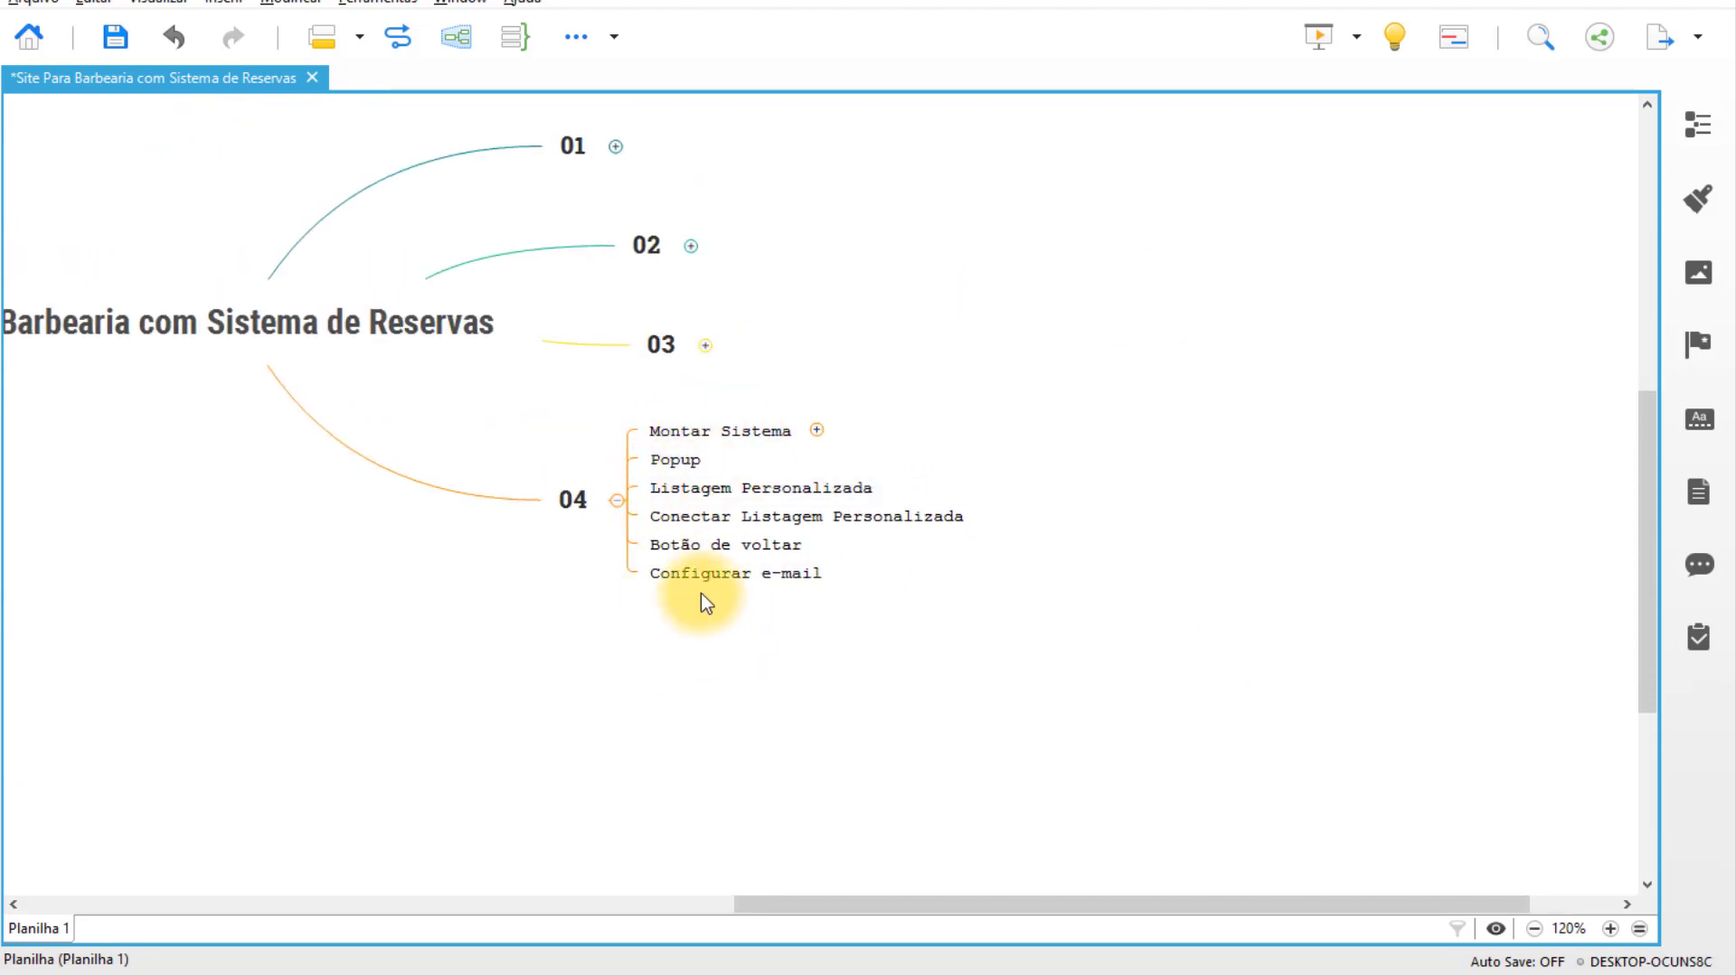
click(736, 950)
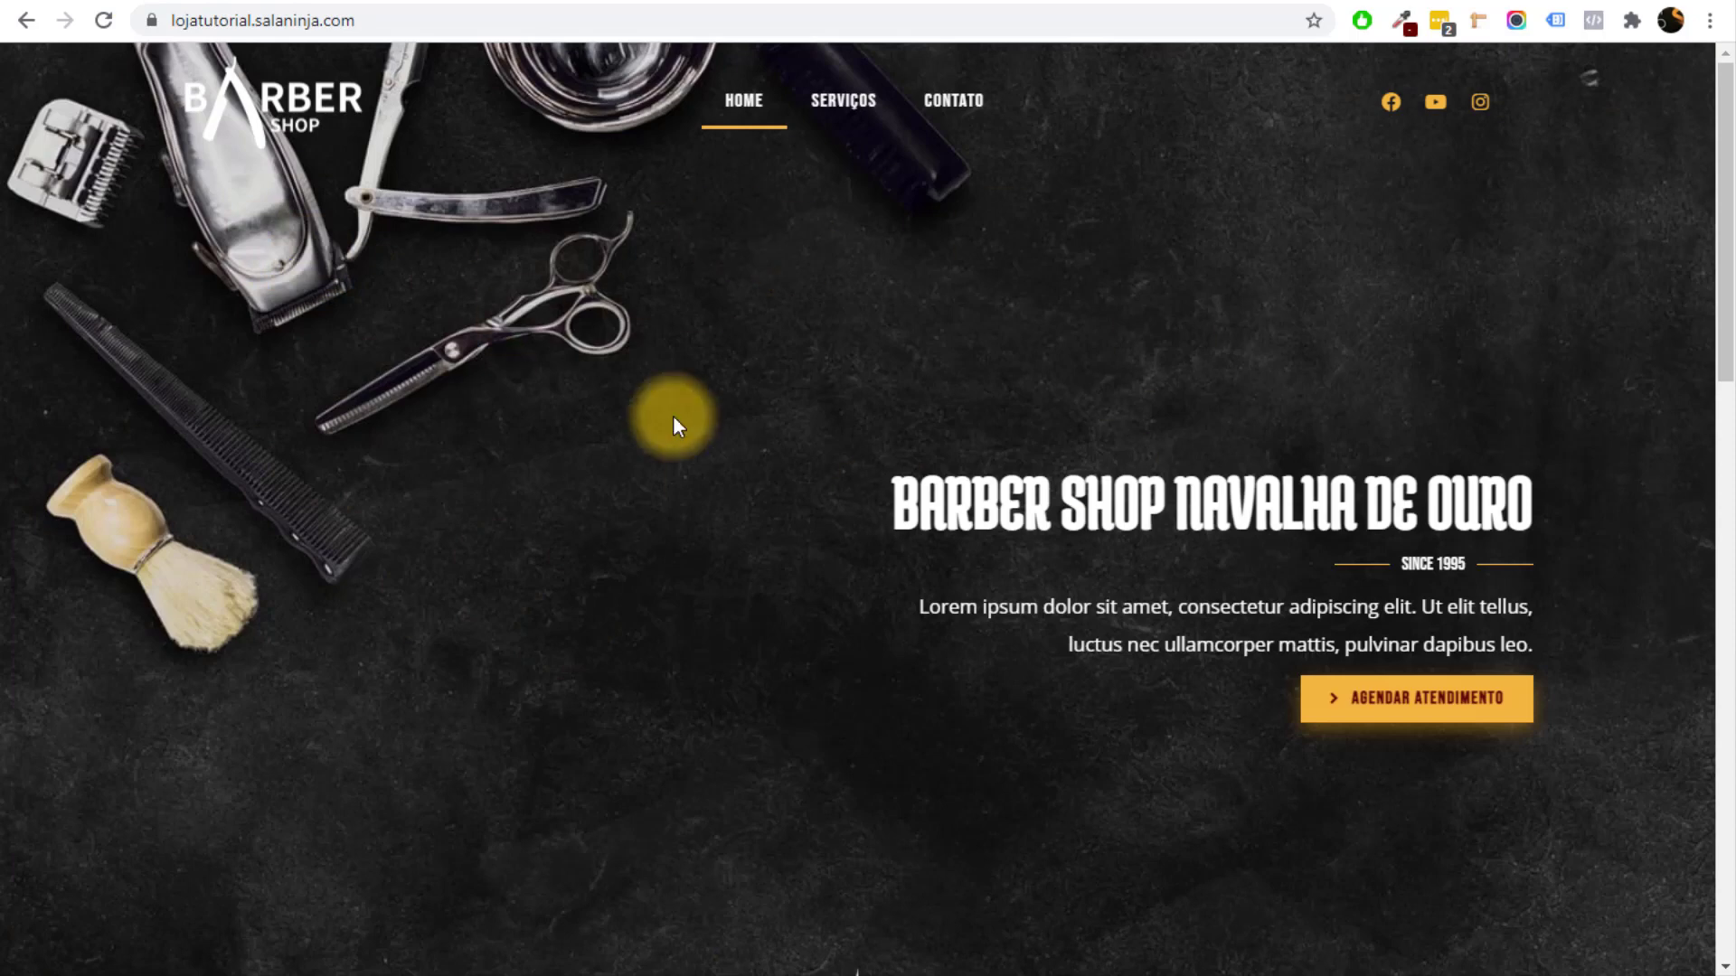
- Open the reference site's AGENDAR ATENDIMENTO booking popup to inspect it, then close it
scroll(907, 600, down, 3)
scroll(229, 360, up, 3)
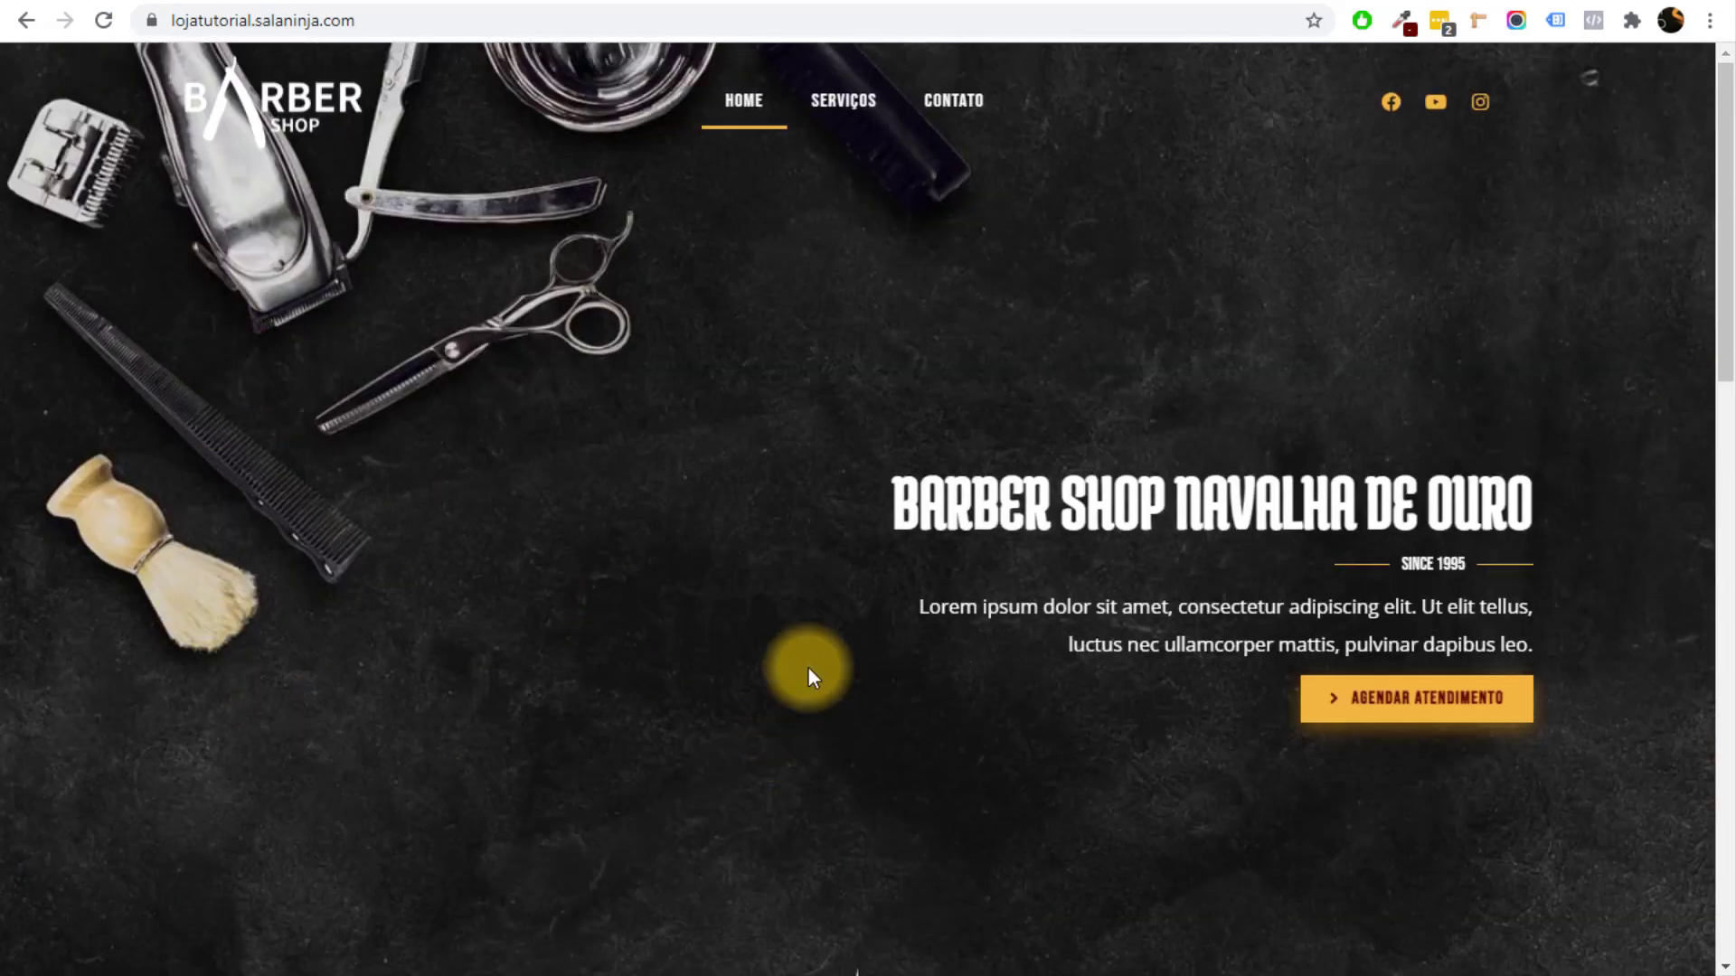
click(1459, 714)
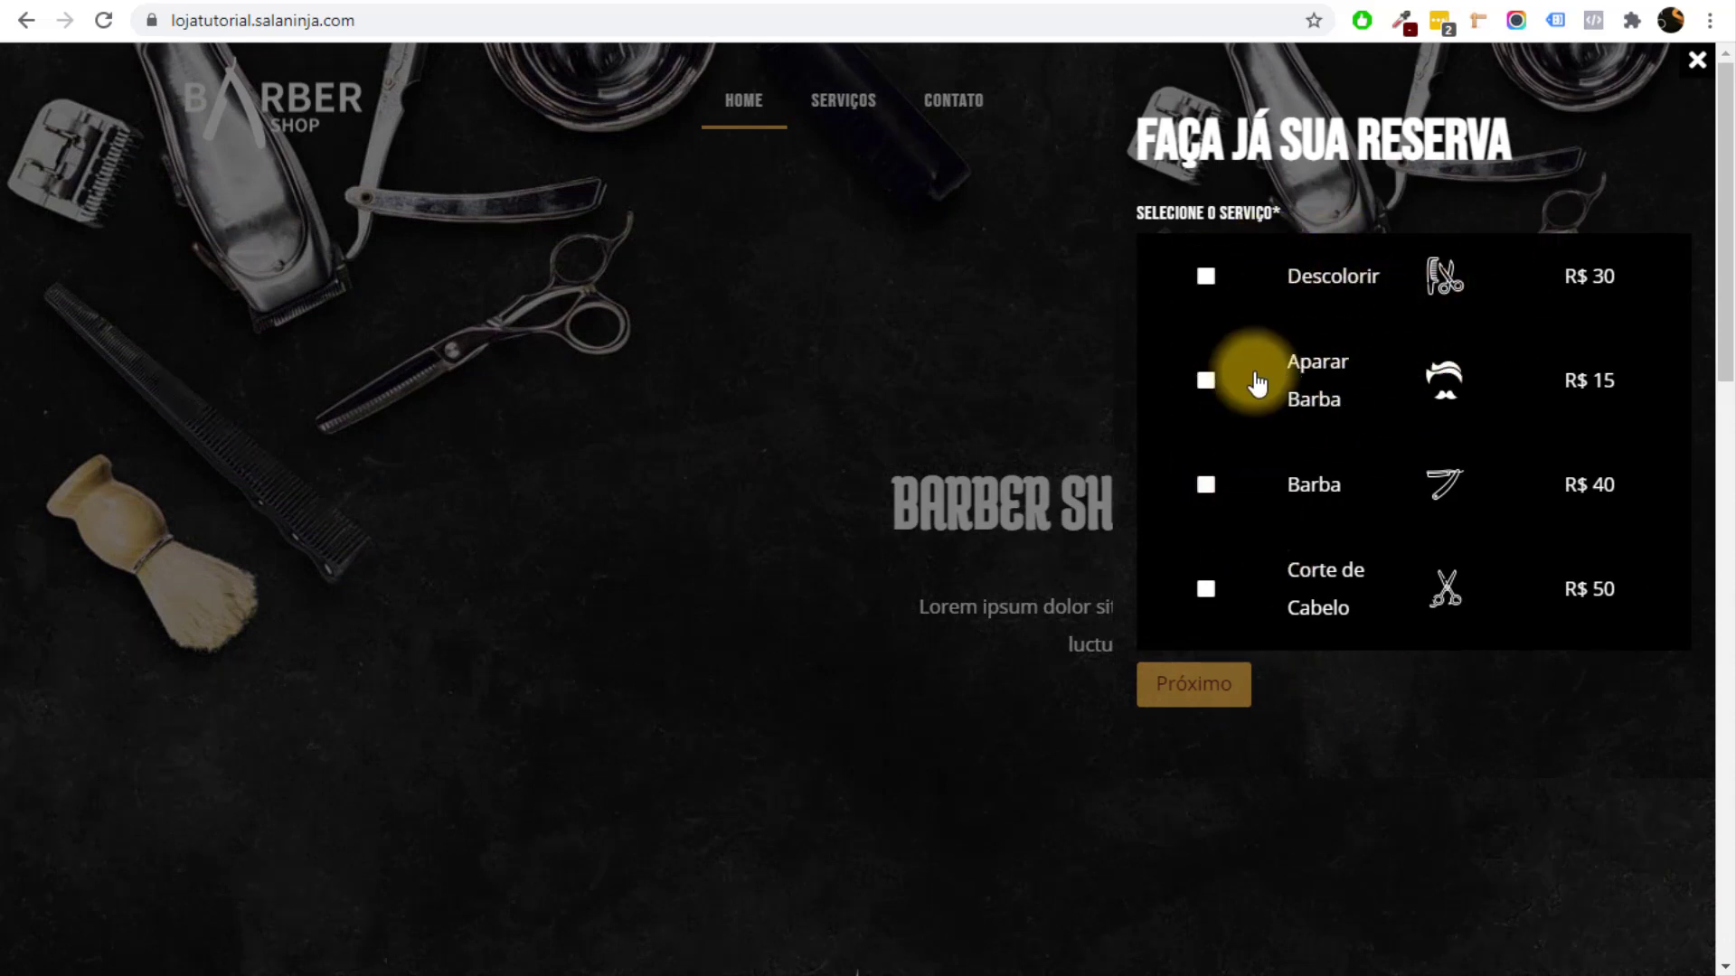
click(1696, 61)
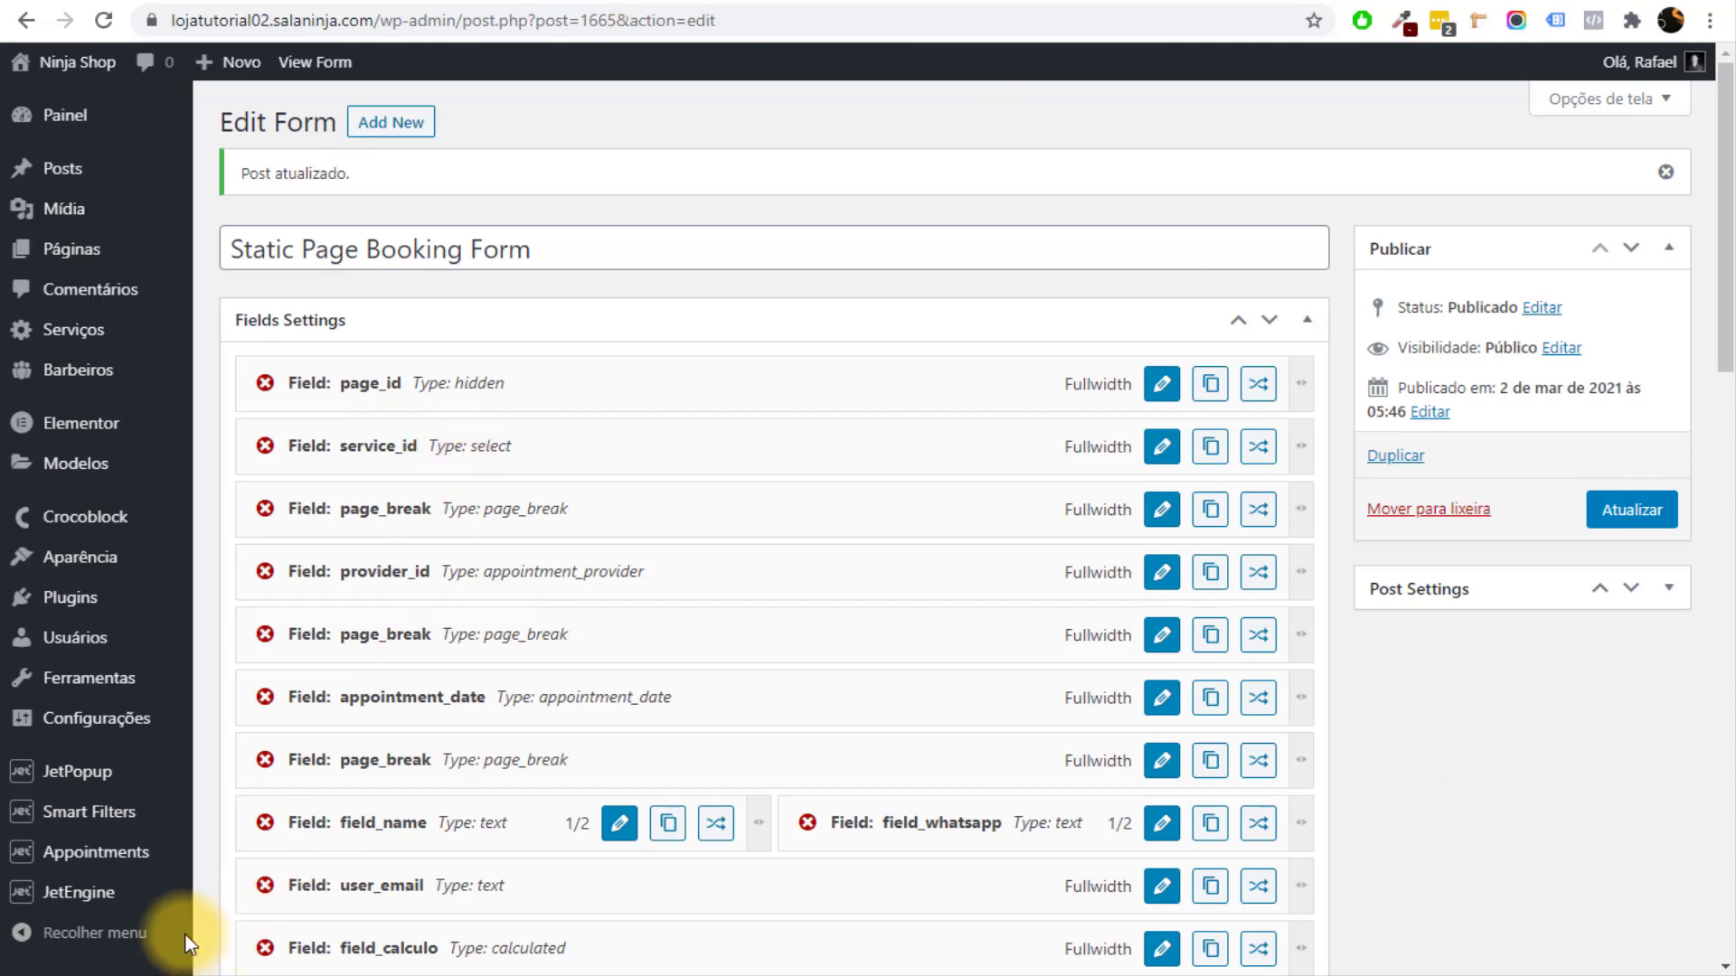
- Create and publish a JetPopup named 'Popup Aula Barbearia', then open it in Elementor
mouse_move(126, 779)
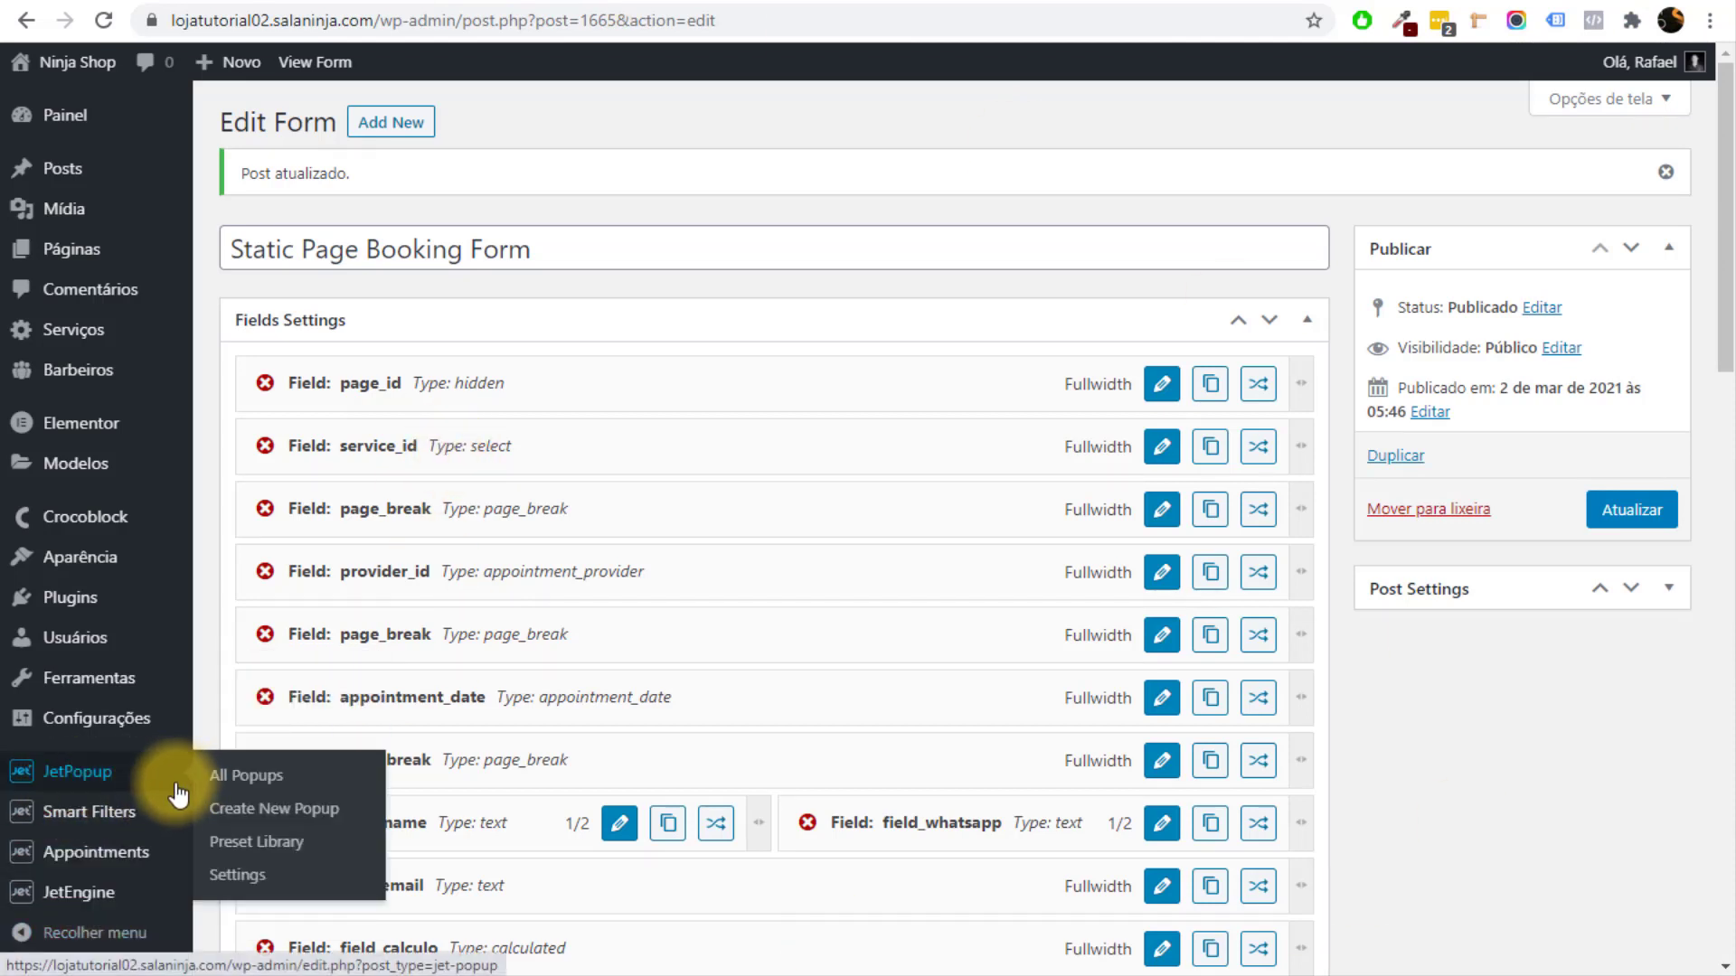
click(276, 825)
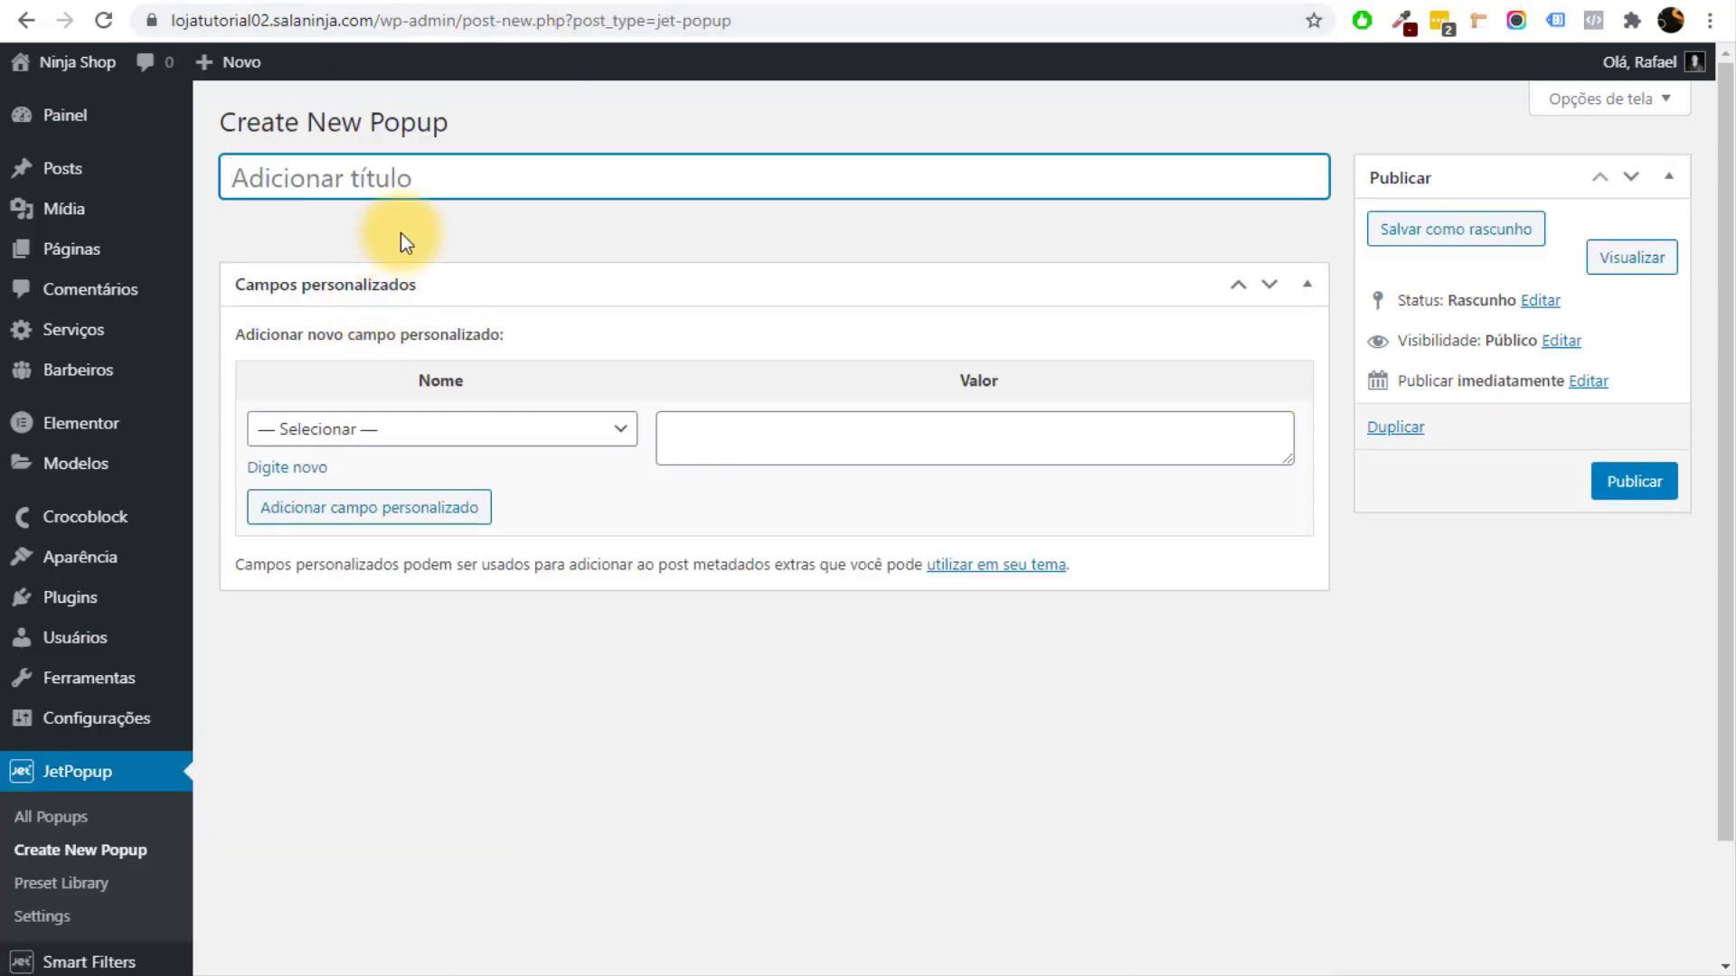
click(446, 186)
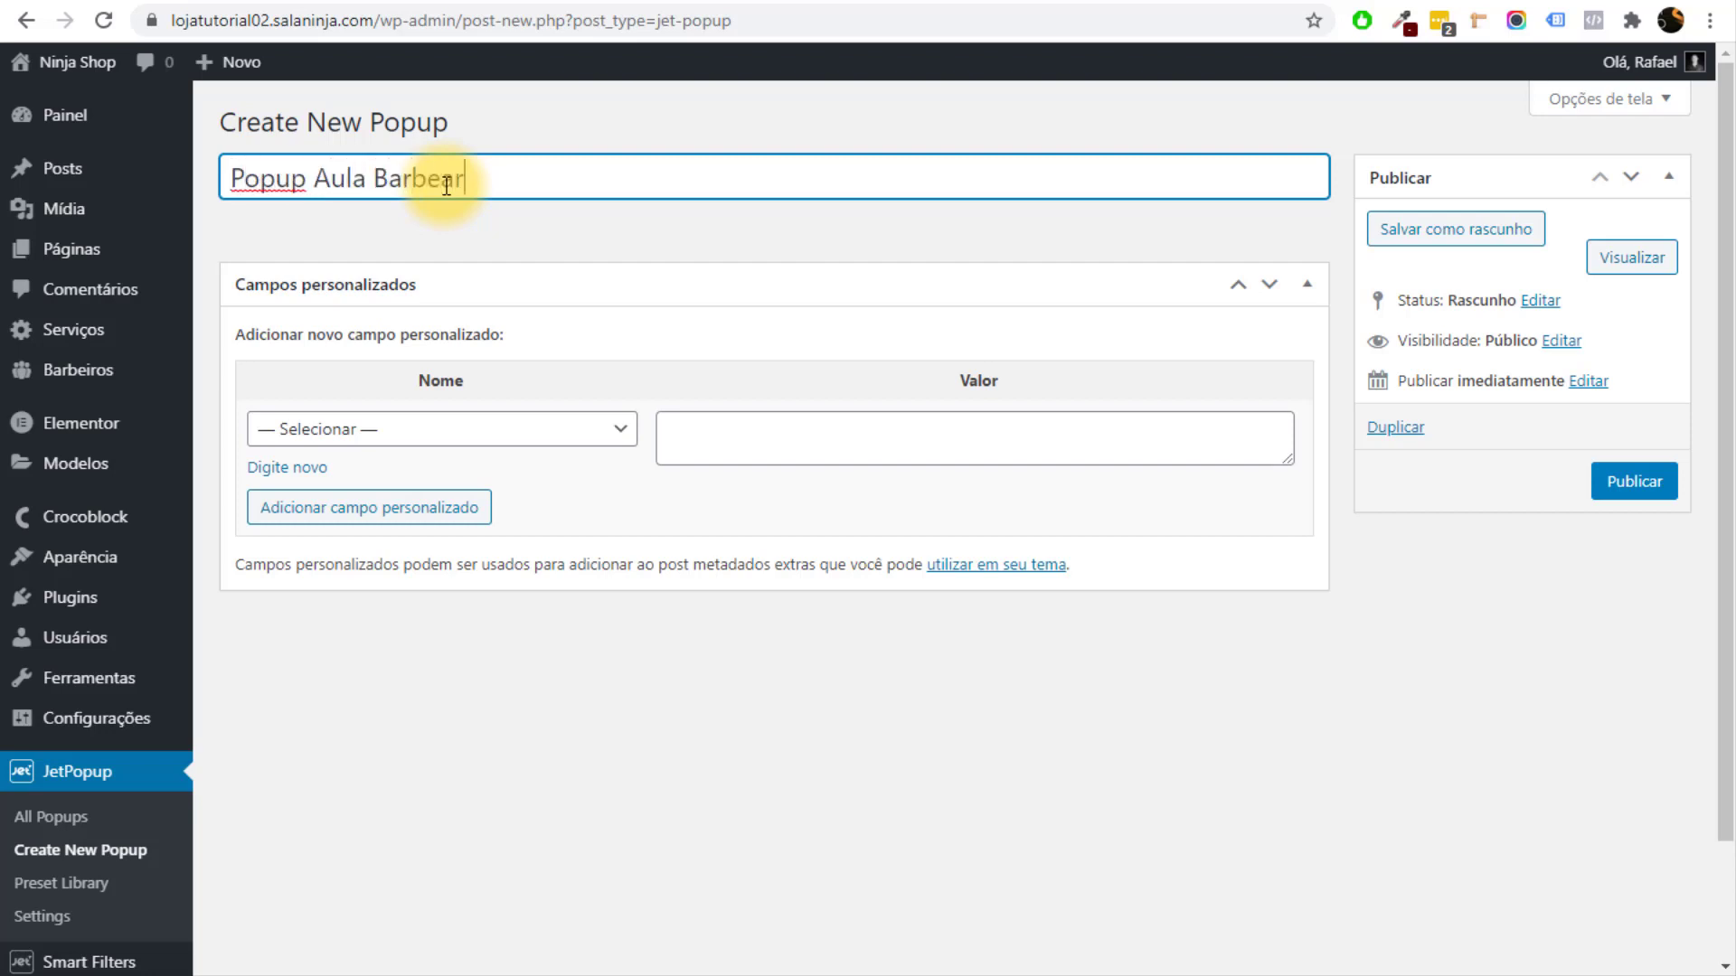
click(1613, 490)
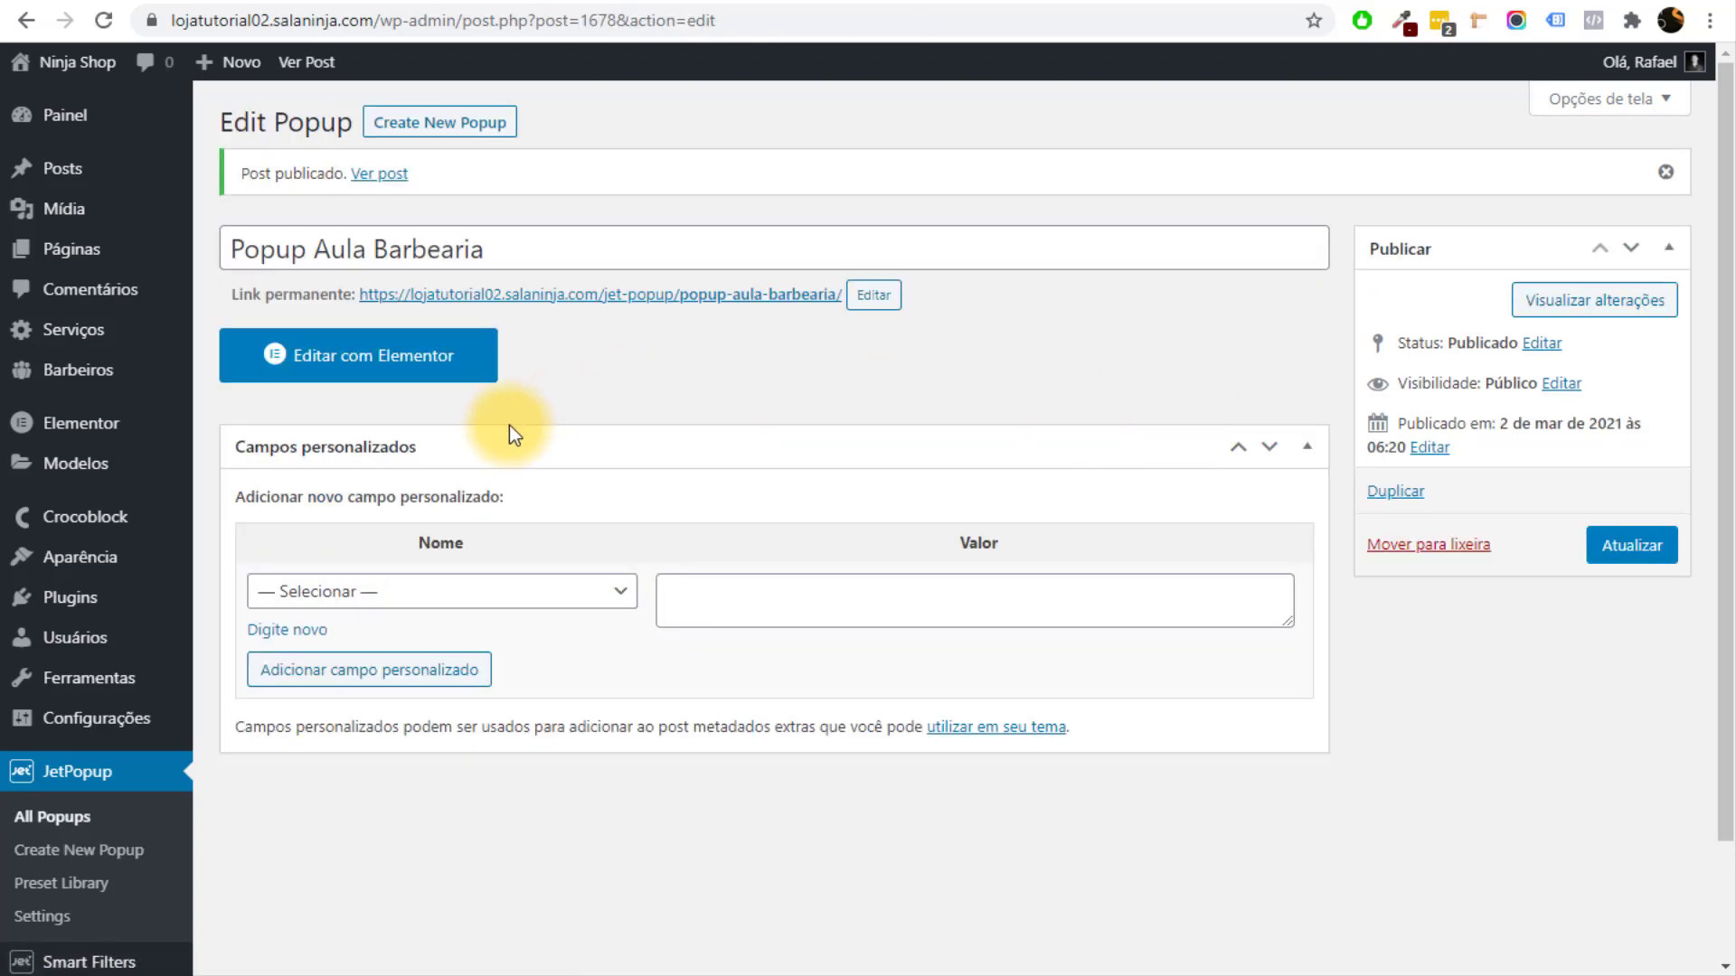
click(411, 362)
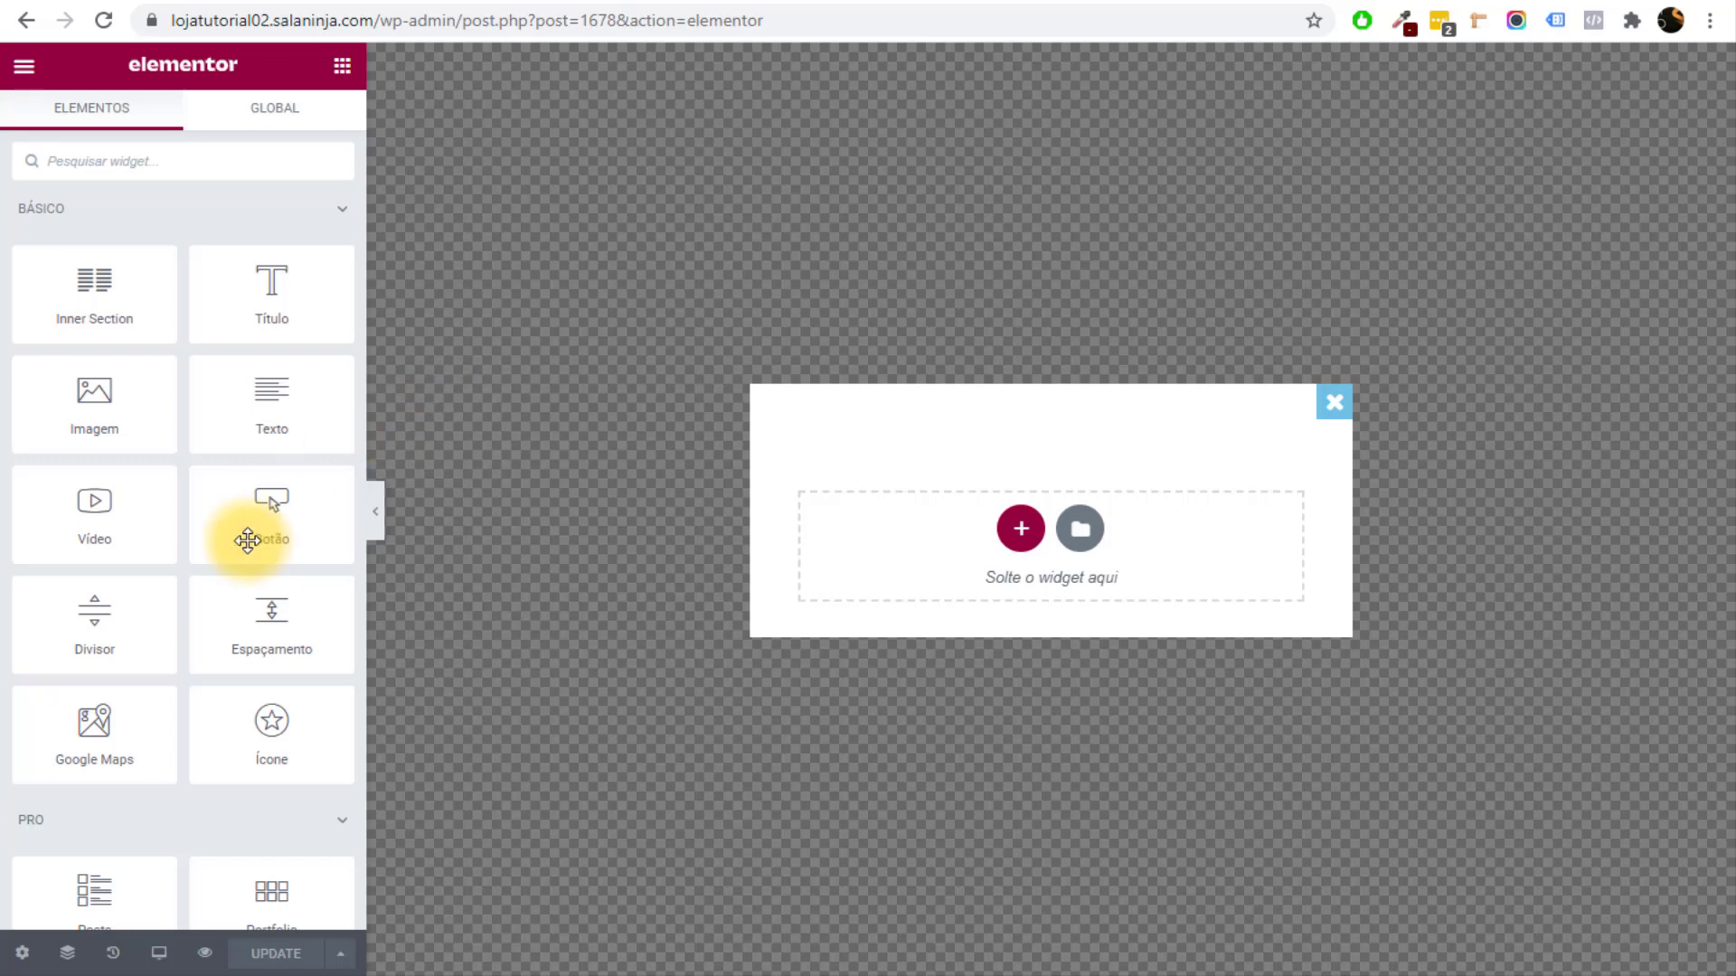
- Change the popup's animation from Fade to SlideInRight
click(32, 953)
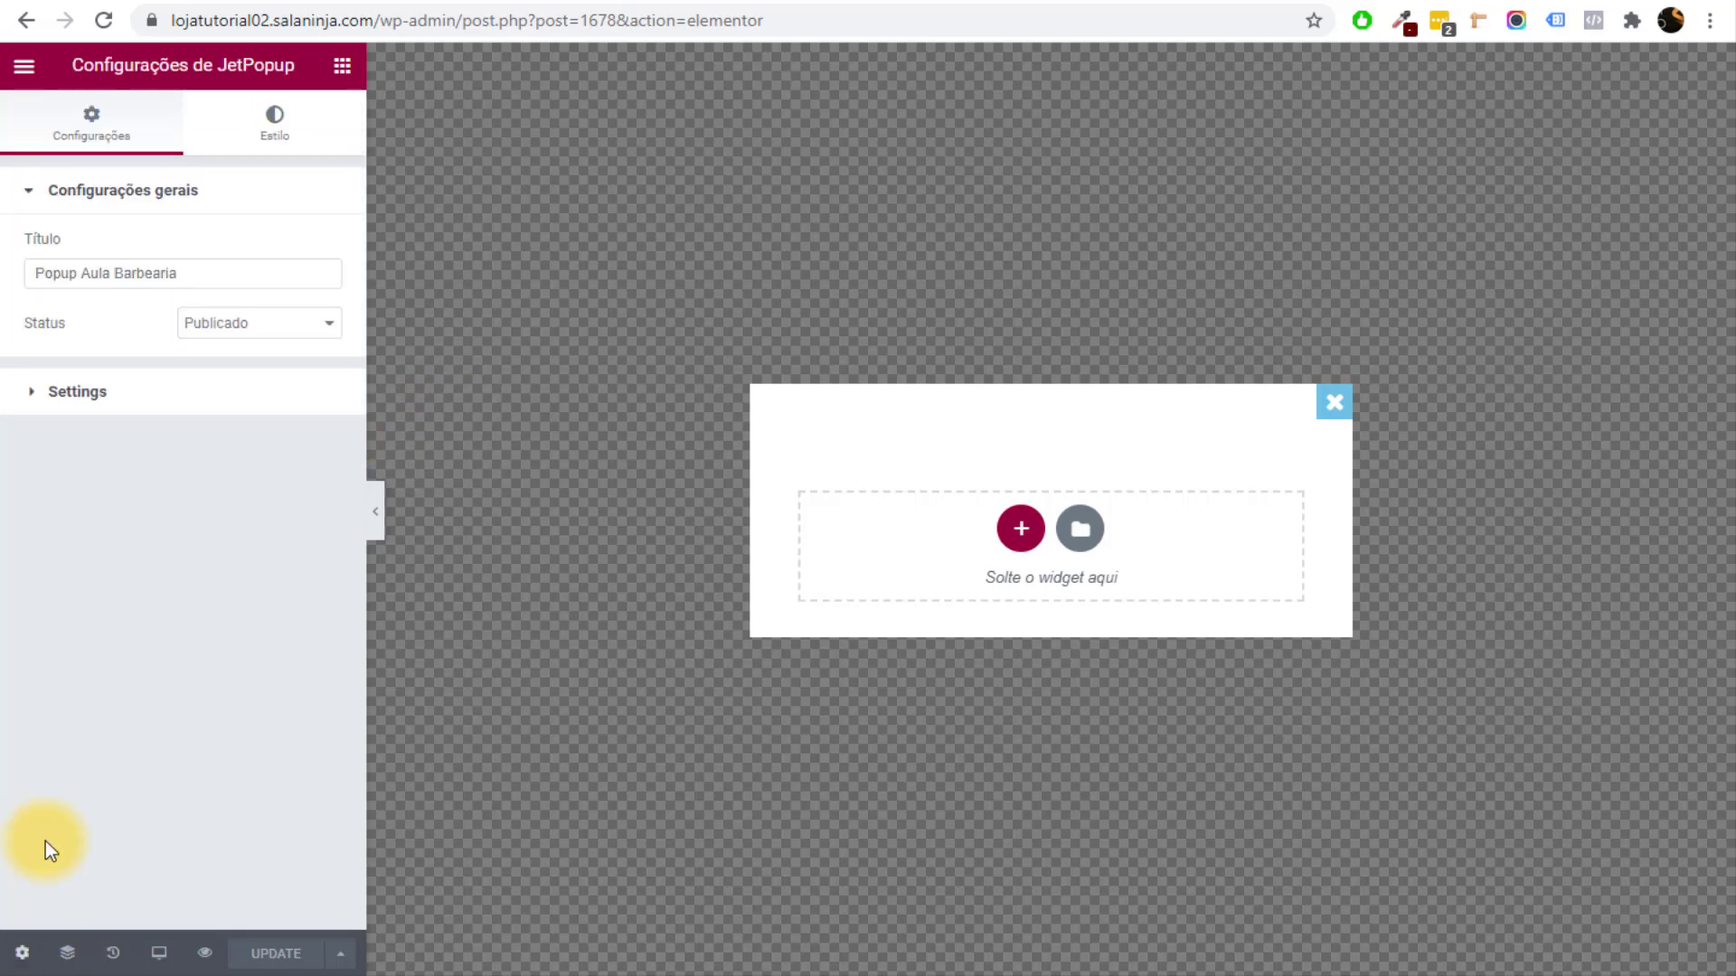
click(129, 388)
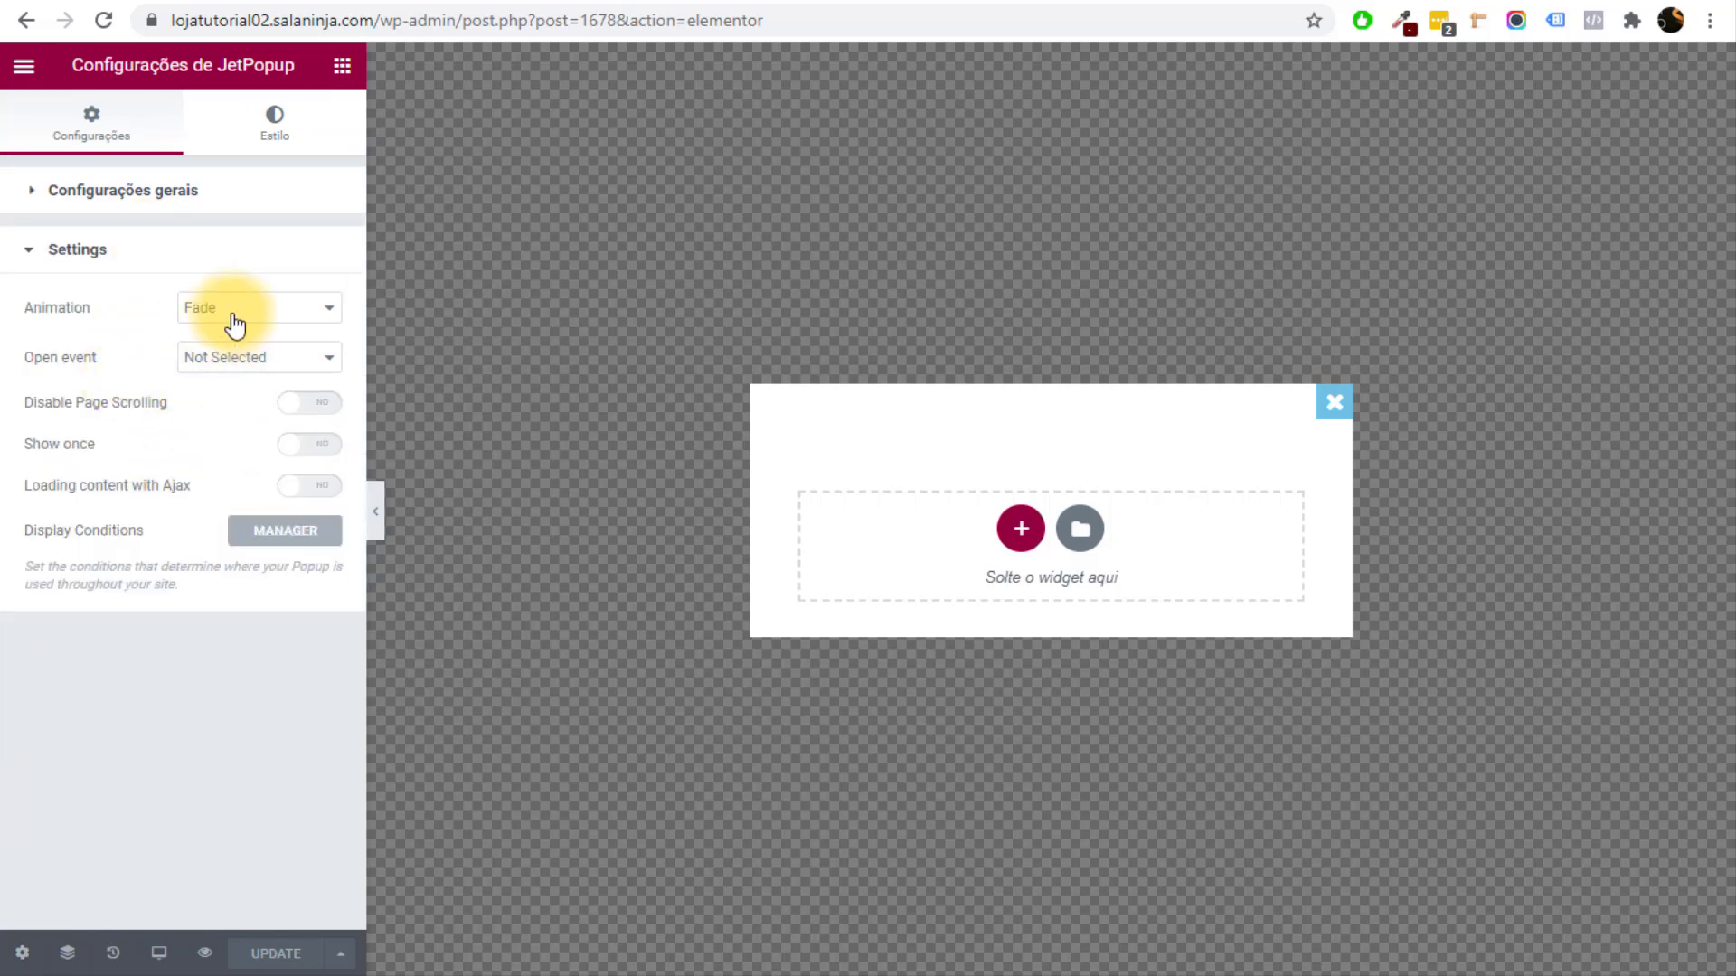
click(236, 323)
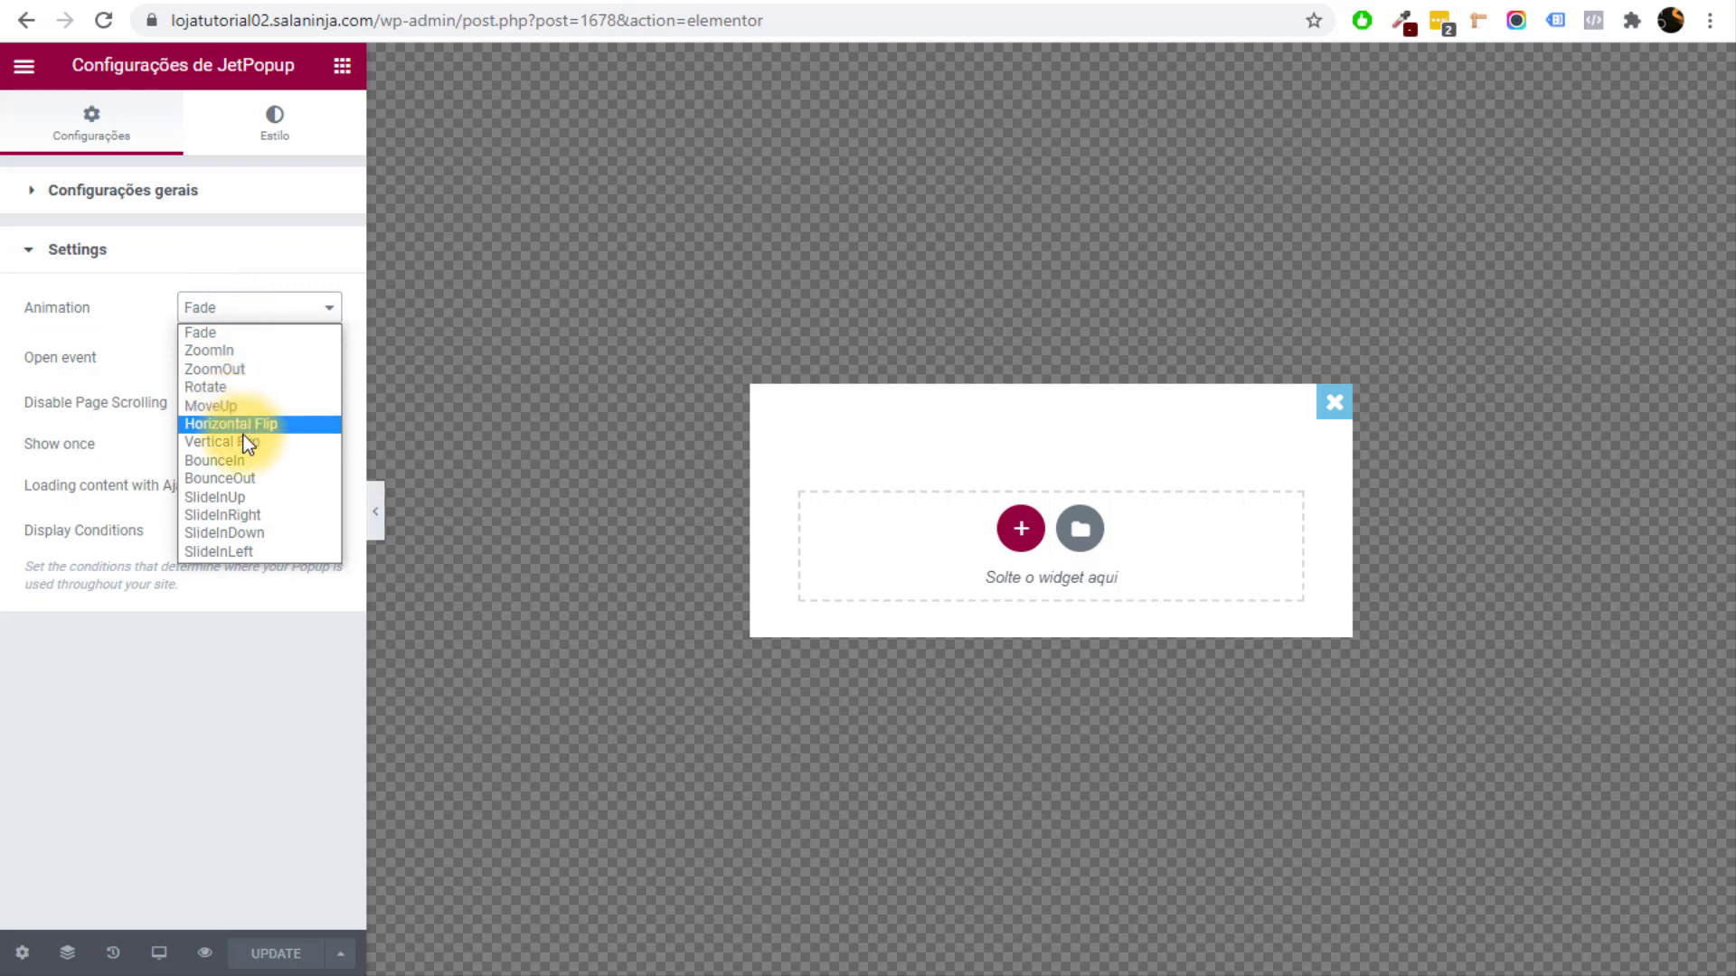
click(265, 514)
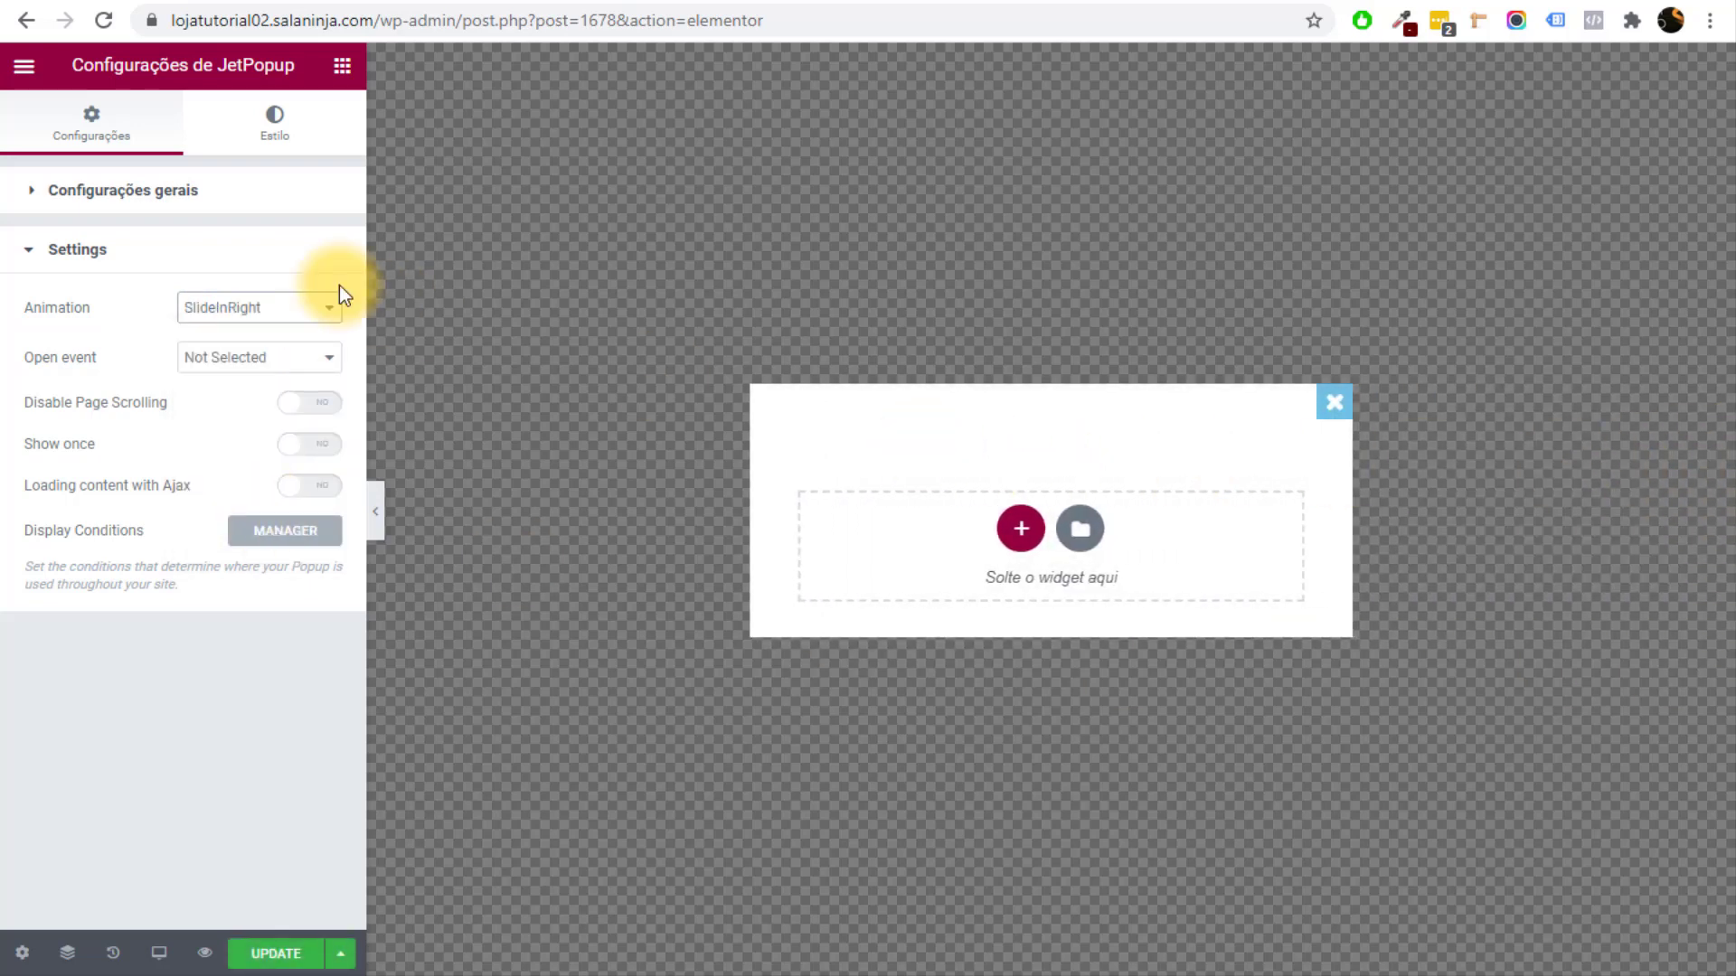
click(267, 131)
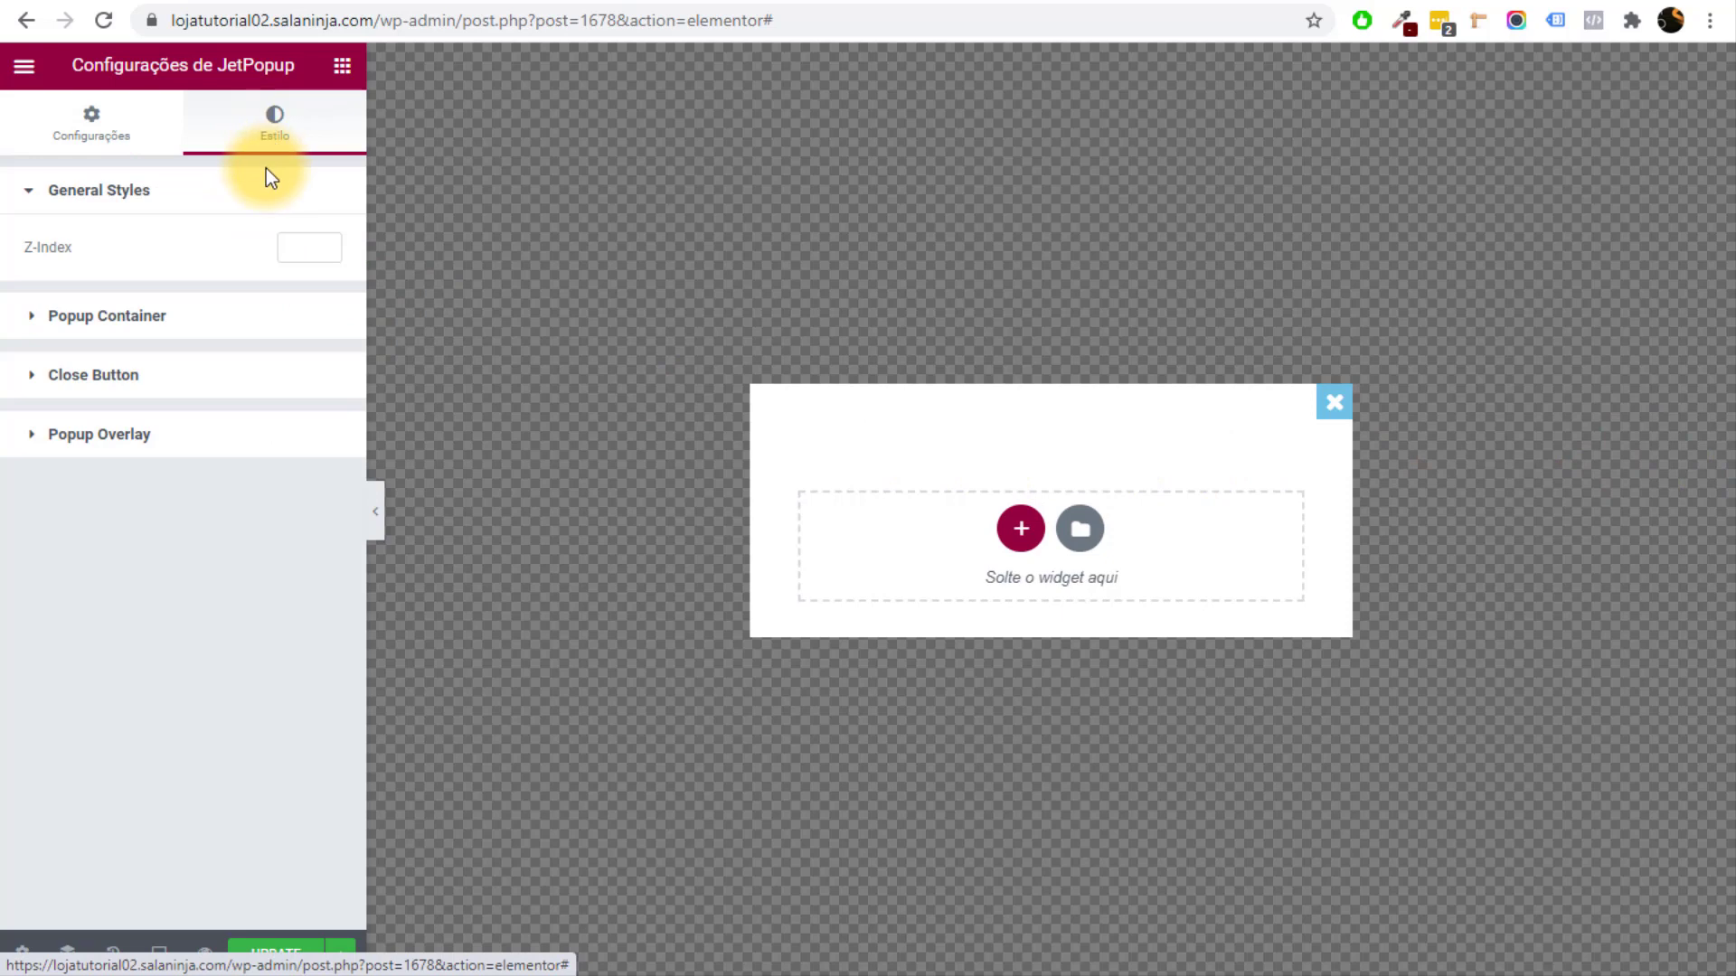
- Set the popup container width to 500 and position it top-right, content aligned top
click(130, 340)
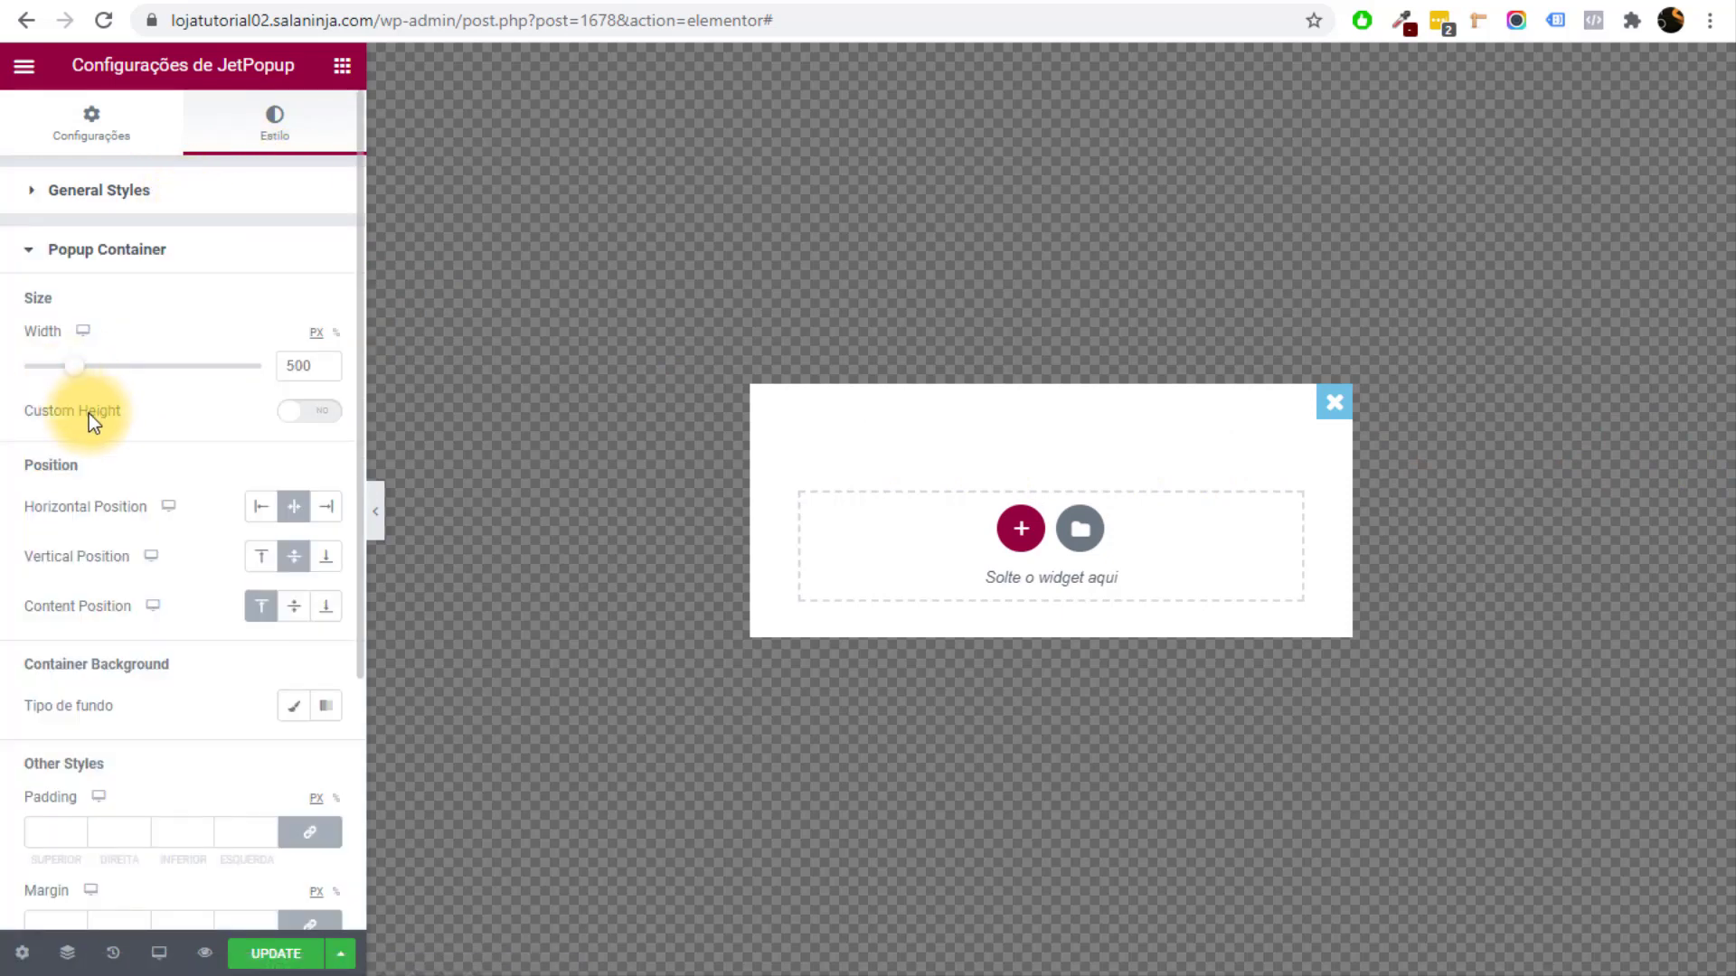
scroll(88, 416, down, 1)
scroll(87, 389, up, 1)
drag(76, 365, 69, 383)
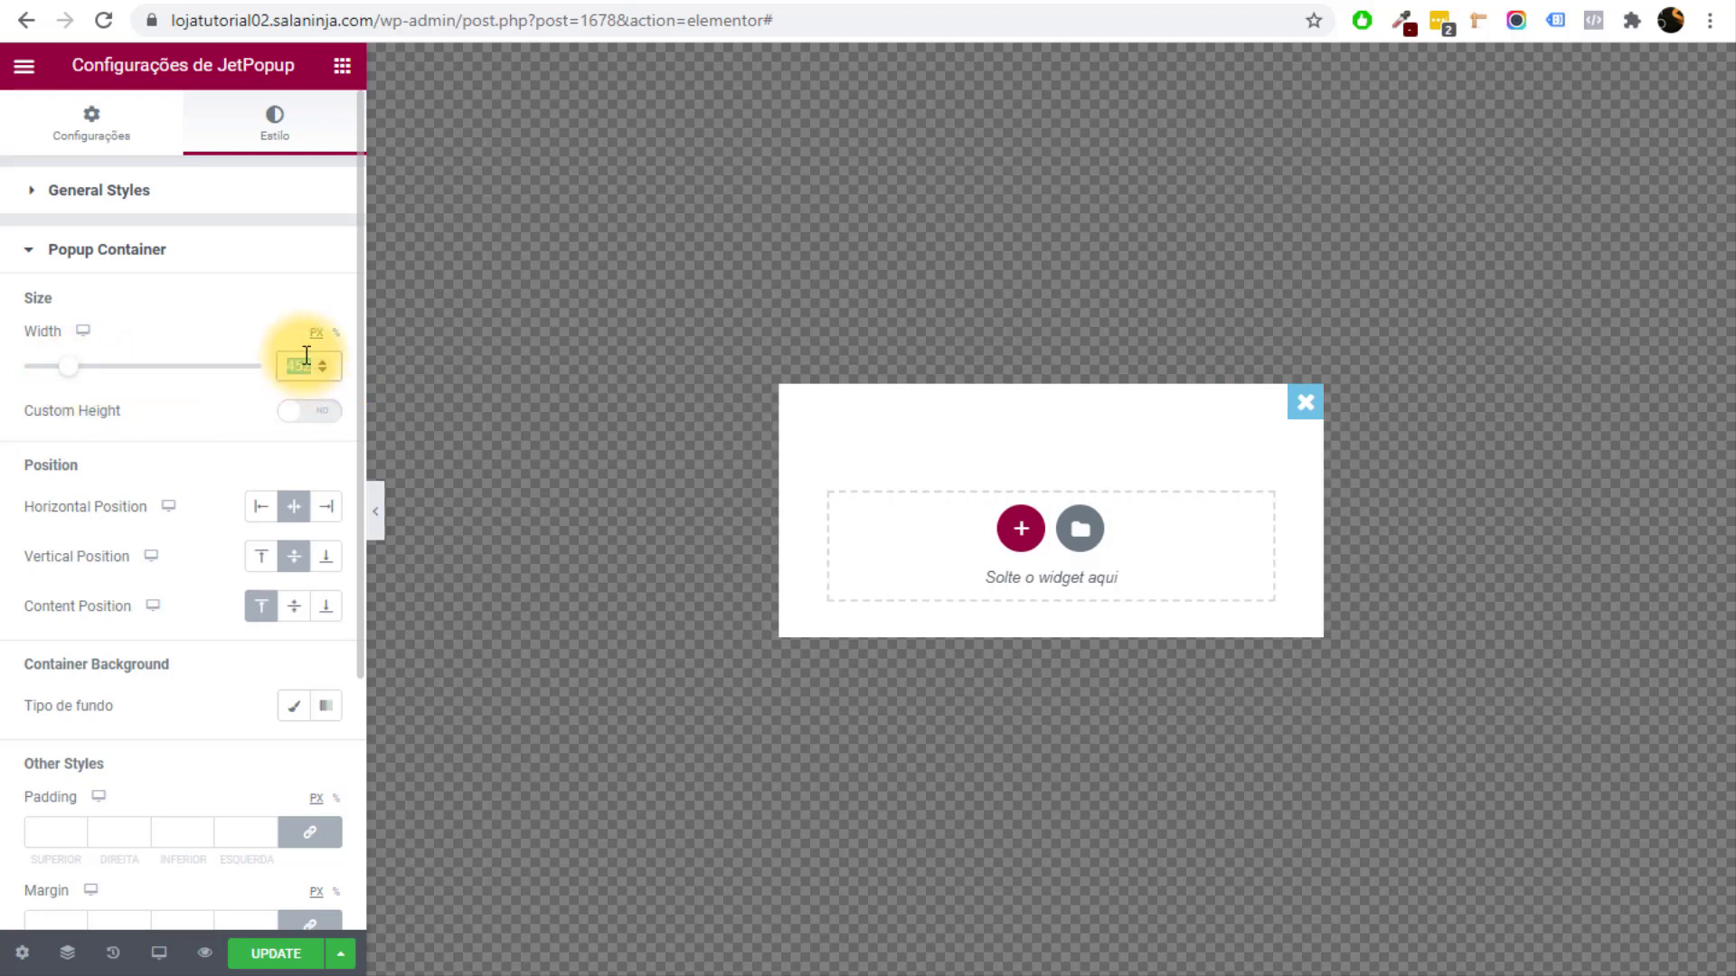
text(500)
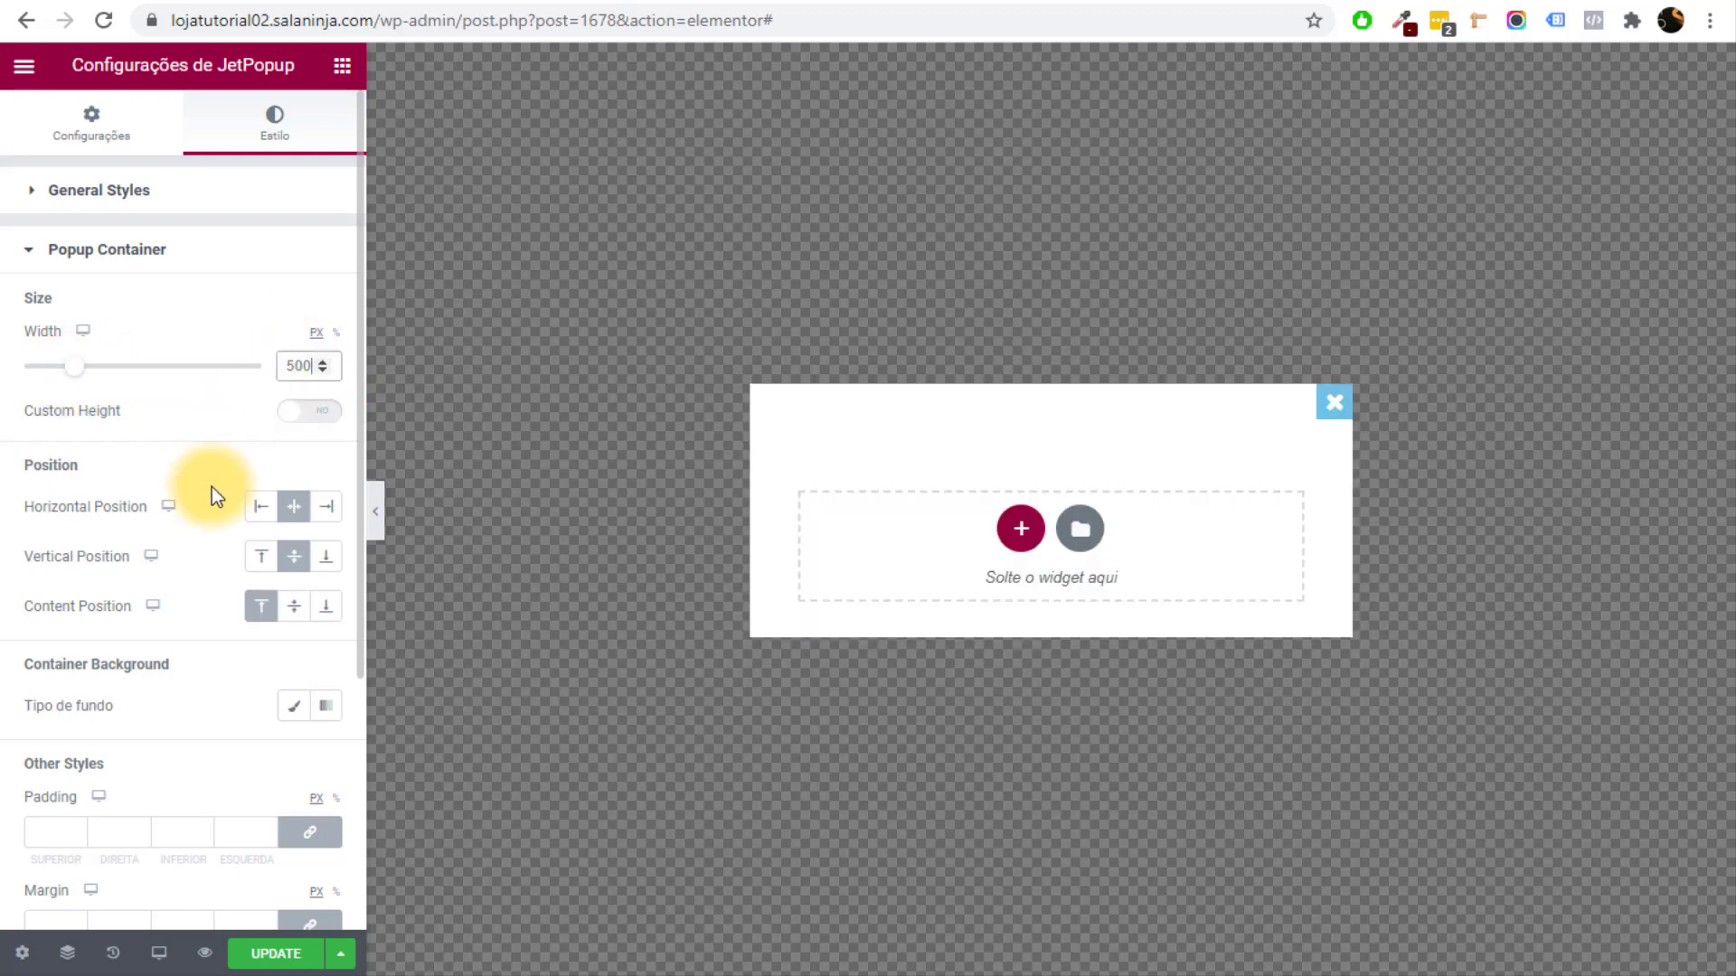
click(325, 529)
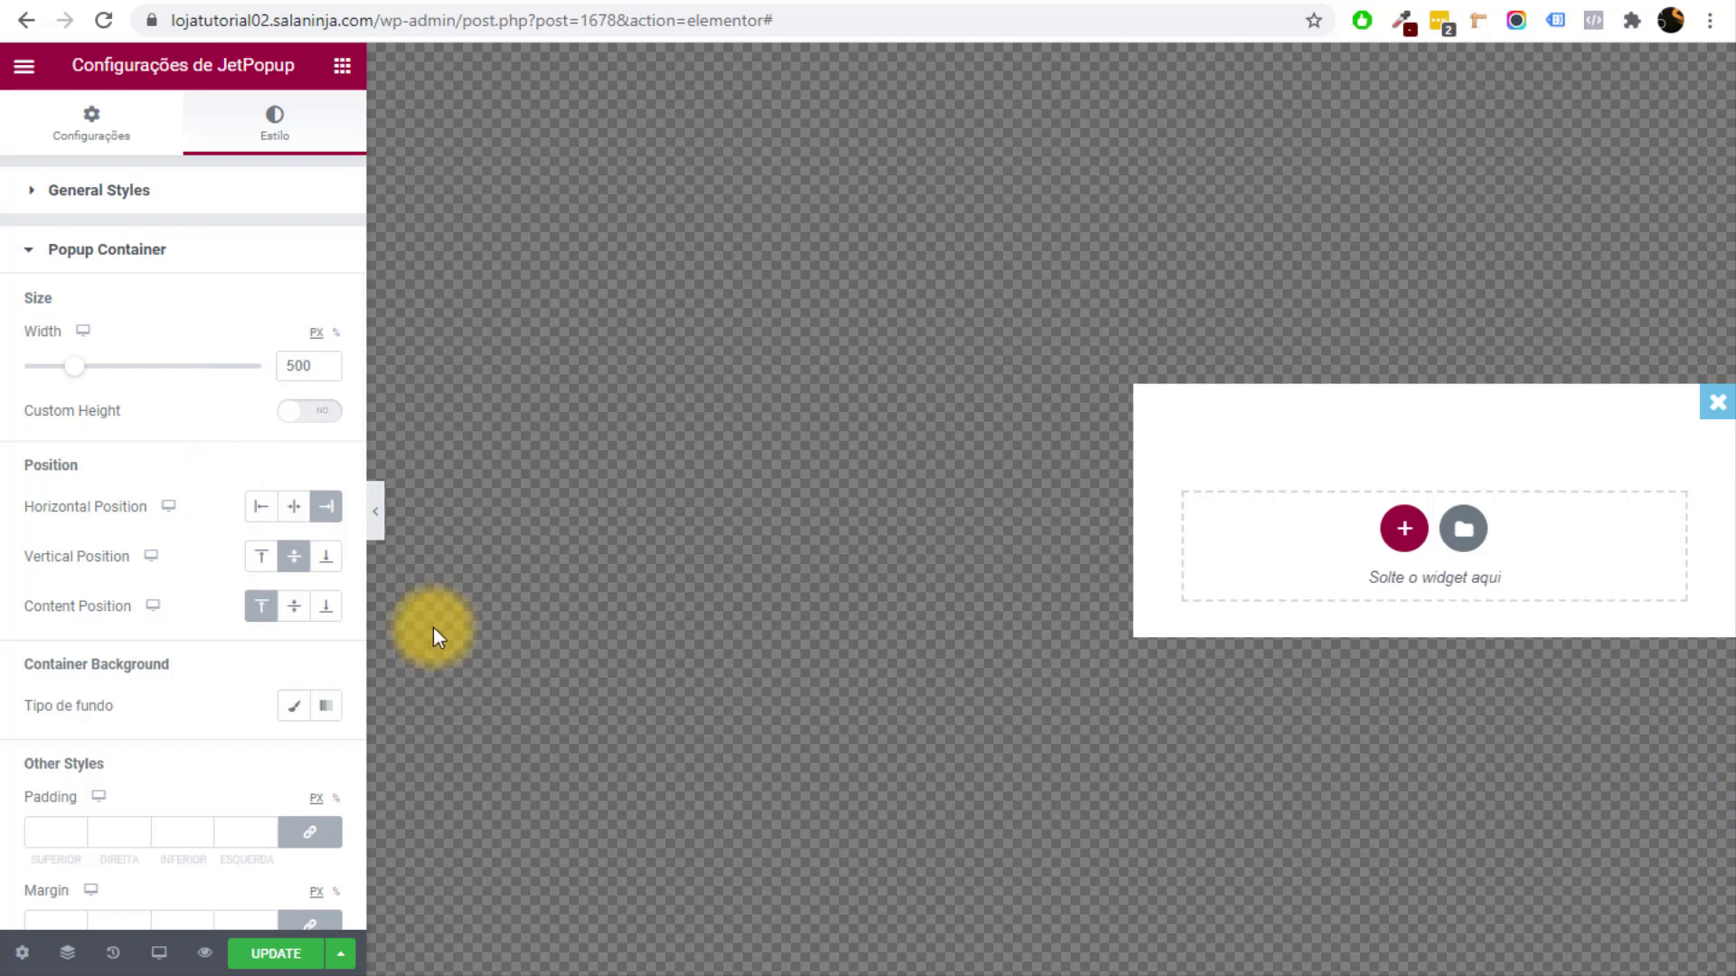
click(256, 569)
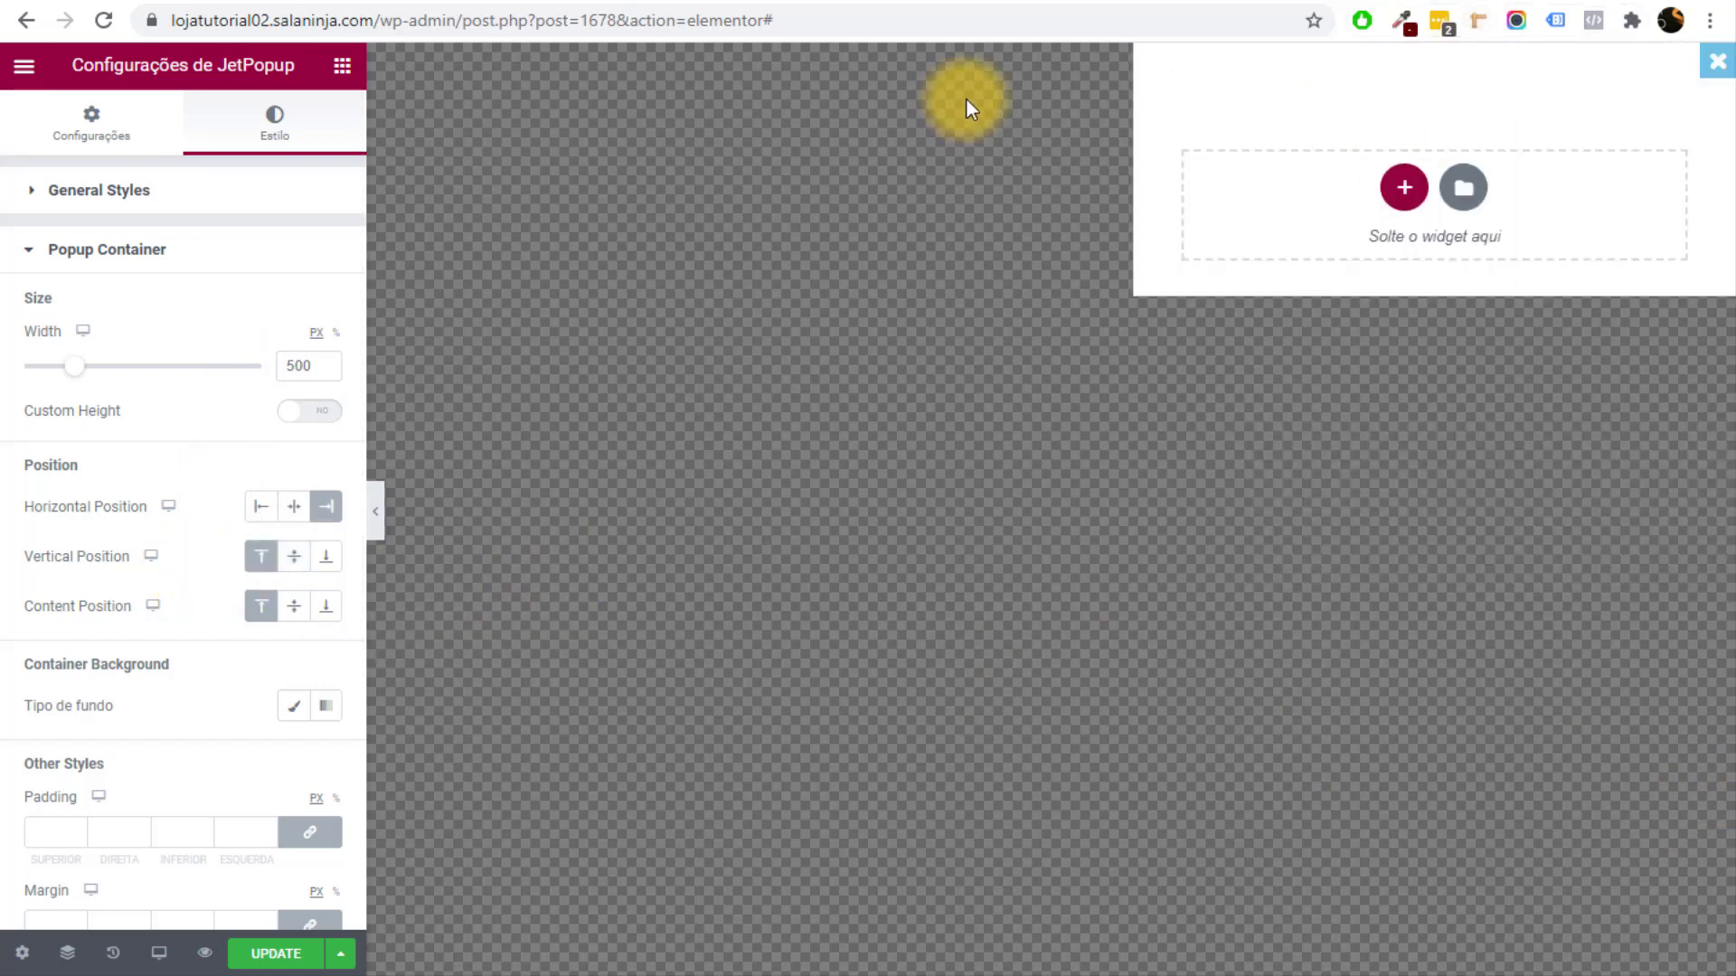
scroll(20, 557, down, 1)
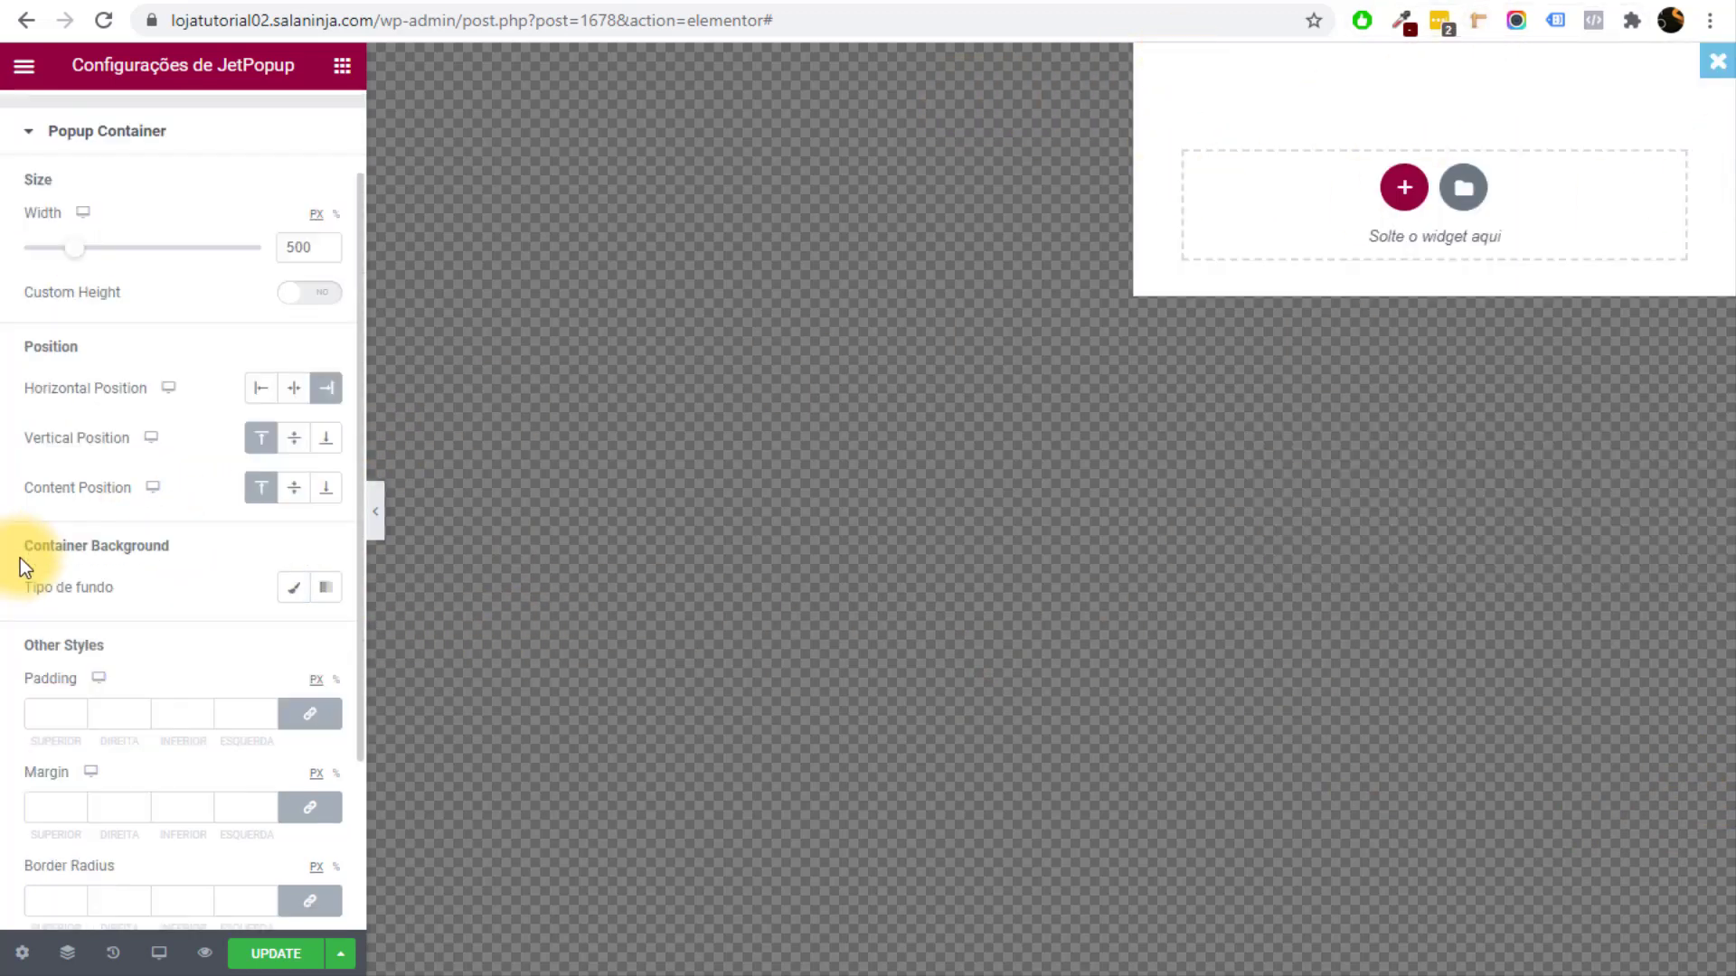
click(274, 493)
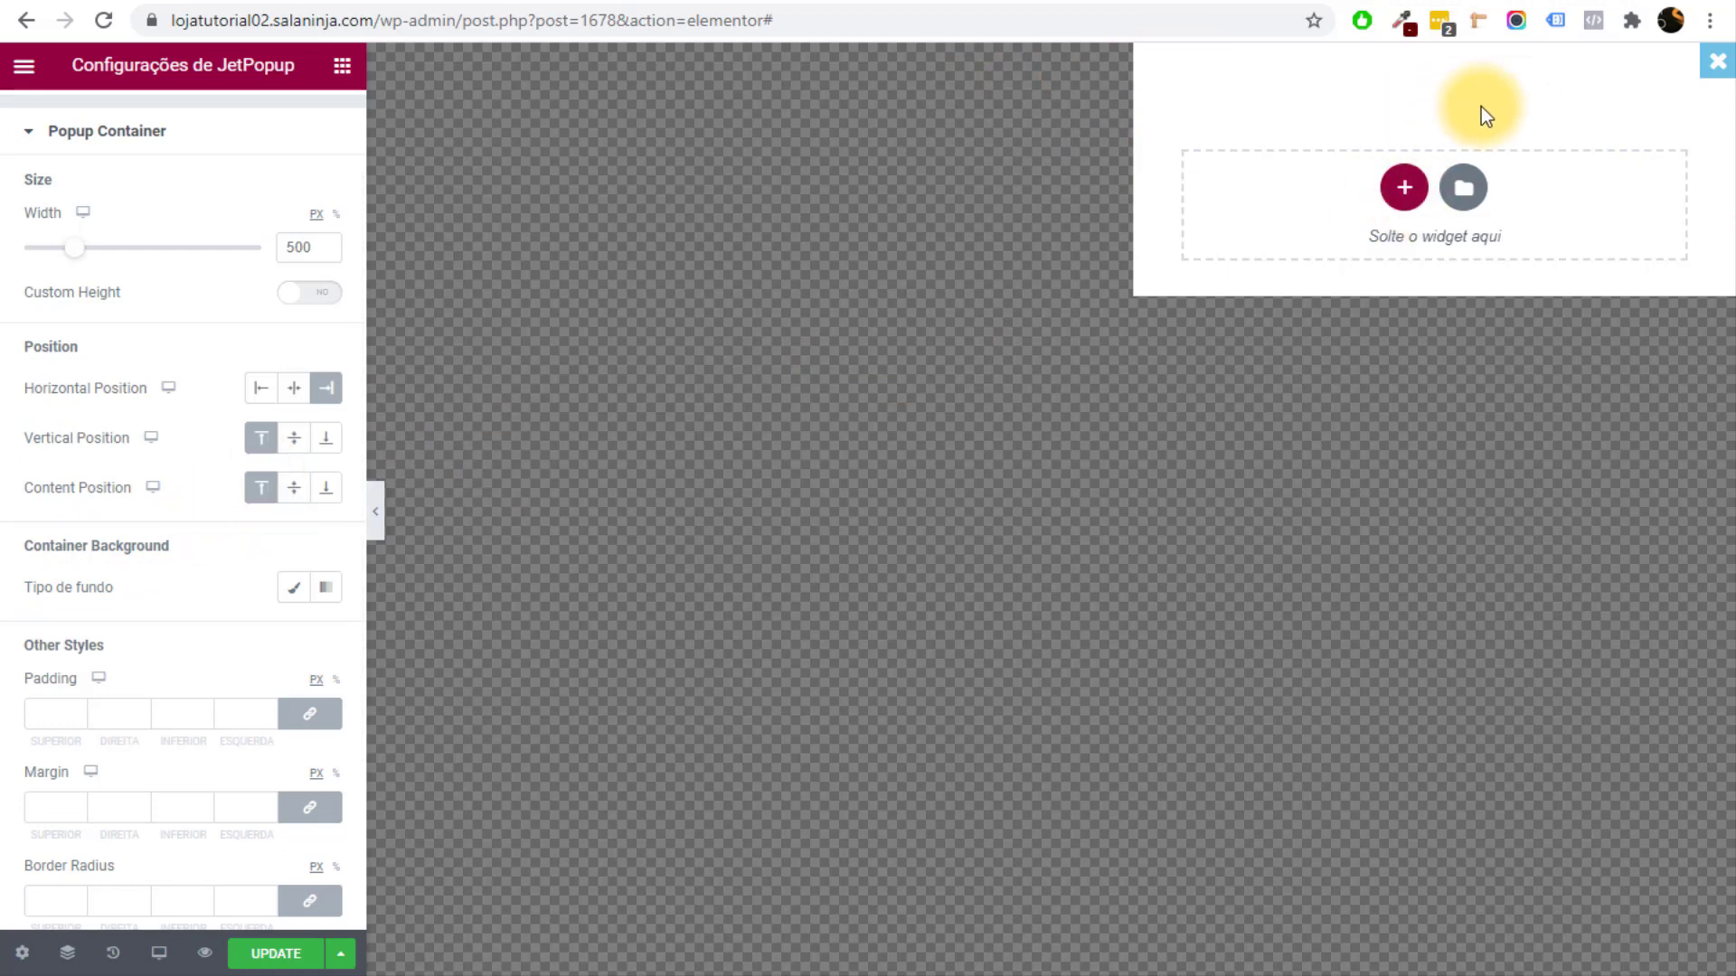
scroll(65, 450, down, 2)
scroll(188, 445, up, 3)
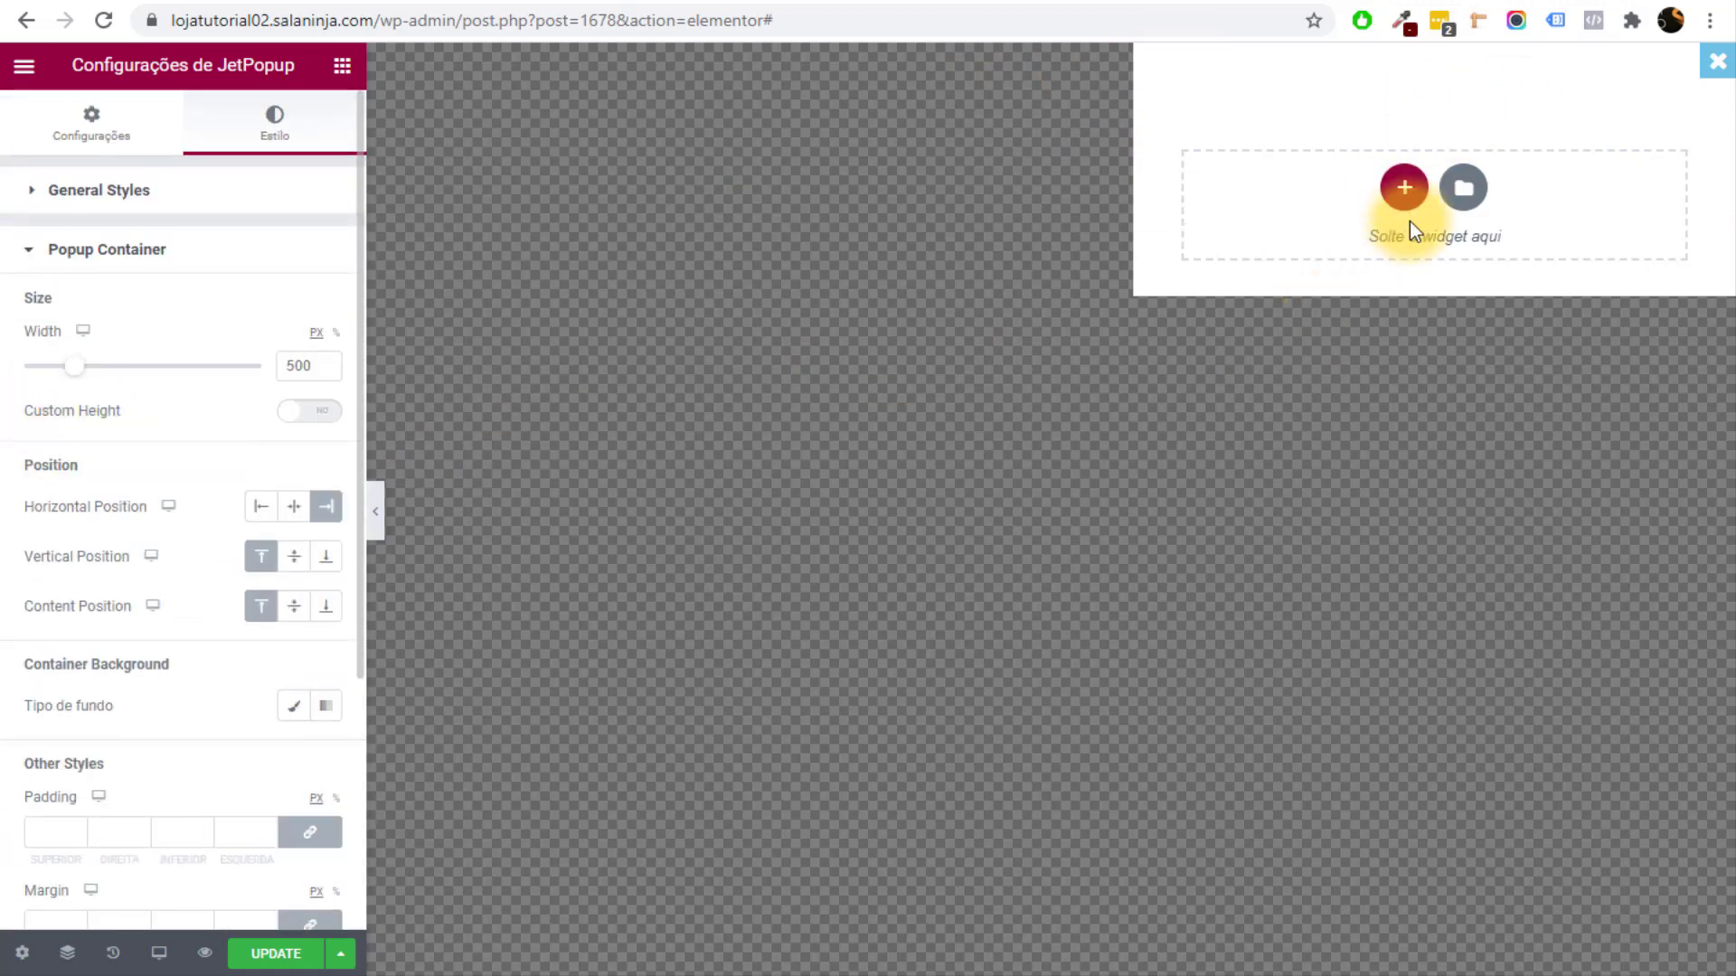
- Add a one-column section with a heading reading 'Faça já sua reserva', copied from the reference site
click(1404, 191)
click(1247, 248)
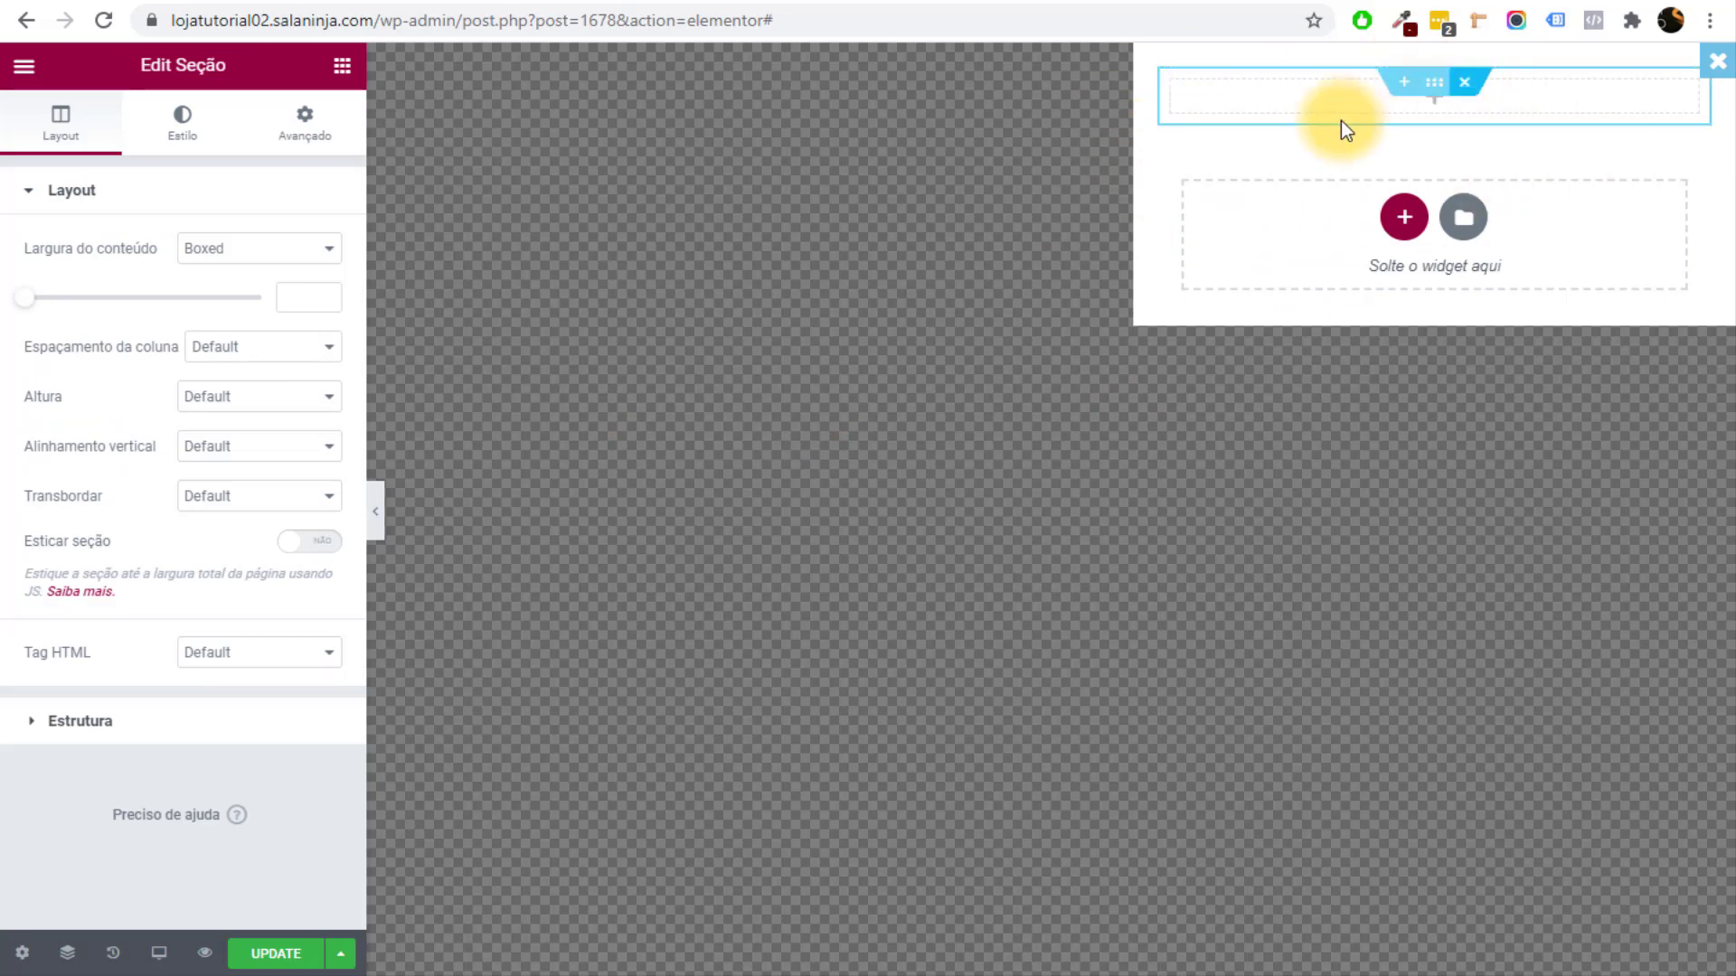
click(344, 72)
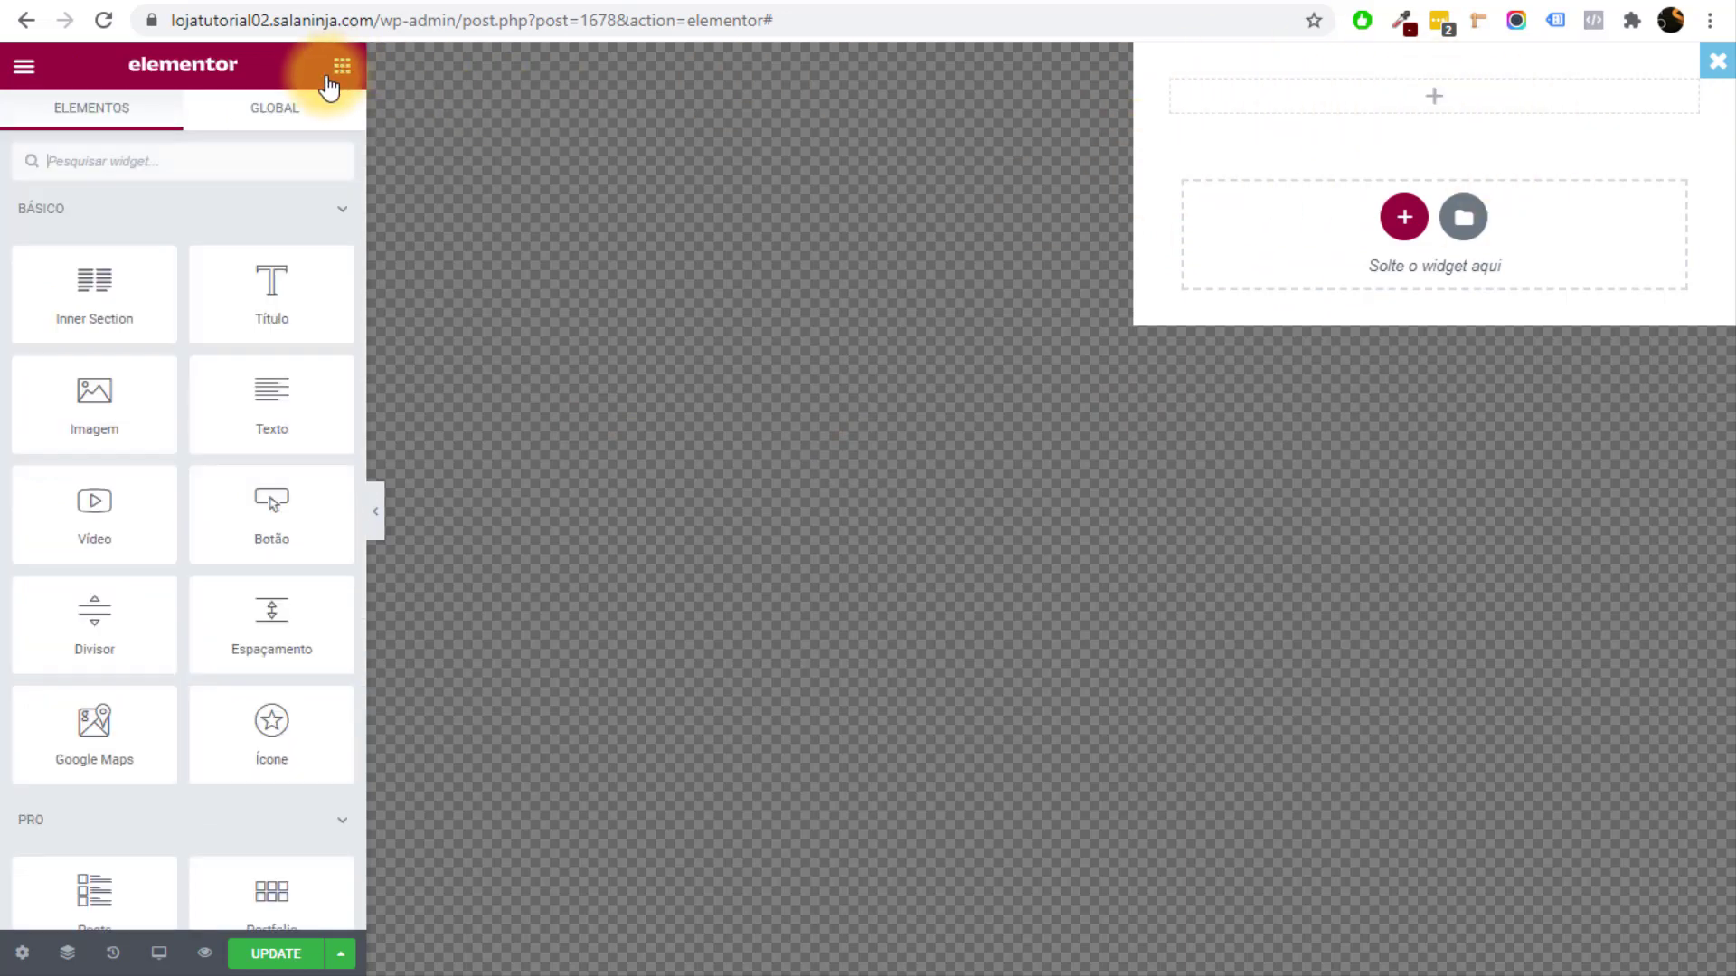
drag(220, 290, 1471, 98)
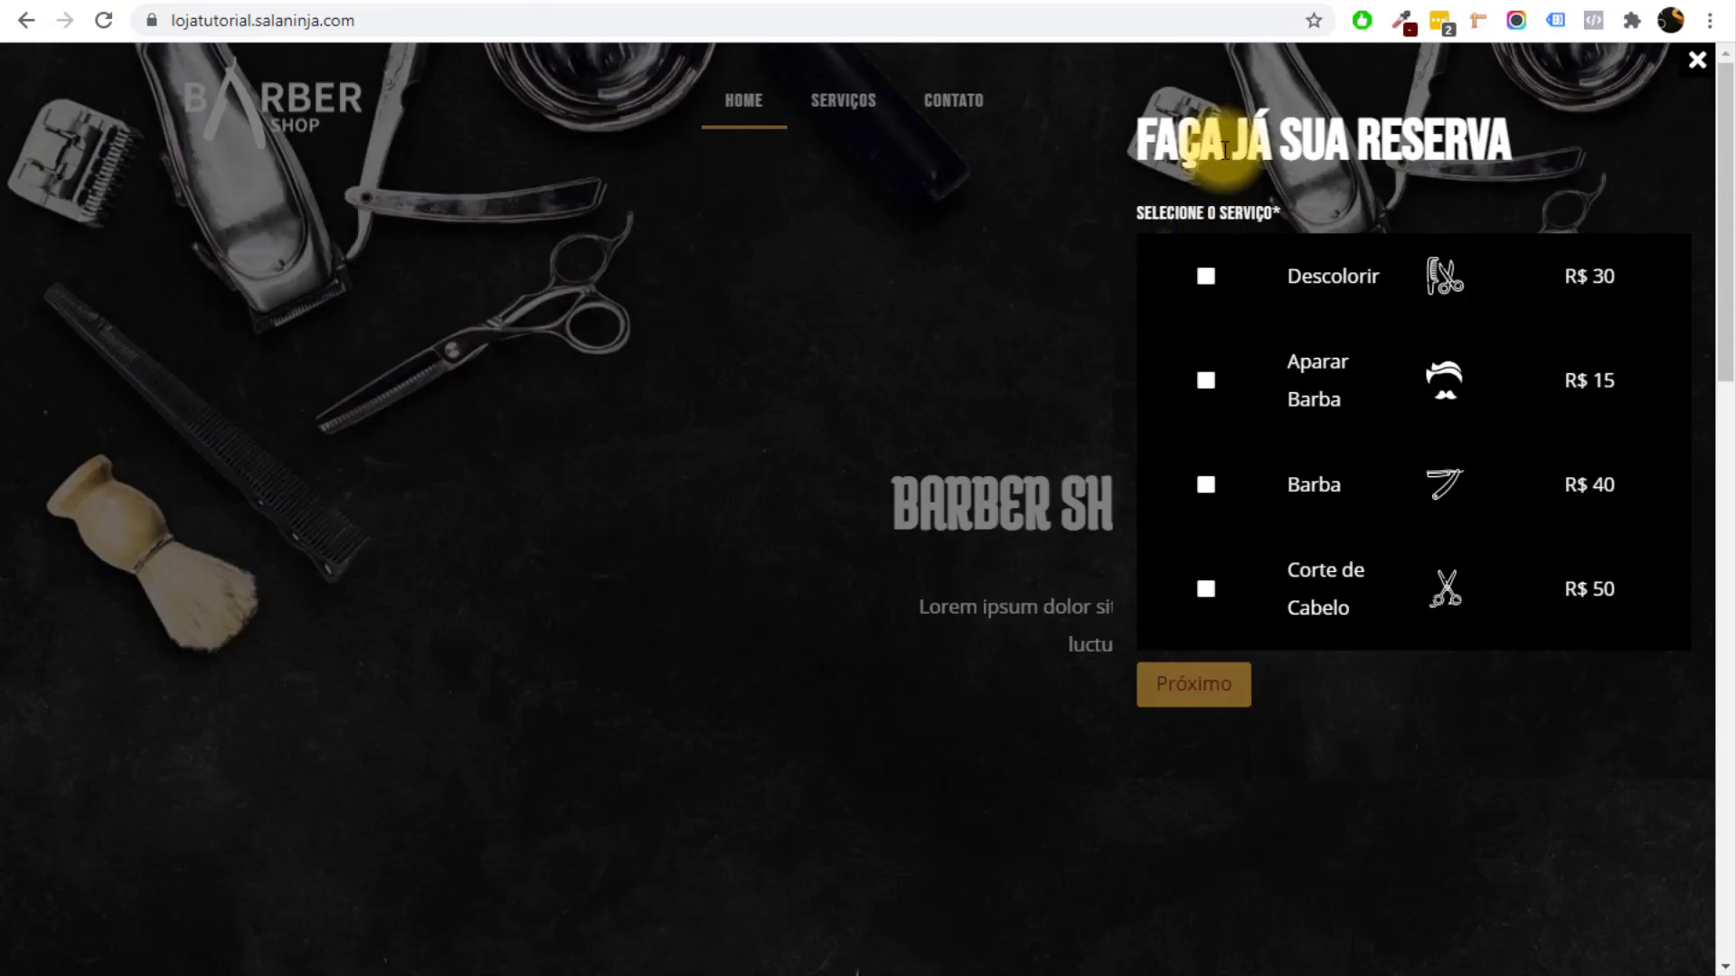
triple_click(1224, 150)
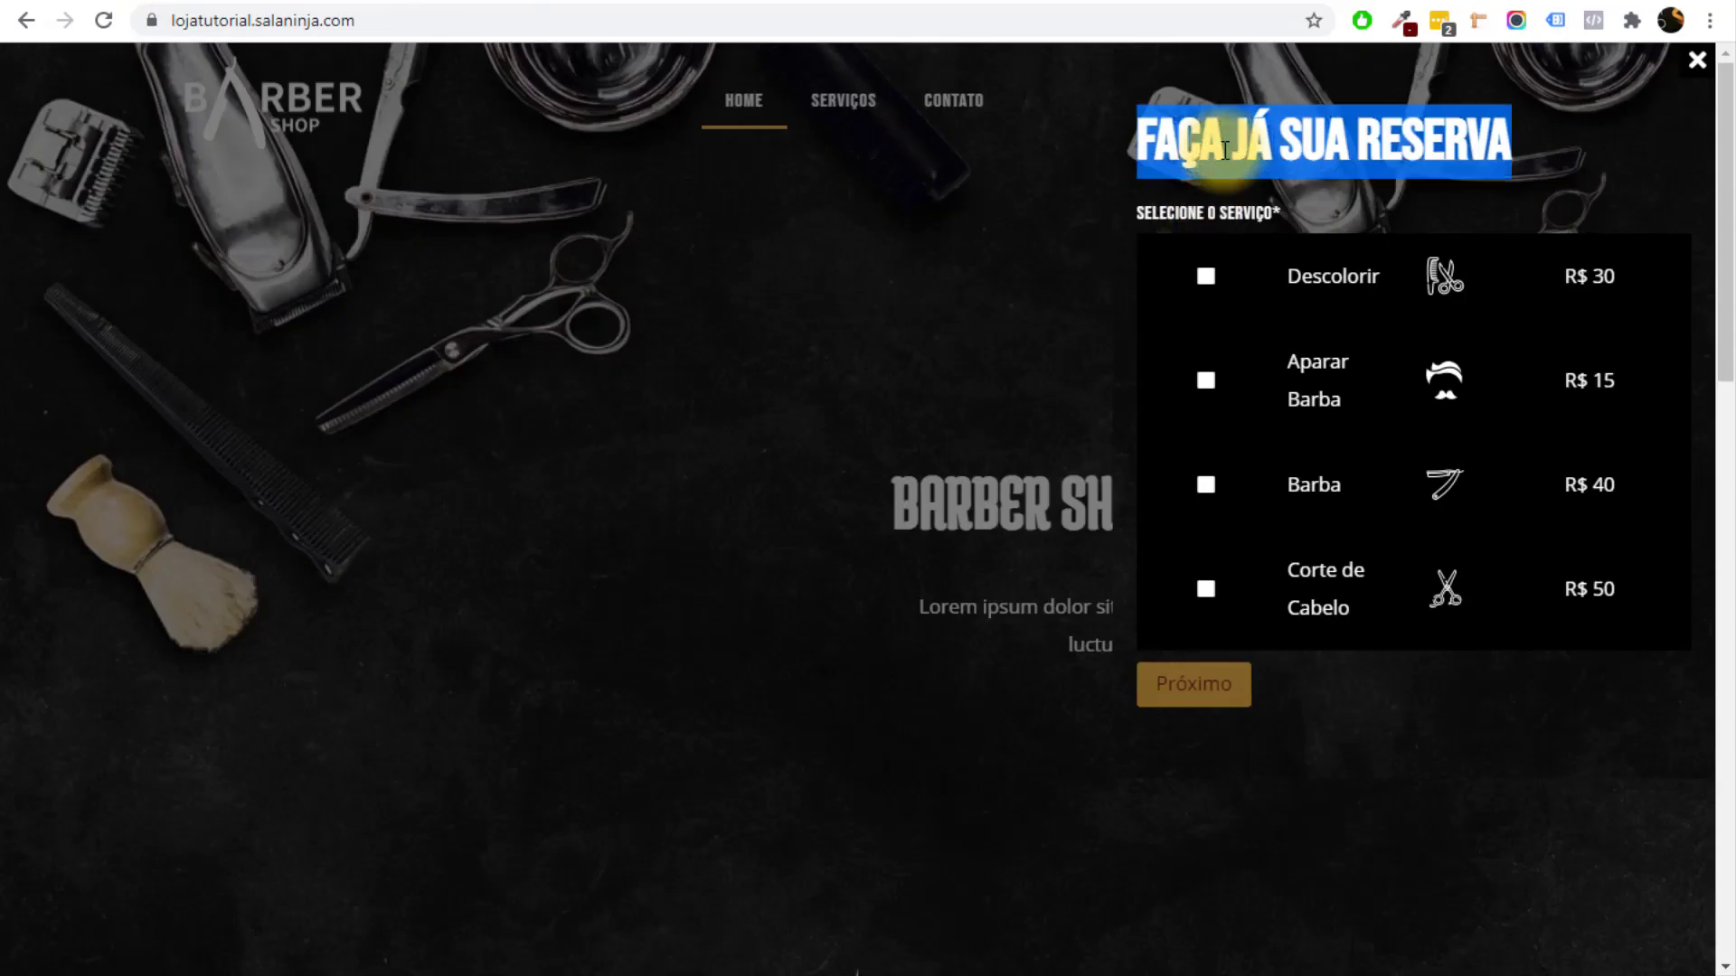
right_click(1224, 150)
click(1243, 168)
click(470, 5)
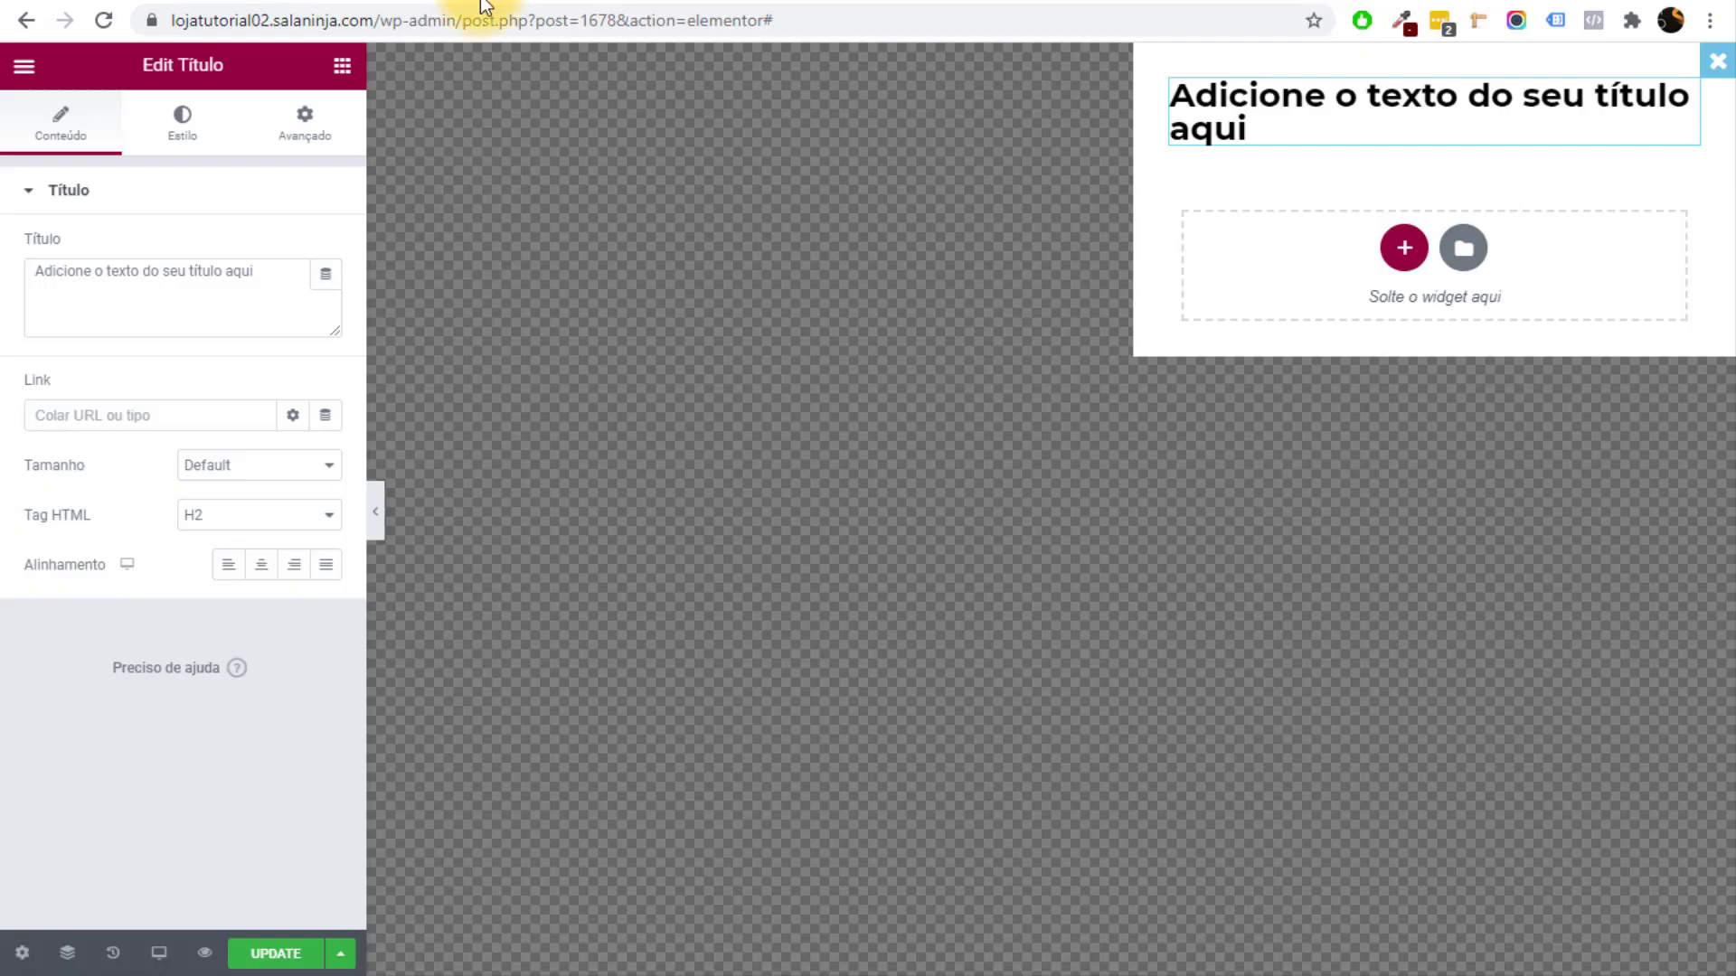
drag(260, 271, 50, 265)
key(ctrl+v)
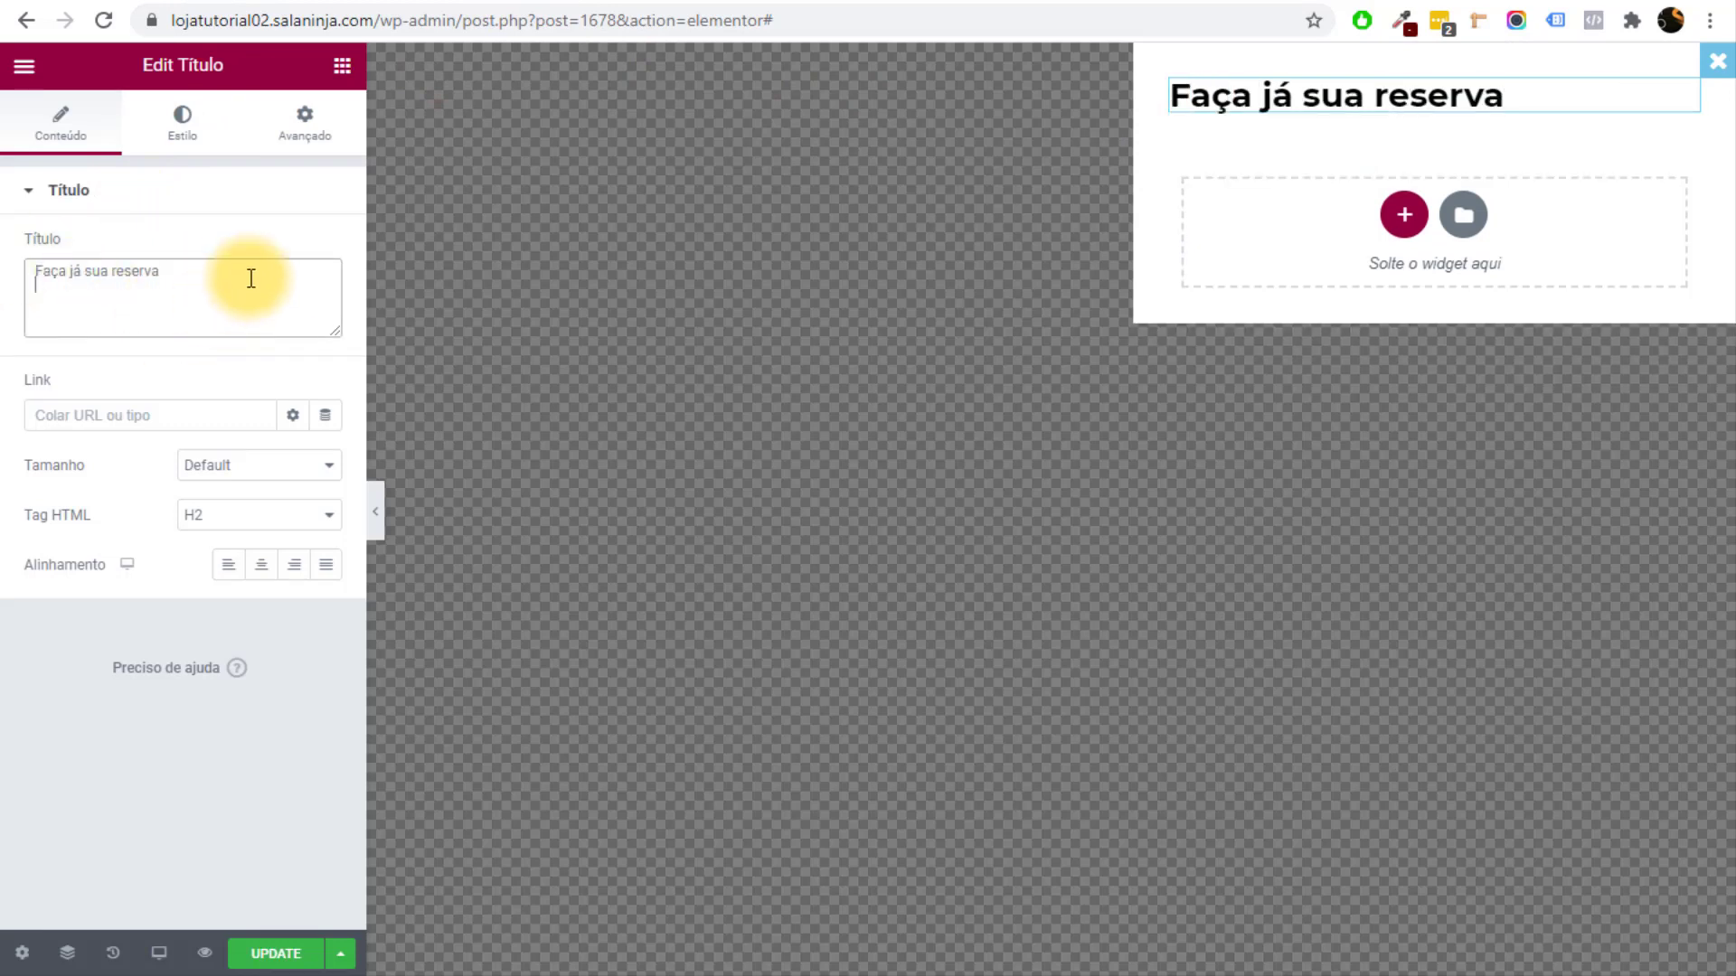
- Set the heading's typography to Bebas Neue at size 50
click(181, 133)
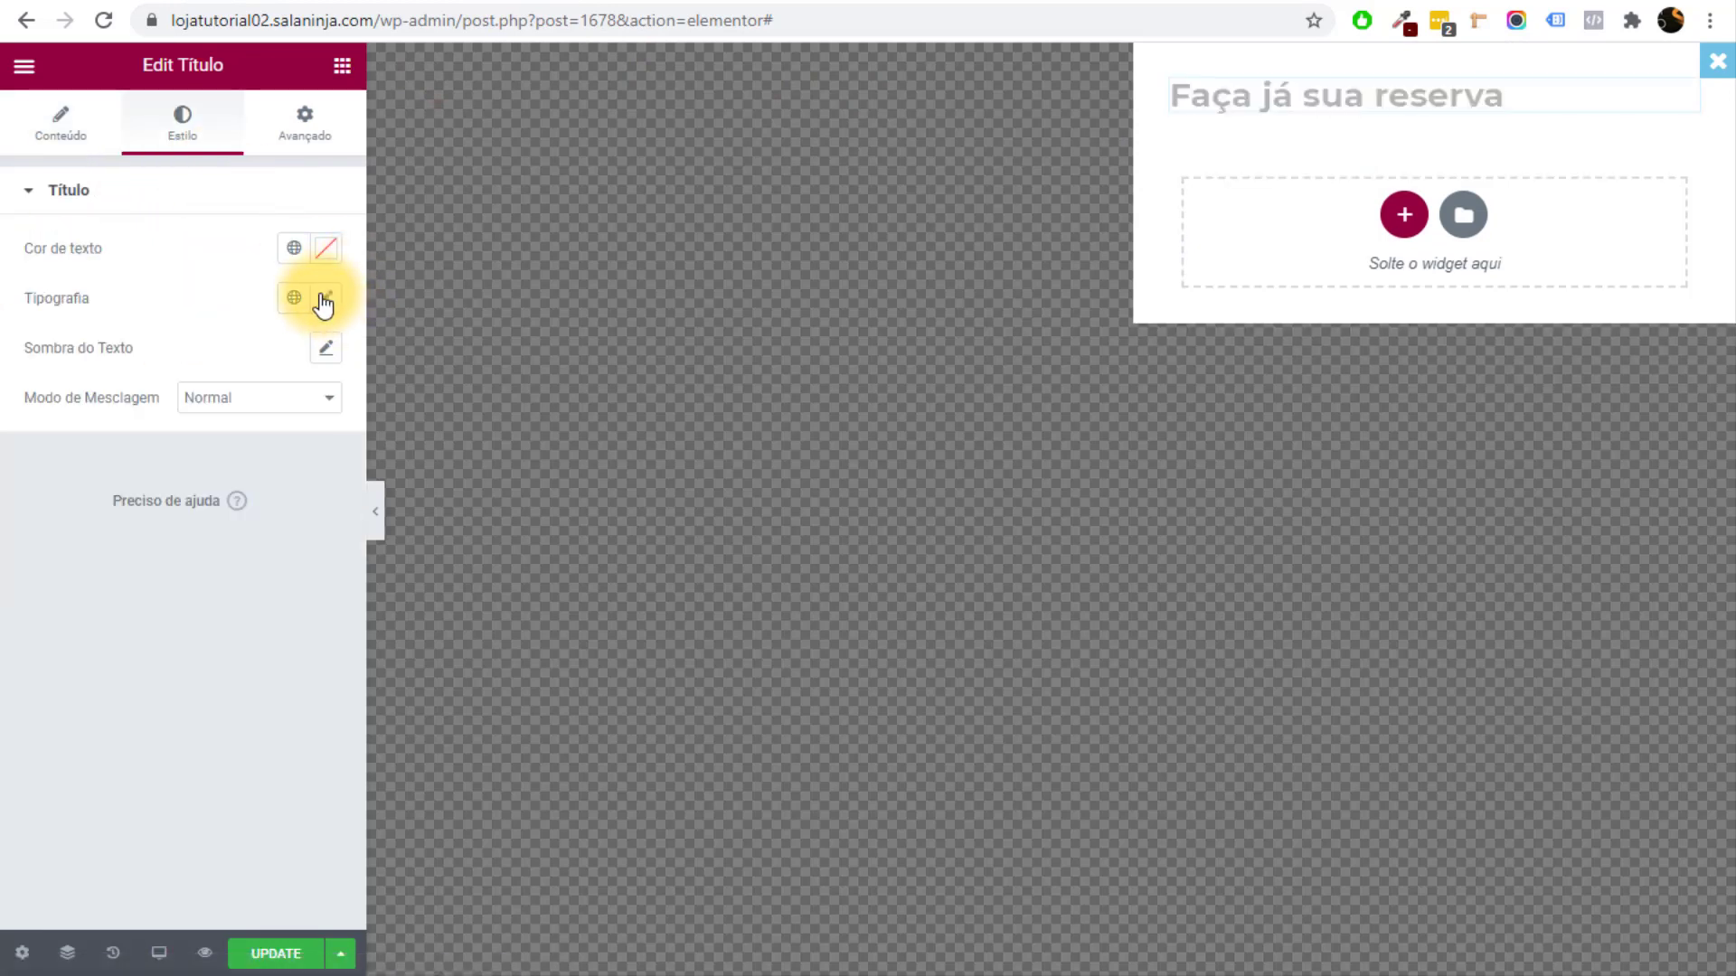
click(325, 301)
click(282, 408)
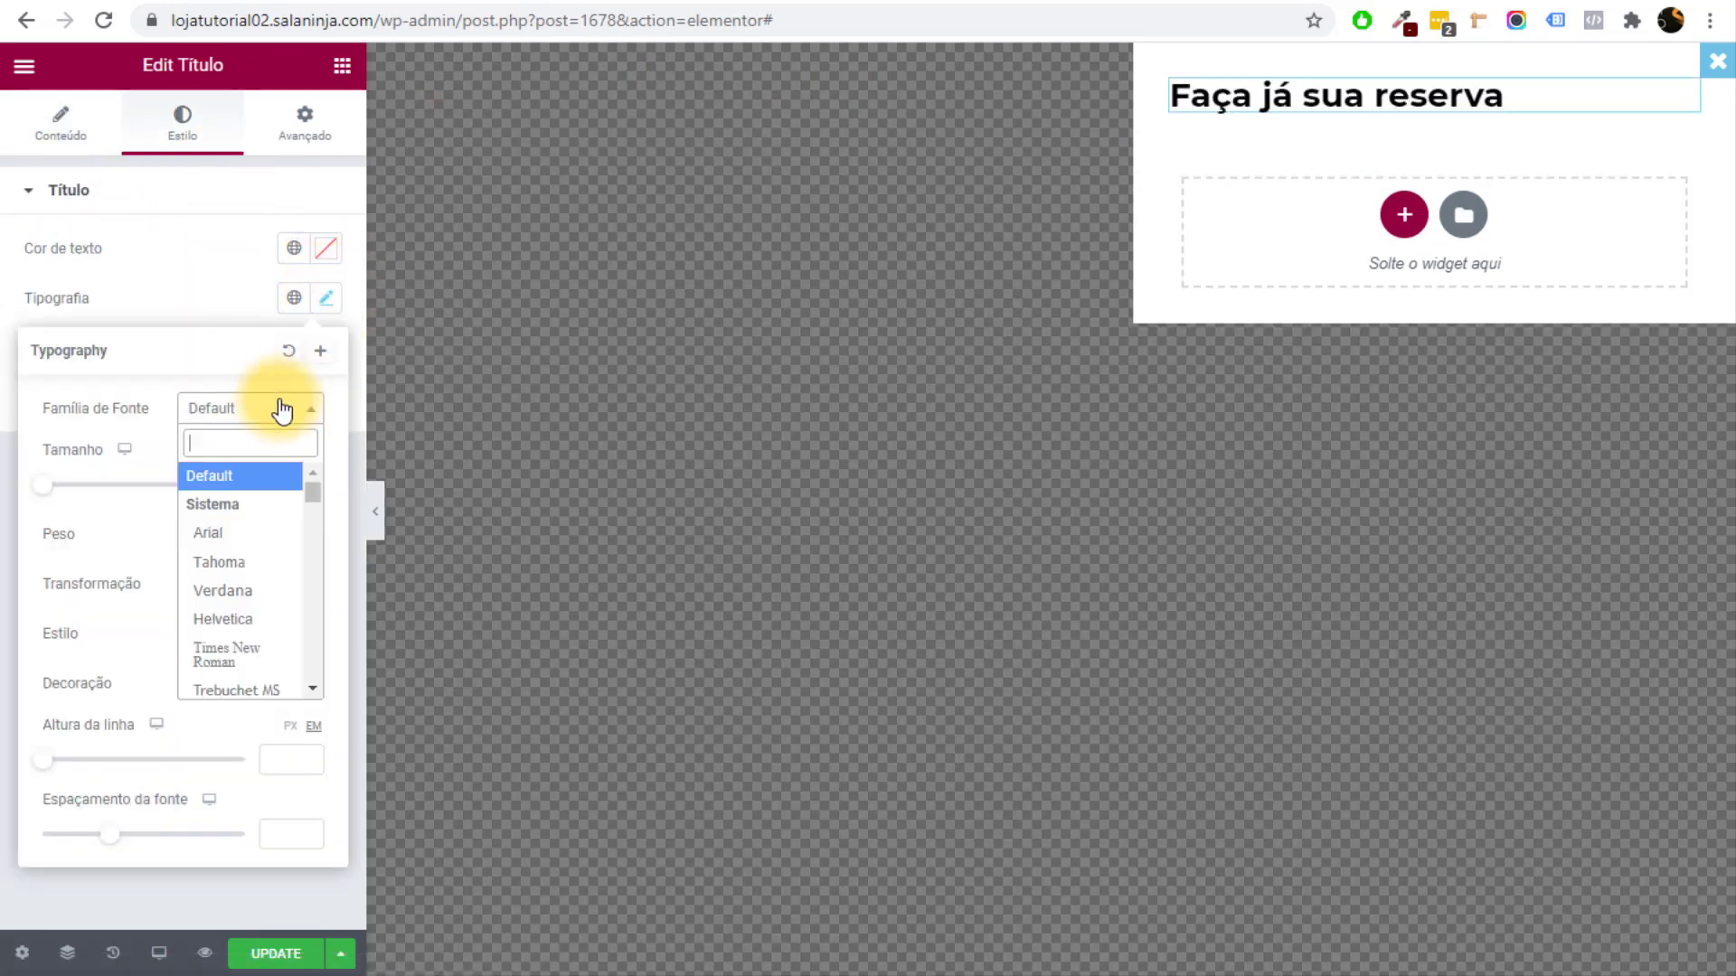
text(bebas)
key(Return)
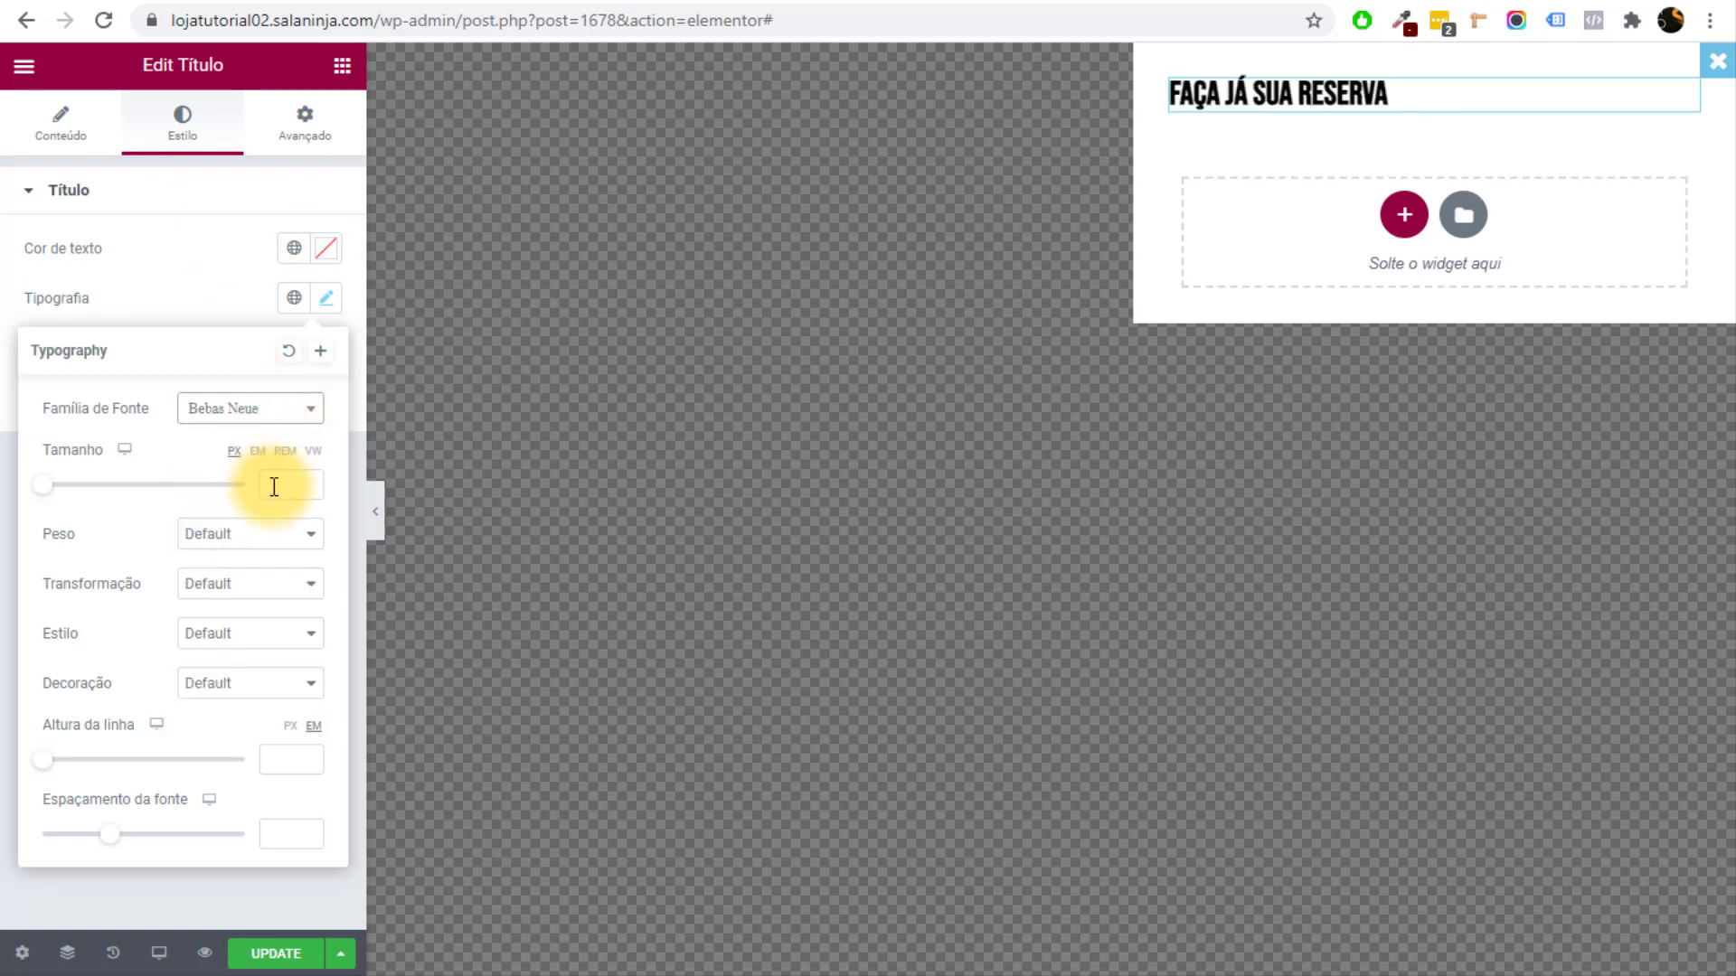
text(50)
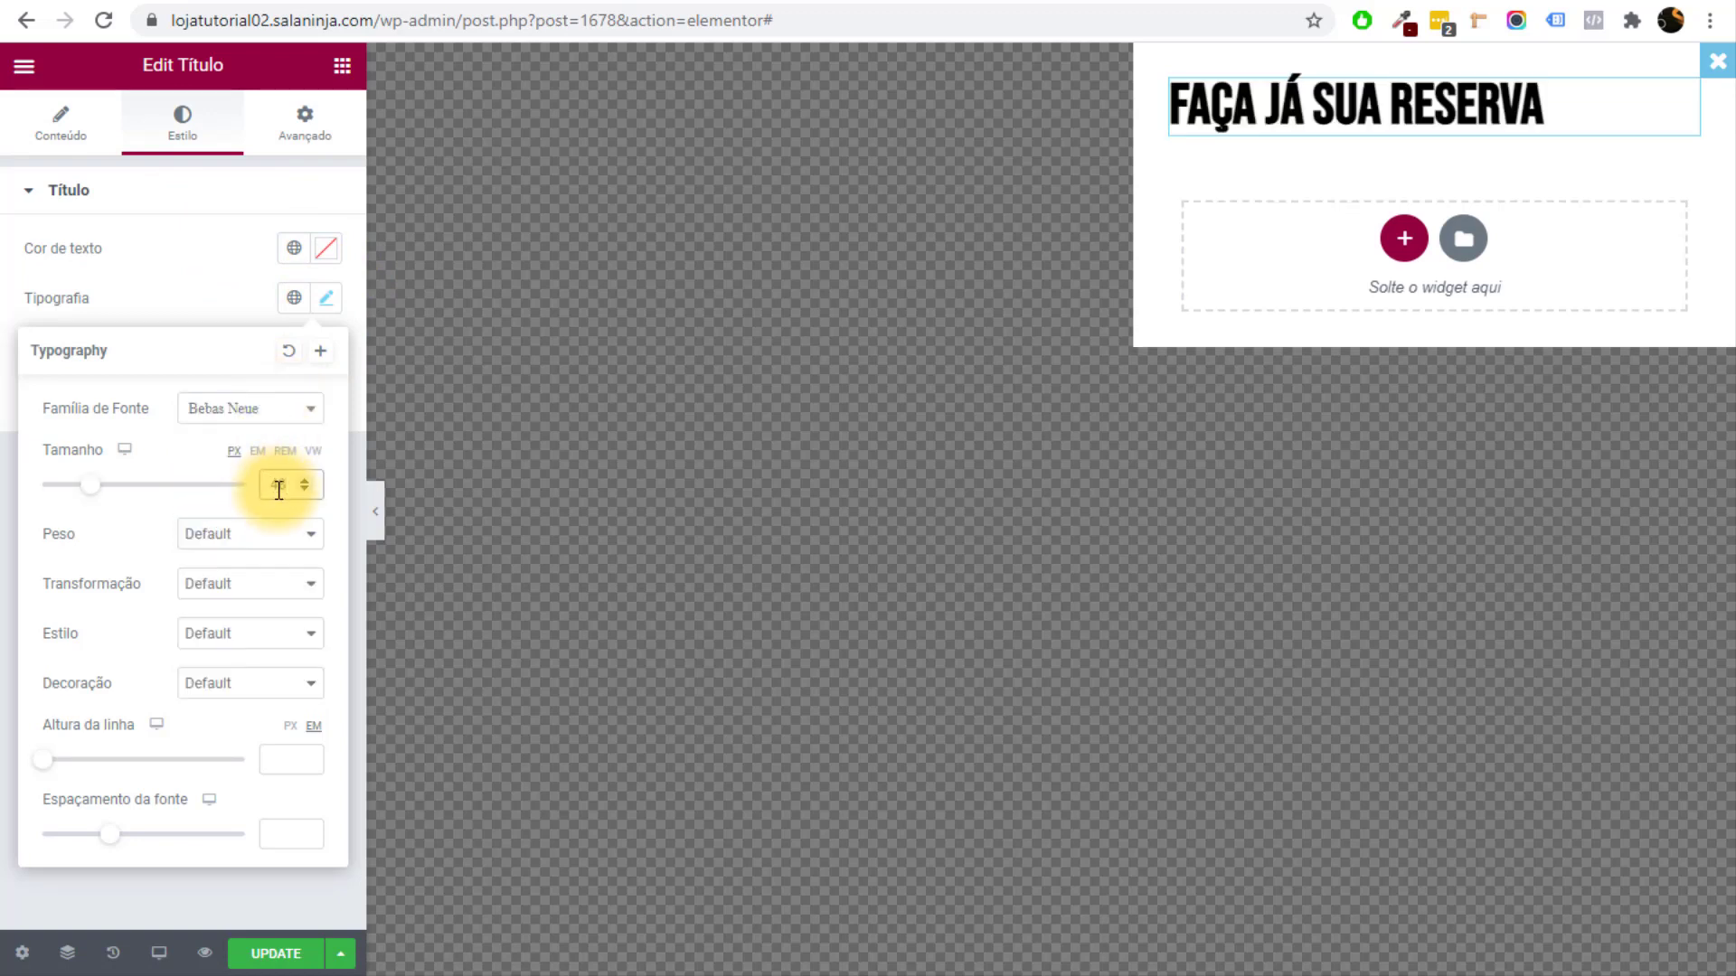
click(953, 335)
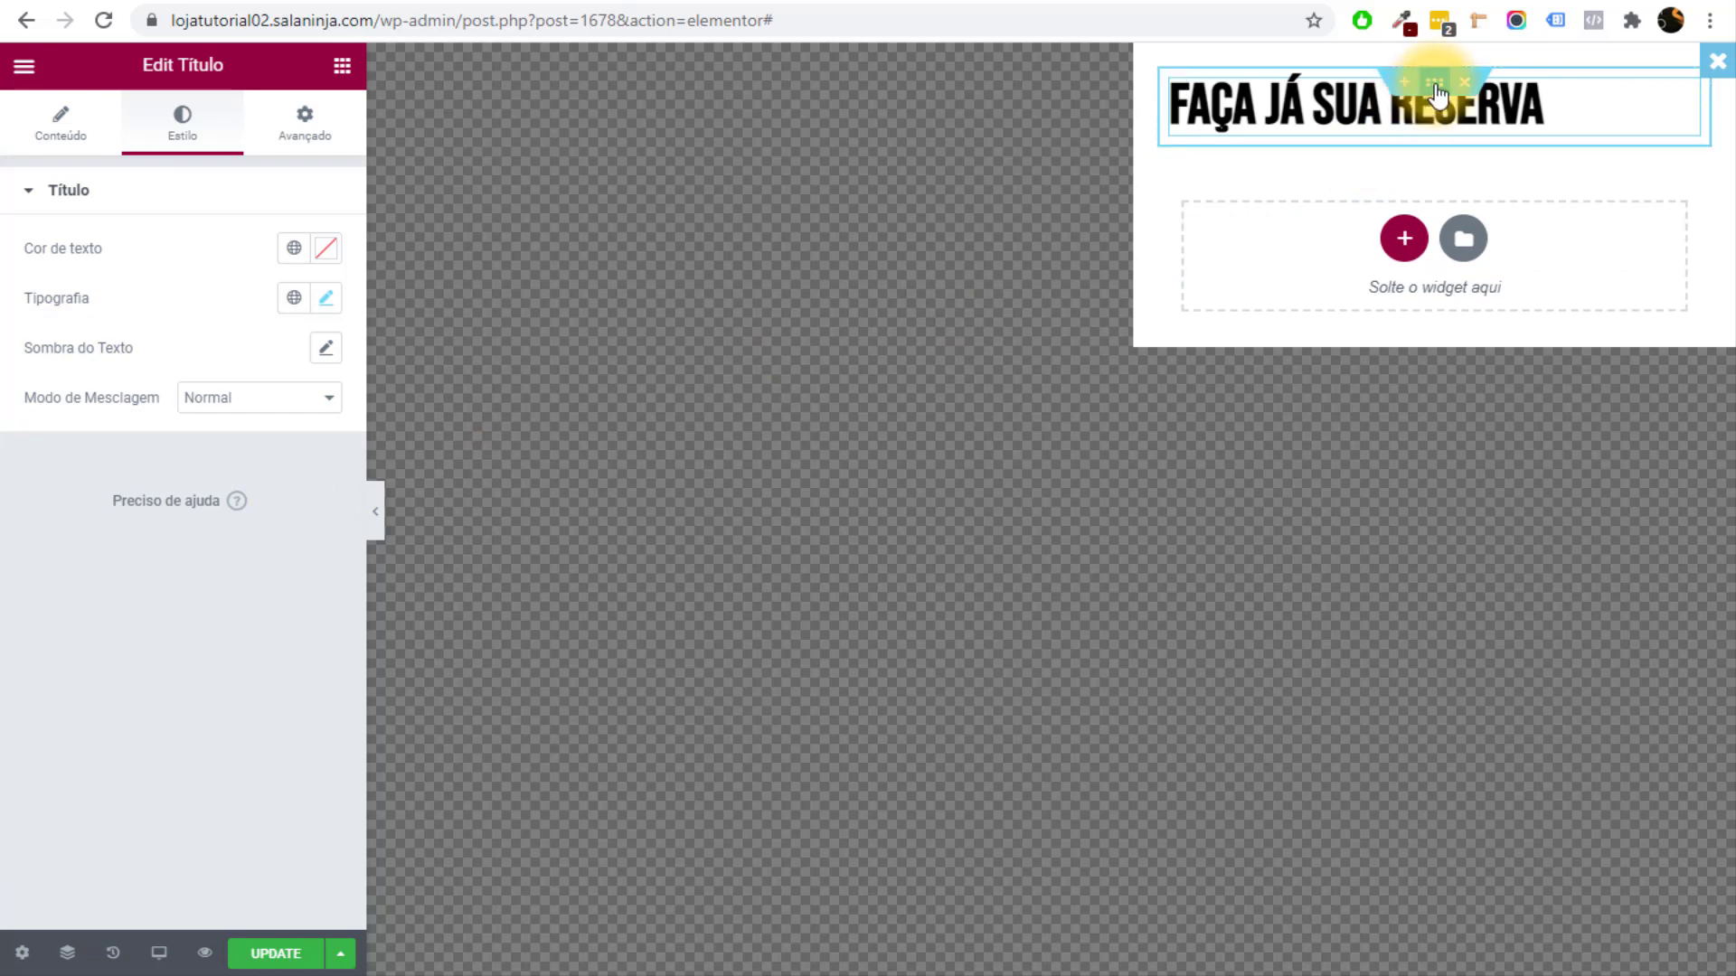
click(1436, 86)
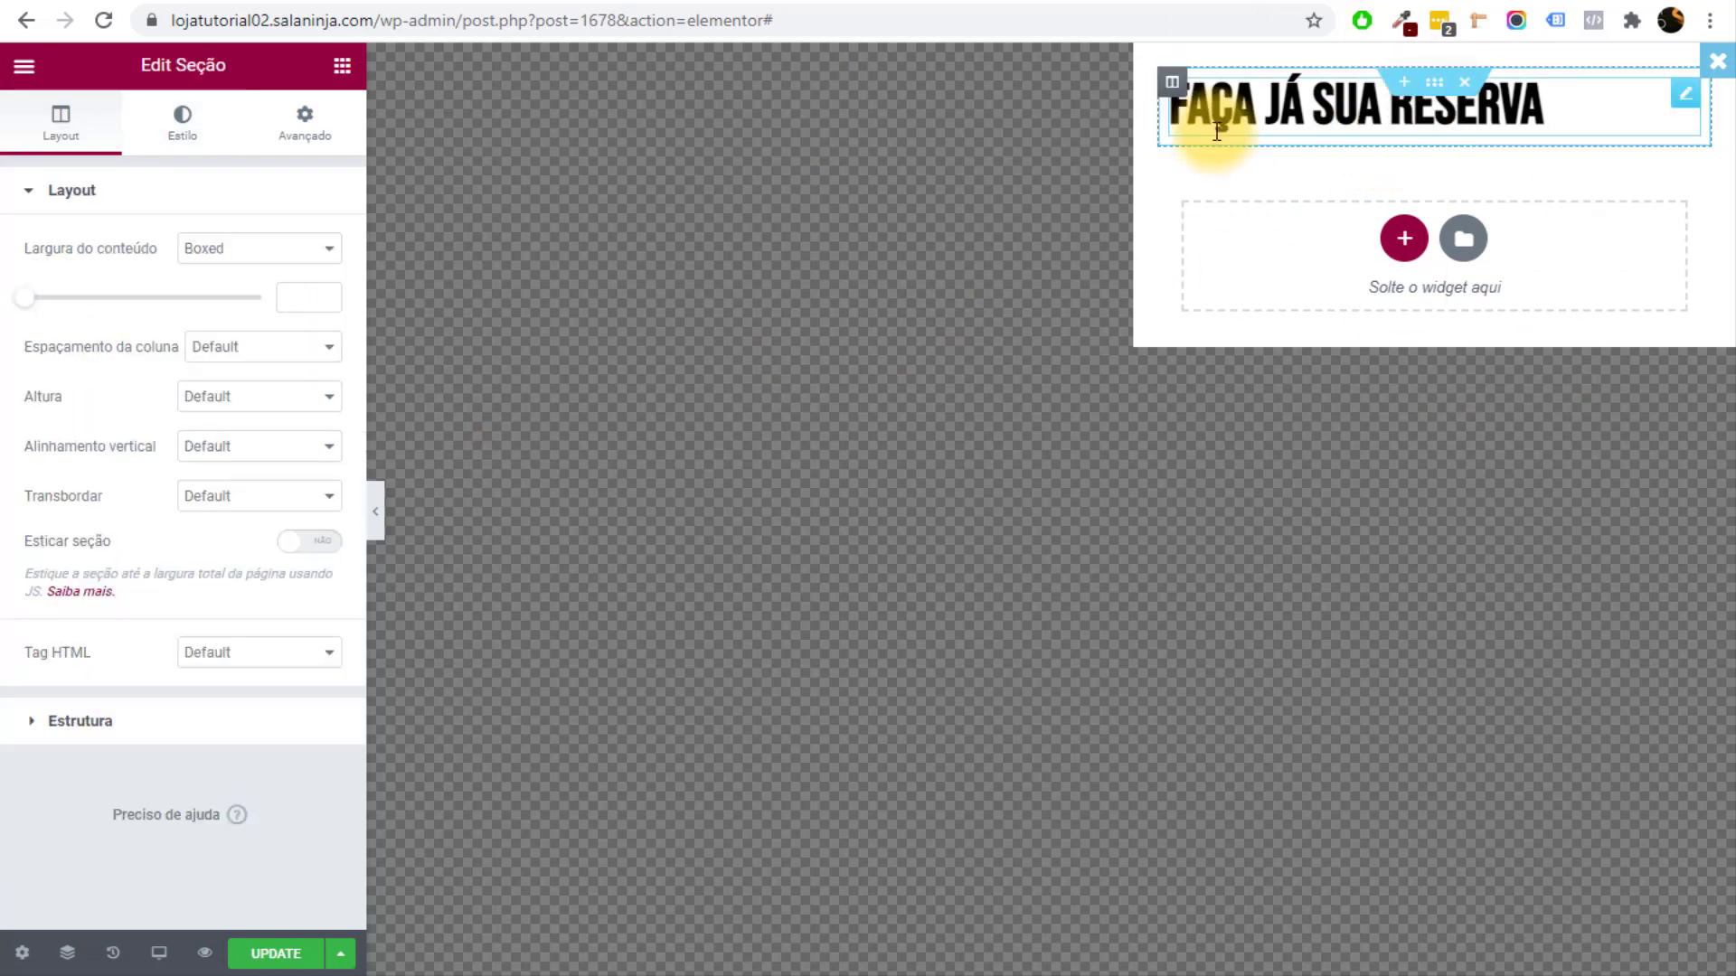
click(180, 147)
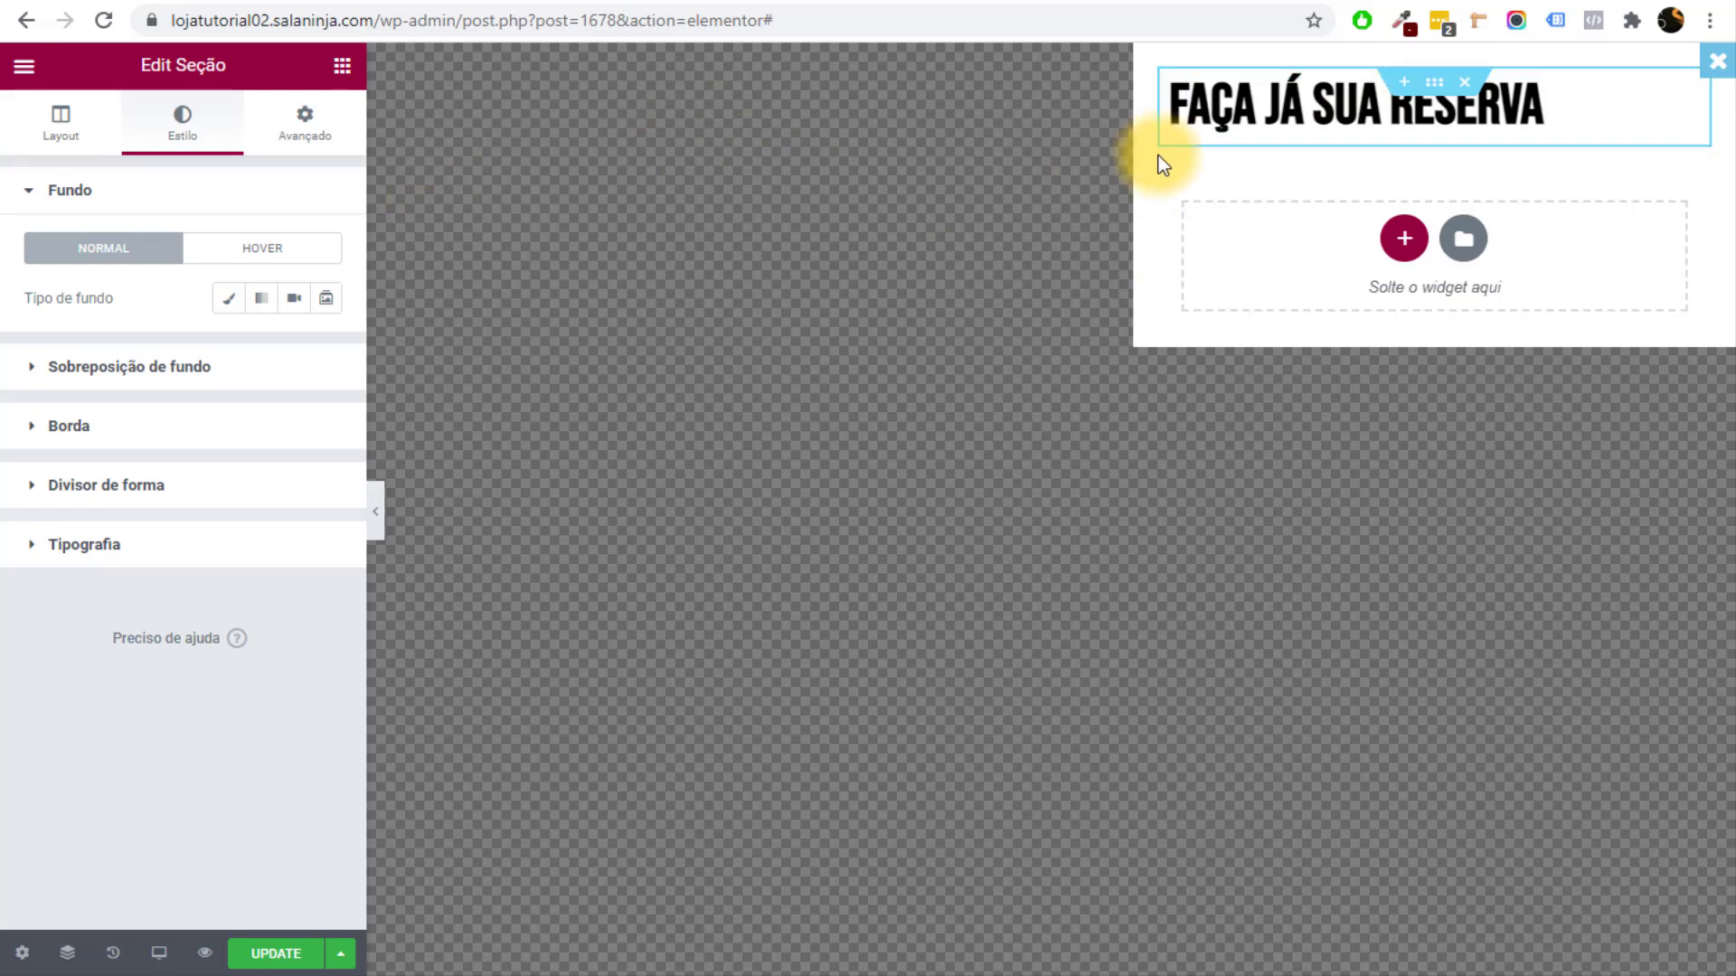
- Set the section's classic background to the dark barber-tools image from the Media Library
click(229, 300)
click(245, 480)
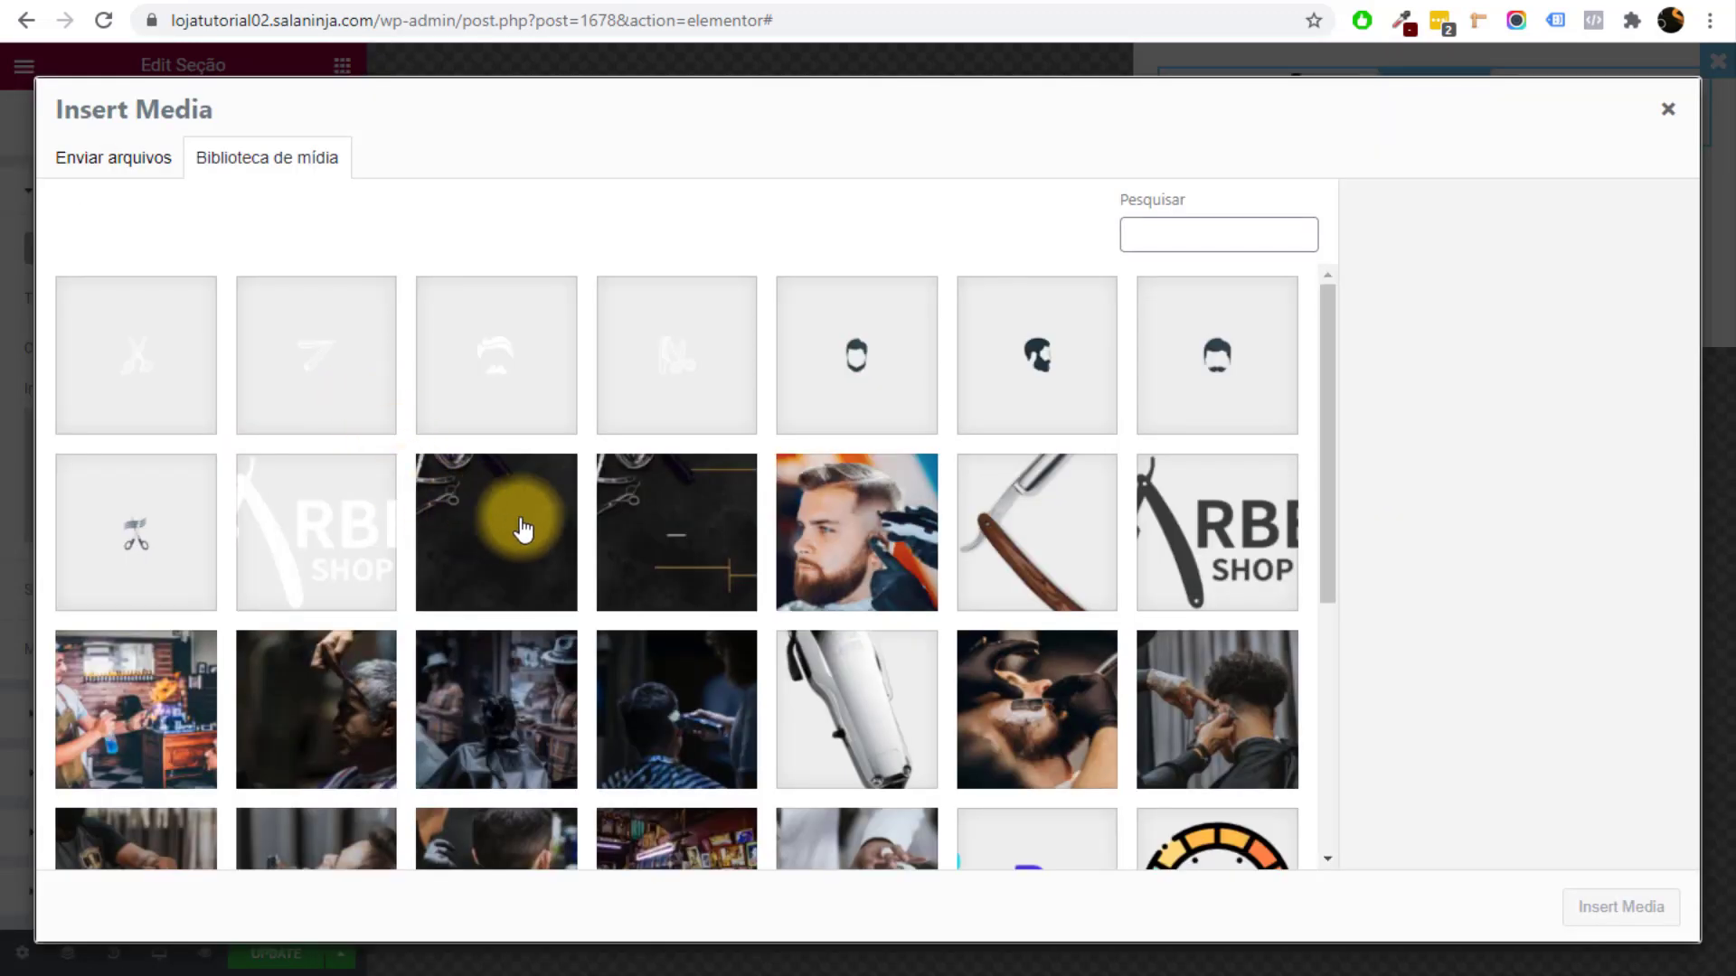
click(524, 531)
click(1578, 911)
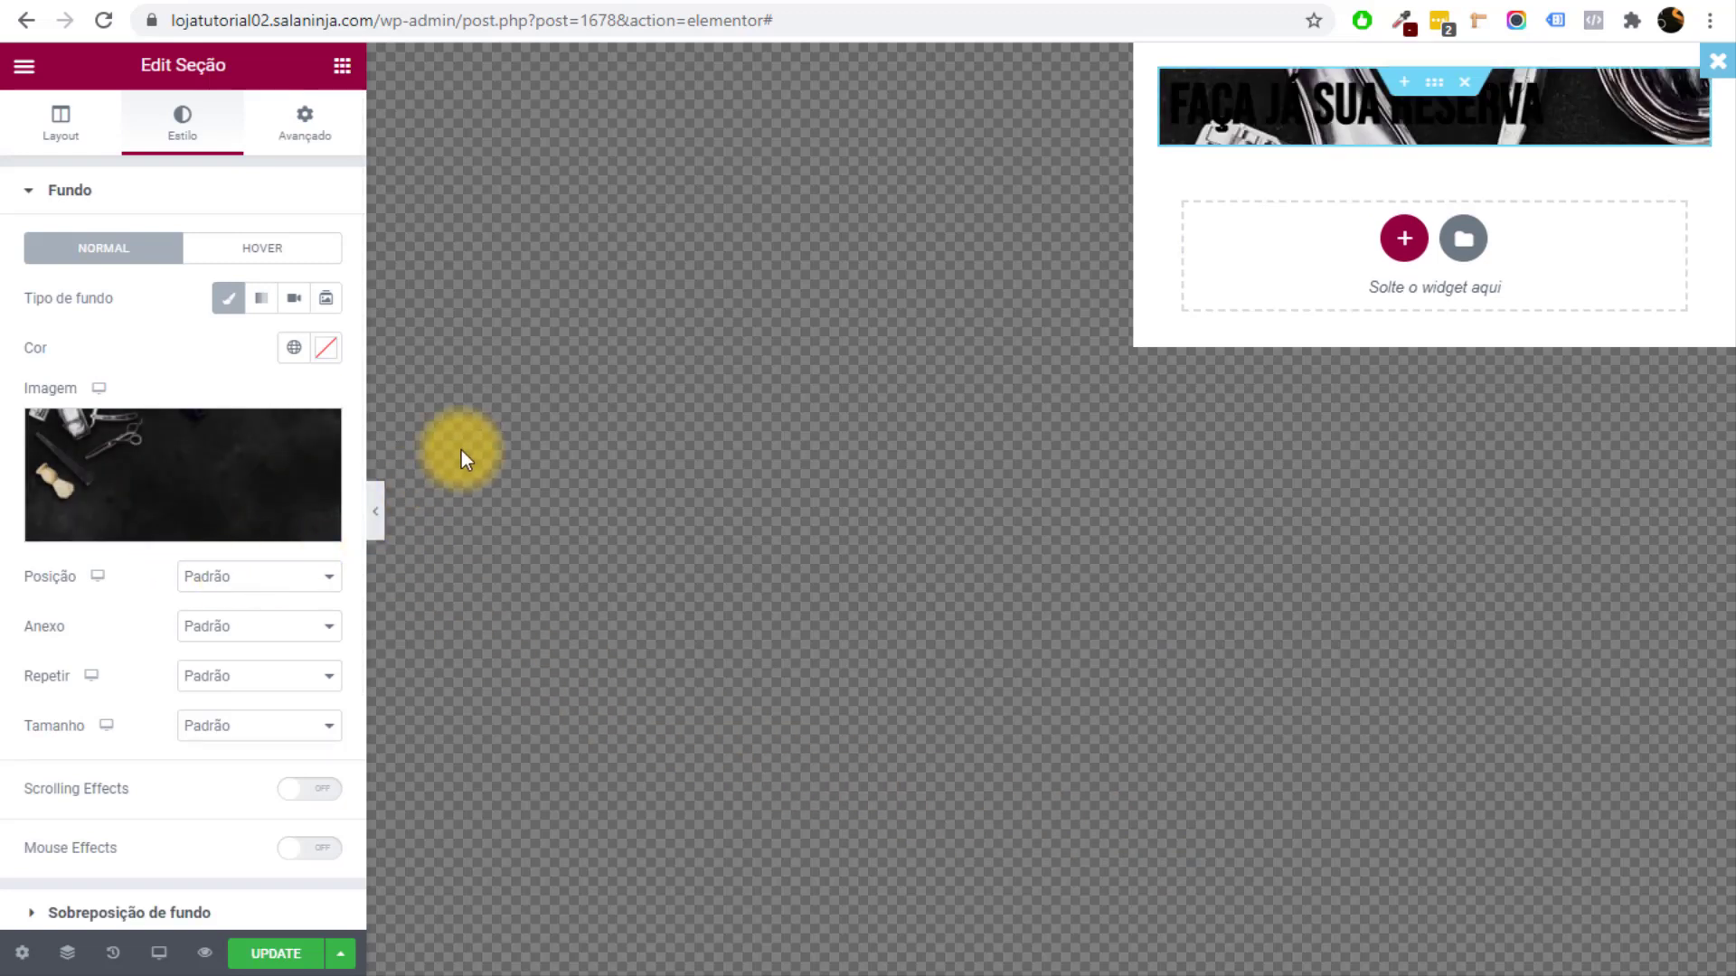
- Make the background image fill the whole section, centre it, and unlink the padding sides
click(250, 729)
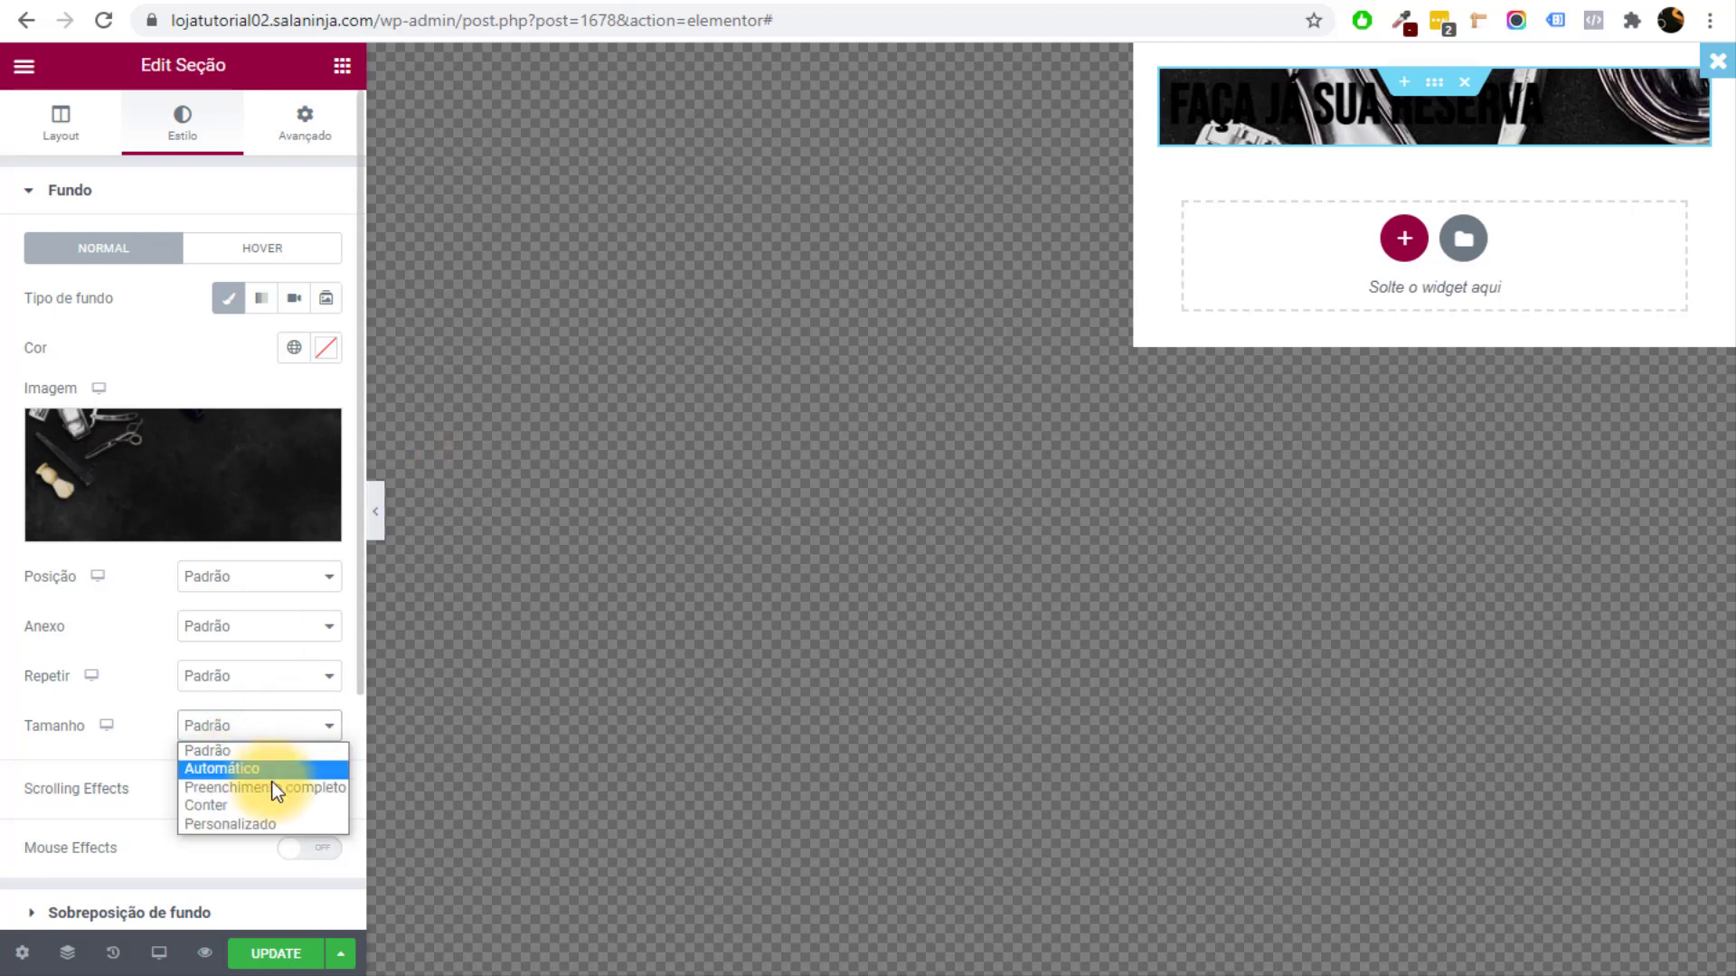
click(271, 791)
click(245, 583)
click(246, 620)
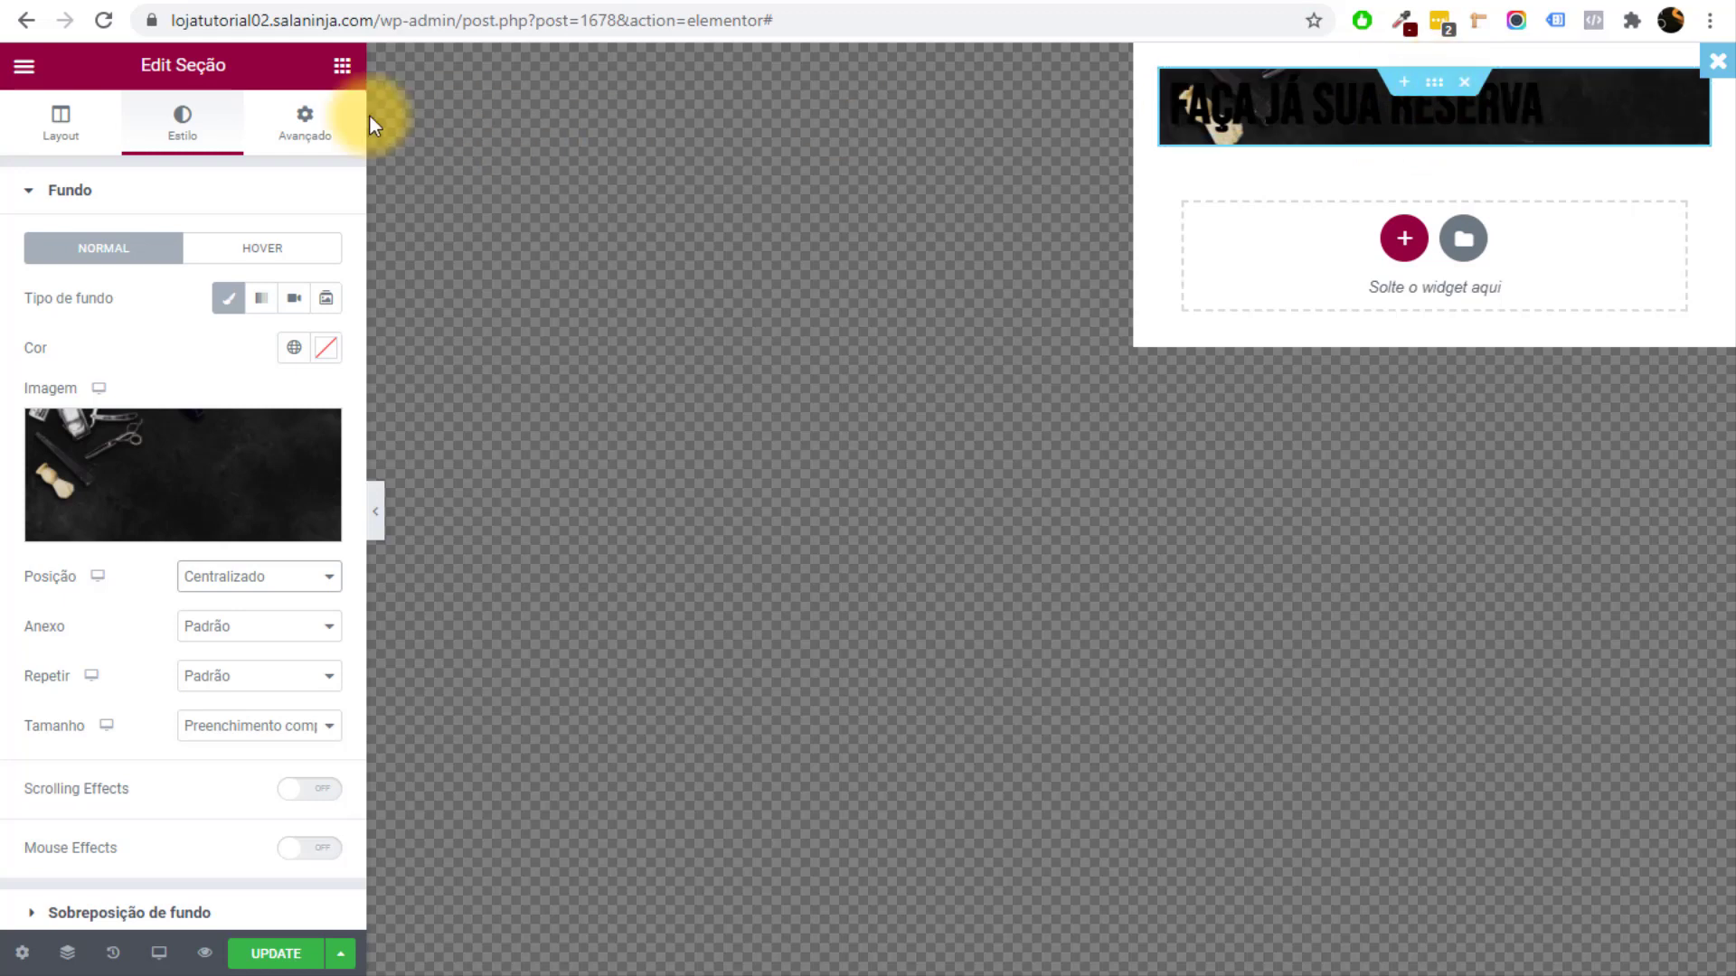
click(298, 122)
click(48, 378)
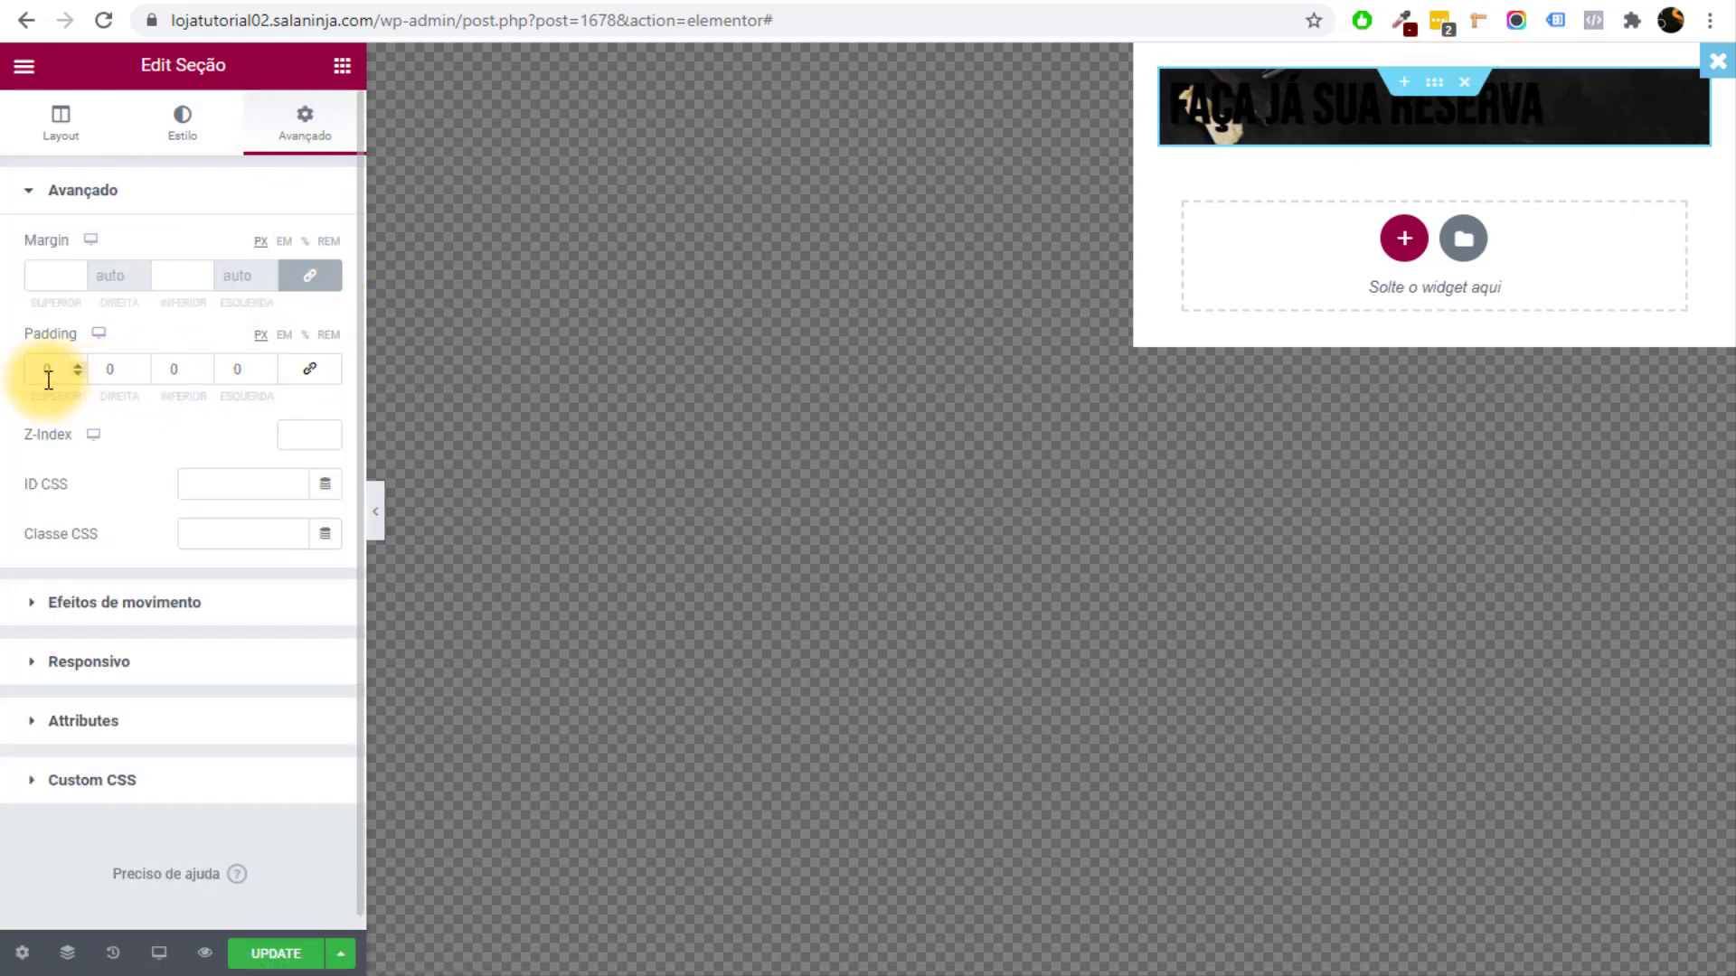
- Pad the heading section 50 px top and bottom and 10 px at the sides
text(50)
click(163, 374)
text(50)
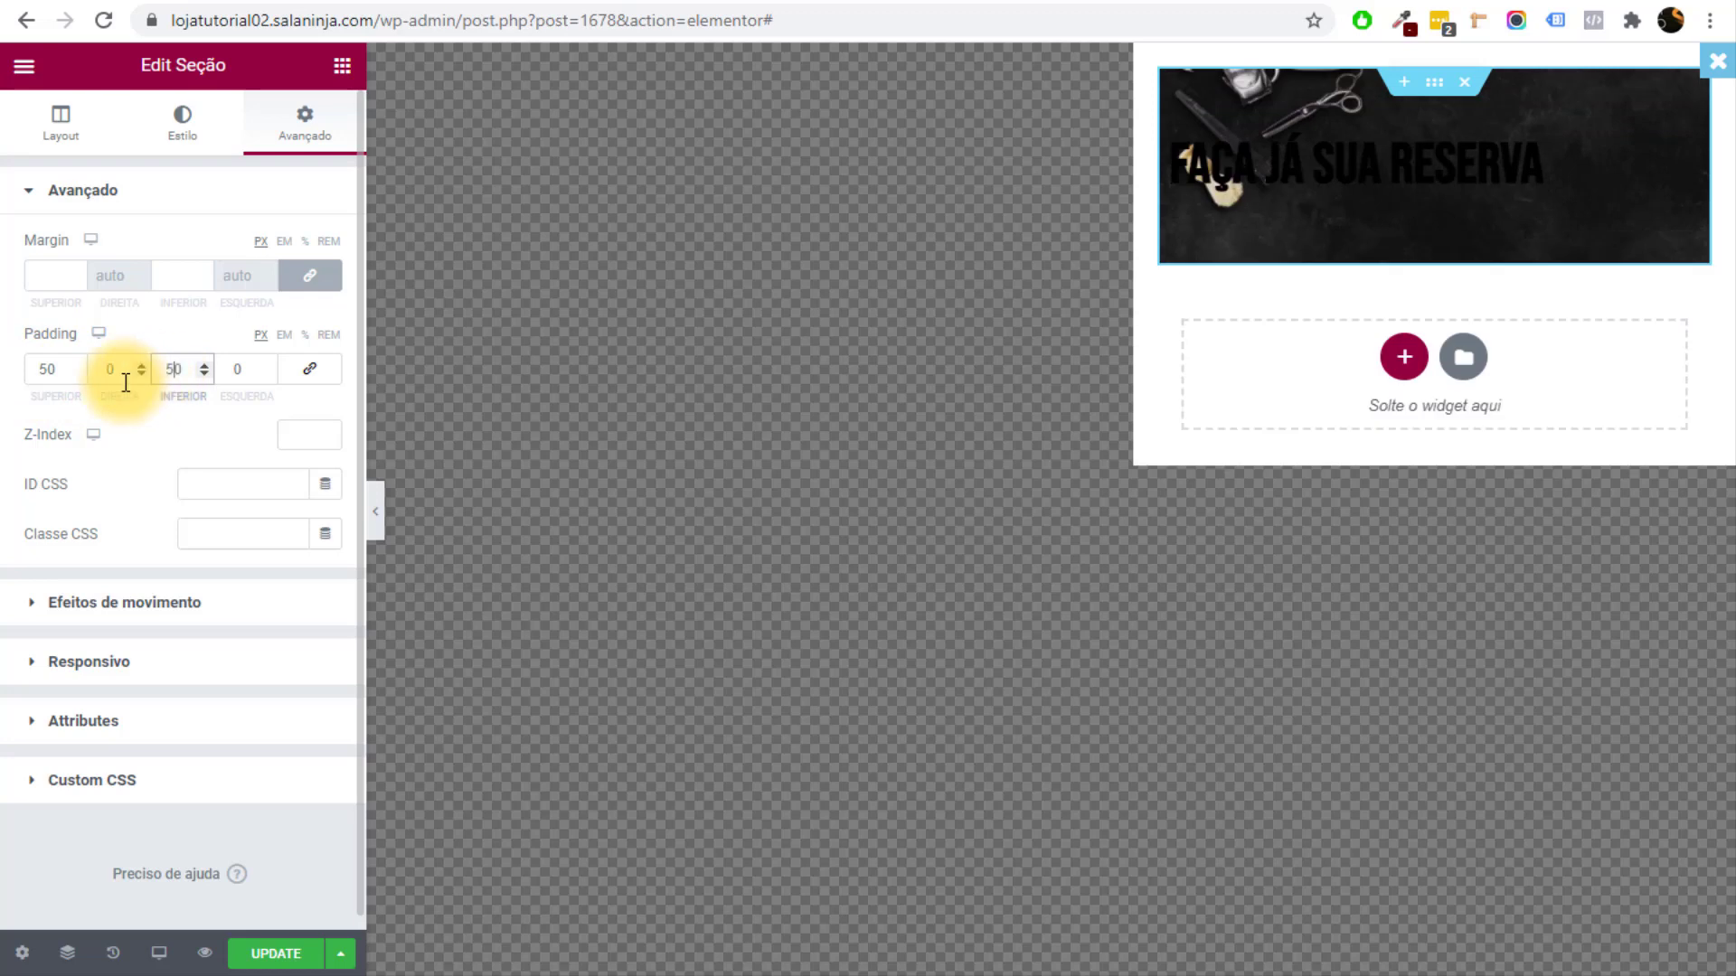
click(106, 374)
text(1)
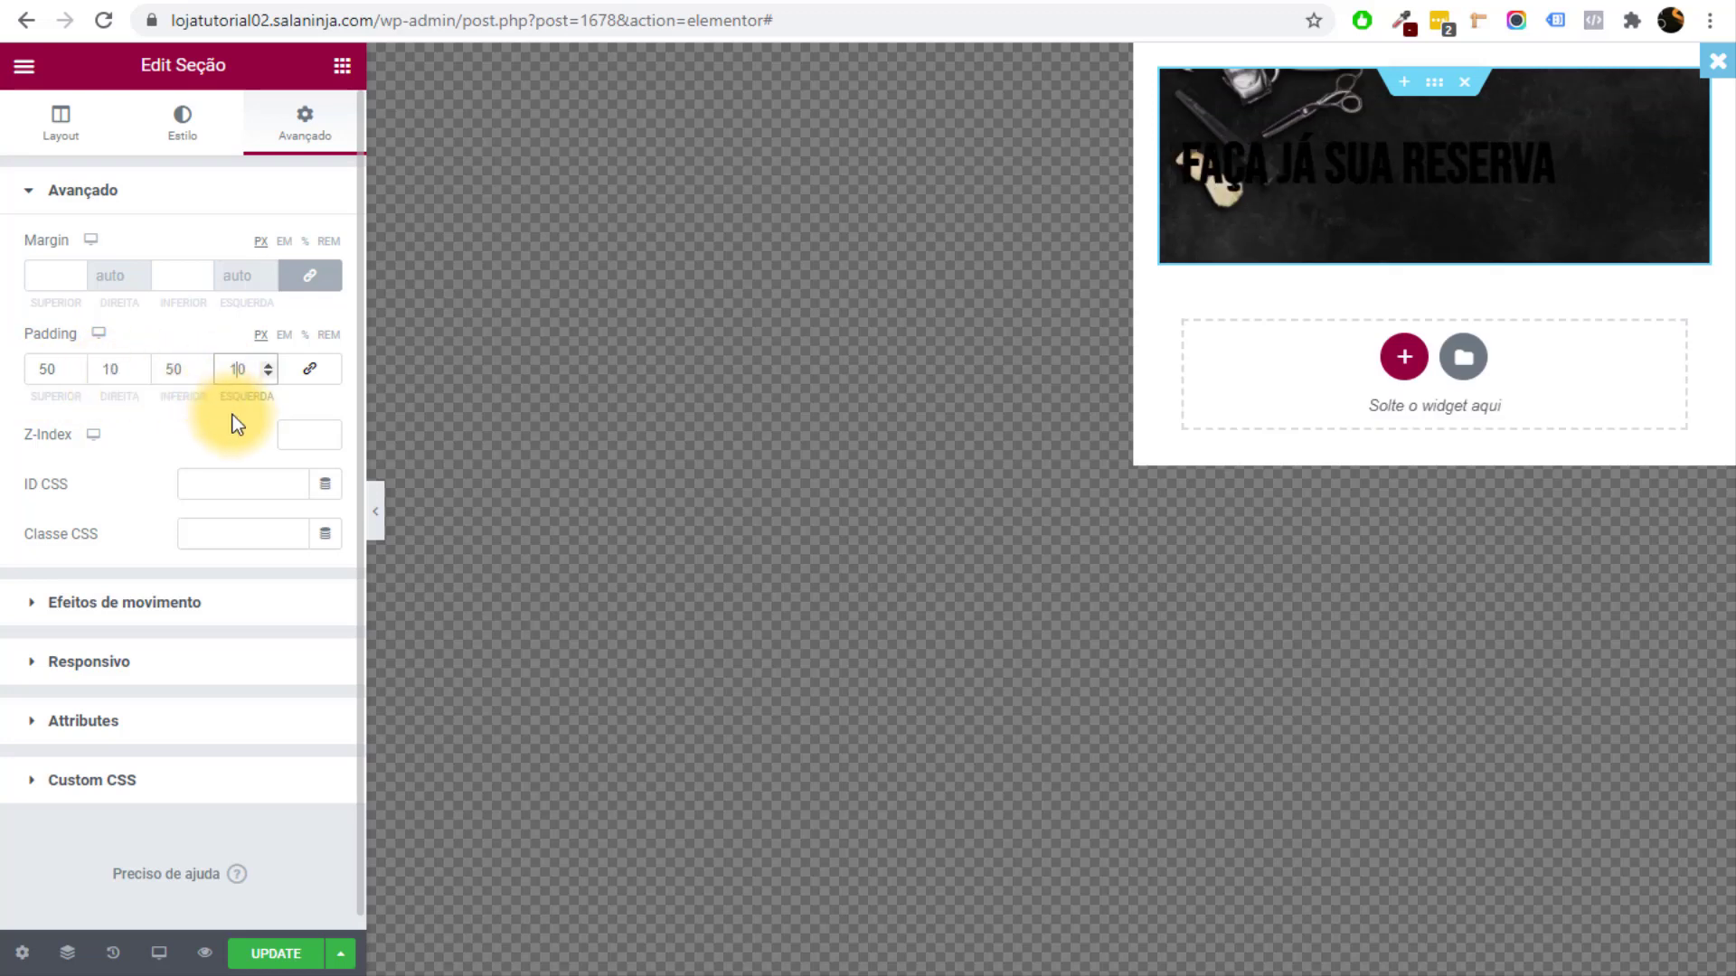
- Make the 'Faça já sua reserva' heading text white (#FFFFFF)
click(1387, 178)
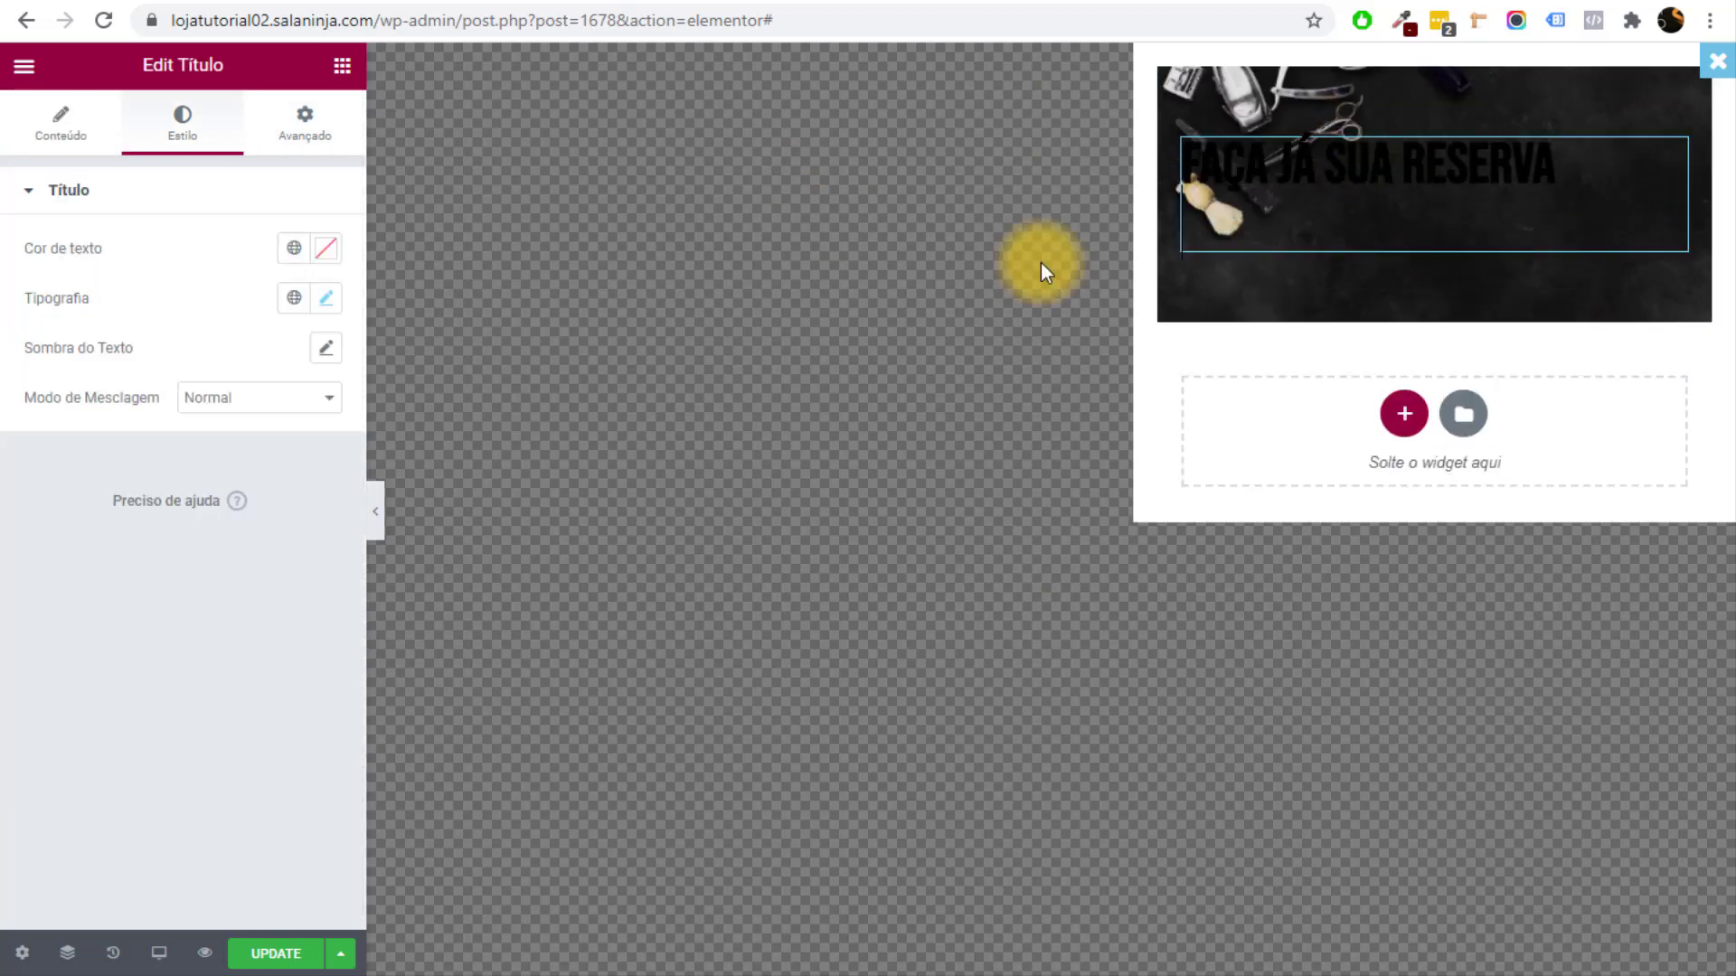
click(325, 247)
drag(263, 341, 54, 336)
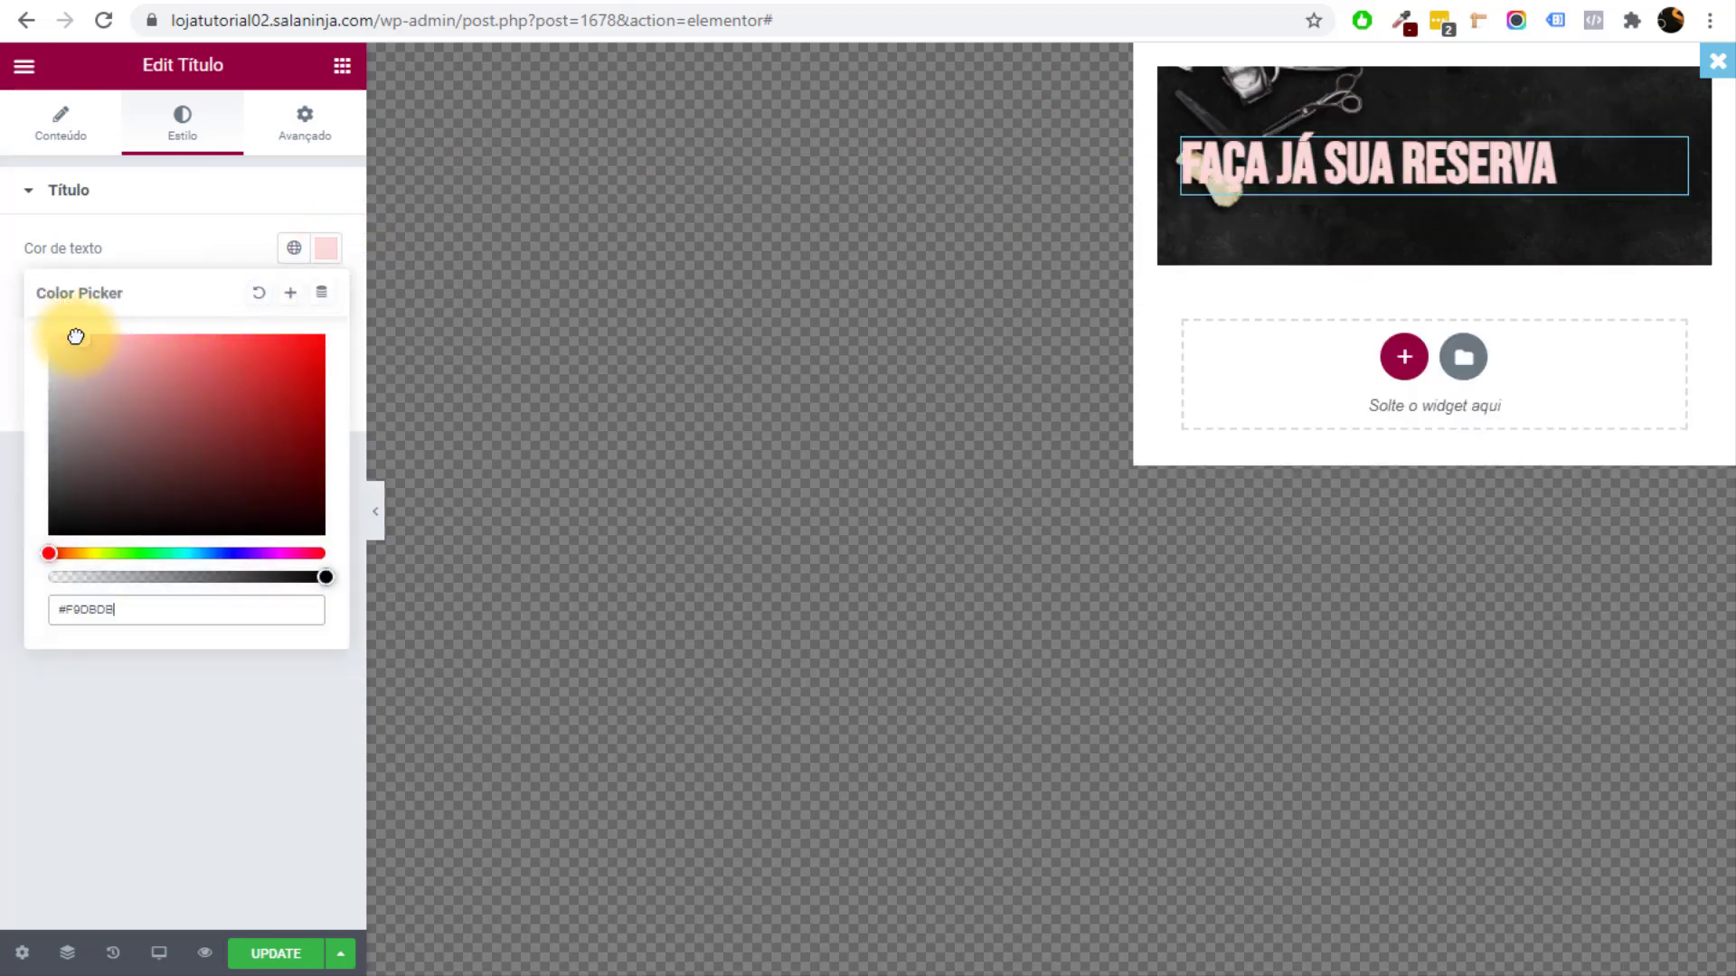
click(3, 309)
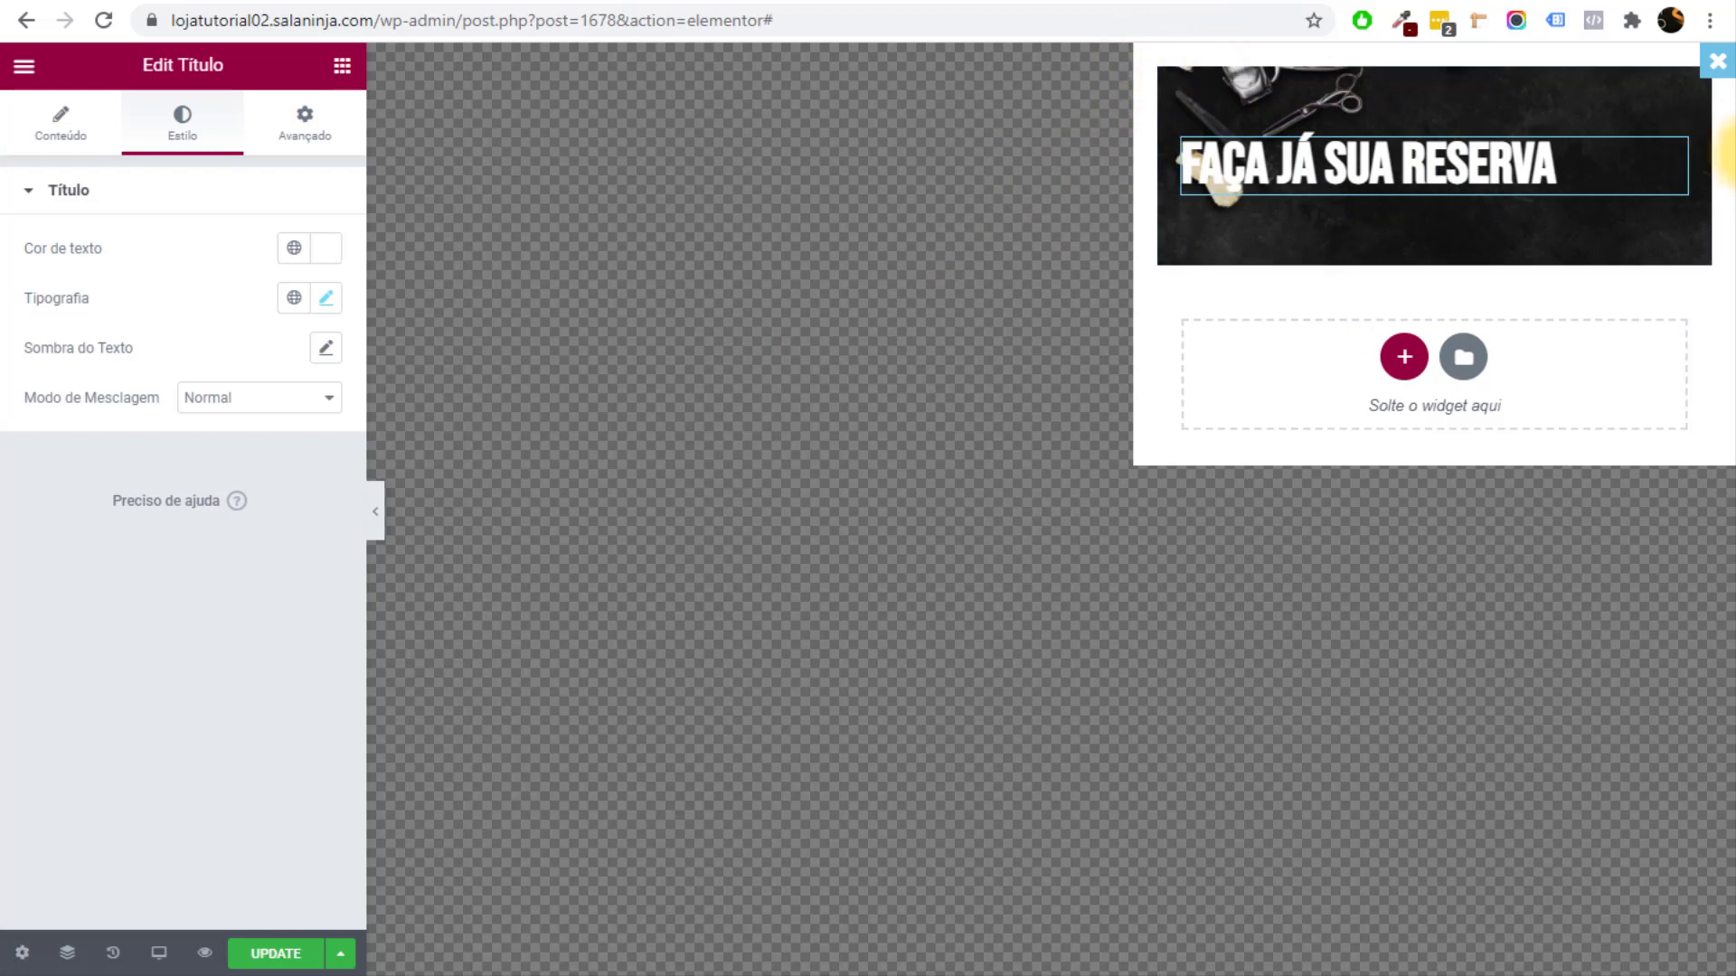
click(21, 953)
- Set the JetPopup container padding to 0
click(299, 131)
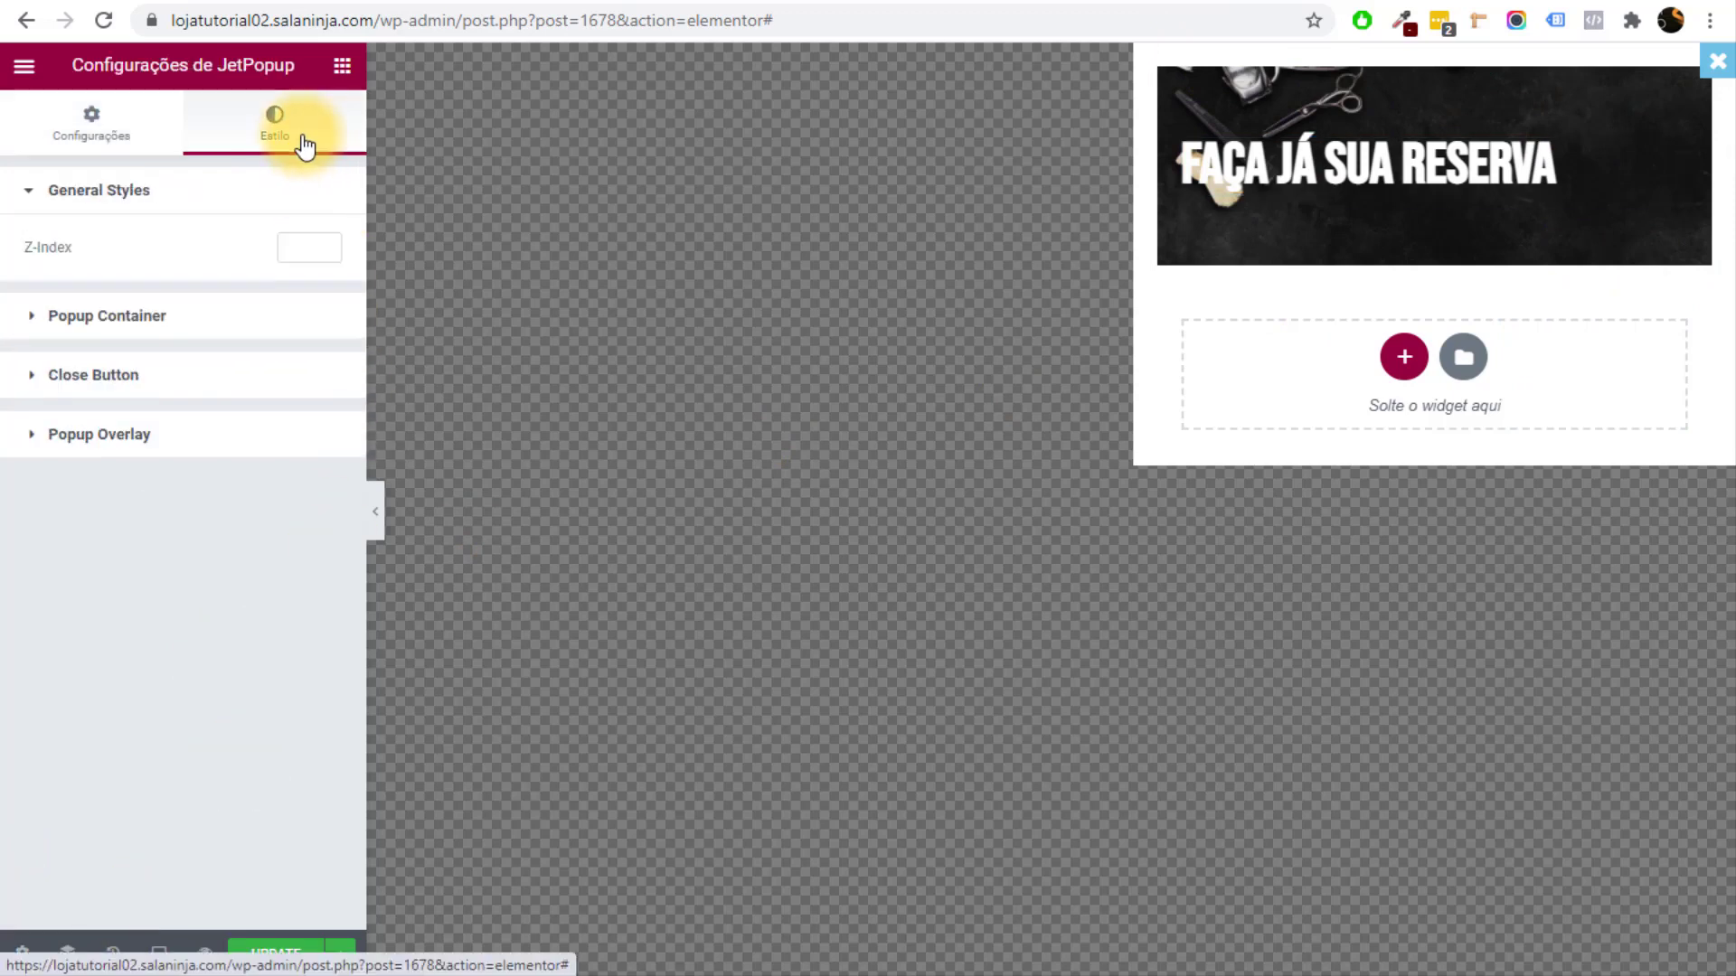
click(131, 341)
scroll(181, 470, down, 4)
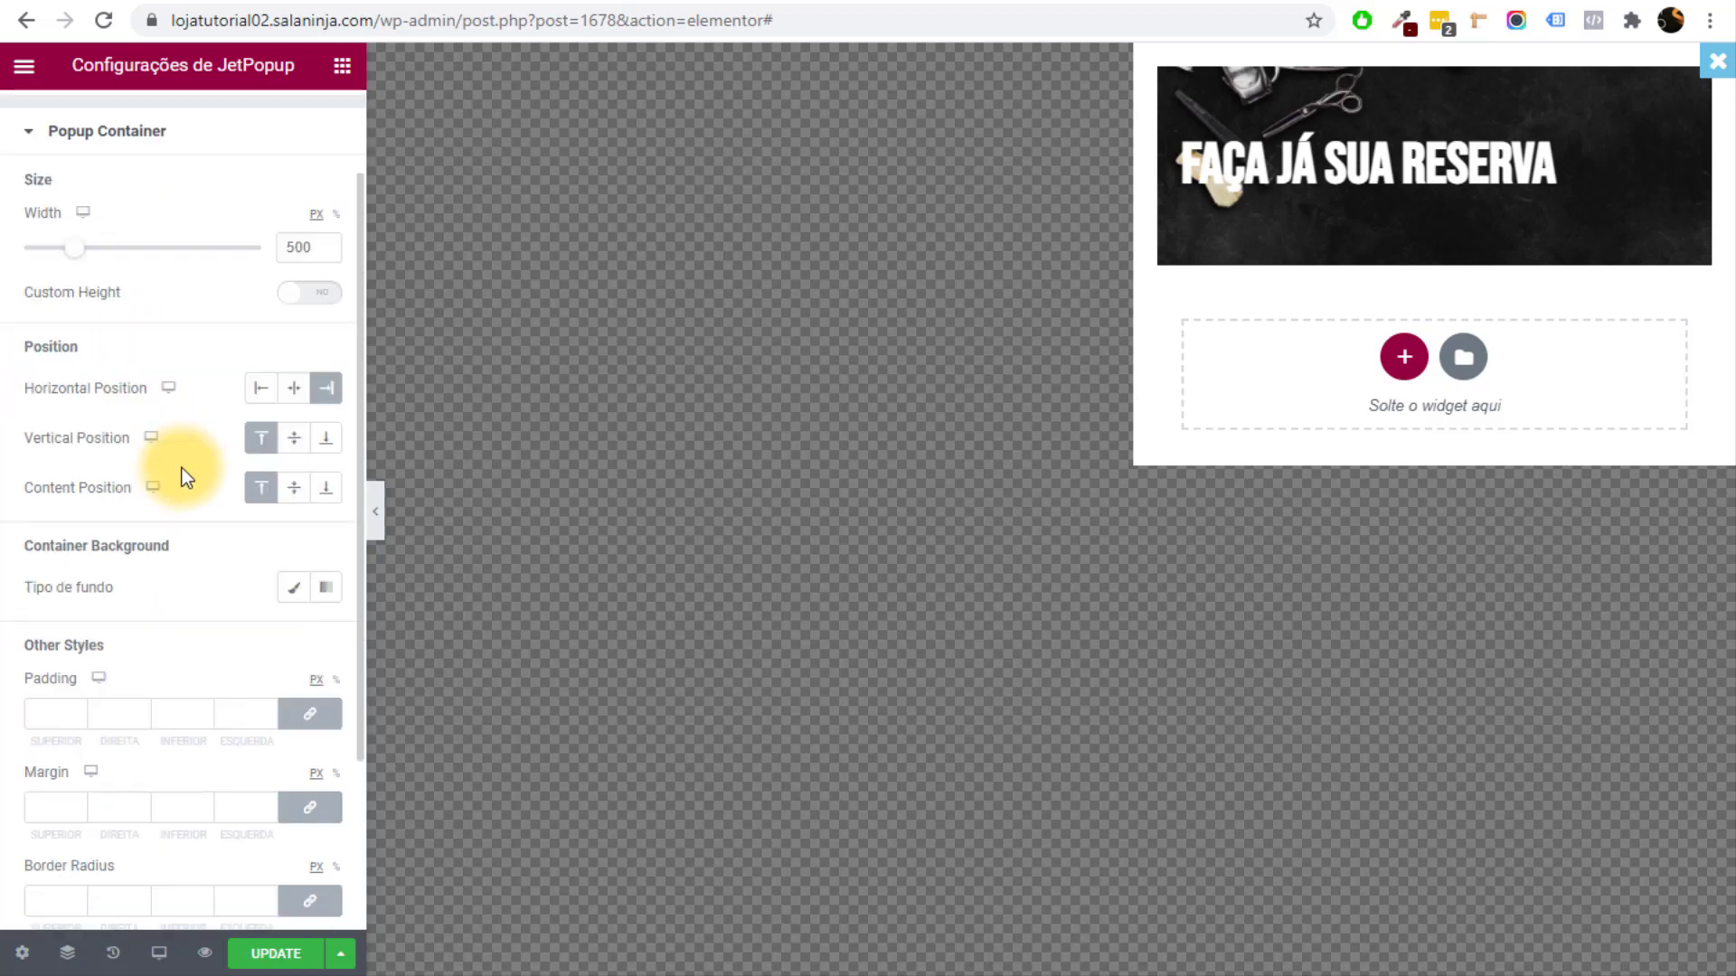
click(308, 484)
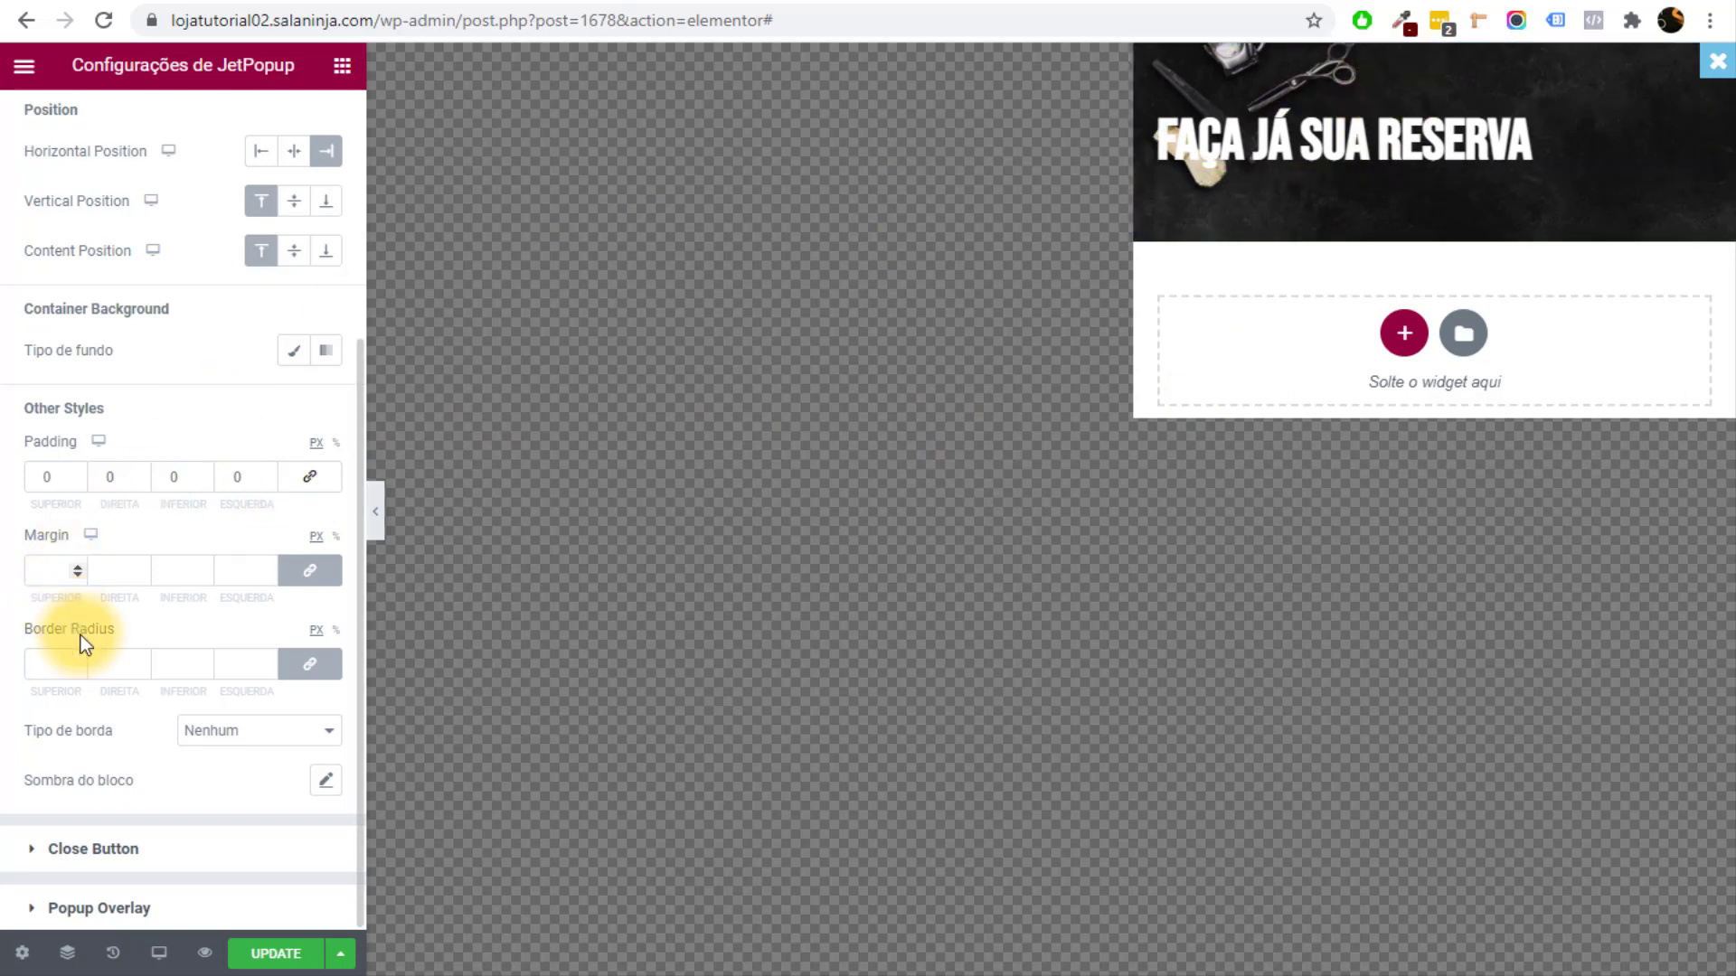
- Give the close button icon a classic black (#000000) background and view the live booking popup
click(92, 859)
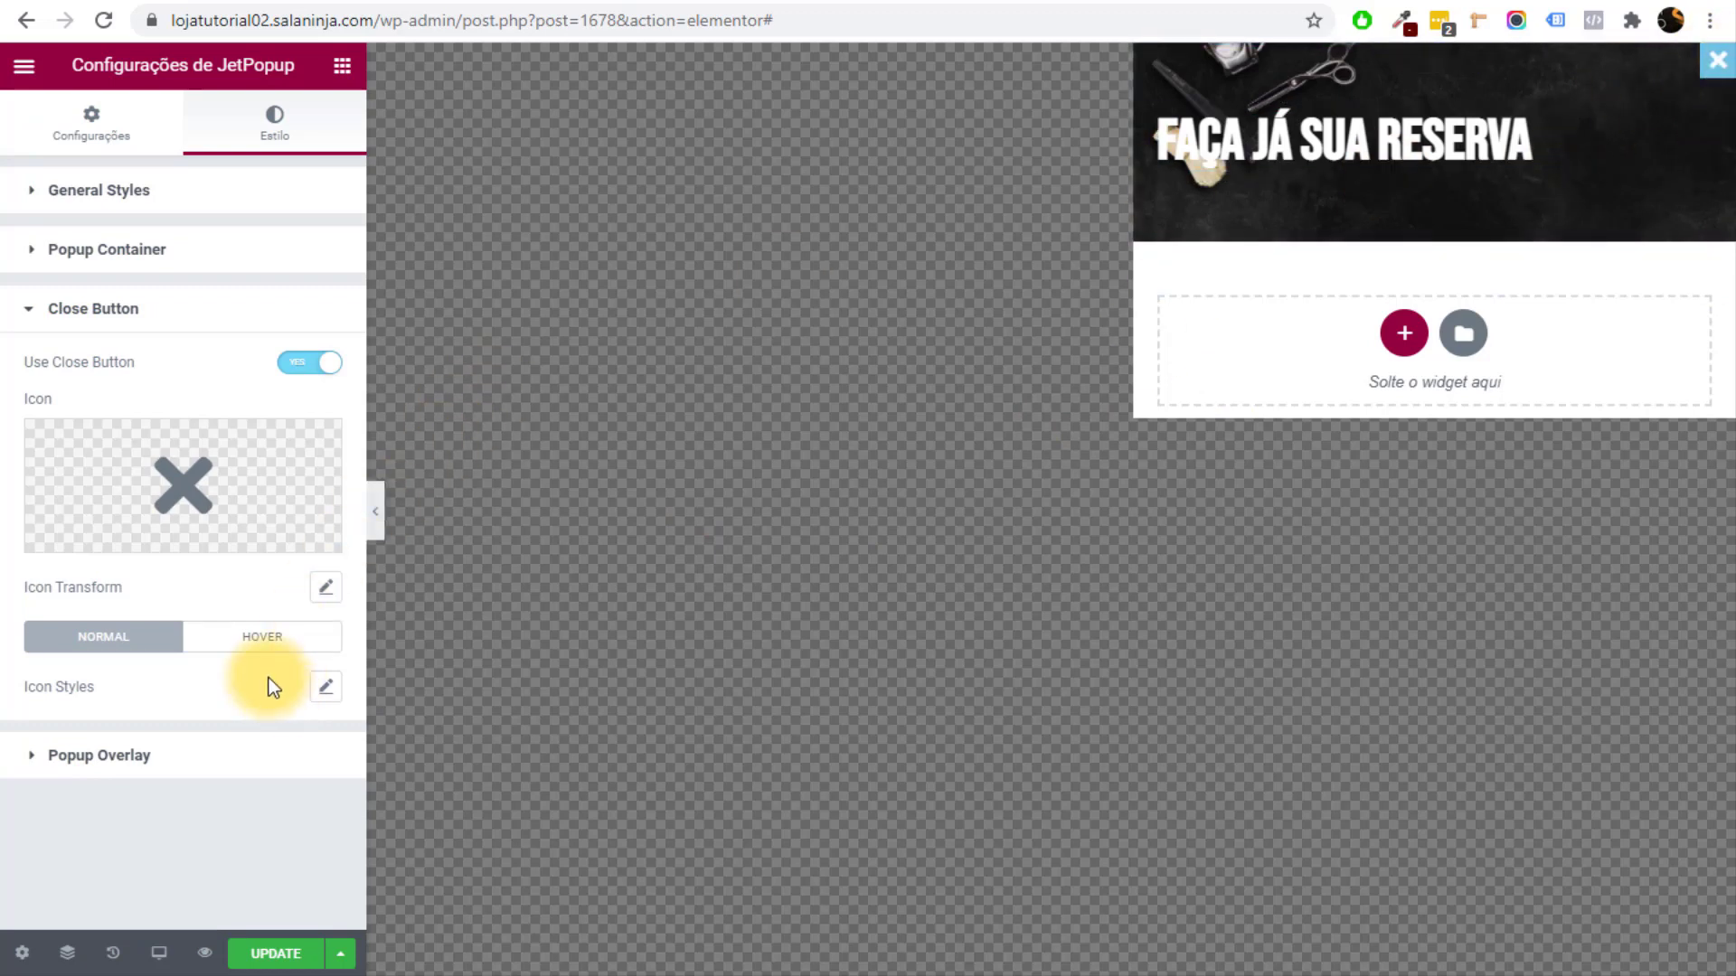
click(327, 694)
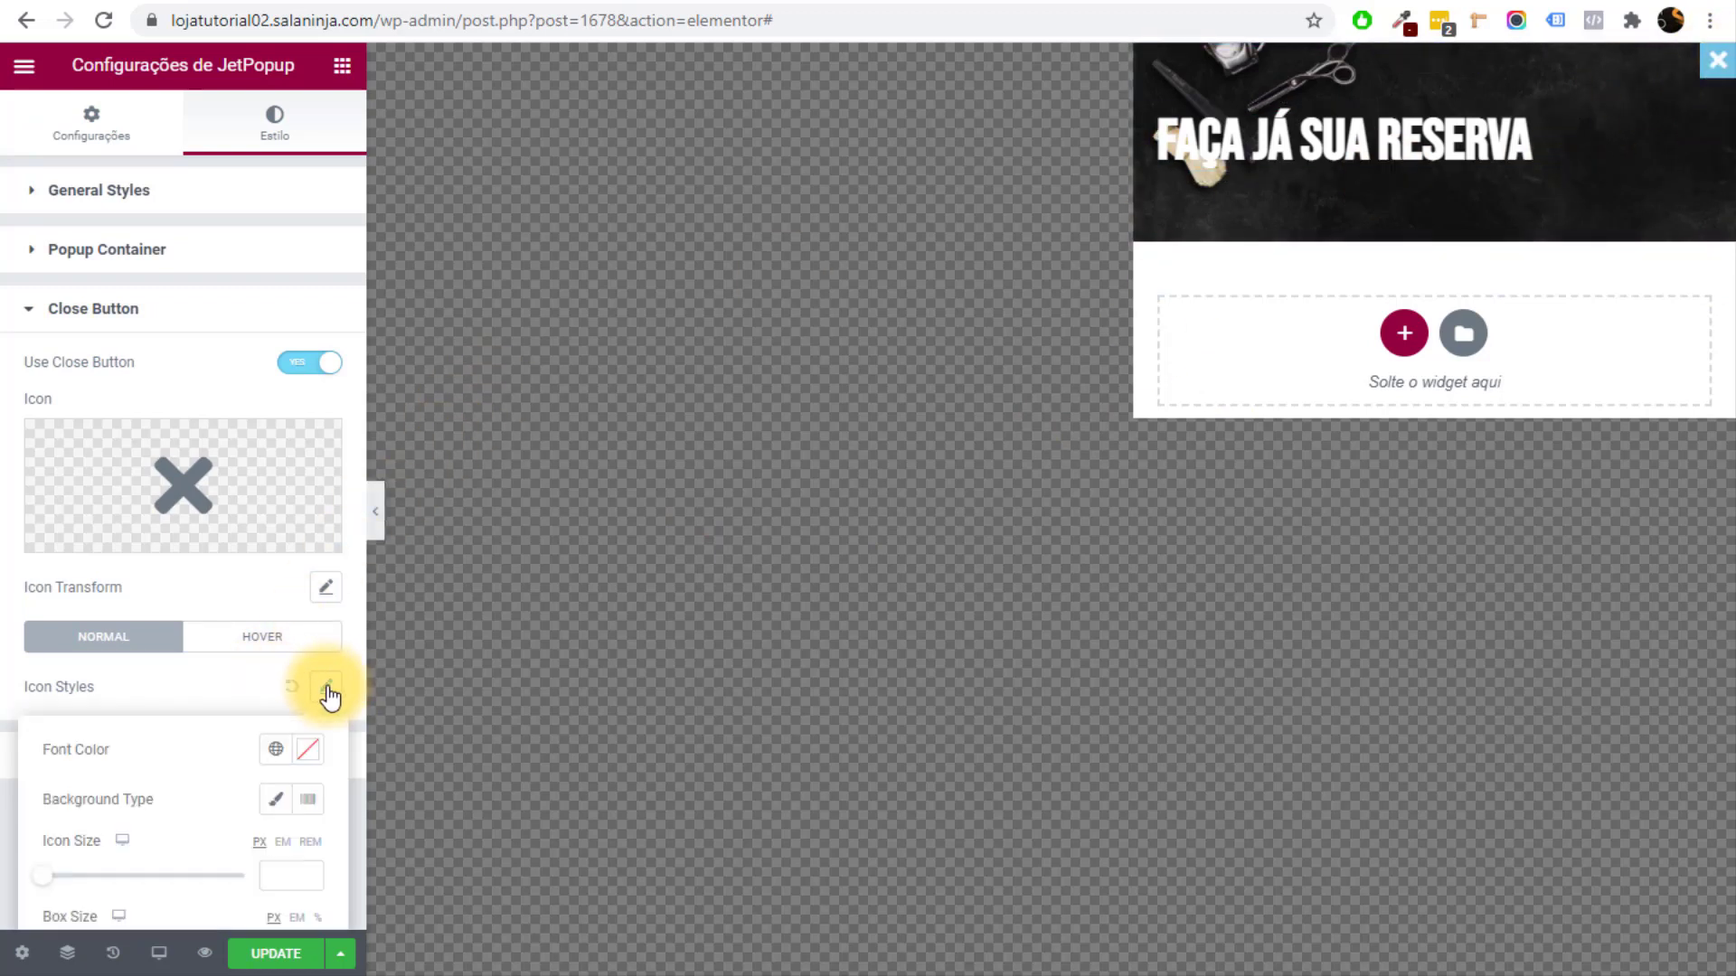
scroll(258, 691, down, 3)
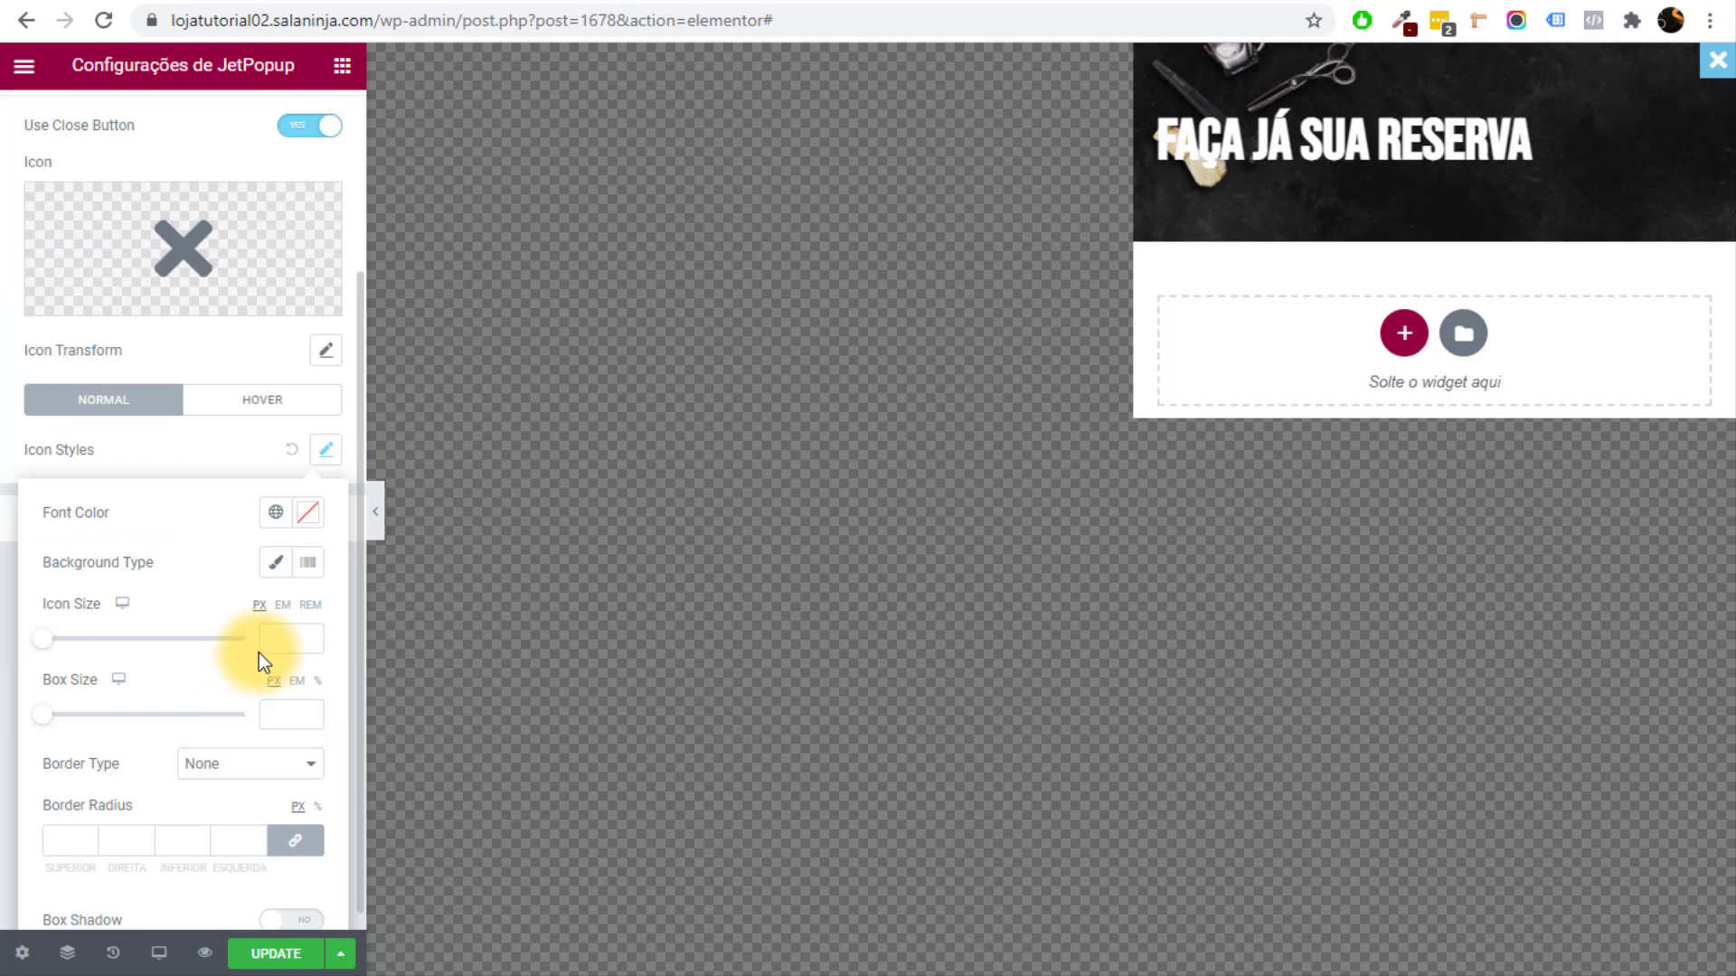
click(278, 565)
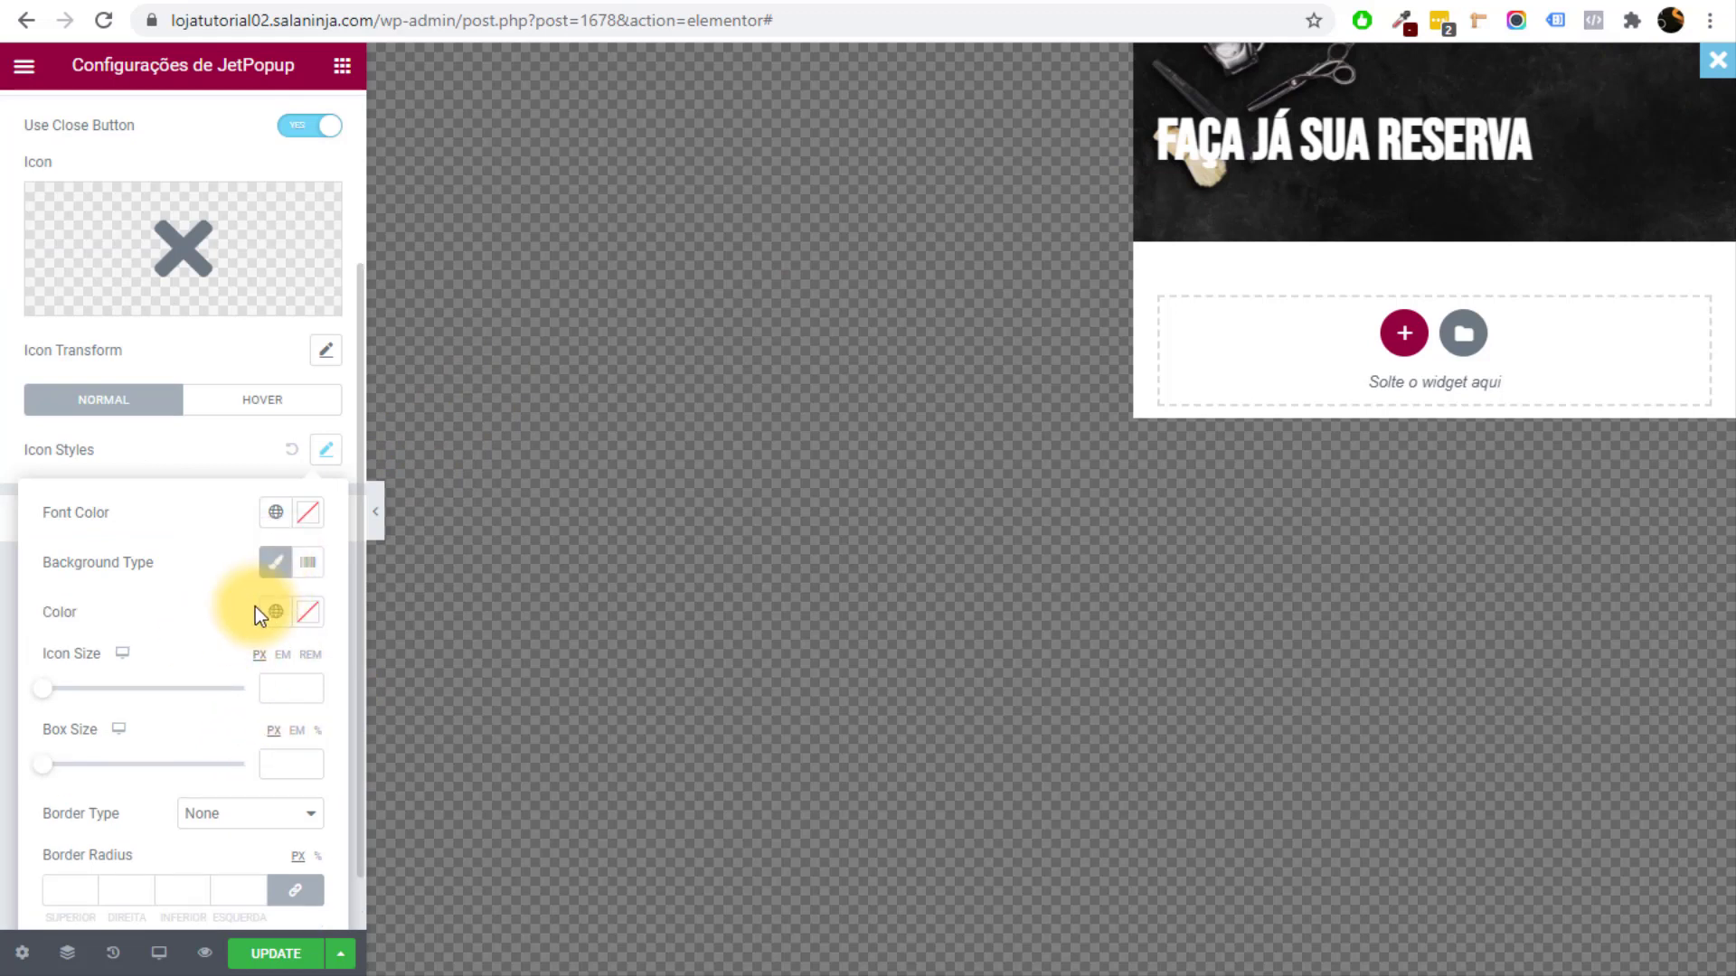
click(310, 626)
click(259, 453)
click(9, 674)
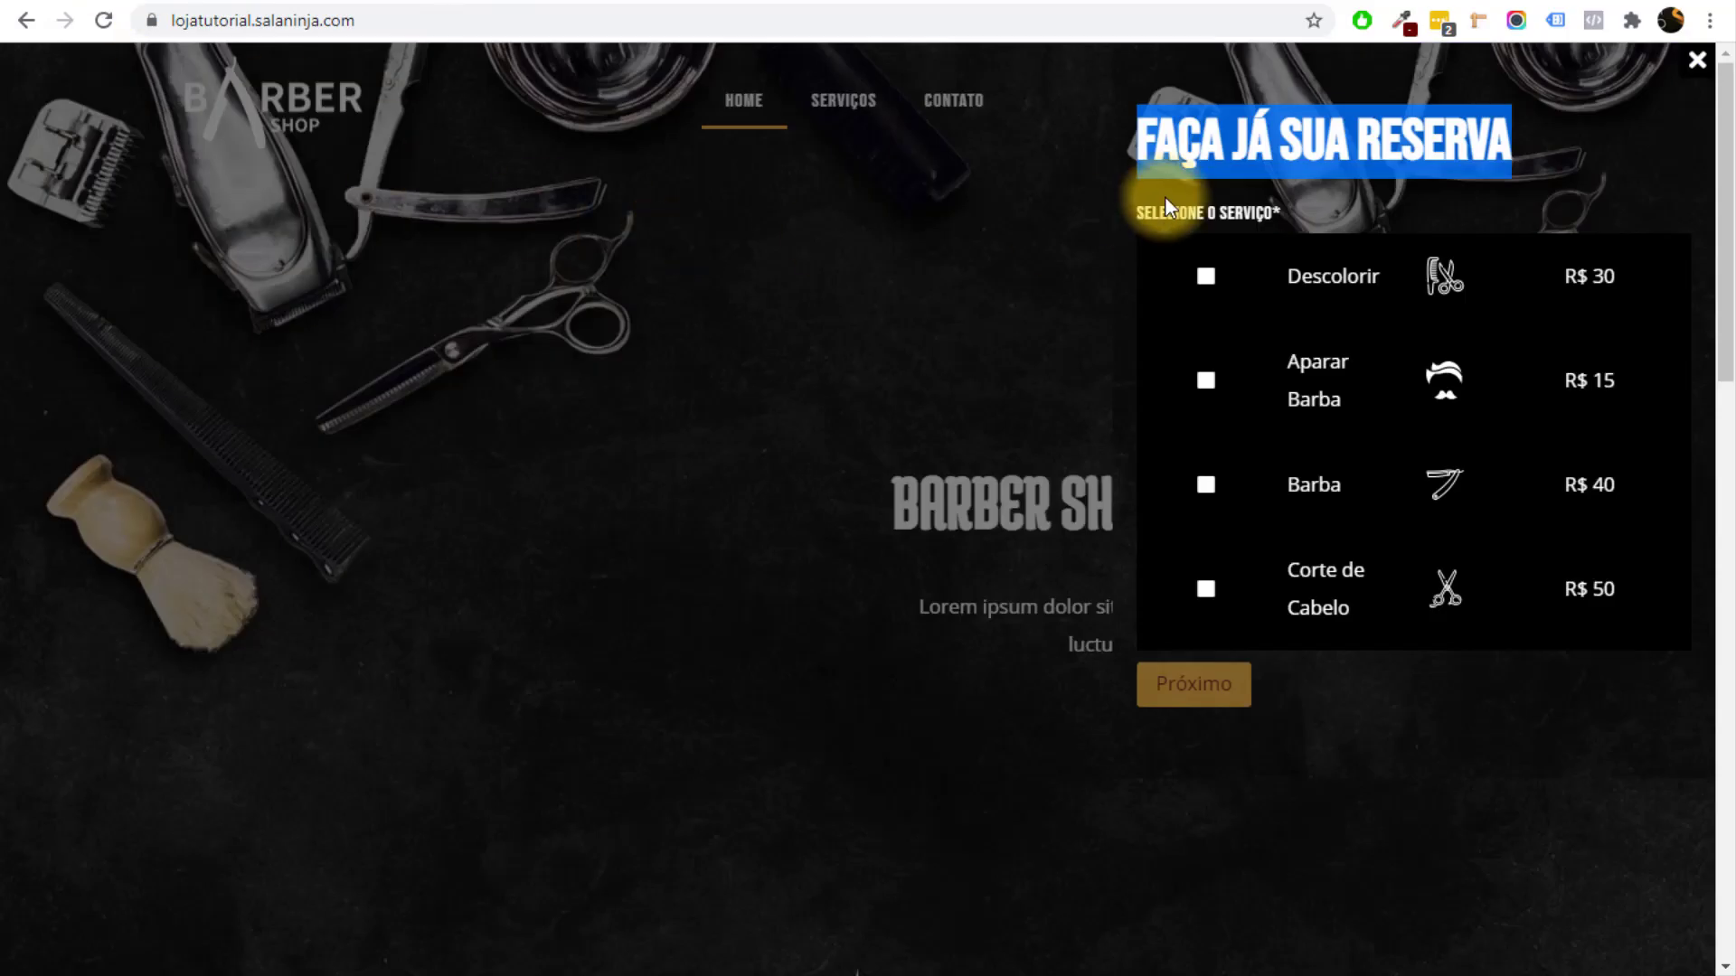
click(1186, 191)
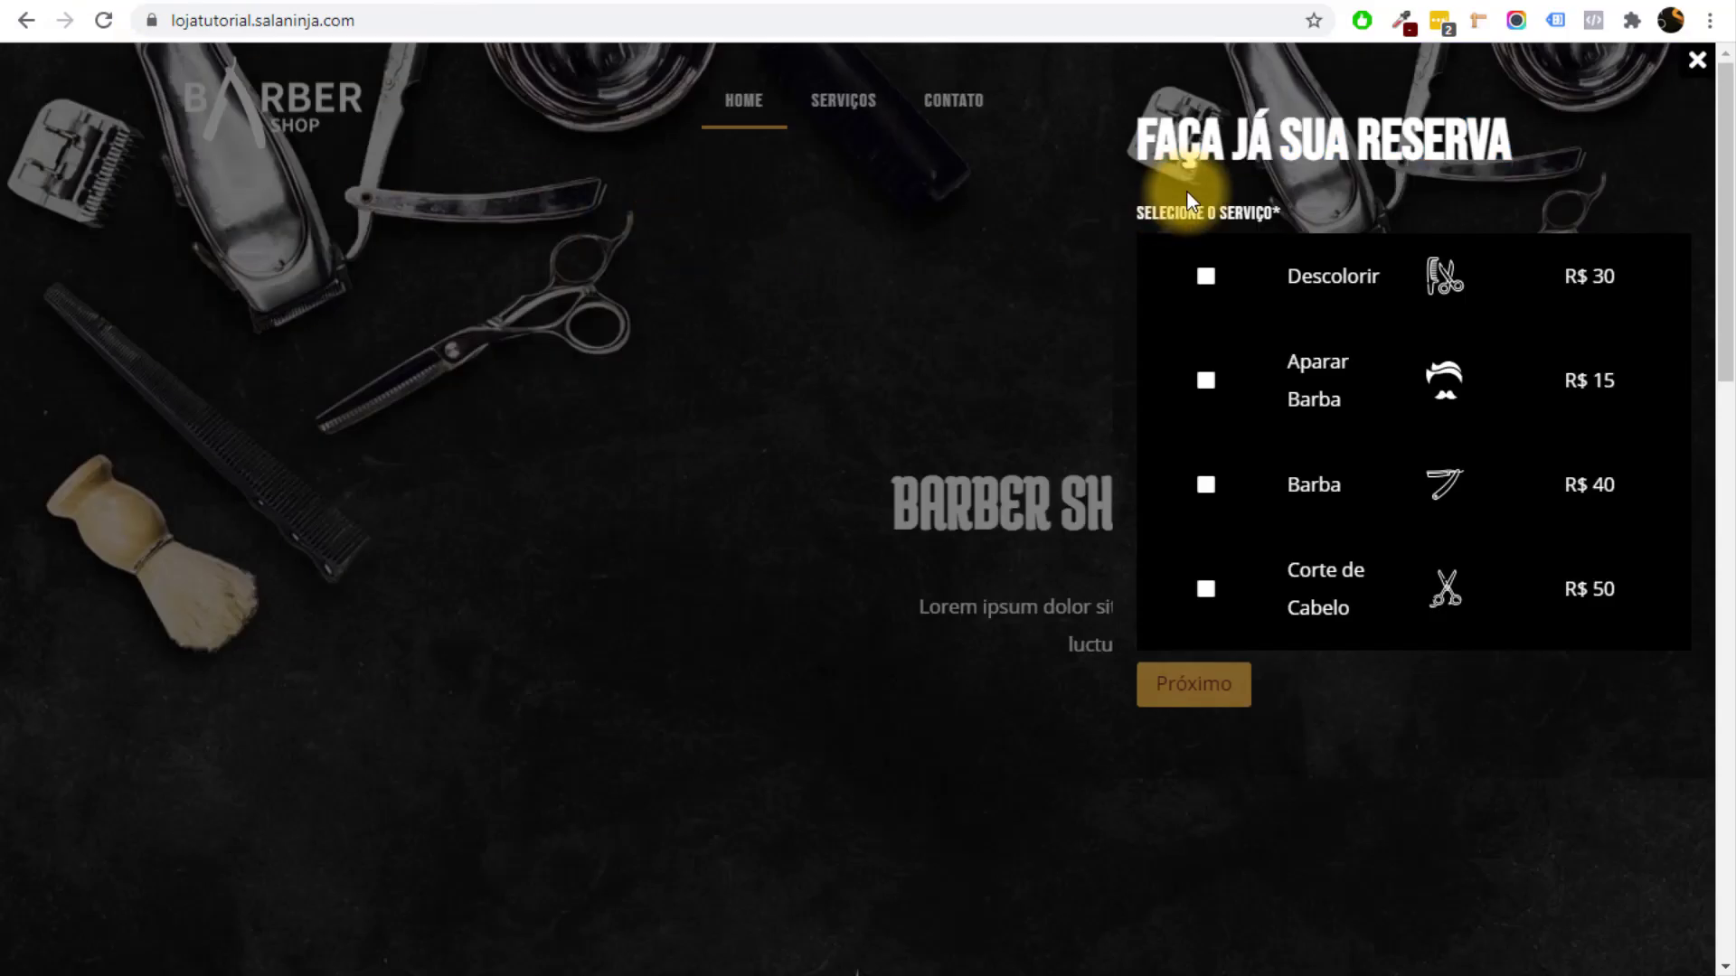
- Pick the Descolorir service in the reference form and search the widgets for 'for'
click(1188, 269)
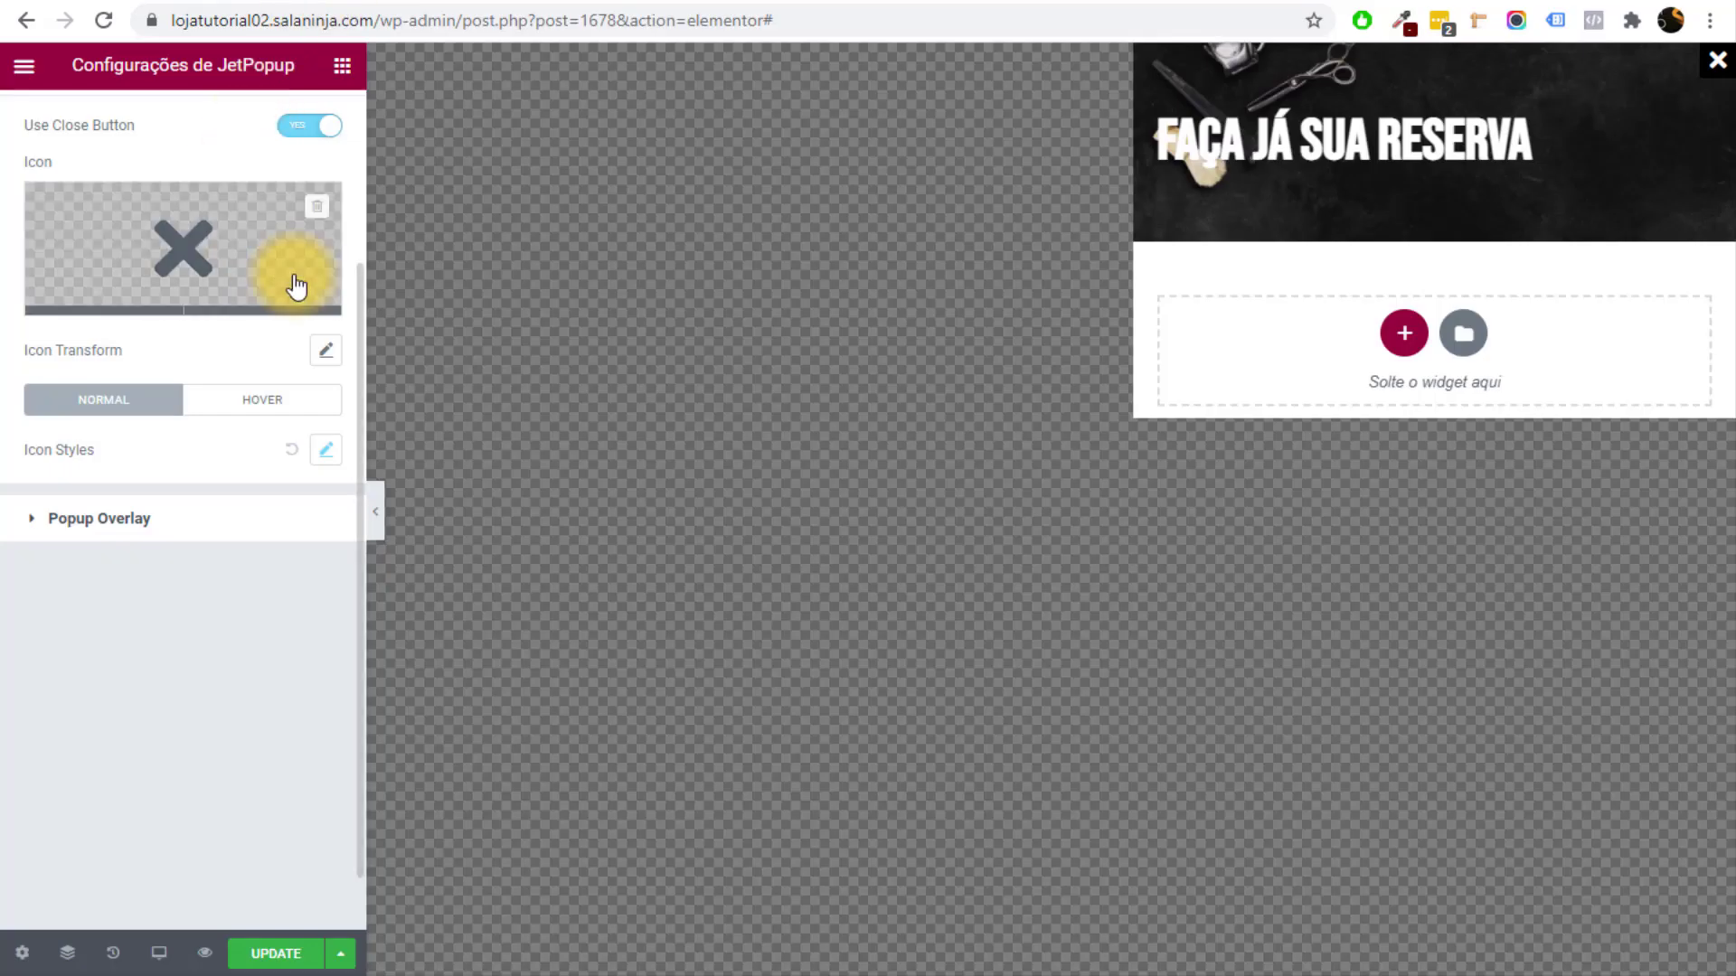
scroll(290, 283, up, 3)
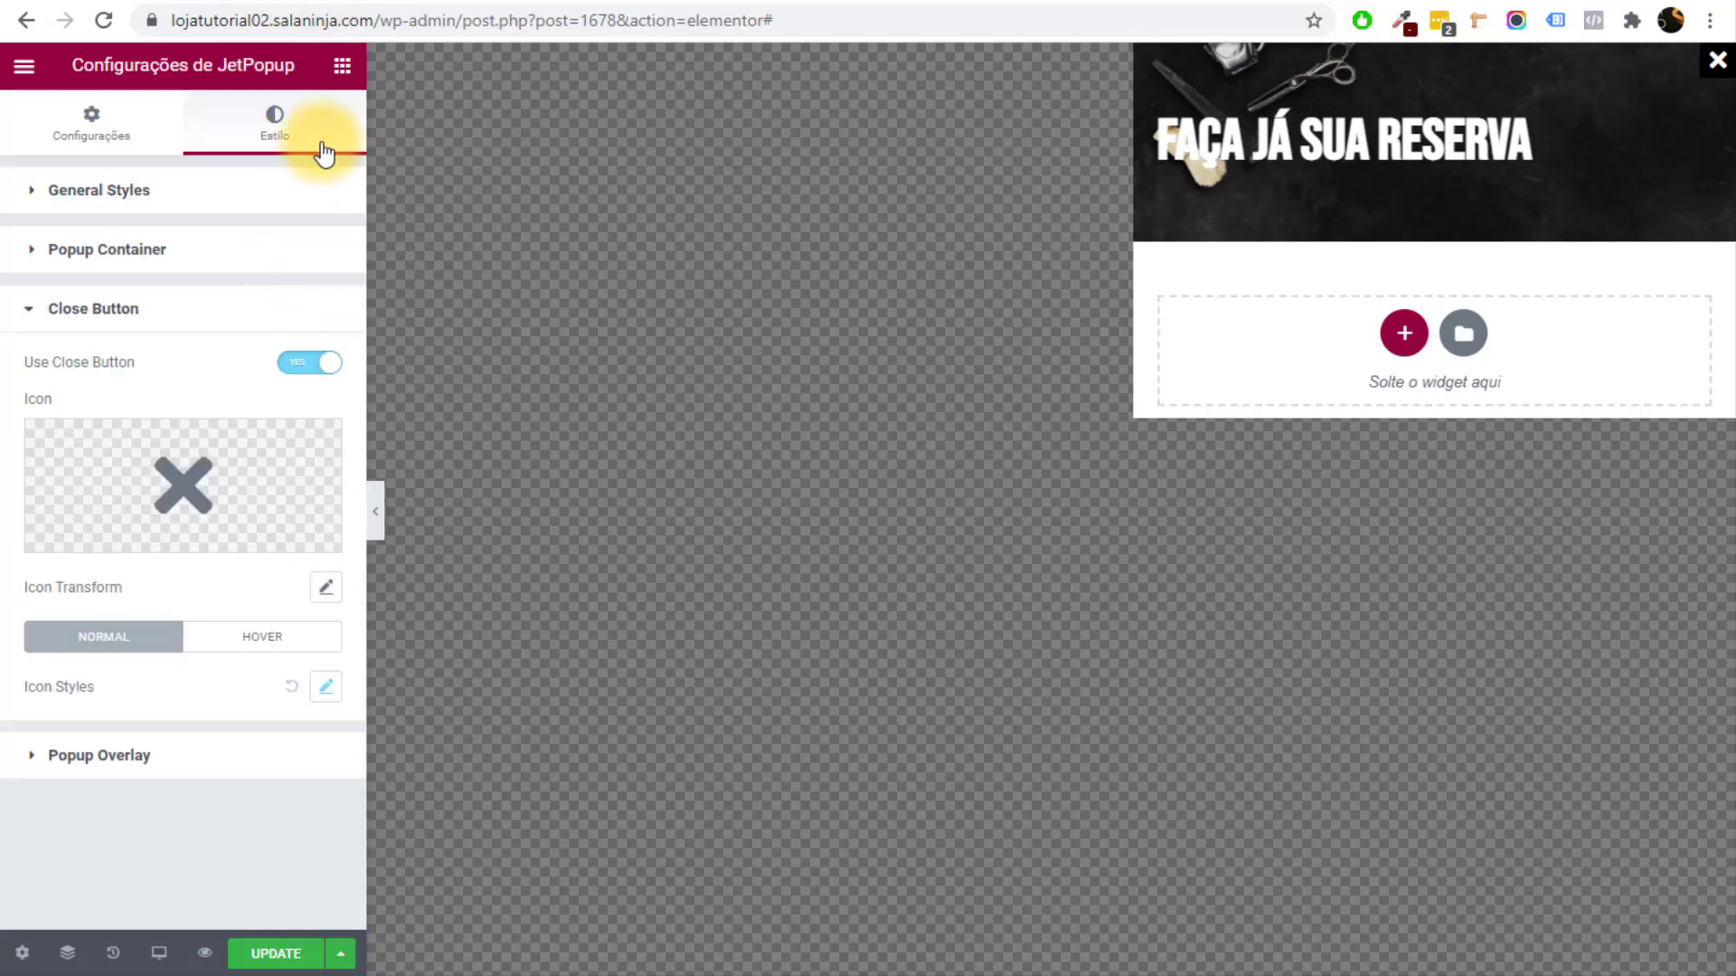
click(343, 68)
text(for)
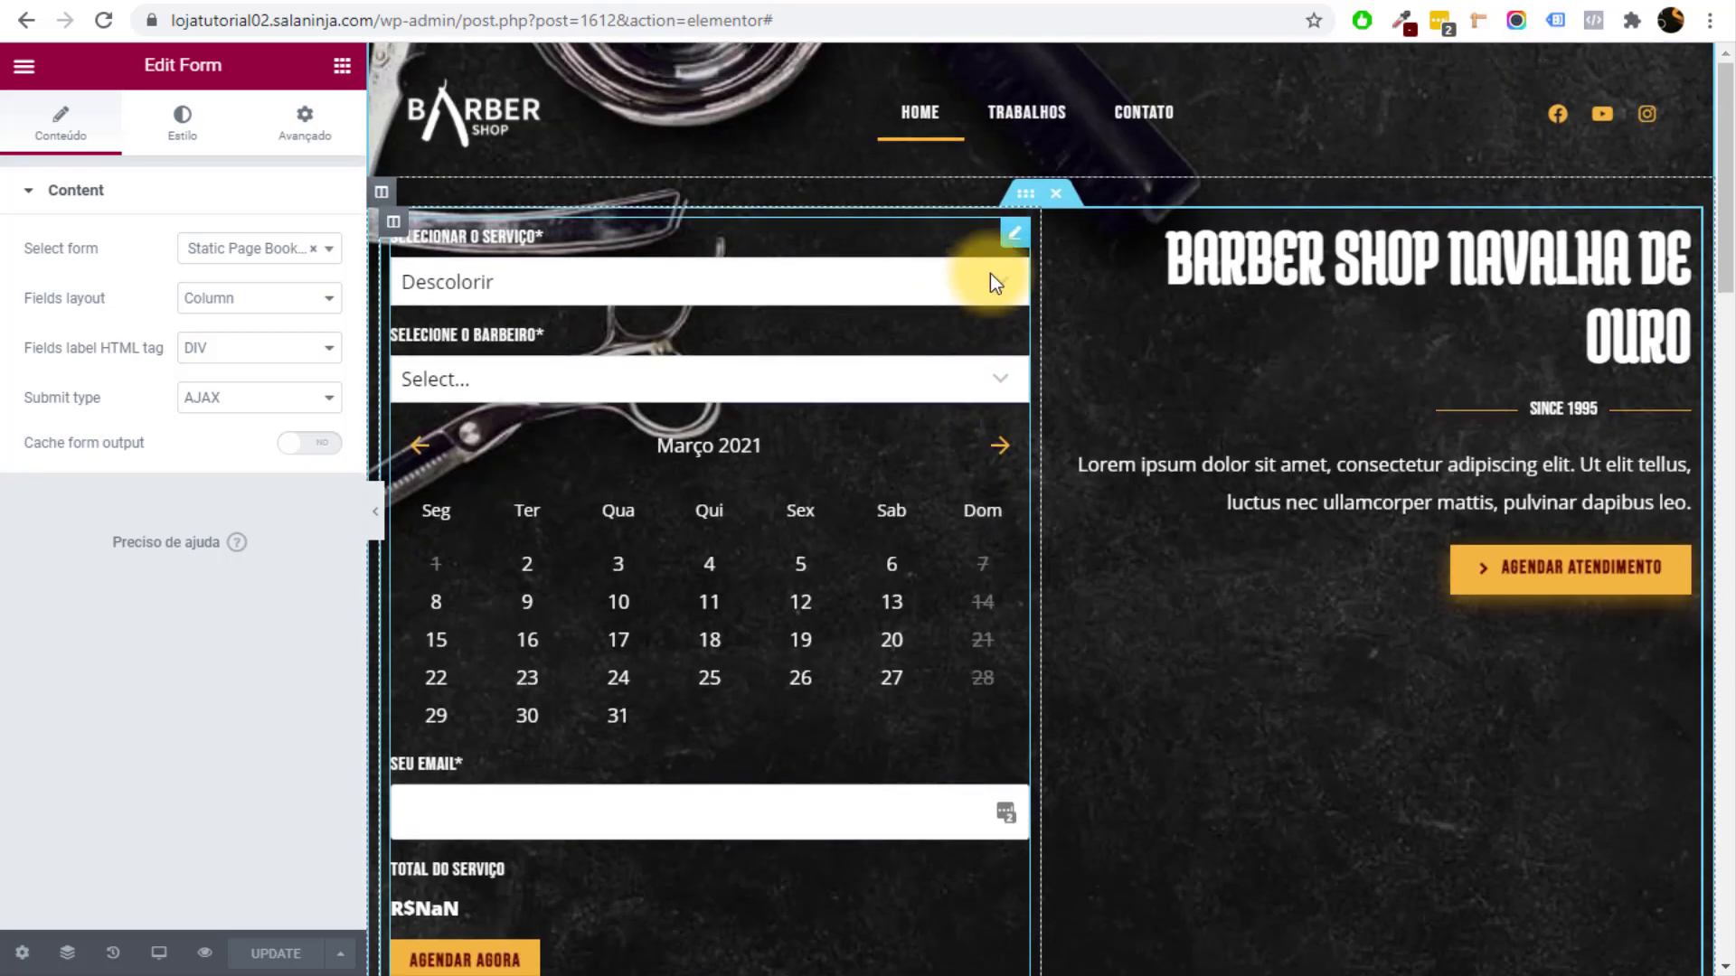
- Reload the barber page editor and copy its booking Form widget
click(232, 20)
key(Return)
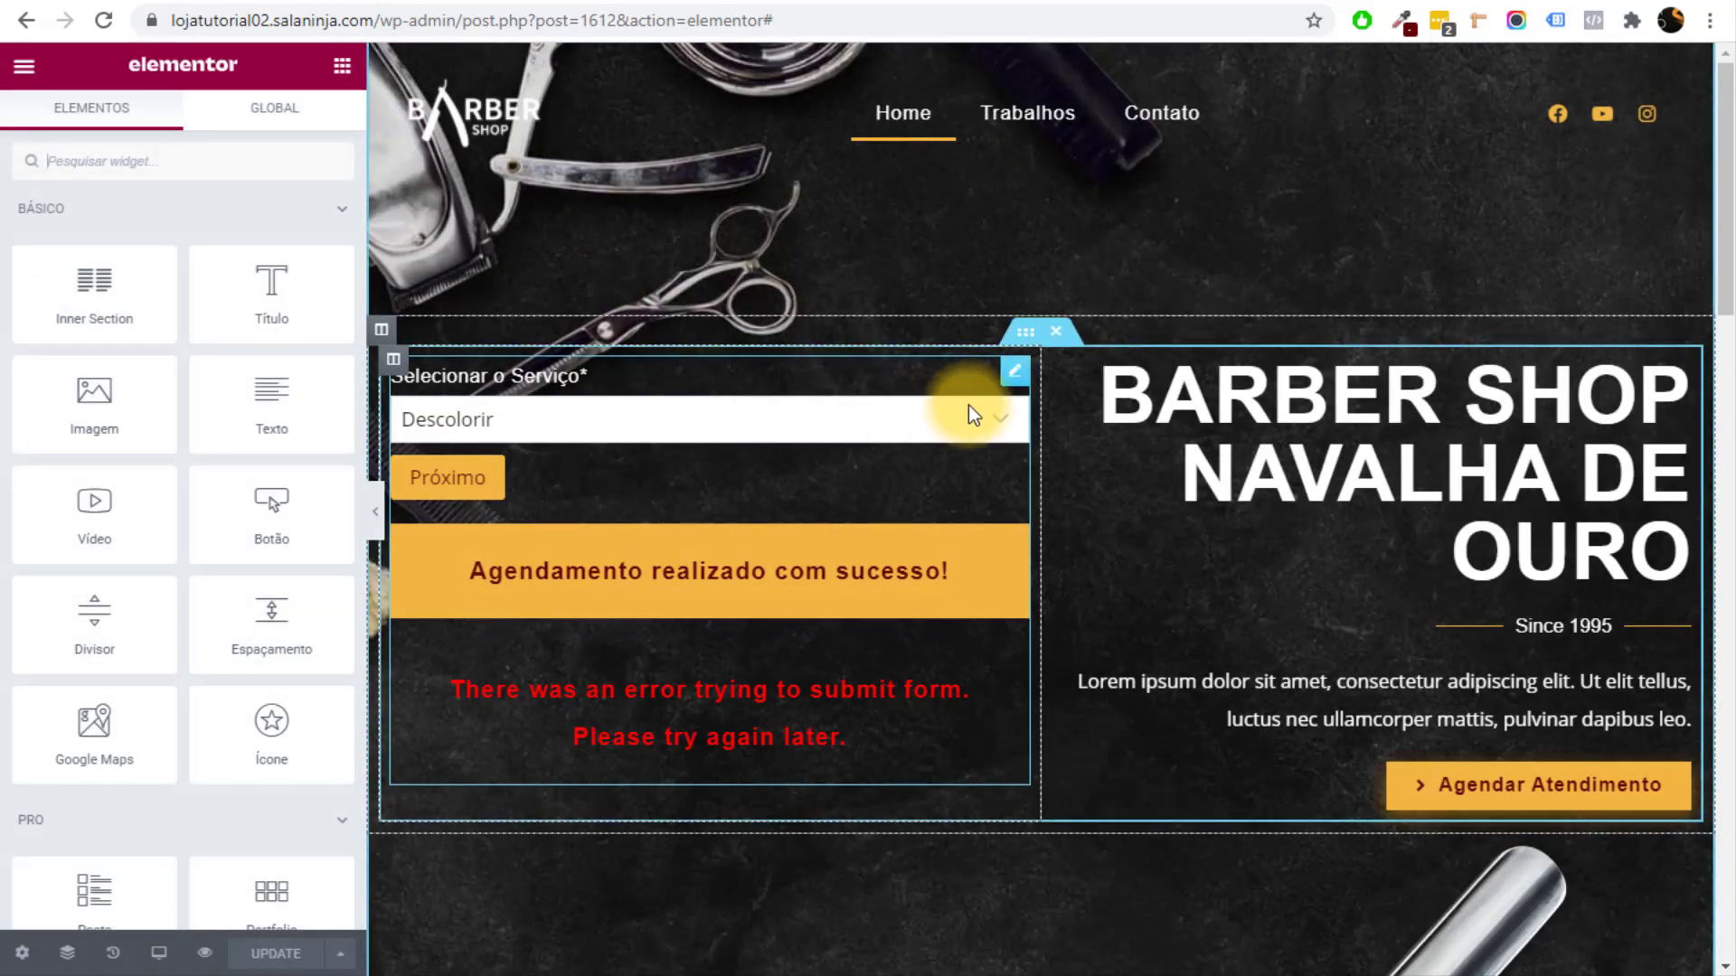
right_click(1018, 390)
click(1108, 488)
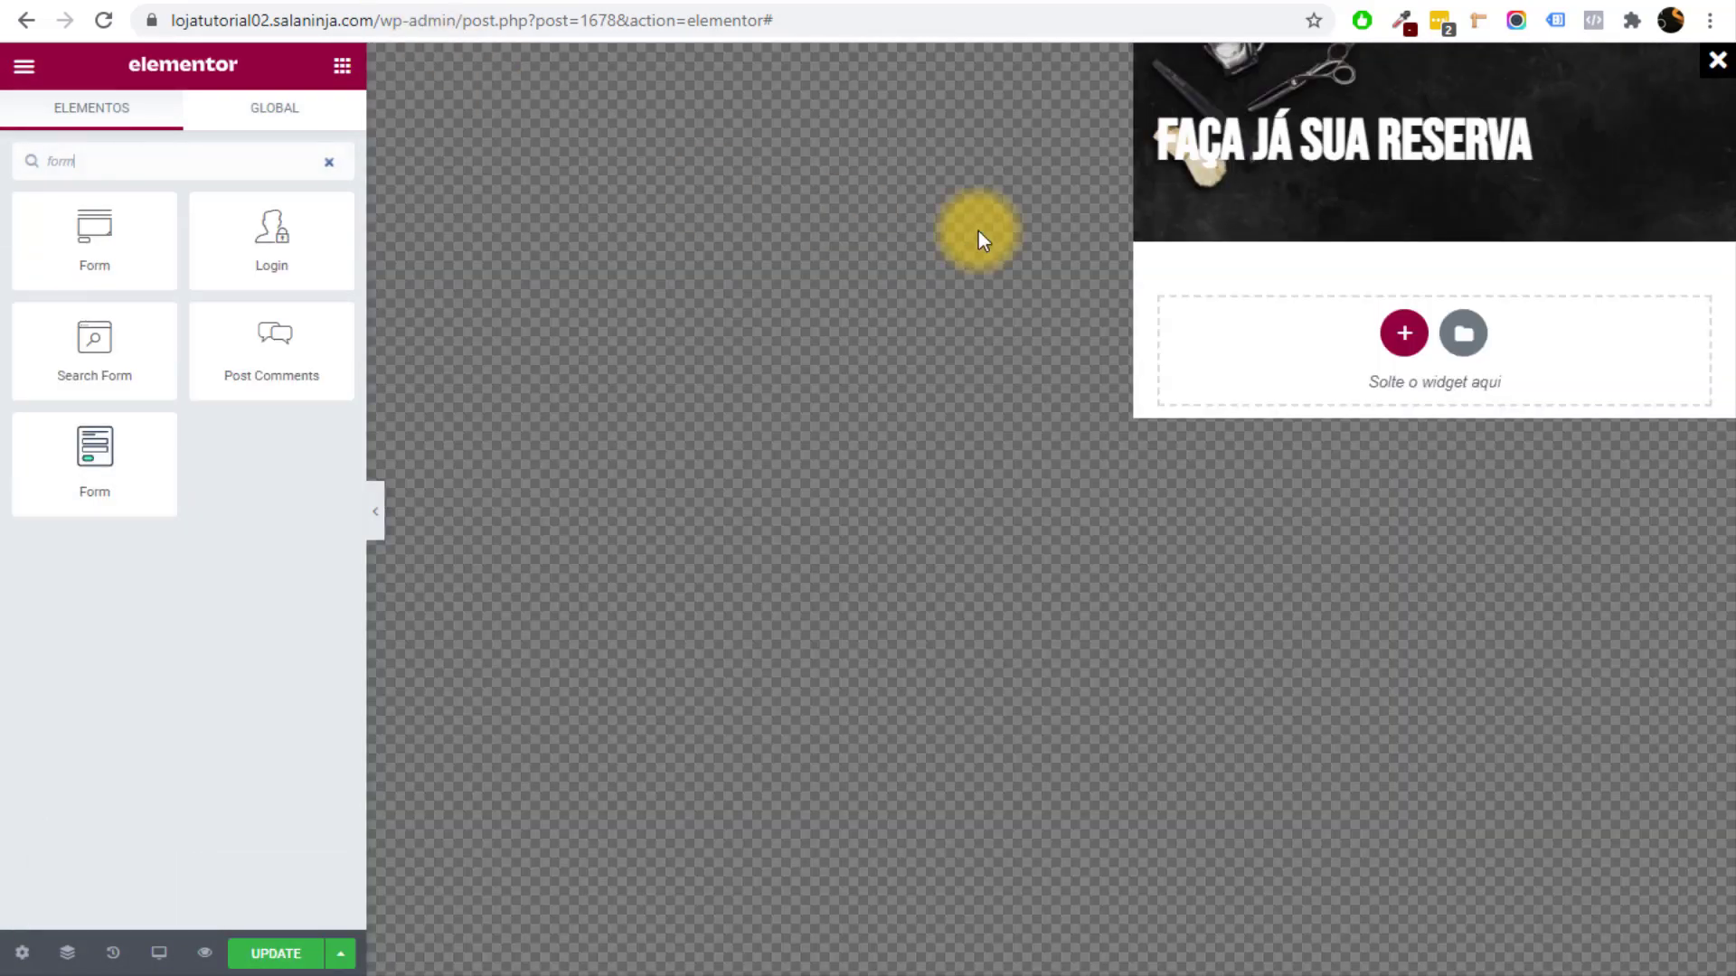
right_click(1276, 161)
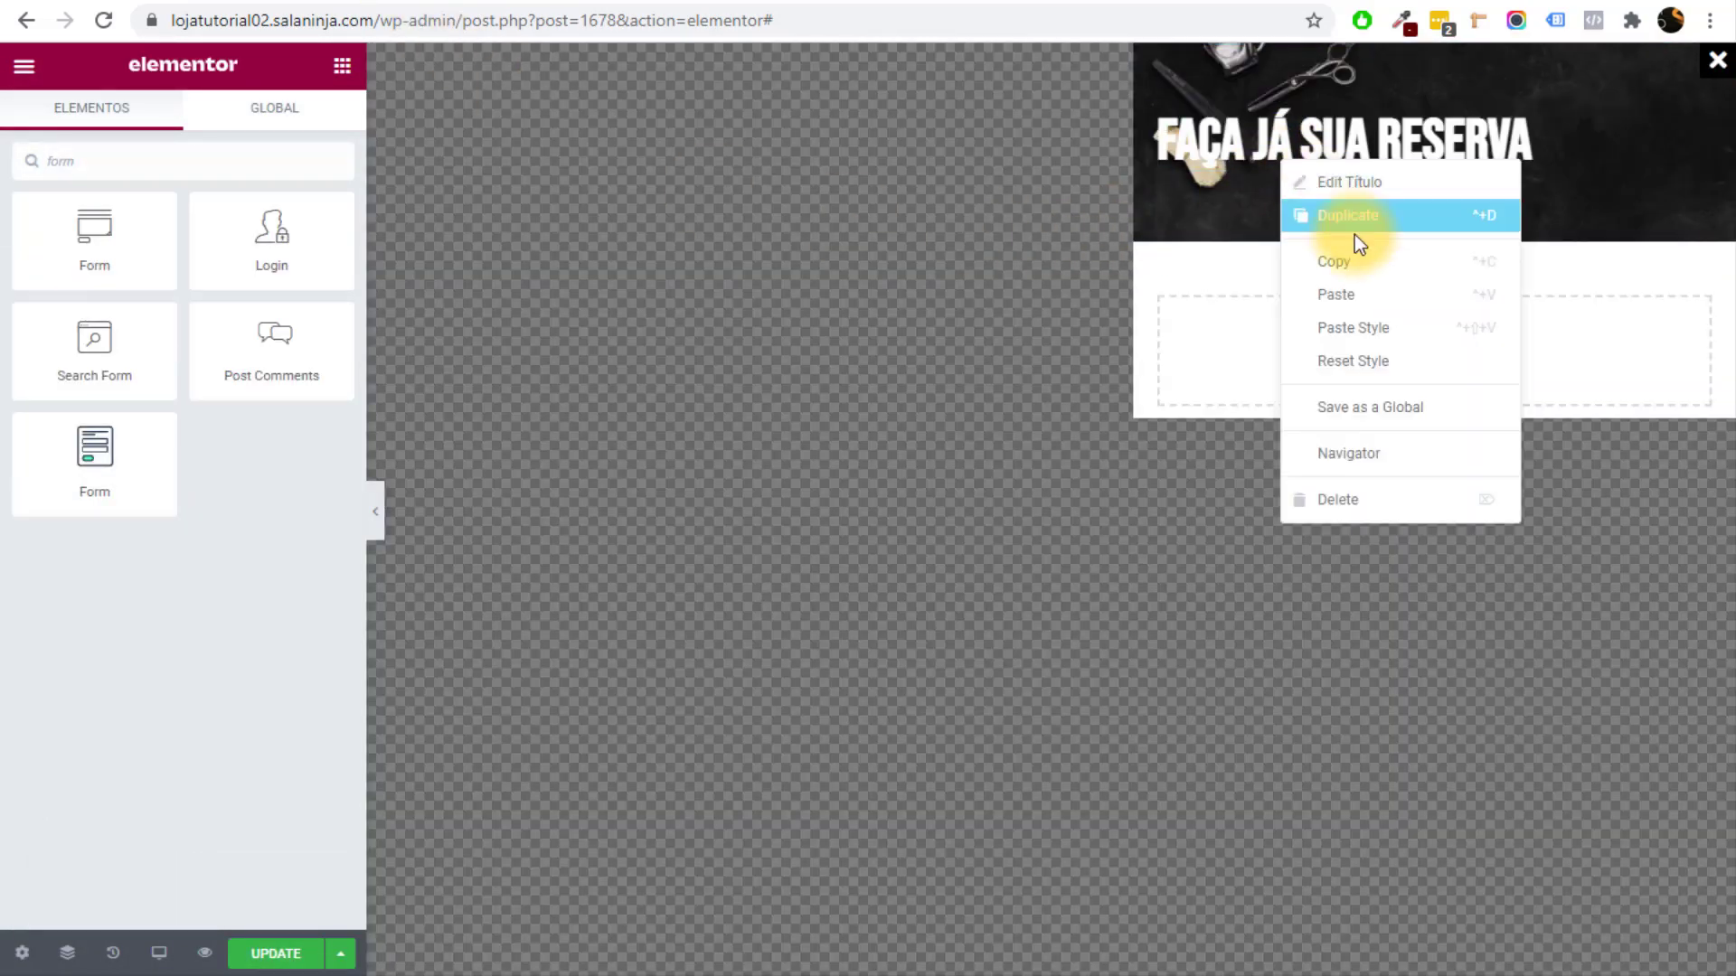
- Paste the booking form below the 'Faça já sua reserva' heading and preview the popup without the panel
click(1367, 291)
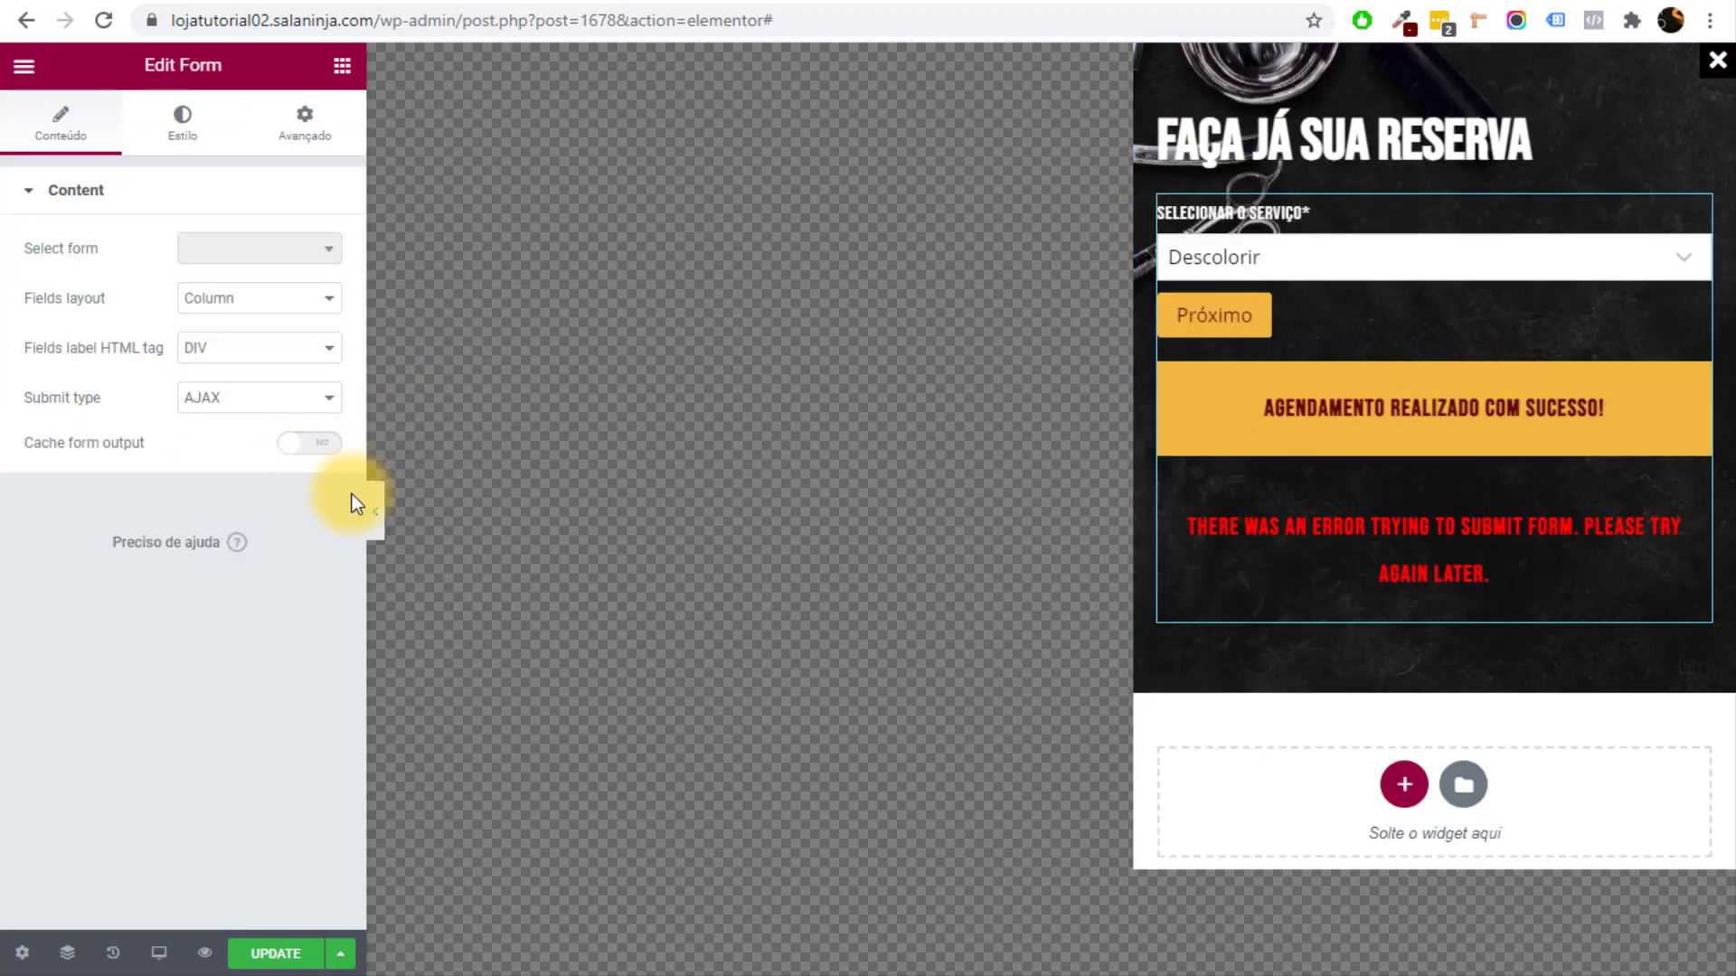
click(375, 512)
click(11, 511)
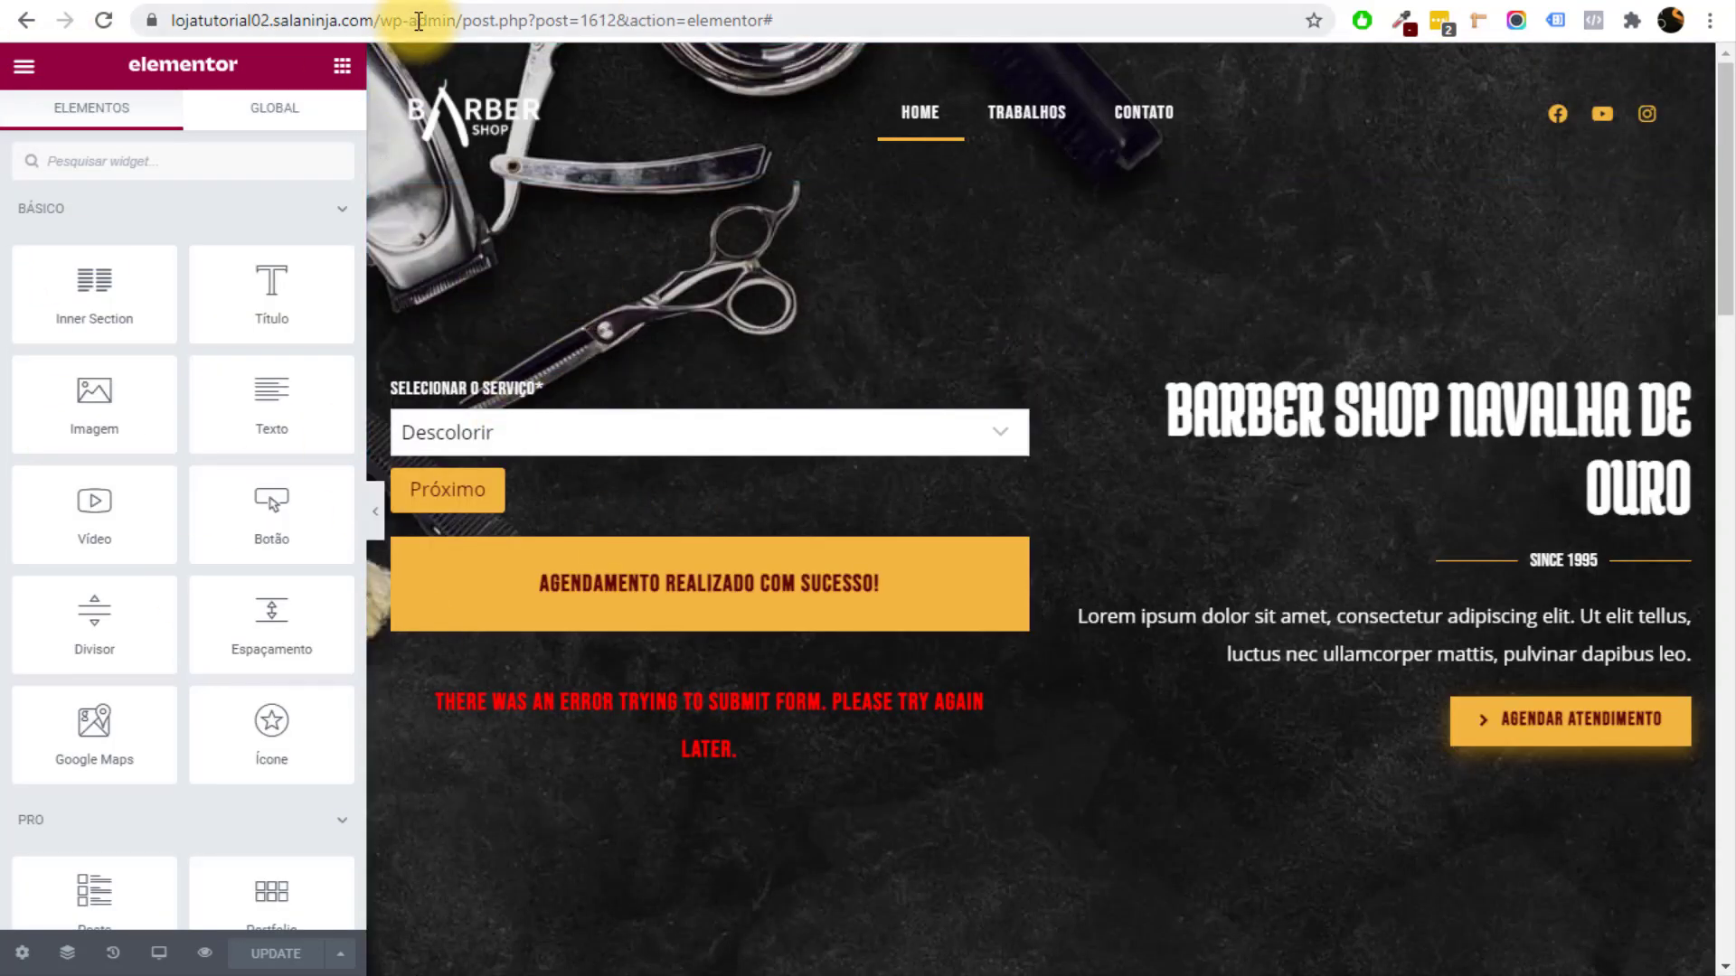
click(418, 20)
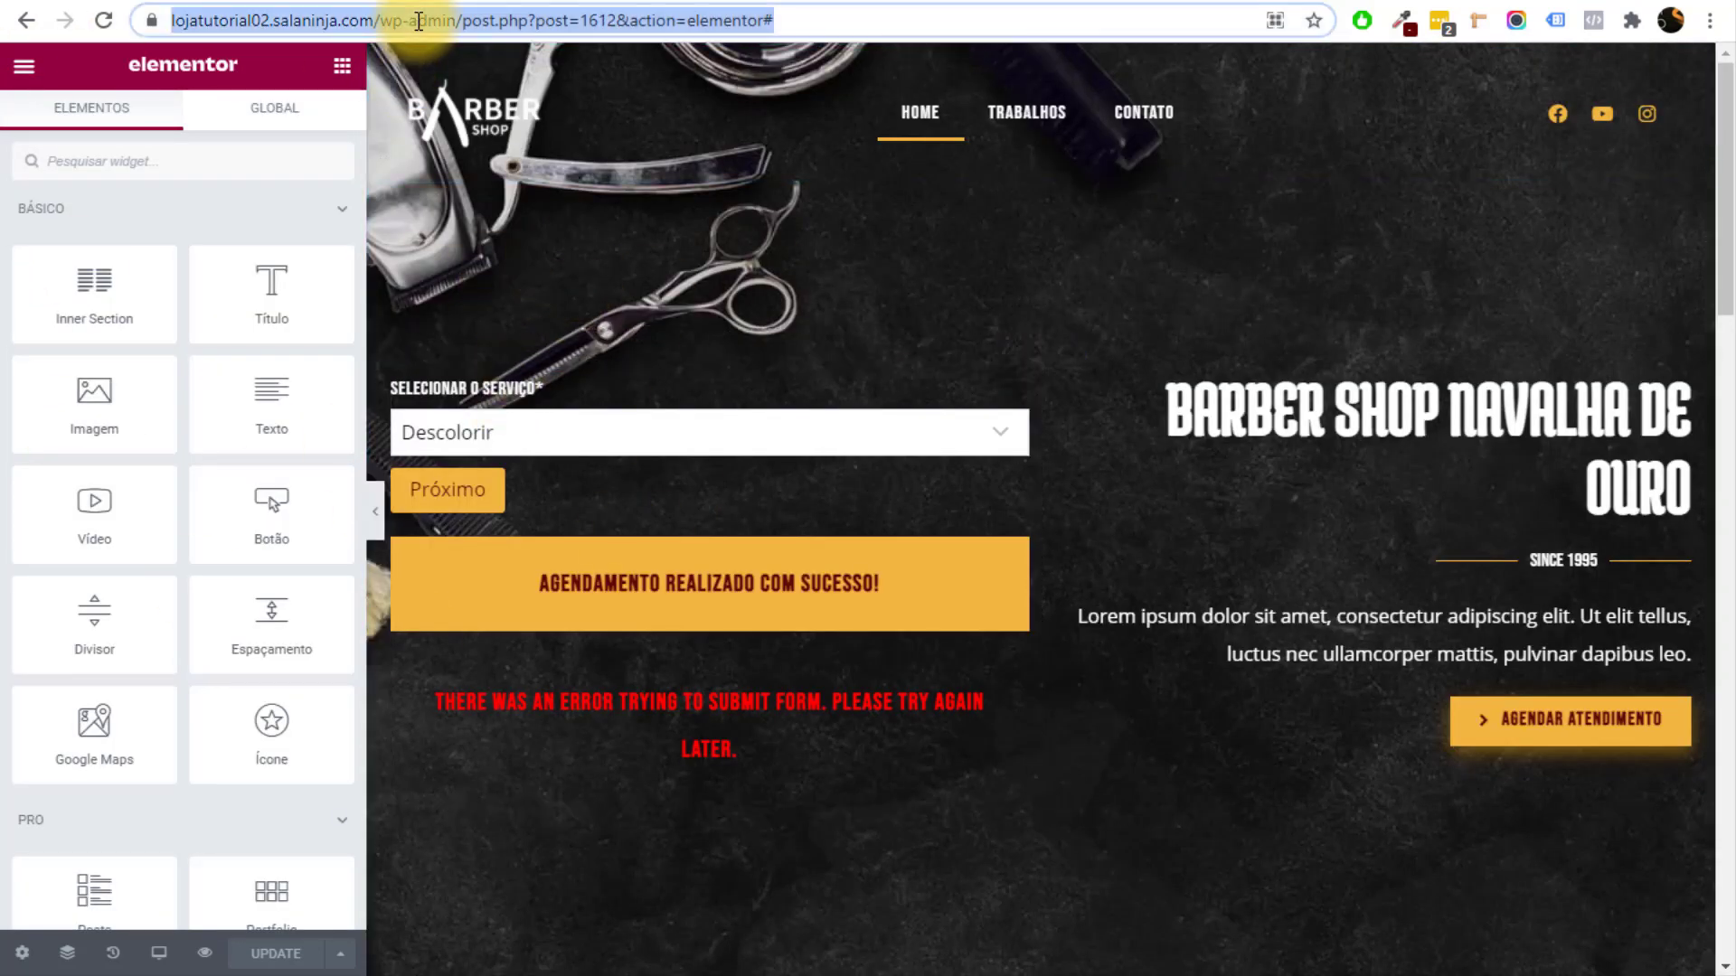
- Attach Popup Aula Barbearia to the Agendar Atendimento button on click, then preview the changes
key(Return)
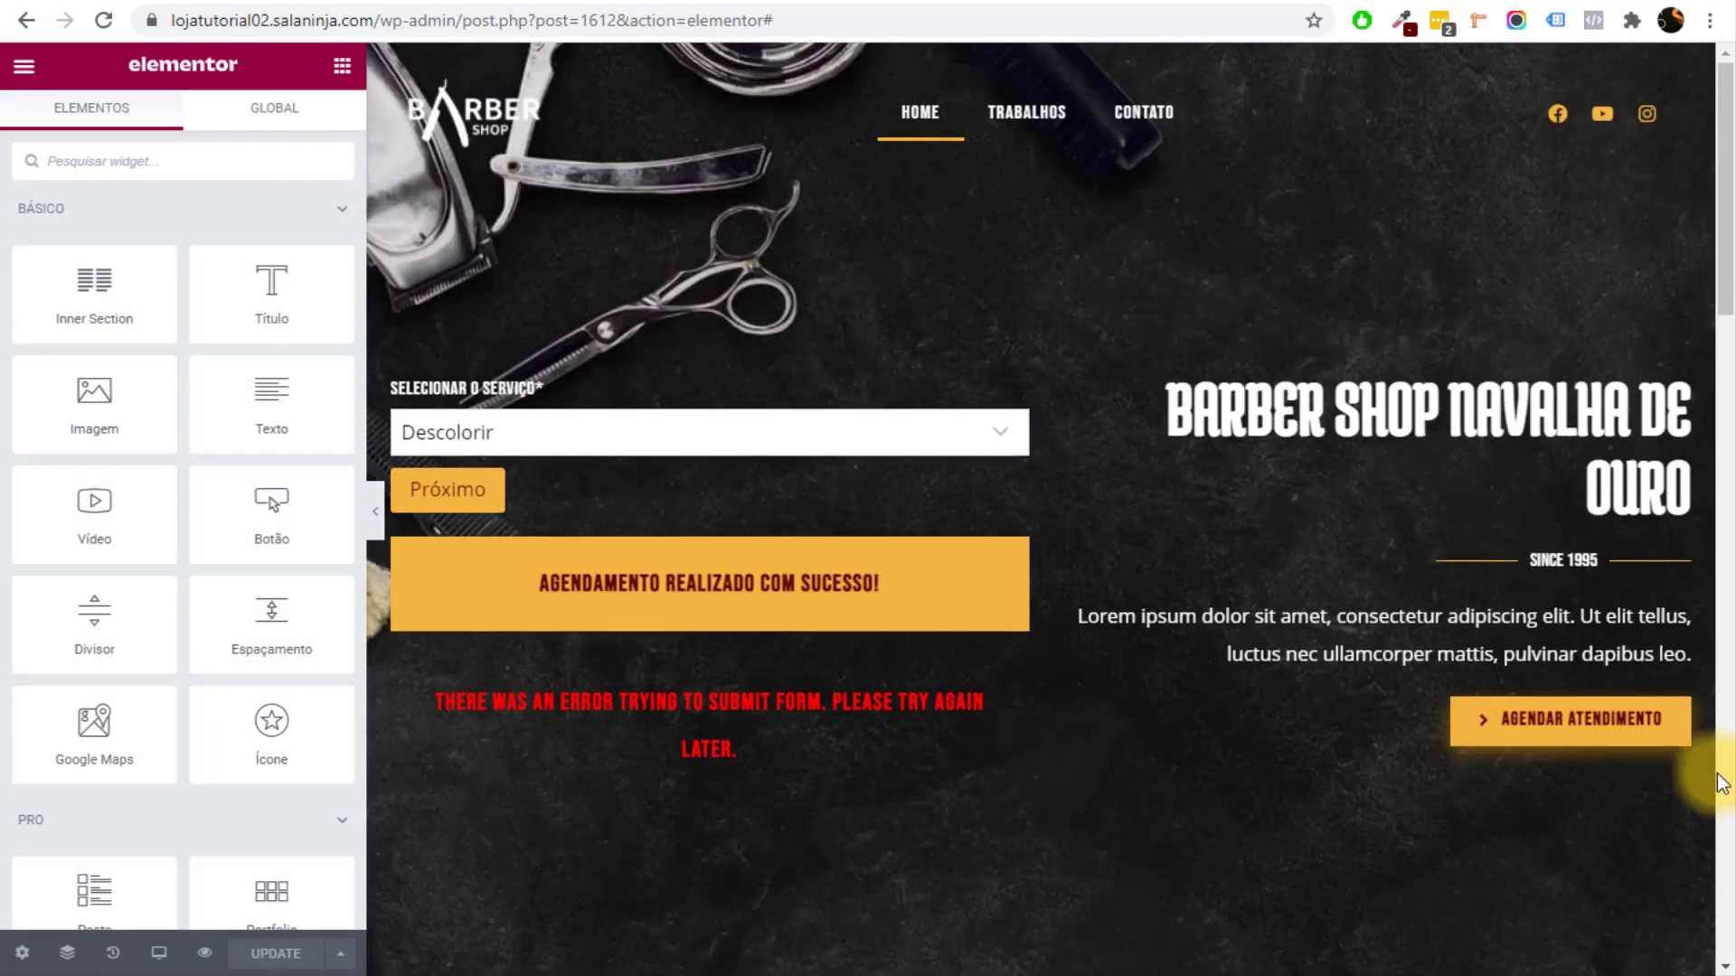
click(1681, 714)
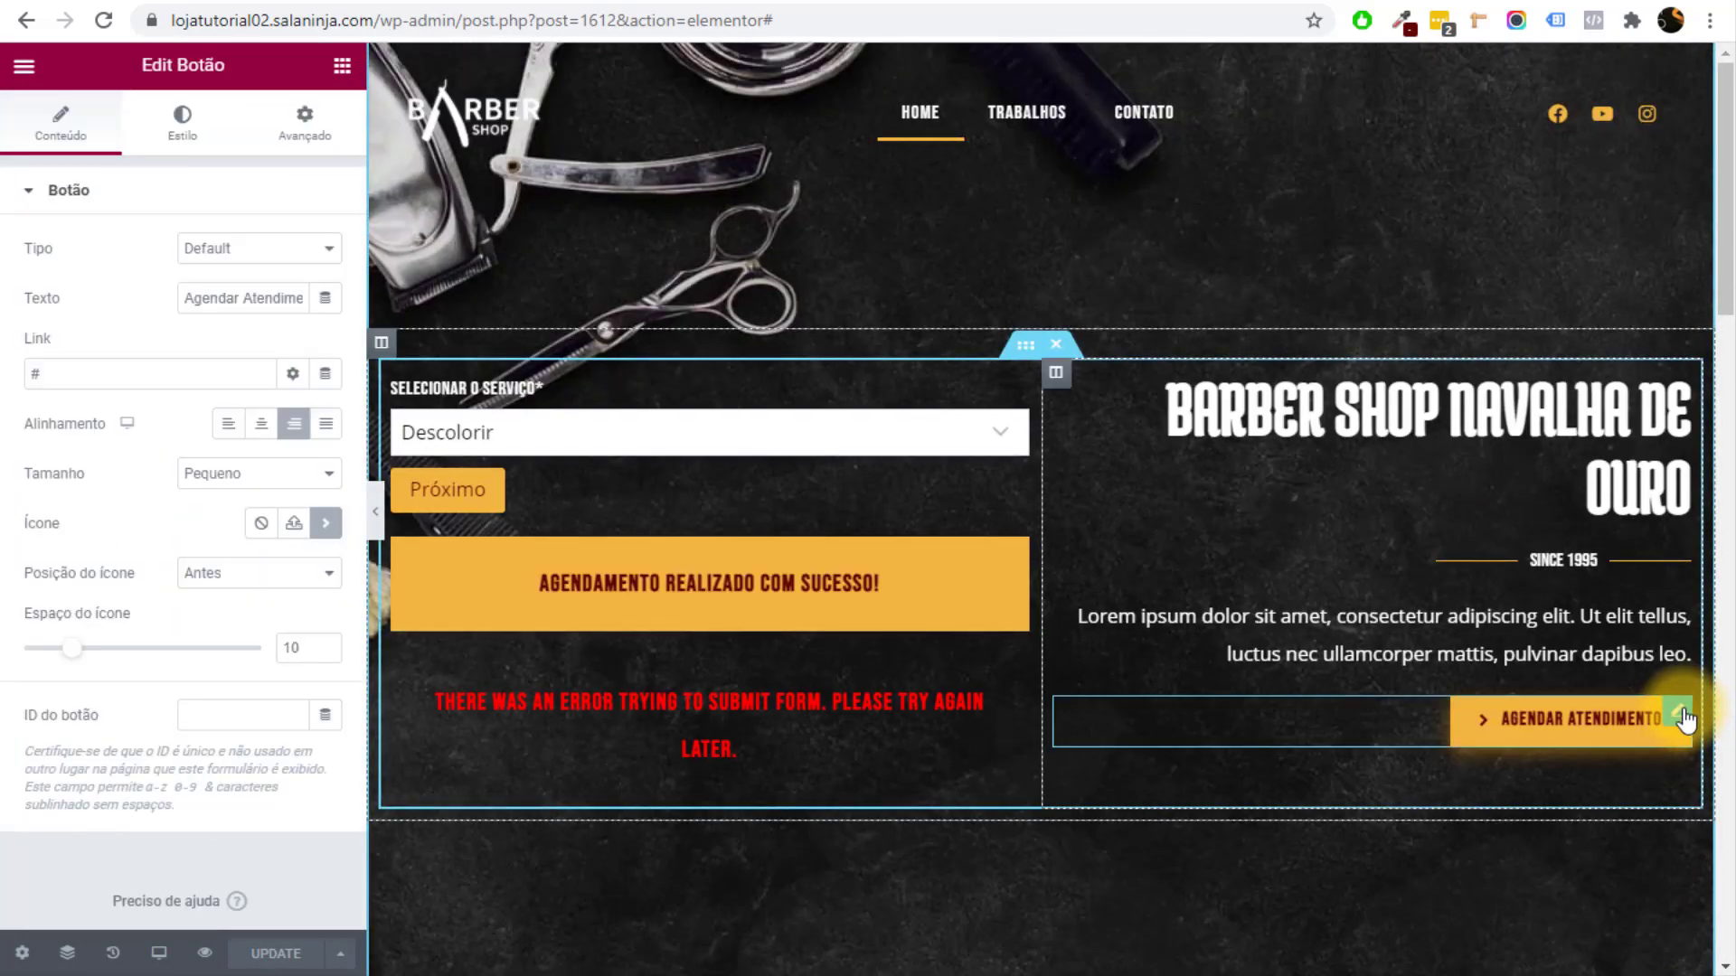
click(287, 135)
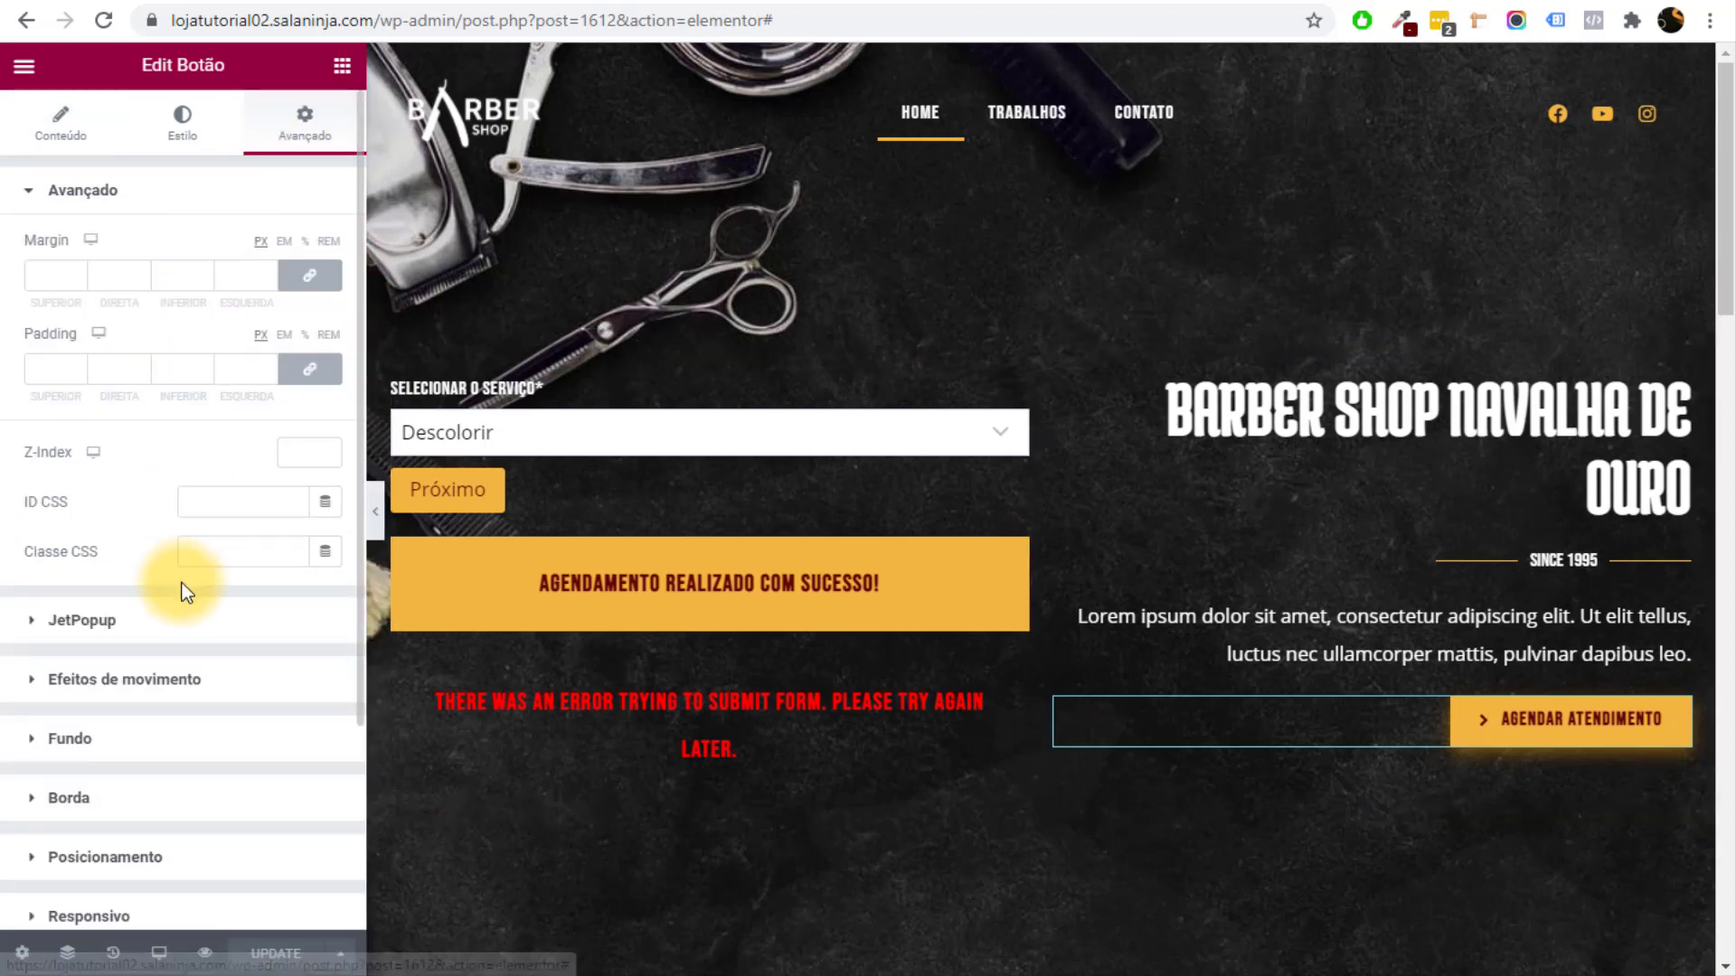
scroll(182, 588, down, 3)
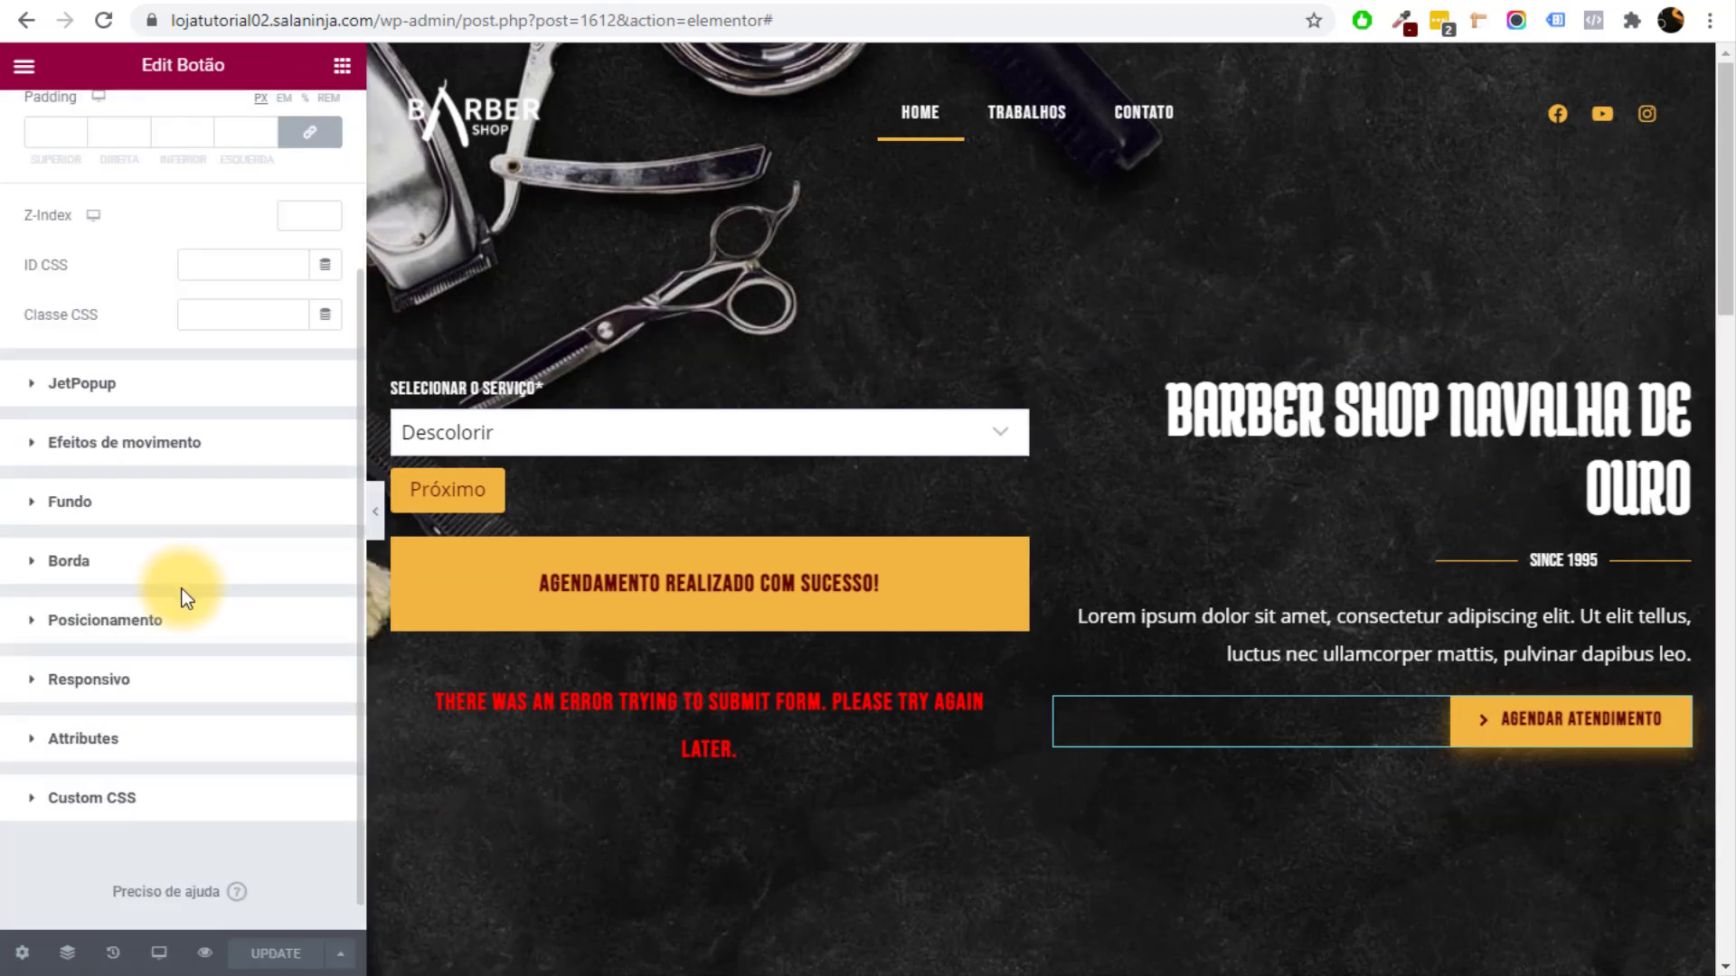
click(115, 384)
click(178, 353)
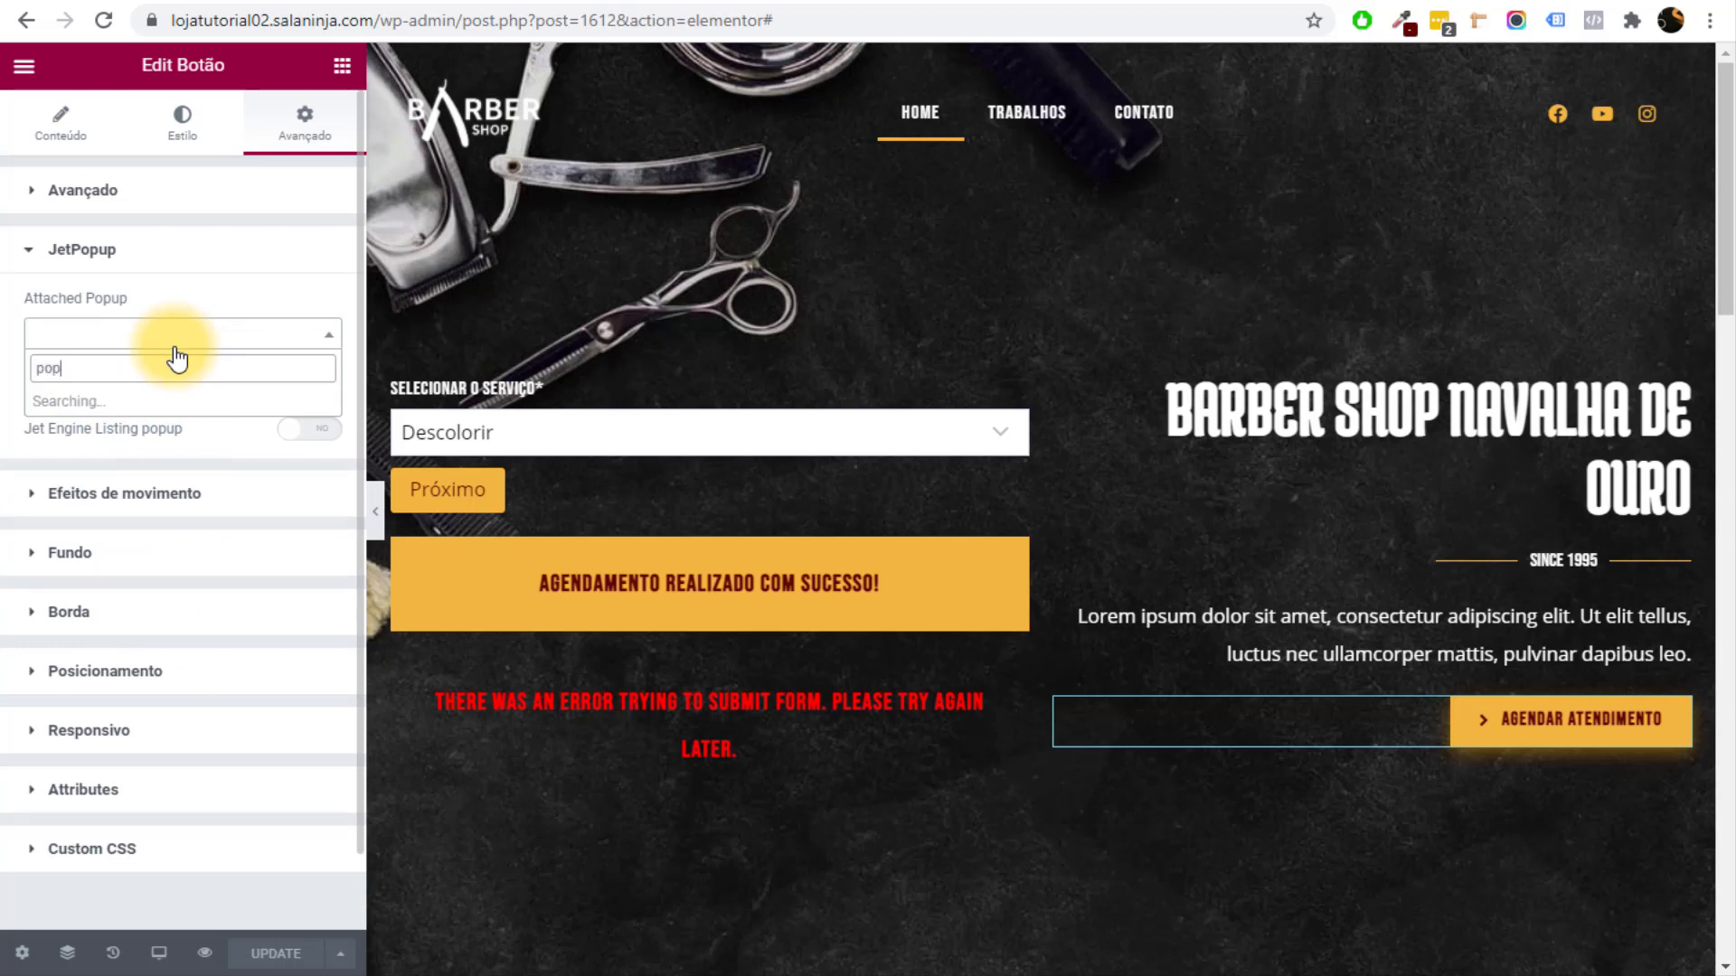
click(63, 405)
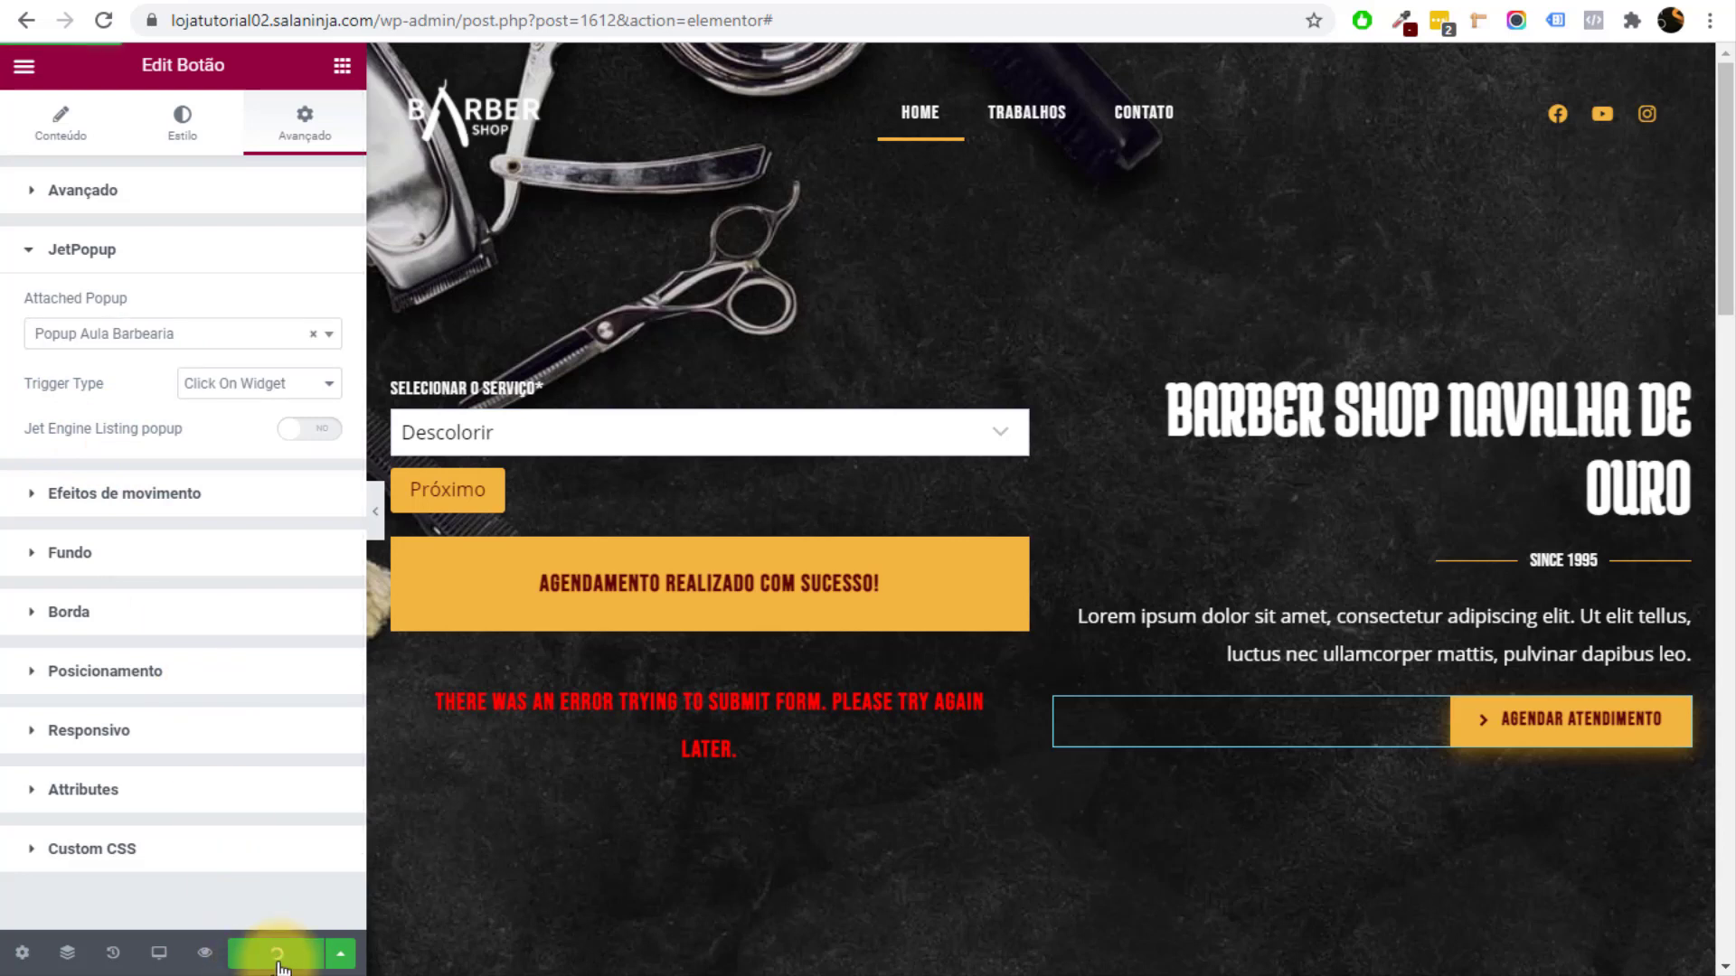
click(206, 953)
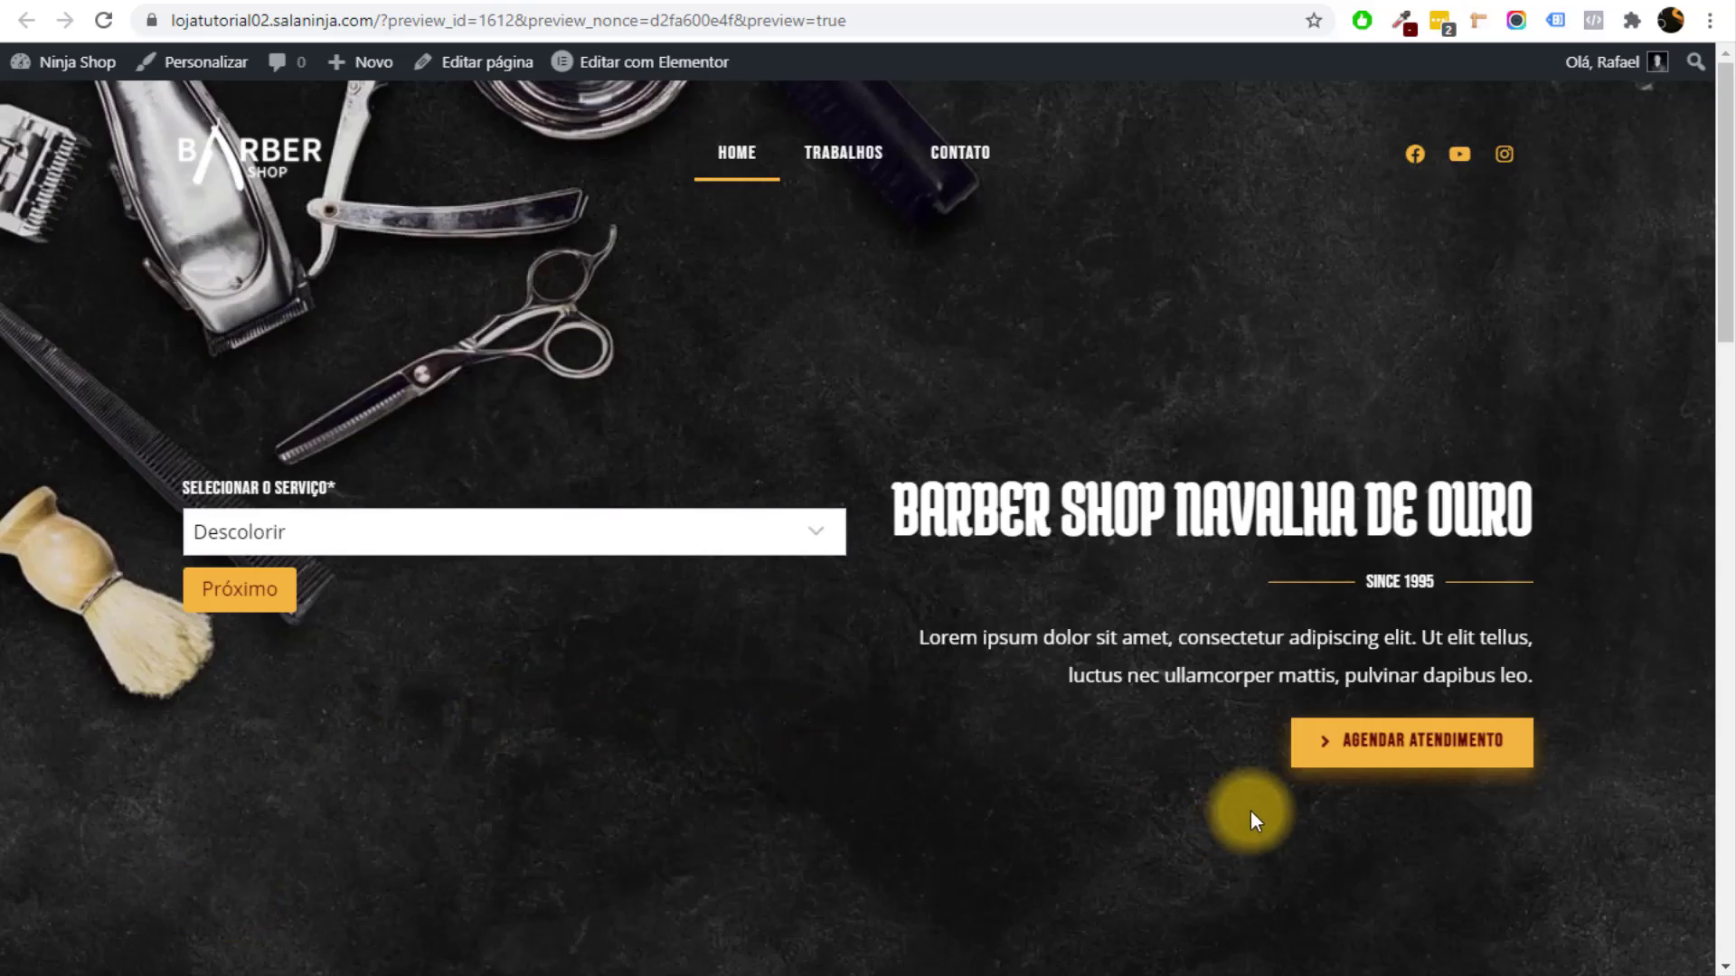
- Test that Agendar Atendimento opens the booking popup with its service list, then return to the editor
click(1365, 765)
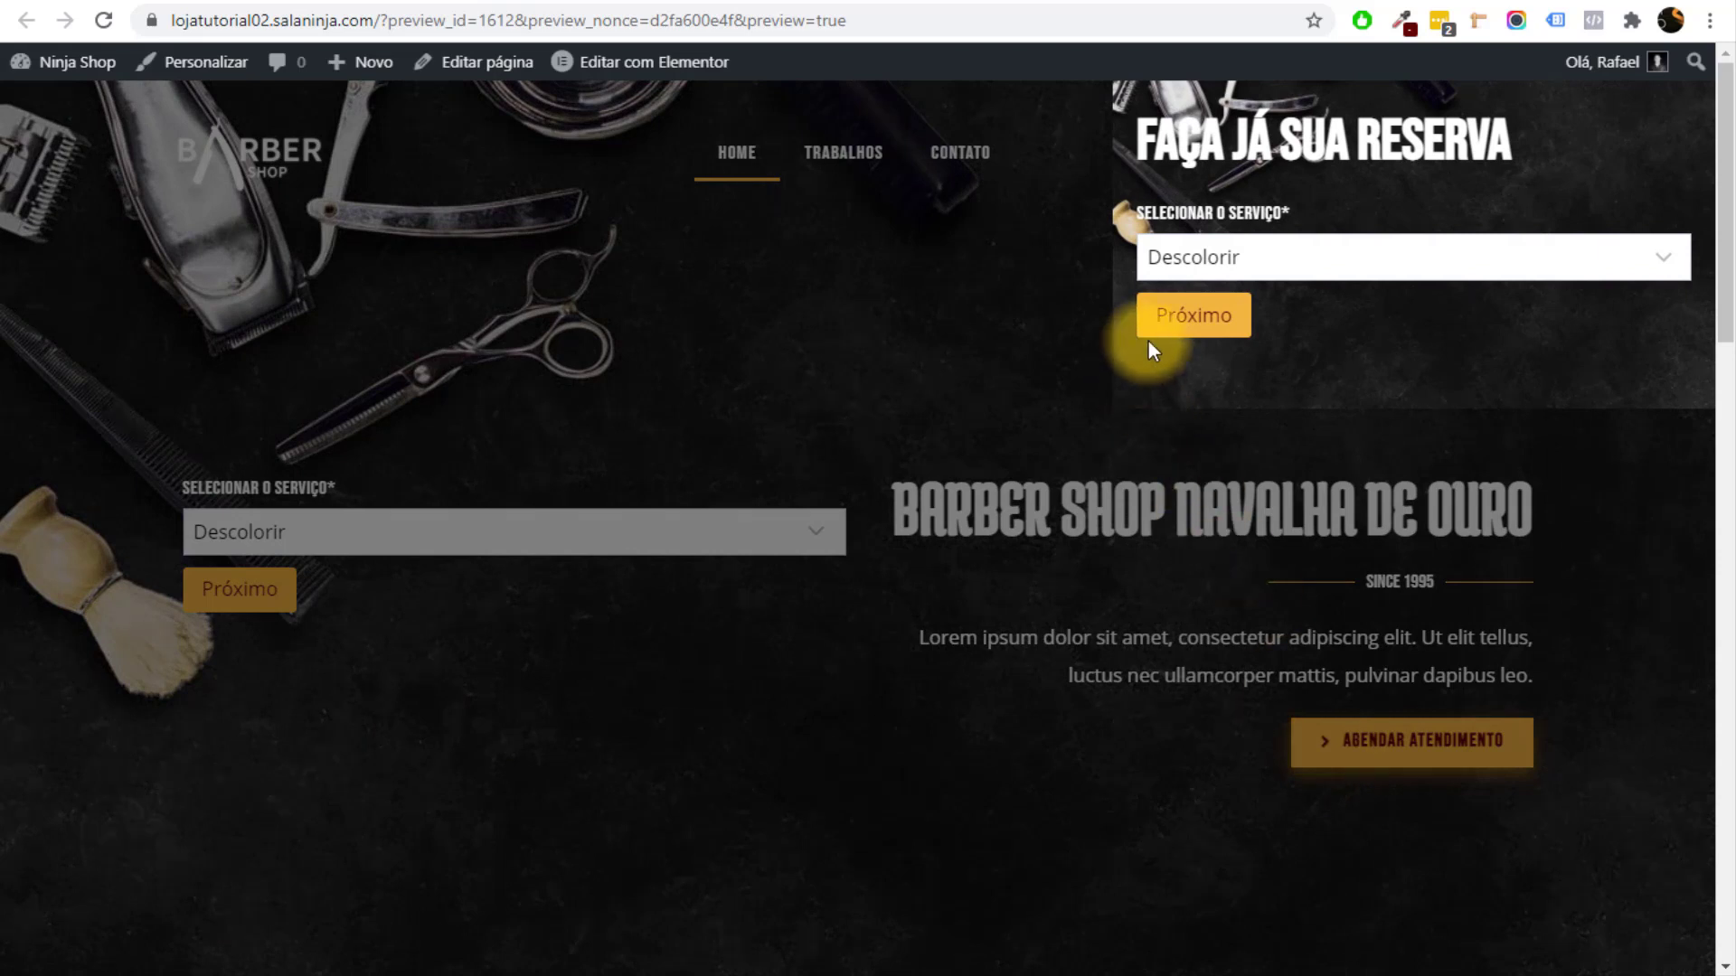
click(1338, 263)
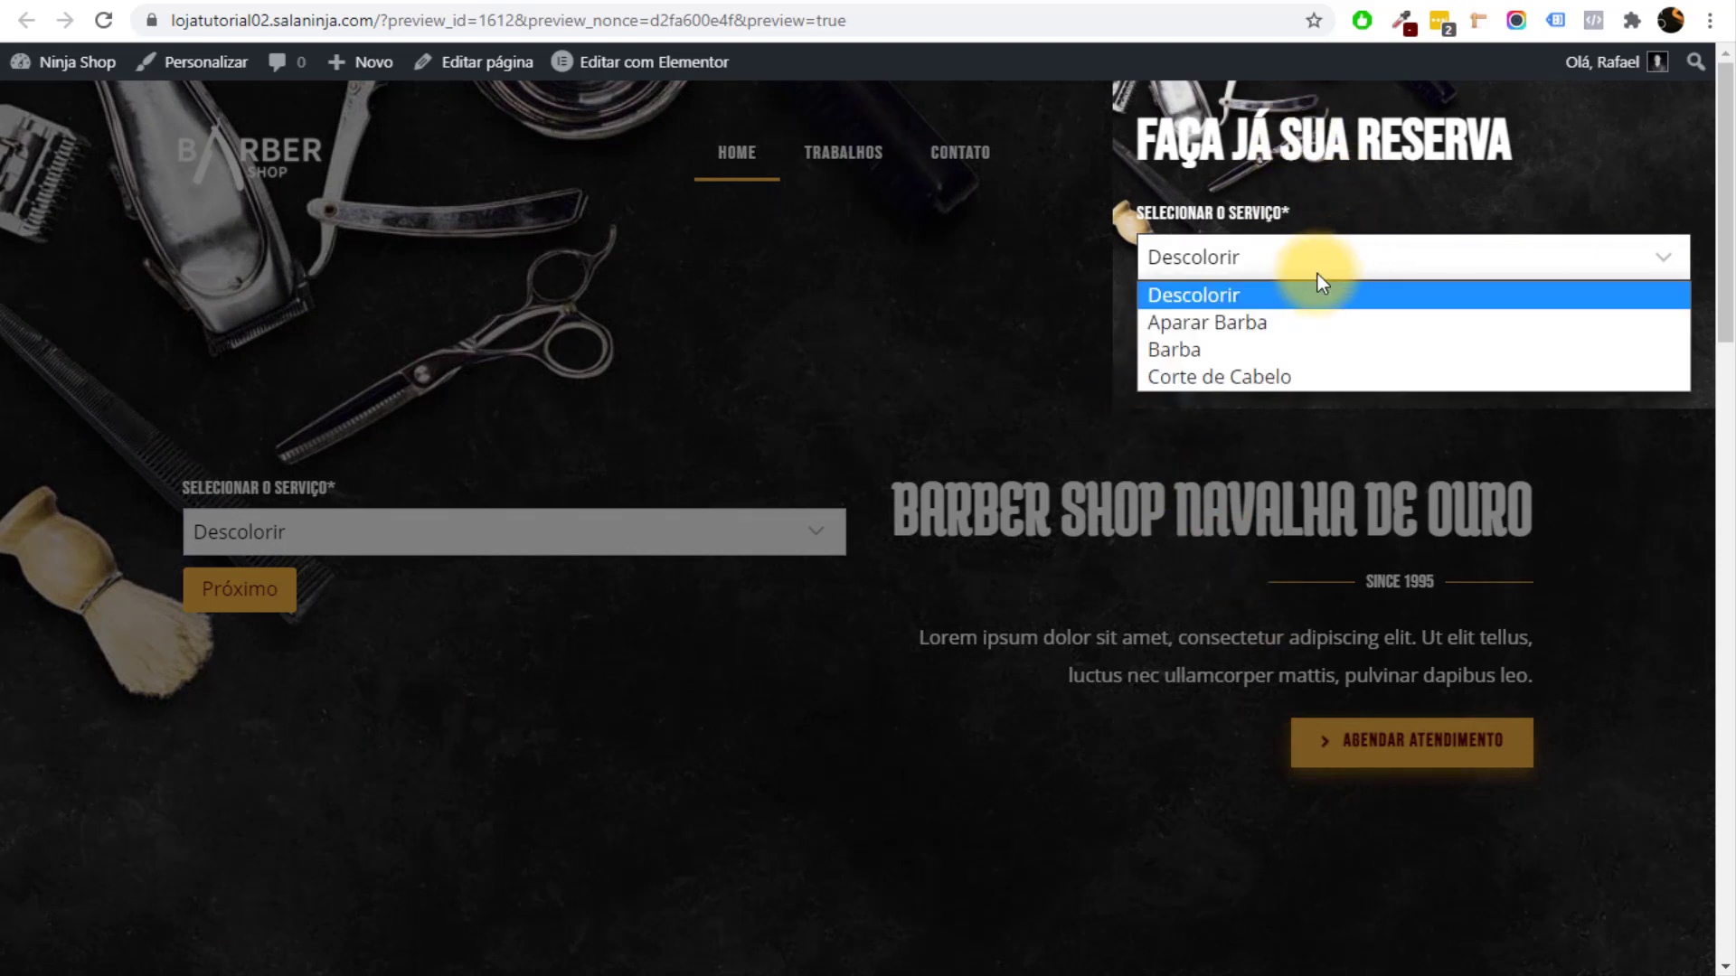
click(1285, 246)
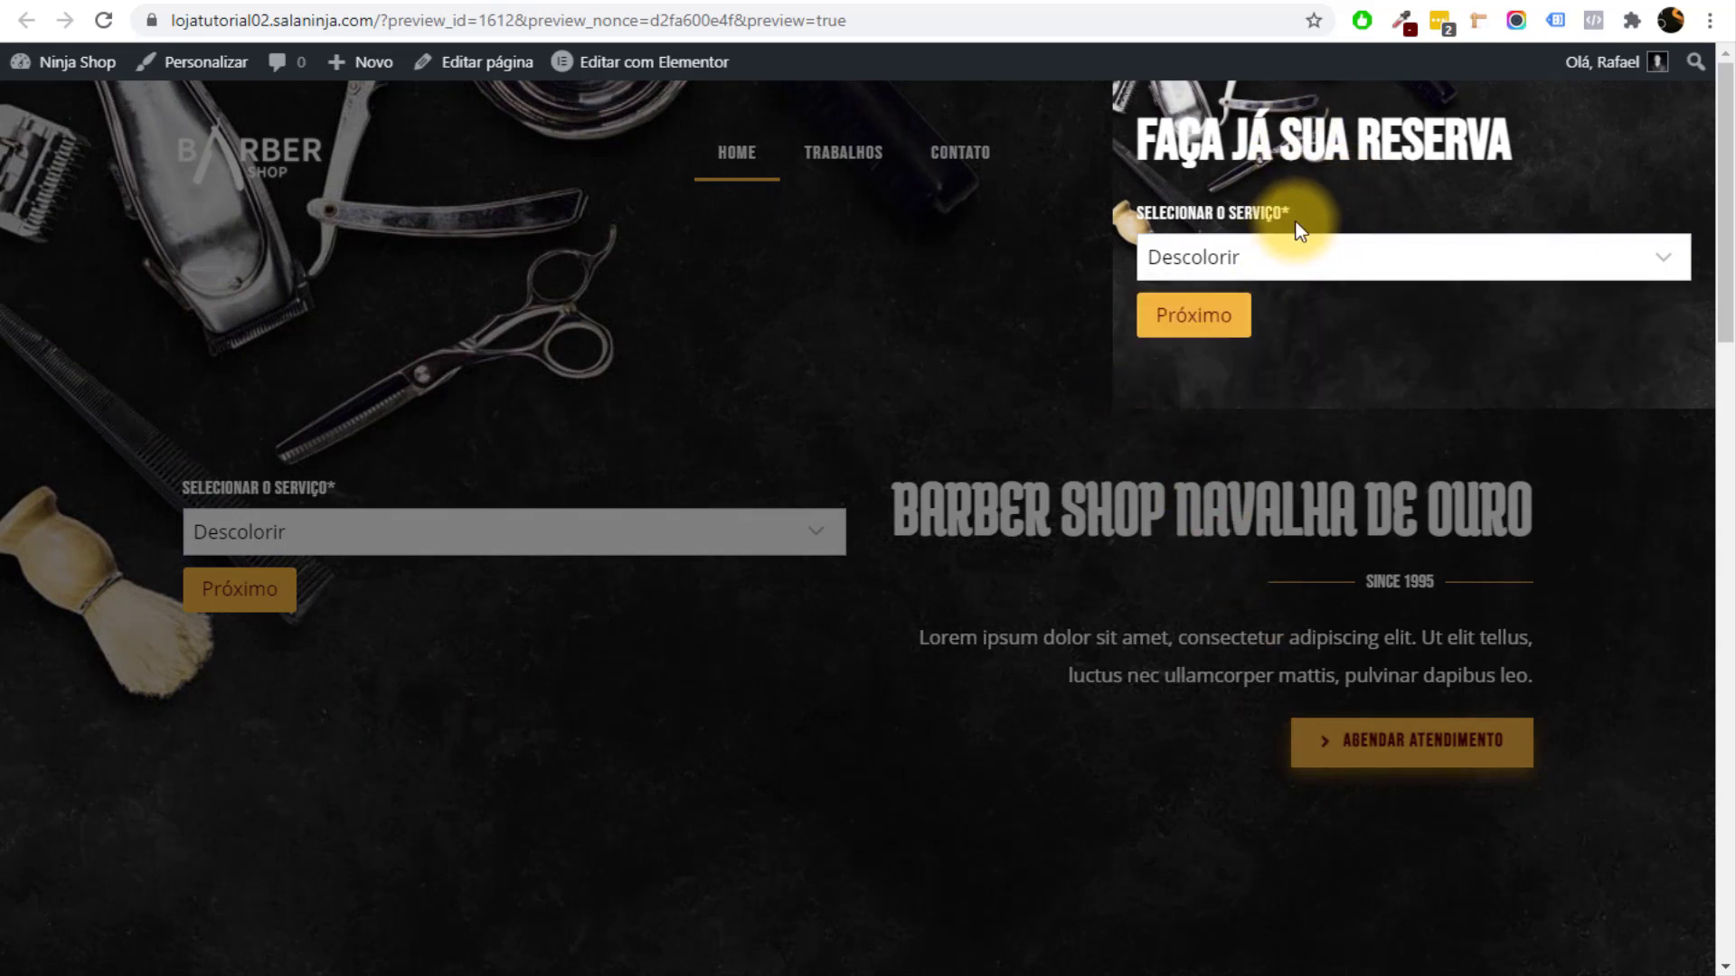
click(750, 758)
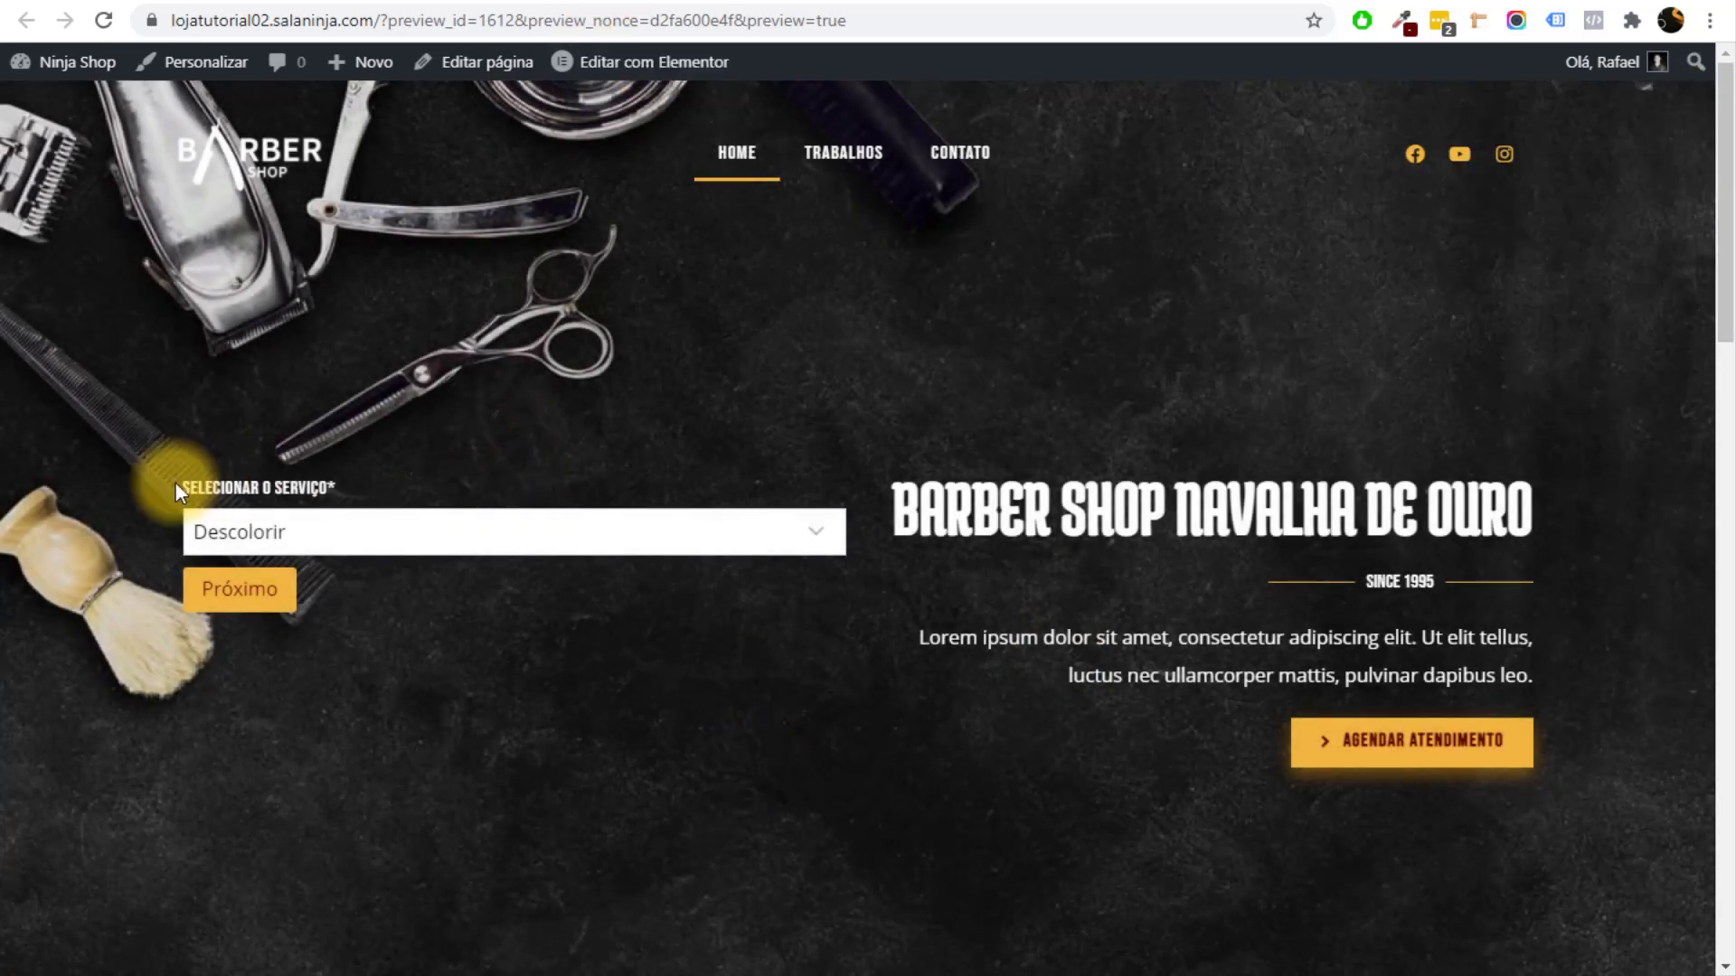
drag(155, 484, 453, 573)
click(503, 616)
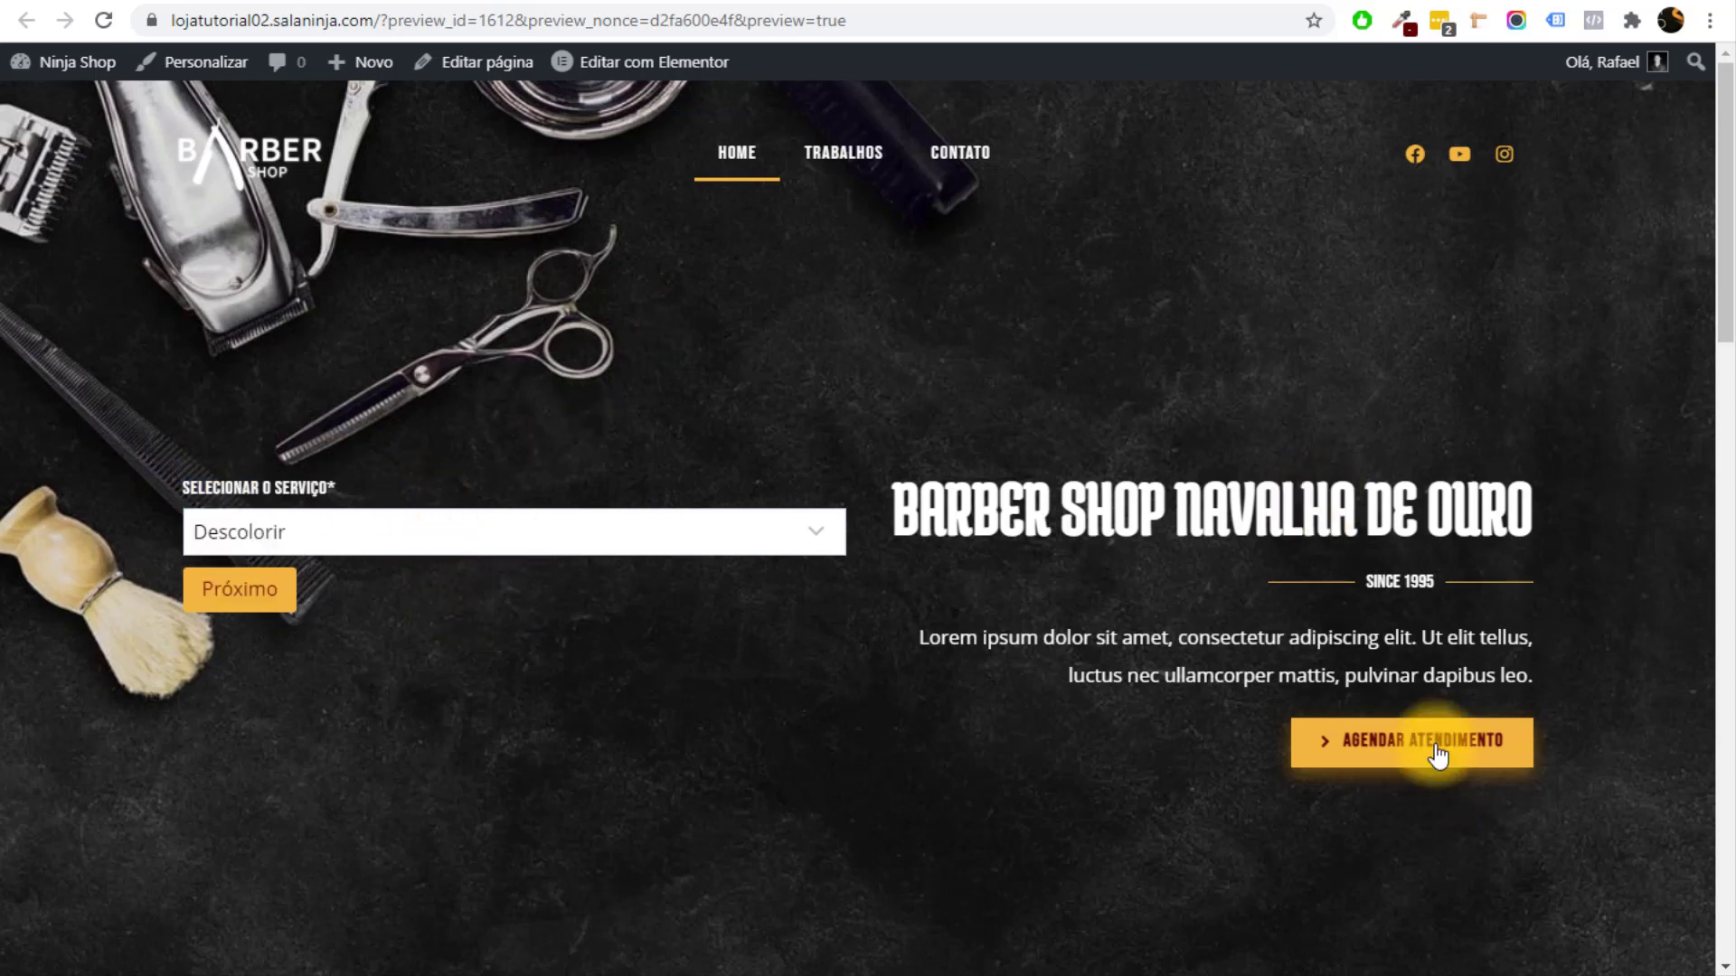
click(1437, 755)
click(638, 321)
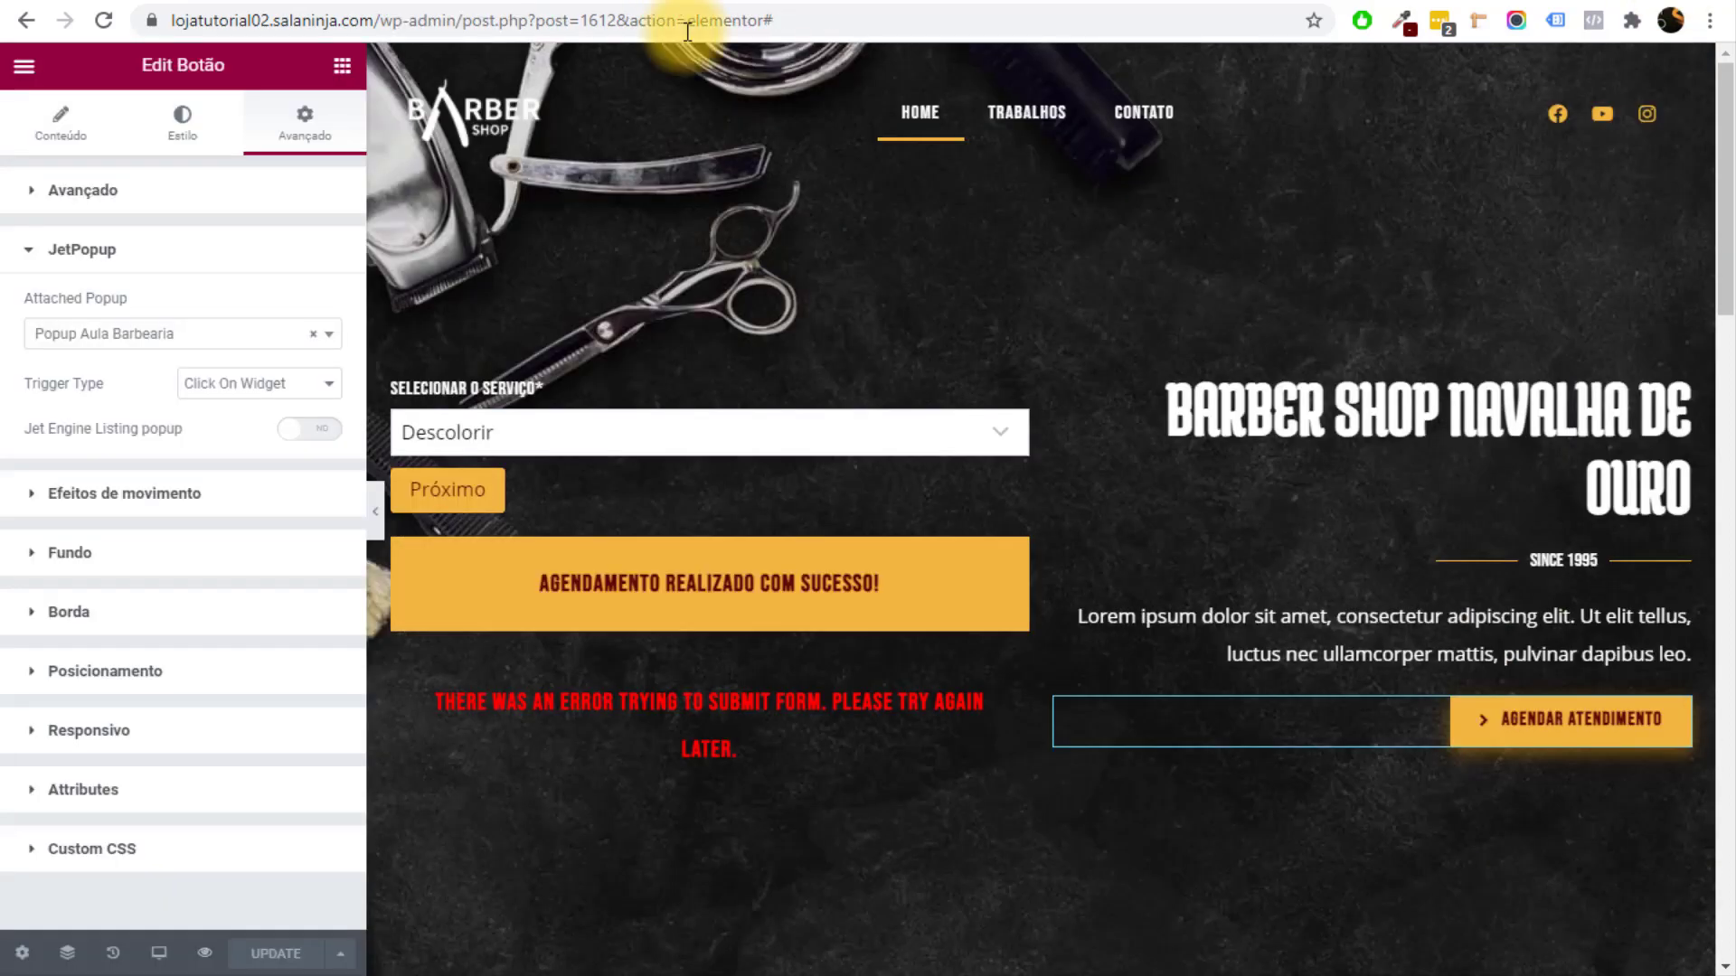
- Delete the duplicate Form widget from the Home page and update the page
right_click(801, 389)
click(899, 724)
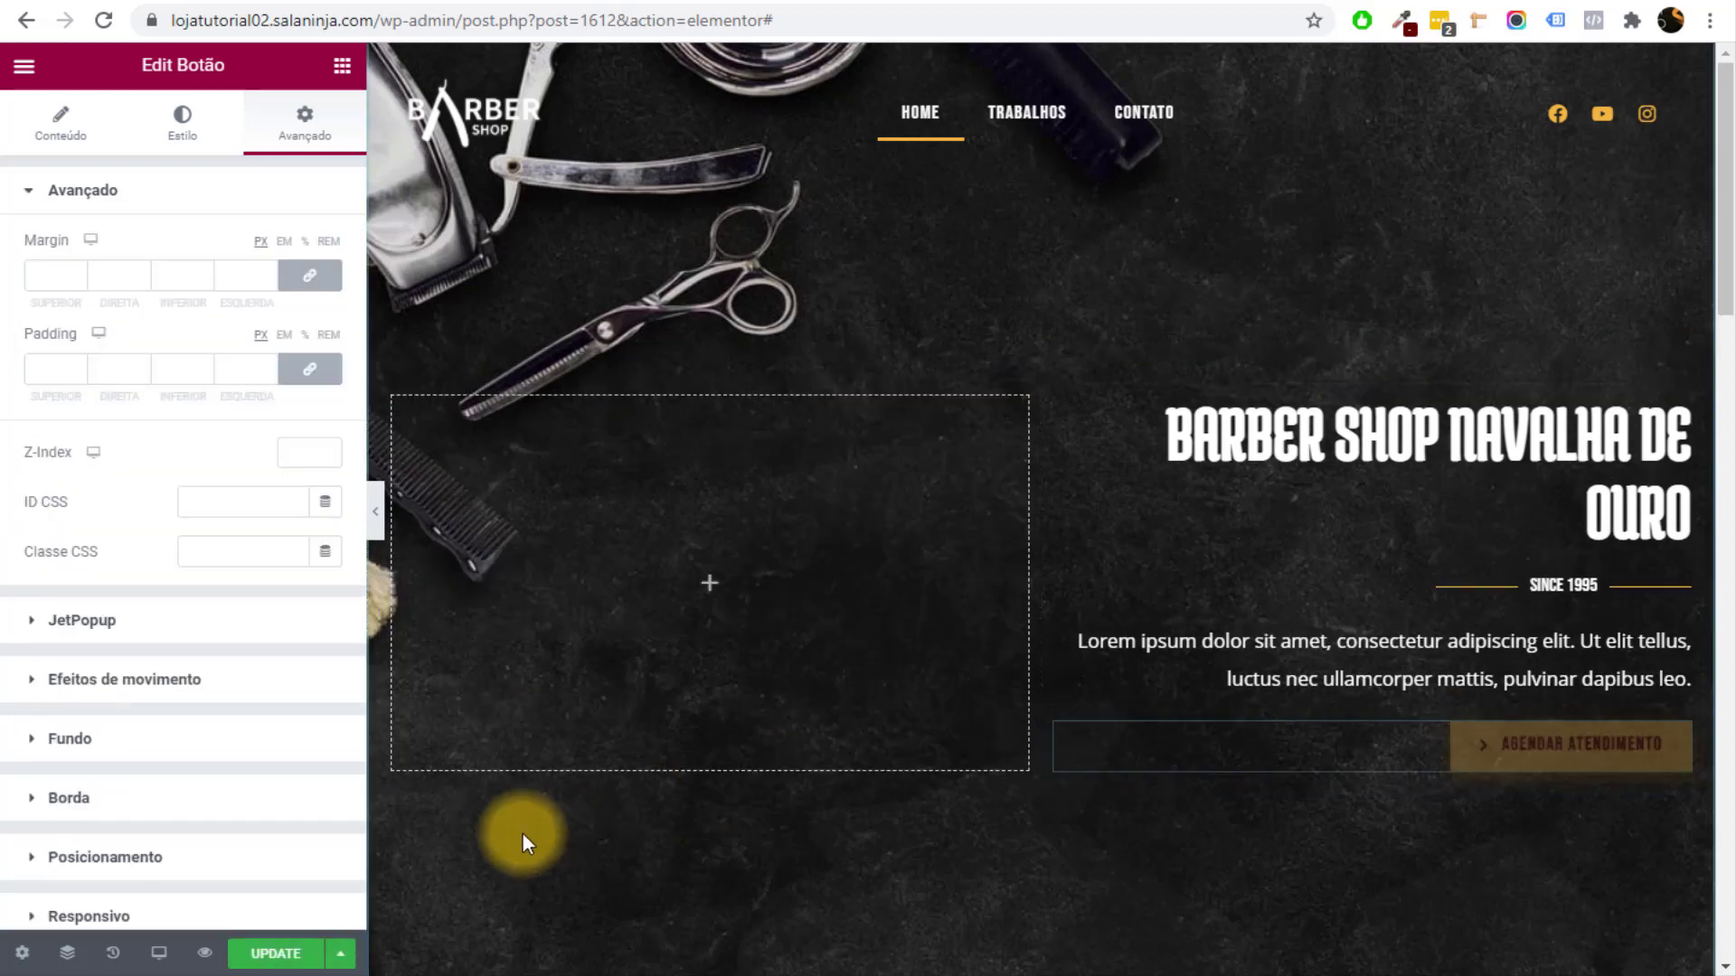
click(271, 951)
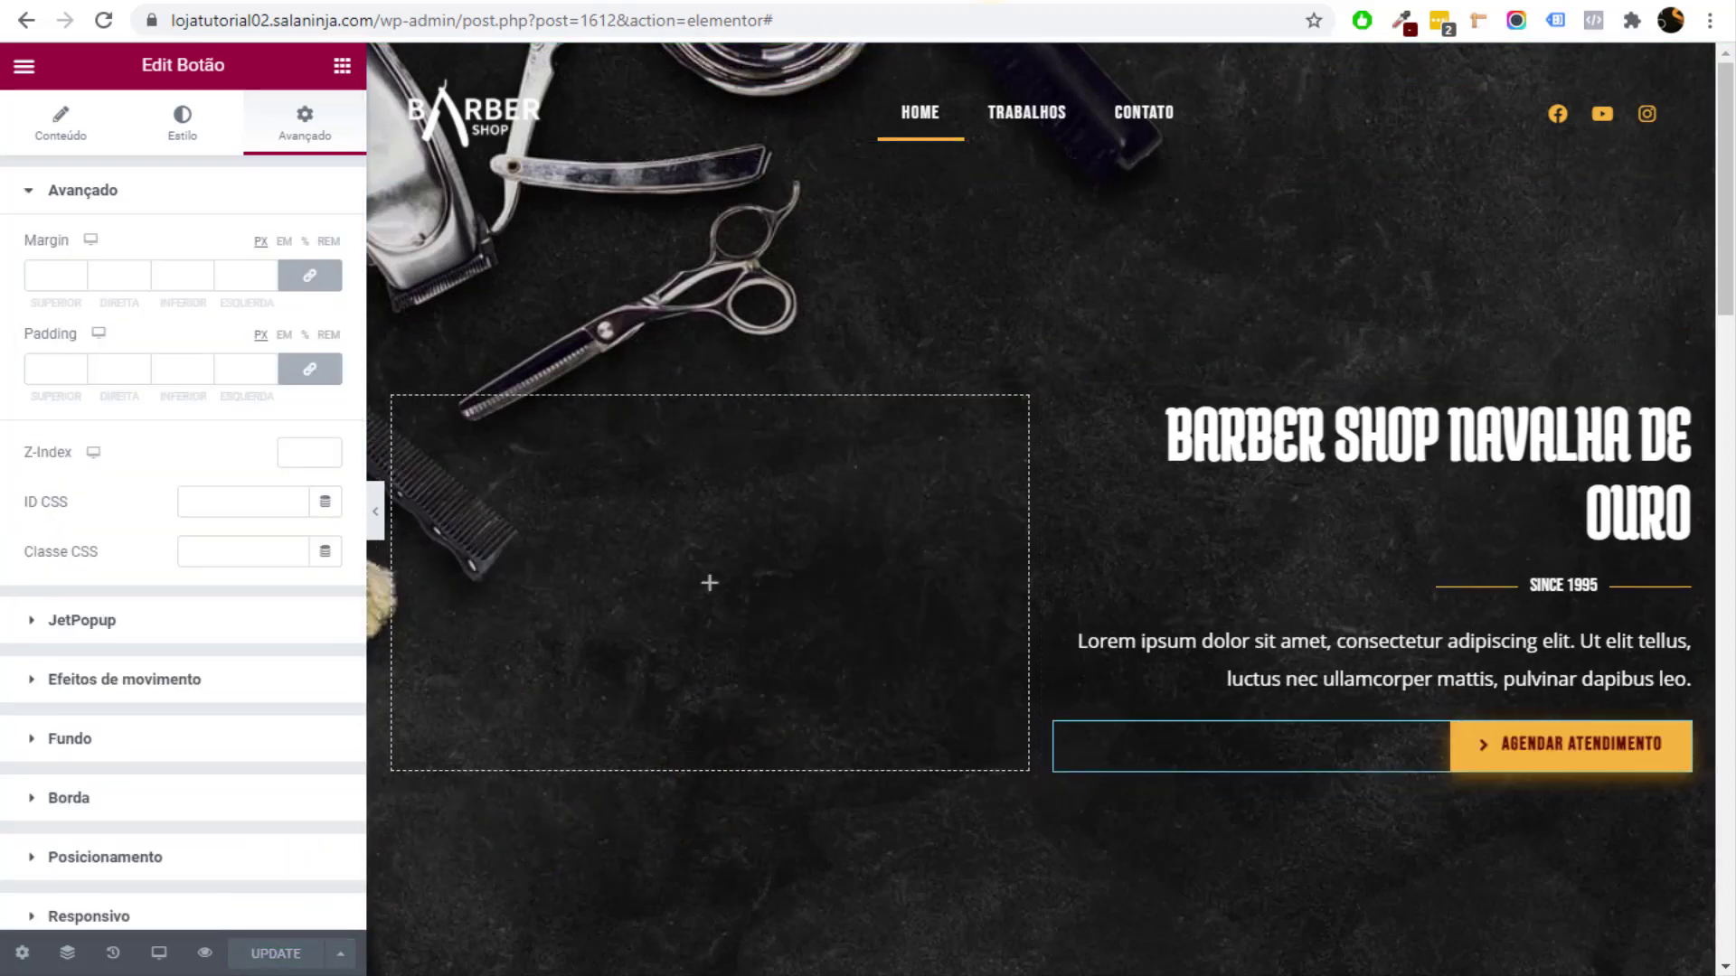
- In the preview, open the booking popup and select Corte de Cabelo as the service
key(ctrl+Tab)
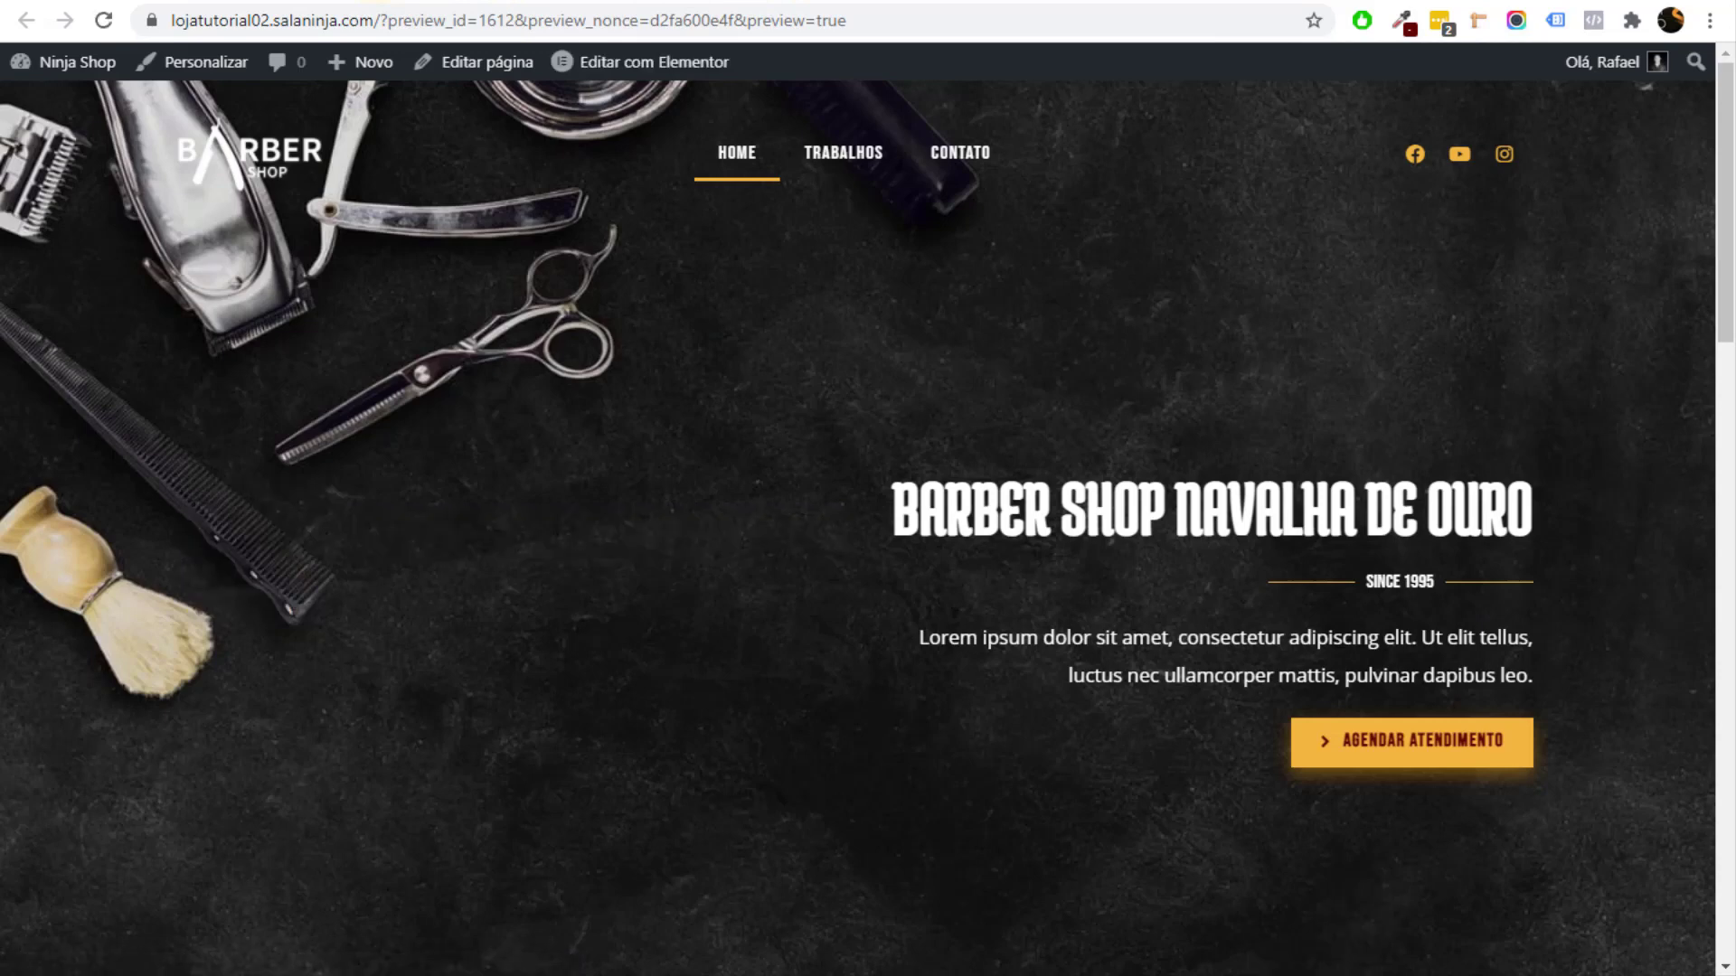
click(1386, 762)
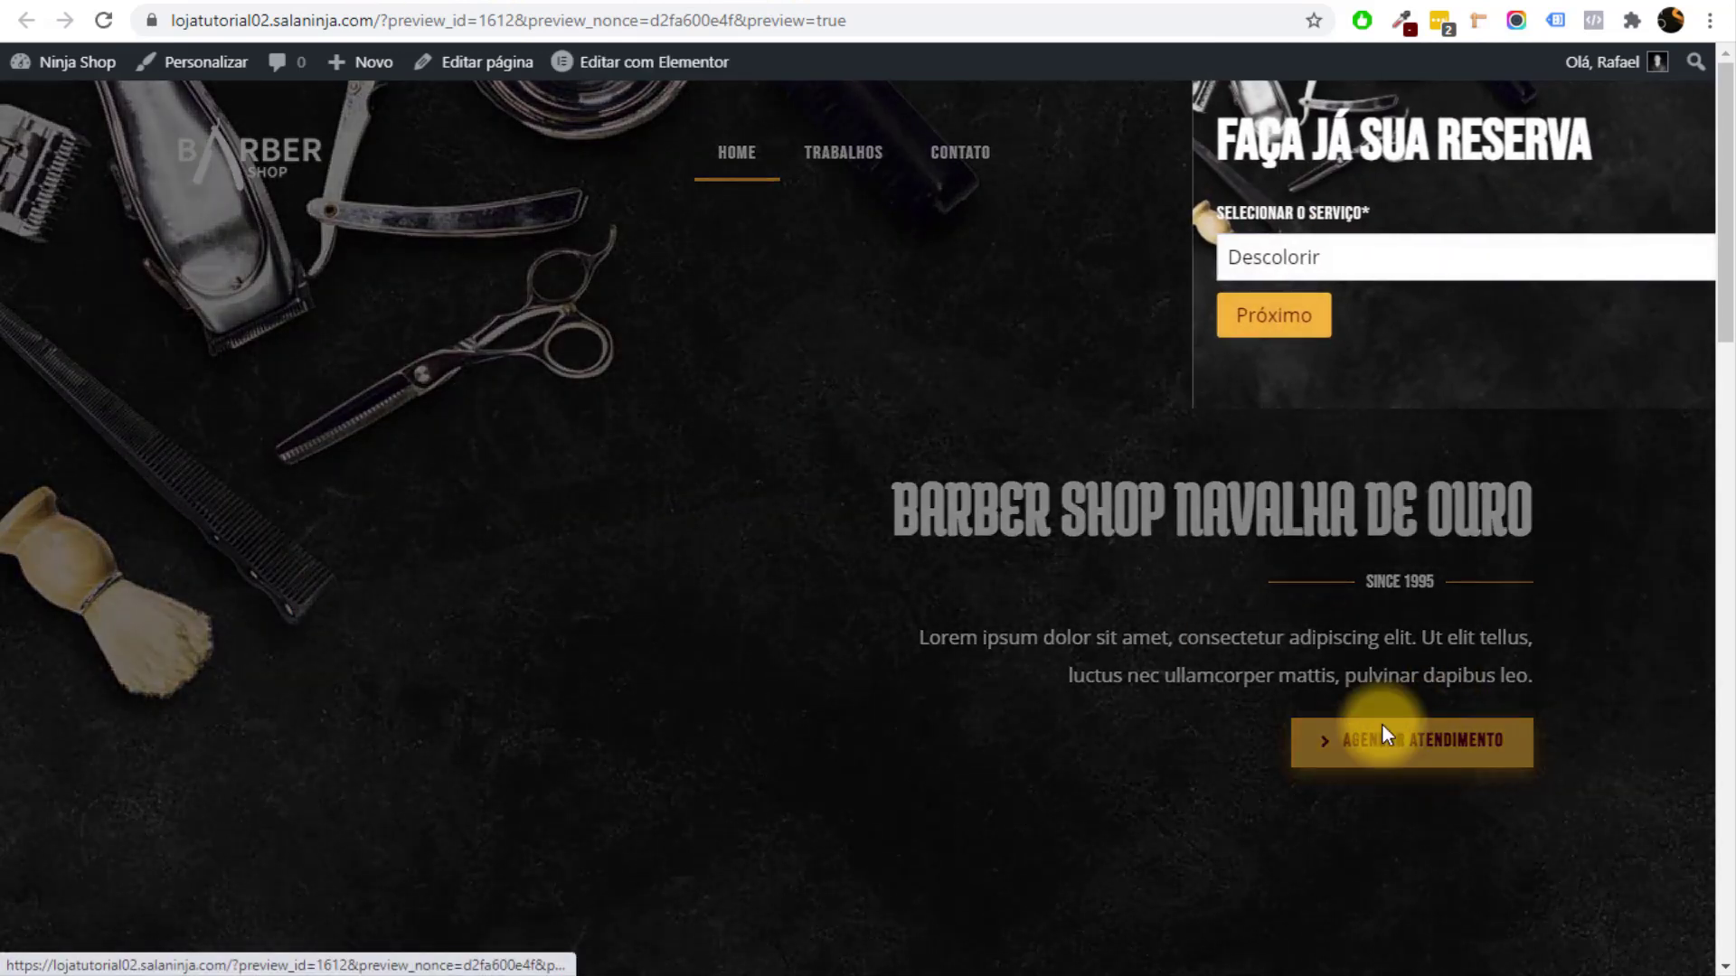
click(1288, 271)
click(1229, 386)
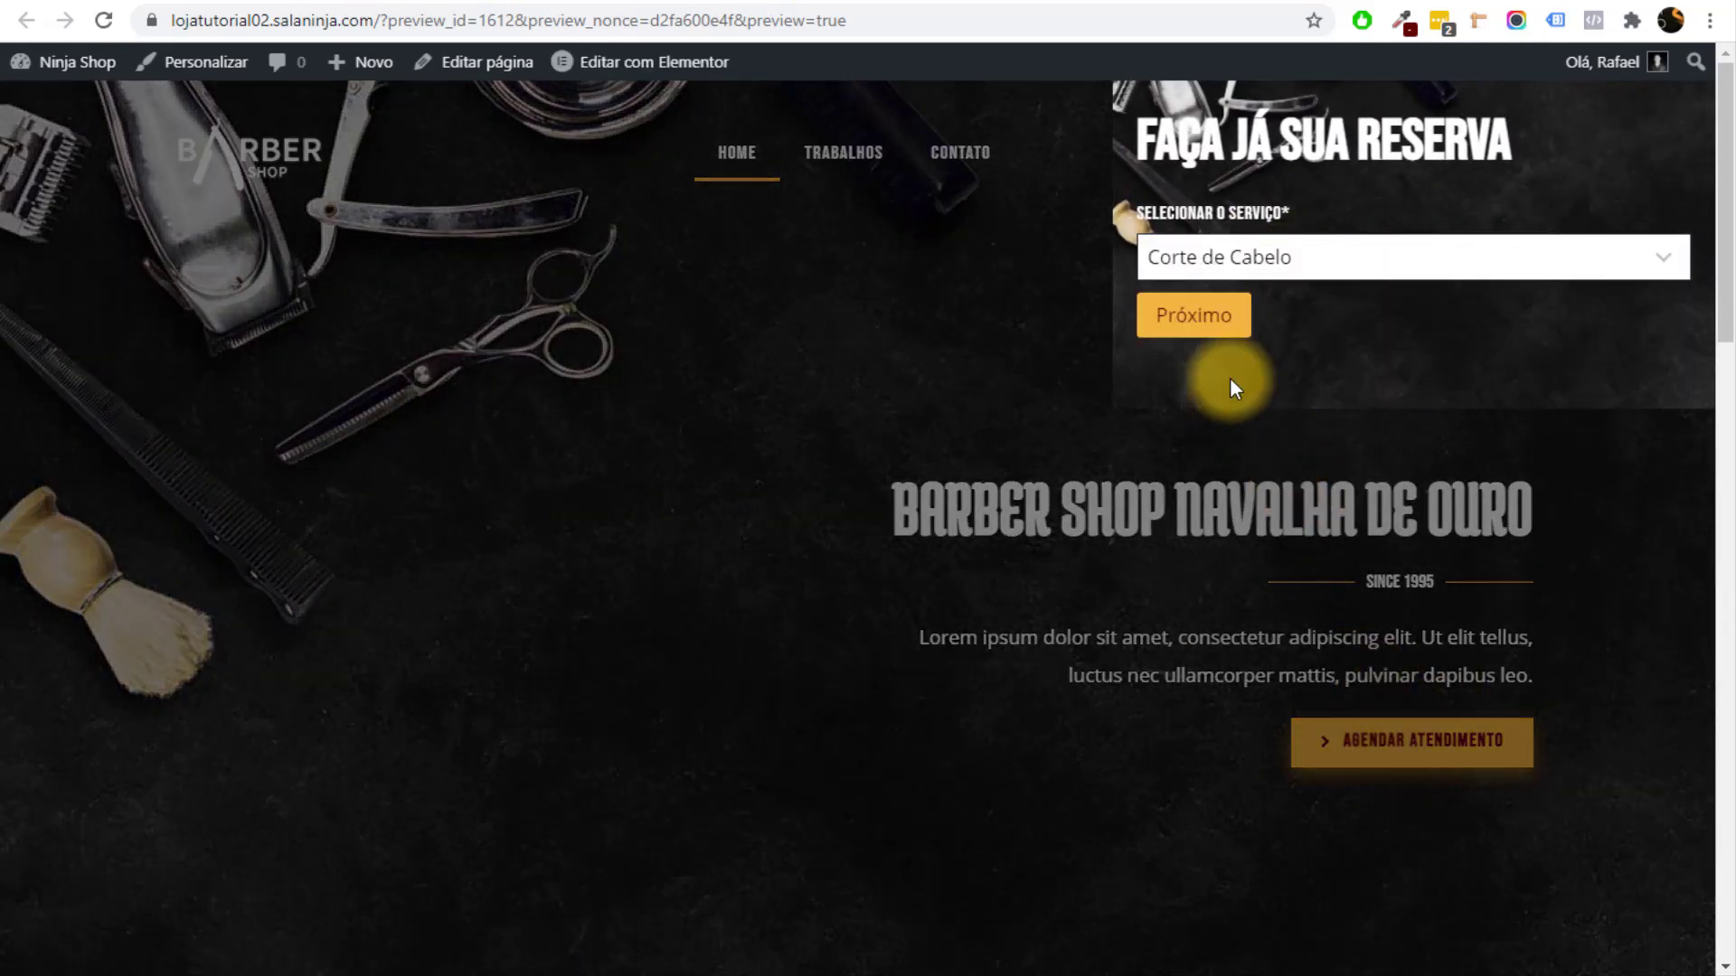
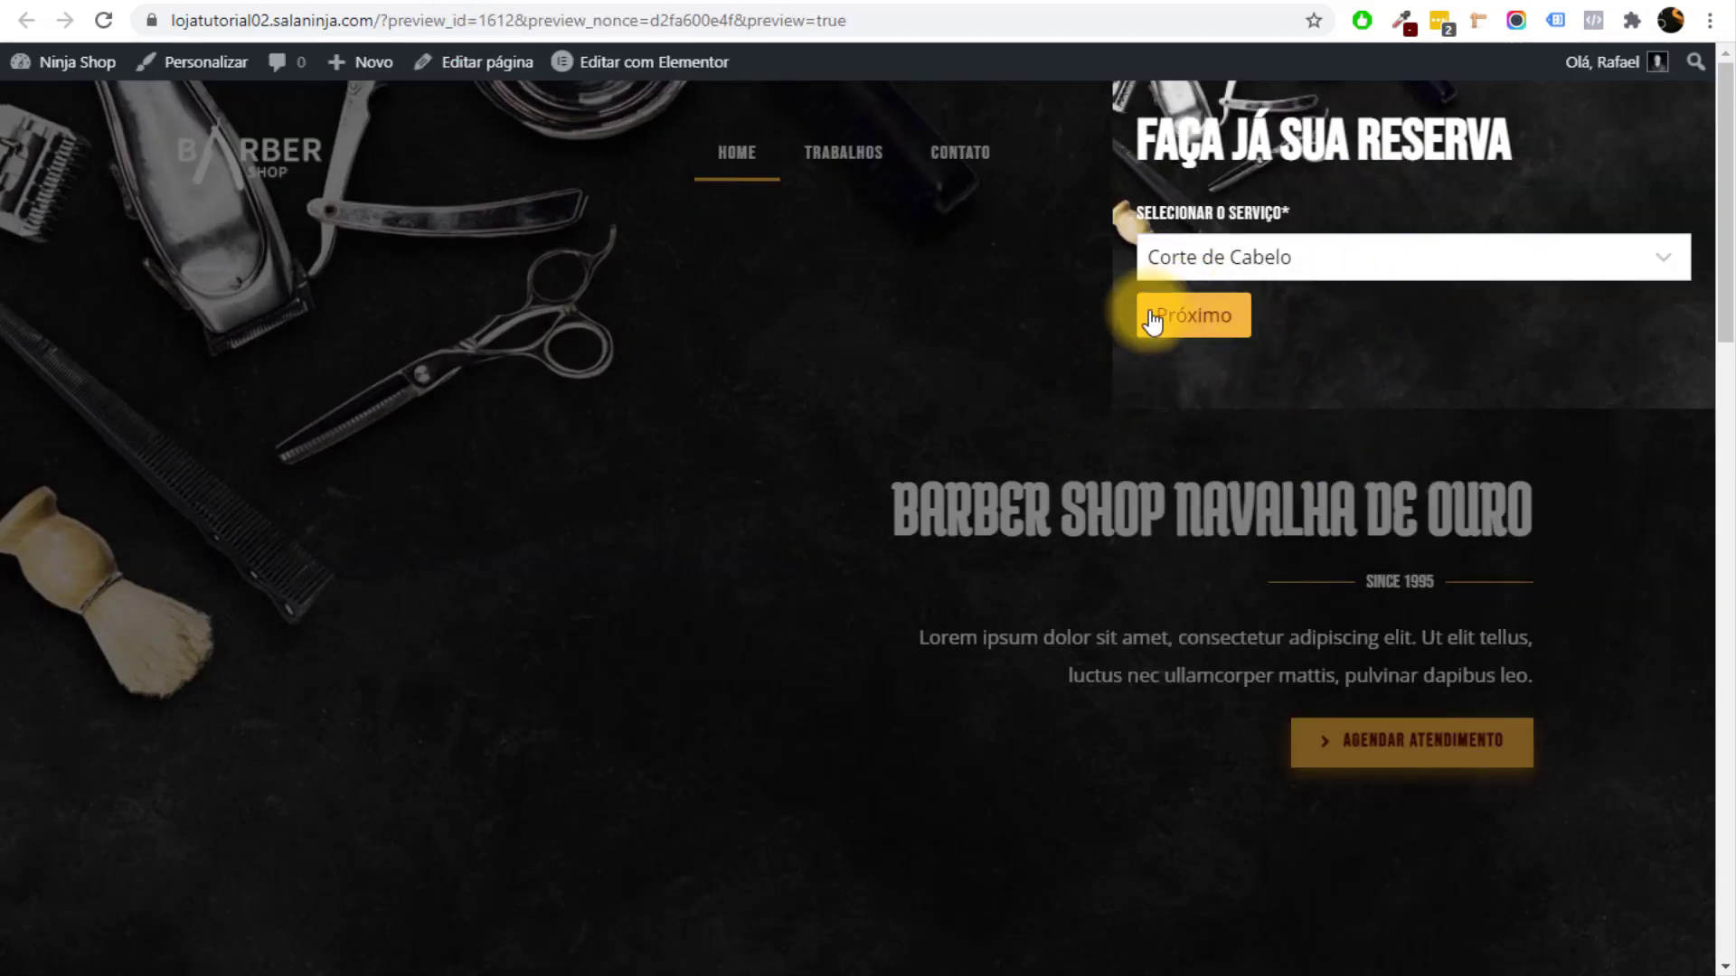
- Close the booking form popup and go to the WordPress admin dashboard
click(1021, 300)
scroll(971, 312, down, 8)
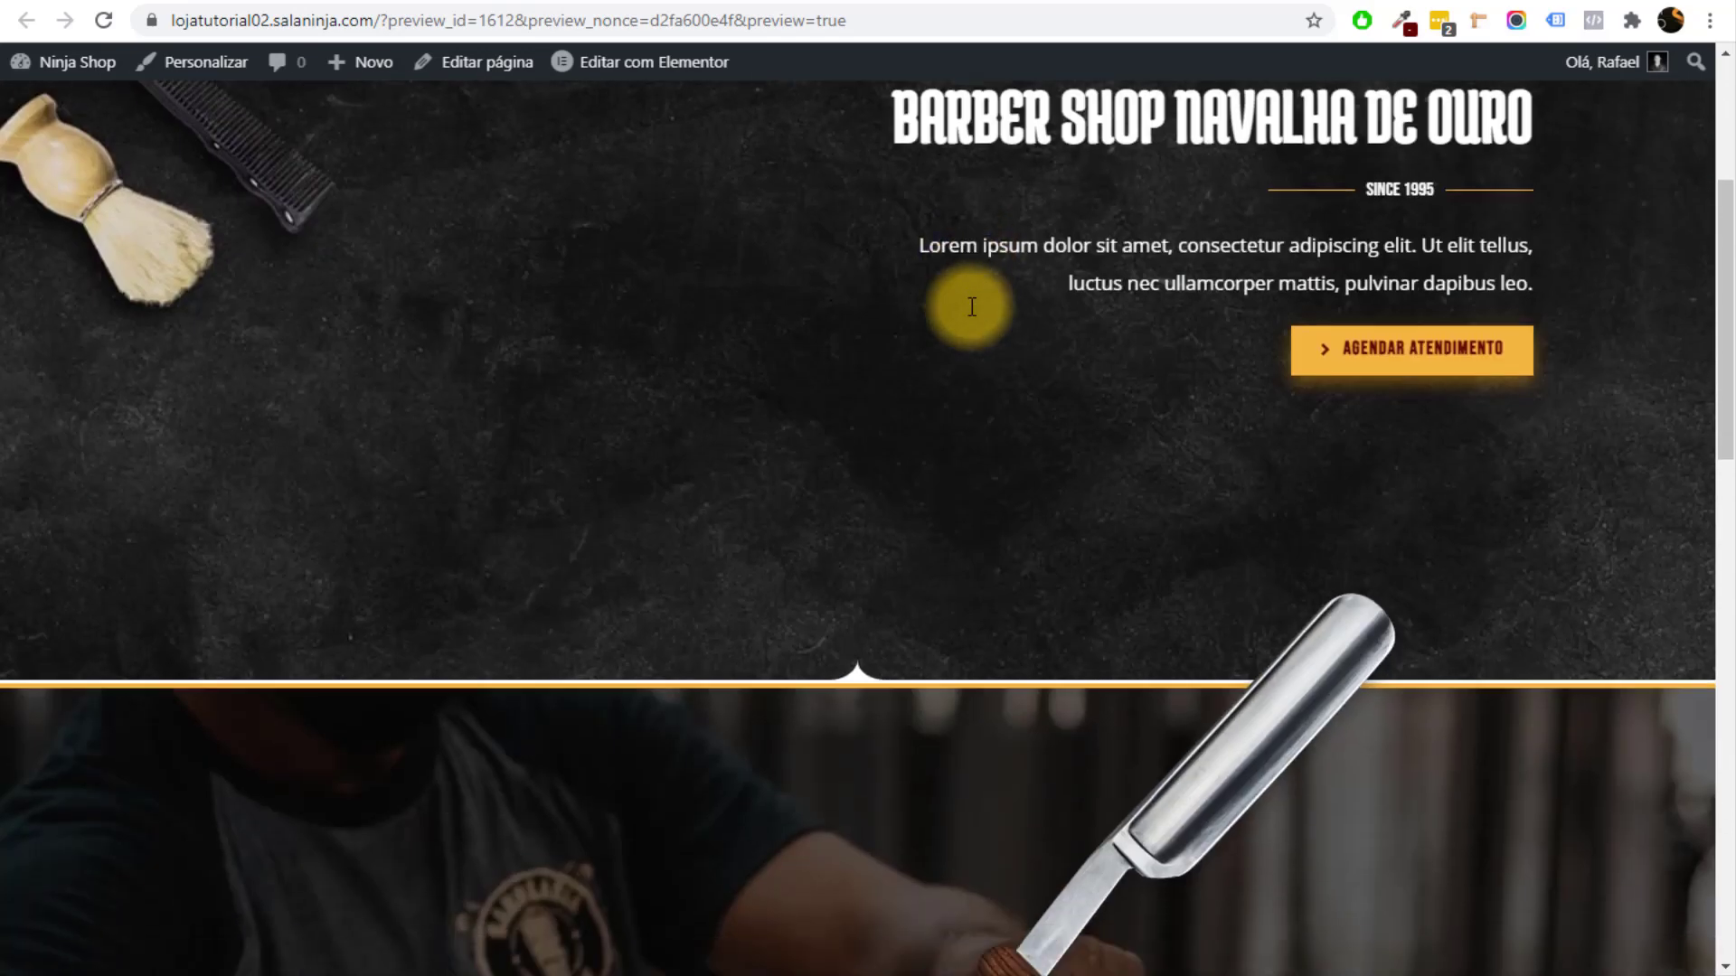
scroll(948, 235, up, 10)
mouse_move(63, 61)
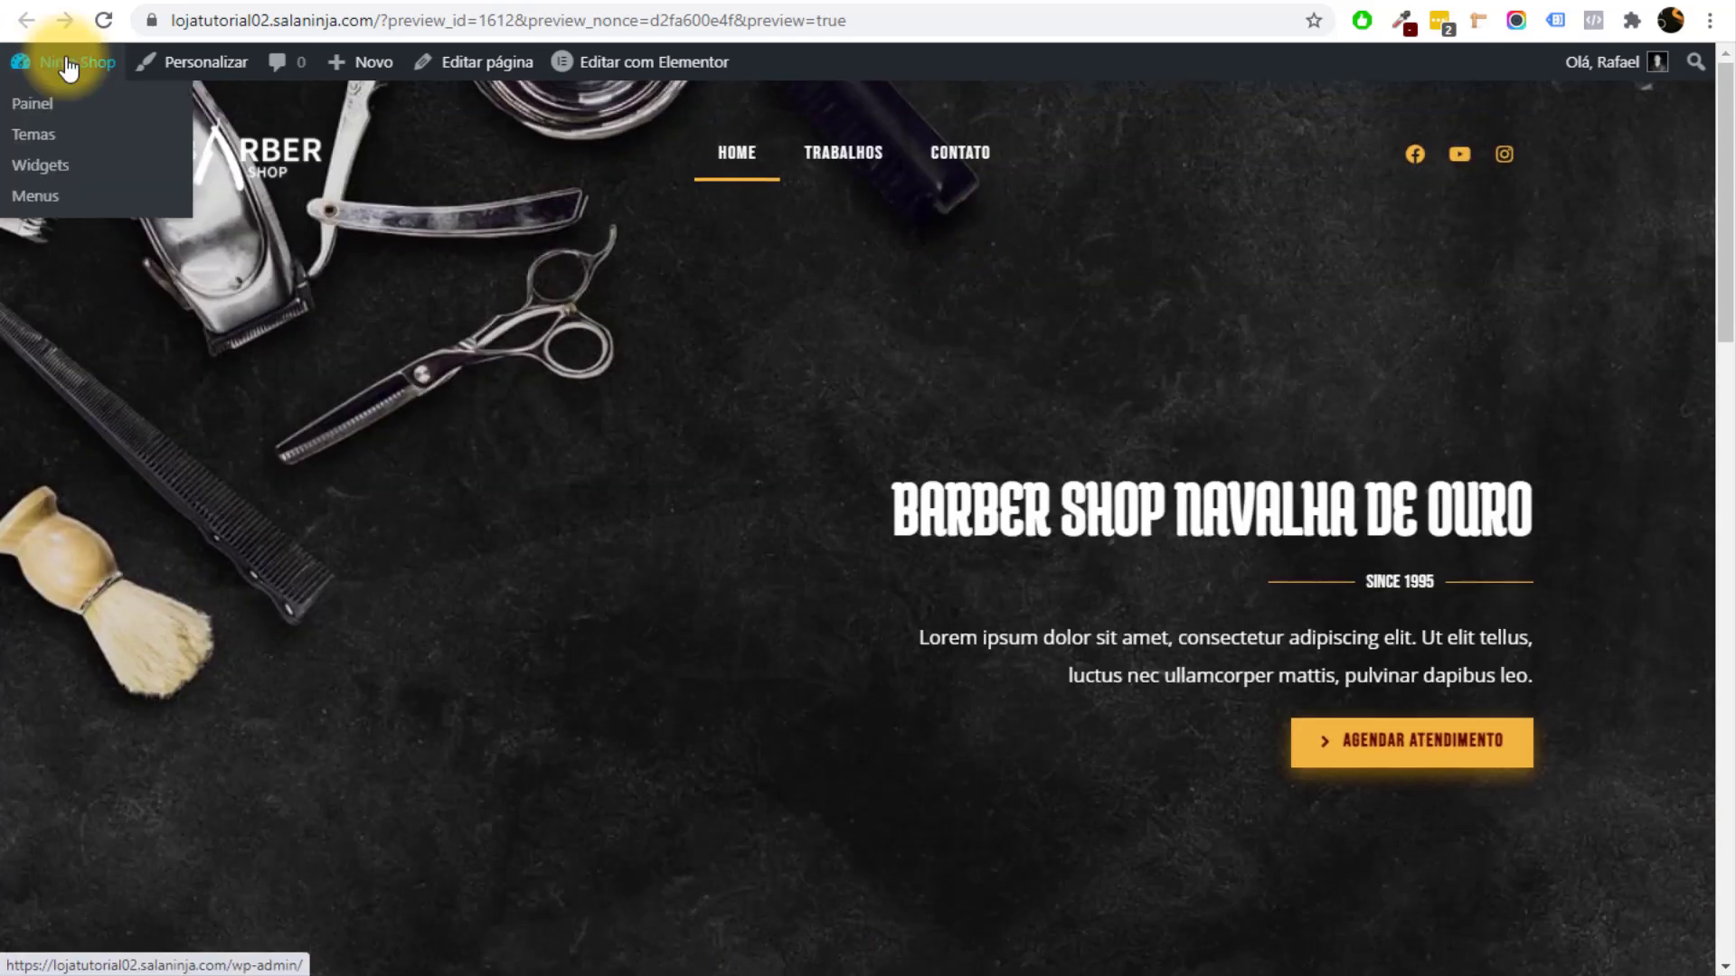
click(70, 118)
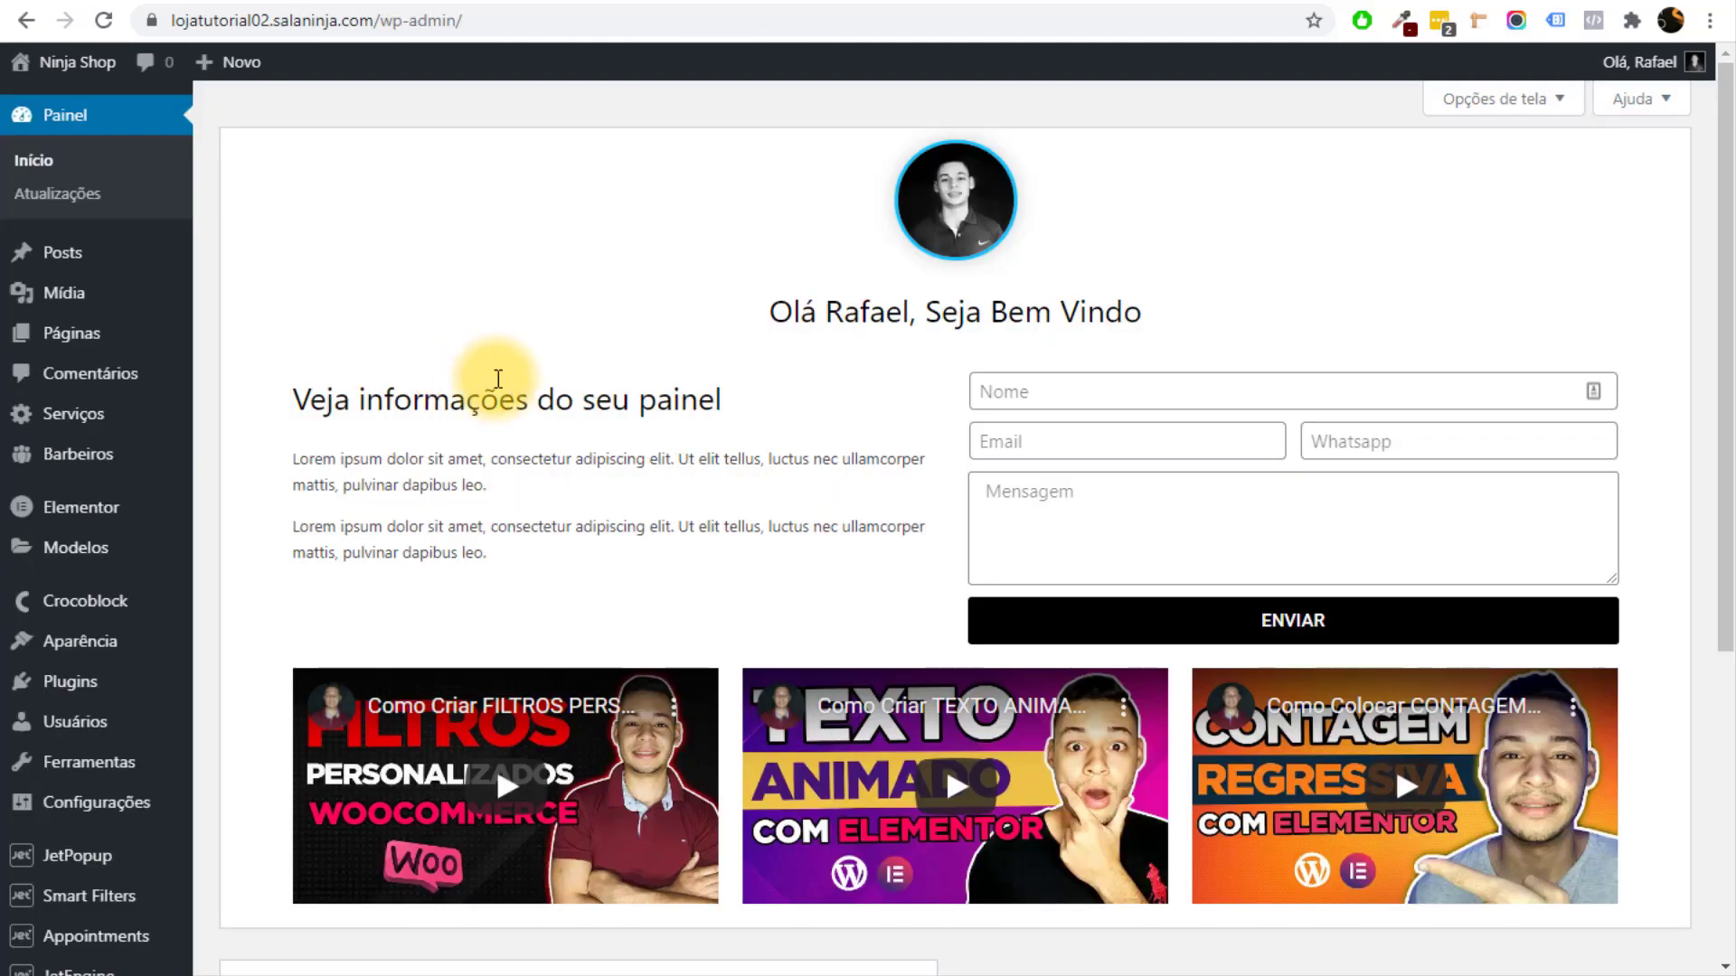
scroll(443, 389, down, 5)
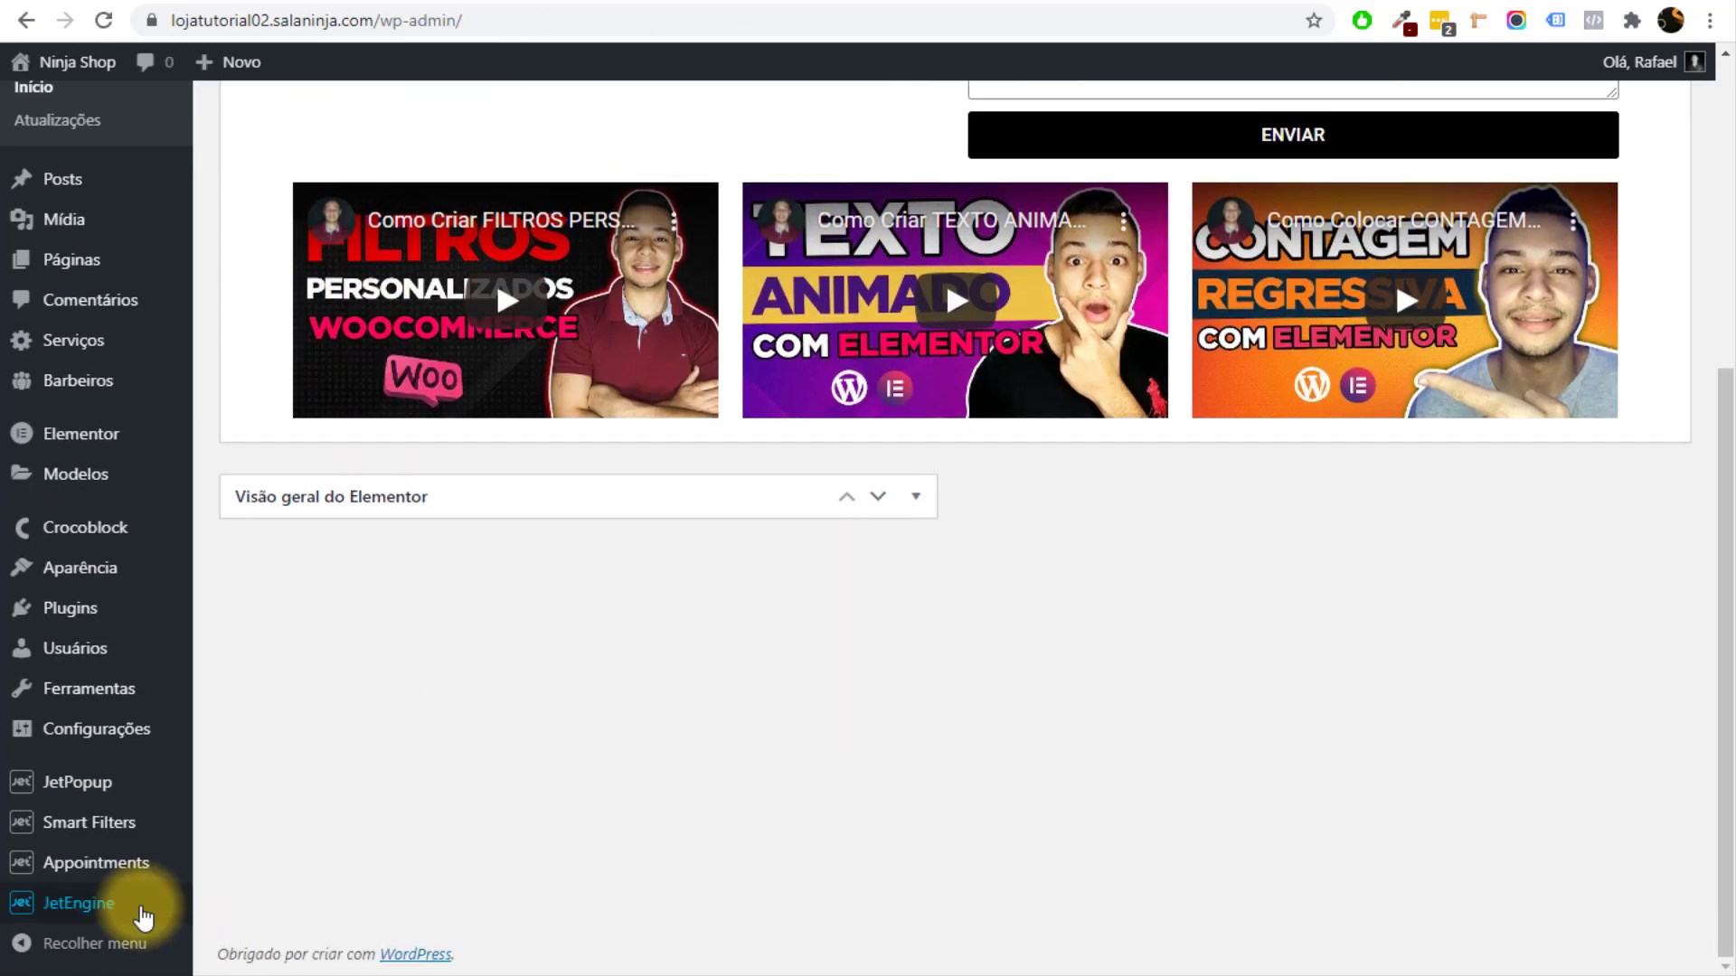
- Create a JetEngine listing item 'Loop Serviços' based on the Serviços post type
mouse_move(136, 903)
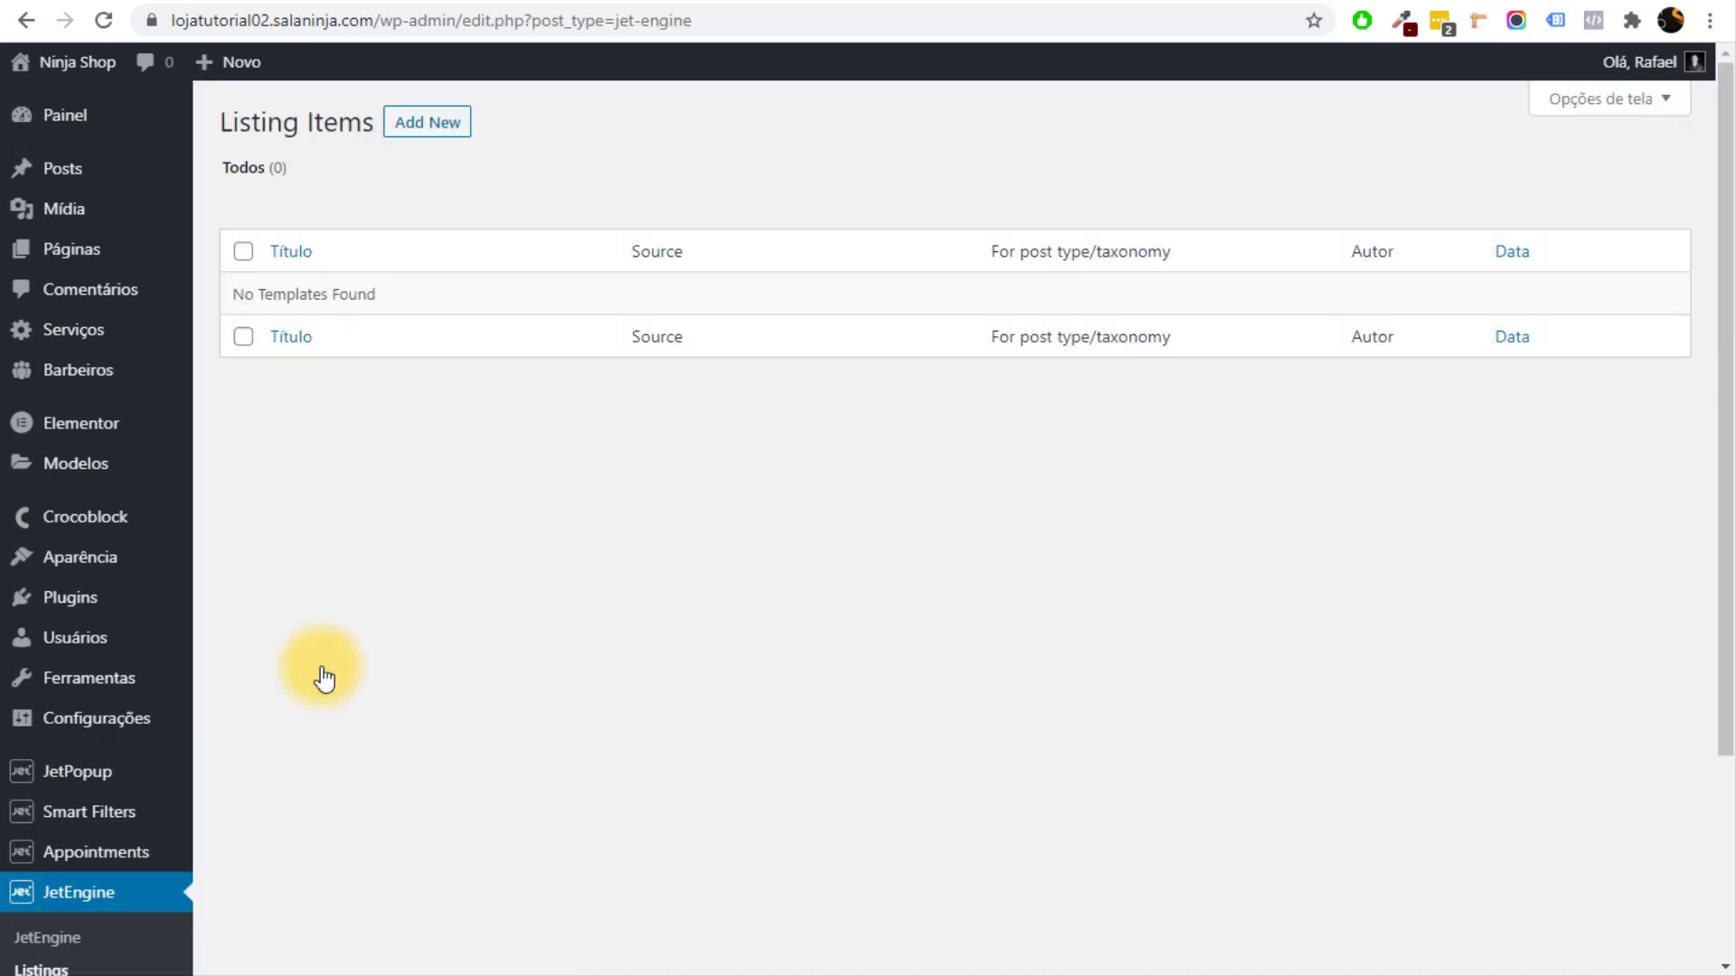
click(422, 124)
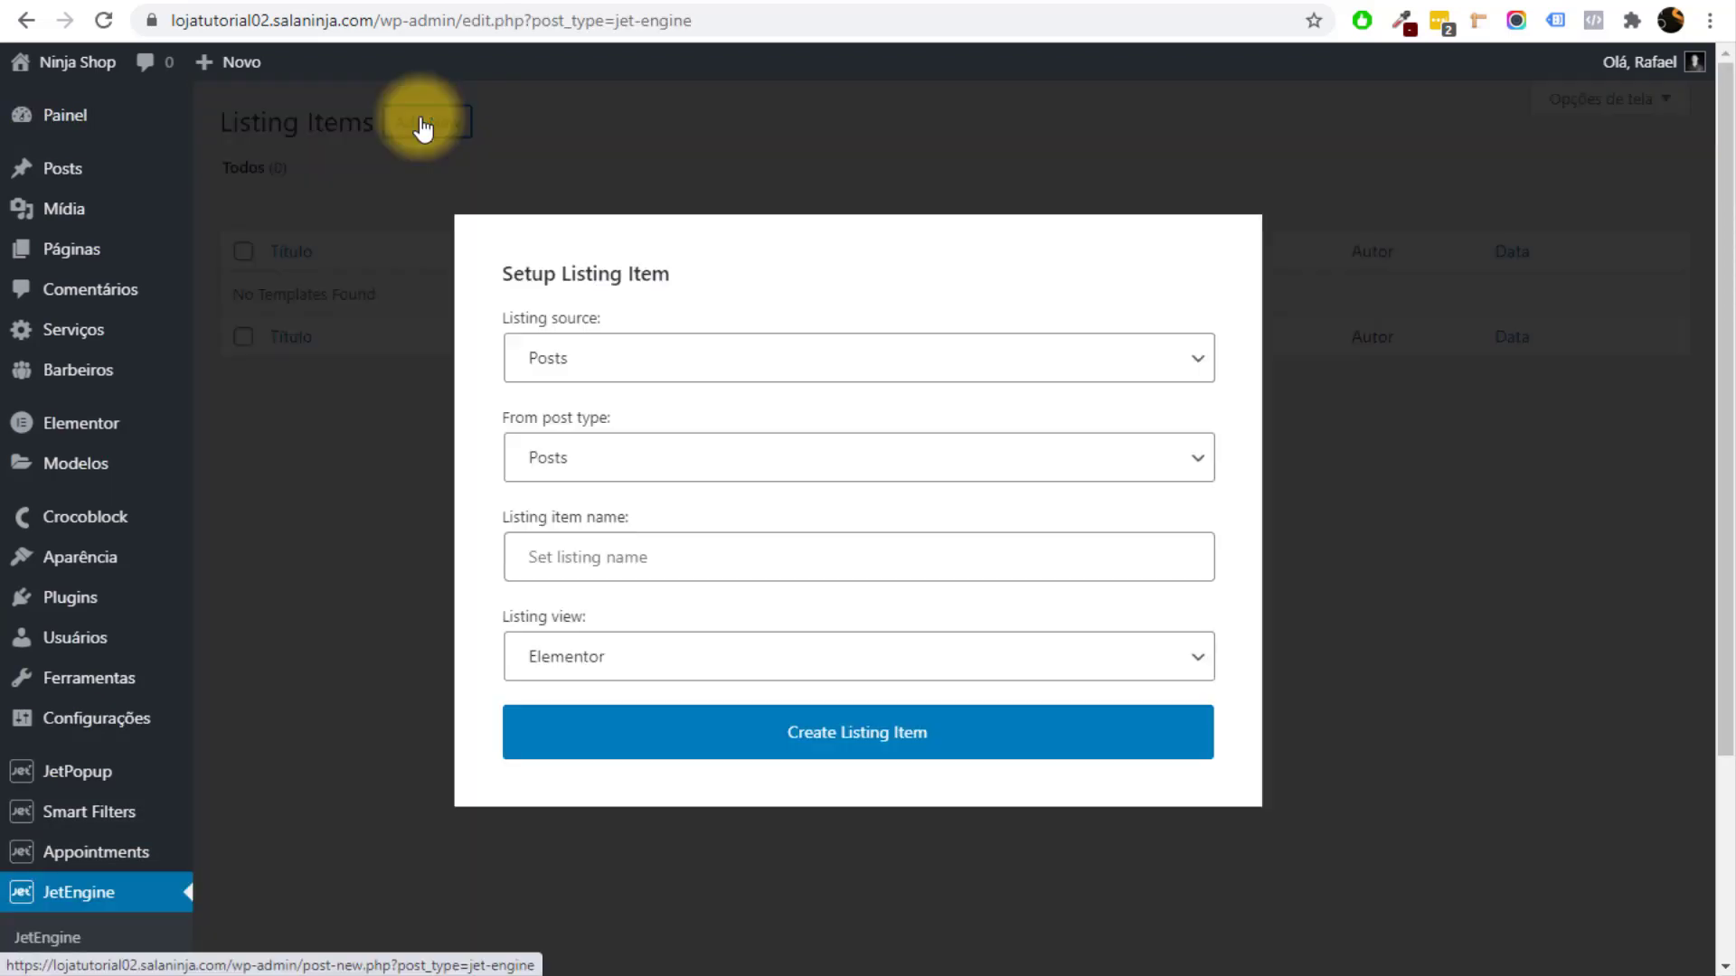
click(592, 459)
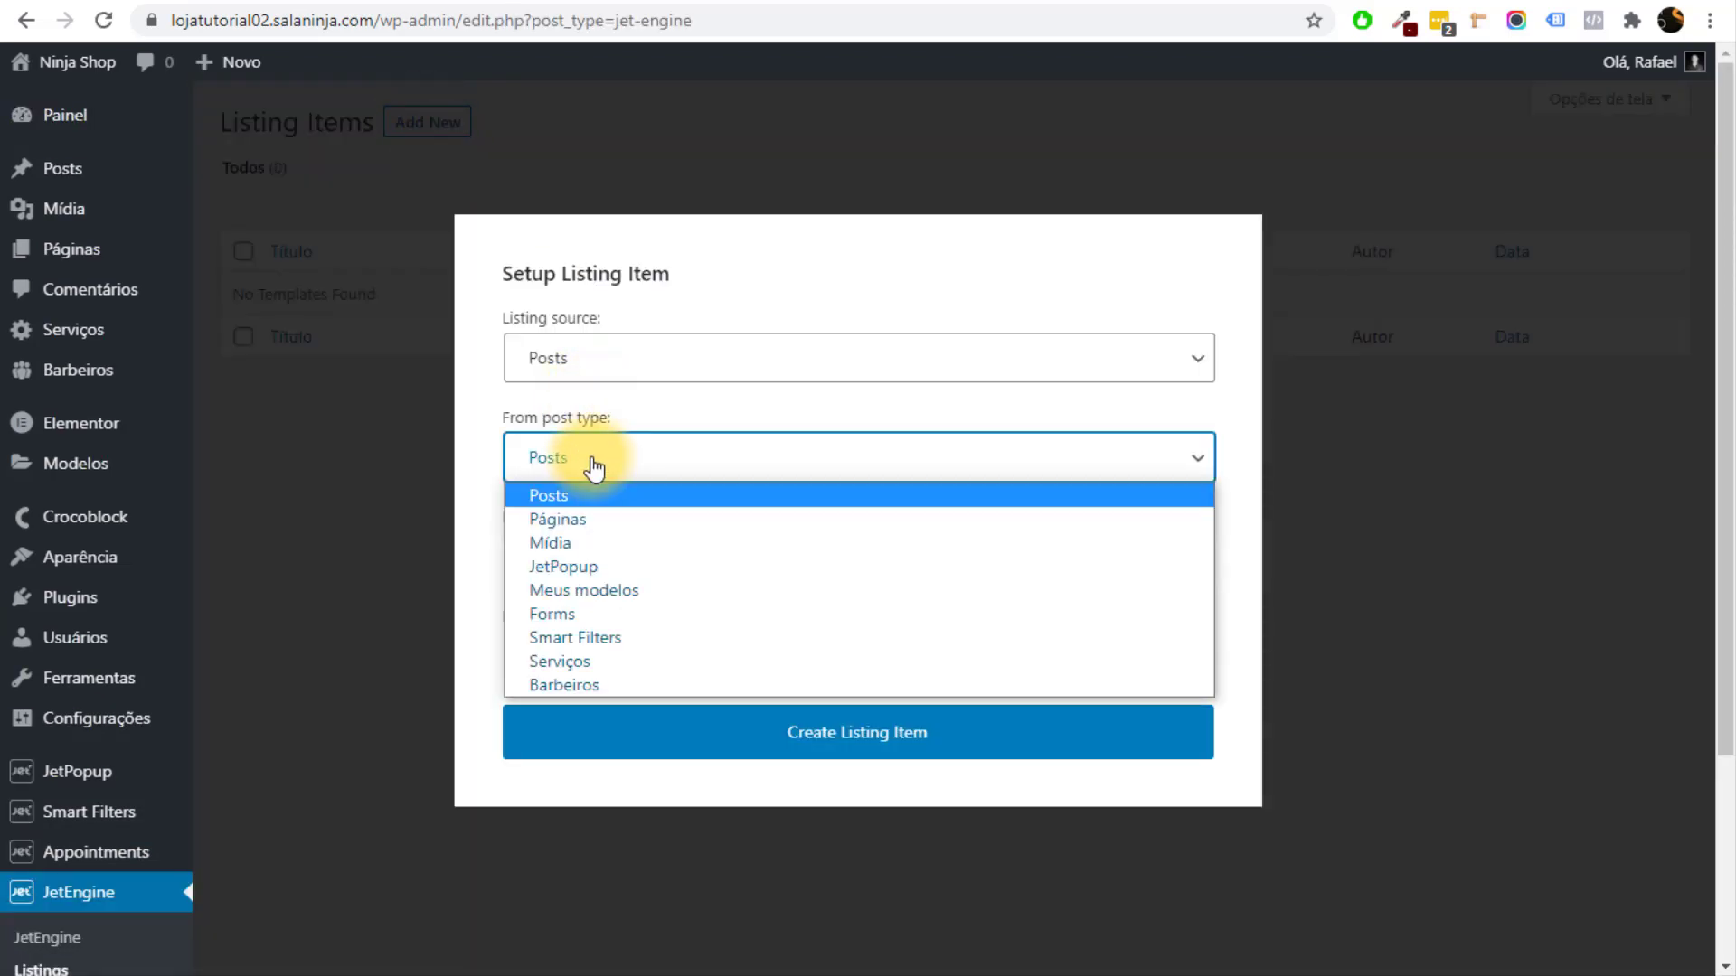
click(600, 665)
click(593, 558)
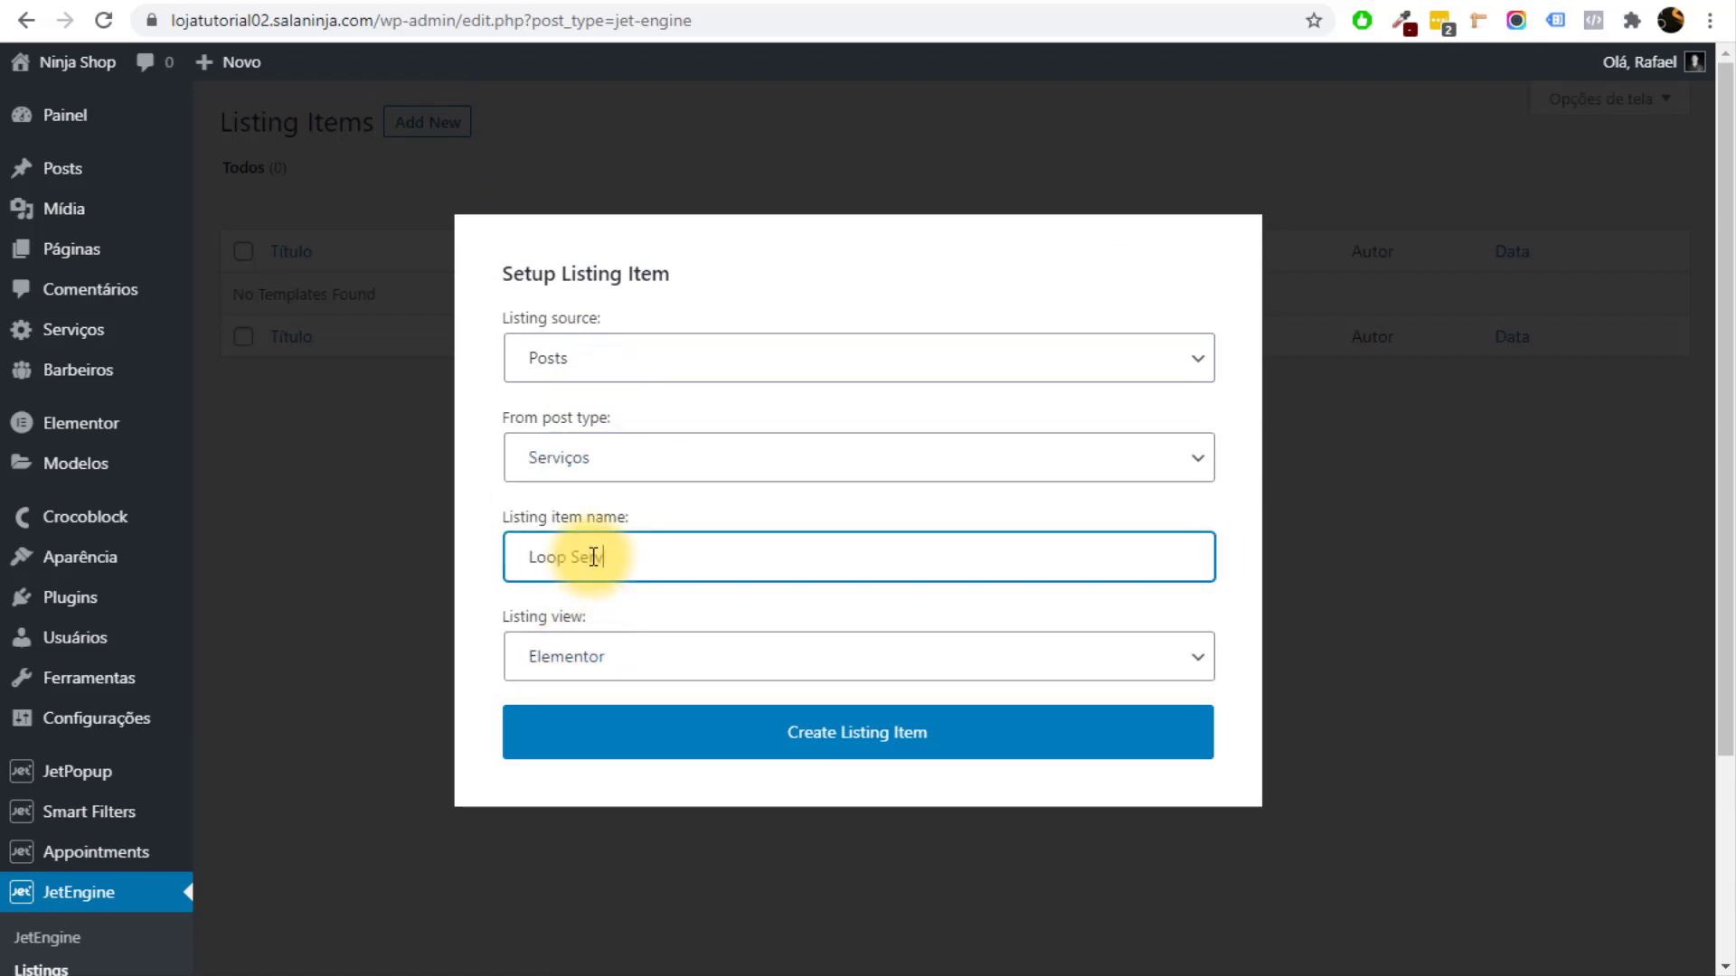
click(839, 755)
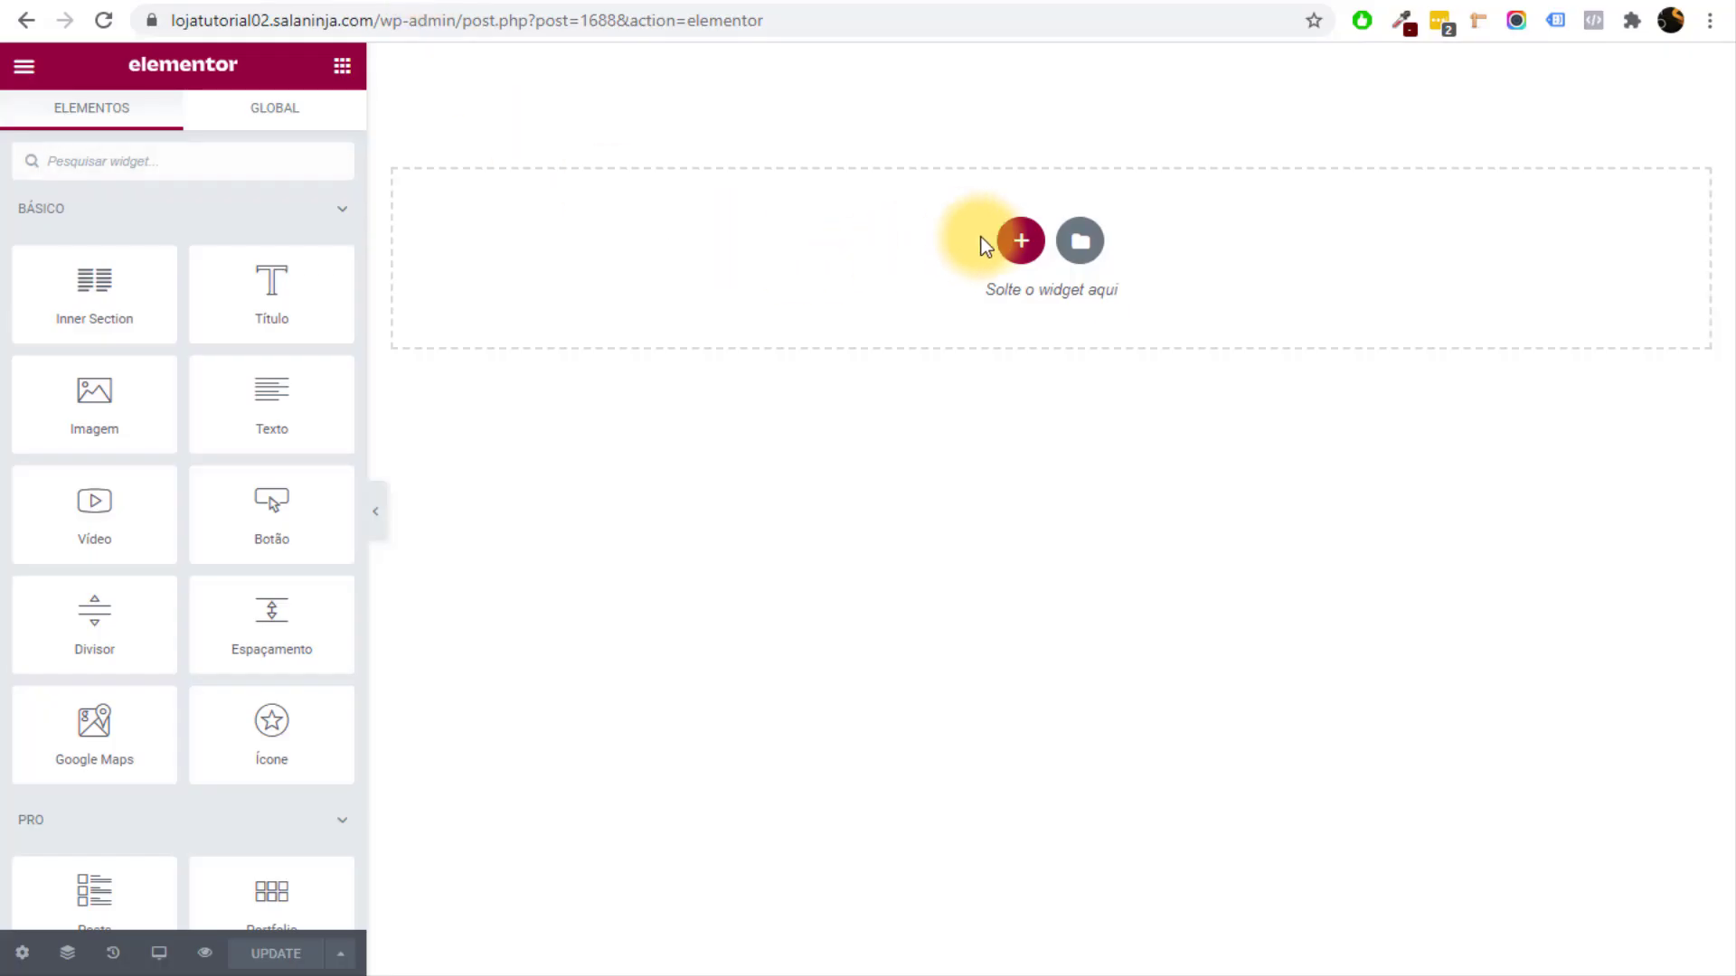
- Add a four-column section with 10 px top and bottom padding
click(1010, 253)
click(1116, 301)
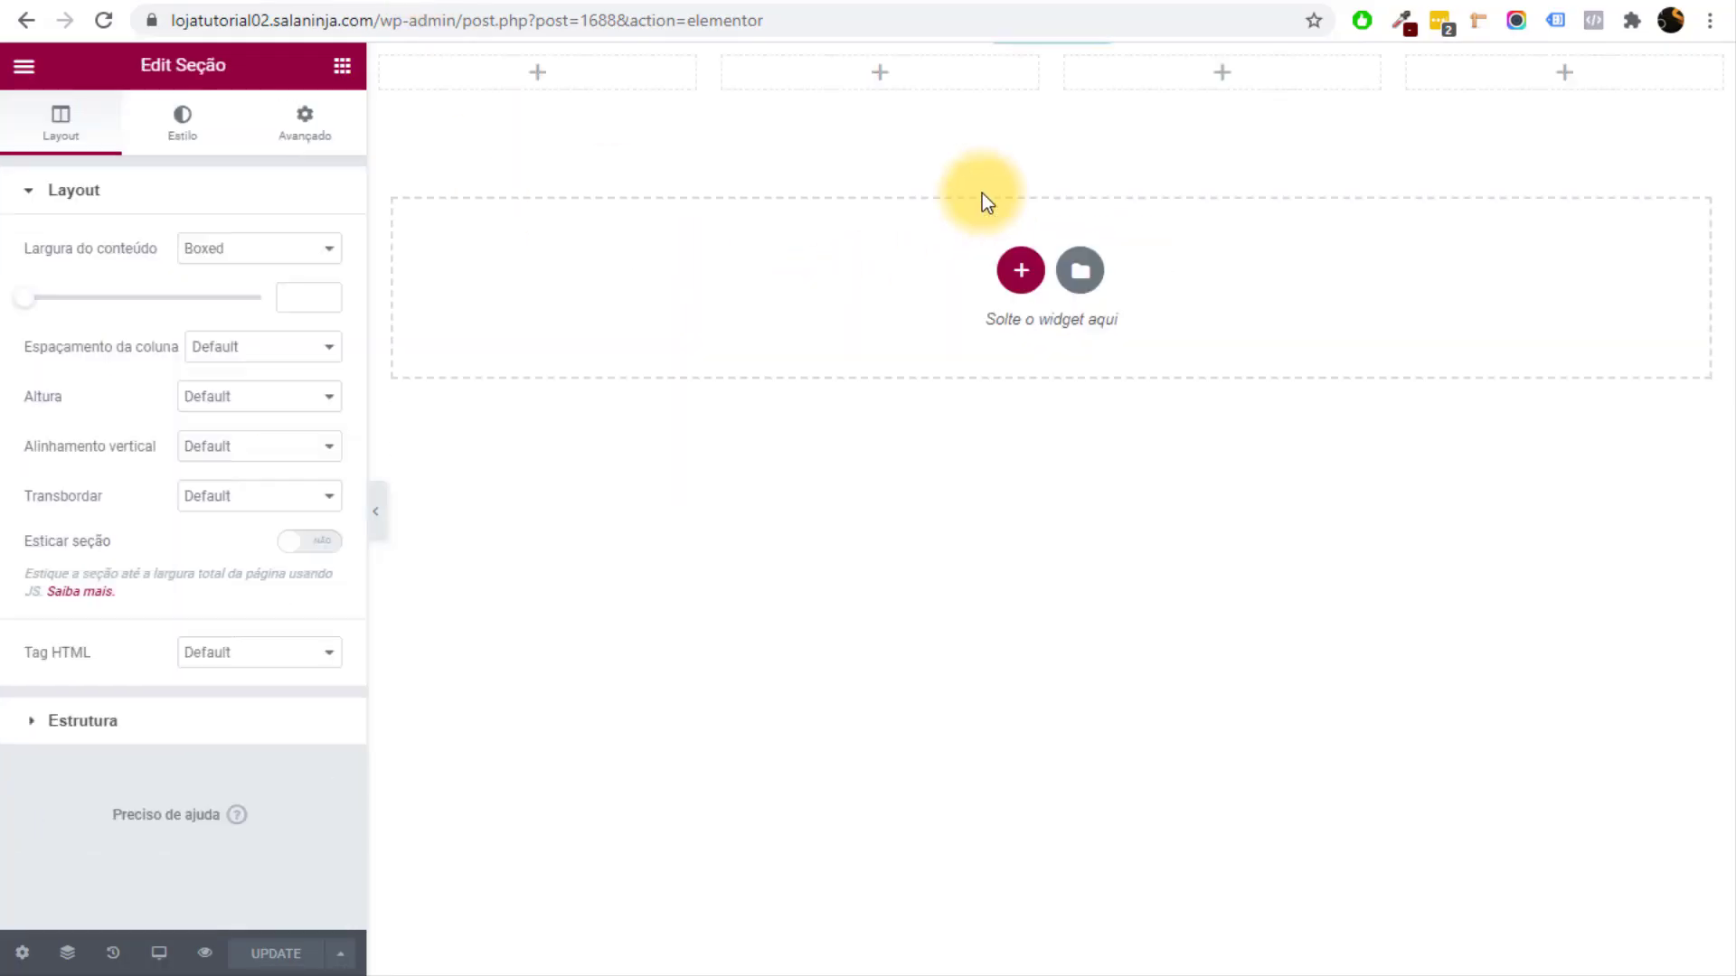
click(318, 127)
text(10)
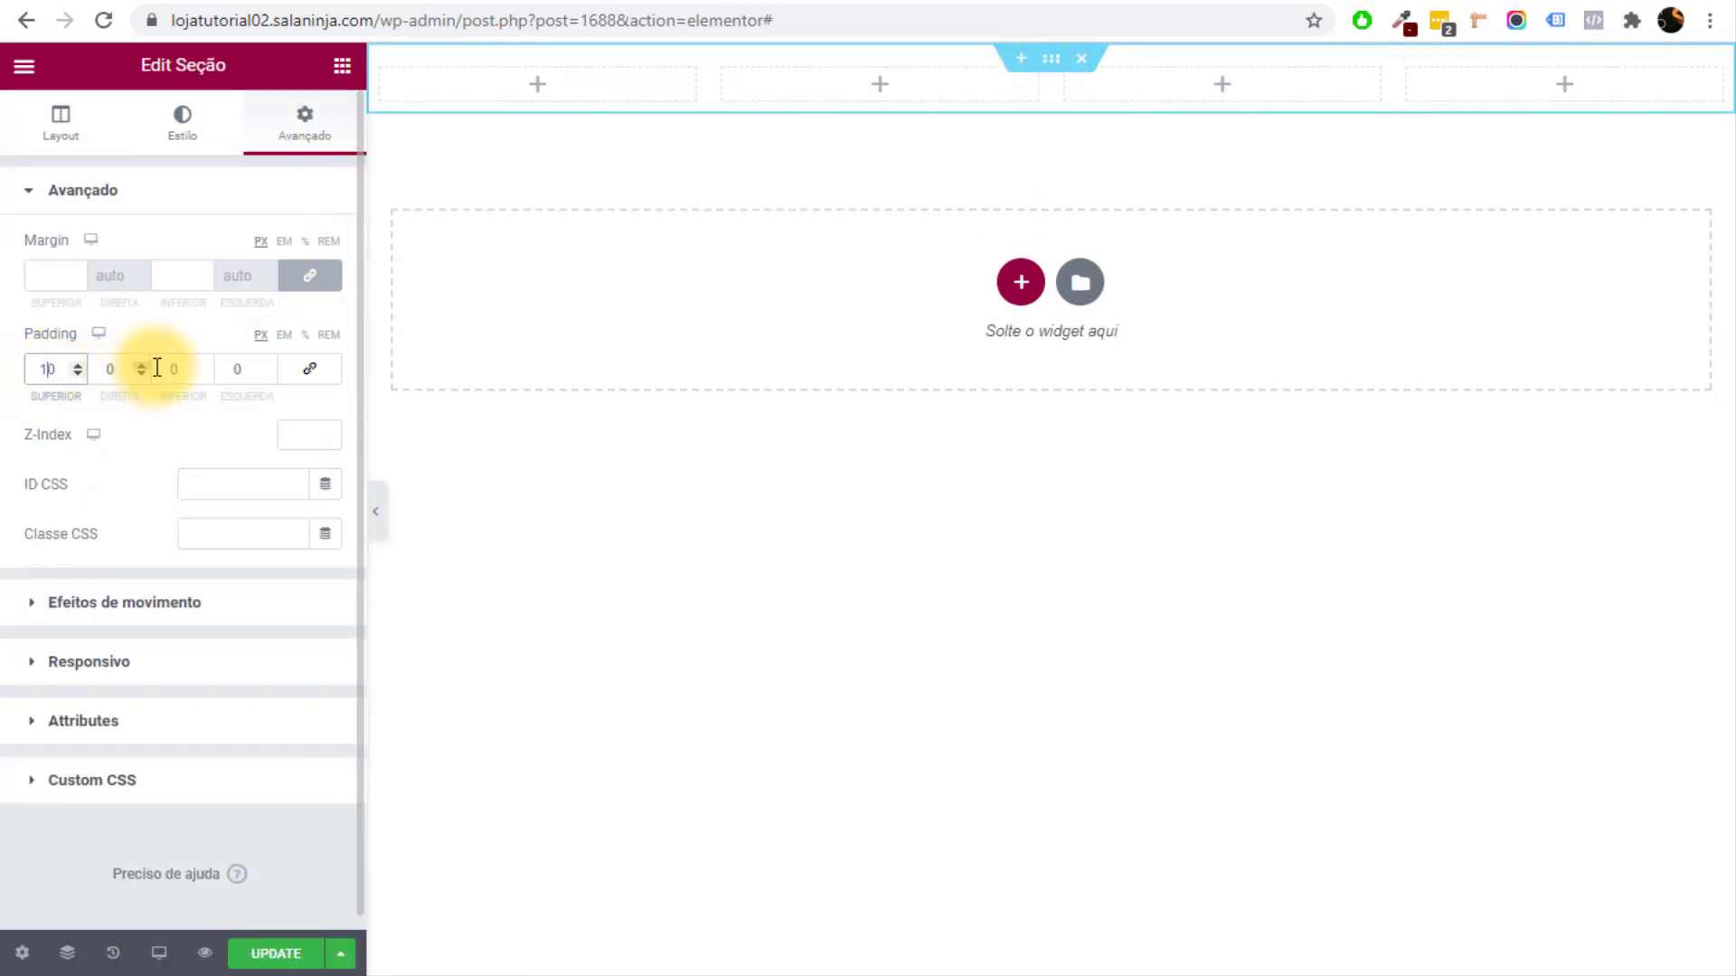
click(167, 369)
text(10)
- Give the section a black #000000 background, then search widgets for 'check'
click(184, 126)
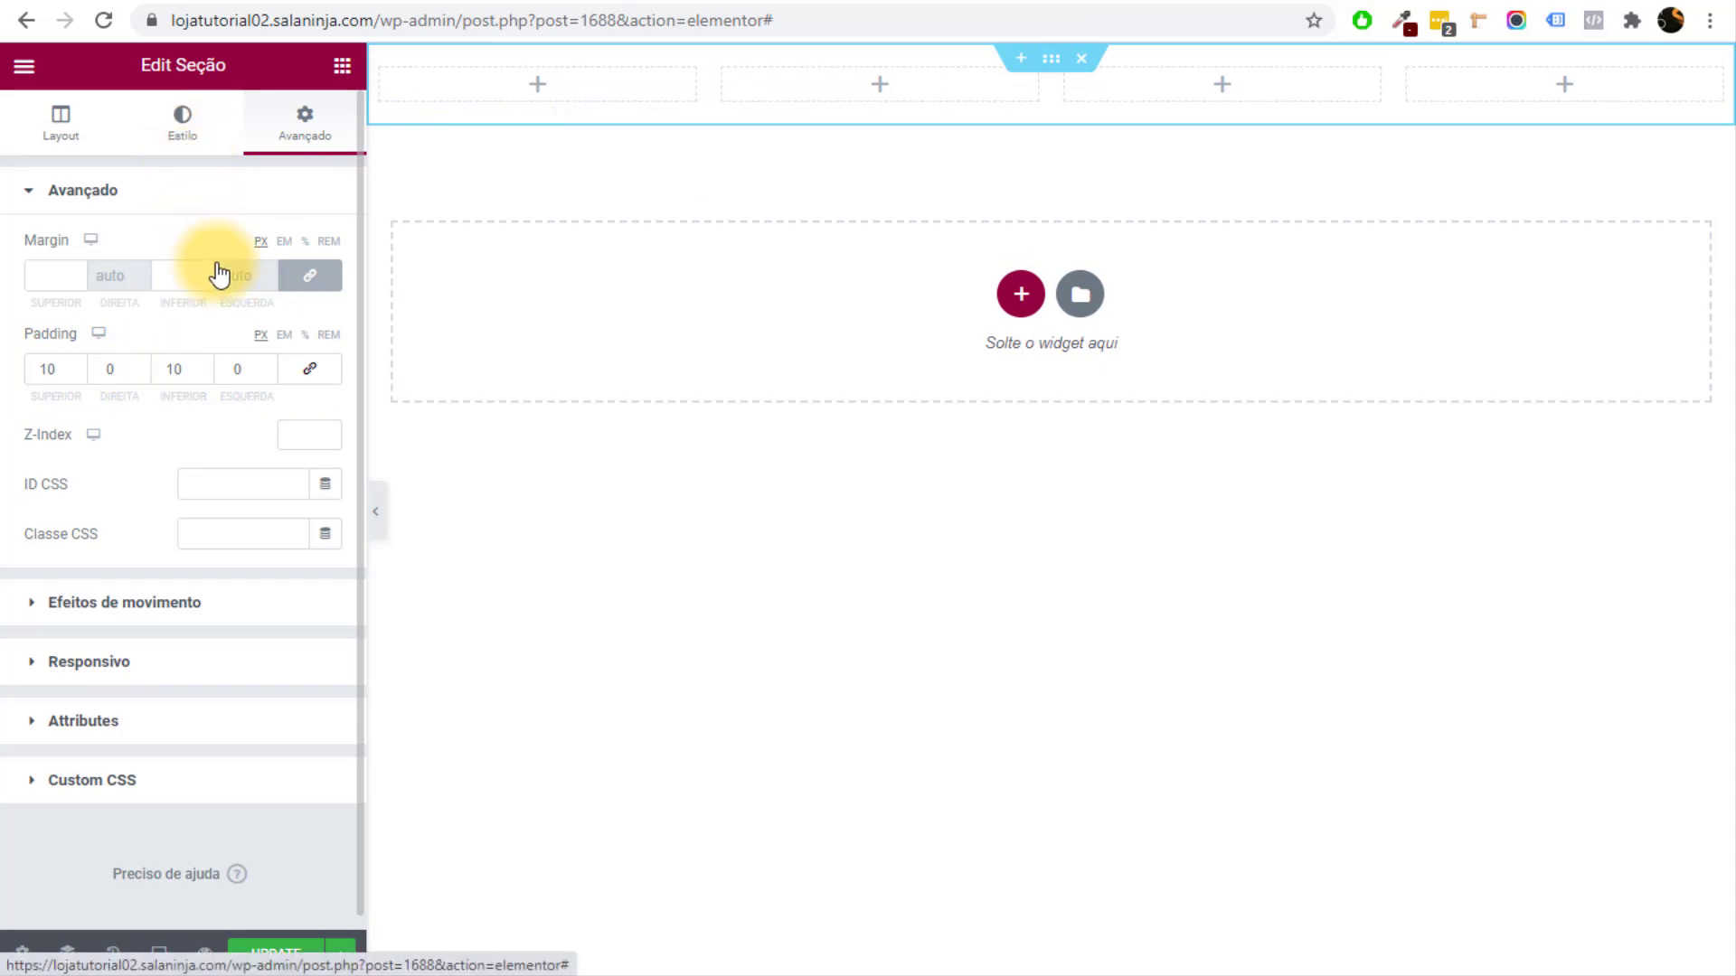
click(327, 354)
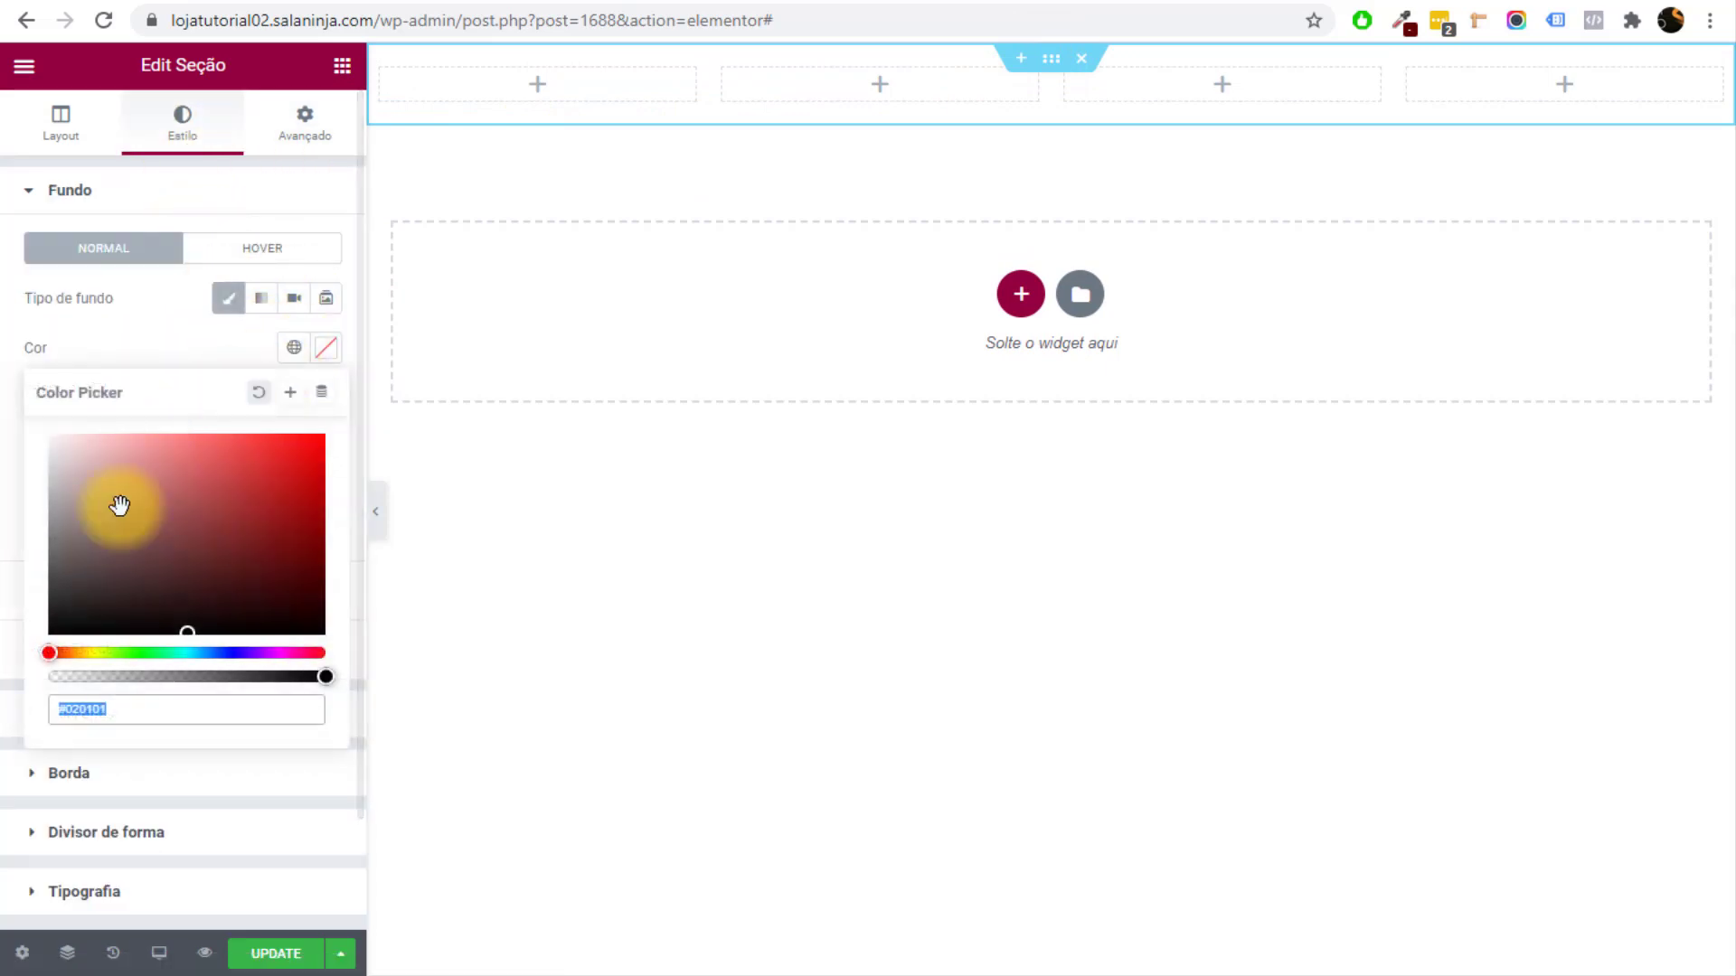
drag(117, 503, 19, 639)
click(7, 561)
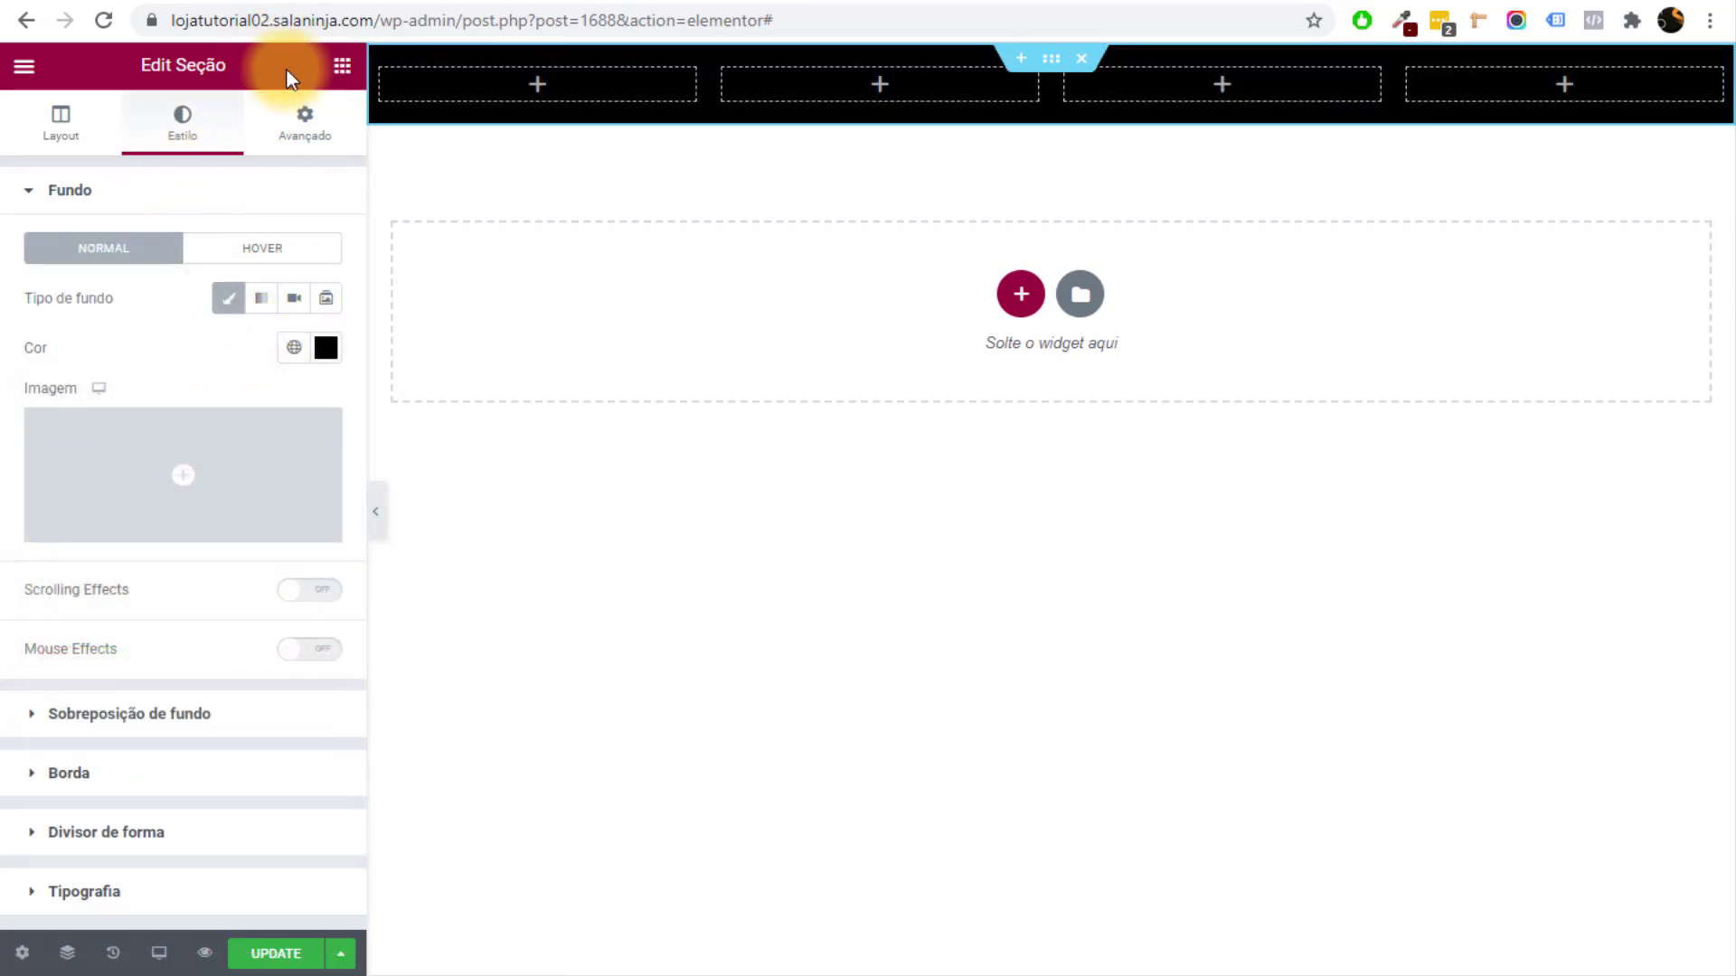
click(342, 65)
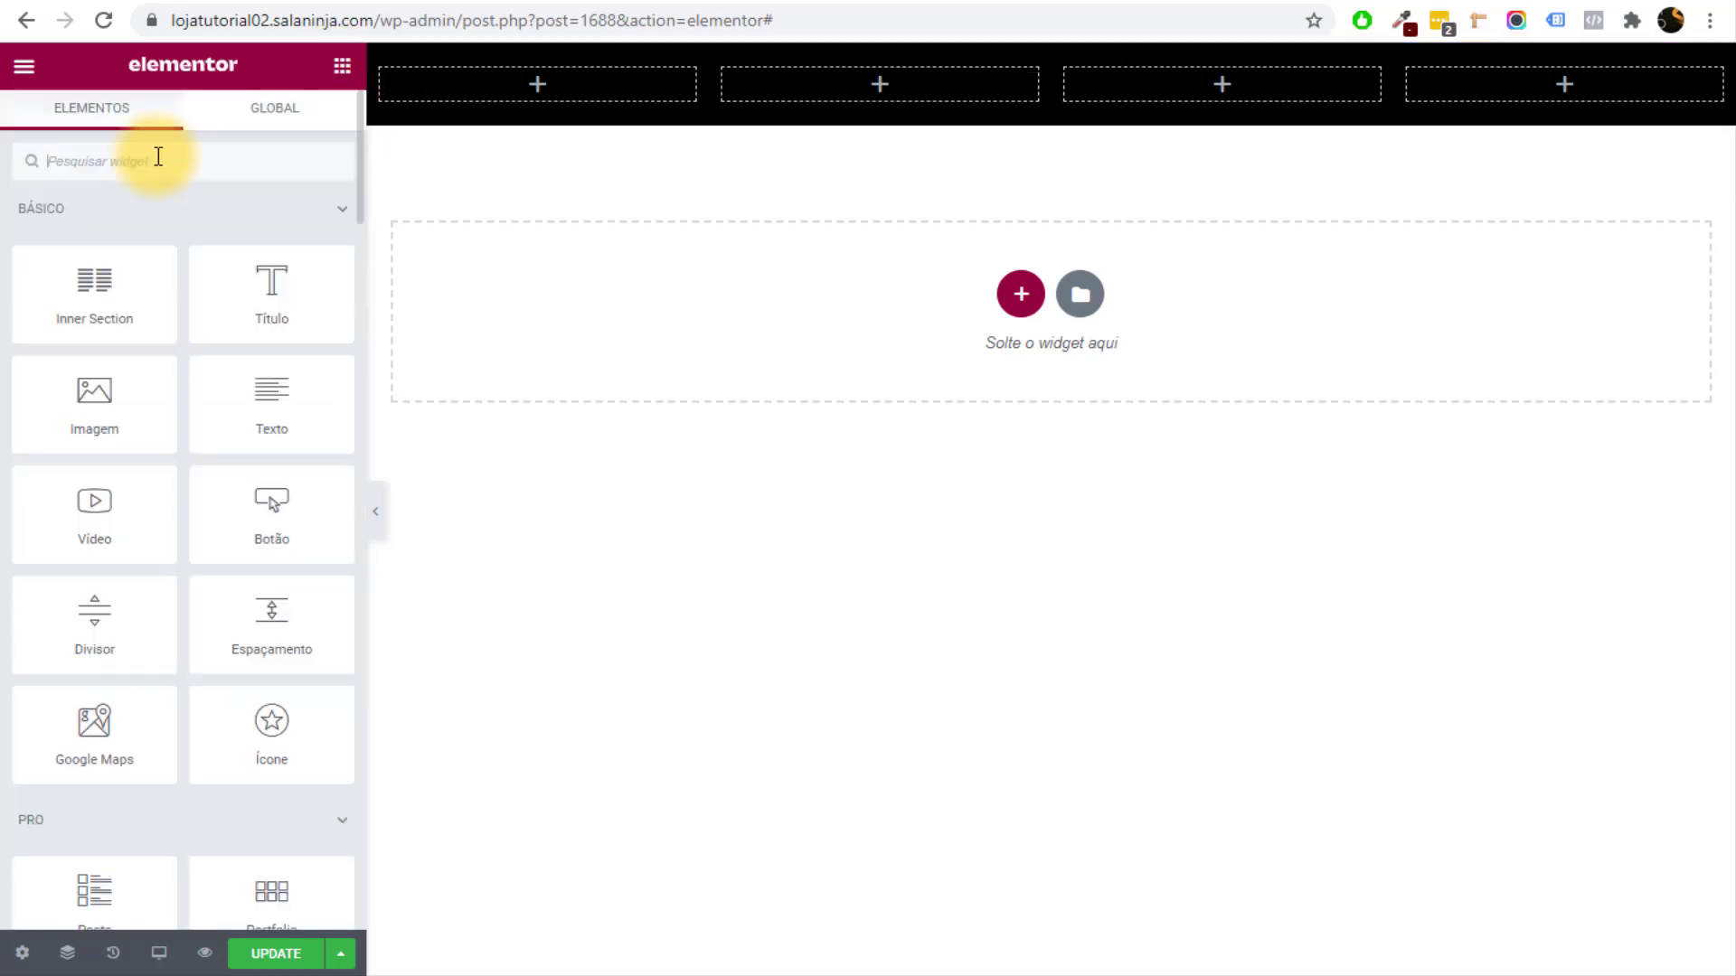
click(158, 156)
- Place a Check Mark widget in the first column with the Square icon as unchecked icon
text(check)
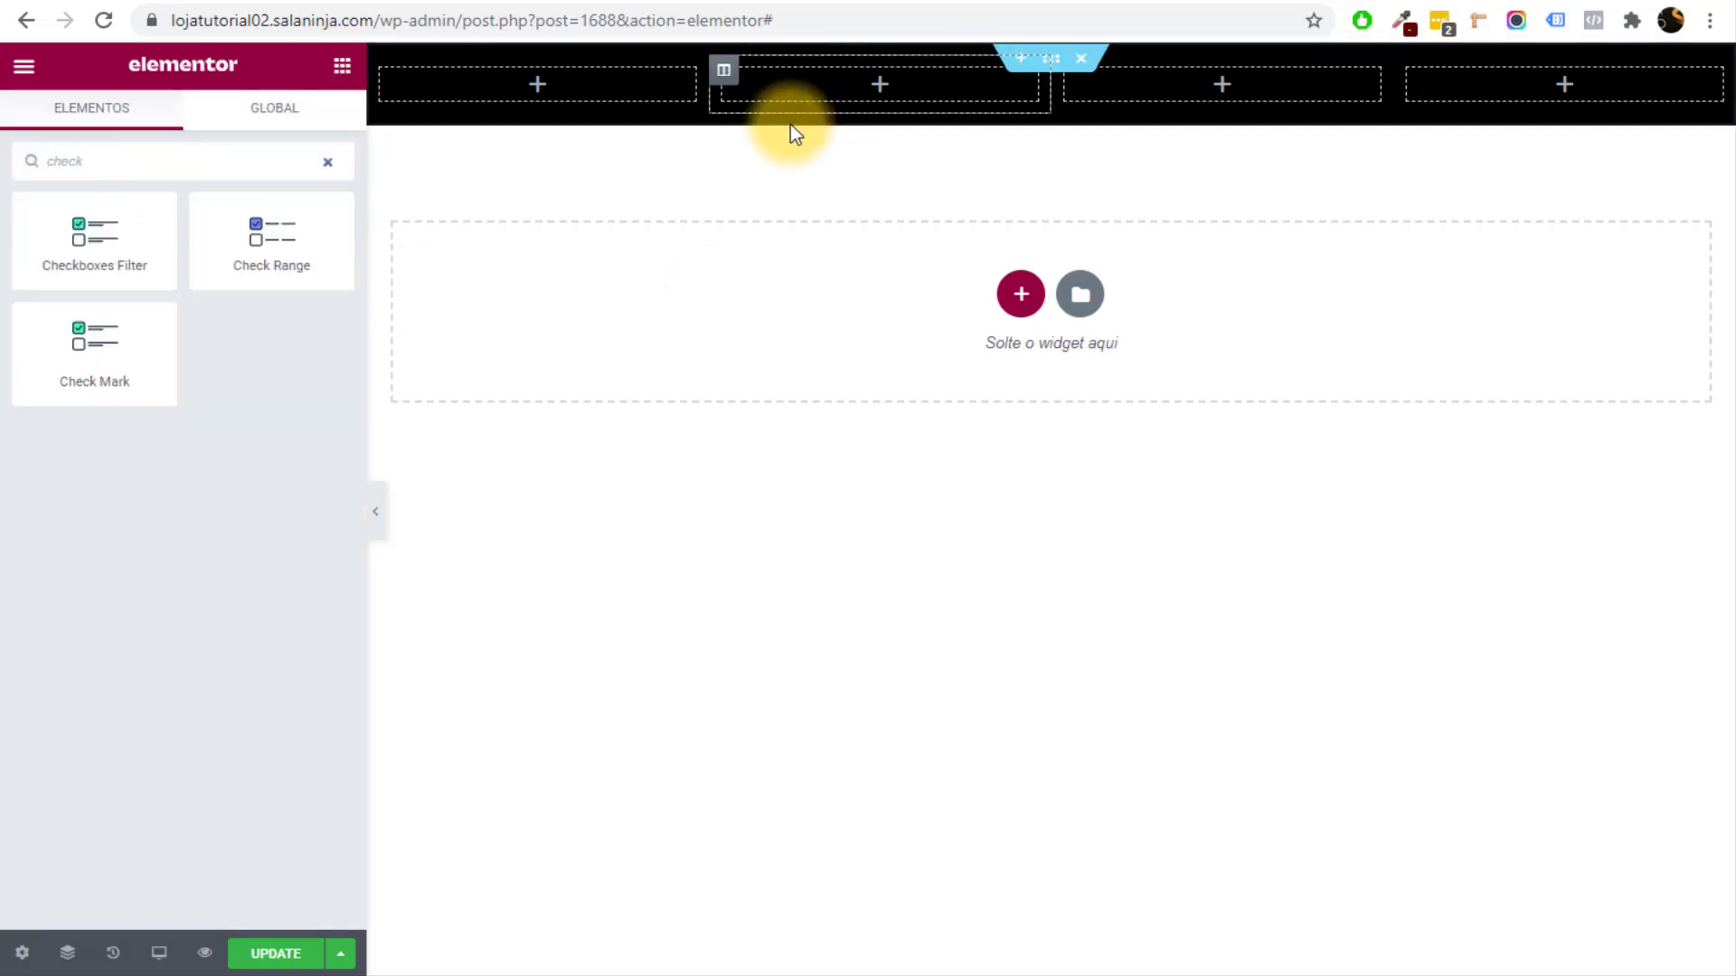
drag(58, 388, 517, 94)
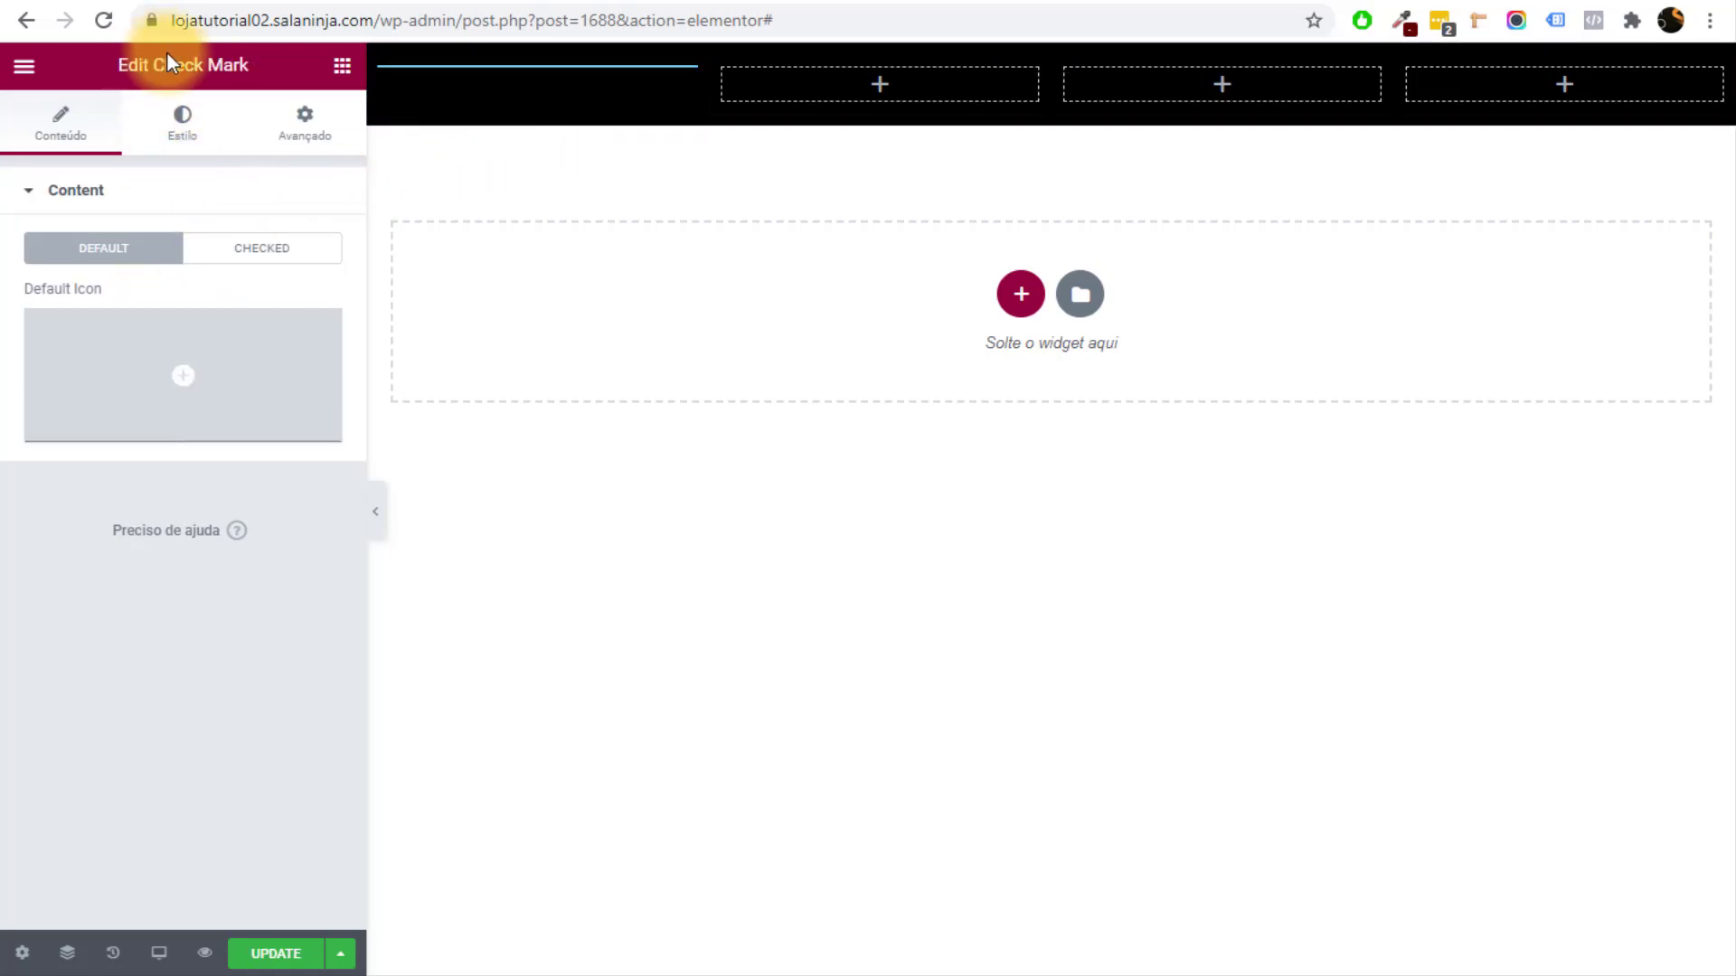
click(205, 385)
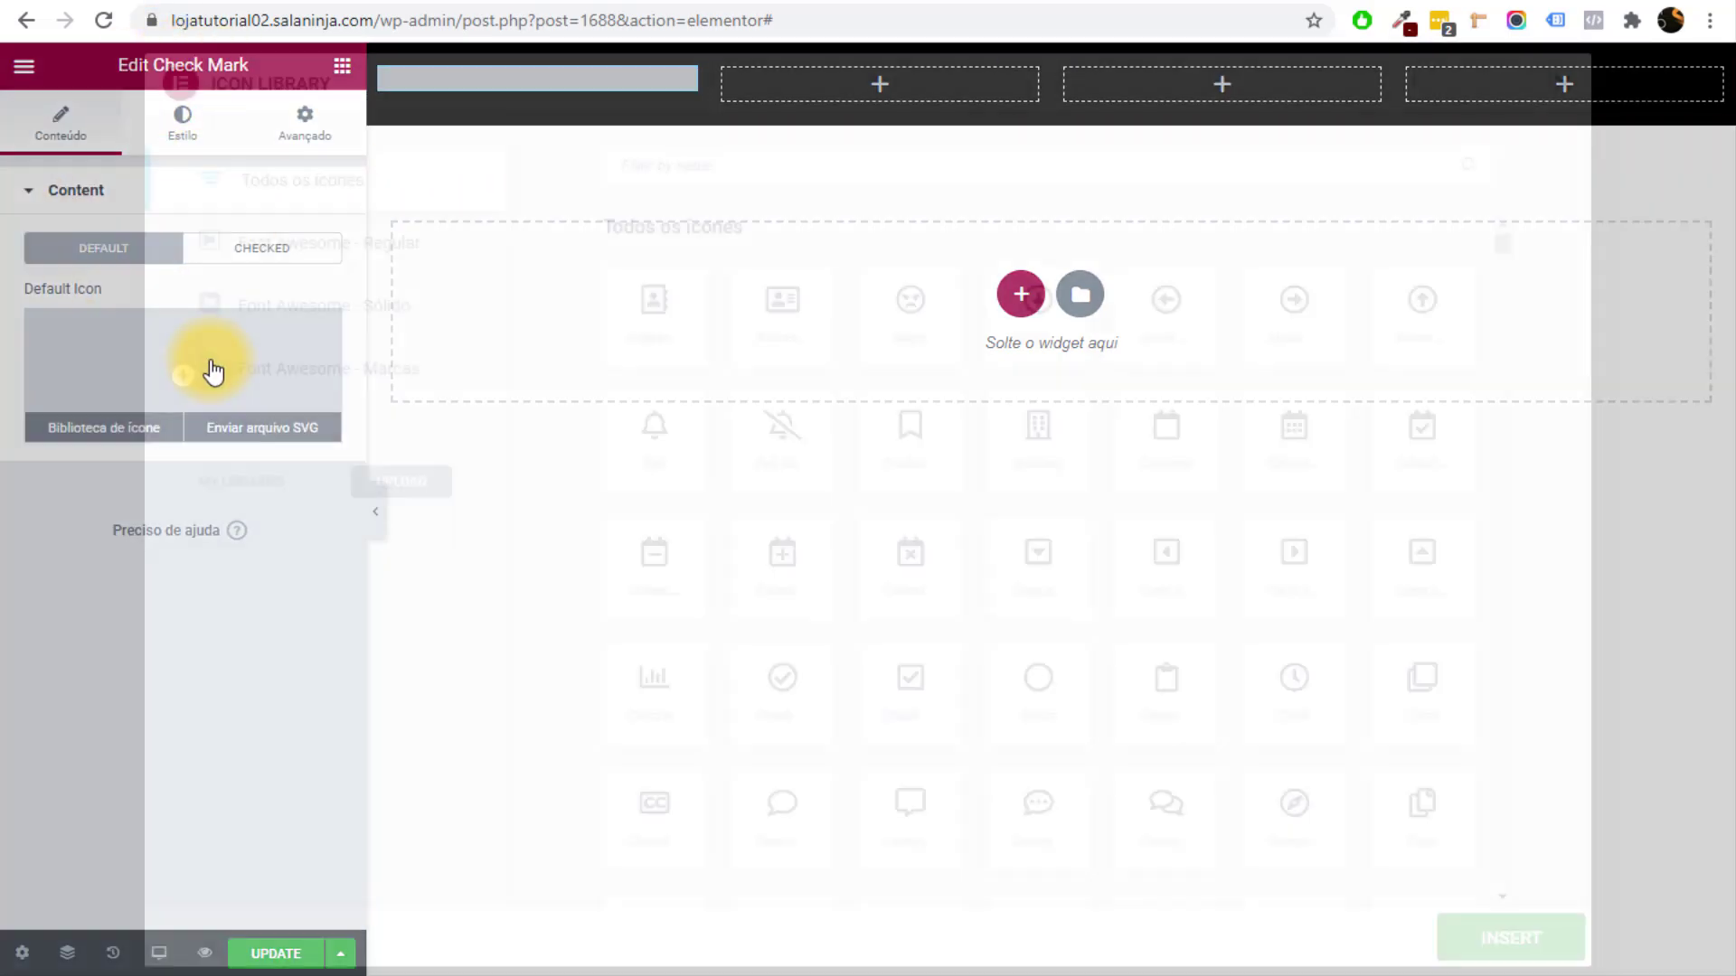
text(s)
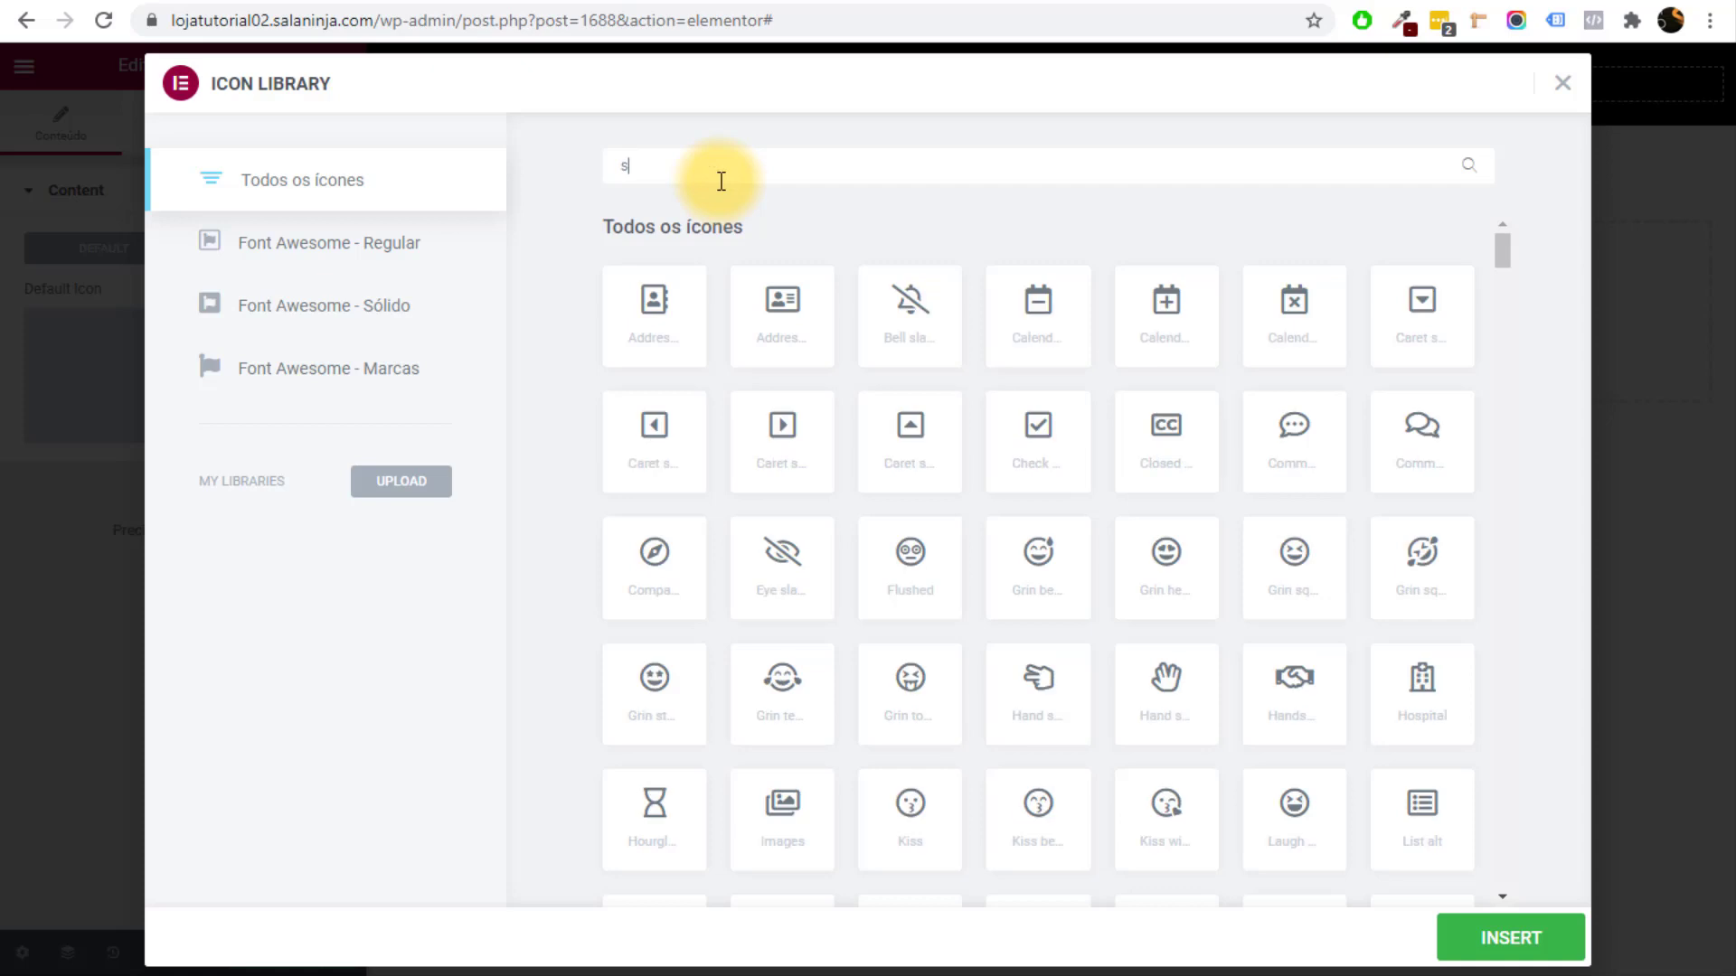
text(quare)
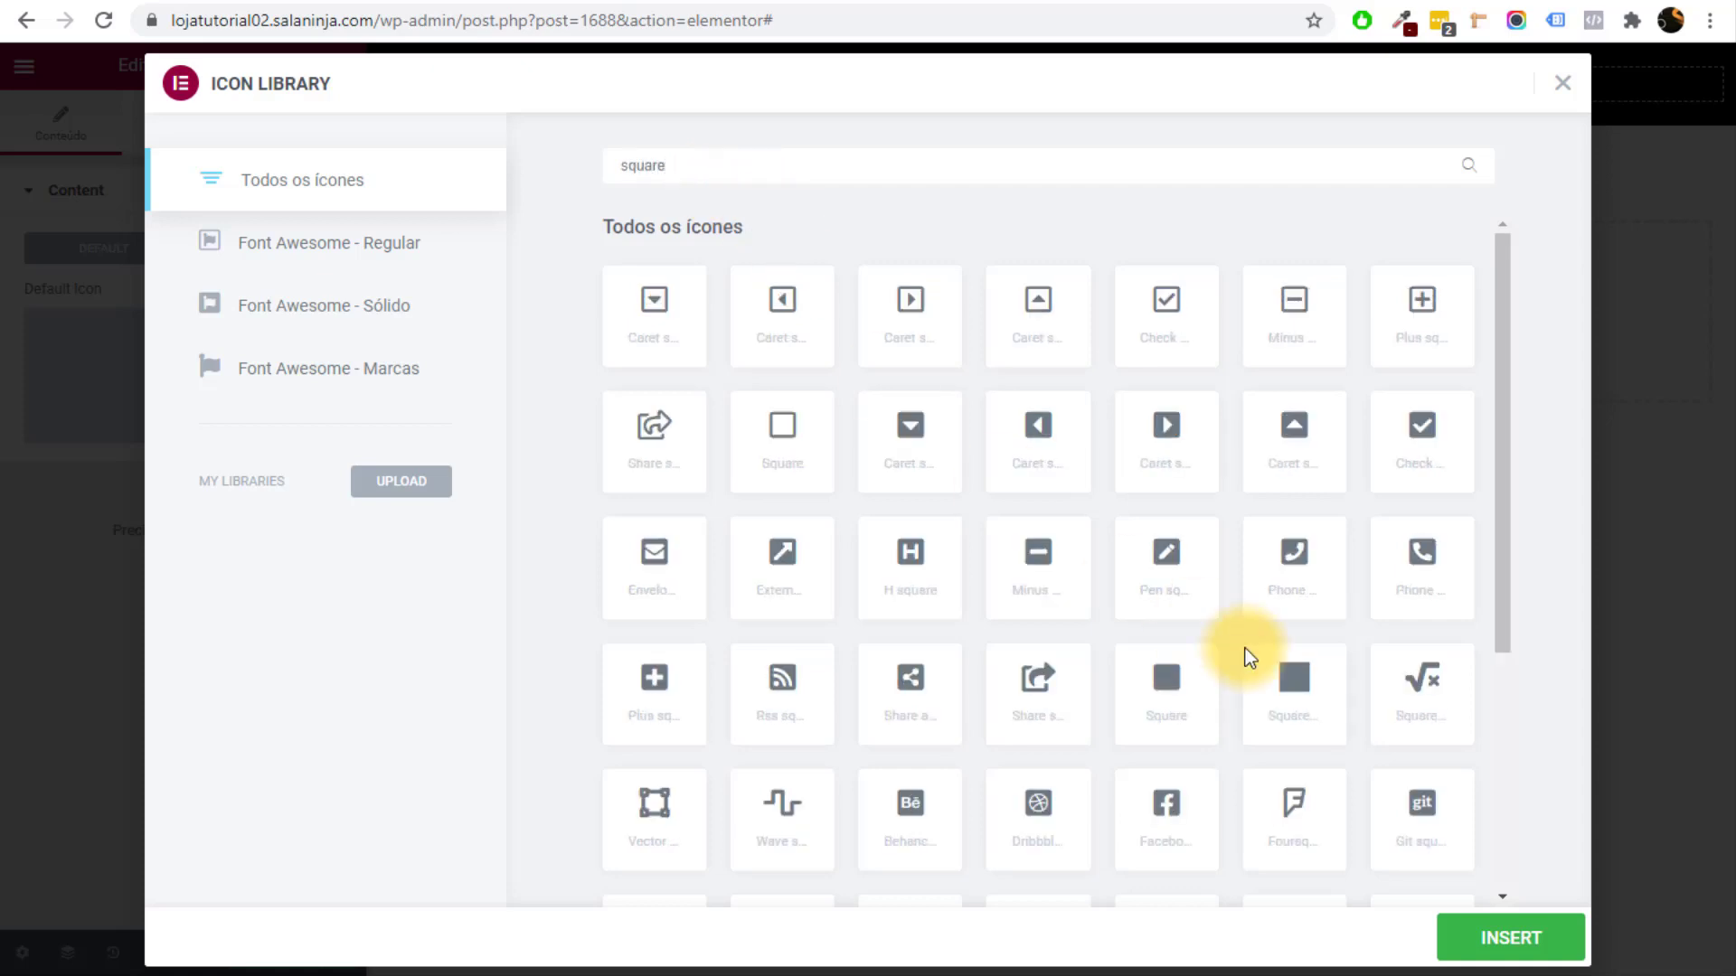
click(1505, 945)
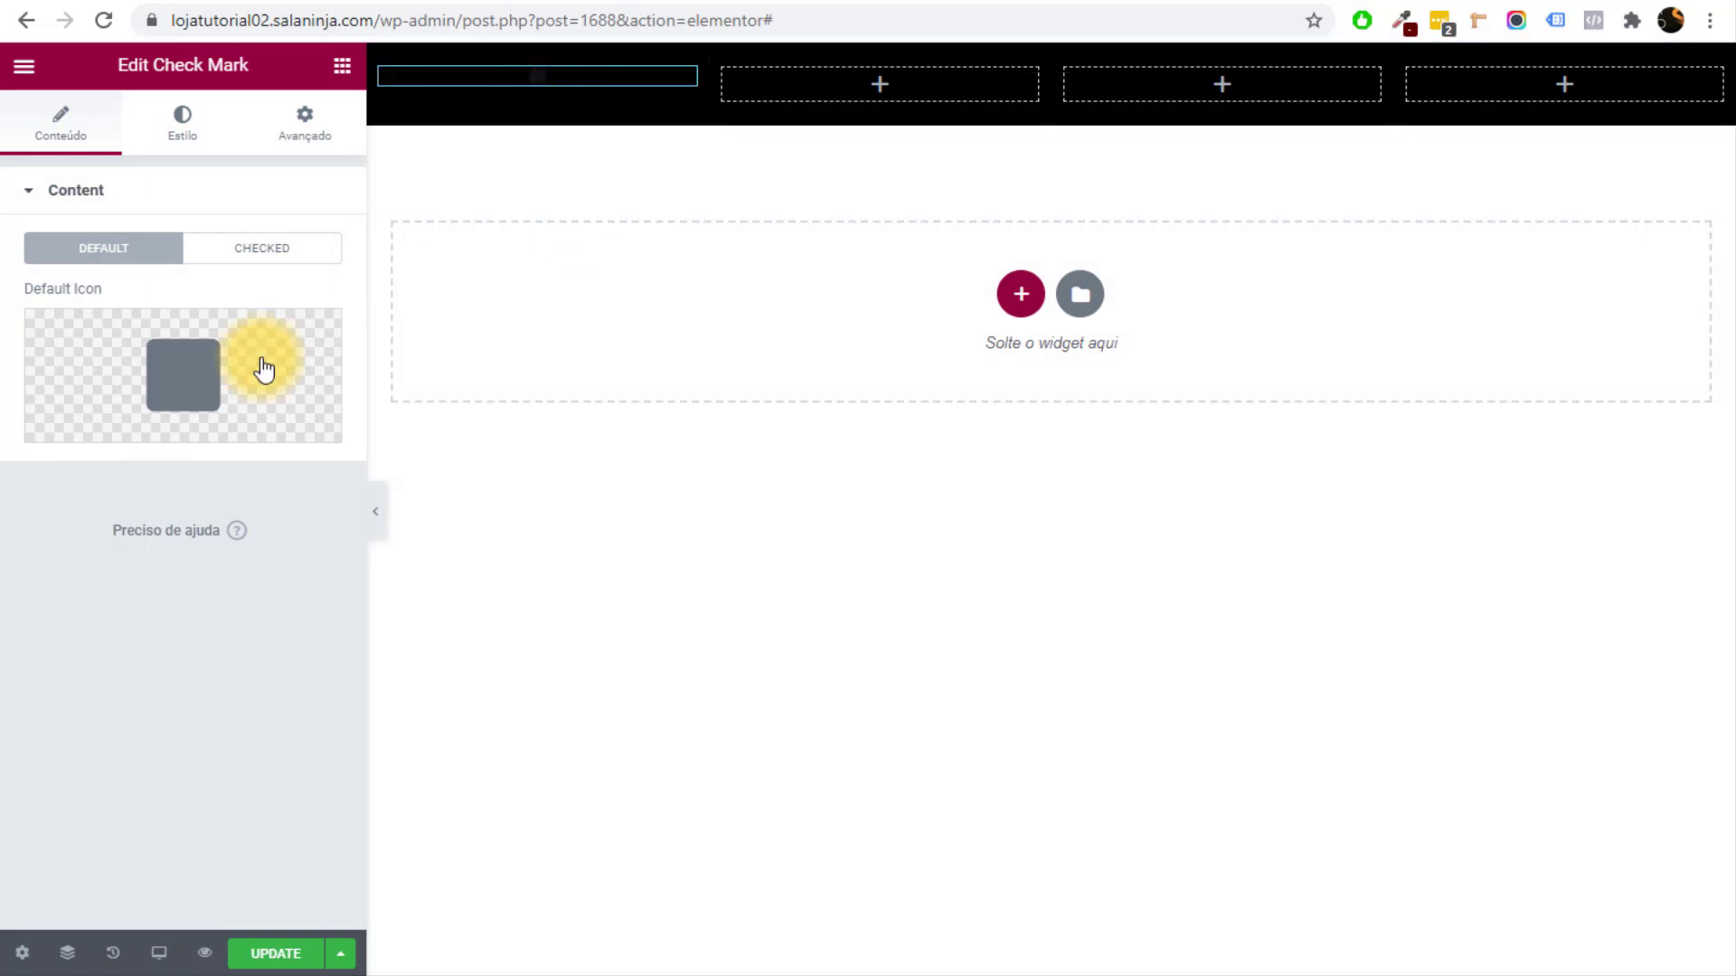
- Set the Check Mark's checked icon to Check Square
click(289, 194)
click(205, 201)
click(237, 252)
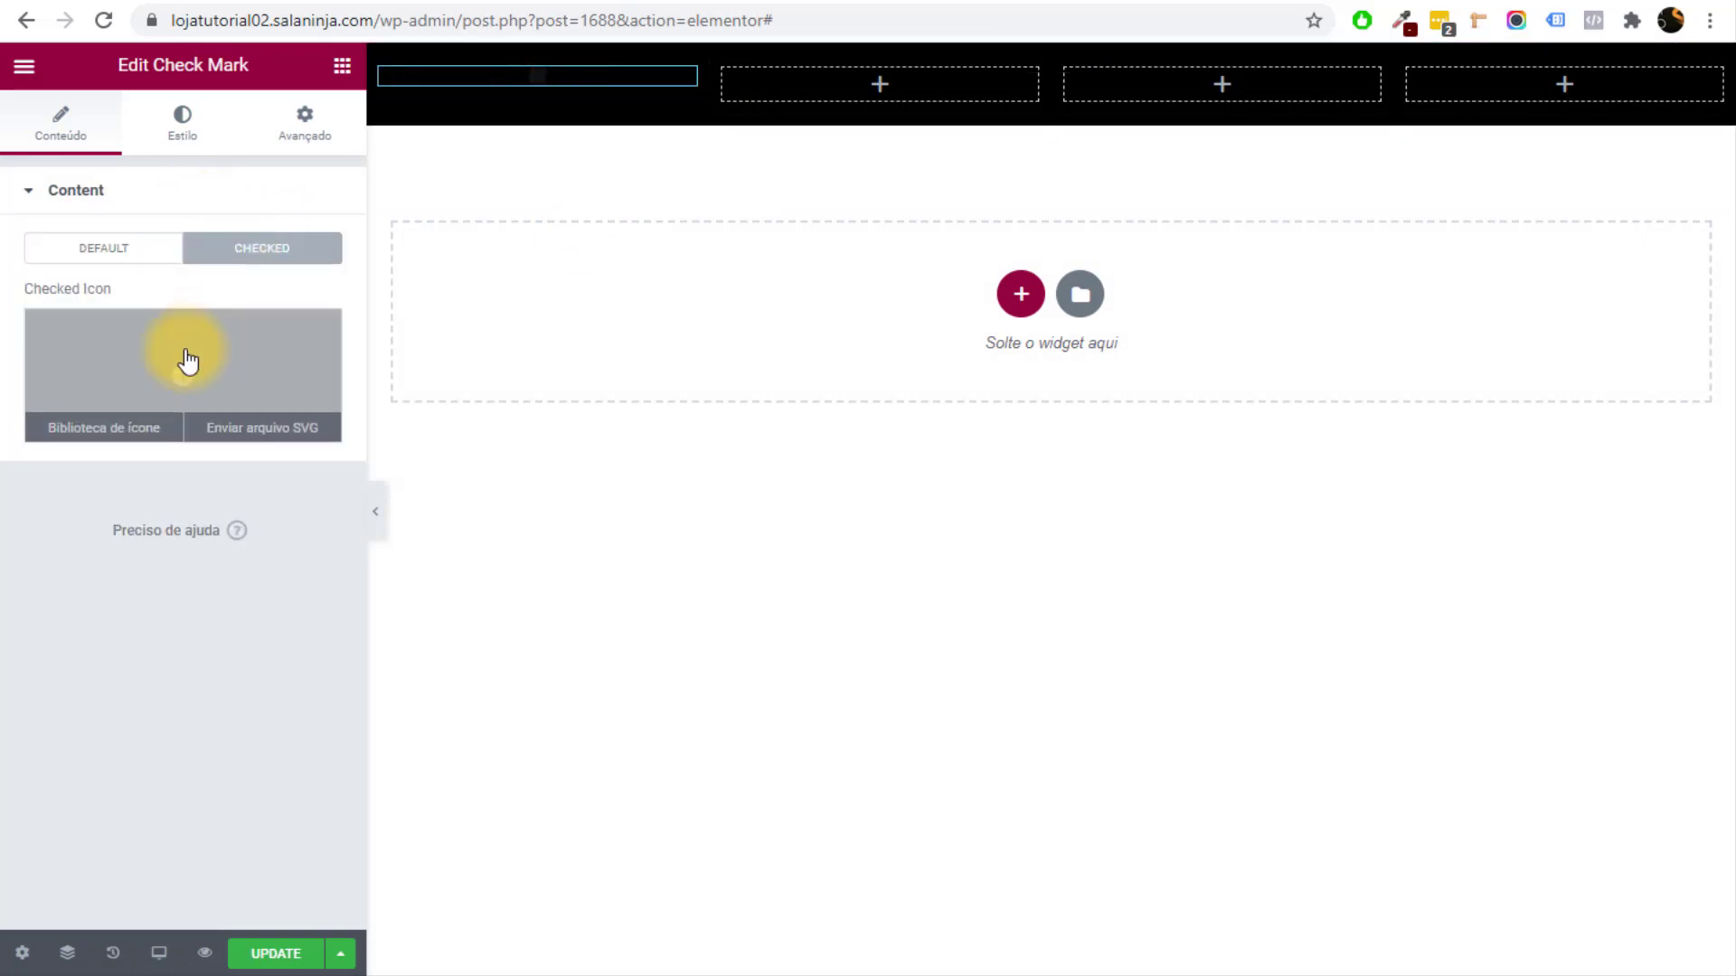
click(187, 360)
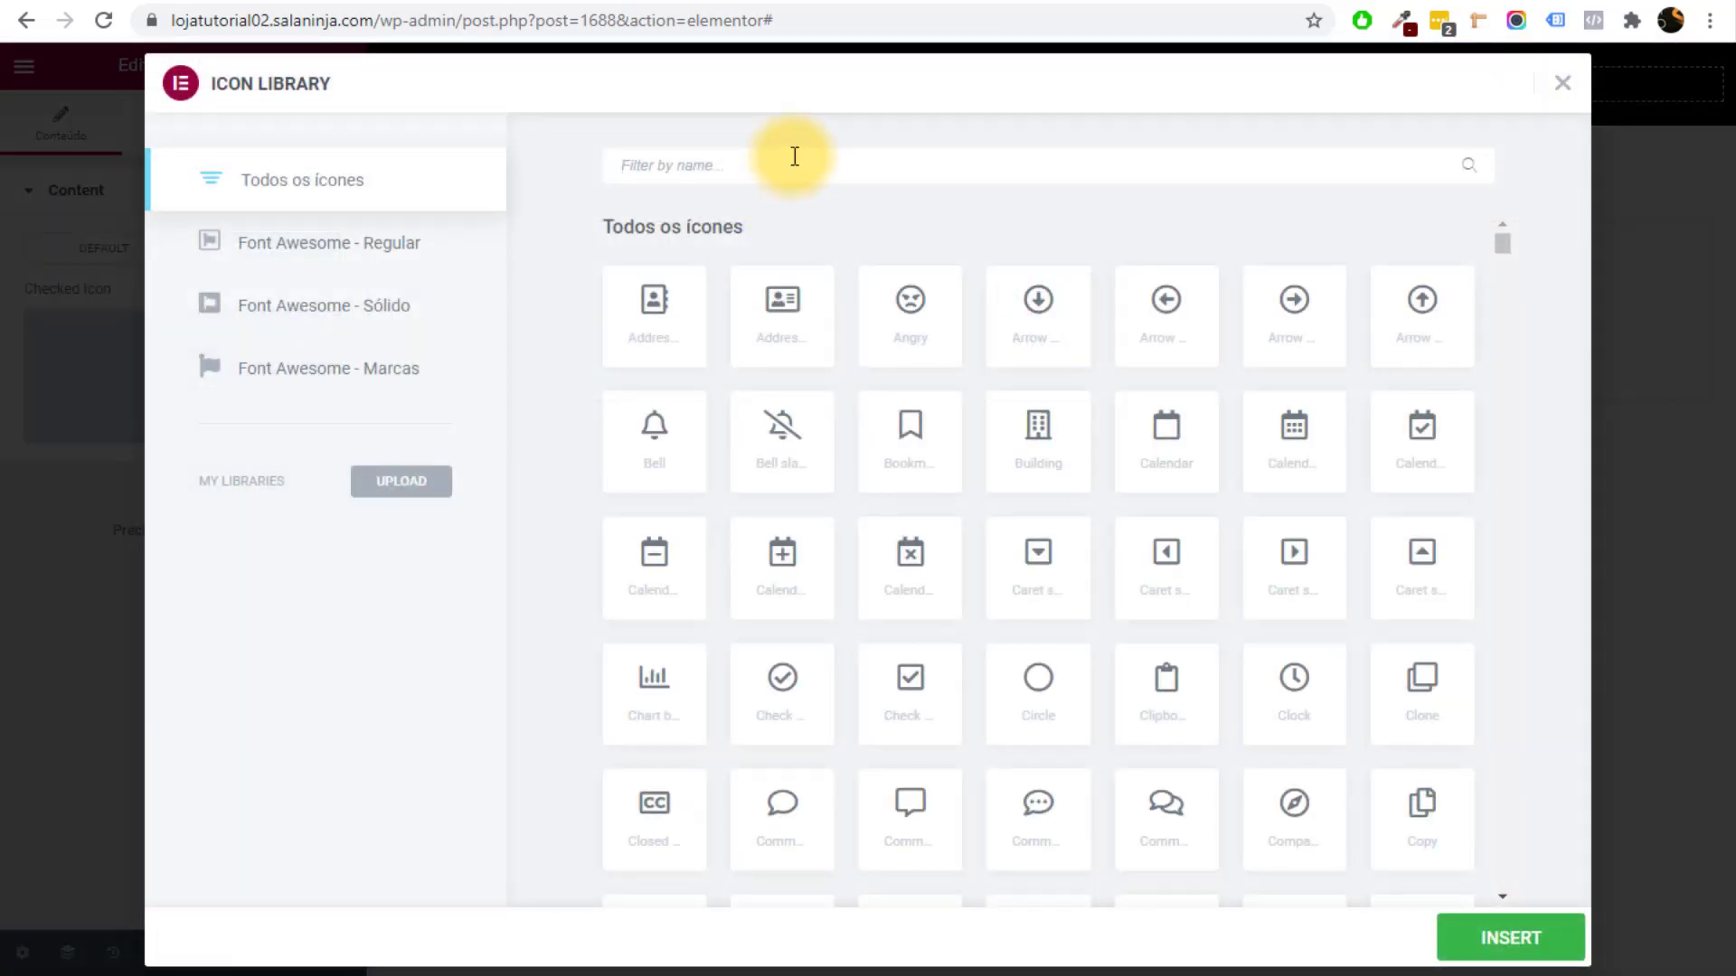
click(794, 157)
text(check)
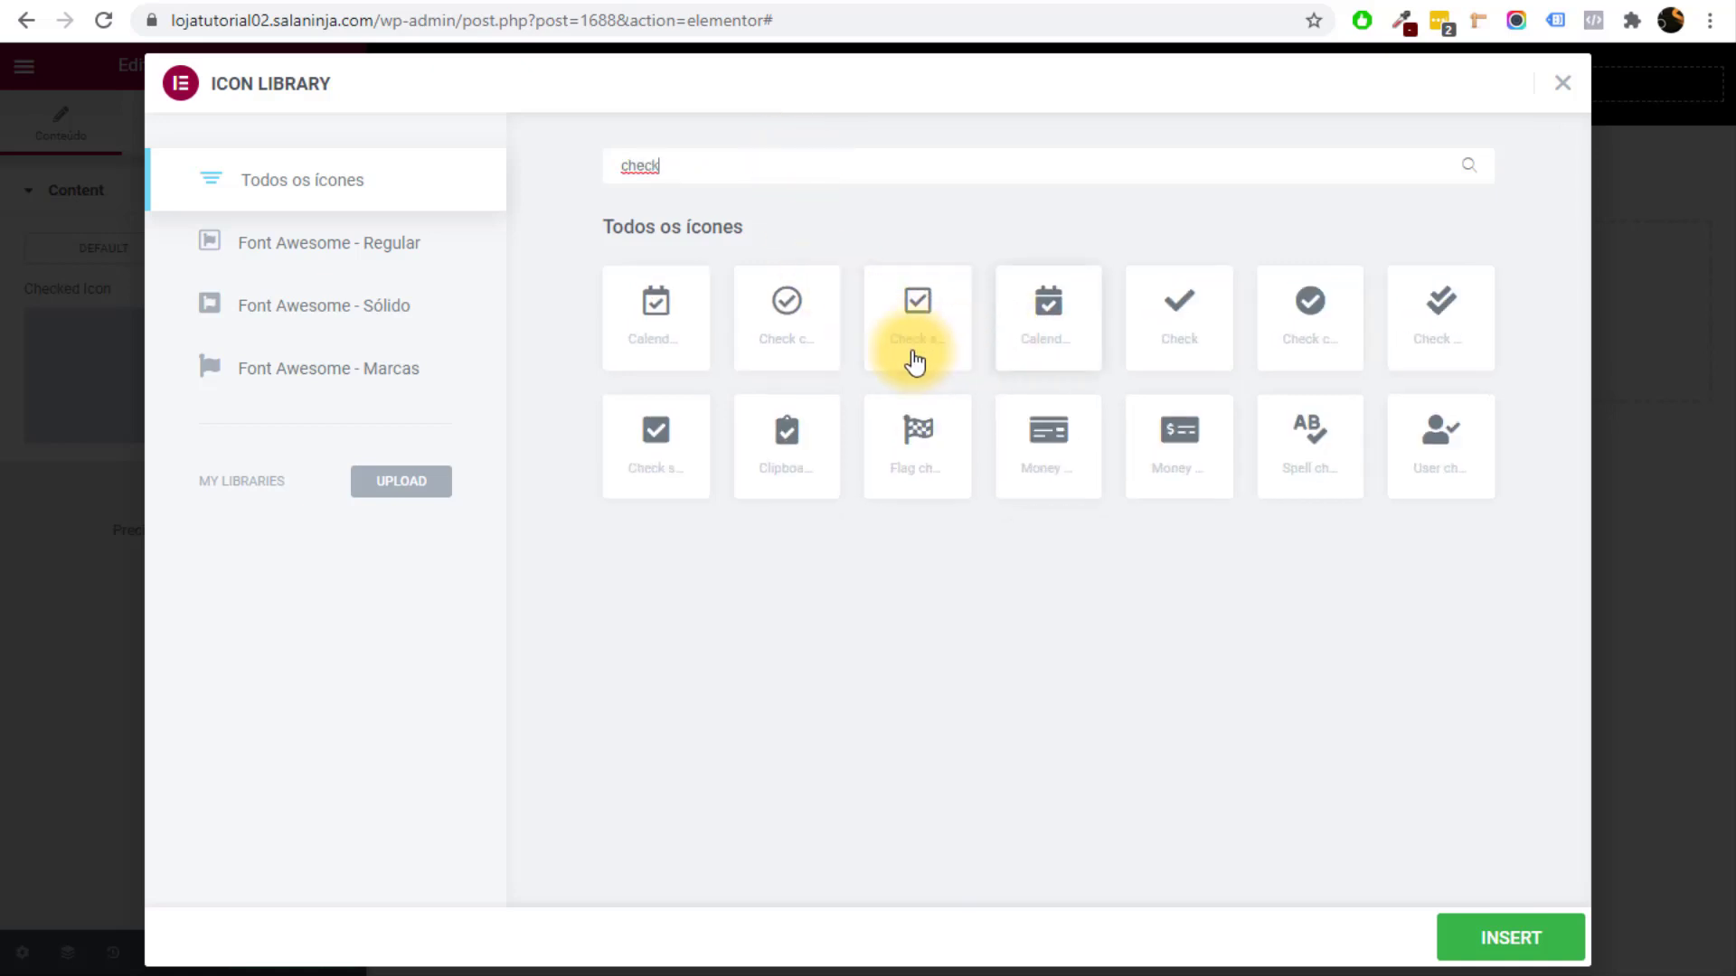
click(657, 466)
click(1478, 940)
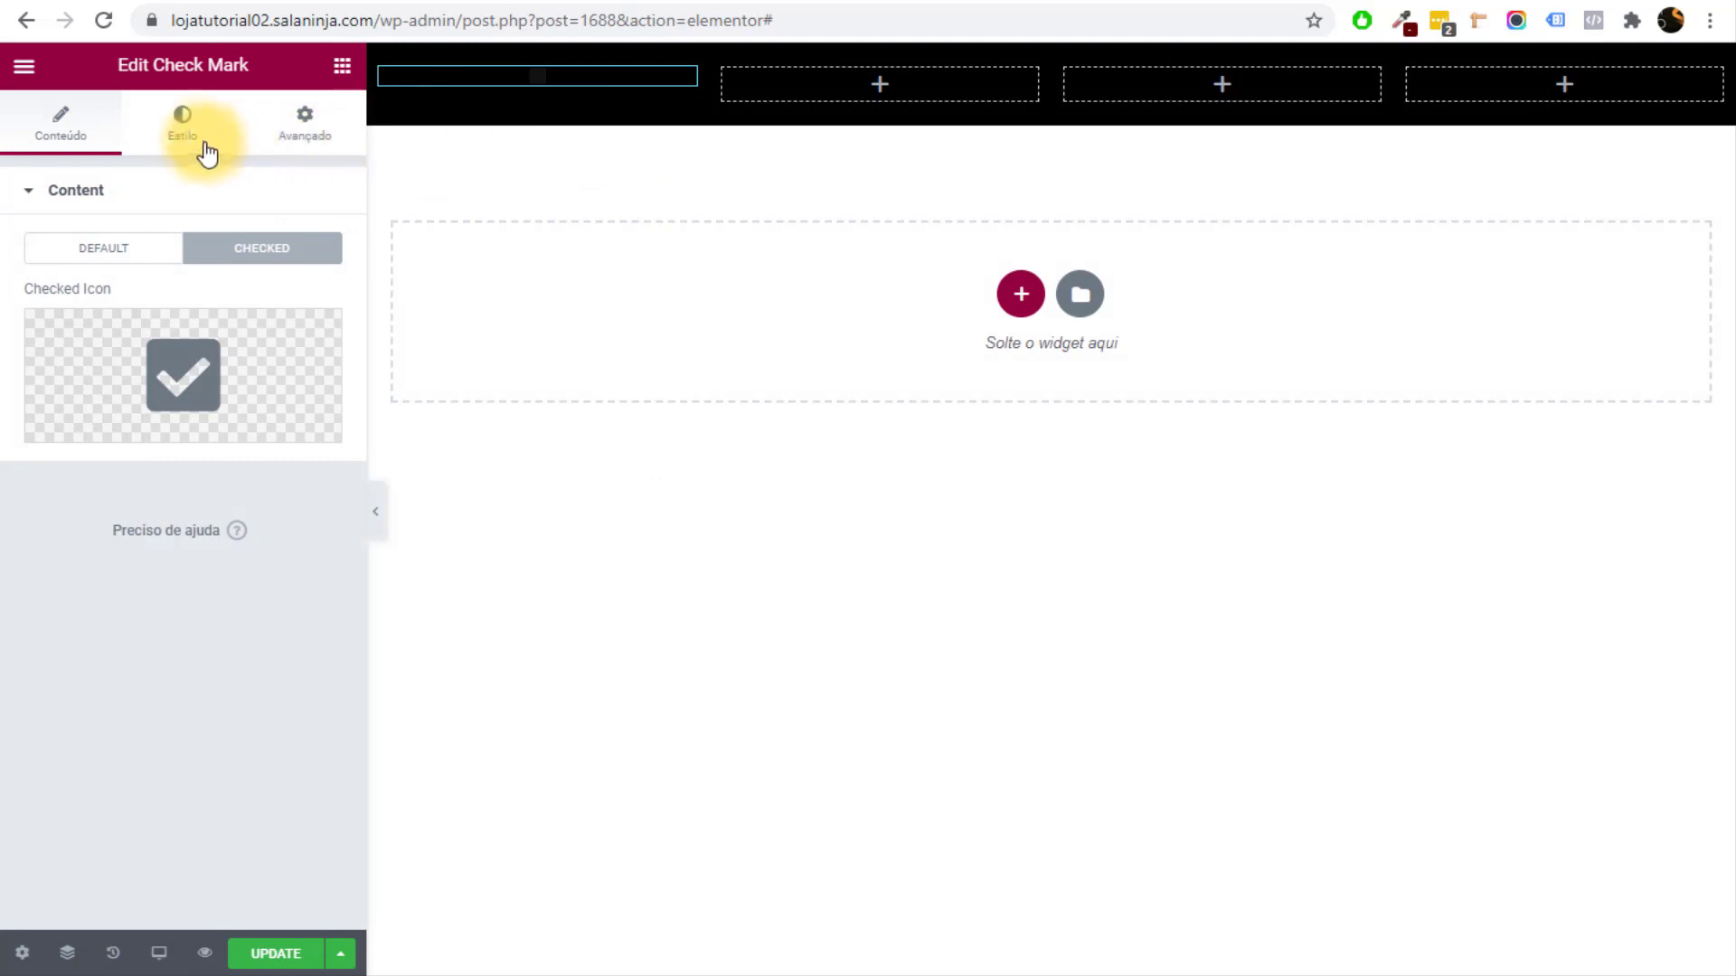
- Colour the unchecked icon white and the checked icon Cor Principal orange
click(181, 137)
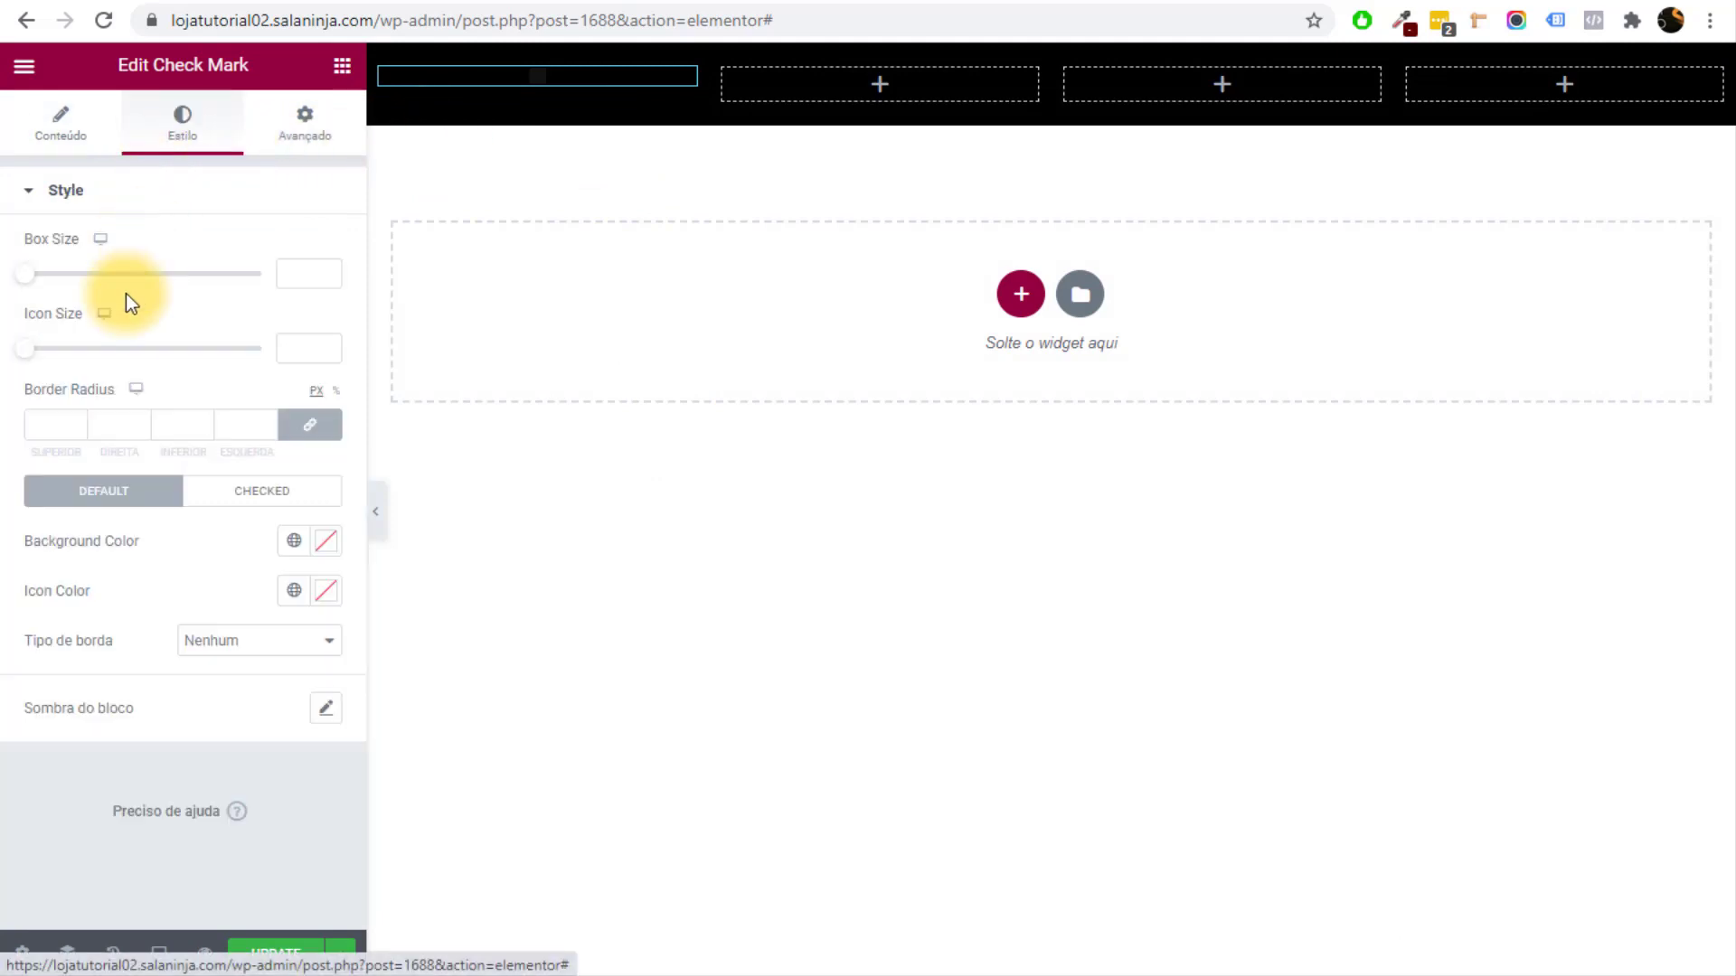
click(324, 542)
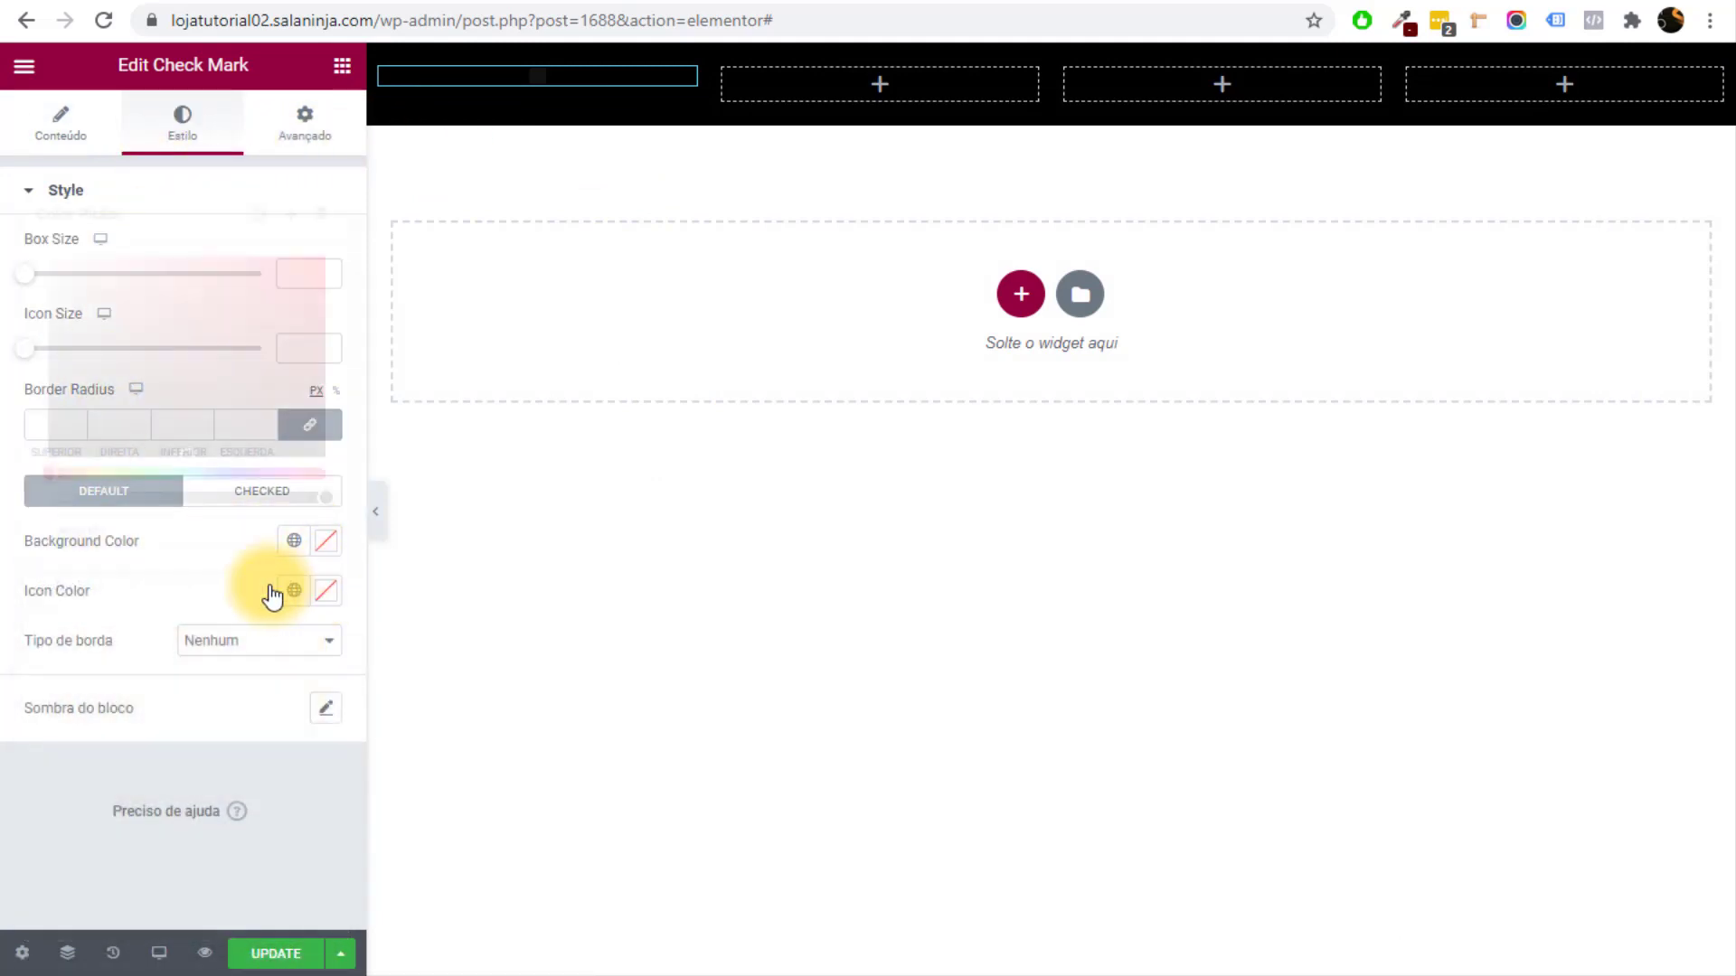
drag(119, 427, 10, 177)
click(11, 177)
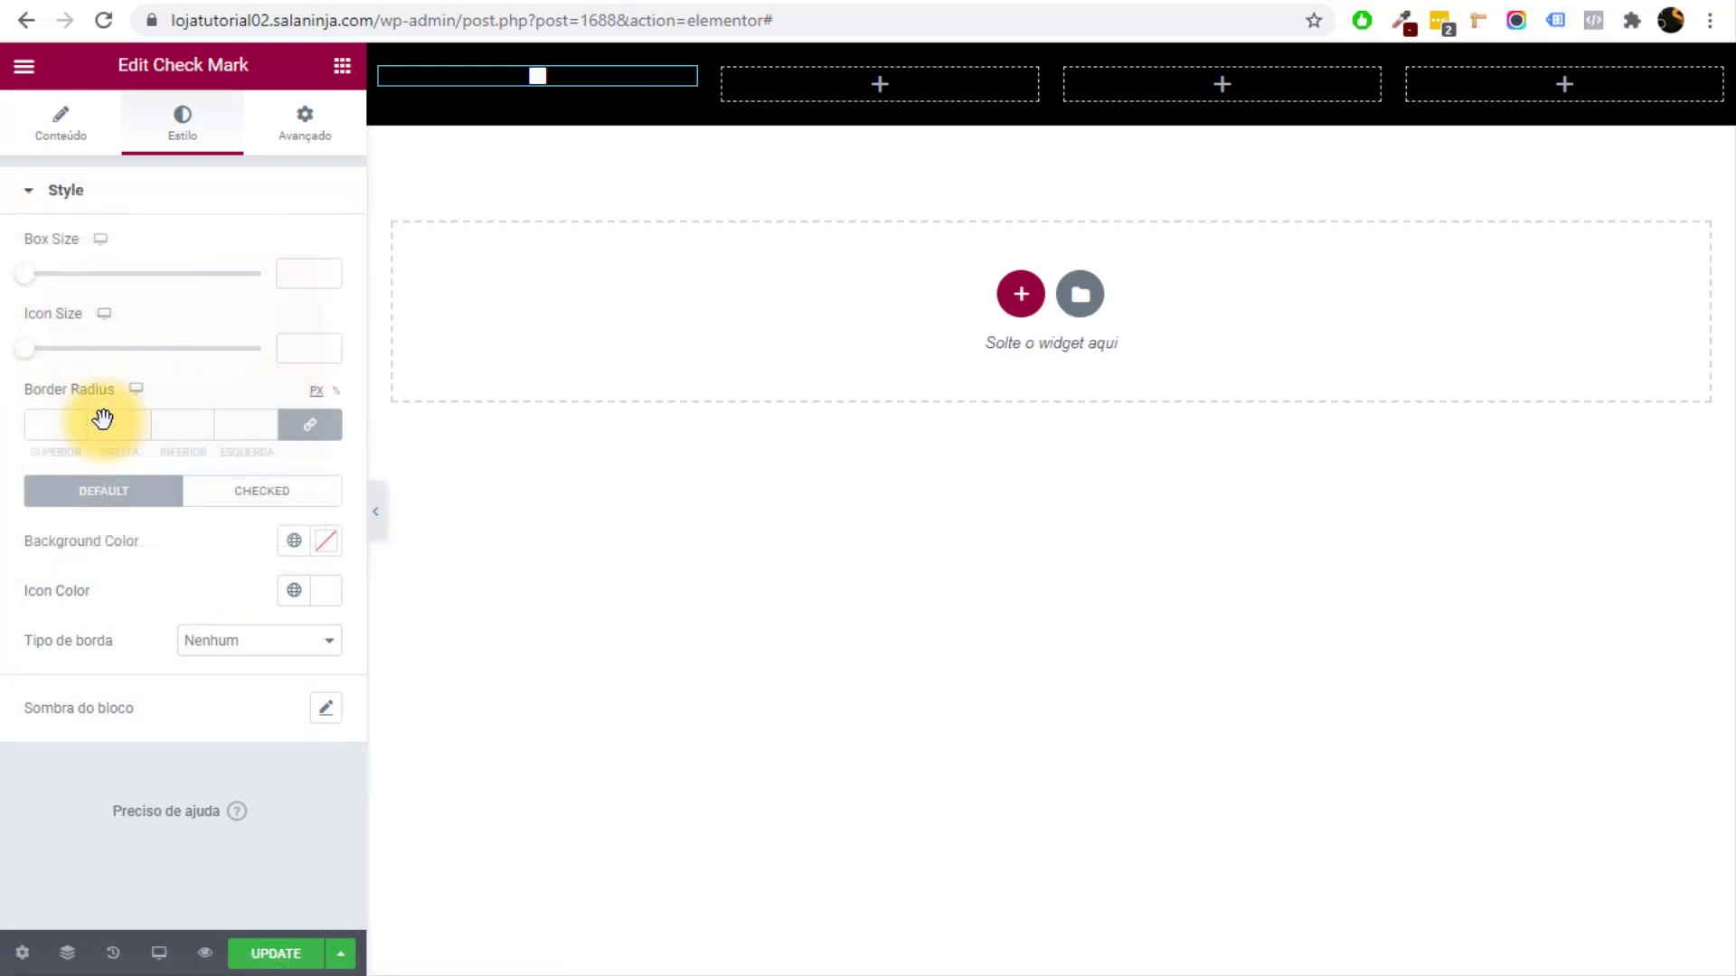
click(271, 497)
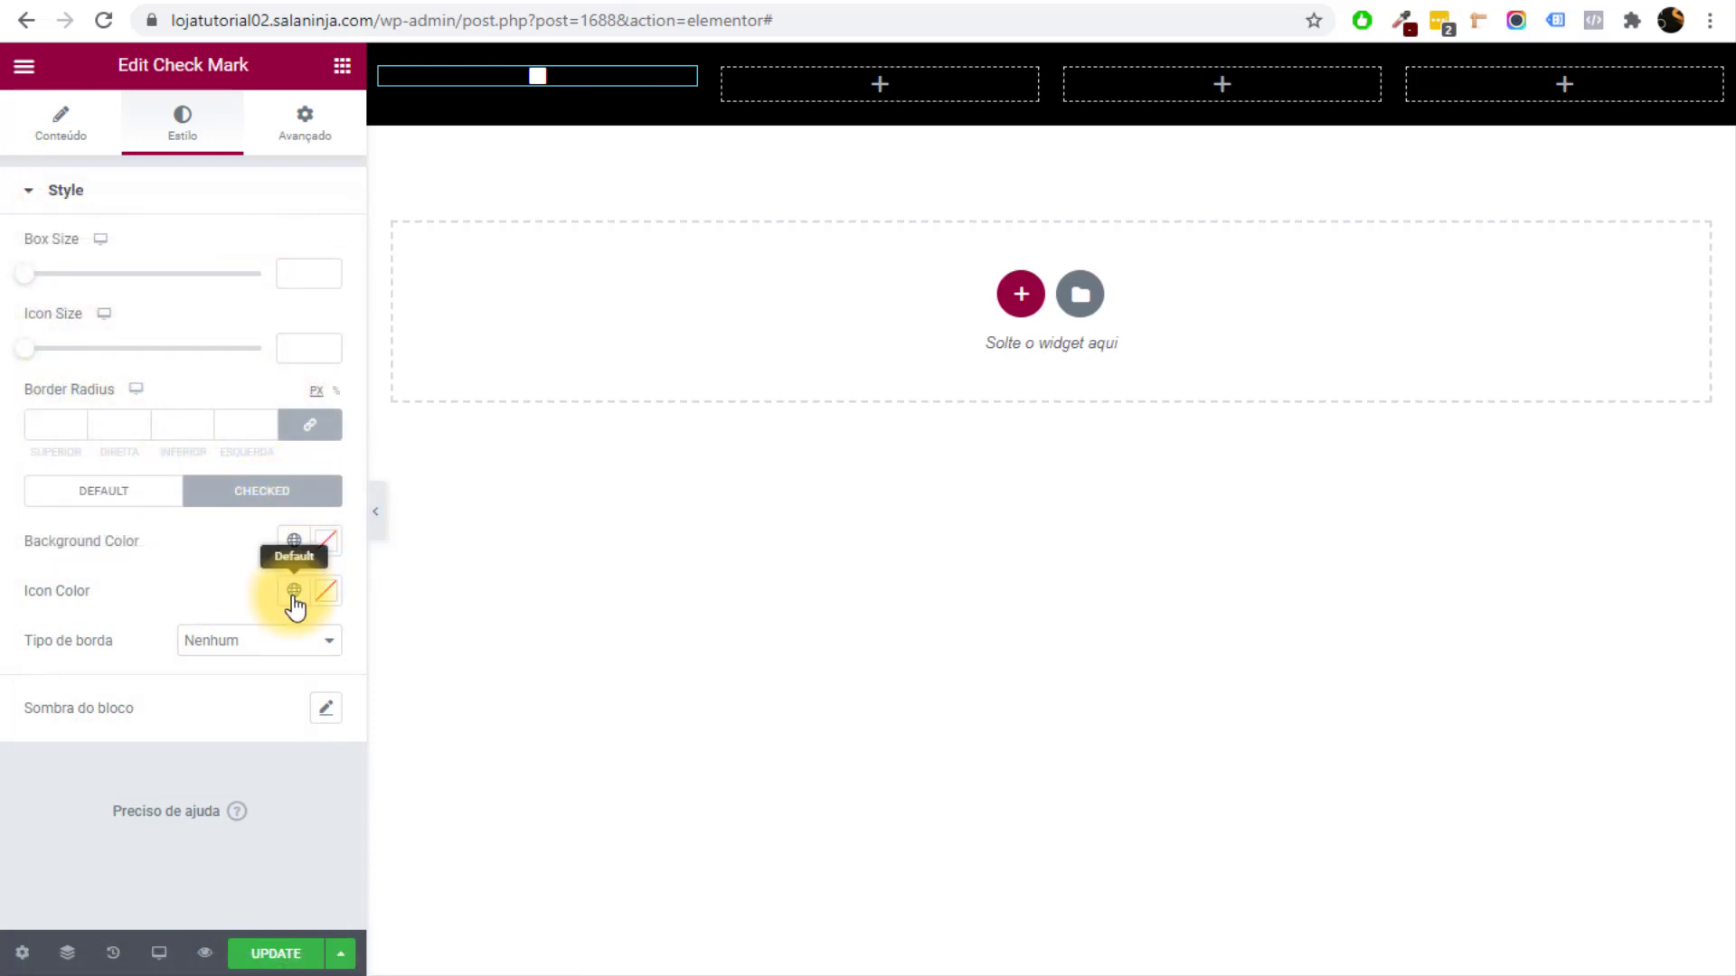
click(294, 592)
scroll(185, 488, down, 3)
click(163, 512)
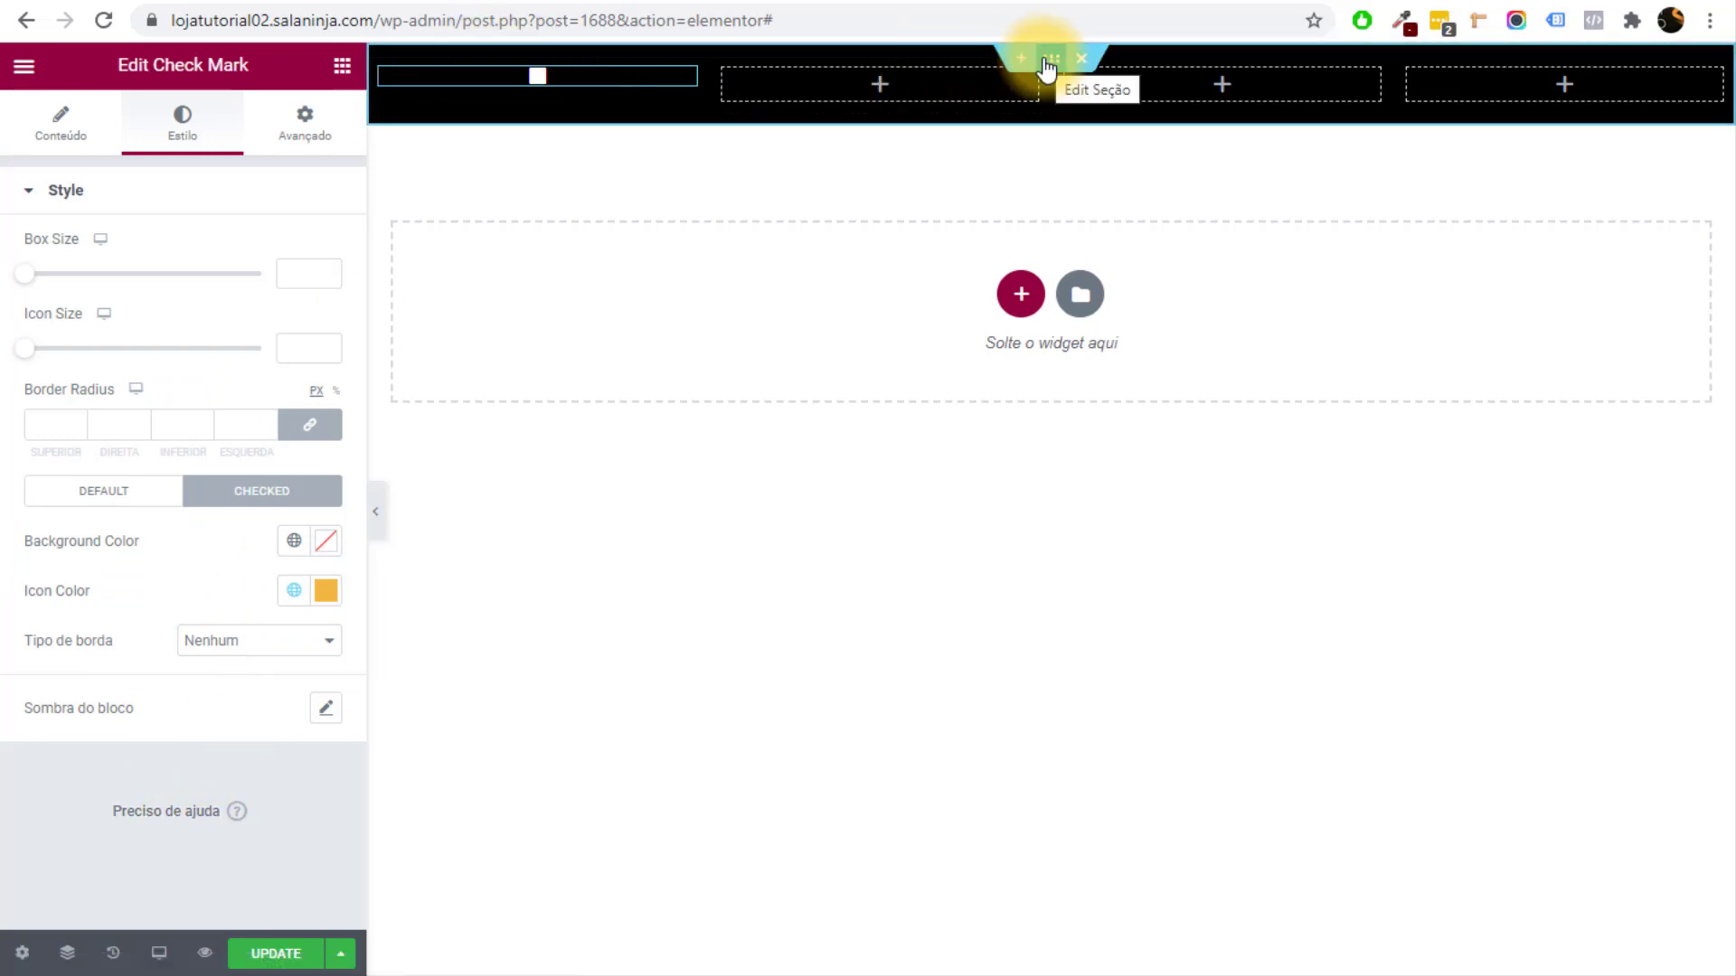
click(1048, 61)
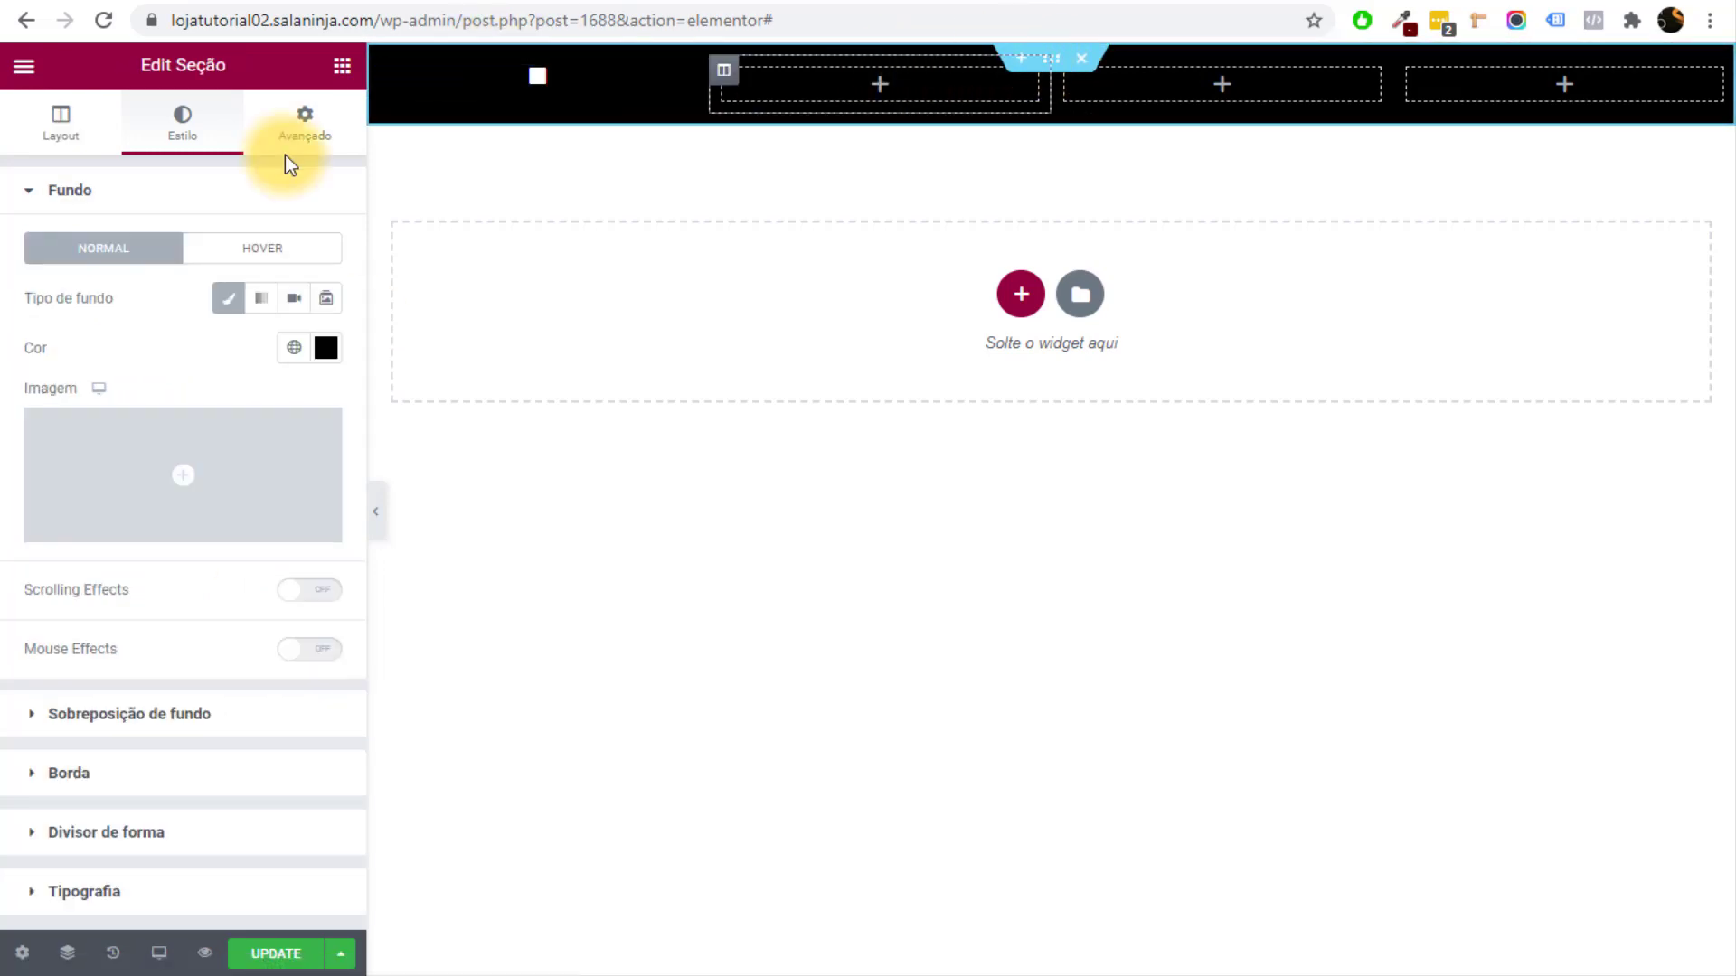
- Align the section content to the middle and add a white Dynamic Field title
click(59, 117)
click(241, 507)
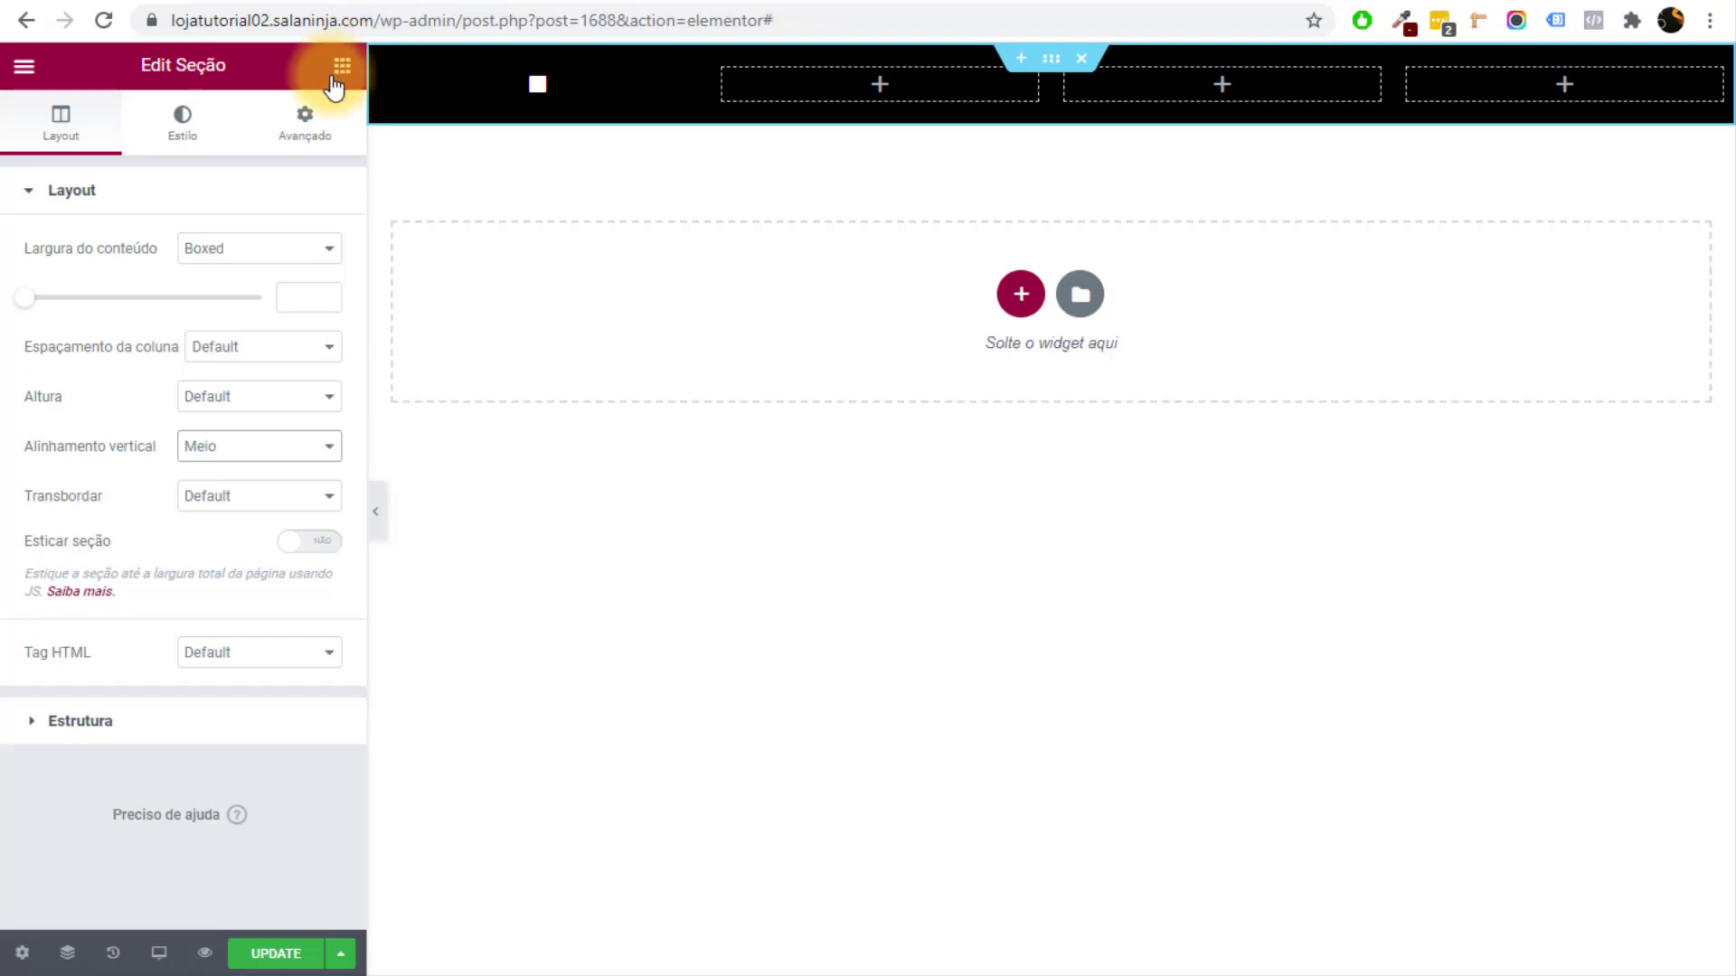
click(341, 67)
drag(360, 166, 349, 918)
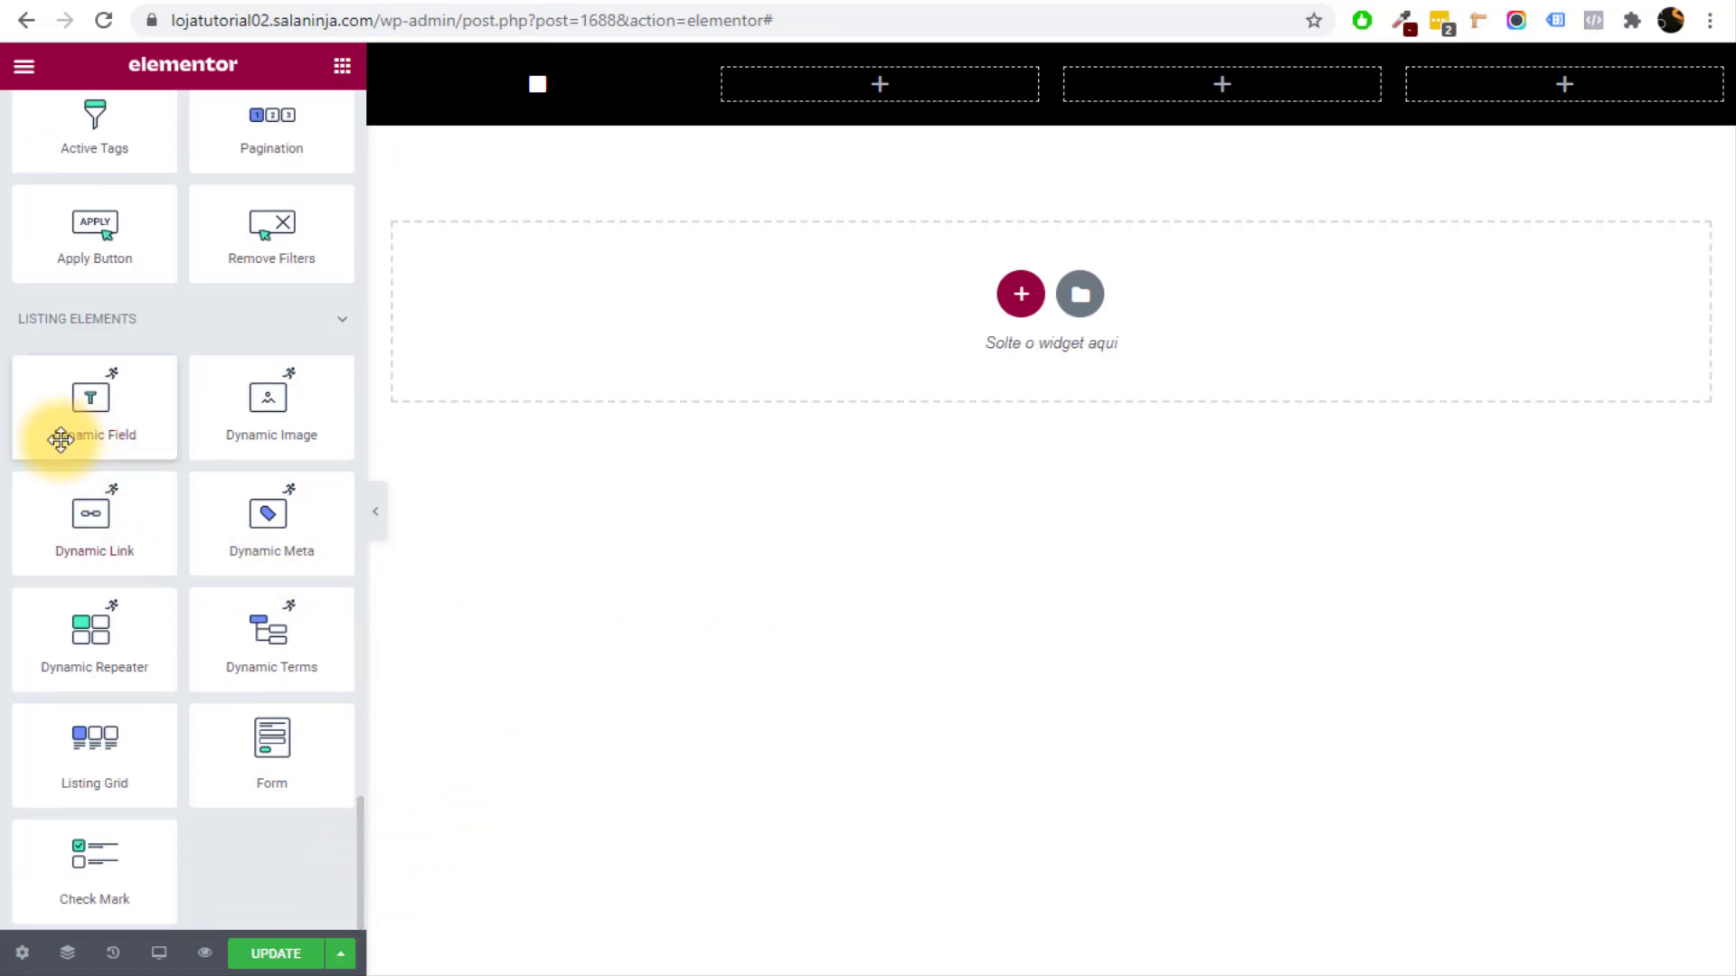
drag(58, 433, 926, 96)
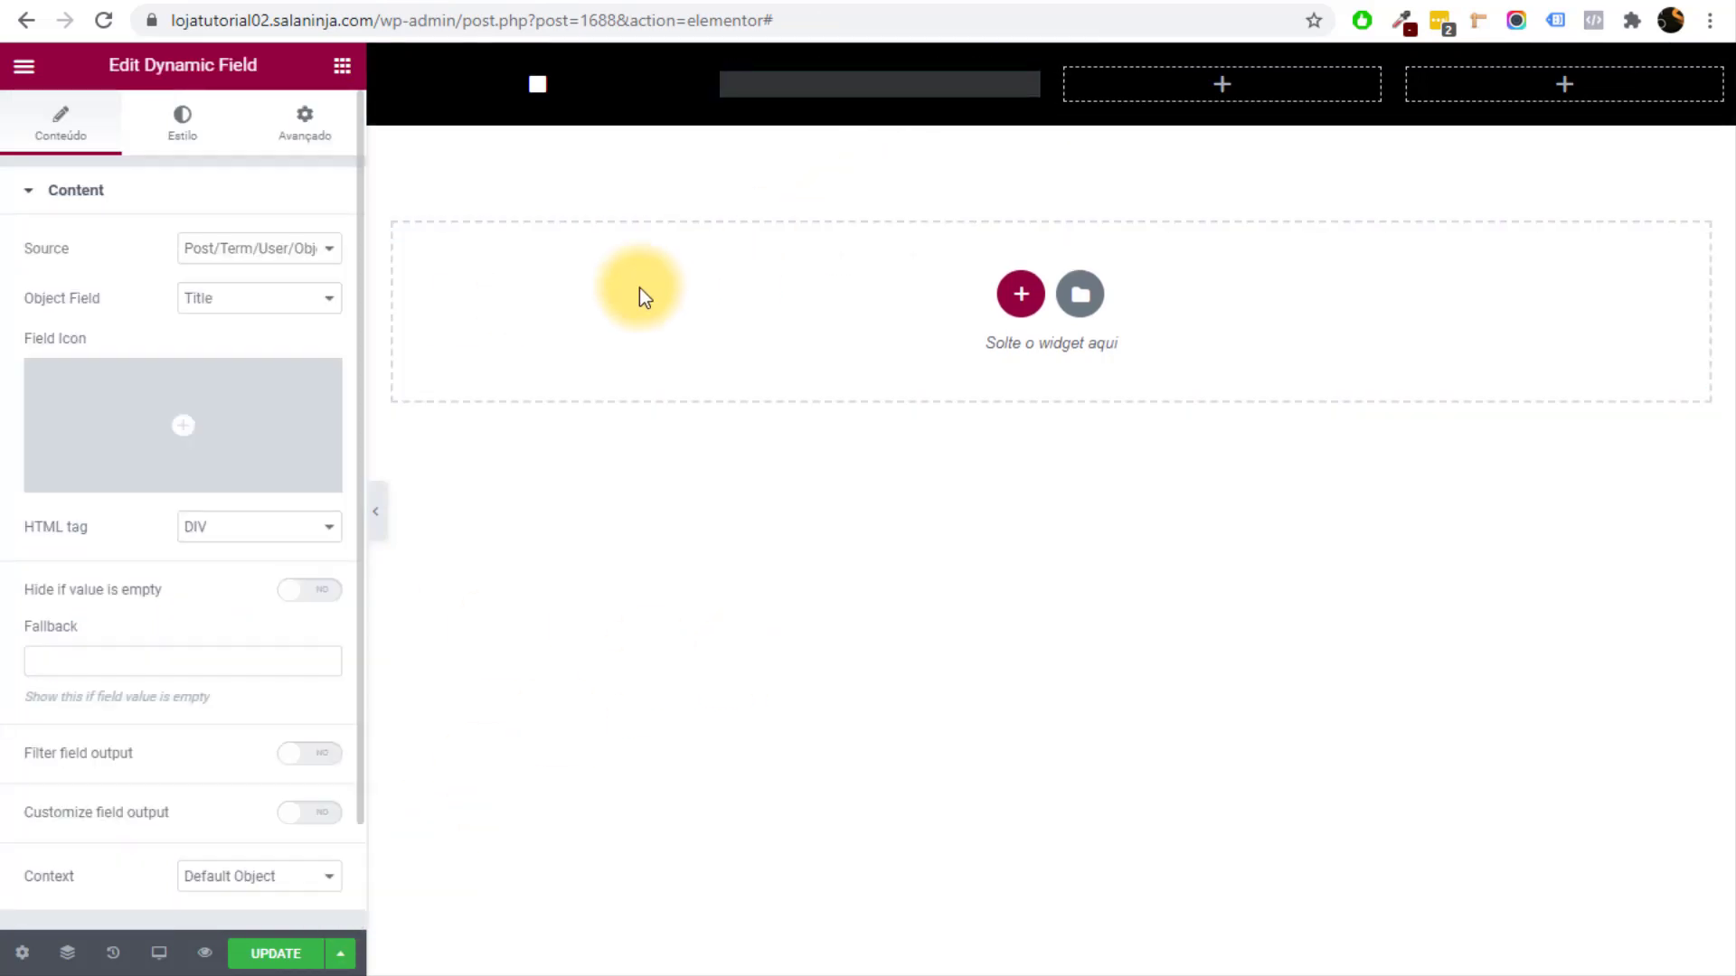
click(185, 125)
click(324, 249)
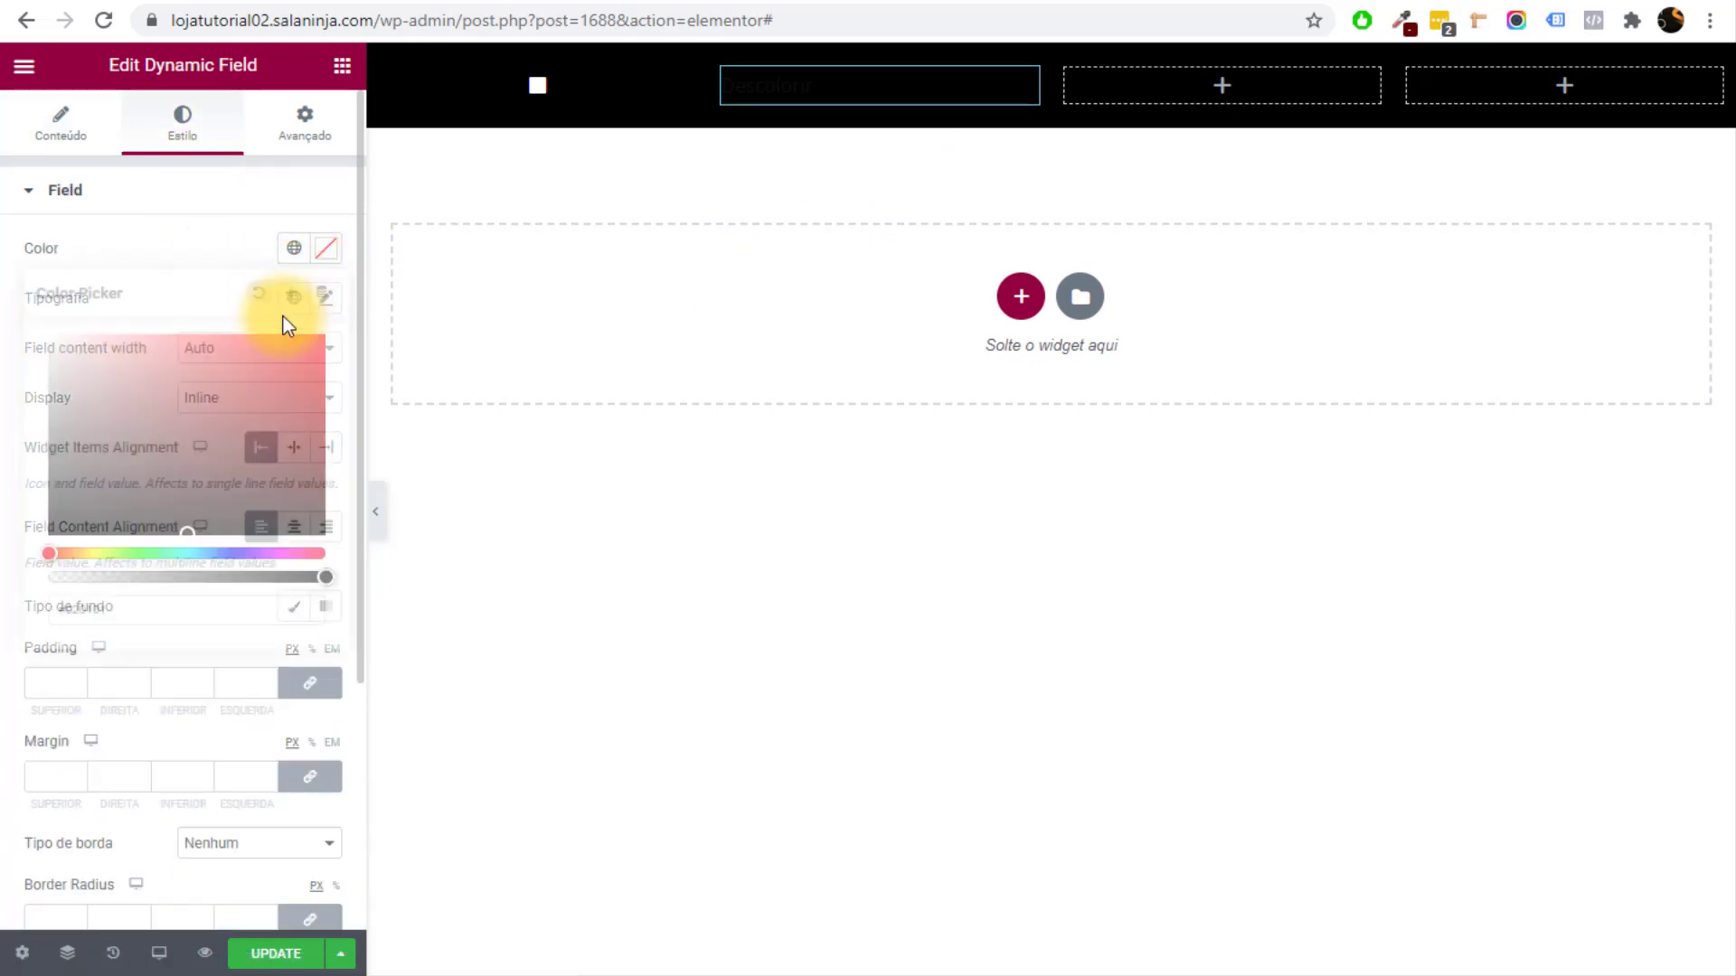
drag(163, 343, 4, 311)
click(5, 310)
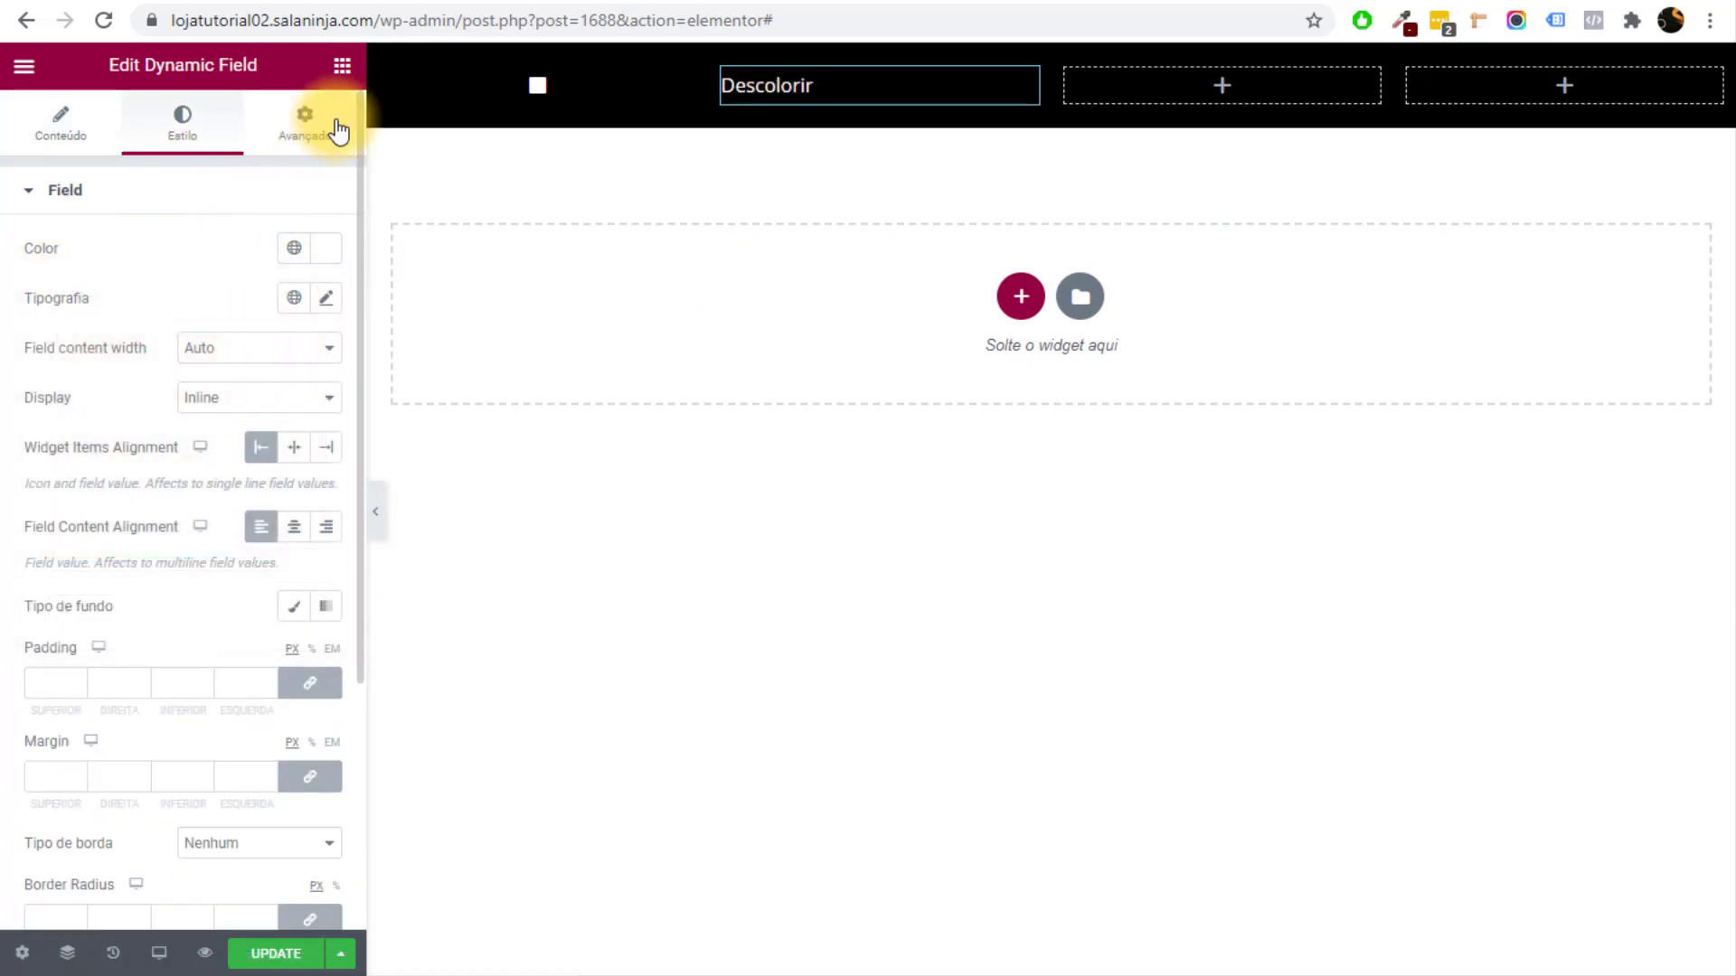
- Add a Dynamic Image showing the thumbnail to the next header column
click(341, 65)
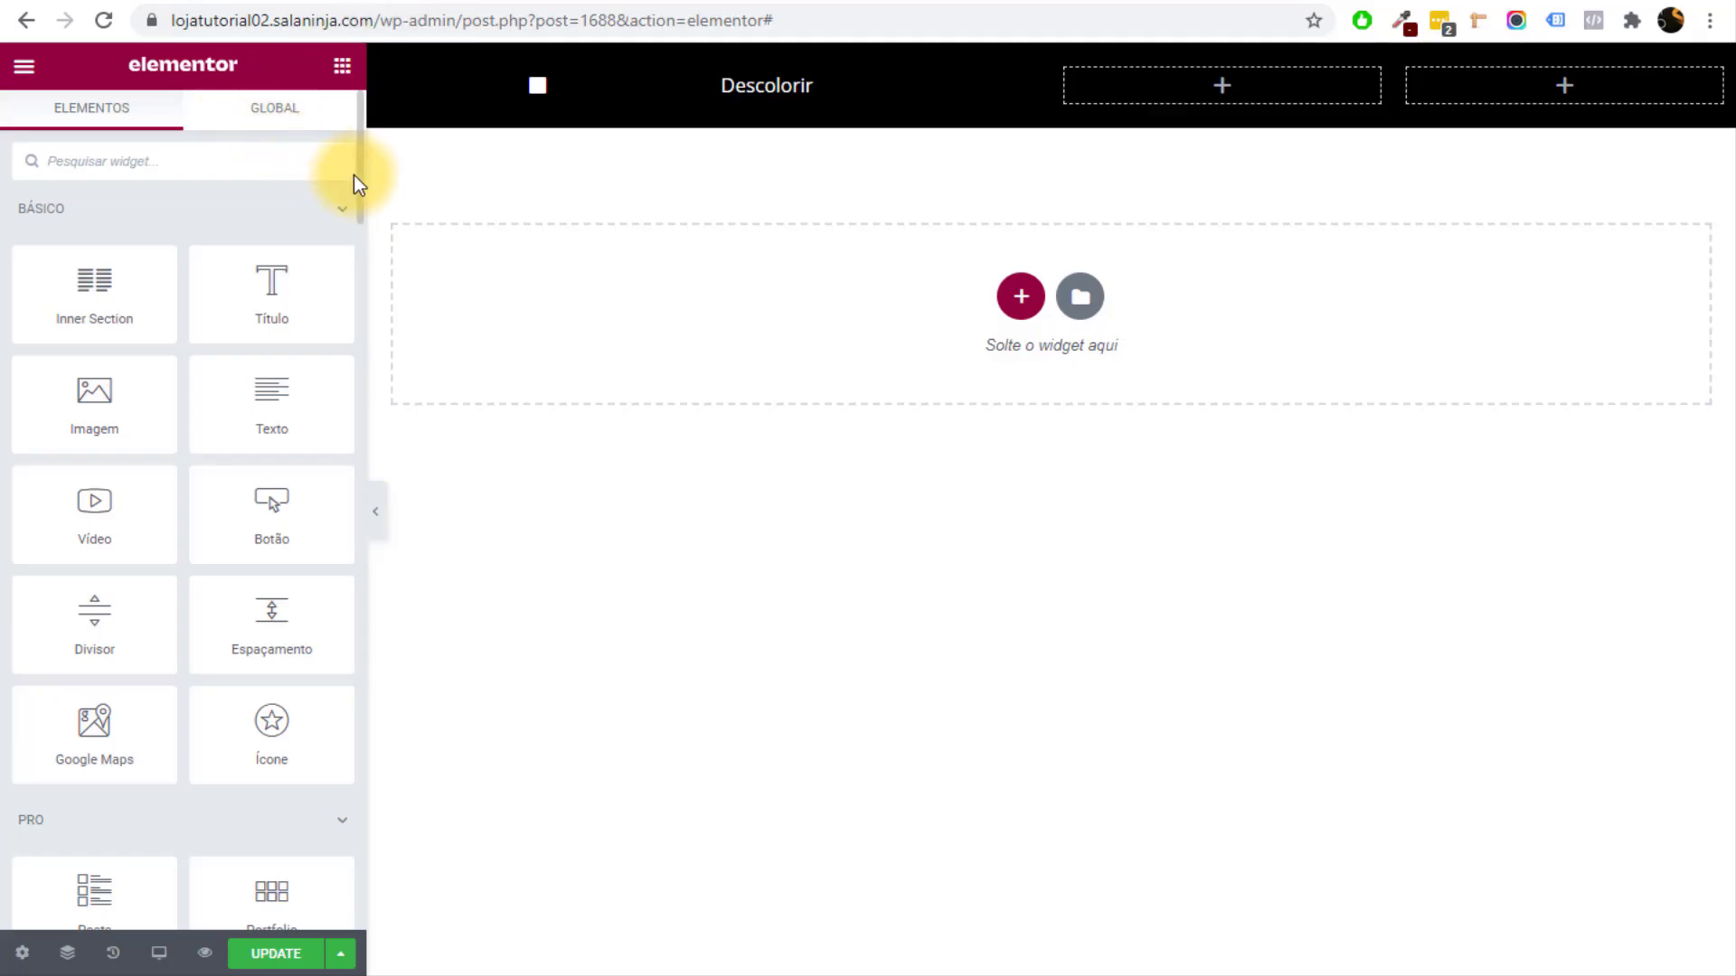
scroll(337, 612, down, 20)
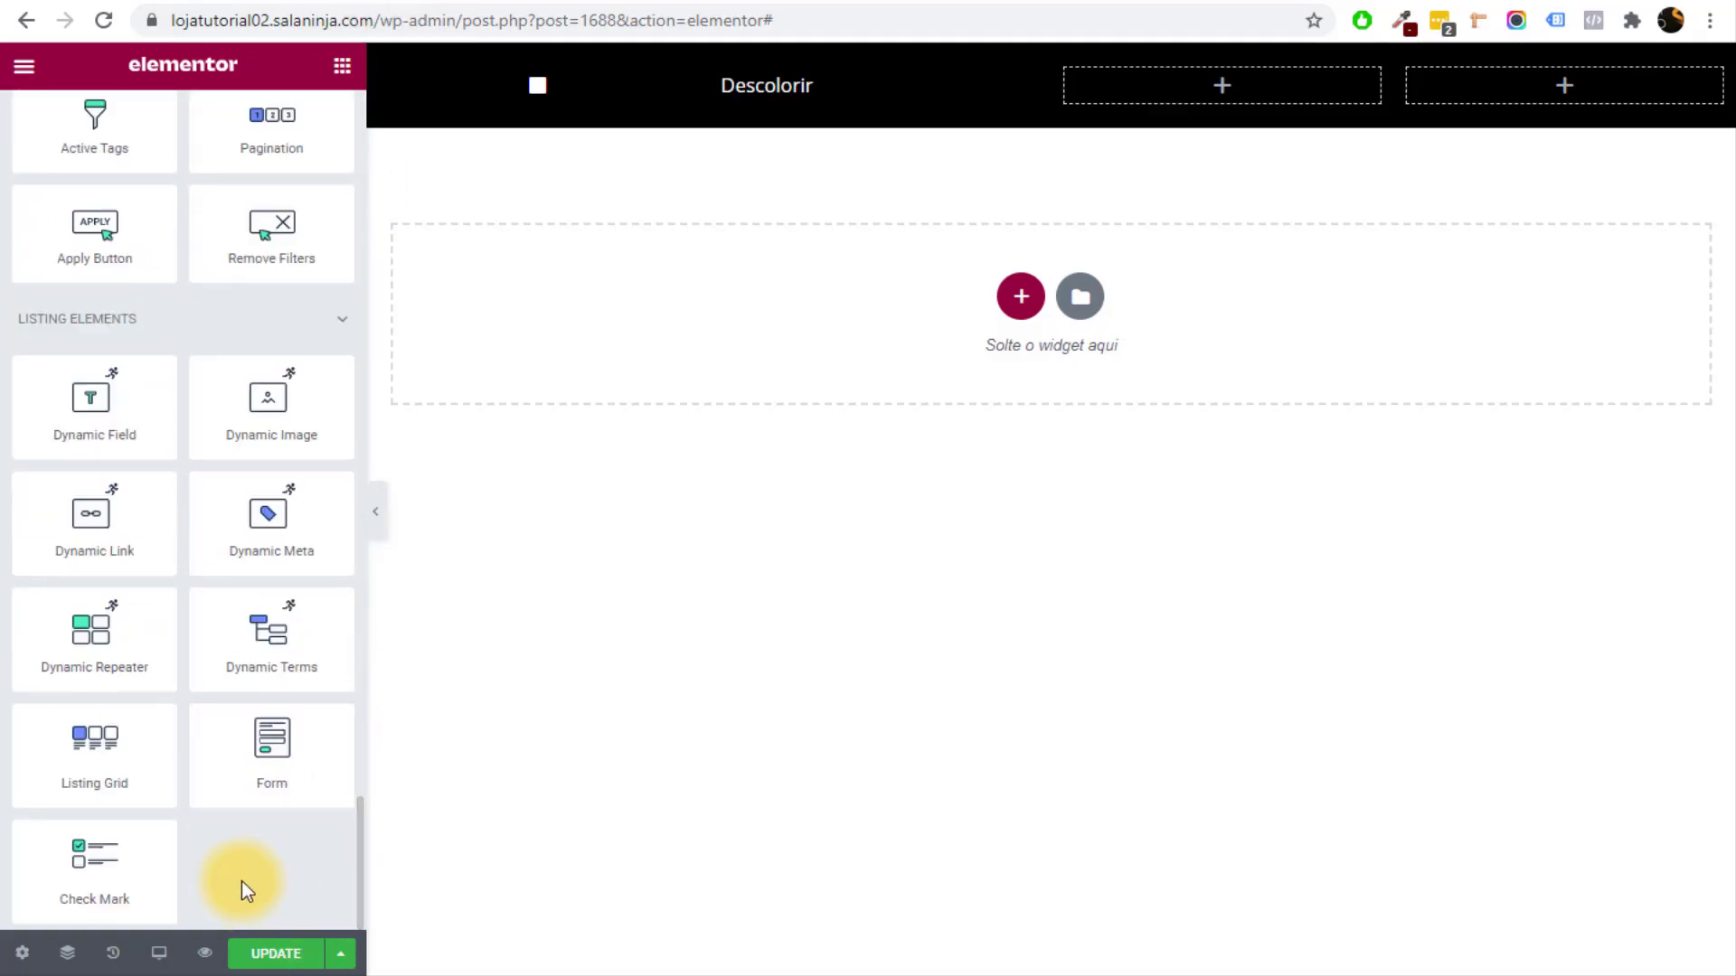
drag(277, 418, 1266, 90)
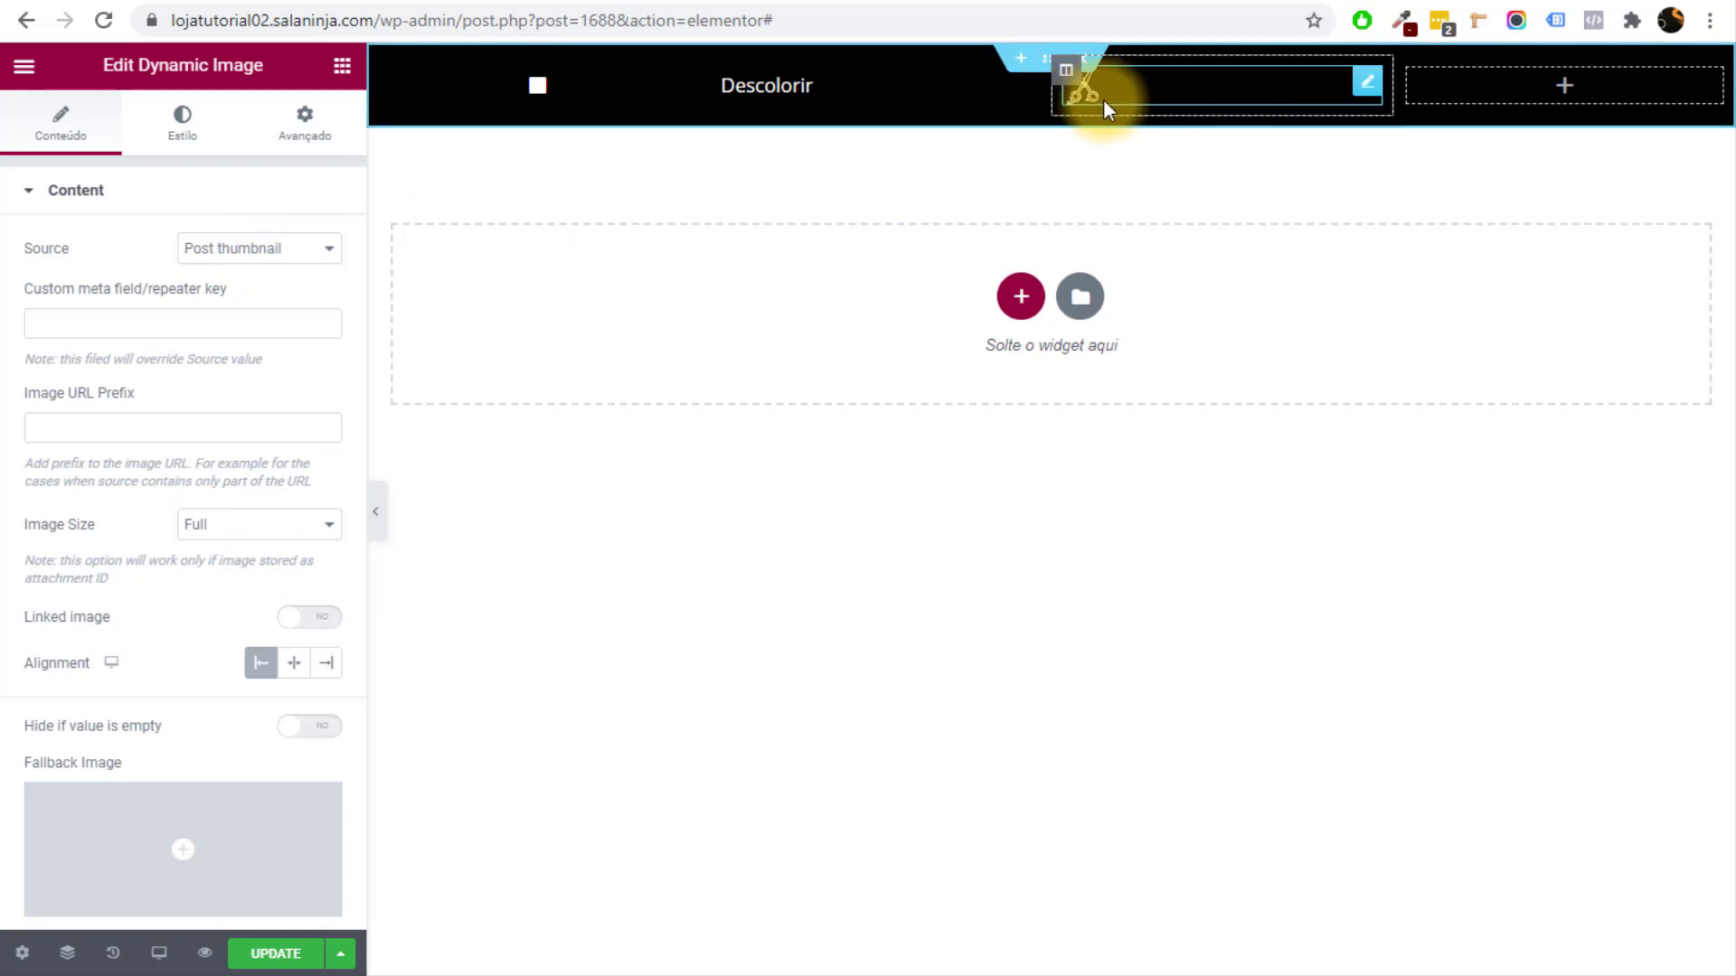
- Add a Dynamic Field sourced from Meta Data to the last header column
click(343, 67)
drag(362, 156, 337, 872)
drag(110, 425, 1465, 108)
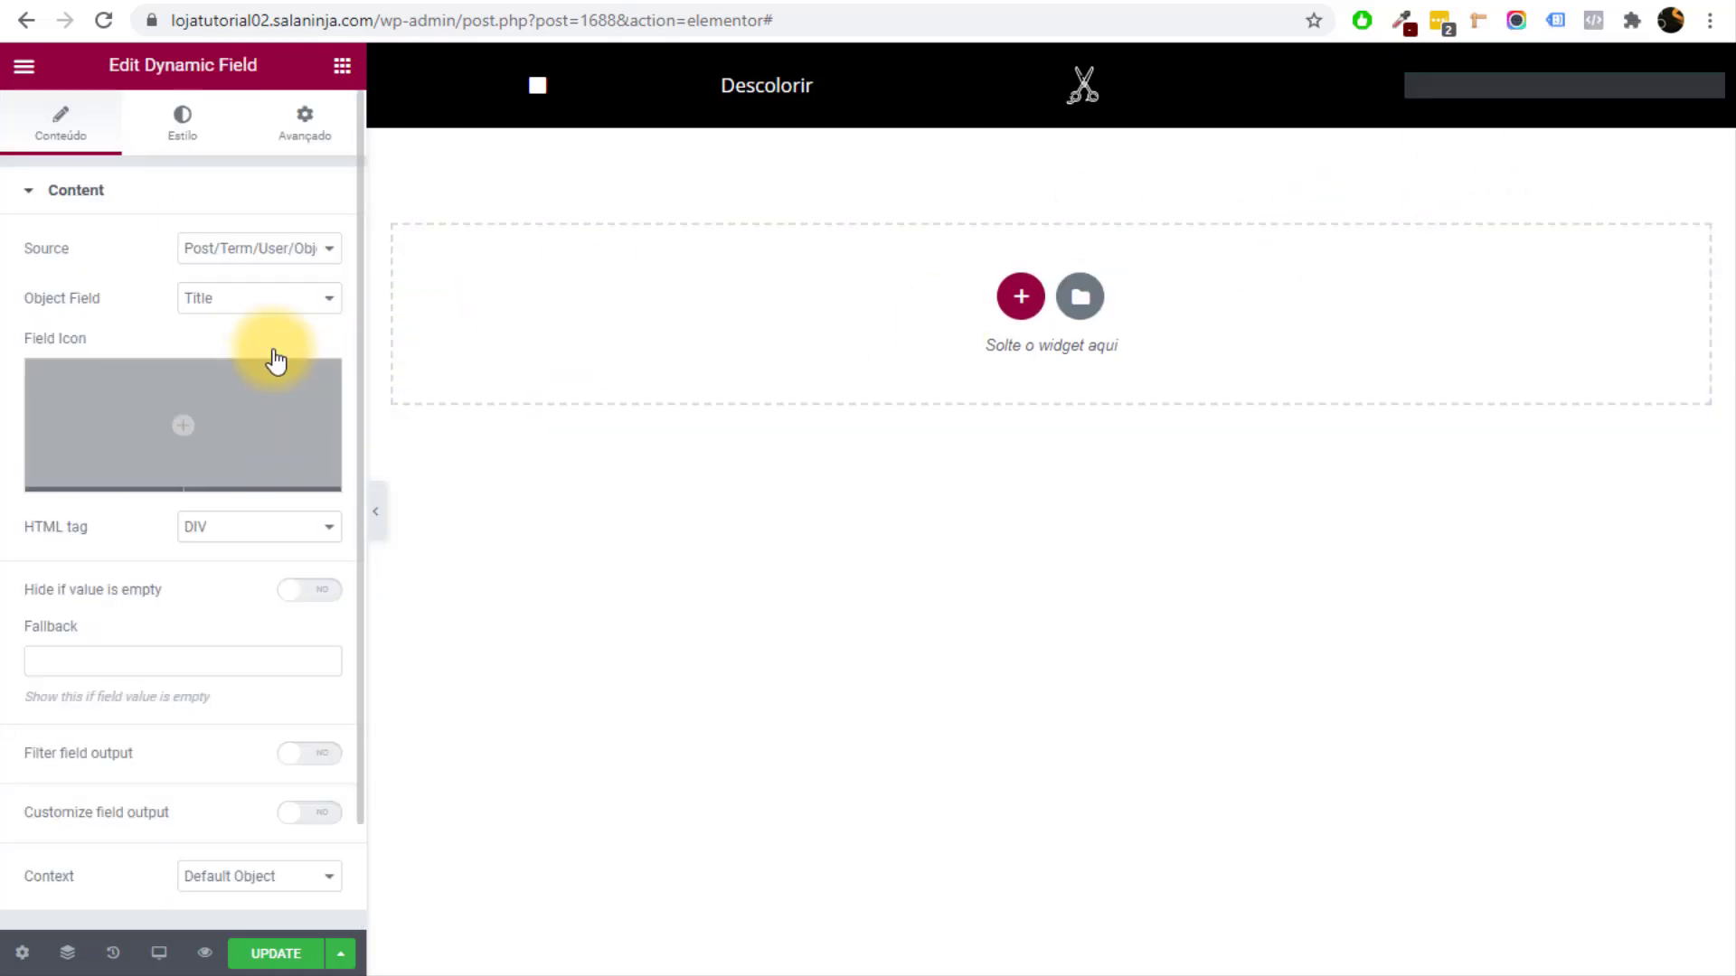
click(262, 249)
click(263, 287)
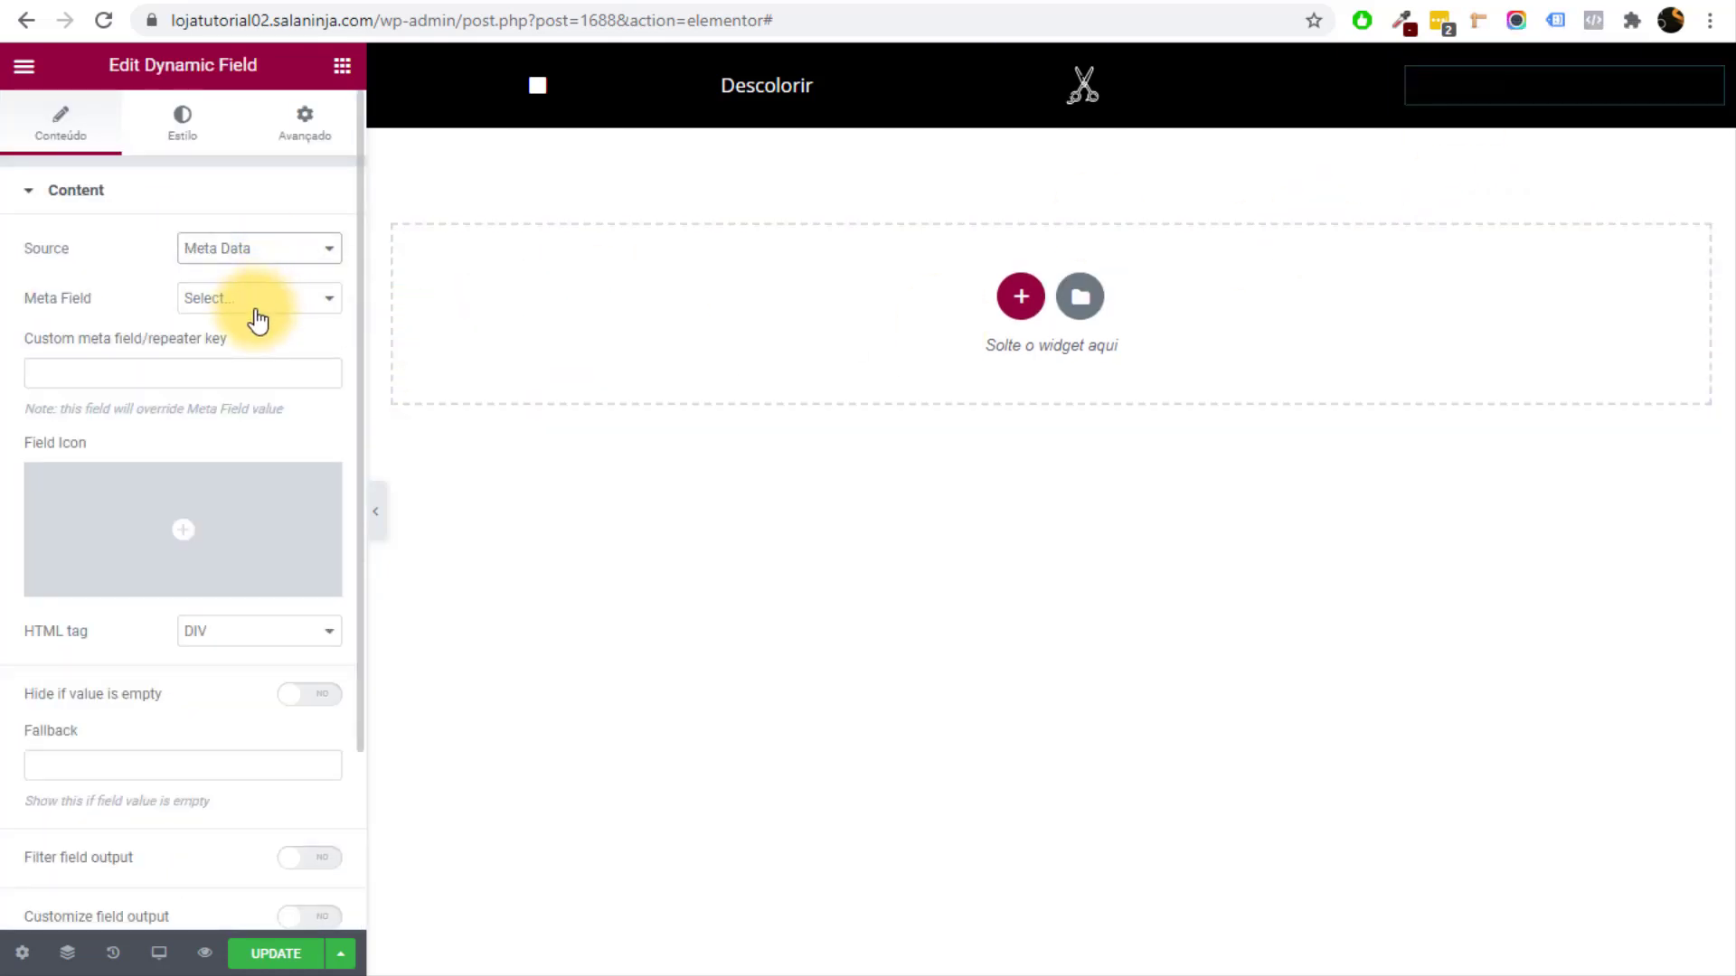
click(259, 307)
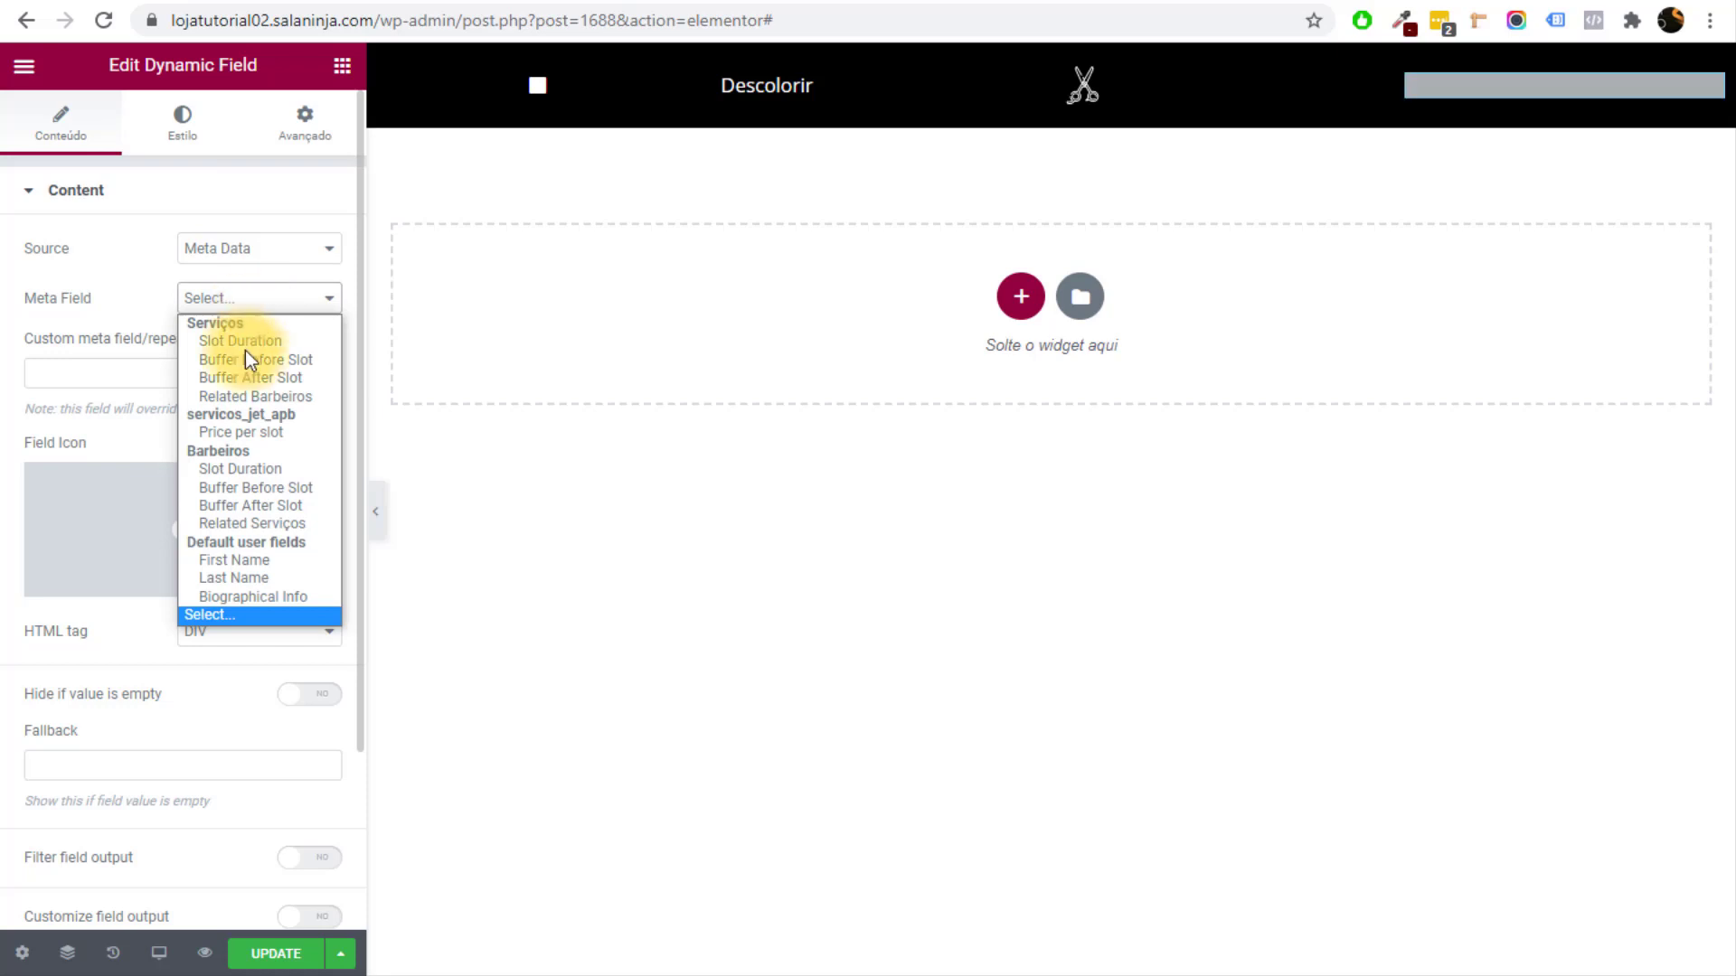
- Show the Price per slot meta field in white, font weight 700
click(240, 432)
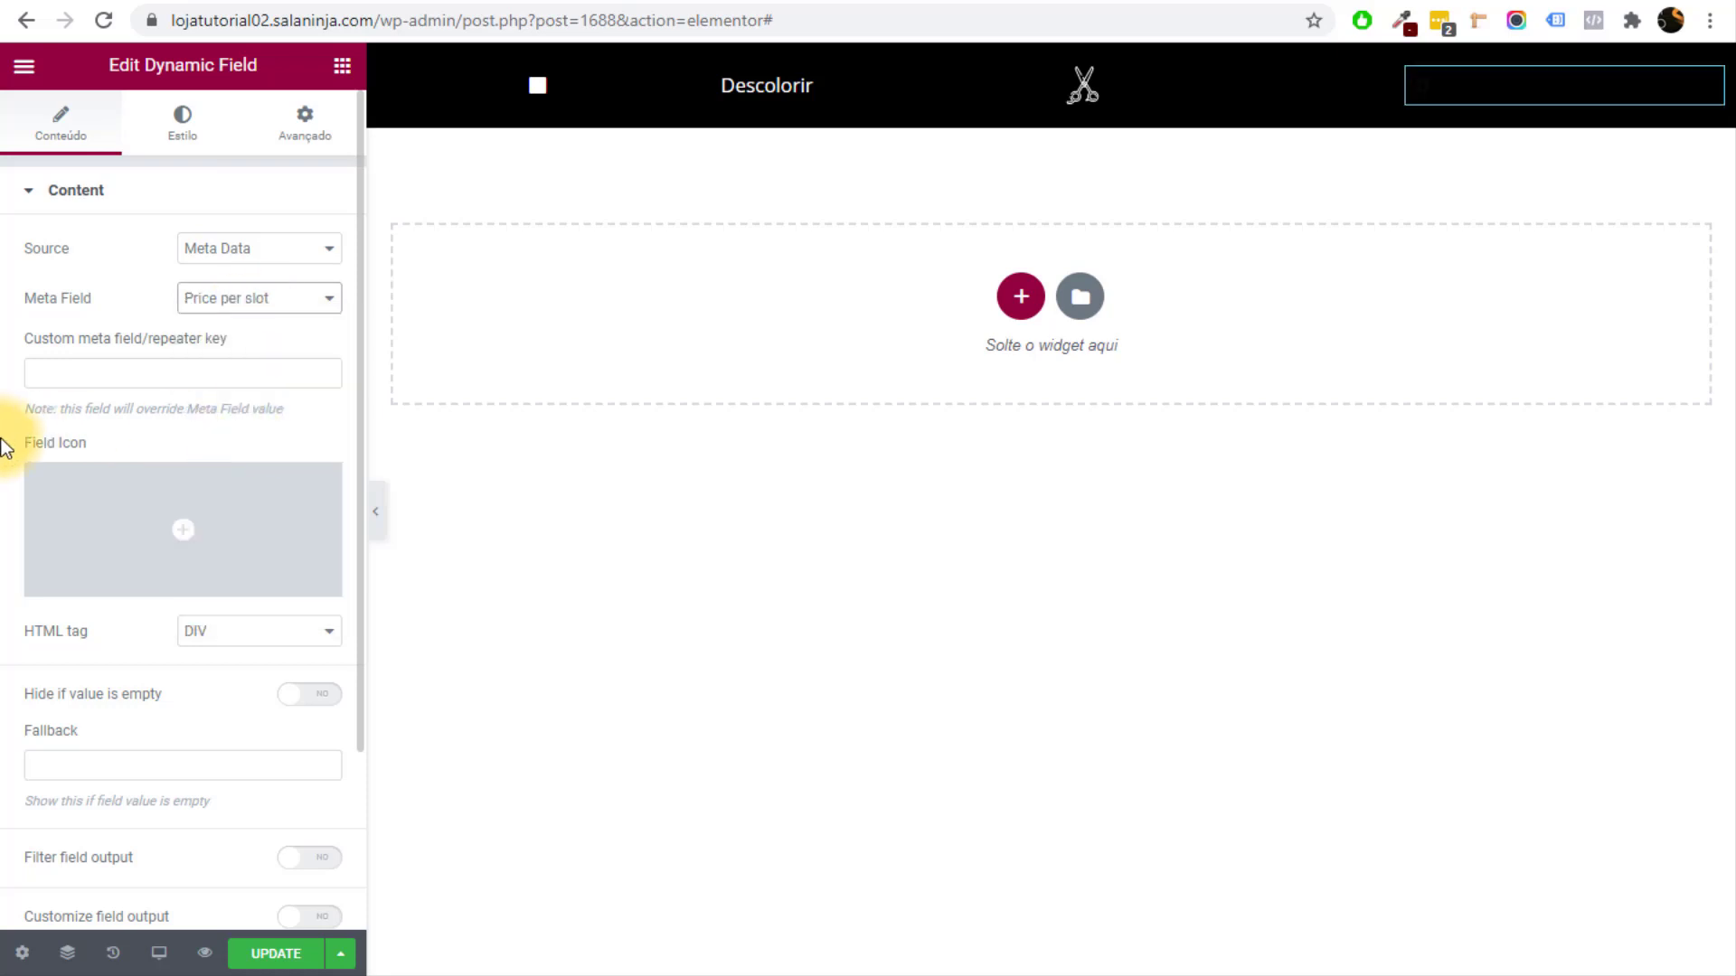
click(179, 120)
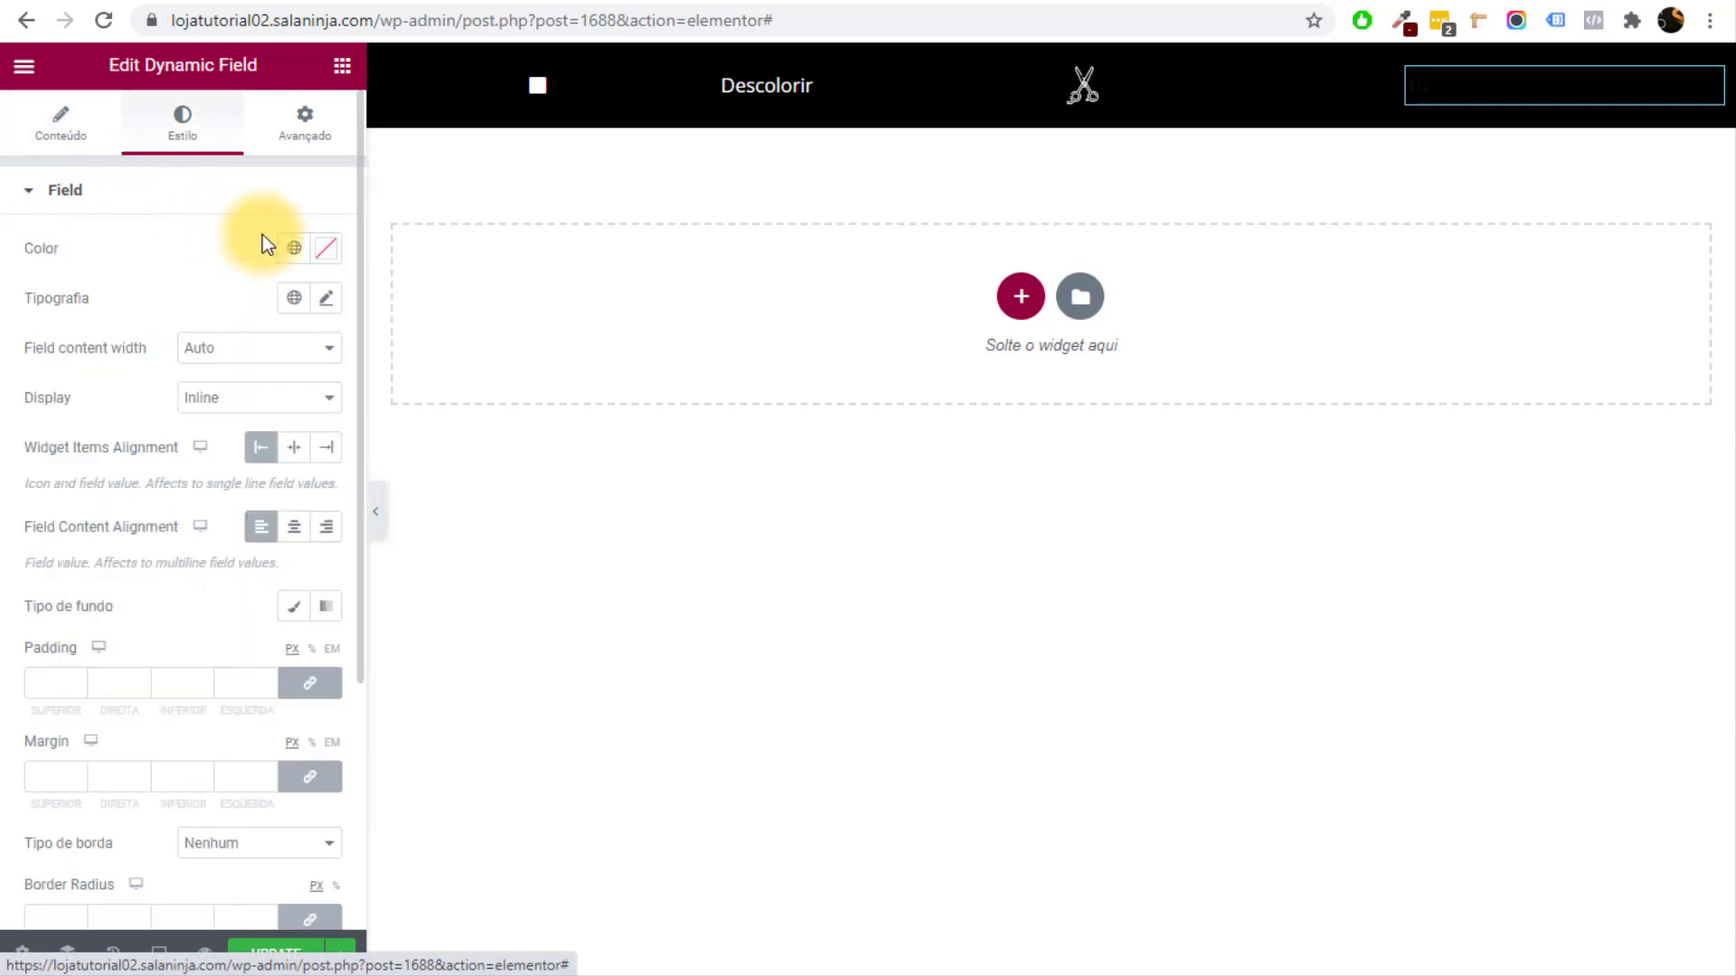
click(321, 249)
drag(143, 375, 46, 334)
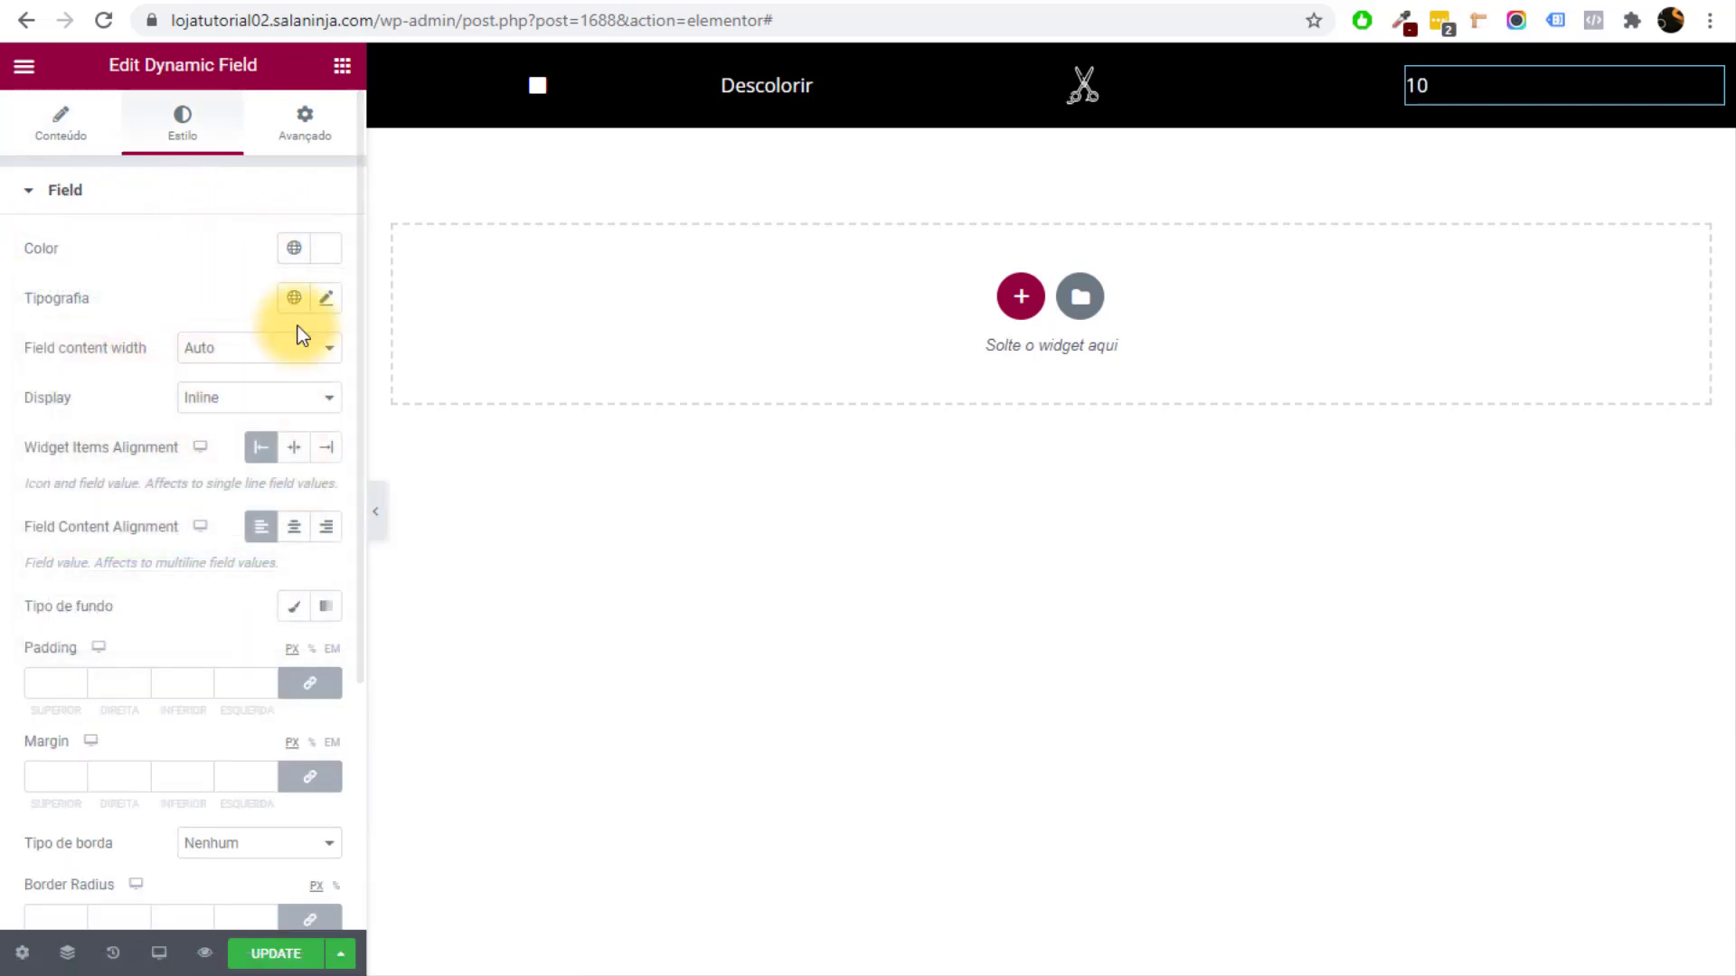
click(326, 298)
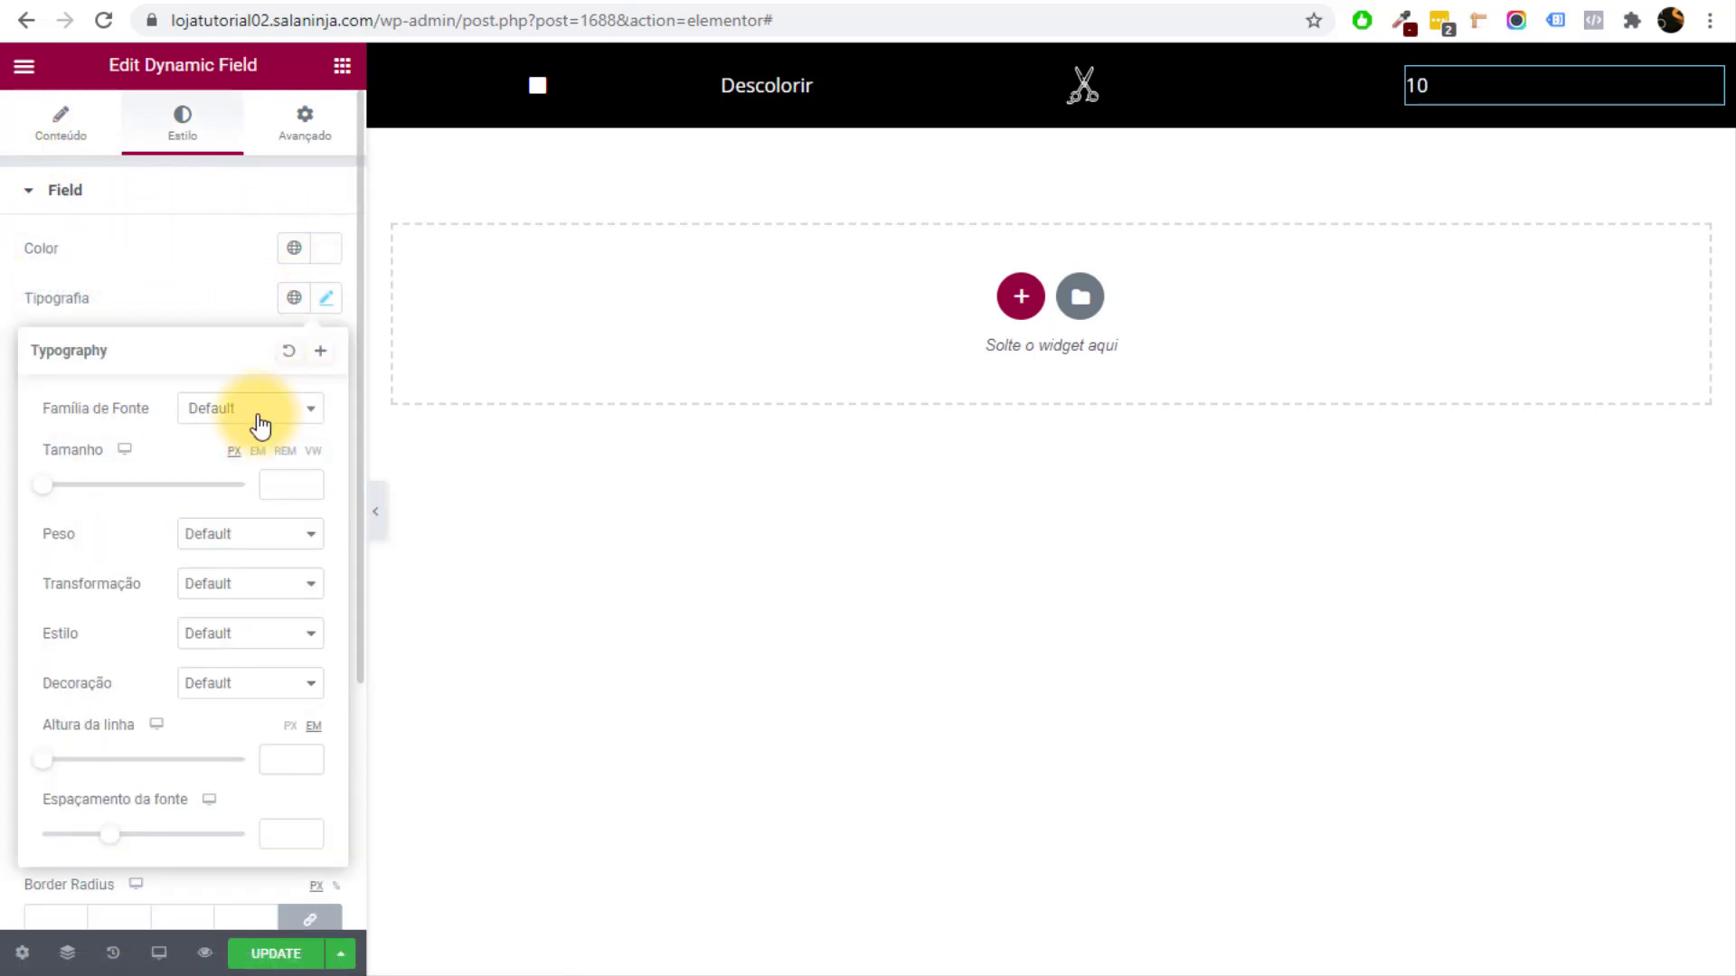
click(243, 546)
click(226, 667)
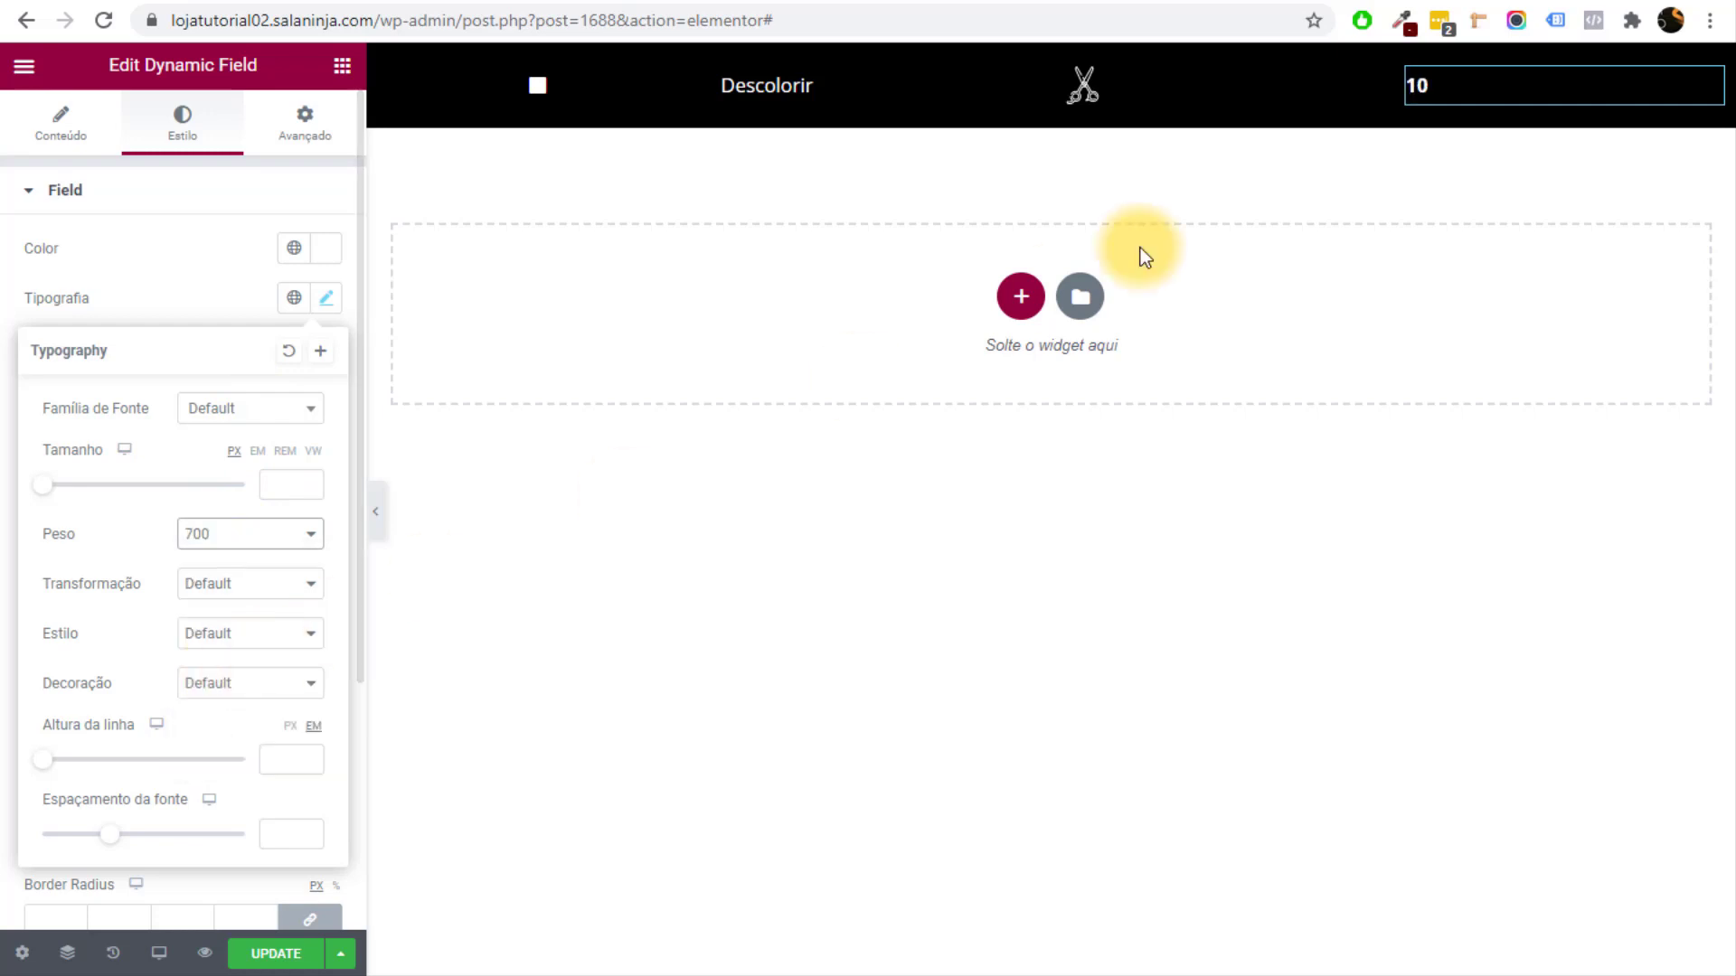
- Customize the field output with format 'R$ %s' and save the listing
click(63, 127)
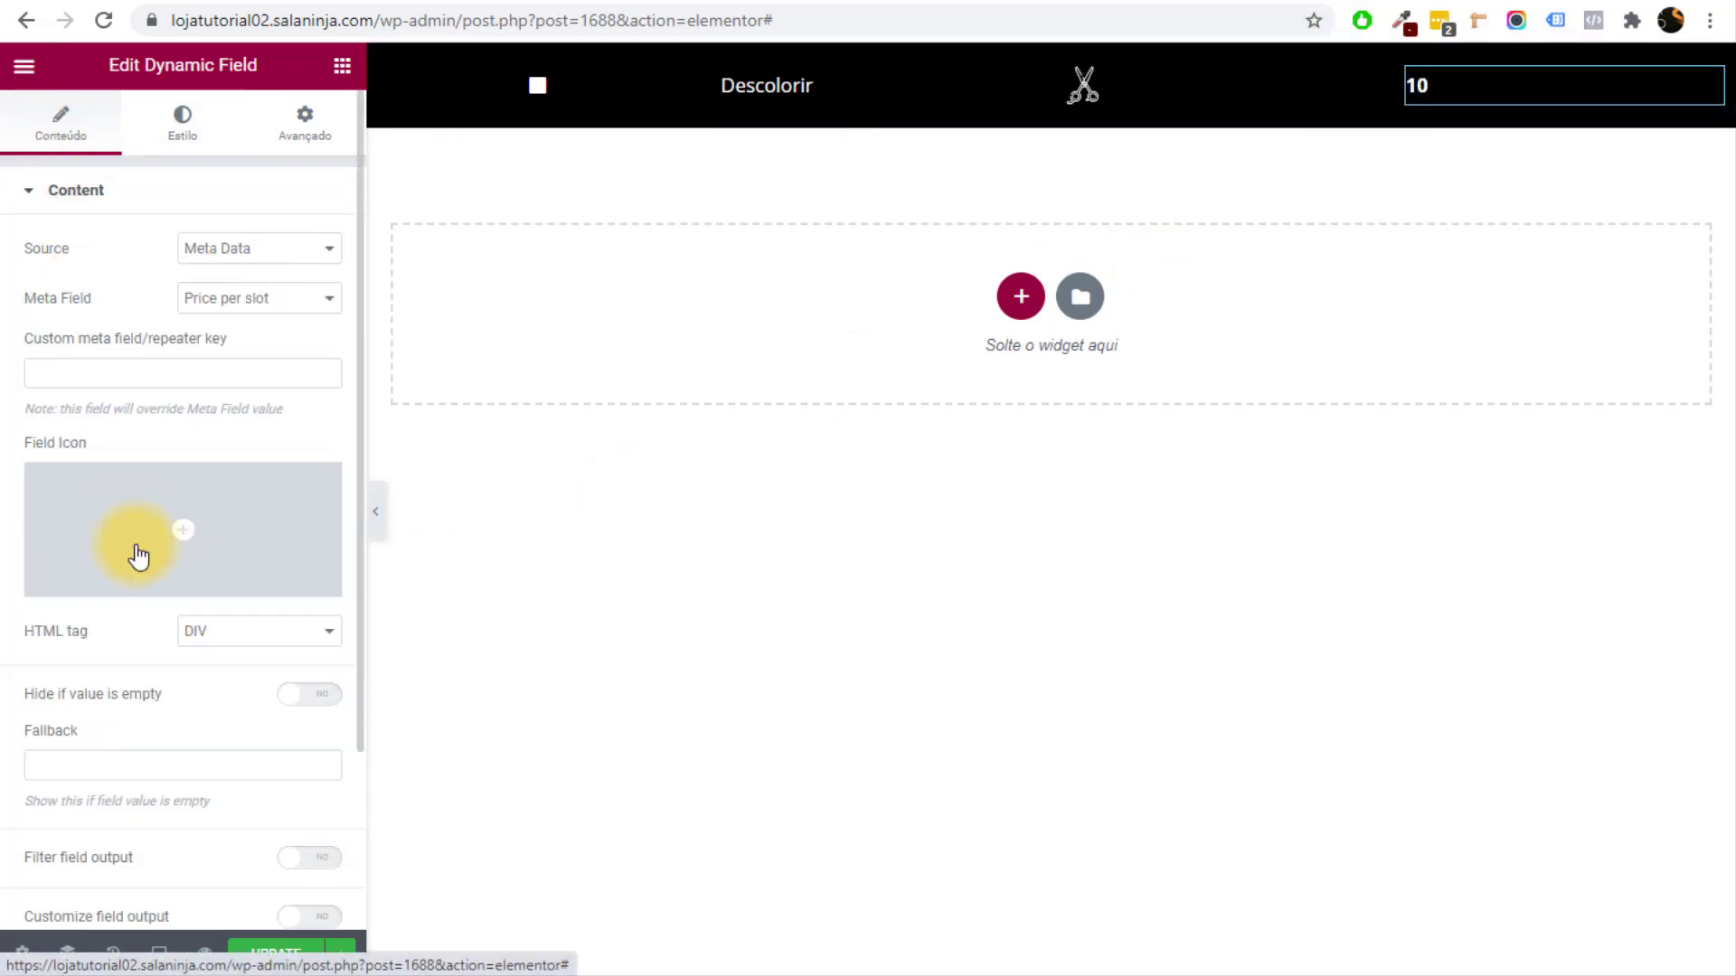
scroll(138, 544, down, 3)
click(308, 698)
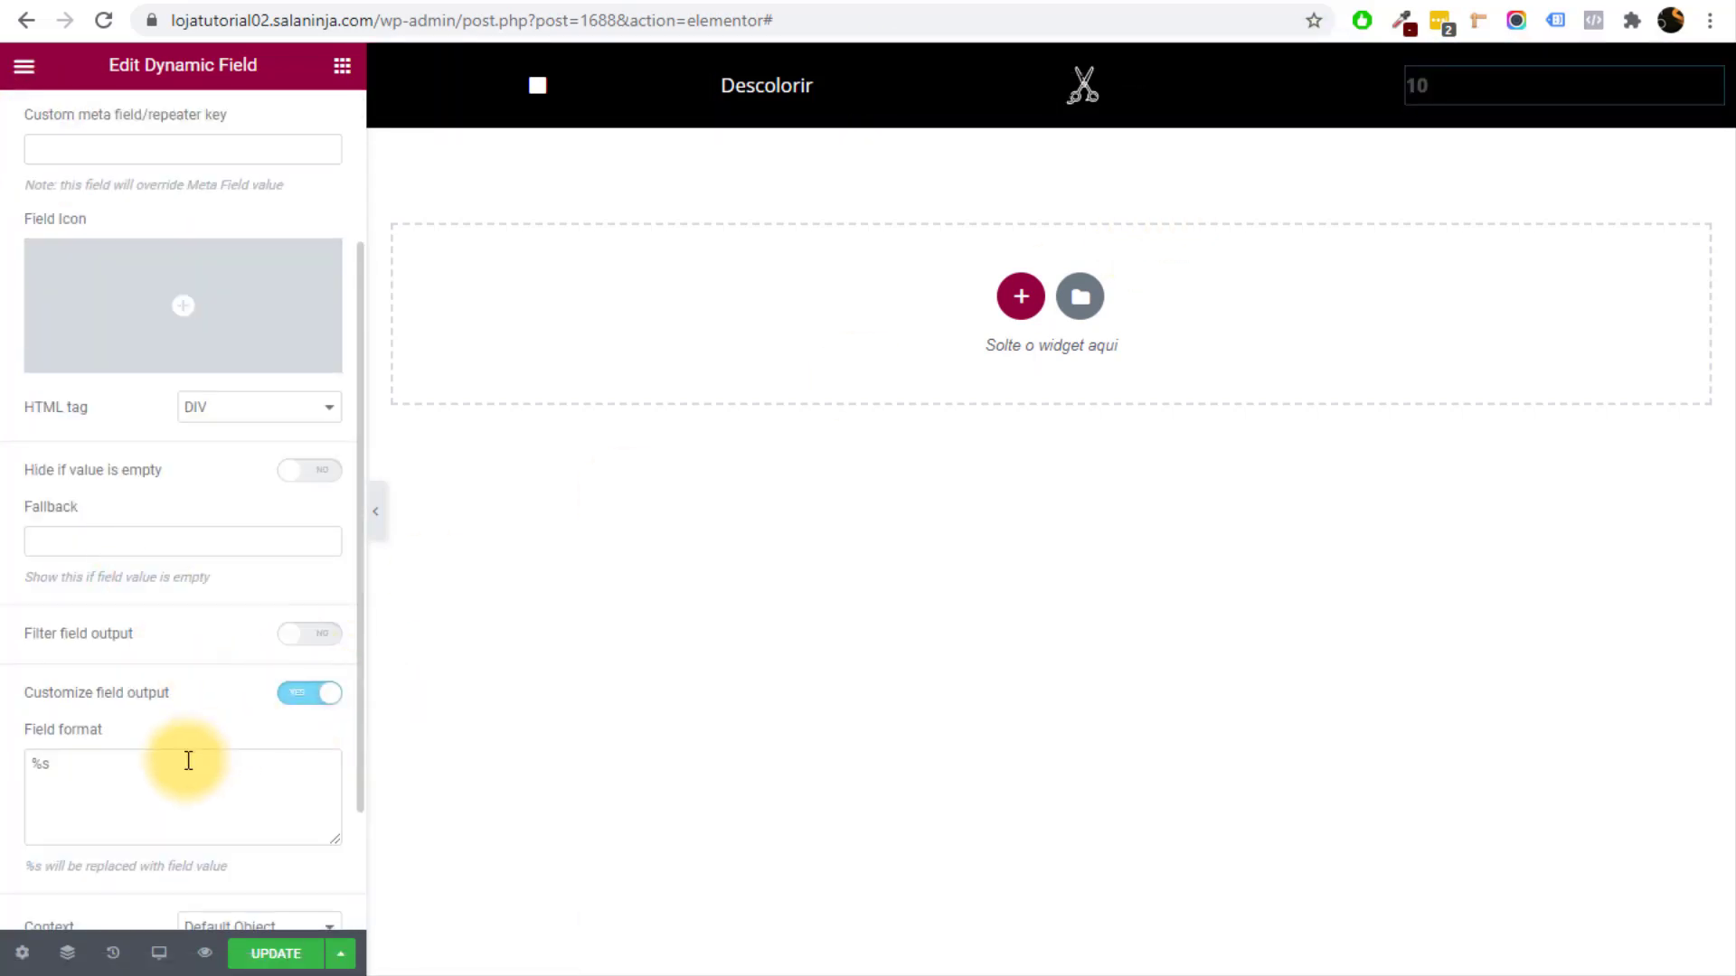
click(81, 791)
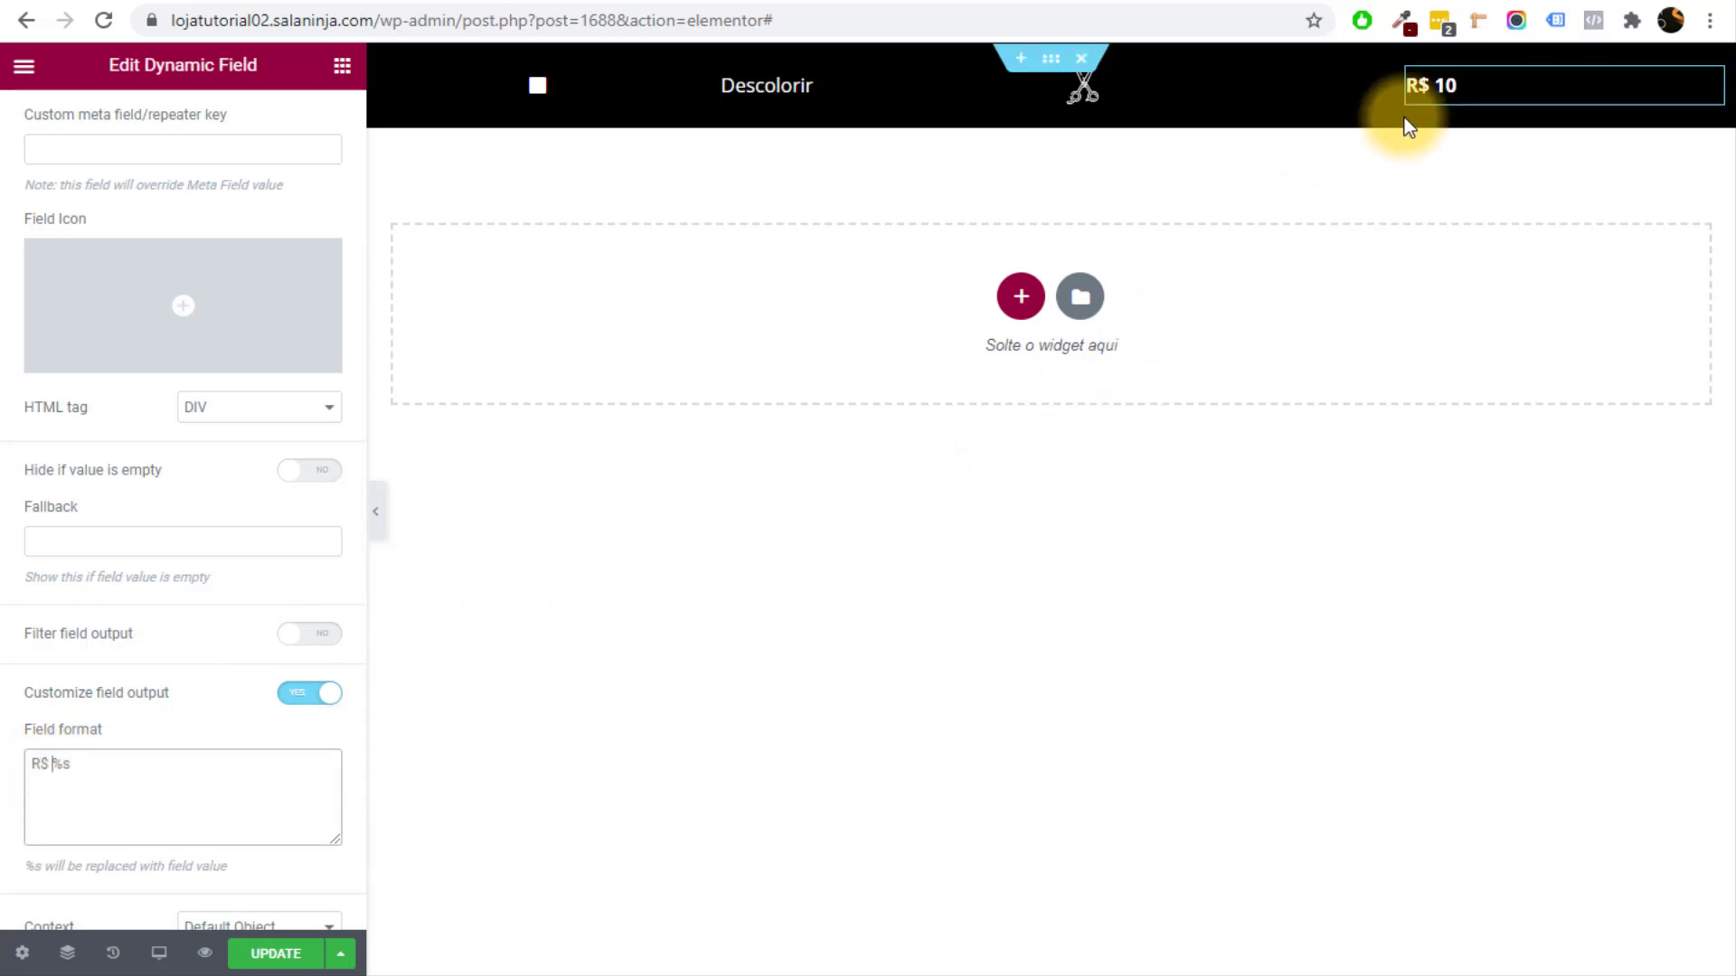
click(271, 957)
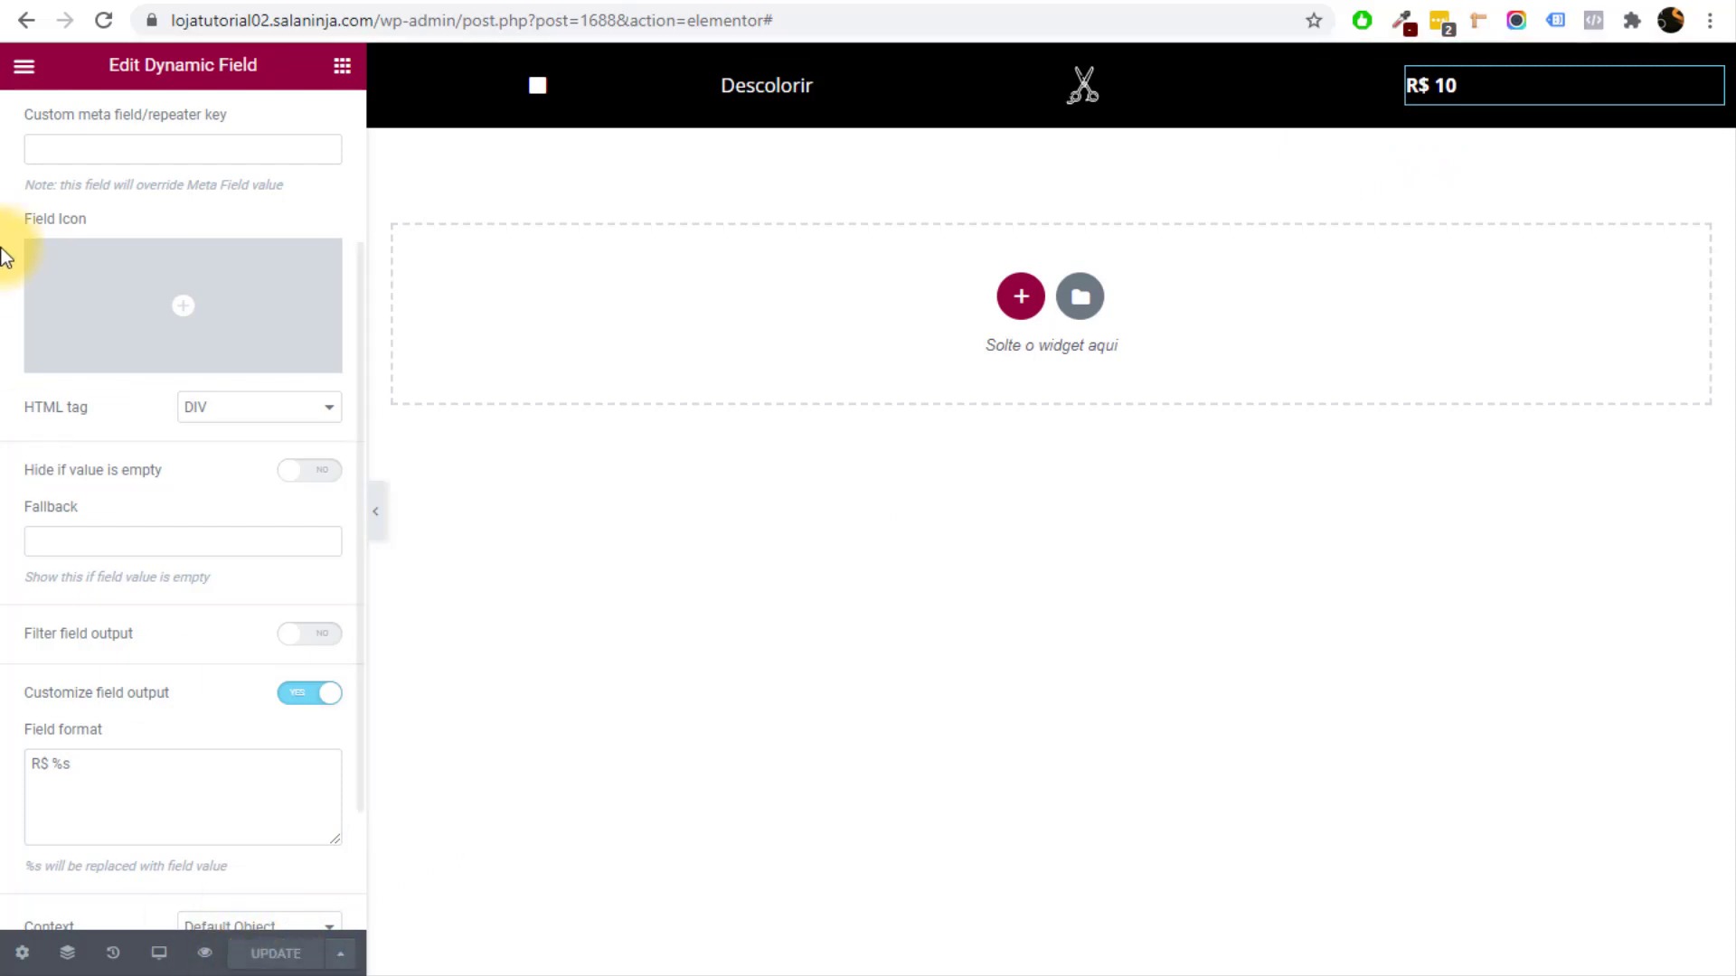
click(25, 66)
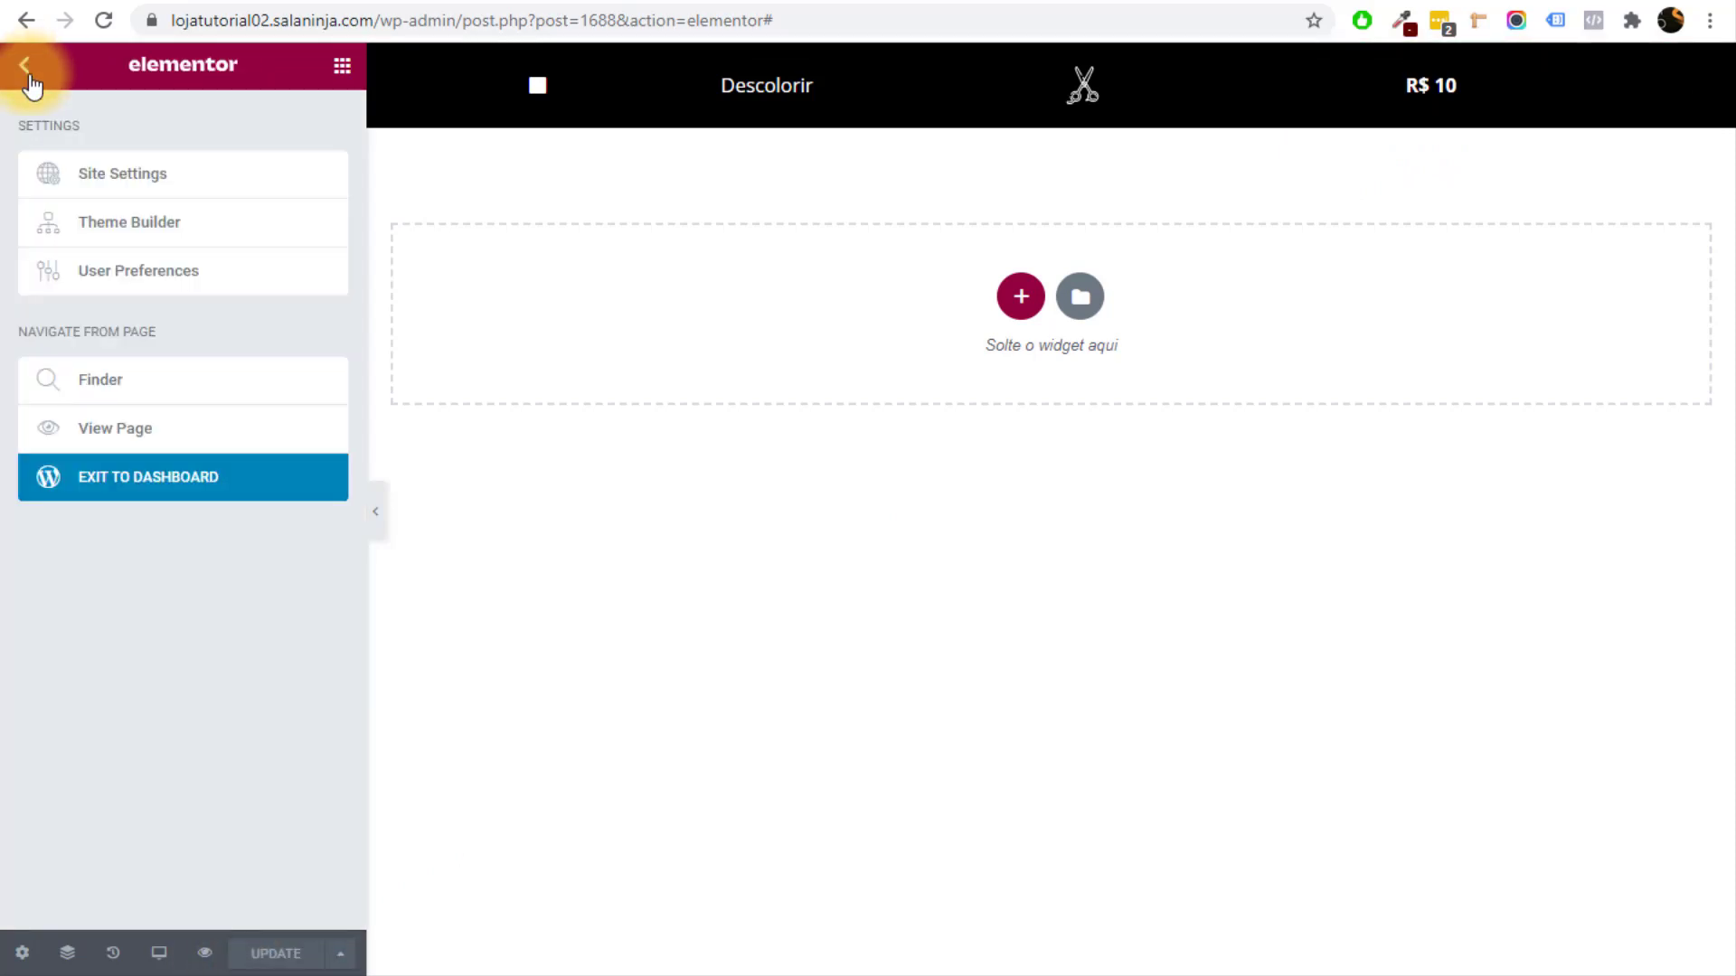
- Open the Static Page Booking Form from the JetEngine forms list
click(152, 493)
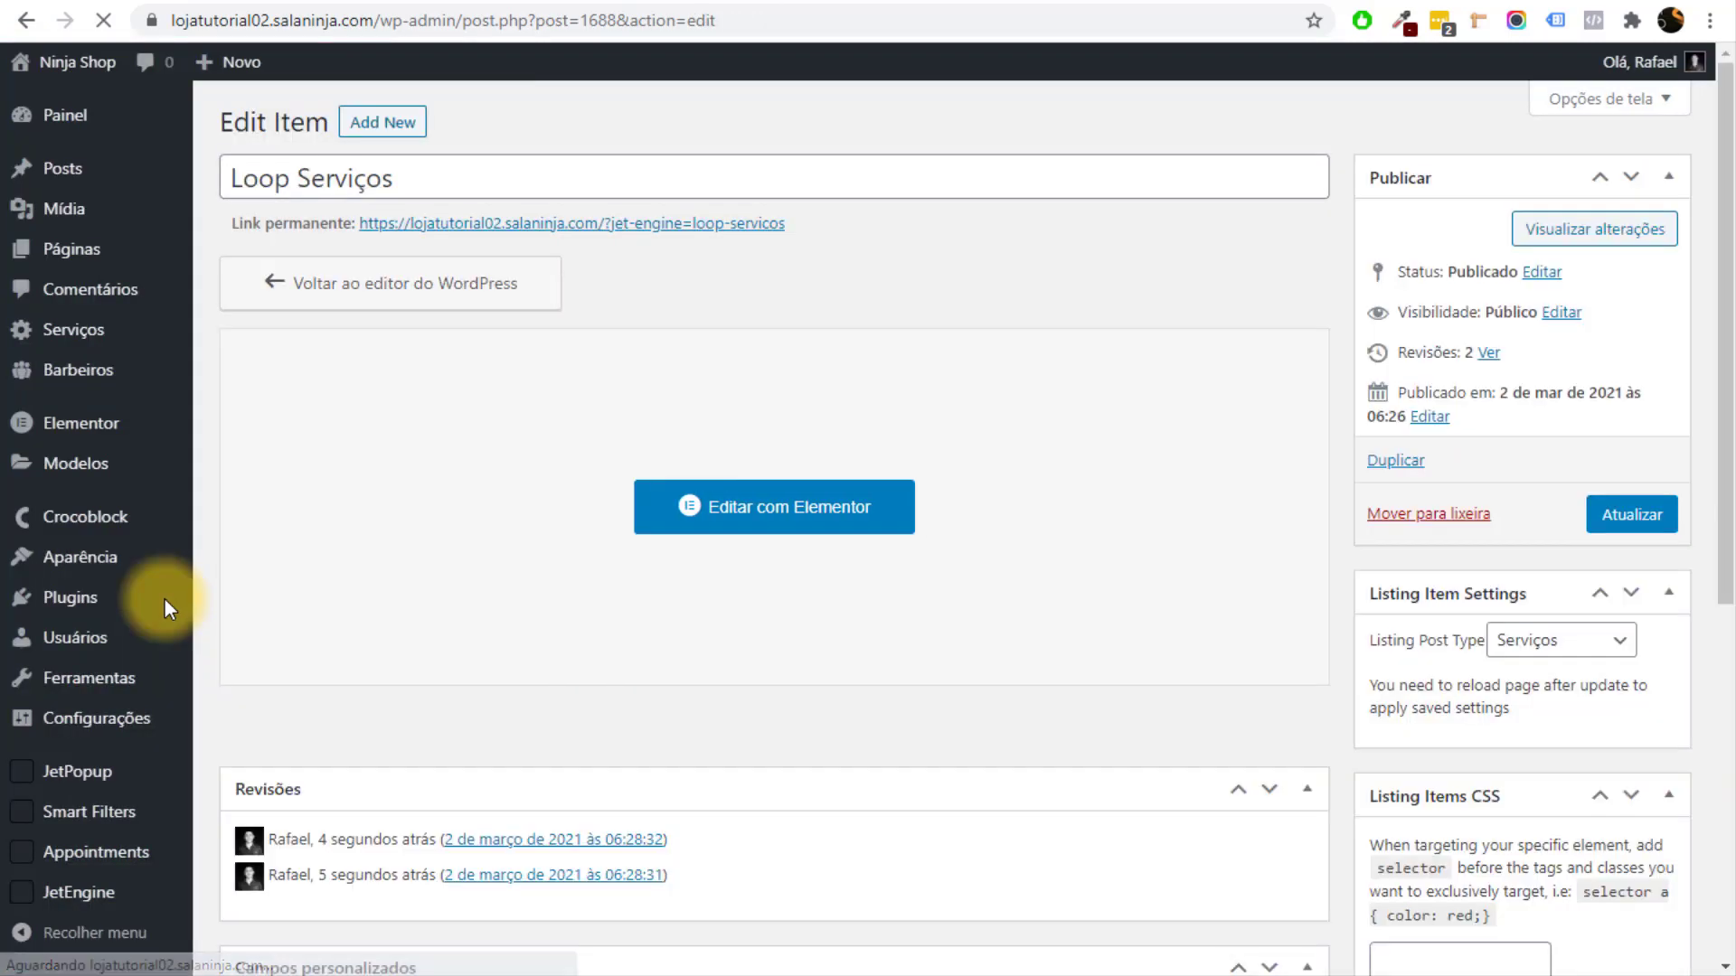
scroll(271, 321, down, 4)
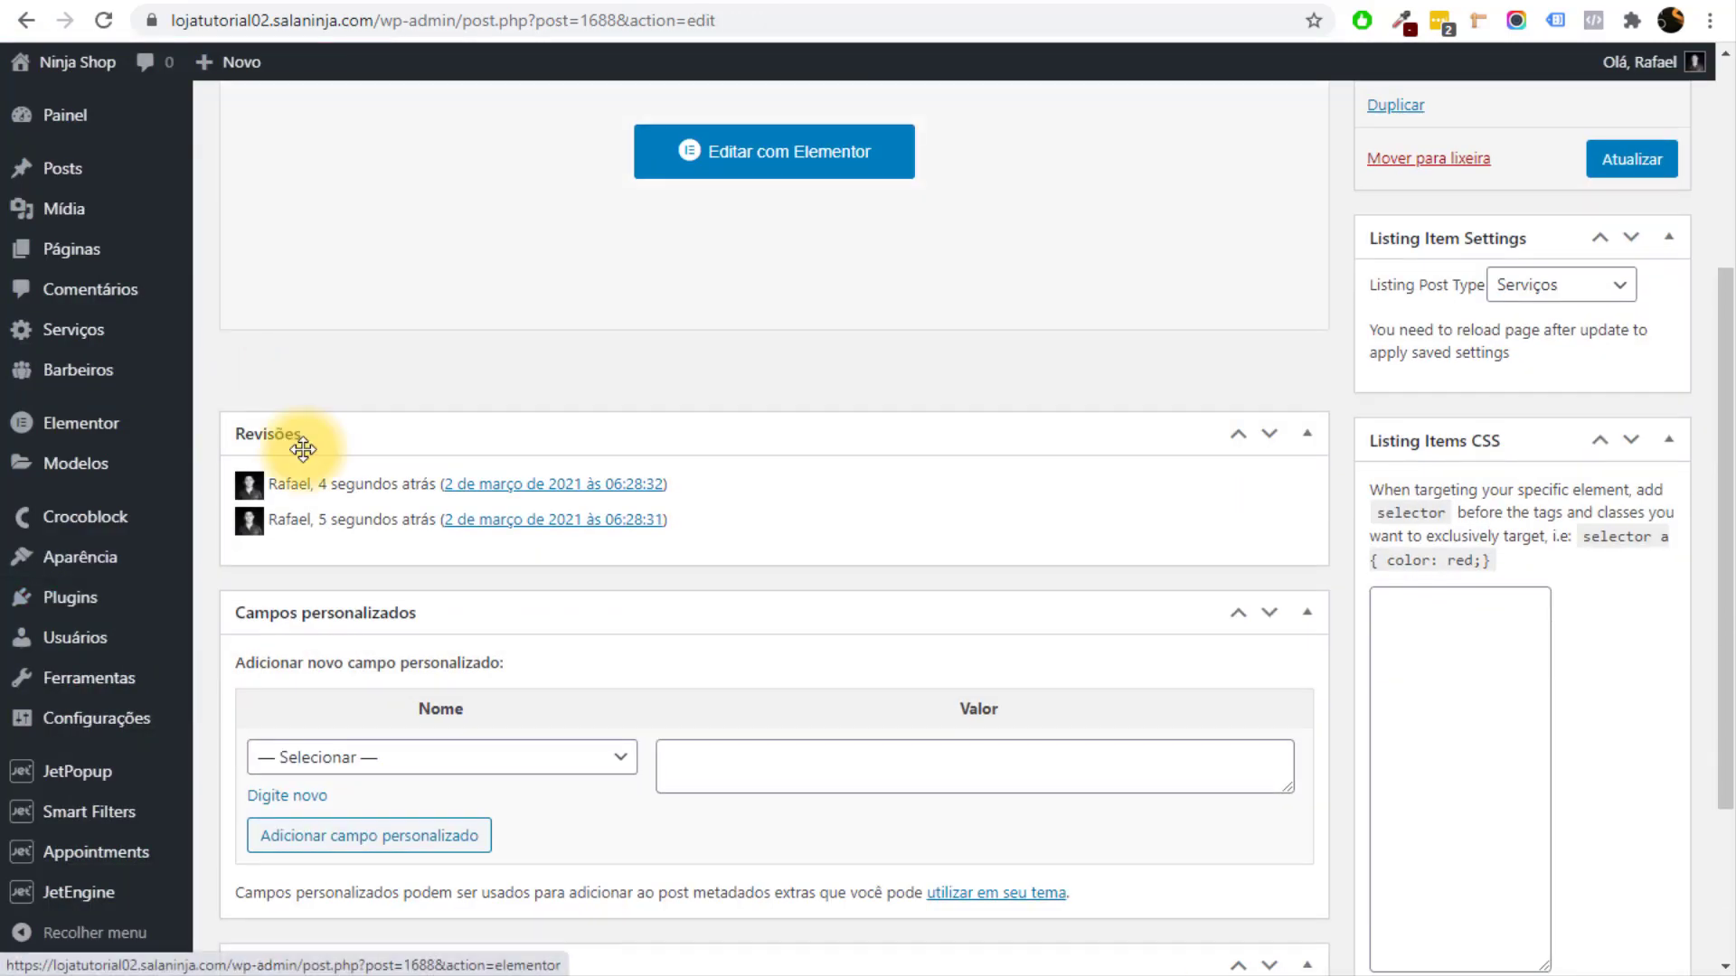
mouse_move(85, 892)
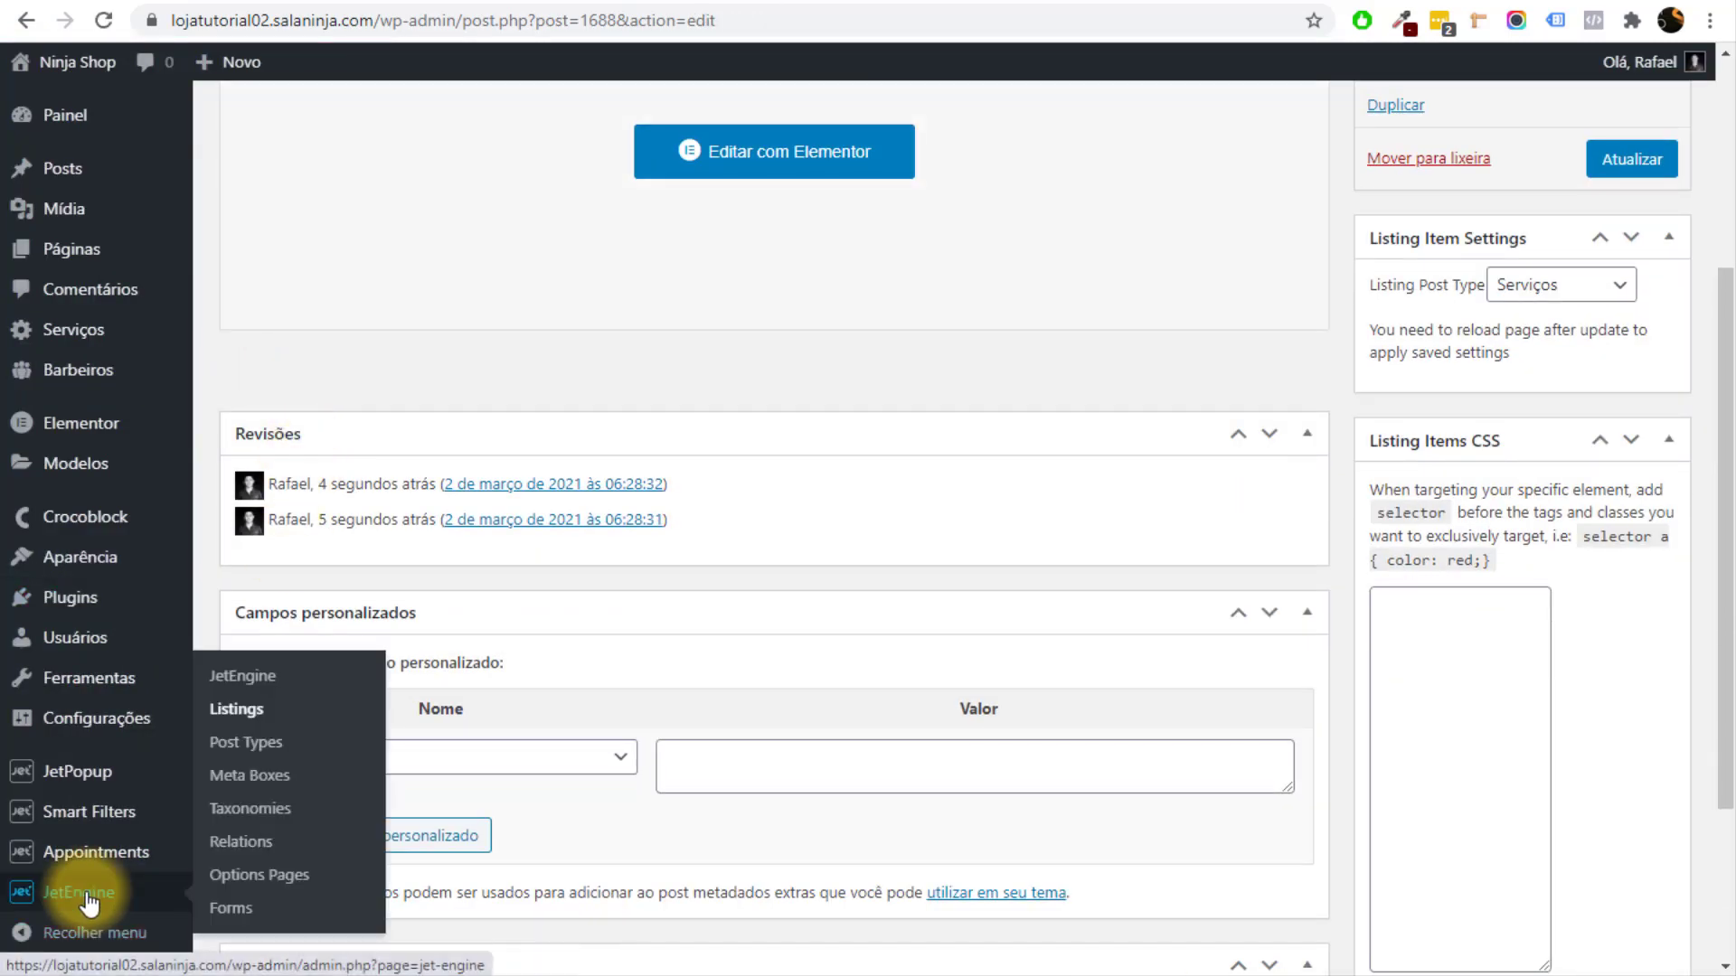
click(242, 911)
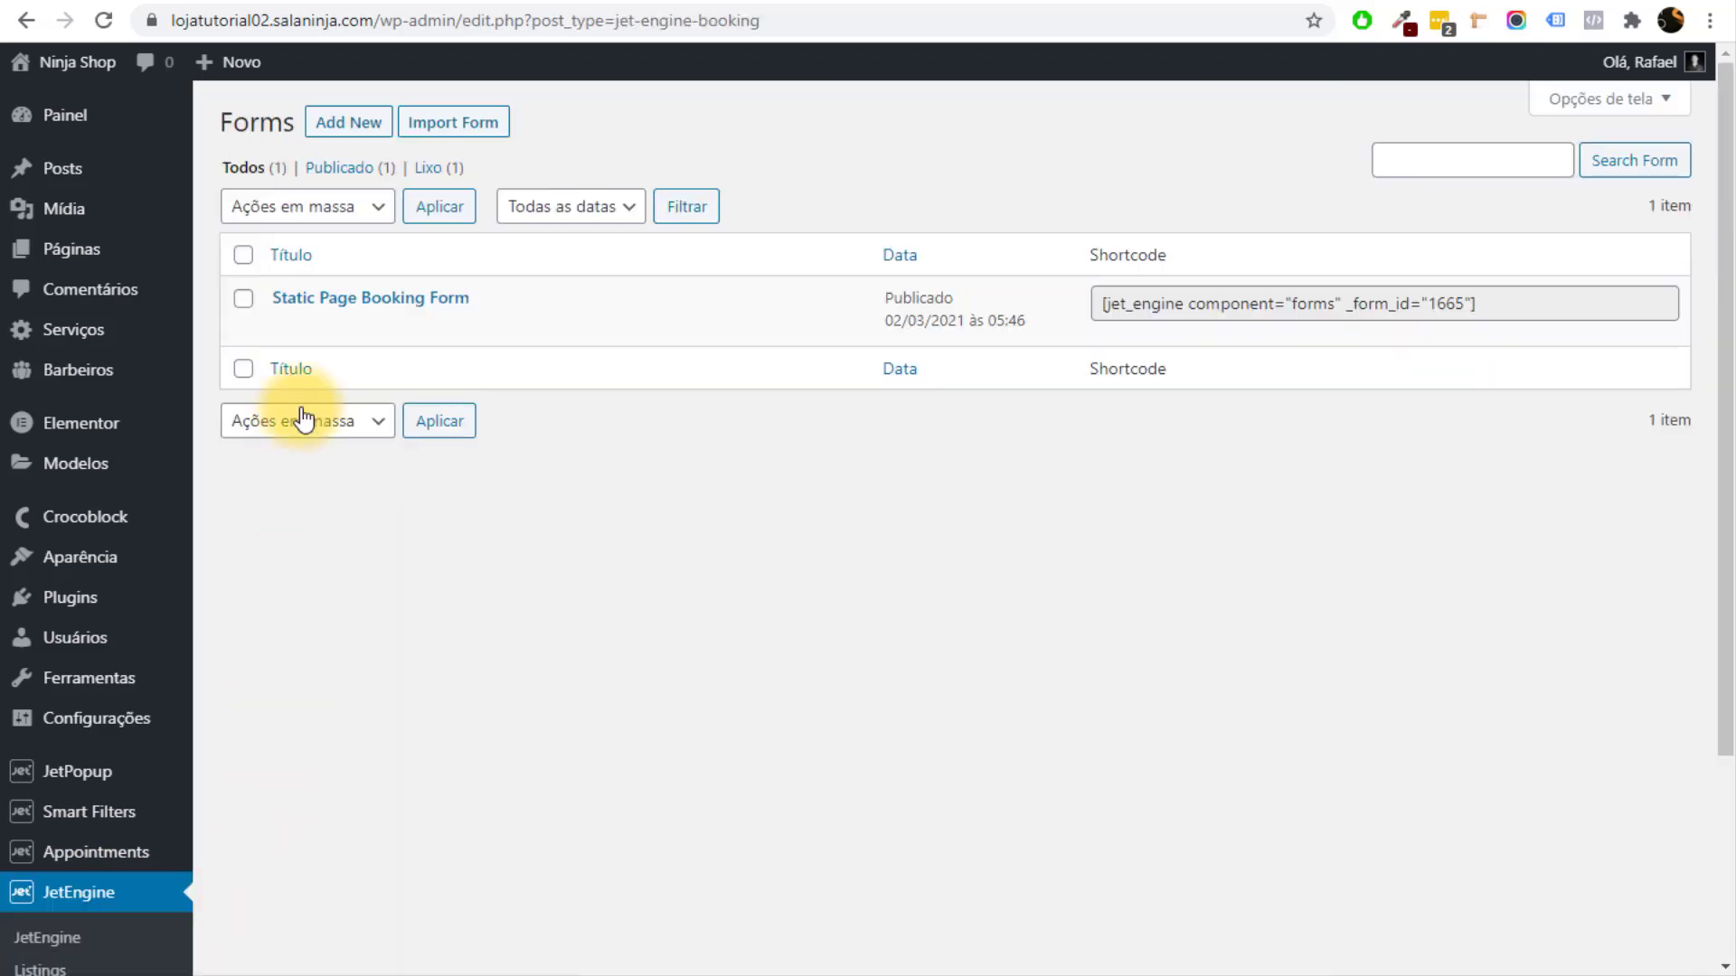
click(293, 329)
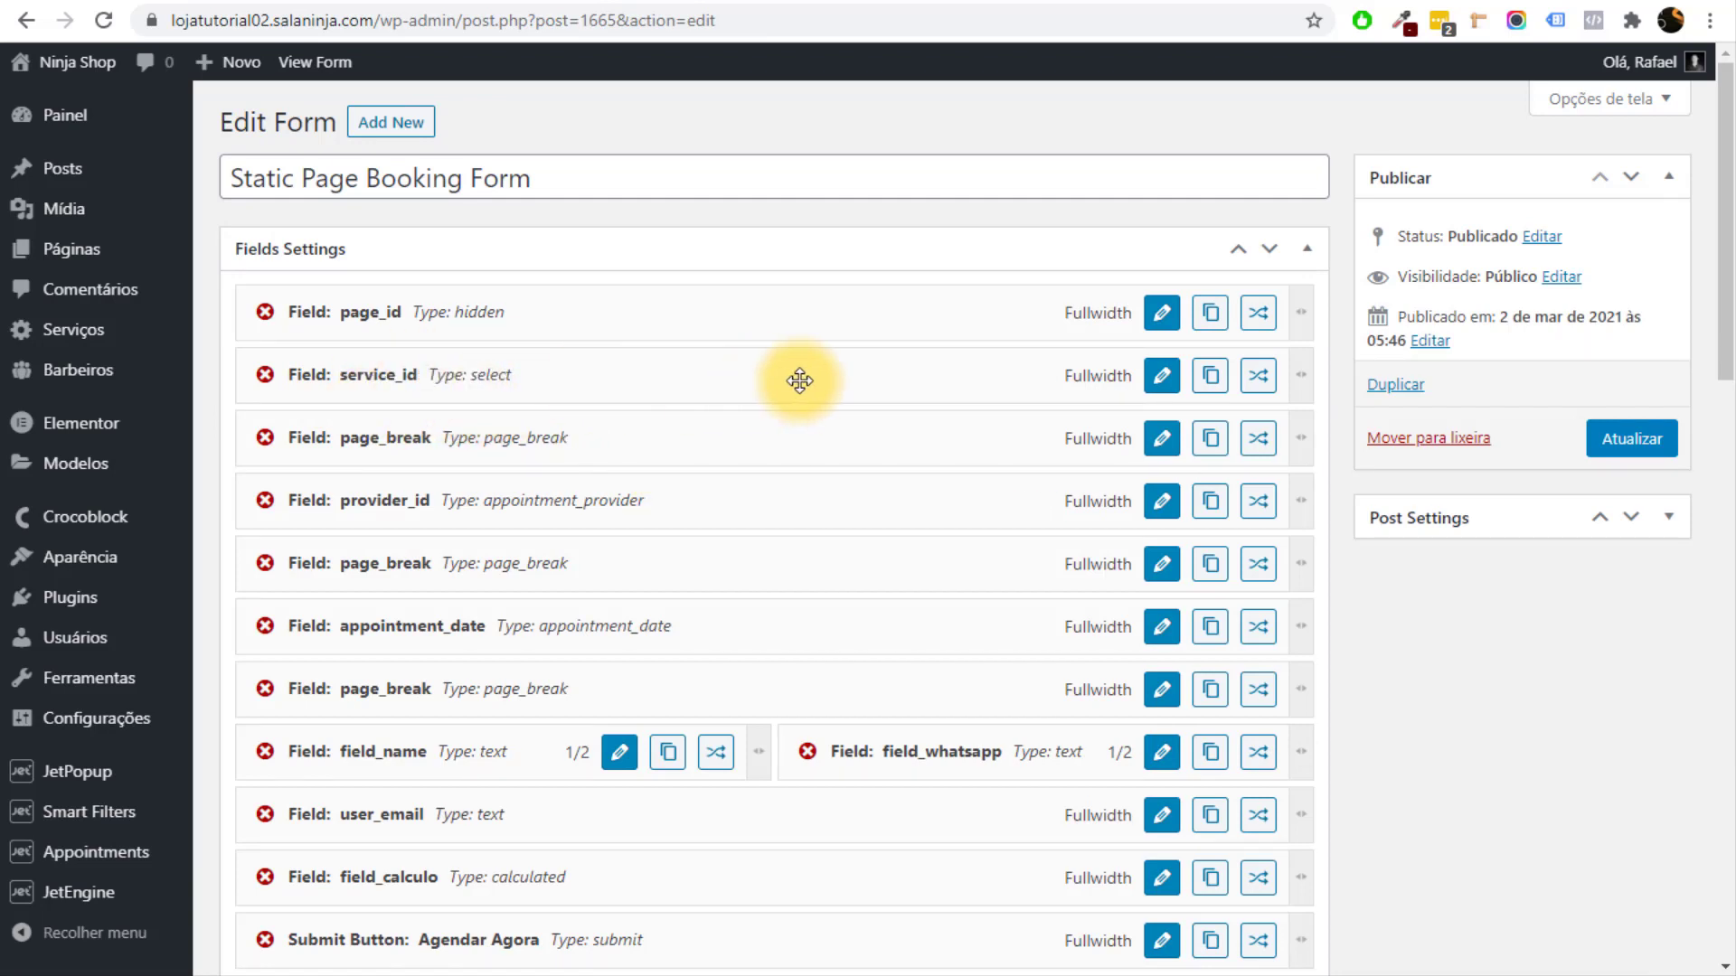
- Make service_id a Radio field using the Loop Serviços listing item template
click(1162, 376)
scroll(892, 455, down, 3)
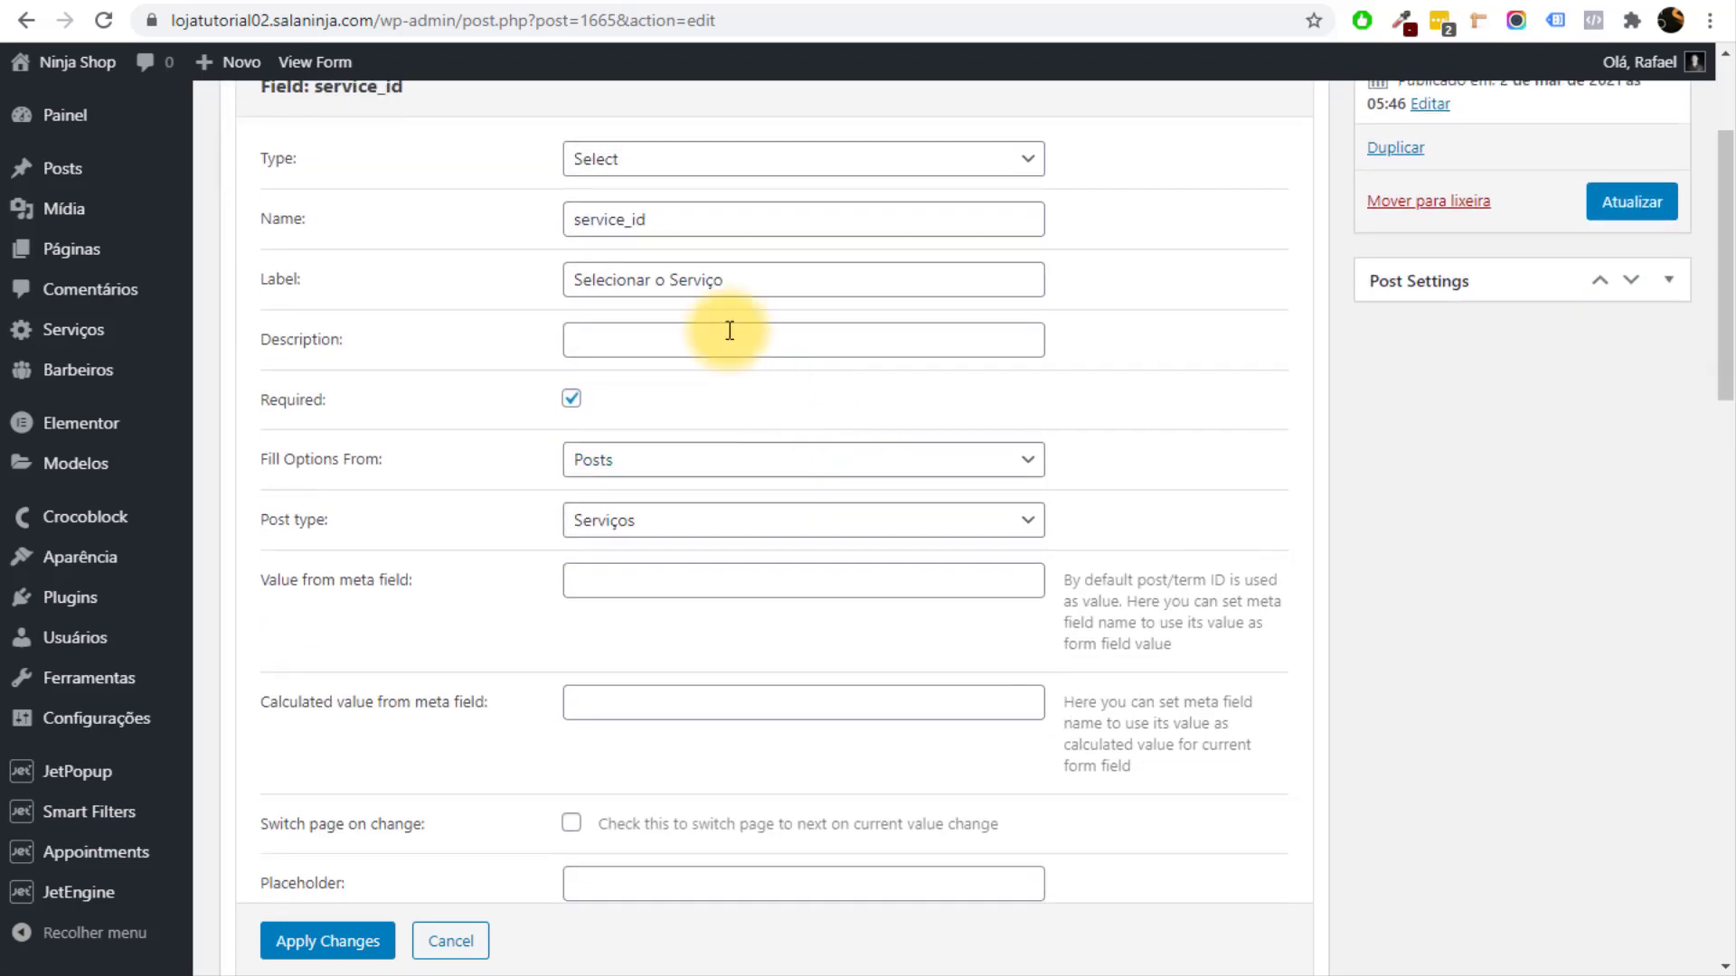
click(653, 173)
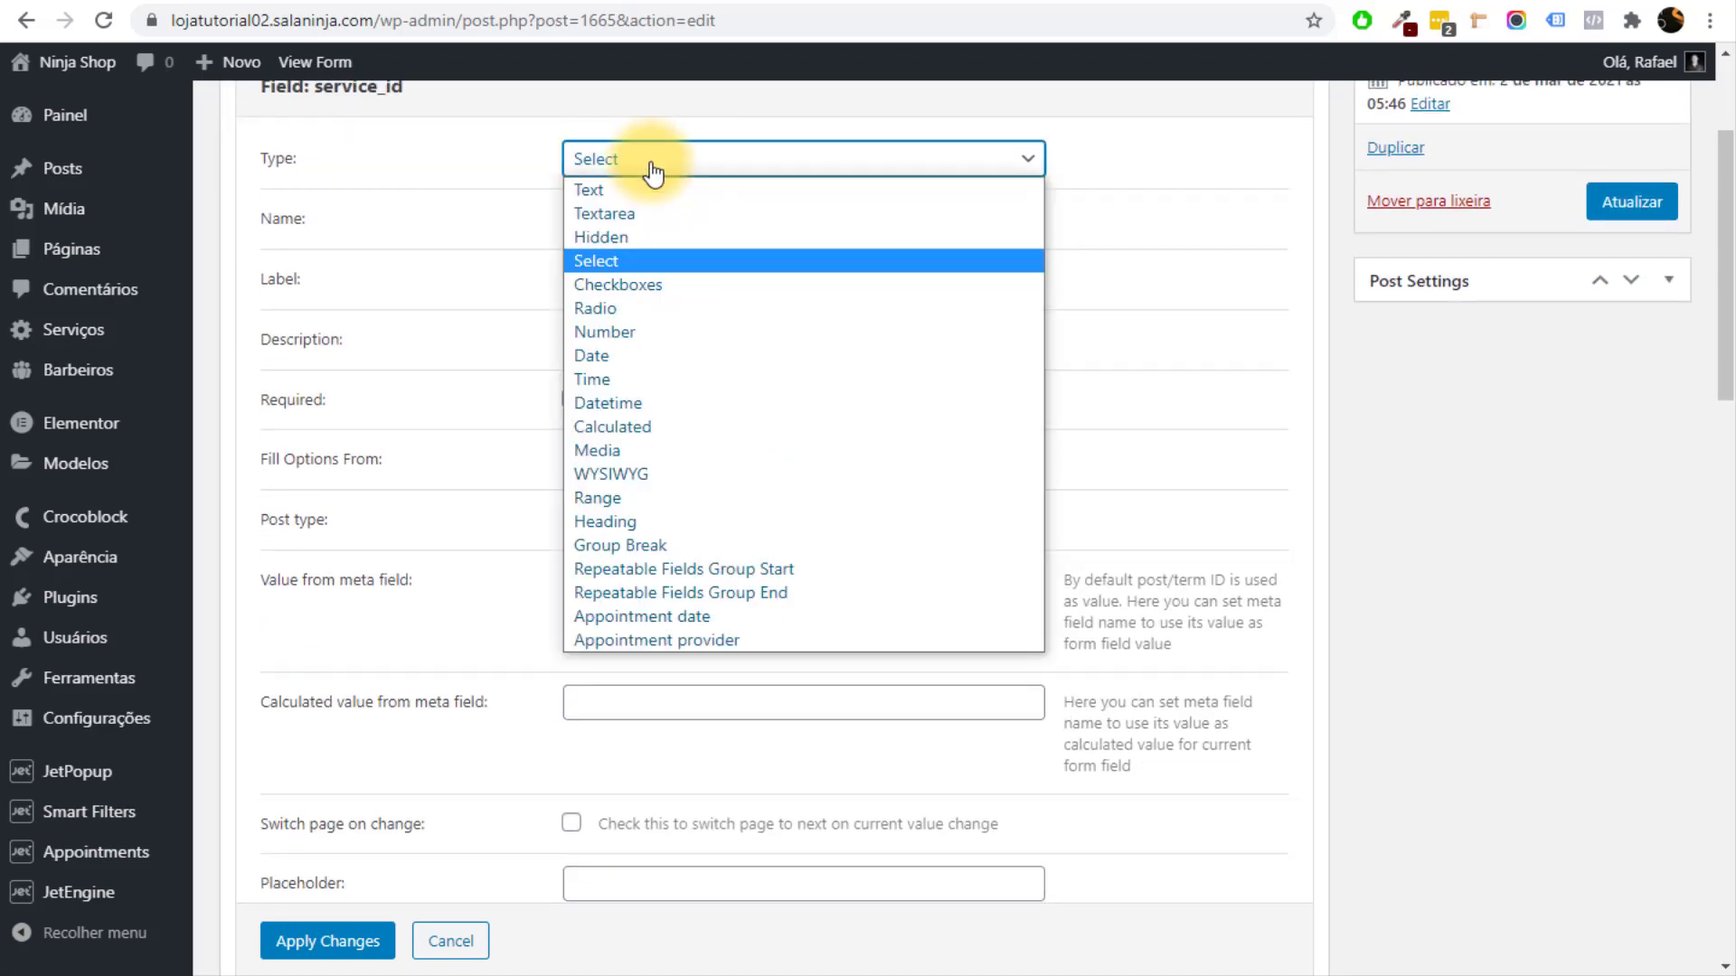
click(680, 313)
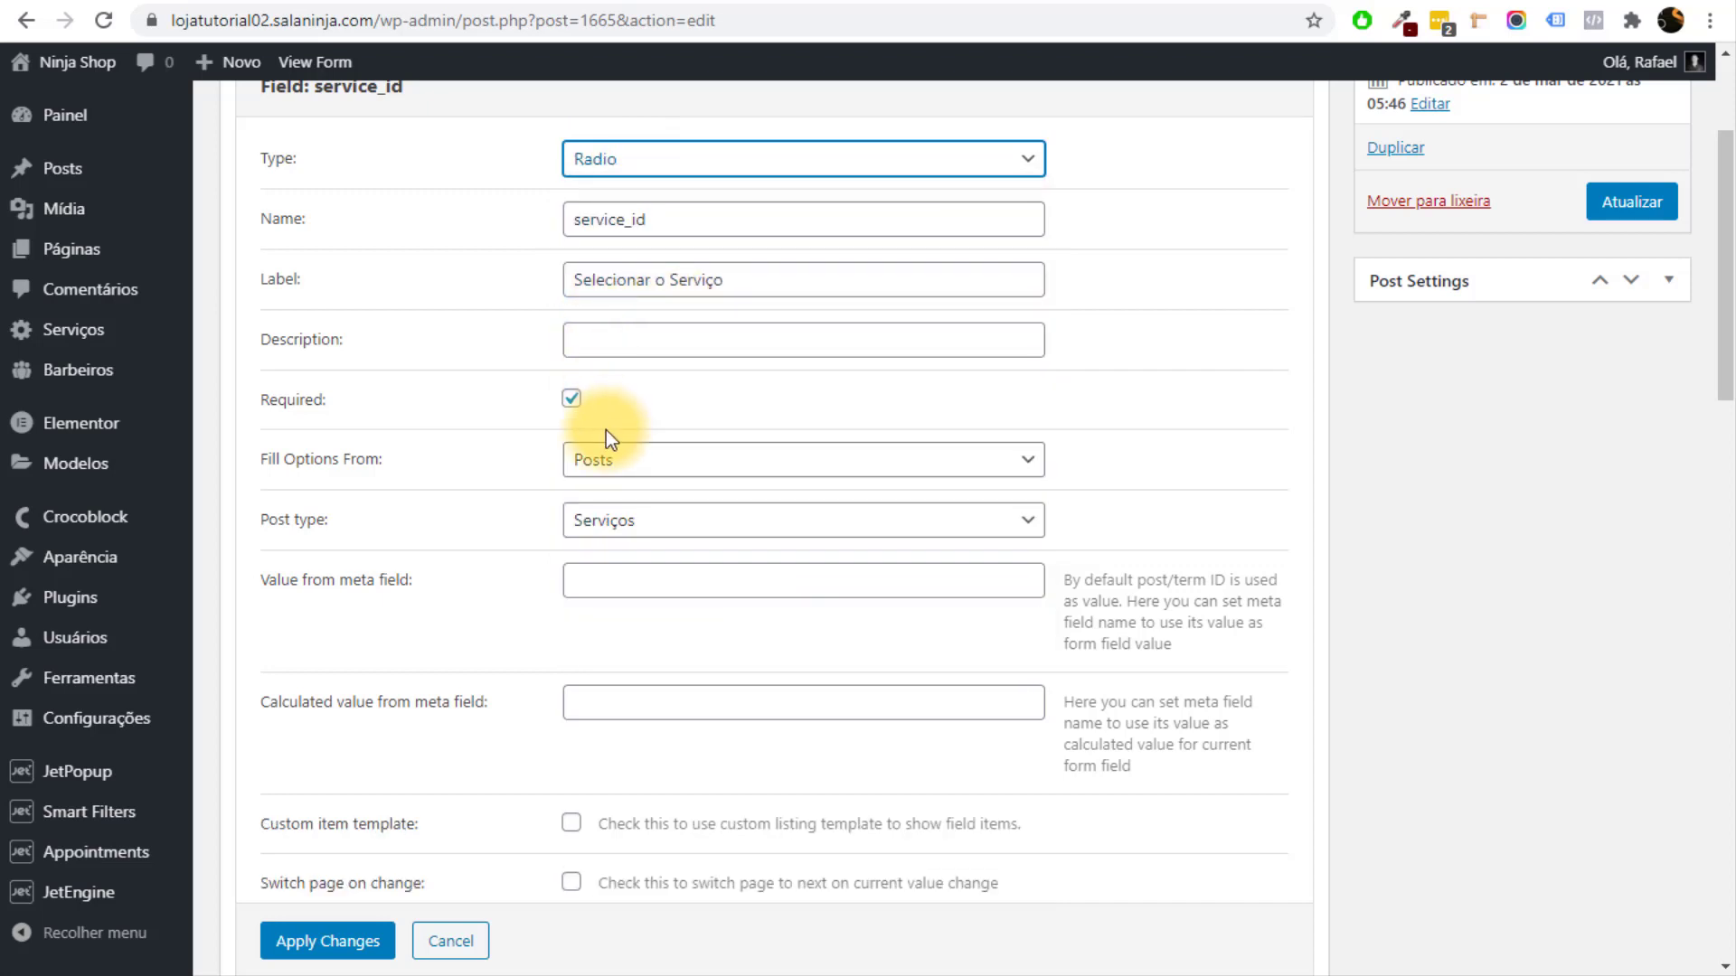
scroll(606, 431, down, 3)
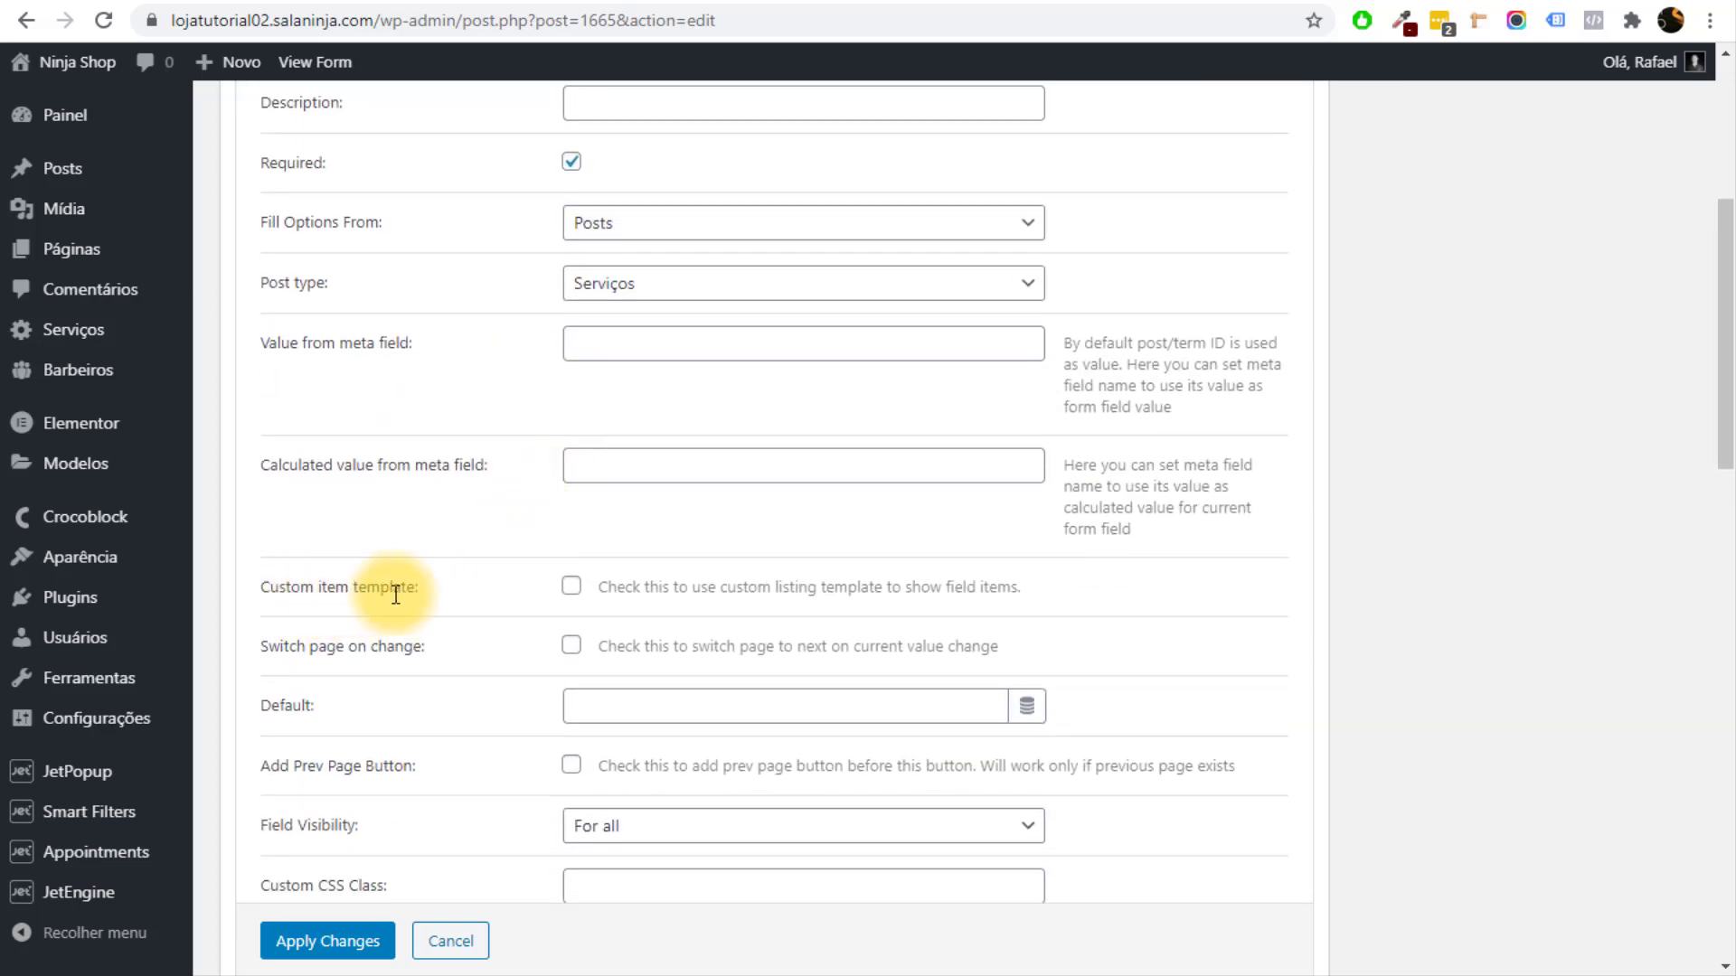
click(572, 588)
scroll(565, 588, down, 2)
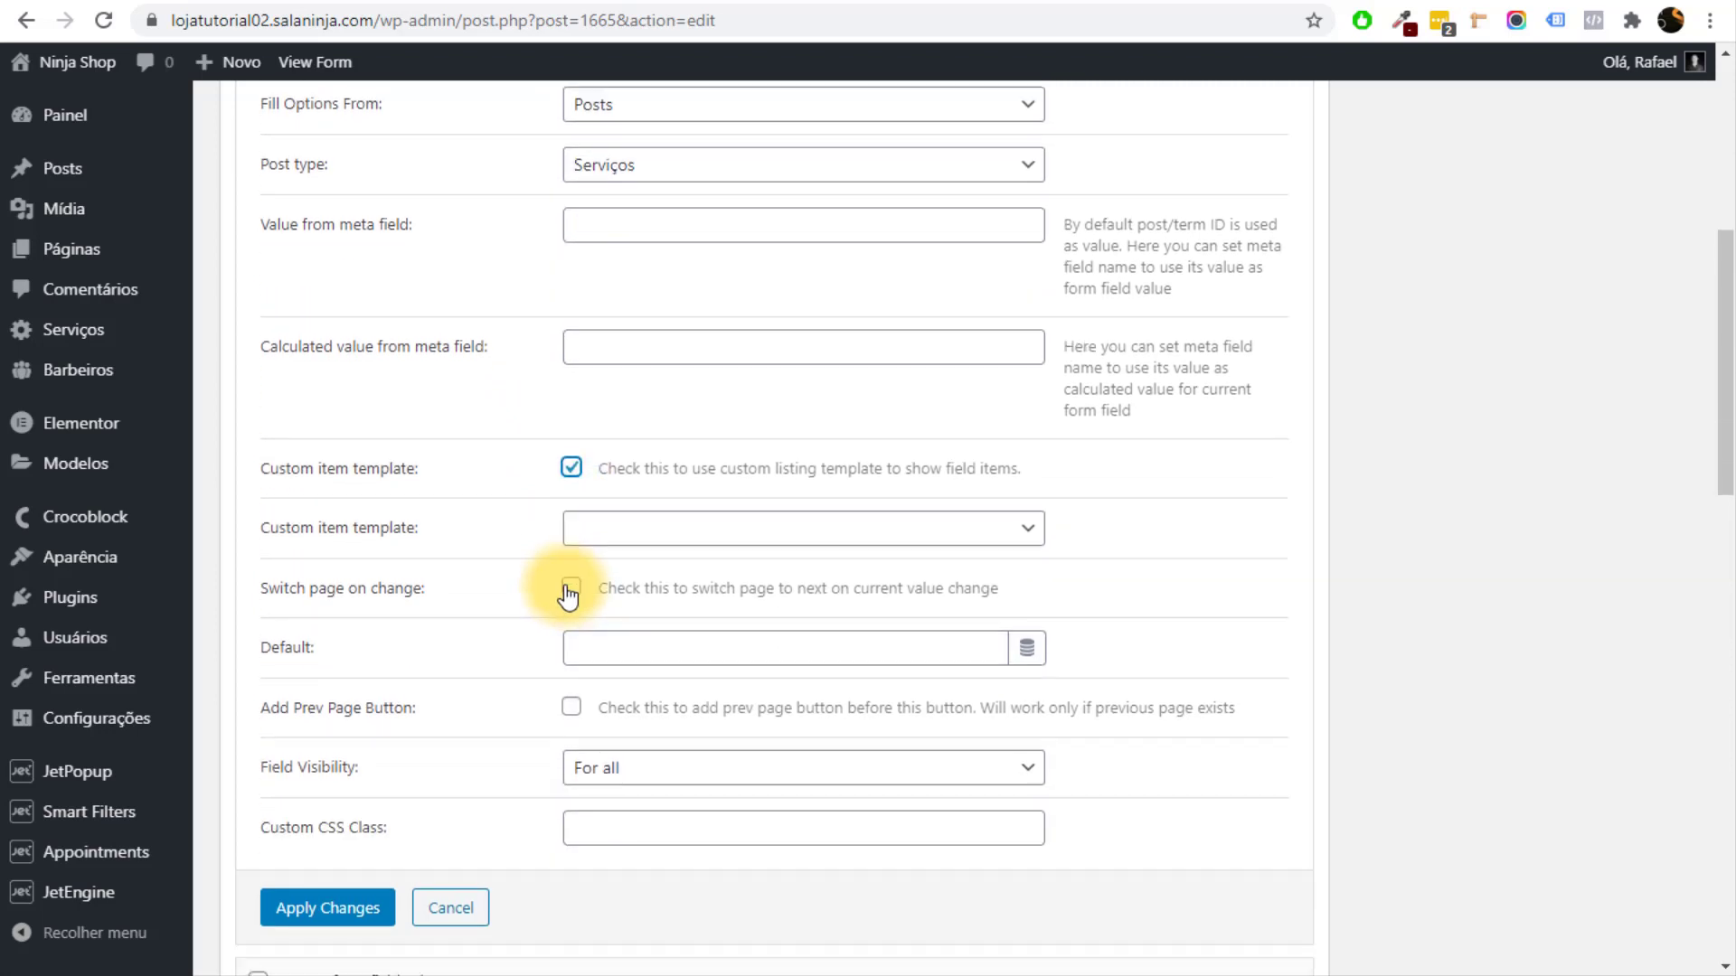
click(662, 541)
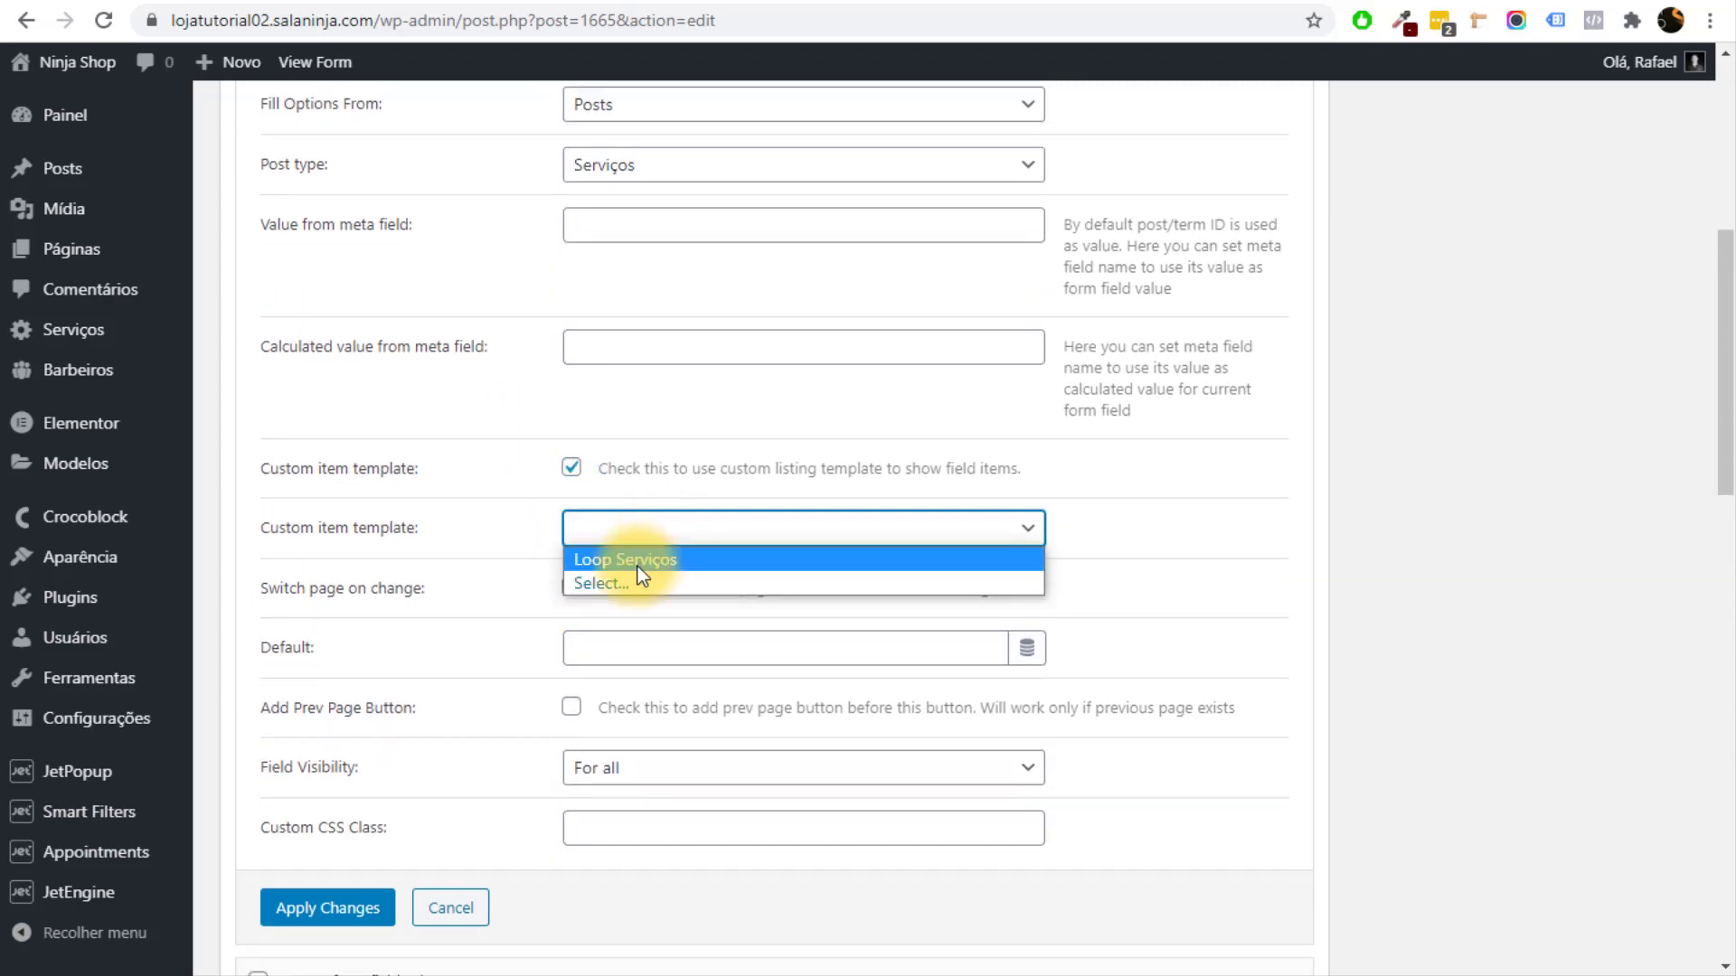
click(637, 566)
click(344, 911)
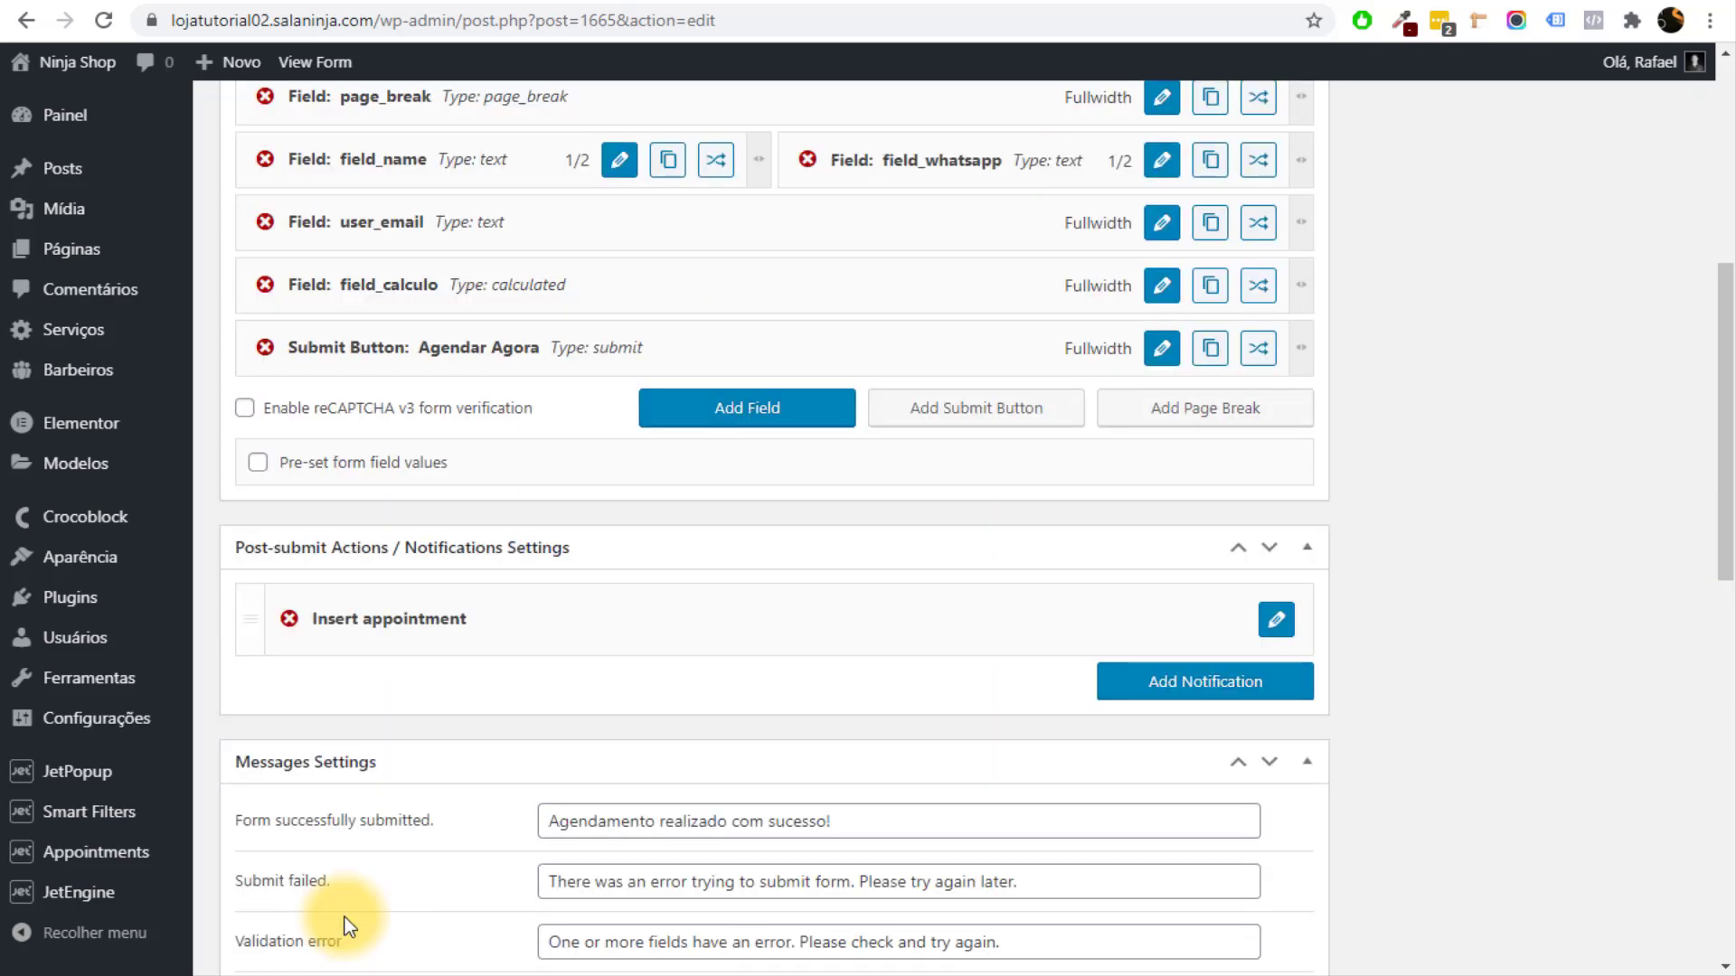
- Save the booking form and switch to the site's front page
scroll(1428, 637, up, 7)
click(1652, 443)
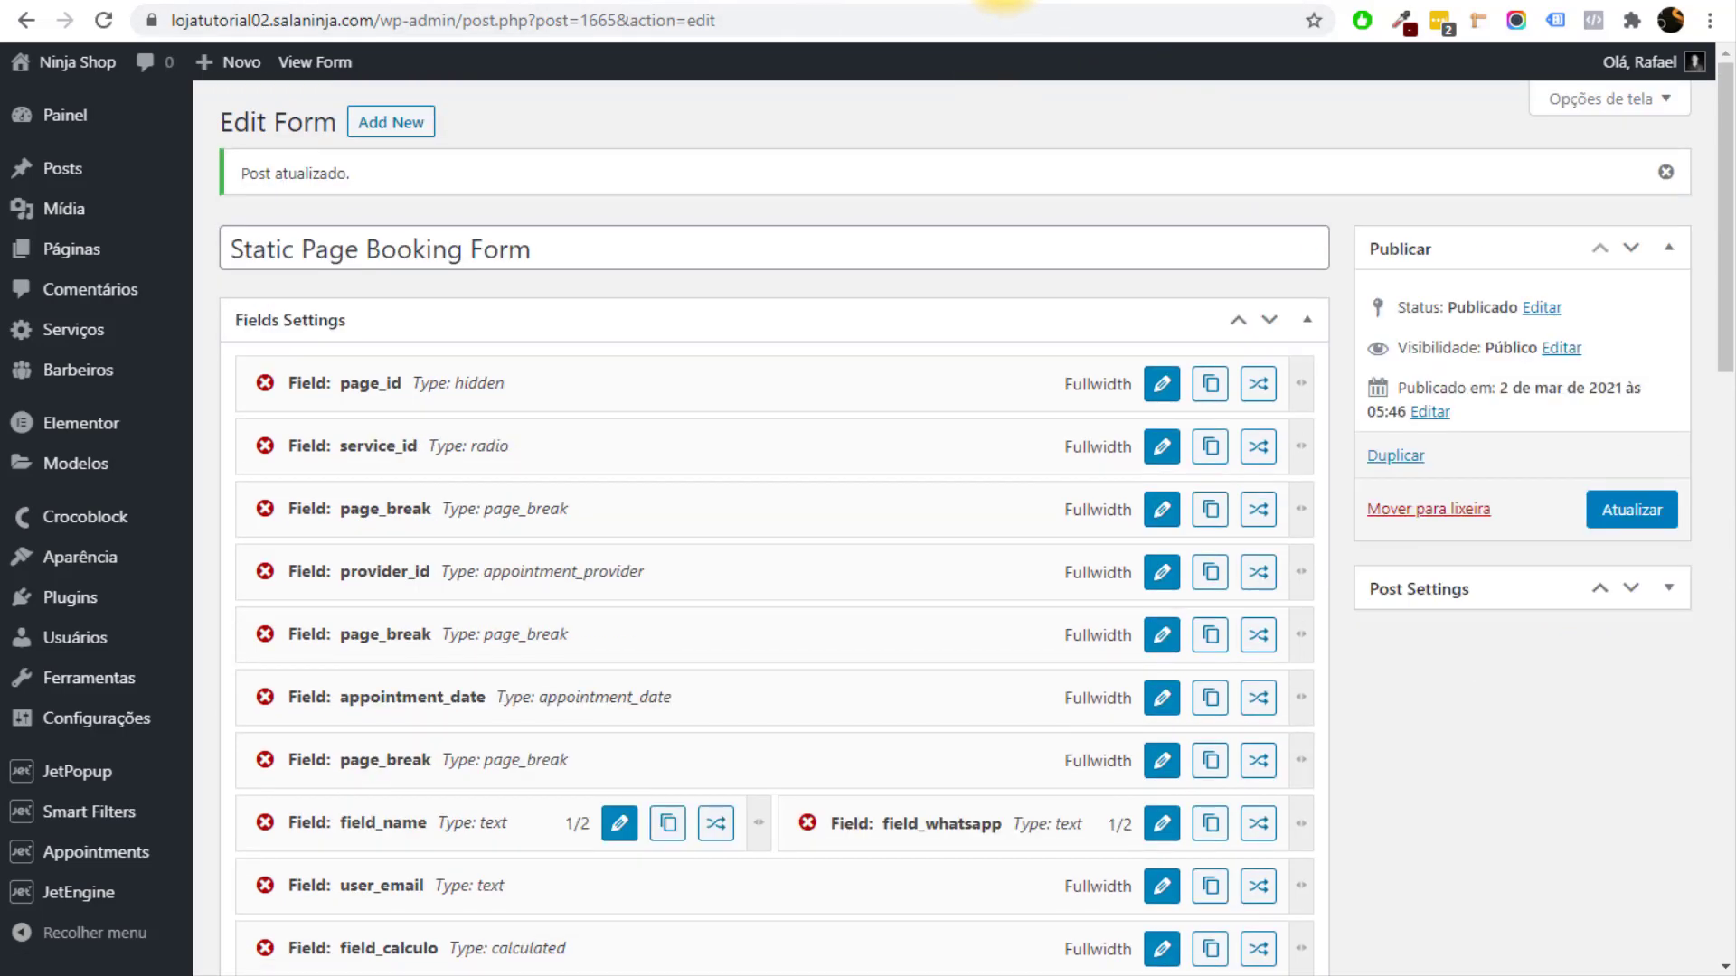
key(ctrl+Tab)
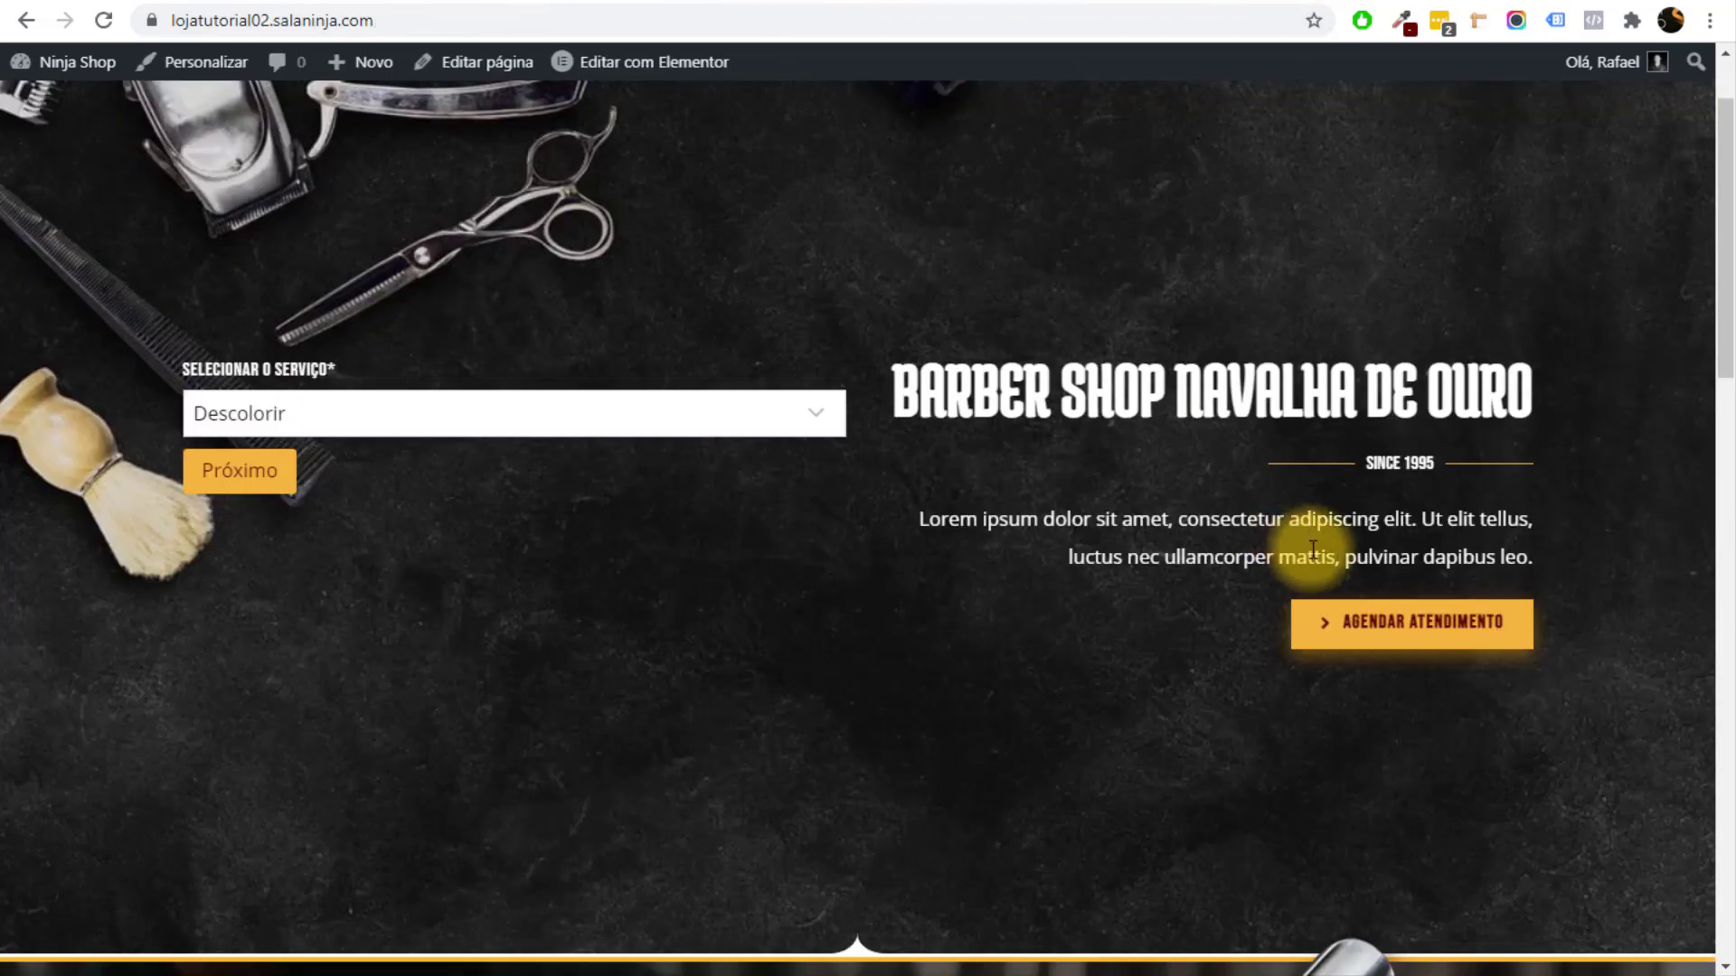
- Reload the front page and open the Agendar Atendimento booking popup
click(1364, 630)
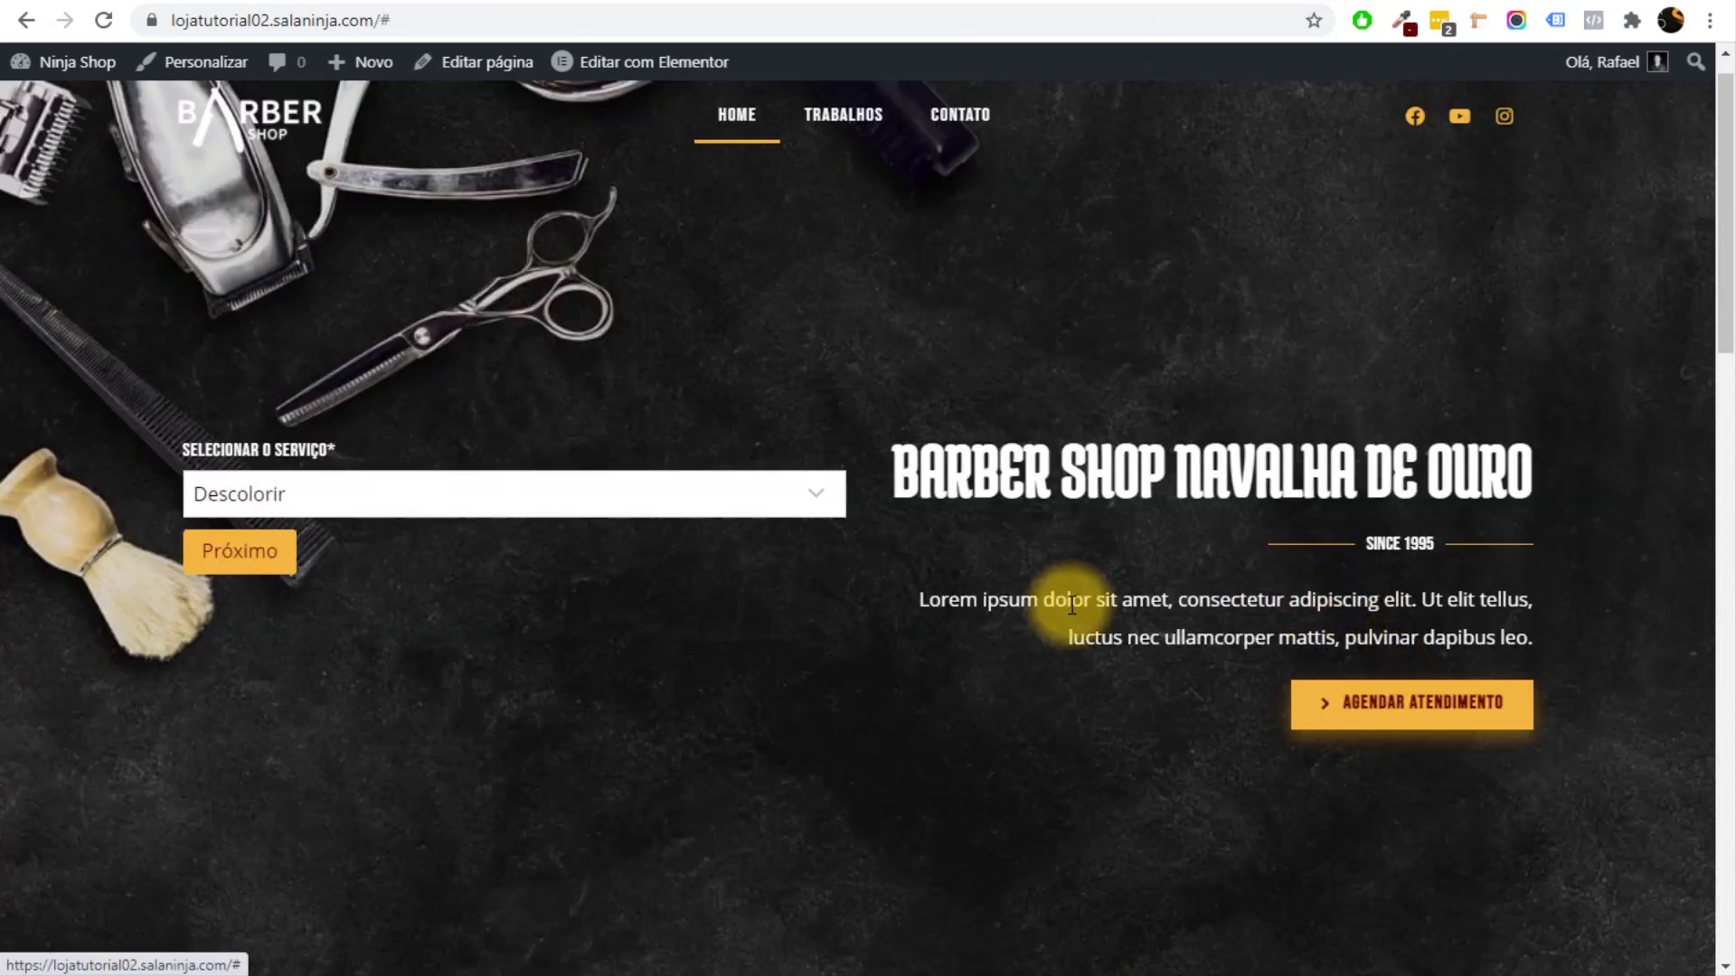
key(F5)
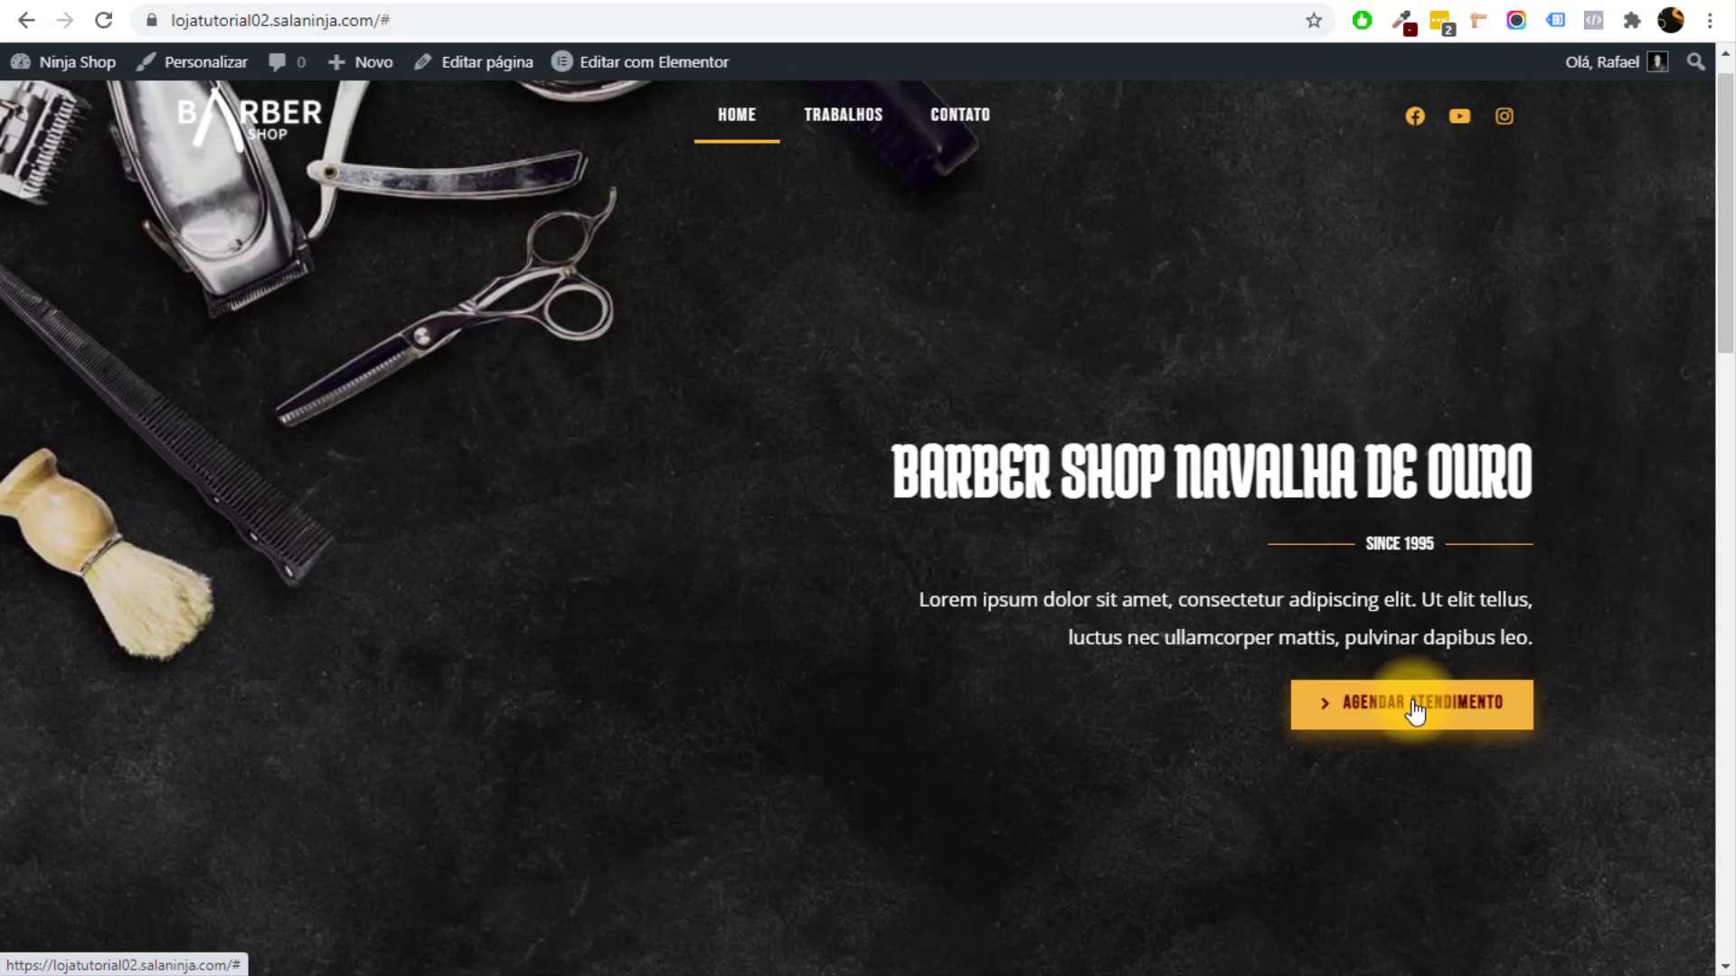
click(1414, 710)
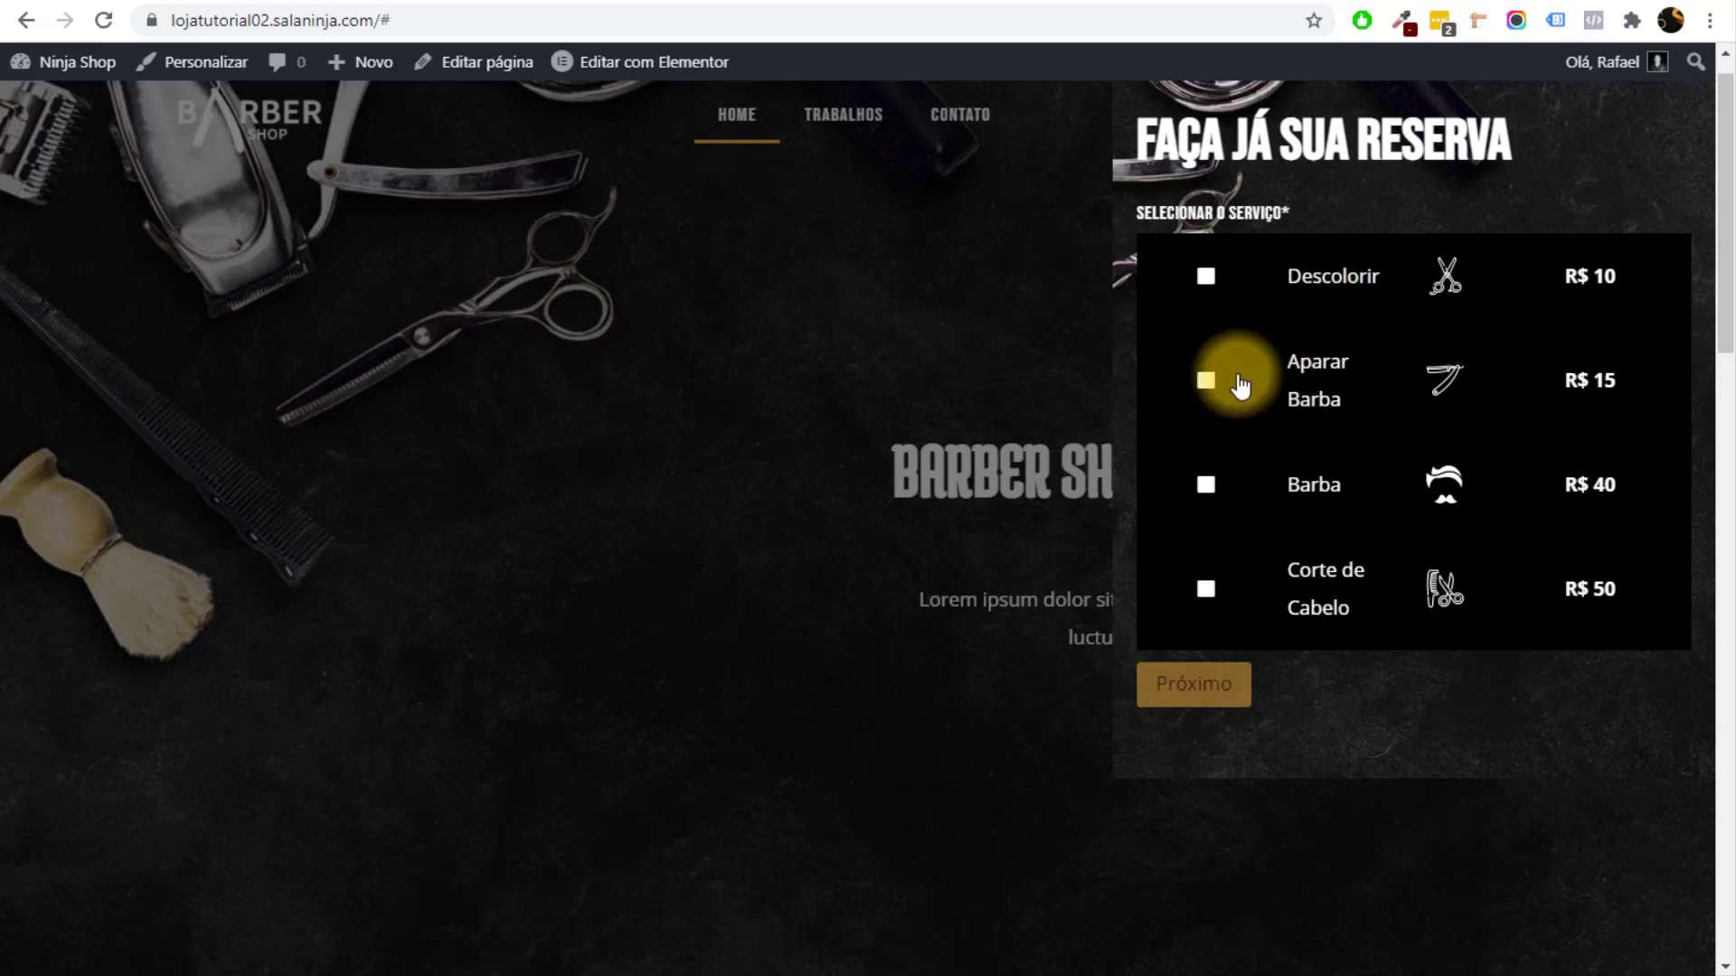
- Choose Aparar Barba, advance to the barber list, then return to the form editor
click(1208, 382)
click(1199, 689)
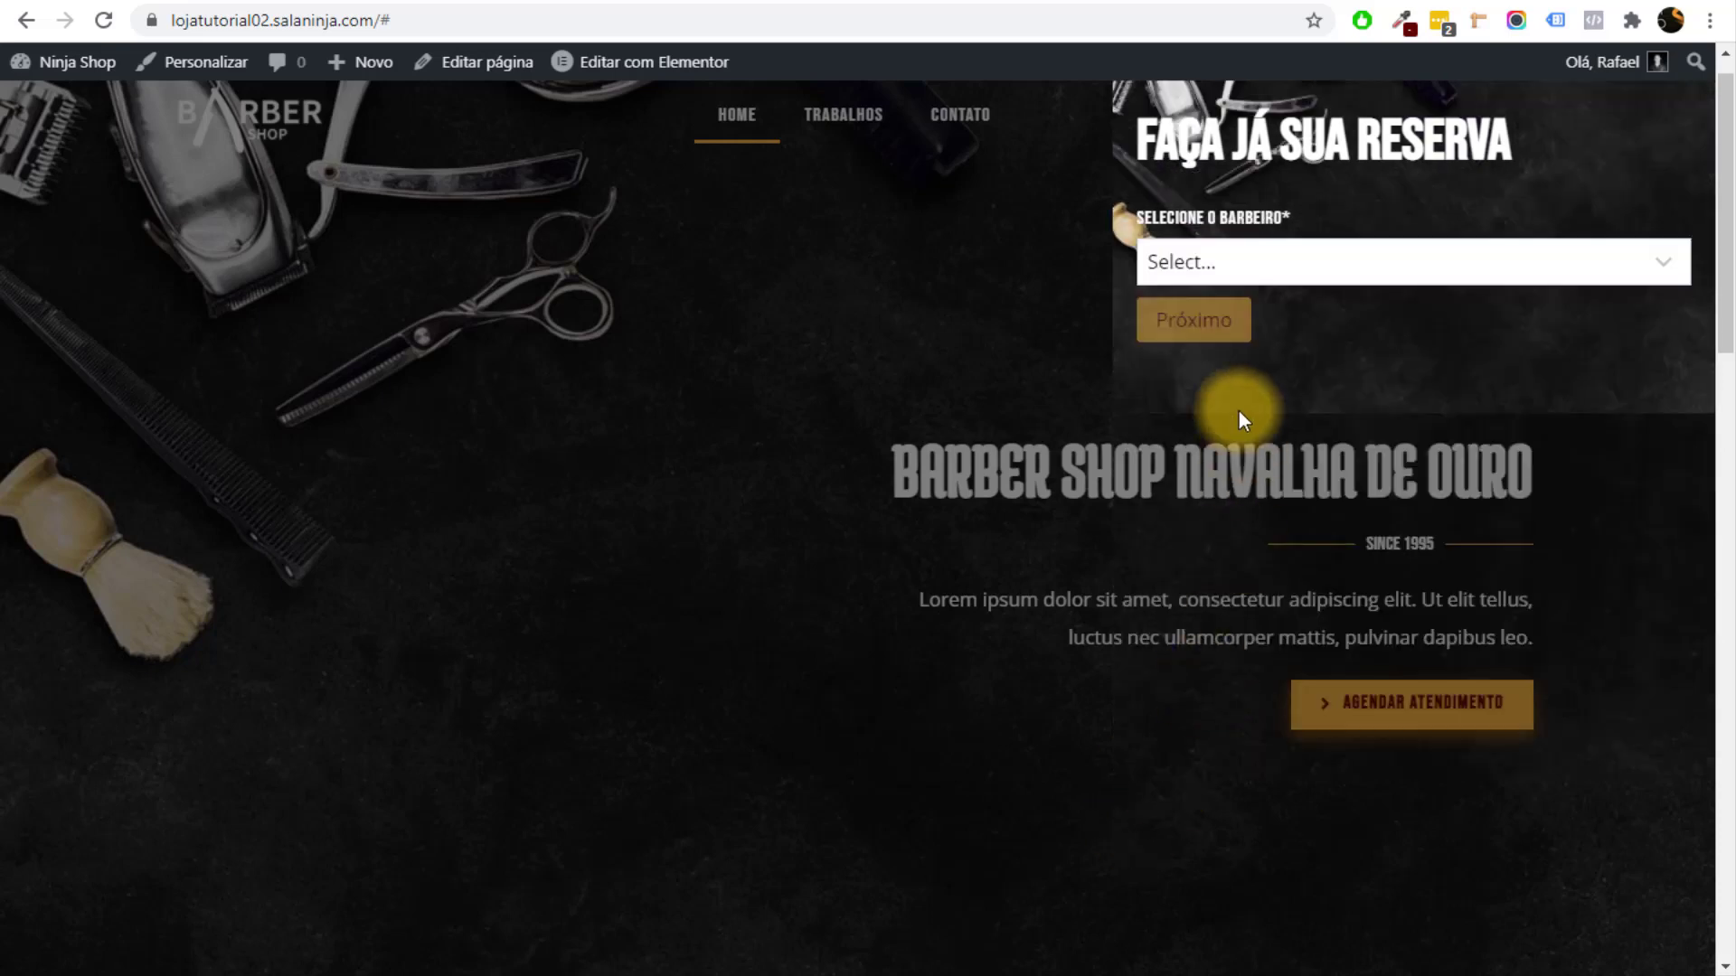
click(1227, 255)
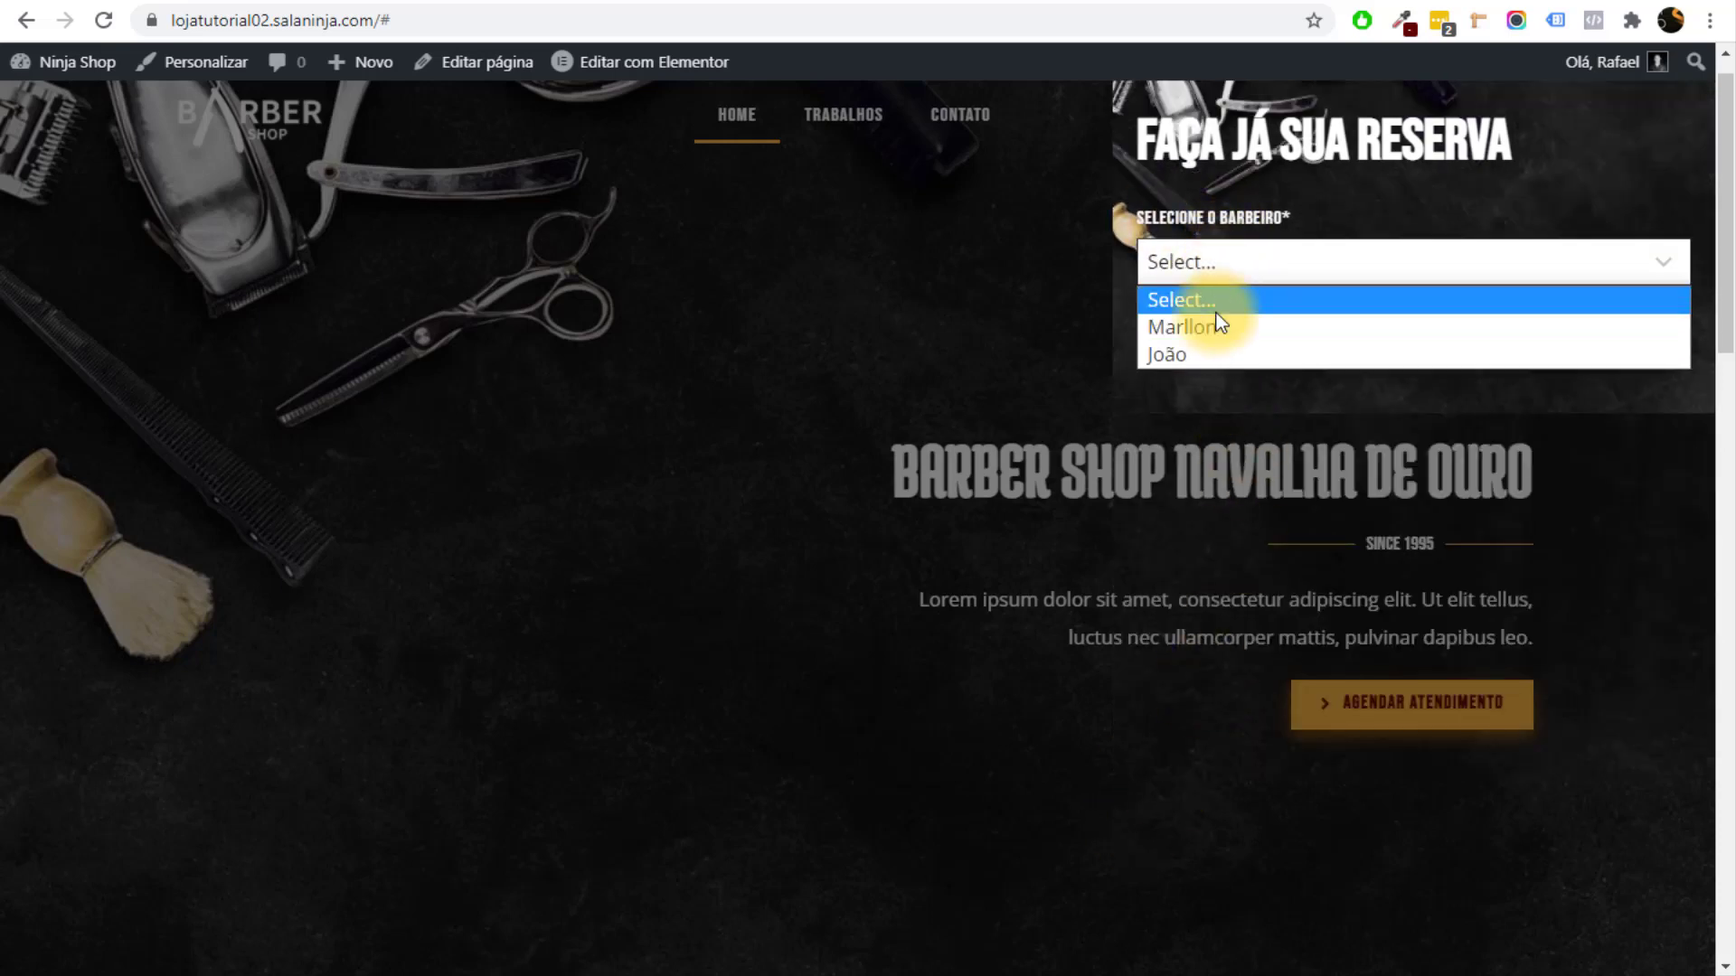
click(1304, 214)
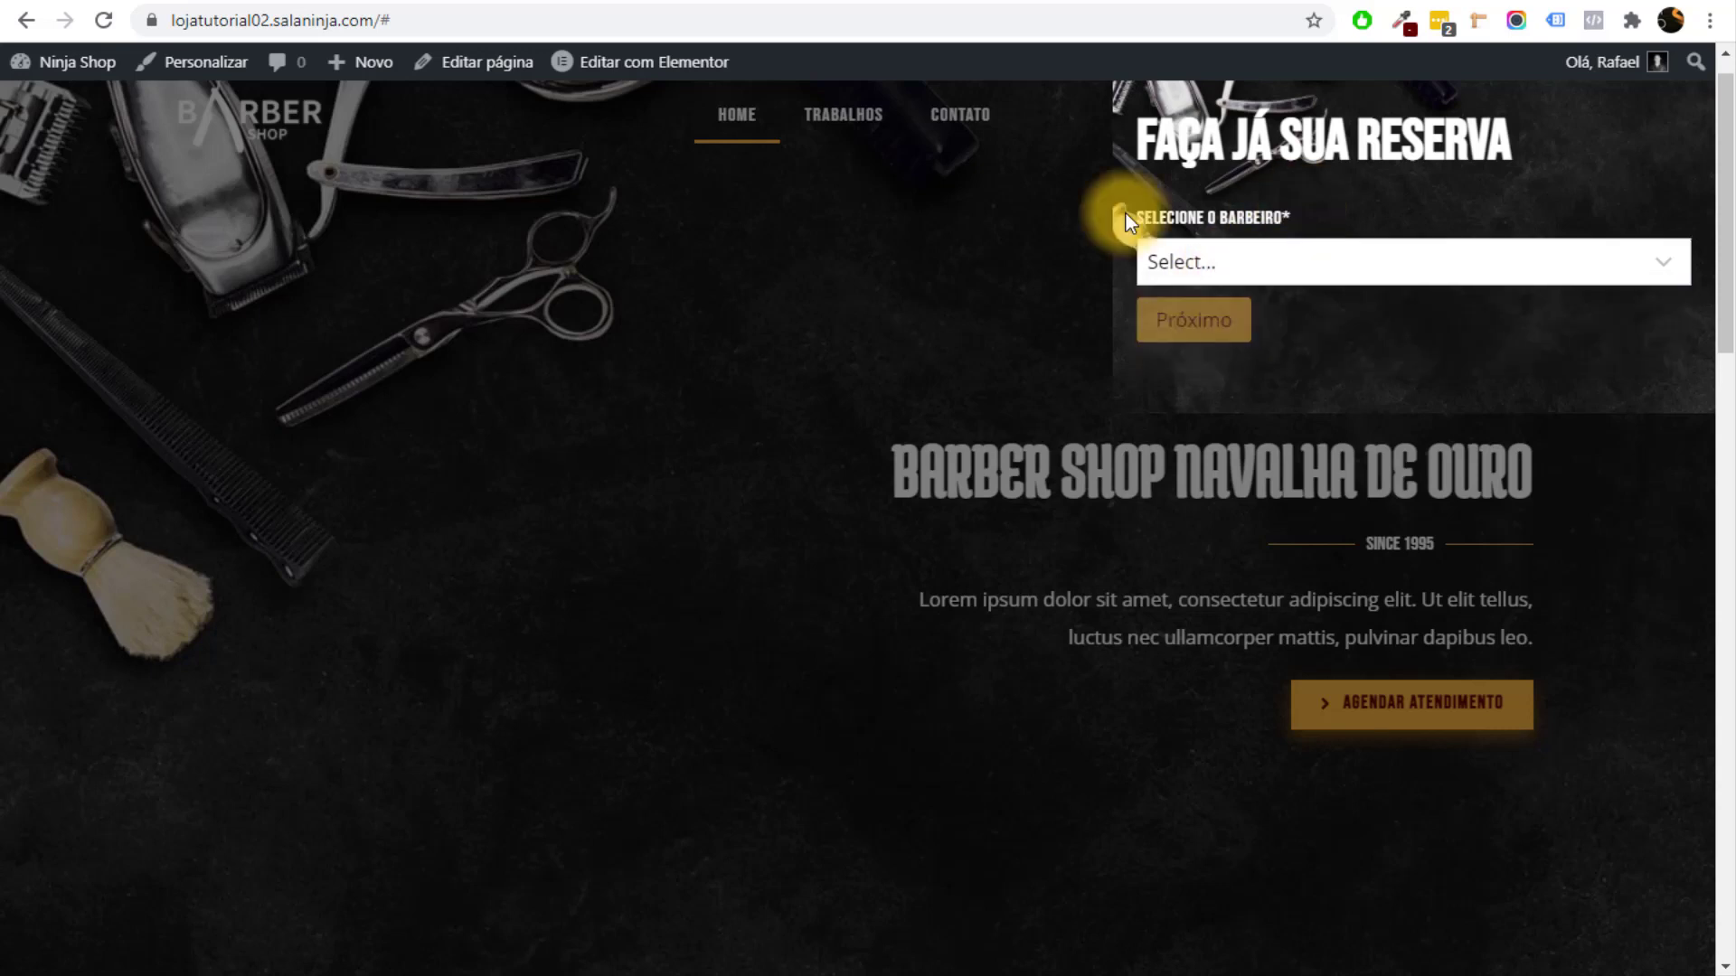
click(388, 2)
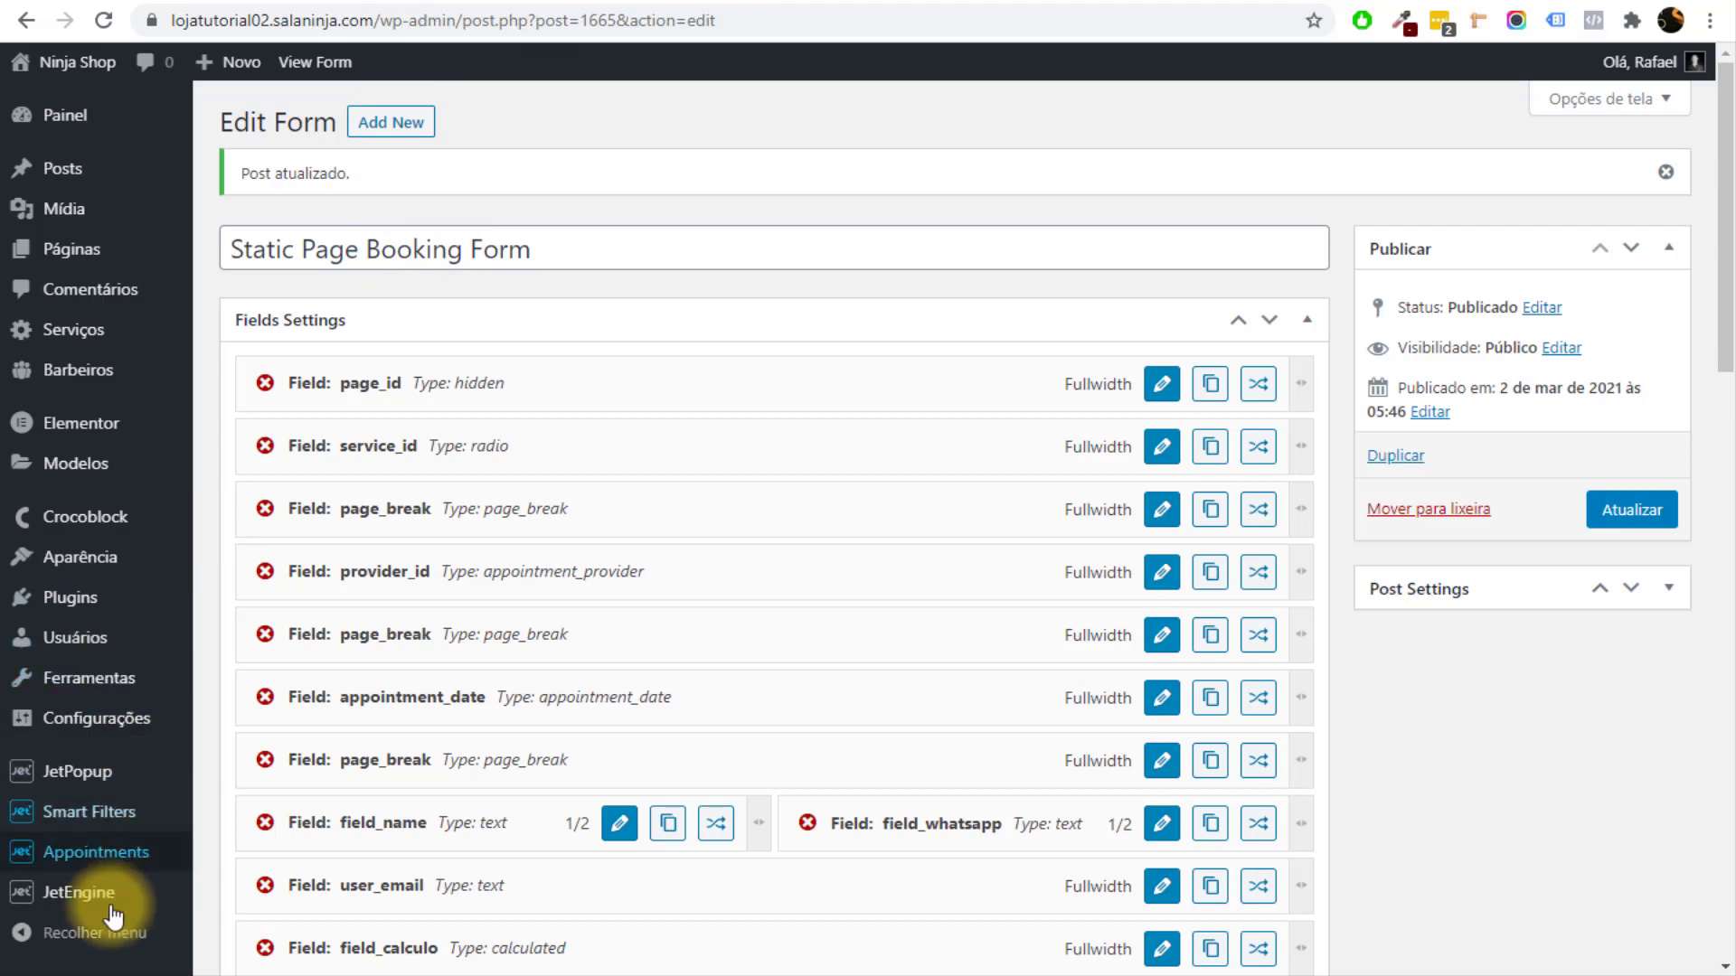
- Add a JetEngine listing item 'Loop Barbeiros' for the Barbeiros post type
mouse_move(171, 888)
click(263, 715)
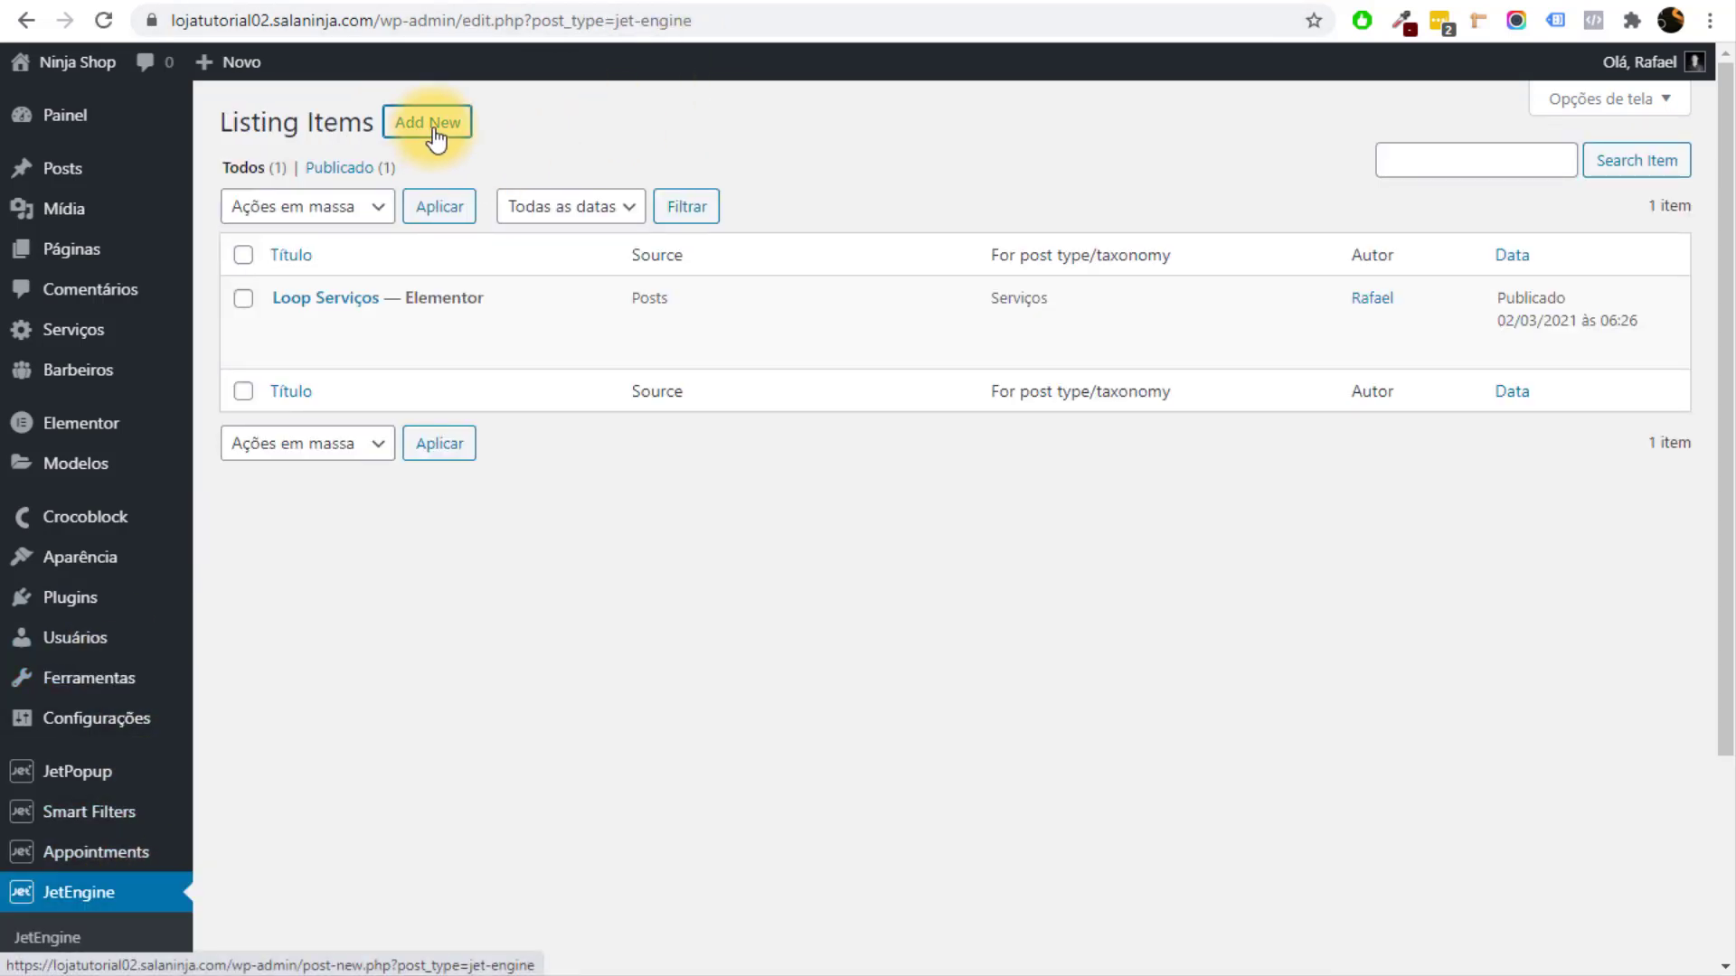
click(429, 127)
click(599, 459)
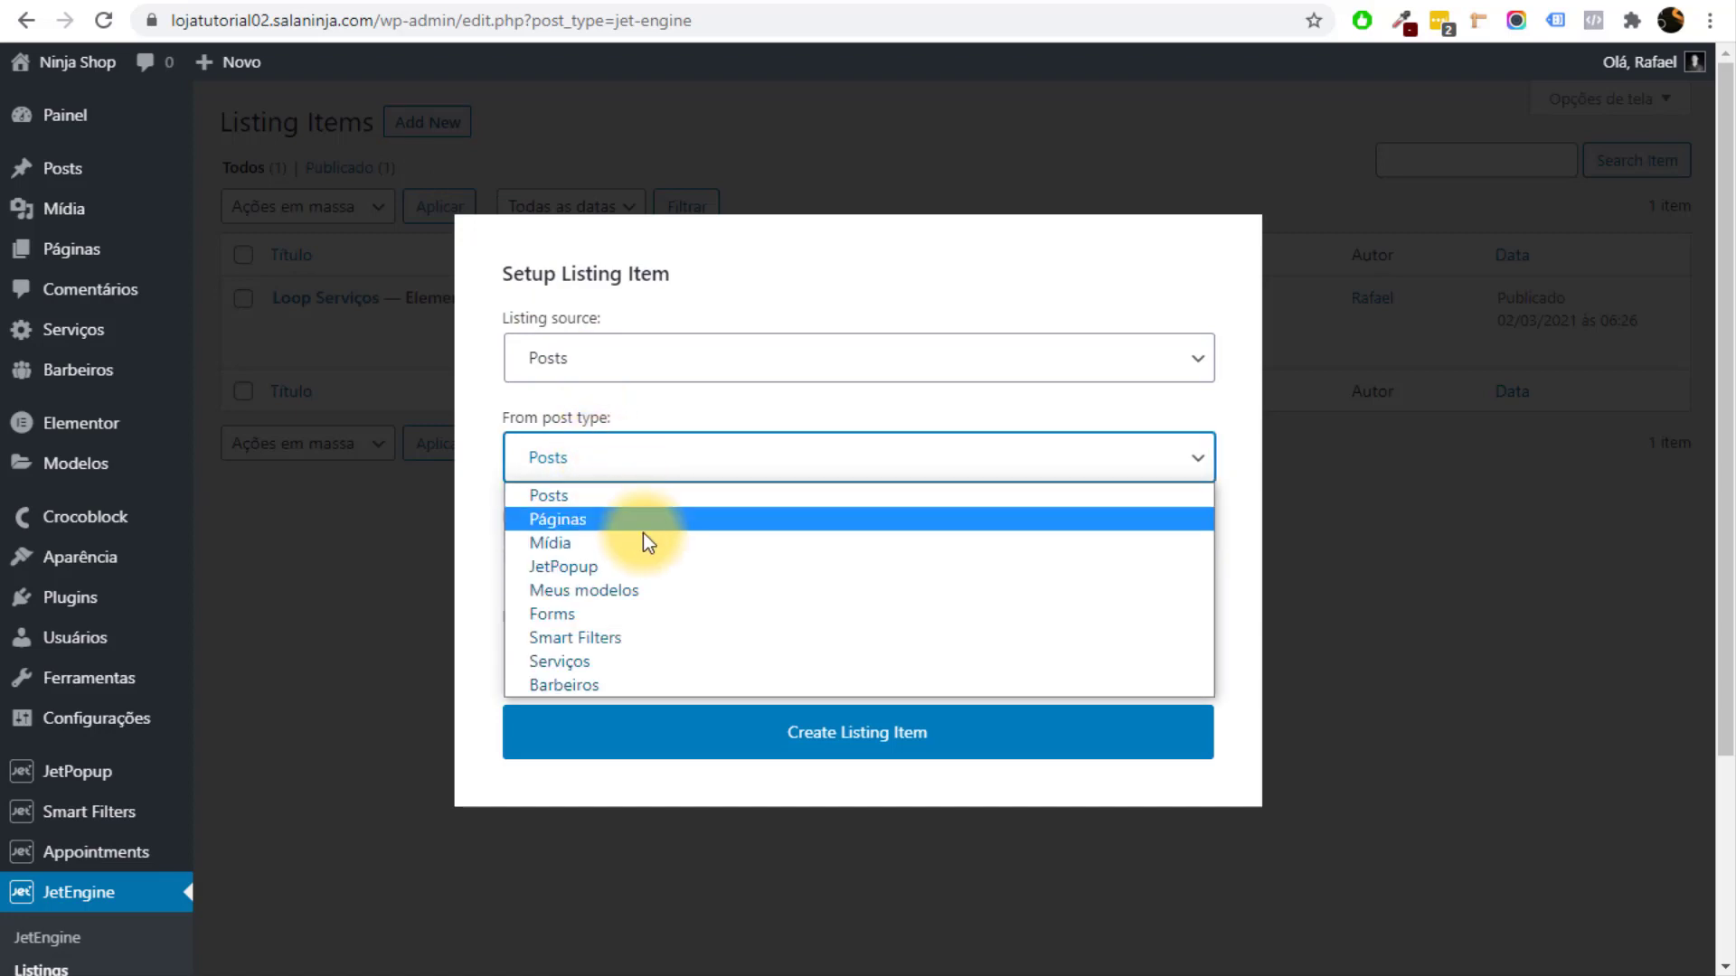
click(627, 685)
click(618, 553)
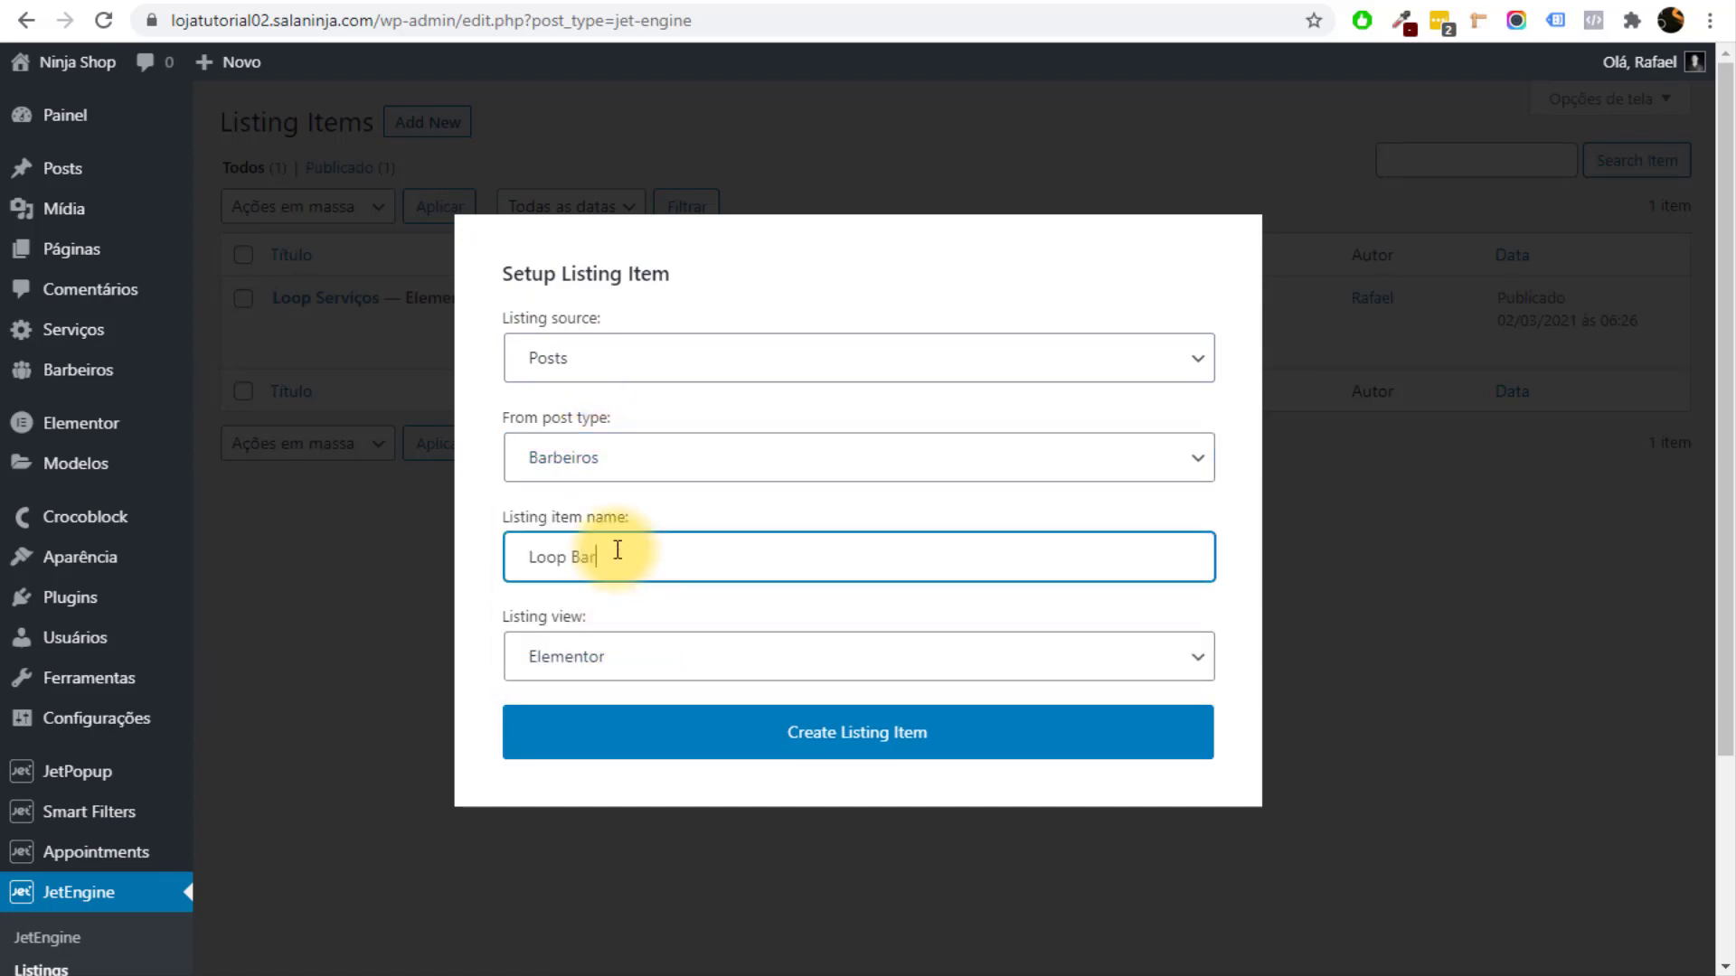
text(Loop Barbeiros)
click(800, 737)
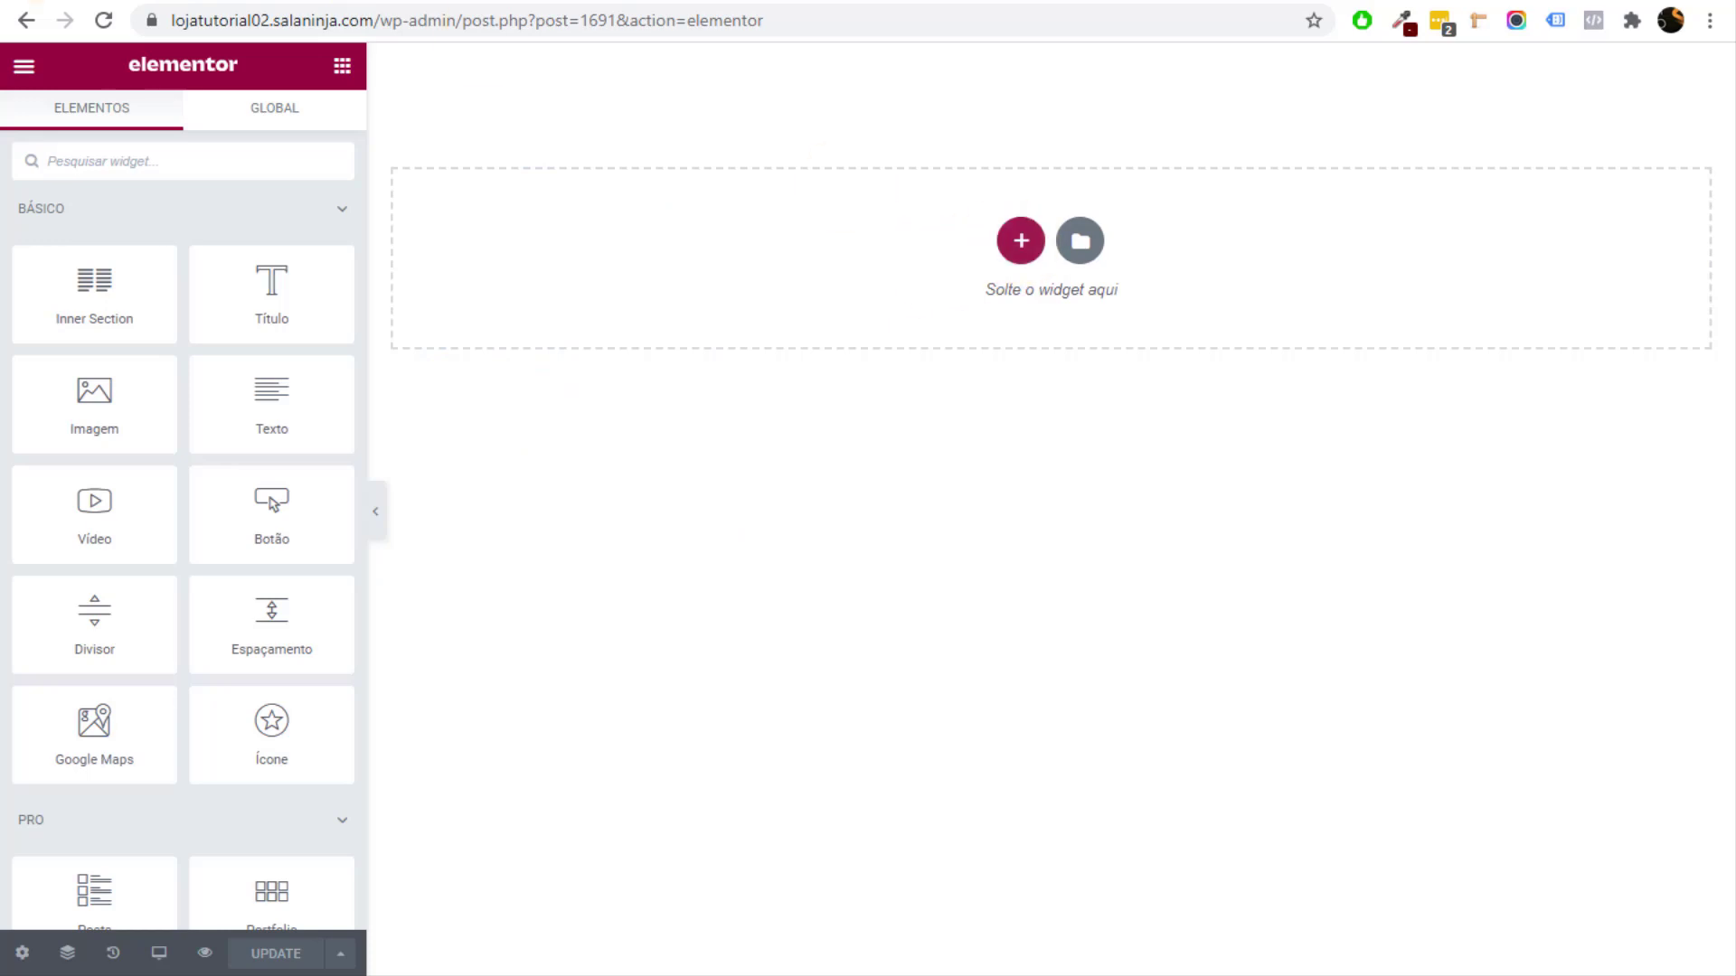
- Add a three-column section with unlinked padding of 10 px top and bottom
click(1031, 238)
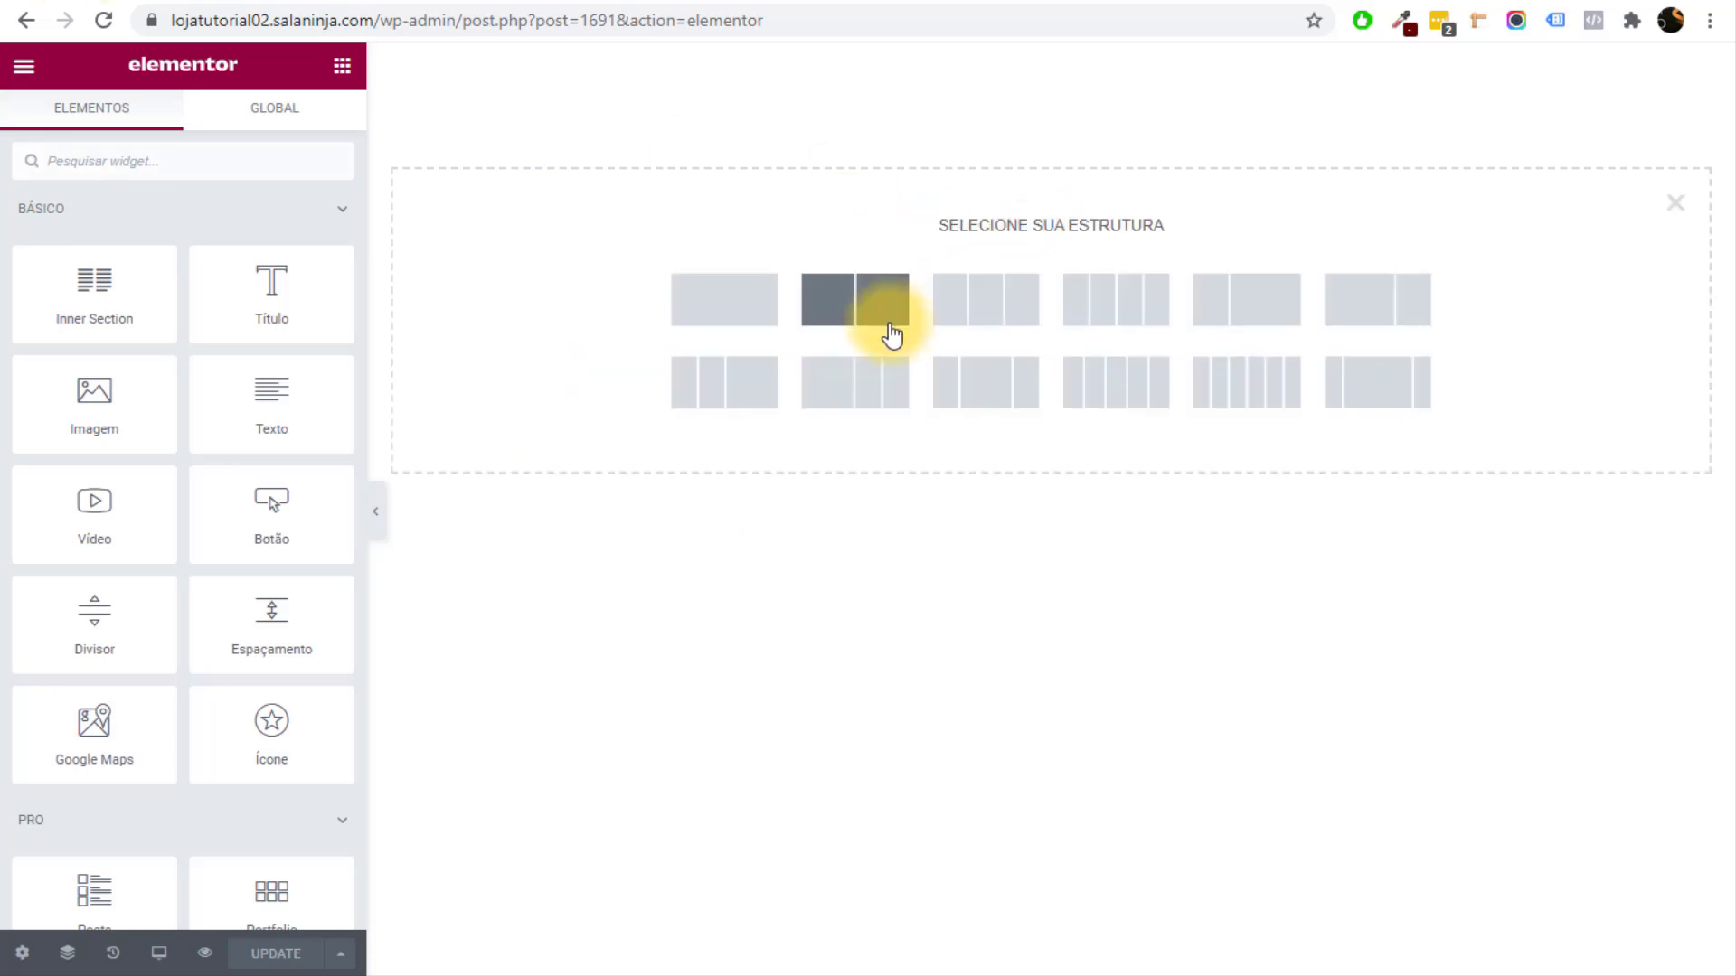
click(1022, 325)
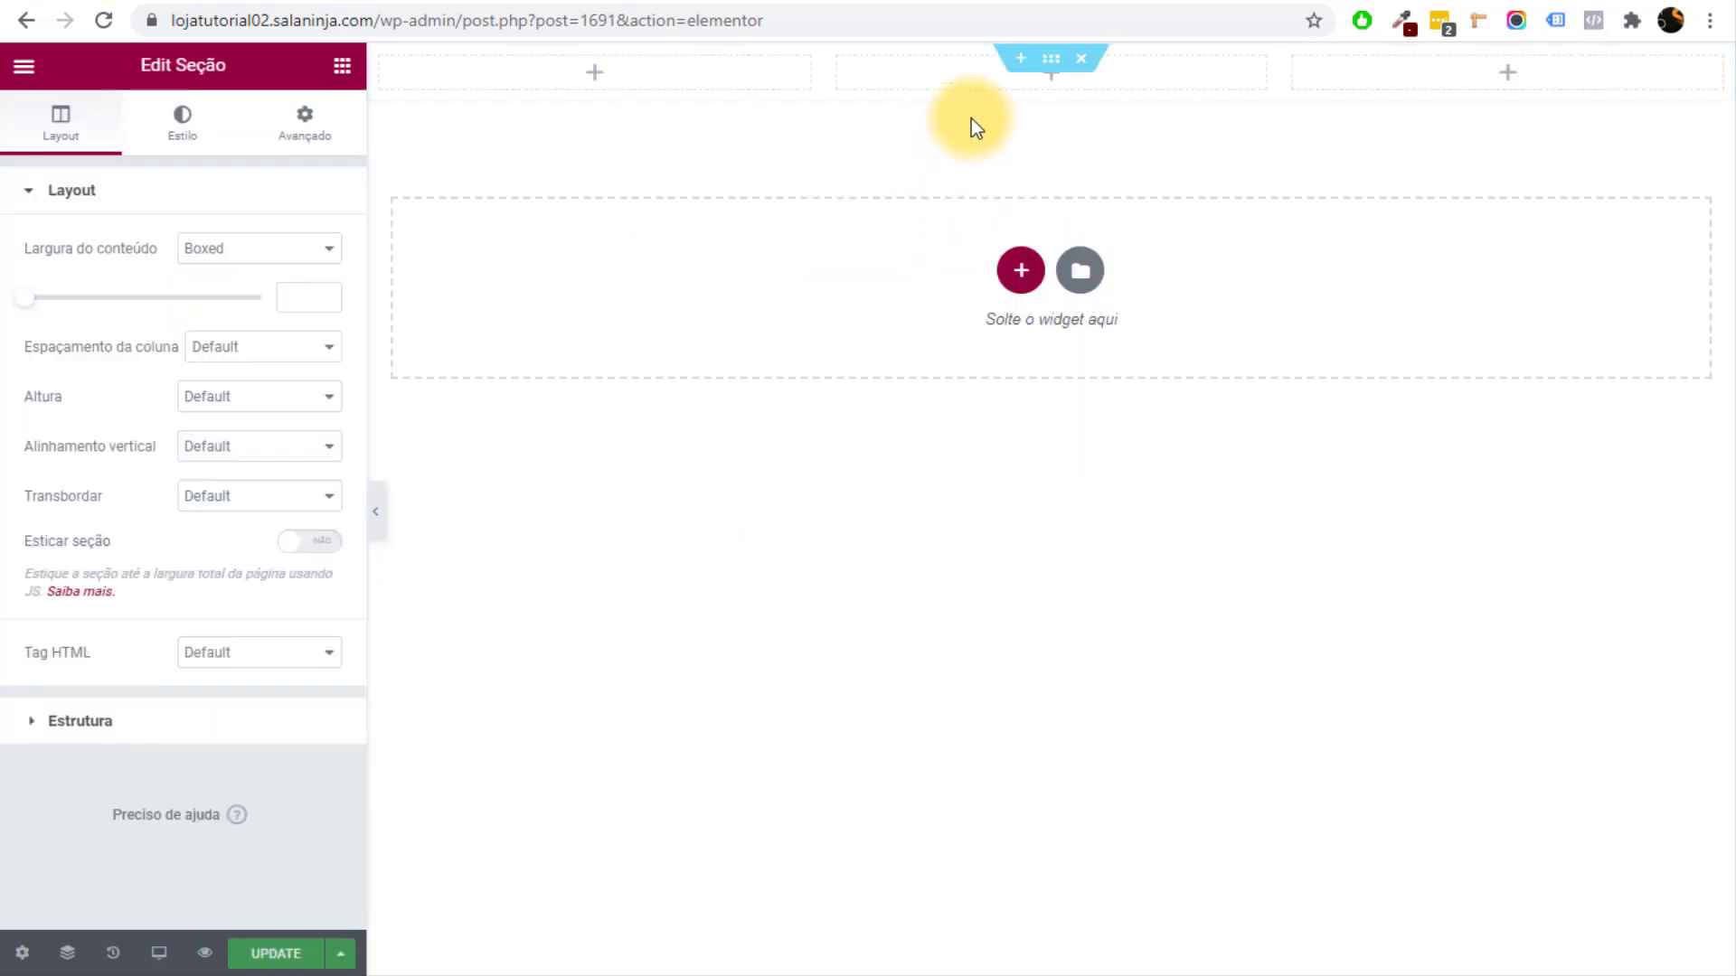
click(304, 122)
click(309, 368)
click(38, 366)
text(10)
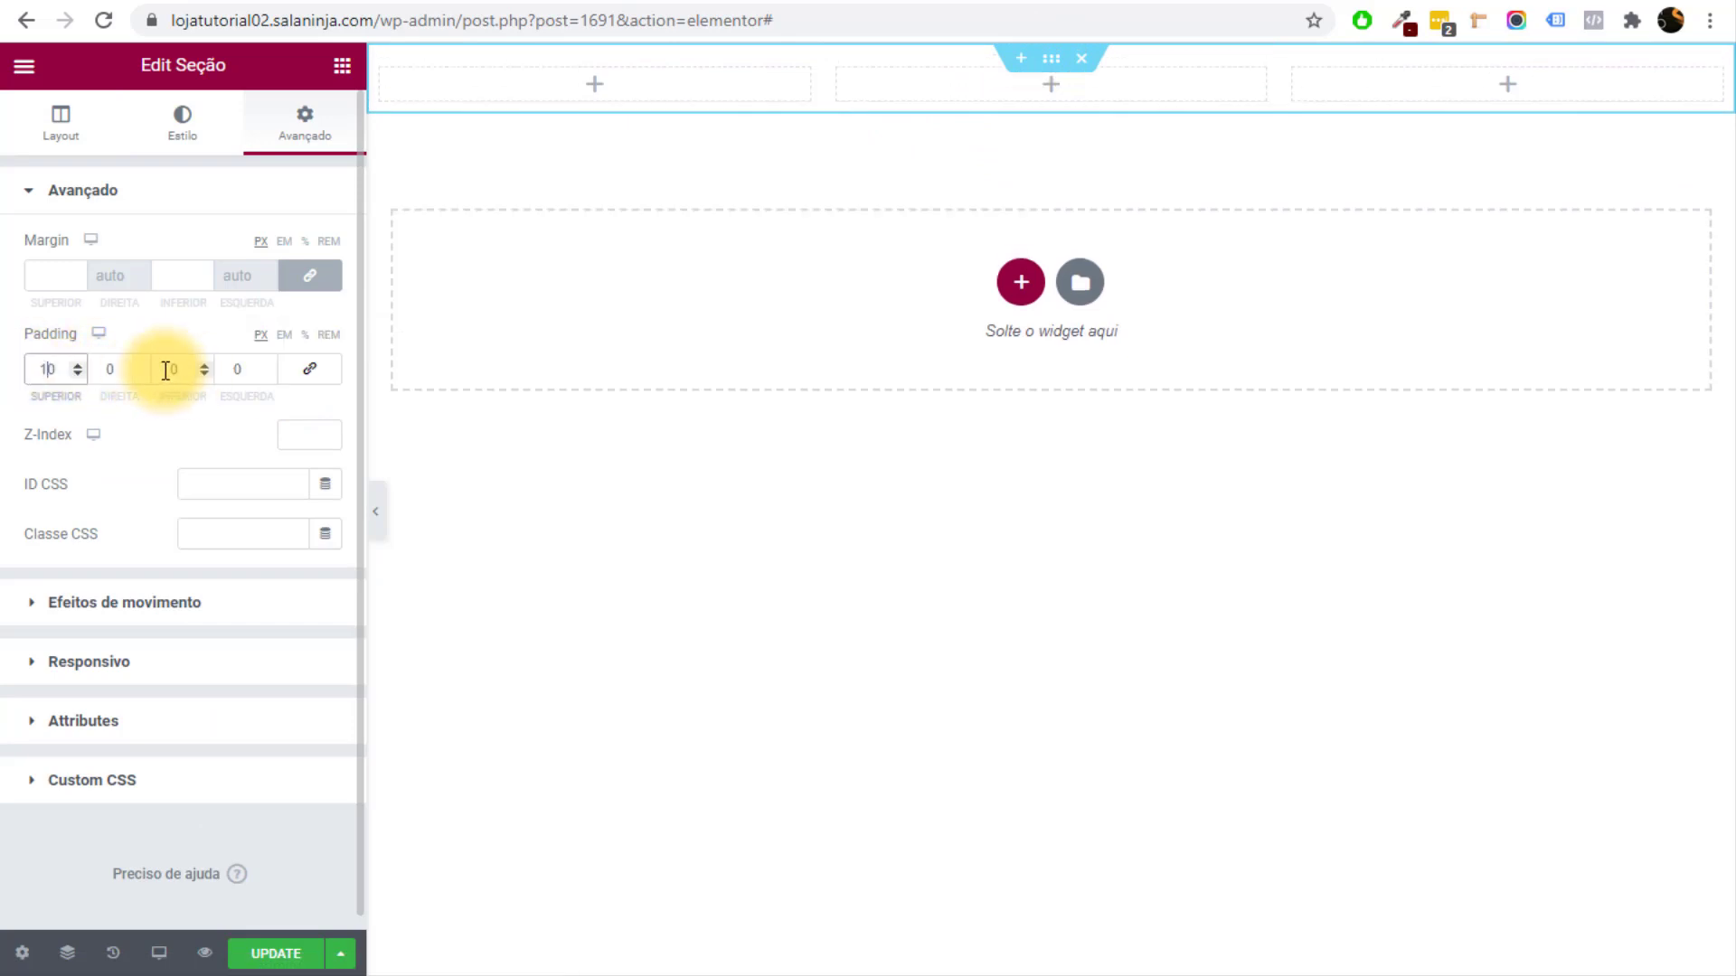
click(169, 370)
text(10)
- Give the section a classic black #000000 background
click(159, 140)
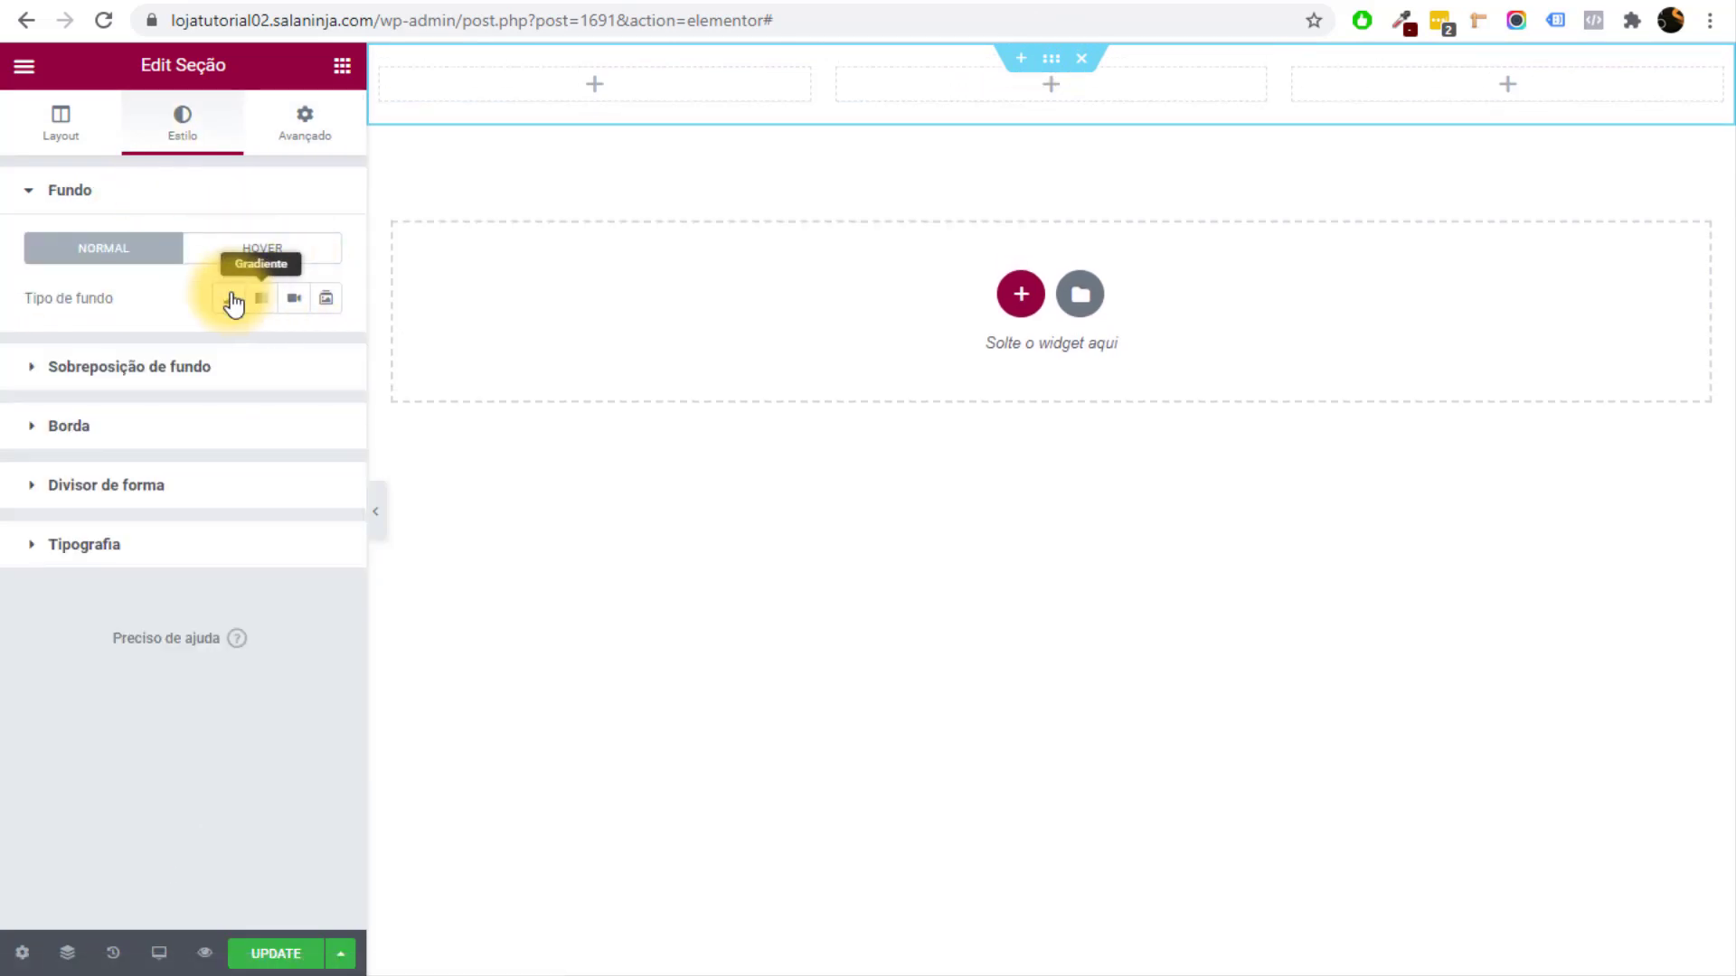
click(228, 298)
click(325, 348)
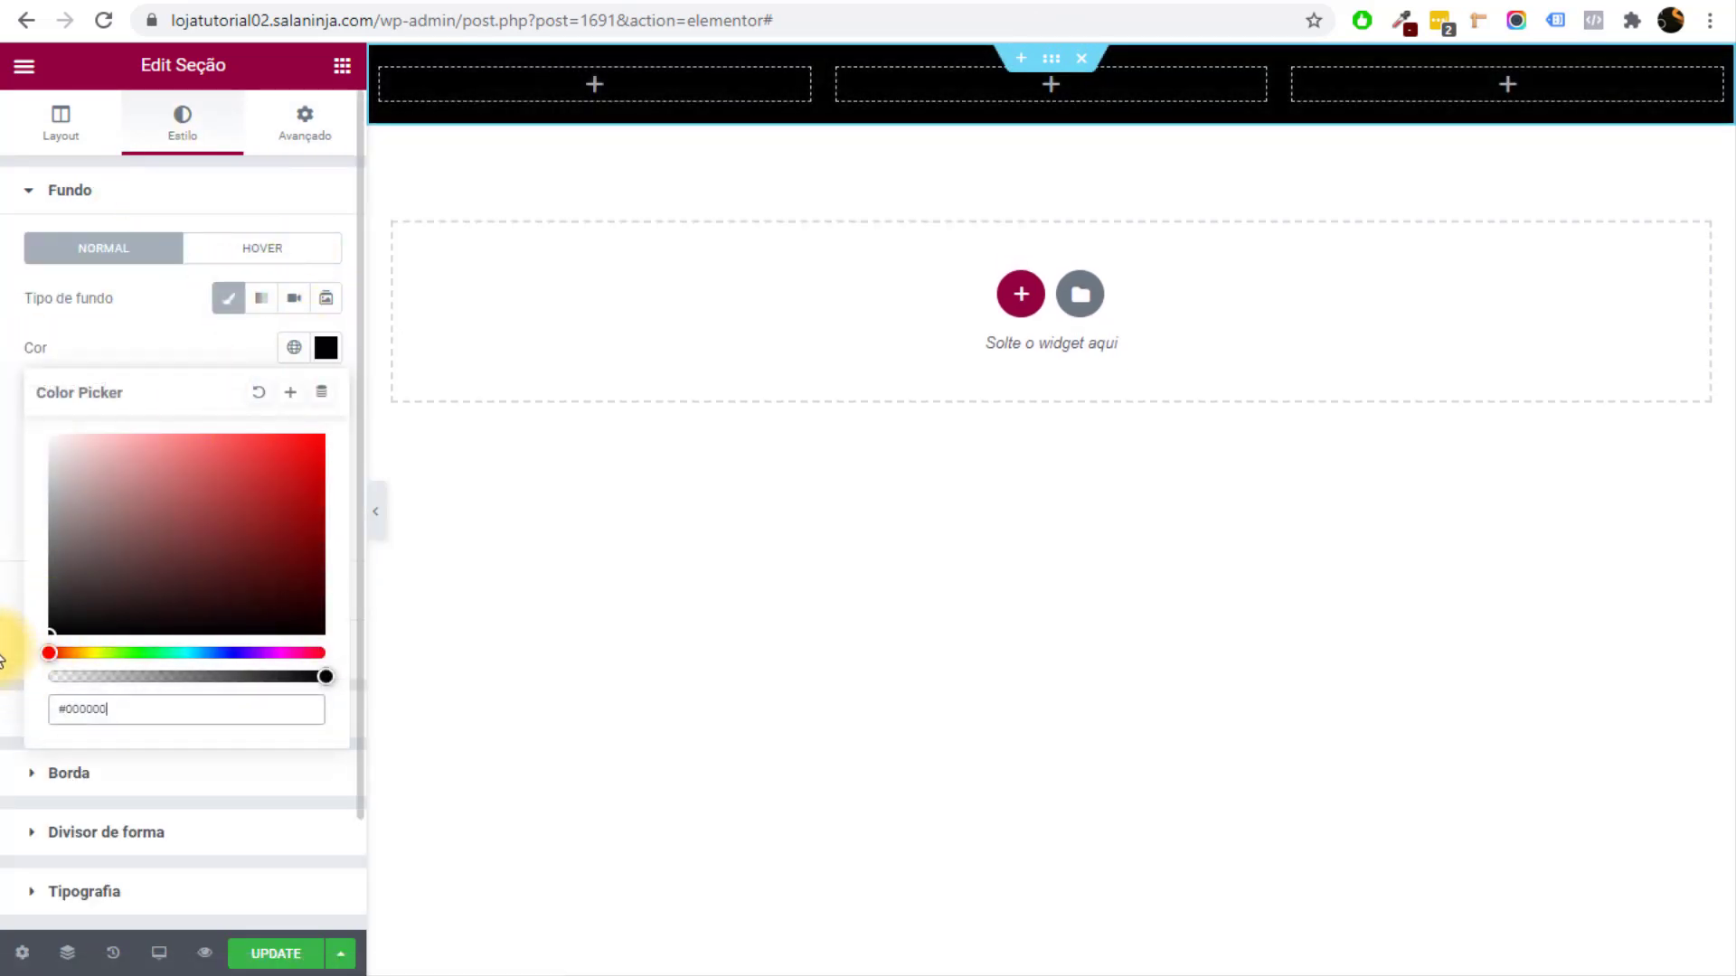
click(12, 225)
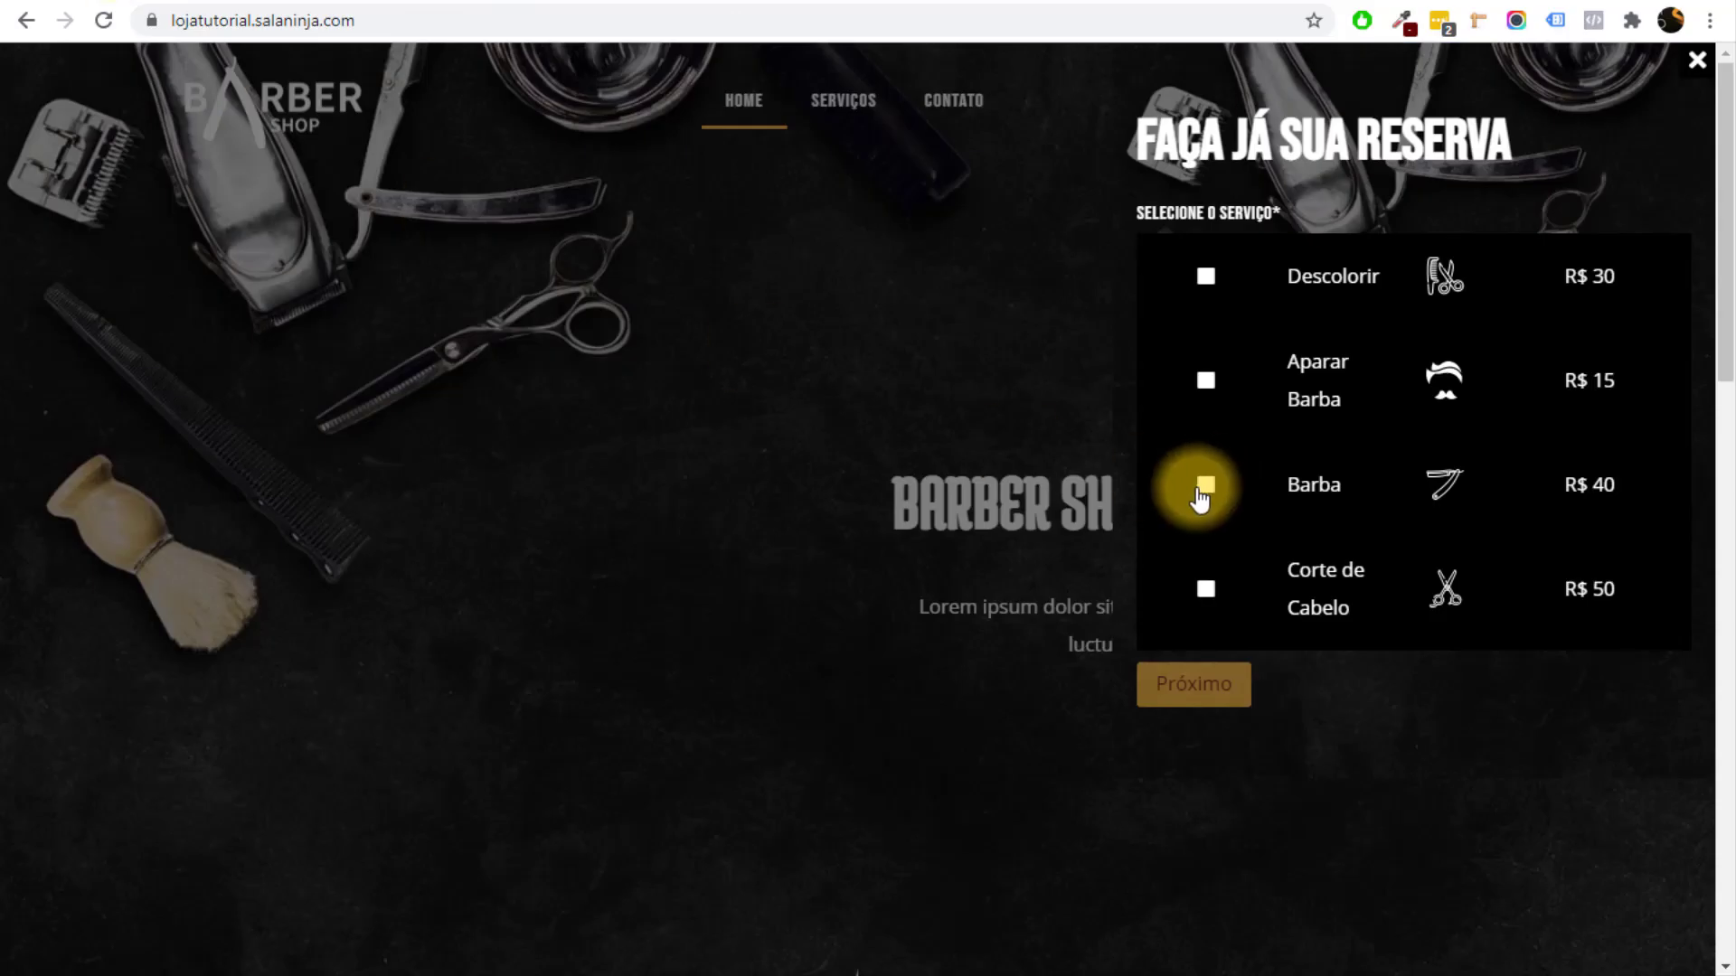
- Choose the Barba service and advance to the barber photo cards, then return to Elementor
click(1200, 489)
click(1217, 687)
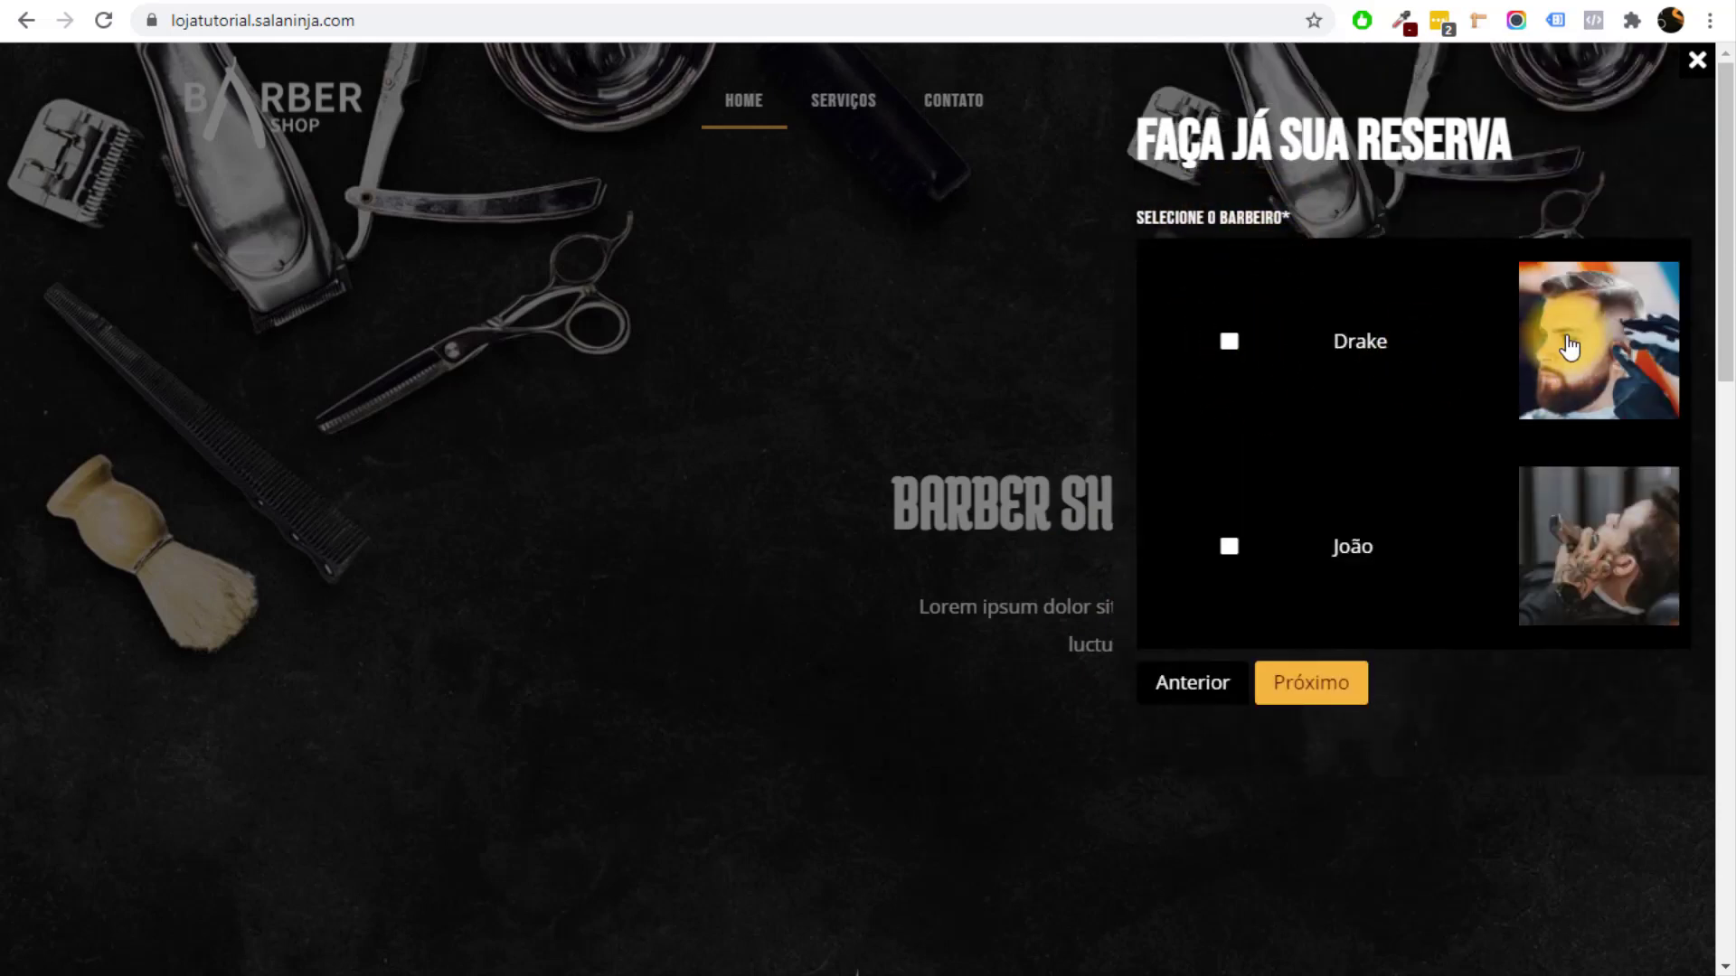
click(323, 4)
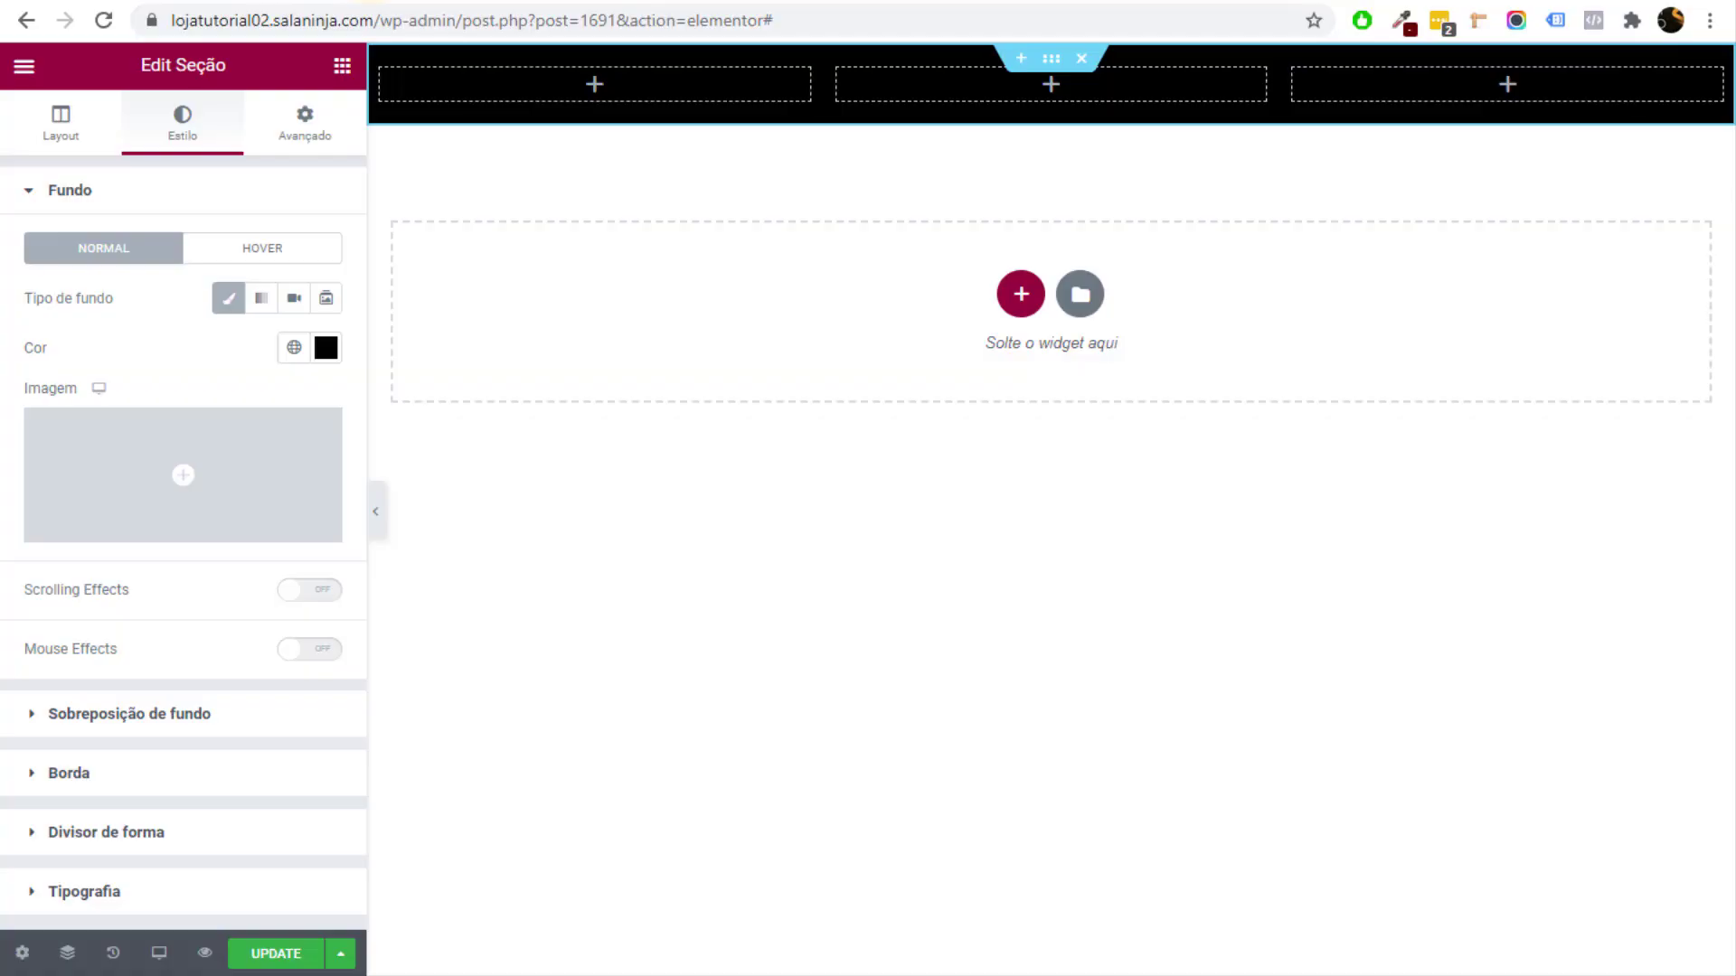
- Place a Check Mark widget in the first column with the Square icon as its default icon
click(341, 69)
text(check)
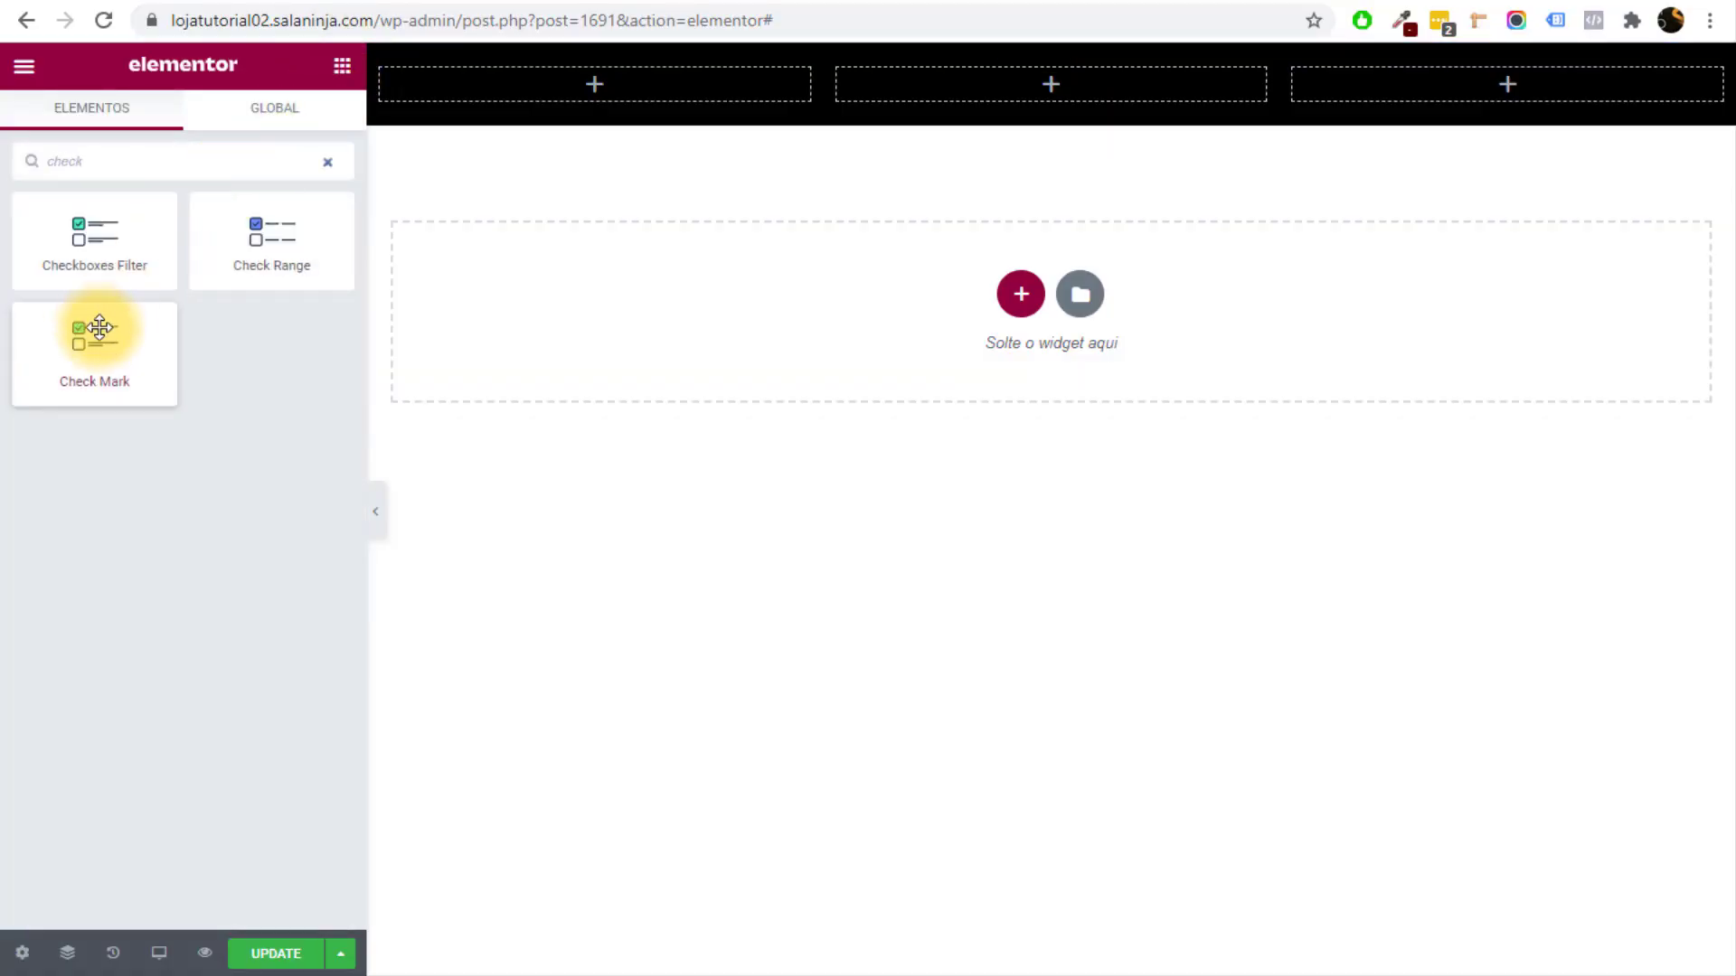
drag(93, 329, 664, 94)
click(257, 370)
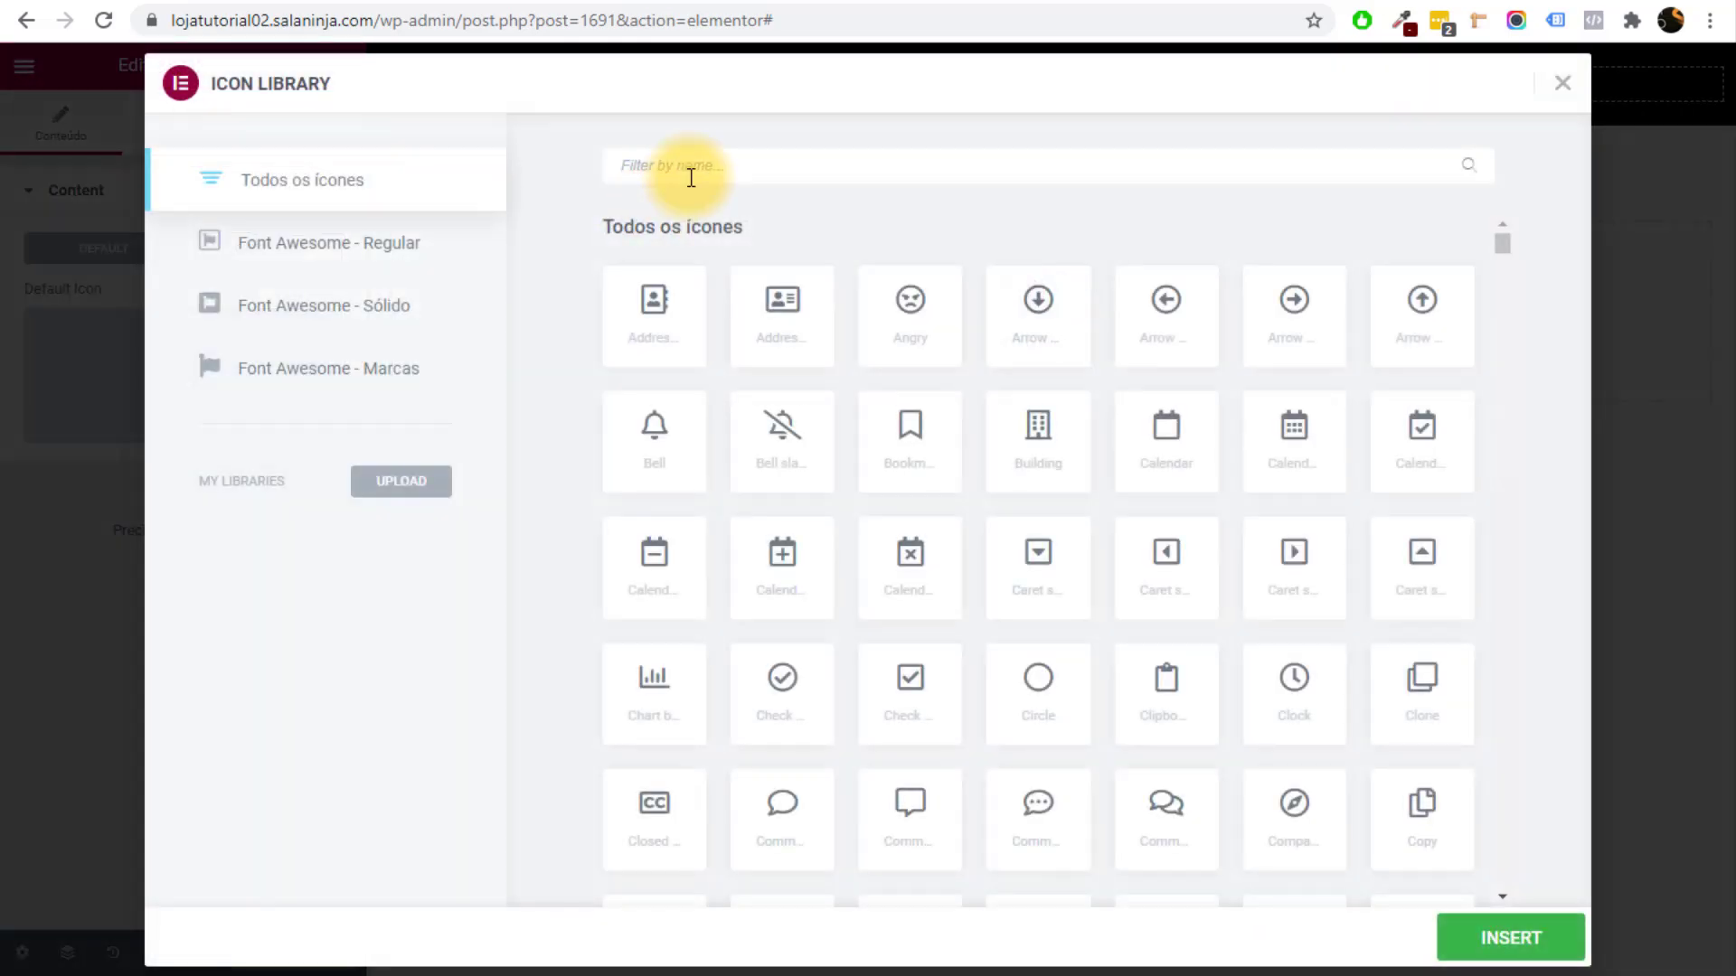
text(square)
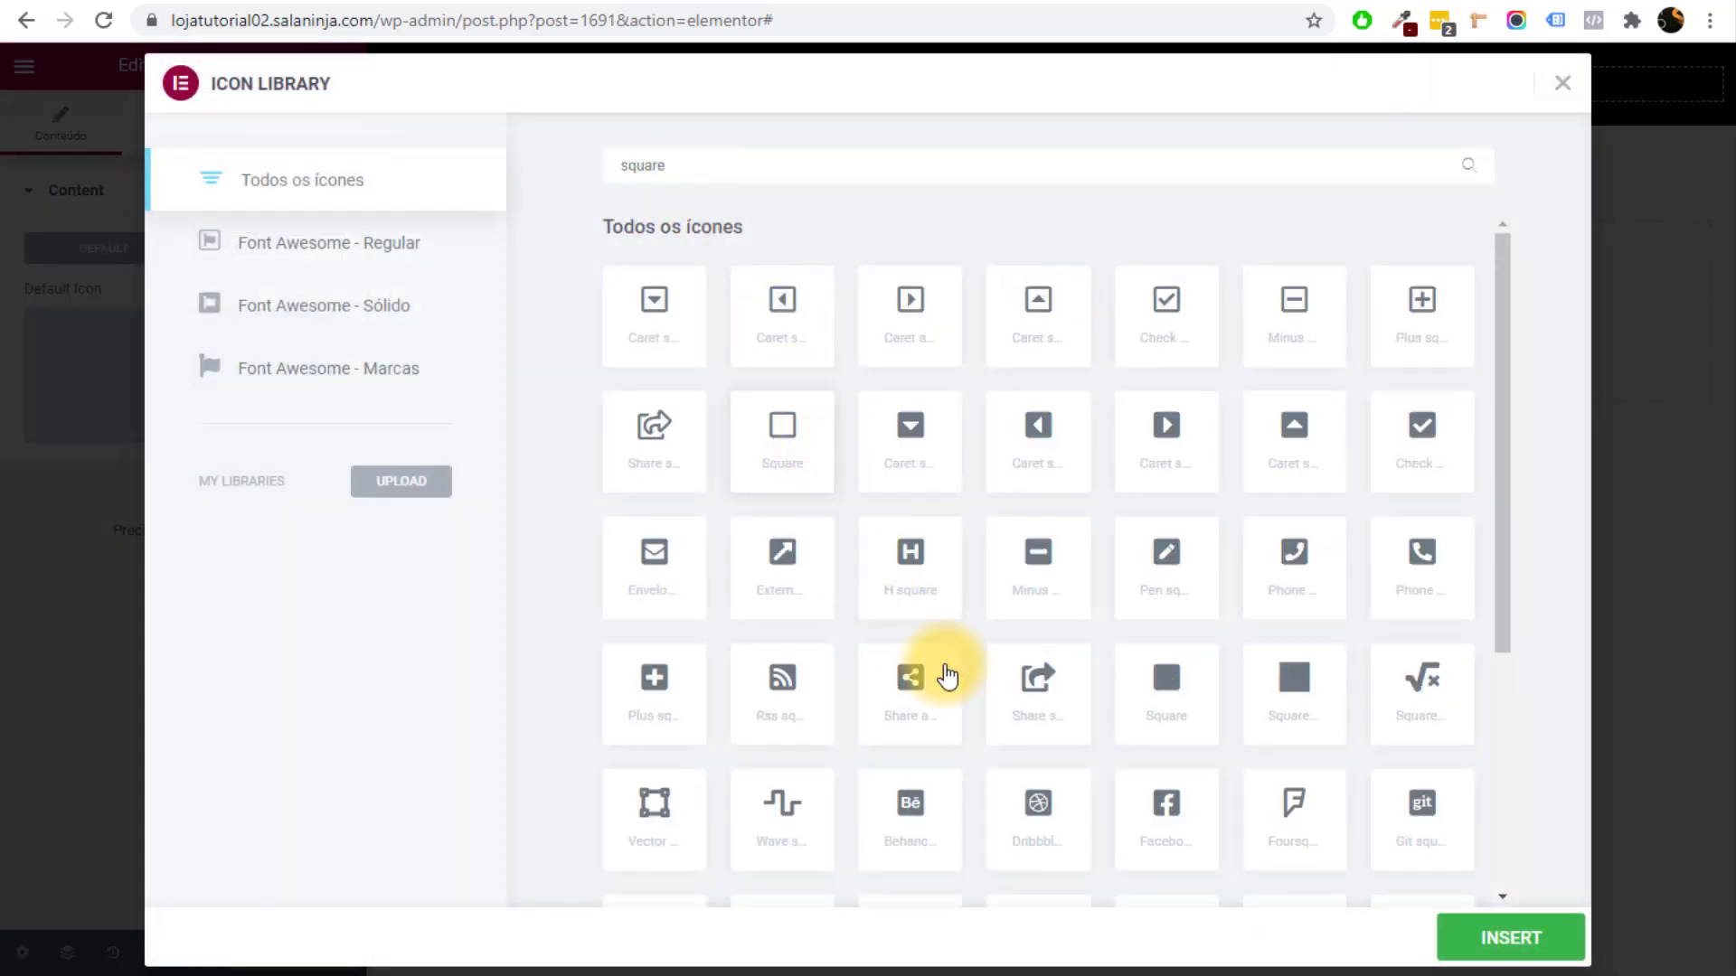
click(1164, 714)
click(1510, 937)
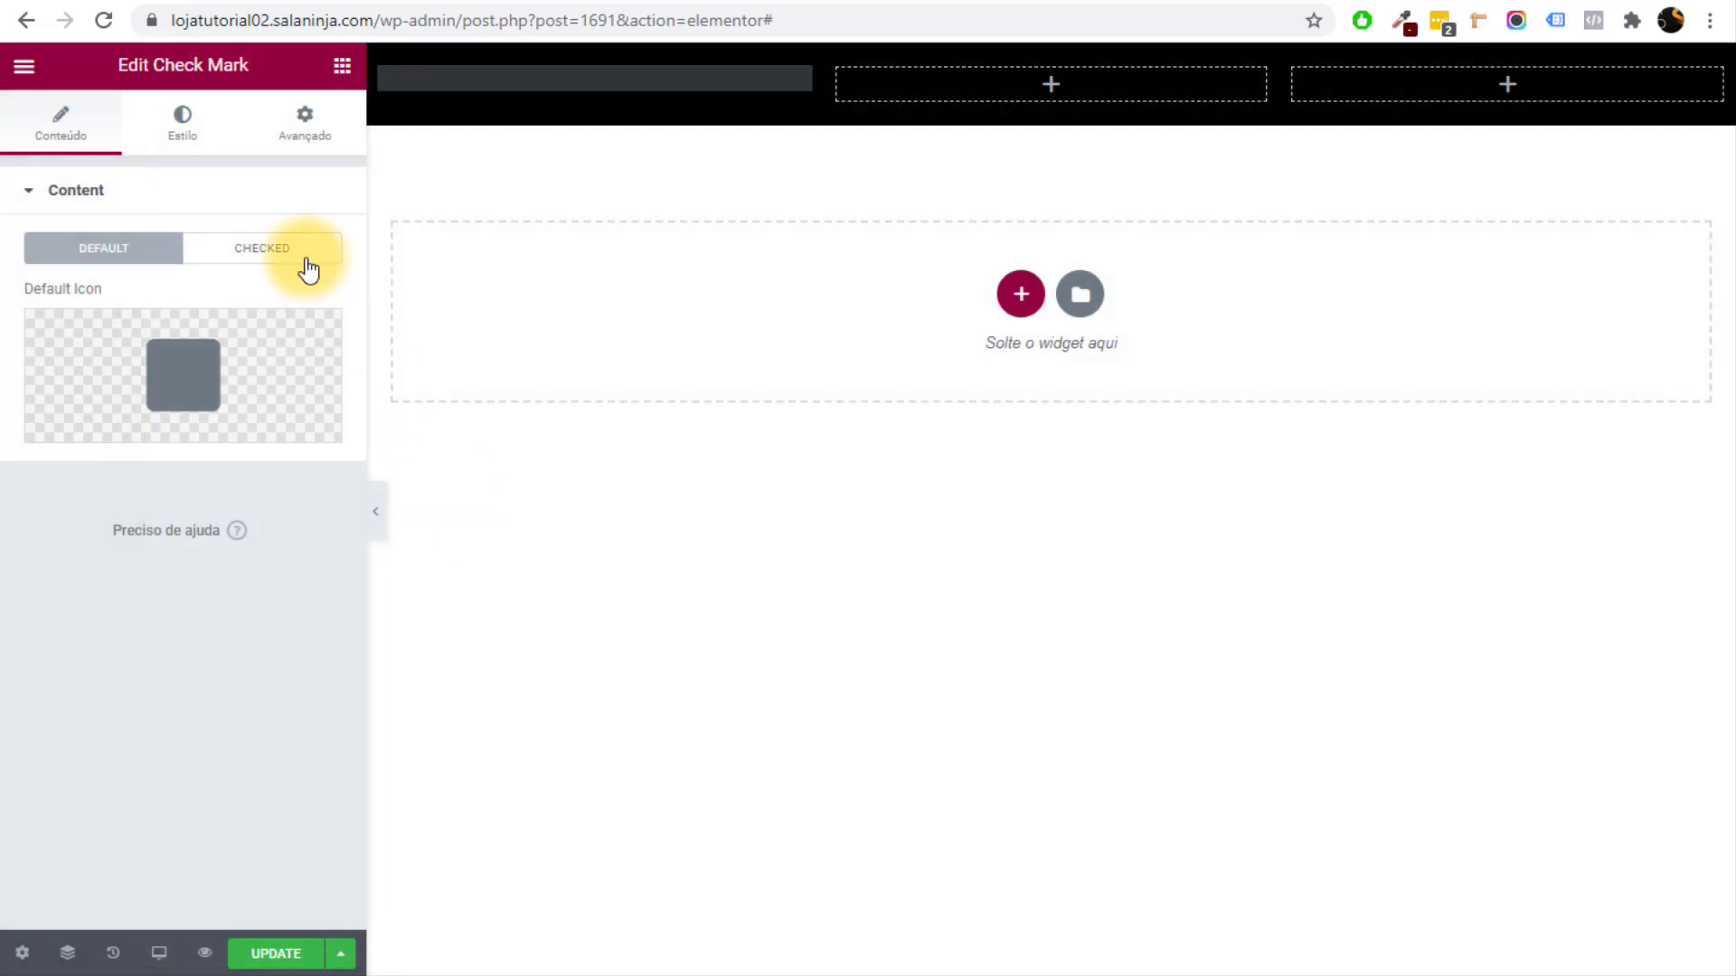
- Set the Check Mark's checked icon to the square check icon
click(298, 253)
click(310, 353)
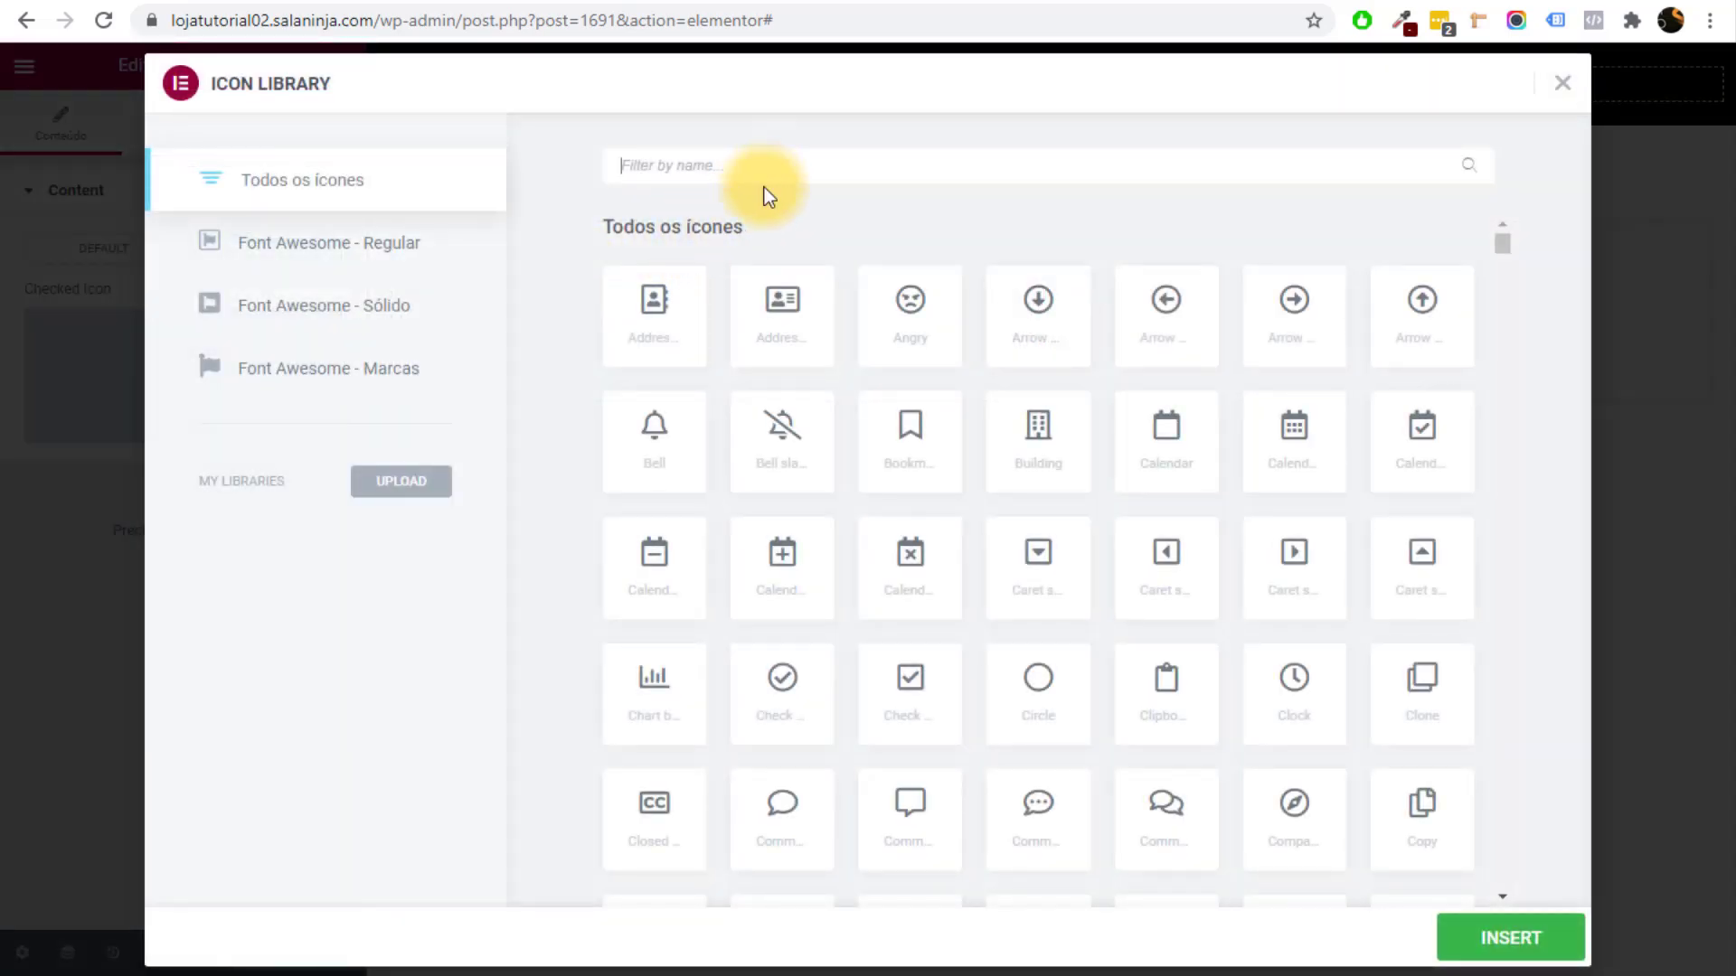
text(check)
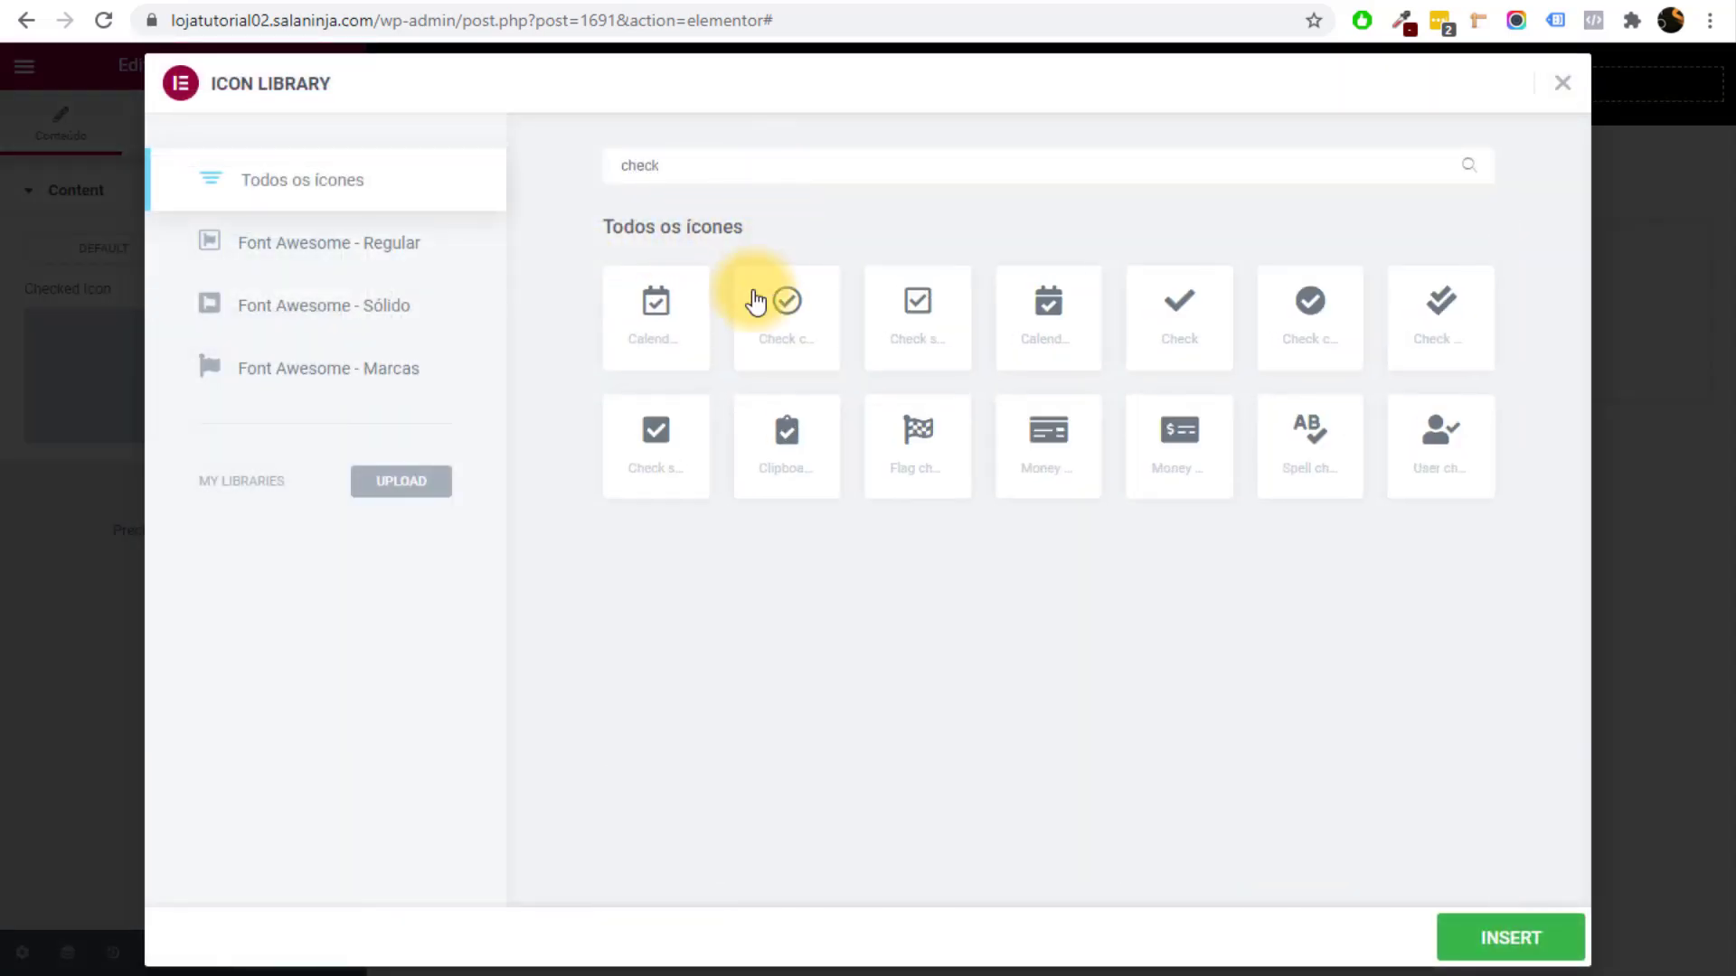
click(677, 452)
click(1510, 936)
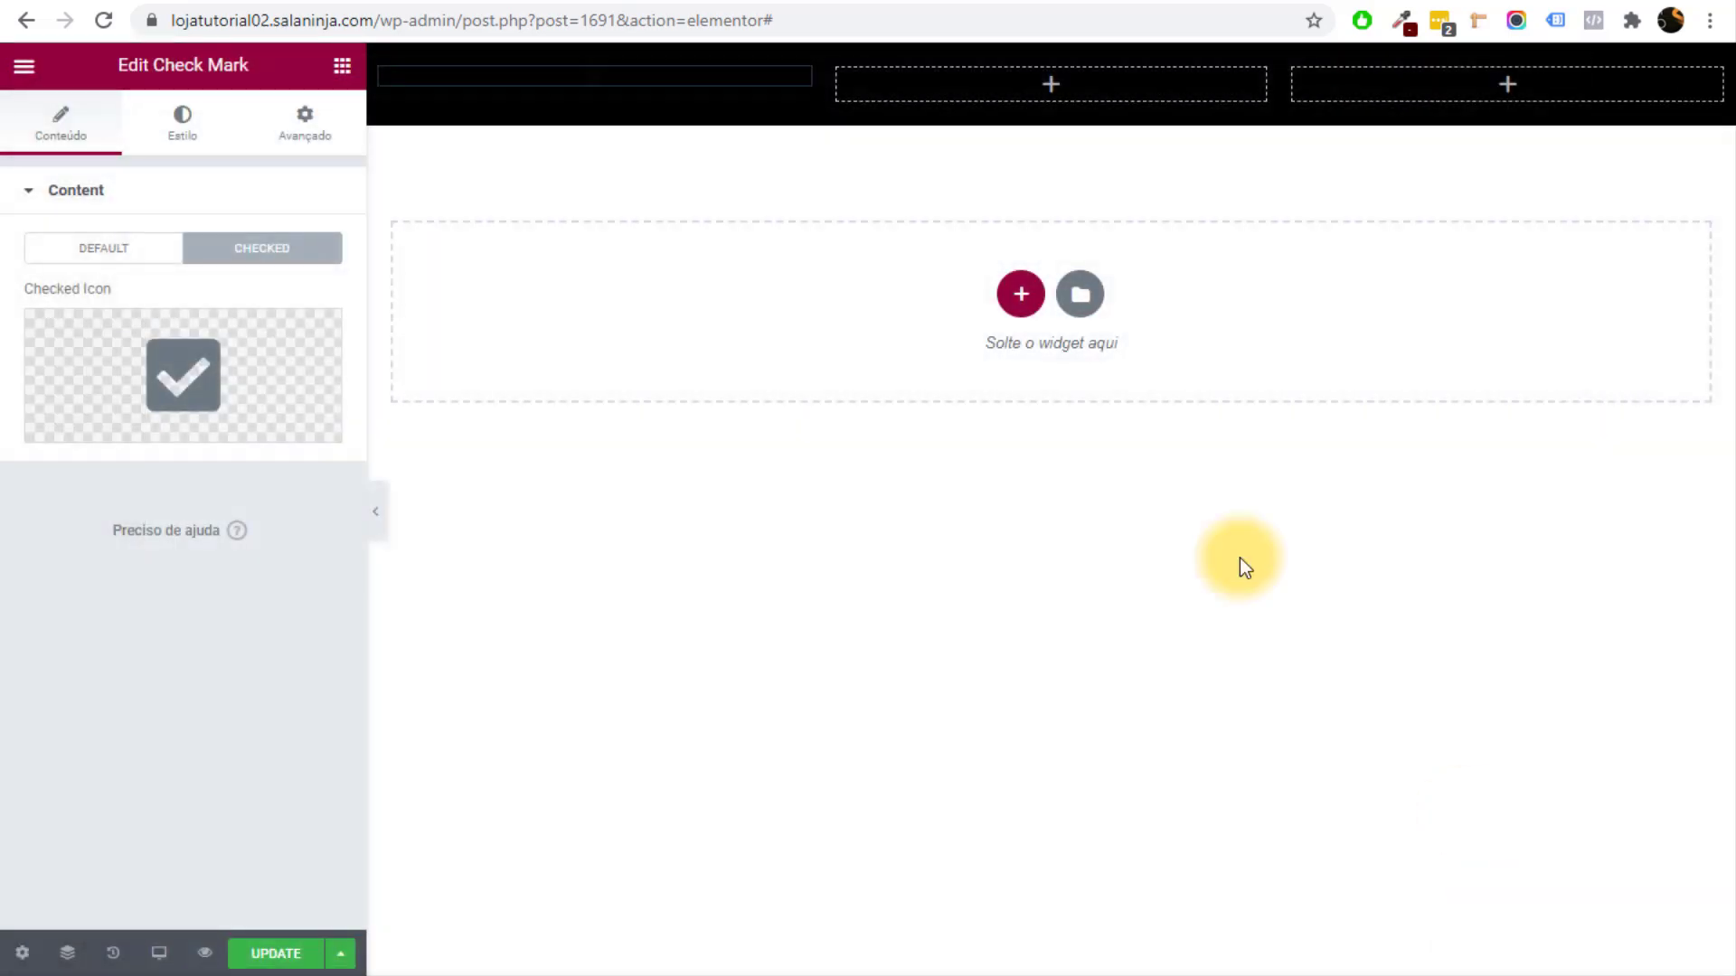
- Make the icon colour white and the checked icon colour the global Cor Principal
click(190, 136)
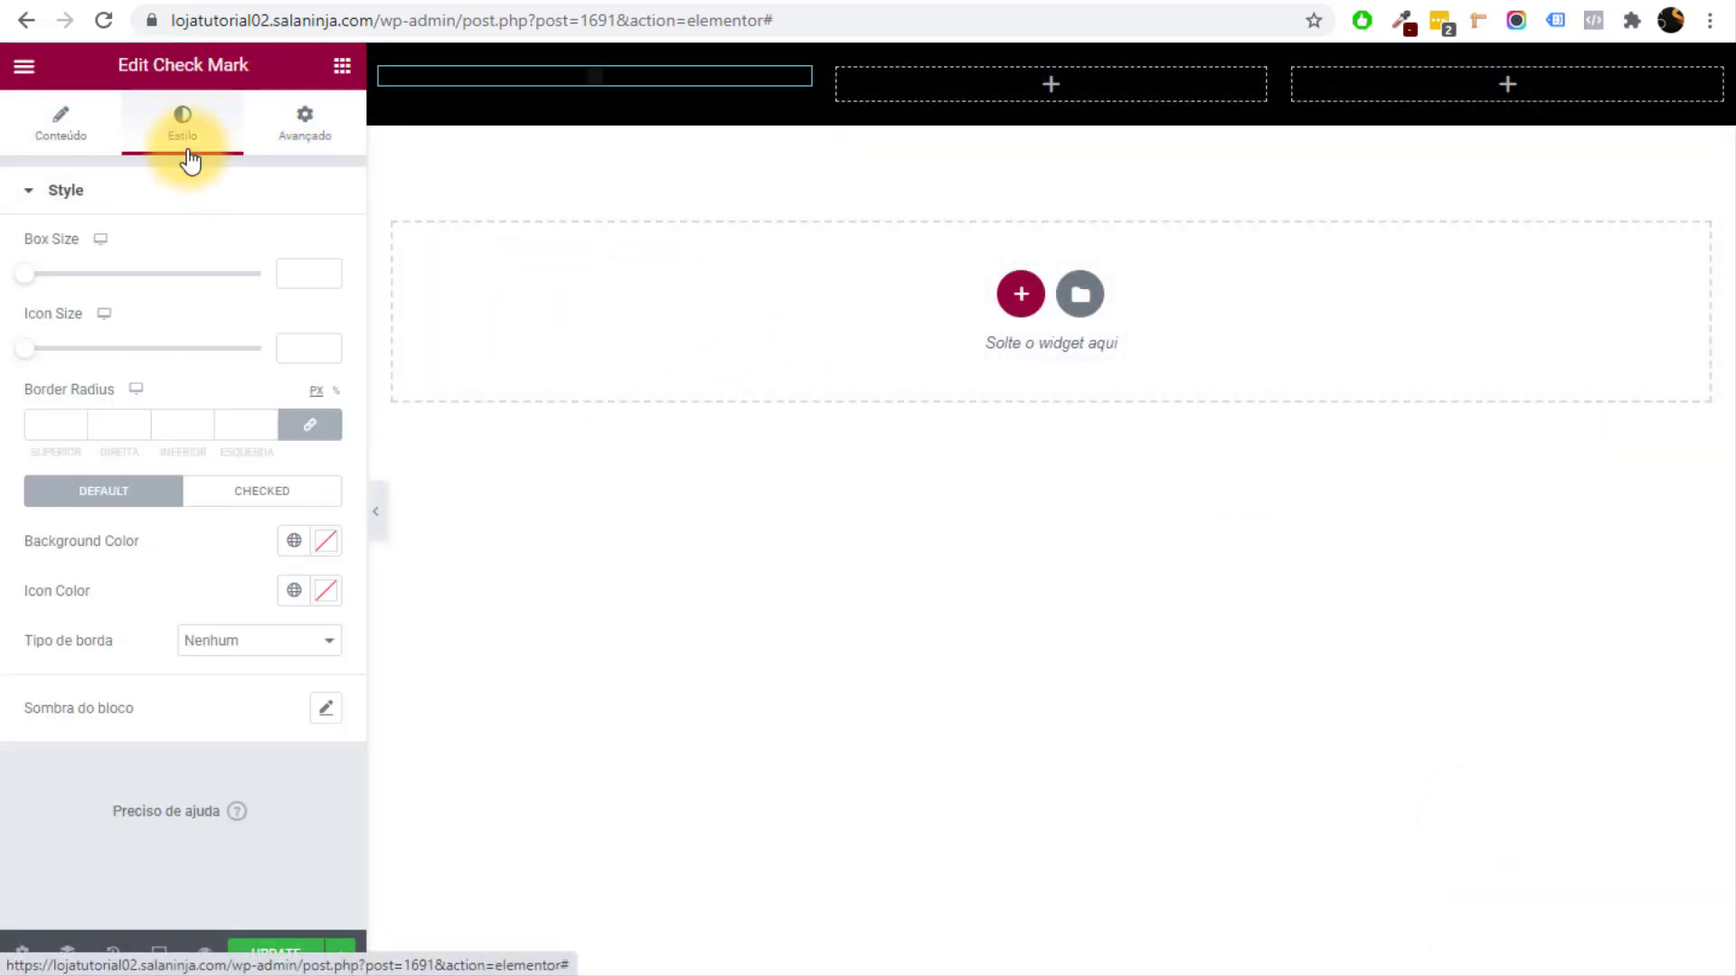
click(328, 591)
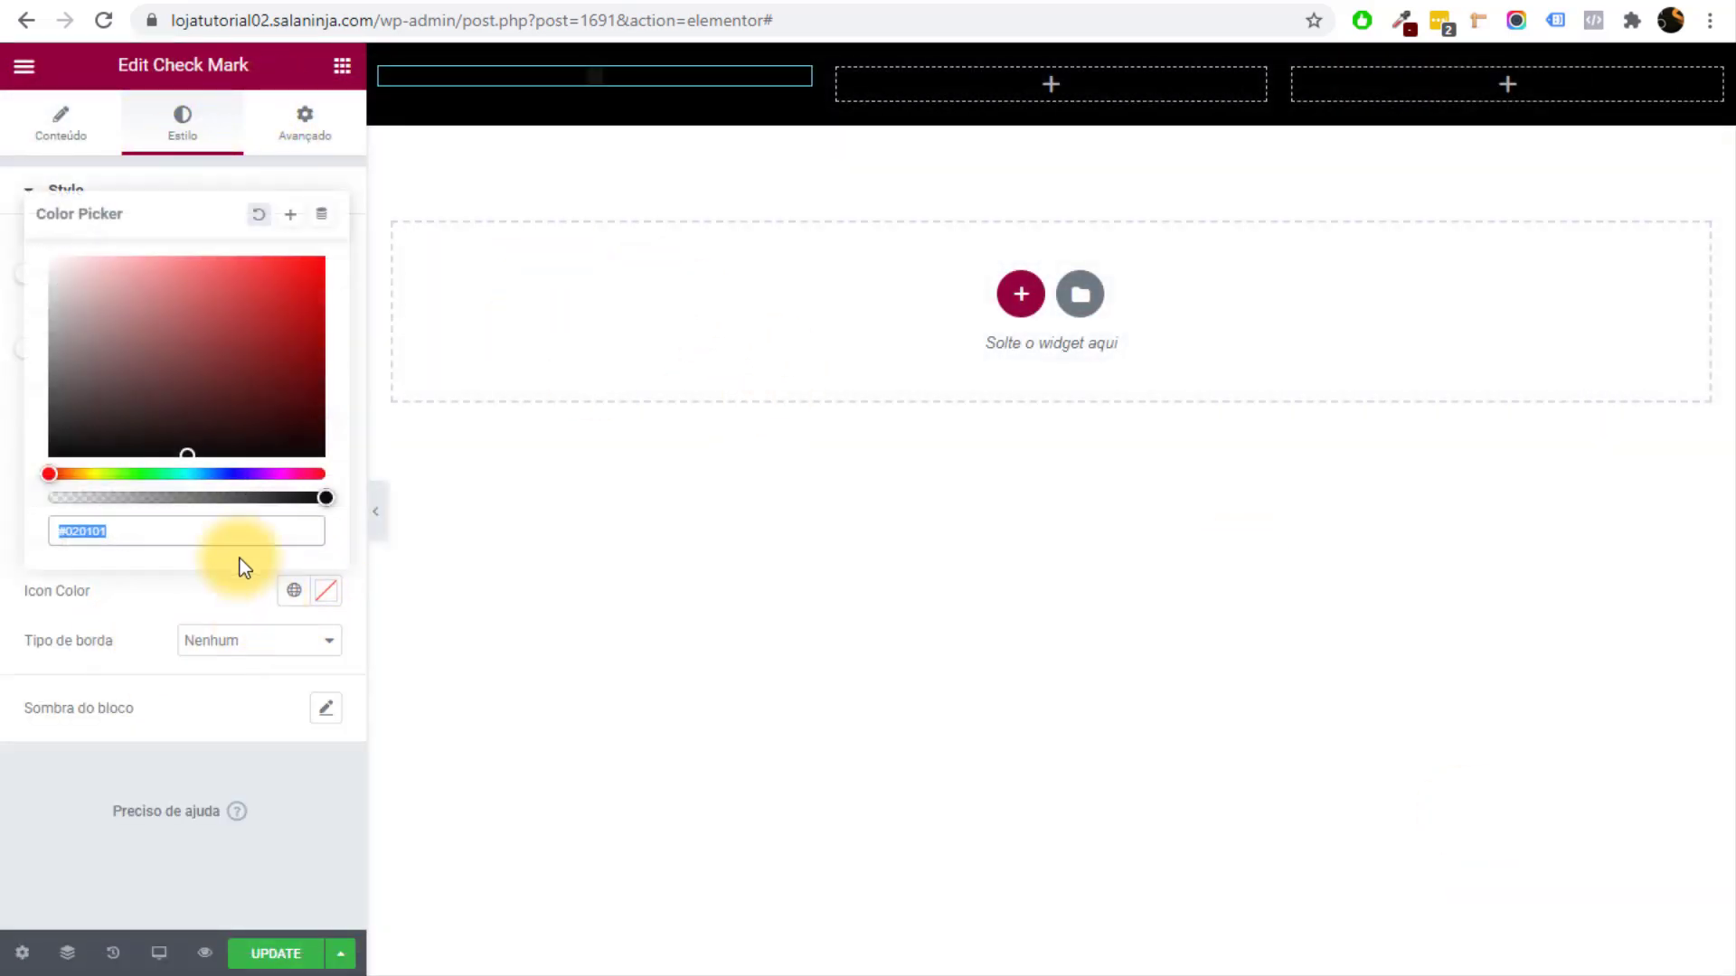
click(7, 298)
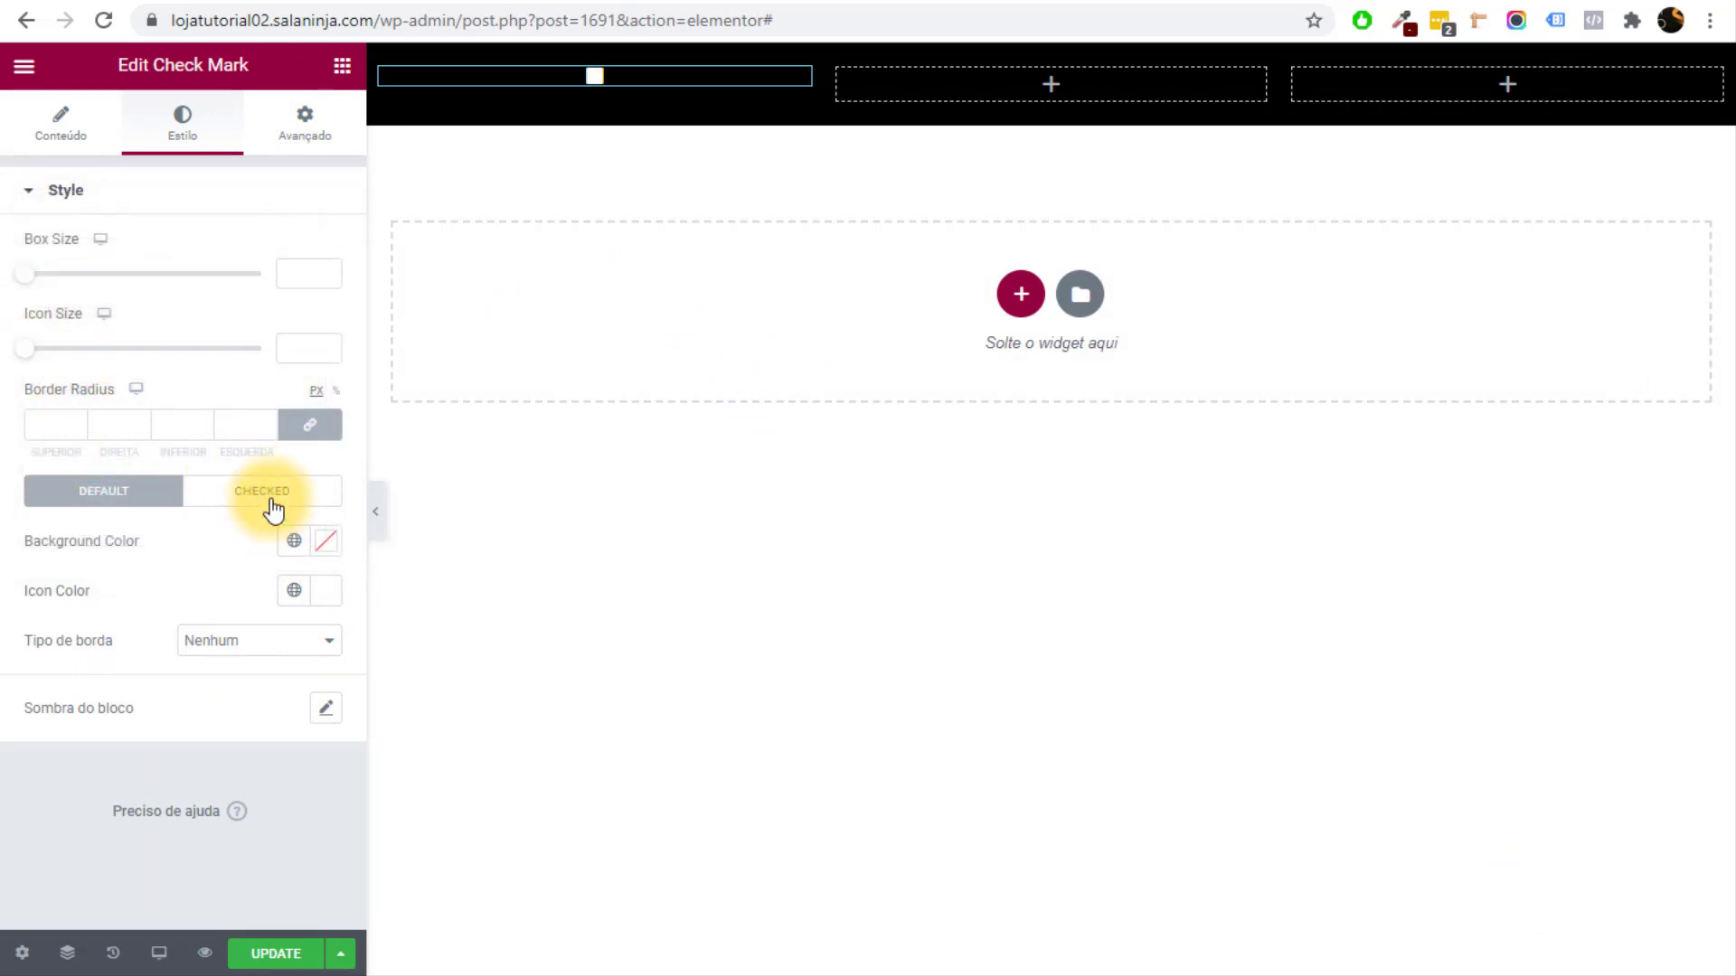
click(271, 506)
click(287, 595)
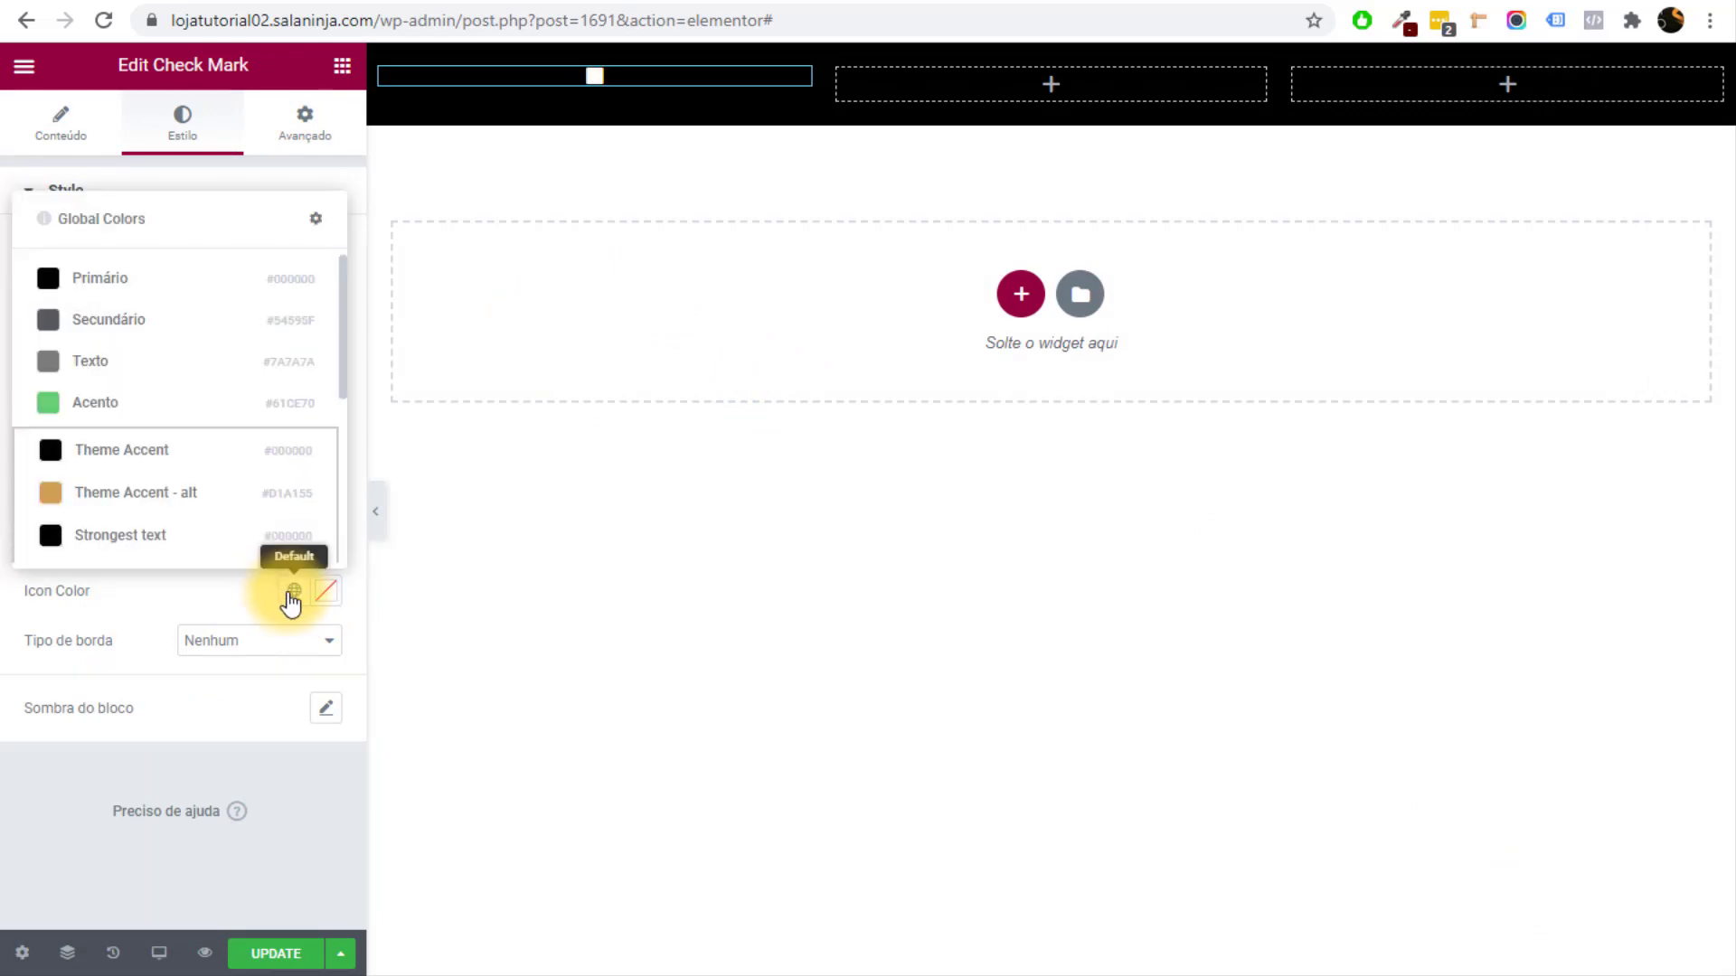
scroll(159, 529, down, 3)
click(156, 508)
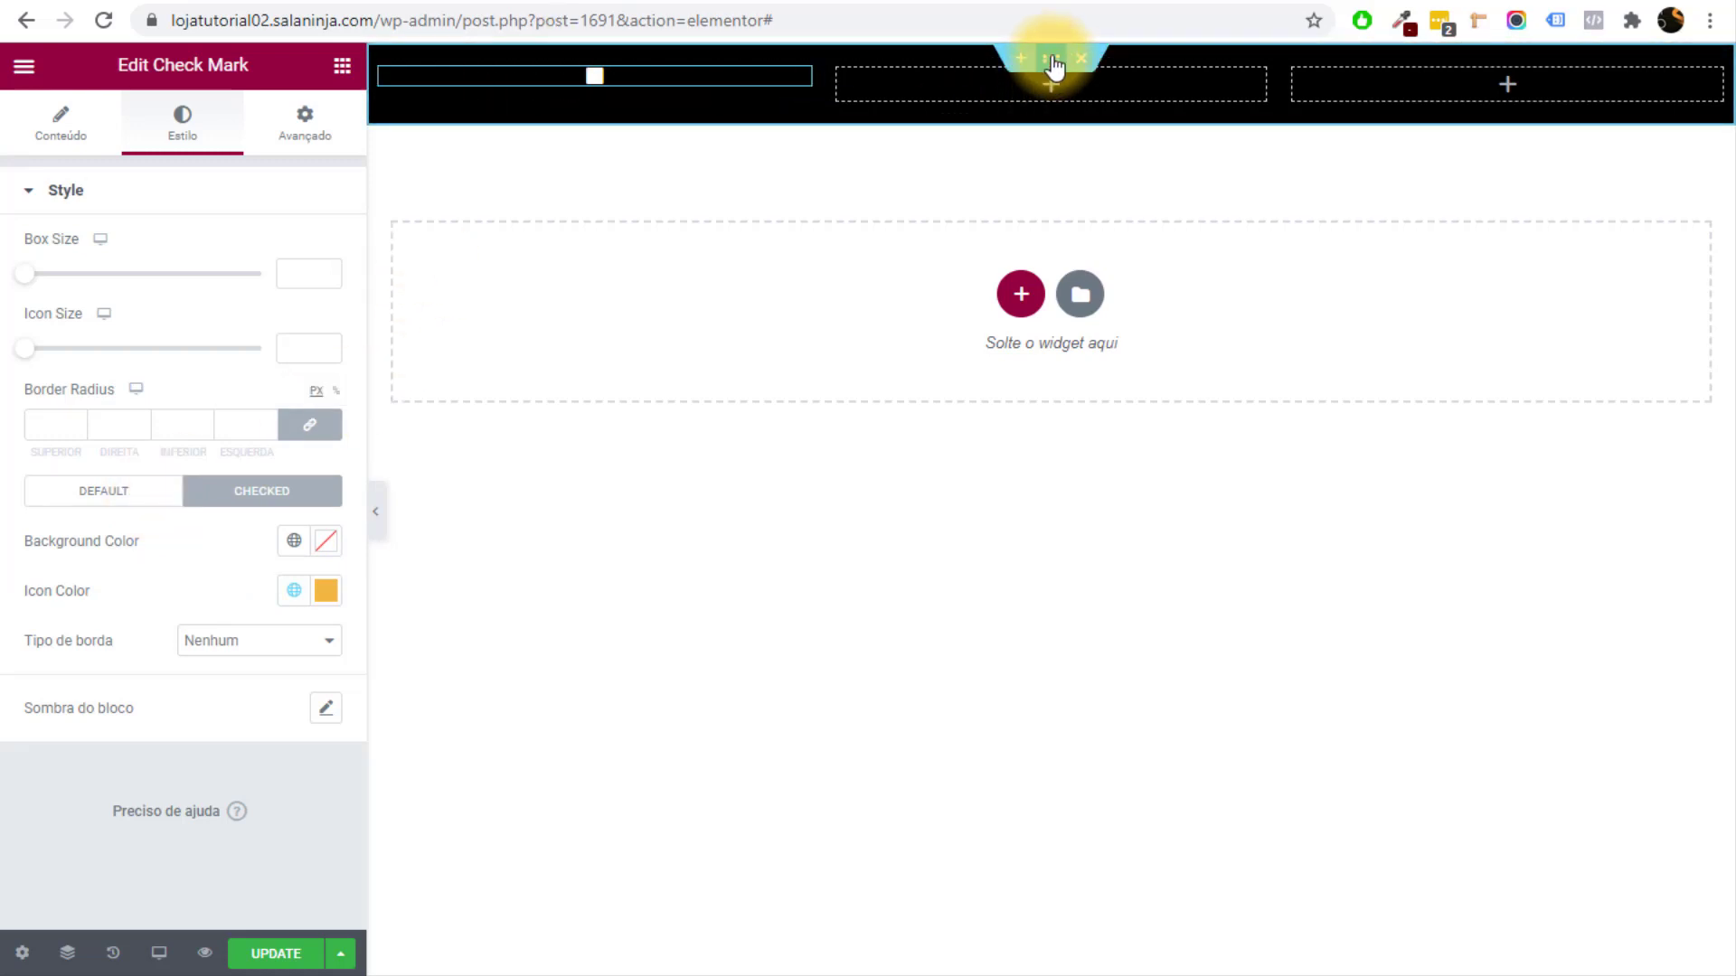
- Set the header section's vertical alignment to Meio (middle)
click(1050, 60)
click(61, 136)
click(239, 446)
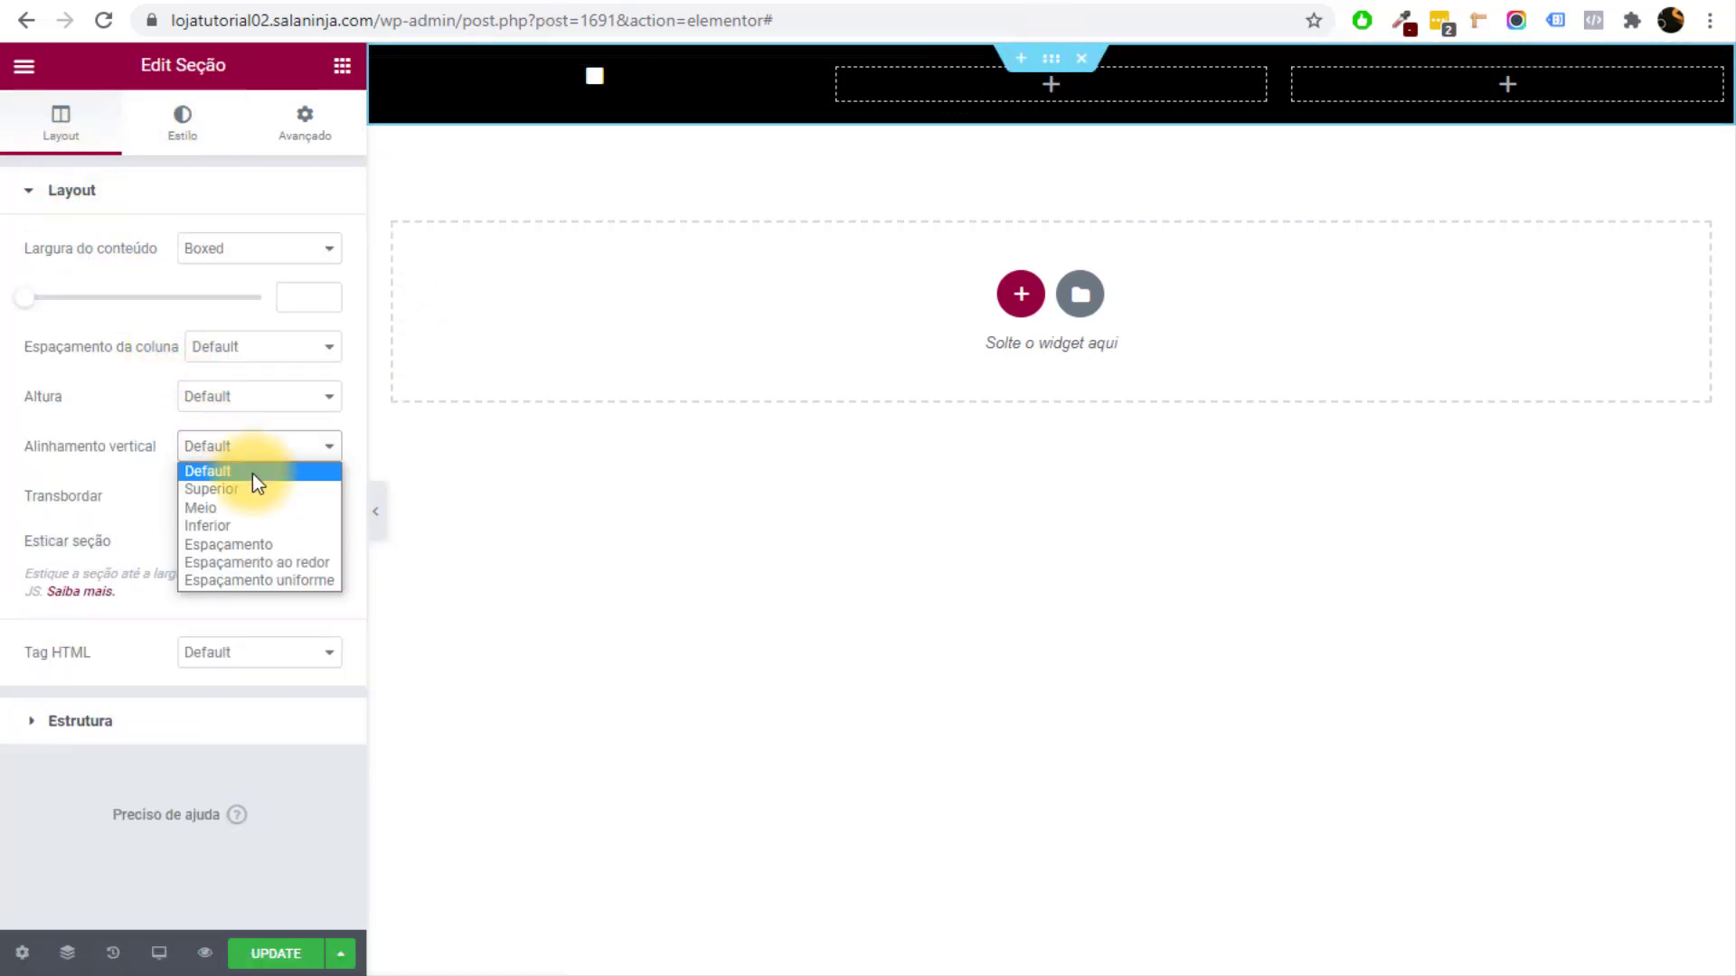
click(208, 508)
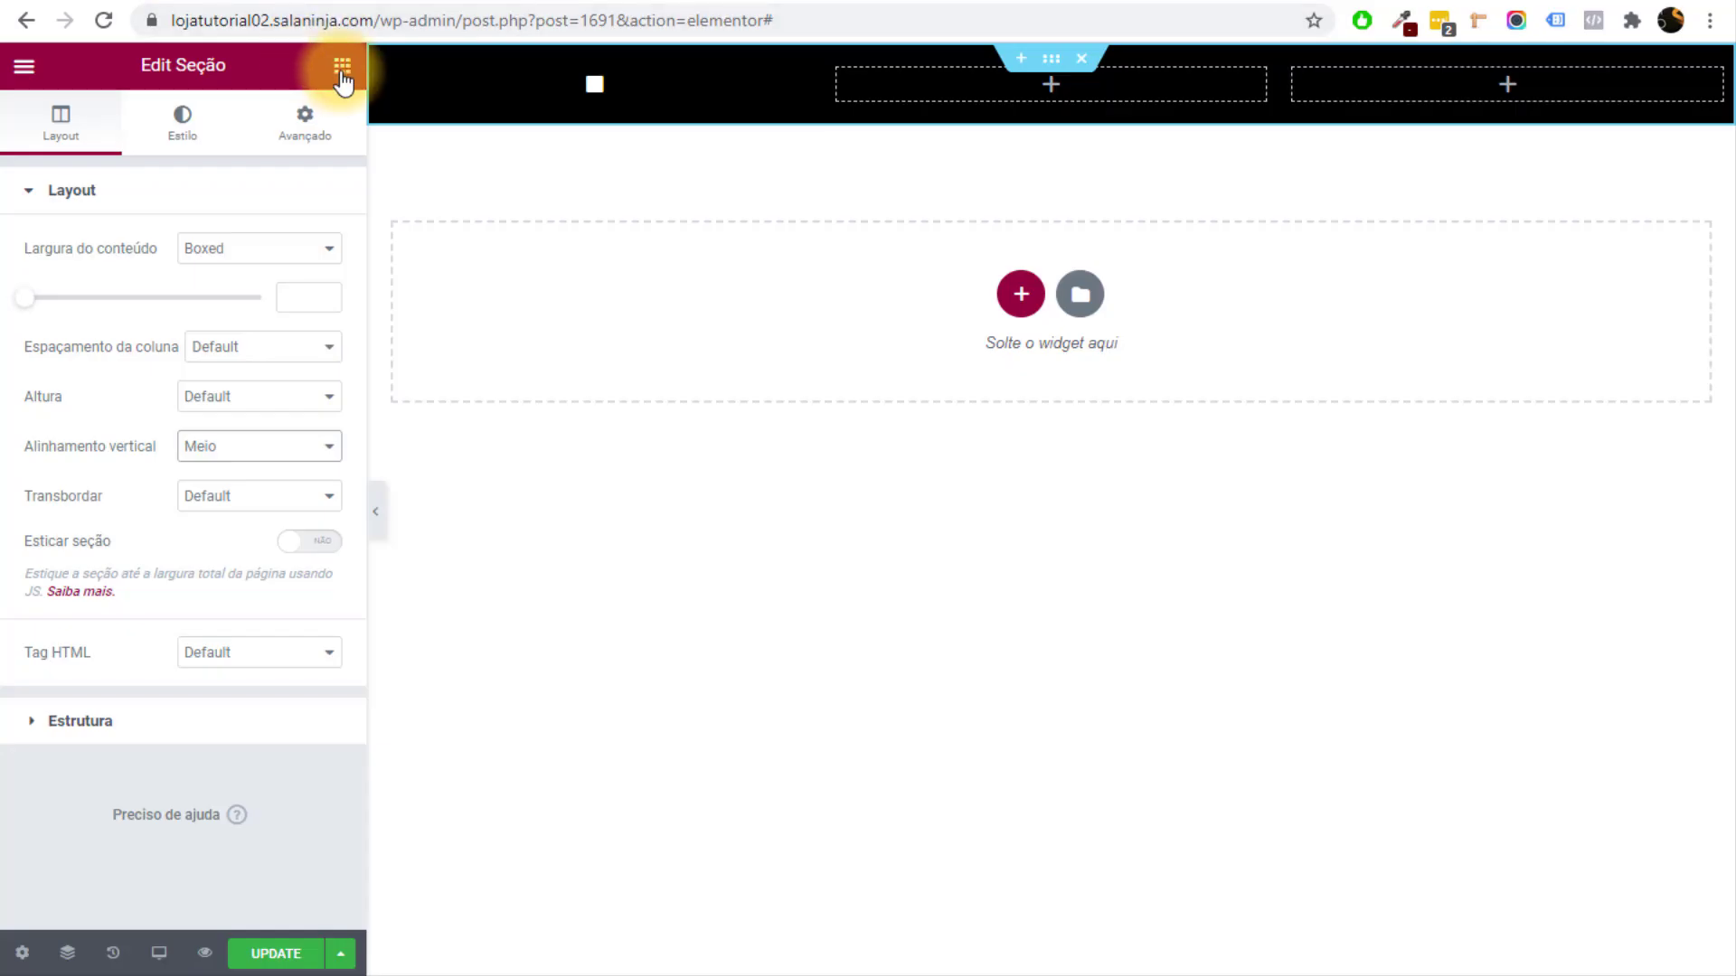
- Add a Dynamic Field to the header's middle column with white (#FFFFFF) text
click(341, 68)
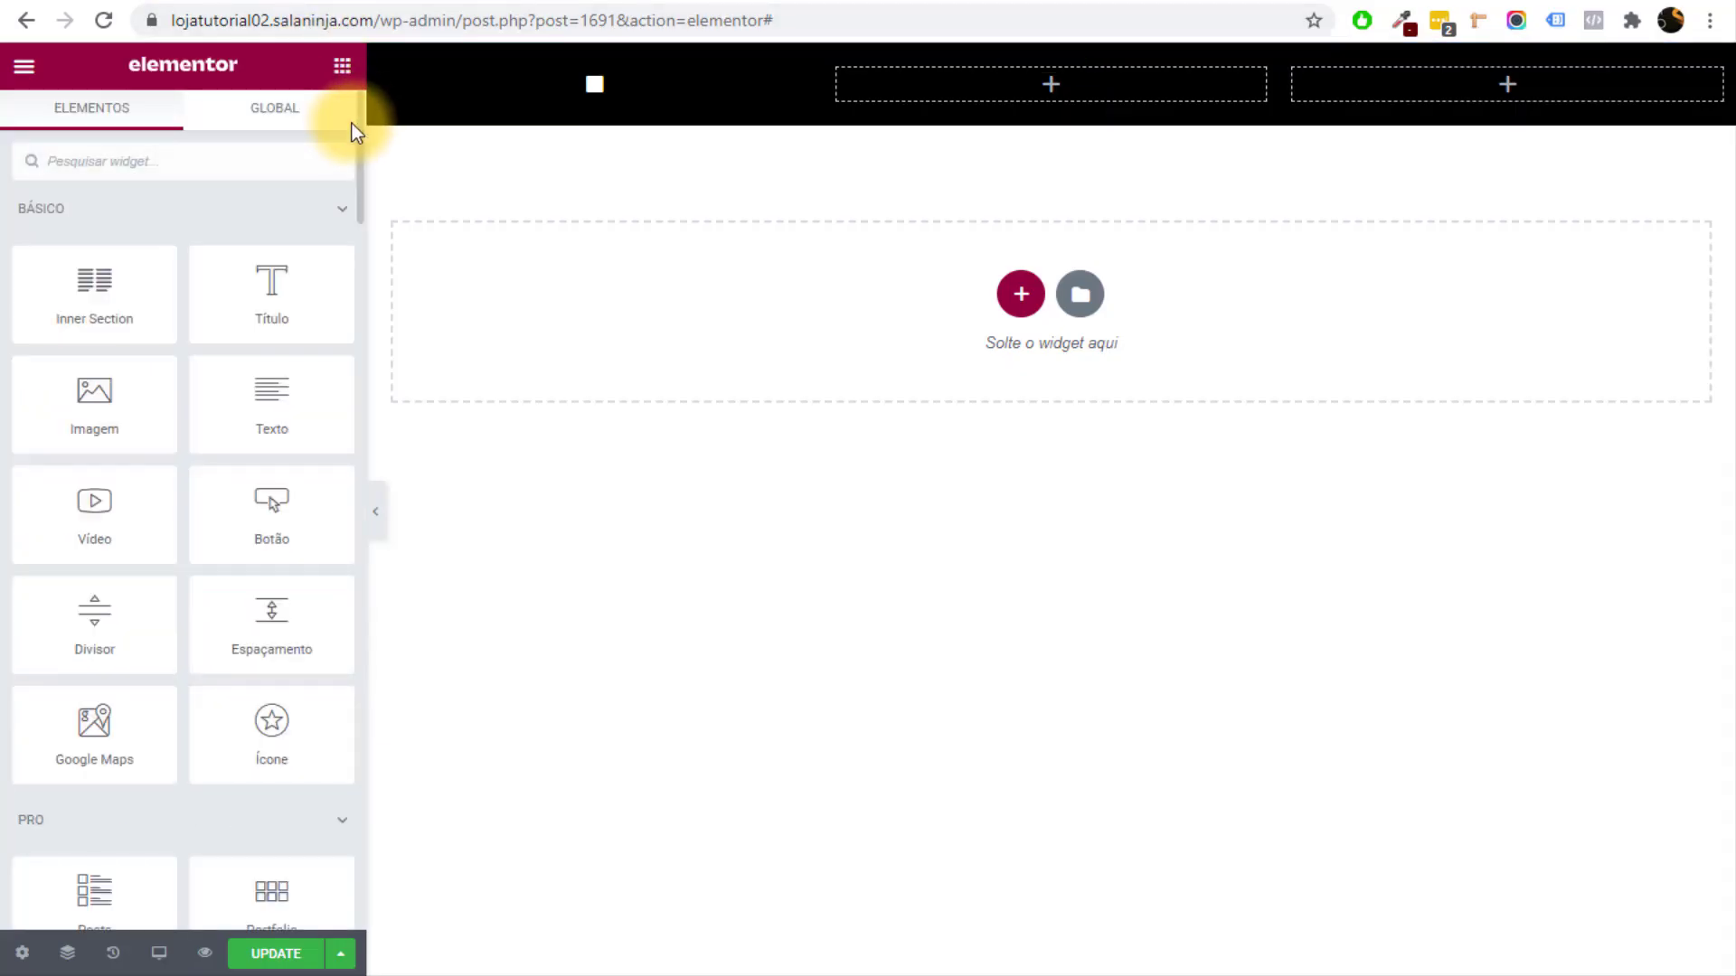
drag(360, 145, 320, 866)
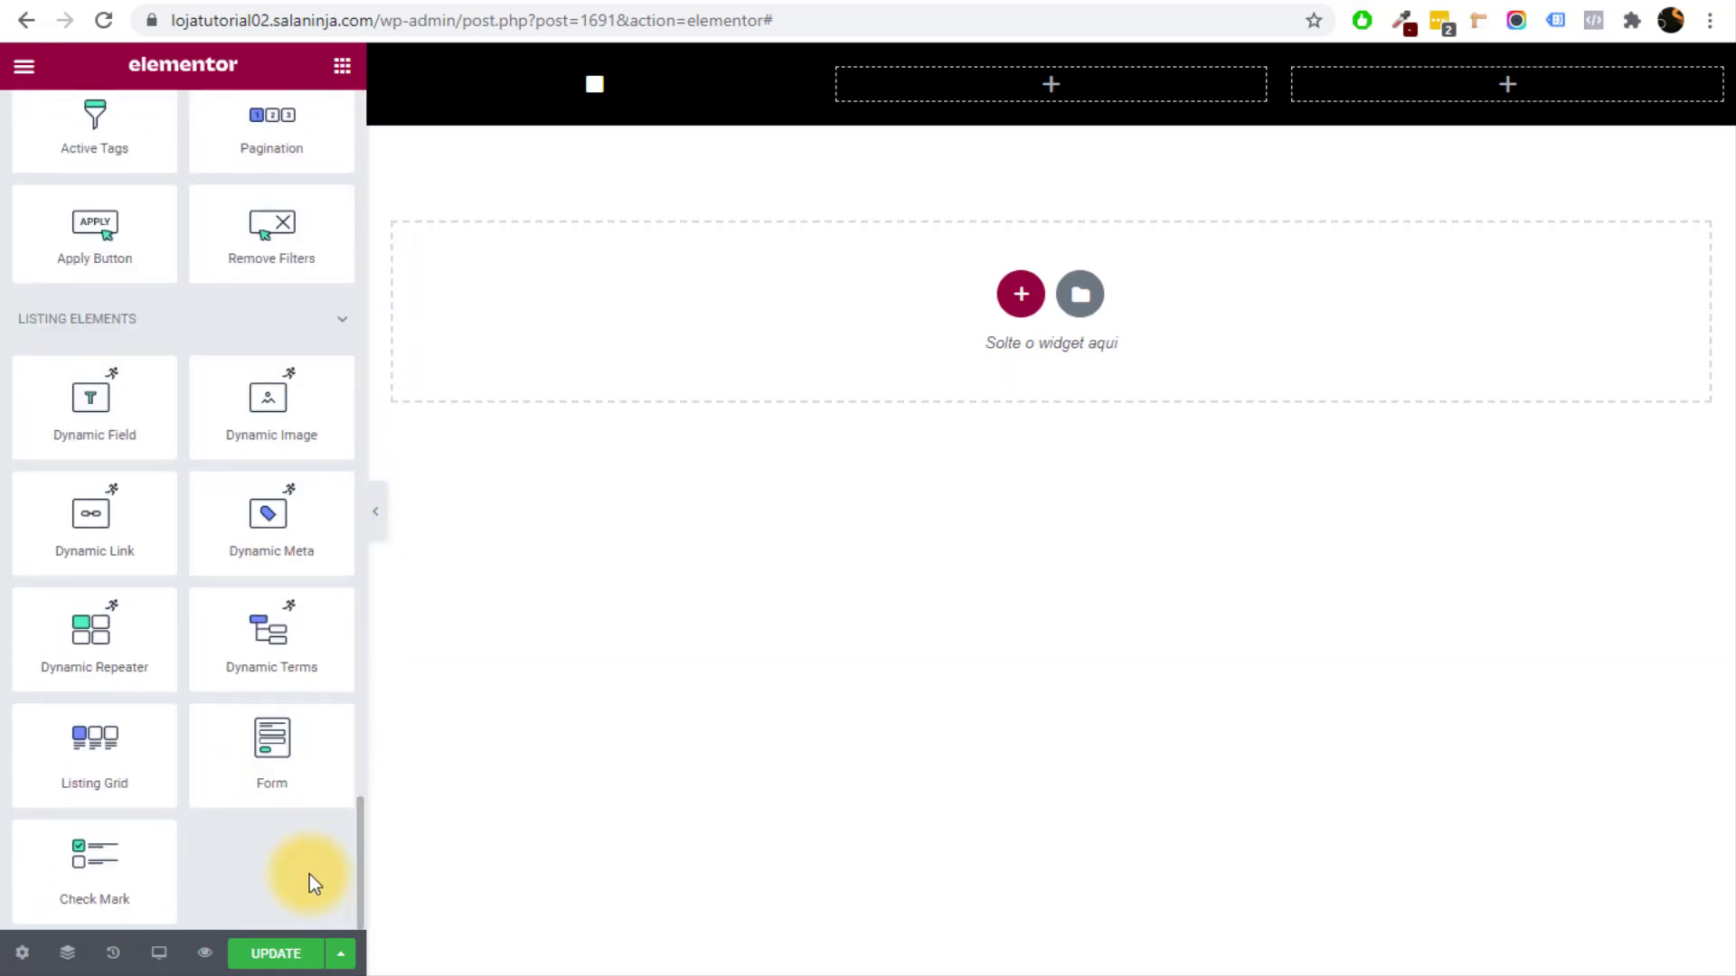
drag(97, 400, 1054, 101)
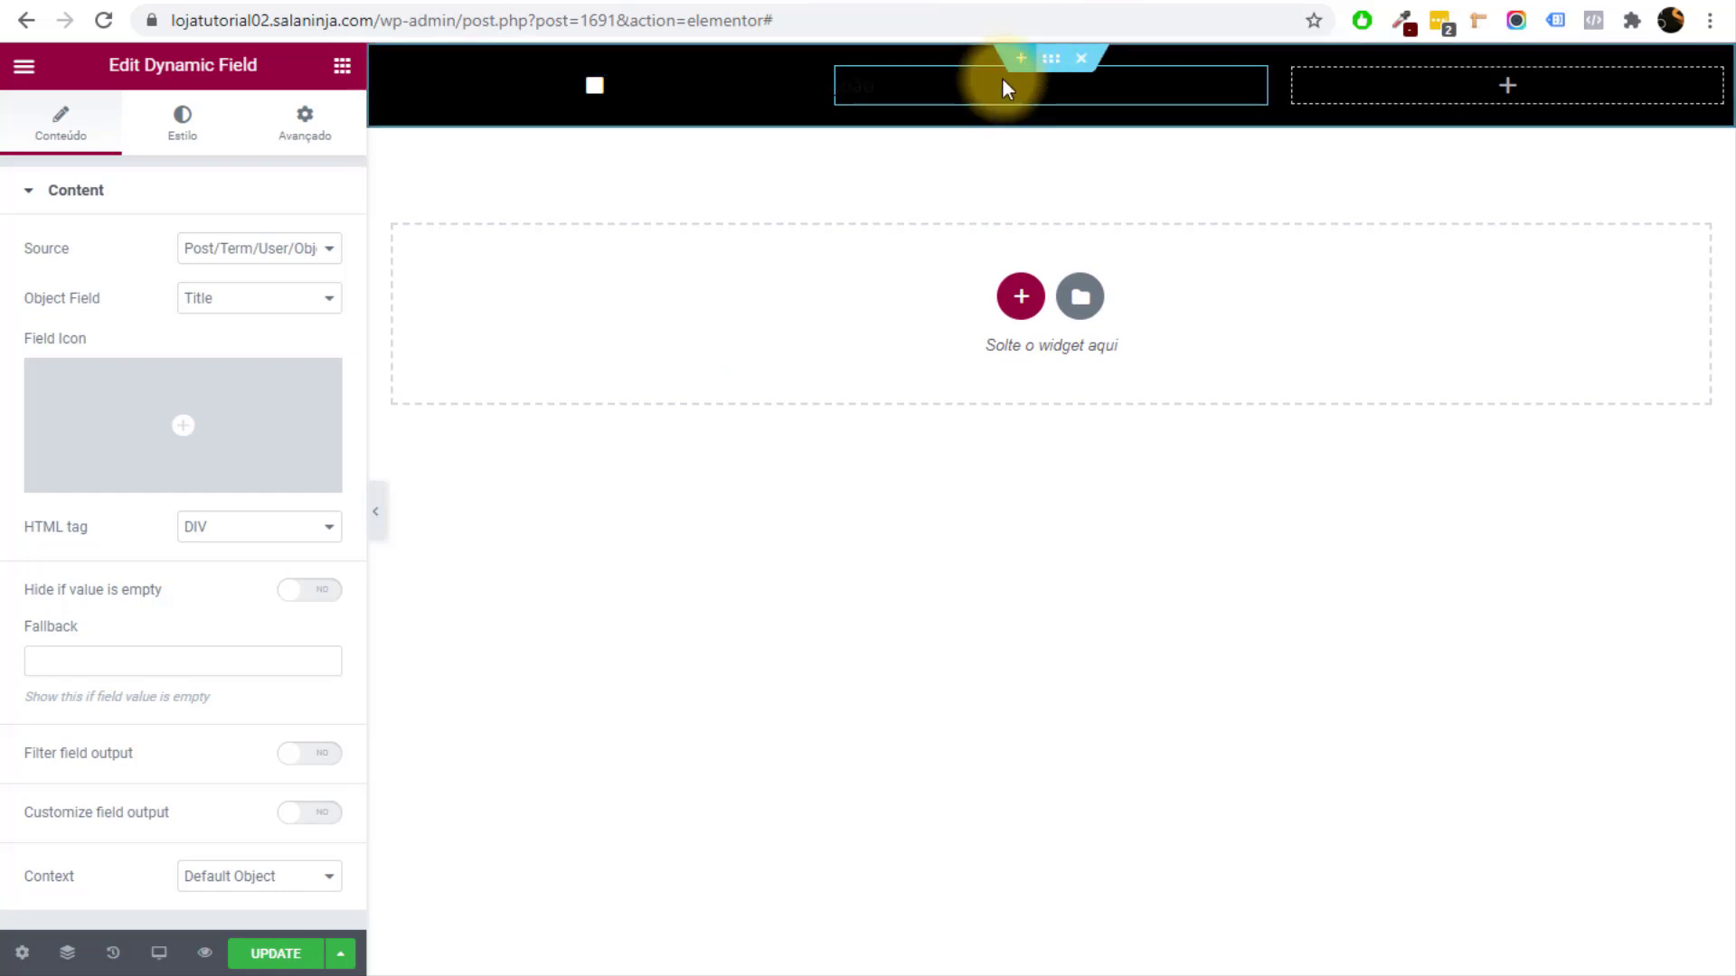
click(176, 134)
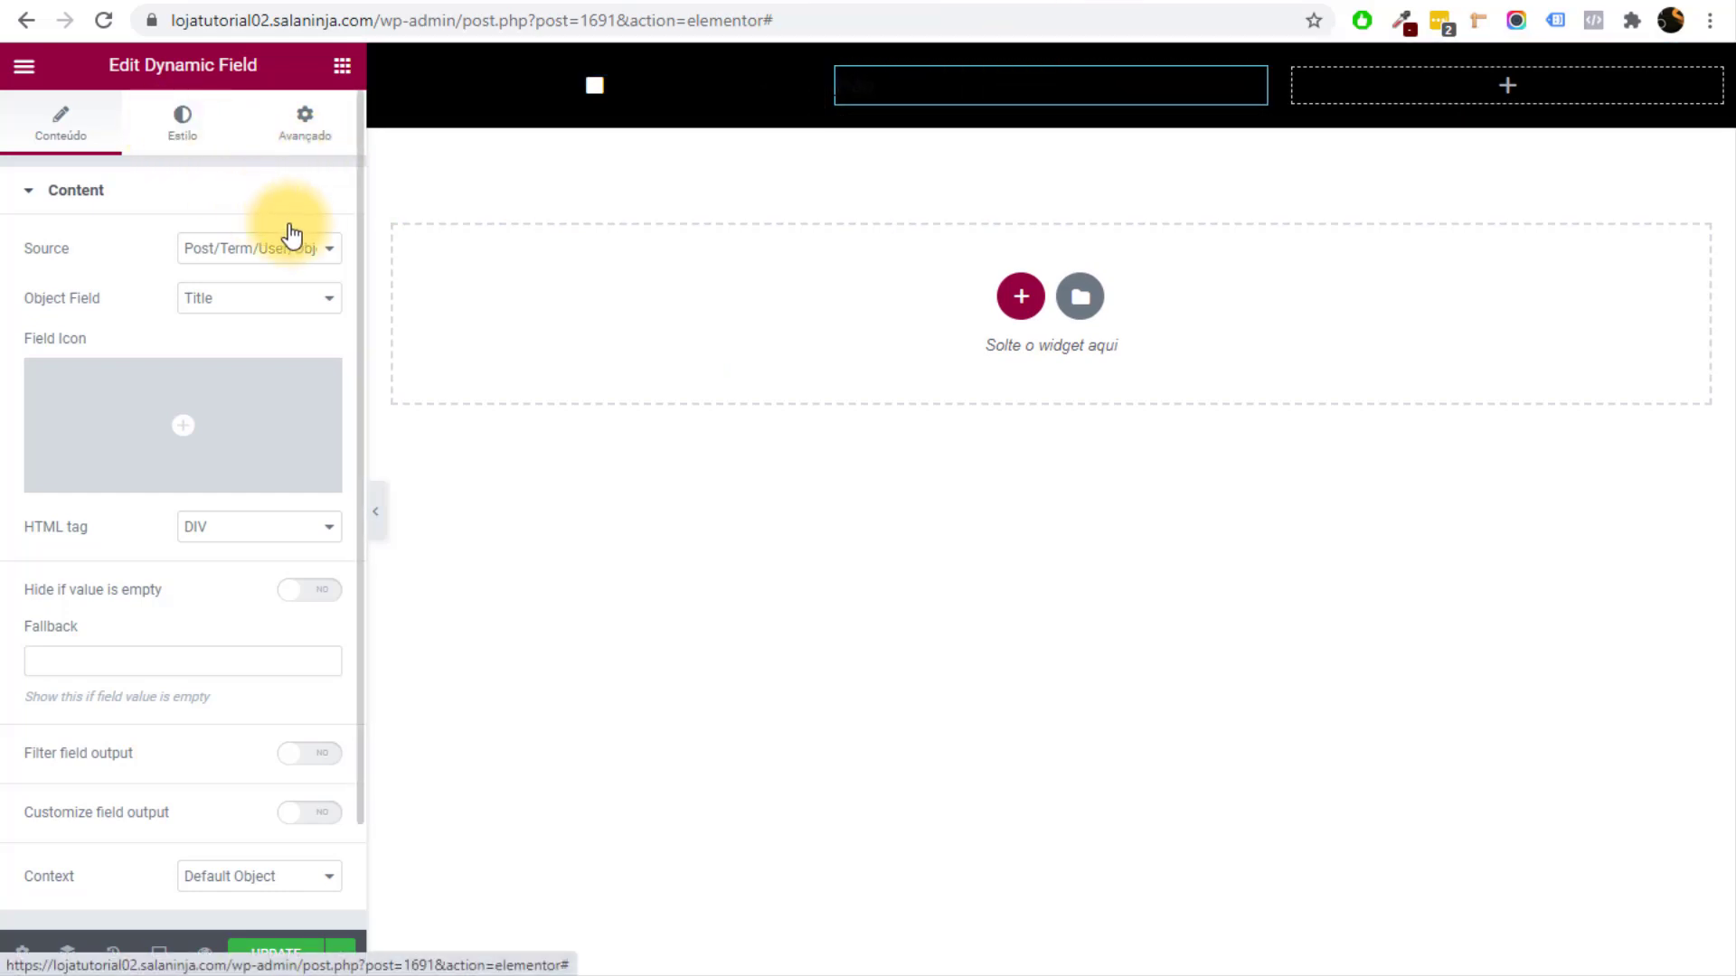
click(326, 248)
drag(174, 379, 24, 313)
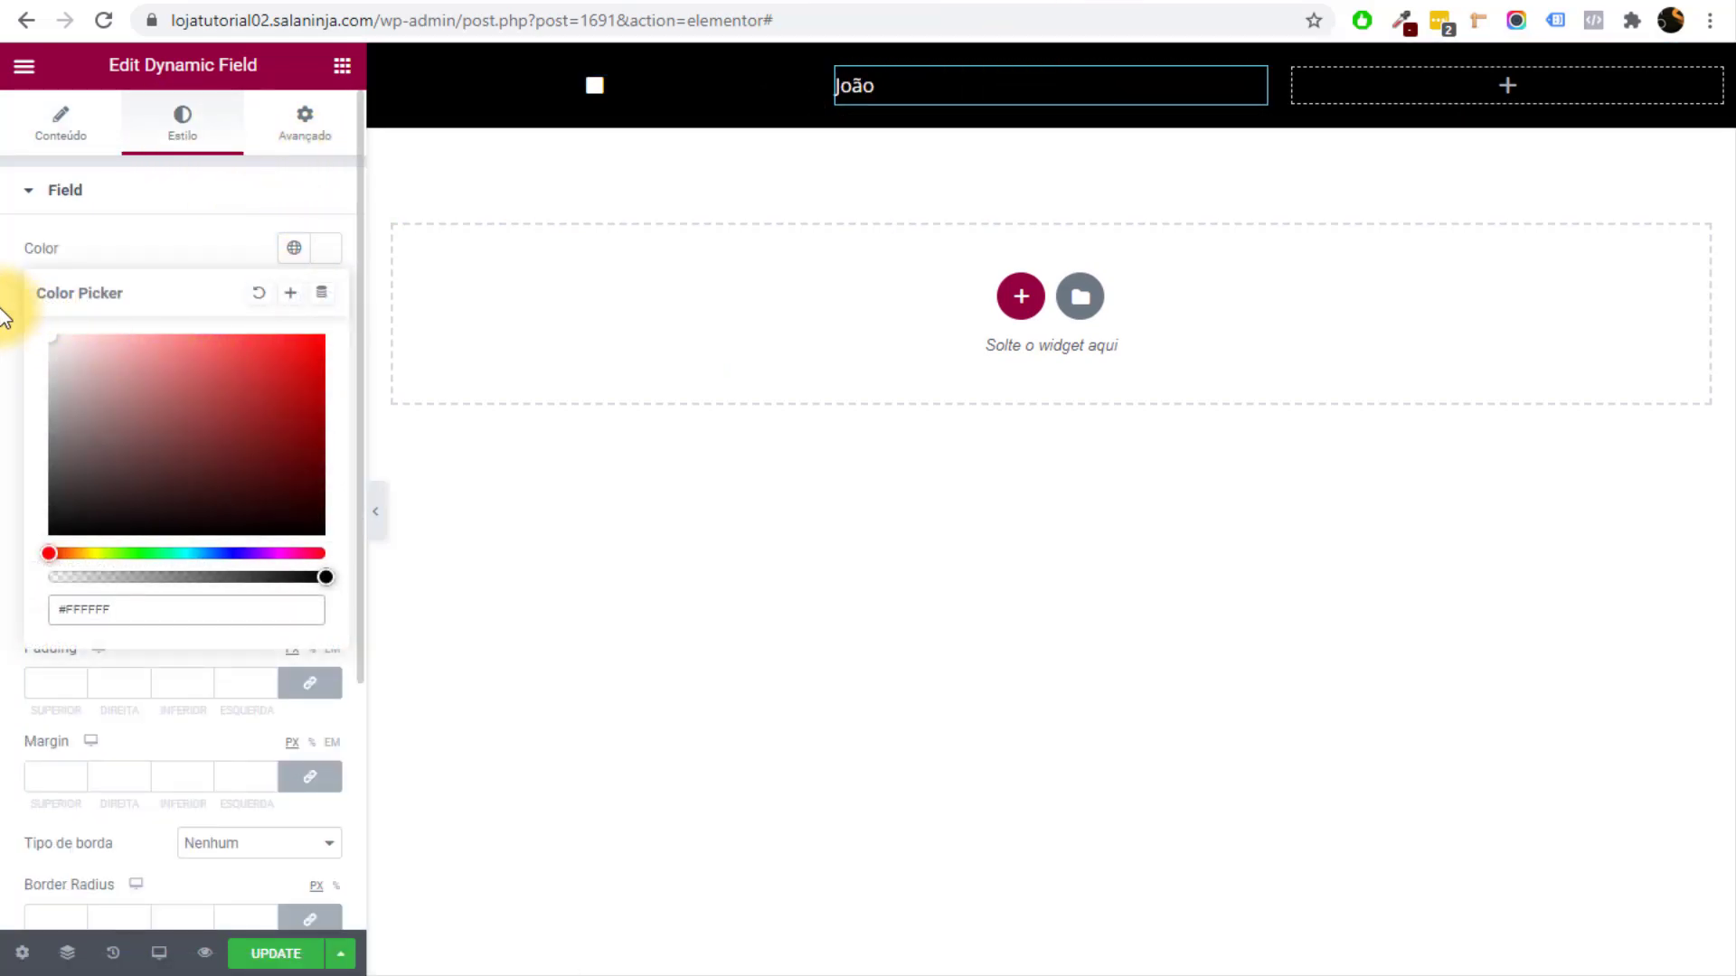
click(22, 313)
- Add a Thumbnail-size Dynamic Image to the right column and update the listing template
click(342, 66)
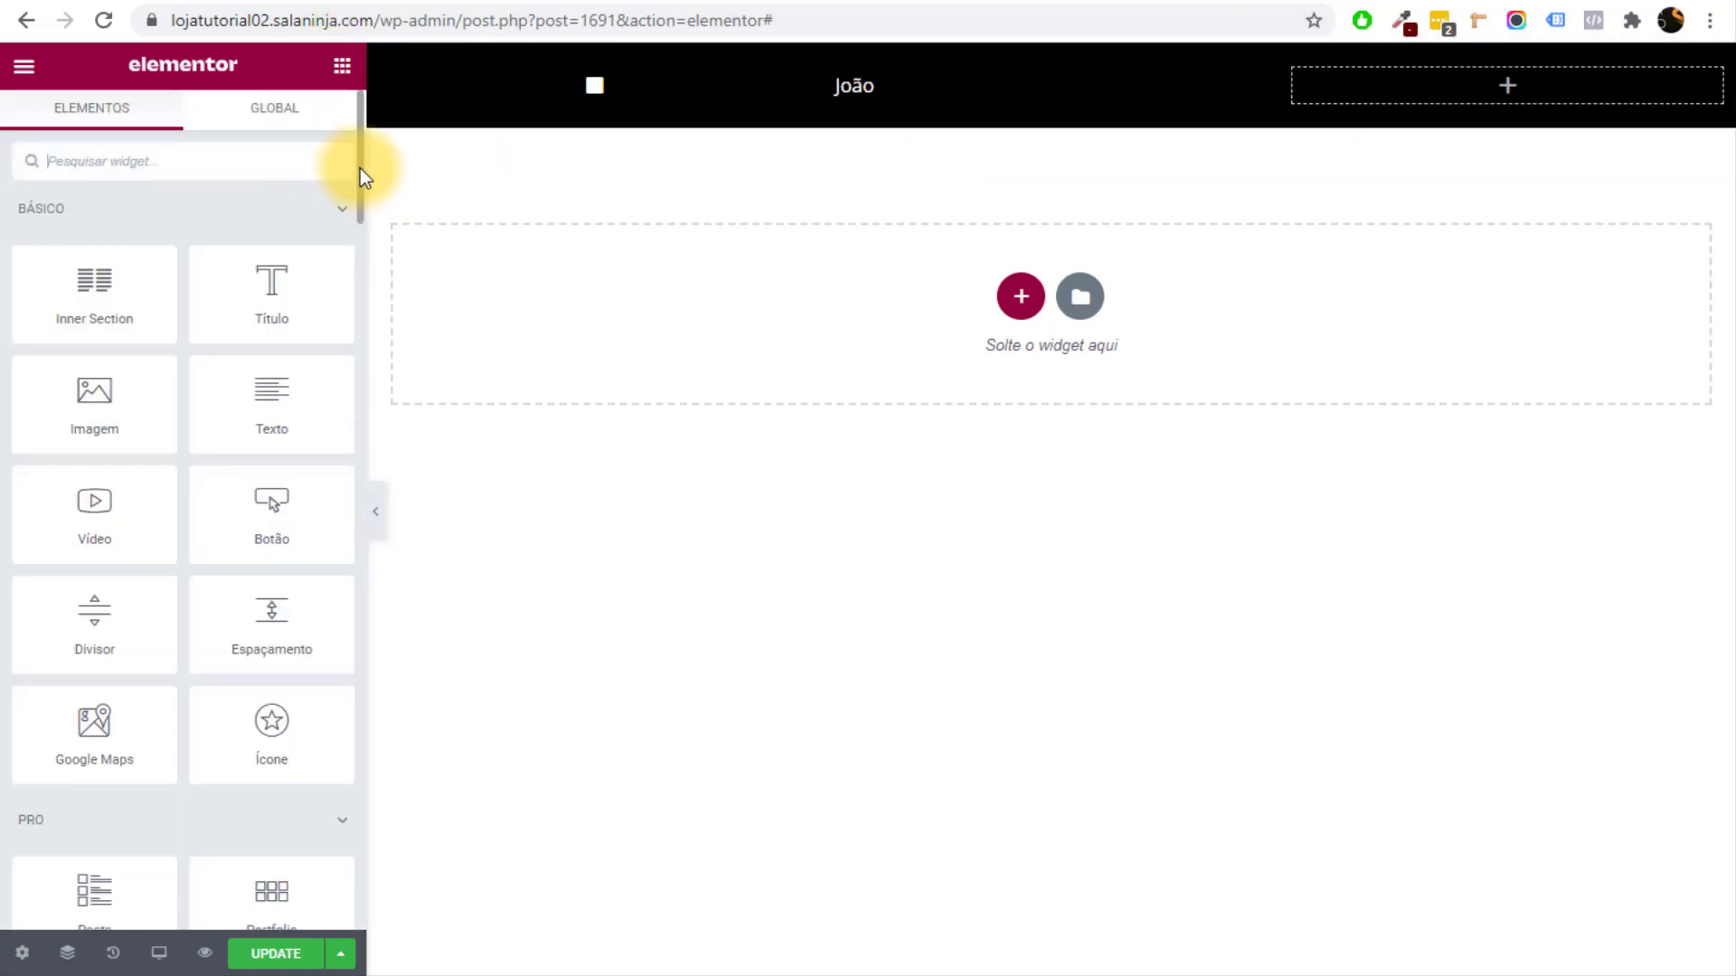
drag(360, 168, 332, 895)
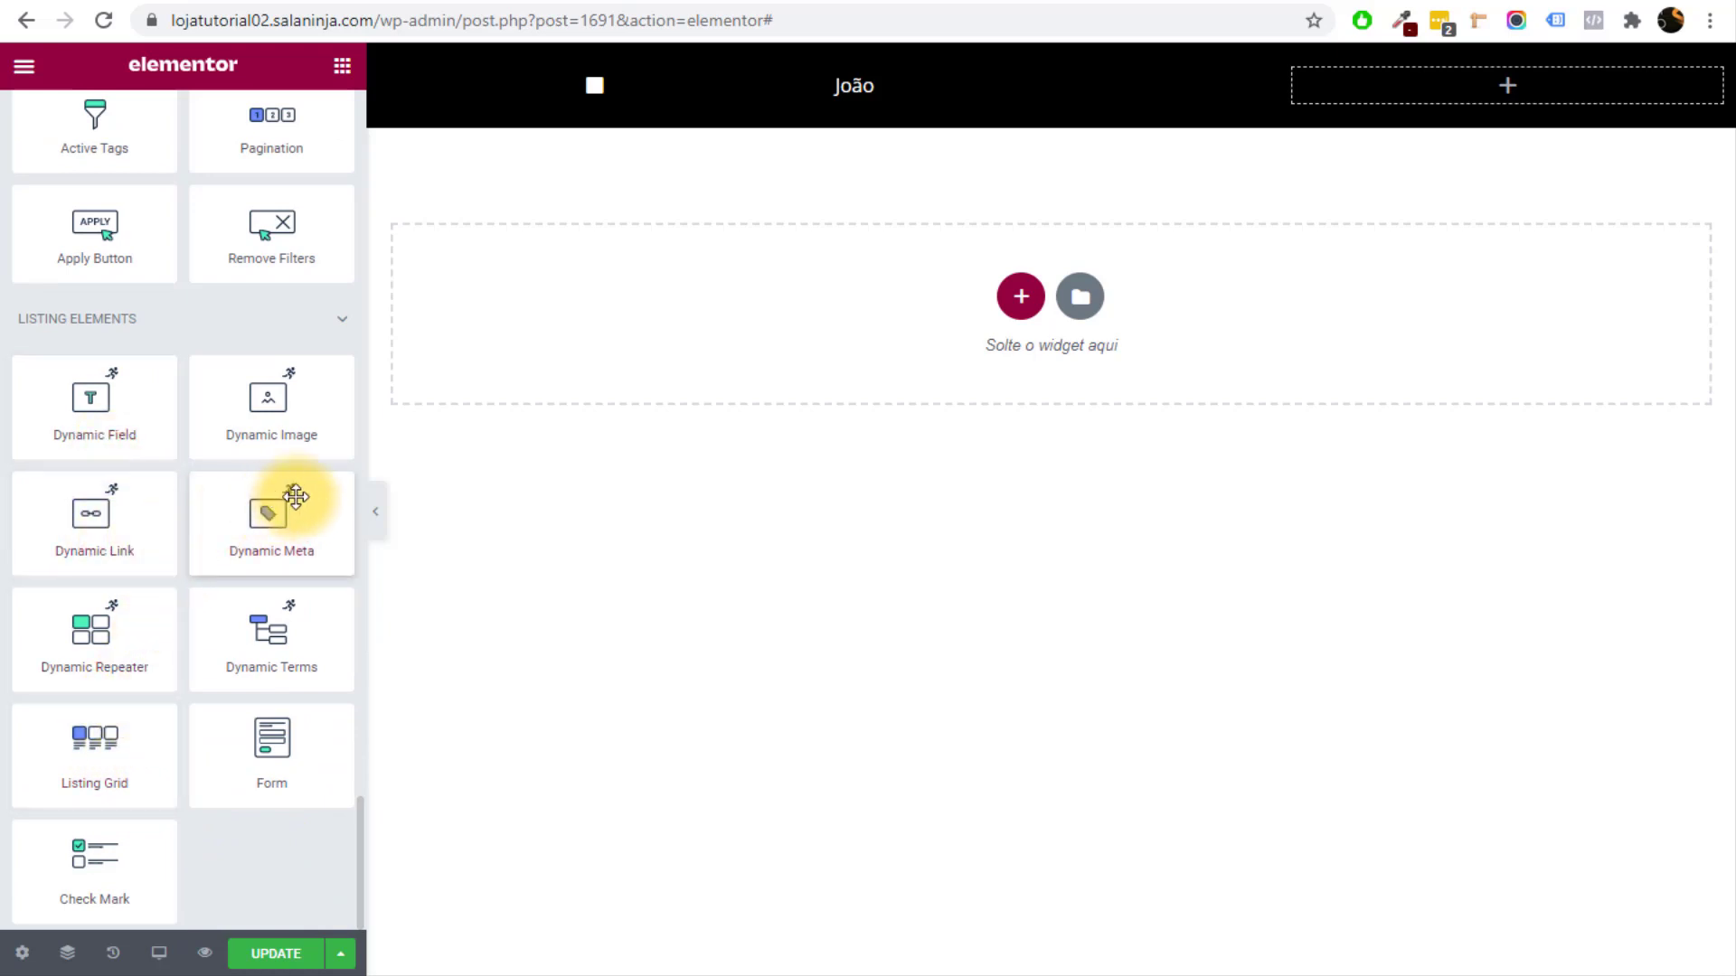
drag(269, 398, 1460, 83)
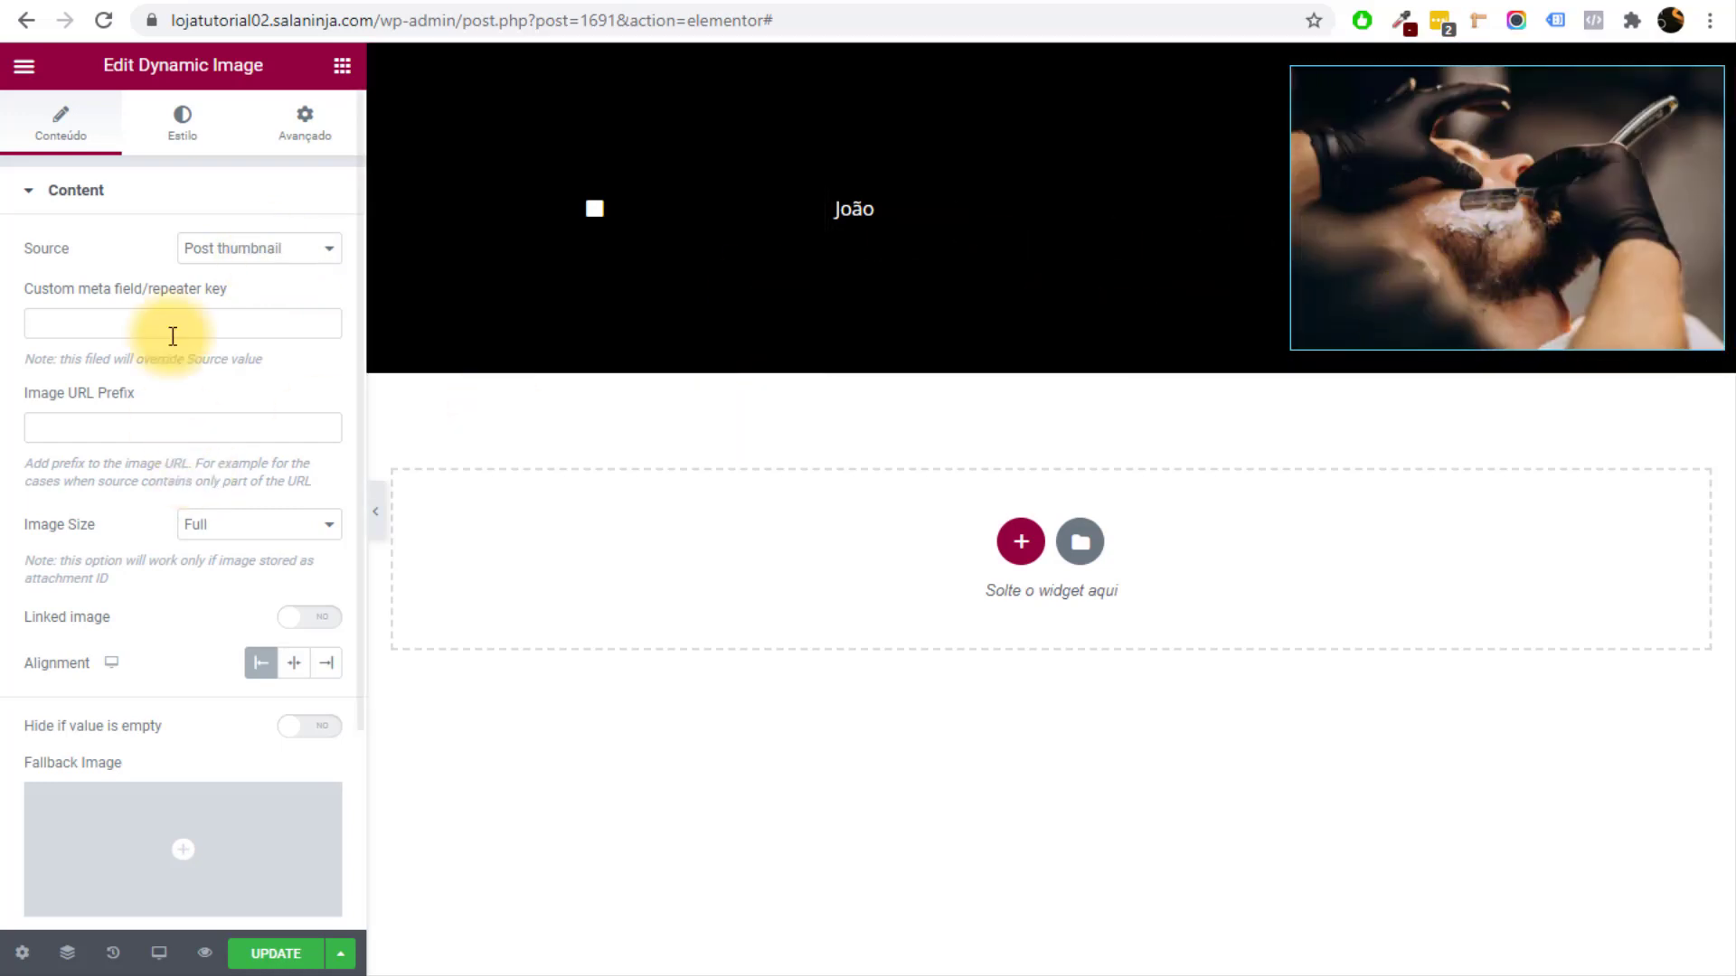
click(249, 529)
click(256, 568)
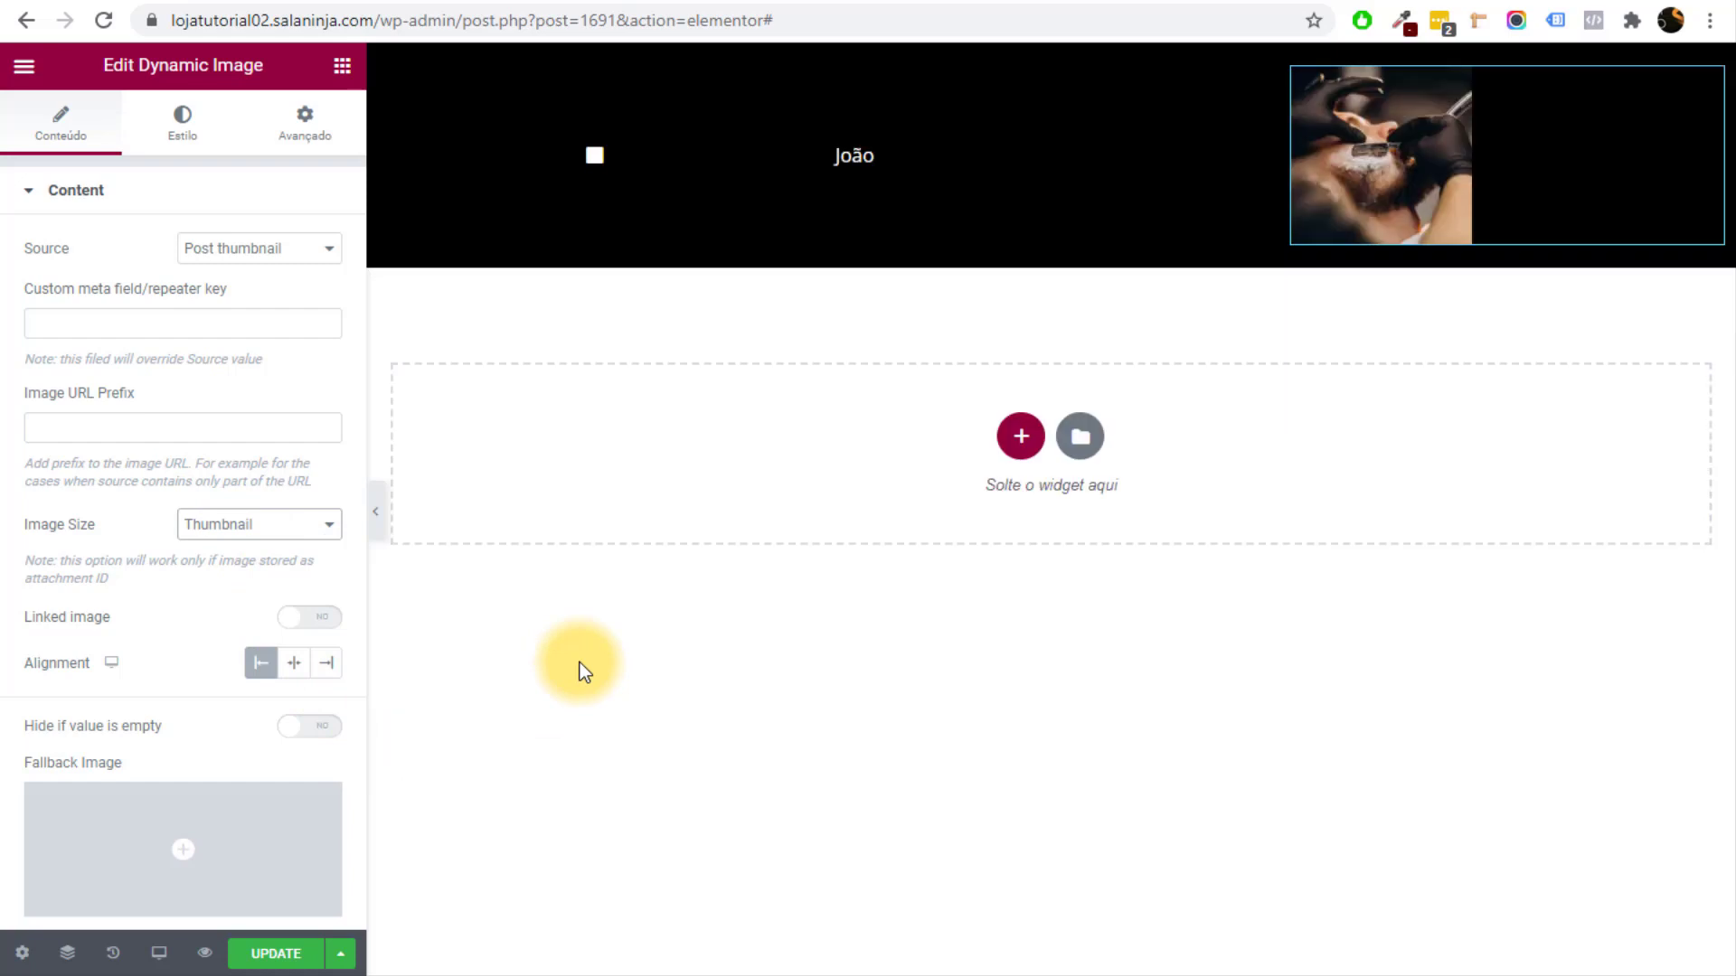
click(280, 954)
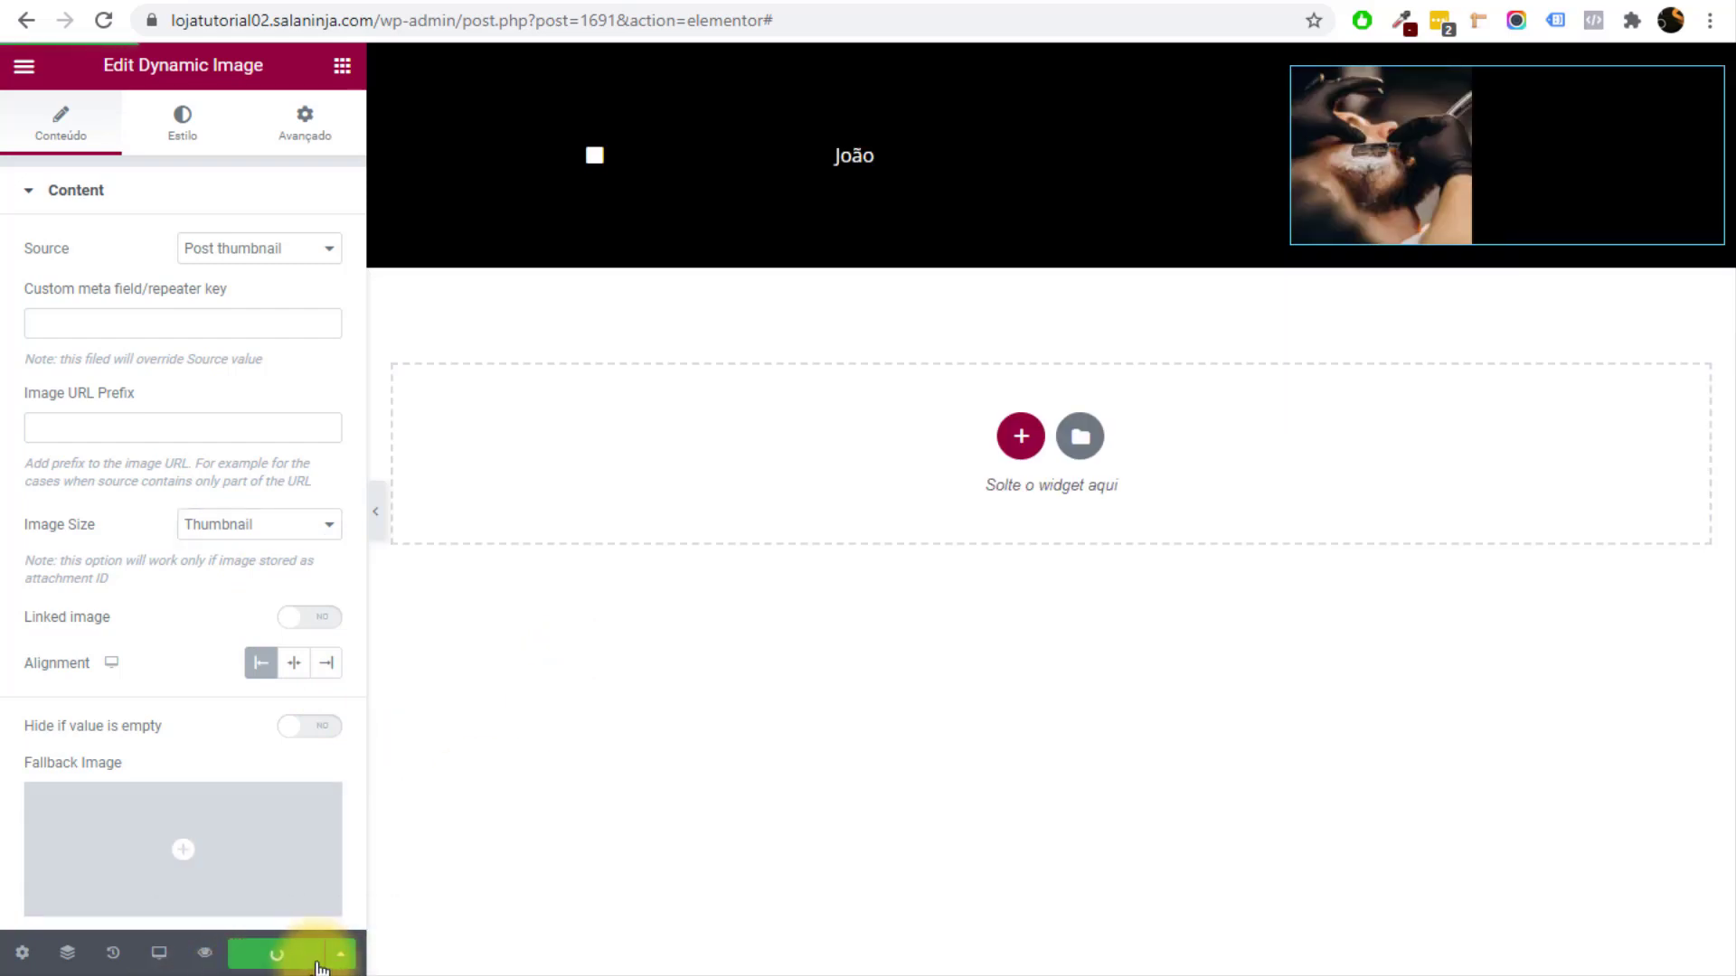
click(20, 65)
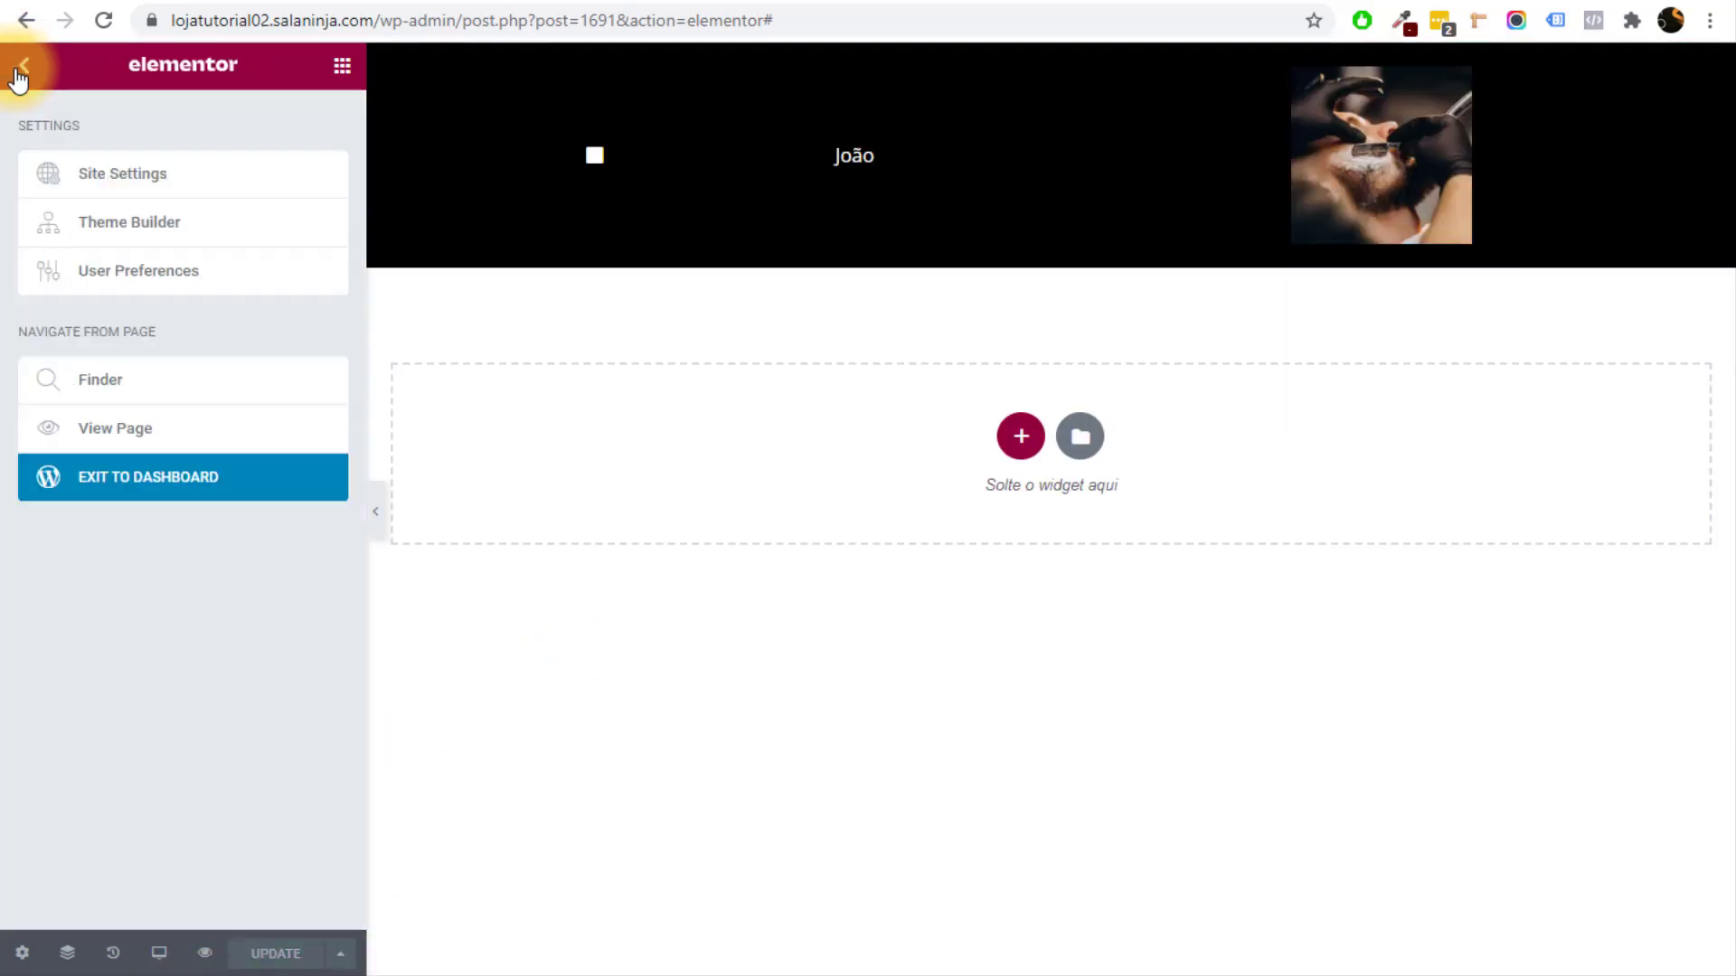
- Go from the editor to JetEngine Forms and edit the Static Page Booking Form
click(143, 479)
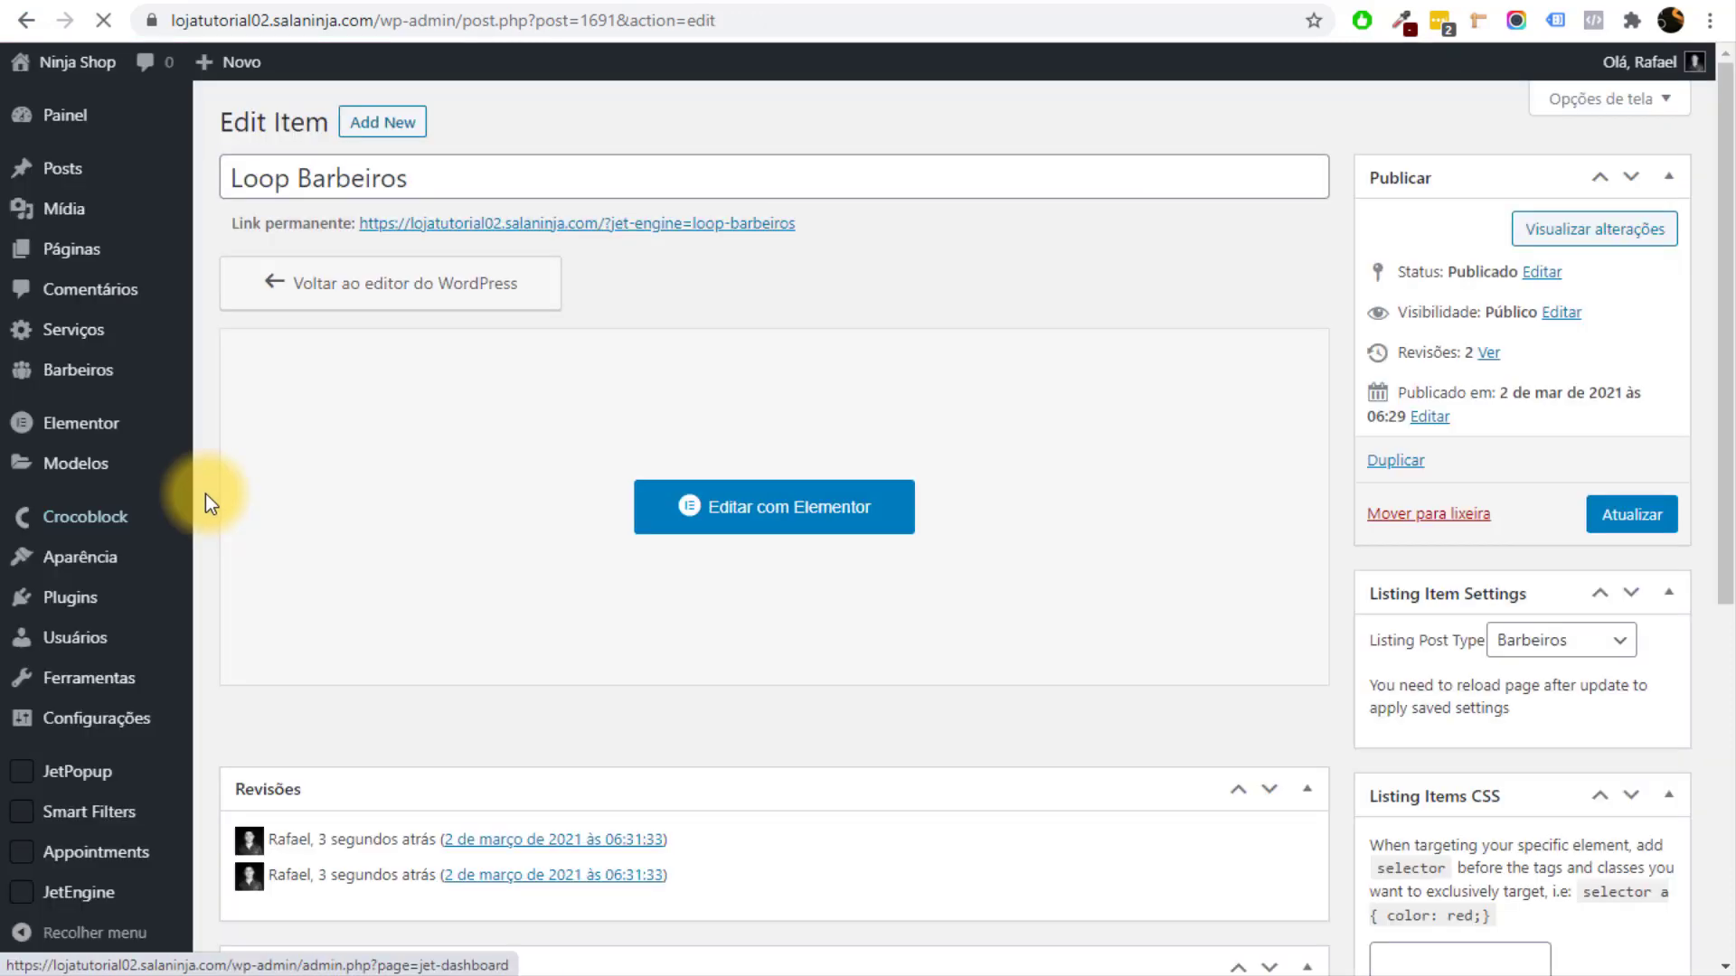
scroll(213, 578, down, 3)
mouse_move(166, 909)
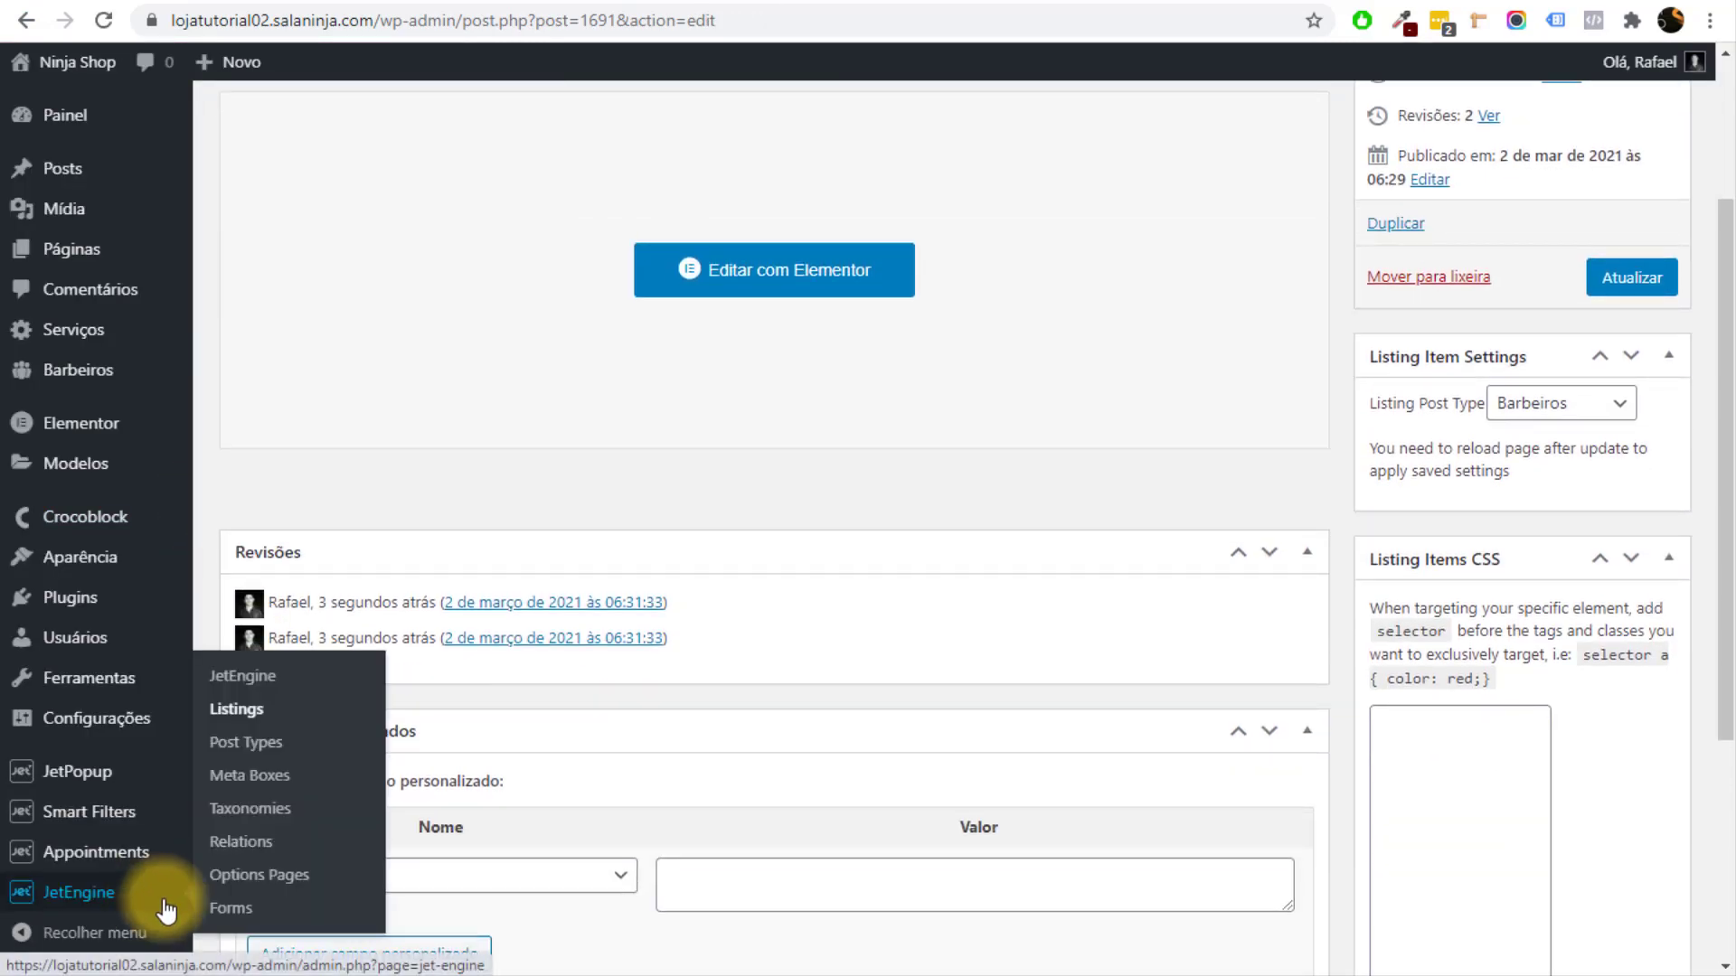
click(252, 909)
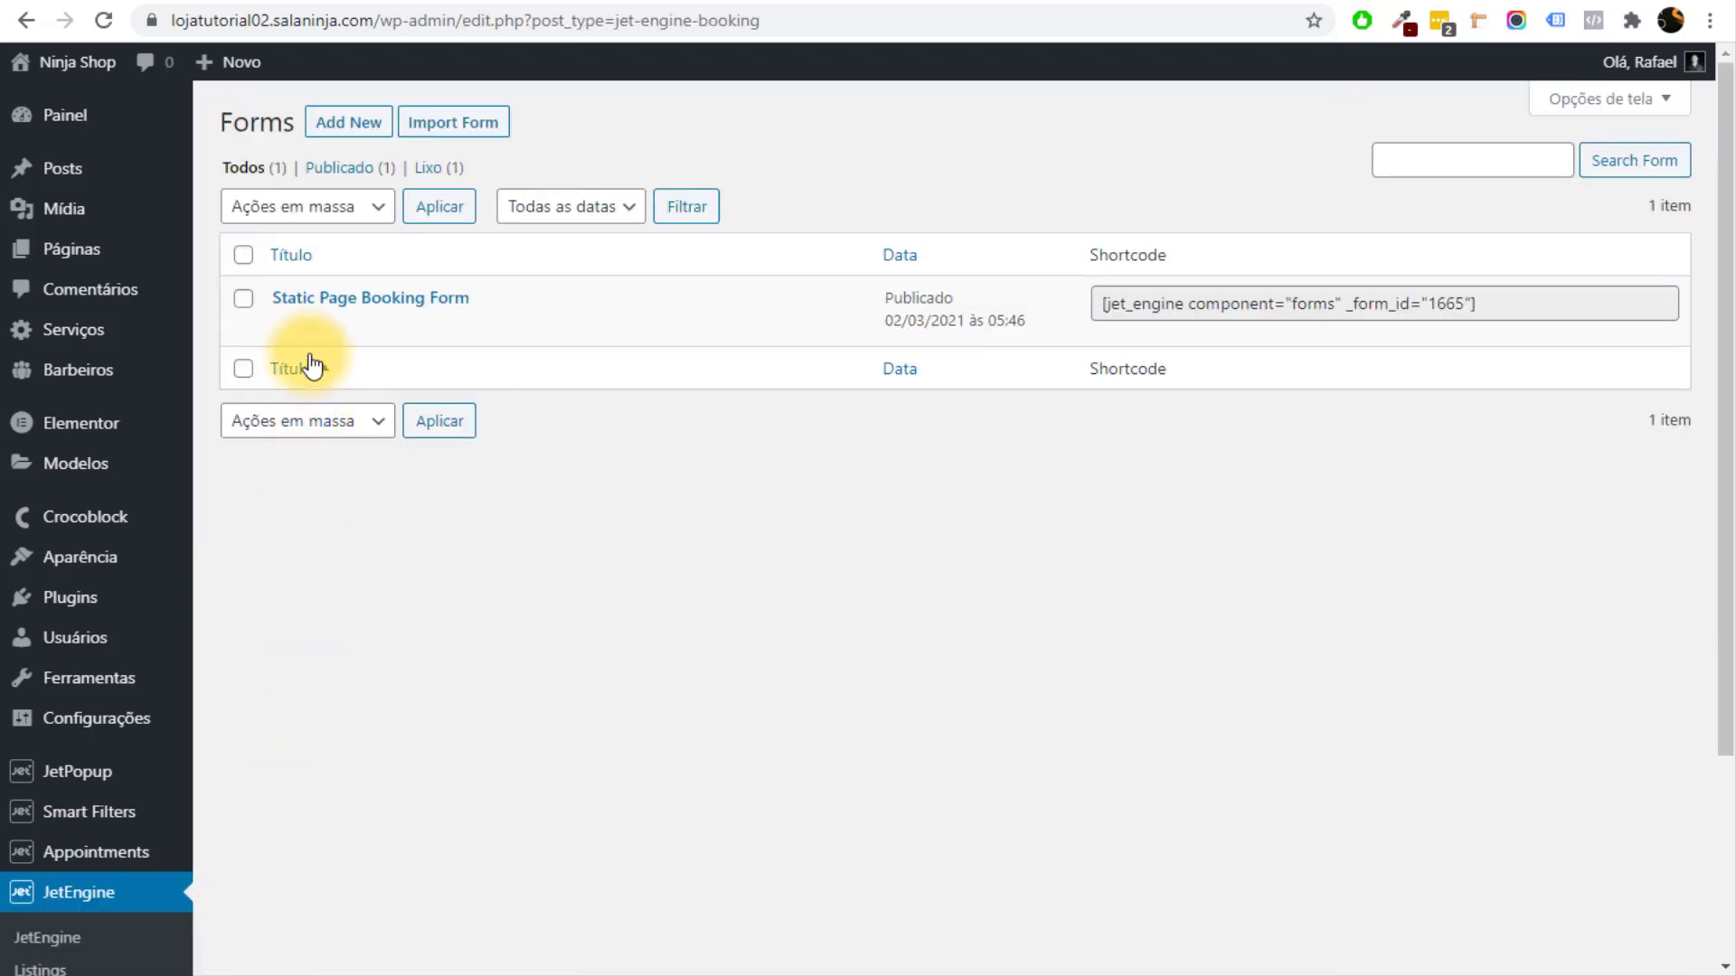
click(292, 327)
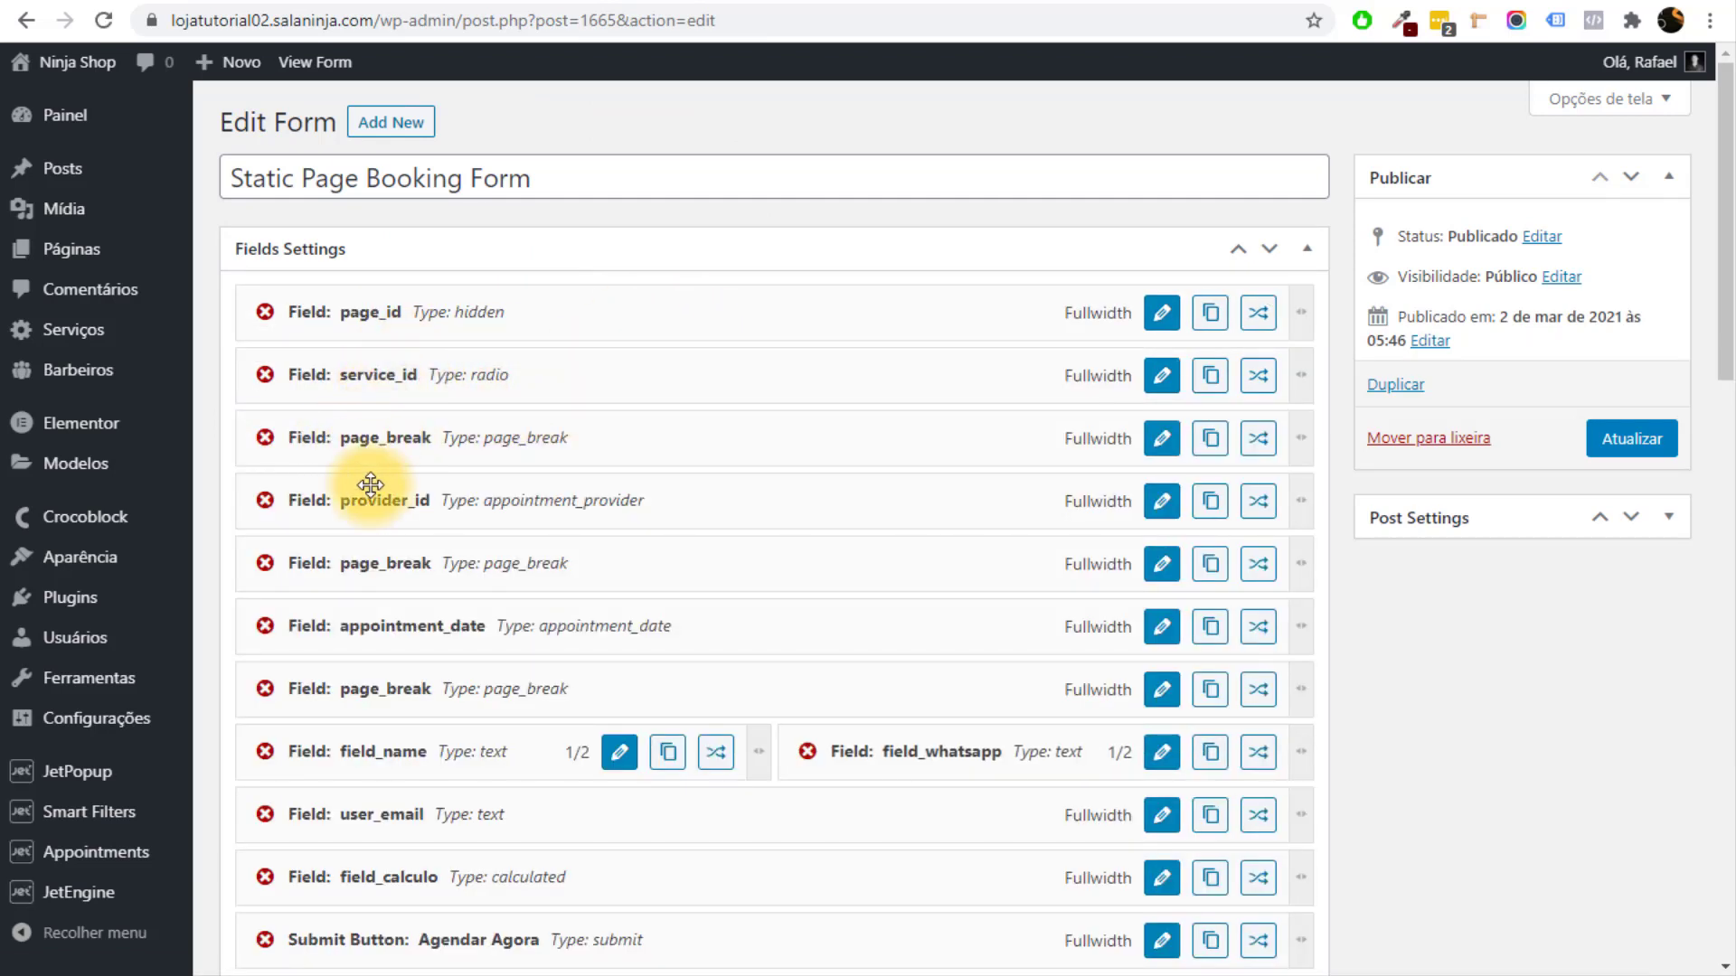
- Give provider_id a custom template set to Loop Barbeiros, apply, and update the form
click(1162, 501)
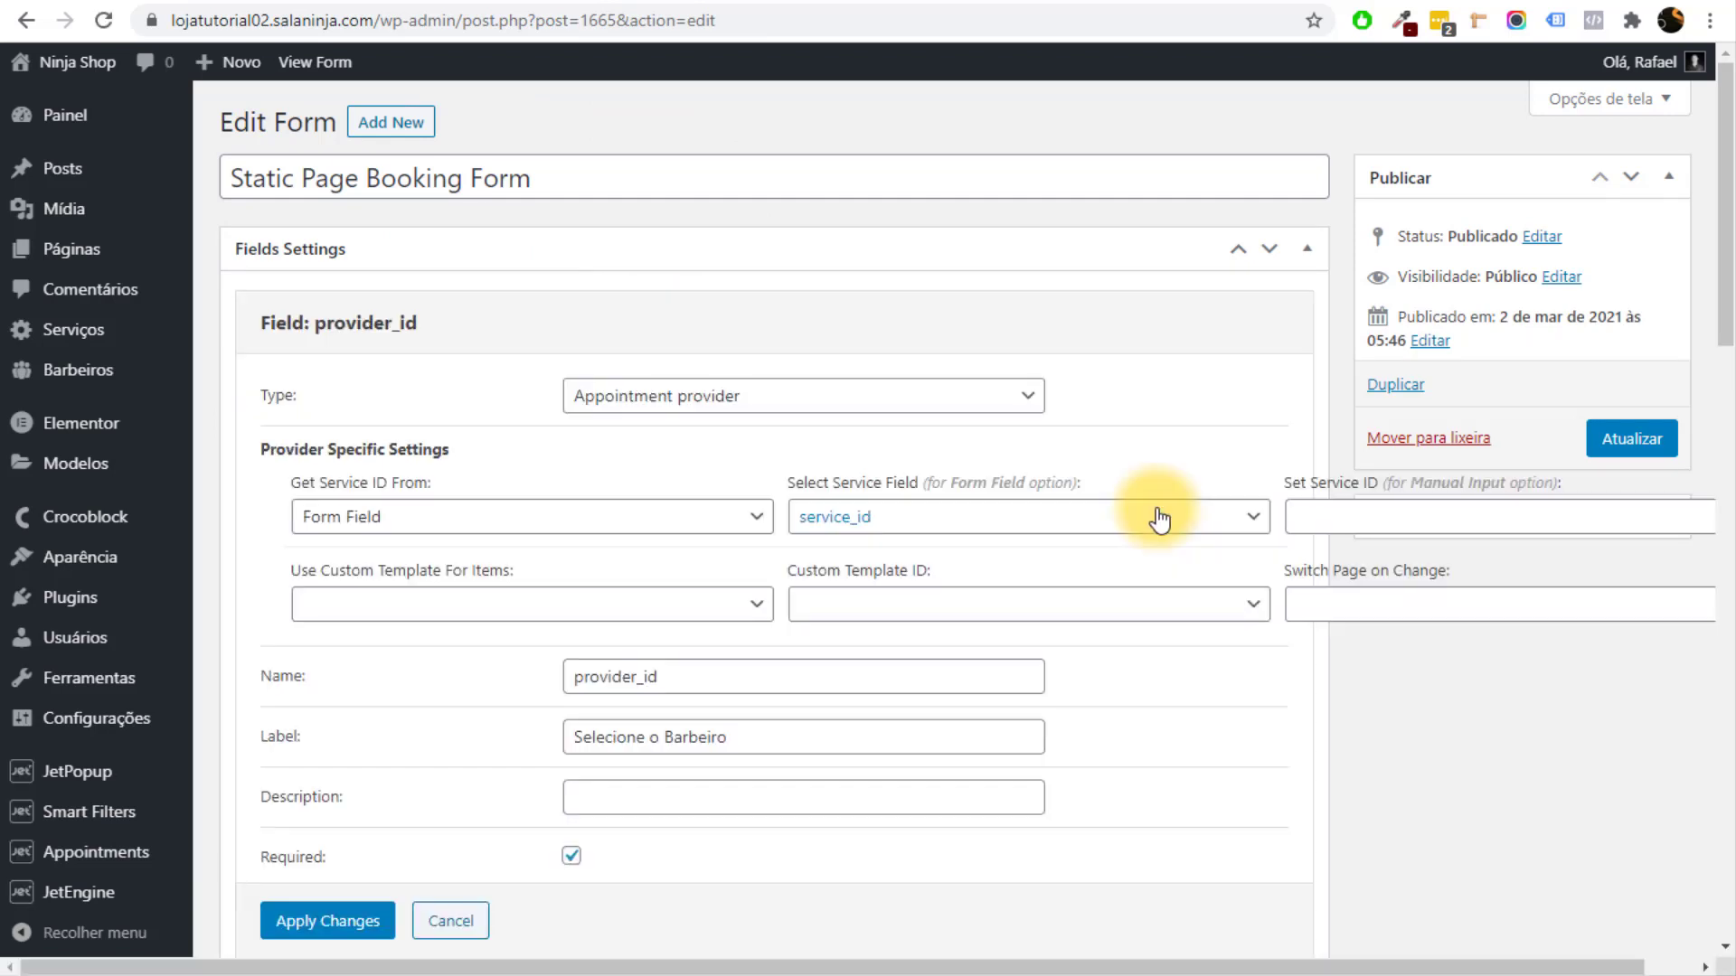
scroll(904, 515, down, 3)
click(412, 370)
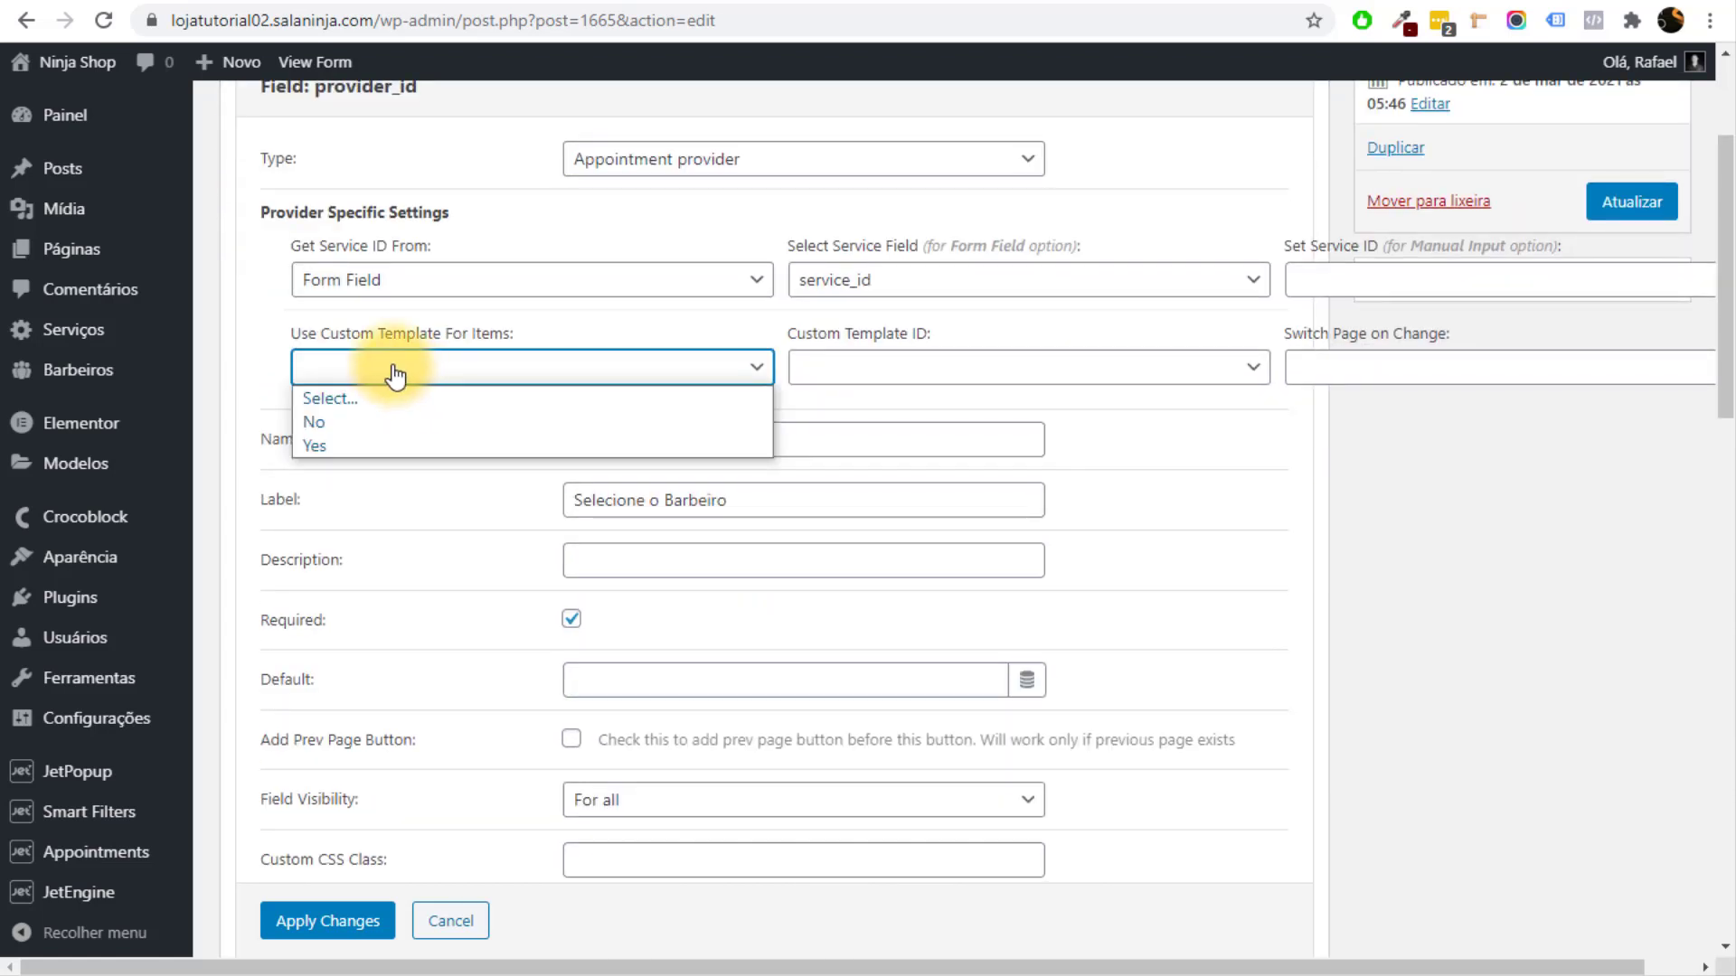
click(343, 447)
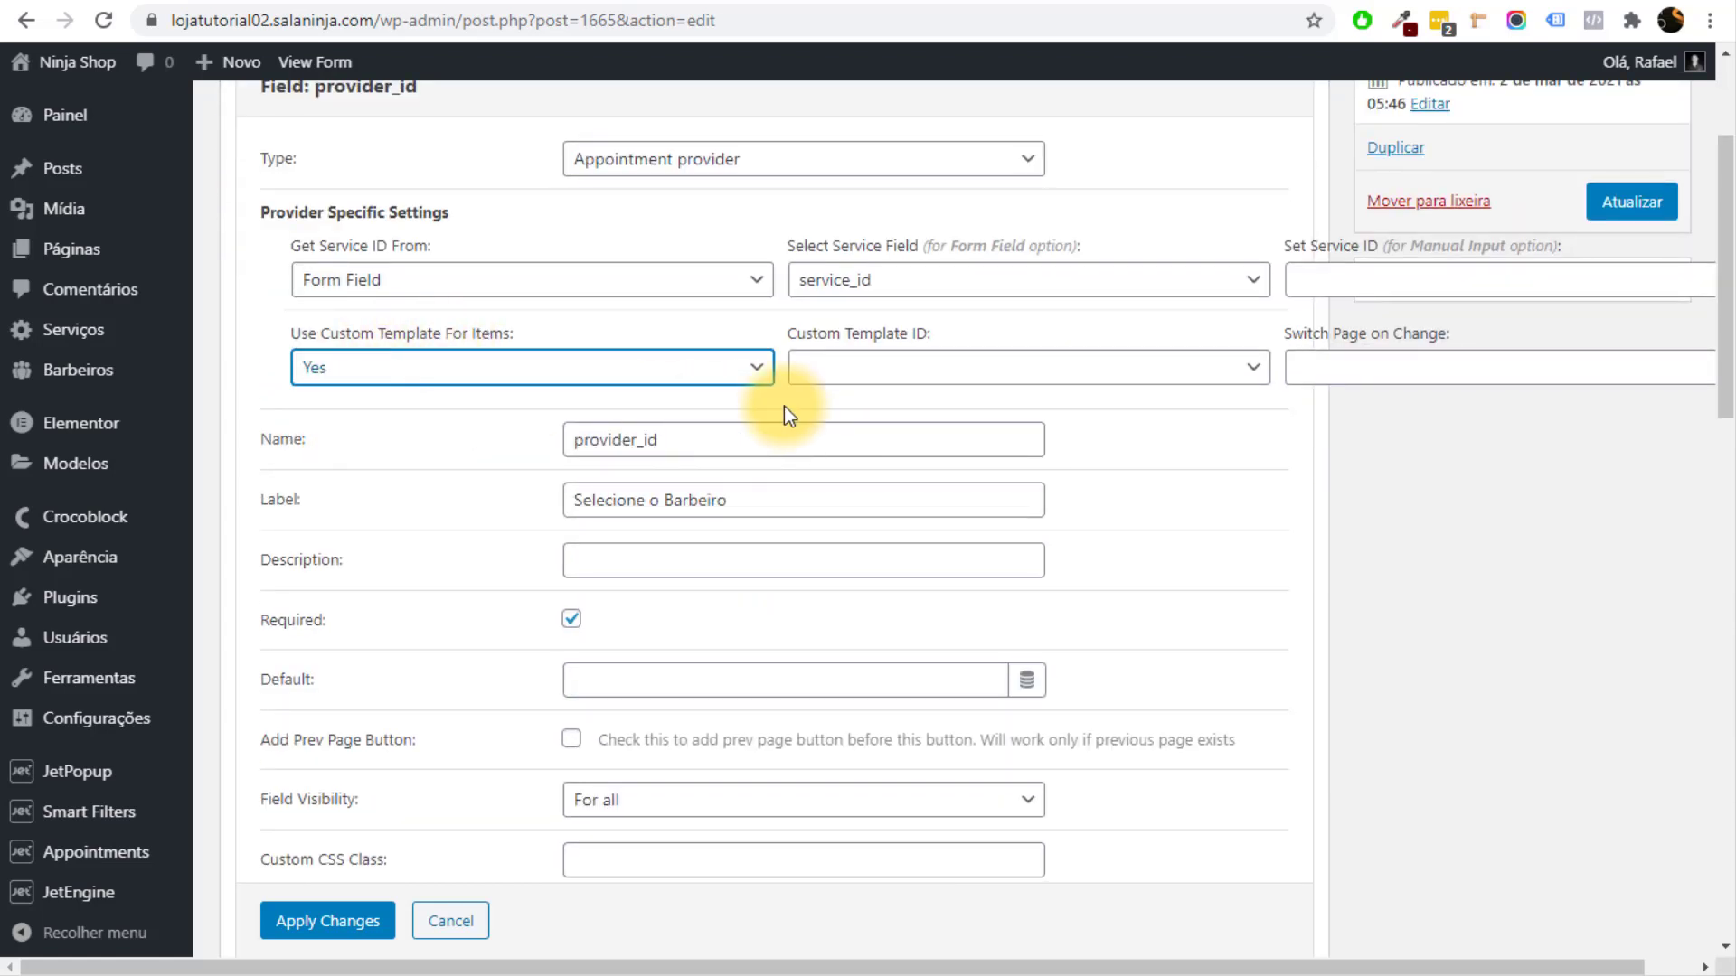
click(918, 385)
click(907, 424)
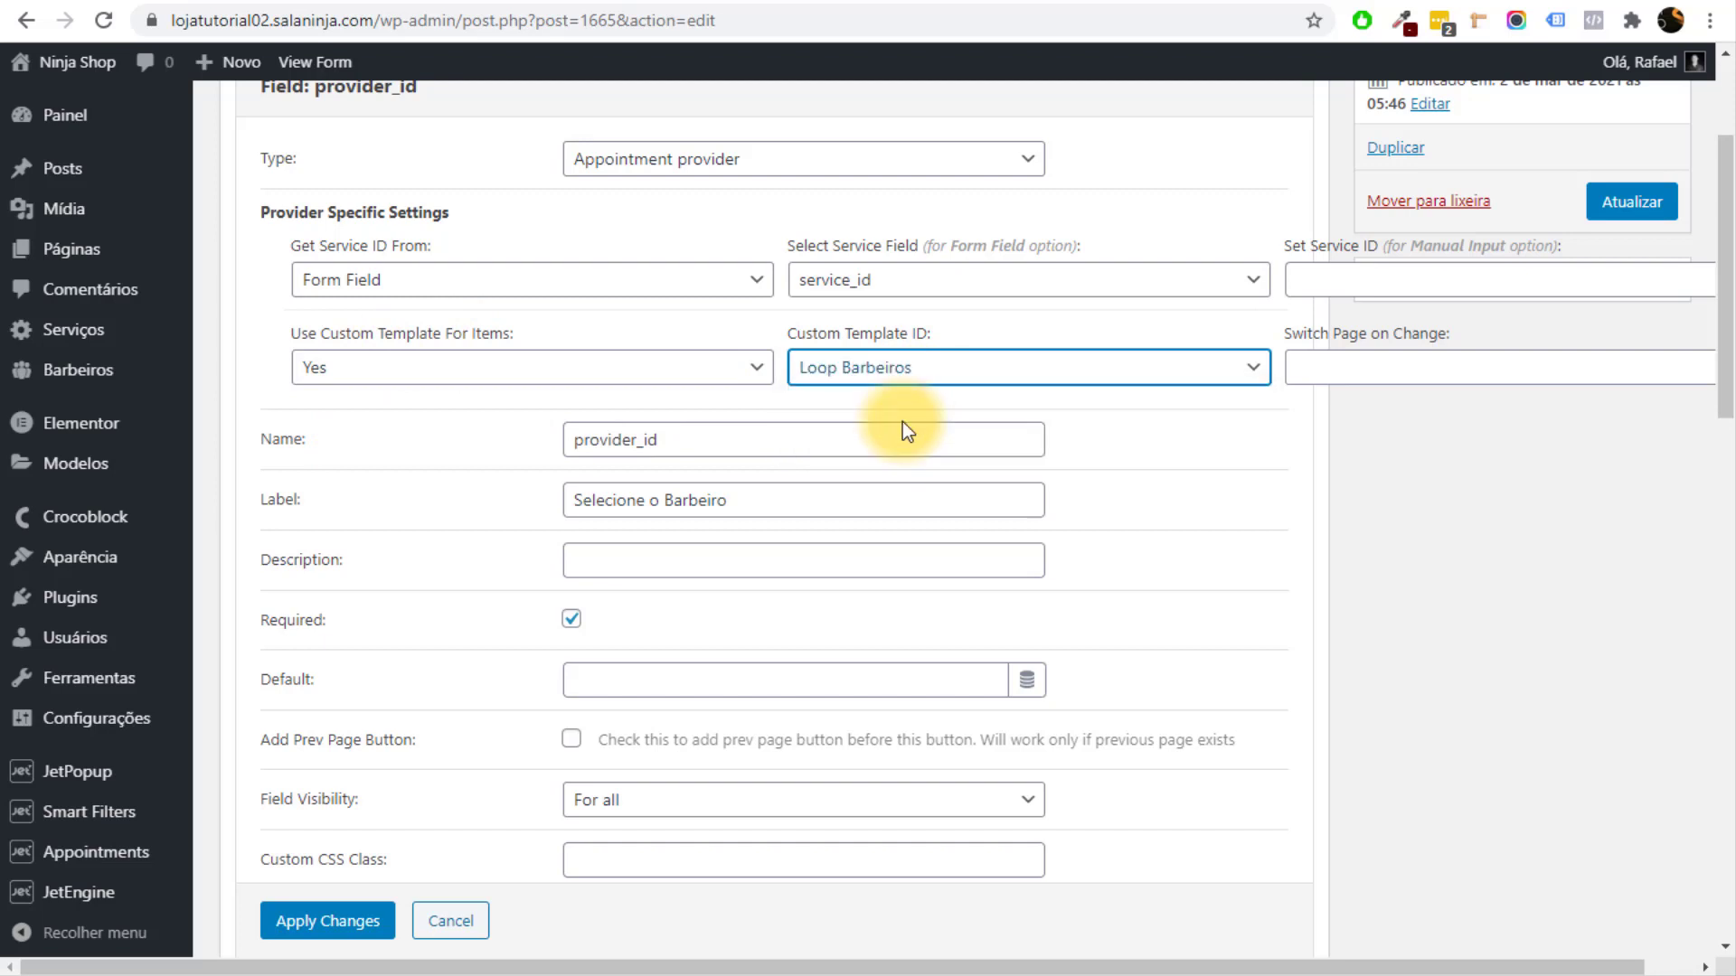
click(328, 922)
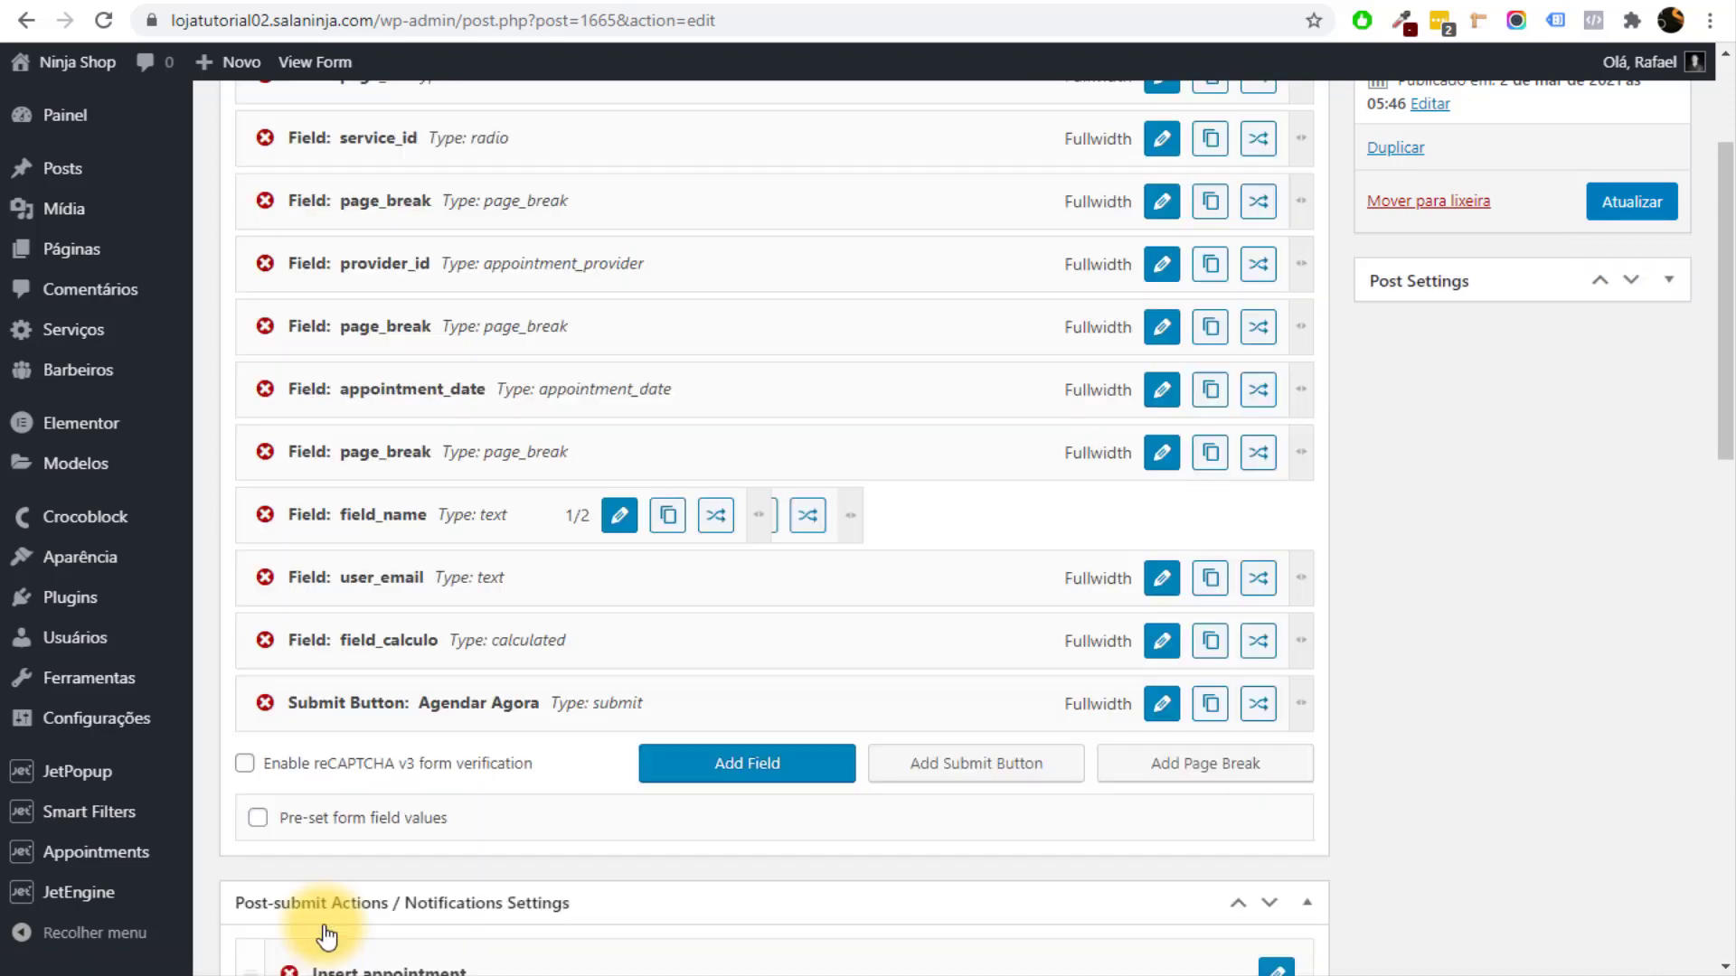
click(1632, 206)
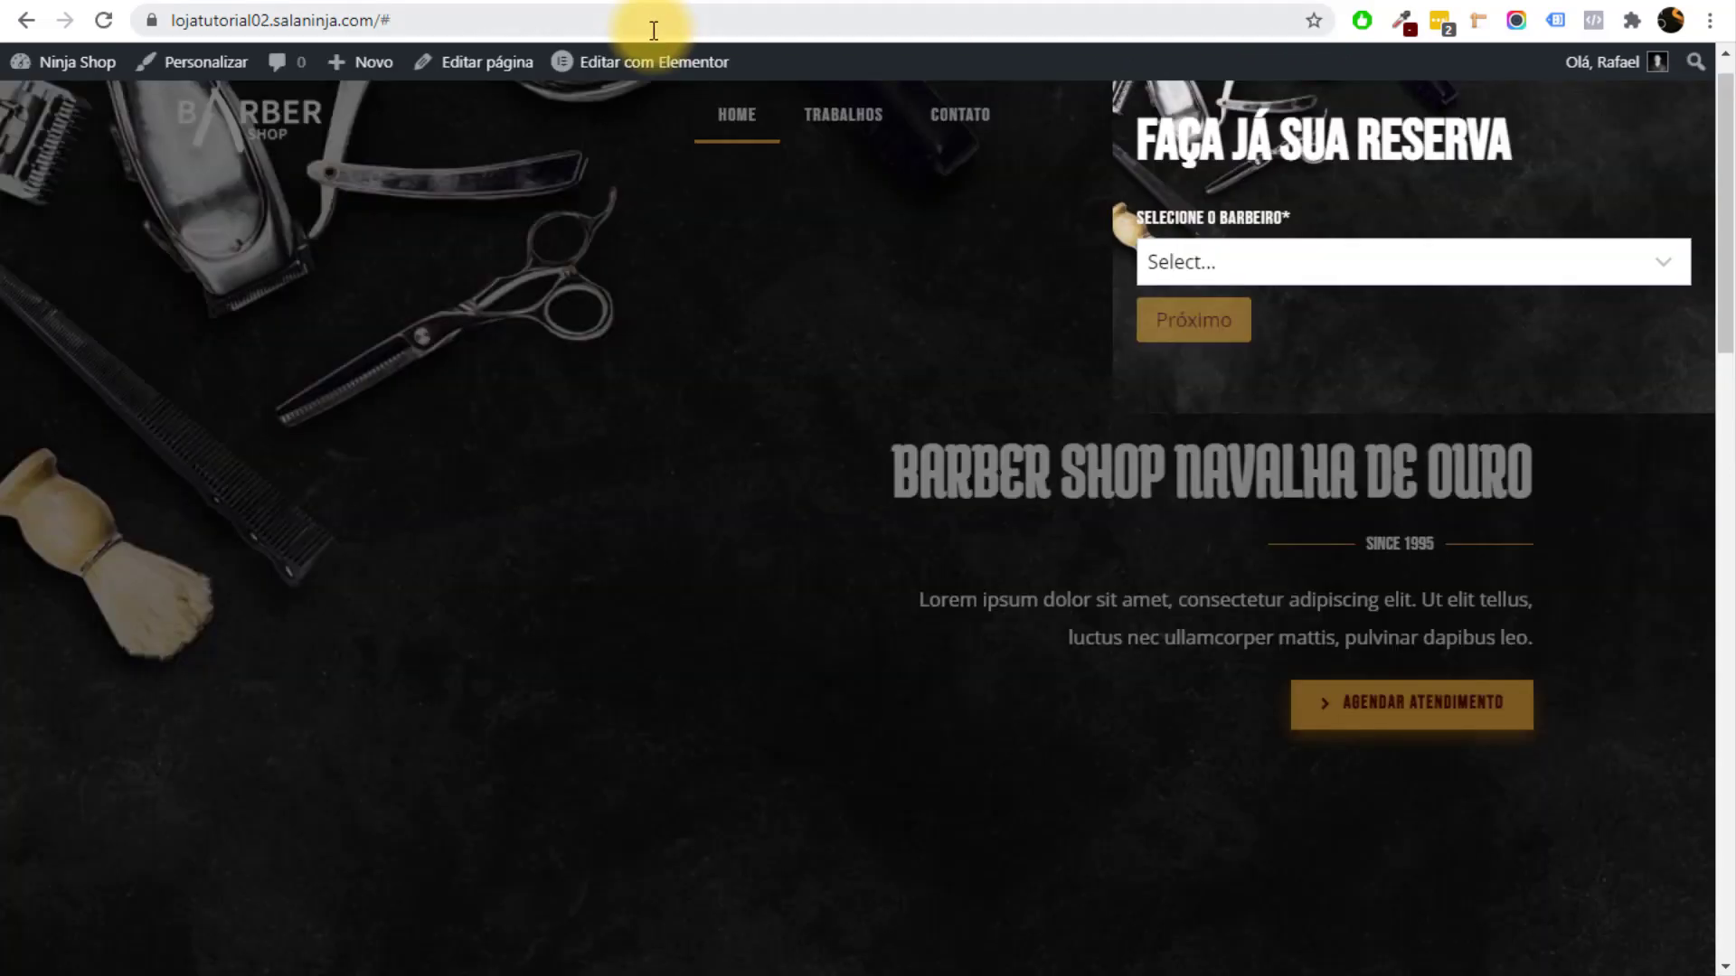
- Reload the home page and book Corte de Cabelo with barber João up to the date calendar
click(654, 30)
key(Return)
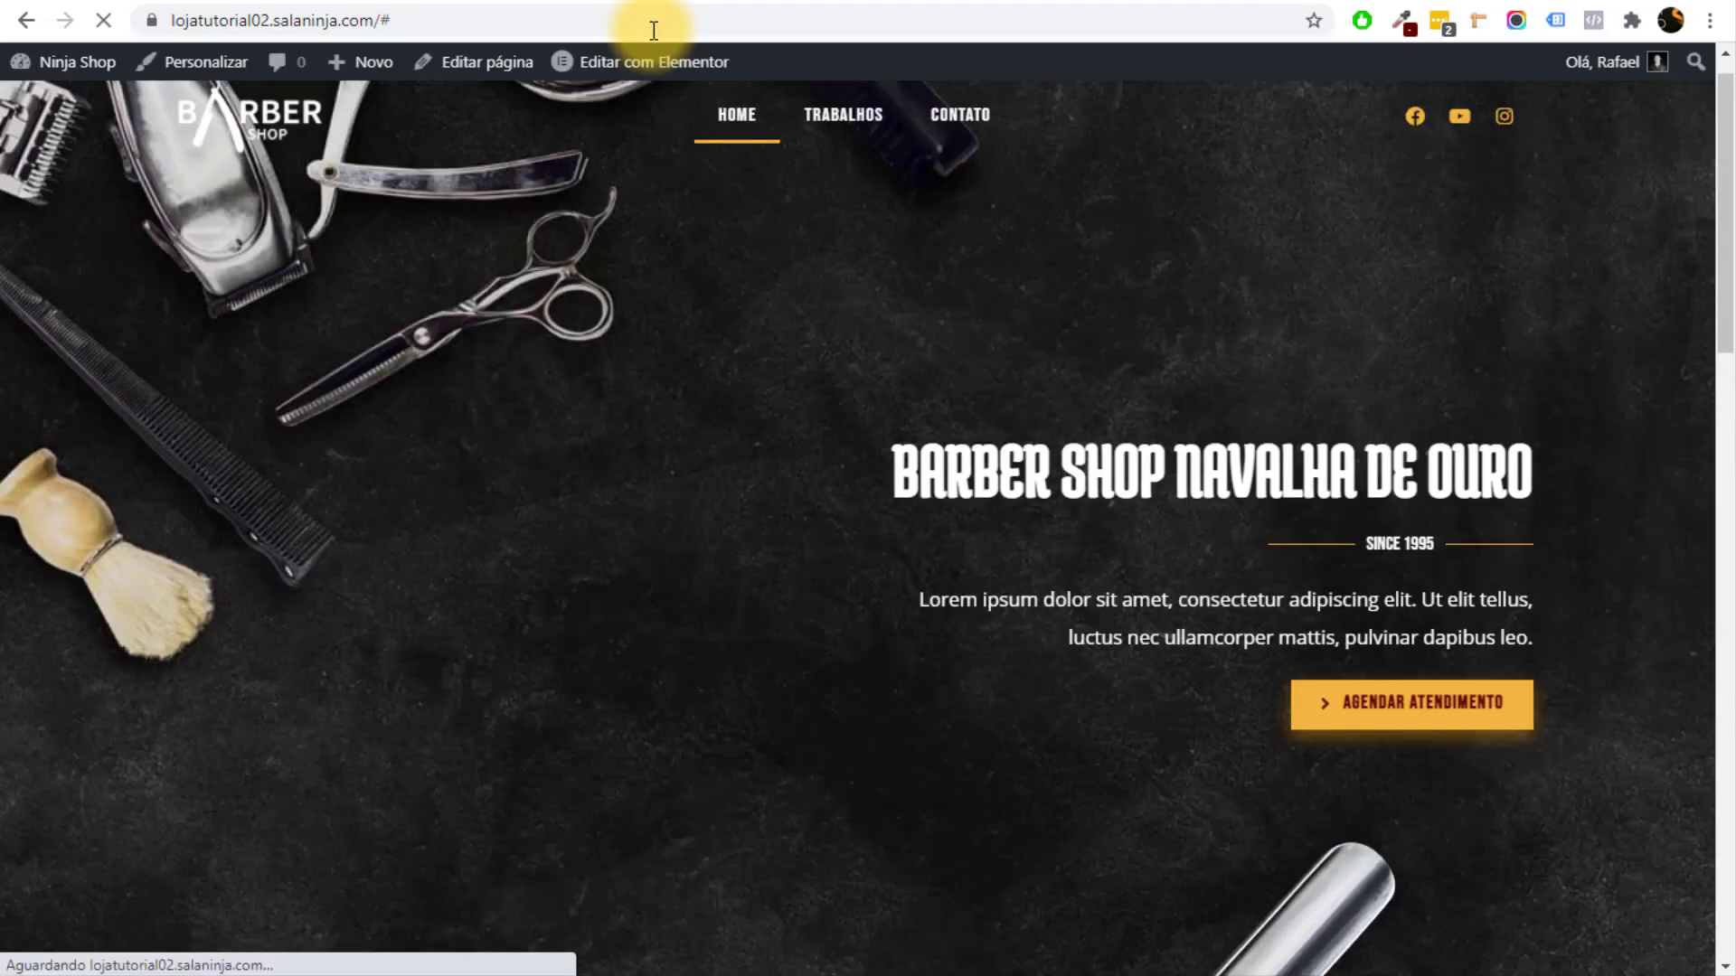
click(1490, 730)
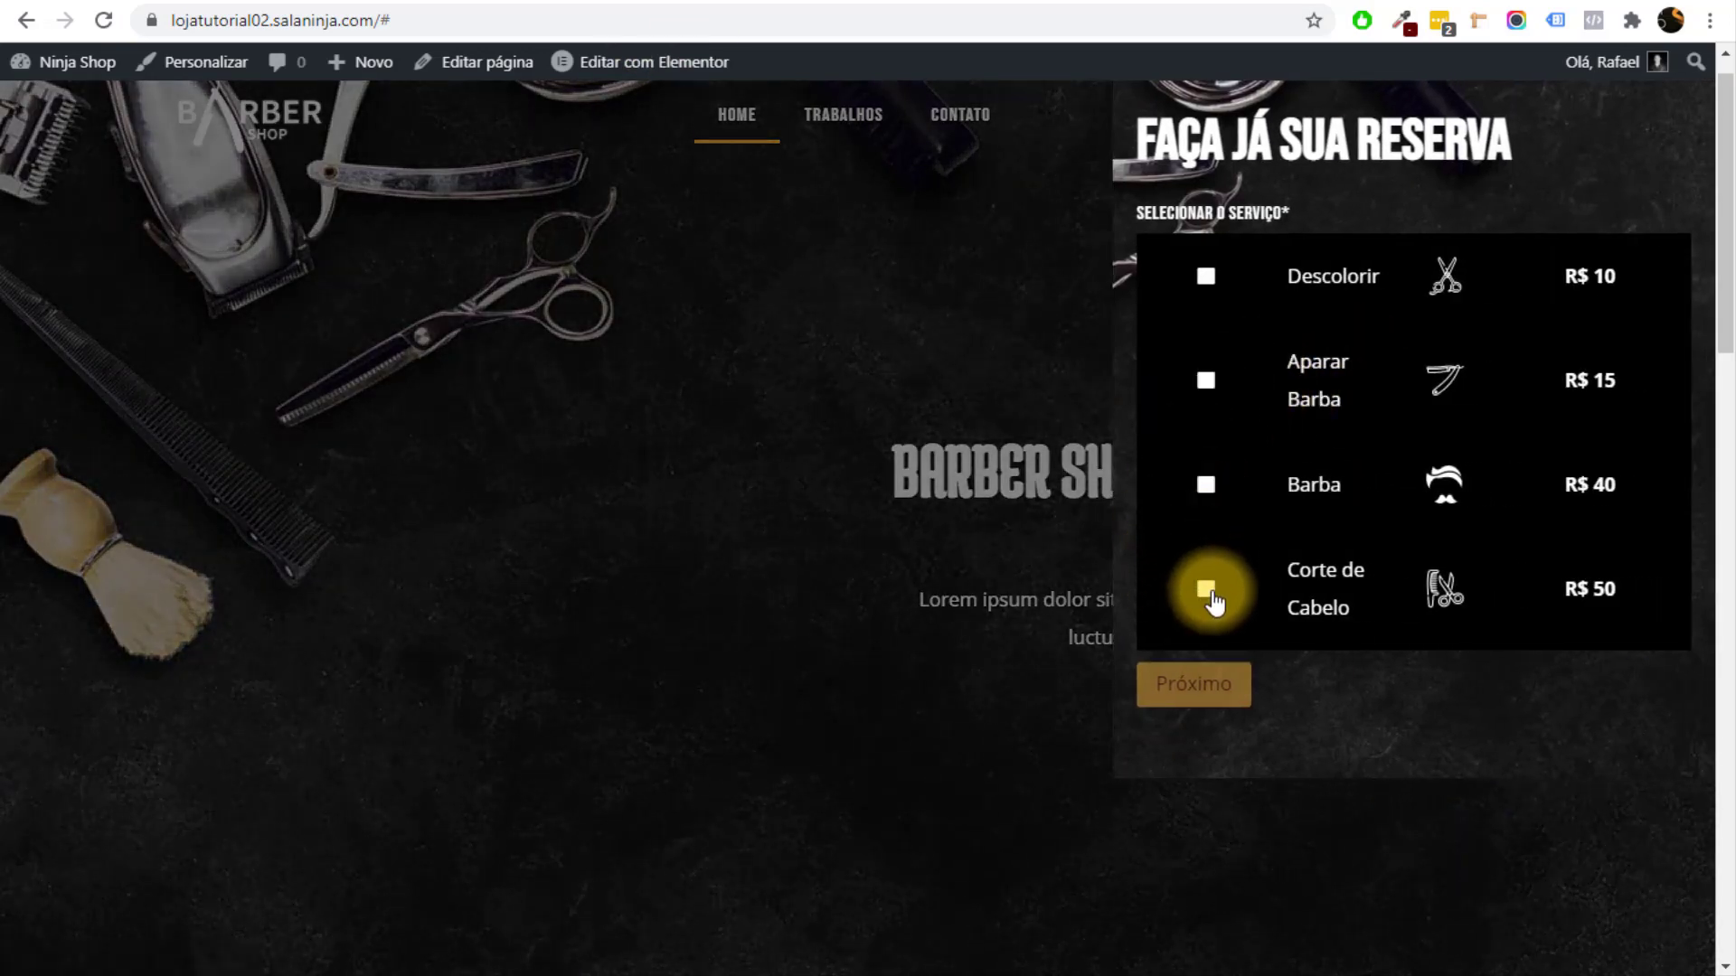
click(1206, 590)
click(1205, 697)
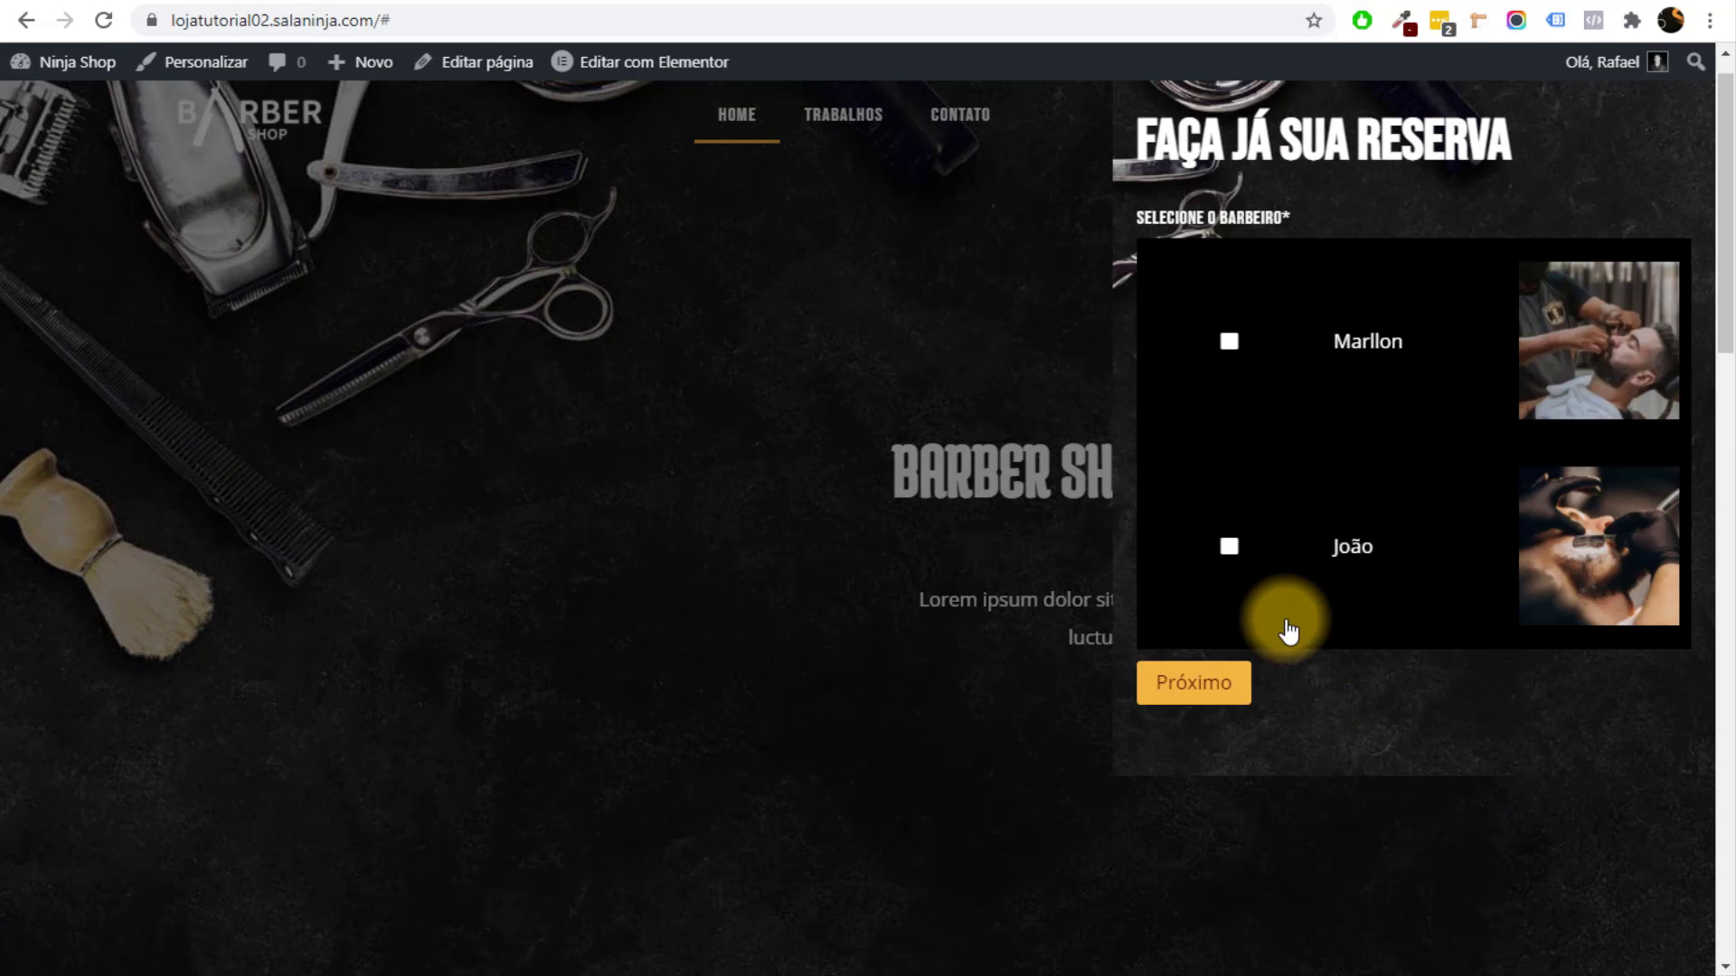
click(1228, 546)
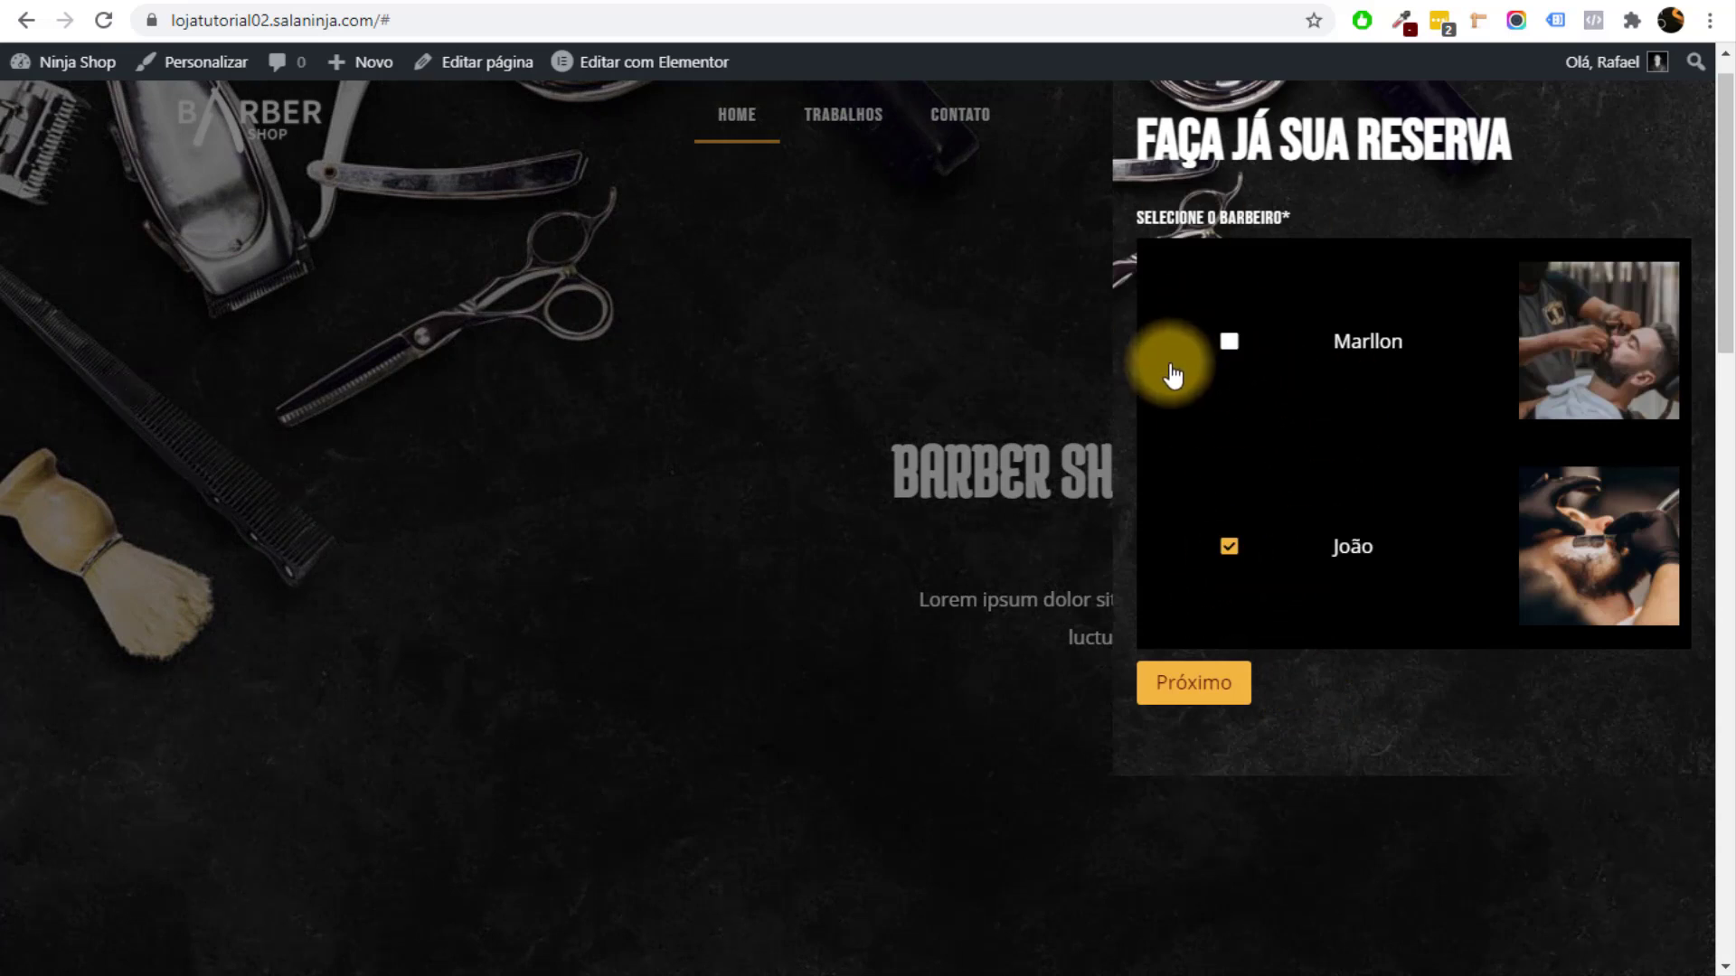
click(1195, 687)
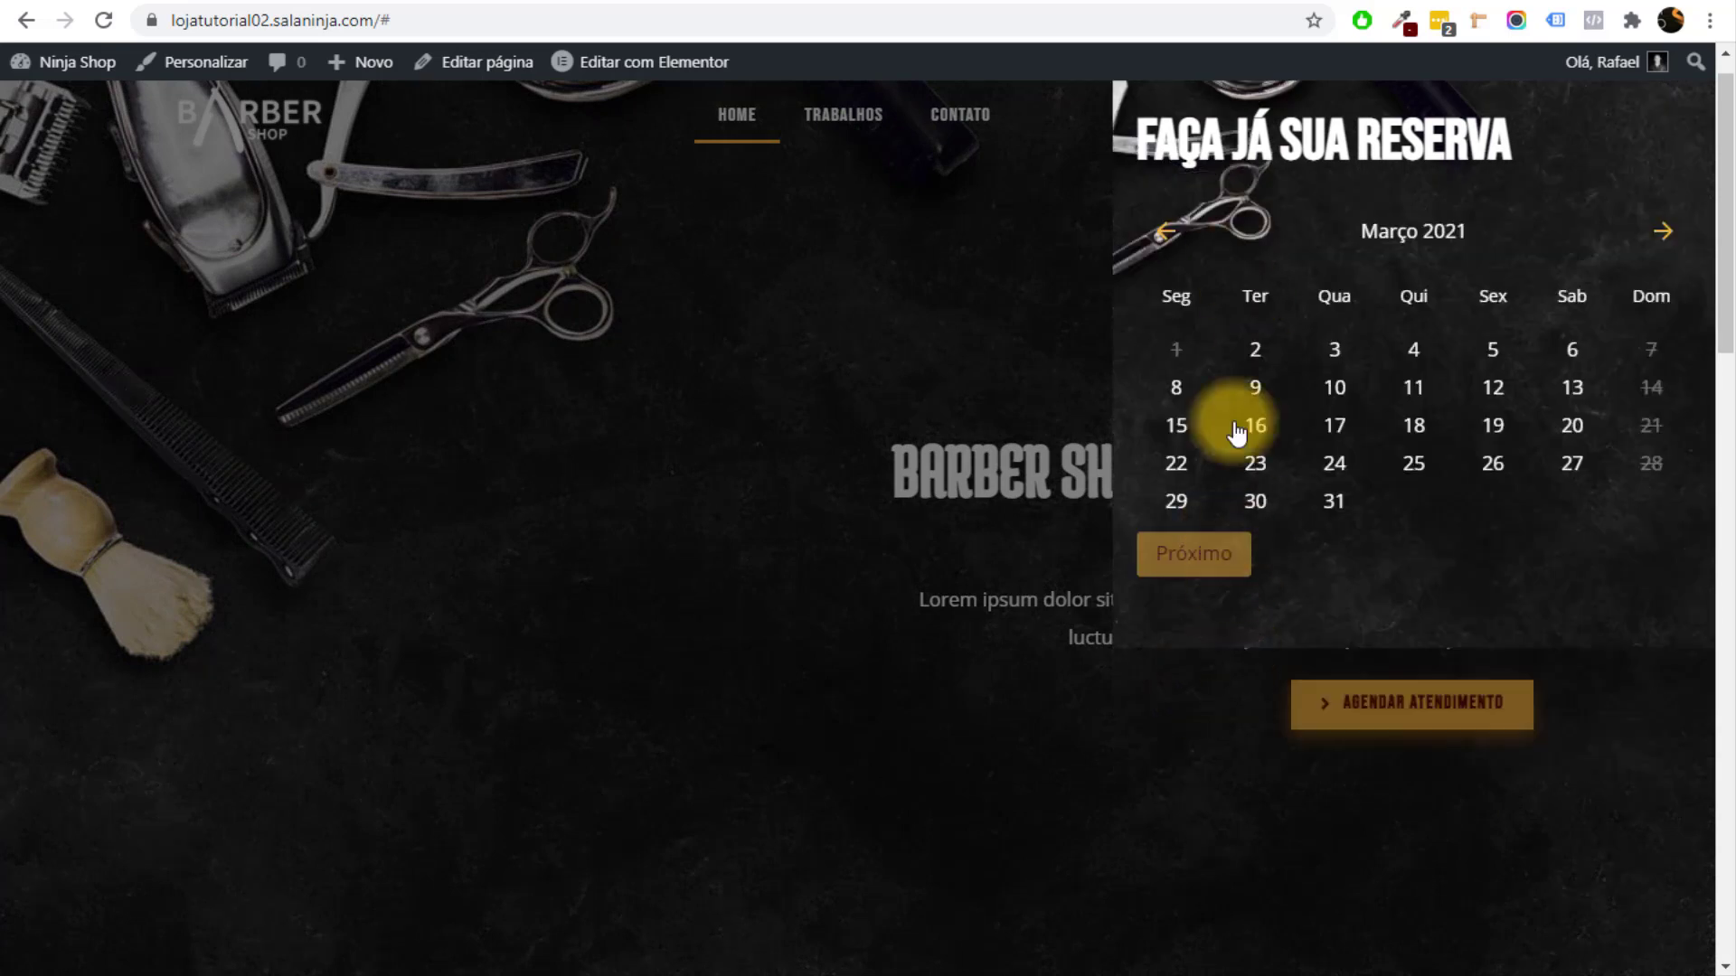
click(922, 556)
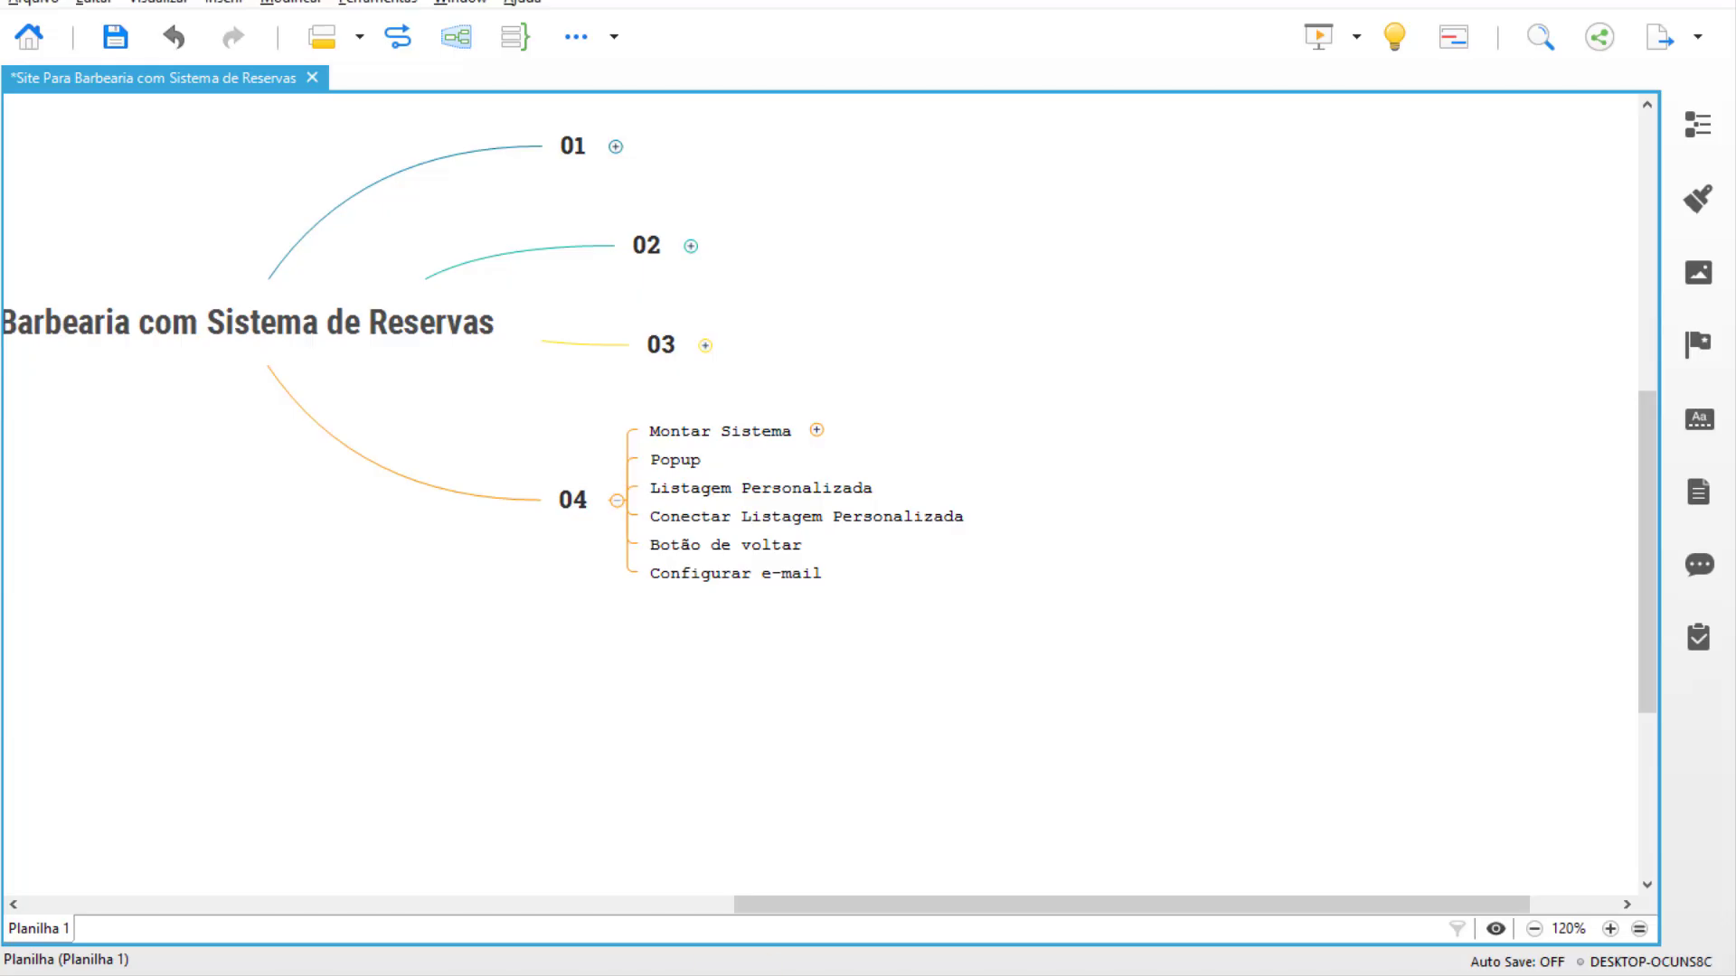
click(649, 461)
click(864, 485)
click(960, 513)
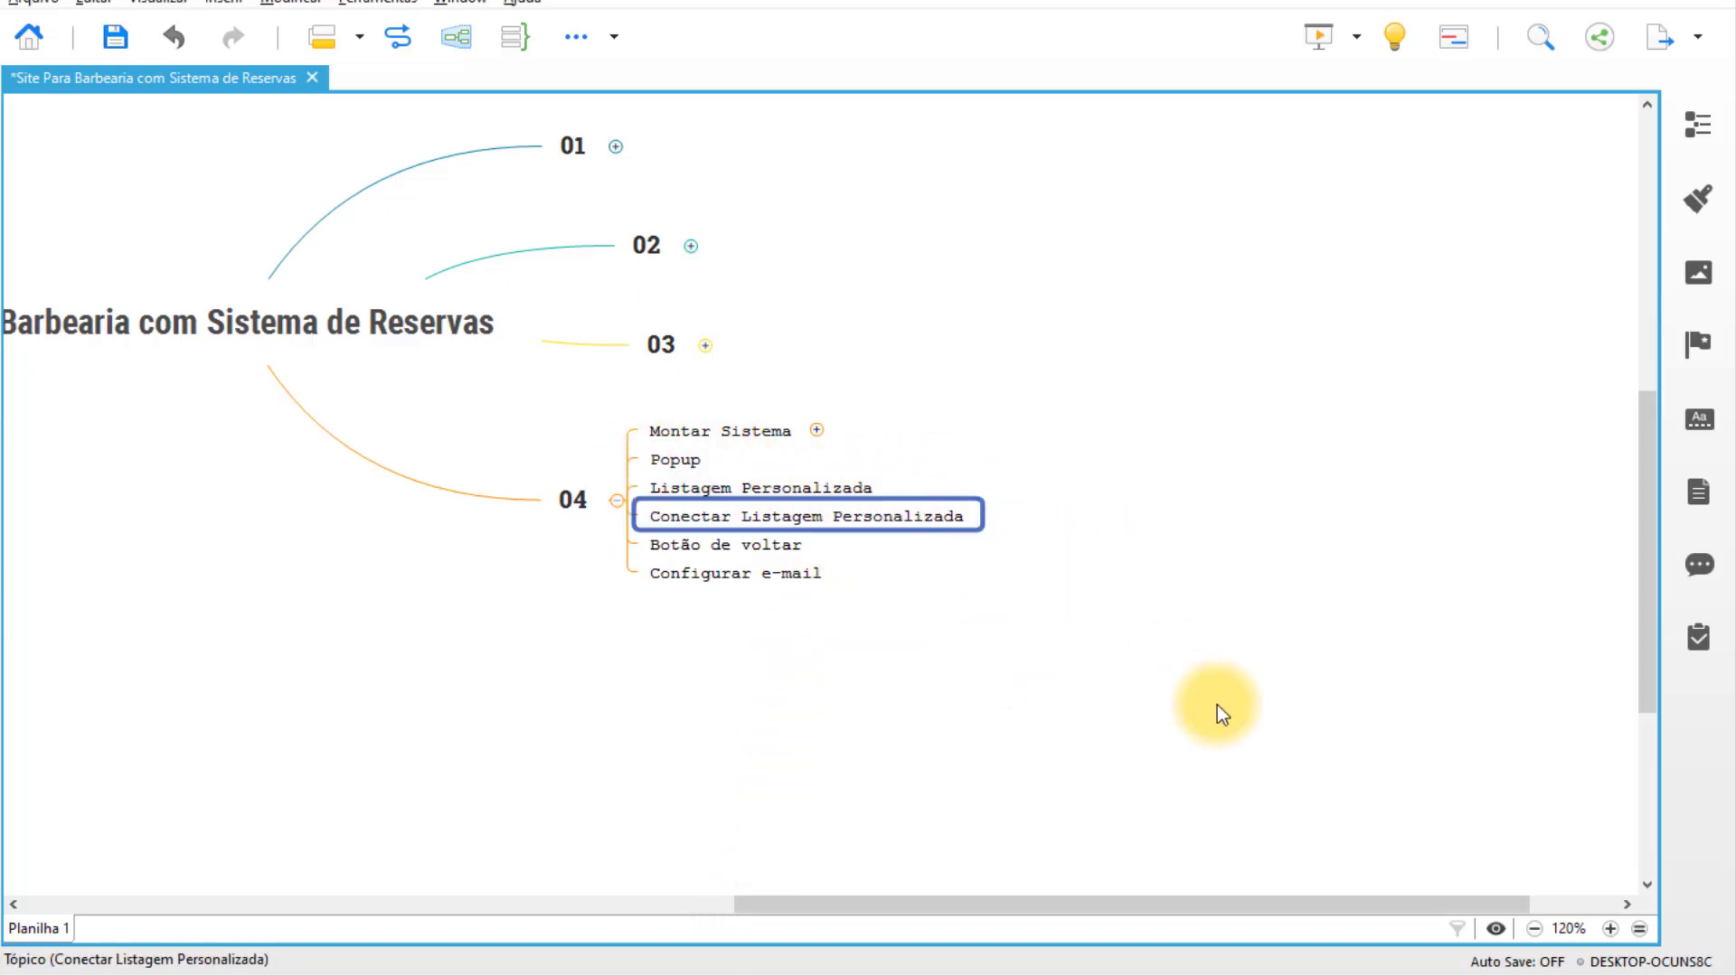
click(1217, 705)
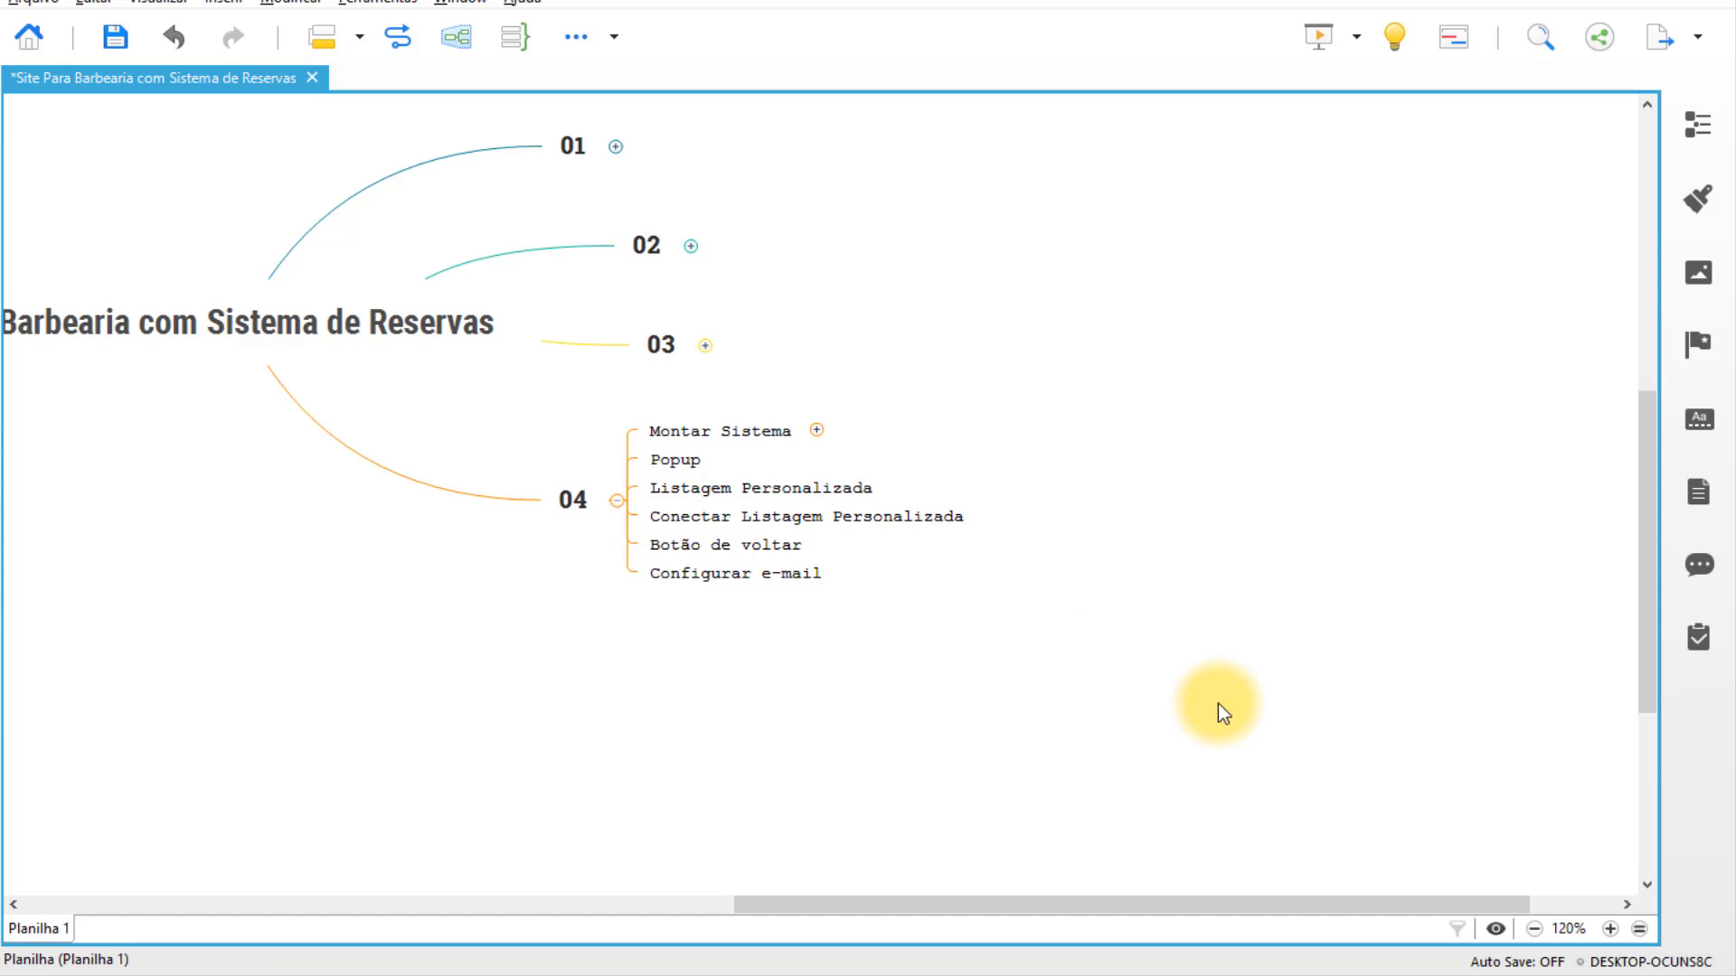
click(768, 564)
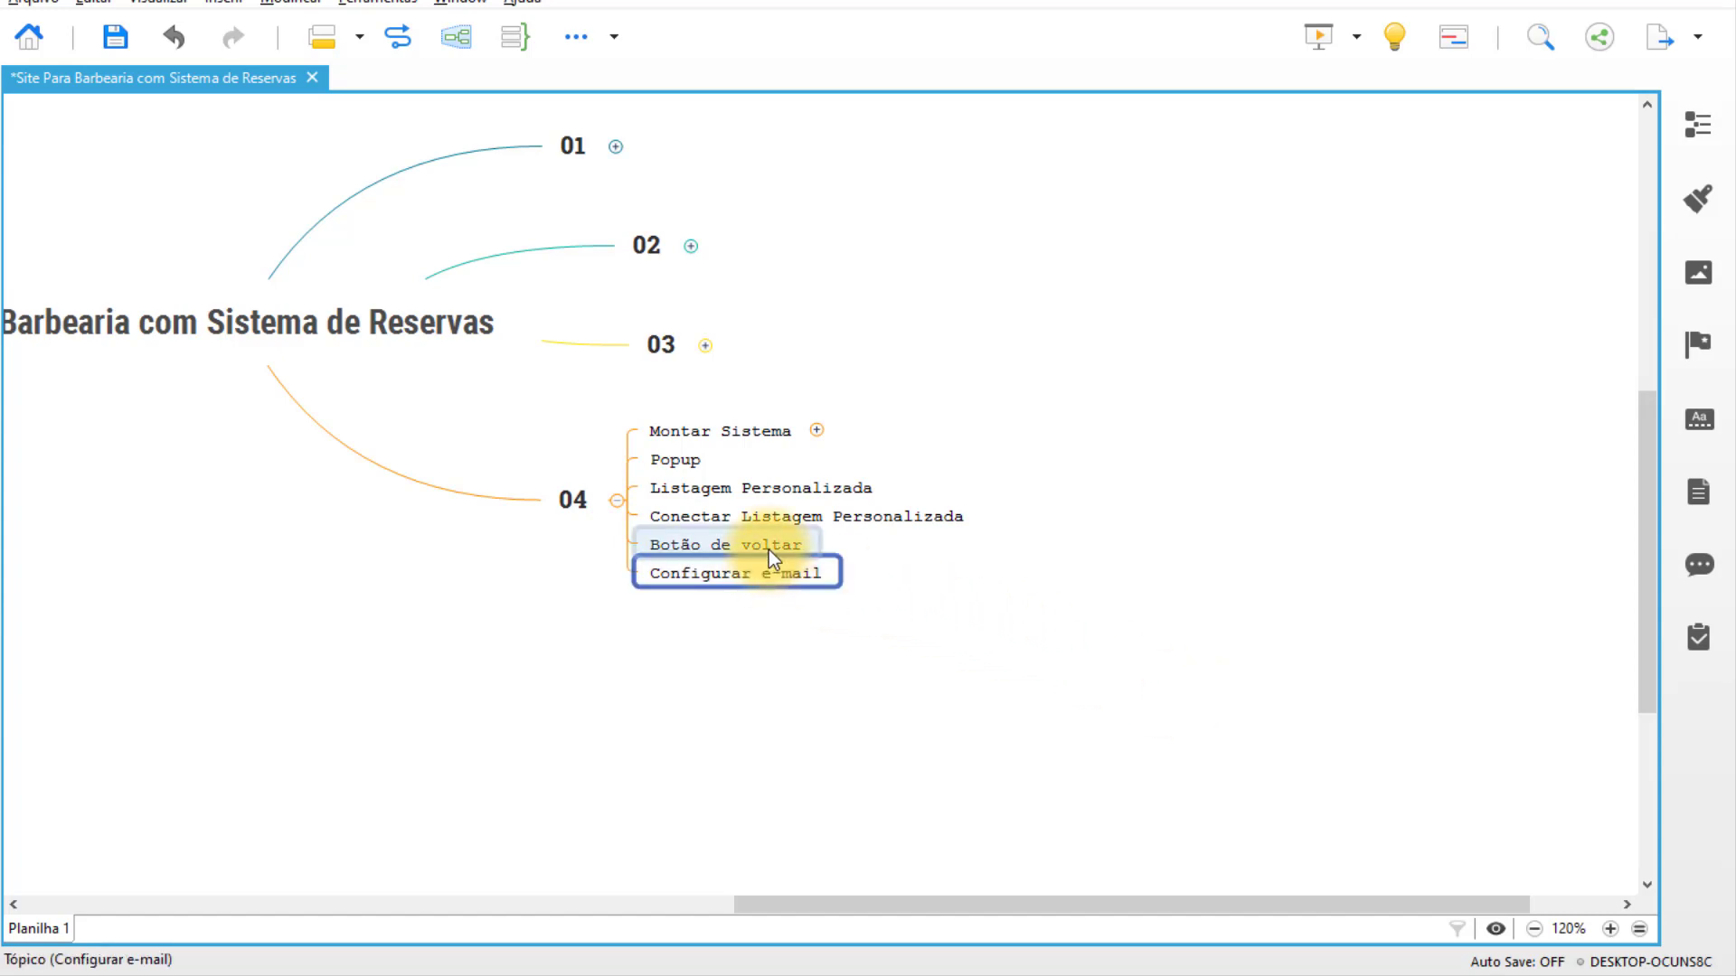
click(902, 736)
- On the Barber Shop site, open the AGENDAR ATENDIMENTO booking popup and close it again
click(694, 968)
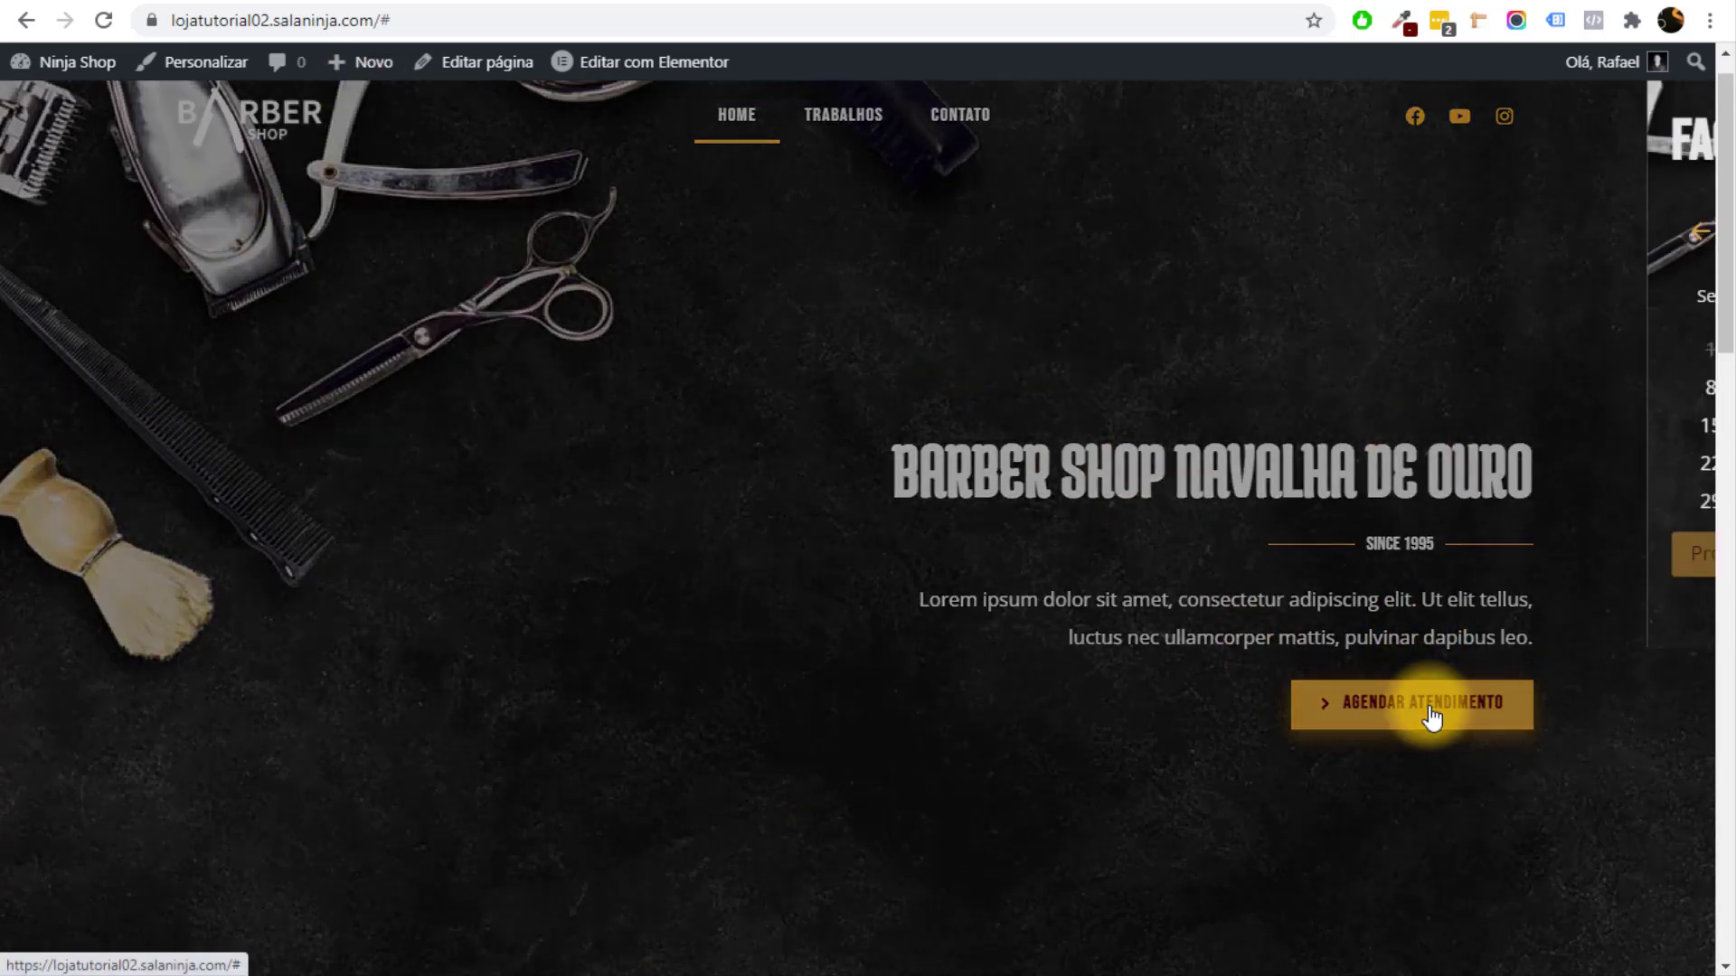
click(1428, 709)
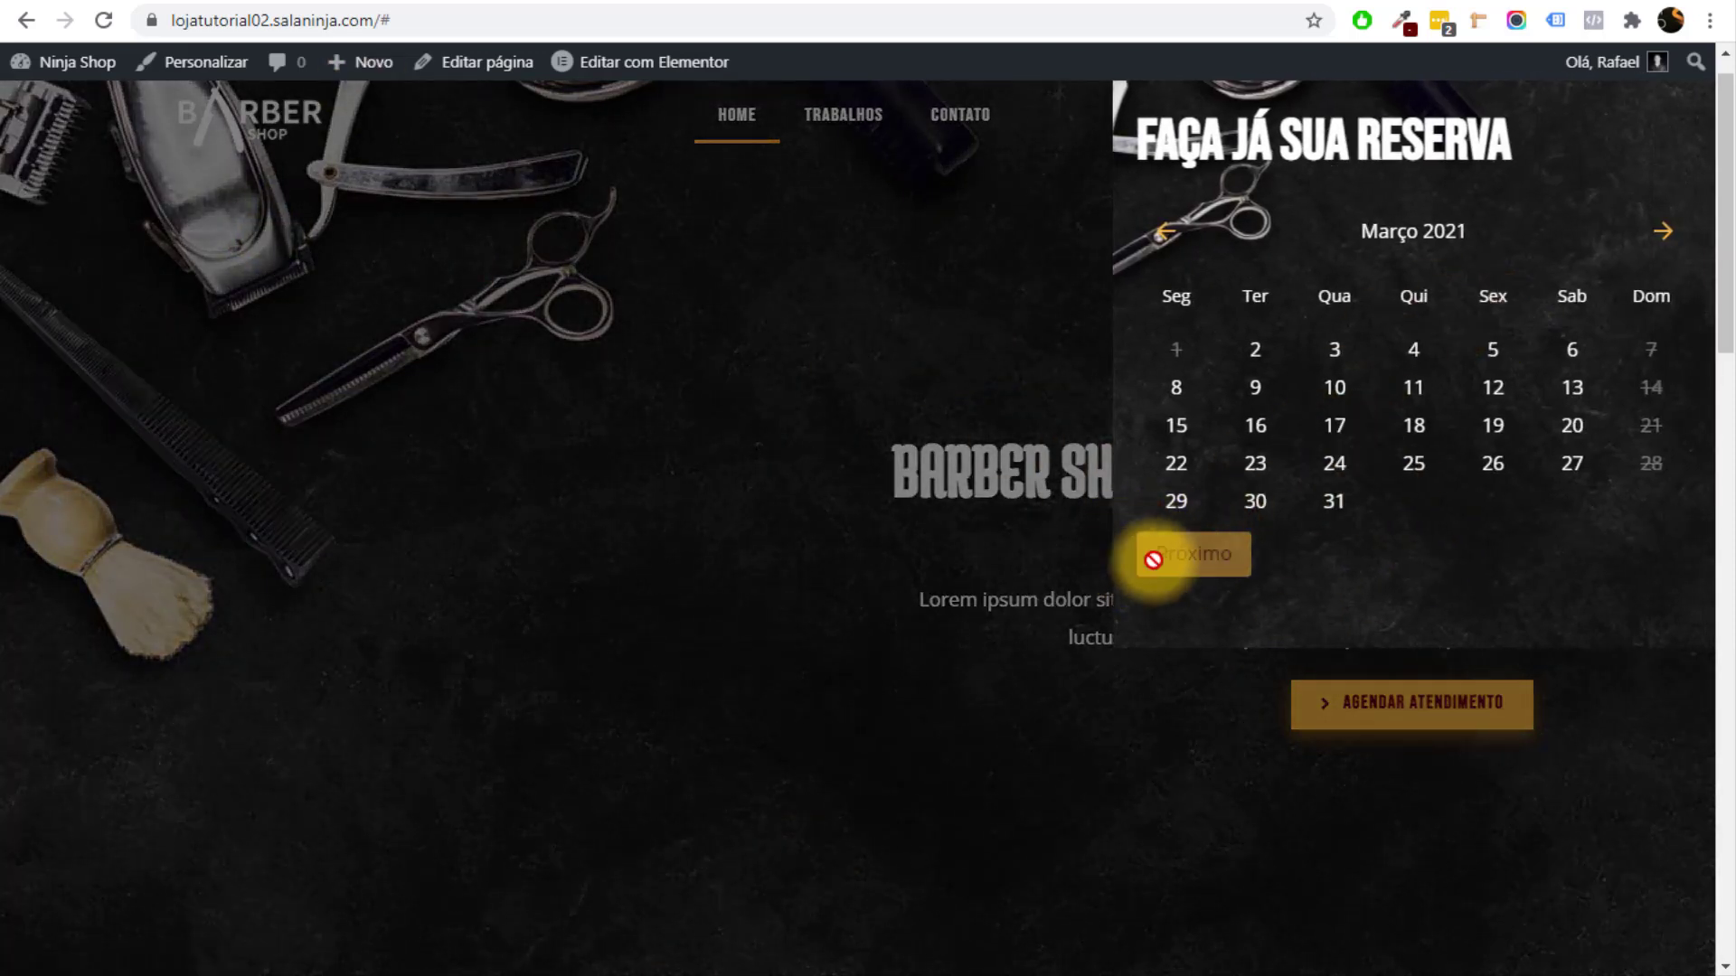
click(507, 434)
- Add a previous-page button labelled Voltar to the first page break
click(395, 1)
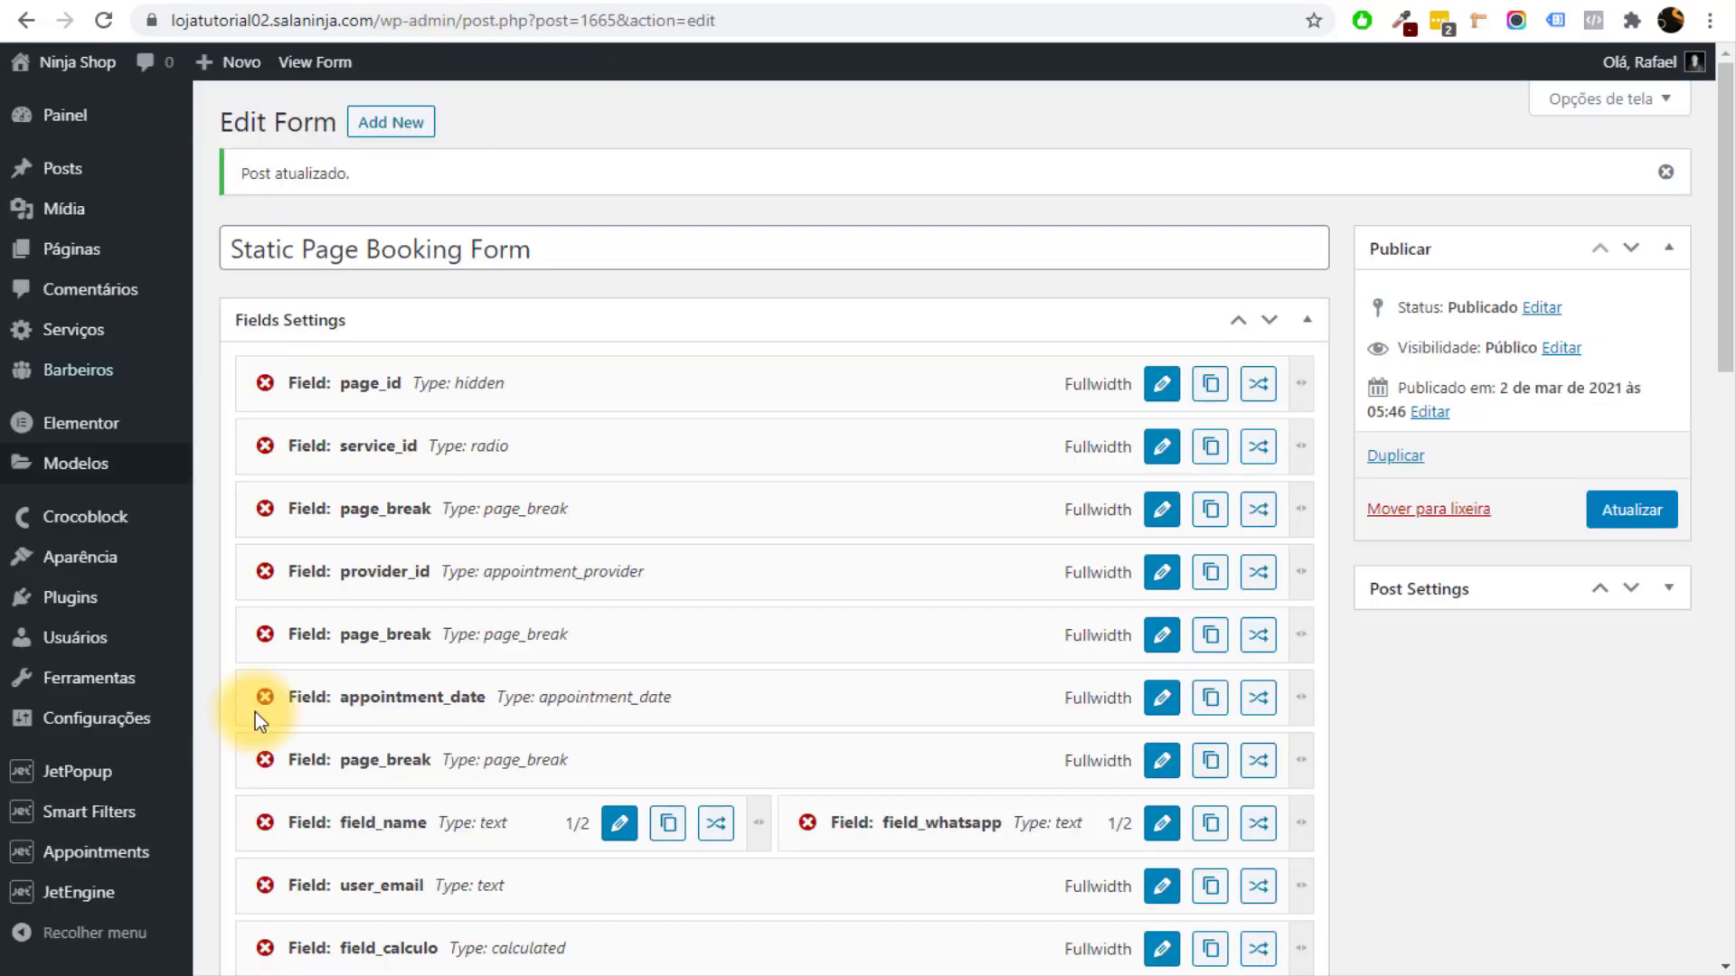
scroll(318, 393, down, 2)
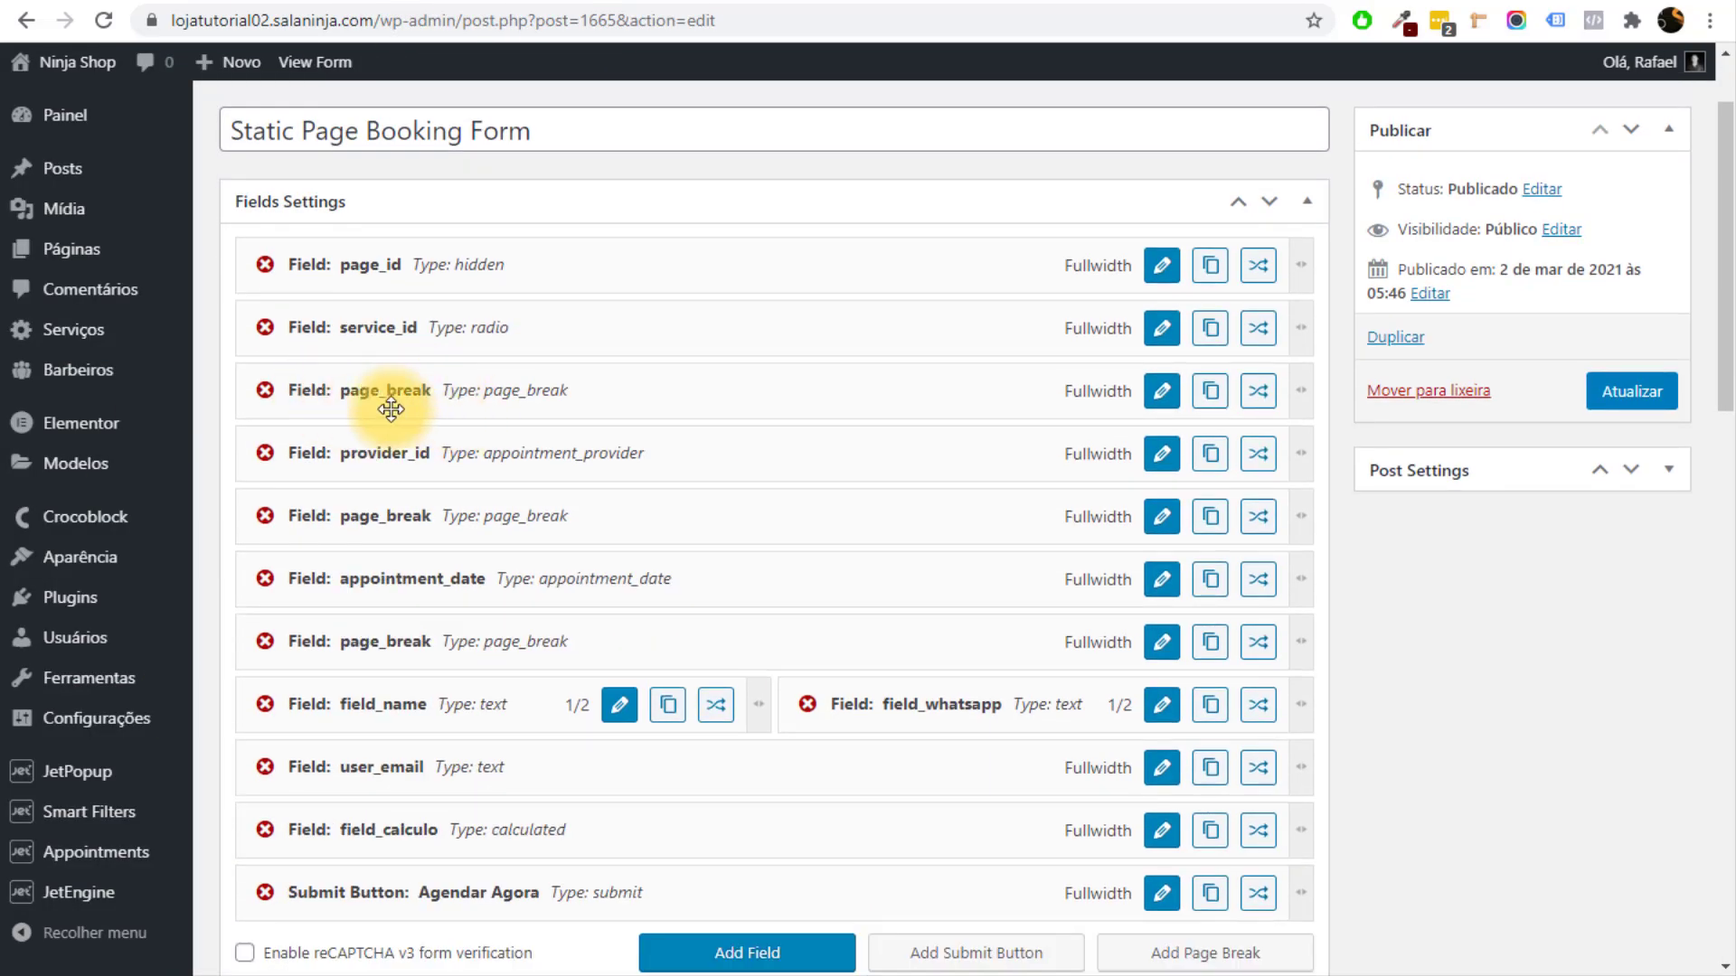
click(1161, 391)
scroll(632, 443, down, 3)
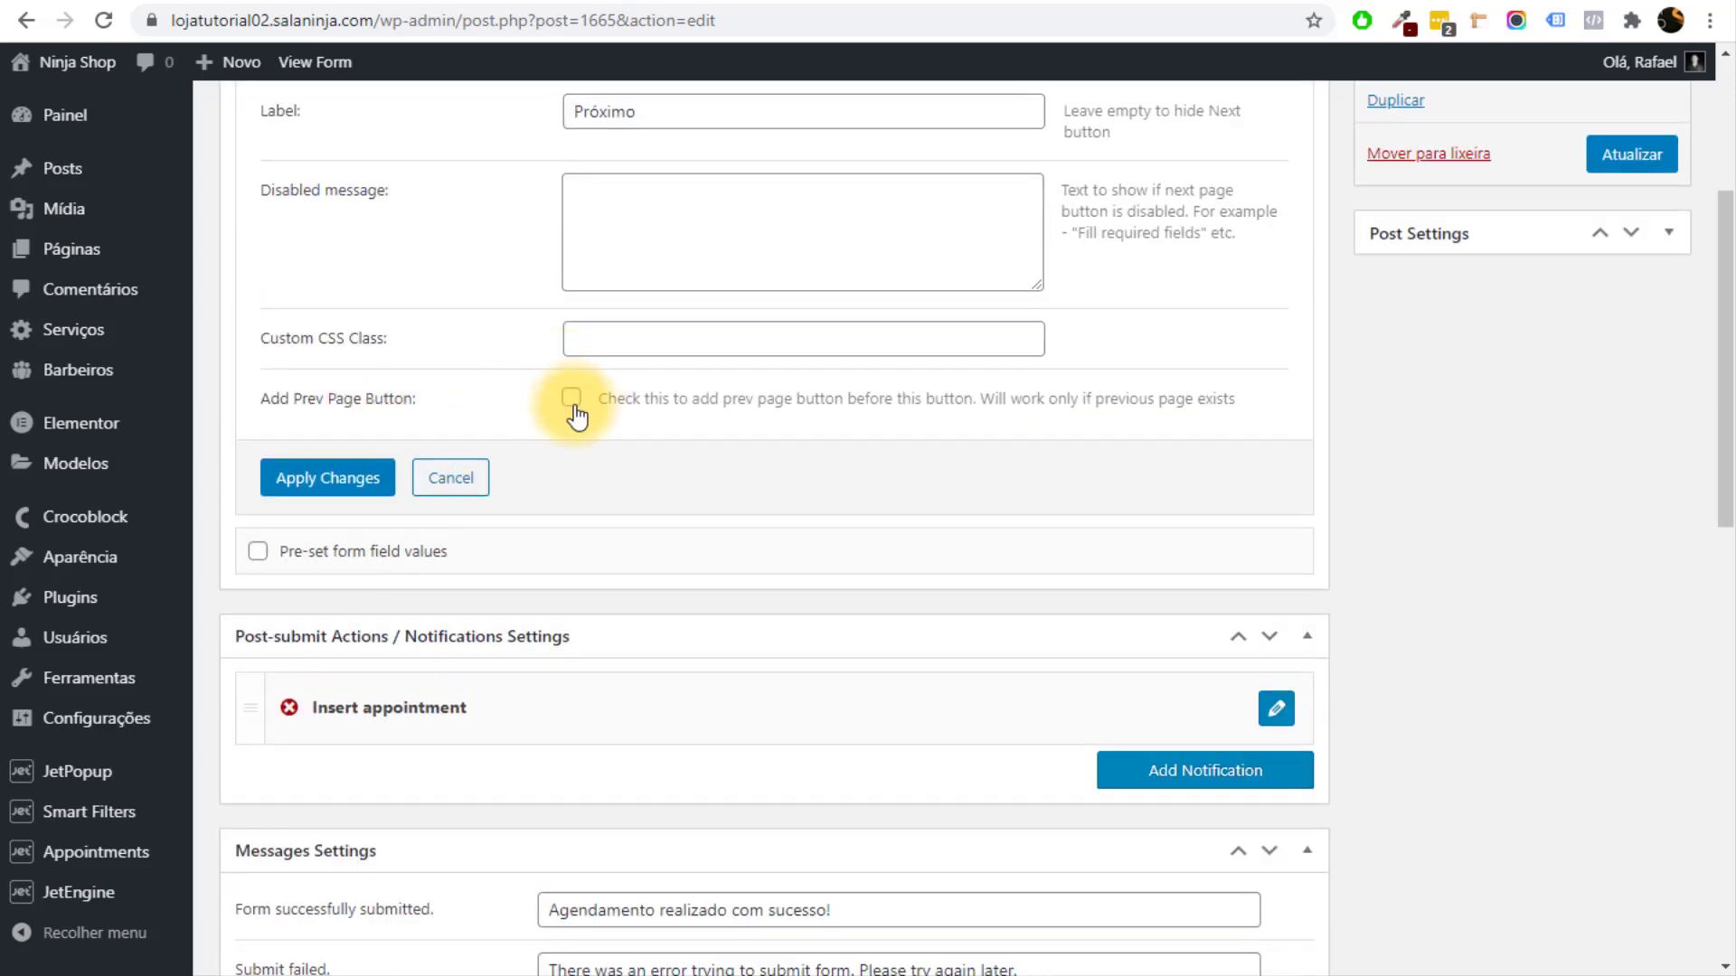
click(573, 405)
click(624, 464)
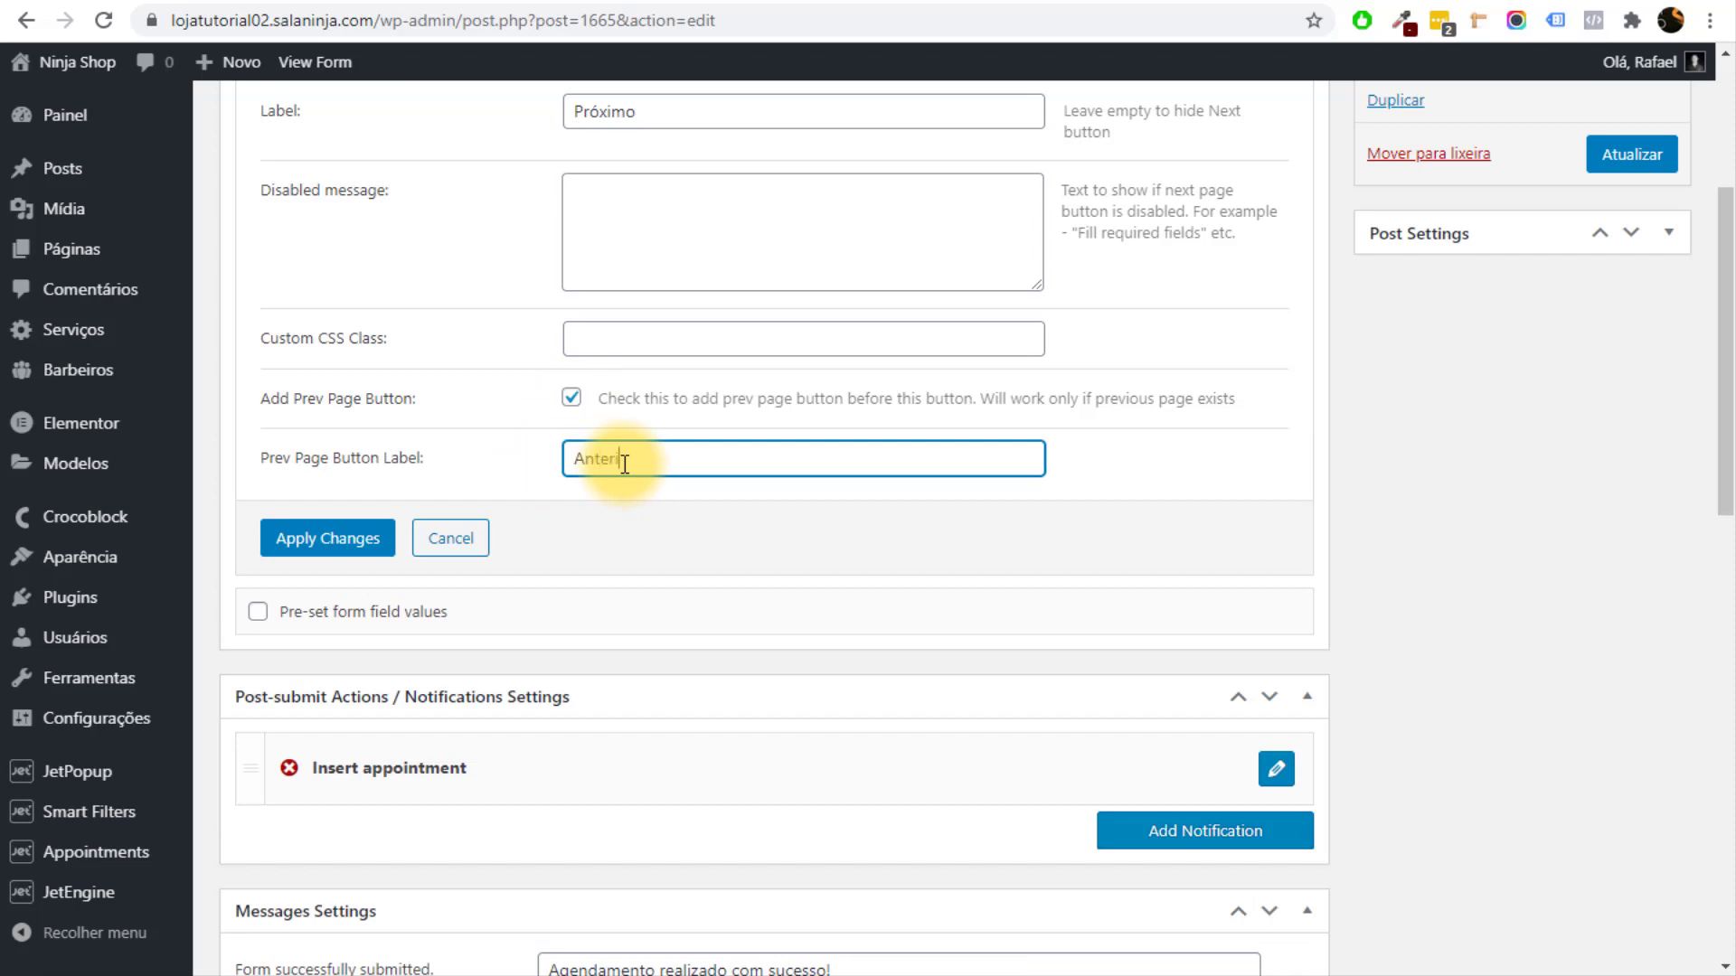
text(Volta)
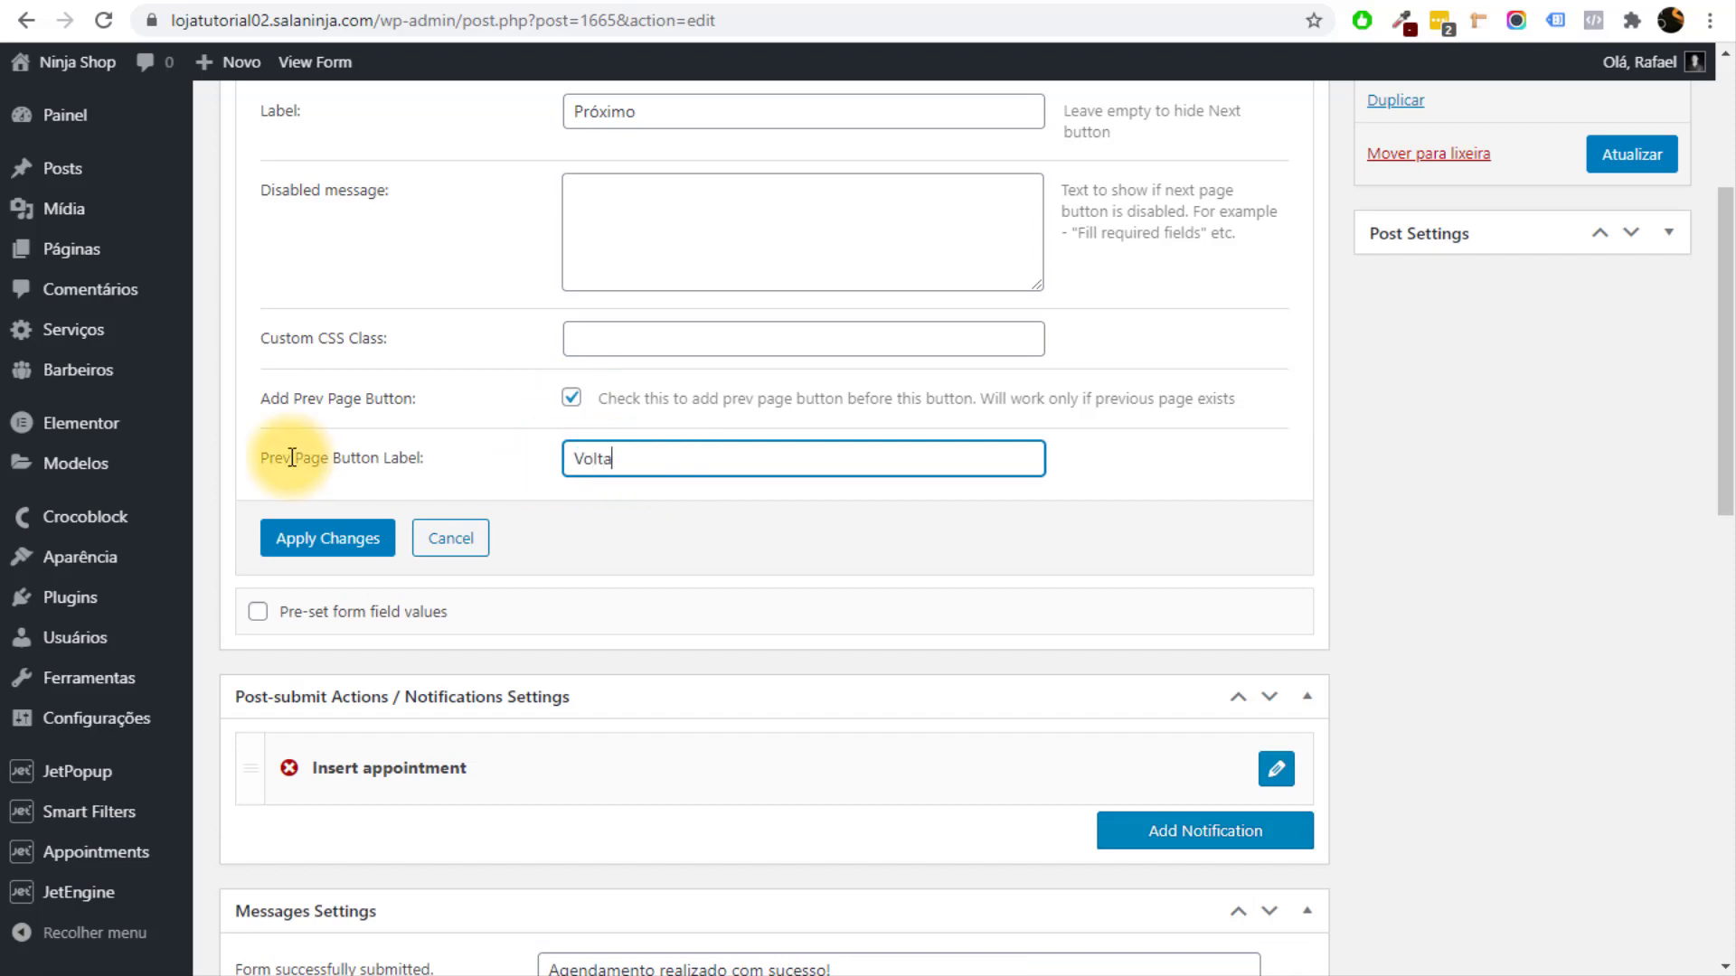
text(r)
double_click(638, 458)
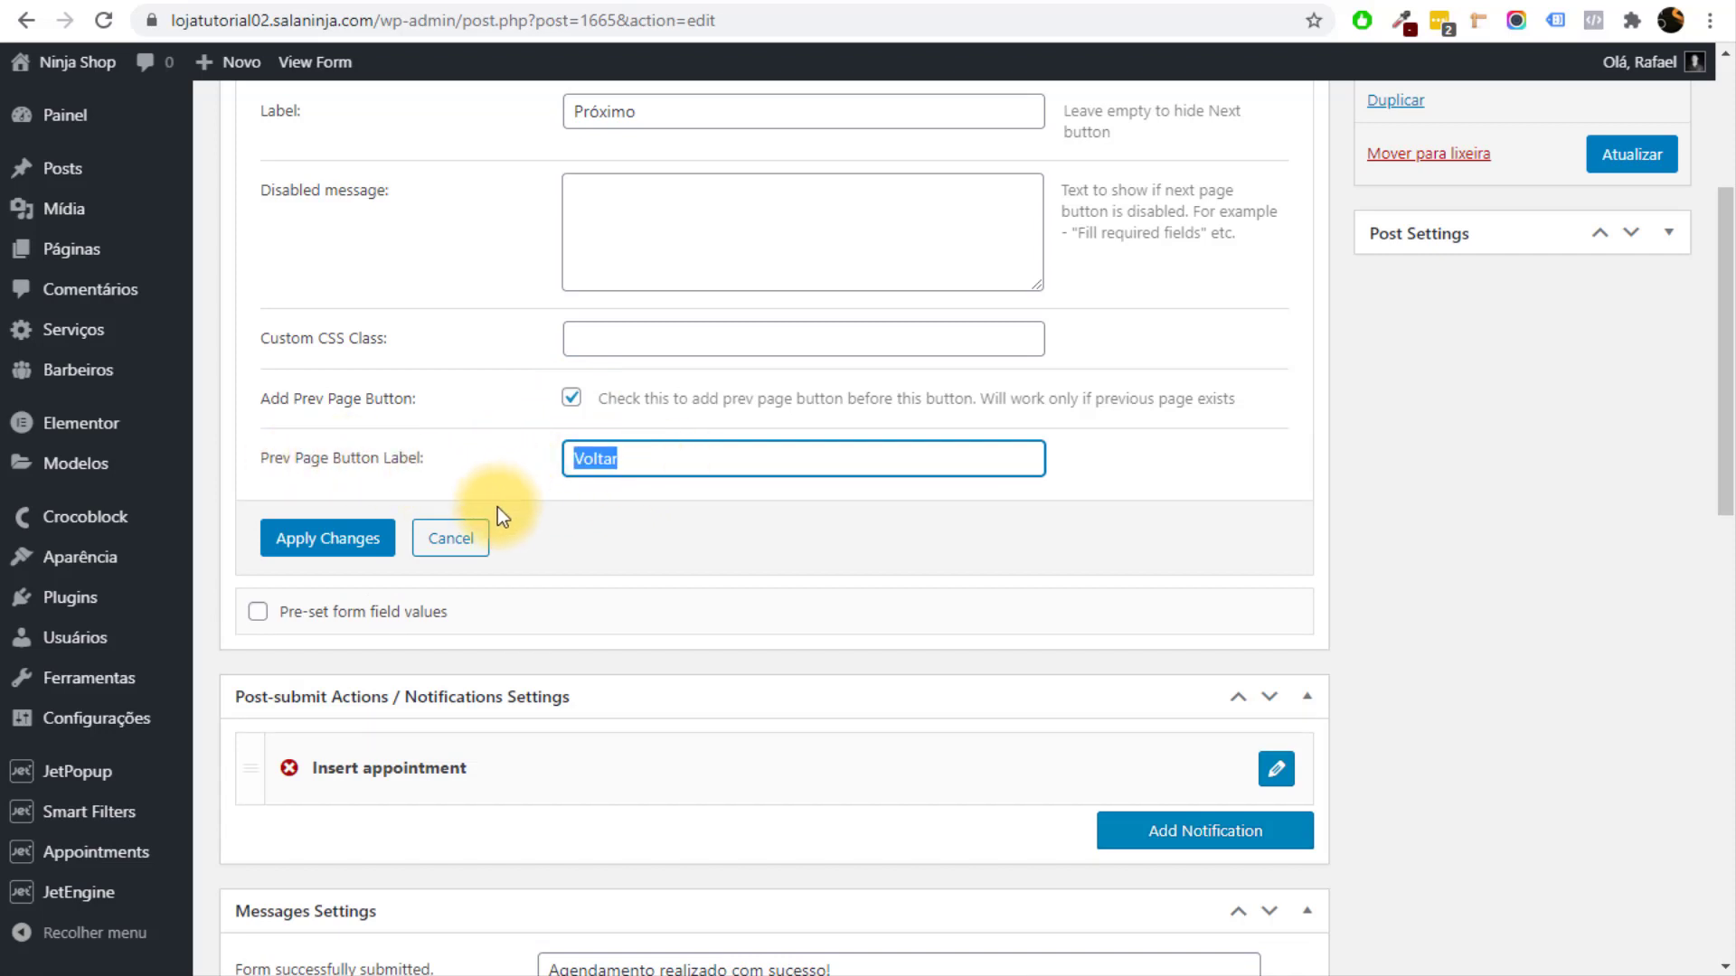
click(329, 540)
- Add a previous-page button labelled Voltar to the second page break
scroll(372, 295, up, 1)
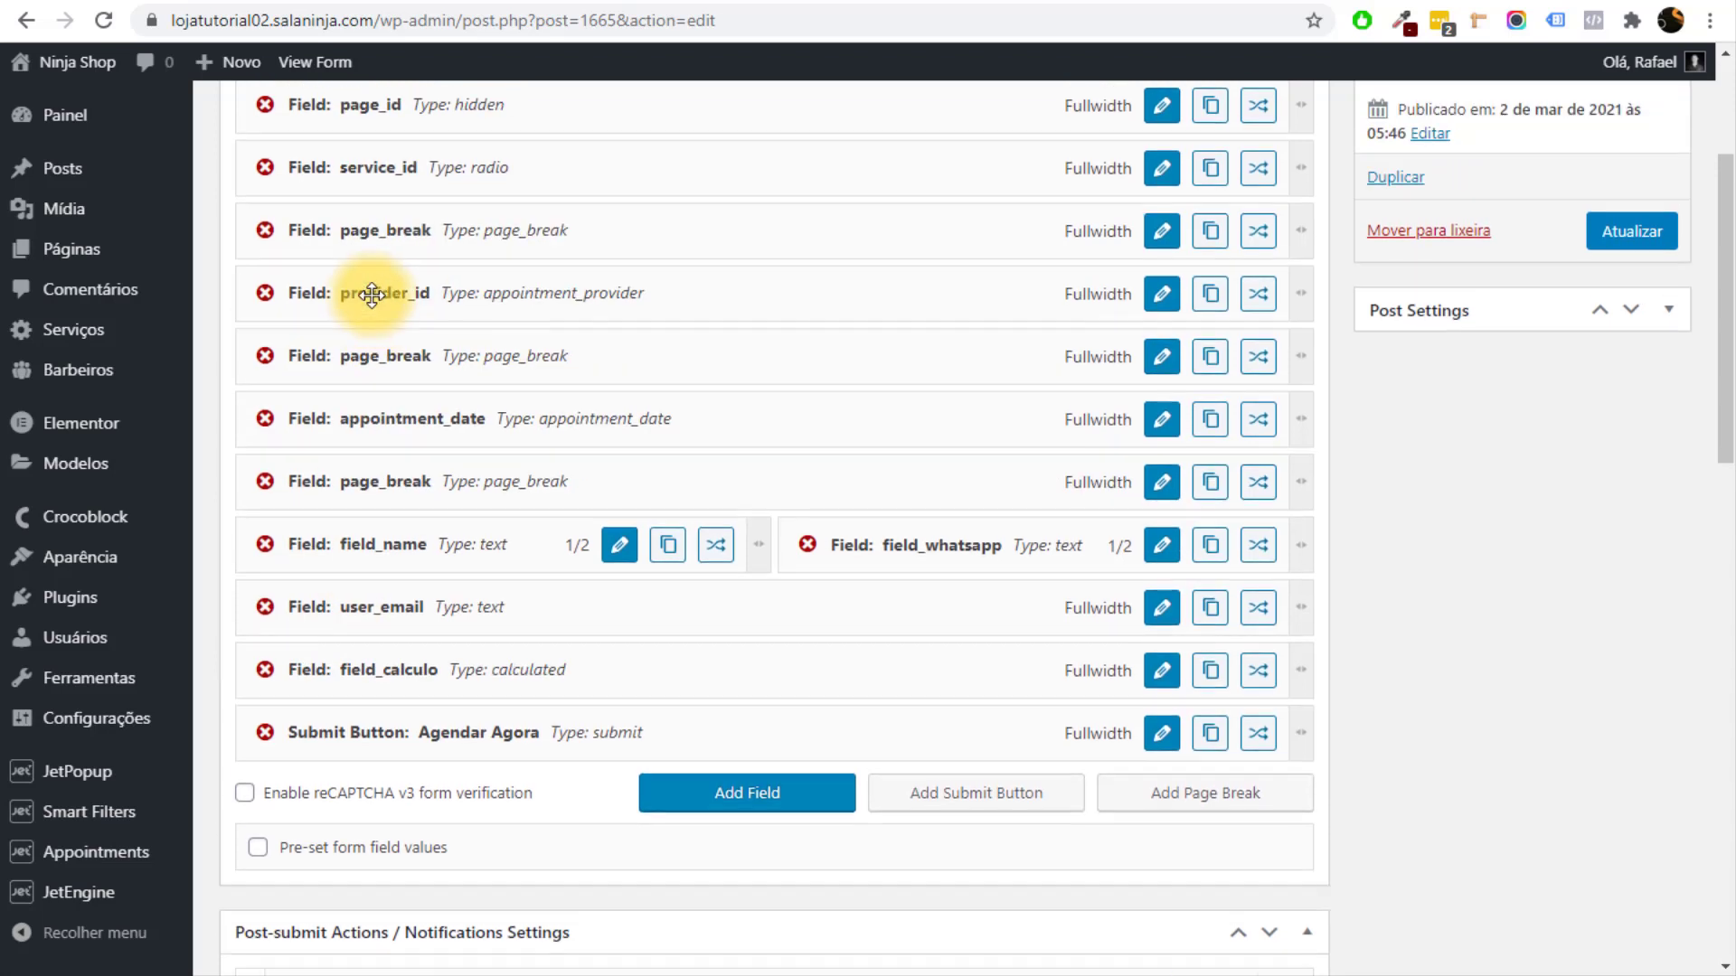
scroll(372, 295, up, 1)
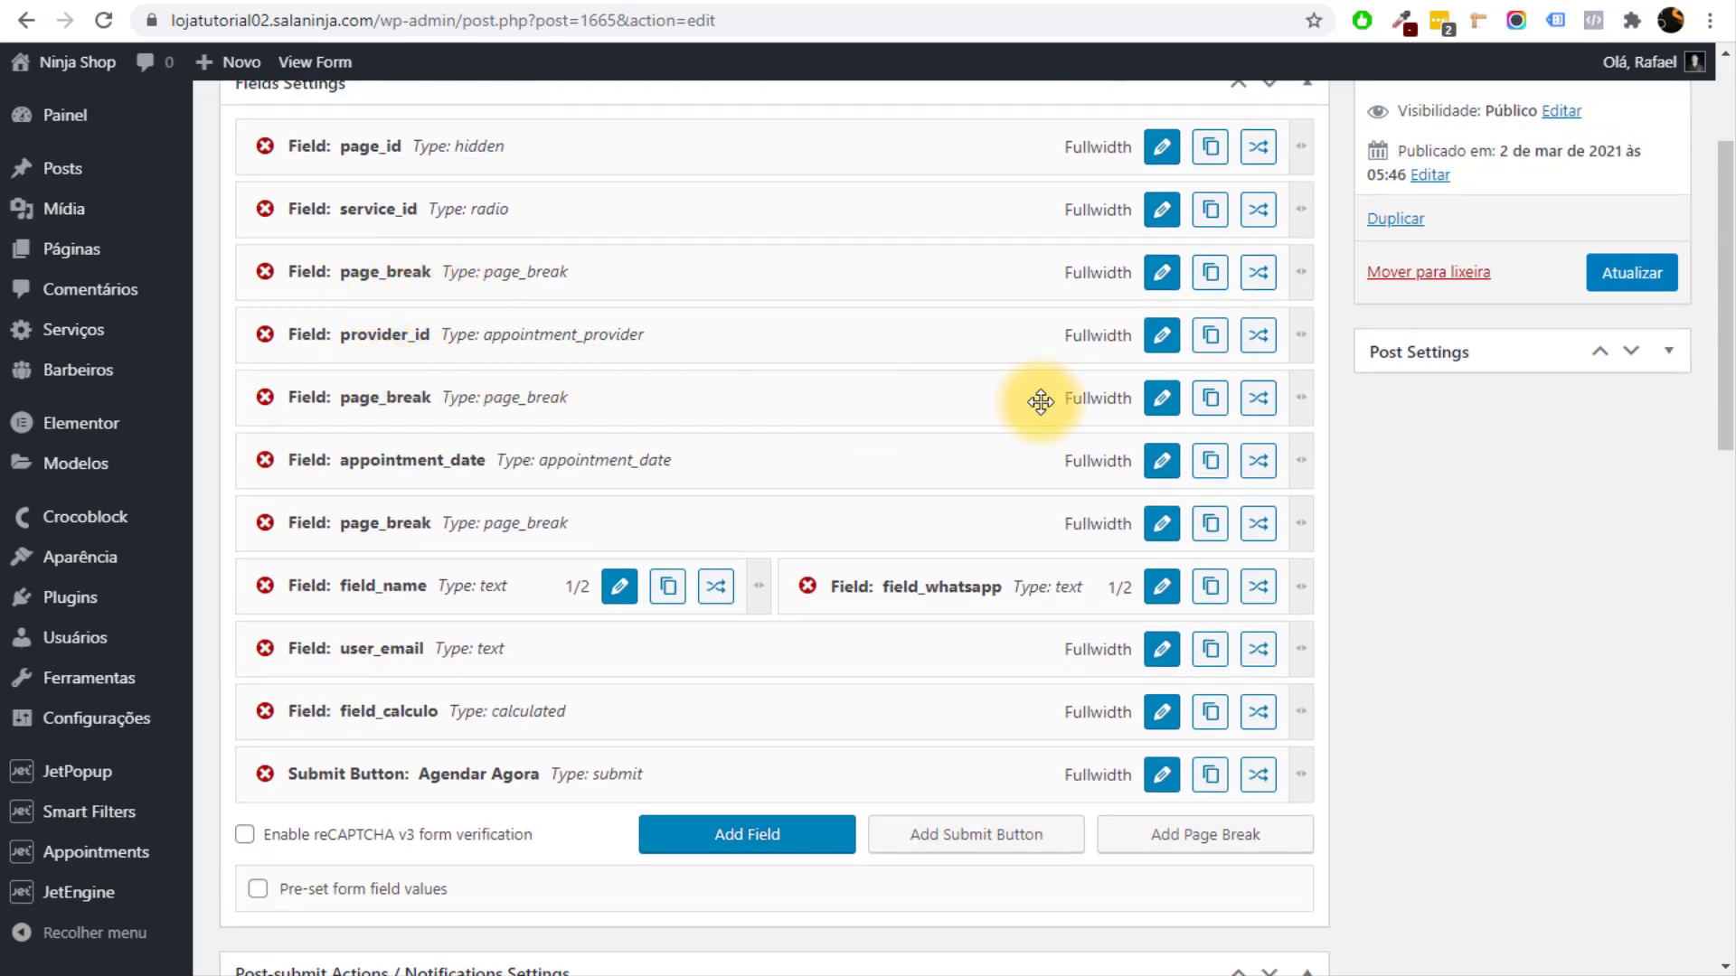
click(1161, 398)
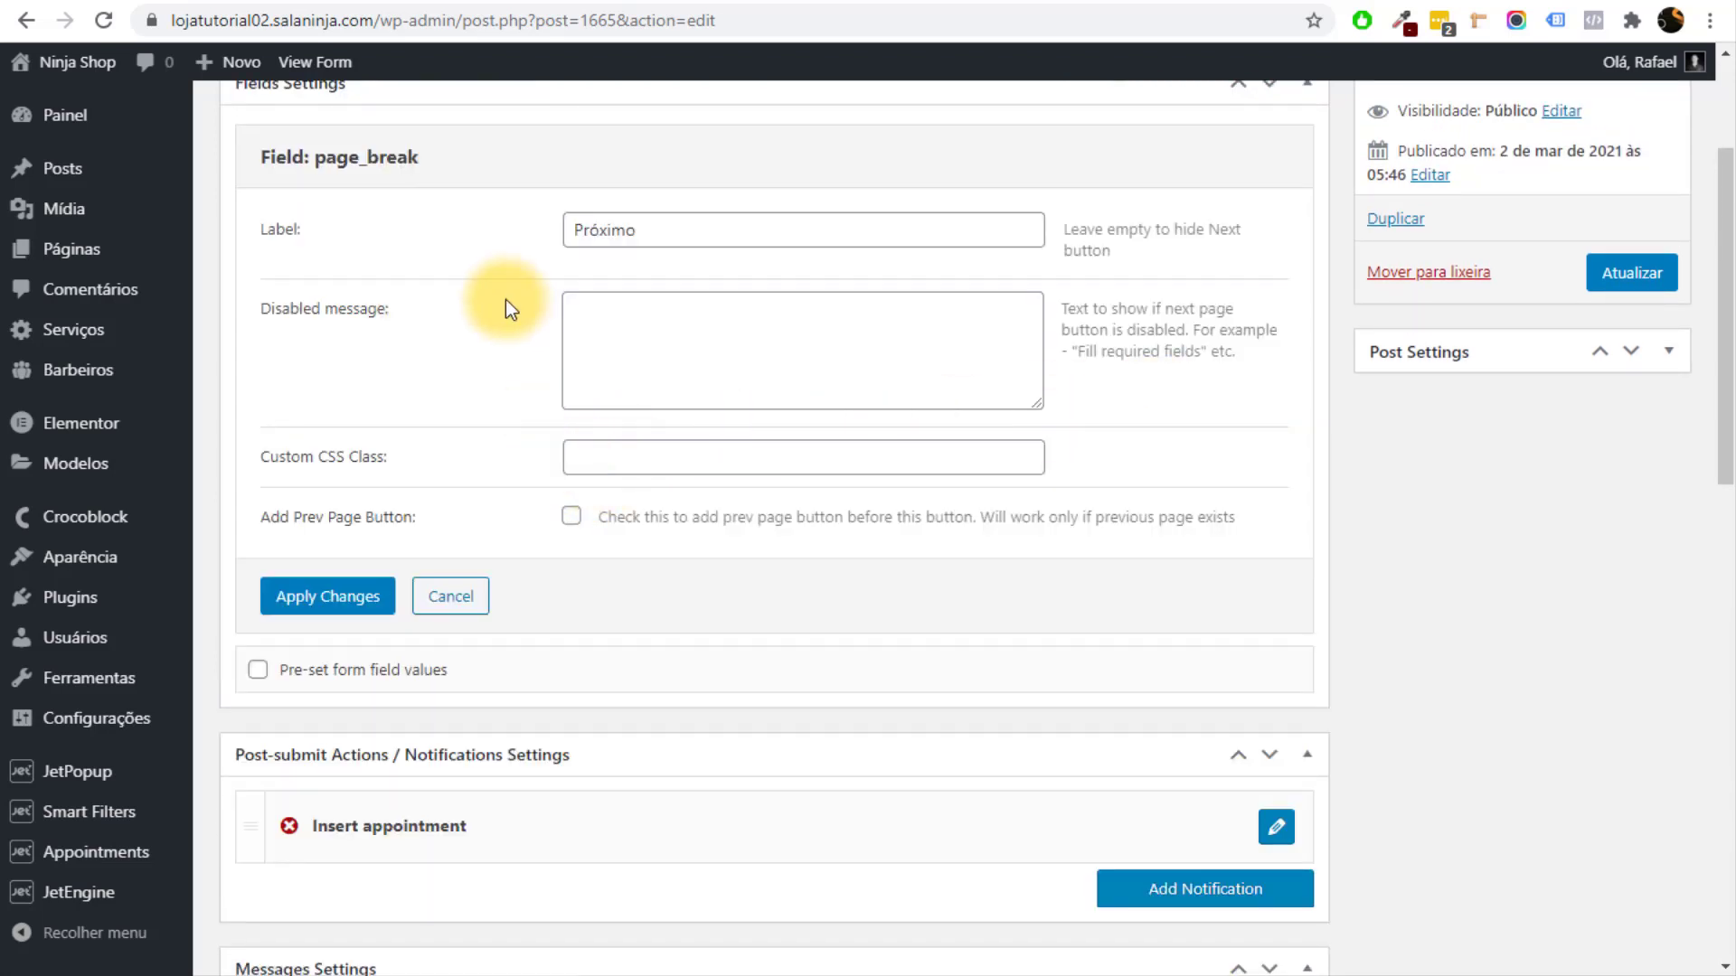
click(572, 515)
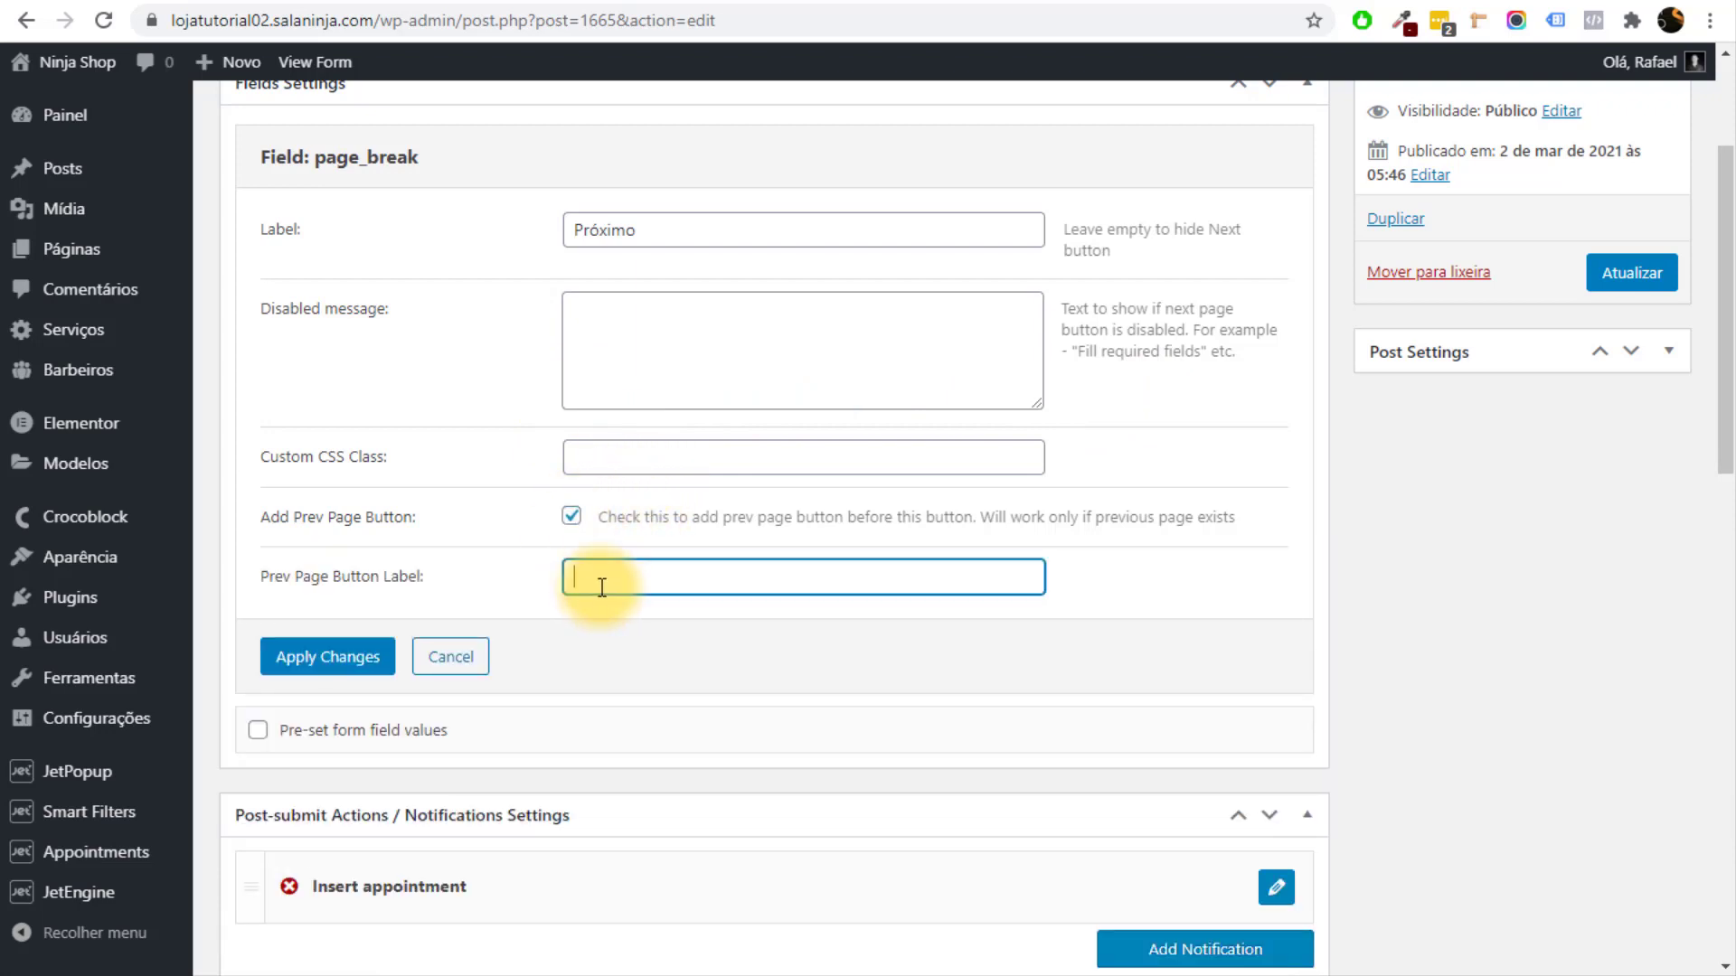
text(Voltar)
click(336, 656)
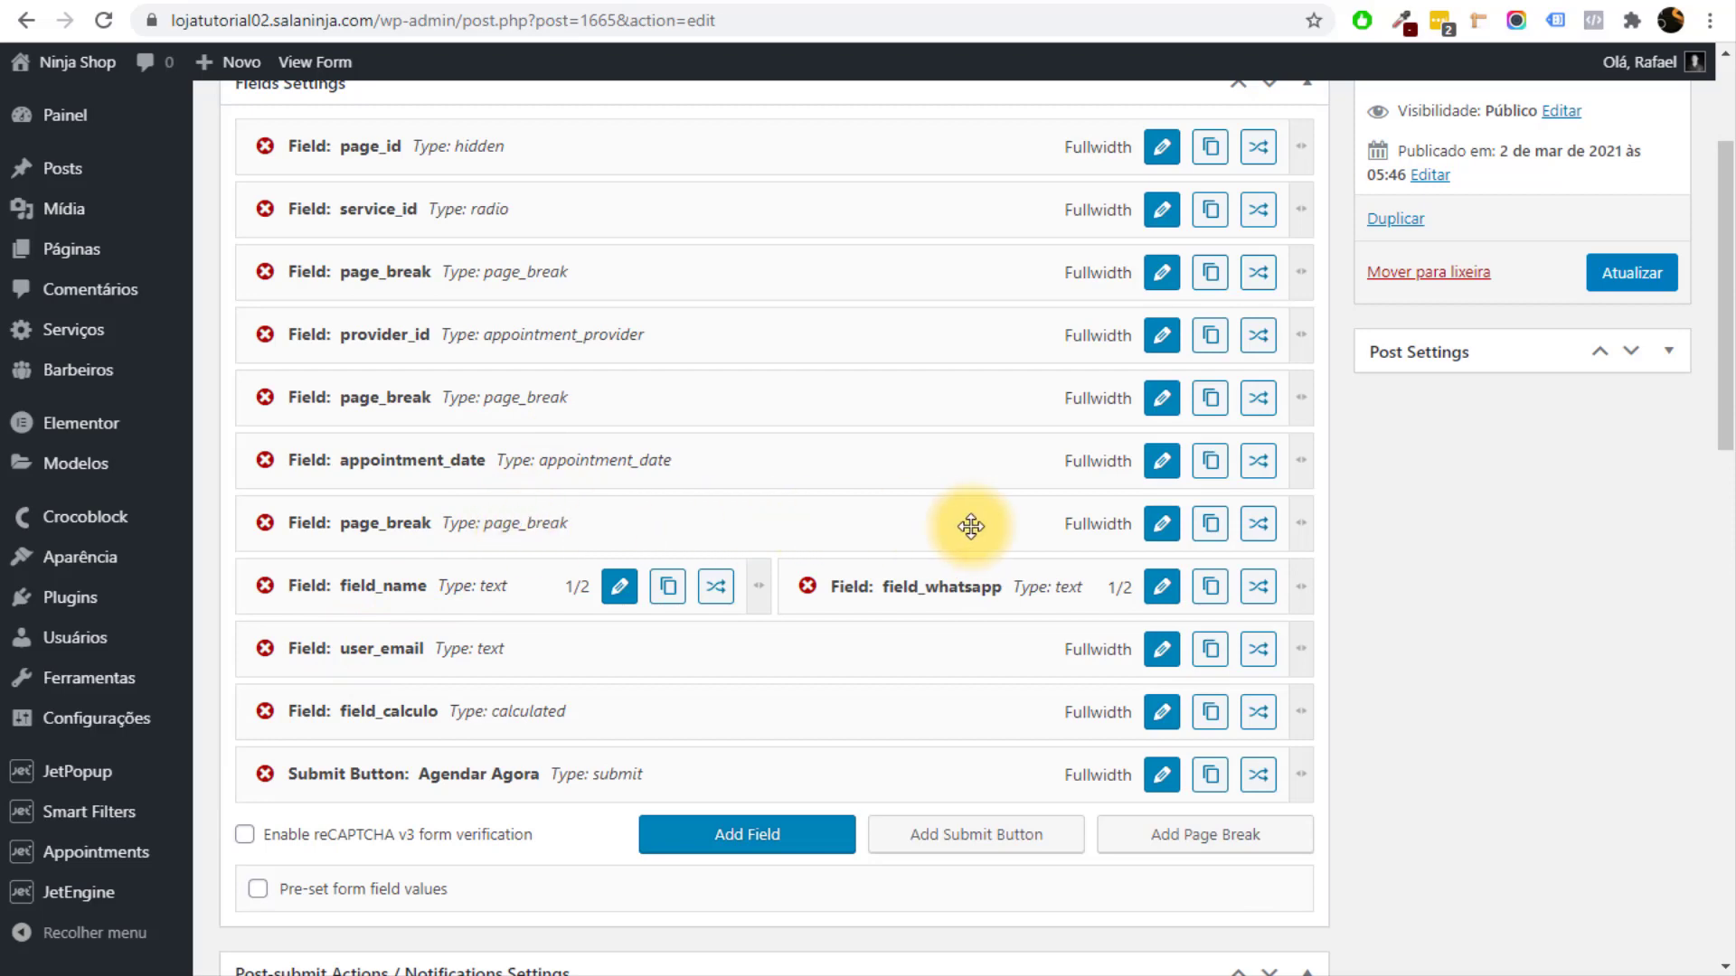
- Add a Voltar previous-page button to the third page break and update the form
click(1162, 523)
click(573, 520)
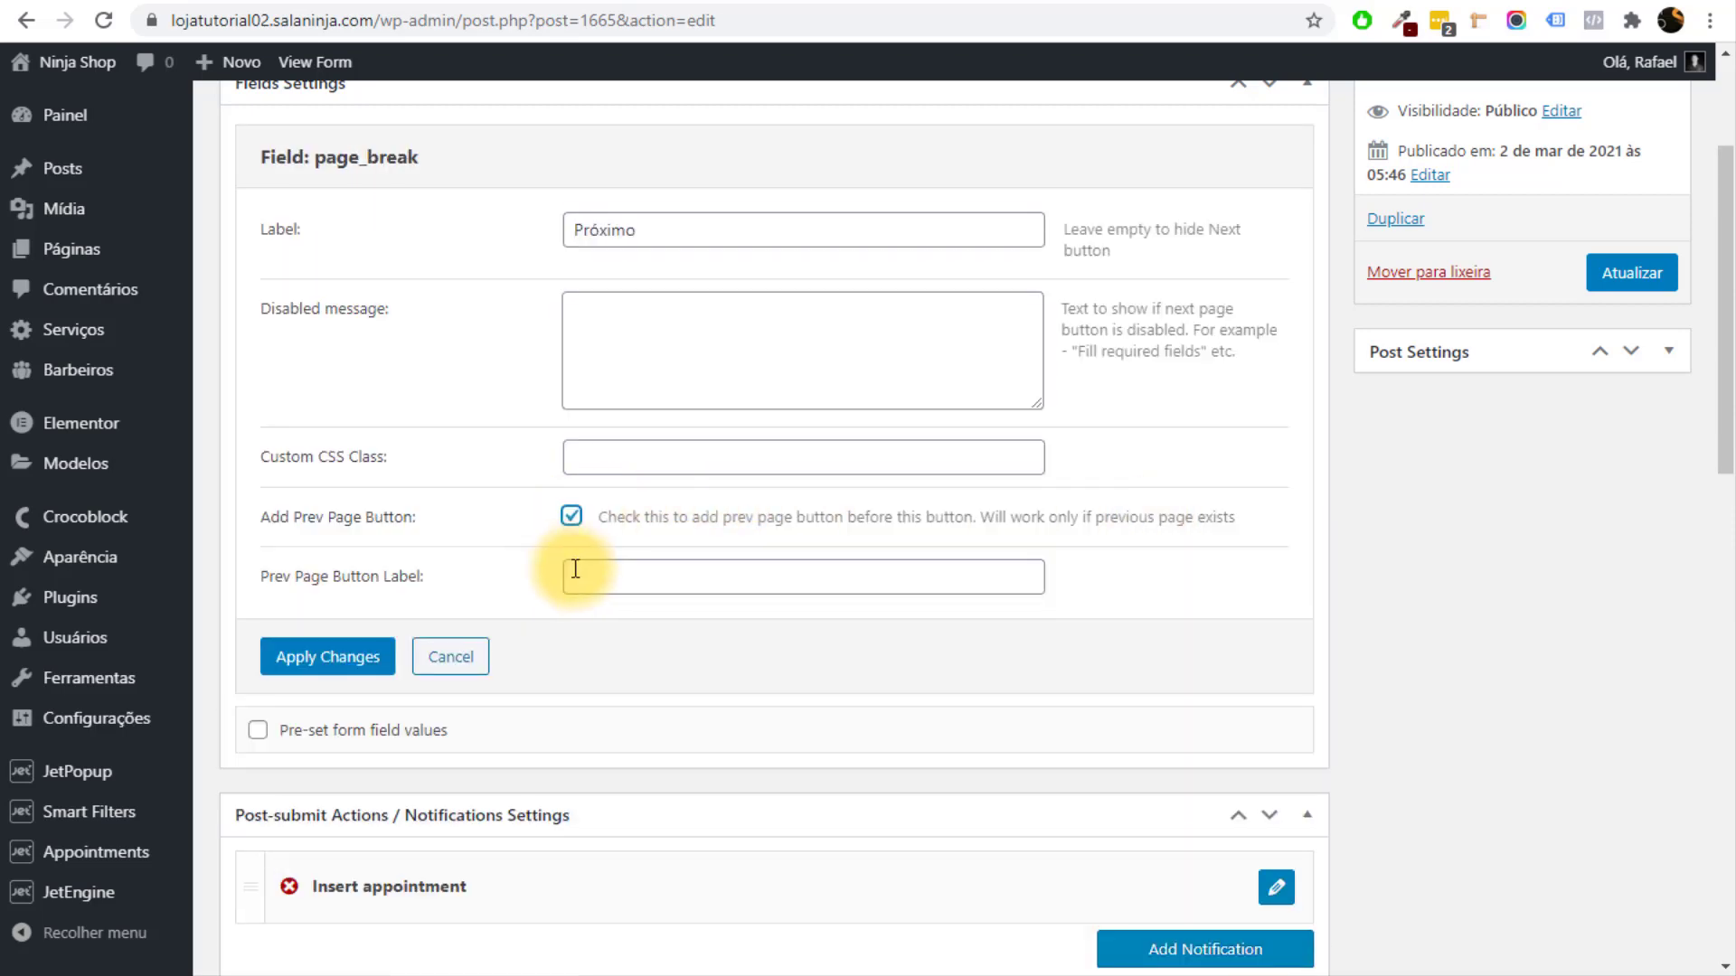
click(624, 577)
text(Voltar)
click(342, 667)
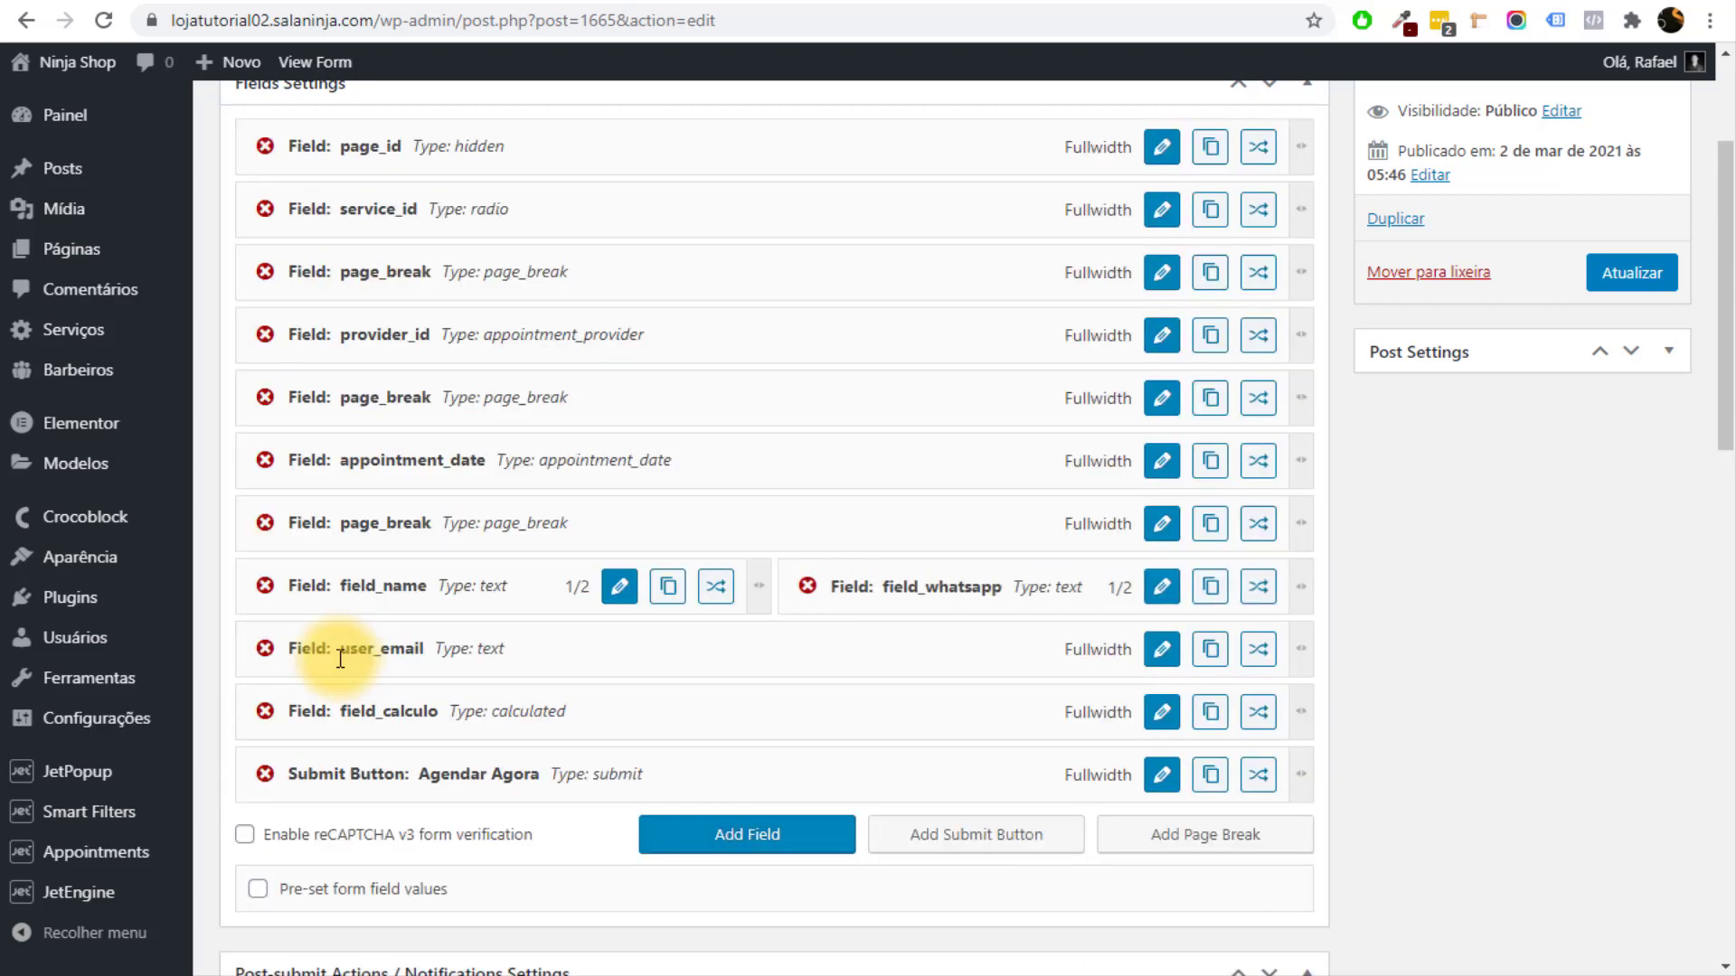
click(1623, 274)
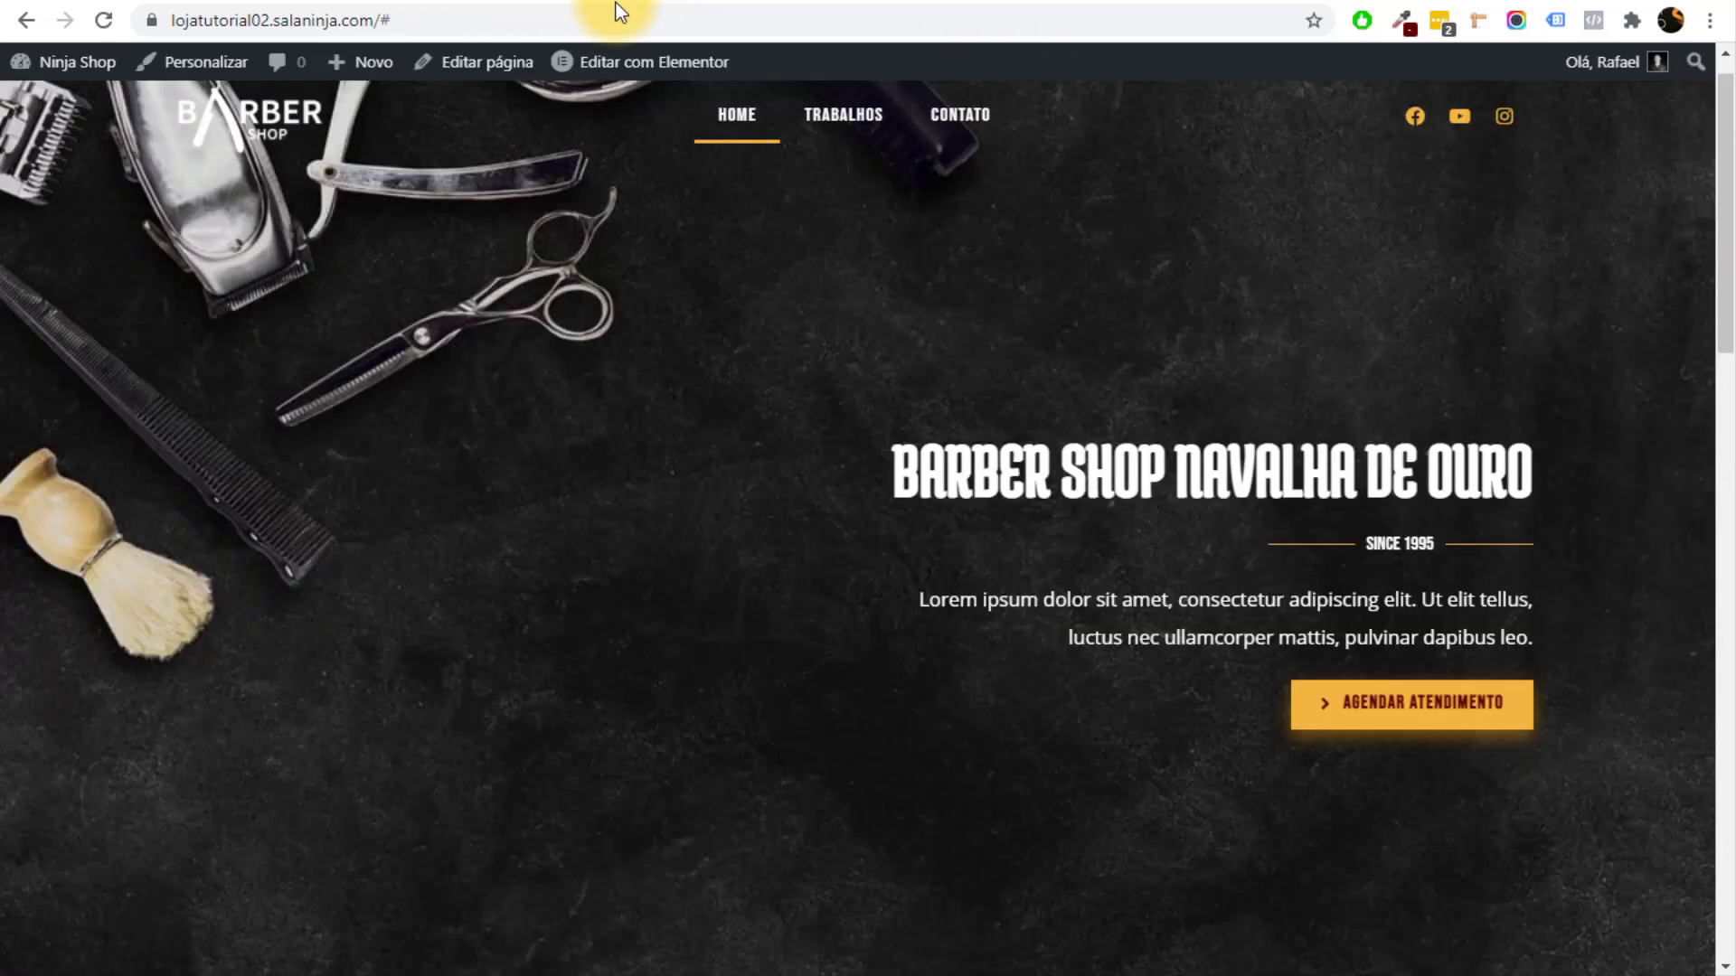
- On the front page, choose Aparar Barba, go forward, back with Voltar, forward again, then close the popup
click(586, 13)
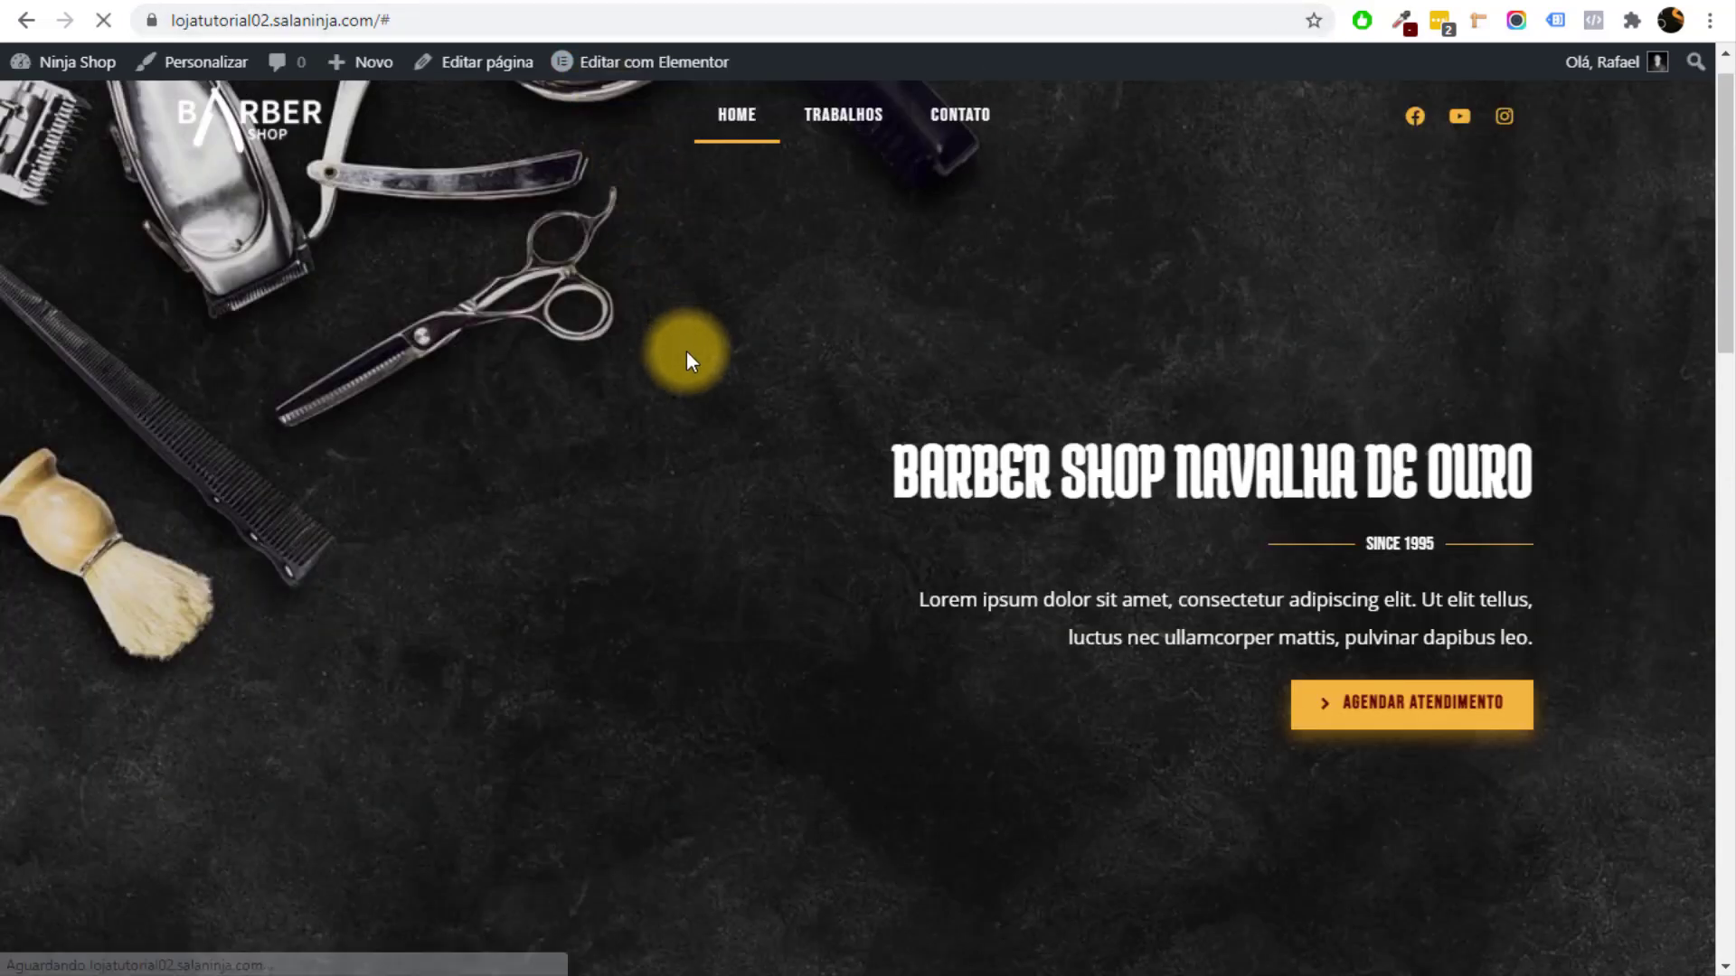
click(1361, 724)
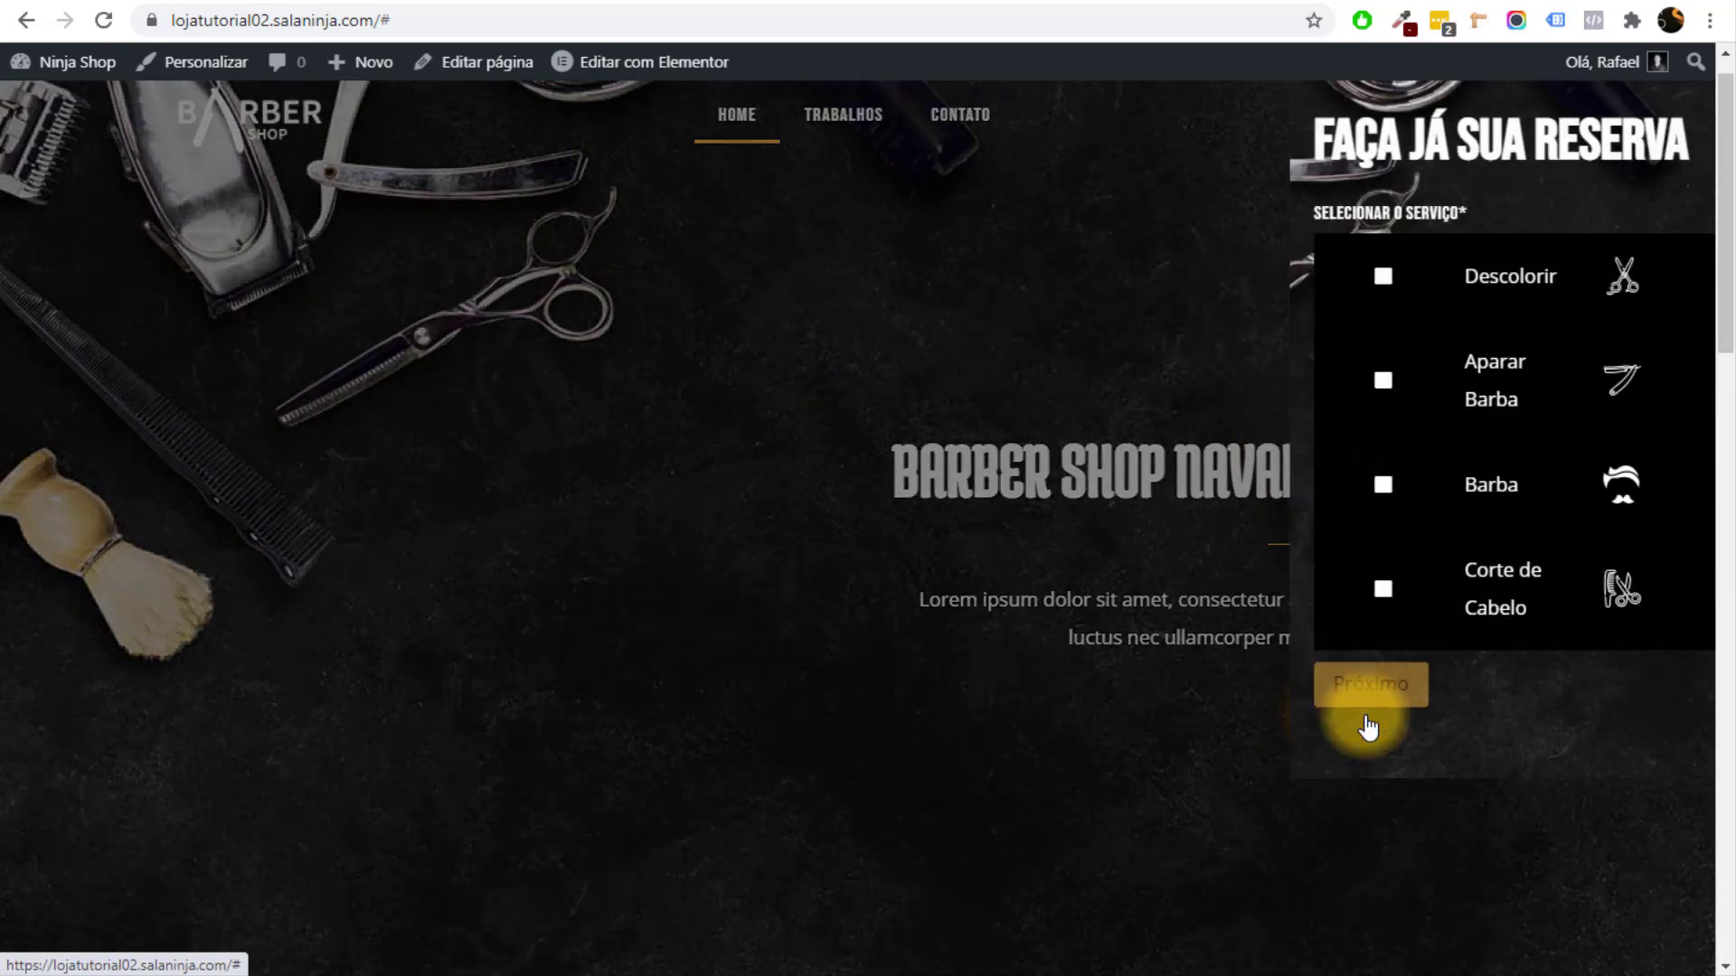
click(1205, 378)
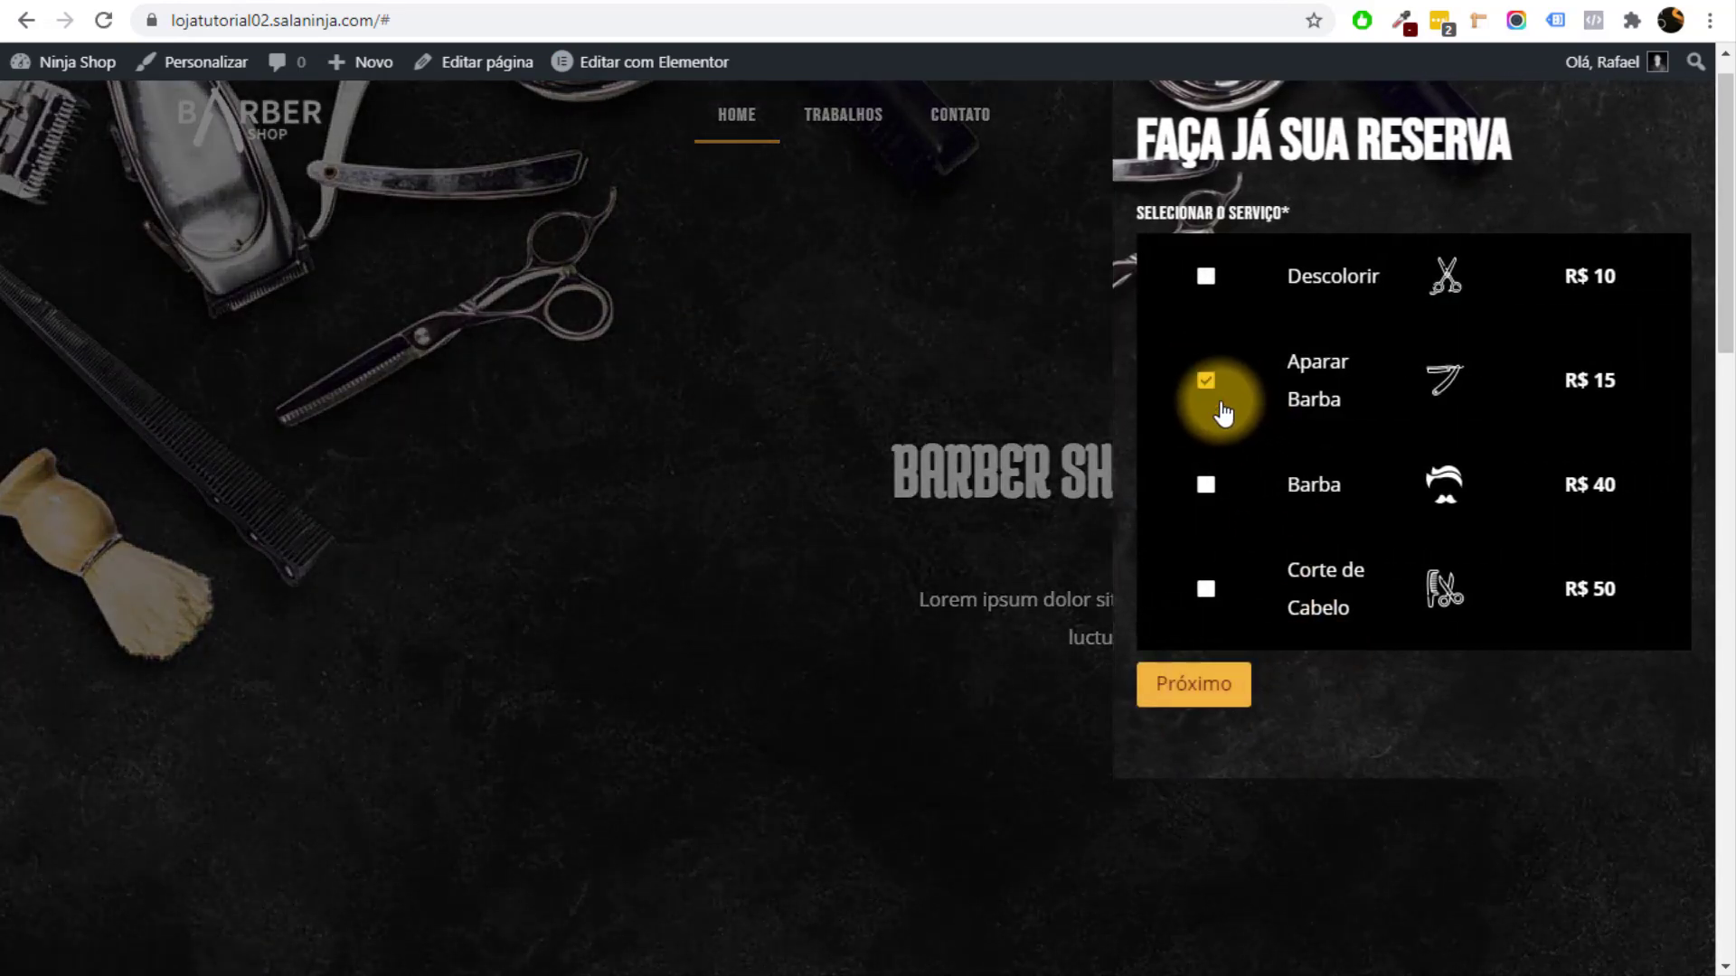
click(1222, 694)
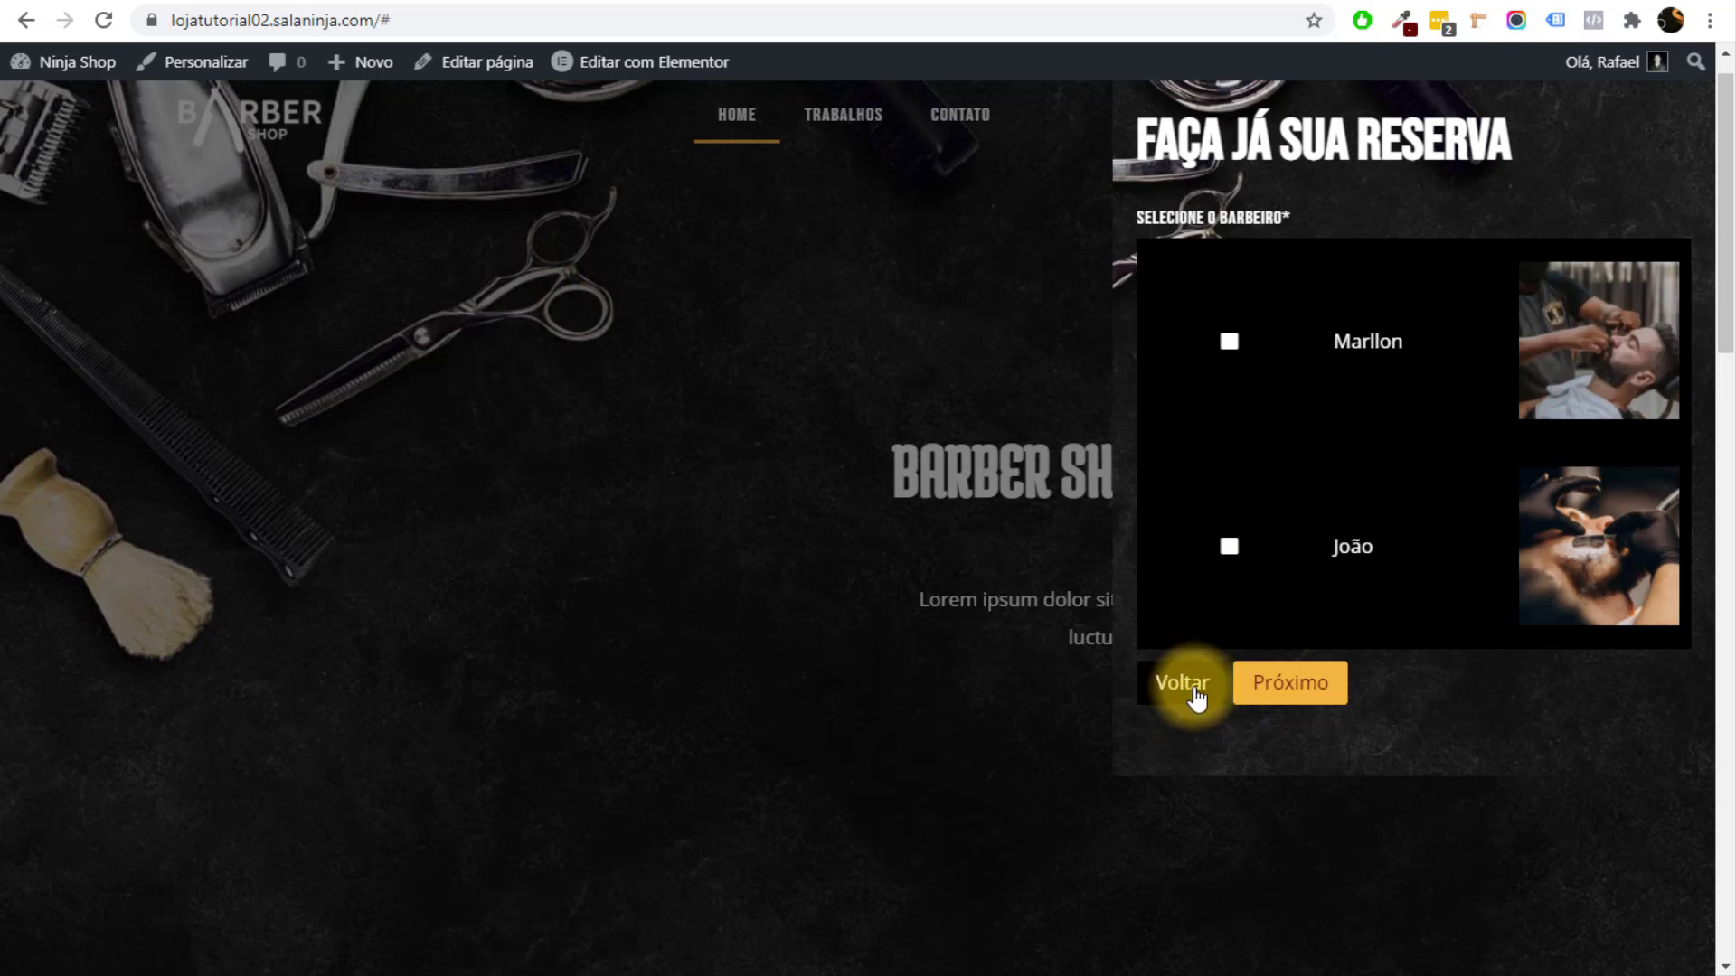
click(1198, 696)
click(1187, 698)
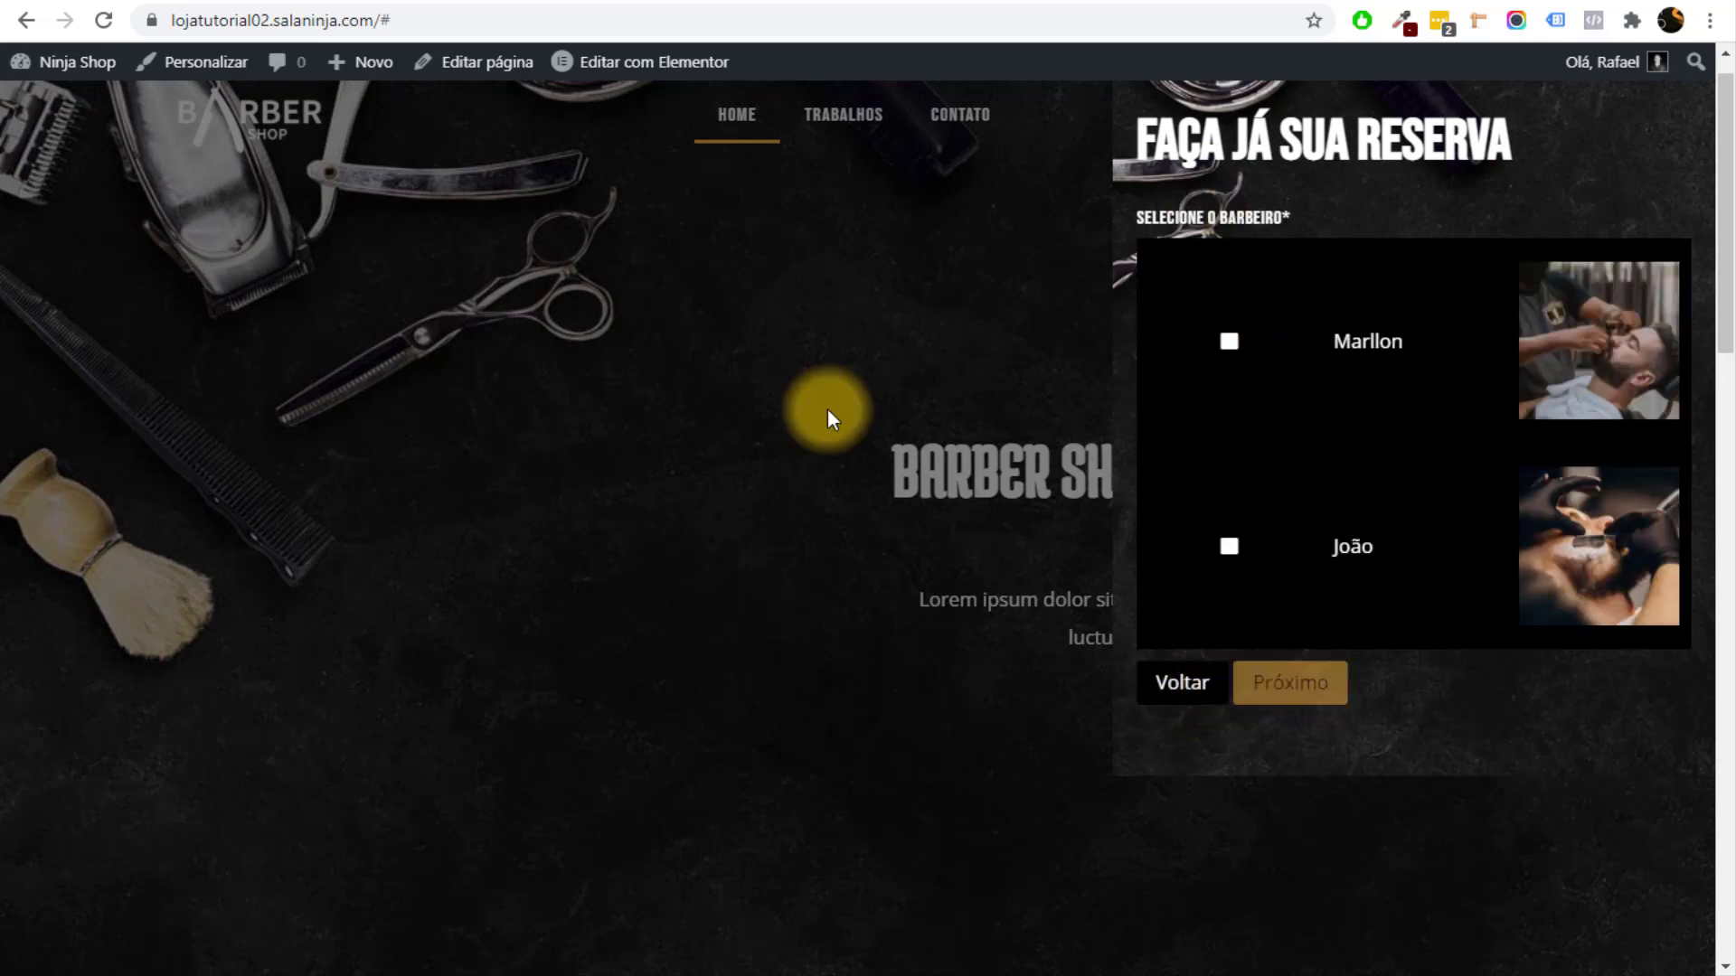
click(800, 392)
key(ctrl+Tab)
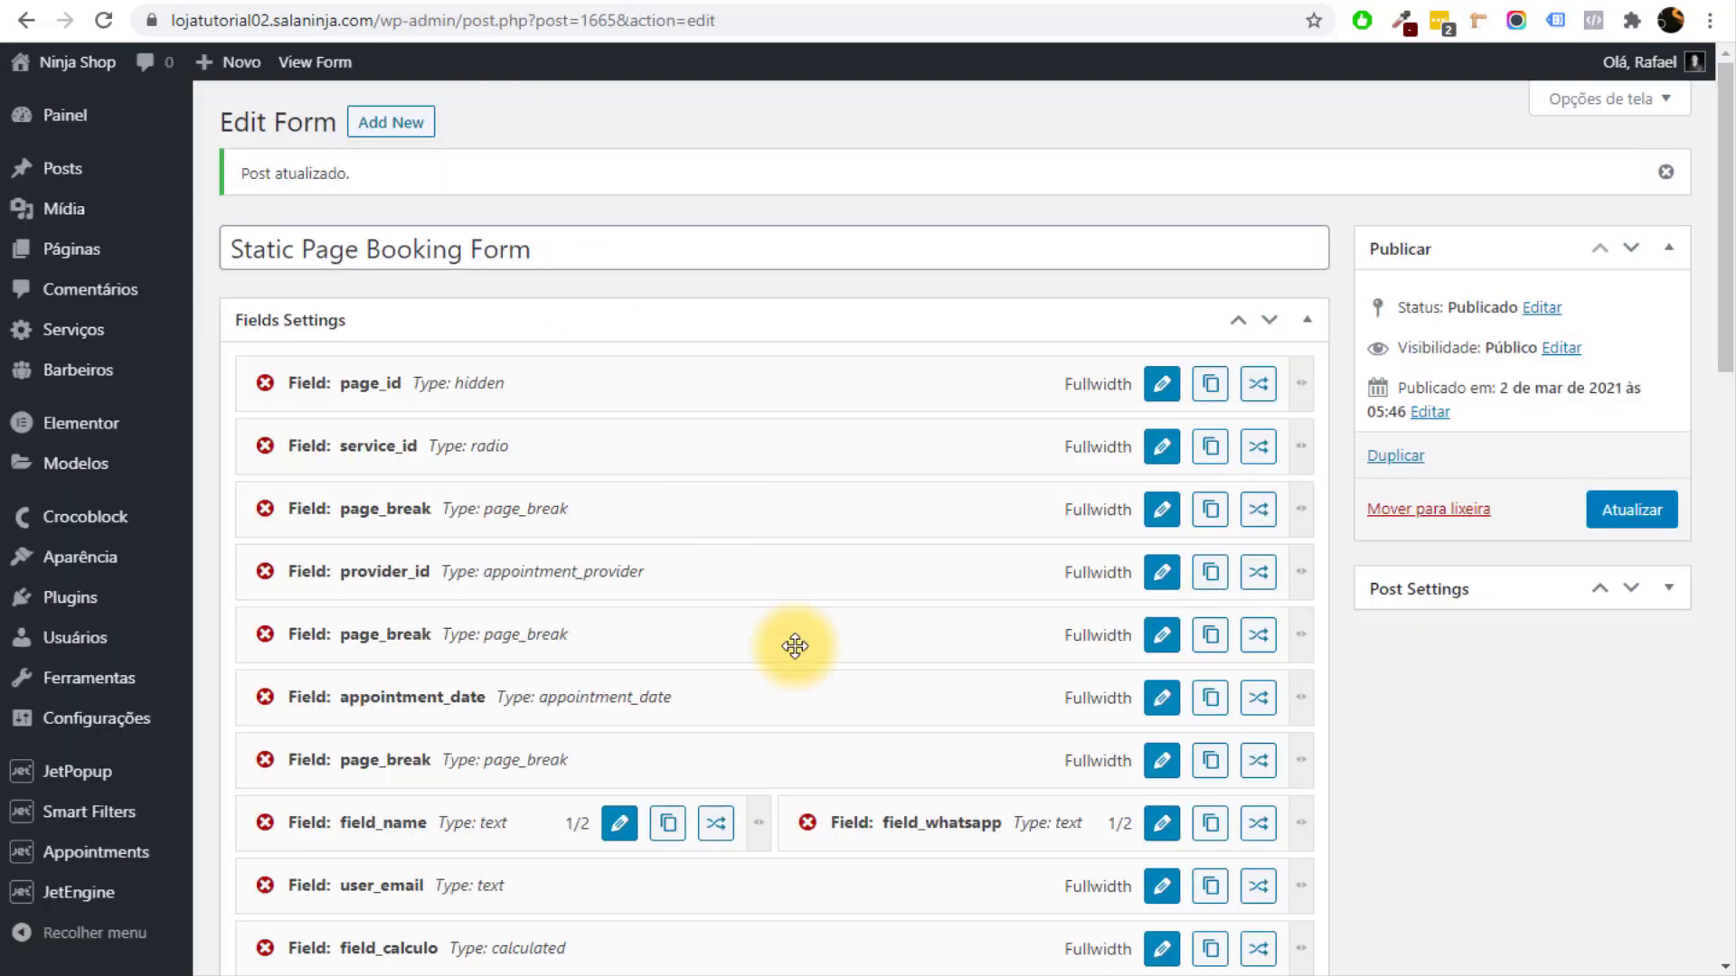
key(alt+Tab)
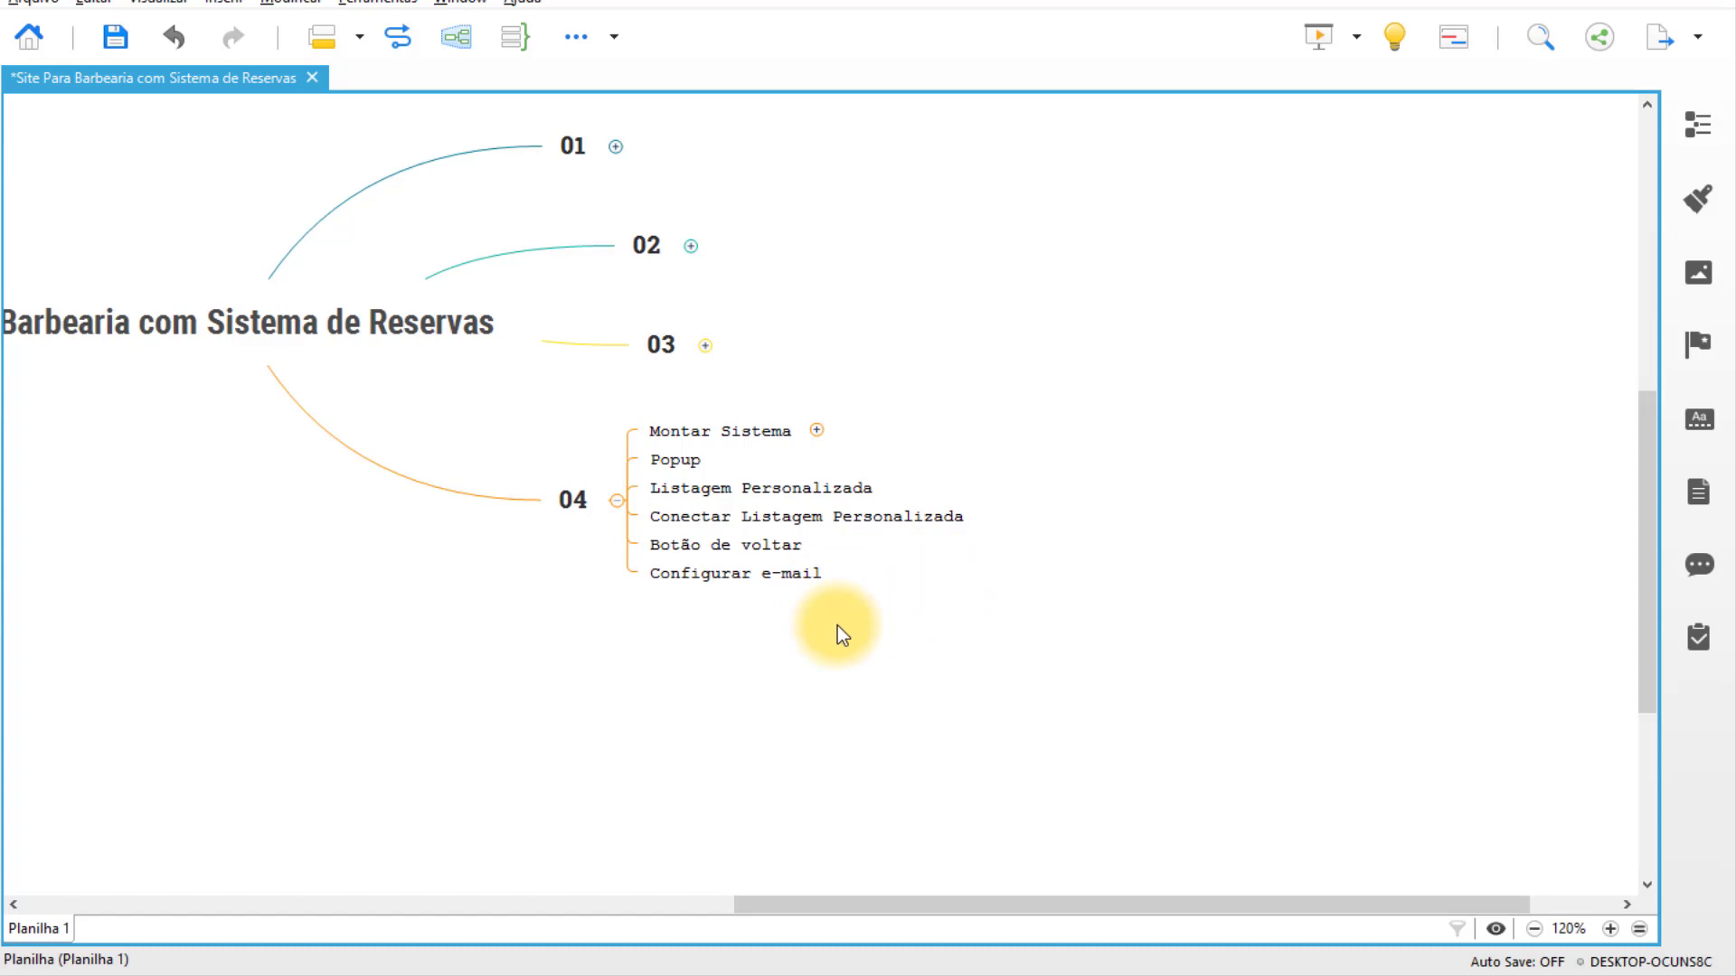
drag(837, 625, 1046, 817)
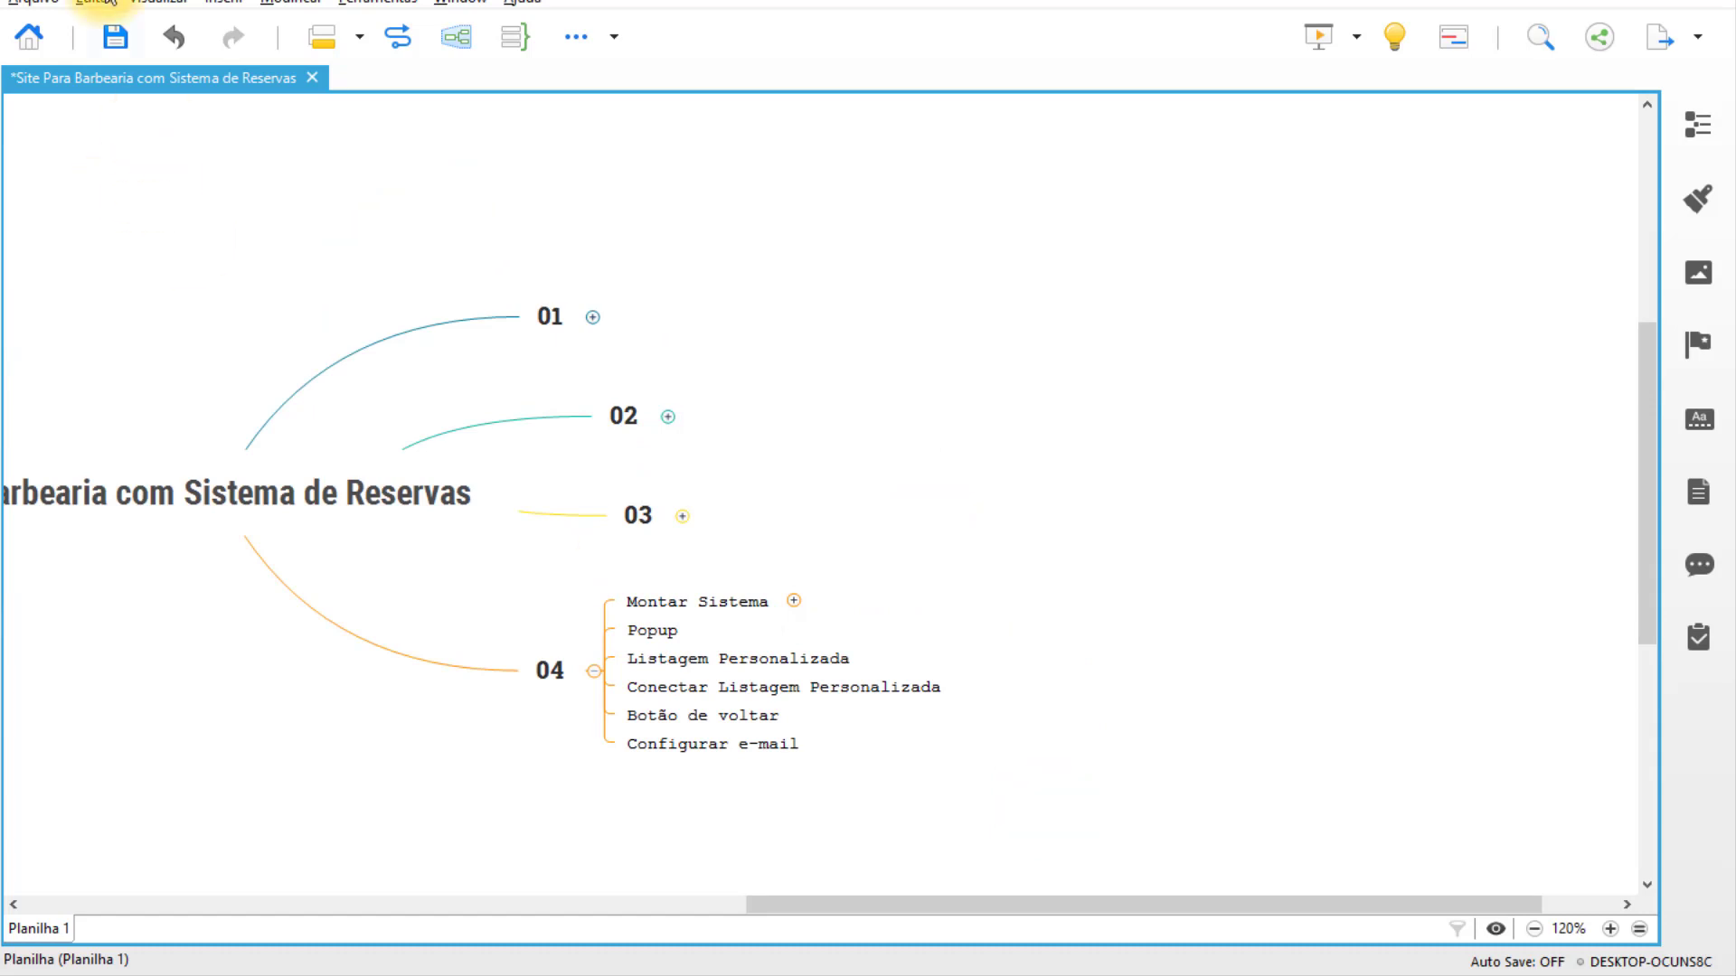
click(696, 971)
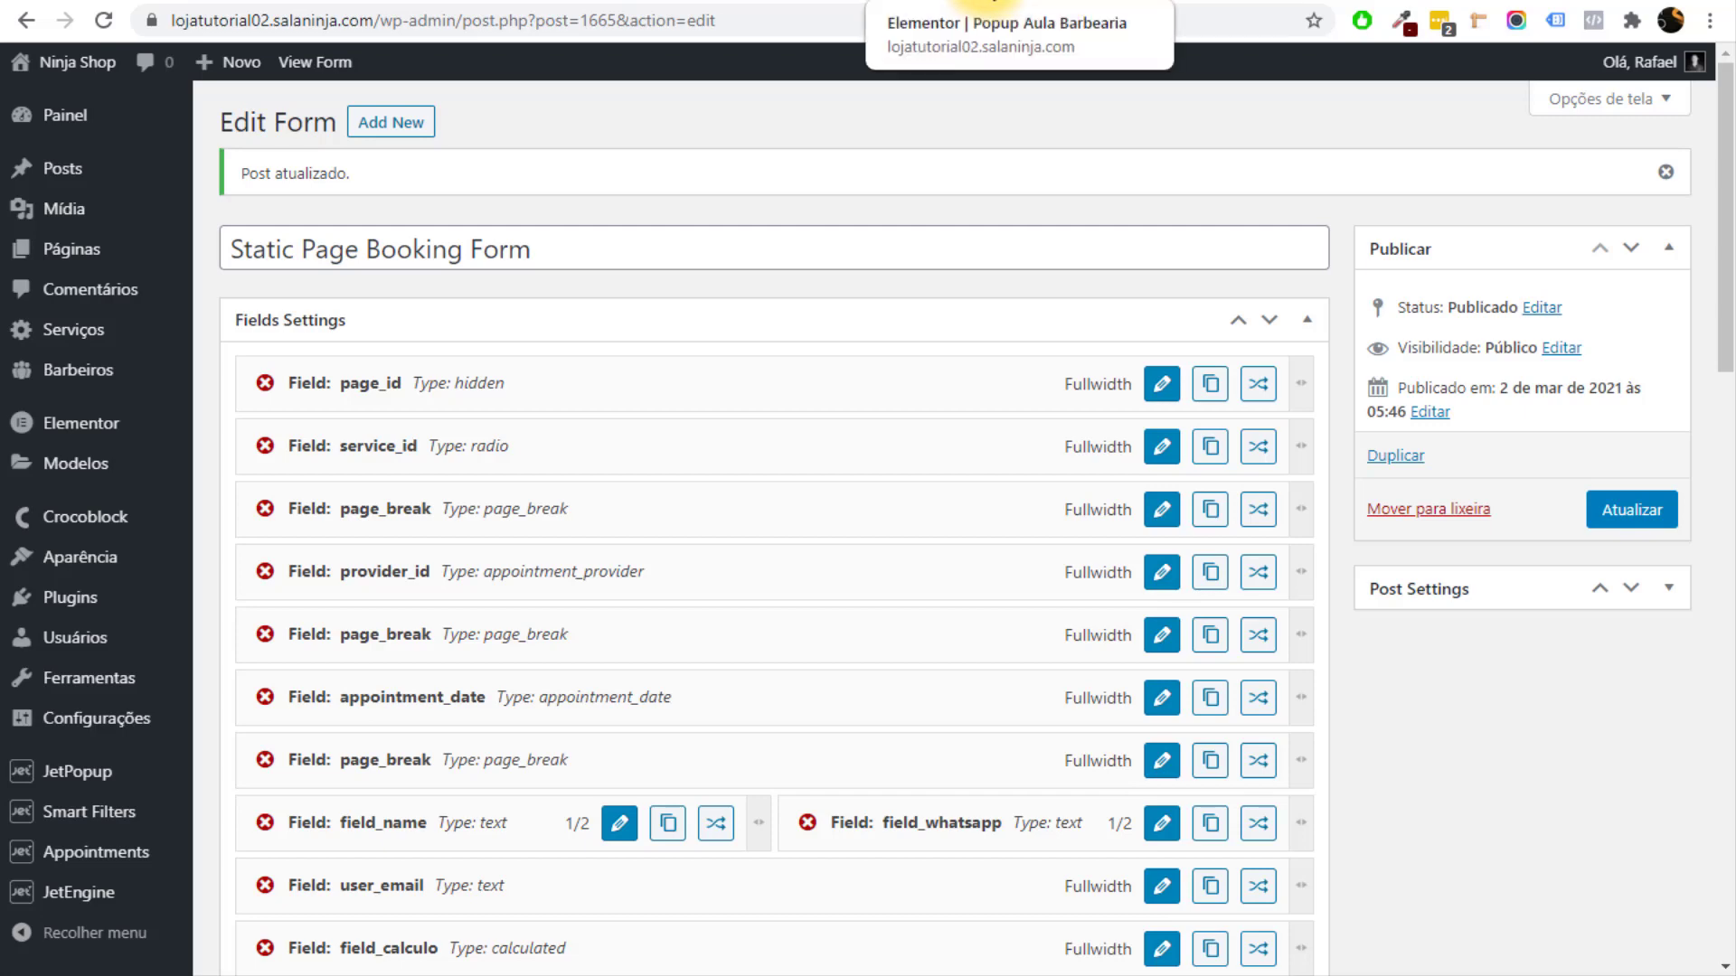
- Add a Send Email notification that sends to a custom email address
scroll(949, 431, down, 10)
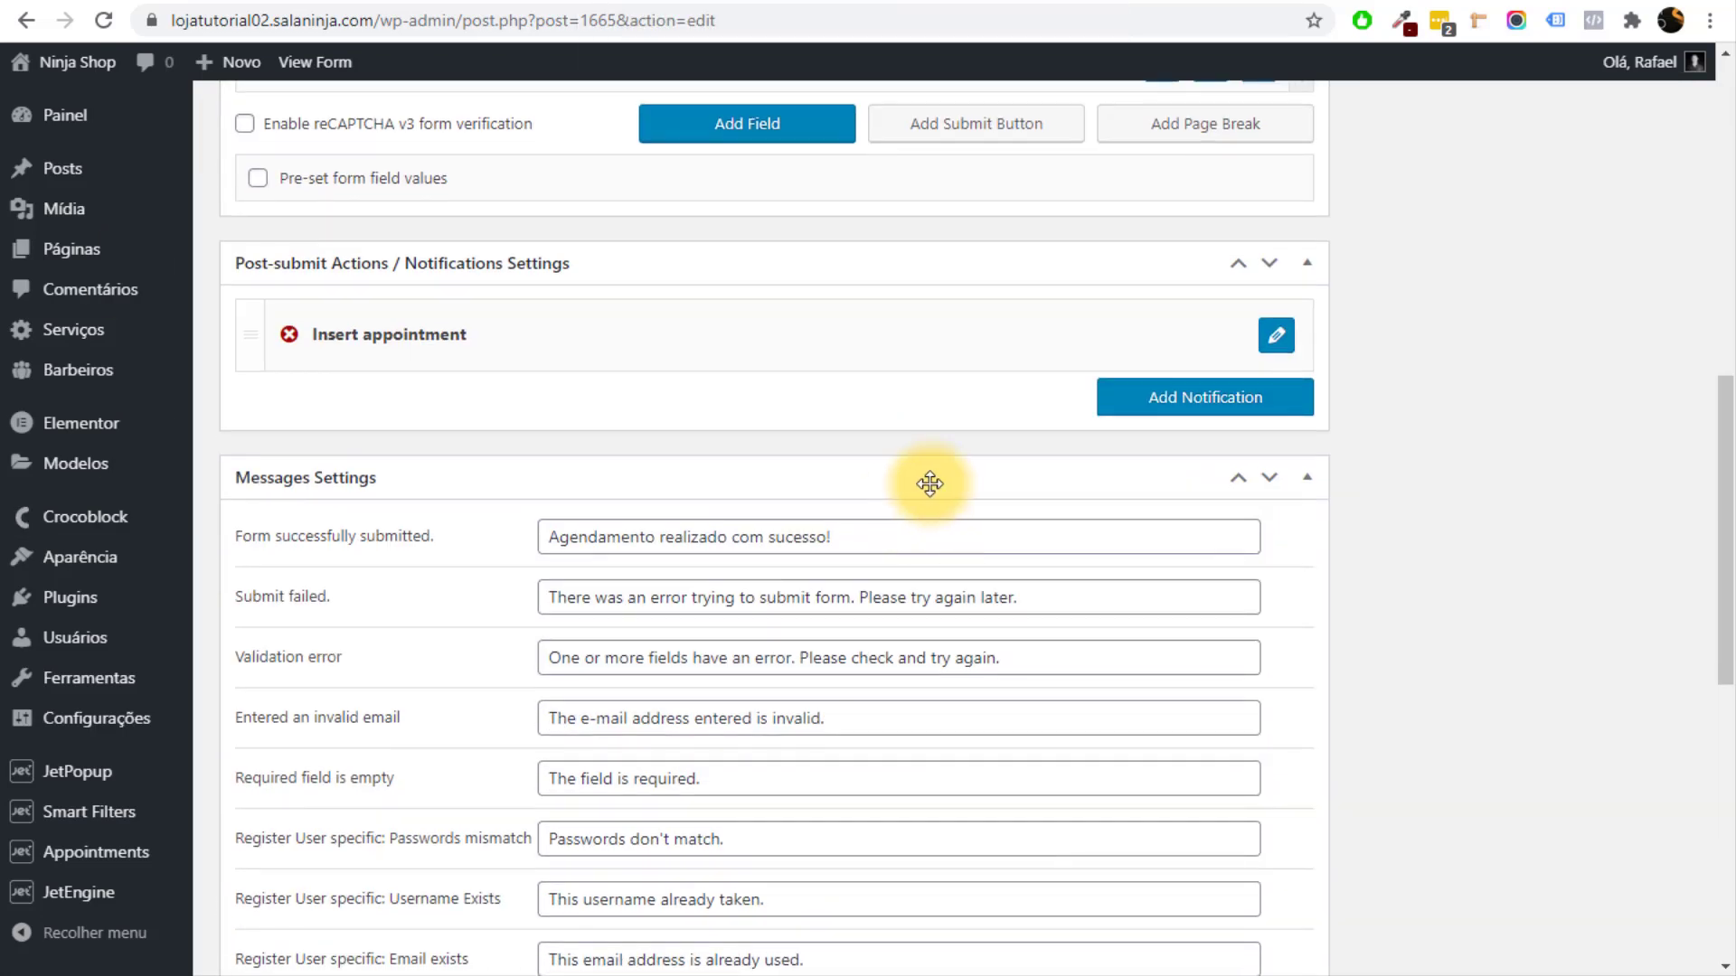
scroll(929, 484, down, 3)
scroll(932, 479, up, 3)
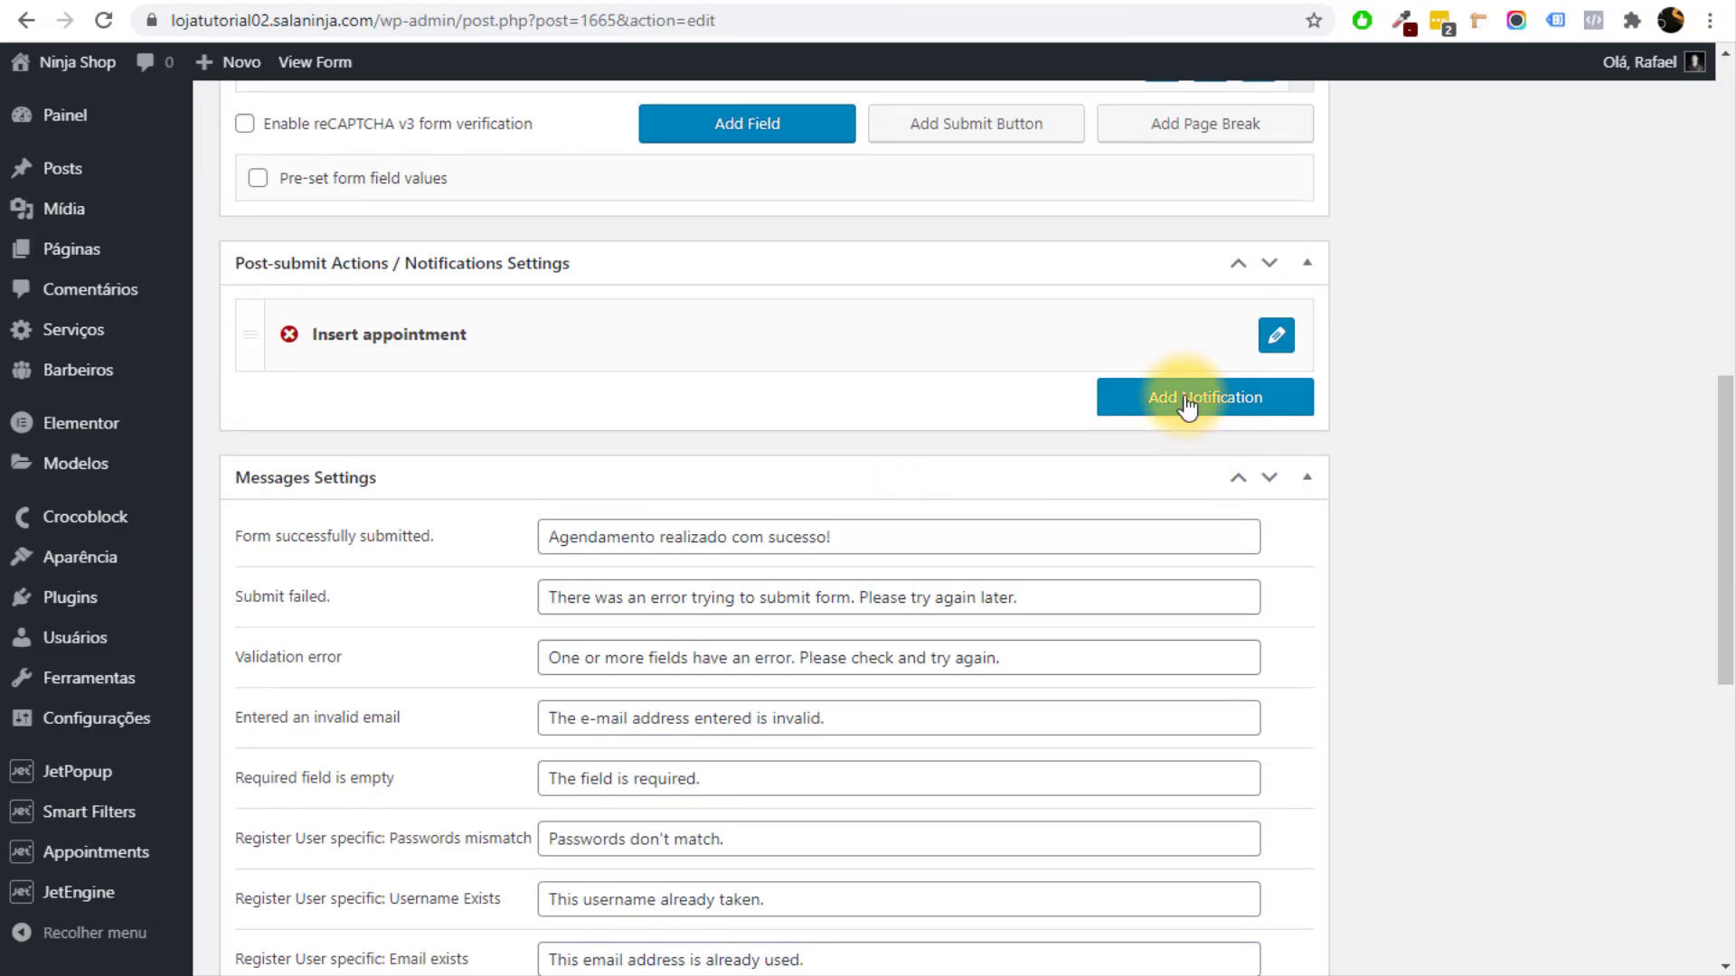
click(1187, 407)
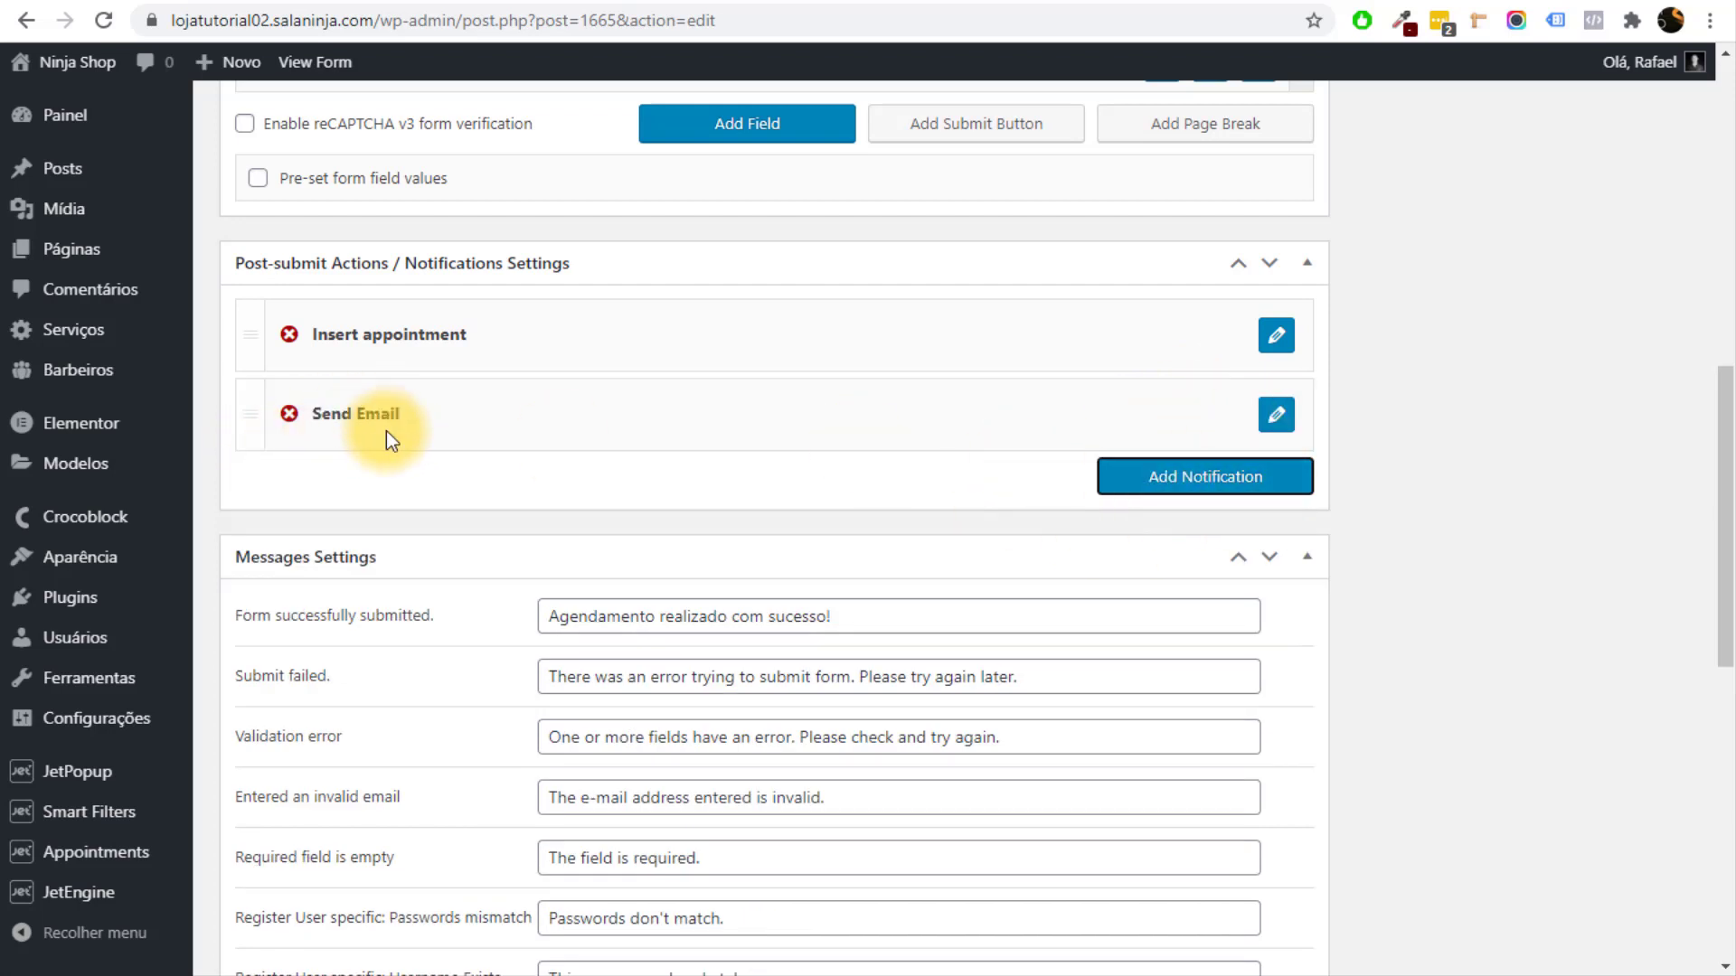
click(1276, 415)
scroll(430, 350, down, 2)
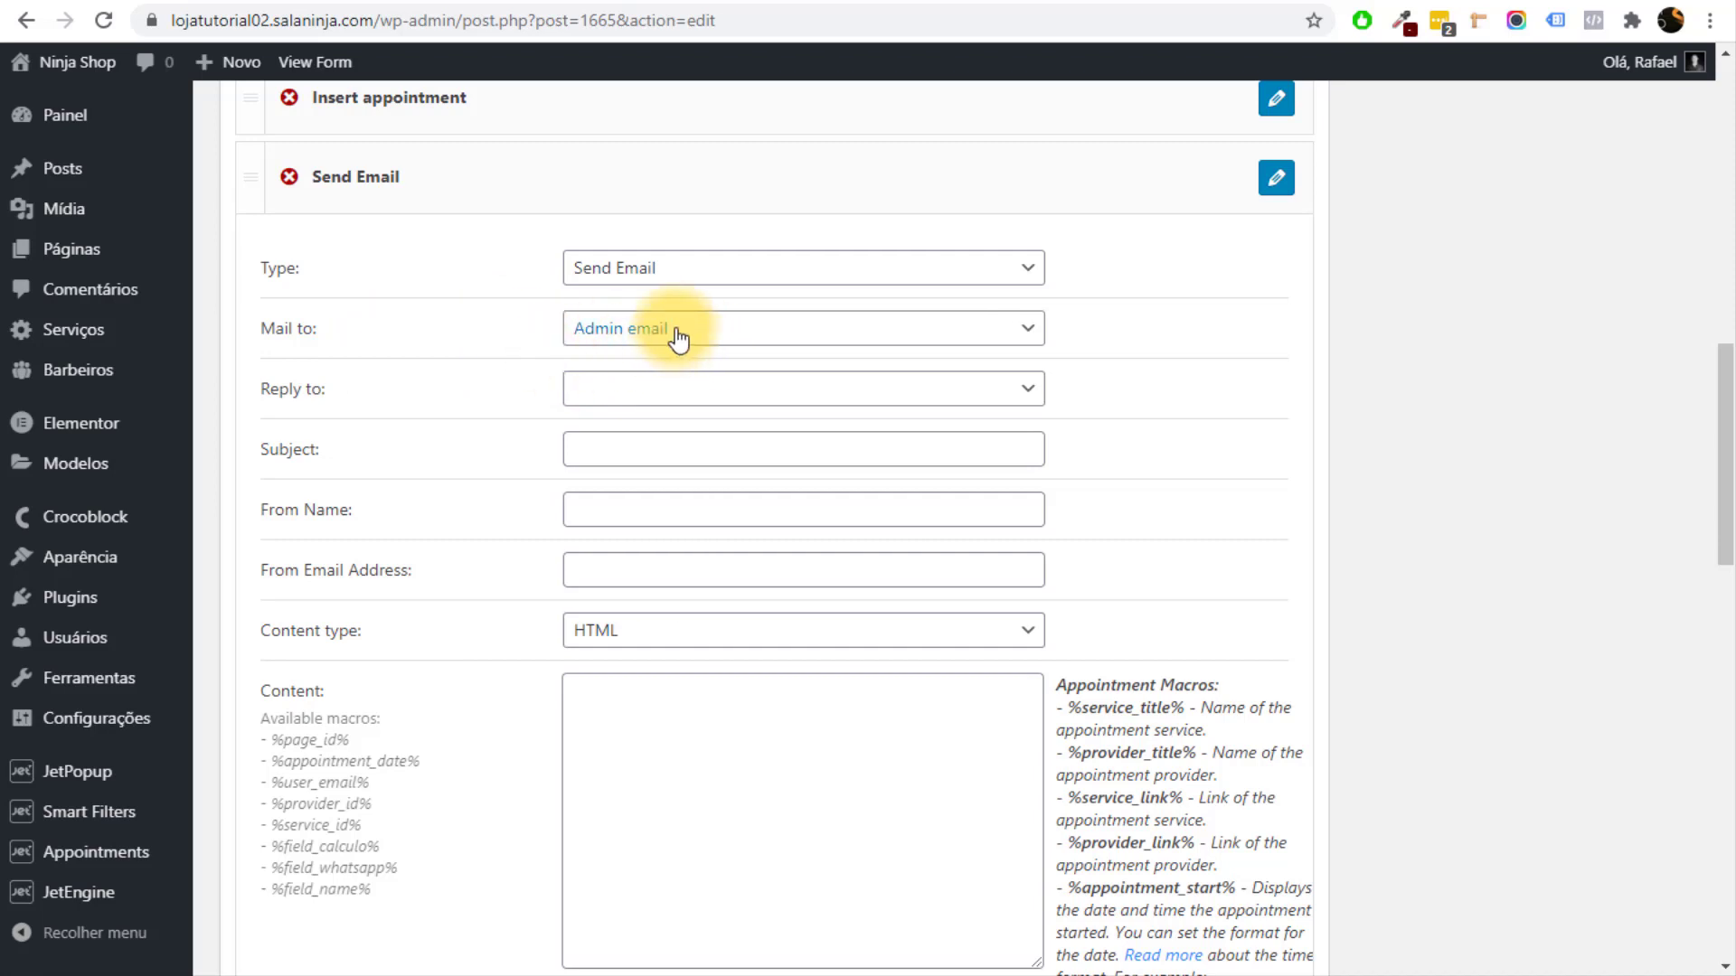
click(678, 339)
click(644, 405)
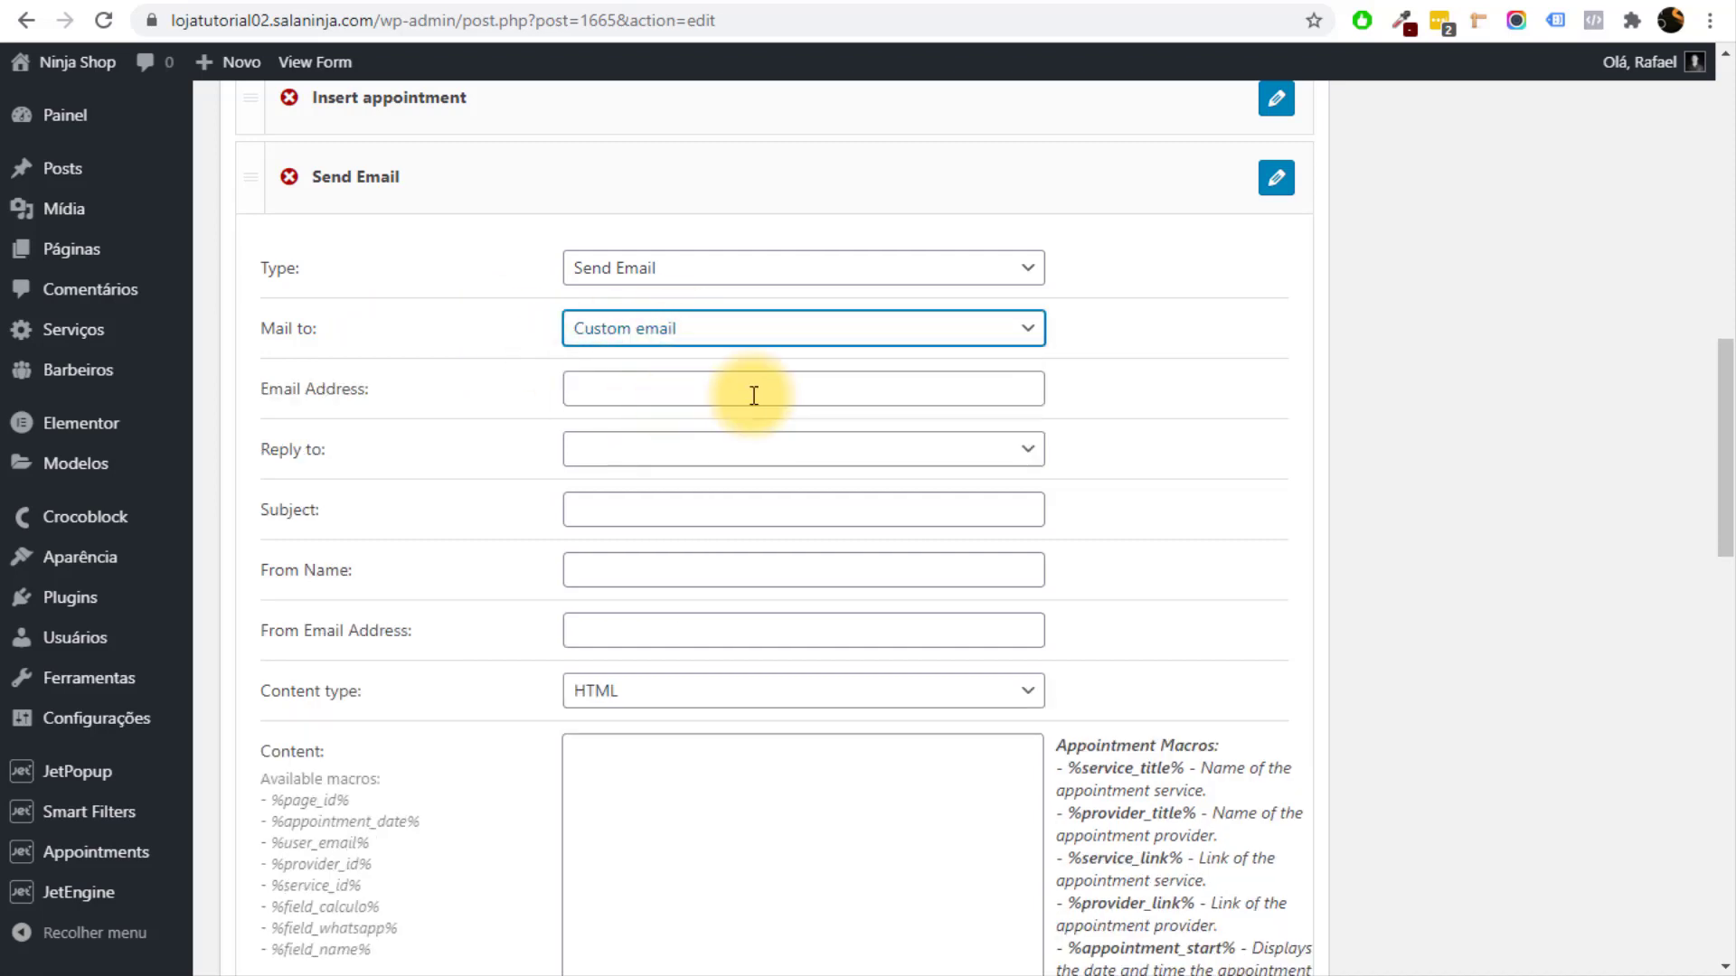
click(852, 398)
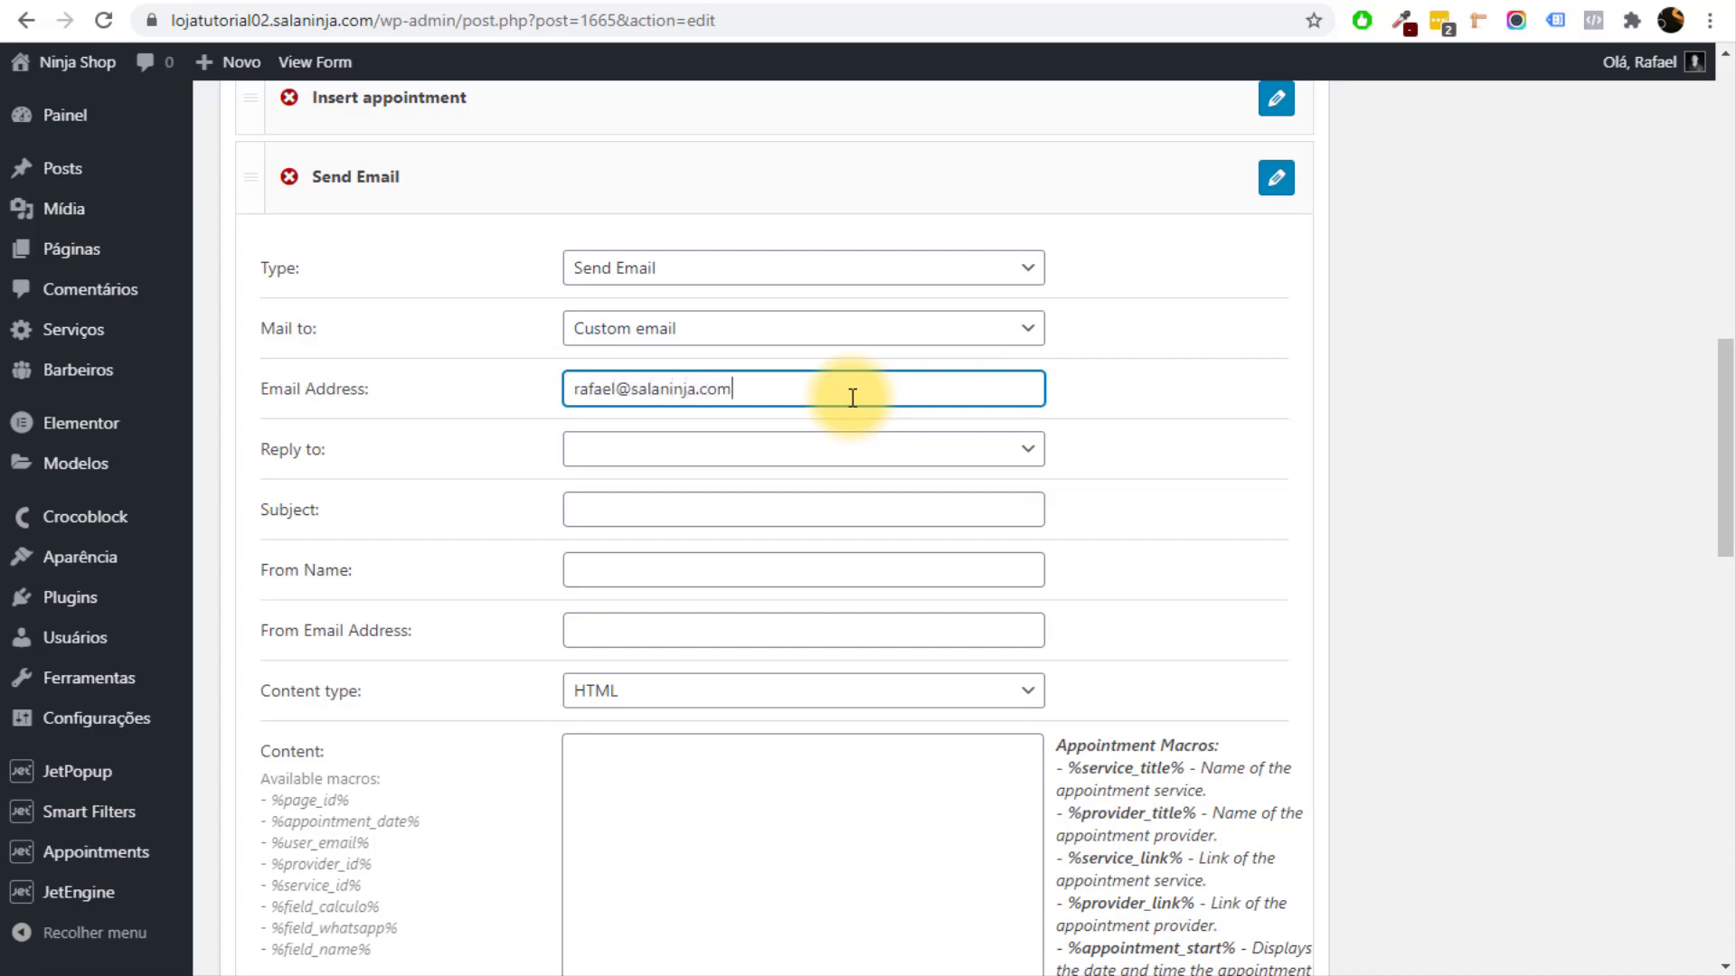
- Reuse the recipient address as From Email Address and reply to the user_email form field
drag(866, 380, 508, 388)
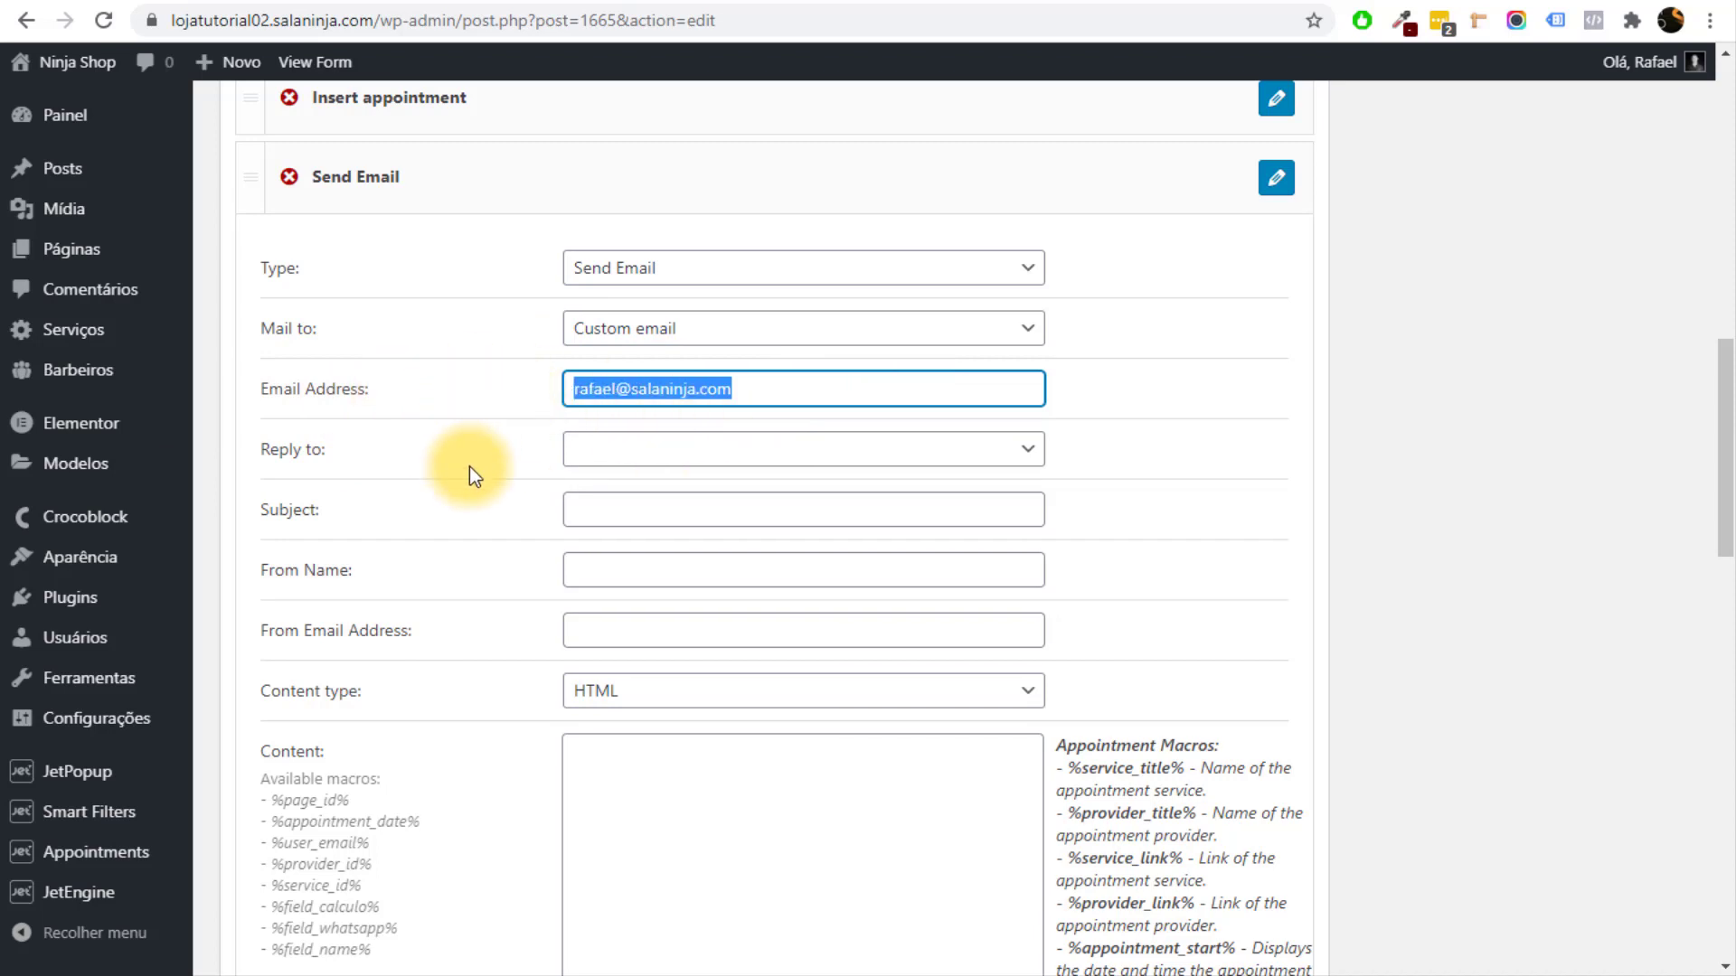
click(659, 624)
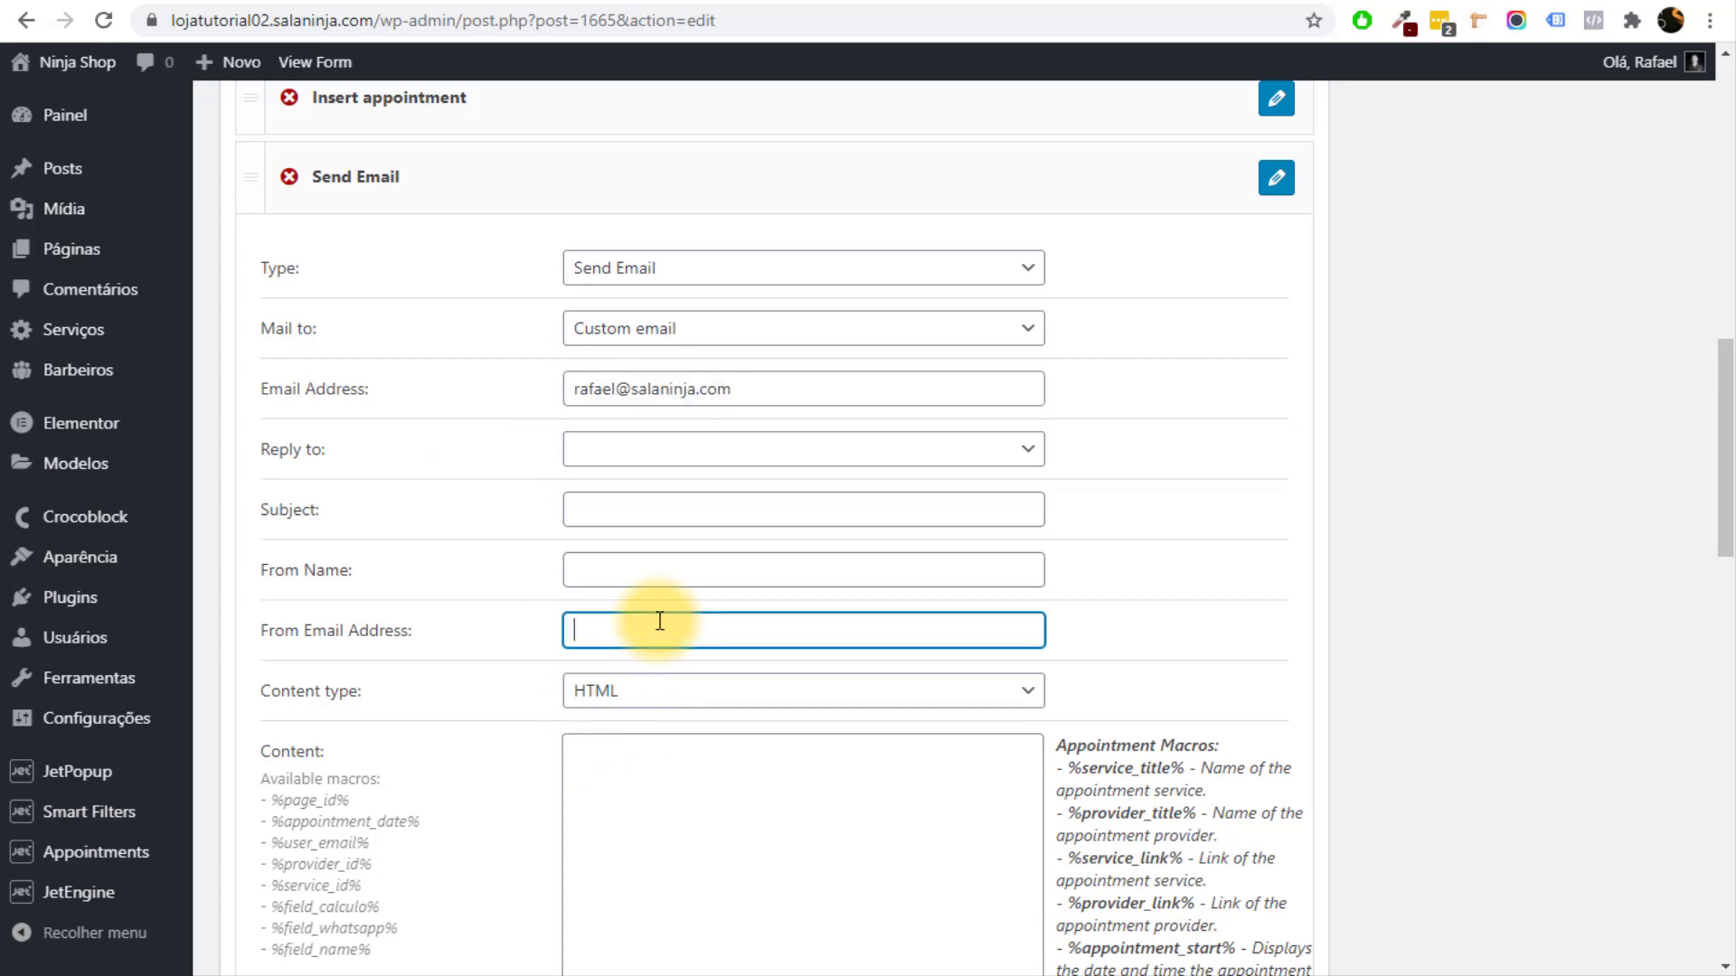
key(ctrl+v)
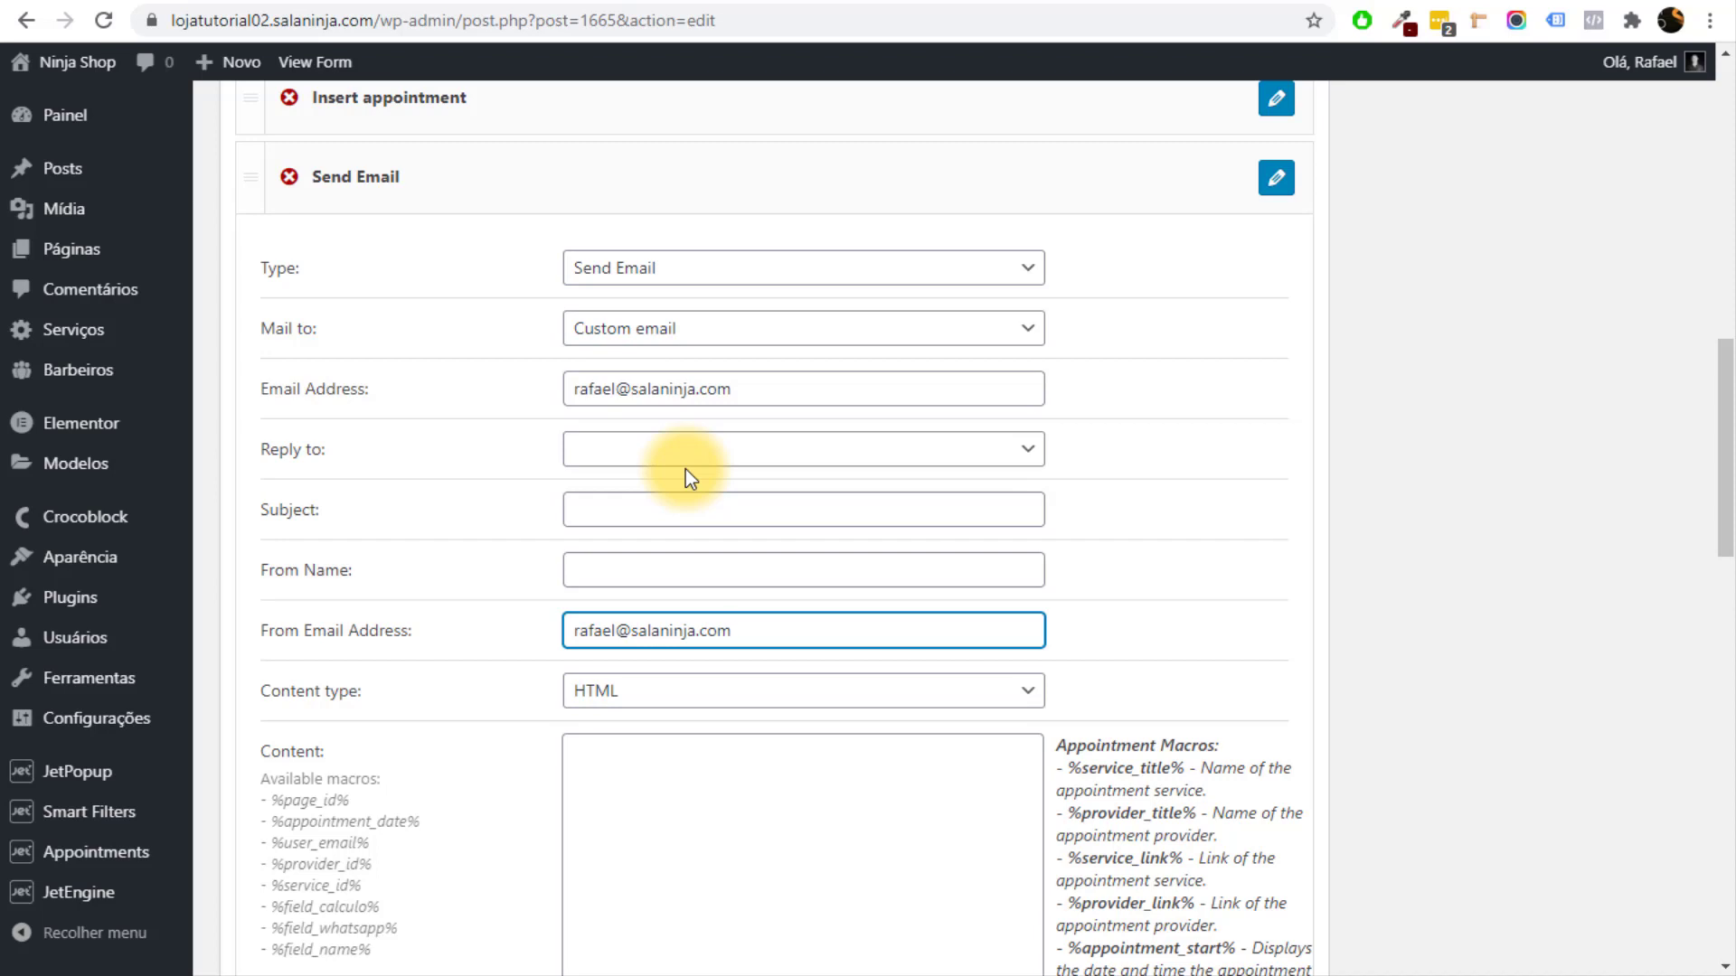
click(676, 454)
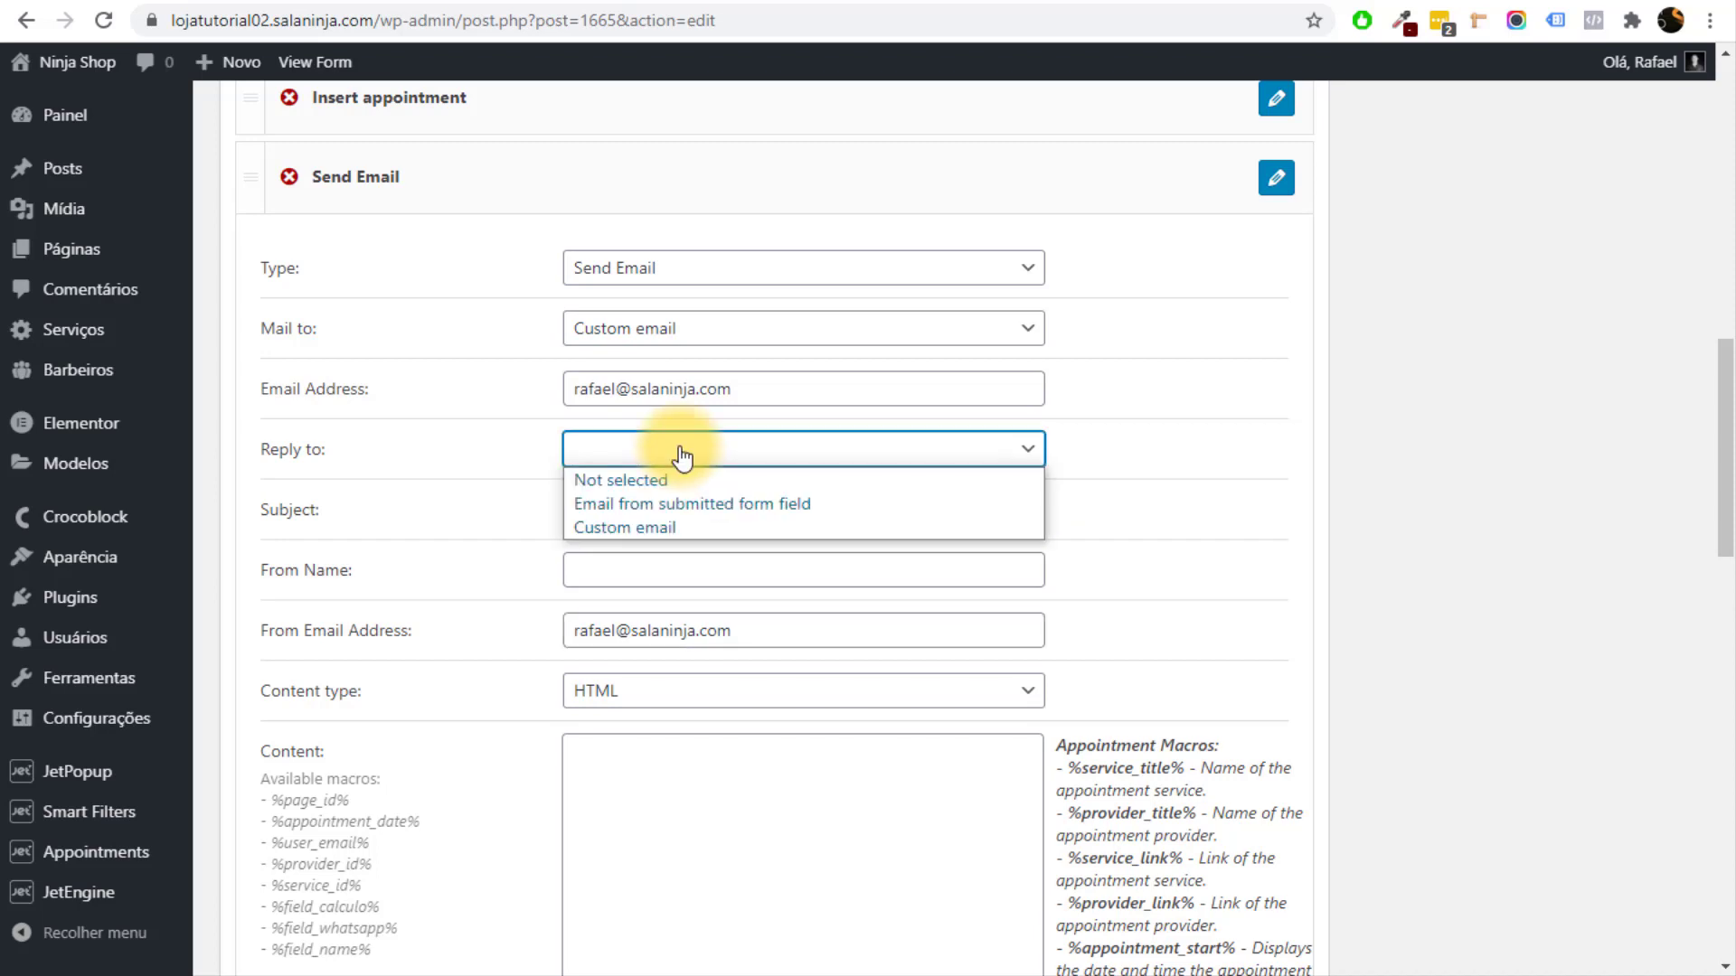
click(621, 505)
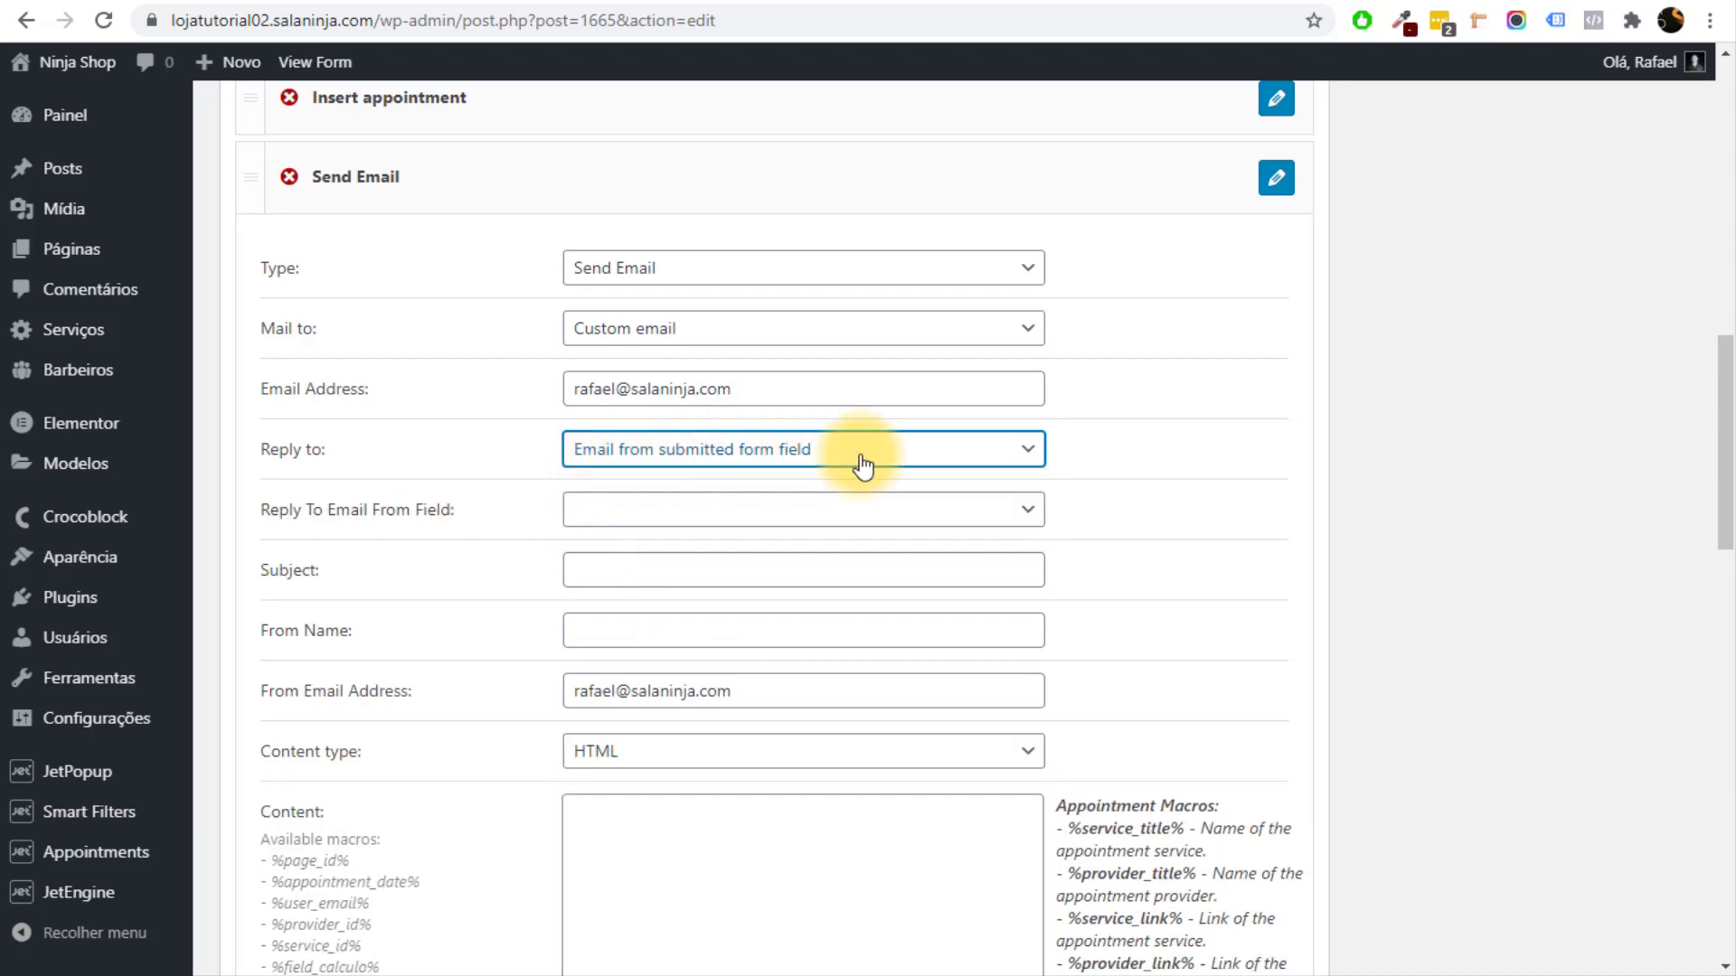
click(680, 511)
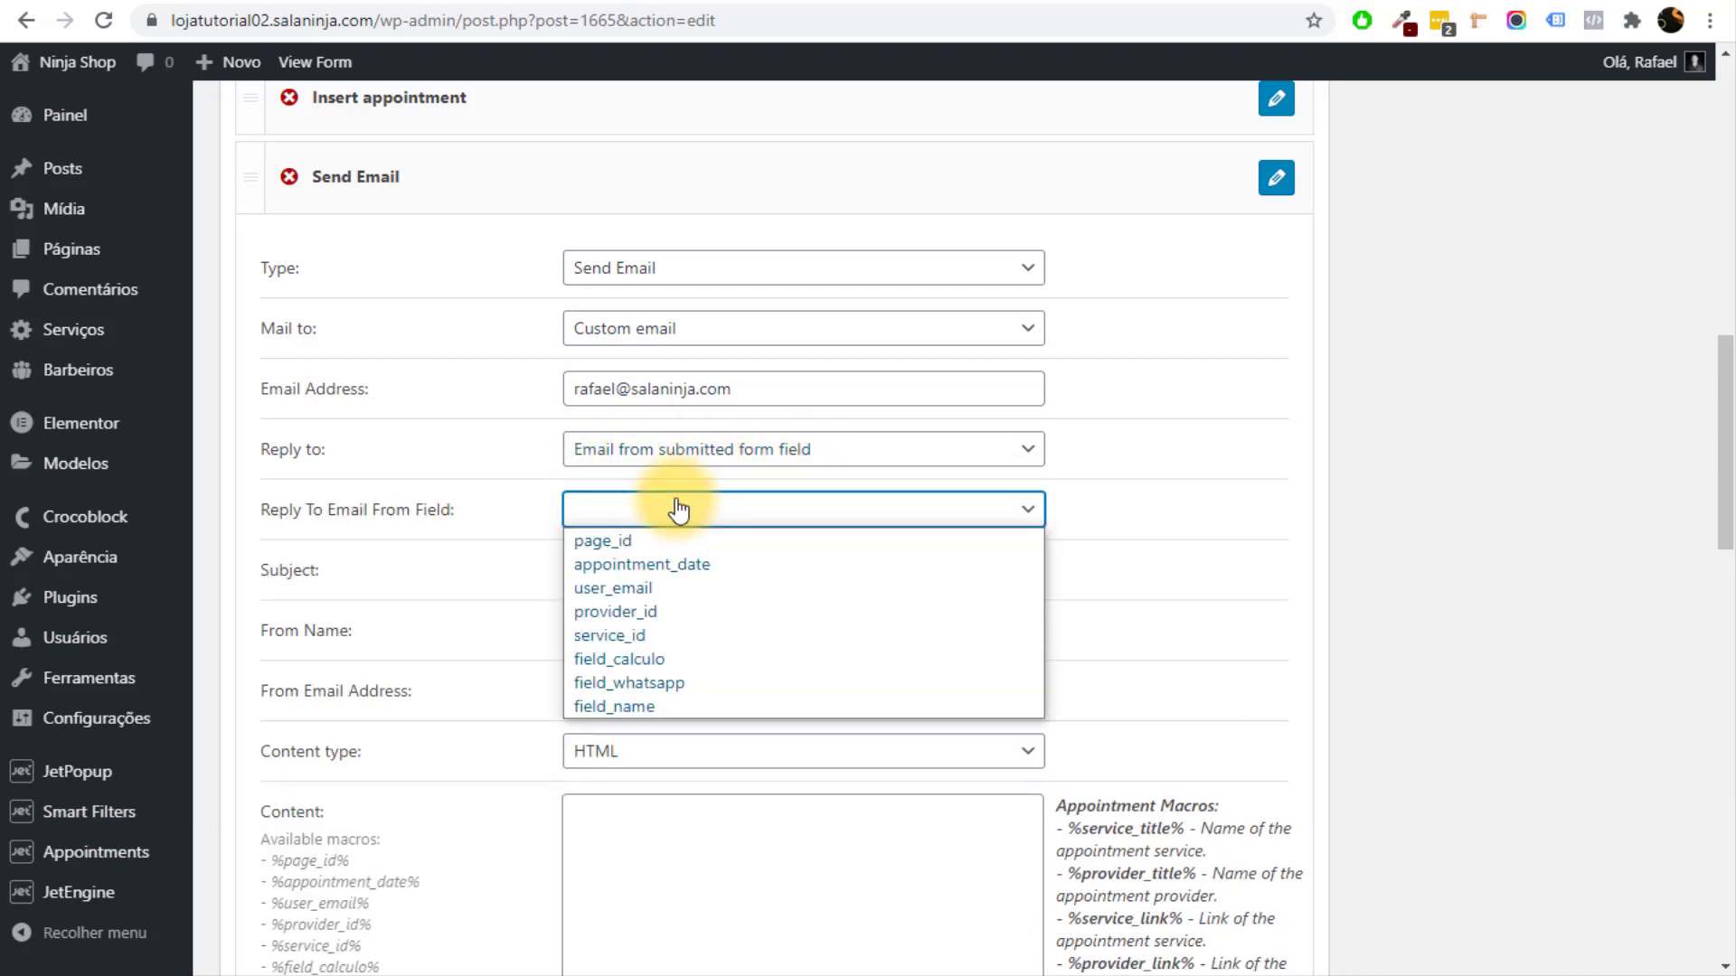
click(638, 589)
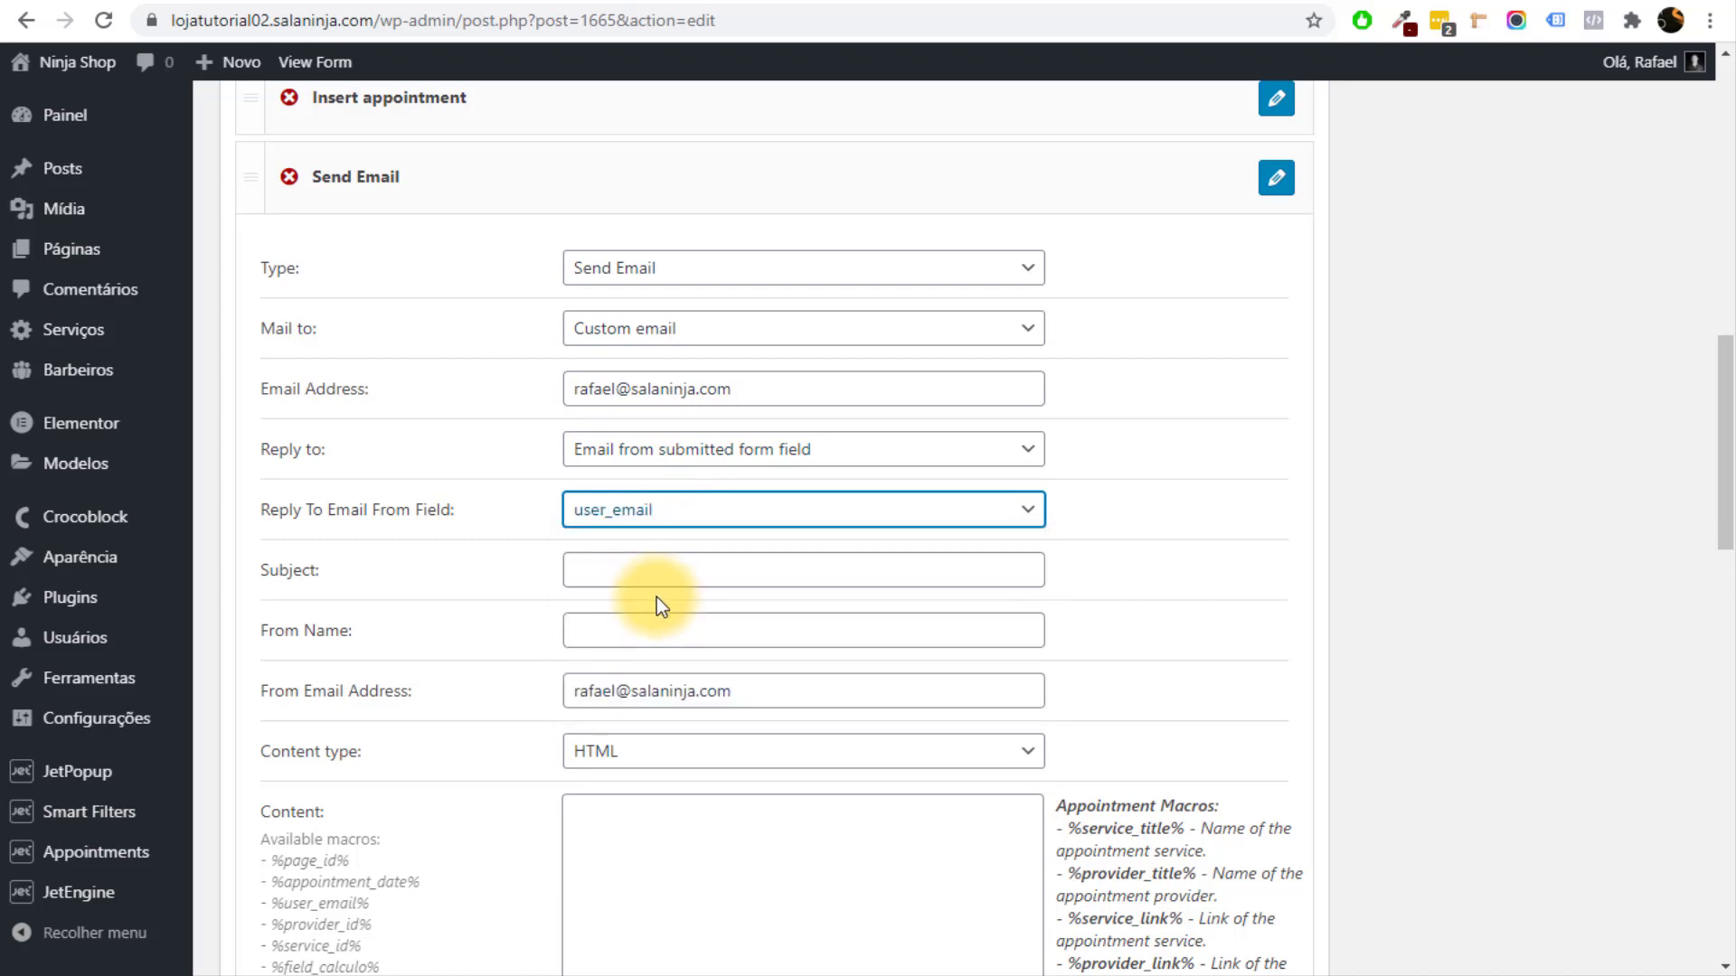
- Set the subject to 'Novo Agendamento no Site' and From Name to 'Barber Shop Navalha de Ouro'
scroll(745, 487, down, 3)
click(641, 348)
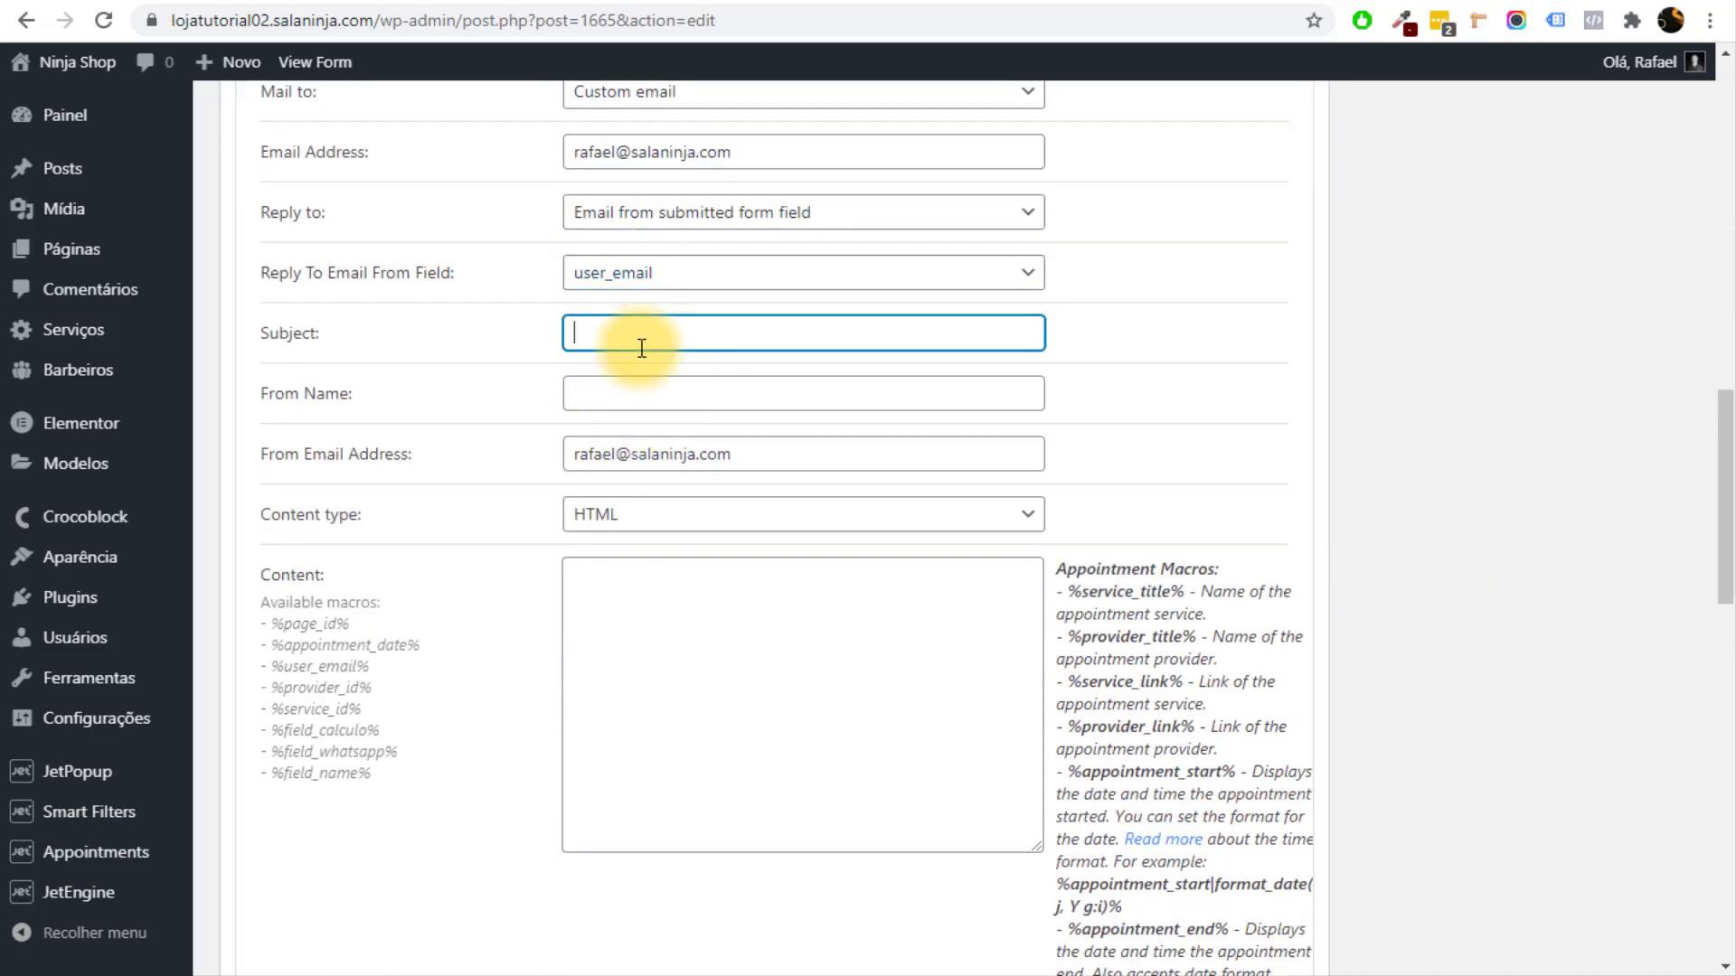
text(Novo Agendamento no Site)
key(ctrl+a)
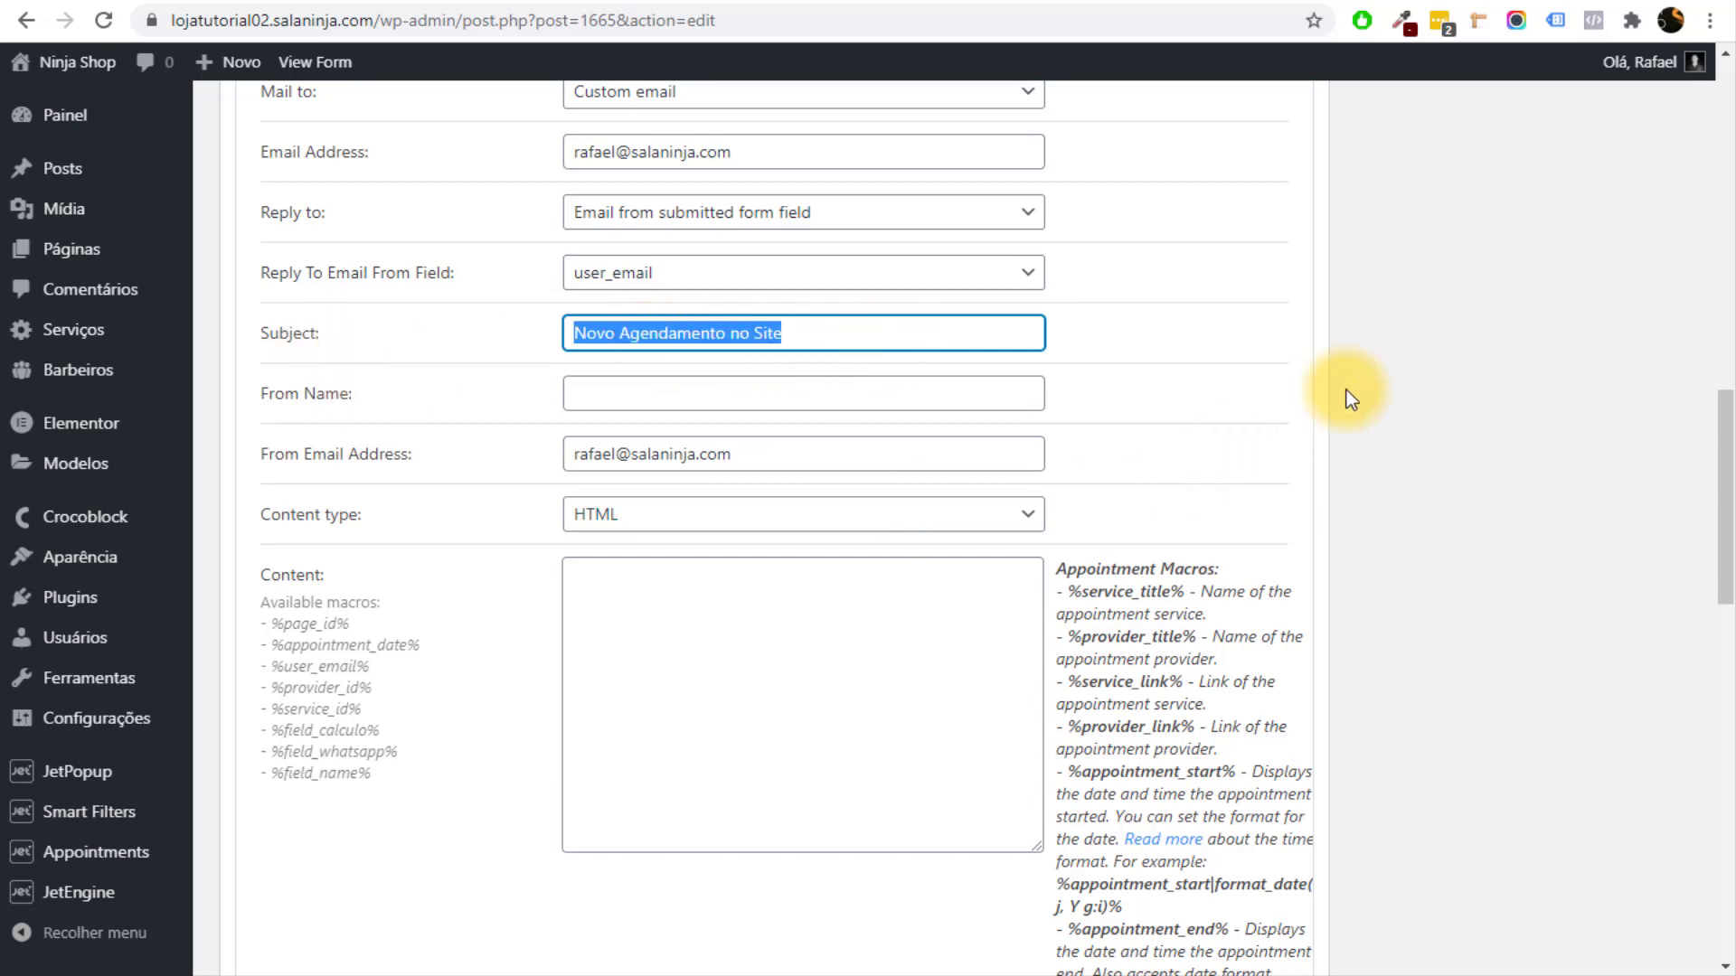
click(1477, 400)
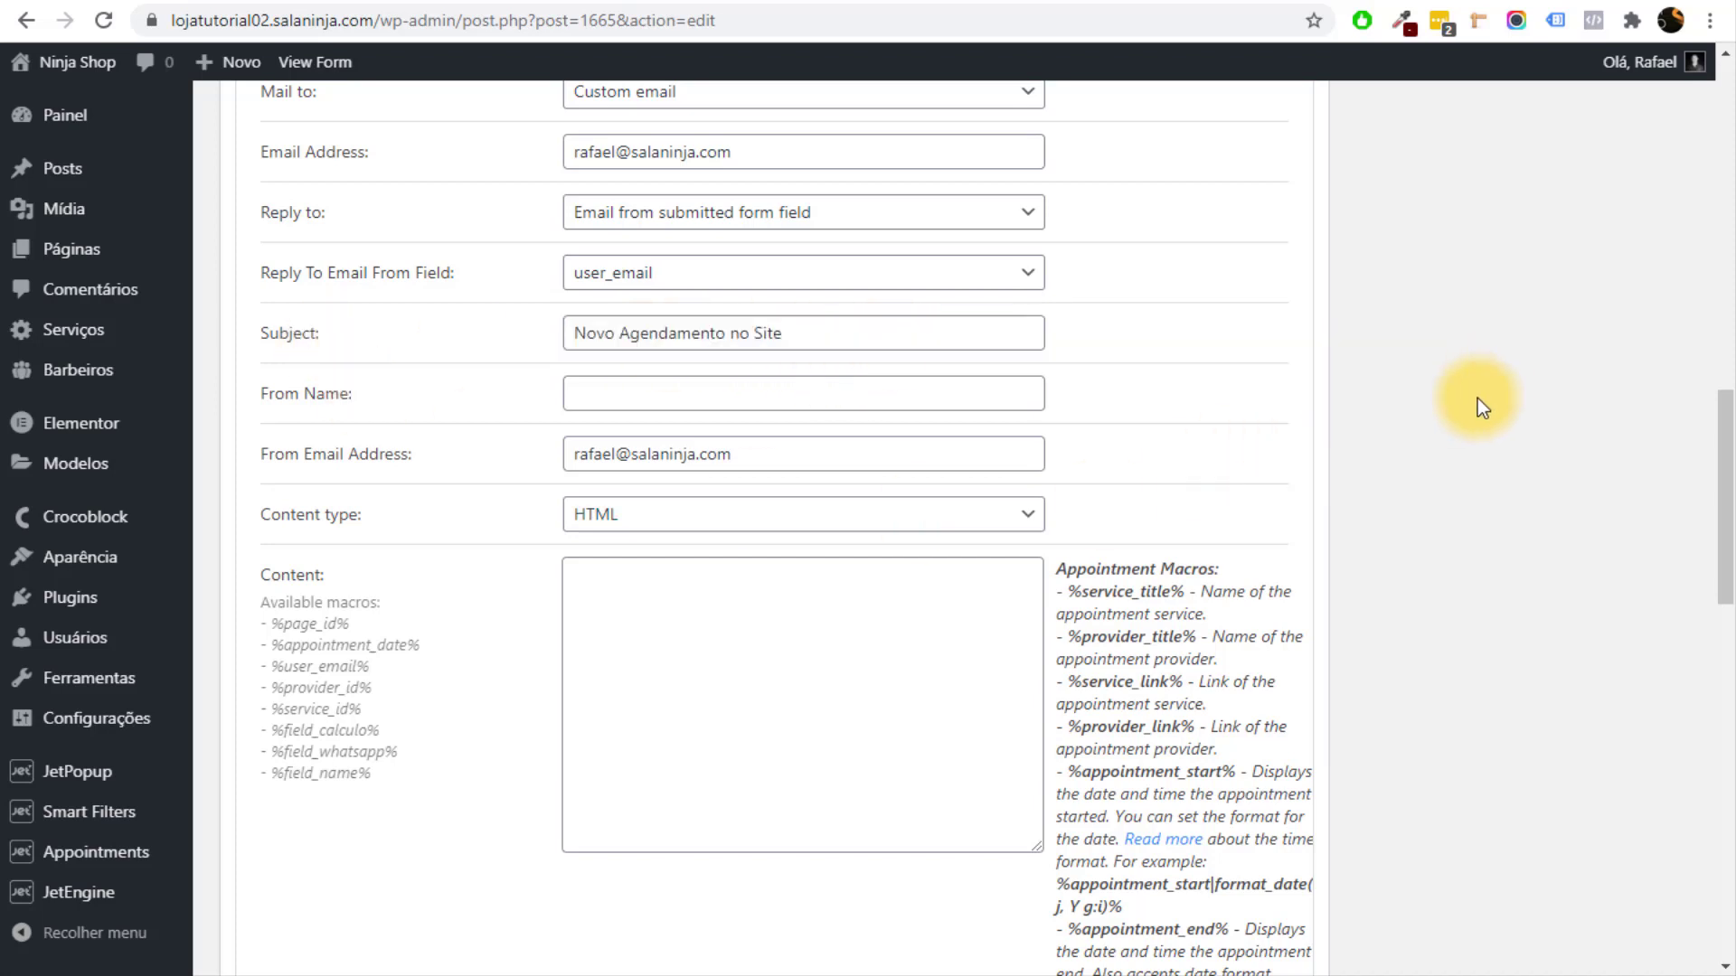
click(705, 393)
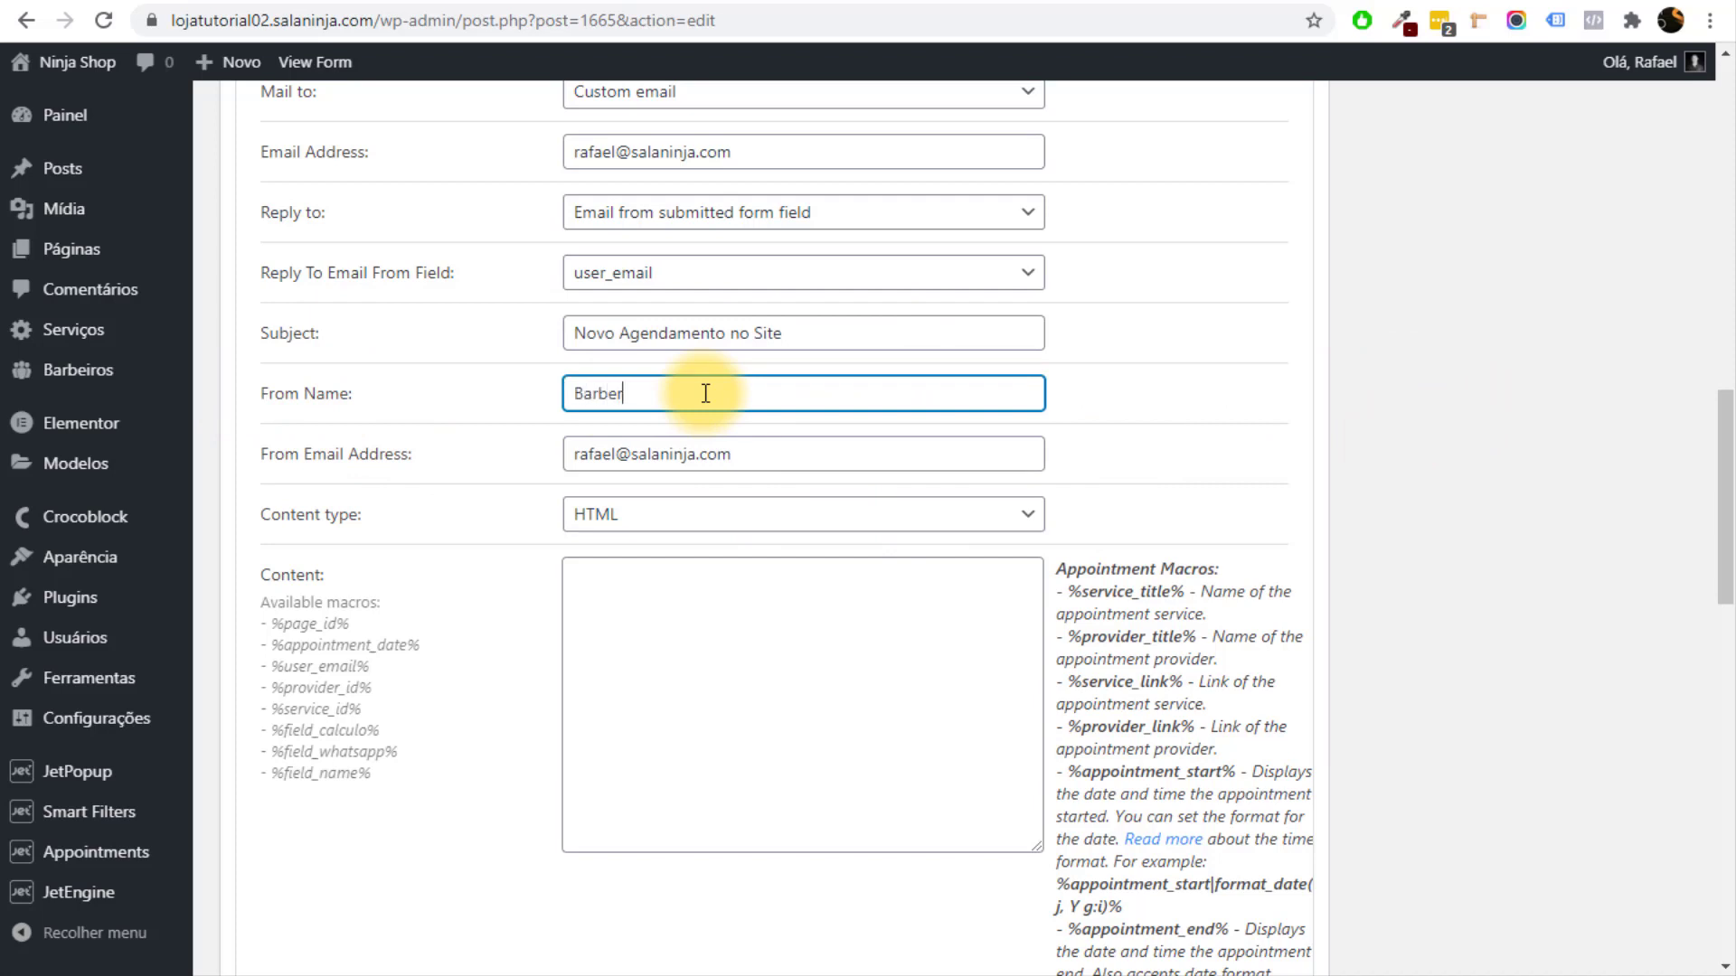
text(Barber Shop Navalha de Ouro)
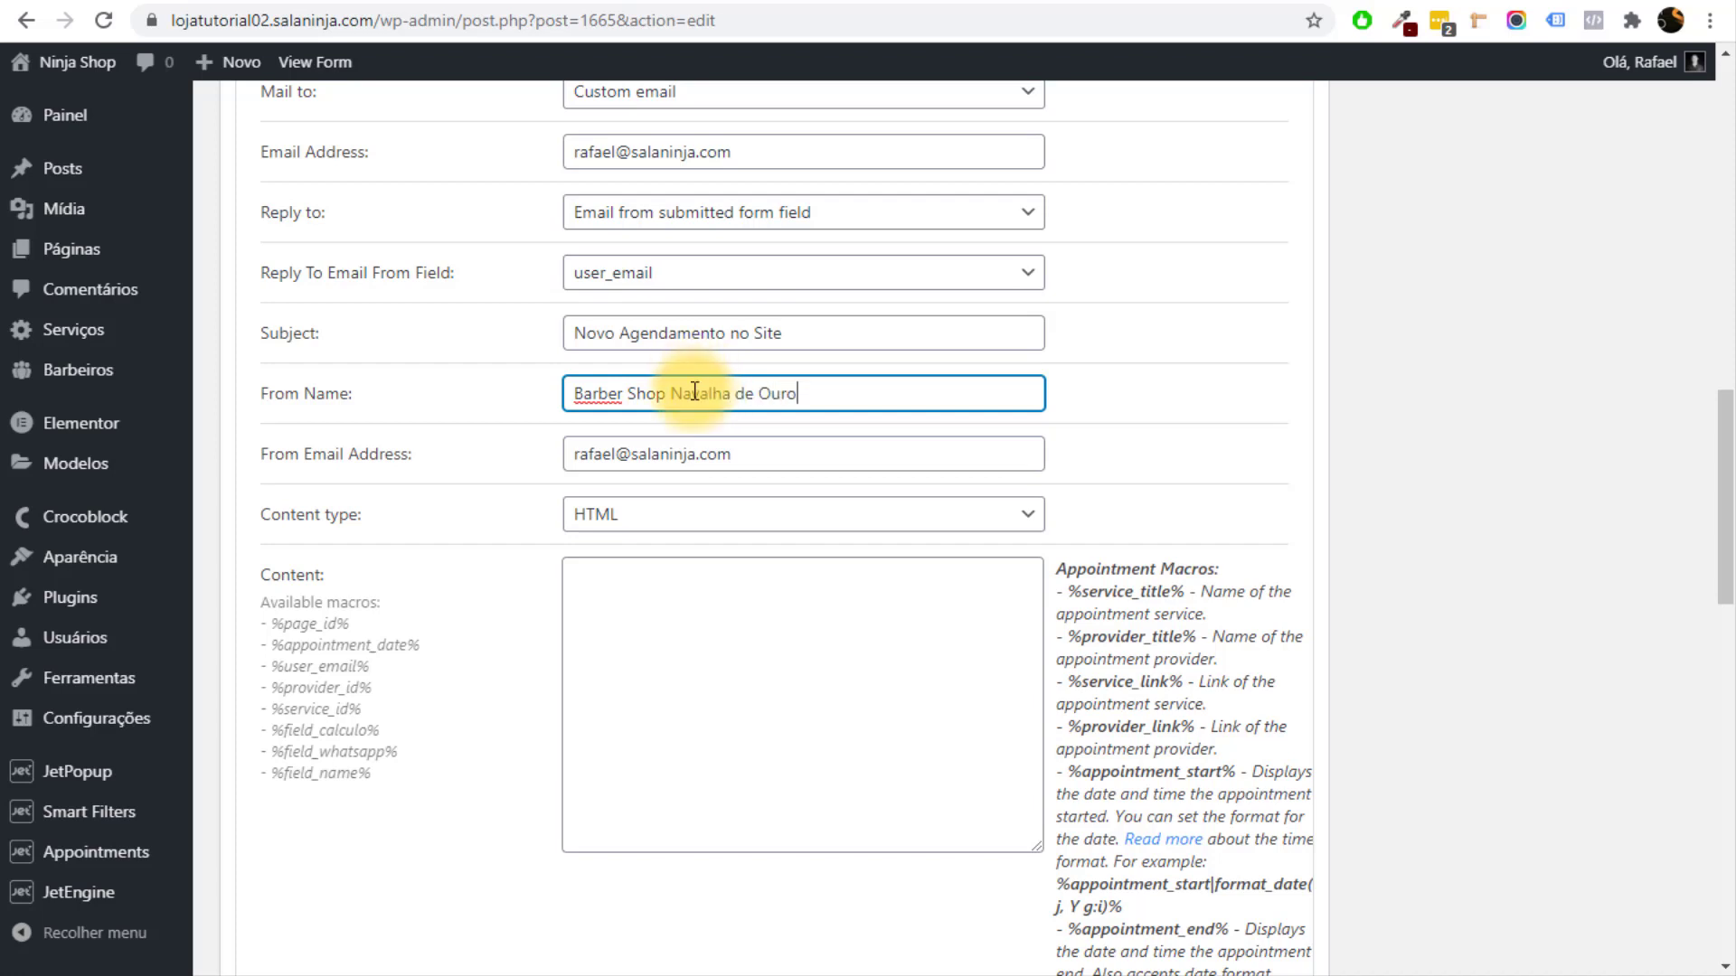
scroll(705, 393, down, 3)
- Start the admin email body with a greeting, 'Acabou de chegar um novo agendamento no site:' and 'Data : %appointment_date%'
click(705, 379)
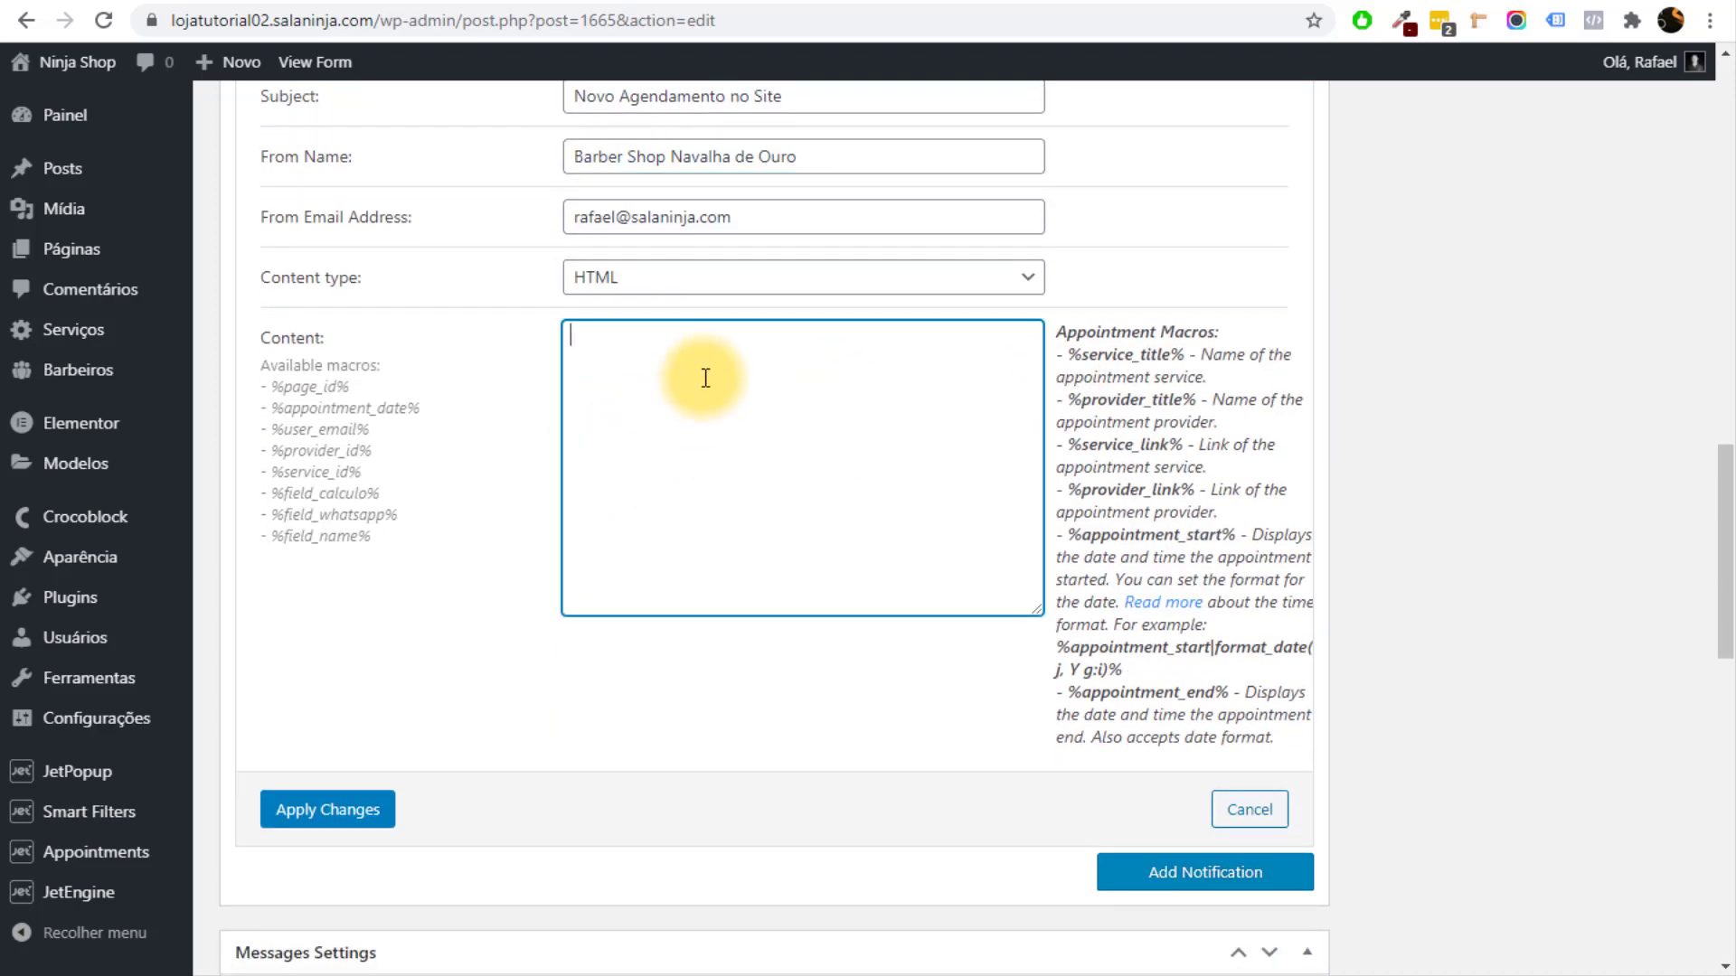
text(Fala Rafa,  )
text(Acabou de che)
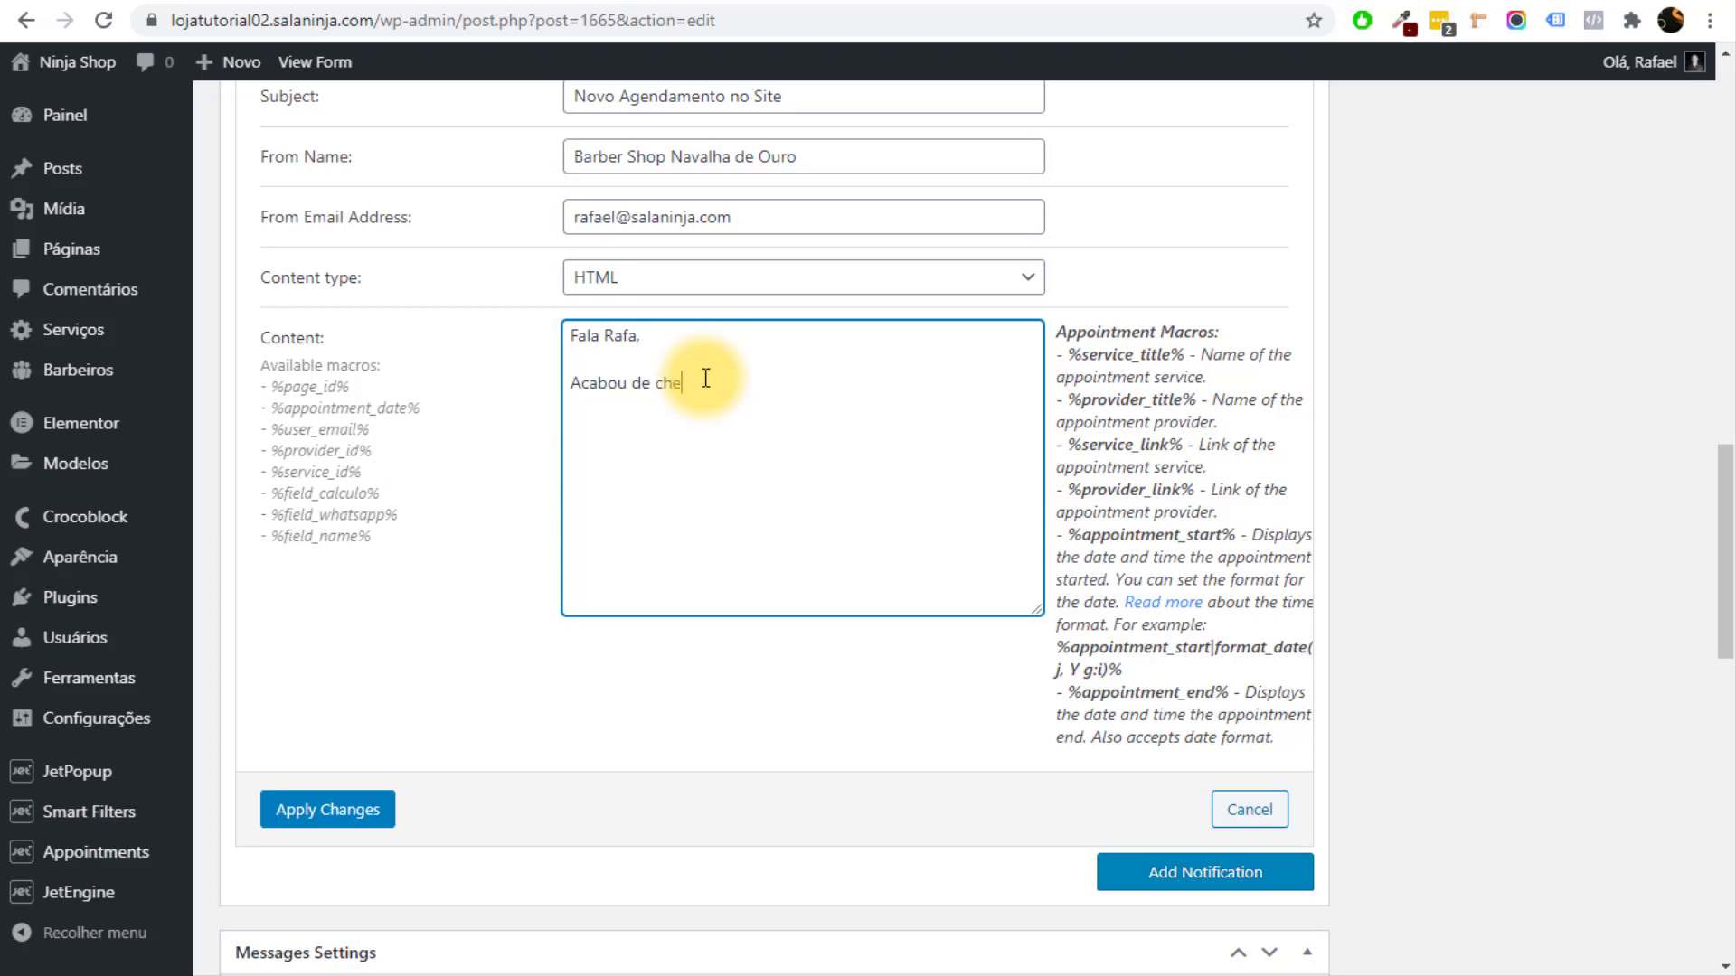
text(gar um novo agendamento no site:)
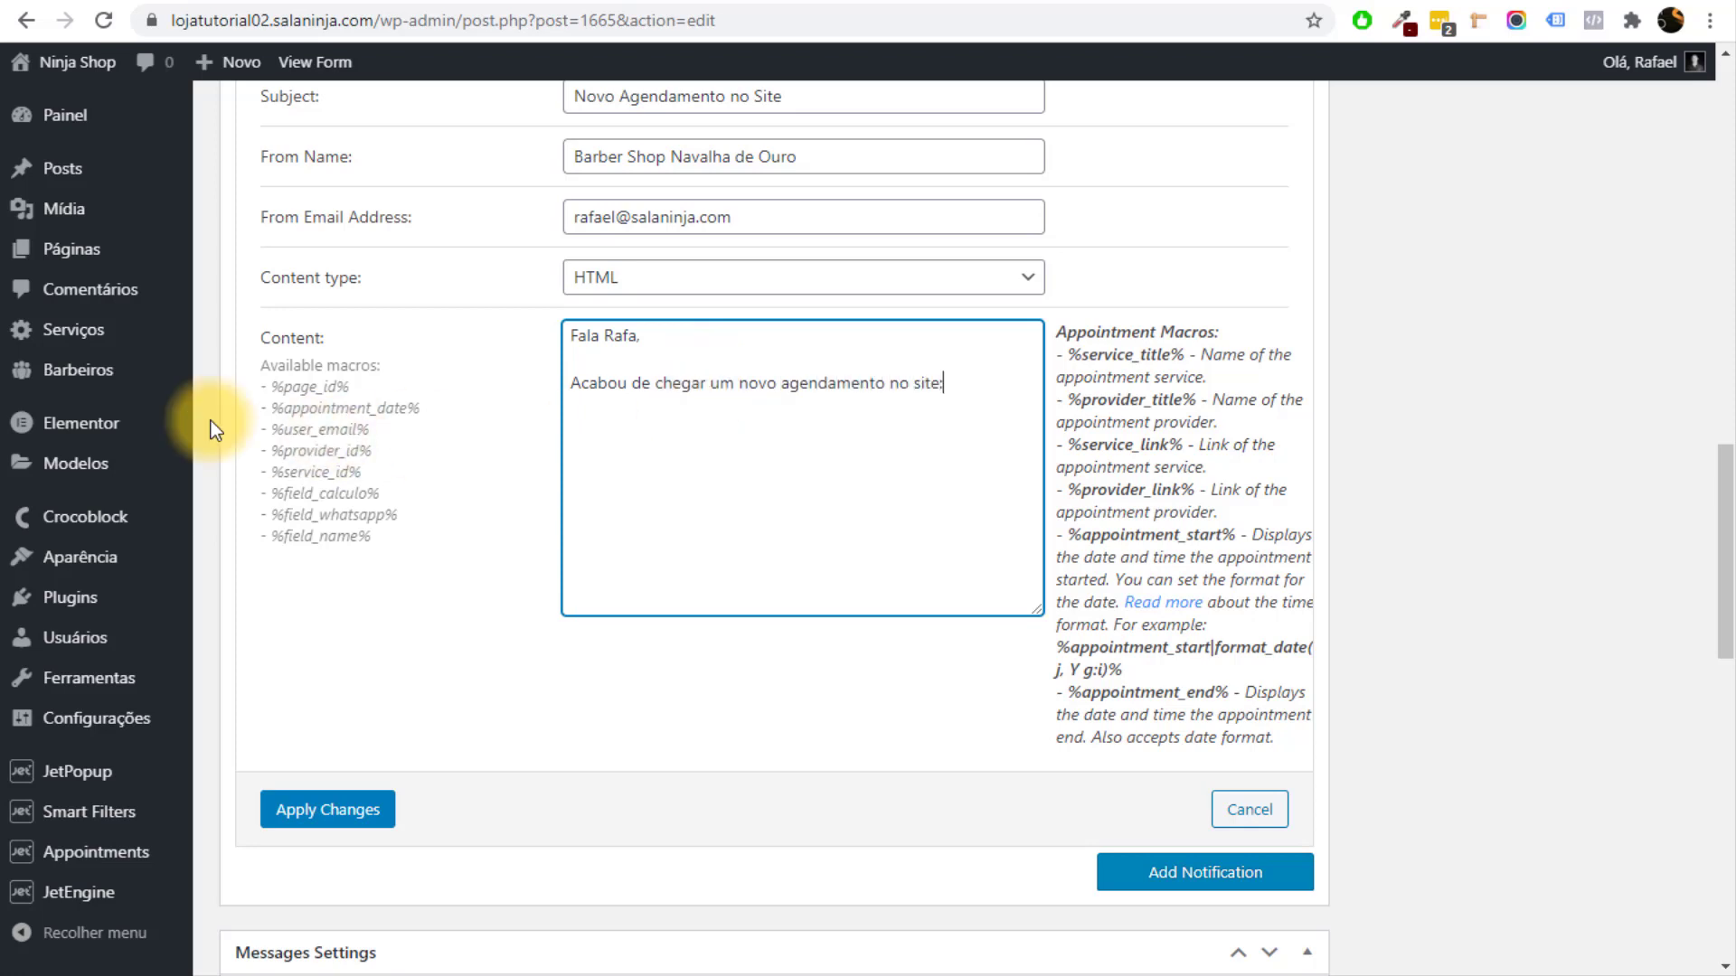
drag(275, 412, 421, 409)
key(ctrl+c)
click(714, 418)
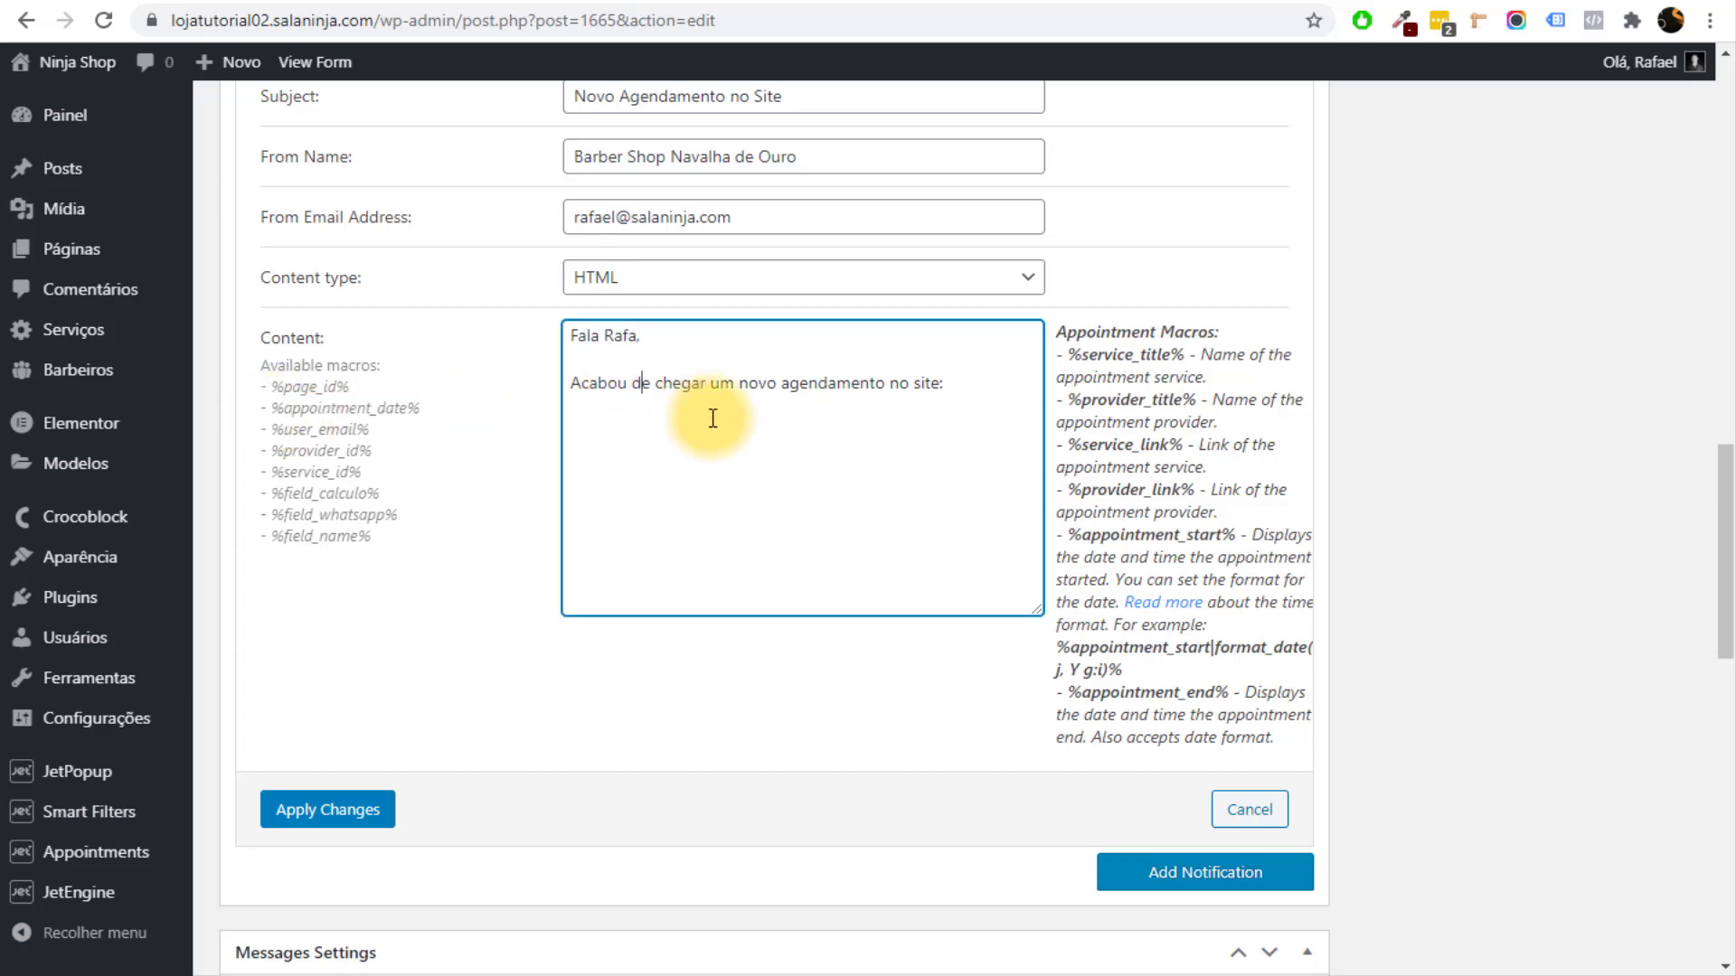
text(Dat)
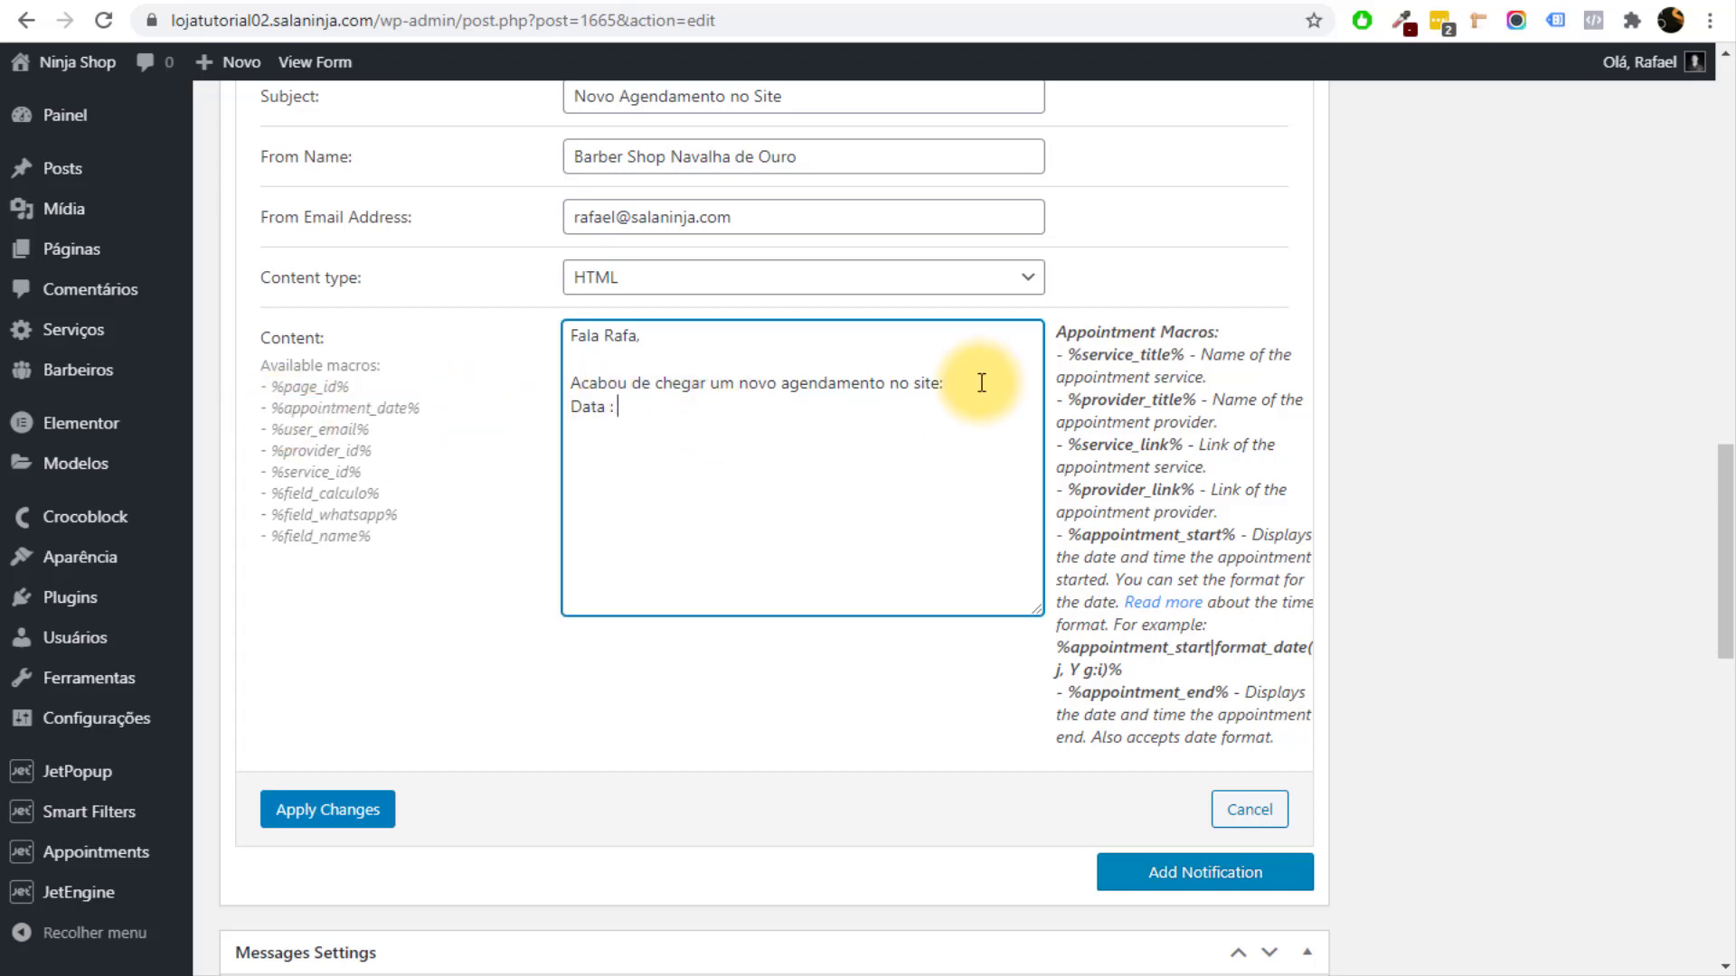
text(a :)
key(ctrl+v)
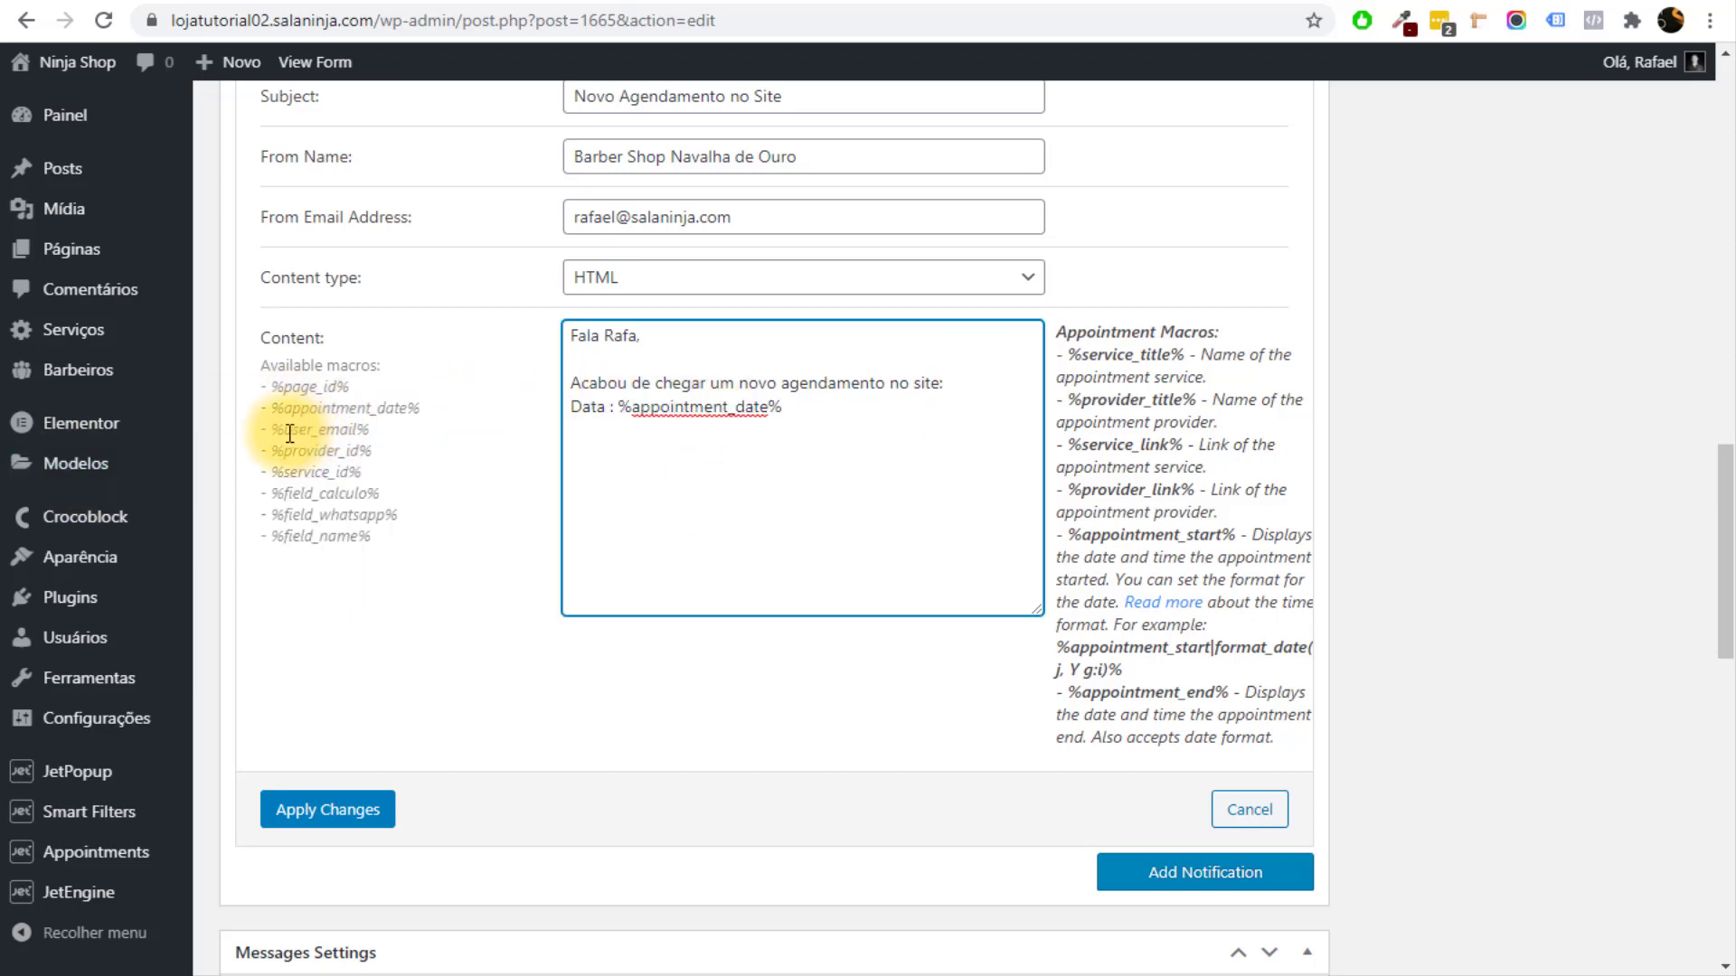
- Add 'Email : %user_email%' and 'Valor total : %field_calculo%' lines to the body
drag(271, 430, 370, 430)
key(ctrl+c)
click(714, 443)
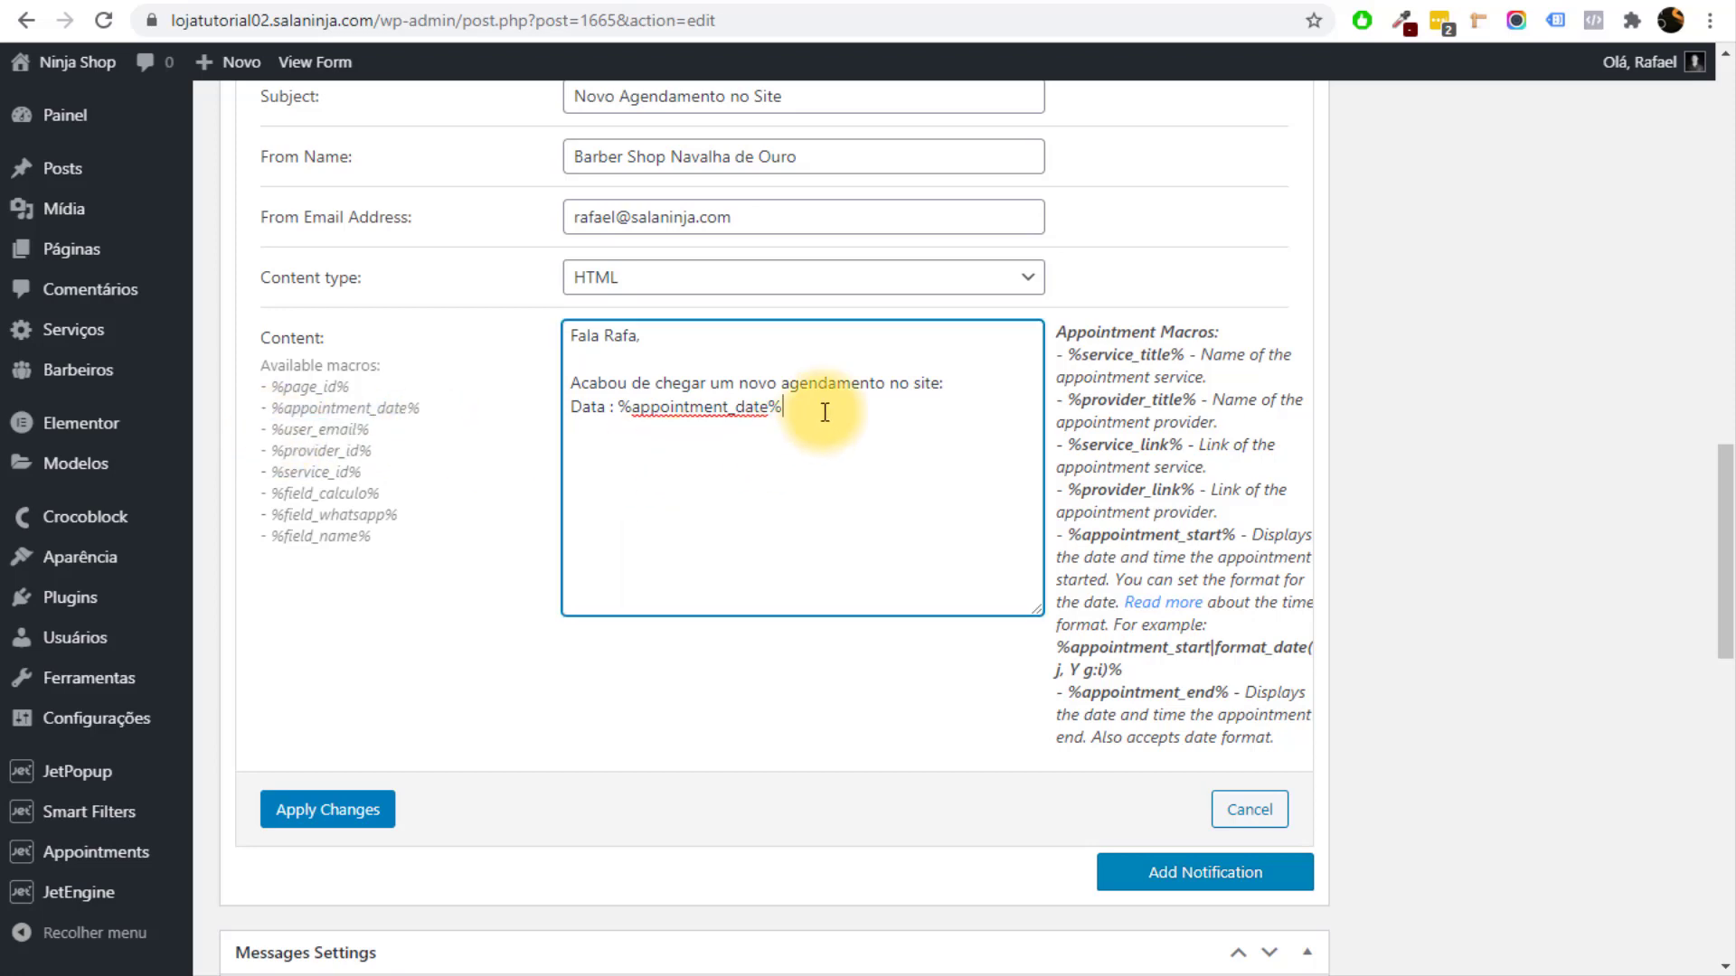
text(Email :)
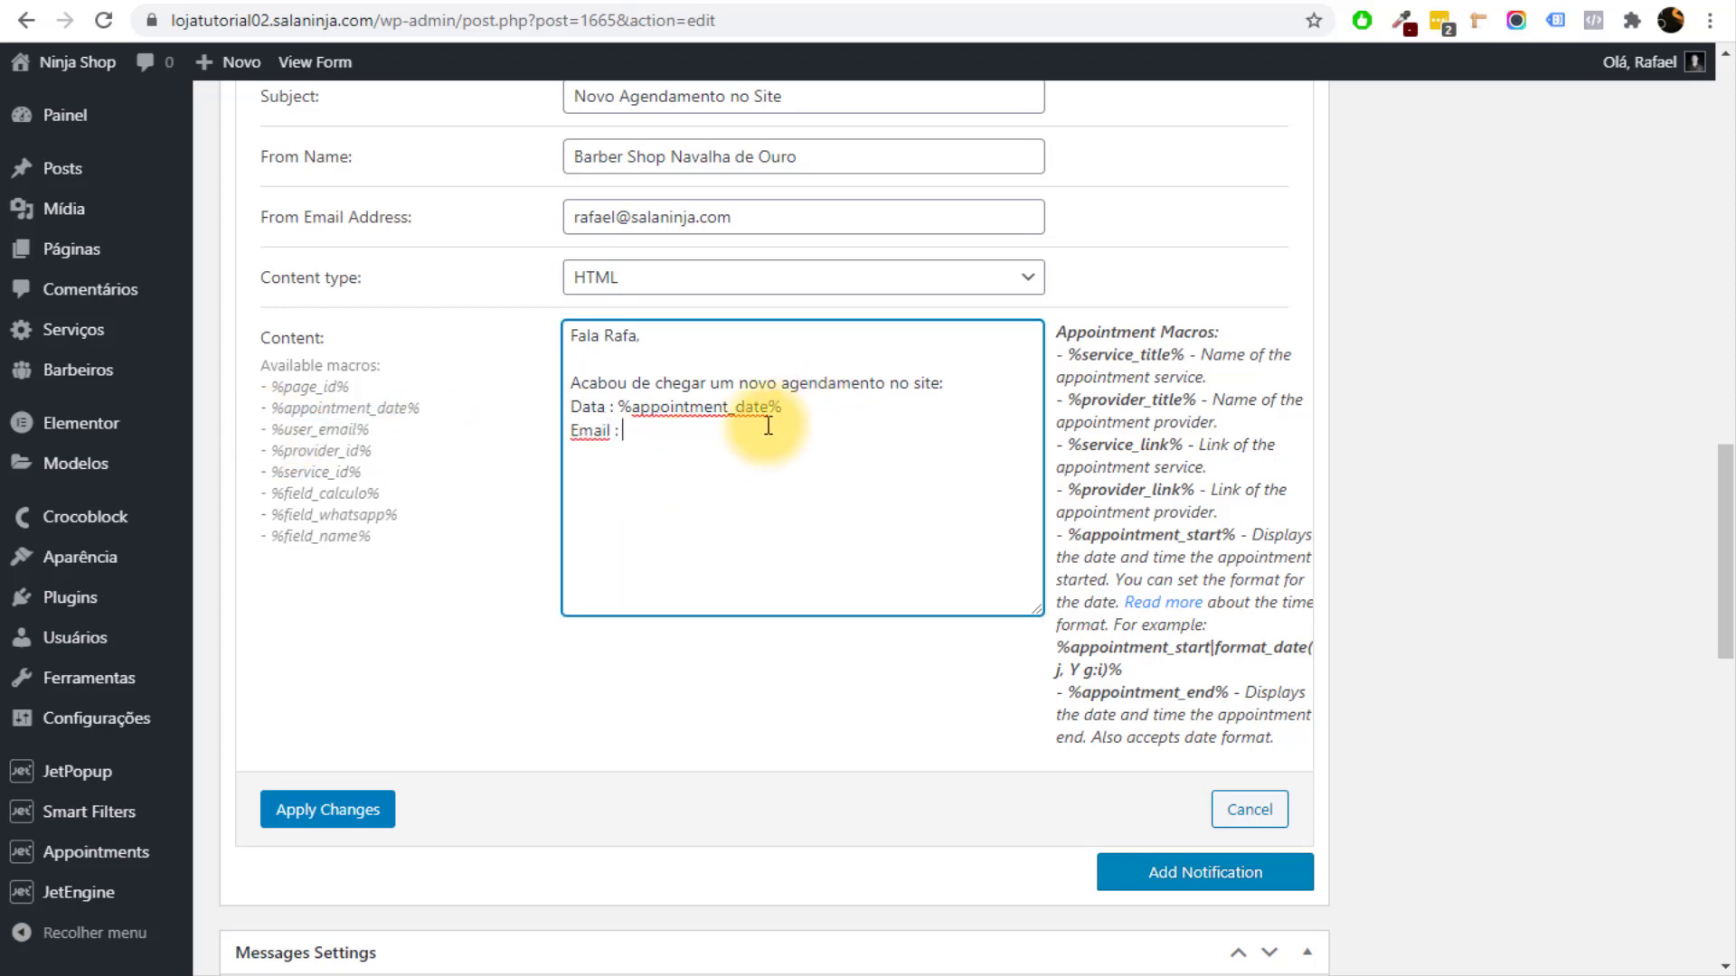
key(ctrl+v)
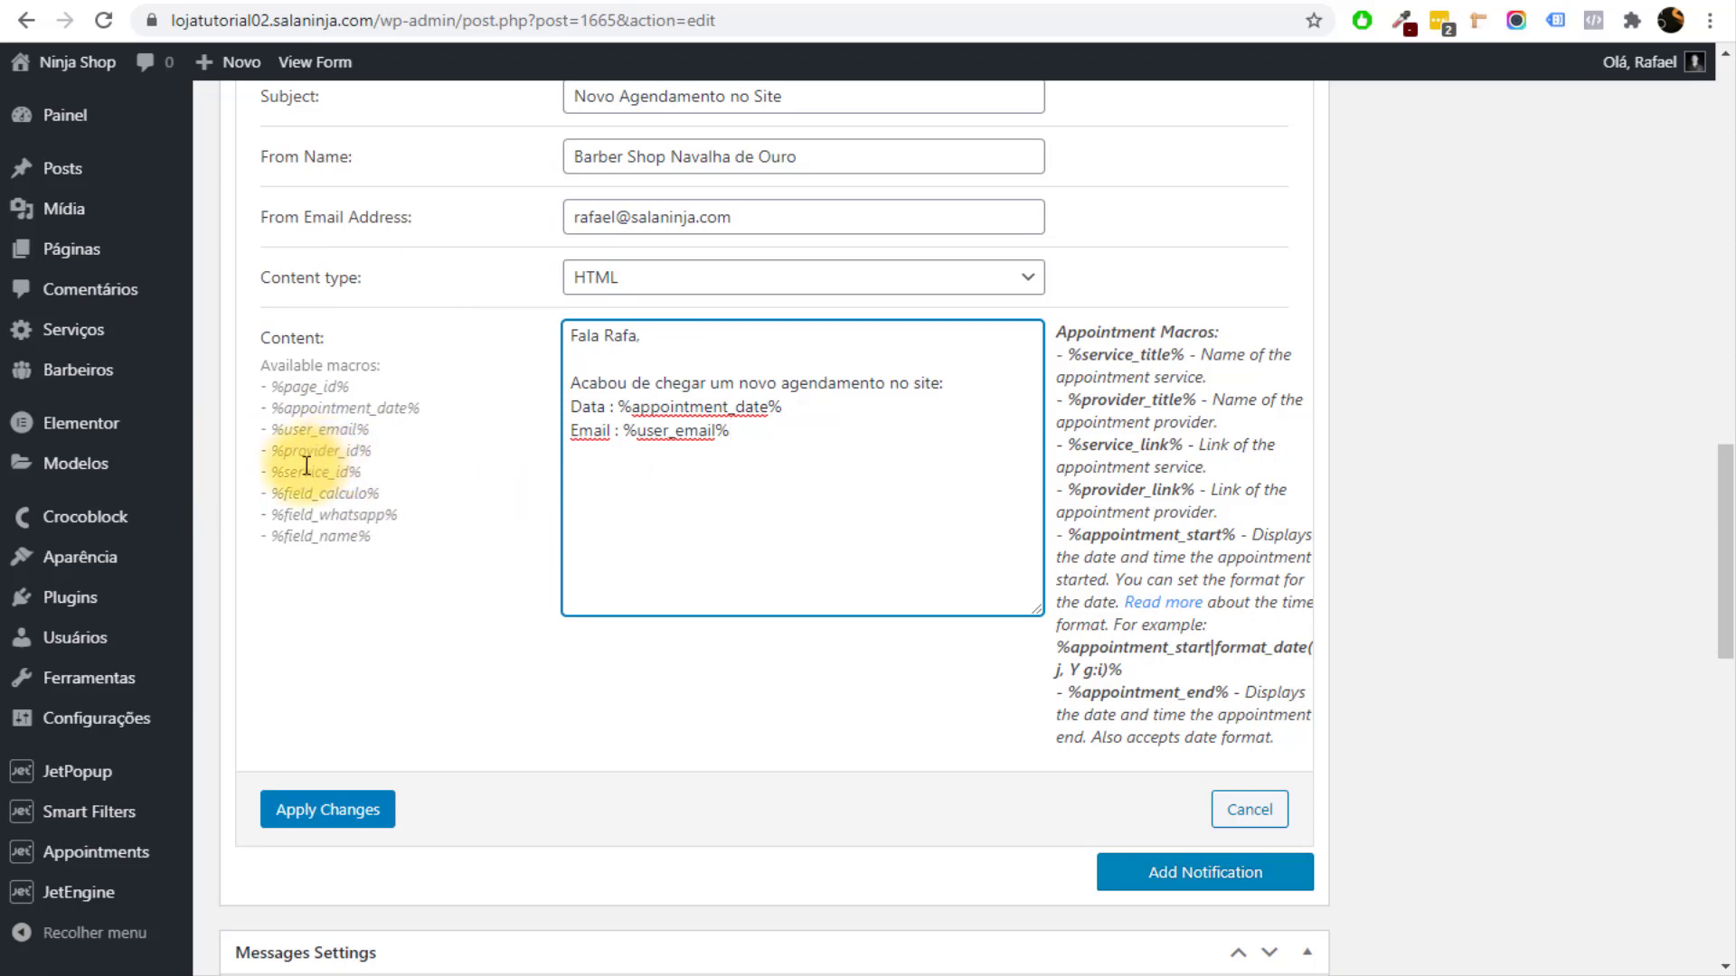
drag(279, 457, 414, 497)
click(805, 439)
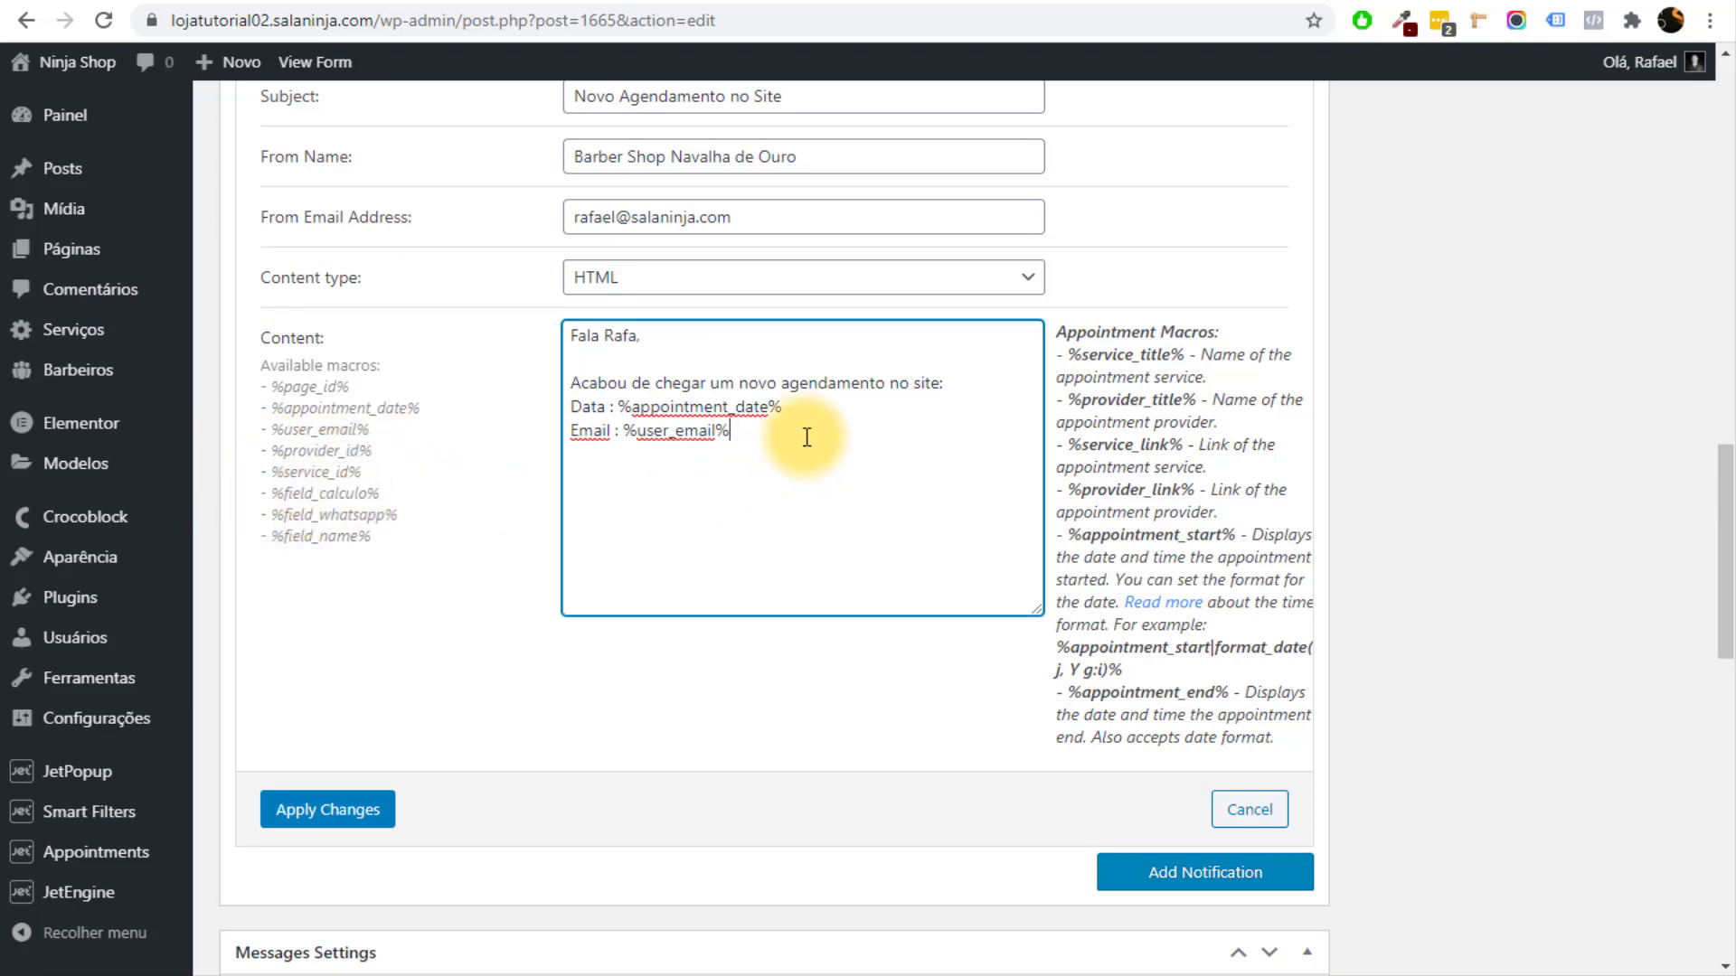
text(Valor total :)
text(%field_calculo%)
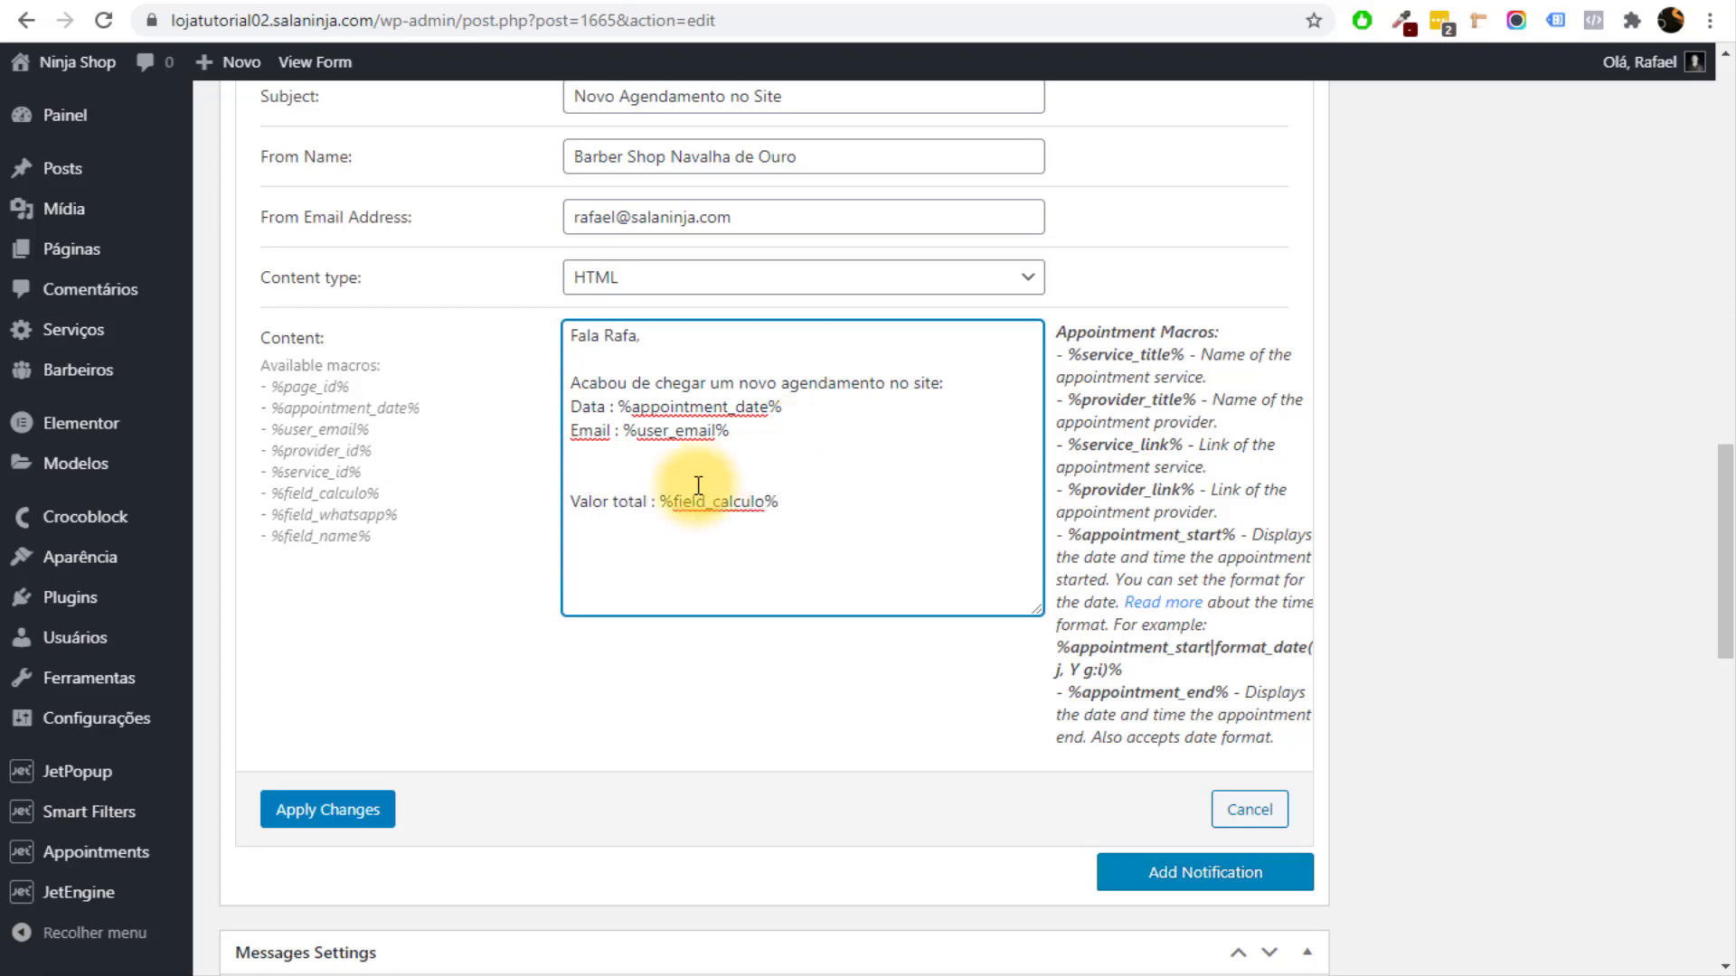
- Add 'Whatsapp : %field_whatsapp%' and, below Data, 'Nome : %field_name%' lines
drag(274, 523, 399, 514)
key(ctrl+c)
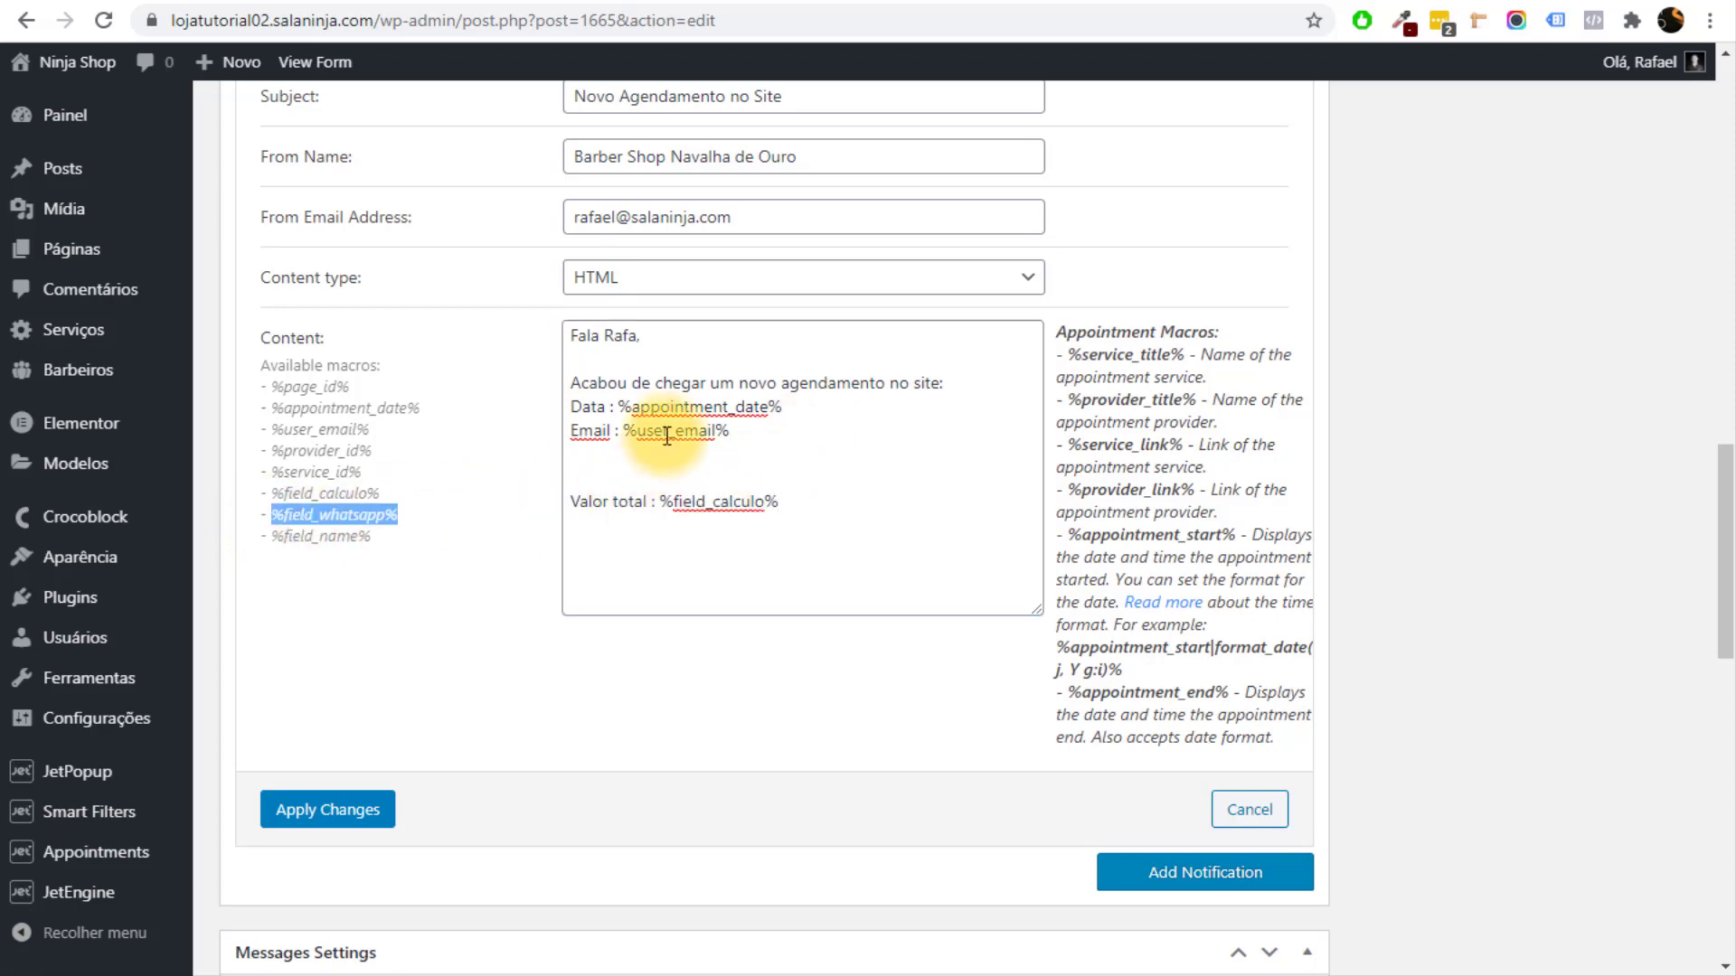
click(679, 437)
text(Whatsapp :)
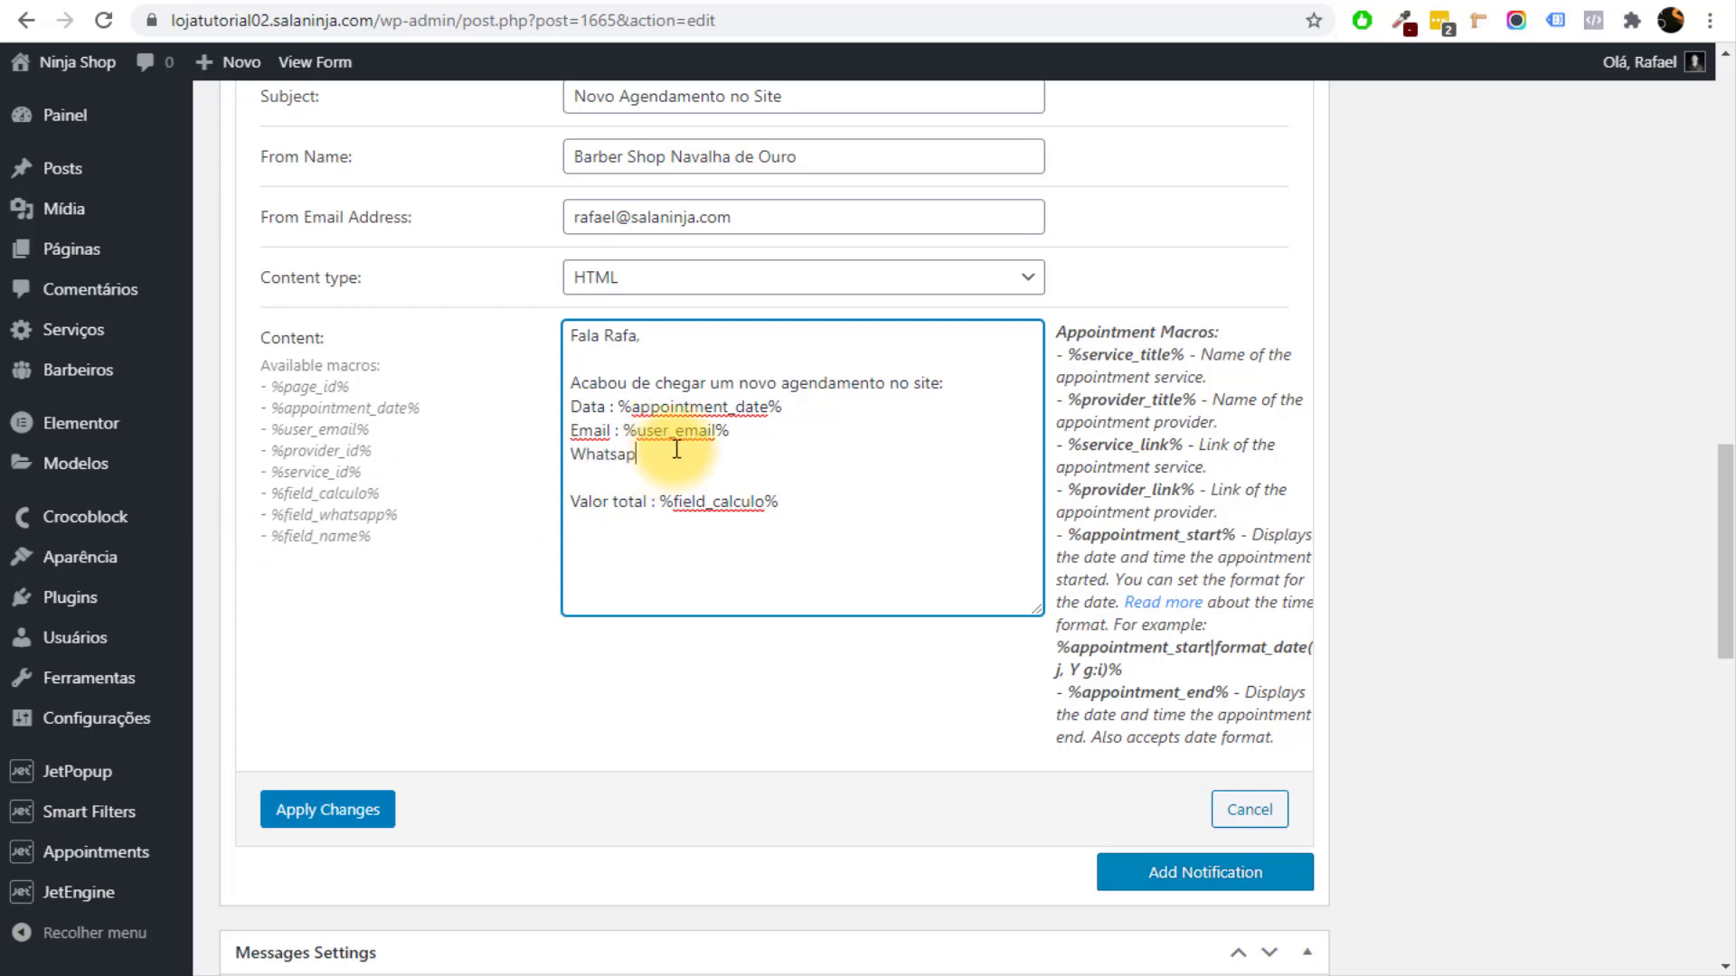
key(ctrl+v)
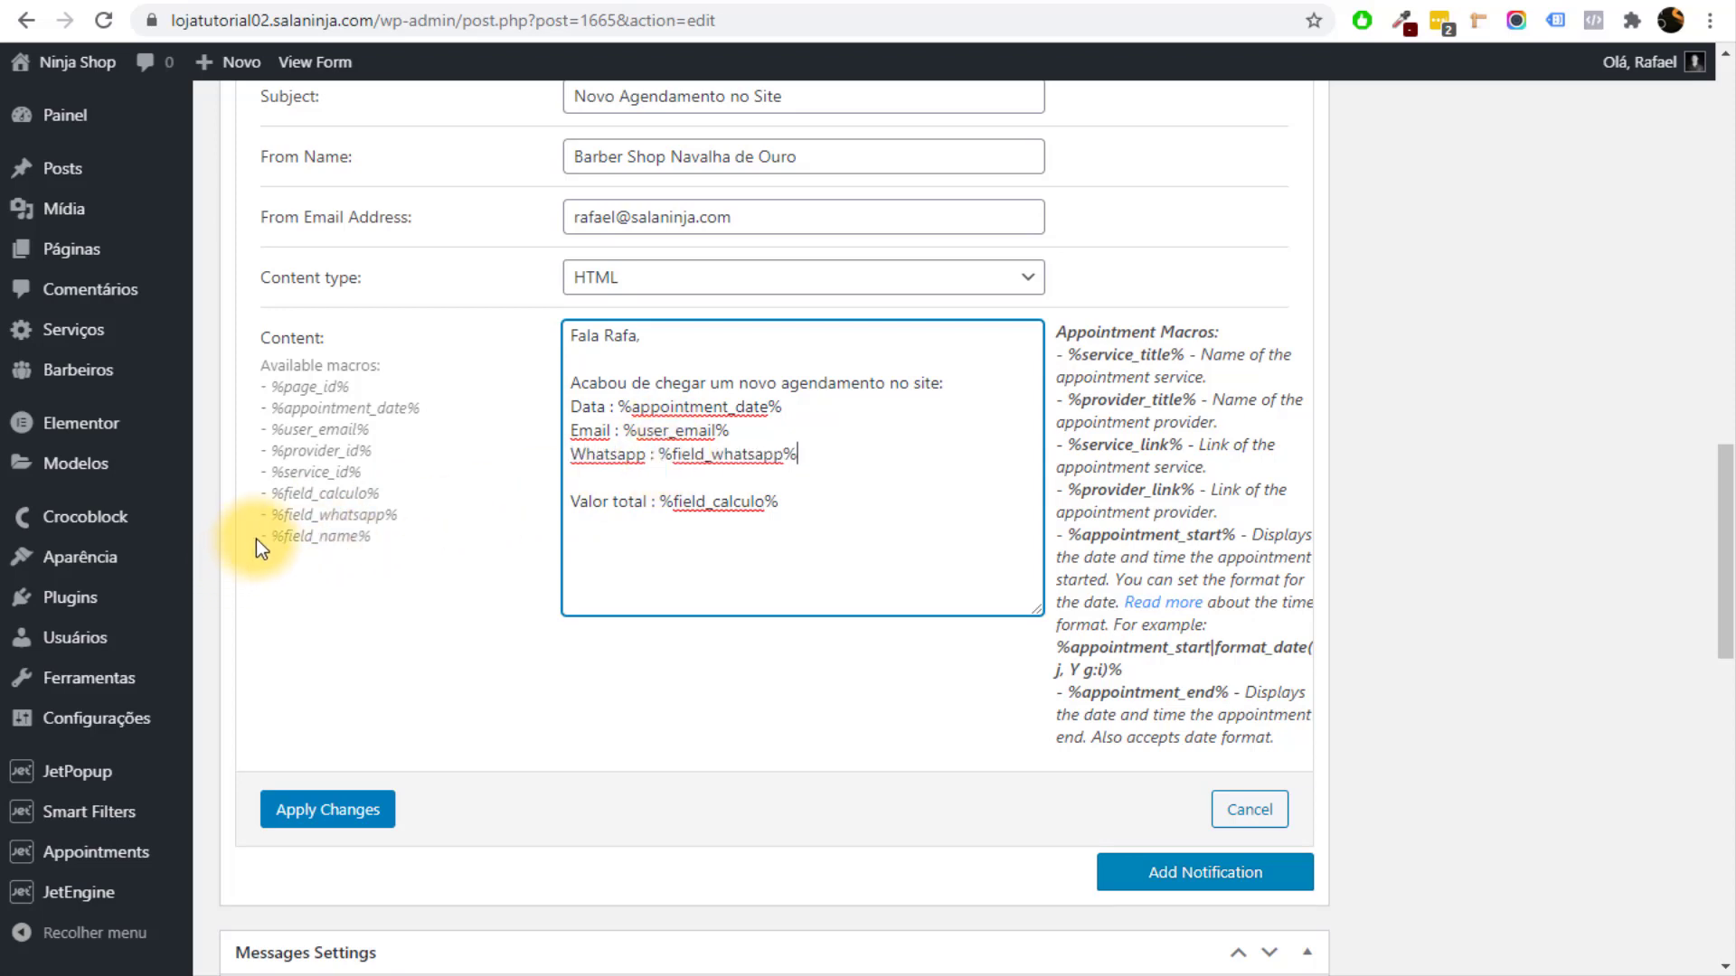
drag(270, 536, 373, 536)
key(ctrl+c)
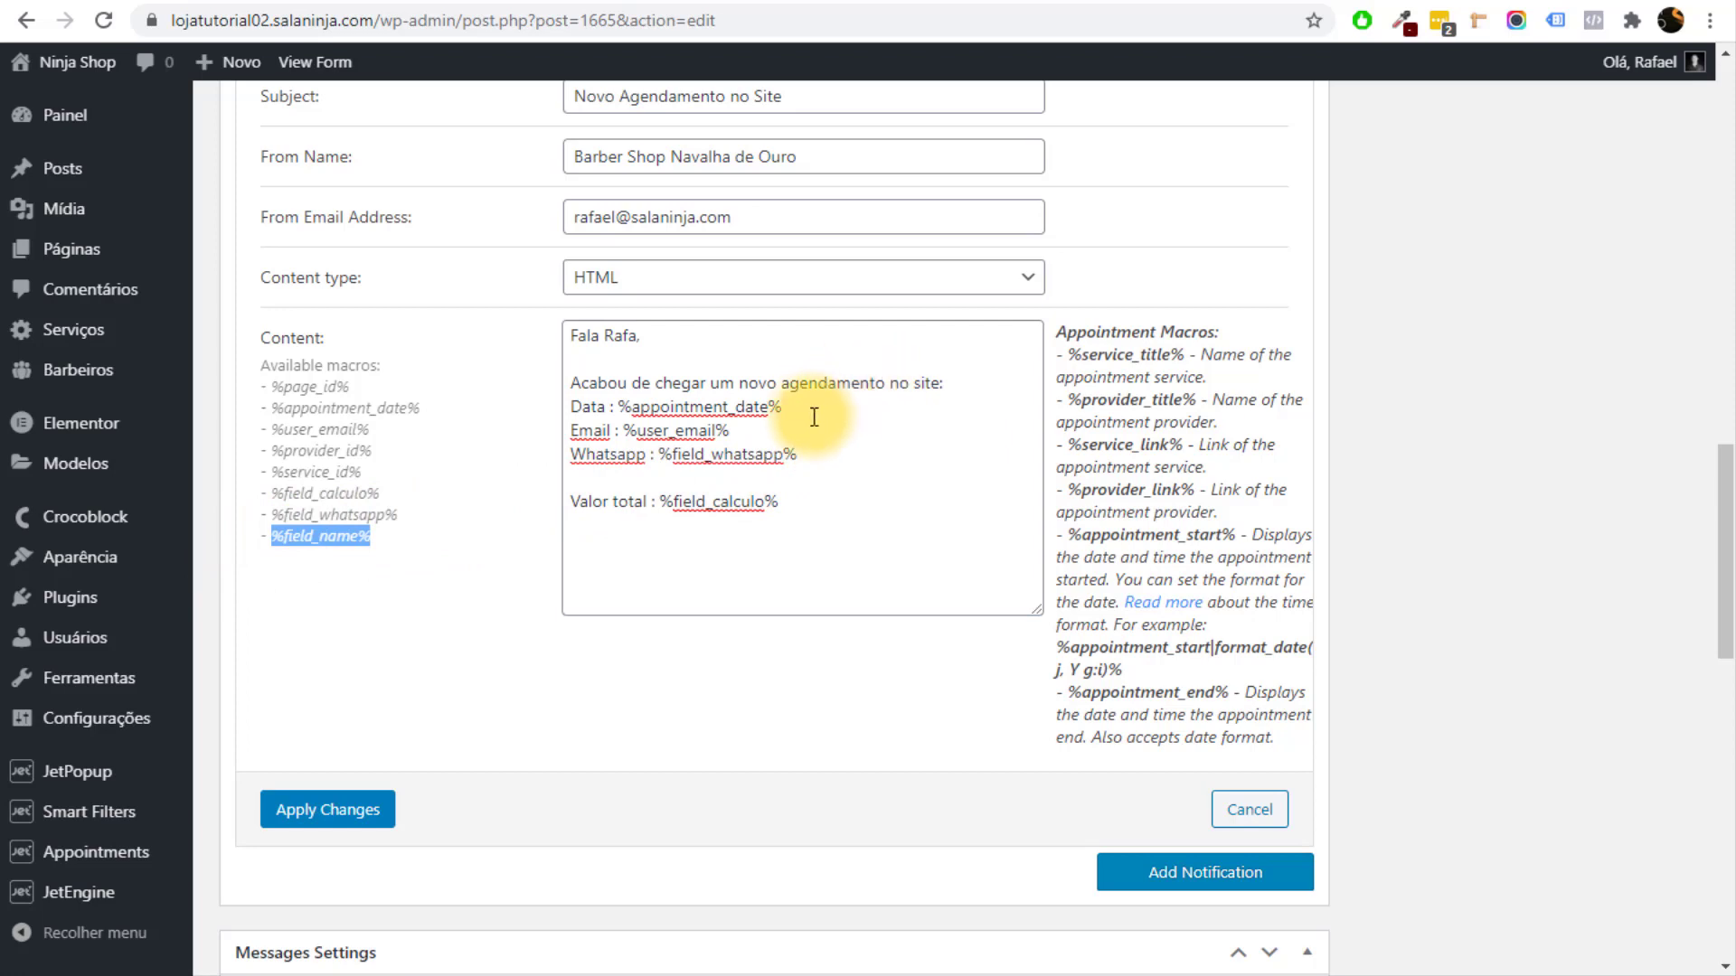
click(810, 406)
key(Return)
text(Nome)
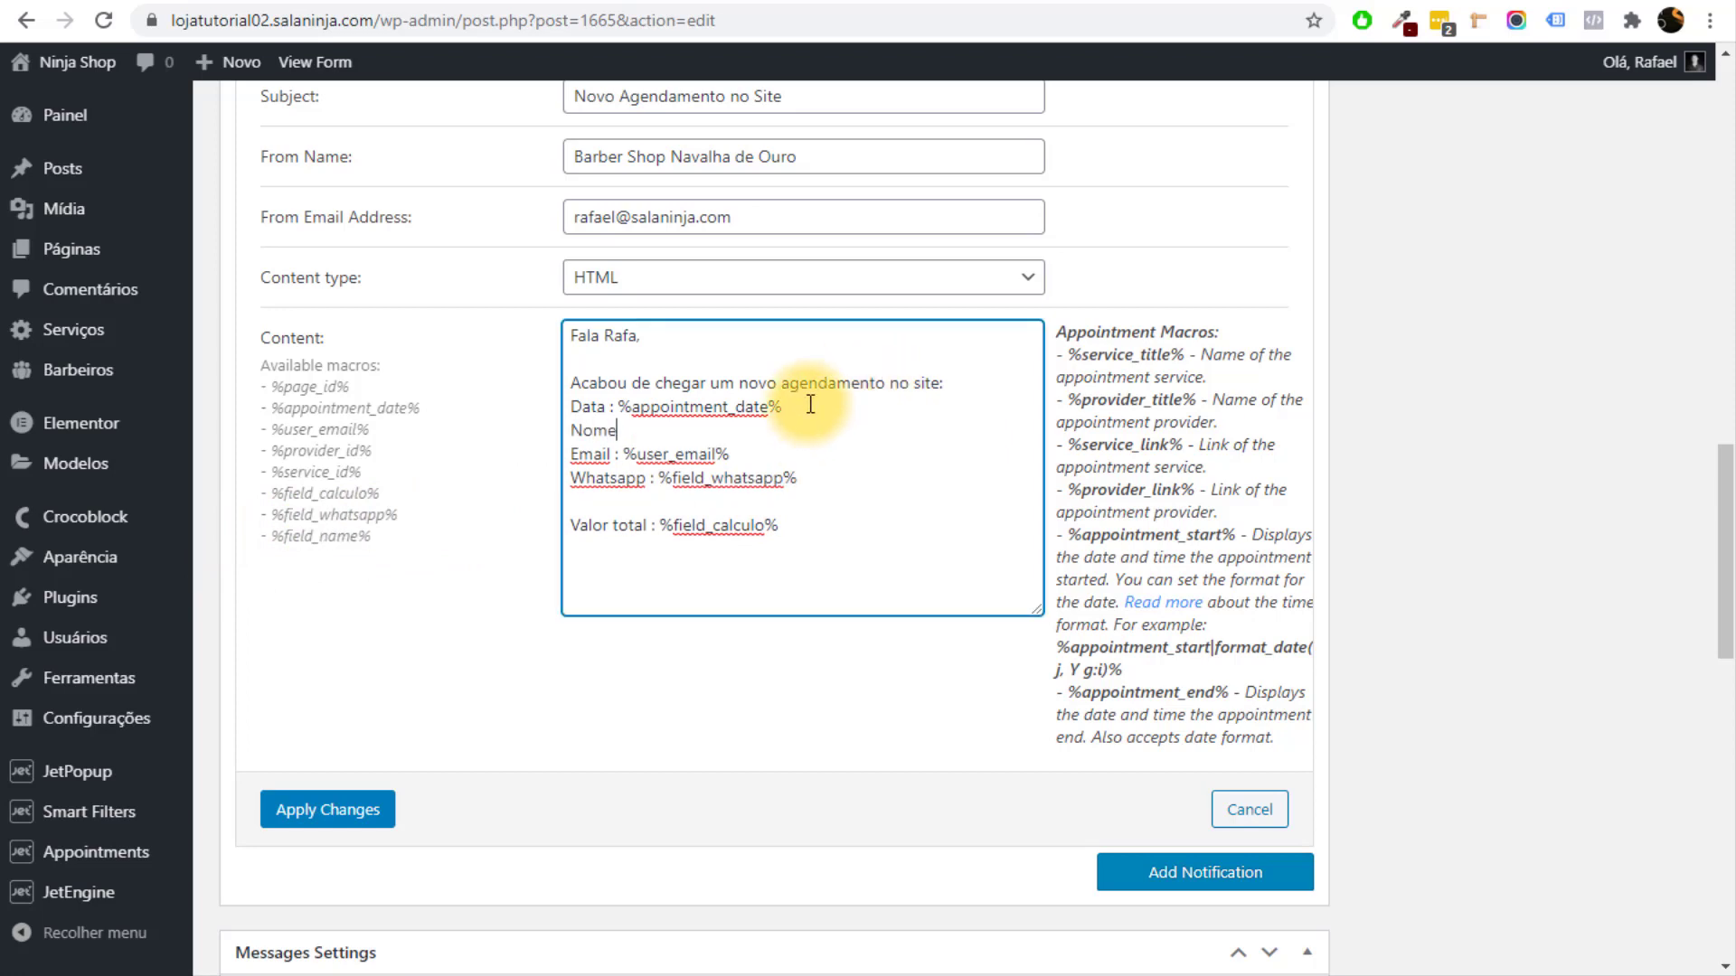
text( :)
key(ctrl+v)
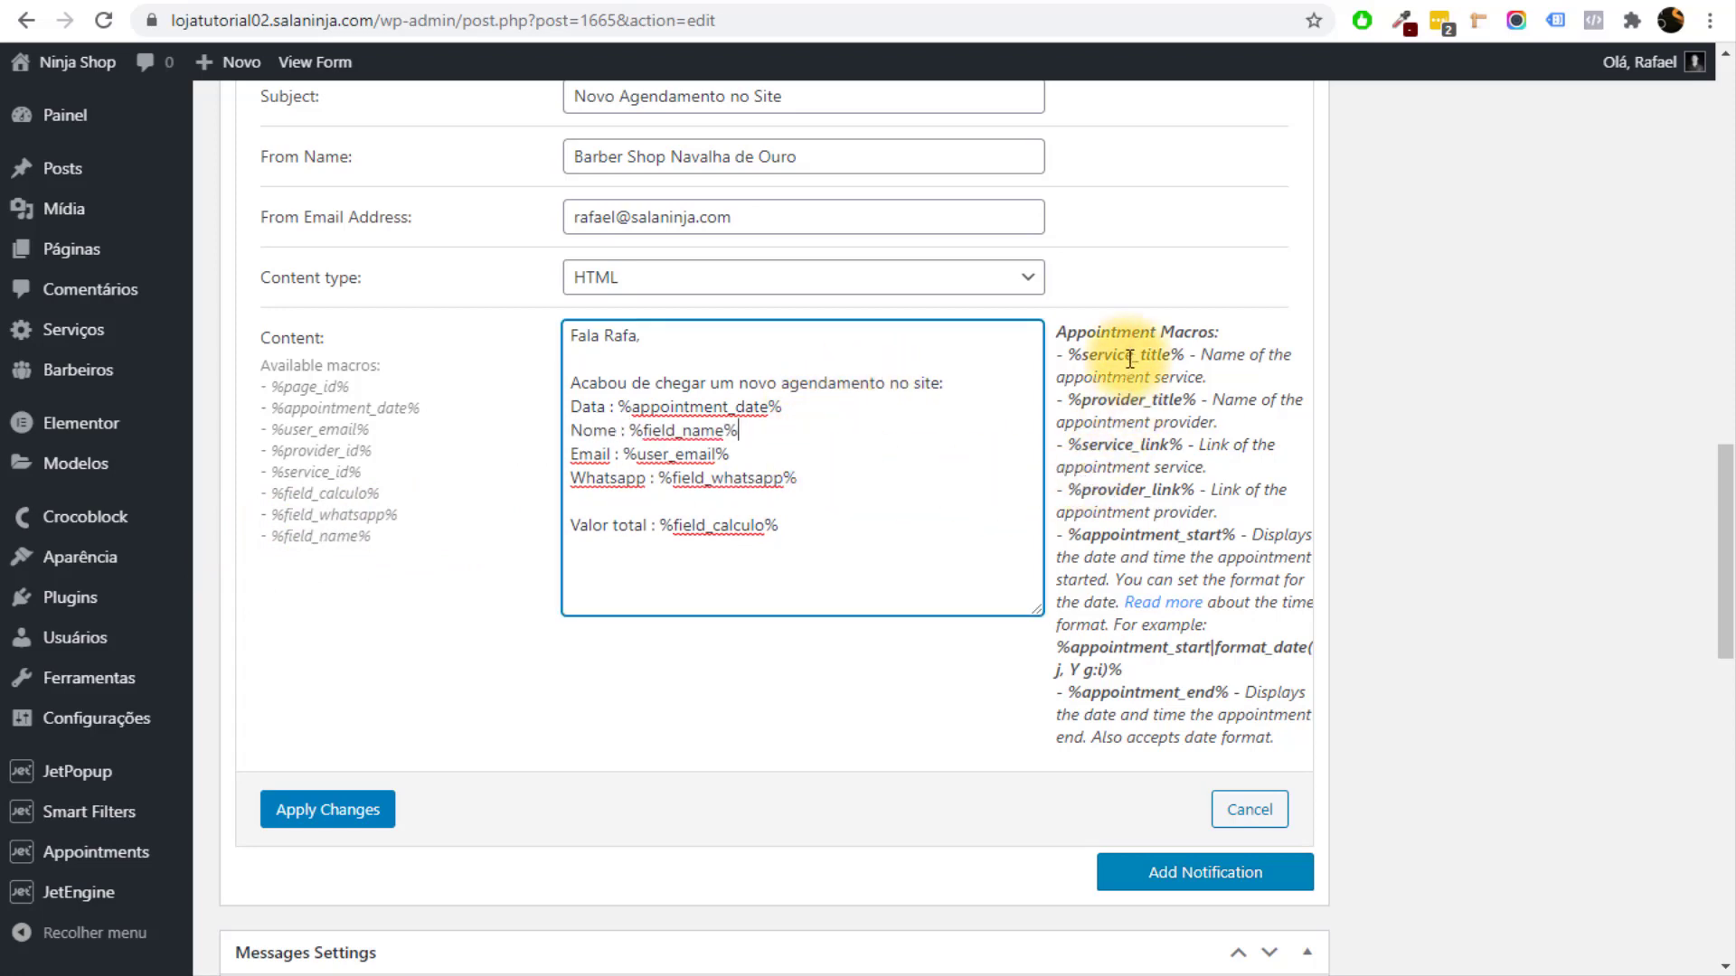
- Add 'Serviço : %service_title%' and 'Barbeiro : %provider_title%' lines under Whatsapp
drag(1069, 355, 1184, 355)
key(ctrl+c)
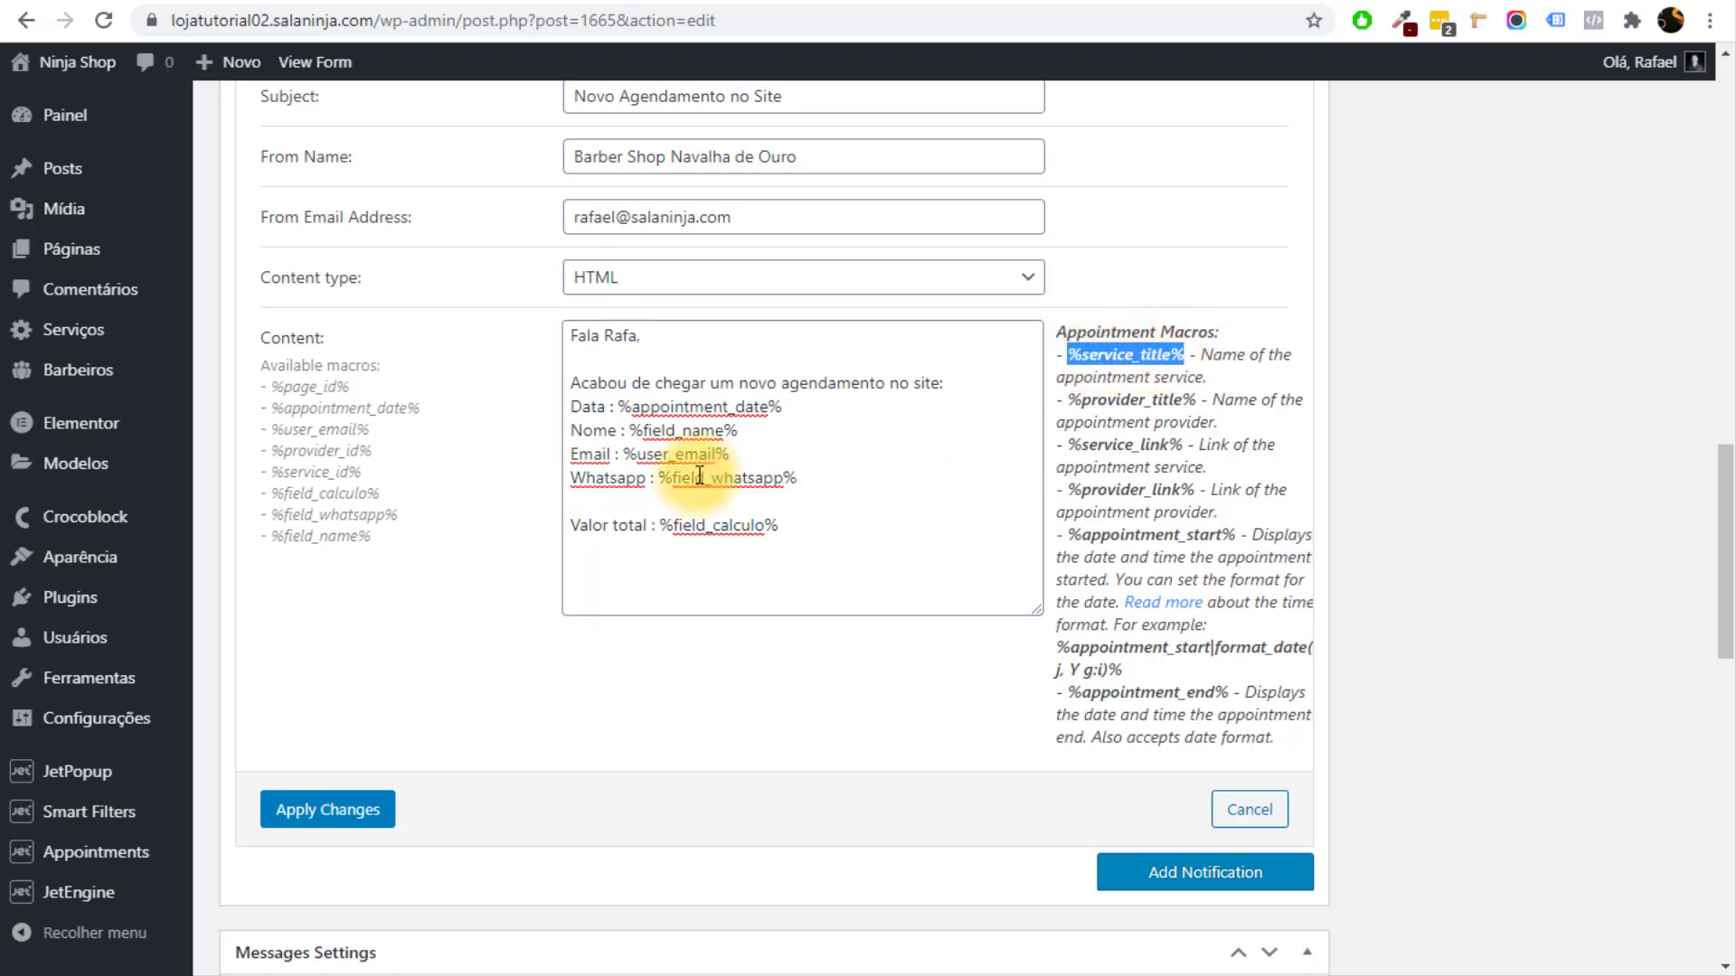
click(800, 478)
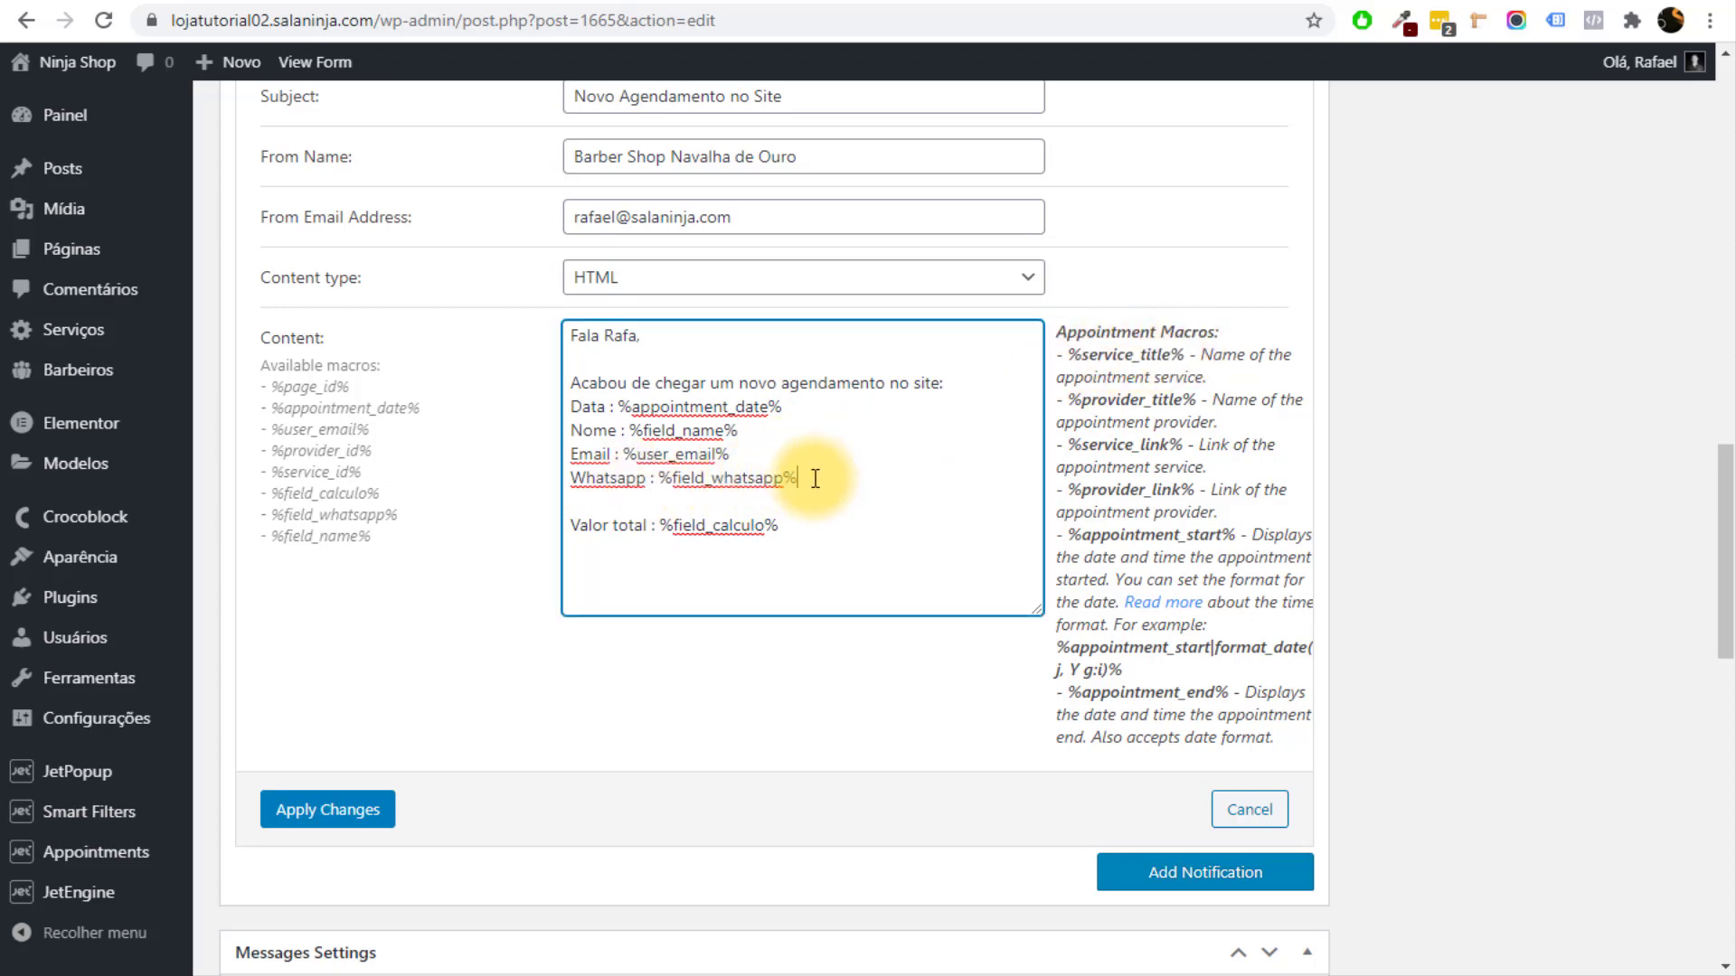
key(Return)
text(Serviço :)
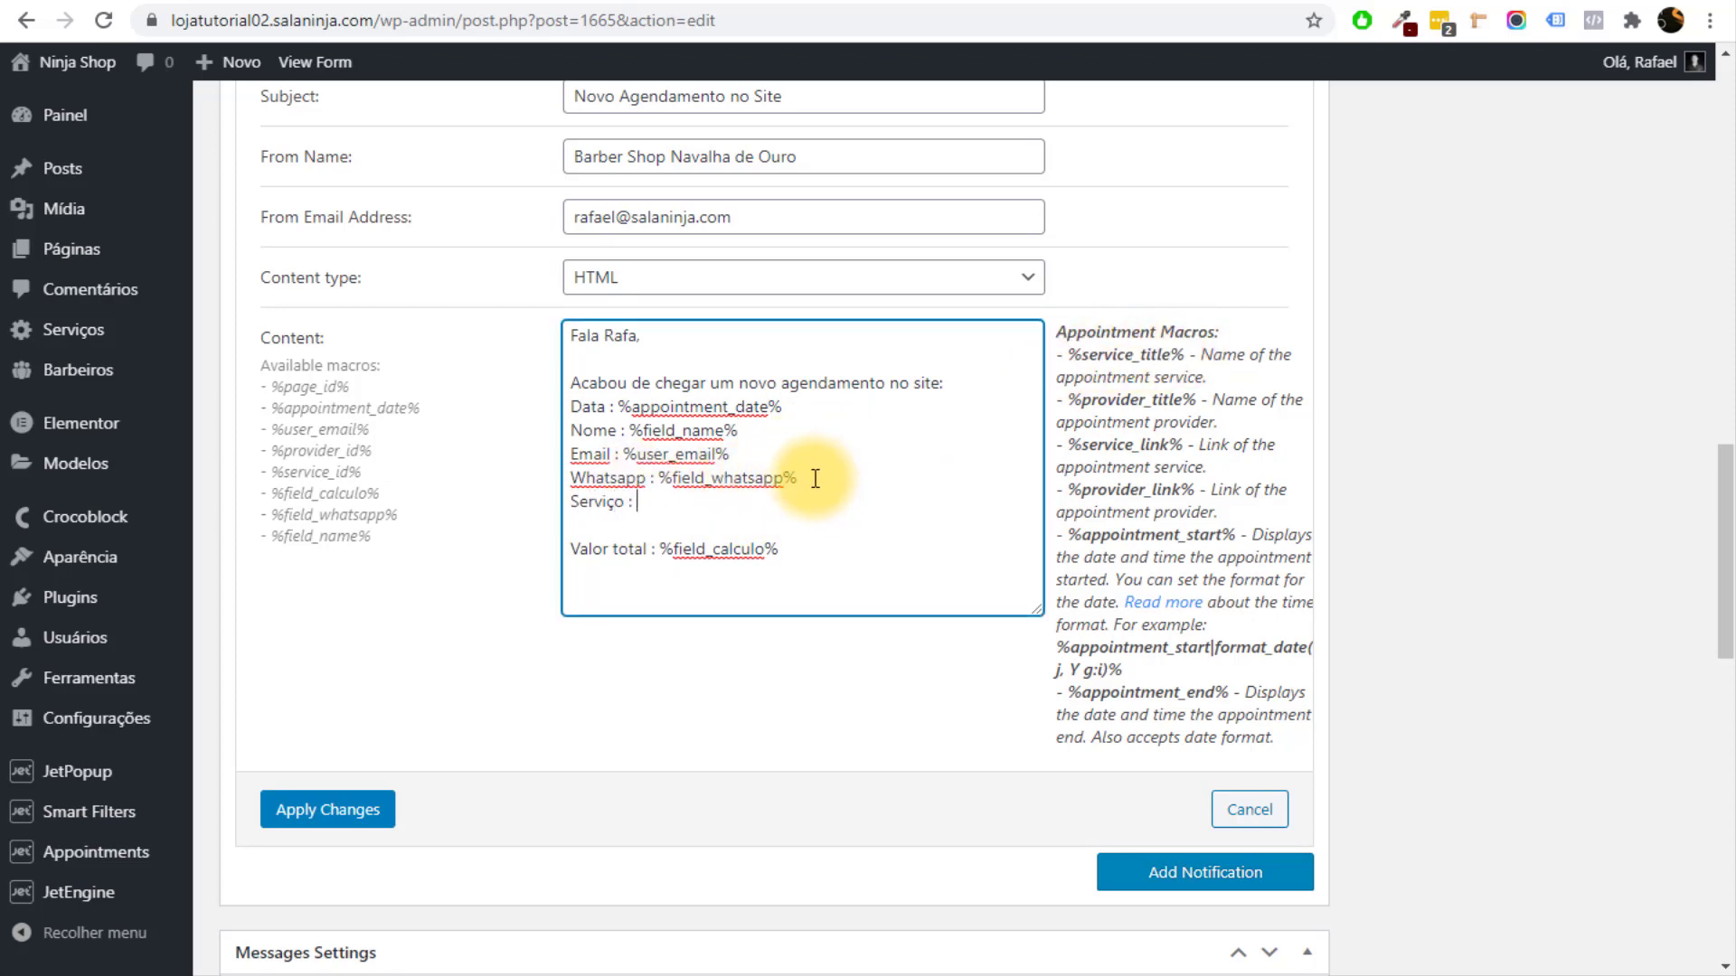
key(ctrl+v)
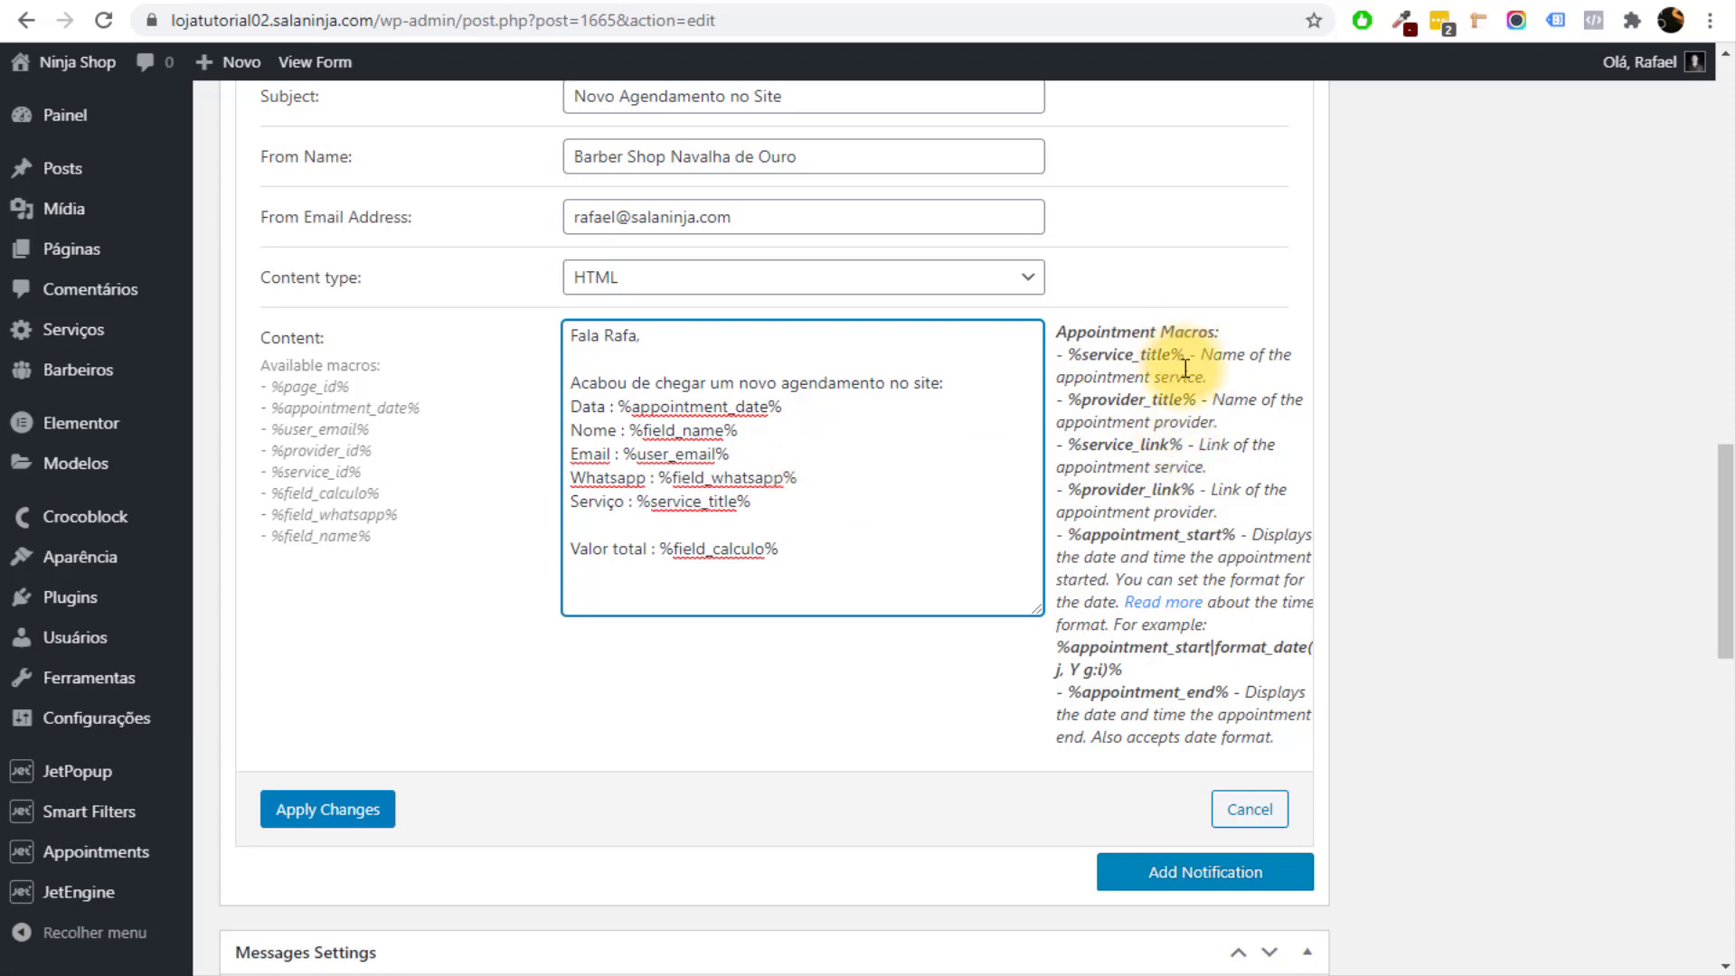
drag(1195, 400, 1080, 402)
key(ctrl+c)
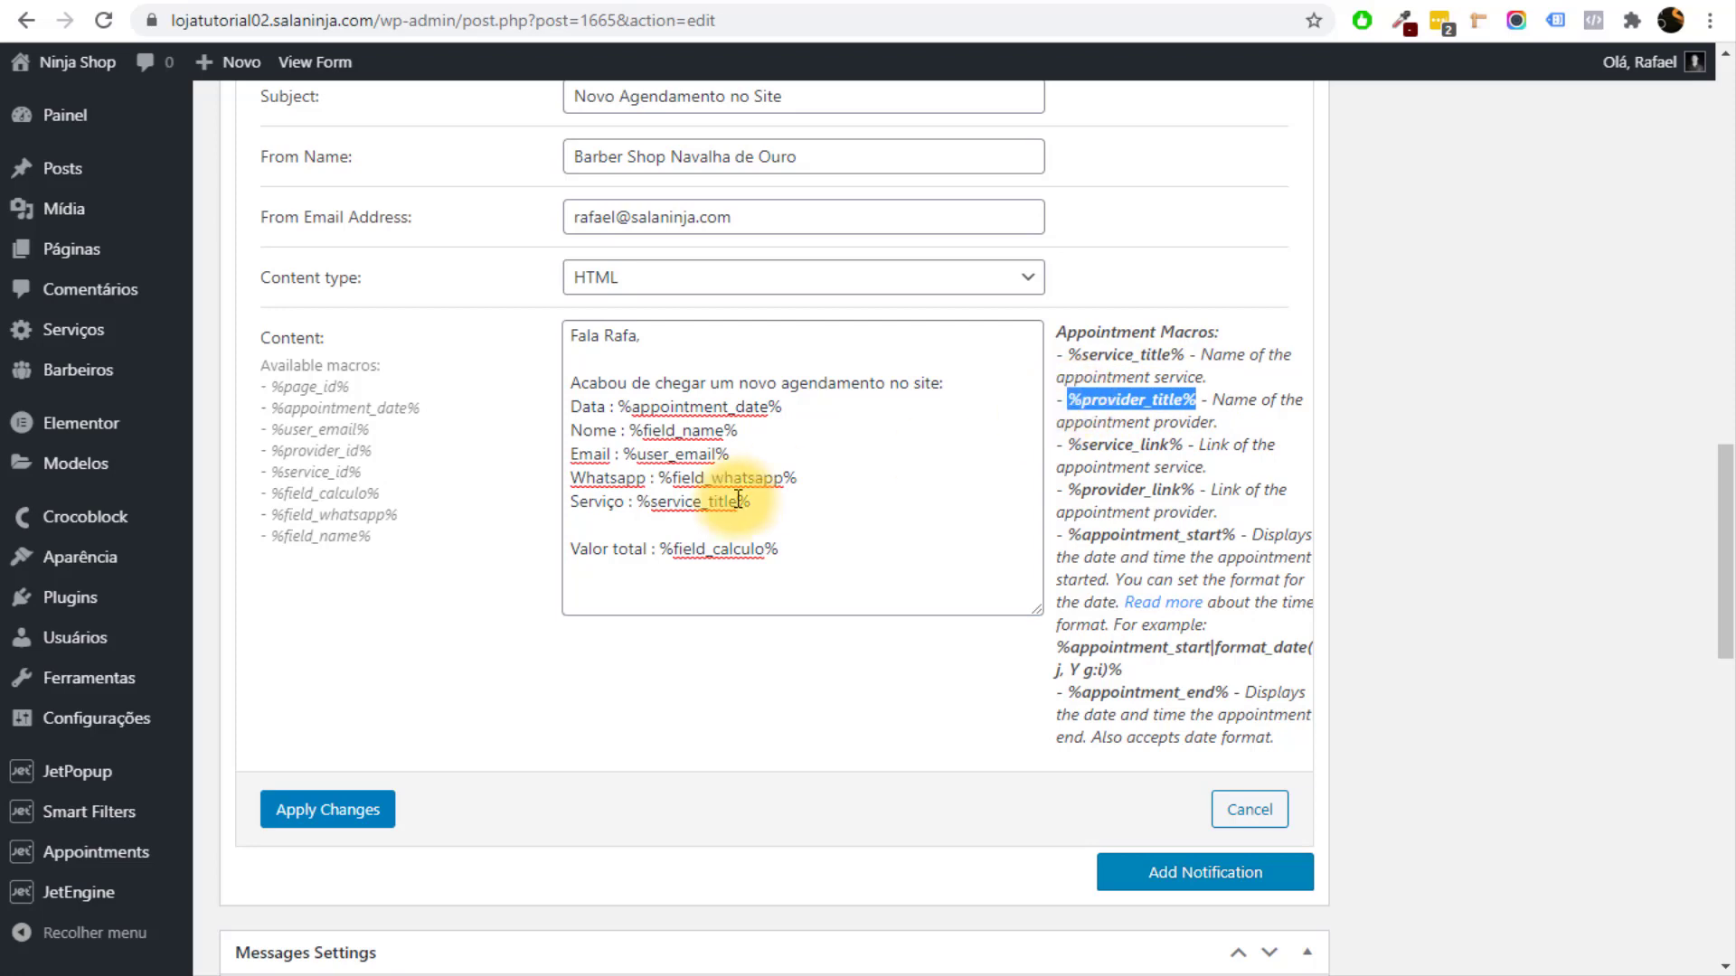
click(648, 528)
text(Bar)
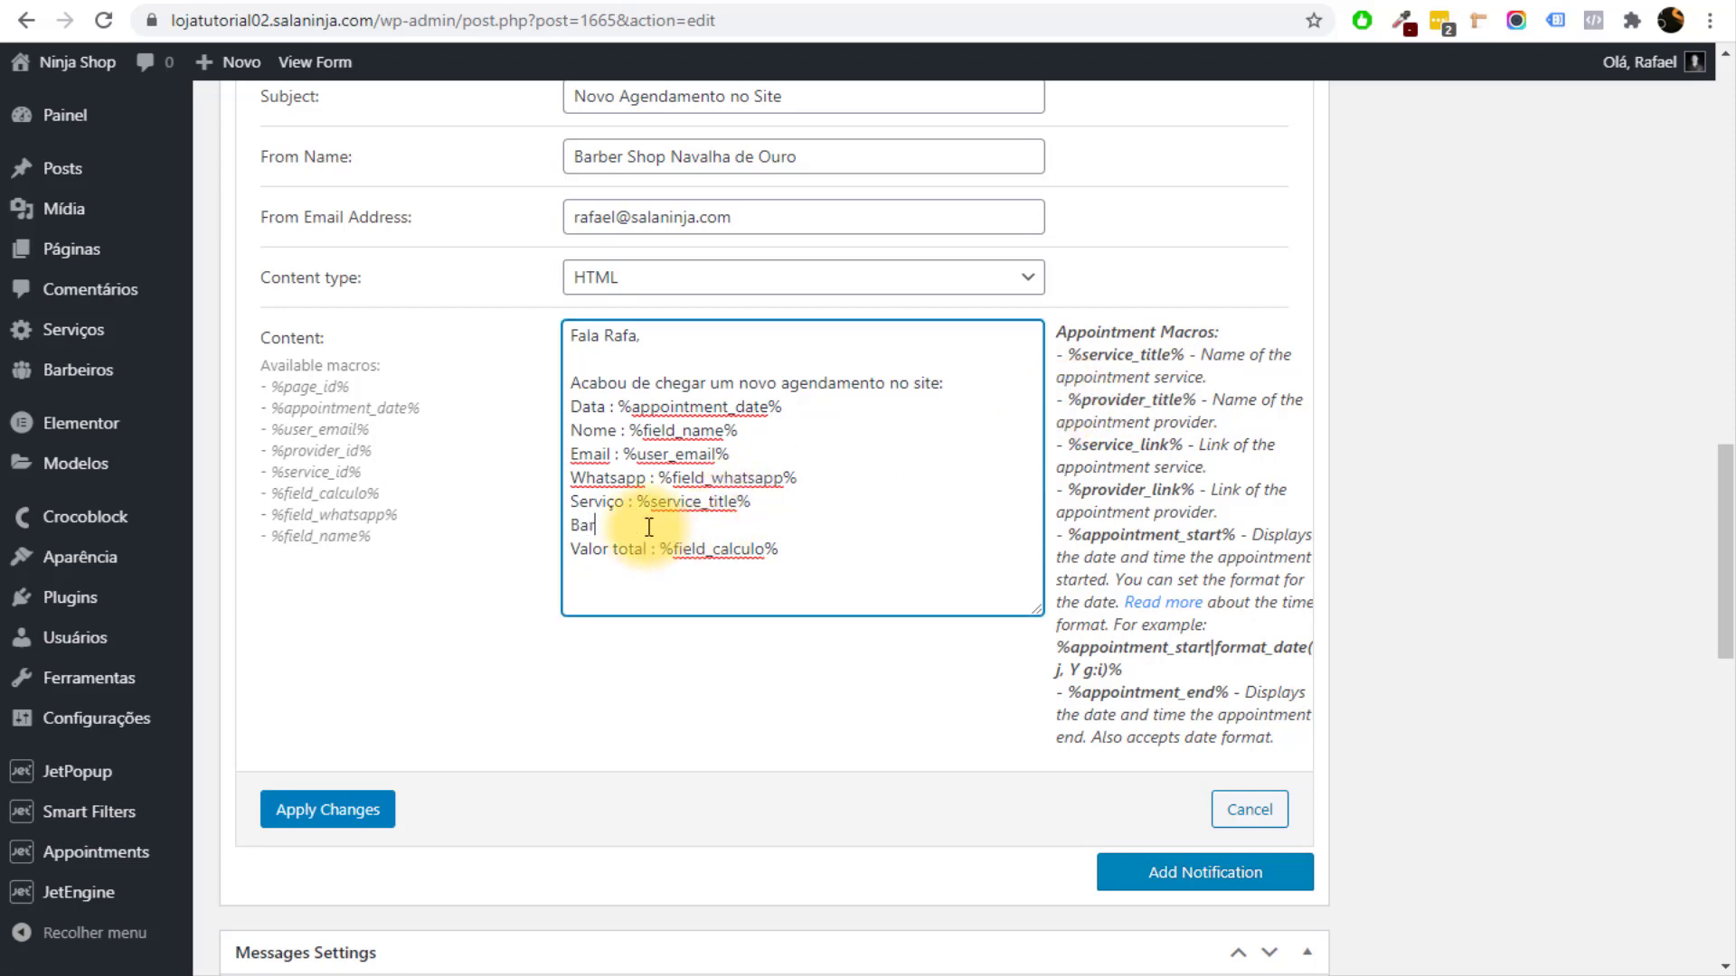
text(beiro : %)
key(ctrl+v)
key(Return)
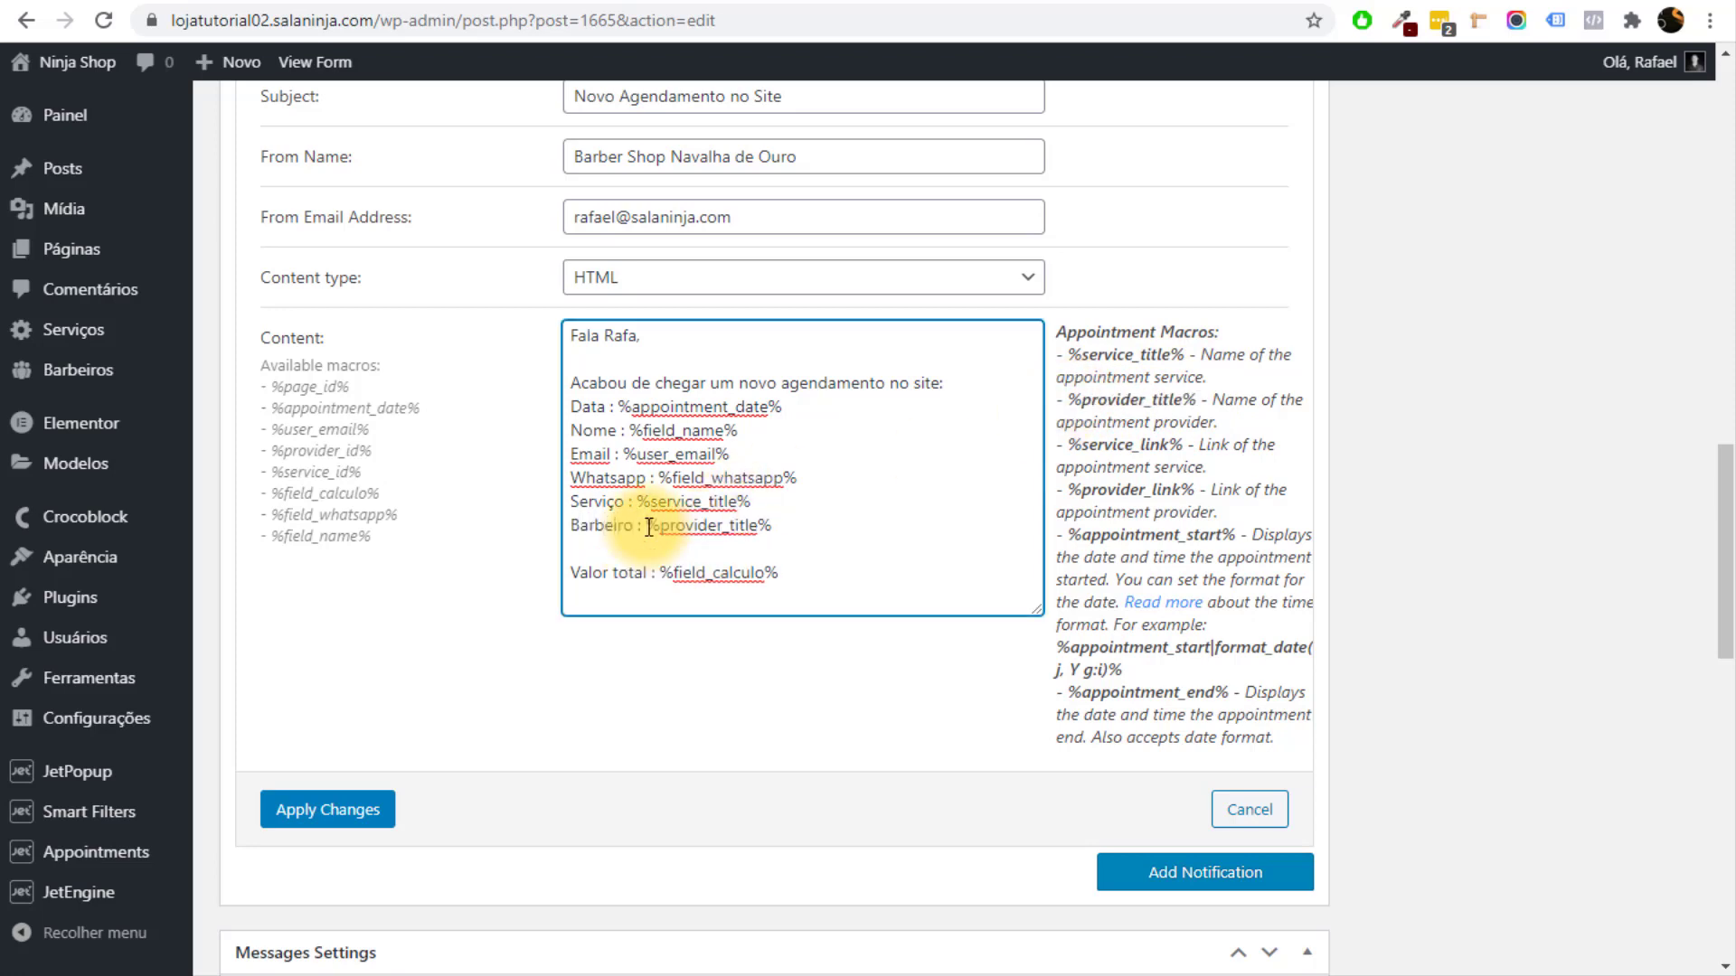
- Copy the entire email body and apply the admin notification changes
click(823, 584)
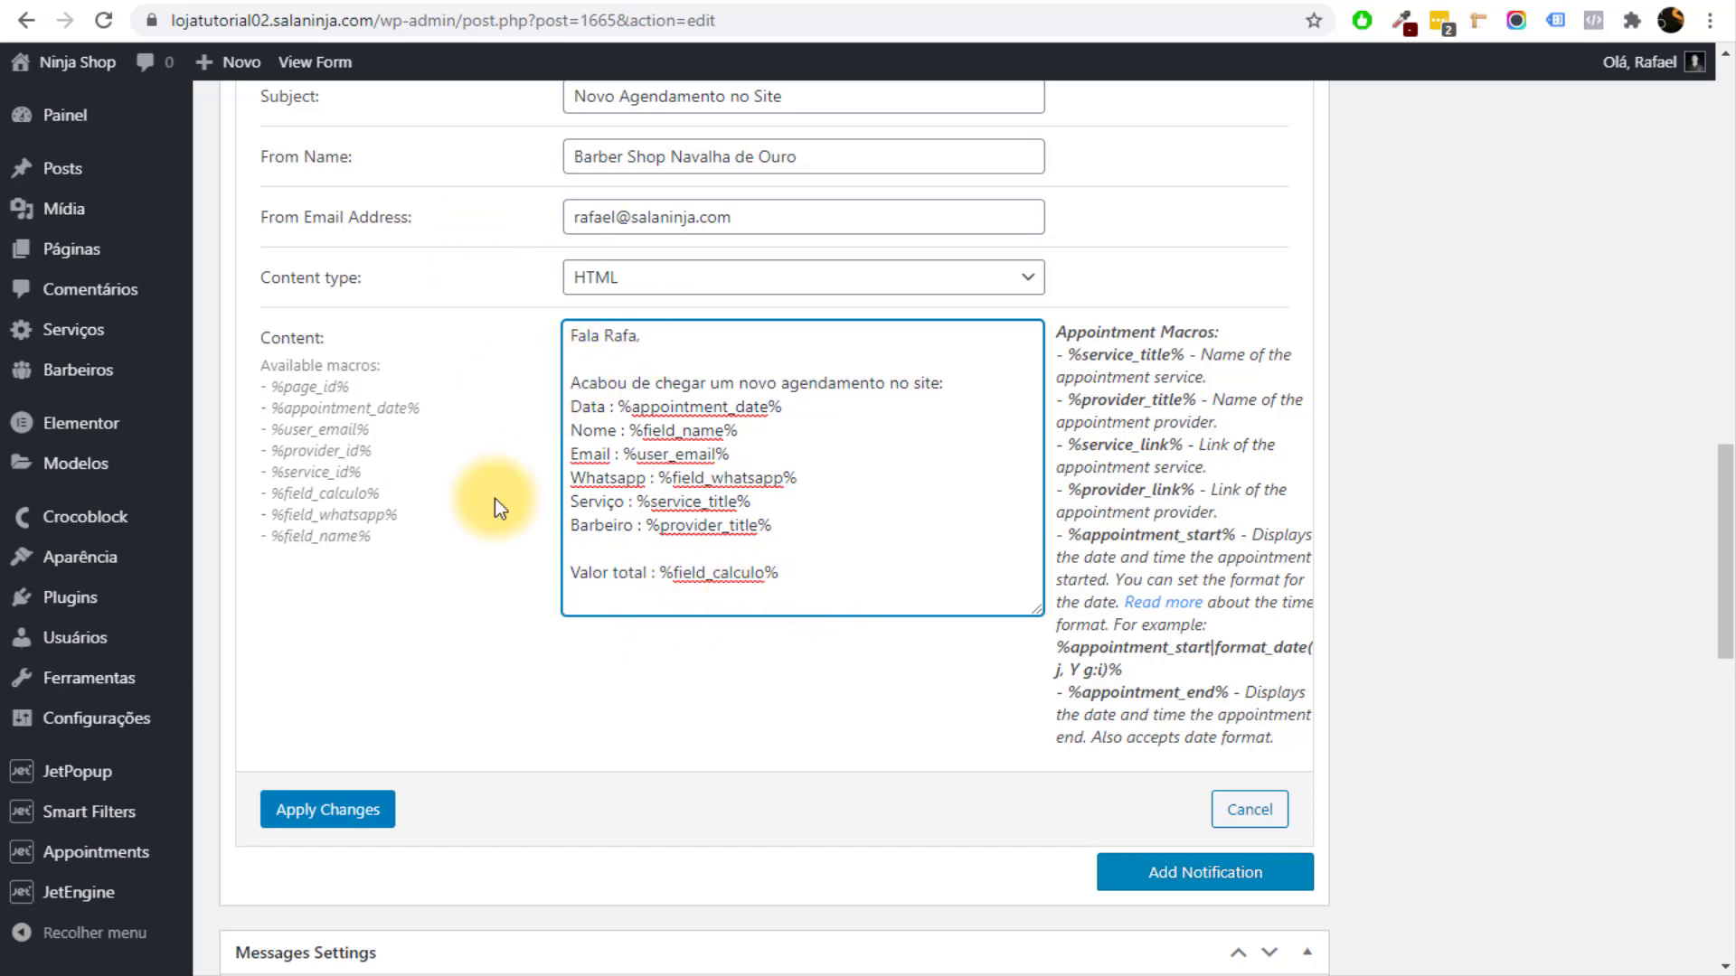
drag(830, 567, 493, 290)
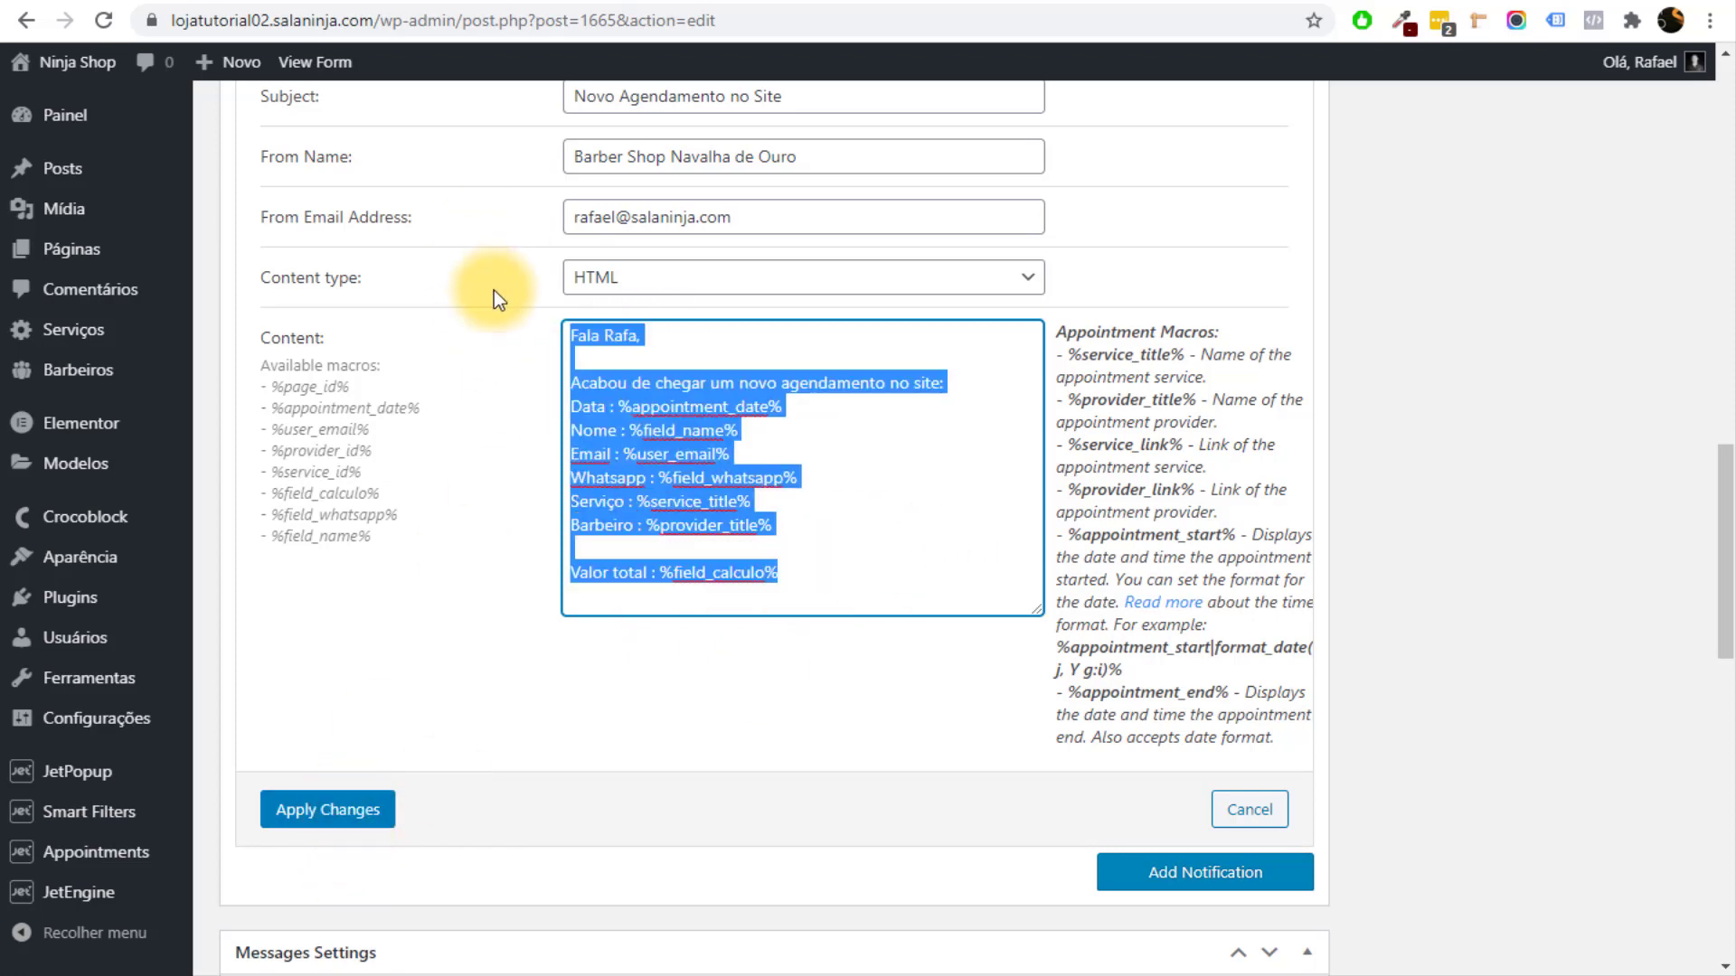
right_click(680, 419)
click(740, 495)
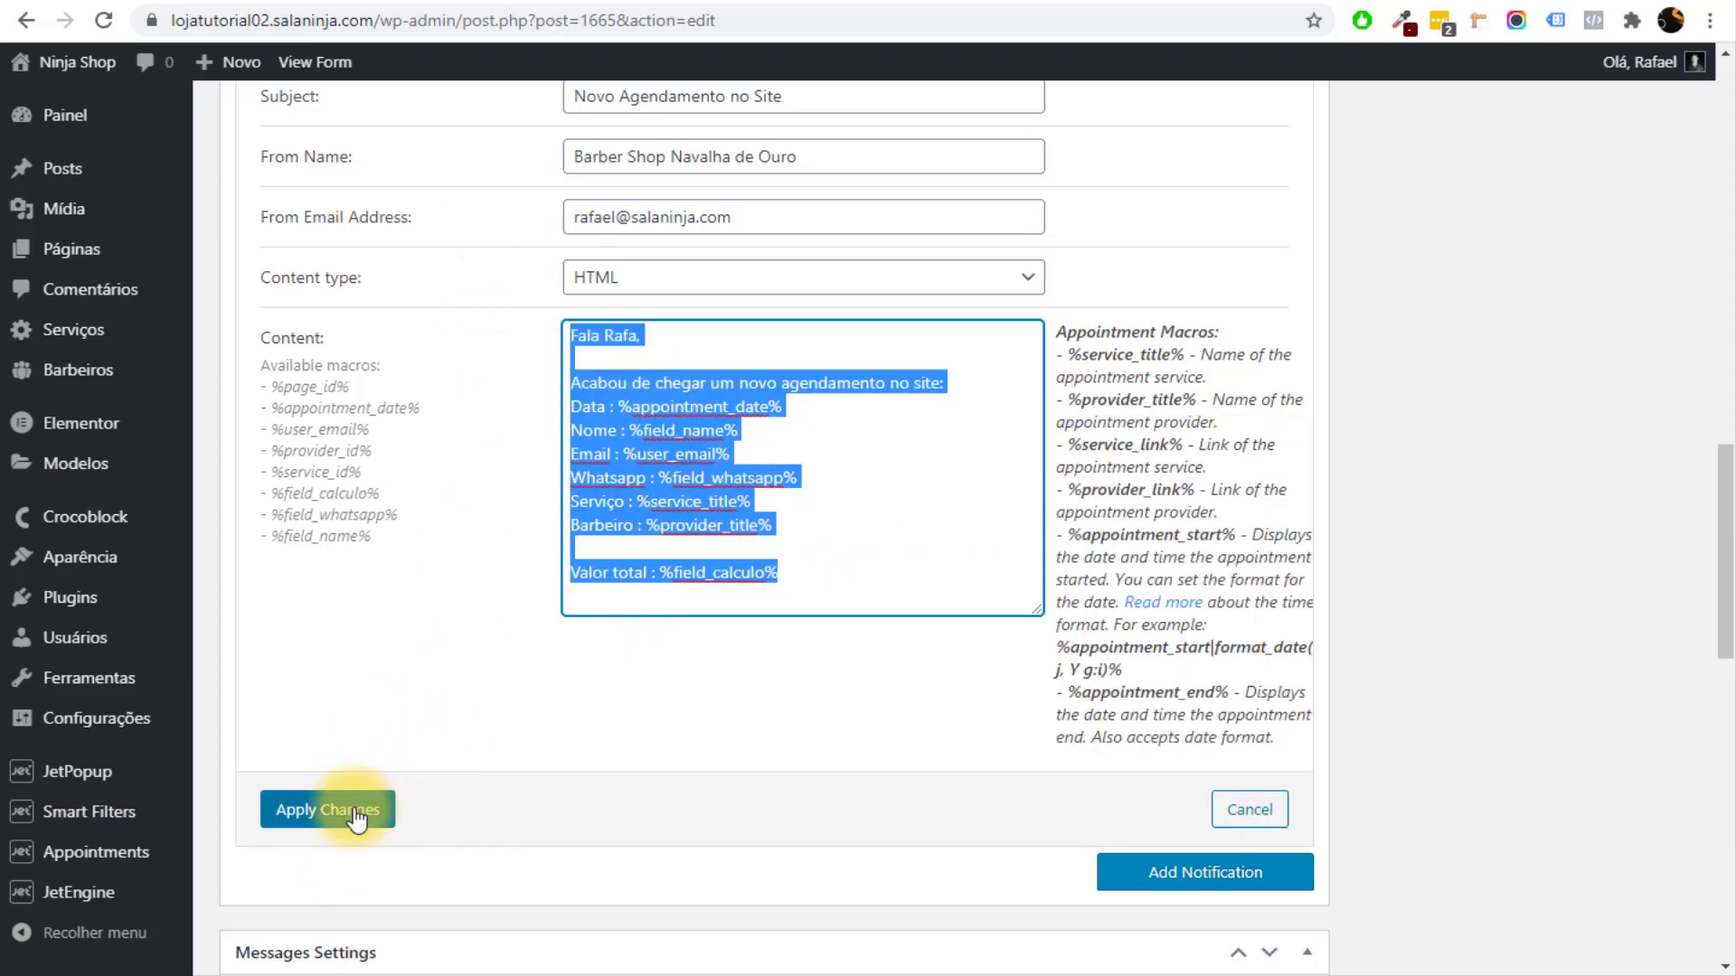
click(357, 814)
- Add a new Send Email notification and paste the copied email template as its content
scroll(844, 480, up, 9)
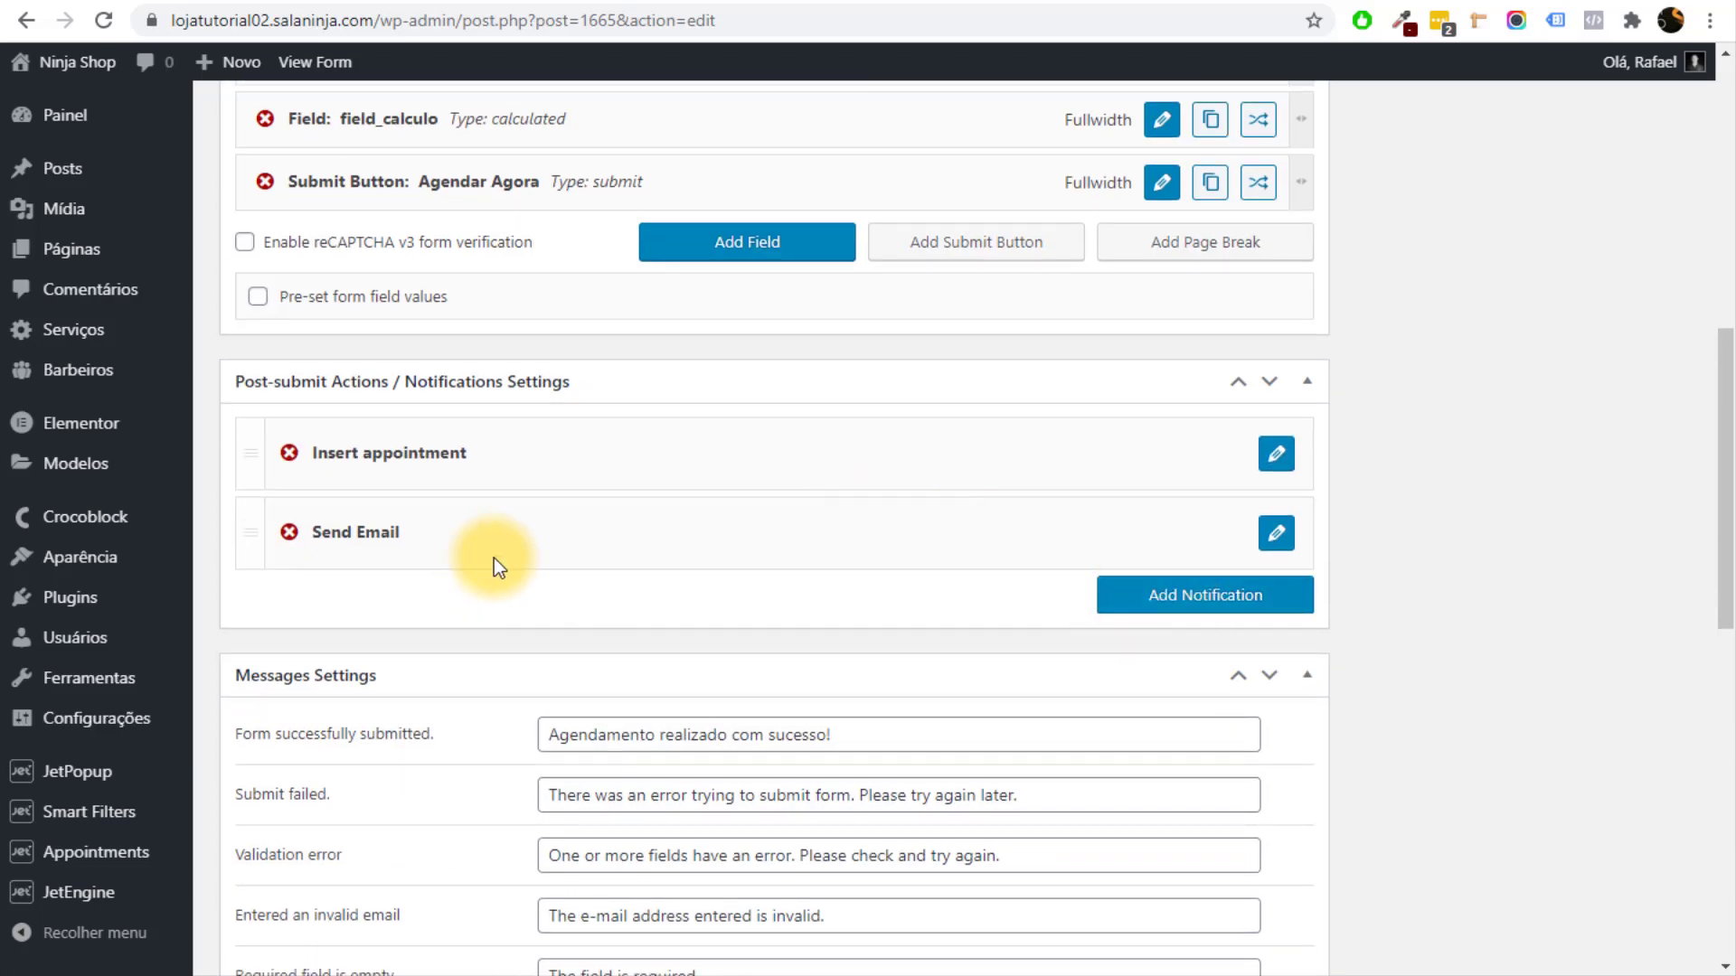
click(1187, 596)
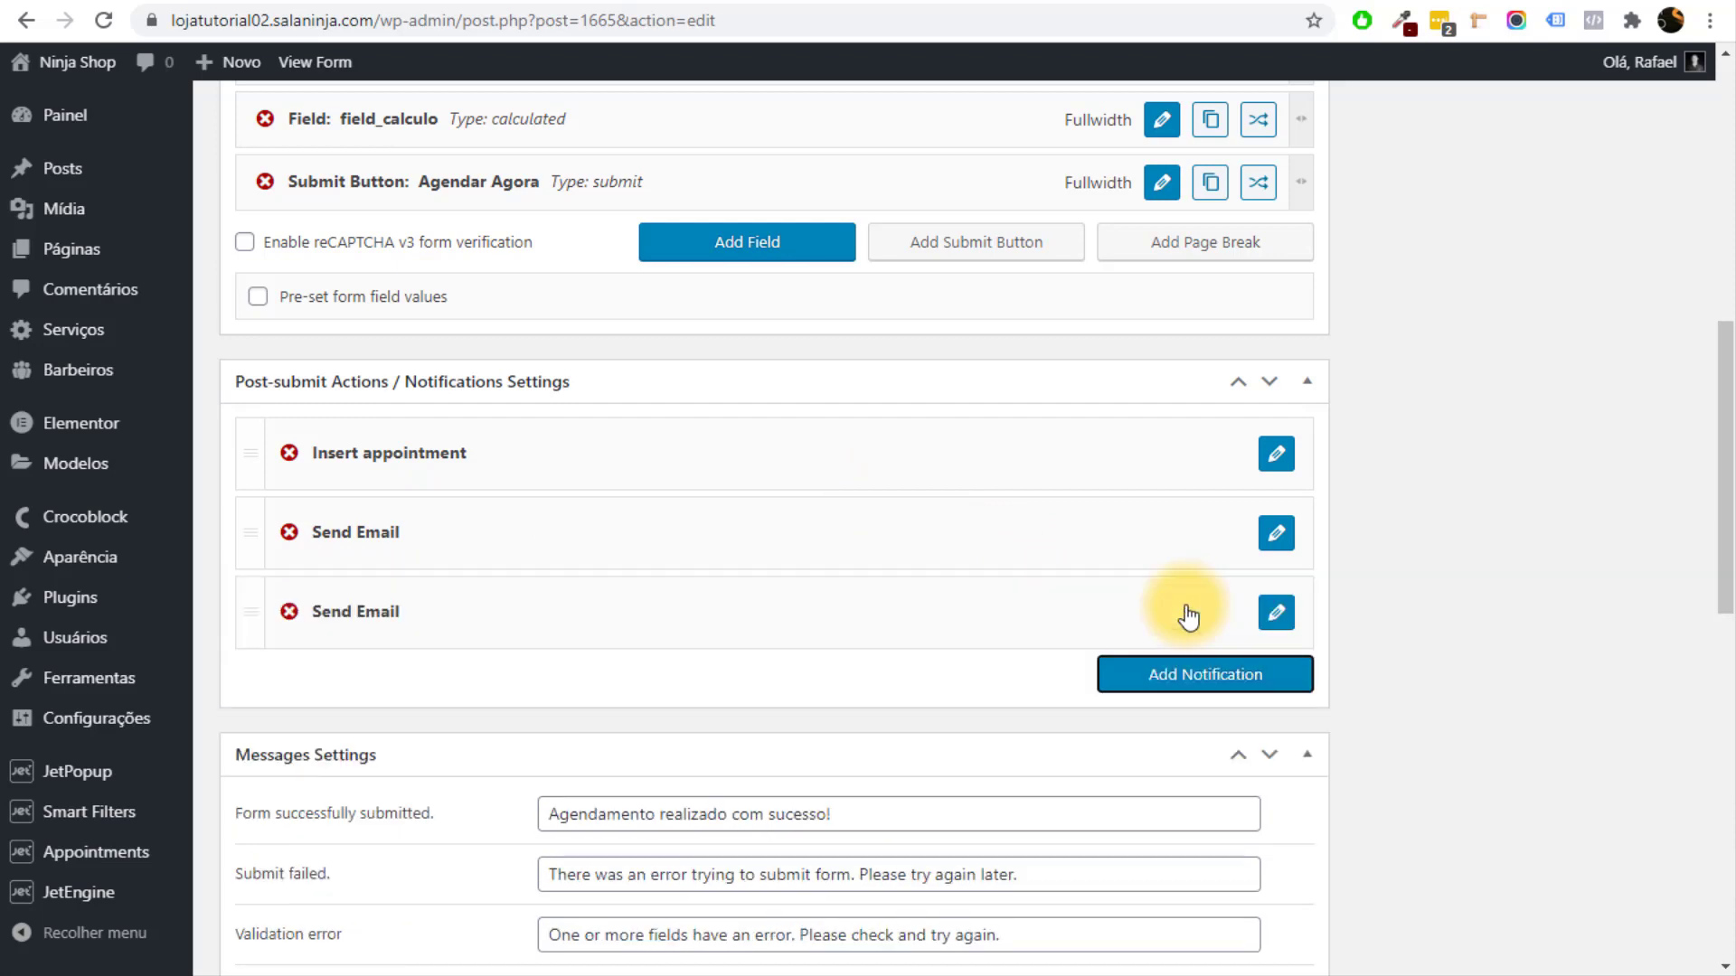
click(1276, 612)
scroll(1004, 664, down, 7)
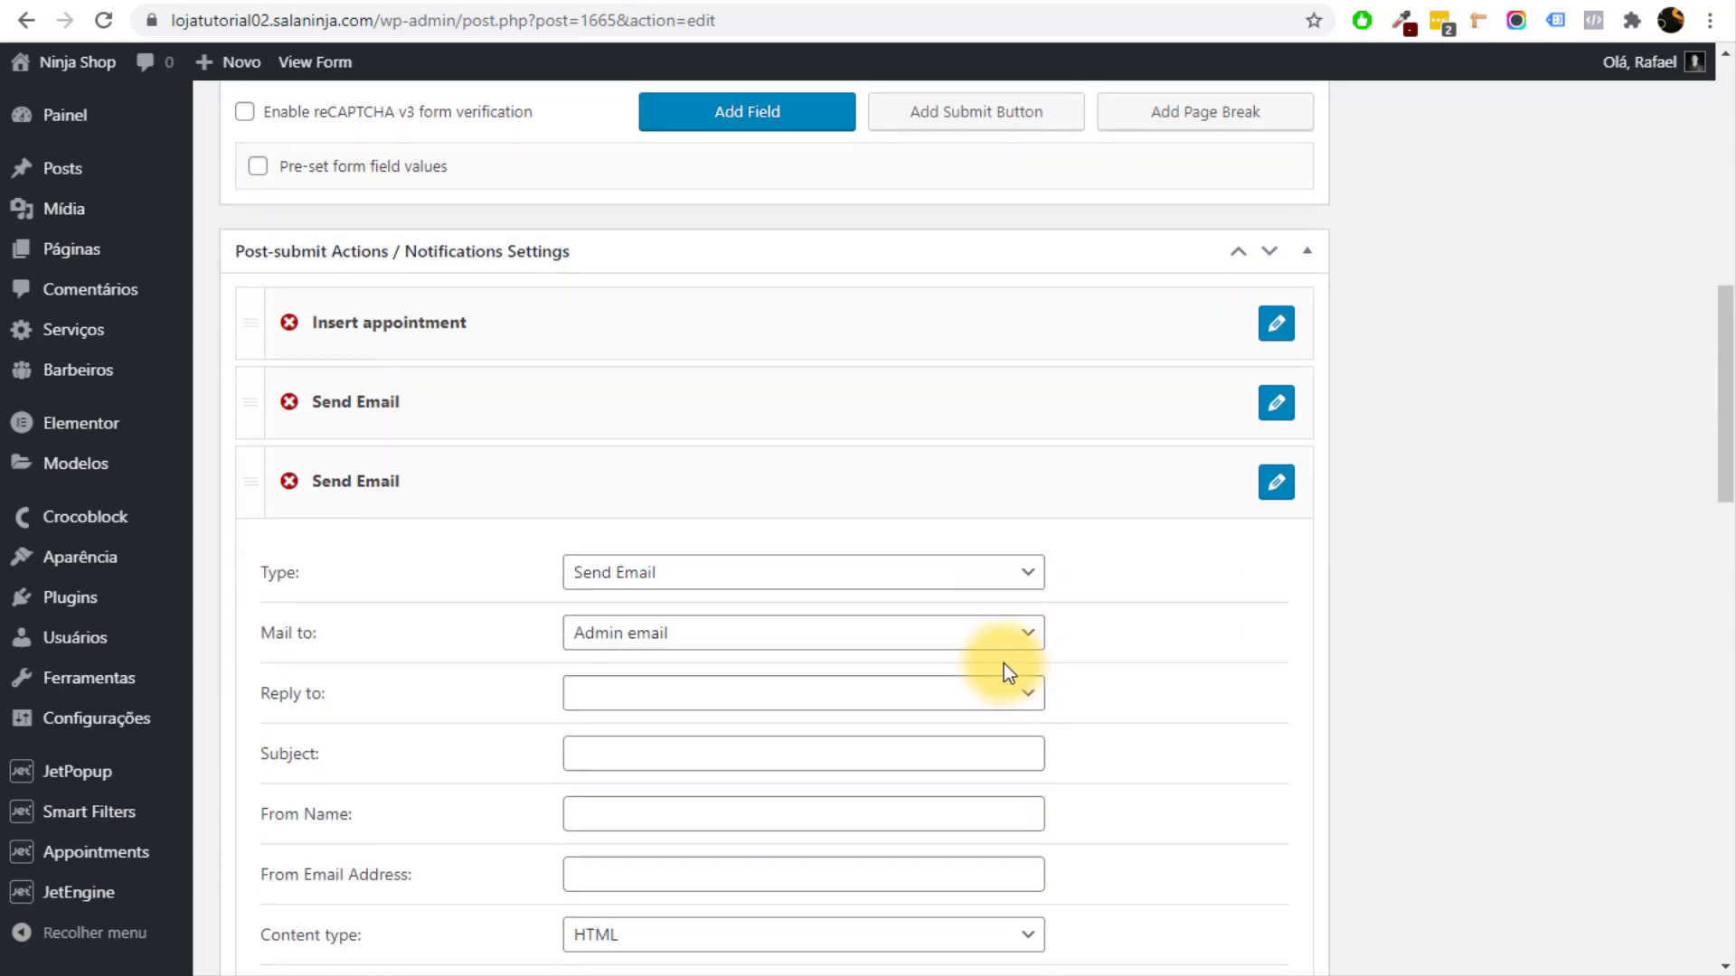
click(748, 507)
key(ctrl+v)
scroll(724, 442, up, 3)
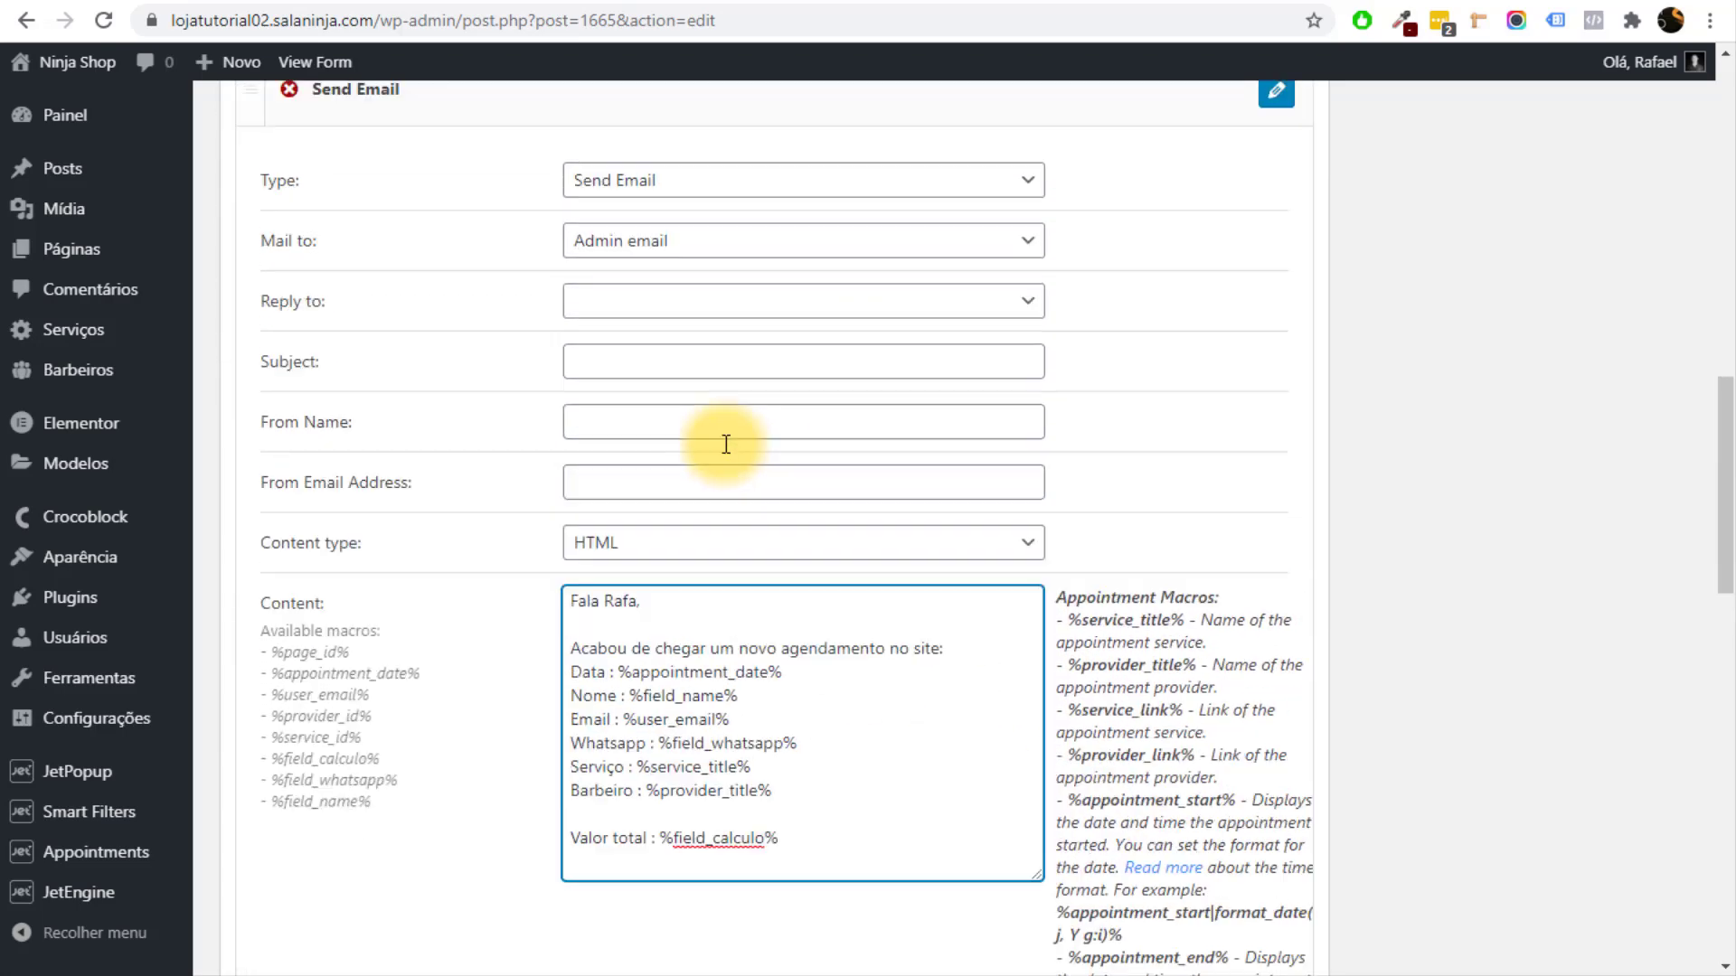
- Send to form field user_email, with a custom reply-to and the same shop address as From Email
click(709, 297)
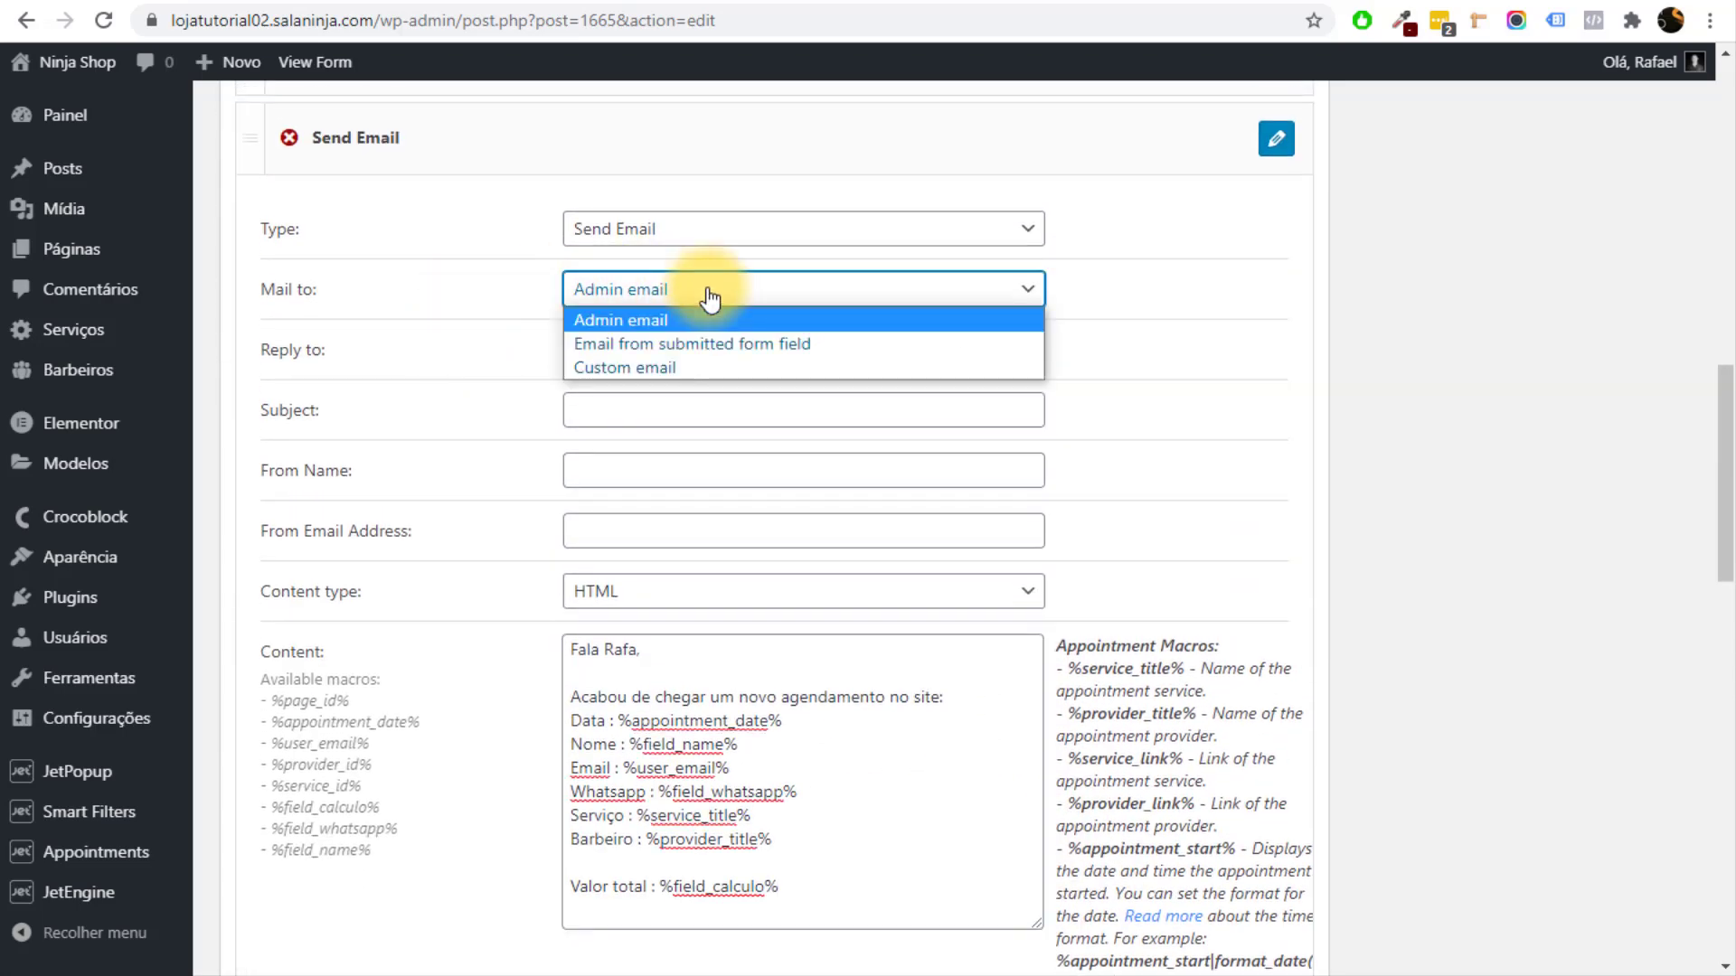
click(681, 349)
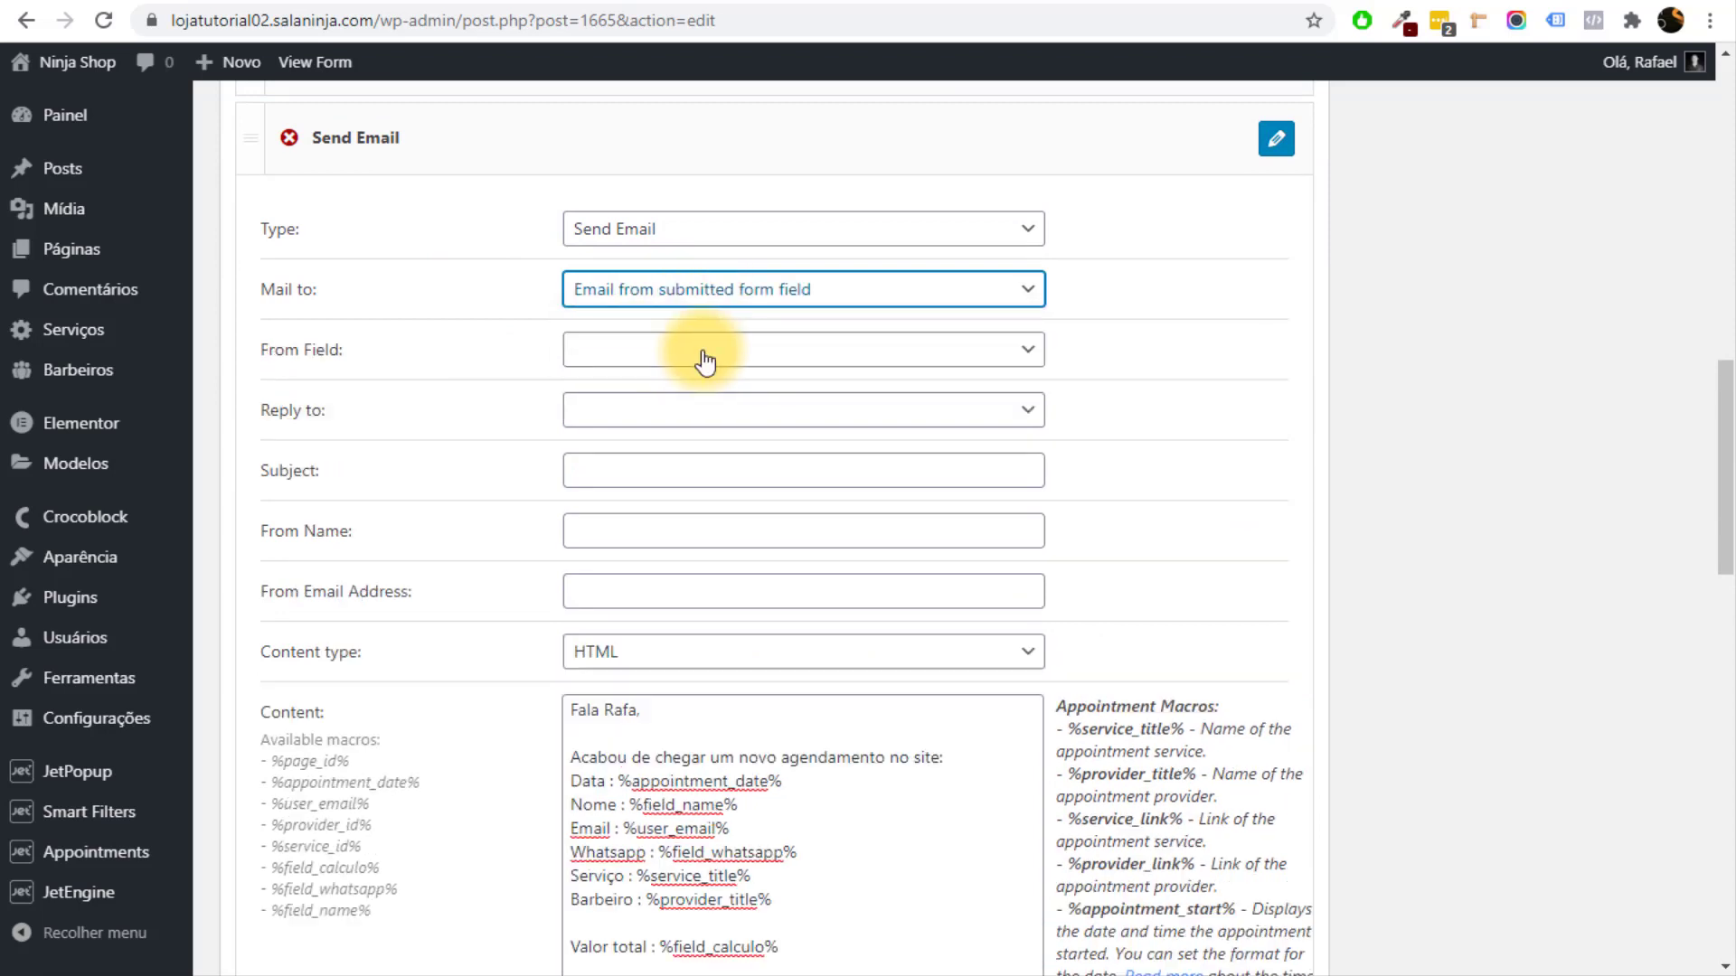
click(676, 358)
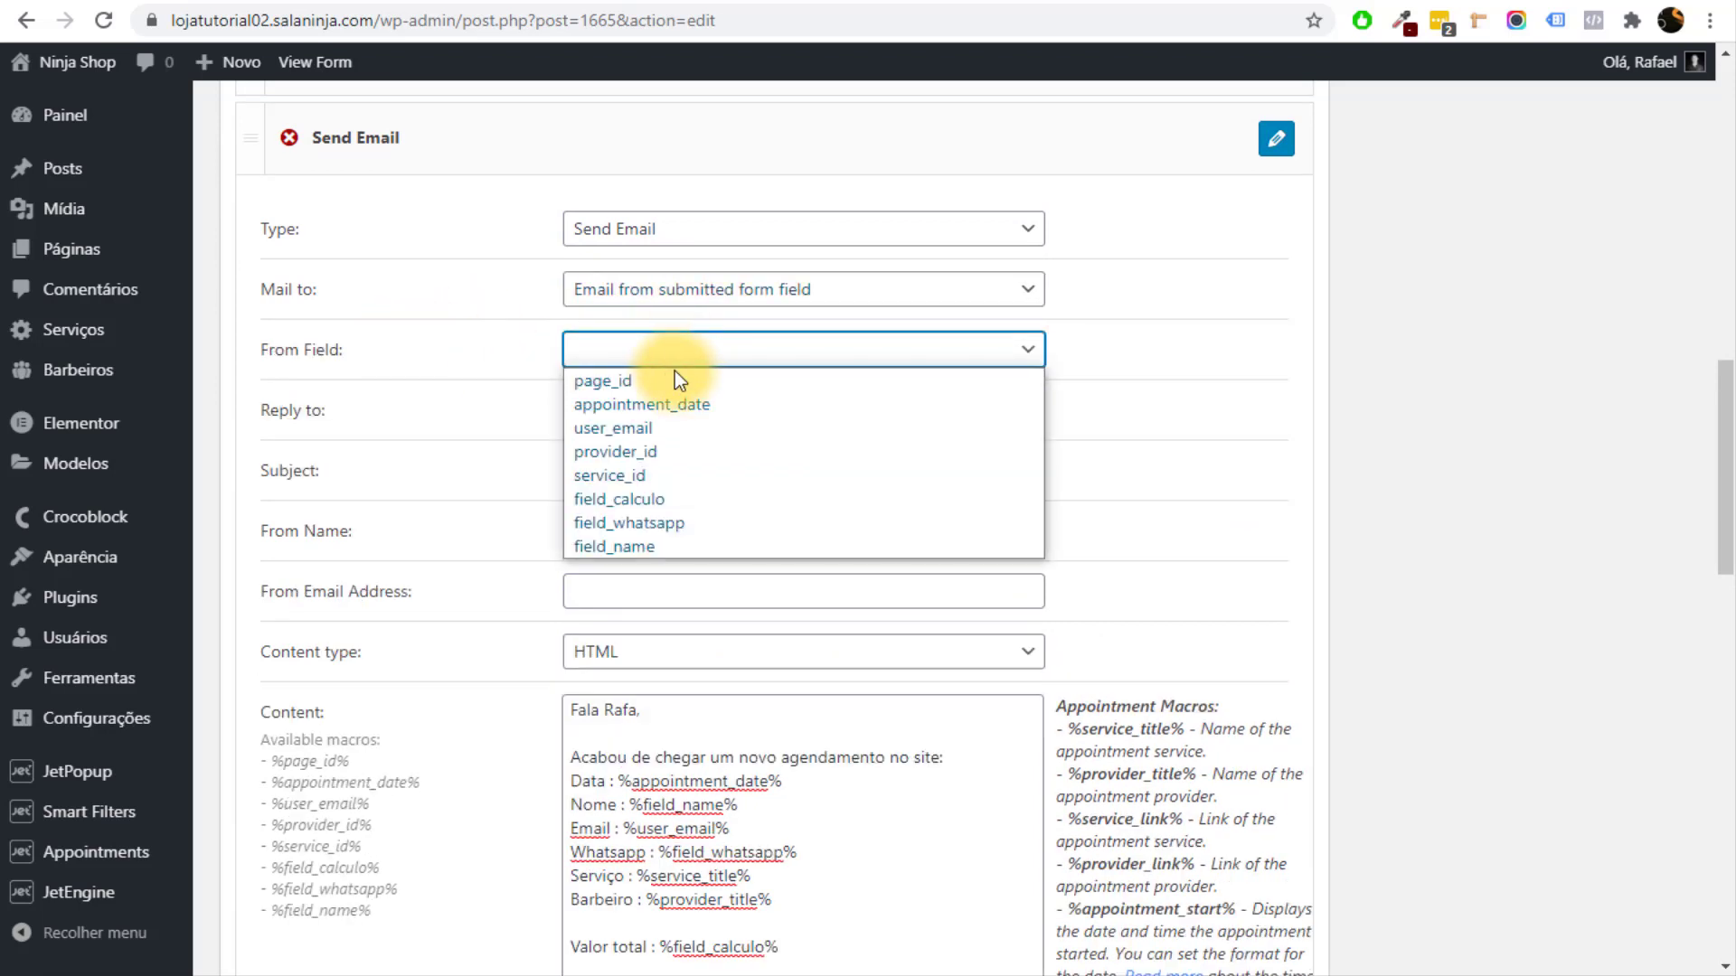
click(667, 428)
click(578, 412)
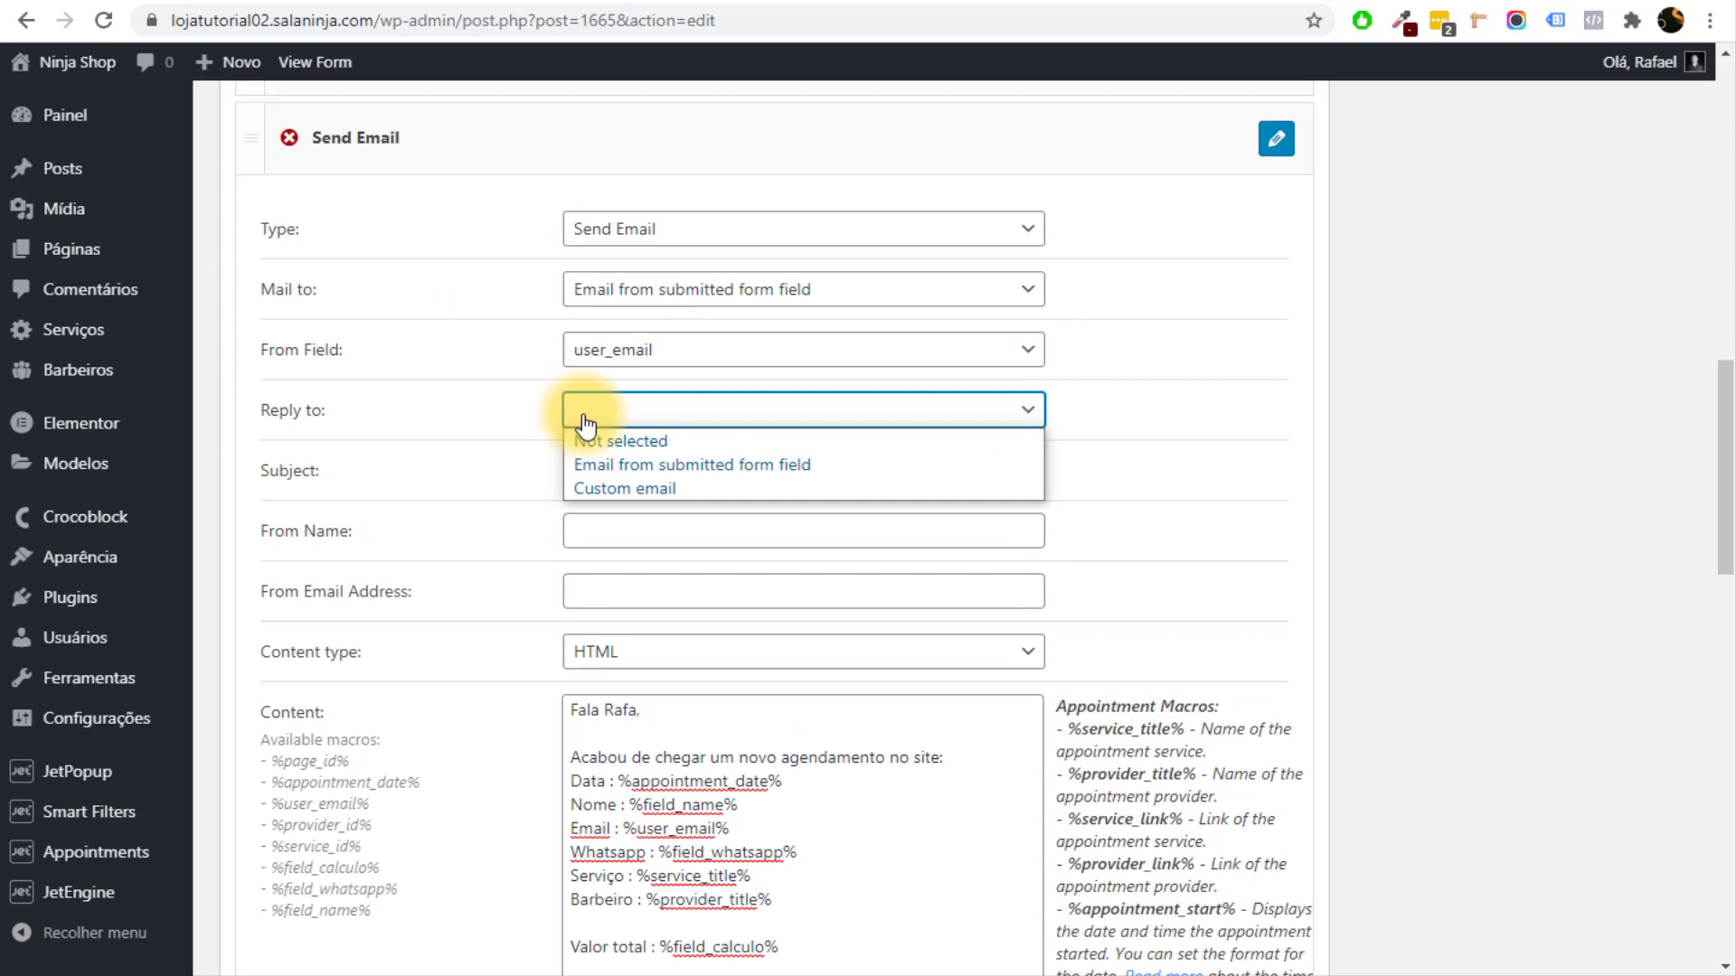
click(591, 487)
click(593, 472)
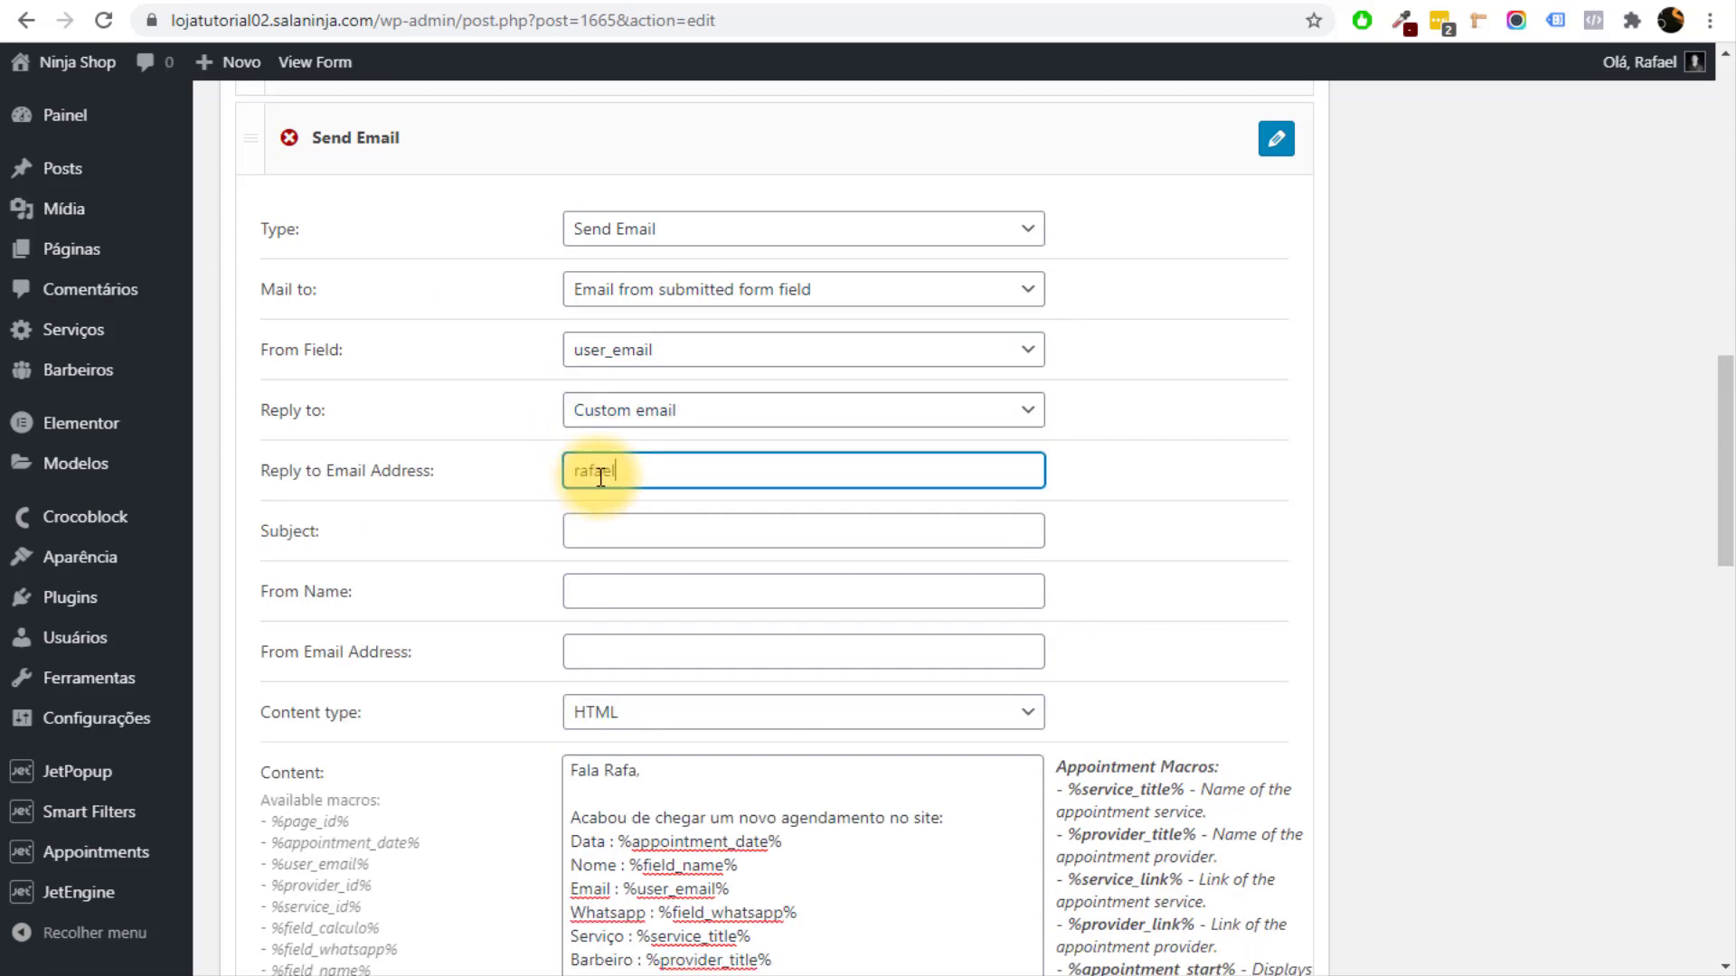
drag(817, 466, 301, 497)
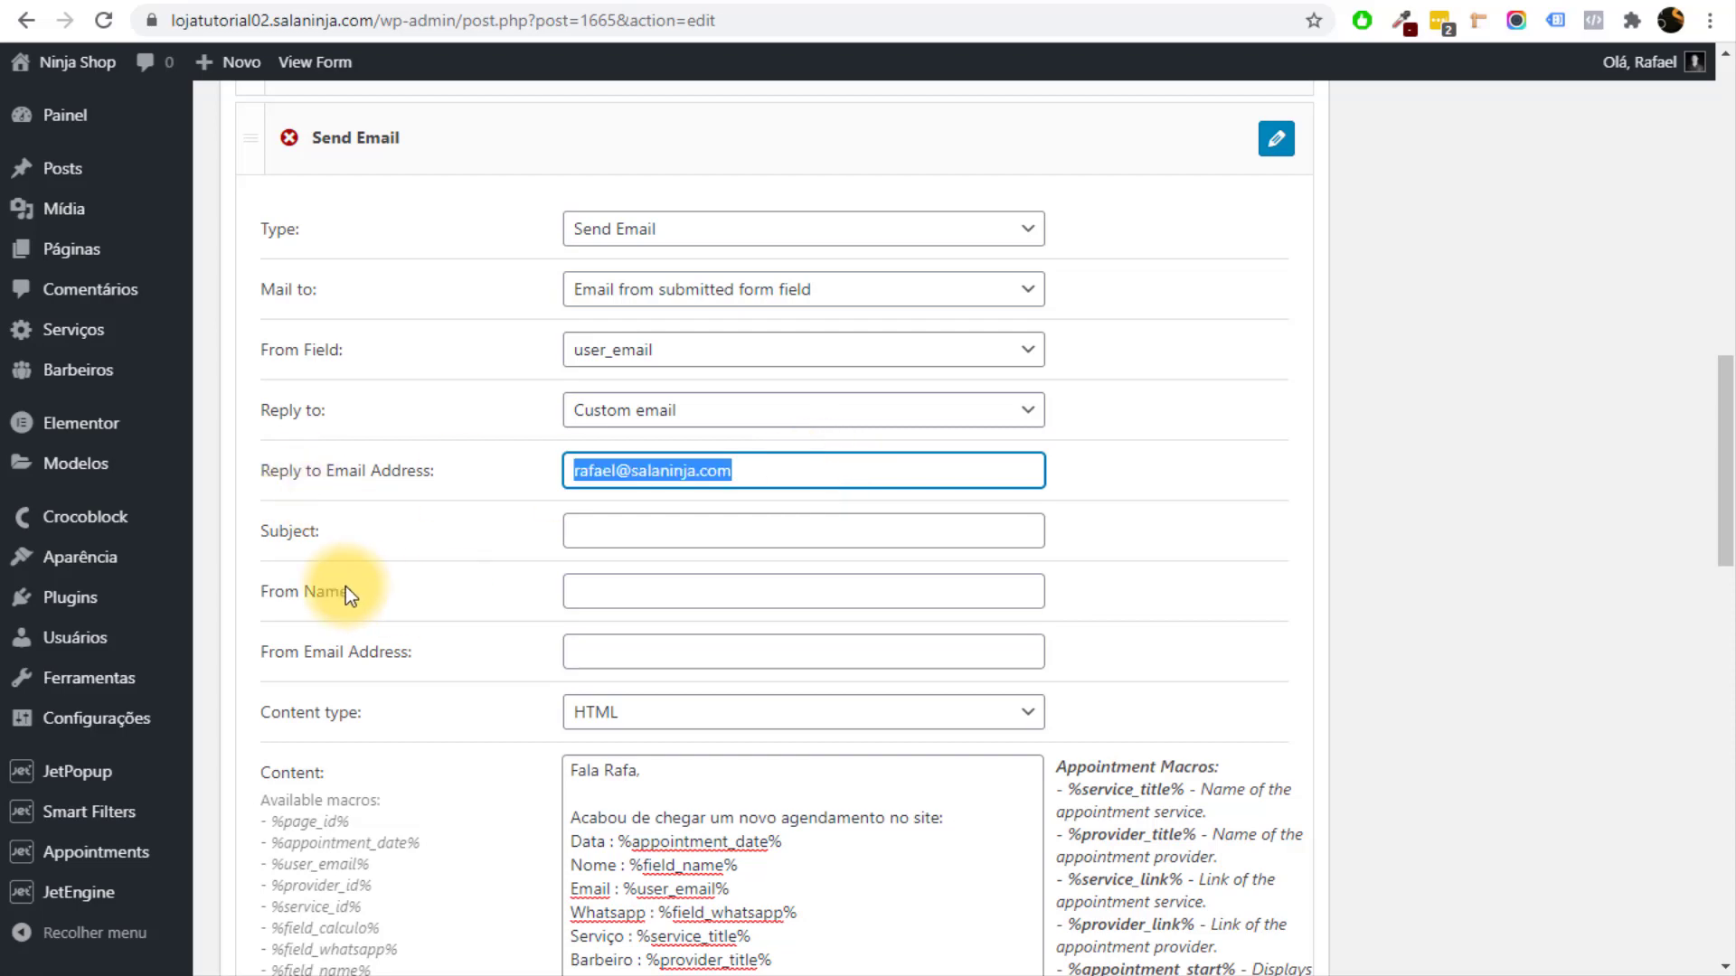
scroll(345, 586, down, 3)
click(697, 414)
key(ctrl+v)
- Set subject 'Agendamento Realizado com Sucesso!' and From Name 'Barber Shop Navalha de Ouro'
scroll(541, 582, up, 3)
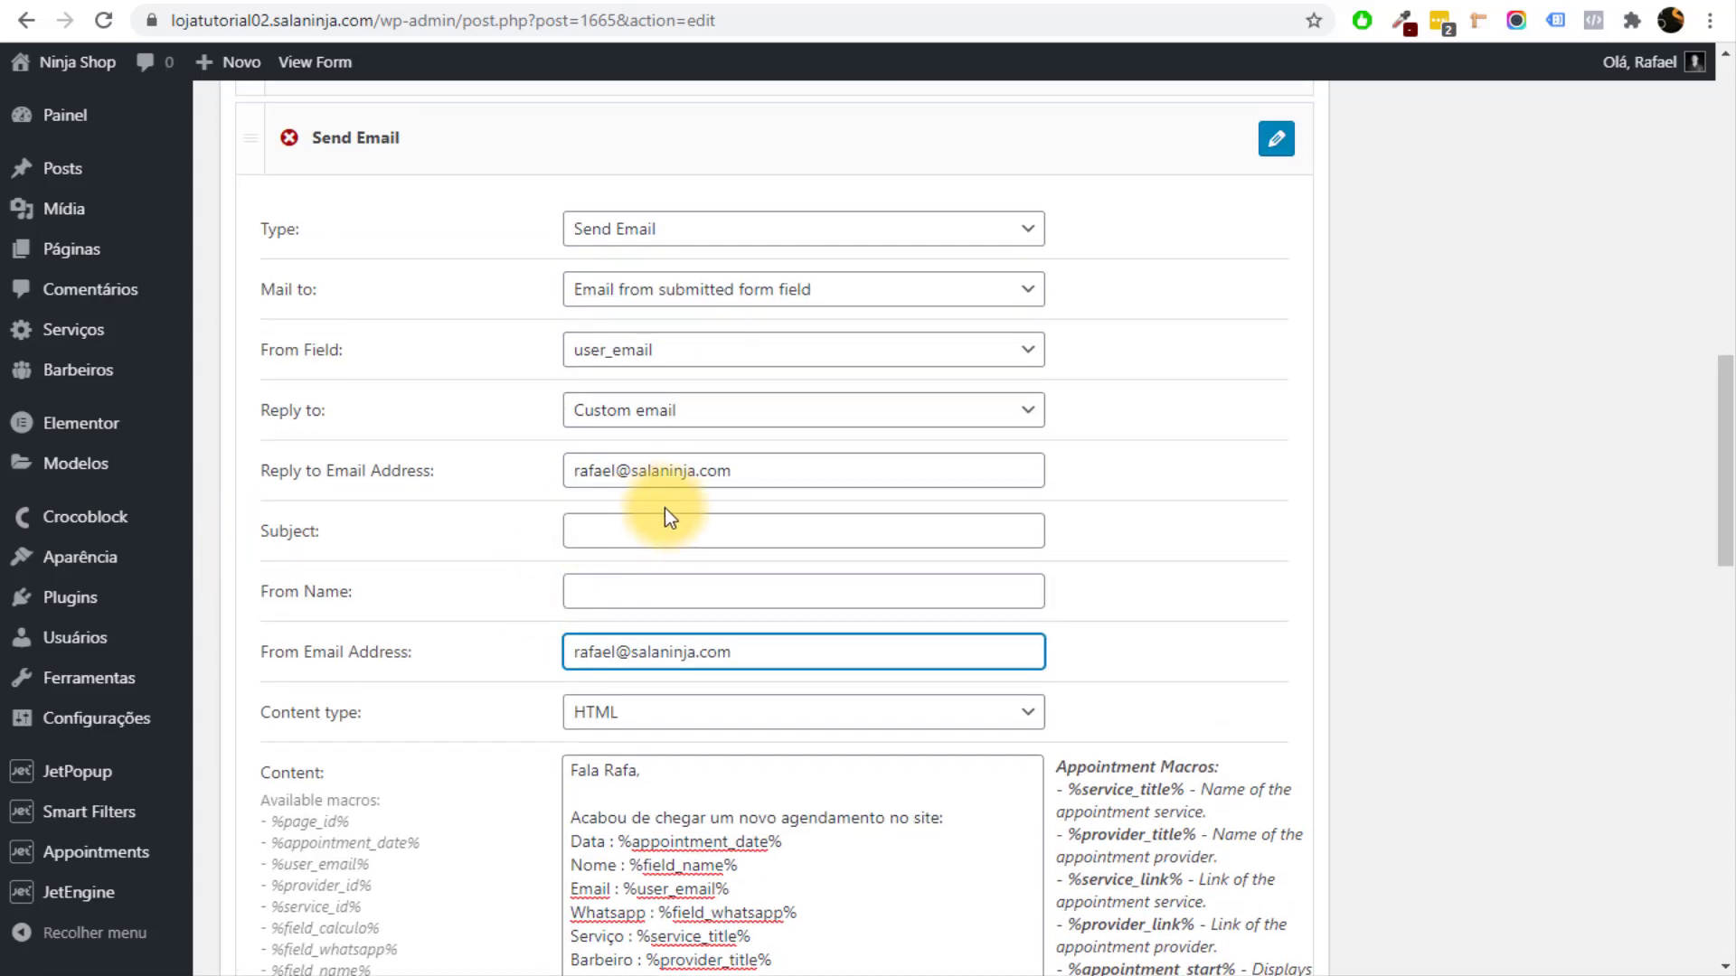
click(665, 527)
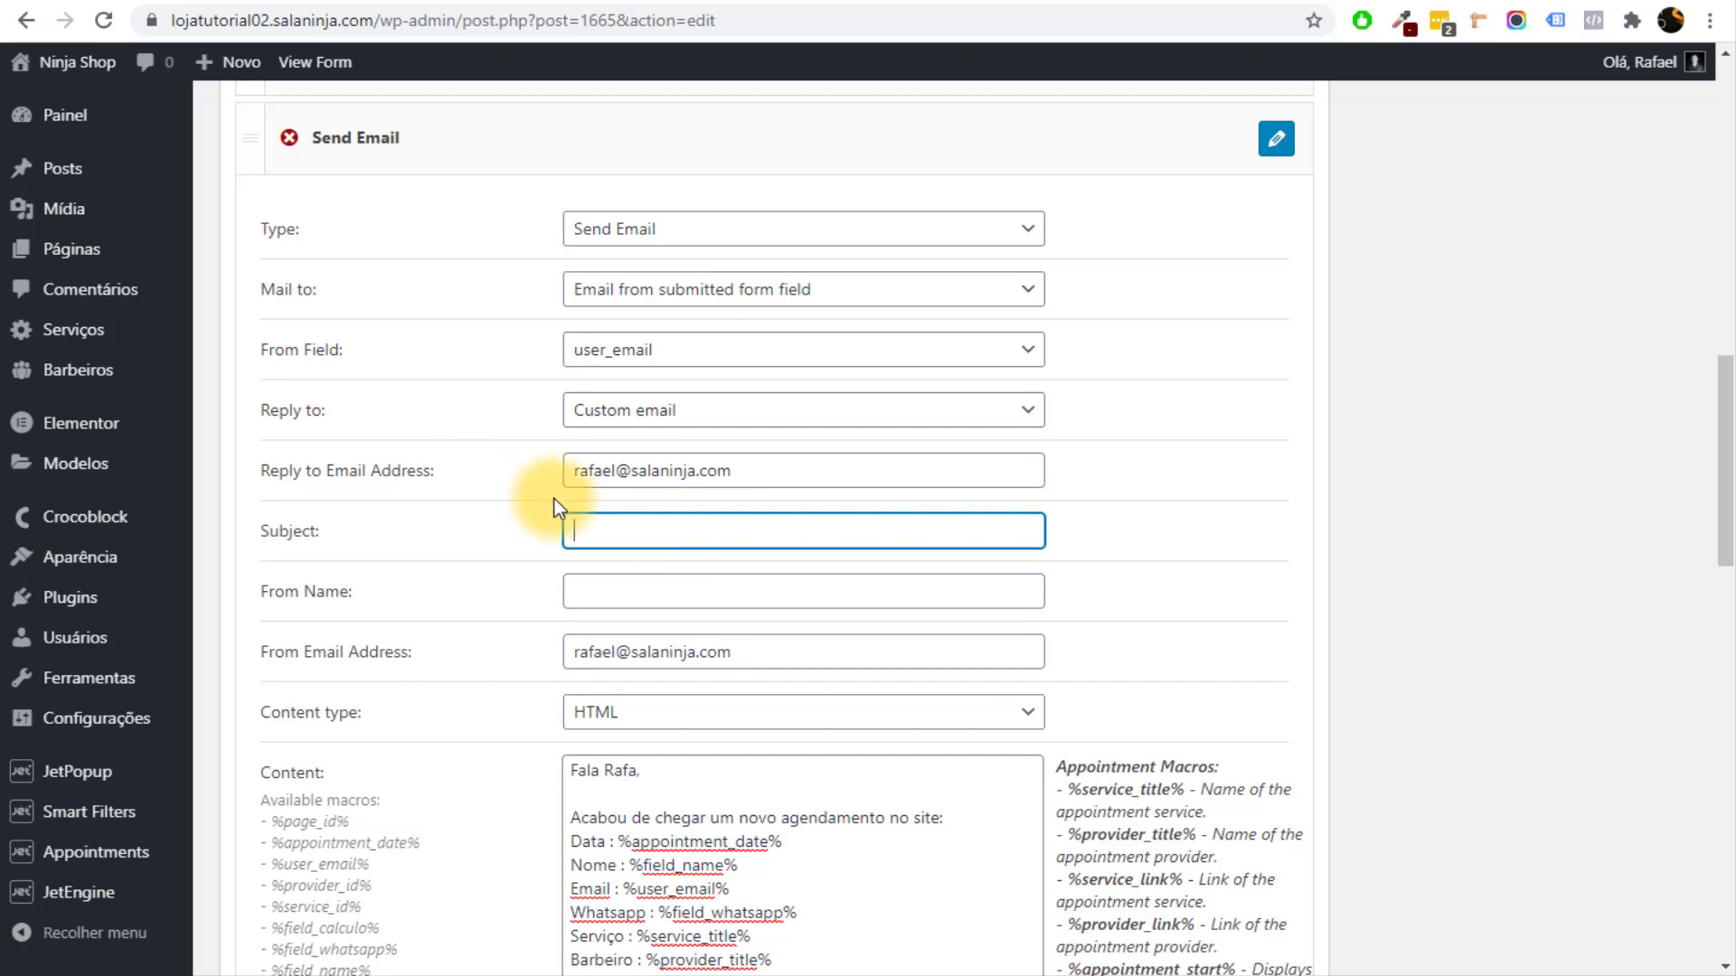
text(Agendamento Realizado com Su)
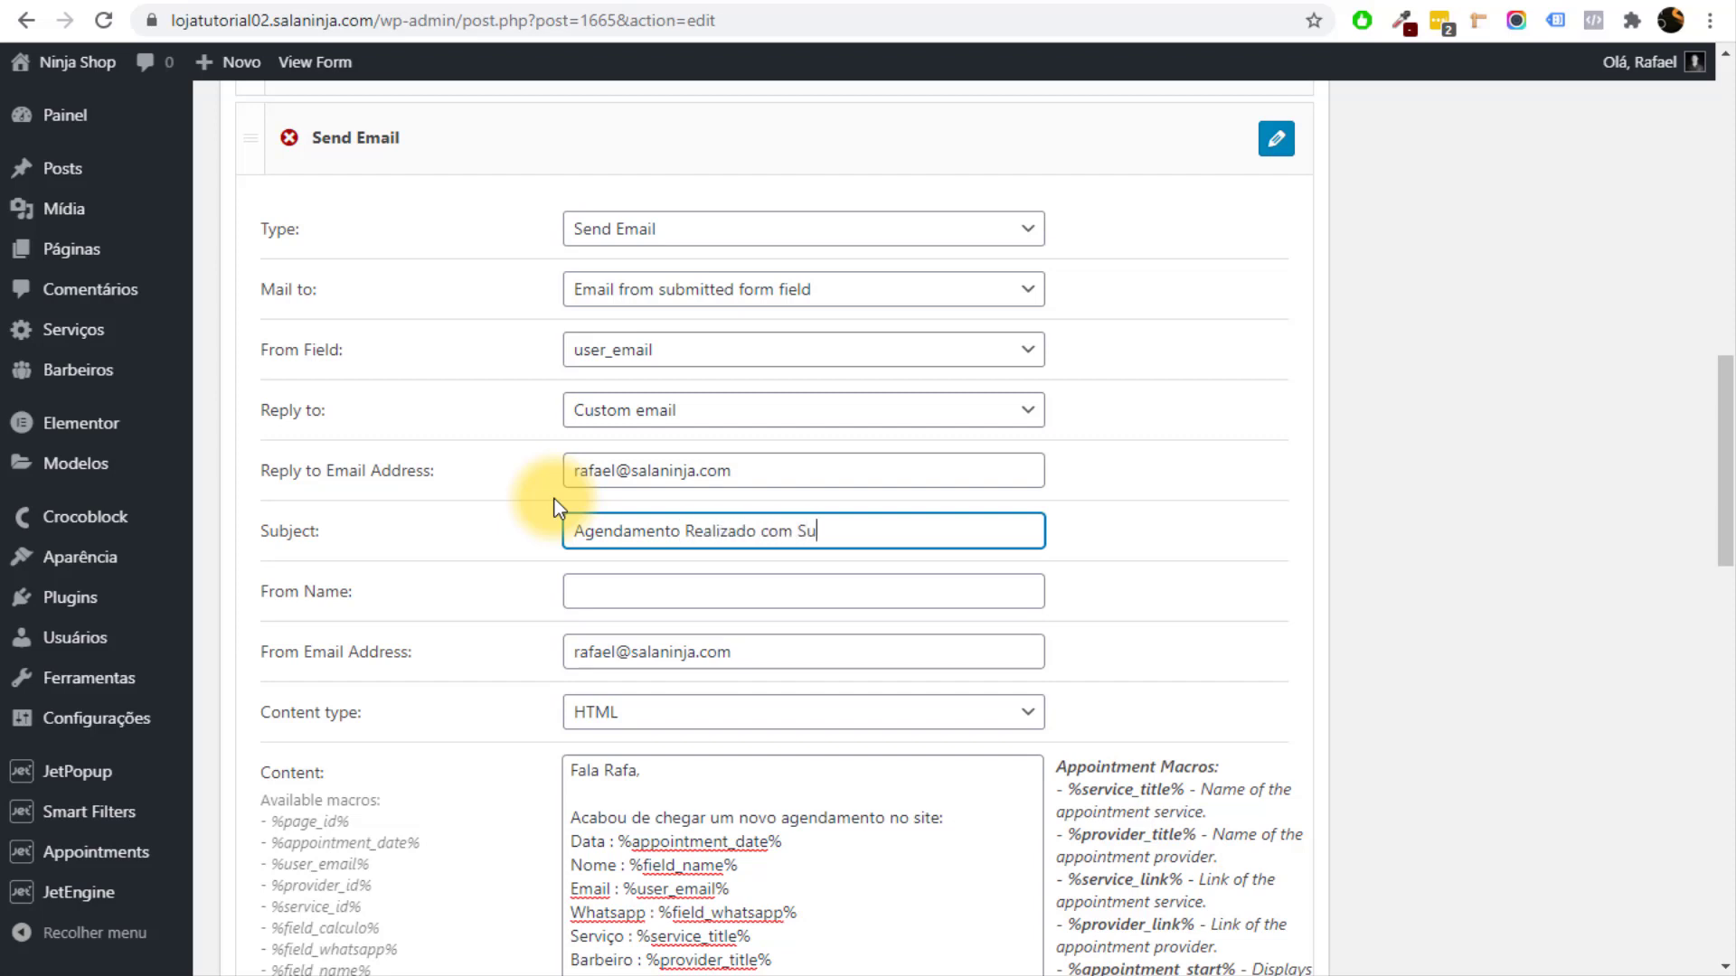
text(cesso!)
key(Tab)
text(B)
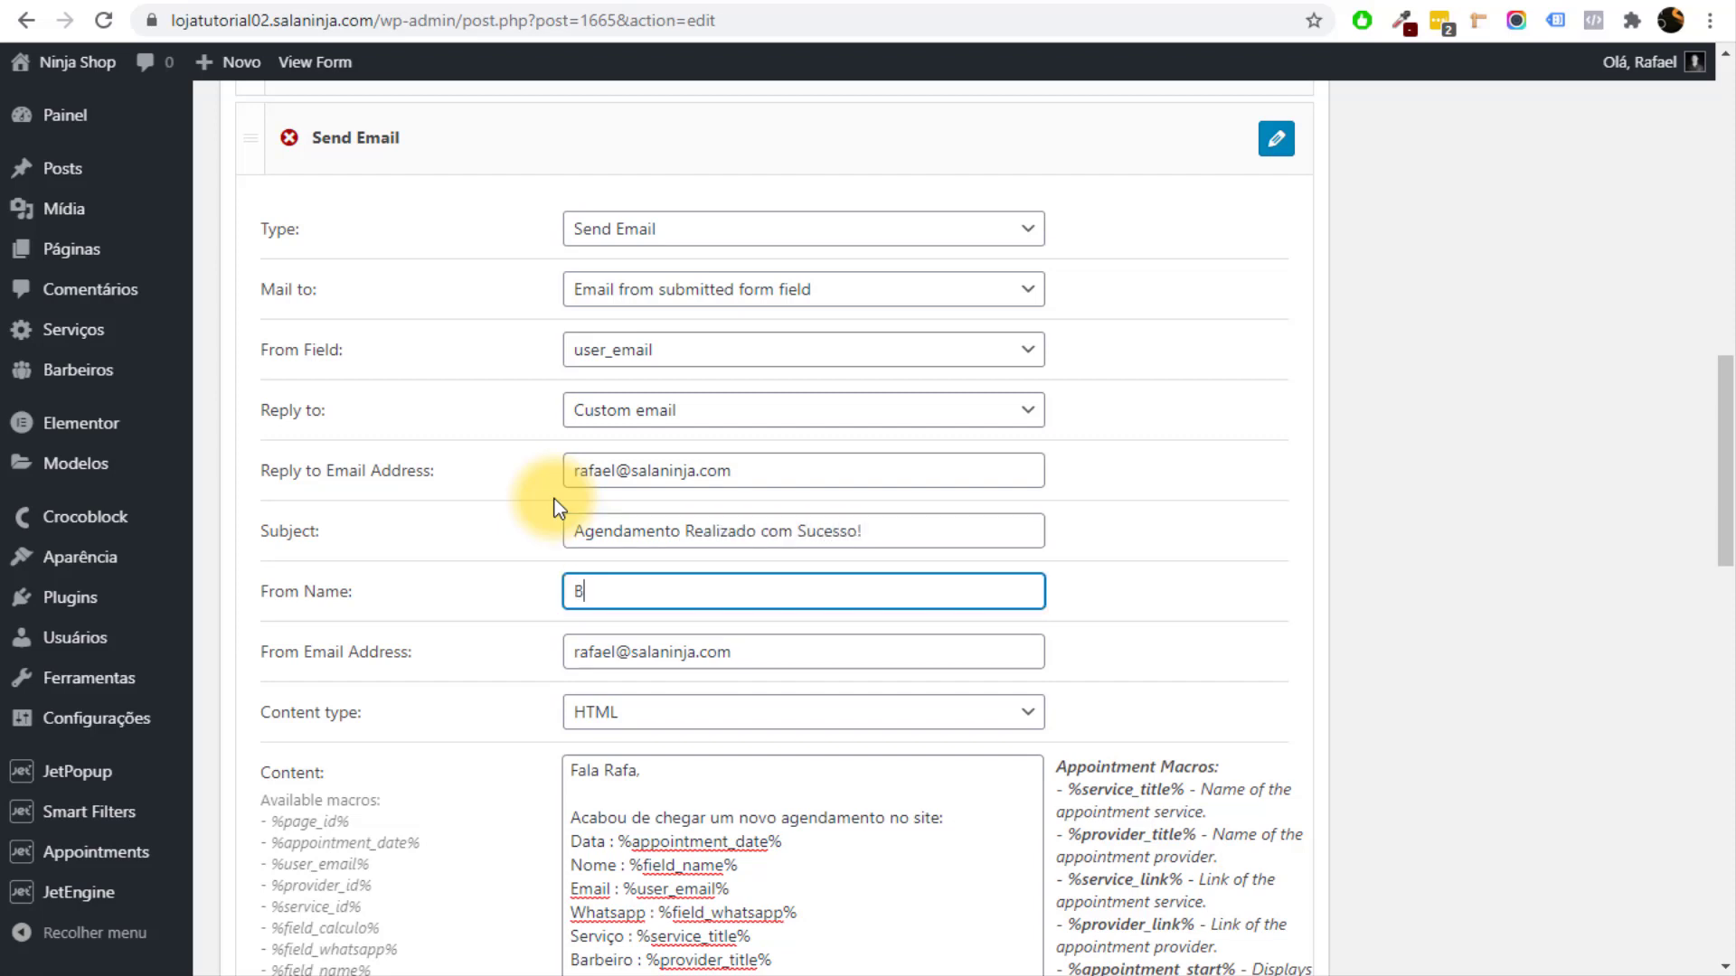
text(arber Shop Navalha de )
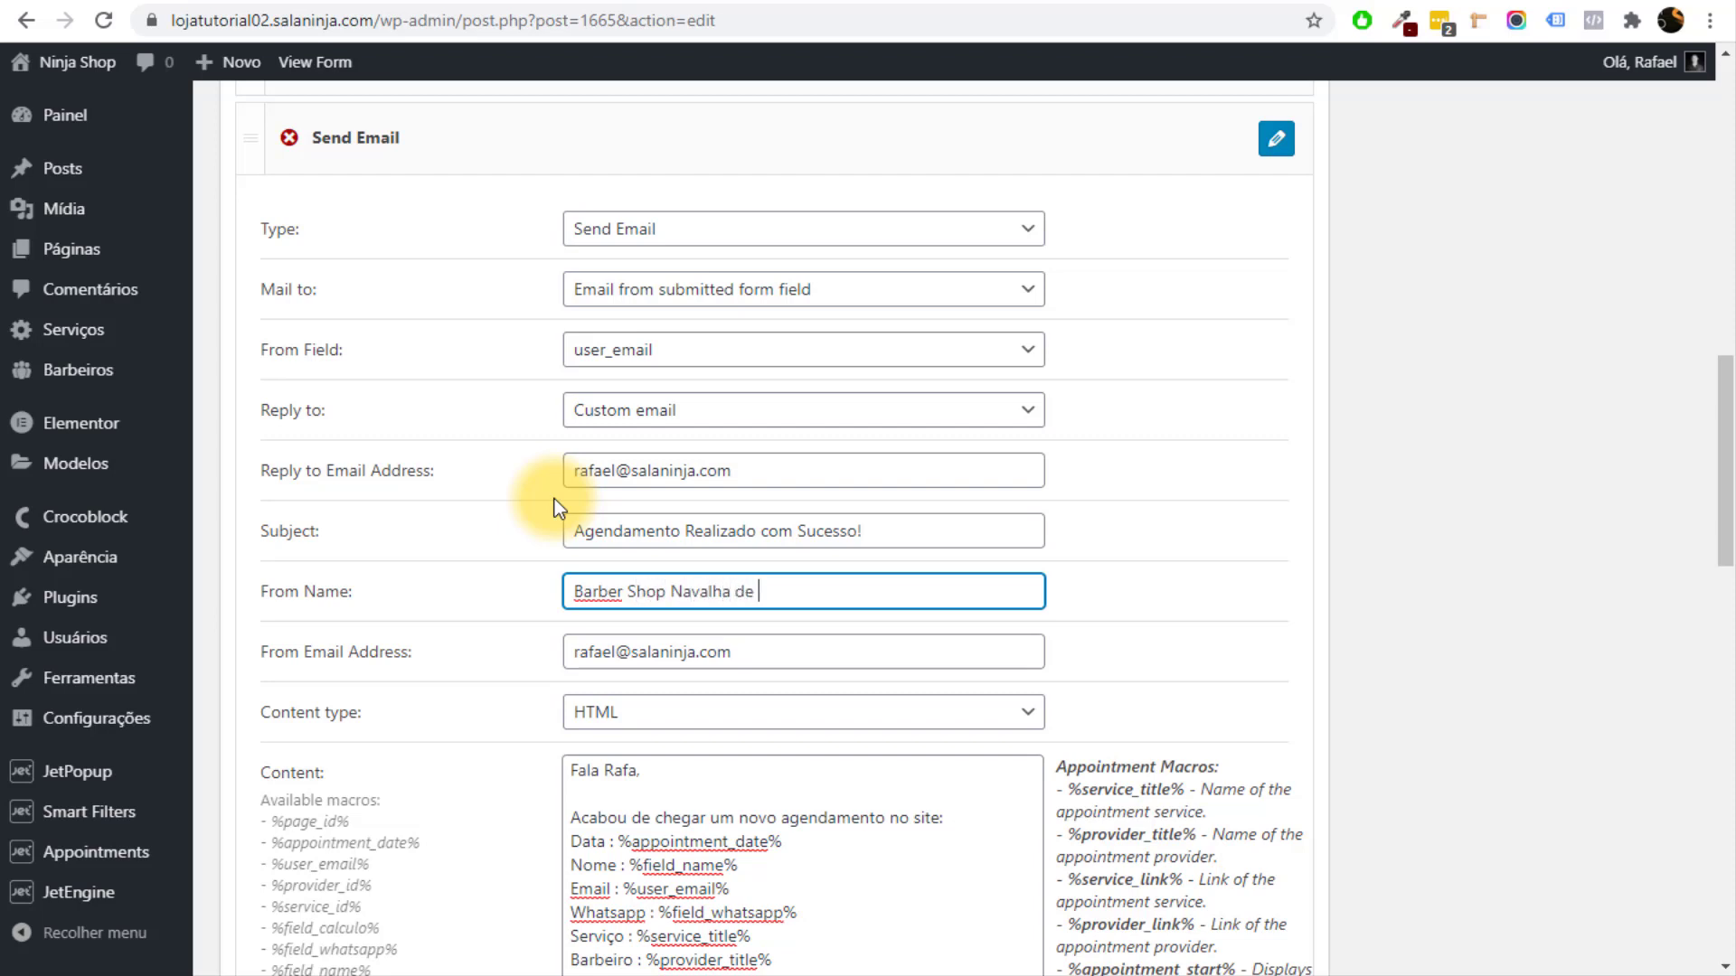
text(Ouro)
scroll(733, 343, down, 3)
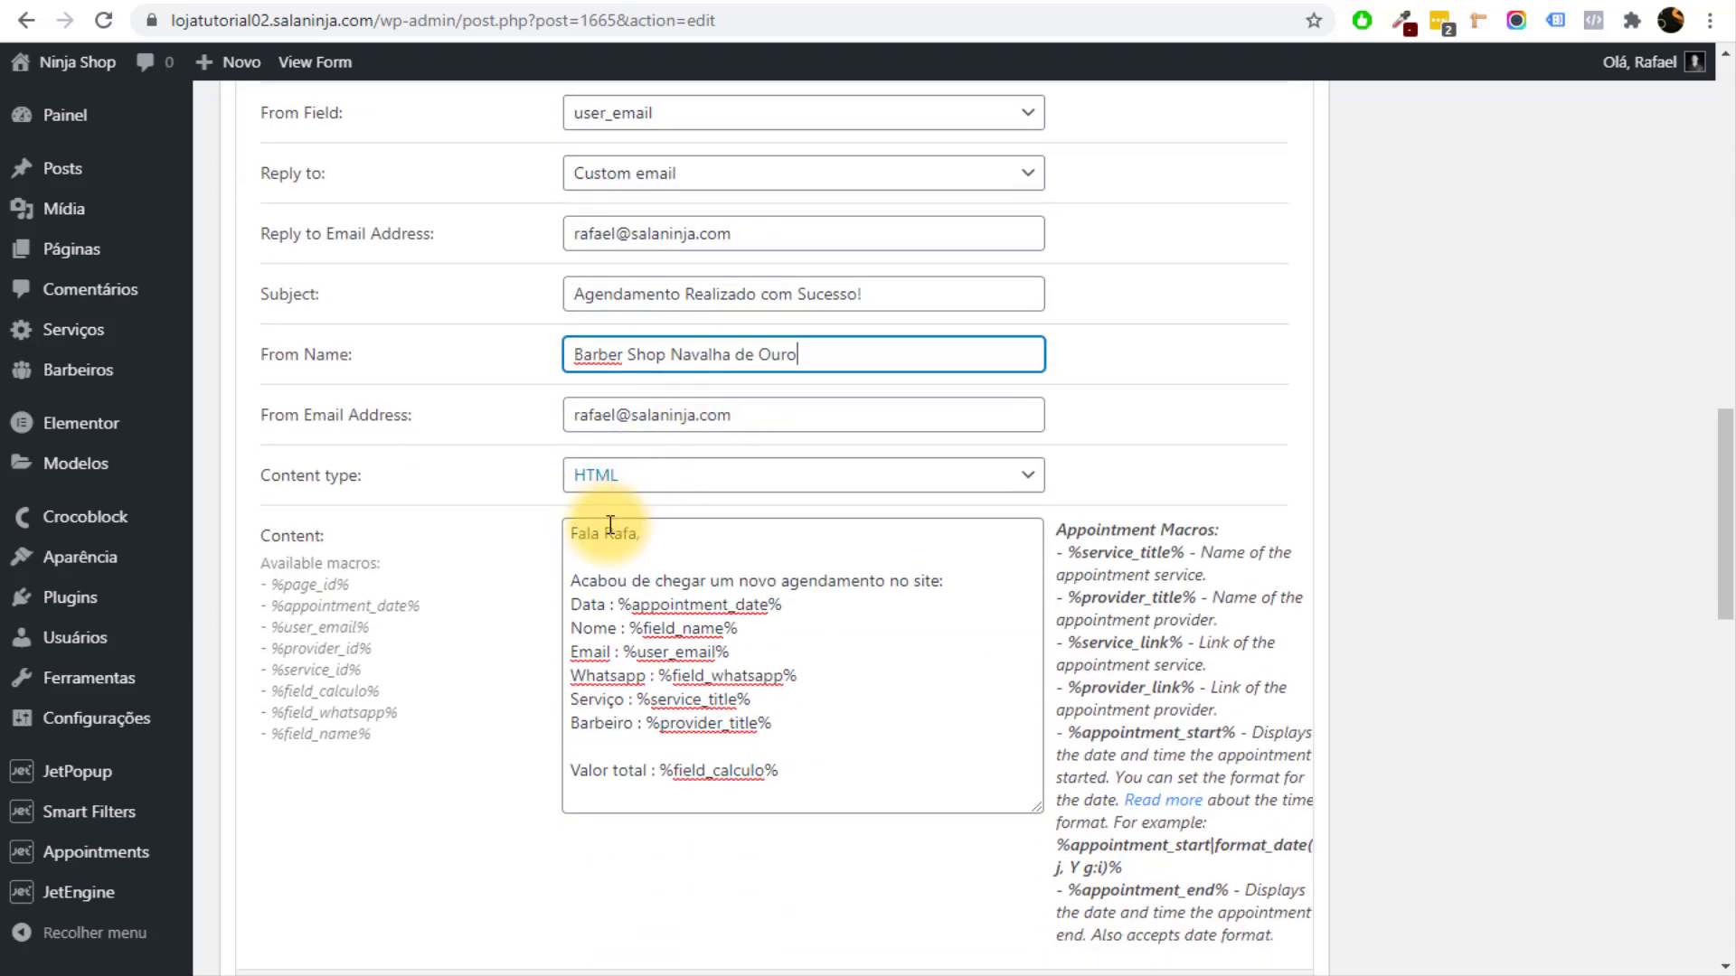
- Replace the name in the customer email's greeting with the %field_name% macro
double_click(620, 532)
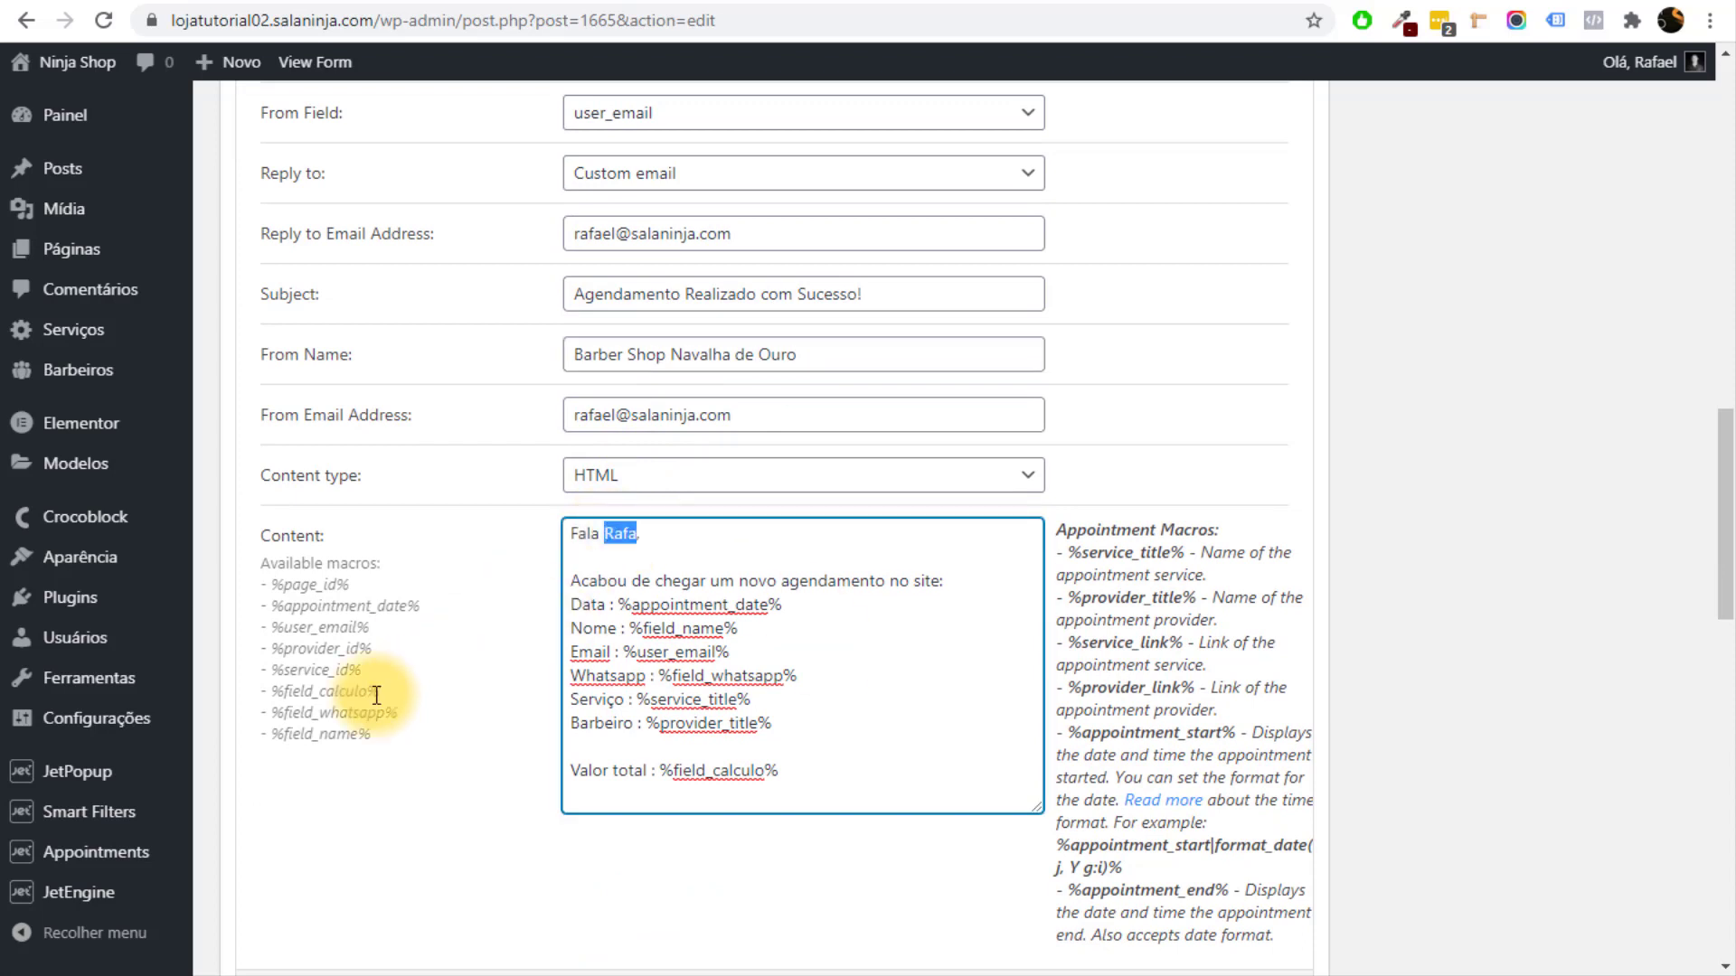
drag(374, 733, 263, 736)
click(626, 531)
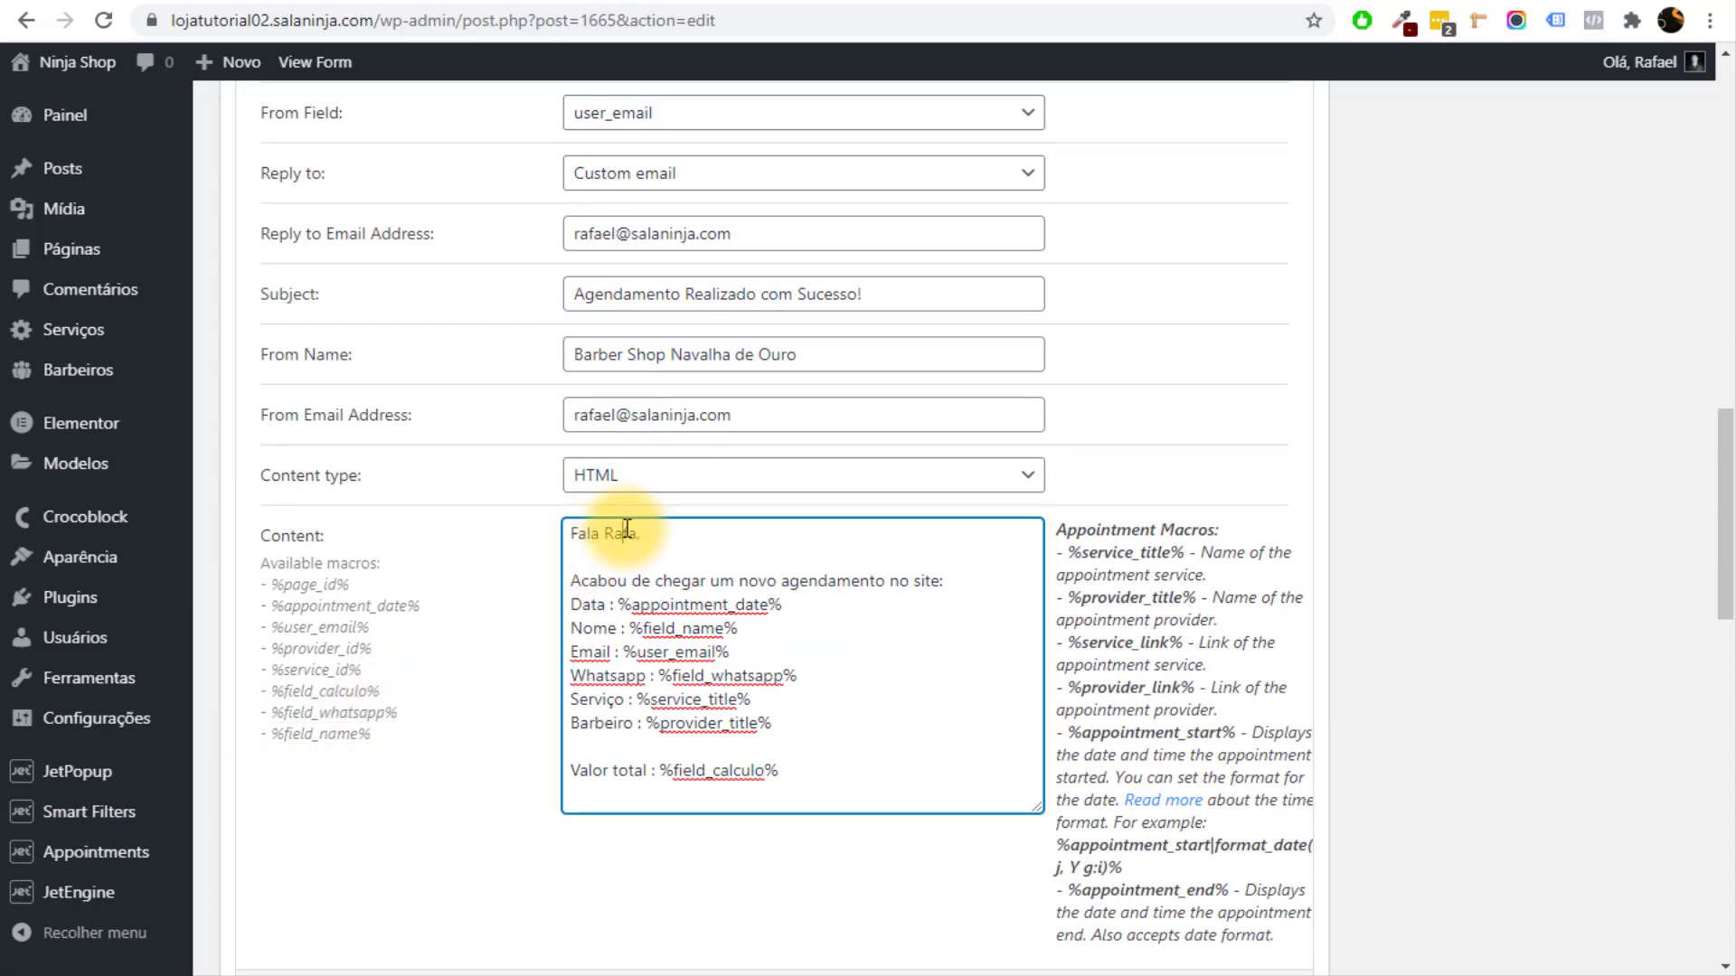
double_click(625, 532)
key(ctrl+v)
drag(713, 532, 613, 534)
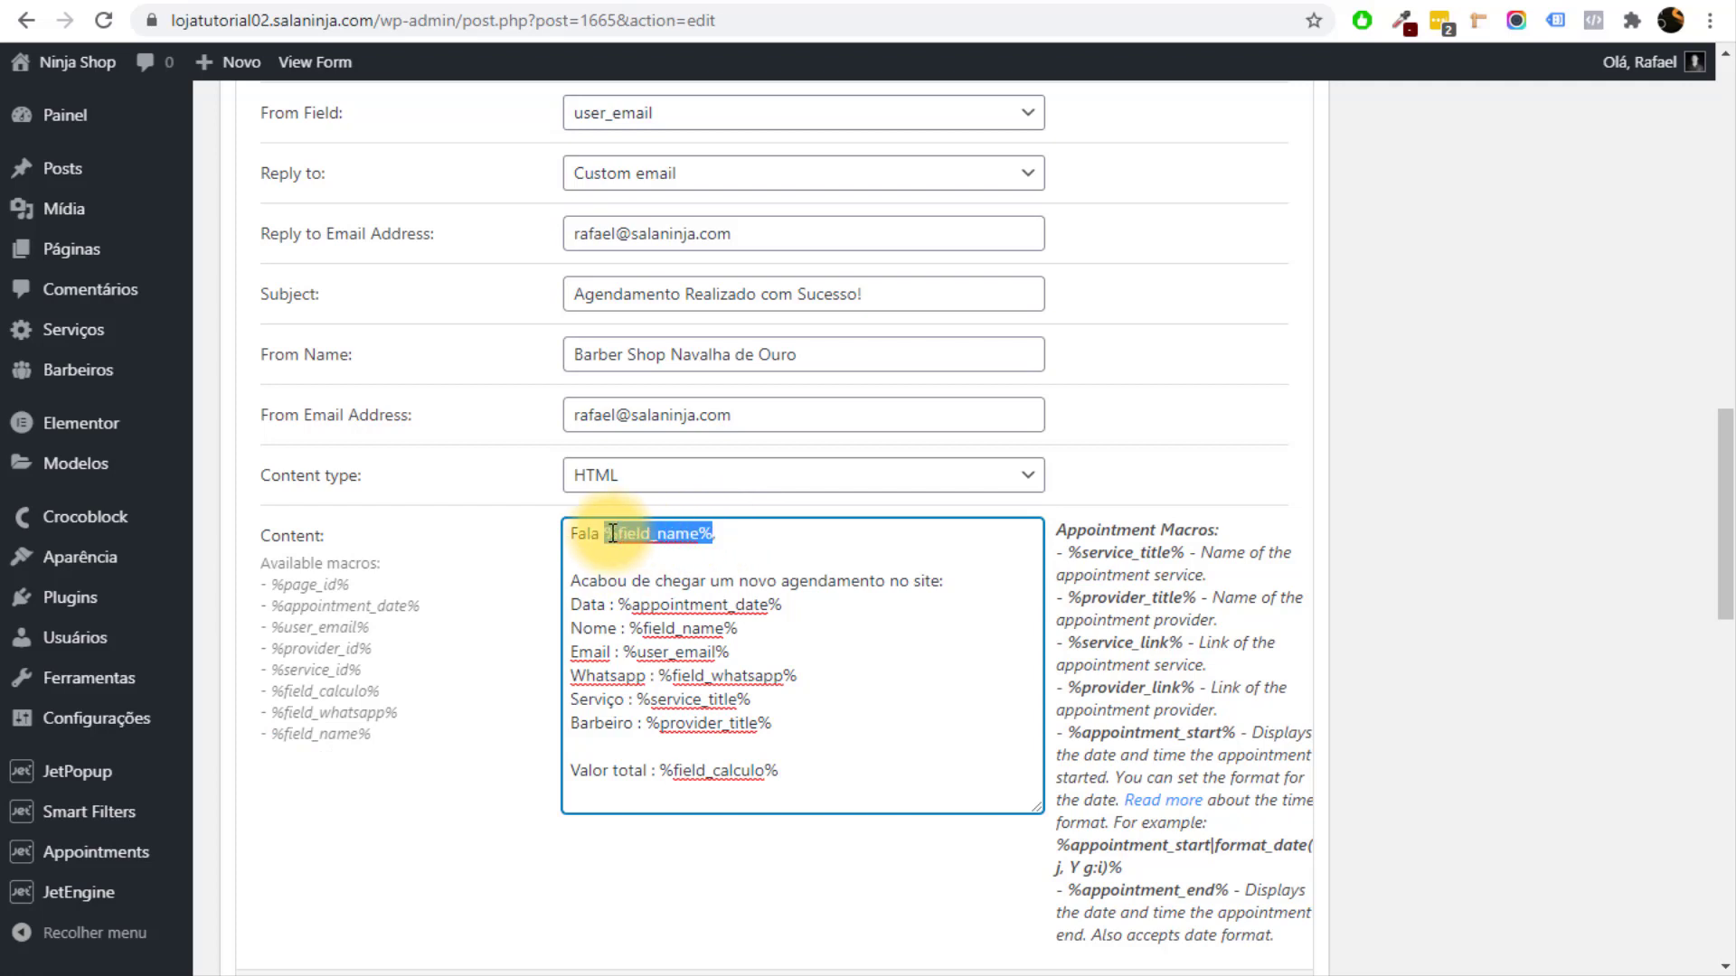
click(796, 553)
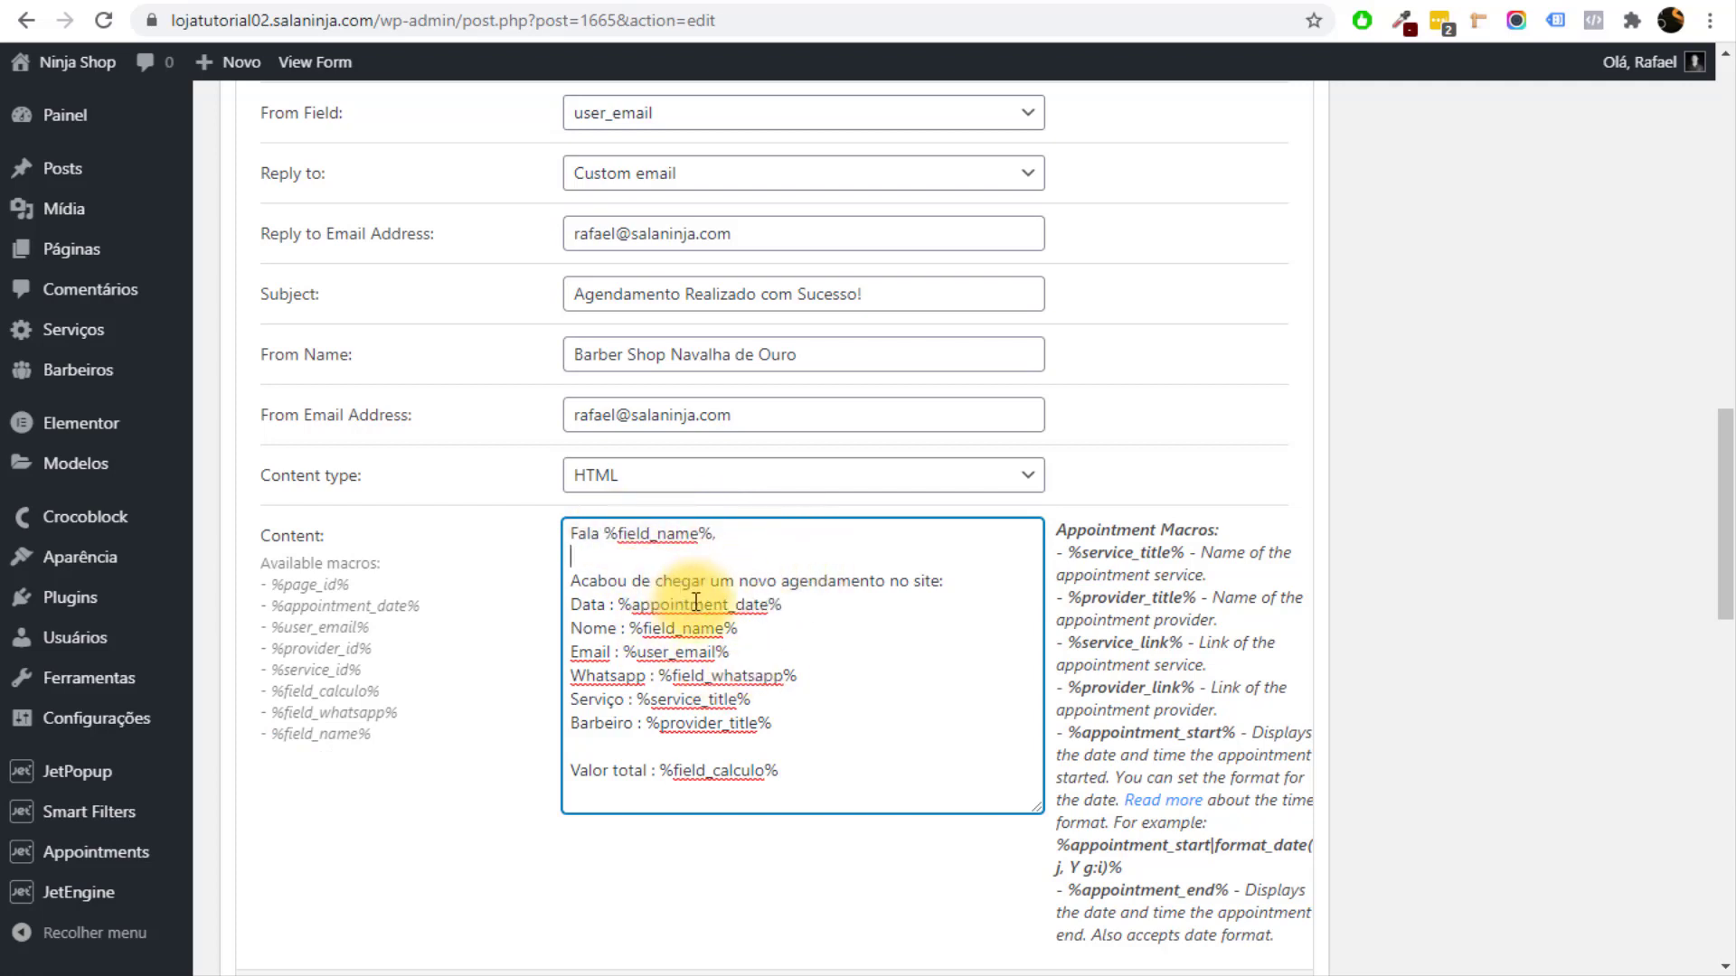
- Reword the intro to 'Seu agendamento foi realizado' and add 'Muito obrigado' plus the owner's signature
drag(939, 581, 575, 587)
text(V)
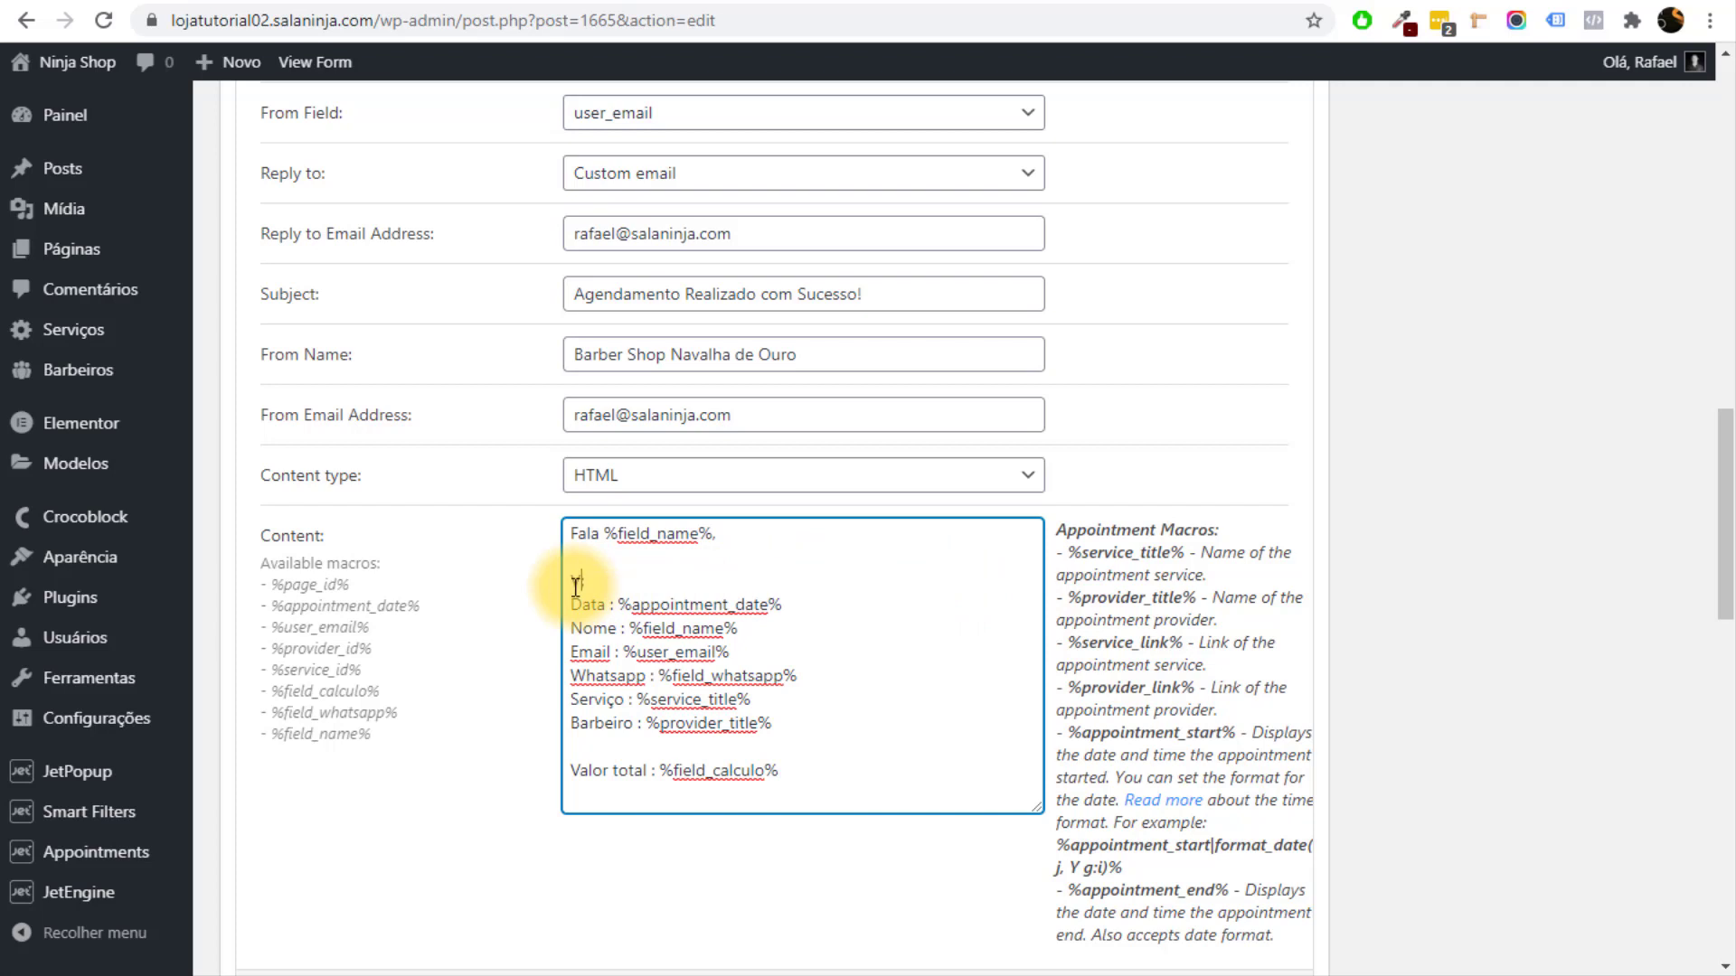
text(ocê acabou de agendar)
key(BackSpace)
key(BackSpace)
key(BackSpace)
key(BackSpace)
key(BackSpace)
key(BackSpace)
key(BackSpace)
key(BackSpace)
key(BackSpace)
key(BackSpace)
key(BackSpace)
key(BackSpace)
key(BackSpace)
key(BackSpace)
key(BackSpace)
key(BackSpace)
key(BackSpace)
key(BackSpace)
key(BackSpace)
key(BackSpace)
text(Seu agendamento foi realizado)
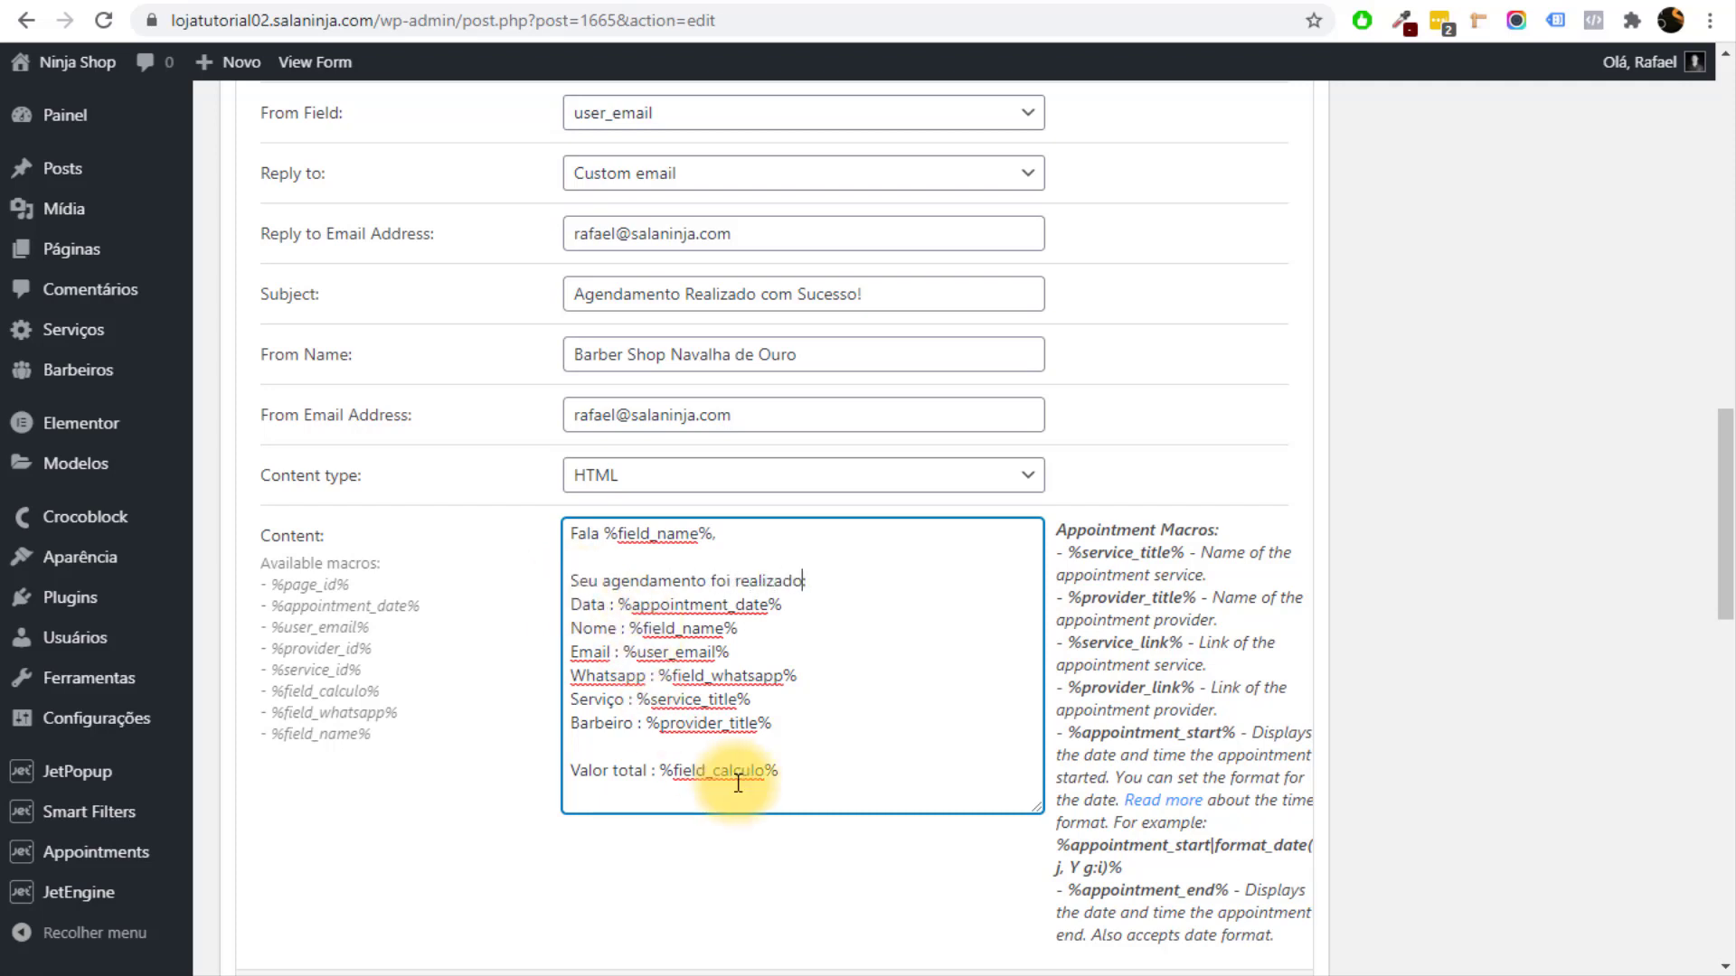
key(Return)
key(Return)
text(A)
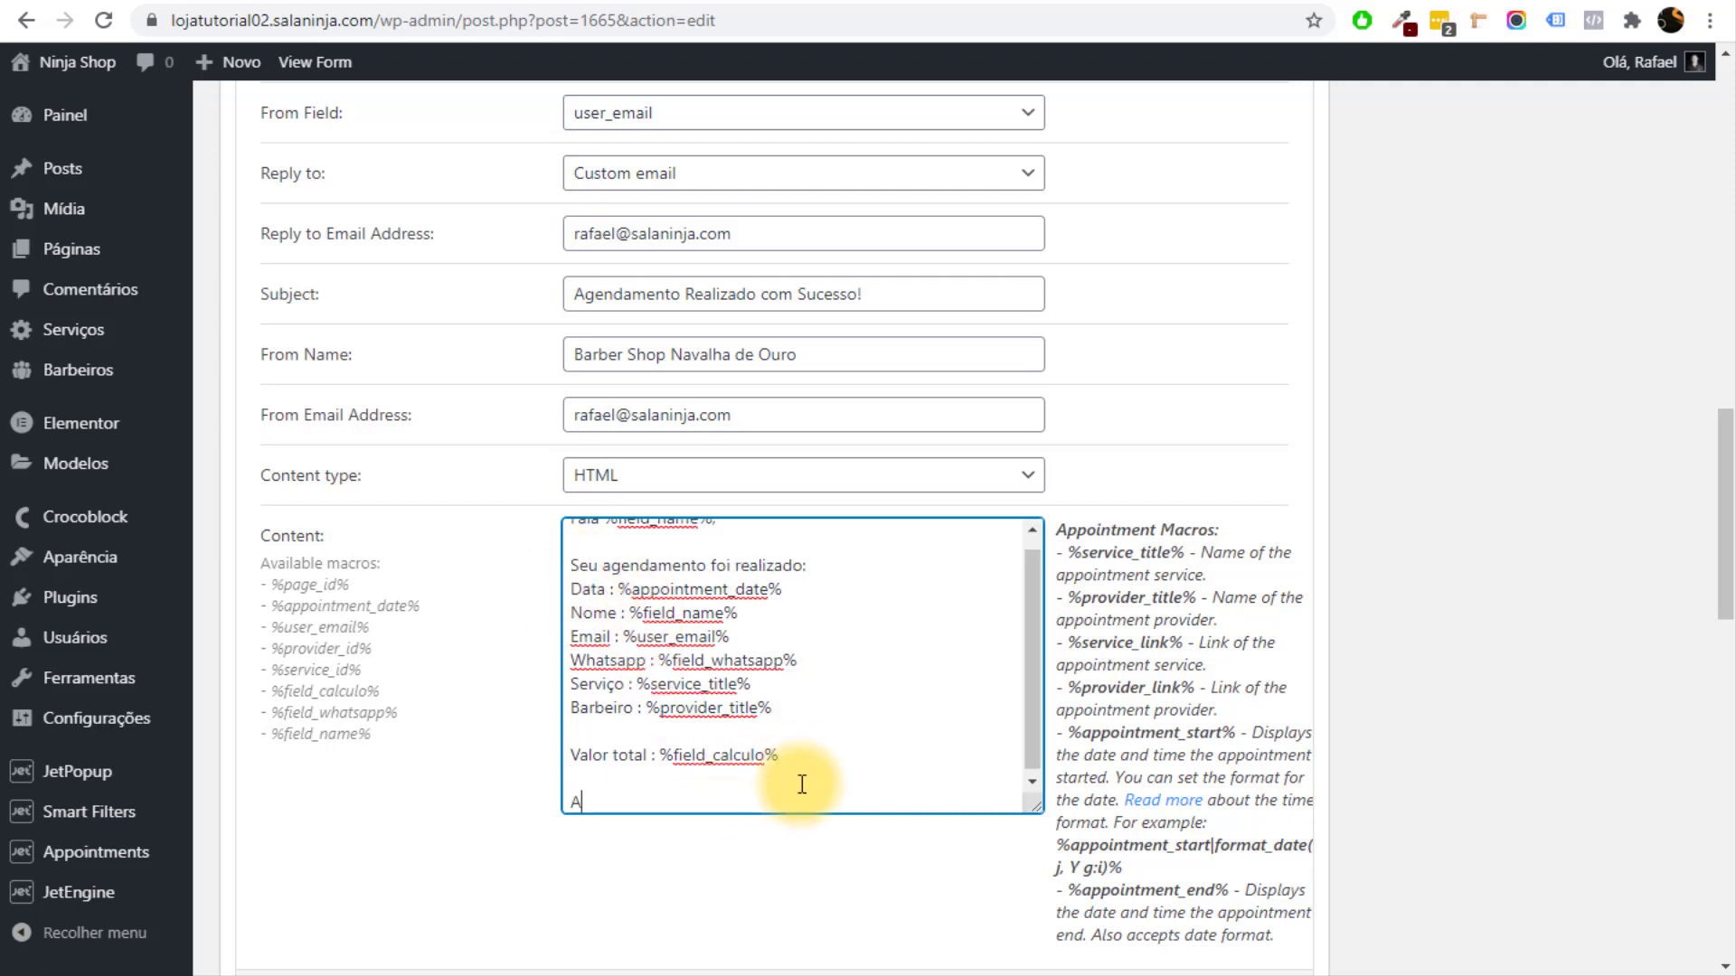
text(tt Rafael Mota |)
key(Return)
key(Up)
text(Muito obrigado)
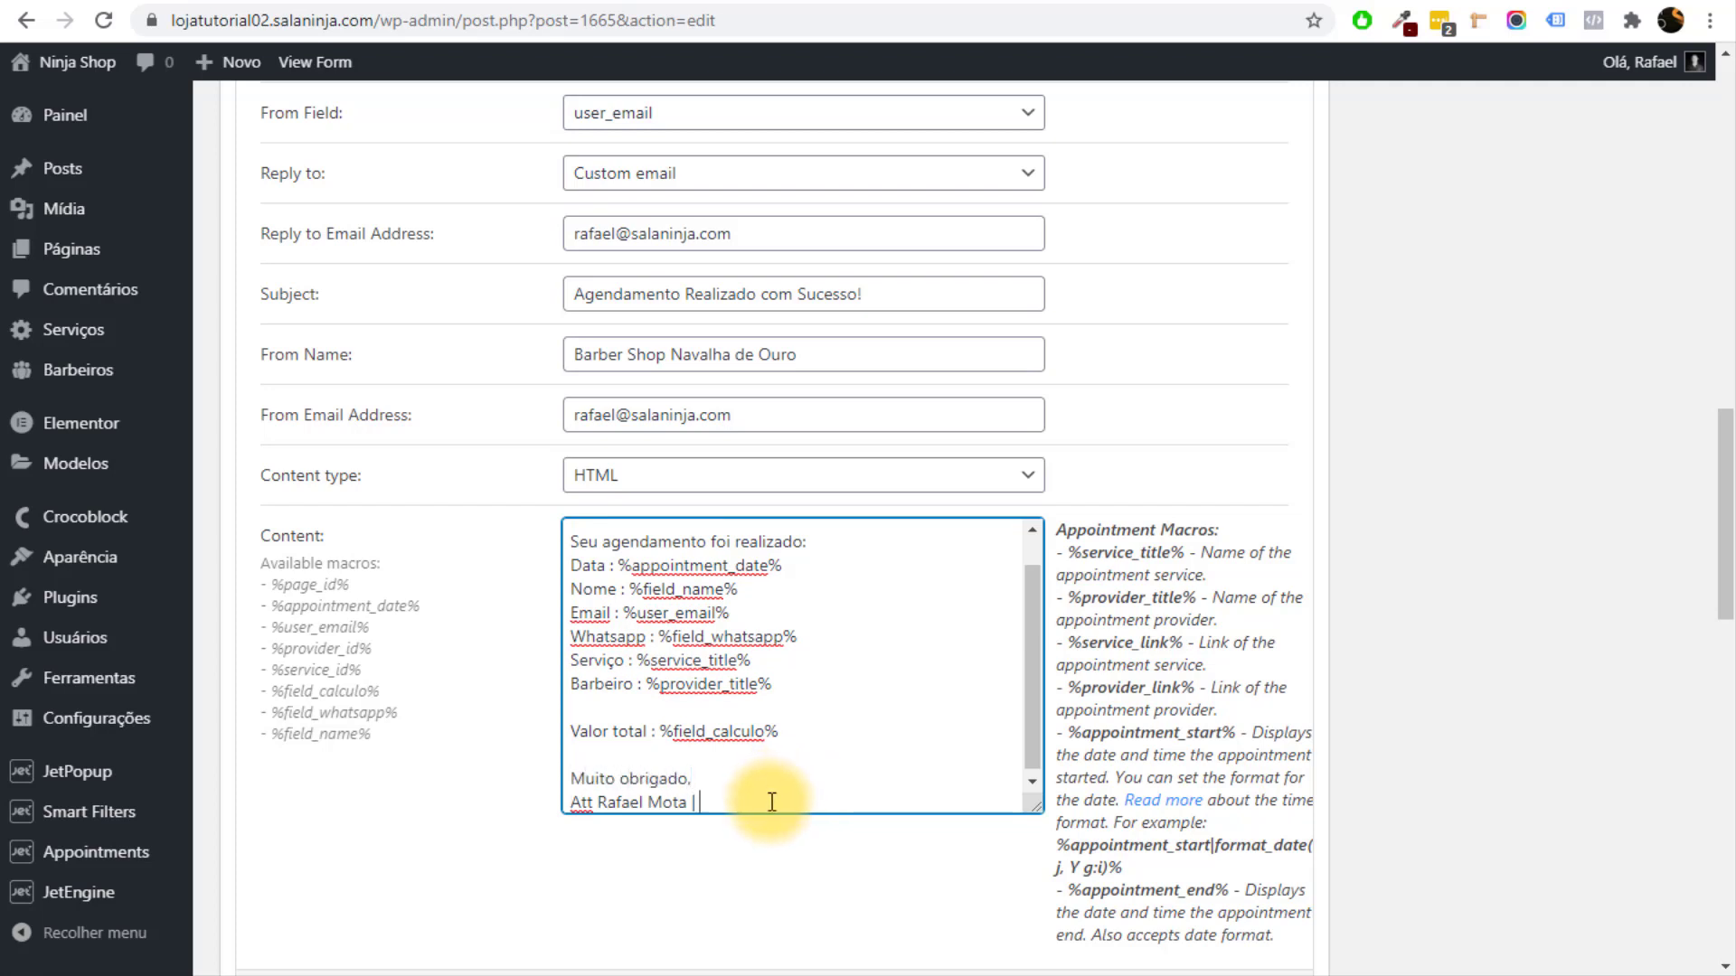
- Append 'Barber Shop Navalha de Ouro' to the signature and apply the customer notification
click(776, 809)
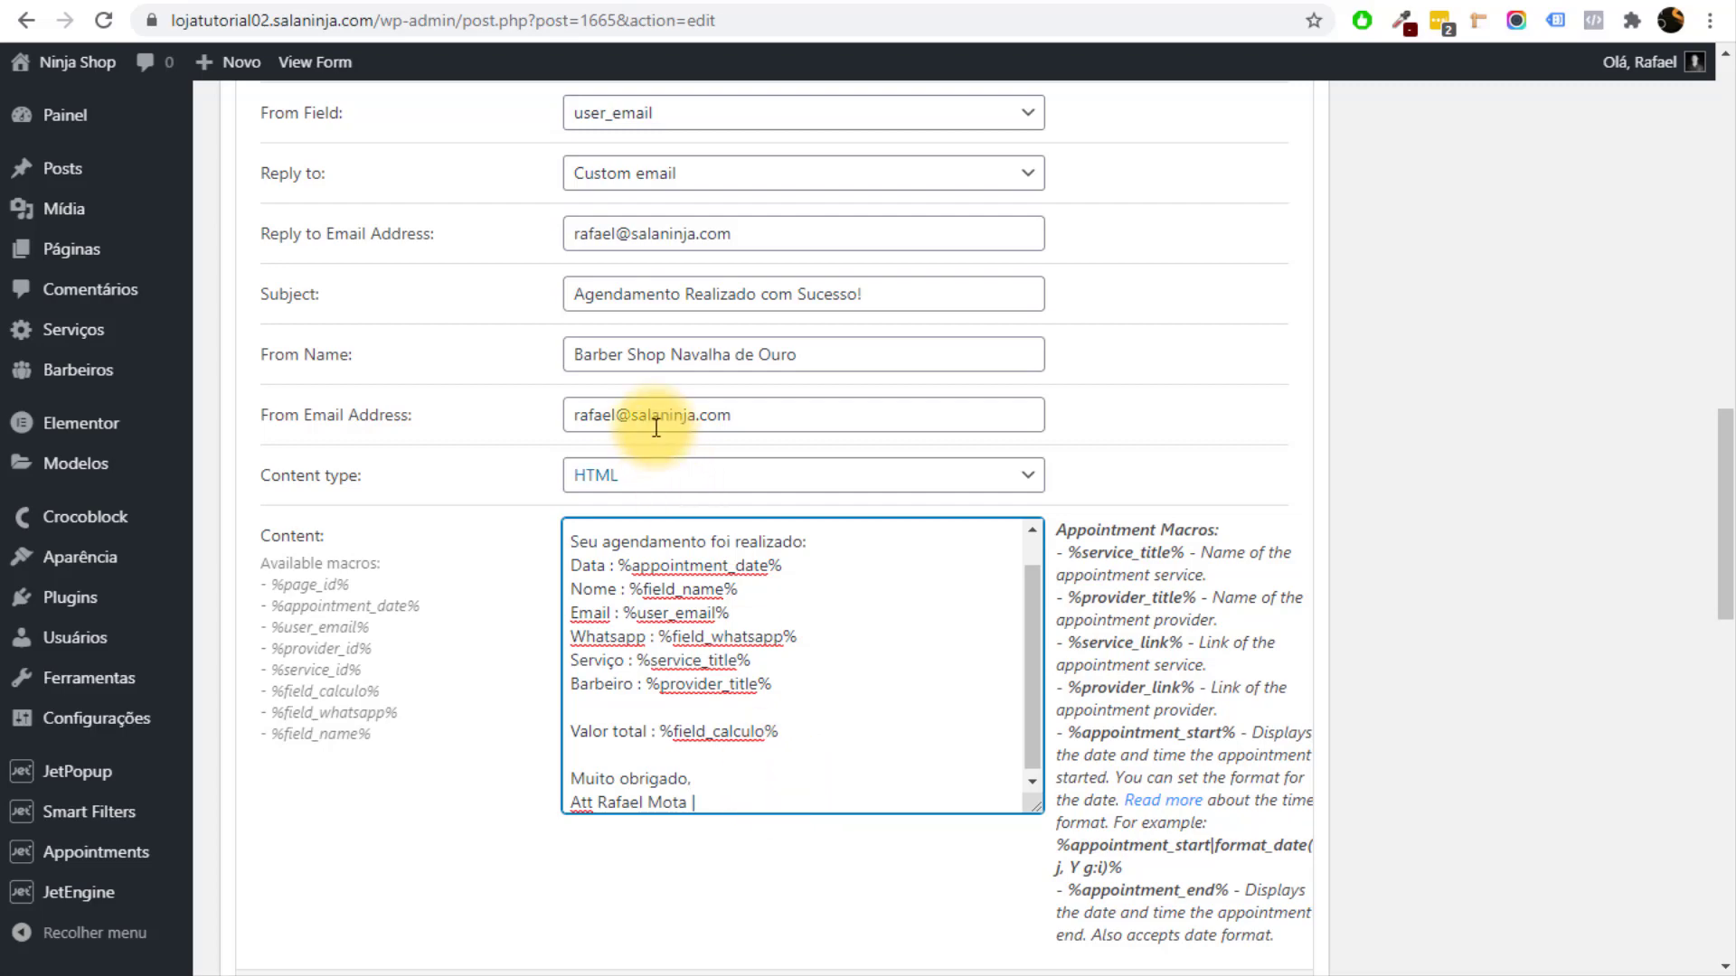
triple_click(825, 355)
key(ctrl+c)
click(759, 809)
key(ctrl+v)
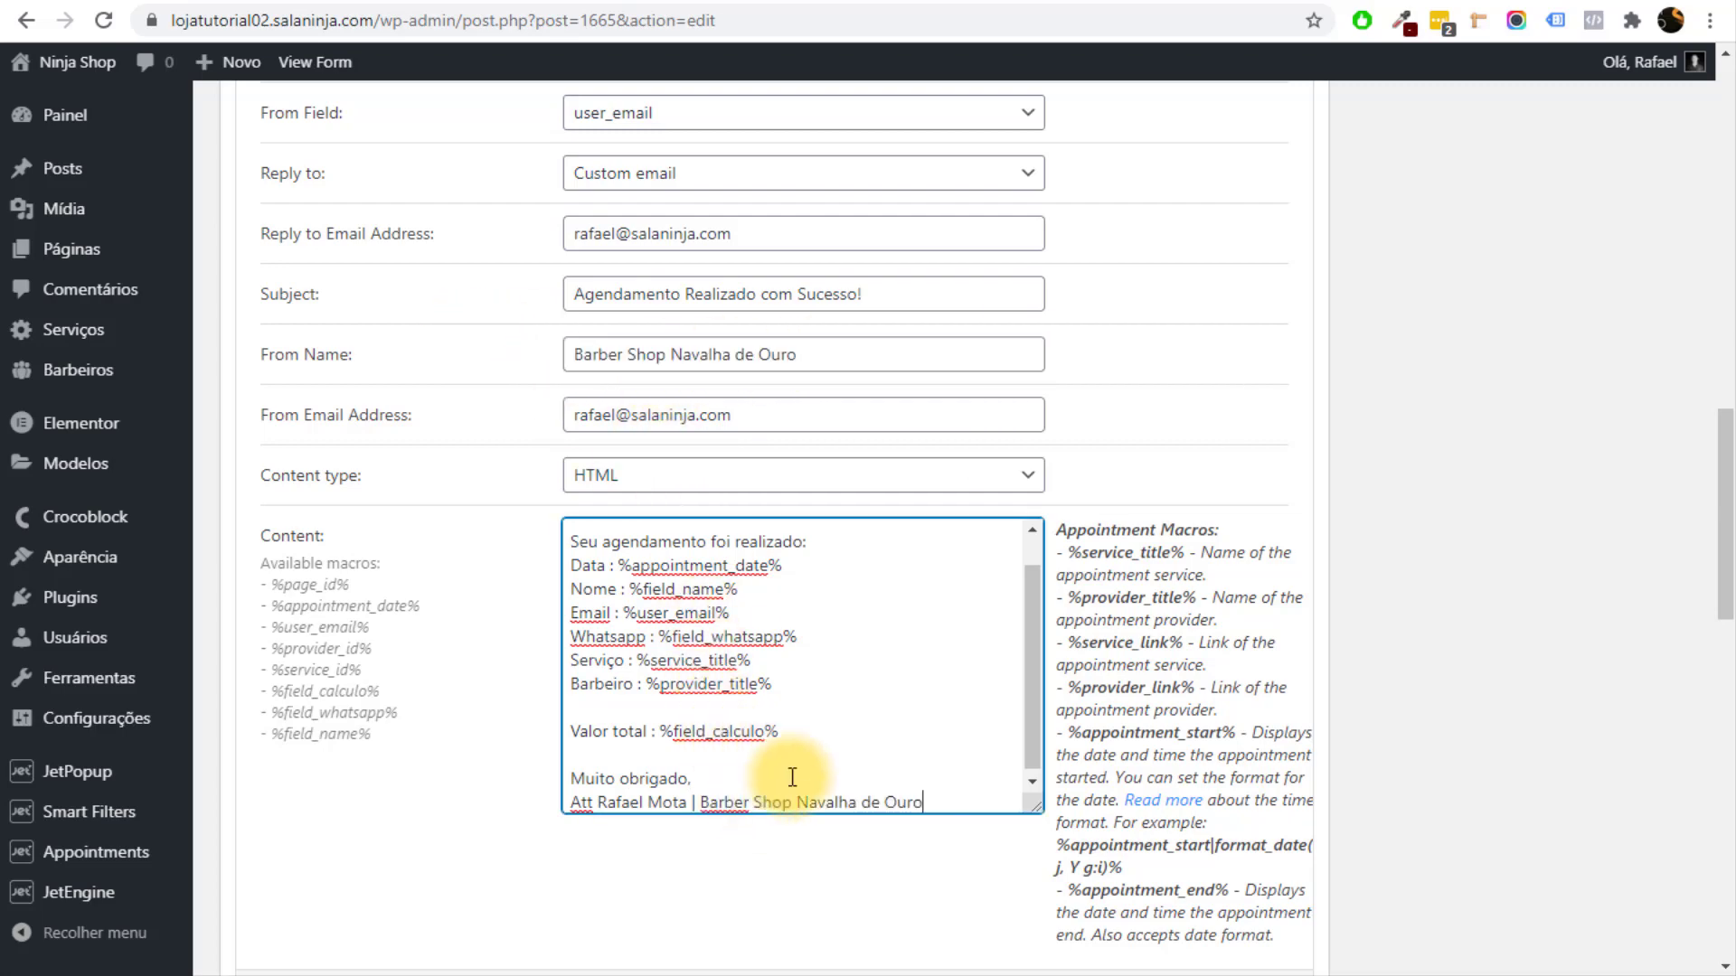
scroll(971, 600, up, 2)
scroll(971, 590, up, 8)
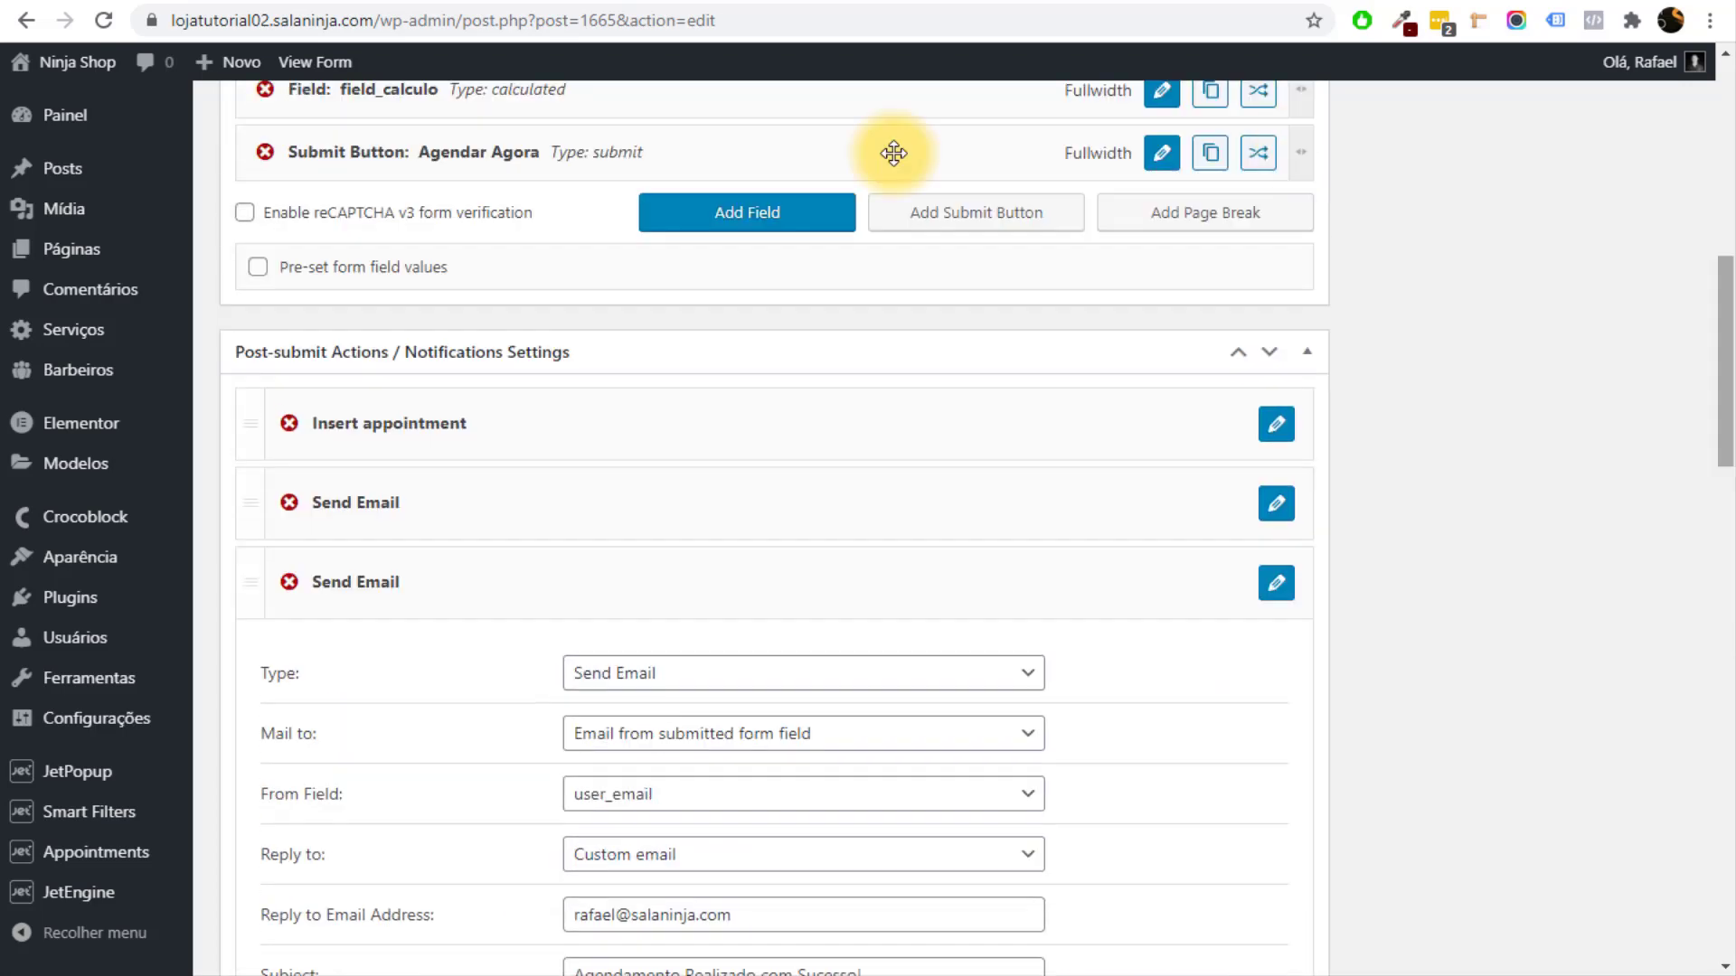
scroll(736, 465, down, 12)
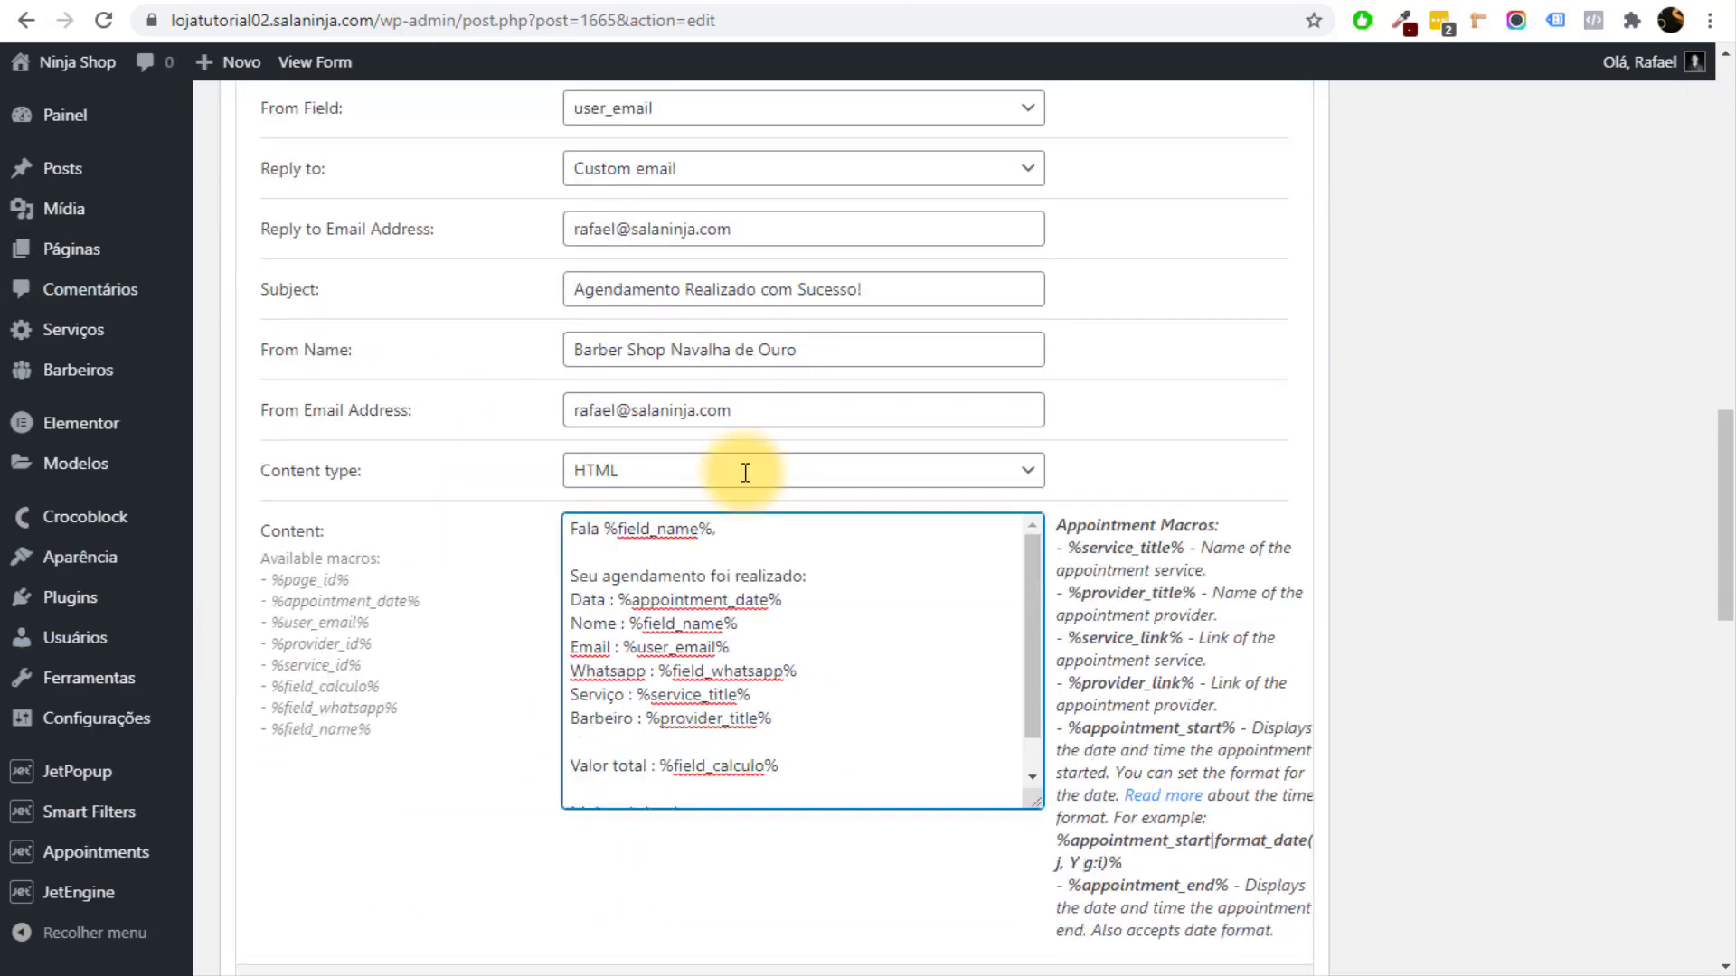
click(336, 655)
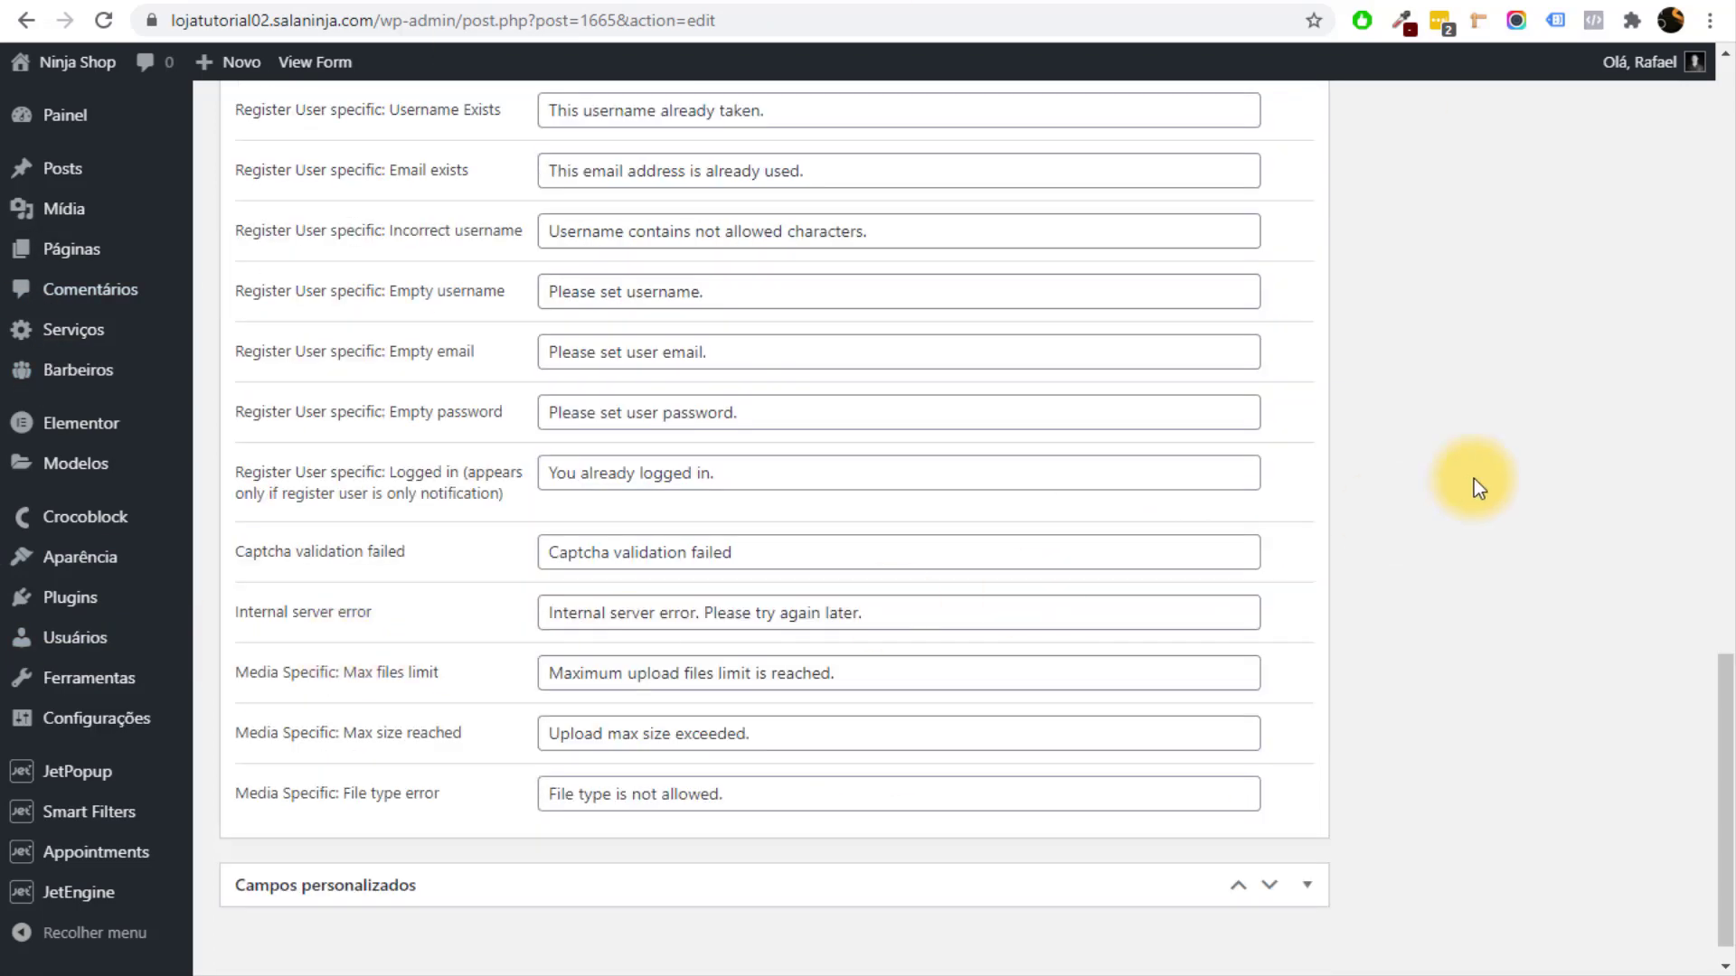
- Save the updated Static Page Booking Form with Atualizar
scroll(1474, 479, up, 15)
scroll(1565, 449, up, 7)
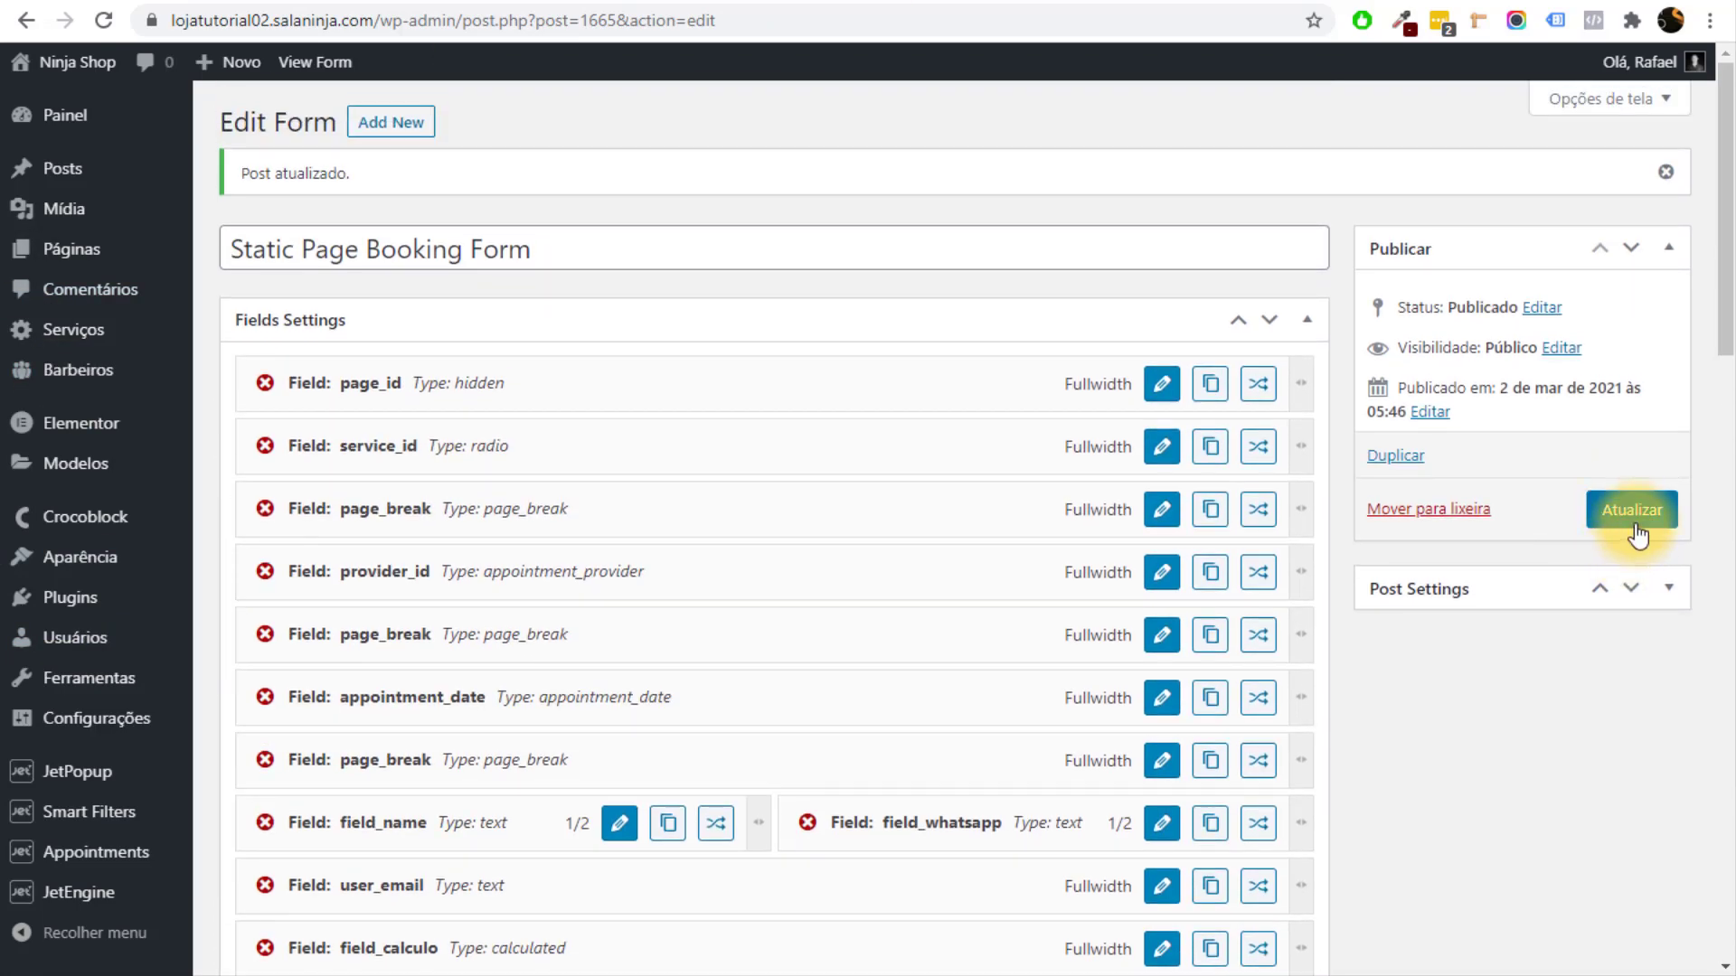
click(1636, 533)
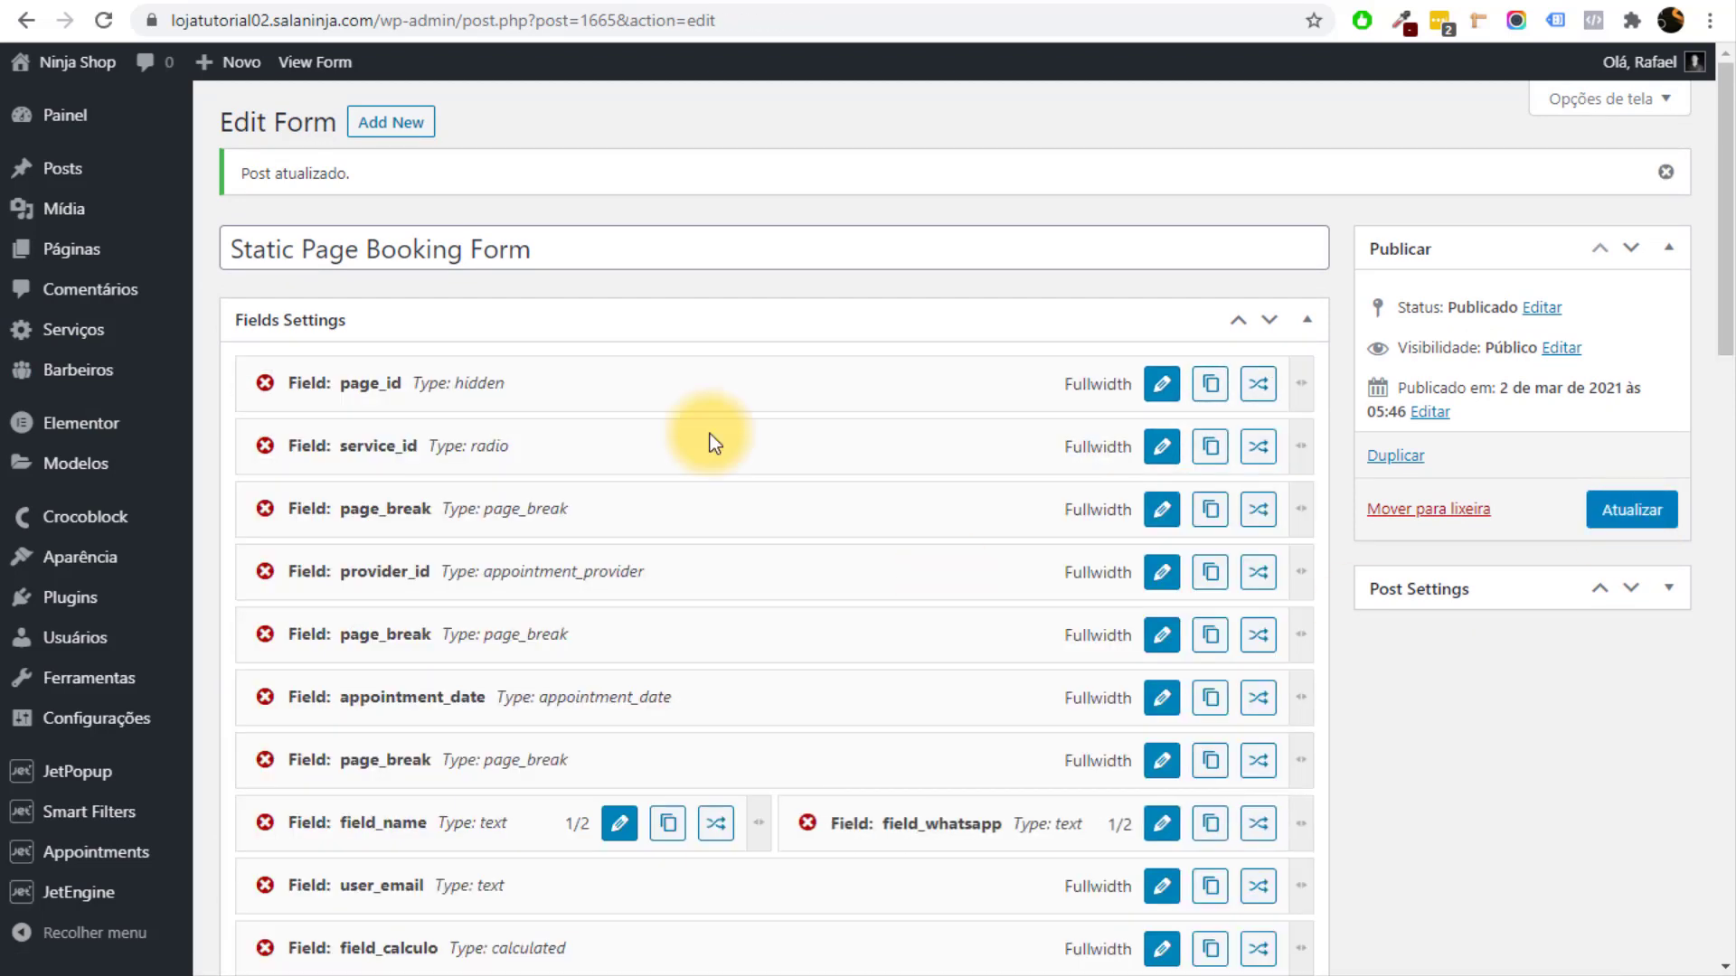
- Copy the site's domain into a new incognito browser window
drag(430, 20, 78, 50)
key(ctrl+c)
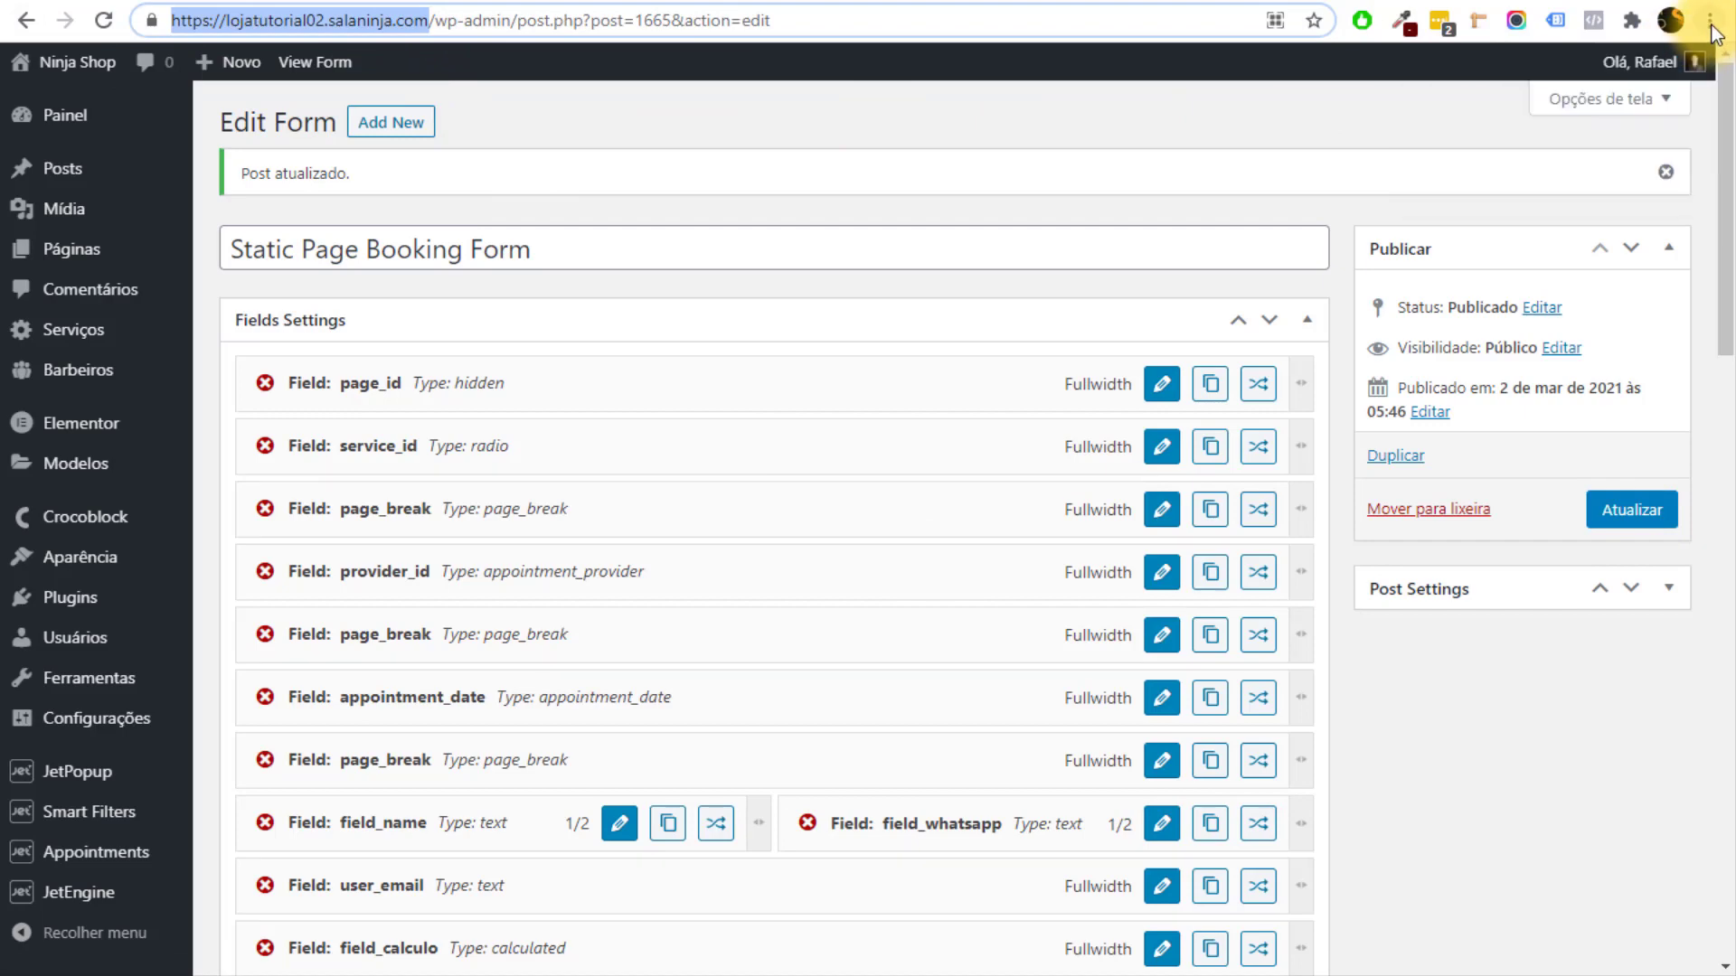
click(1710, 20)
click(1582, 107)
key(ctrl+v)
- Book Corte de Cabelo with the first barber on 18 March, 10:00-11:00
key(Return)
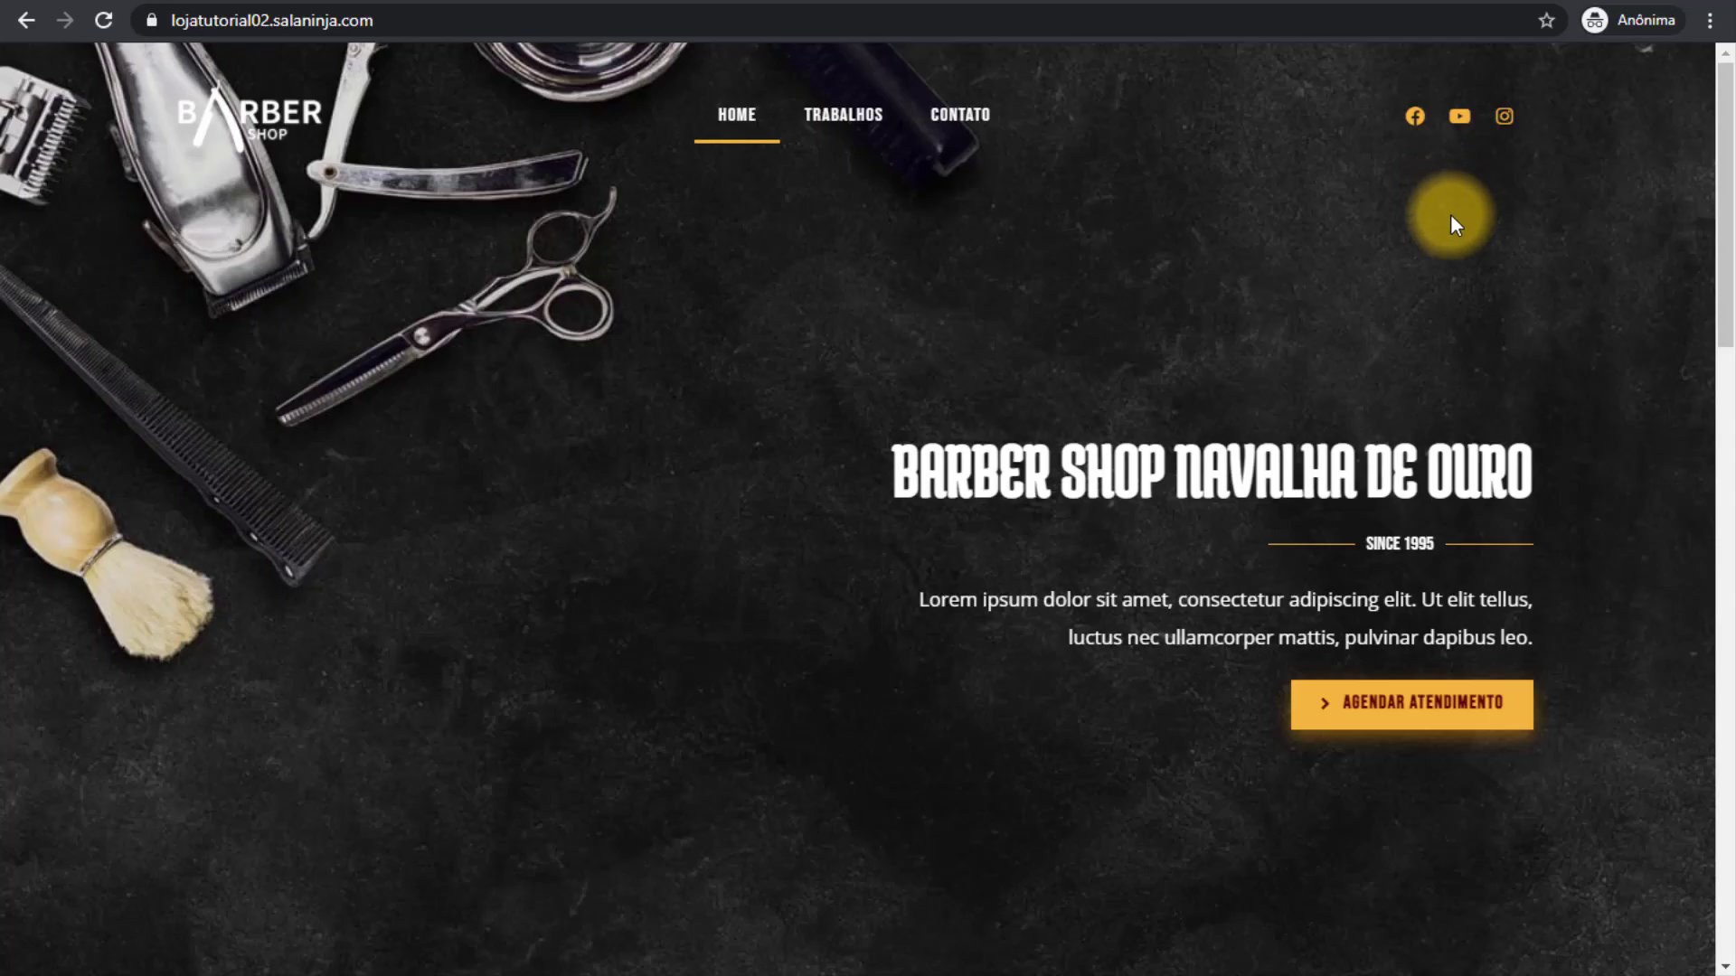
click(1383, 711)
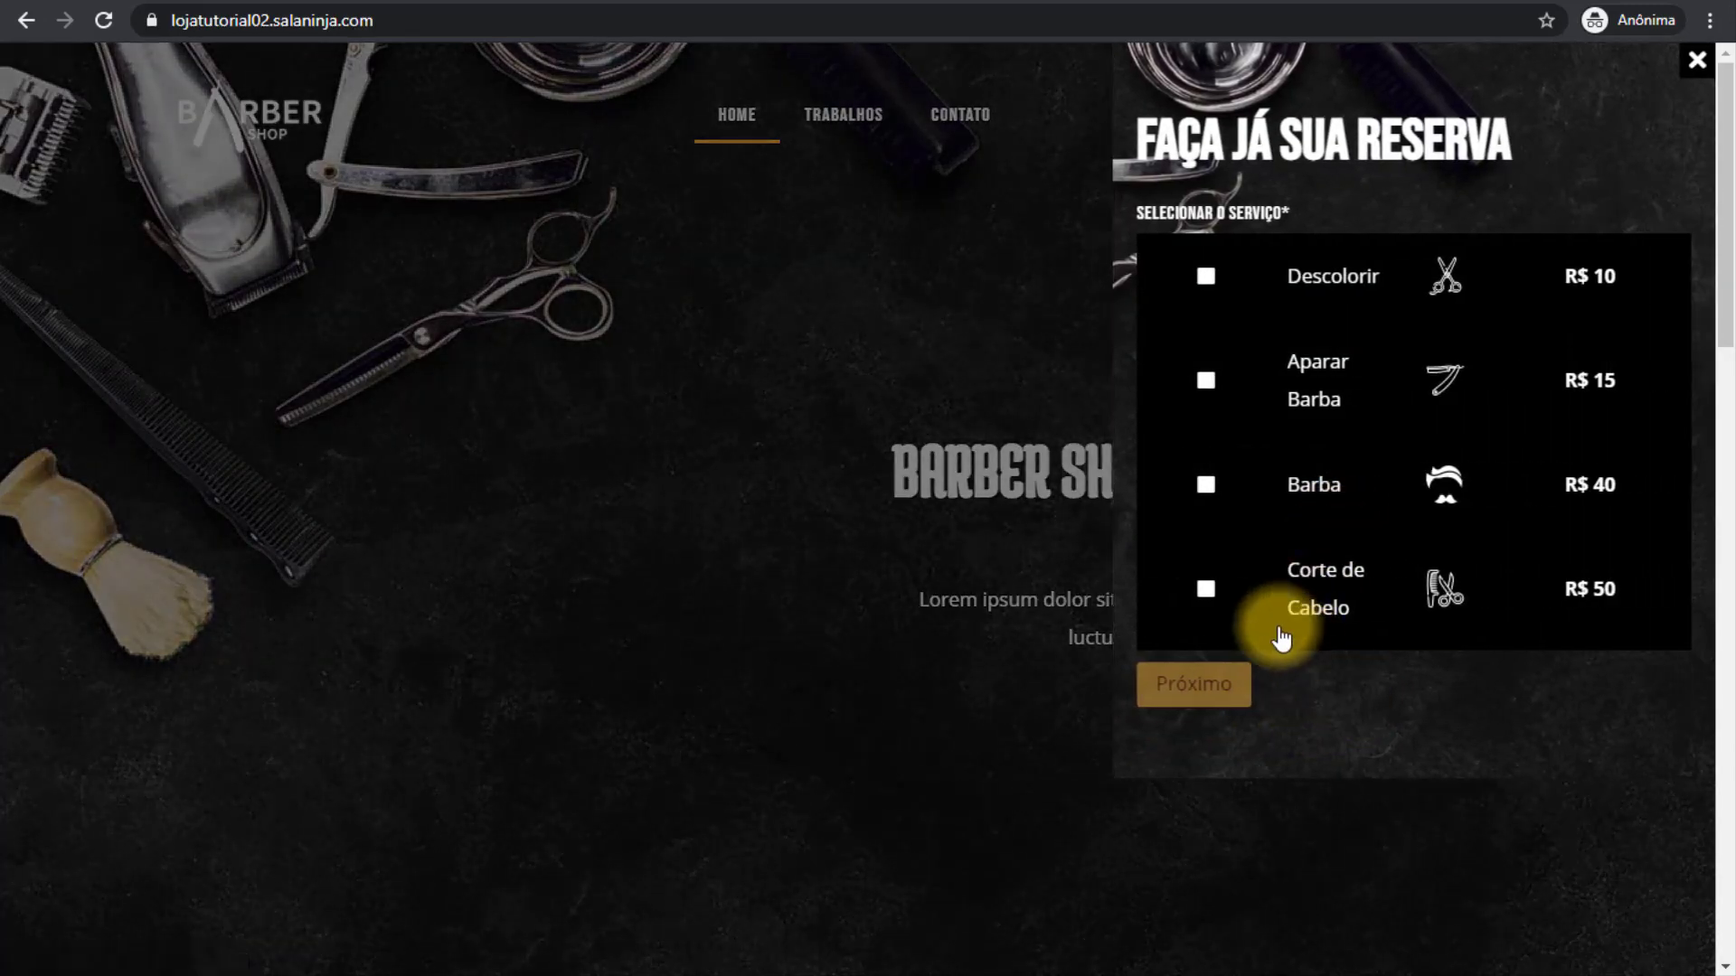
click(1209, 590)
click(1201, 695)
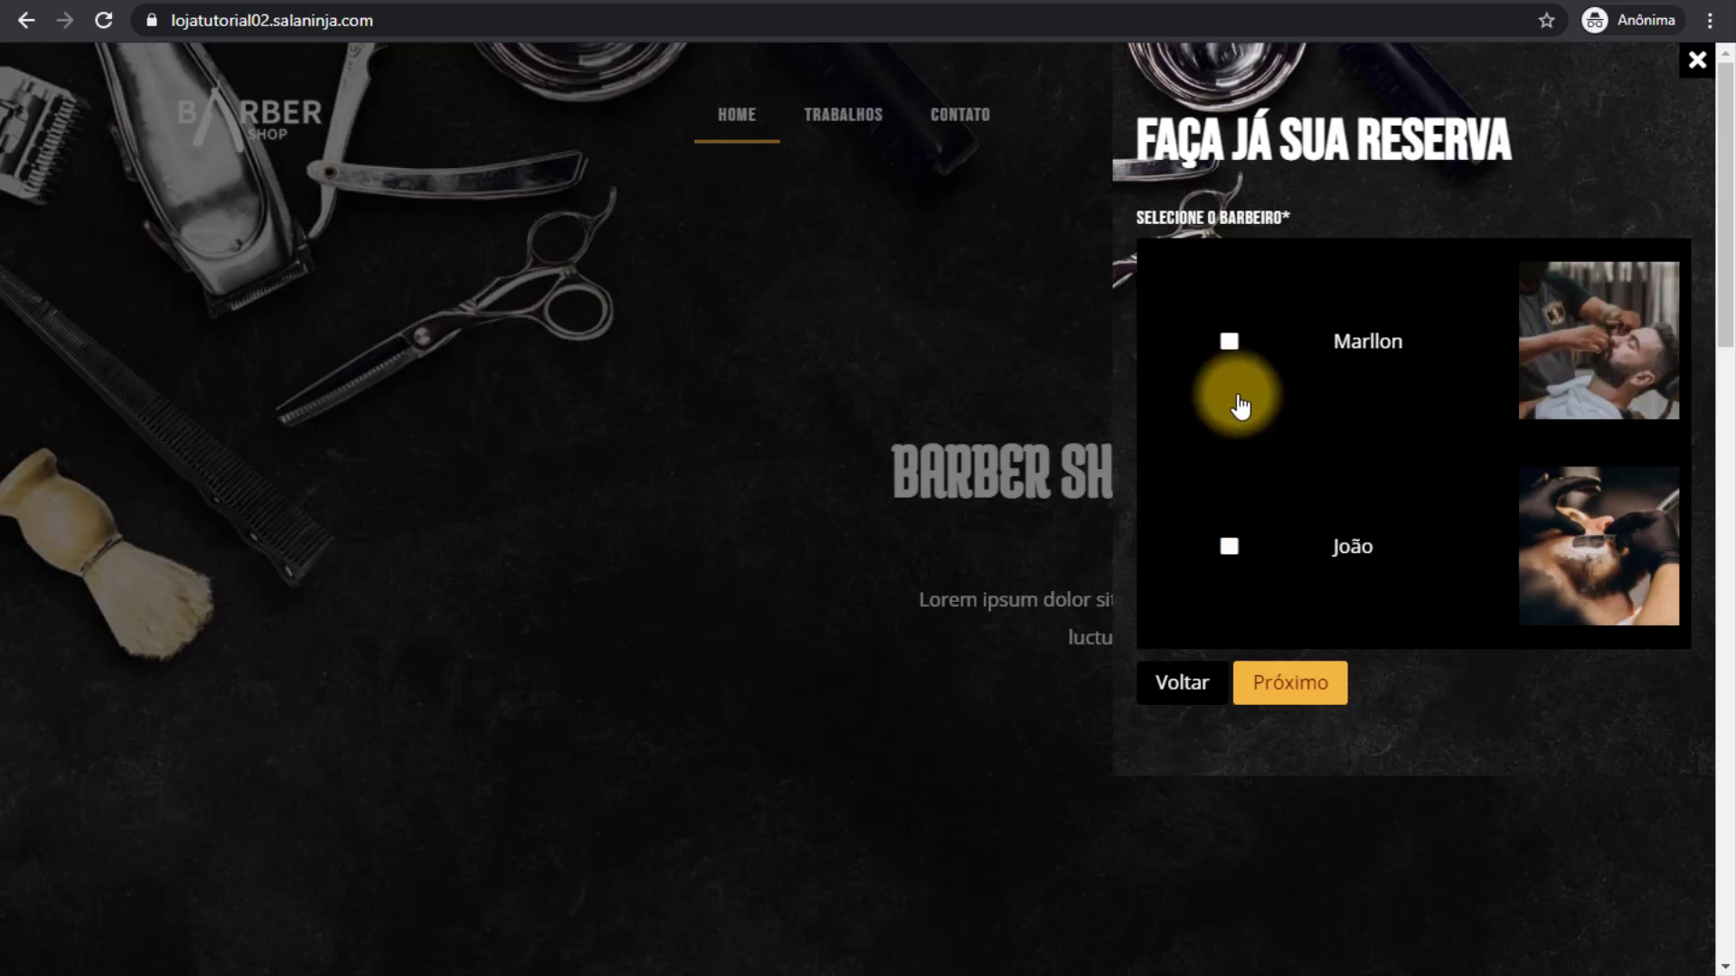
click(1229, 342)
click(1287, 691)
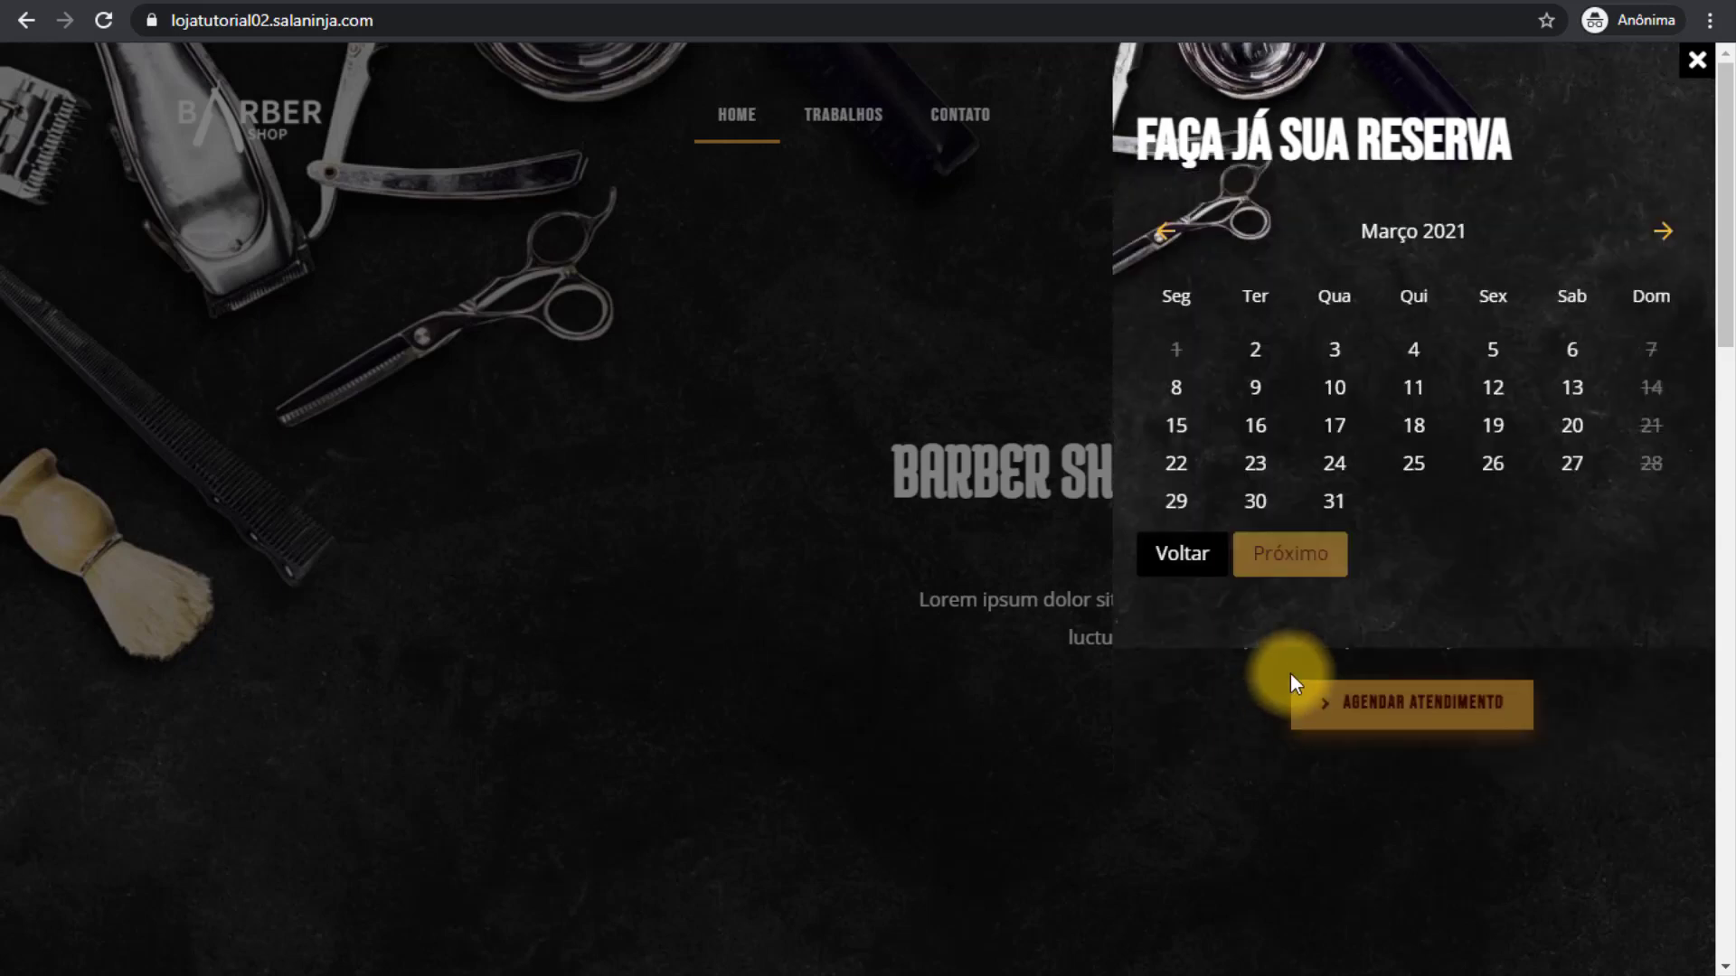
click(1416, 432)
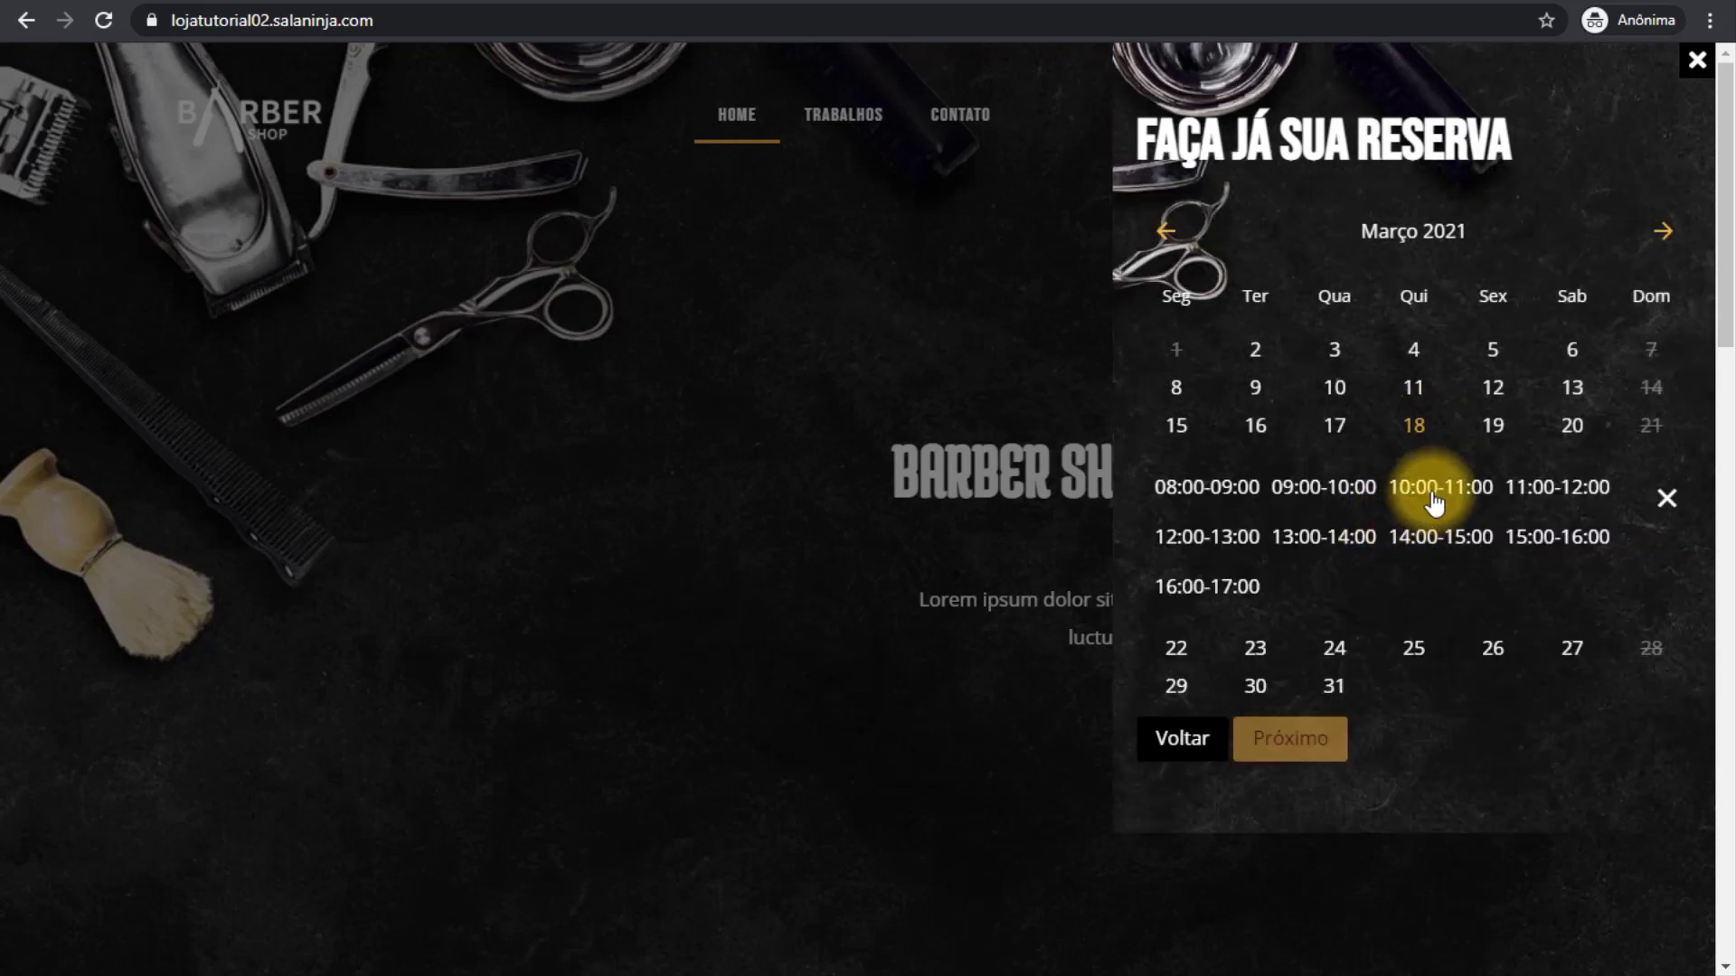
click(1426, 489)
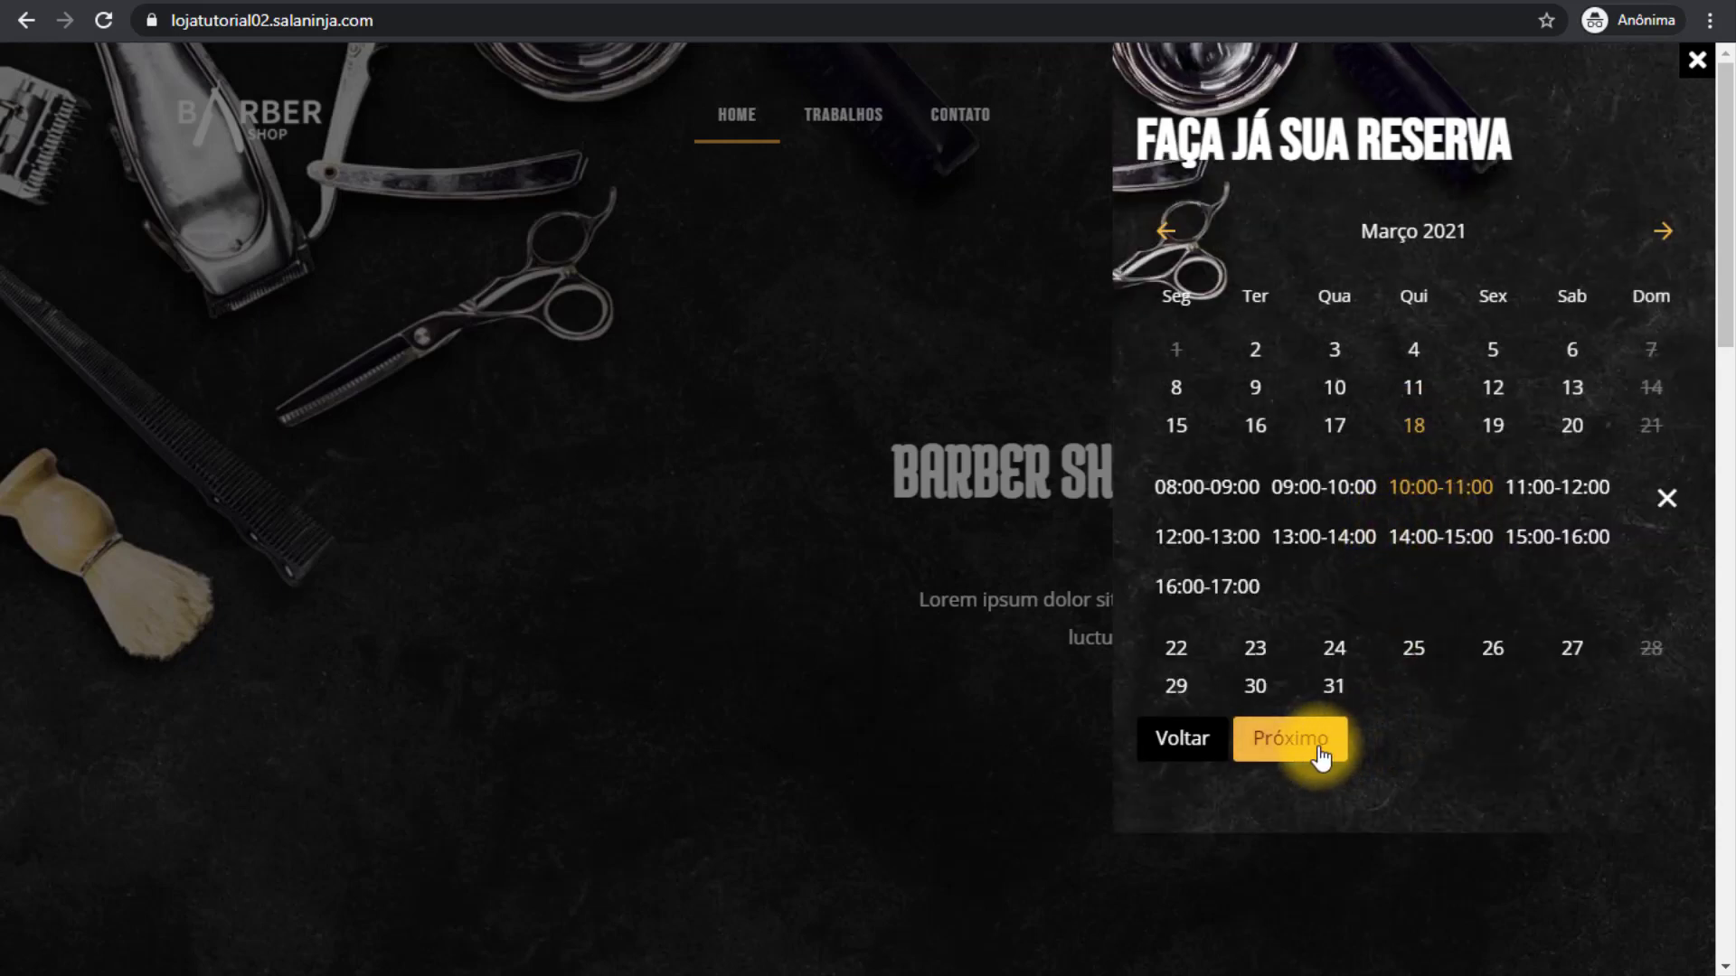
click(1325, 760)
- Enter the customer's name in the details step and submit the booking with Agendar Agora
double_click(1191, 467)
click(1342, 468)
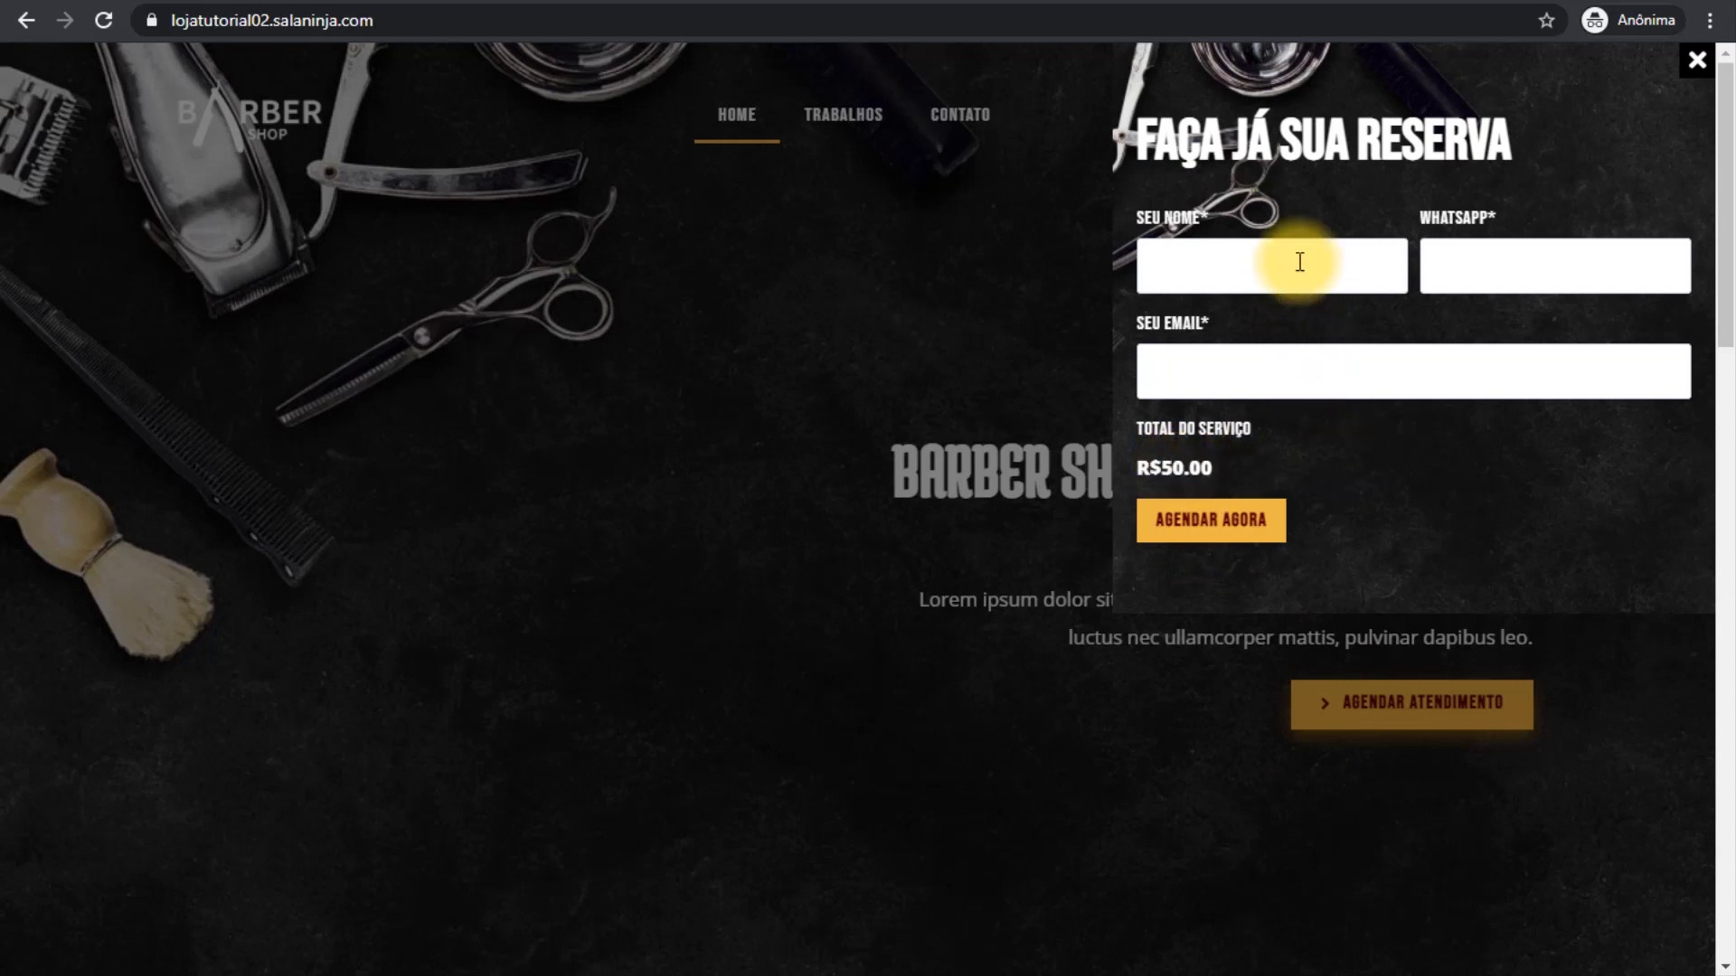
click(1300, 262)
text(Rafael)
key(Tab)
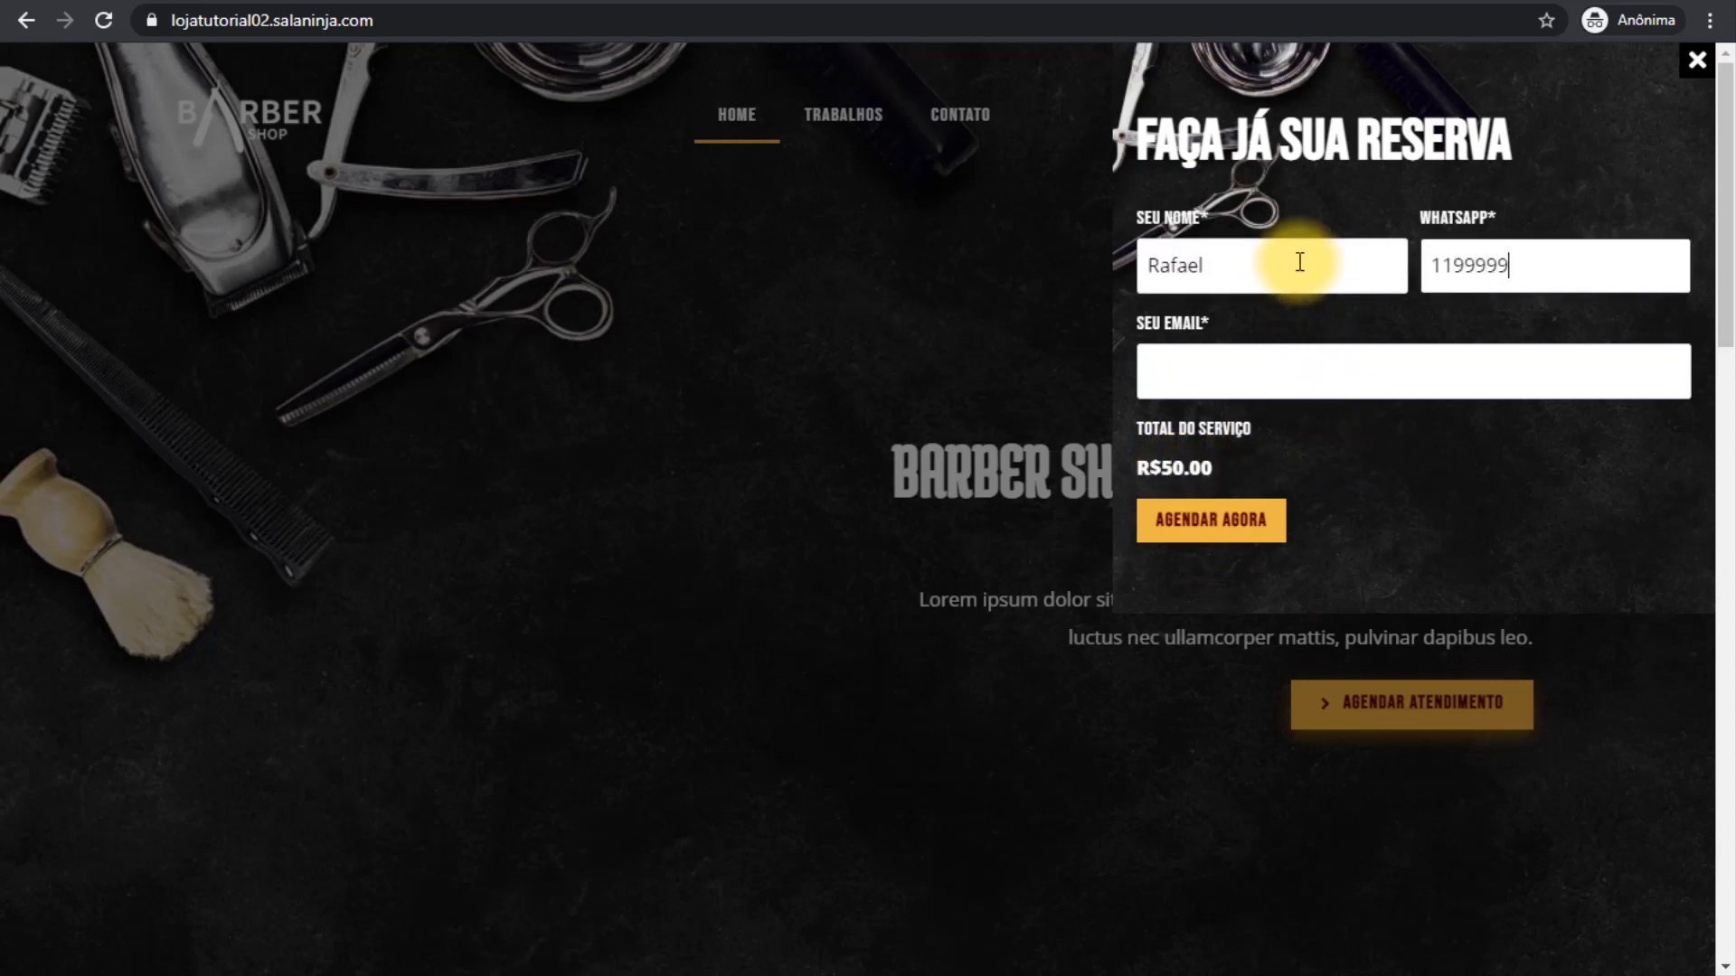
key(Tab)
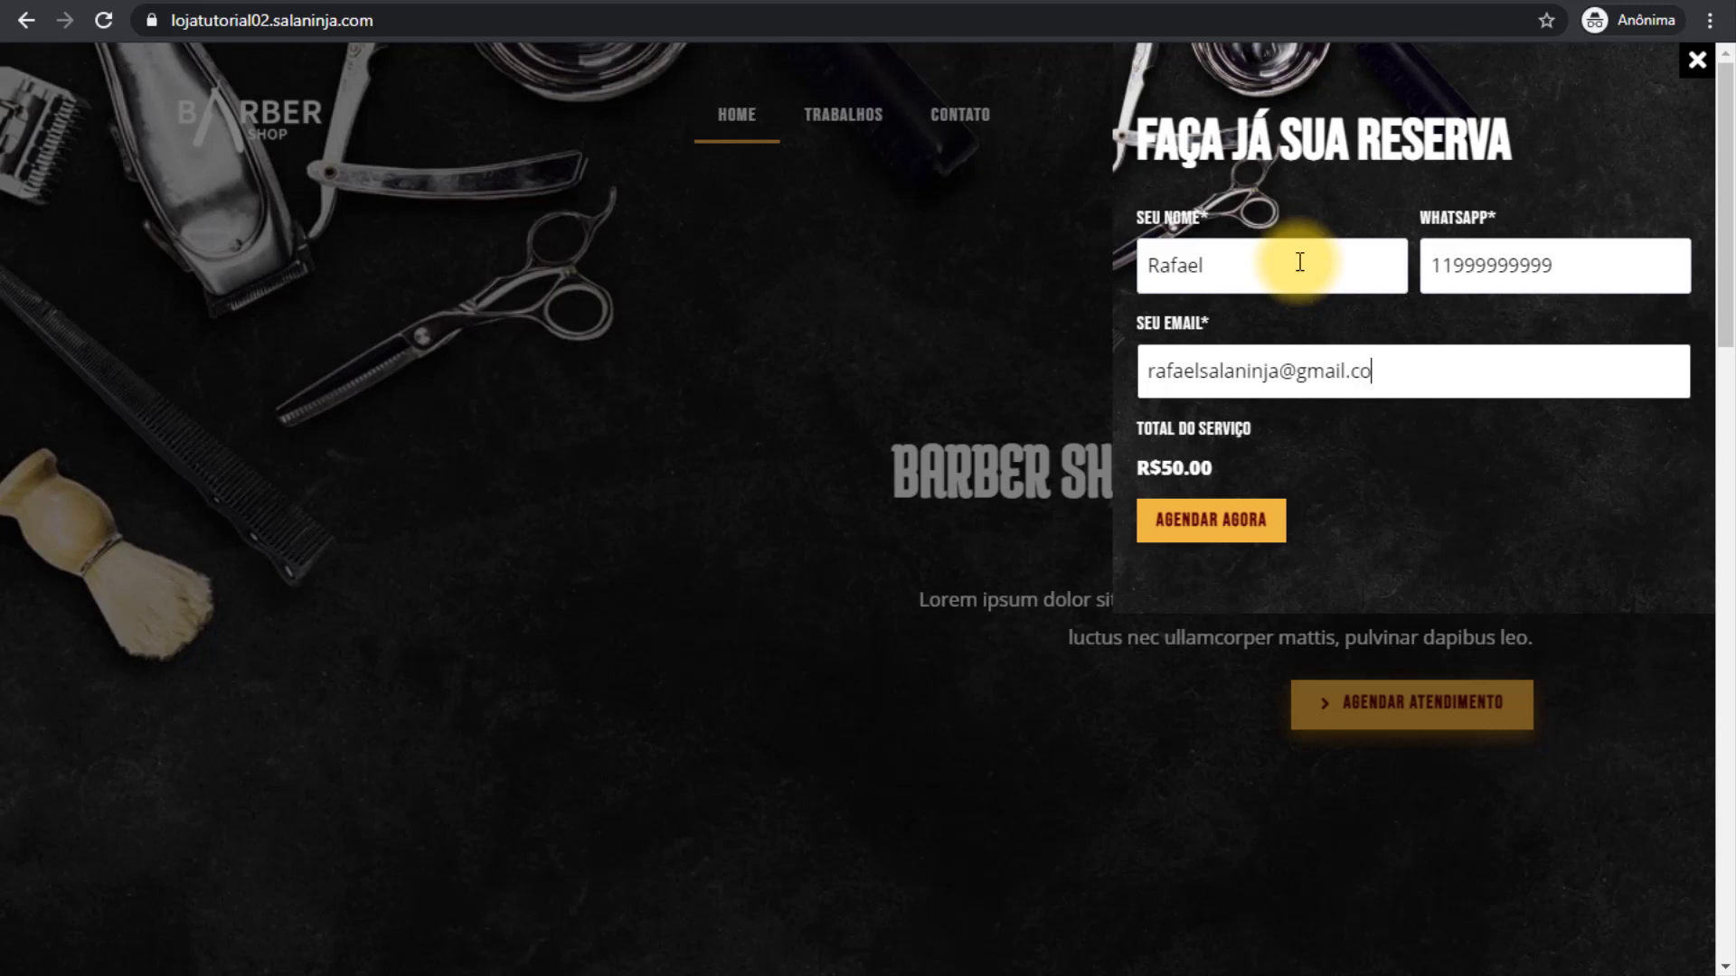
click(1211, 531)
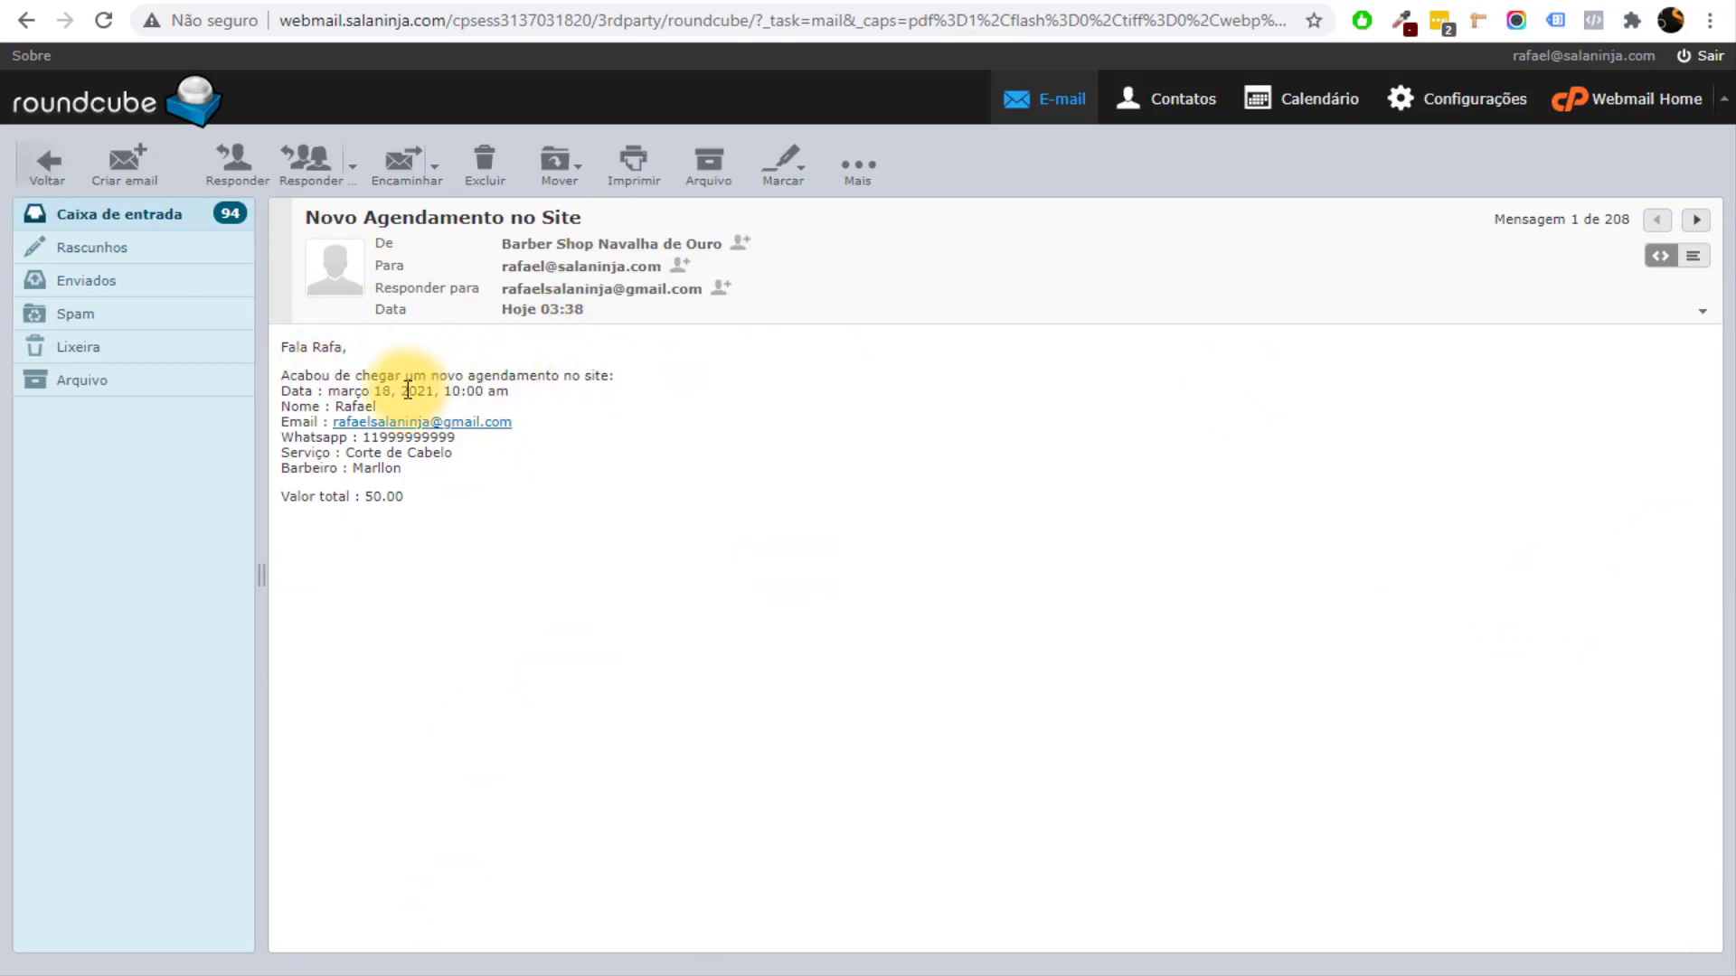
- Read the admin e-mail's 18 March 2021 10:00 Corte de Cabelo booking details and 50.00 total
drag(319, 348, 498, 391)
click(572, 416)
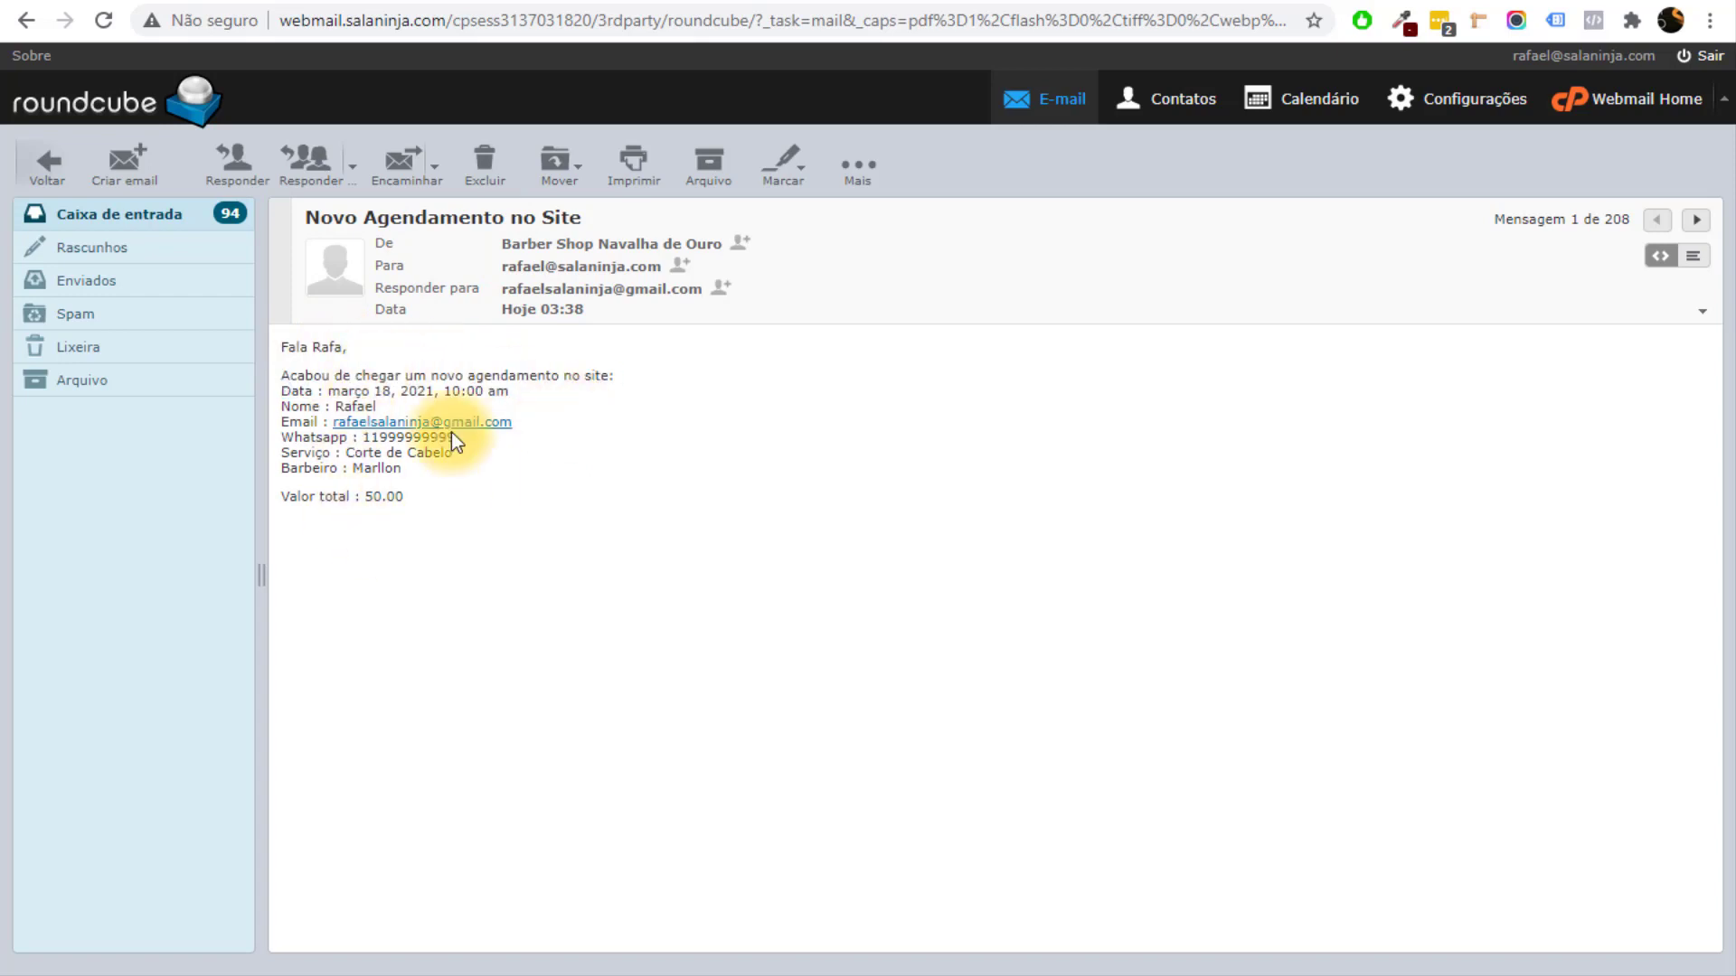
click(379, 488)
drag(309, 221, 576, 224)
click(793, 414)
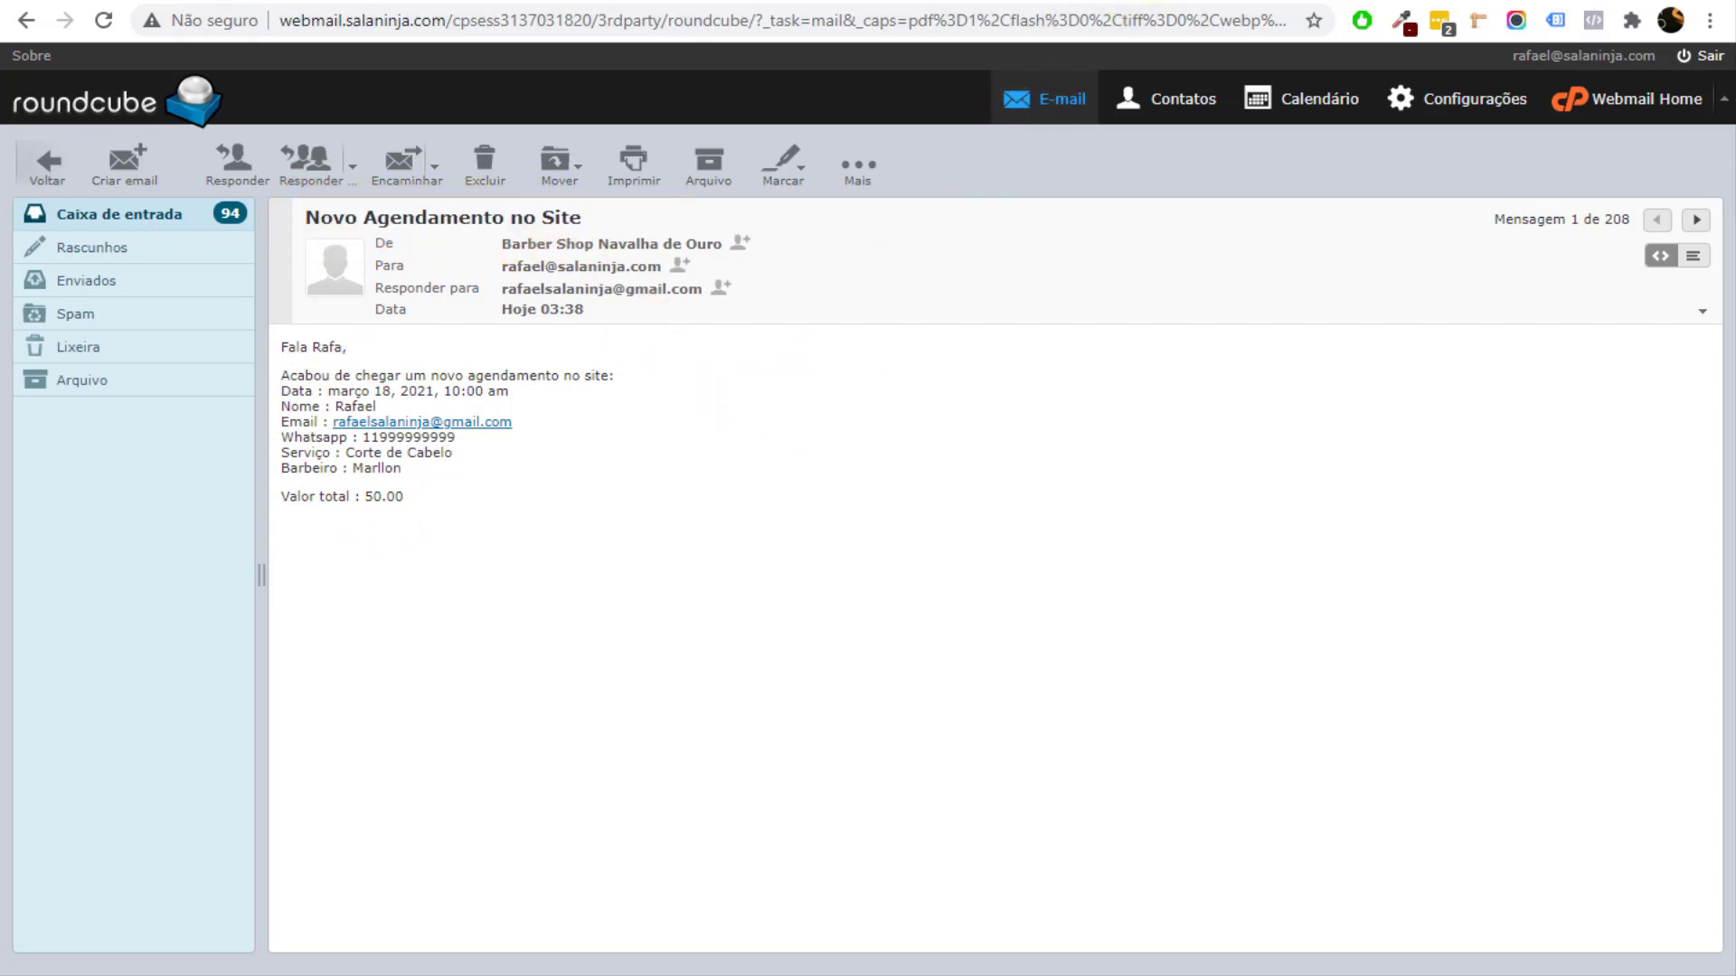
click(1058, 1)
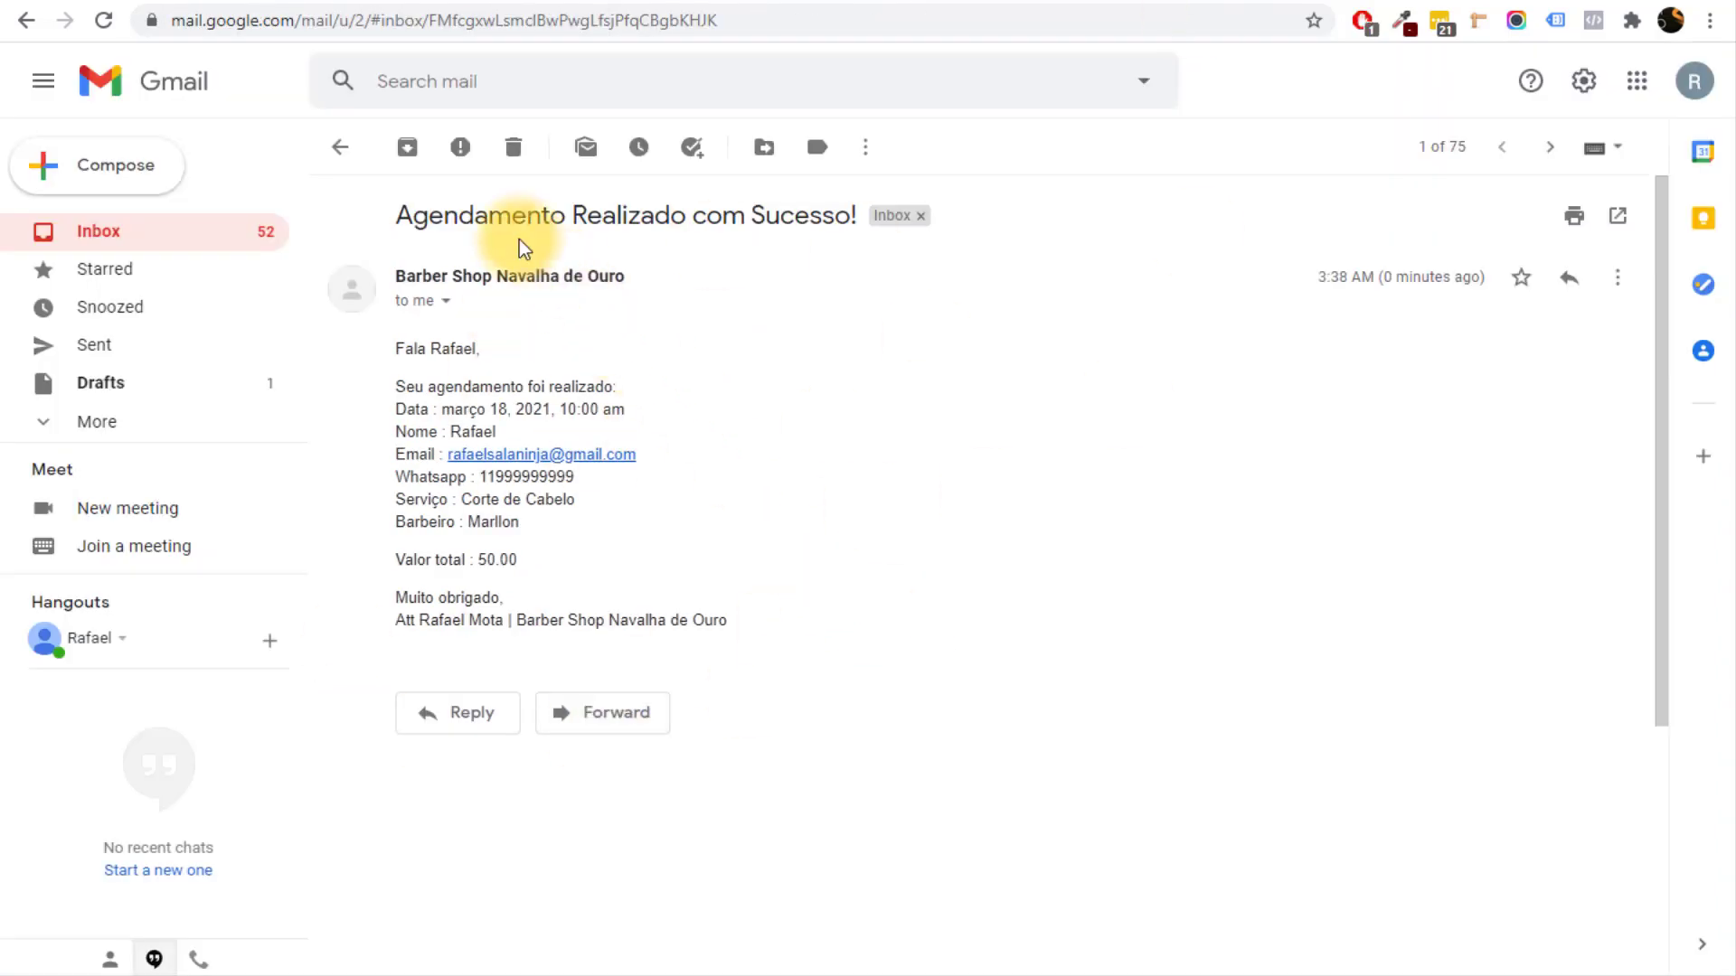
- Review the Gmail message's subject, personalised greeting and 'Seu agendamento foi realizado' line
drag(430, 217, 826, 224)
click(511, 376)
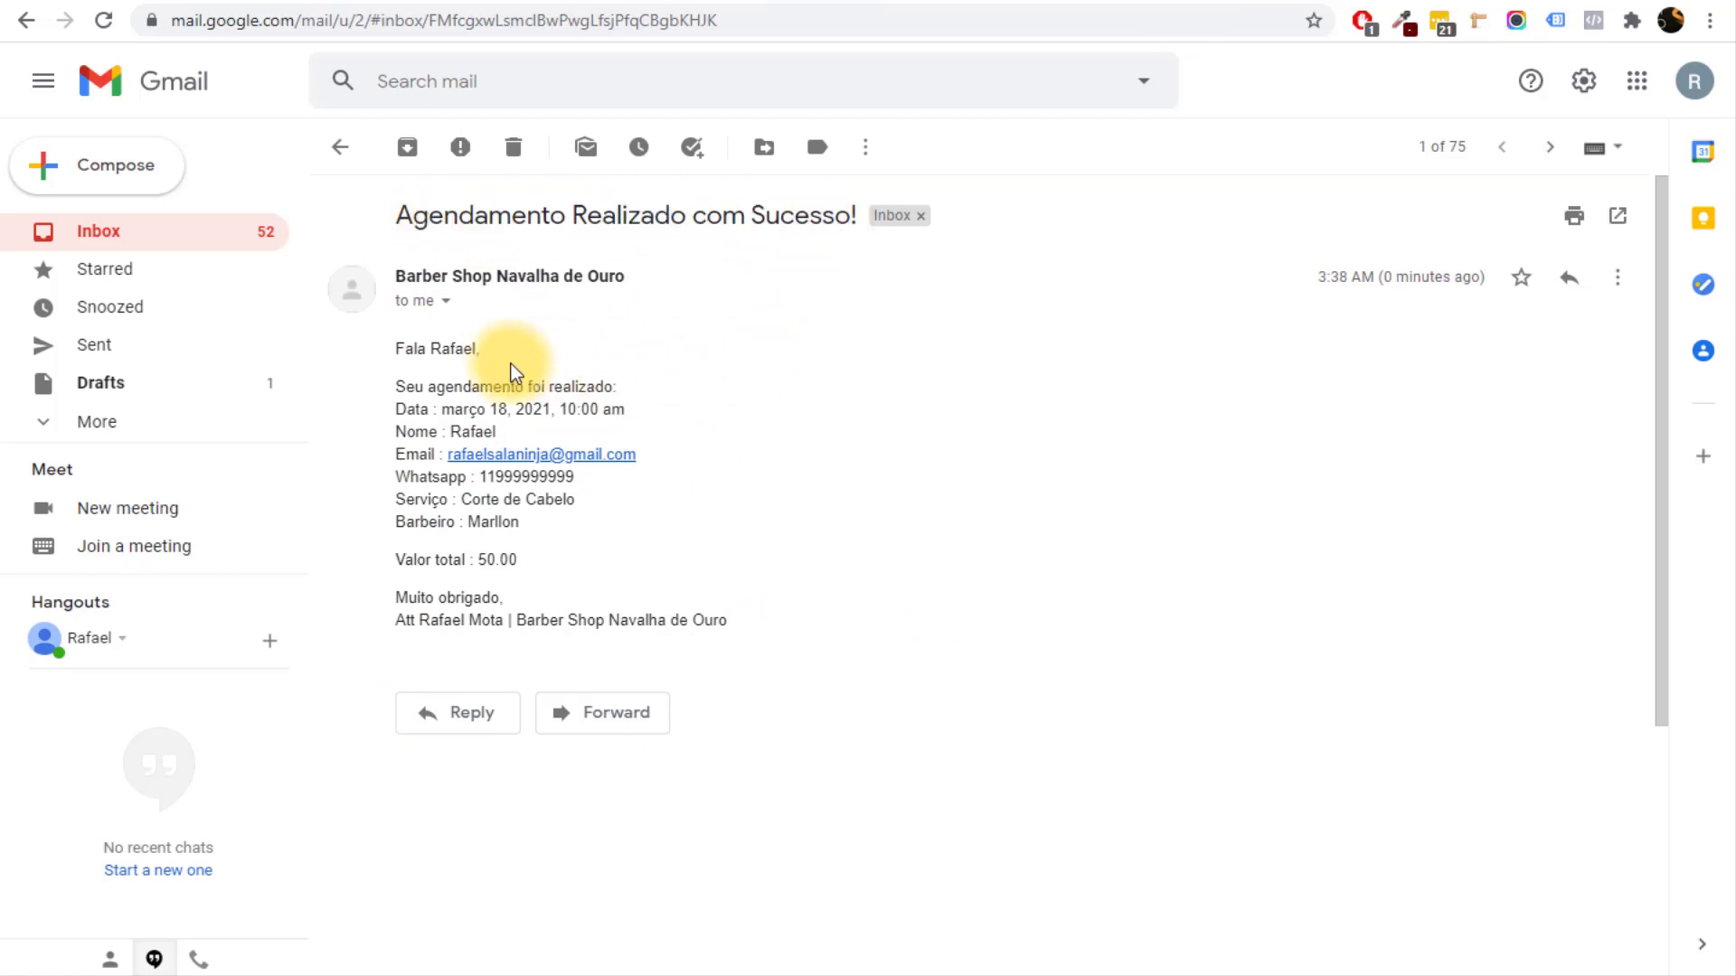
drag(431, 349, 474, 348)
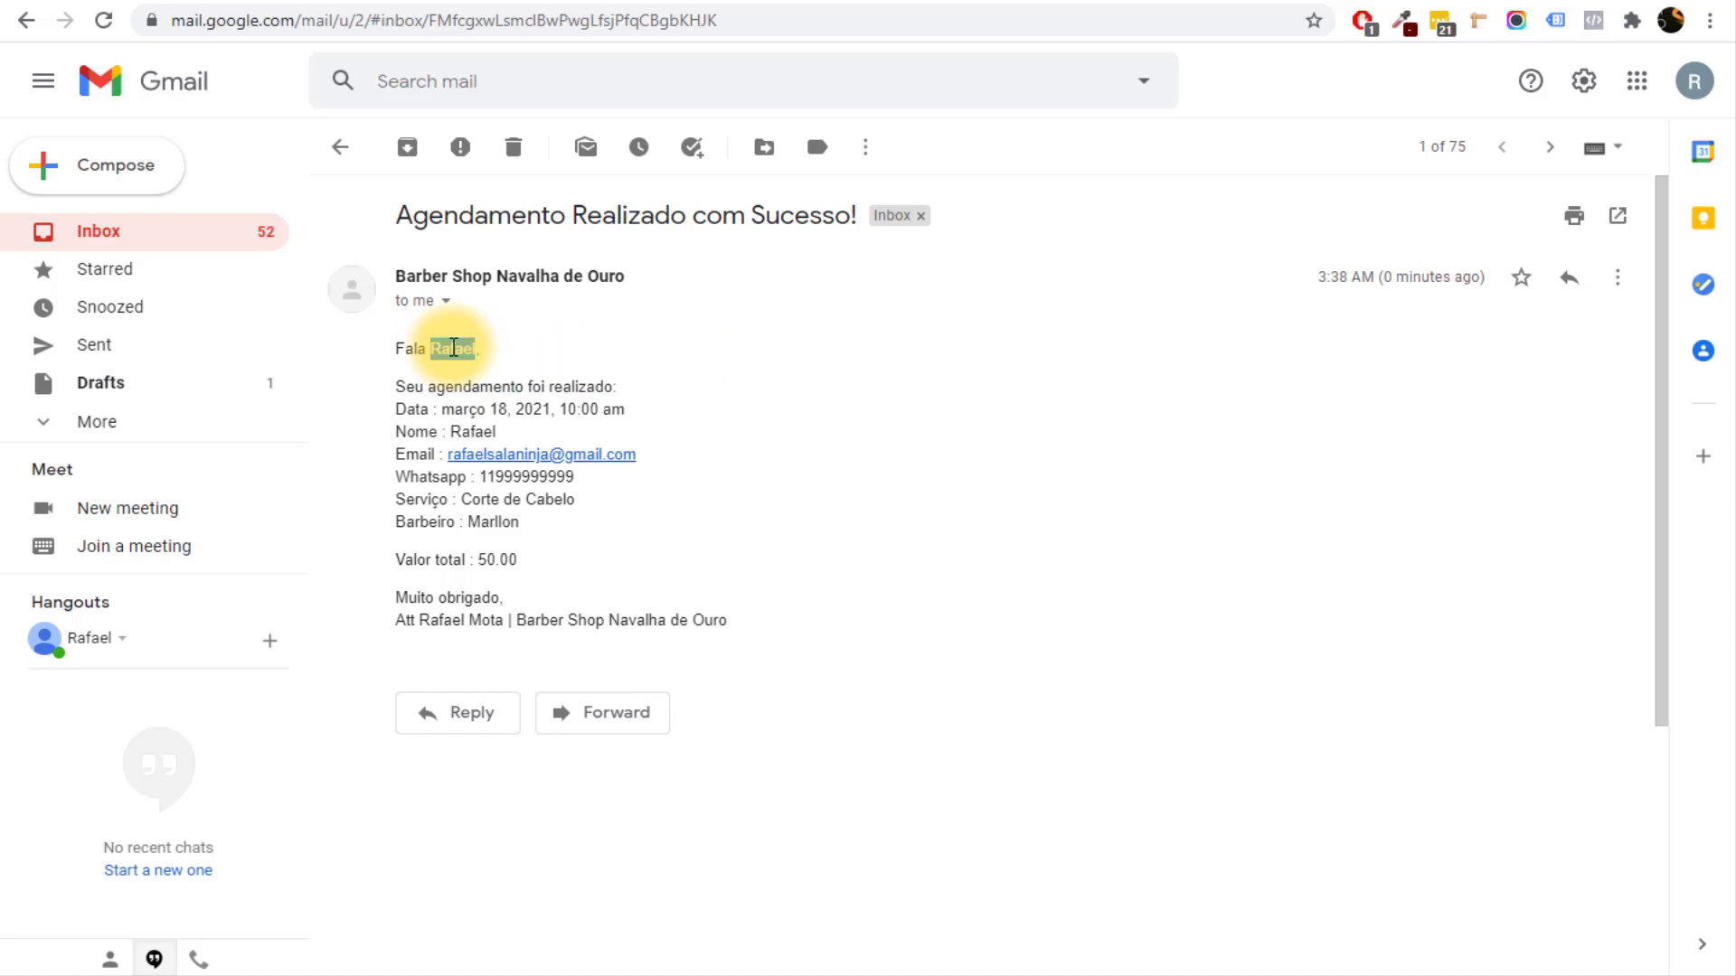
drag(398, 386, 579, 503)
click(638, 417)
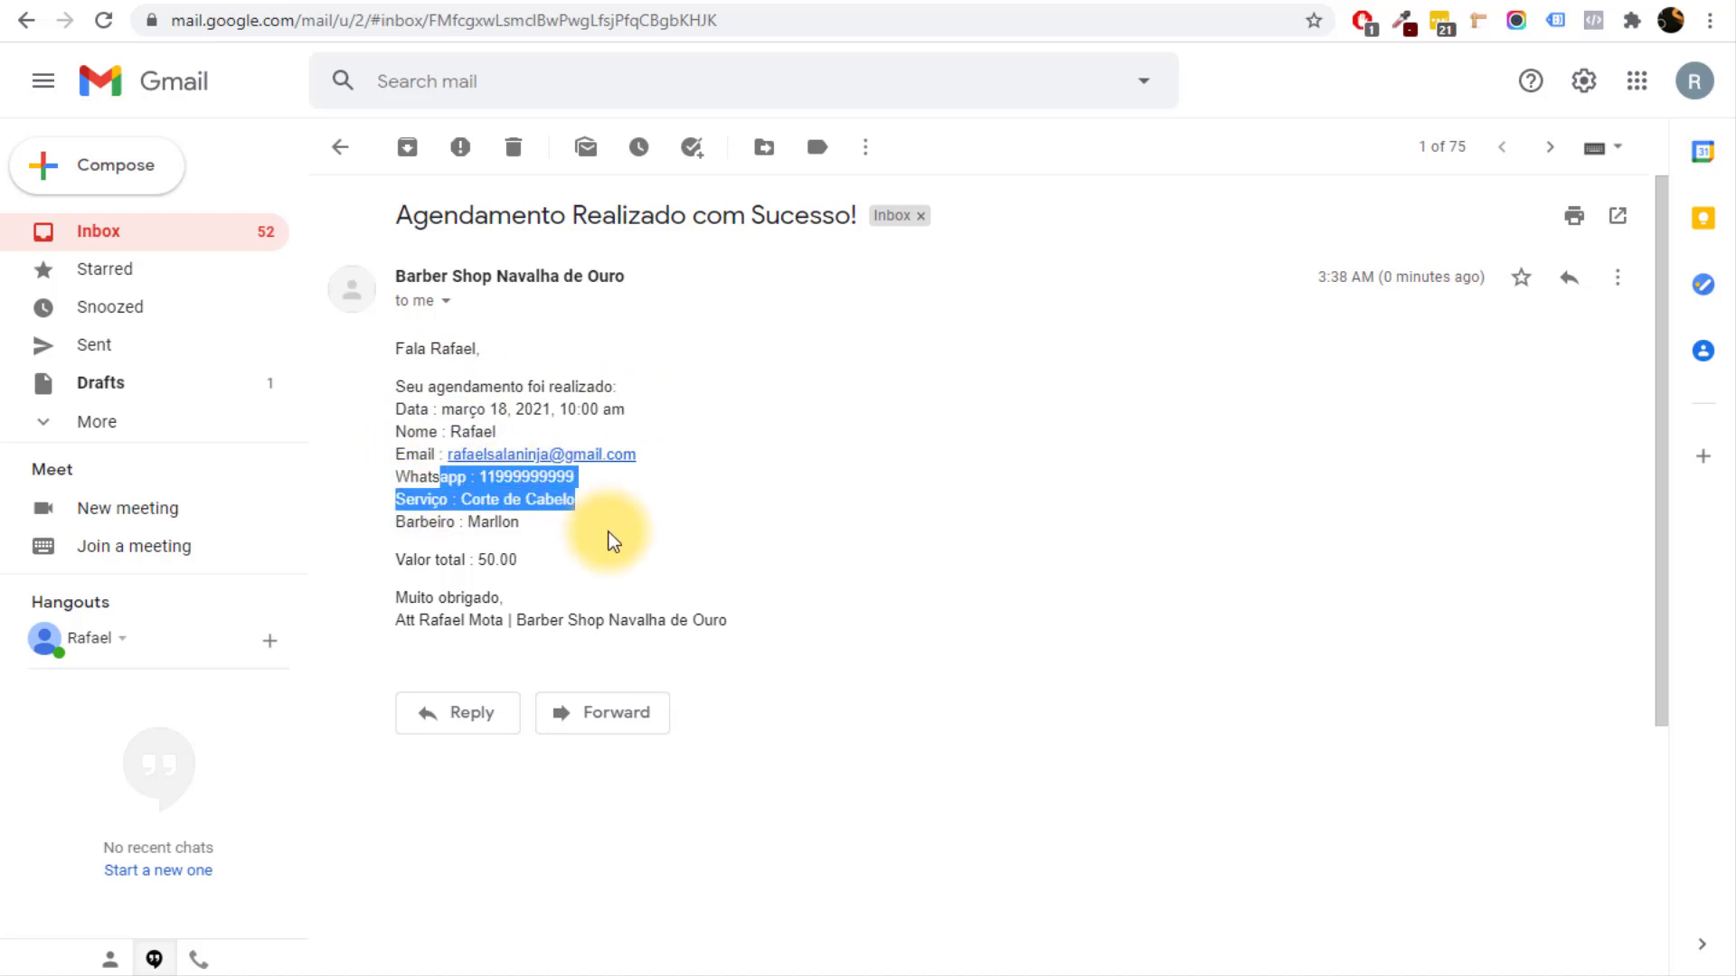
click(609, 539)
- Check the 50.00 total, then close the booking panel on the Barber Shop site
drag(466, 524, 561, 608)
click(472, 603)
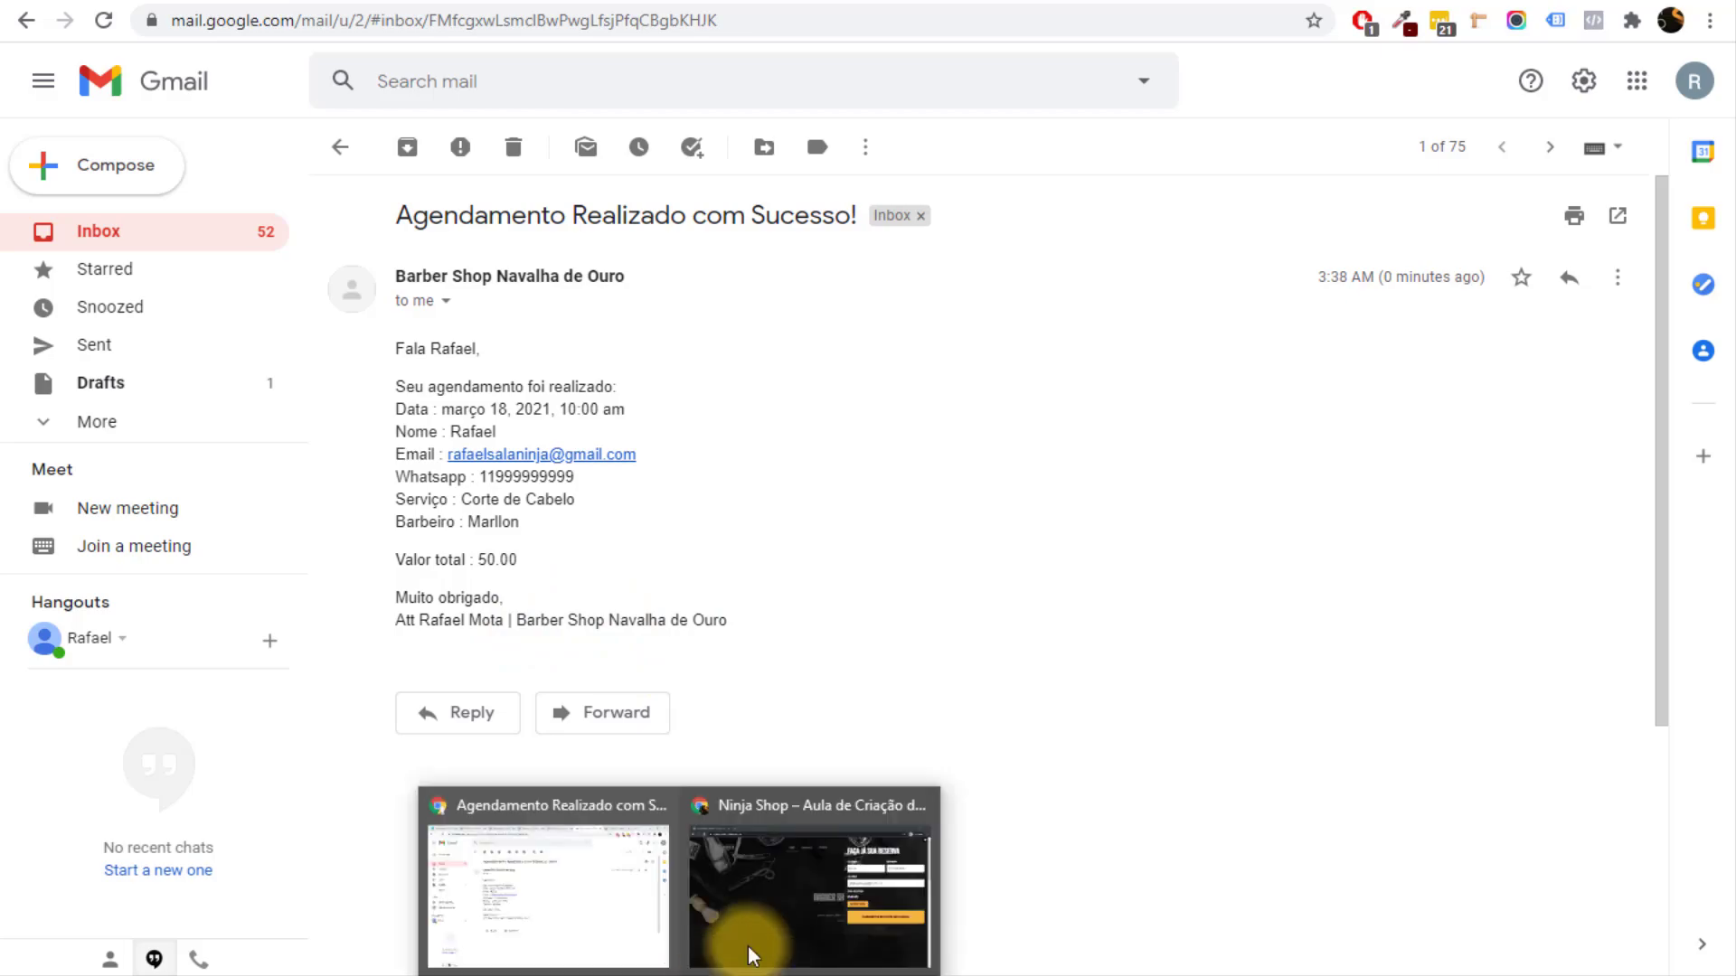
click(723, 859)
click(1696, 62)
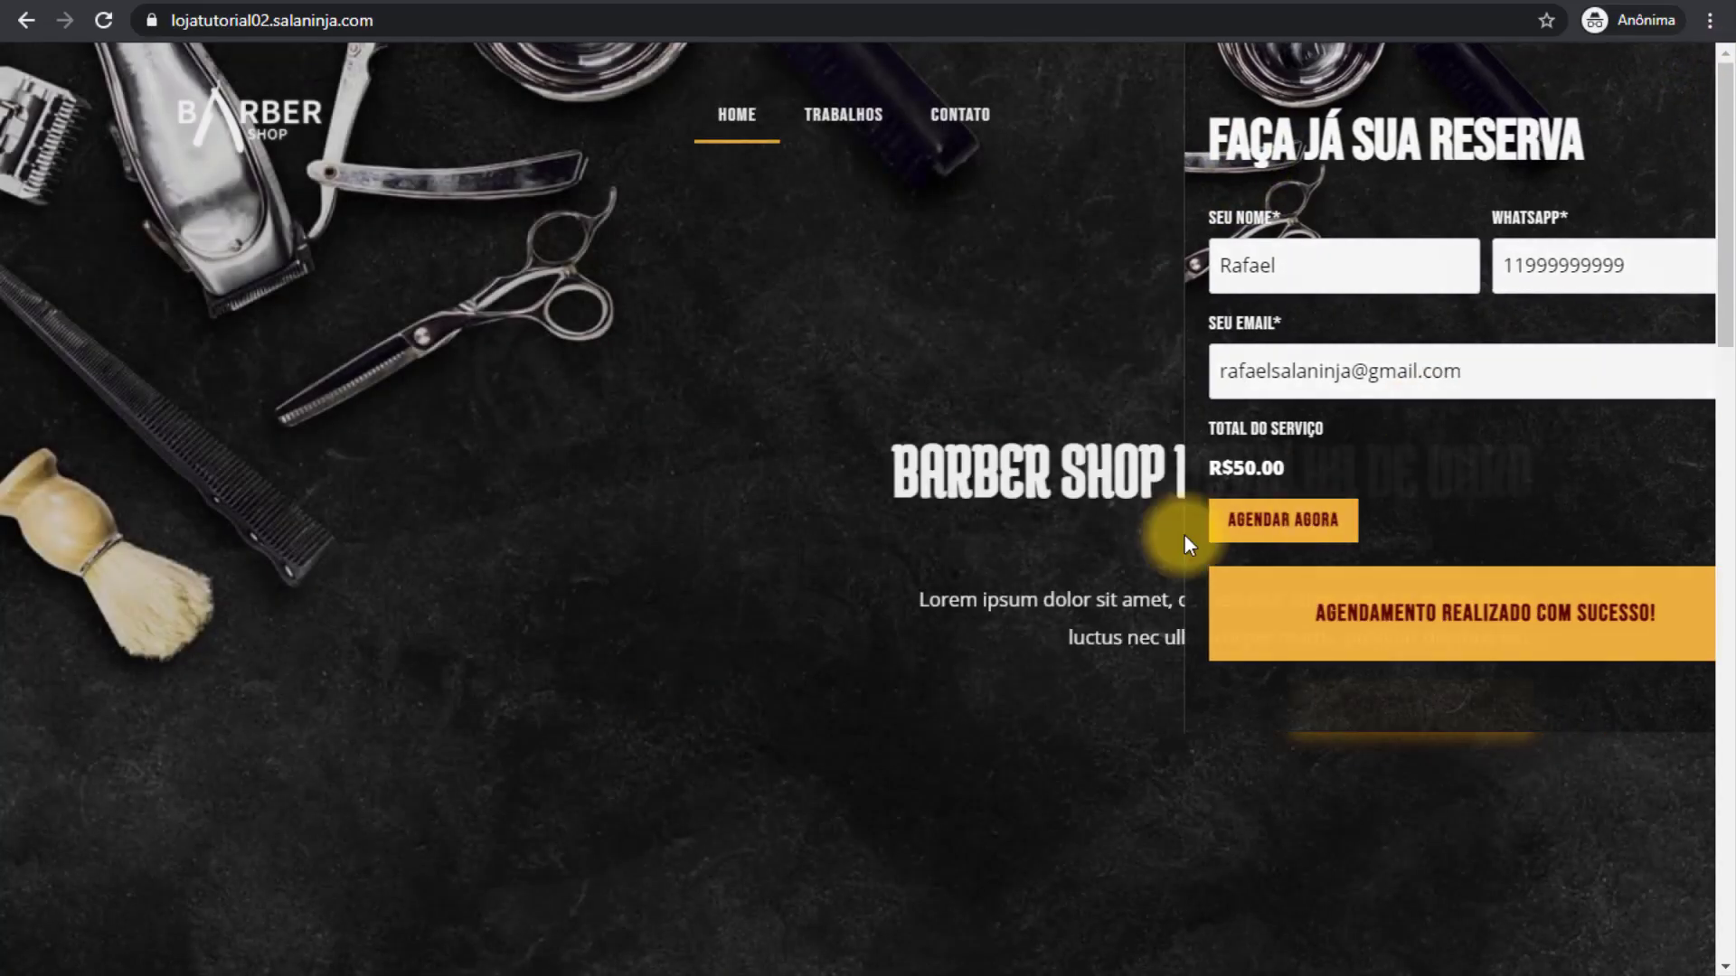